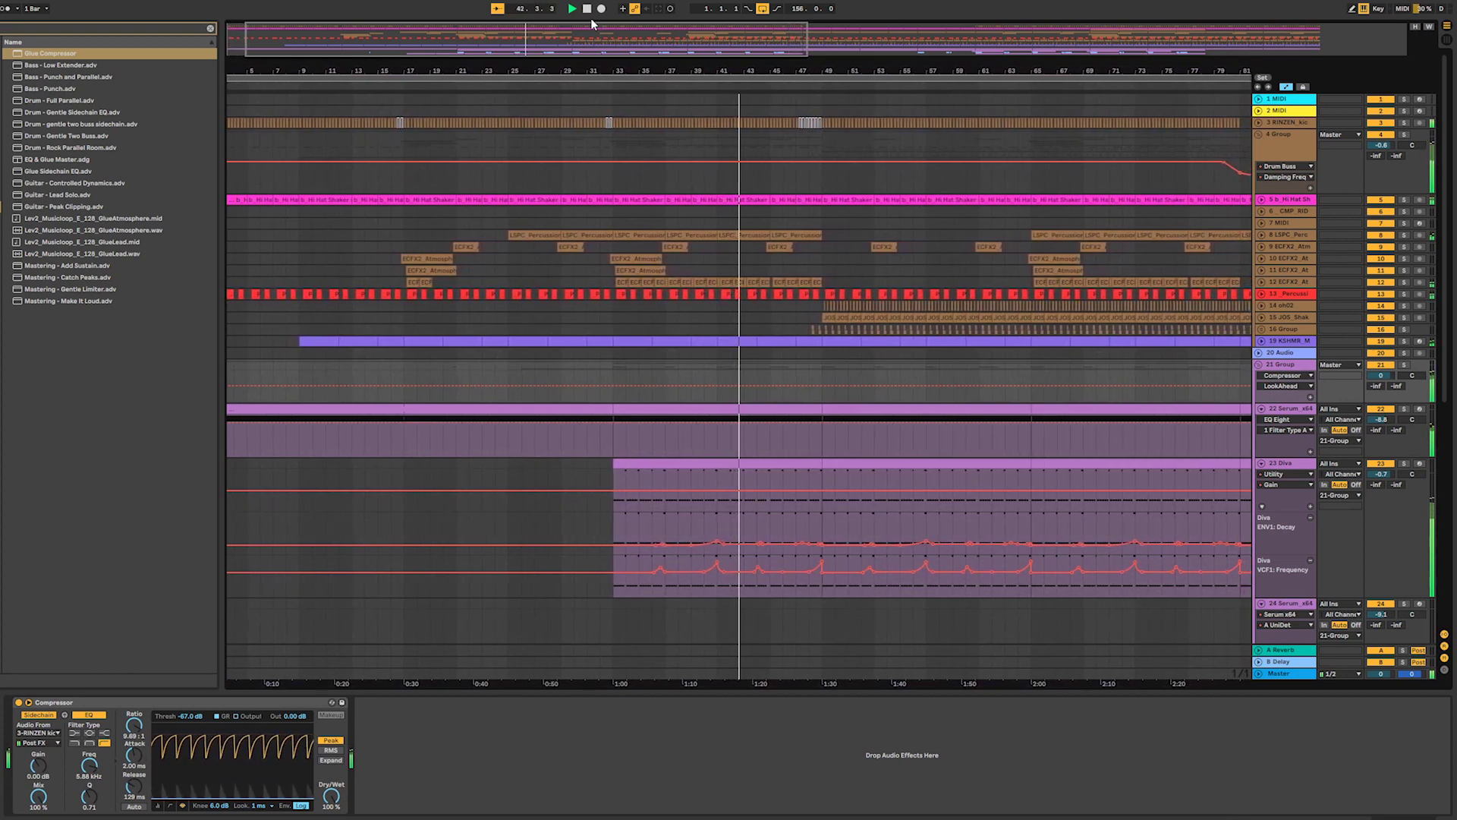
- Look through the lower tracks of the playing arrangement and inspect the device chains of the last Serum track and the Diva track
{"action": "scroll", "coordinate": [862, 214], "scroll_direction": "down", "scroll_amount": 5}
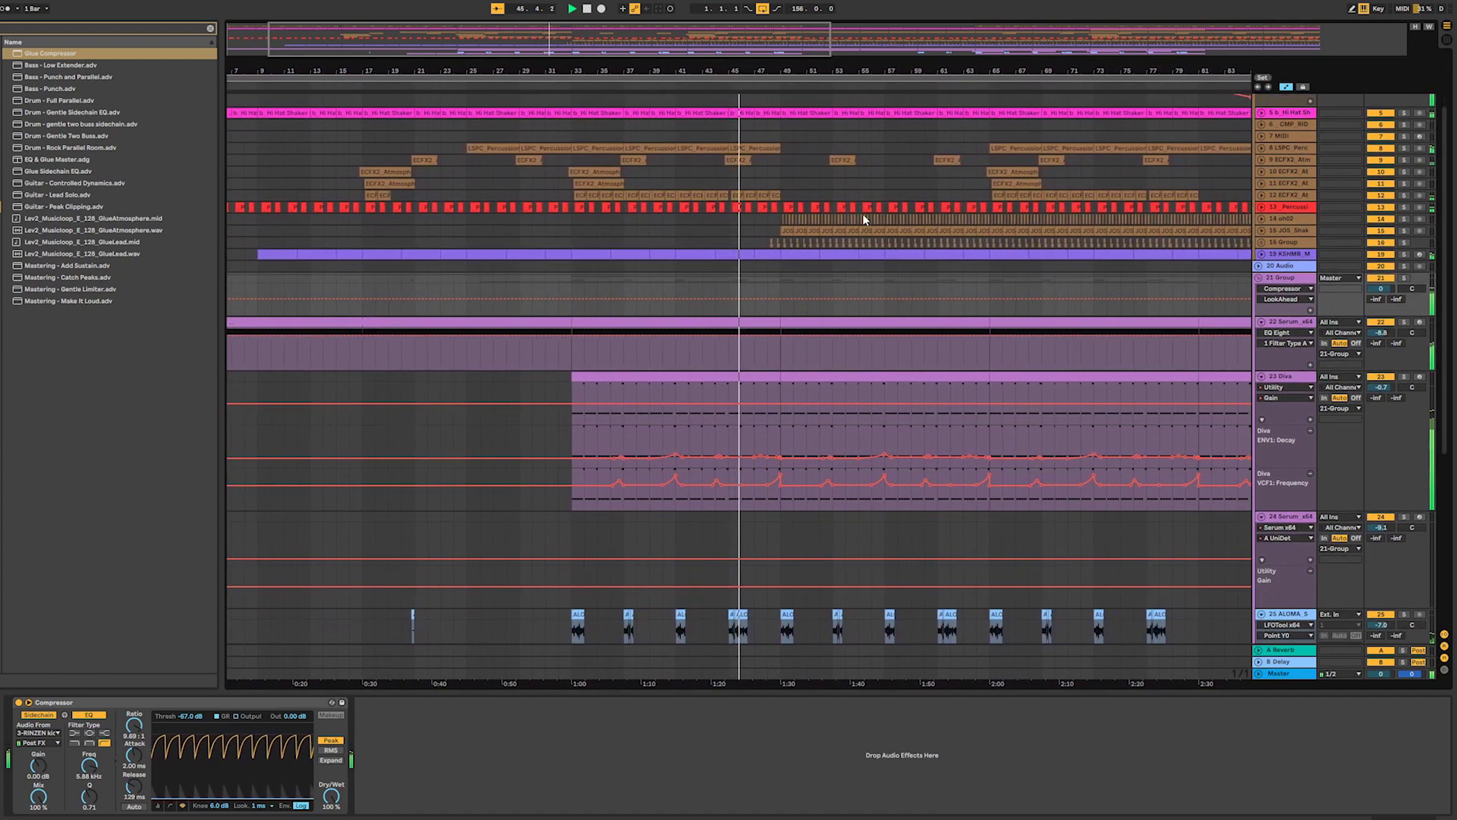
{"action": "scroll", "coordinate": [862, 222], "scroll_direction": "down", "scroll_amount": 6}
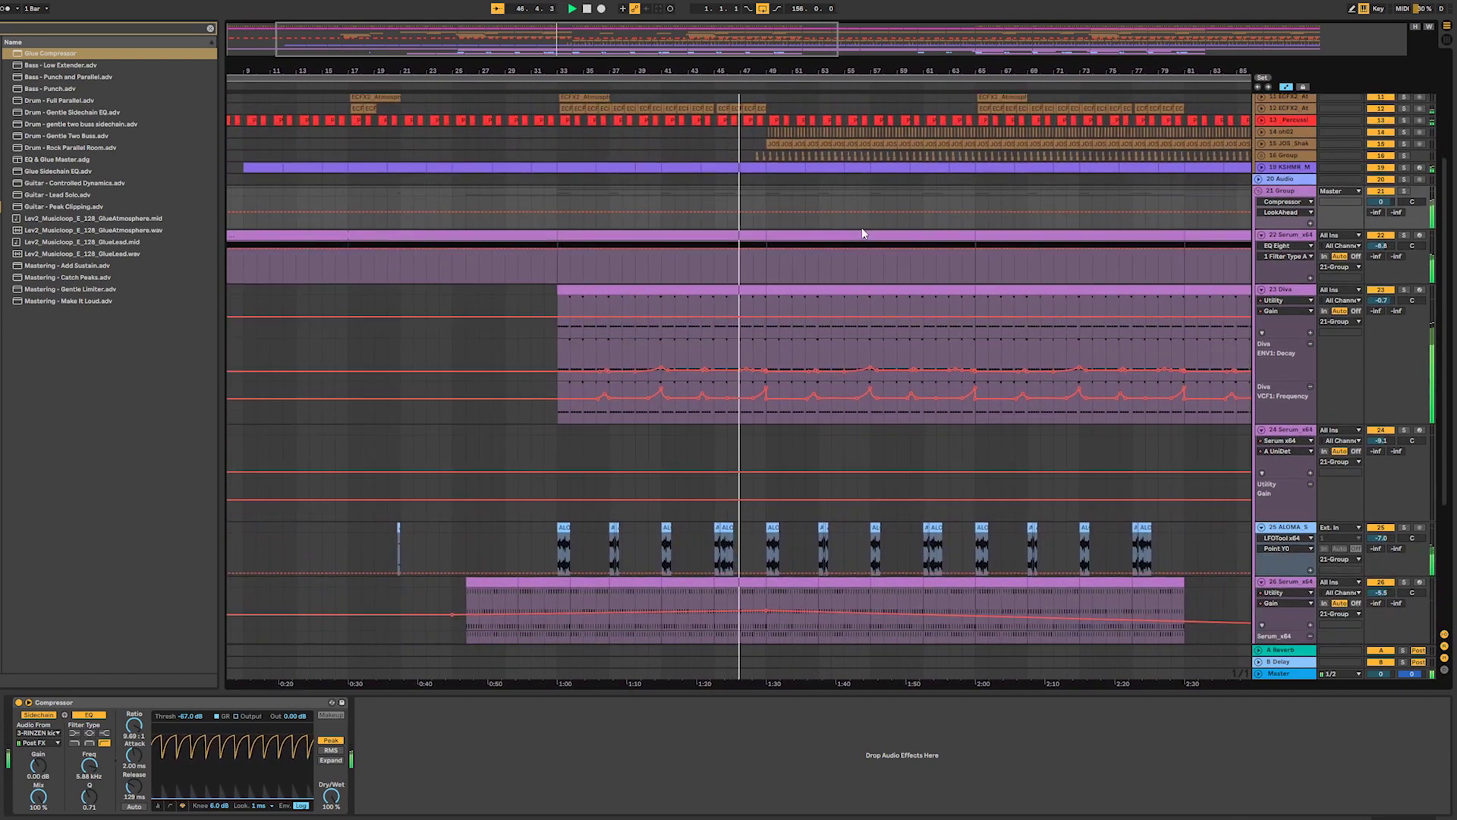
{"action": "scroll", "coordinate": [863, 226], "scroll_direction": "down", "scroll_amount": 2}
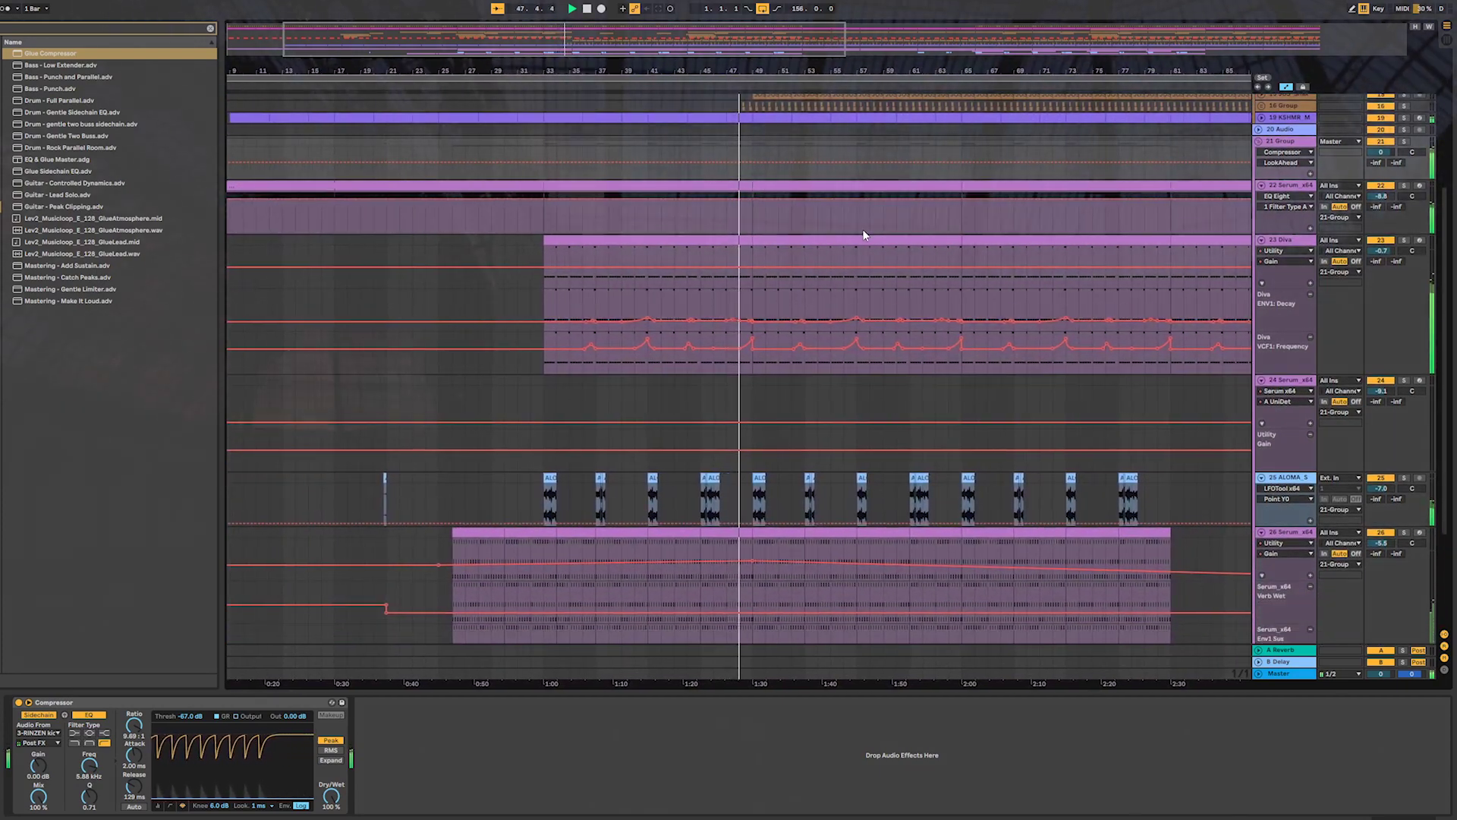
{"action": "scroll", "coordinate": [863, 226], "scroll_direction": "up", "scroll_amount": 1}
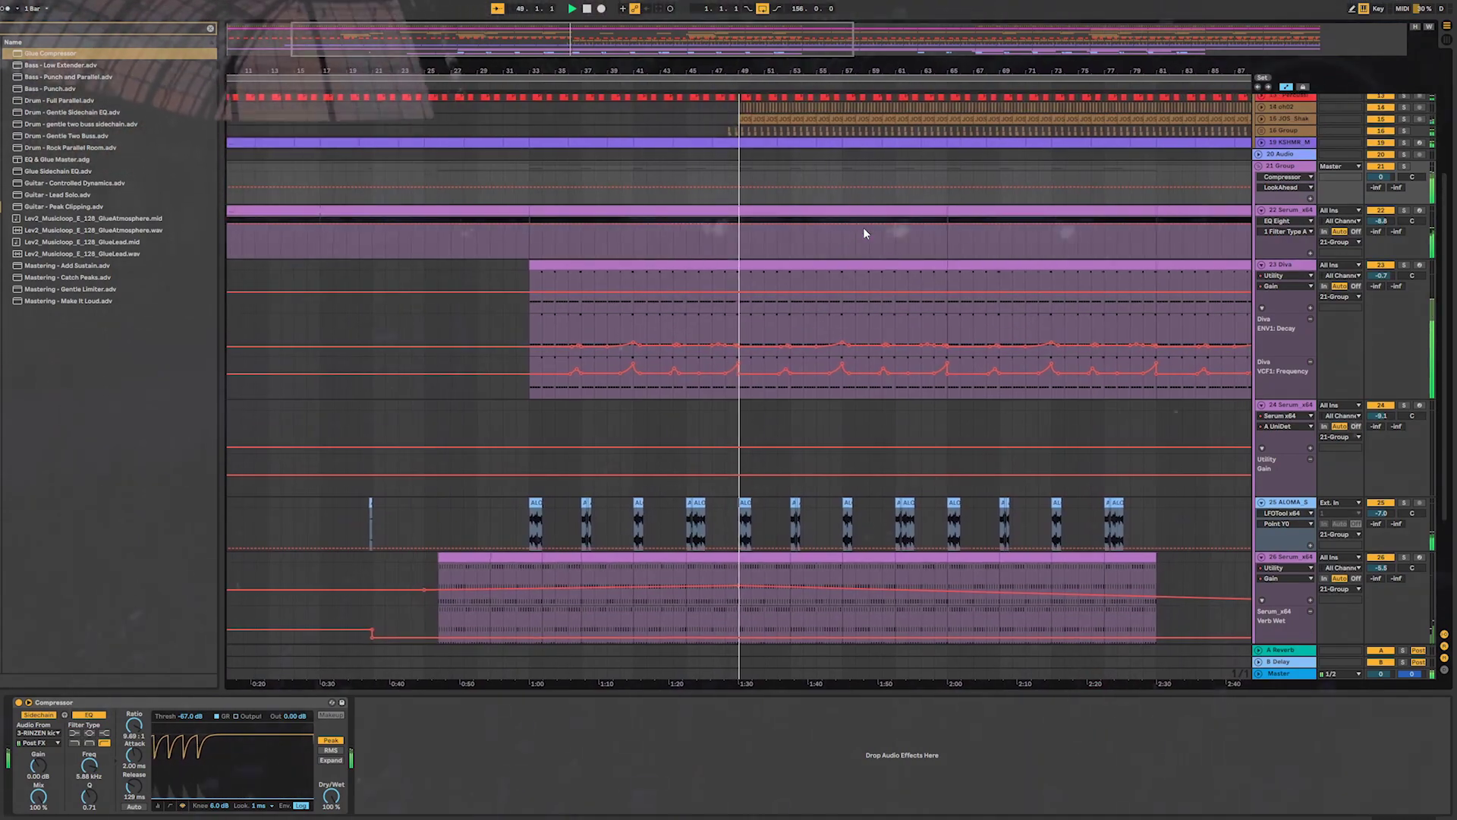
{"action": "scroll", "coordinate": [835, 281], "scroll_direction": "down", "scroll_amount": 1}
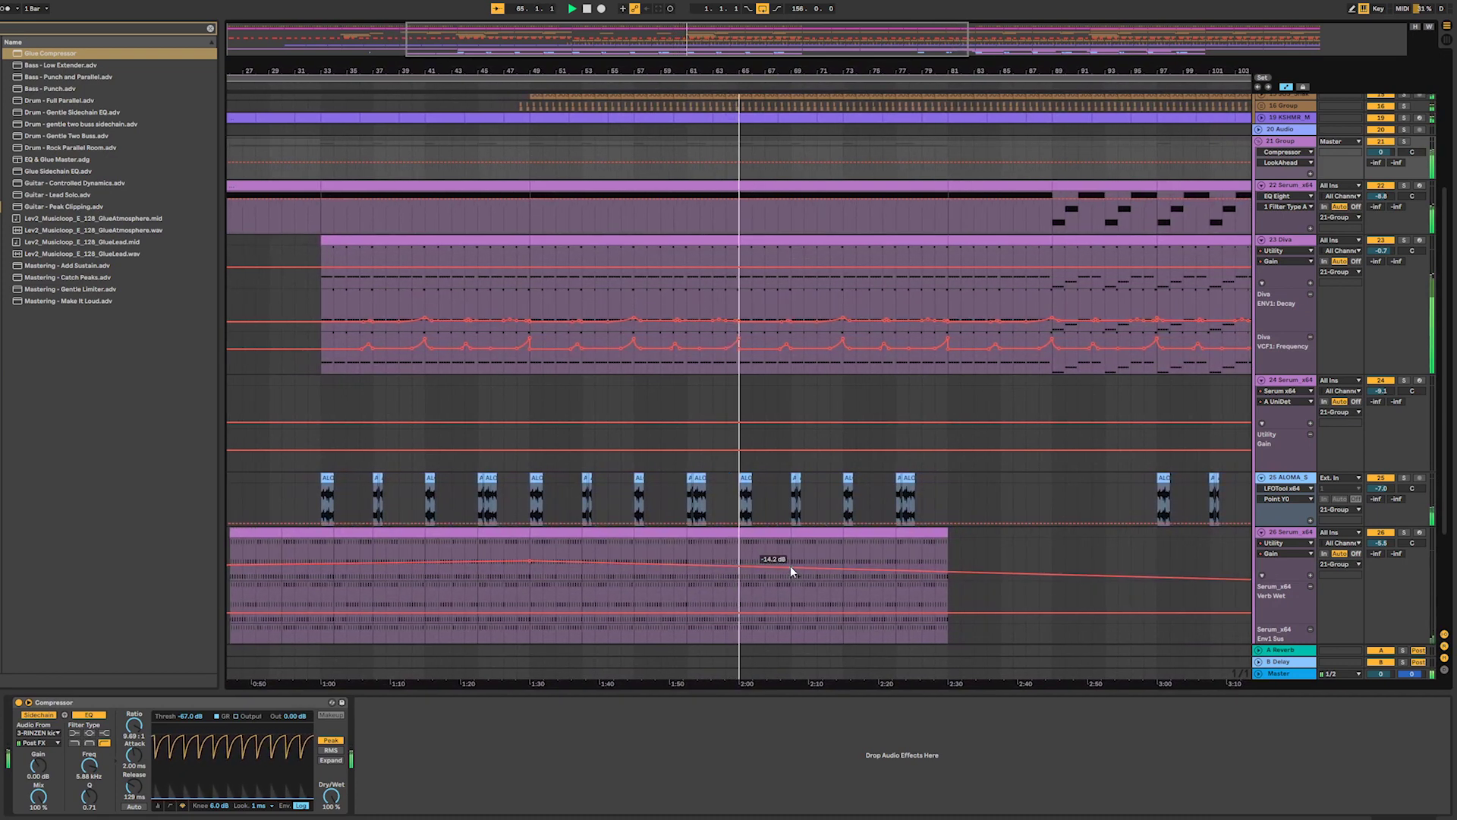
{"action": "left_click", "coordinate": [826, 569]}
{"action": "left_click_drag", "start_coordinate": [948, 571], "coordinate": [948, 568]}
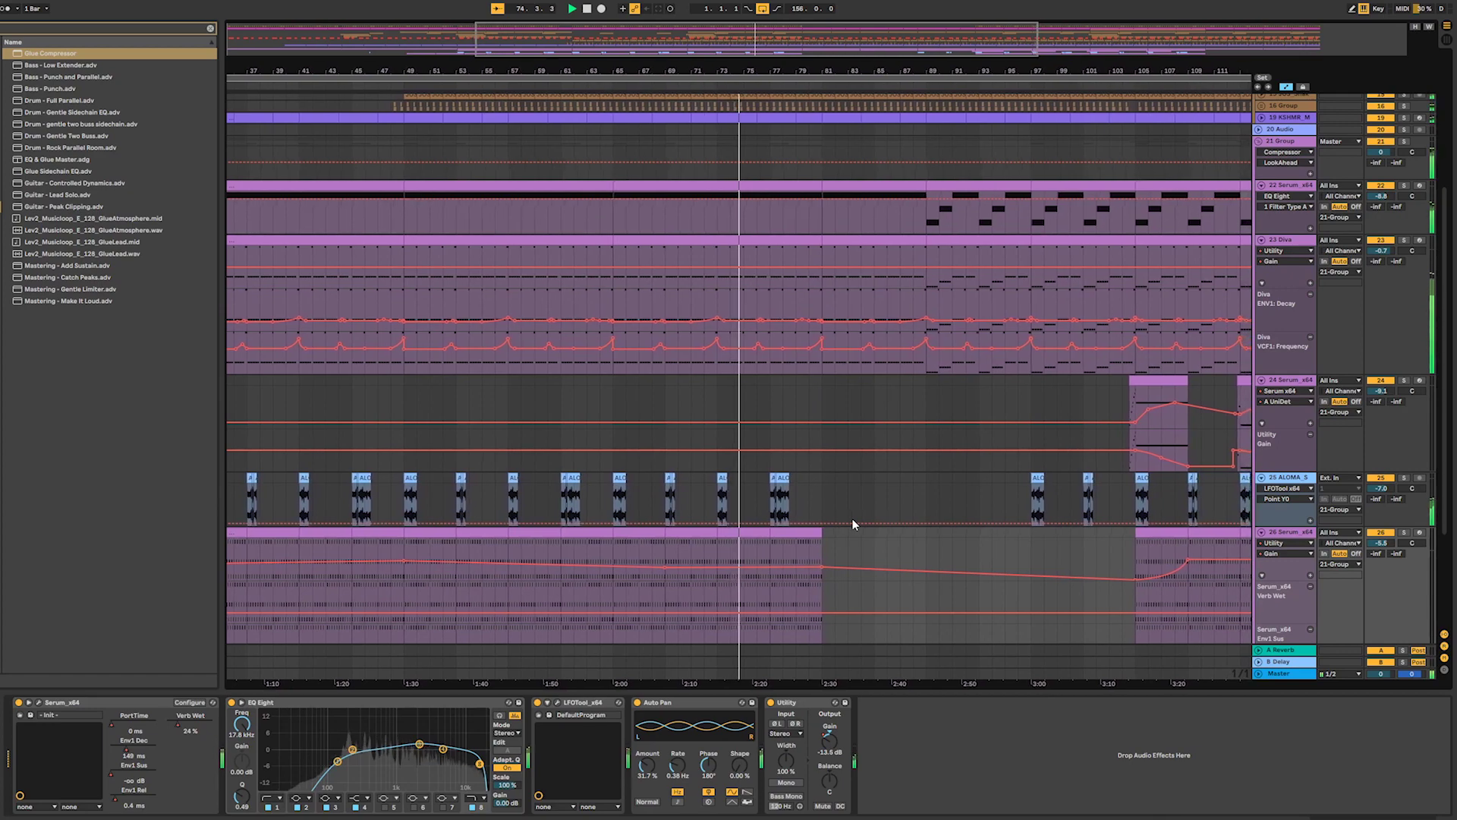
{"action": "left_click", "coordinate": [1288, 249]}
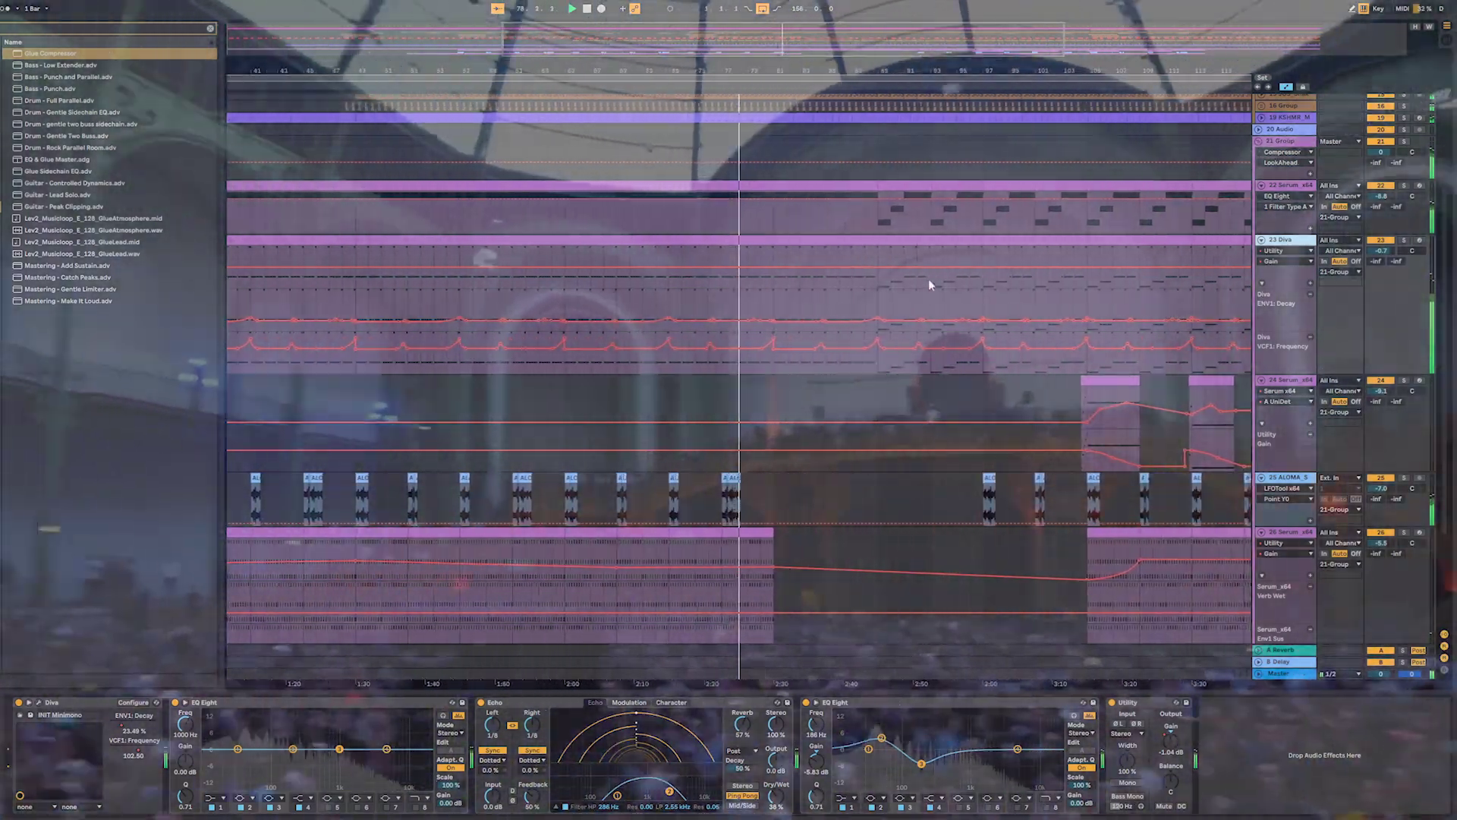
{"action": "mouse_move", "coordinate": [910, 271]}
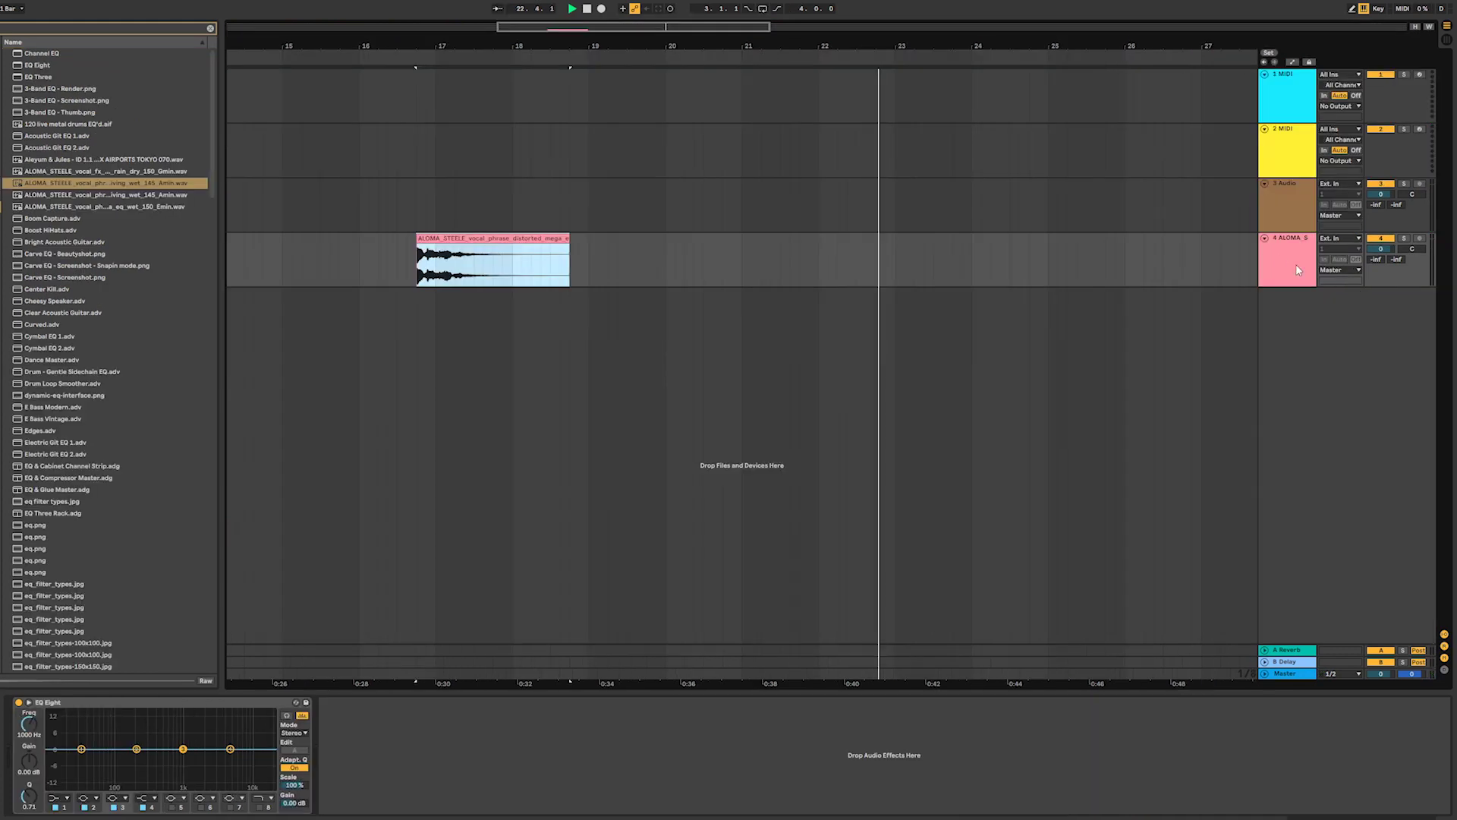
- Delete the pink vocal sample track, the fourth track in the arrangement
{"action": "left_click", "coordinate": [1295, 262]}
{"action": "key", "text": "Delete"}
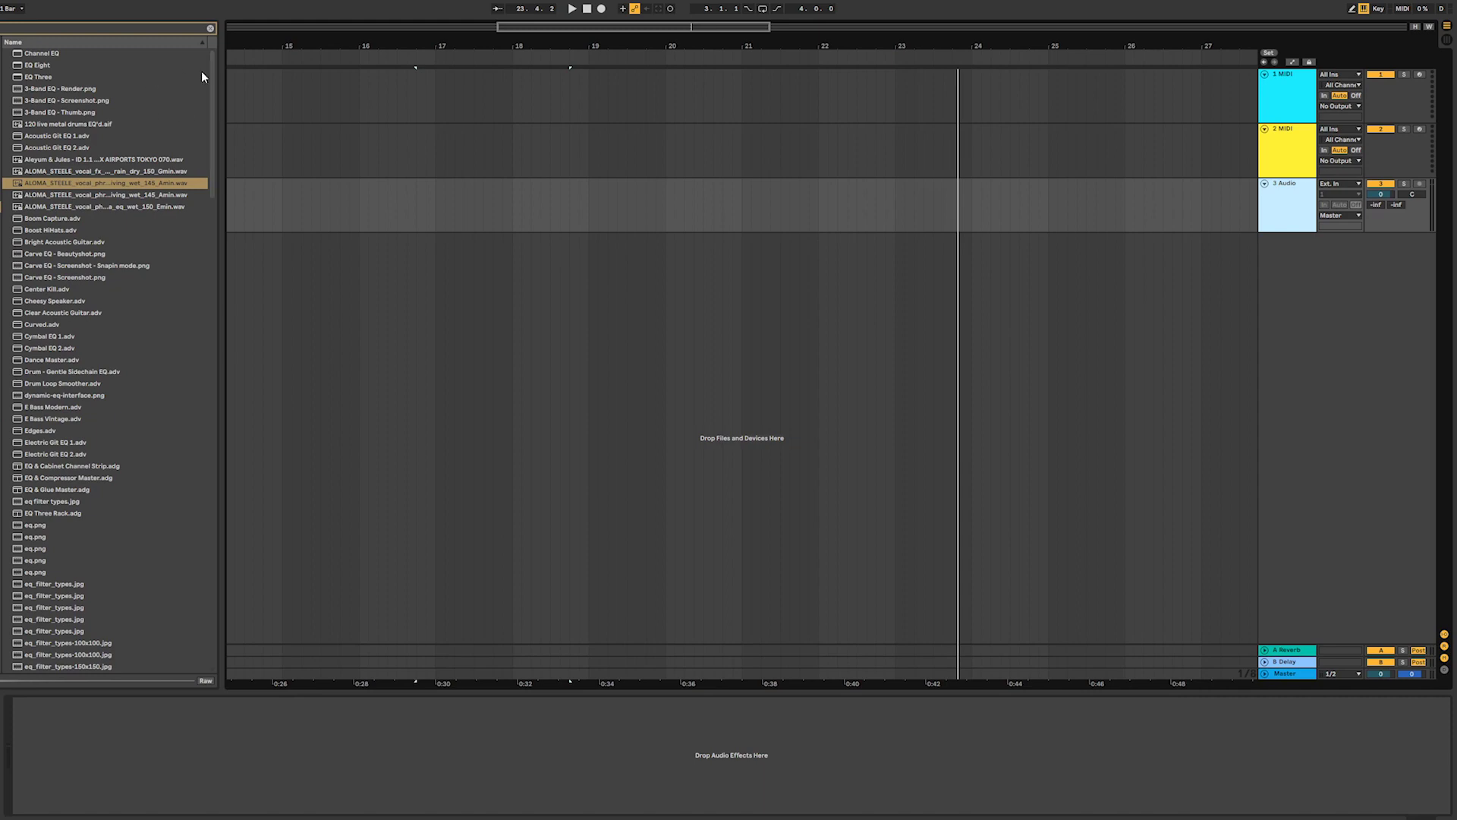
- Search the browser for "rin" and audition the RINZEN_kick_clean.wav and RINZEN_kick_big.wav samples
{"action": "left_click_drag", "start_coordinate": [216, 80], "coordinate": [180, 323]}
{"action": "scroll", "coordinate": [180, 324], "scroll_direction": "up", "scroll_amount": 15}
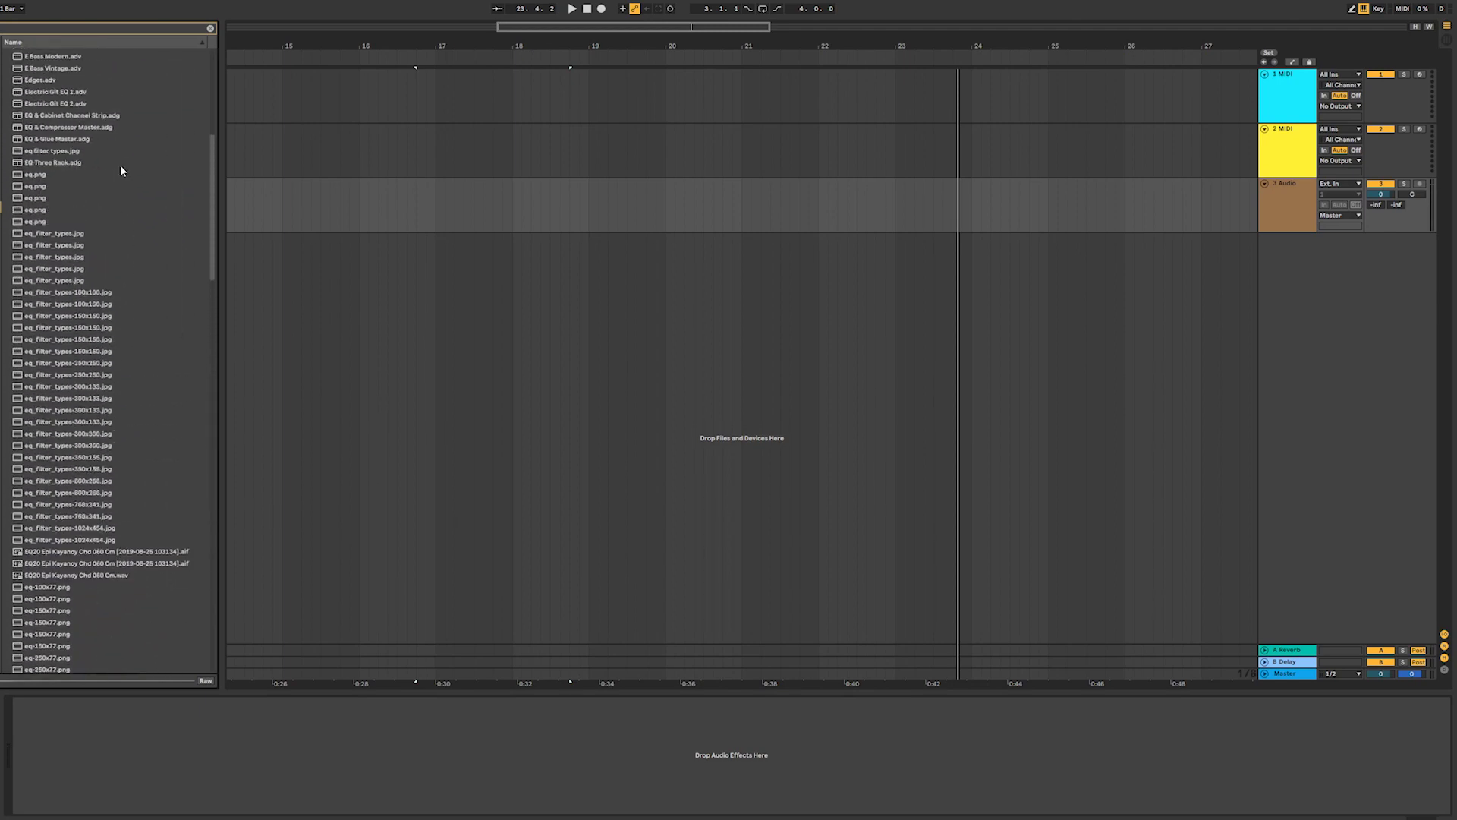
{"action": "scroll", "coordinate": [134, 318], "scroll_direction": "up", "scroll_amount": 8}
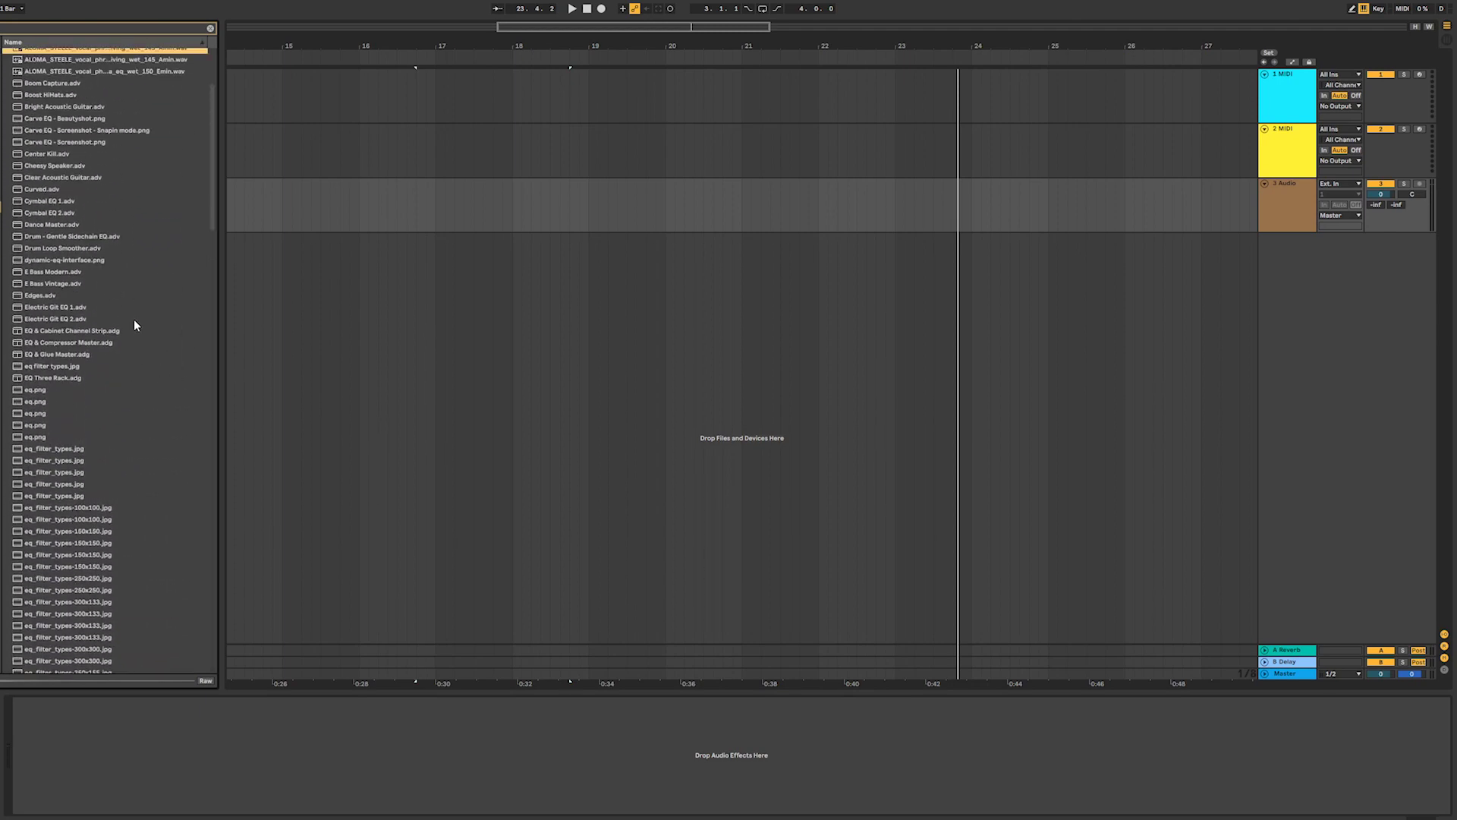
{"action": "left_click", "coordinate": [210, 29]}
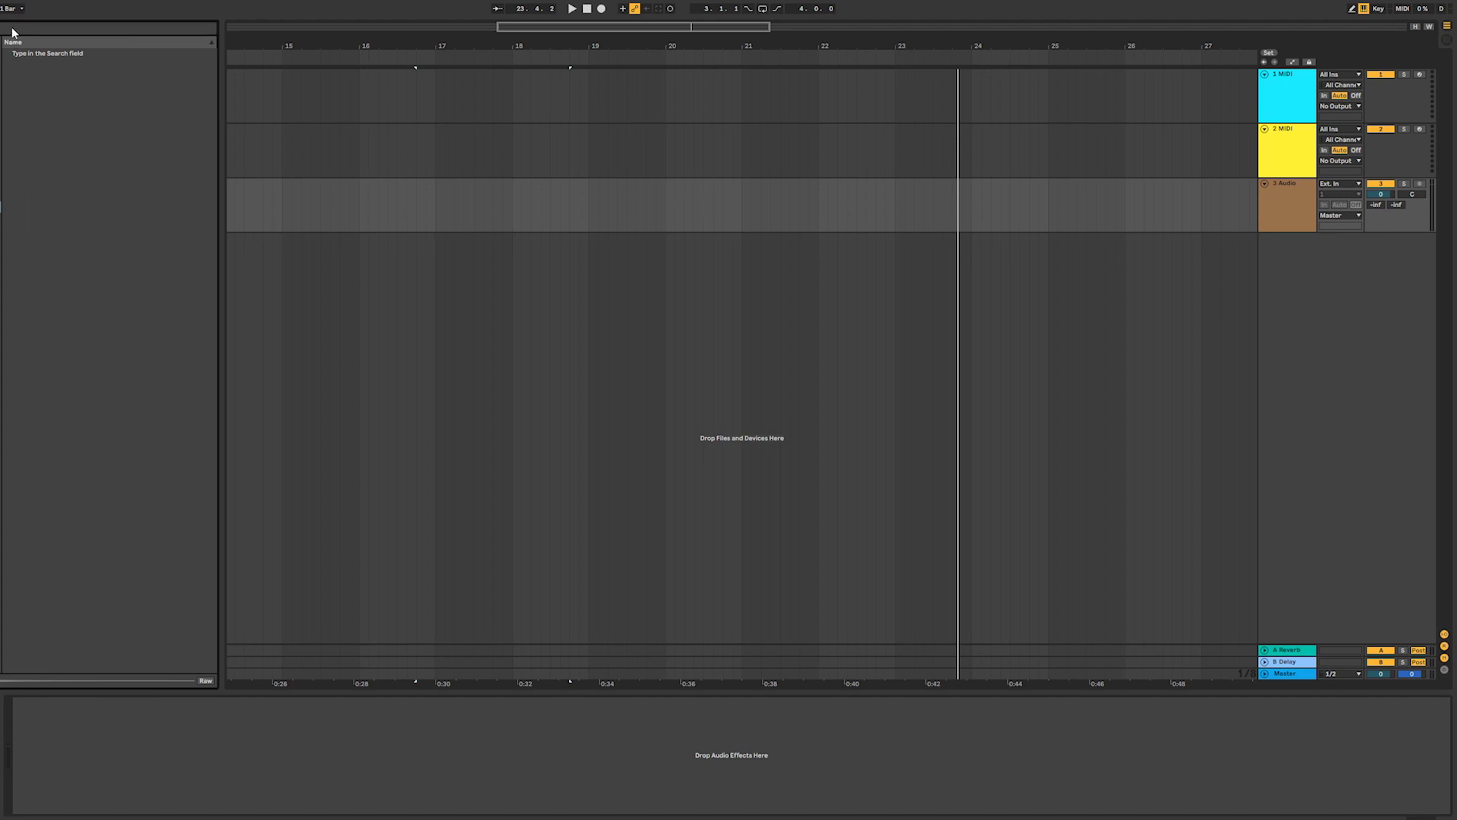
{"action": "type", "text": "rin"}
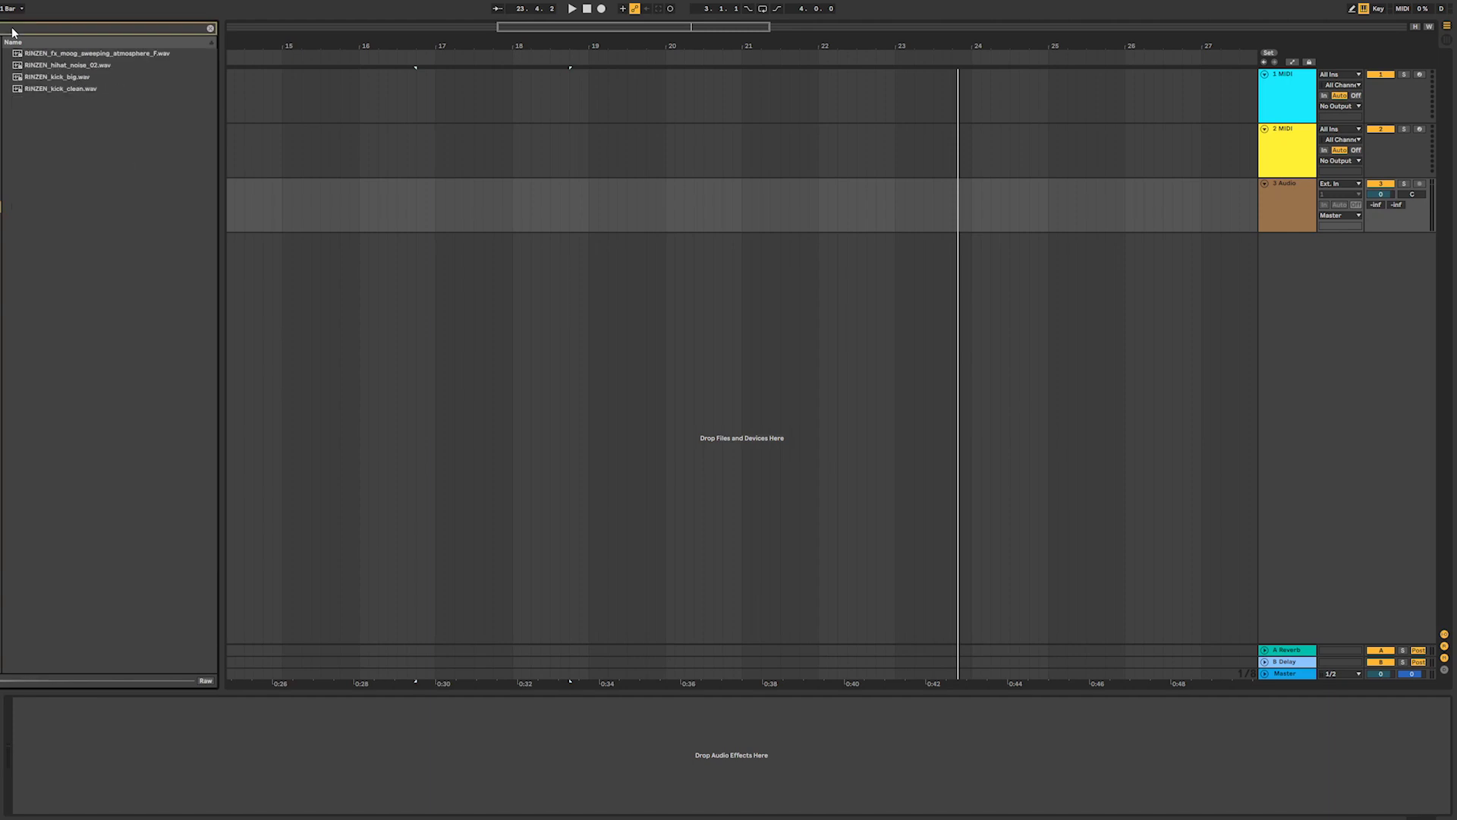
{"action": "left_click", "coordinate": [74, 90]}
{"action": "left_click", "coordinate": [75, 77]}
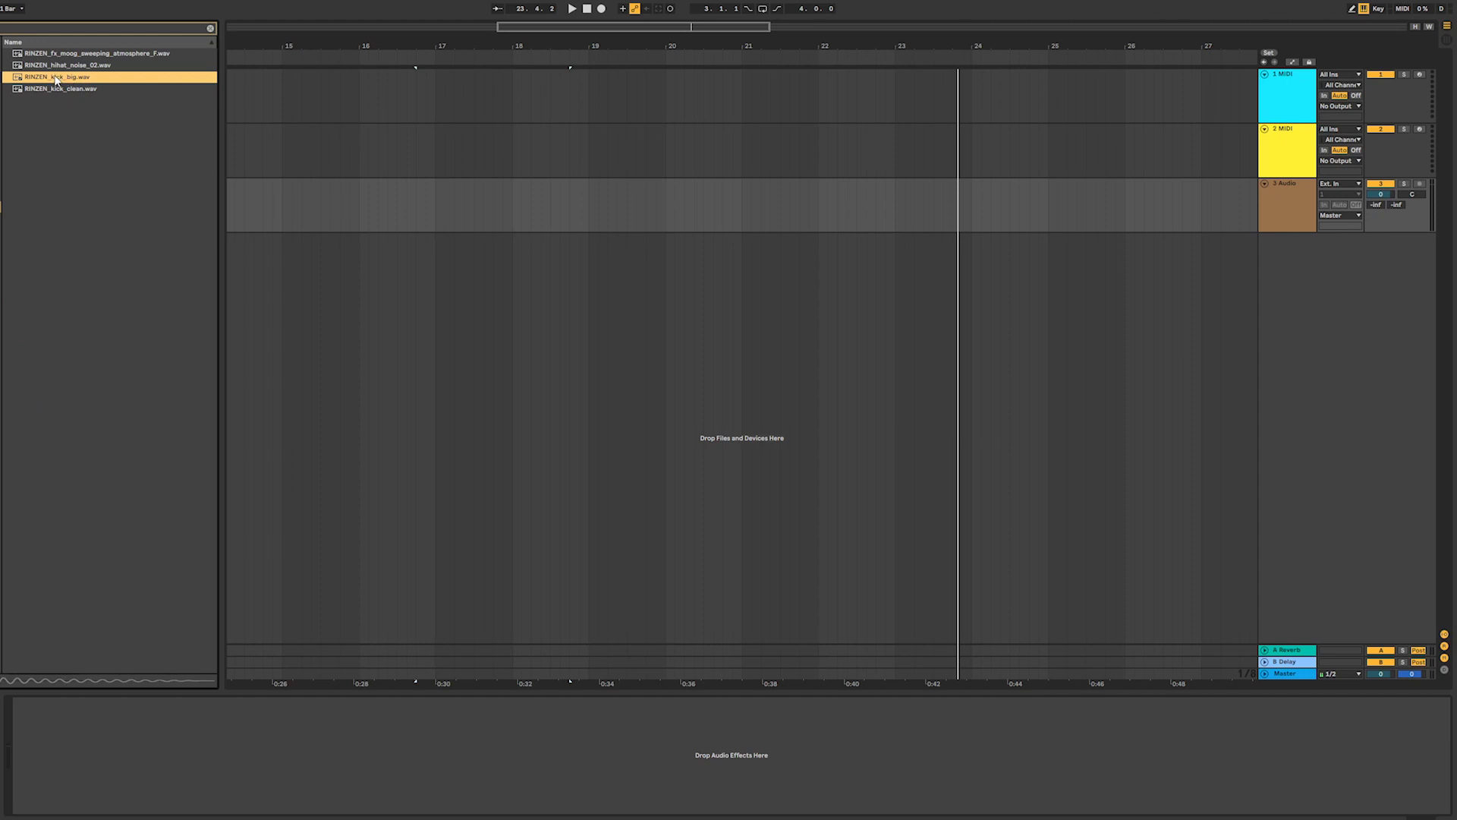
- Place RINZEN_kick_big.wav on the empty third audio track at bar 19 and play it back
{"action": "left_click_drag", "start_coordinate": [55, 82], "coordinate": [596, 218]}
{"action": "left_click_drag", "start_coordinate": [573, 27], "coordinate": [575, 144]}
{"action": "key", "text": "space"}
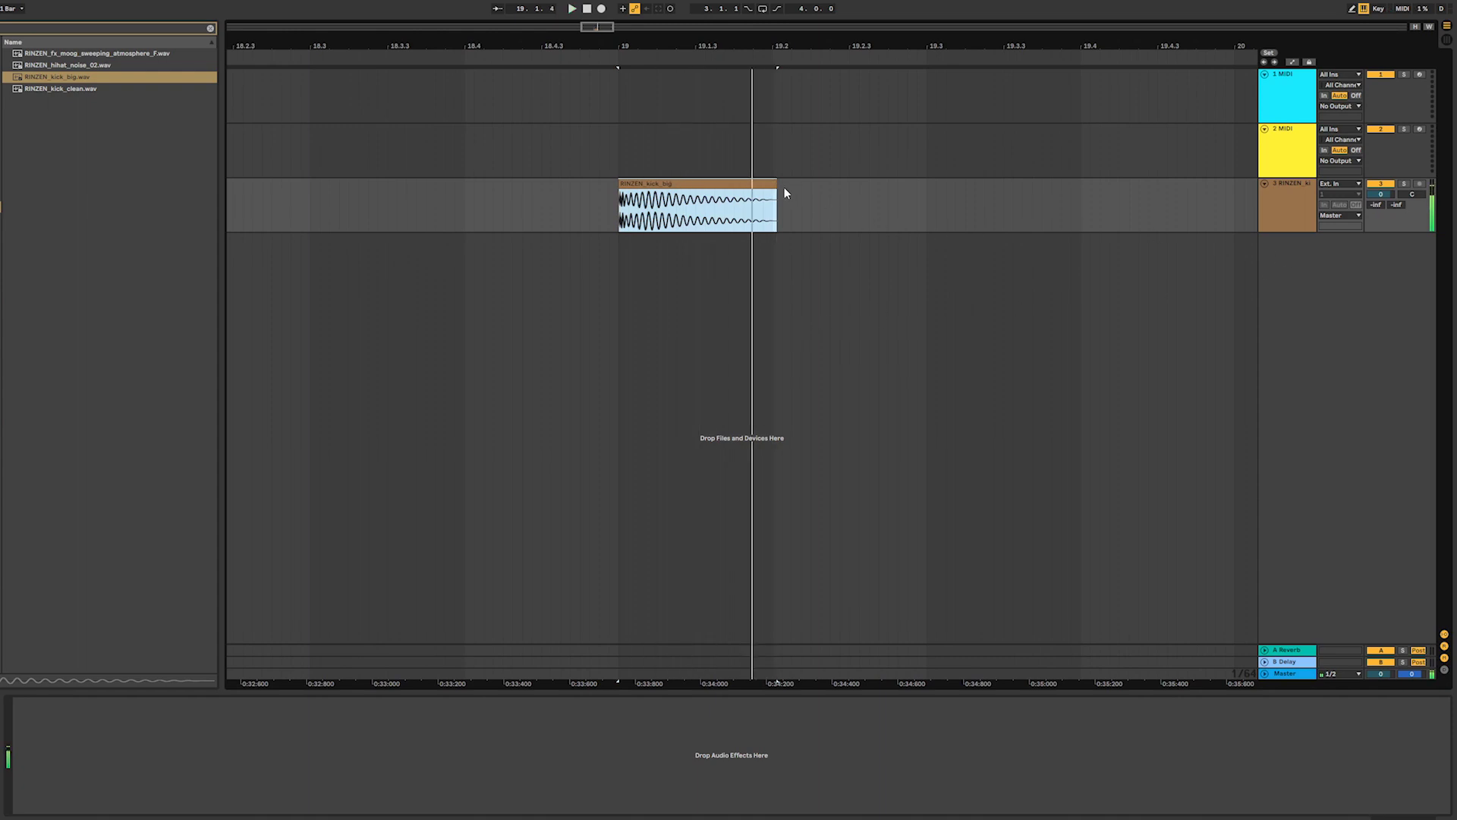
- Add a fade-out to the kick clip and trim its end to about three quarters of a beat, auditioning the result
{"action": "left_click_drag", "start_coordinate": [775, 185], "coordinate": [771, 185]}
{"action": "key", "text": "space"}
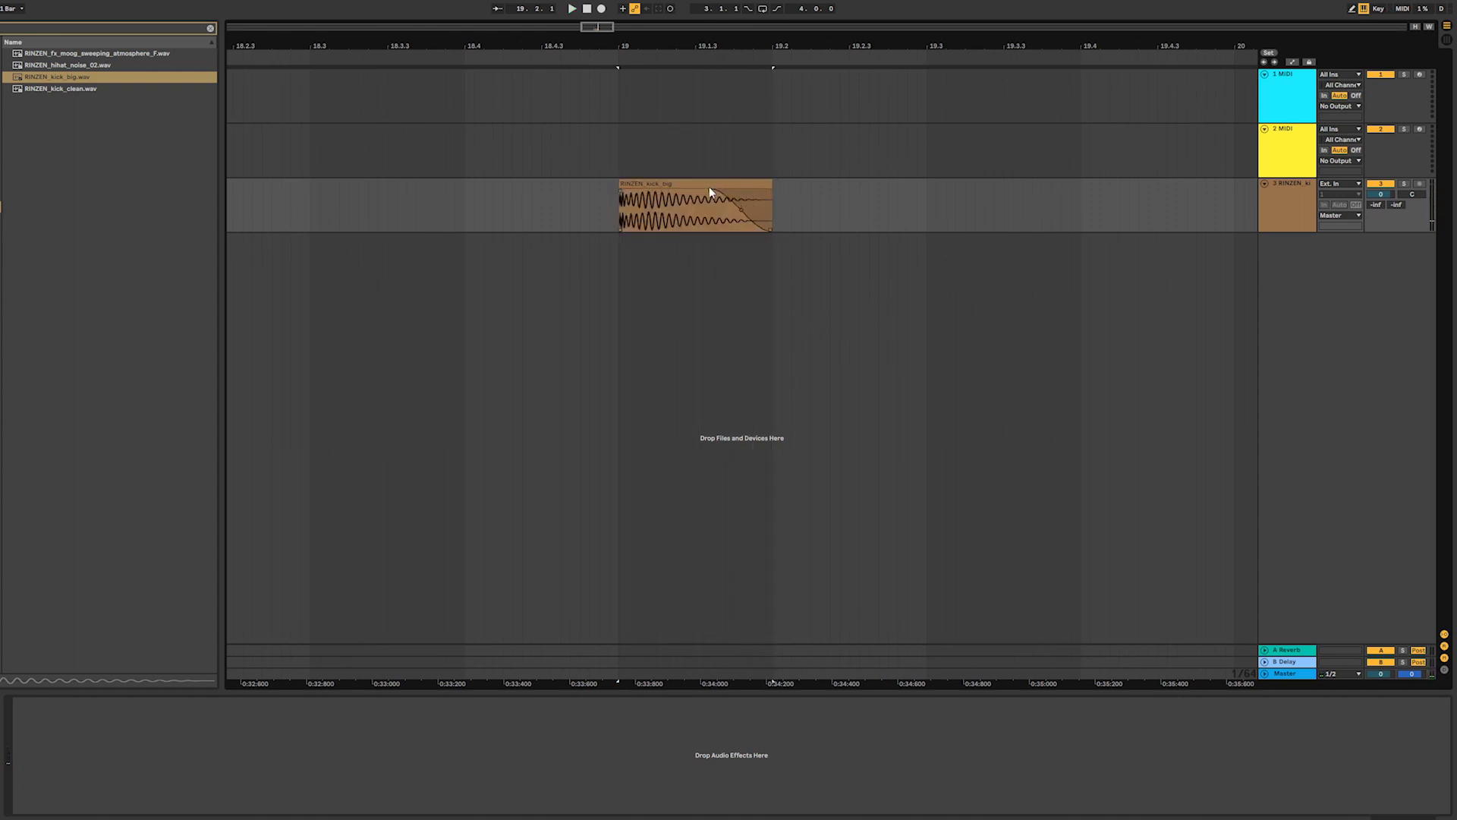
{"action": "left_click", "coordinate": [655, 171]}
{"action": "key", "text": "space"}
{"action": "key", "text": "space"}
{"action": "left_click", "coordinate": [647, 184]}
{"action": "key", "text": "space"}
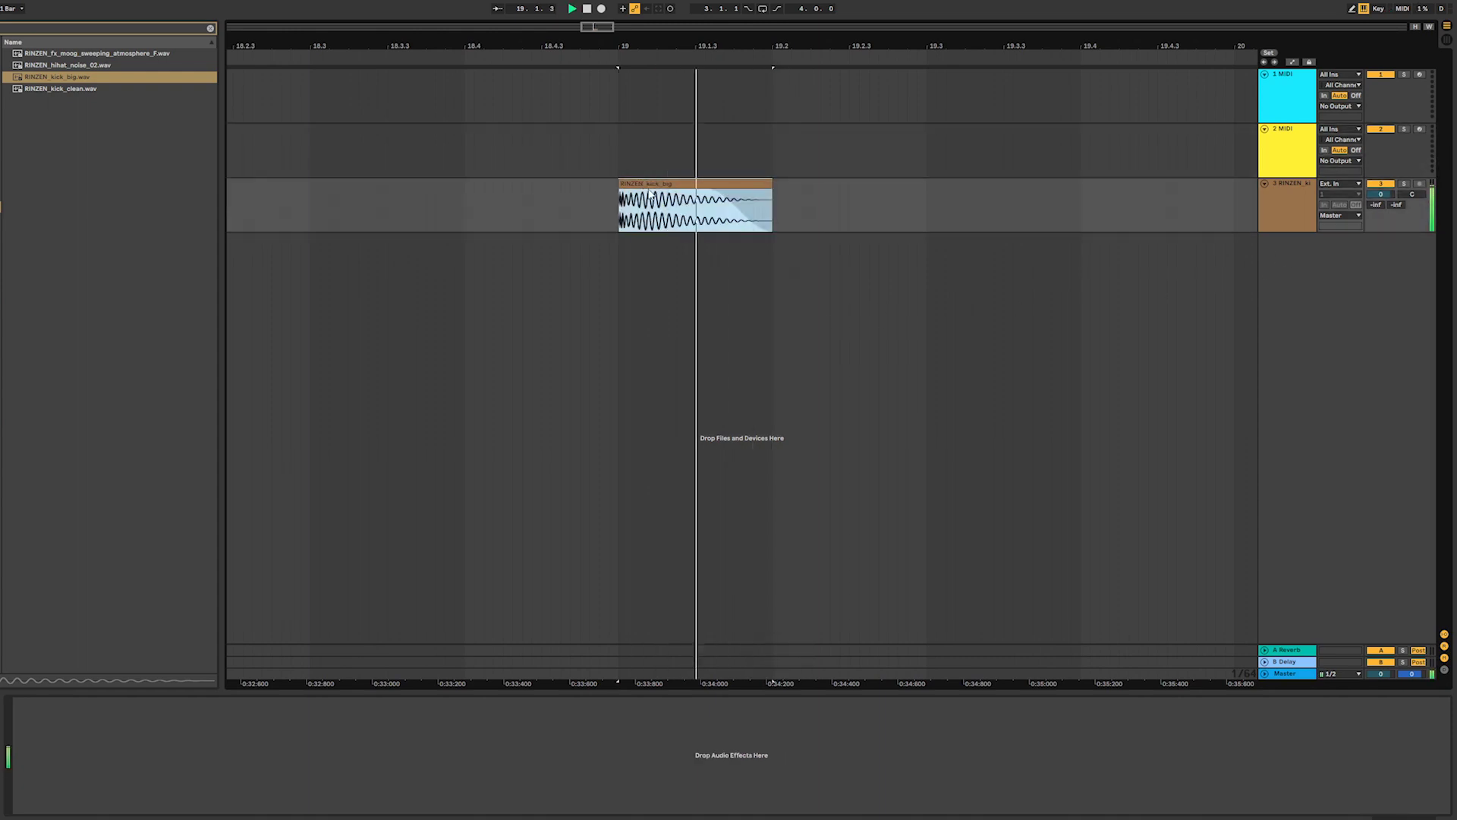
{"action": "key", "text": "space"}
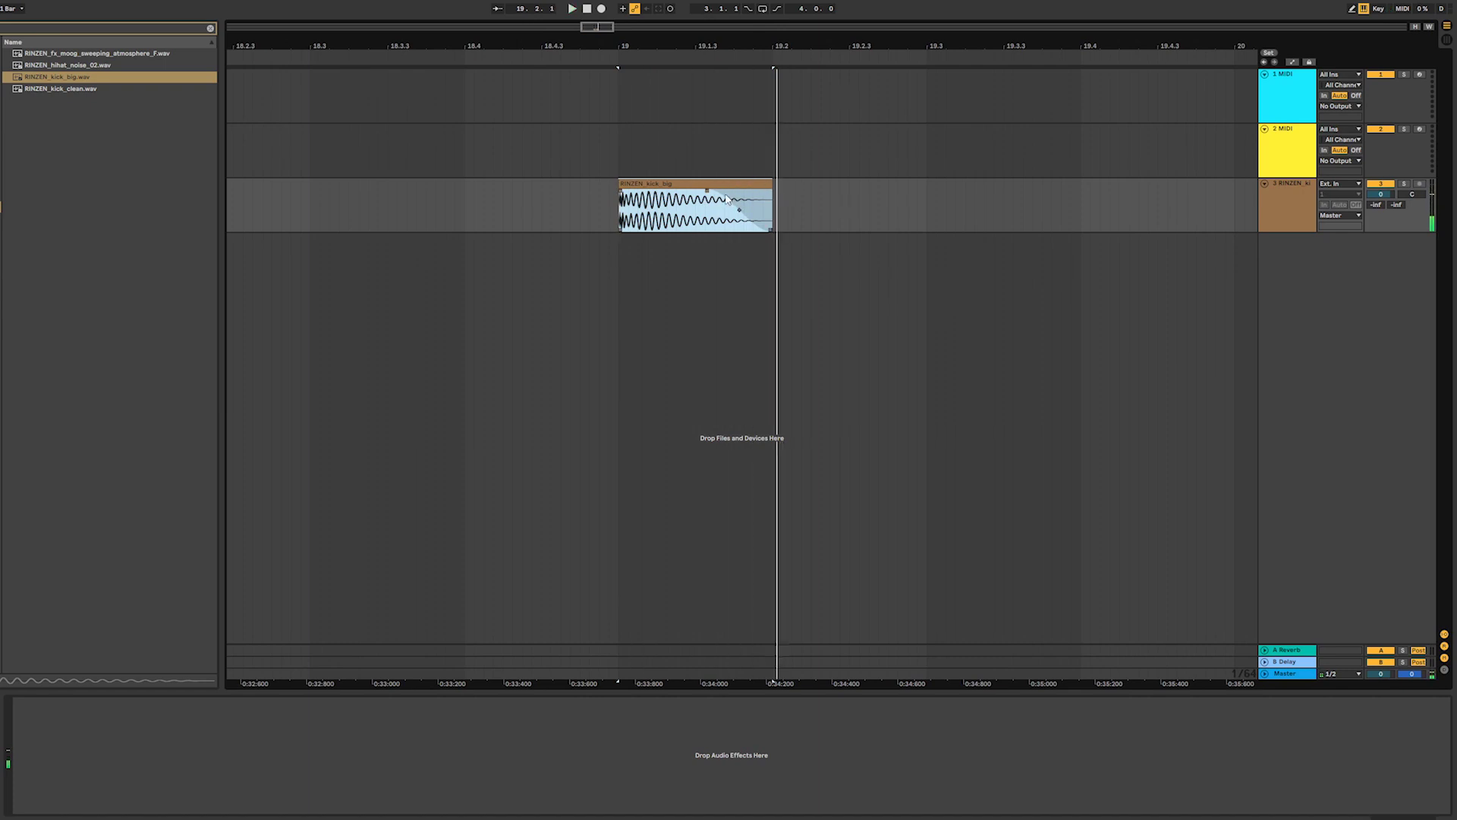
{"action": "mouse_move", "coordinate": [708, 193]}
{"action": "left_mouse_down"}
{"action": "mouse_move", "coordinate": [692, 194]}
{"action": "mouse_move", "coordinate": [763, 183]}
{"action": "mouse_move", "coordinate": [734, 184]}
{"action": "left_mouse_up"}
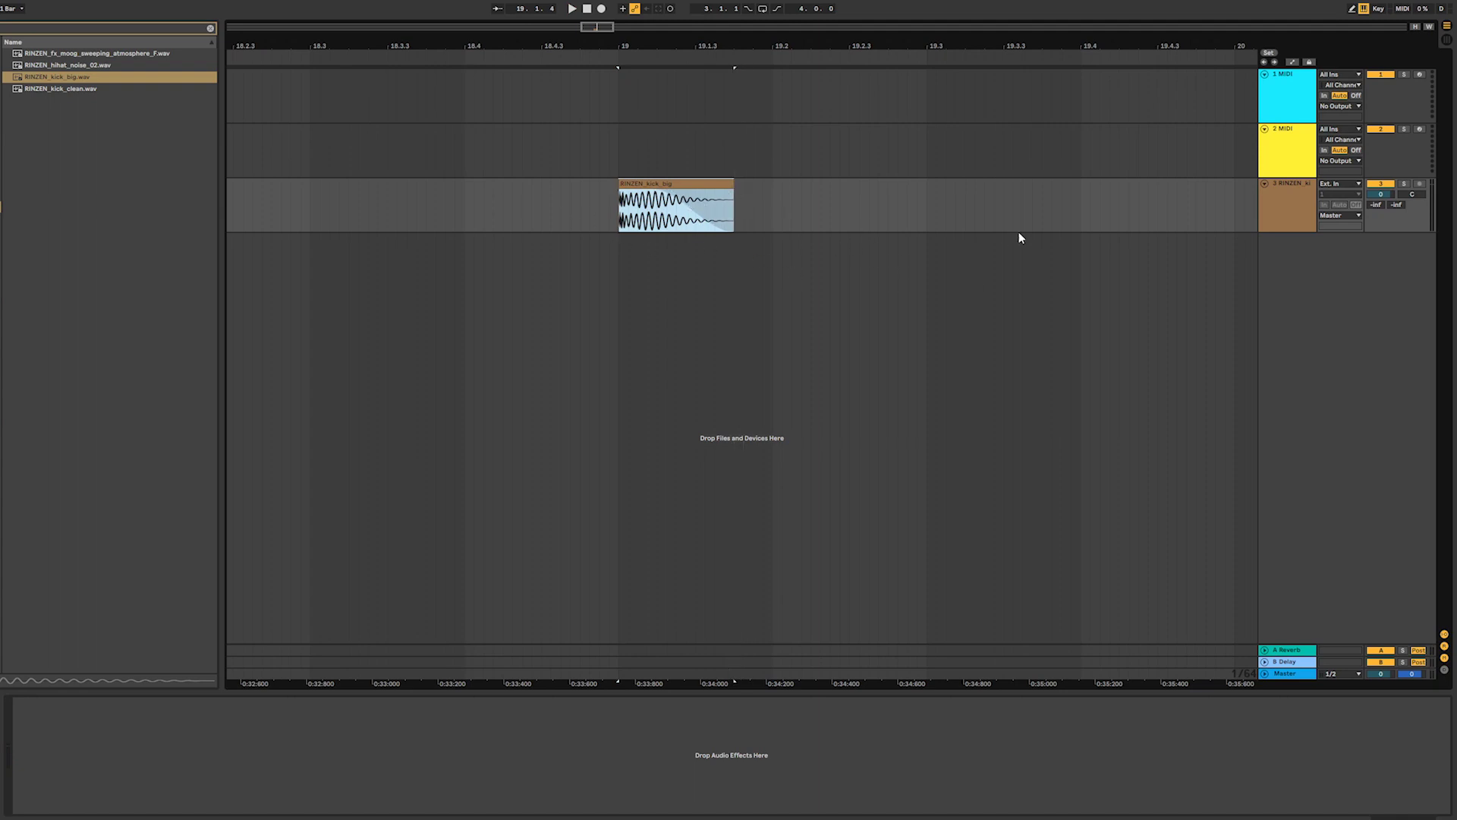
- Duplicate the kick with its one-beat spacing three times so bar 19 holds four kicks, and play the bar
{"action": "left_click", "coordinate": [609, 224]}
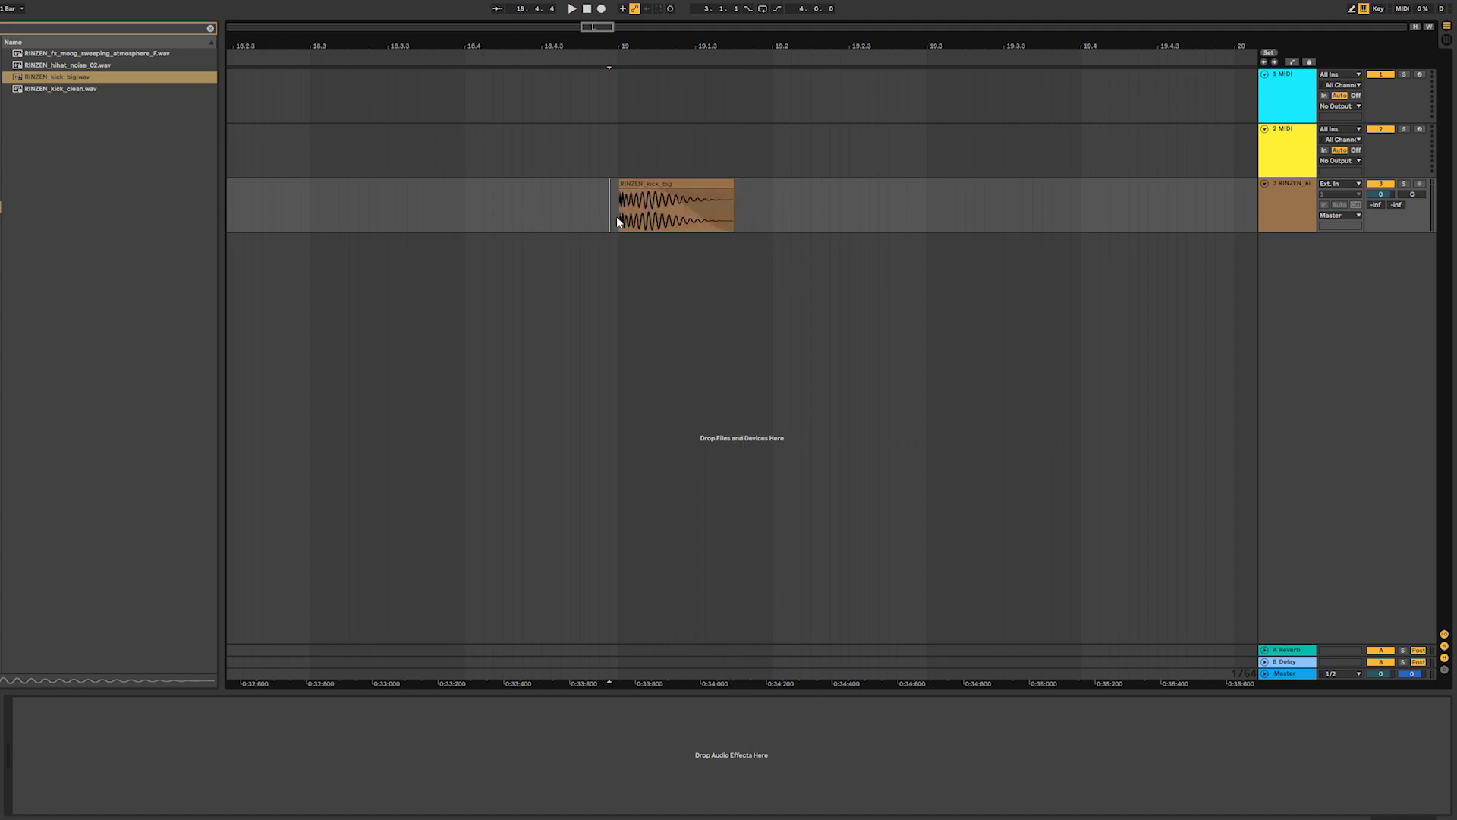
{"action": "left_click_drag", "start_coordinate": [618, 218], "coordinate": [772, 220]}
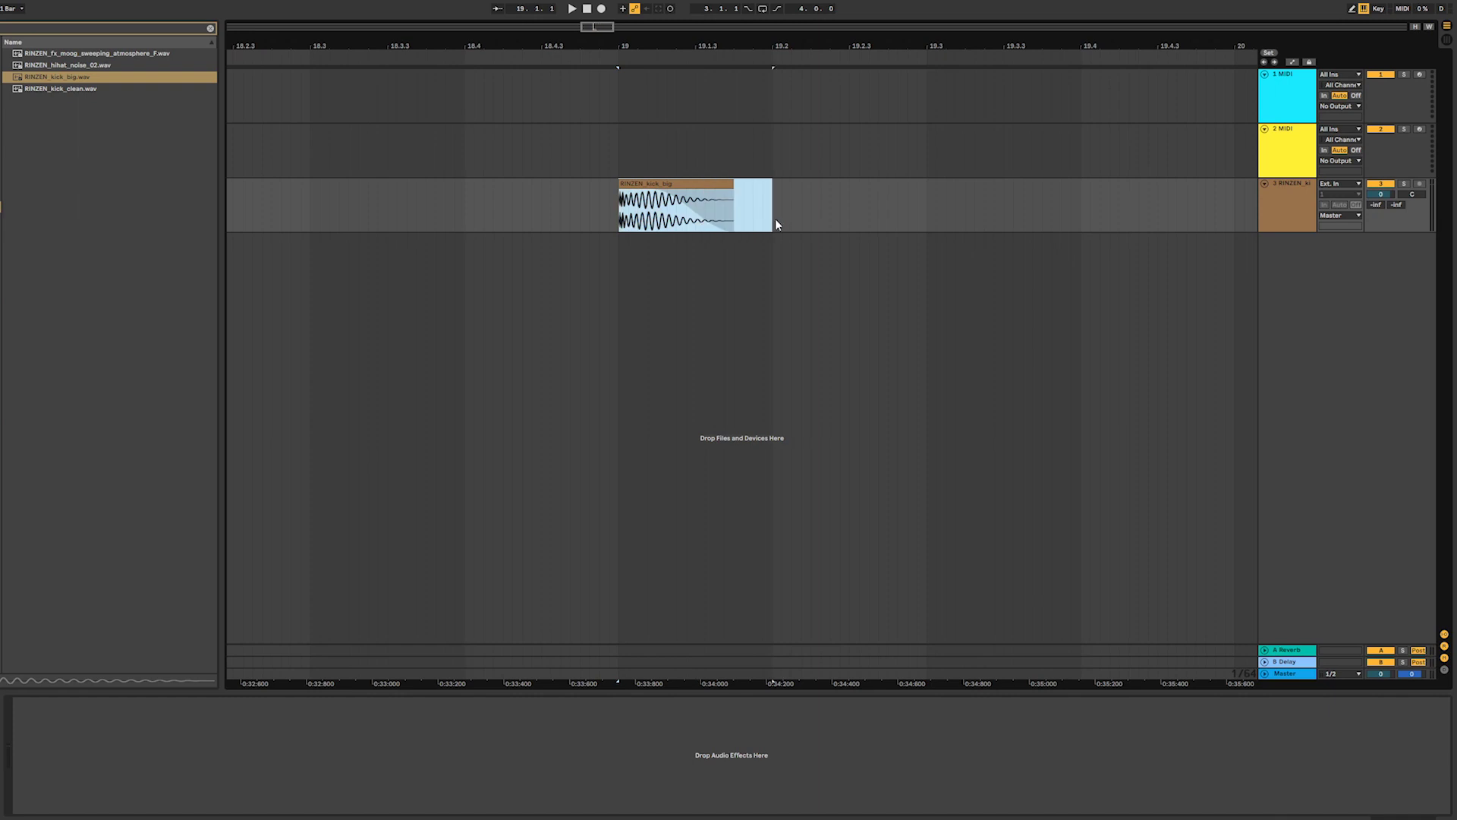
{"action": "key", "text": "ctrl+d"}
{"action": "key", "text": "ctrl+d"}
{"action": "key", "text": "ctrl+d"}
{"action": "left_click", "coordinate": [616, 215]}
{"action": "key", "text": "space"}
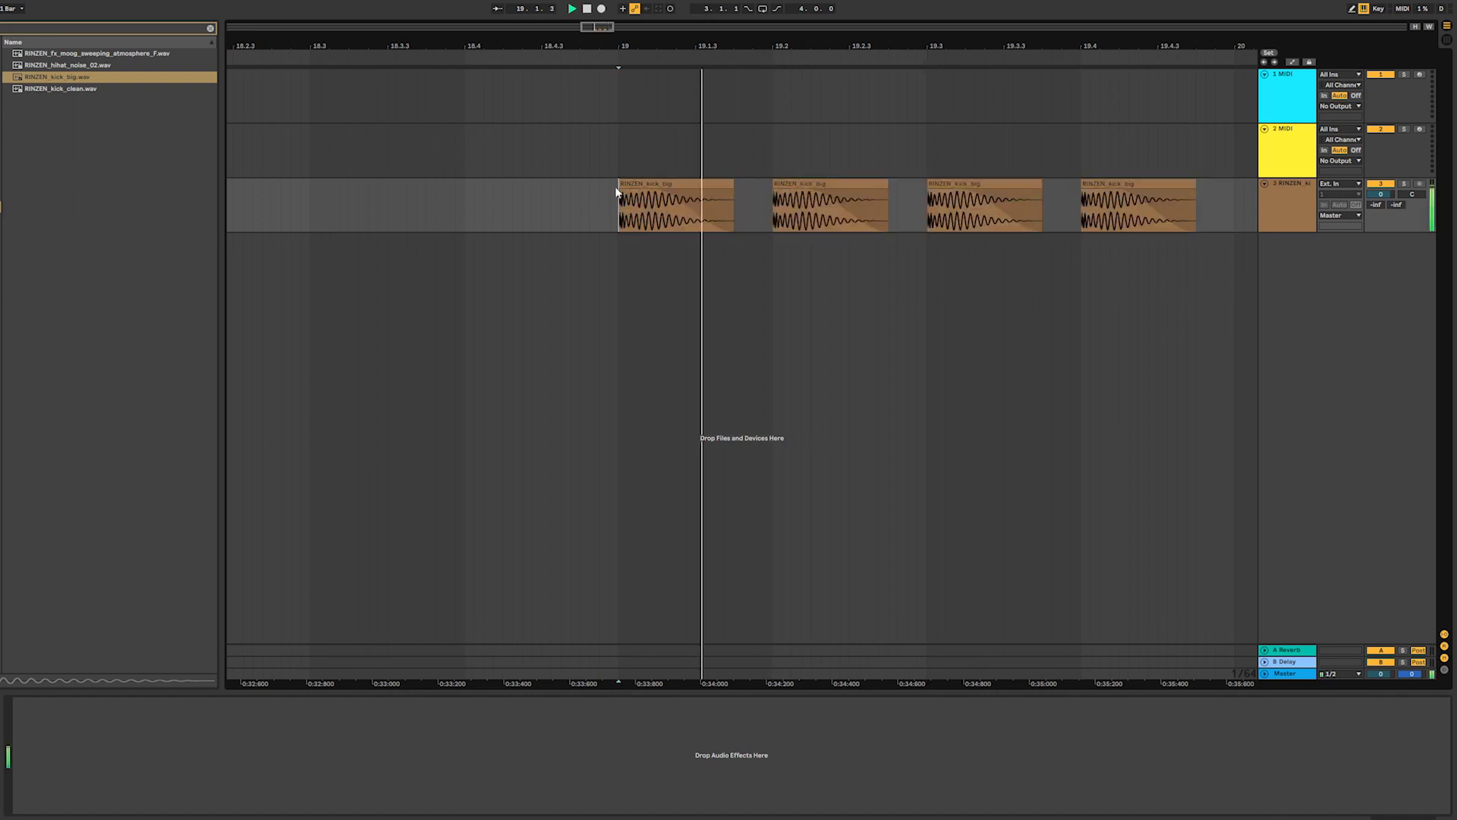
{"action": "mouse_move", "coordinate": [645, 45]}
{"action": "left_mouse_down"}
{"action": "mouse_move", "coordinate": [558, 39]}
{"action": "mouse_move", "coordinate": [586, 15]}
{"action": "left_mouse_up"}
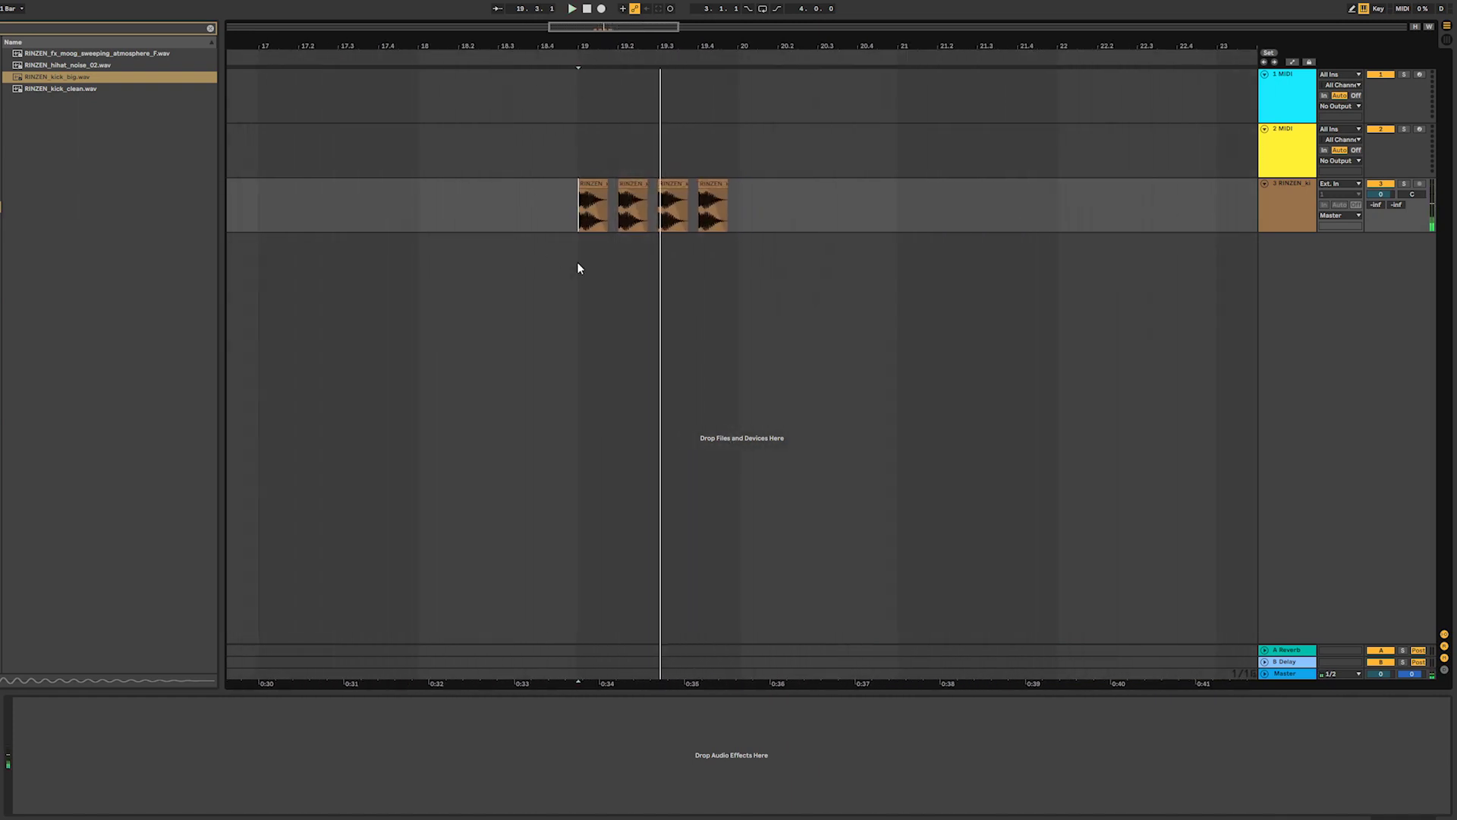
{"action": "key", "text": "space"}
- Duplicate the full bar of four kicks three times so the pattern spans bars 19 to 22
{"action": "left_click_drag", "start_coordinate": [580, 221], "coordinate": [734, 225]}
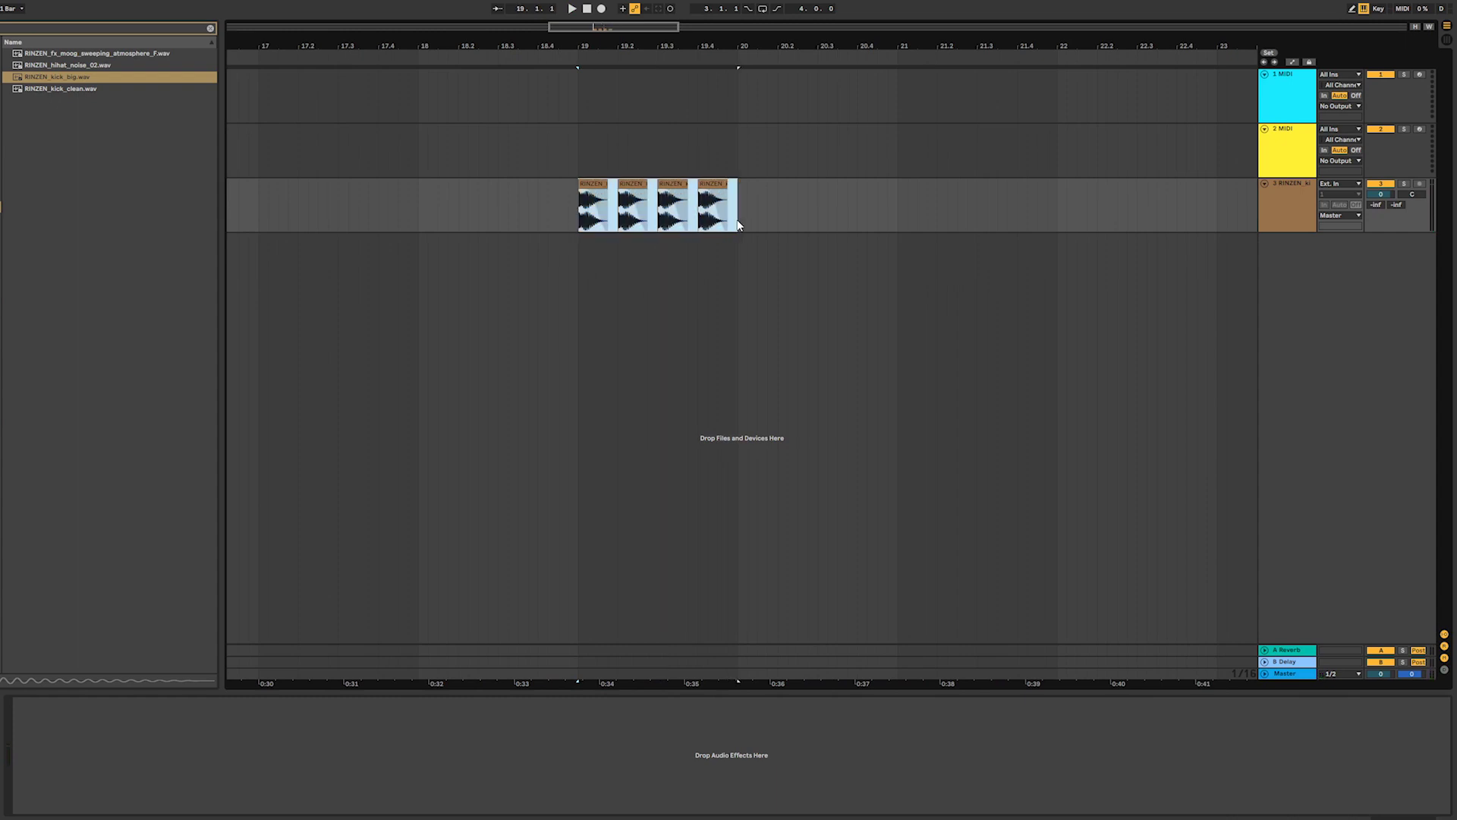
{"action": "left_click", "coordinate": [738, 225]}
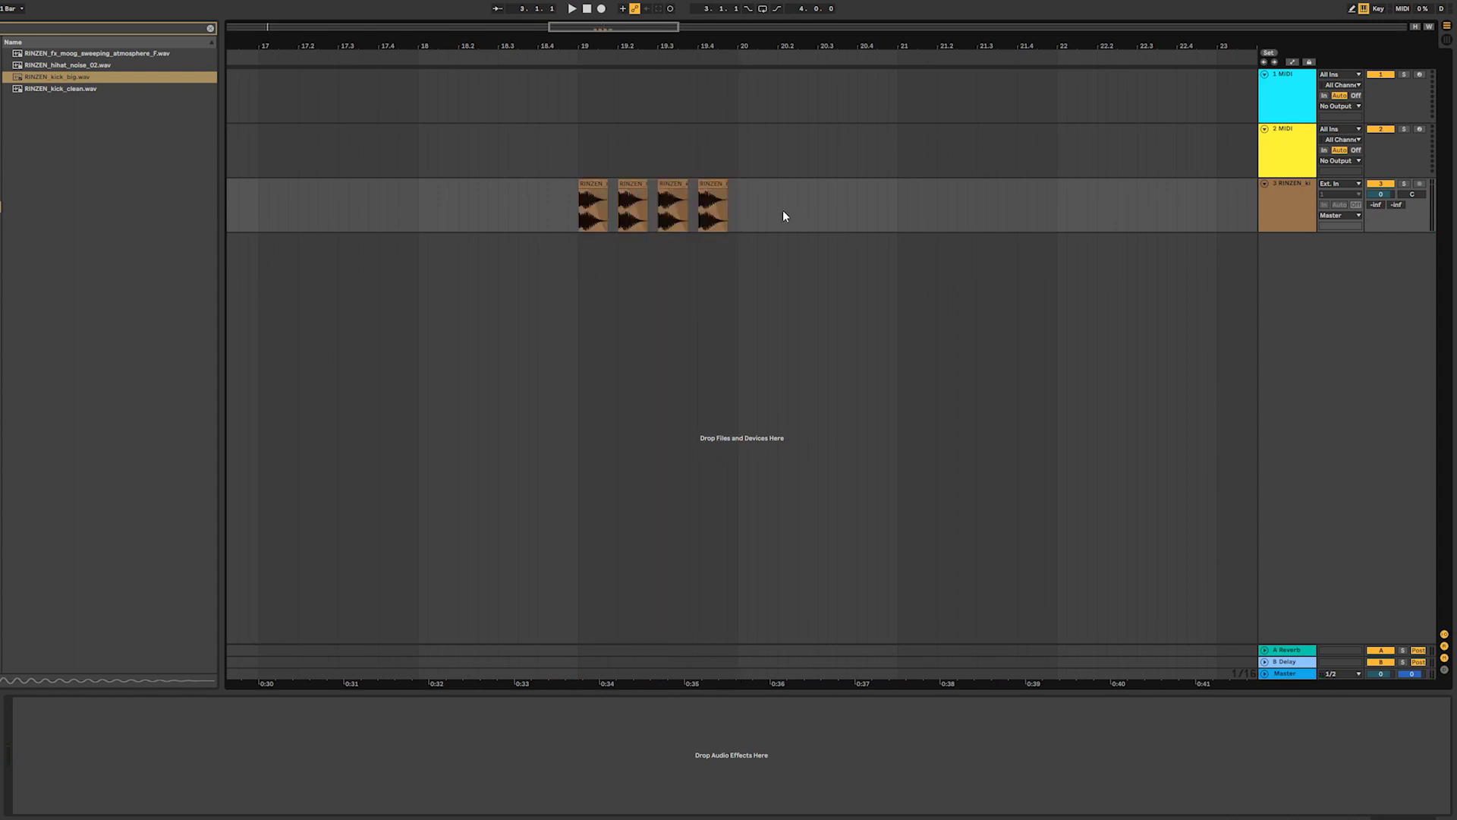
{"action": "key", "text": "ctrl+d"}
{"action": "key", "text": "ctrl+d"}
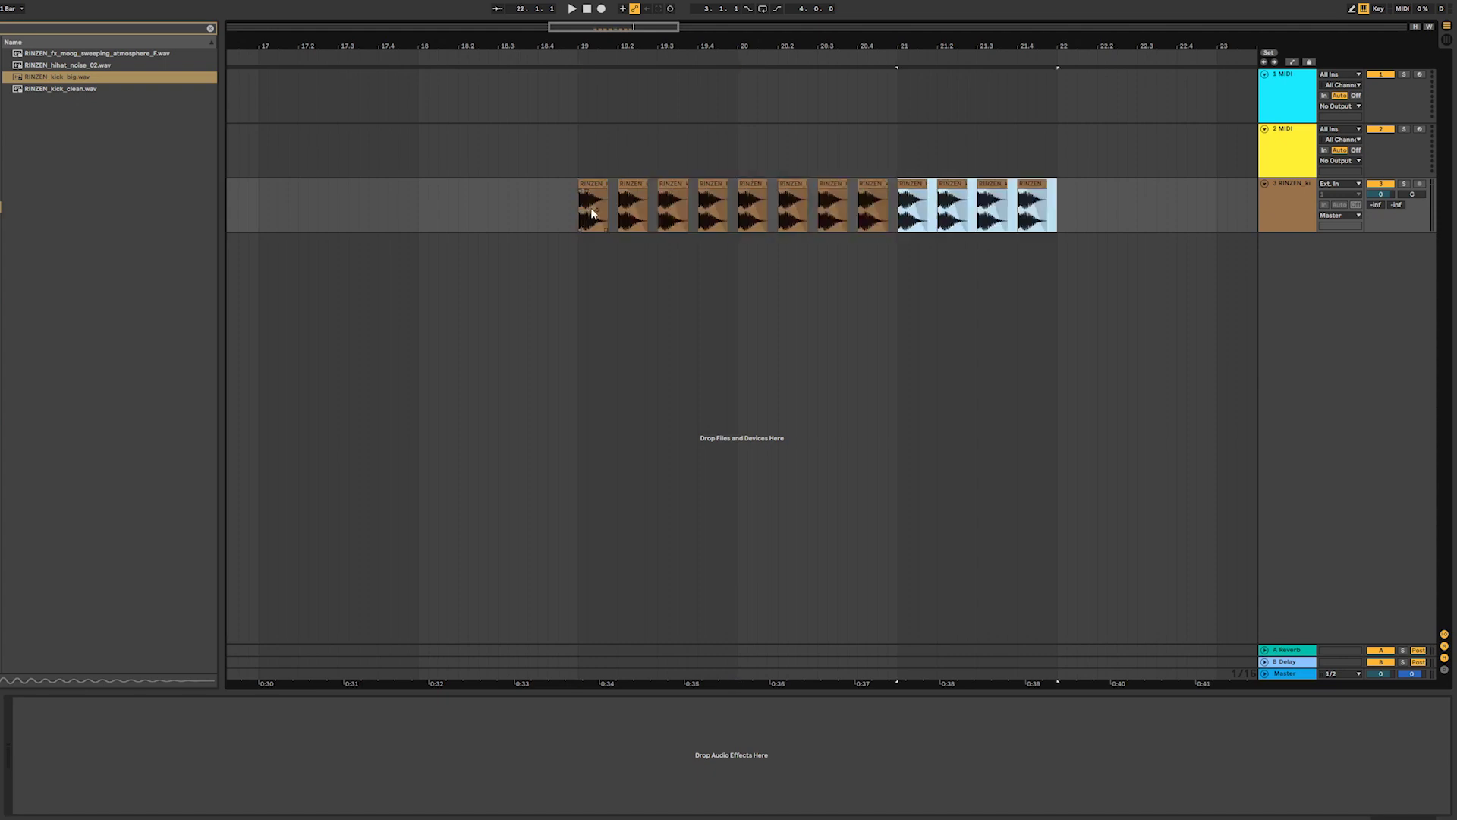
{"action": "key", "text": "ctrl+d"}
- Loop the four-bar kick pattern from bar 19 to bar 23 and audition it
{"action": "left_click_drag", "start_coordinate": [1217, 211], "coordinate": [1241, 240]}
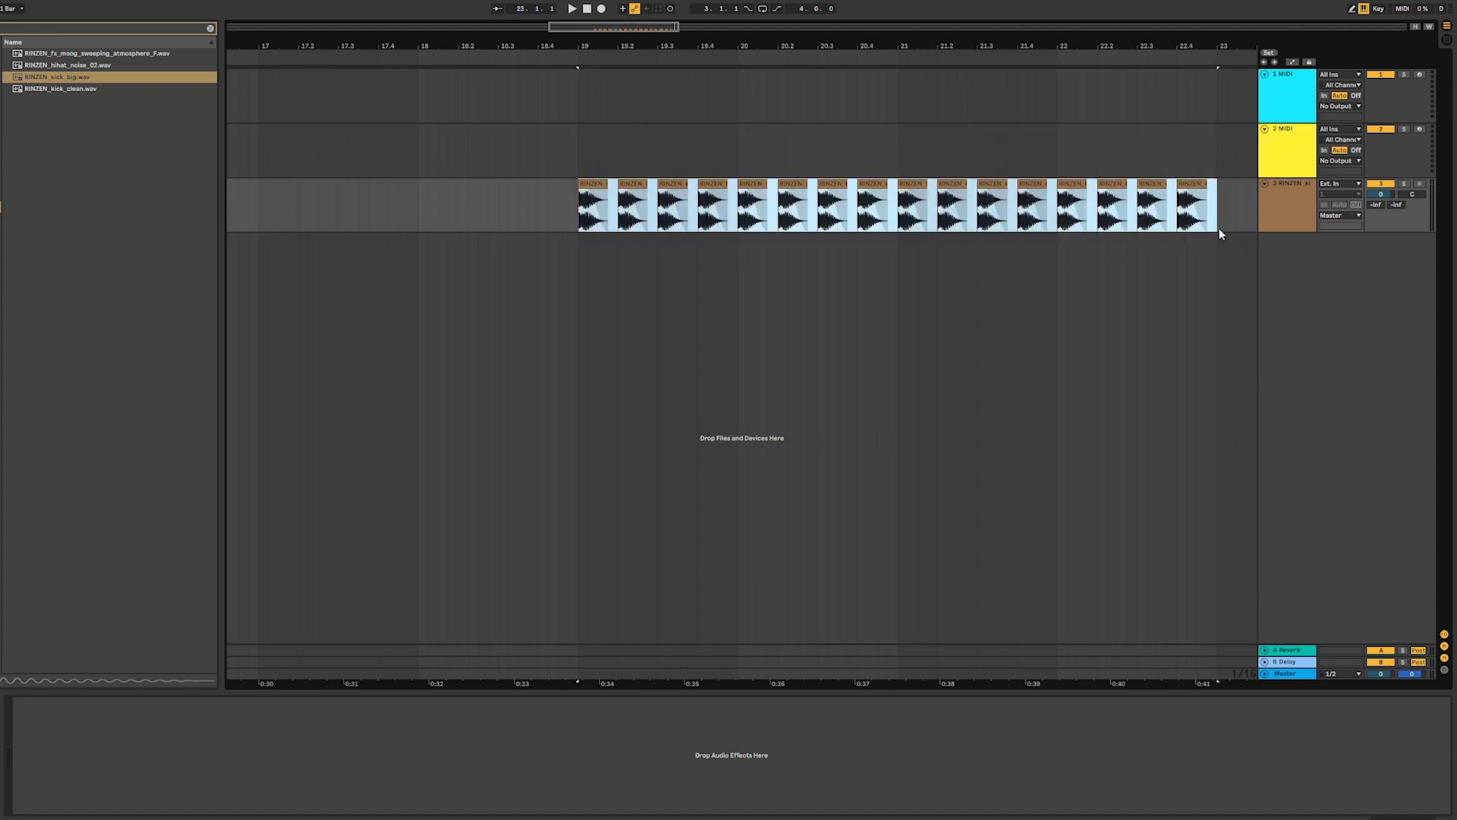
{"action": "key", "text": "ctrl+l"}
{"action": "key", "text": "space"}
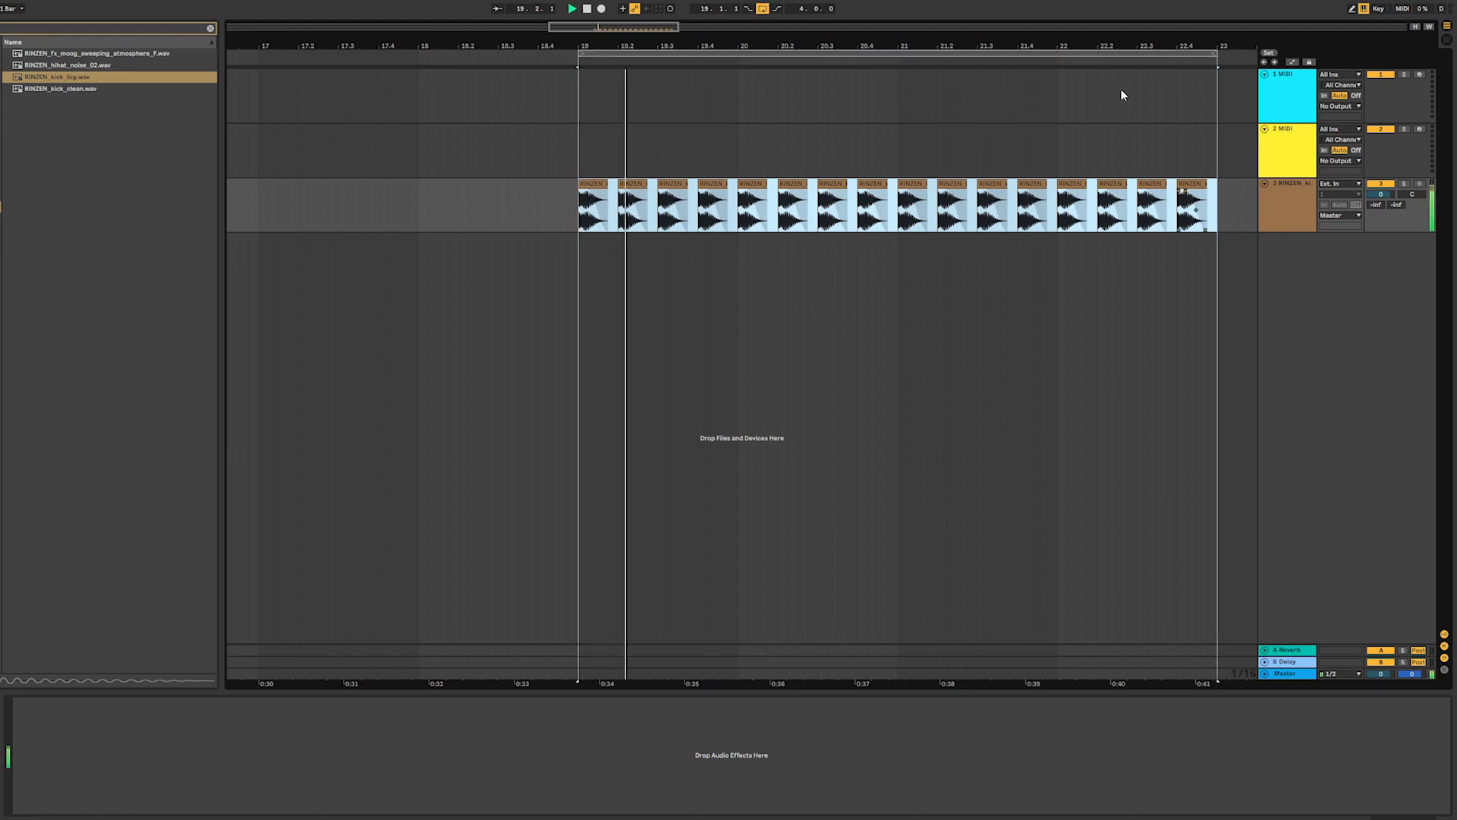
{"action": "left_click", "coordinate": [1273, 226]}
{"action": "key", "text": "space"}
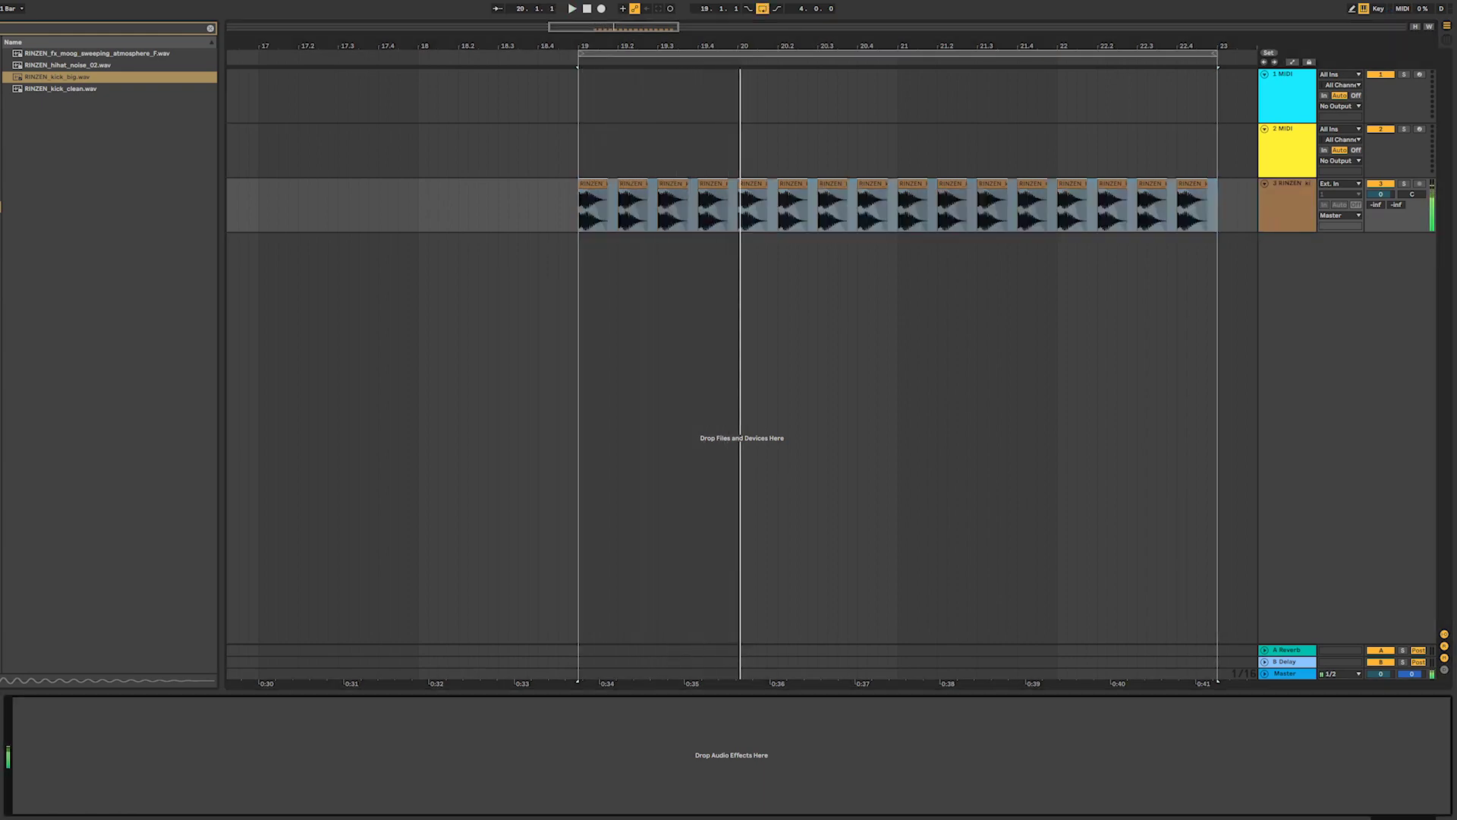
- Search the browser for hat samples and audition _CMP_HAT_06.wav
{"action": "left_click", "coordinate": [211, 29]}
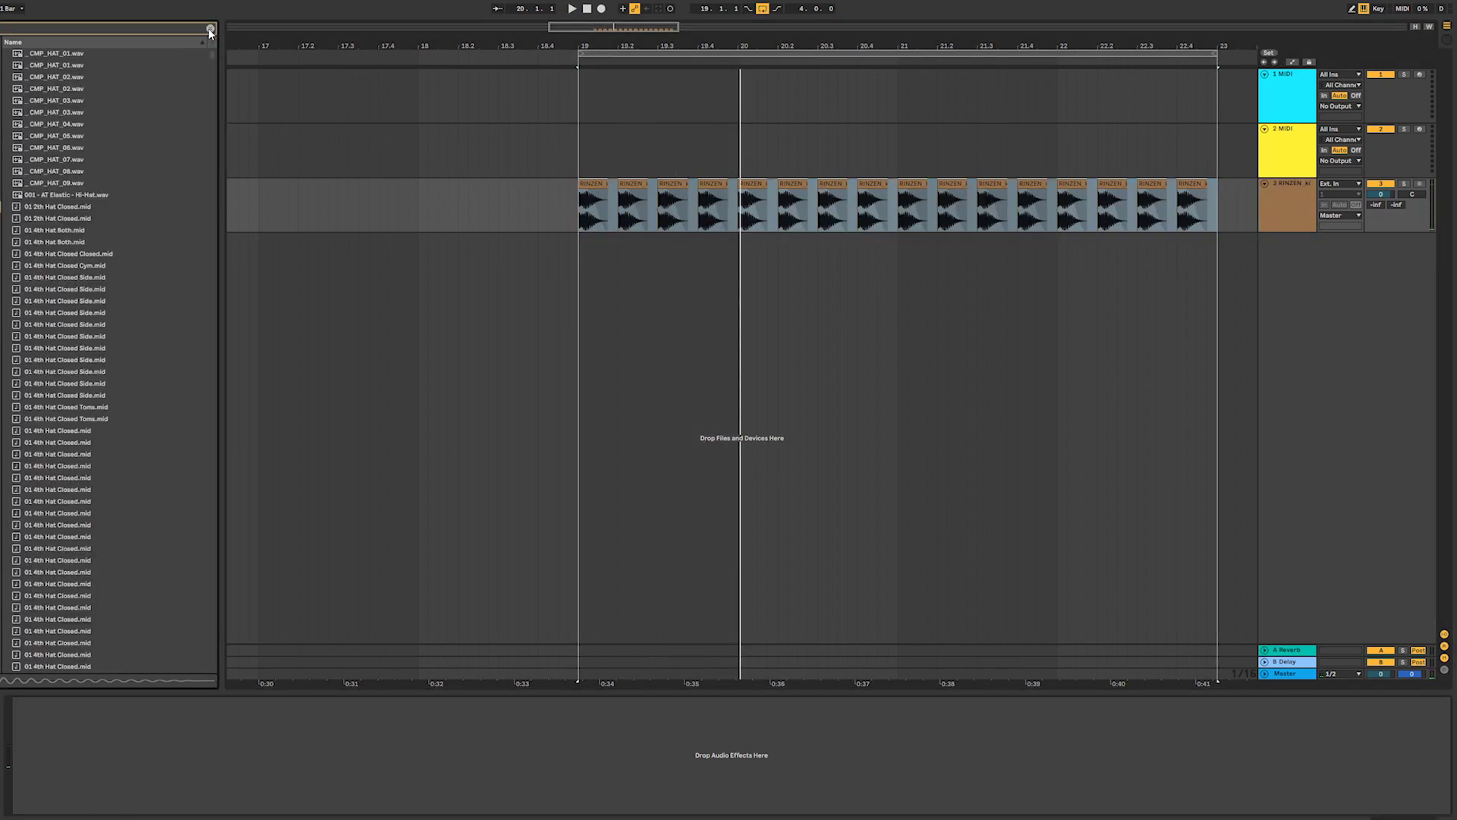
{"action": "left_click", "coordinate": [42, 150]}
{"action": "scroll", "coordinate": [128, 238], "scroll_direction": "down", "scroll_amount": 5}
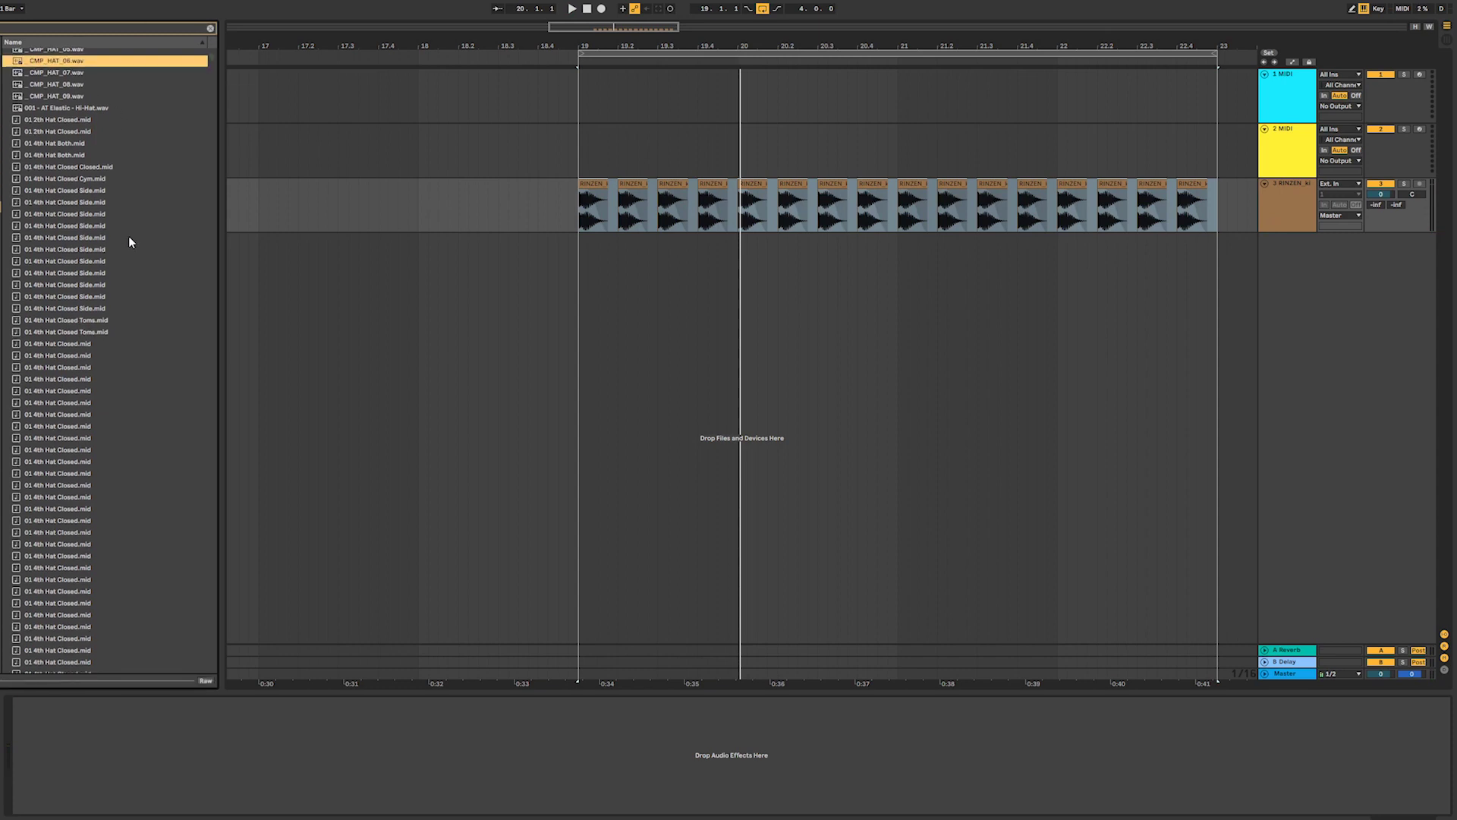
{"action": "left_click", "coordinate": [50, 259]}
- Expand the Drums folder in the saved sample location and audition b_Shaker Cabassa.wav and b_Noise Hat.wav
{"action": "left_click", "coordinate": [1, 277]}
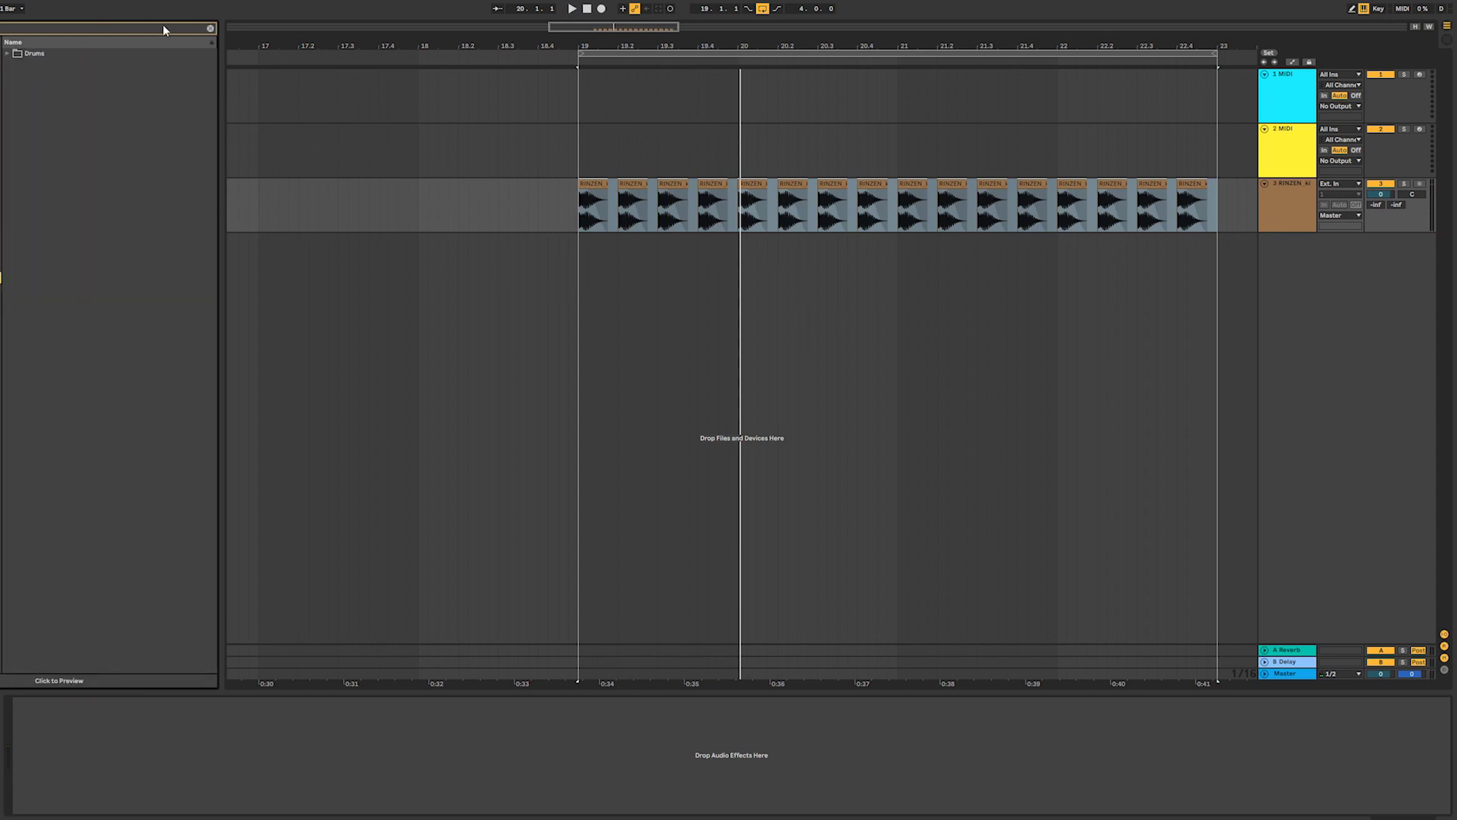
{"action": "left_click", "coordinate": [211, 29]}
{"action": "left_click", "coordinate": [7, 66]}
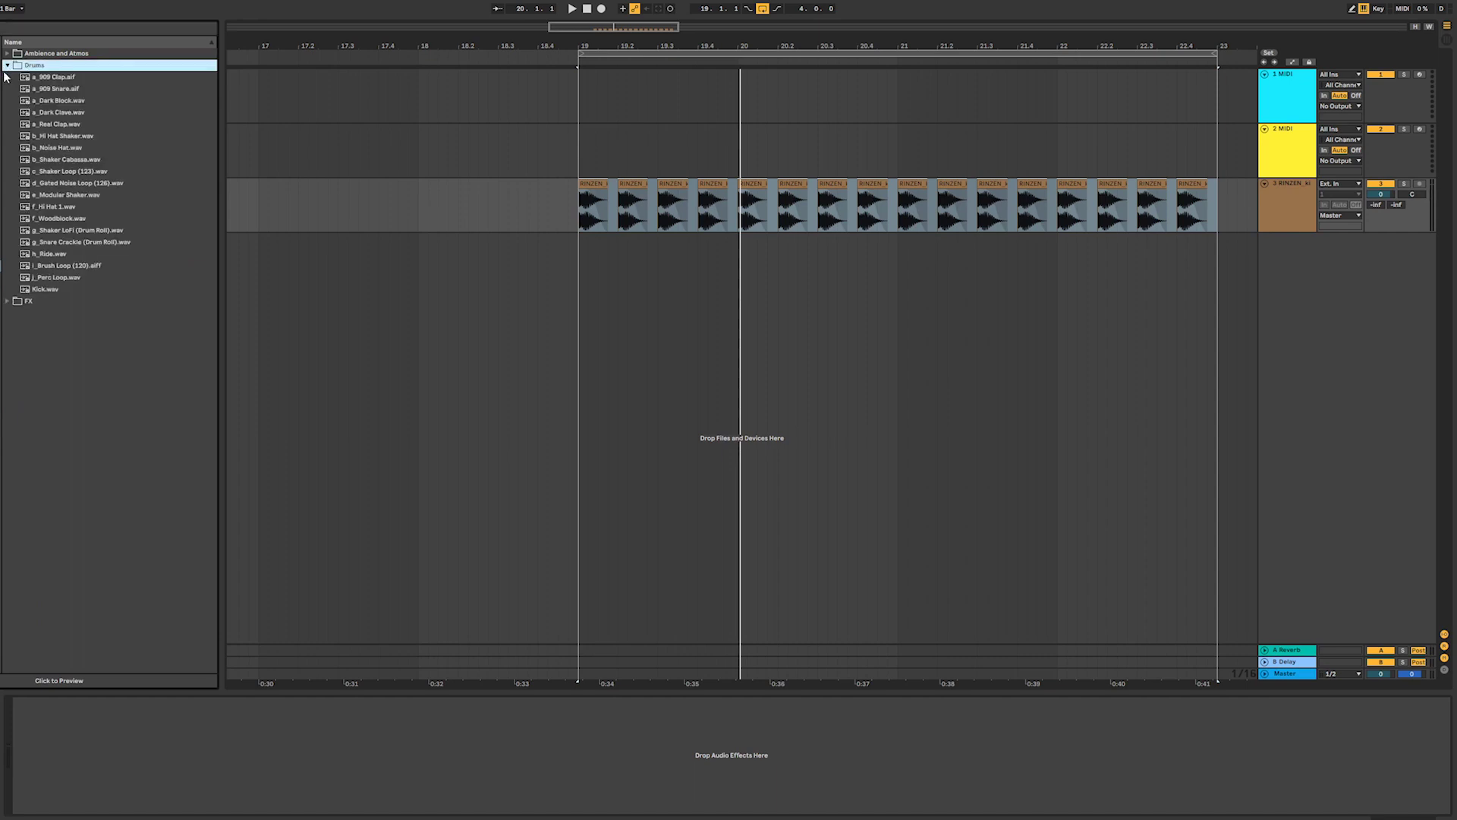
{"action": "left_click", "coordinate": [58, 161]}
{"action": "left_click", "coordinate": [61, 150]}
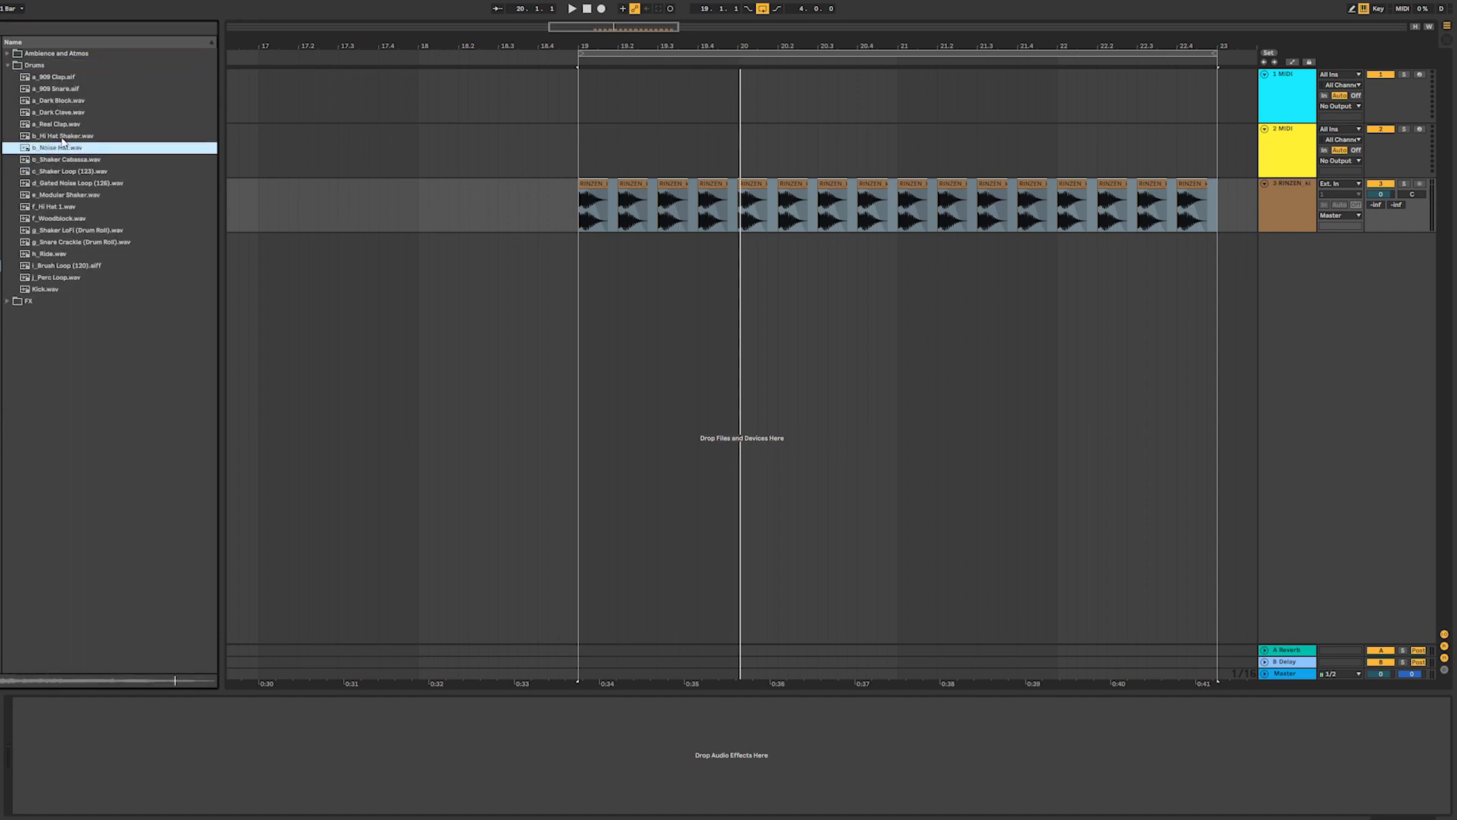
- Place b_Hi Hat Shaker.wav on a new audio track below the kick, starting at bar 19
{"action": "left_click", "coordinate": [63, 138]}
{"action": "left_click_drag", "start_coordinate": [63, 138], "coordinate": [582, 262]}
{"action": "left_click_drag", "start_coordinate": [603, 24], "coordinate": [604, 84]}
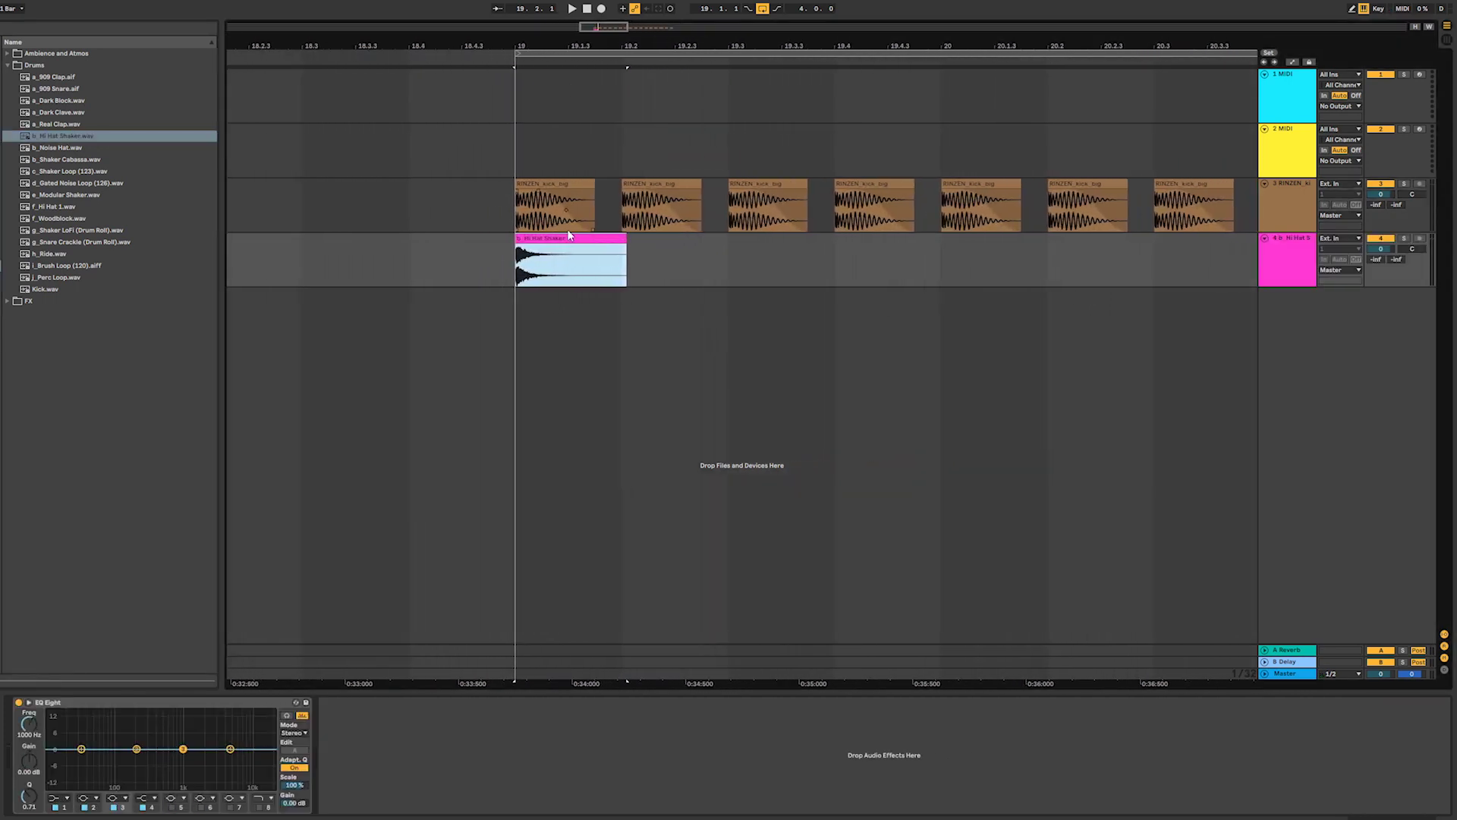
- Move the hi-hat shaker clip to the offbeat at 19.1.3 and duplicate it every beat up to bar 23
{"action": "left_click_drag", "start_coordinate": [568, 238], "coordinate": [620, 236]}
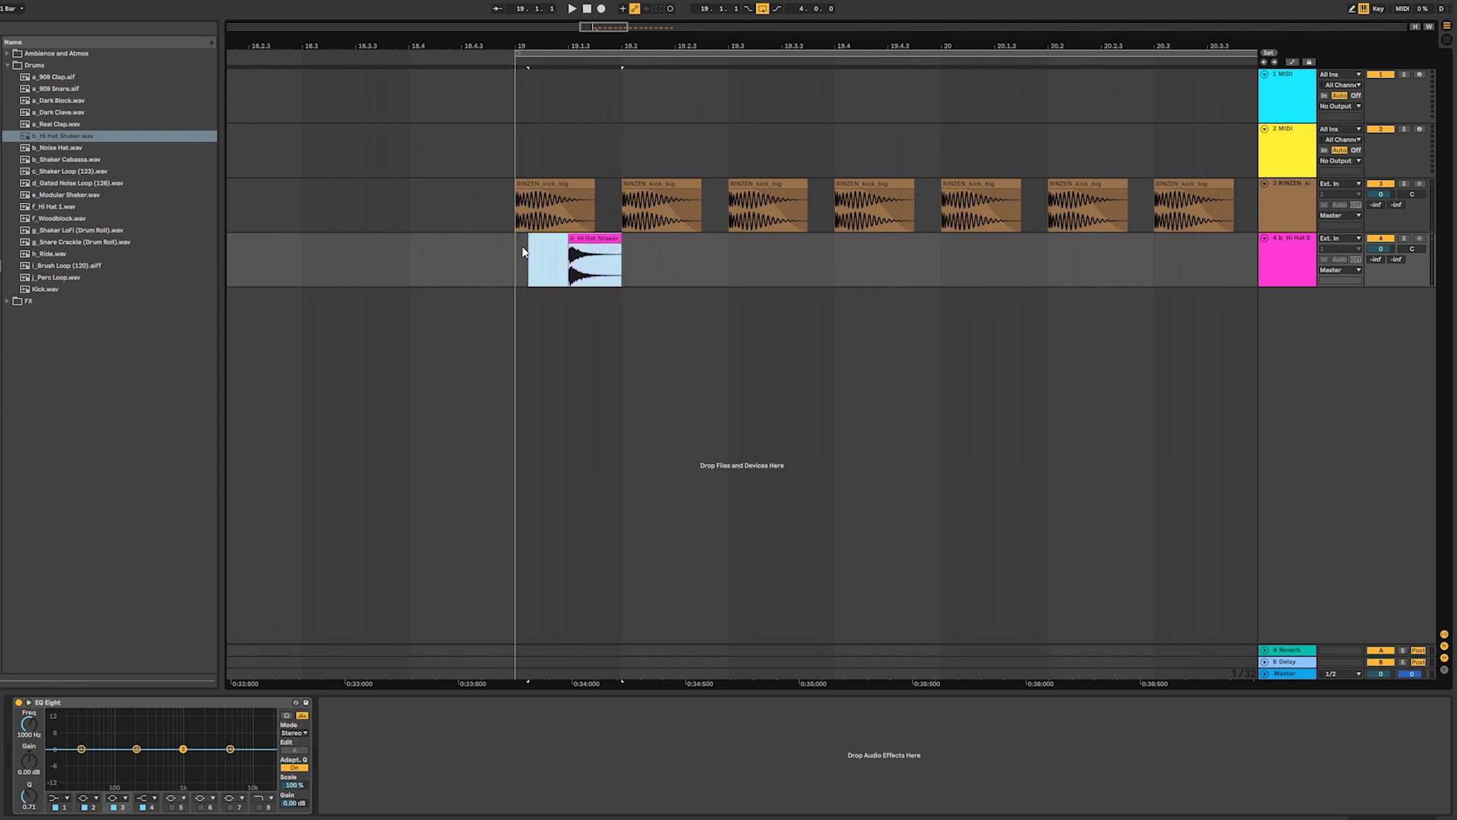
{"action": "key", "text": "ctrl+d"}
{"action": "key", "text": "ctrl+d"}
{"action": "key", "text": "ctrl+d"}
{"action": "key", "text": "ctrl+d"}
{"action": "key", "text": "ctrl+d"}
{"action": "key", "text": "minus"}
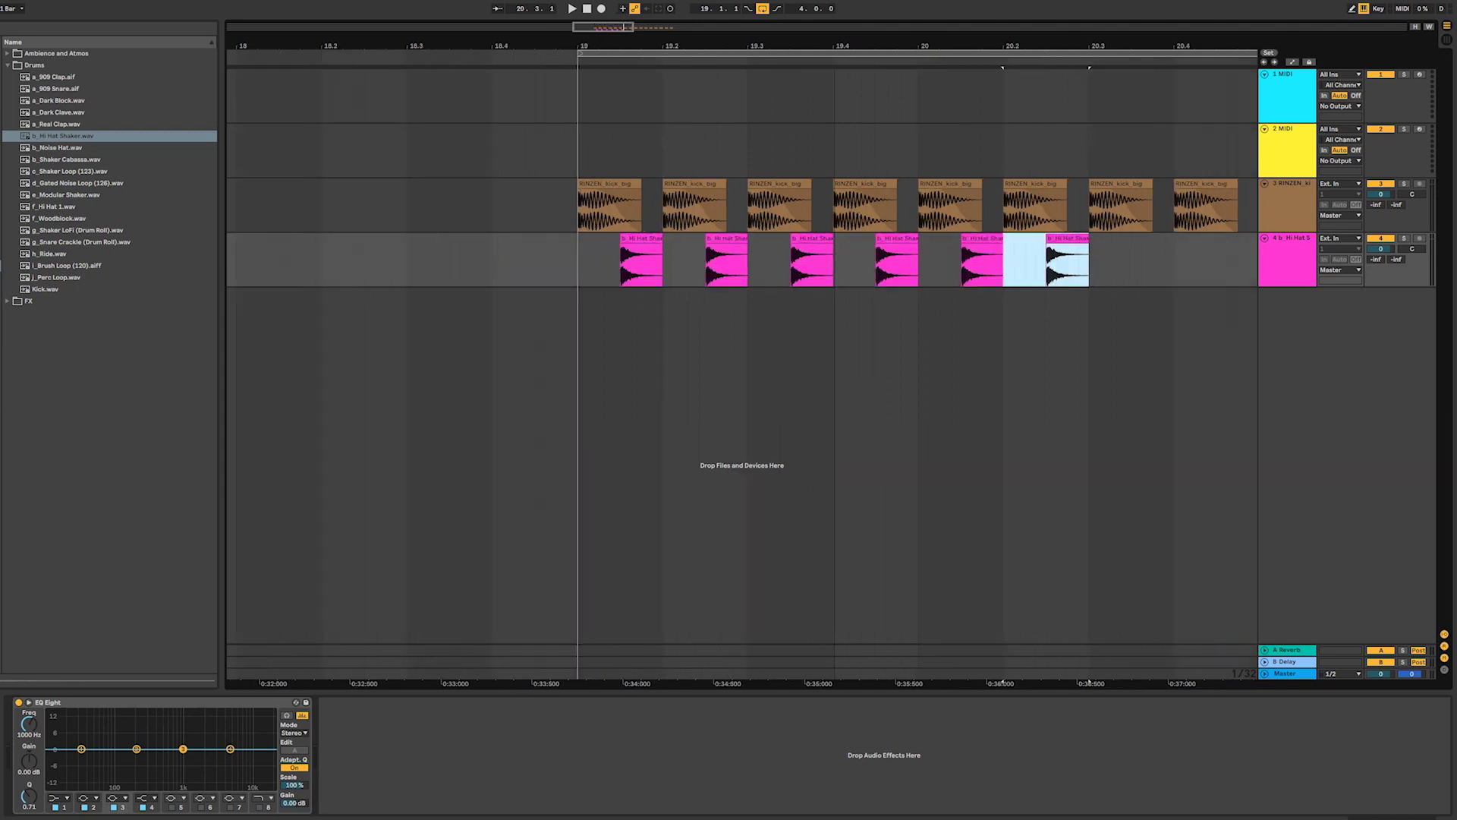
{"action": "key", "text": "ctrl+d"}
{"action": "key", "text": "minus"}
{"action": "key", "text": "ctrl+d"}
{"action": "key", "text": "ctrl+d"}
{"action": "key", "text": "ctrl+d"}
{"action": "key", "text": "ctrl+d"}
{"action": "key", "text": "ctrl+d"}
{"action": "key", "text": "ctrl+d"}
{"action": "key", "text": "ctrl+d"}
{"action": "key", "text": "ctrl+d"}
{"action": "key", "text": "ctrl+d"}
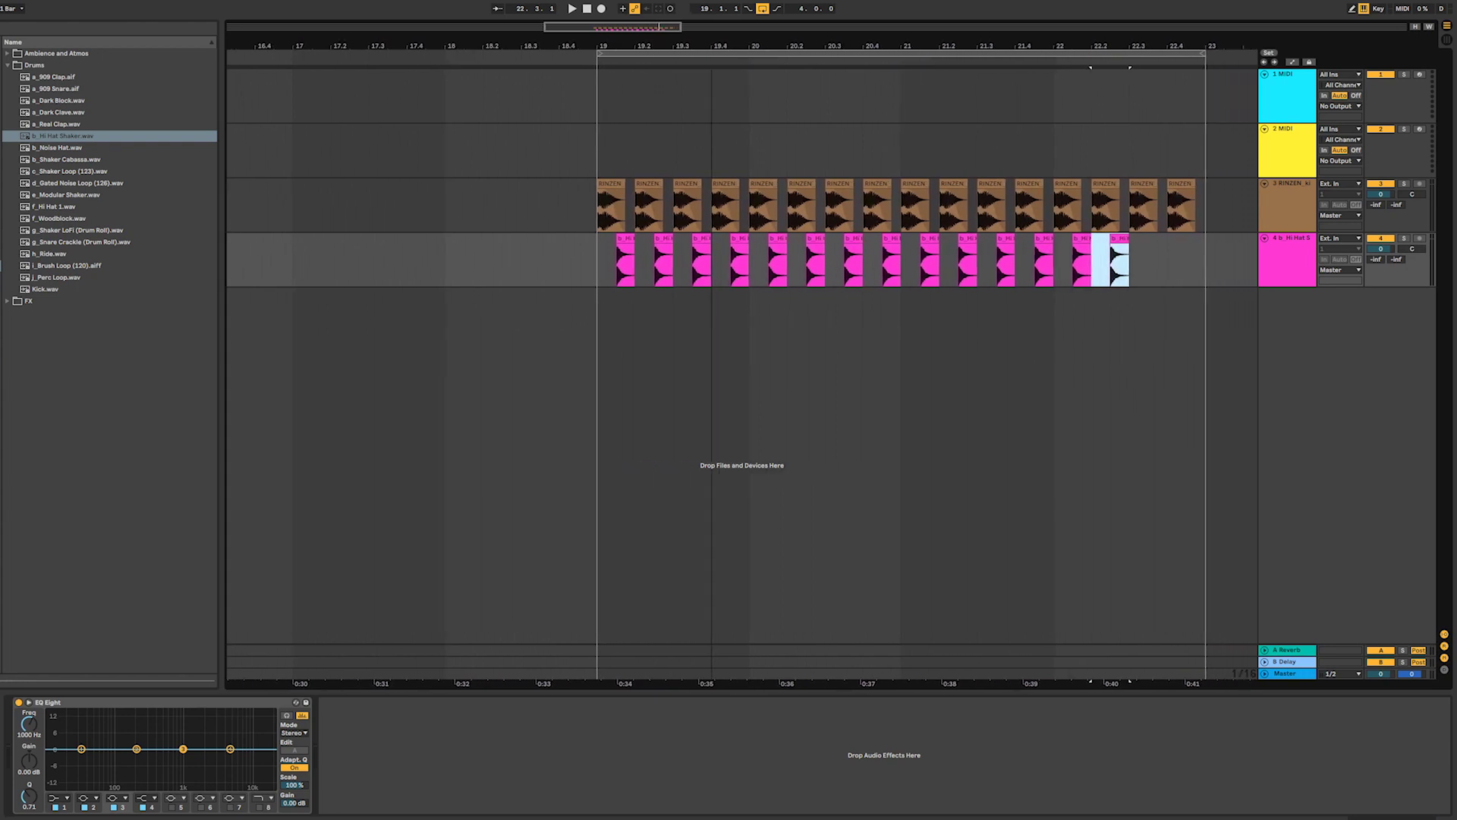
- Play the kick and offbeat shaker together from bar 19 and lower the shaker track's volume
{"action": "left_click", "coordinate": [594, 266]}
{"action": "key", "text": "space"}
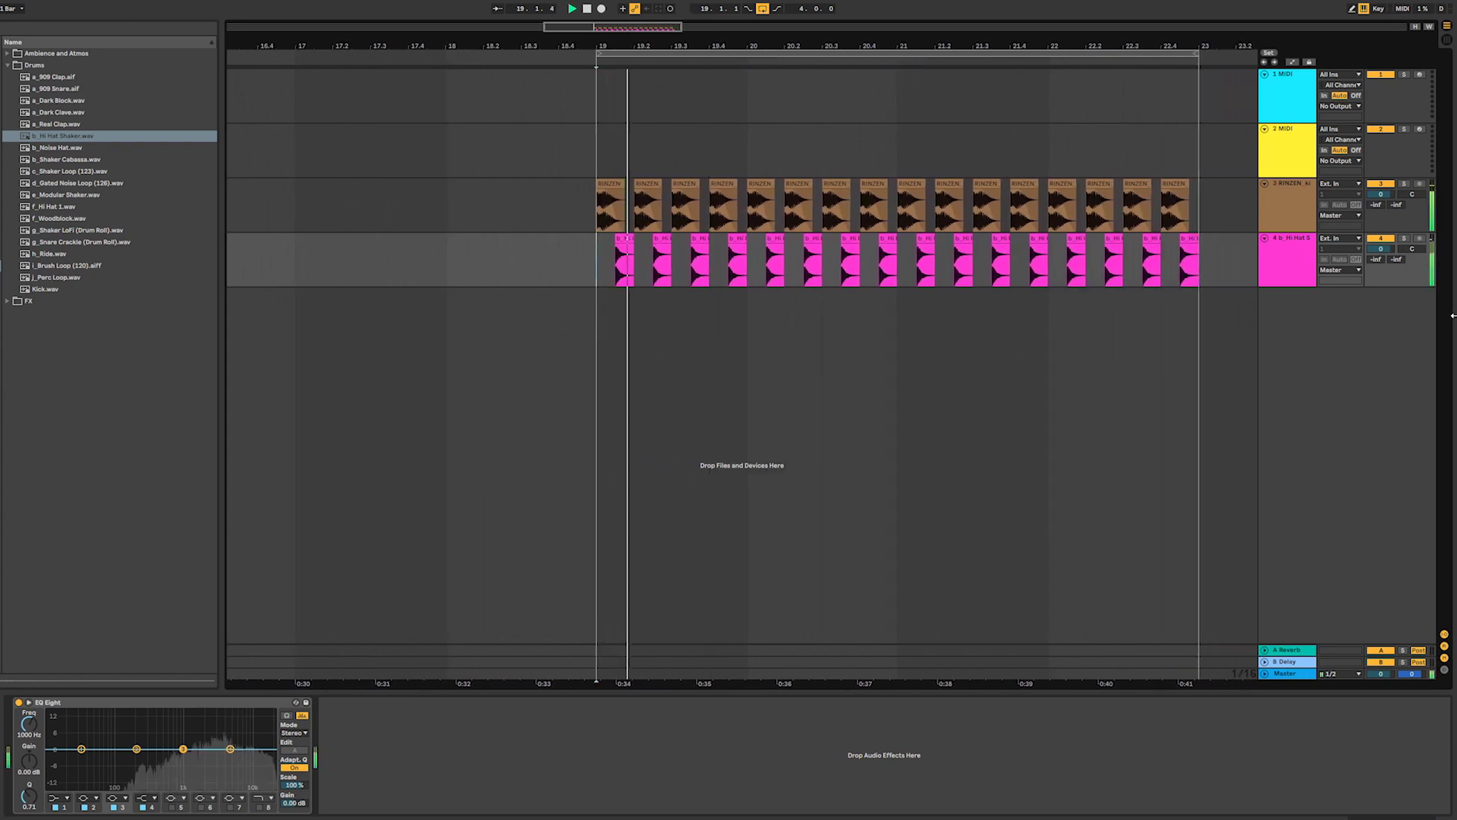
{"action": "mouse_move", "coordinate": [1390, 249]}
{"action": "left_mouse_down"}
{"action": "mouse_move", "coordinate": [1391, 267]}
{"action": "mouse_move", "coordinate": [1382, 250]}
{"action": "left_mouse_up"}
{"action": "key", "text": "space"}
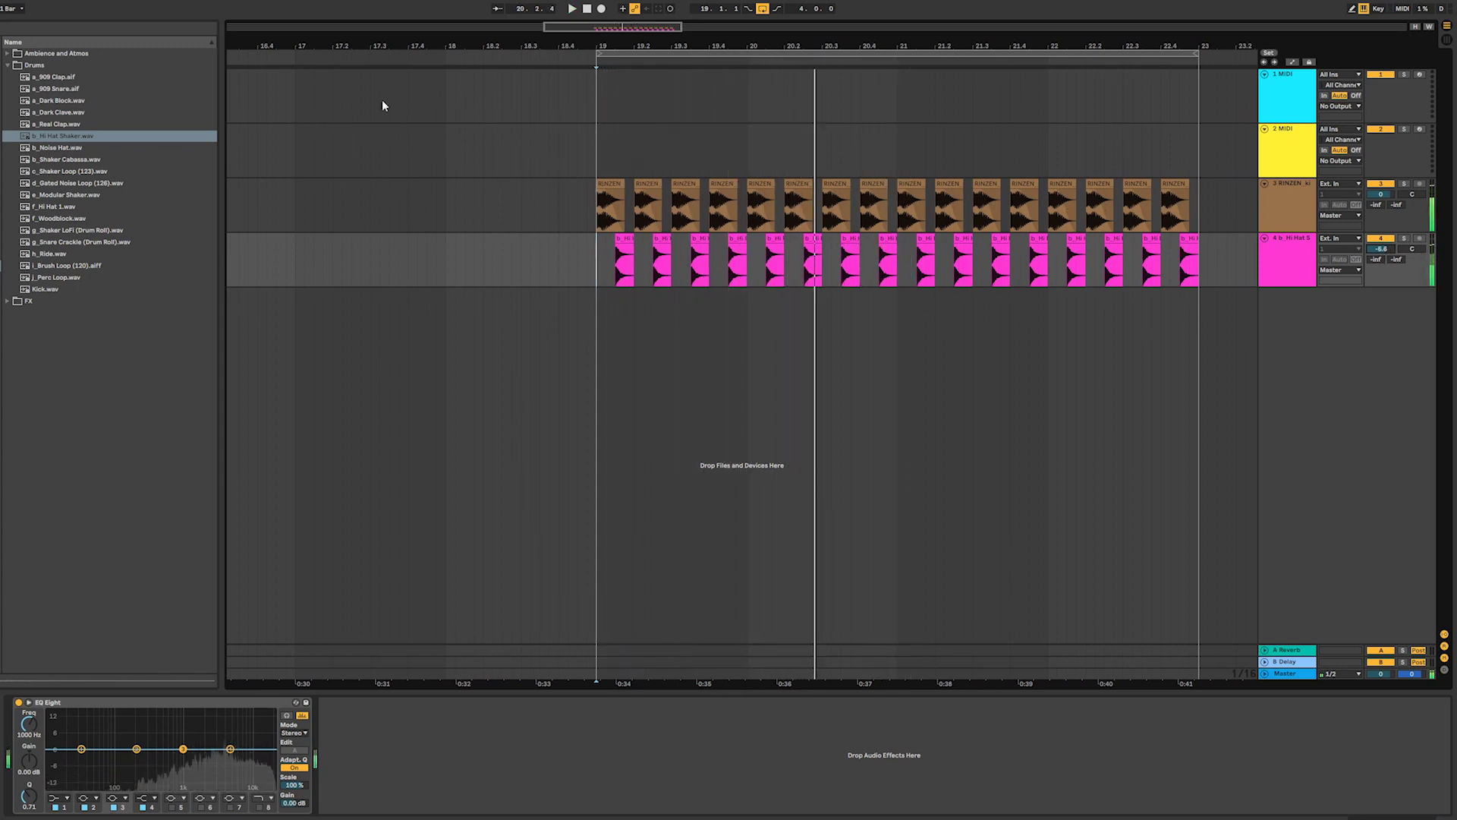
- Copy the offbeat shaker hit to 19.1.1, shorten it to a sixteenth note and duplicate it at 19.1.2
{"action": "left_click_drag", "start_coordinate": [592, 27], "coordinate": [543, 42]}
{"action": "left_click_drag", "start_coordinate": [856, 45], "coordinate": [898, 279]}
{"action": "left_click", "coordinate": [876, 236]}
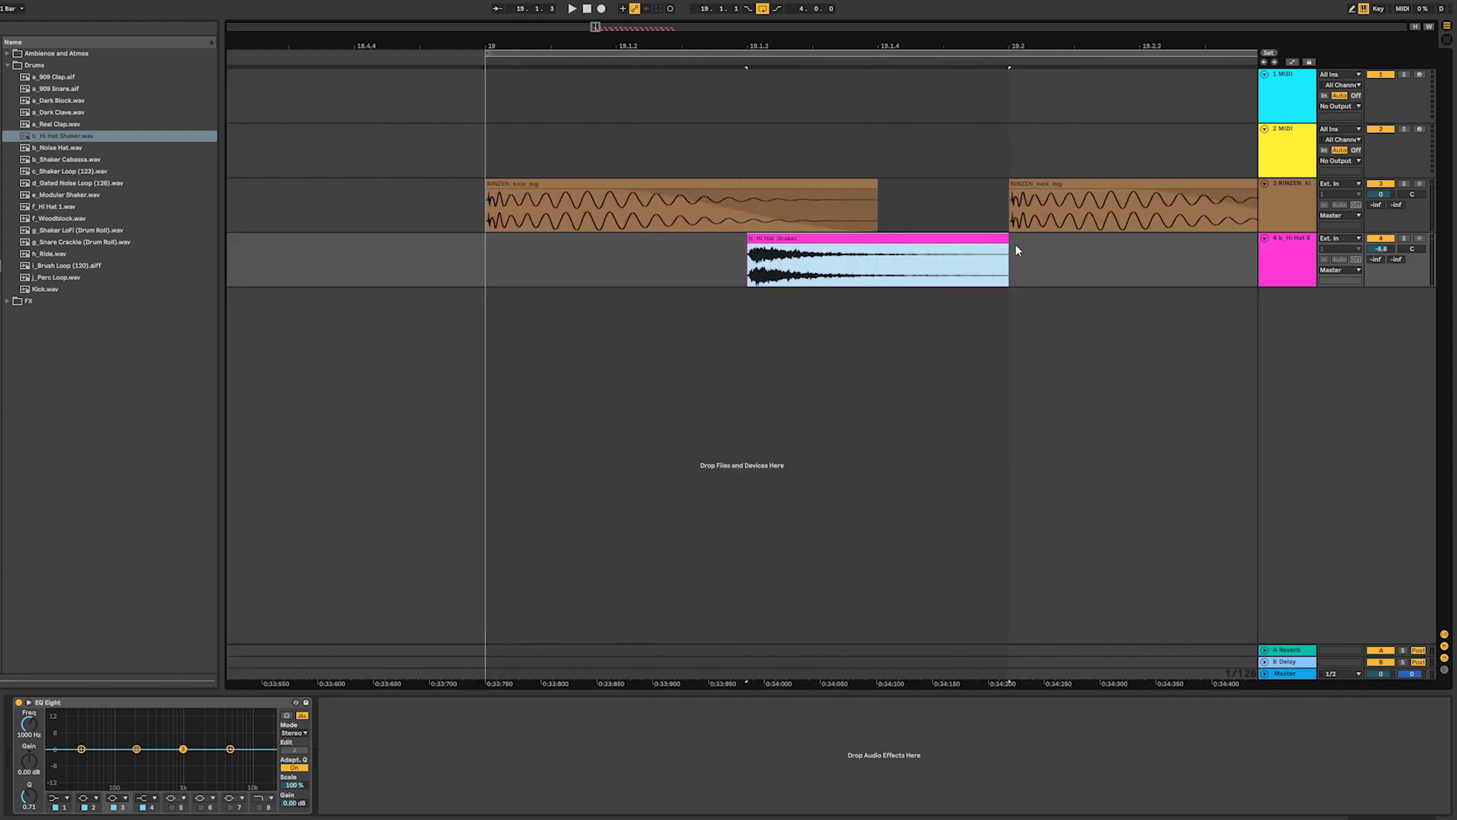
{"action": "left_click", "coordinate": [490, 246]}
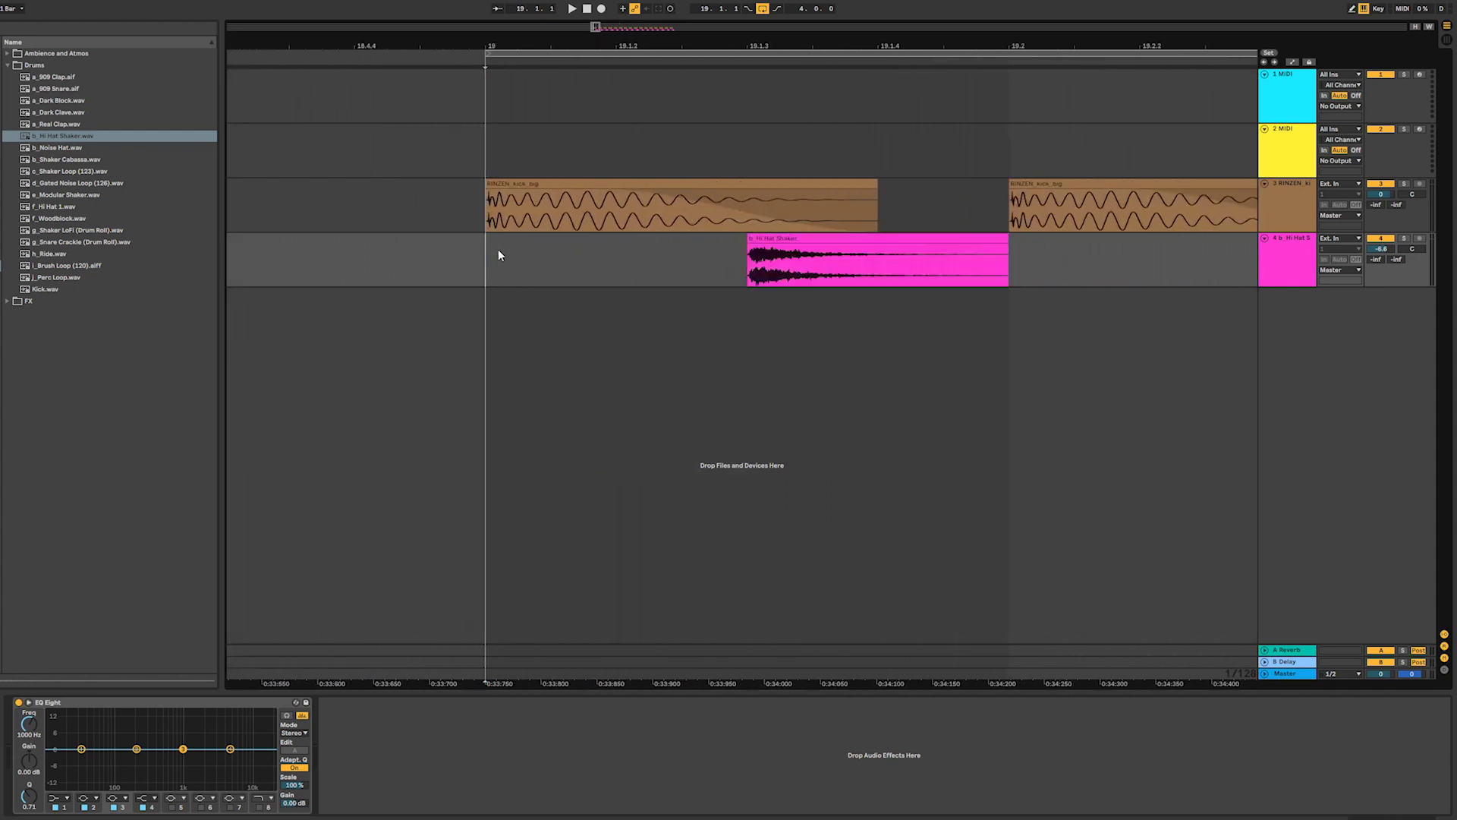
{"action": "key", "text": "ctrl+v"}
{"action": "left_click_drag", "start_coordinate": [749, 240], "coordinate": [616, 234]}
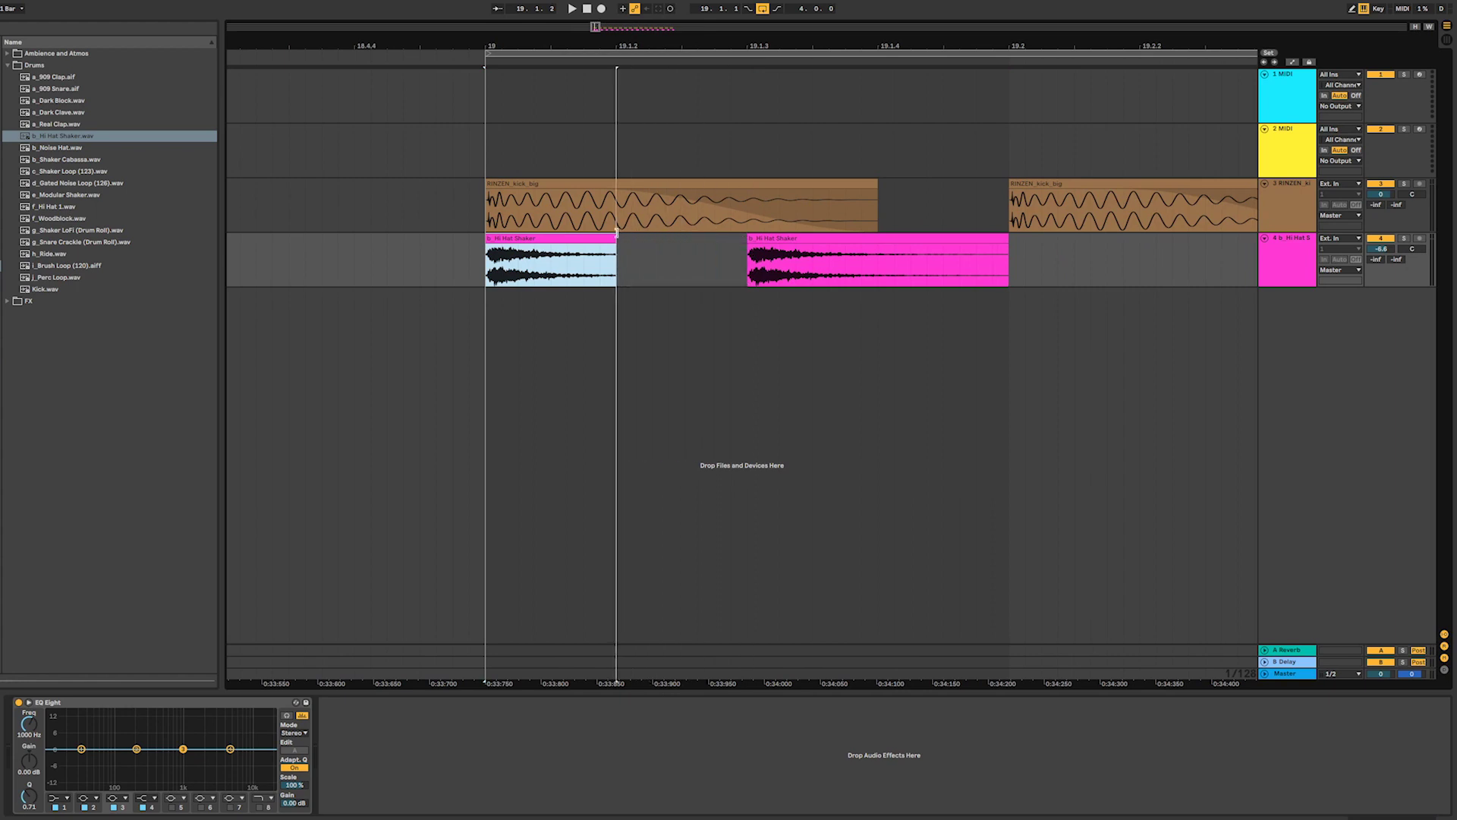
{"action": "key", "text": "ctrl+d"}
- Lower the shaker clip gain to -9.40 dB at 19.1.1 and about -7.5 dB at 19.1.2, and audition the hits
{"action": "double_click", "coordinate": [580, 237]}
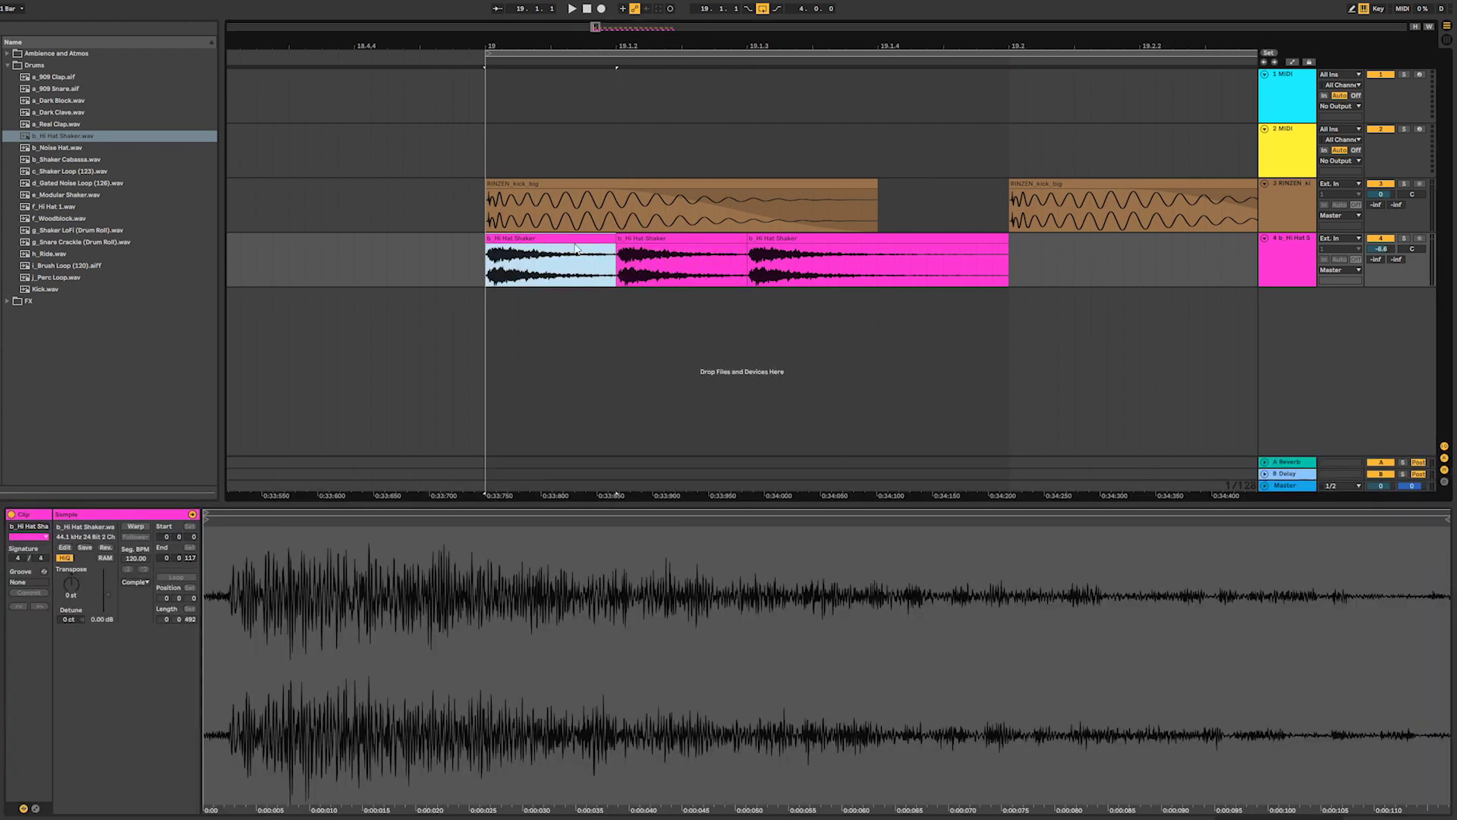
{"action": "left_click_drag", "start_coordinate": [98, 613], "coordinate": [98, 646]}
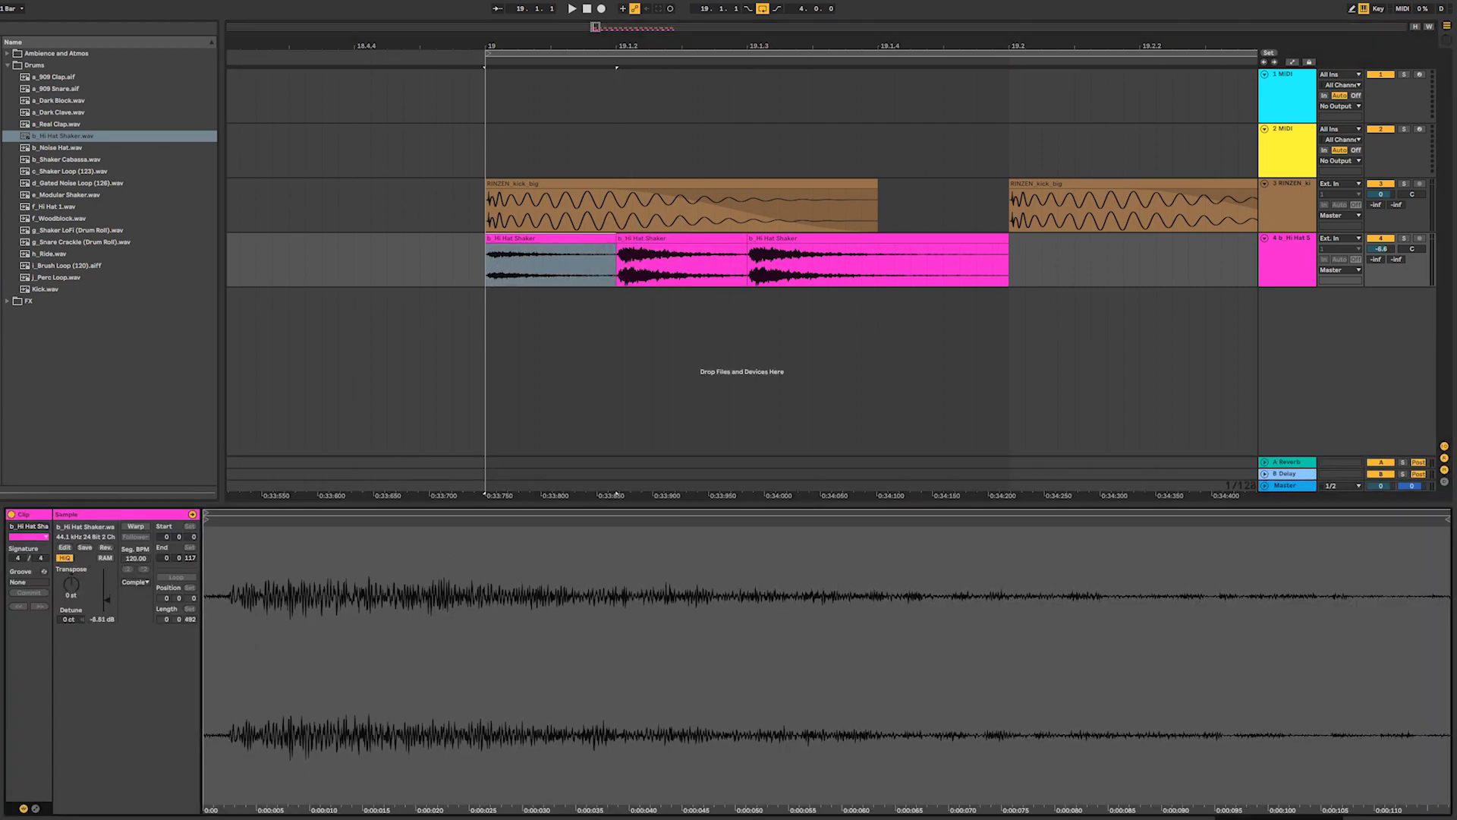
{"action": "left_click", "coordinate": [634, 249]}
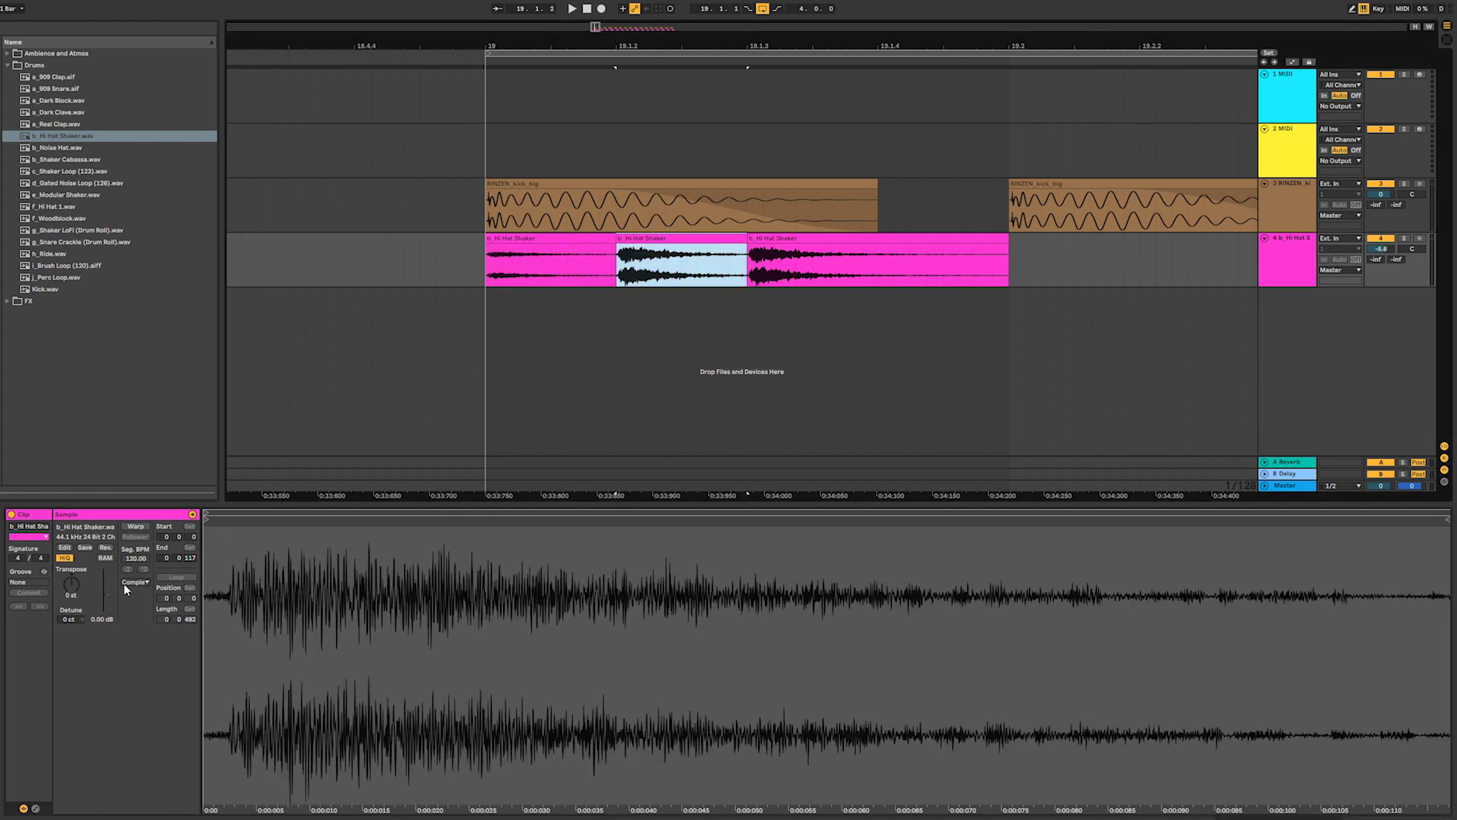
{"action": "left_click_drag", "start_coordinate": [111, 596], "coordinate": [111, 630]}
{"action": "key", "text": "space"}
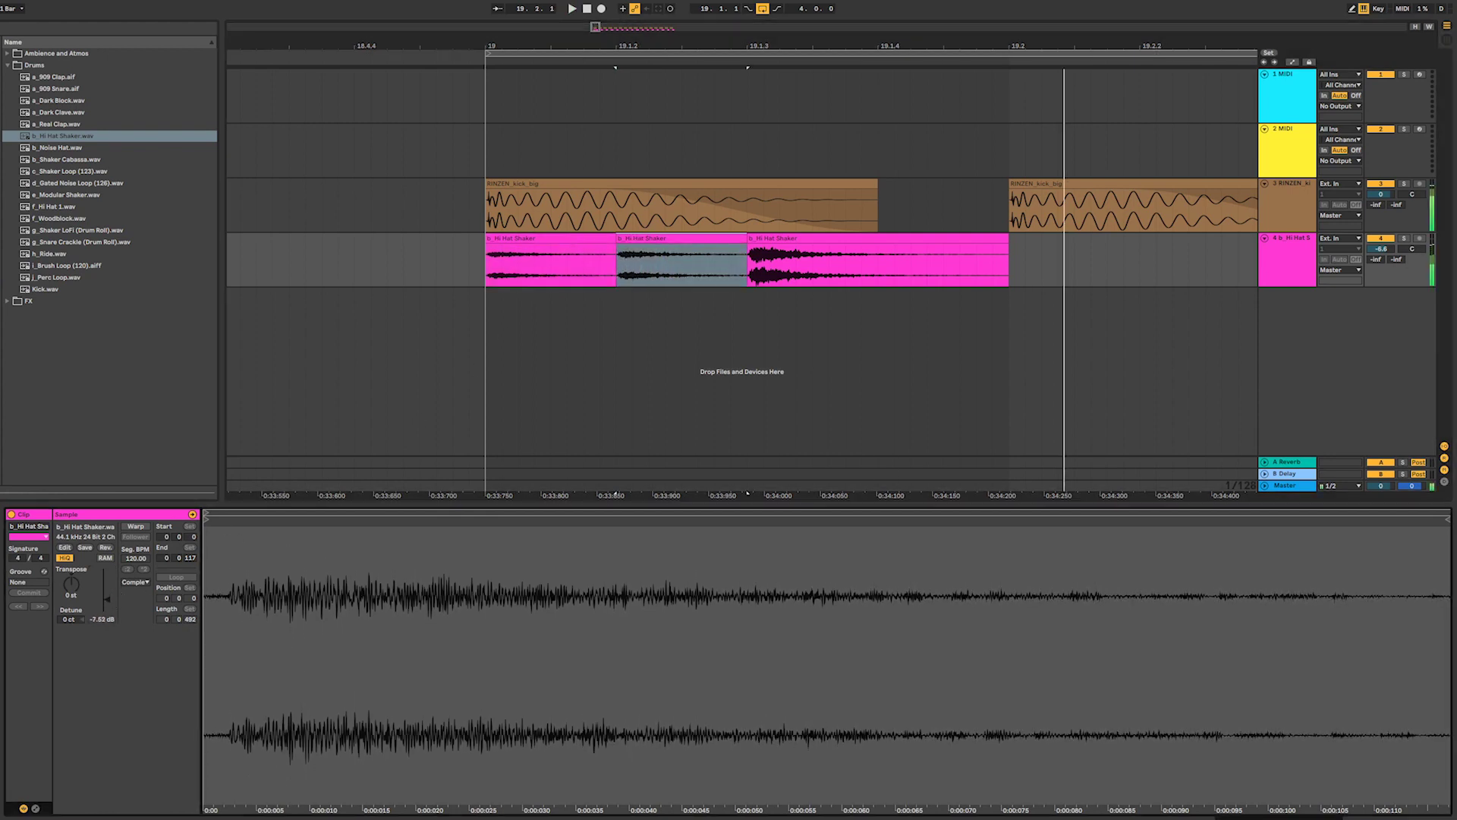
{"action": "left_click", "coordinate": [777, 241]}
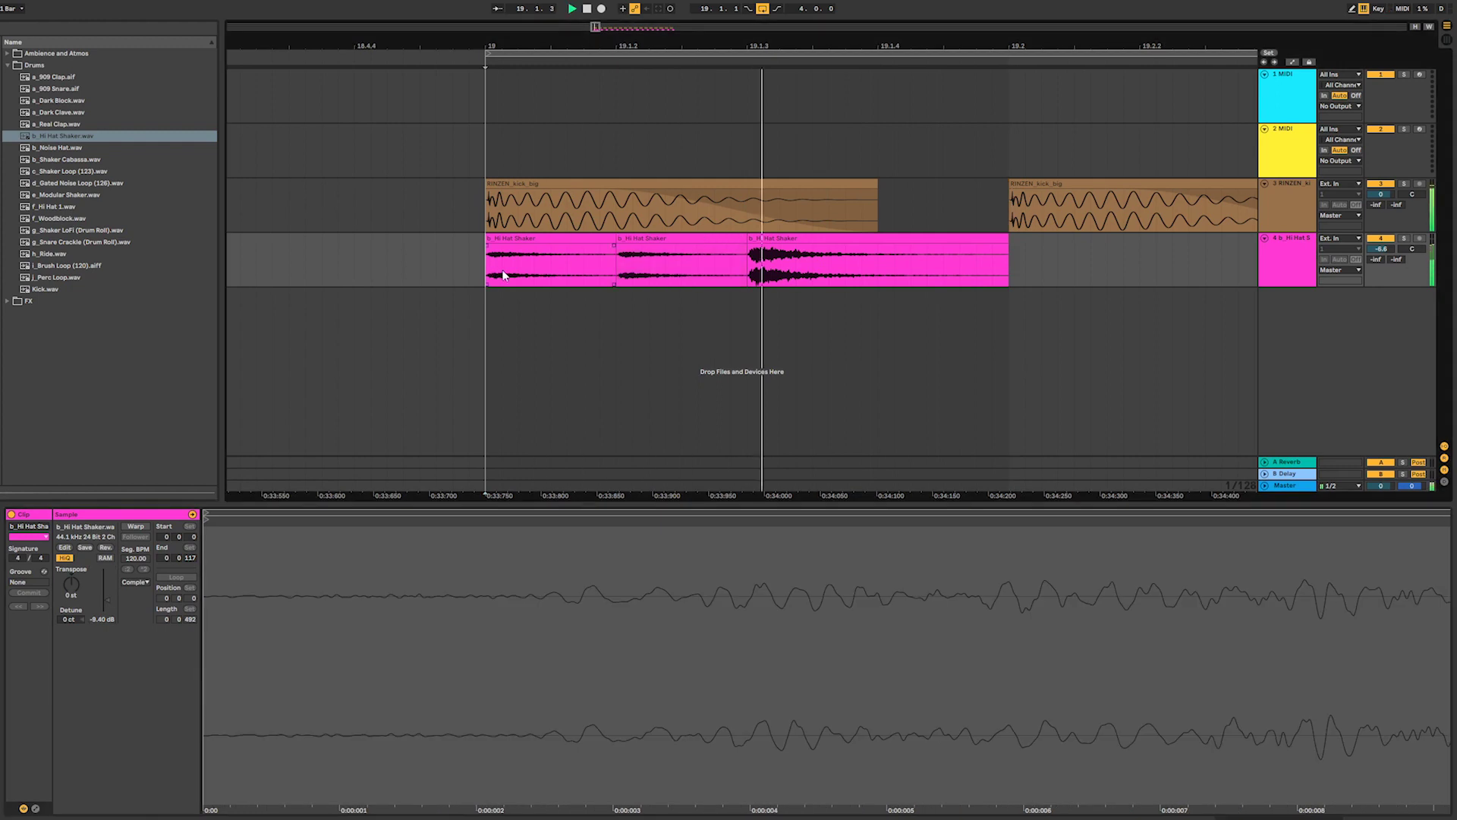
{"action": "key", "text": "space"}
{"action": "key", "text": "space"}
{"action": "key", "text": "space"}
- Copy the quieter shaker hit from 19.1.2 onto 19.1.4 and audition the one-beat pattern
{"action": "left_click", "coordinate": [696, 237]}
{"action": "key", "text": "ctrl+c"}
{"action": "left_click", "coordinate": [882, 261]}
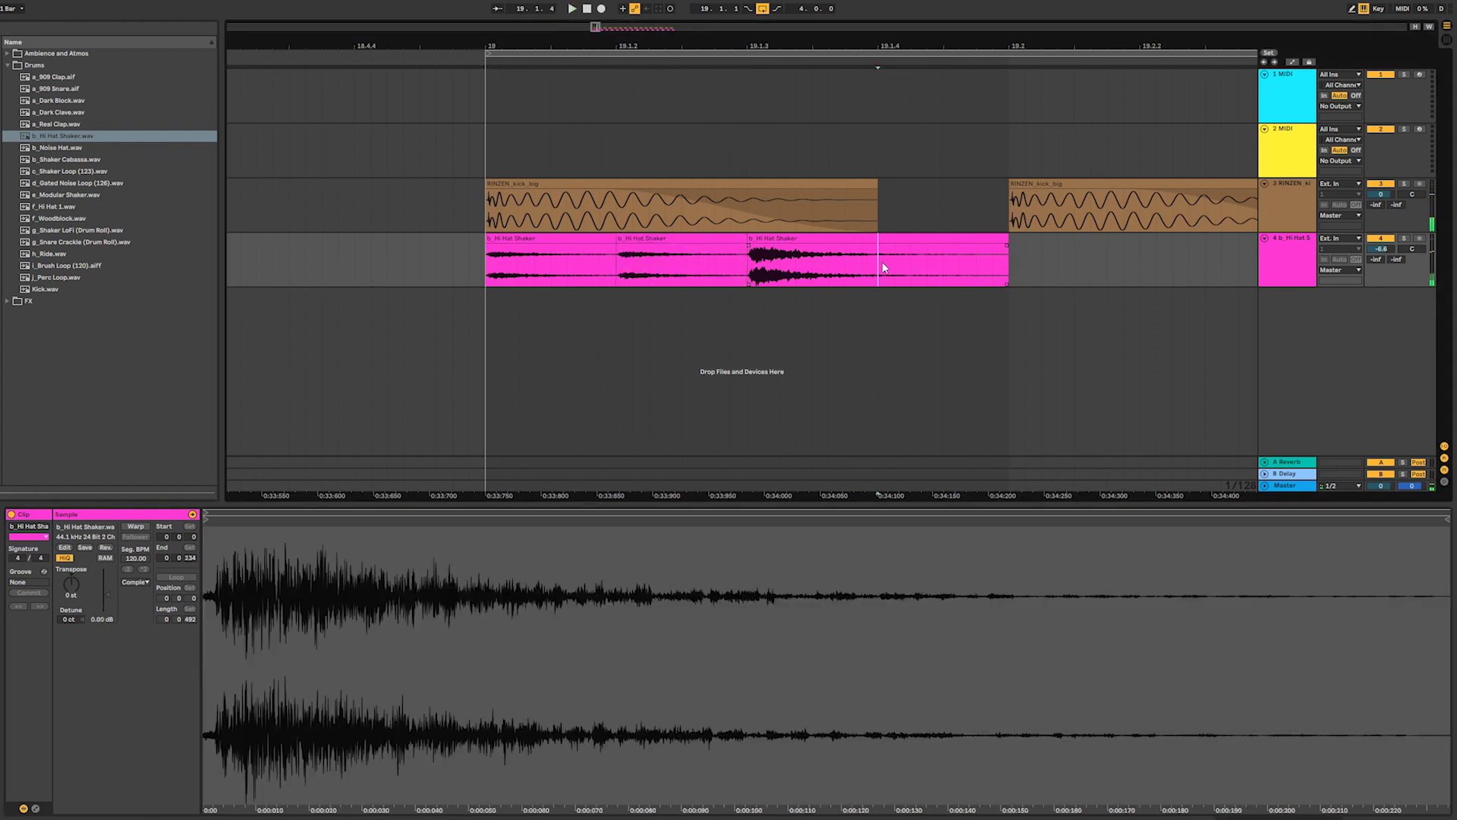
{"action": "key", "text": "ctrl+v"}
{"action": "left_click", "coordinate": [481, 269]}
{"action": "key", "text": "space"}
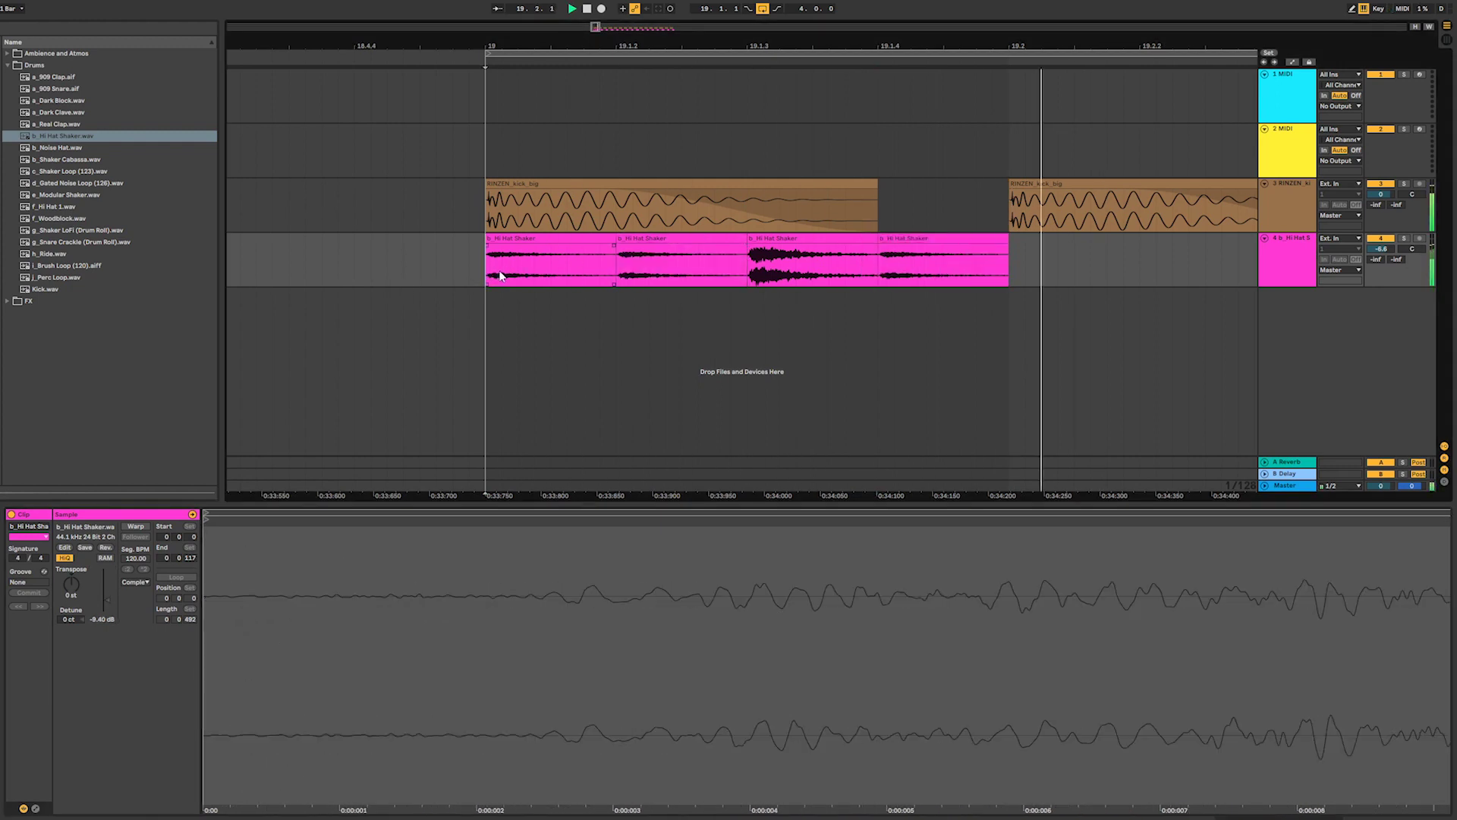
- Duplicate the four-hit, one-beat shaker pattern along the track until it fills the loop up to bar 23
{"action": "left_click", "coordinate": [547, 236]}
{"action": "key", "text": "space"}
{"action": "left_click", "coordinate": [923, 238], "text": "shift"}
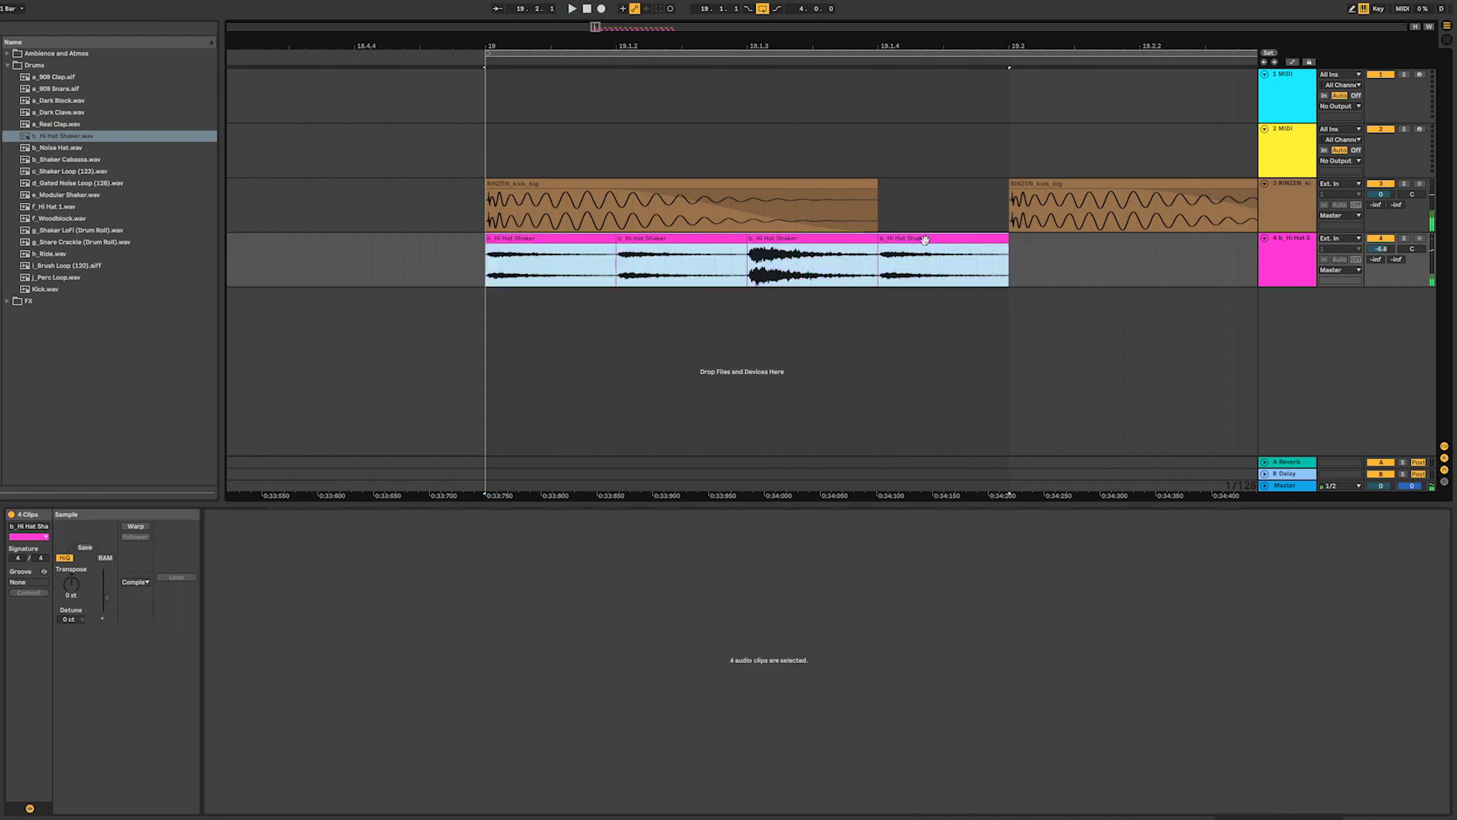
{"action": "key", "text": "ctrl+d"}
{"action": "key", "text": "ctrl+d"}
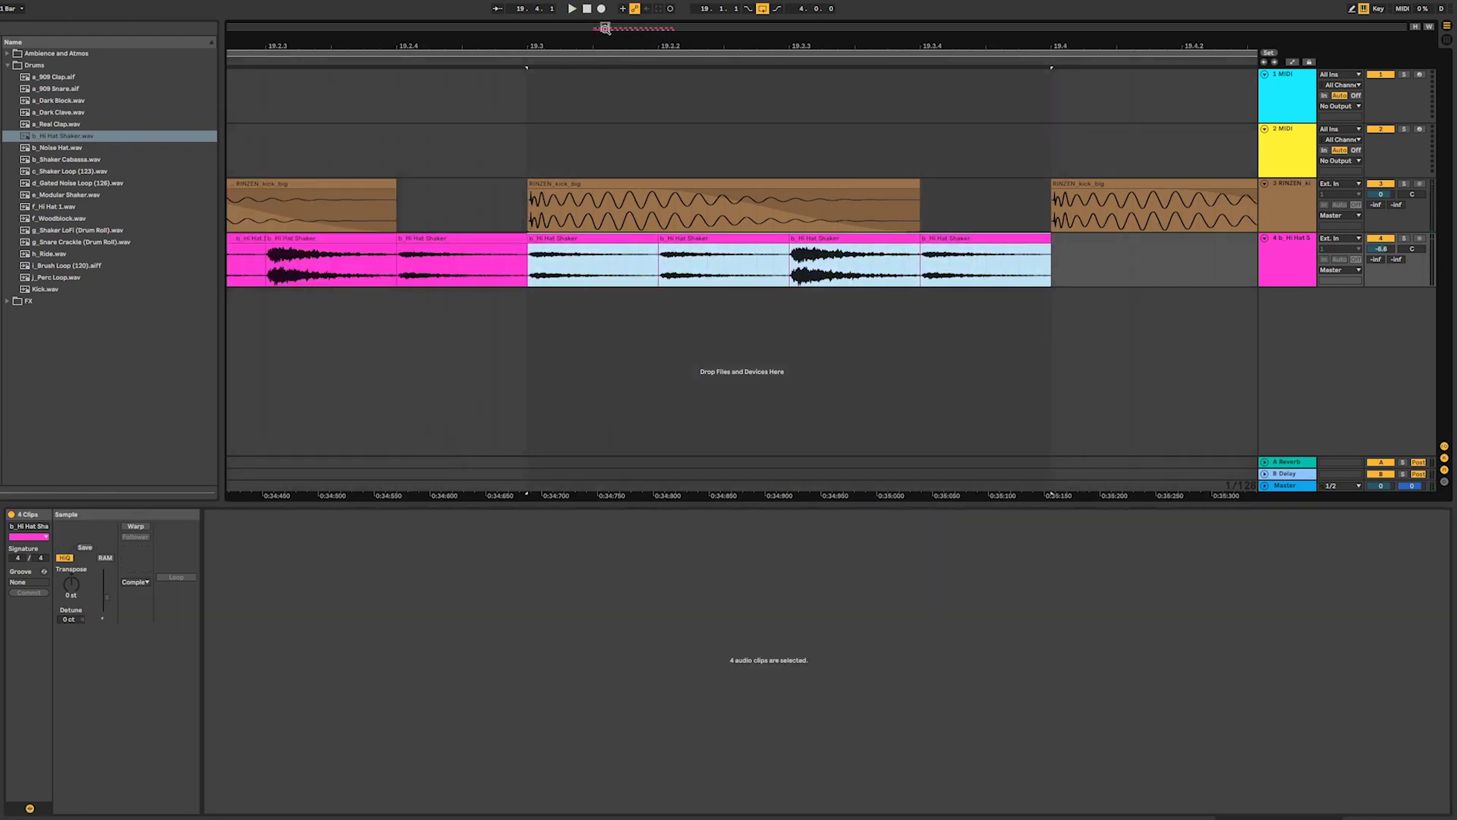
{"action": "left_click_drag", "start_coordinate": [604, 29], "coordinate": [612, 3]}
{"action": "key", "text": "ctrl+d"}
{"action": "key", "text": "ctrl+d"}
{"action": "key", "text": "ctrl+d"}
{"action": "key", "text": "ctrl+d"}
{"action": "key", "text": "ctrl+d"}
{"action": "key", "text": "ctrl+d"}
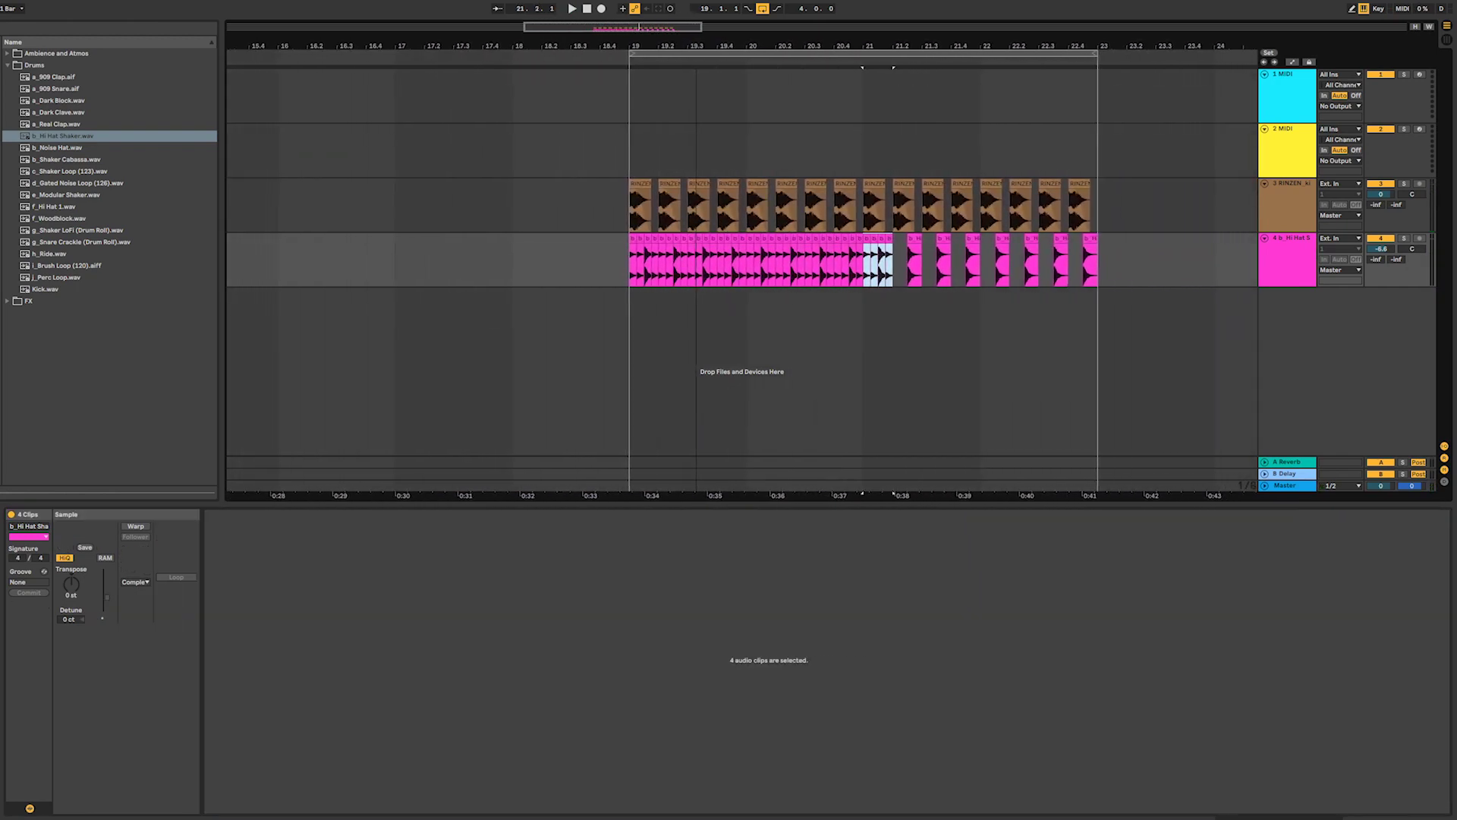
{"action": "key", "text": "ctrl+d"}
{"action": "key", "text": "ctrl+d"}
{"action": "key", "text": "ctrl+d"}
{"action": "key", "text": "ctrl+d"}
{"action": "key", "text": "ctrl+d"}
{"action": "key", "text": "ctrl+d"}
{"action": "key", "text": "ctrl+d"}
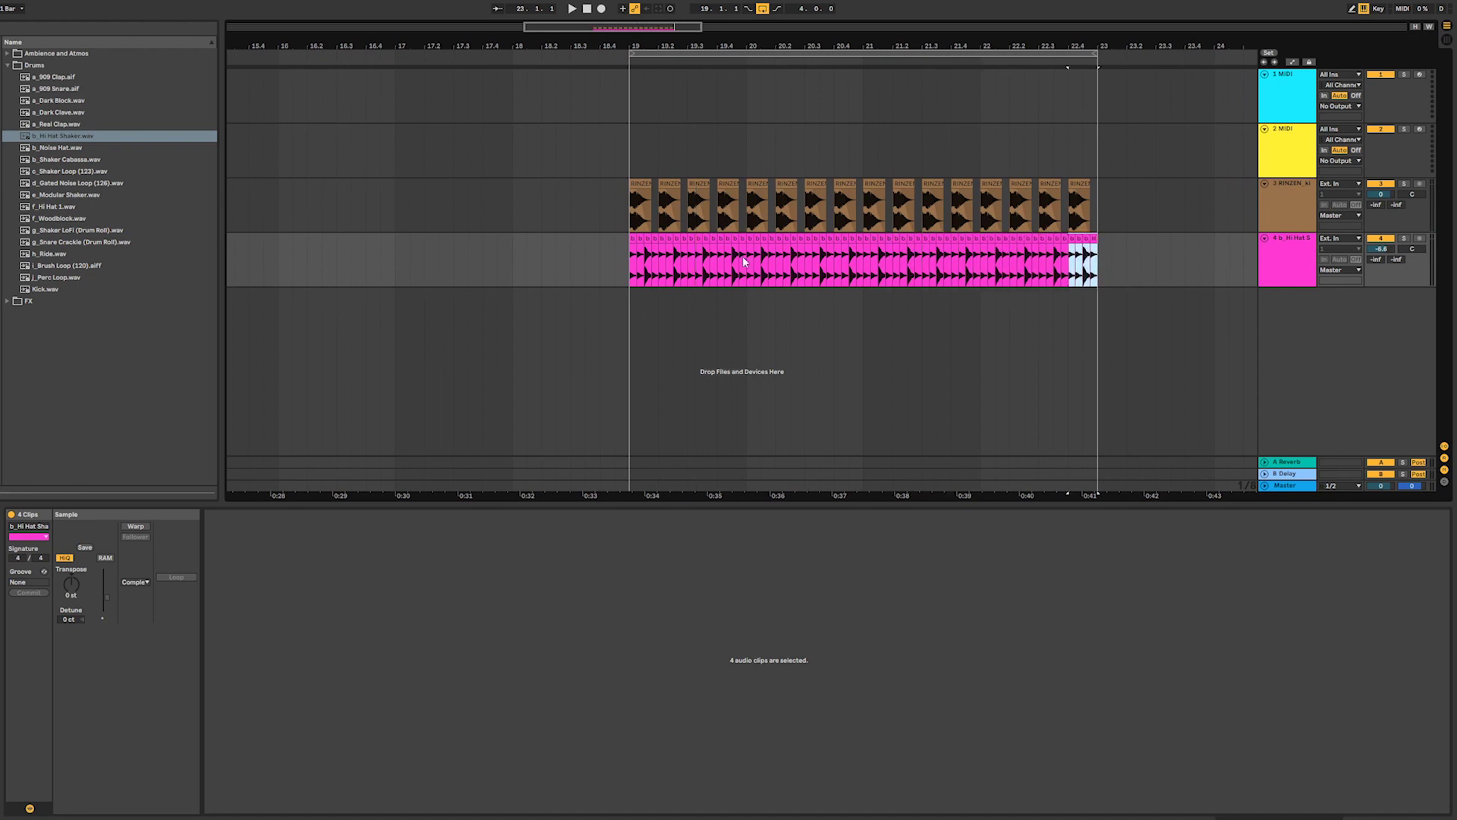
- Audition the full shaker pattern from bar 19 and set the shaker track's volume to -7.3 dB
{"action": "left_click", "coordinate": [630, 267]}
{"action": "key", "text": "space"}
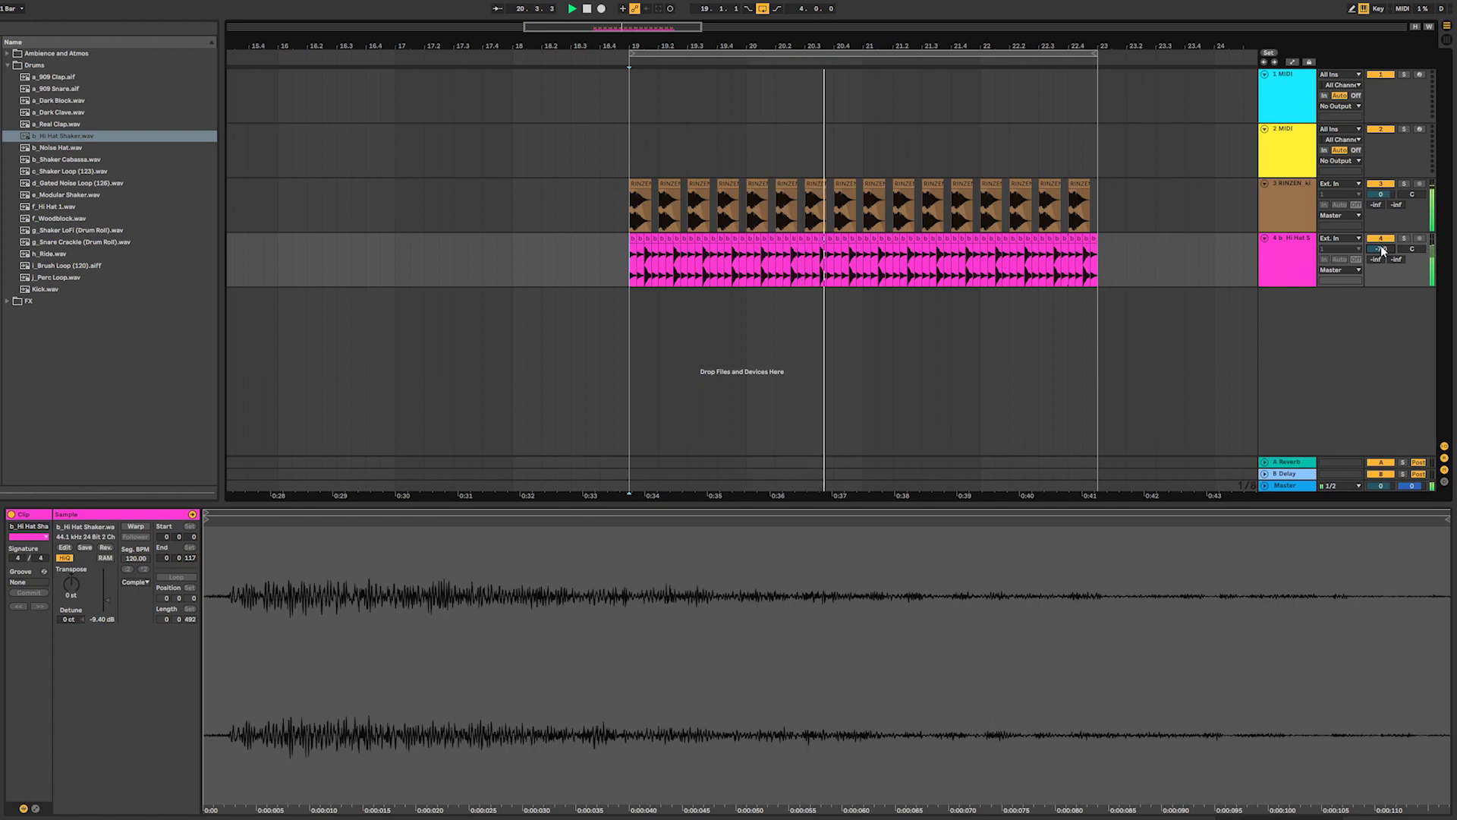
{"action": "left_click_drag", "start_coordinate": [1381, 250], "coordinate": [1381, 254]}
{"action": "key", "text": "space"}
- Find LFOTool_x64 in the browser and load it onto the hi-hat shaker track
{"action": "left_click", "coordinate": [1290, 268]}
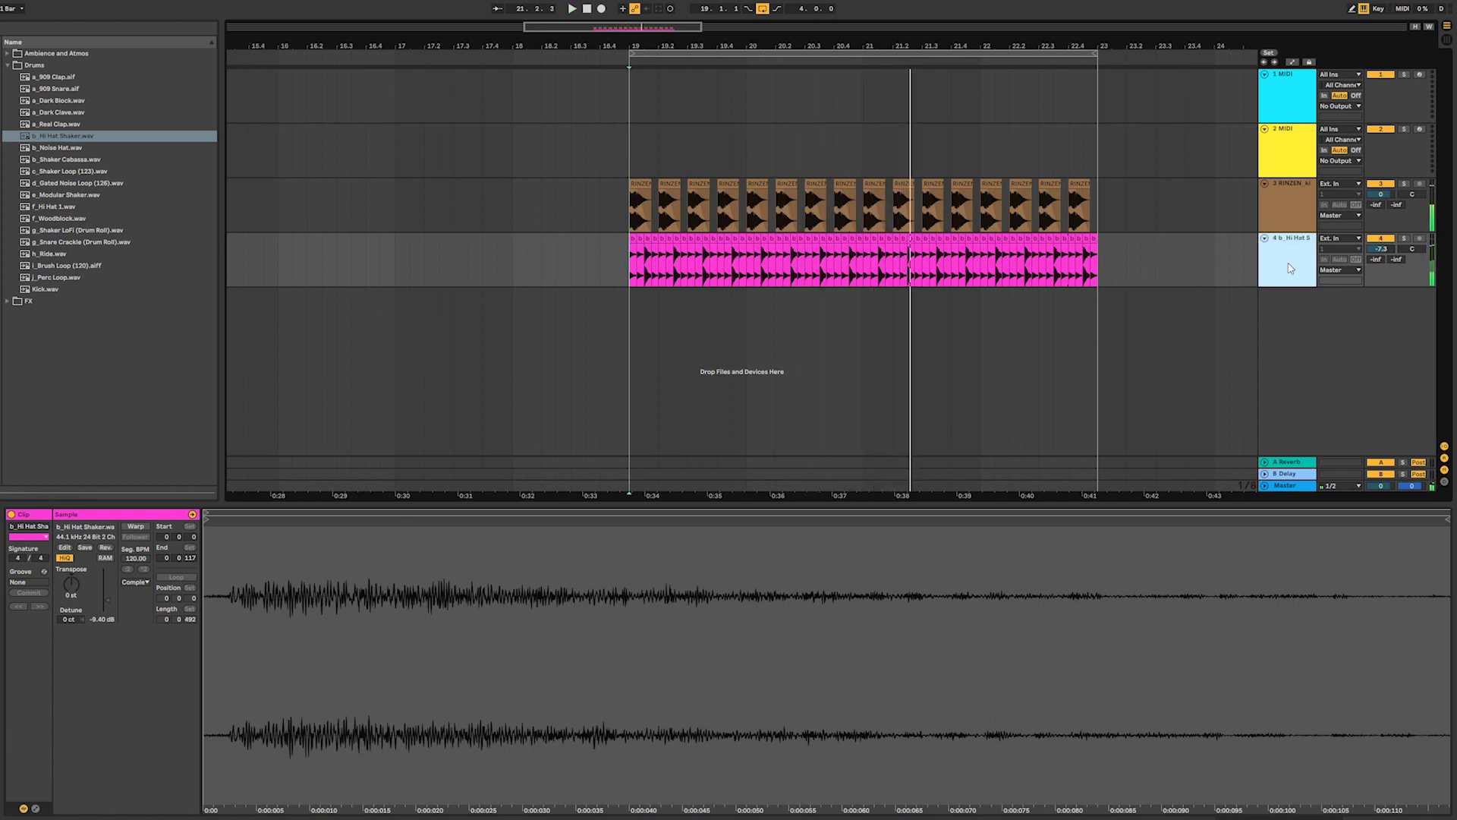
{"action": "left_click", "coordinate": [29, 29]}
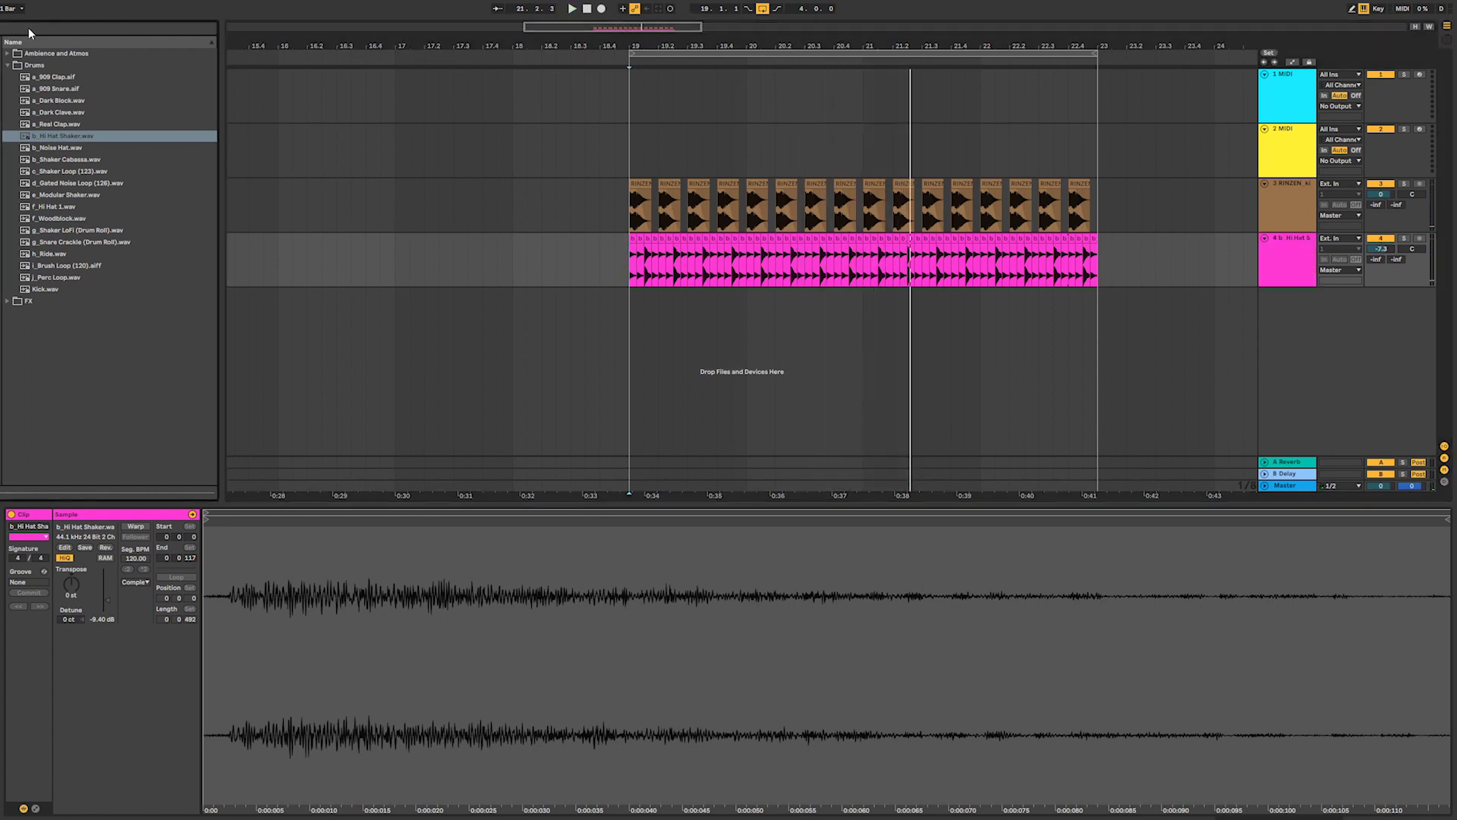
{"action": "left_click", "coordinate": [29, 27]}
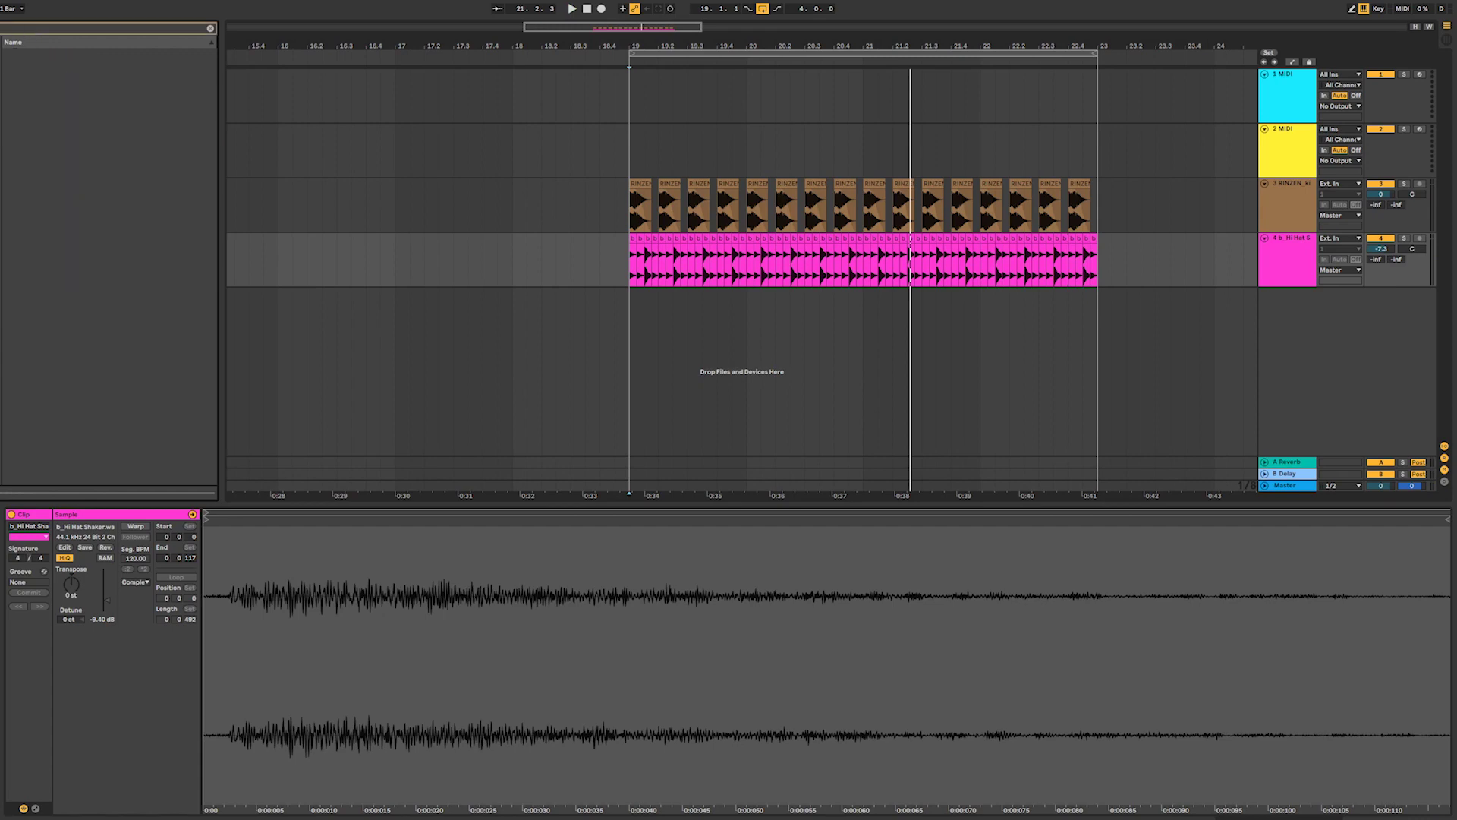
{"action": "scroll", "coordinate": [132, 175], "scroll_direction": "down", "scroll_amount": 5}
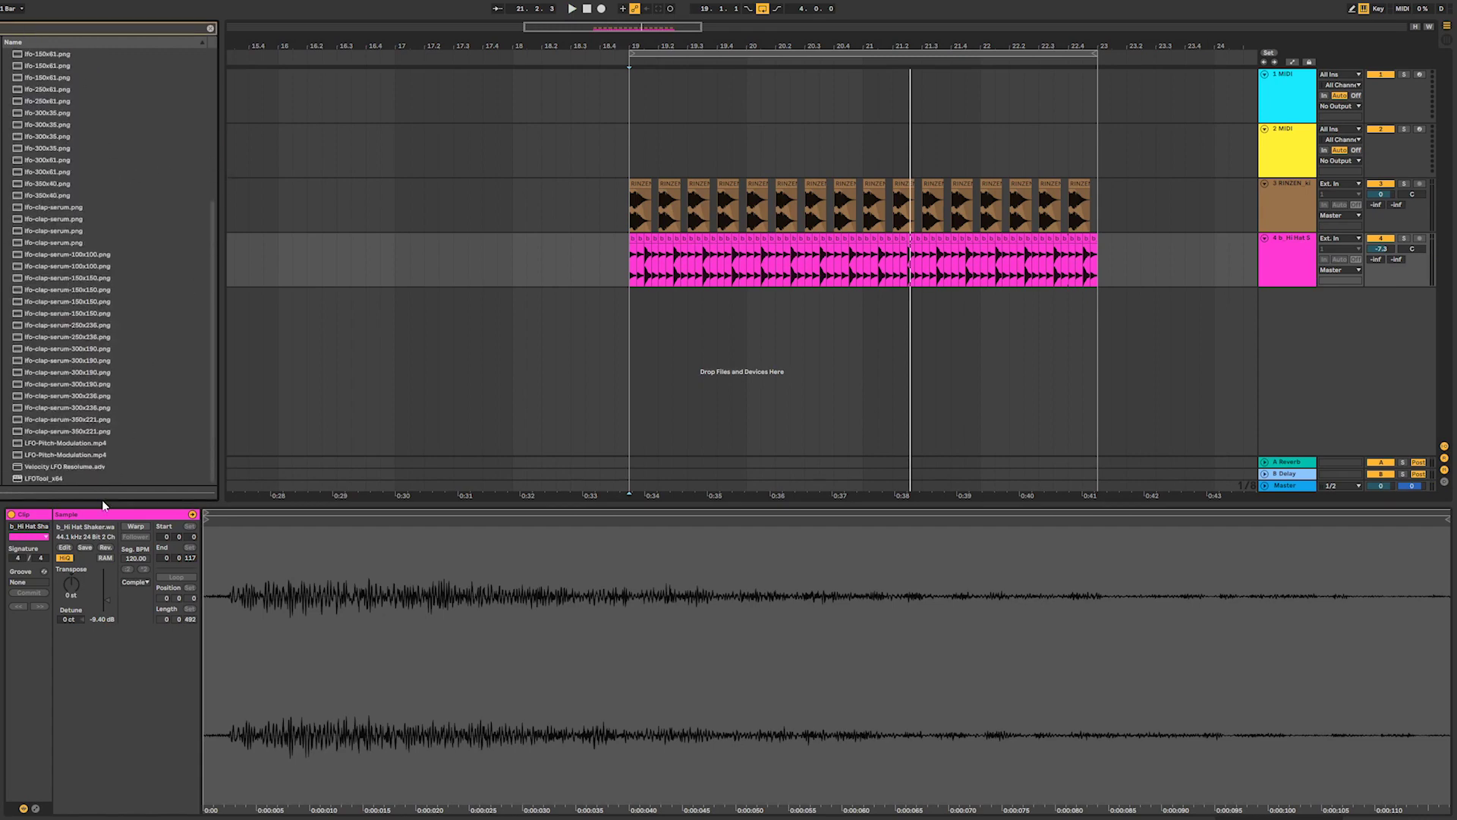
{"action": "double_click", "coordinate": [51, 478]}
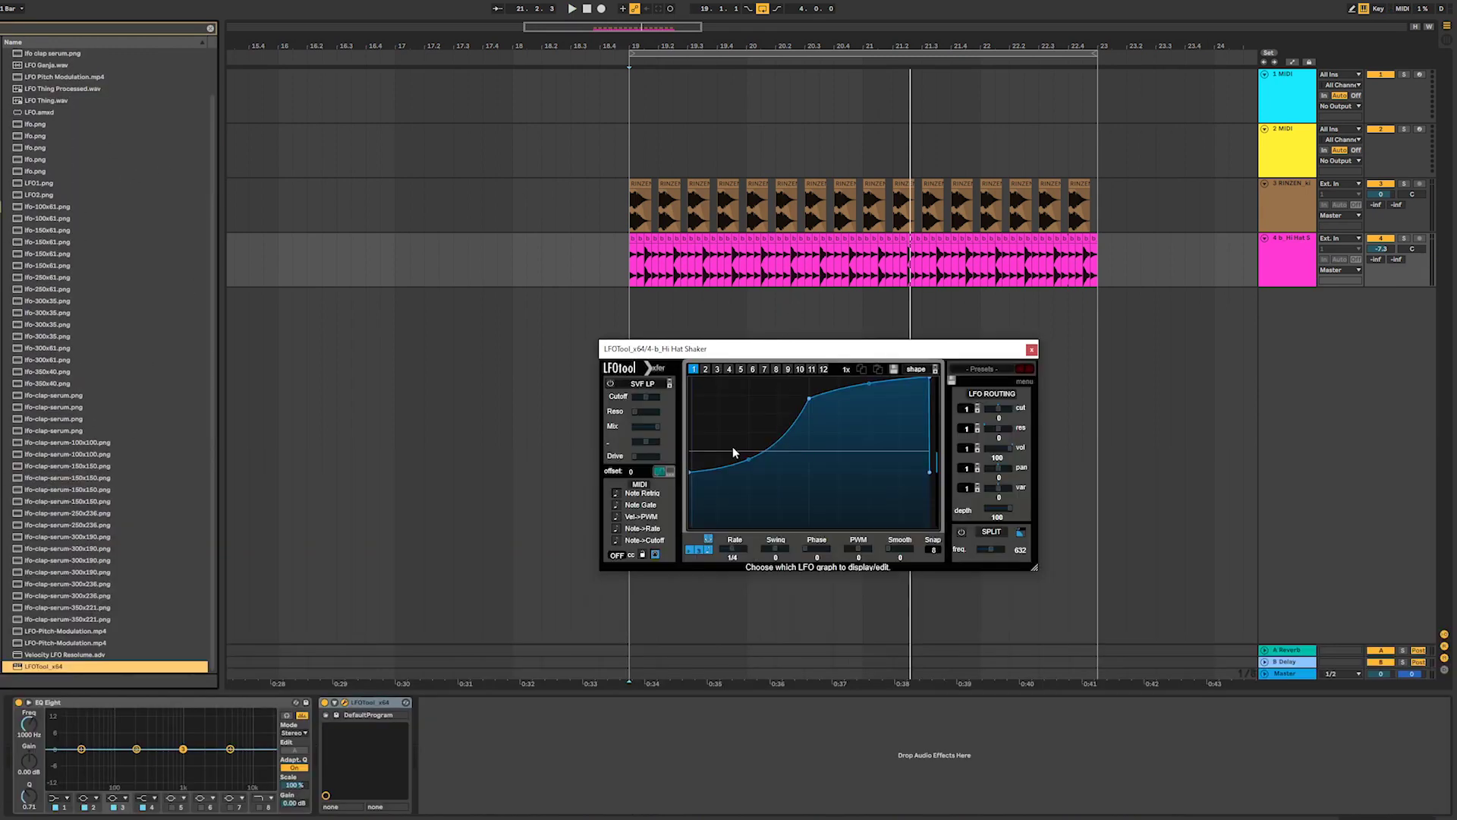
- Shape the LFOTool curve during playback so it starts low, peaks on the offbeat hit and falls to mid level
{"action": "left_click_drag", "start_coordinate": [696, 475], "coordinate": [693, 508]}
{"action": "key", "text": "space"}
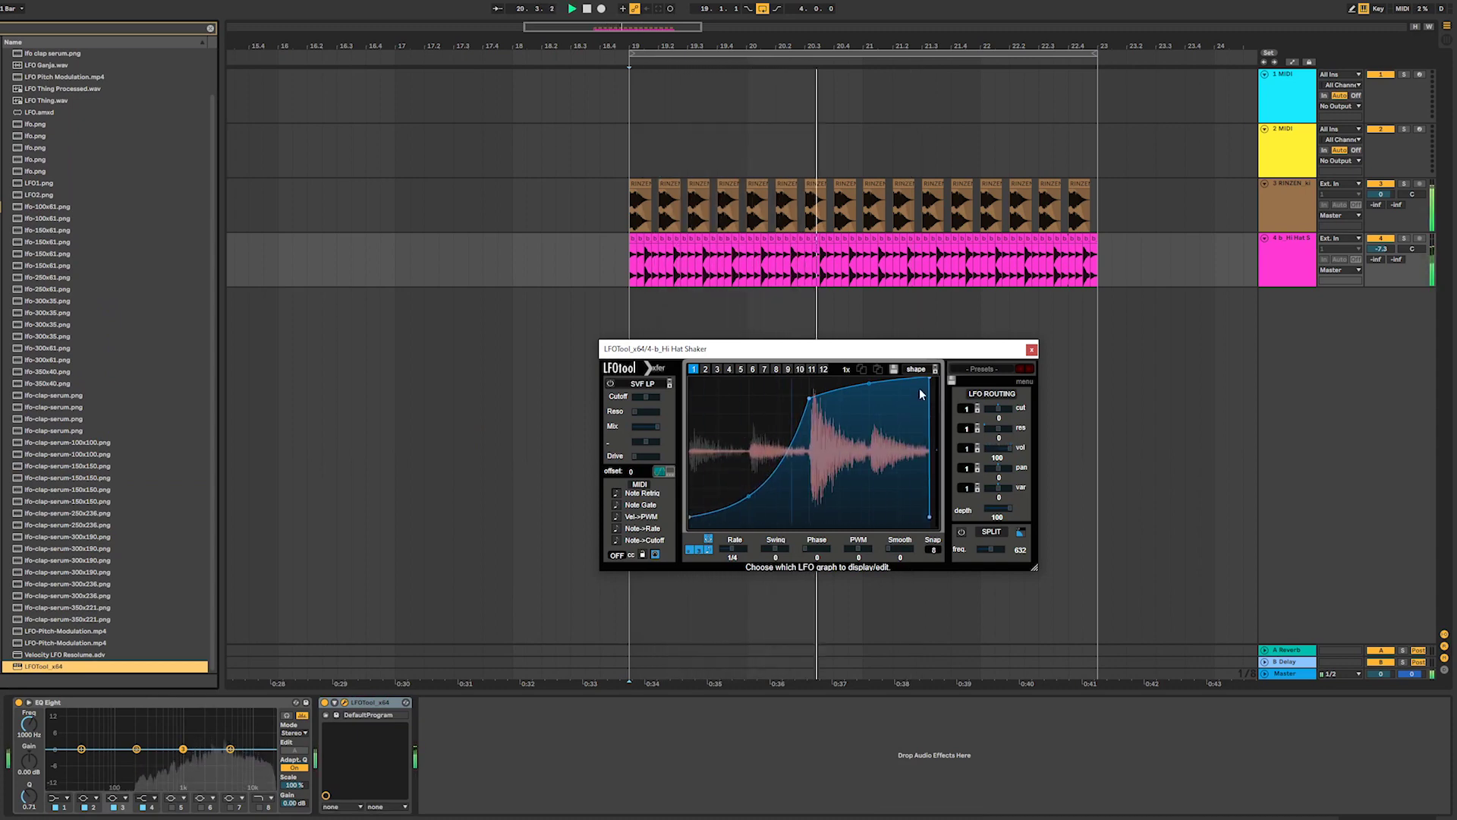
{"action": "left_click_drag", "start_coordinate": [929, 381], "coordinate": [926, 439]}
{"action": "left_click_drag", "start_coordinate": [809, 398], "coordinate": [811, 377]}
{"action": "left_click_drag", "start_coordinate": [868, 420], "coordinate": [946, 468]}
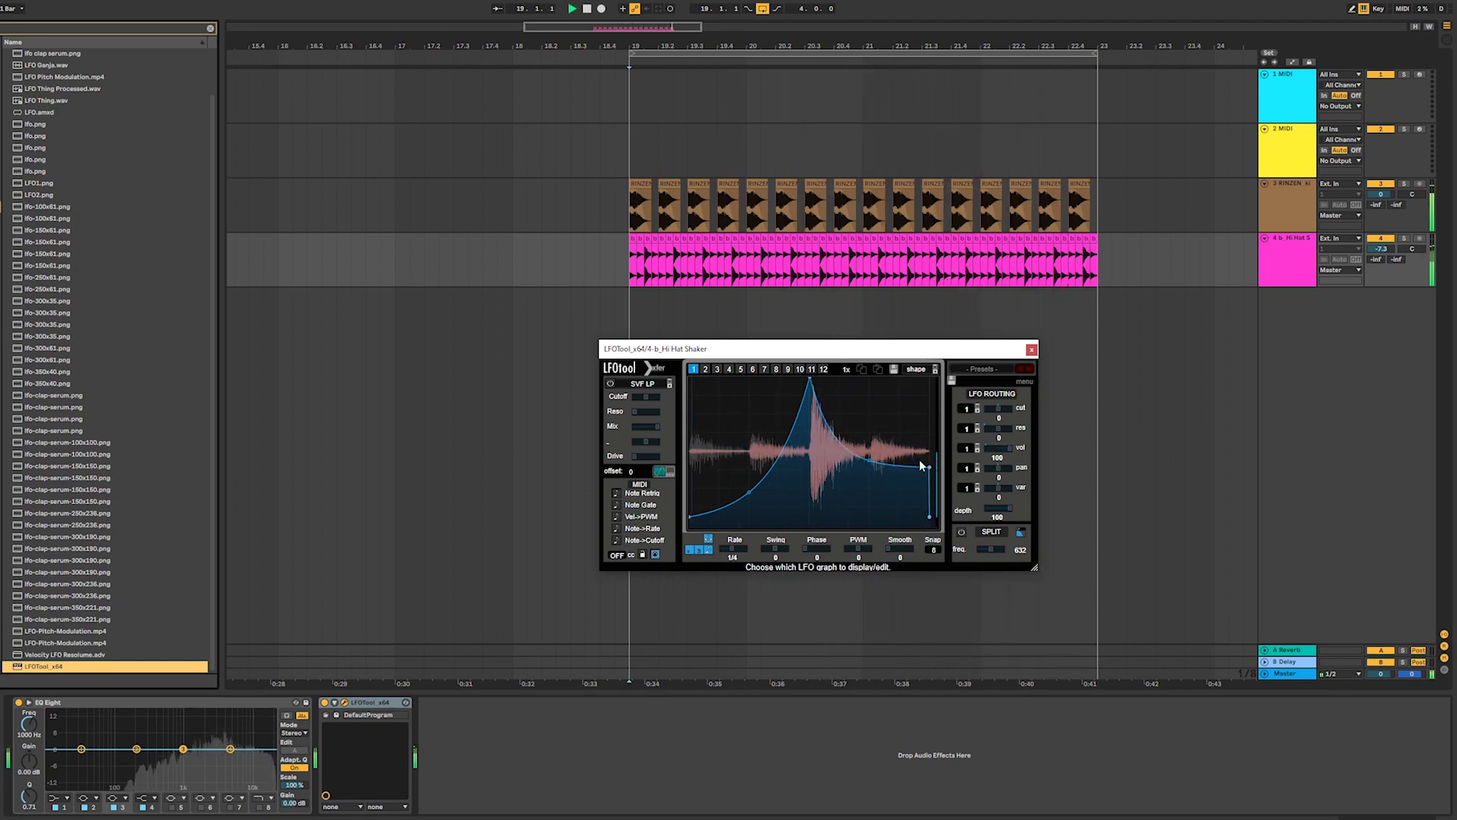
{"action": "left_click_drag", "start_coordinate": [689, 518], "coordinate": [688, 507]}
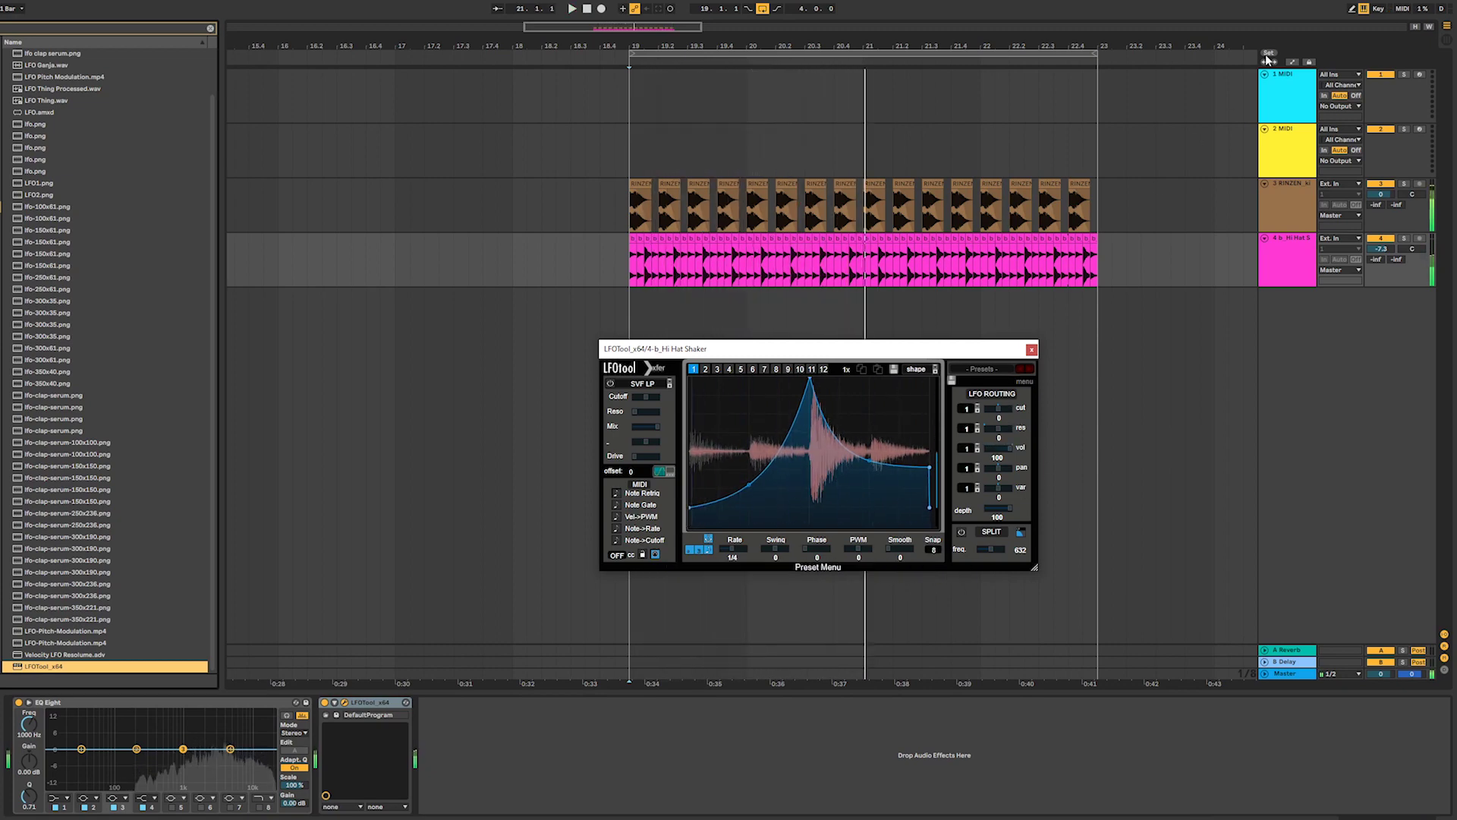
- Freeze and flatten the hi-hat shaker track to render its processing into audio
{"action": "right_click", "coordinate": [1302, 259]}
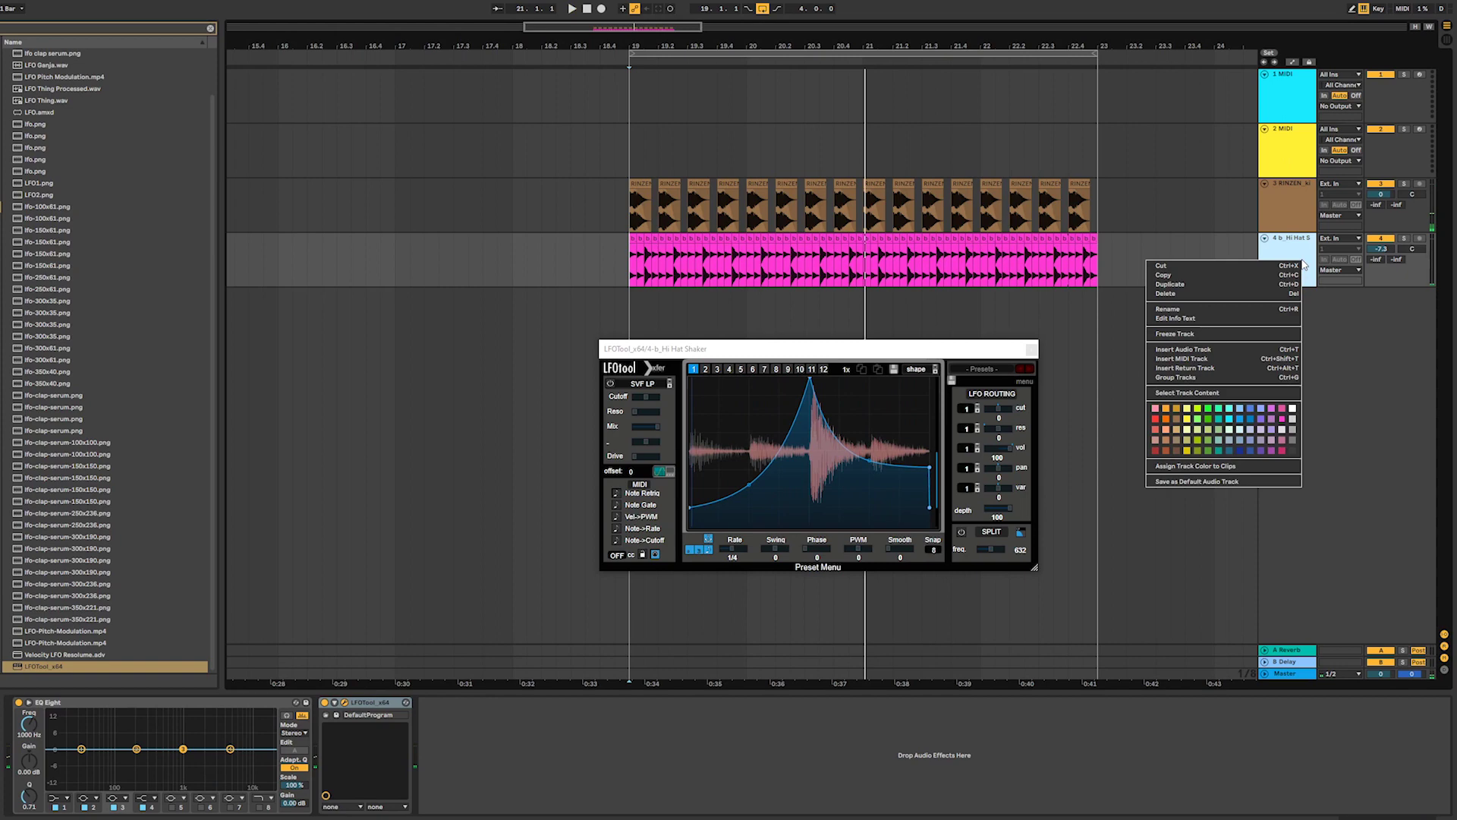
{"action": "left_click", "coordinate": [1190, 333]}
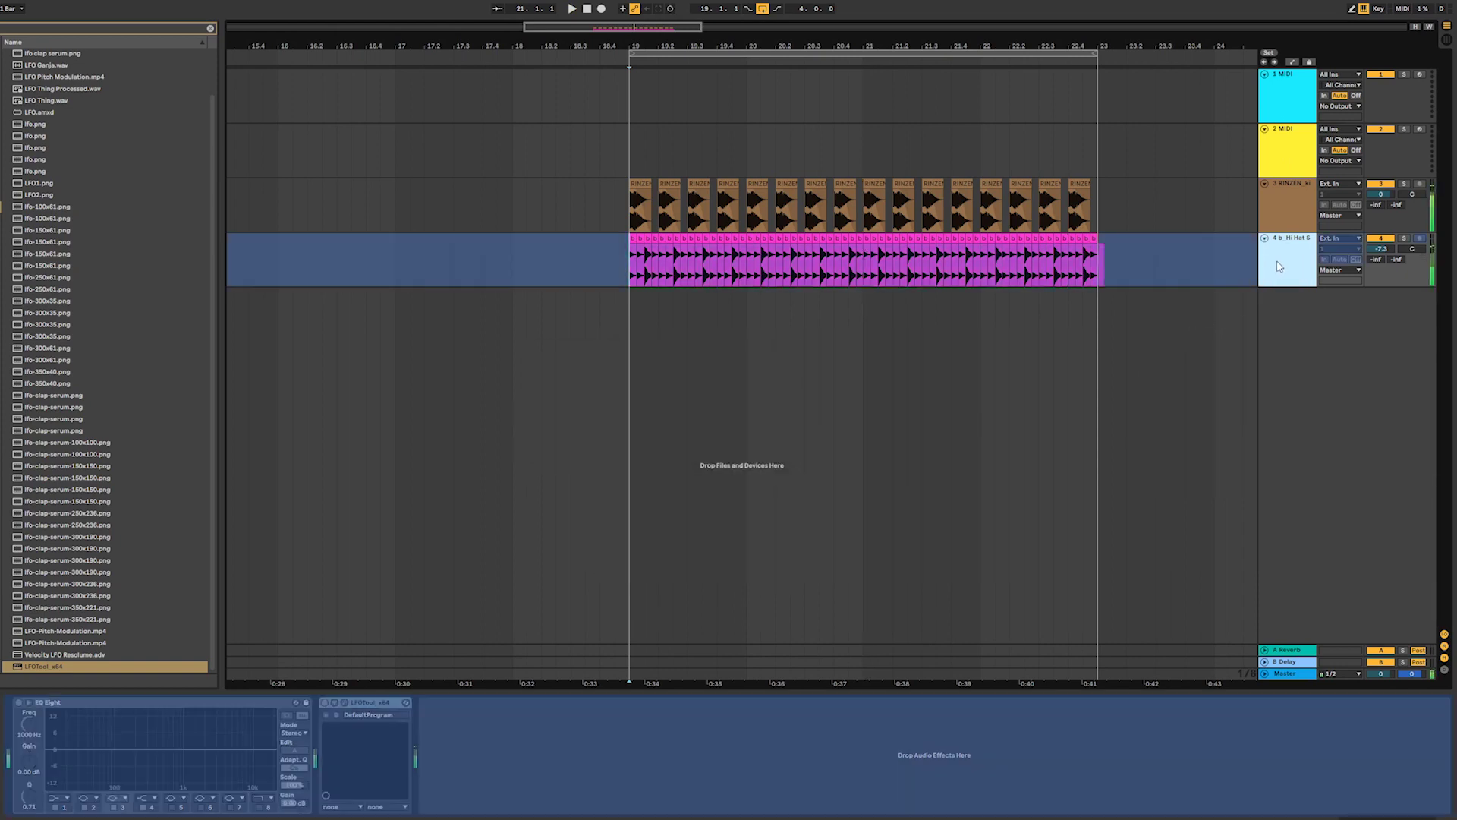
{"action": "right_click", "coordinate": [1286, 267]}
{"action": "left_click", "coordinate": [1319, 346]}
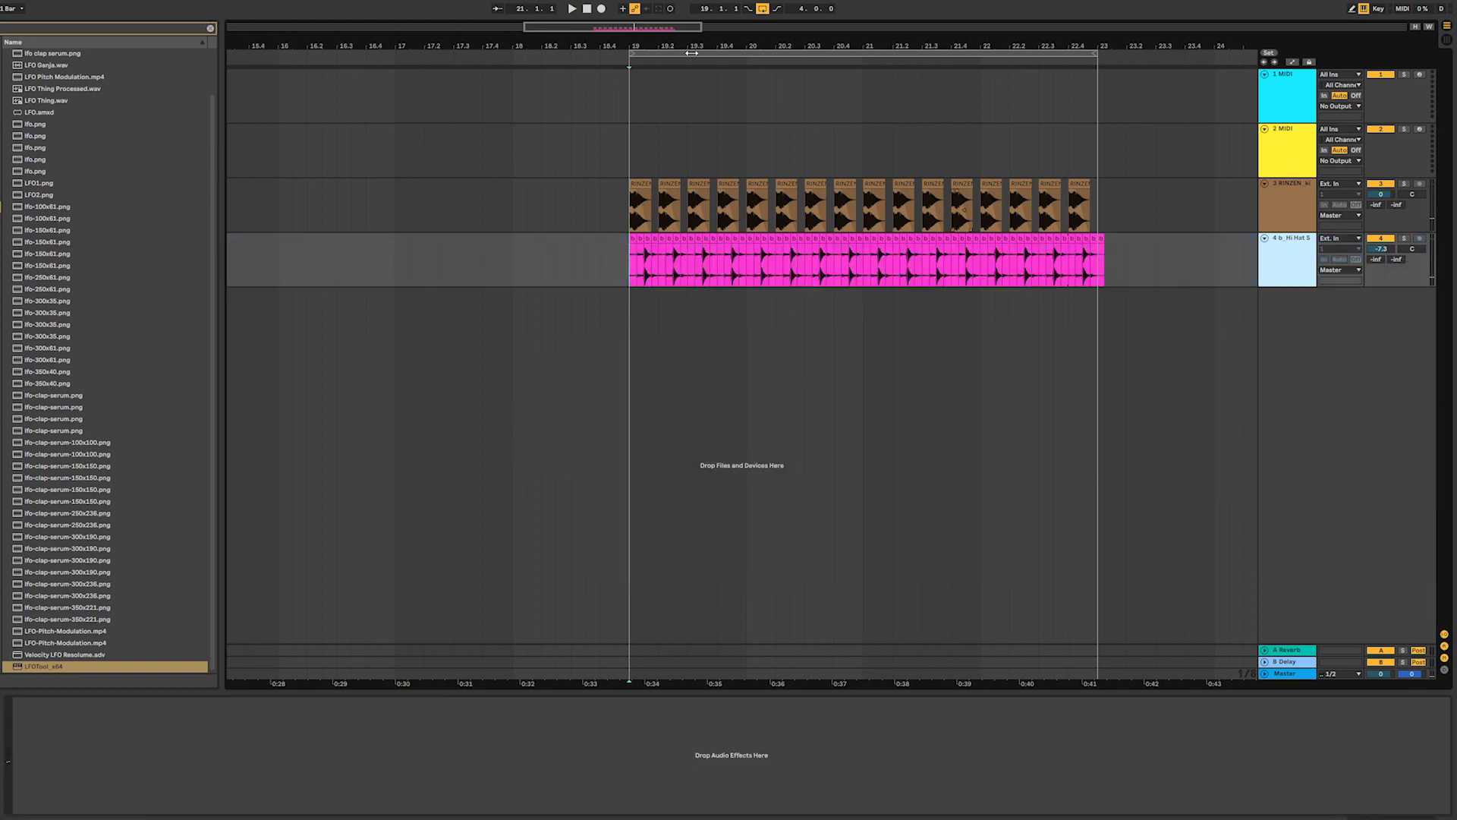
- Consolidate the flattened shaker clips from bar 19 to bar 23 into one clip and delete the leftover tail past bar 23
{"action": "left_click_drag", "start_coordinate": [600, 39], "coordinate": [534, 182]}
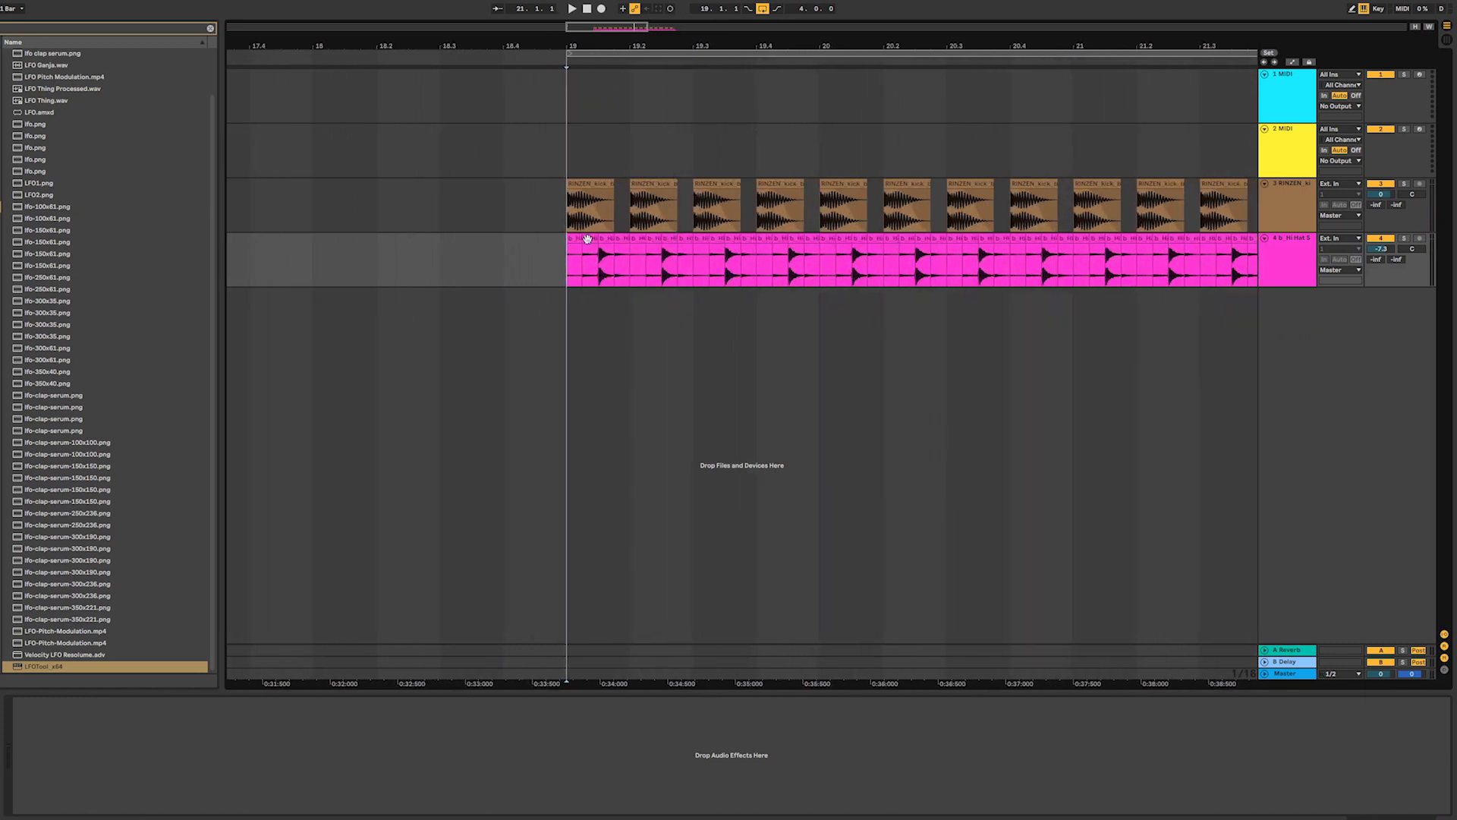
{"action": "left_click_drag", "start_coordinate": [580, 241], "coordinate": [1330, 264]}
{"action": "left_click_drag", "start_coordinate": [598, 30], "coordinate": [592, 6]}
{"action": "left_click_drag", "start_coordinate": [947, 240], "coordinate": [1057, 240]}
{"action": "left_click", "coordinate": [1063, 241]}
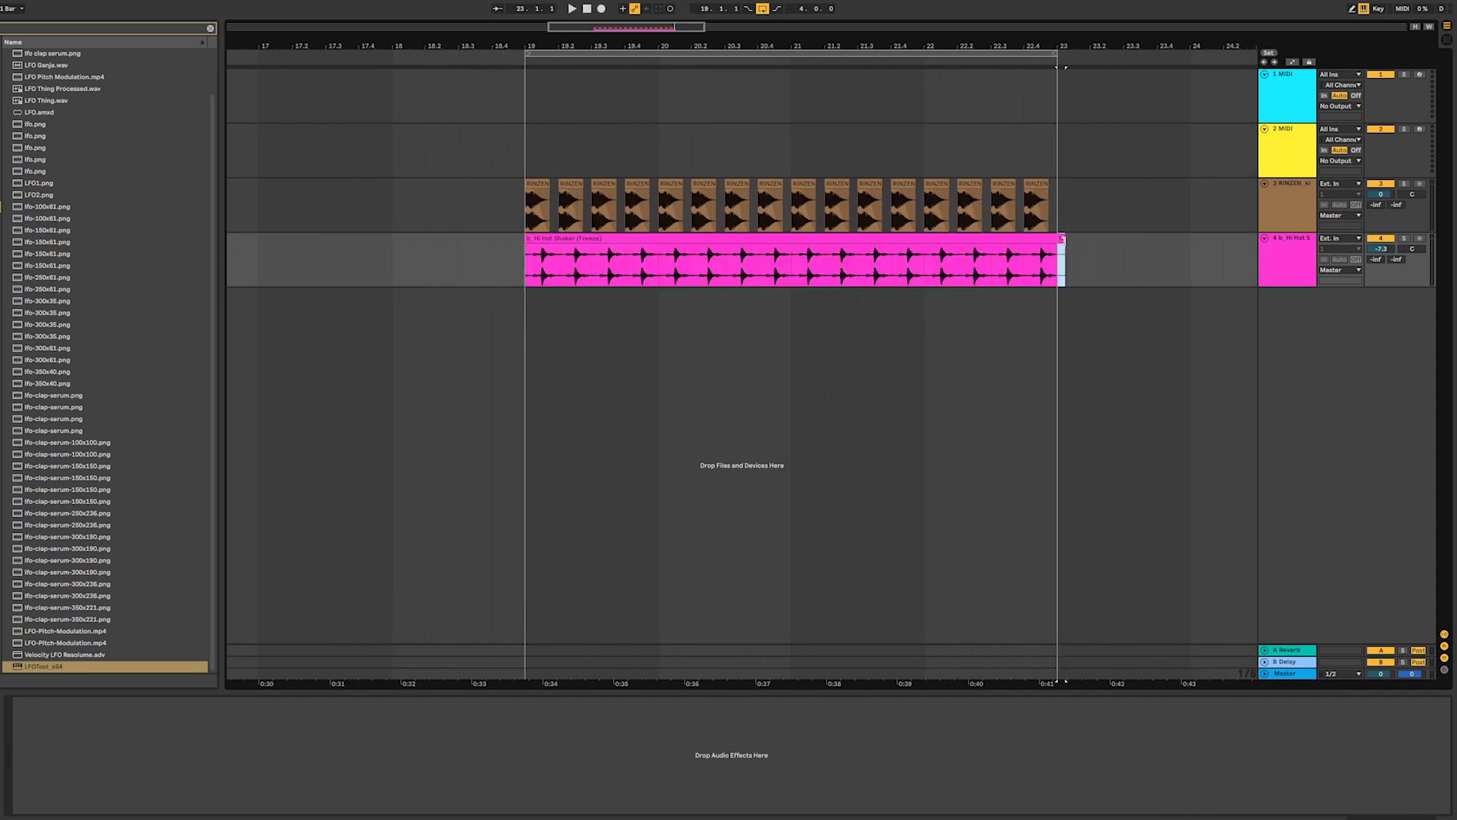
- Open the sample settings of the consolidated hi-hat shaker clip
{"action": "left_click", "coordinate": [958, 239]}
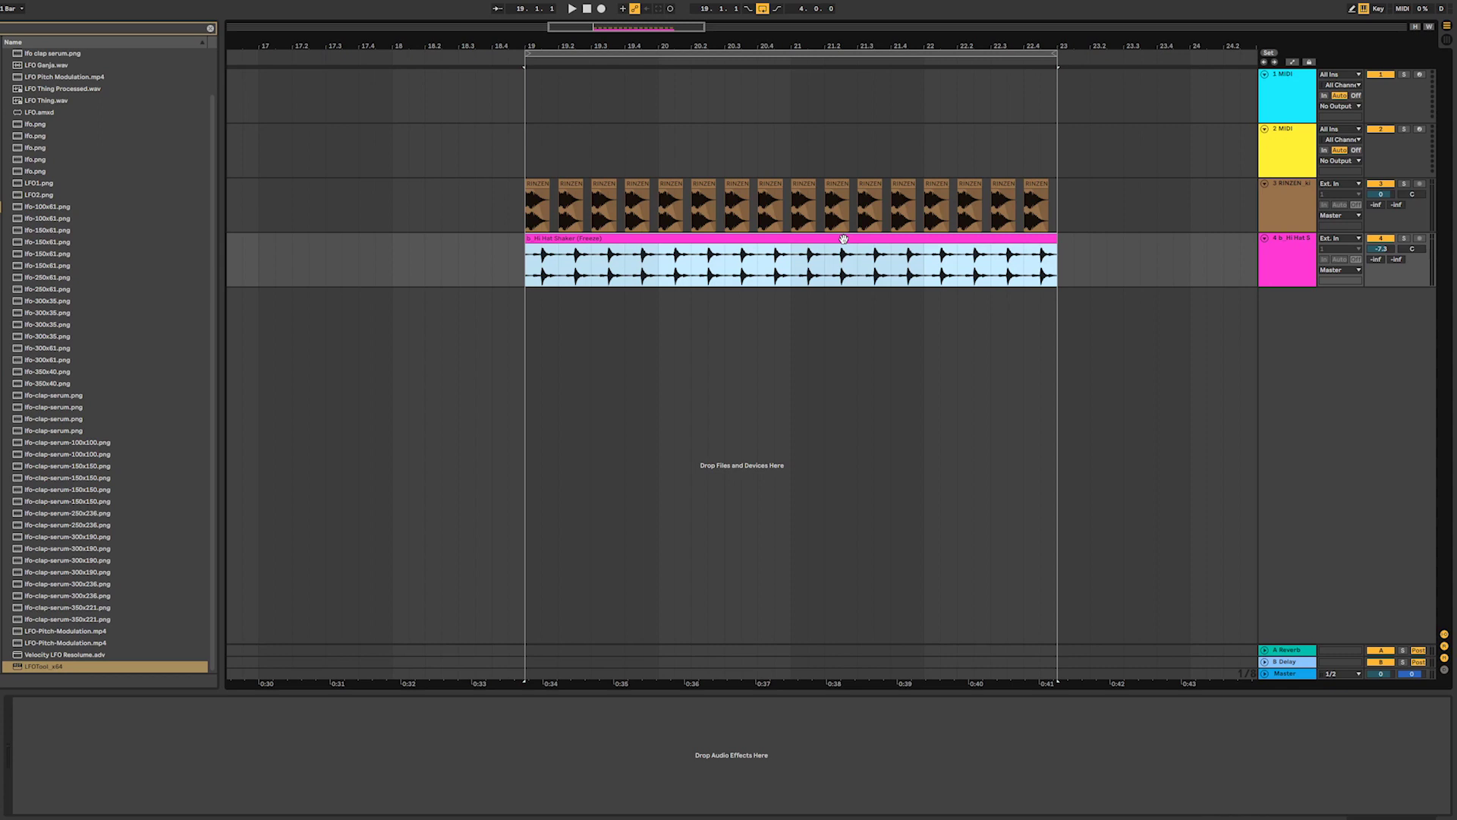
{"action": "double_click", "coordinate": [768, 241]}
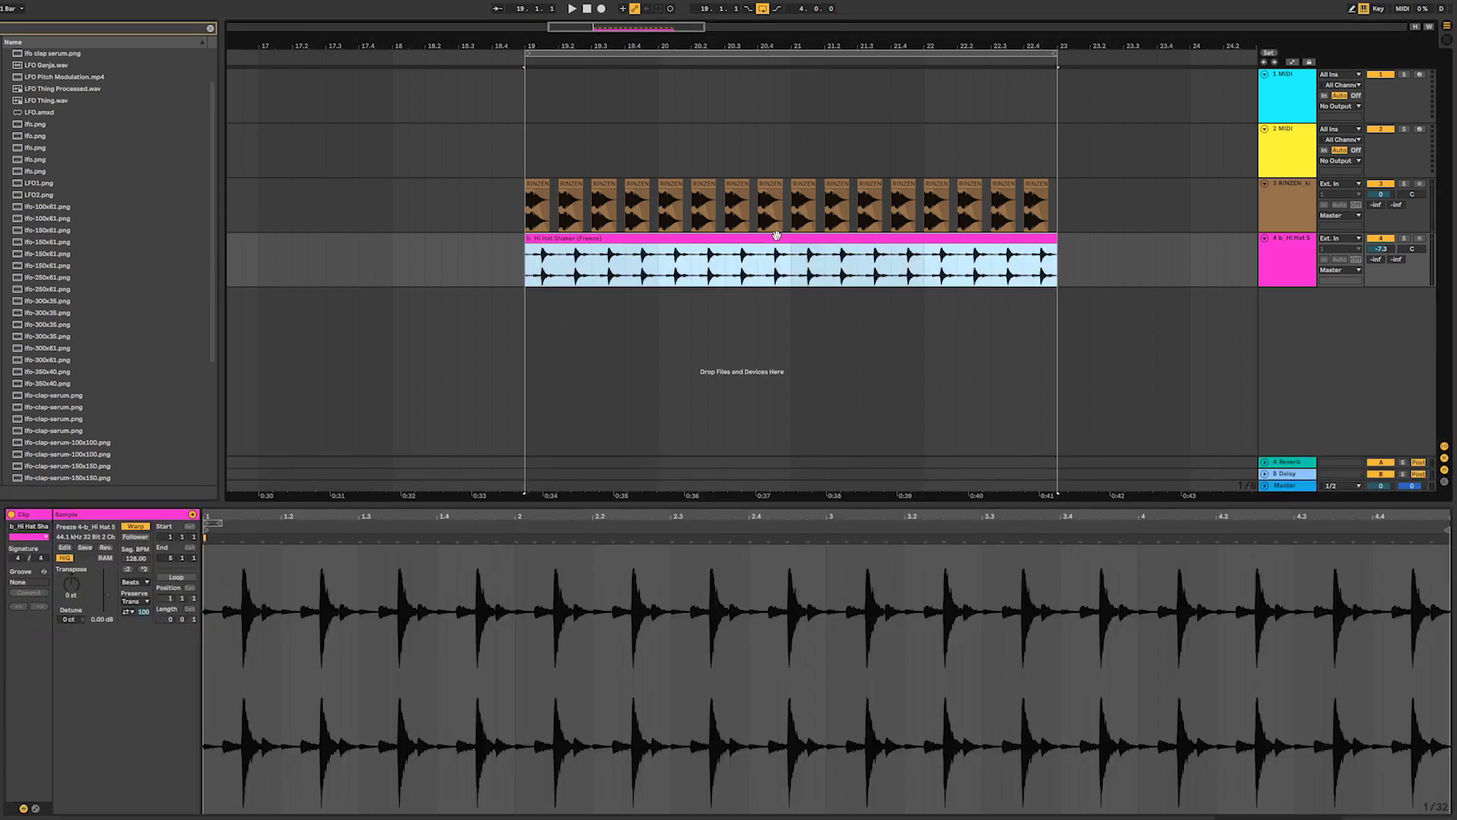
- Search the browser for .agr groove files and find the Logic 16 Swing grooves
{"action": "left_click", "coordinate": [211, 29]}
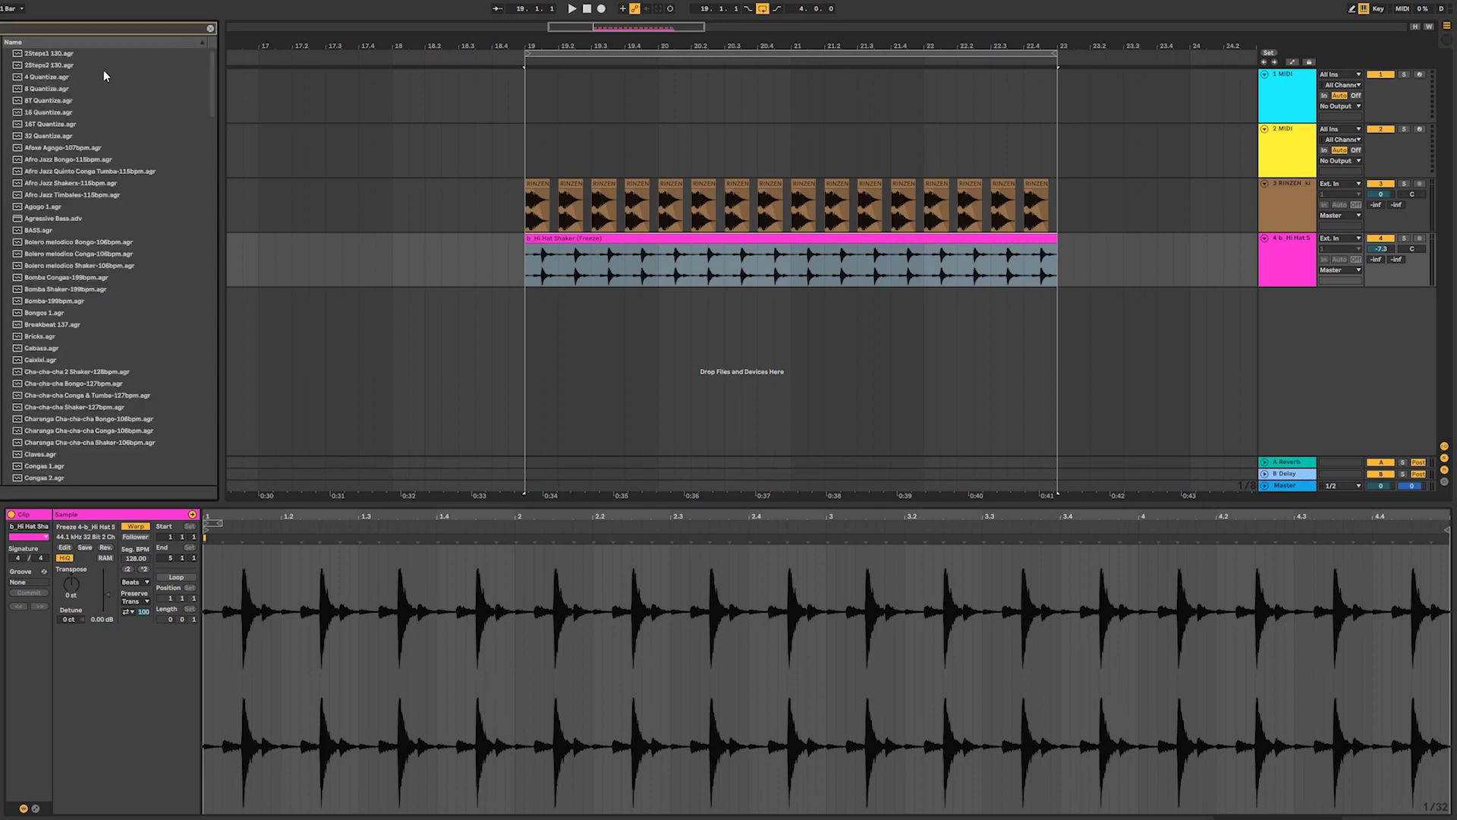
{"action": "scroll", "coordinate": [193, 294], "scroll_direction": "down", "scroll_amount": 3}
{"action": "scroll", "coordinate": [192, 294], "scroll_direction": "down", "scroll_amount": 15}
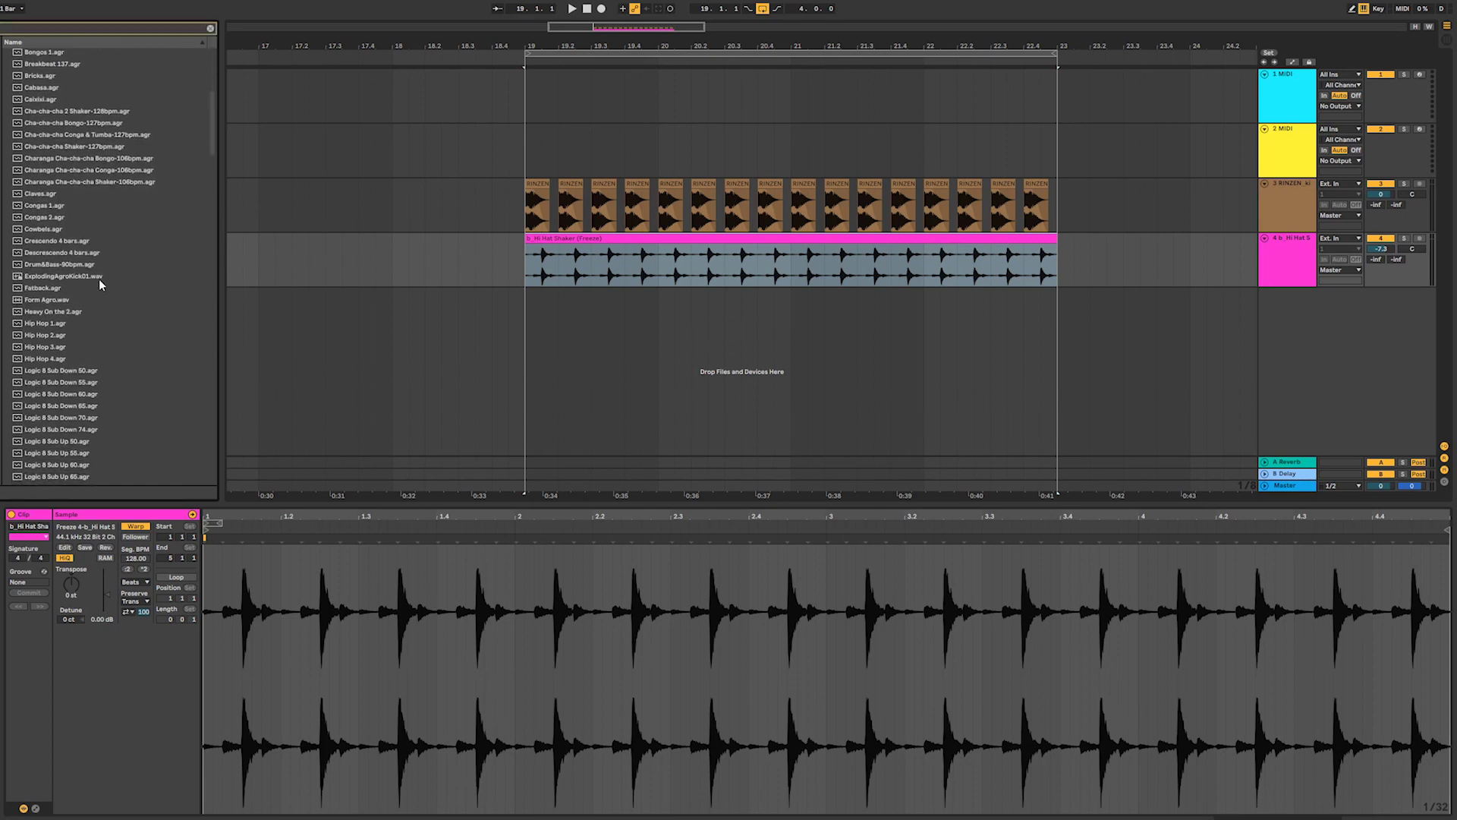
{"action": "scroll", "coordinate": [82, 376], "scroll_direction": "down", "scroll_amount": 3}
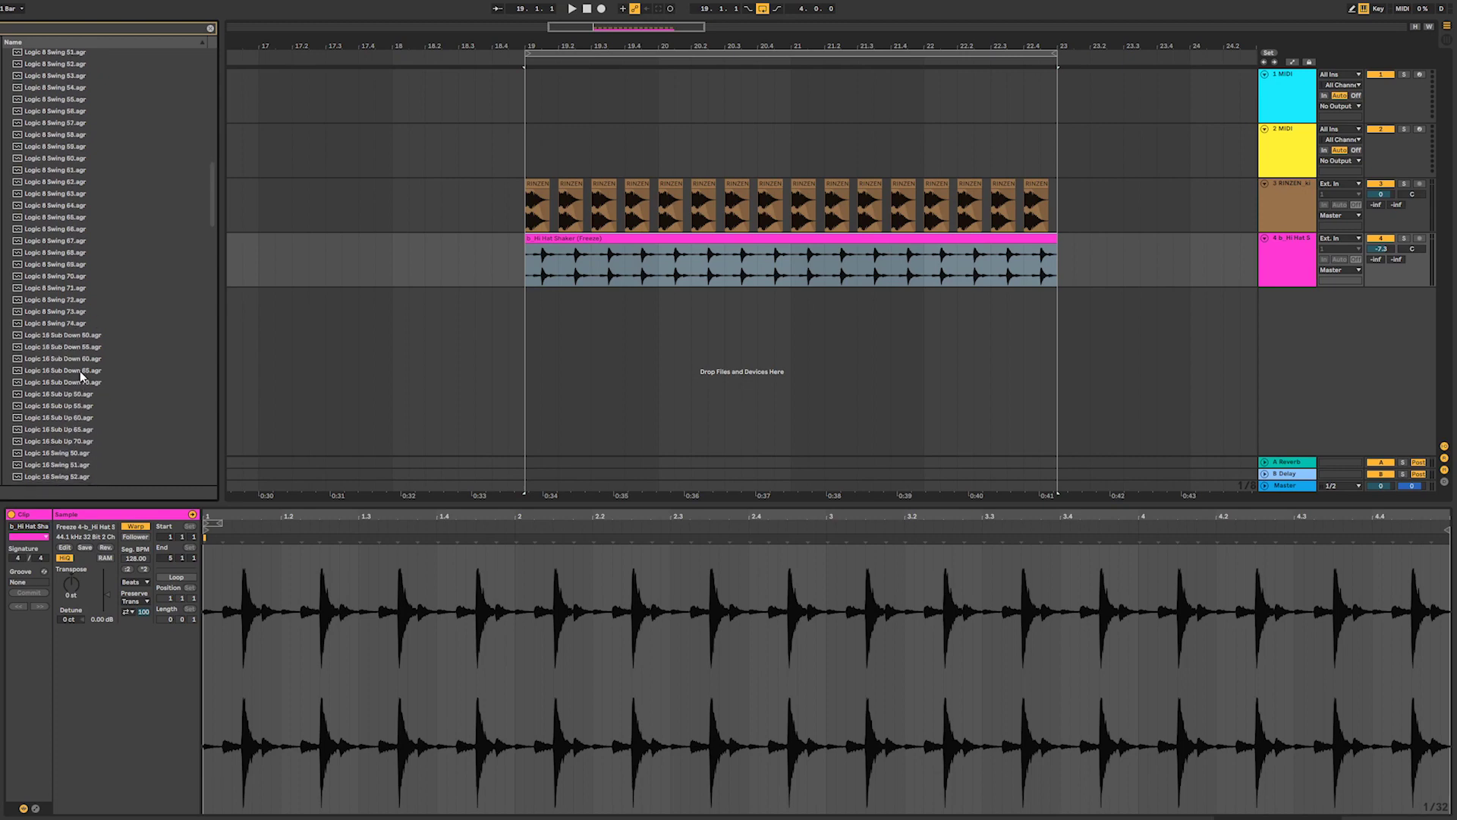
- Apply the Logic 16 Swing 59.agr groove to the hi-hat shaker clip and play the loop
{"action": "left_click", "coordinate": [76, 406]}
{"action": "scroll", "coordinate": [78, 402], "scroll_direction": "down", "scroll_amount": 3}
{"action": "left_click", "coordinate": [79, 391]}
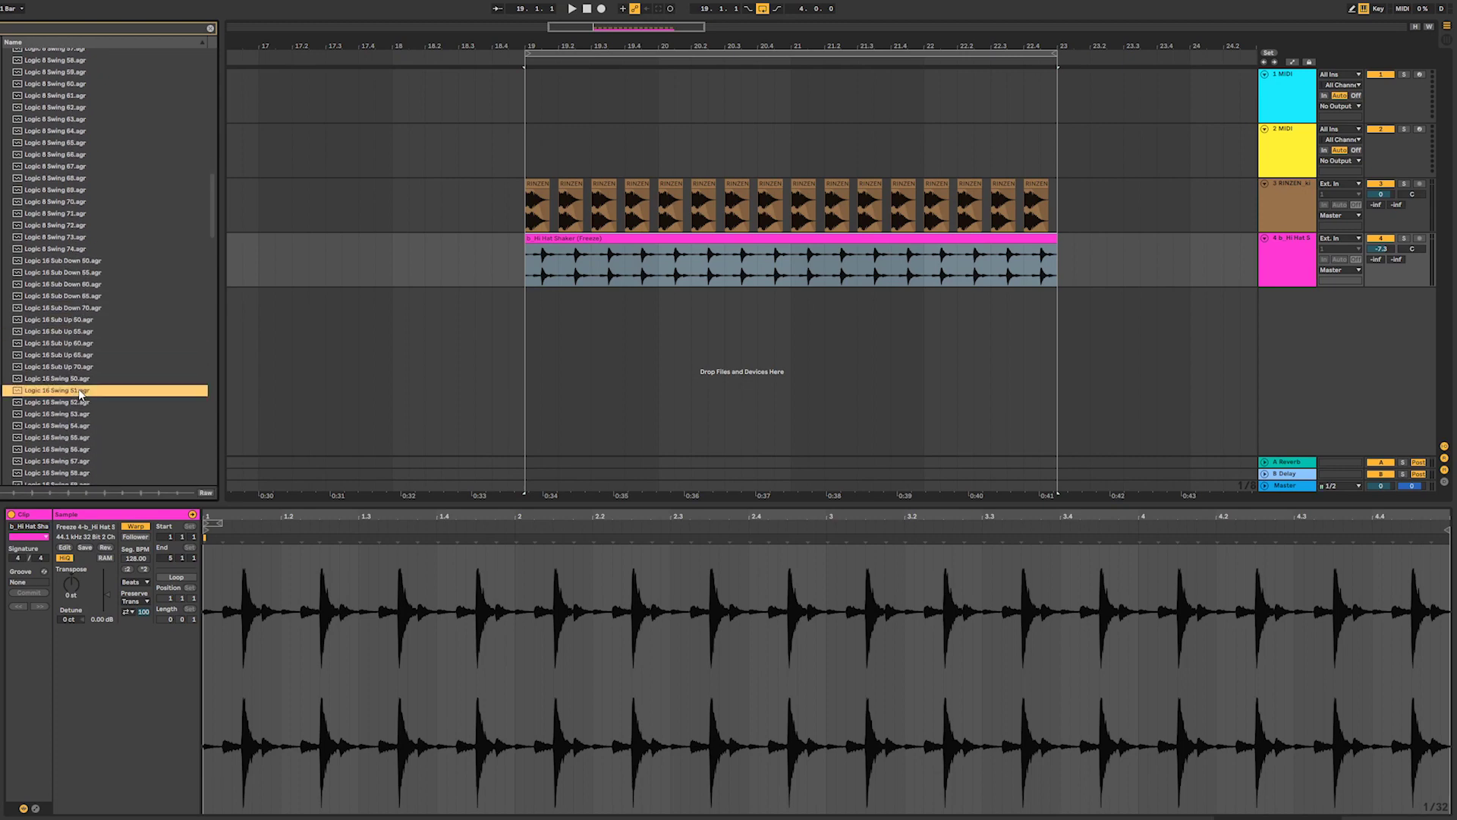
{"action": "scroll", "coordinate": [78, 391], "scroll_direction": "down", "scroll_amount": 3}
{"action": "left_click", "coordinate": [79, 388]}
{"action": "left_click", "coordinate": [86, 423]}
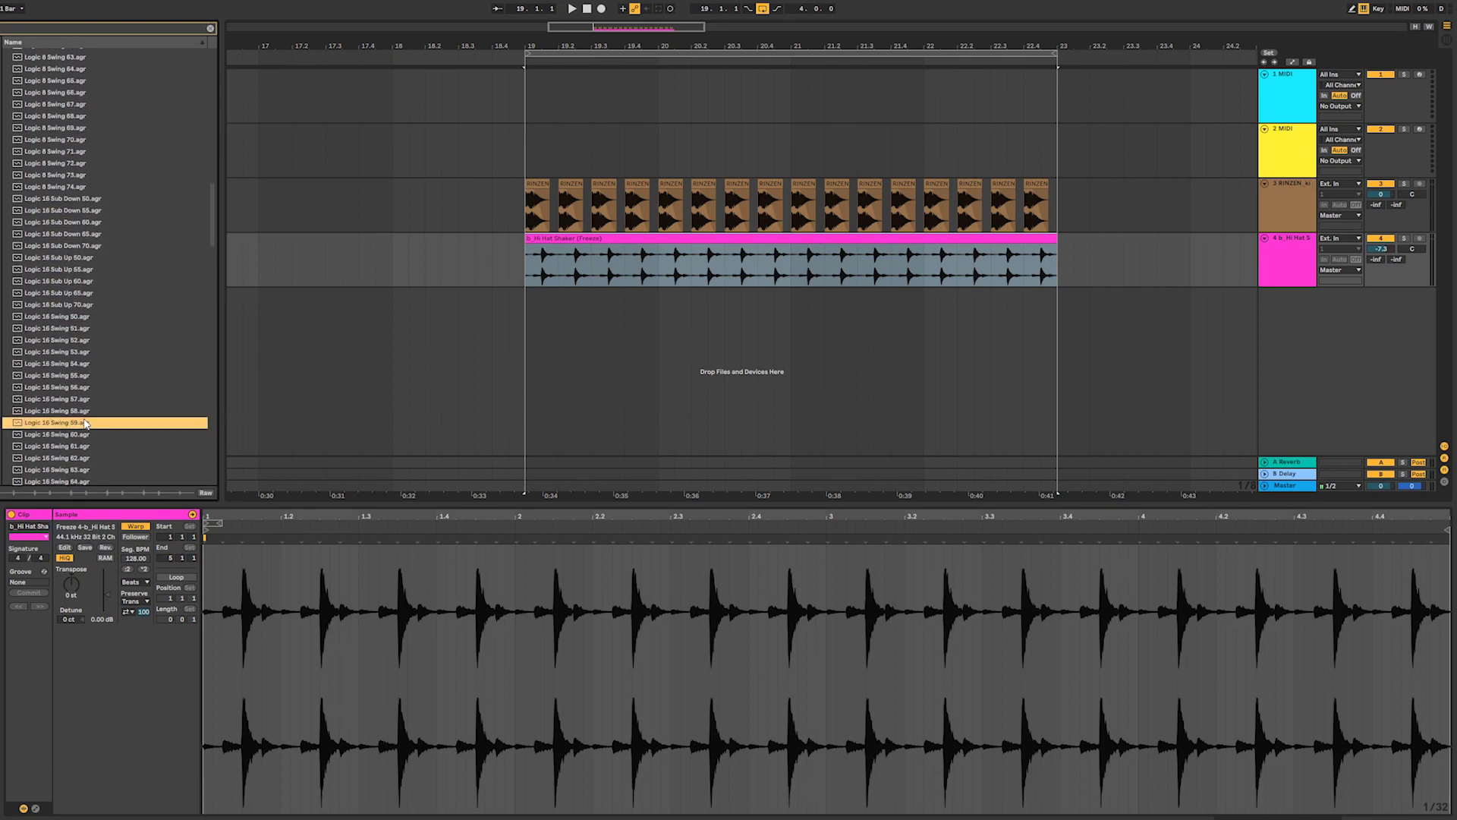
{"action": "left_click", "coordinate": [80, 411]}
{"action": "left_click", "coordinate": [85, 423]}
{"action": "scroll", "coordinate": [139, 426], "scroll_direction": "down", "scroll_amount": 3}
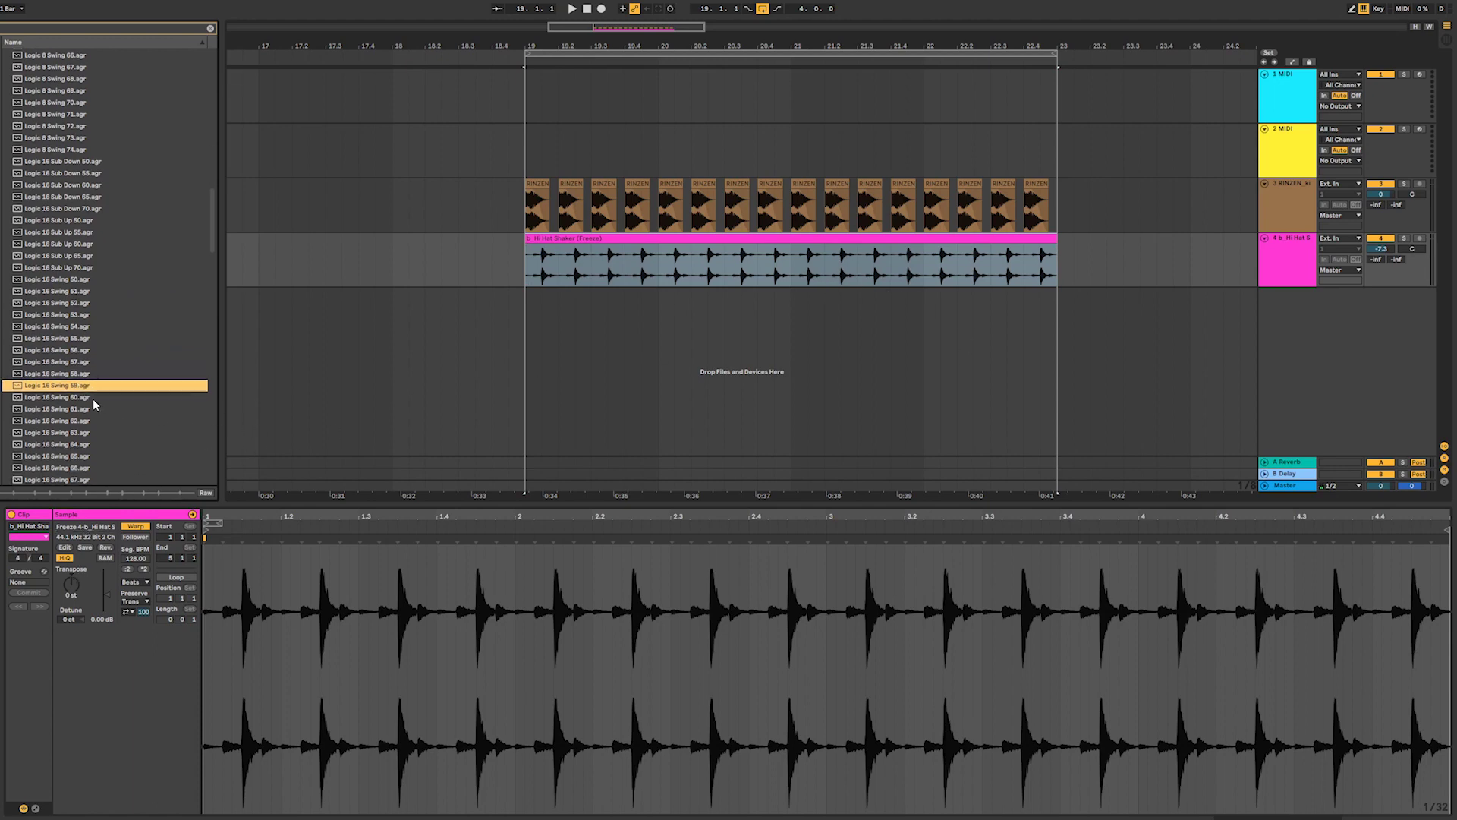
{"action": "left_click_drag", "start_coordinate": [71, 390], "coordinate": [780, 271]}
{"action": "key", "text": "space"}
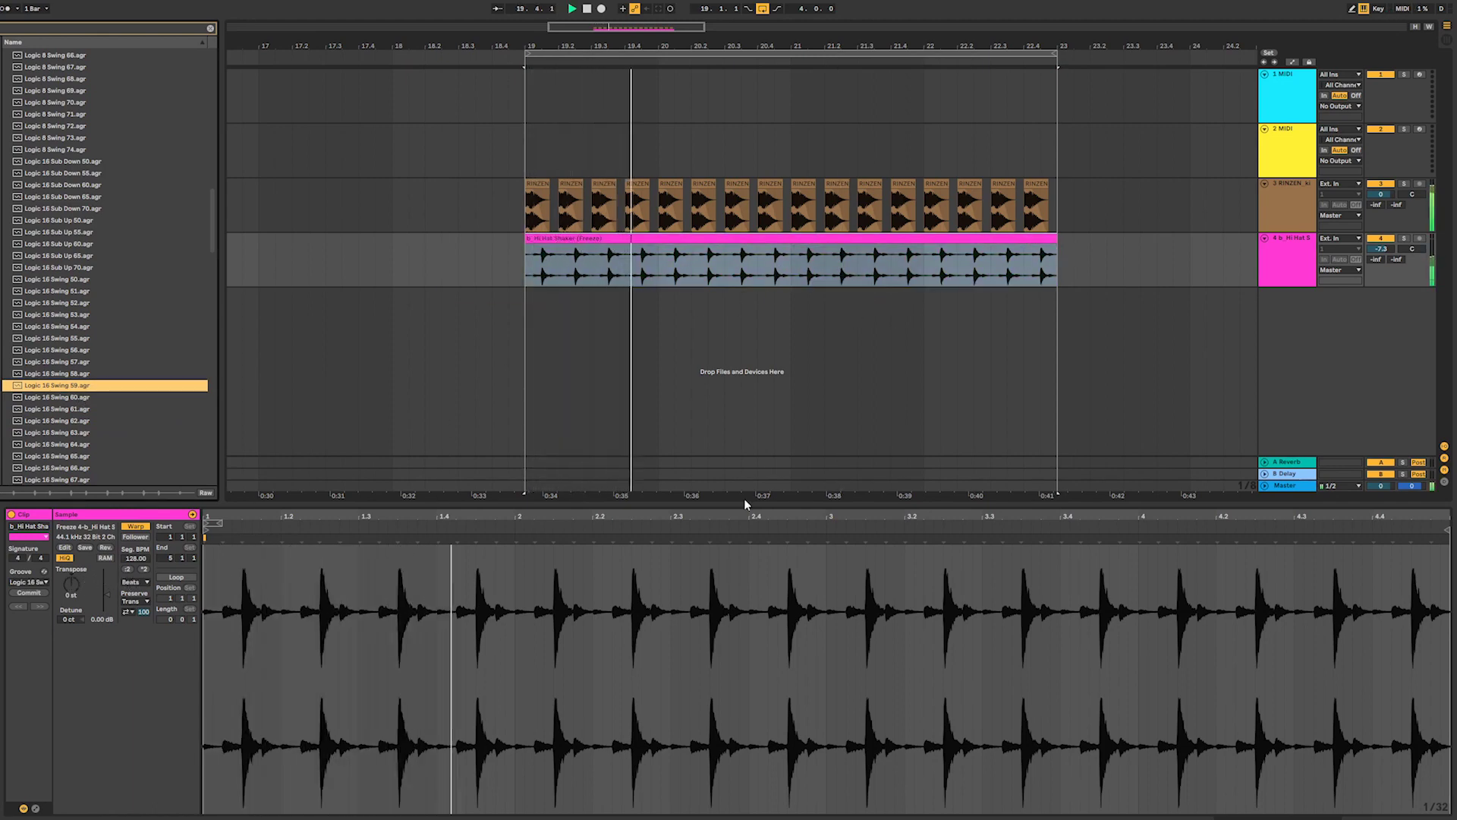
- Try committing the groove to the shaker clip during playback, undo the commit and stop playback
{"action": "left_click", "coordinate": [22, 595]}
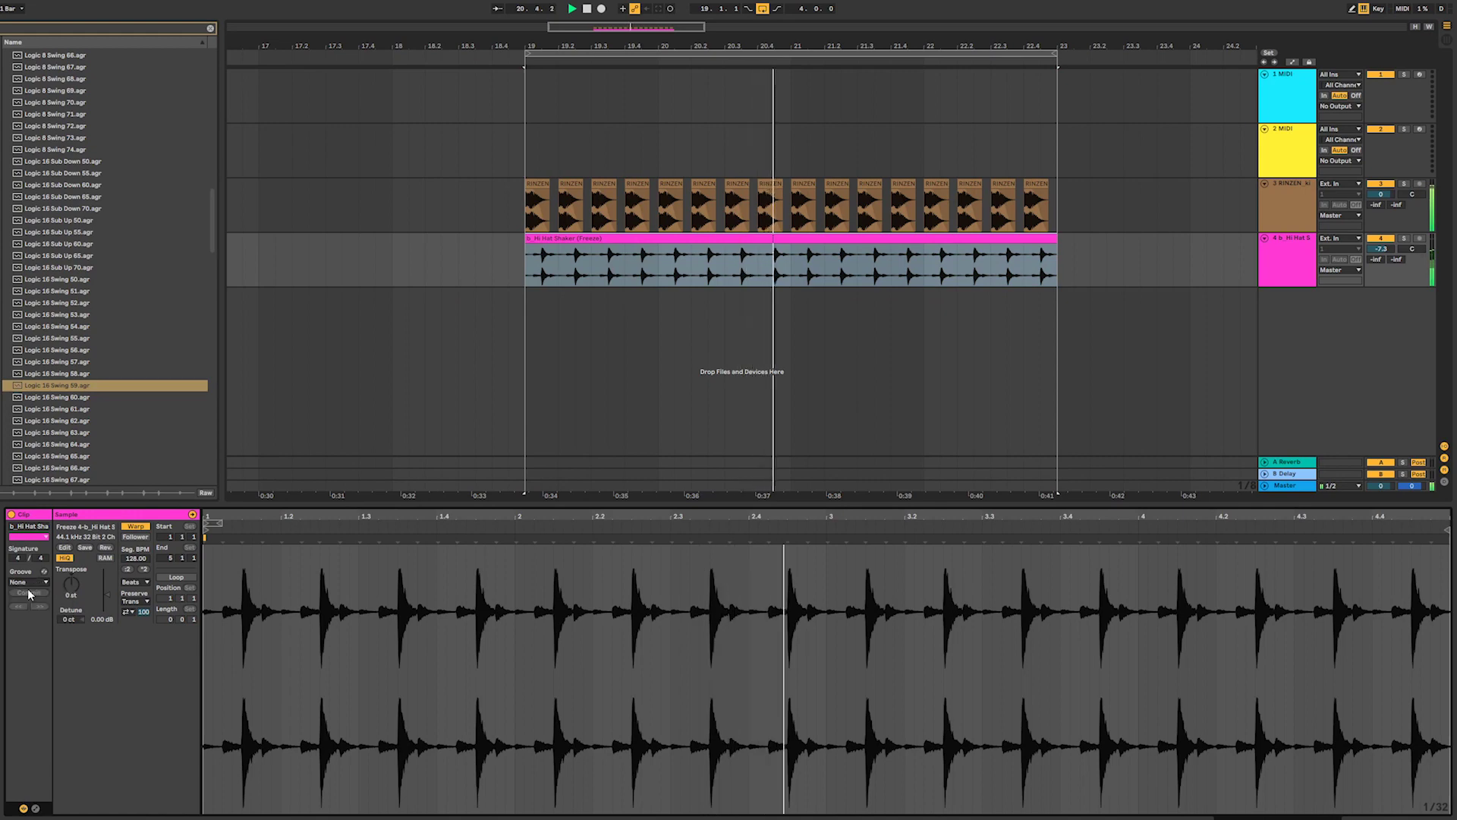
{"action": "key", "text": "ctrl+z"}
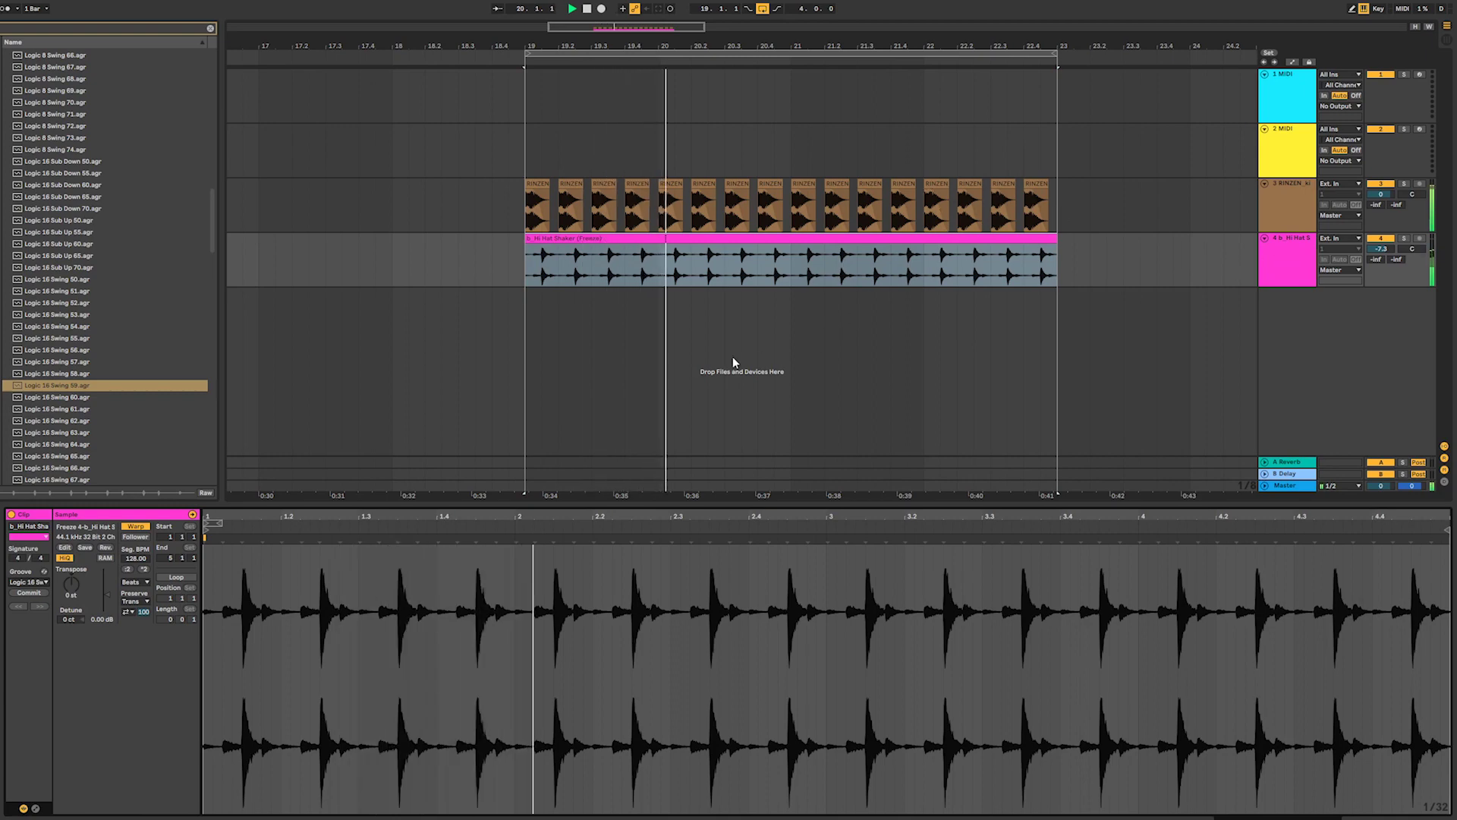
{"action": "mouse_move", "coordinate": [674, 27]}
{"action": "left_mouse_down"}
{"action": "mouse_move", "coordinate": [660, 70]}
{"action": "mouse_move", "coordinate": [655, 28]}
{"action": "left_mouse_up"}
{"action": "key", "text": "space"}
- Search the browser for "valhalla" and load ValhallaRoom_x64 onto the hi-hat shaker track
{"action": "left_click", "coordinate": [1289, 252]}
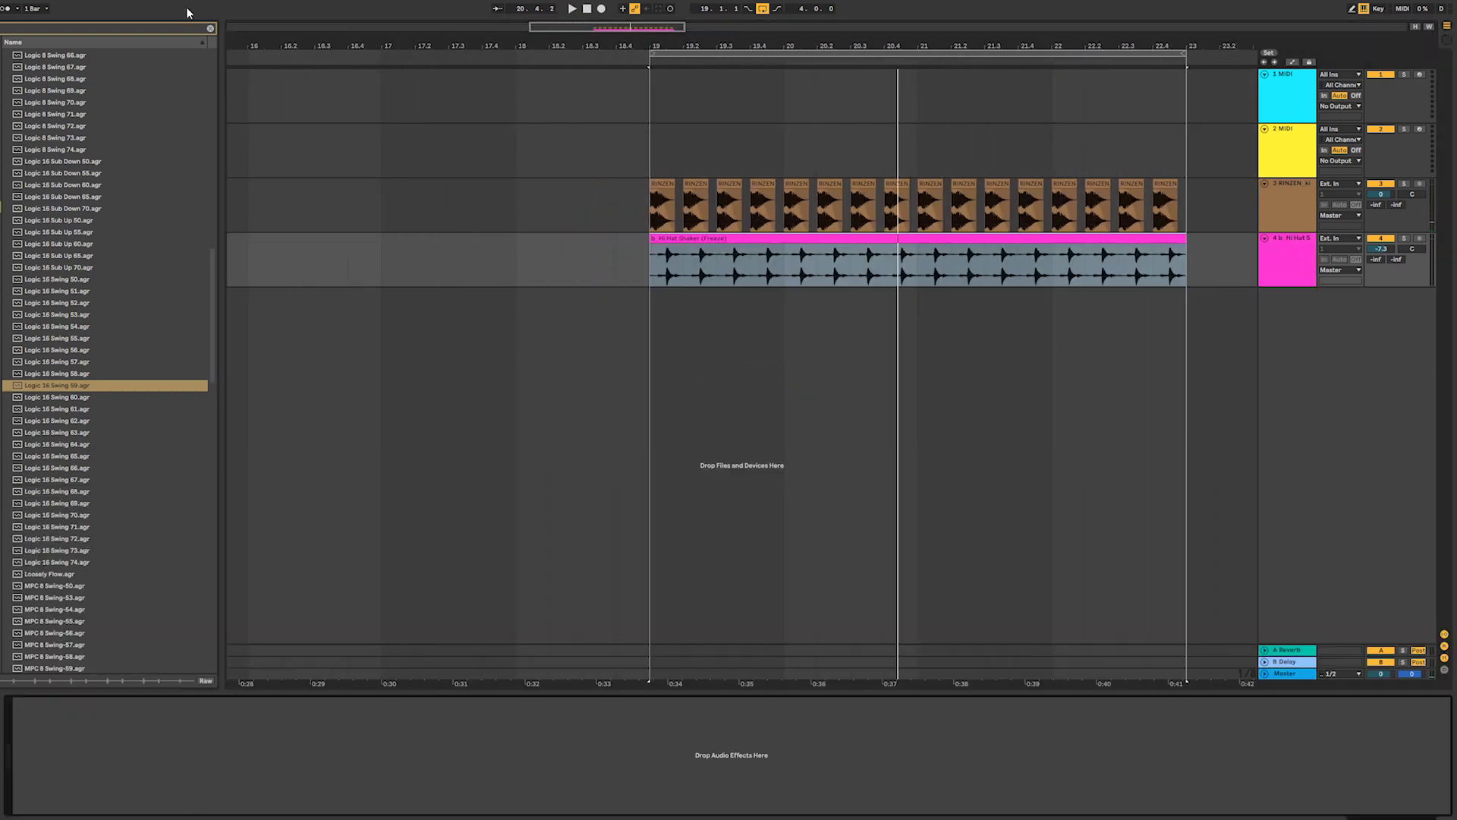
{"action": "left_click", "coordinate": [209, 28]}
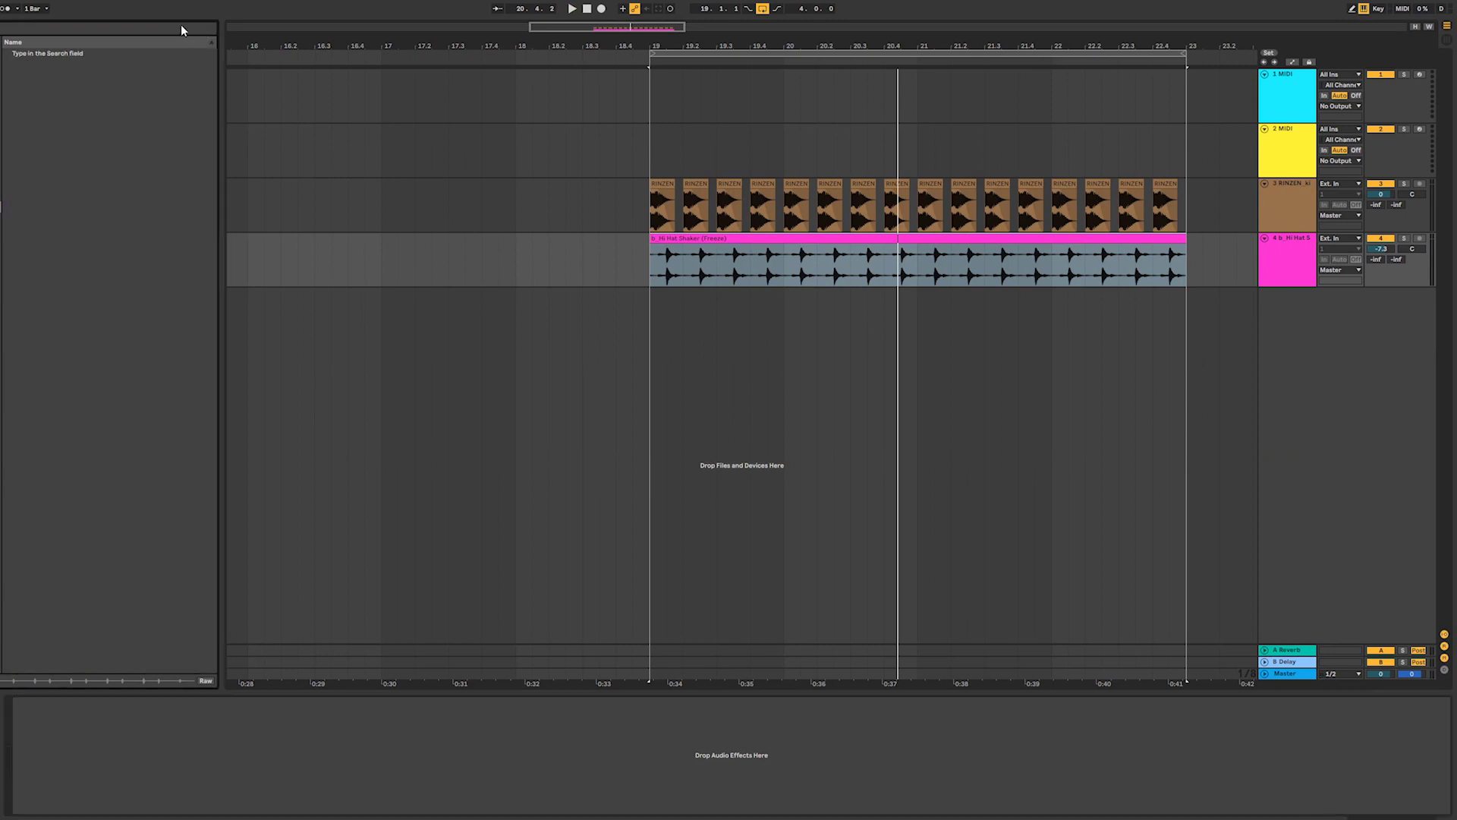
{"action": "left_click", "coordinate": [181, 27]}
{"action": "type", "text": "rever"}
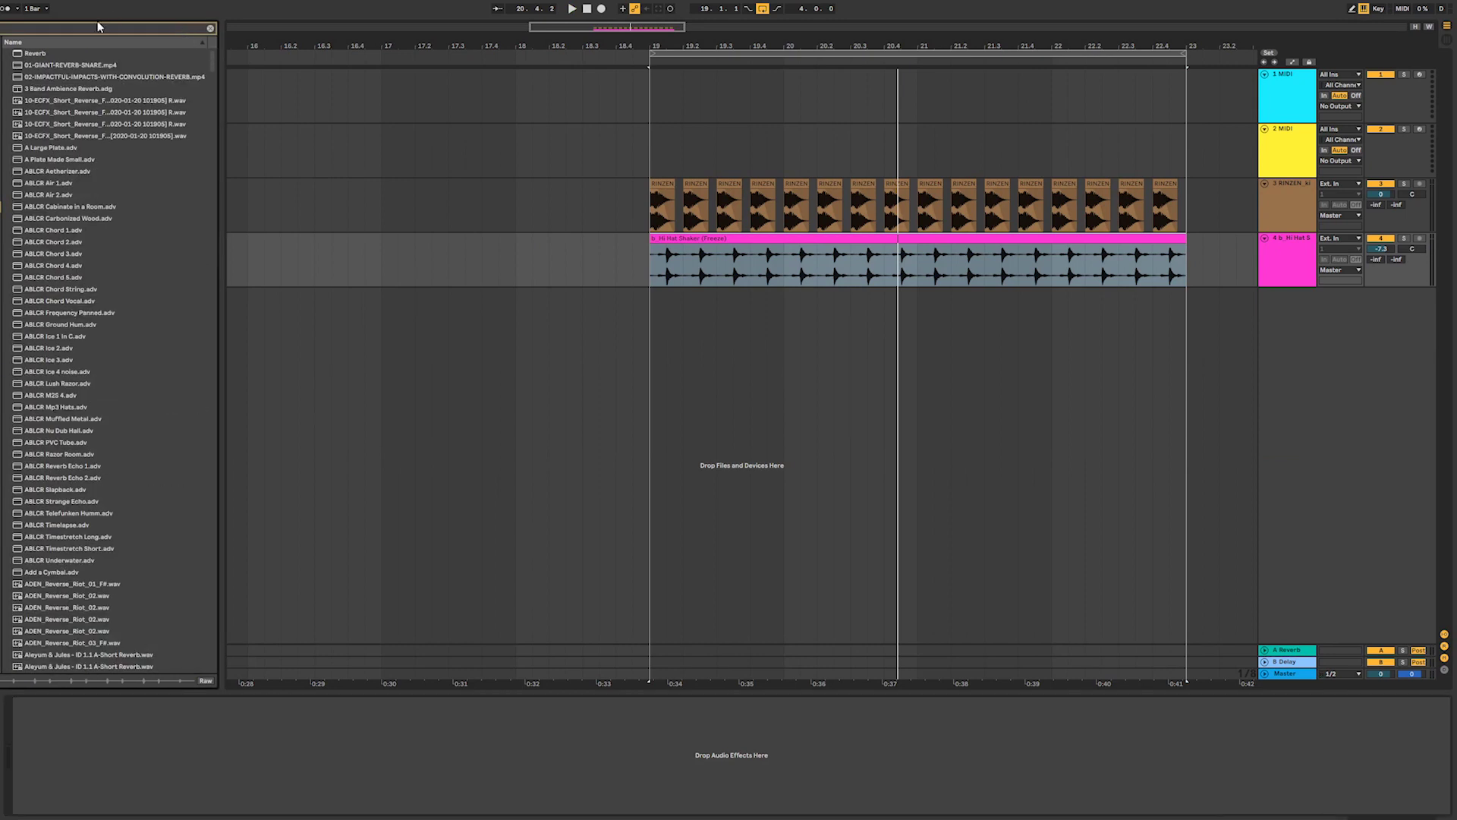
{"action": "left_click", "coordinate": [211, 30]}
{"action": "type", "text": "valhalla"}
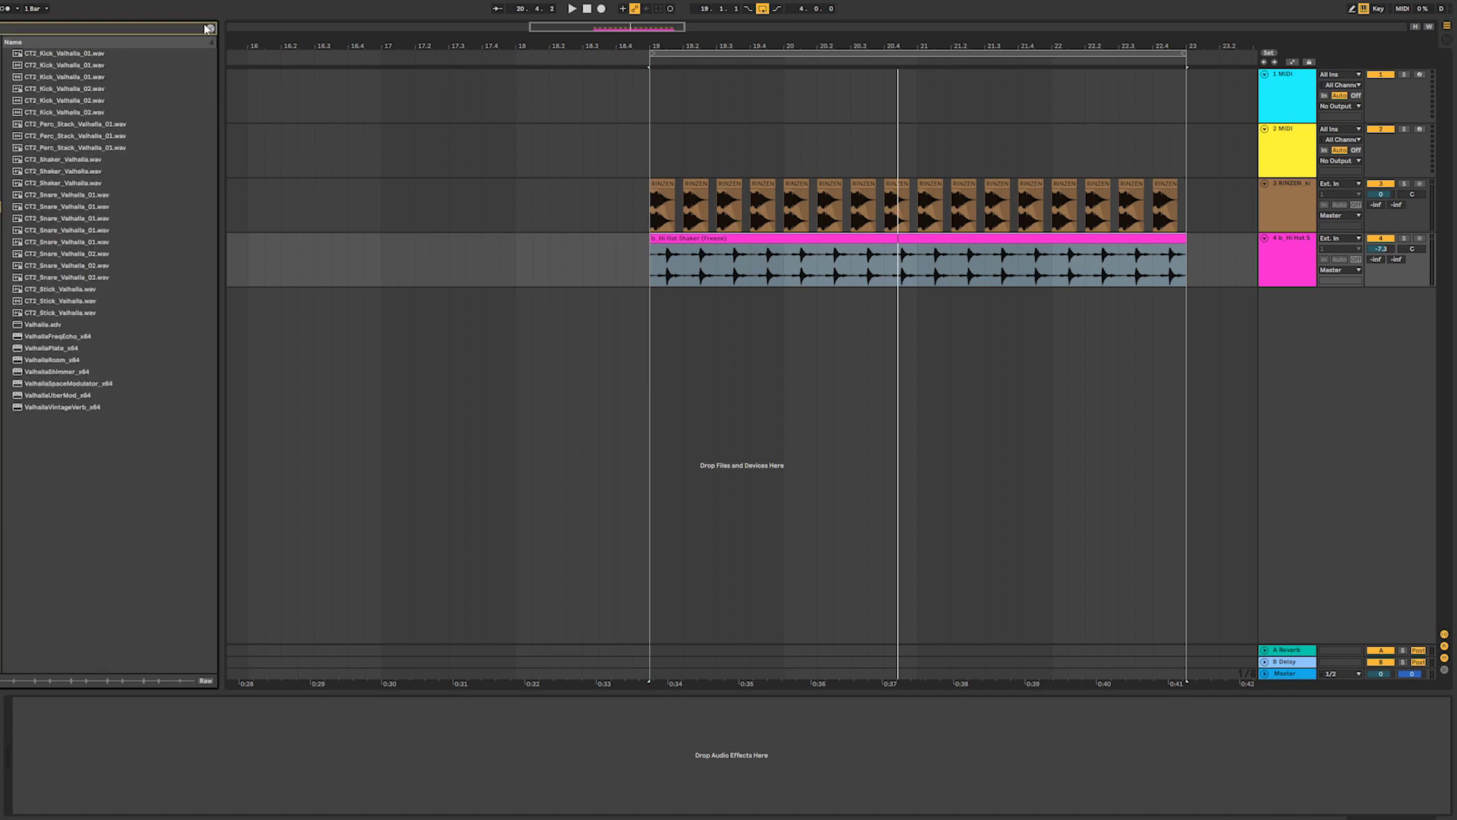
{"action": "double_click", "coordinate": [61, 360]}
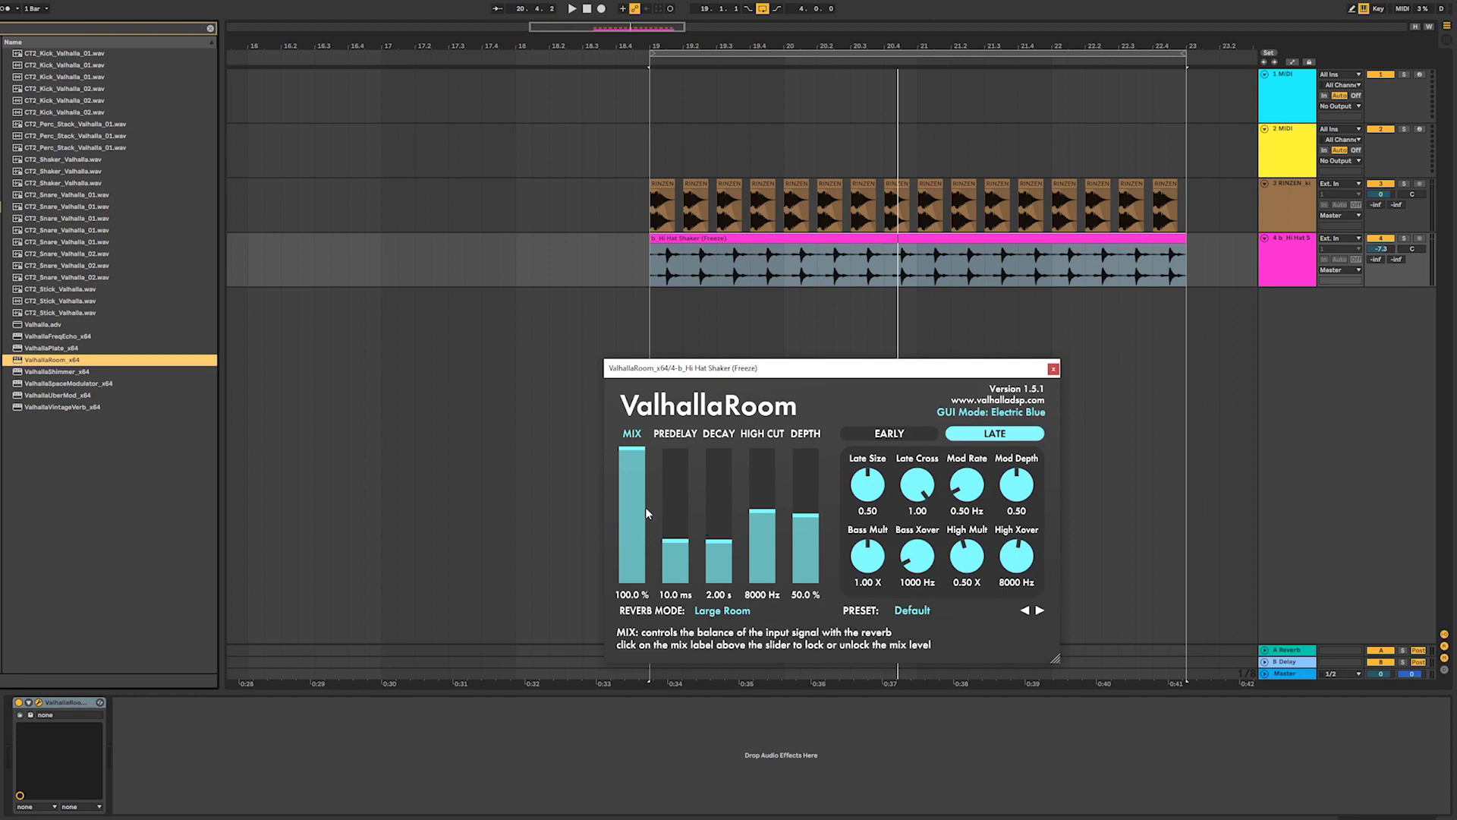
- Play the loop and set ValhallaRoom's predelay to 0.4 ms and its mix to 17.1 %
{"action": "left_click_drag", "start_coordinate": [643, 512], "coordinate": [641, 492]}
{"action": "key", "text": "space"}
{"action": "left_click_drag", "start_coordinate": [683, 544], "coordinate": [689, 574]}
{"action": "left_click_drag", "start_coordinate": [632, 493], "coordinate": [644, 572]}
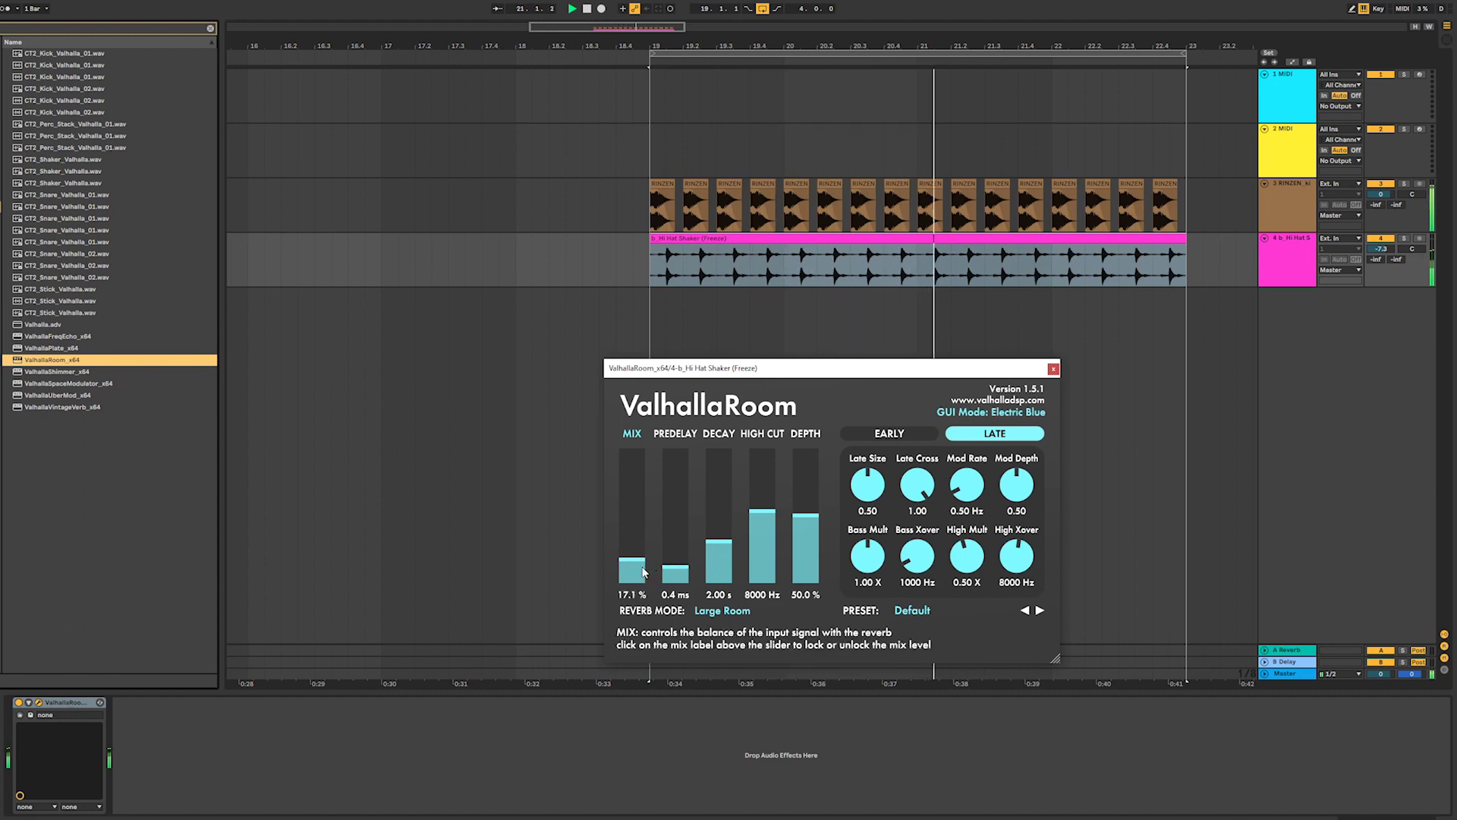
- Set ValhallaRoom's depth to 21.2 % and its mix to 13.8 %, and close the plugin window
{"action": "left_click", "coordinate": [806, 557]}
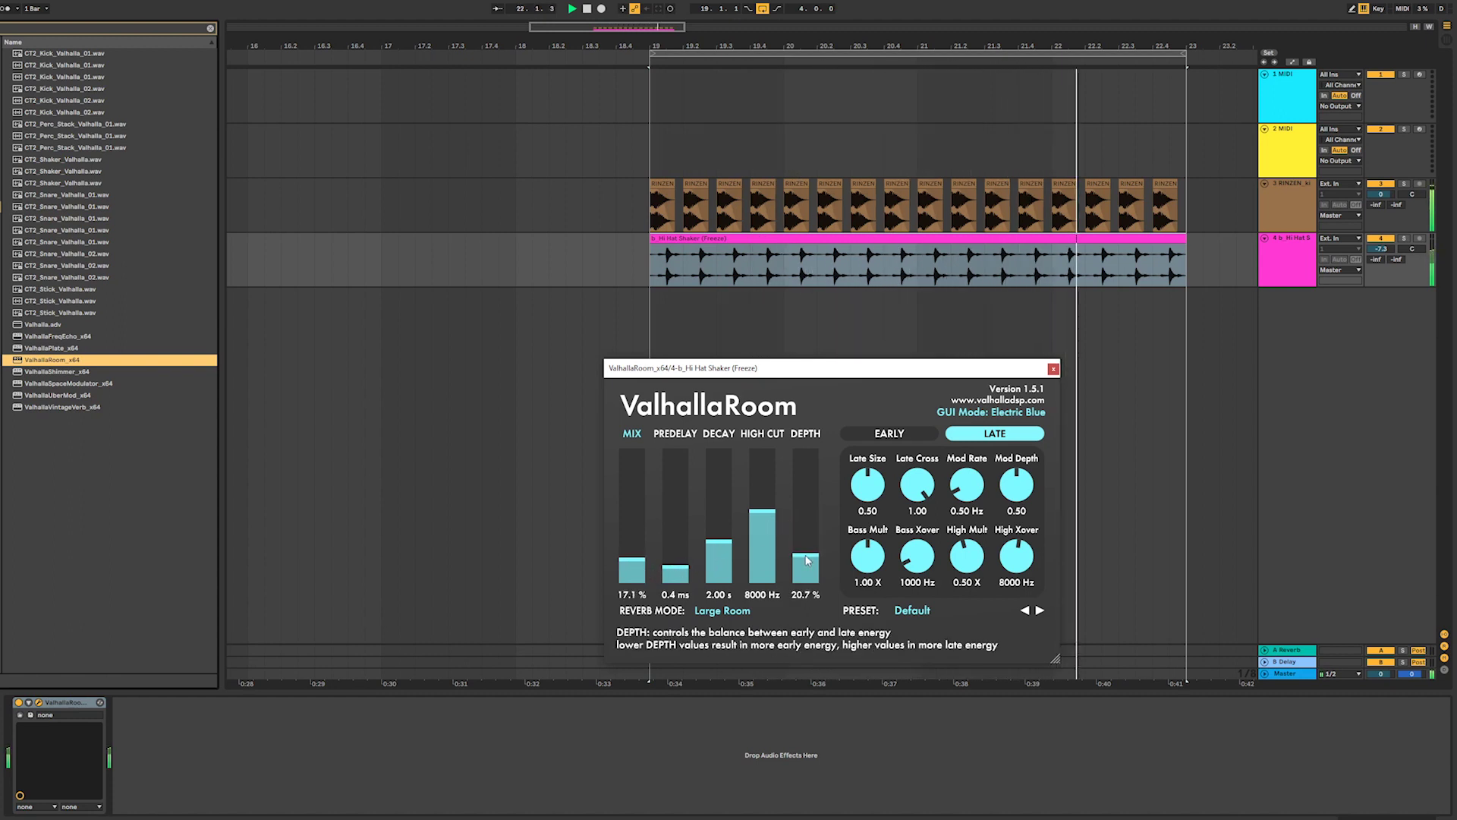
{"action": "left_click_drag", "start_coordinate": [807, 556], "coordinate": [806, 554]}
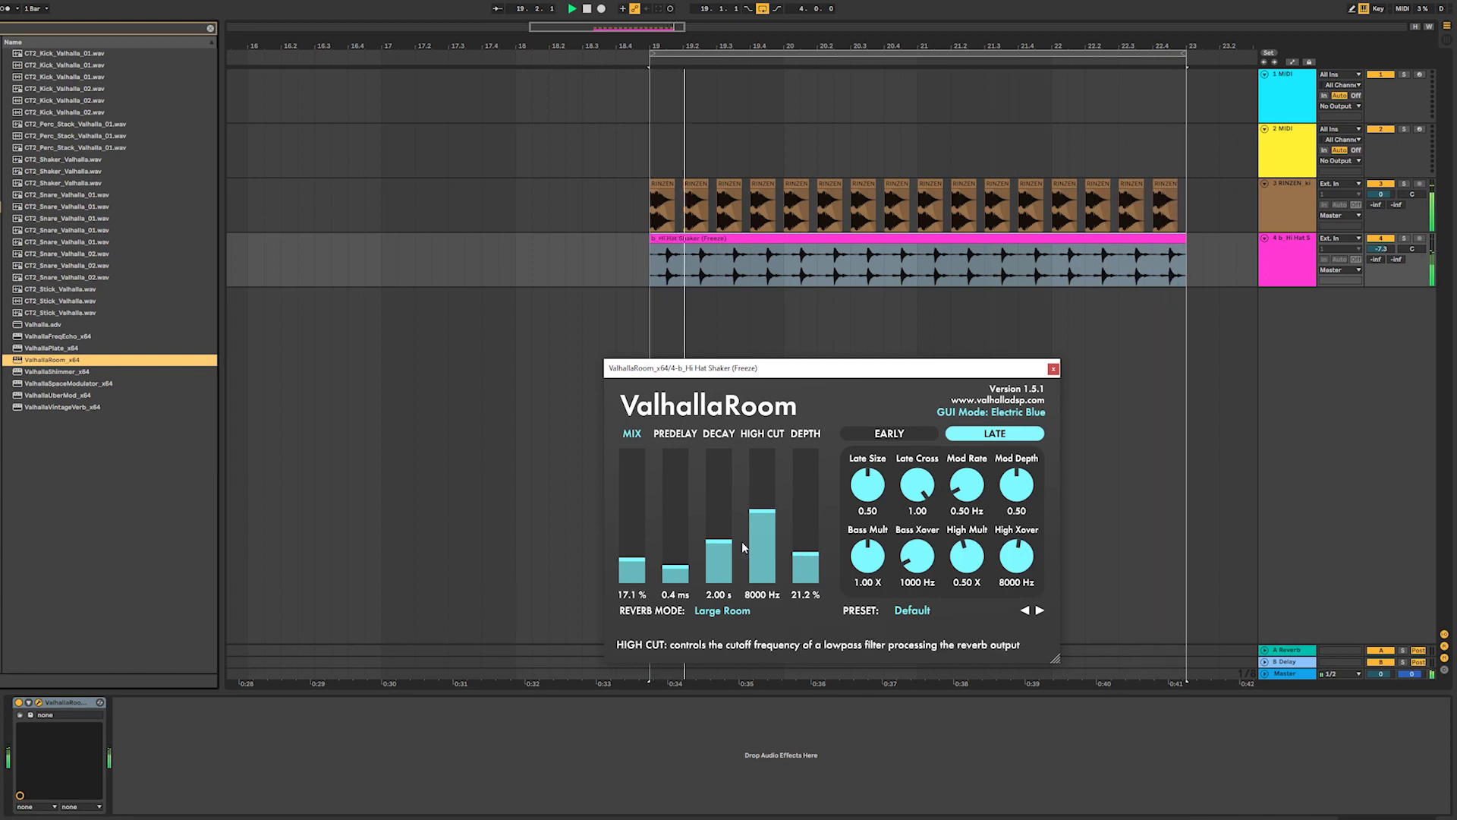
{"action": "left_click", "coordinate": [638, 564]}
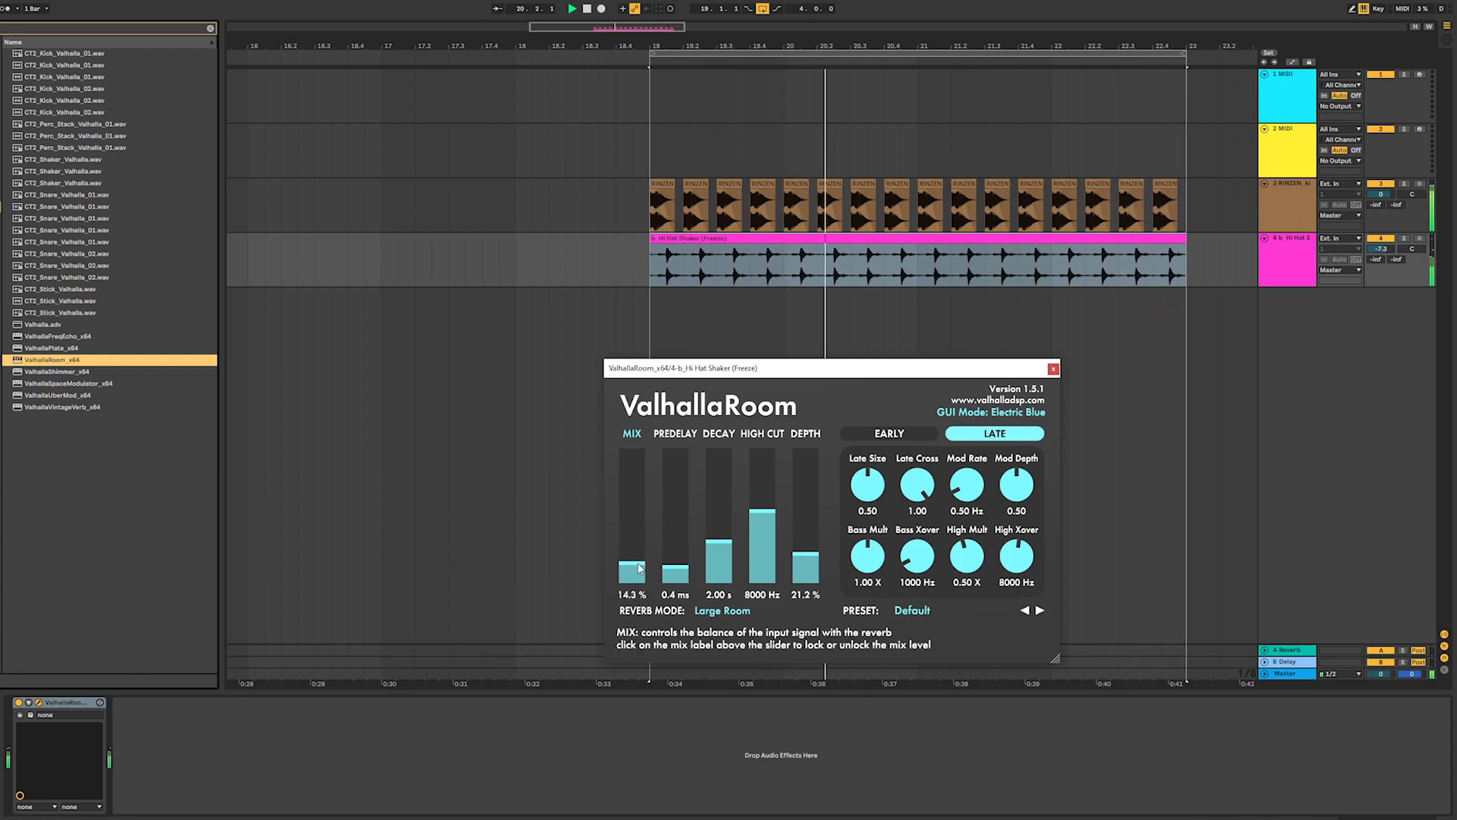
{"action": "left_click_drag", "start_coordinate": [639, 567], "coordinate": [642, 568]}
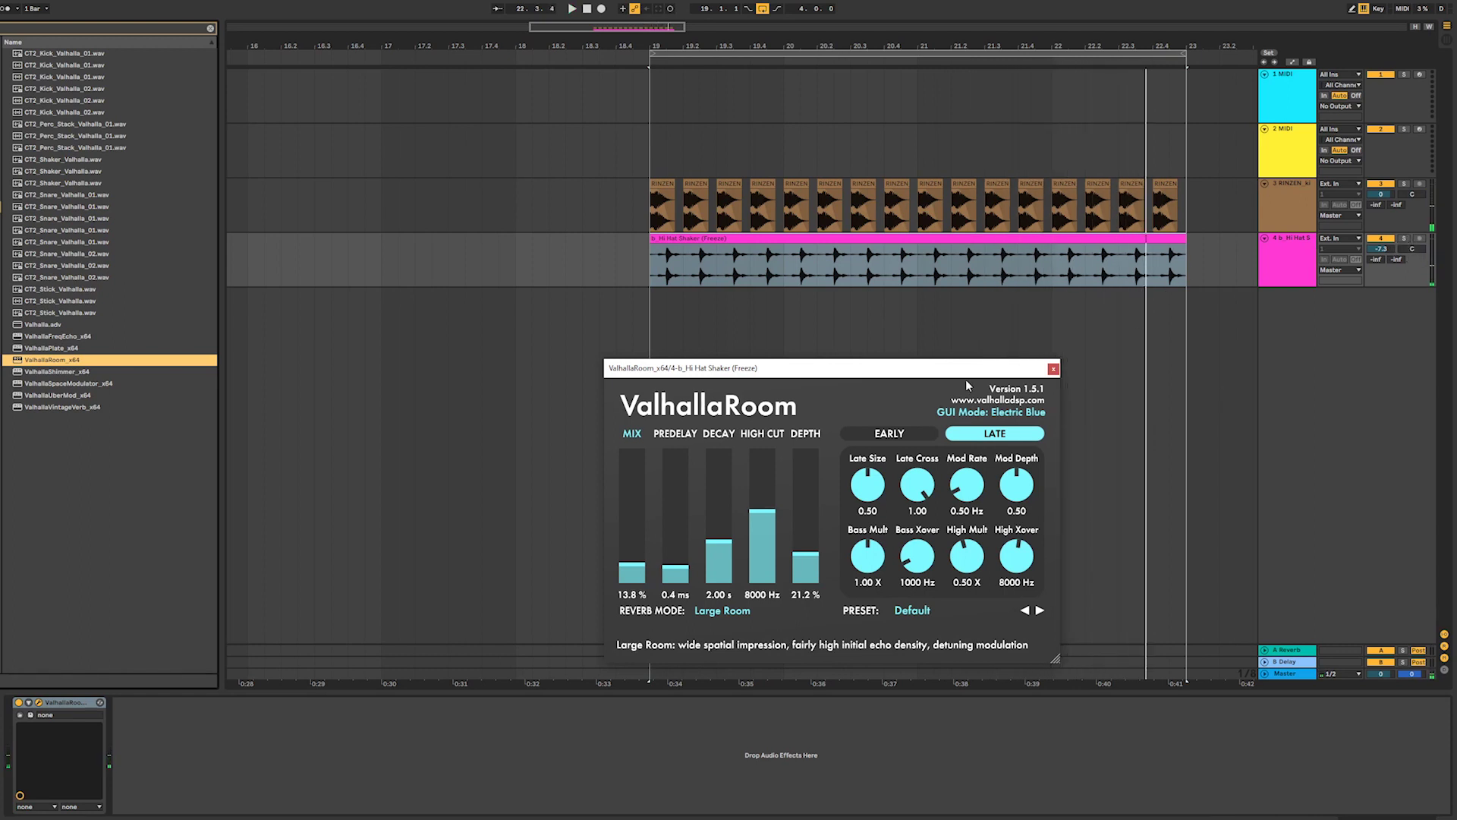
{"action": "left_click", "coordinate": [1053, 369]}
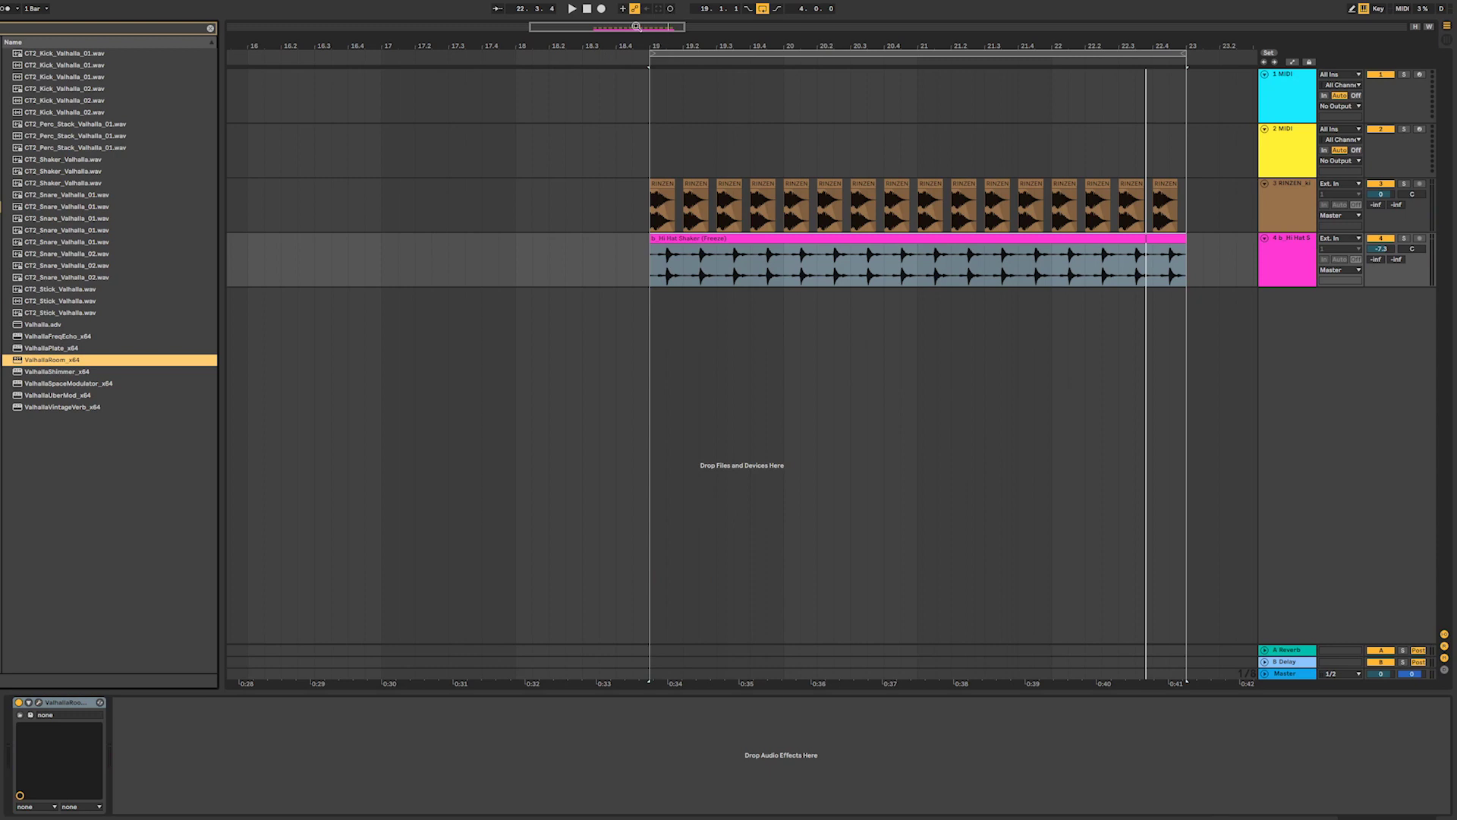
- Search the browser for LSPC samples
{"action": "mouse_move", "coordinate": [636, 26]}
{"action": "left_mouse_down"}
{"action": "mouse_move", "coordinate": [636, 3]}
{"action": "mouse_move", "coordinate": [636, 45]}
{"action": "left_mouse_up"}
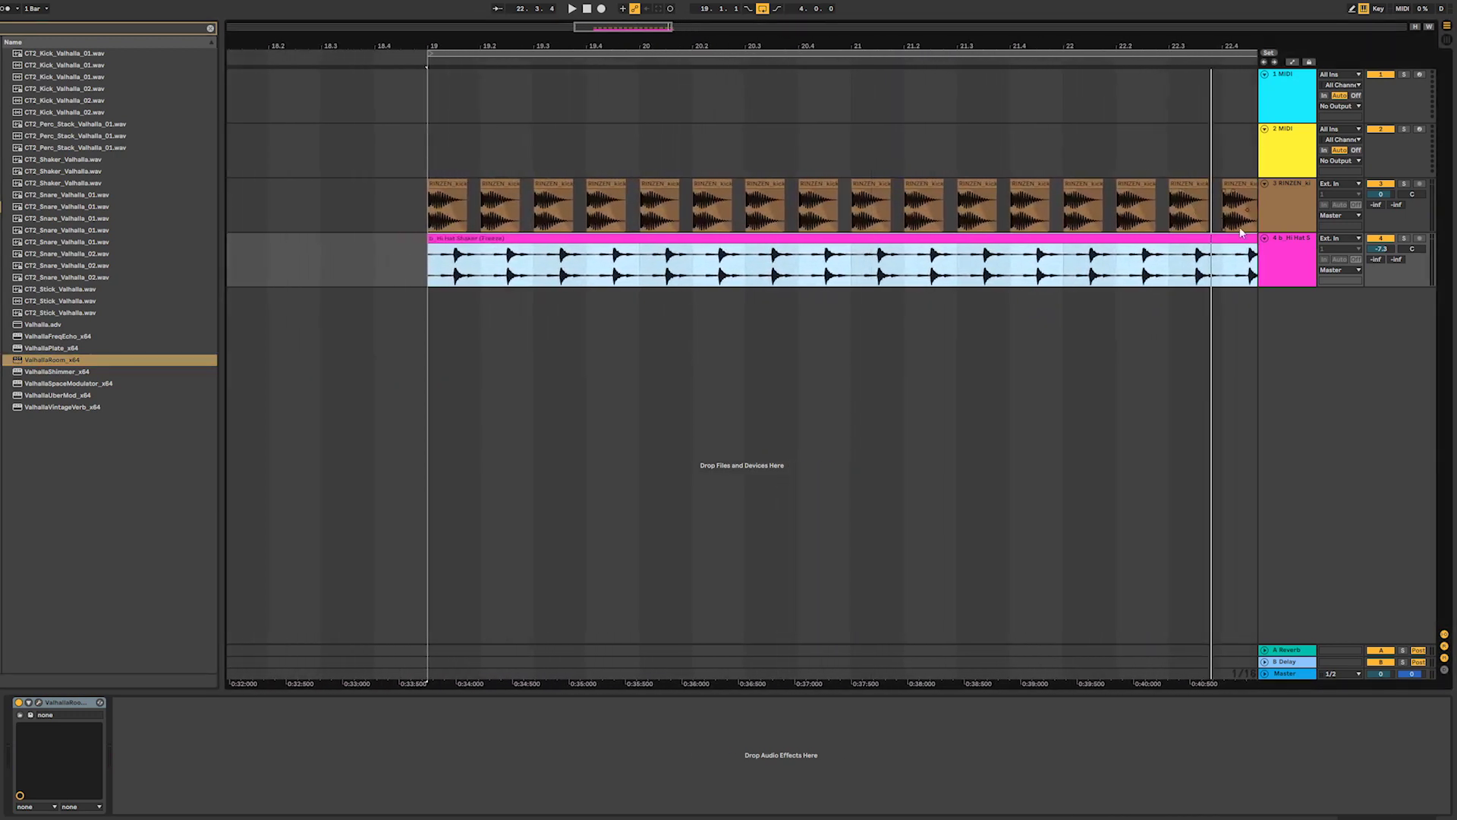
{"action": "left_click", "coordinate": [1303, 271]}
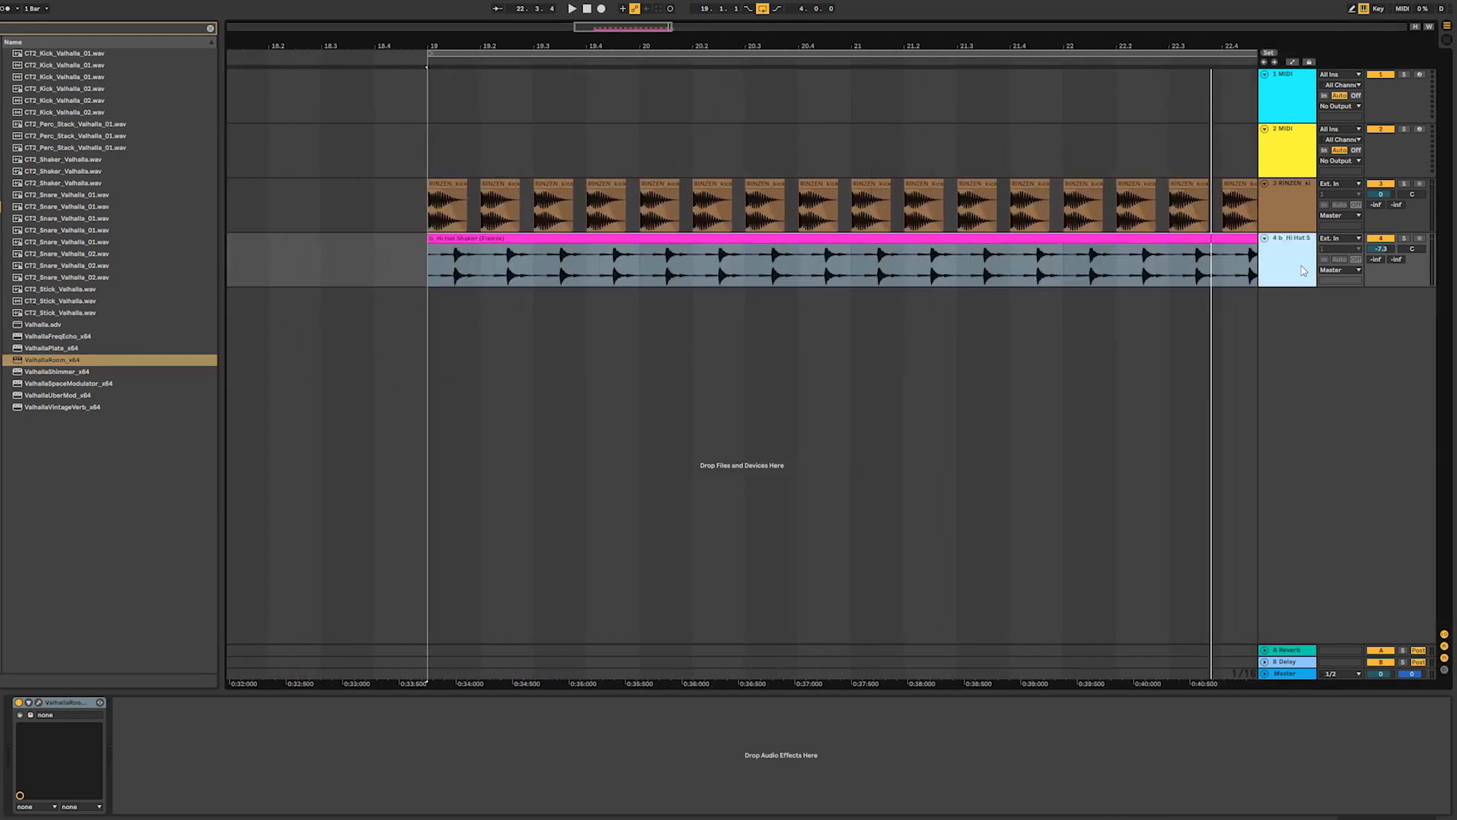
{"action": "left_click", "coordinate": [209, 29]}
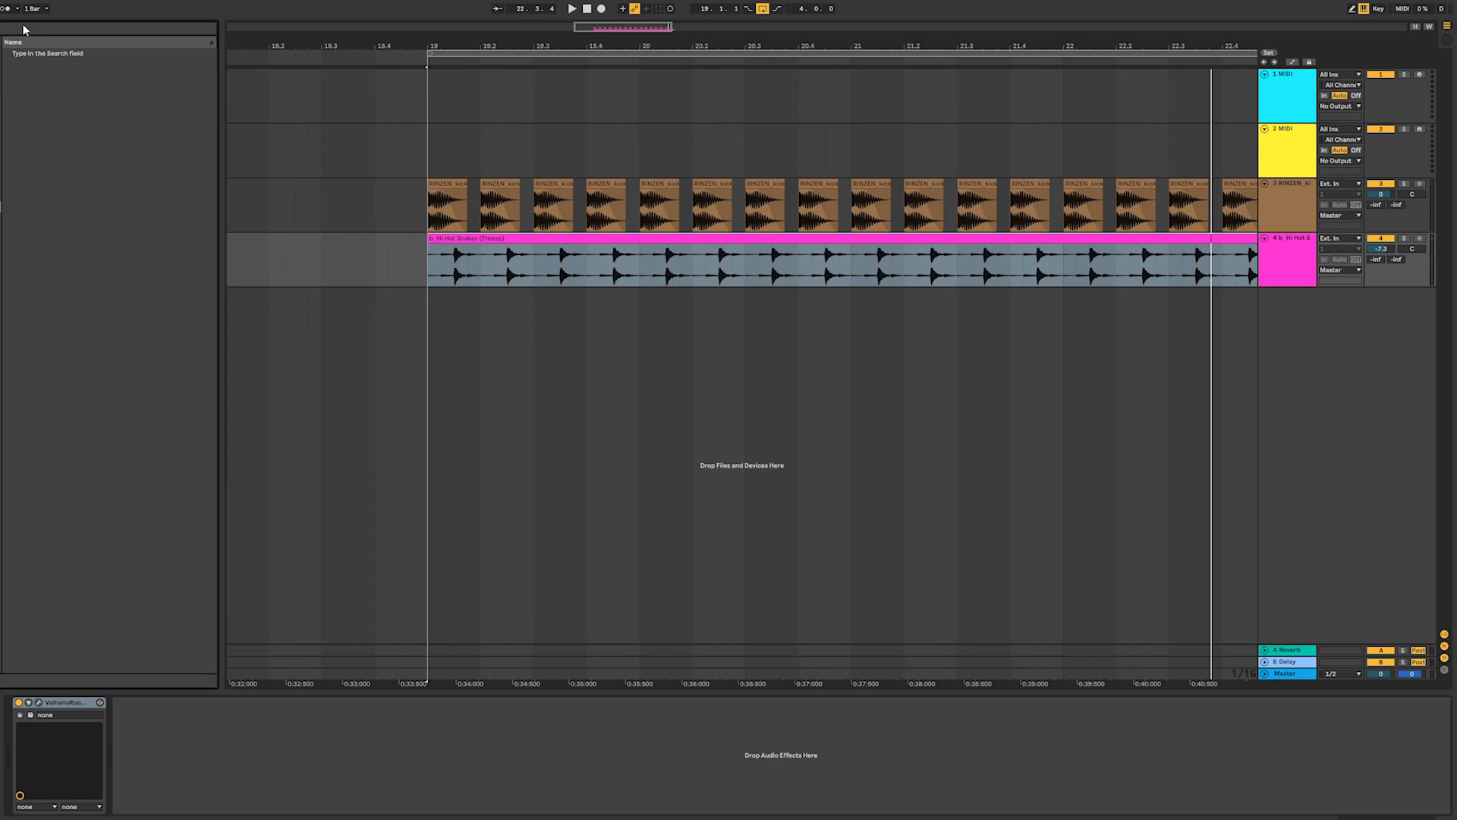
{"action": "left_click", "coordinate": [23, 28]}
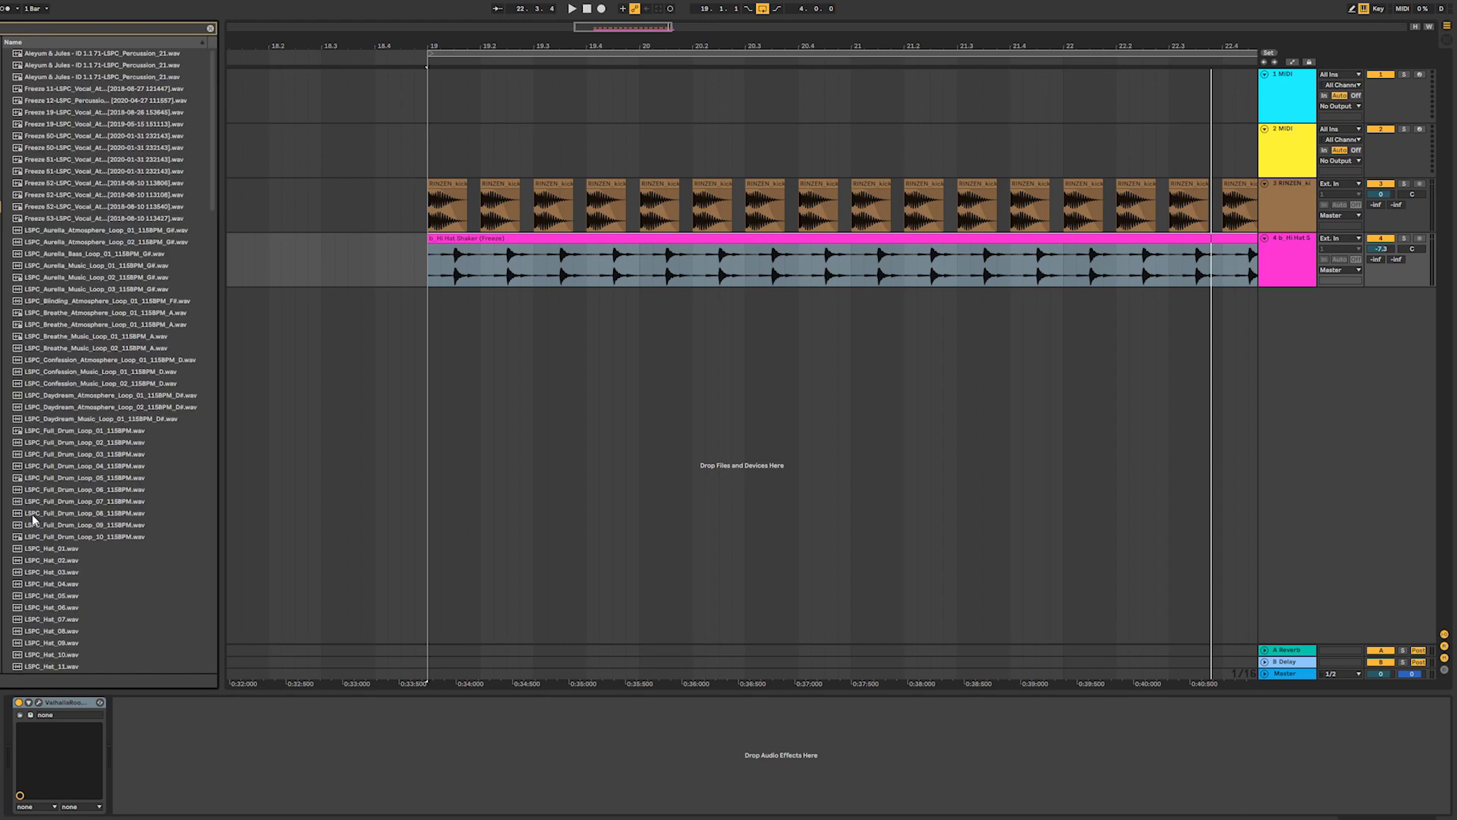
- Audition the LSPC full drum loops, a hat sample and the Breathe atmosphere loop in the browser
{"action": "left_click", "coordinate": [32, 513]}
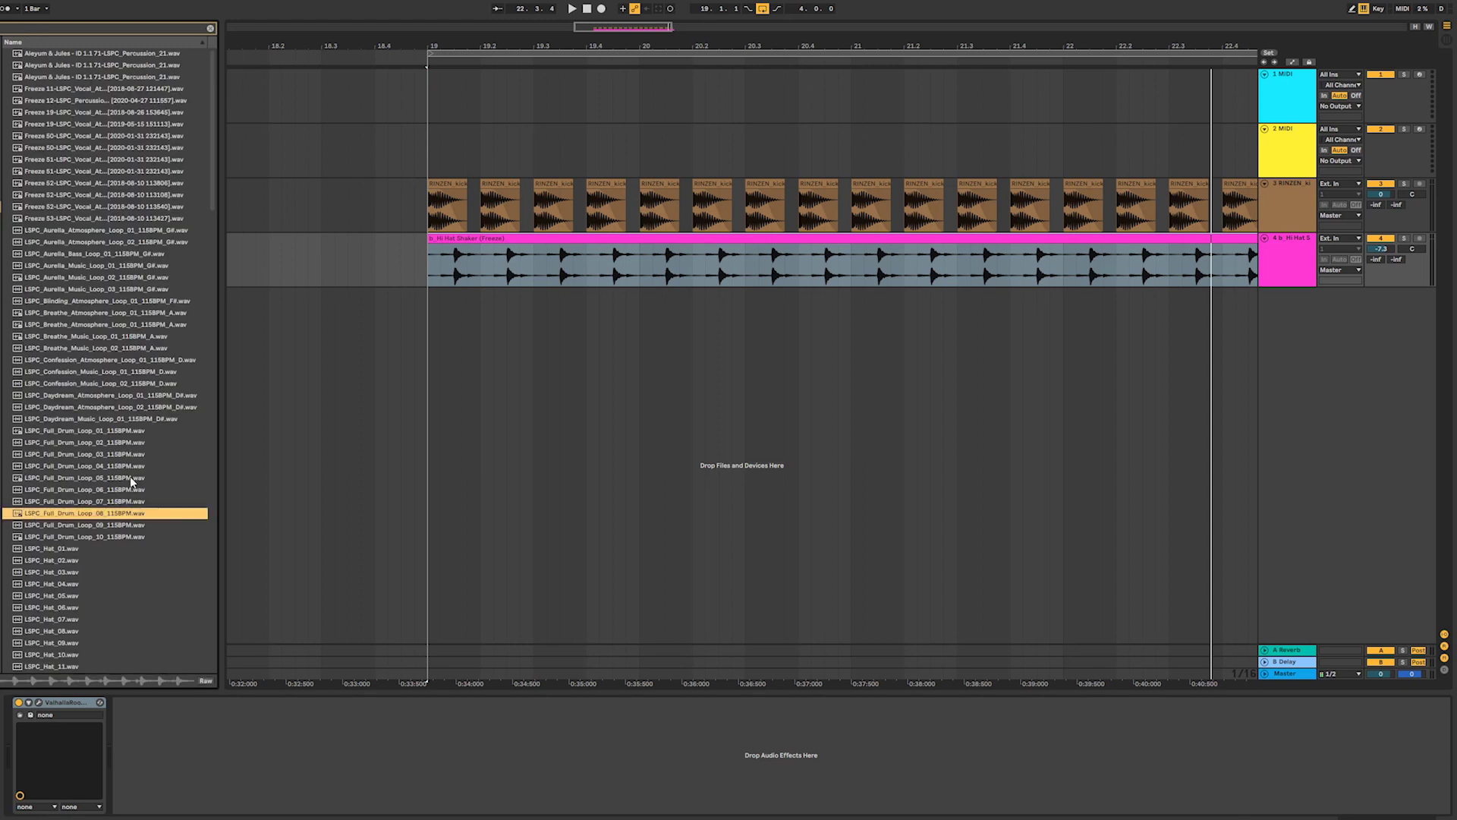
{"action": "left_click", "coordinate": [76, 524]}
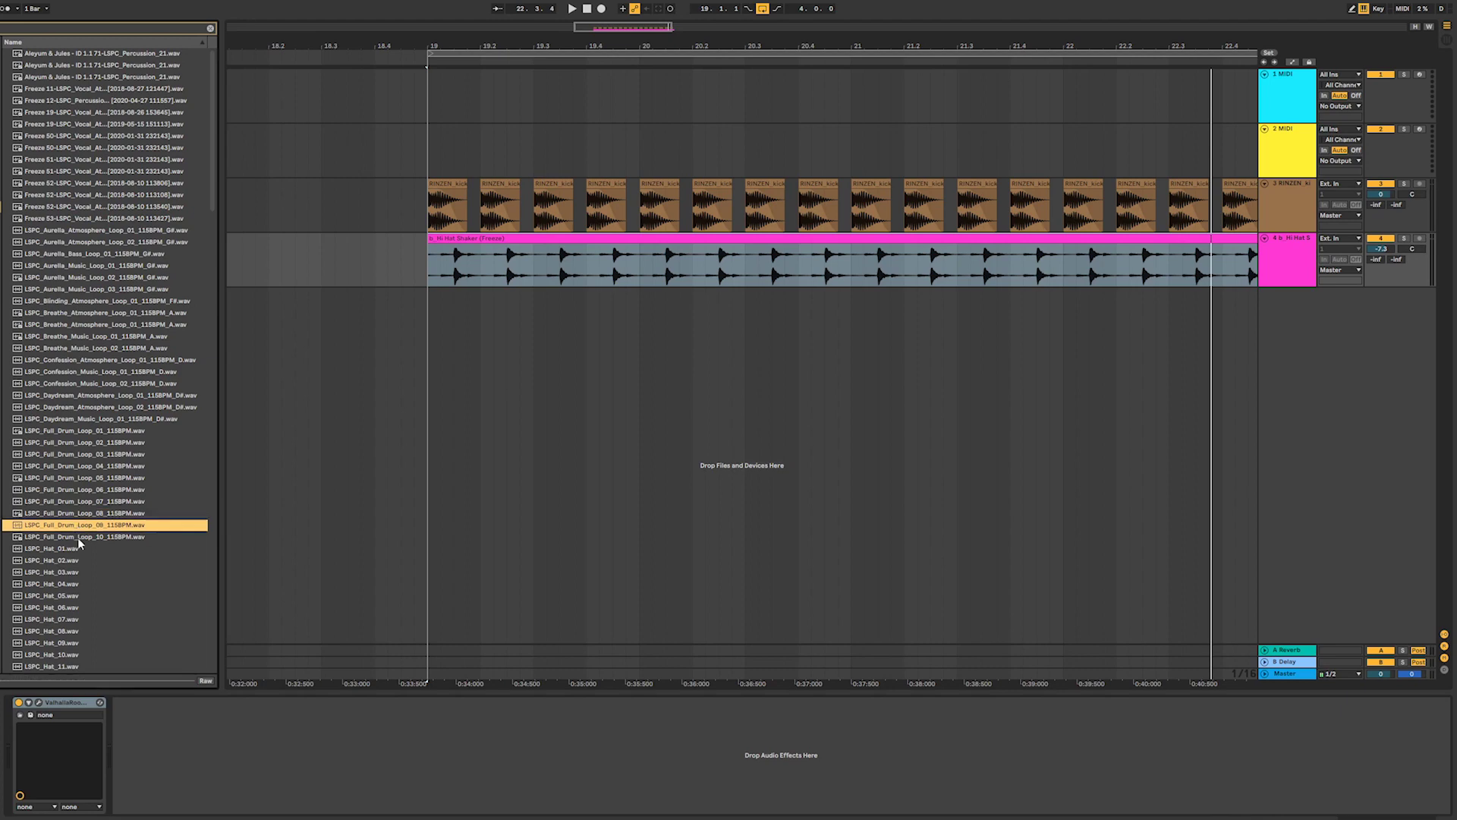
{"action": "left_click", "coordinate": [60, 548]}
{"action": "left_click", "coordinate": [73, 529]}
{"action": "left_click", "coordinate": [91, 490]}
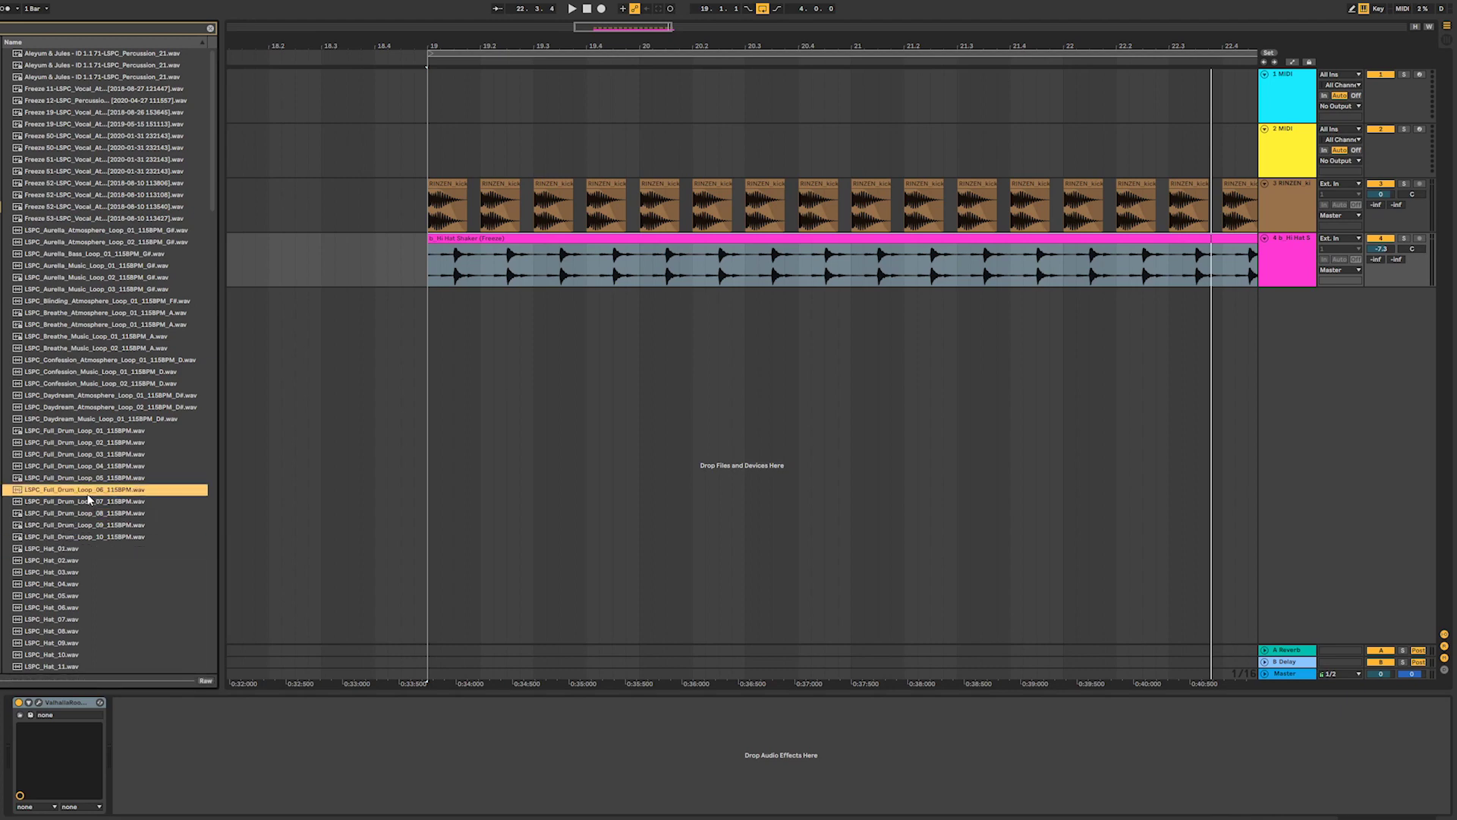
{"action": "left_click", "coordinate": [101, 466]}
{"action": "left_click", "coordinate": [107, 479]}
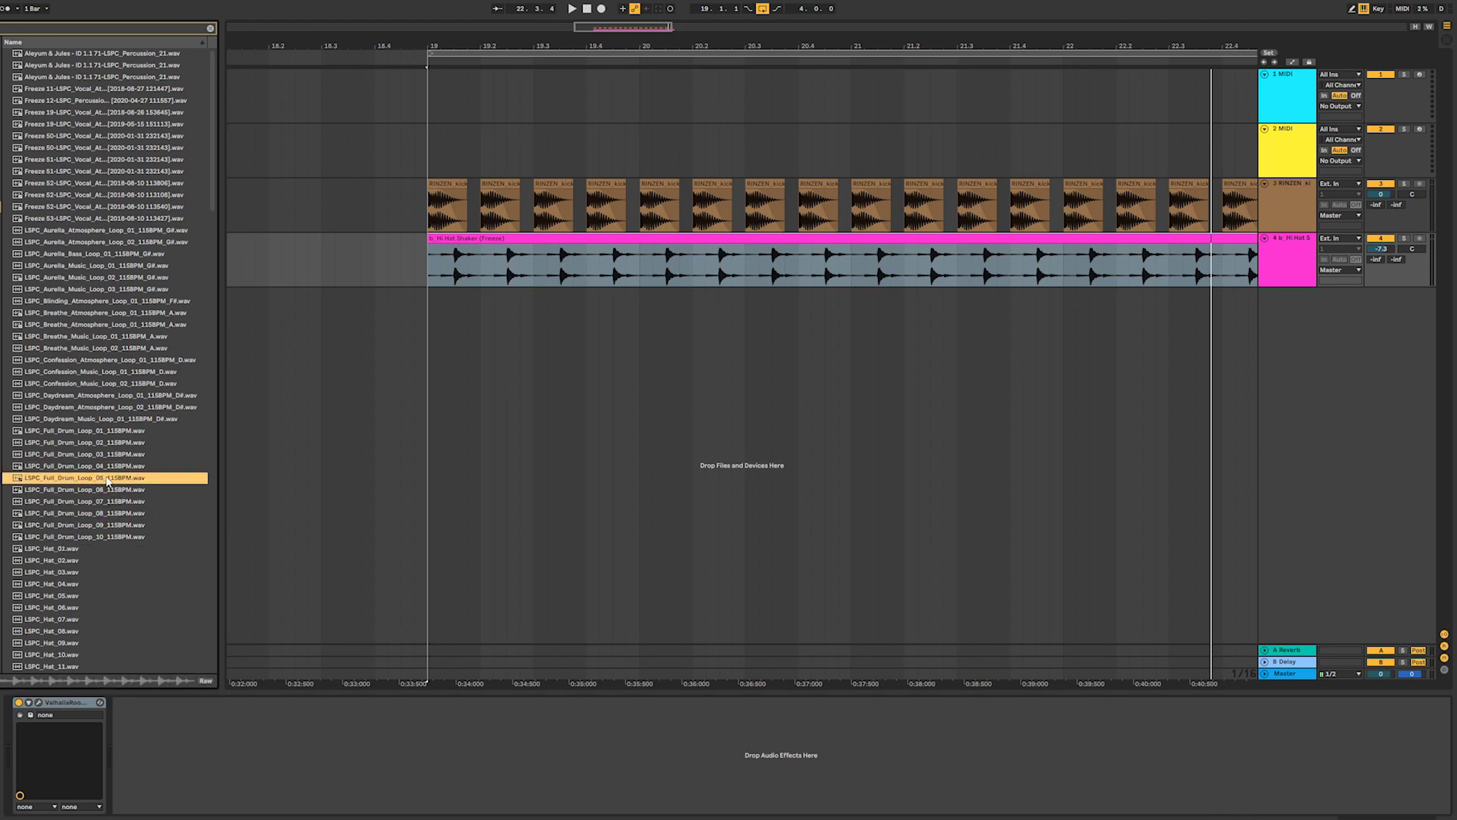
{"action": "left_click", "coordinate": [107, 493]}
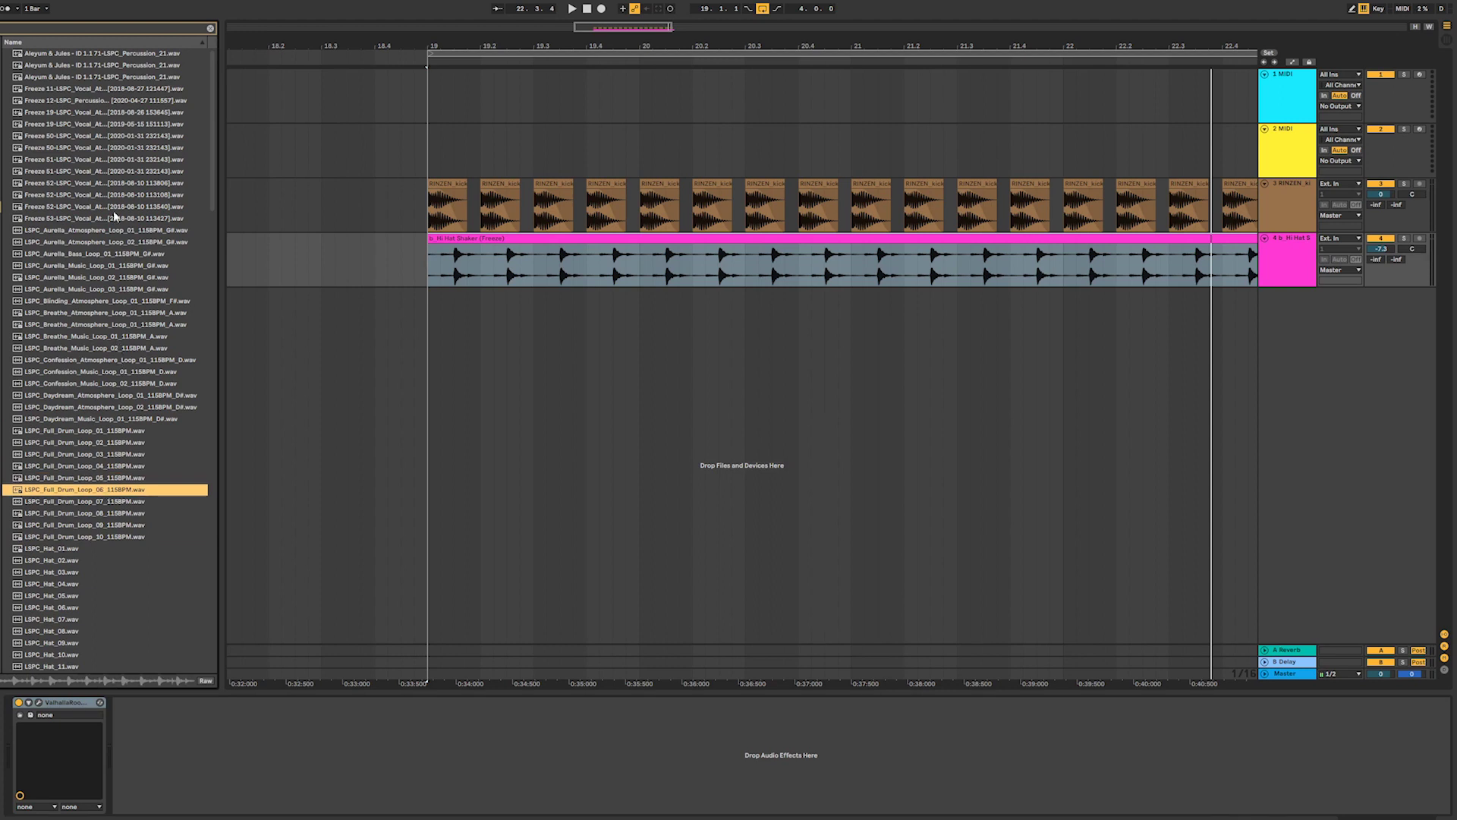
{"action": "left_click", "coordinate": [74, 195]}
{"action": "left_click", "coordinate": [97, 324]}
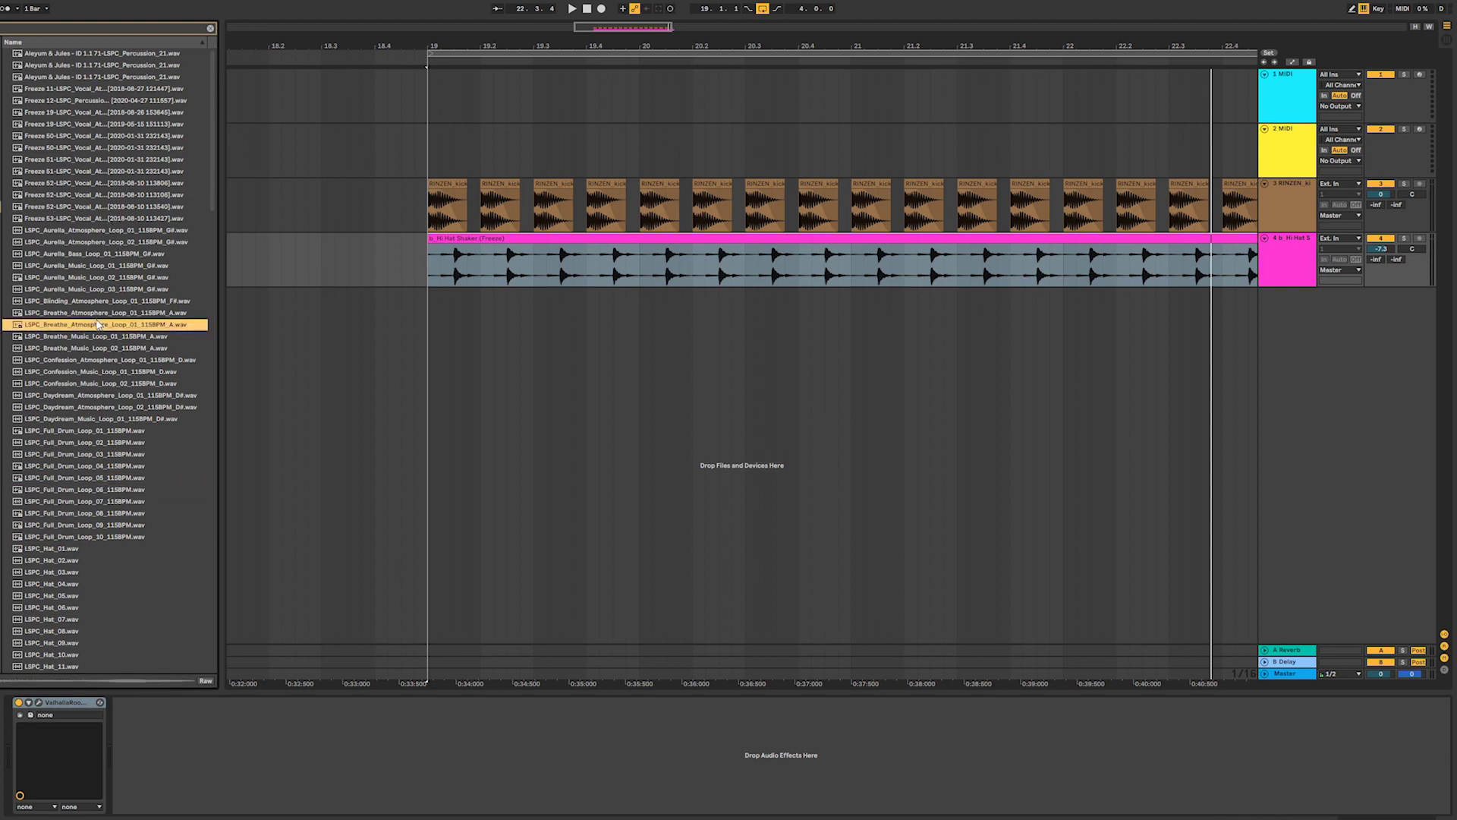
- Replace the browser search with "perc loop"
{"action": "left_click", "coordinate": [211, 28]}
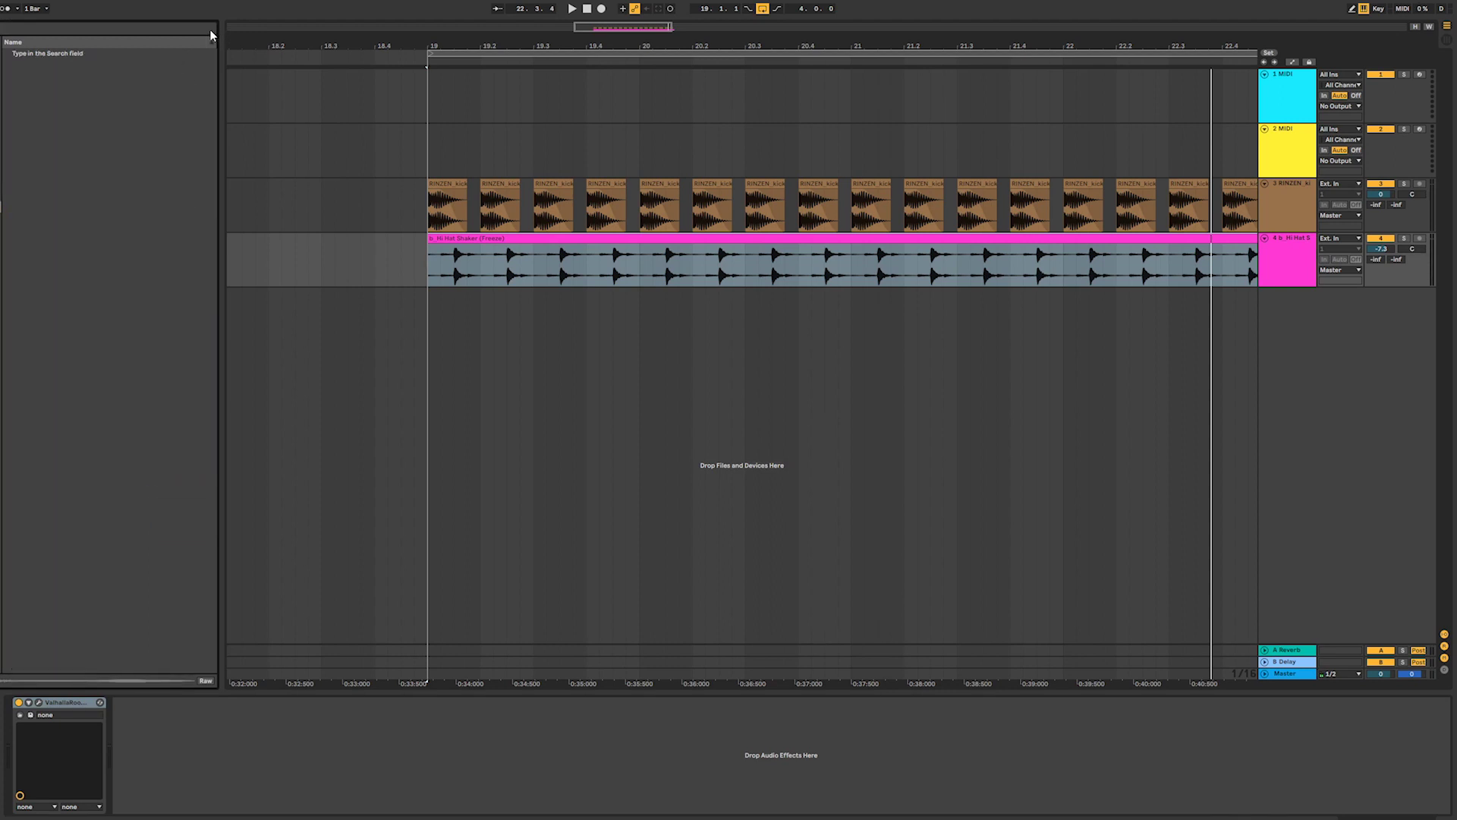
{"action": "left_click", "coordinate": [211, 30]}
{"action": "type", "text": "perc"}
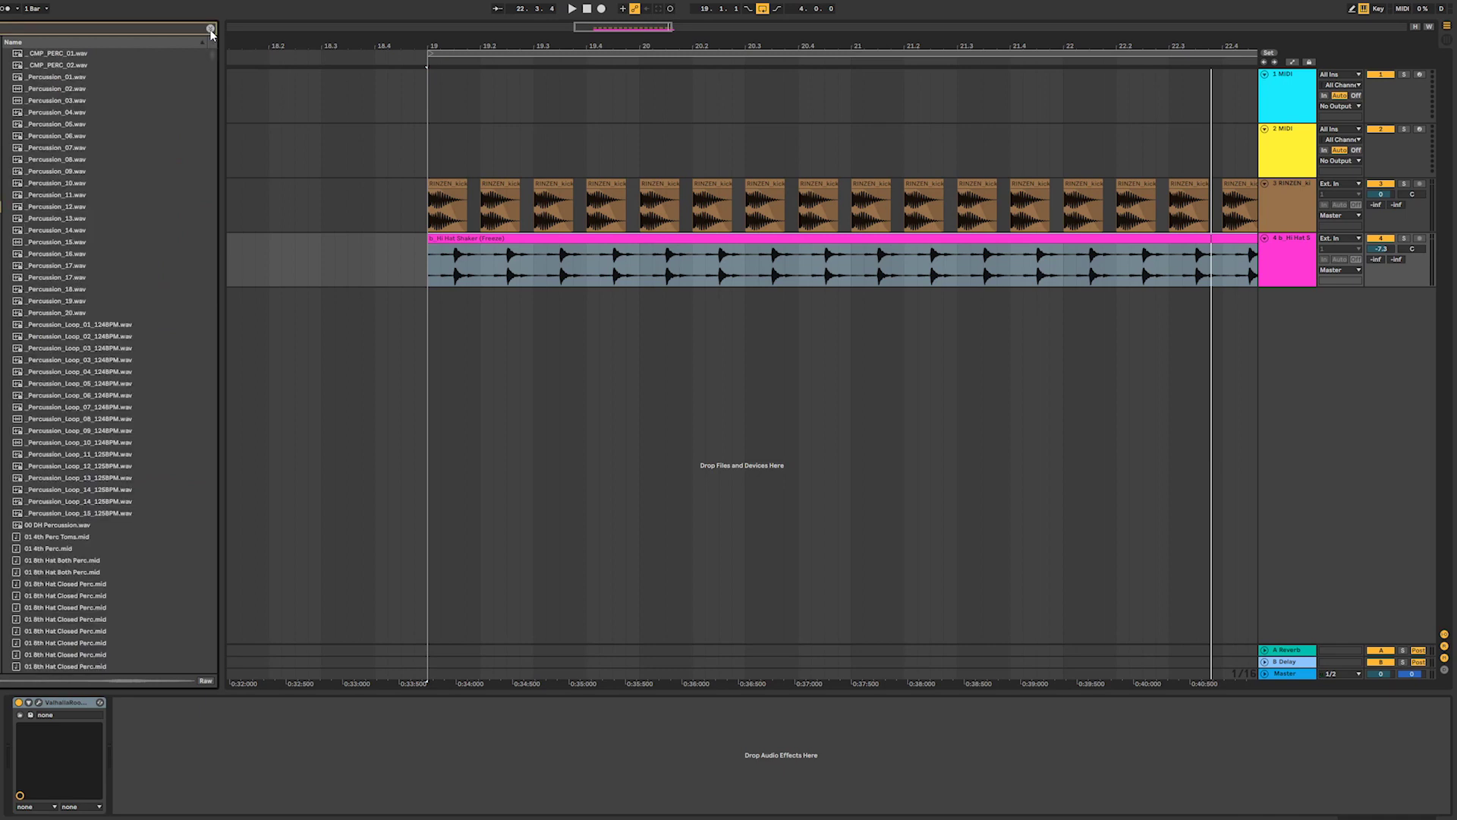
{"action": "type", "text": " loop"}
- Audition the _Percussion_Loop samples 01 through 14 in the browser
{"action": "left_click", "coordinate": [104, 184]}
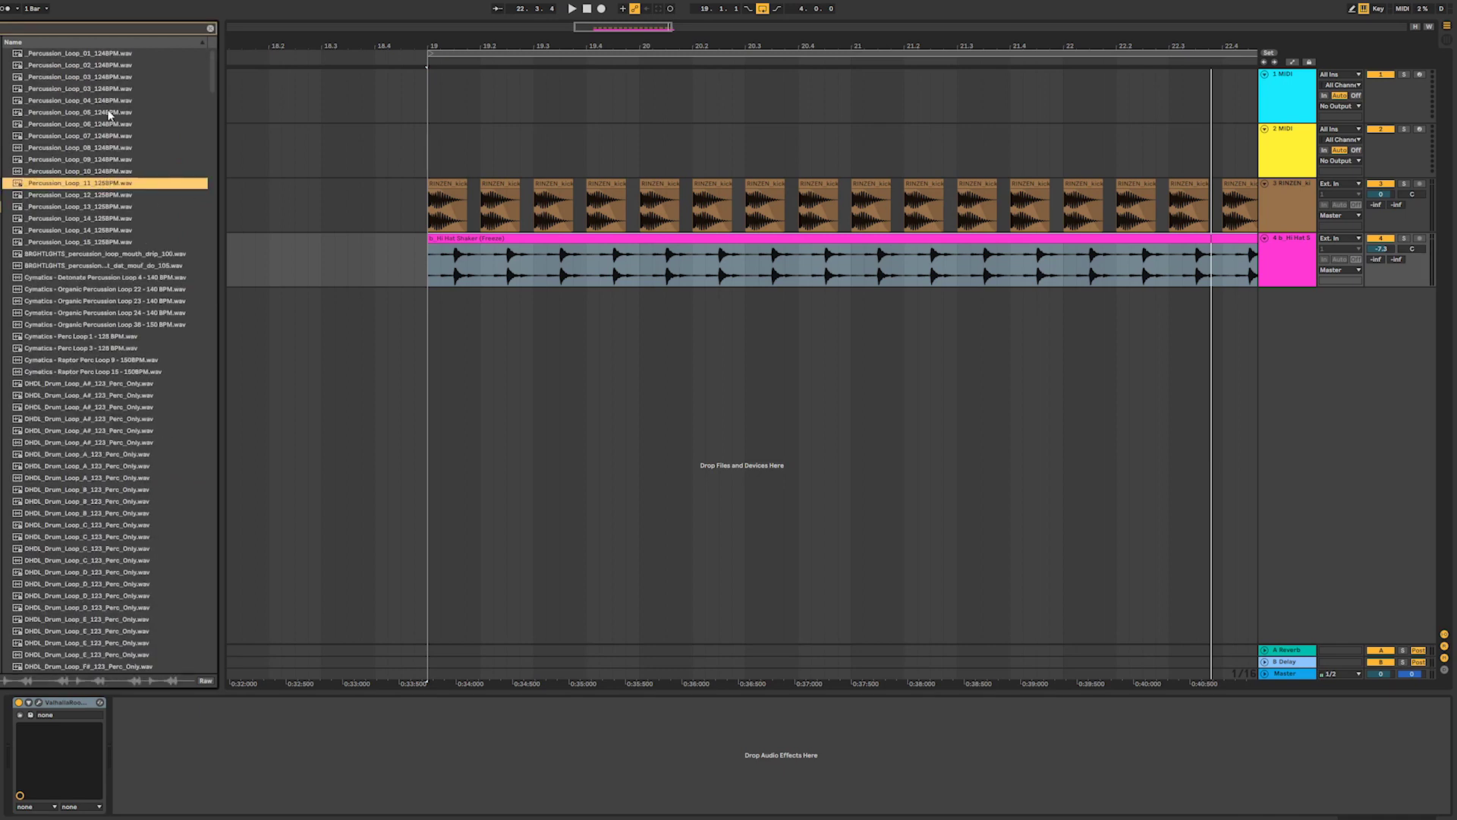
{"action": "left_click", "coordinate": [108, 65]}
{"action": "left_click", "coordinate": [111, 55]}
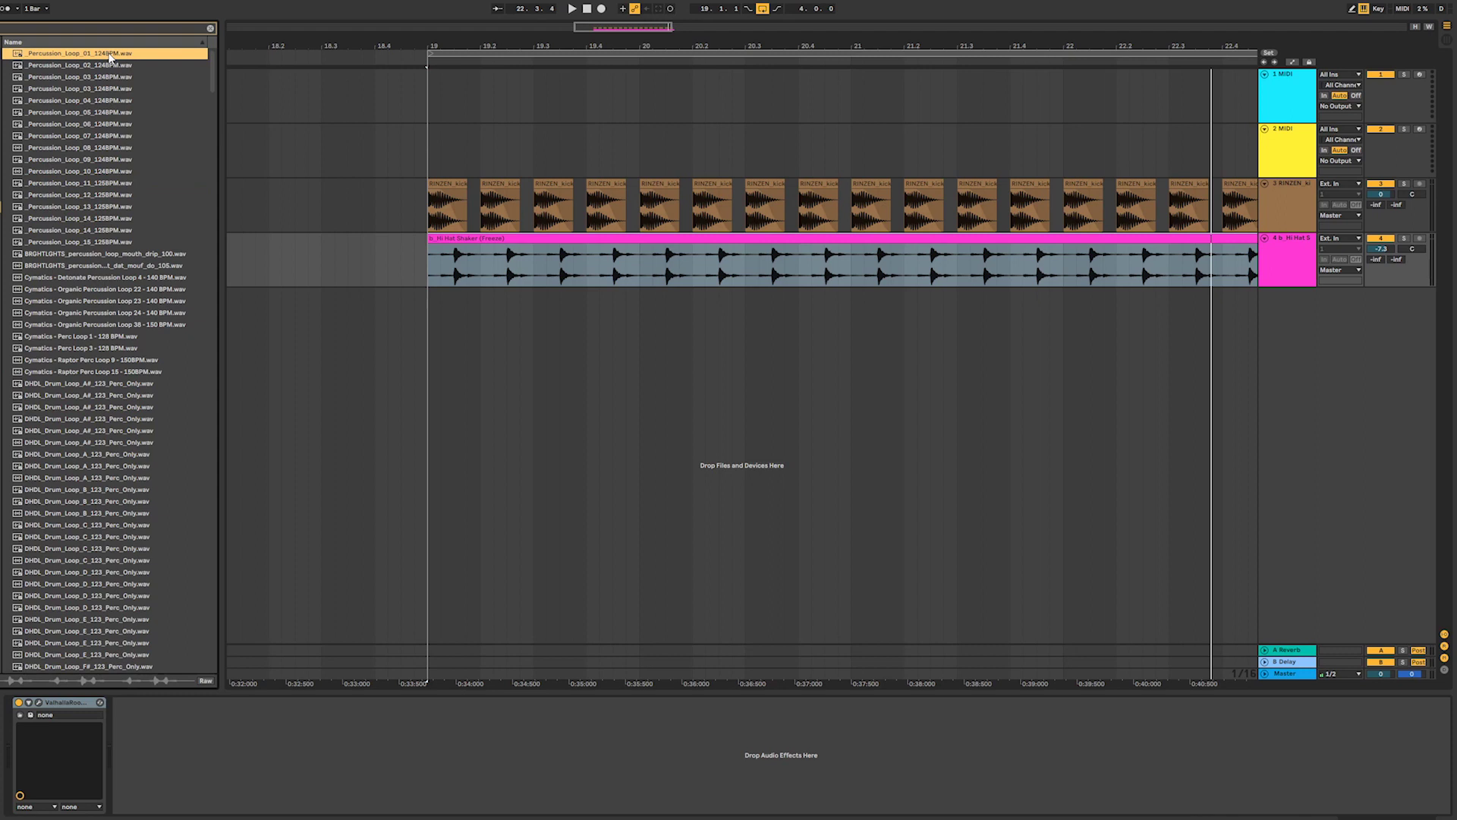
{"action": "left_click", "coordinate": [107, 101]}
{"action": "left_click", "coordinate": [101, 125]}
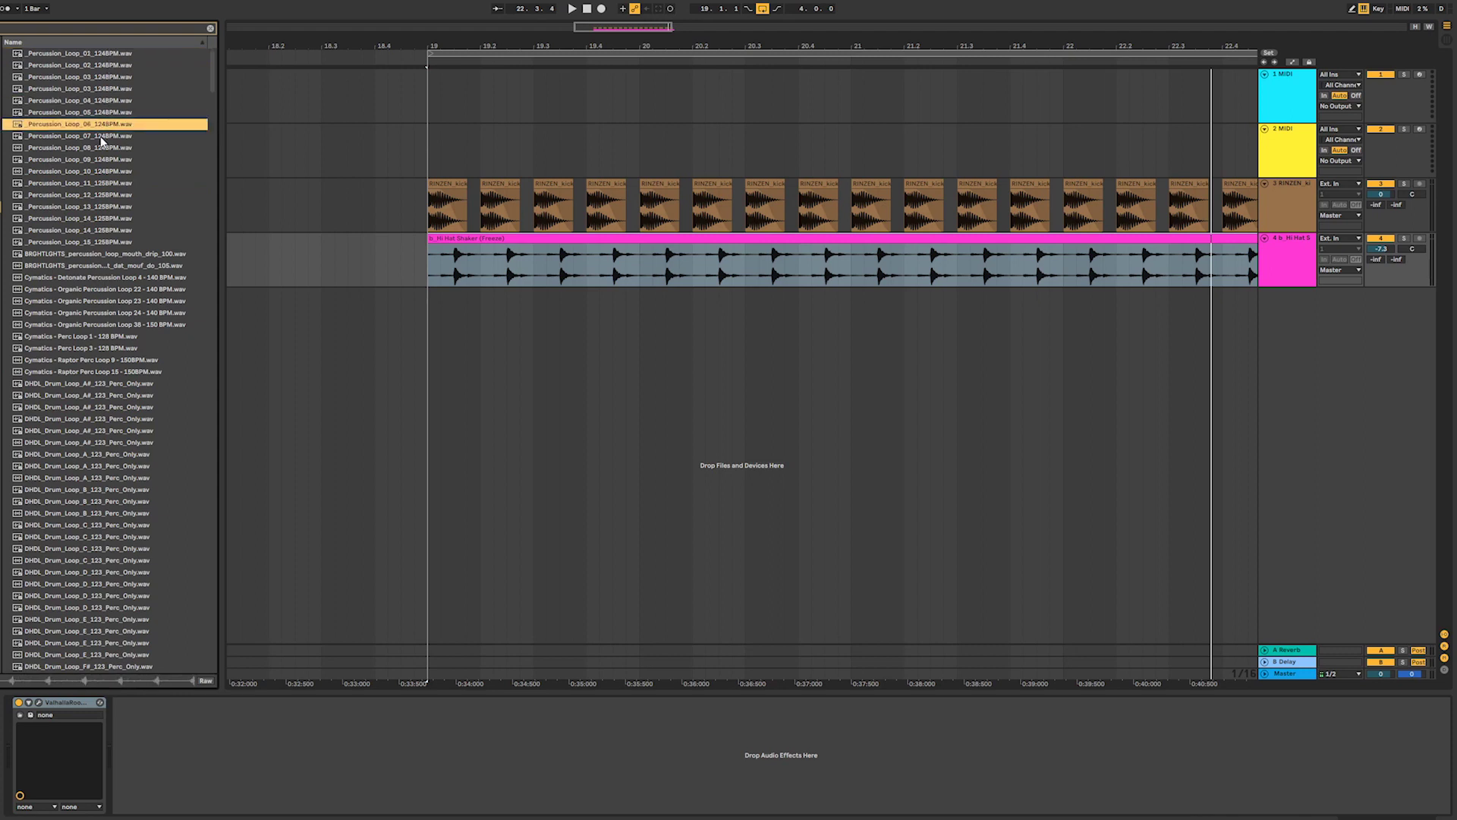
{"action": "left_click", "coordinate": [98, 139]}
{"action": "left_click", "coordinate": [99, 174]}
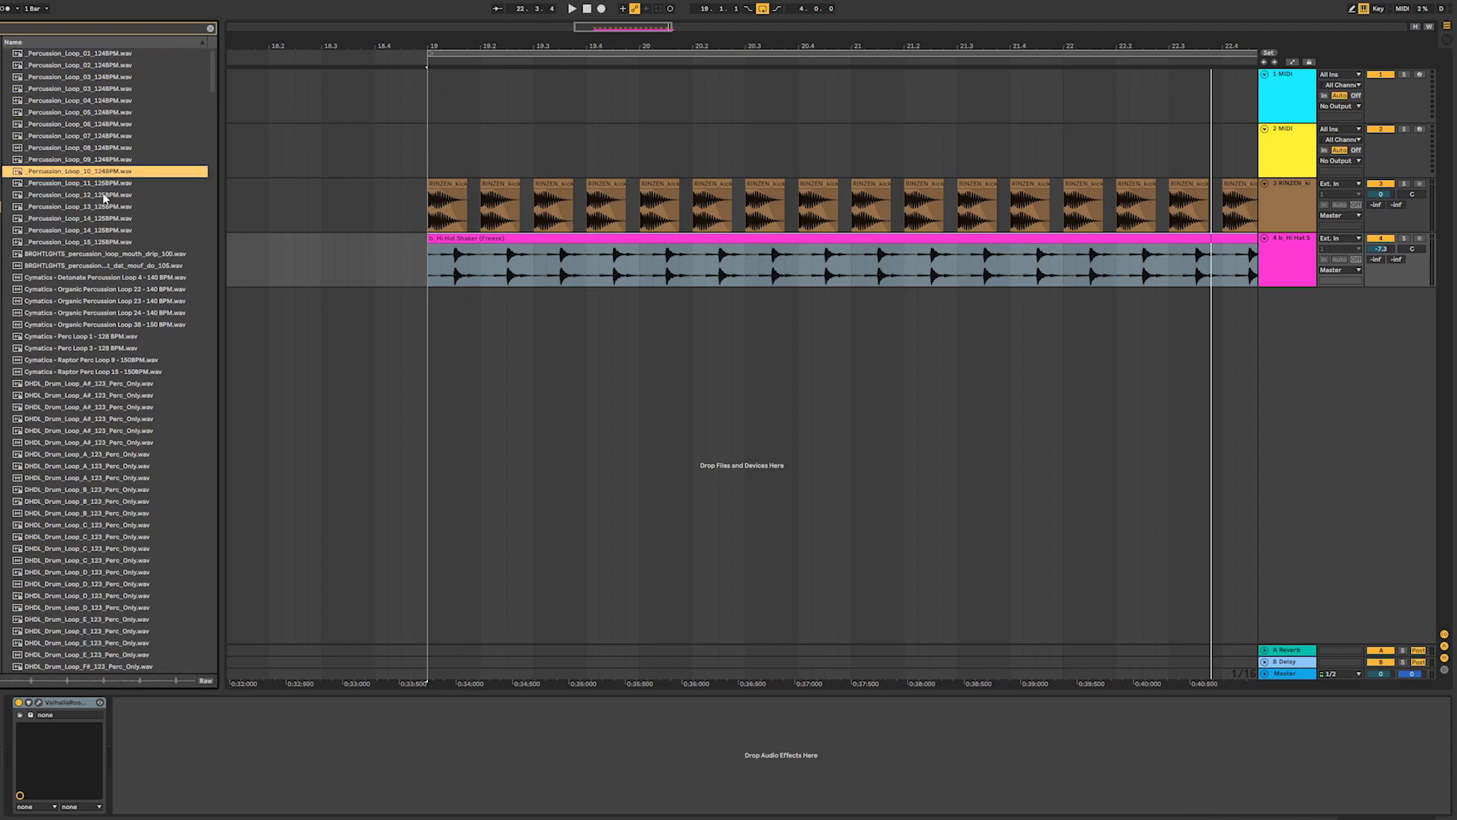
{"action": "left_click", "coordinate": [105, 195]}
{"action": "left_click", "coordinate": [104, 211]}
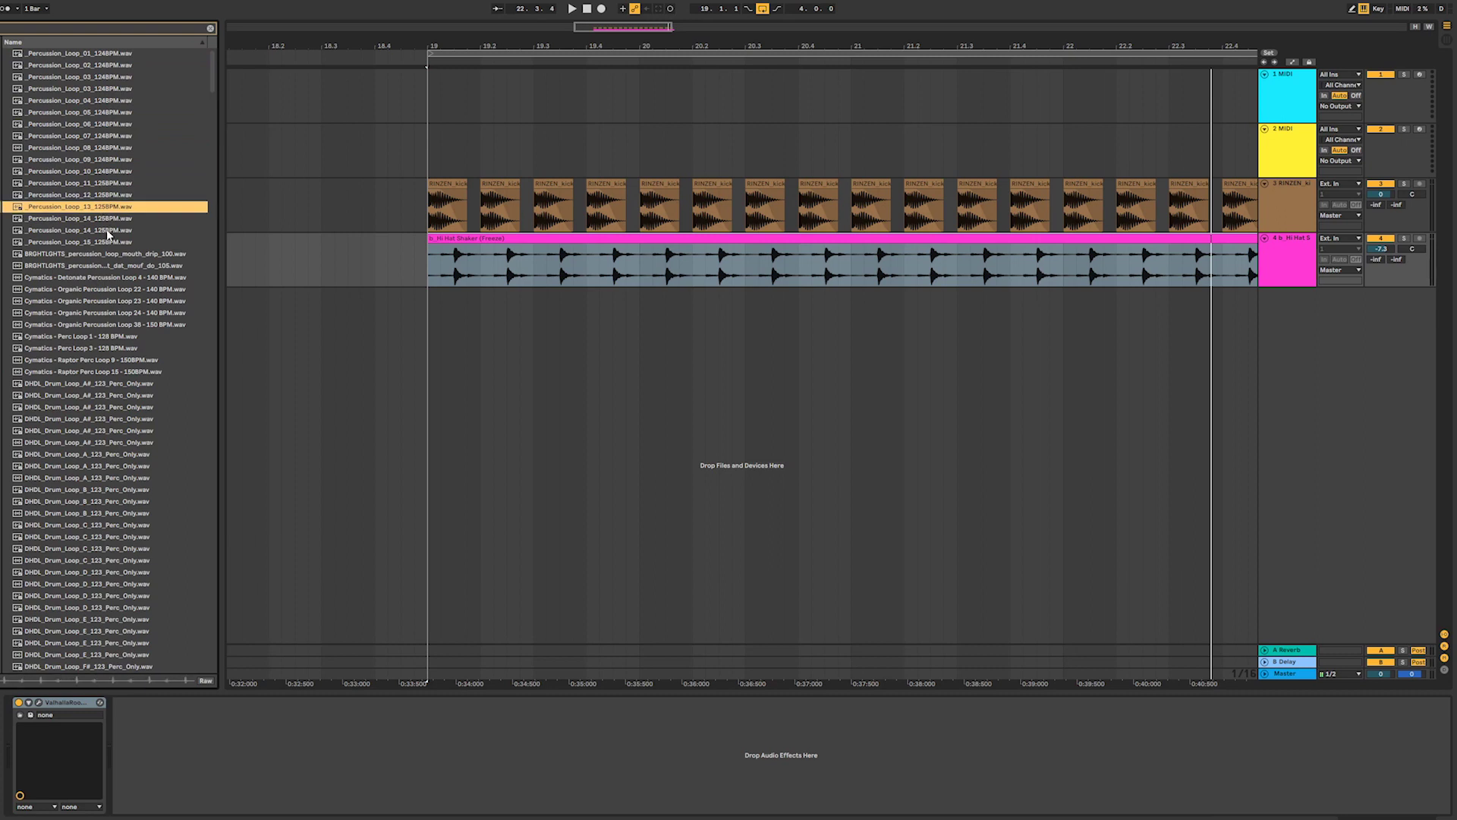
{"action": "left_click", "coordinate": [103, 220]}
{"action": "left_click", "coordinate": [104, 231]}
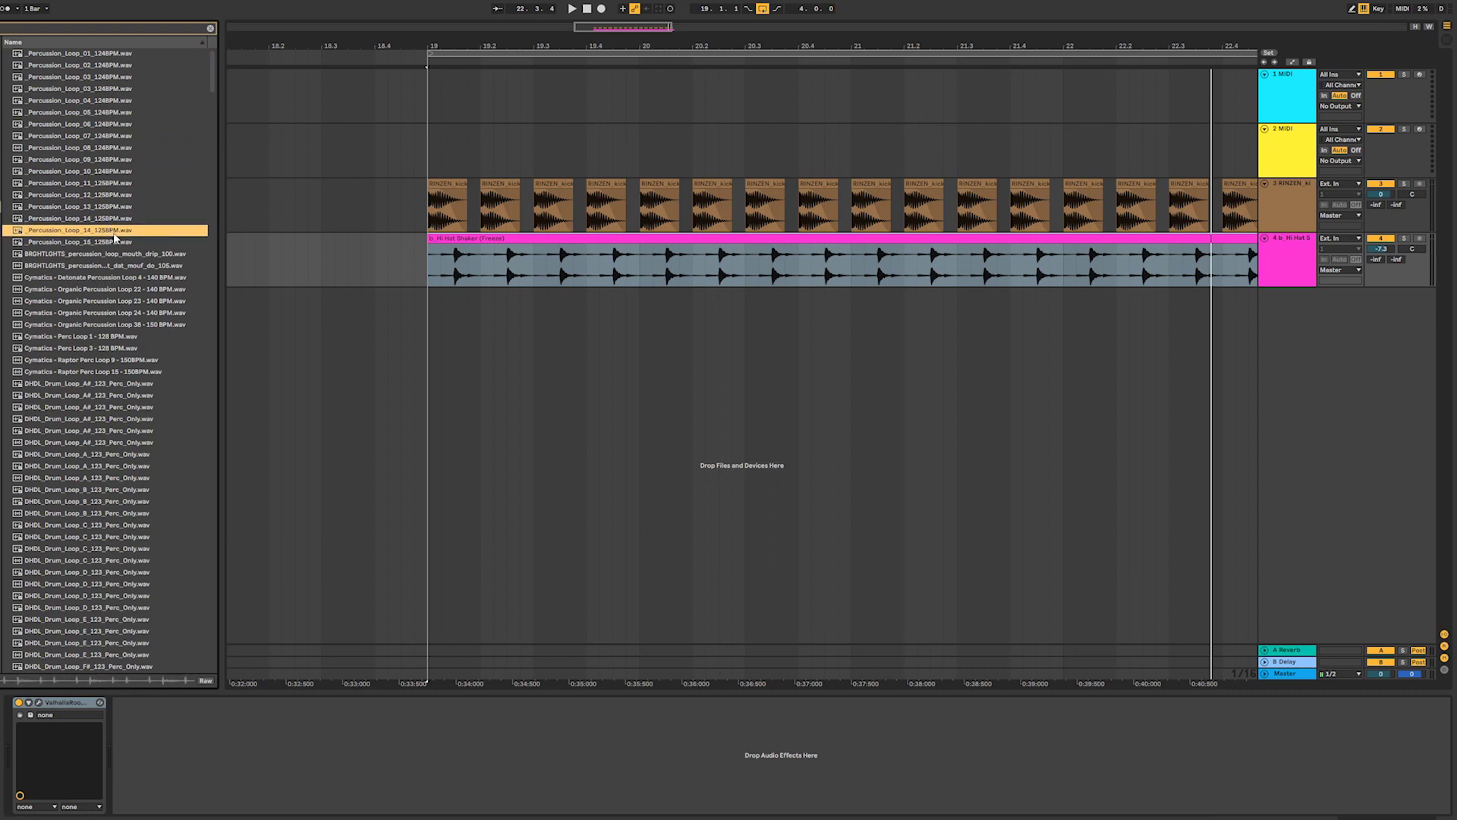
- Place _Percussion_Loop_14_125BPM on a new audio track at bar 19 and play it with the kick and shaker
{"action": "left_click_drag", "start_coordinate": [102, 236], "coordinate": [424, 335]}
{"action": "key", "text": "space"}
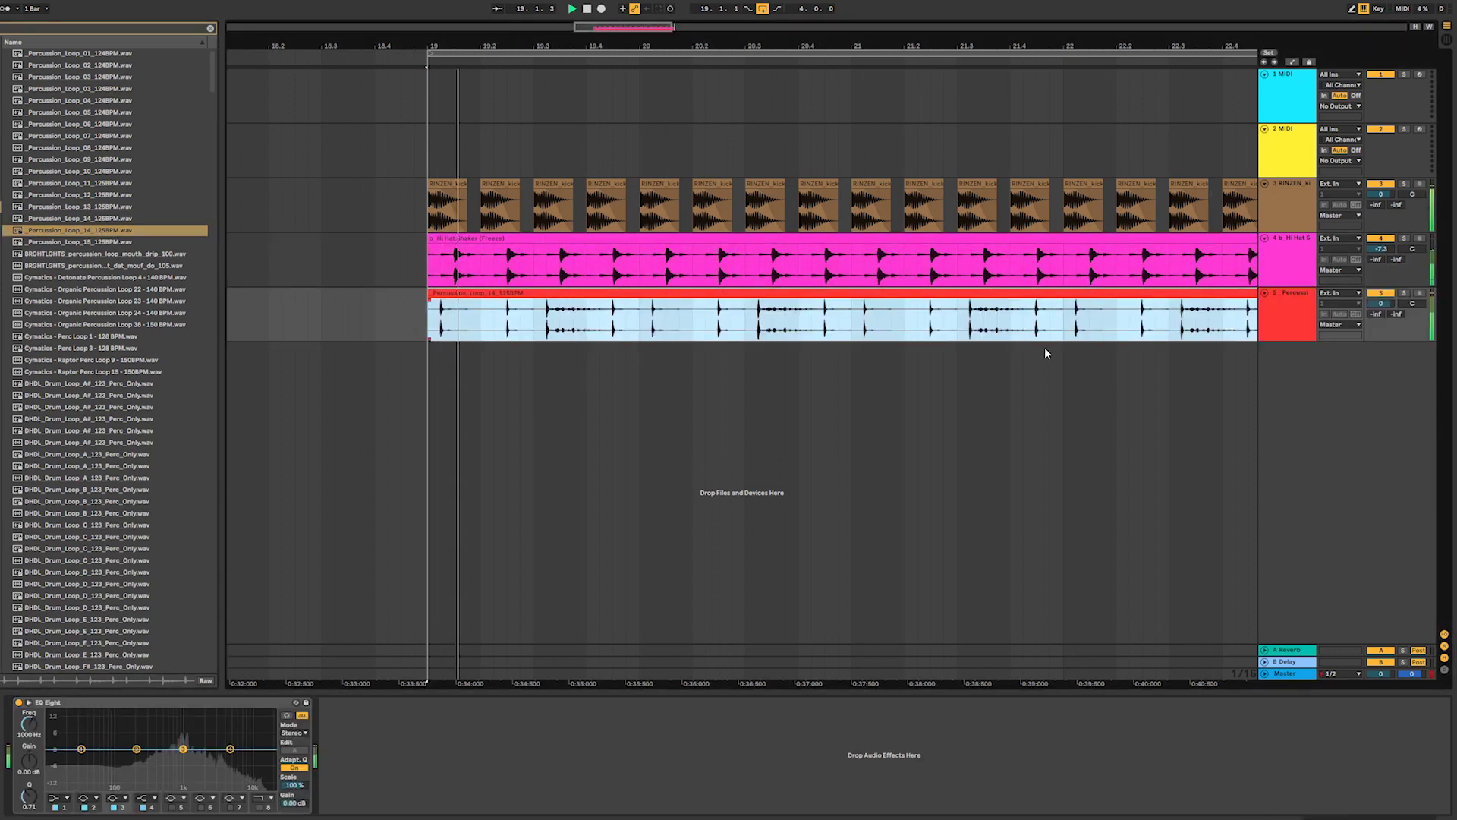
- Remove the start of the percussion clip so that it begins at 19.3, and play the groove from bar 19
{"action": "left_click_drag", "start_coordinate": [429, 293], "coordinate": [507, 294]}
{"action": "left_click", "coordinate": [544, 324]}
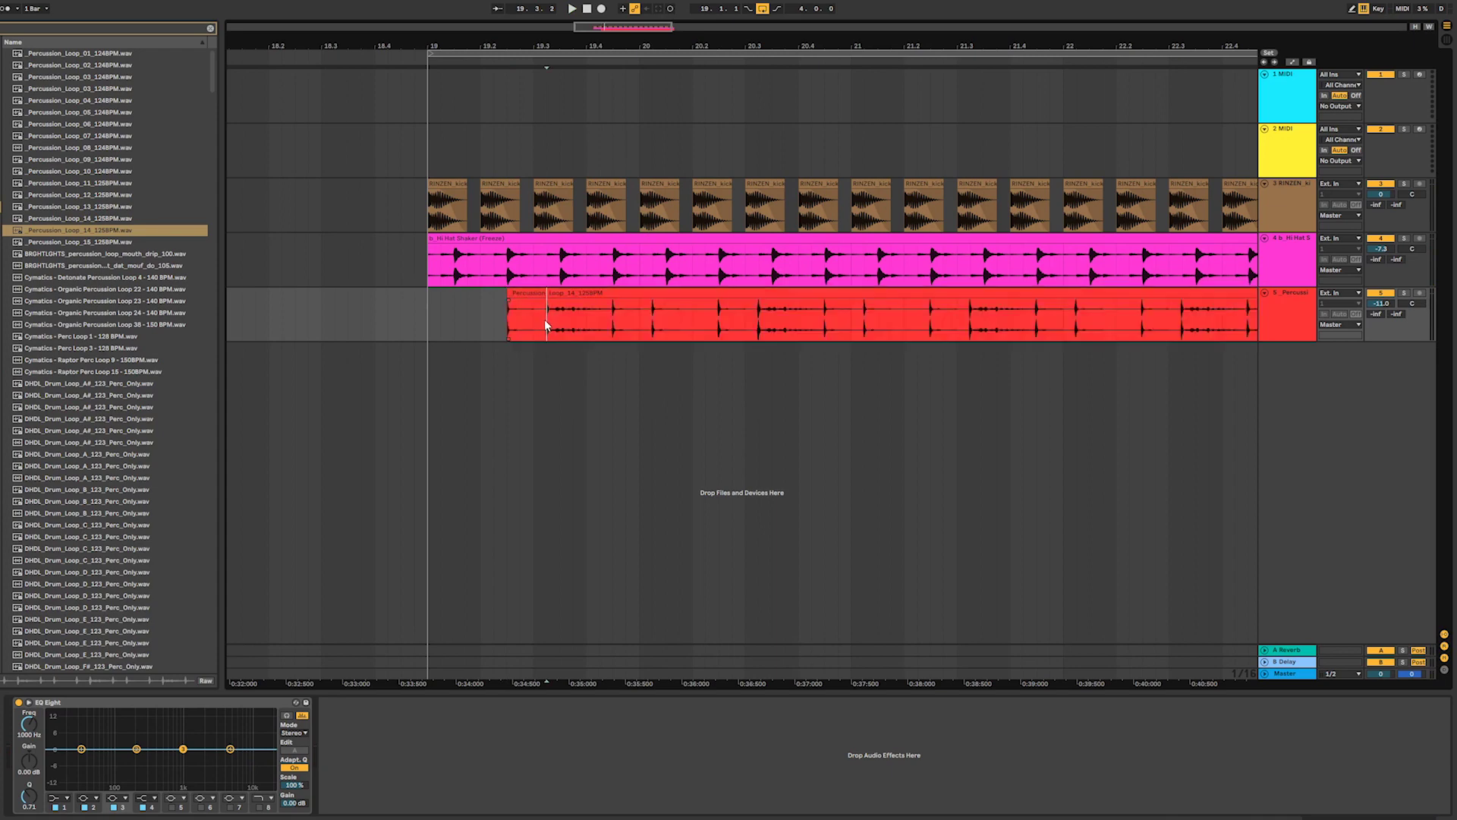
{"action": "left_click", "coordinate": [536, 317]}
{"action": "left_click", "coordinate": [526, 293]}
{"action": "key", "text": "Delete"}
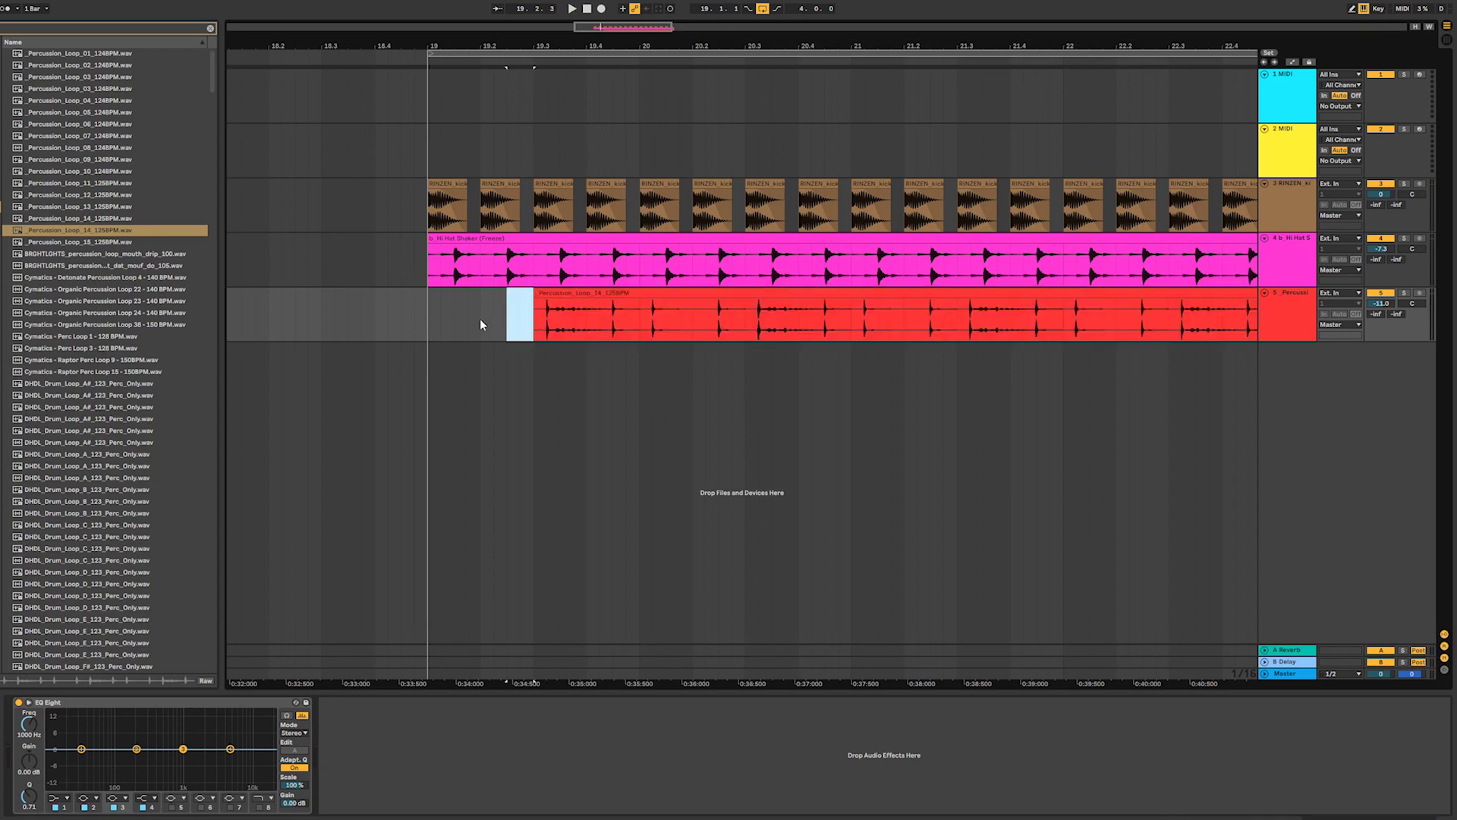
{"action": "left_click", "coordinate": [430, 311]}
{"action": "key", "text": "space"}
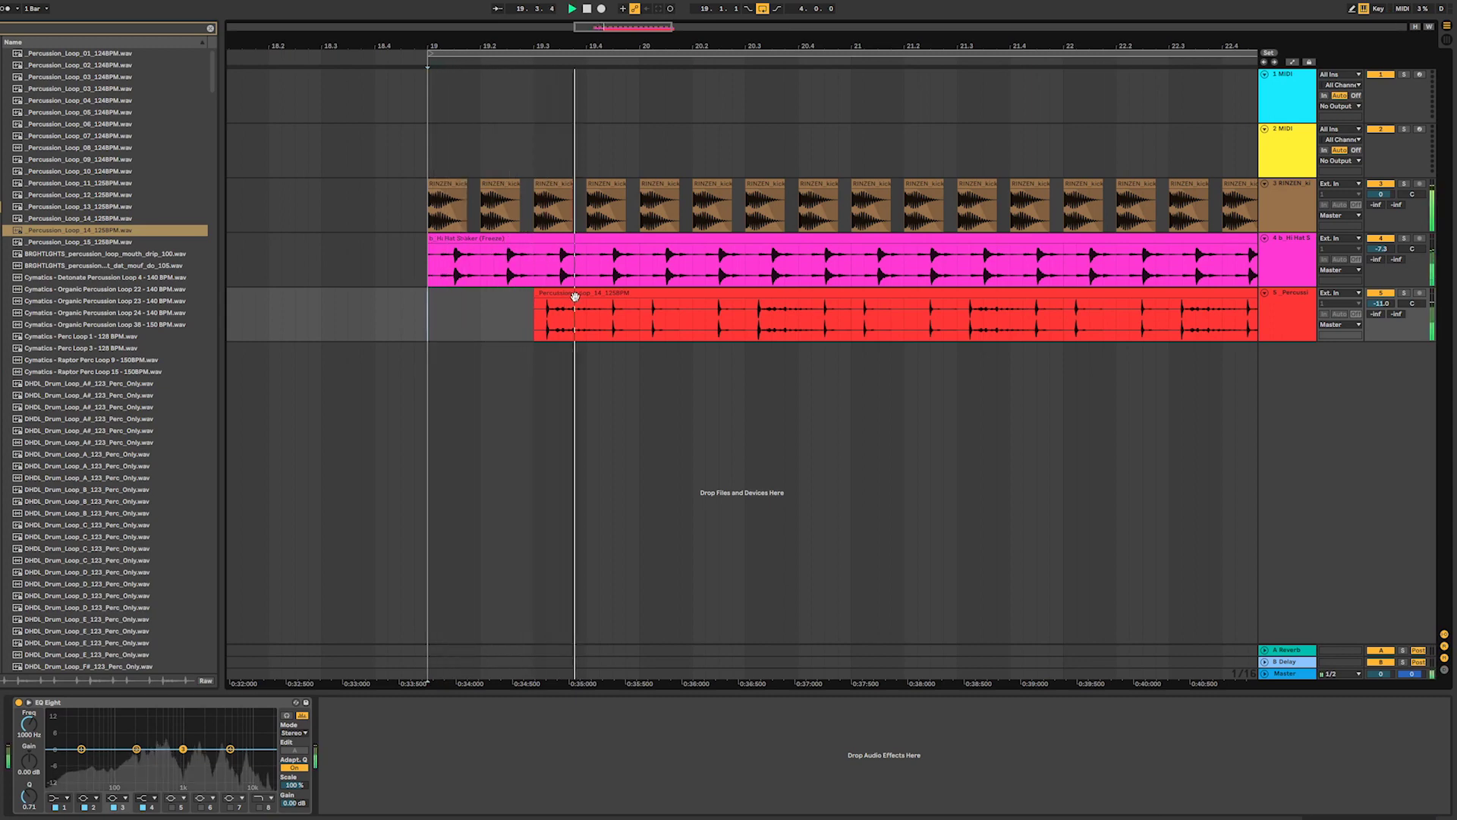
{"action": "key", "text": "space"}
- Split the percussion clip at bars 20 and 21, trimming the new pieces to start just after 20.2 and 21.2
{"action": "left_click", "coordinate": [640, 324]}
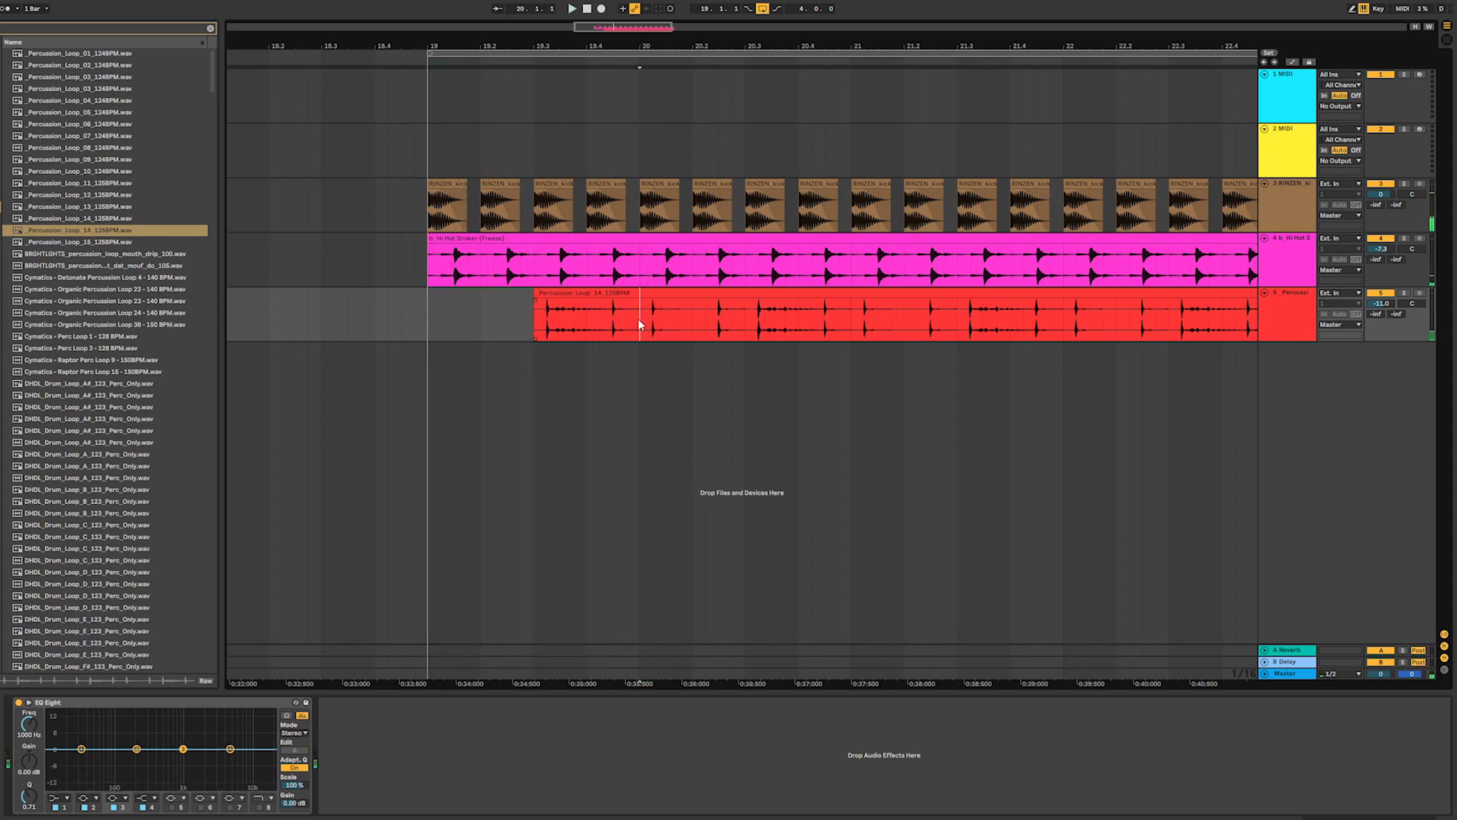
{"action": "left_click_drag", "start_coordinate": [646, 295], "coordinate": [707, 301]}
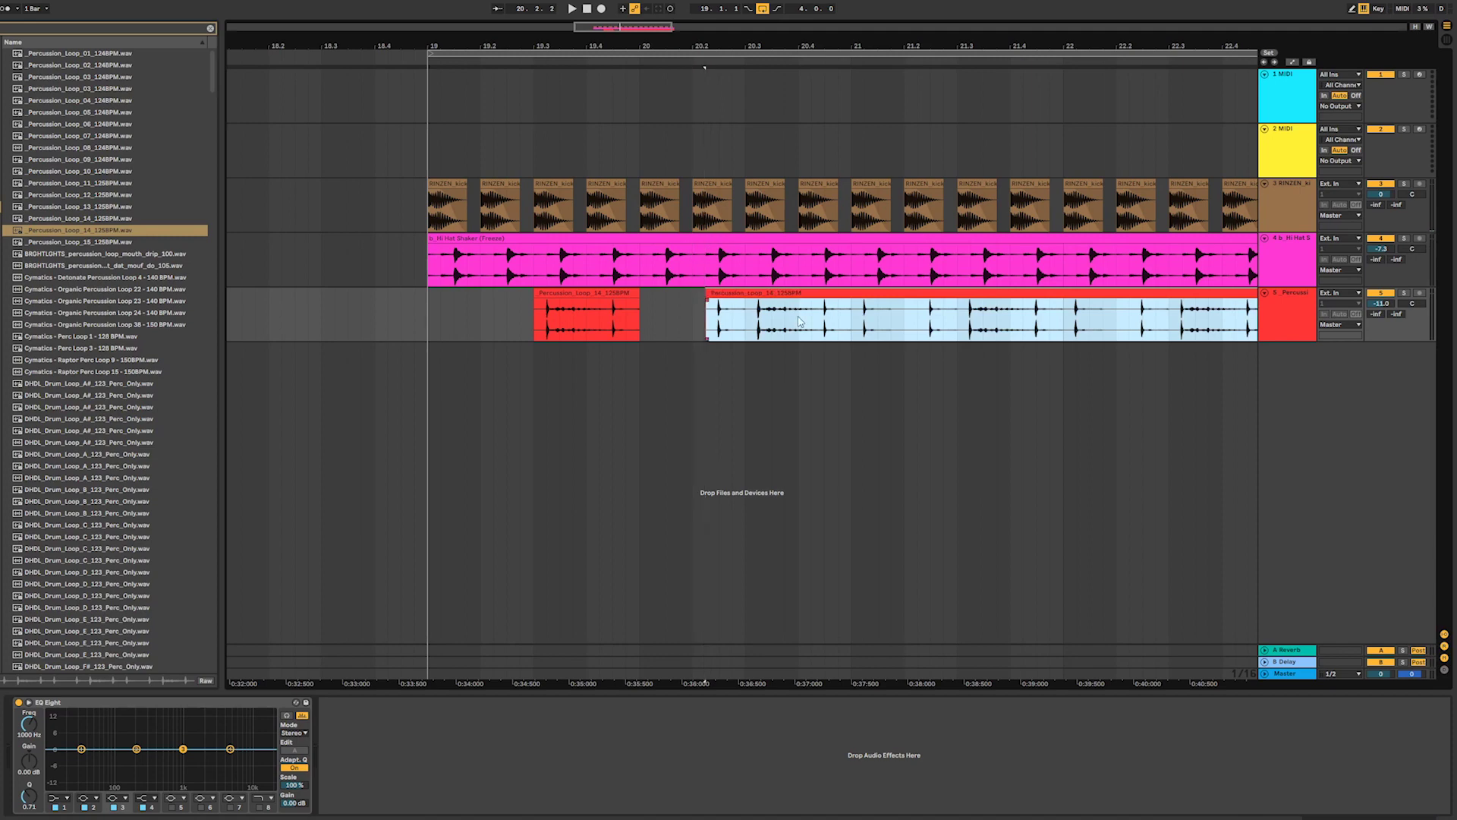
{"action": "left_click", "coordinate": [840, 327]}
{"action": "key", "text": "ctrl+e"}
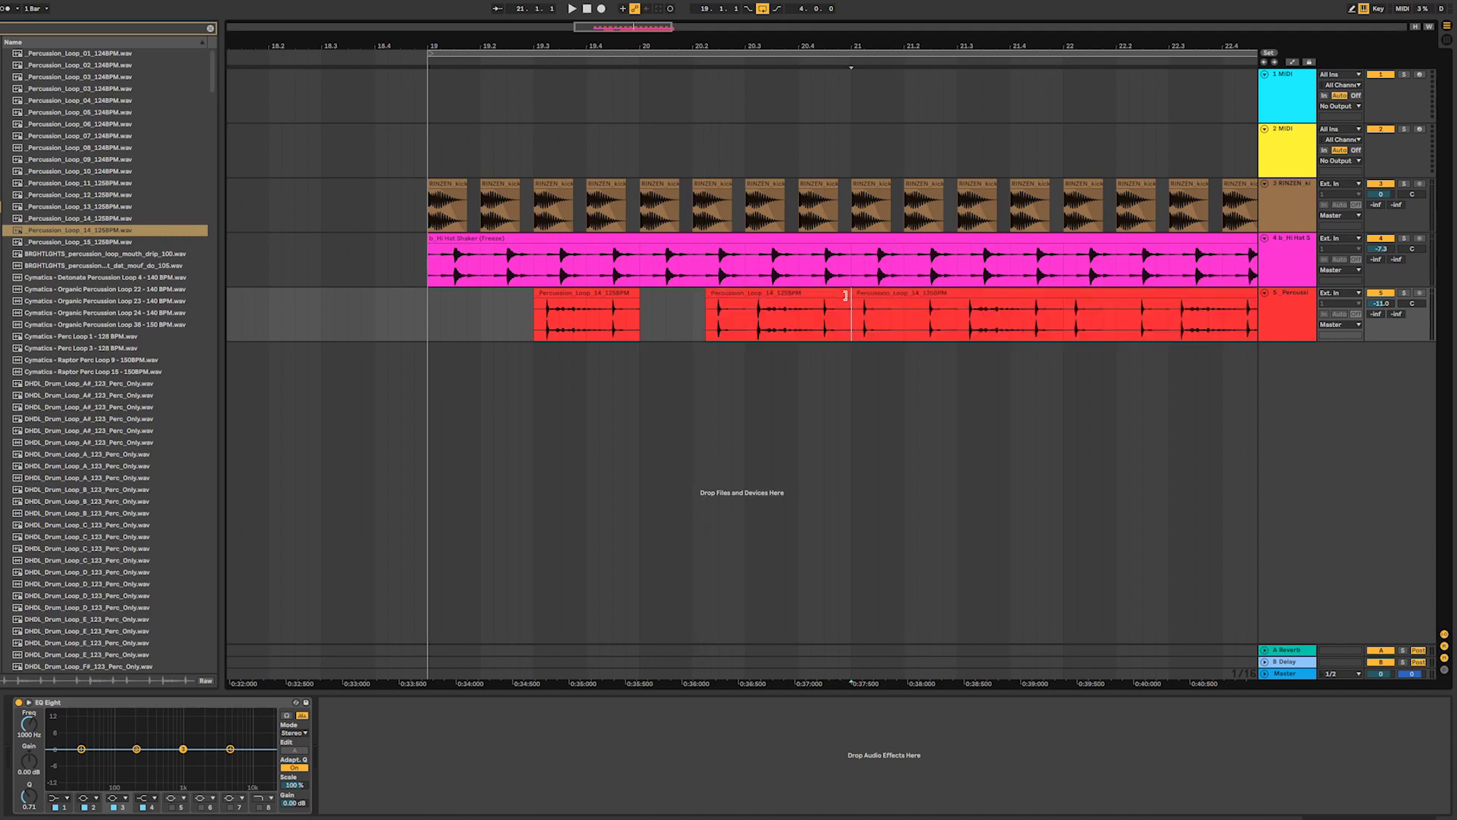
{"action": "left_click", "coordinate": [845, 295]}
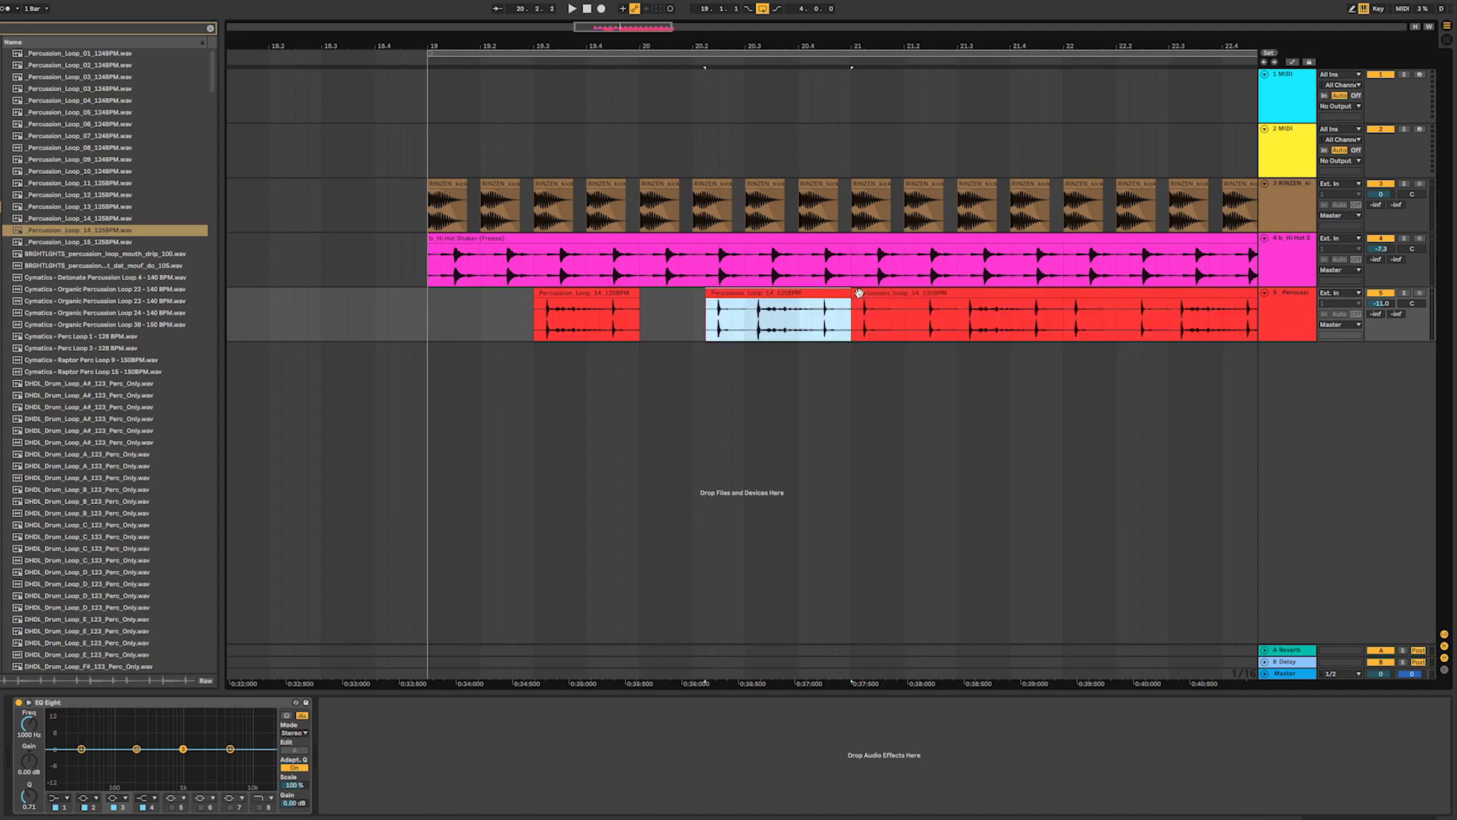
{"action": "left_click_drag", "start_coordinate": [859, 293], "coordinate": [923, 295]}
- Split the percussion clip at bar 22 and shorten the third piece to end just after 21.4
{"action": "left_click", "coordinate": [1037, 332]}
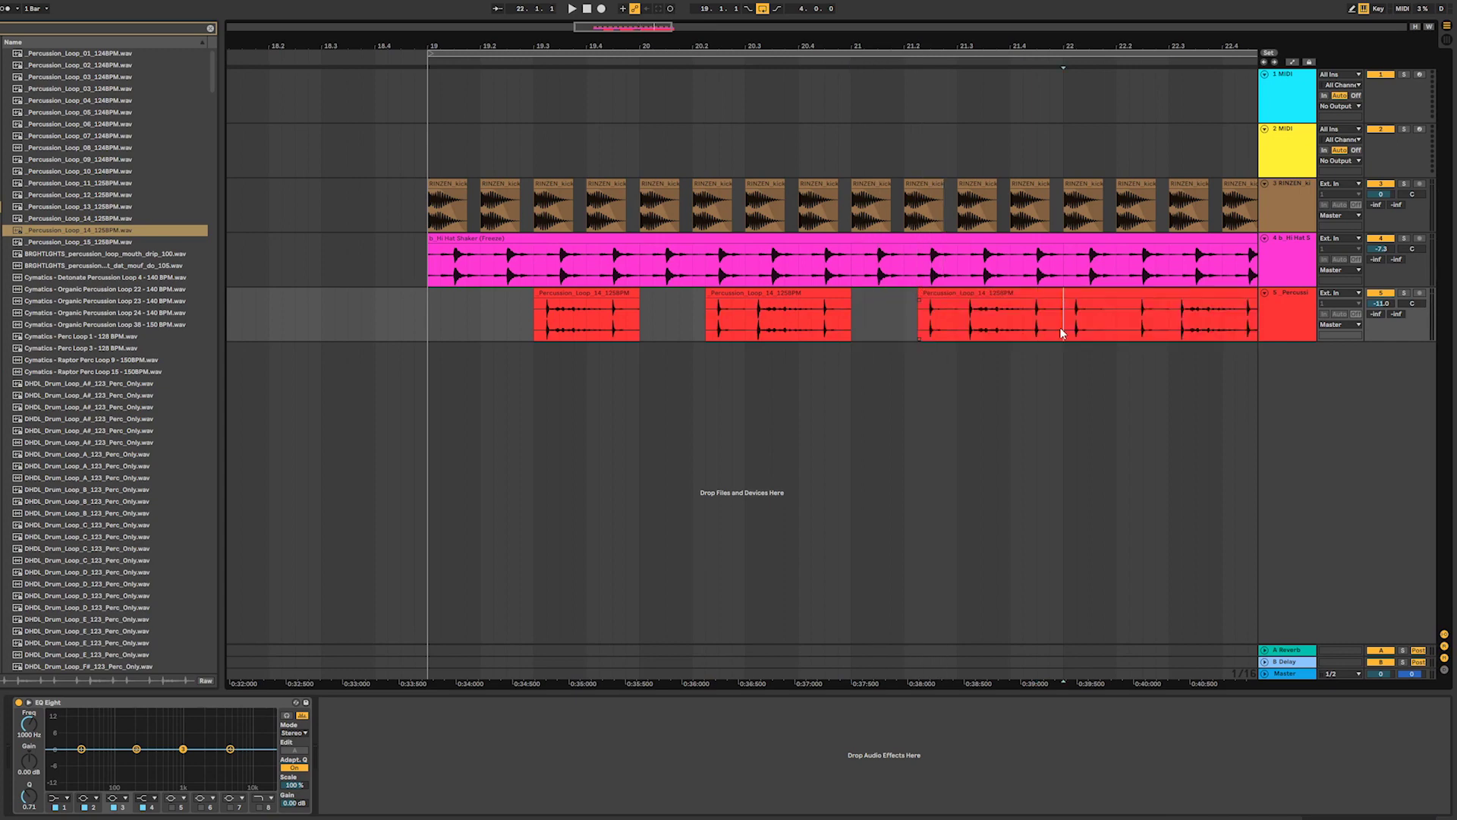
{"action": "key", "text": "ctrl+e"}
{"action": "left_click_drag", "start_coordinate": [1063, 307], "coordinate": [1008, 304]}
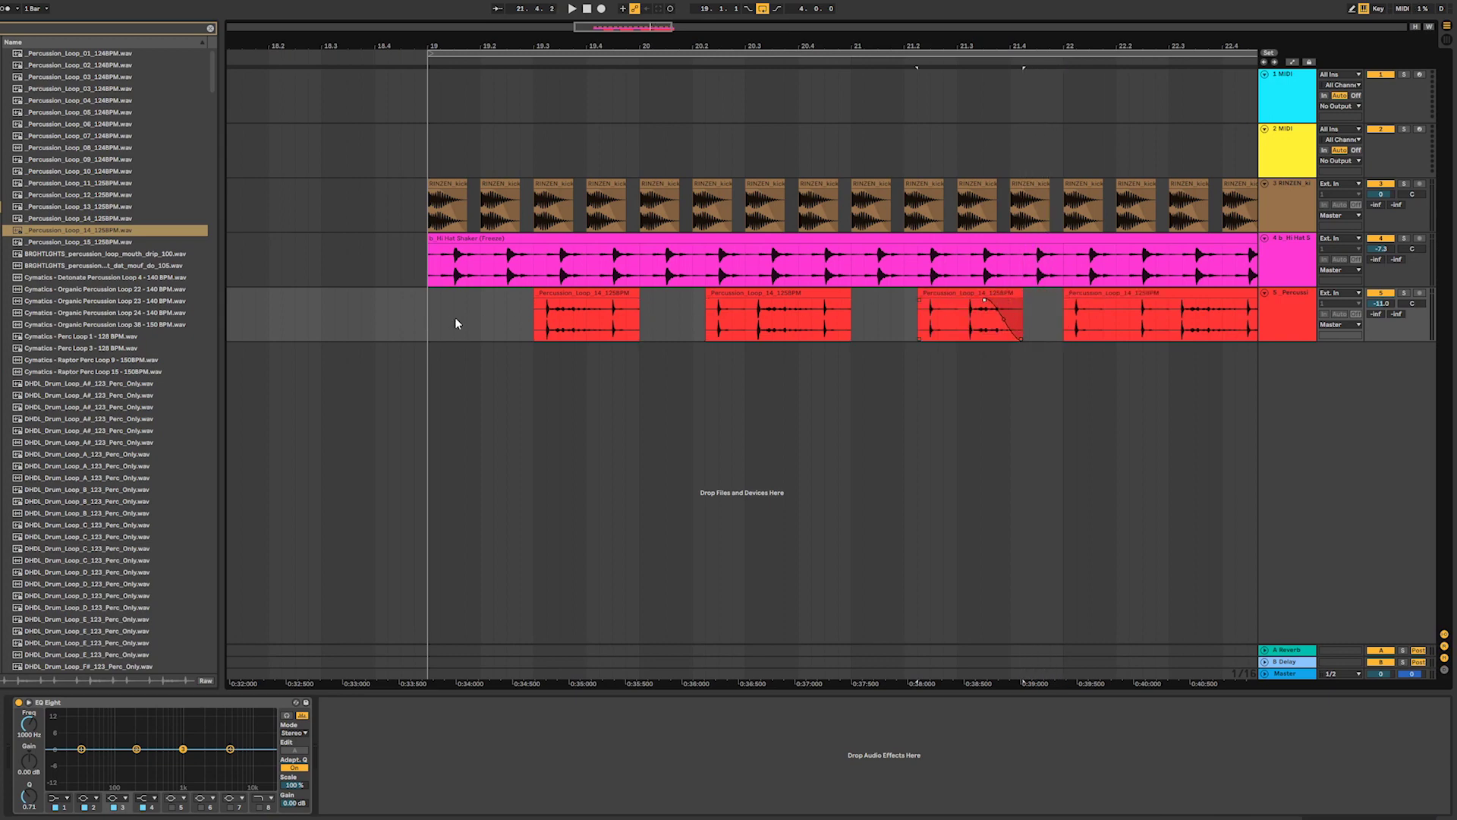
- Play the groove from bar 19 and lower the percussion track's volume to -13.4
{"action": "left_click", "coordinate": [428, 314]}
{"action": "key", "text": "space"}
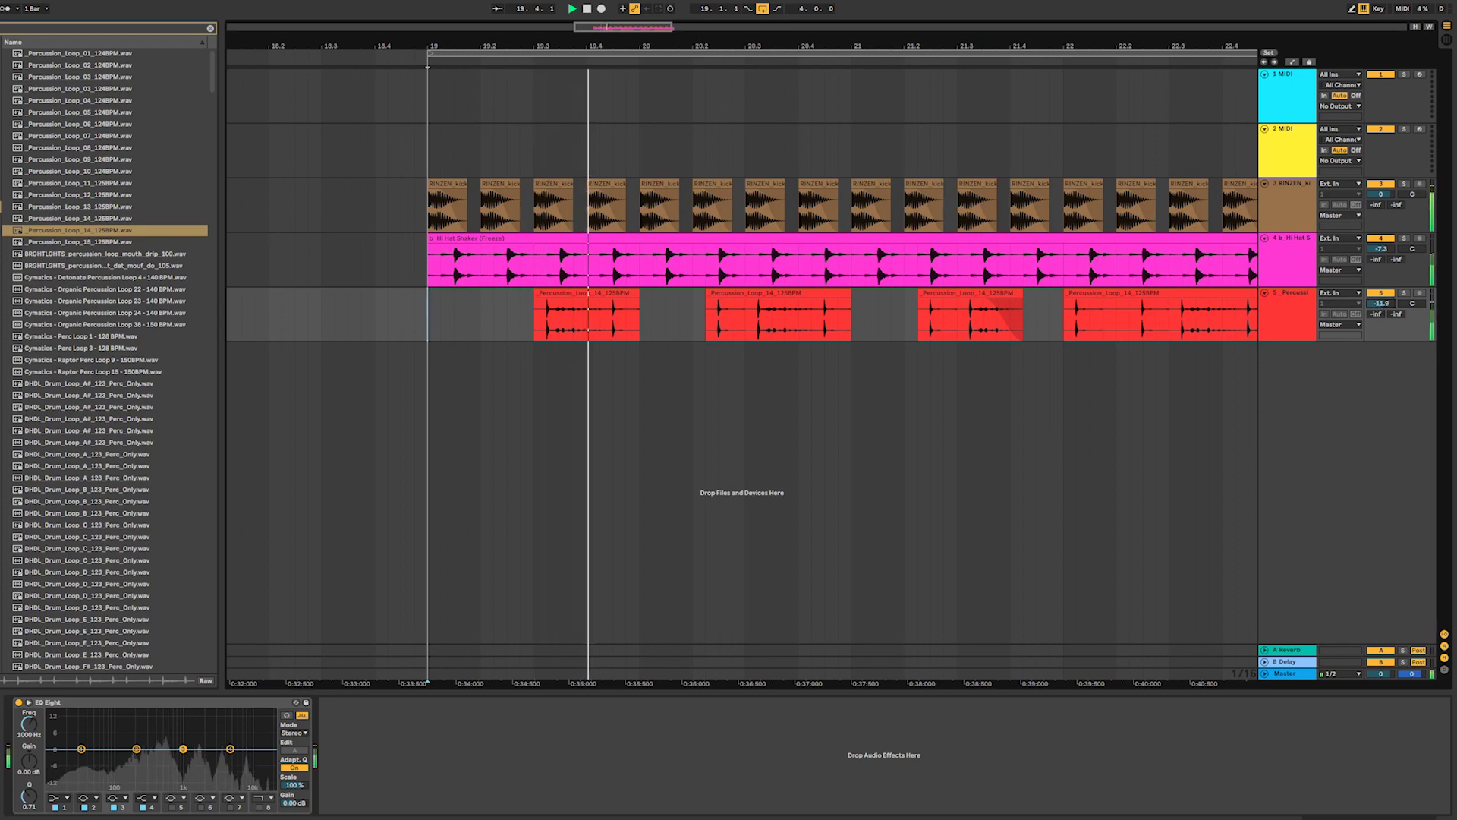
{"action": "left_click_drag", "start_coordinate": [1383, 302], "coordinate": [1383, 310]}
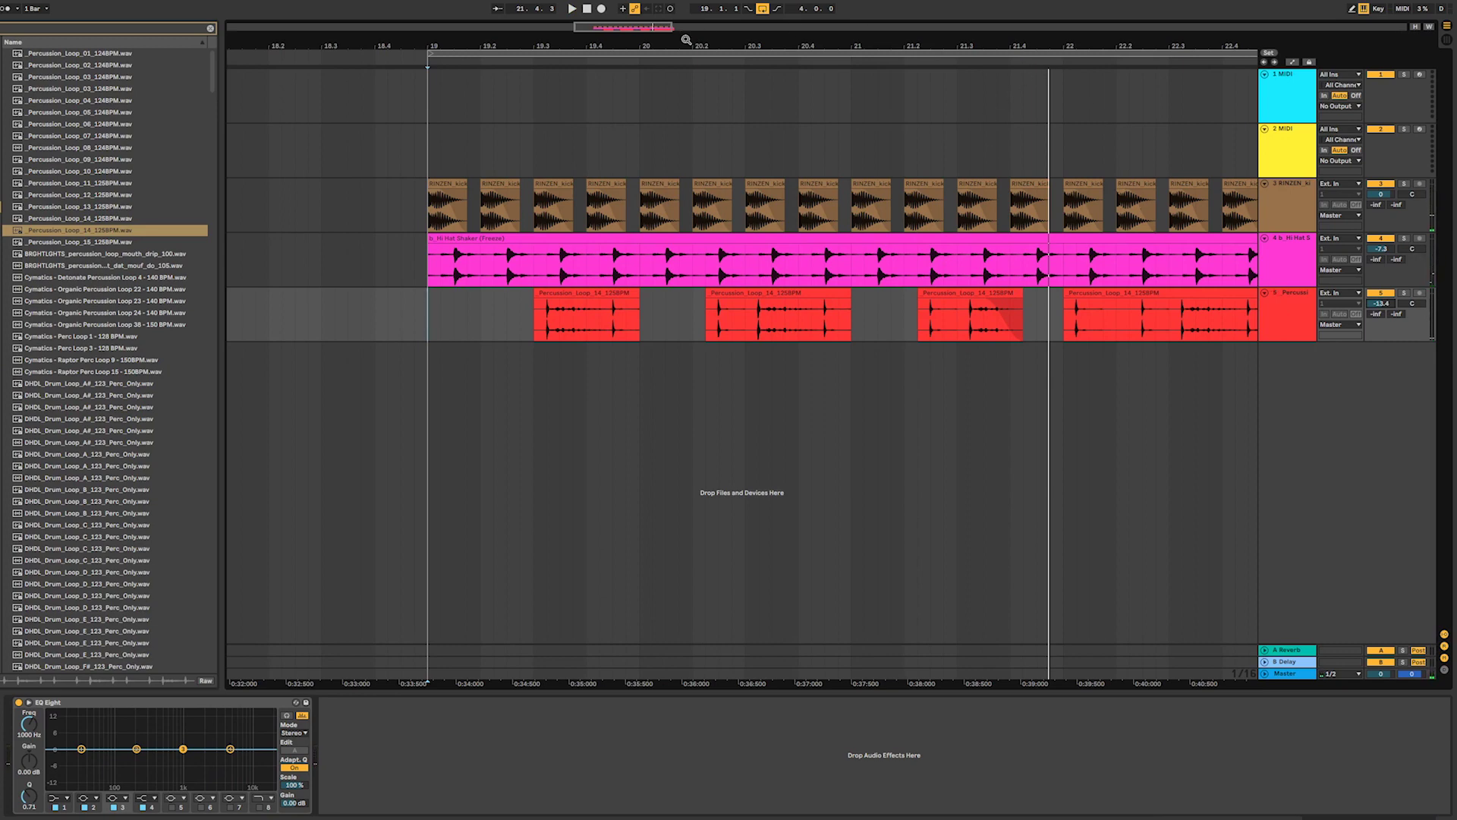
- Delete the last percussion clip from bar 22 and duplicate the percussion pattern of bars 19–20 into bars 21–22
{"action": "left_click_drag", "start_coordinate": [686, 39], "coordinate": [670, 24]}
{"action": "left_click", "coordinate": [966, 293]}
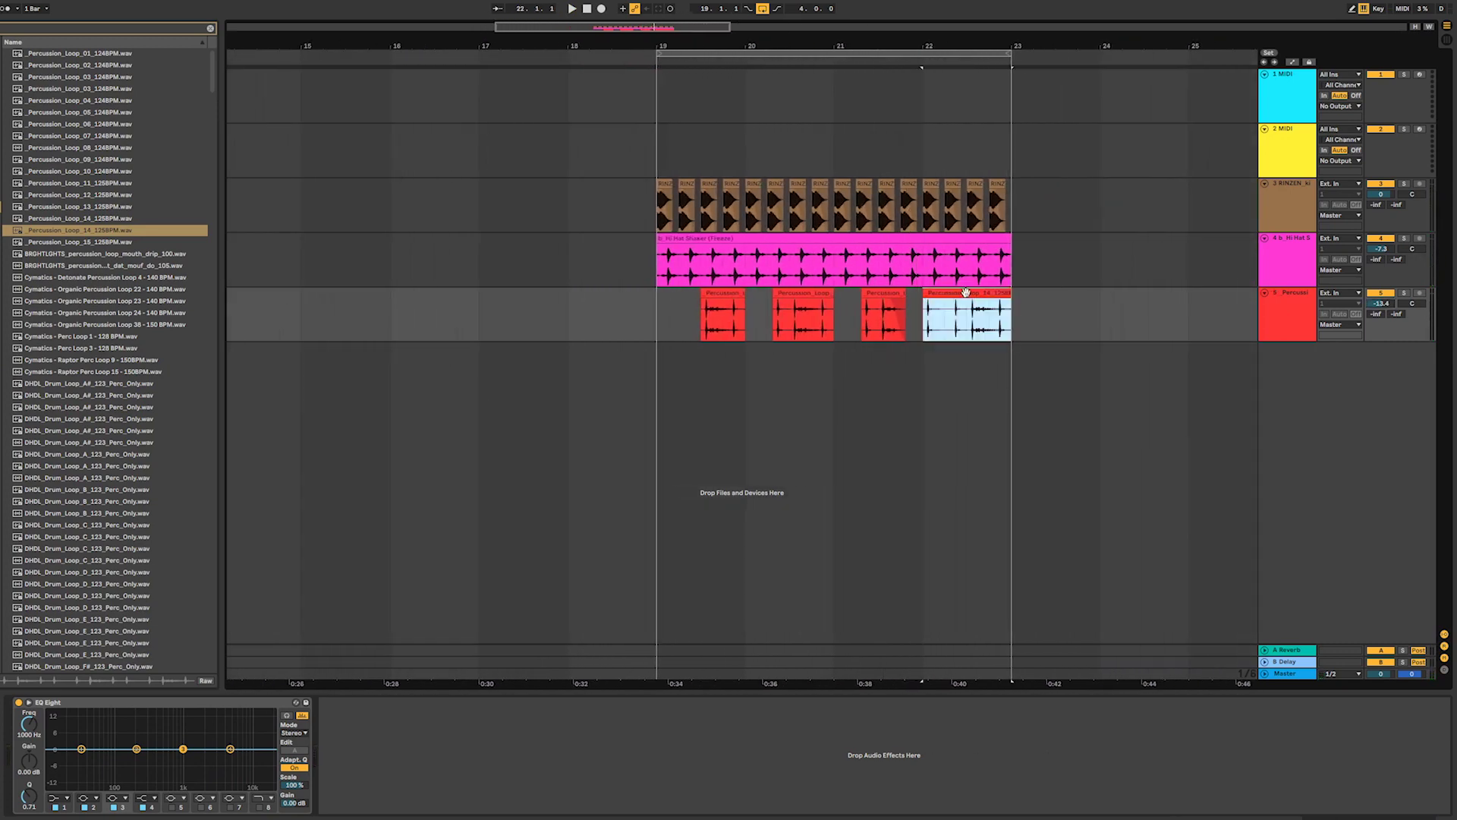
{"action": "key", "text": "Delete"}
{"action": "left_click_drag", "start_coordinate": [835, 311], "coordinate": [660, 310]}
{"action": "key", "text": "ctrl+d"}
- Search the browser for "eq" and add an EQ Eight to the percussion track
{"action": "left_click", "coordinate": [1303, 315]}
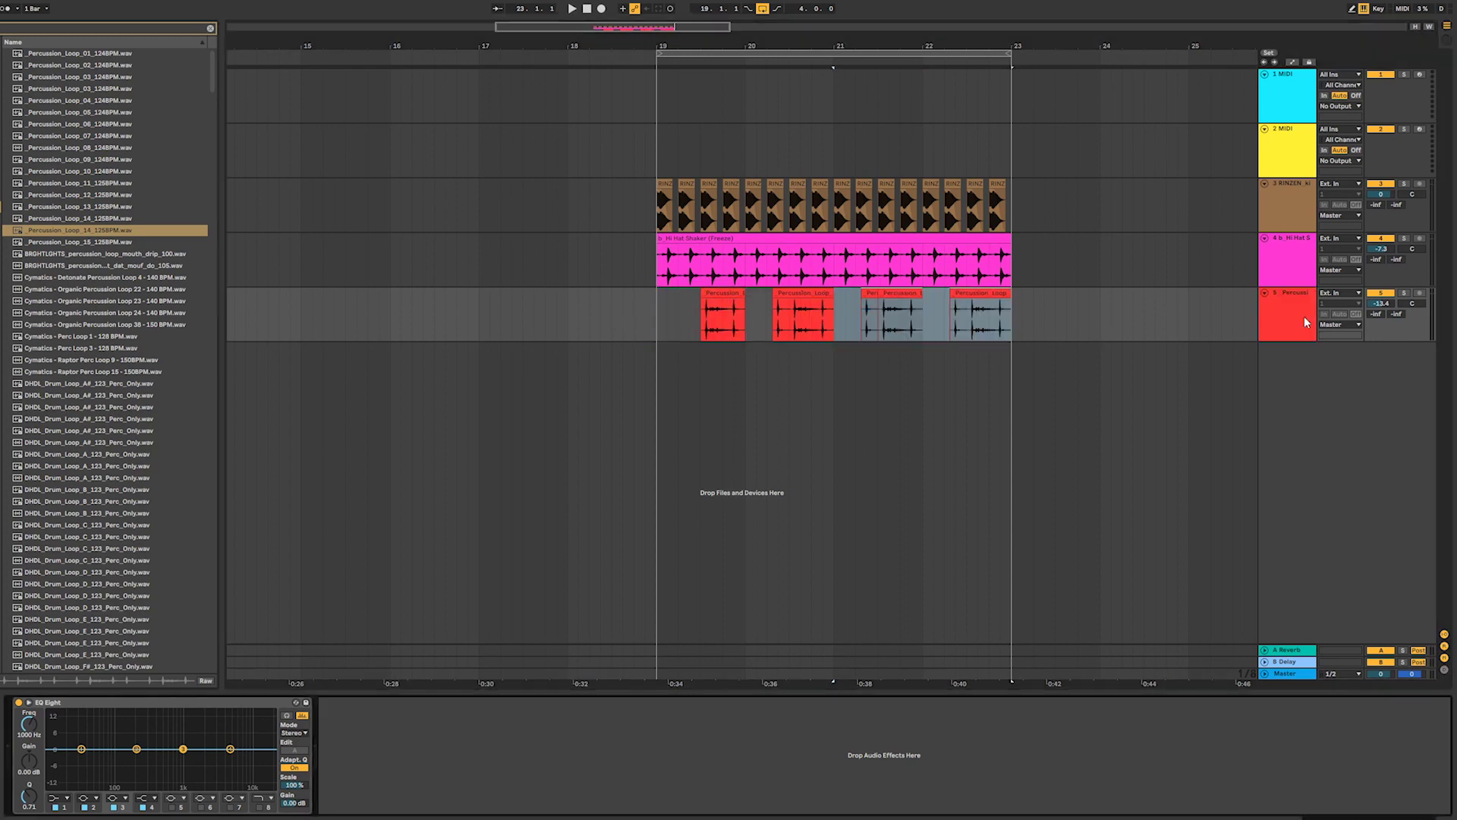
{"action": "left_click", "coordinate": [211, 29]}
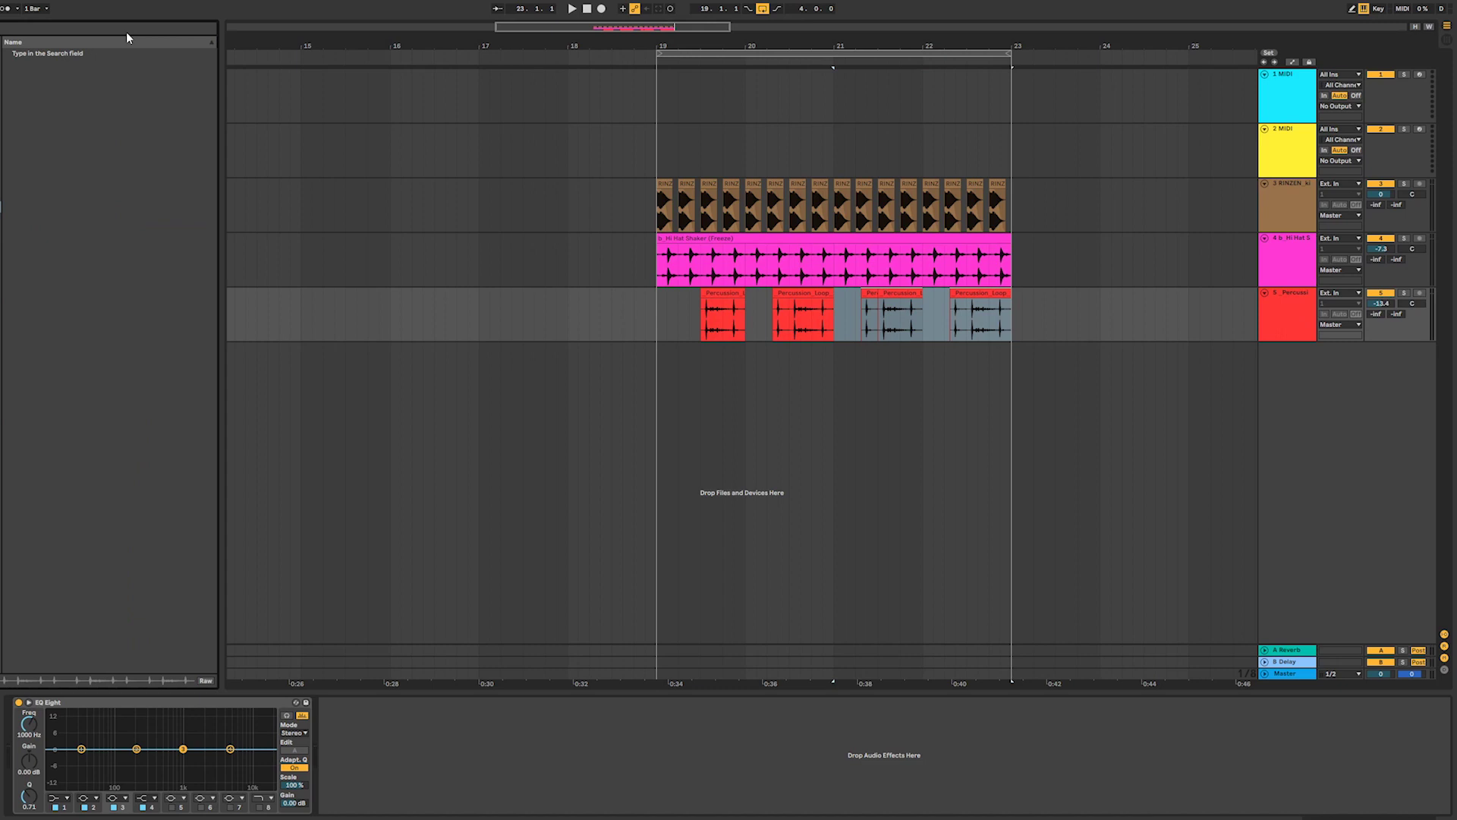
{"action": "left_click", "coordinate": [127, 32]}
{"action": "type", "text": "eq"}
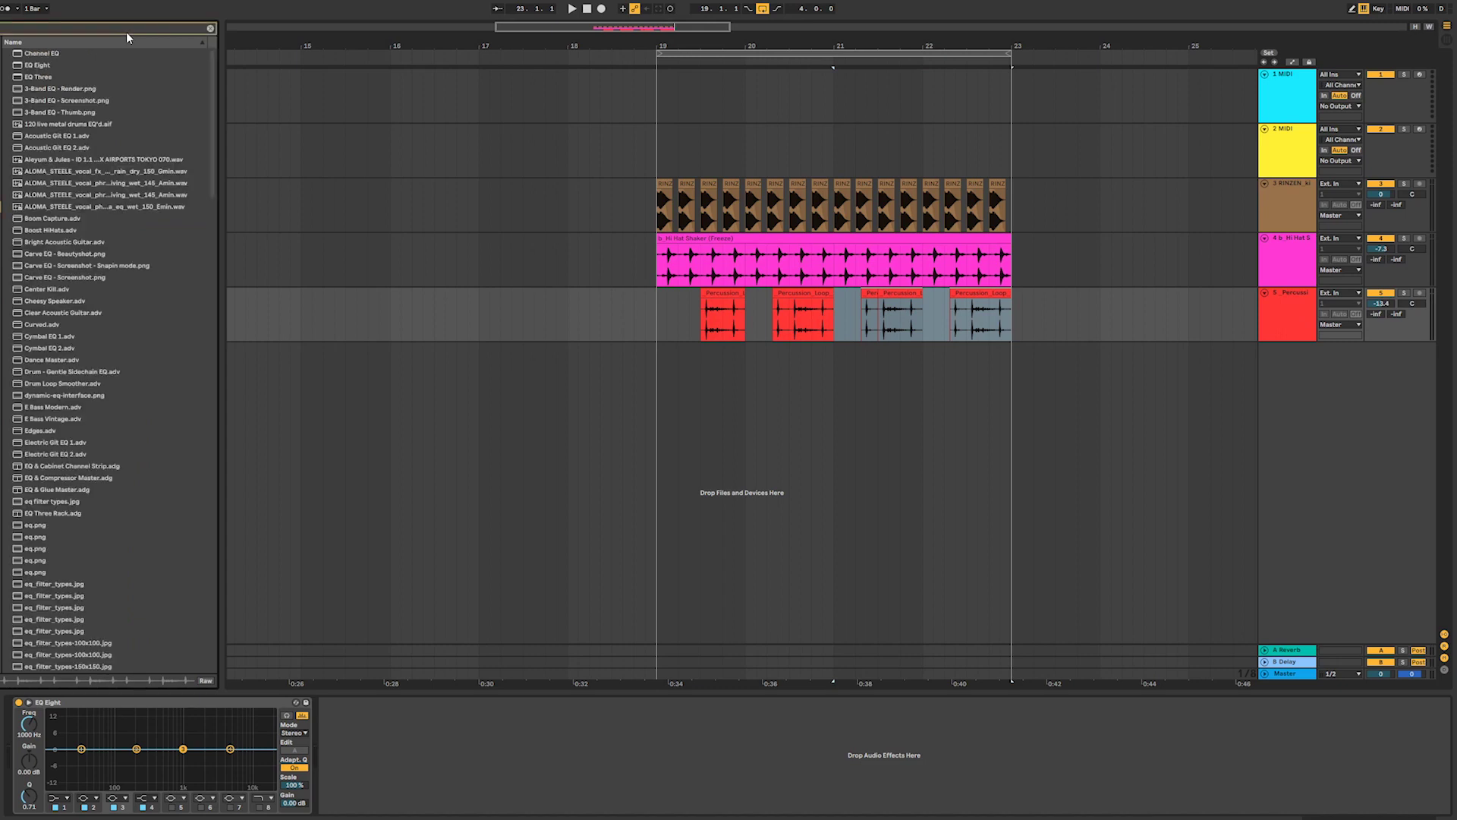
{"action": "left_click_drag", "start_coordinate": [46, 66], "coordinate": [306, 321]}
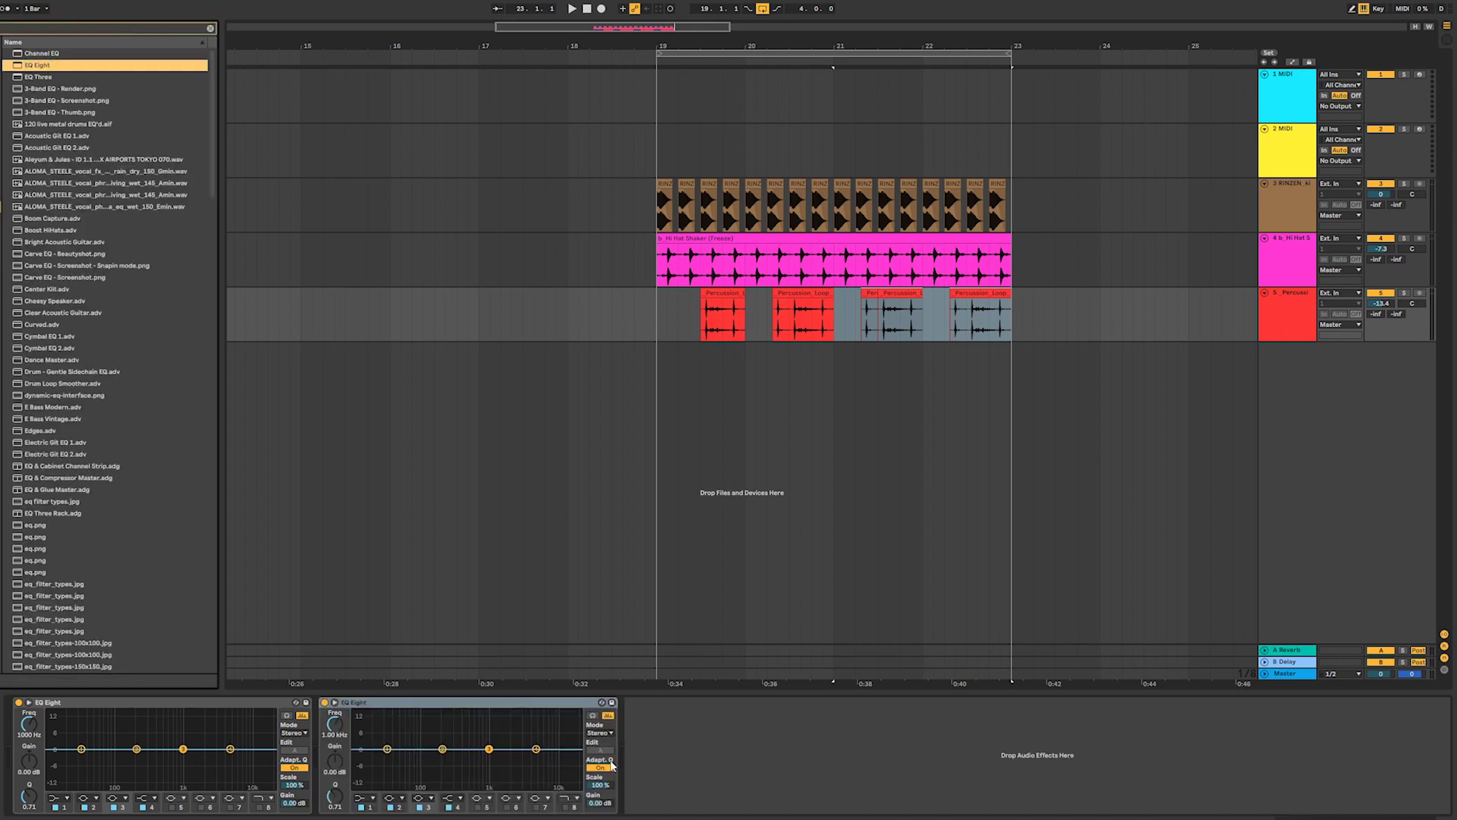
- Enable band 8 as a high cut on the new EQ Eight, lower its frequency, and dip band 3 to -1.36 dB
{"action": "left_click", "coordinate": [564, 808]}
{"action": "key", "text": "space"}
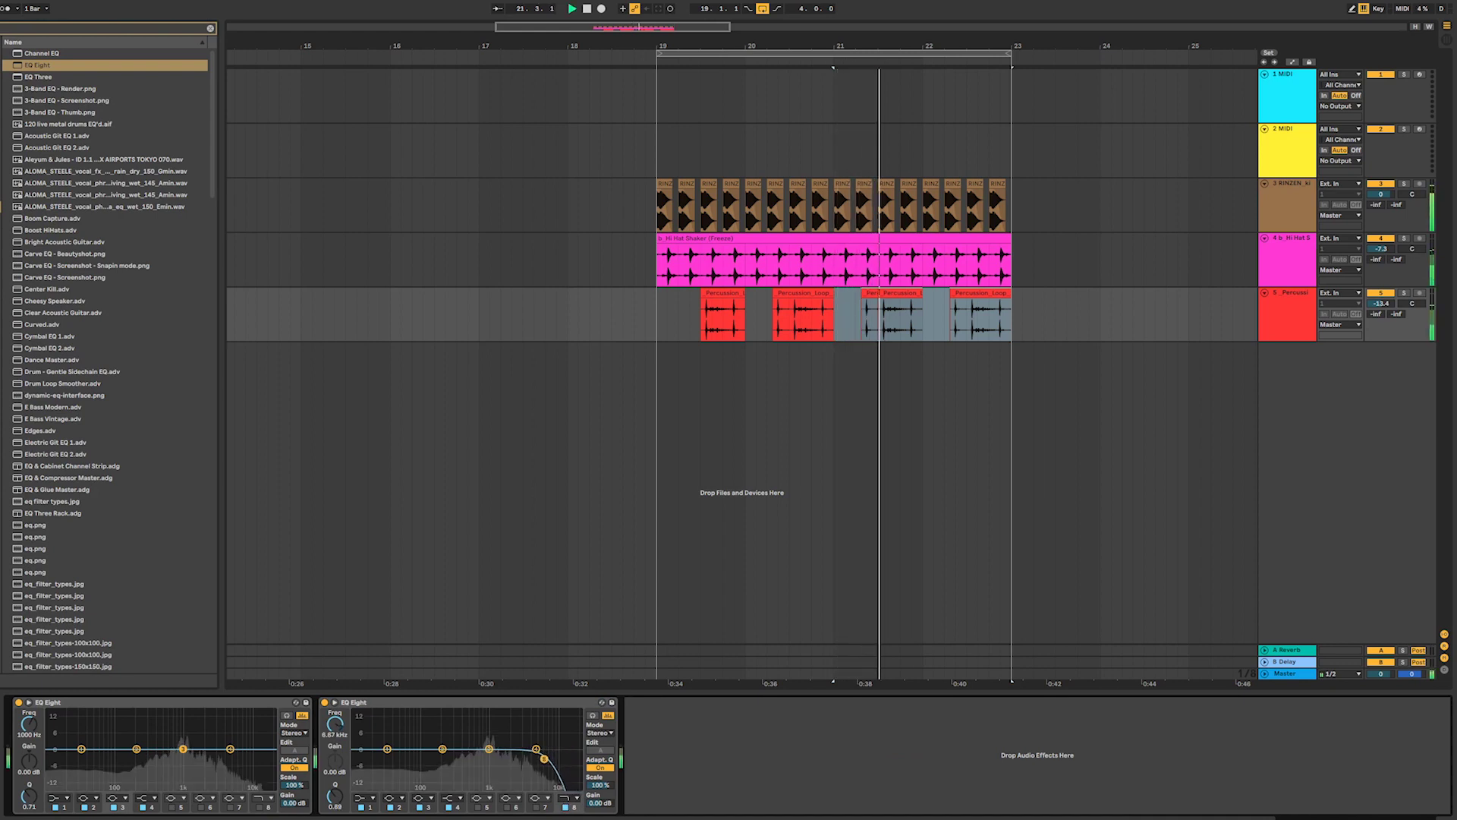
{"action": "left_click_drag", "start_coordinate": [539, 758], "coordinate": [490, 754]}
{"action": "key", "text": "space"}
{"action": "key", "text": "space"}
{"action": "left_click", "coordinate": [443, 750]}
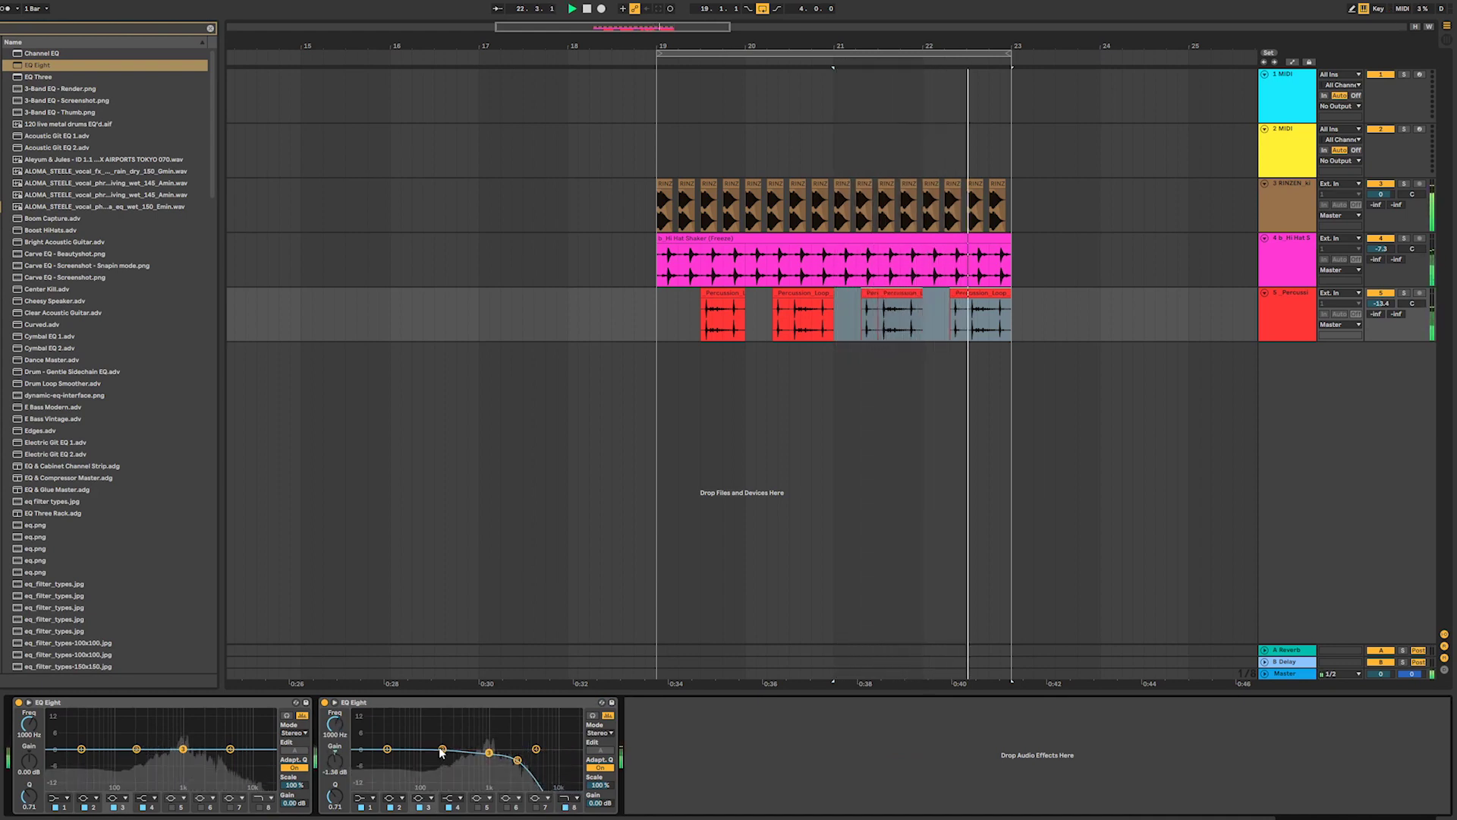
- Make band 1 a low cut at about 132 Hz with Q 0.47, and delete the flat first EQ Eight
{"action": "left_click", "coordinate": [370, 799]}
{"action": "left_click", "coordinate": [367, 735]}
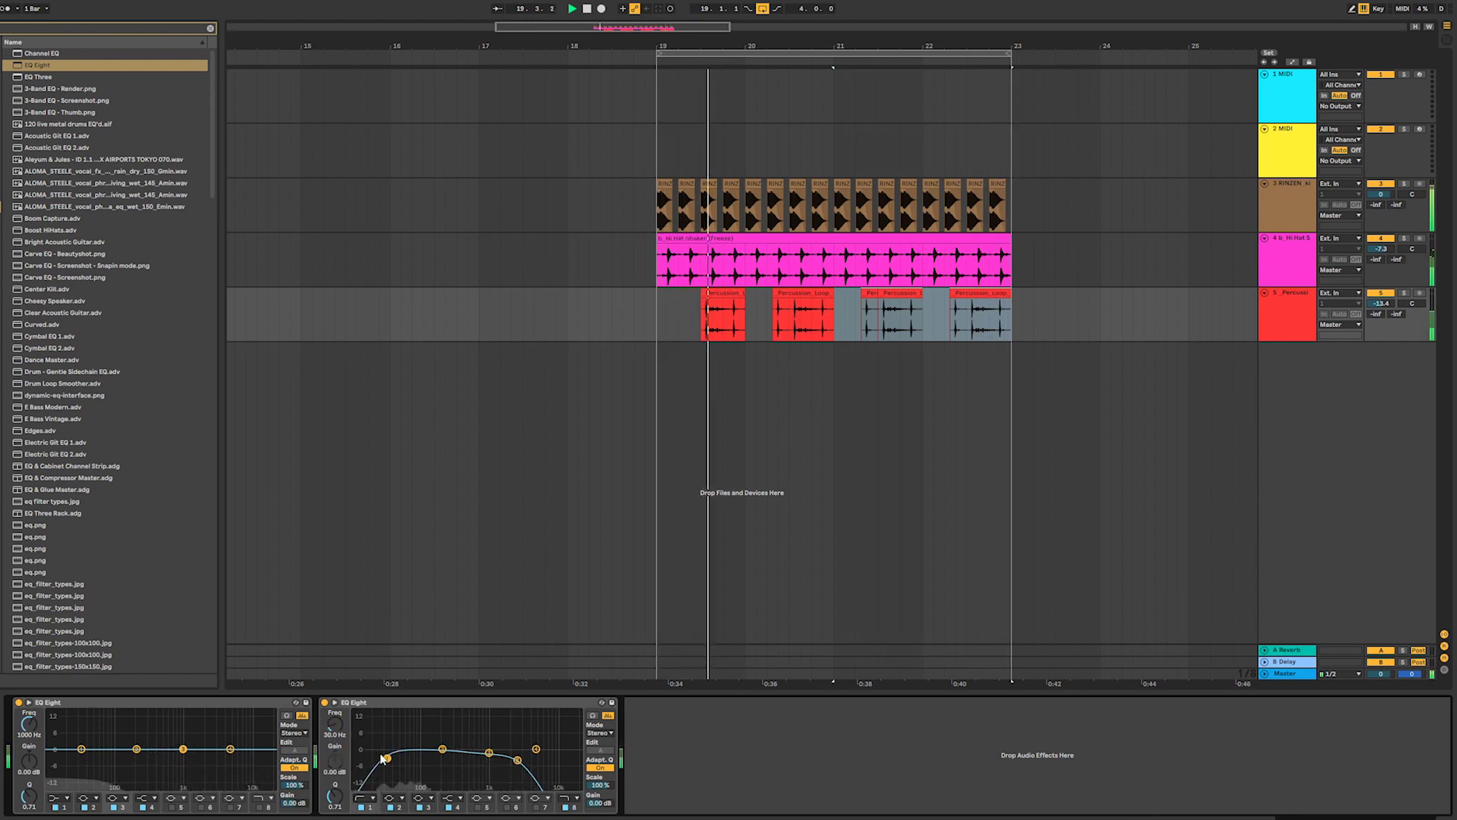
{"action": "left_click_drag", "start_coordinate": [383, 755], "coordinate": [431, 765]}
{"action": "left_click", "coordinate": [211, 704]}
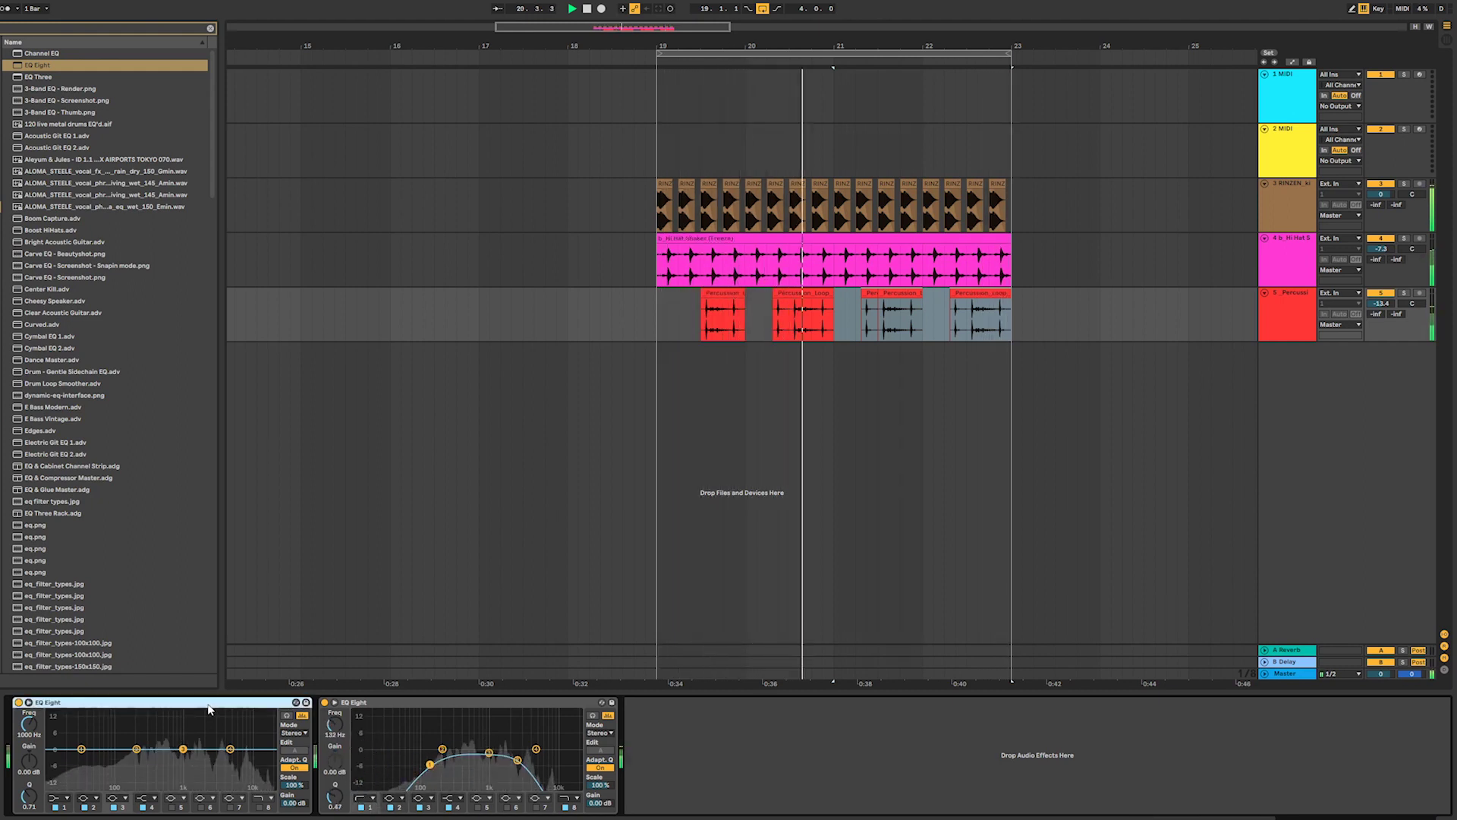
{"action": "key", "text": "Delete"}
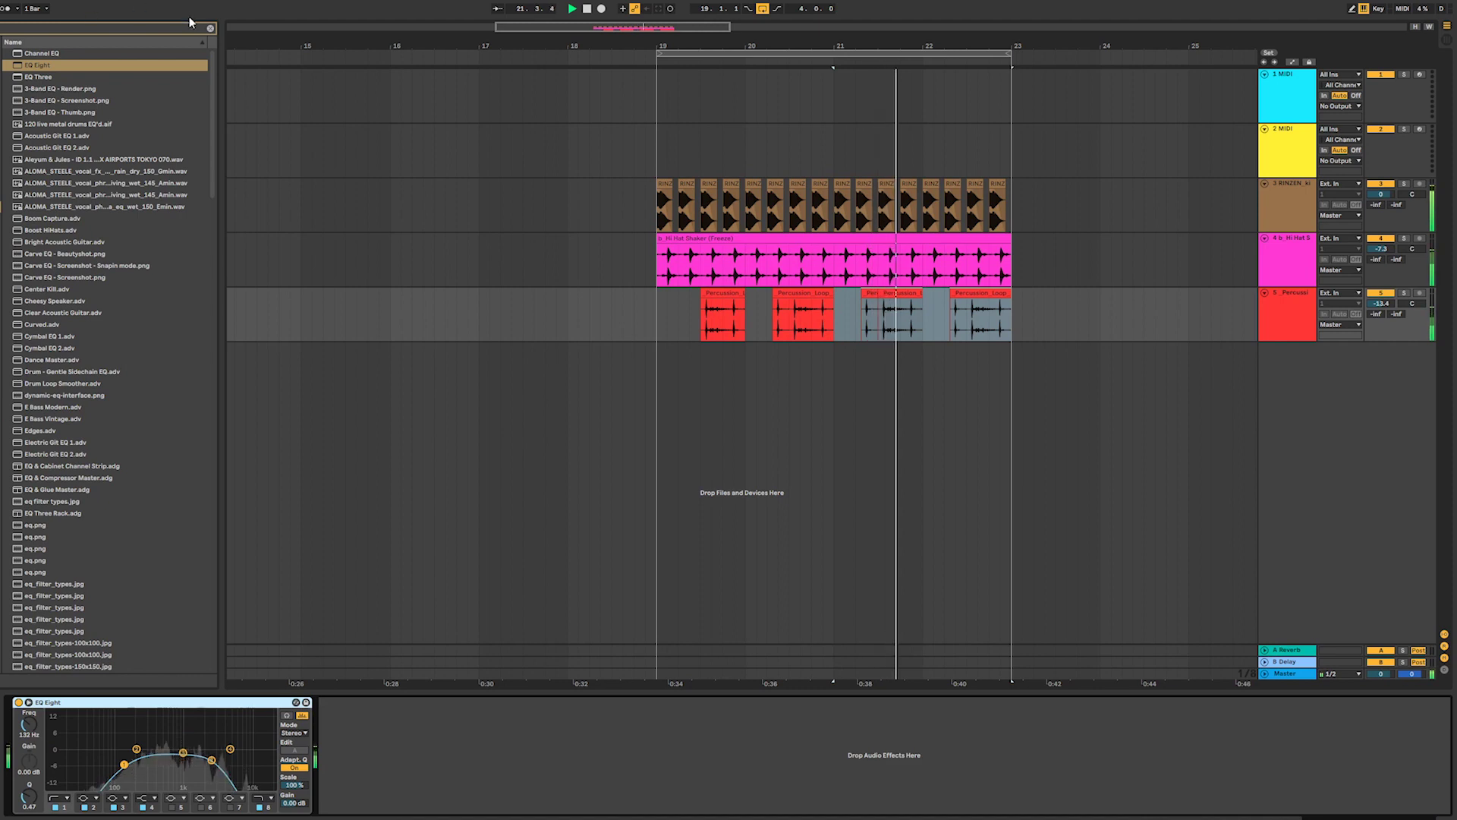
- Search the browser for "valh" and load ValhallaRoom on the percussion track
{"action": "left_click", "coordinate": [211, 29]}
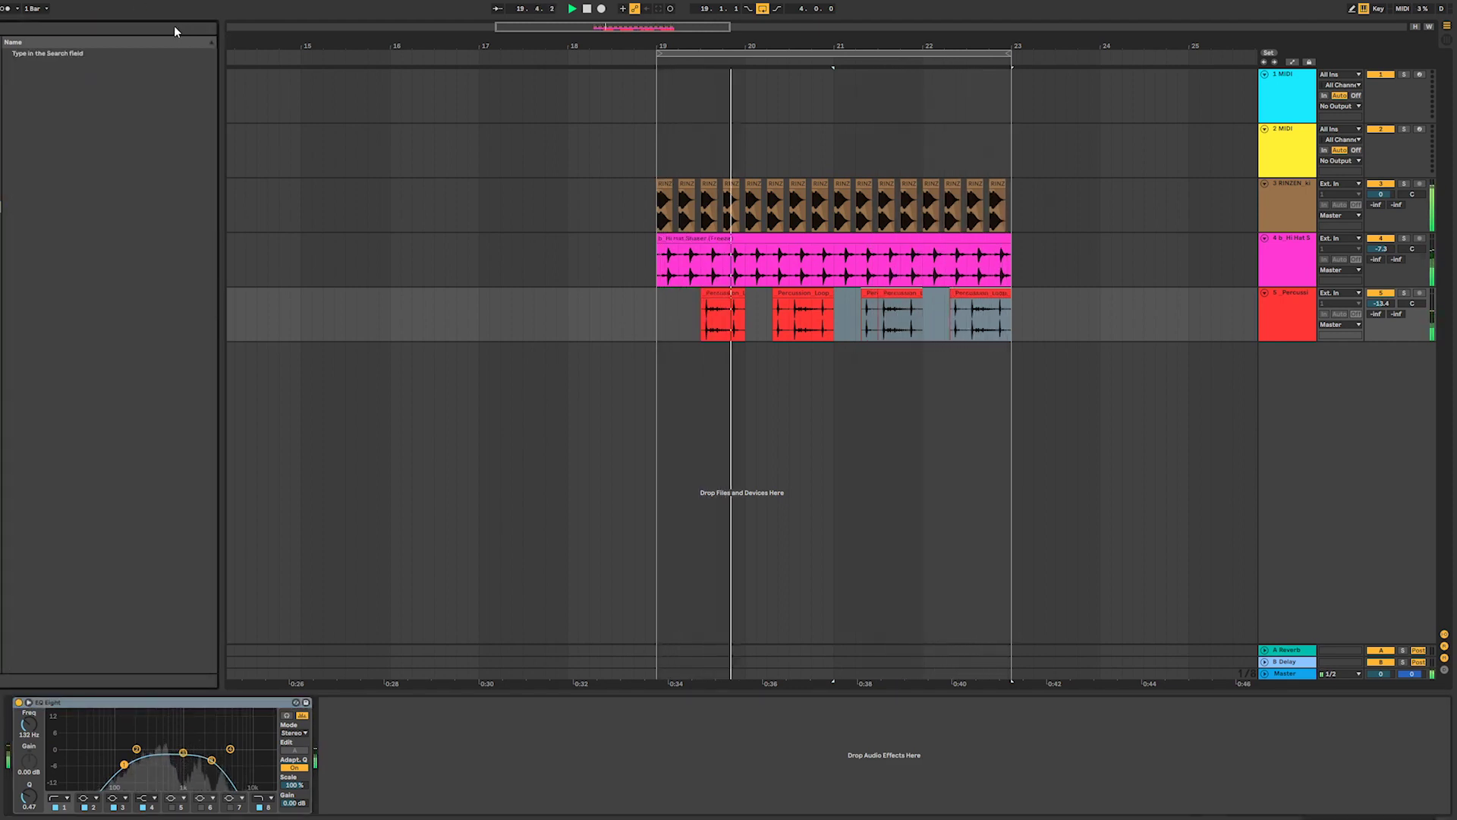
{"action": "type", "text": "valh"}
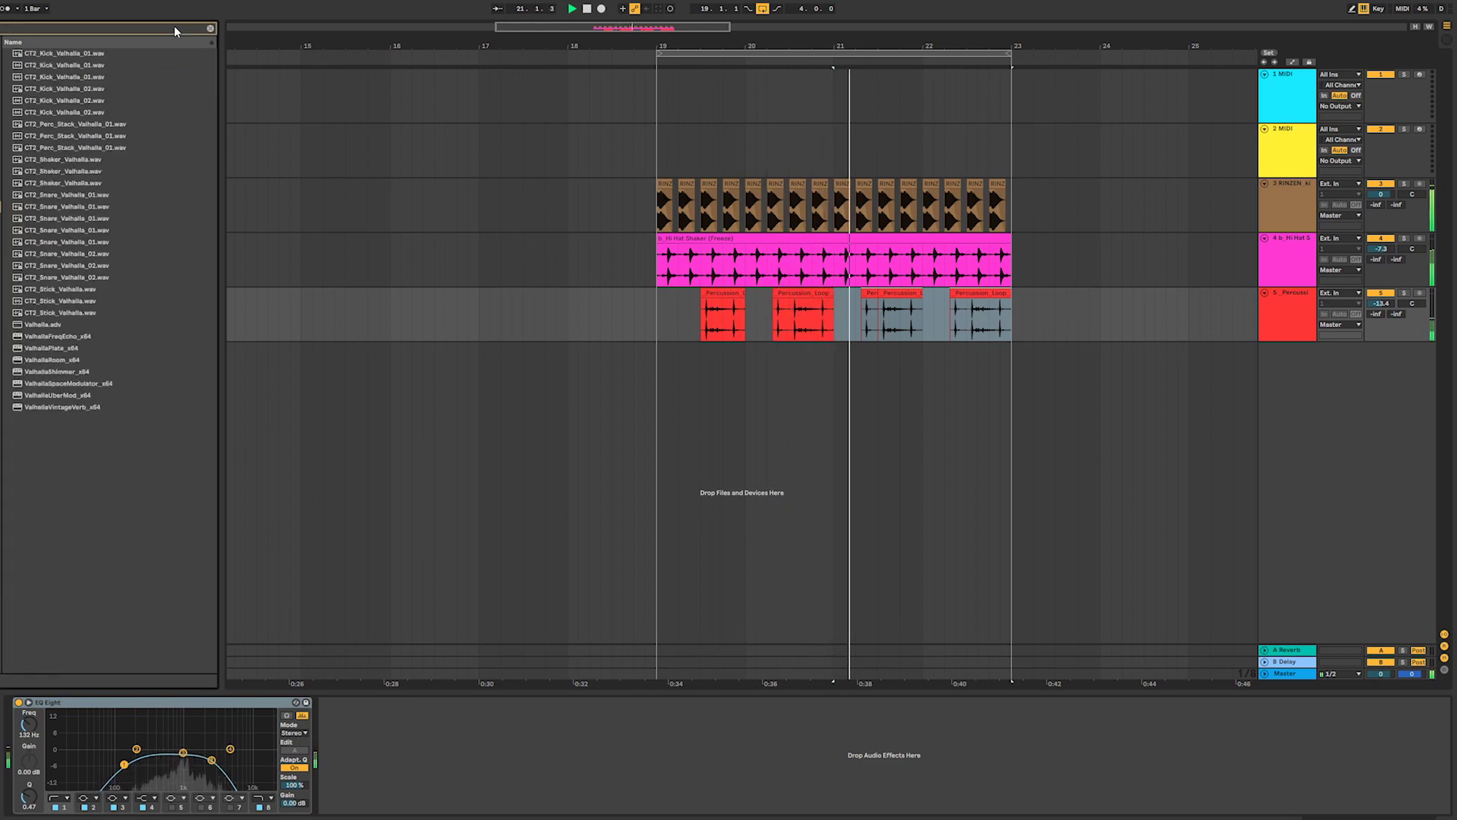
{"action": "double_click", "coordinate": [55, 360]}
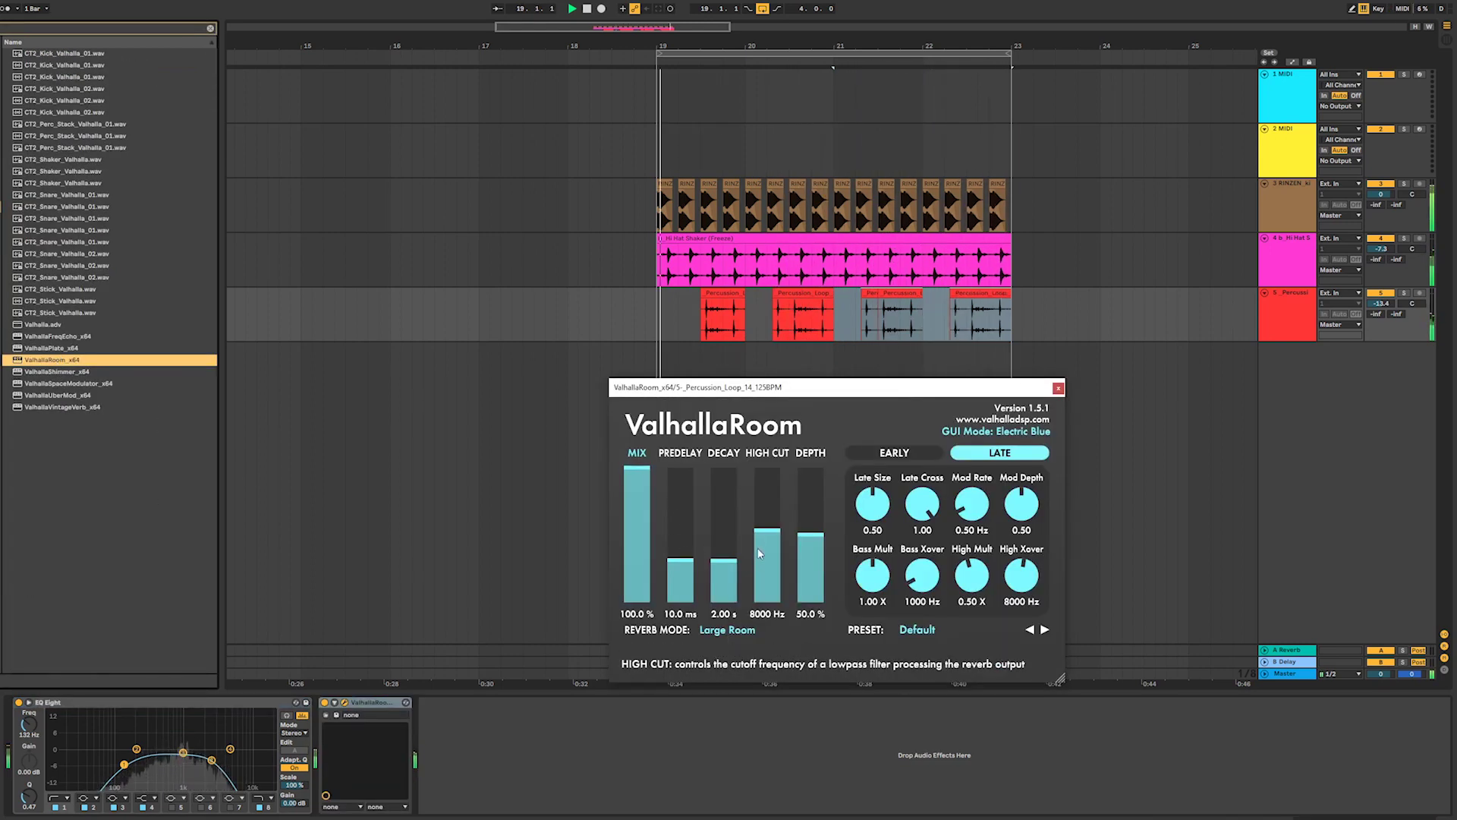
- Set ValhallaRoom's decay to 1.01 s, early size to 1.1 ms, predelay to 0.0 ms and mix to 75.1 %
{"action": "left_click_drag", "start_coordinate": [713, 538], "coordinate": [727, 570]}
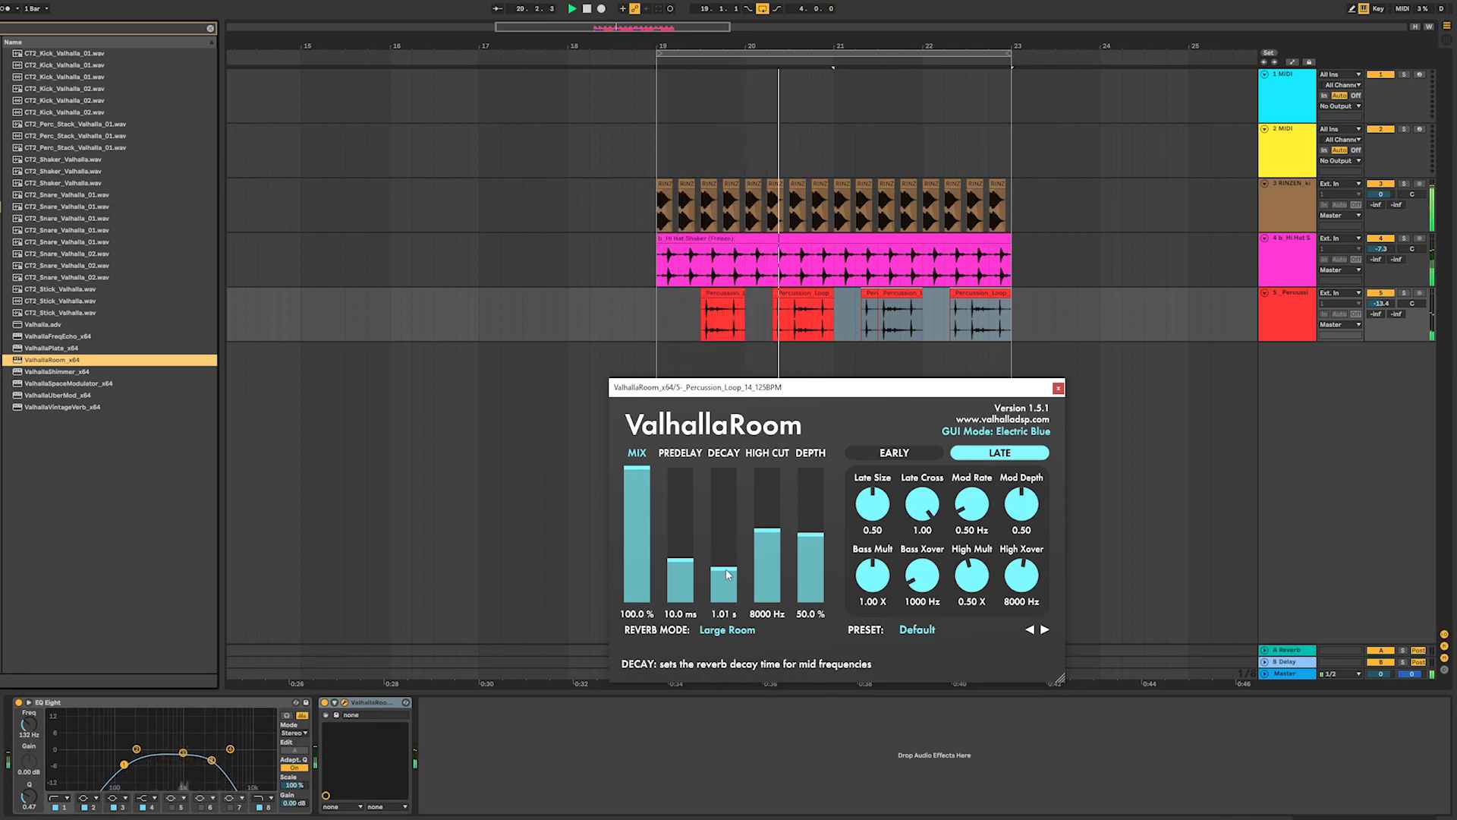
{"action": "left_click", "coordinate": [894, 453]}
{"action": "left_click_drag", "start_coordinate": [875, 505], "coordinate": [877, 547]}
{"action": "left_click_drag", "start_coordinate": [680, 562], "coordinate": [681, 604]}
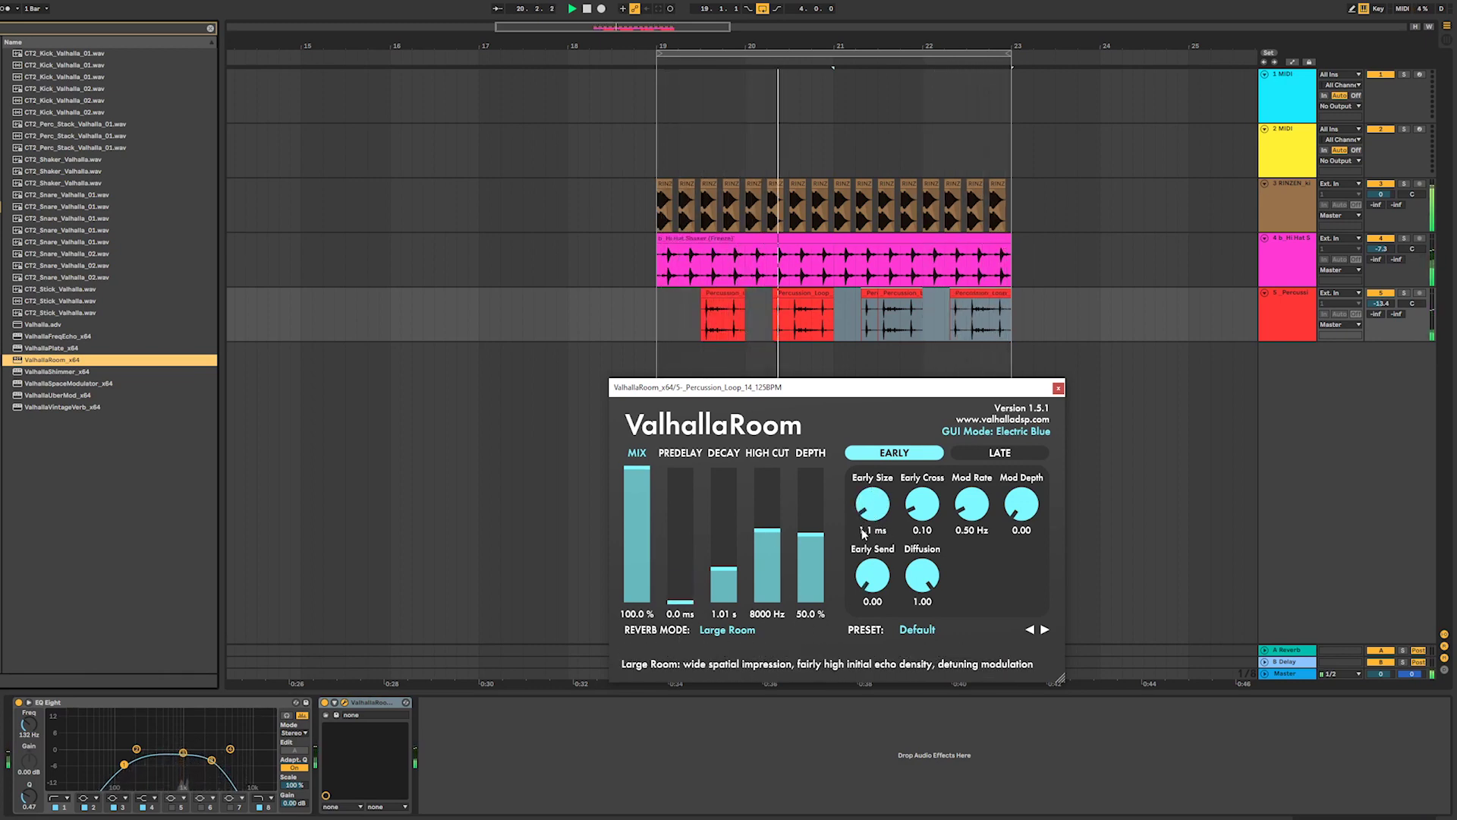
{"action": "left_click_drag", "start_coordinate": [654, 490], "coordinate": [639, 500]}
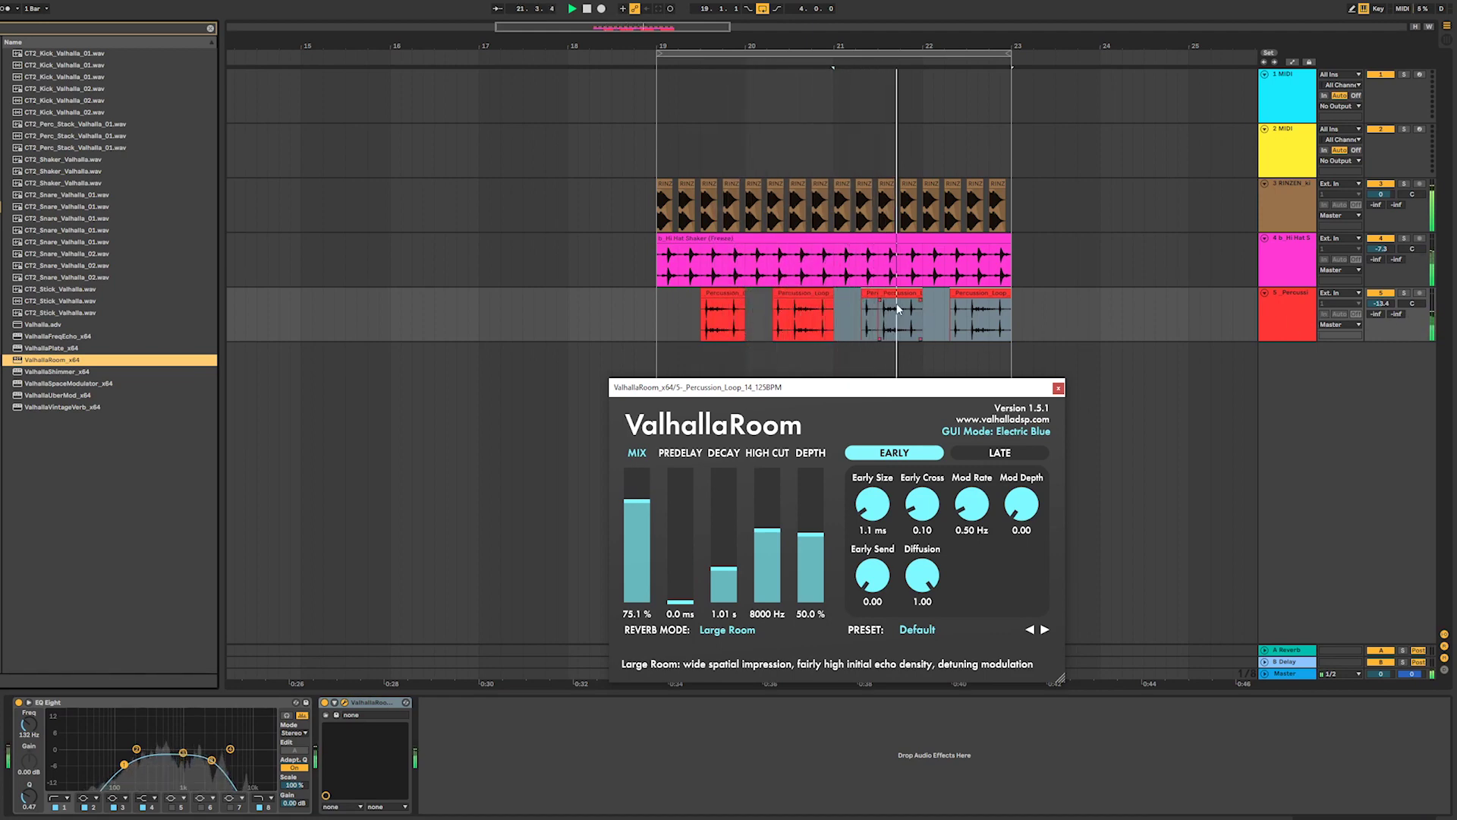
- Try a copy of the short percussion slice from bar 21 at the start of bar 19
{"action": "left_click", "coordinate": [872, 294]}
{"action": "key", "text": "ctrl+c"}
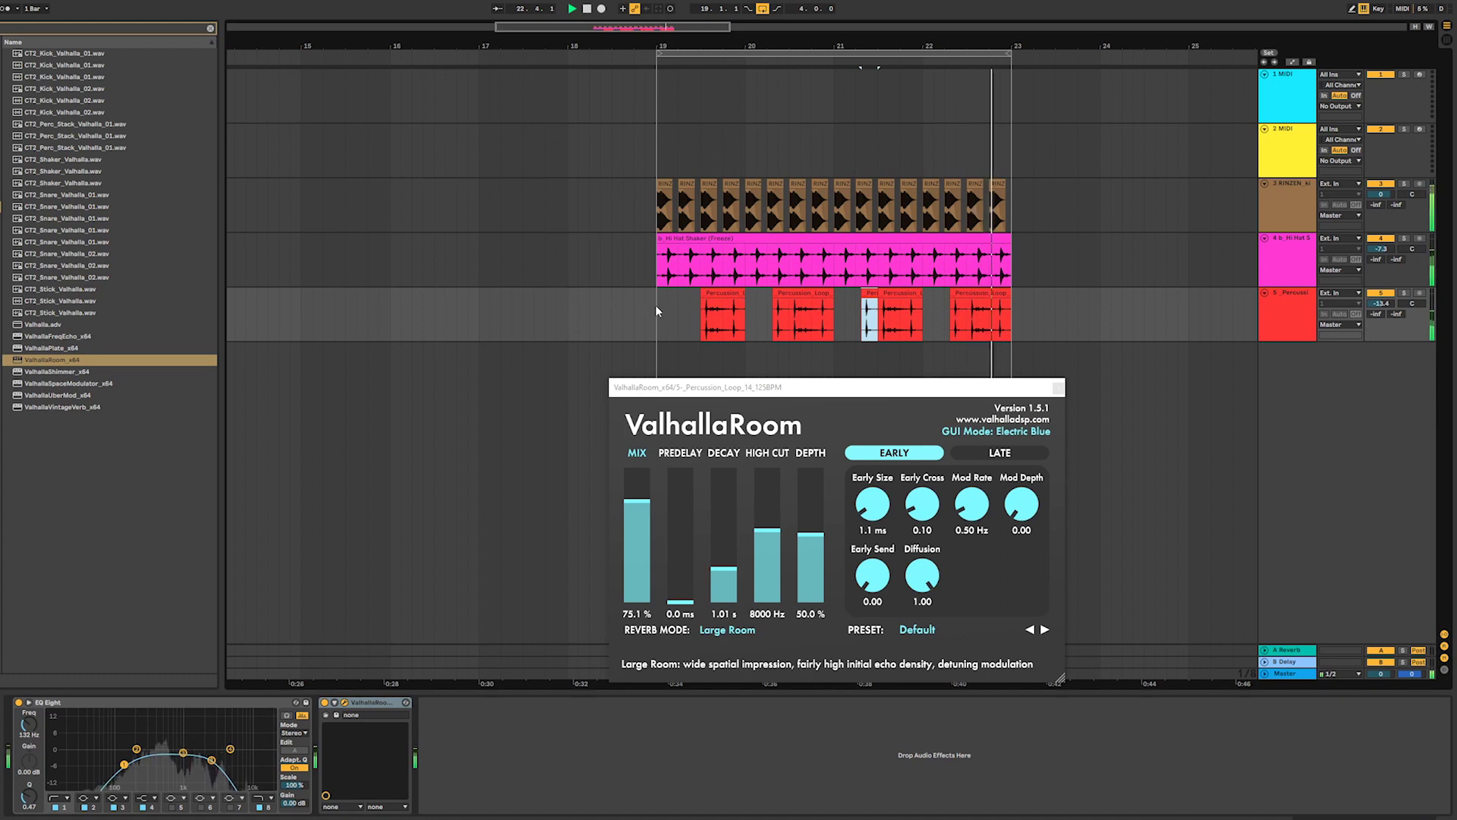
{"action": "left_click", "coordinate": [654, 308]}
{"action": "key", "text": "ctrl+v"}
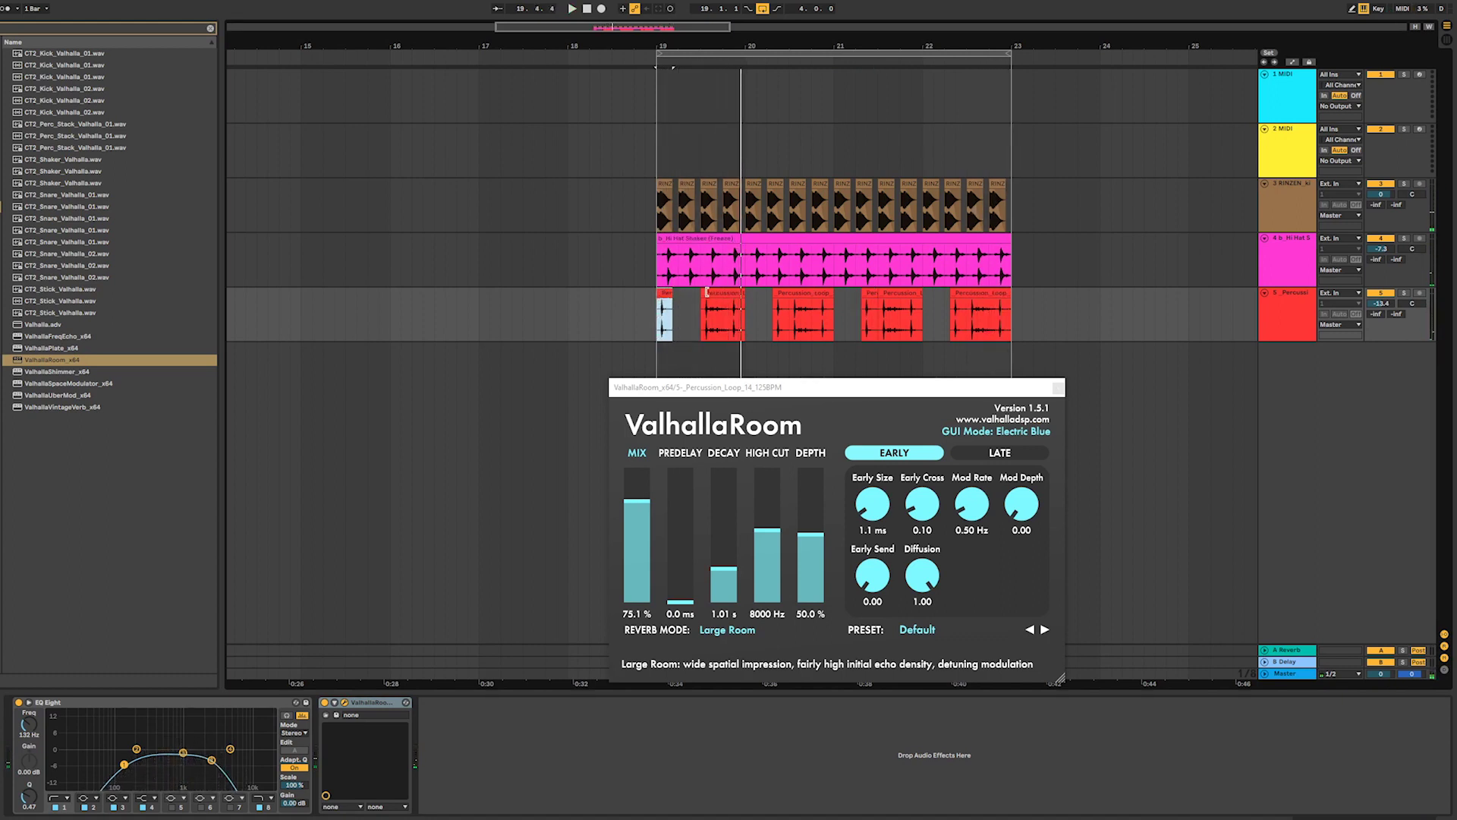
- Remove the slice at bar 19, extend the first percussion clip's start back to 19.2, and trim the second and fourth clips' ends to beat 4
{"action": "left_click_drag", "start_coordinate": [699, 296], "coordinate": [681, 294]}
{"action": "left_click", "coordinate": [667, 294]}
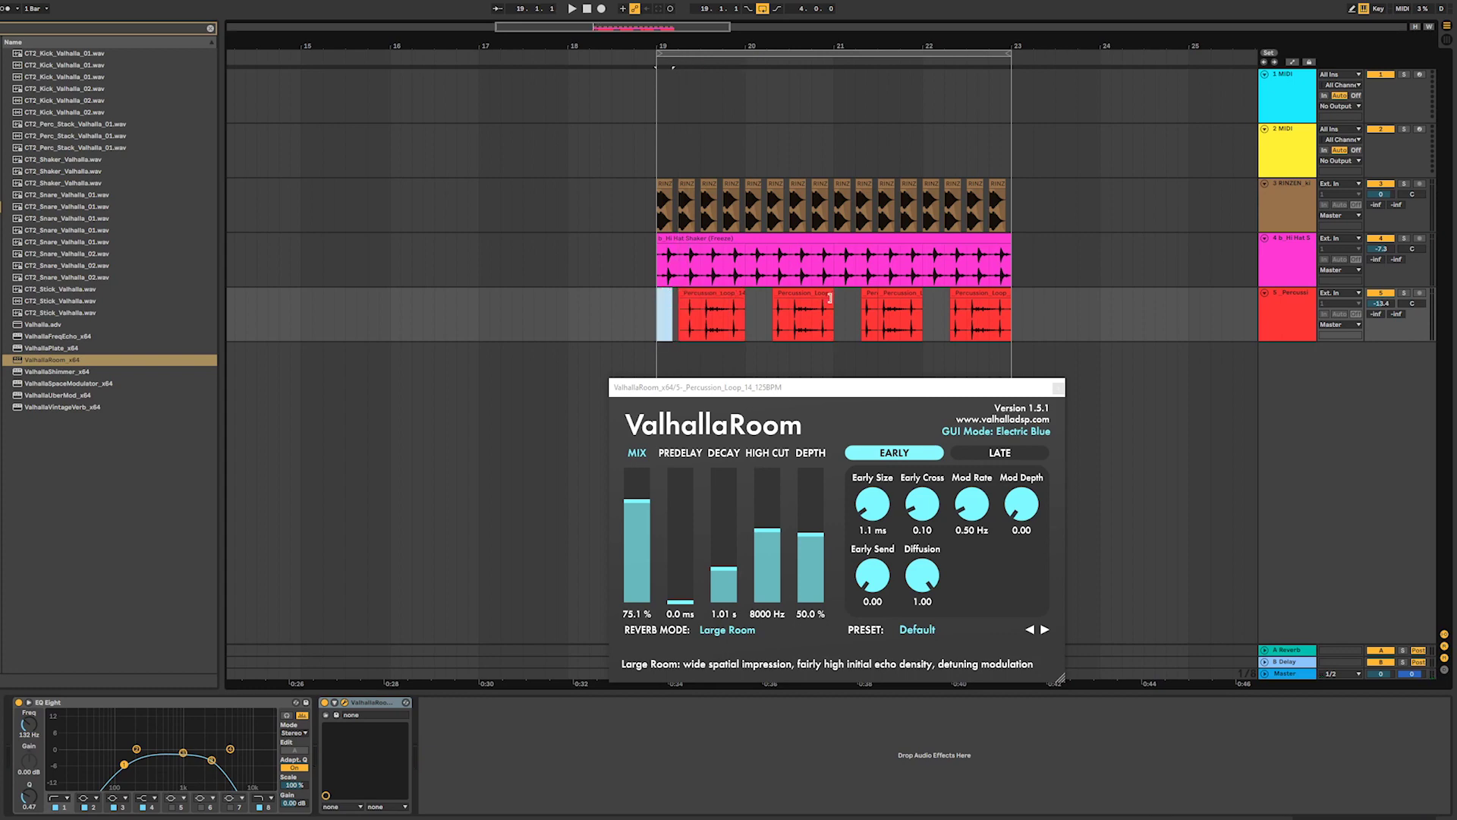
{"action": "left_click_drag", "start_coordinate": [829, 298], "coordinate": [809, 304]}
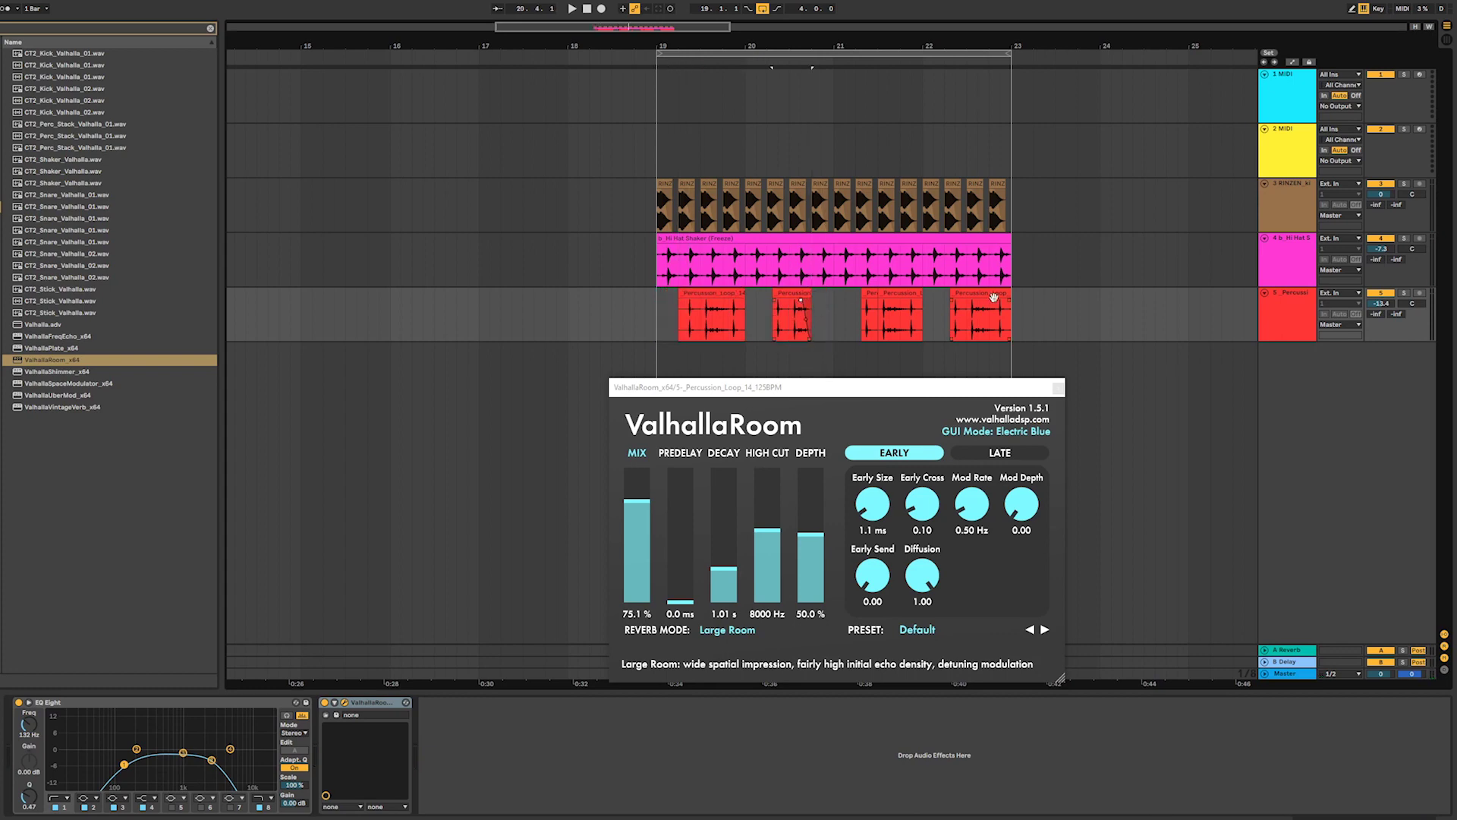
{"action": "left_click_drag", "start_coordinate": [1009, 294], "coordinate": [990, 300]}
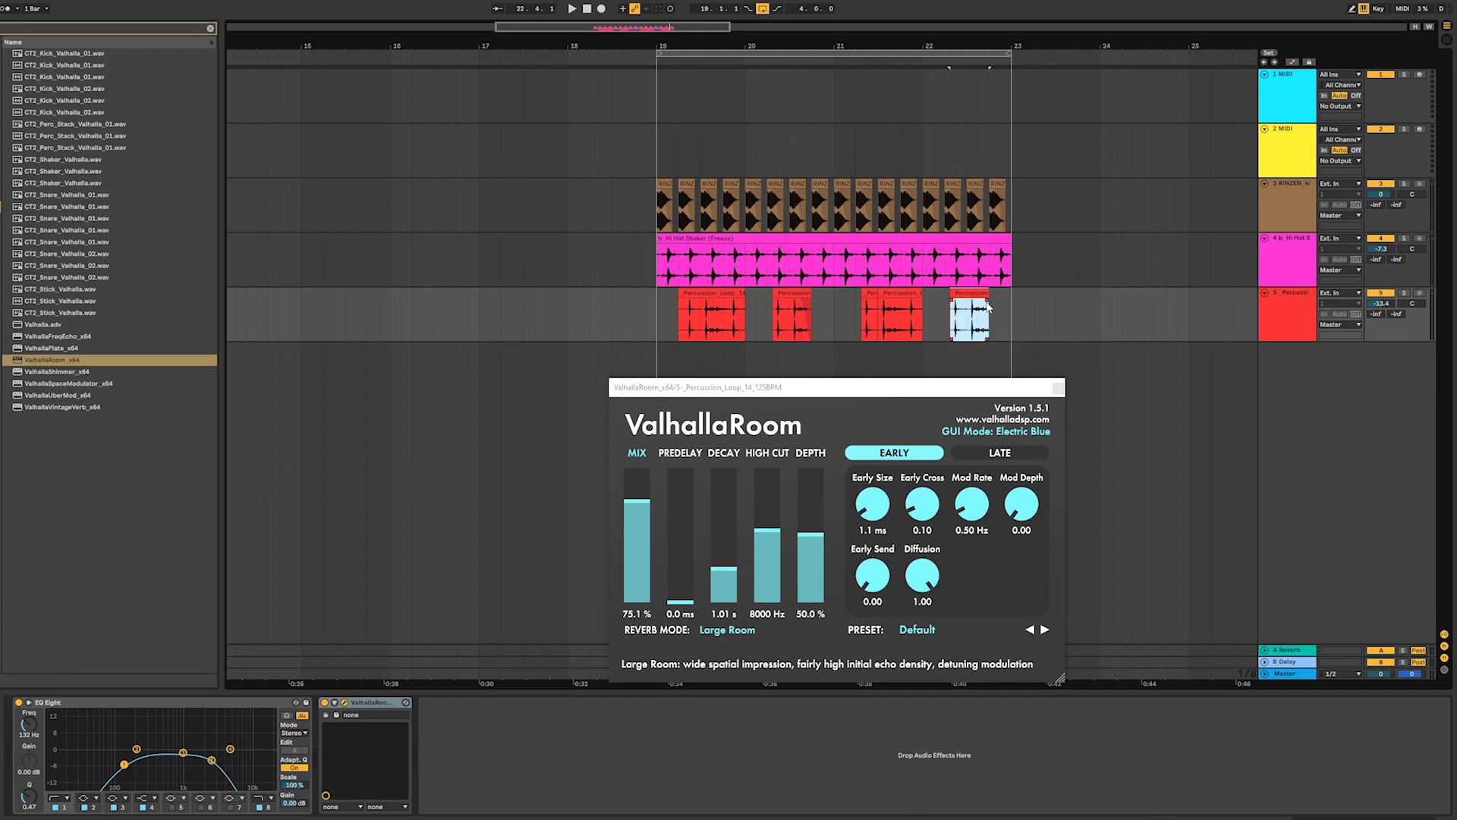
- Play the groove from bar 19 and lower the percussion track's volume to -14.3 dB
{"action": "key", "text": "space"}
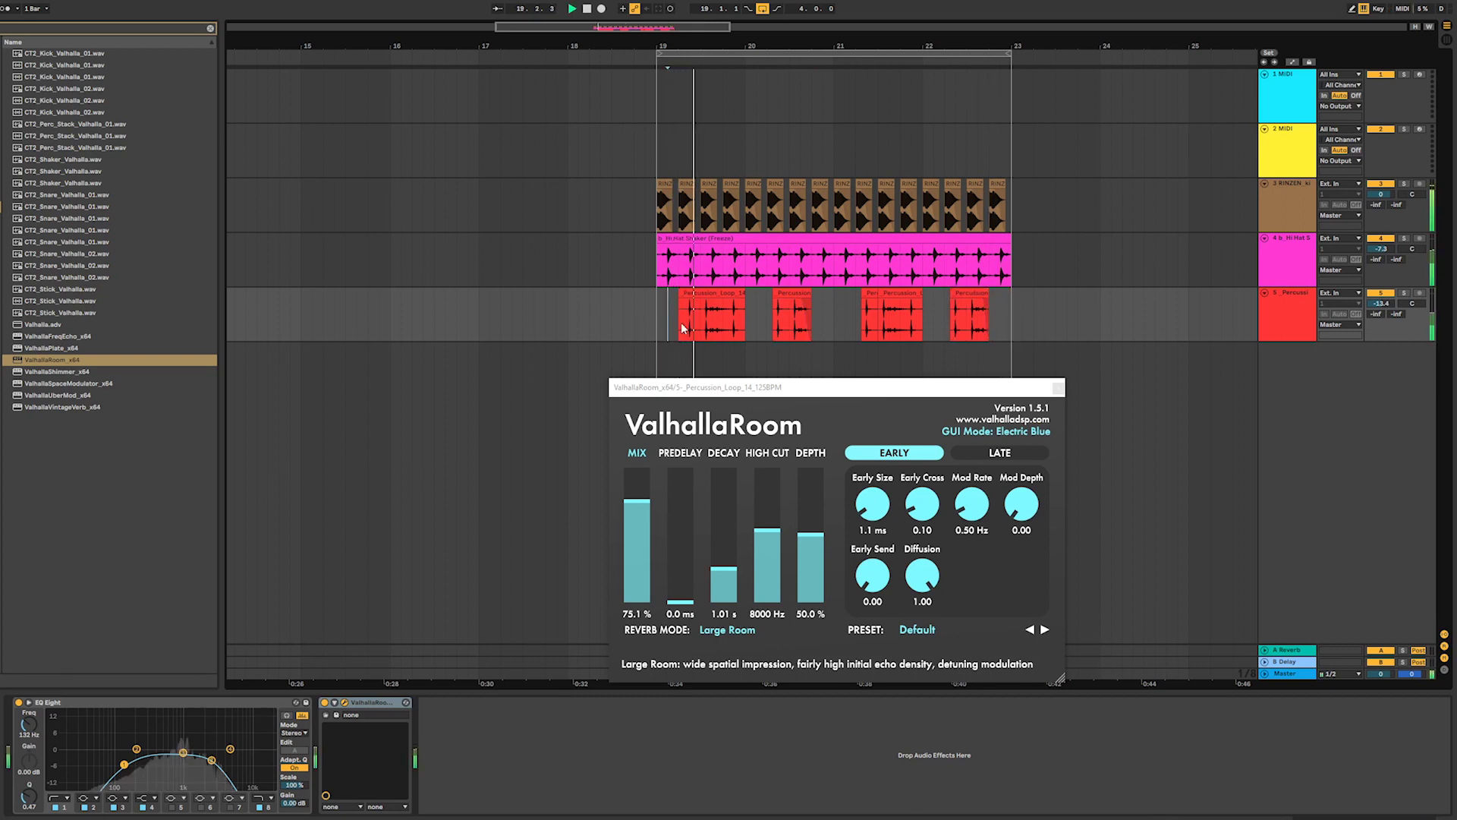
{"action": "key", "text": "space"}
{"action": "key", "text": "space"}
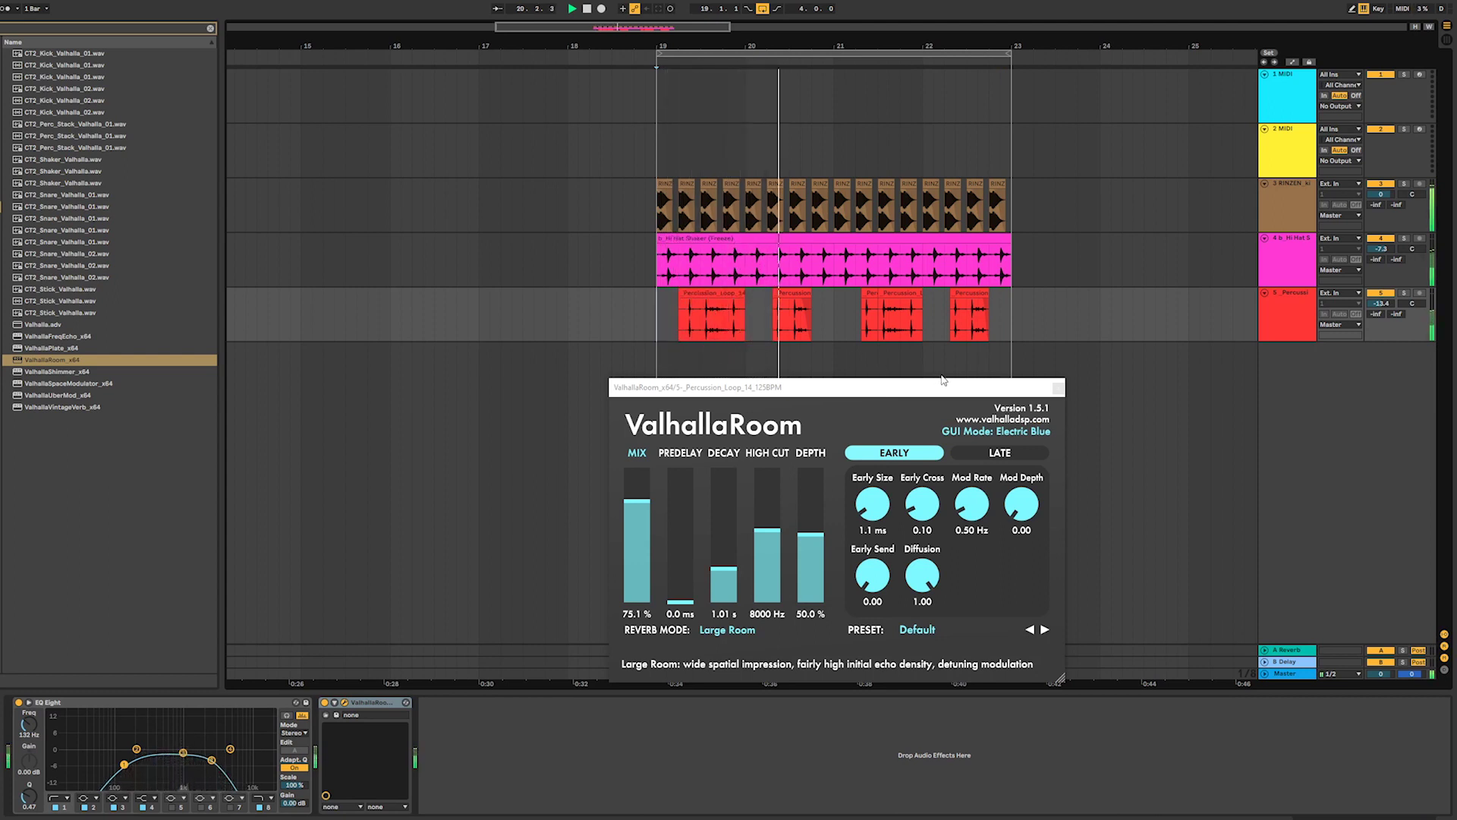
{"action": "left_click_drag", "start_coordinate": [1364, 310], "coordinate": [1363, 311]}
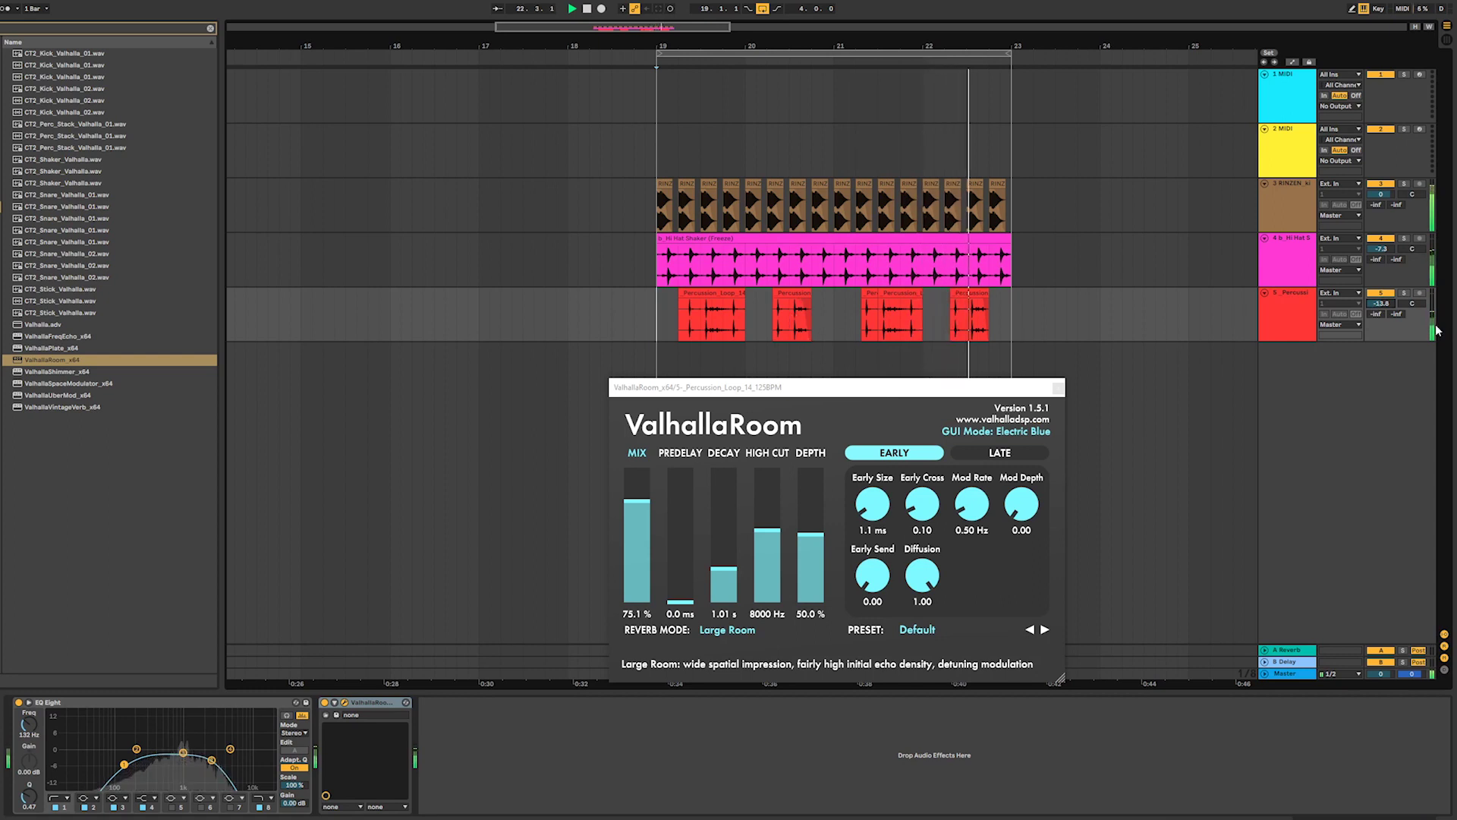
{"action": "left_click_drag", "start_coordinate": [1387, 305], "coordinate": [1386, 308]}
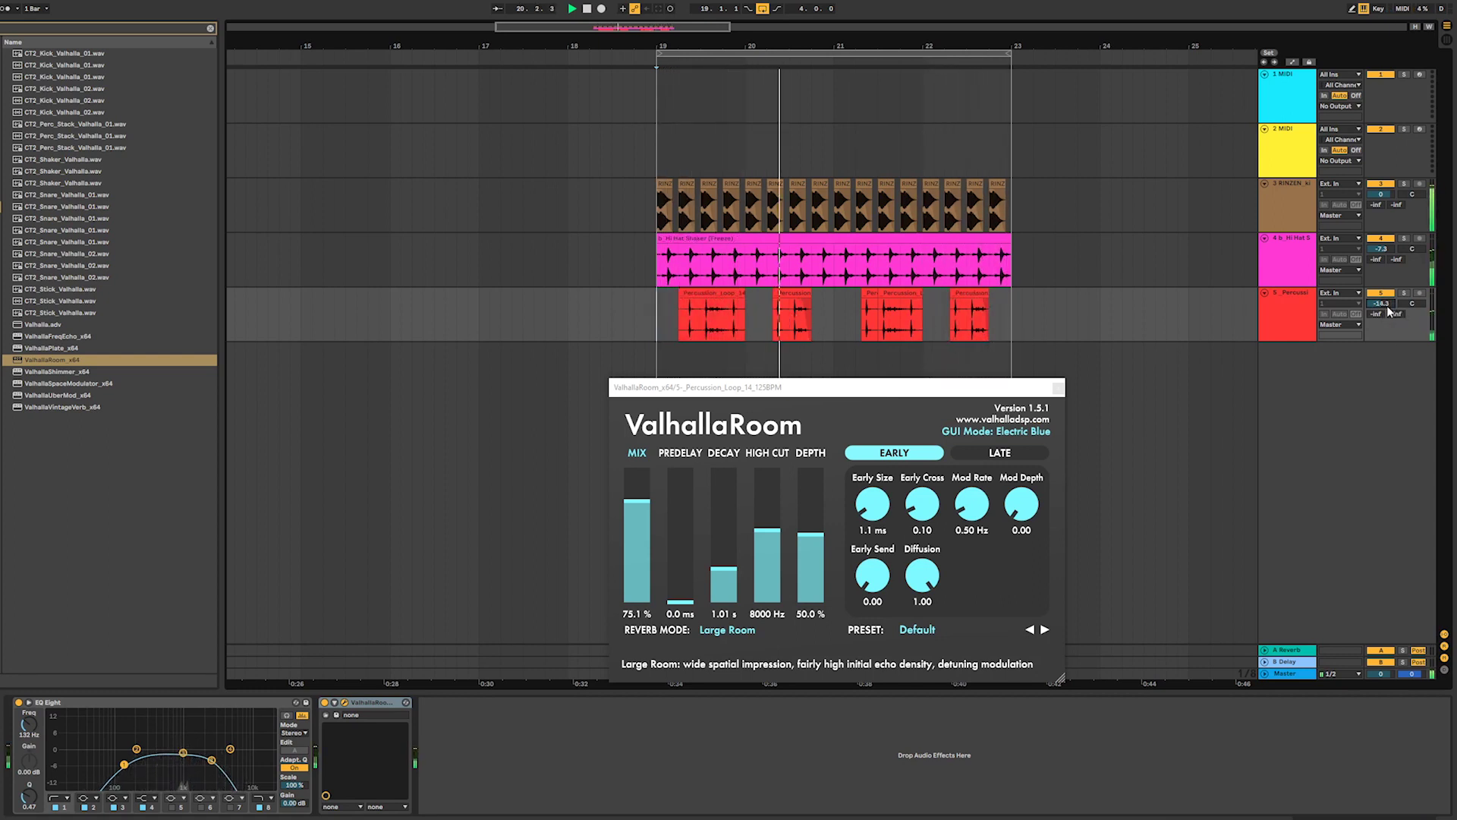
{"action": "key", "text": "space"}
- Apply the Logic 16 Swing groove to the first and second percussion loop clips
{"action": "left_click", "coordinate": [1288, 319]}
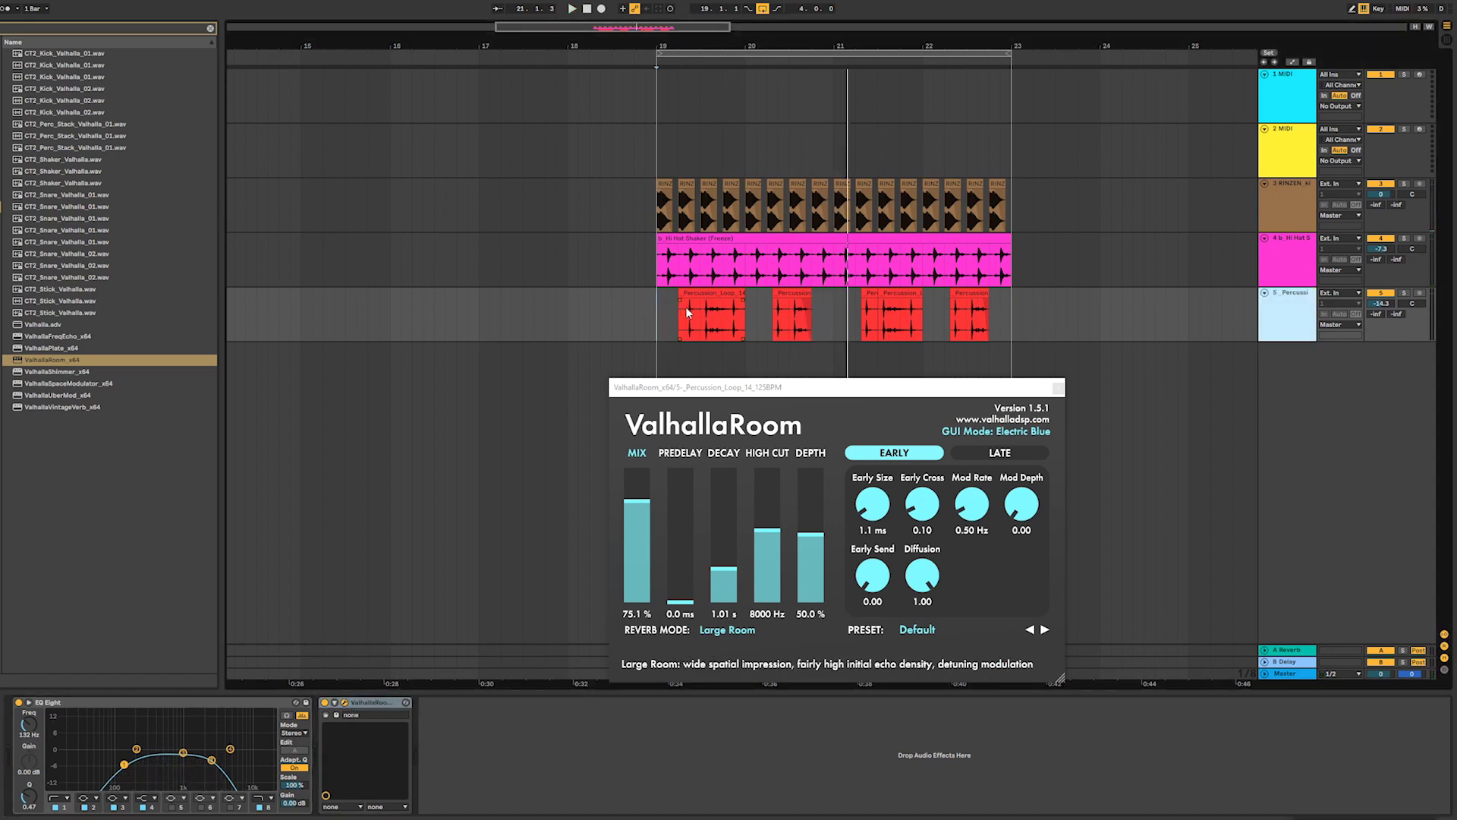
{"action": "double_click", "coordinate": [712, 294]}
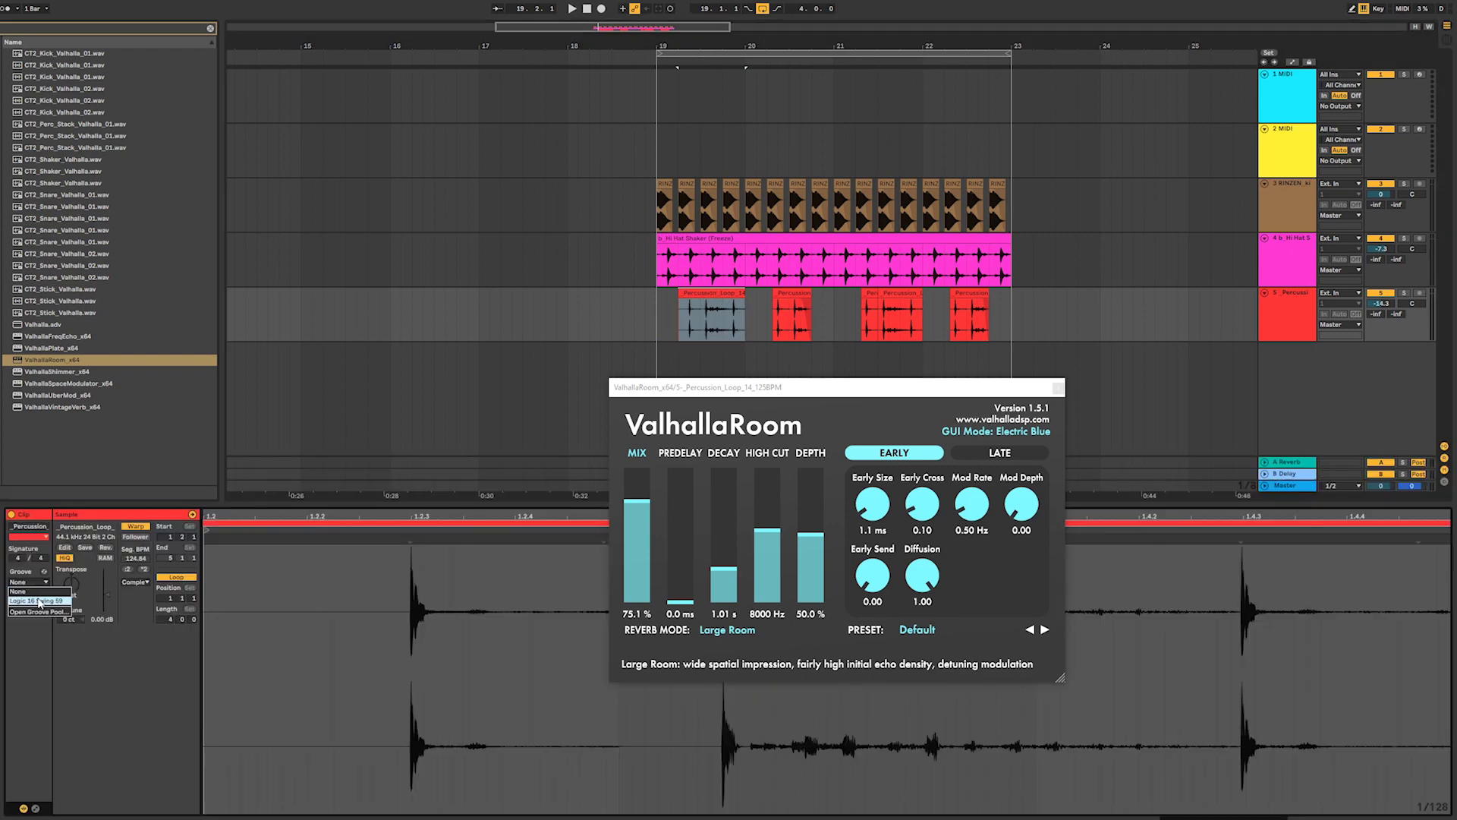
{"action": "left_click", "coordinate": [782, 293]}
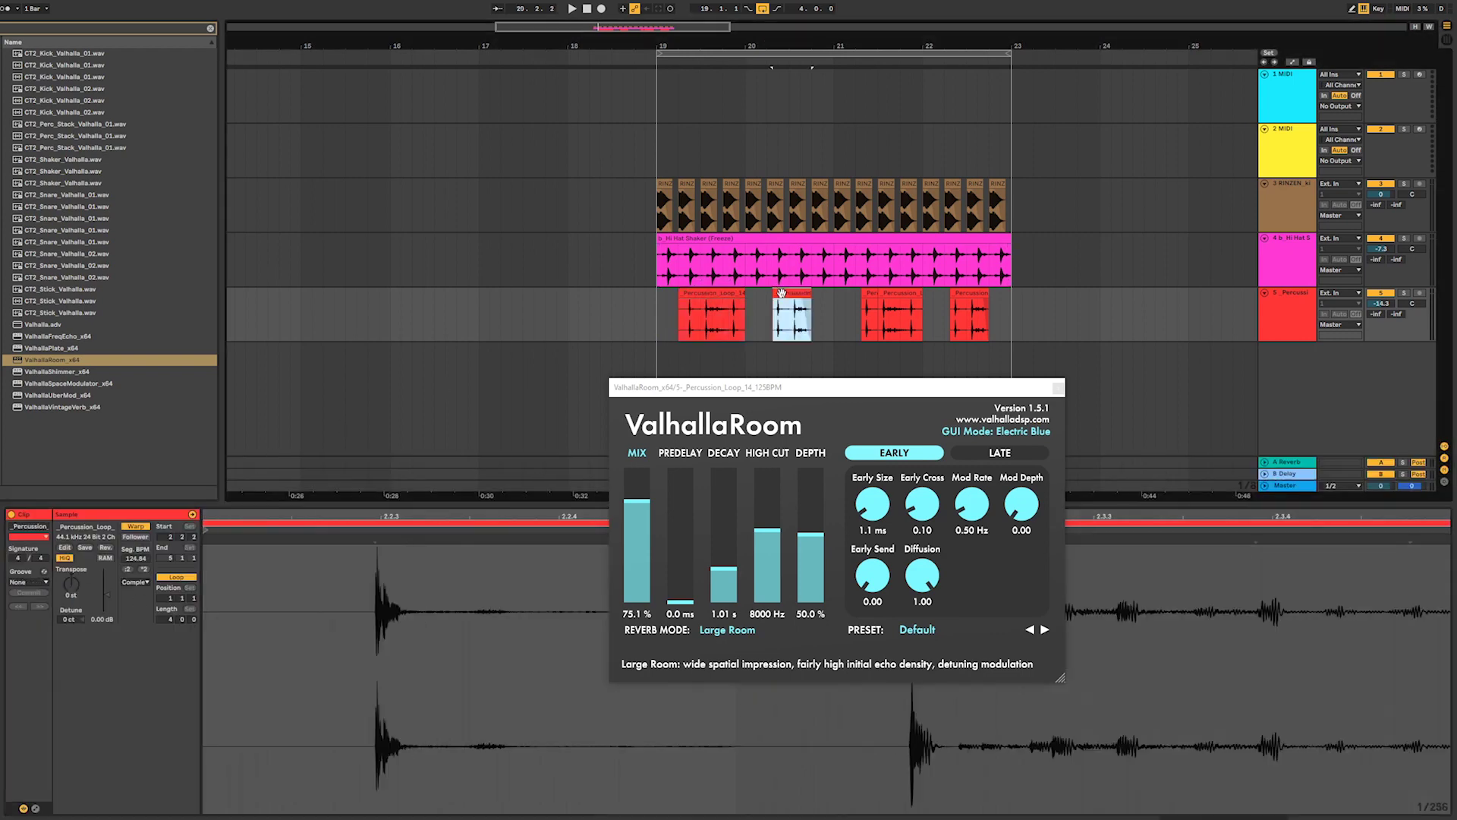
{"action": "left_click", "coordinate": [46, 582]}
{"action": "left_click", "coordinate": [57, 601]}
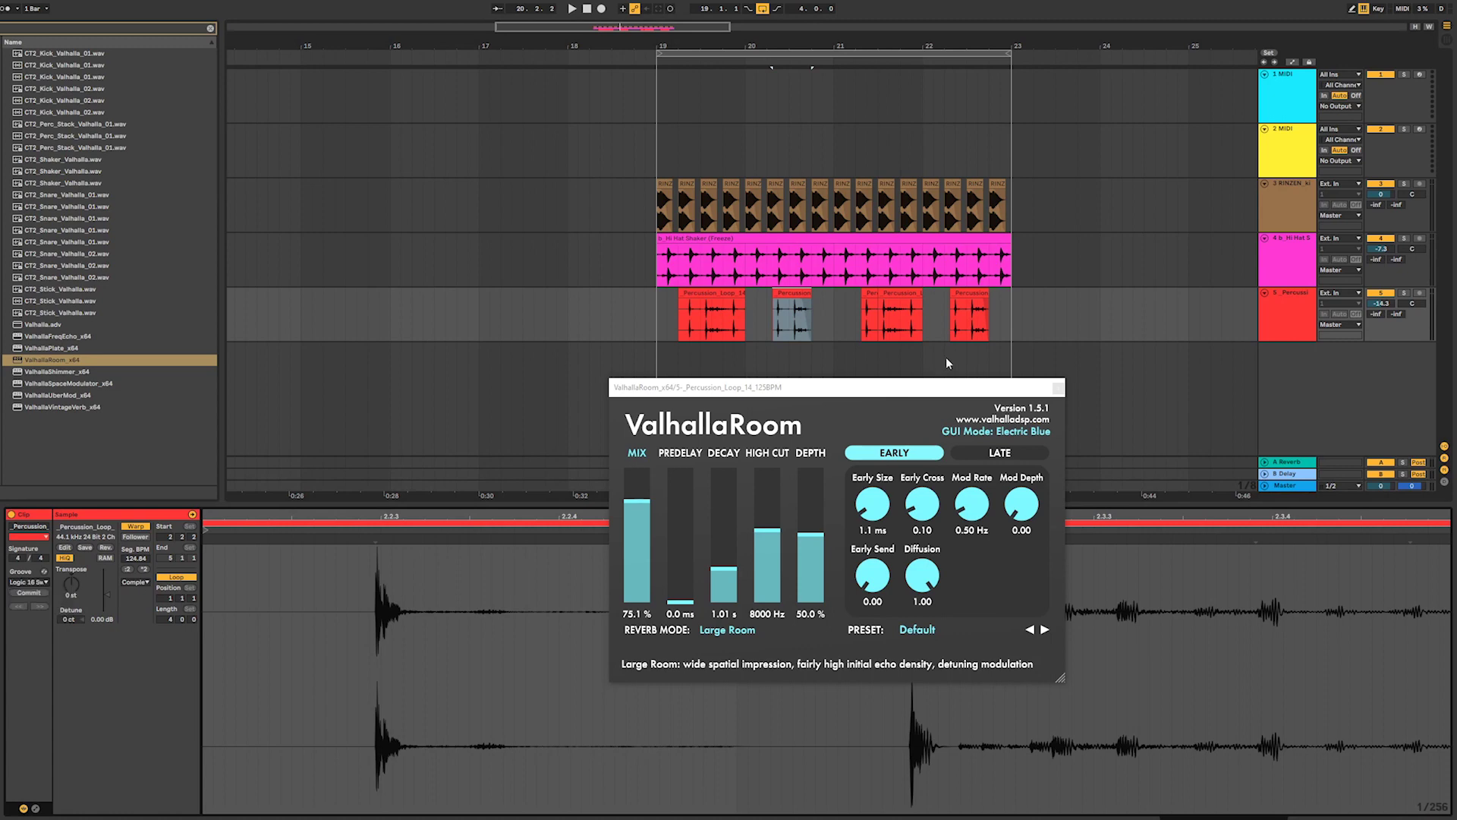
- Apply the Logic 16 Swing groove to the third and fourth percussion loop clips
{"action": "left_click", "coordinate": [869, 293]}
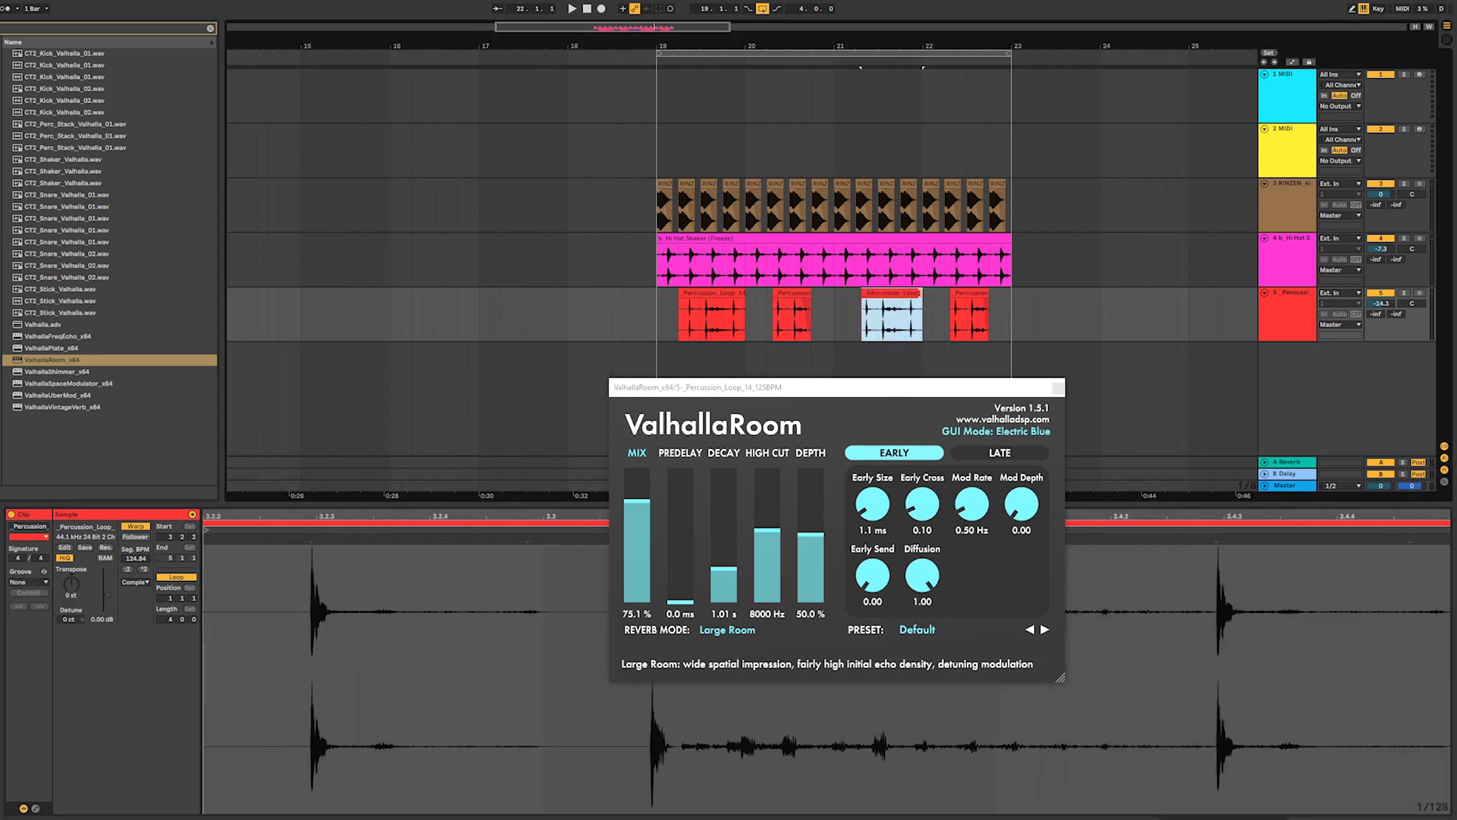
{"action": "left_click", "coordinate": [47, 582]}
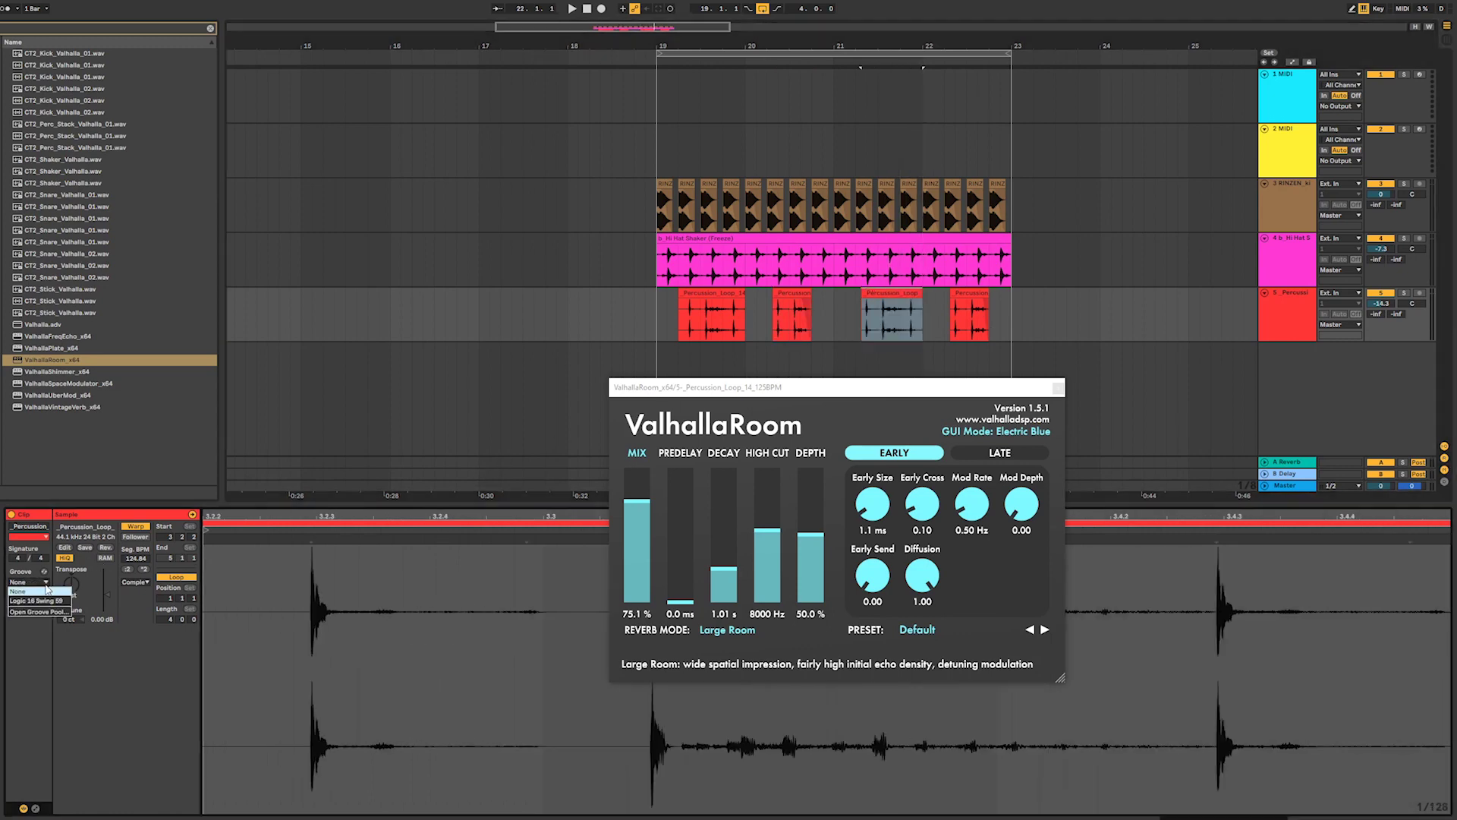
{"action": "left_click", "coordinate": [57, 601]}
{"action": "left_click", "coordinate": [974, 293]}
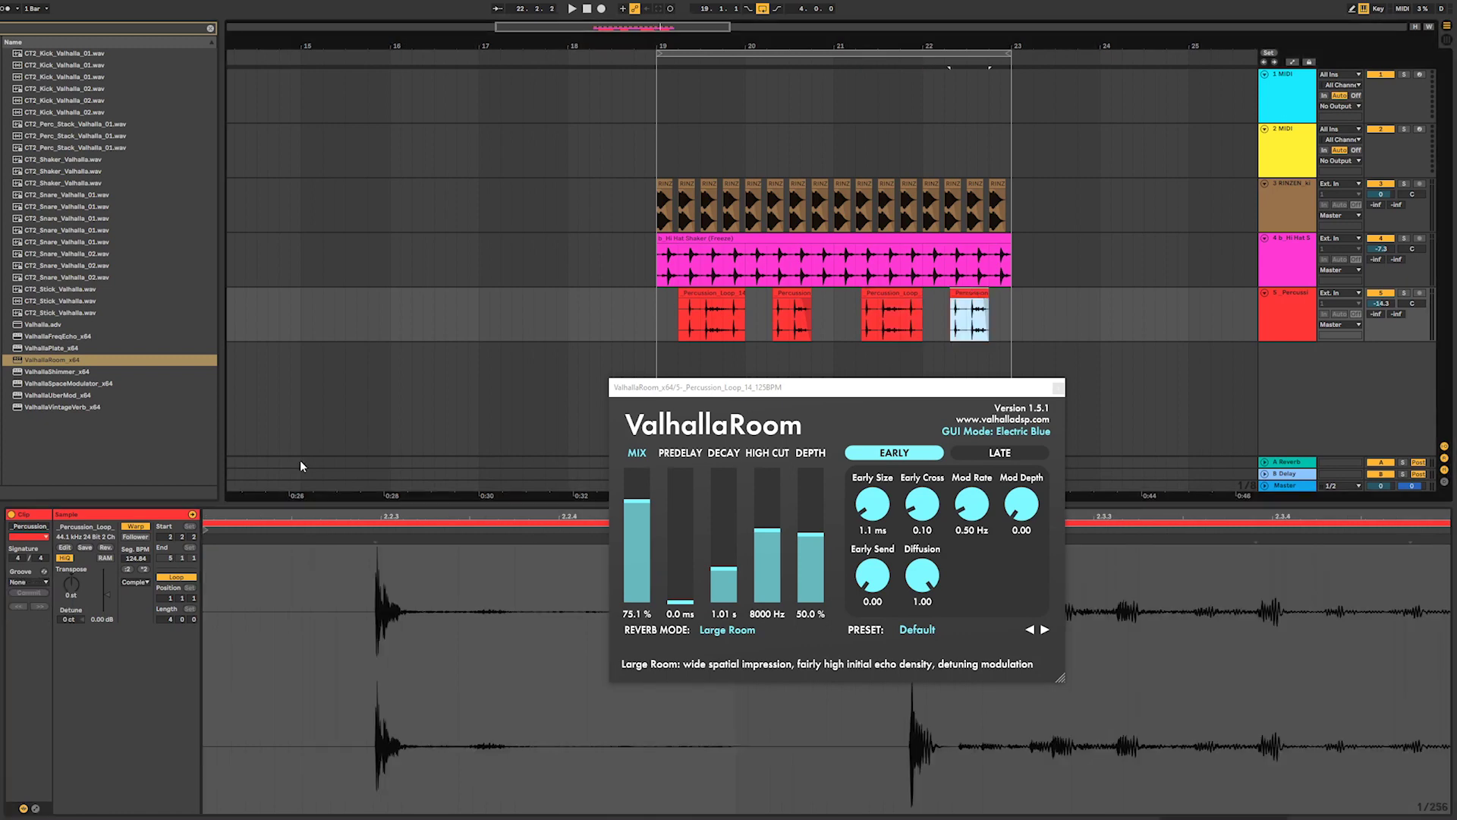
{"action": "left_click", "coordinate": [38, 582]}
{"action": "left_click", "coordinate": [57, 601]}
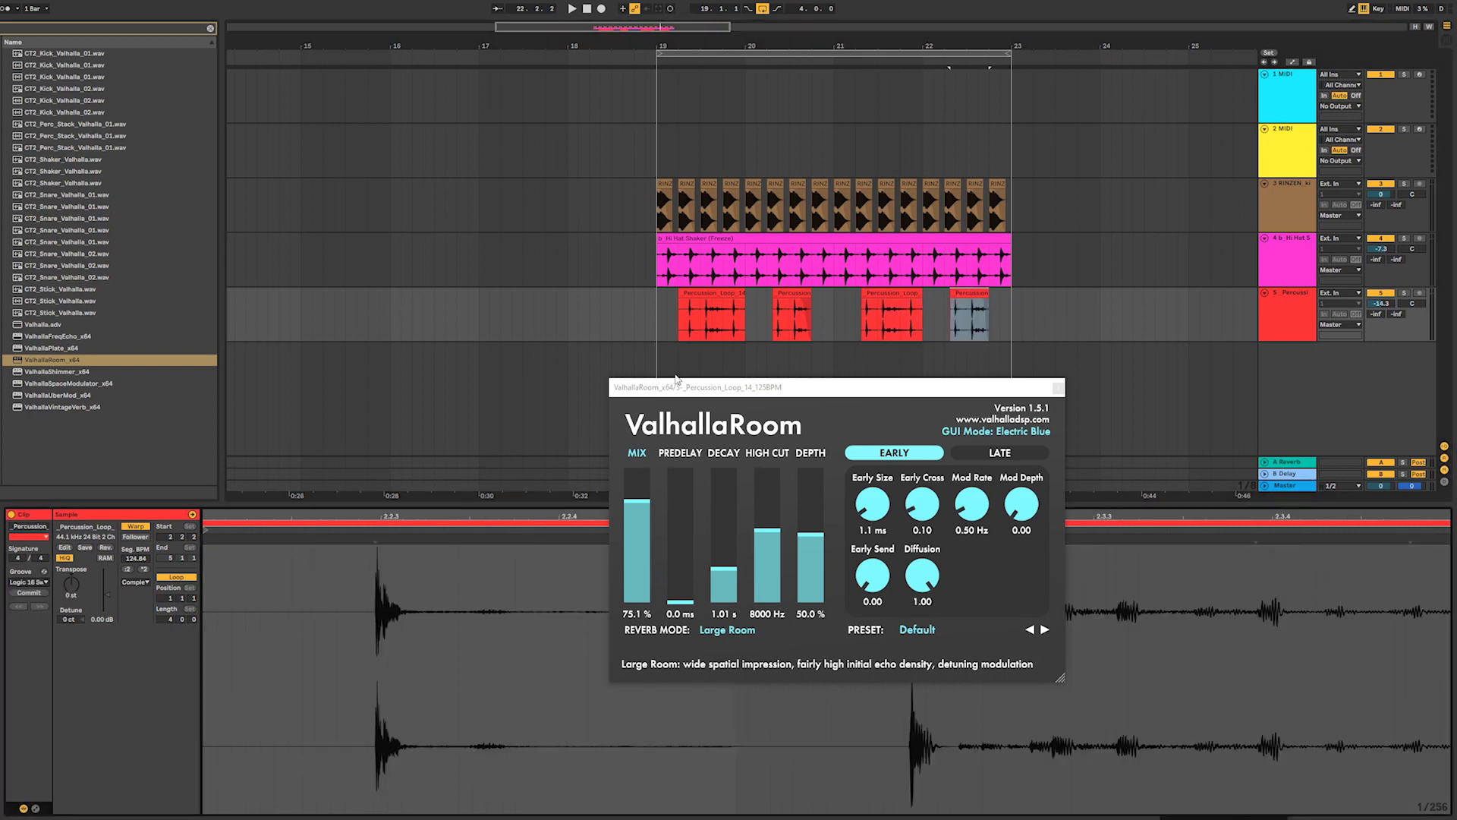
- Play the swung groove from bar 19 and close the ValhallaRoom window
{"action": "left_click", "coordinate": [658, 311]}
{"action": "key", "text": "space"}
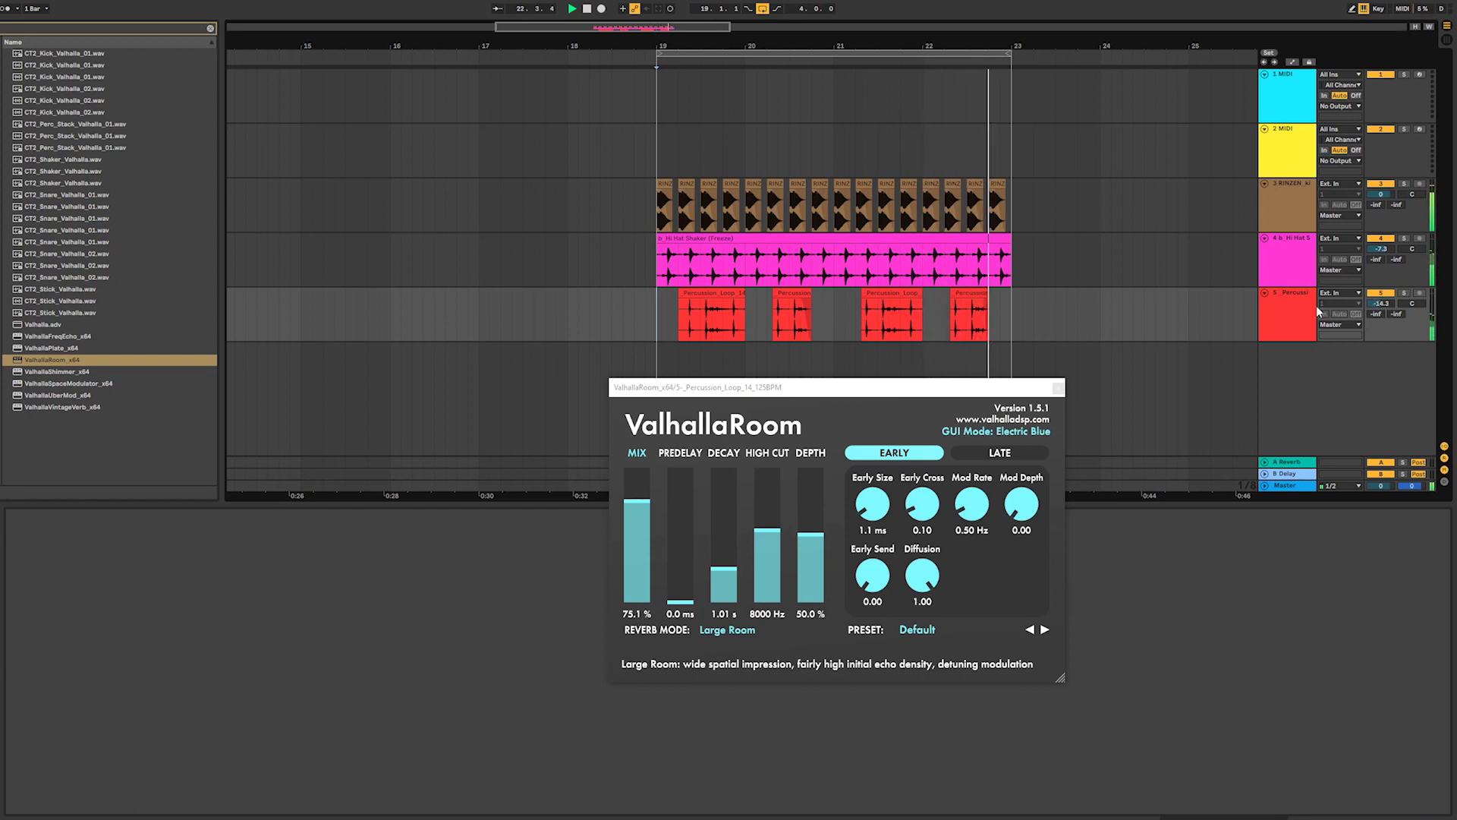
{"action": "left_click", "coordinate": [1059, 388]}
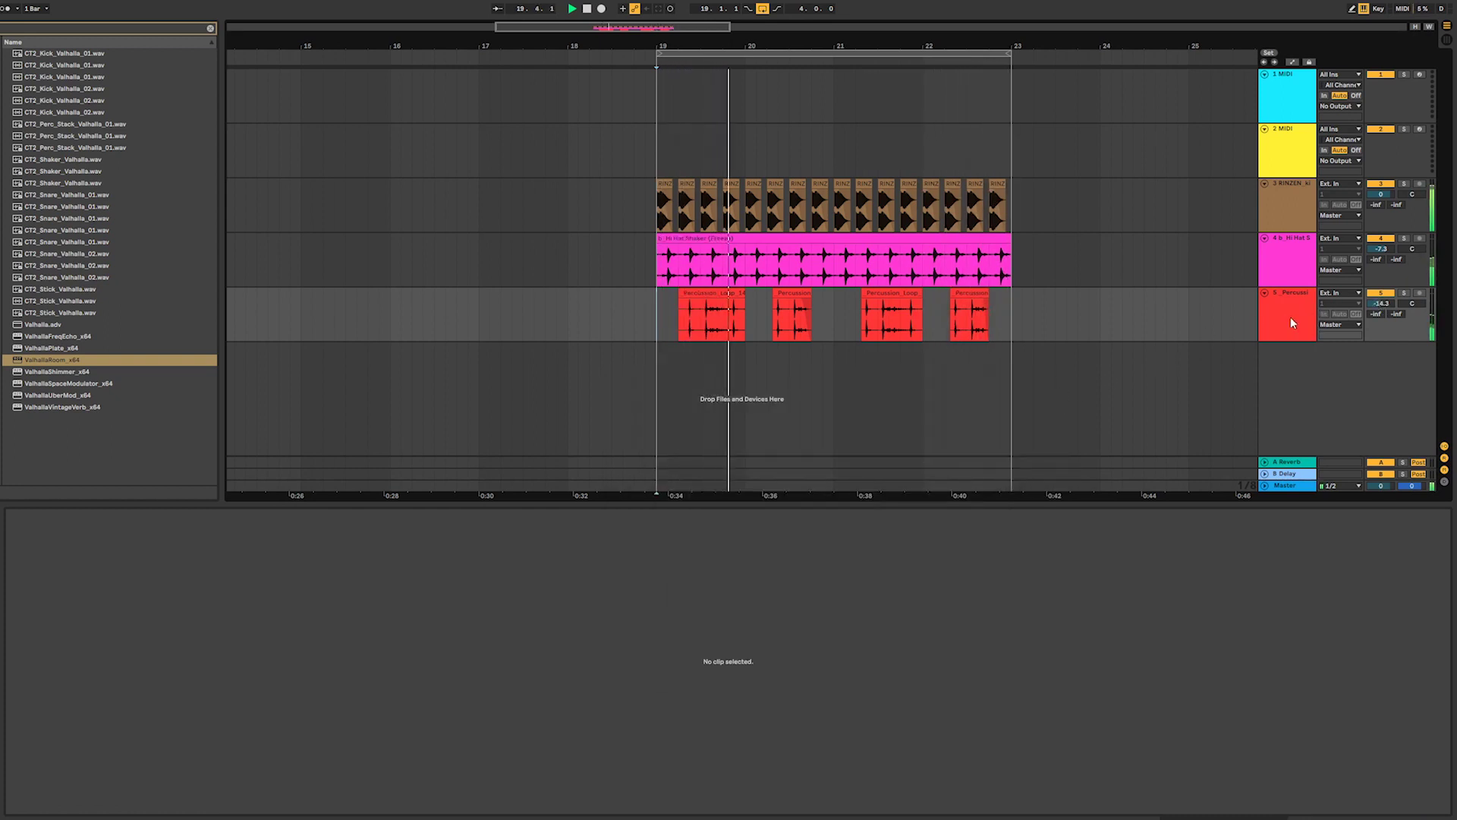
{"action": "left_click", "coordinate": [1288, 319]}
- Search the browser for "perc" and audition the DHDL_Drum_Loop Perc_Only samples
{"action": "left_click", "coordinate": [211, 31]}
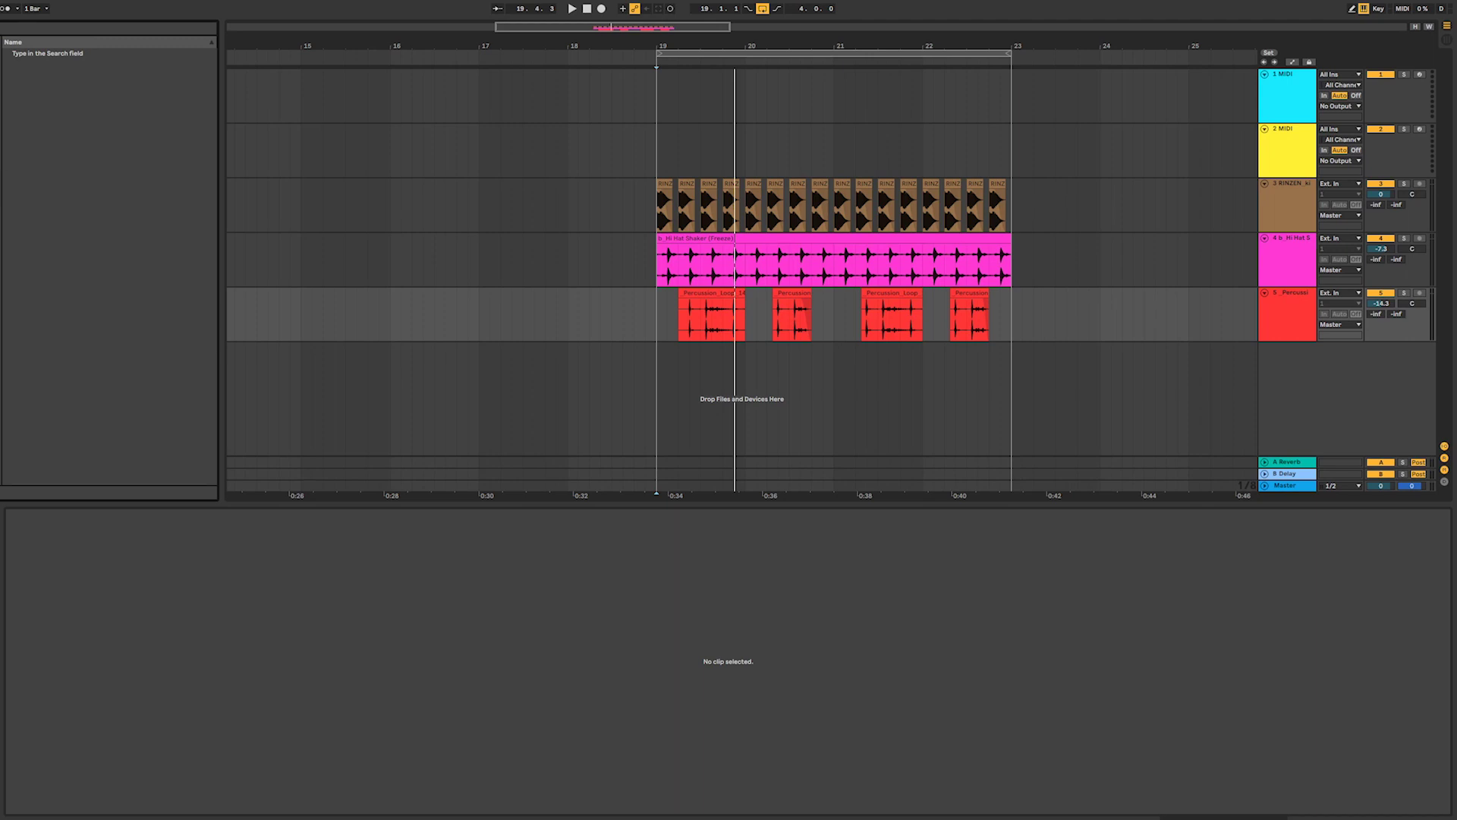
{"action": "key", "text": "ctrl+f"}
{"action": "type", "text": "perc"}
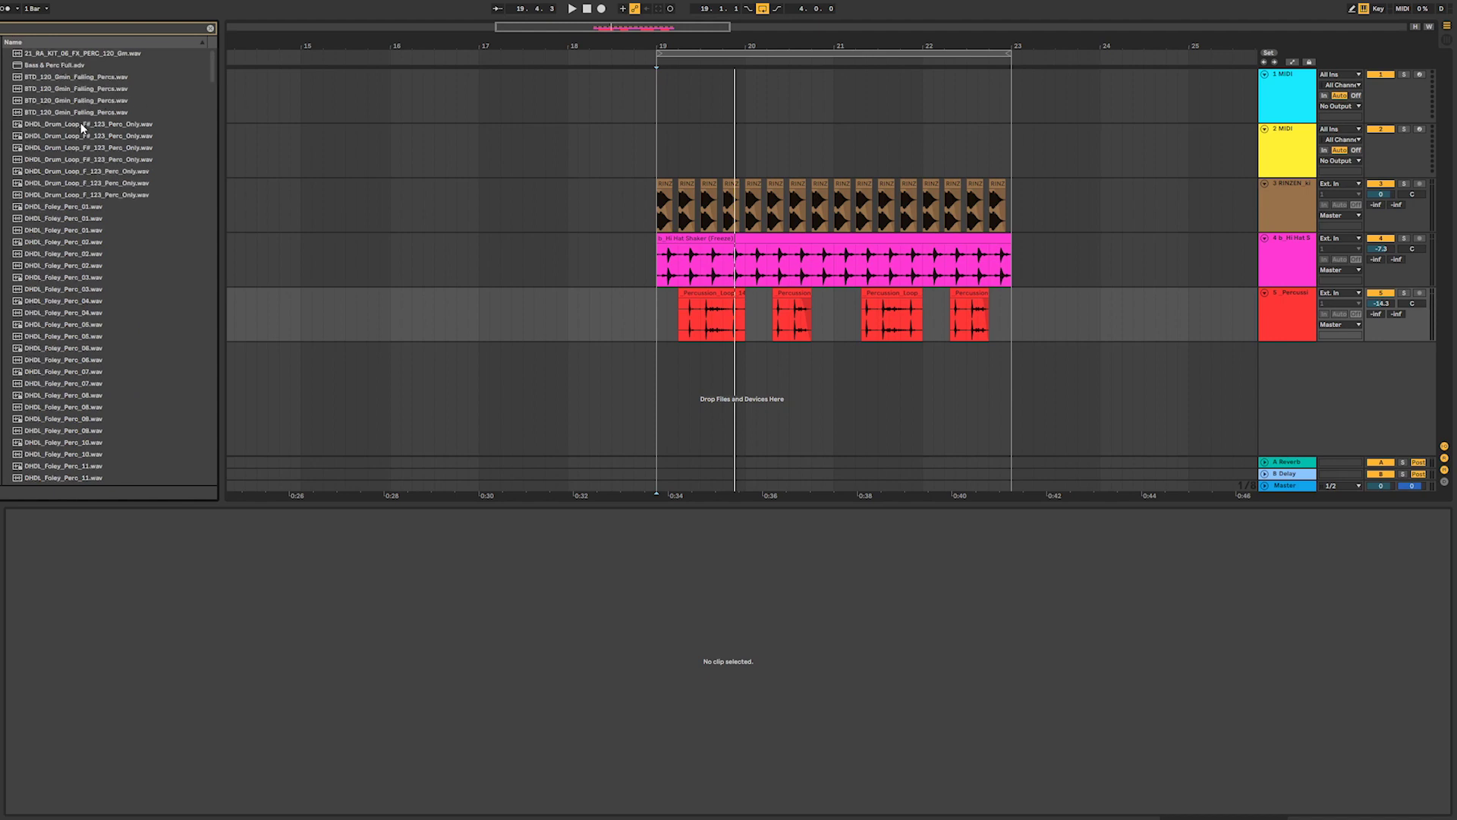
{"action": "left_click", "coordinate": [86, 122]}
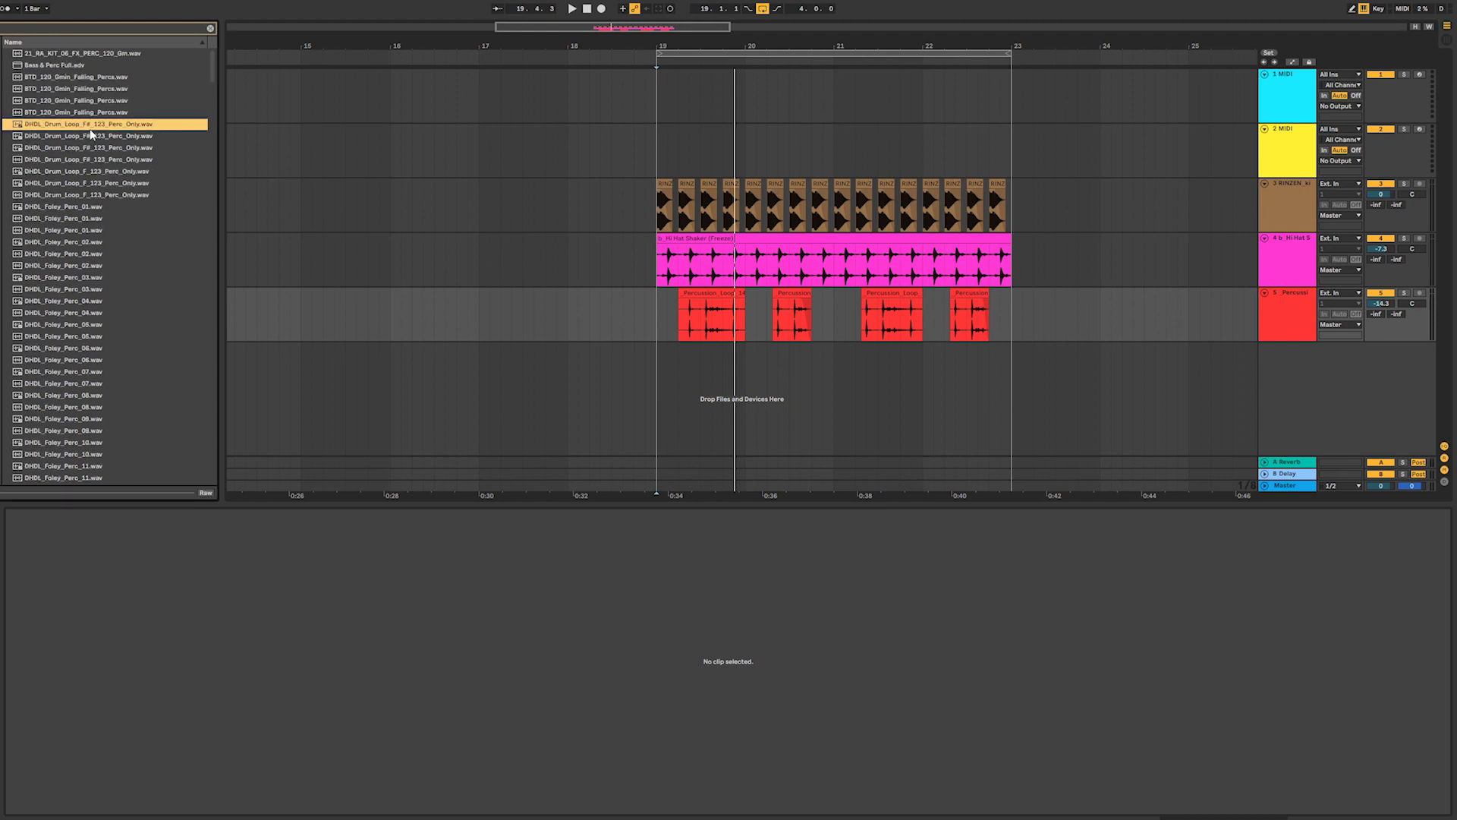
{"action": "left_click", "coordinate": [82, 170]}
{"action": "left_click", "coordinate": [94, 186]}
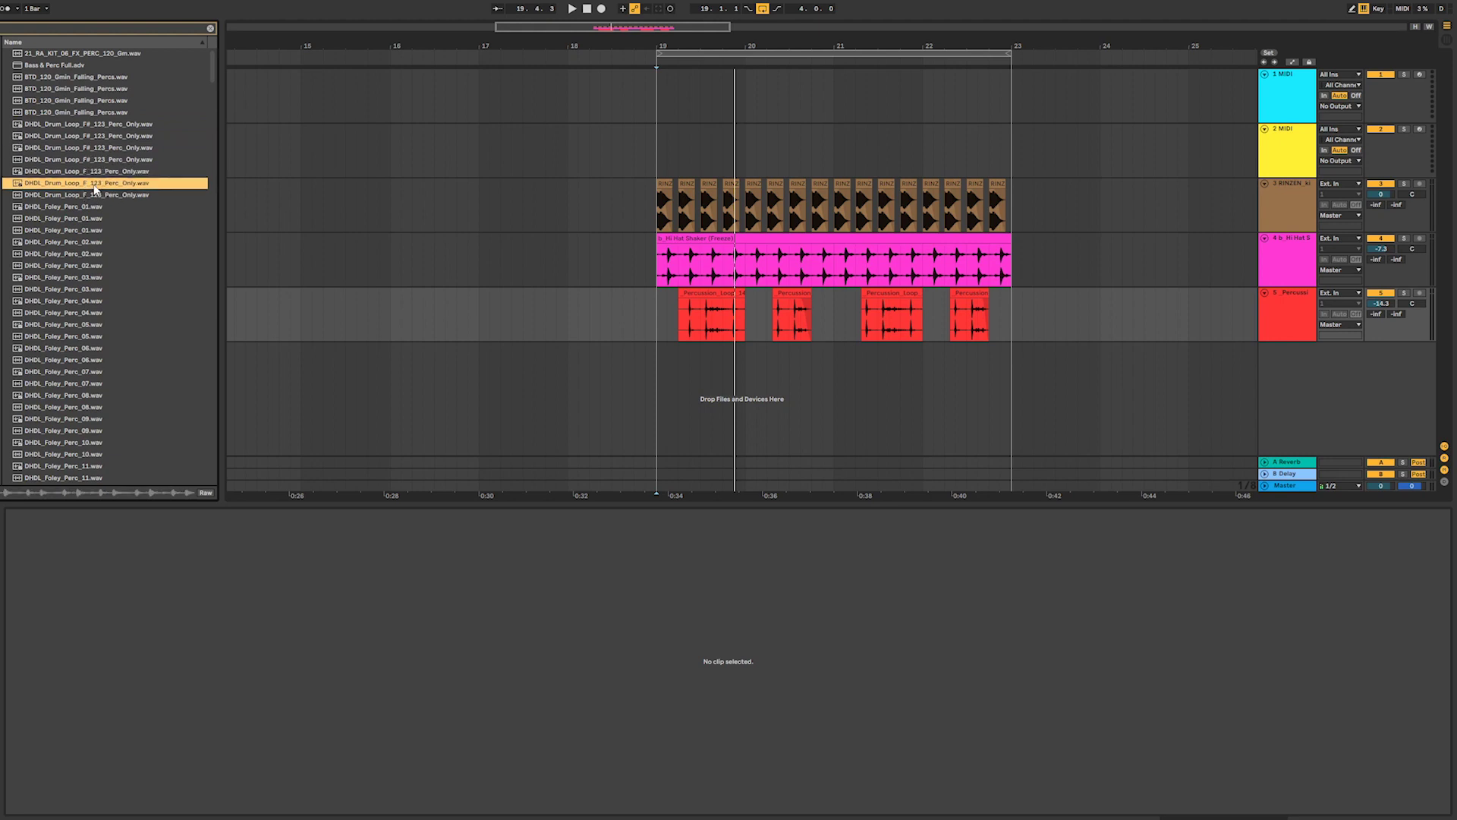
{"action": "left_click", "coordinate": [95, 196]}
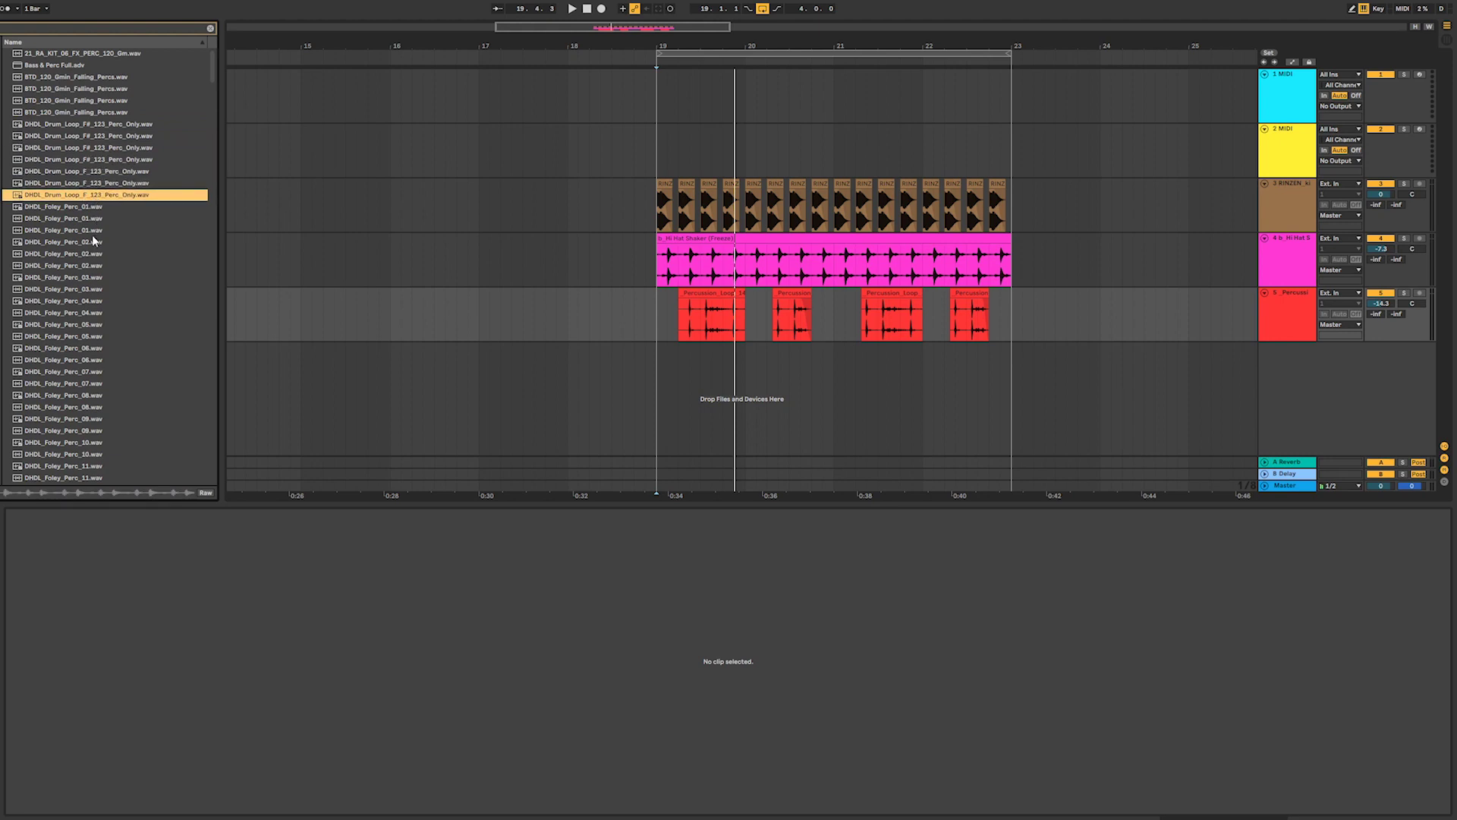
- Audition several of the DHDL_Foley_Perc one-shot samples further down the results
{"action": "scroll", "coordinate": [92, 240], "scroll_direction": "down", "scroll_amount": 3}
{"action": "left_click", "coordinate": [89, 237]}
{"action": "scroll", "coordinate": [89, 237], "scroll_direction": "down", "scroll_amount": 5}
{"action": "left_click", "coordinate": [89, 245]}
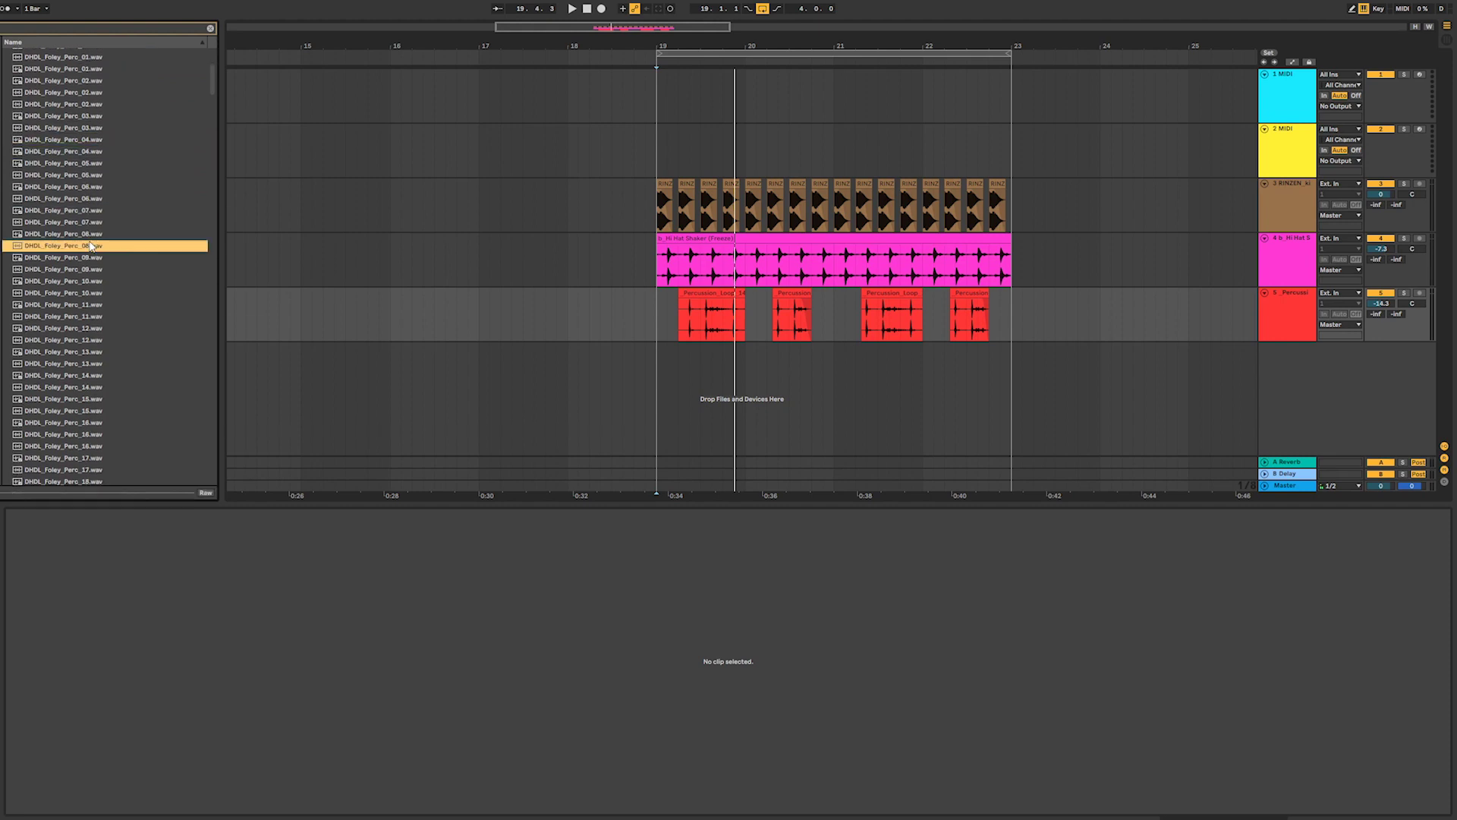
{"action": "scroll", "coordinate": [91, 240], "scroll_direction": "down", "scroll_amount": 5}
- Audition the KSHMR low and mid percussion samples in the search results
{"action": "left_click_drag", "start_coordinate": [215, 98], "coordinate": [217, 230]}
{"action": "left_click", "coordinate": [138, 249]}
{"action": "left_click", "coordinate": [142, 262]}
{"action": "left_click", "coordinate": [129, 278]}
{"action": "left_click", "coordinate": [124, 302]}
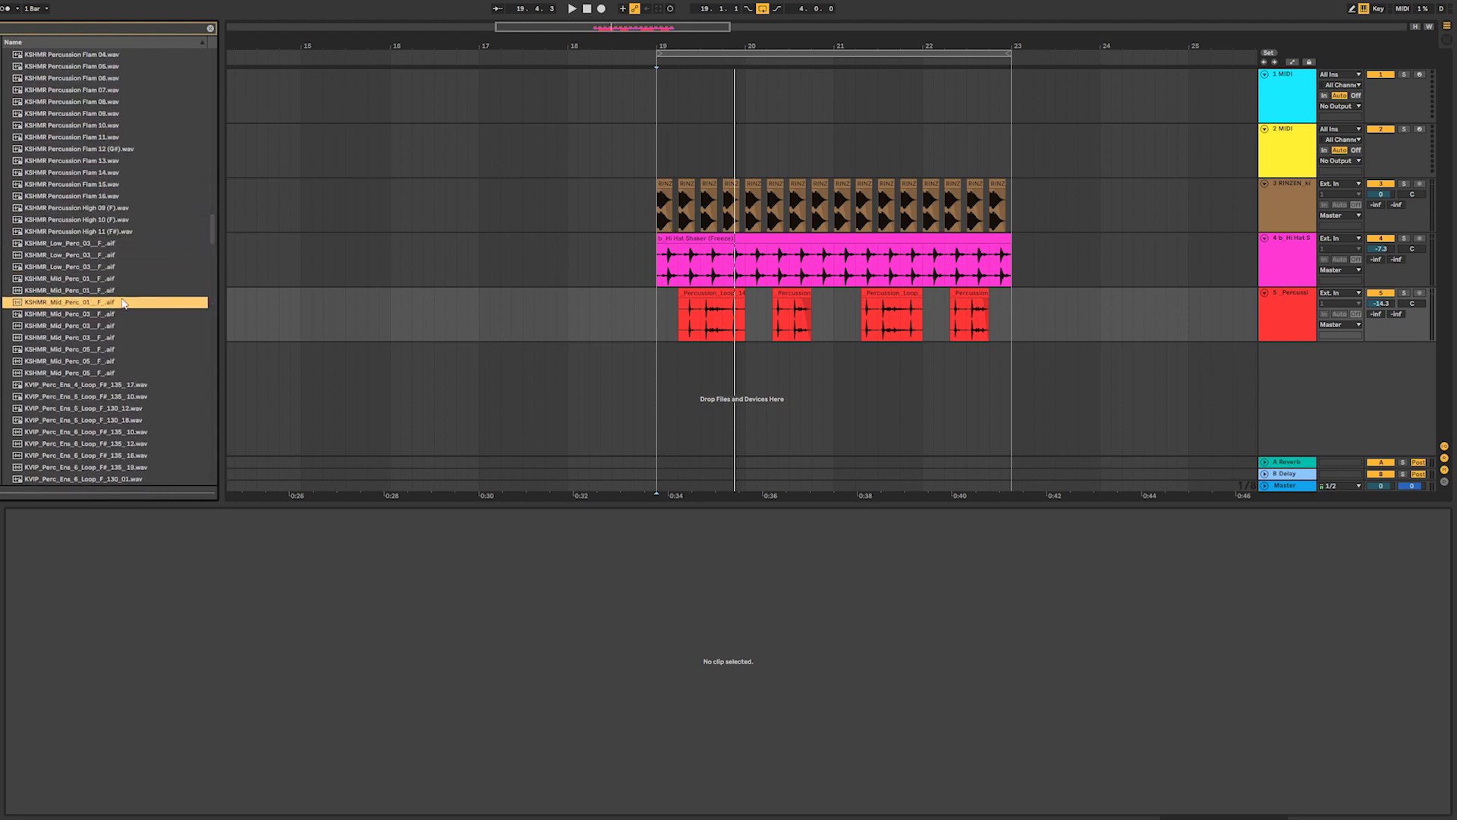
{"action": "left_click", "coordinate": [117, 337]}
{"action": "left_click", "coordinate": [113, 351]}
{"action": "left_click", "coordinate": [108, 325]}
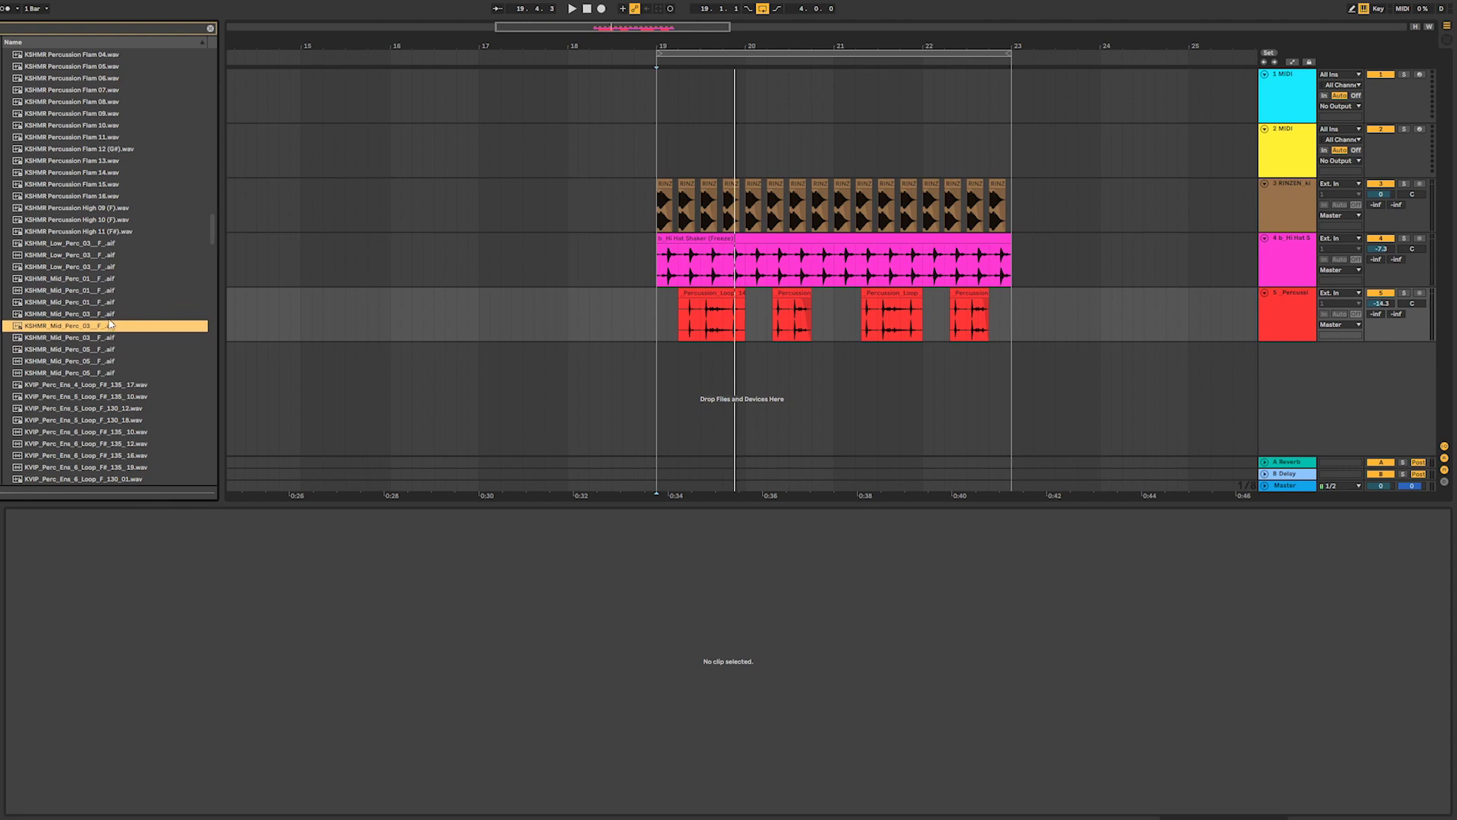
{"action": "left_click", "coordinate": [111, 314]}
{"action": "left_click", "coordinate": [116, 349]}
{"action": "left_click", "coordinate": [113, 361]}
{"action": "left_click", "coordinate": [112, 350]}
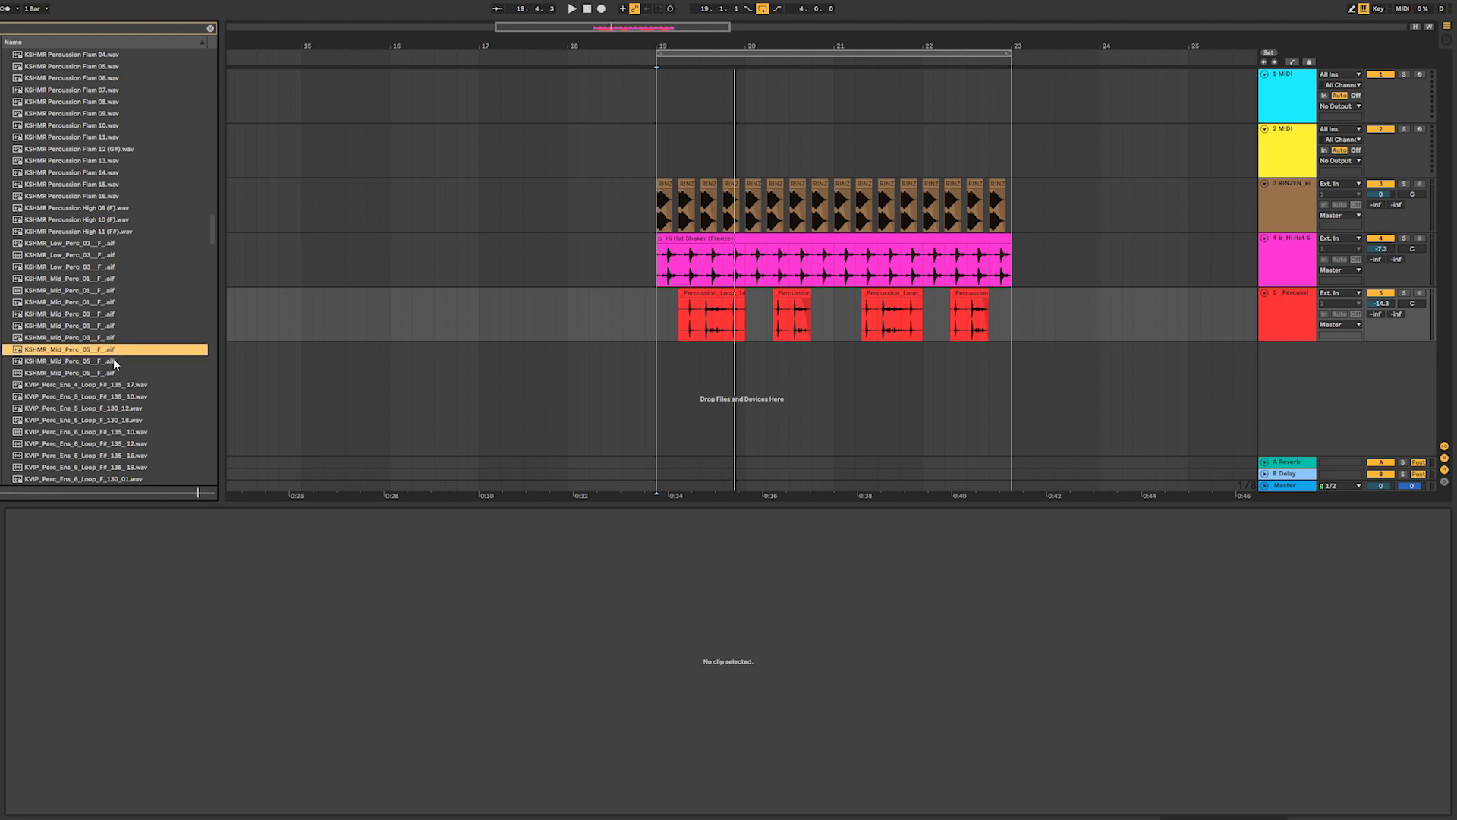
{"action": "left_click", "coordinate": [114, 361]}
- Place the KSHMR_Mid_Perc_05 sample on a new audio track at 19.1.3, below the percussion loop
{"action": "left_click_drag", "start_coordinate": [106, 368], "coordinate": [672, 364]}
{"action": "left_click_drag", "start_coordinate": [662, 36], "coordinate": [577, 74]}
{"action": "left_click", "coordinate": [1269, 384]}
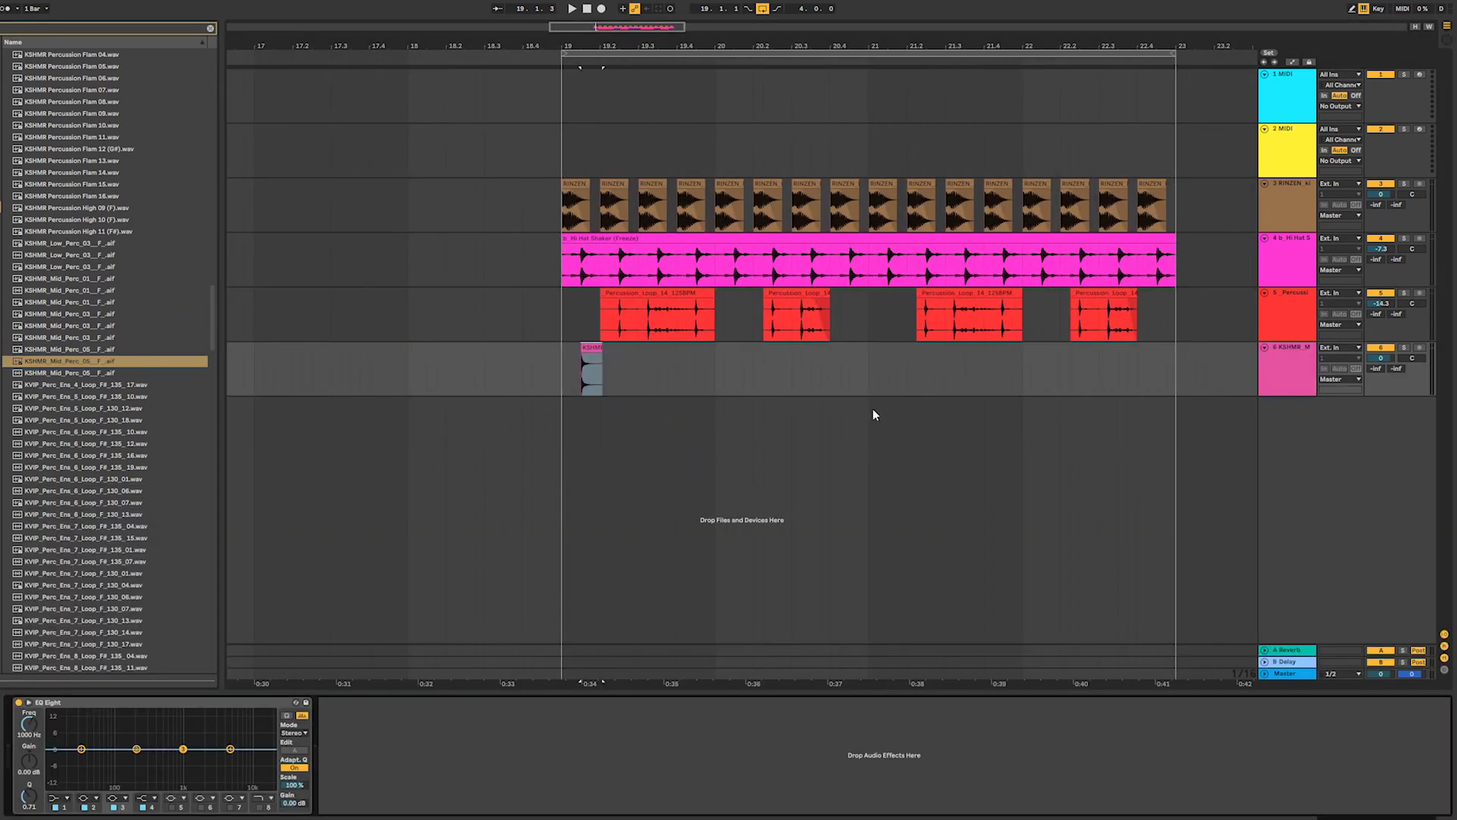
- Load the KSHMR_Mid_Perc_05 clip into Simpler on a new MIDI track and delete its audio track
{"action": "left_click", "coordinate": [1296, 376]}
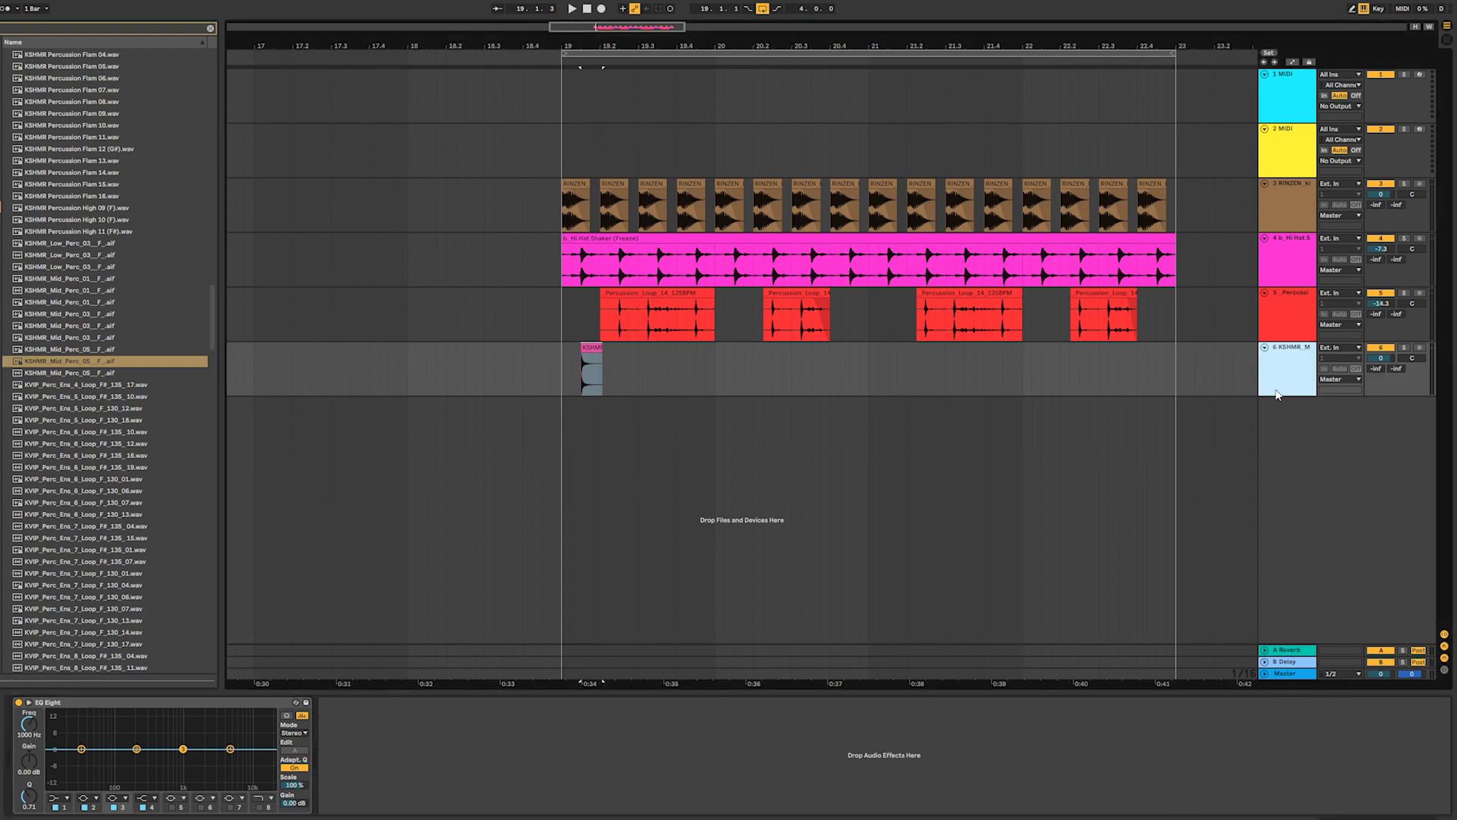
{"action": "key", "text": "ctrl+shift+t"}
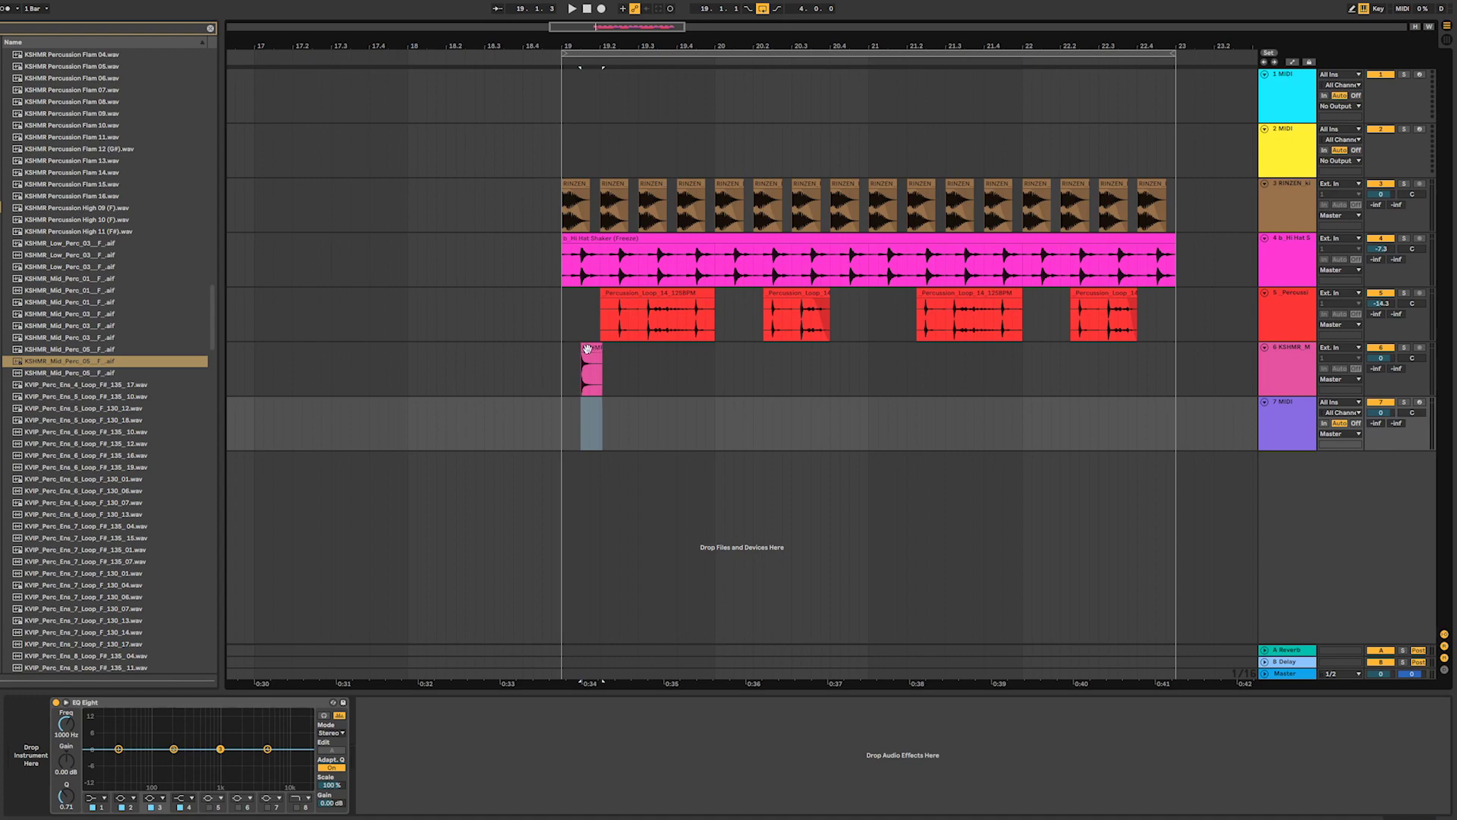
{"action": "left_click_drag", "start_coordinate": [587, 348], "coordinate": [34, 762]}
{"action": "left_click", "coordinate": [555, 427]}
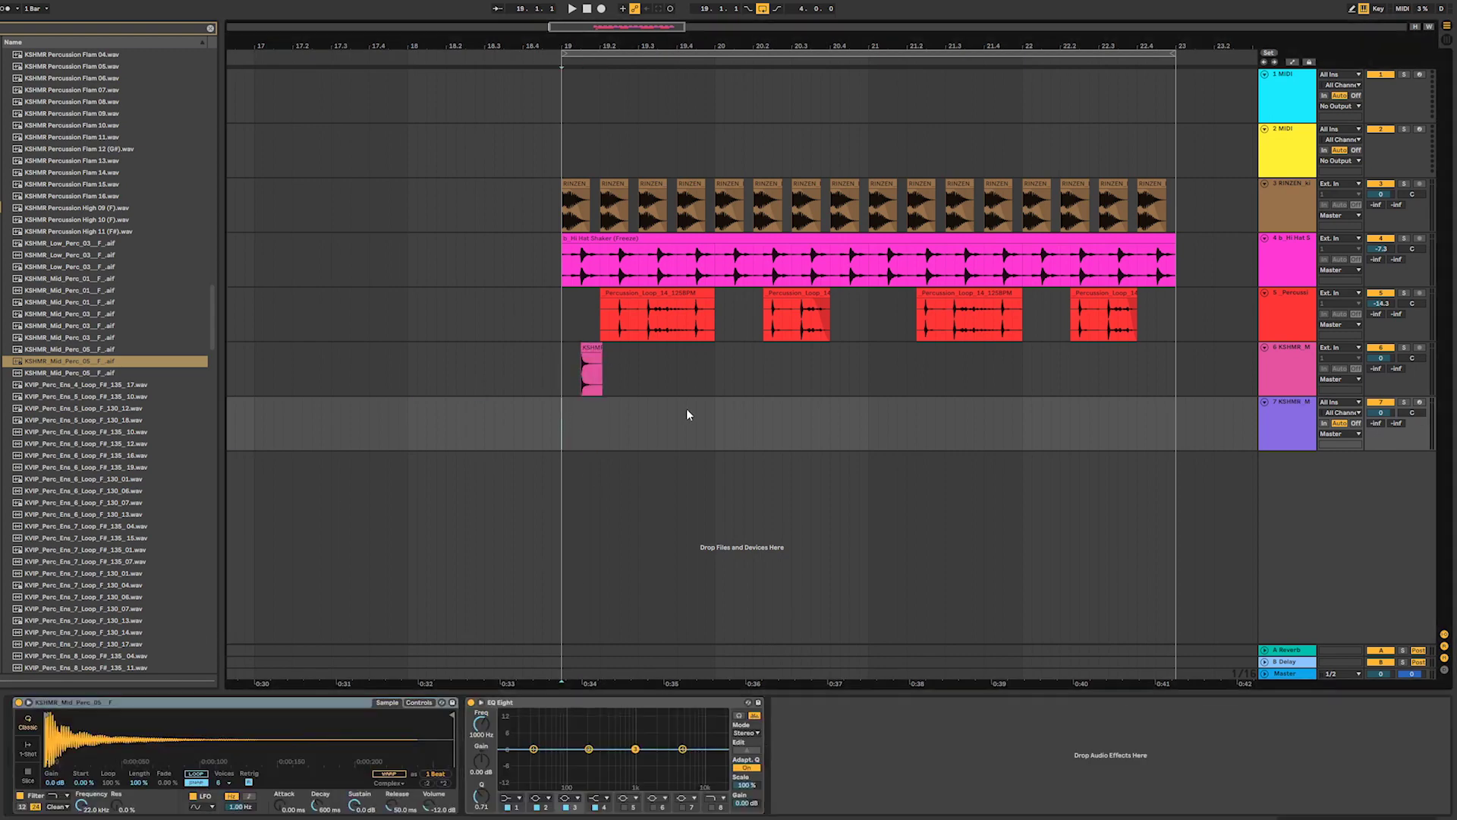
{"action": "left_click", "coordinate": [1296, 370]}
{"action": "key", "text": "Delete"}
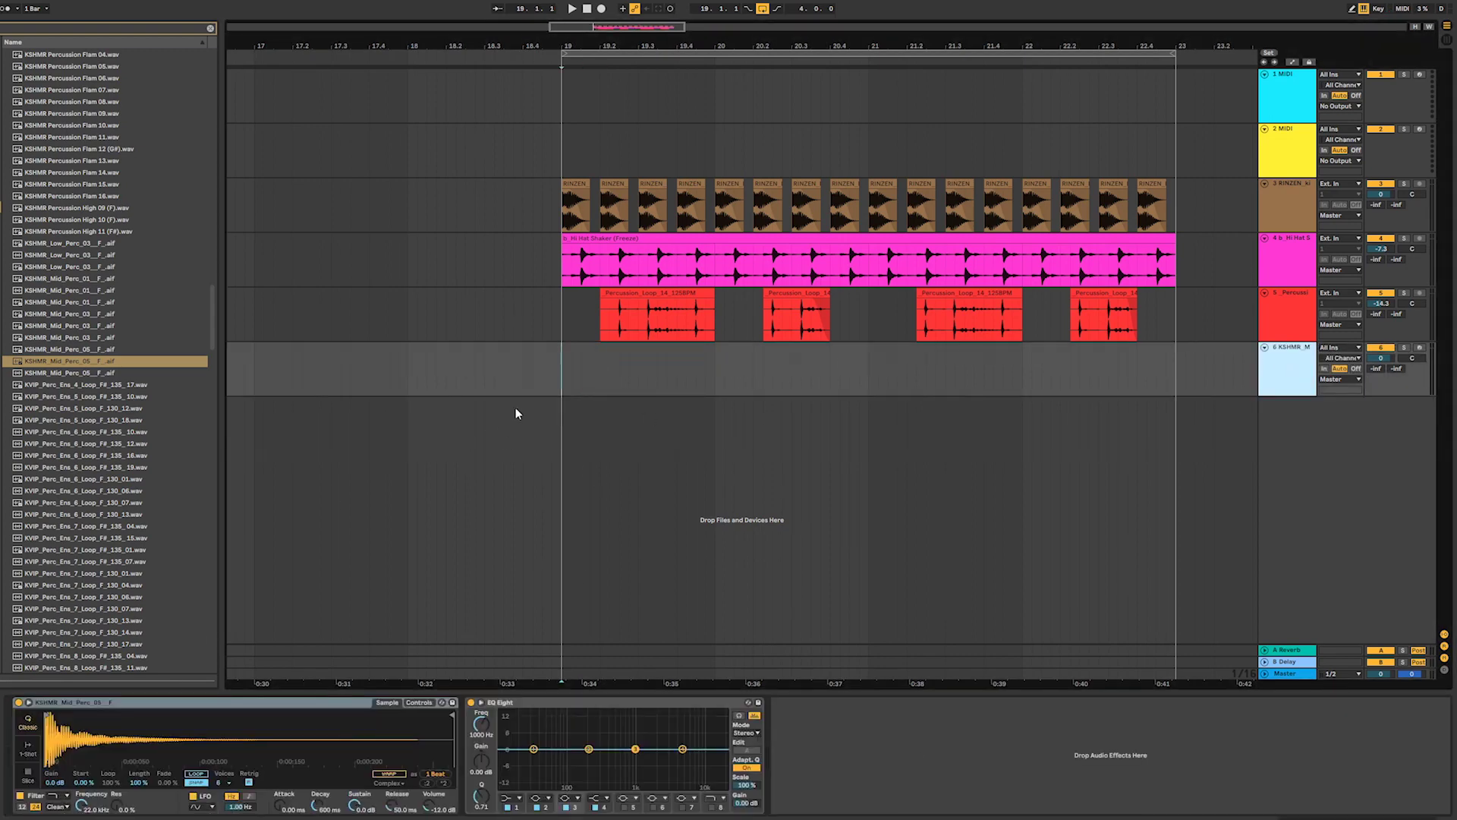
- Create an empty four-bar MIDI clip on the KSHMR percussion track from bar 19 to bar 23
{"action": "left_click", "coordinate": [573, 376]}
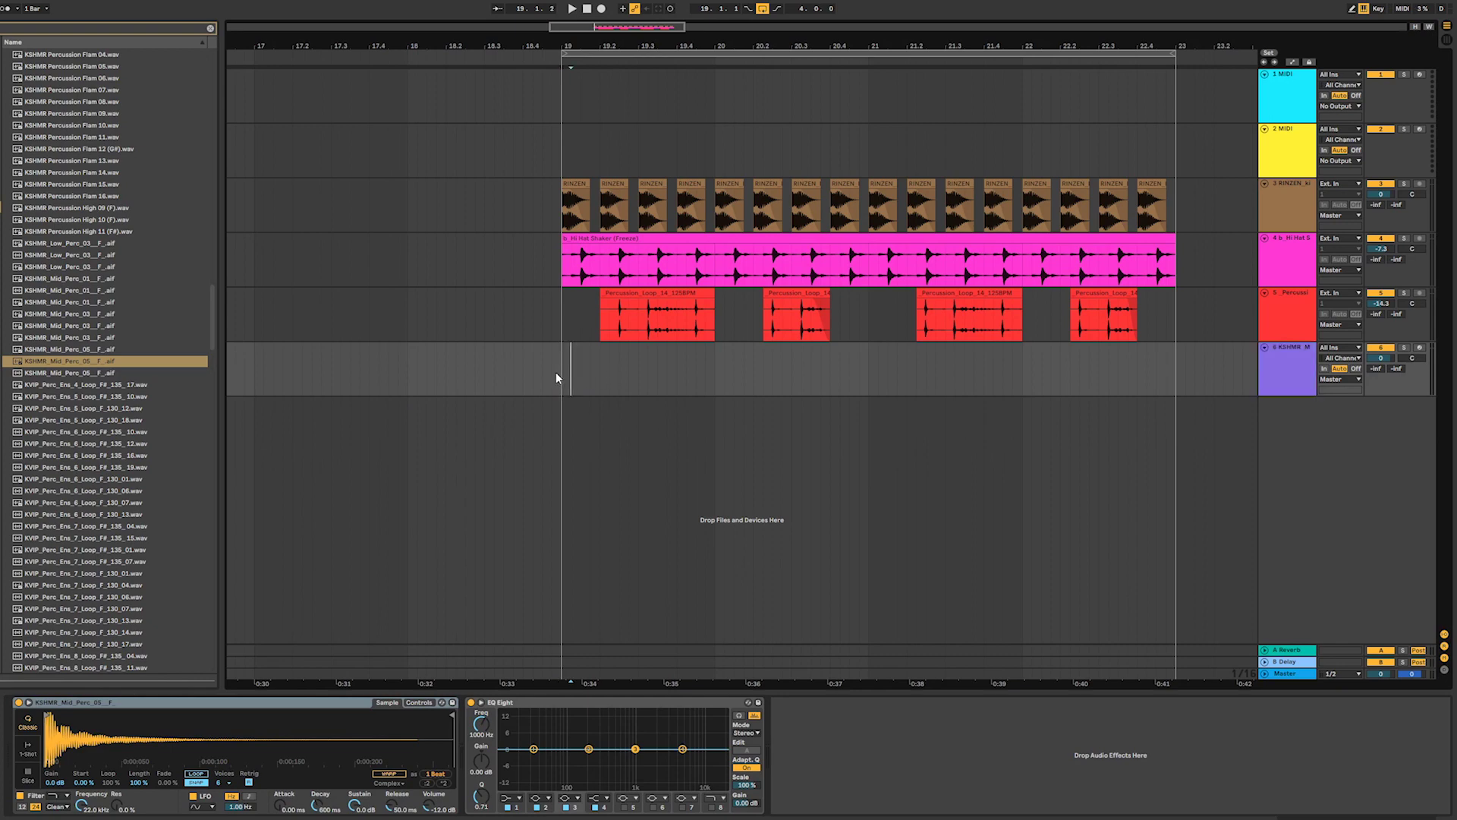
{"action": "left_click_drag", "start_coordinate": [556, 373], "coordinate": [668, 375]}
{"action": "left_click", "coordinate": [580, 375]}
{"action": "left_click_drag", "start_coordinate": [560, 373], "coordinate": [1172, 388]}
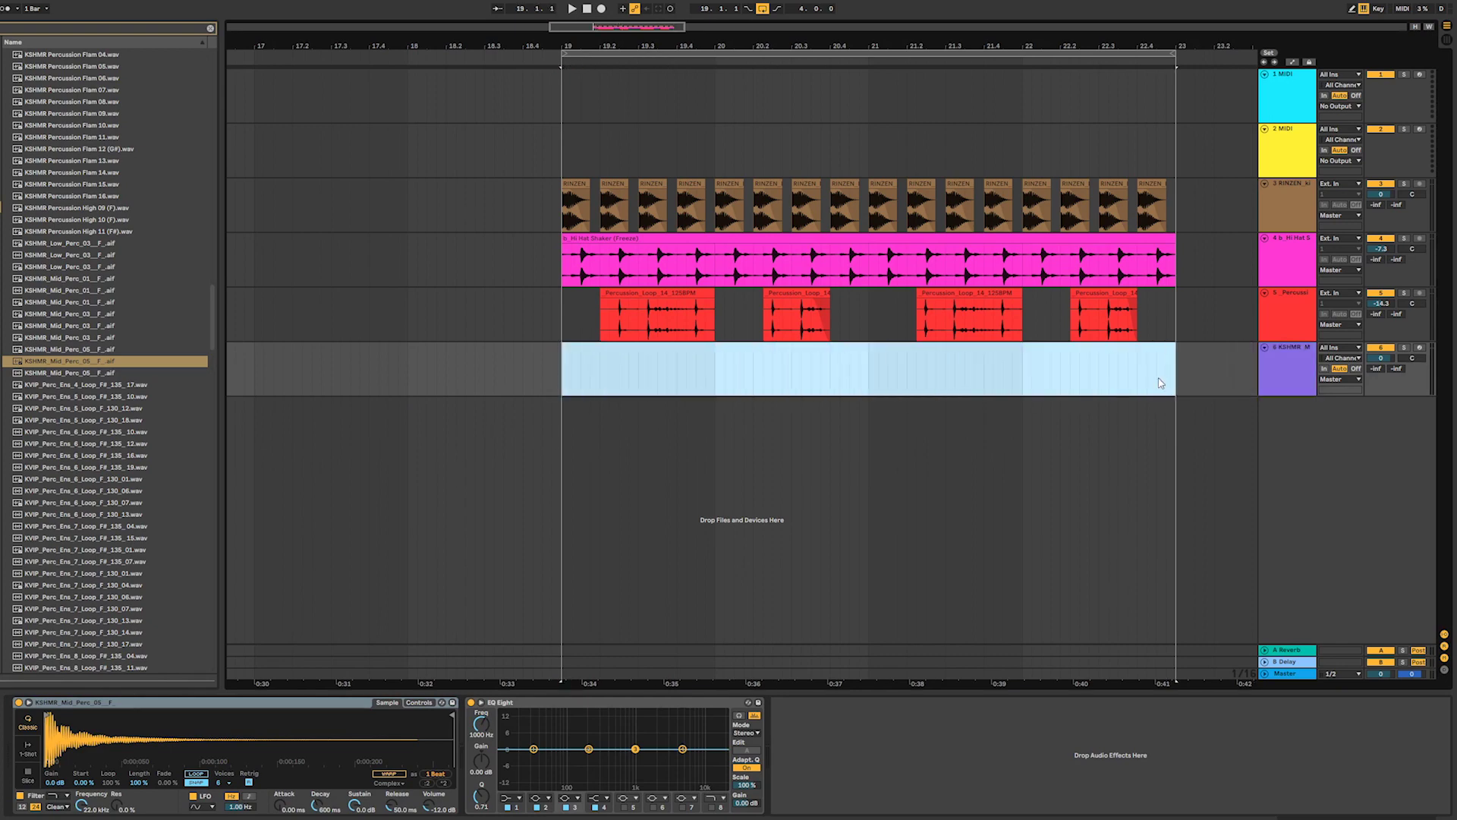
{"action": "key", "text": "ctrl+shift+m"}
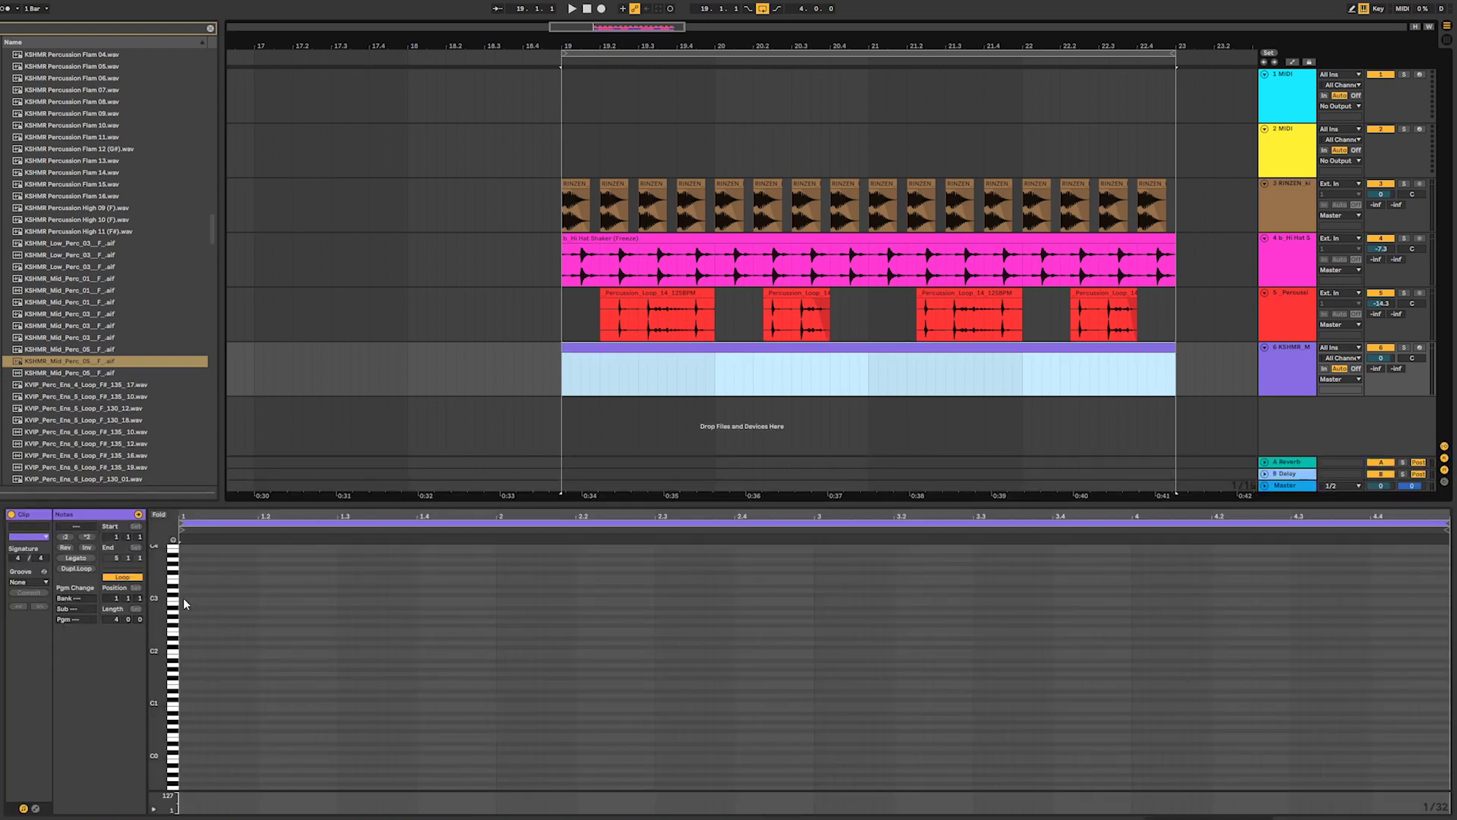
- Try a C3 note on the fourth sixteenth of the clip, auditioning its position and extending it to one beat long
{"action": "double_click", "coordinate": [220, 598]}
{"action": "key", "text": "space"}
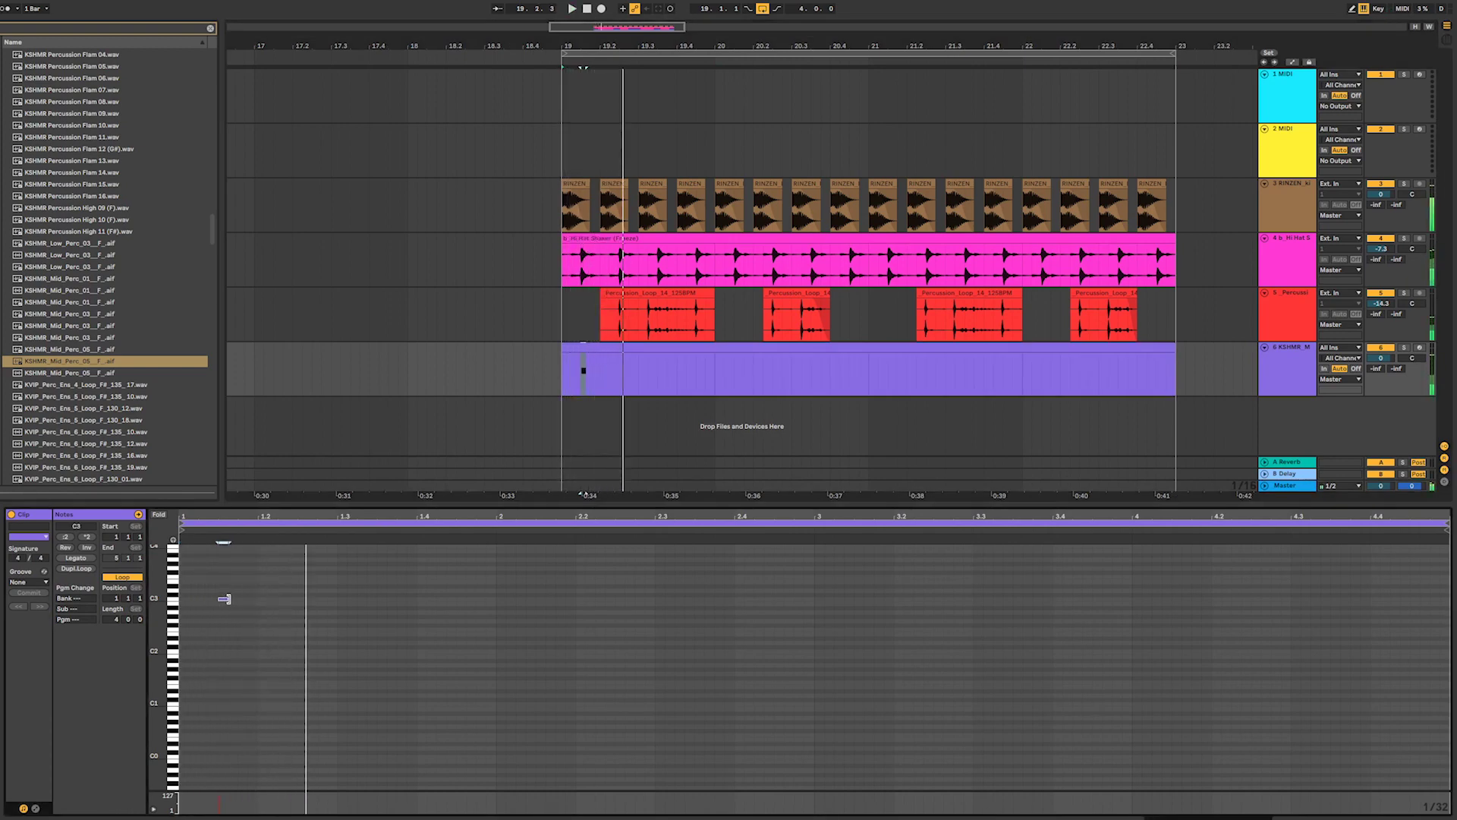
{"action": "left_click_drag", "start_coordinate": [229, 599], "coordinate": [253, 599]}
{"action": "key", "text": "space"}
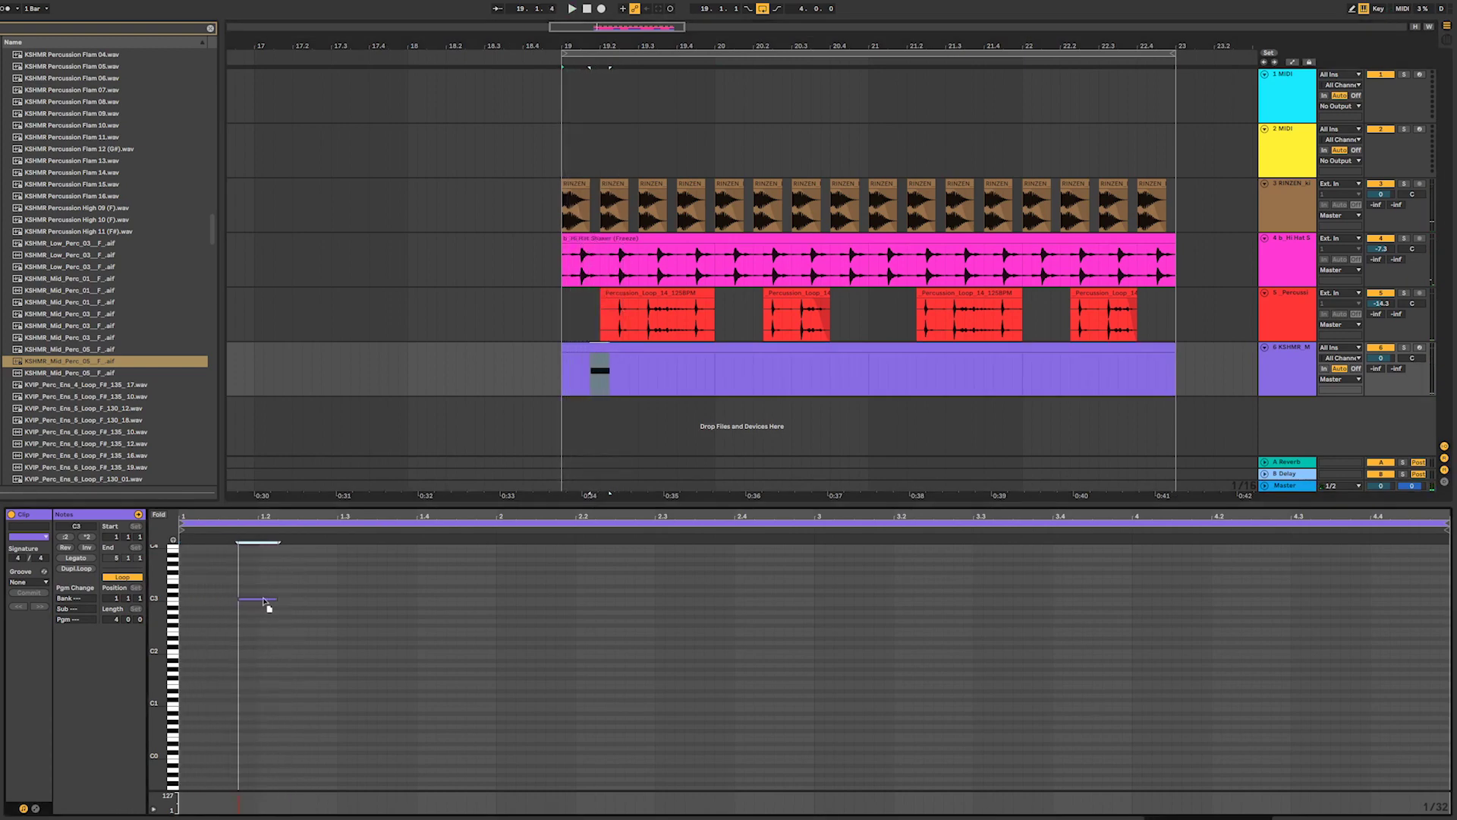
{"action": "key", "text": "space"}
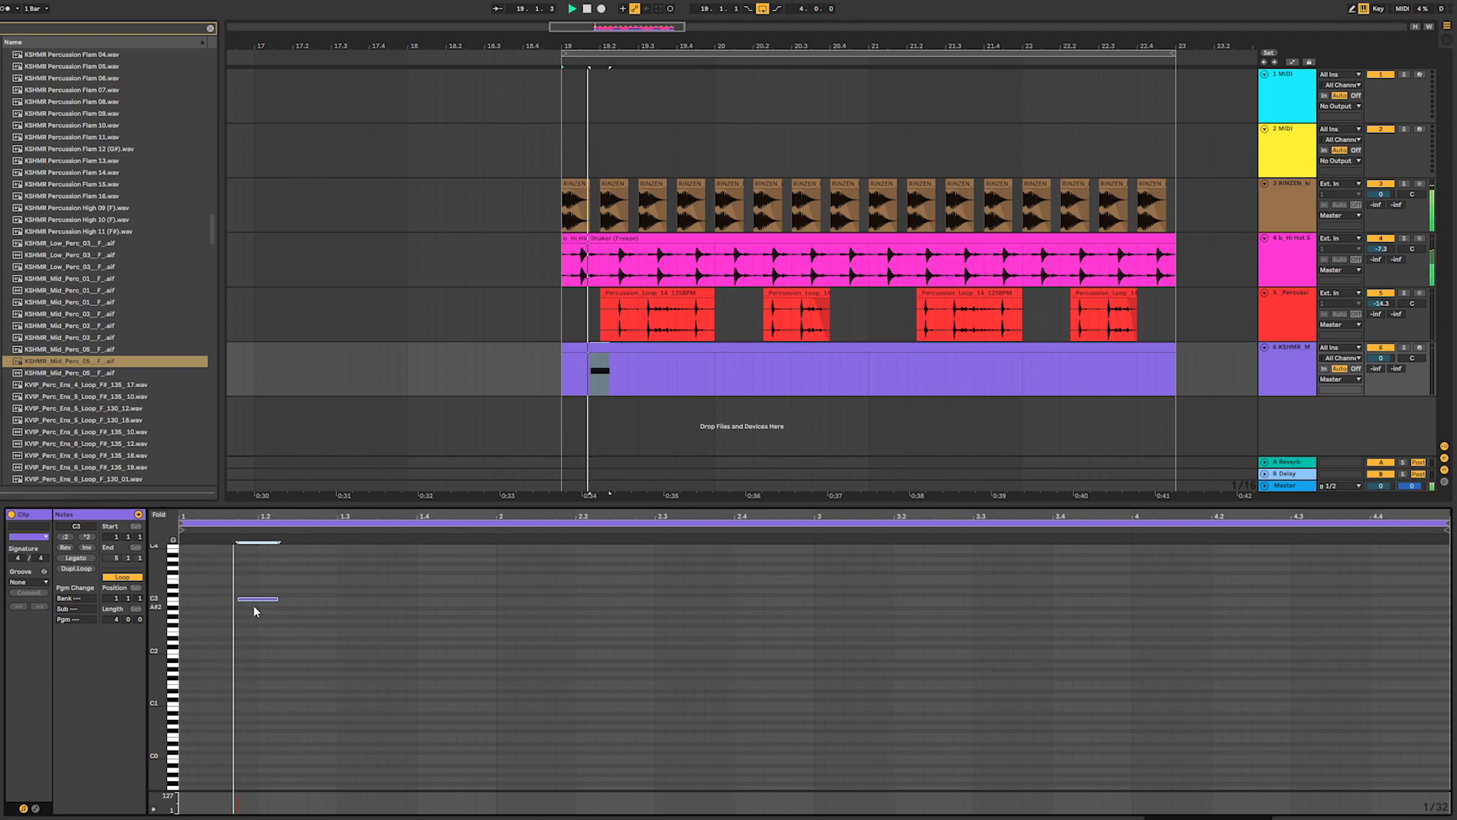
{"action": "left_click_drag", "start_coordinate": [276, 600], "coordinate": [325, 600]}
{"action": "left_click", "coordinate": [316, 605]}
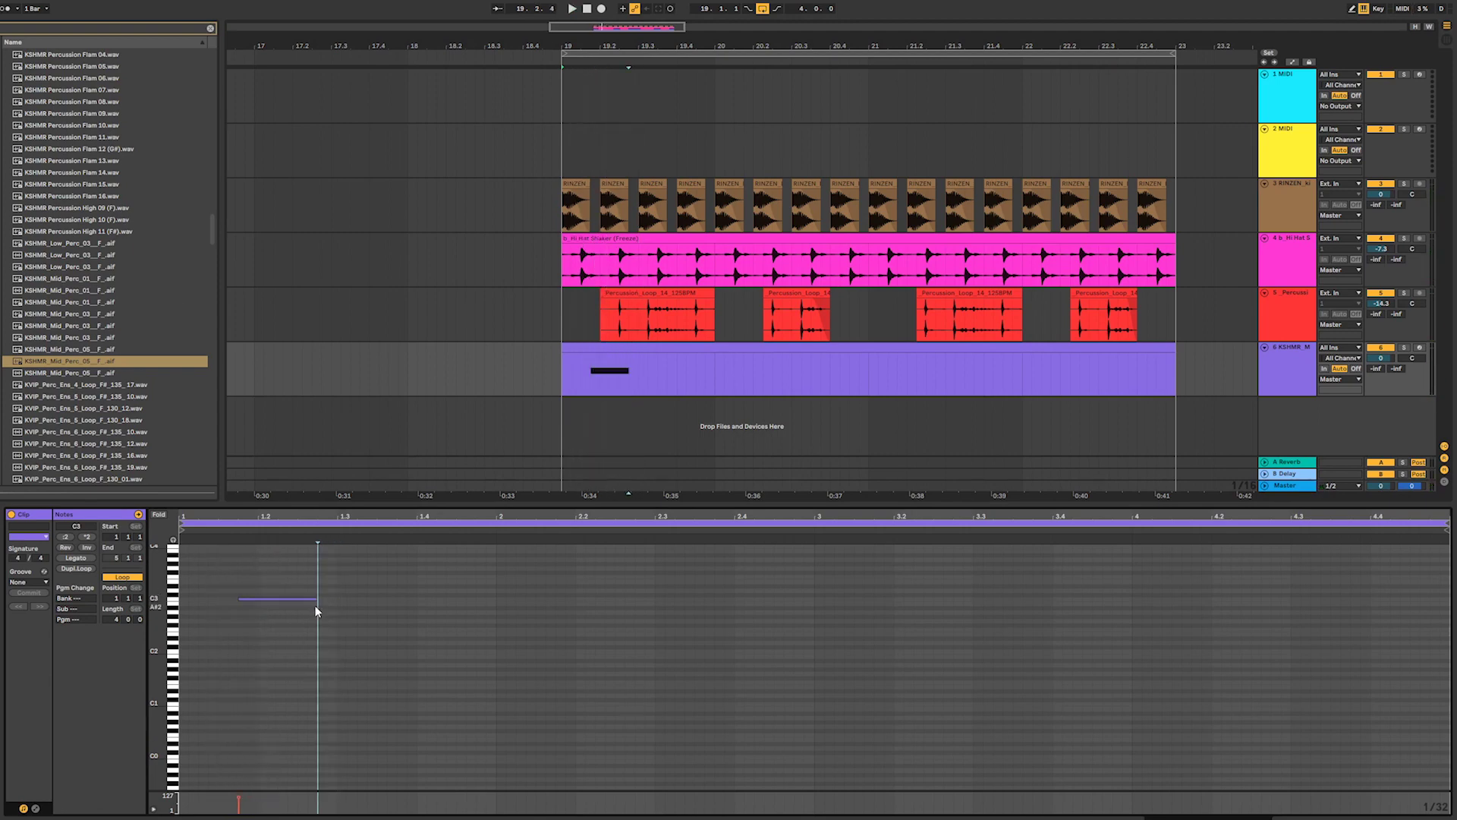
- Add a three-sixteenth C3 note at the clip's start and duplicate it back to back until the notes fill three bars
{"action": "double_click", "coordinate": [182, 598]}
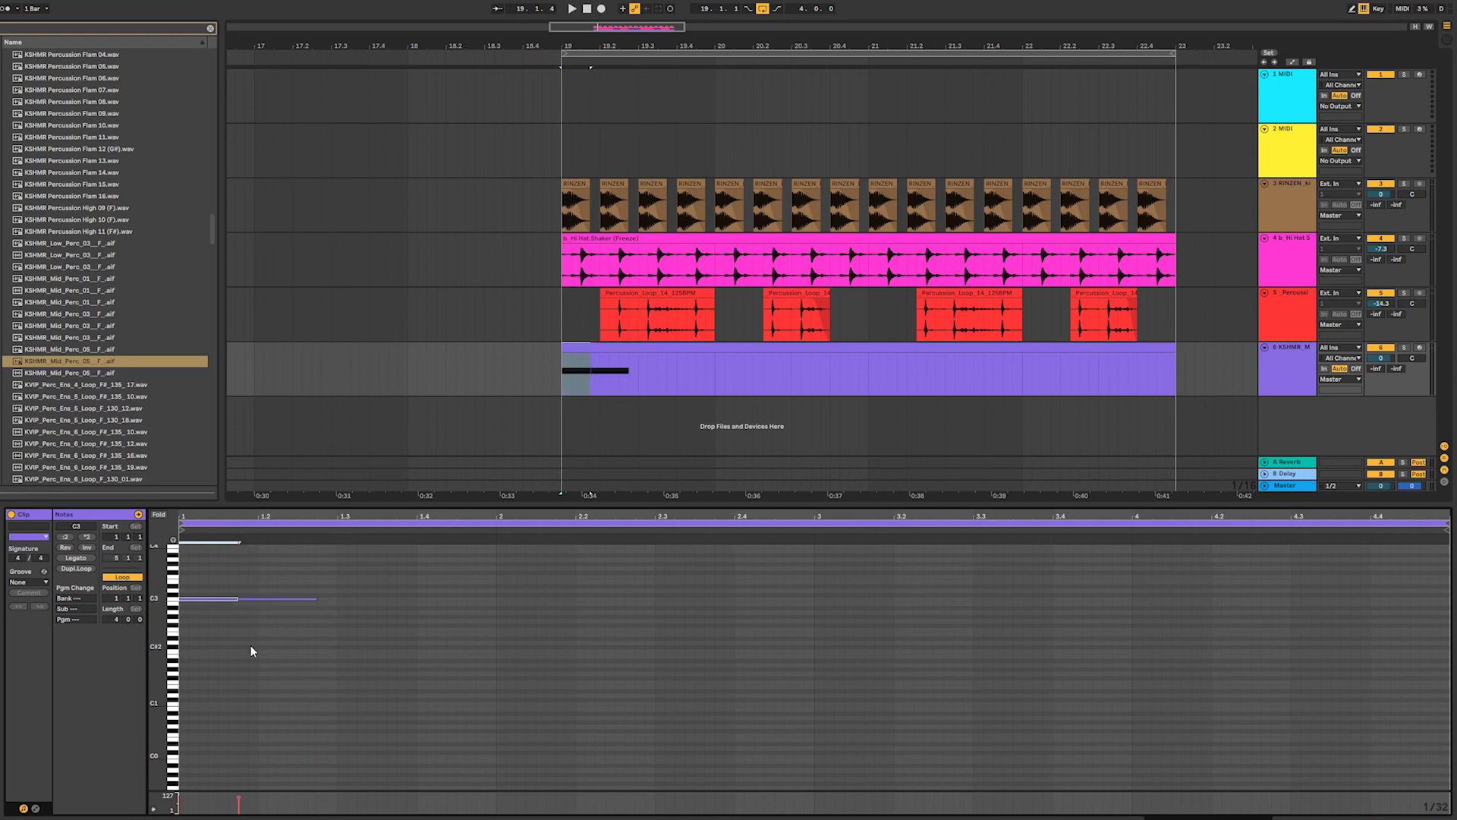
{"action": "key", "text": "ctrl+d"}
{"action": "key", "text": "ctrl+d"}
{"action": "key", "text": "ctrl+d"}
{"action": "key", "text": "ctrl+d"}
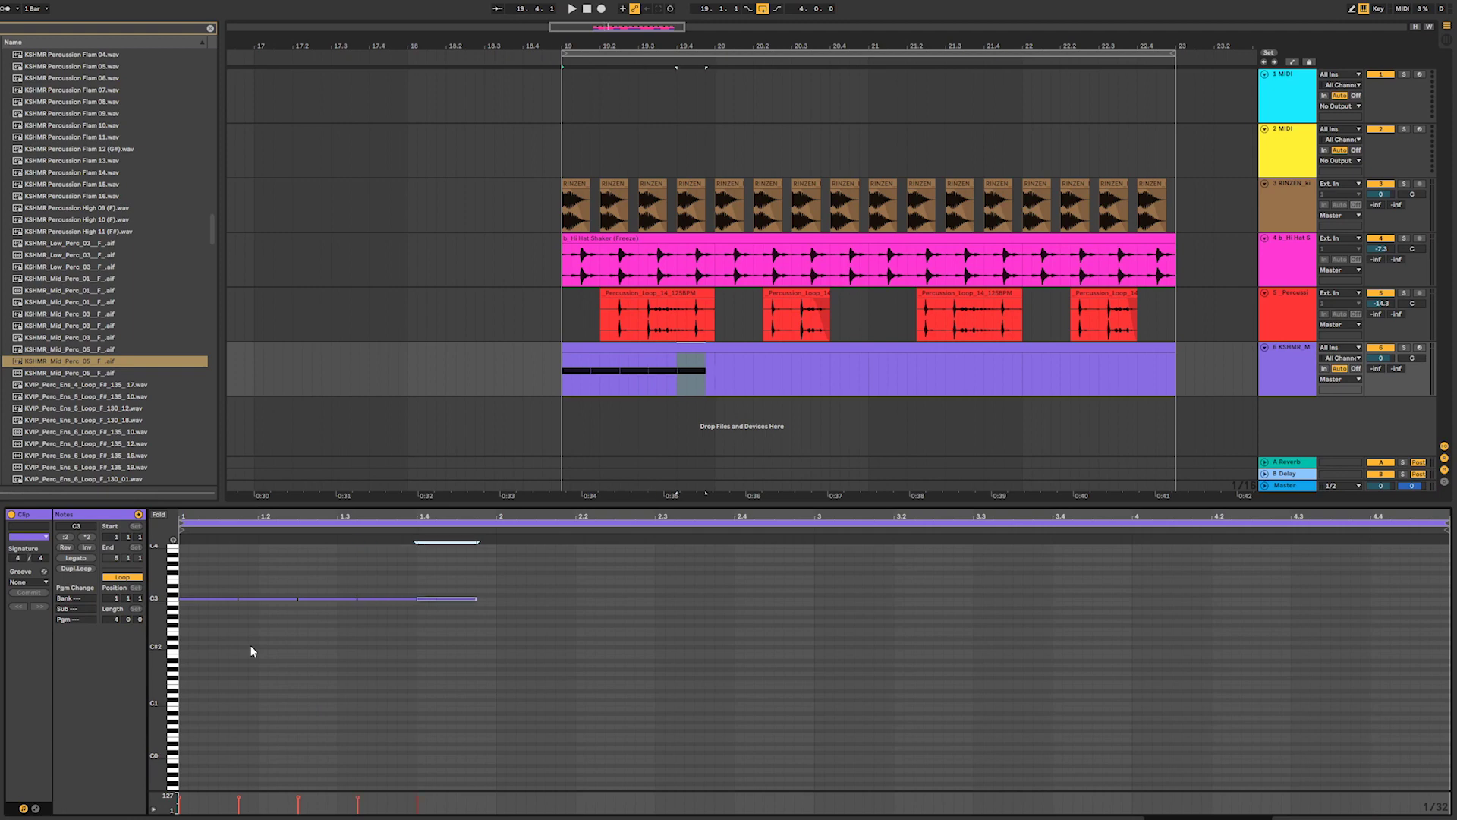
{"action": "key", "text": "ctrl+d"}
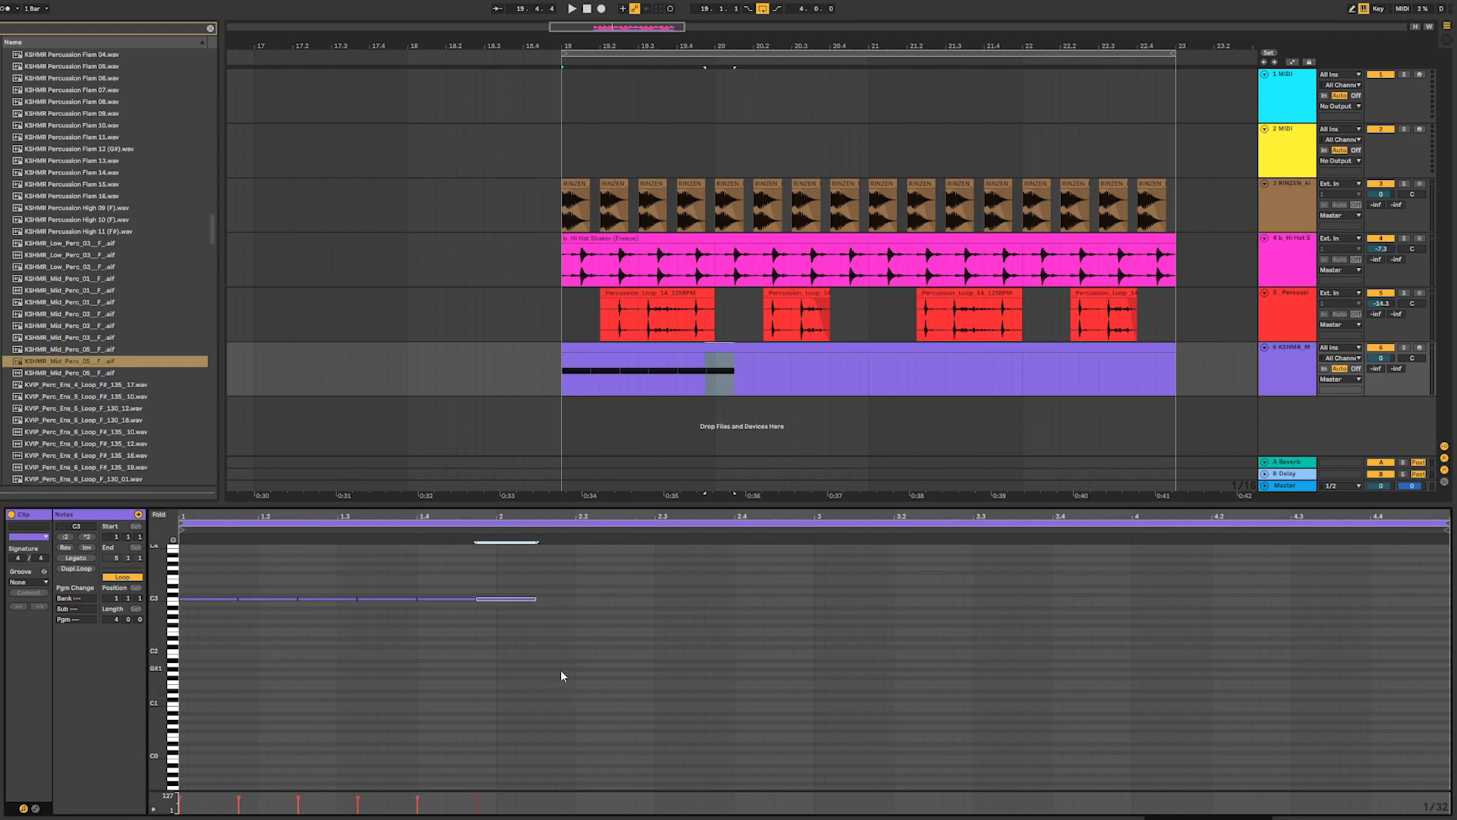
{"action": "key", "text": "ctrl+d"}
{"action": "key", "text": "ctrl+d"}
{"action": "key", "text": "ctrl+d"}
{"action": "key", "text": "ctrl+d"}
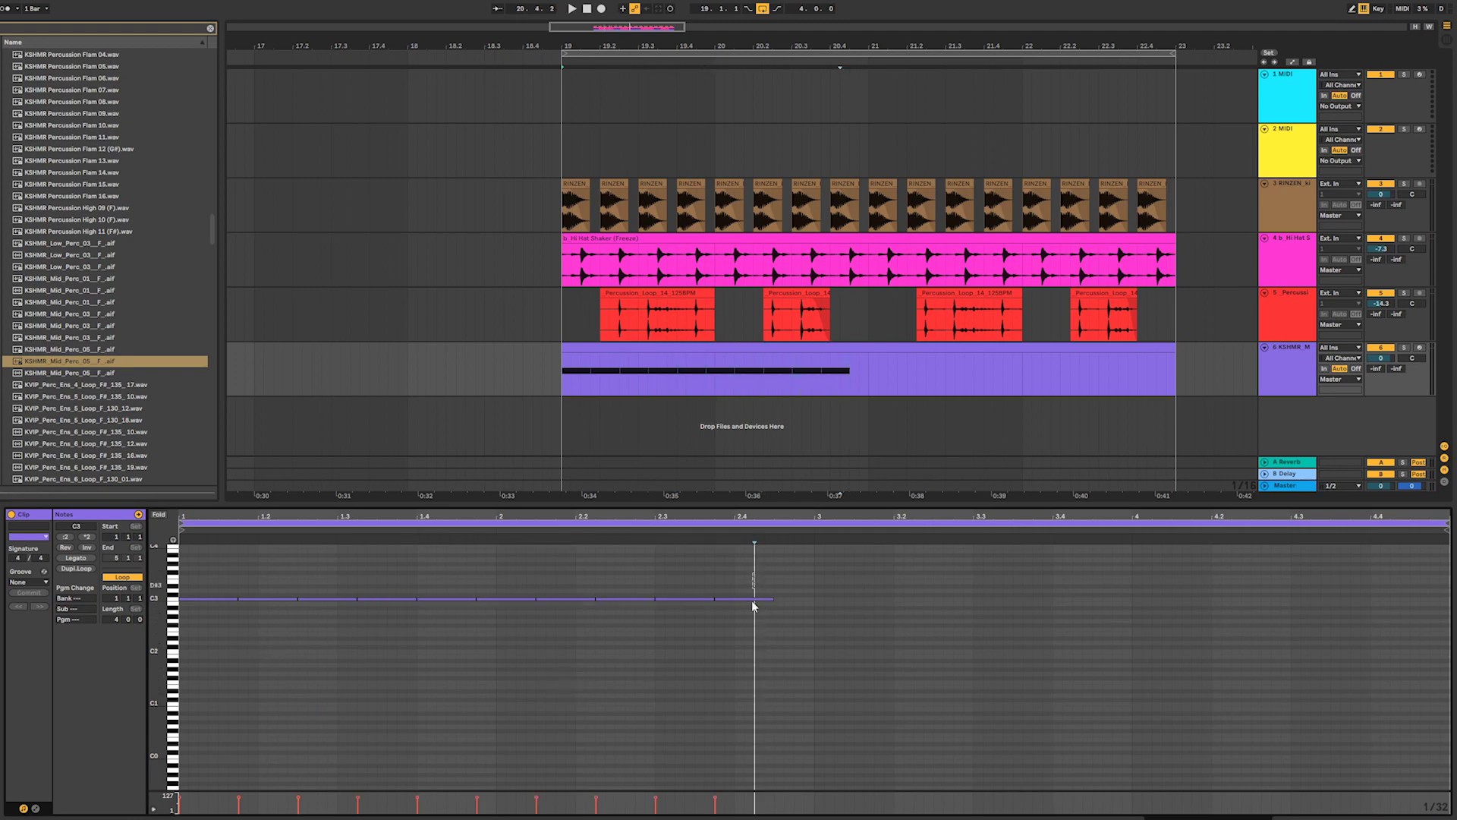
{"action": "key", "text": "ctrl+d"}
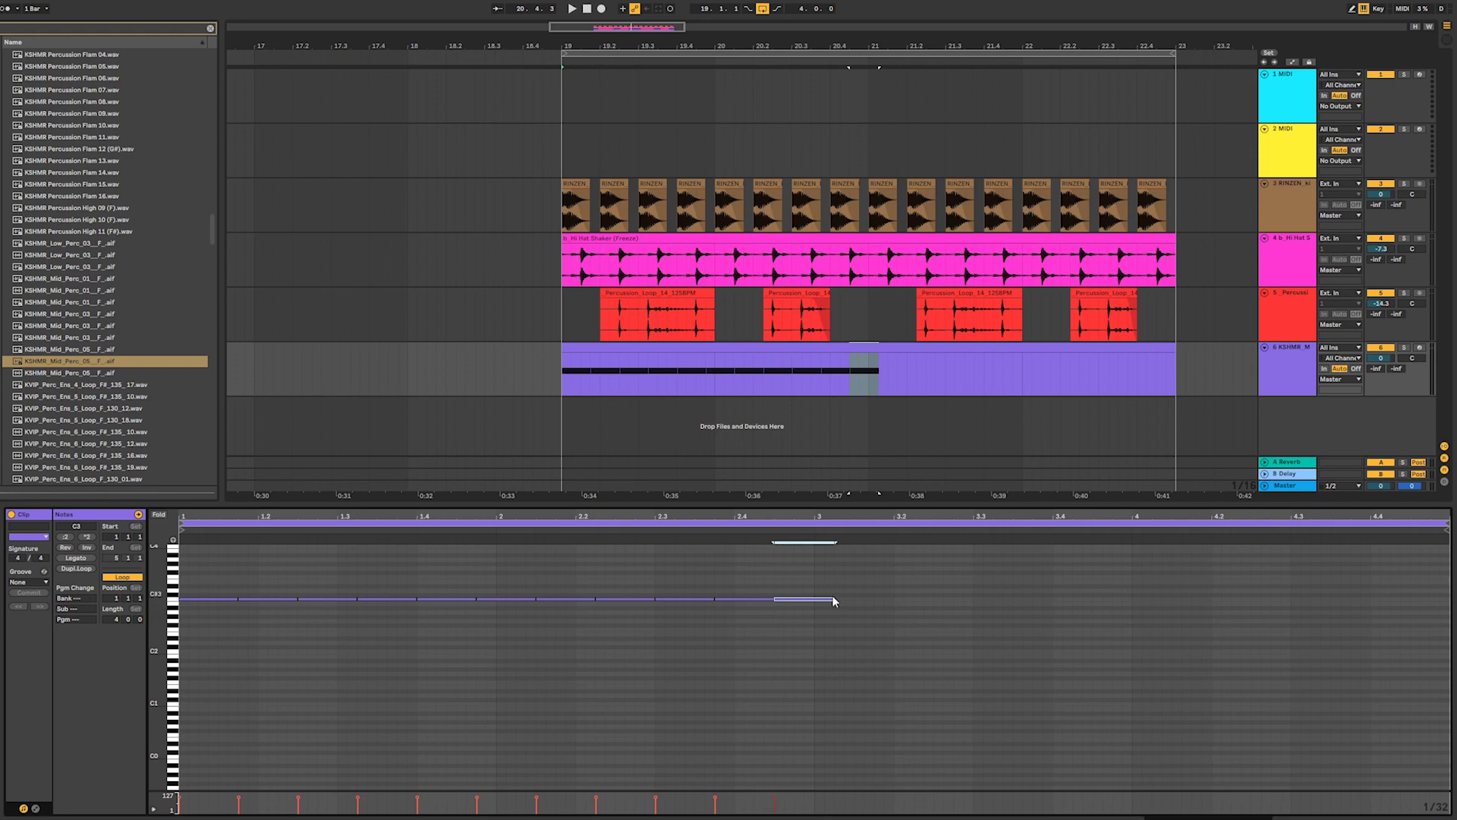
{"action": "key", "text": "ctrl+d"}
{"action": "key", "text": "ctrl+d"}
{"action": "key", "text": "ctrl+d"}
{"action": "key", "text": "ctrl+d"}
{"action": "key", "text": "ctrl+d"}
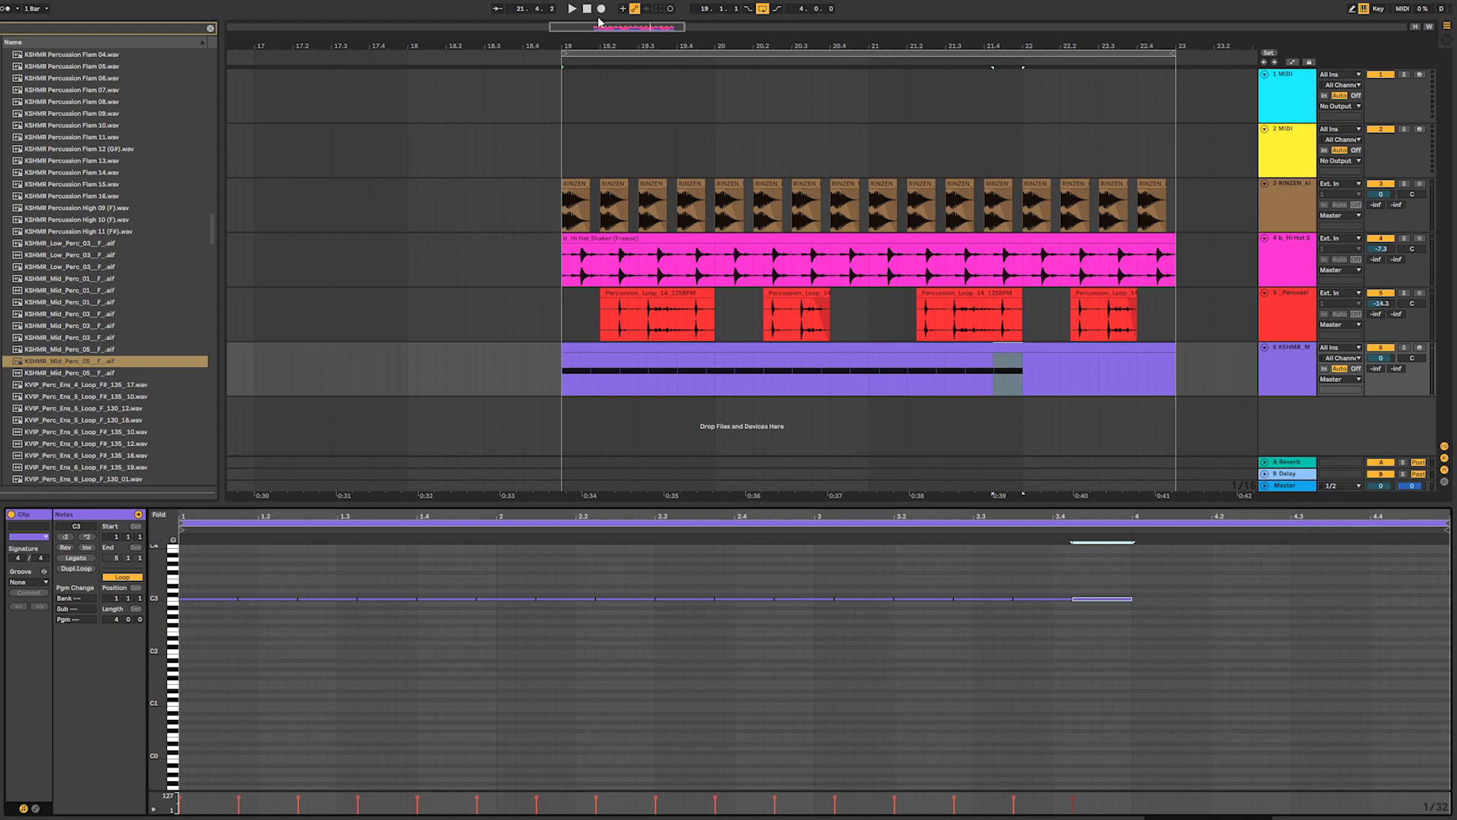
- Shorten the KSHMR MIDI clip to three bars, ending at bar 22, and duplicate it to run to bar 25
{"action": "left_click_drag", "start_coordinate": [617, 24], "coordinate": [629, 28]}
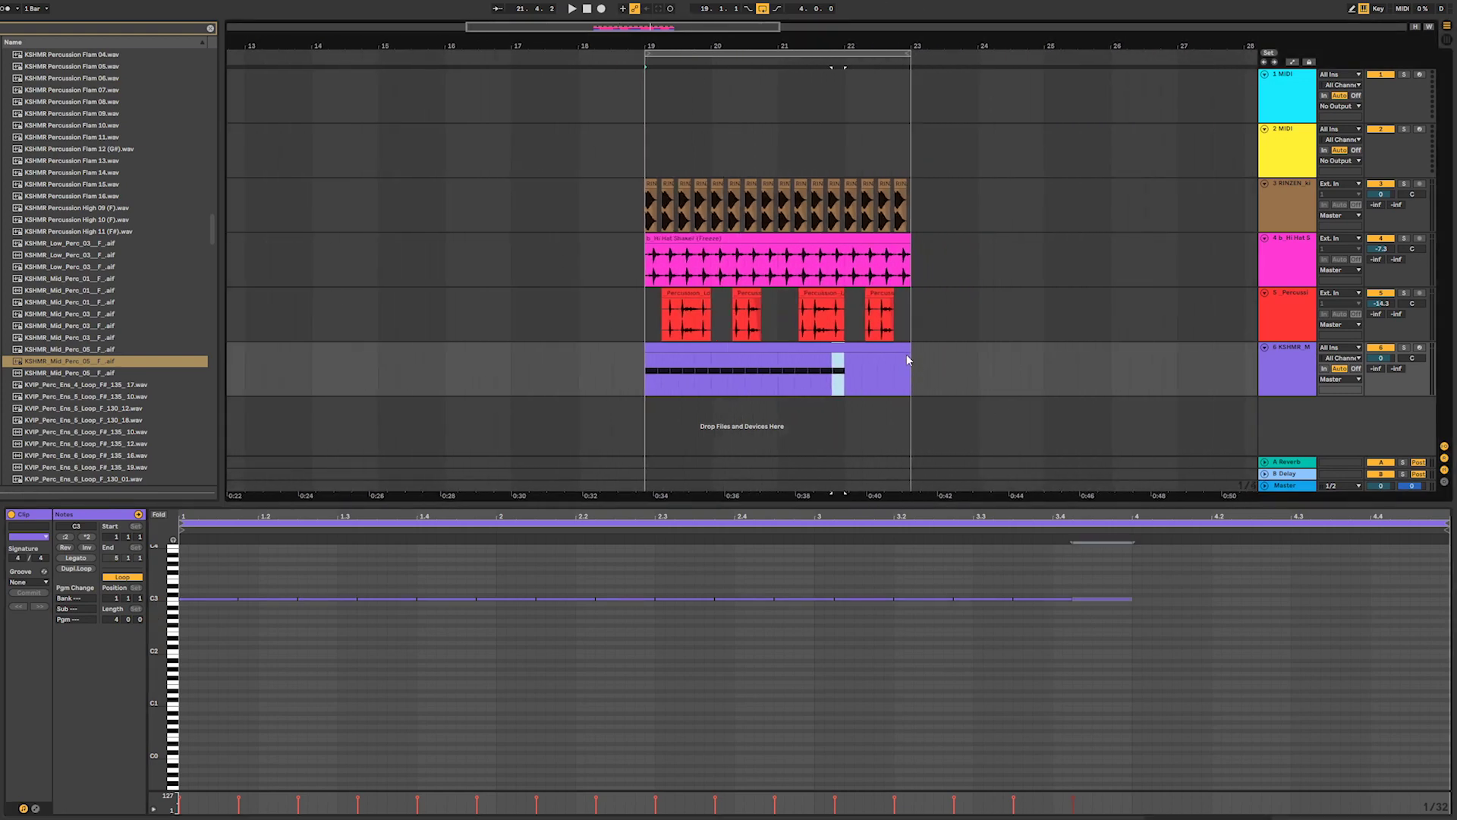
{"action": "left_click_drag", "start_coordinate": [908, 360], "coordinate": [845, 360]}
{"action": "key", "text": "ctrl+d"}
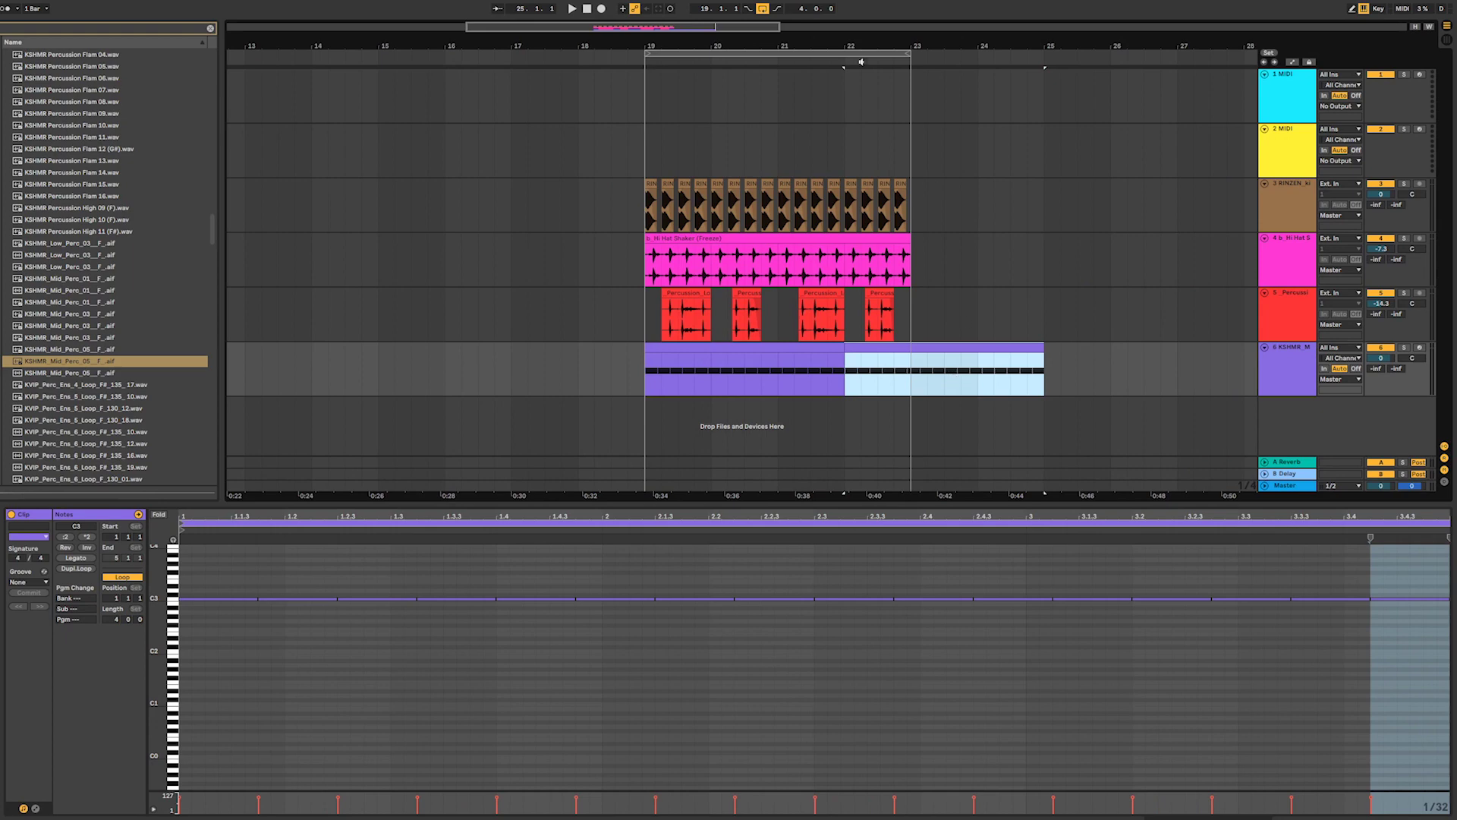
- Duplicate the last two bars of the kick, shaker and percussion clips to bar 25 and extend the arrangement loop to match
{"action": "left_click_drag", "start_coordinate": [684, 31], "coordinate": [762, 46]}
{"action": "left_click", "coordinate": [699, 199]}
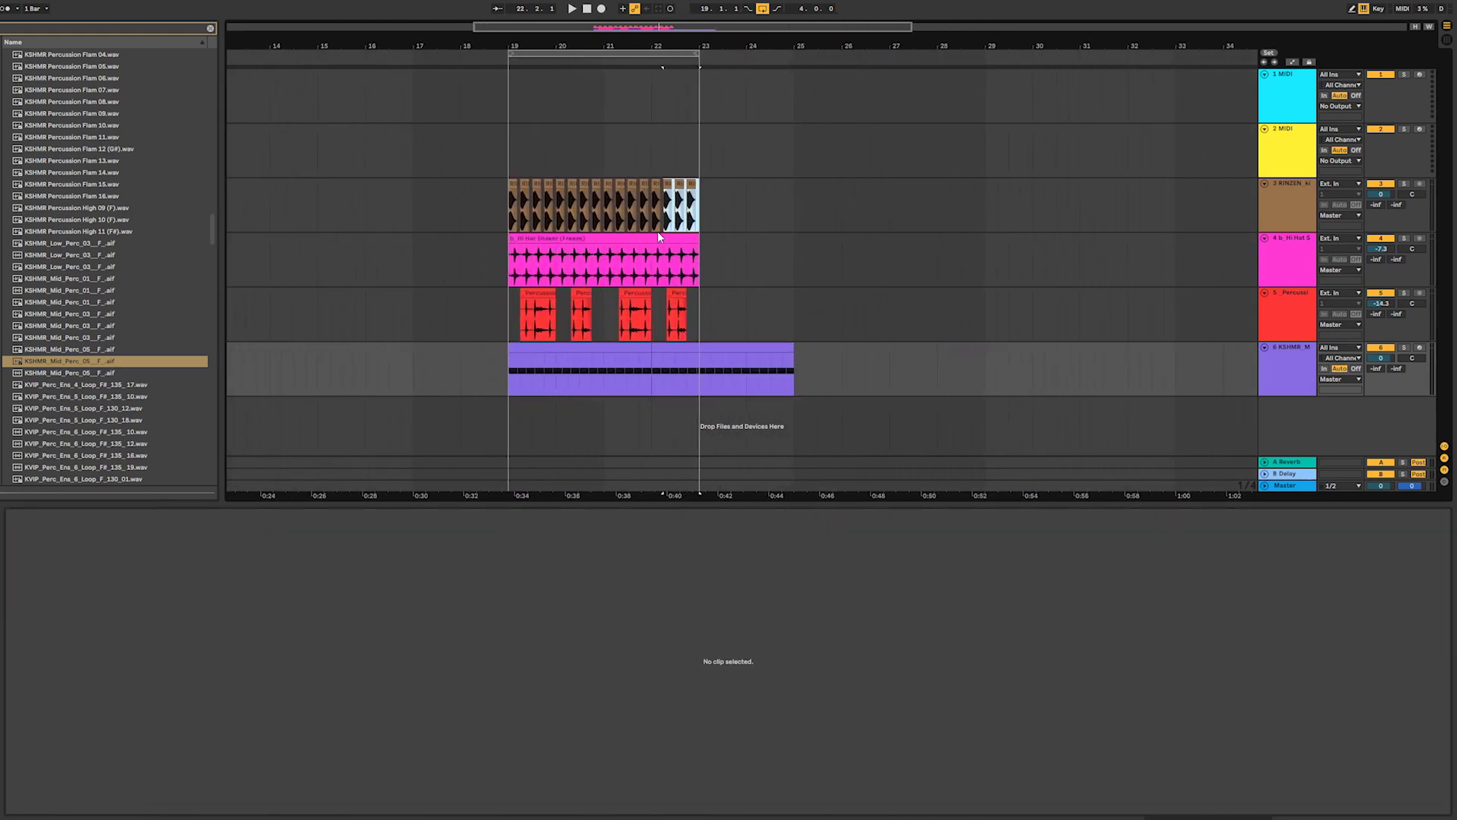
{"action": "left_click_drag", "start_coordinate": [659, 236], "coordinate": [600, 327]}
{"action": "key", "text": "ctrl+d"}
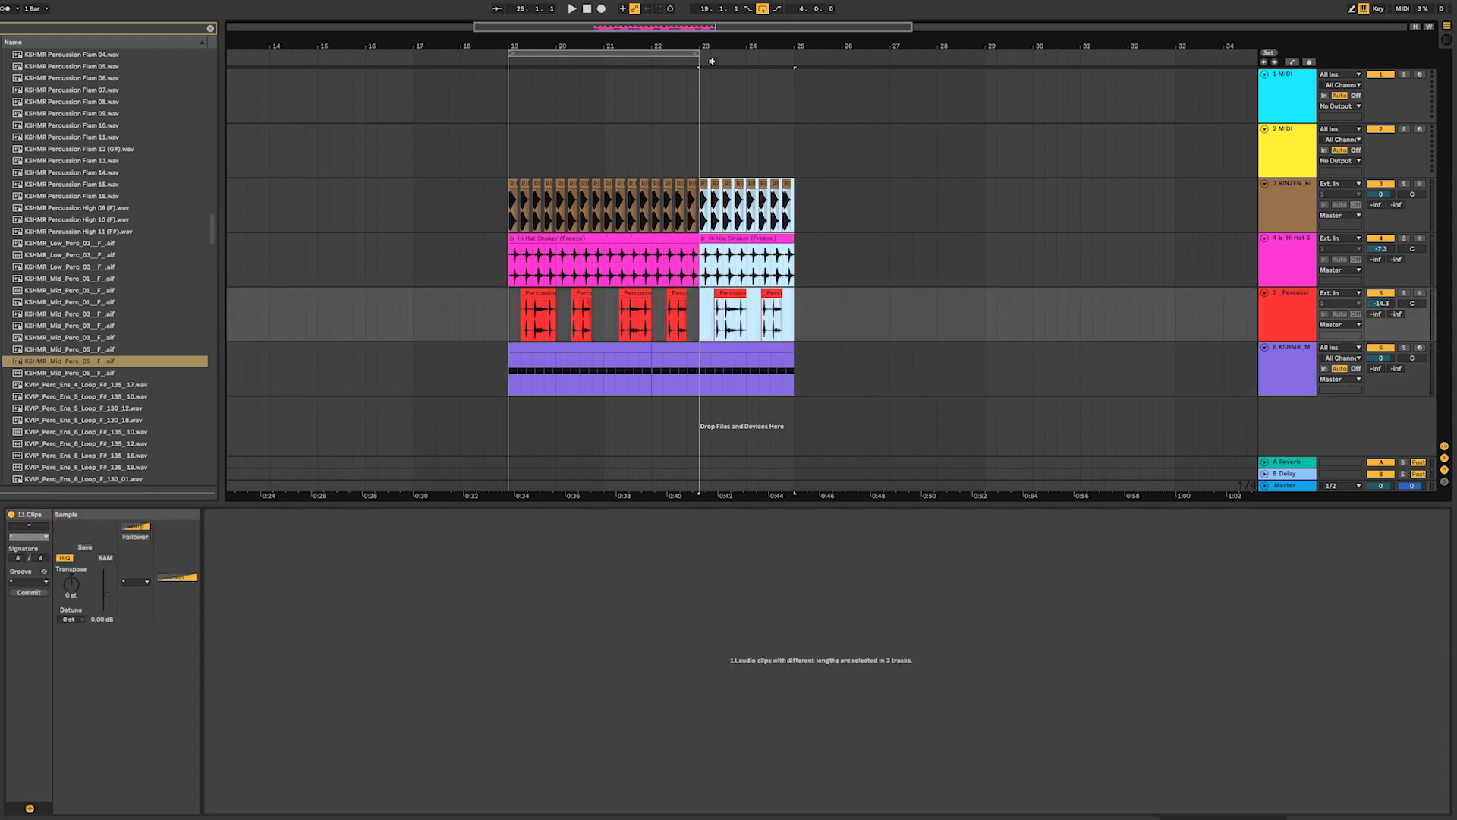
{"action": "left_click_drag", "start_coordinate": [698, 55], "coordinate": [792, 53]}
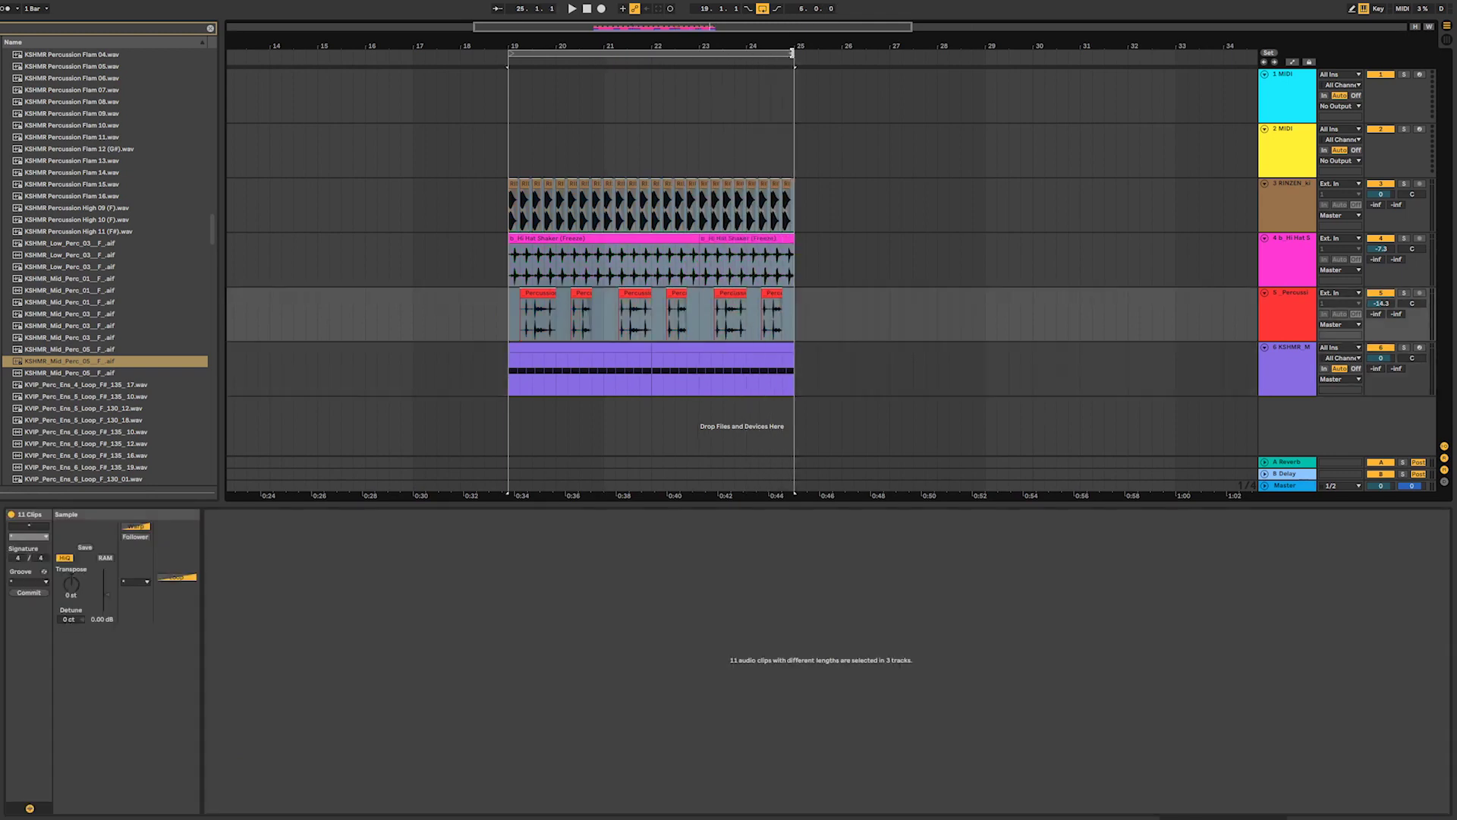
{"action": "left_click", "coordinate": [539, 349]}
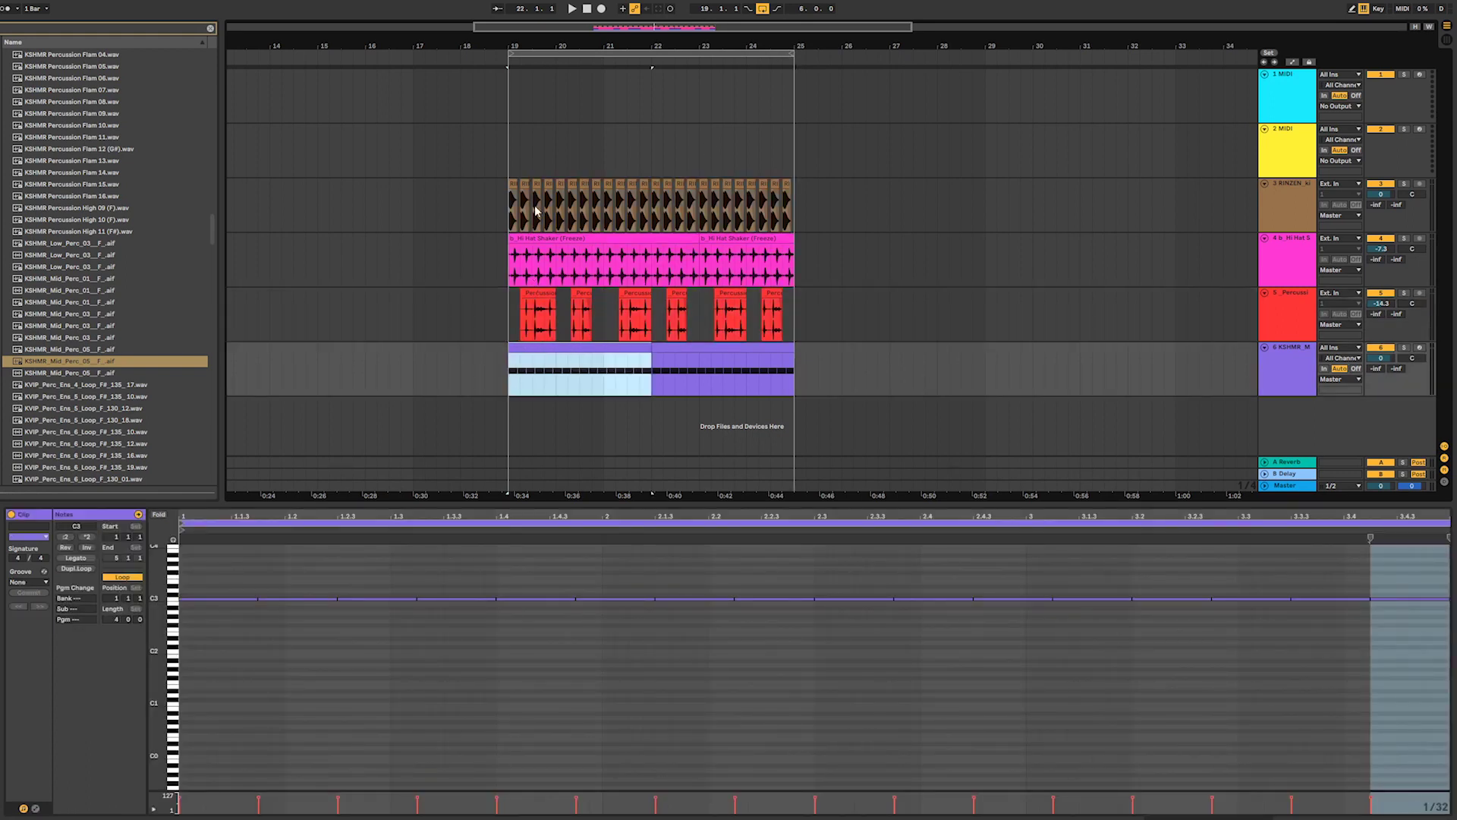
{"action": "mouse_move", "coordinate": [518, 150]}
{"action": "left_mouse_down"}
{"action": "mouse_move", "coordinate": [785, 165]}
{"action": "mouse_move", "coordinate": [571, 159]}
{"action": "left_mouse_up"}
{"action": "left_click", "coordinate": [645, 159]}
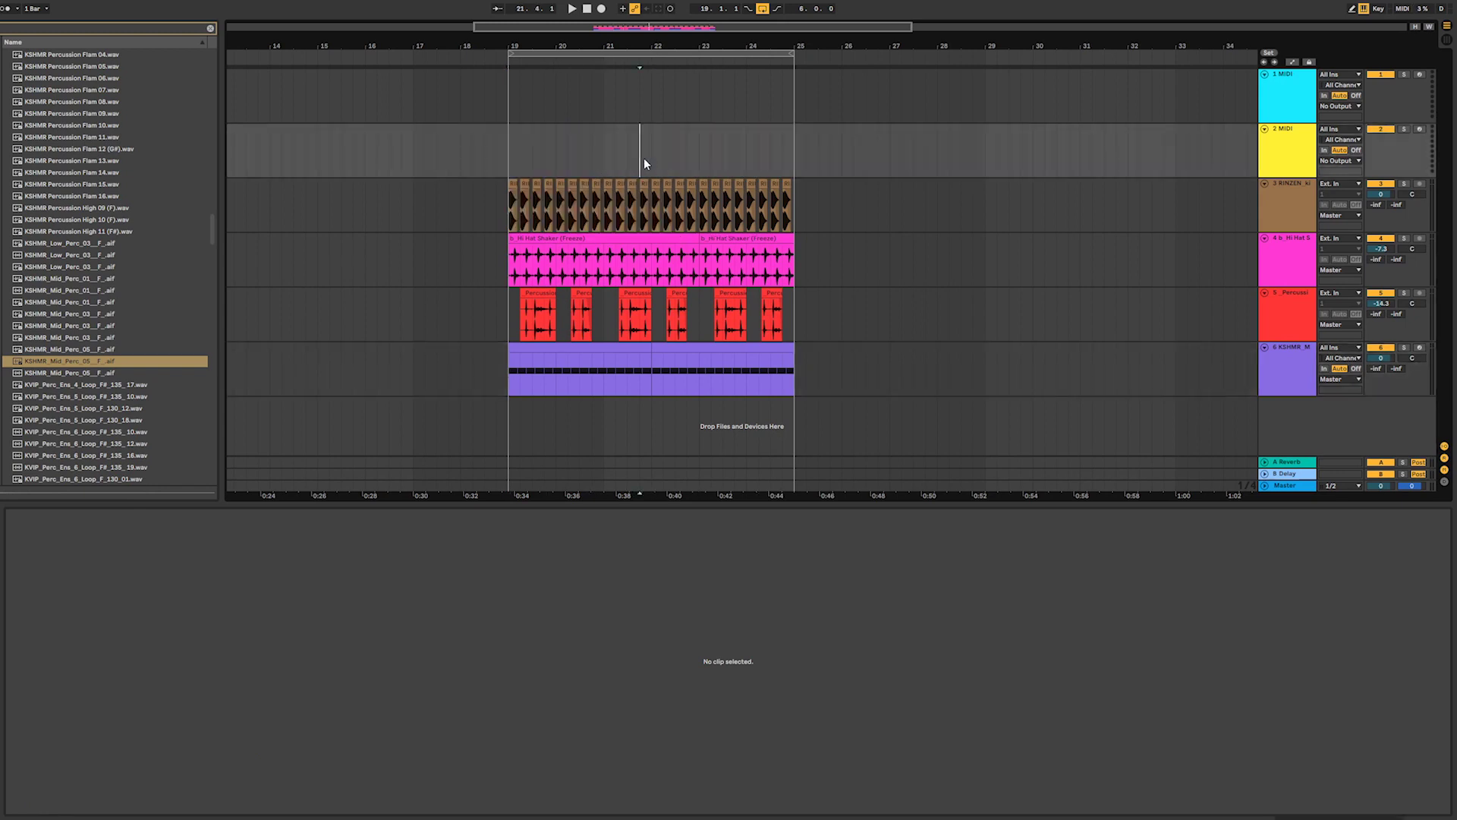
{"action": "left_click", "coordinate": [511, 388]}
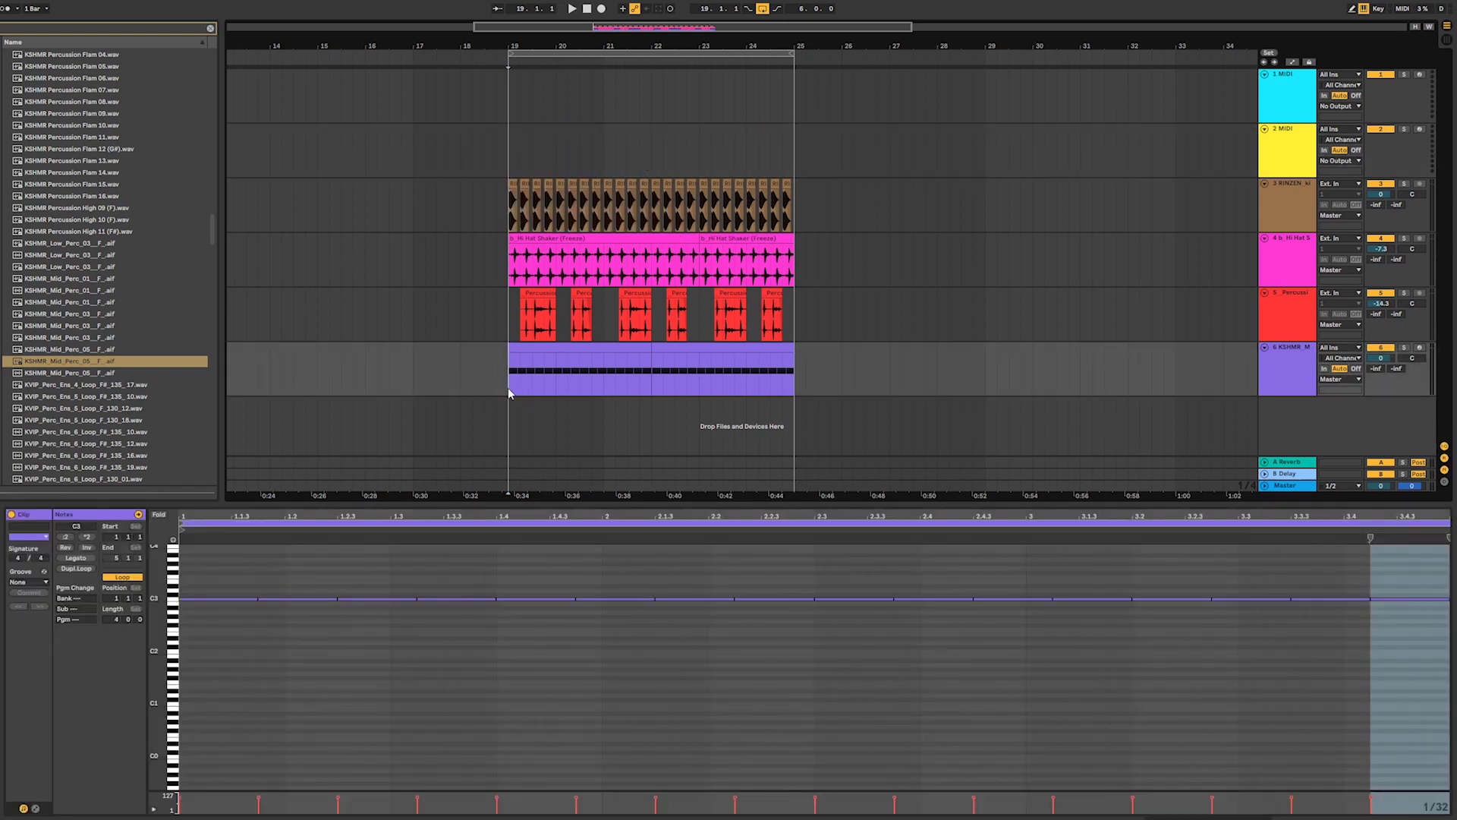
{"action": "left_click_drag", "start_coordinate": [510, 392], "coordinate": [654, 390]}
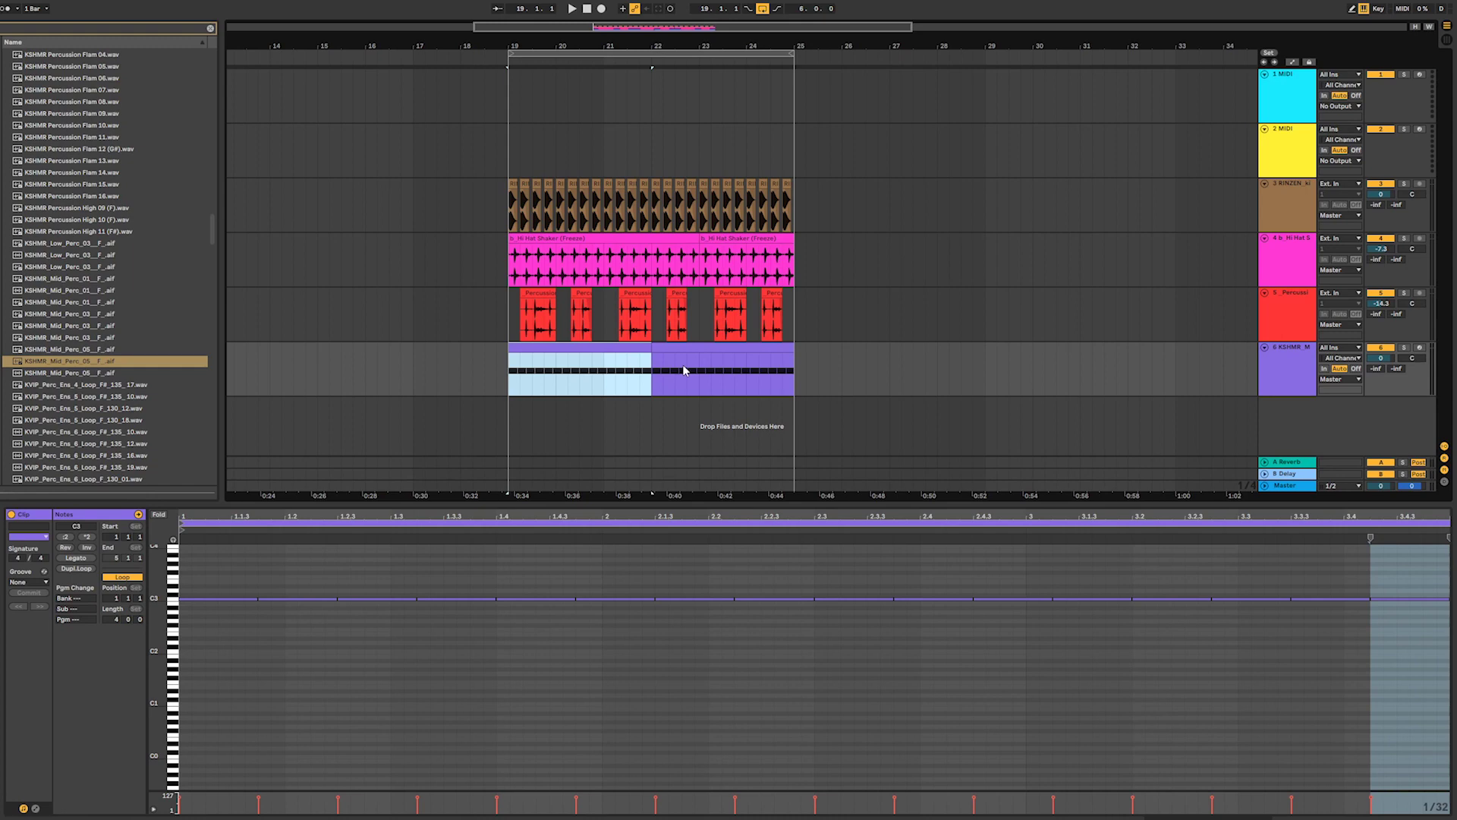
- Play the extended groove from bar 19, lower the KSHMR track's volume and solo the track
{"action": "left_click", "coordinate": [529, 391]}
{"action": "key", "text": "space"}
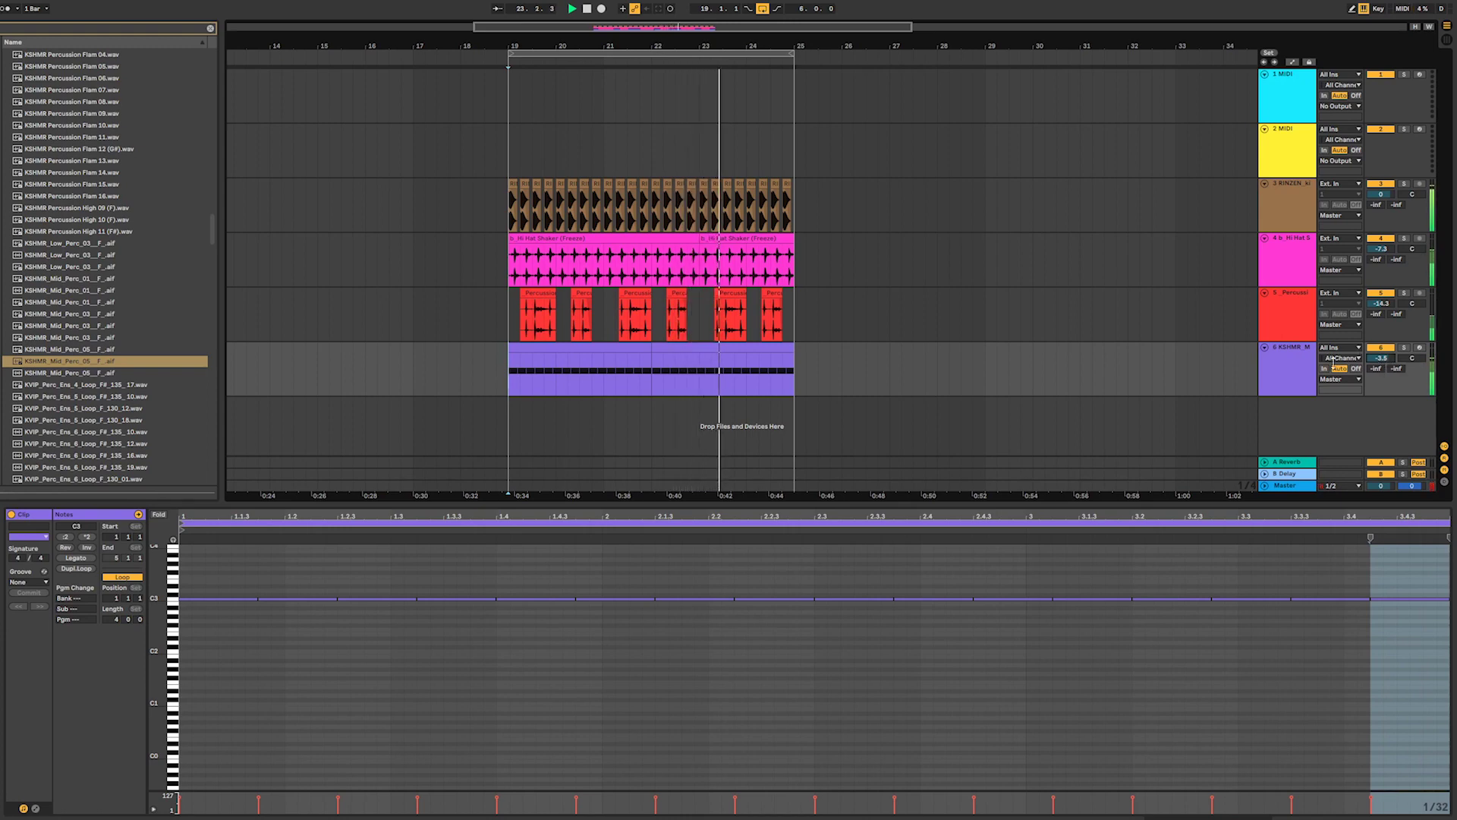
{"action": "key", "text": "shift+Tab"}
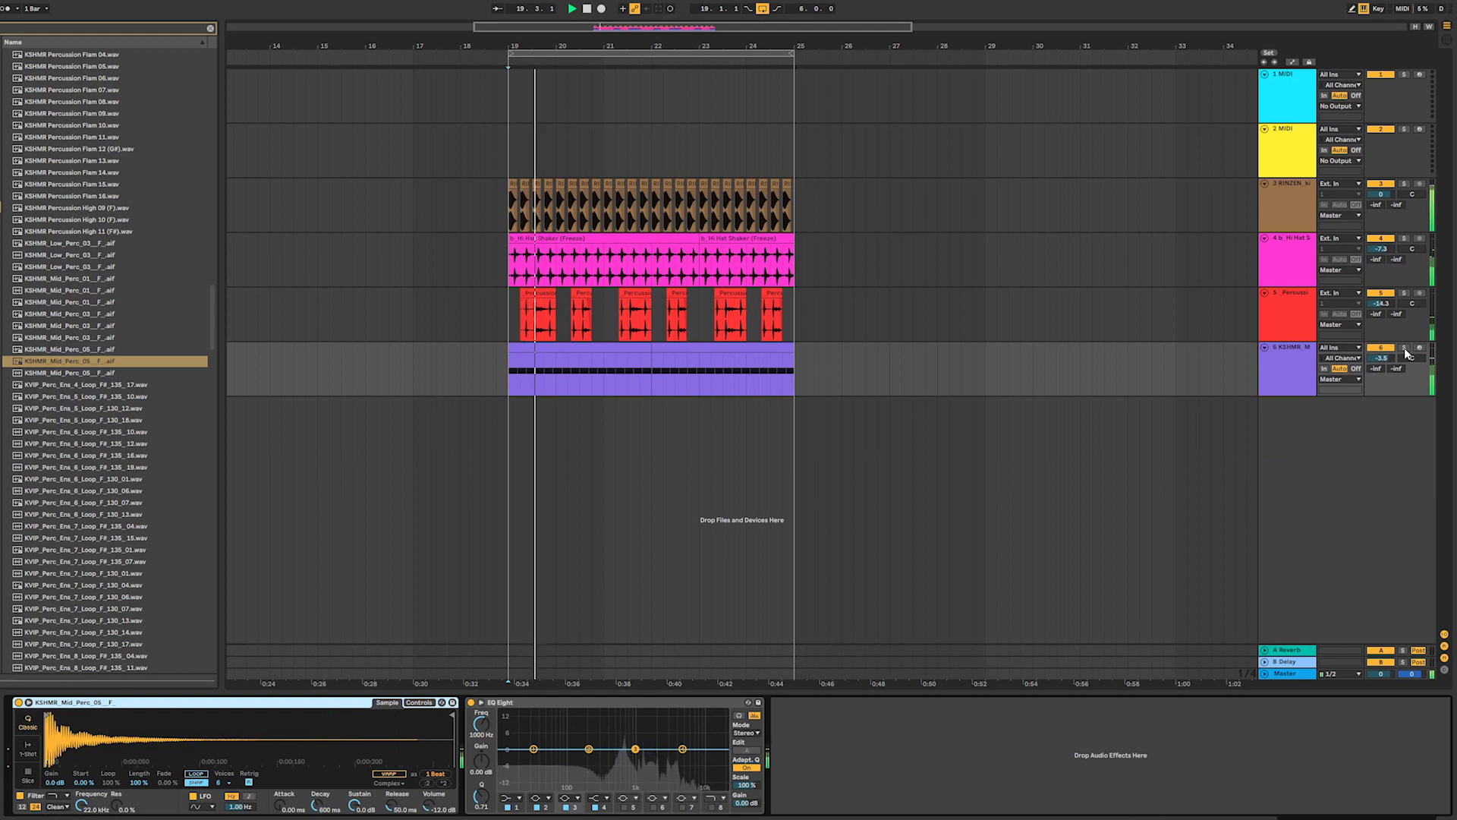
{"action": "left_click", "coordinate": [1404, 348]}
{"action": "key", "text": "space"}
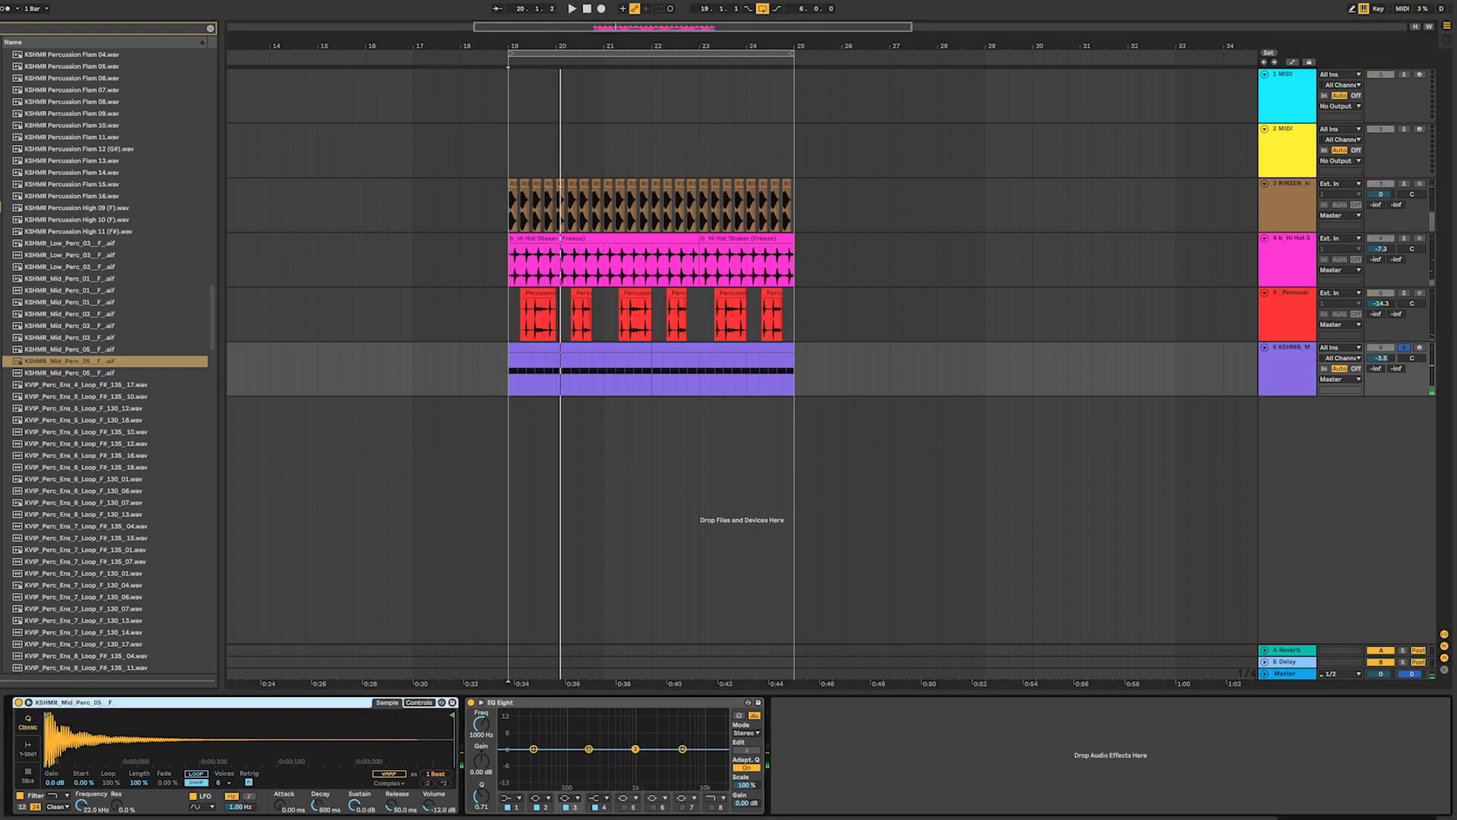
- Search the browser for Valhalla plug-ins, load ValhallaRoom_x64 on the KSHMR track and play the groove
{"action": "left_click", "coordinate": [210, 28]}
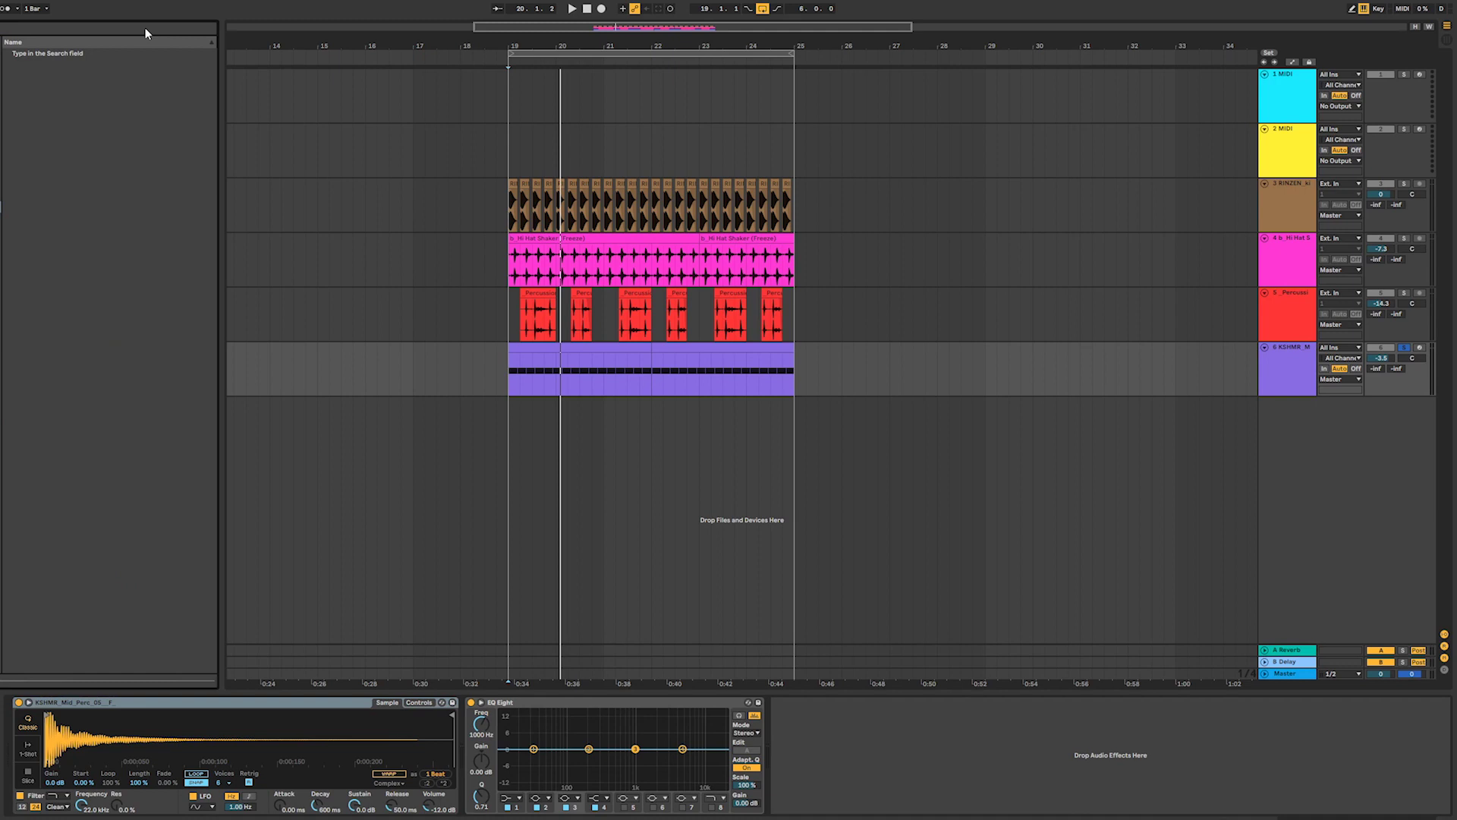
{"action": "left_click", "coordinate": [144, 28]}
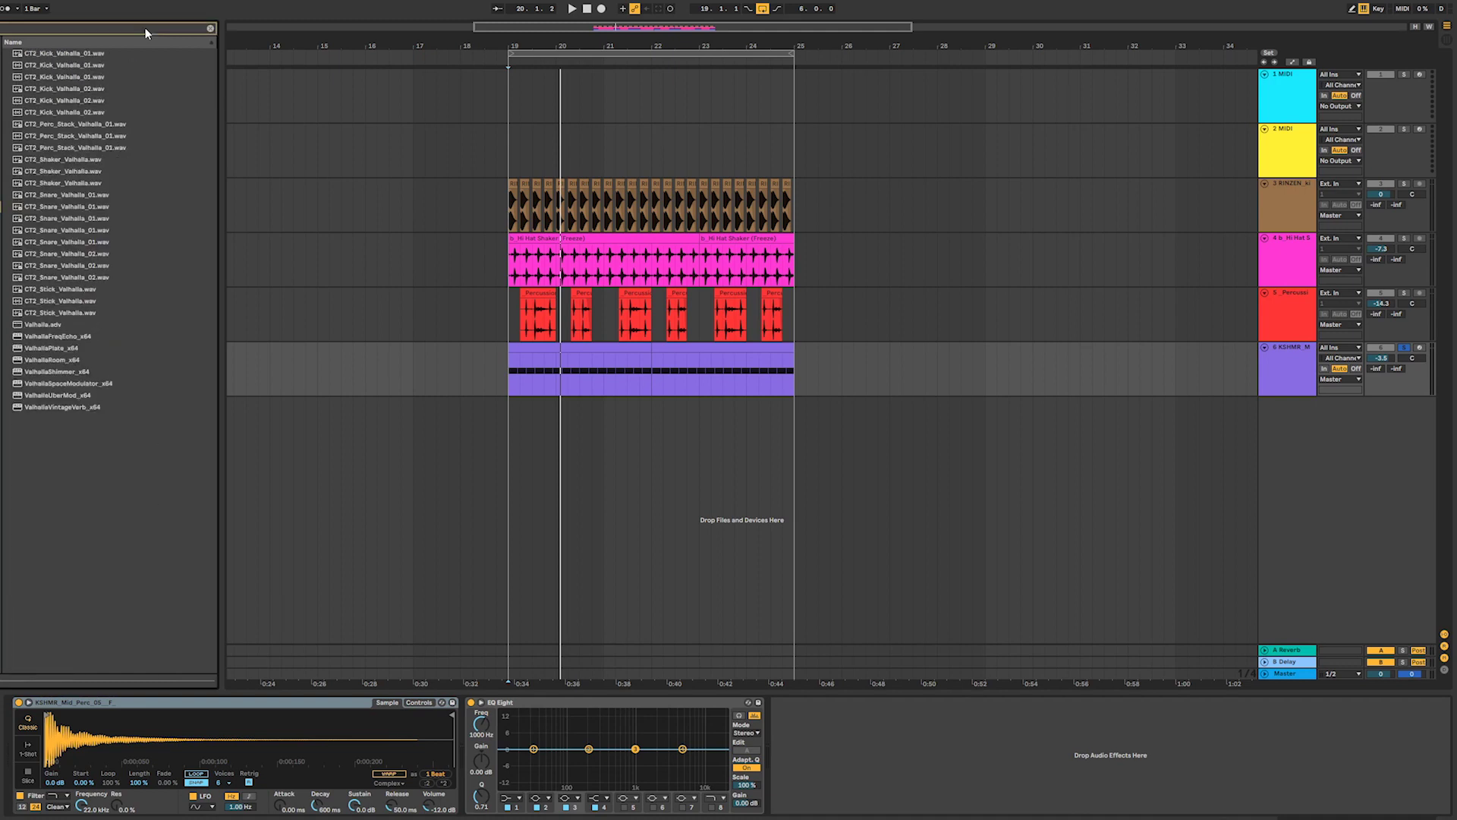
{"action": "double_click", "coordinate": [65, 362]}
{"action": "key", "text": "space"}
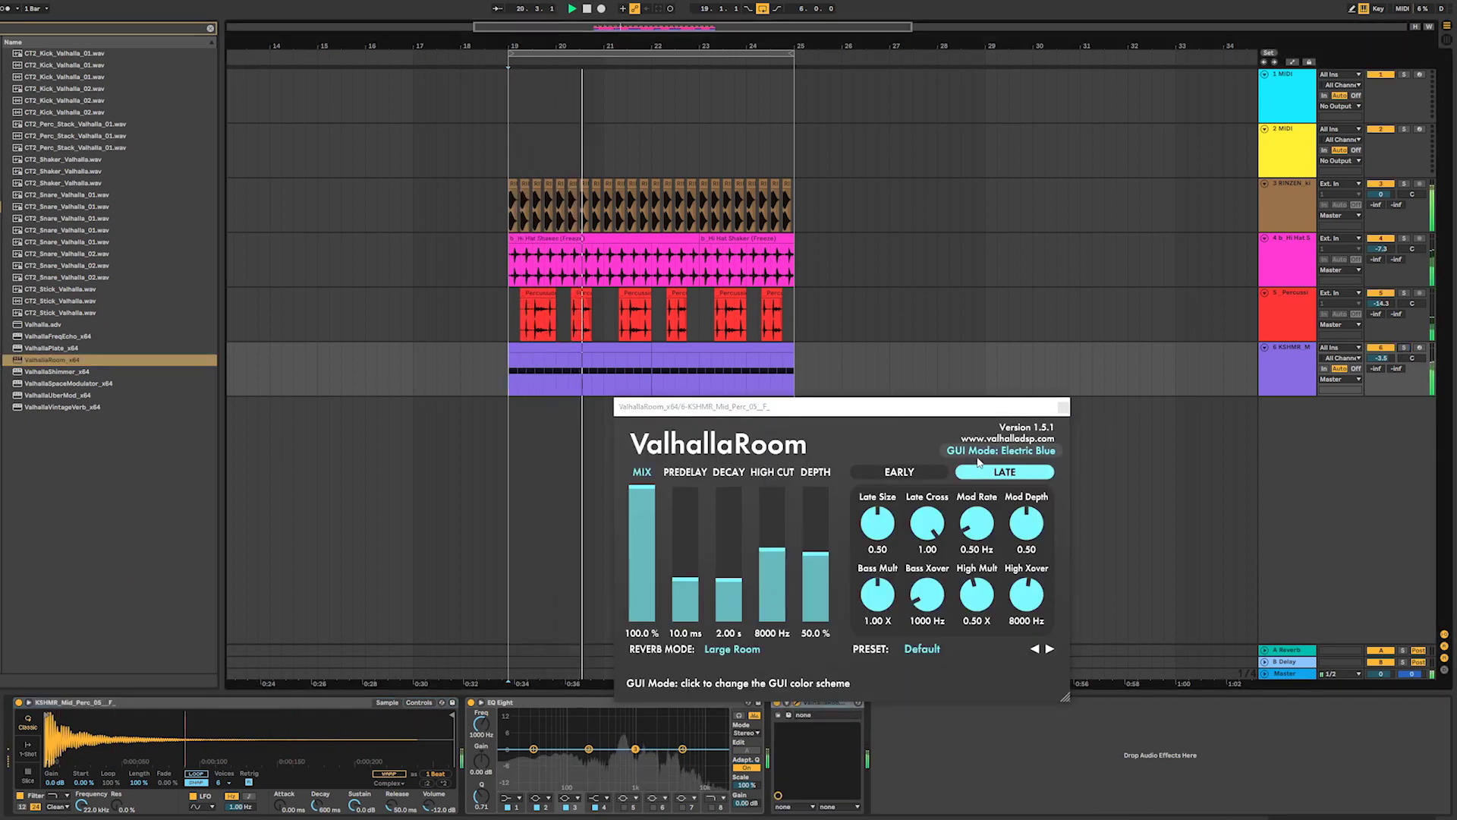
- Set ValhallaRoom's Early Size to 1.0 ms and its predelay to 0.0 ms
{"action": "left_click", "coordinate": [898, 473]}
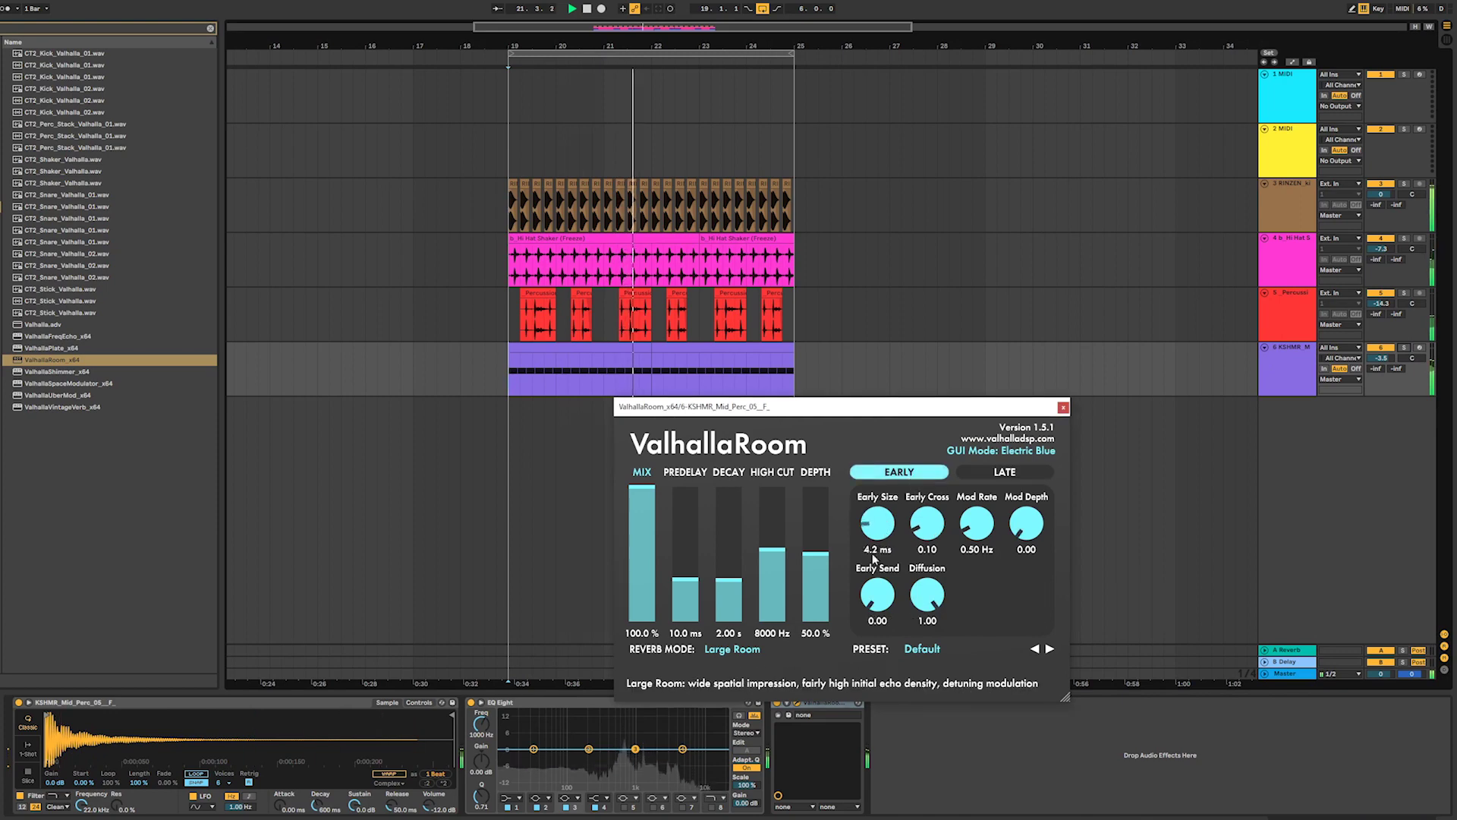
{"action": "left_click_drag", "start_coordinate": [873, 559], "coordinate": [869, 591]}
{"action": "left_click_drag", "start_coordinate": [688, 585], "coordinate": [680, 651]}
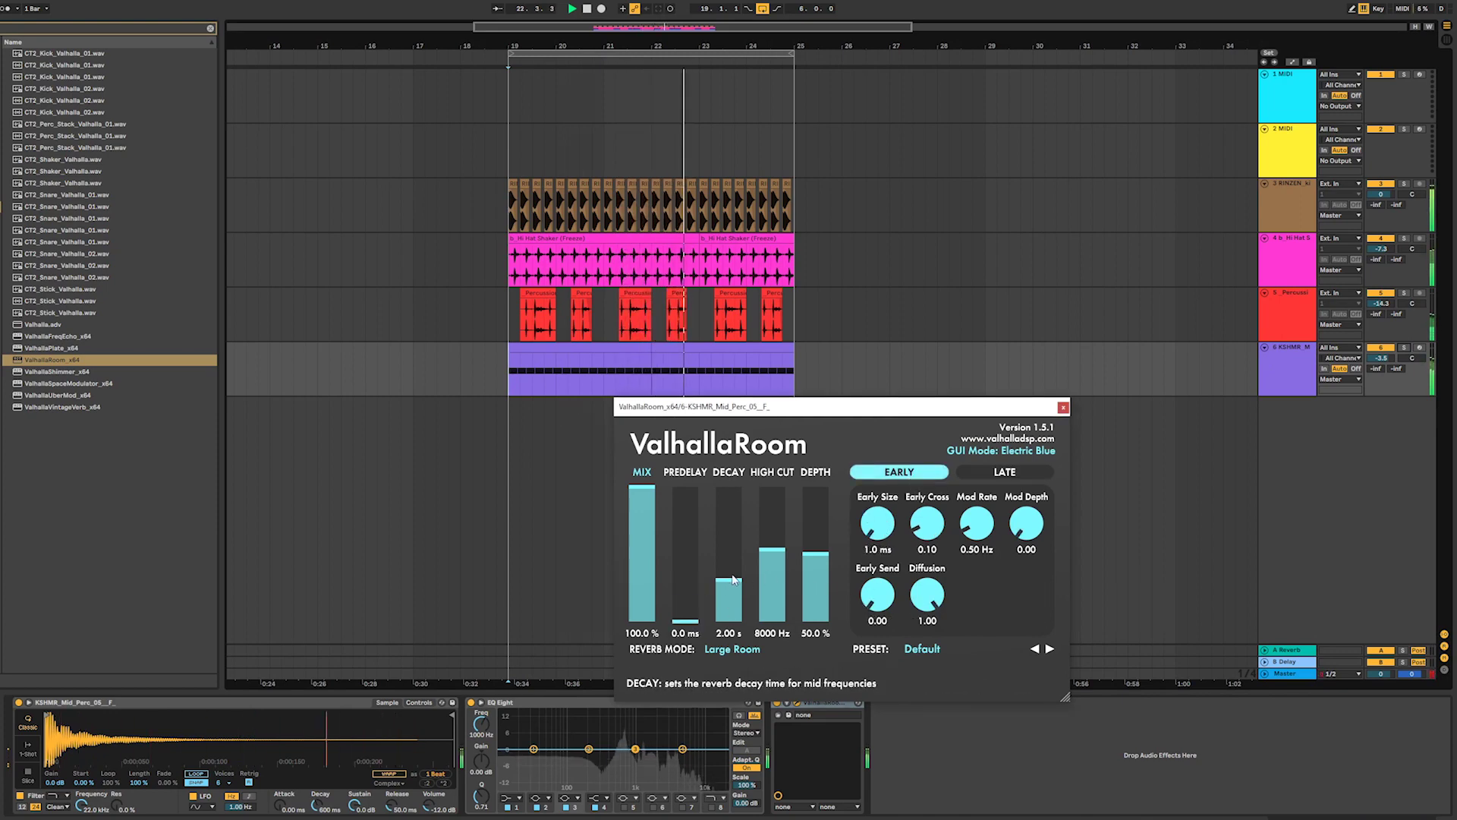
- Tune the ValhallaRoom reverb during playback to a 100 % mix, 1060 Hz high cut and 49.8 % depth
{"action": "mouse_move", "coordinate": [816, 555]}
{"action": "left_mouse_down"}
{"action": "mouse_move", "coordinate": [824, 600]}
{"action": "mouse_move", "coordinate": [822, 550]}
{"action": "left_mouse_up"}
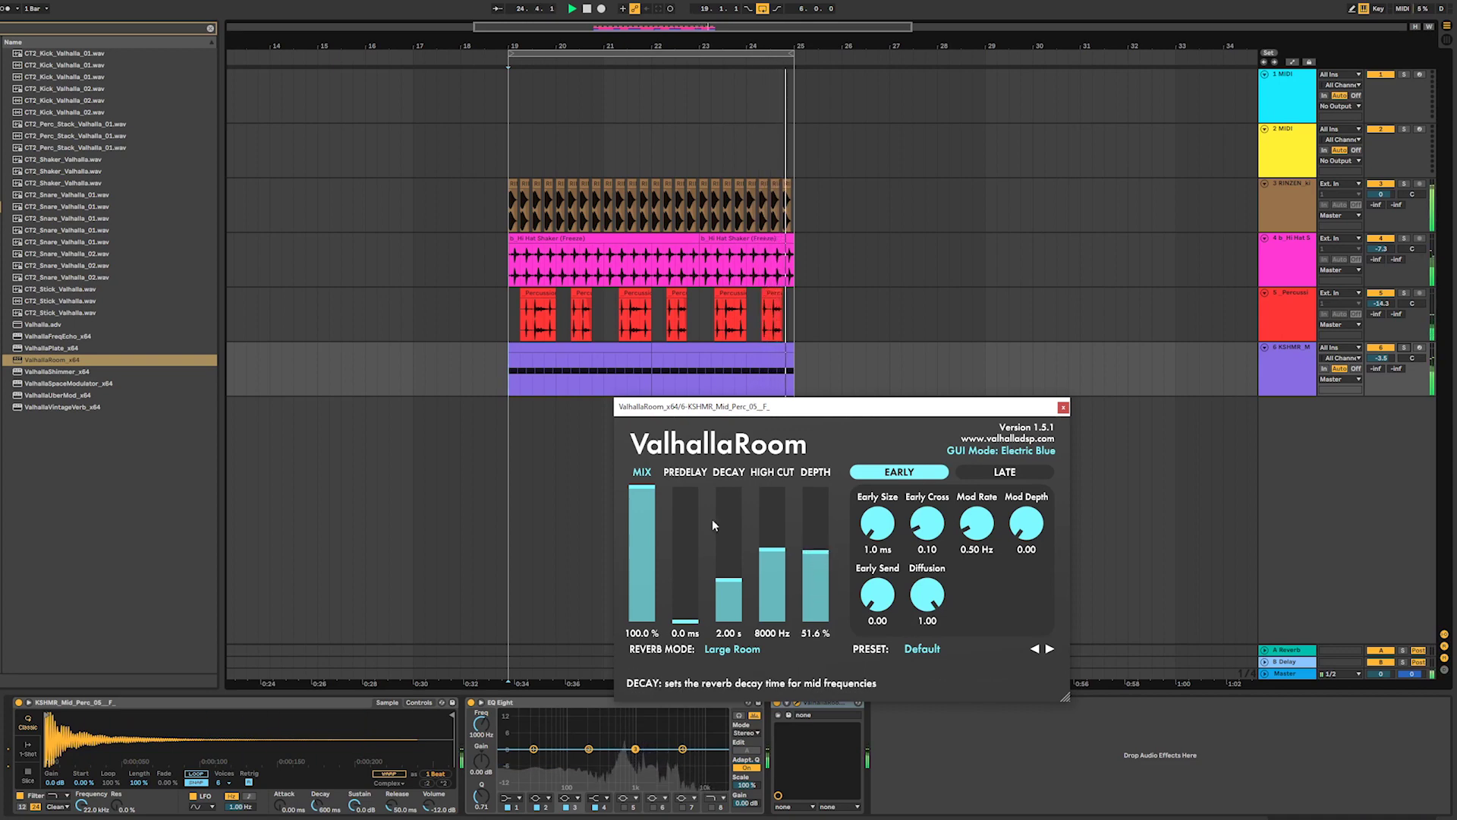
{"action": "left_click_drag", "start_coordinate": [643, 490], "coordinate": [642, 544]}
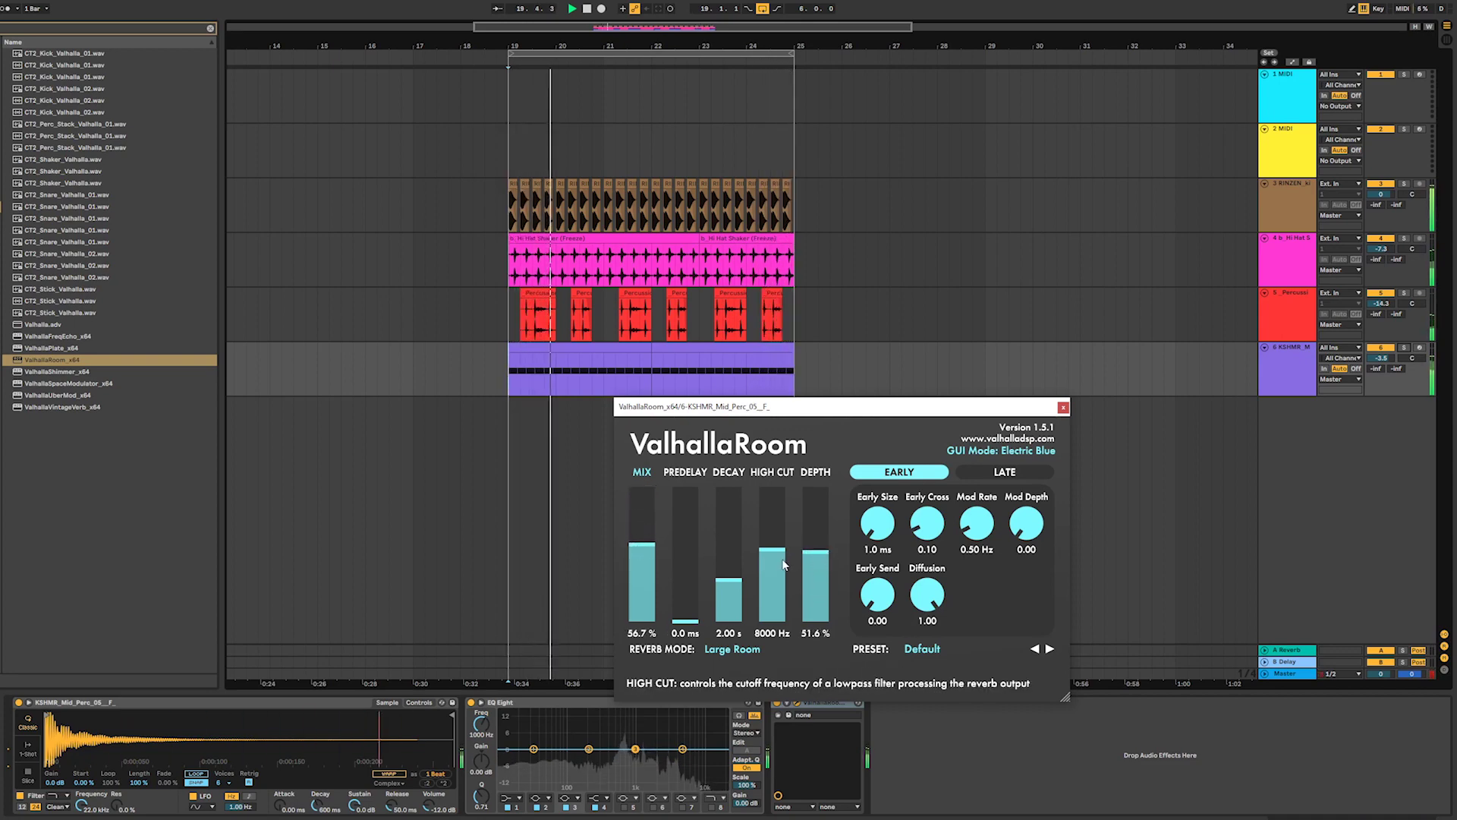
{"action": "left_click_drag", "start_coordinate": [780, 552], "coordinate": [781, 491]}
{"action": "left_click_drag", "start_coordinate": [645, 547], "coordinate": [646, 486]}
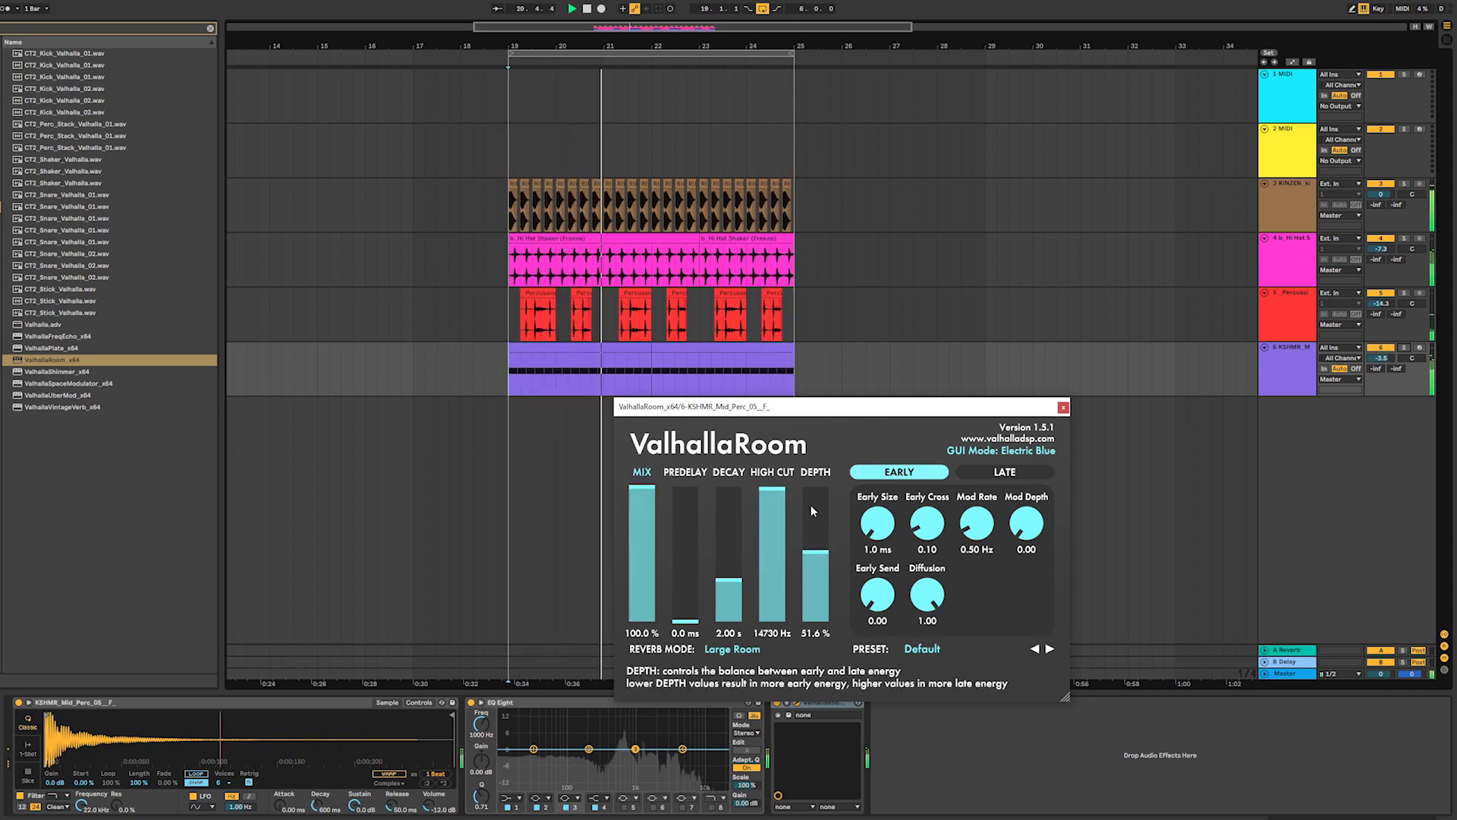
{"action": "left_click_drag", "start_coordinate": [773, 503], "coordinate": [760, 614]}
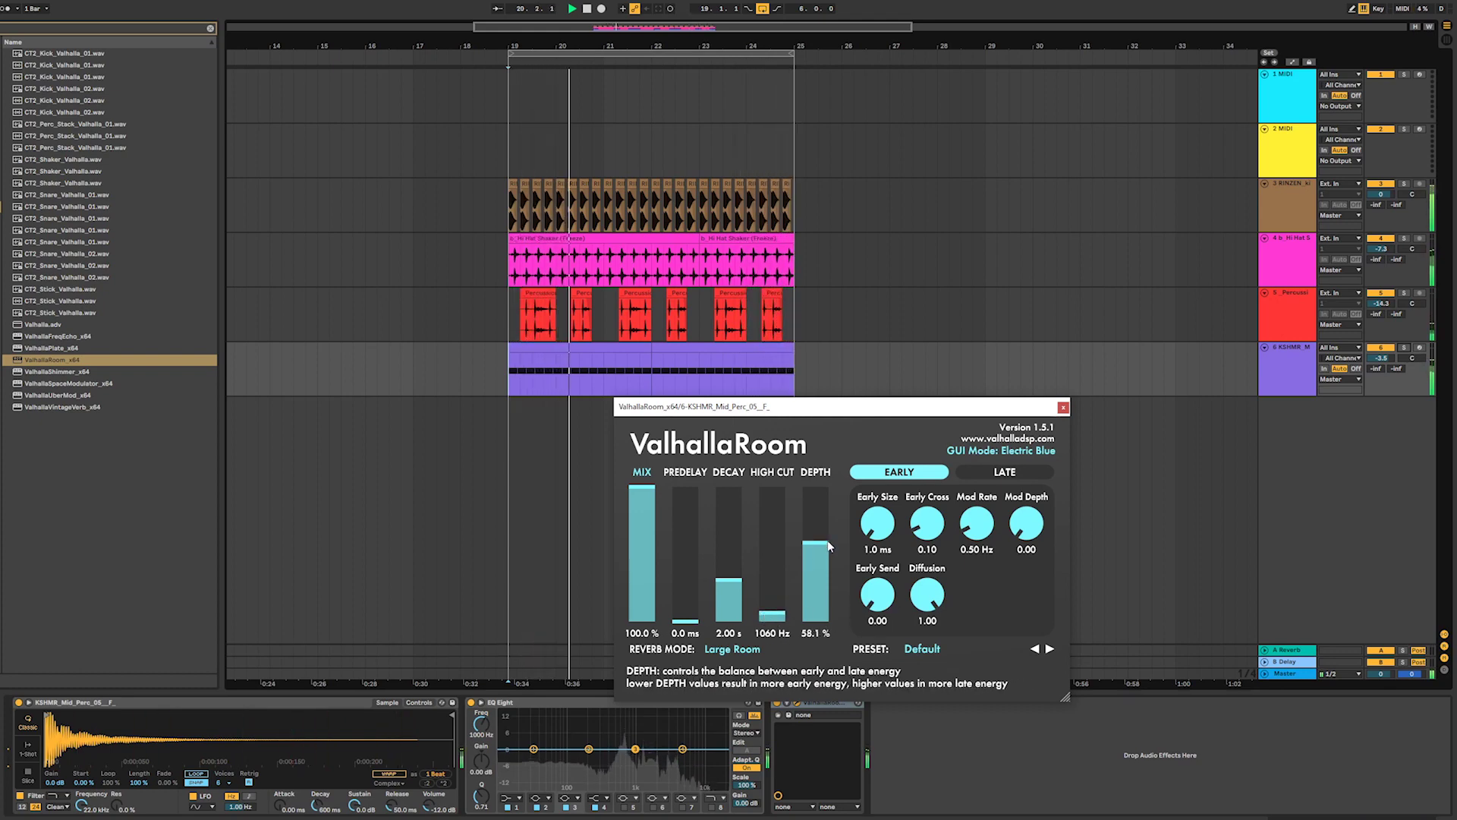
{"action": "mouse_move", "coordinate": [817, 552]}
{"action": "left_mouse_down"}
{"action": "mouse_move", "coordinate": [830, 499]}
{"action": "mouse_move", "coordinate": [826, 561]}
{"action": "left_mouse_up"}
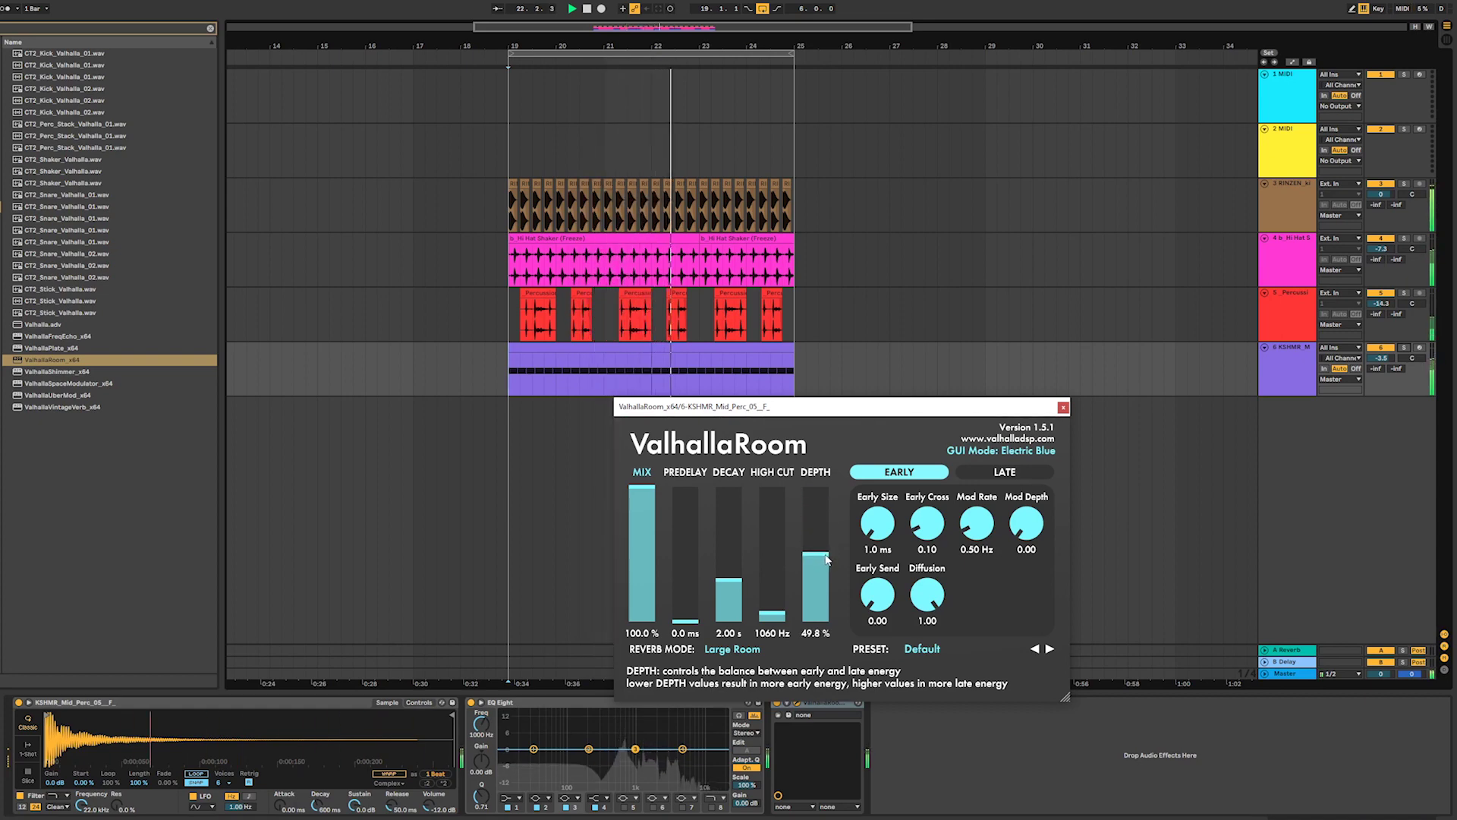
- Shorten ValhallaRoom's decay to 0.67 s and close the plug-in window
{"action": "left_click_drag", "start_coordinate": [728, 580], "coordinate": [725, 598]}
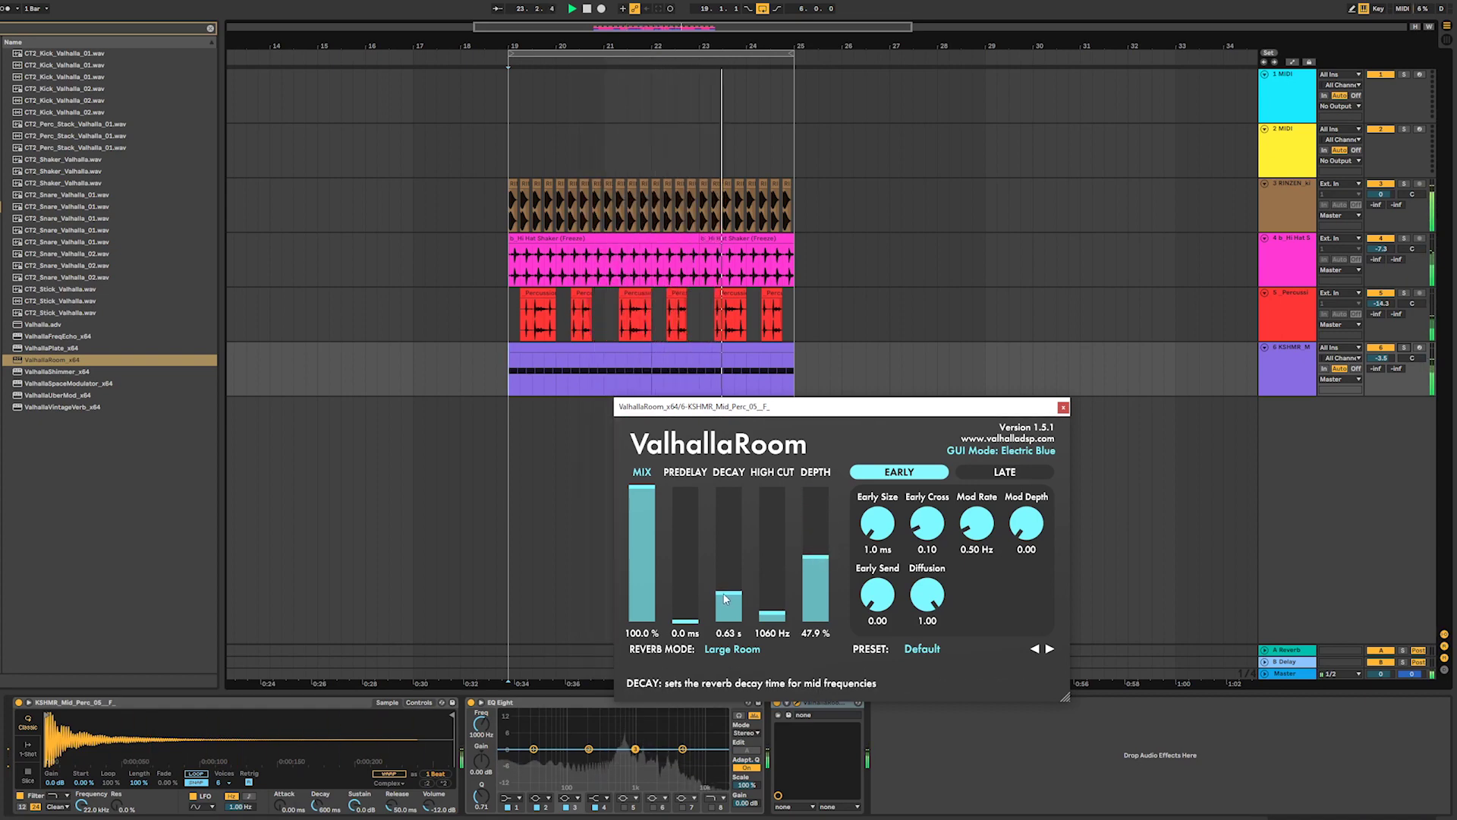
{"action": "left_click_drag", "start_coordinate": [727, 598], "coordinate": [727, 600]}
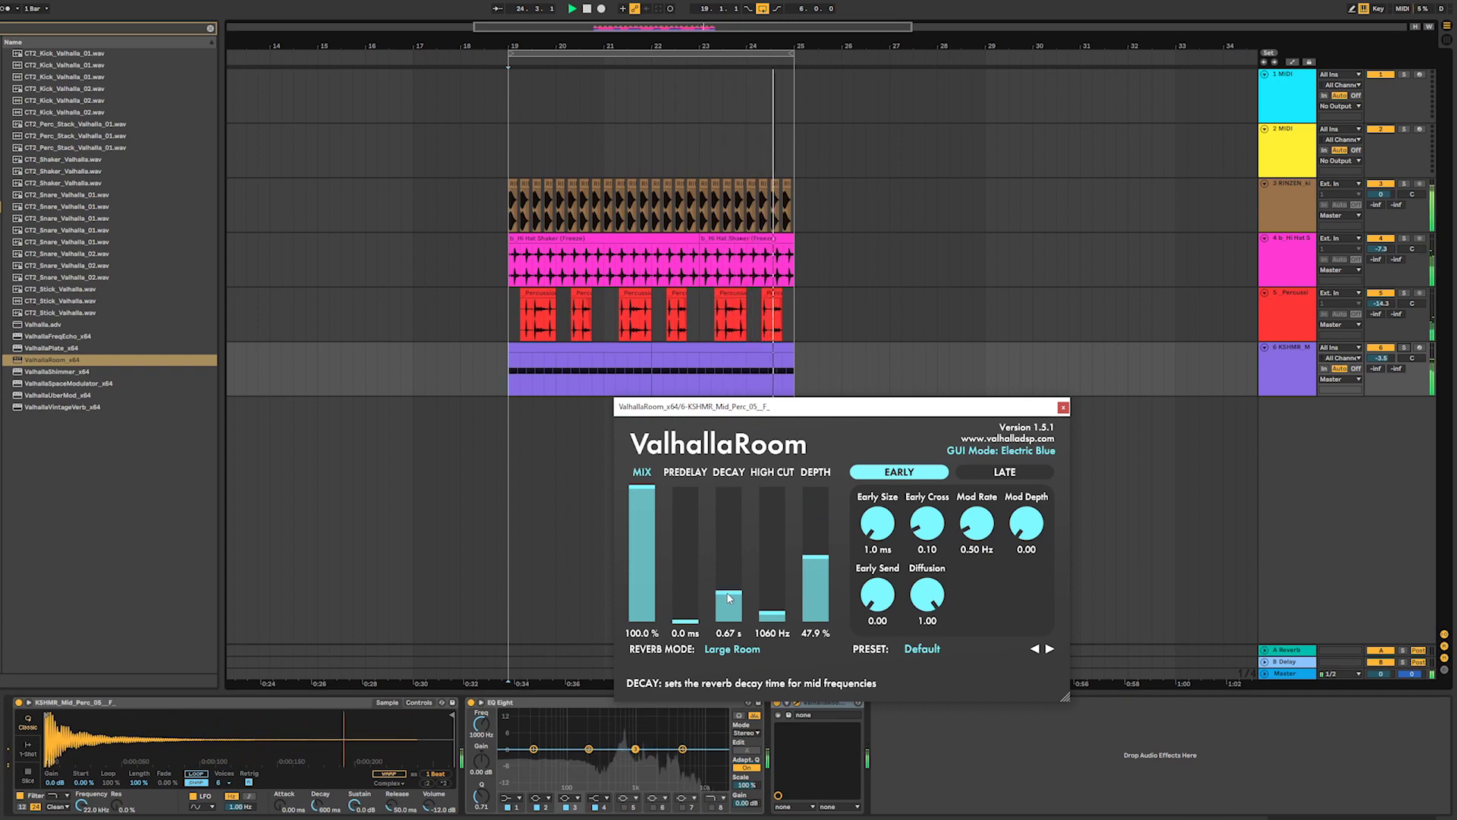
{"action": "left_click", "coordinate": [1064, 408]}
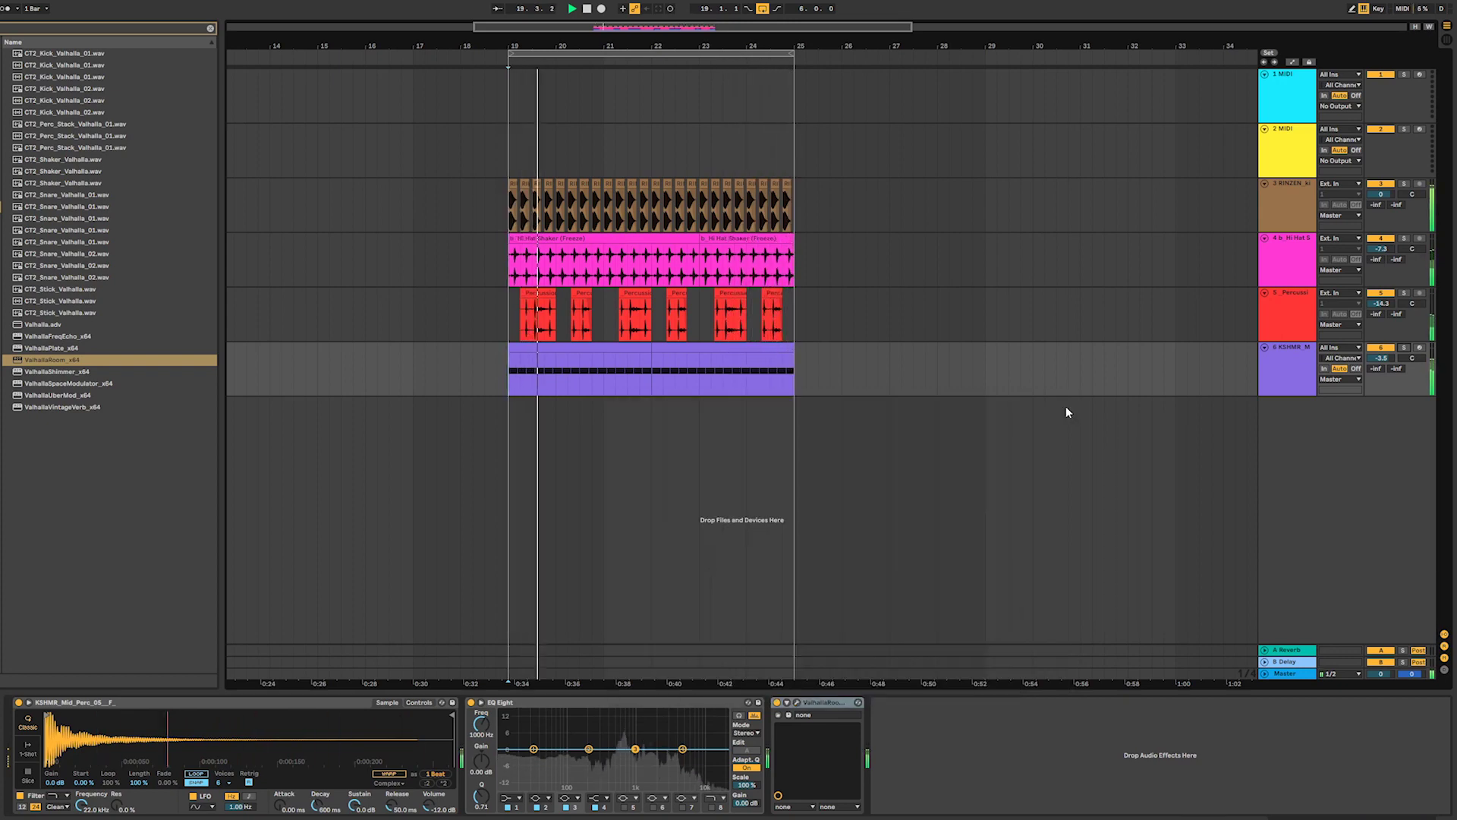
- Search the browser for "sat" and load Saturator on the KSHMR percussion track
{"action": "left_click", "coordinate": [208, 28]}
{"action": "key", "text": "ctrl+f"}
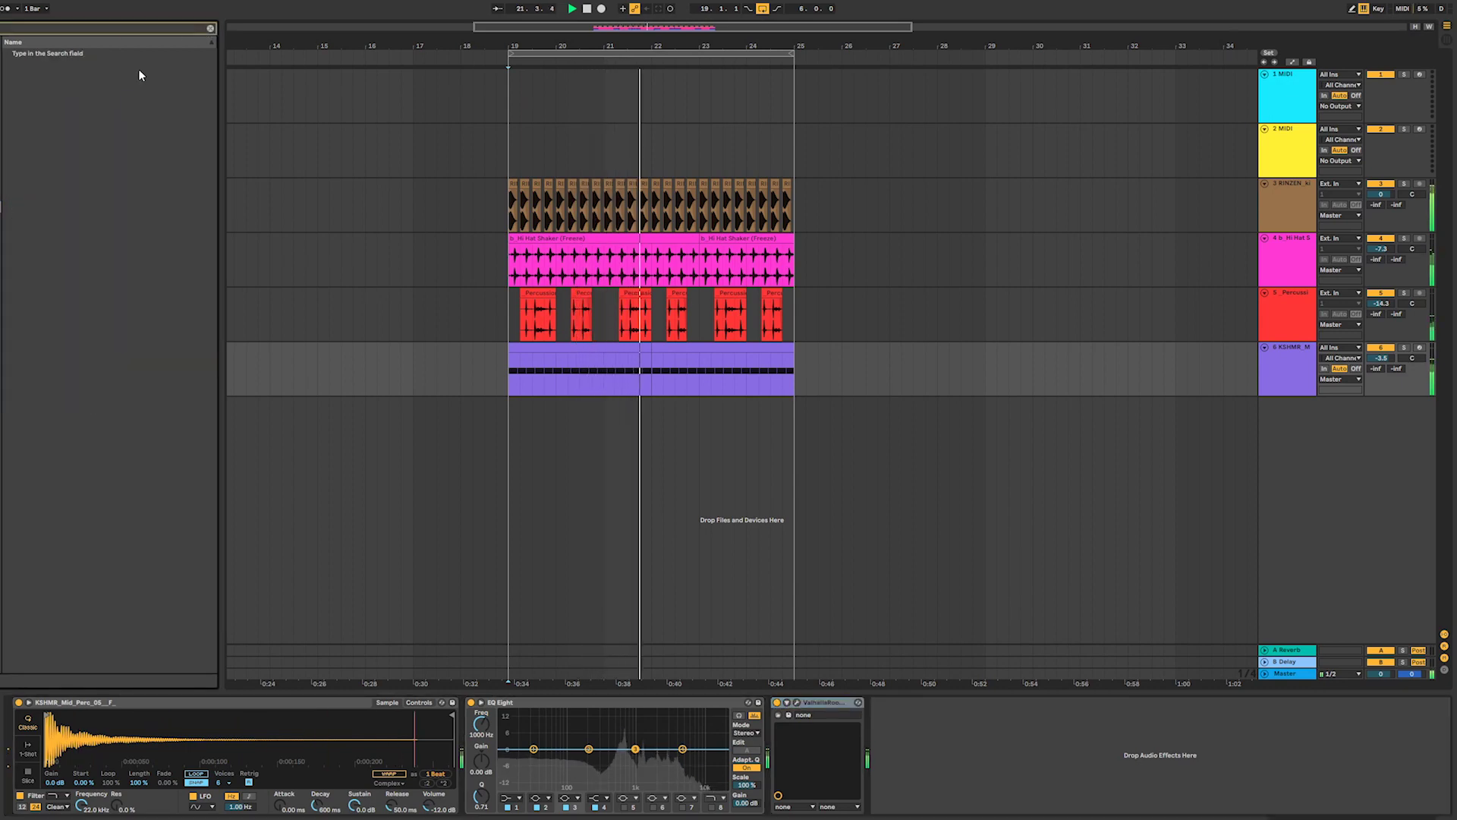
{"action": "type", "text": "valh"}
{"action": "key", "text": "BackSpace"}
{"action": "key", "text": "BackSpace"}
{"action": "key", "text": "BackSpace"}
{"action": "key", "text": "BackSpace"}
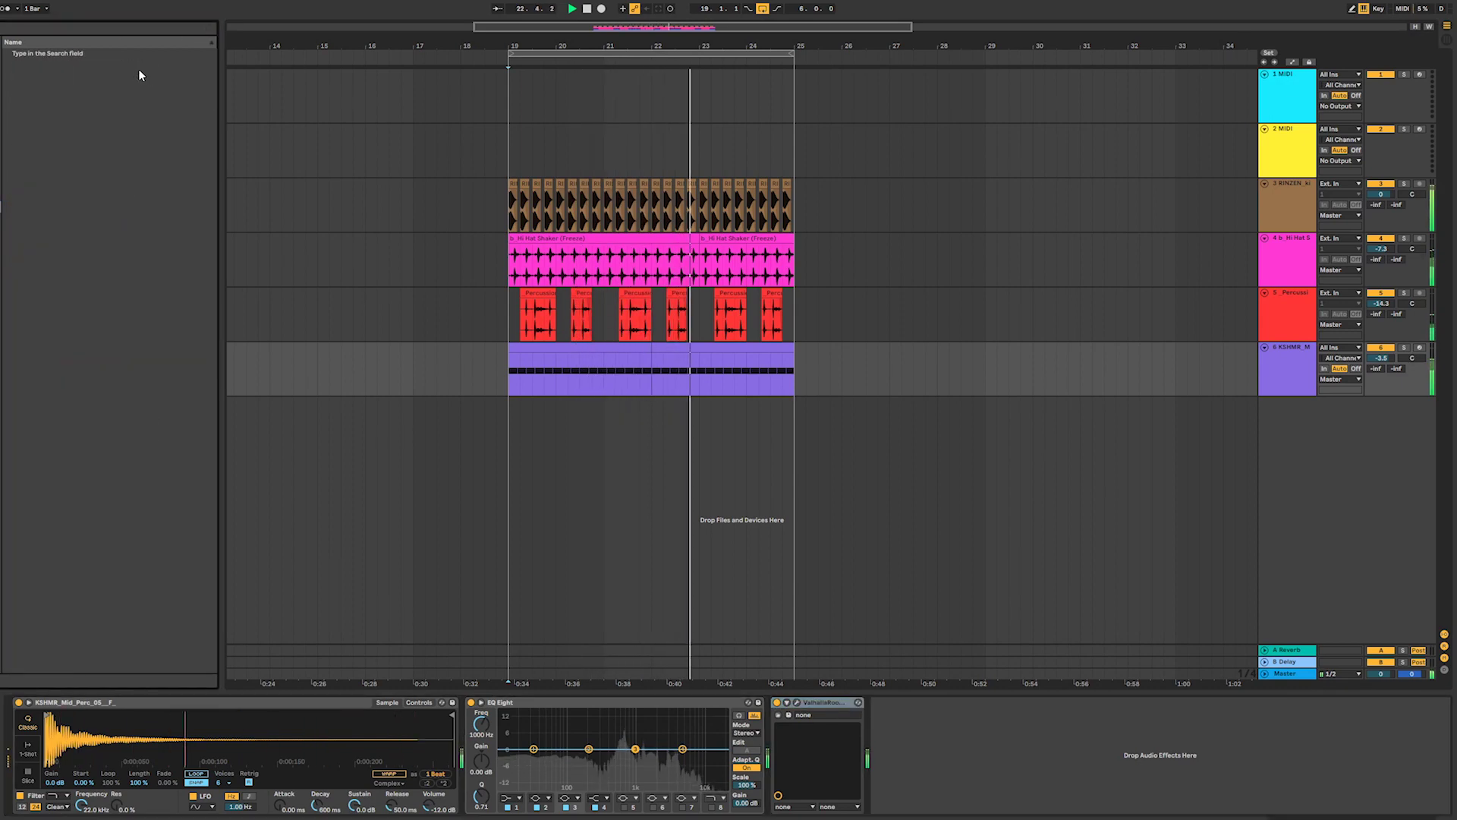
{"action": "type", "text": "sat"}
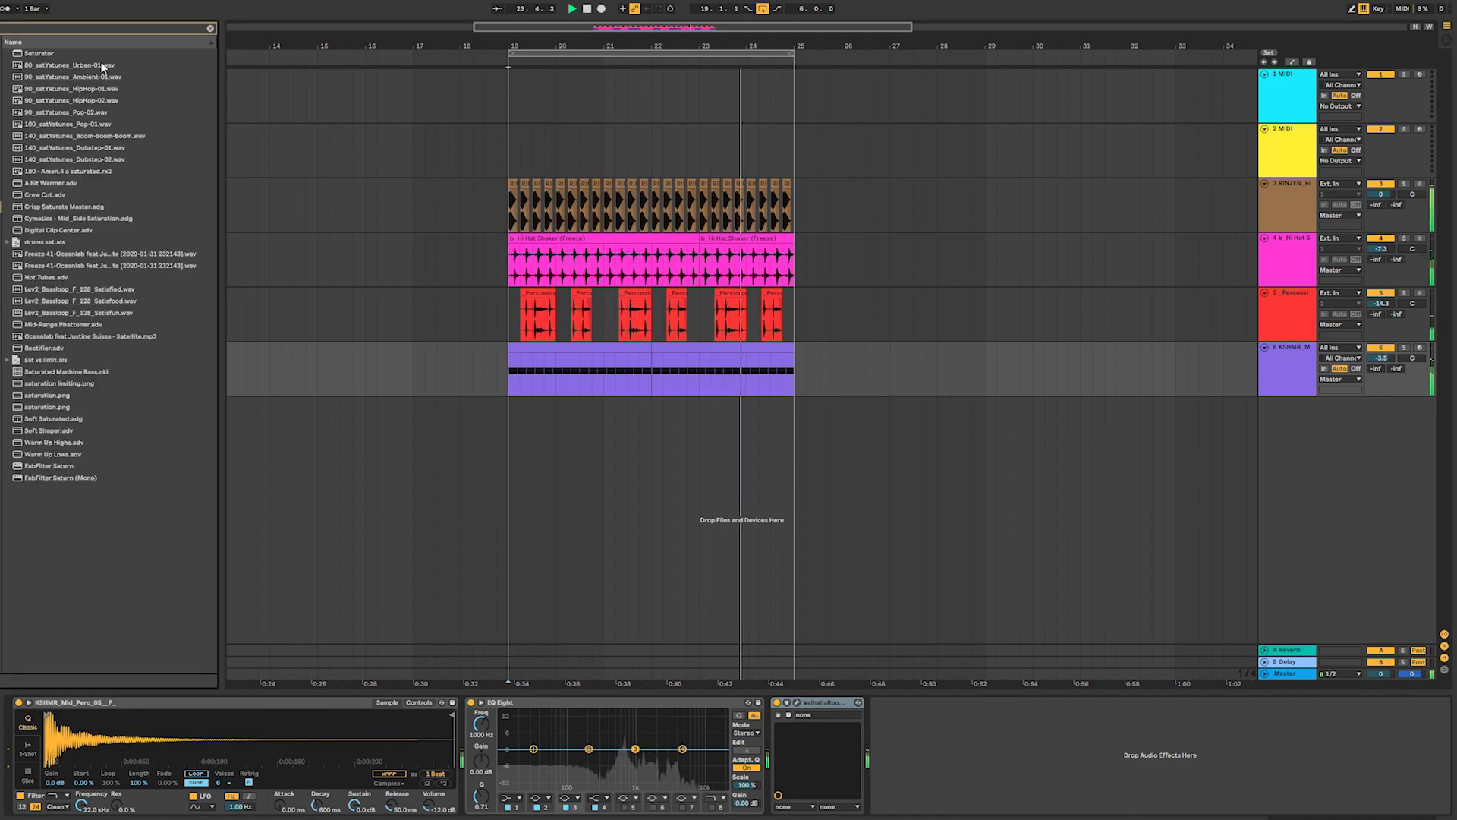
{"action": "key", "text": "Down"}
{"action": "key", "text": "Return"}
- Set Saturator's drive to about 6.9 dB with a lowered output, and place it ahead of ValhallaRoom in the chain
{"action": "left_click_drag", "start_coordinate": [886, 730], "coordinate": [886, 714]}
{"action": "left_click_drag", "start_coordinate": [1077, 762], "coordinate": [1077, 781]}
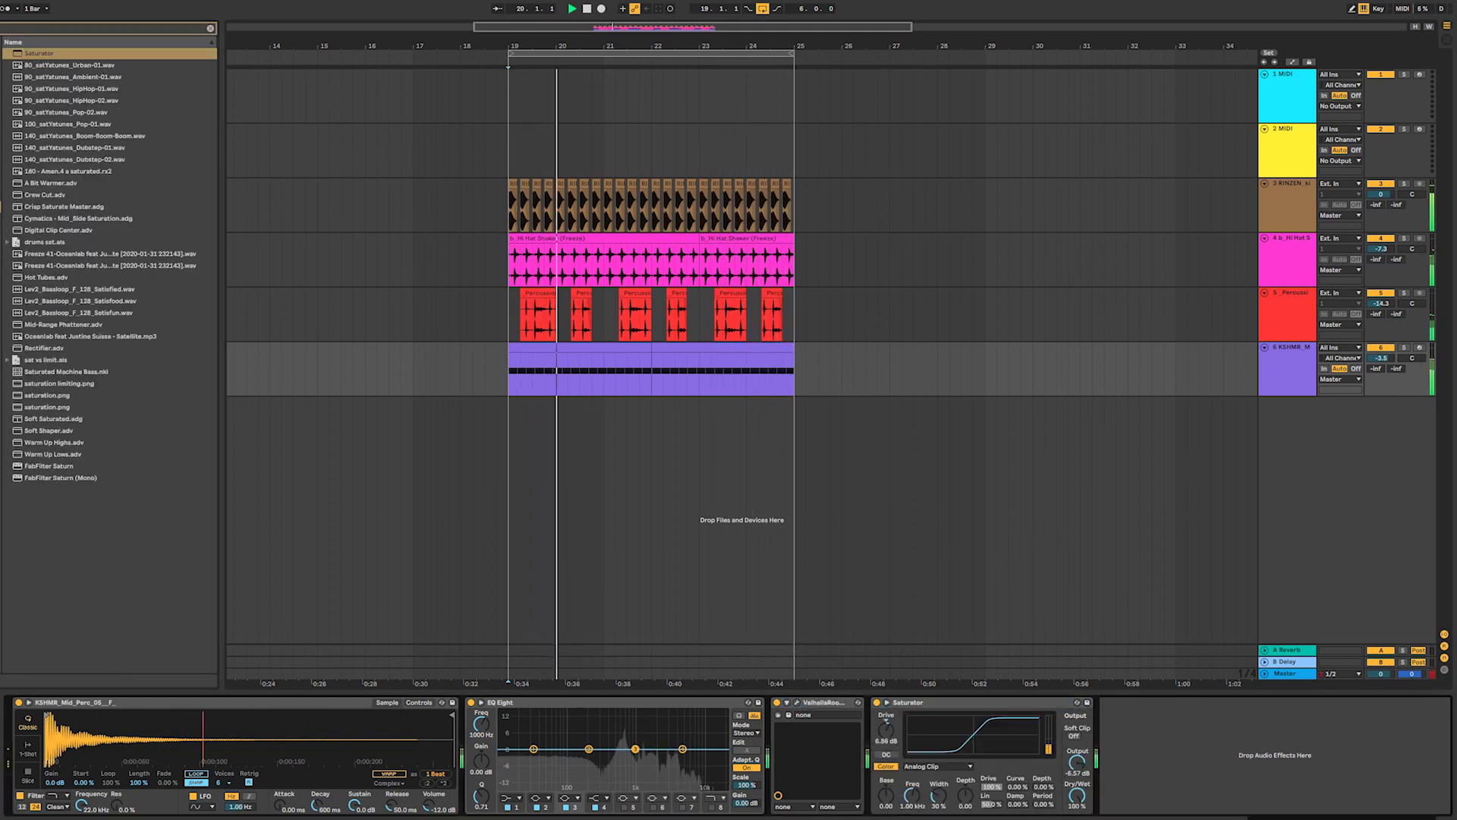
{"action": "mouse_move", "coordinate": [903, 703]}
{"action": "left_mouse_down"}
{"action": "mouse_move", "coordinate": [801, 704]}
{"action": "mouse_move", "coordinate": [1100, 706]}
{"action": "left_mouse_up"}
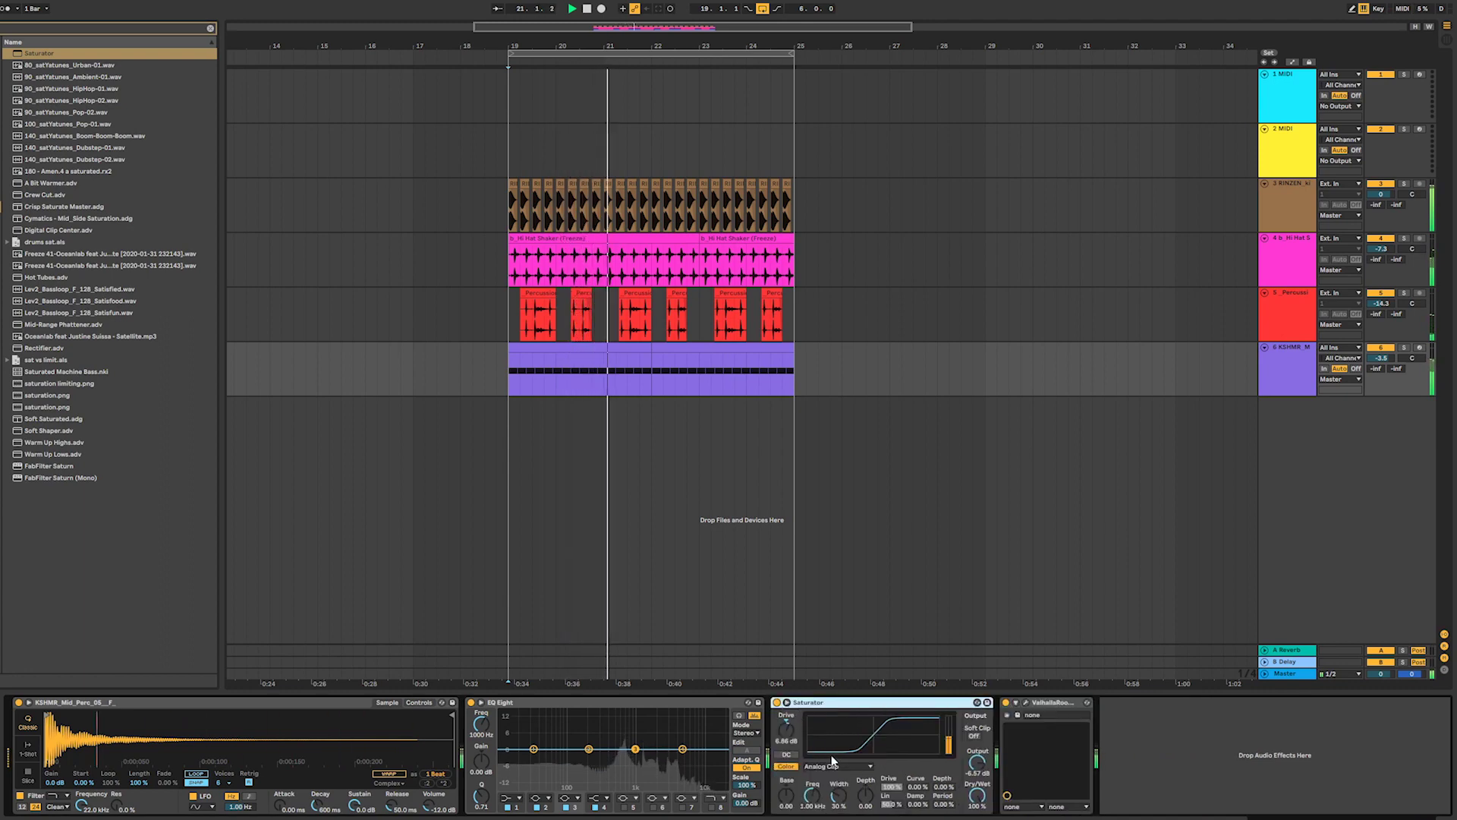
- Copy EQ Eight to the end of the chain after ValhallaRoom and shape its first band into a low cut around 681 Hz
{"action": "left_click_drag", "start_coordinate": [592, 703], "coordinate": [1125, 762]}
{"action": "left_click", "coordinate": [1142, 798]}
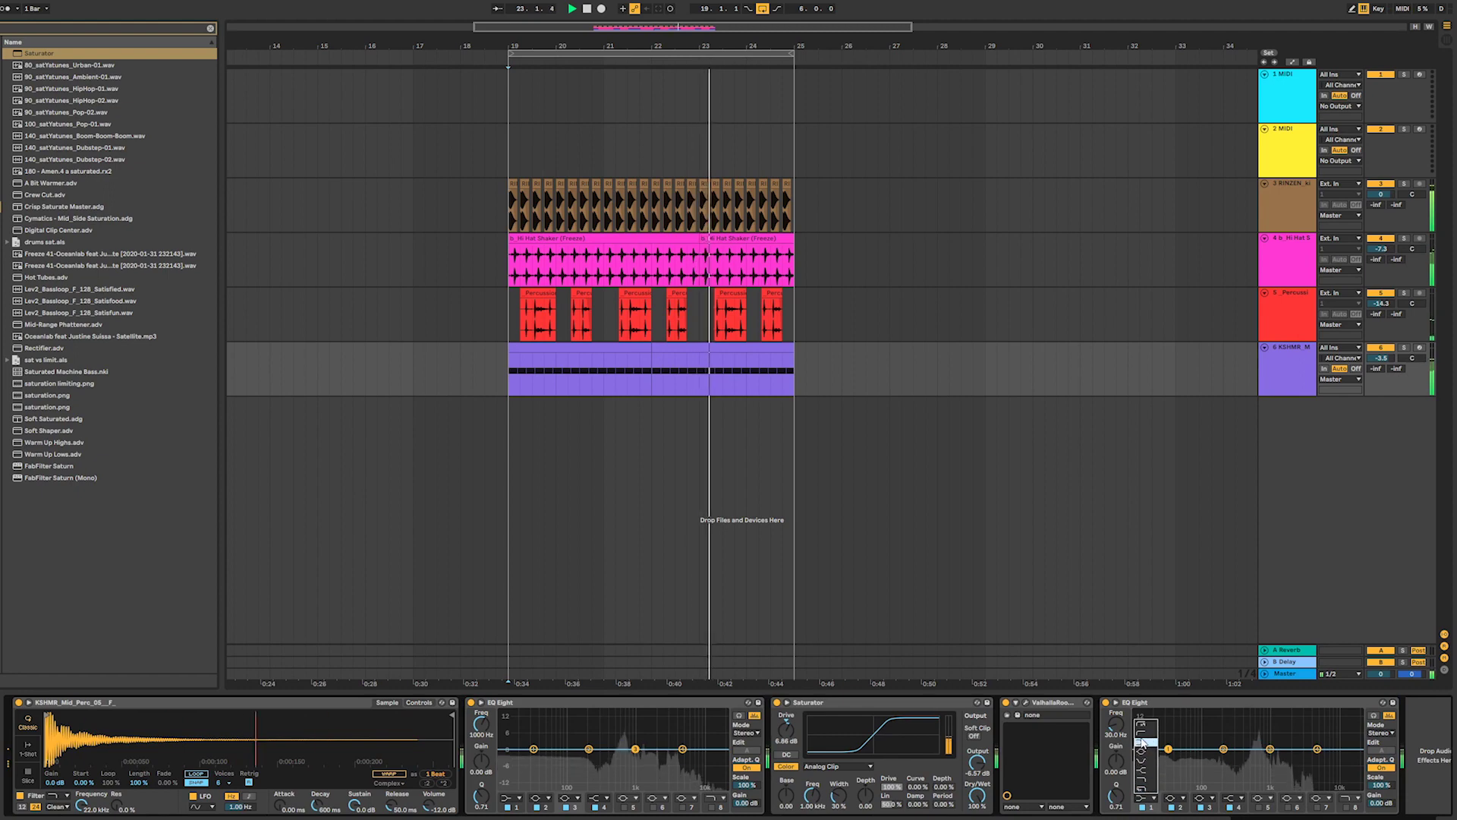
{"action": "left_click", "coordinate": [1143, 787]}
{"action": "left_click_drag", "start_coordinate": [1169, 749], "coordinate": [1275, 764]}
{"action": "left_click_drag", "start_coordinate": [1264, 758], "coordinate": [1259, 750]}
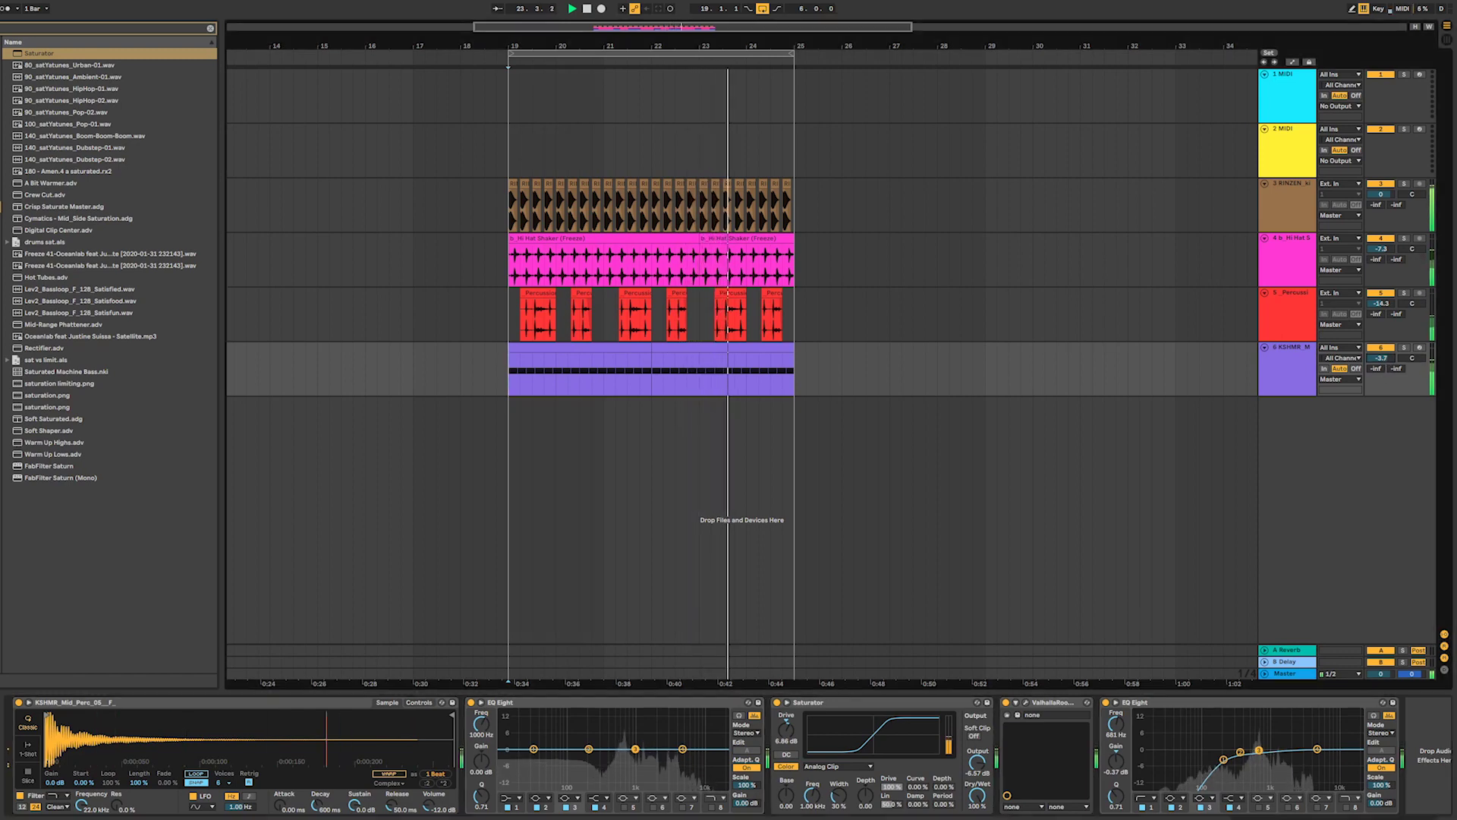
- Lower the KSHMR track's volume to -4.8 dB and select the track
{"action": "left_click_drag", "start_coordinate": [1402, 359], "coordinate": [1402, 366]}
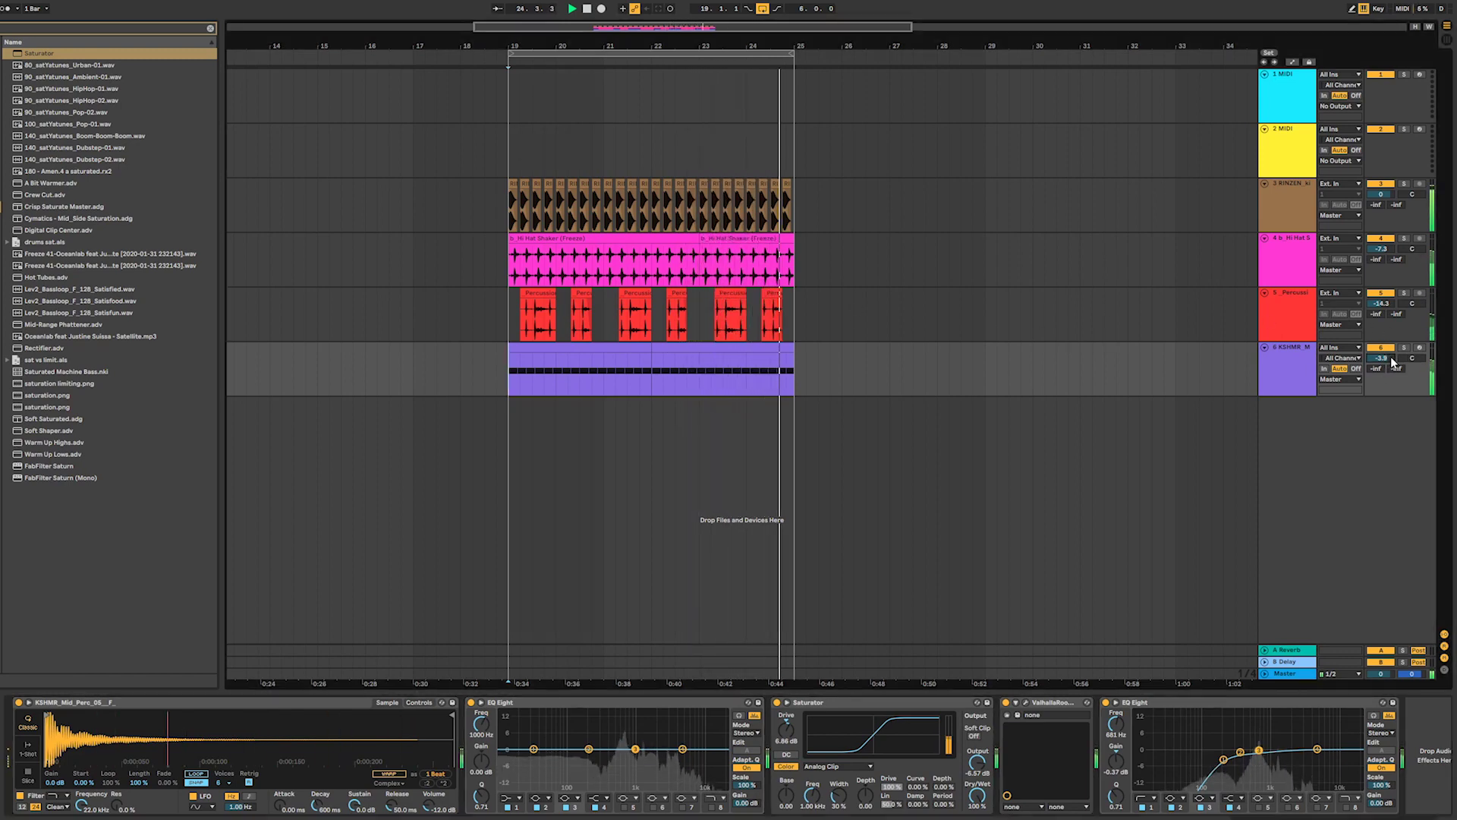
{"action": "left_click", "coordinate": [1284, 384]}
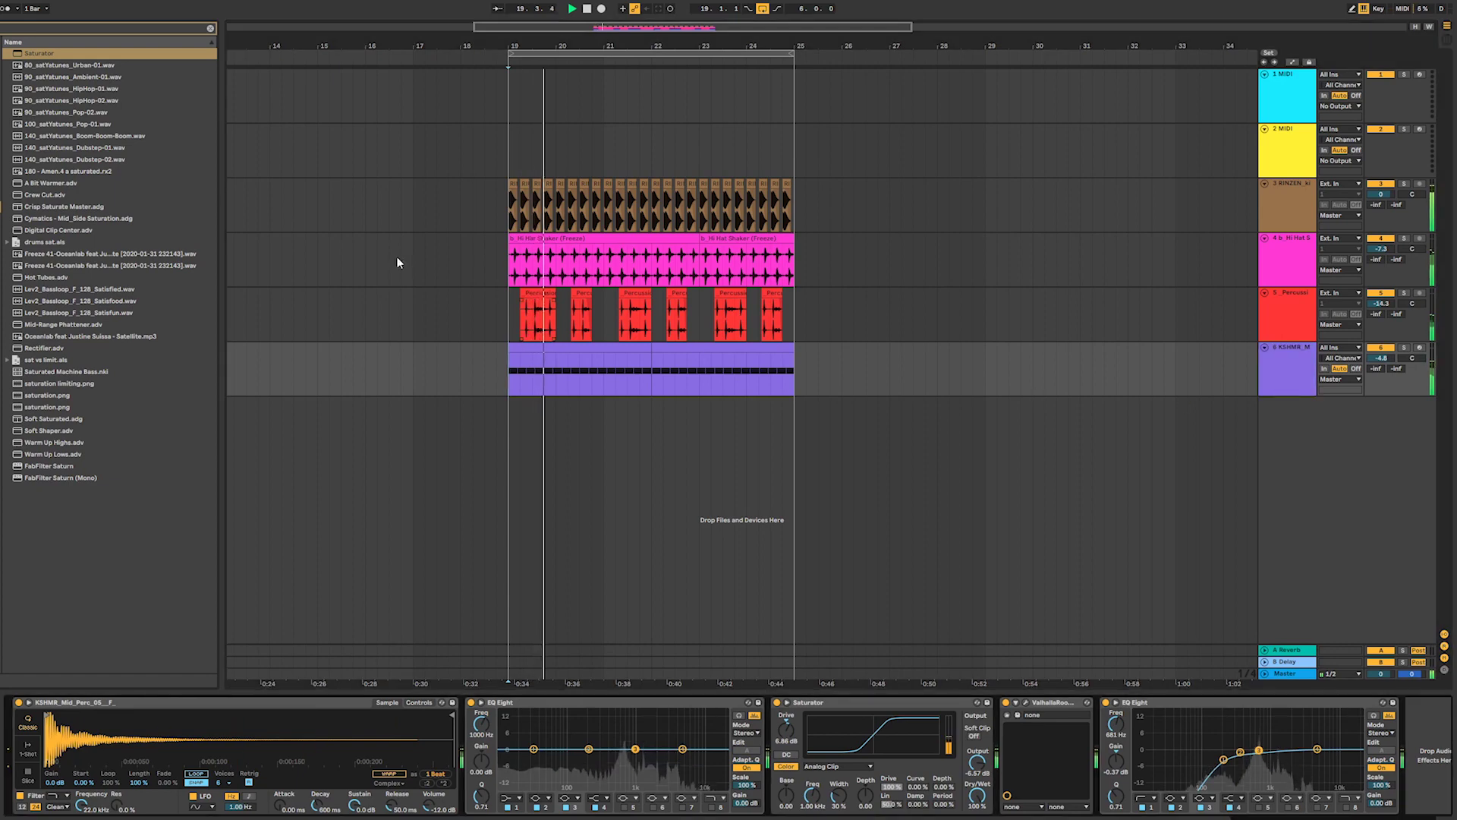
- Move all clips of the four drum tracks to start at bar 21 and shift the loop region to match
{"action": "key", "text": "minus"}
{"action": "key", "text": "minus"}
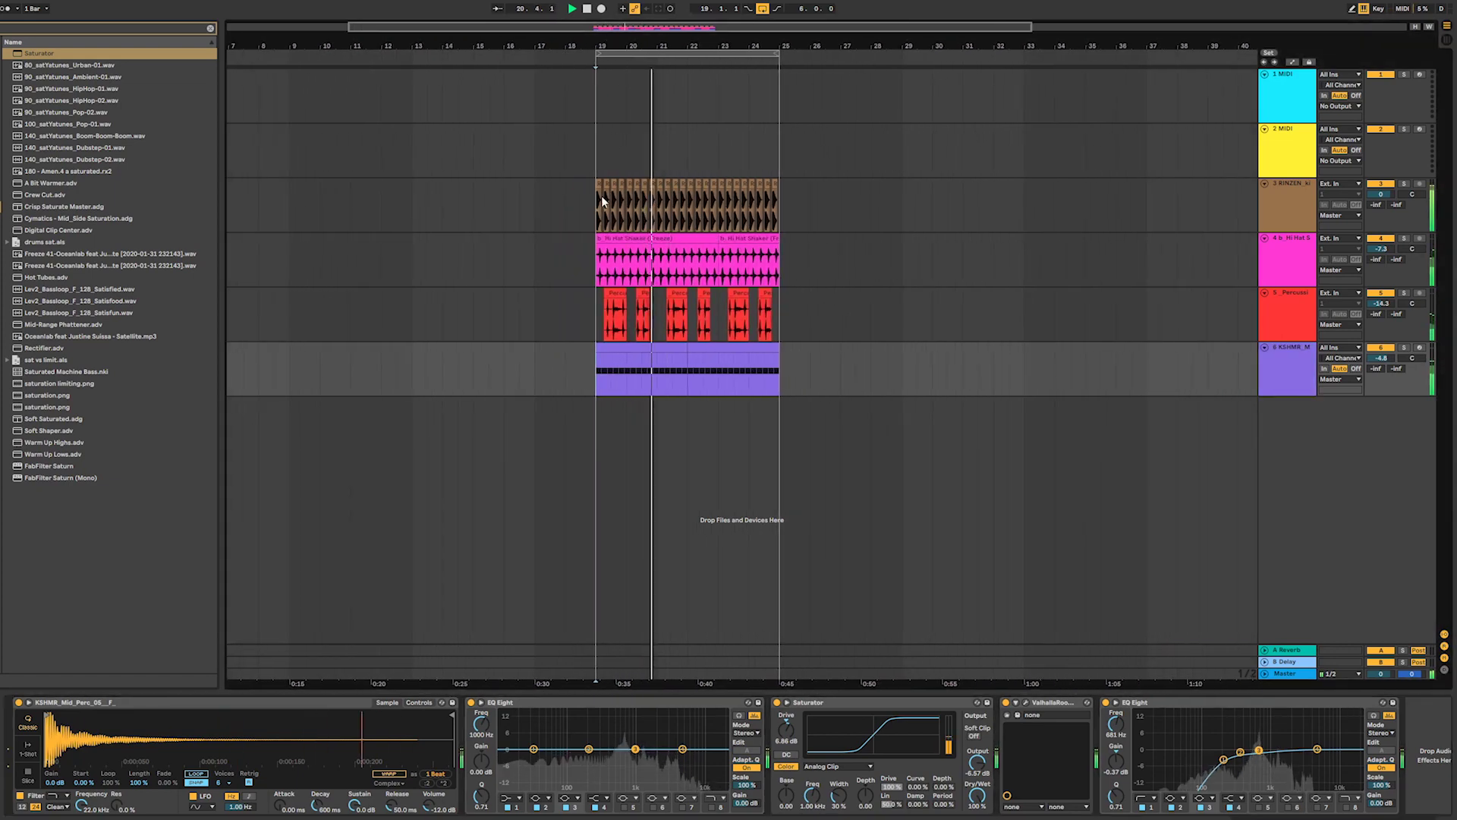
{"action": "left_click_drag", "start_coordinate": [597, 196], "coordinate": [781, 384]}
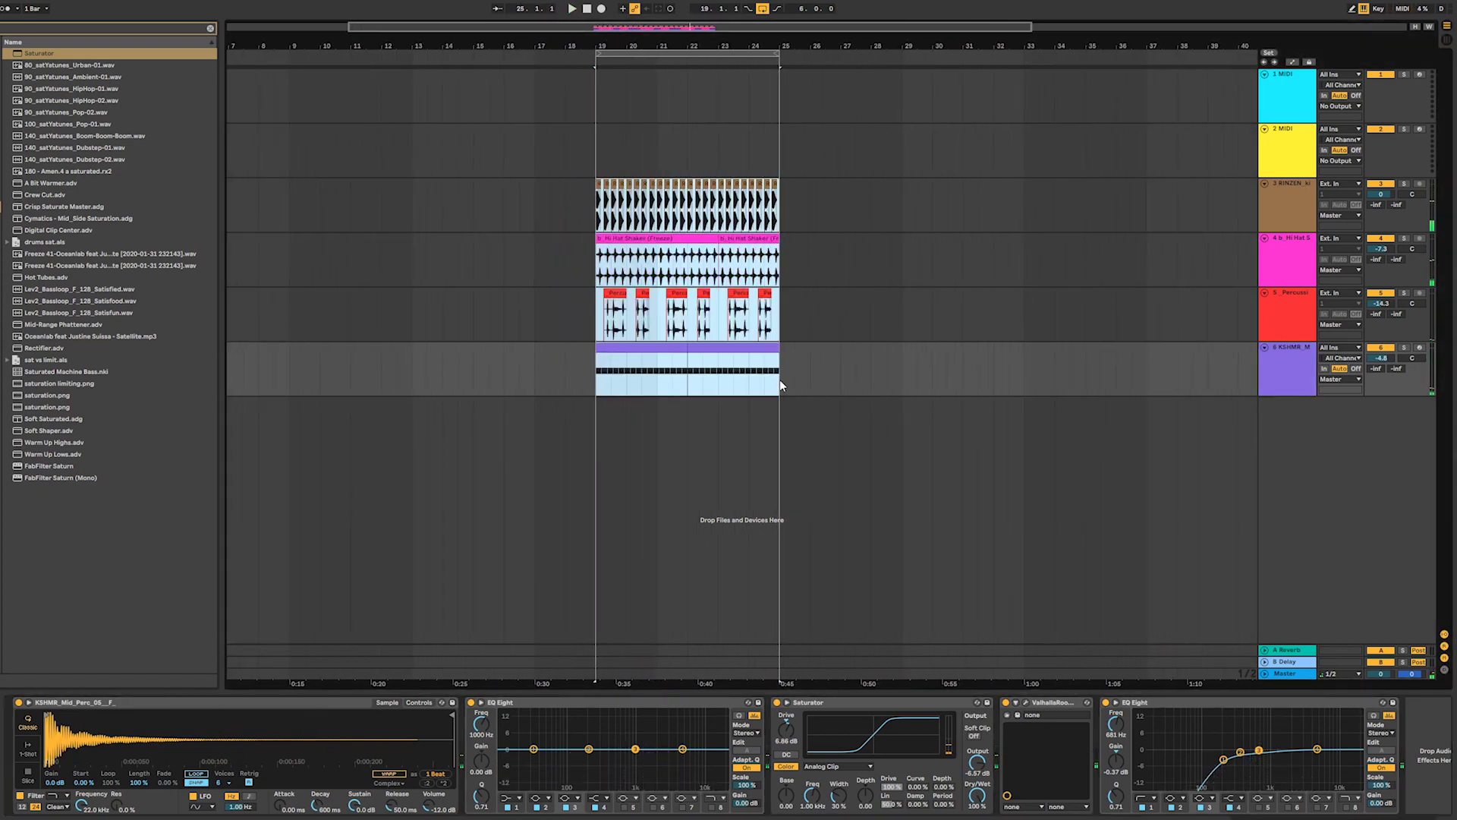
{"action": "left_click_drag", "start_coordinate": [610, 346], "coordinate": [674, 357]}
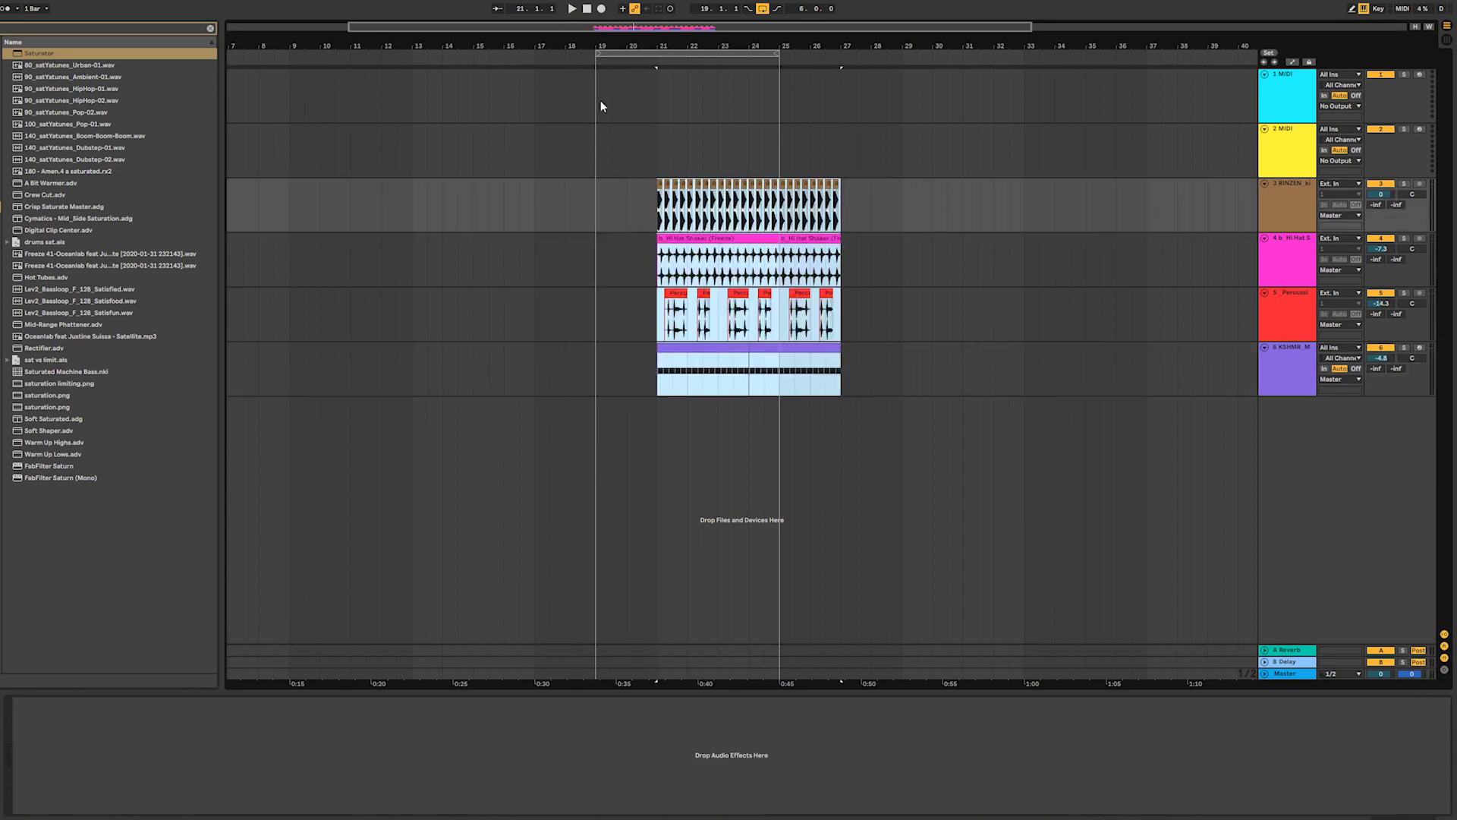
{"action": "left_click_drag", "start_coordinate": [625, 54], "coordinate": [703, 59]}
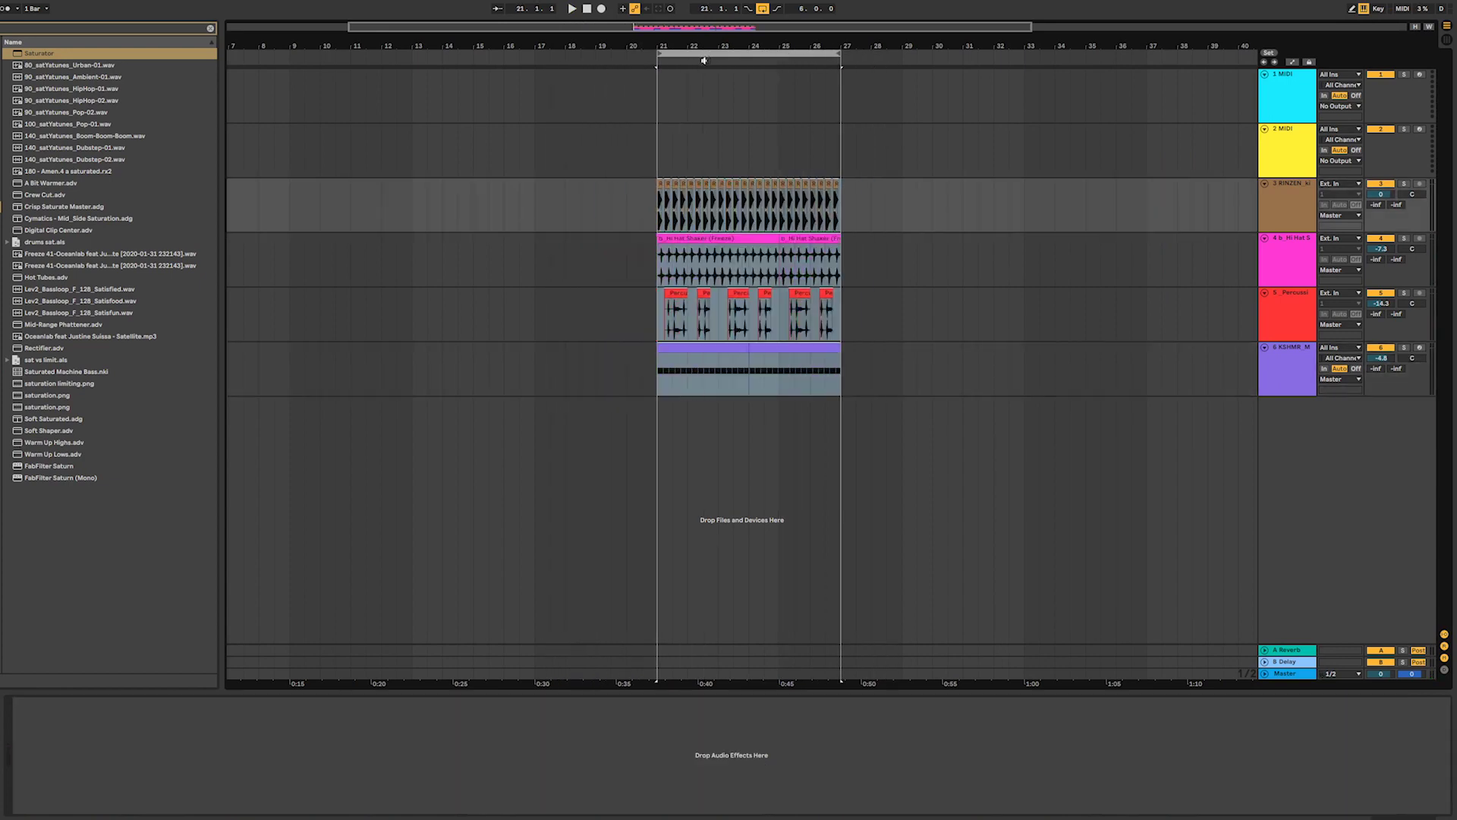
- Duplicate the moved groove section, extend the loop to 12 bars and play from bar 21
{"action": "key", "text": "ctrl+d"}
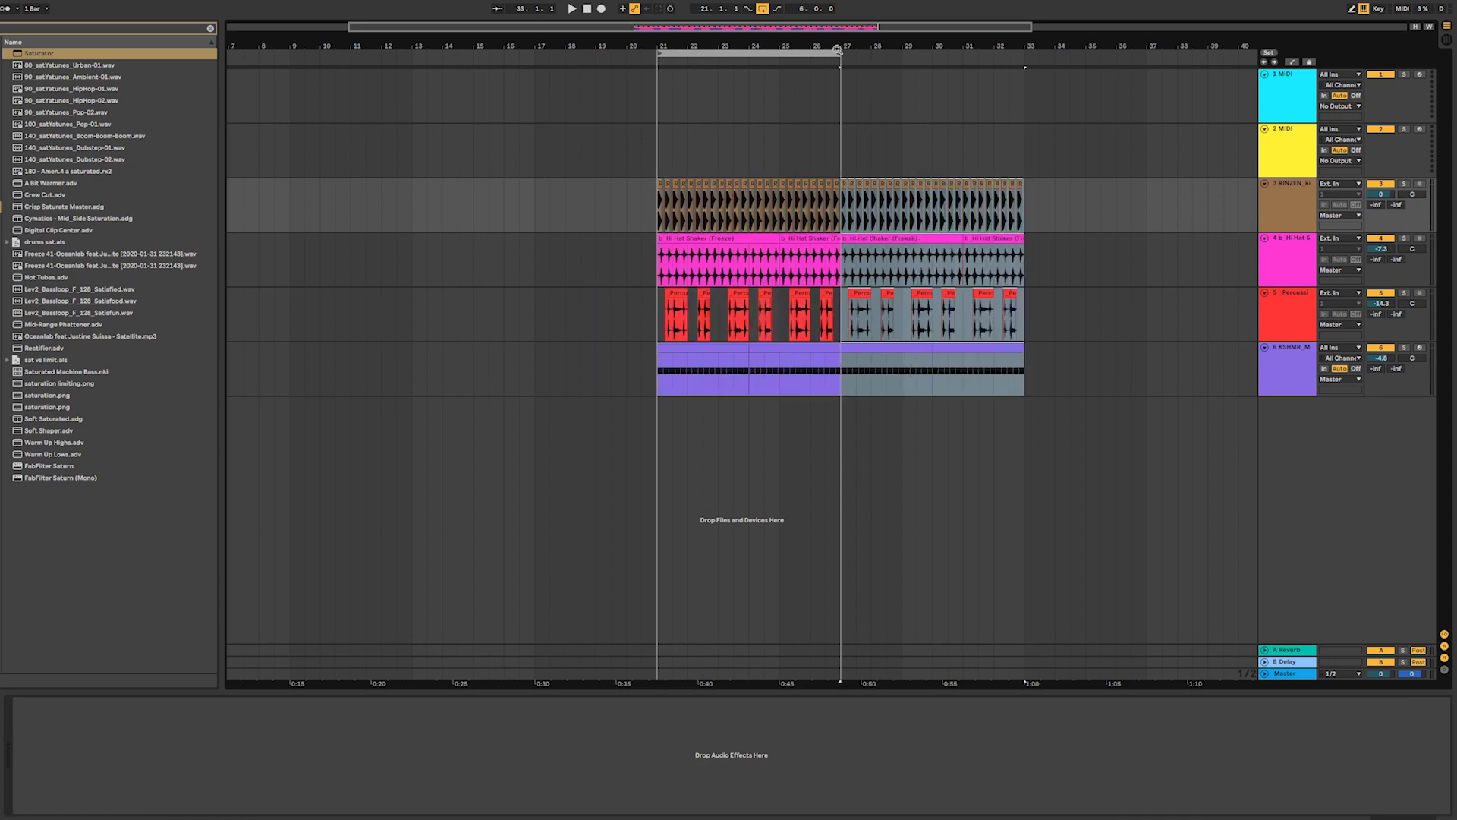
{"action": "left_click_drag", "start_coordinate": [837, 50], "coordinate": [1019, 60]}
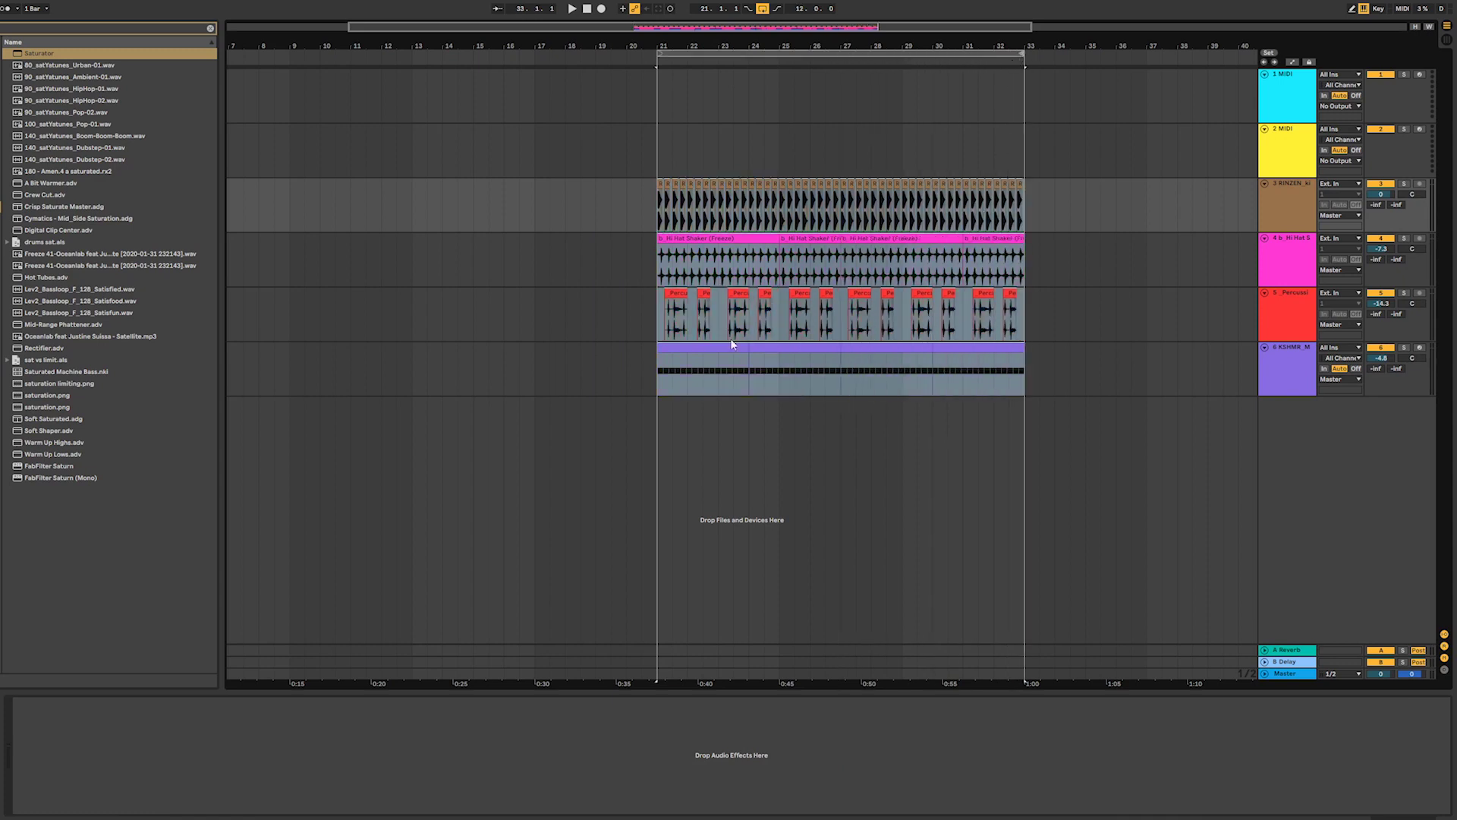
{"action": "left_click", "coordinate": [653, 382]}
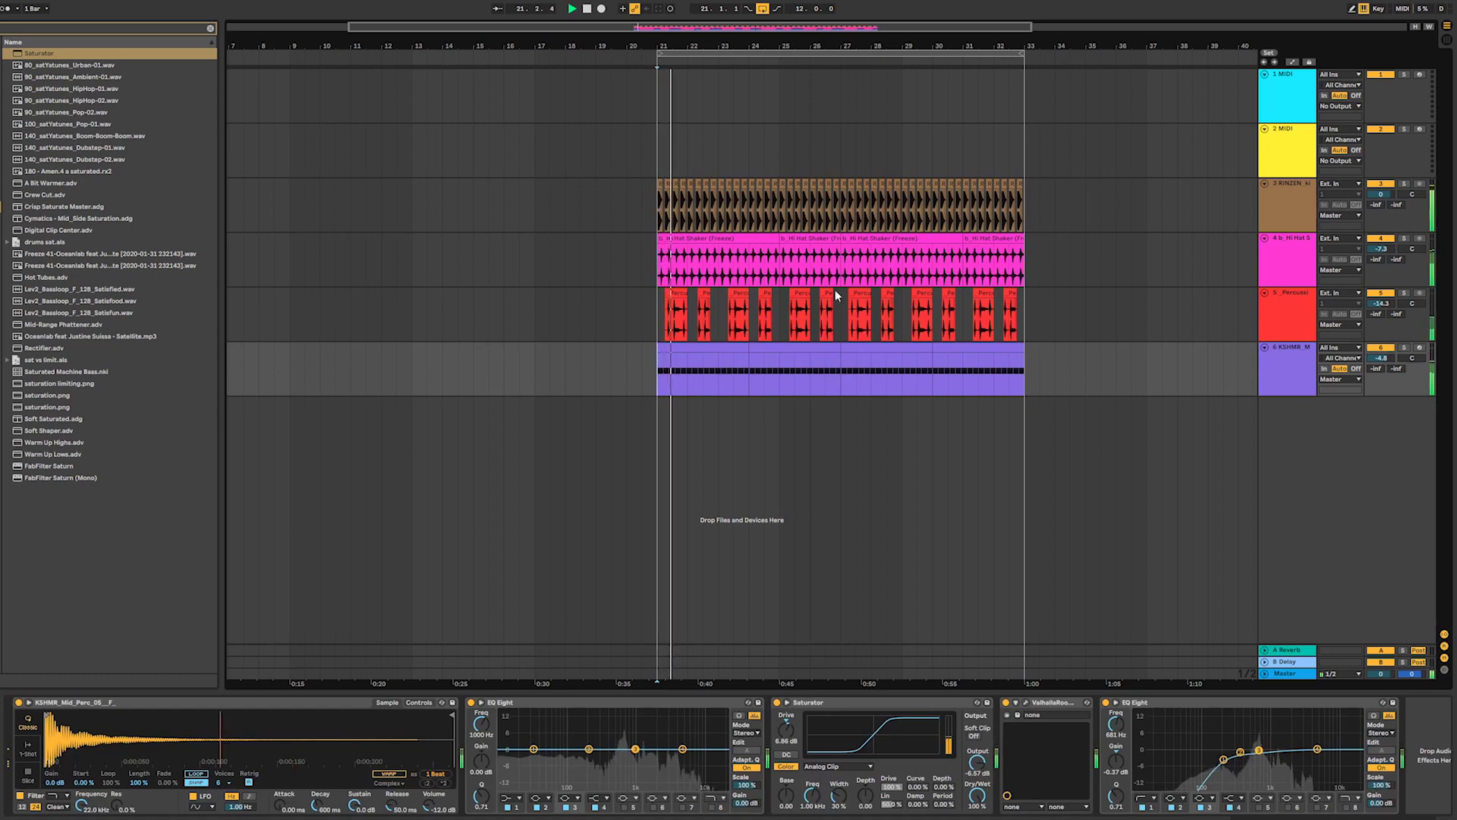
- Duplicate the 12-bar section on all four drum tracks and extend the loop to 24 bars
{"action": "left_click_drag", "start_coordinate": [1026, 192], "coordinate": [655, 408]}
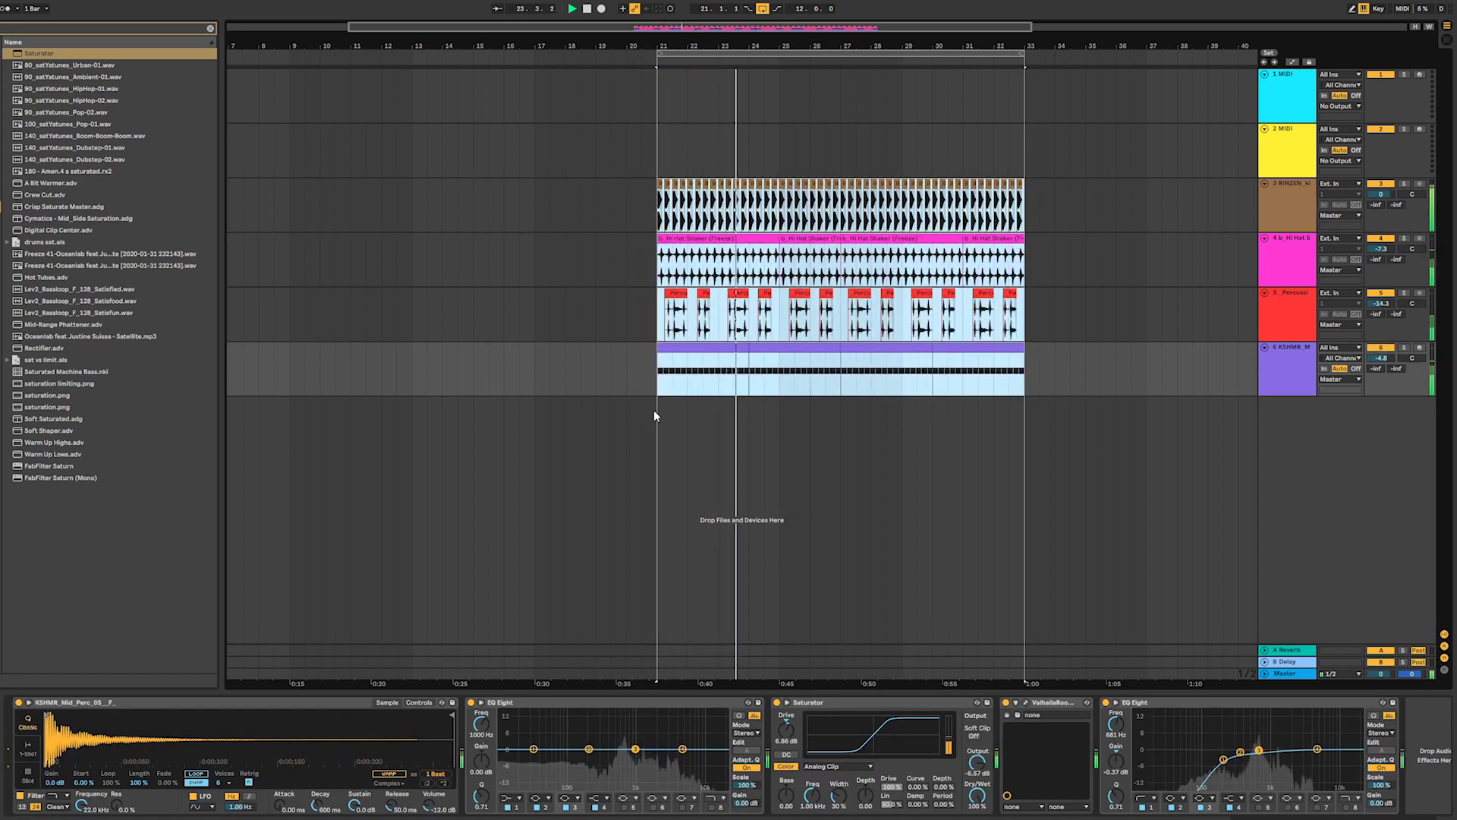
{"action": "key", "text": "ctrl+d"}
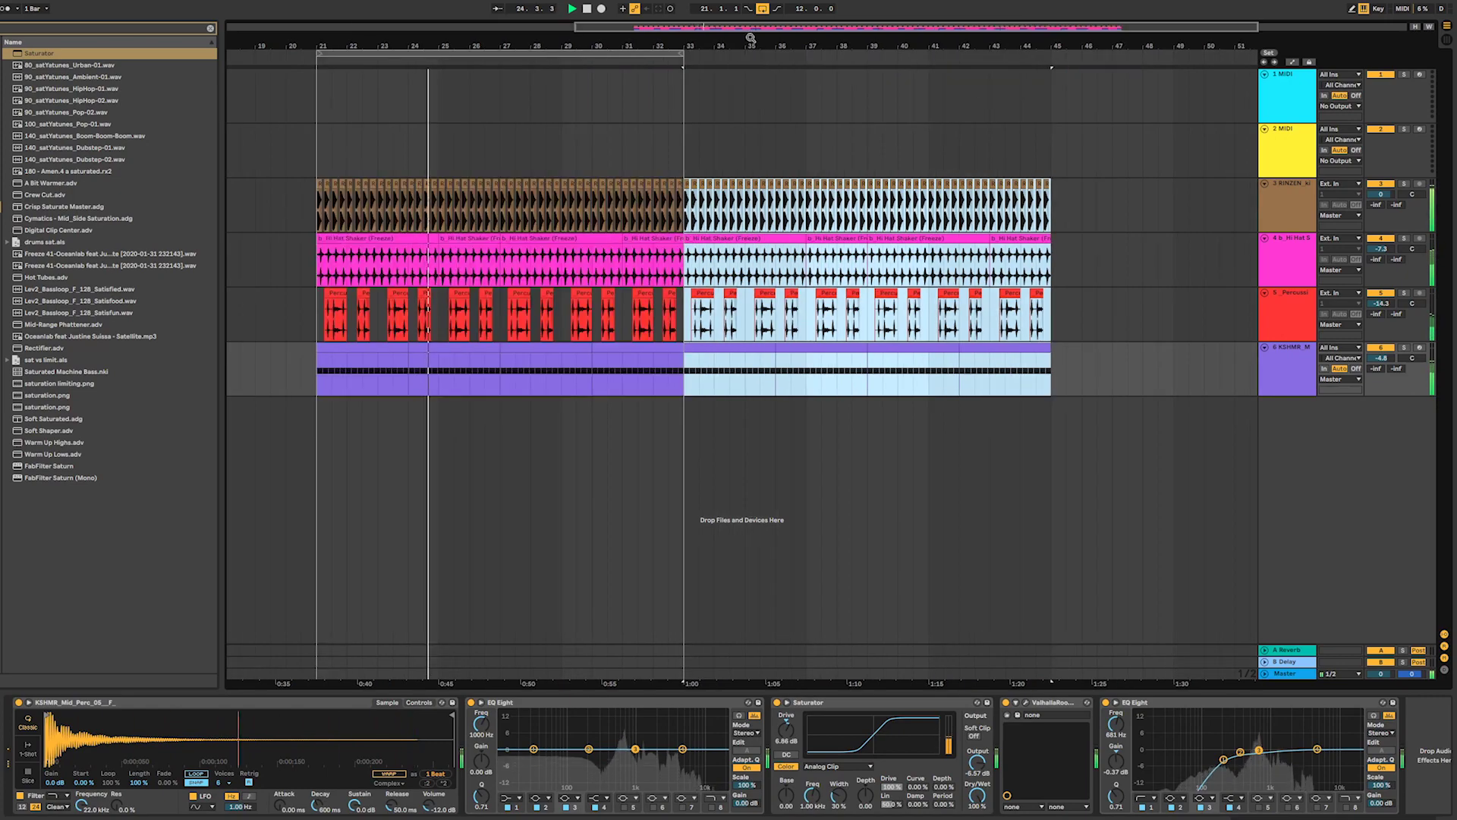
{"action": "left_click_drag", "start_coordinate": [686, 55], "coordinate": [1051, 79]}
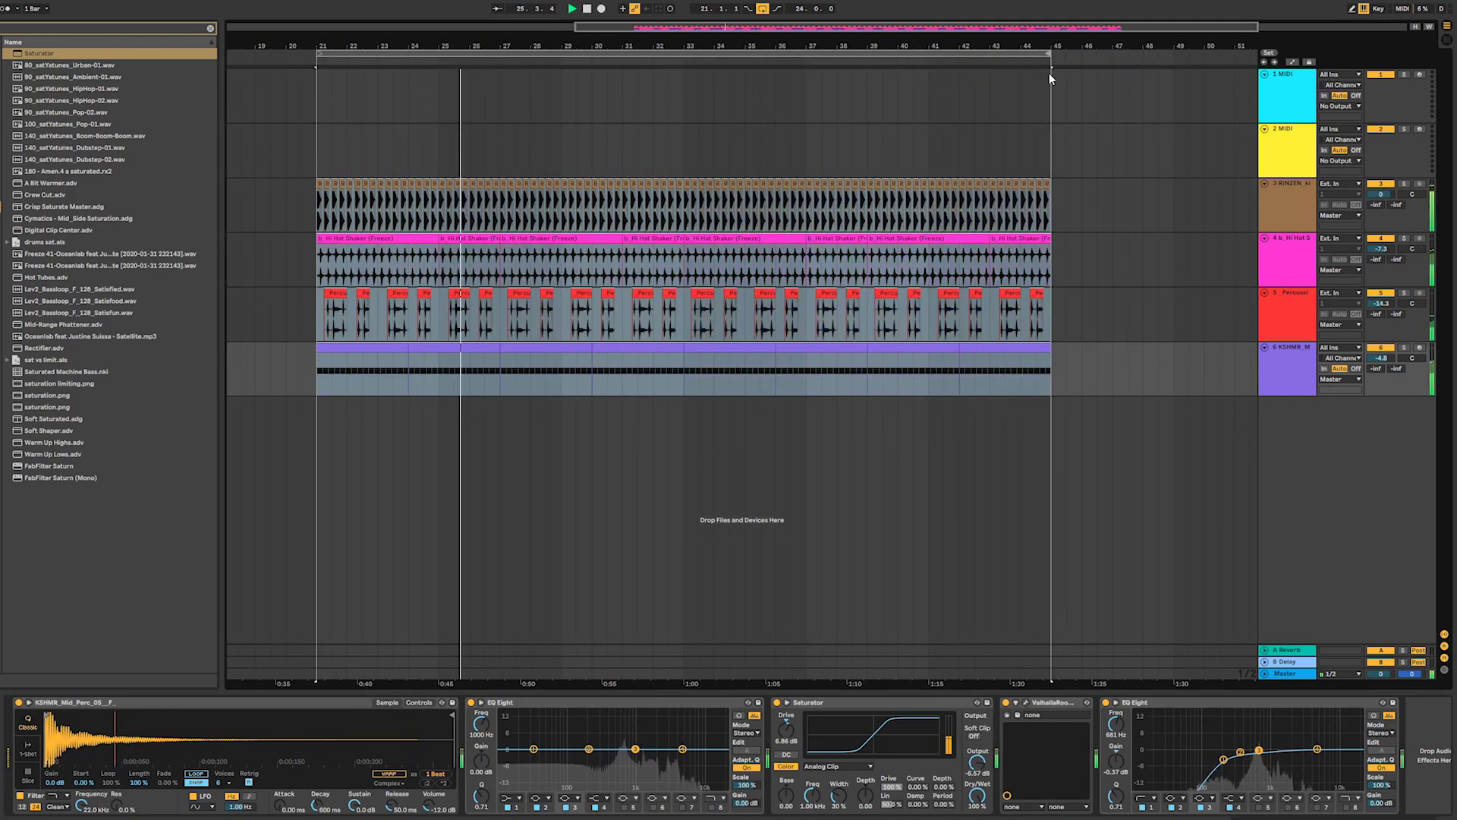
{"action": "left_click_drag", "start_coordinate": [928, 46], "coordinate": [1014, 44]}
{"action": "key", "text": "minus"}
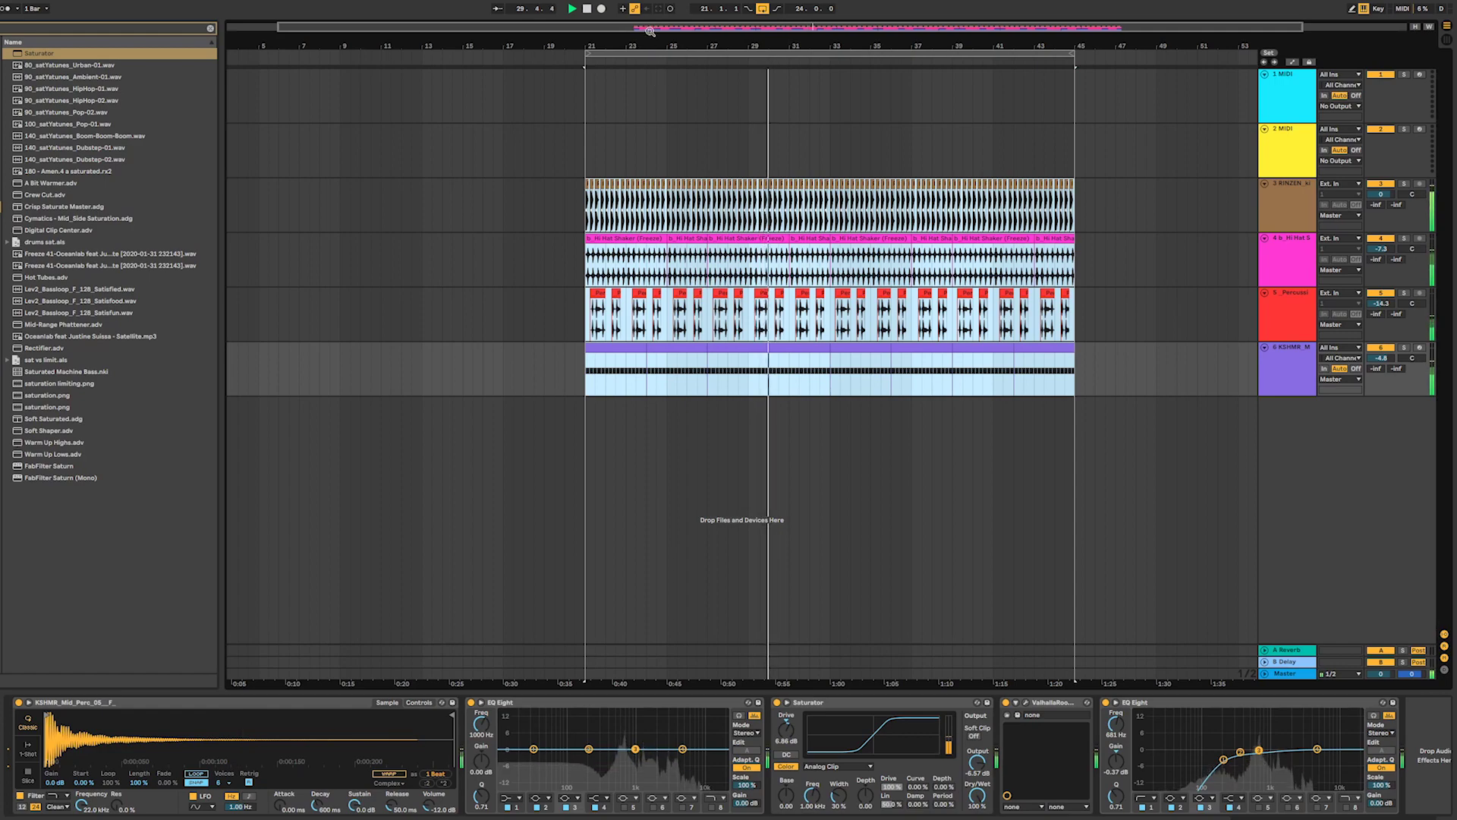
- Duplicate the clips of bars 21 to 29 on all drum tracks twice, filling the groove up to bar 45
{"action": "key", "text": "plus"}
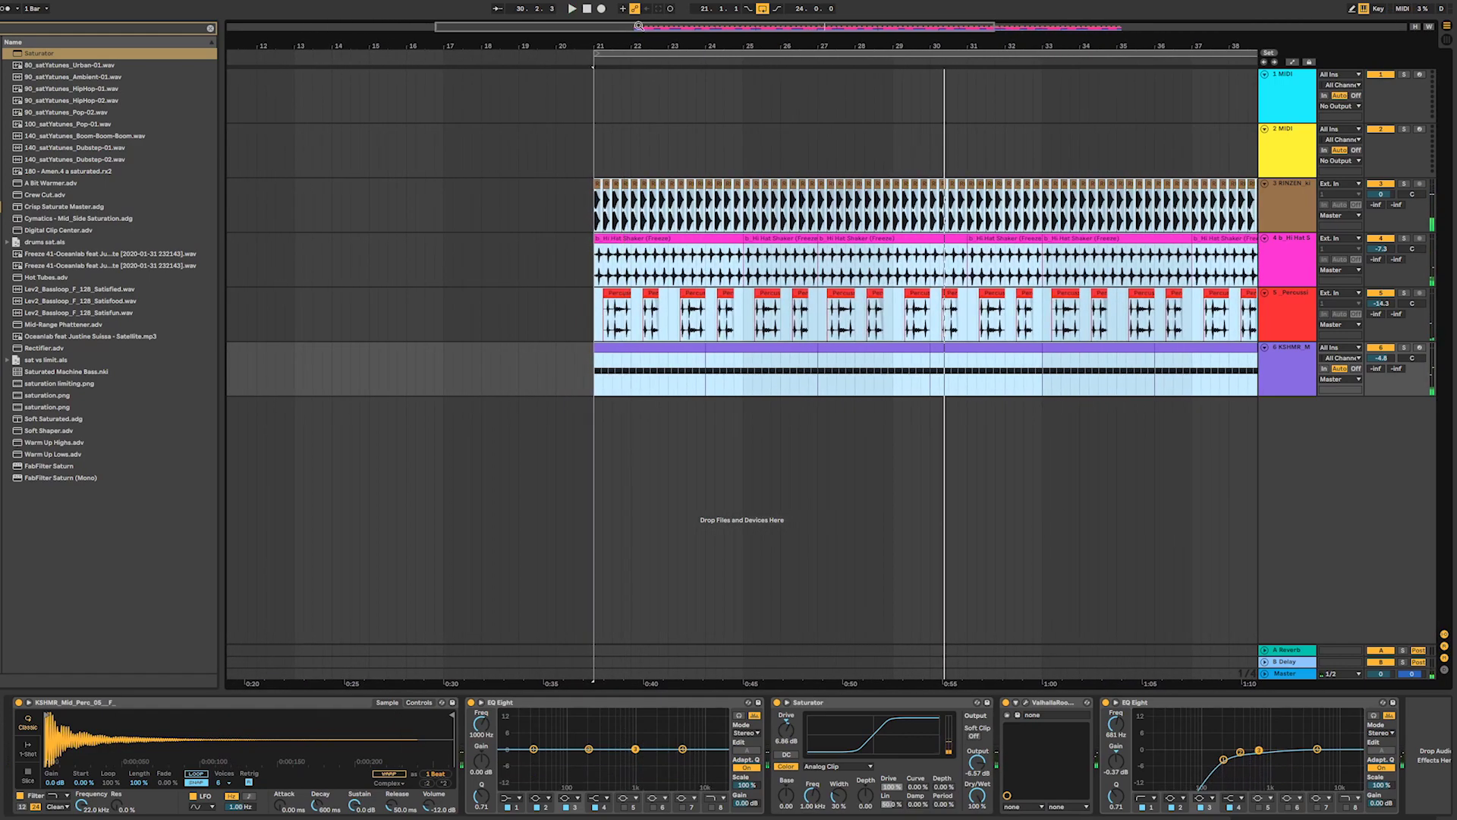
{"action": "left_click", "coordinate": [890, 392]}
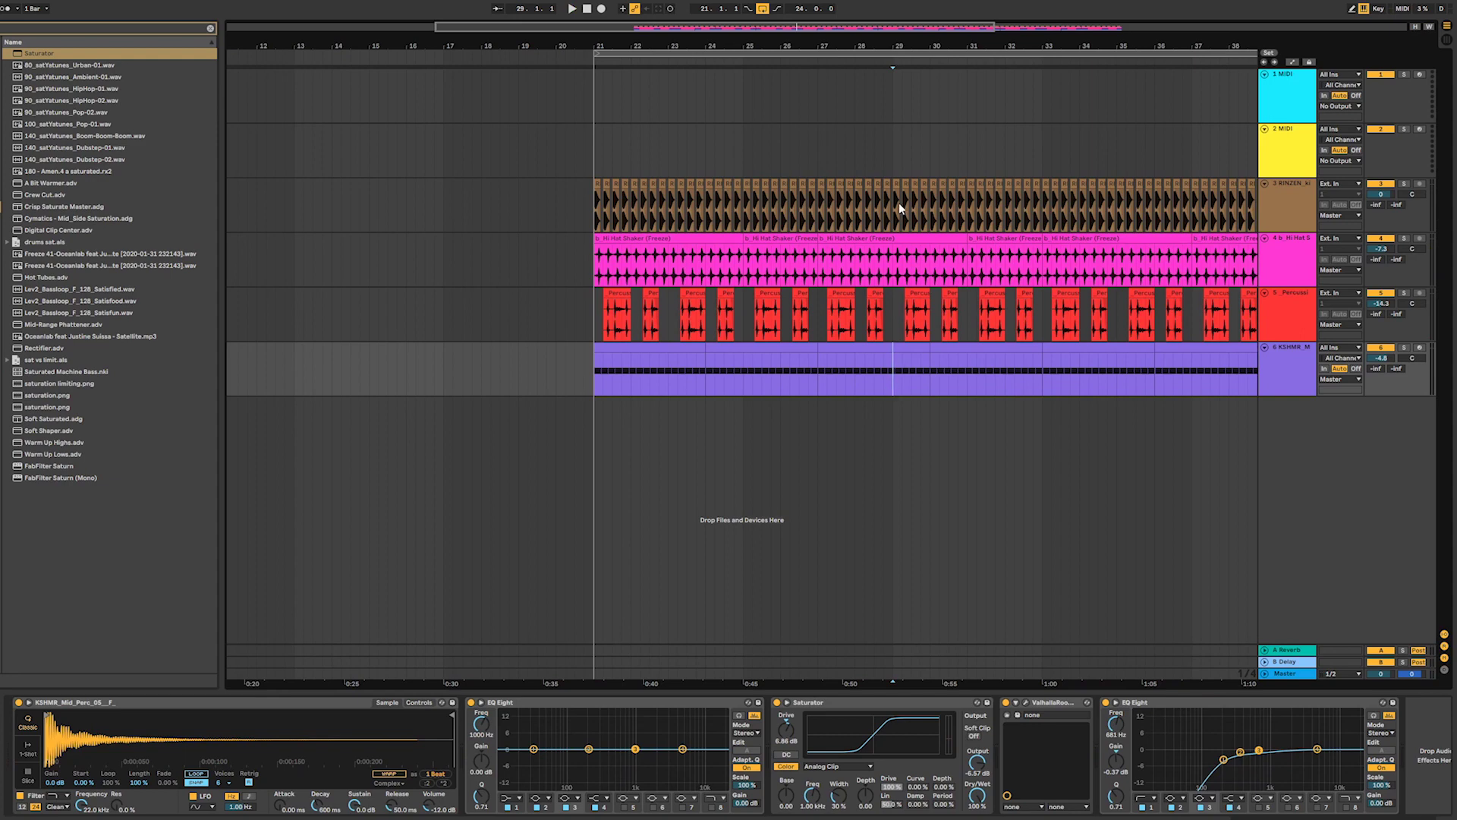
{"action": "left_click_drag", "start_coordinate": [888, 214], "coordinate": [596, 453]}
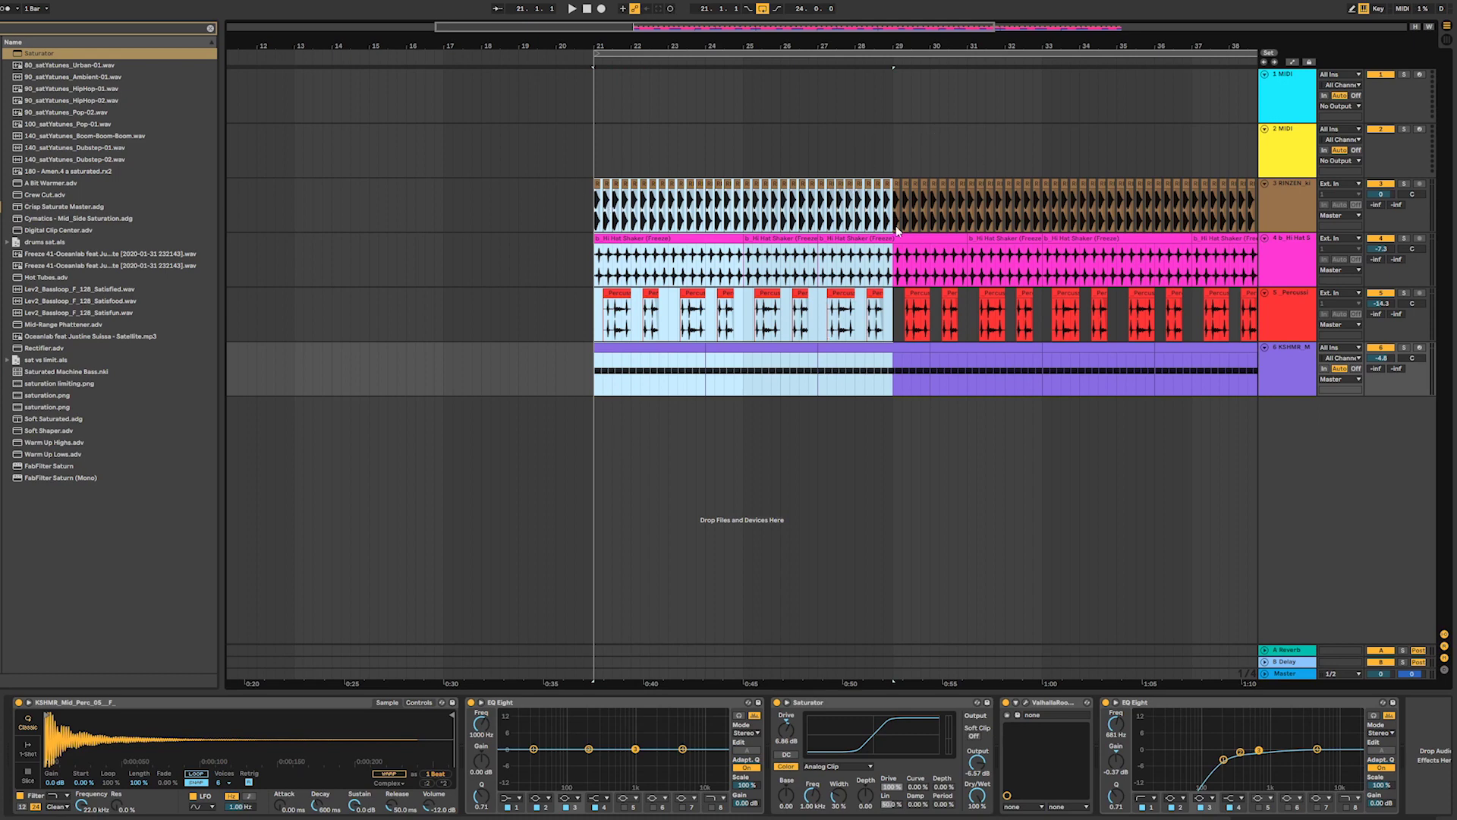
{"action": "key", "text": "ctrl+d"}
{"action": "key", "text": "ctrl+d"}
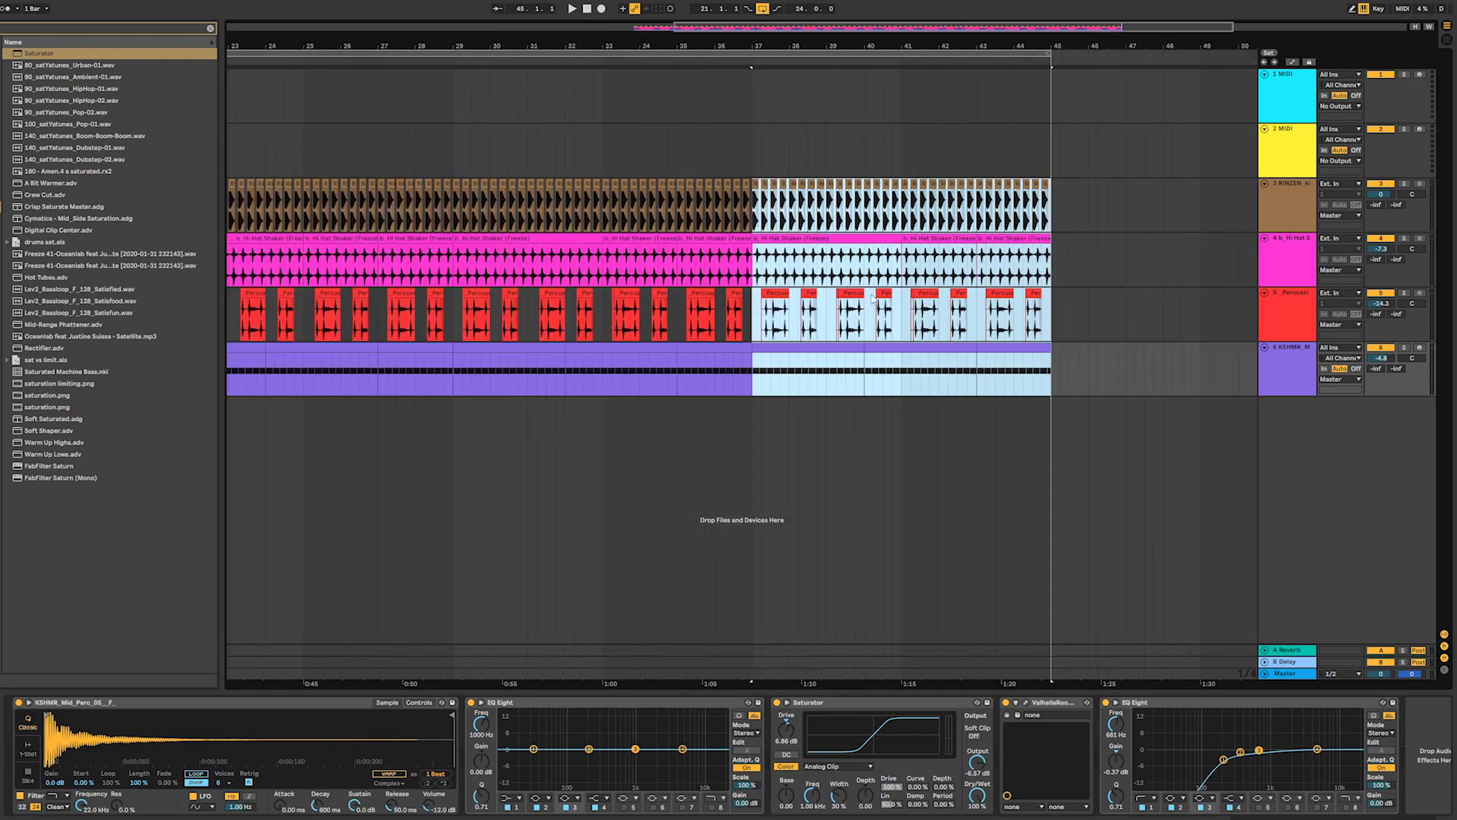
- Play the arrangement from just before bar 21 and jump to a point near the loop's end
{"action": "left_click_drag", "start_coordinate": [792, 30], "coordinate": [780, 2]}
{"action": "left_click", "coordinate": [566, 265]}
{"action": "key", "text": "space"}
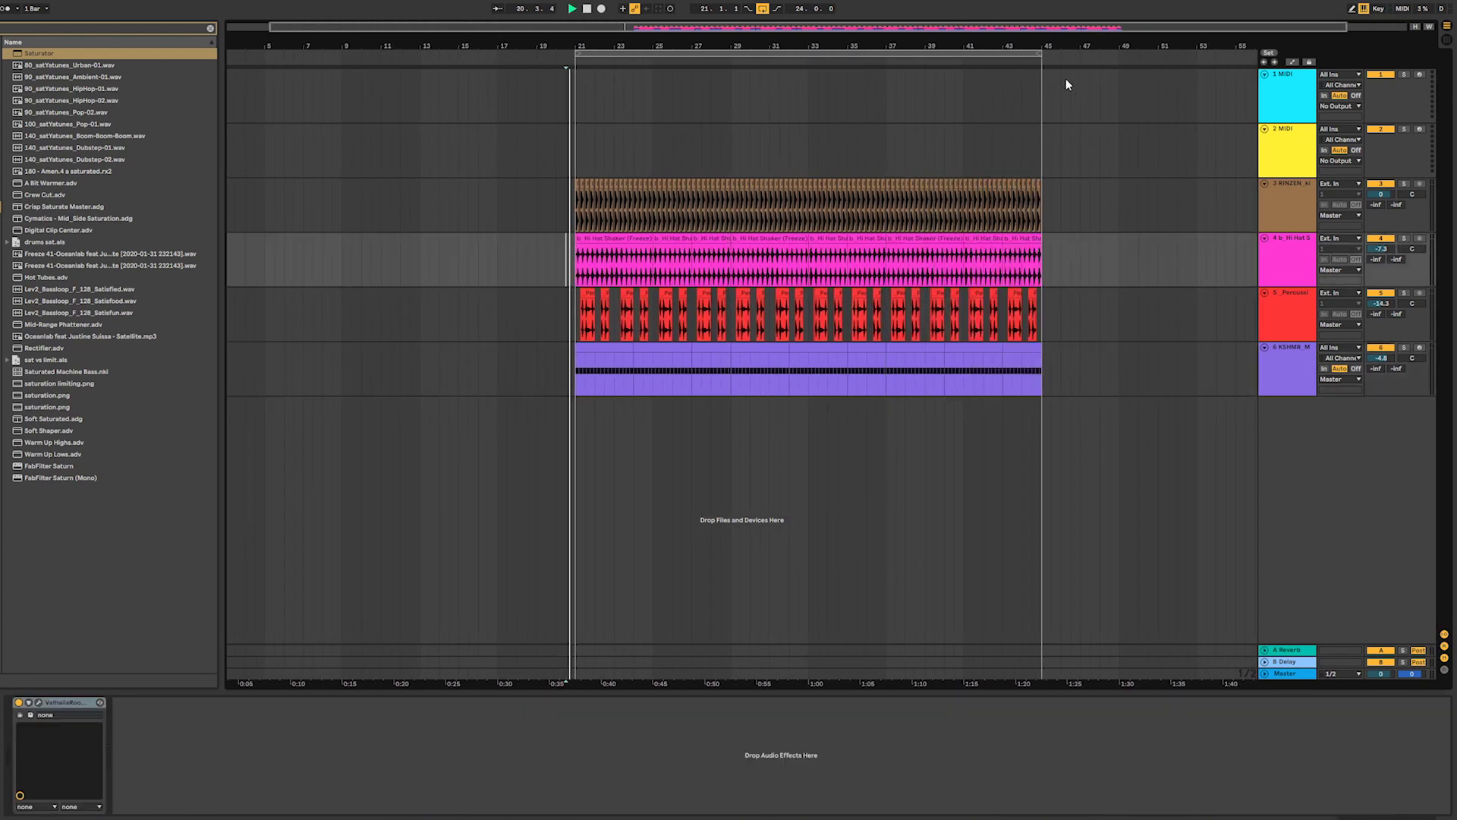
{"action": "left_click", "coordinate": [1009, 61]}
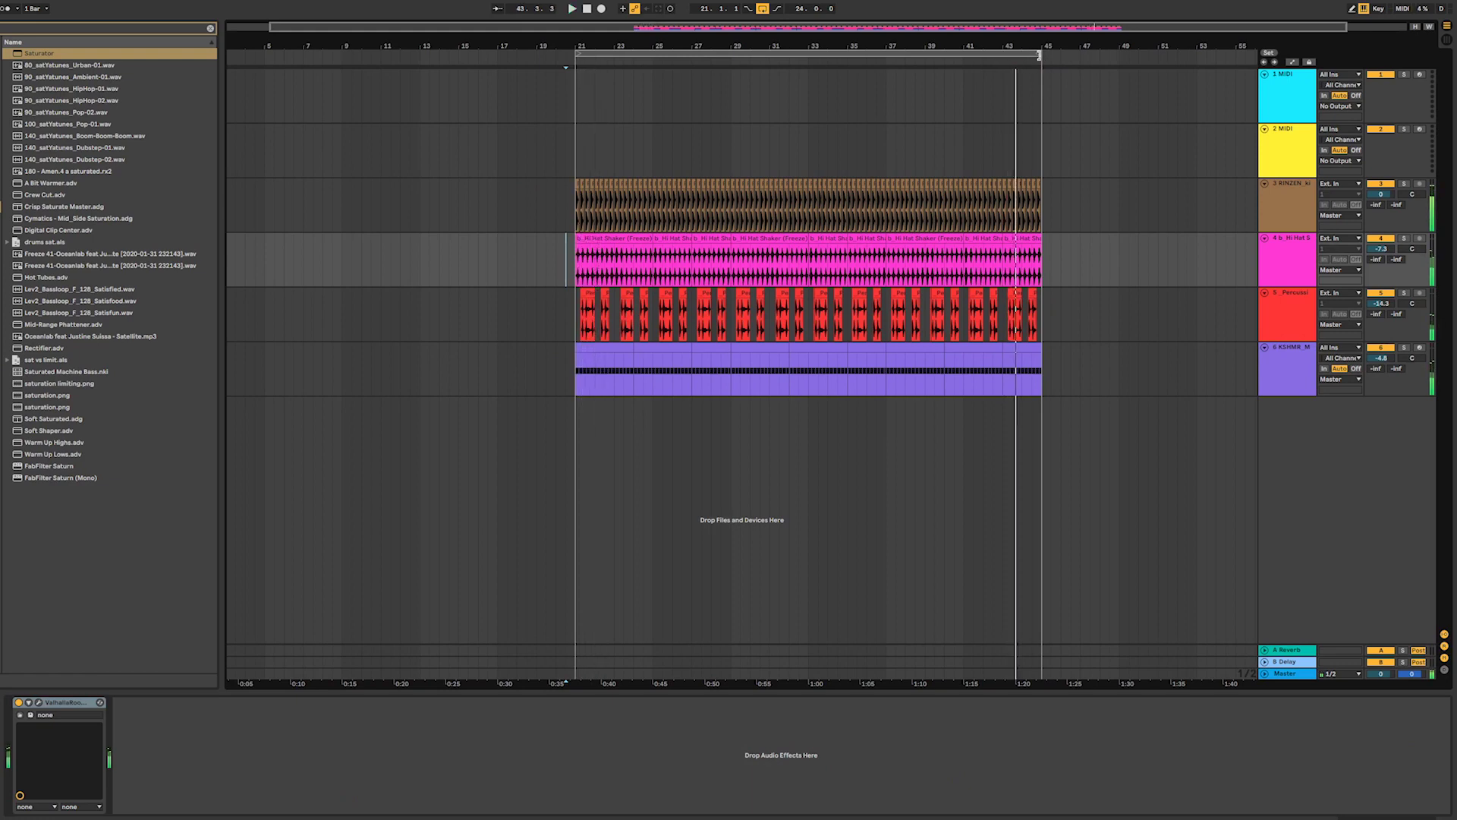
- Shorten the loop to 16 bars, play from bar 21 and delete all drum clips after bar 37
{"action": "left_click_drag", "start_coordinate": [1030, 54], "coordinate": [895, 63]}
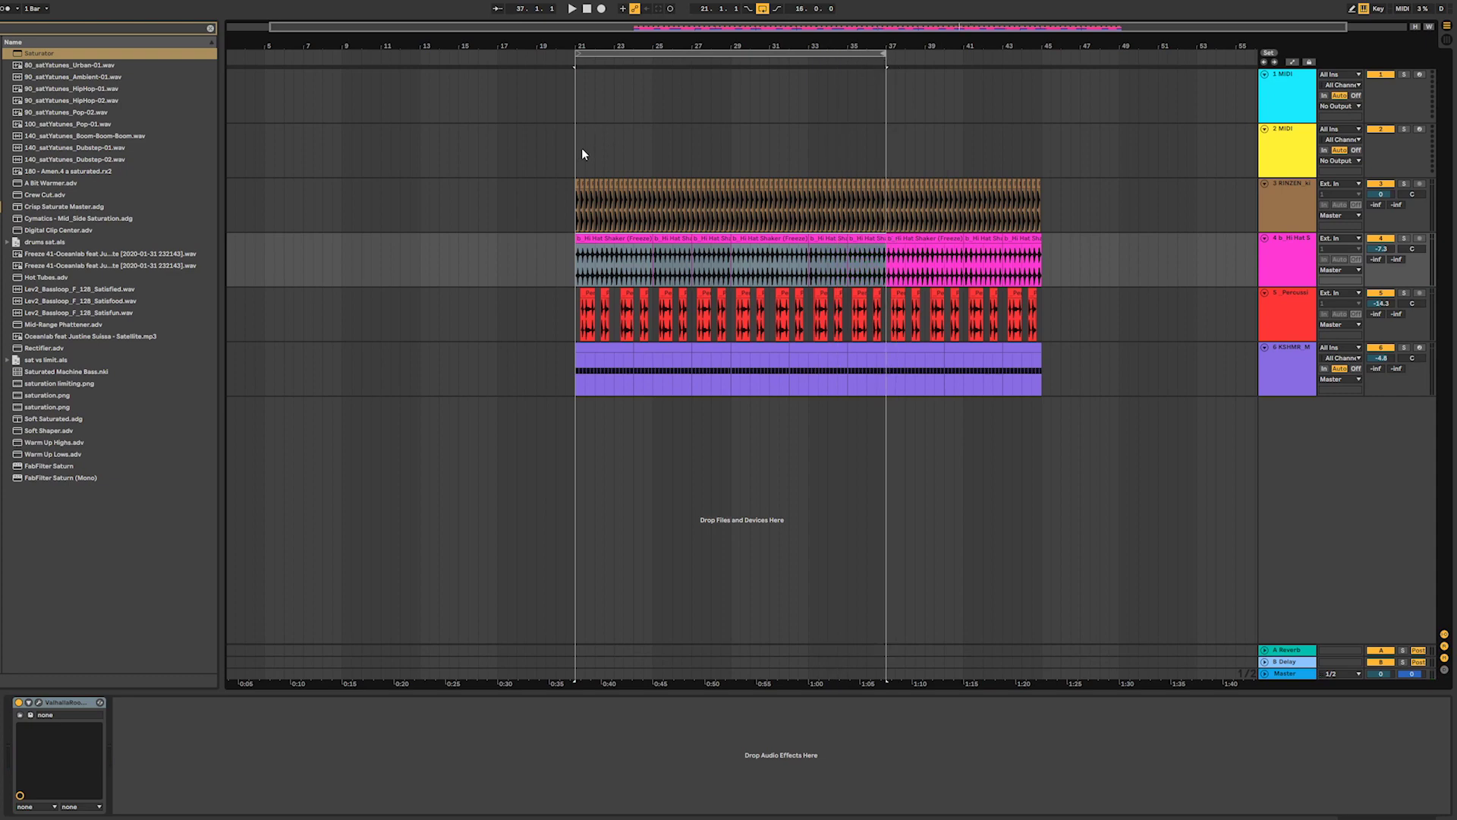
{"action": "left_click", "coordinate": [582, 149]}
{"action": "key", "text": "space"}
{"action": "left_click_drag", "start_coordinate": [1053, 185], "coordinate": [885, 435]}
{"action": "key", "text": "Delete"}
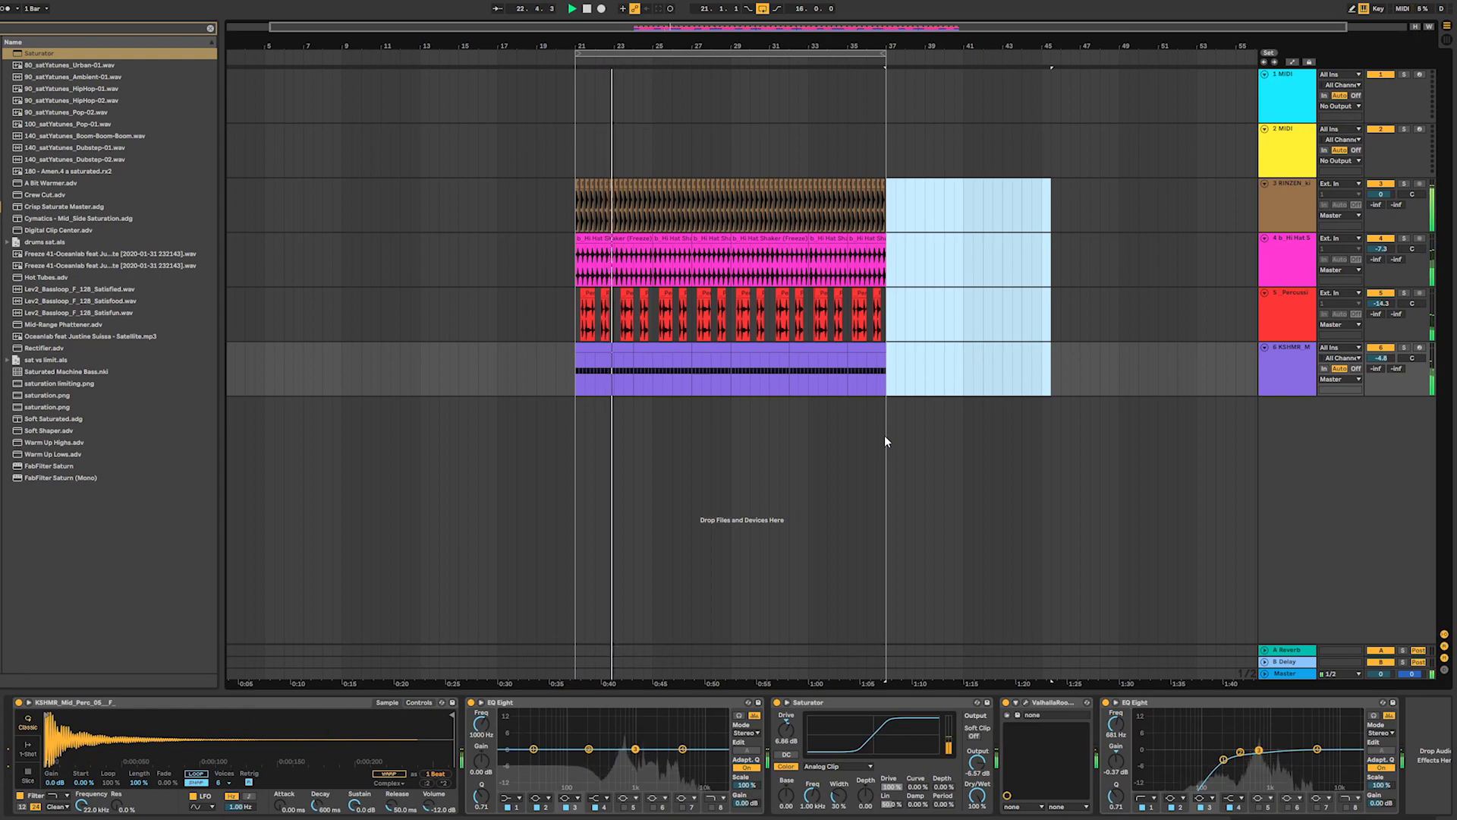
- Apply the Logic 16 Swing groove to all KSHMR percussion clips between bars 21 and 37
{"action": "left_click", "coordinate": [1292, 382]}
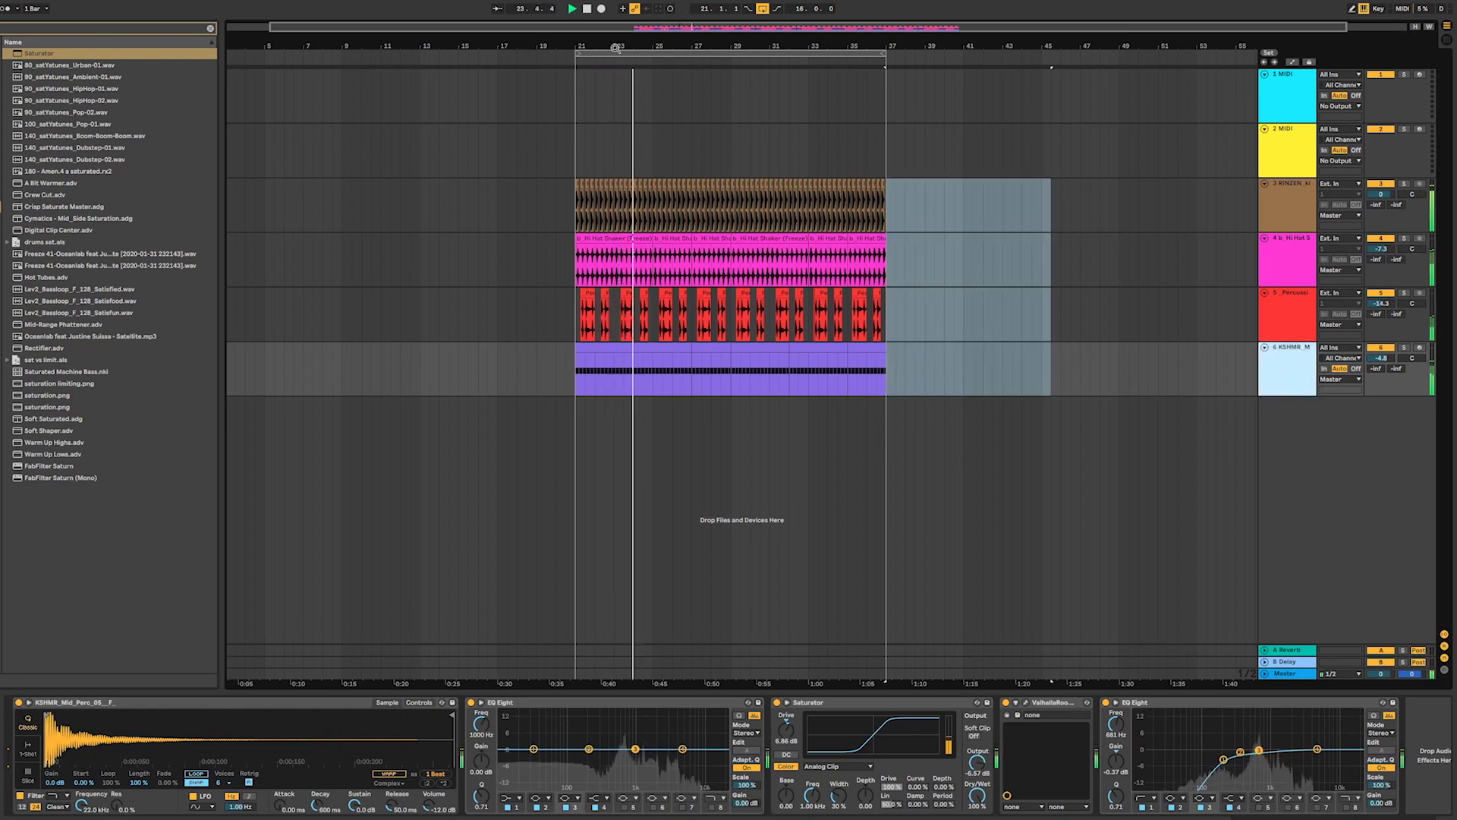
{"action": "left_click", "coordinate": [611, 347]}
{"action": "left_click", "coordinate": [858, 347], "text": "shift"}
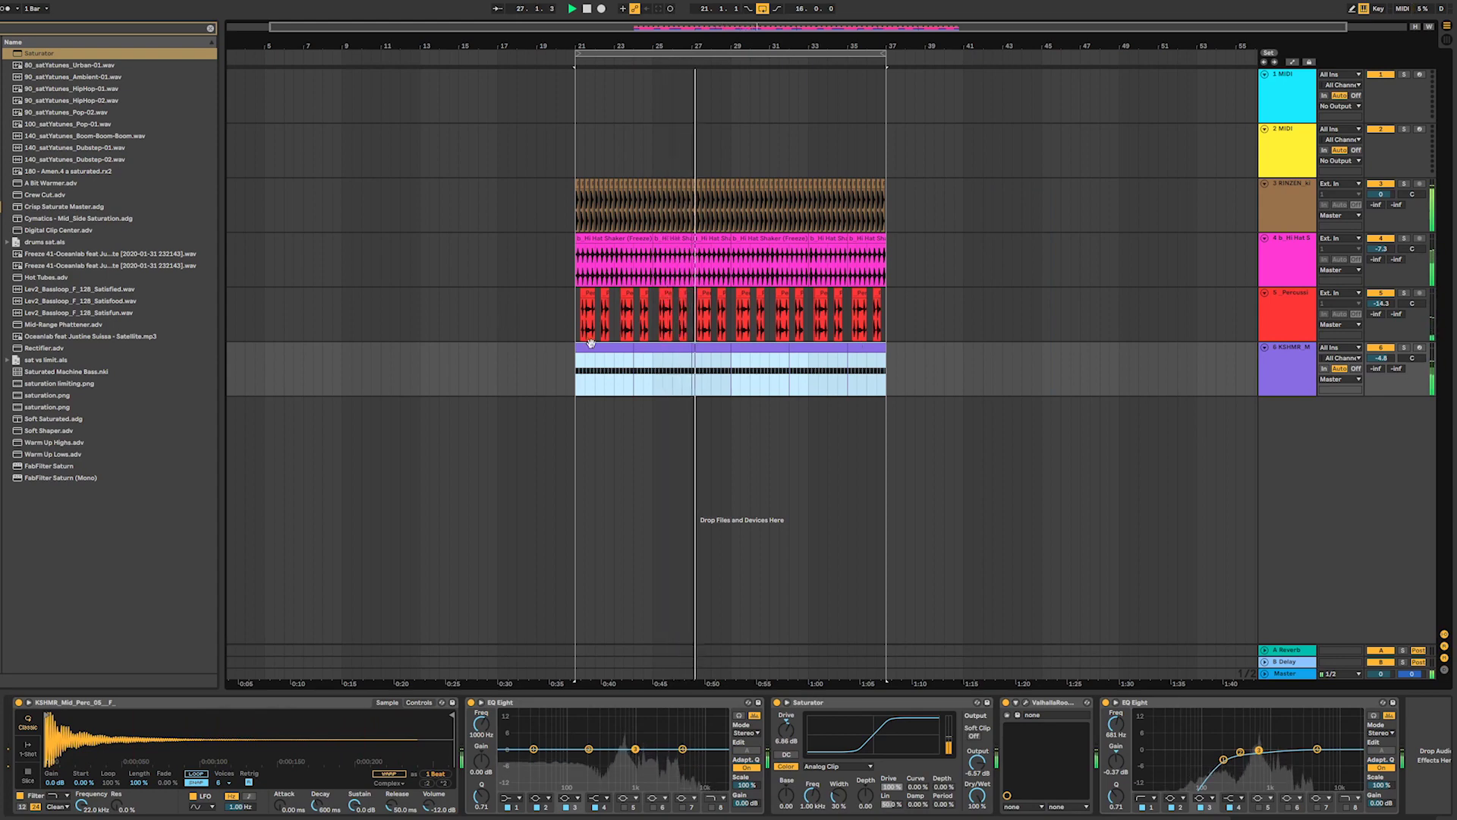
{"action": "double_click", "coordinate": [591, 343]}
{"action": "left_click", "coordinate": [863, 350], "text": "shift"}
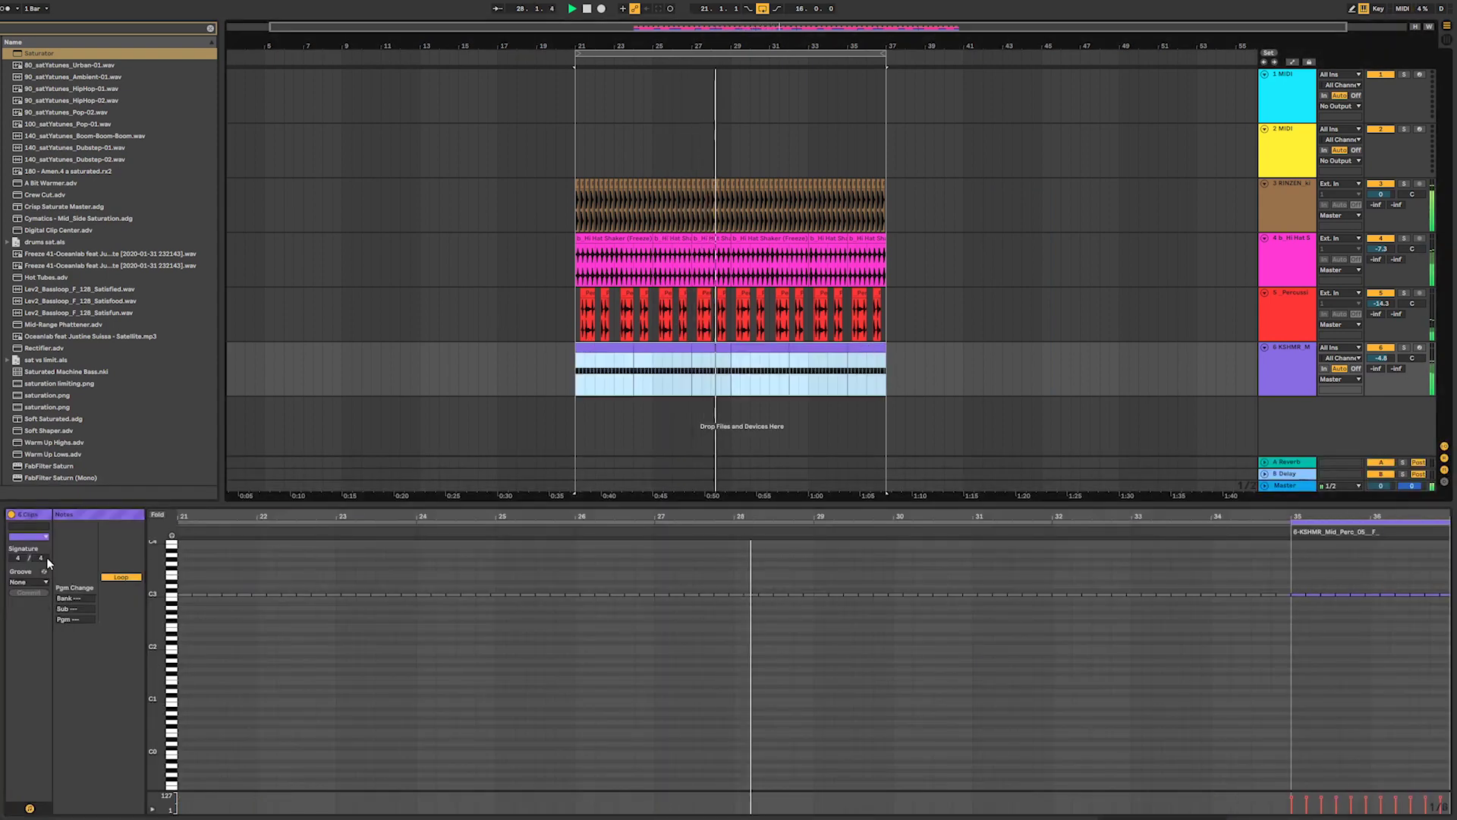
{"action": "left_click", "coordinate": [29, 582]}
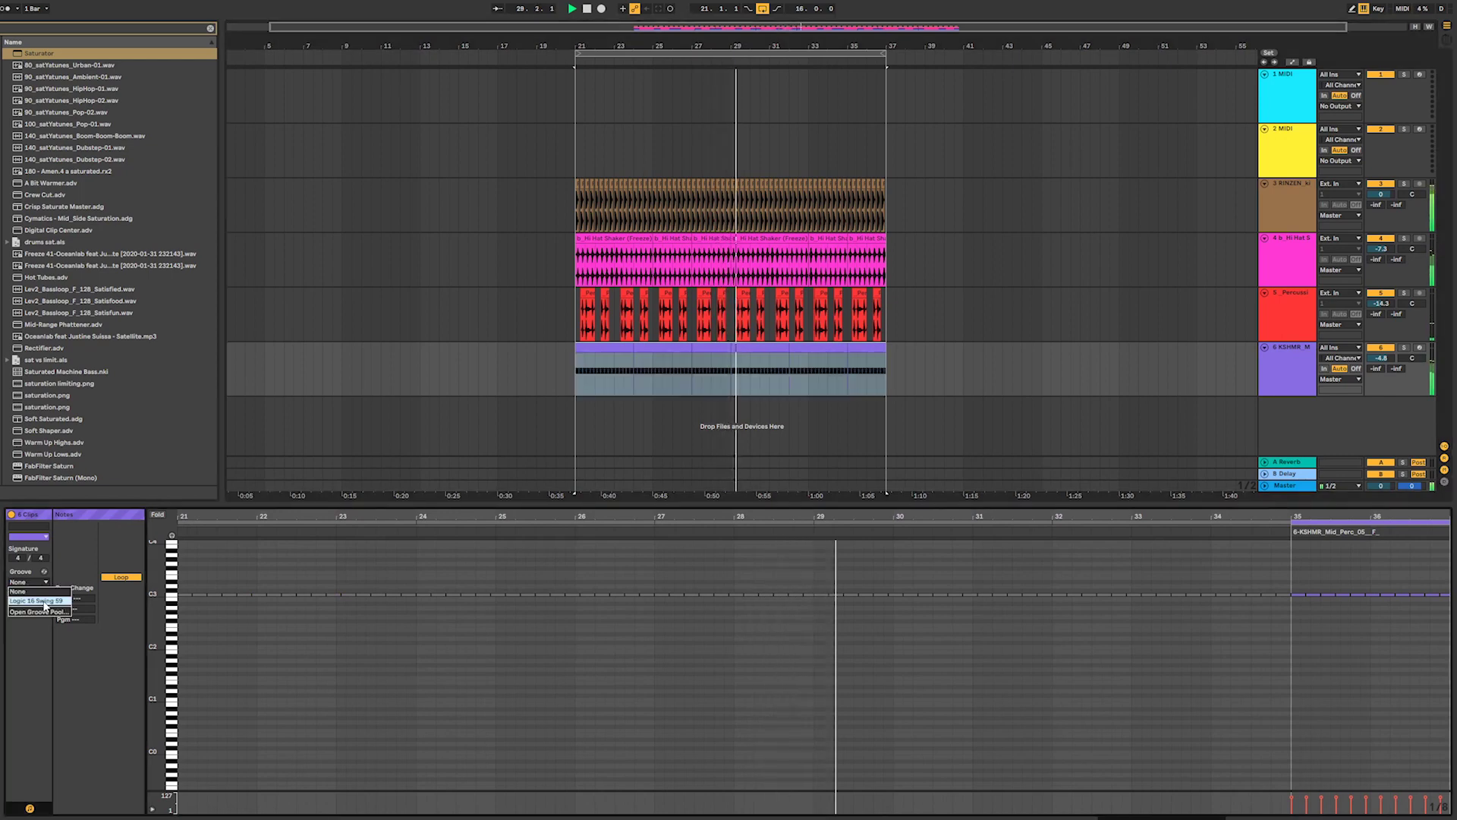
{"action": "left_click", "coordinate": [46, 603]}
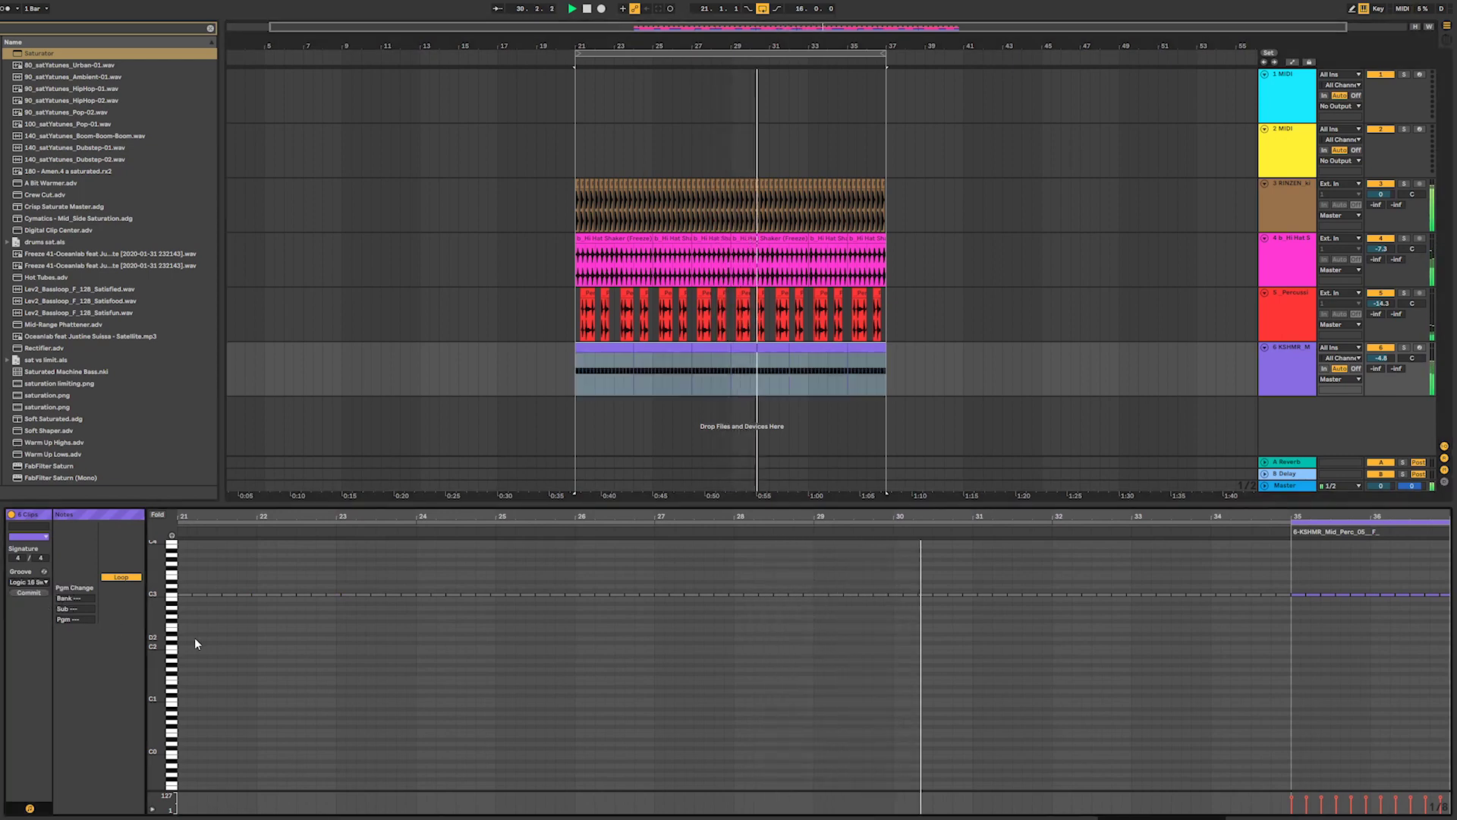
- Check the groove assignment of the individual KSHMR percussion clips across the 16-bar section
{"action": "left_click", "coordinate": [671, 510]}
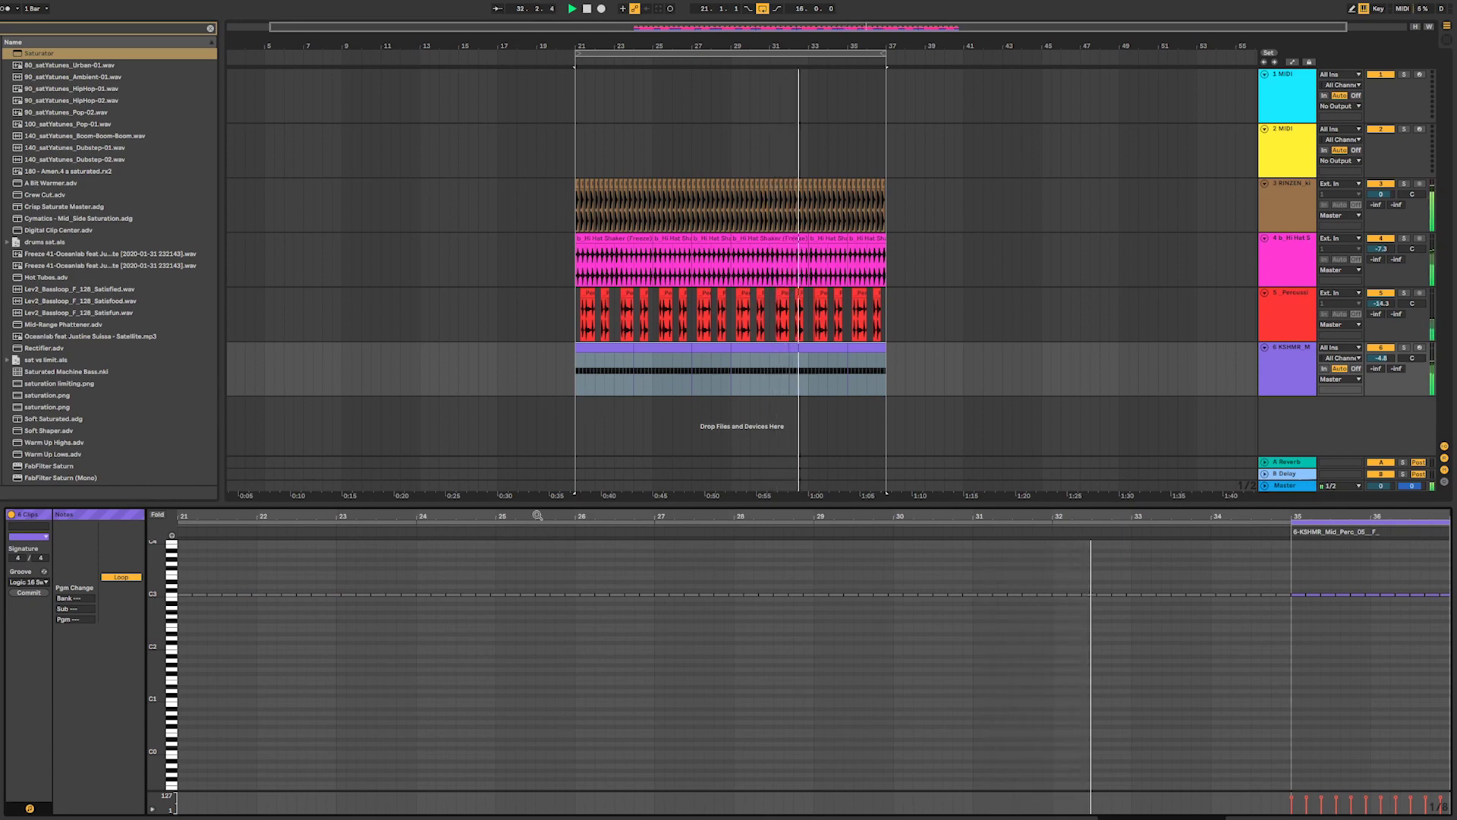
{"action": "left_click", "coordinate": [601, 346]}
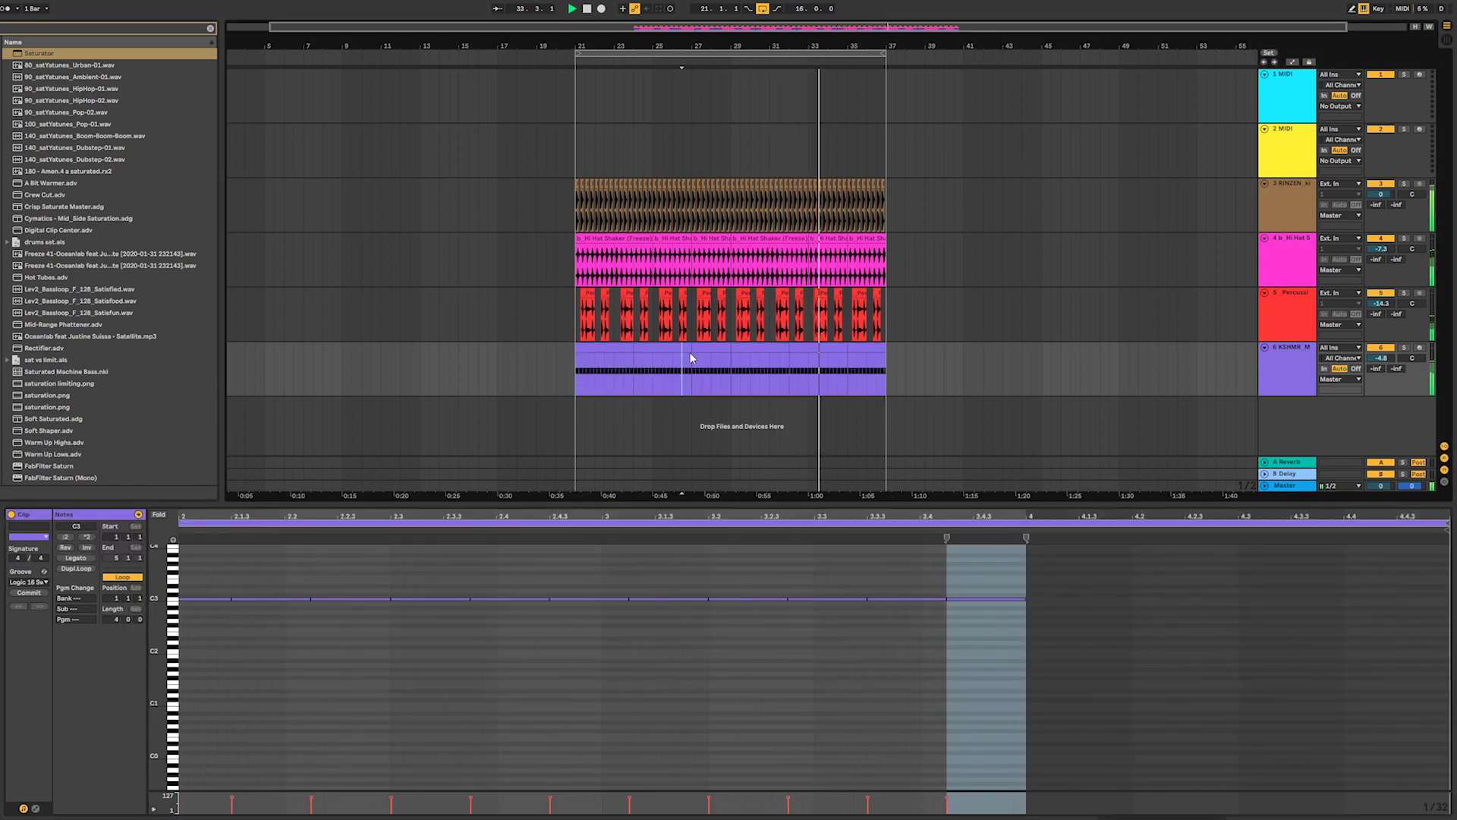
{"action": "left_click", "coordinate": [705, 345]}
{"action": "left_click", "coordinate": [753, 347]}
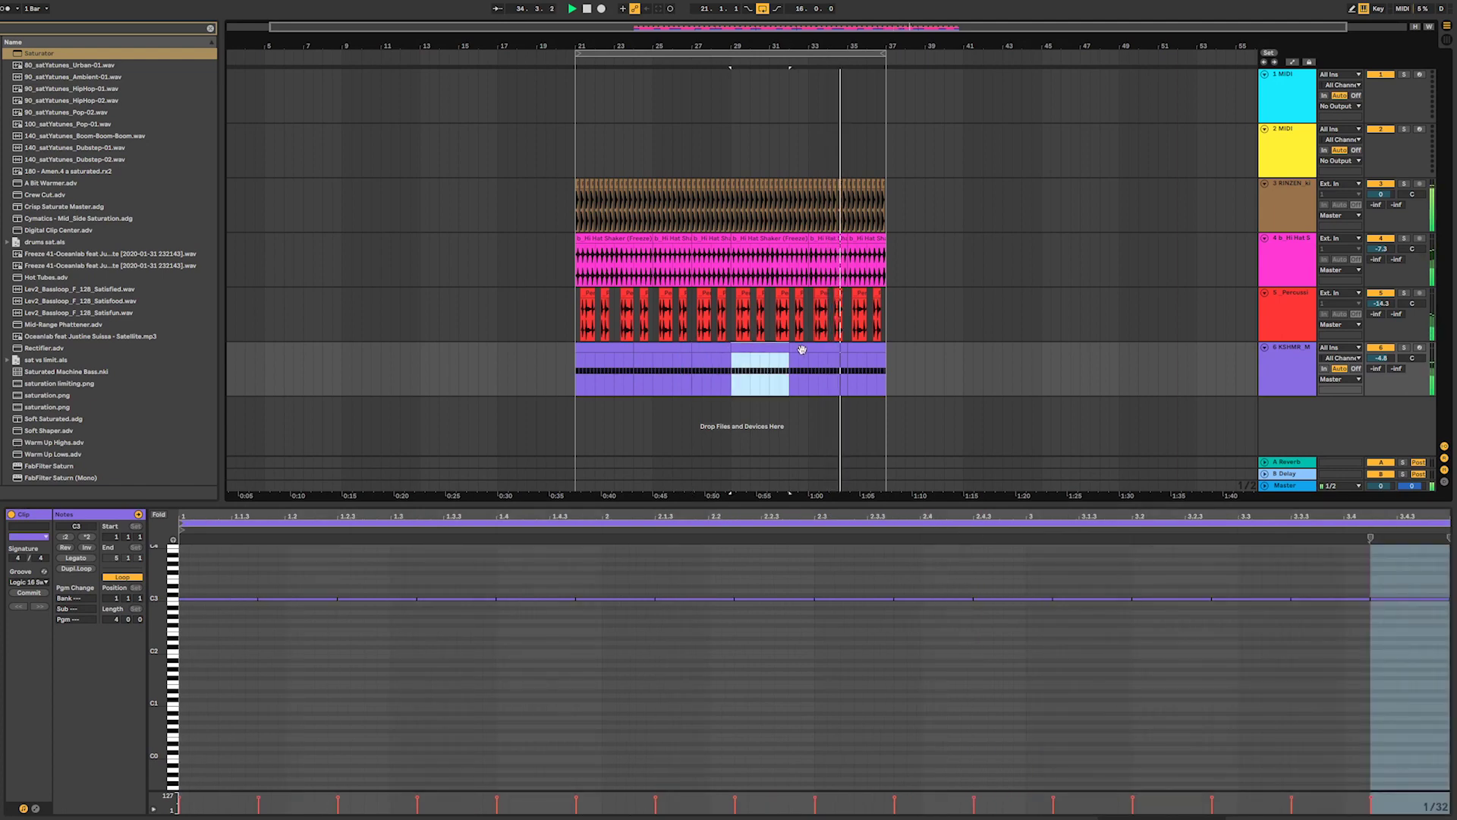
{"action": "left_click", "coordinate": [811, 349]}
{"action": "left_click", "coordinate": [858, 346]}
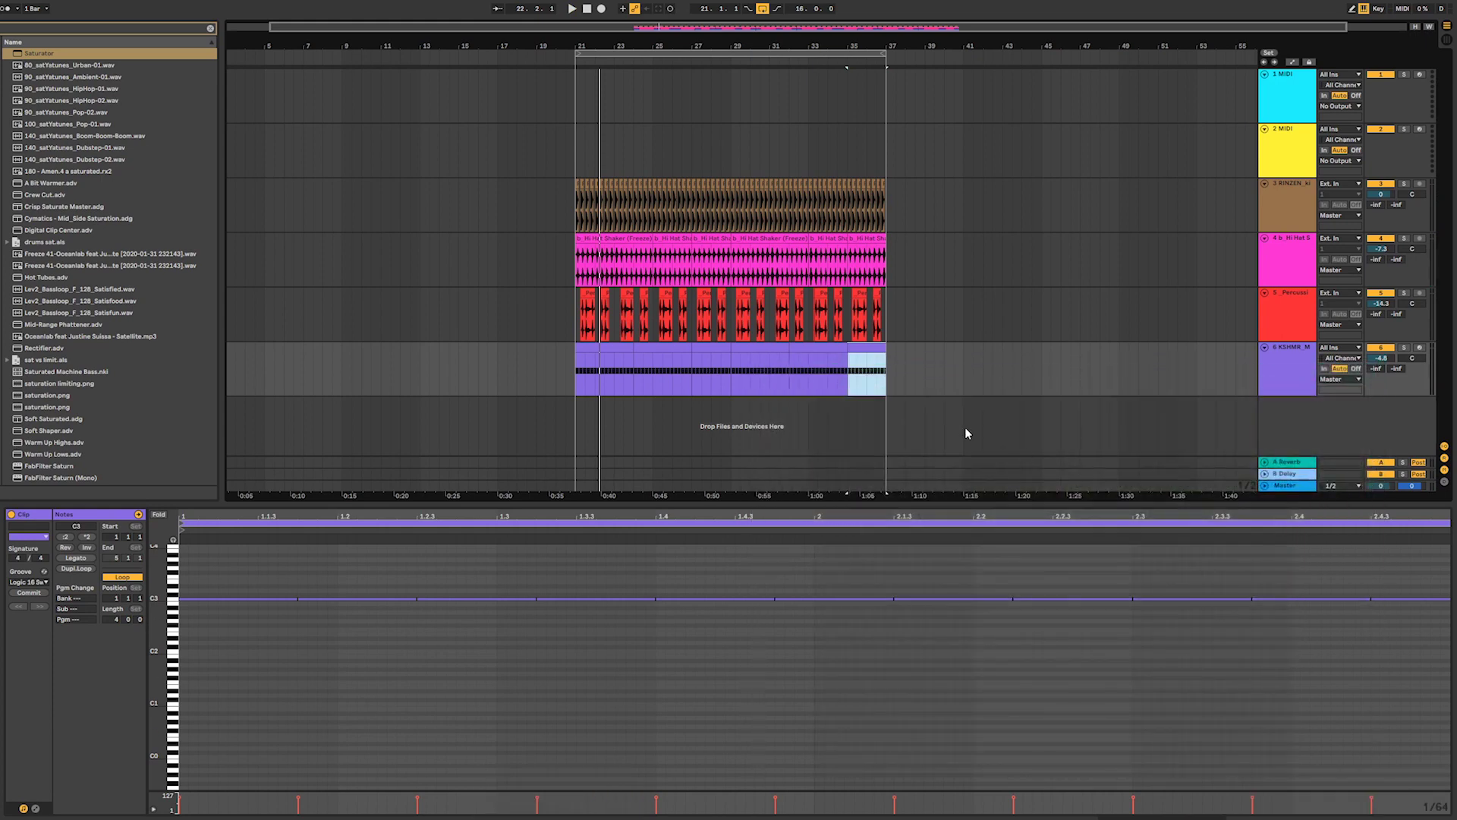
{"action": "left_click", "coordinate": [604, 350]}
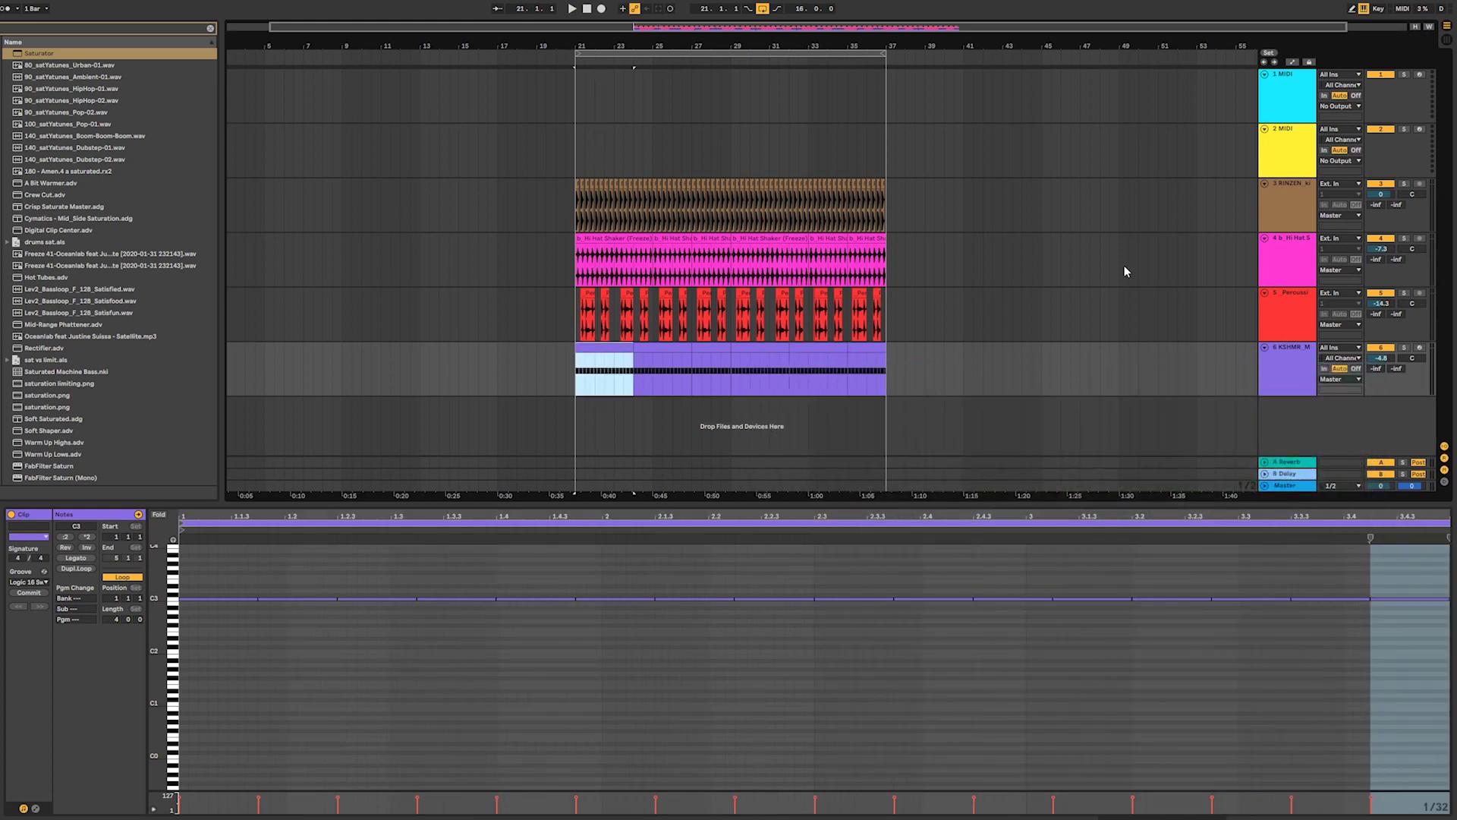
- Reorder the tracks so the hi-hat shaker track sits directly above the RINZEN track
{"action": "left_click", "coordinate": [1283, 271]}
{"action": "left_click", "coordinate": [1306, 367]}
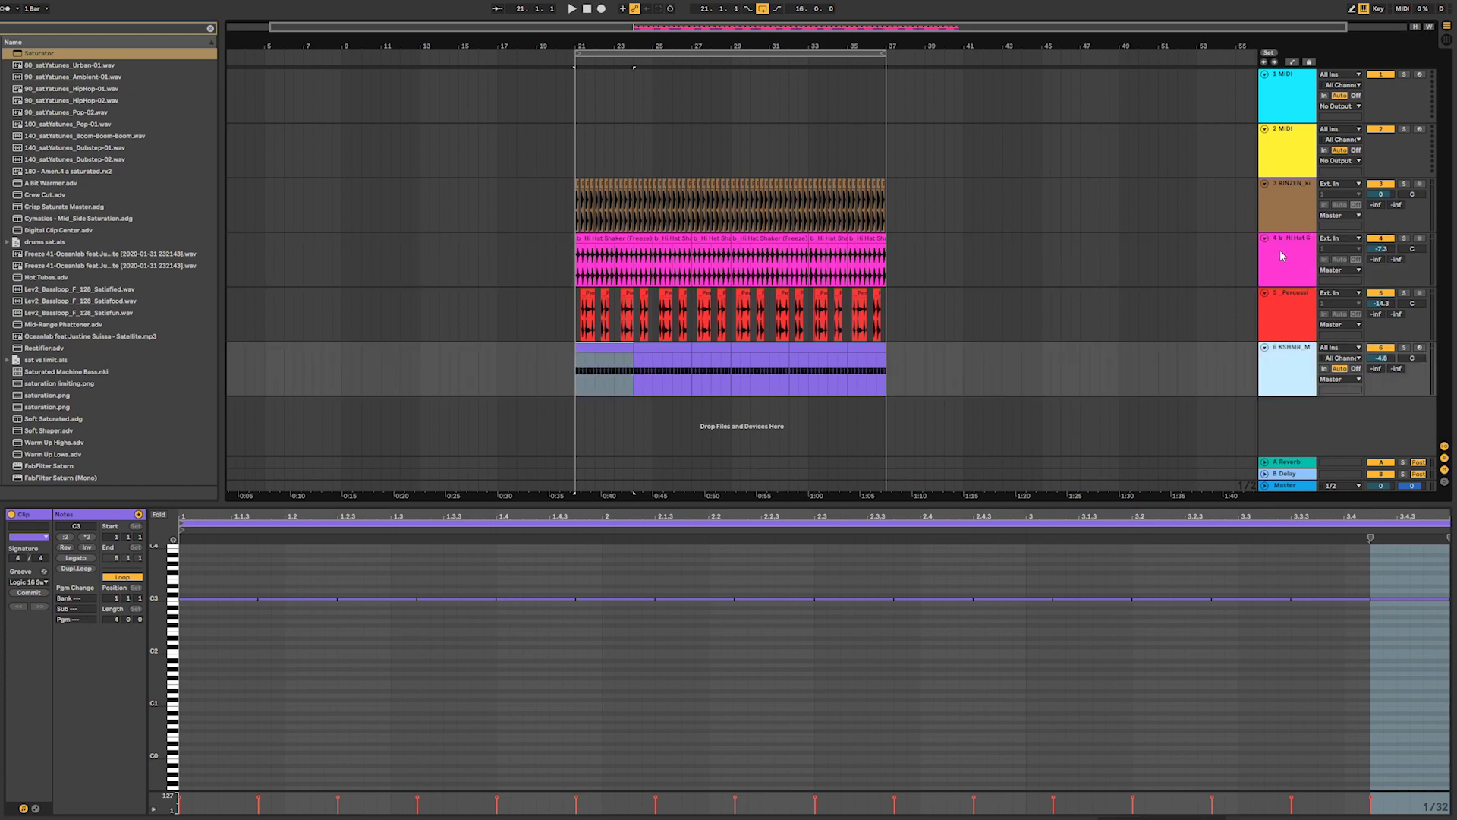
{"action": "left_click_drag", "start_coordinate": [1298, 217], "coordinate": [1299, 278]}
- Search the browser for "lfo" and load LFOTool_x64 at the end of the KSHMR percussion track's device chain
{"action": "double_click", "coordinate": [1290, 369]}
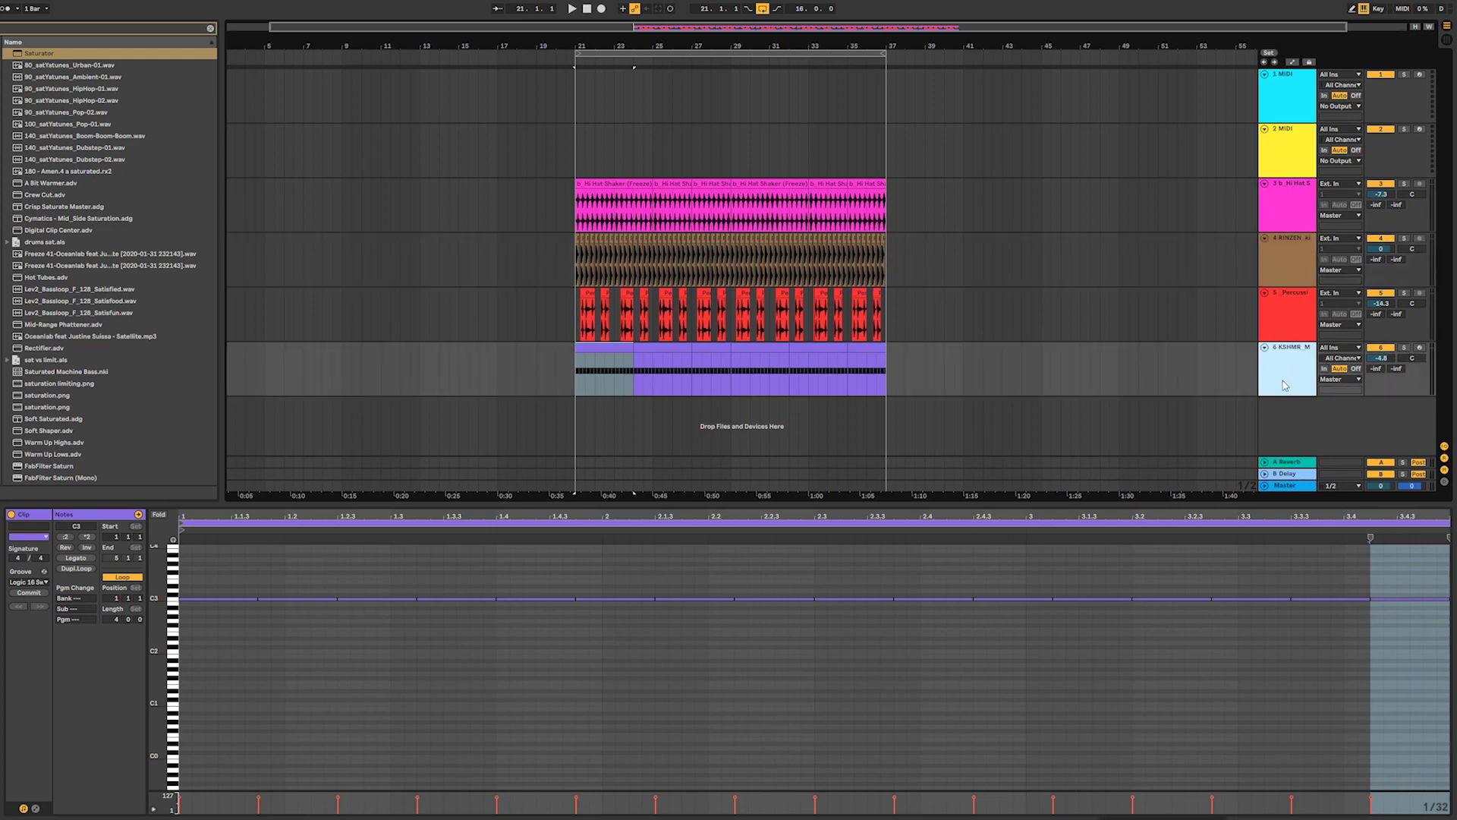
{"action": "left_click", "coordinate": [211, 29]}
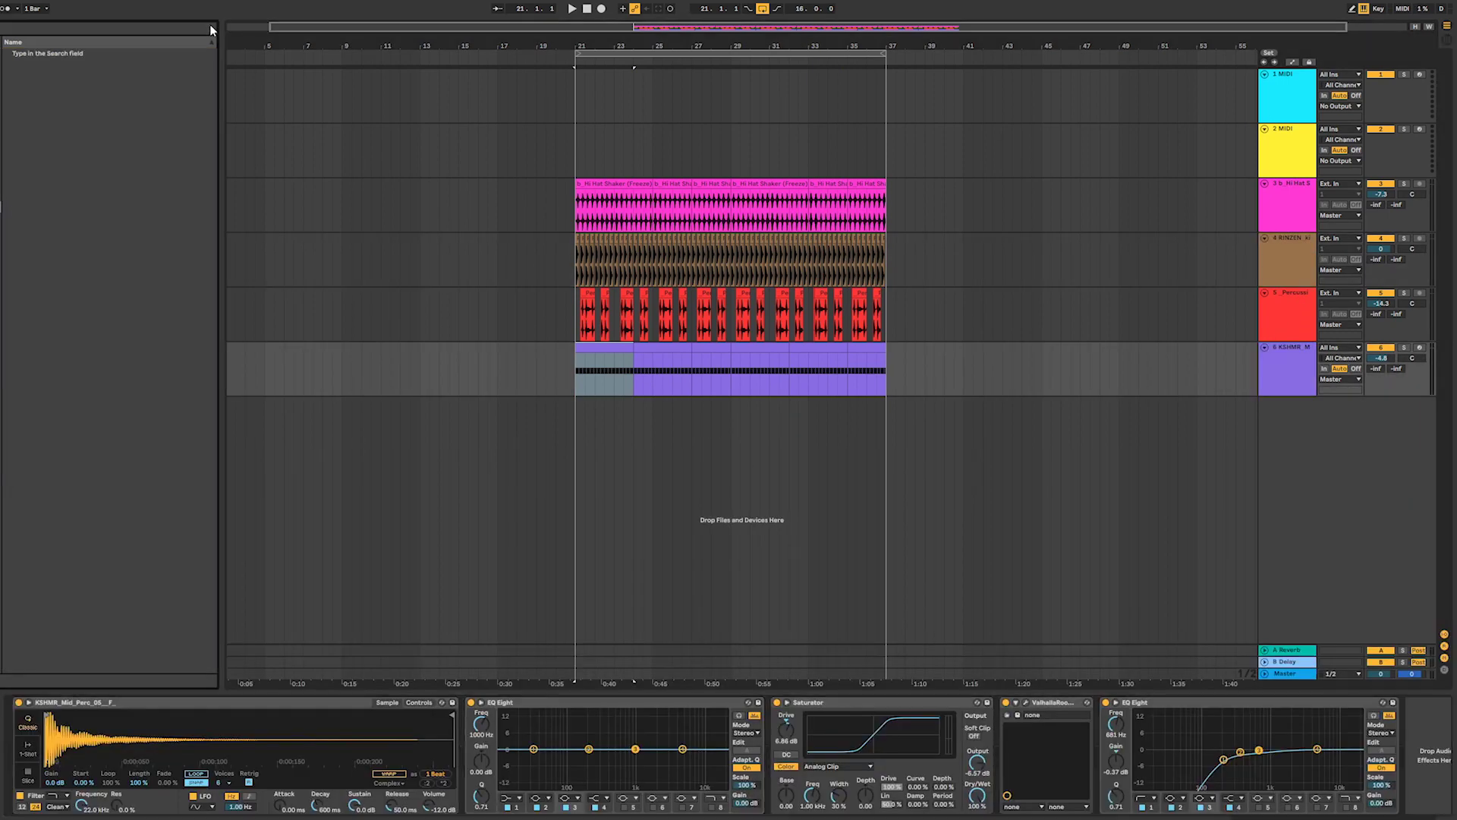
{"action": "type", "text": "lfo"}
{"action": "scroll", "coordinate": [29, 385], "scroll_direction": "down", "scroll_amount": 2}
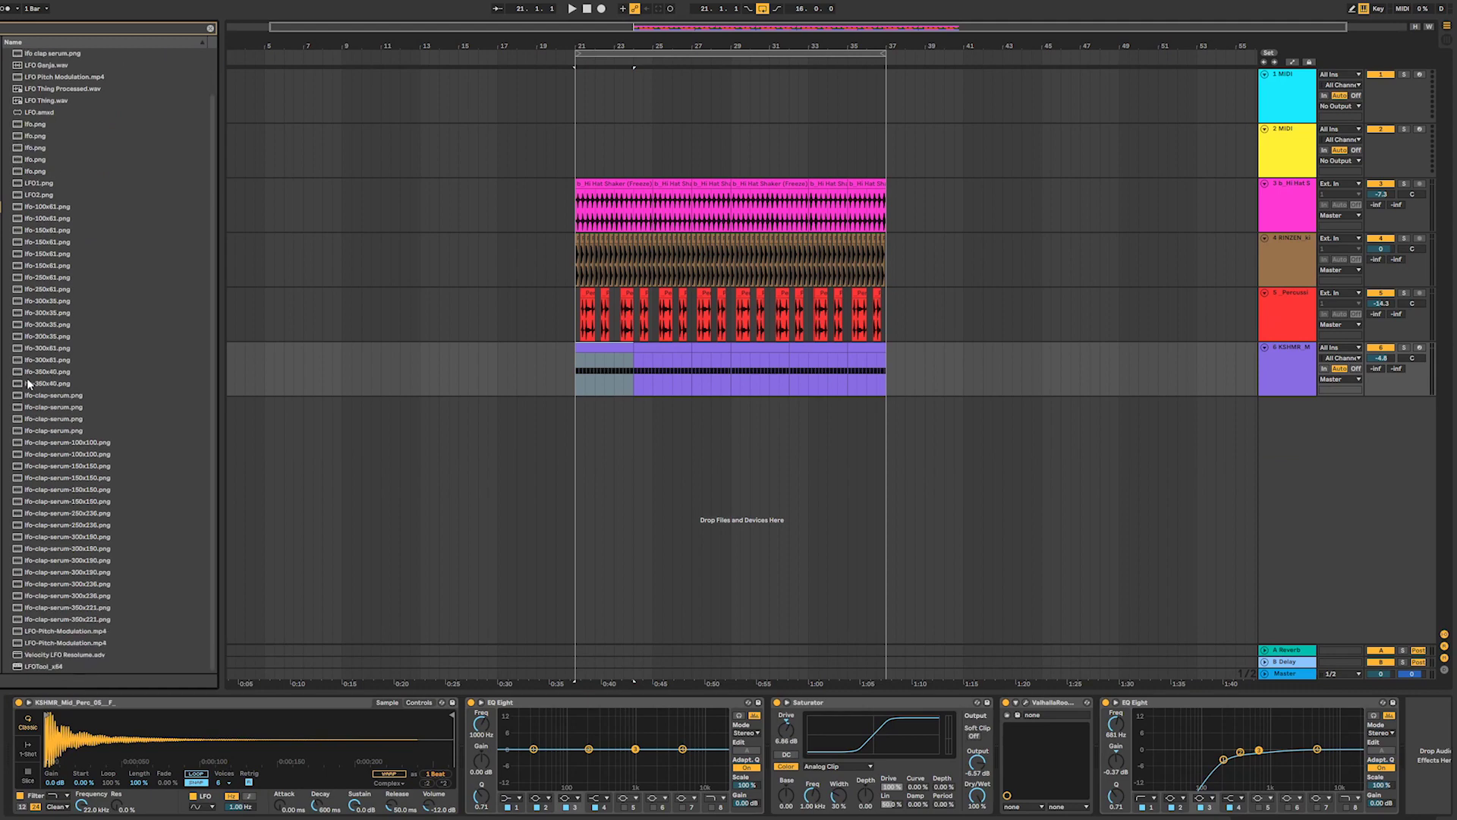
{"action": "double_click", "coordinate": [62, 668]}
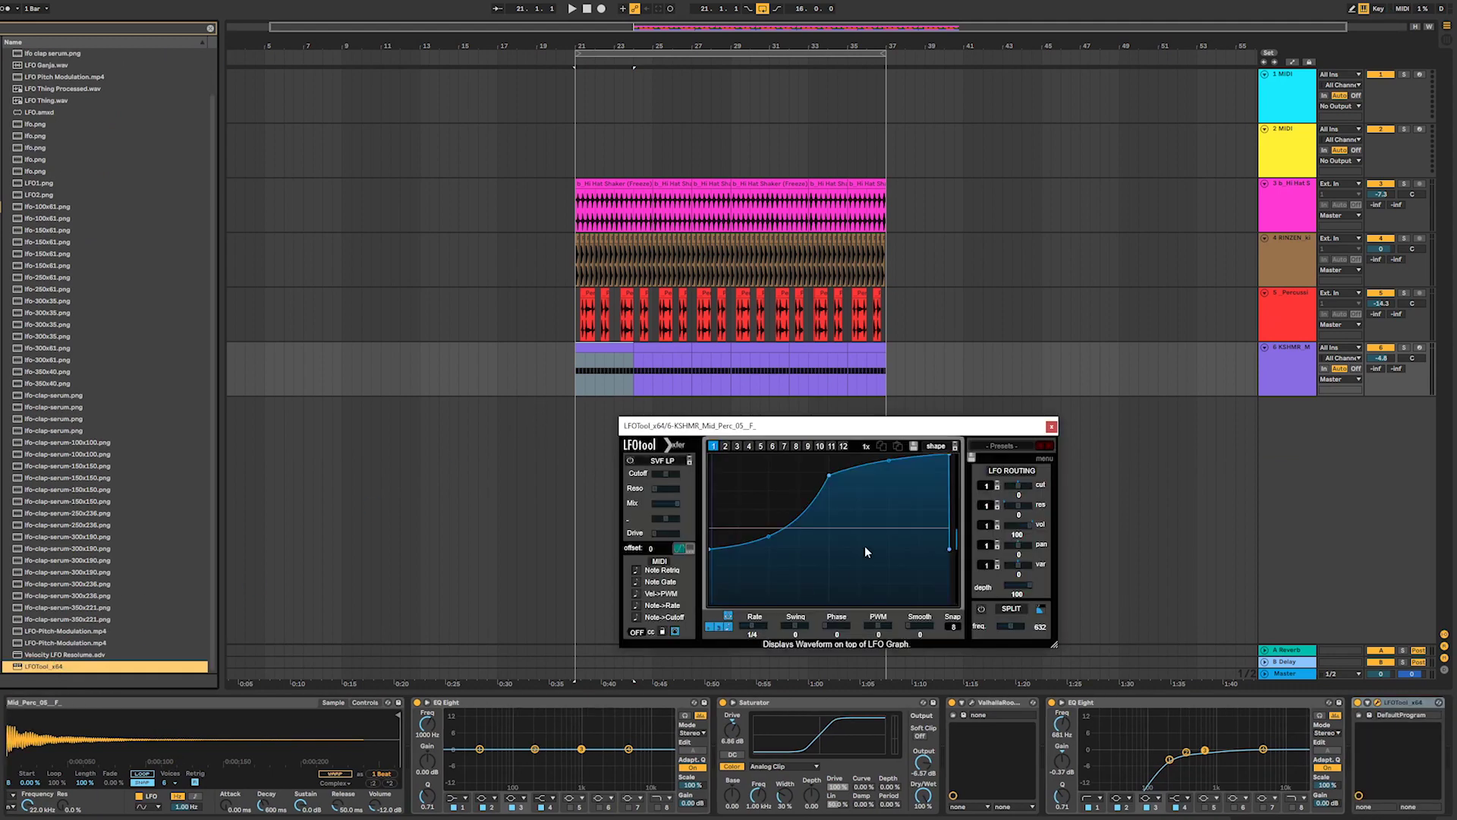
- Lower the starting point of LFOTool's volume curve to deepen the ducking, fine-tuning it while auditioning the KSHMR percussion from bar 29
{"action": "key", "text": "space"}
{"action": "left_click_drag", "start_coordinate": [712, 550], "coordinate": [716, 592]}
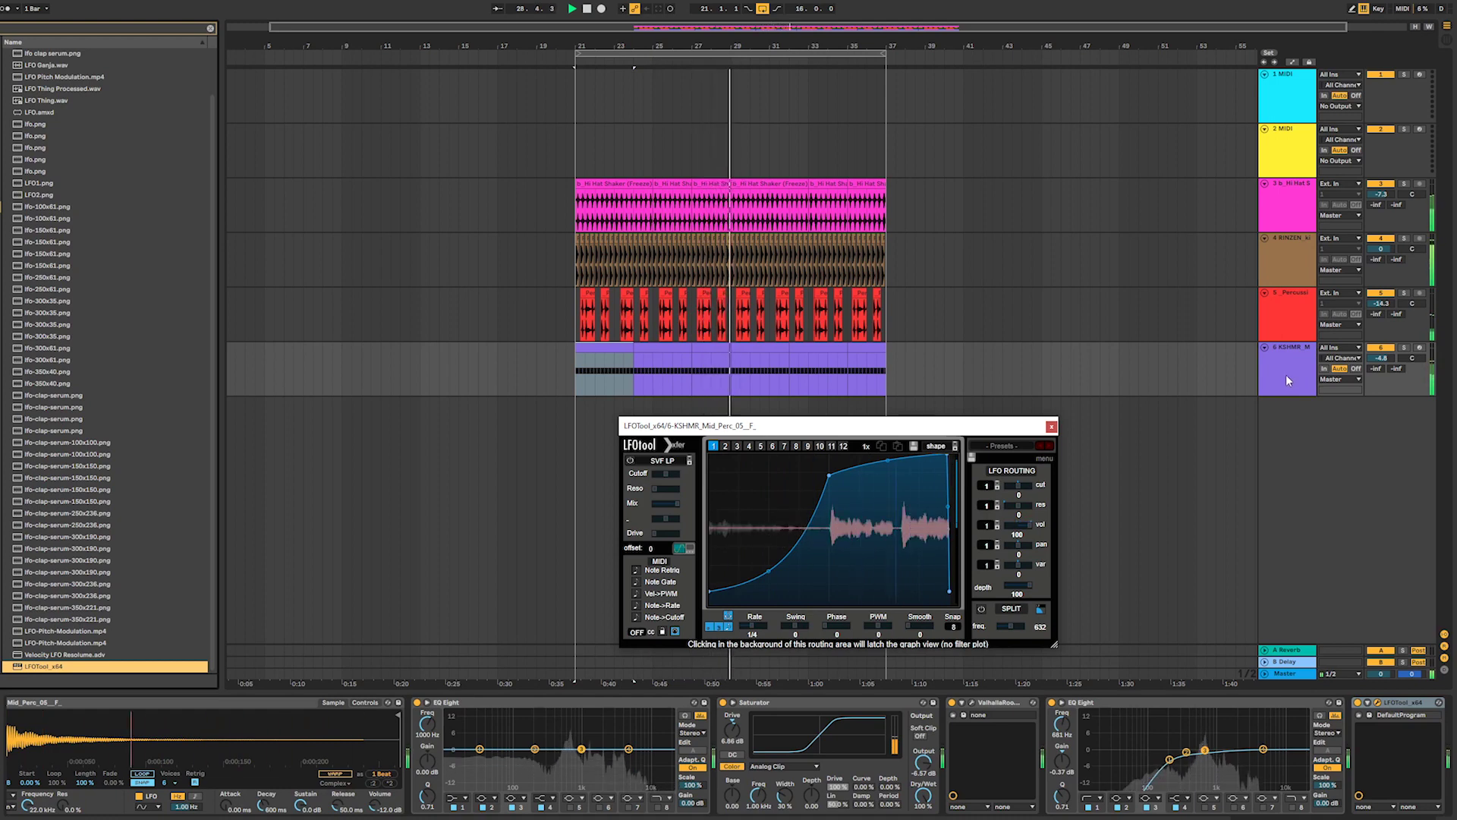
{"action": "left_click", "coordinate": [746, 349]}
{"action": "double_click", "coordinate": [746, 349]}
{"action": "left_click", "coordinate": [721, 717]}
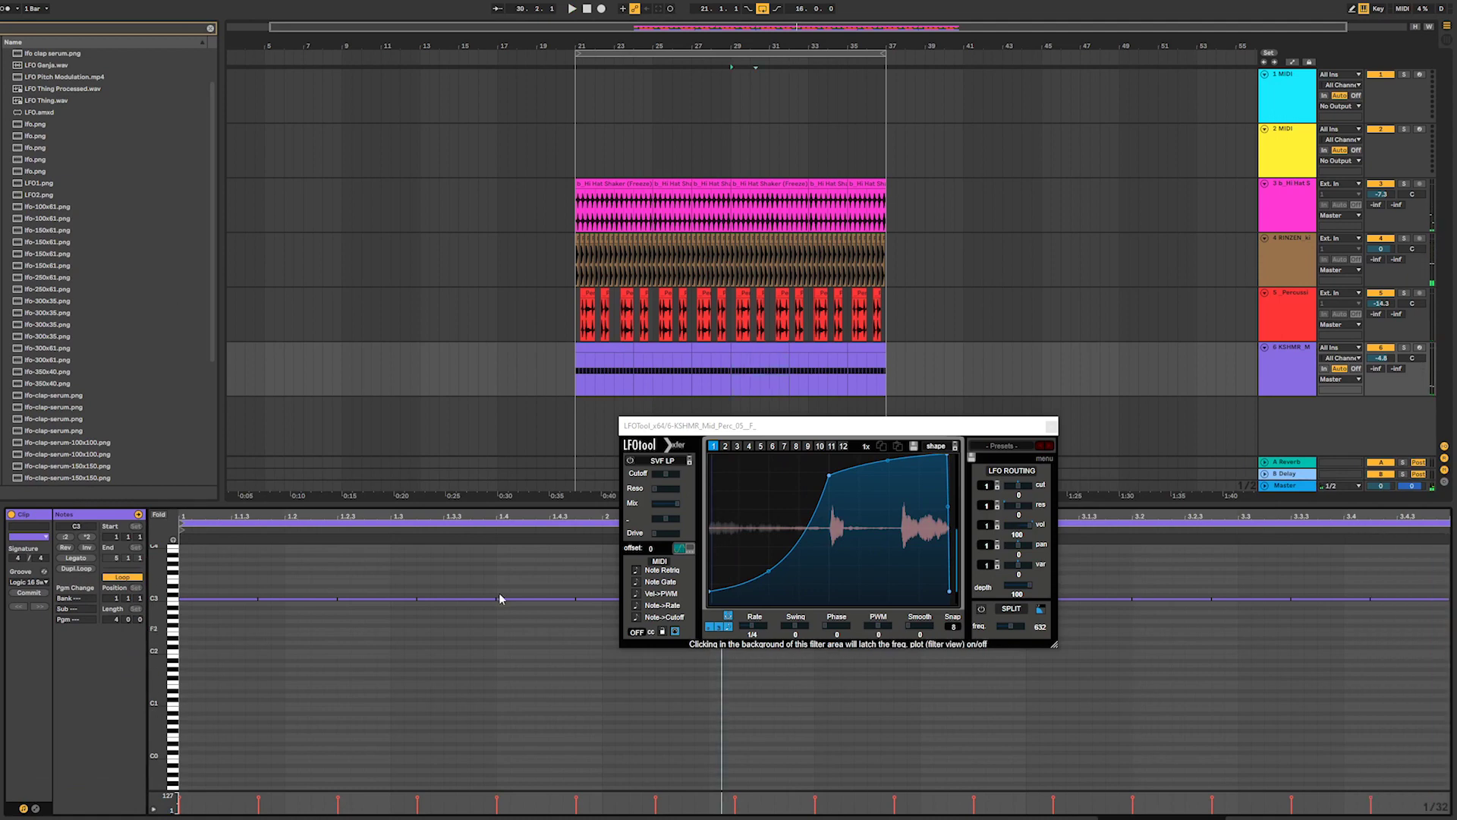
{"action": "left_click", "coordinate": [736, 352]}
{"action": "key", "text": "space"}
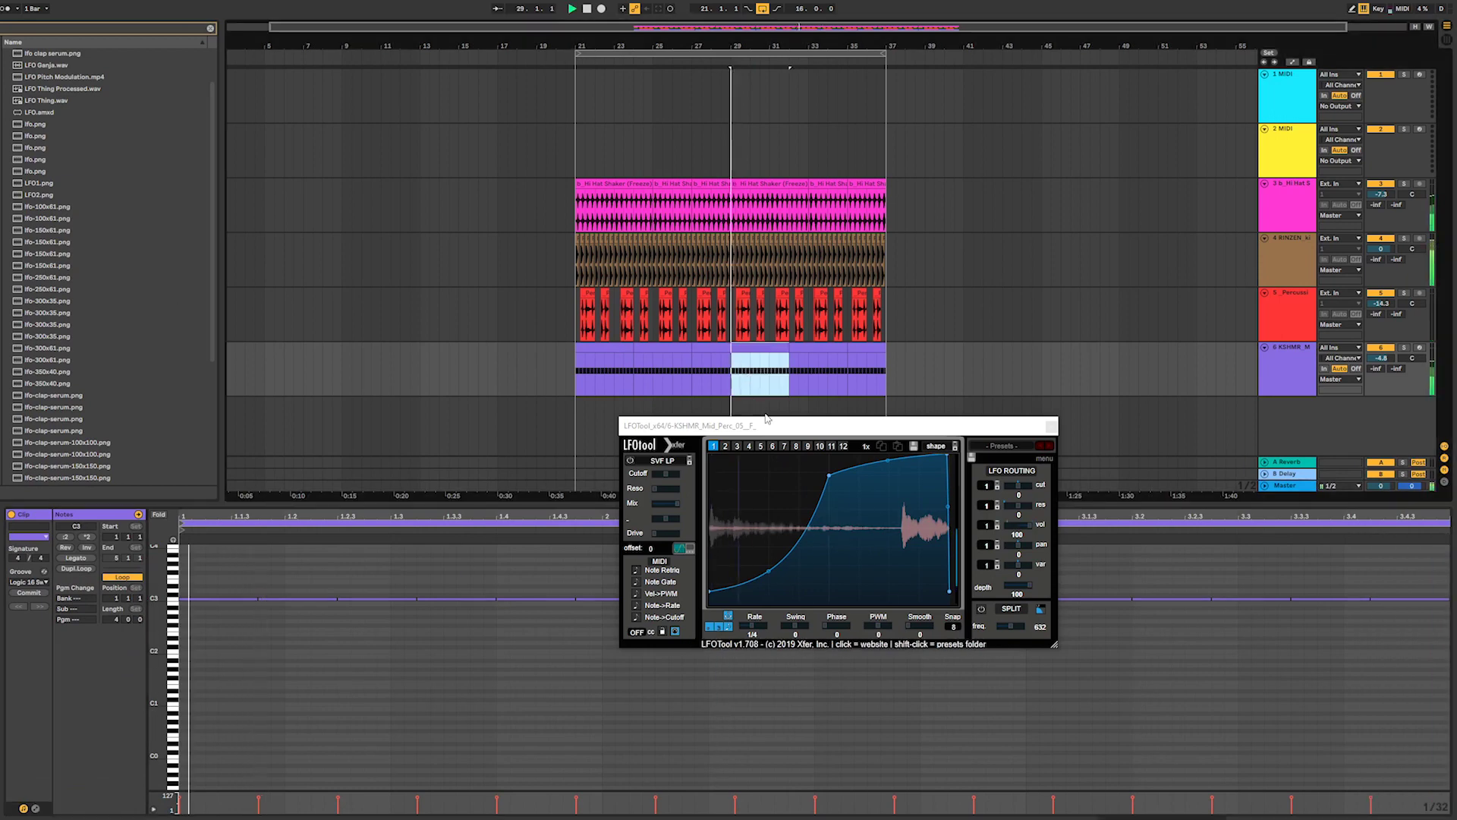
{"action": "left_click_drag", "start_coordinate": [711, 591], "coordinate": [711, 575]}
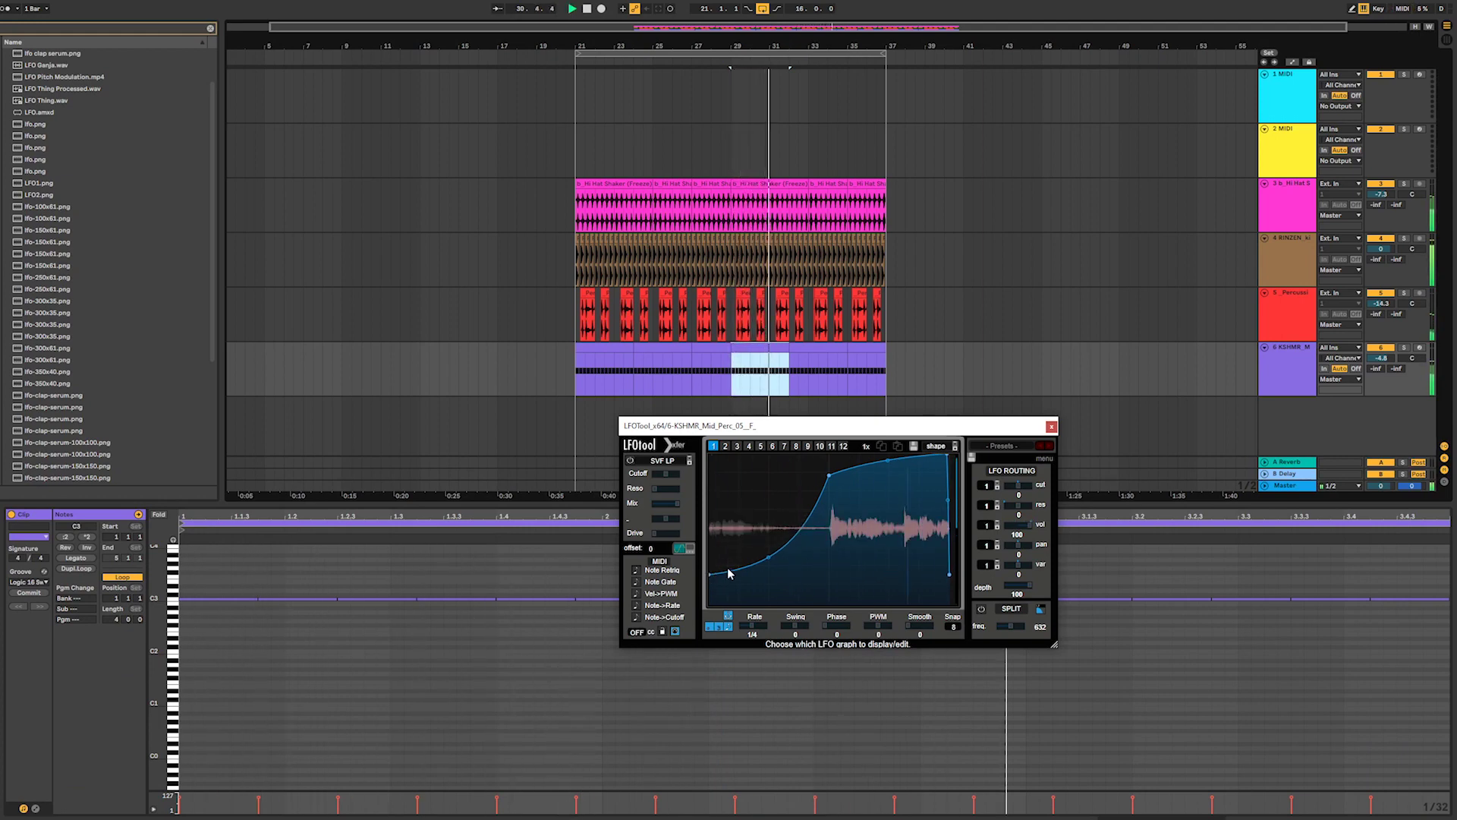
- Audition and inspect the notes of the KSHMR percussion clip at bar 29, and close the LFOTool window
{"action": "left_click", "coordinate": [712, 381]}
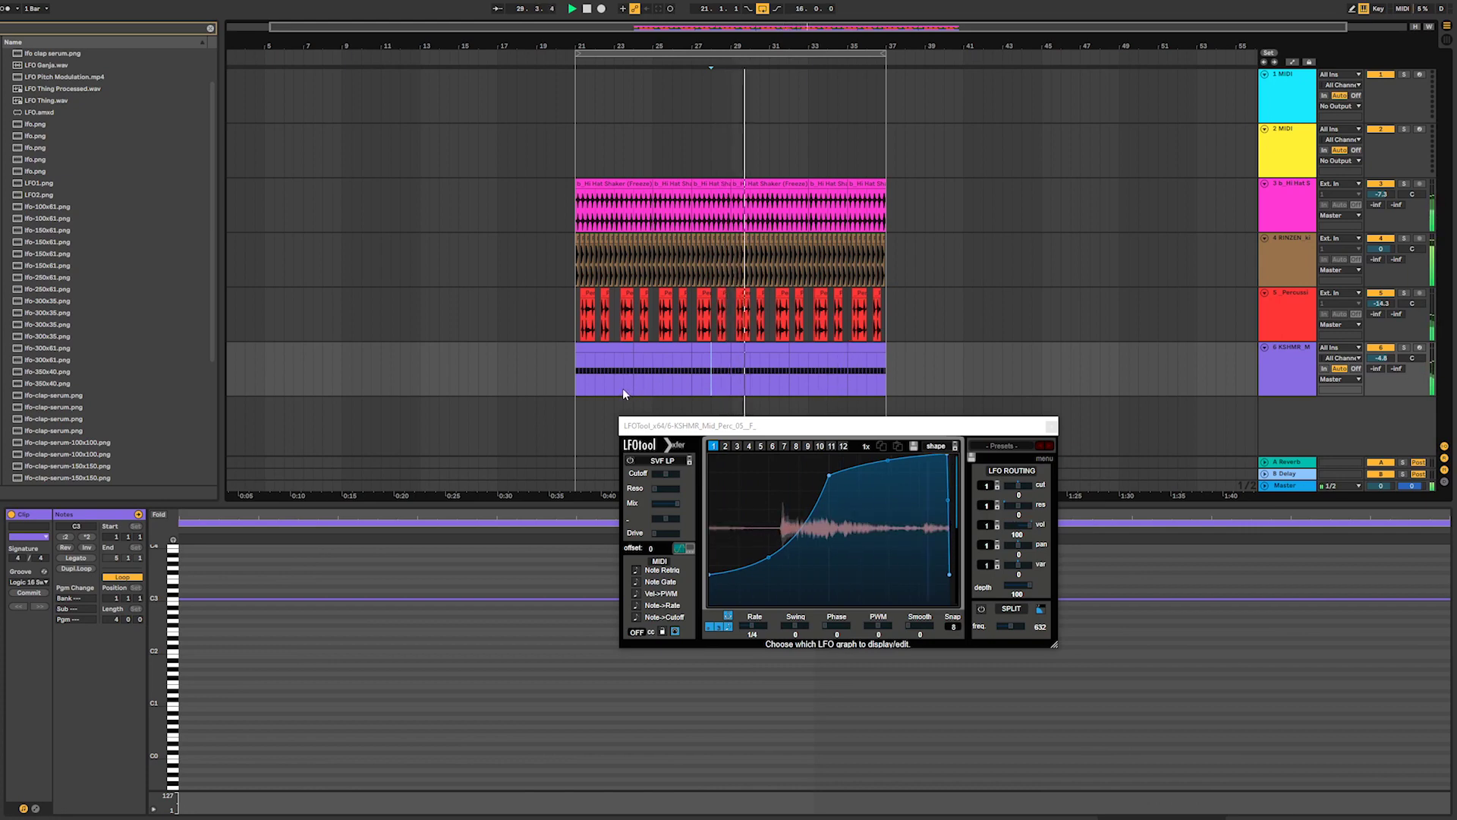
{"action": "left_click", "coordinate": [576, 382]}
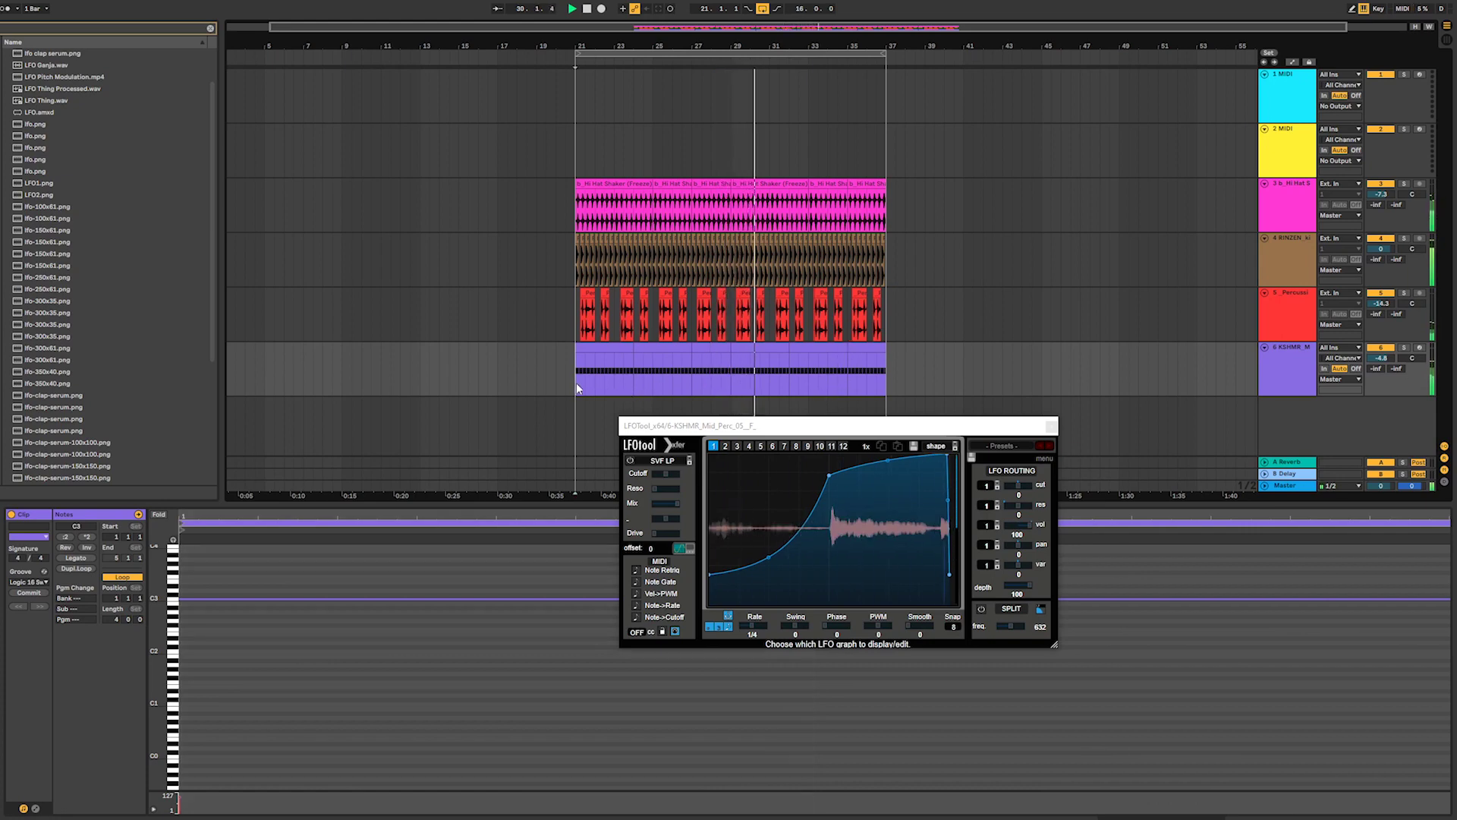
{"action": "left_click", "coordinate": [748, 346]}
{"action": "left_click", "coordinate": [328, 641]}
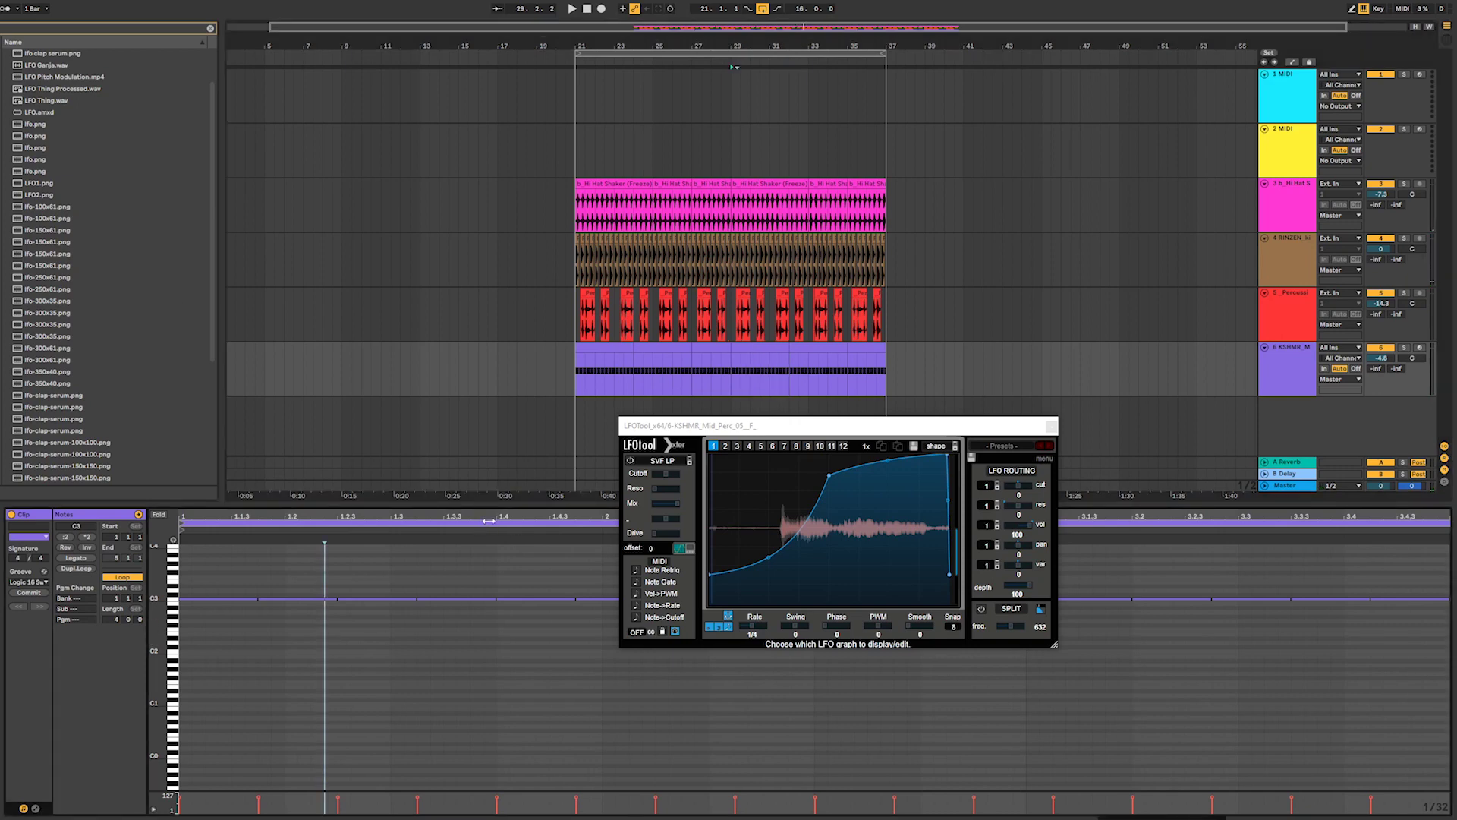
{"action": "left_click_drag", "start_coordinate": [490, 517], "coordinate": [489, 483]}
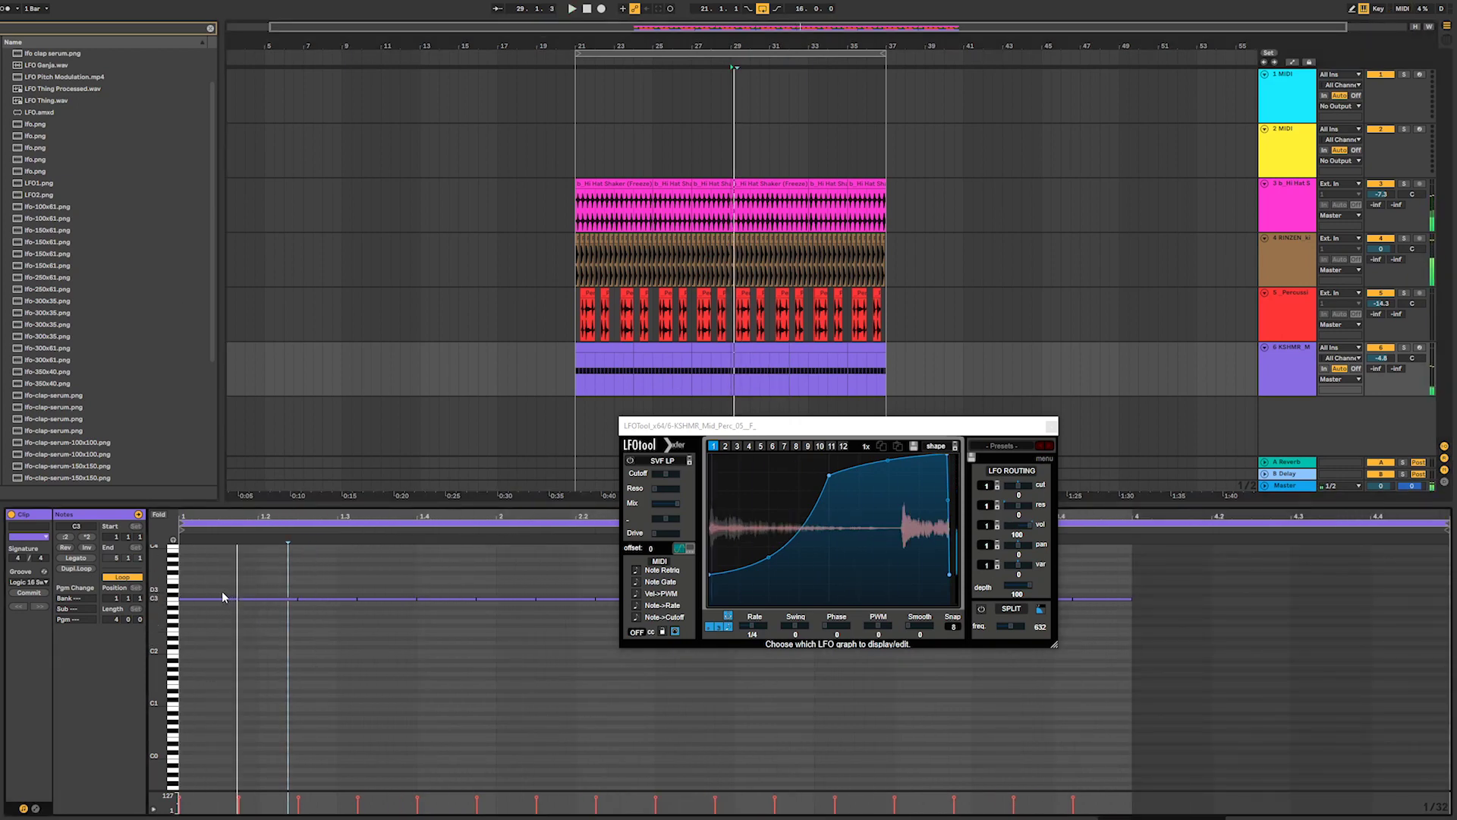
{"action": "left_click", "coordinate": [1051, 426]}
- Lower the final note of the KSHMR percussion clip ending at bar 29 to G2, auditioning the pitch changes
{"action": "double_click", "coordinate": [713, 347]}
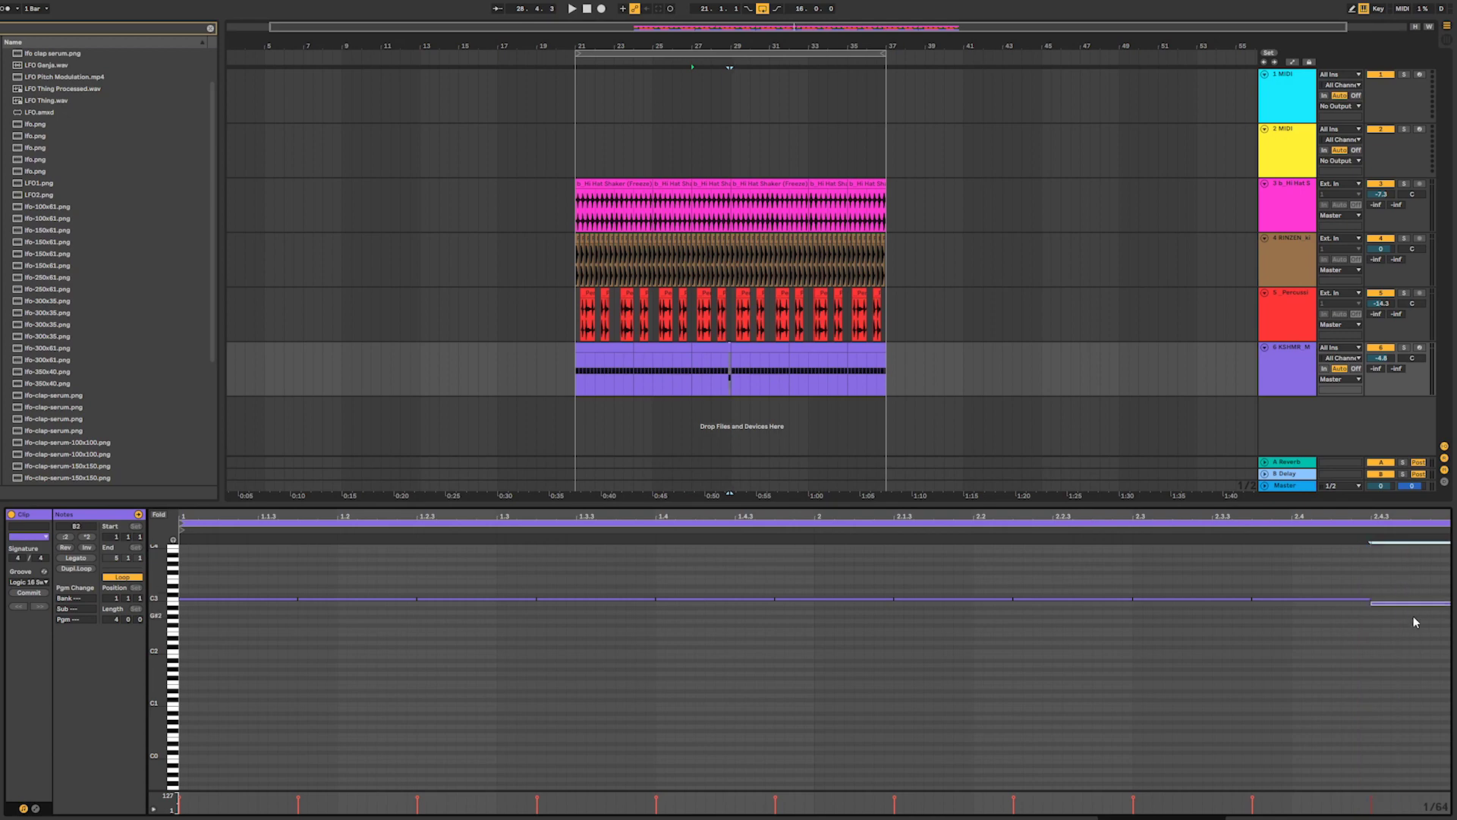
{"action": "key", "text": "Down"}
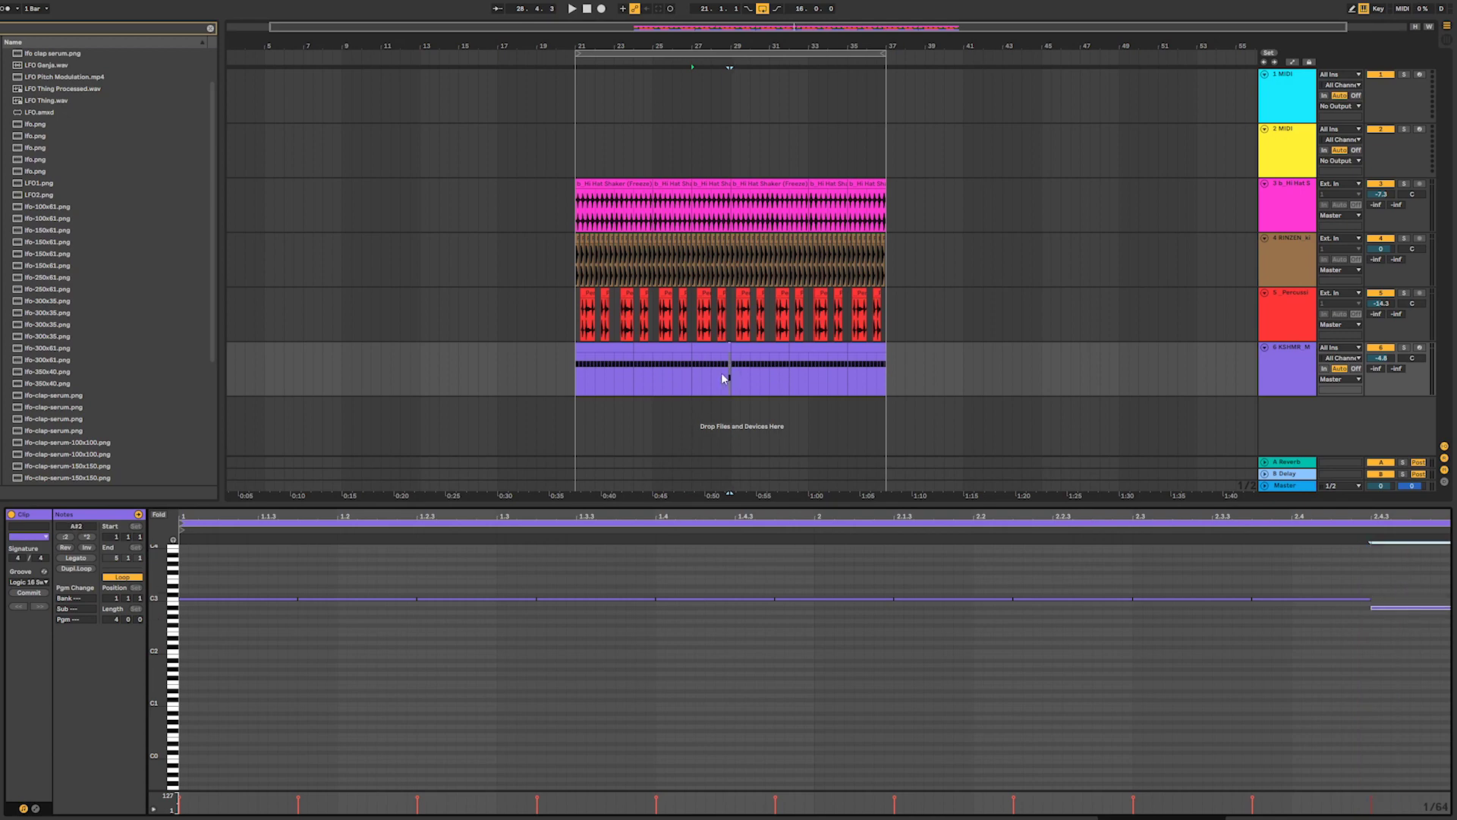
{"action": "left_click", "coordinate": [714, 379]}
{"action": "key", "text": "space"}
{"action": "left_click_drag", "start_coordinate": [729, 46], "coordinate": [641, 83]}
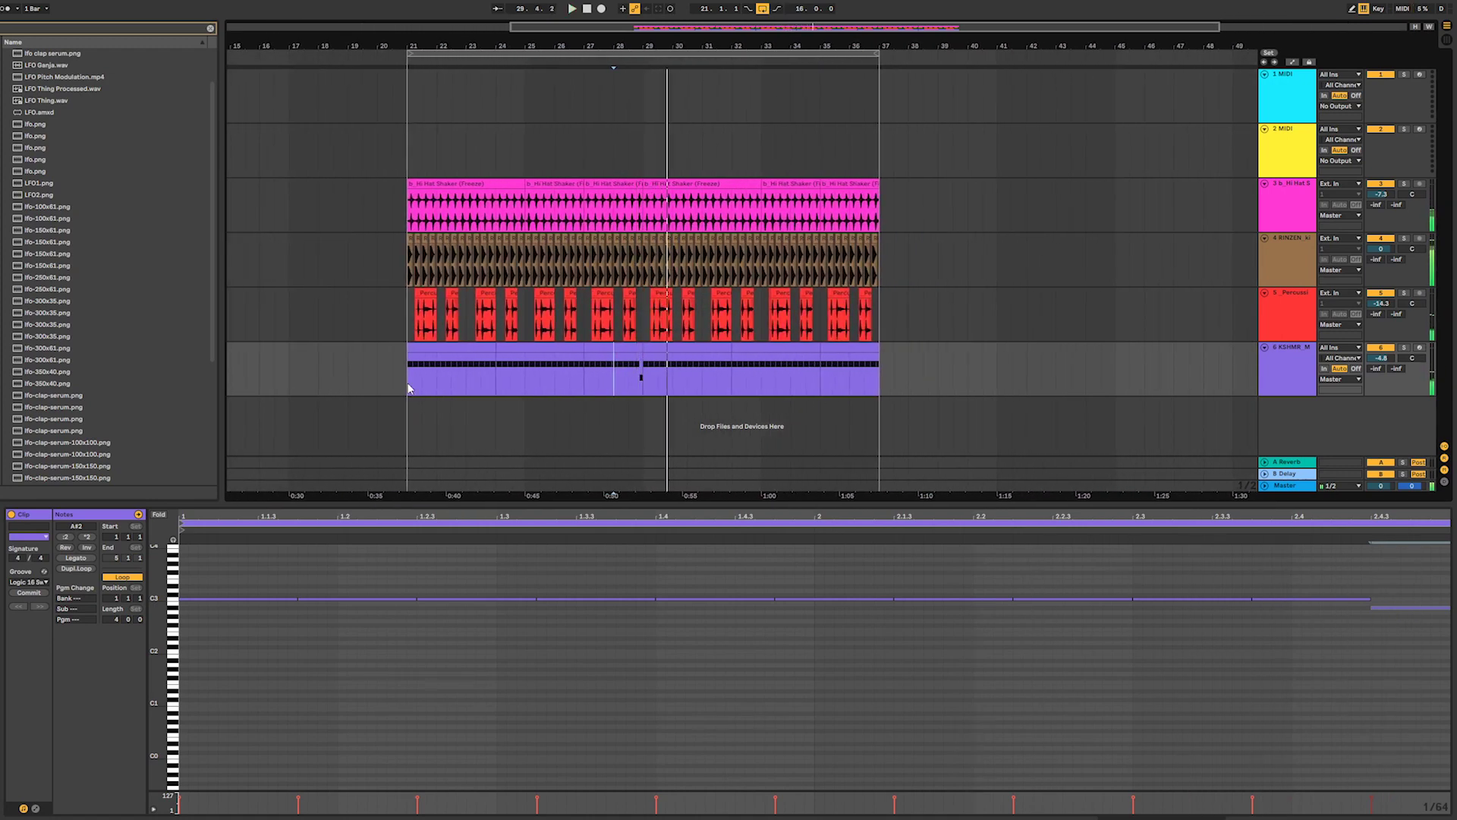
{"action": "left_click", "coordinate": [634, 347]}
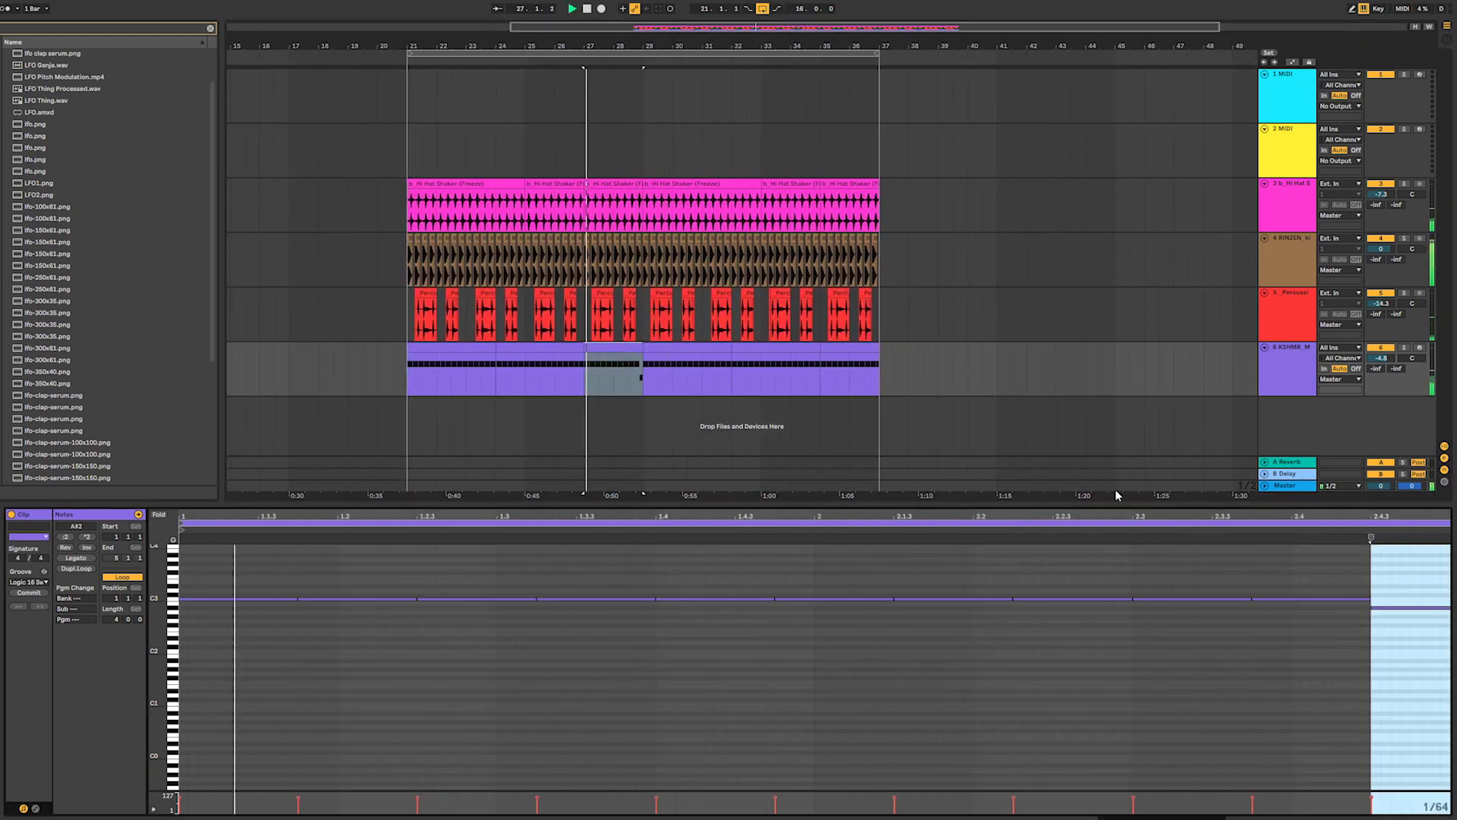
{"action": "left_click", "coordinate": [1386, 608]}
{"action": "left_click_drag", "start_coordinate": [1387, 608], "coordinate": [1387, 616]}
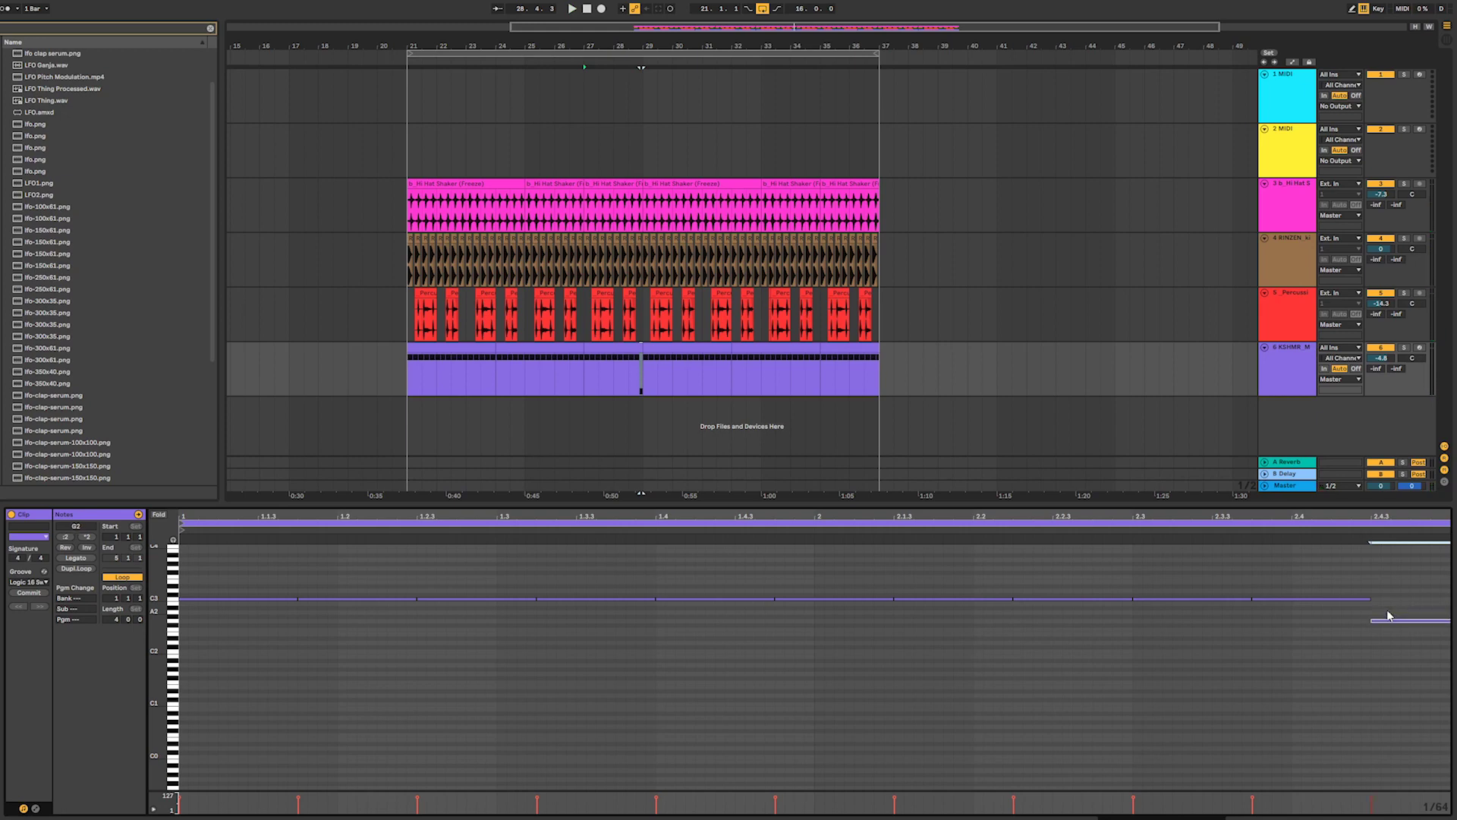
- Try the clip's final note at higher pitches up to G3 and return it to G2
{"action": "key", "text": "Up"}
{"action": "key", "text": "Up"}
{"action": "key", "text": "Up"}
{"action": "key", "text": "Up"}
{"action": "key", "text": "Up"}
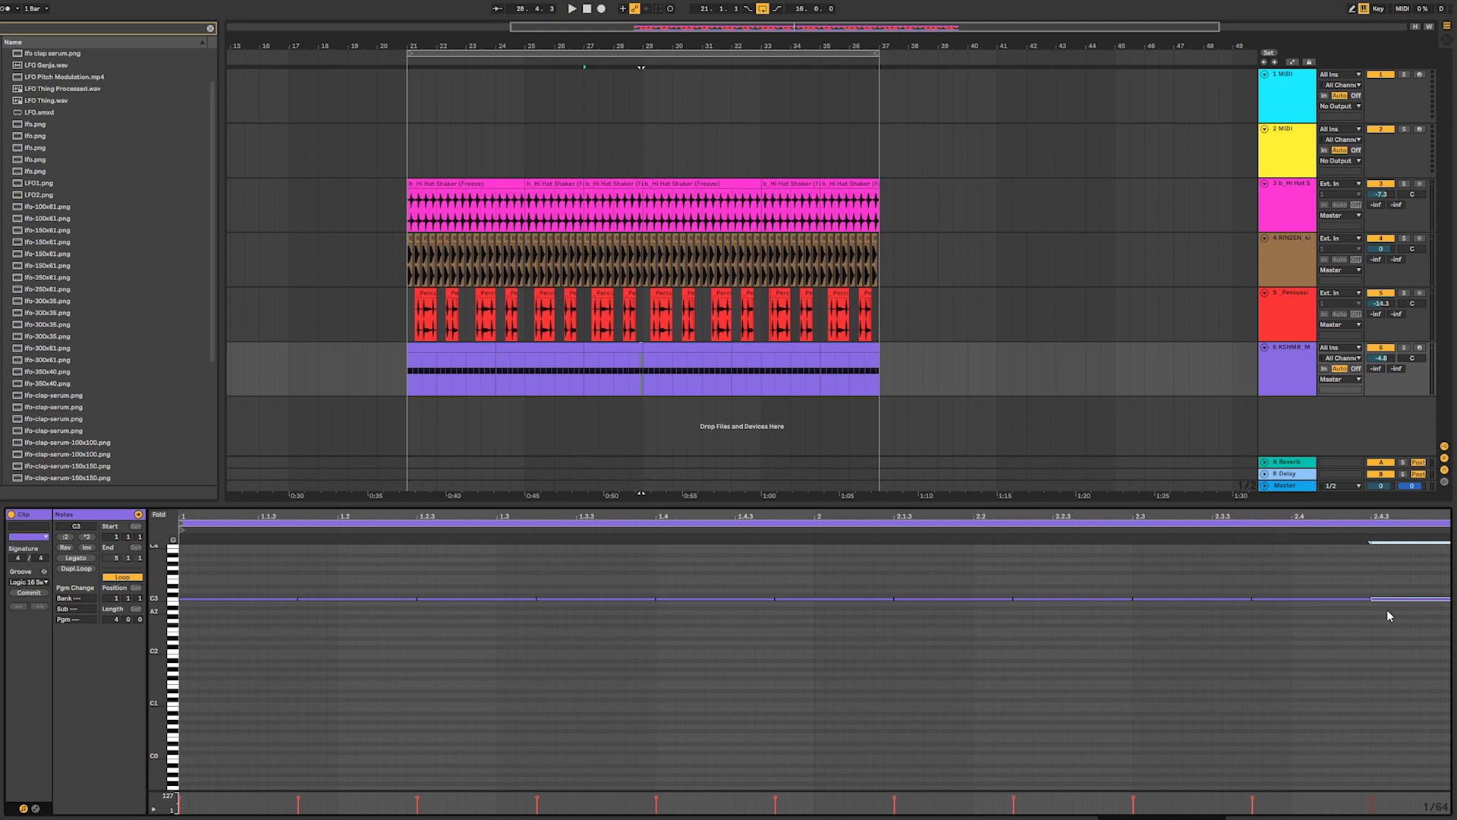
{"action": "key", "text": "Up"}
{"action": "key", "text": "Up"}
{"action": "key", "text": "Up"}
{"action": "key", "text": "Up"}
{"action": "key", "text": "Up"}
{"action": "key", "text": "Up"}
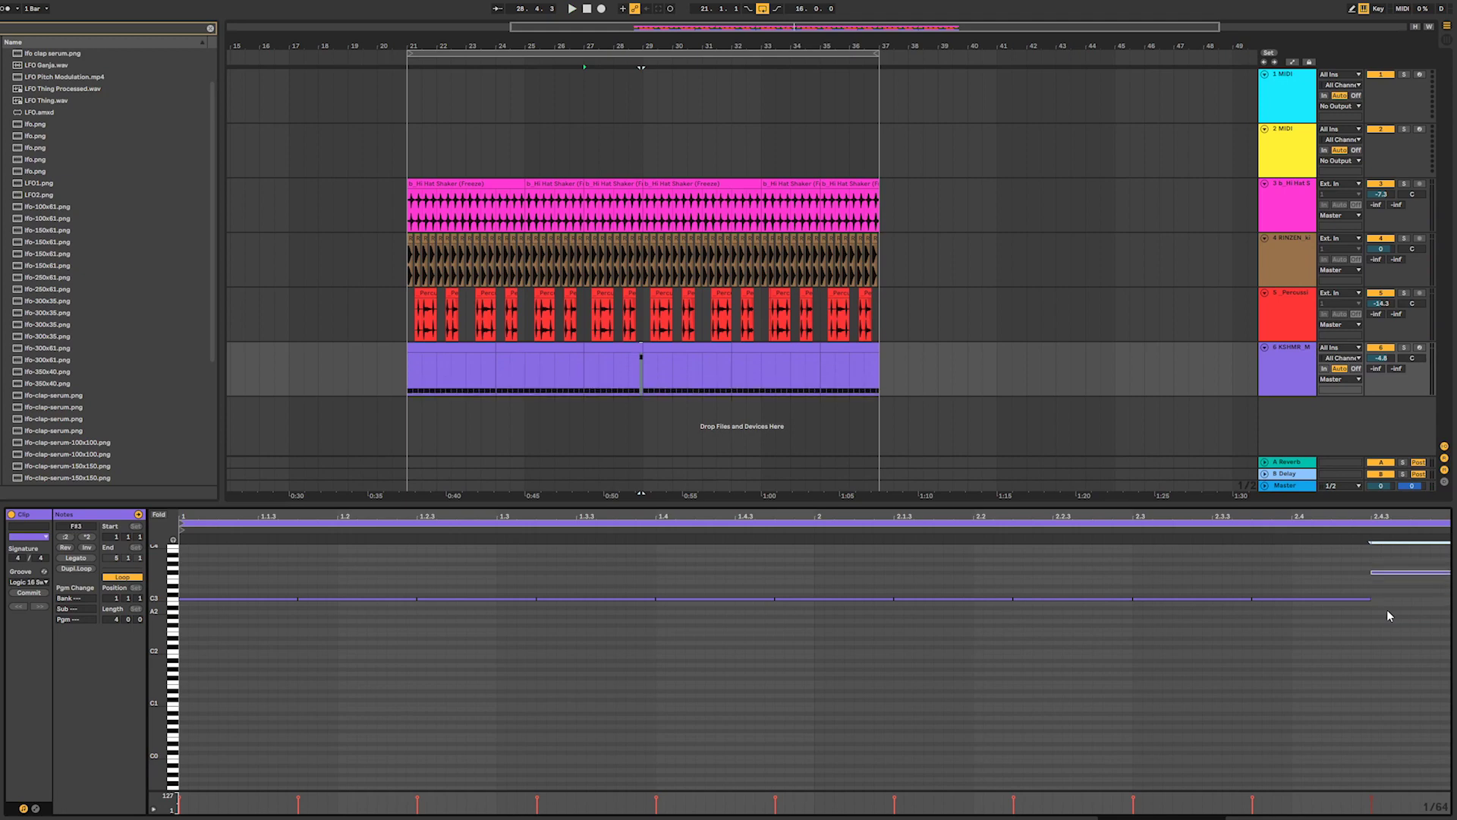
{"action": "key", "text": "Up"}
{"action": "key", "text": "shift+Down"}
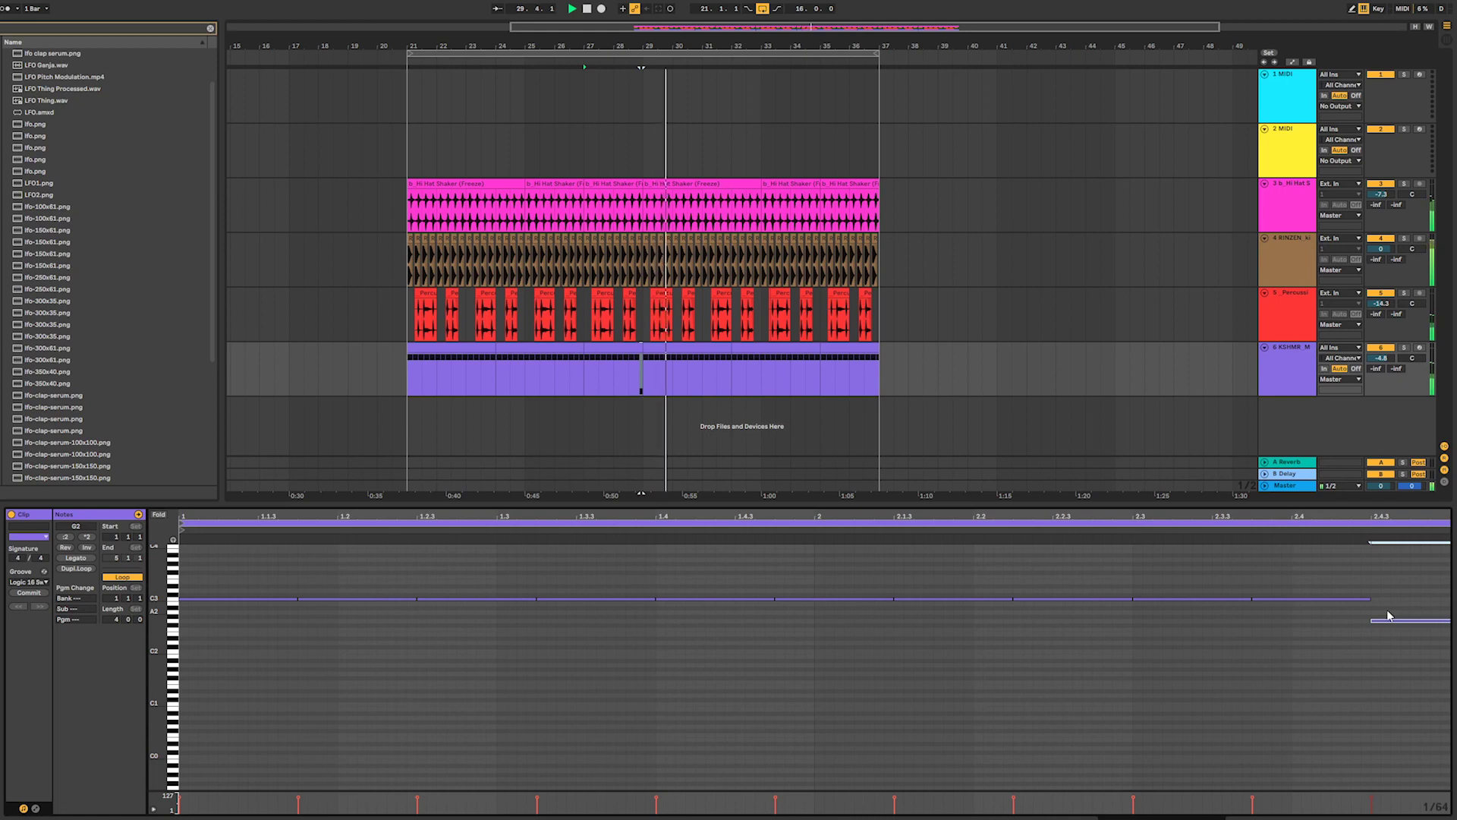
- Duplicate the KSHMR percussion clips of bars 21 to 29 over bars 29 to 37
{"action": "left_click", "coordinate": [458, 347]}
{"action": "left_click", "coordinate": [639, 347], "text": "shift"}
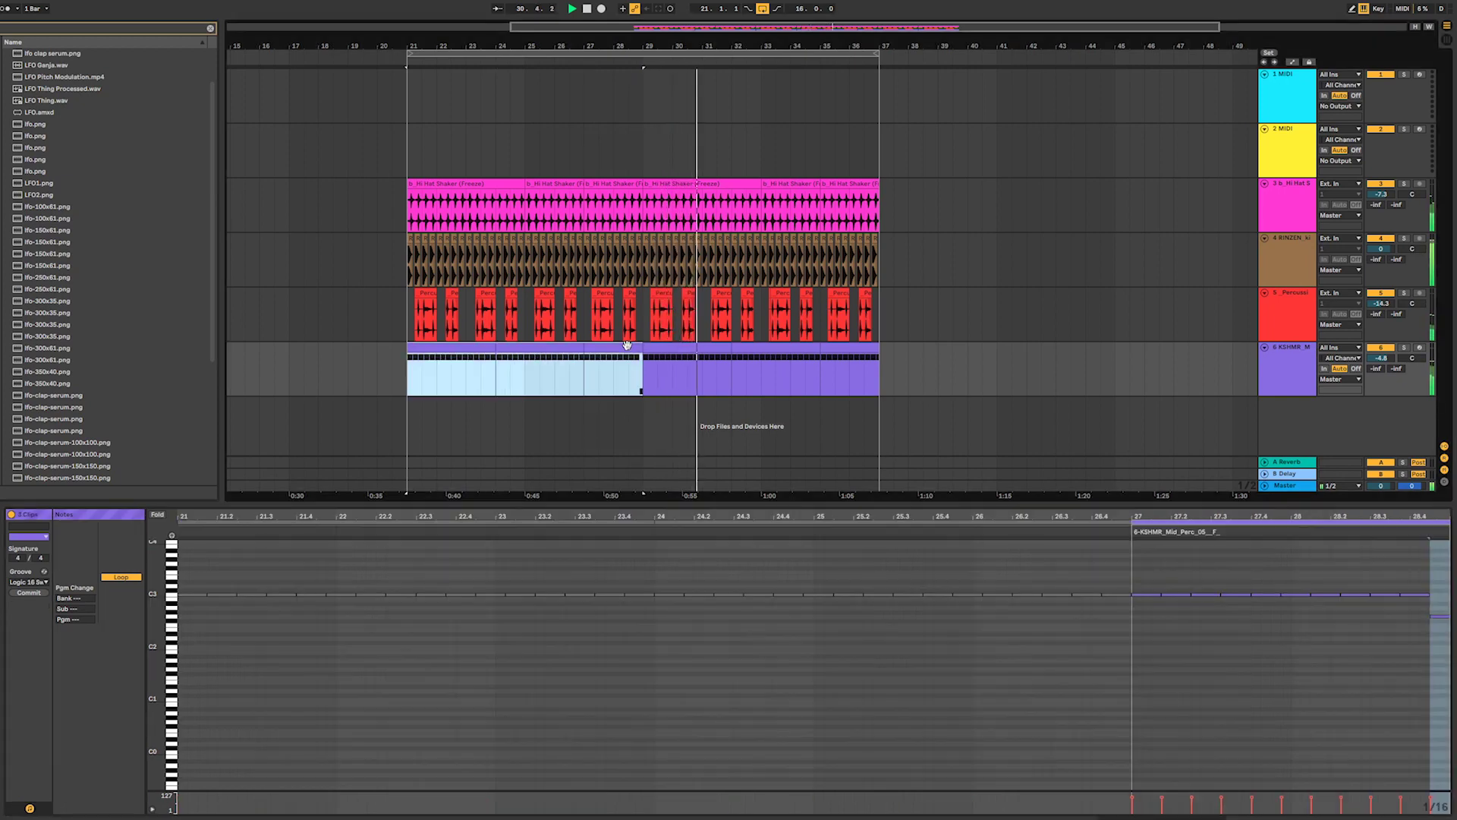
{"action": "key", "text": "ctrl+d"}
- Search the browser for EchoBoyJr and add it to the end of the KSHMR percussion track's device chain
{"action": "left_click", "coordinate": [448, 347]}
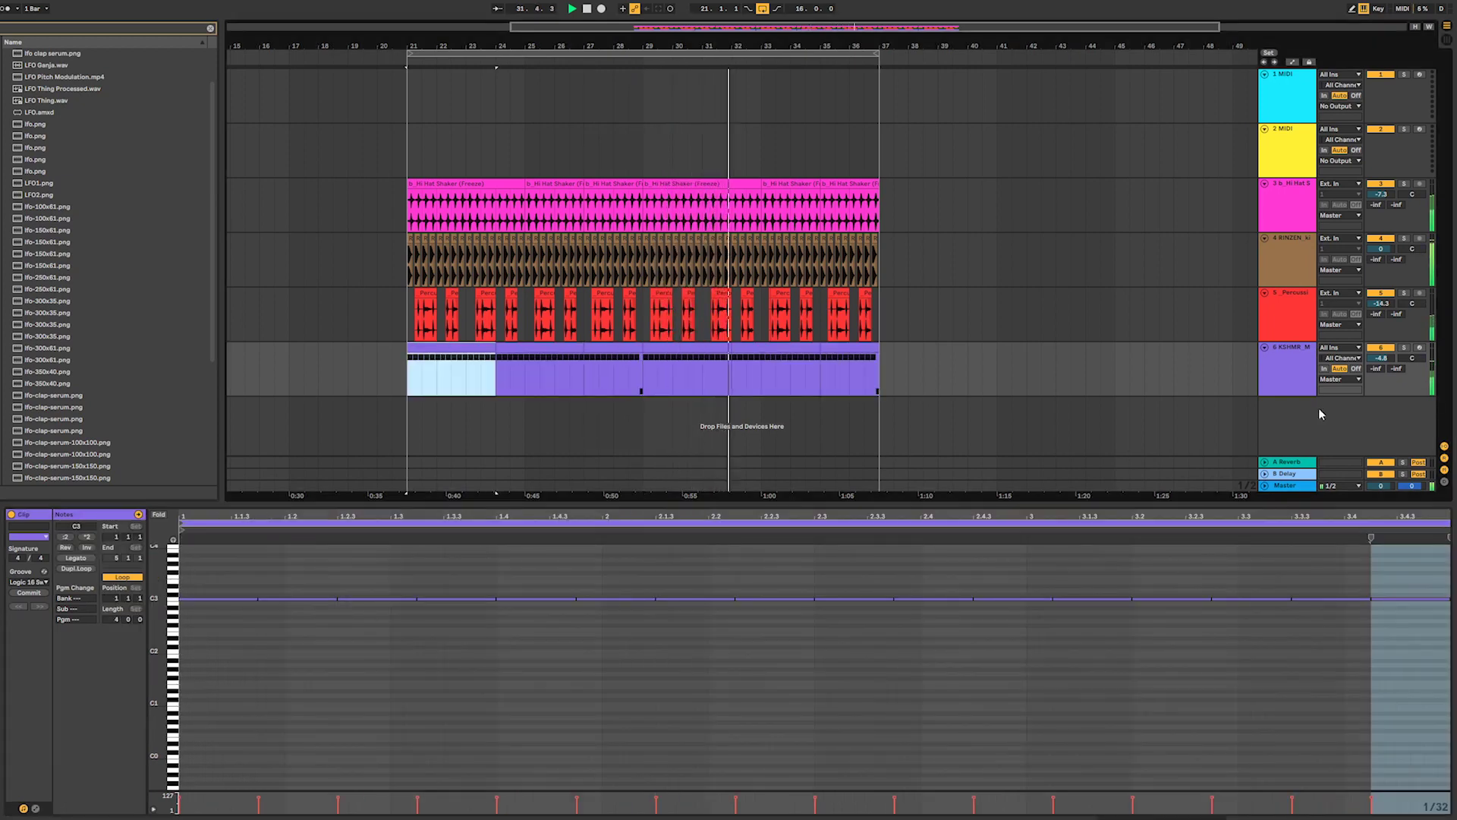
{"action": "left_click", "coordinate": [1318, 414]}
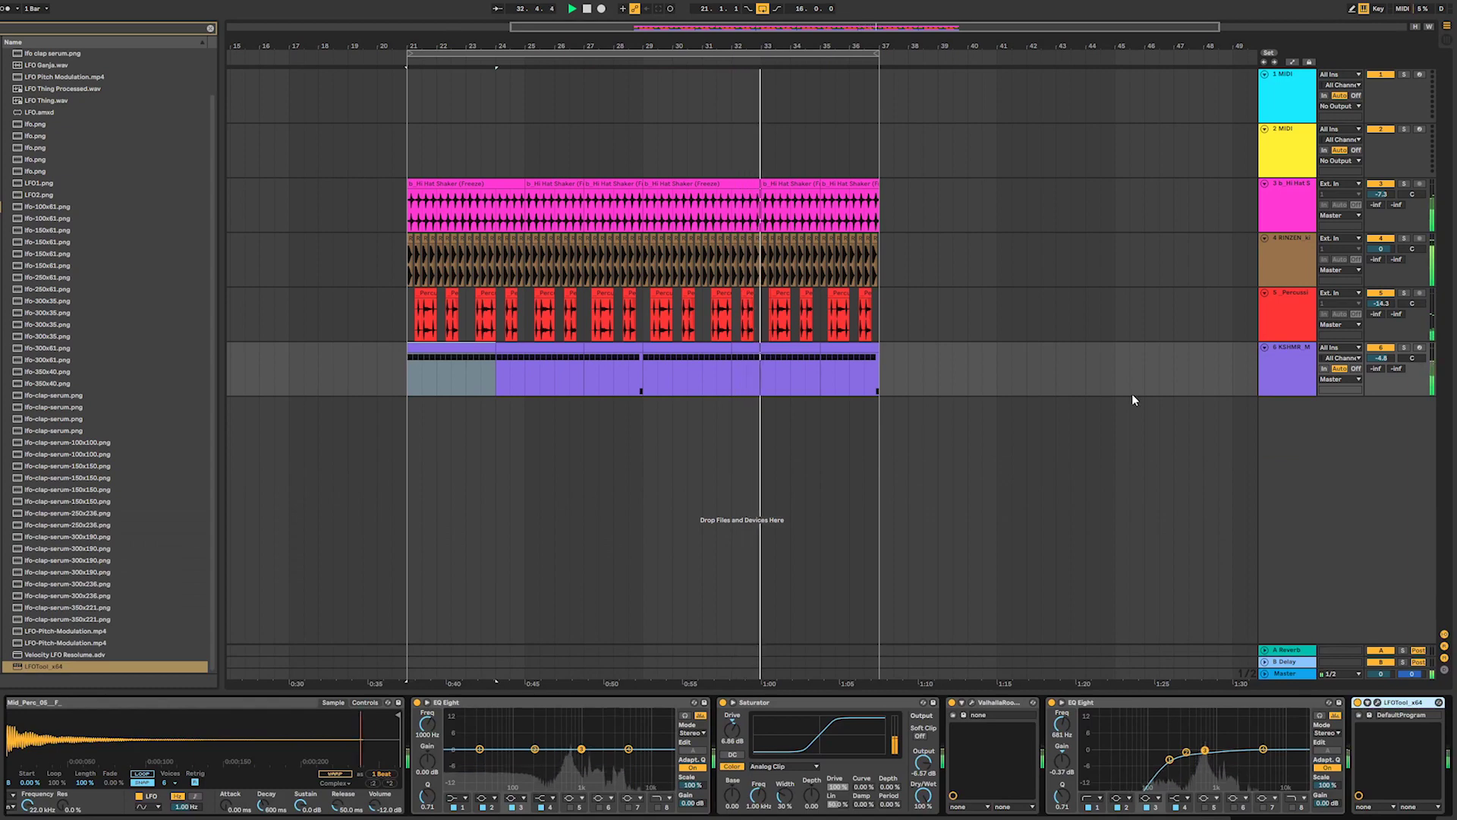
{"action": "left_click", "coordinate": [211, 29]}
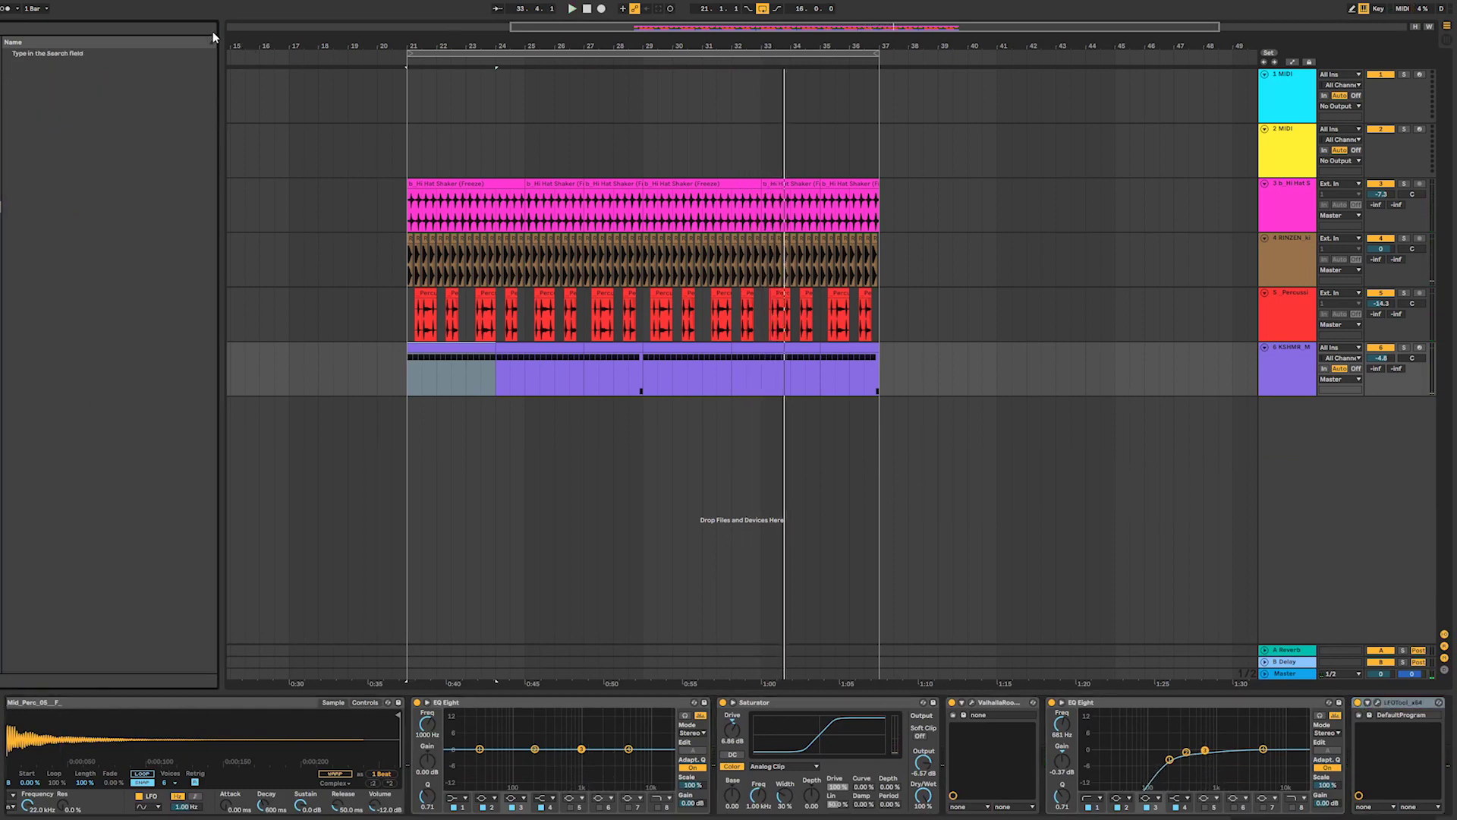
{"action": "left_click", "coordinate": [212, 31]}
{"action": "type", "text": "ba"}
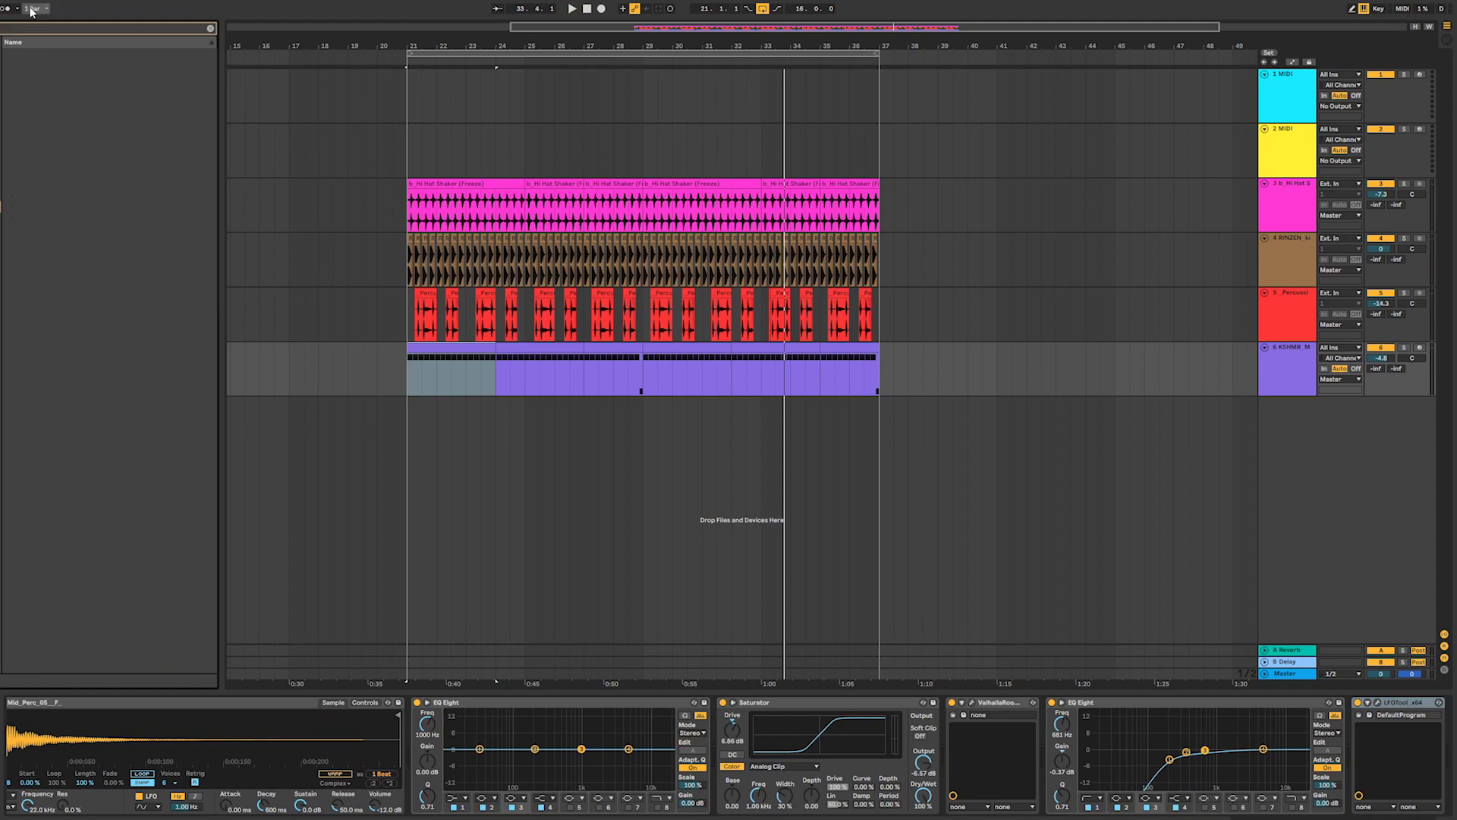
{"action": "type", "text": "o"}
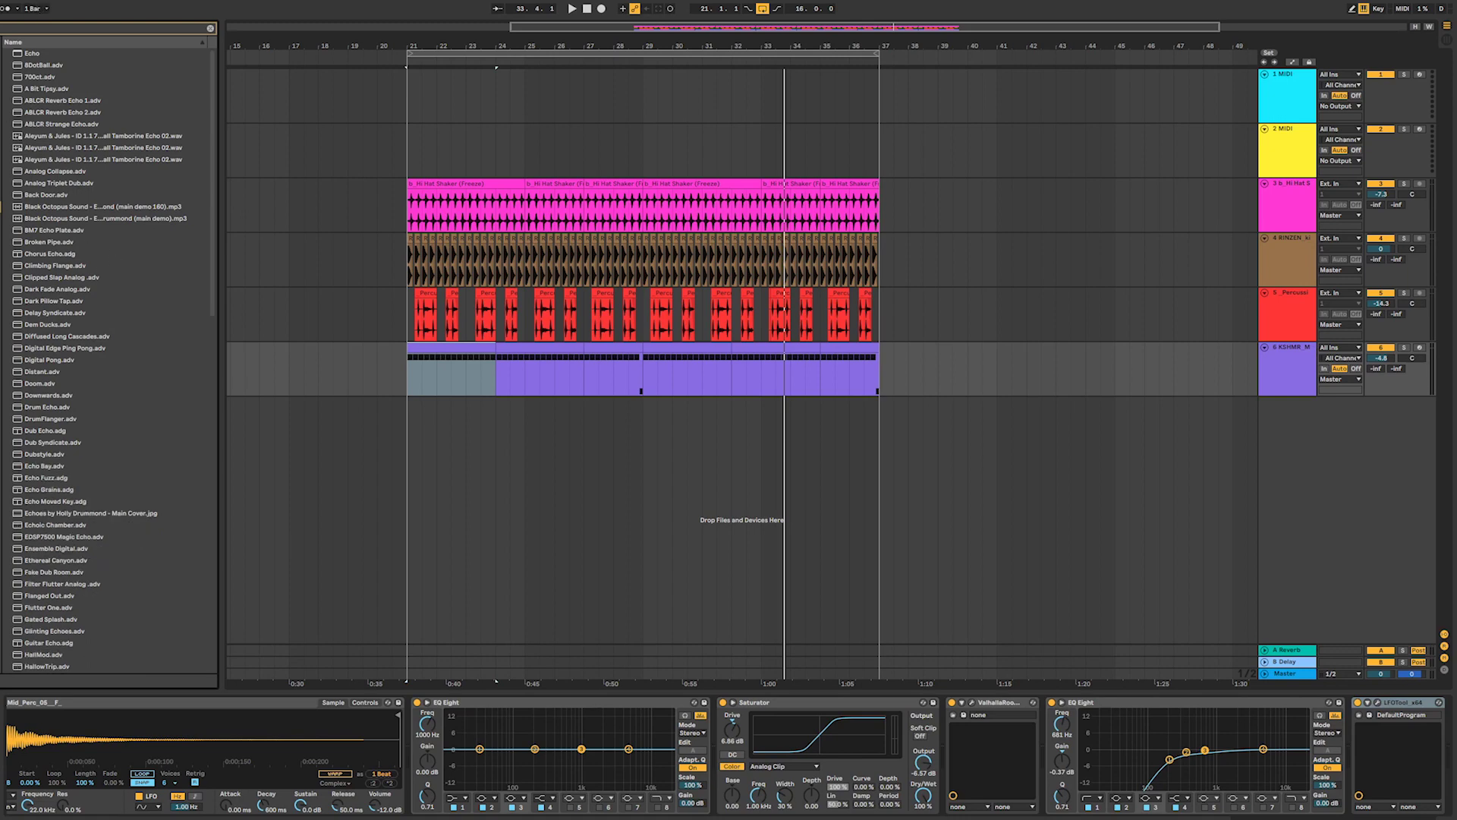
{"action": "type", "text": "b"}
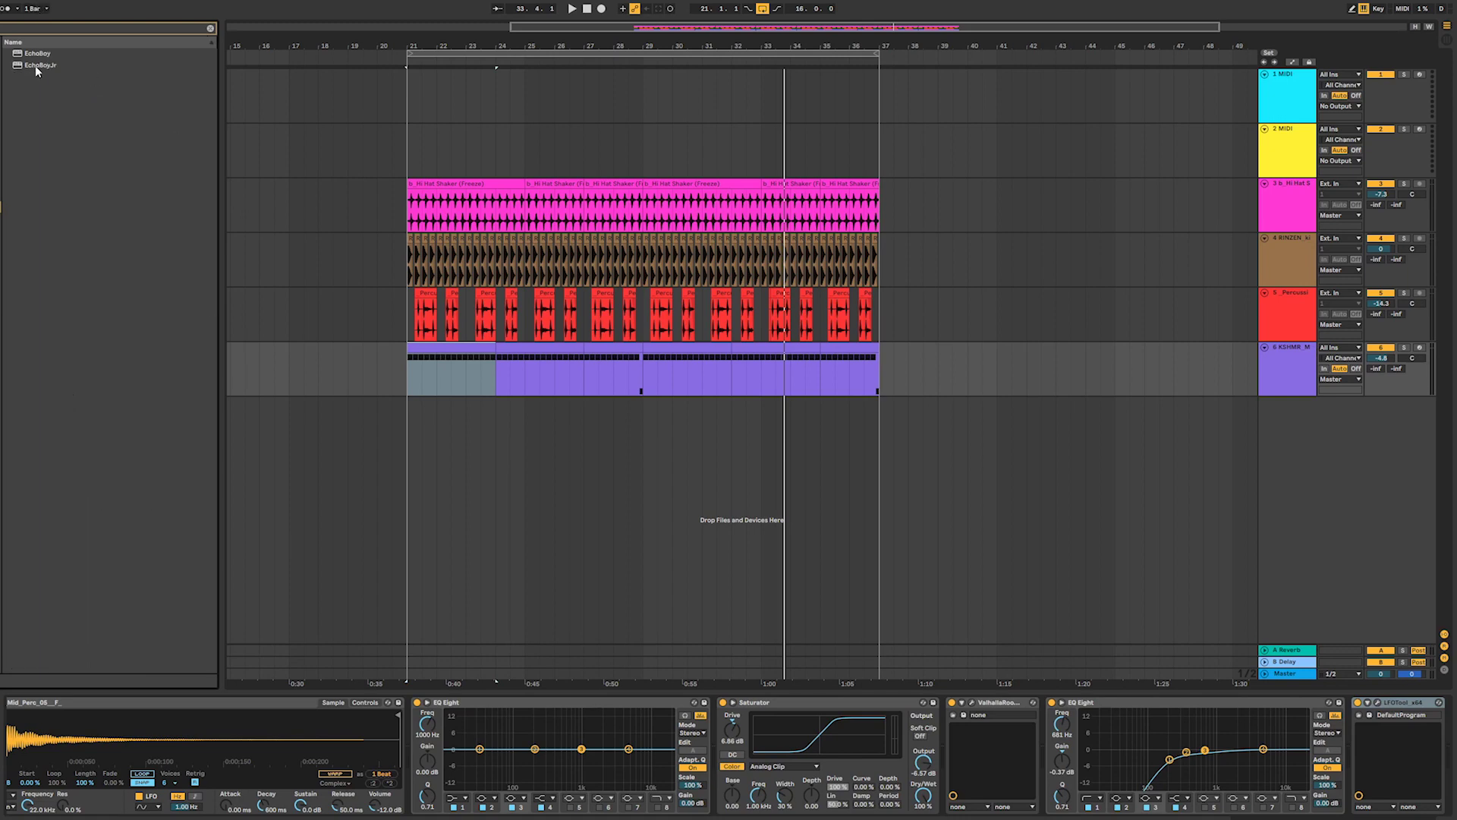
{"action": "key", "text": "Return"}
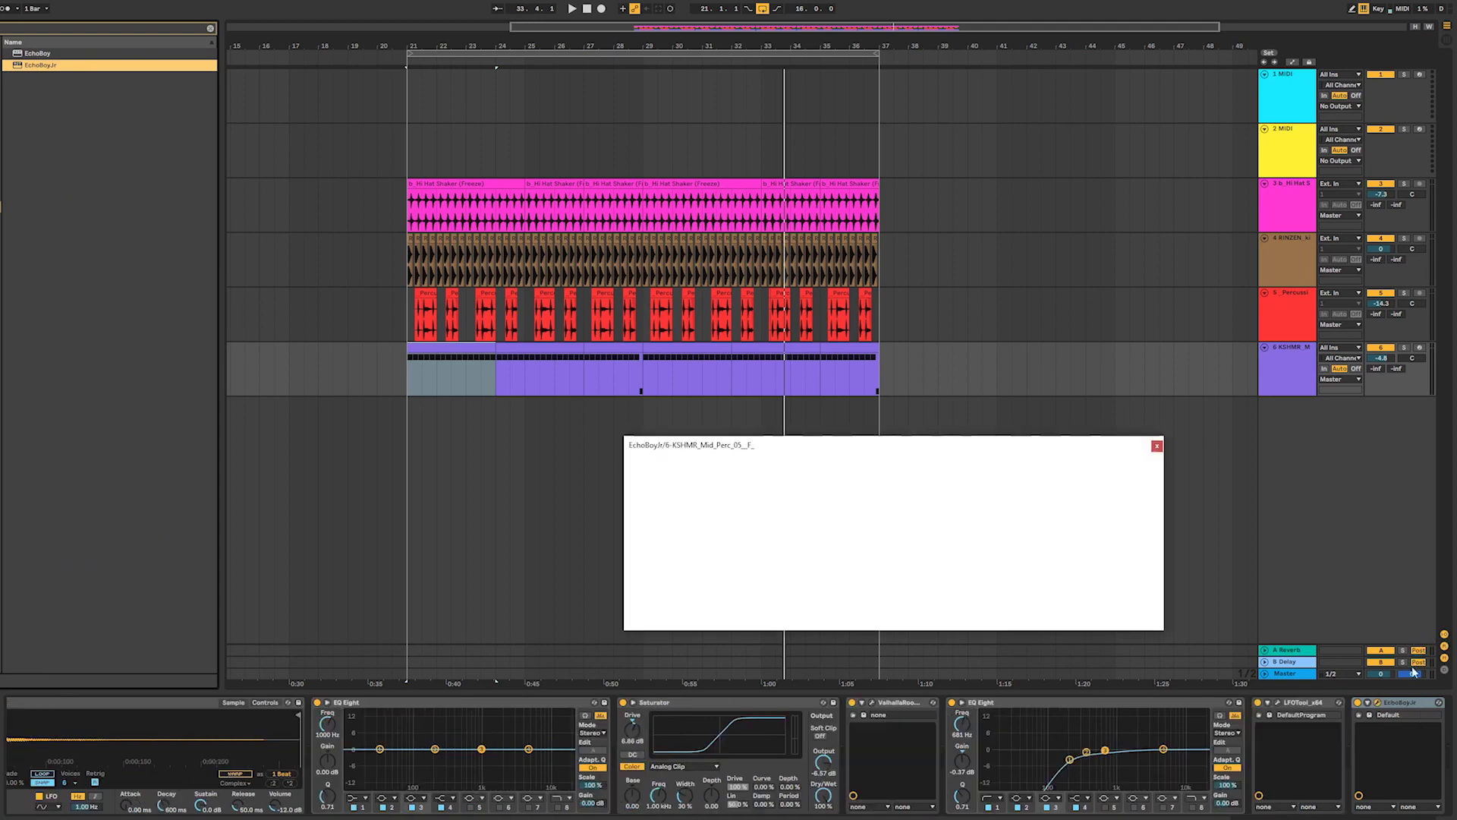
- Set EchoBoyJr's echo time to a dotted 1/16 note, auditioning the KSHMR percussion track soloed and in the full mix
{"action": "key", "text": "space"}
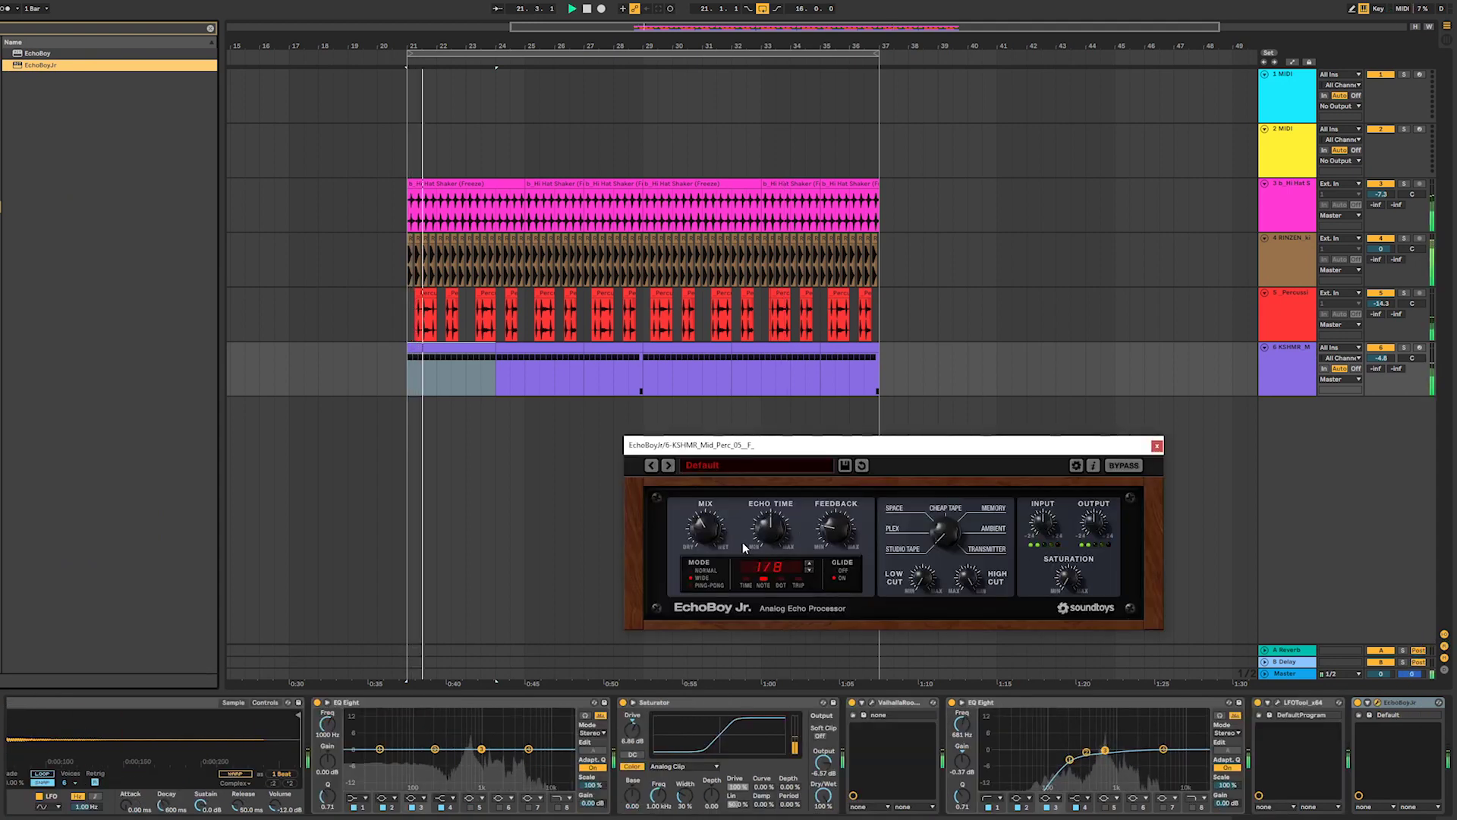
{"action": "left_click", "coordinate": [1404, 348]}
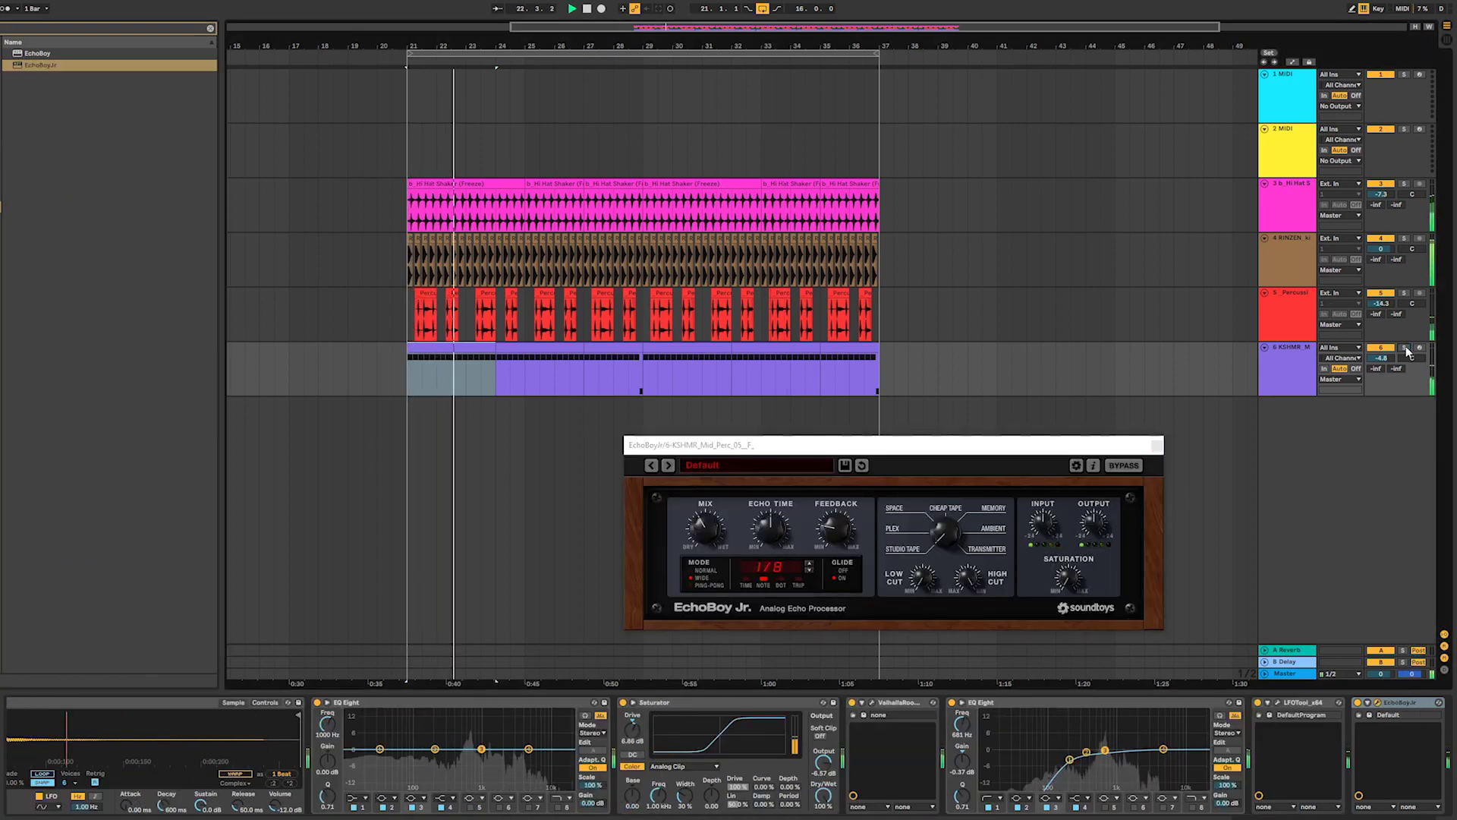
{"action": "left_click", "coordinate": [786, 577]}
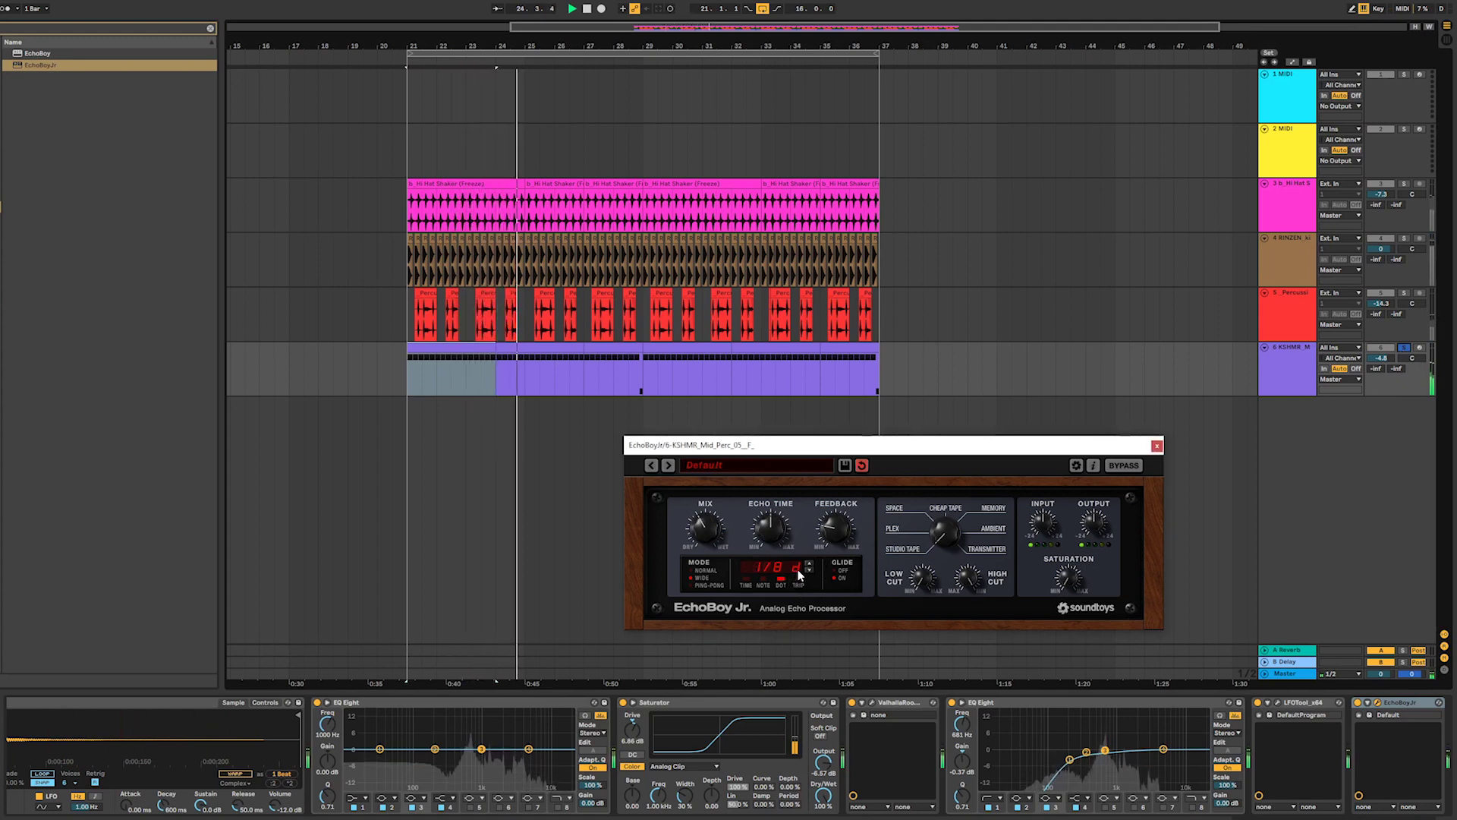
{"action": "left_click", "coordinate": [808, 570]}
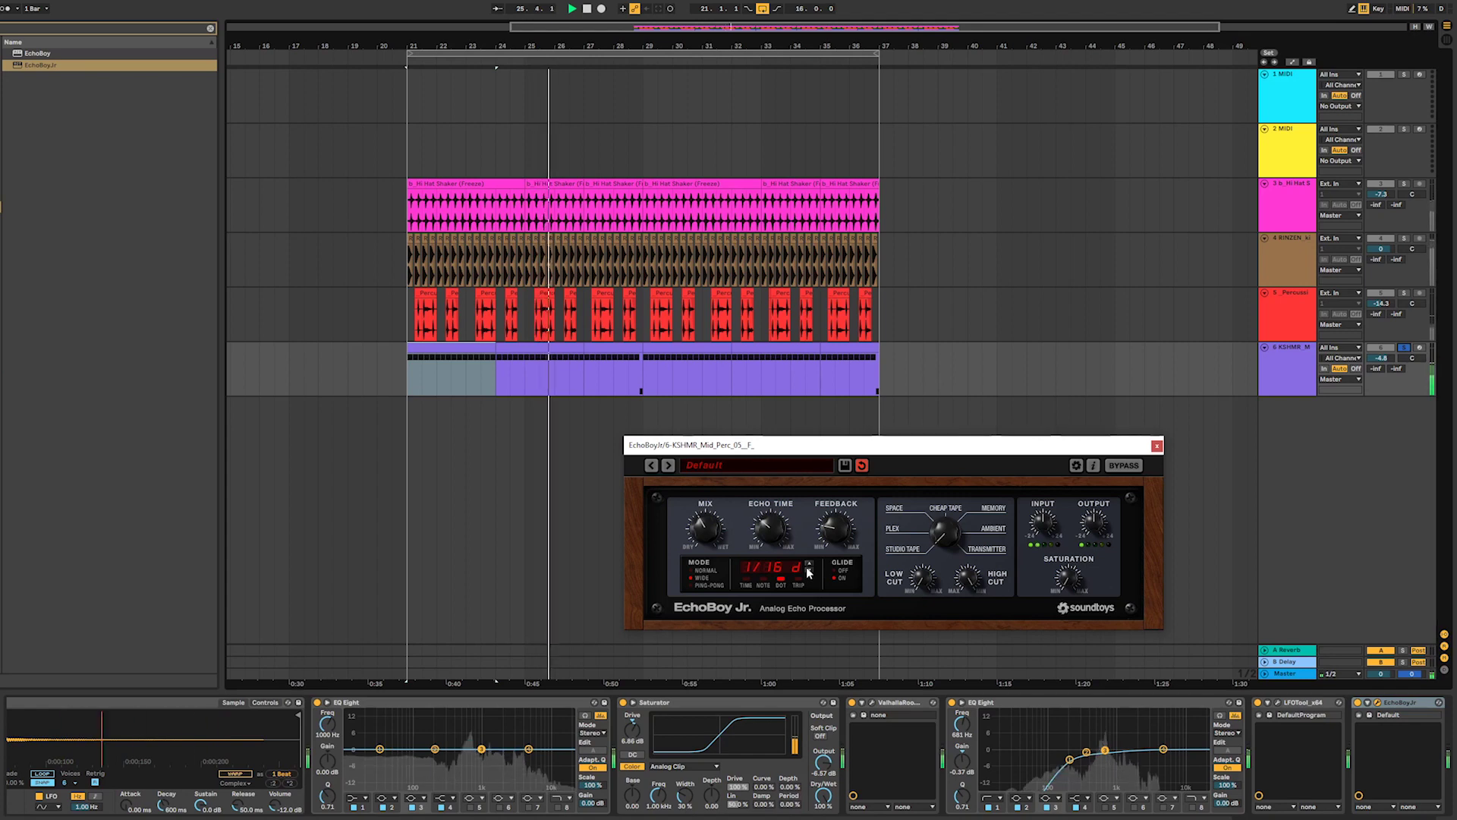
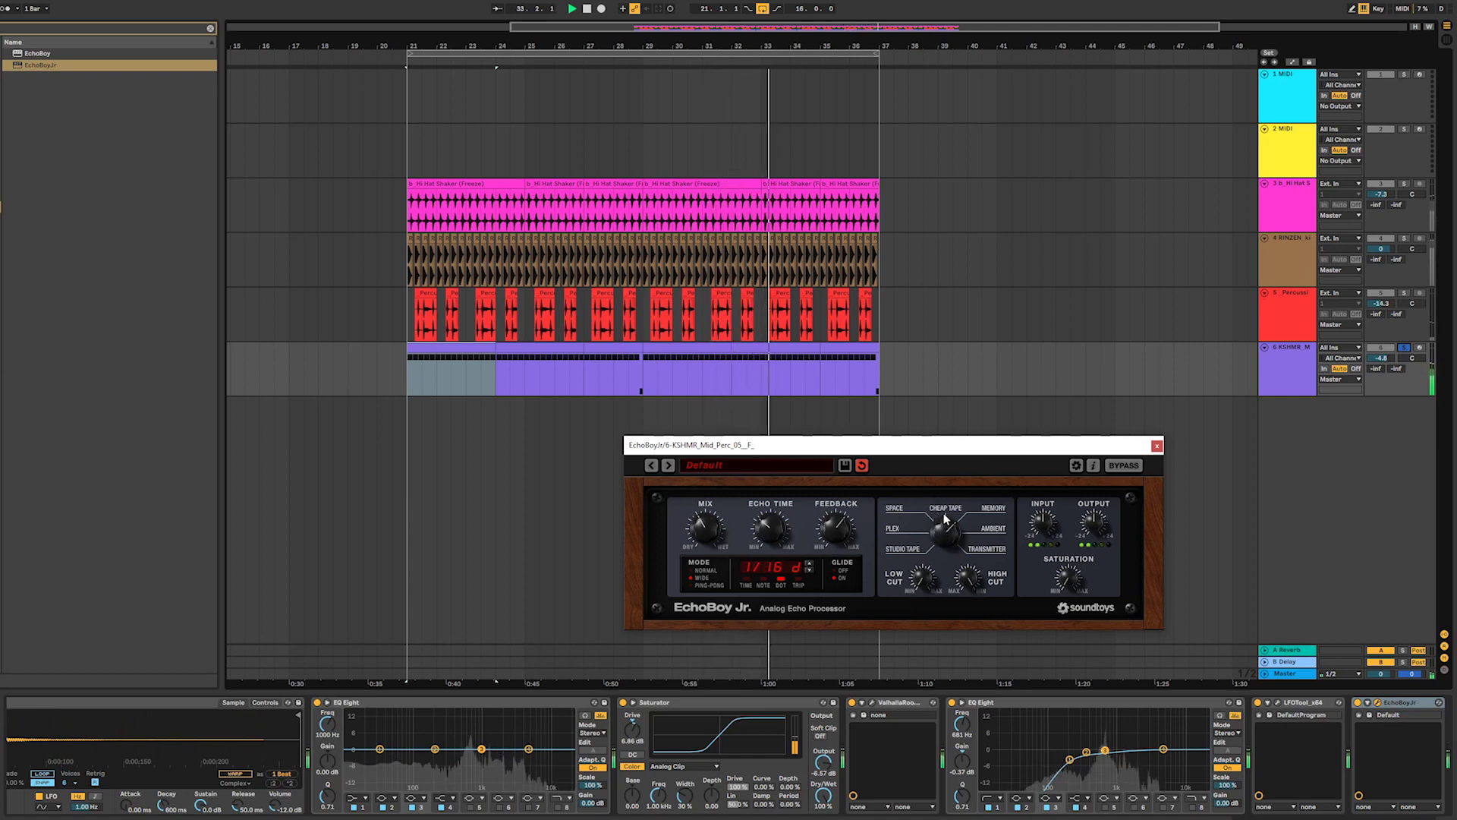
{"action": "left_click", "coordinate": [1403, 348]}
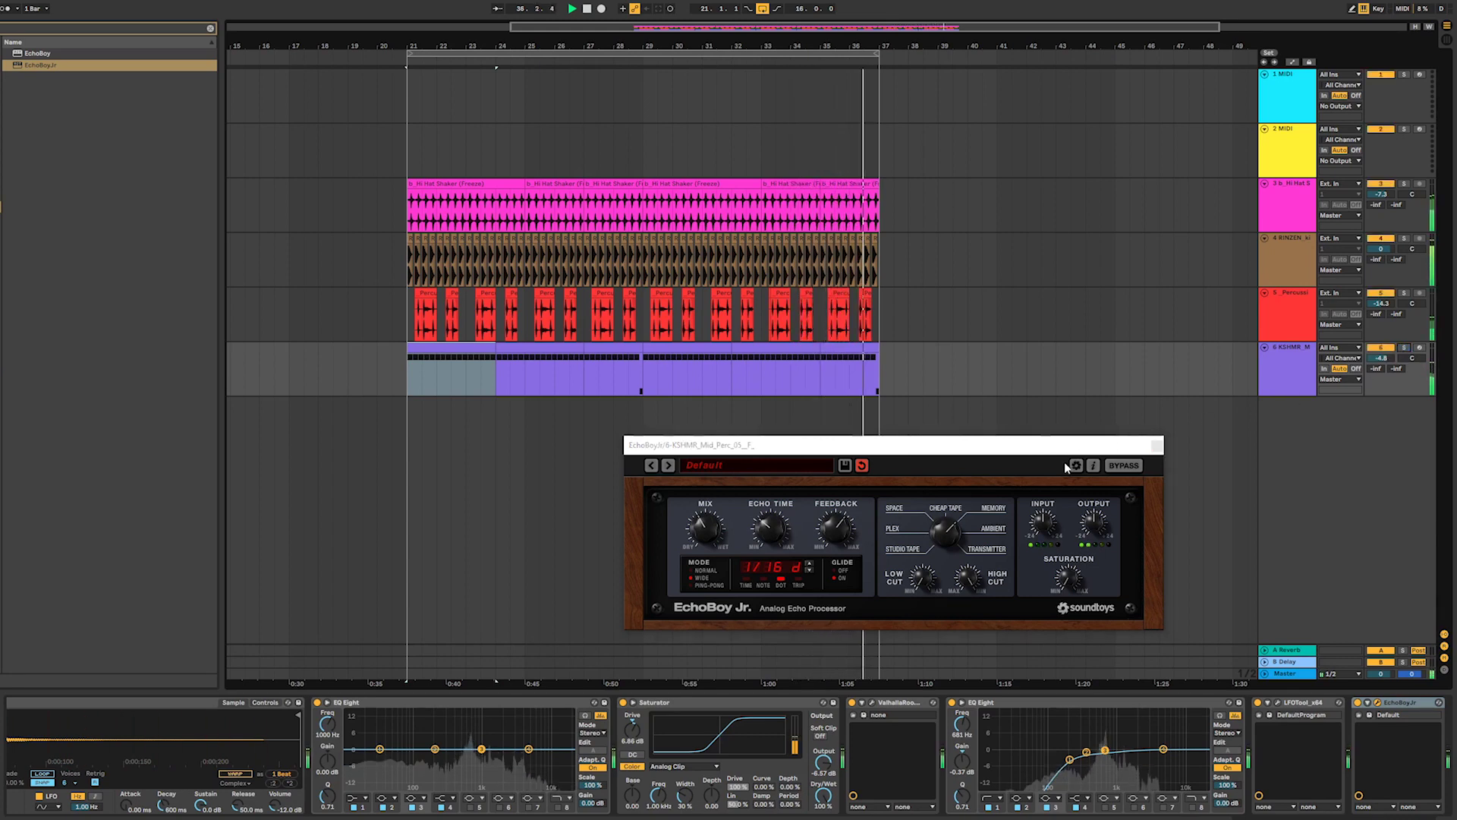
{"action": "left_click", "coordinate": [706, 544]}
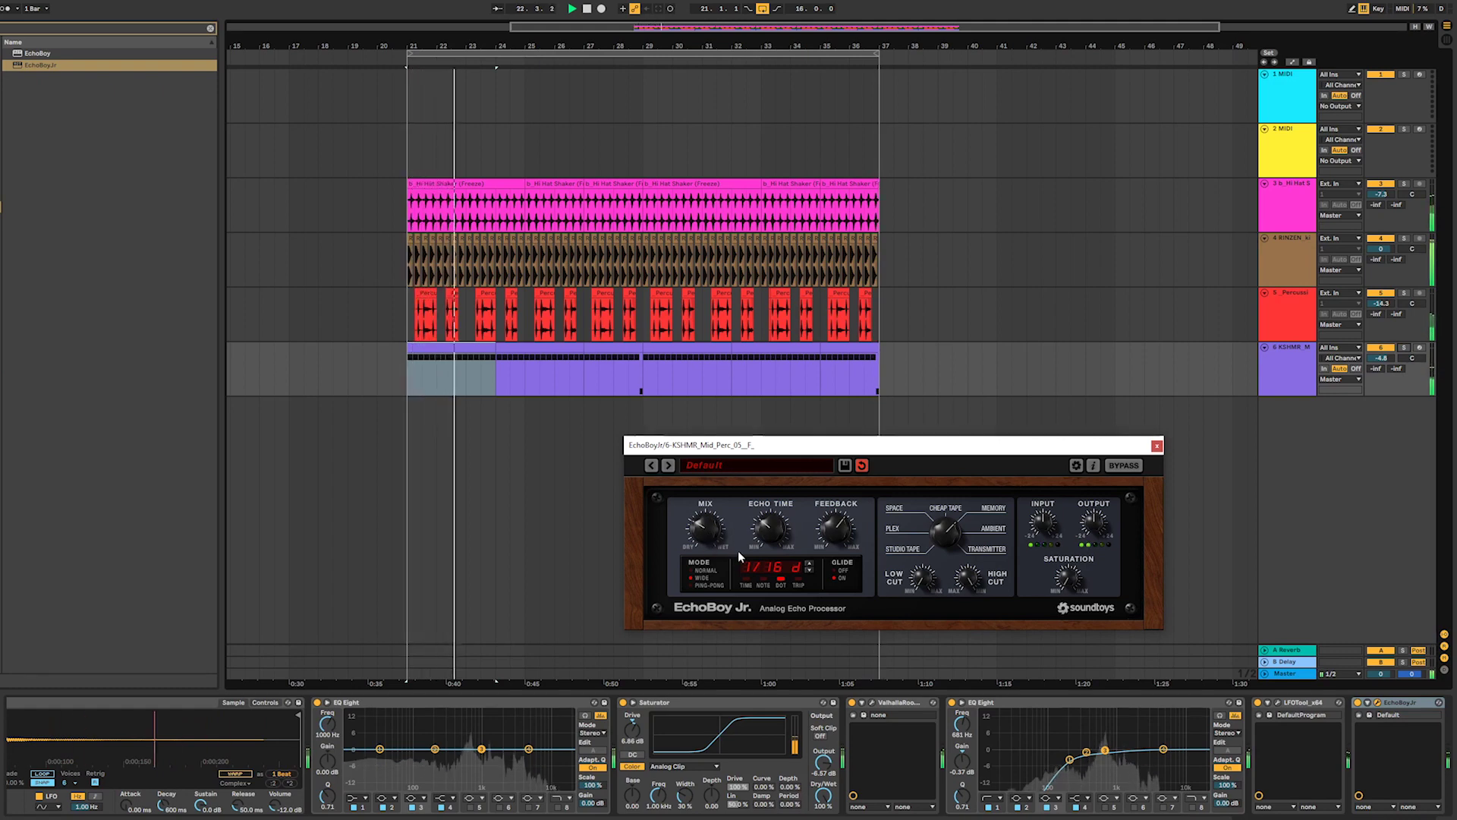
- Reshape the KSHMR track's LFOTool curve to start near zero, rise steeply through an added early point and nearly peak mid-cycle
{"action": "left_click", "coordinate": [1278, 702]}
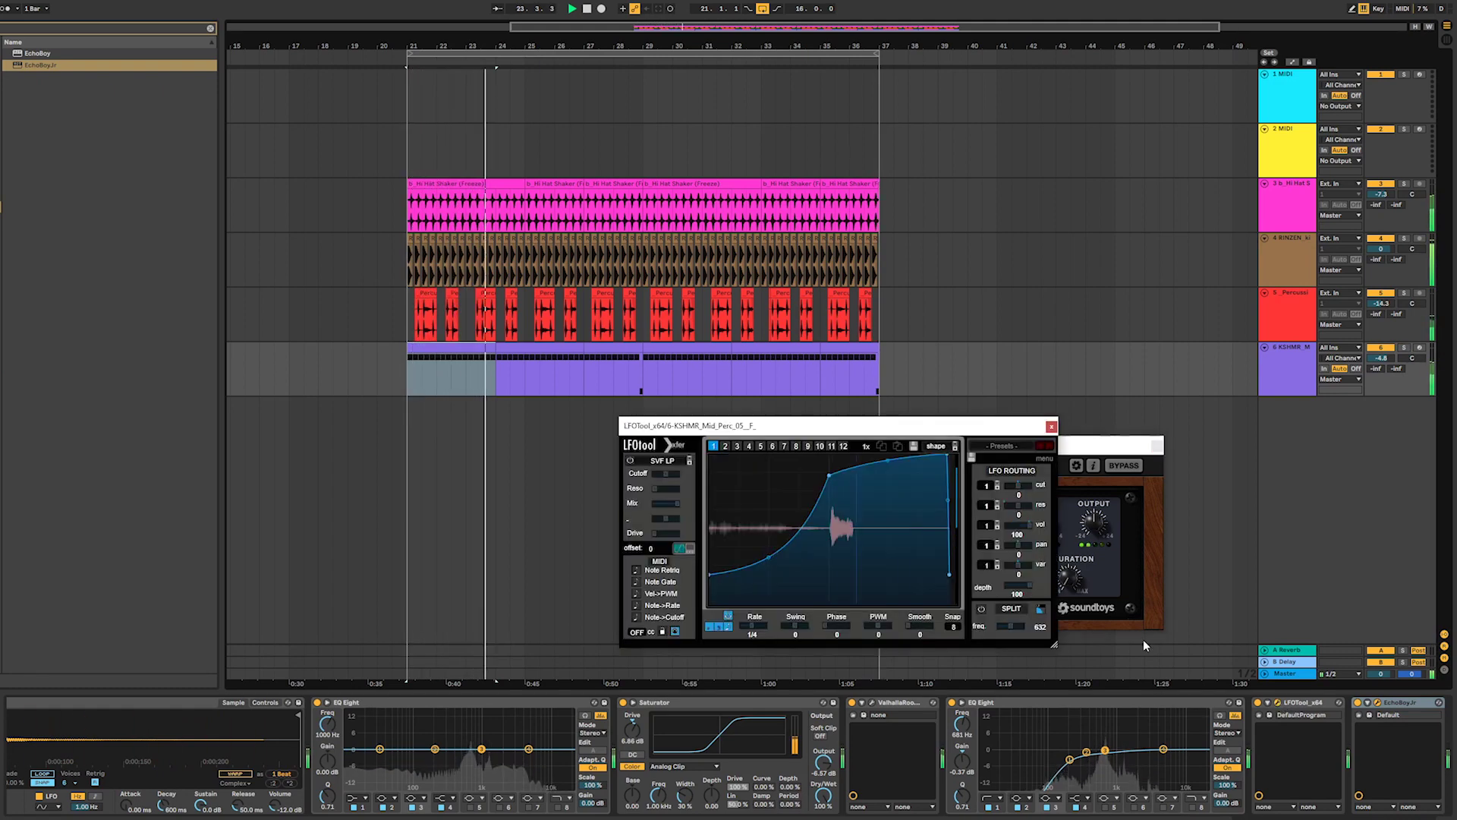
{"action": "left_click_drag", "start_coordinate": [709, 574], "coordinate": [699, 515]}
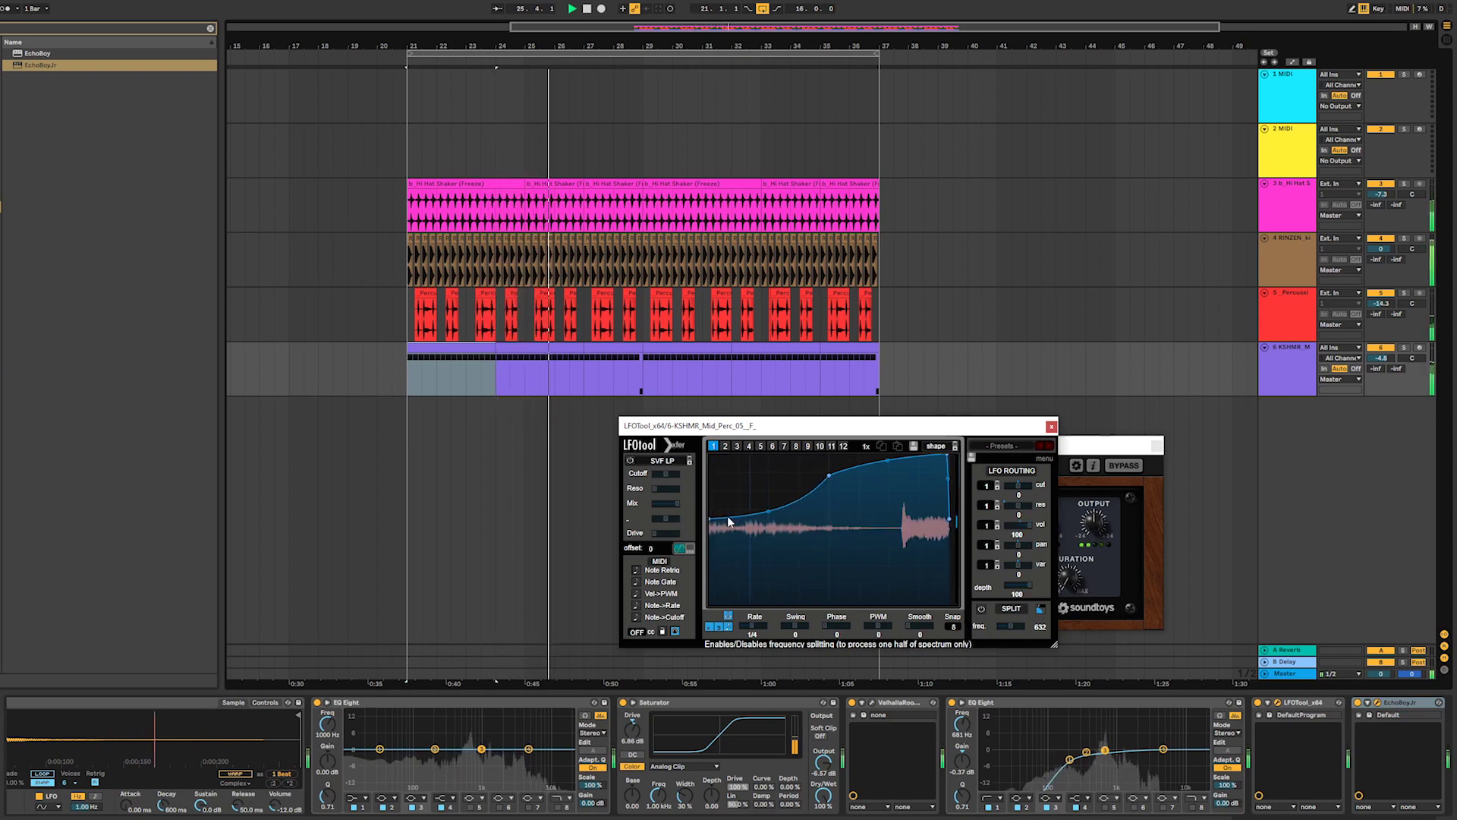
{"action": "double_click", "coordinate": [727, 516]}
{"action": "left_click_drag", "start_coordinate": [710, 518], "coordinate": [710, 604]}
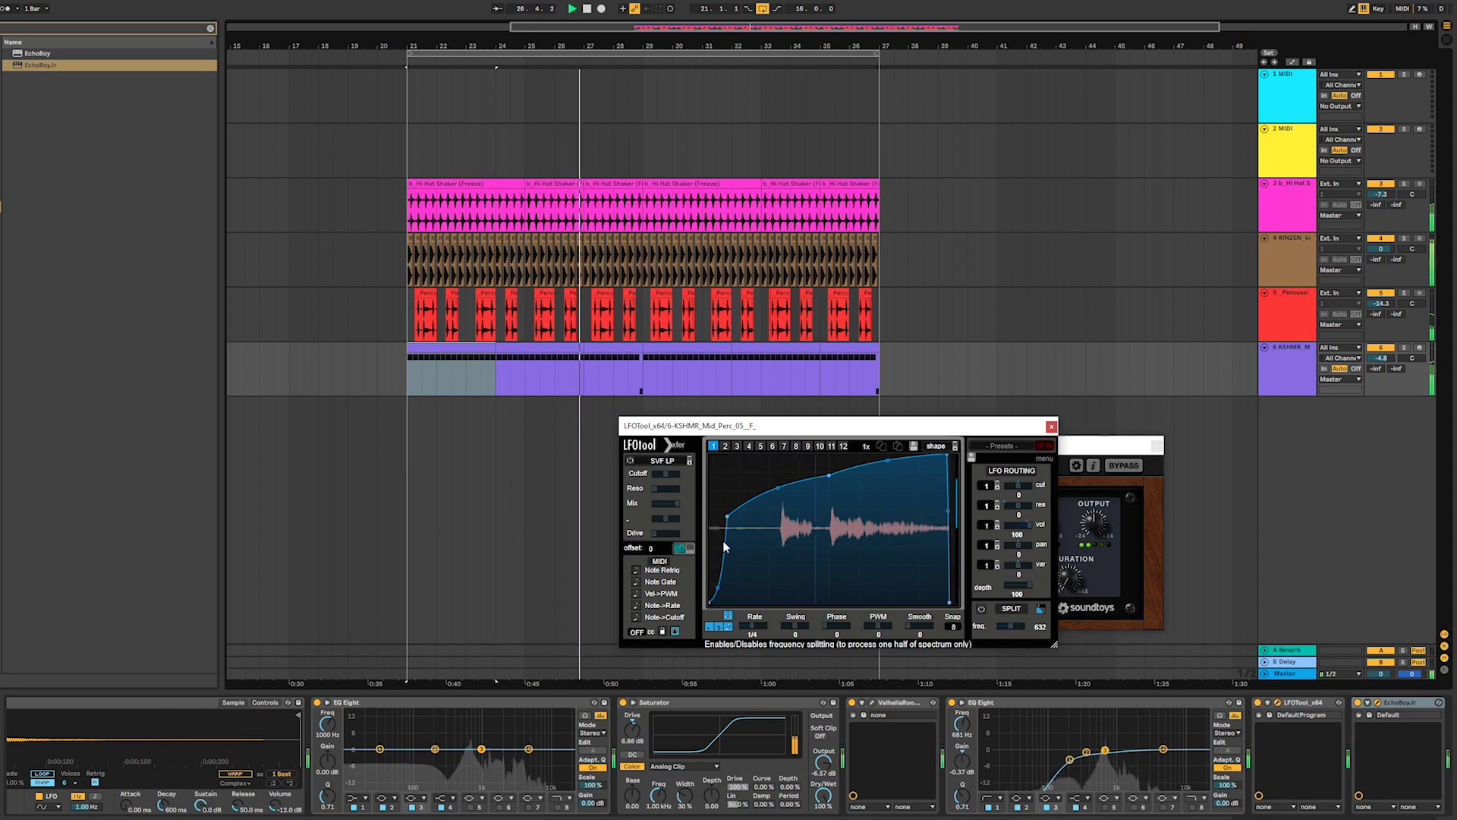
{"action": "left_click_drag", "start_coordinate": [727, 515], "coordinate": [740, 519]}
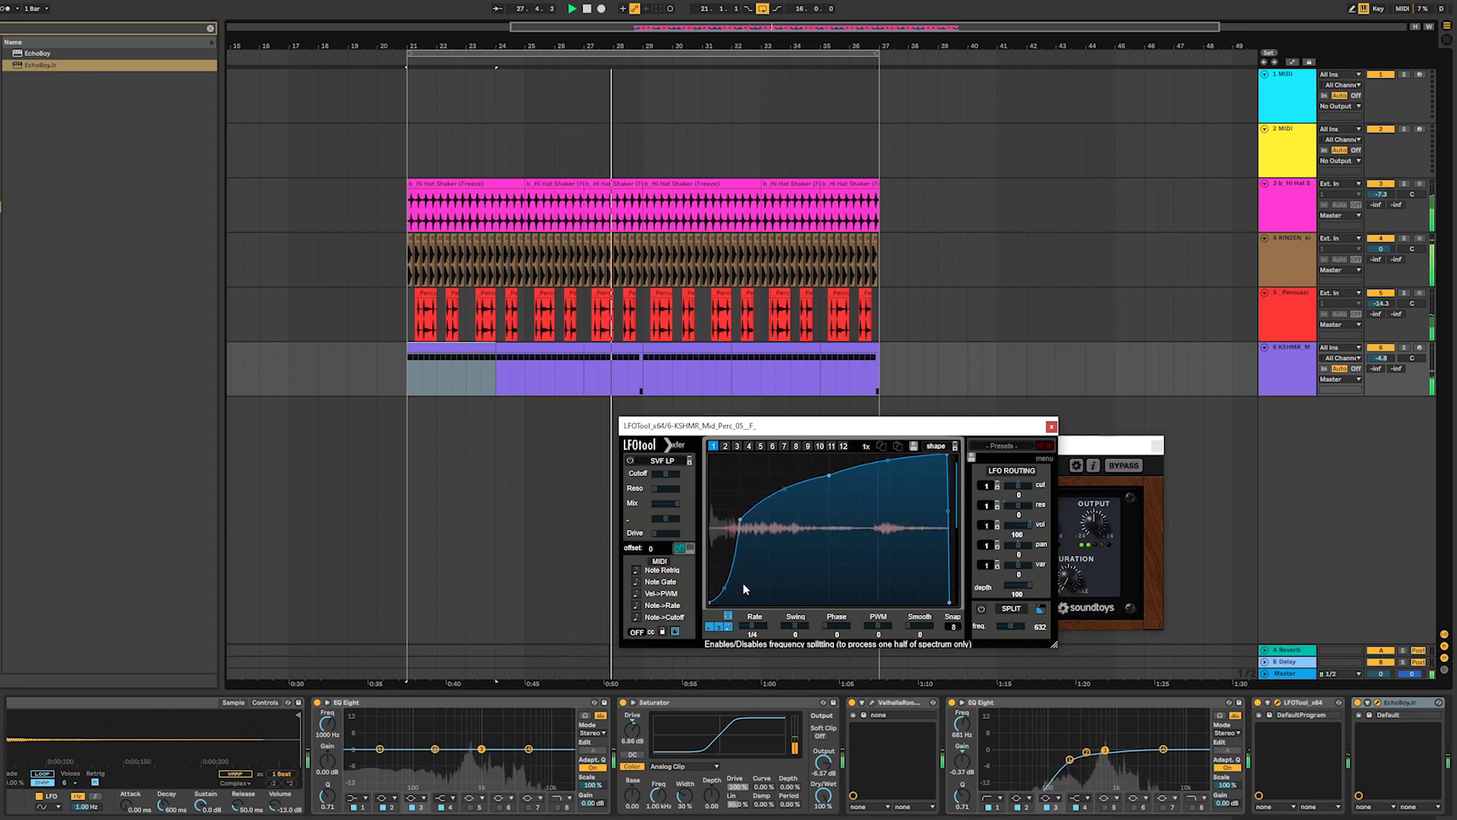
{"action": "left_click_drag", "start_coordinate": [787, 489], "coordinate": [831, 461]}
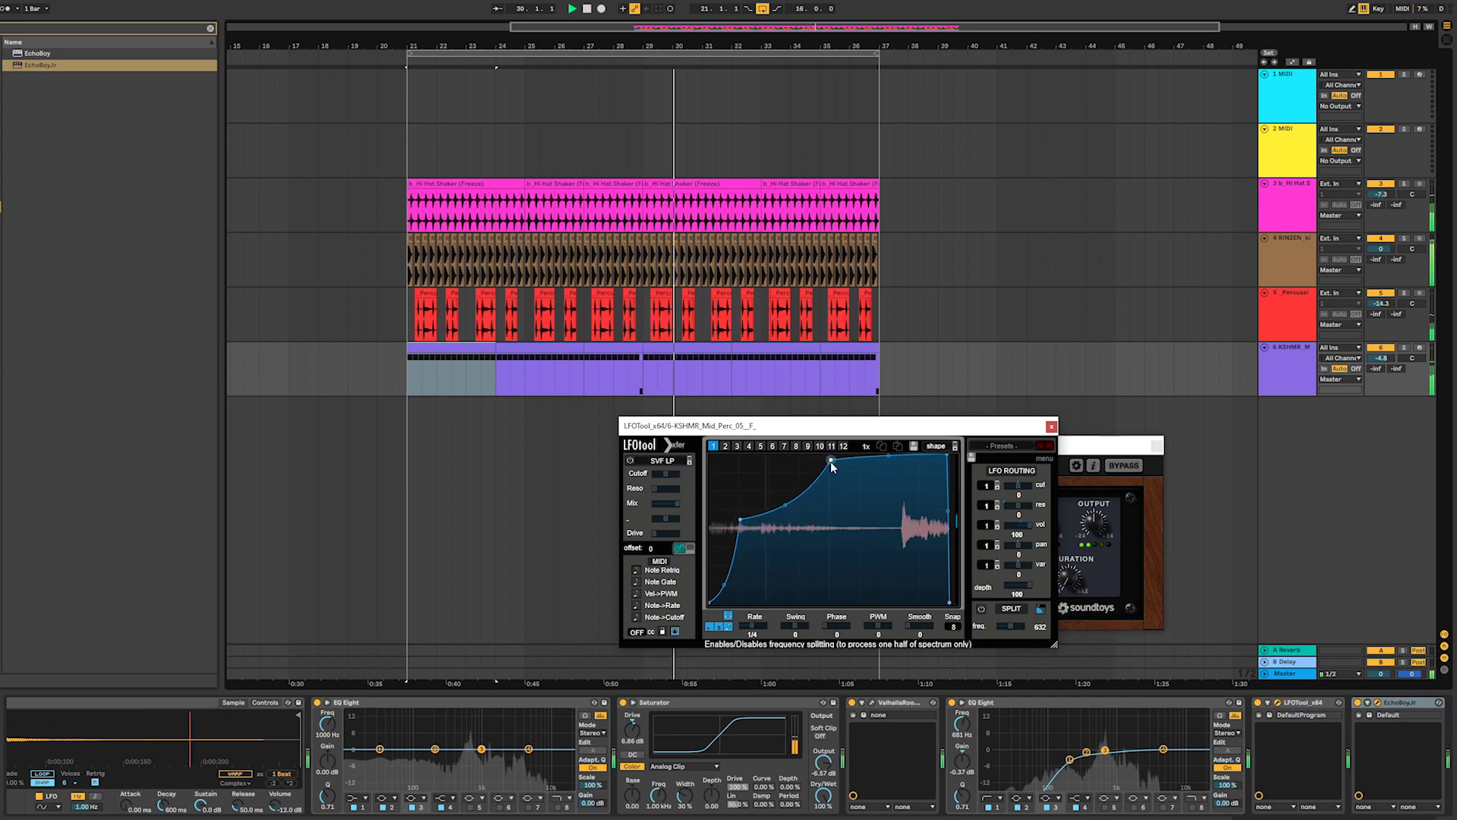
- Check the EchoBoyJr echo against the playing groove, and close the EchoBoyJr and LFOTool windows
{"action": "left_click", "coordinate": [1109, 447]}
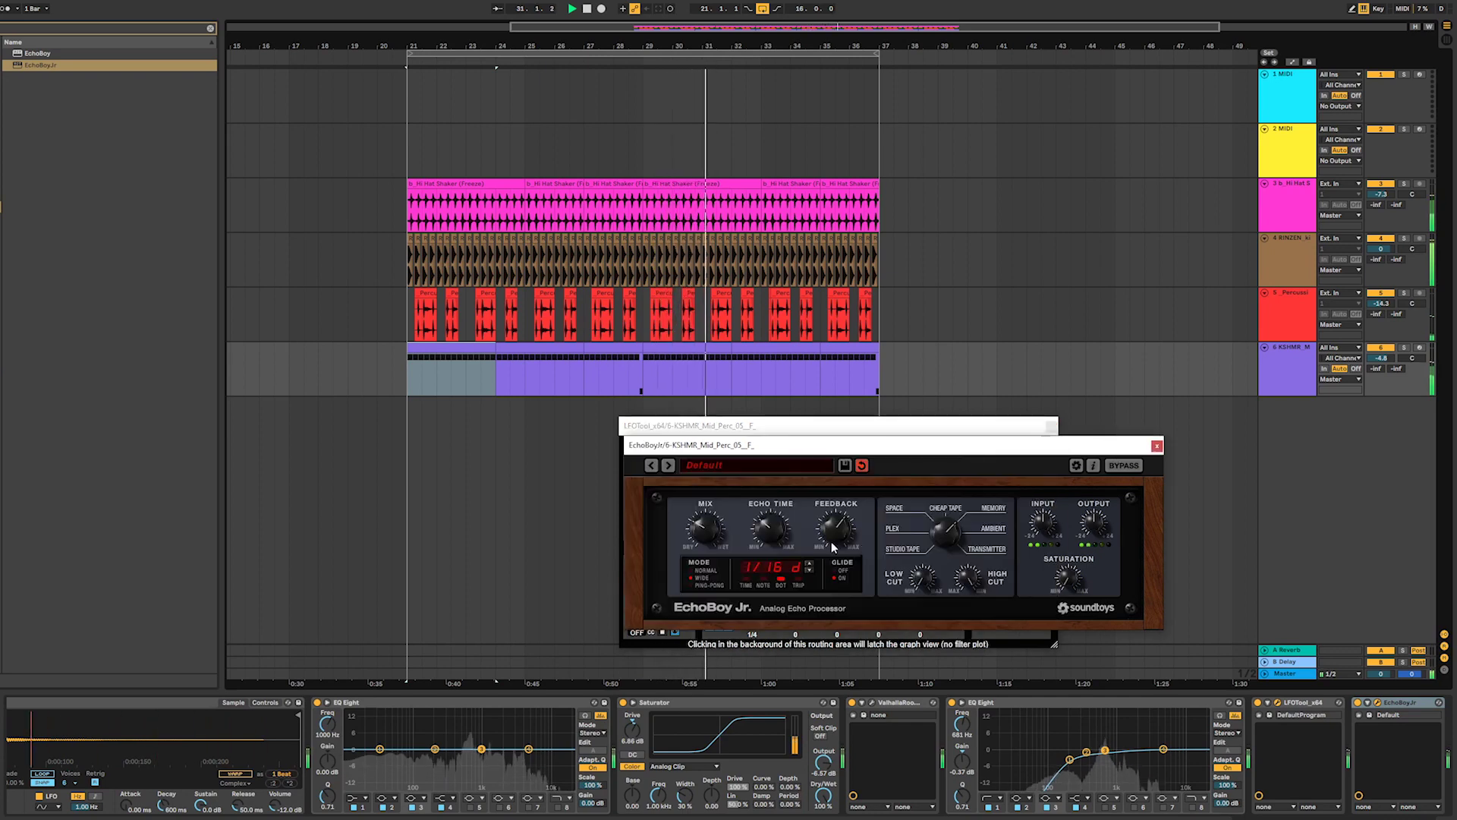
{"action": "left_click_drag", "start_coordinate": [933, 538], "coordinate": [929, 562]}
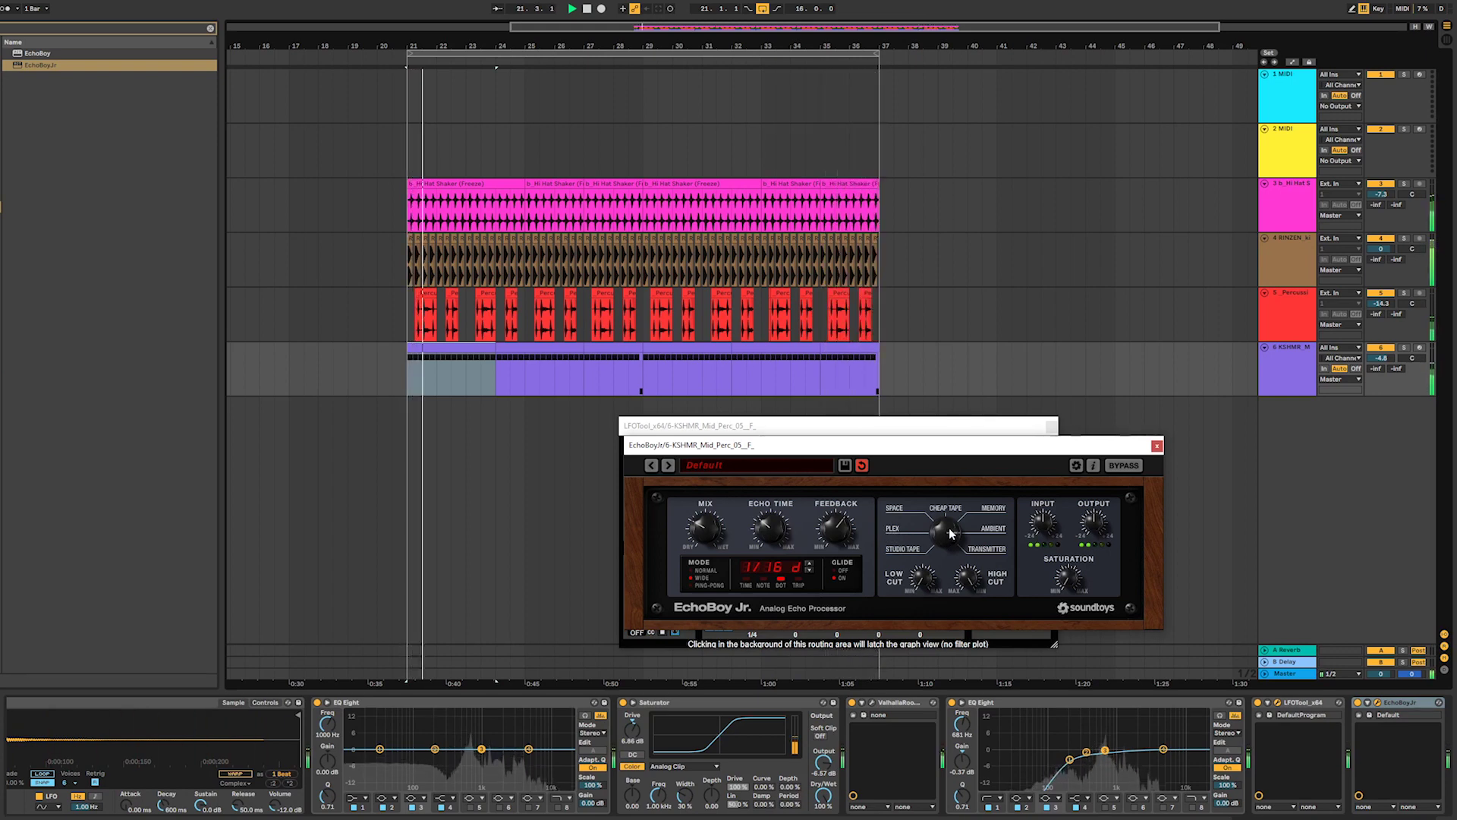
{"action": "left_click", "coordinate": [1156, 446]}
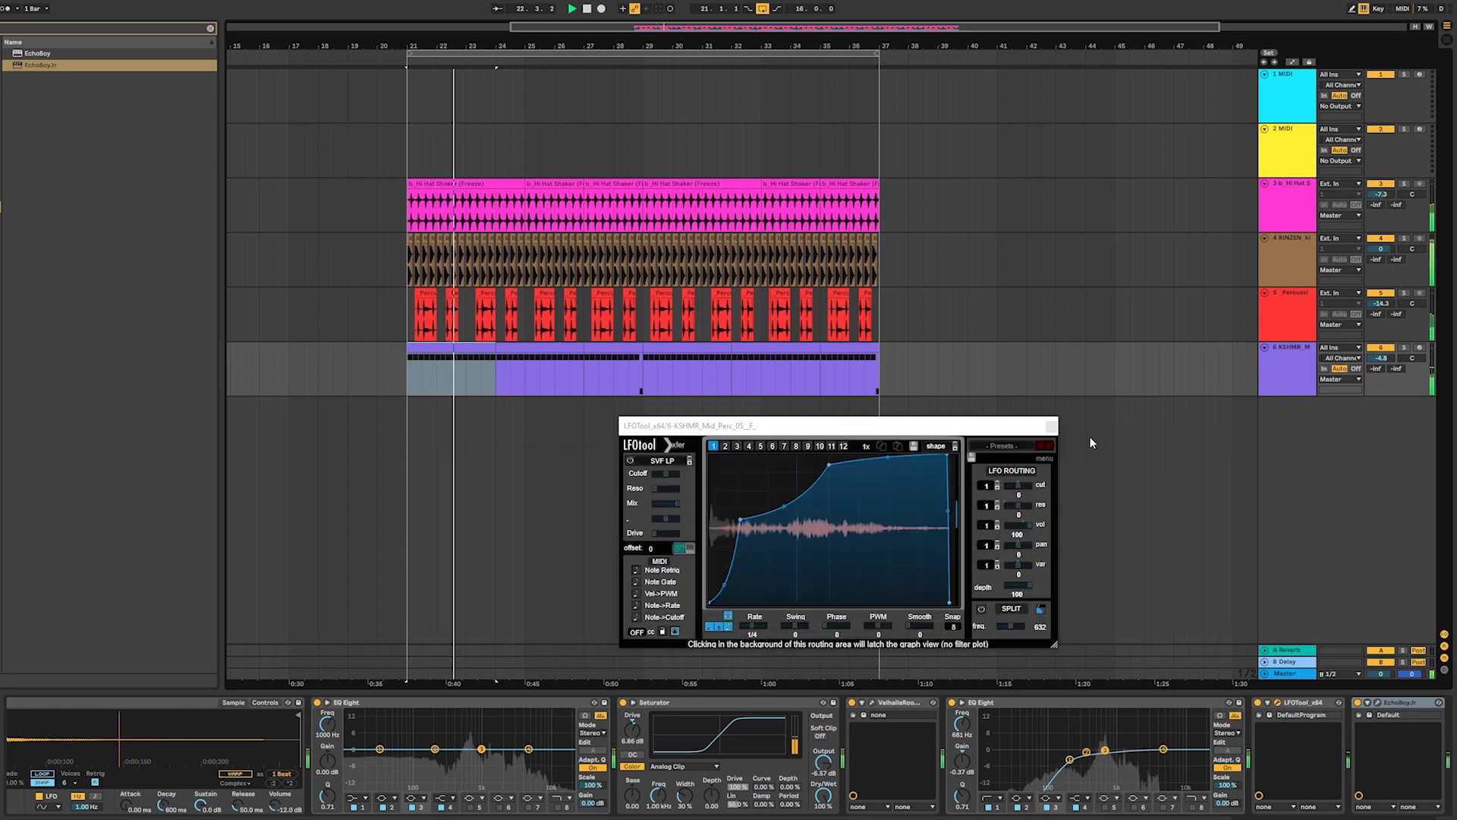
{"action": "left_click", "coordinate": [1052, 426]}
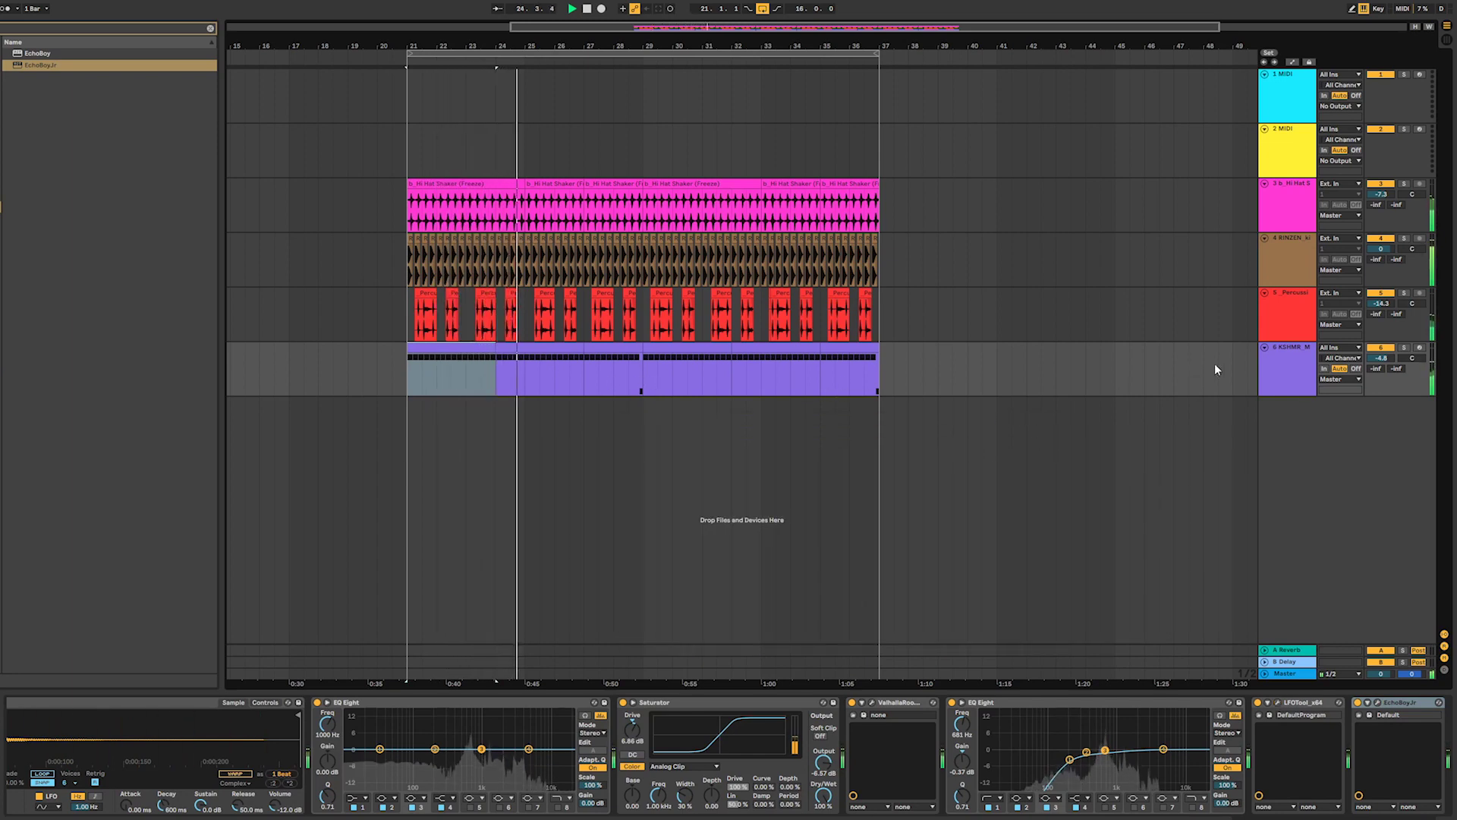
- Freeze the KSHMR percussion track
{"action": "left_click", "coordinate": [1288, 370]}
{"action": "right_click", "coordinate": [1289, 370]}
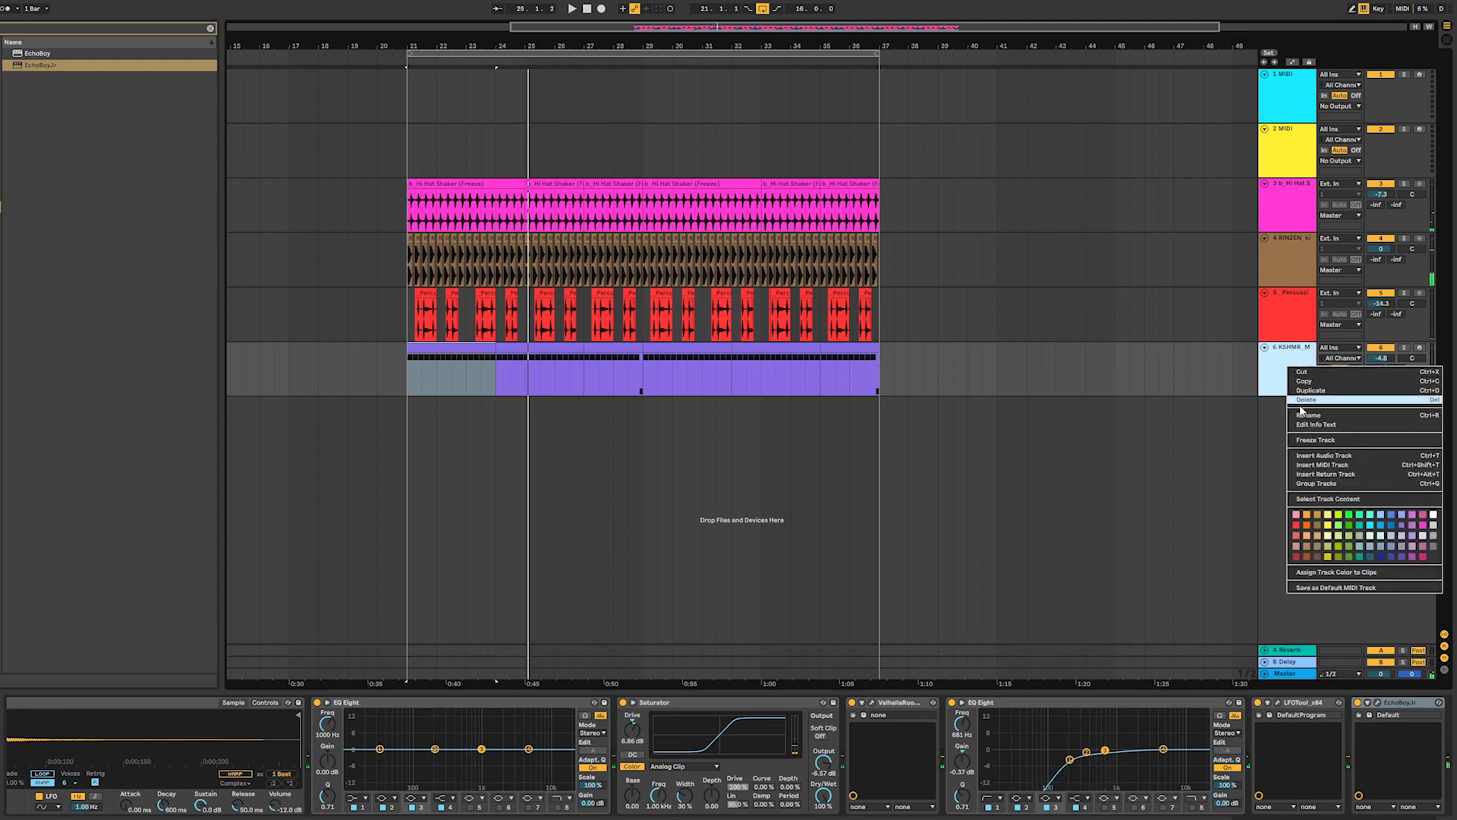
{"action": "left_click", "coordinate": [1314, 442]}
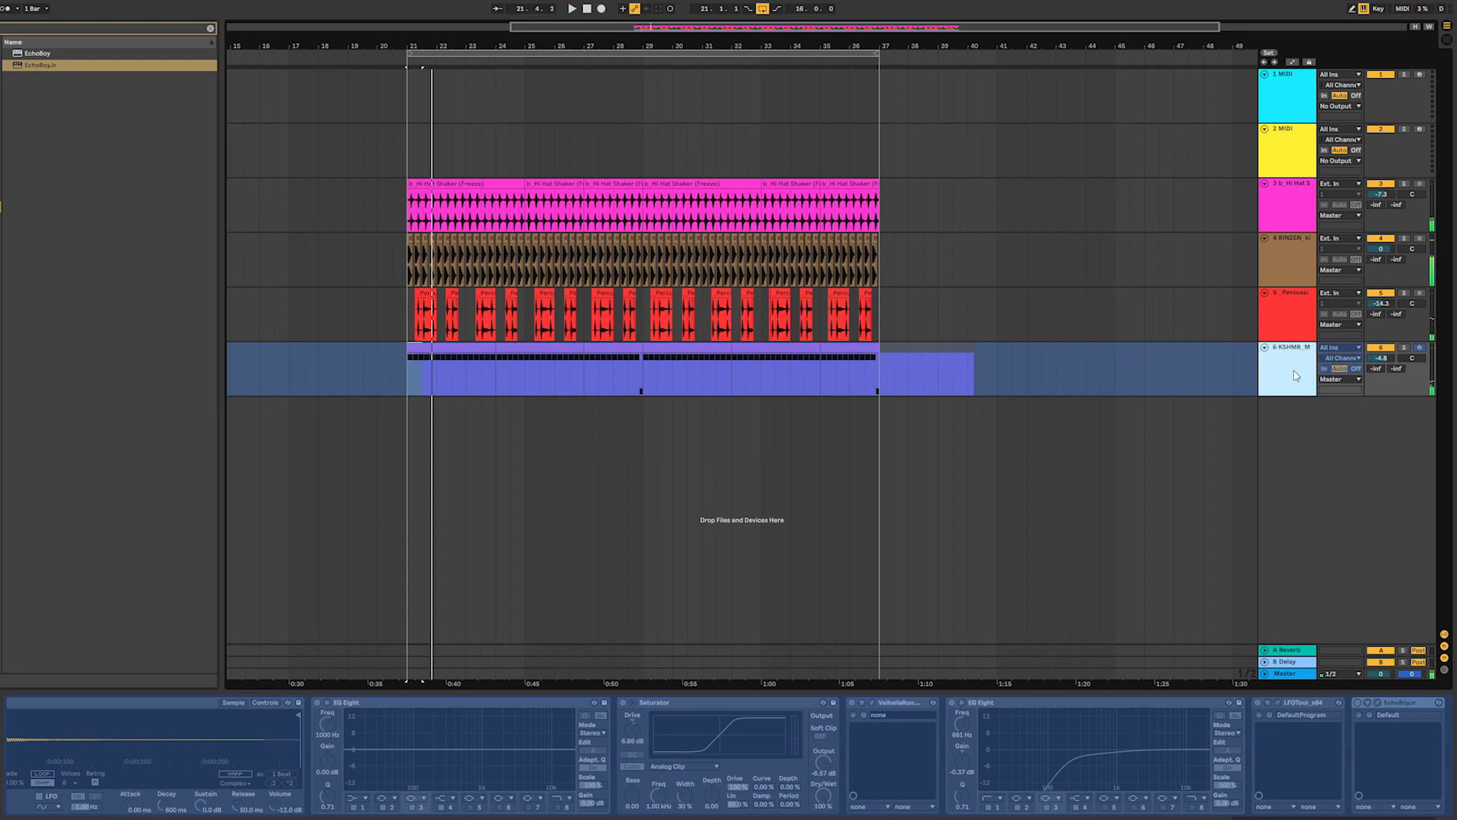
- Group the RINZEN kick, Percussion and KSHMR tracks together
{"action": "left_click", "coordinate": [1284, 251]}
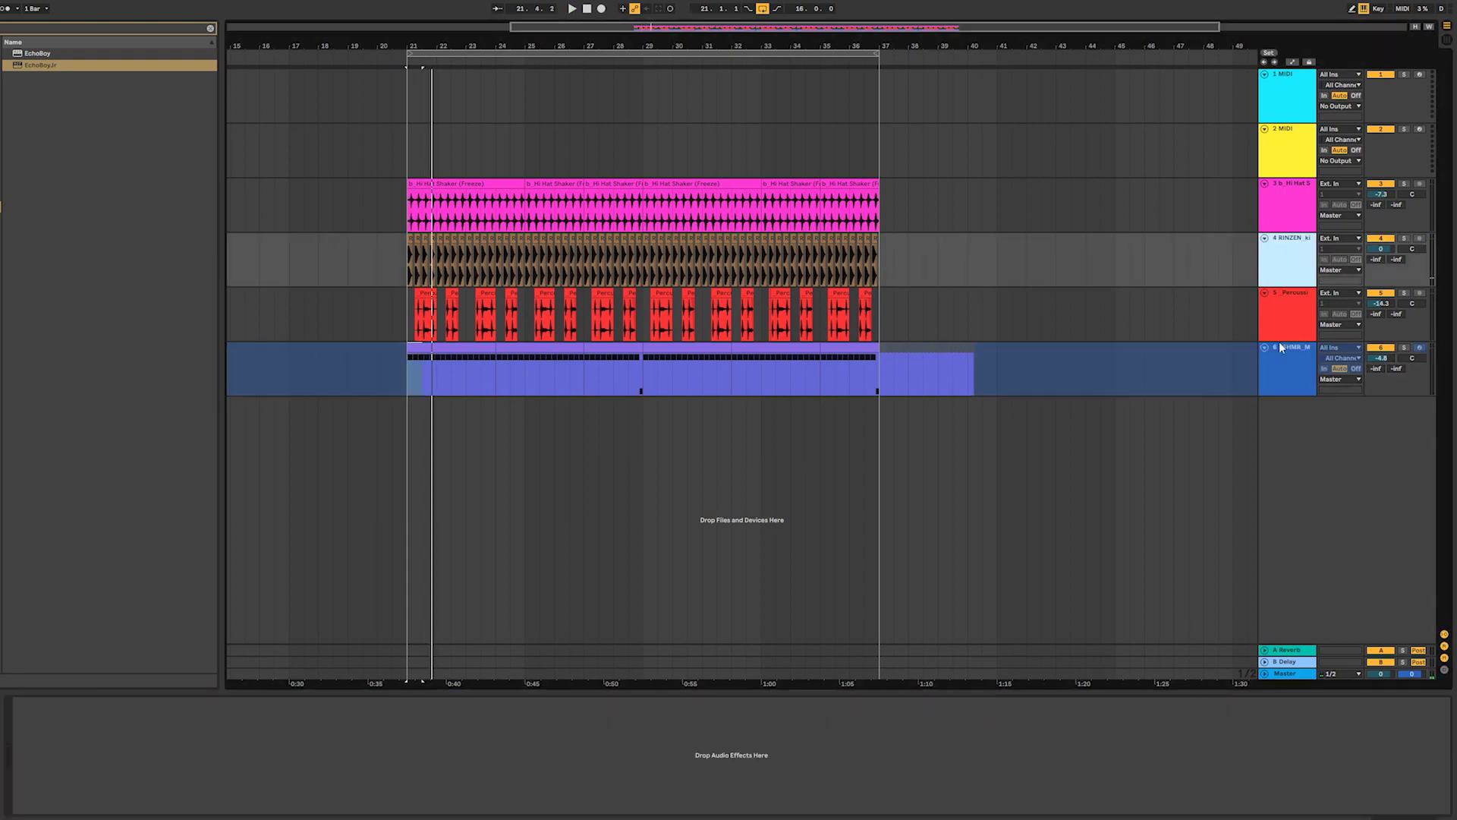
{"action": "left_click", "coordinate": [1284, 370], "text": "shift"}
{"action": "key", "text": "ctrl+g"}
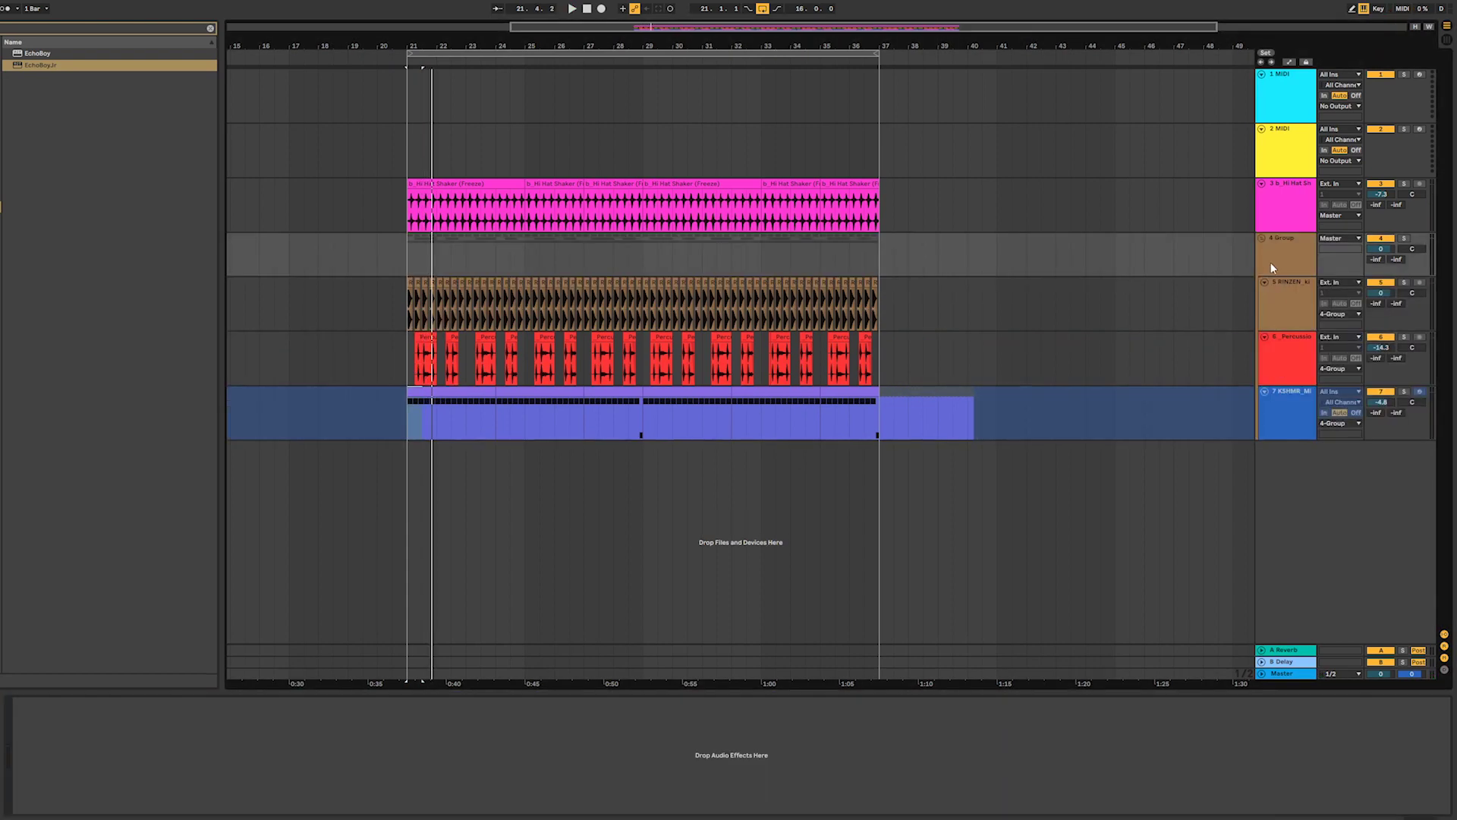
- Search the browser for Drum Buss and add it to the new group track
{"action": "right_click", "coordinate": [1287, 248]}
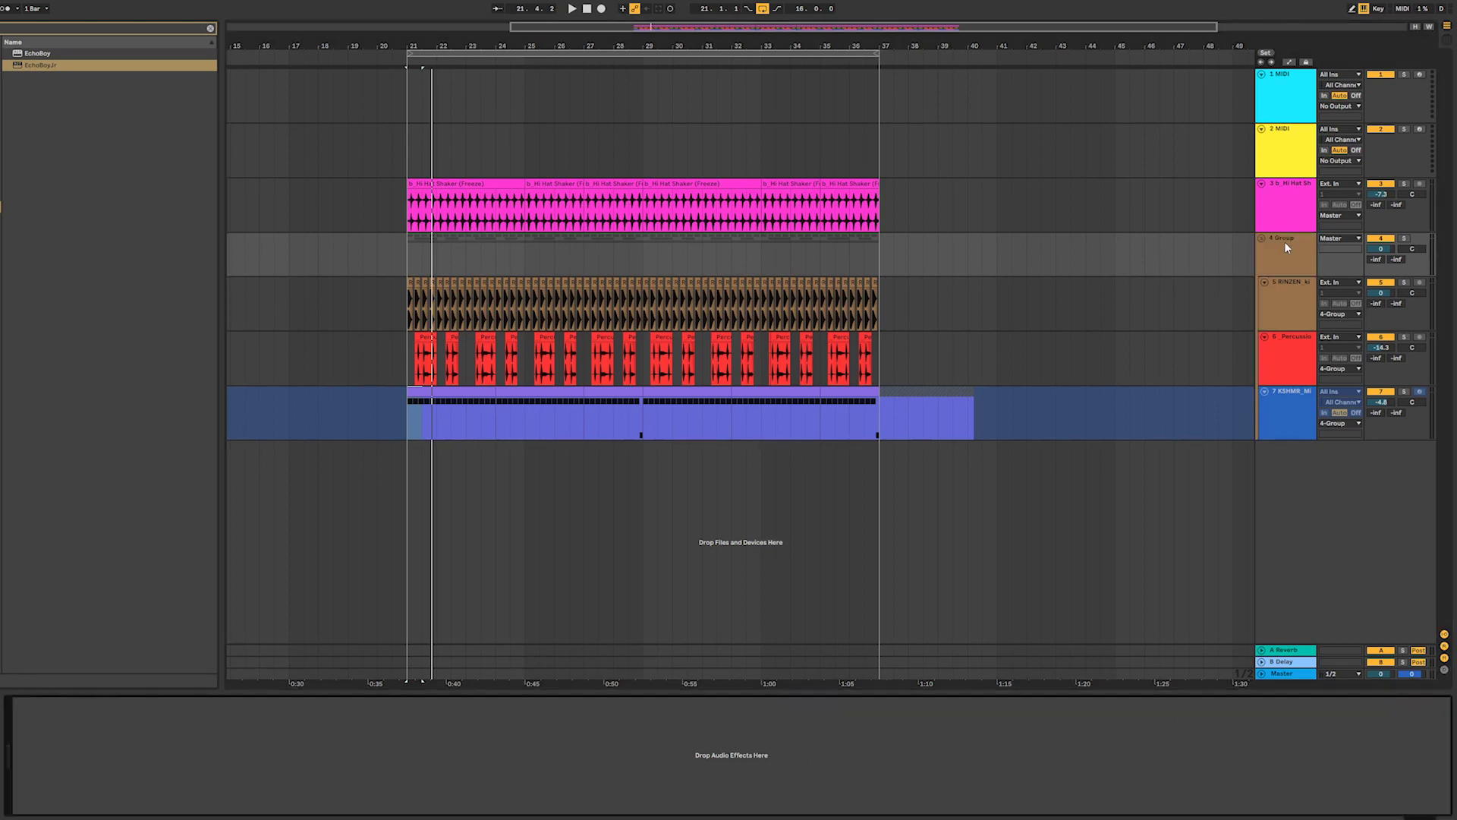
{"action": "left_click", "coordinate": [211, 29]}
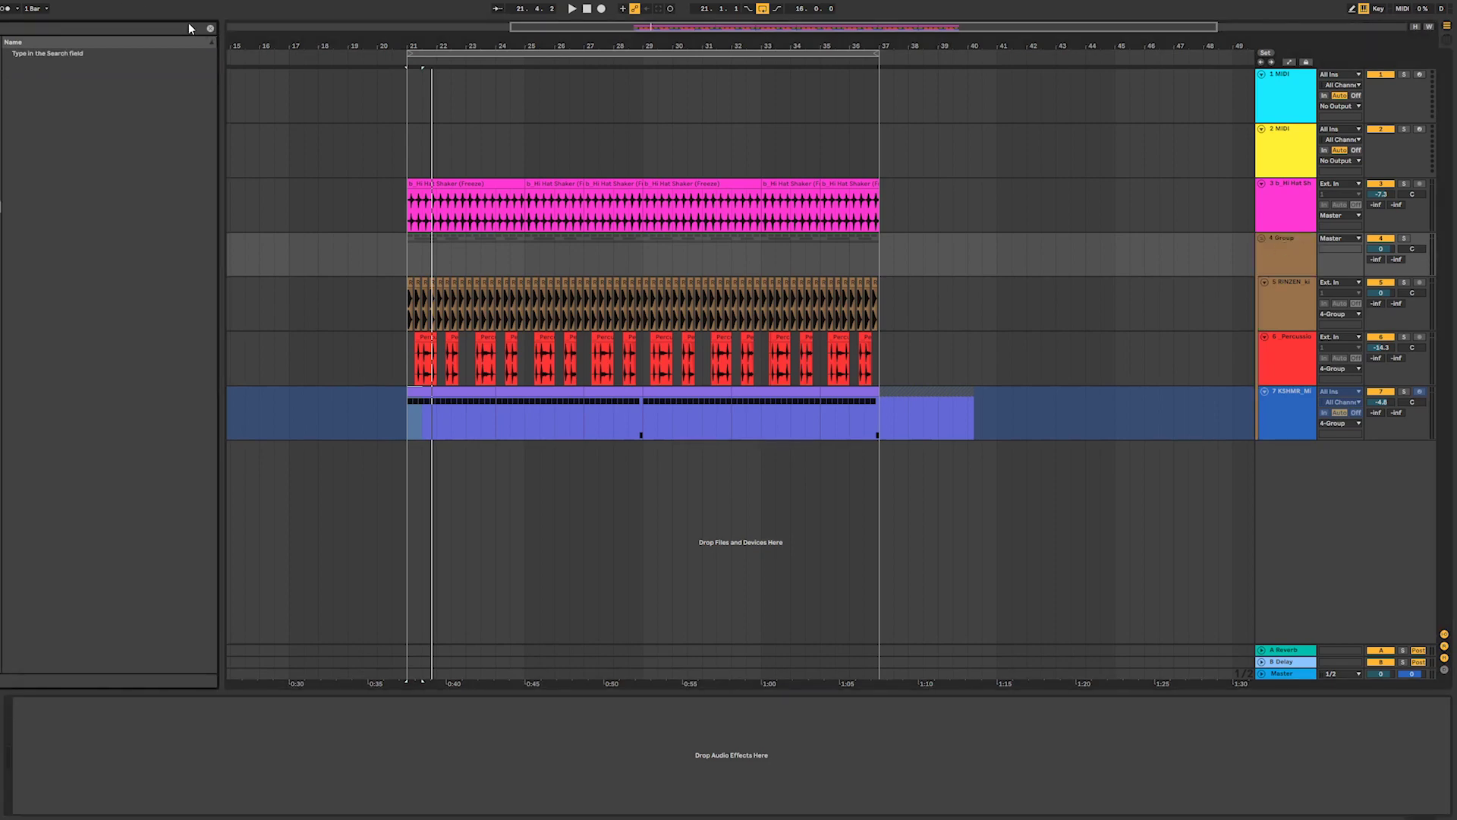
{"action": "left_click", "coordinate": [190, 29]}
{"action": "type", "text": "drum"}
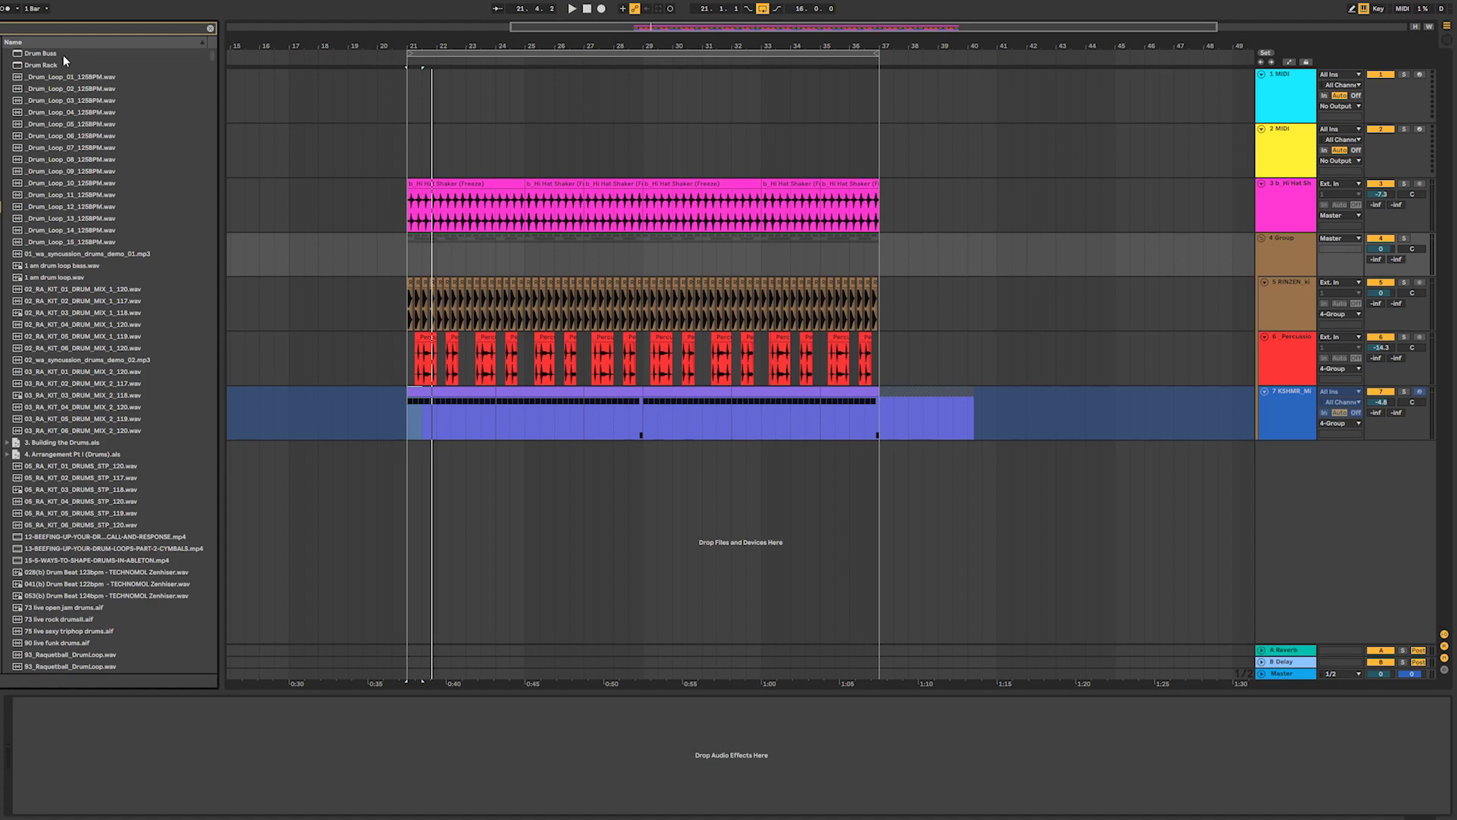
{"action": "left_click_drag", "start_coordinate": [40, 53], "coordinate": [412, 748]}
- Move the RINZEN kick track out of the group and the hi-hat shaker track into it
{"action": "key", "text": "space"}
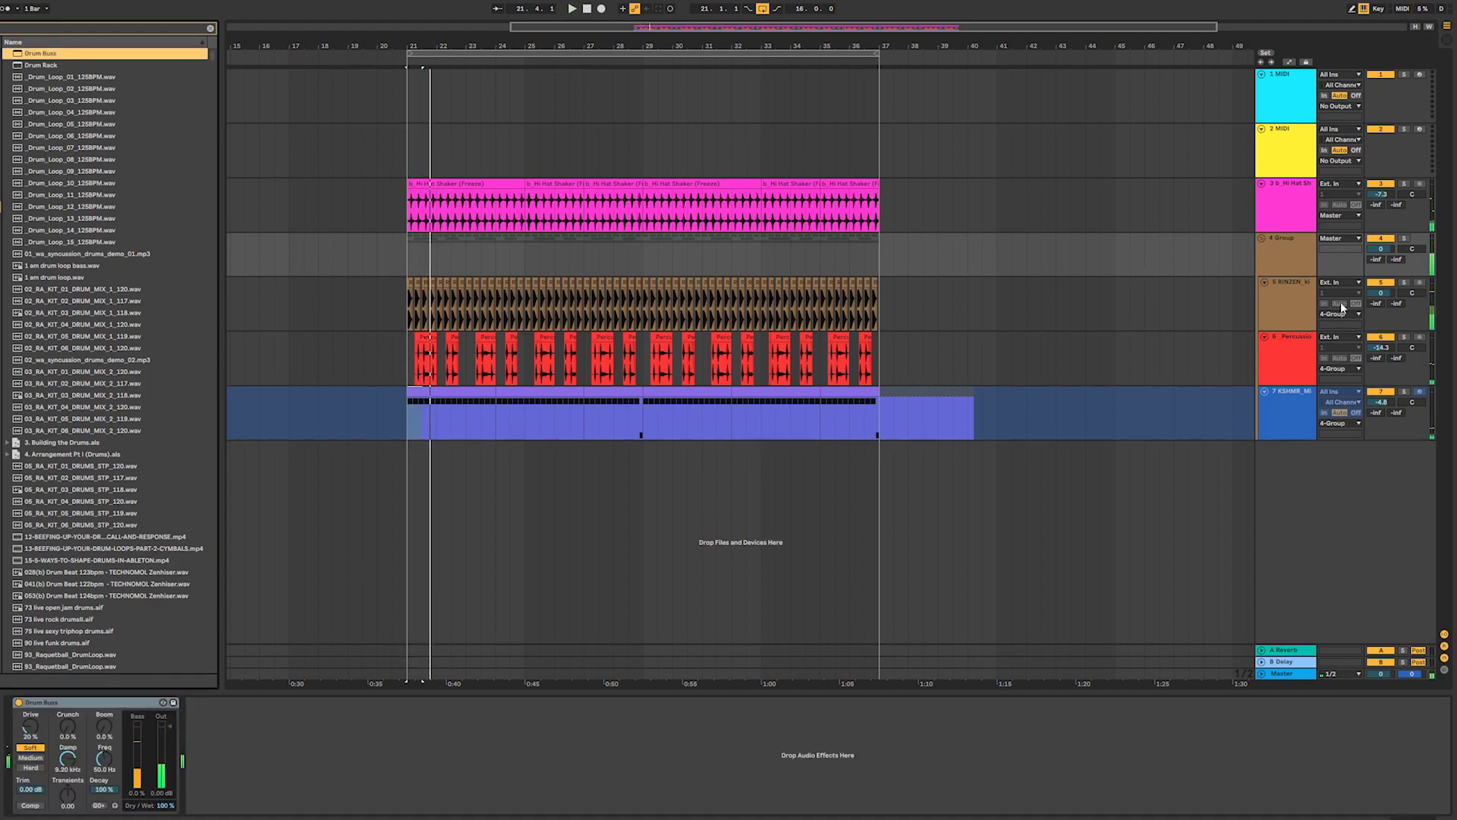
{"action": "left_click_drag", "start_coordinate": [1291, 285], "coordinate": [1290, 325]}
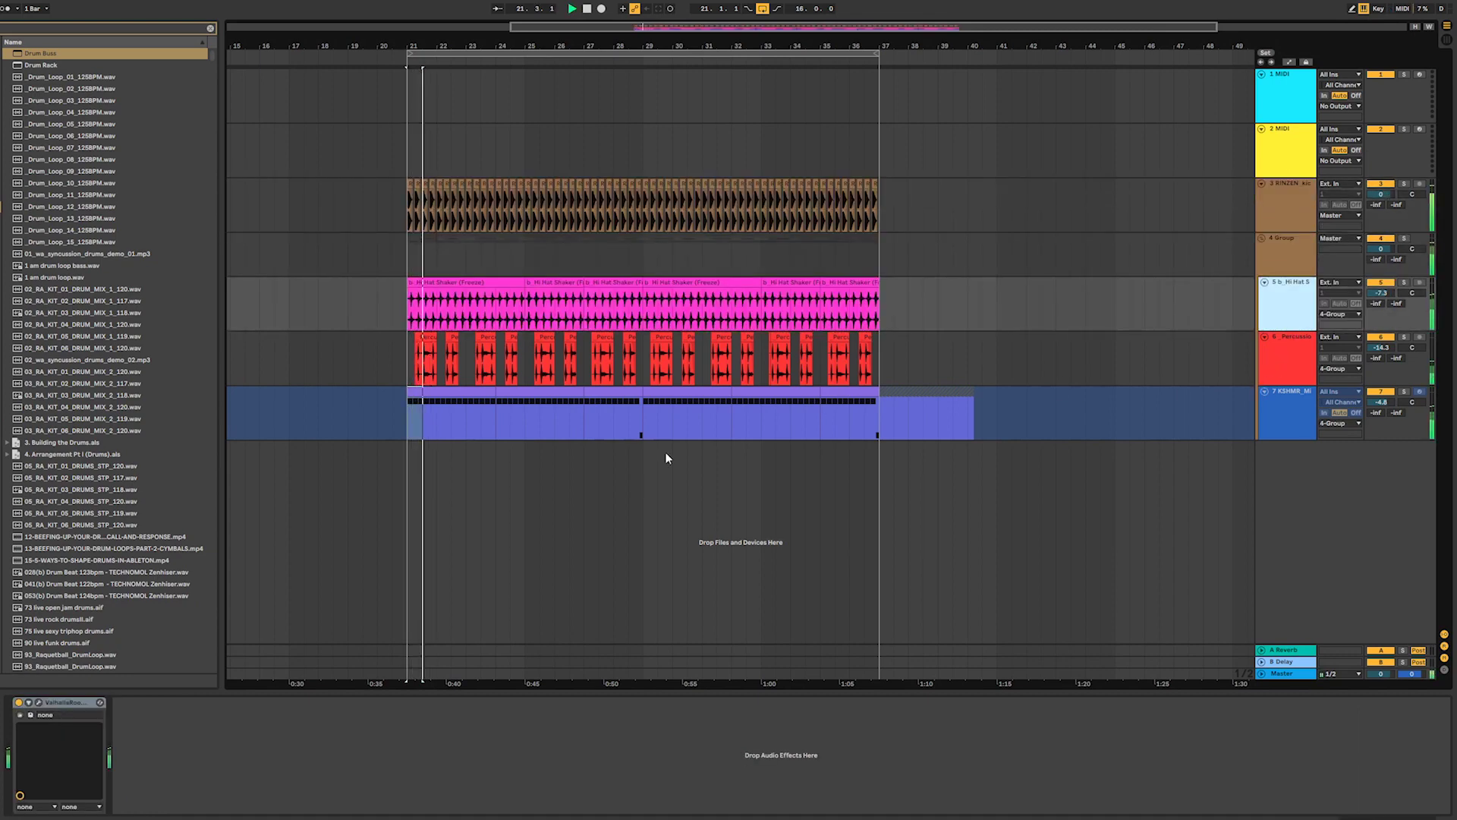
- Set the group's Drum Buss to Drive 6.3 %, Crunch 4.0 % and Damp 17.8 kHz, and lower the group volume to -0.3 dB
{"action": "left_click", "coordinate": [1299, 252]}
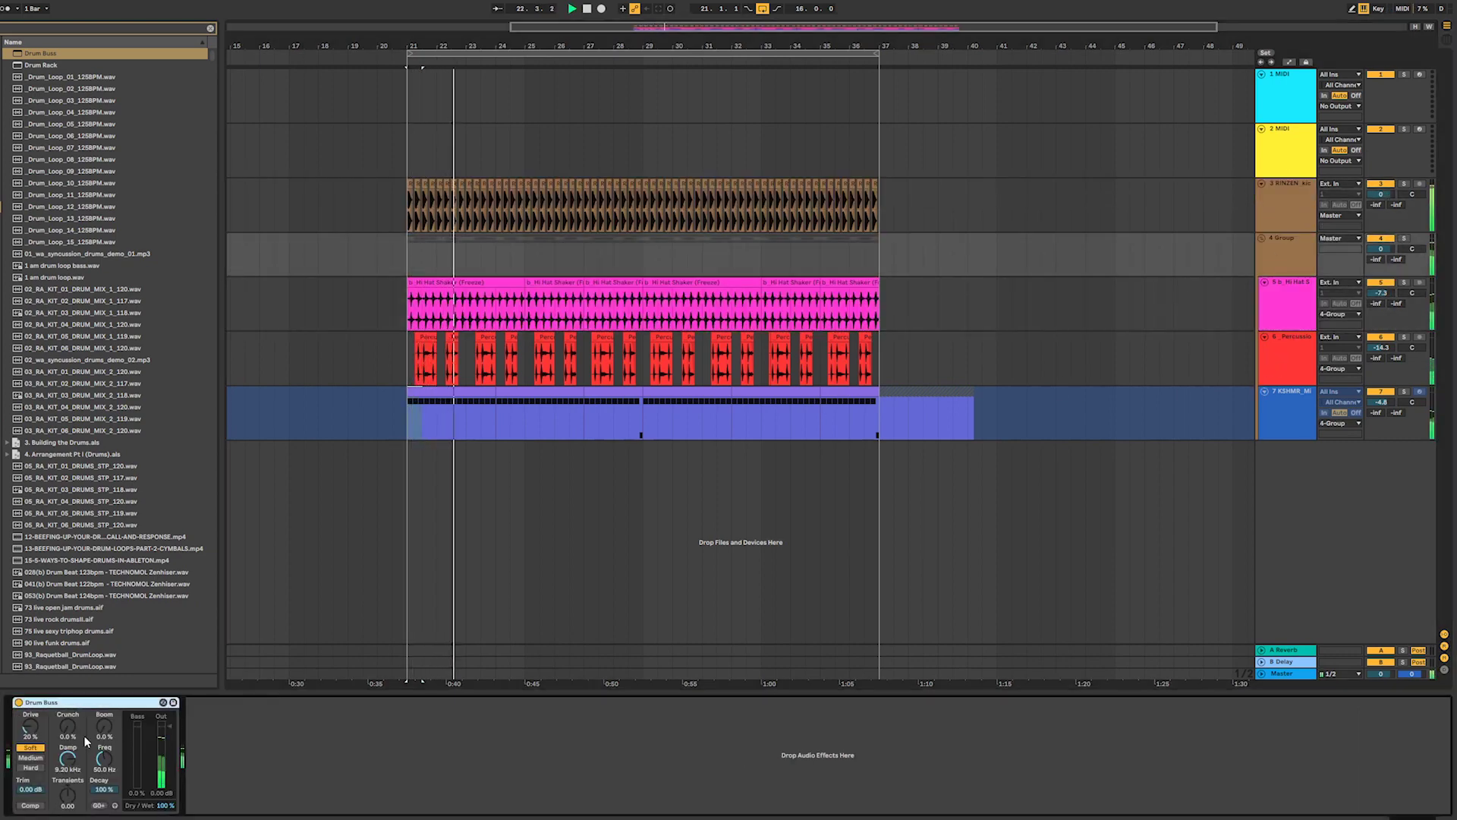
{"action": "mouse_move", "coordinate": [28, 727]}
{"action": "left_mouse_down"}
{"action": "mouse_move", "coordinate": [28, 763]}
{"action": "mouse_move", "coordinate": [67, 725]}
{"action": "mouse_move", "coordinate": [67, 763]}
{"action": "mouse_move", "coordinate": [68, 700]}
{"action": "mouse_move", "coordinate": [69, 742]}
{"action": "mouse_move", "coordinate": [31, 719]}
{"action": "left_mouse_up"}
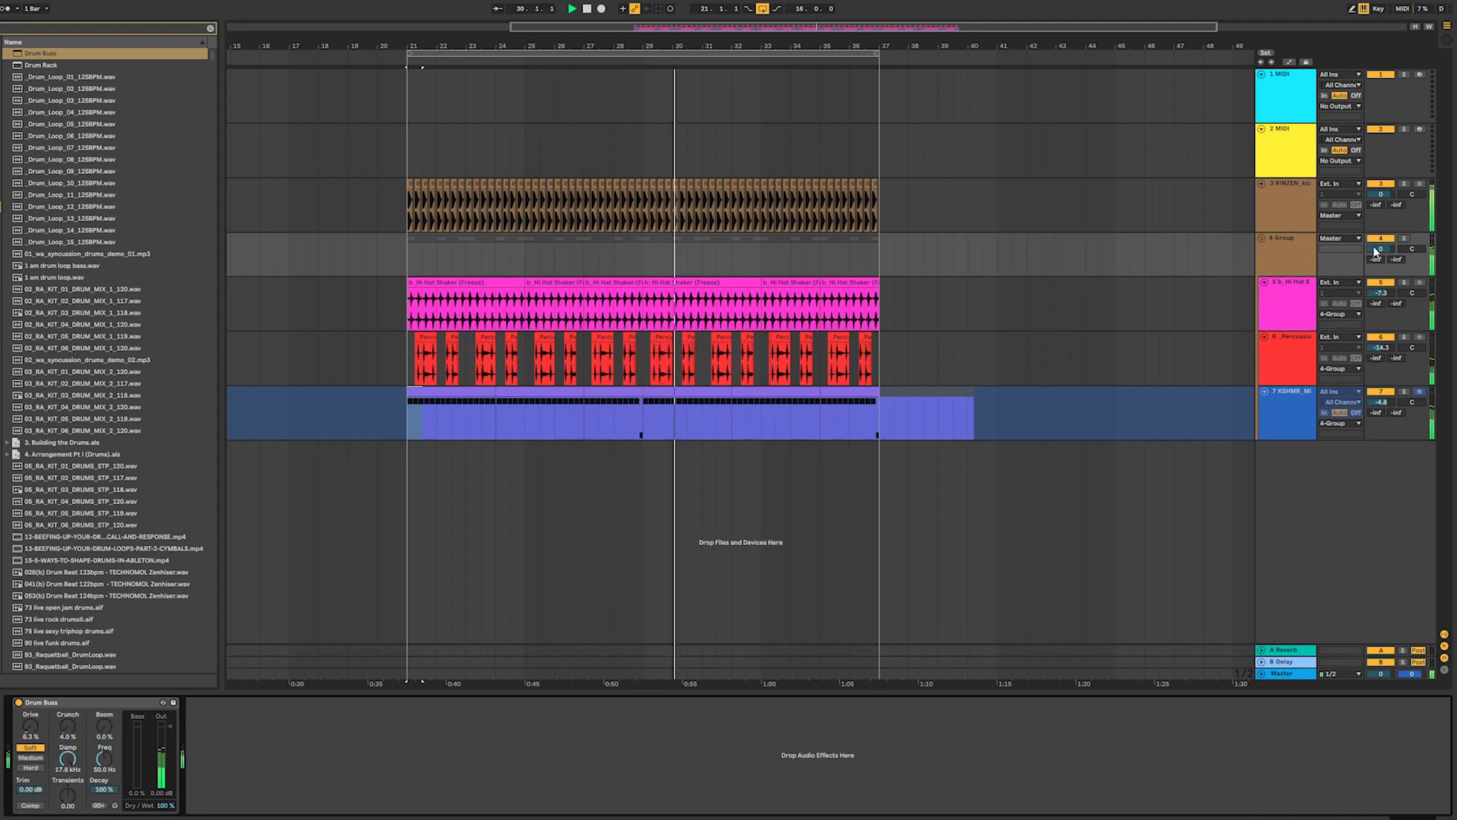
{"action": "left_click_drag", "start_coordinate": [1375, 252], "coordinate": [1375, 256]}
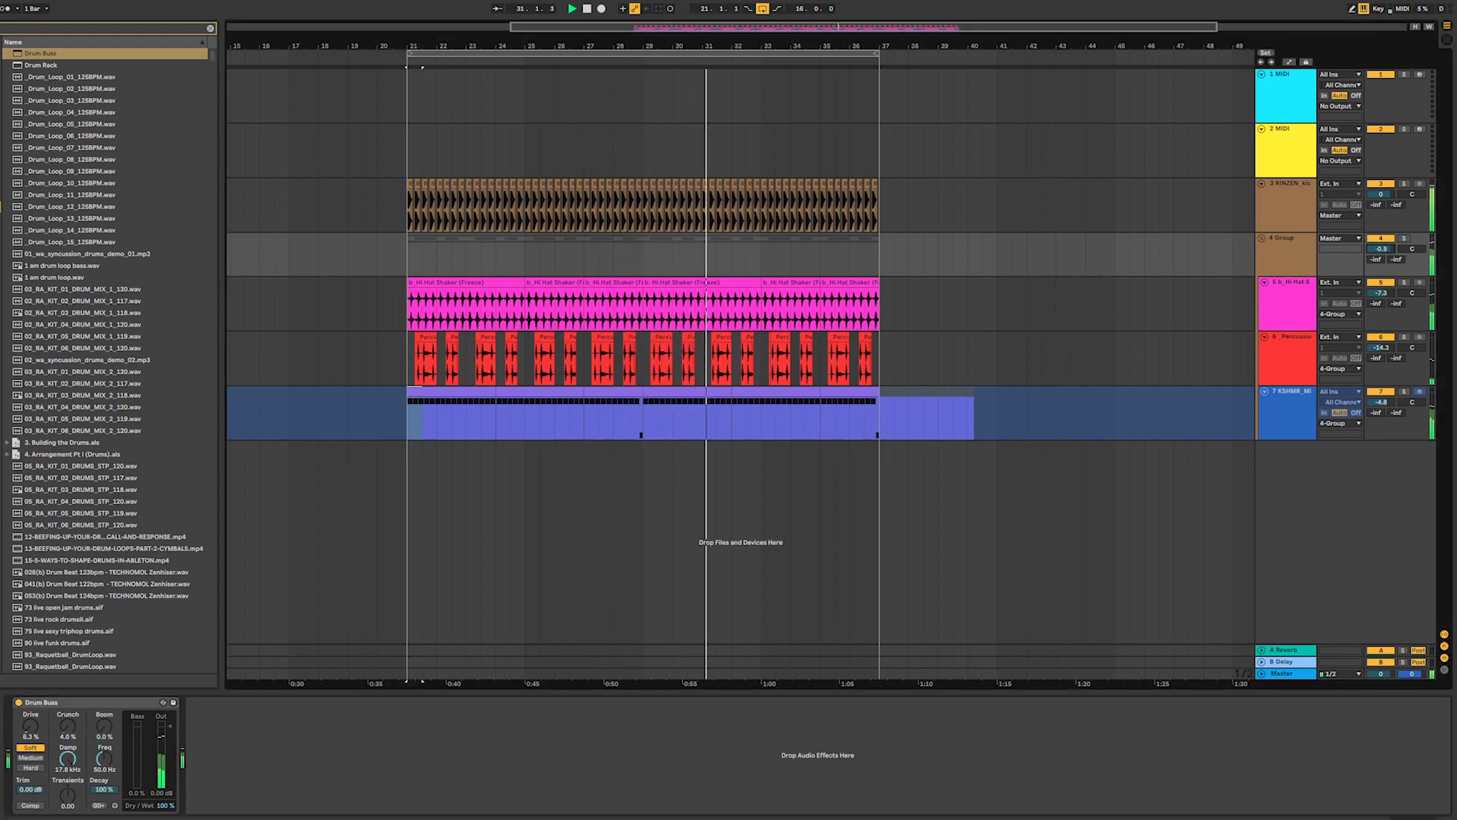
- Unfreeze the KSHMR percussion track and audition the loop
{"action": "right_click", "coordinate": [1290, 422]}
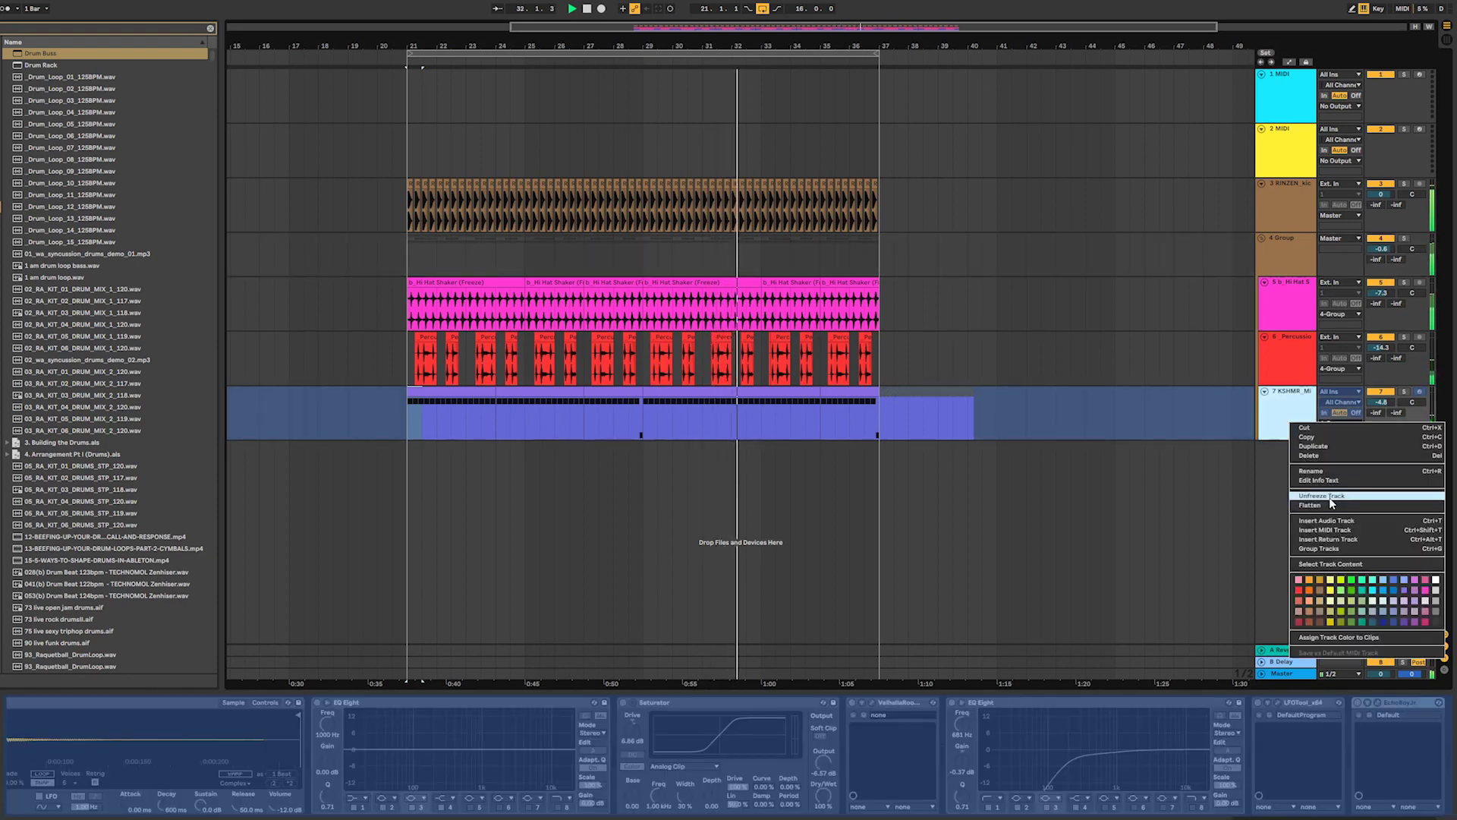
{"action": "left_click", "coordinate": [1328, 496]}
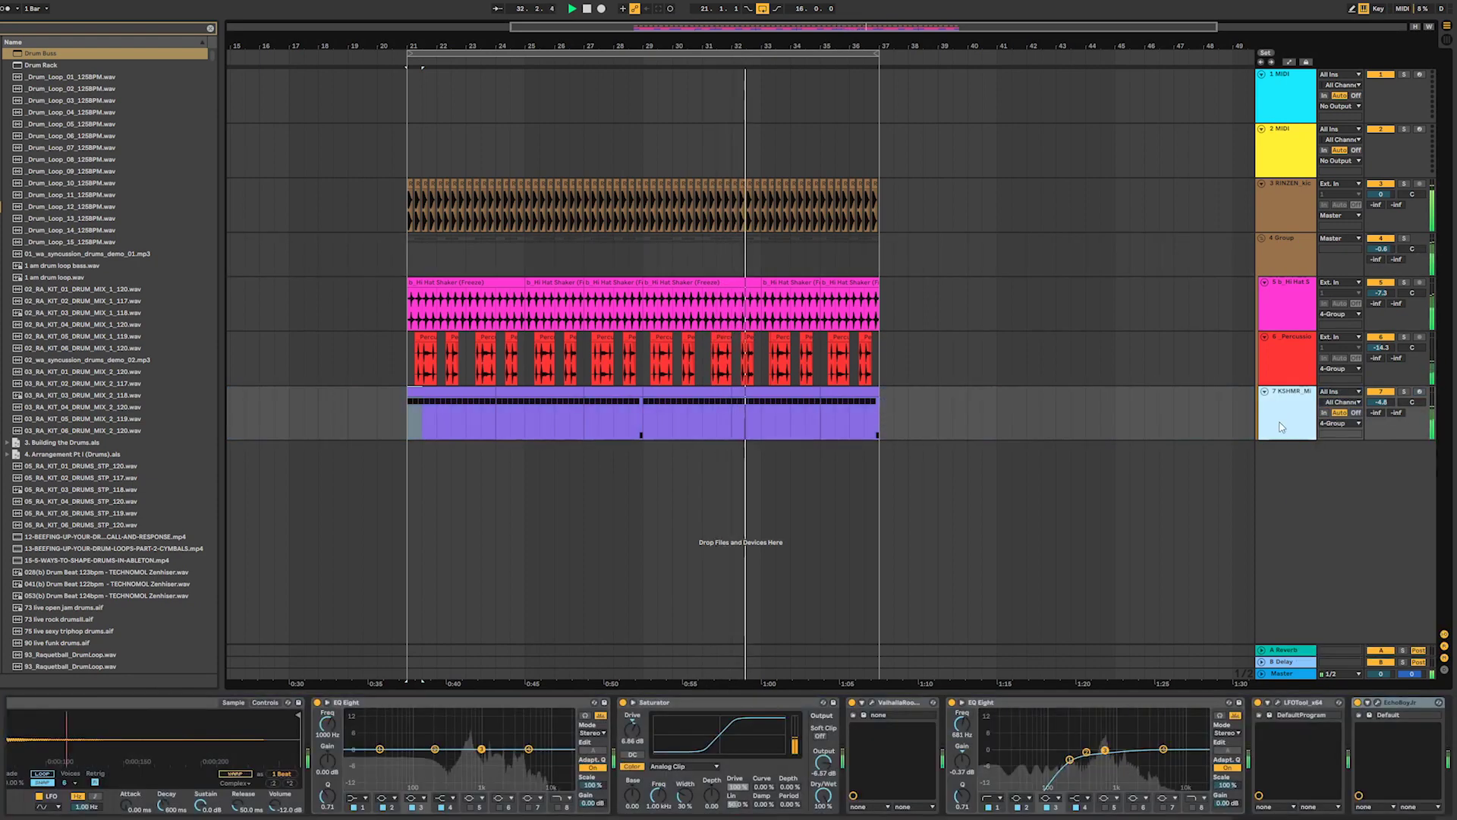
{"action": "left_click", "coordinate": [1359, 704]}
{"action": "key", "text": "space"}
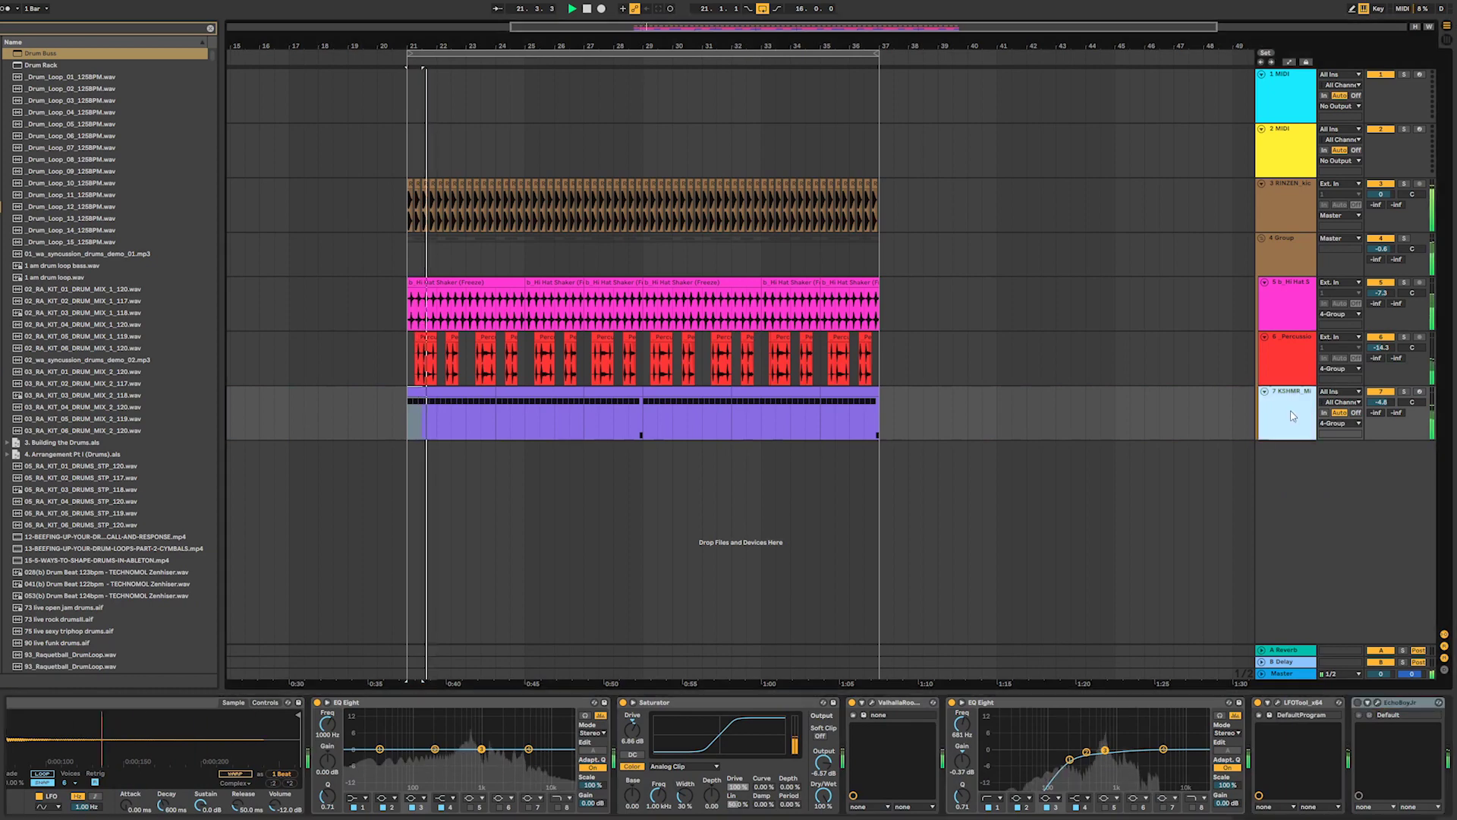
{"action": "left_click", "coordinate": [1219, 503]}
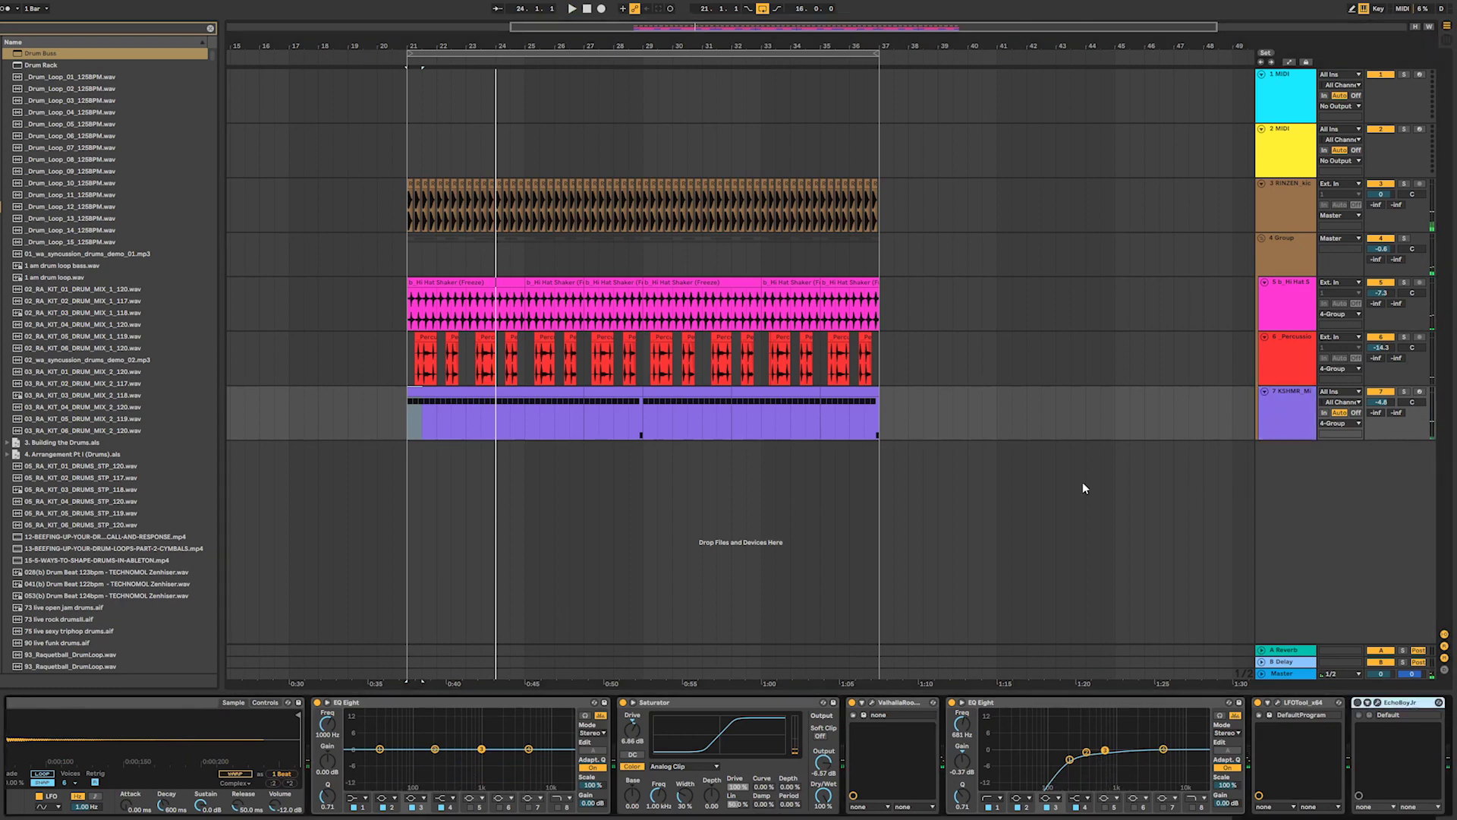
- Open ValhallaRoom on the KSHMR track and raise its decay to 0.95 s while checking it against the loop
{"action": "left_click", "coordinate": [873, 705]}
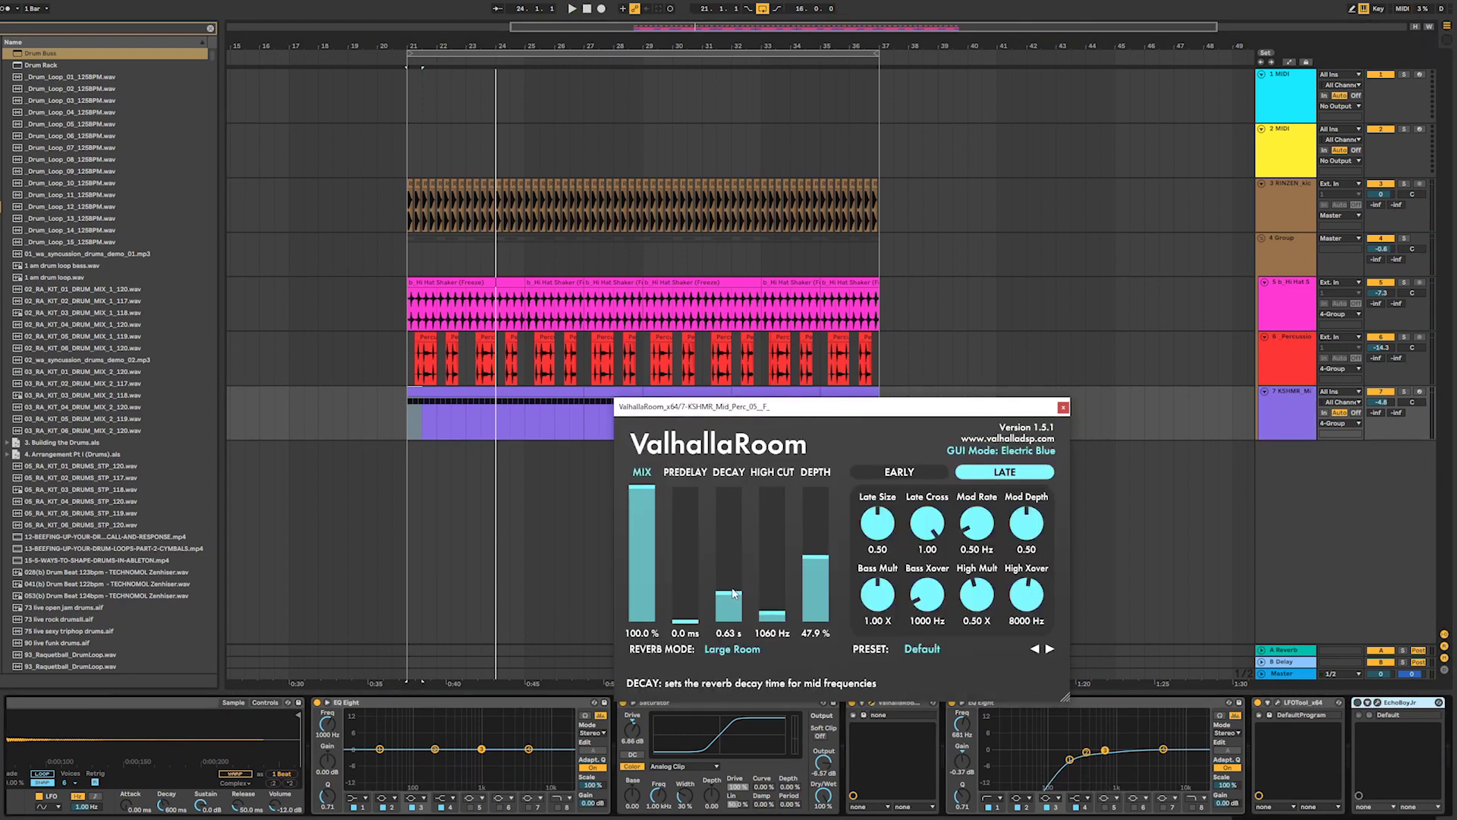
{"action": "key", "text": "space"}
{"action": "mouse_move", "coordinate": [733, 601]}
{"action": "left_mouse_down"}
{"action": "mouse_move", "coordinate": [729, 563]}
{"action": "mouse_move", "coordinate": [730, 596]}
{"action": "left_mouse_up"}
{"action": "key", "text": "space"}
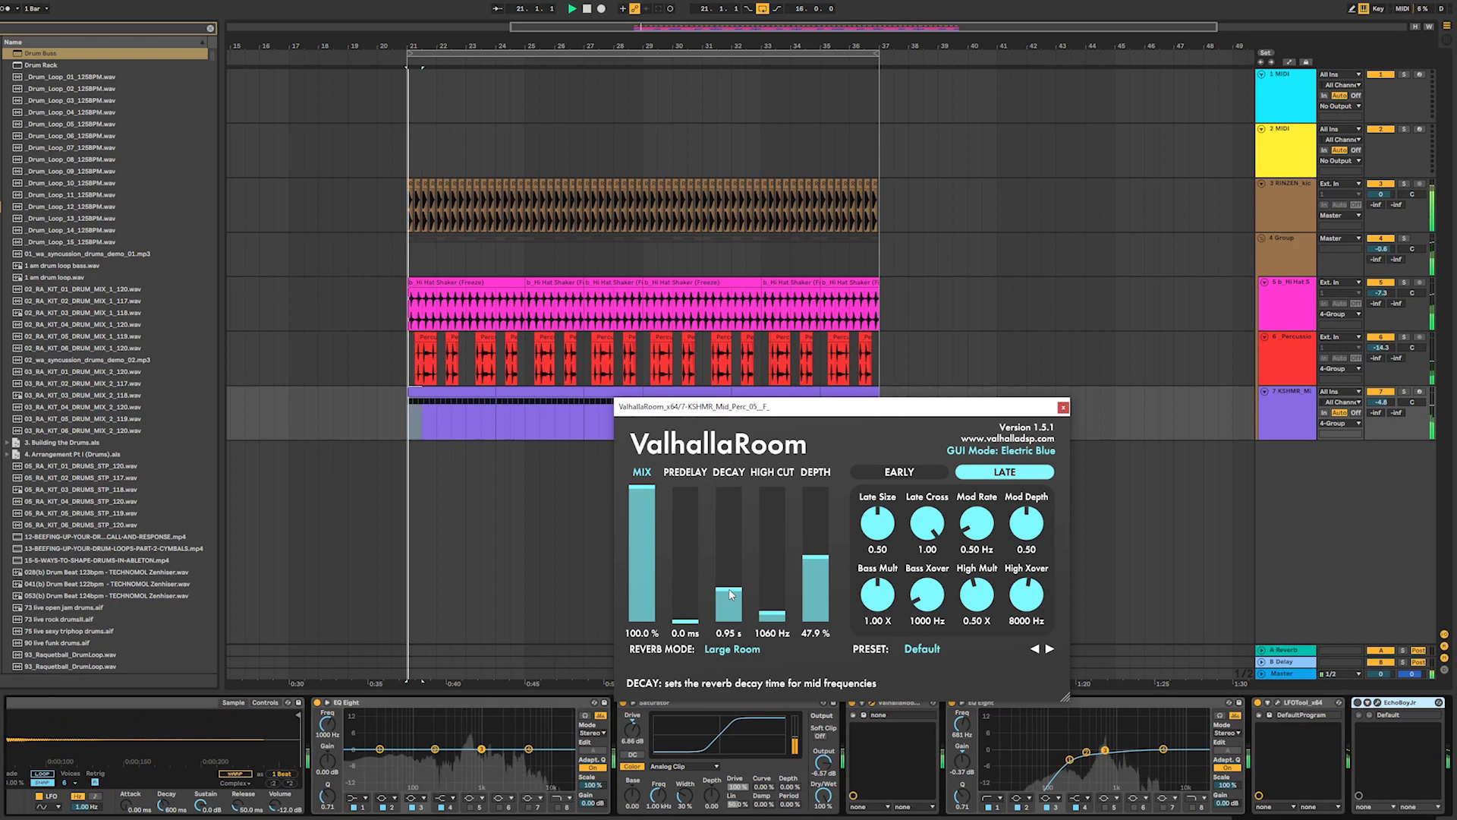
{"action": "key", "text": "space"}
{"action": "left_click_drag", "start_coordinate": [815, 409], "coordinate": [850, 451]}
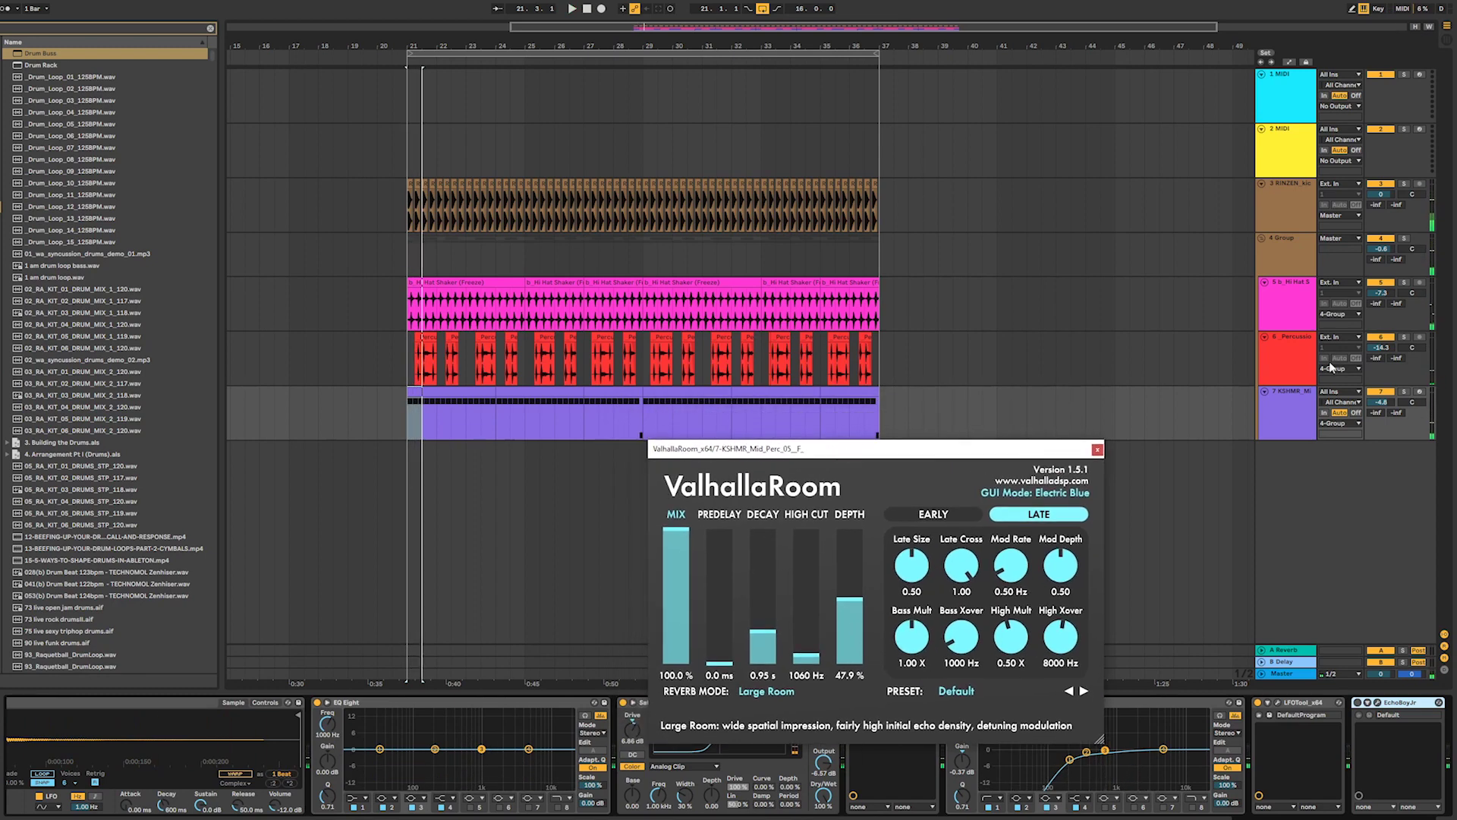
- Show the automation lanes and draw a ValhallaRoom decay ramp on the KSHMR track from bar 27 that drops back at bar 29
{"action": "left_click", "coordinate": [1290, 62]}
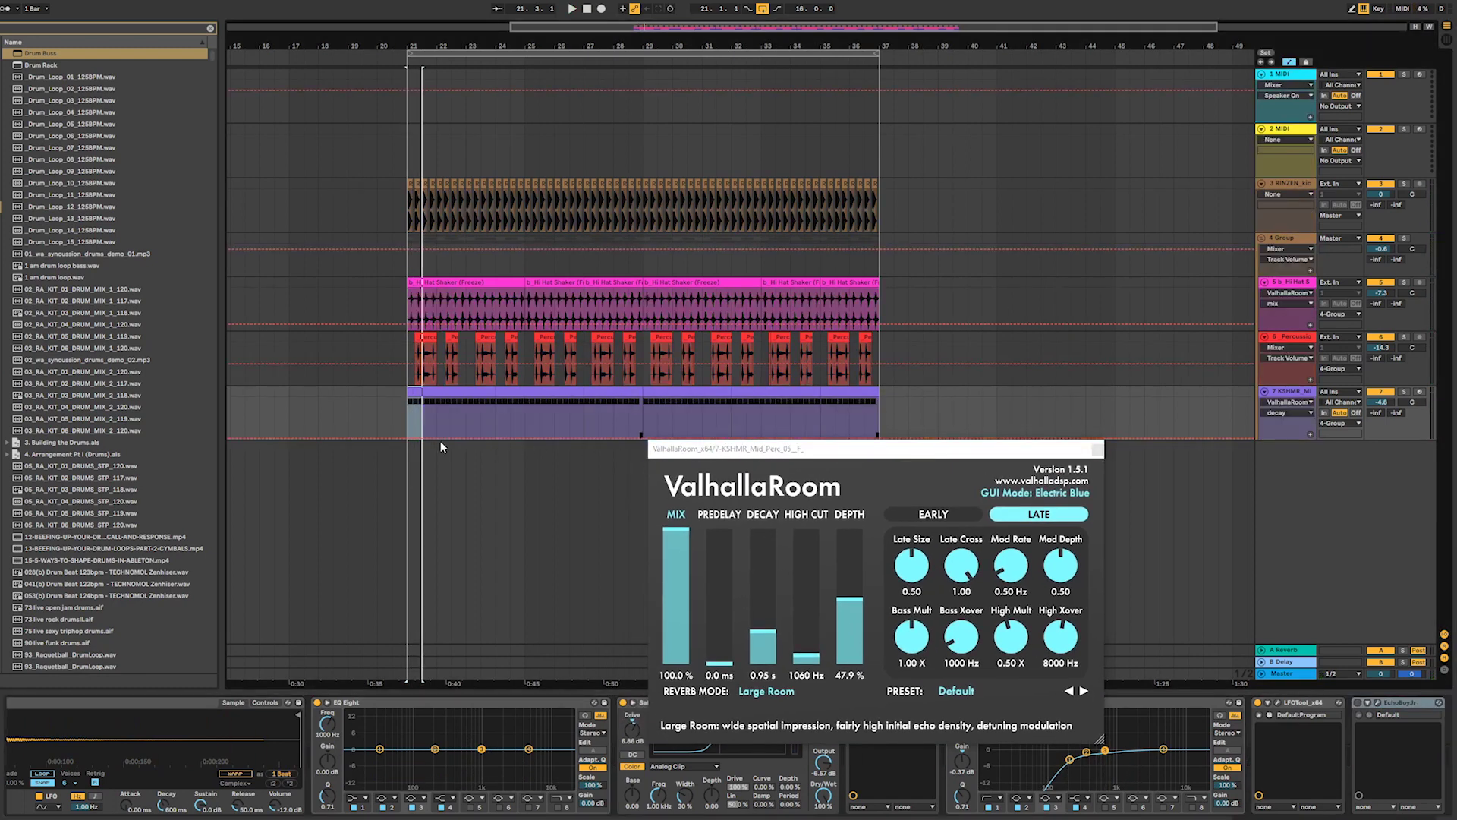
{"action": "key", "text": "space"}
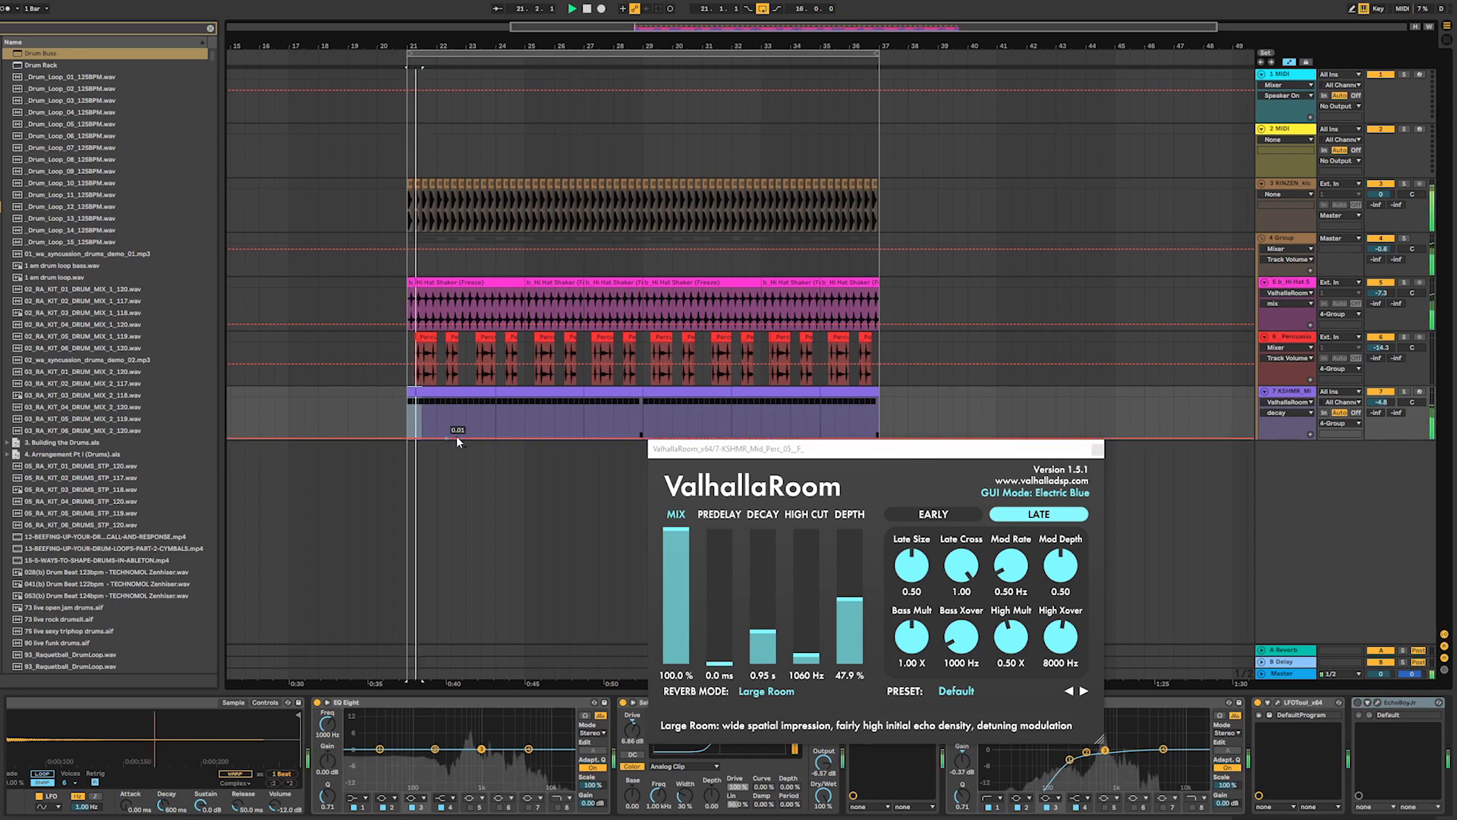
{"action": "left_click", "coordinate": [584, 438]}
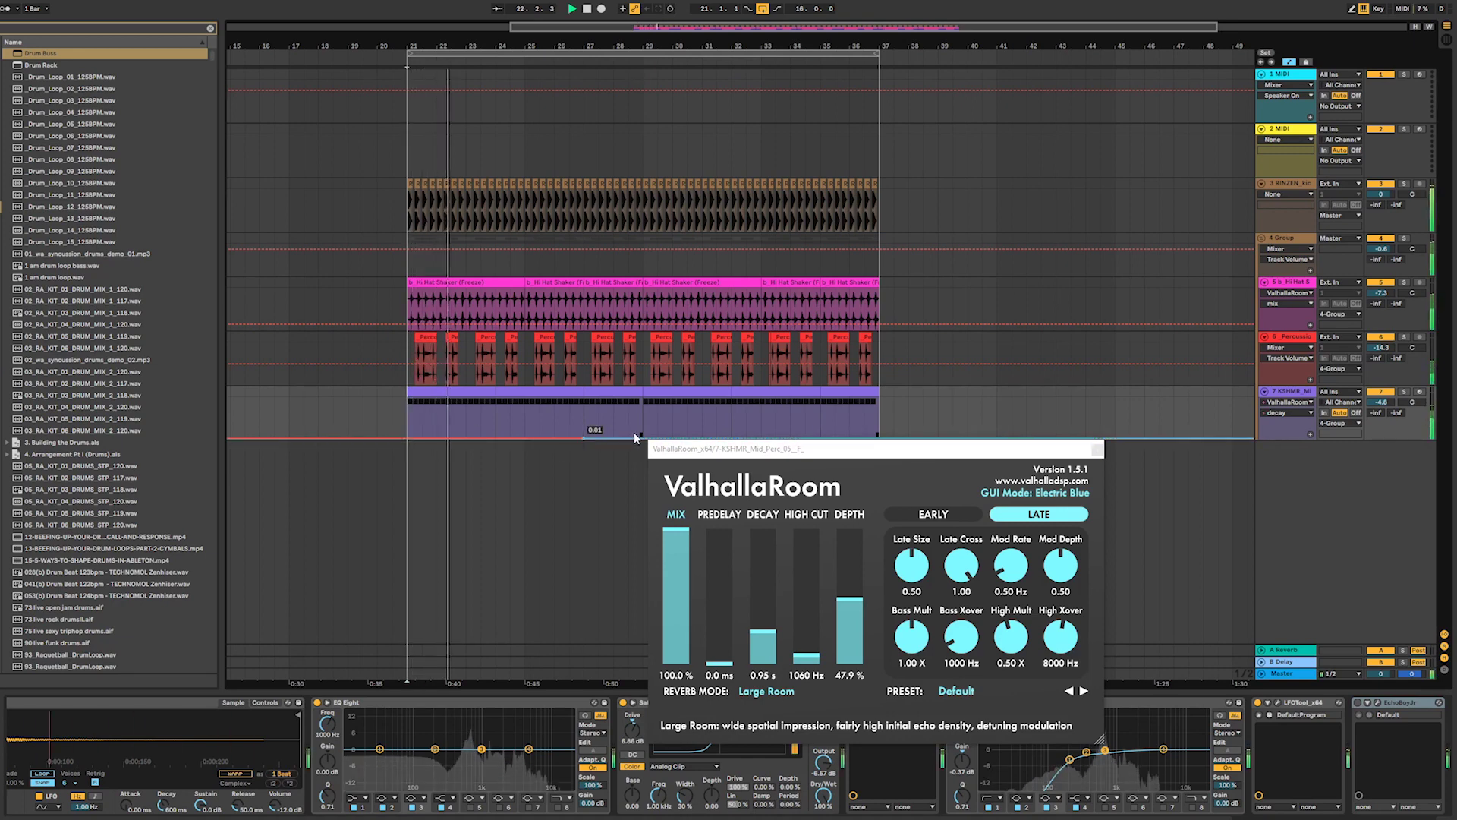
{"action": "mouse_move", "coordinate": [642, 438]}
{"action": "left_mouse_down"}
{"action": "mouse_move", "coordinate": [640, 404]}
{"action": "mouse_move", "coordinate": [642, 435]}
{"action": "left_mouse_up"}
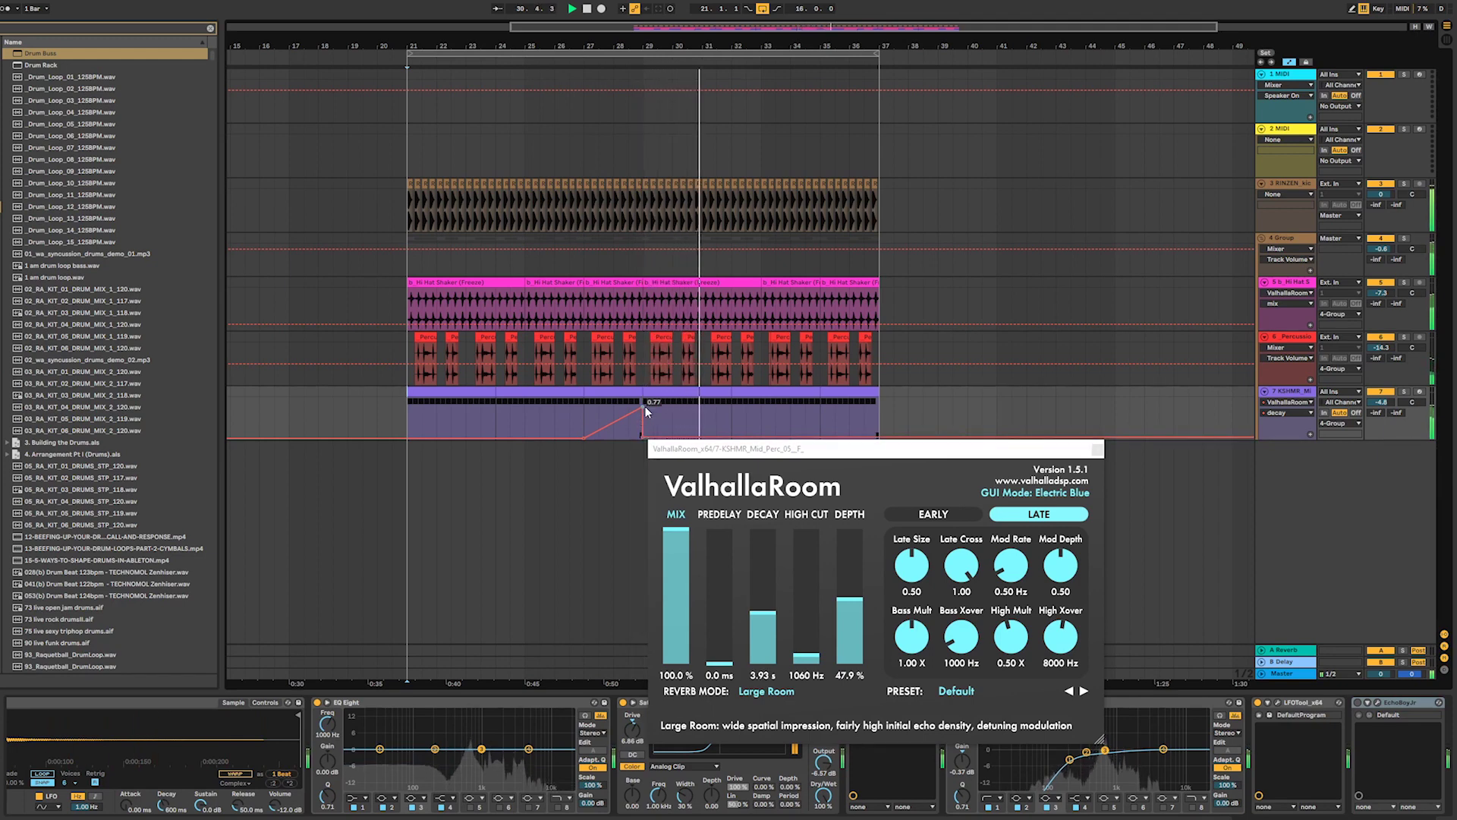
{"action": "mouse_move", "coordinate": [642, 438]}
{"action": "left_mouse_down"}
{"action": "mouse_move", "coordinate": [632, 422]}
{"action": "mouse_move", "coordinate": [624, 437]}
{"action": "left_mouse_up"}
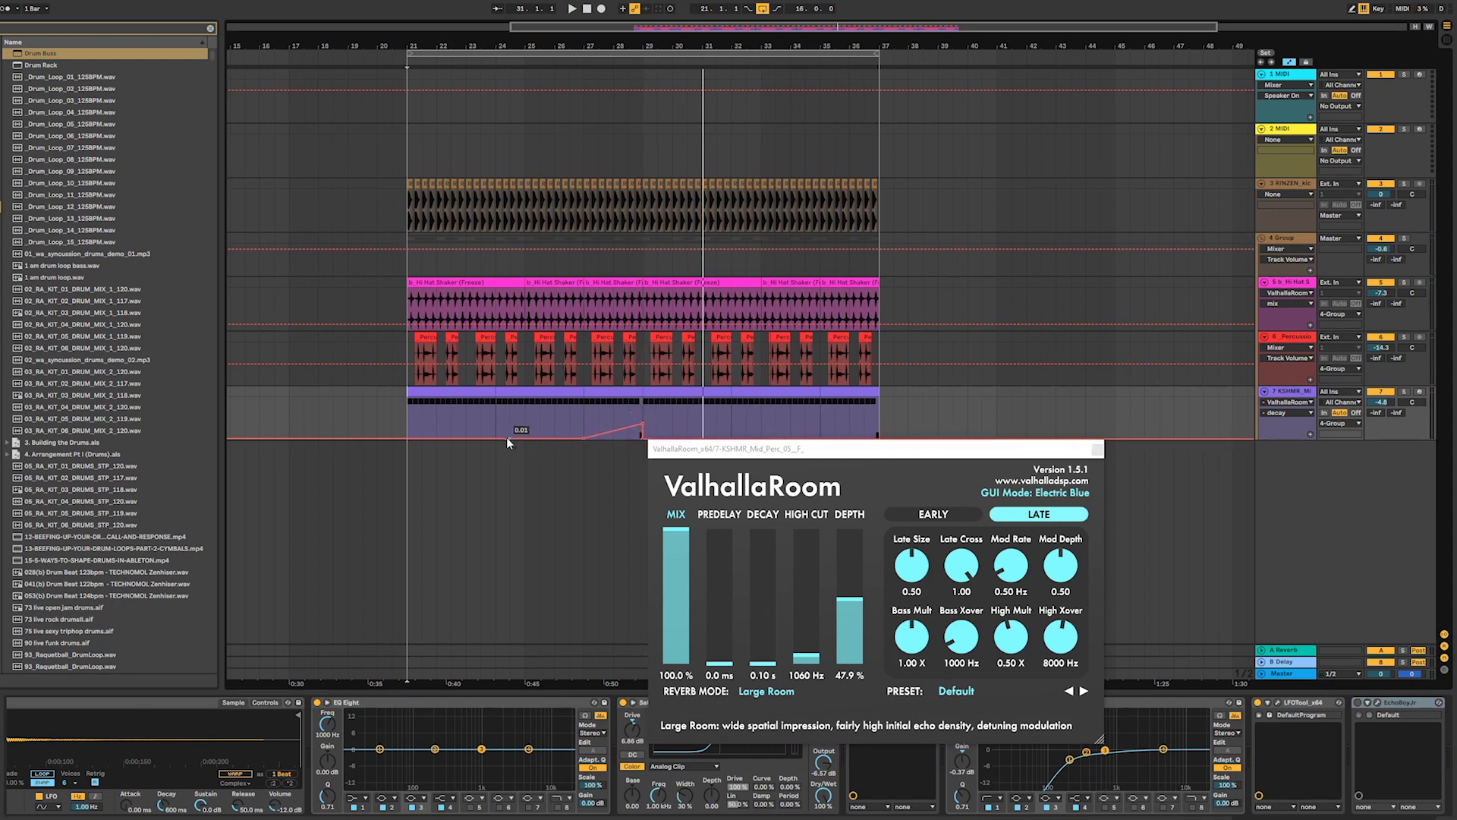
- Start the decay ramp earlier, at bar 24, and lower its peak at bar 29 to 0.04
{"action": "left_click", "coordinate": [589, 438]}
{"action": "left_click", "coordinate": [630, 415]}
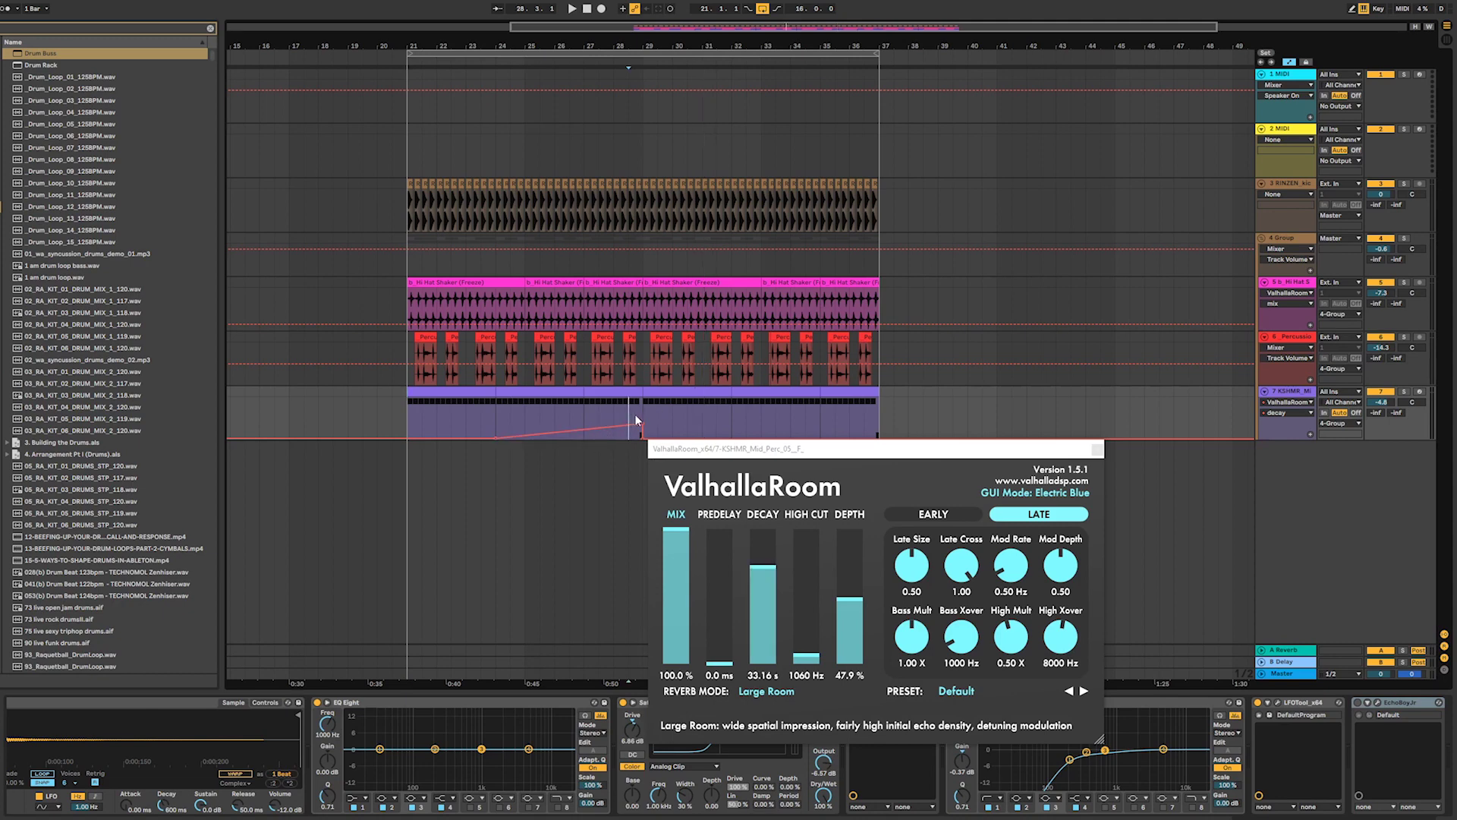
{"action": "mouse_move", "coordinate": [642, 430]}
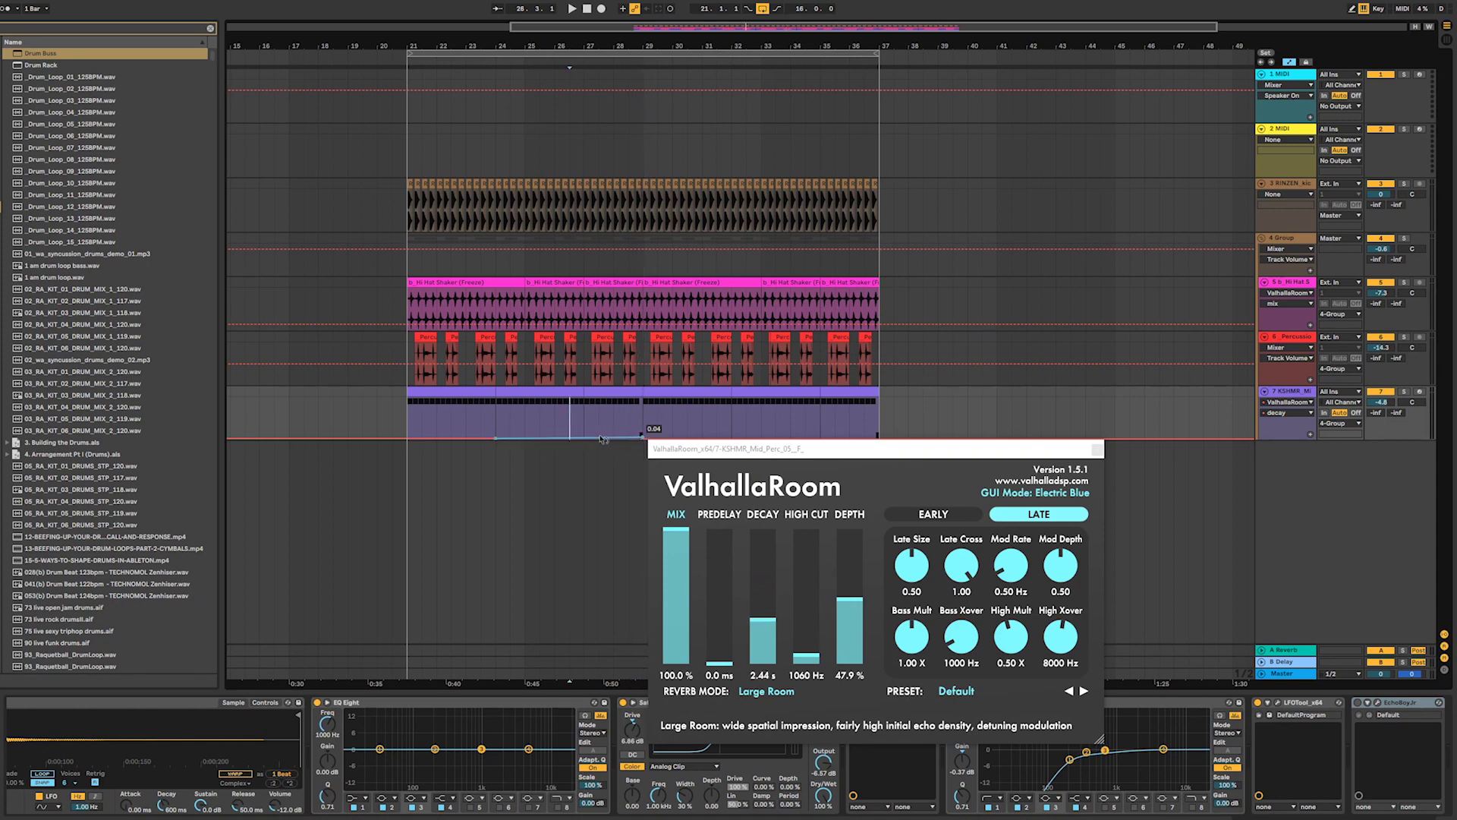
- Audition the decay automation from bar 21 and from bar 27, and close the ValhallaRoom window
{"action": "key", "text": "space"}
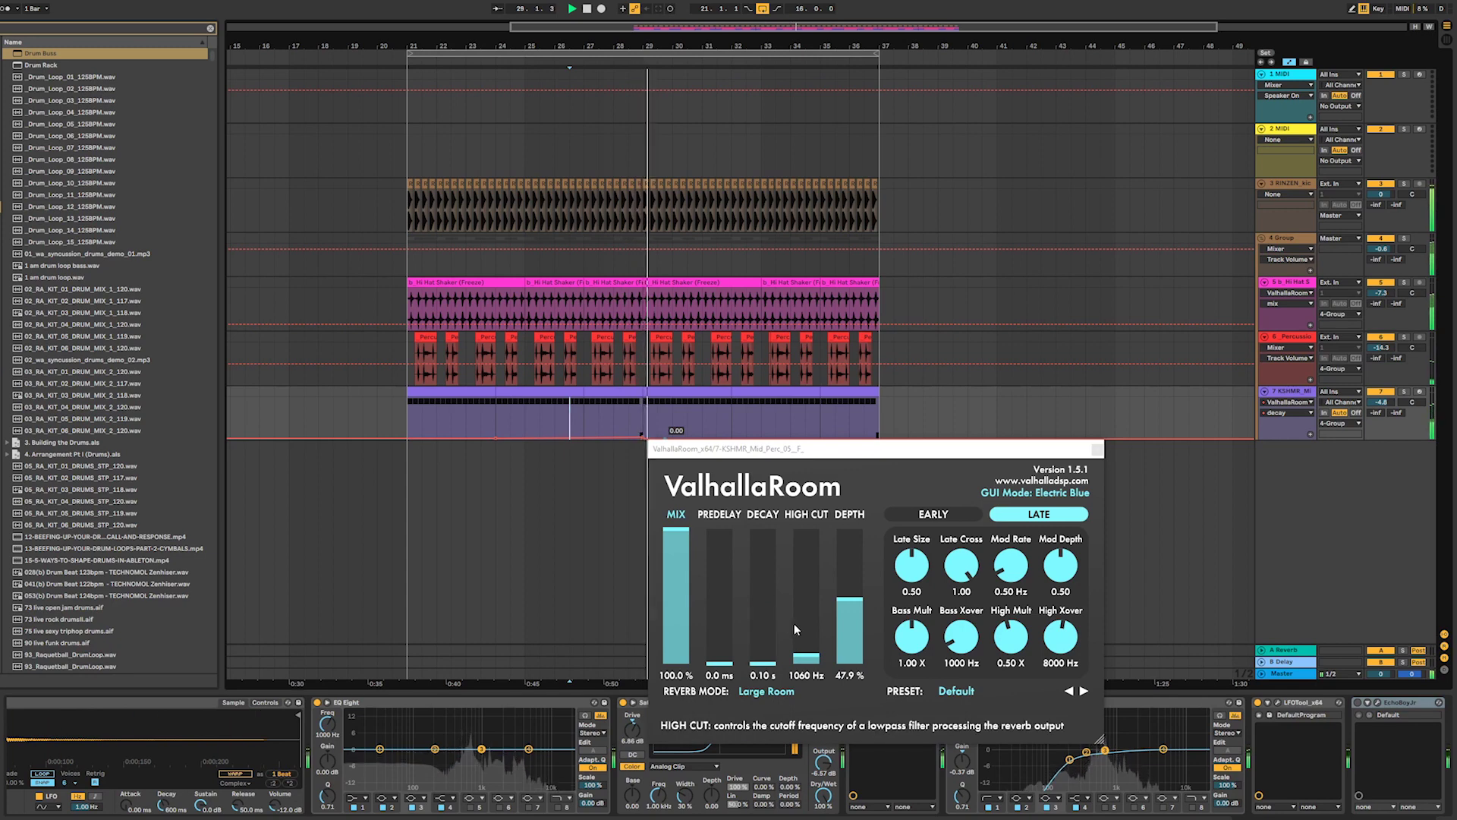
{"action": "left_click", "coordinate": [407, 437]}
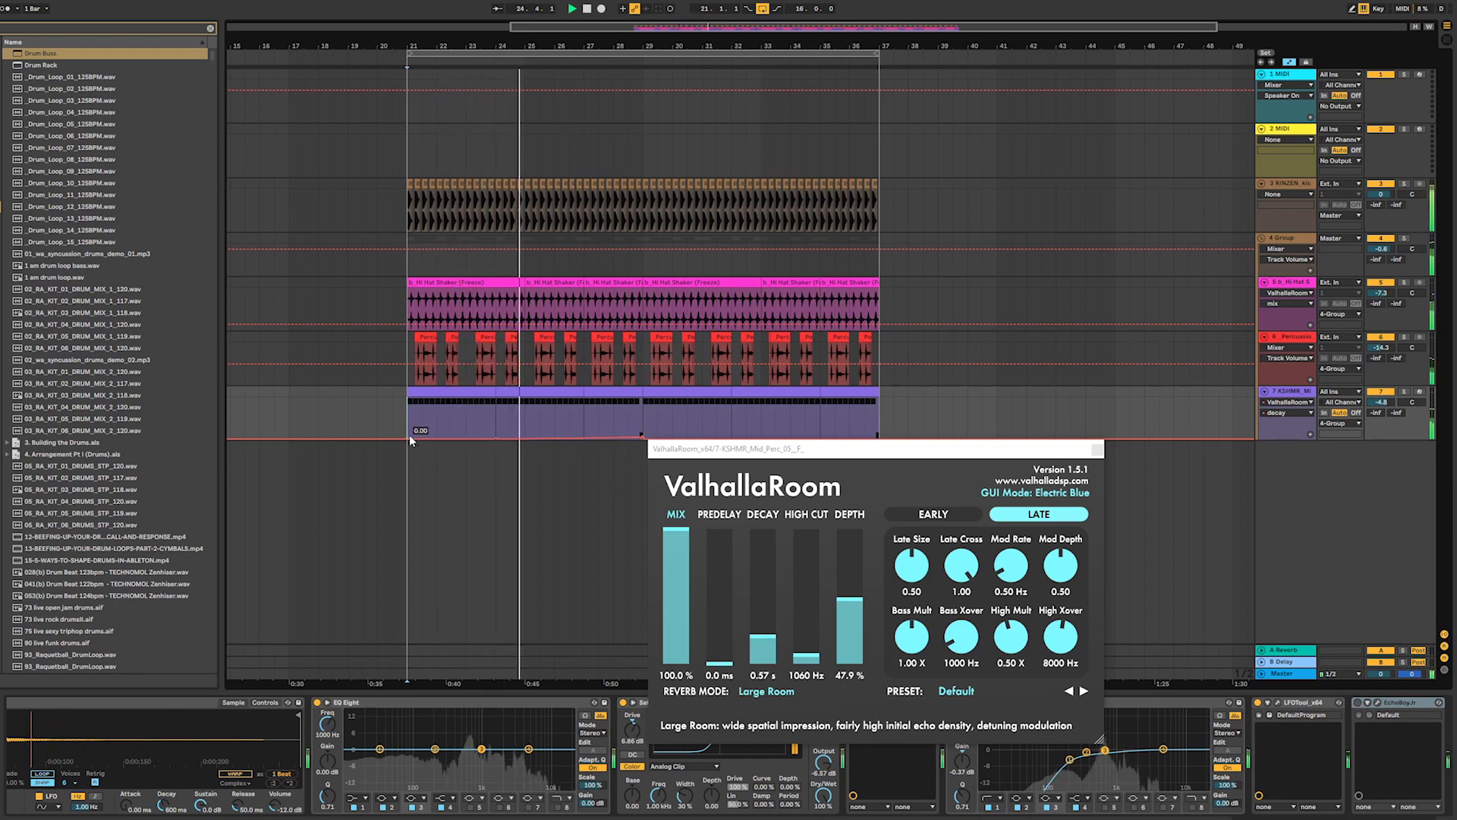
{"action": "left_click", "coordinate": [589, 427]}
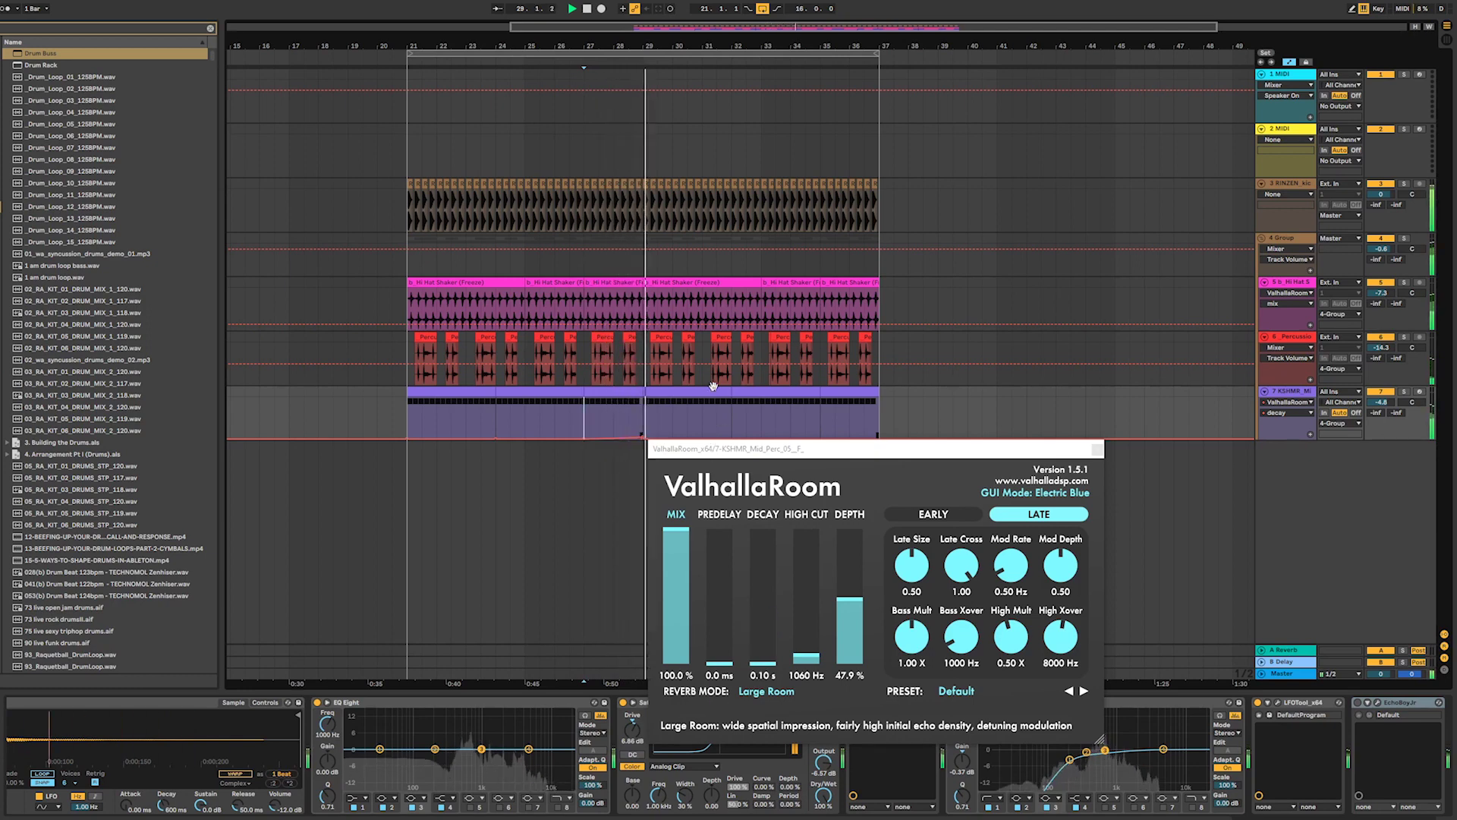
{"action": "left_click", "coordinate": [1098, 450]}
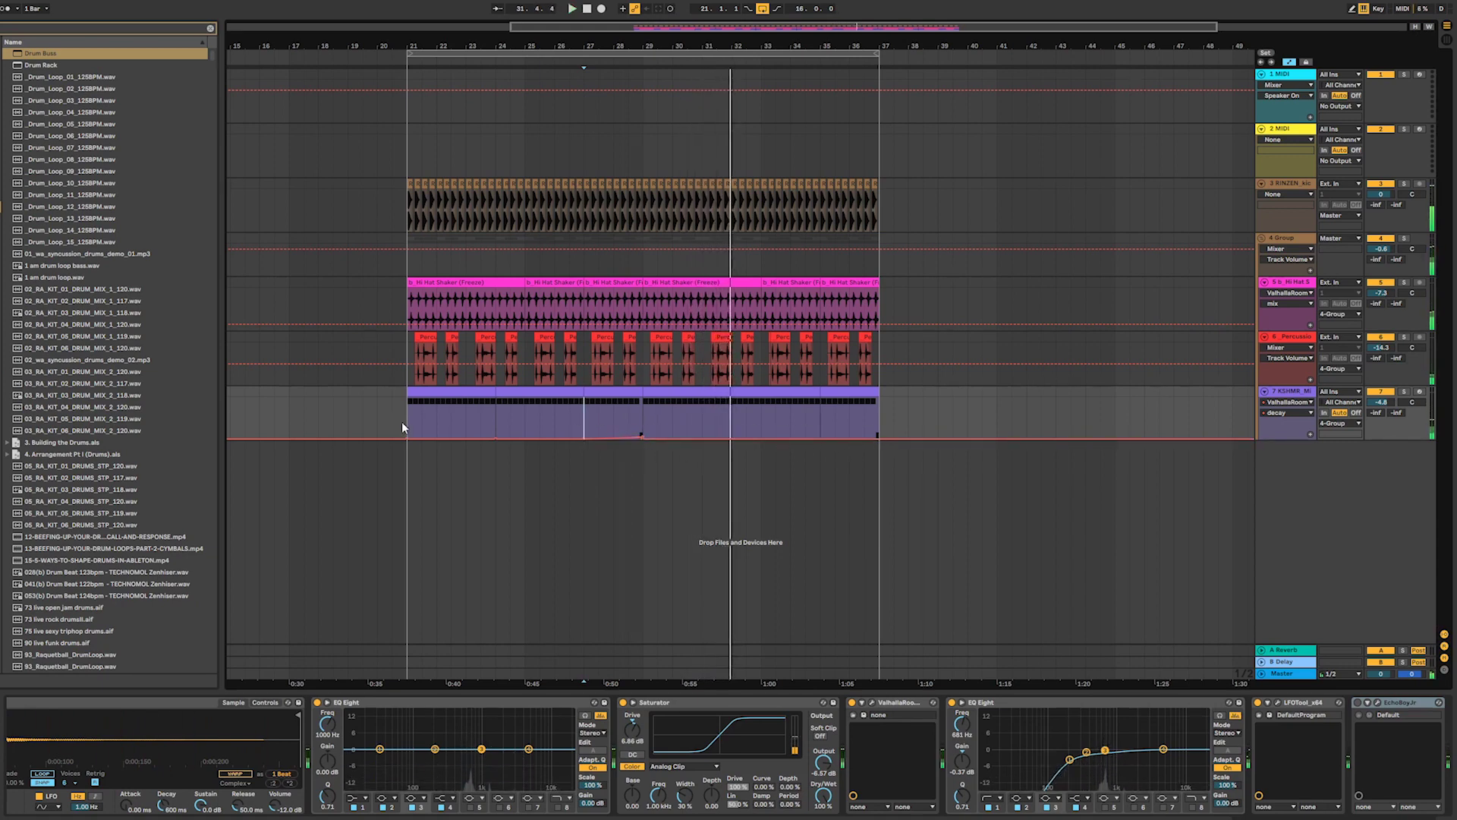
{"action": "key", "text": "space"}
- Duplicate bars 21 to 29 of the KSHMR track with their decay automation onto bars 29 to 37, and play from bar 21
{"action": "left_click_drag", "start_coordinate": [402, 428], "coordinate": [646, 432]}
{"action": "key", "text": "super+d"}
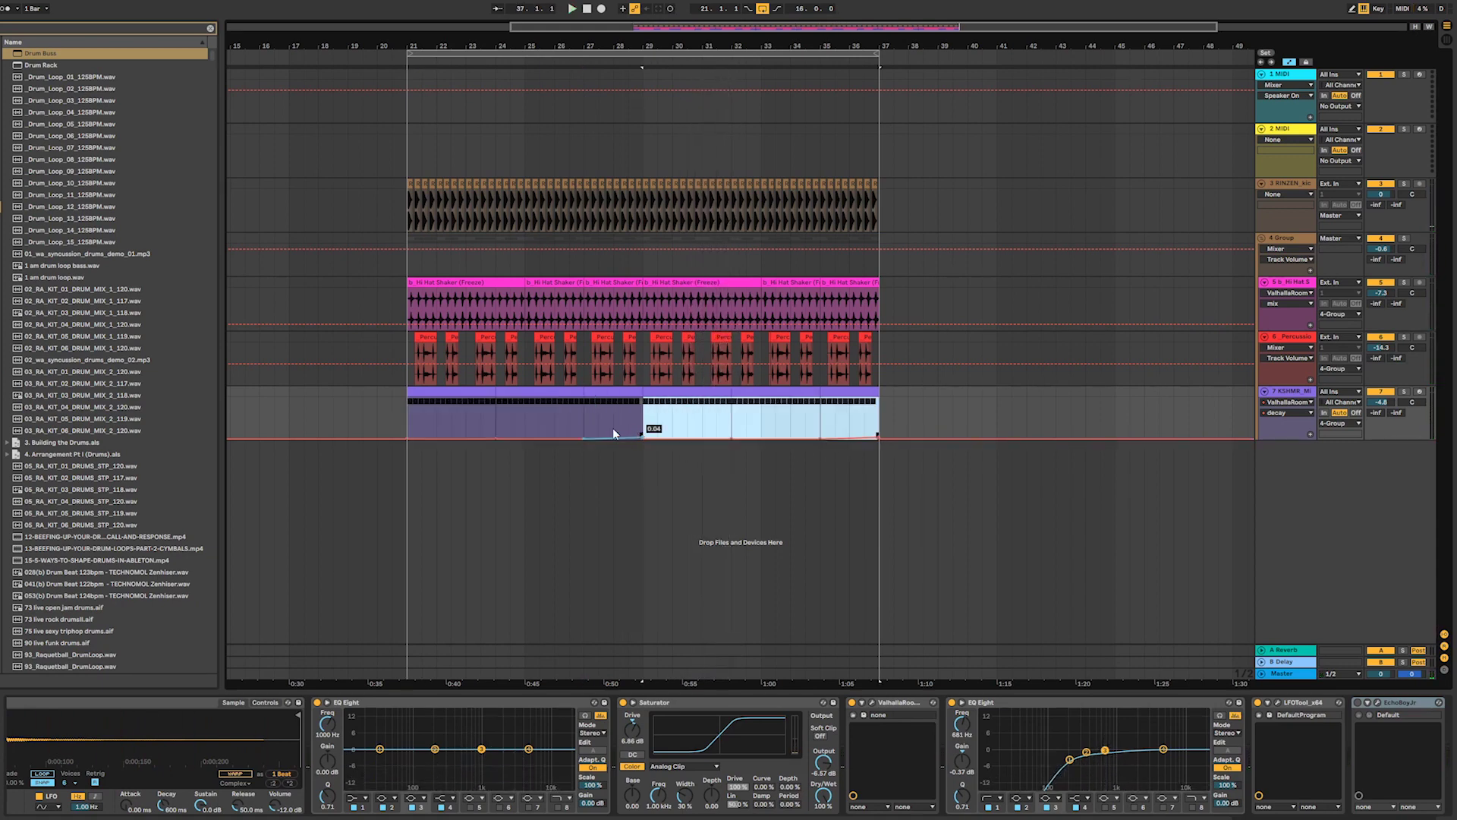
{"action": "left_click", "coordinate": [406, 421]}
{"action": "key", "text": "space"}
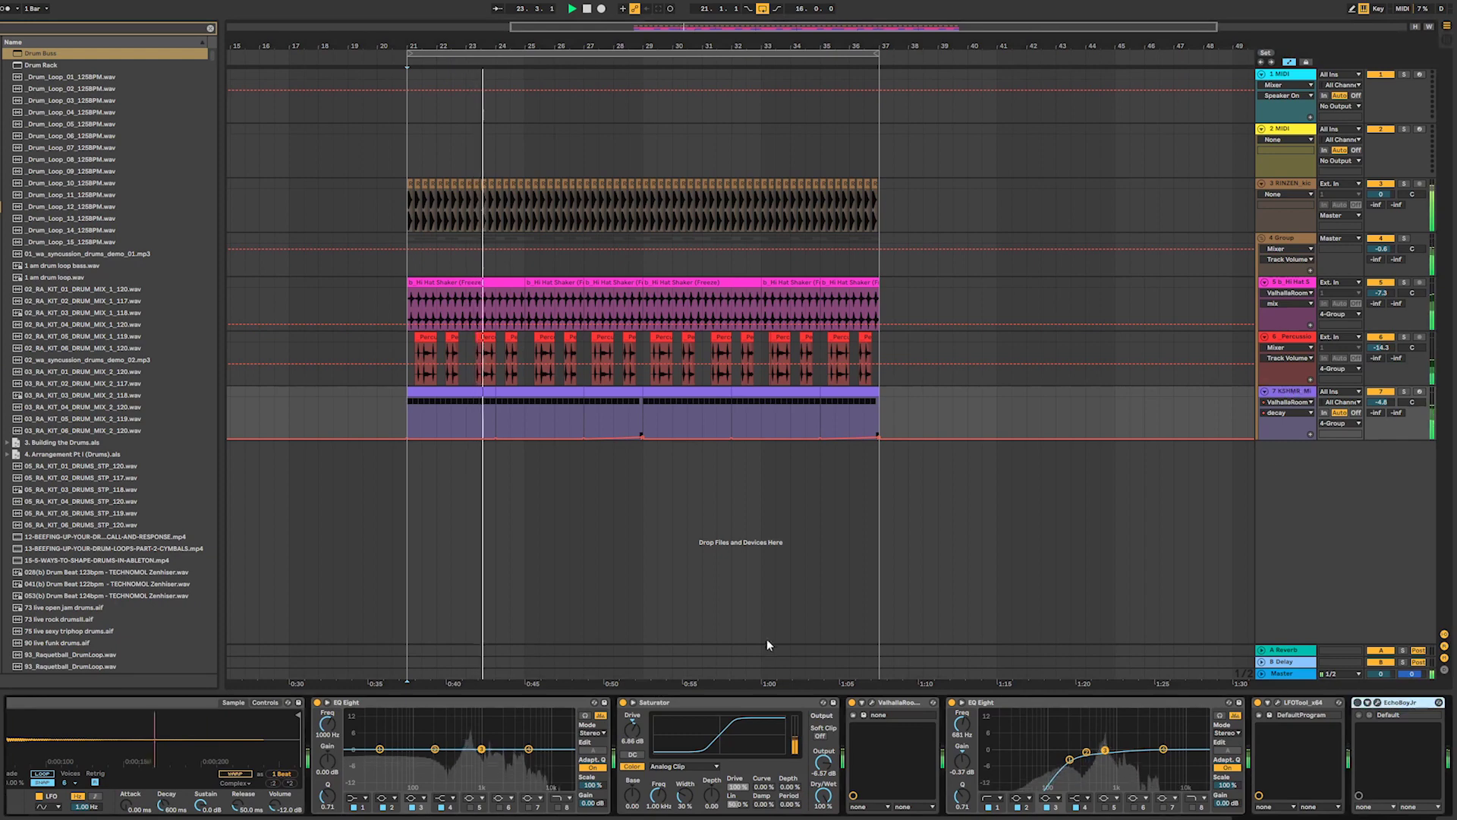
{"action": "key", "text": "space"}
- Find Auto Pan in the browser, add it to the end of the KSHMR track's device chain and set its Amount to 61.1 %
{"action": "left_click", "coordinate": [210, 29]}
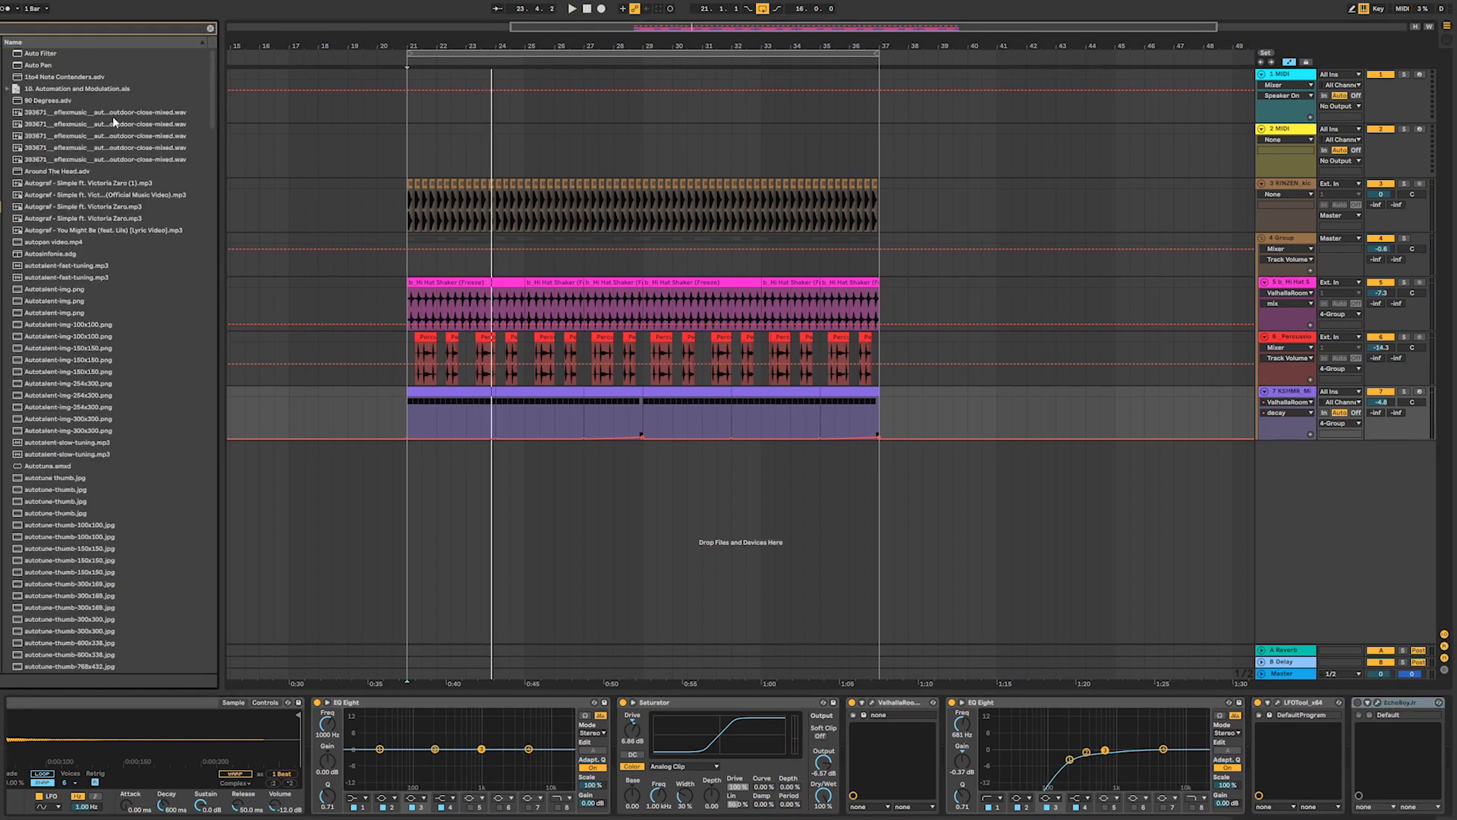
{"action": "key", "text": "Return"}
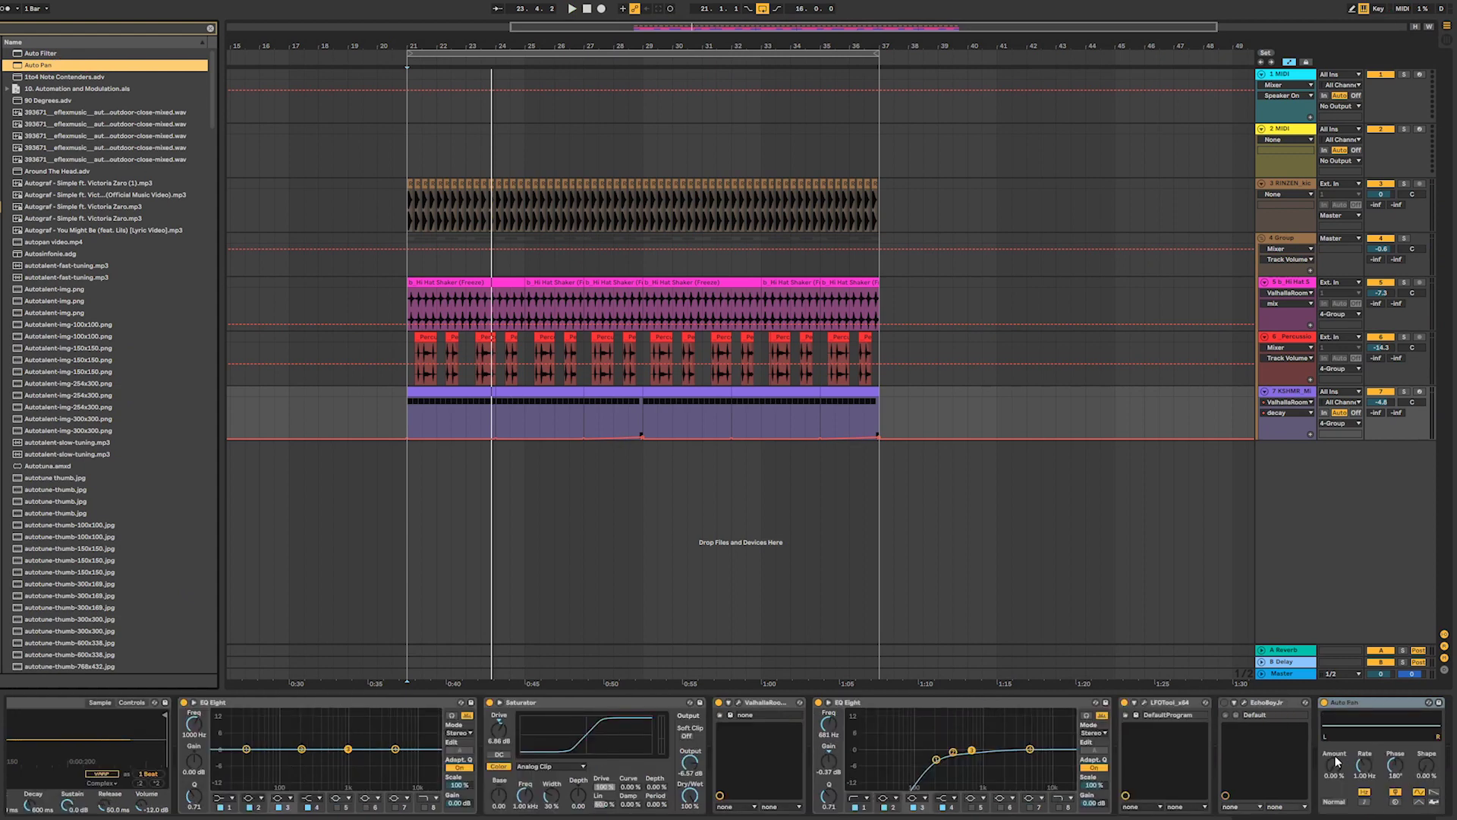
{"action": "left_click_drag", "start_coordinate": [1338, 761], "coordinate": [1338, 767]}
{"action": "key", "text": "space"}
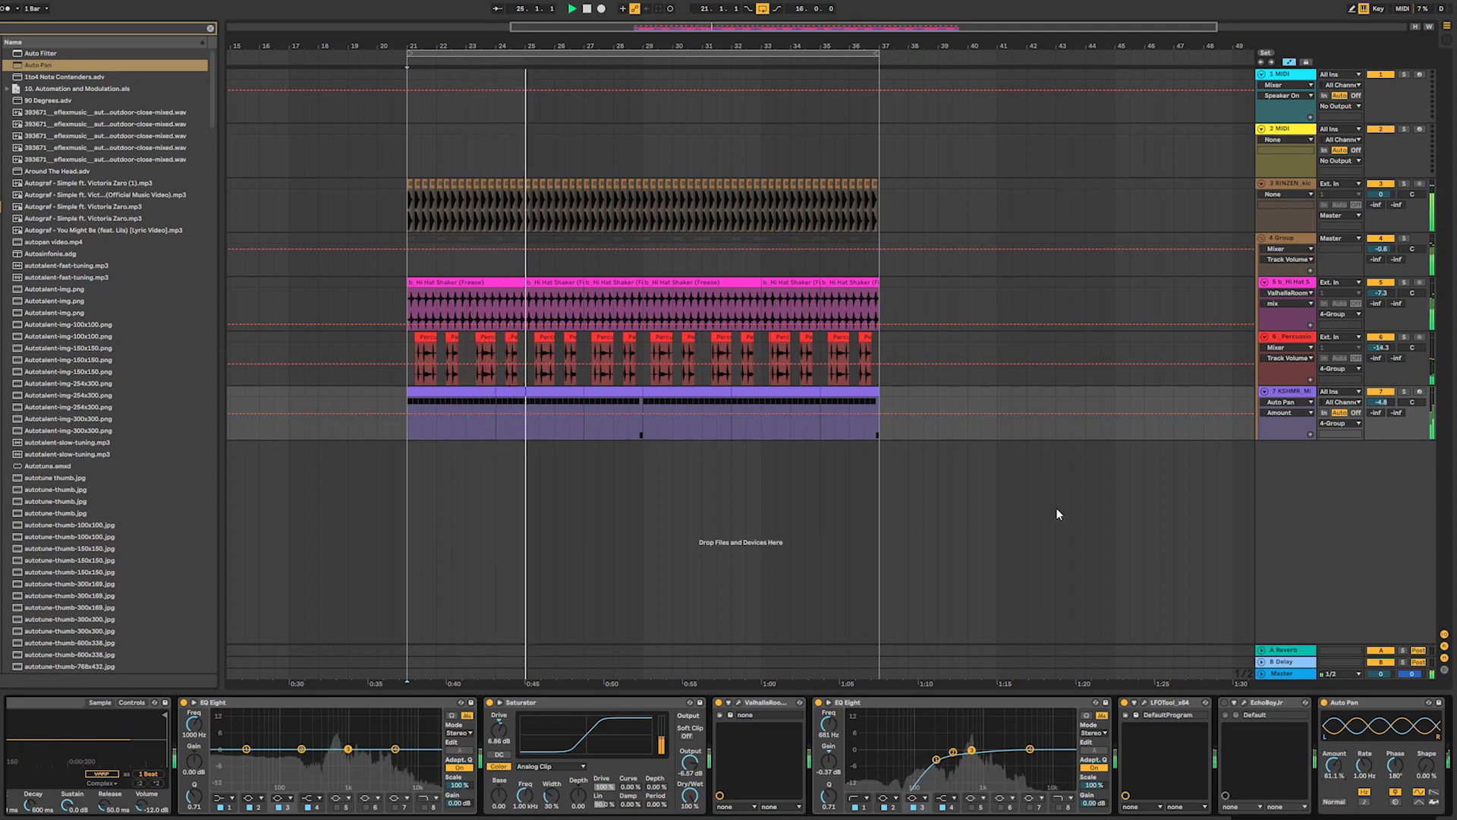
- Collapse the percussion group, stop playback and insert a new audio track below the group
{"action": "left_click", "coordinate": [1263, 238]}
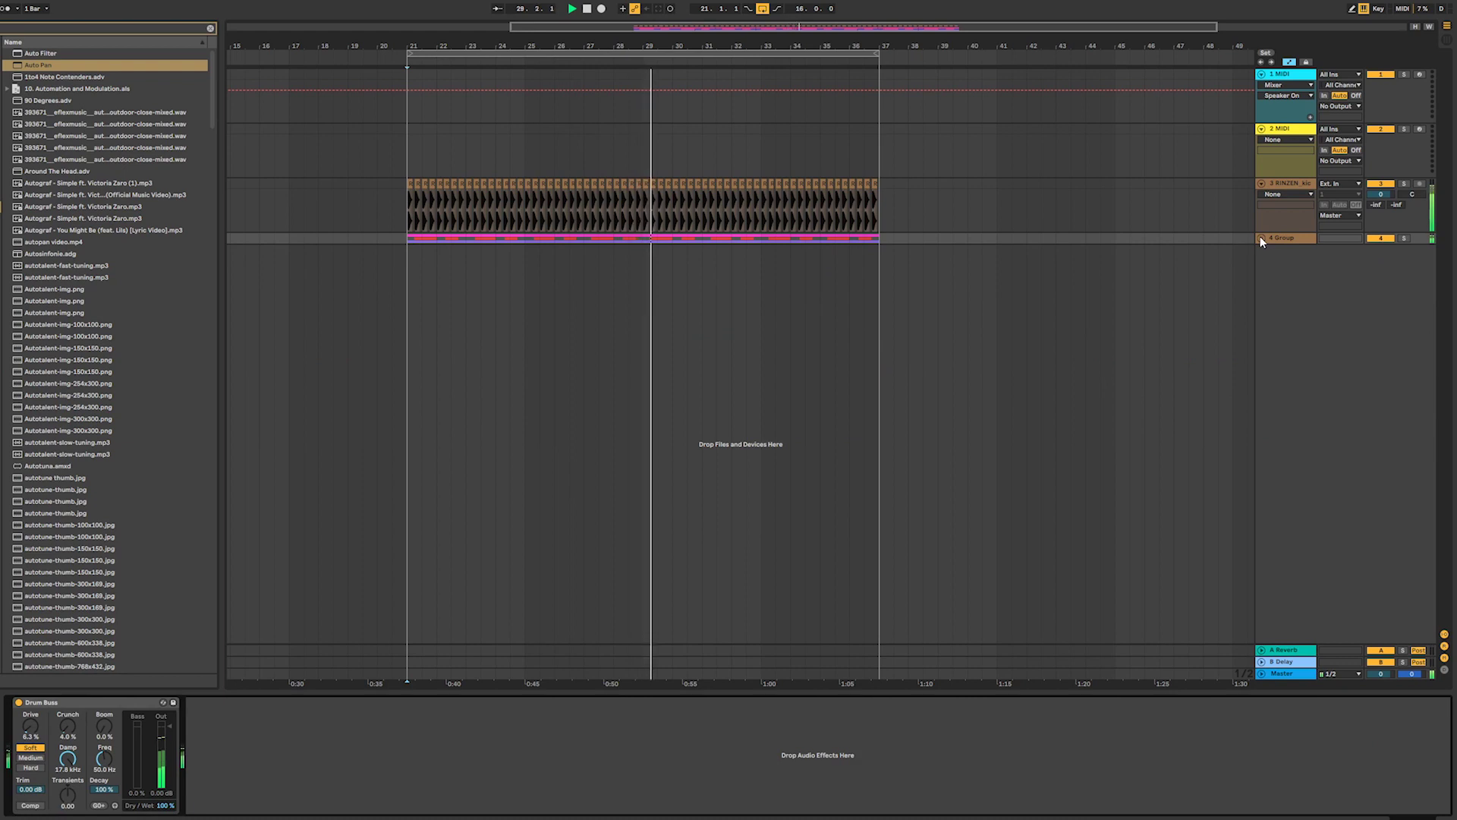
{"action": "left_click", "coordinate": [1261, 239]}
{"action": "left_click", "coordinate": [1261, 239]}
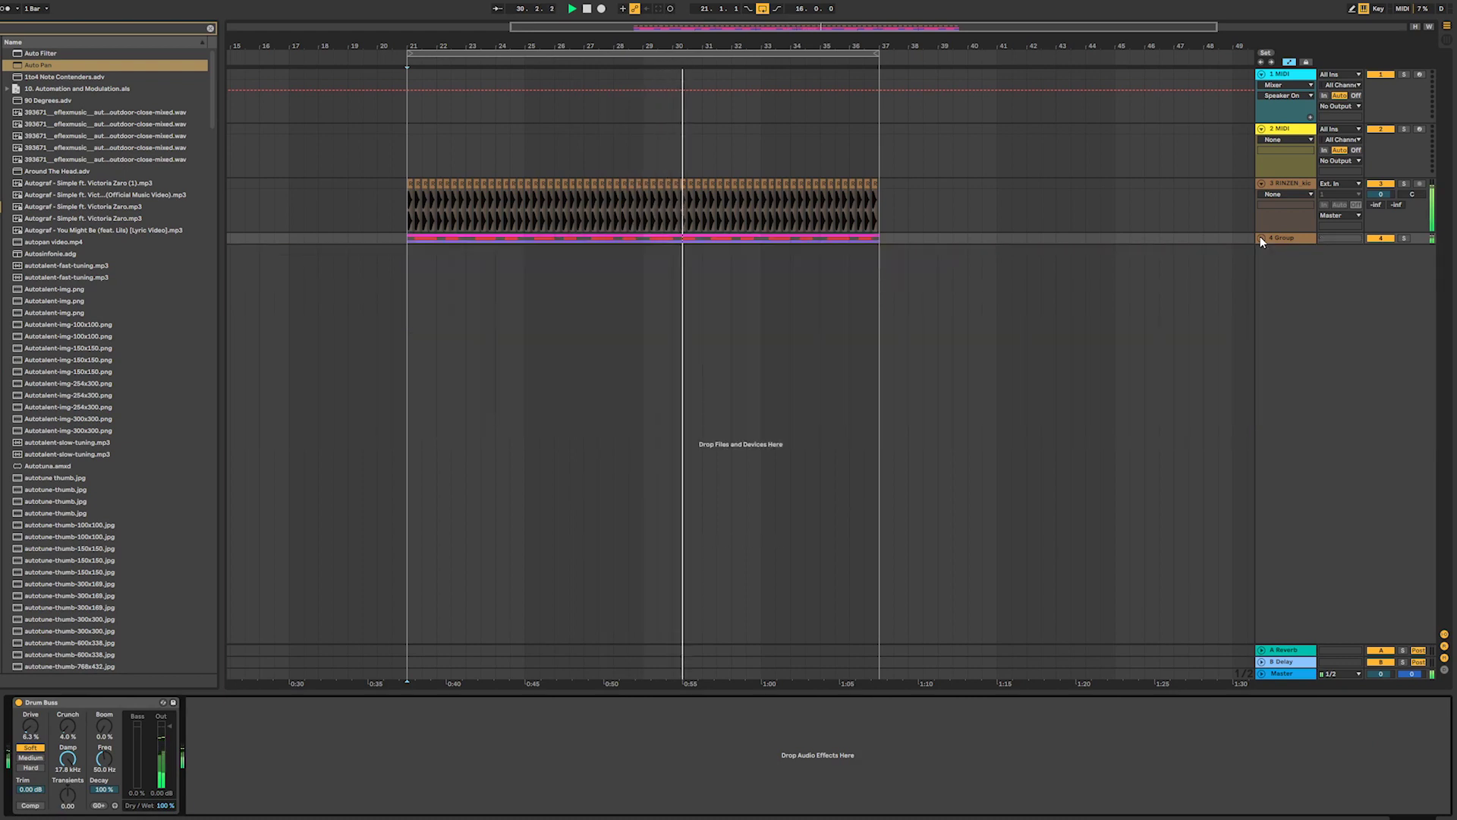
{"action": "left_click", "coordinate": [1261, 239]}
{"action": "left_click", "coordinate": [1263, 238]}
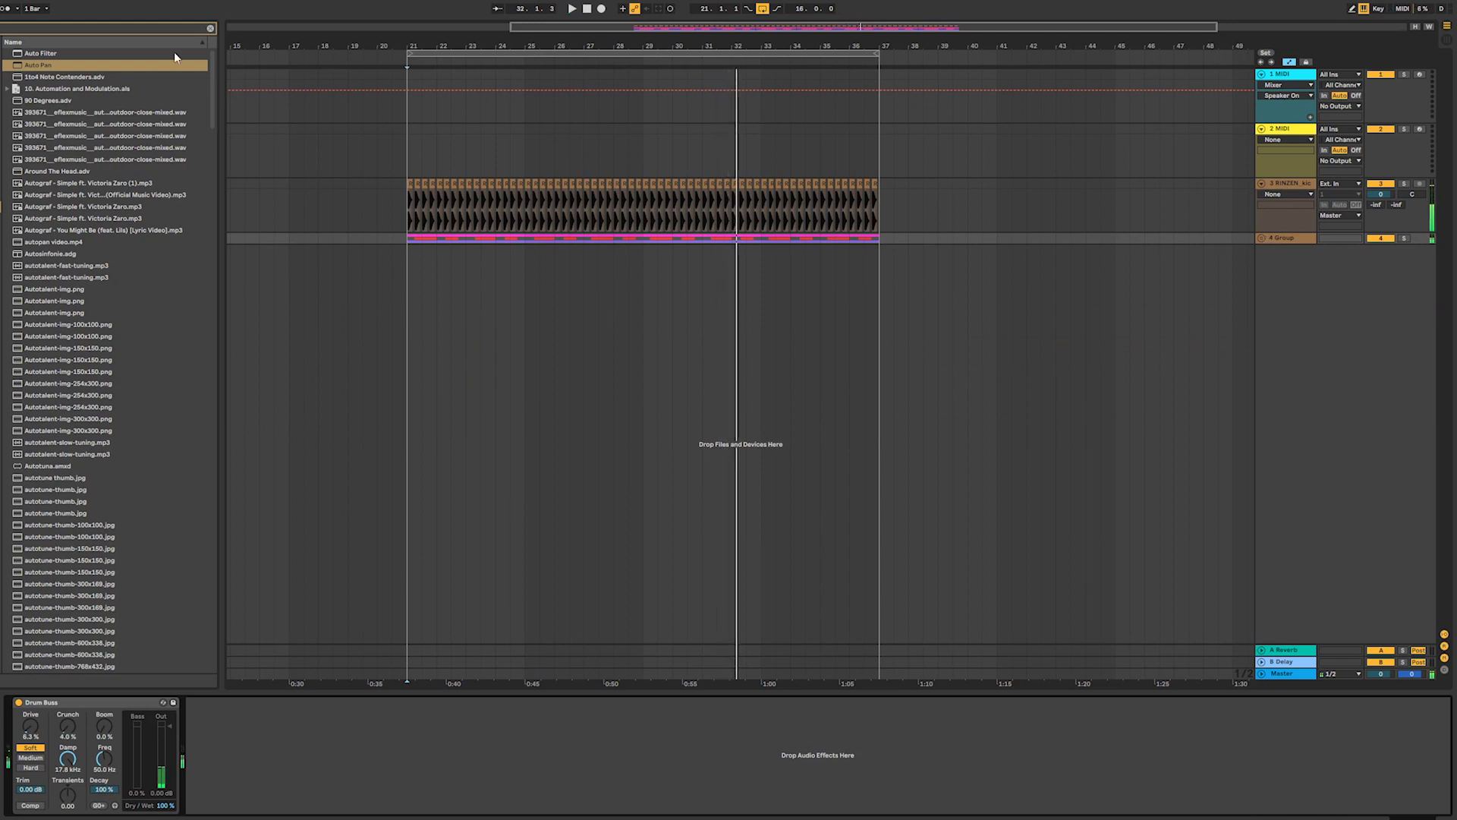
{"action": "left_click", "coordinate": [1282, 239]}
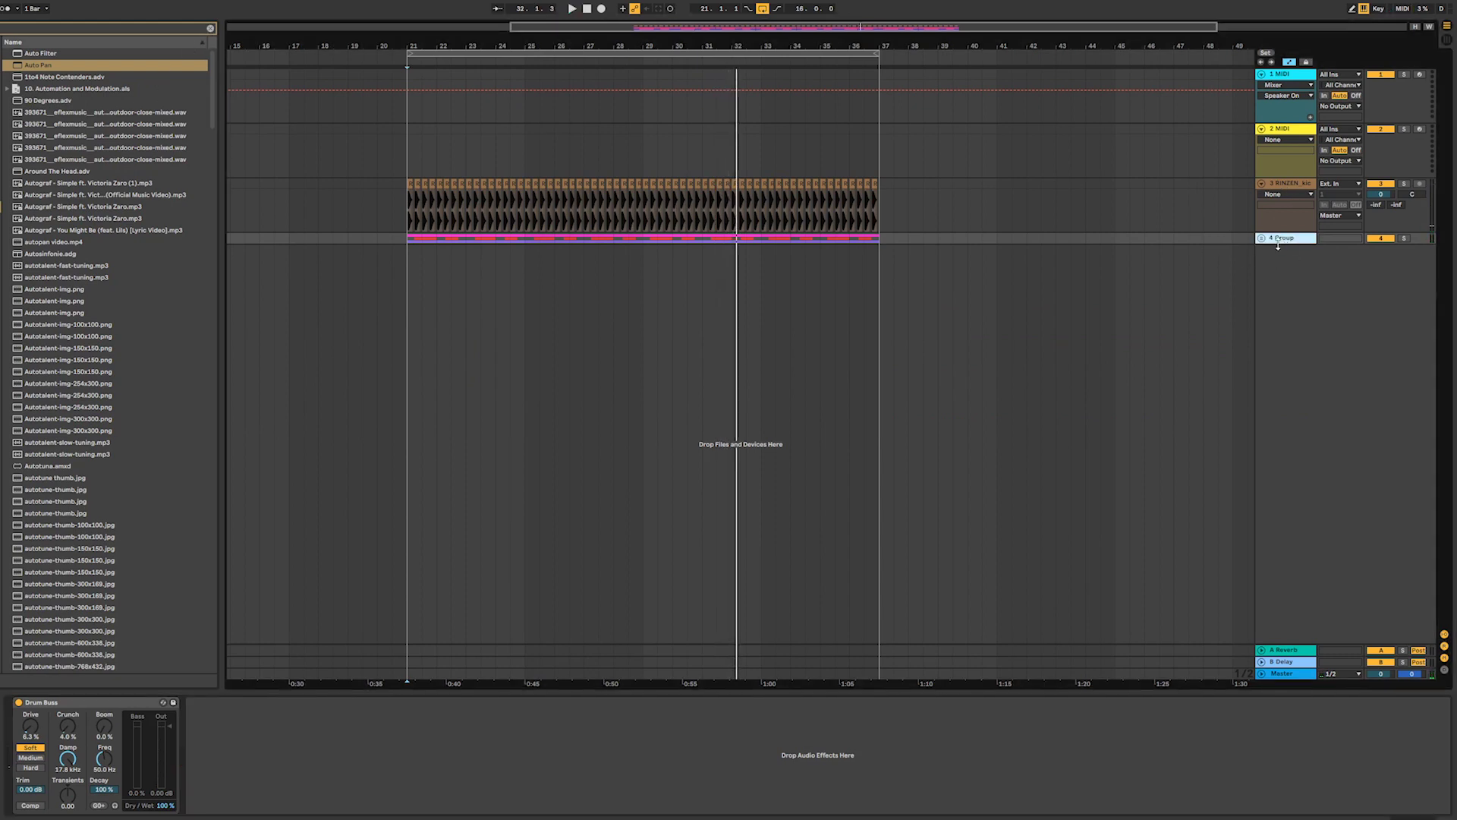
{"action": "key", "text": "ctrl+t"}
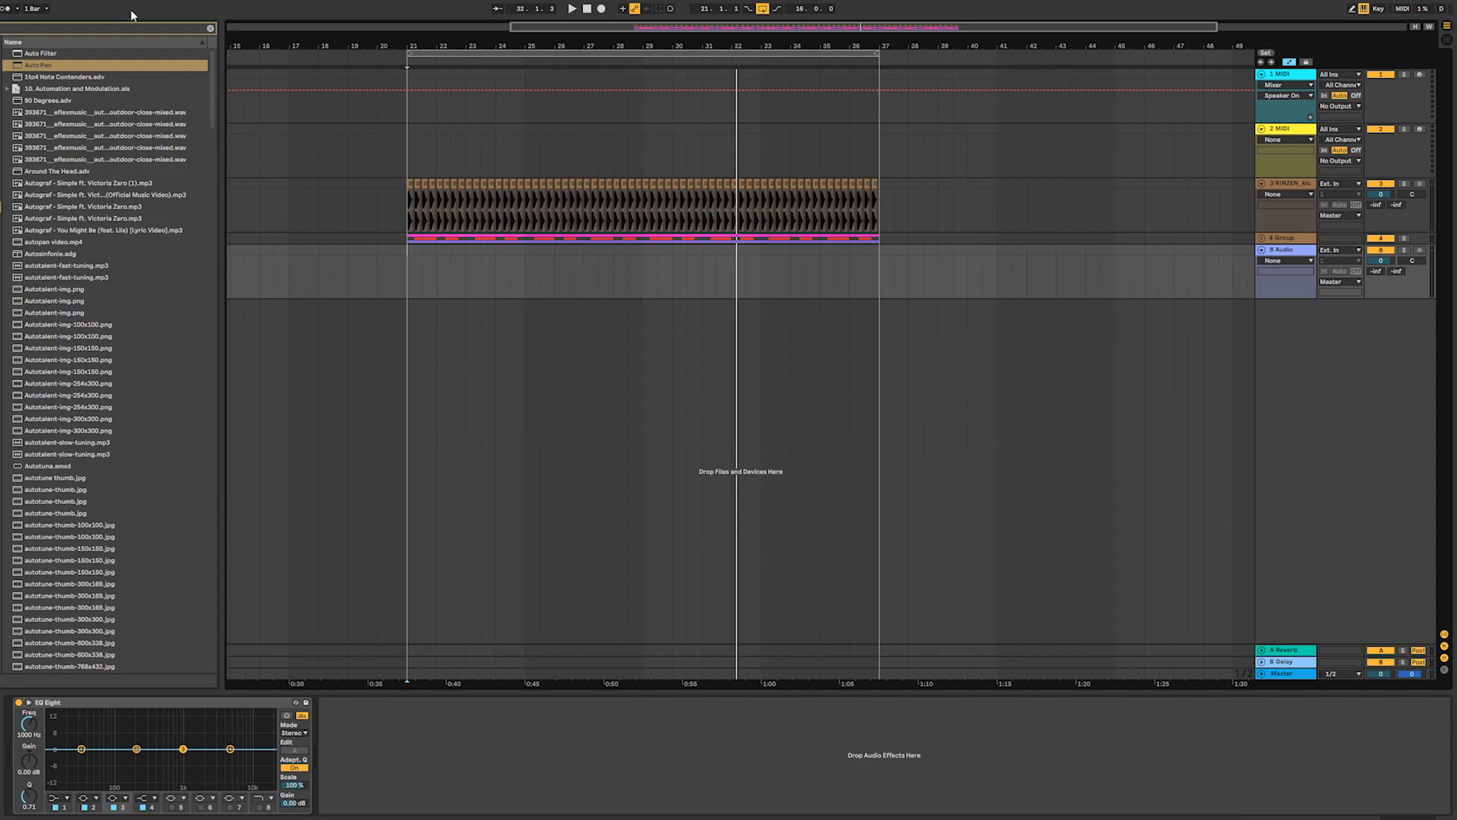
- Search the browser for "serum" and load Serum_x64 onto a new MIDI track
{"action": "left_click", "coordinate": [210, 30]}
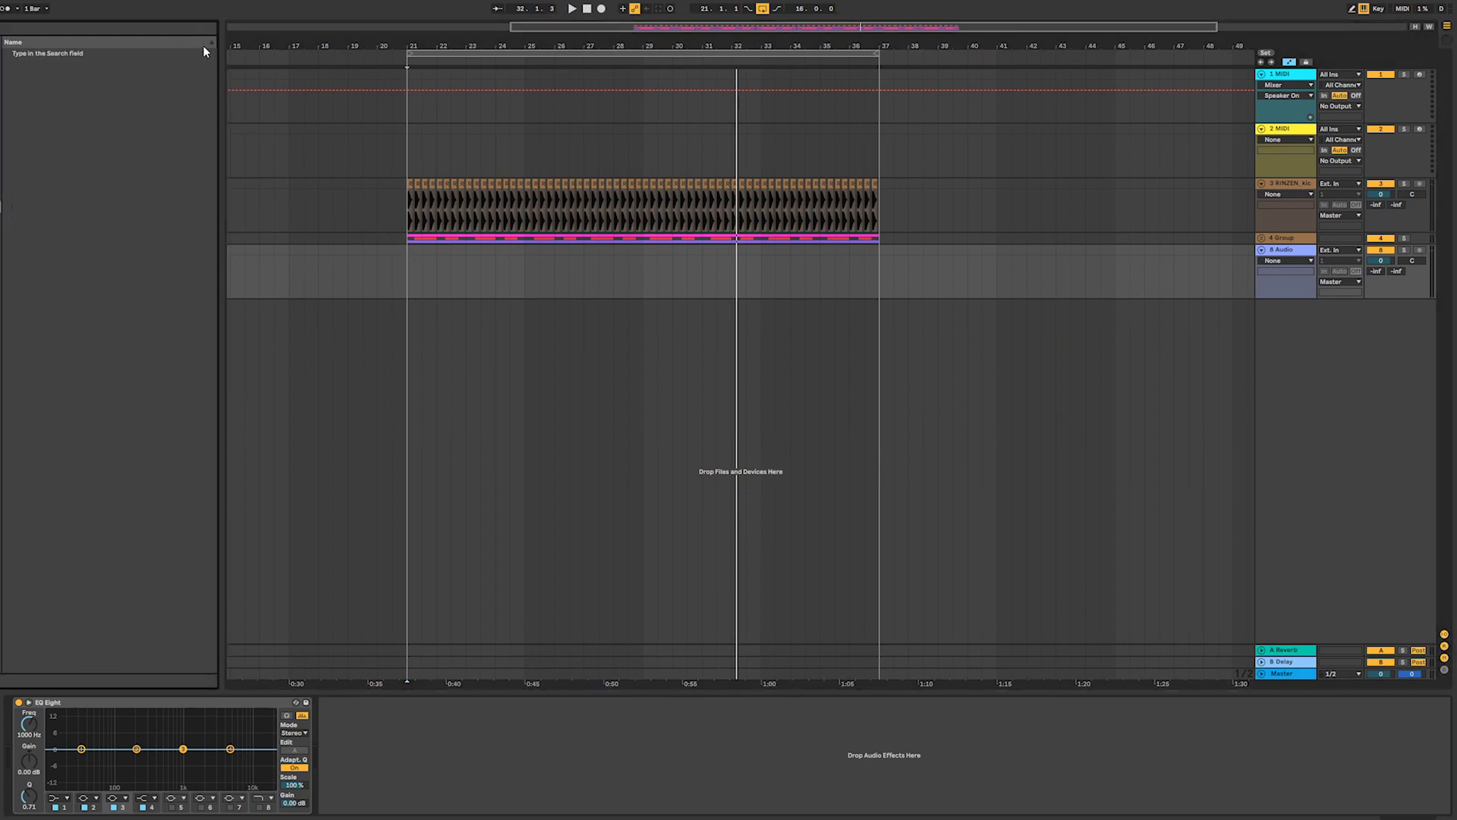
{"action": "key", "text": "ctrl+f"}
{"action": "type", "text": "serum"}
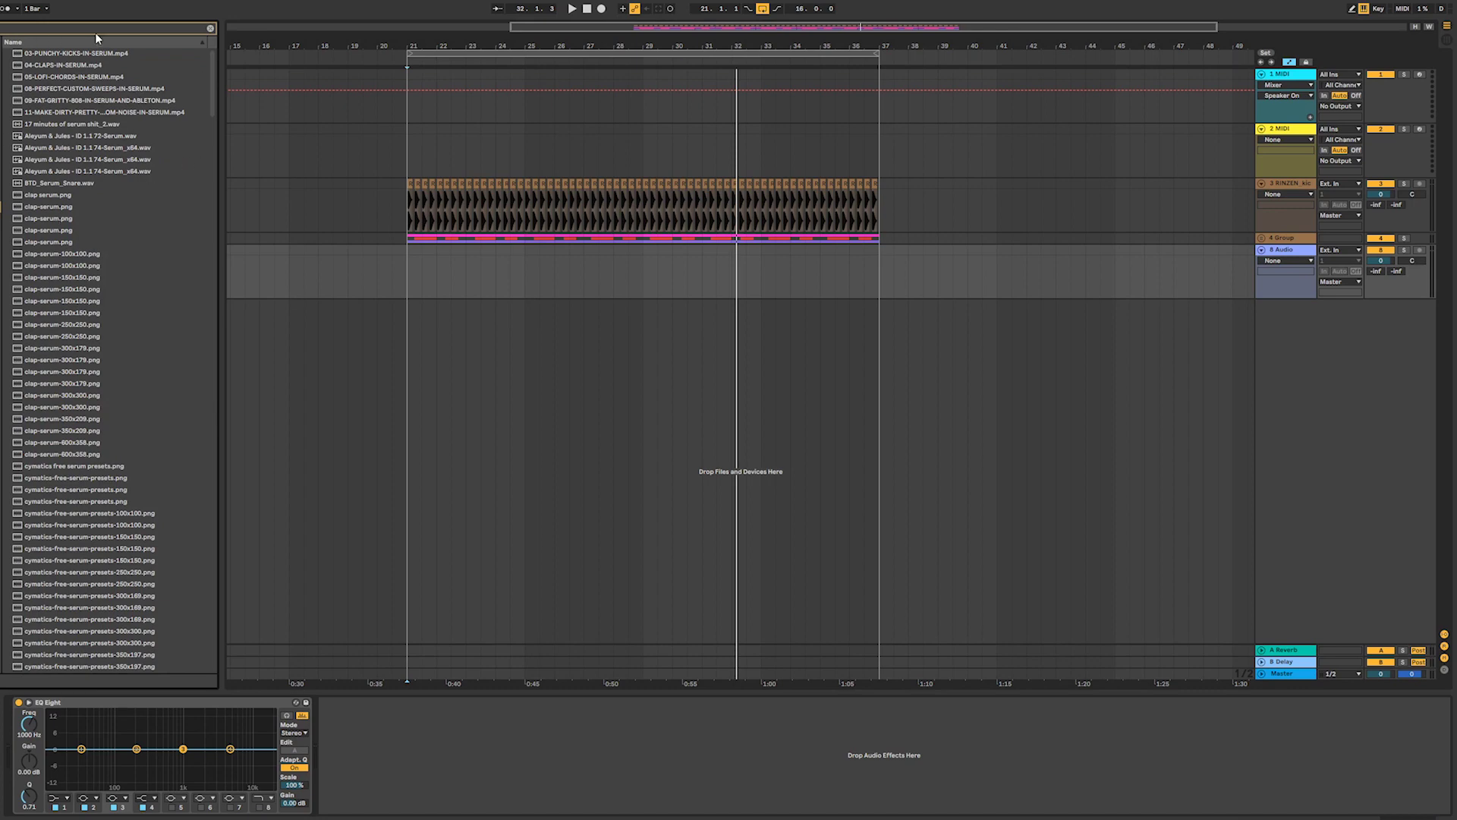
{"action": "scroll", "coordinate": [190, 243], "scroll_direction": "down", "scroll_amount": 5}
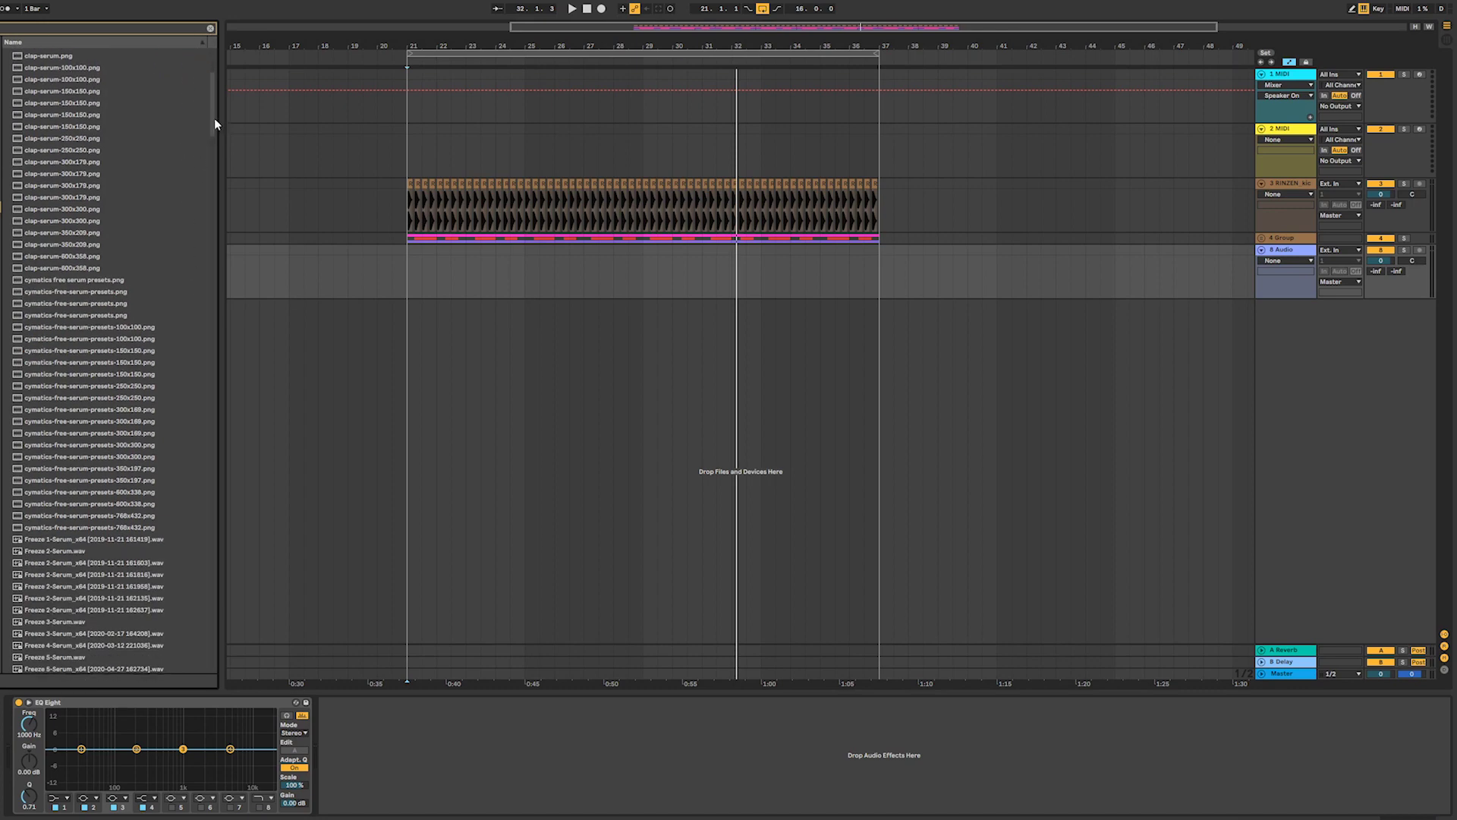
{"action": "left_click_drag", "start_coordinate": [214, 120], "coordinate": [229, 684]}
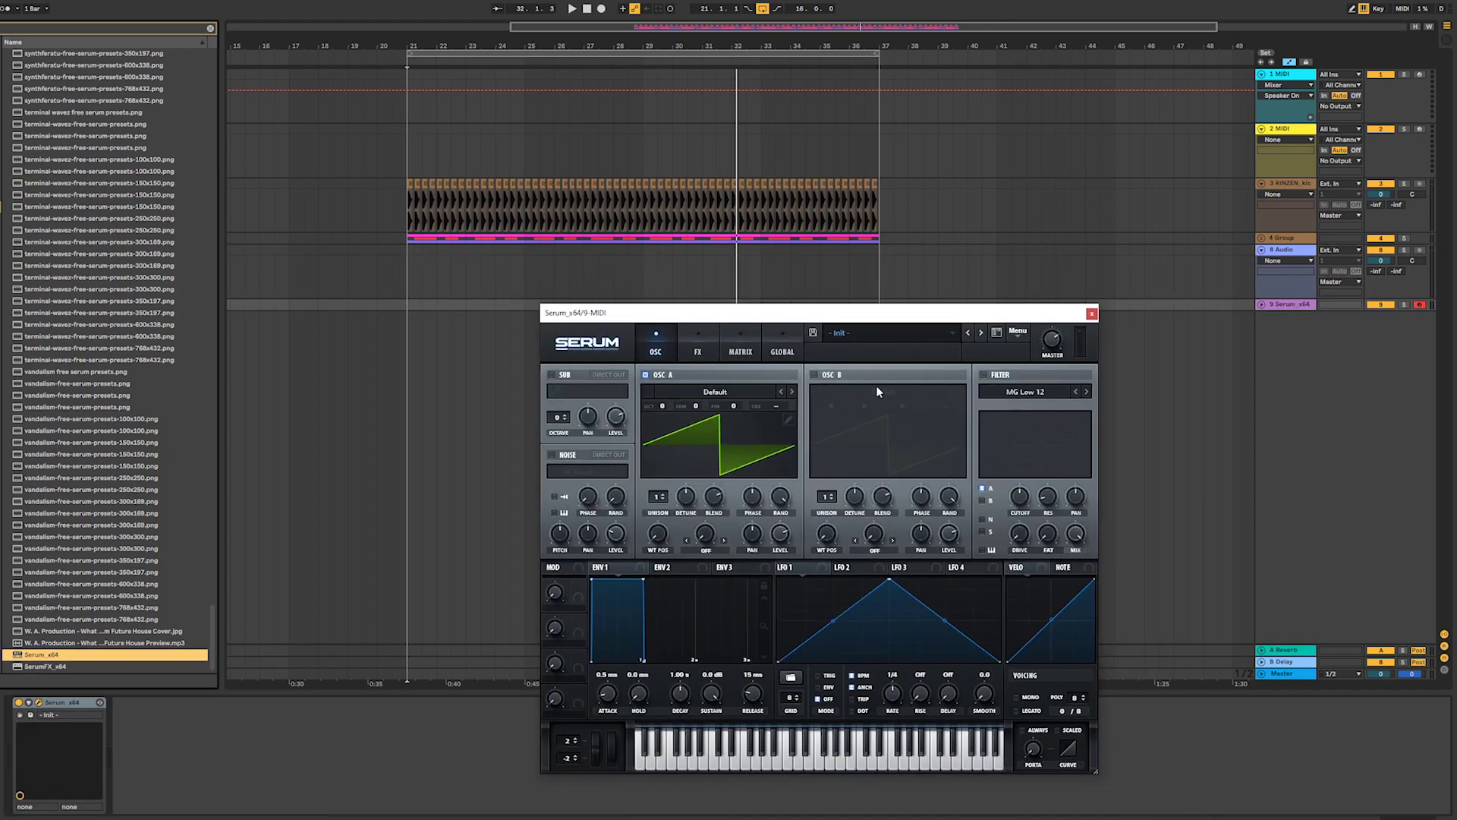
- Enable Serum's OSC B at +7 semitones and create an empty 16-bar MIDI clip on its track from bar 21 to 37
{"action": "left_click", "coordinate": [815, 375]}
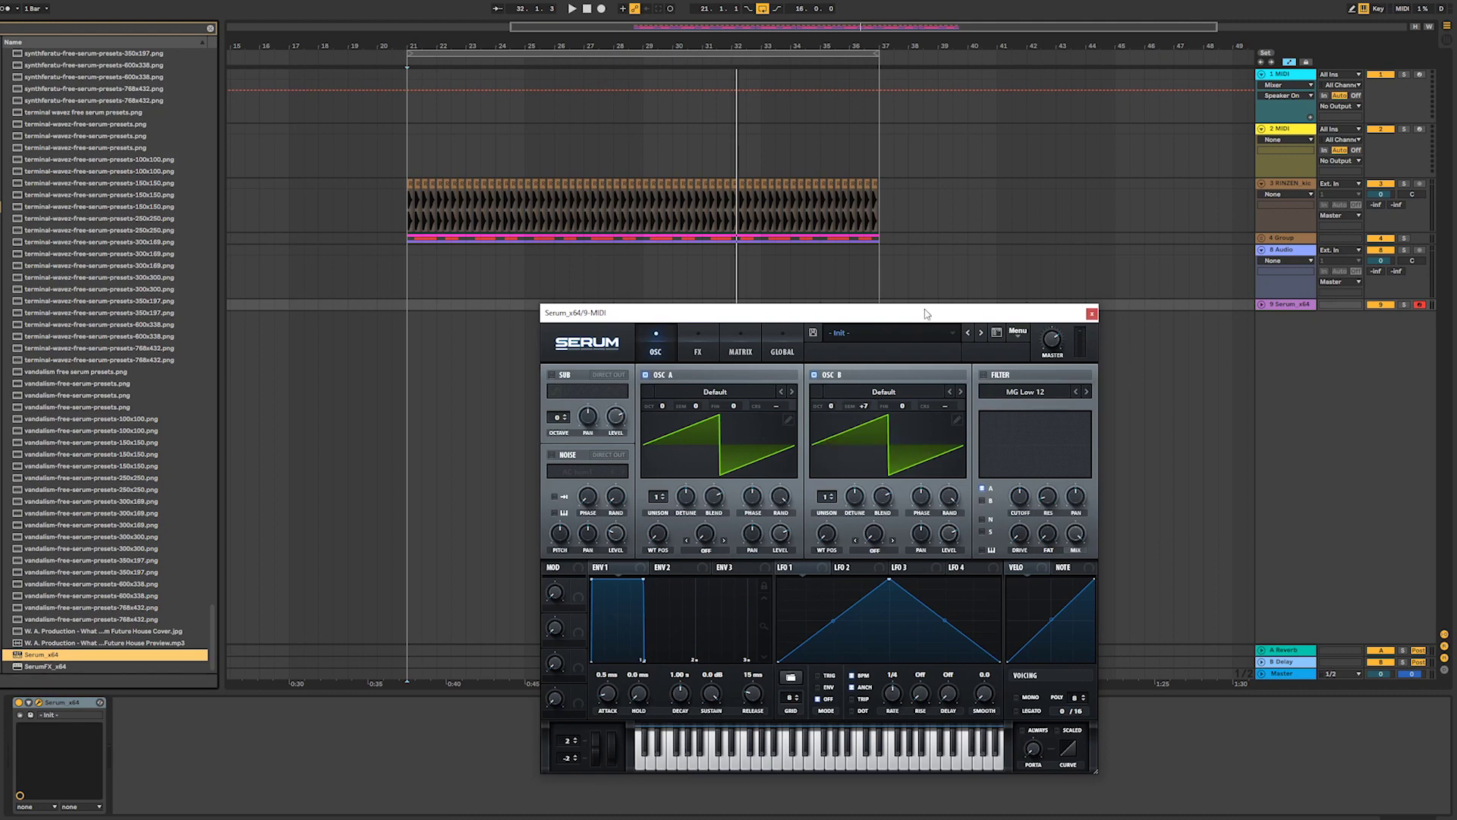
{"action": "left_click", "coordinate": [876, 301]}
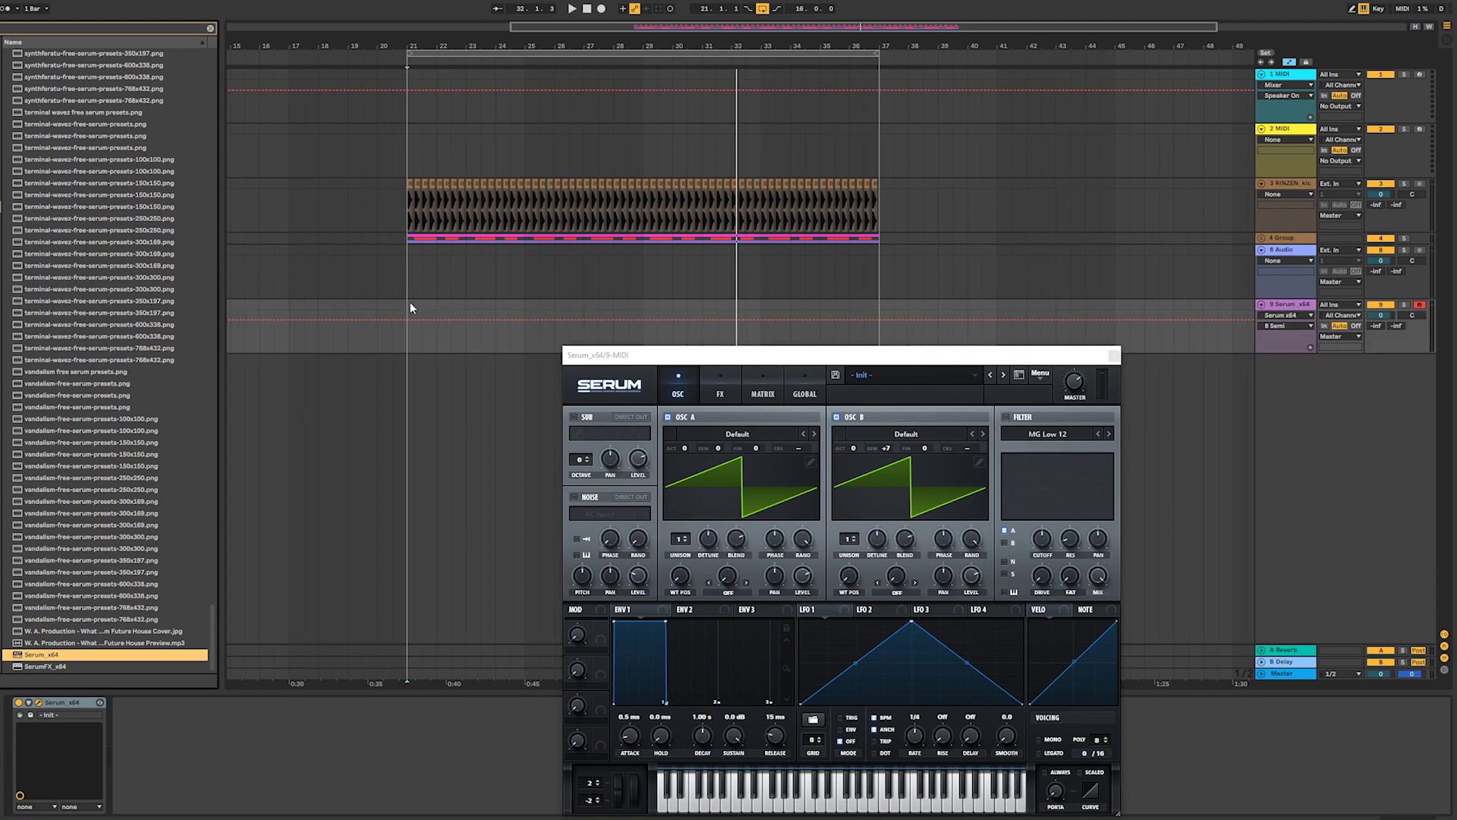
{"action": "left_click_drag", "start_coordinate": [410, 307], "coordinate": [866, 313]}
{"action": "key", "text": "ctrl+shift+m"}
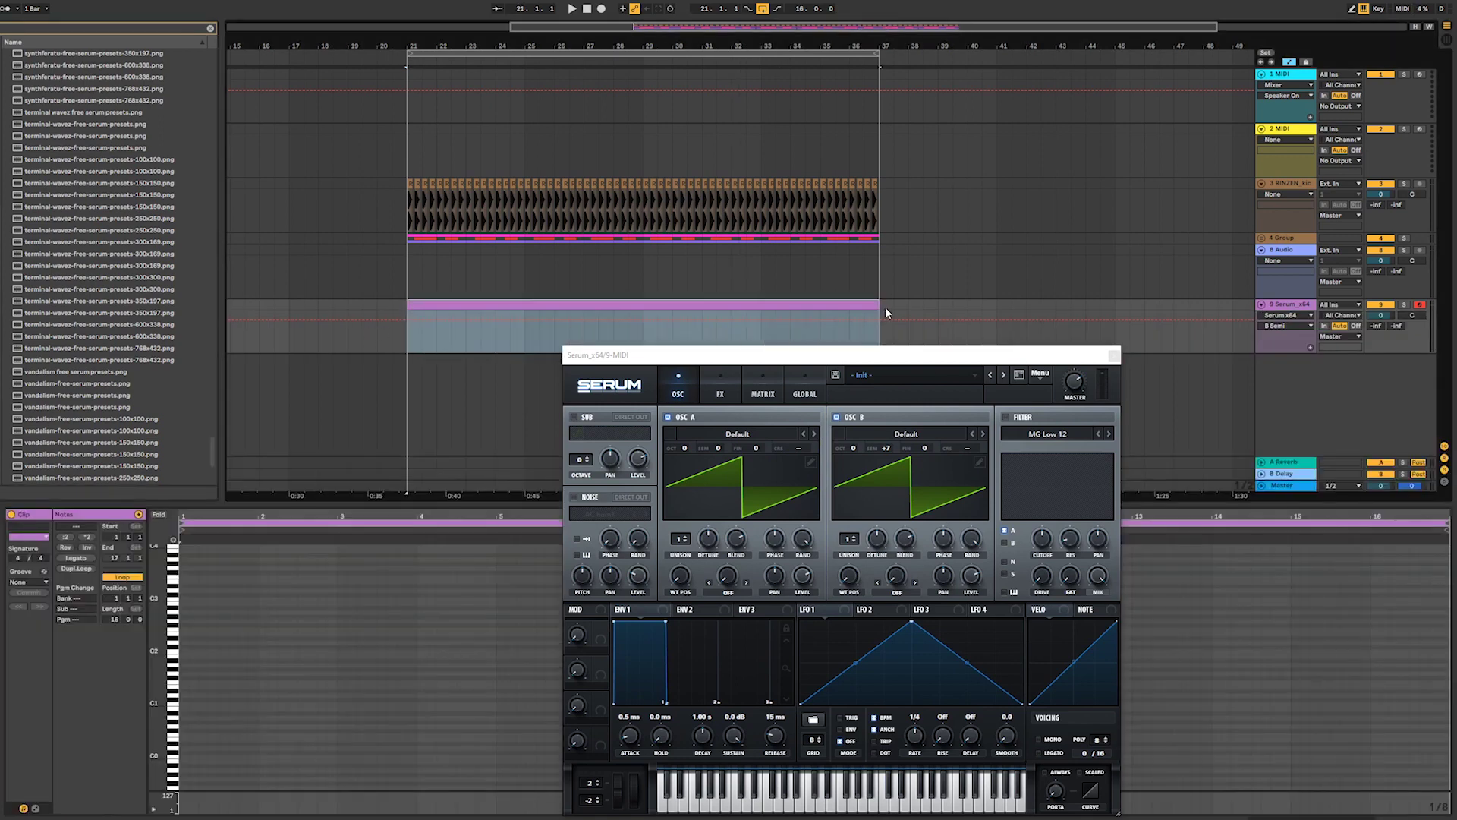
- Fill the clip with one sustained F2 note, play it back and set the Serum track's volume to -8.8 dB
{"action": "double_click", "coordinate": [184, 576]}
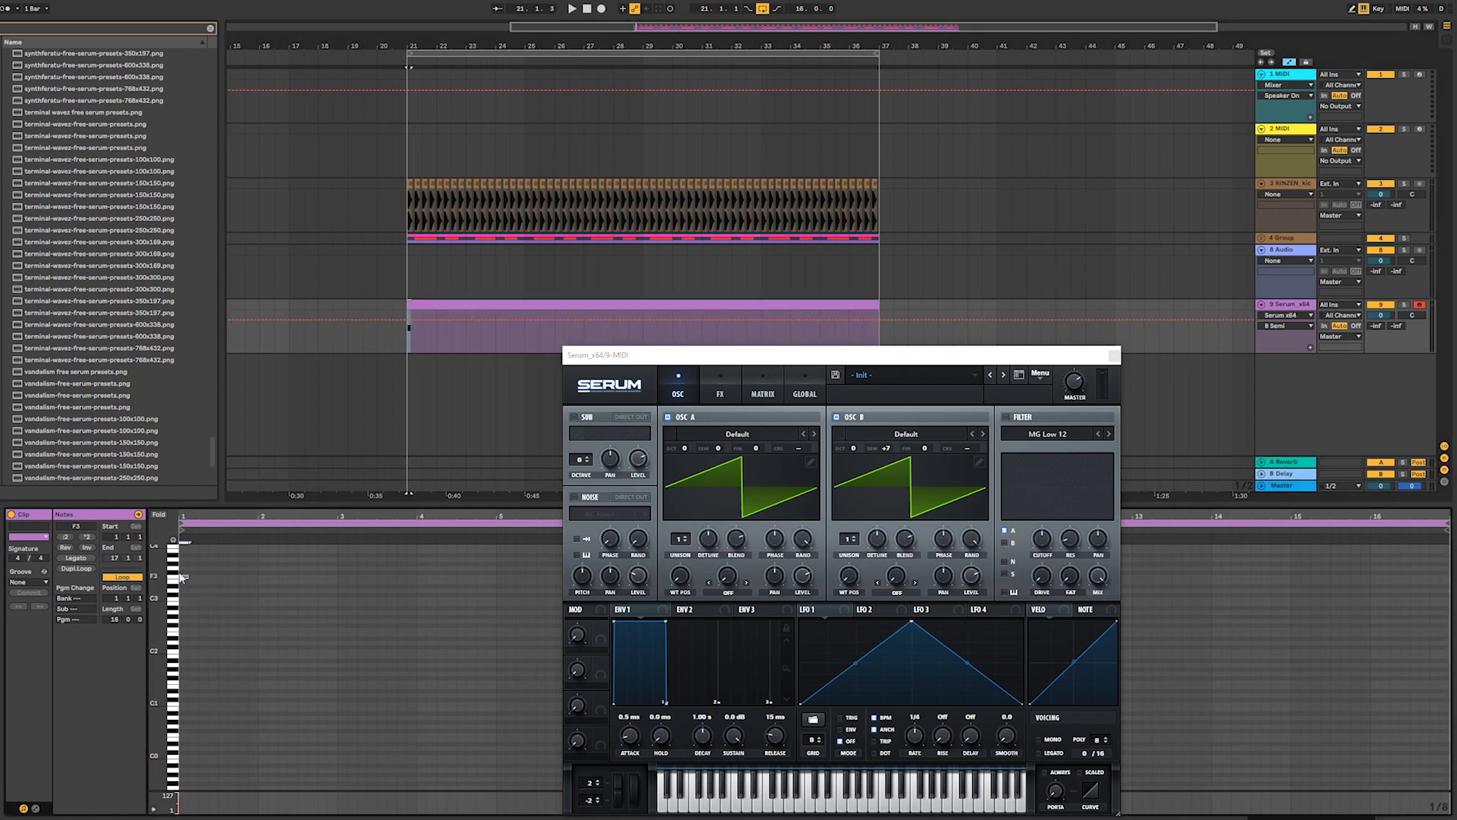
{"action": "left_click", "coordinate": [77, 560]}
{"action": "left_click_drag", "start_coordinate": [239, 565], "coordinate": [309, 622]}
{"action": "key", "text": "shift+Down"}
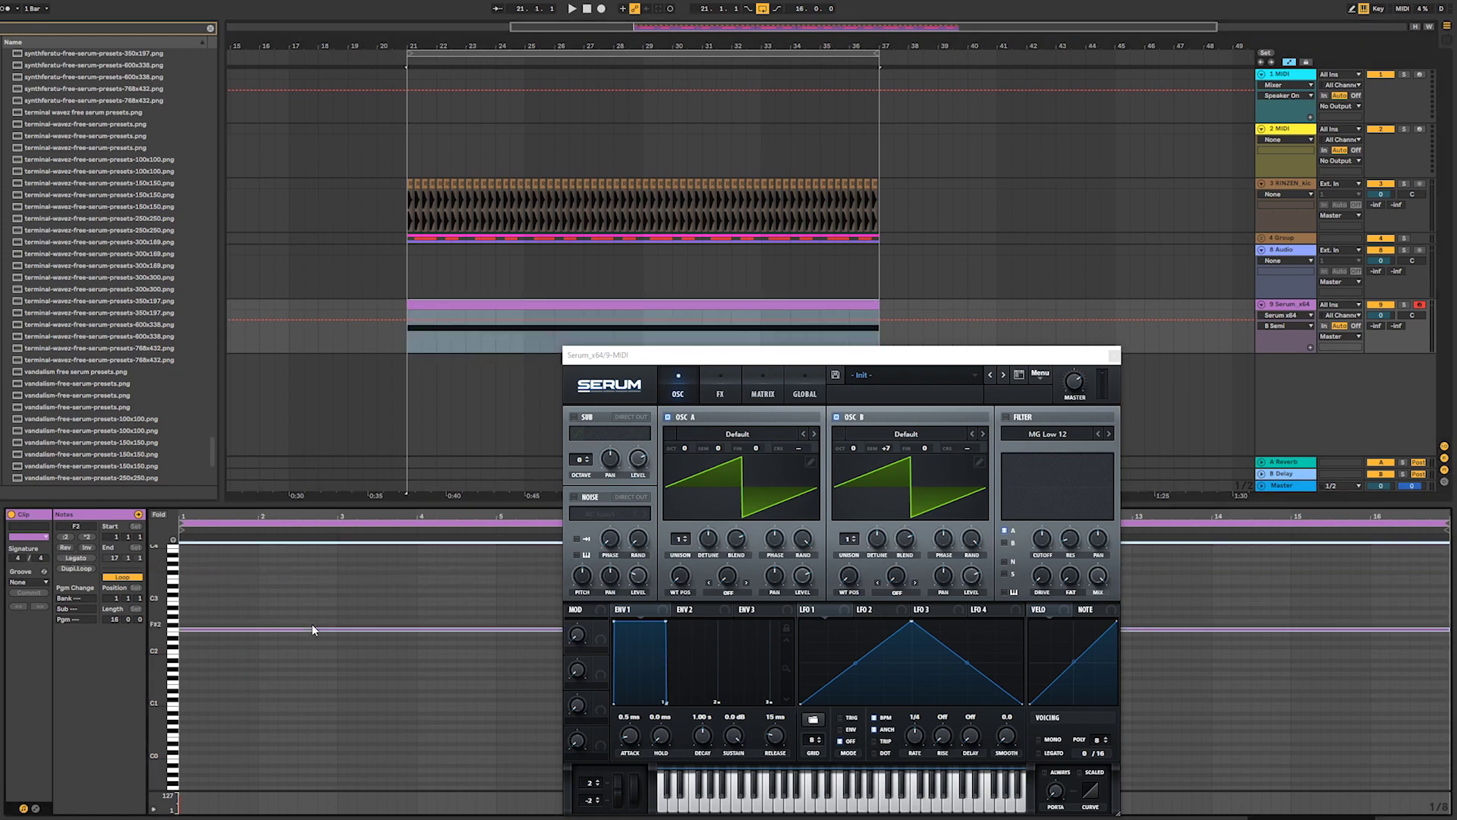
{"action": "key", "text": "space"}
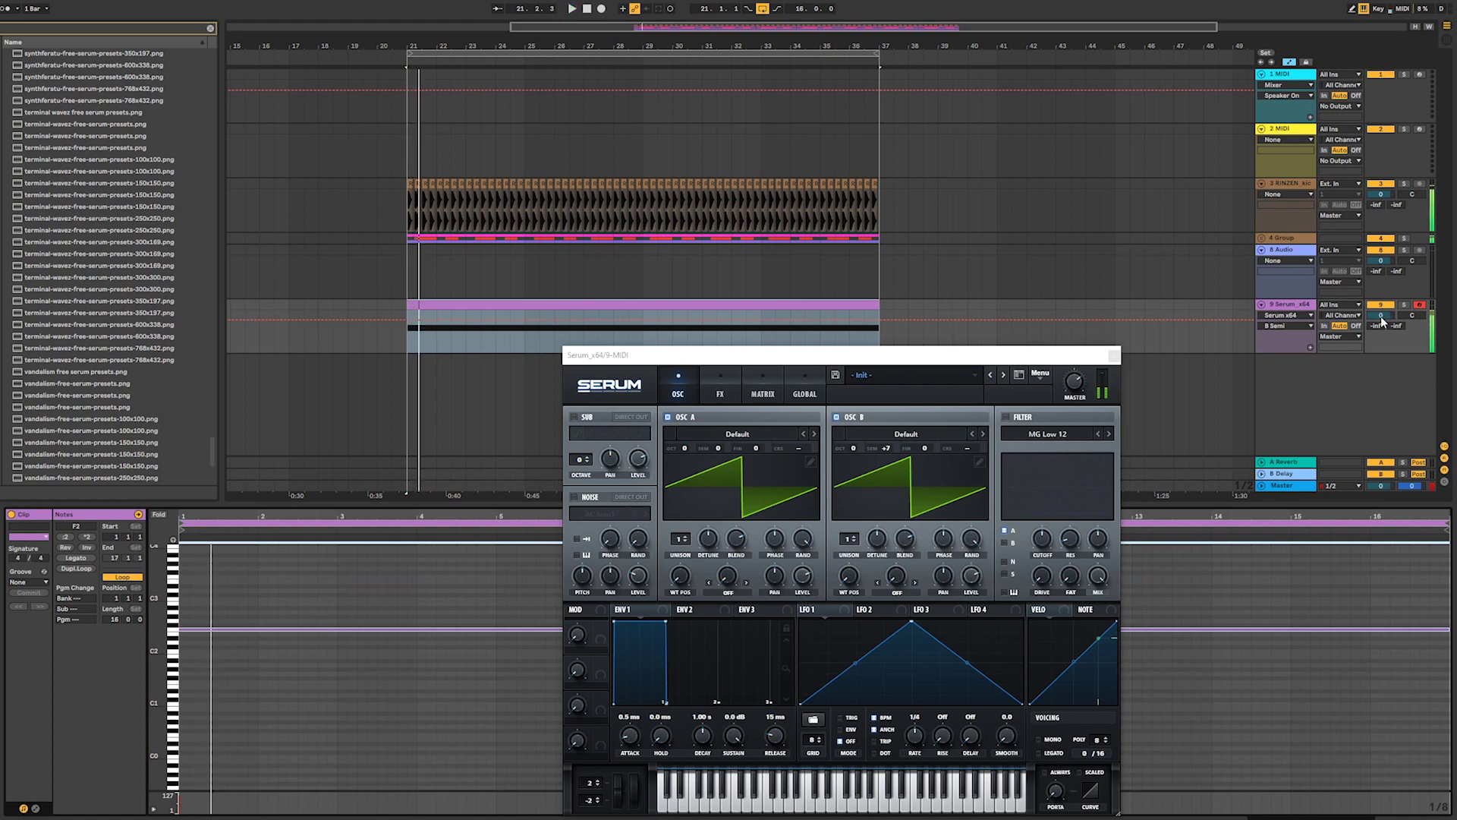
{"action": "key", "text": "space"}
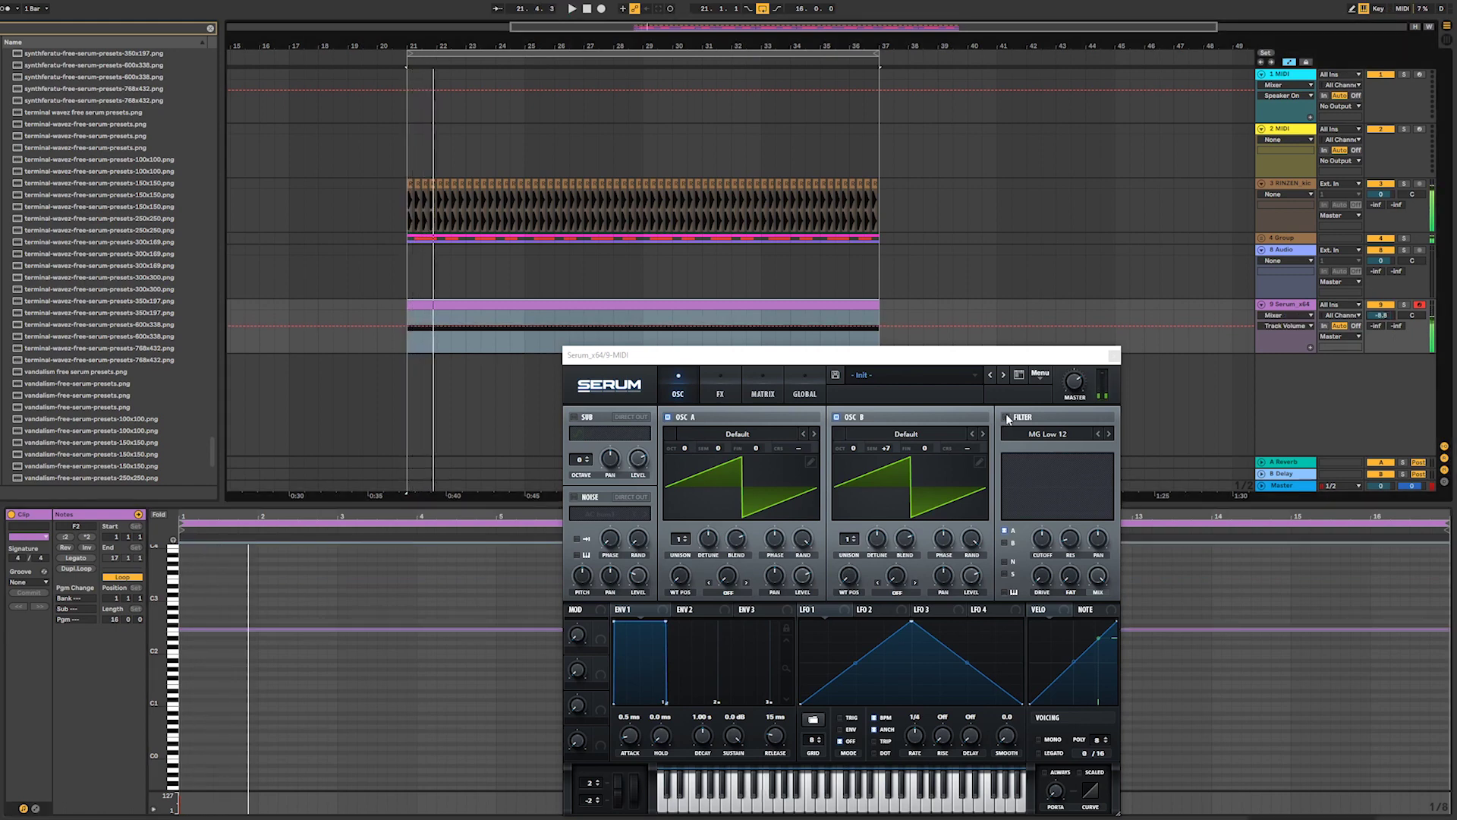
- Enable Serum's MG Low 12 filter for both oscillators during playback and set its cutoff to about 161 Hz
{"action": "left_click", "coordinate": [1005, 417]}
{"action": "left_click", "coordinate": [1045, 540]}
{"action": "key", "text": "space"}
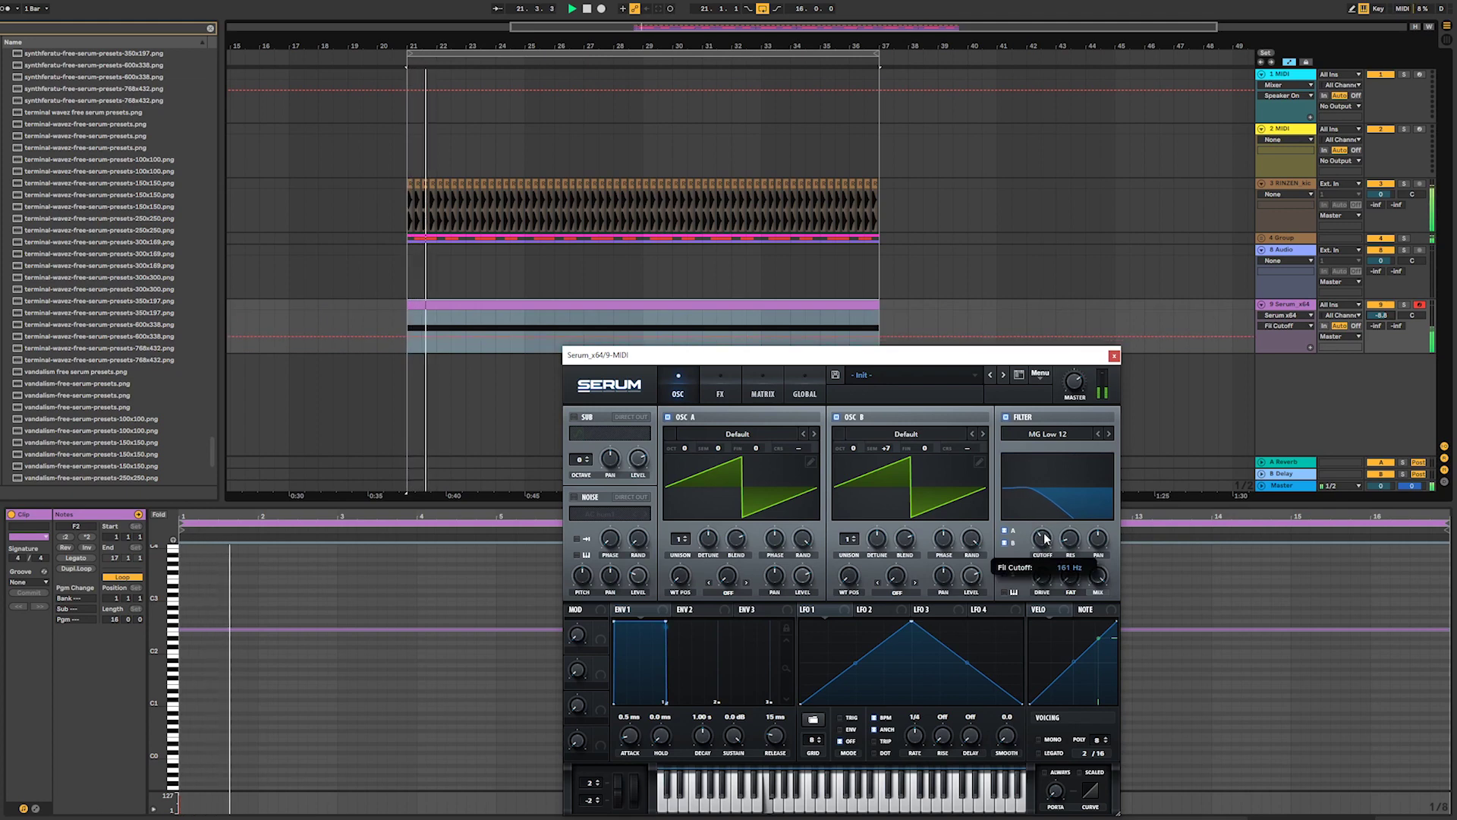
{"action": "left_click_drag", "start_coordinate": [1045, 535], "coordinate": [1044, 538]}
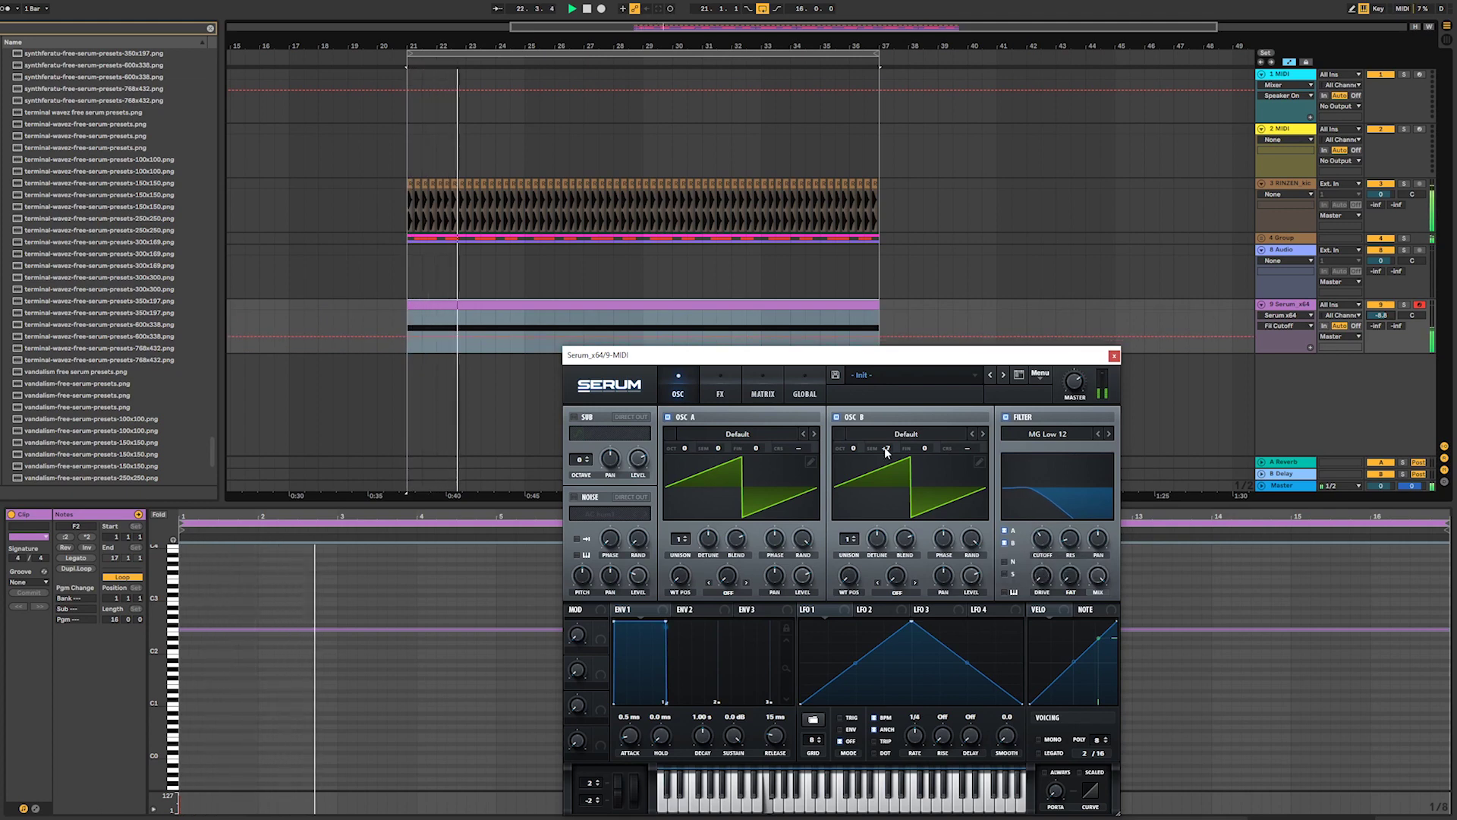
- Try OSC B at -2 and -1 octaves and OSC A at +1 octave, then return OSC A to 0
{"action": "left_click_drag", "start_coordinate": [853, 449], "coordinate": [858, 474]}
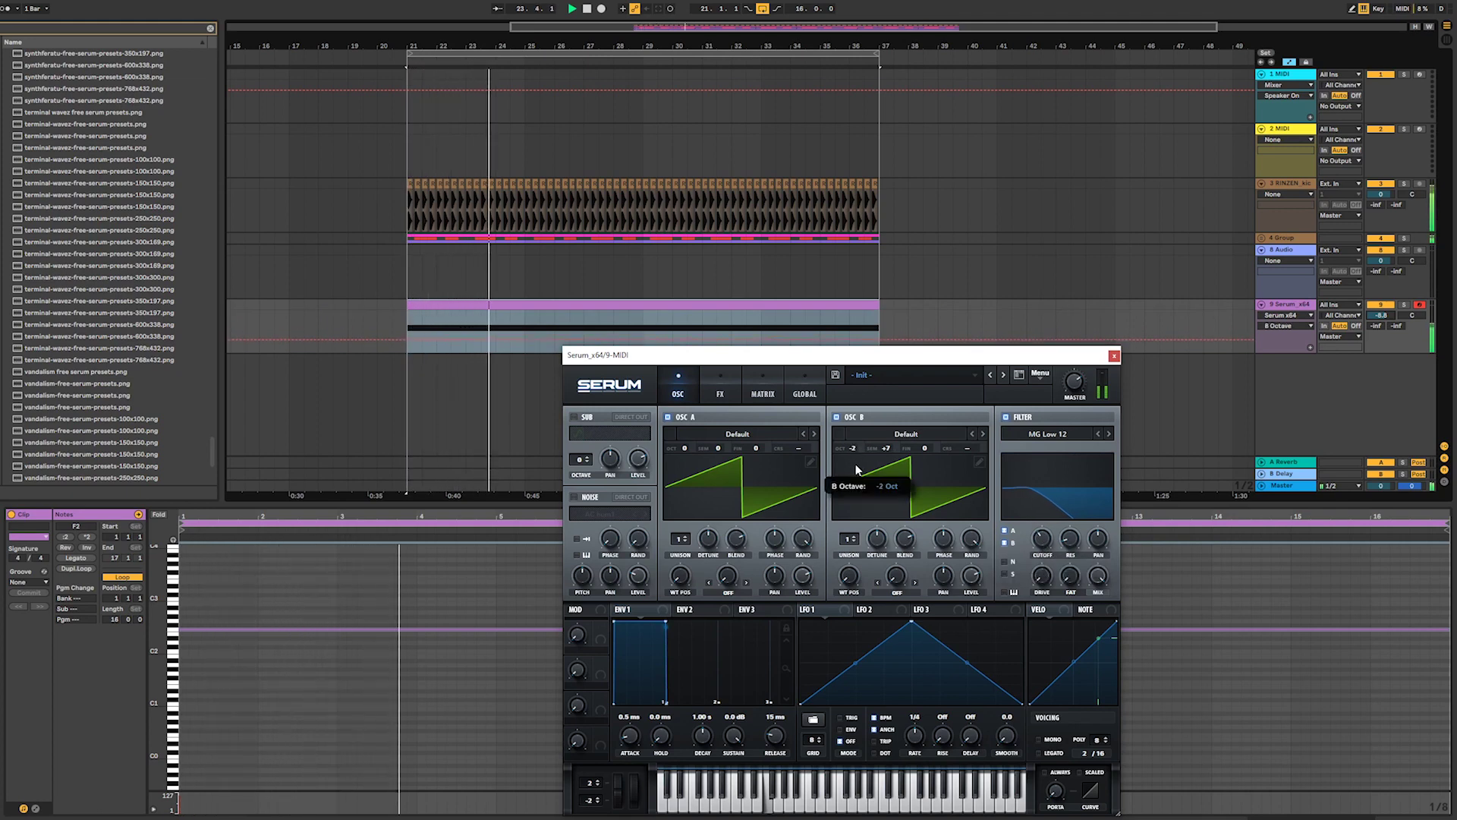
{"action": "left_click_drag", "start_coordinate": [685, 448], "coordinate": [687, 436]}
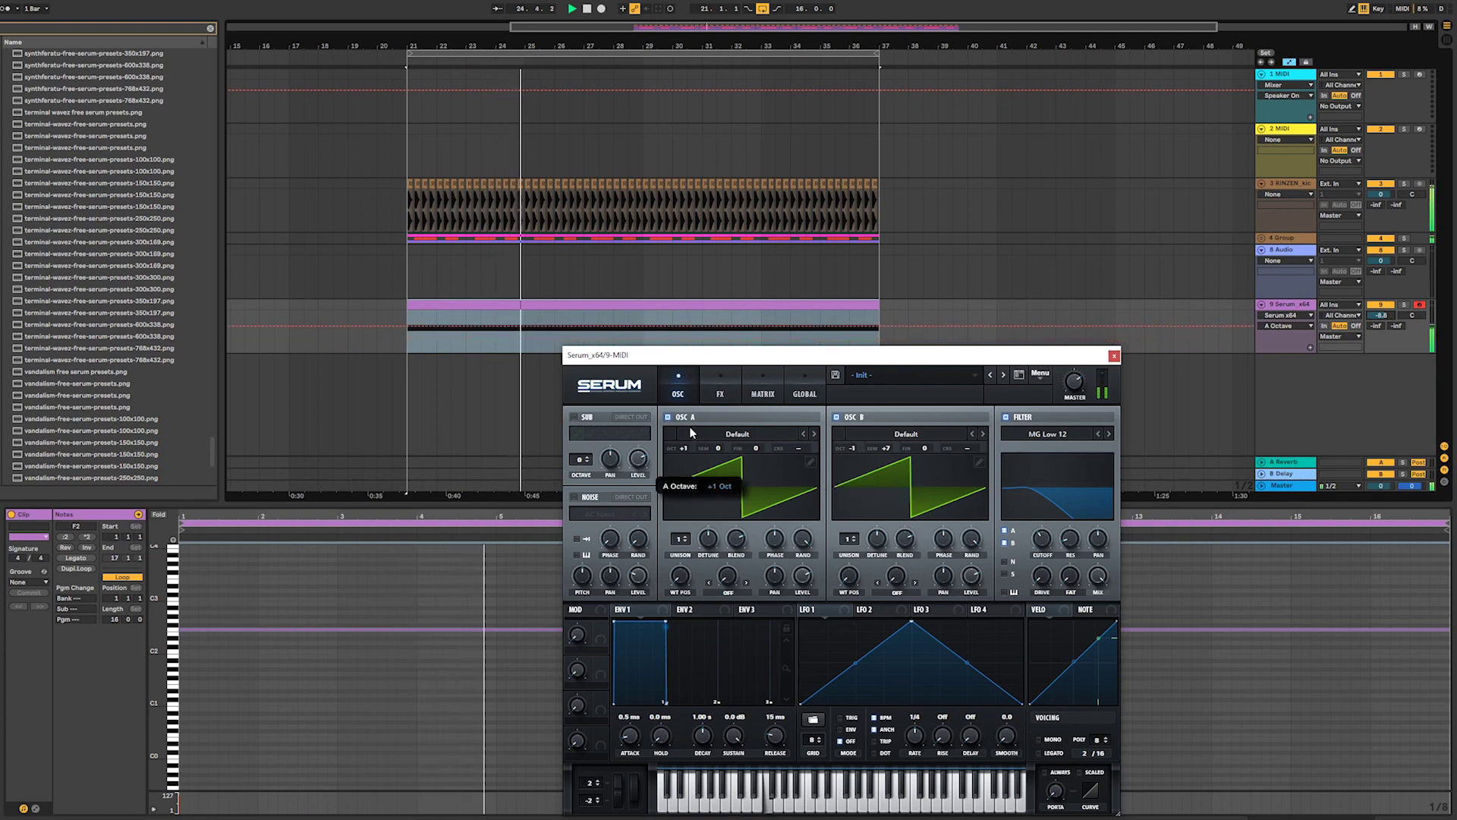
{"action": "left_click", "coordinate": [849, 449]}
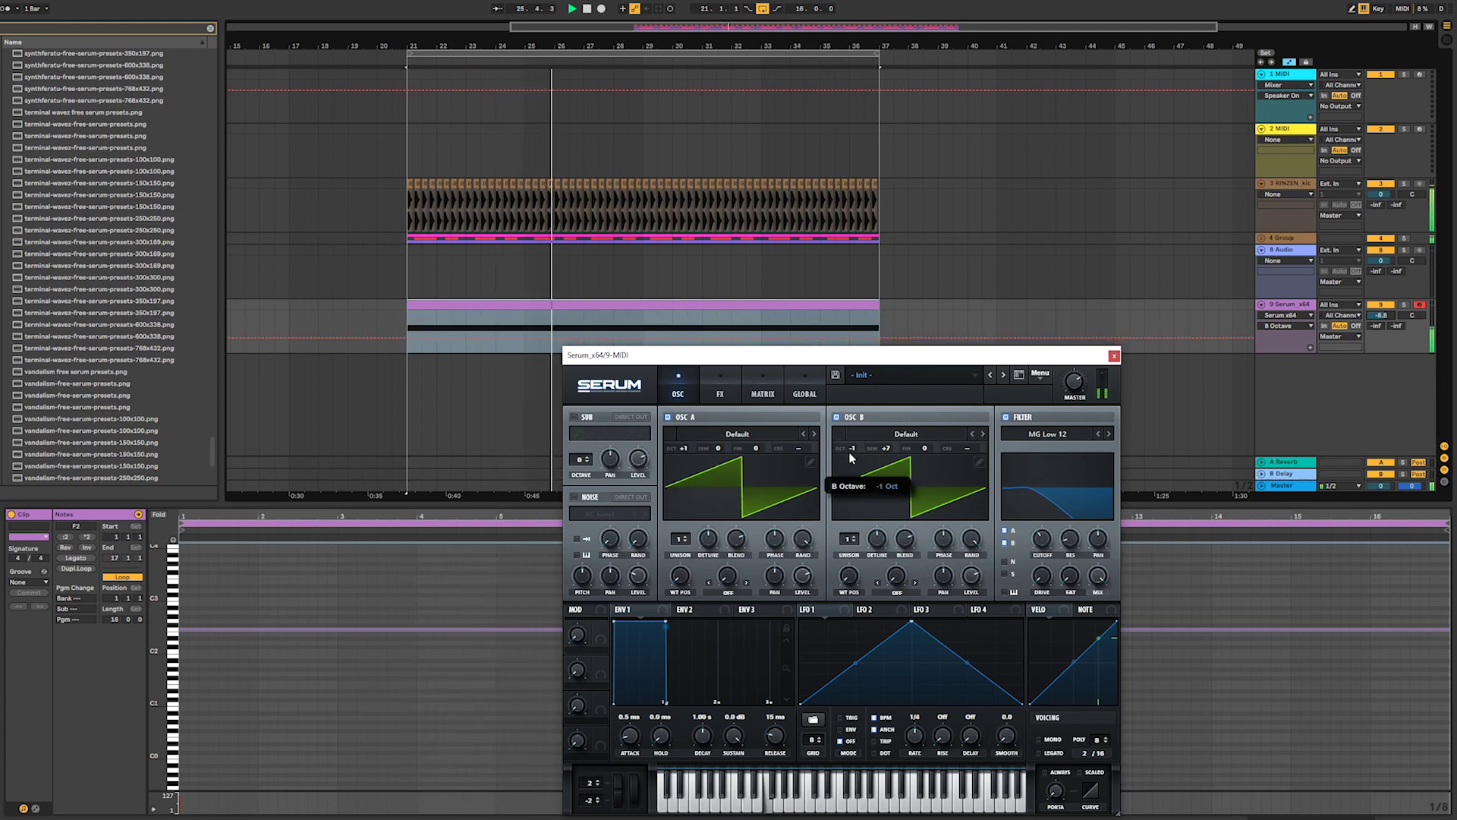
{"action": "left_click", "coordinate": [672, 444]}
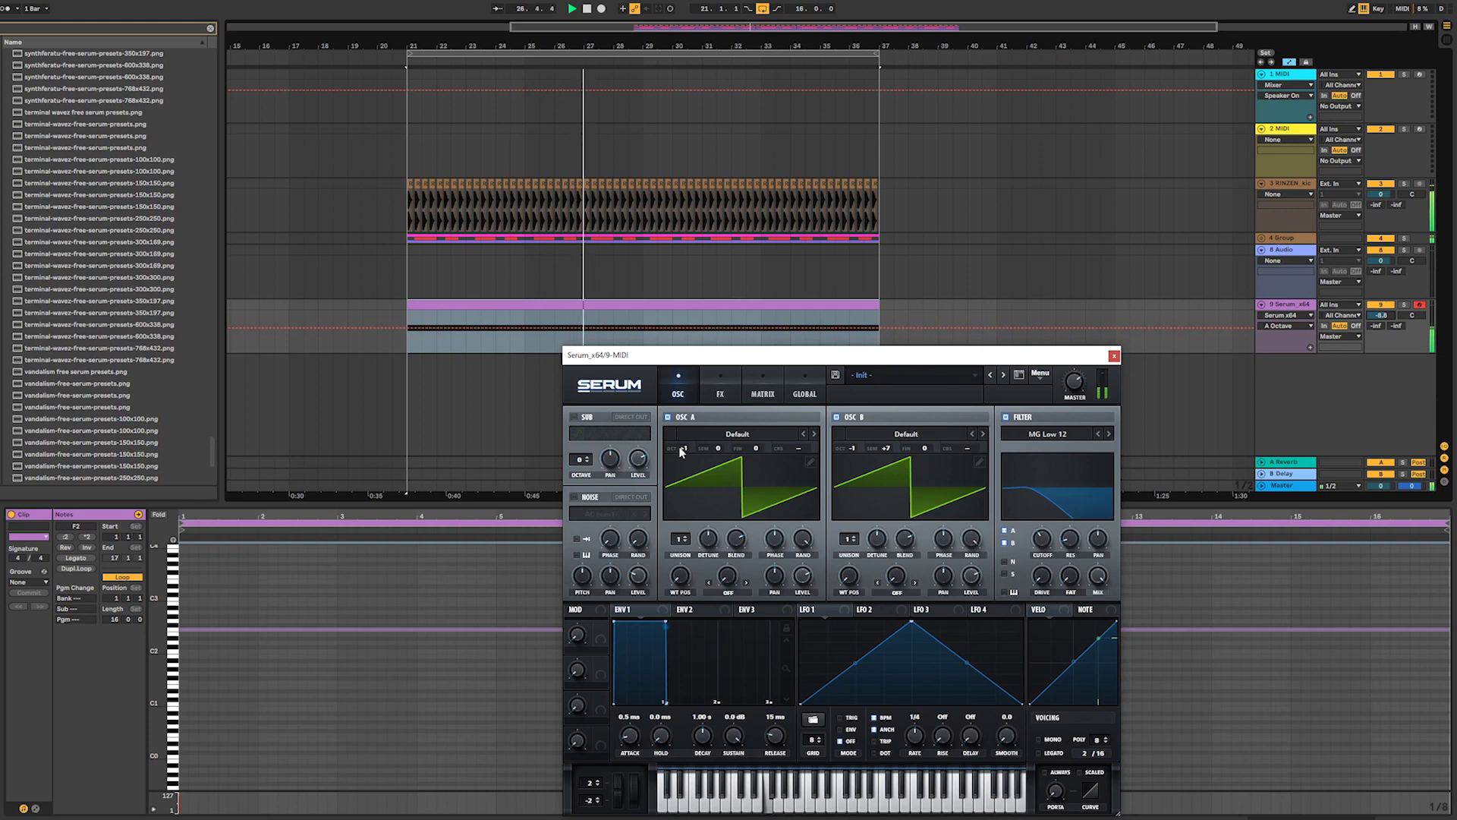
{"action": "left_click_drag", "start_coordinate": [852, 451], "coordinate": [854, 406]}
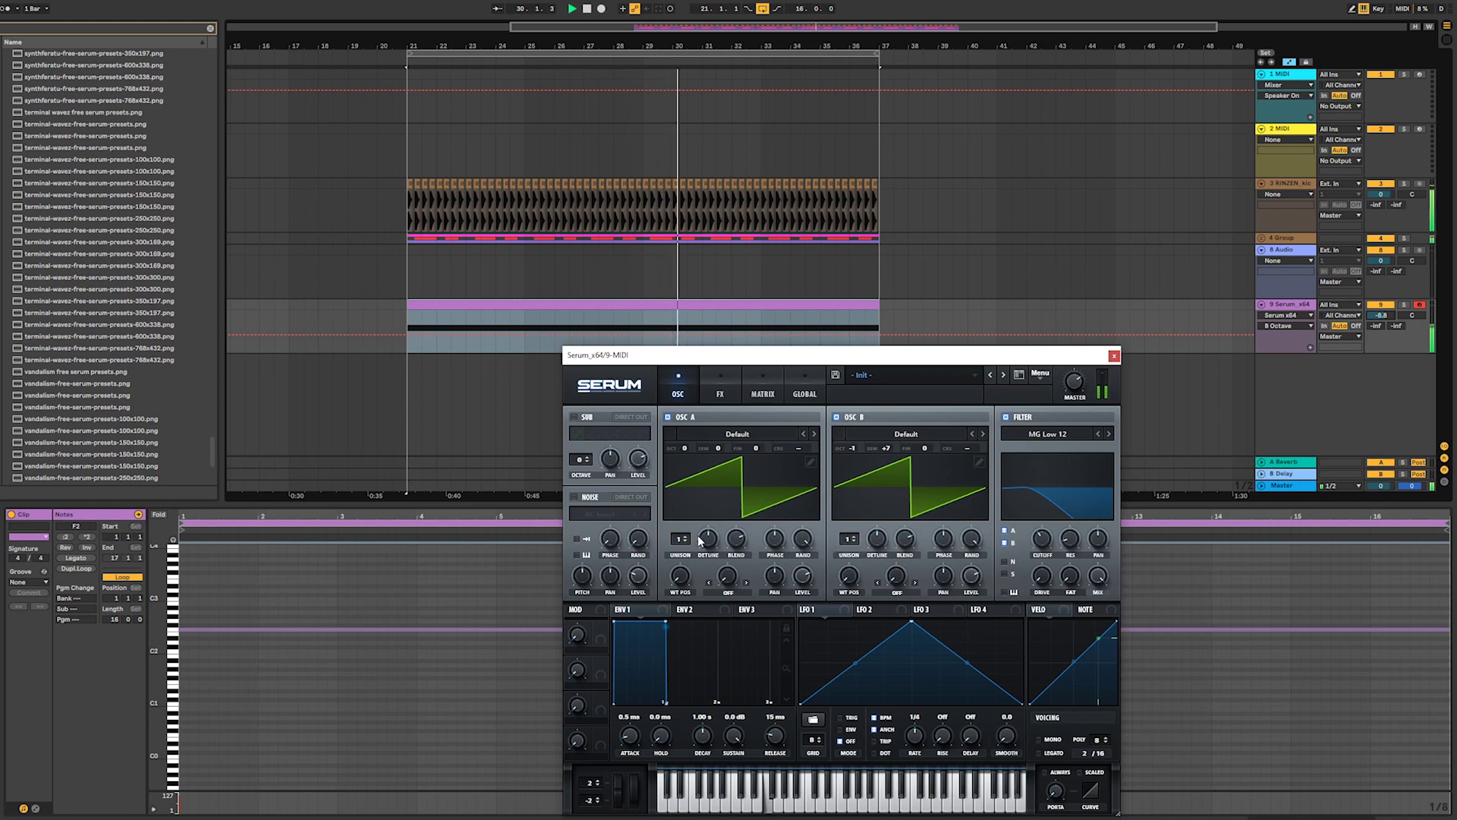
- Set the unison to 5 voices on OSC A and 4 on OSC B, and fine-tune the filter cutoff
{"action": "mouse_move", "coordinate": [682, 539]}
{"action": "left_mouse_down"}
{"action": "mouse_move", "coordinate": [686, 502]}
{"action": "mouse_move", "coordinate": [699, 530]}
{"action": "left_mouse_up"}
{"action": "left_click_drag", "start_coordinate": [849, 539], "coordinate": [881, 531]}
{"action": "left_click_drag", "start_coordinate": [1046, 539], "coordinate": [1050, 537]}
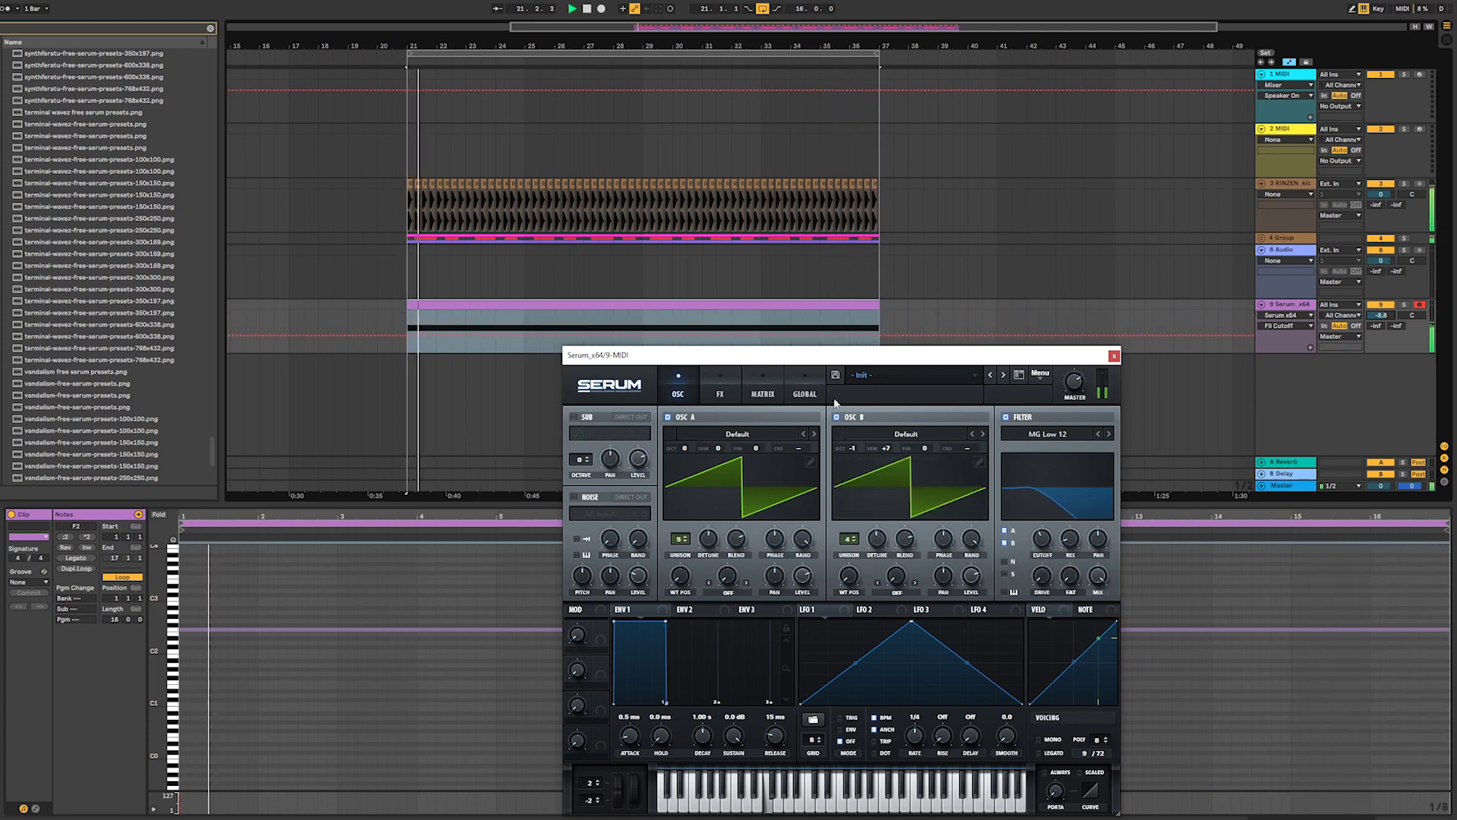
- Enable the Filter effect in Serum's effects and set its type to Formant-II
{"action": "left_click", "coordinate": [715, 392]}
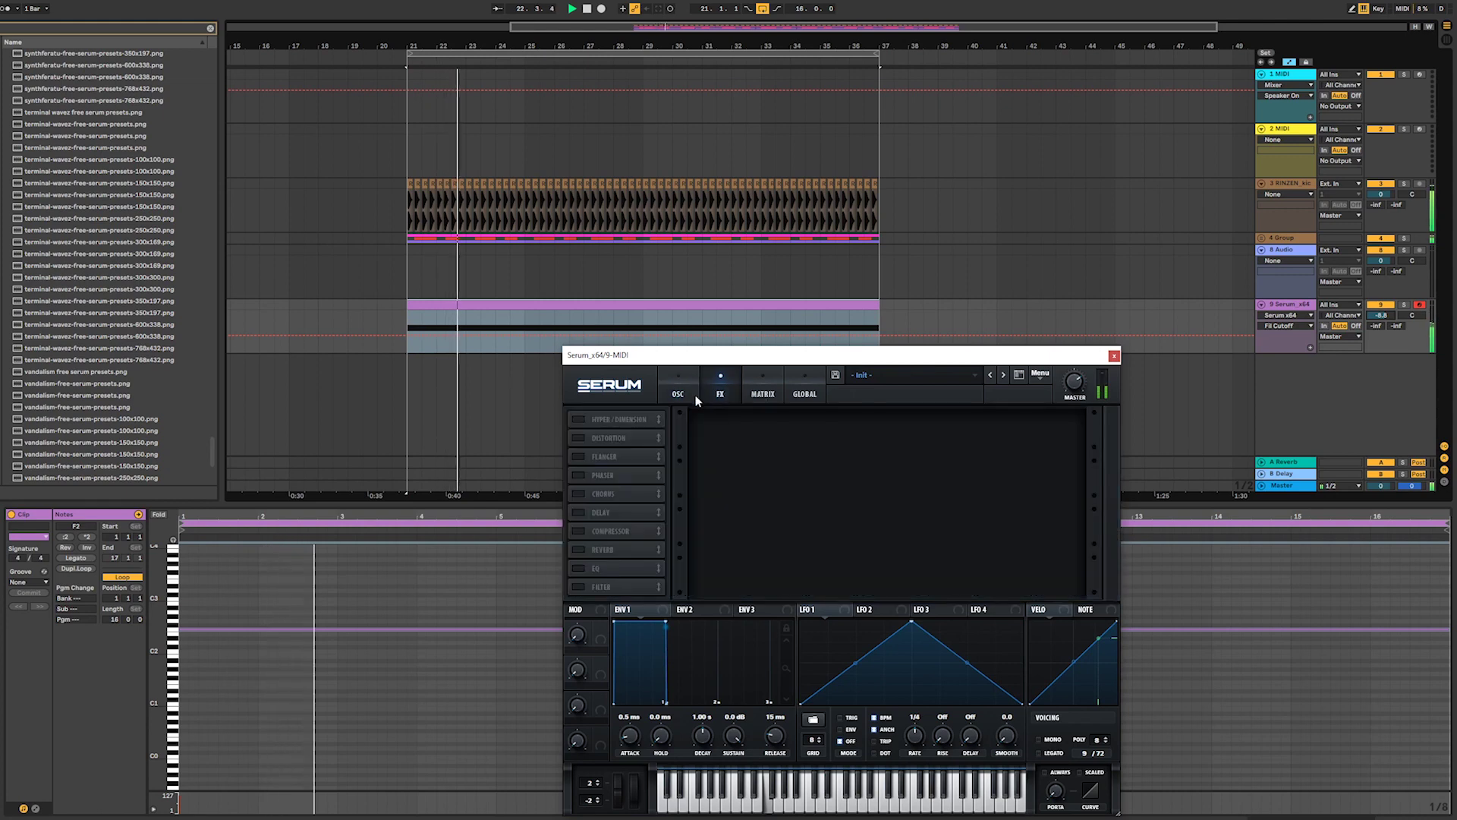
{"action": "left_click", "coordinate": [697, 396]}
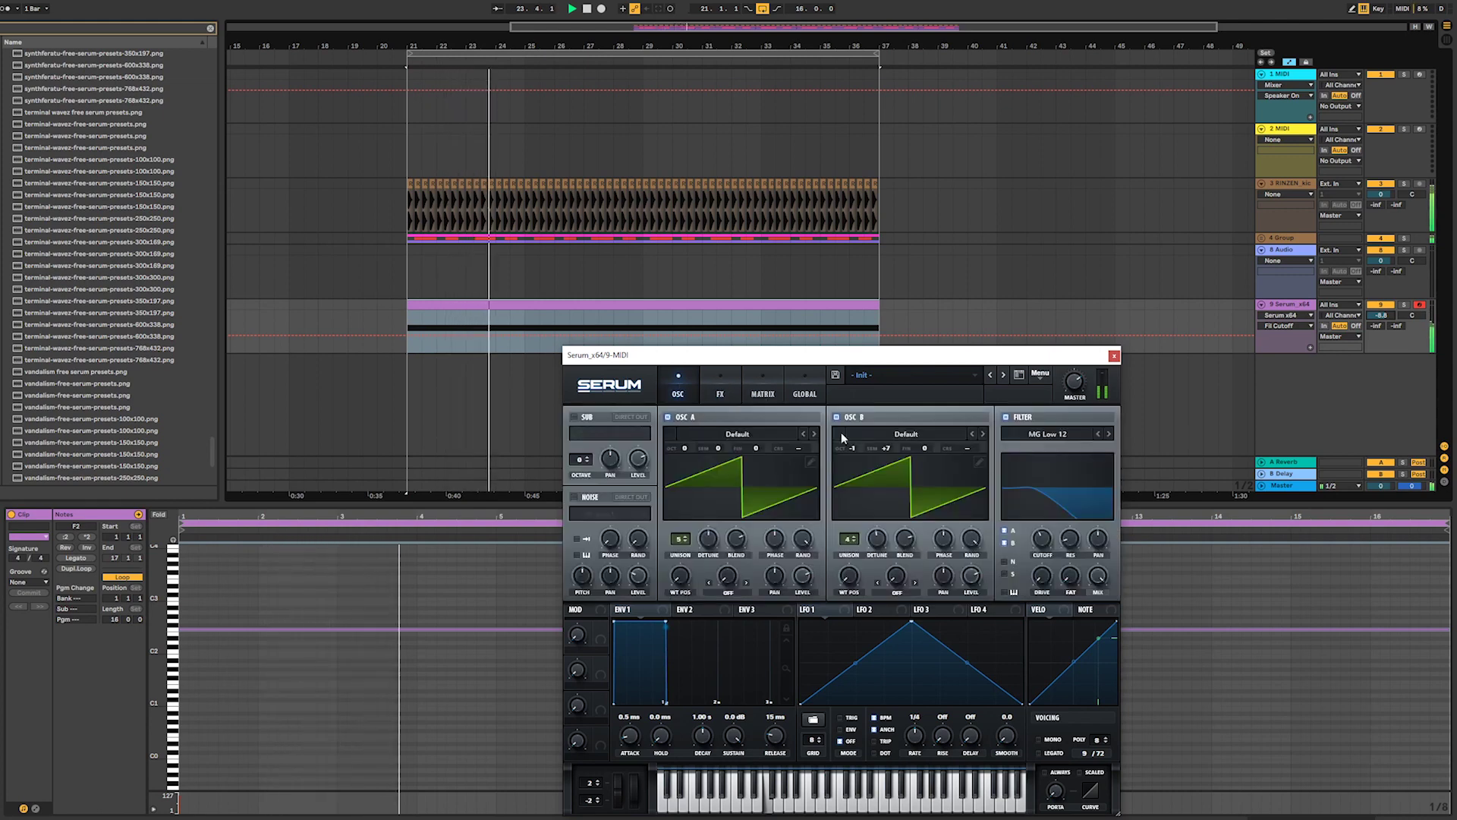
{"action": "left_click", "coordinate": [703, 396]}
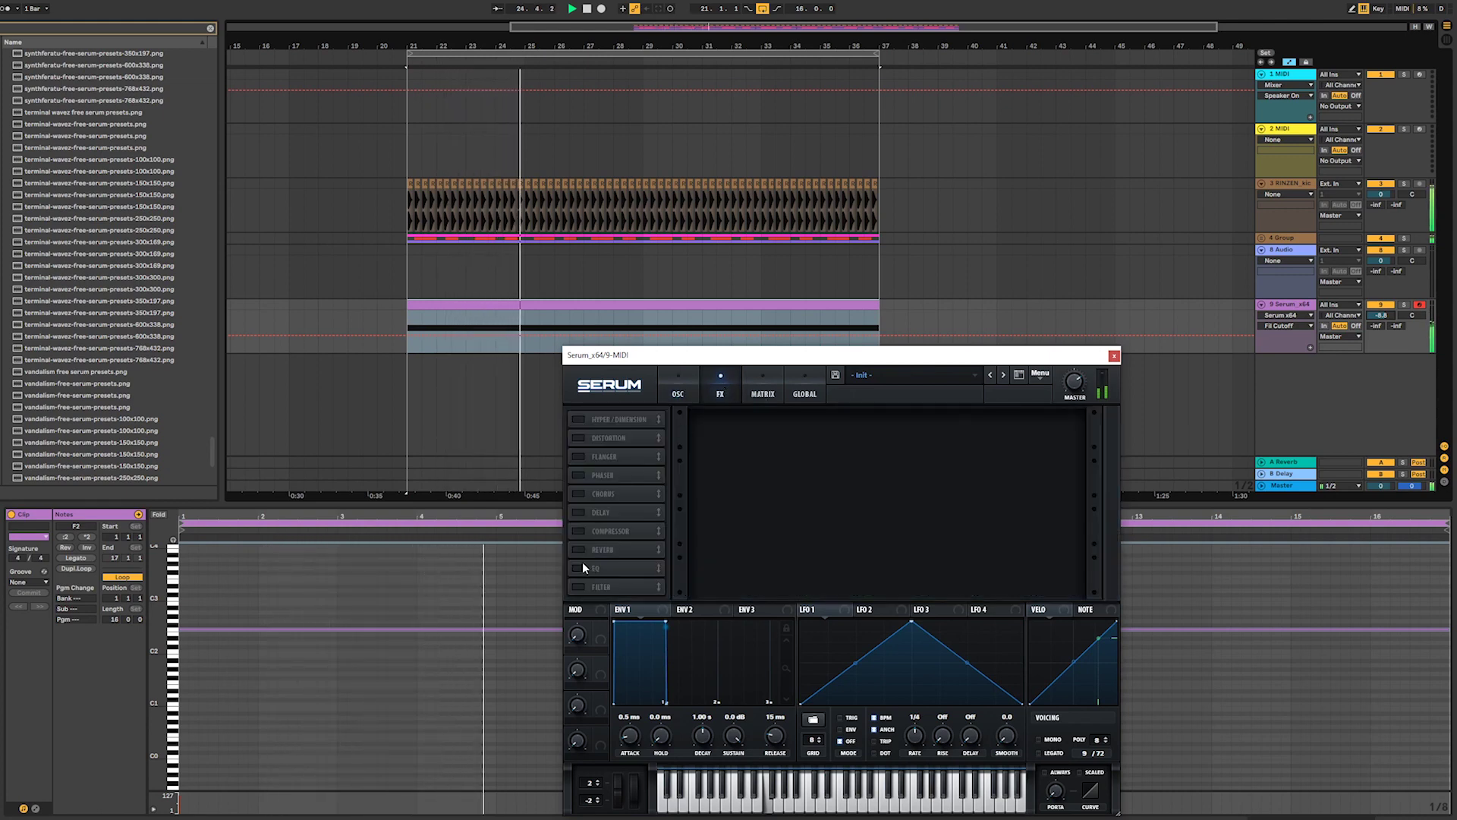
{"action": "left_click", "coordinate": [578, 588]}
{"action": "left_click", "coordinate": [771, 430]}
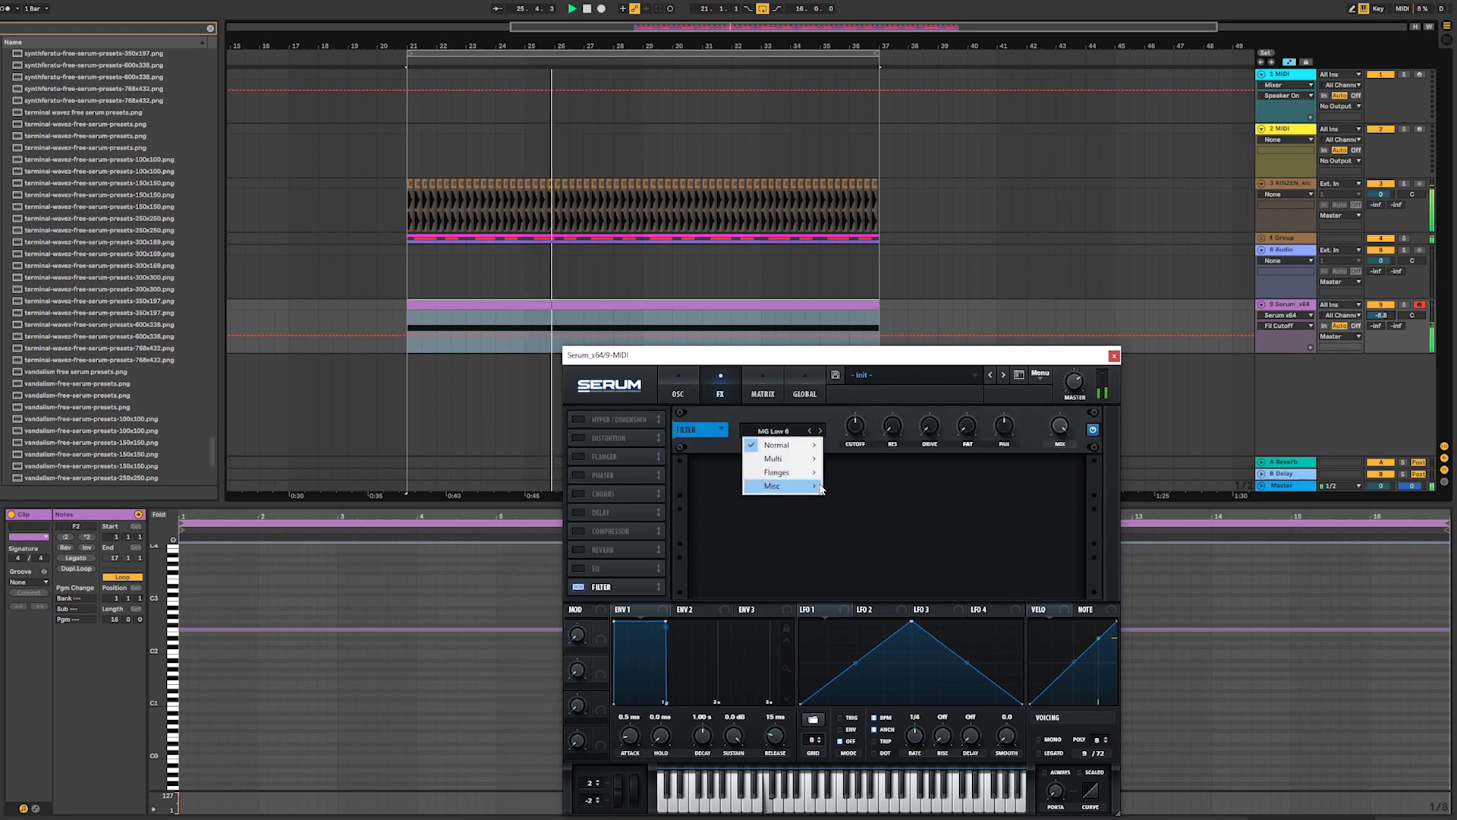
{"action": "mouse_move", "coordinate": [812, 491]}
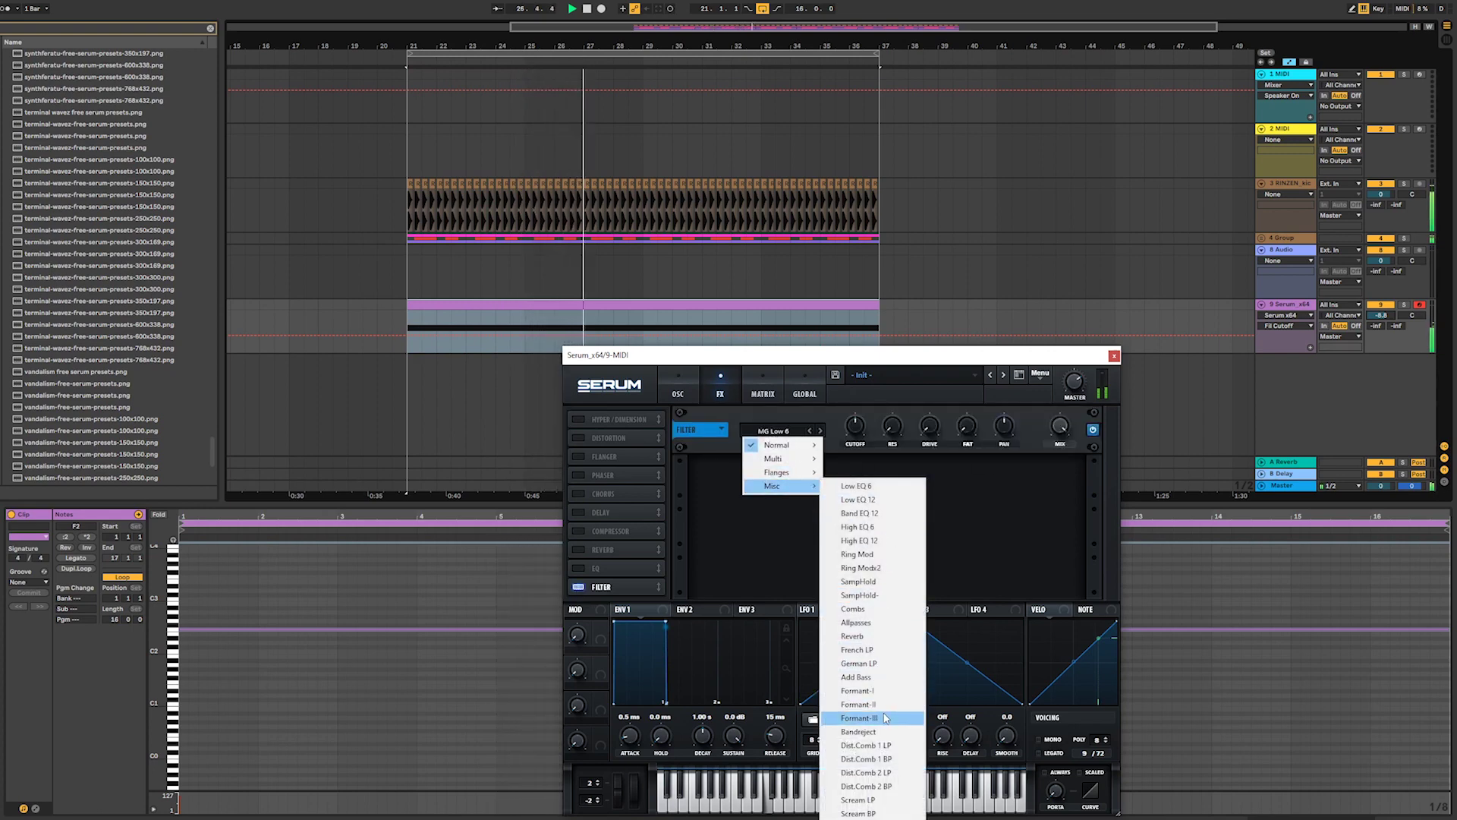
{"action": "left_click", "coordinate": [857, 704]}
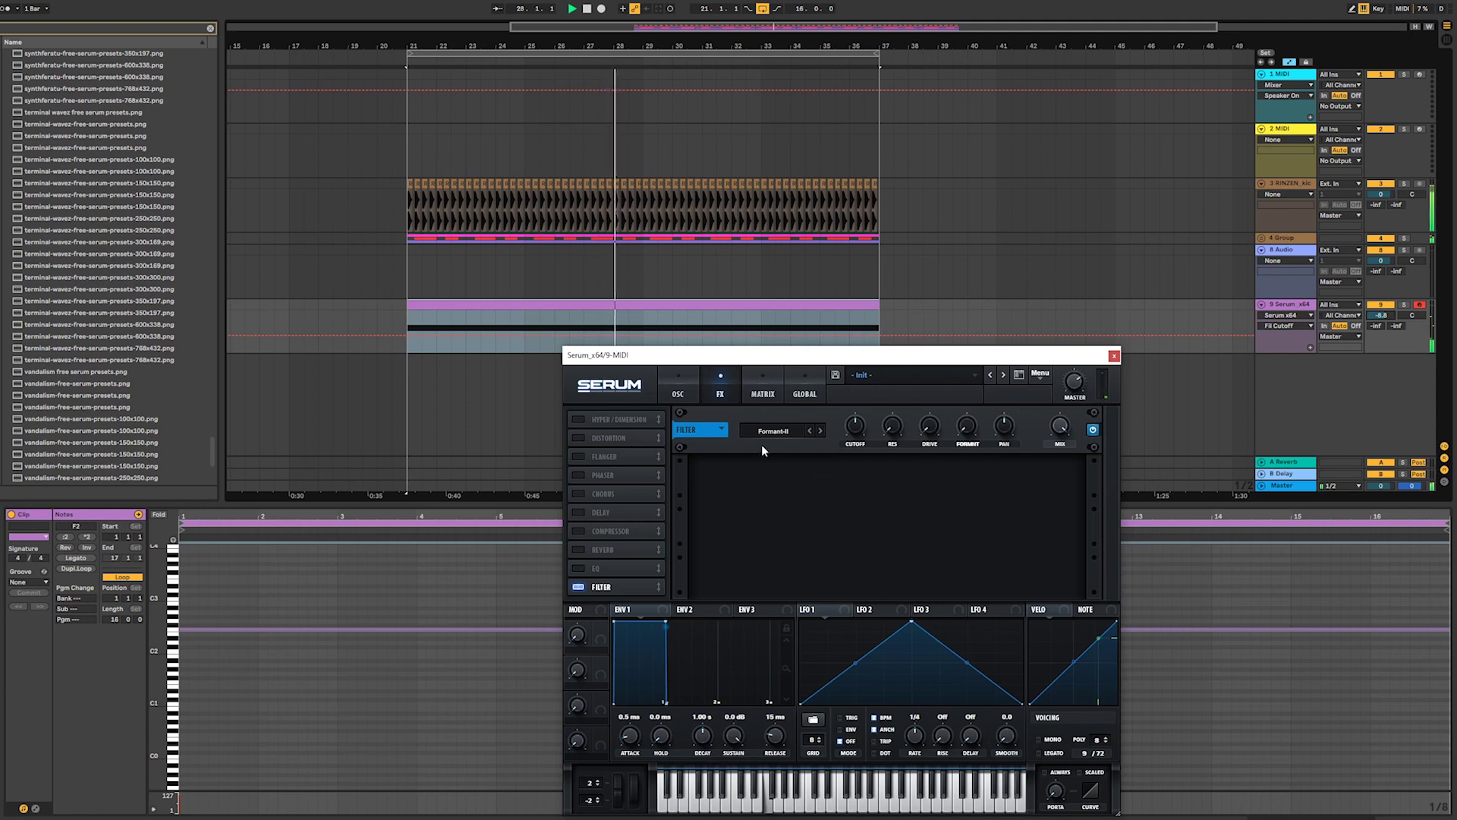
- Adjust the effect filter's mix, formant and cutoff along with the master volume, and change the filter type to Formant-I
{"action": "left_click", "coordinate": [1061, 426]}
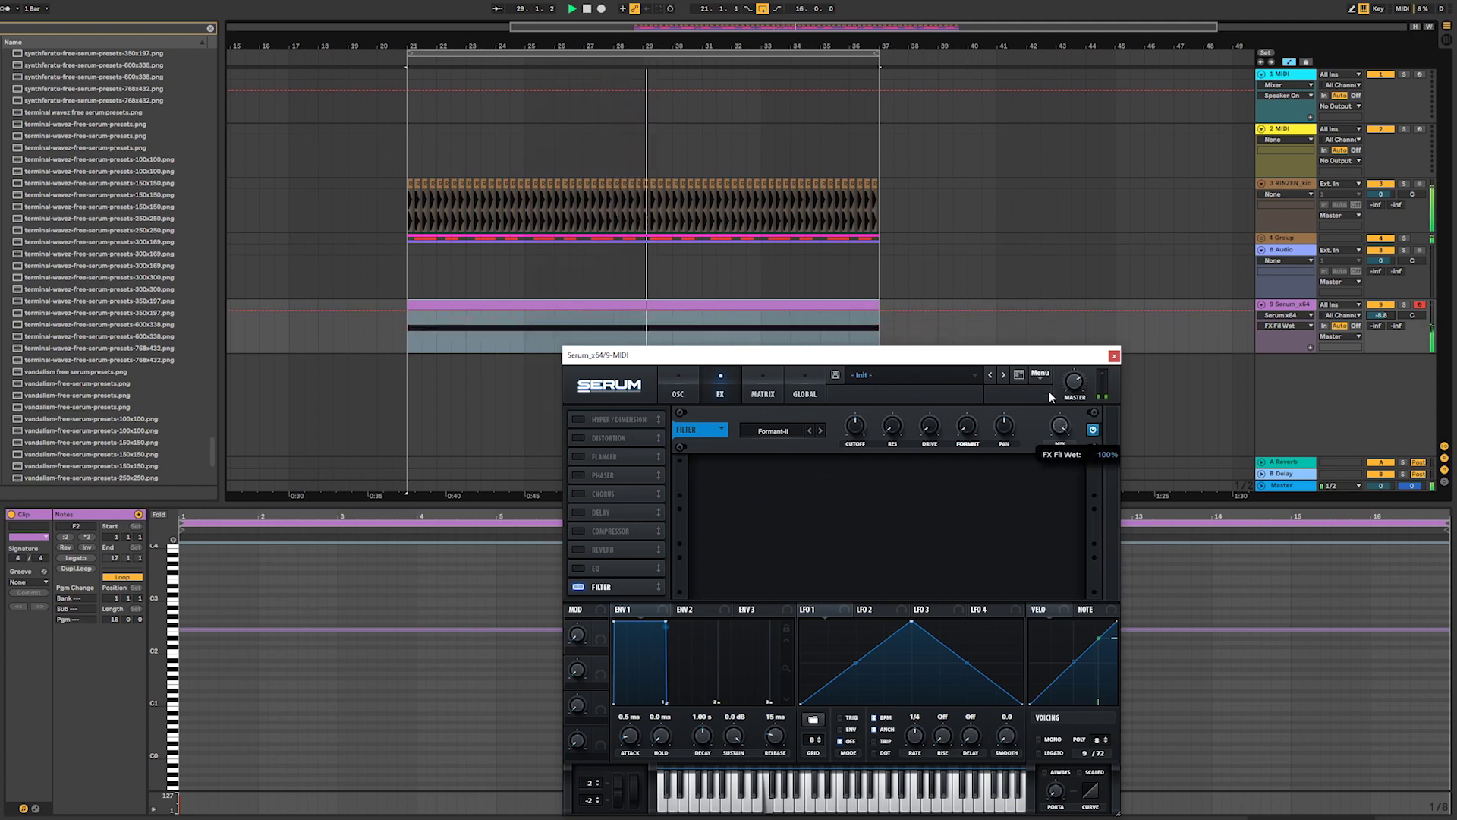
{"action": "left_click", "coordinate": [856, 431]}
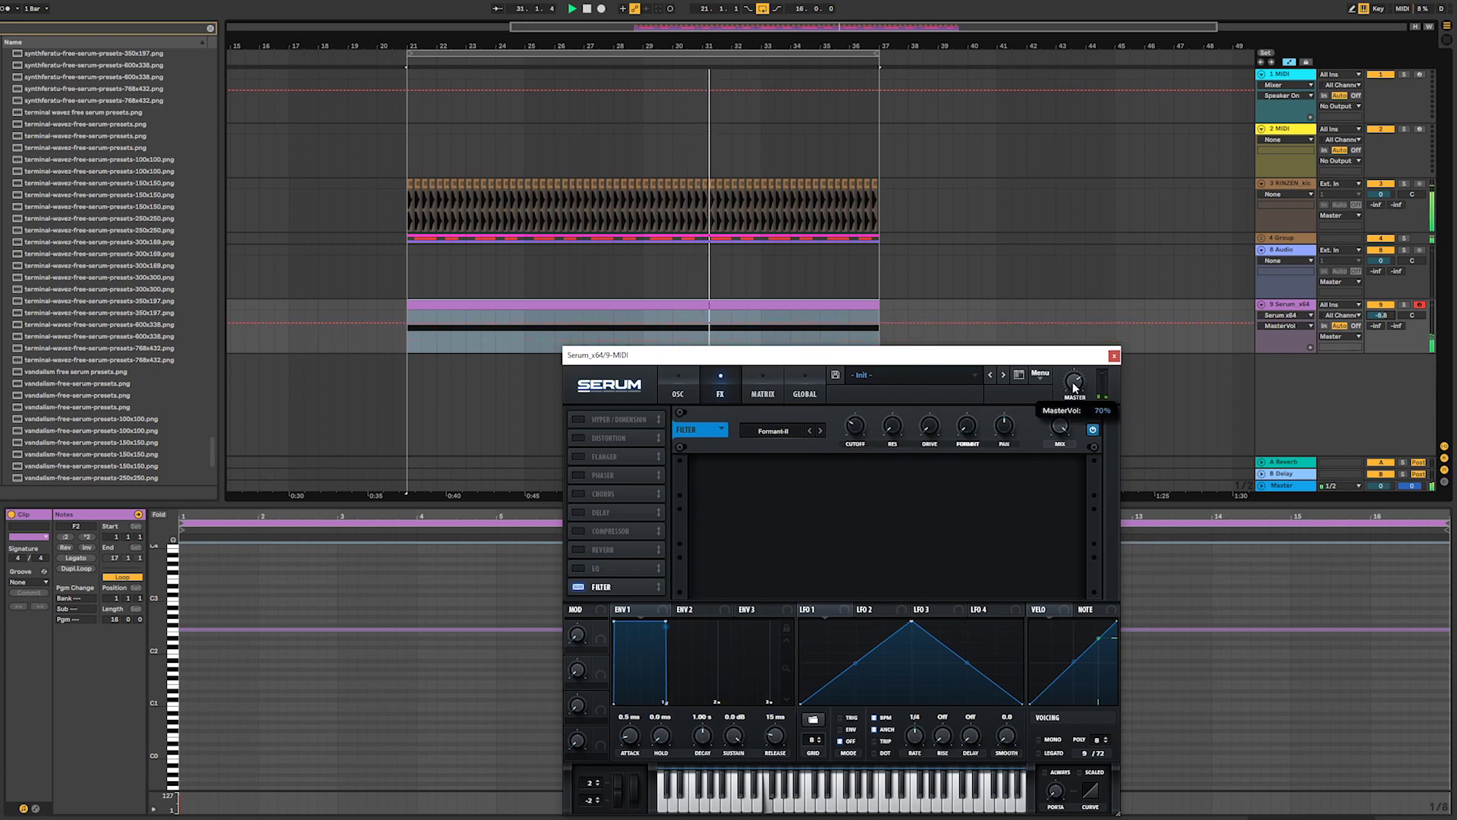
{"action": "left_click", "coordinate": [968, 427]}
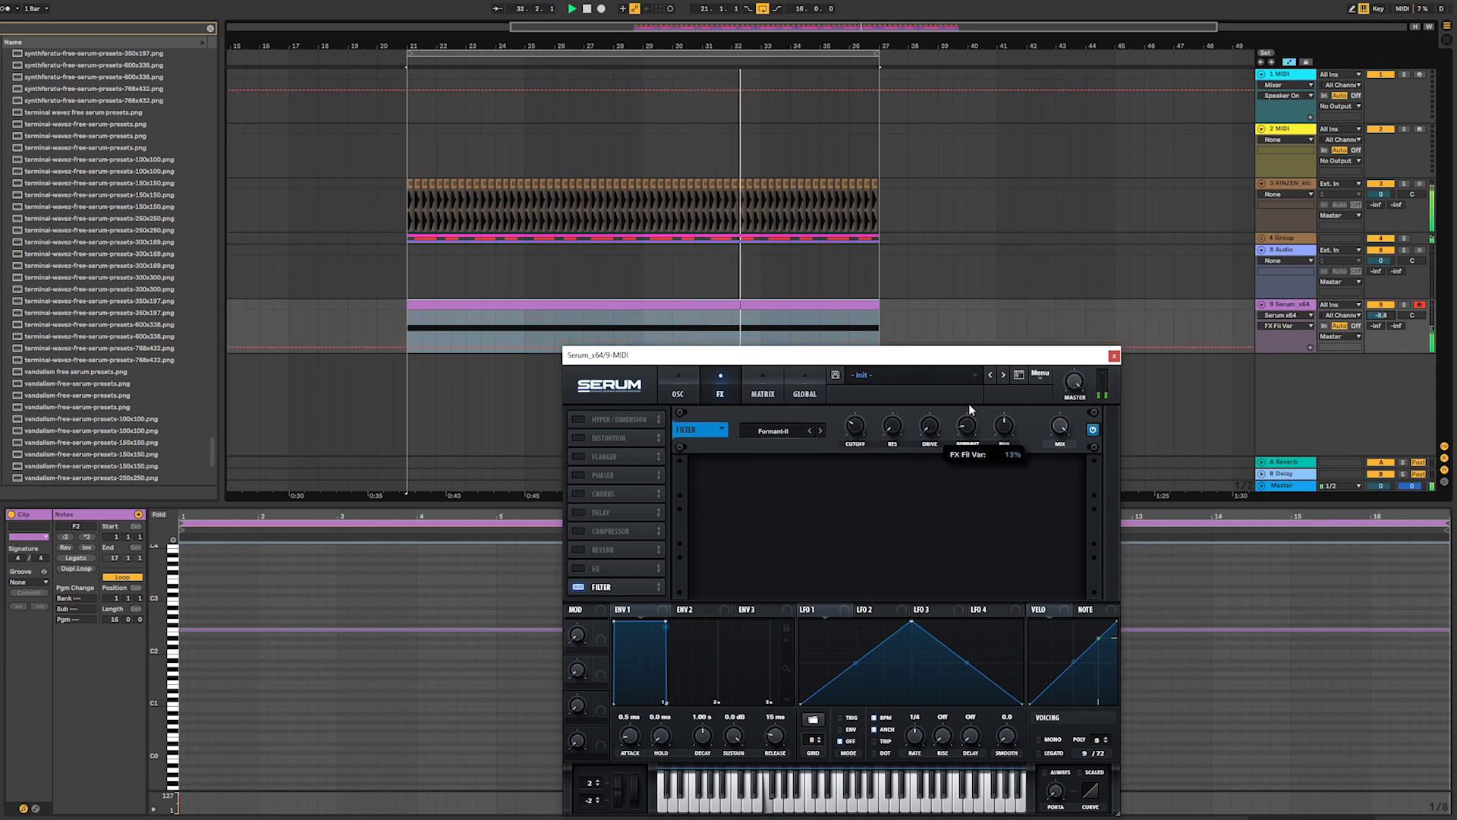
{"action": "left_click", "coordinate": [855, 425]}
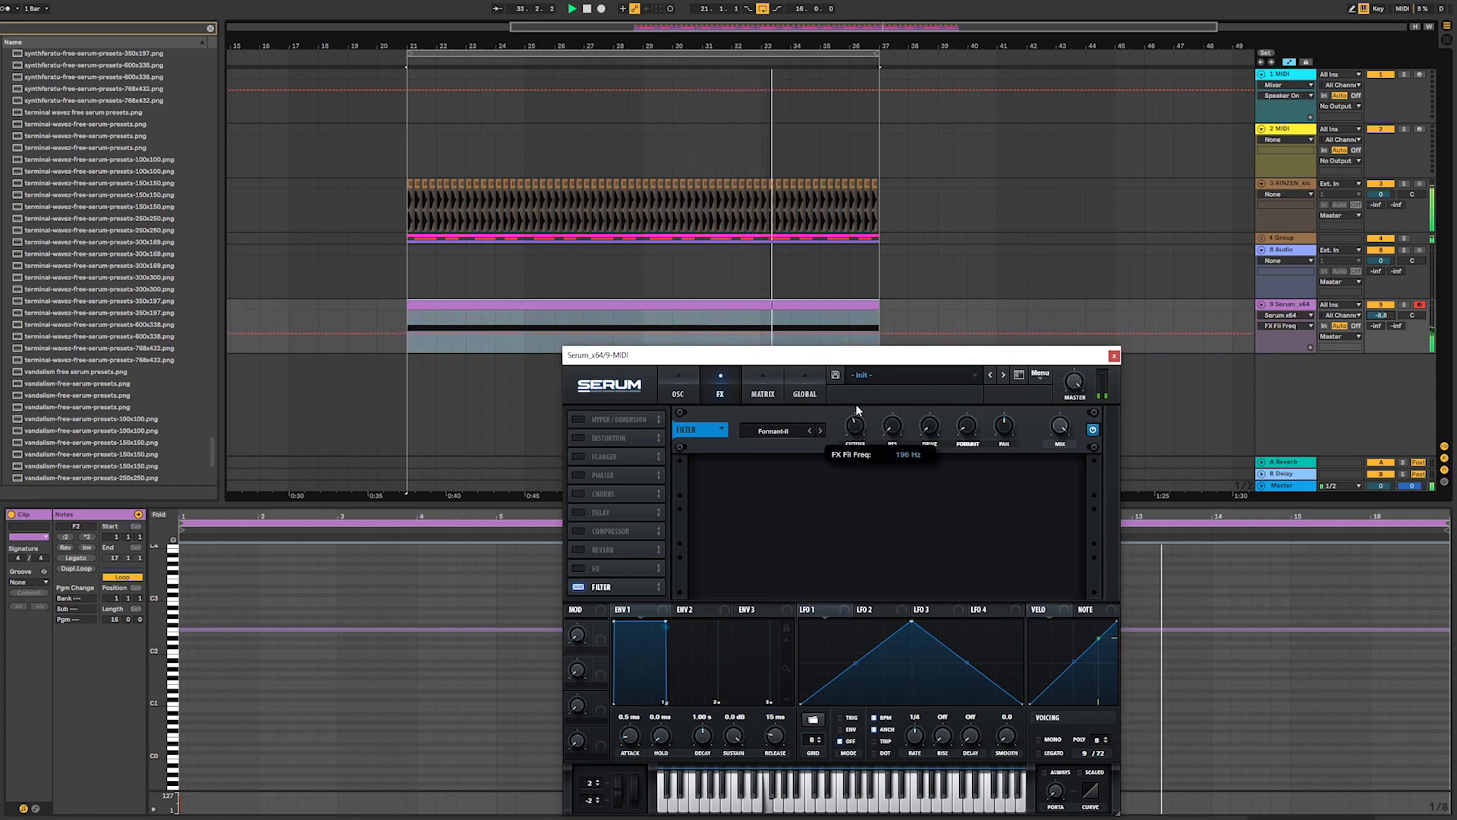
{"action": "left_click", "coordinate": [814, 429]}
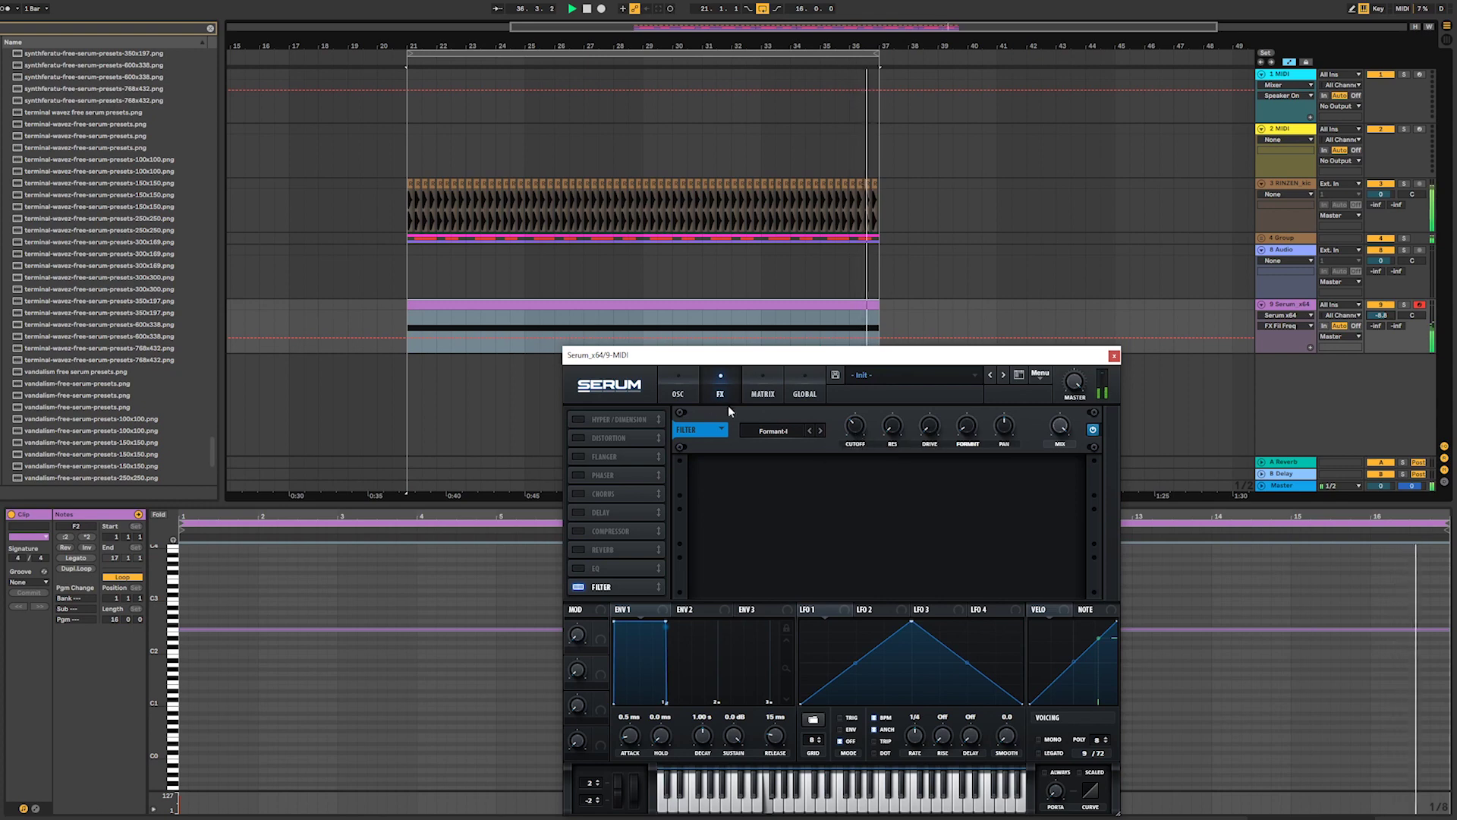
- Return to the oscillators and set OSC B's octave to 0
{"action": "left_click", "coordinate": [677, 387]}
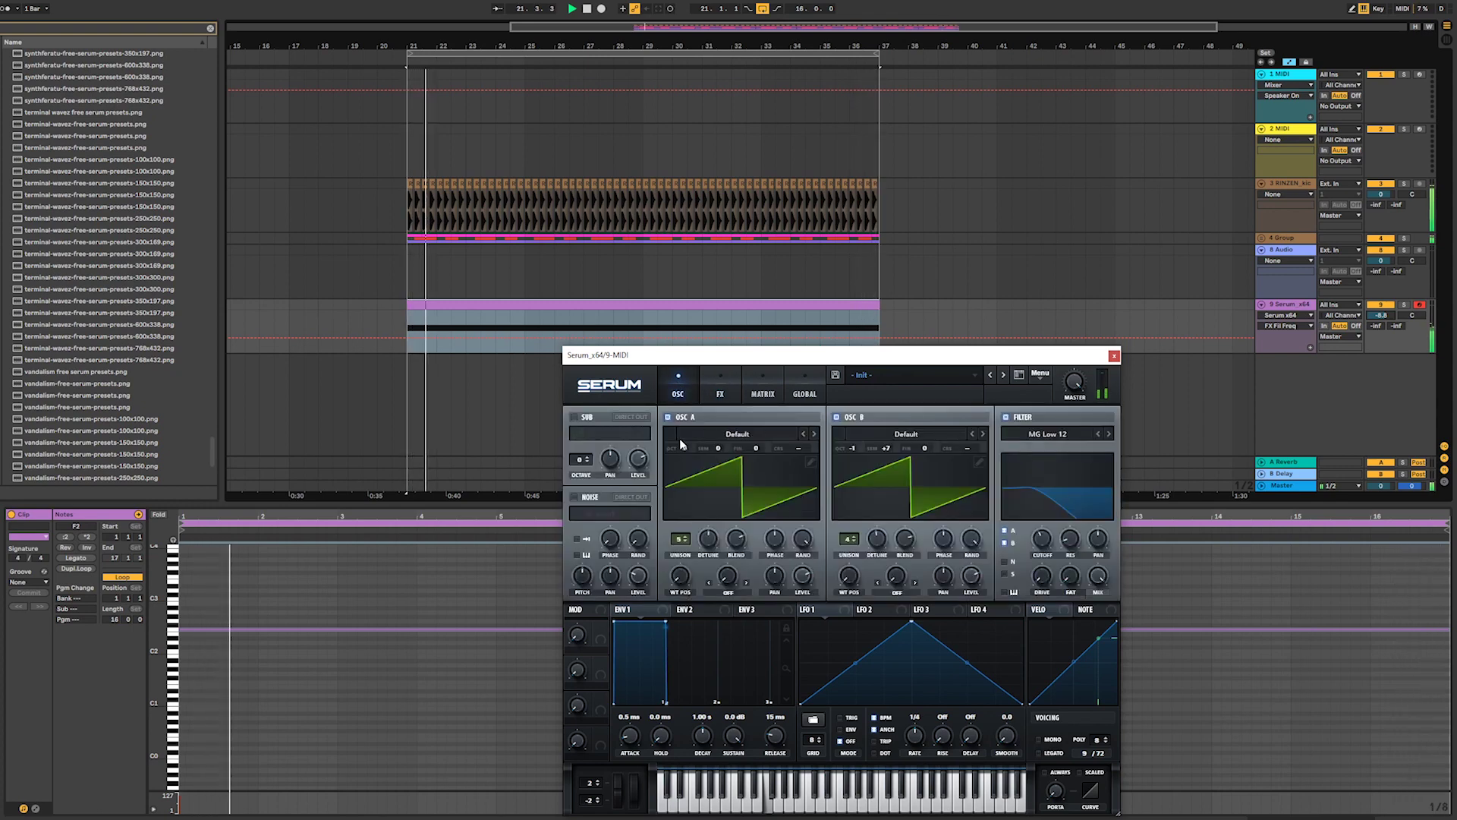
{"action": "left_click_drag", "start_coordinate": [852, 449], "coordinate": [850, 438]}
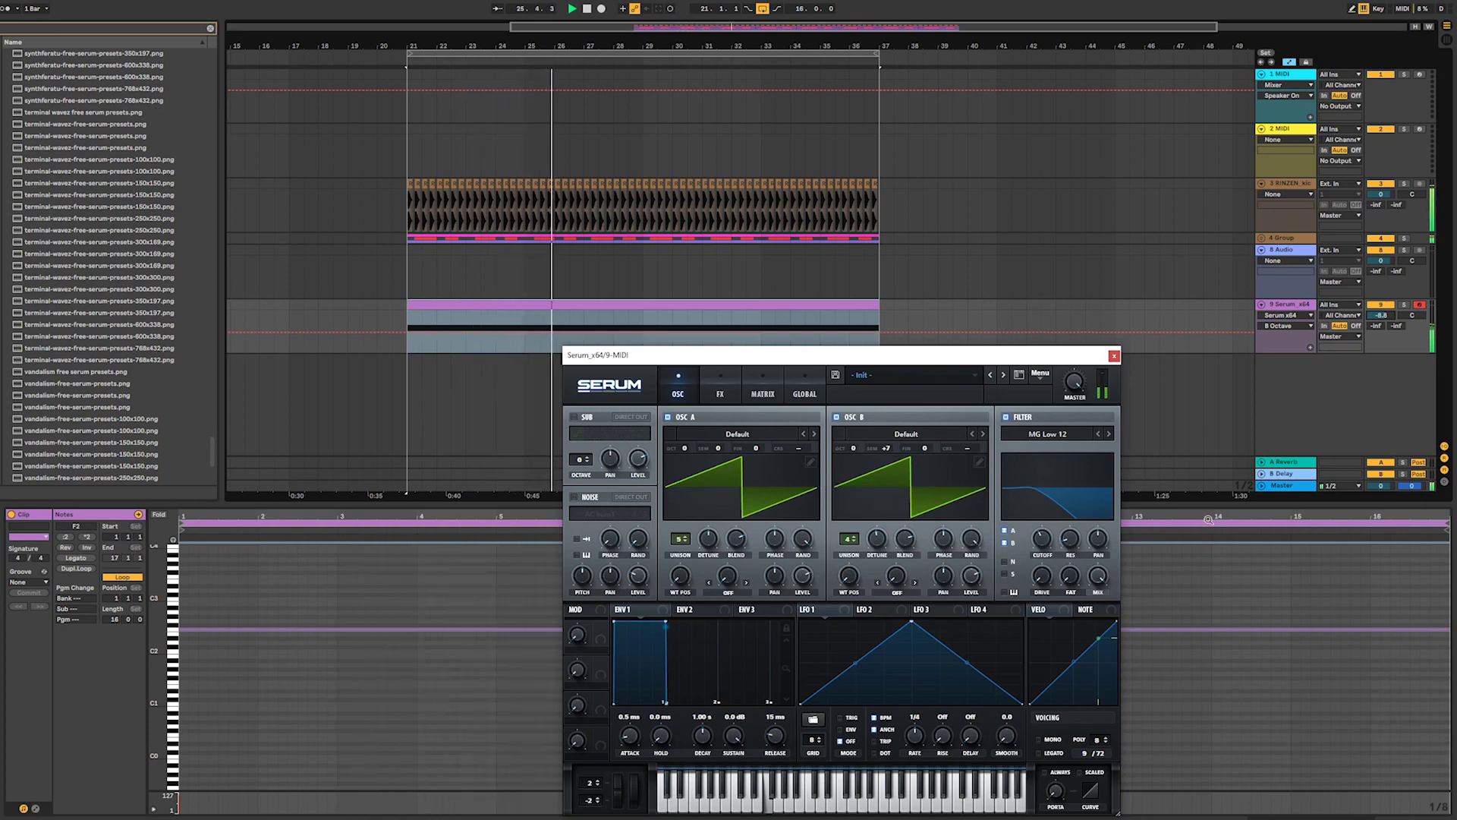
- Search the browser for "shim" and add ValhallaShimmer_x64 after Serum on its track
{"action": "left_click", "coordinate": [1304, 308]}
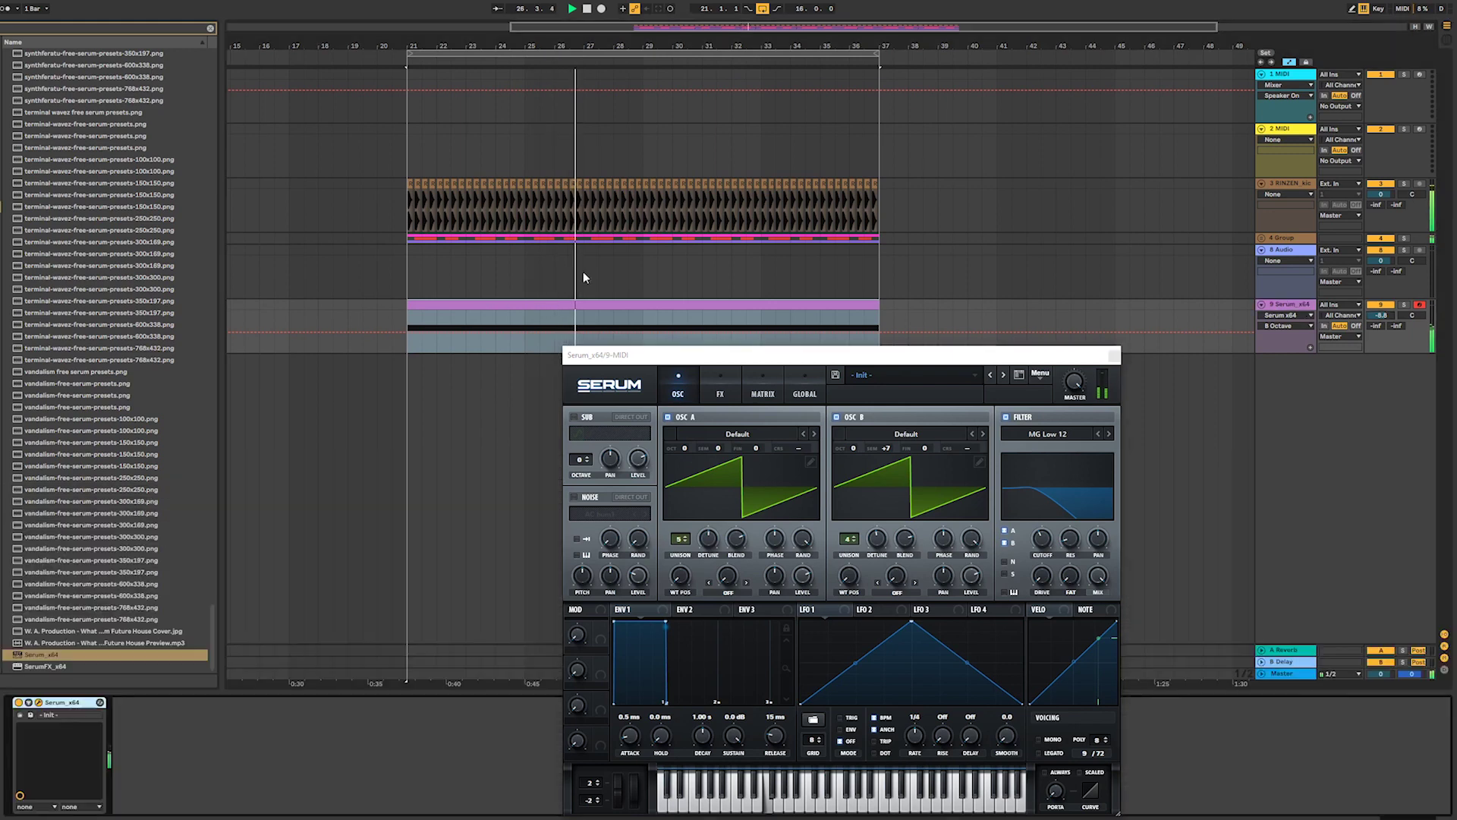
{"action": "left_click", "coordinate": [209, 28]}
{"action": "left_click", "coordinate": [206, 28]}
{"action": "type", "text": "shim"}
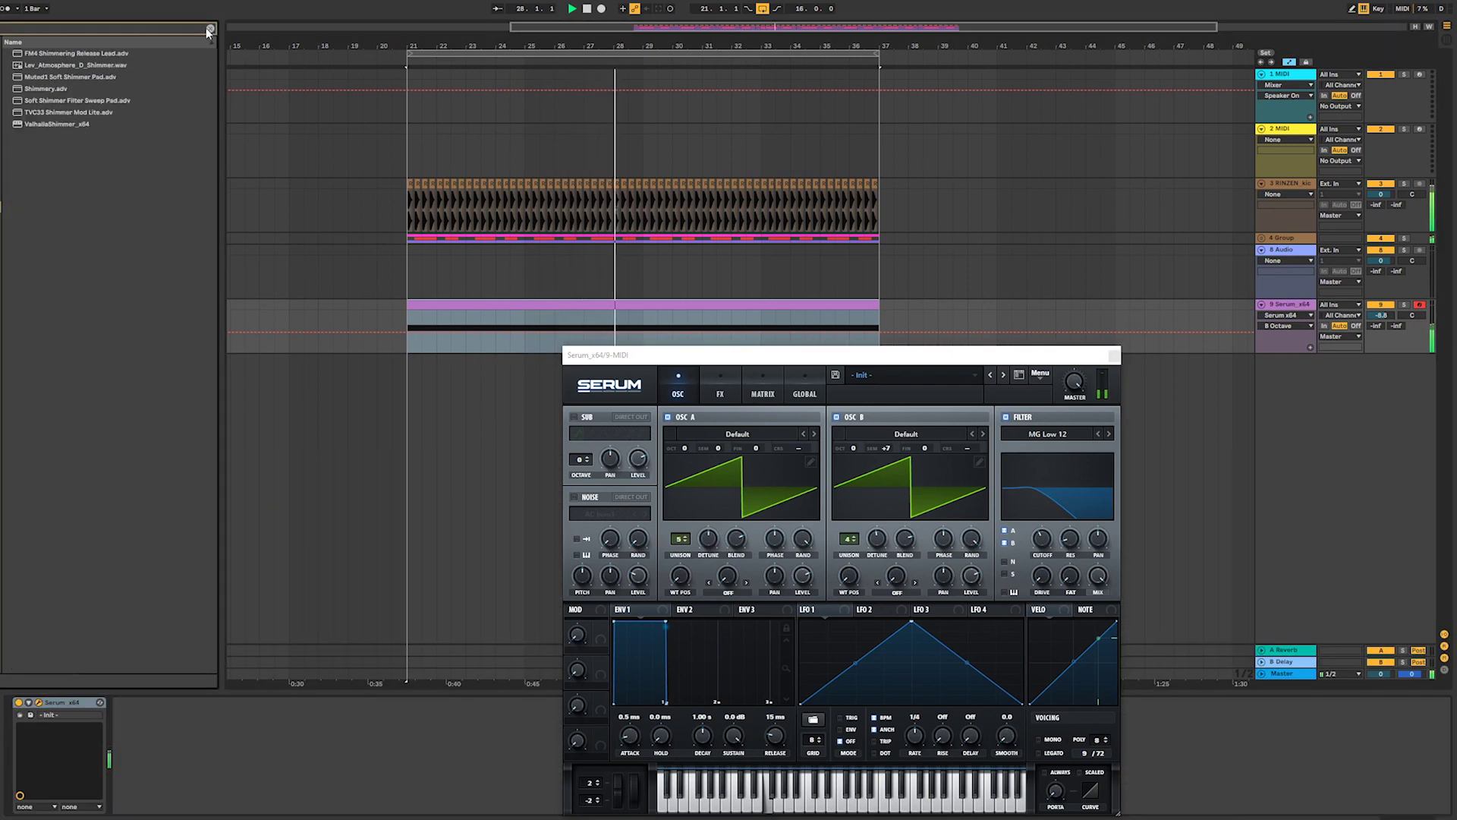
{"action": "double_click", "coordinate": [106, 126]}
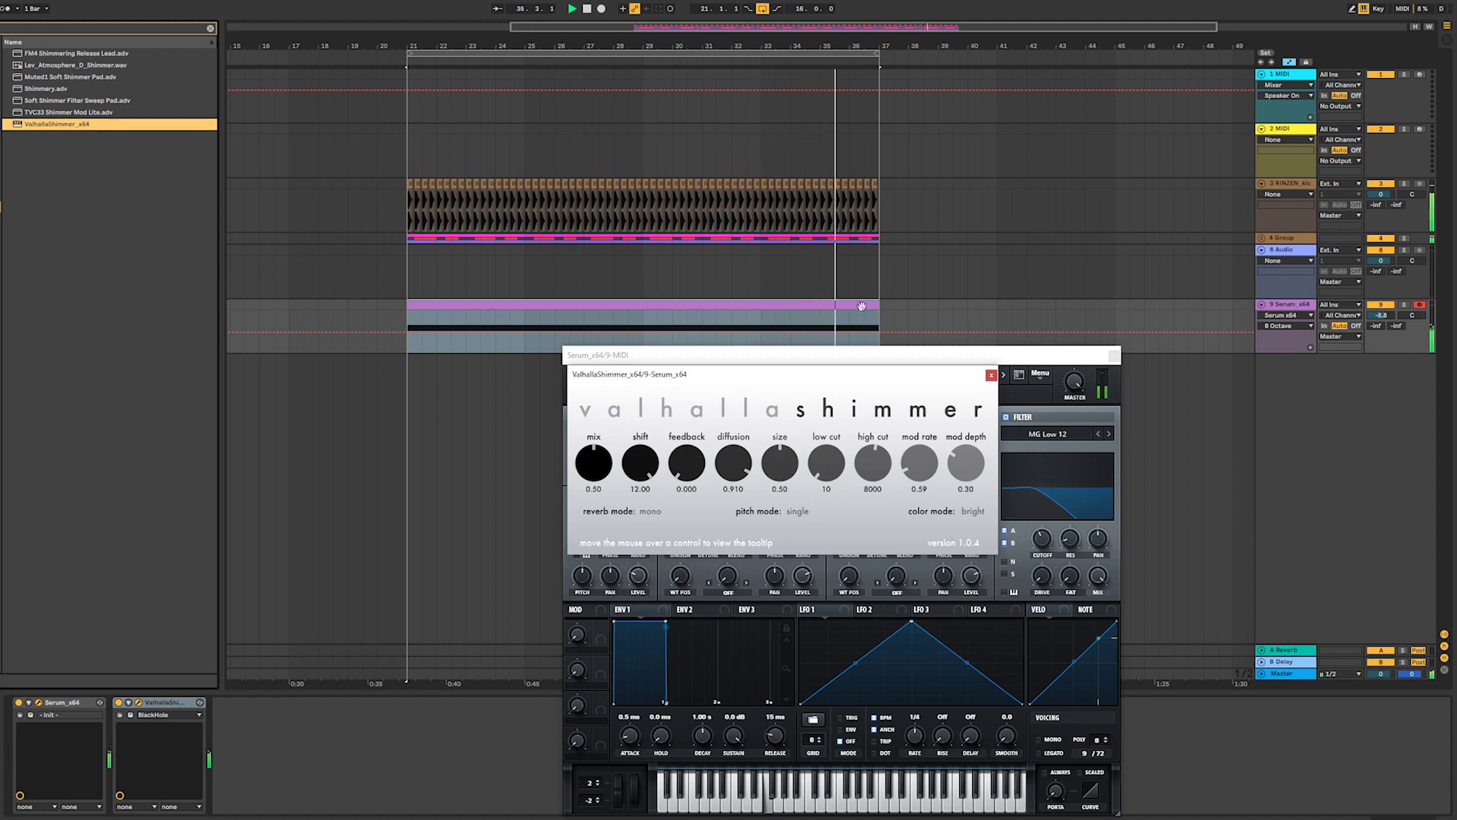
- Reshape Serum's LFO 1 into a nearly flat, shallow arc and assign it to the filter cutoff
{"action": "left_click", "coordinate": [954, 360]}
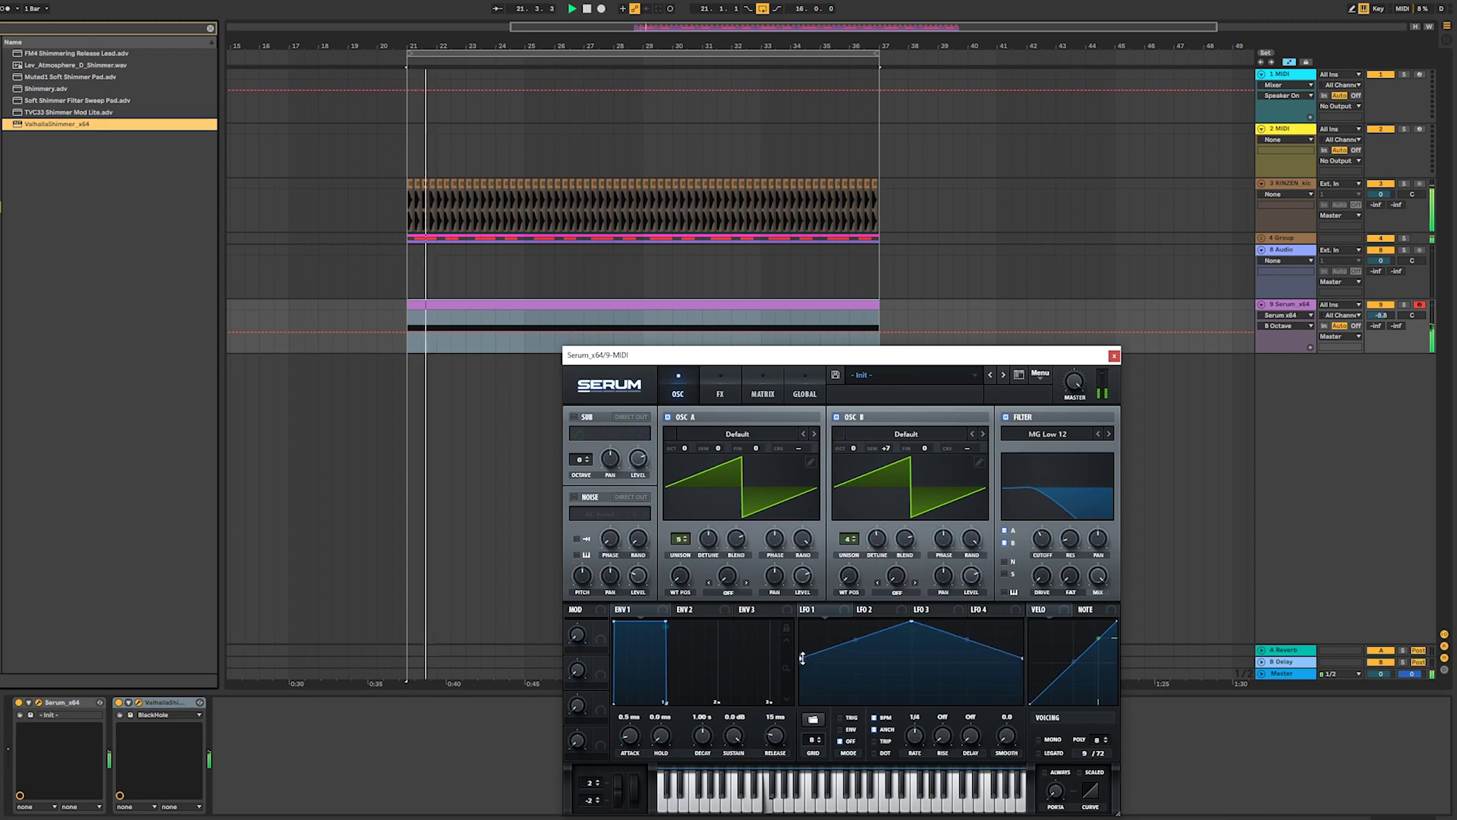
{"action": "left_click_drag", "start_coordinate": [911, 621], "coordinate": [914, 661]}
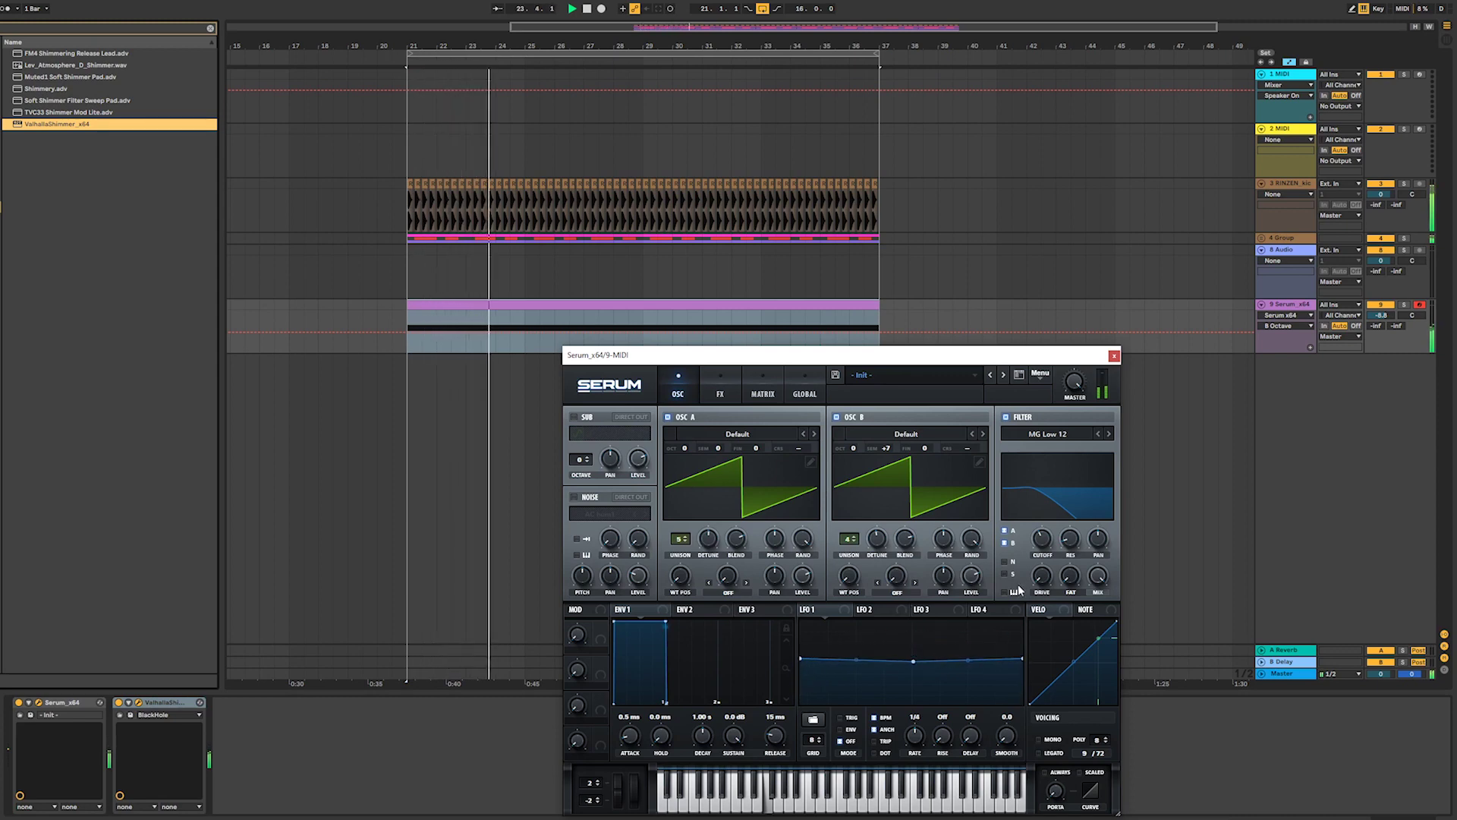
{"action": "left_click_drag", "start_coordinate": [1054, 588], "coordinate": [1044, 540]}
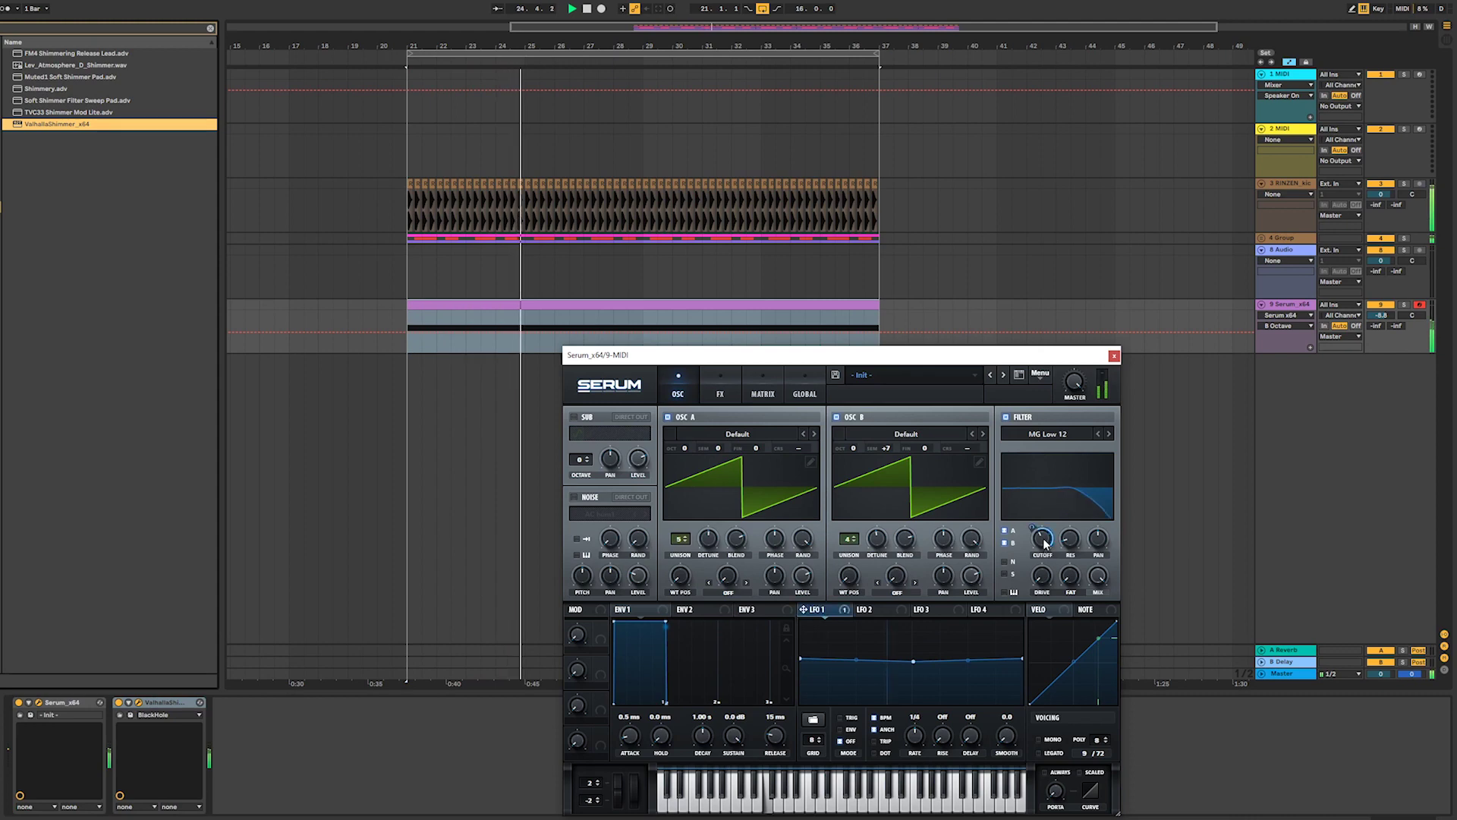
{"action": "left_click_drag", "start_coordinate": [801, 659], "coordinate": [801, 664]}
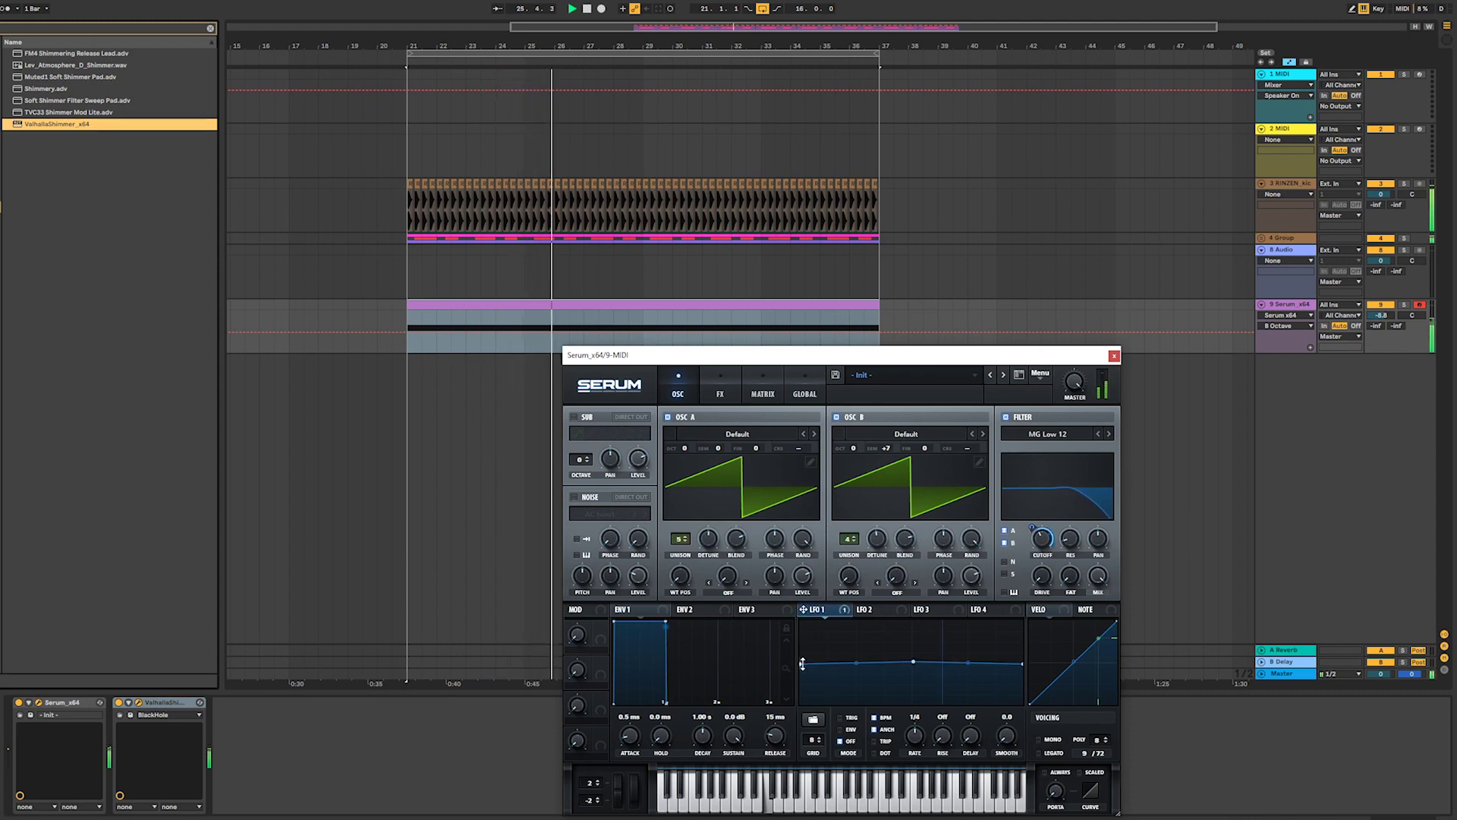
{"action": "left_click_drag", "start_coordinate": [912, 665], "coordinate": [914, 661]}
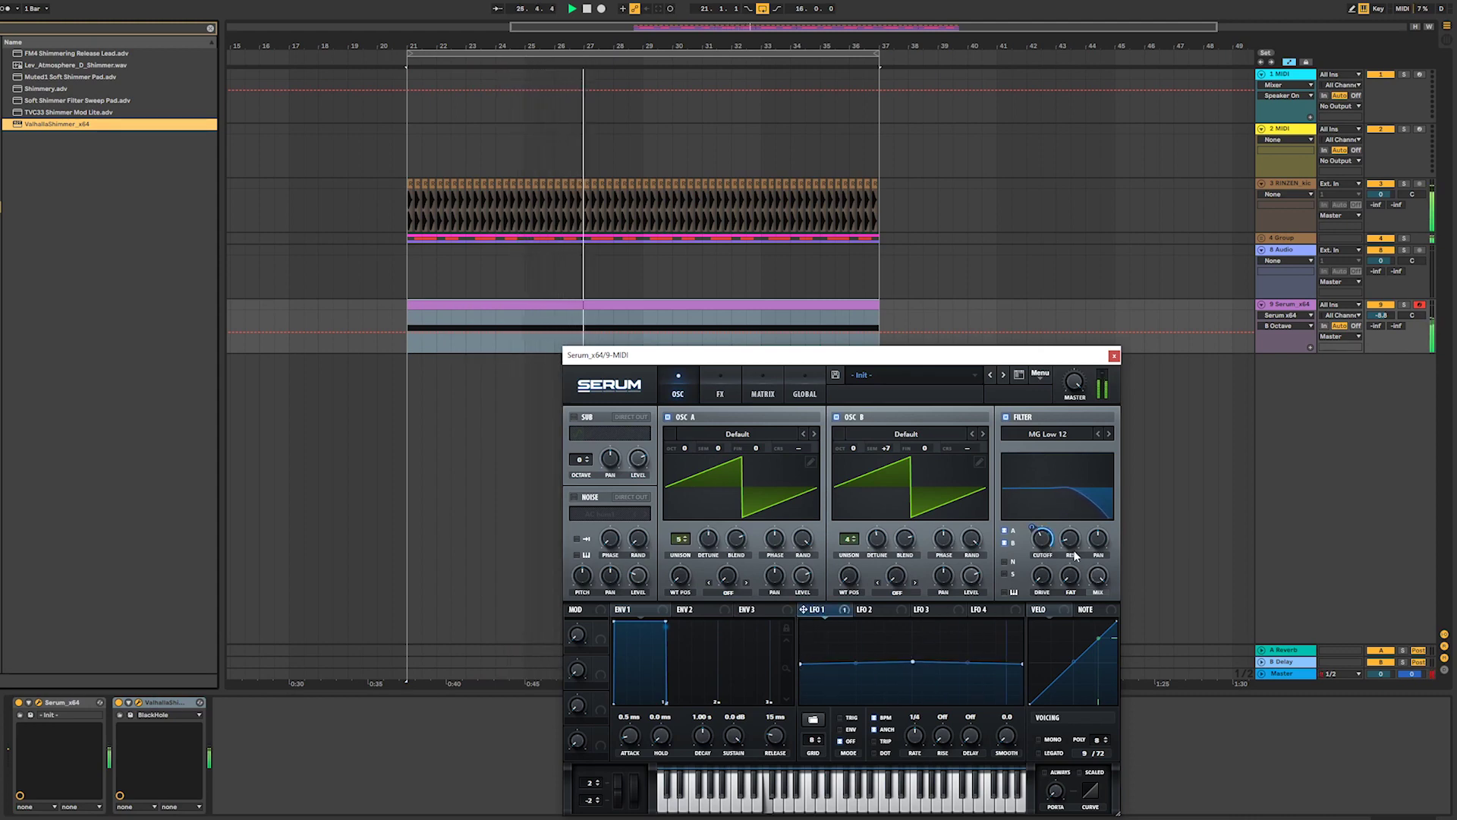
- Lower Serum's filter cutoff and set LFO 1's rate to one bar
{"action": "left_click_drag", "start_coordinate": [1043, 538], "coordinate": [1039, 583]}
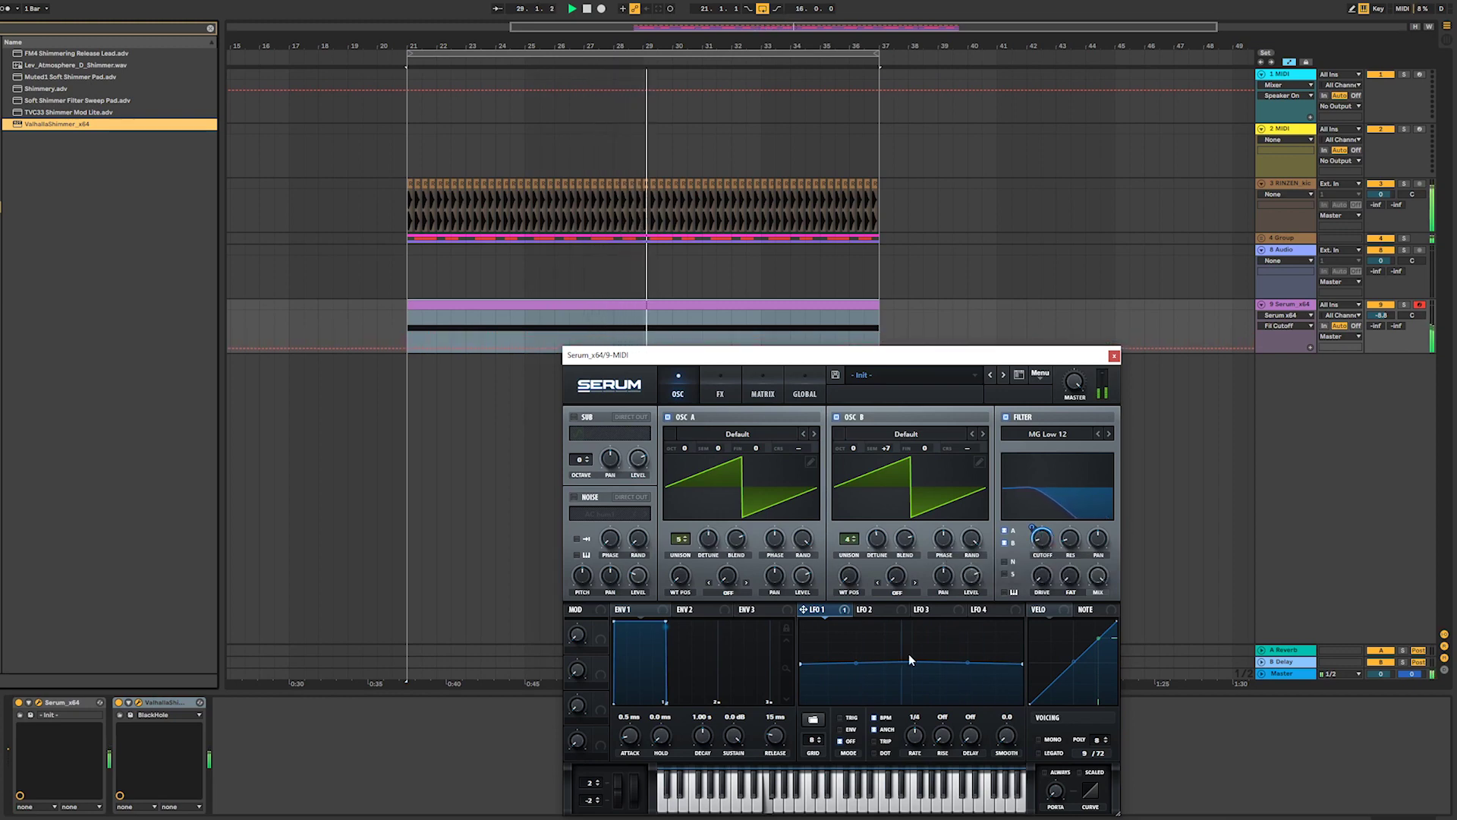
{"action": "left_click_drag", "start_coordinate": [915, 736], "coordinate": [920, 749]}
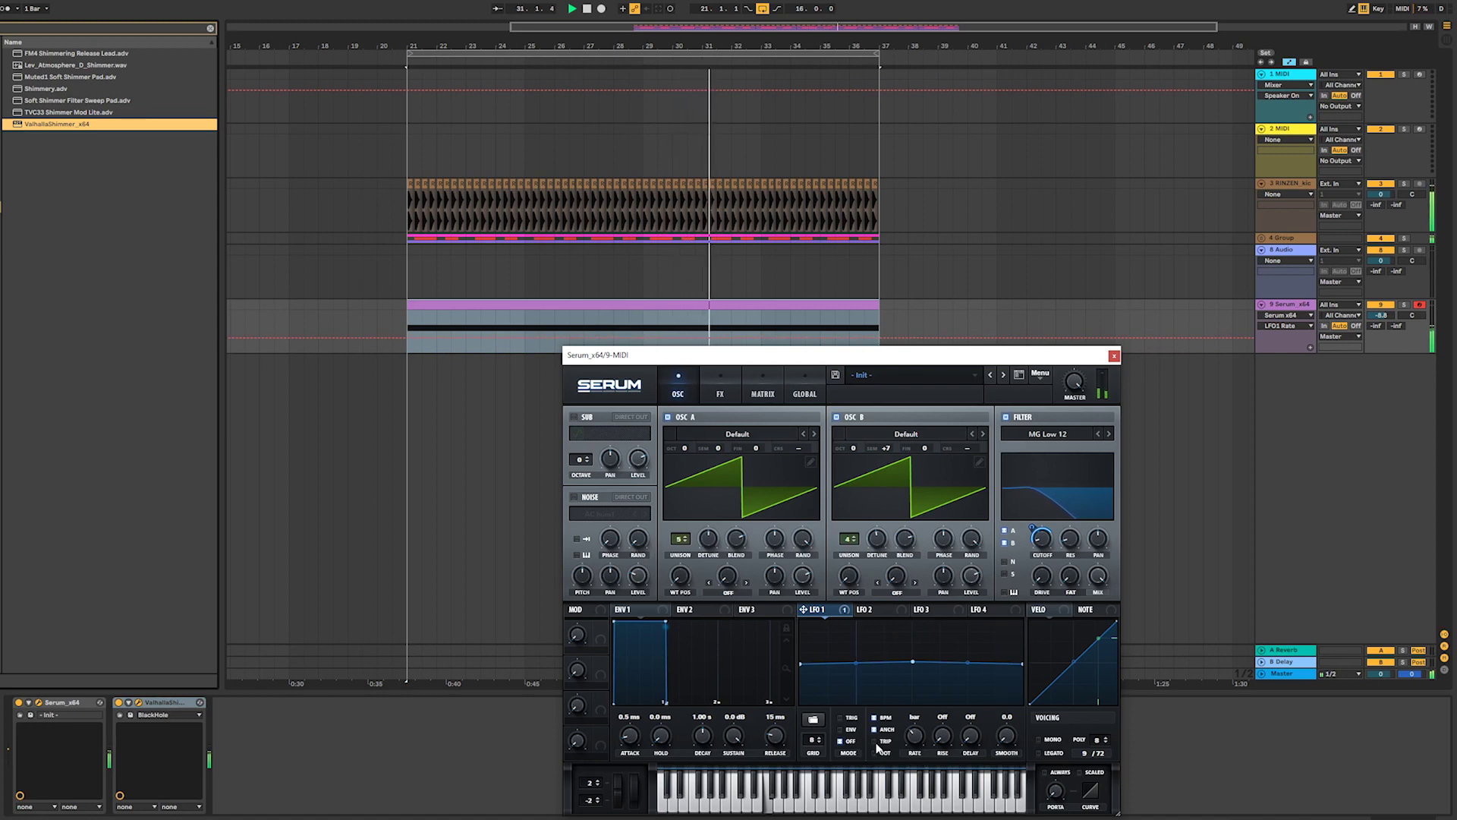
- Switch Serum's LFO 1 to dotted timing and set its rate to 6 bars
{"action": "left_click_drag", "start_coordinate": [920, 745], "coordinate": [921, 739]}
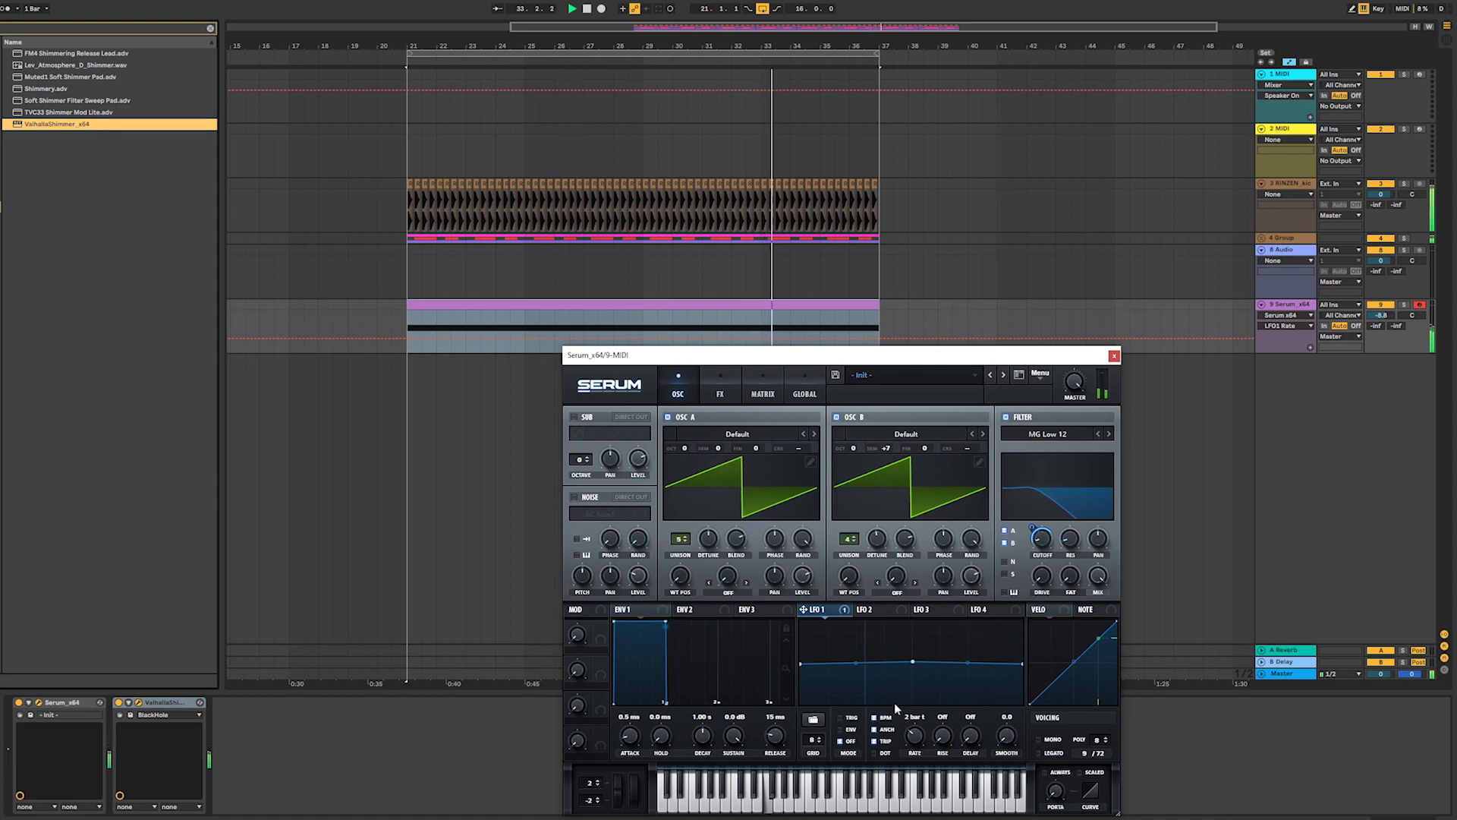
{"action": "left_click", "coordinate": [876, 752]}
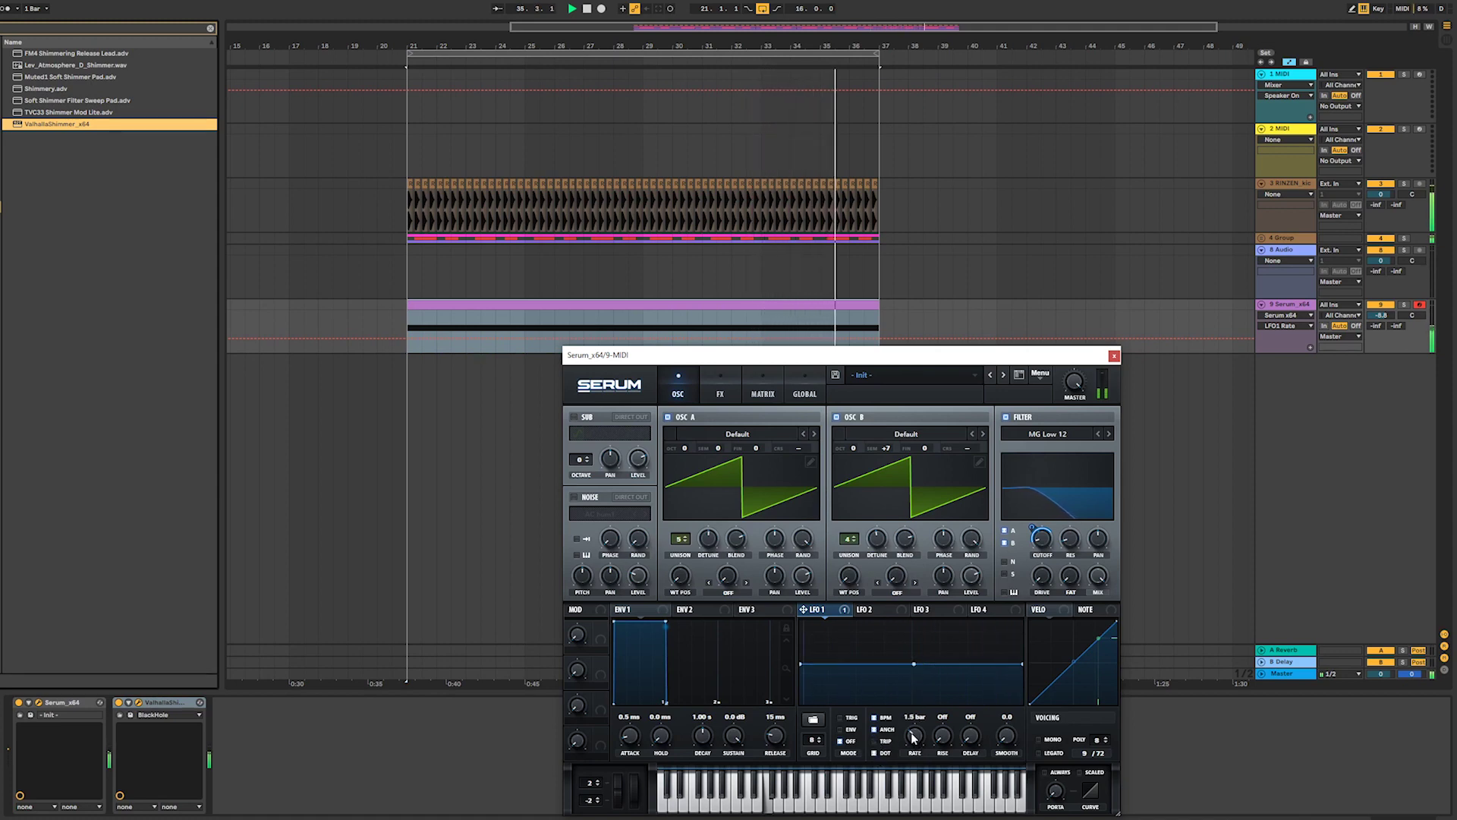
{"action": "left_click_drag", "start_coordinate": [913, 746], "coordinate": [914, 750]}
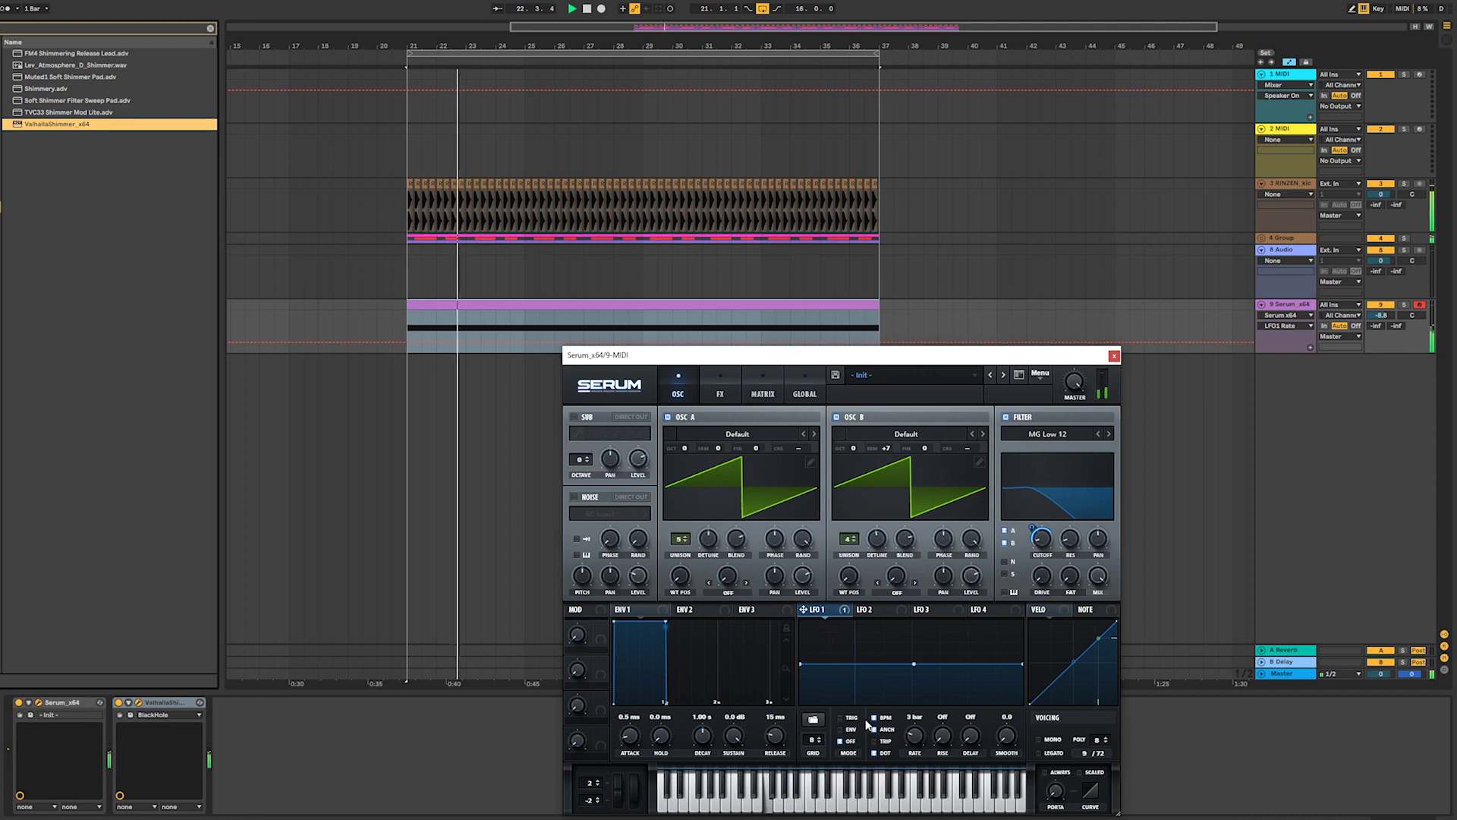
{"action": "left_click_drag", "start_coordinate": [915, 732], "coordinate": [916, 737]}
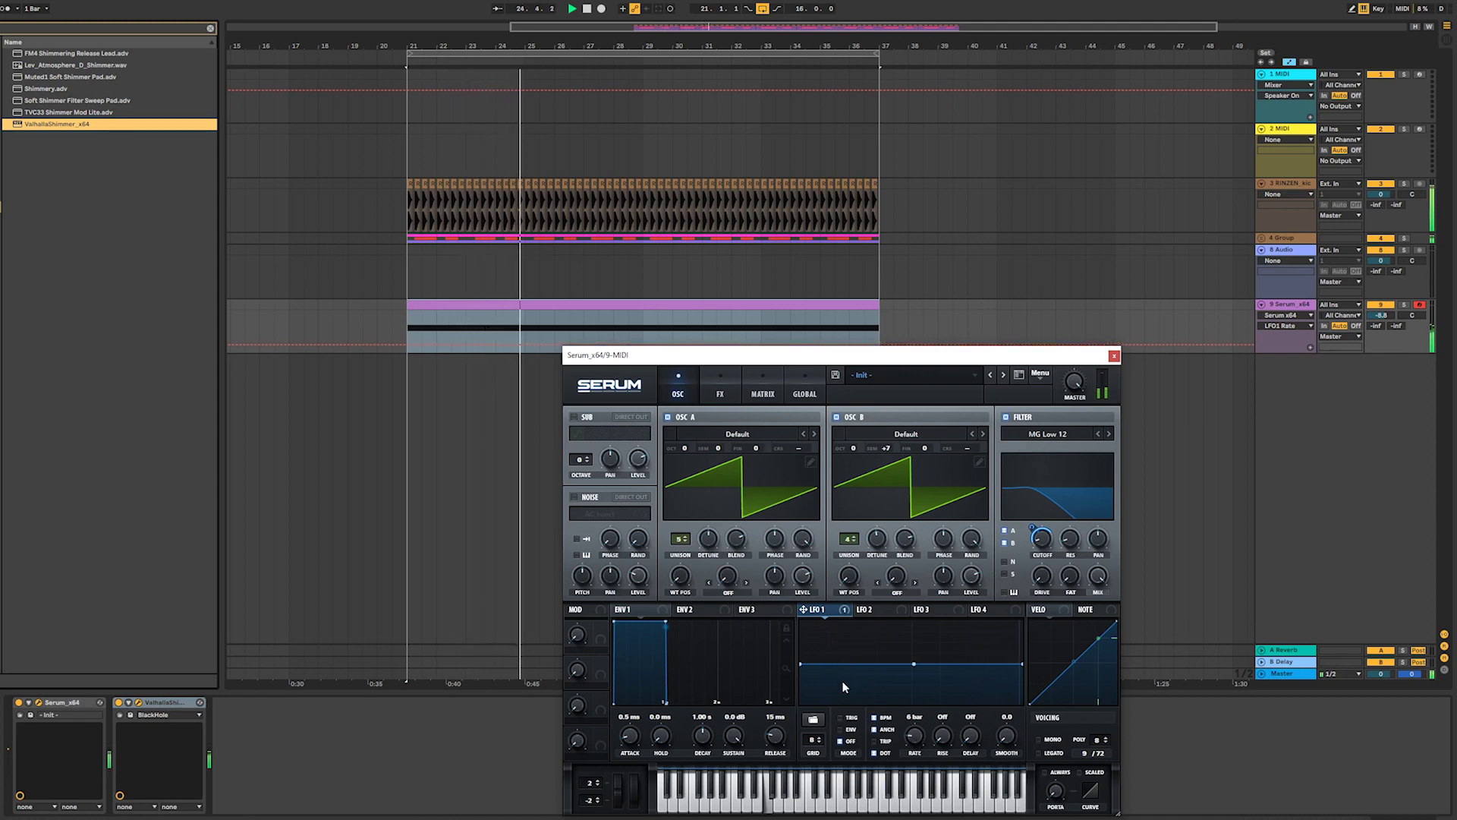
- Load the AbitCrazy shape from the Misc presets into LFO 1 and raise the filter cutoff to about 161 Hz
{"action": "left_click", "coordinate": [813, 719]}
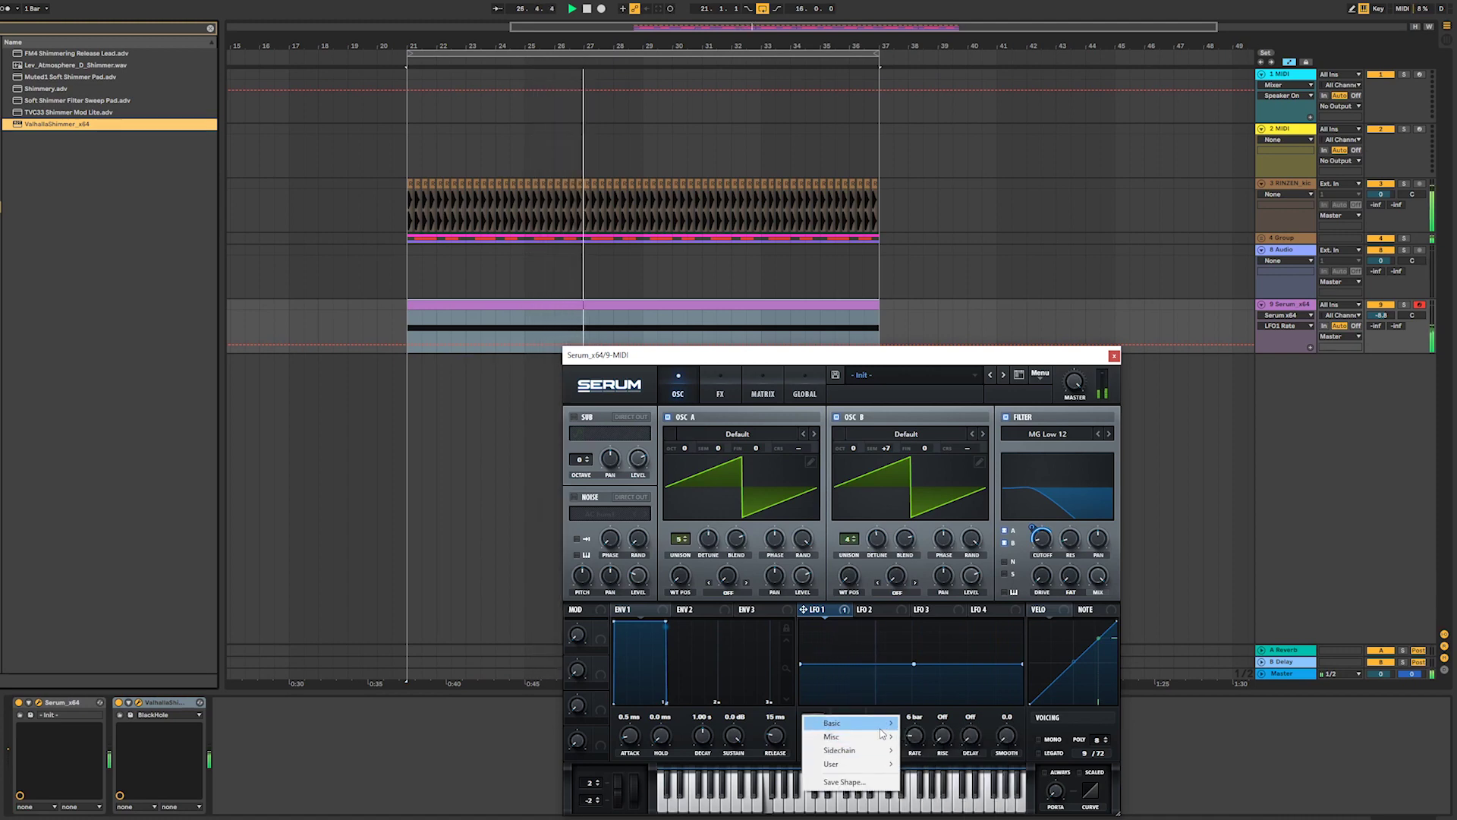
{"action": "mouse_move", "coordinate": [882, 732]}
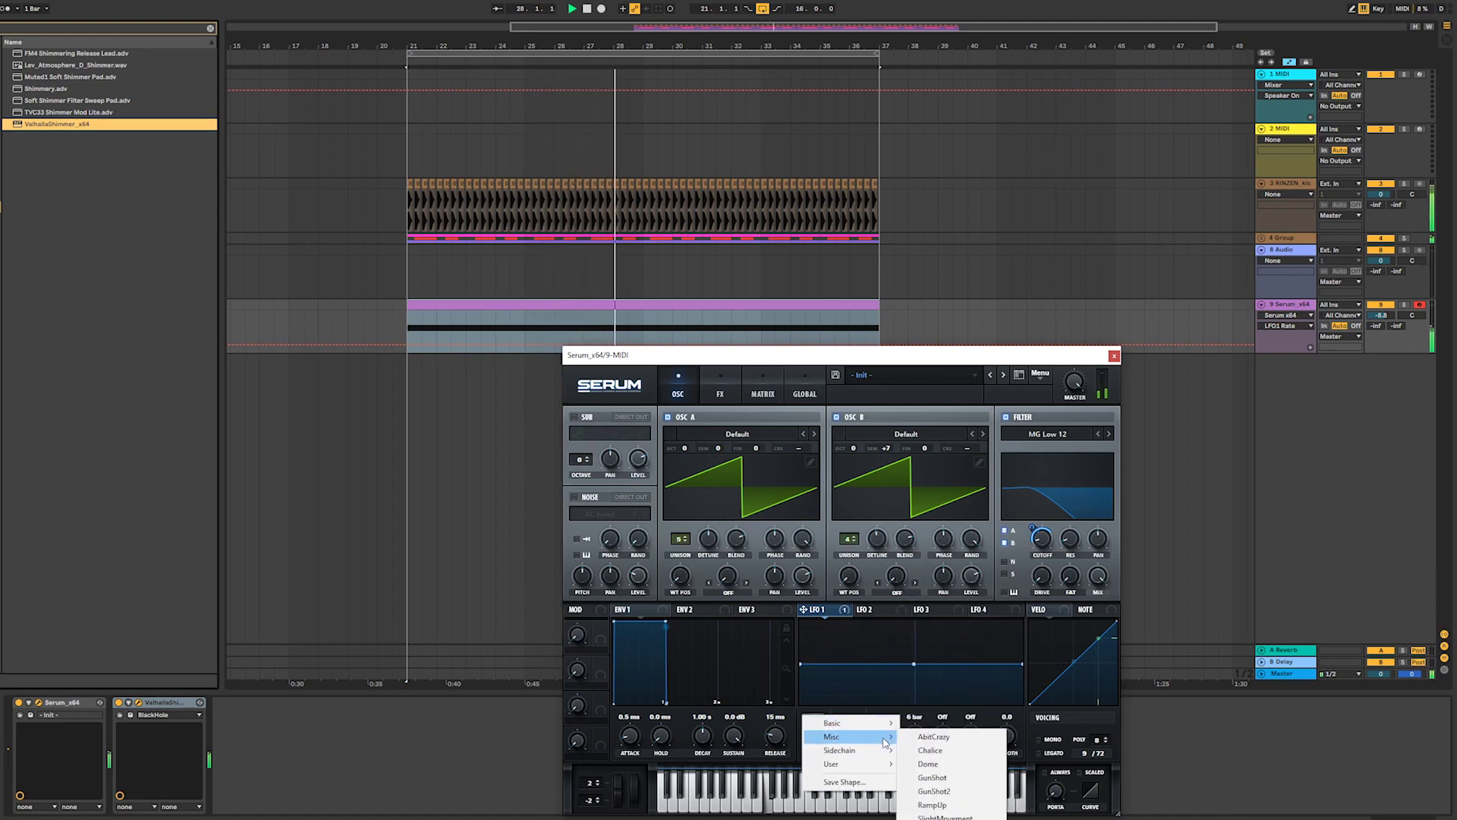
{"action": "left_click", "coordinate": [934, 736]}
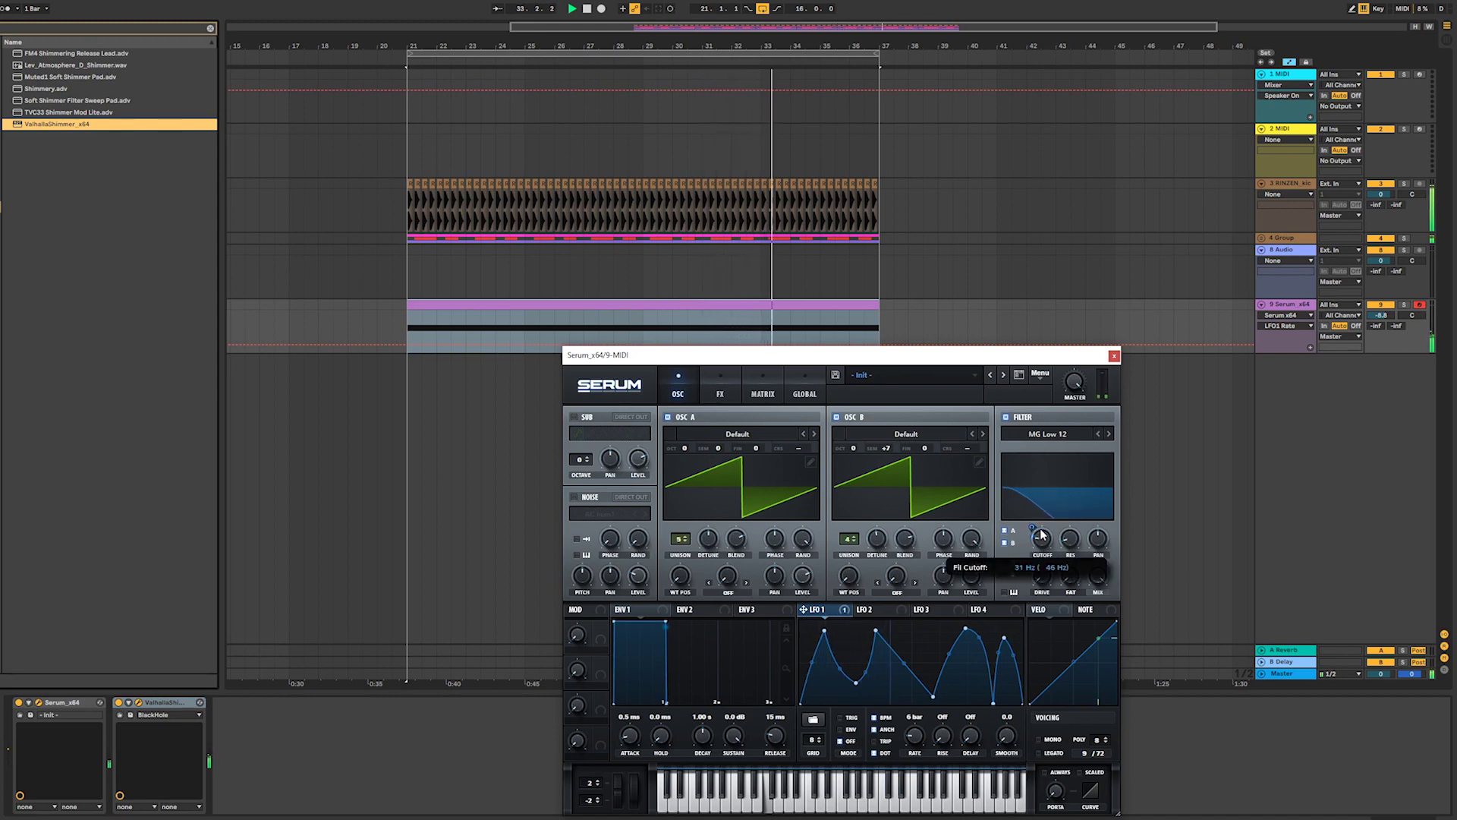
{"action": "left_click_drag", "start_coordinate": [1041, 520], "coordinate": [1039, 501]}
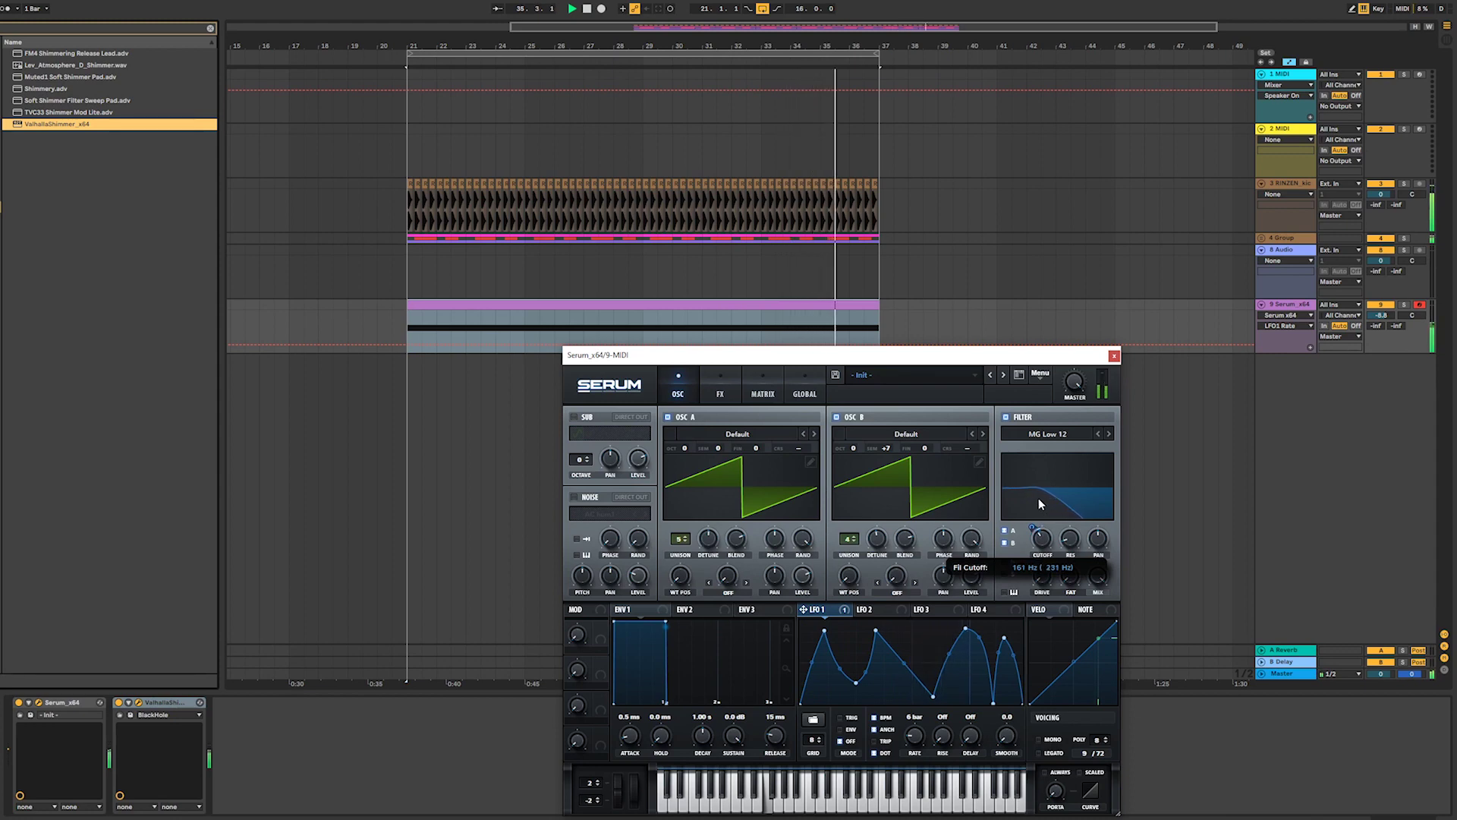
{"action": "left_click_drag", "start_coordinate": [1038, 498], "coordinate": [1039, 498]}
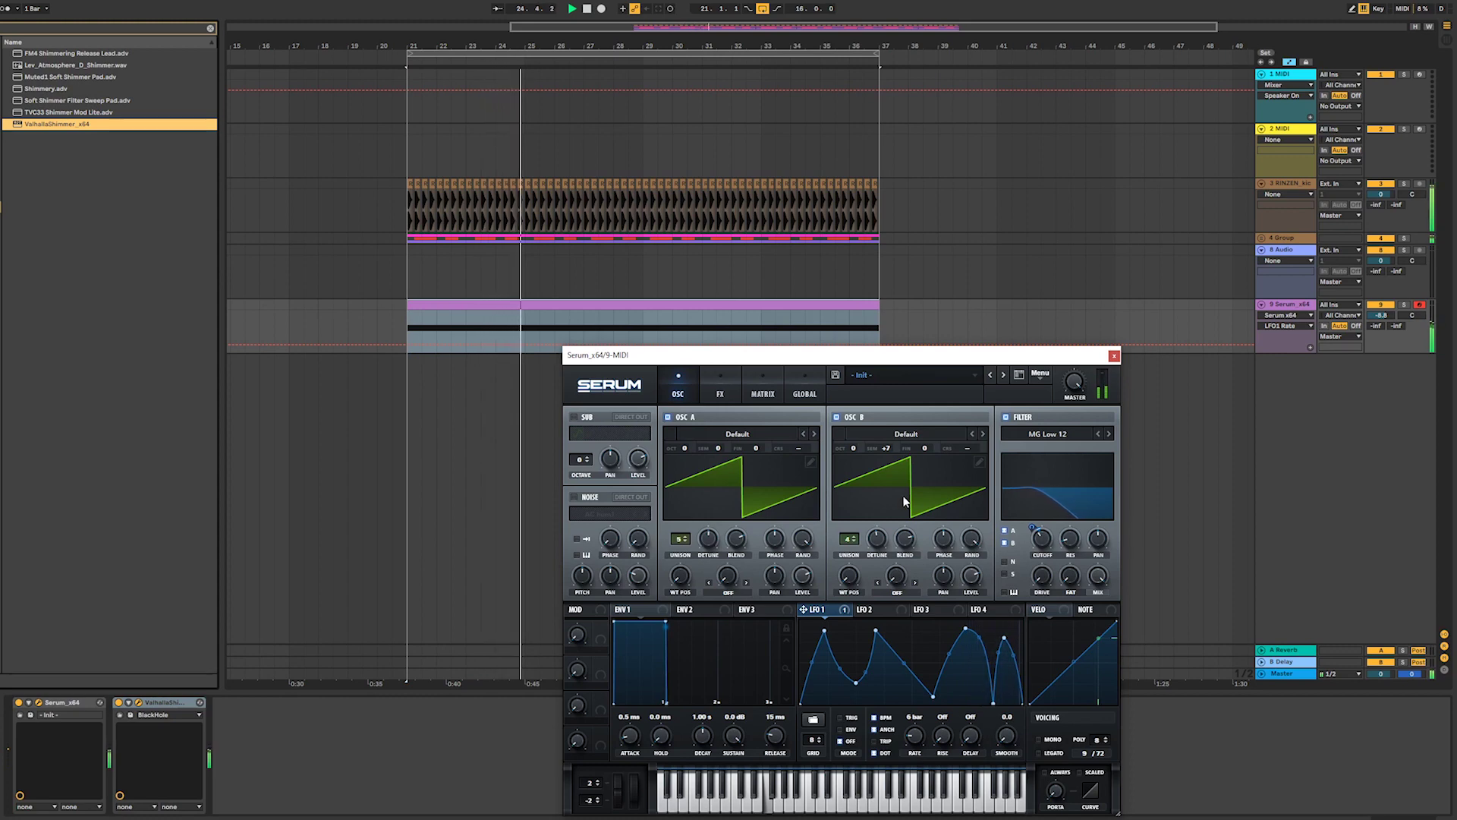
- Adjust the mix of the Formant-I filter in Serum's effects and fine-tune the synth's master volume
{"action": "left_click", "coordinate": [720, 388]}
{"action": "left_click_drag", "start_coordinate": [1060, 426], "coordinate": [1059, 482]}
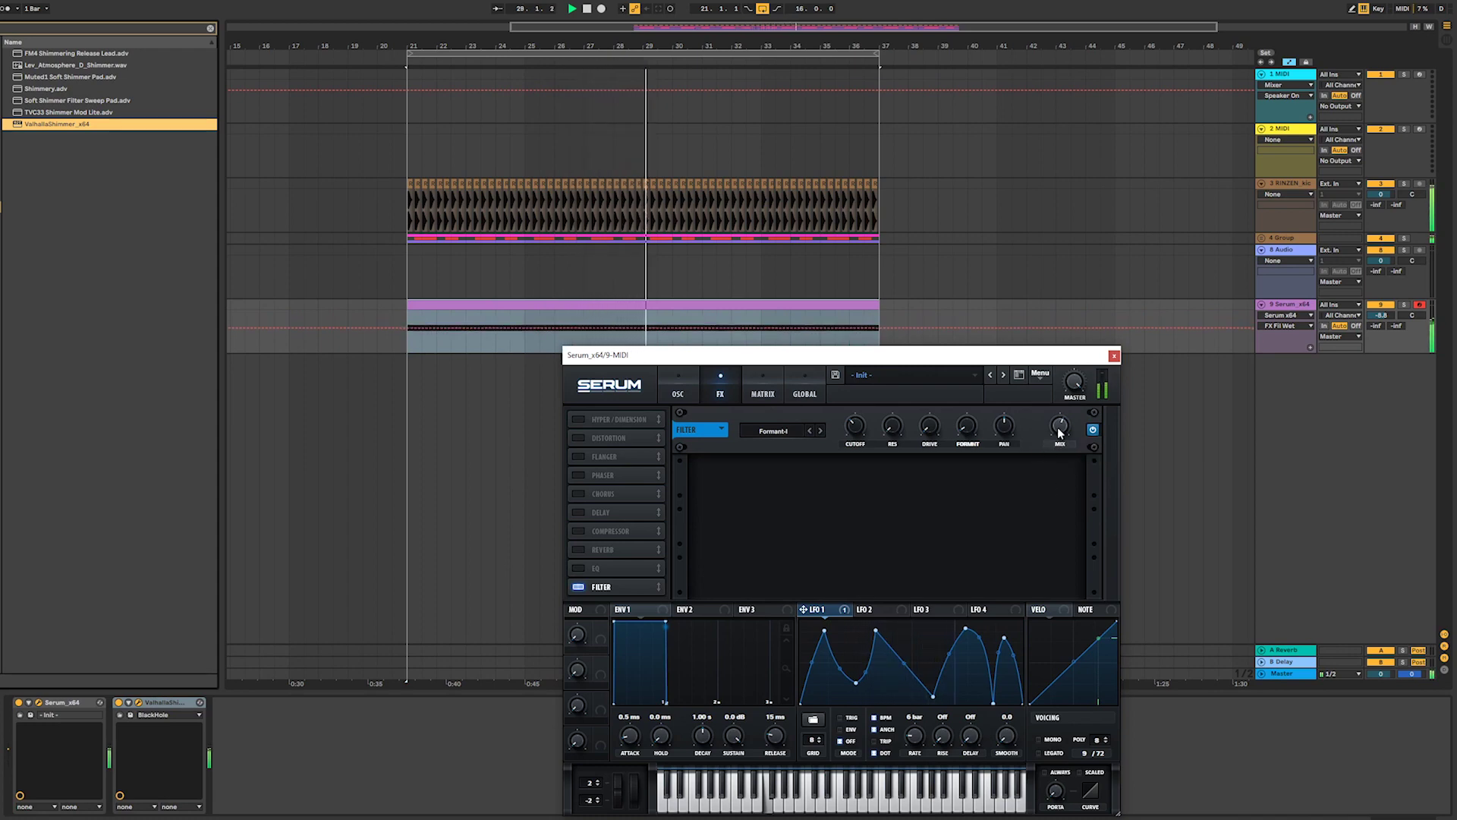
{"action": "left_click", "coordinate": [1075, 390]}
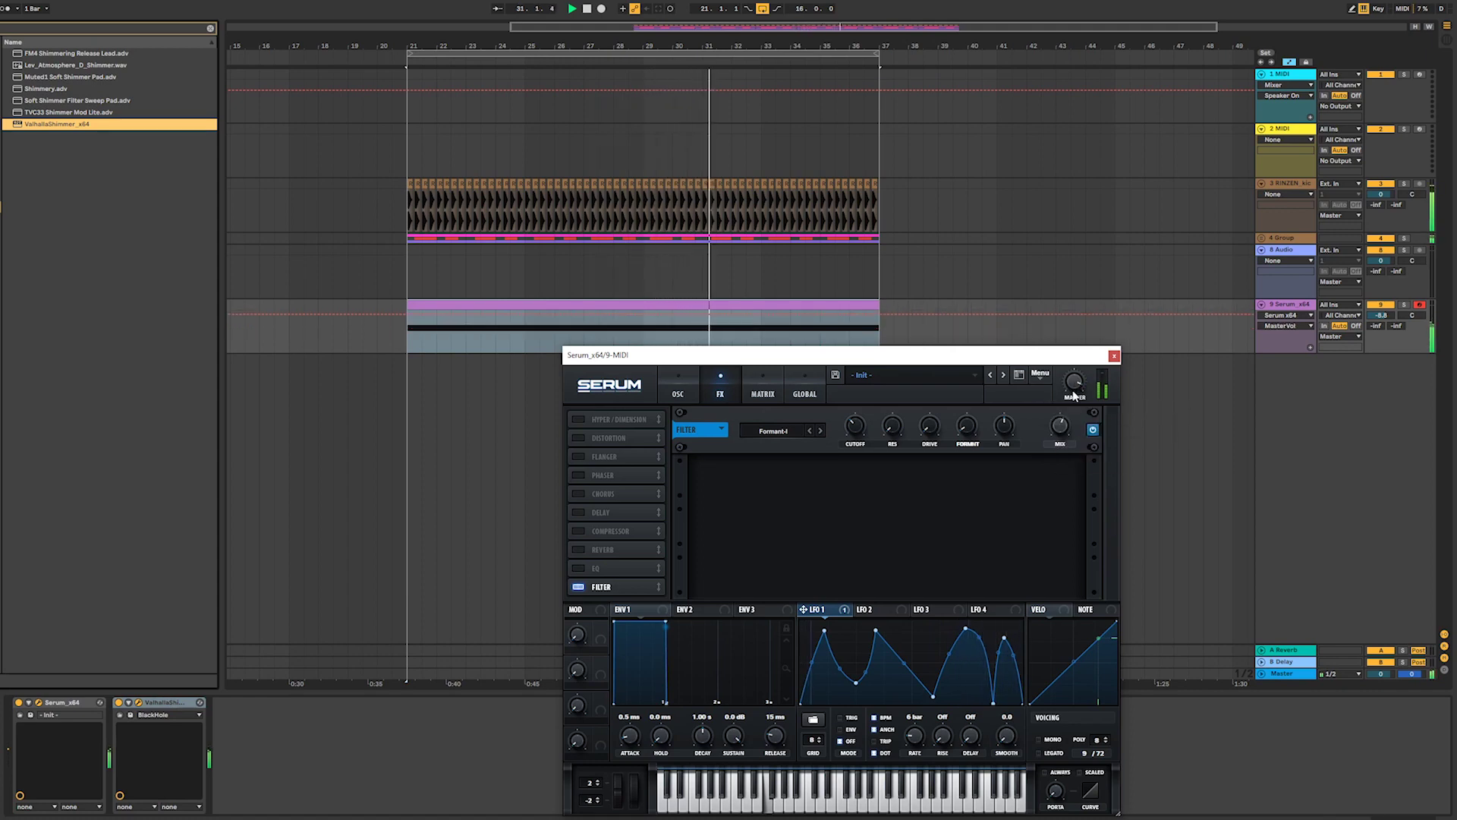
{"action": "left_click_drag", "start_coordinate": [1073, 388], "coordinate": [1074, 390]}
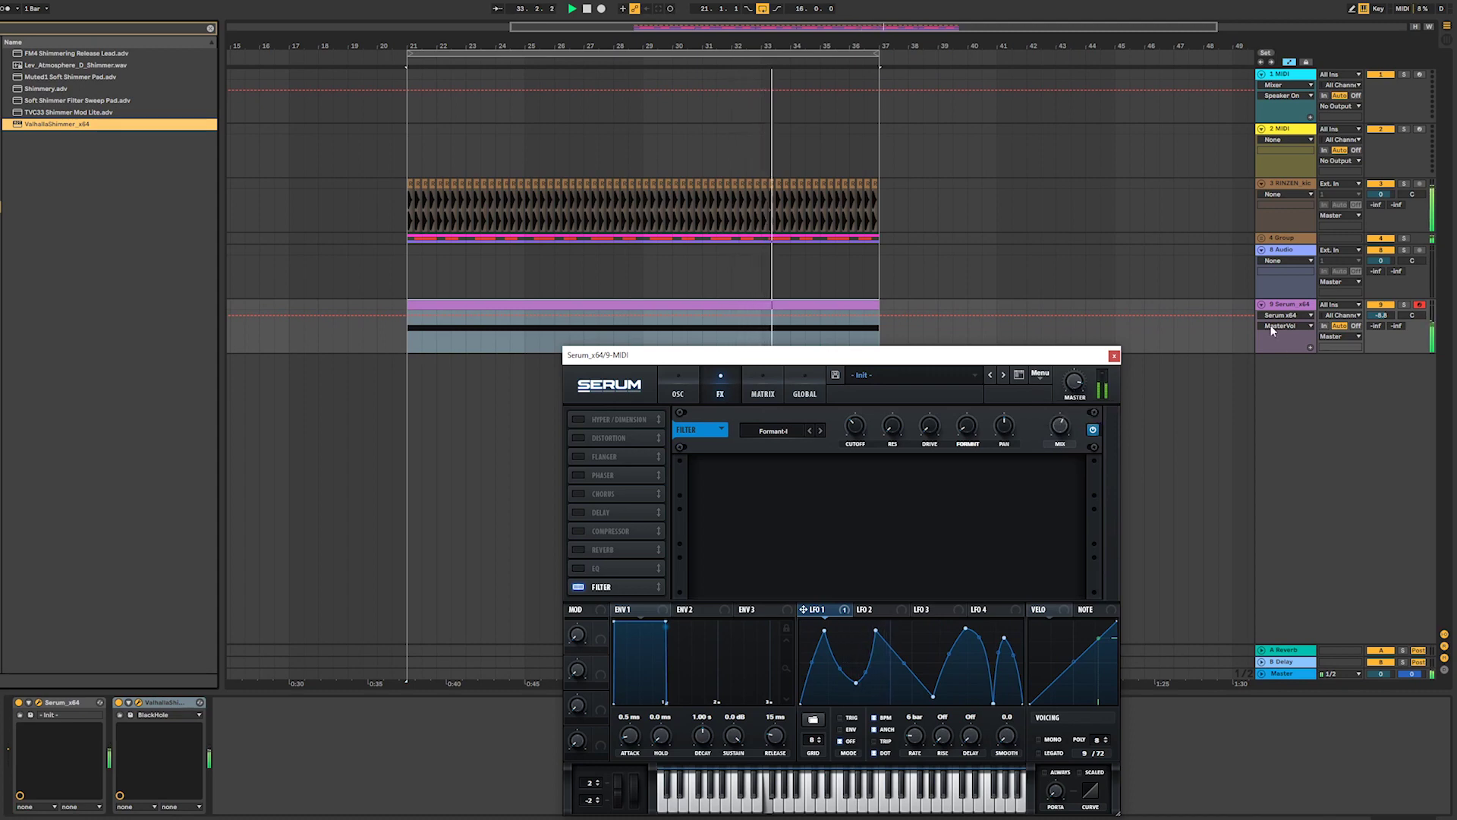
- Close the Serum window and group the Serum track
{"action": "left_click", "coordinate": [1307, 303]}
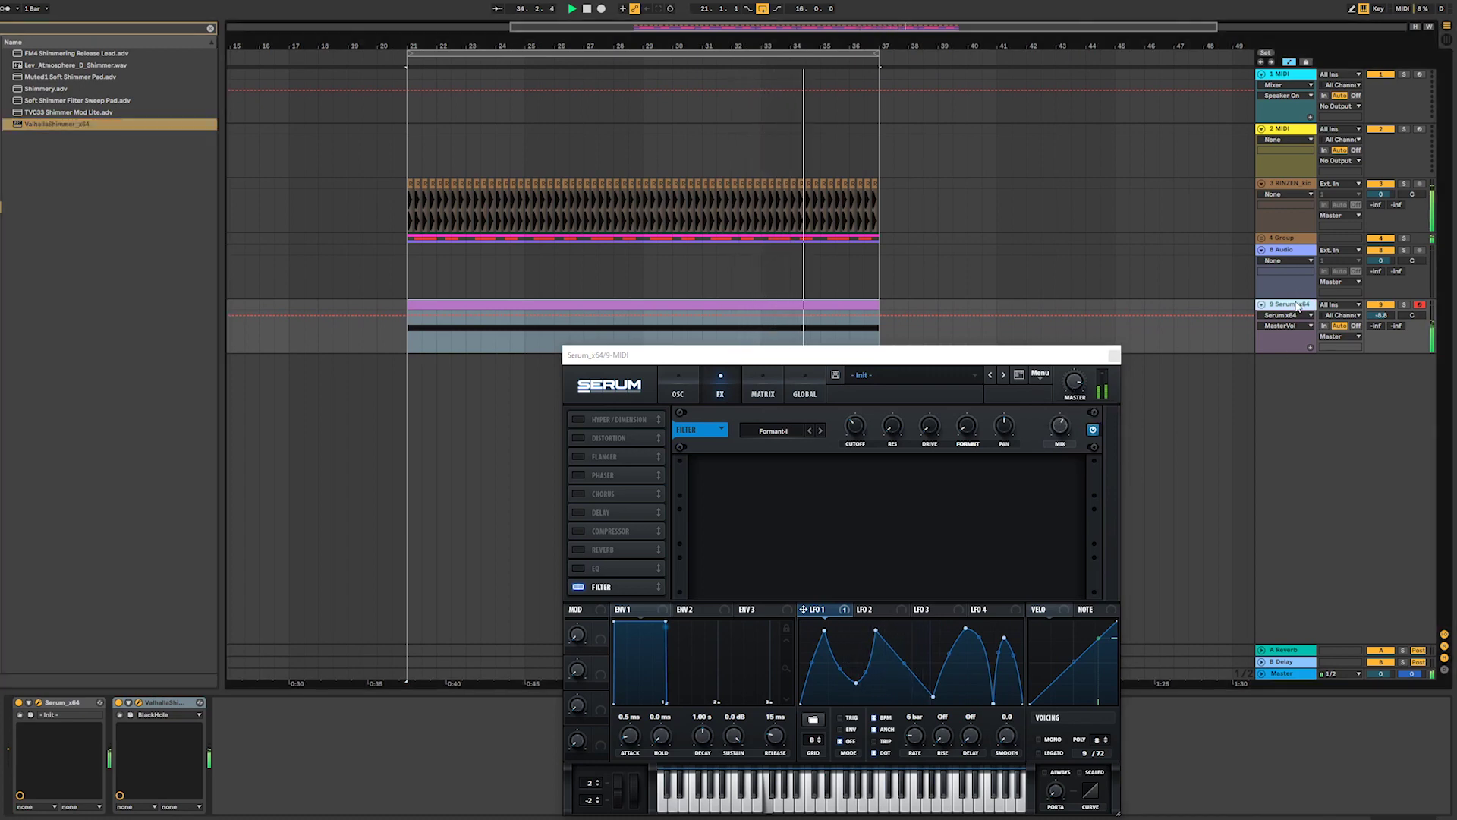
{"action": "left_click", "coordinate": [1114, 356]}
{"action": "left_click", "coordinate": [991, 376]}
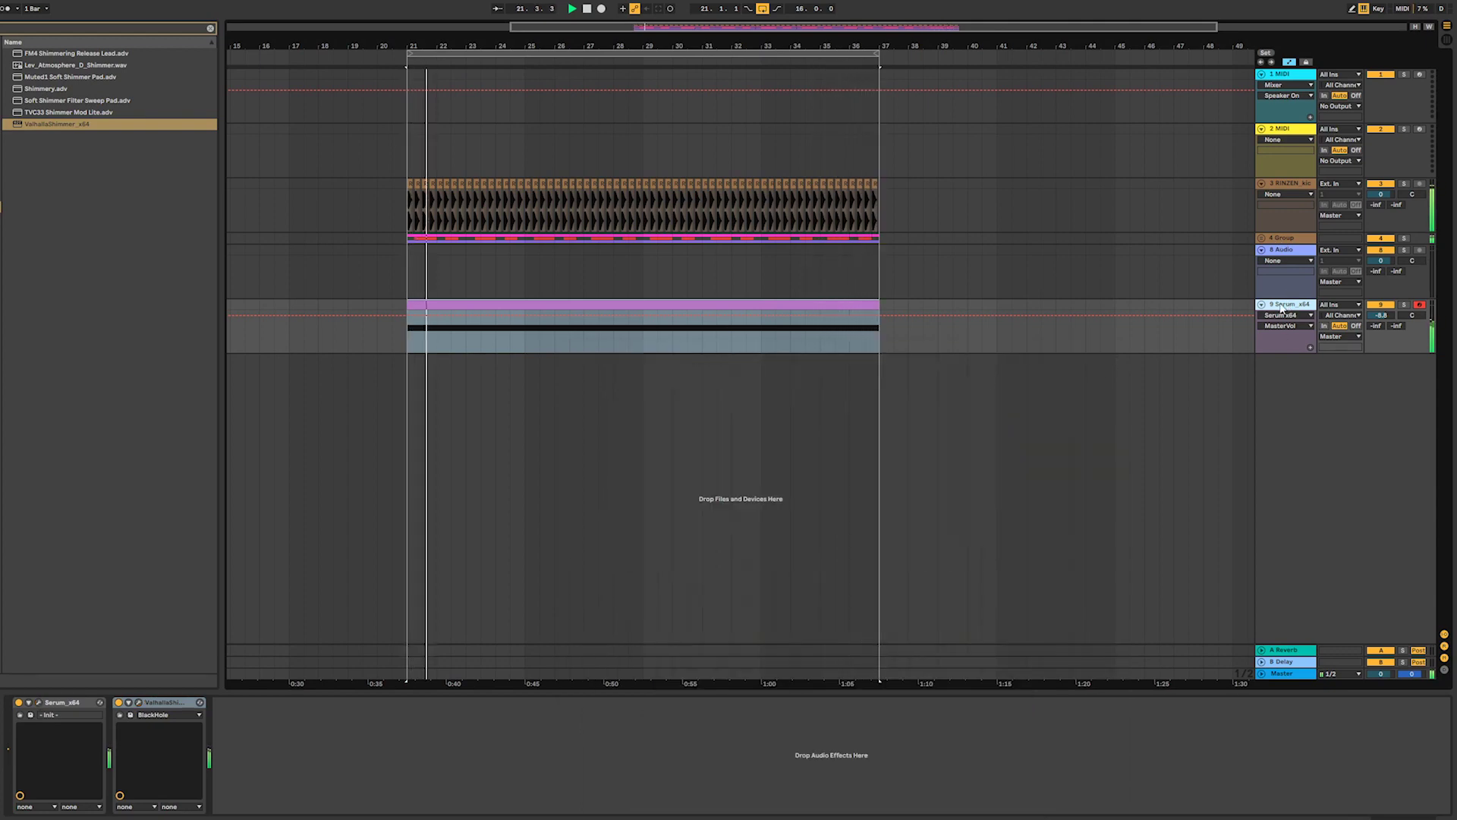
{"action": "key", "text": "super+g"}
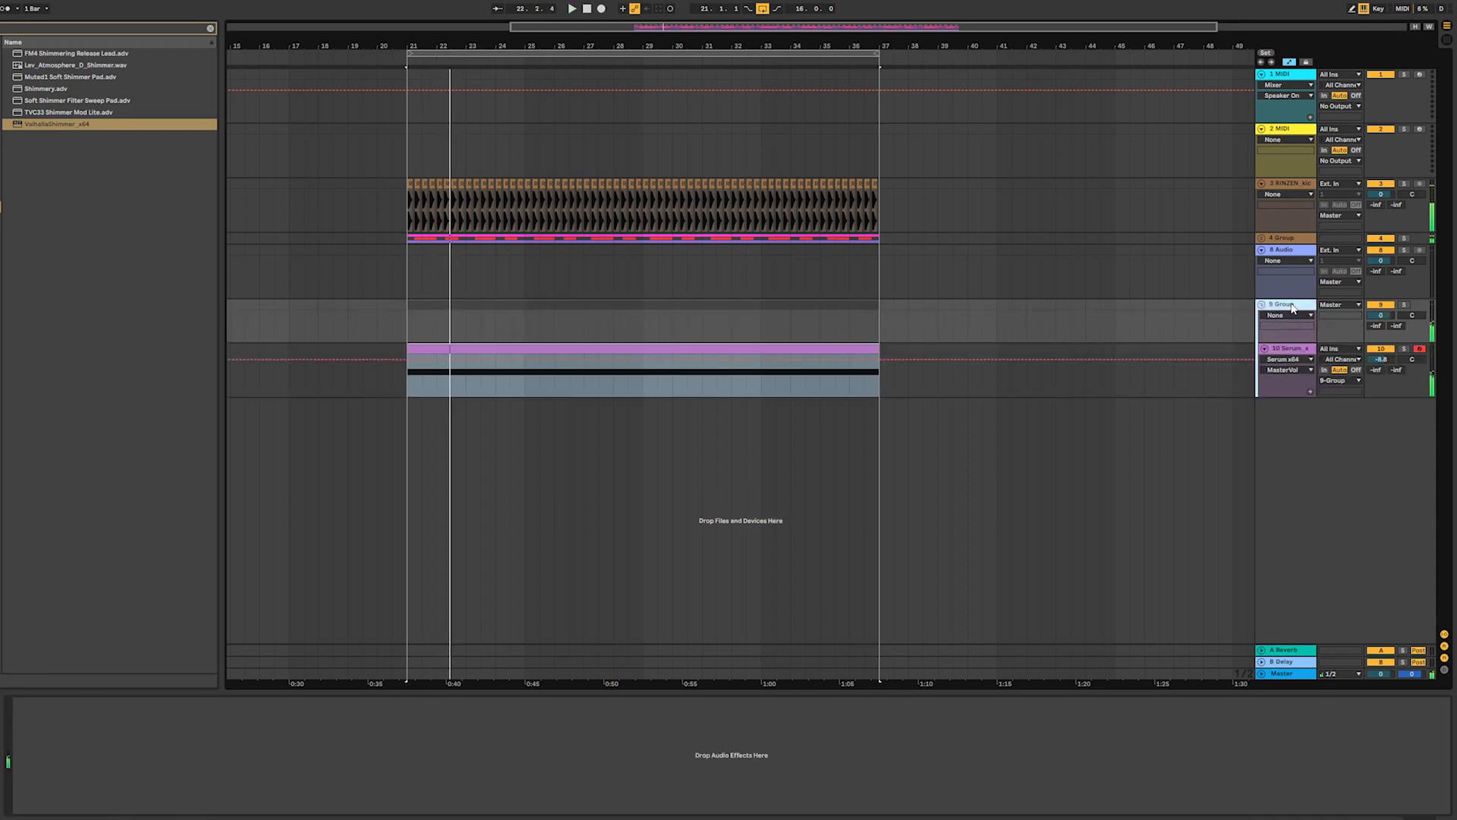
- Search the browser for "compress" and load Ableton's Compressor on the new group track
{"action": "left_click", "coordinate": [1290, 355]}
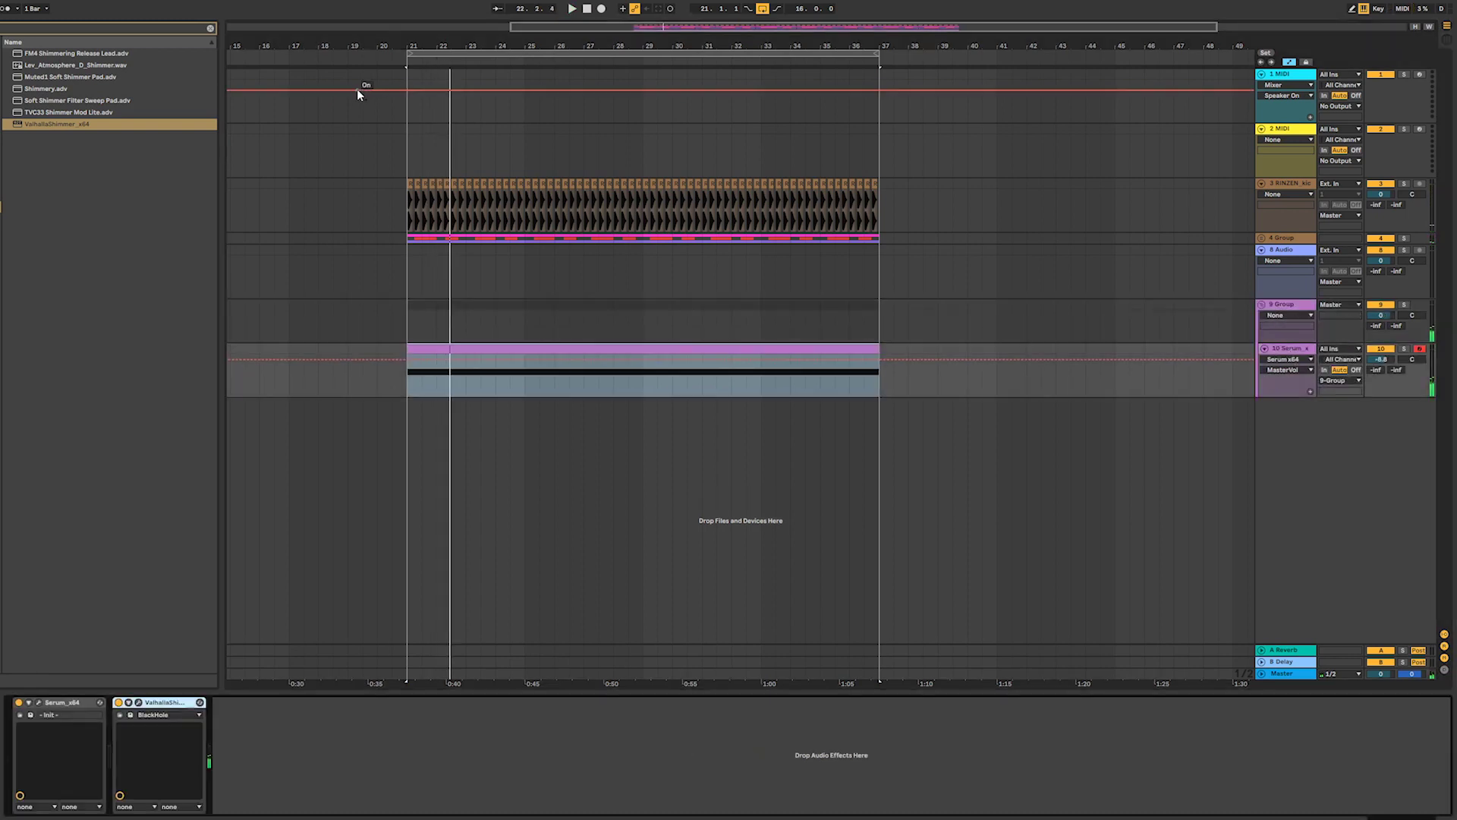
{"action": "left_click", "coordinate": [1254, 330]}
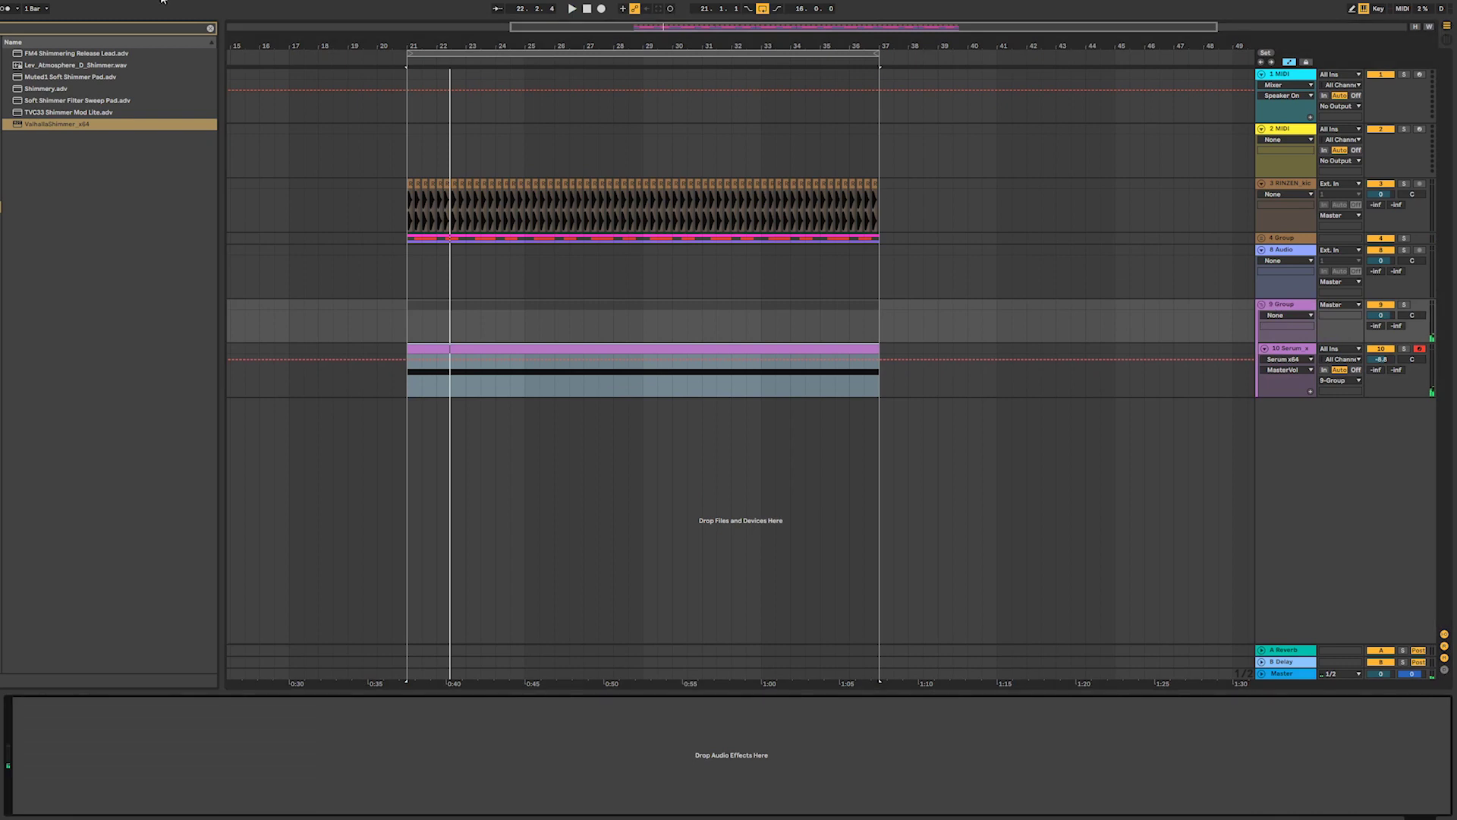
{"action": "left_click", "coordinate": [210, 29]}
{"action": "key", "text": "ctrl+f"}
{"action": "type", "text": "compress"}
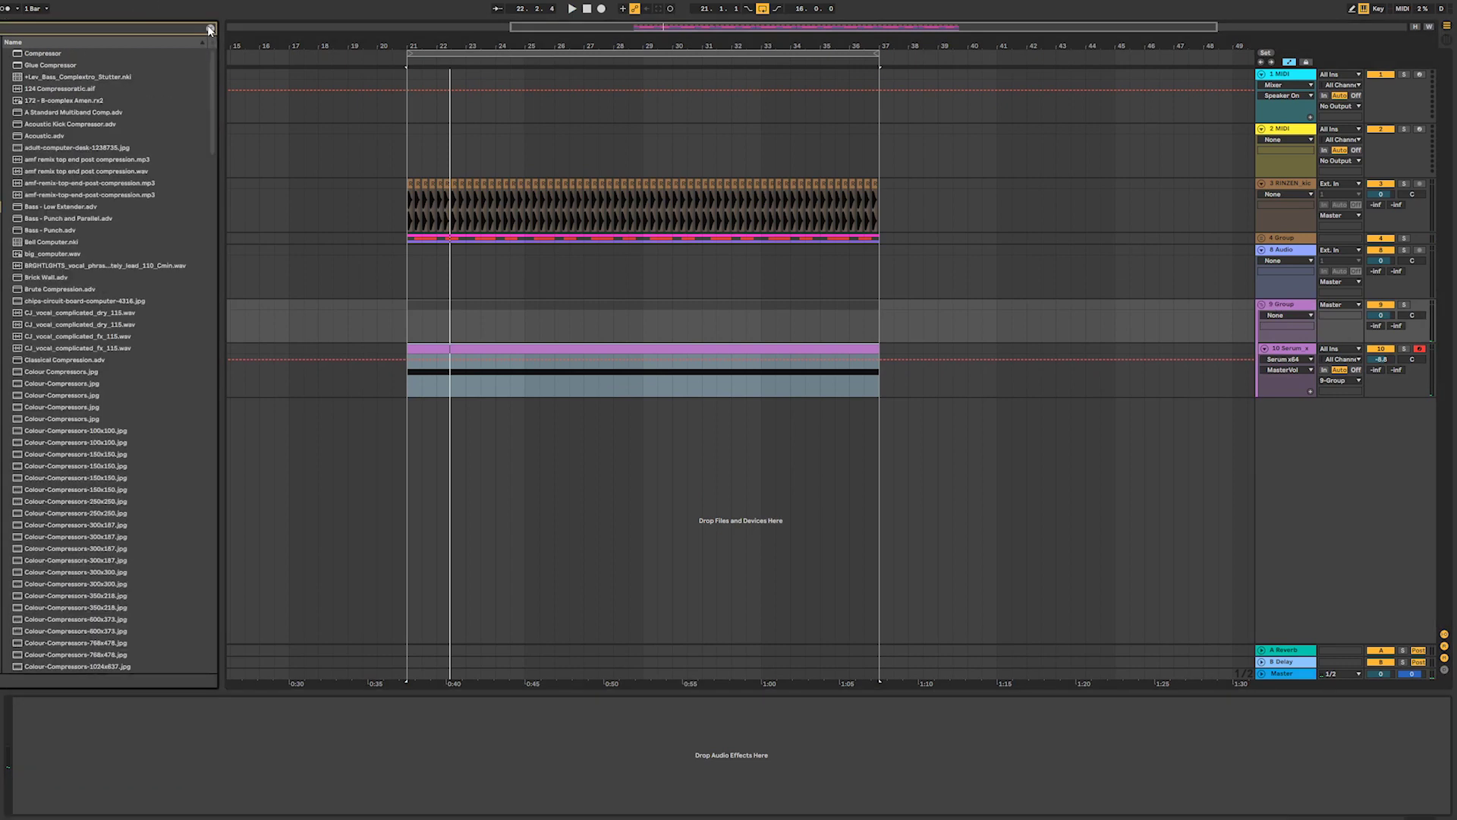
{"action": "double_click", "coordinate": [41, 54]}
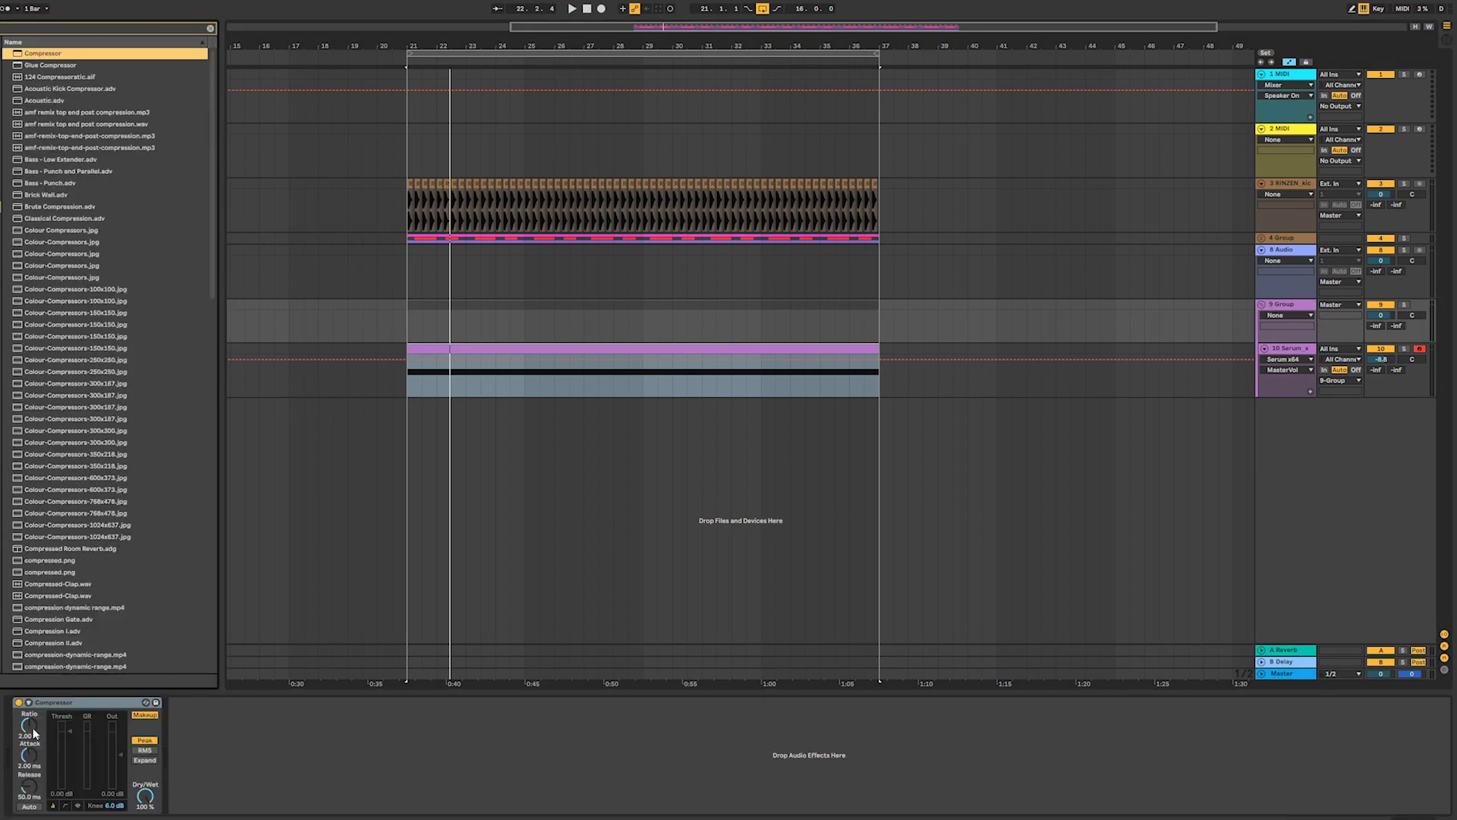
- Sidechain the group's Compressor to the 3-RINZEN kick track and enable its sidechain EQ at 5.88 kHz
{"action": "left_click", "coordinate": [29, 703]}
{"action": "left_click", "coordinate": [51, 716]}
{"action": "left_click", "coordinate": [51, 733]}
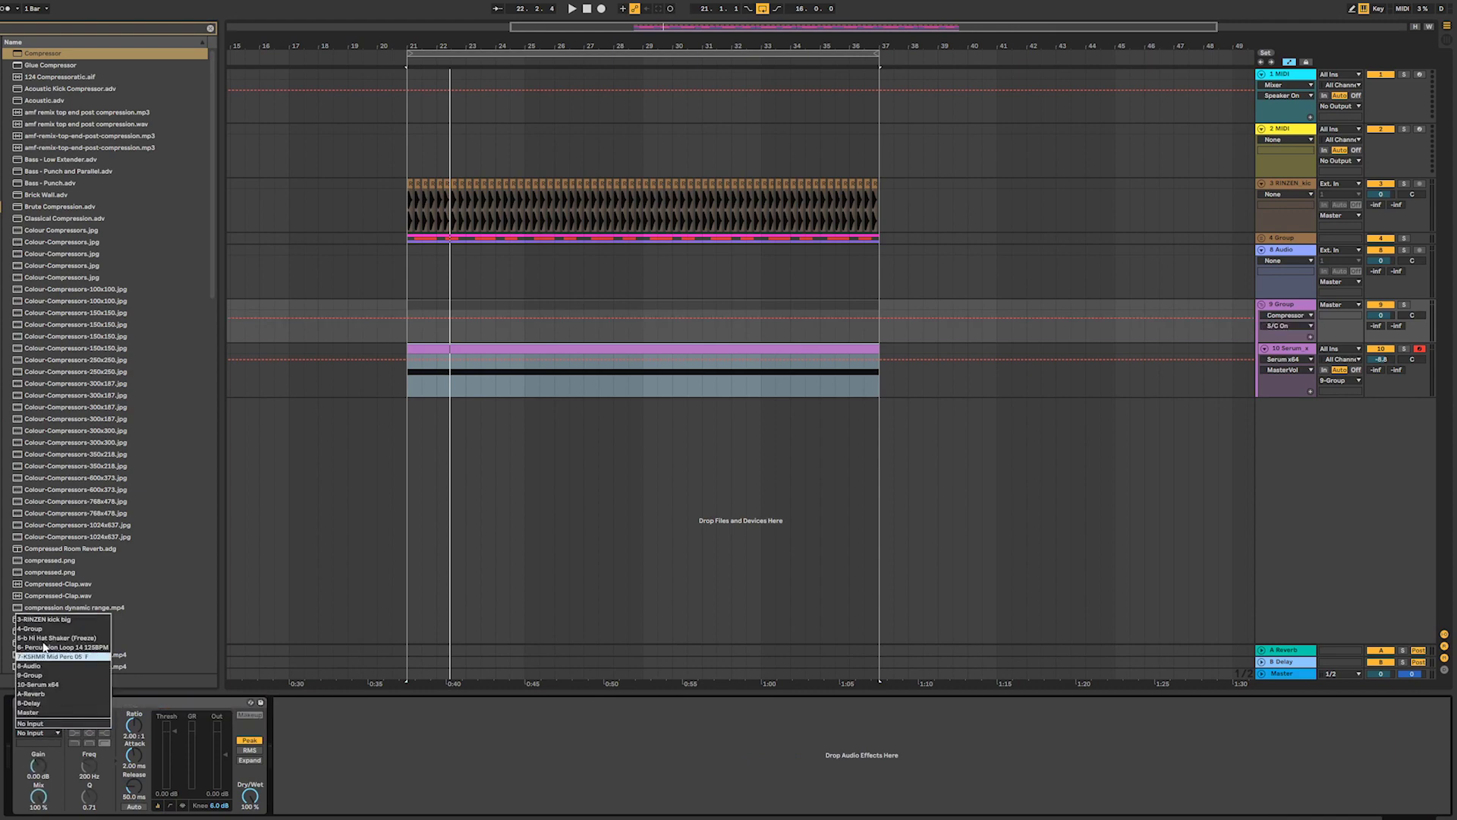
{"action": "left_click", "coordinate": [61, 620]}
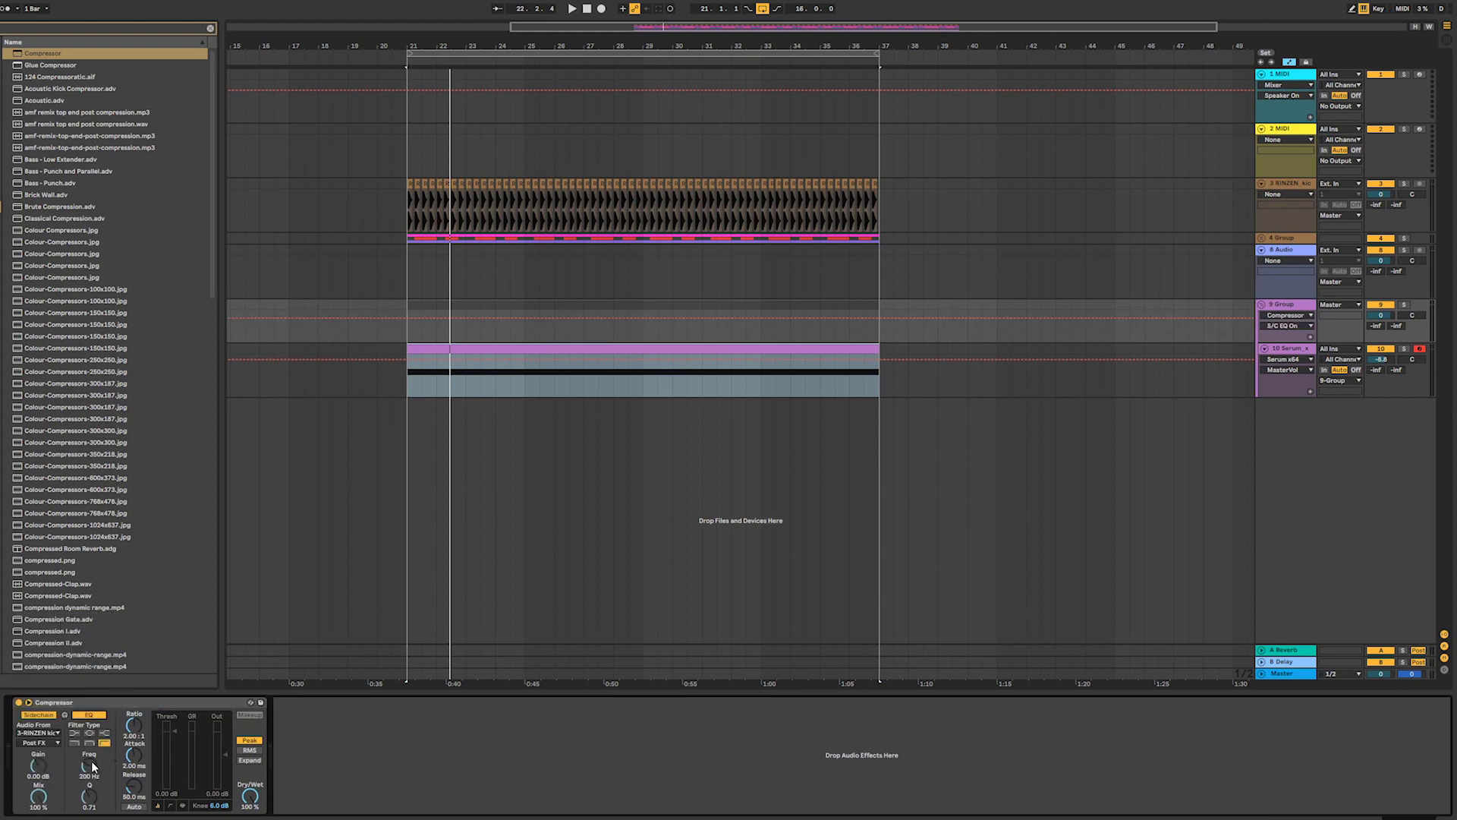
{"action": "key", "text": "space"}
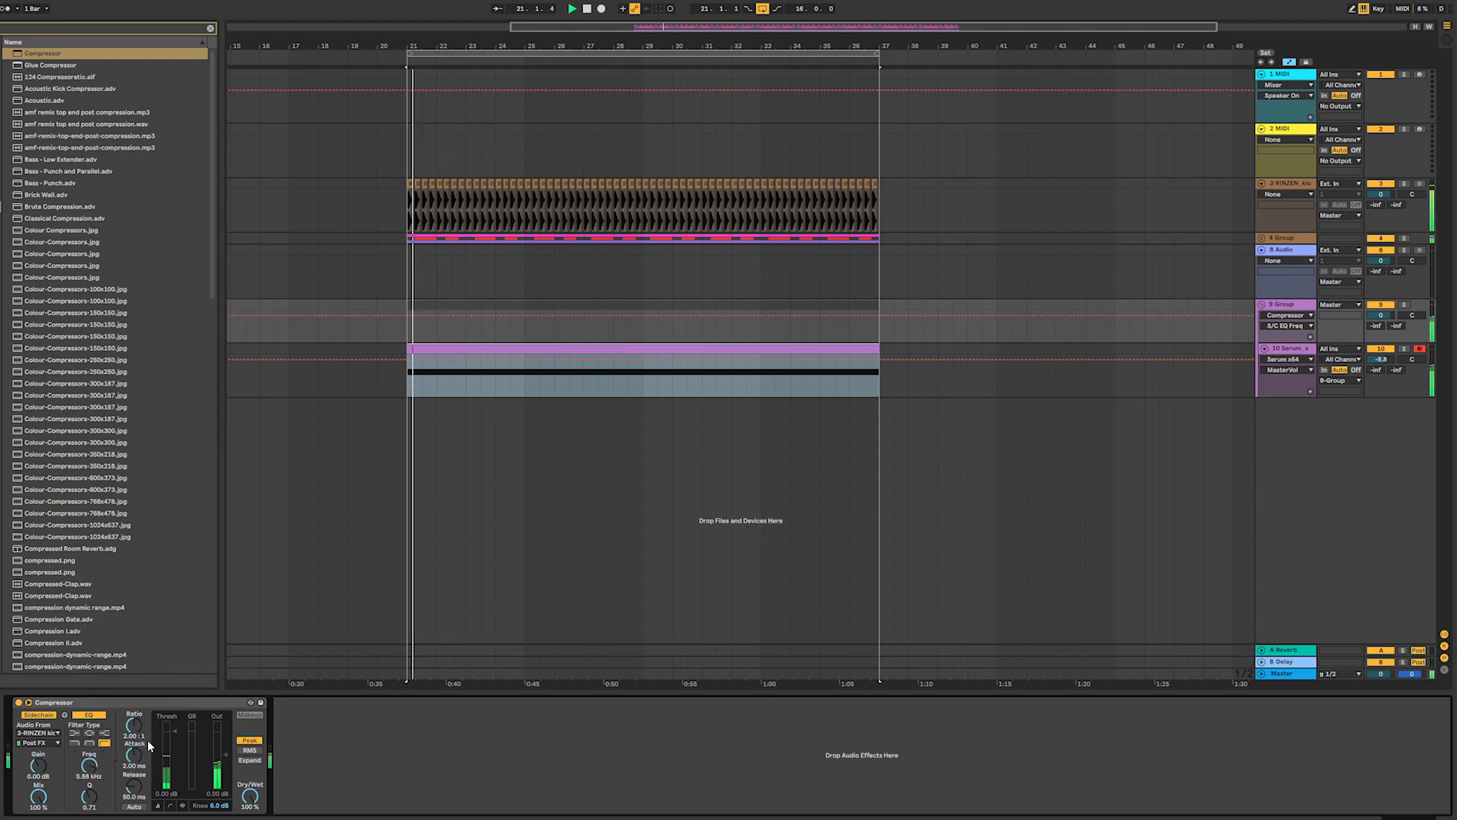
- During playback, set the Compressor's threshold to -67.0 dB, ratio to 9.69:1, release to 139 ms and lookahead to 1 ms
{"action": "left_click_drag", "start_coordinate": [173, 733], "coordinate": [228, 795]}
{"action": "left_click", "coordinate": [183, 805]}
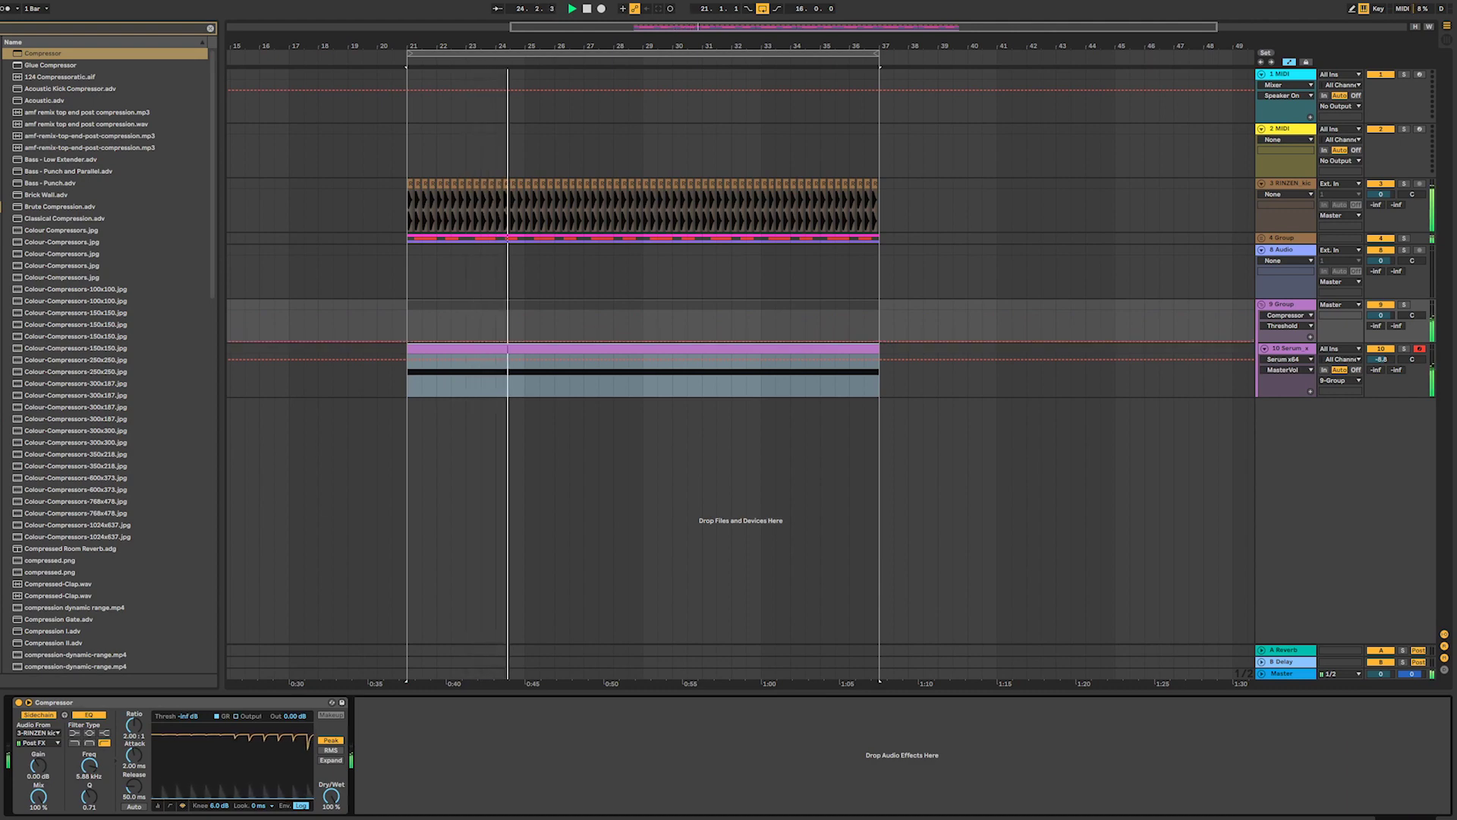
{"action": "left_click_drag", "start_coordinate": [133, 726], "coordinate": [134, 686]}
{"action": "mouse_move", "coordinate": [134, 787]}
{"action": "left_mouse_down"}
{"action": "mouse_move", "coordinate": [134, 767]}
{"action": "mouse_move", "coordinate": [135, 778]}
{"action": "left_mouse_up"}
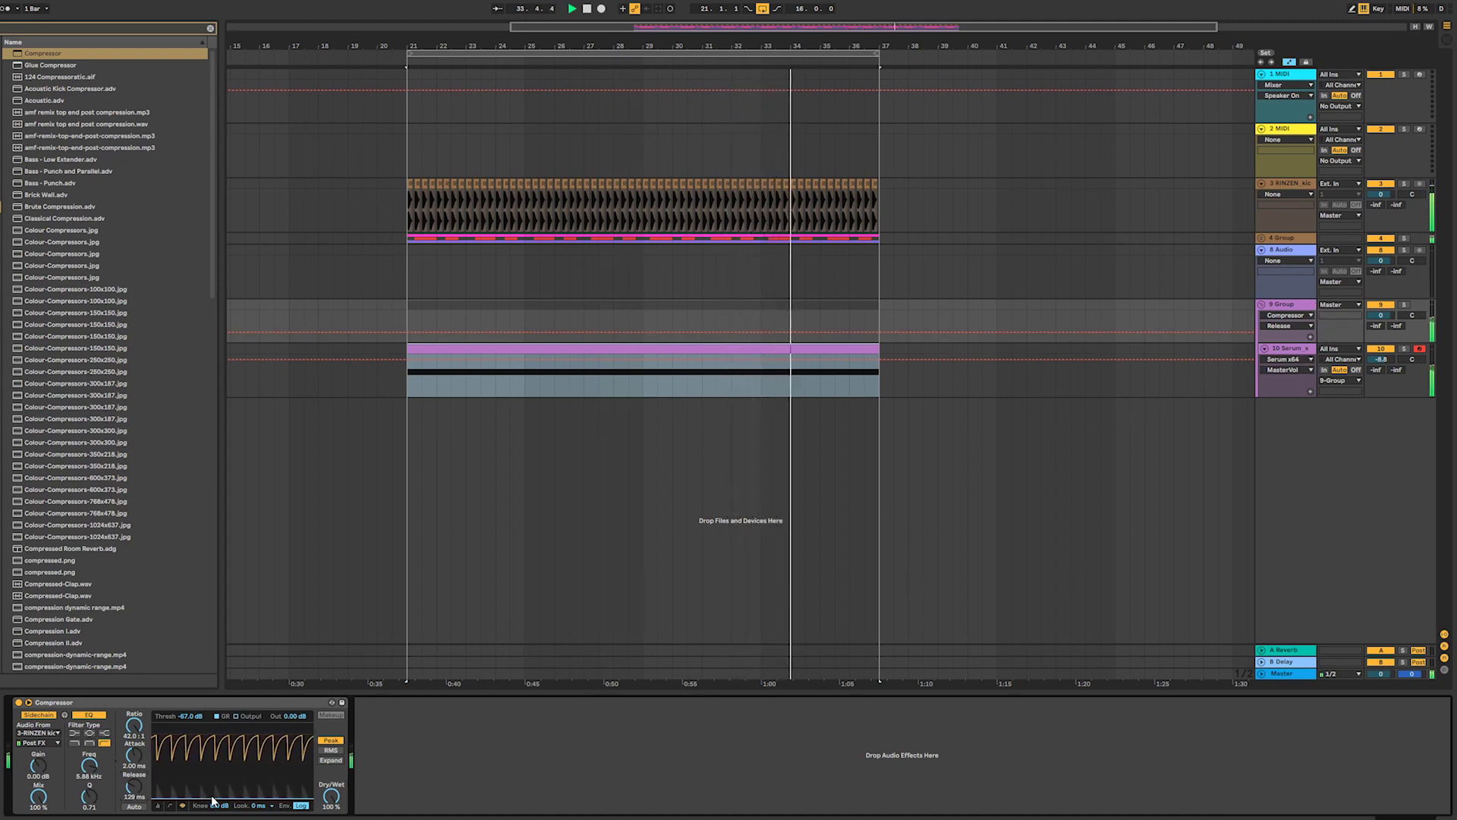
{"action": "left_click_drag", "start_coordinate": [134, 726], "coordinate": [135, 739]}
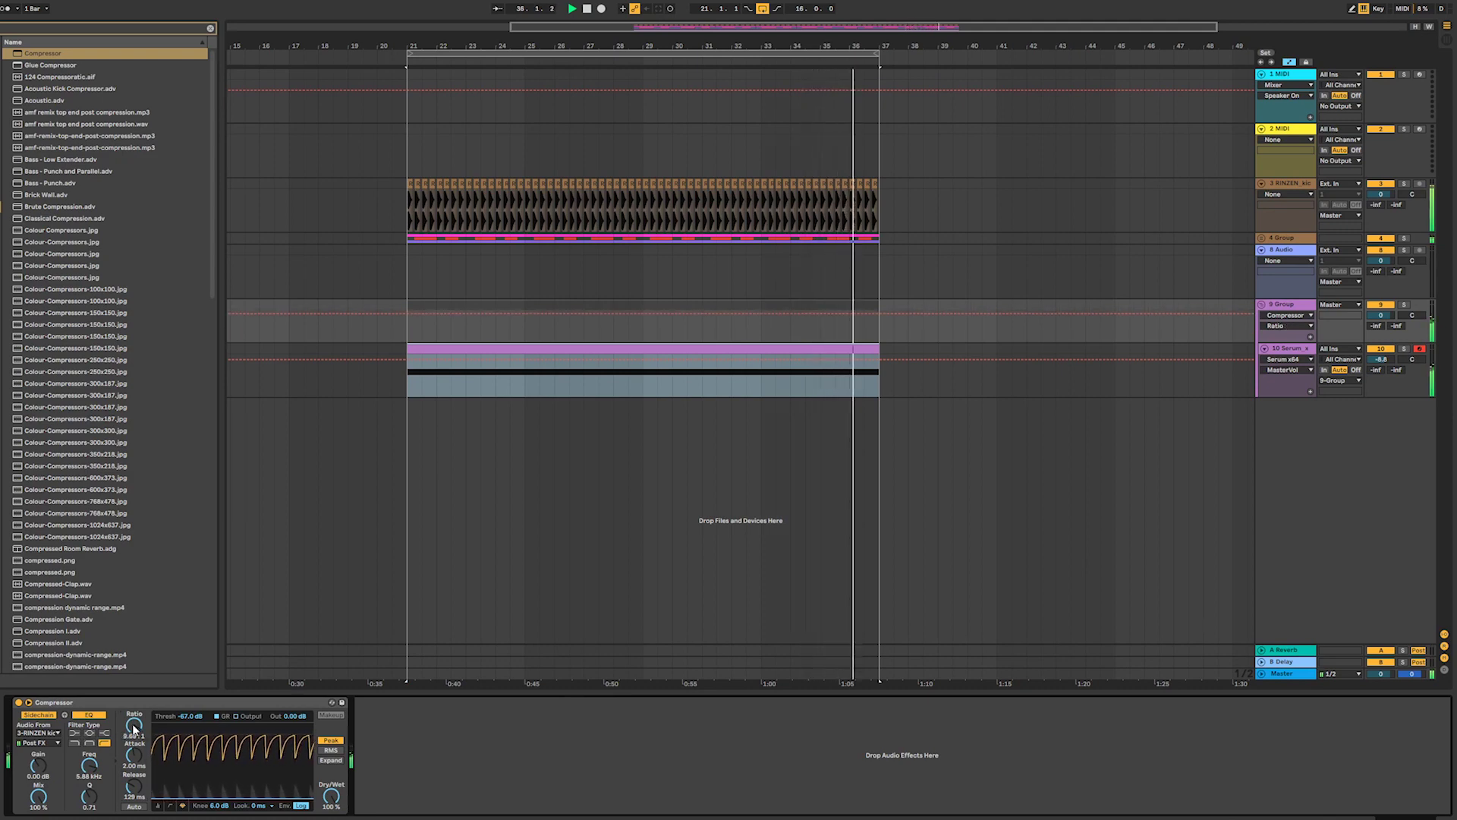
{"action": "left_click", "coordinate": [258, 805]}
{"action": "left_click", "coordinate": [258, 787]}
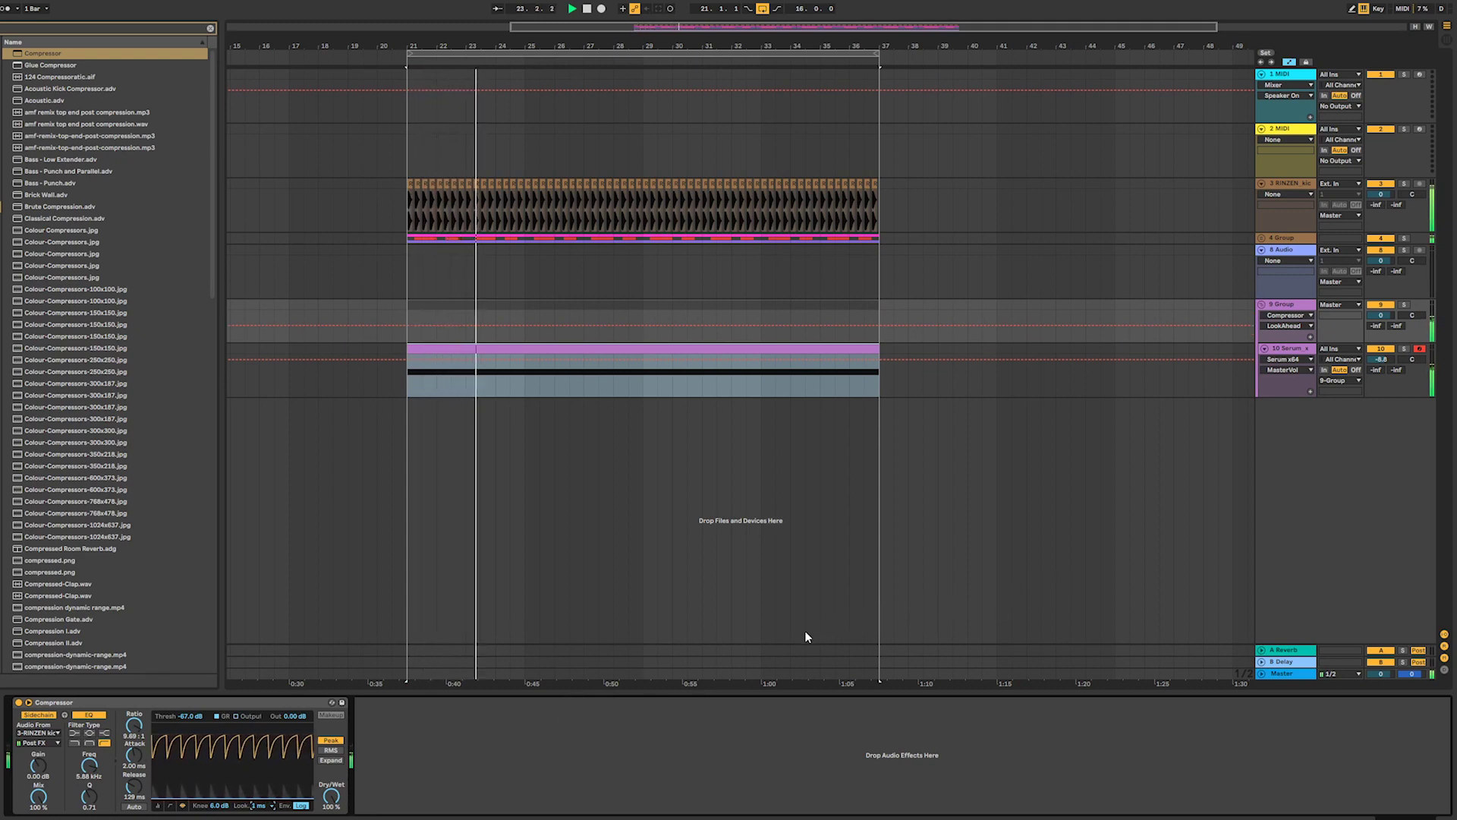
- Solo the group and insert a new MIDI track below the Serum track inside it
{"action": "left_click", "coordinate": [1405, 304]}
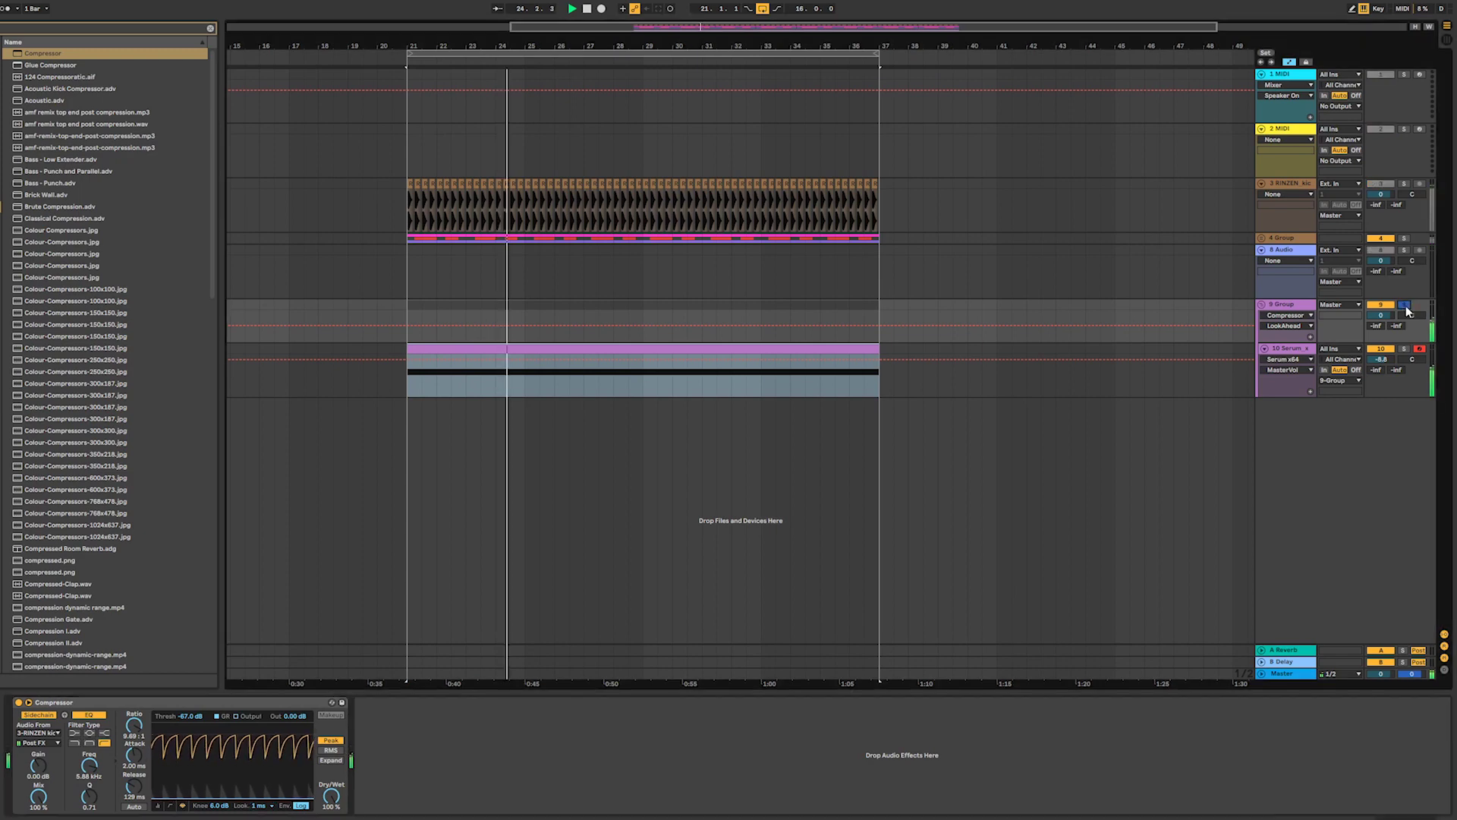
{"action": "left_click", "coordinate": [1285, 353]}
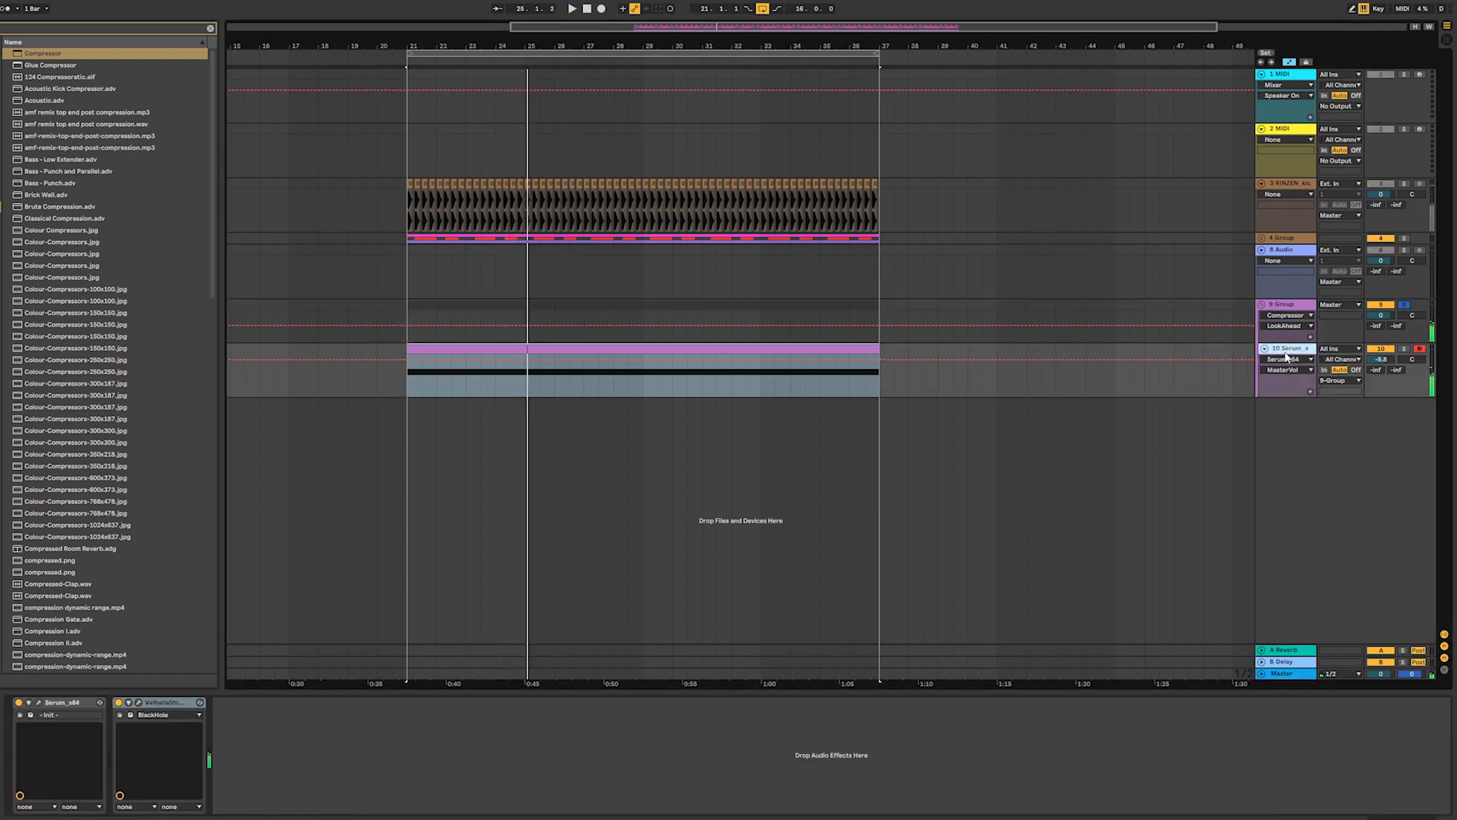
{"action": "key", "text": "super+shift+t"}
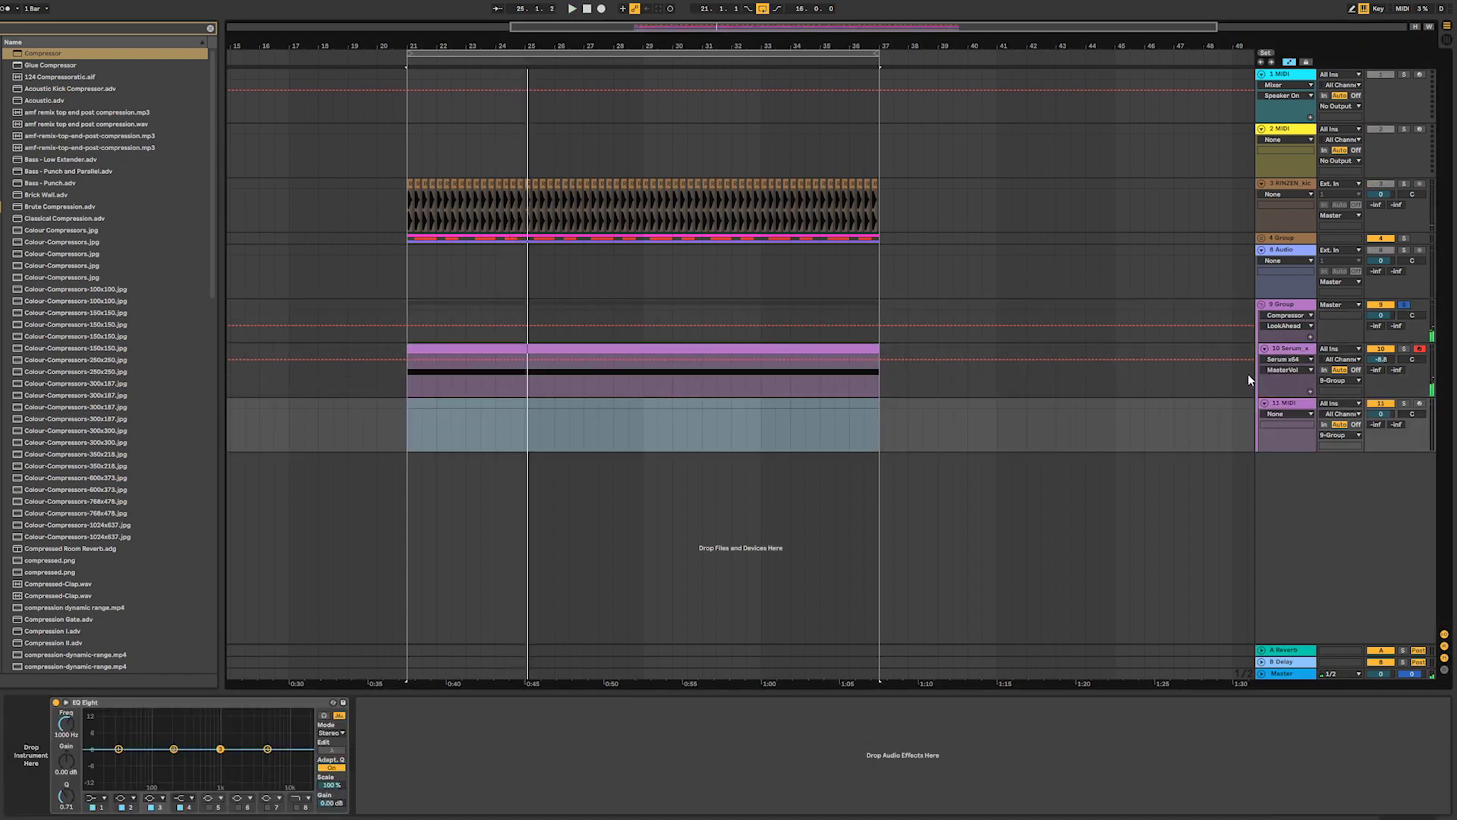
- Search the browser for "diva" and load the Diva synth on the new MIDI track
{"action": "left_click", "coordinate": [210, 30]}
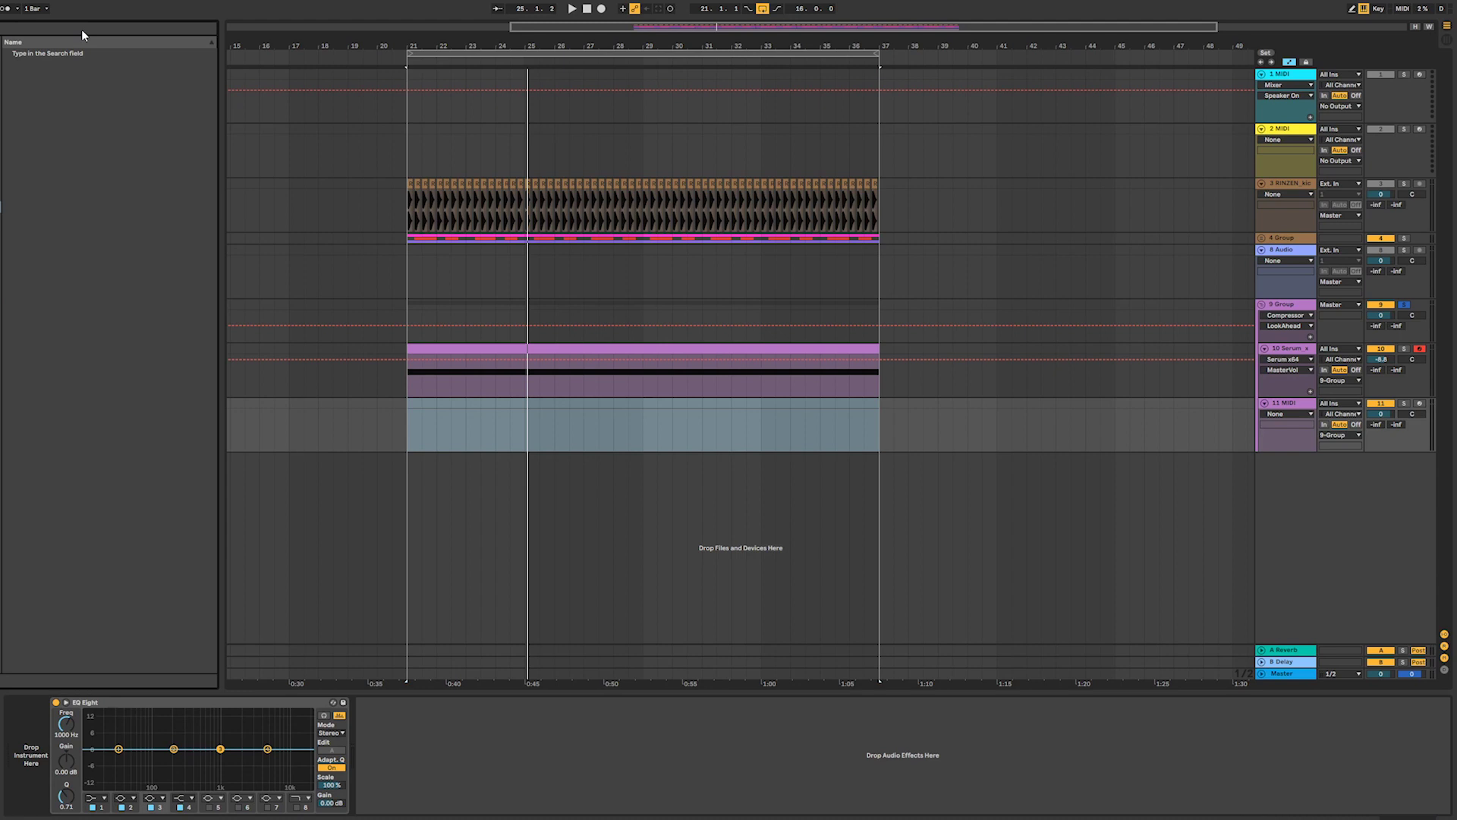
{"action": "mouse_move", "coordinate": [311, 819]}
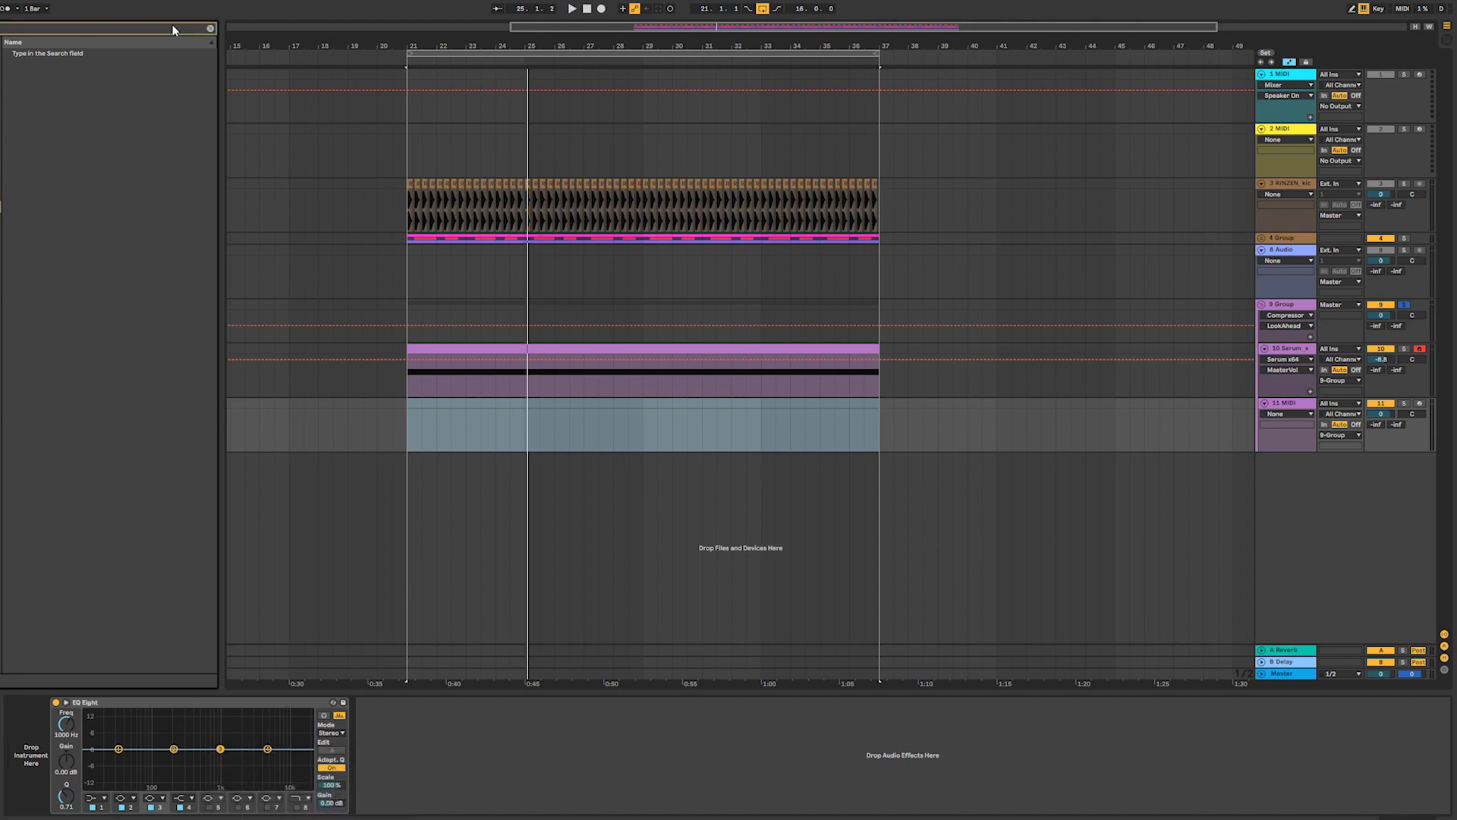
{"action": "type", "text": "diva"}
{"action": "left_click", "coordinate": [55, 372]}
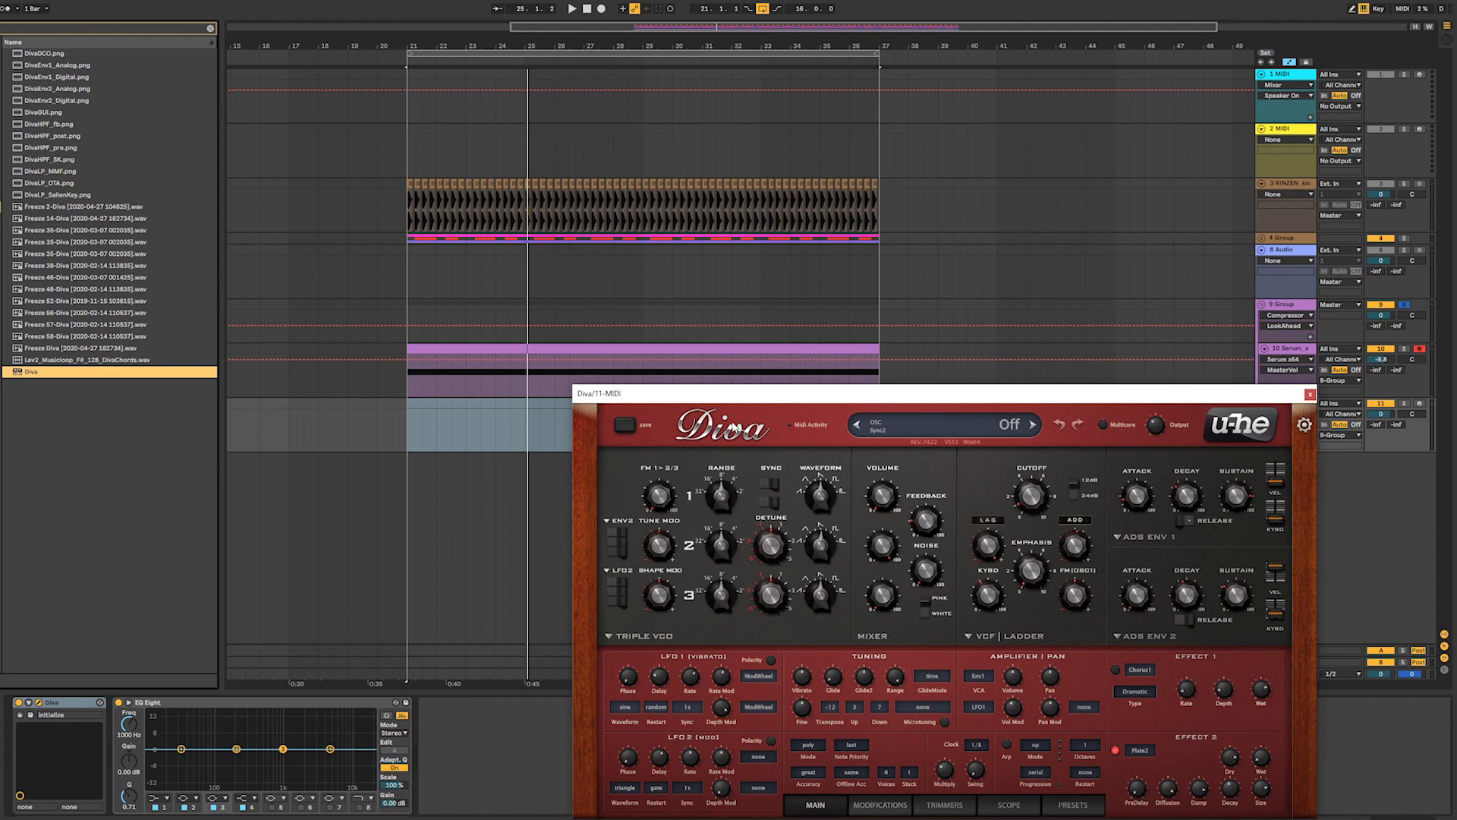
{"action": "left_click_drag", "start_coordinate": [727, 397], "coordinate": [751, 356]}
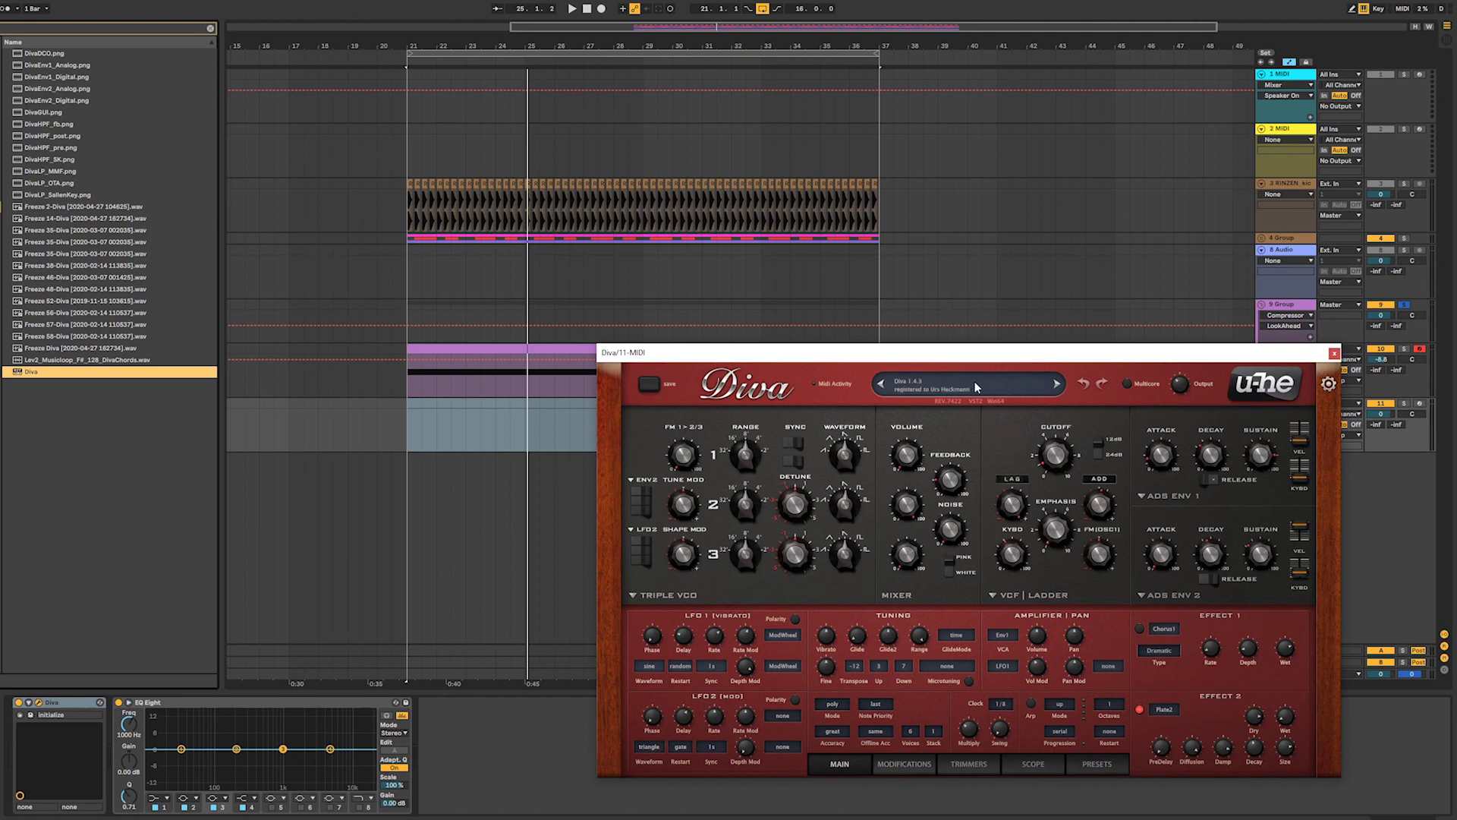
- Audition presets from Diva's local 1 BASS folder and load HS Cable Bass
{"action": "left_click", "coordinate": [1102, 768]}
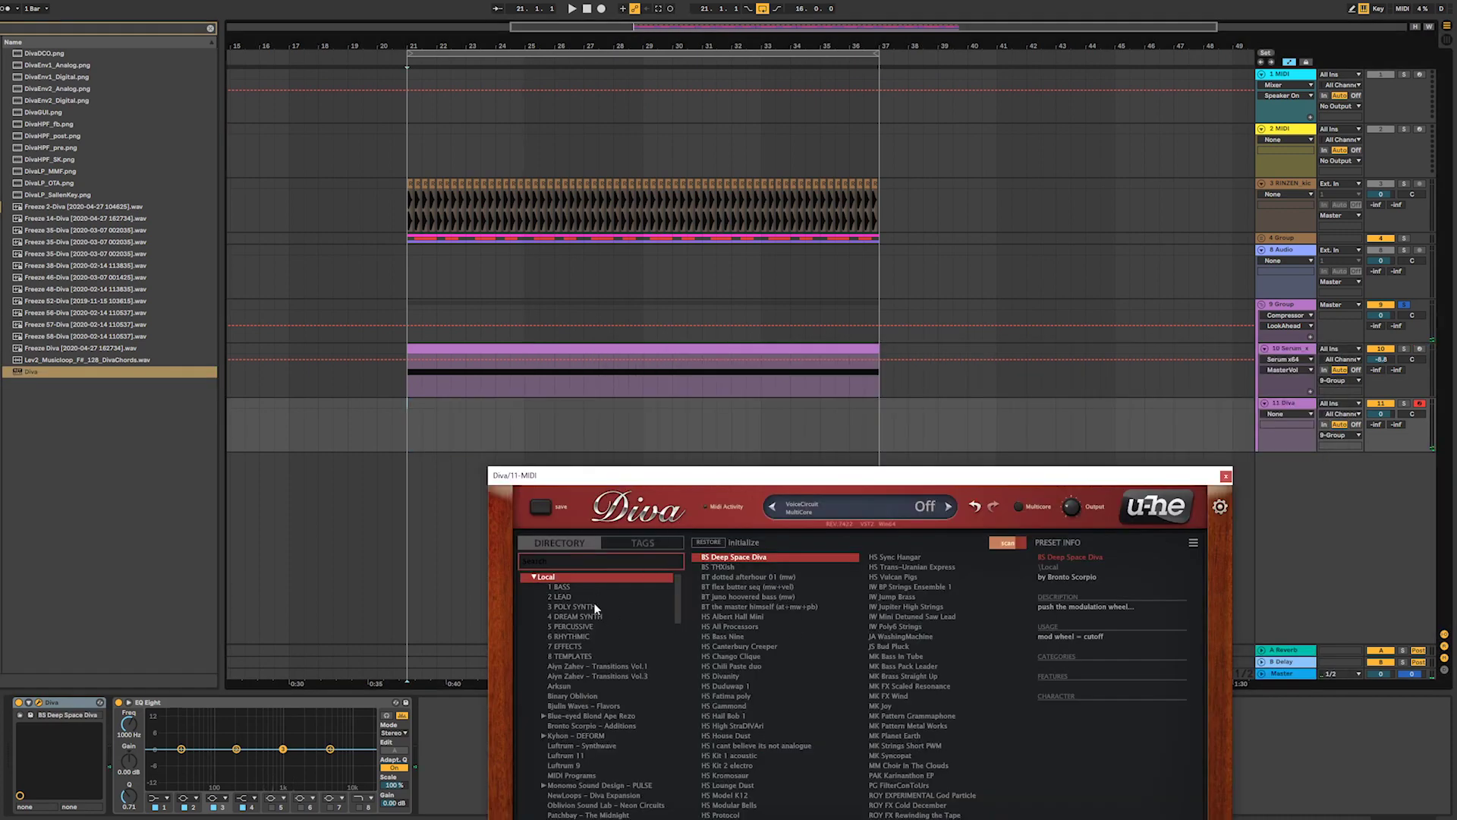
{"action": "left_click", "coordinate": [561, 588]}
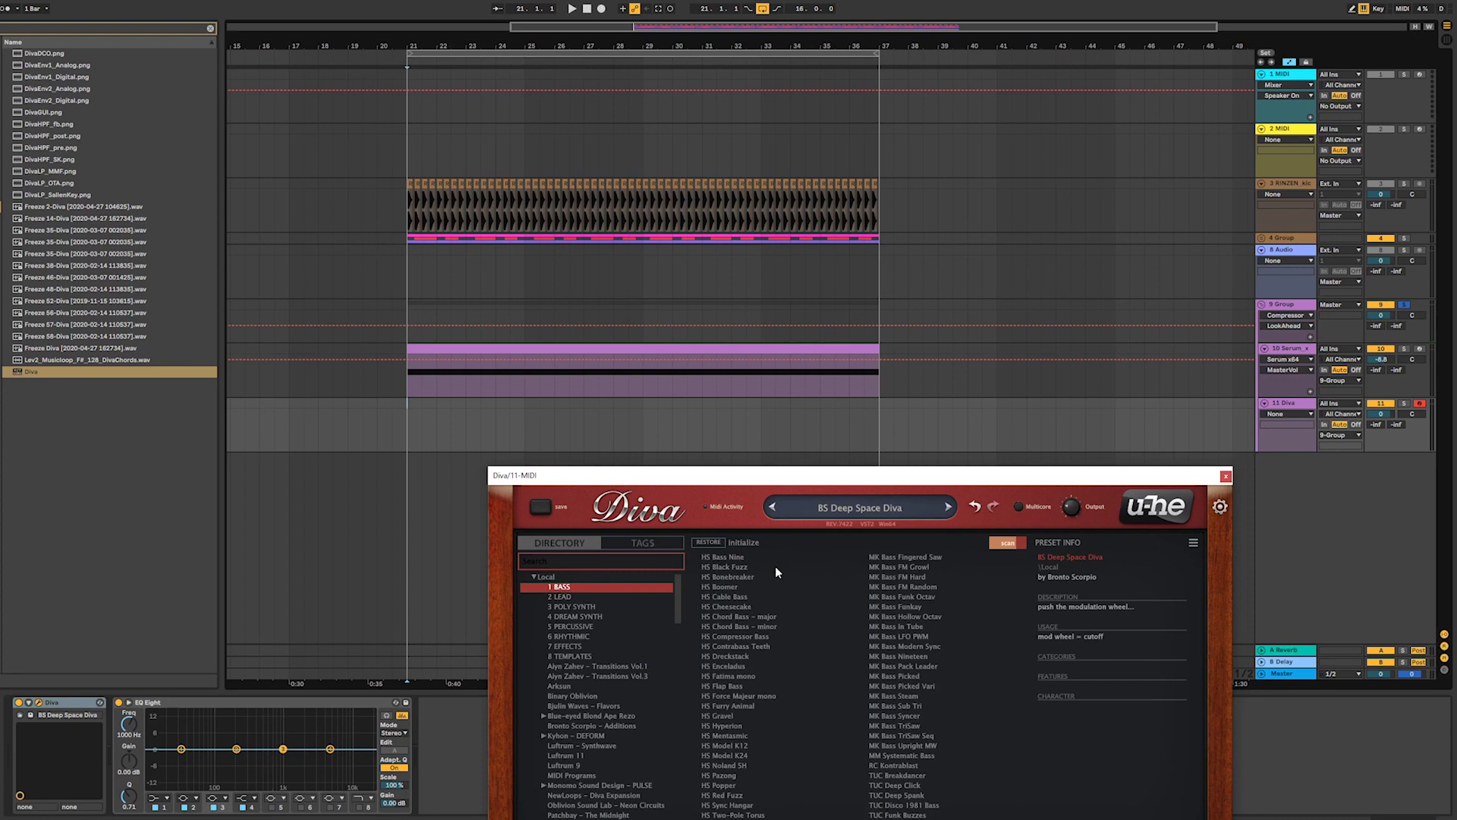
{"action": "left_click", "coordinate": [739, 558]}
{"action": "left_click", "coordinate": [744, 578]}
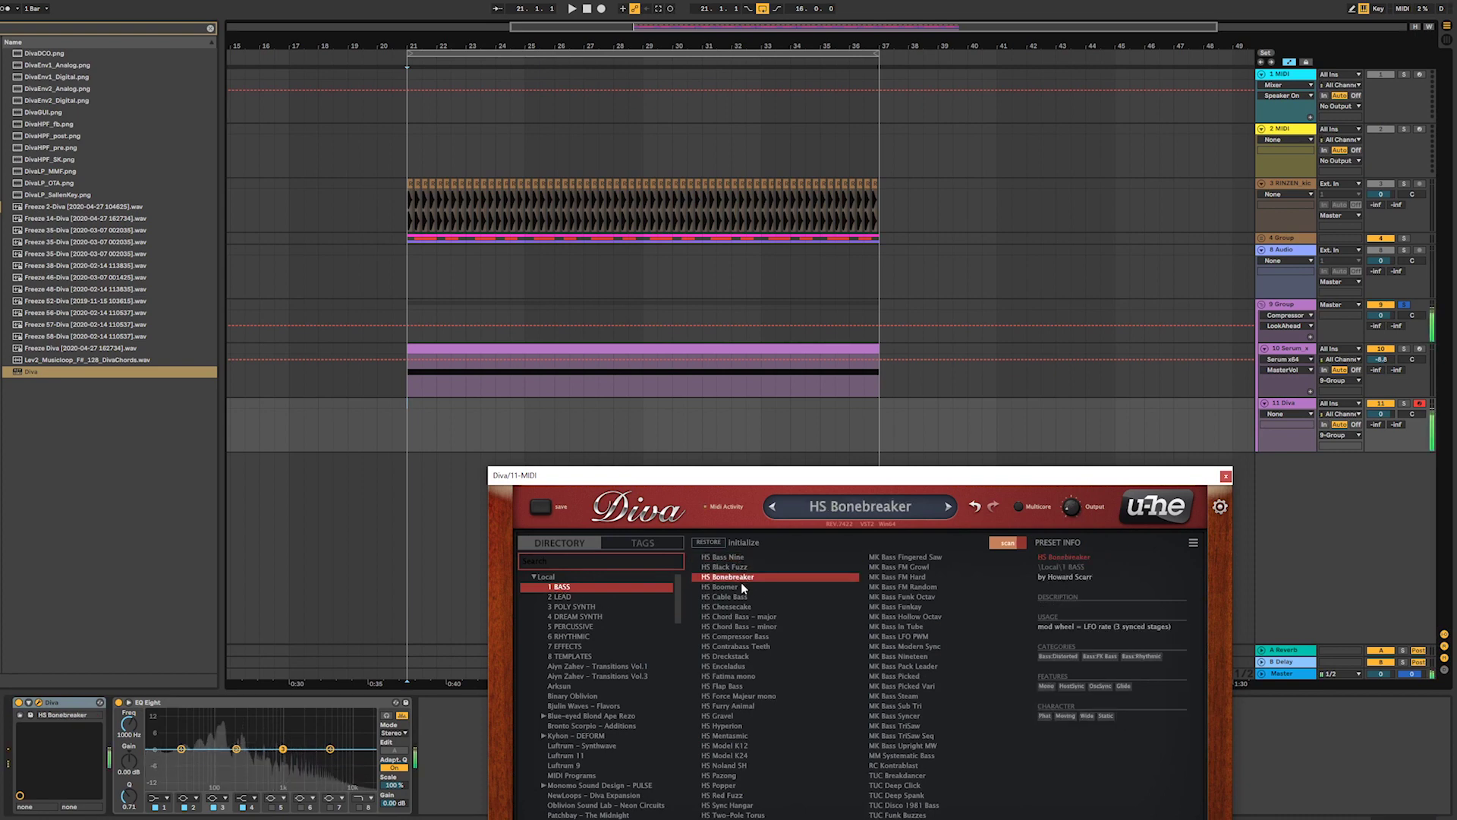
{"action": "left_click", "coordinate": [740, 587]}
{"action": "left_click", "coordinate": [738, 596]}
{"action": "left_click", "coordinate": [736, 607]}
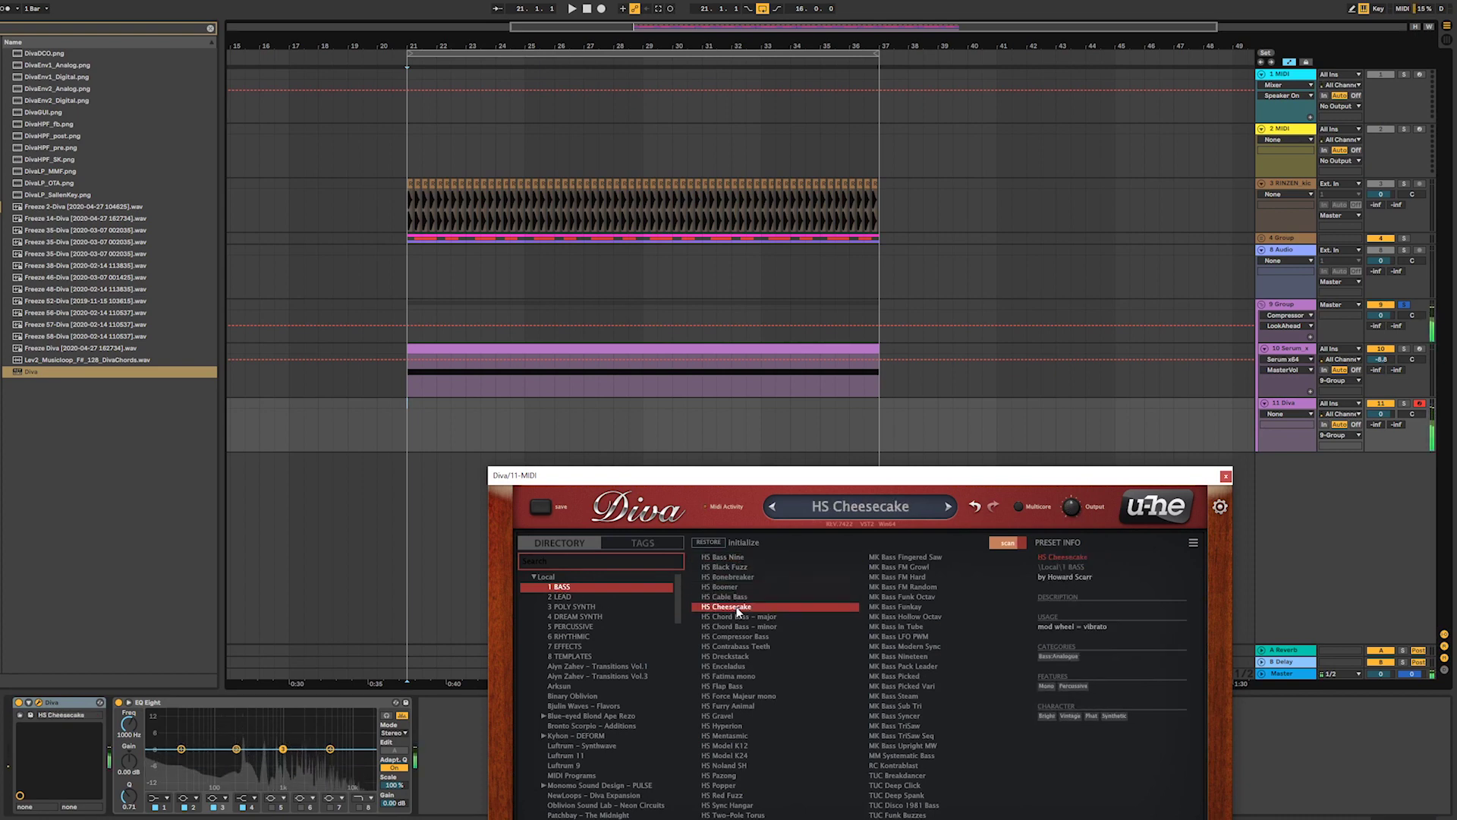
{"action": "left_click", "coordinate": [735, 600]}
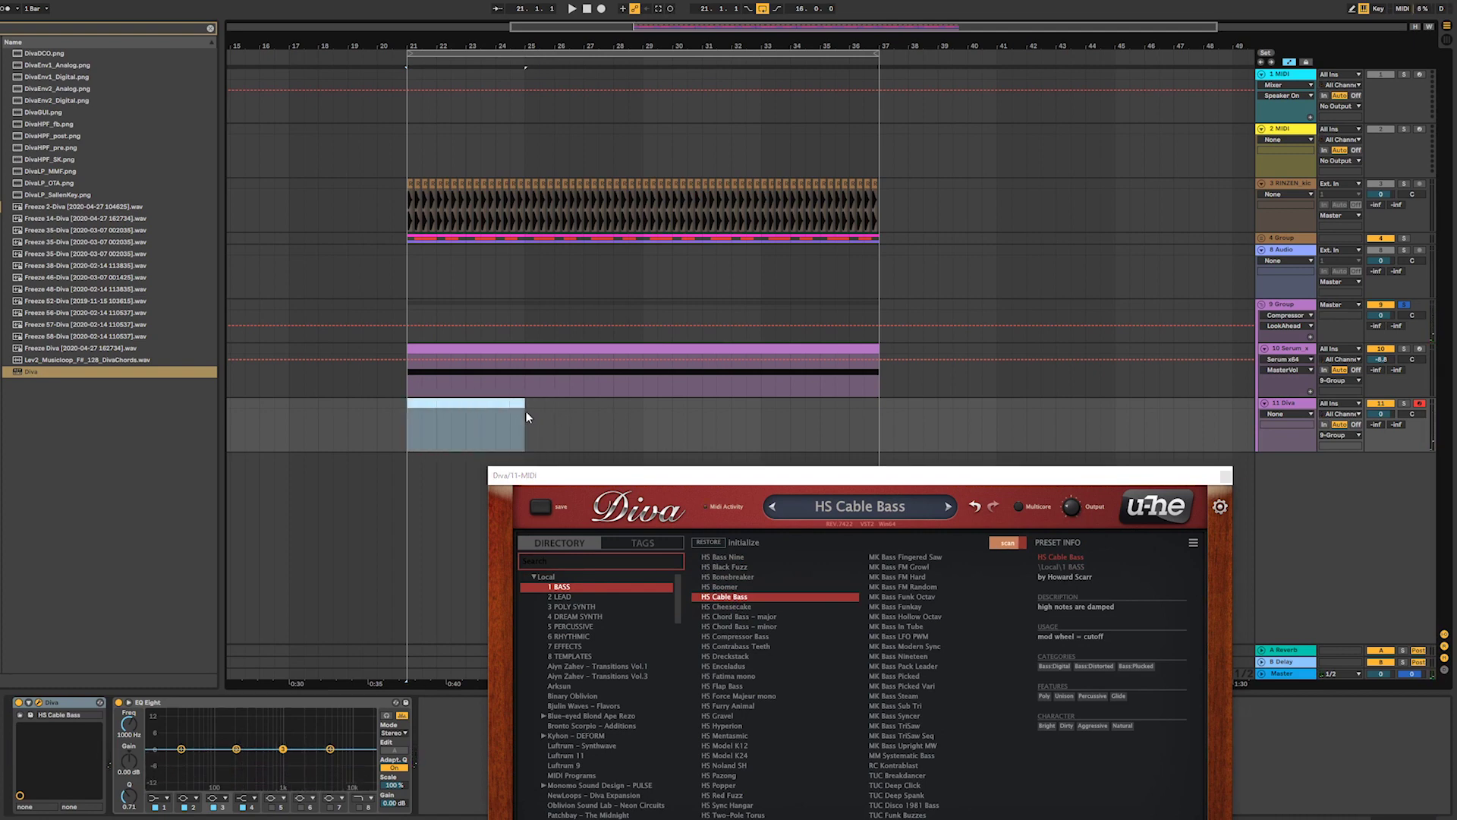
- Create a four-bar MIDI clip from bar 21 on the Diva track and add a short F2 note at its start
{"action": "double_click", "coordinate": [524, 411]}
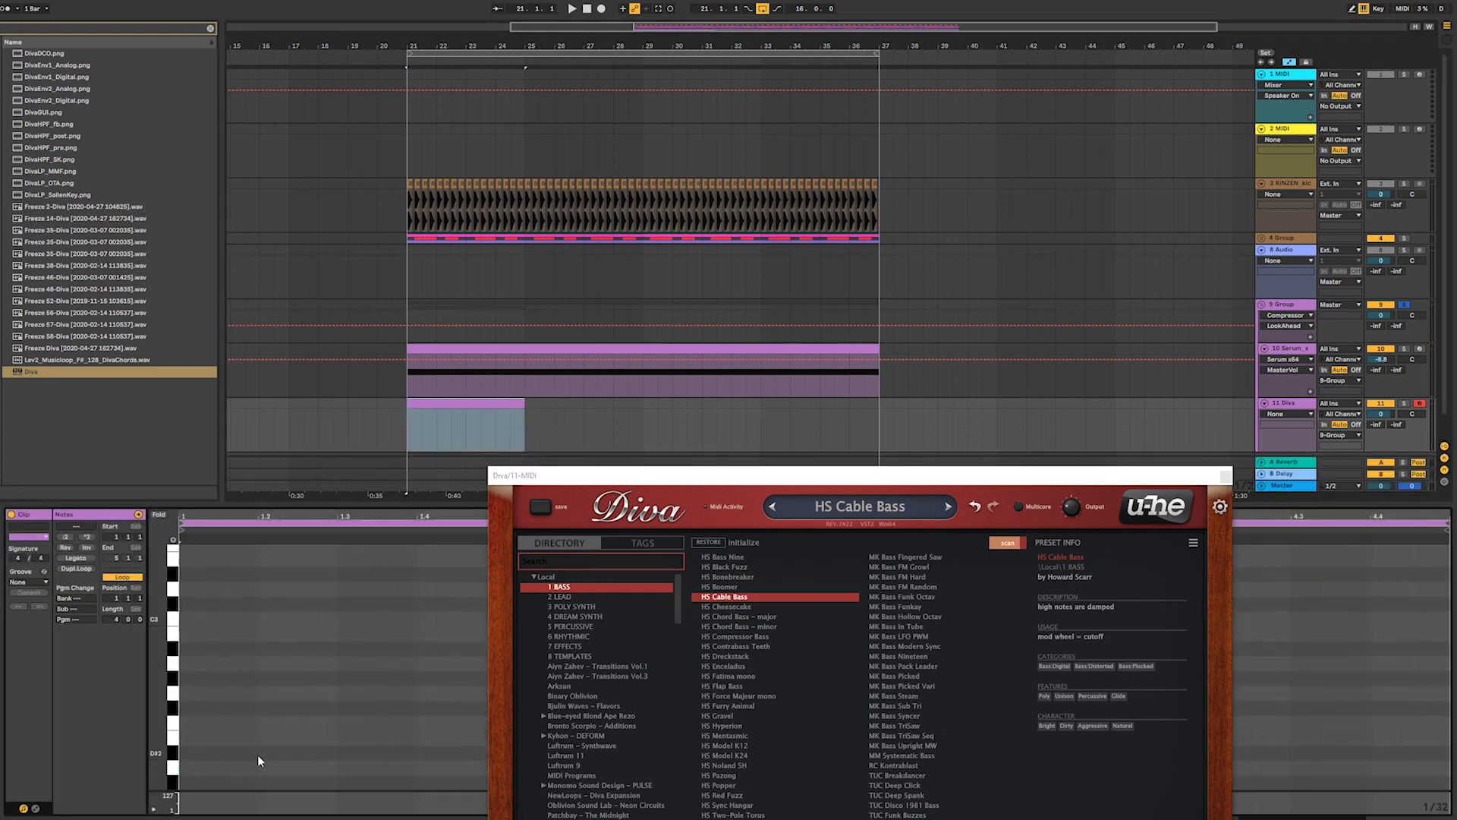
{"action": "scroll", "coordinate": [202, 727], "scroll_direction": "down", "scroll_amount": 2}
{"action": "double_click", "coordinate": [182, 686]}
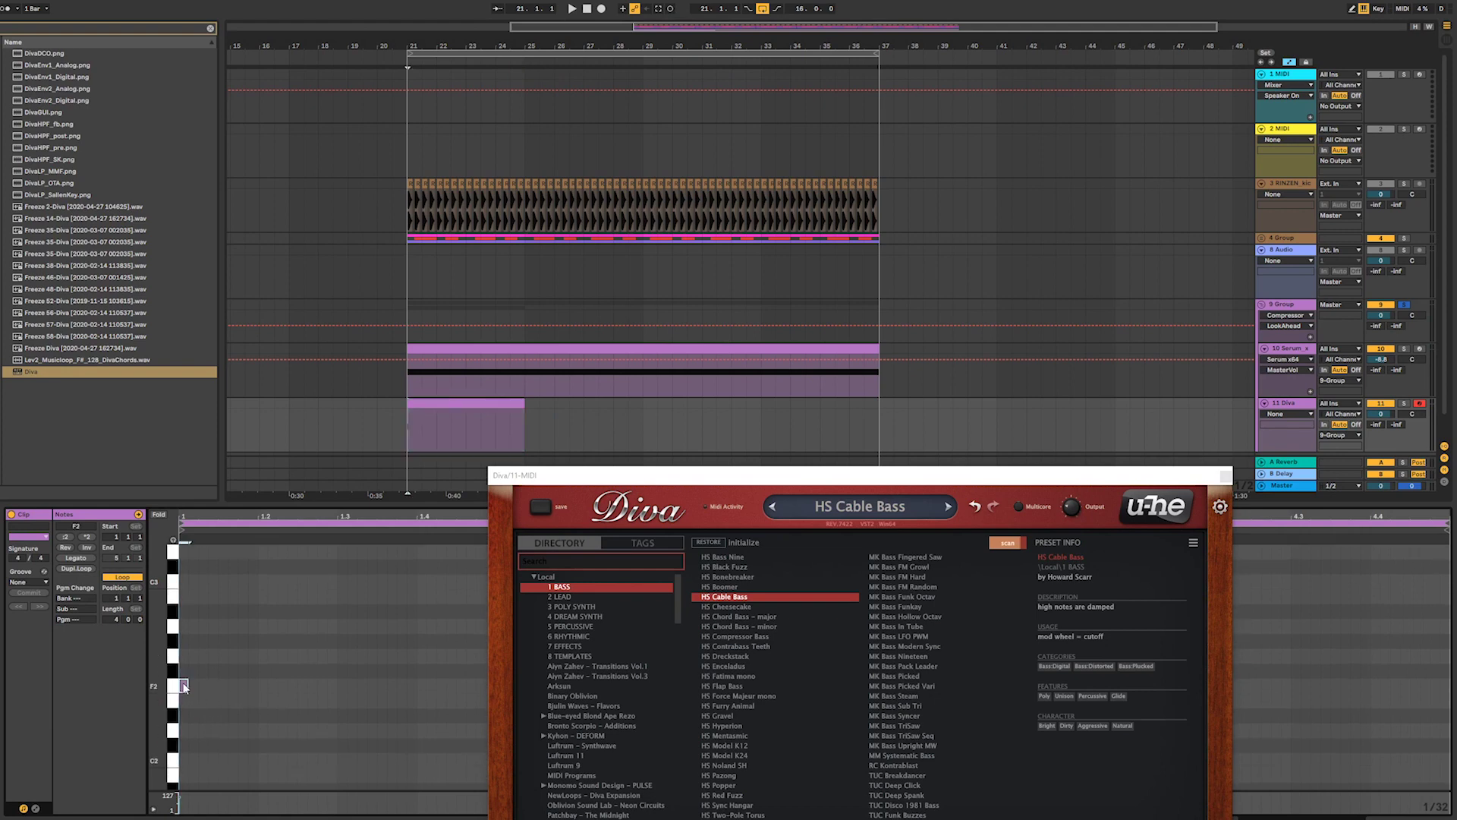
{"action": "key", "text": "space"}
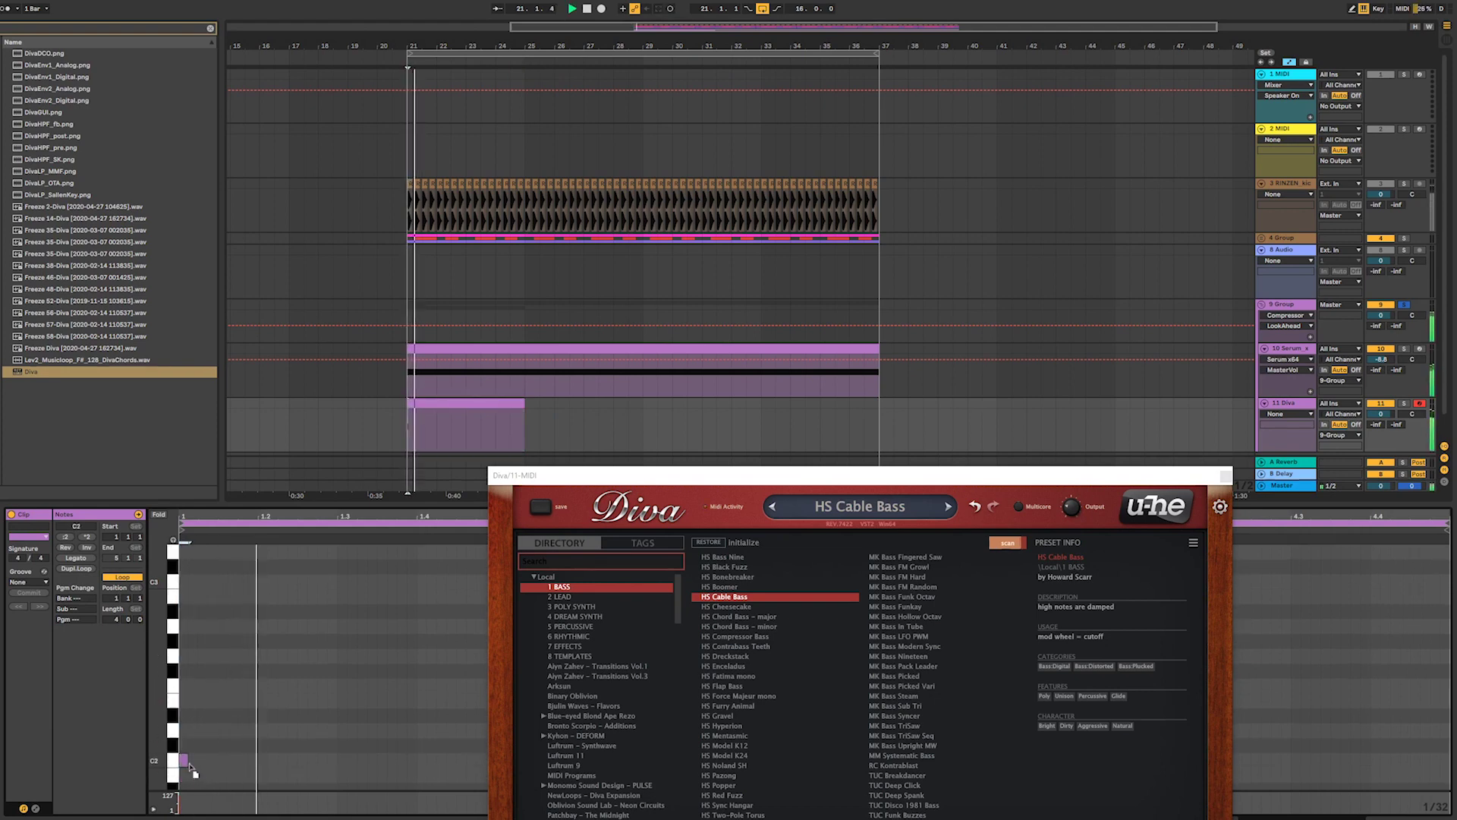
- Lower the clip's note to F1 and lengthen it to just over half a beat, auditioning it during playback
{"action": "scroll", "coordinate": [190, 751], "scroll_direction": "down", "scroll_amount": 2}
{"action": "left_click_drag", "start_coordinate": [182, 716], "coordinate": [185, 776]}
{"action": "key", "text": "space"}
{"action": "key", "text": "space"}
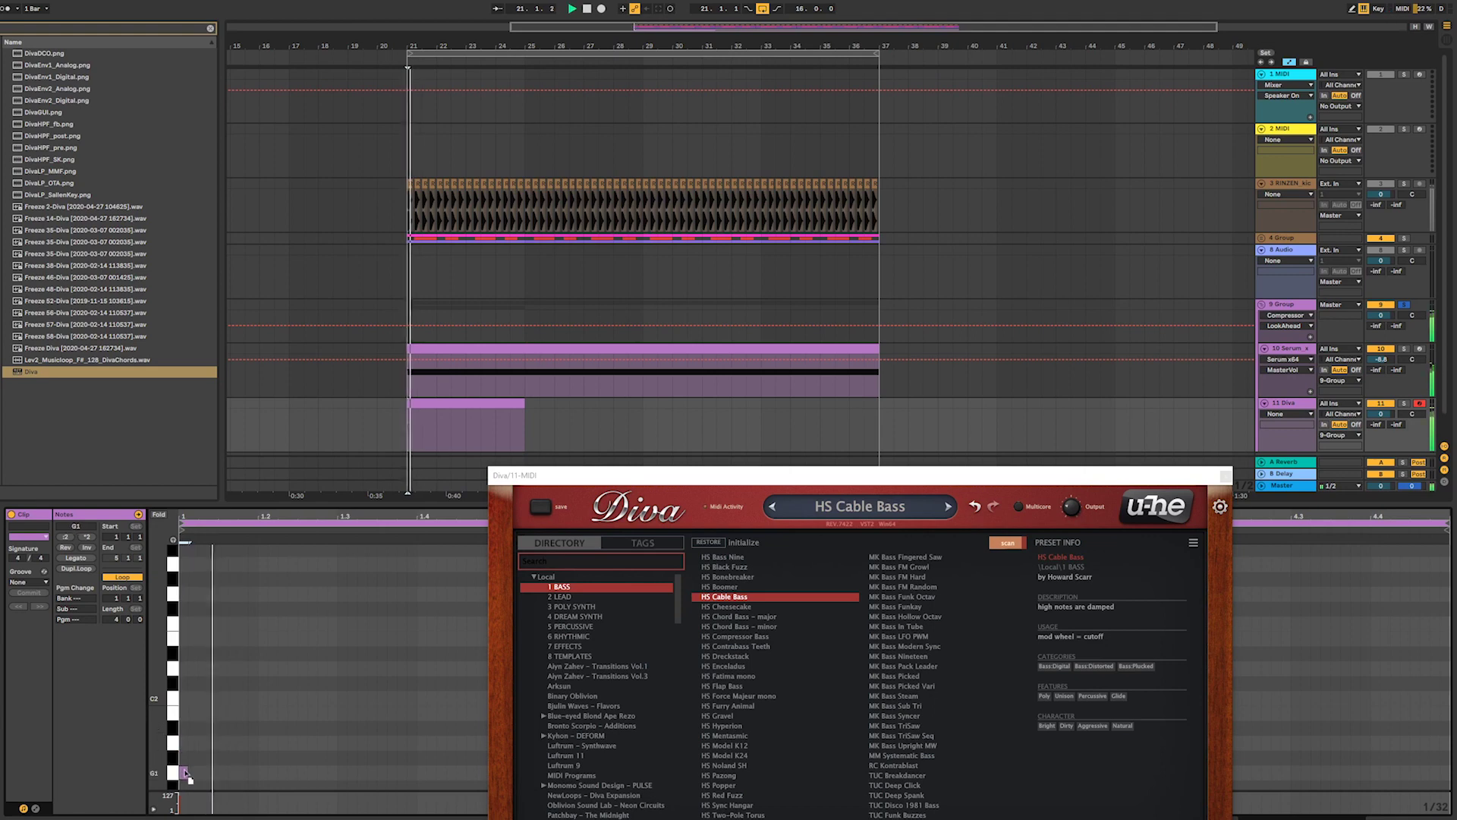
{"action": "key", "text": "space"}
{"action": "scroll", "coordinate": [187, 773], "scroll_direction": "down", "scroll_amount": 2}
{"action": "key", "text": "space"}
{"action": "key", "text": "space"}
{"action": "left_click_drag", "start_coordinate": [187, 712], "coordinate": [227, 714]}
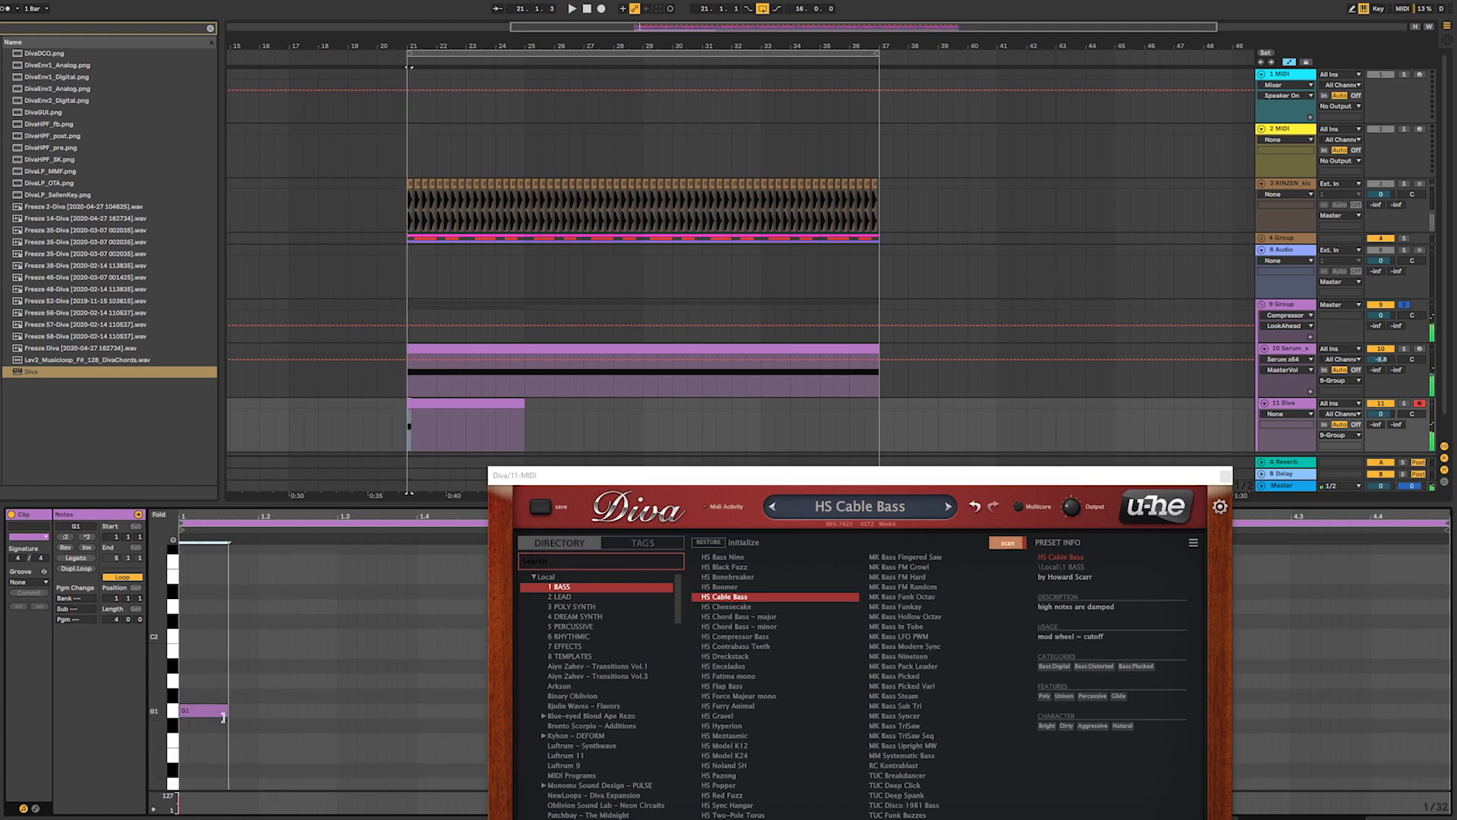
{"action": "key", "text": "Down"}
{"action": "key", "text": "Down"}
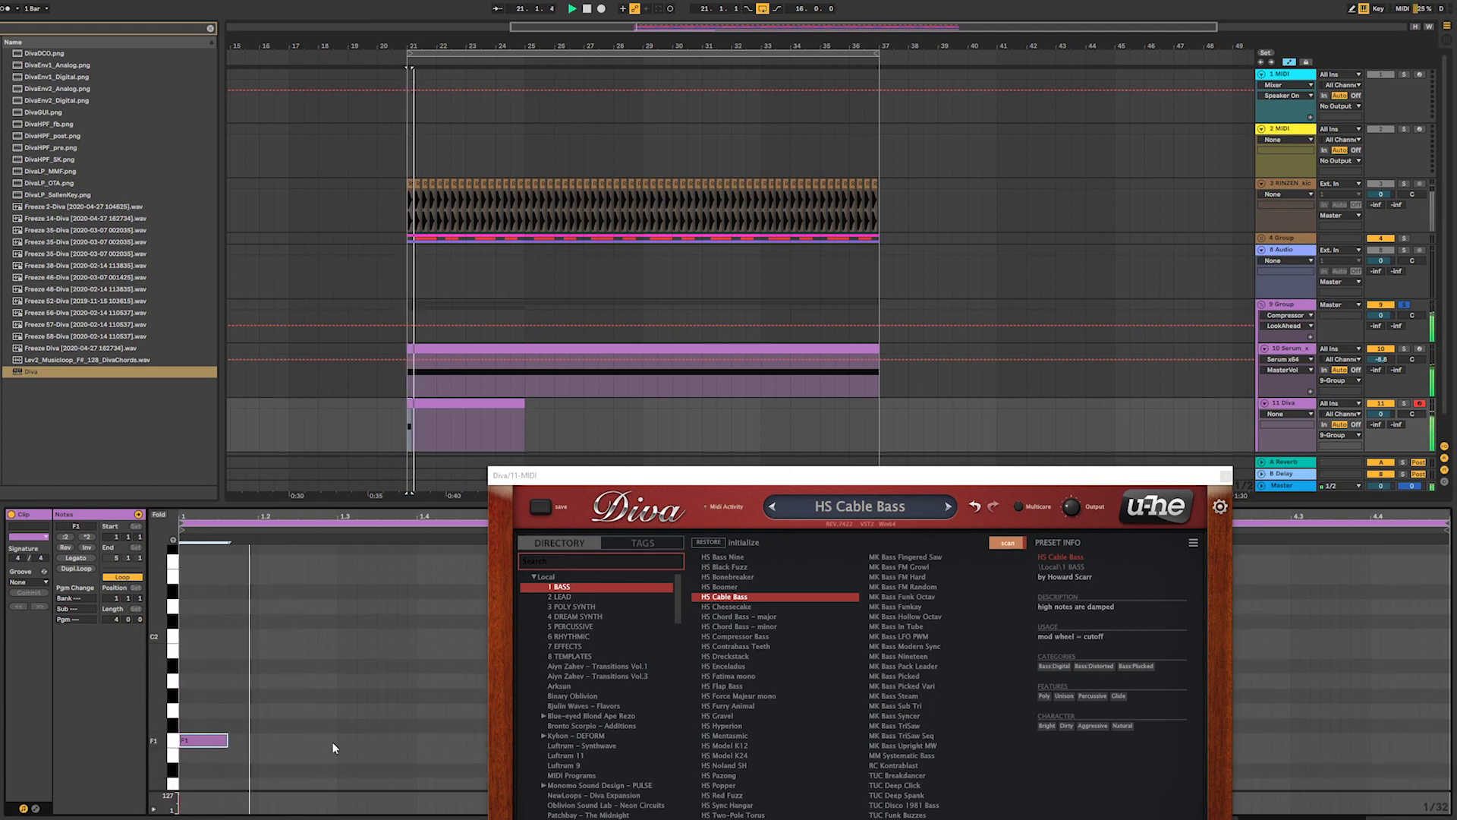
- Unsolo the group and audition more Diva bass presets against the full loop, loading HS Compressor Bass
{"action": "left_click", "coordinate": [1404, 306]}
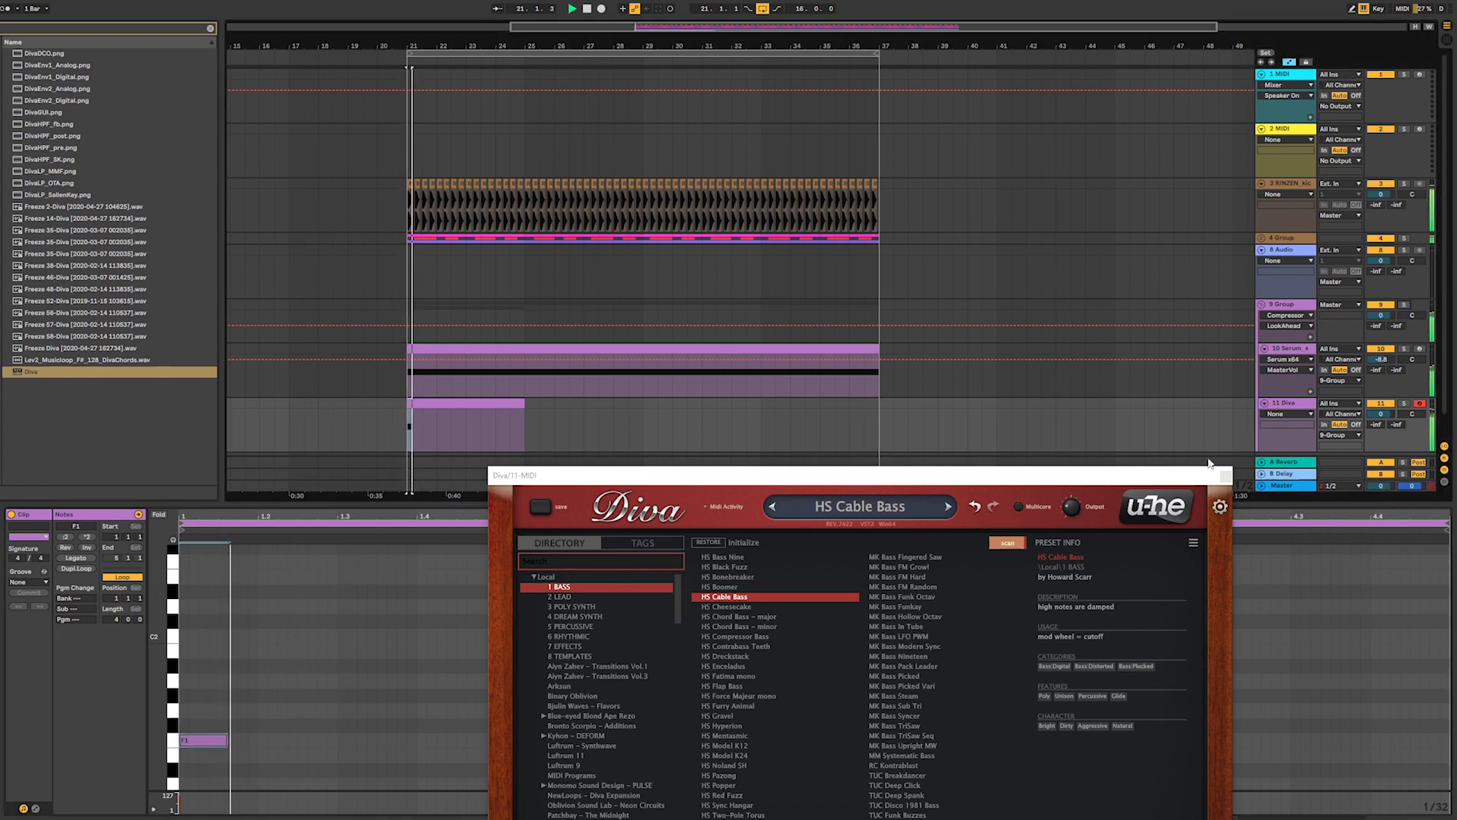
{"action": "left_click", "coordinate": [725, 608]}
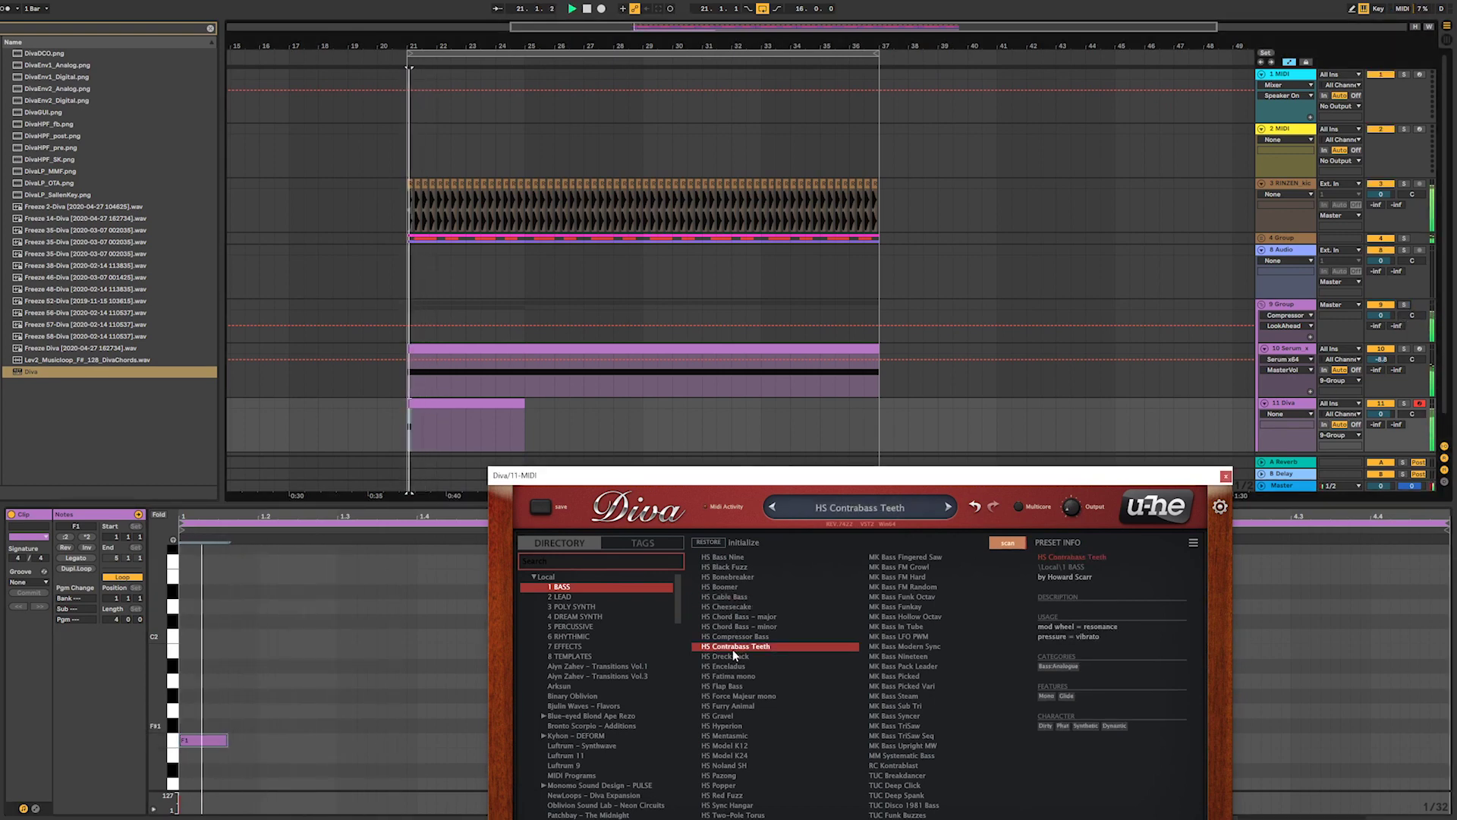
{"action": "left_click", "coordinate": [736, 637]}
{"action": "key", "text": "space"}
{"action": "key", "text": "space"}
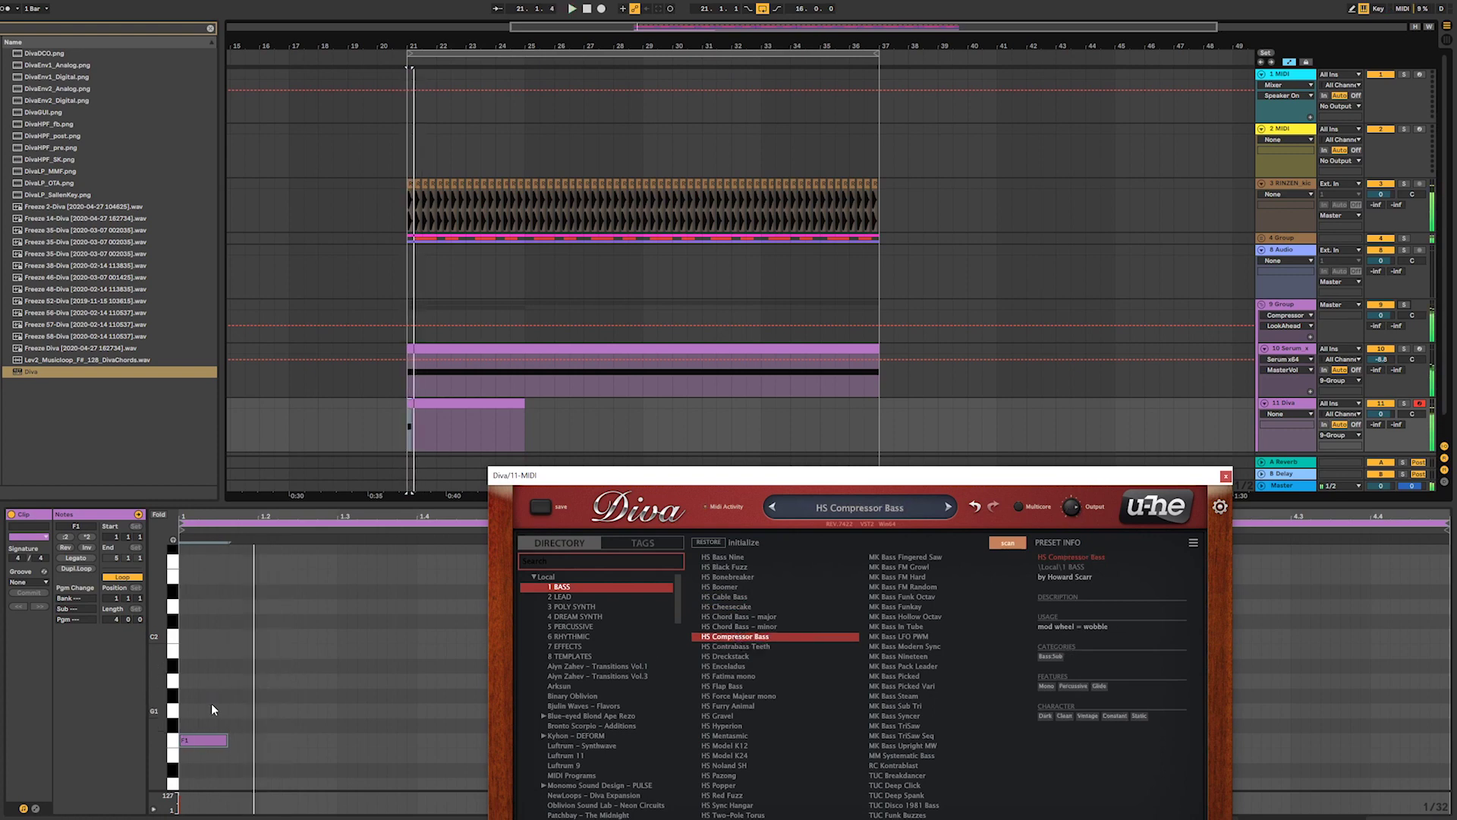
- Transpose the bass note at the clip's start up to F2, auditioning it at different pitches against the loop
{"action": "left_click", "coordinate": [213, 740]}
{"action": "key", "text": "space"}
{"action": "key", "text": "space"}
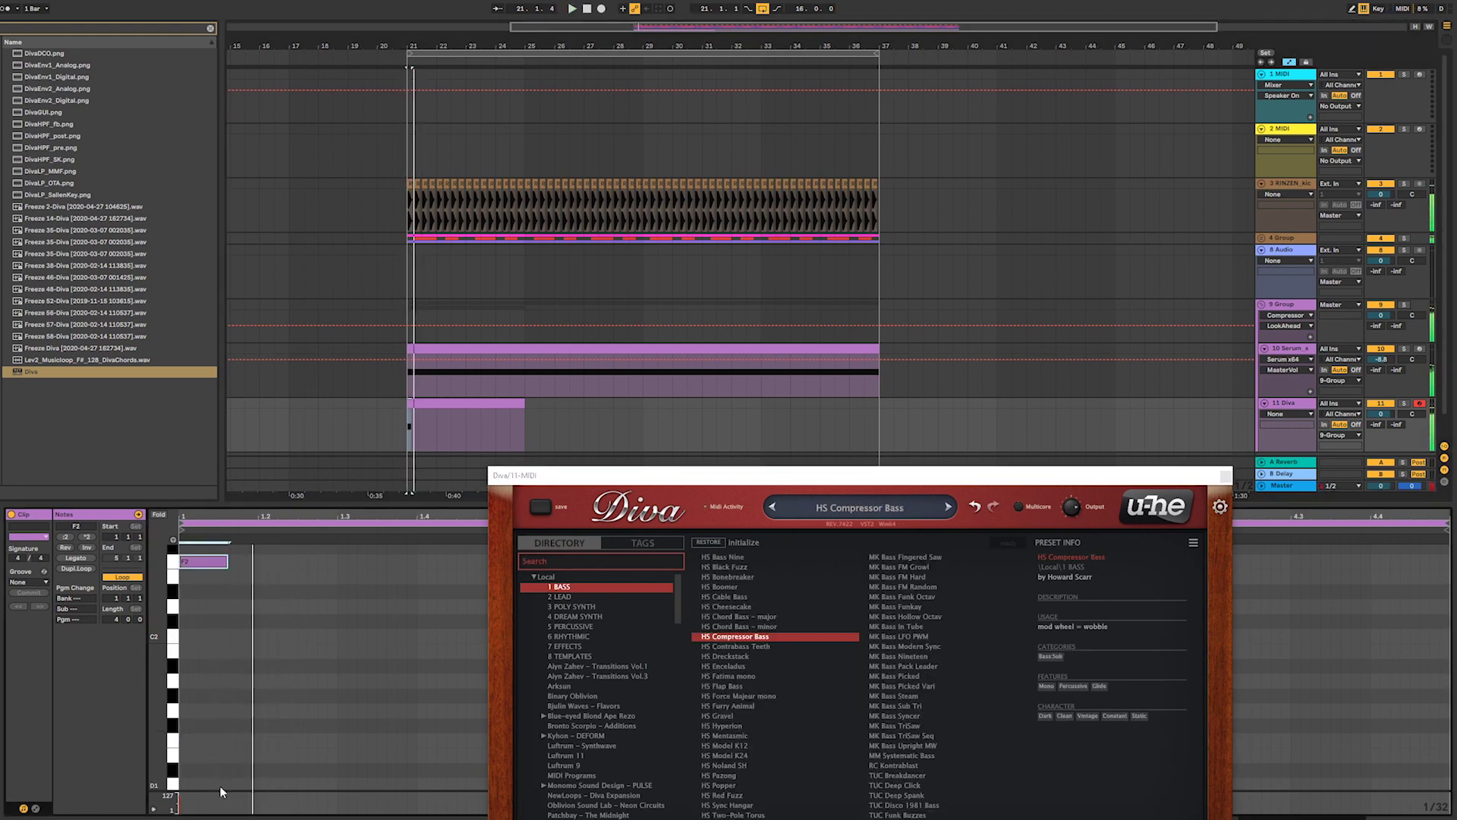
{"action": "key", "text": "space"}
{"action": "key", "text": "space"}
{"action": "key", "text": "shift+Up"}
{"action": "key", "text": "space"}
{"action": "key", "text": "space"}
{"action": "key", "text": "Down"}
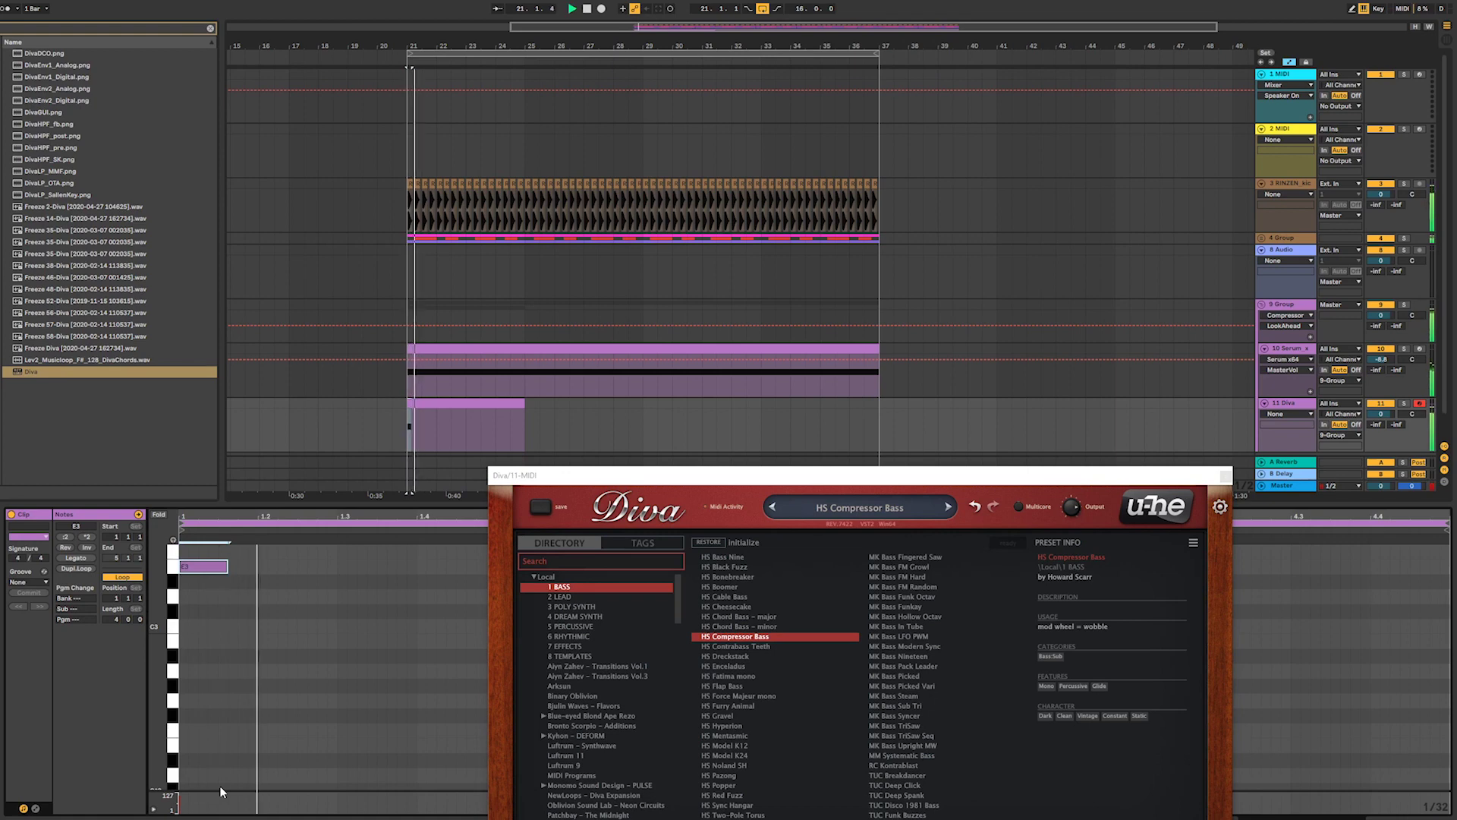
{"action": "key", "text": "shift+Down"}
{"action": "key", "text": "Up"}
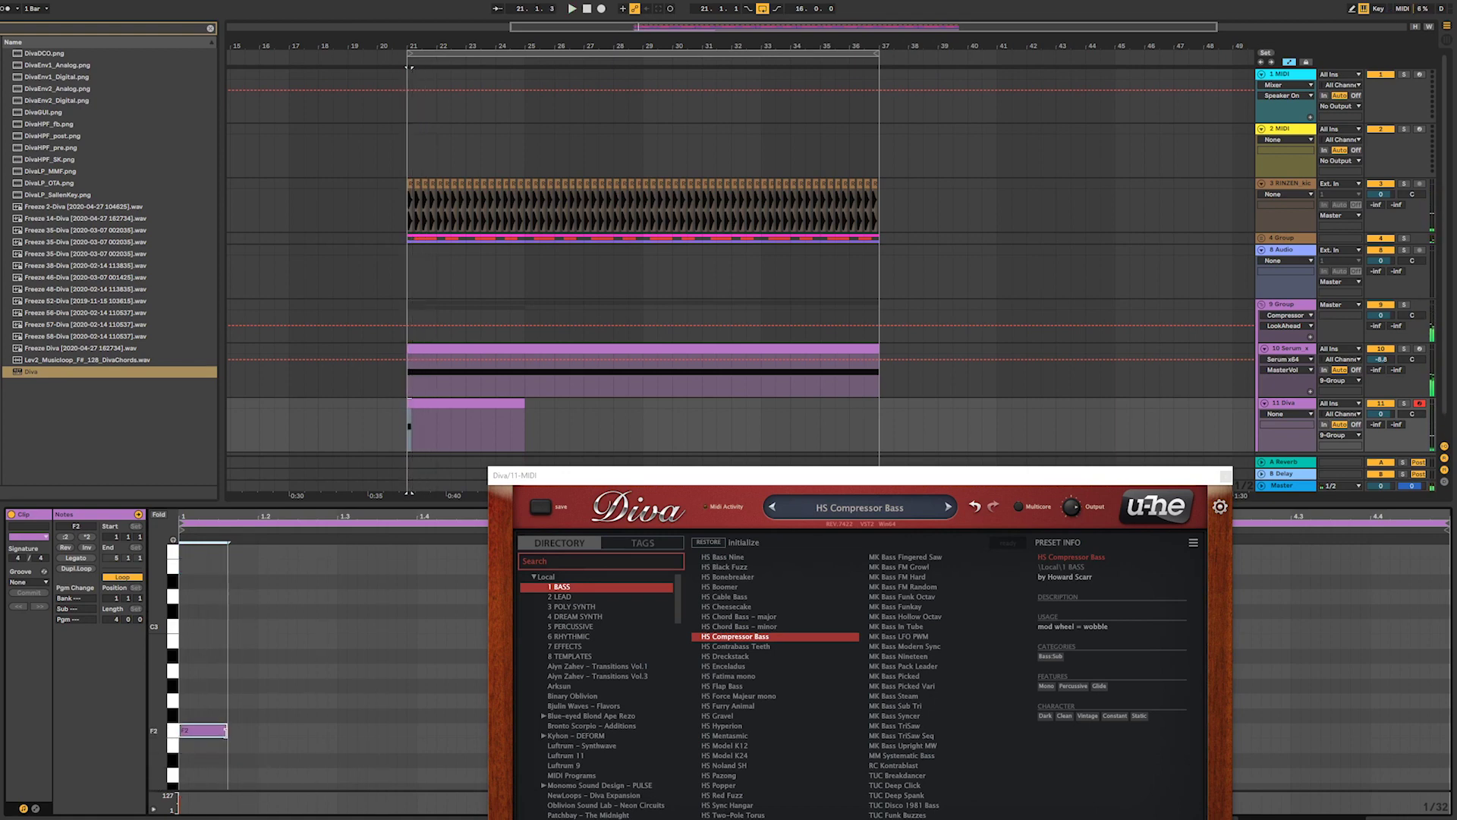
- Try a two-note pattern by duplicating the F2 note right behind itself, shifting the copy and lengthening the first note
{"action": "left_click_drag", "start_coordinate": [225, 731], "coordinate": [217, 733]}
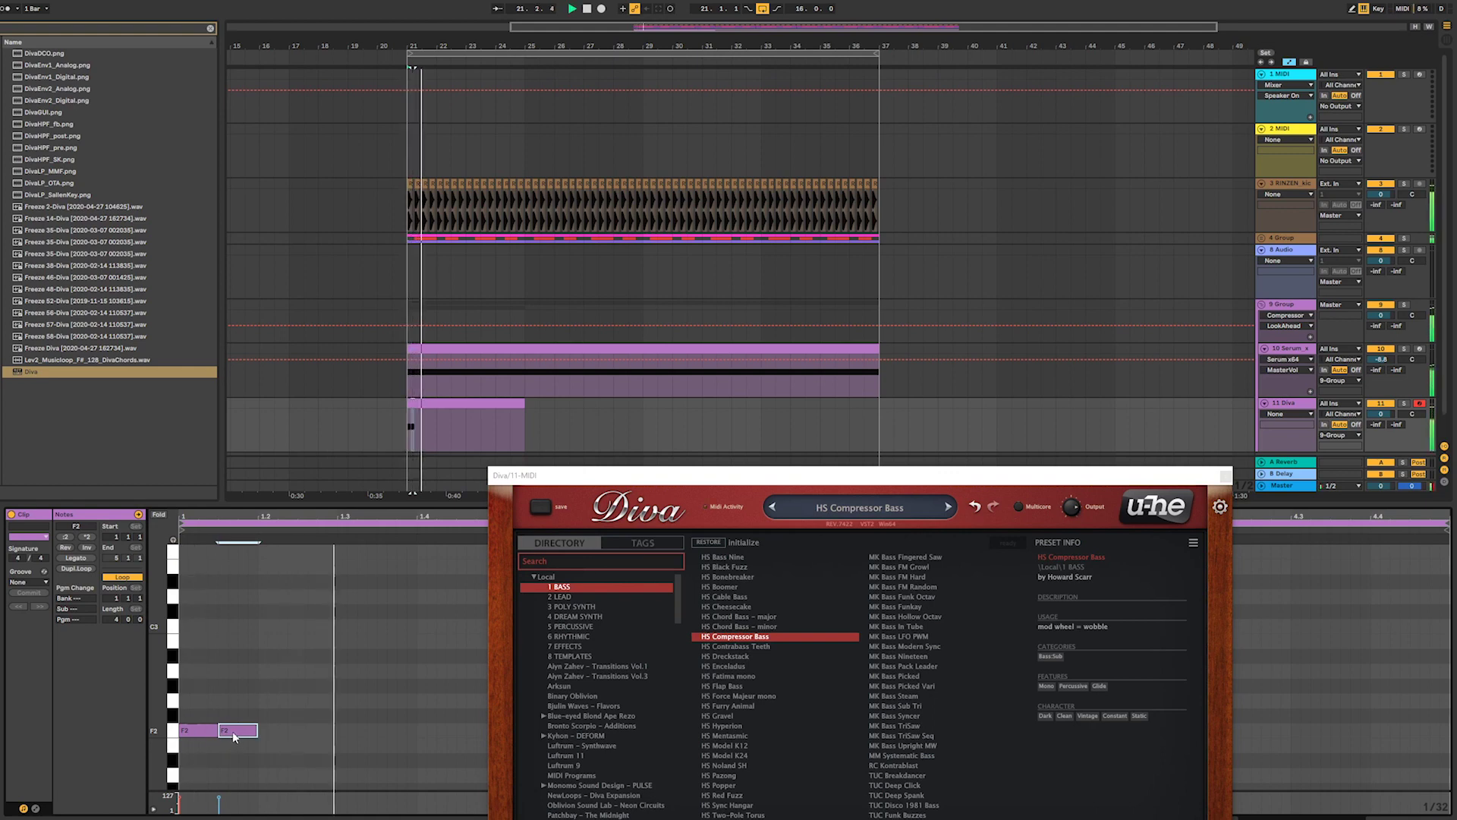
{"action": "key", "text": "Right"}
{"action": "left_click_drag", "start_coordinate": [218, 732], "coordinate": [239, 731]}
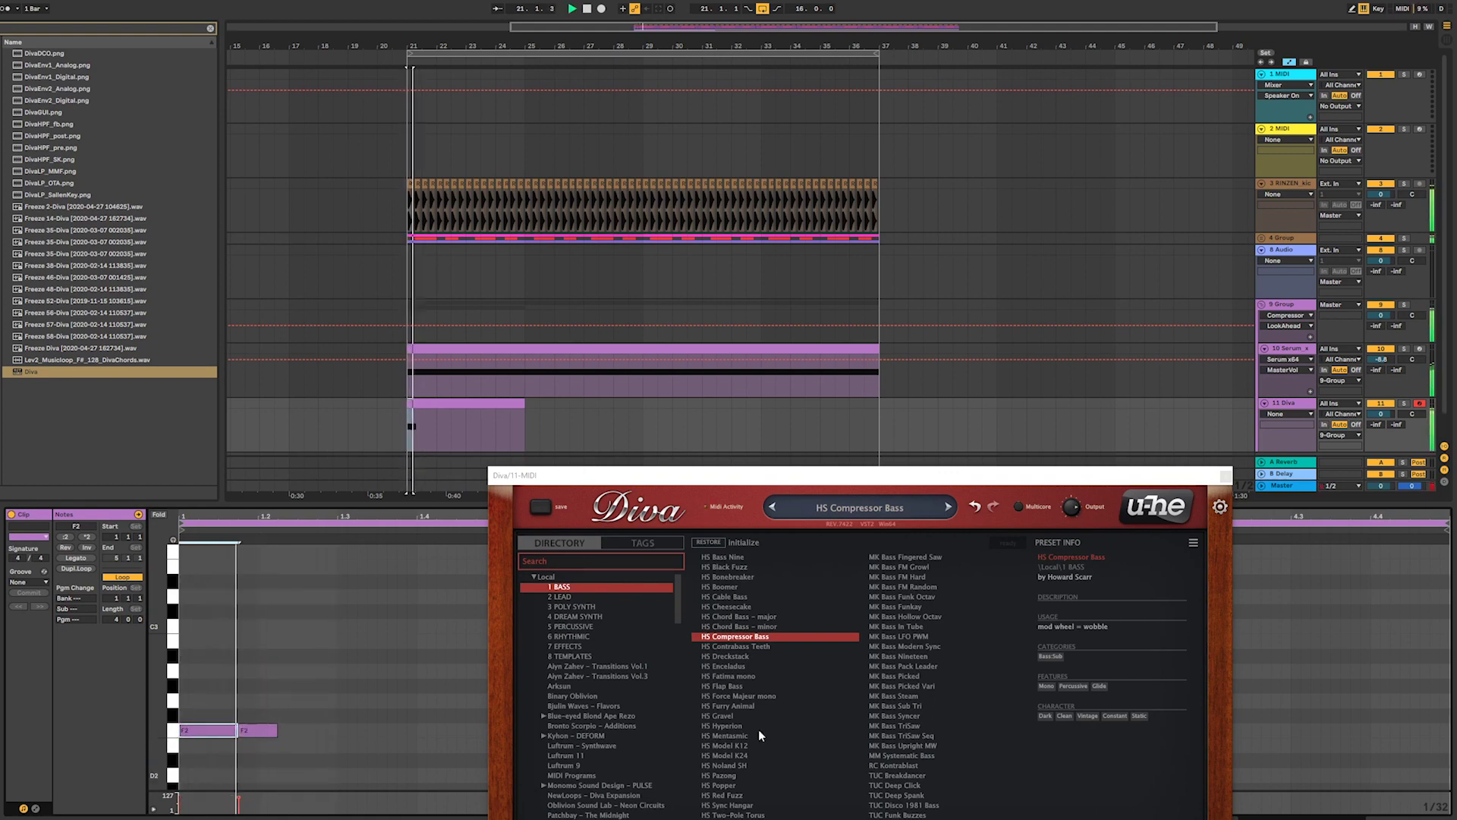
- Audition Diva bass presets from HS Force Majeur mono to HS Model K24 during playback, loading HS Model K24
{"action": "left_click", "coordinate": [745, 698]}
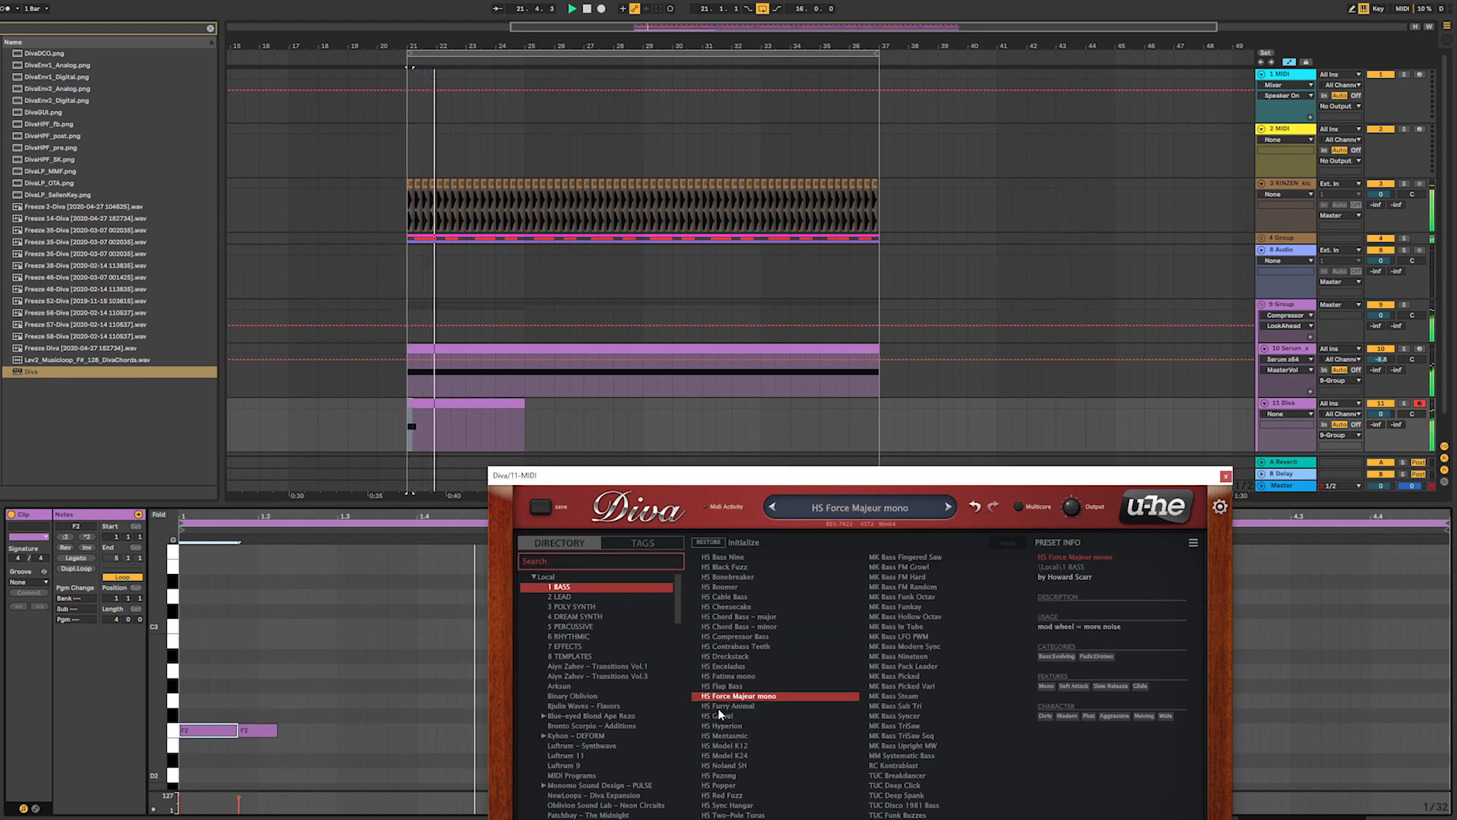
{"action": "left_click", "coordinate": [717, 707]}
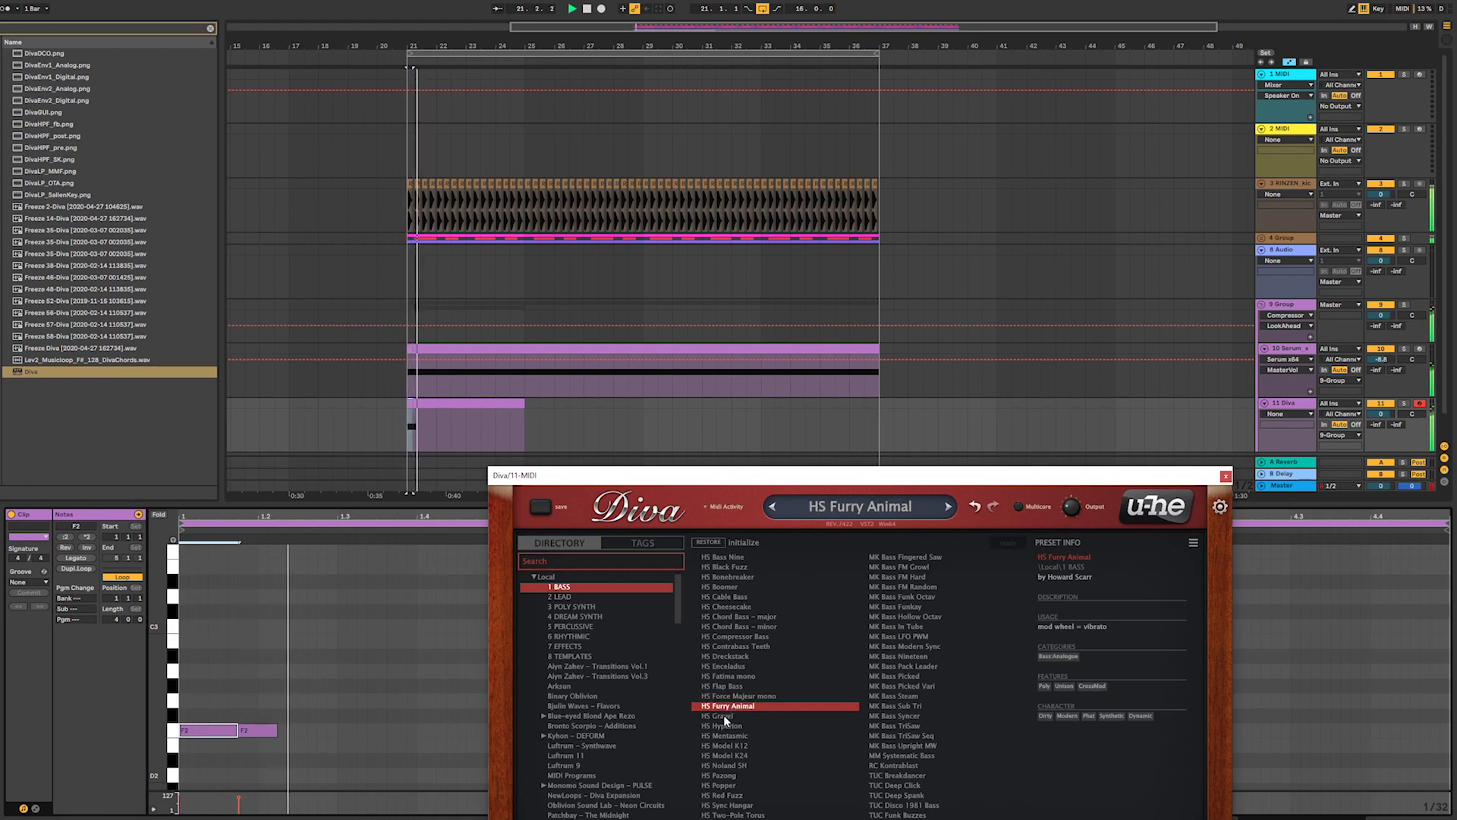
{"action": "left_click", "coordinate": [717, 717]}
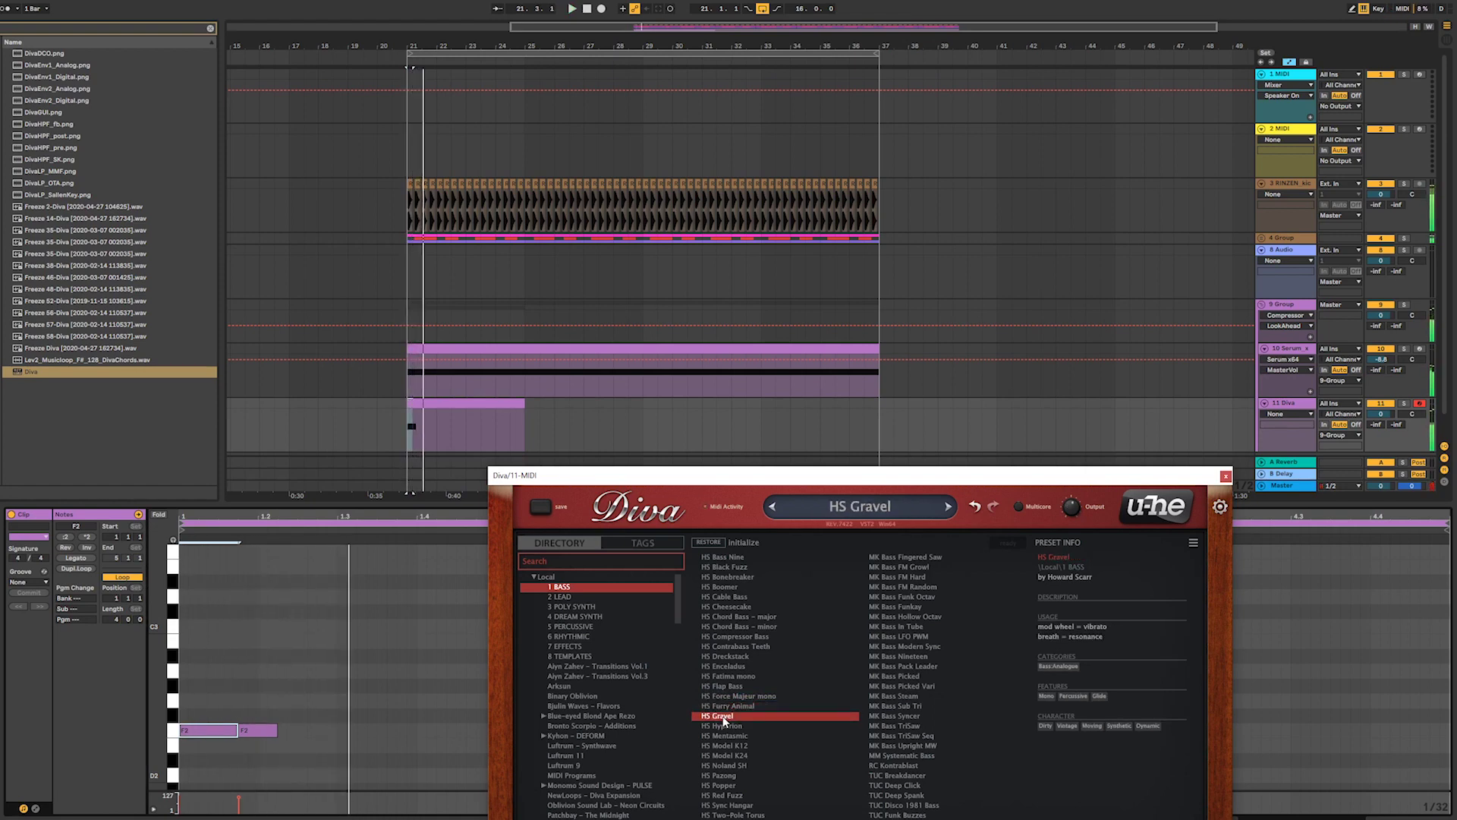
{"action": "left_click", "coordinate": [725, 727]}
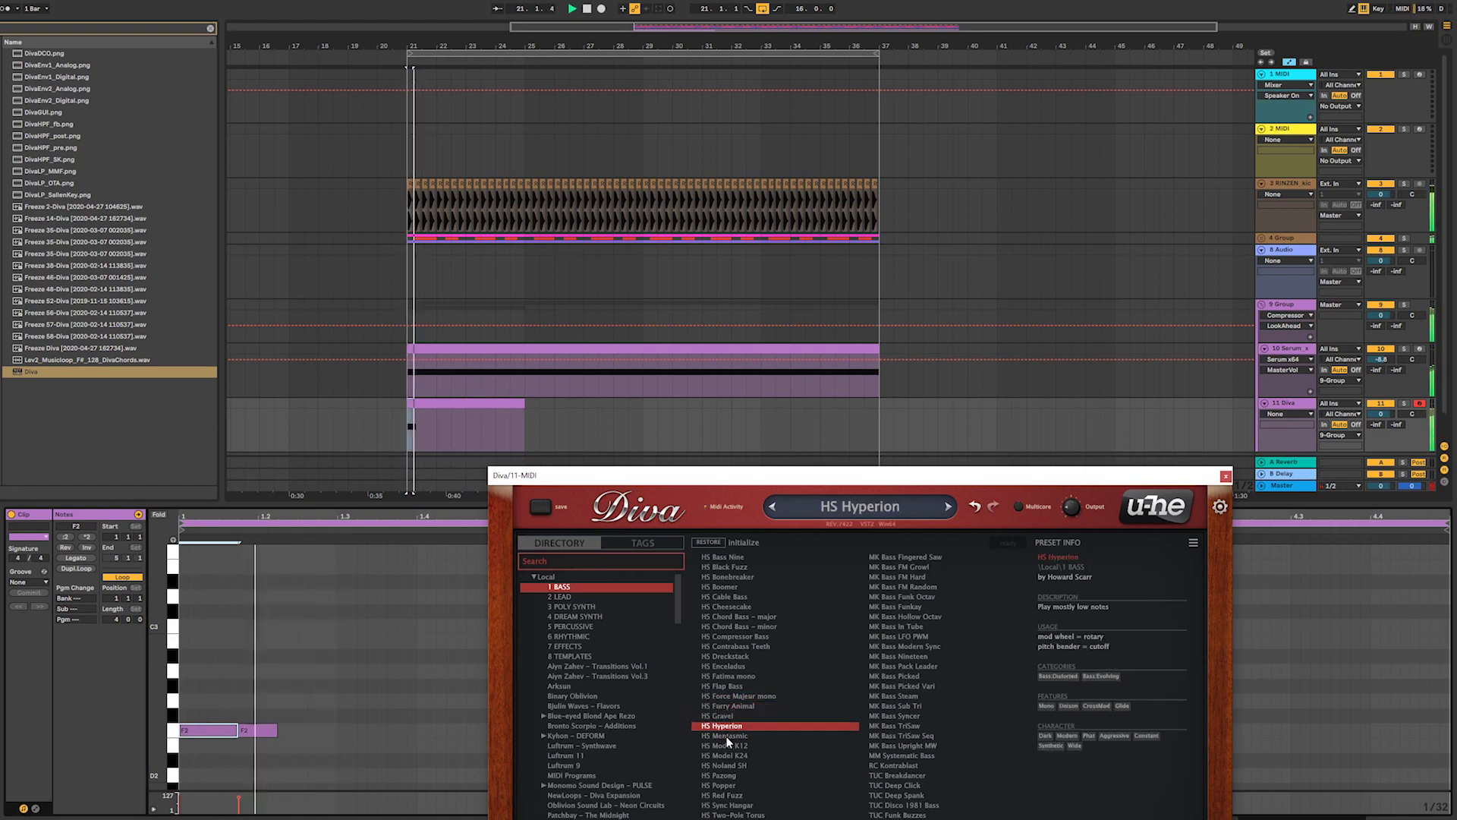
{"action": "left_click", "coordinate": [727, 737]}
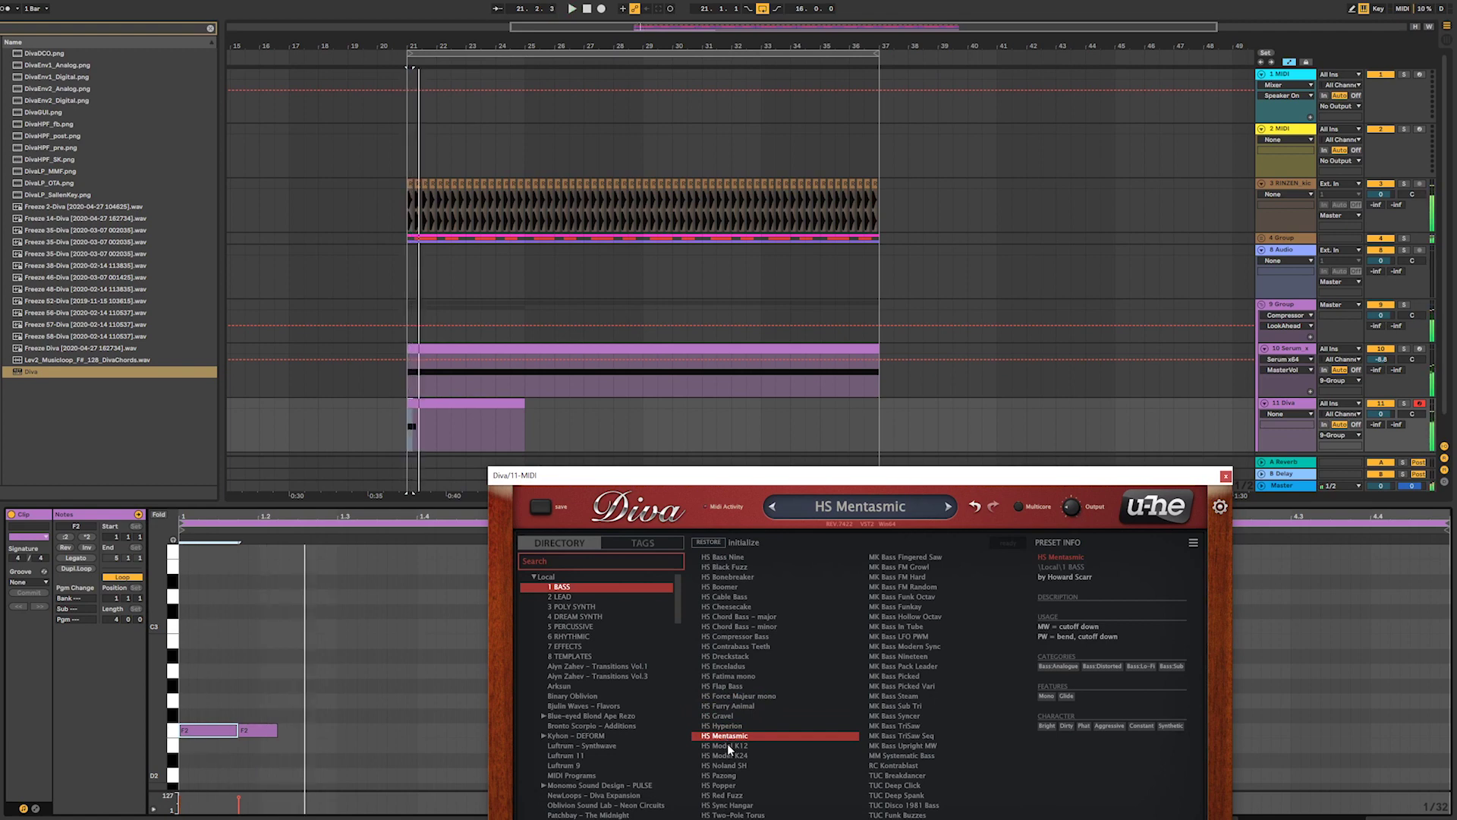
{"action": "left_click", "coordinate": [727, 744]}
{"action": "left_click", "coordinate": [730, 755]}
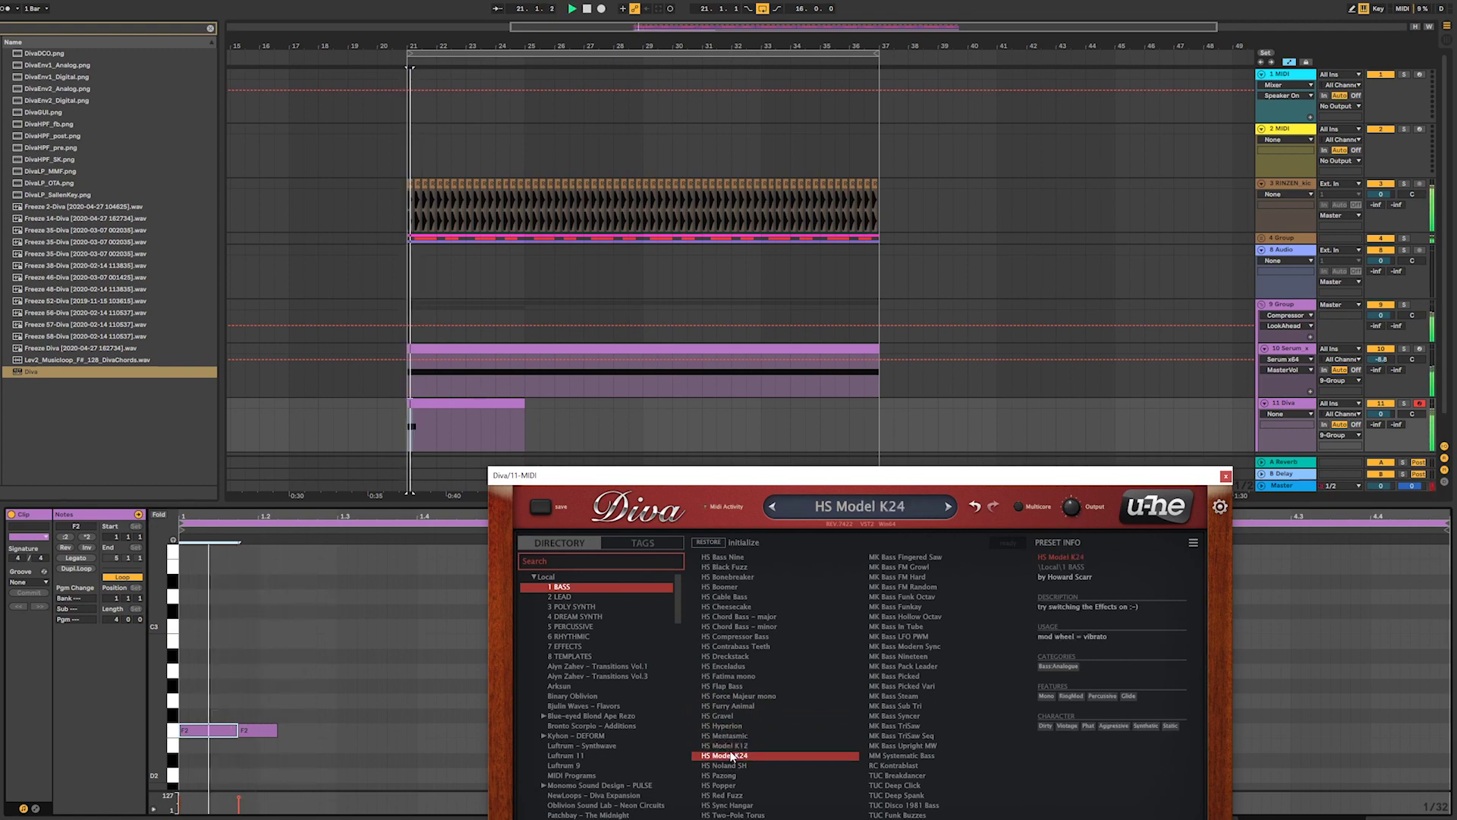
{"action": "key", "text": "space"}
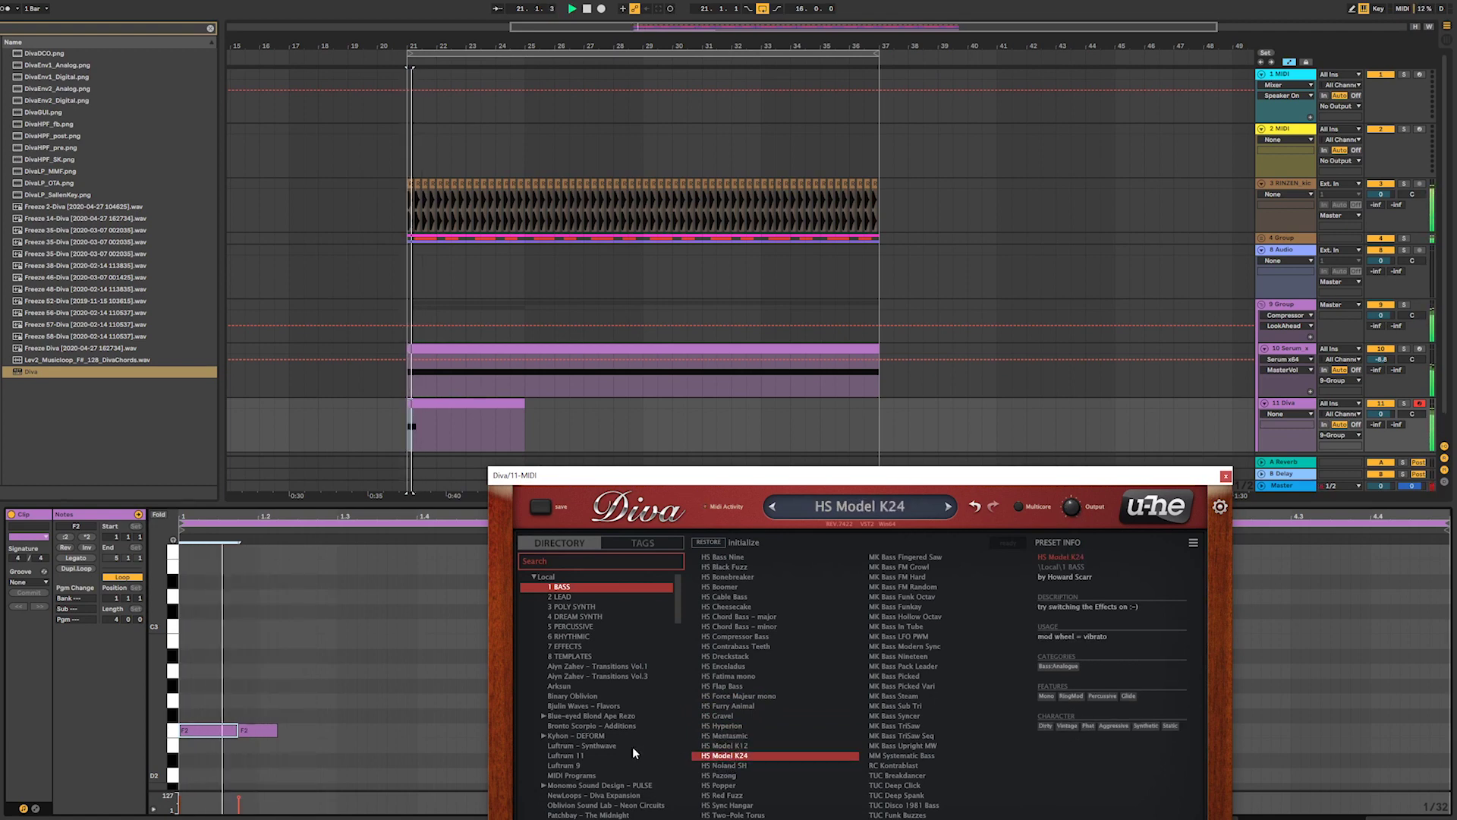
- Remove the second F2 note, lengthen the first one to two bars and duplicate it to fill the four-bar clip
{"action": "left_click", "coordinate": [259, 730]}
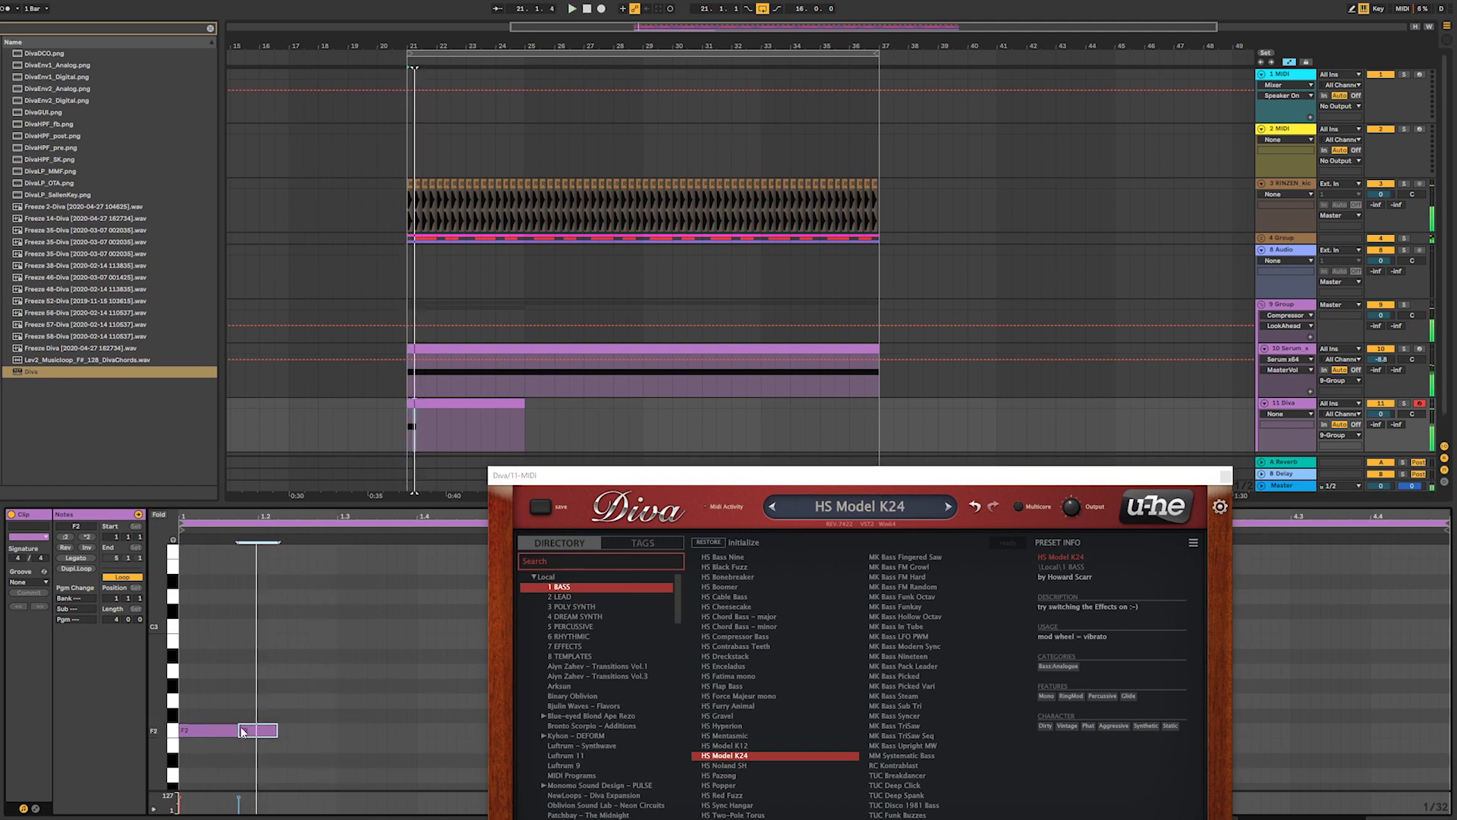
{"action": "left_click_drag", "start_coordinate": [240, 730], "coordinate": [338, 734]}
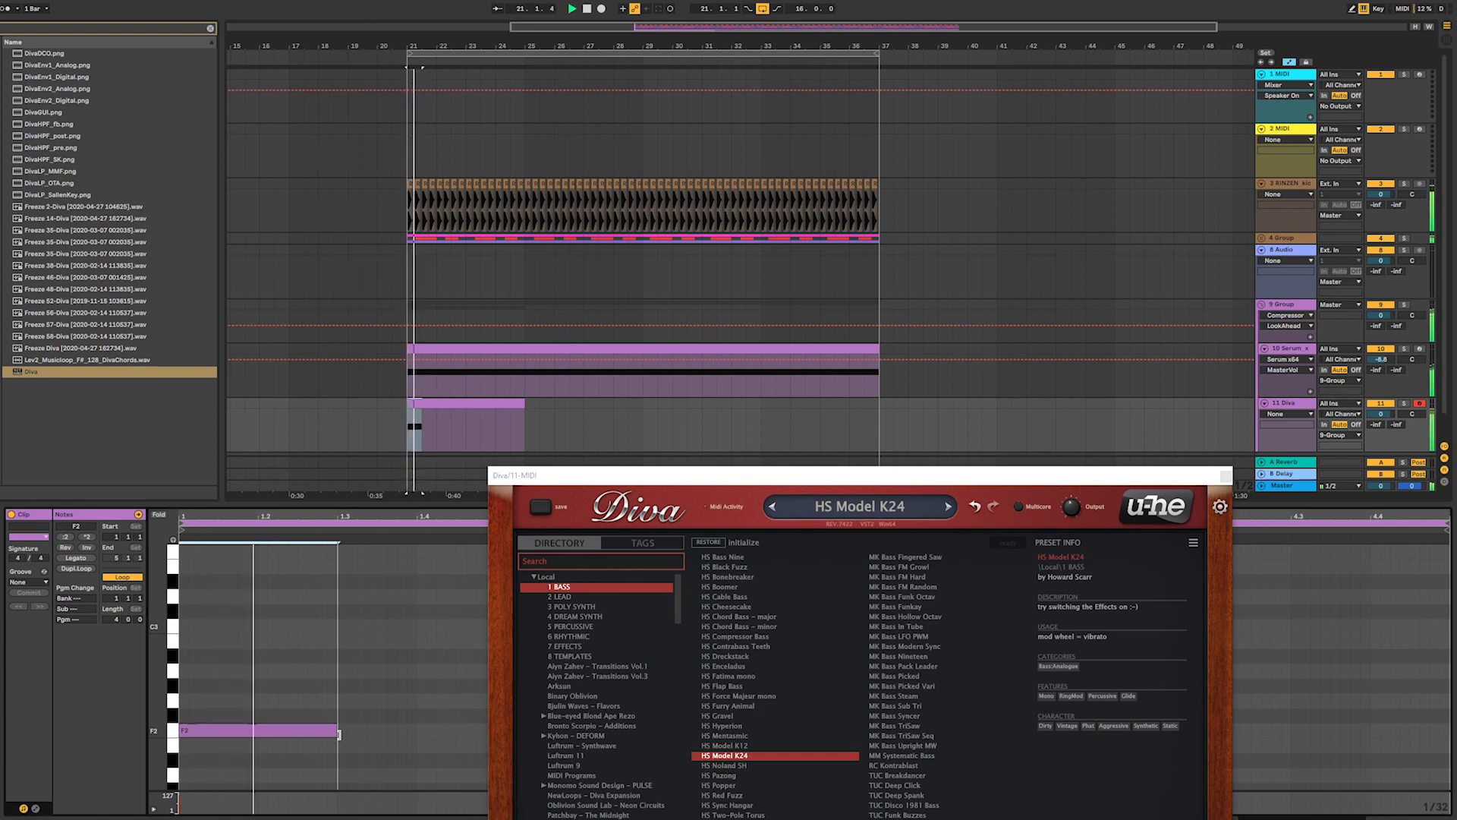
{"action": "left_click", "coordinate": [1226, 476]}
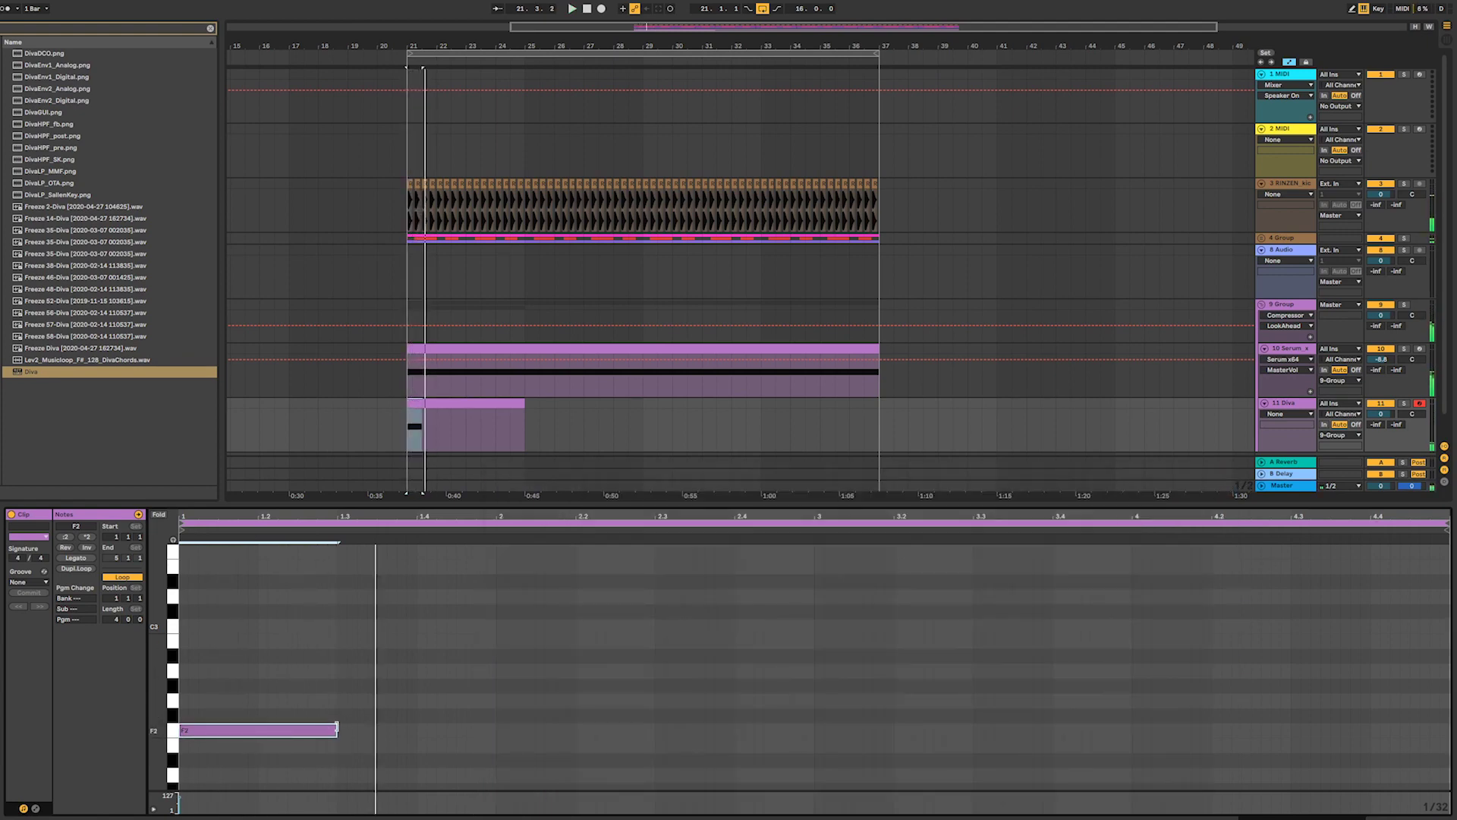
{"action": "left_click_drag", "start_coordinate": [337, 730], "coordinate": [496, 730]}
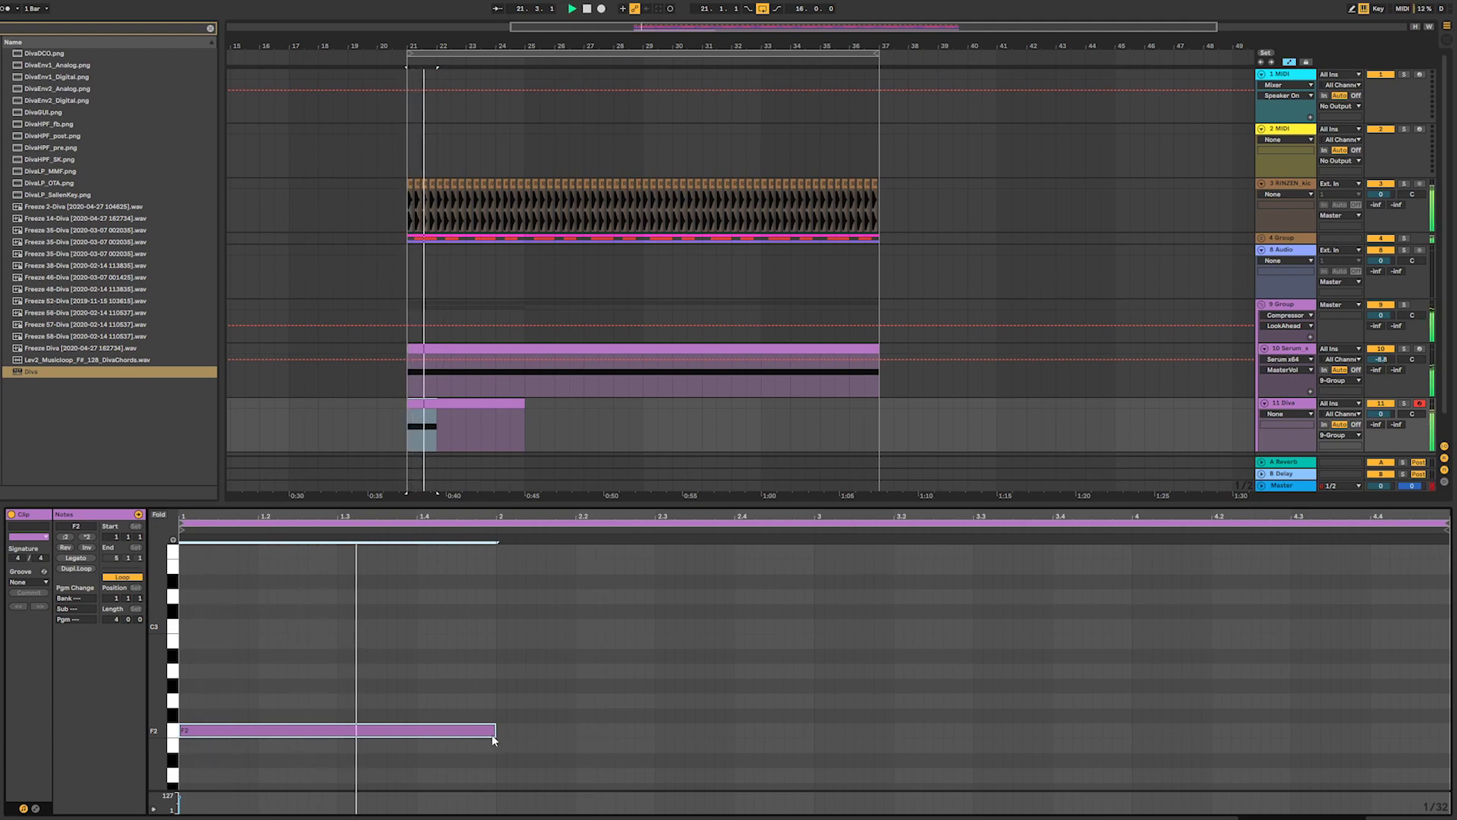
{"action": "left_click_drag", "start_coordinate": [493, 736], "coordinate": [812, 737]}
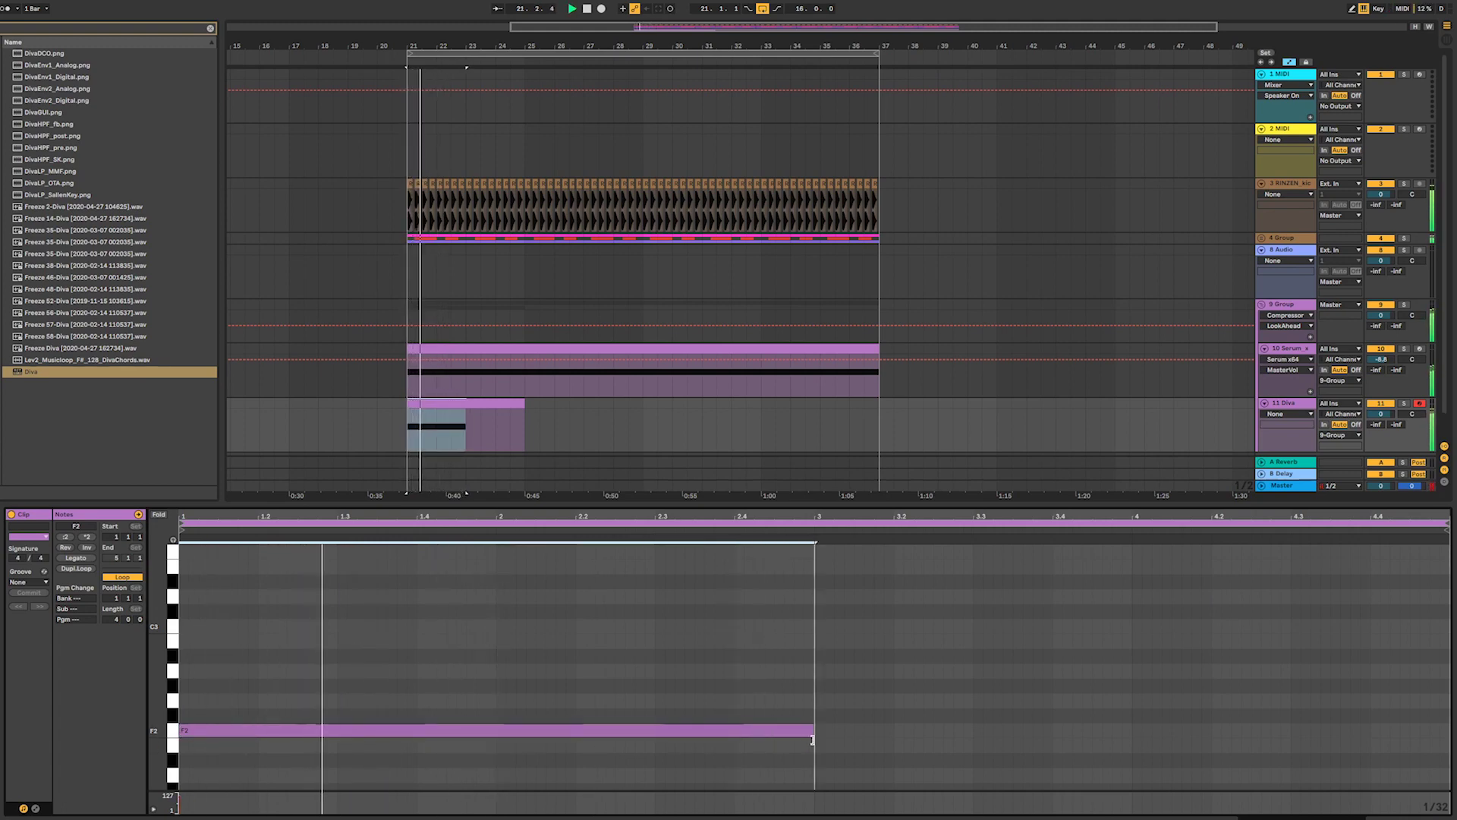
{"action": "key", "text": "ctrl+d"}
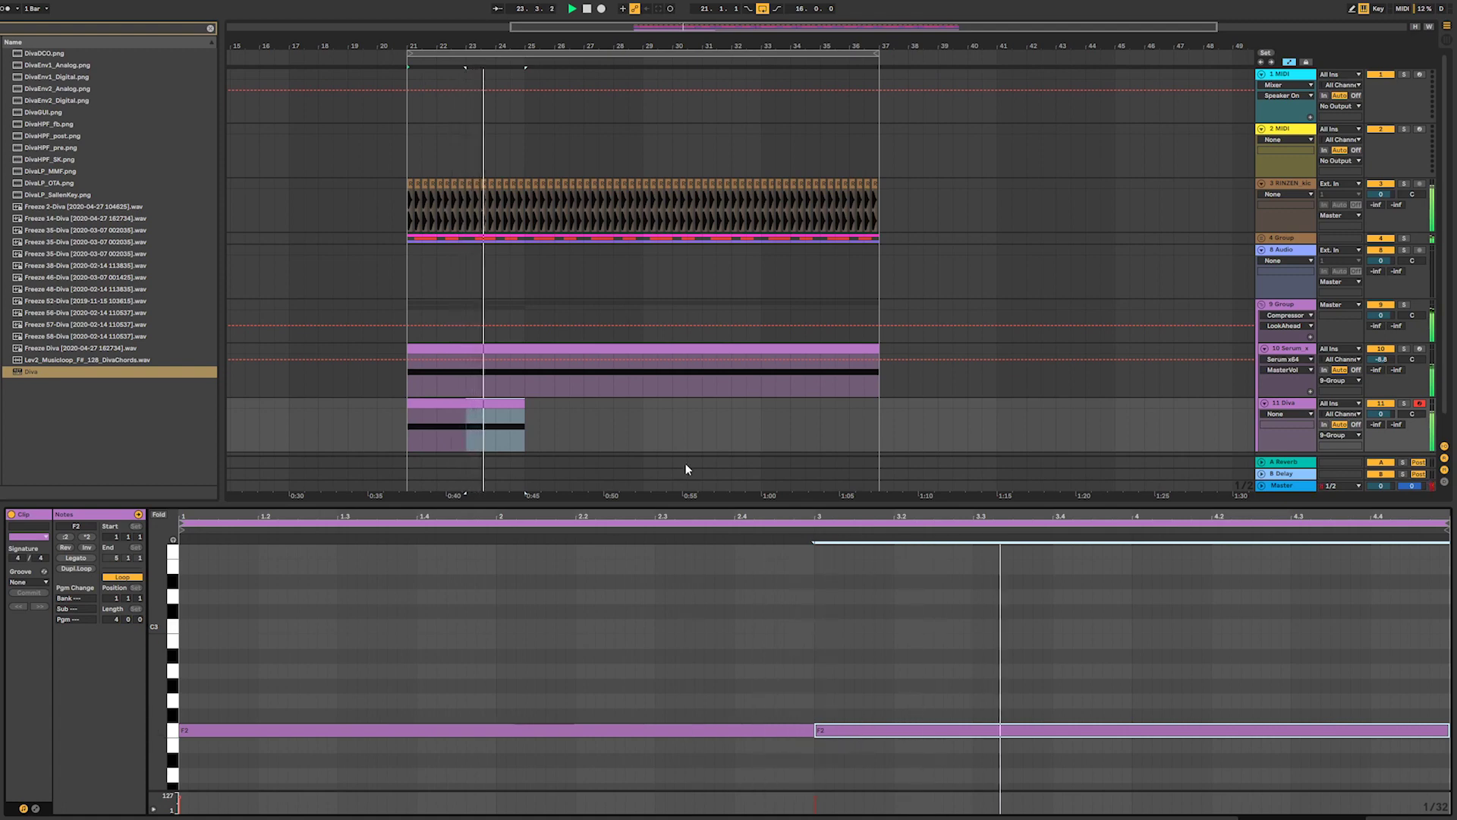
- Extend the Diva clip to bar 37 and lower the Diva track's volume slightly
{"action": "left_click", "coordinate": [521, 403]}
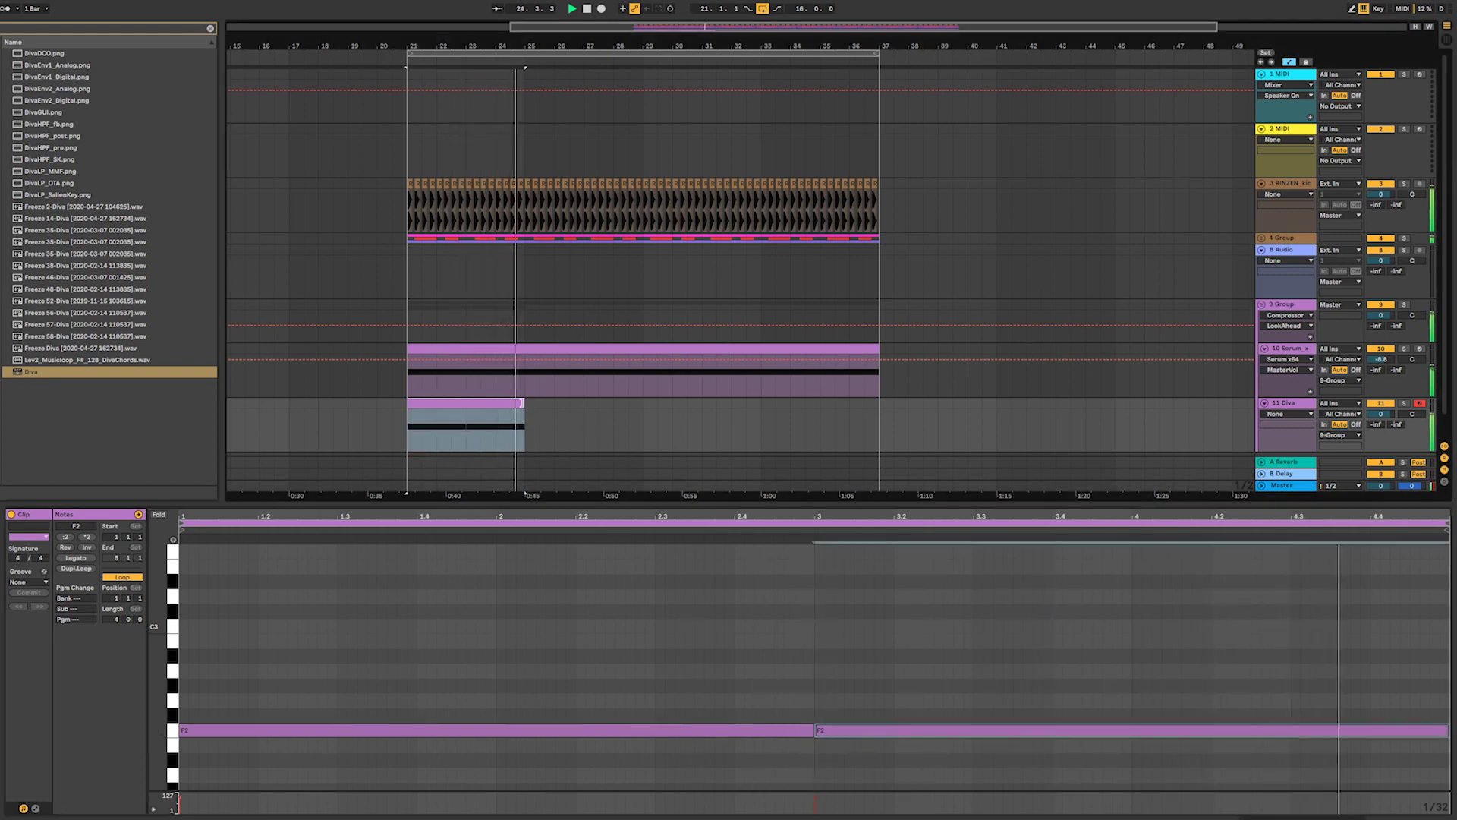
{"action": "left_click_drag", "start_coordinate": [520, 403], "coordinate": [879, 403]}
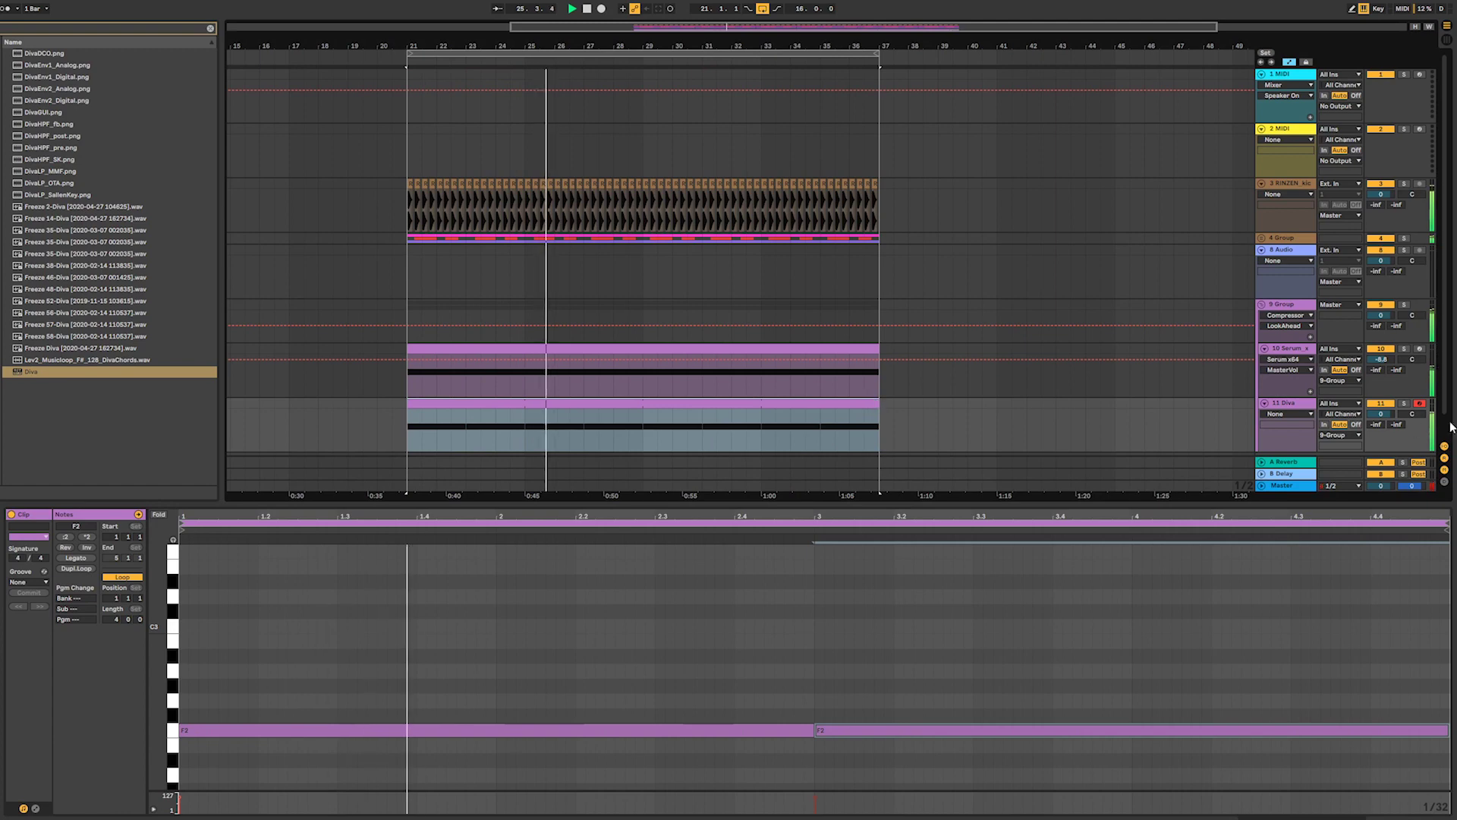
{"action": "left_click_drag", "start_coordinate": [1381, 415], "coordinate": [1382, 433]}
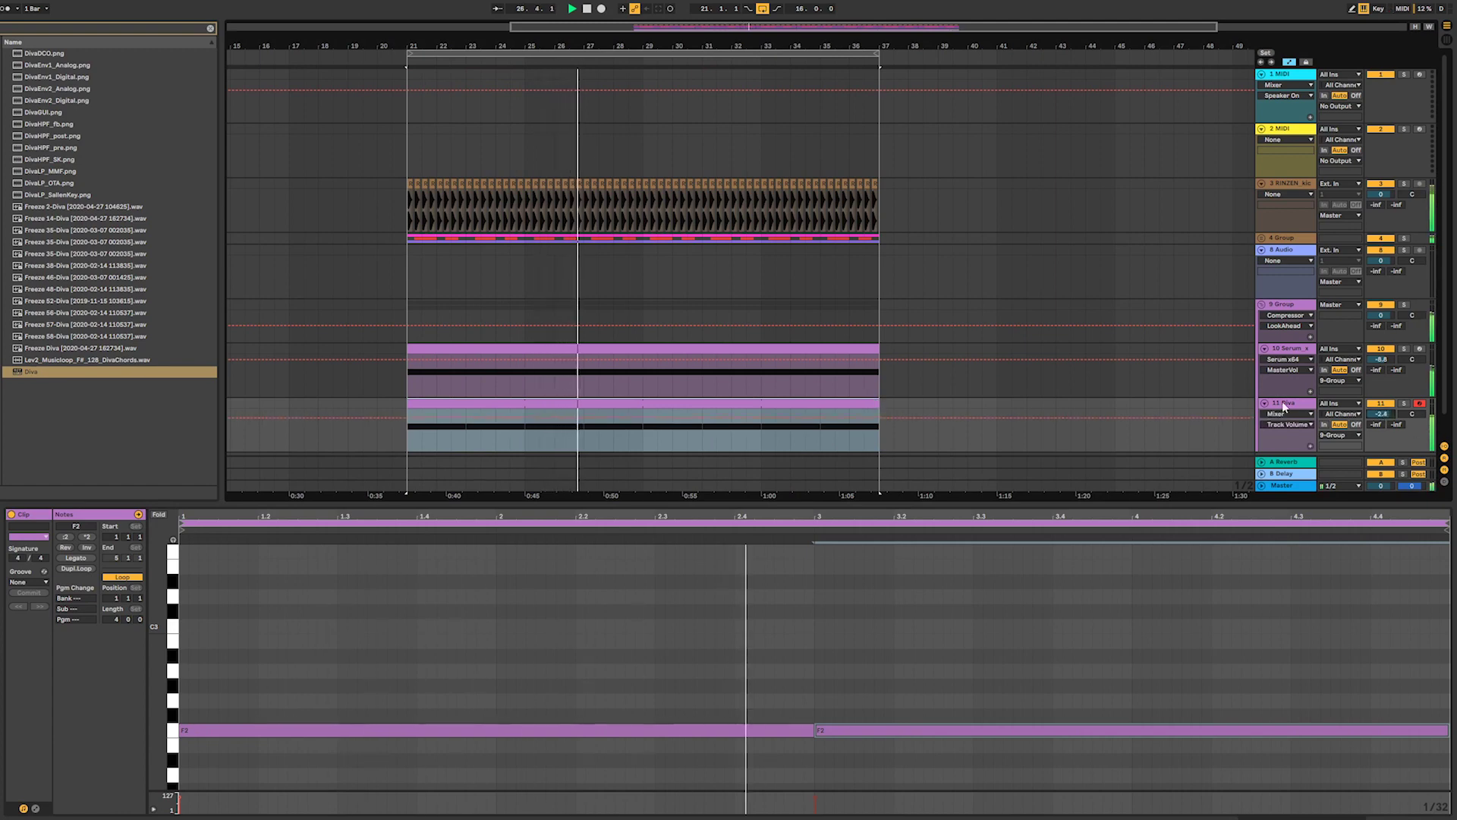
- Reopen Diva from its track, search the presets for "init" and load INIT Minimono
{"action": "double_click", "coordinate": [1283, 408]}
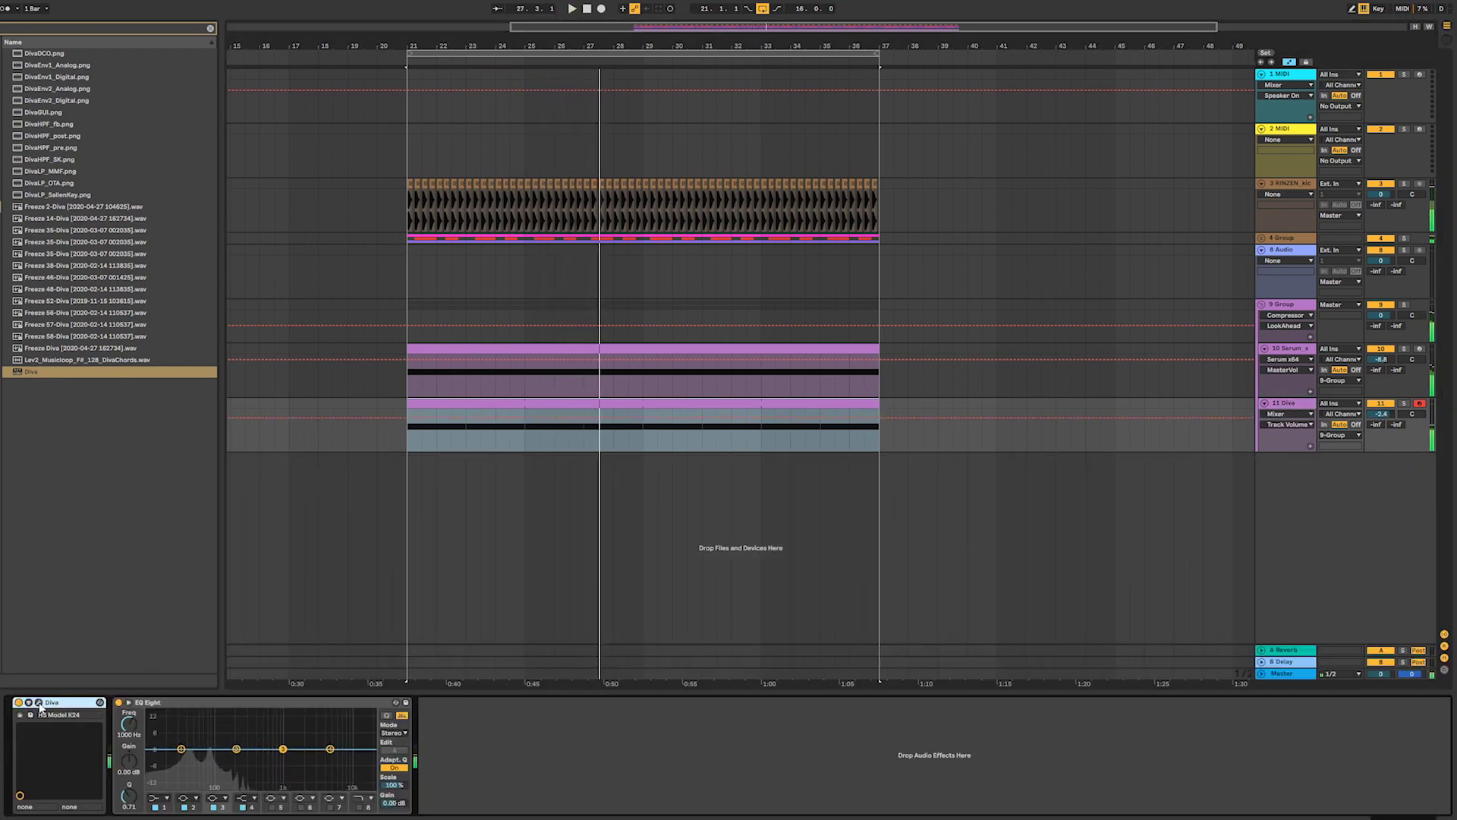
{"action": "left_click", "coordinate": [39, 703]}
{"action": "left_click_drag", "start_coordinate": [1031, 419], "coordinate": [1000, 322]}
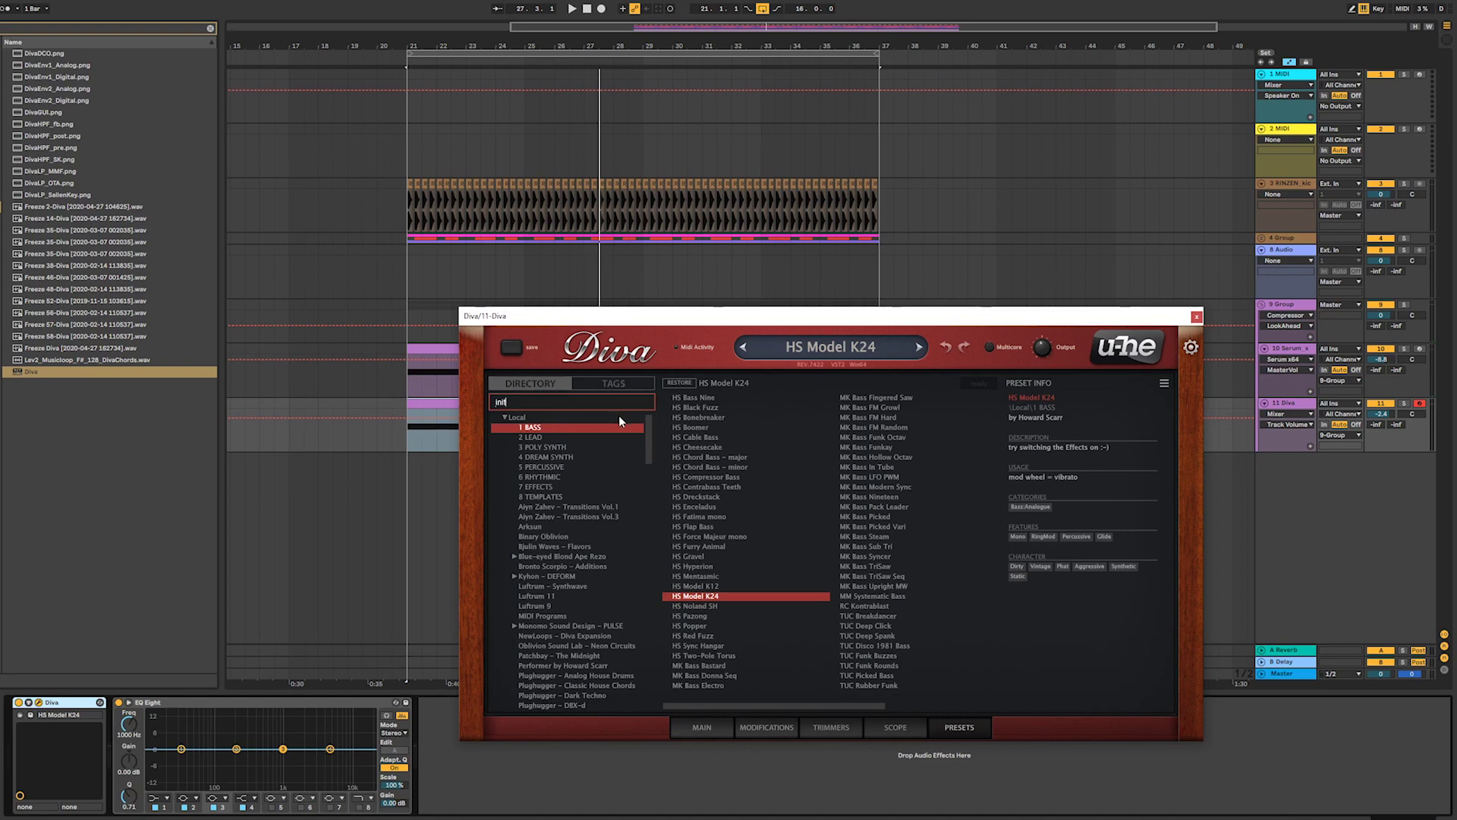
{"action": "key", "text": "Return"}
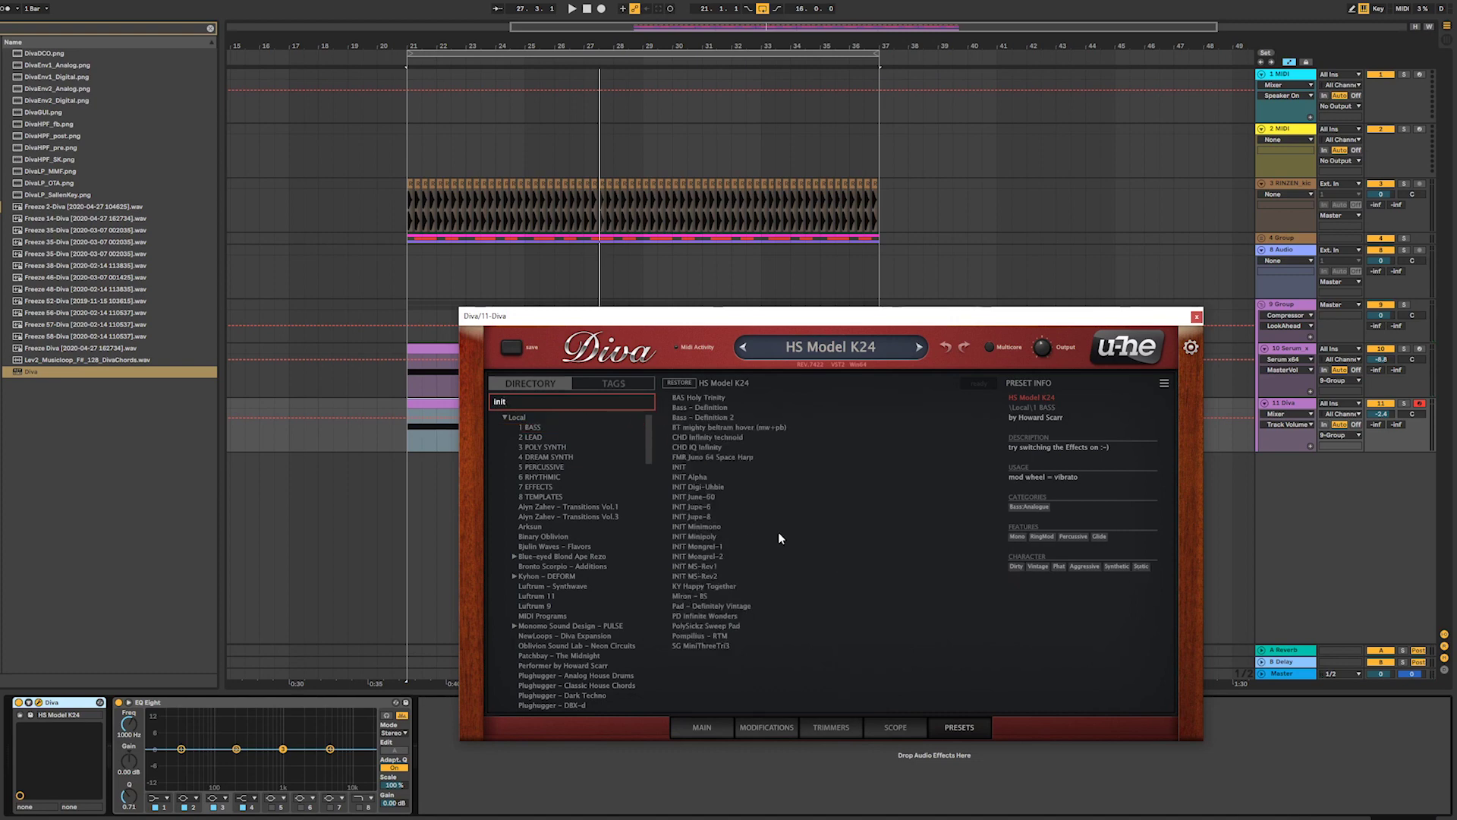
{"action": "left_click", "coordinate": [713, 526]}
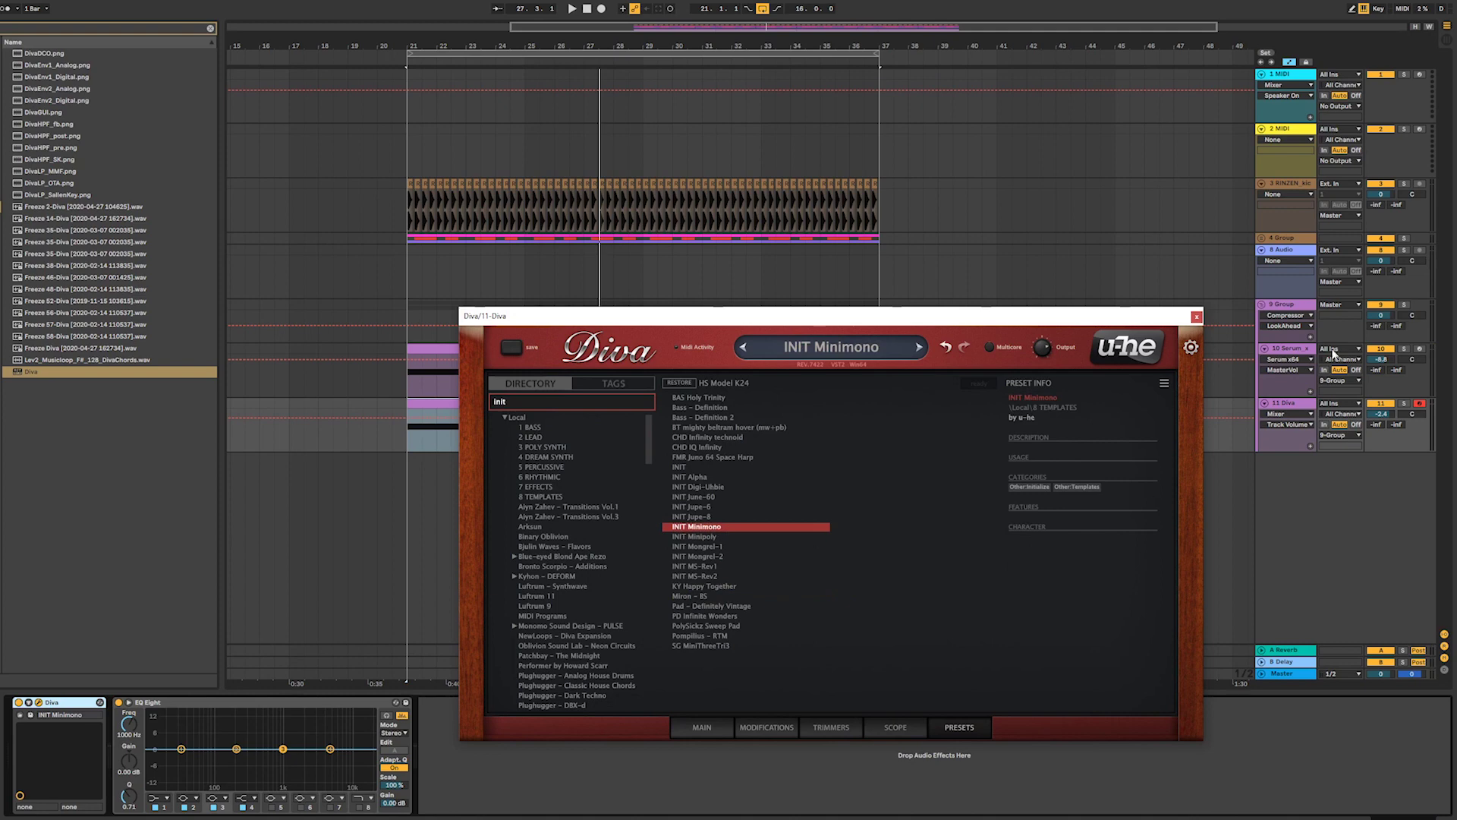
- On Diva's main page, adjust oscillator 1's range and lower the filter cutoff to 84.50 while playing the loop
{"action": "left_click", "coordinate": [705, 727]}
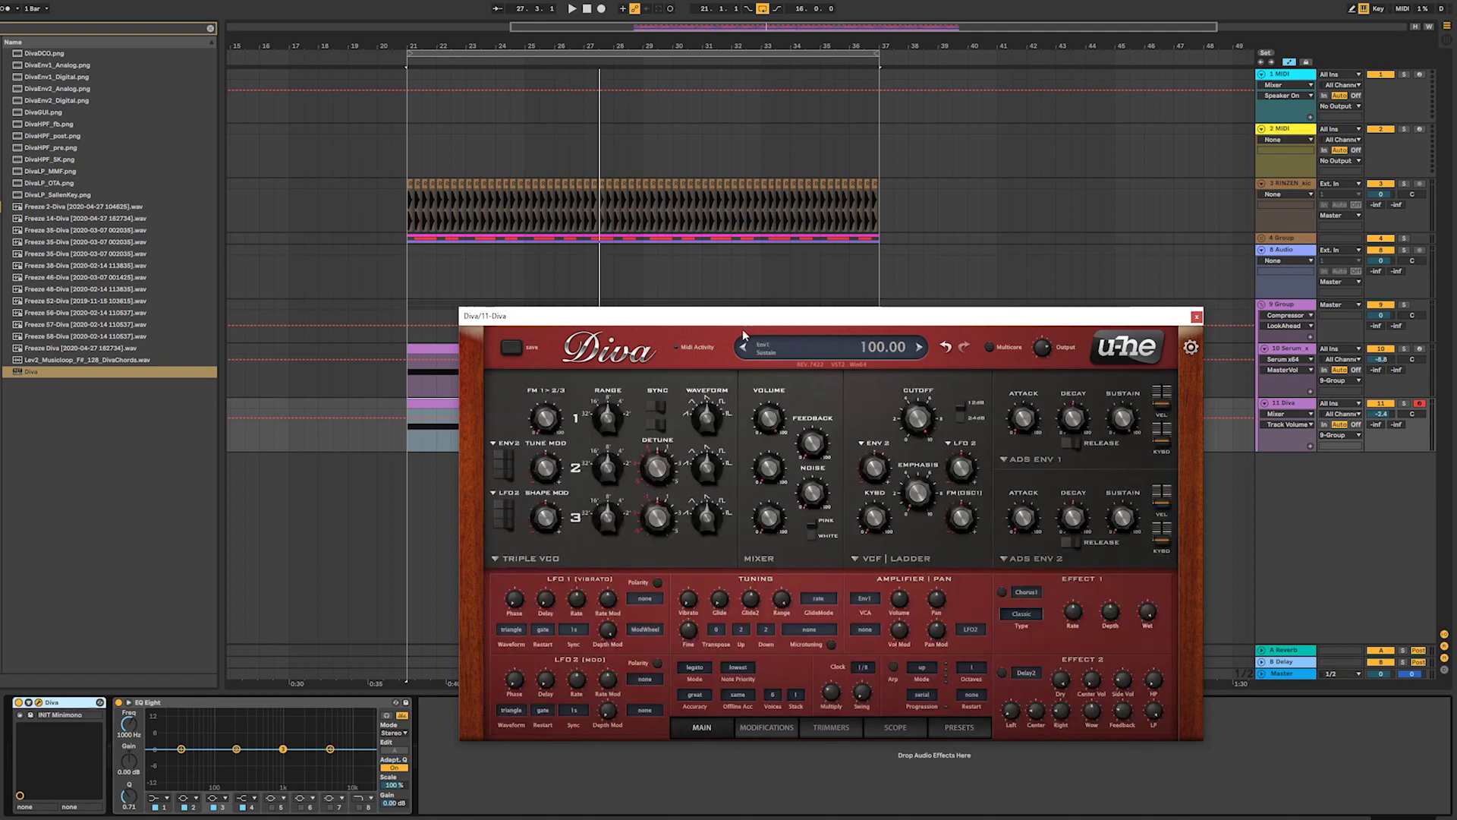
{"action": "left_click_drag", "start_coordinate": [735, 323], "coordinate": [767, 341]}
{"action": "key", "text": "space"}
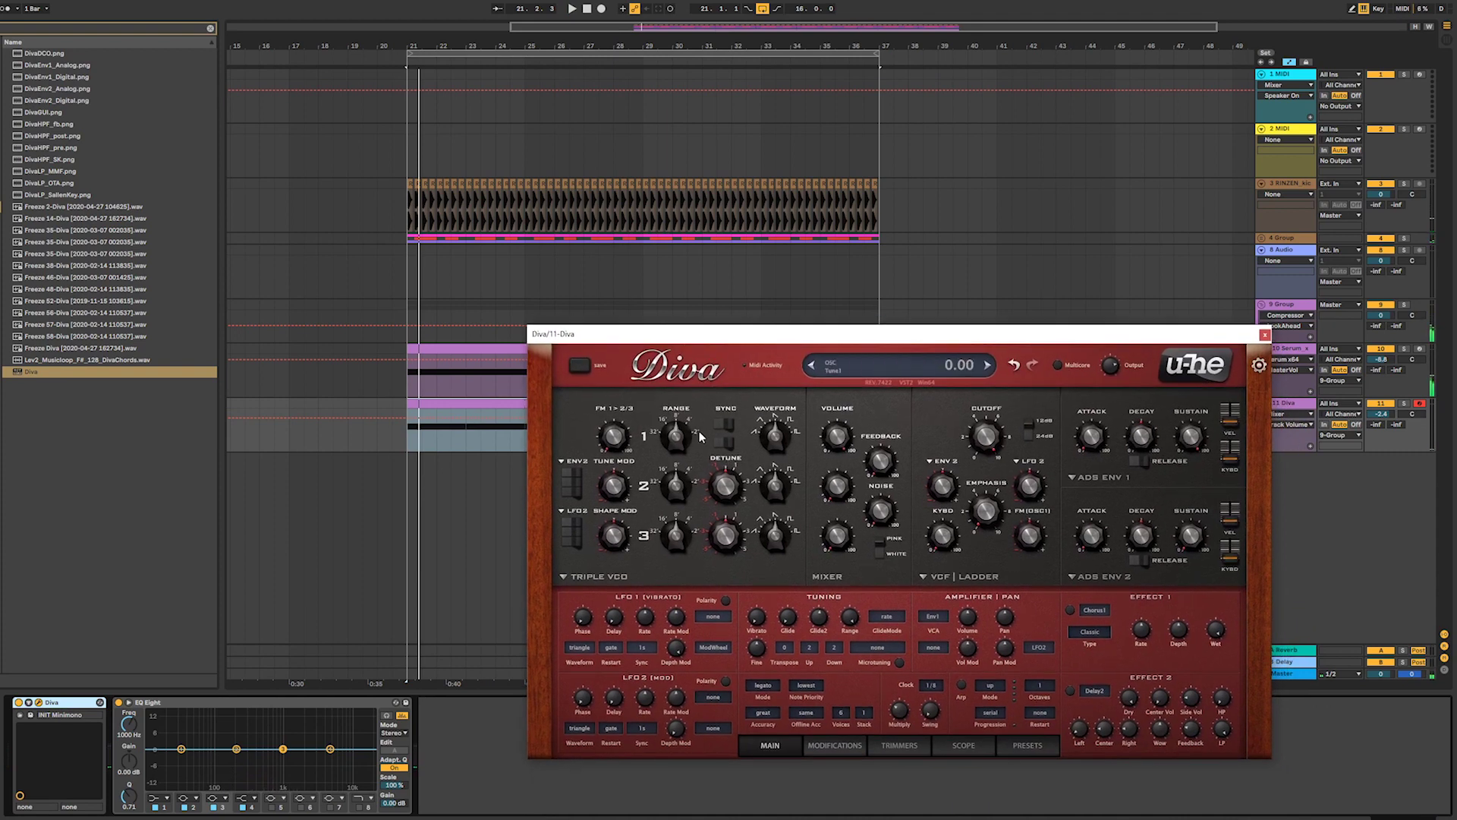
{"action": "key", "text": "space"}
{"action": "left_click_drag", "start_coordinate": [678, 438], "coordinate": [680, 464]}
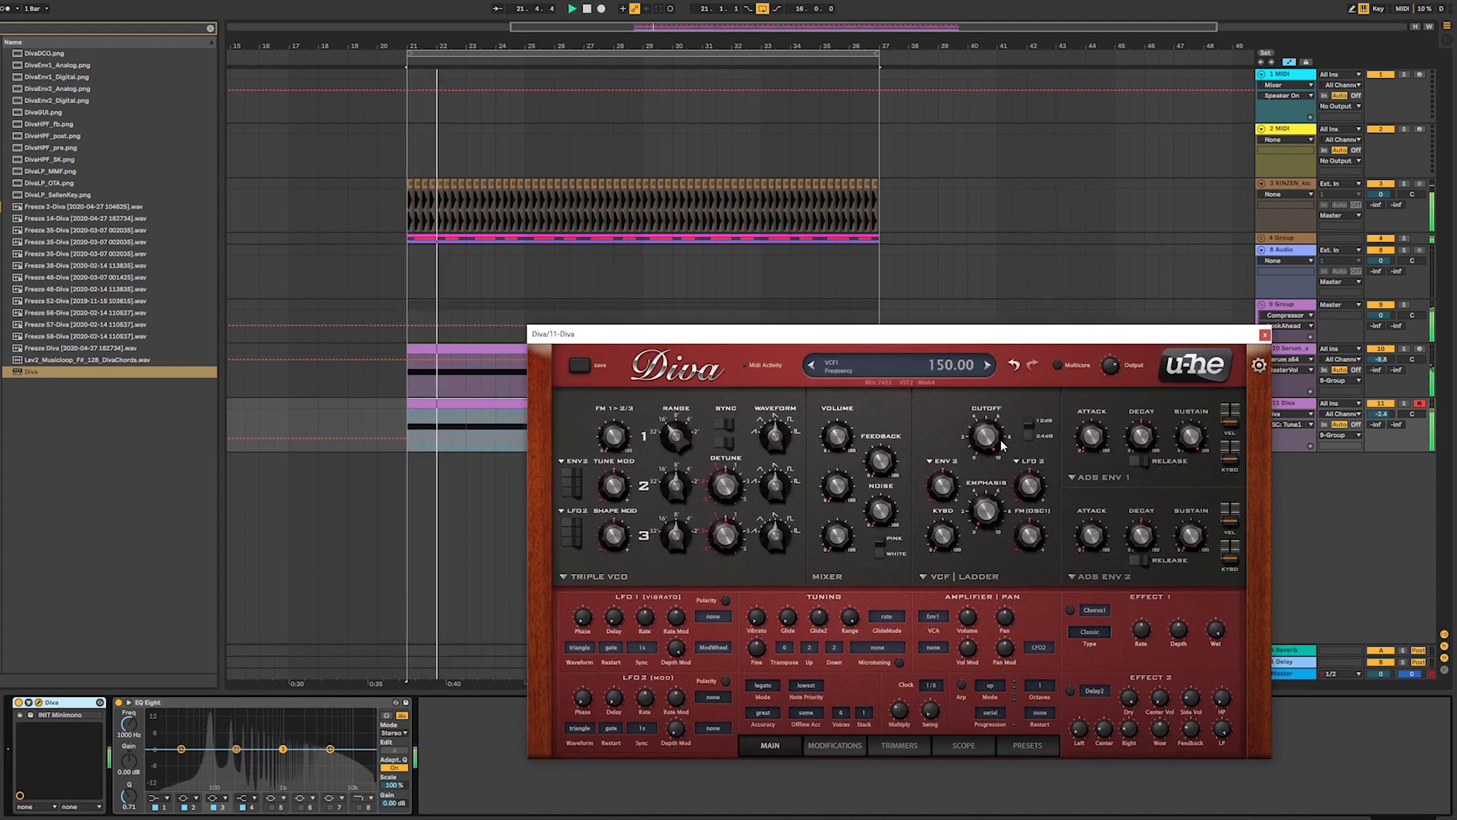
{"action": "left_click_drag", "start_coordinate": [1002, 444], "coordinate": [978, 517]}
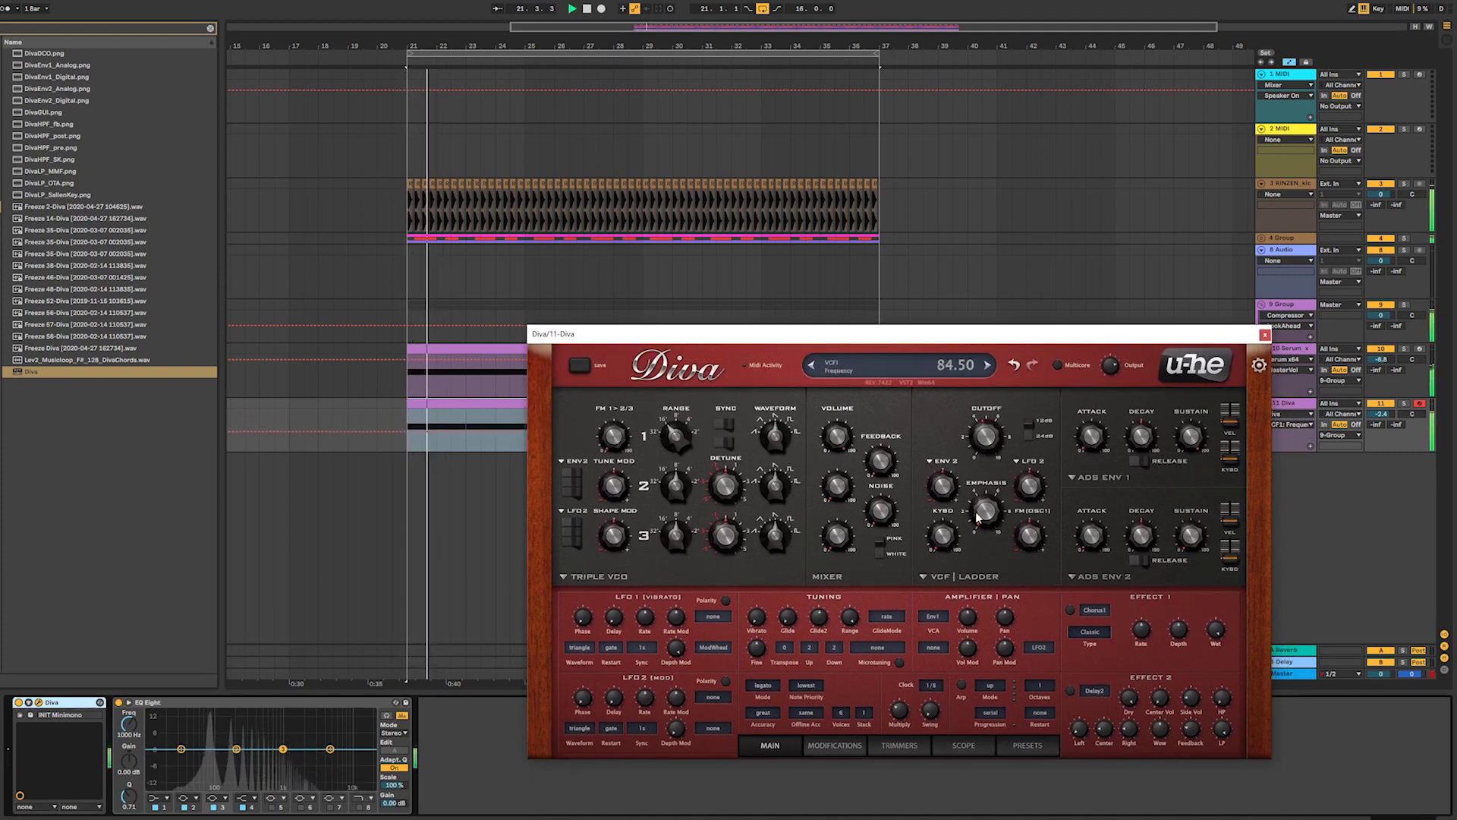
- Adjust the ranges and mixer volumes of Diva's oscillators 1 and 2 while listening to the loop
{"action": "left_click_drag", "start_coordinate": [676, 429], "coordinate": [675, 497]}
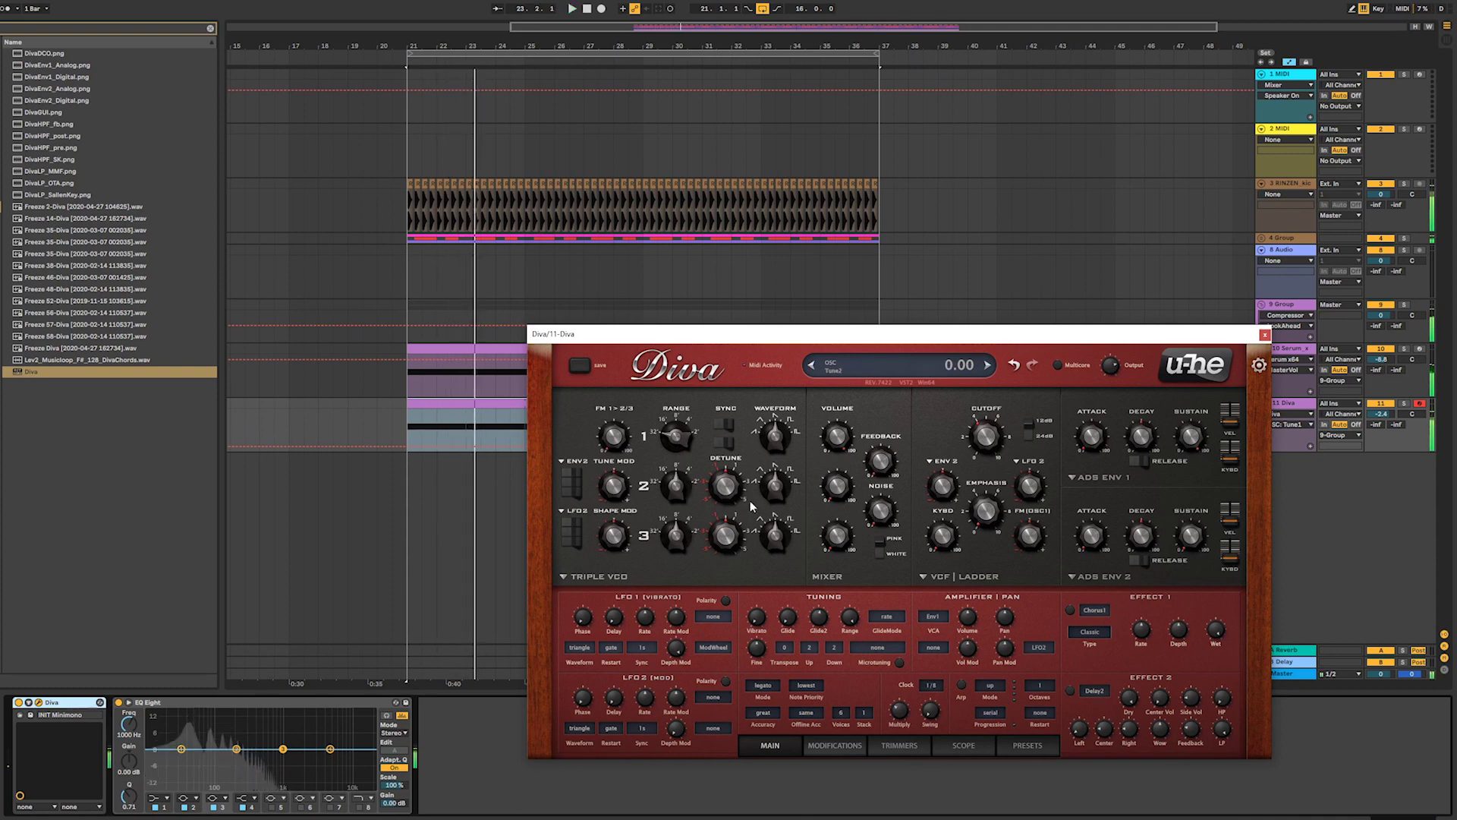
{"action": "key", "text": "space"}
{"action": "key", "text": "space"}
{"action": "key", "text": "space"}
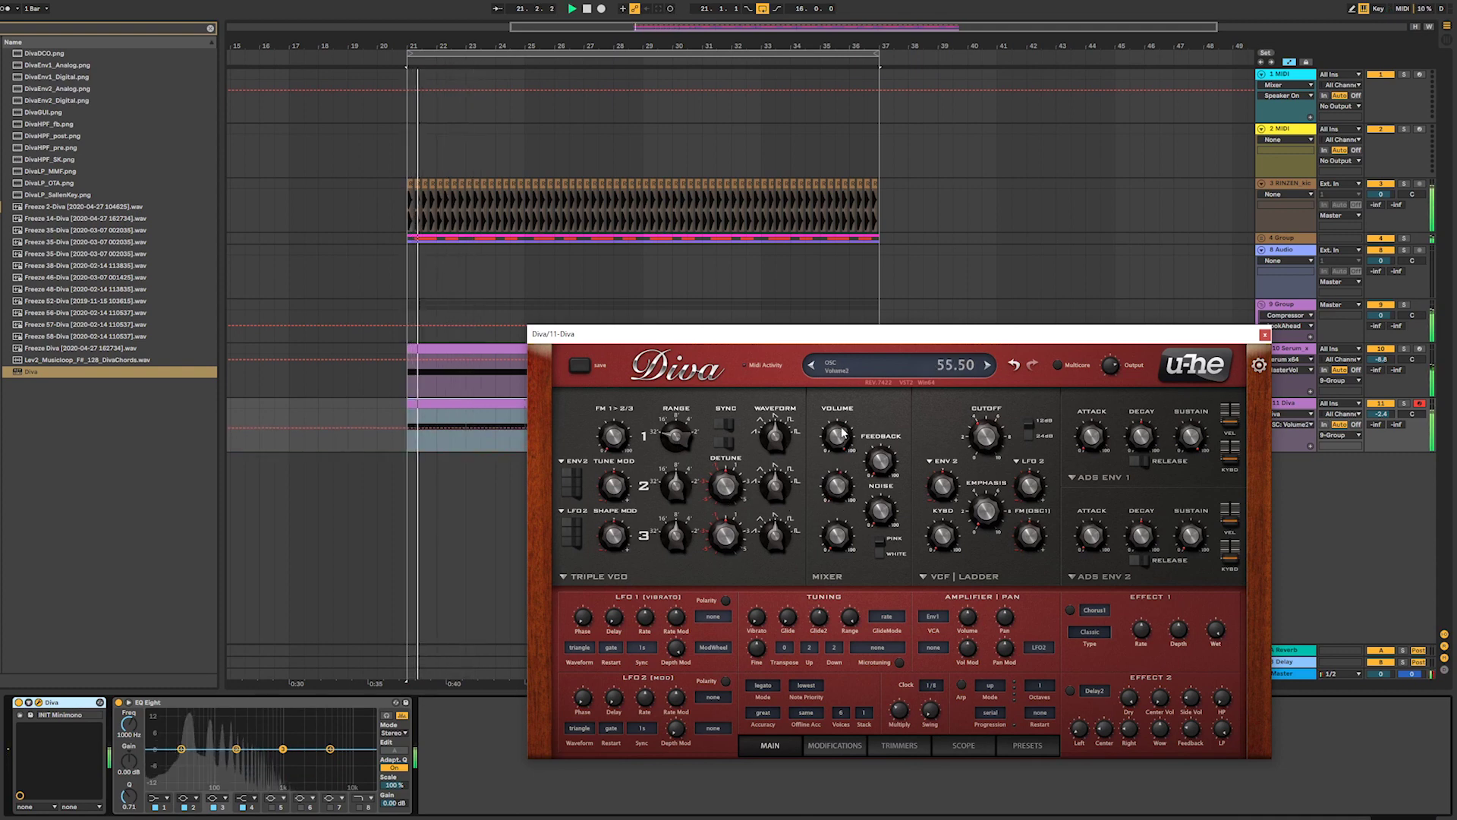
{"action": "left_click_drag", "start_coordinate": [842, 433], "coordinate": [847, 420]}
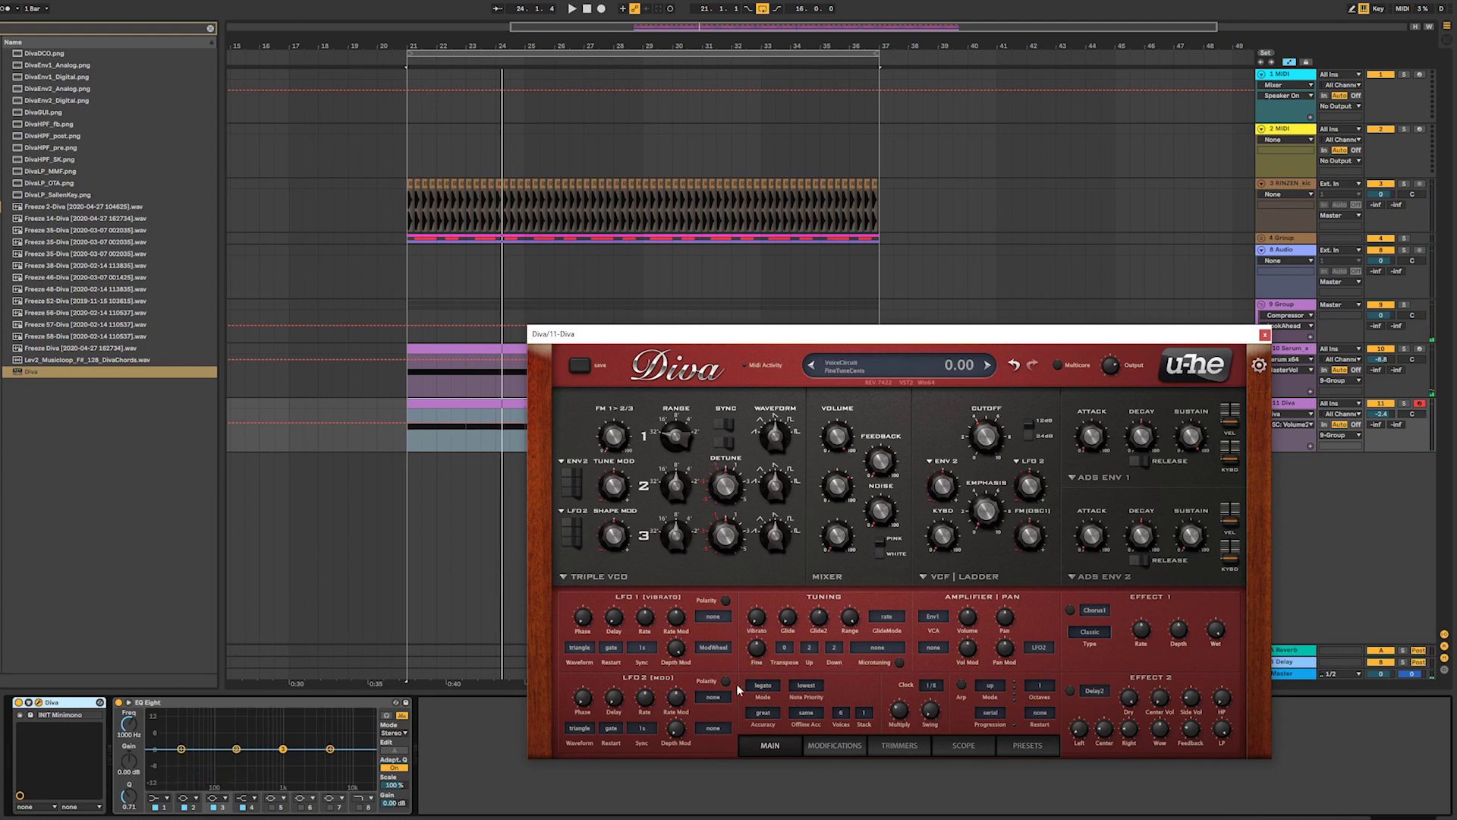
- Replace the Diva clip's first two-bar note with an F2 note half a bar long and play it back
{"action": "double_click", "coordinate": [443, 406]}
{"action": "left_click", "coordinate": [348, 703]}
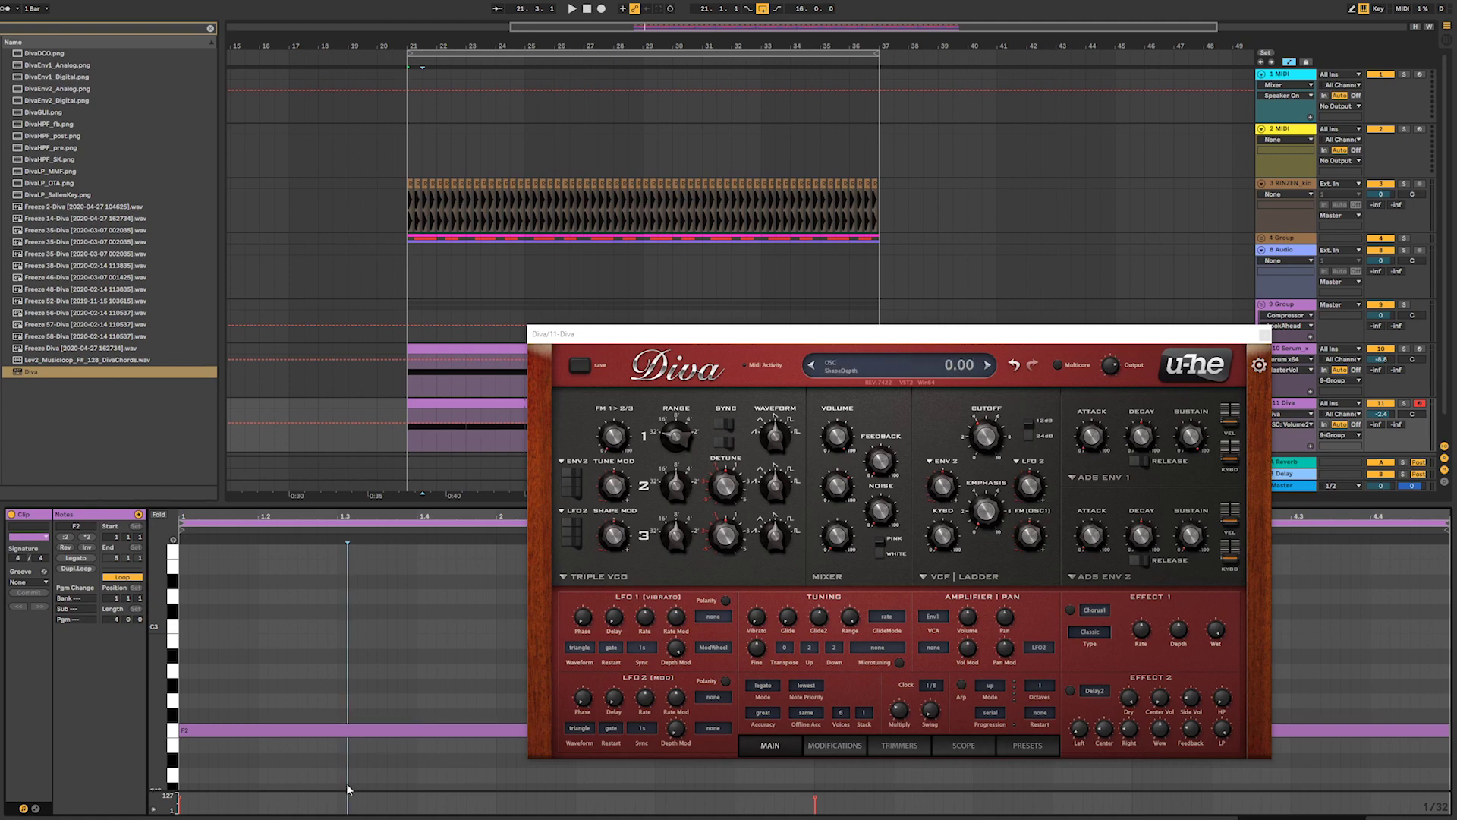
{"action": "double_click", "coordinate": [207, 734]}
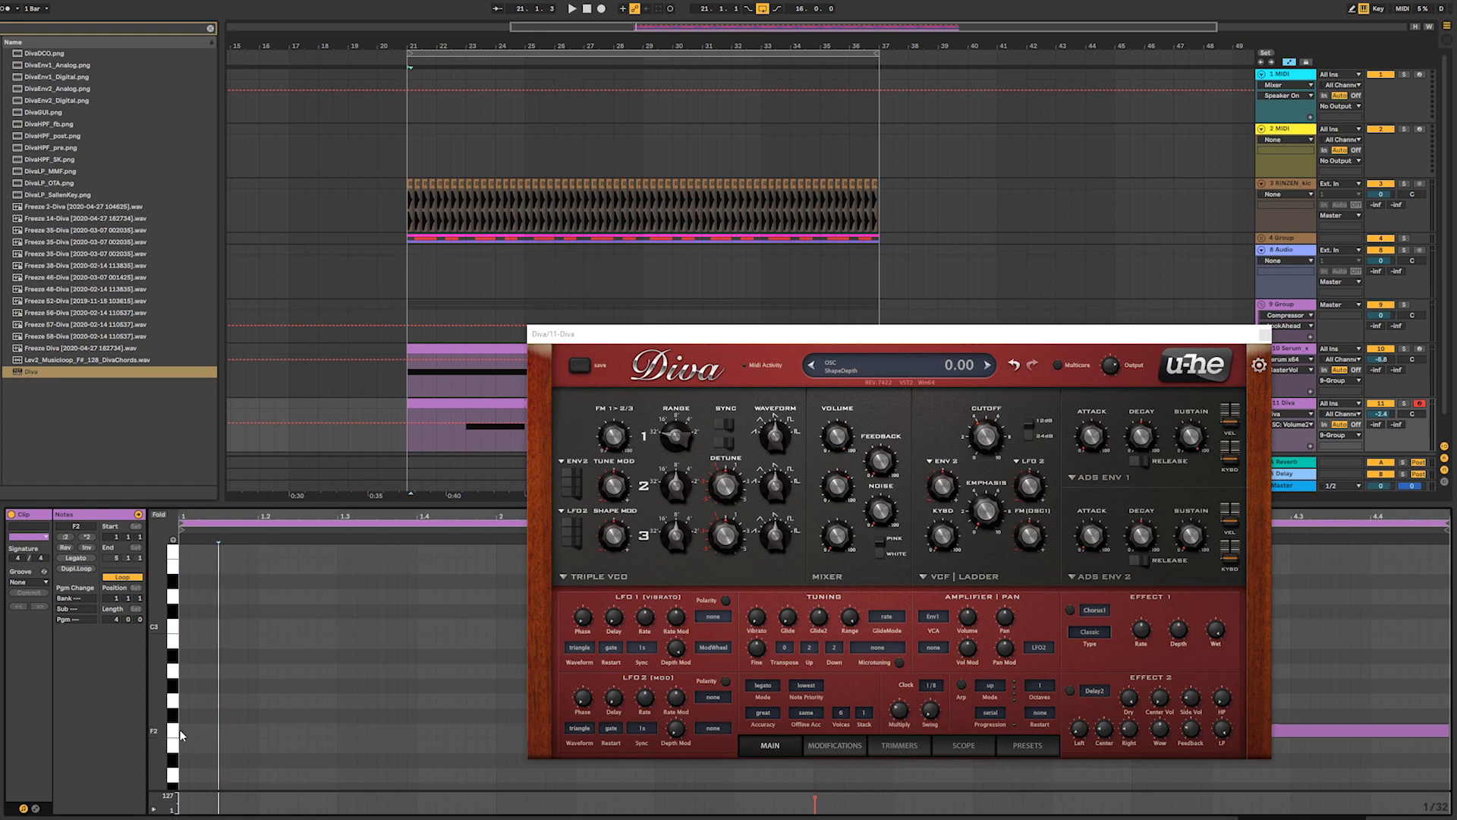
{"action": "left_click_drag", "start_coordinate": [187, 735], "coordinate": [335, 730]}
{"action": "key", "text": "space"}
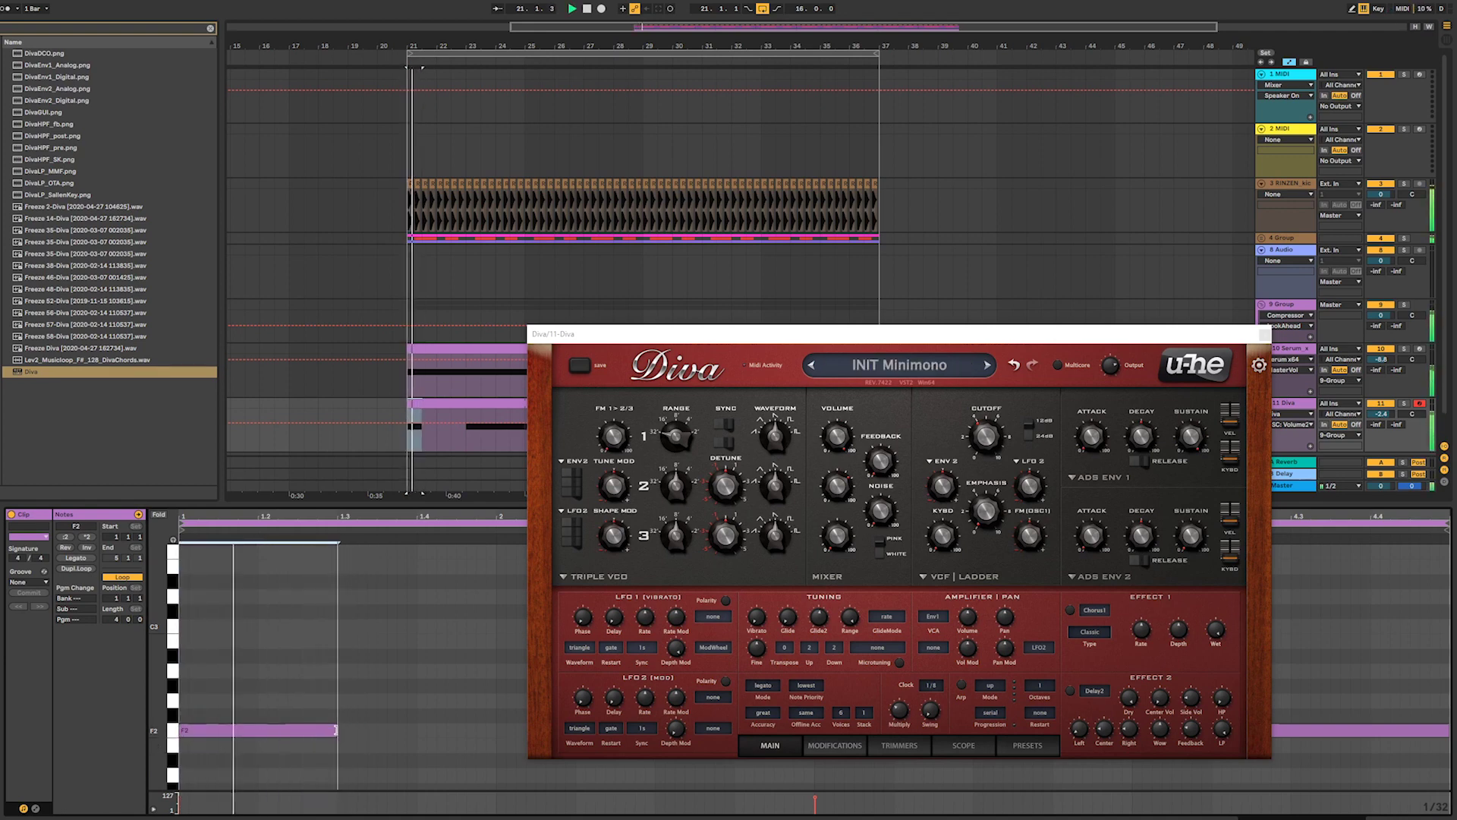
- Shorten the clip's first F2 note to one and a half beats and select it
{"action": "mouse_move", "coordinate": [336, 730]}
{"action": "left_mouse_down"}
{"action": "mouse_move", "coordinate": [323, 731]}
{"action": "mouse_move", "coordinate": [326, 703]}
{"action": "mouse_move", "coordinate": [339, 737]}
{"action": "left_mouse_up"}
{"action": "key", "text": "ctrl+d"}
{"action": "key", "text": "space"}
{"action": "key", "text": "Delete"}
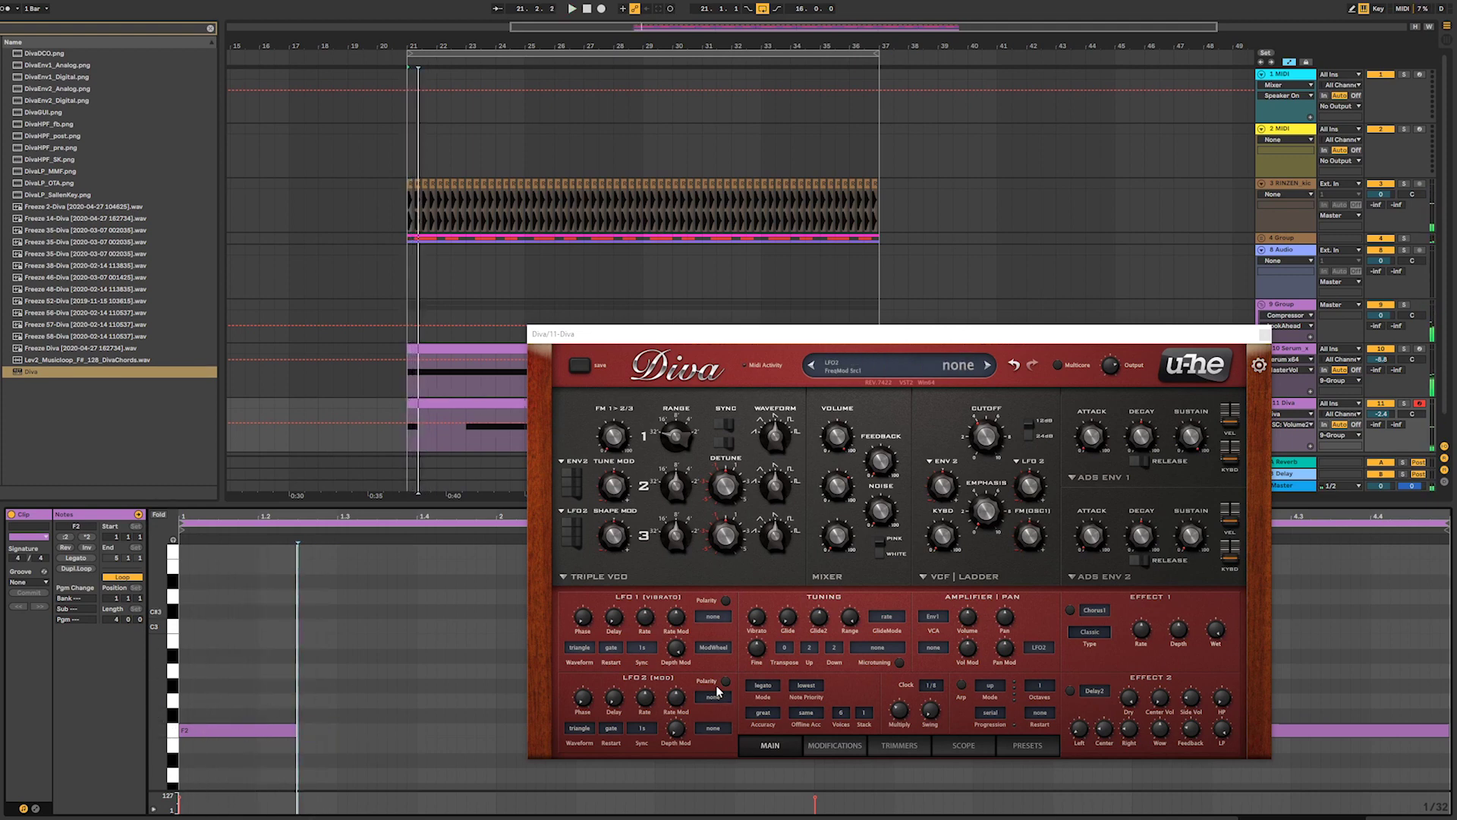
{"action": "left_click", "coordinate": [265, 732]}
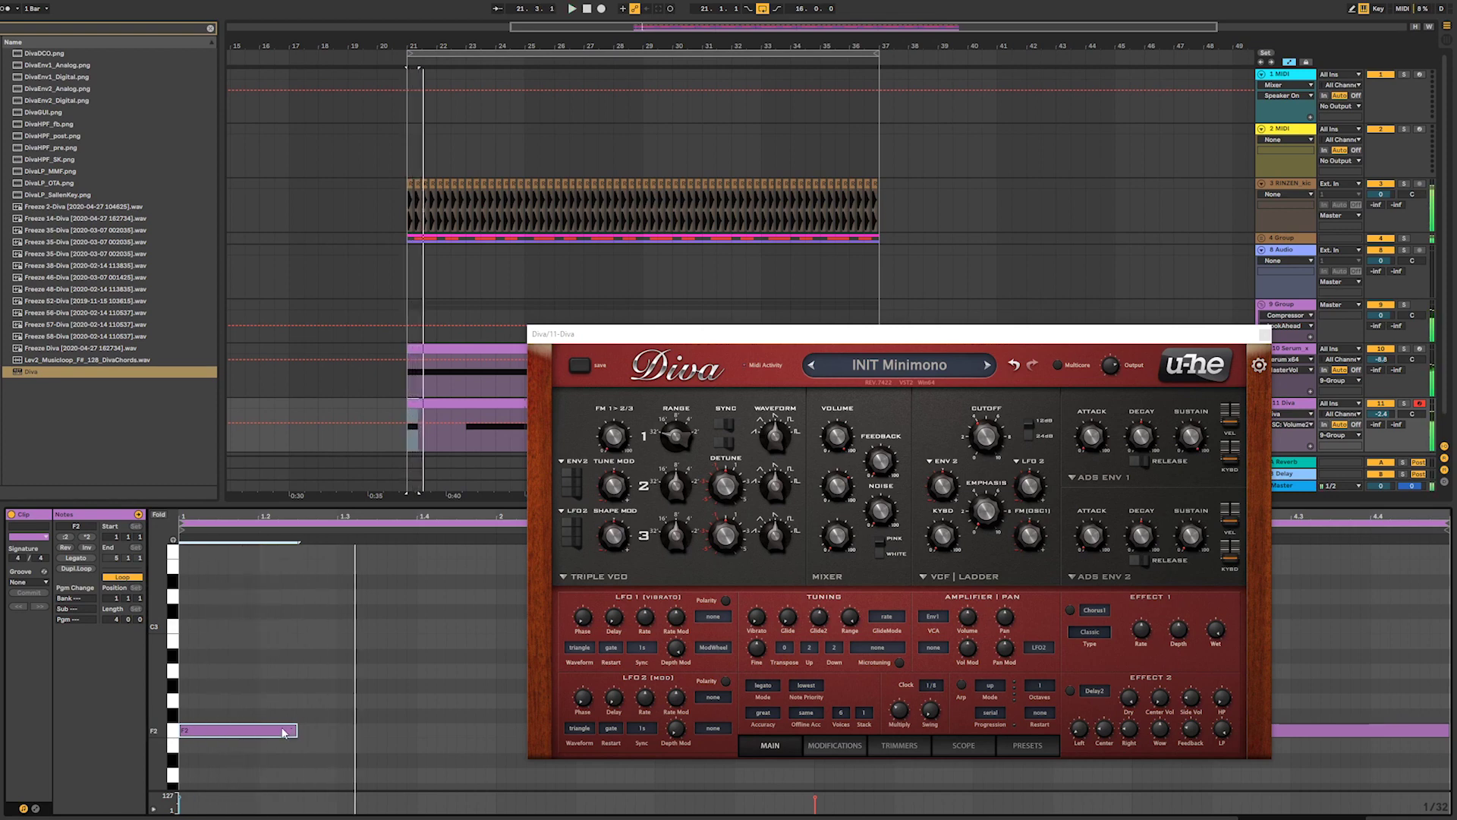
- Repeat the shortened F2 note at 1.3, 2 and 2.3, closing the Diva window and checking the loop
{"action": "key", "text": "ctrl+d"}
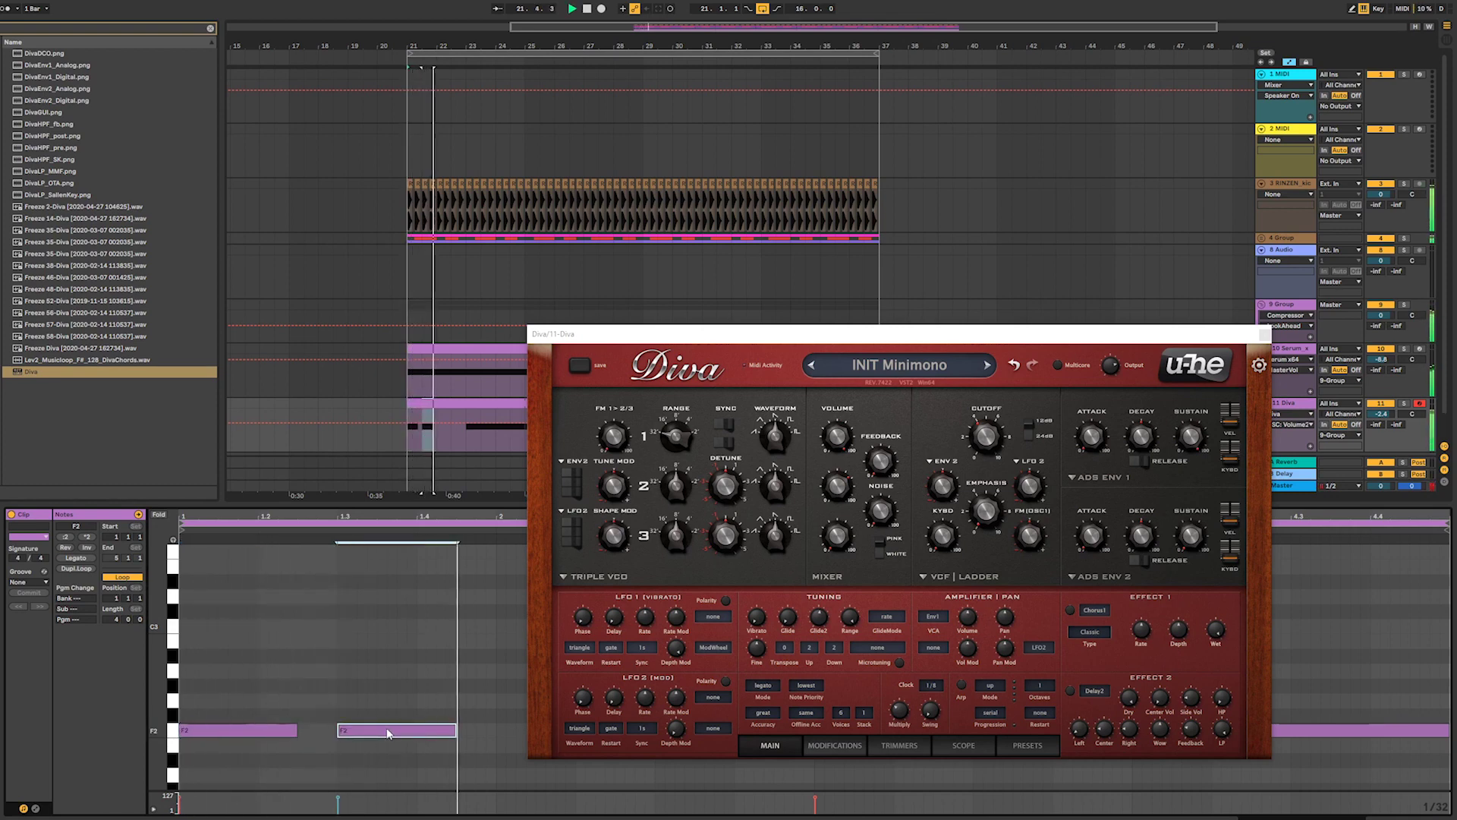
{"action": "key", "text": "ctrl+d"}
{"action": "left_click_drag", "start_coordinate": [520, 735], "coordinate": [522, 735]}
{"action": "key", "text": "space"}
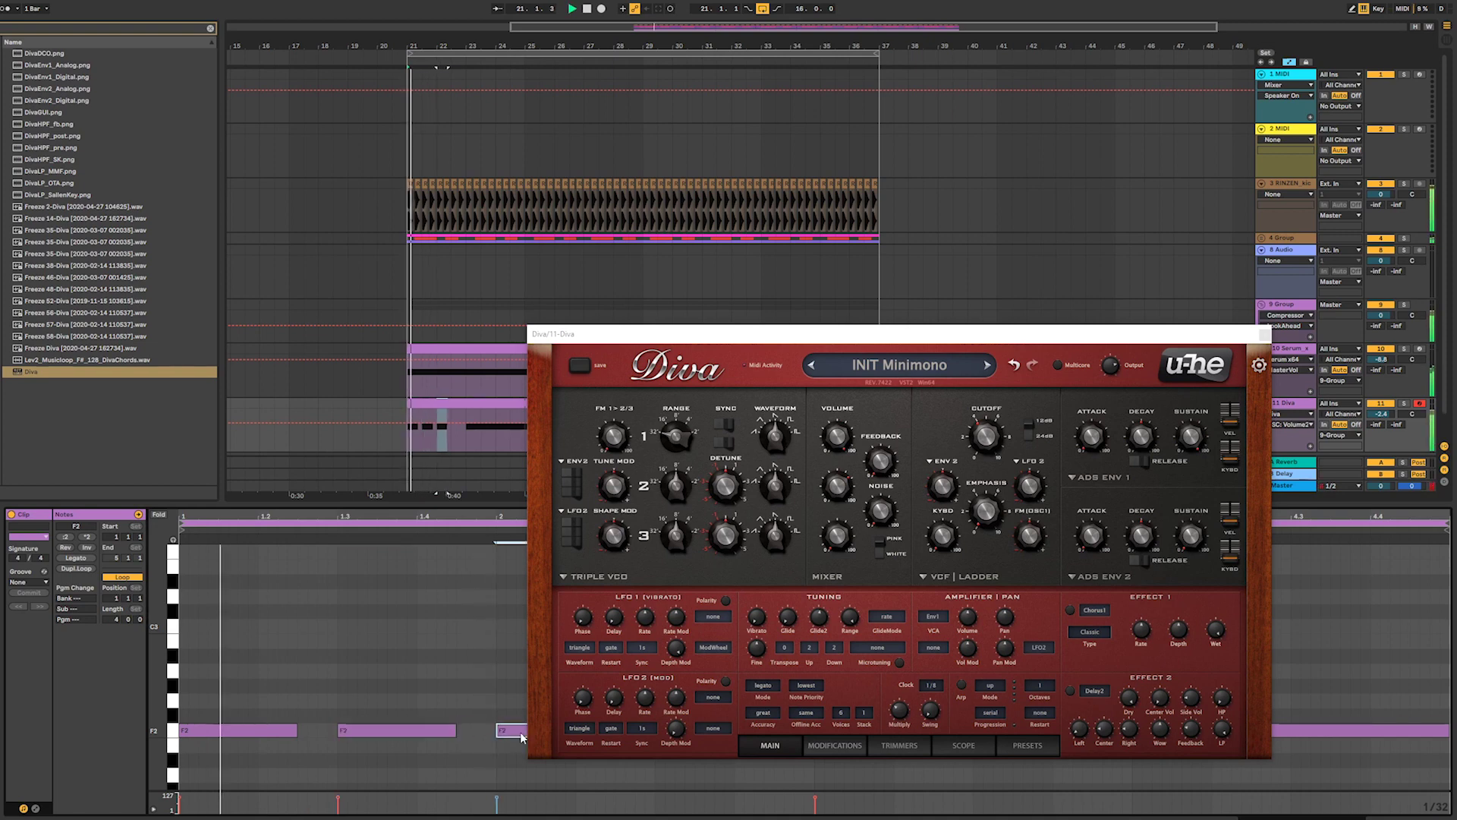
{"action": "left_click", "coordinate": [1266, 334]}
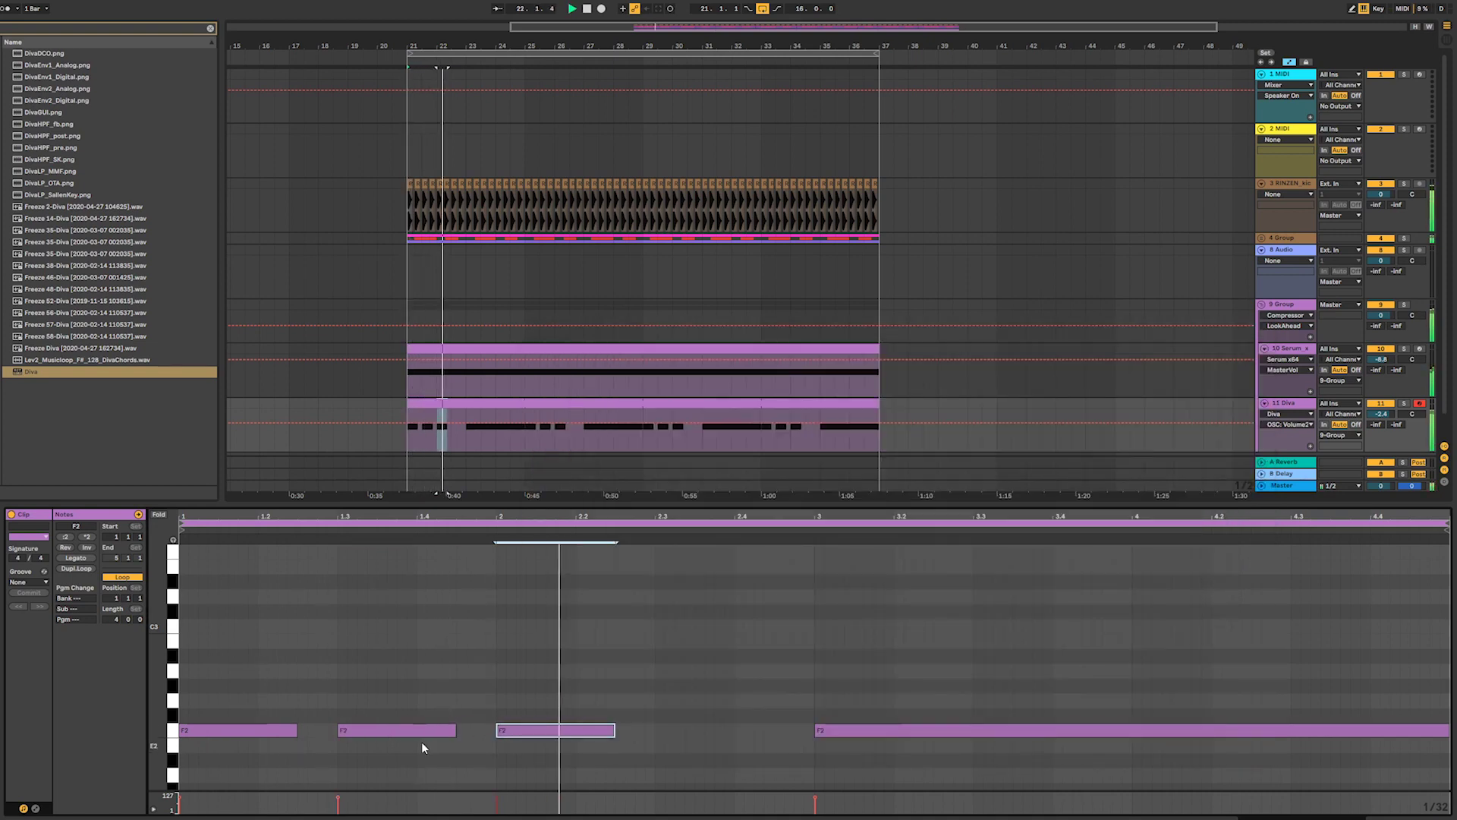
{"action": "key", "text": "space"}
{"action": "key", "text": "space"}
{"action": "key", "text": "ctrl+d"}
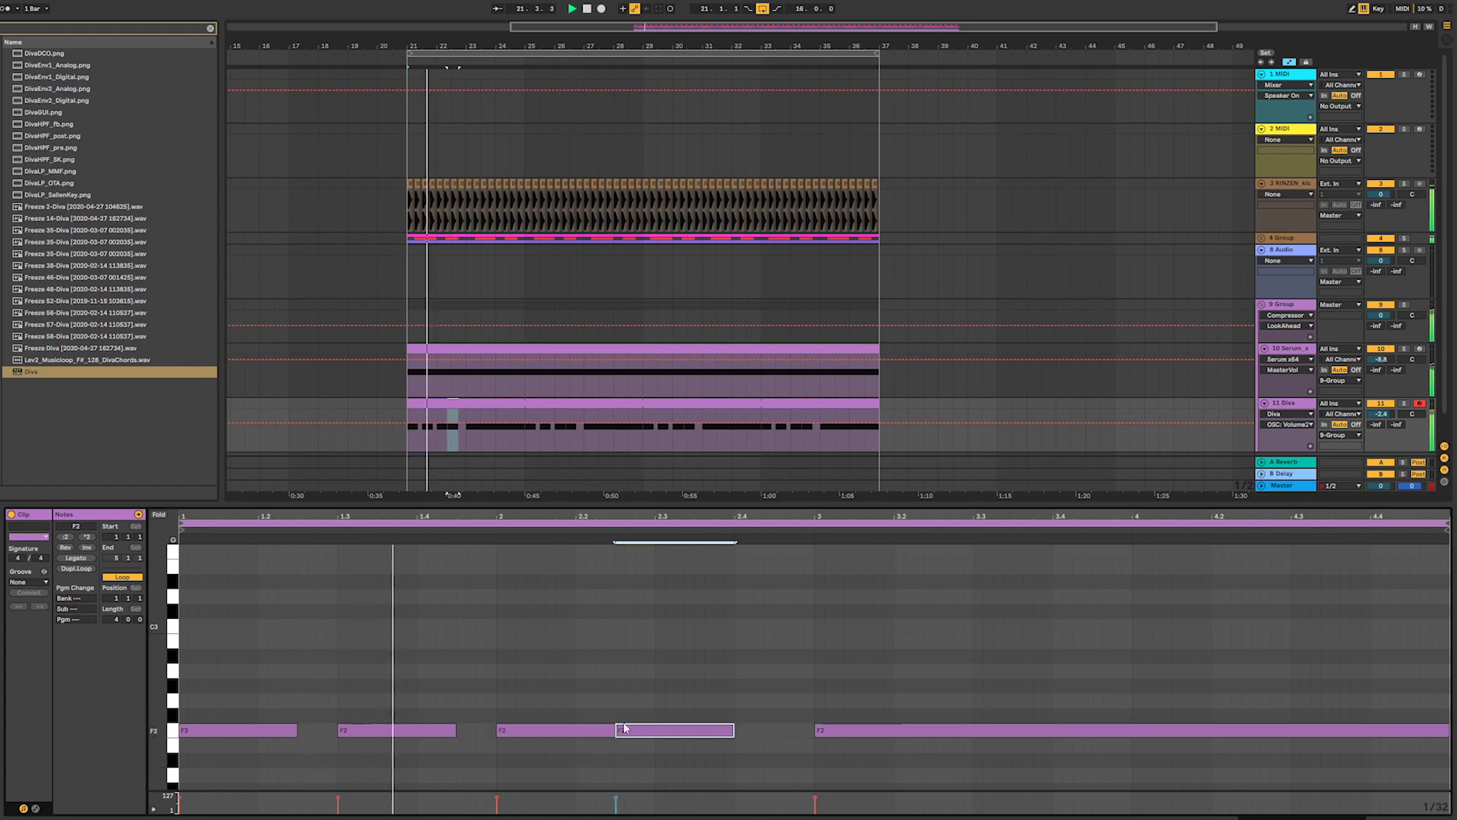
{"action": "left_click_drag", "start_coordinate": [637, 731], "coordinate": [677, 731]}
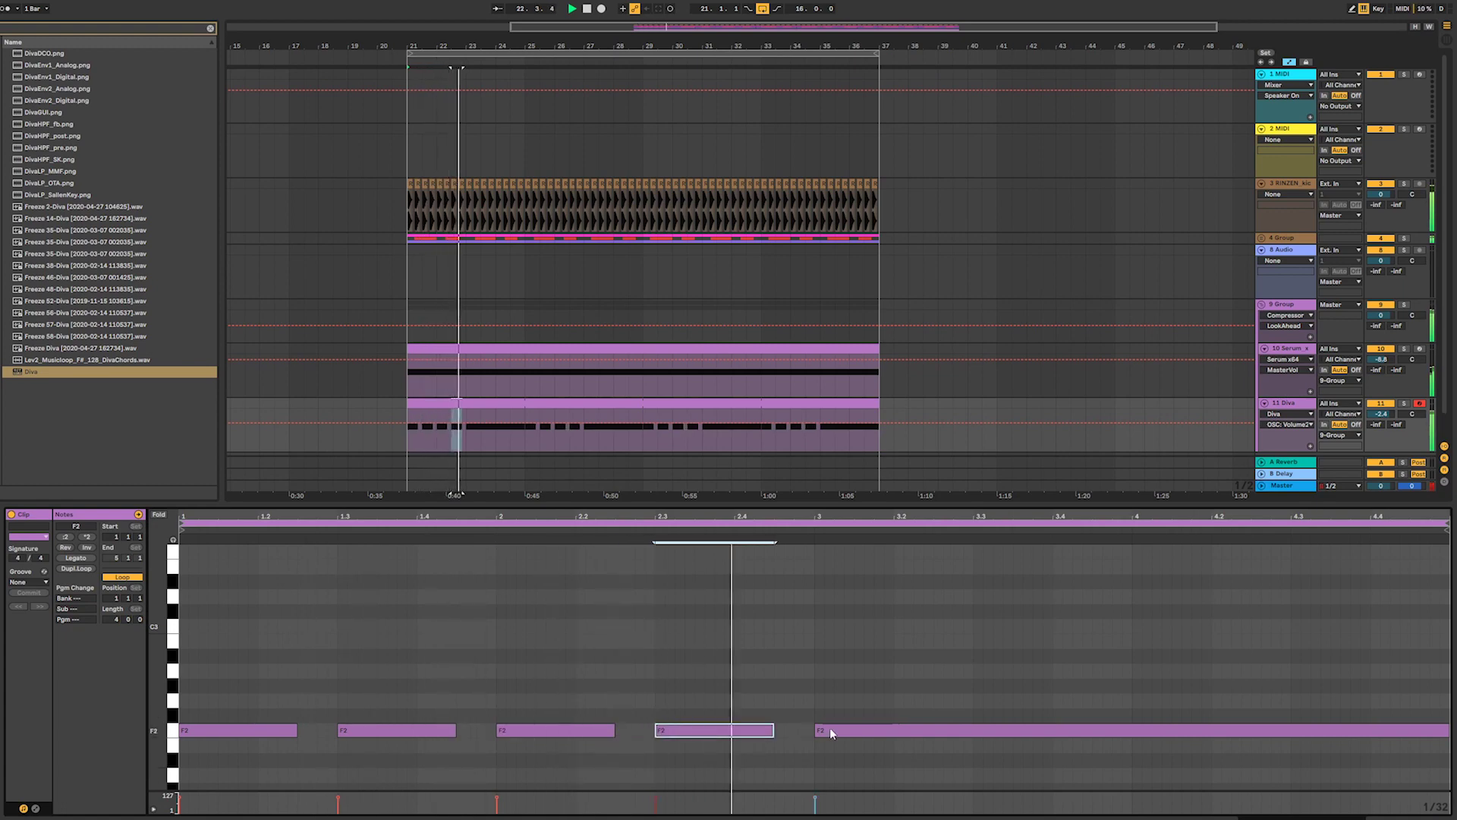
- Delete the long F2 note starting at bar 3 and extend the first note to 1.3
{"action": "left_click", "coordinate": [853, 731]}
{"action": "key", "text": "Delete"}
{"action": "left_click", "coordinate": [289, 732]}
{"action": "key", "text": "space"}
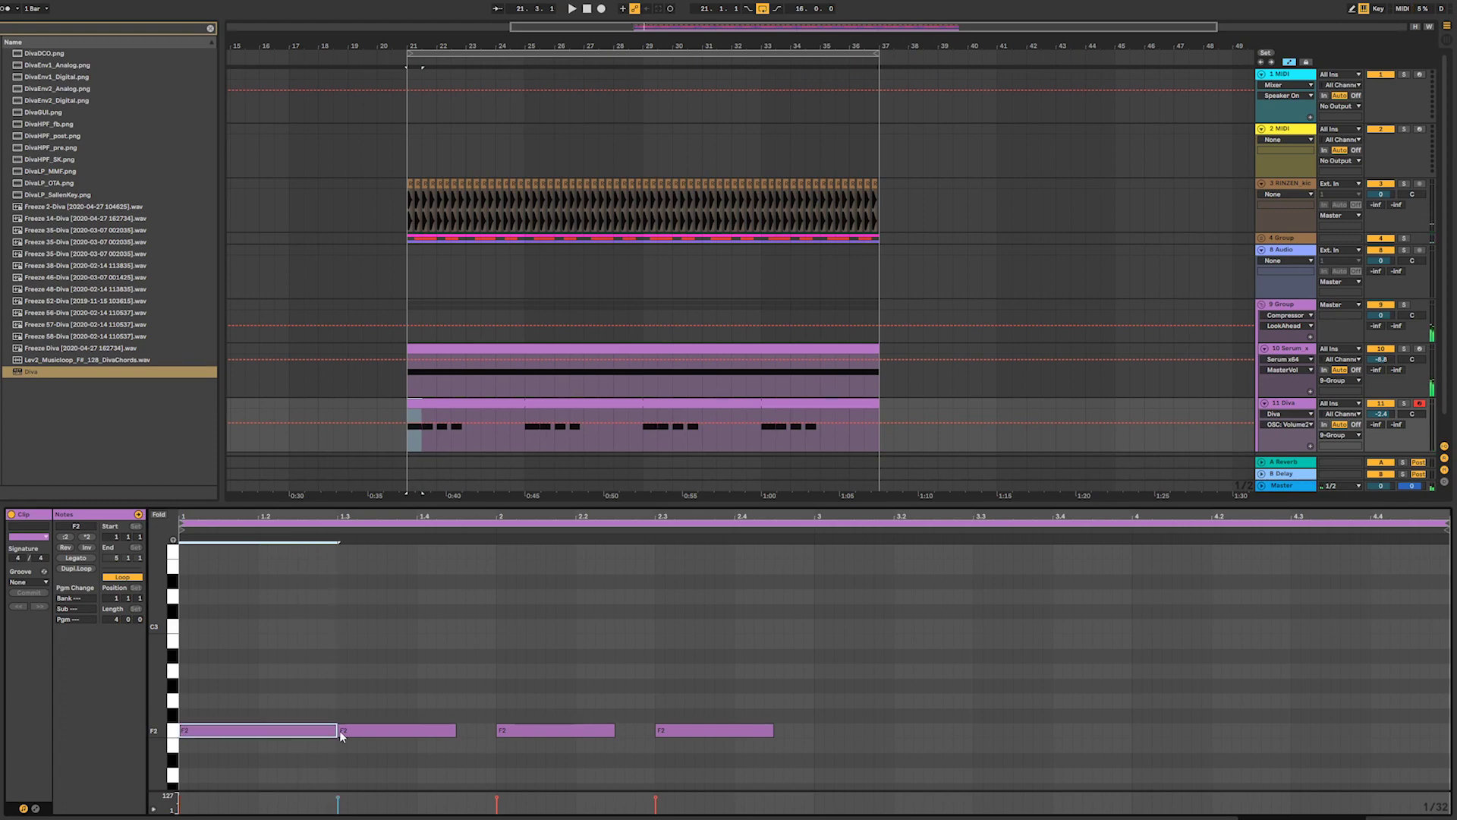
- Show the Diva clip's envelopes and choose MIDI Ctrl Pitch Bend as the envelope to edit
{"action": "left_click", "coordinate": [37, 809]}
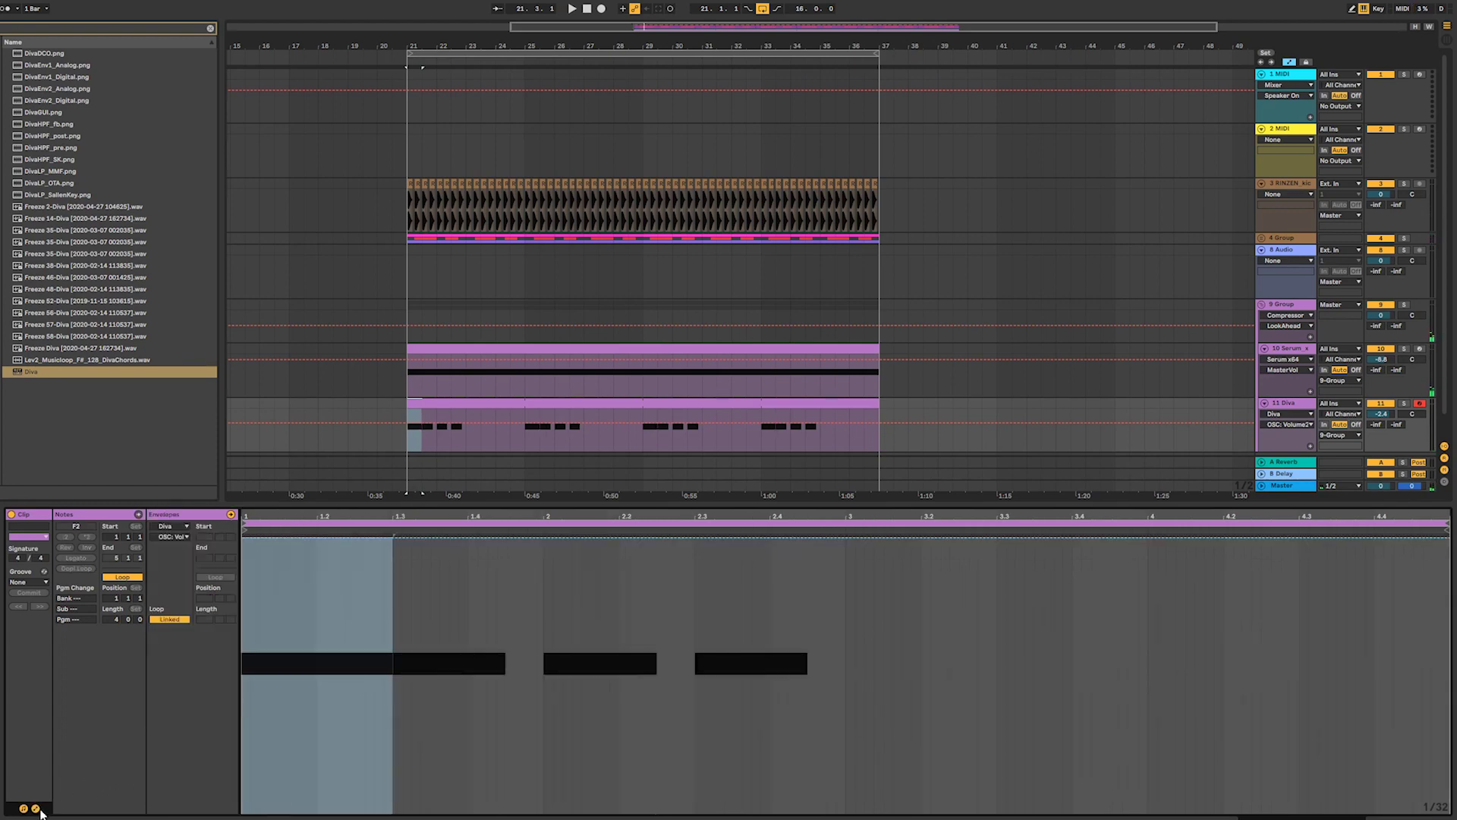
{"action": "left_click", "coordinate": [37, 809]}
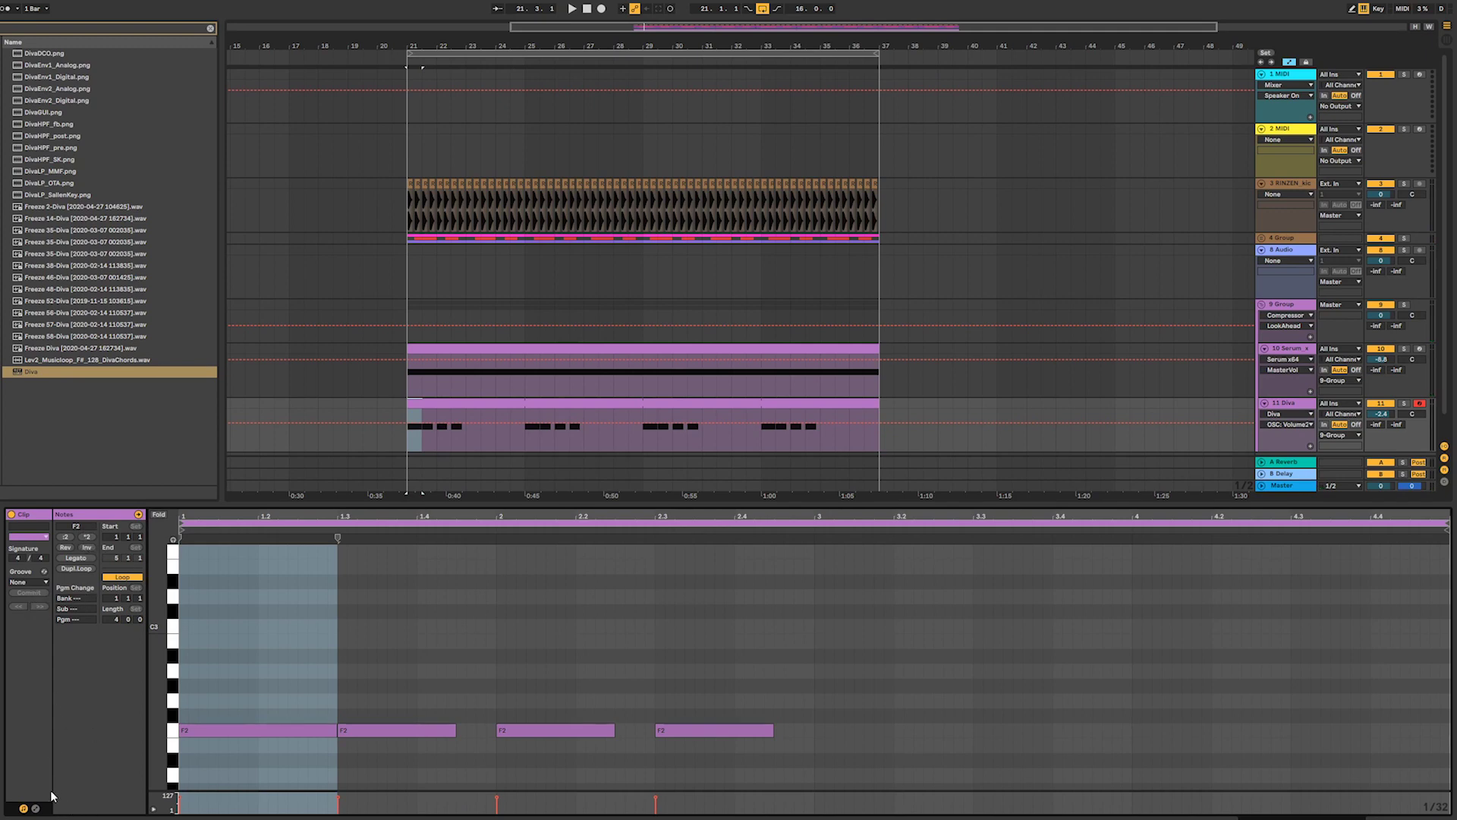
{"action": "left_click", "coordinate": [36, 809]}
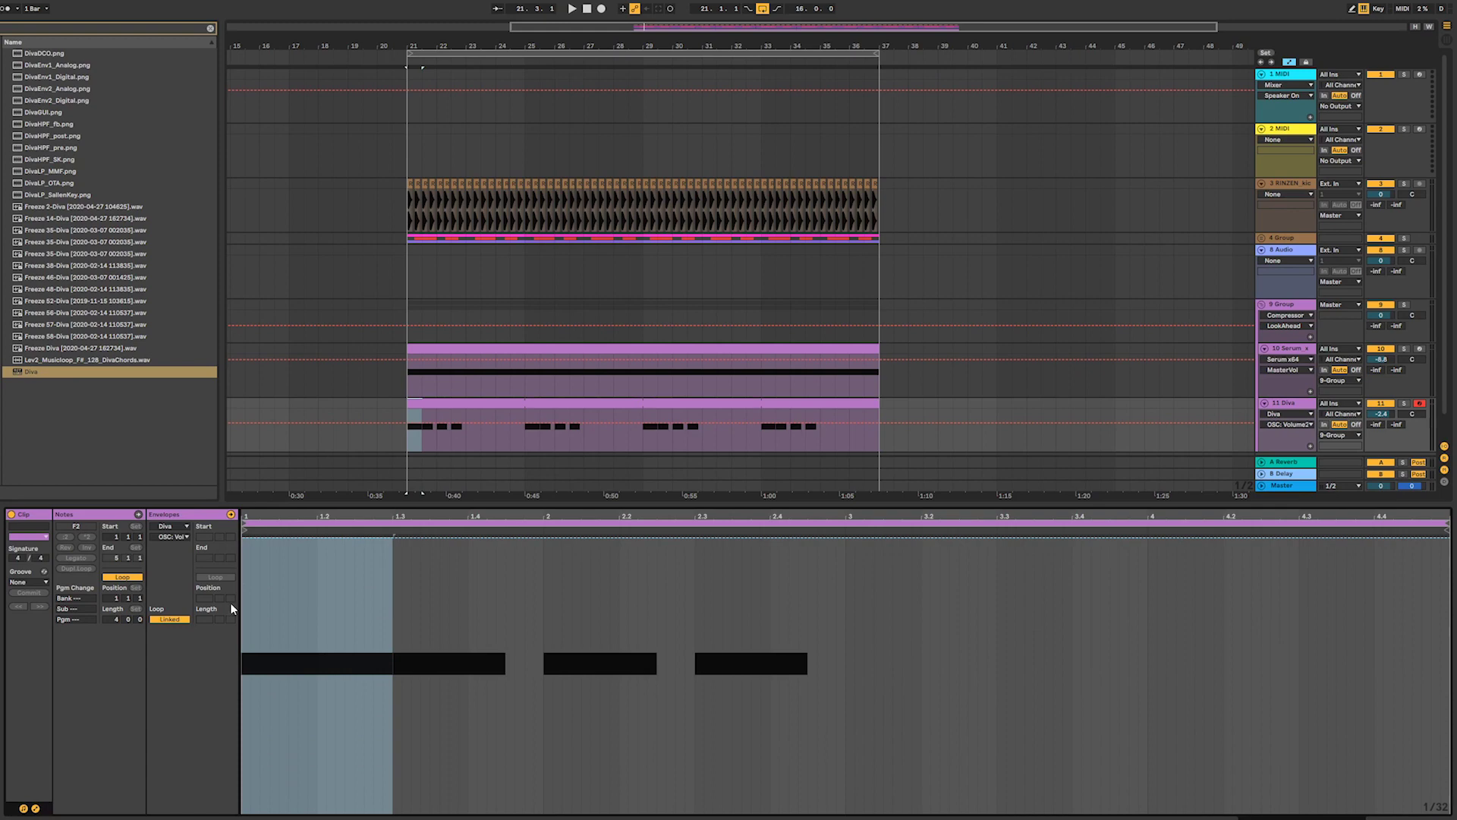
{"action": "left_click", "coordinate": [173, 536]}
{"action": "left_click", "coordinate": [170, 526]}
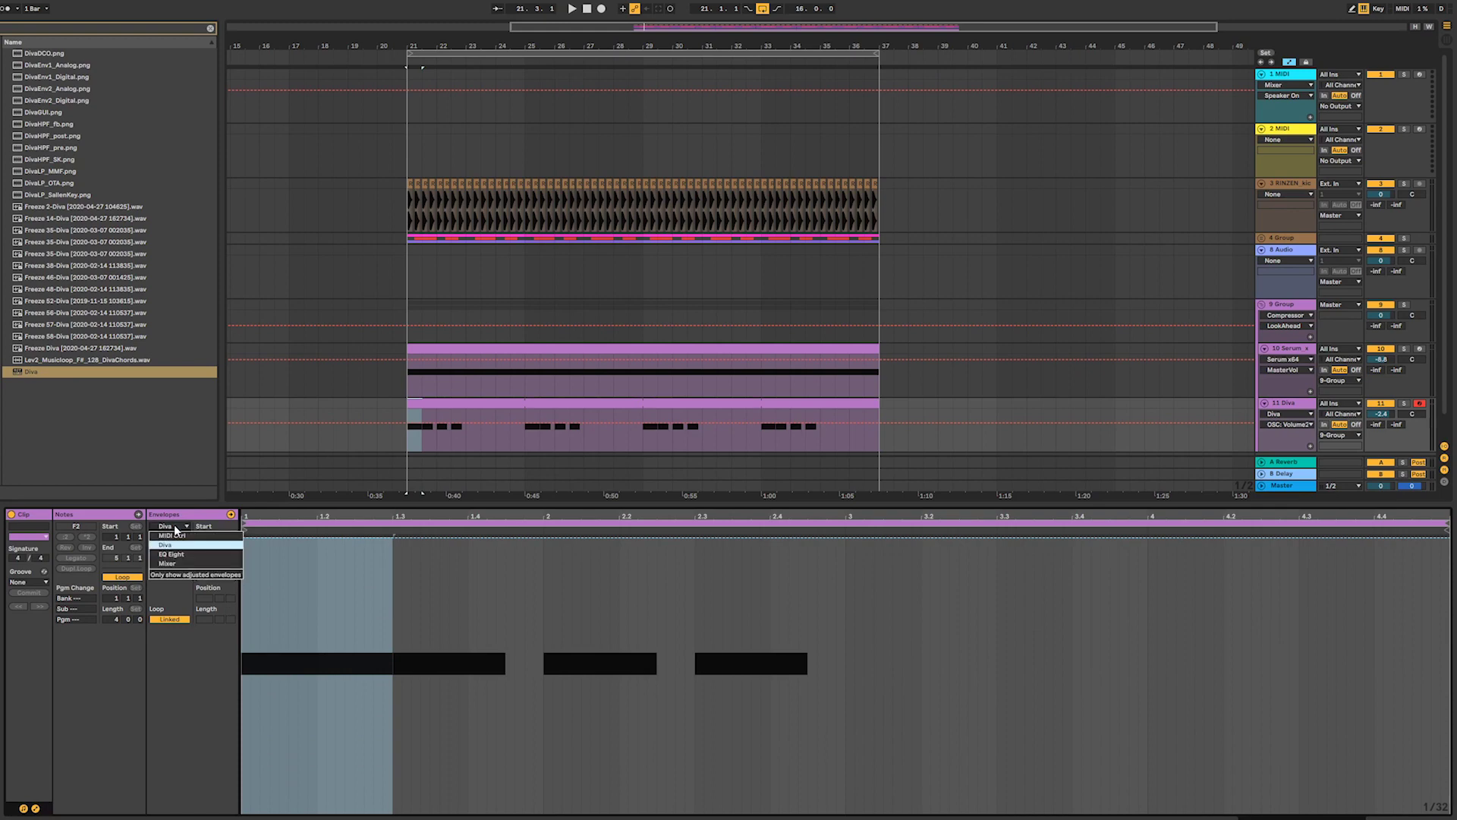
{"action": "left_click", "coordinate": [177, 537]}
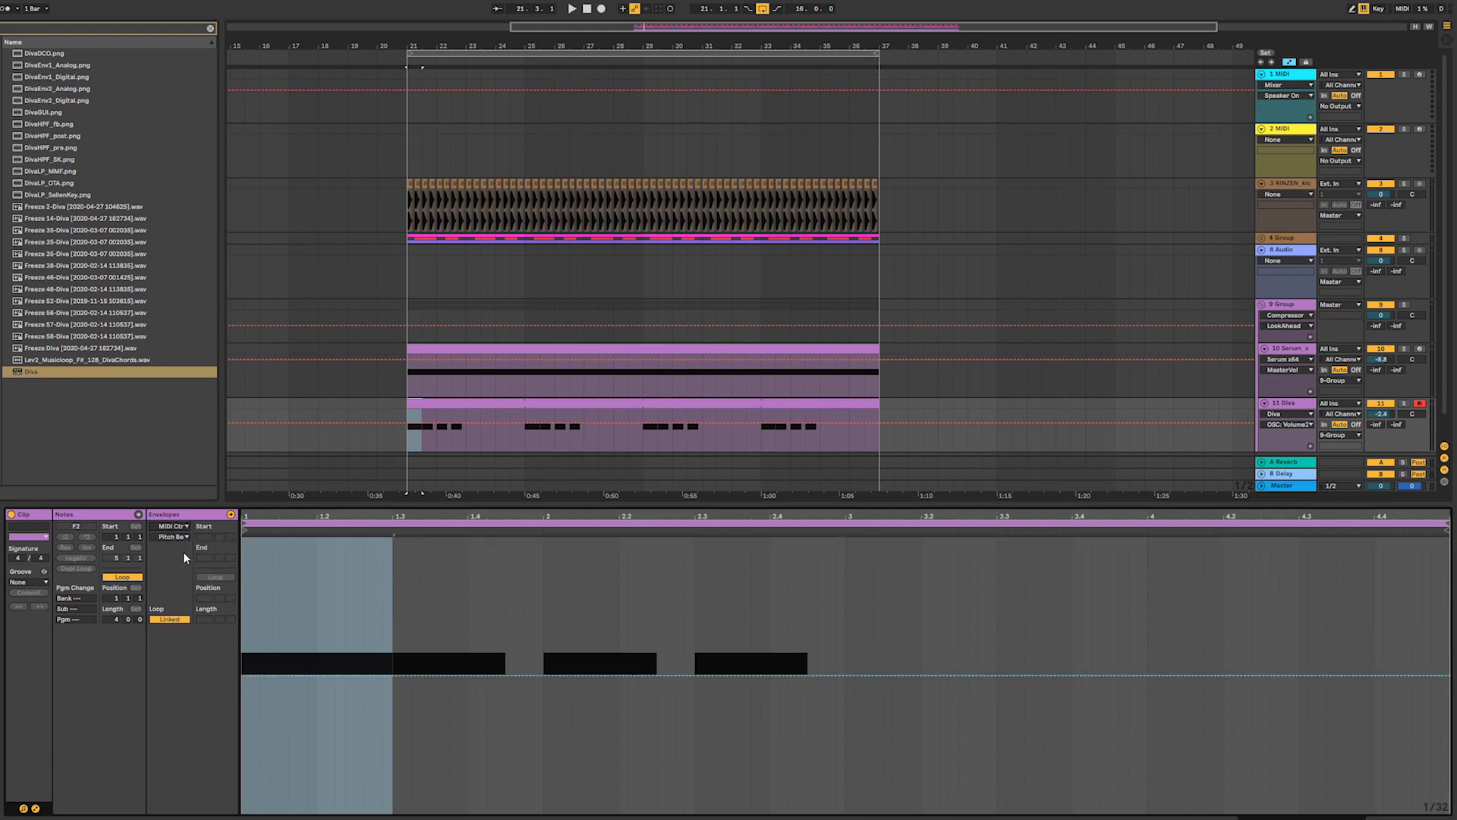
- Draw a pitch bend ramp from just after 1.2, rising to about 3060 at 1.3 and dropping straight back to 0
{"action": "left_click", "coordinate": [269, 675]}
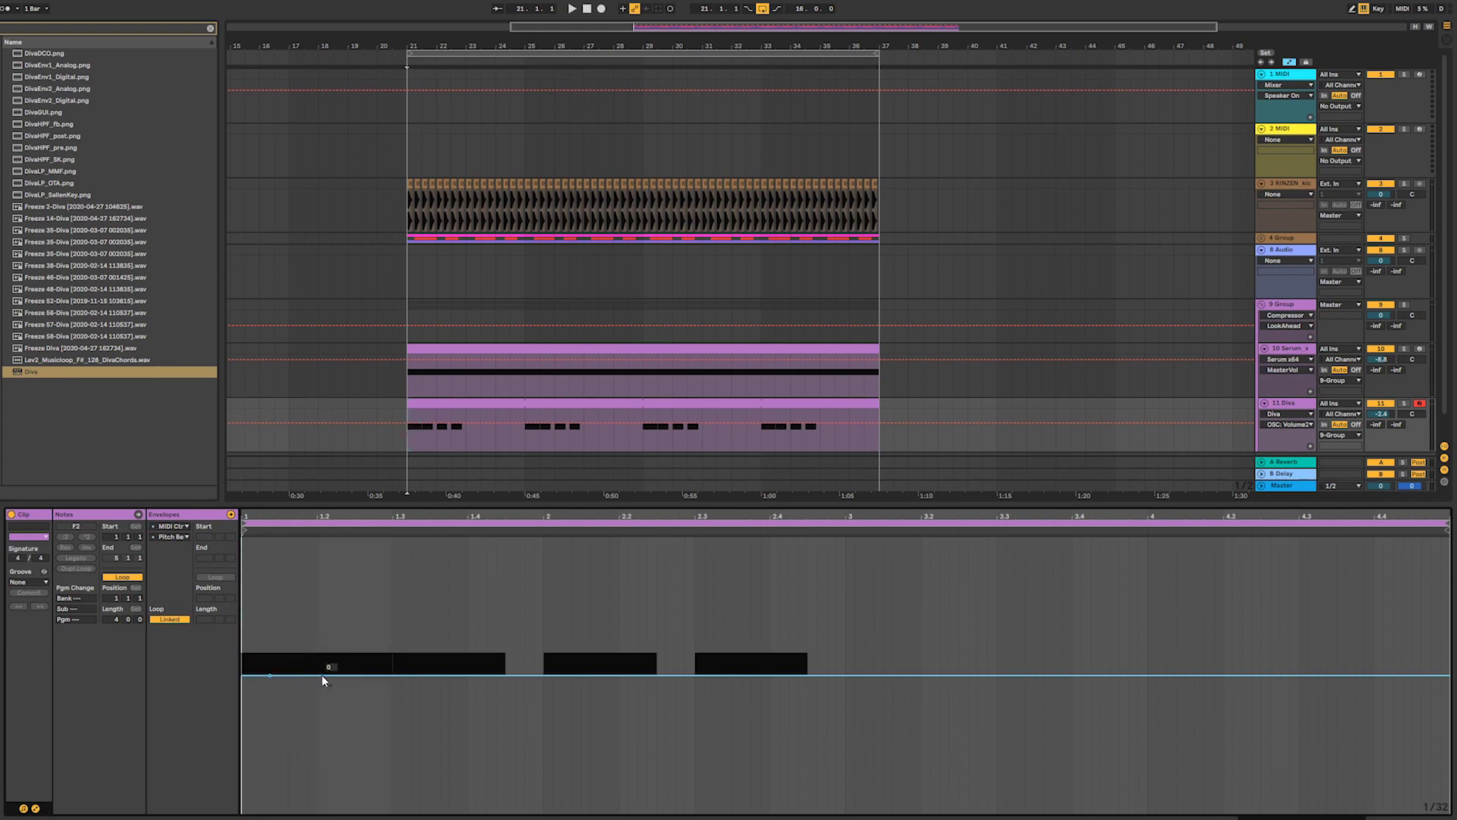
{"action": "left_click", "coordinate": [354, 675]}
{"action": "mouse_move", "coordinate": [374, 674]}
{"action": "left_mouse_down"}
{"action": "mouse_move", "coordinate": [395, 652]}
{"action": "mouse_move", "coordinate": [395, 538]}
{"action": "mouse_move", "coordinate": [392, 675]}
{"action": "left_mouse_up"}
{"action": "key", "text": "space"}
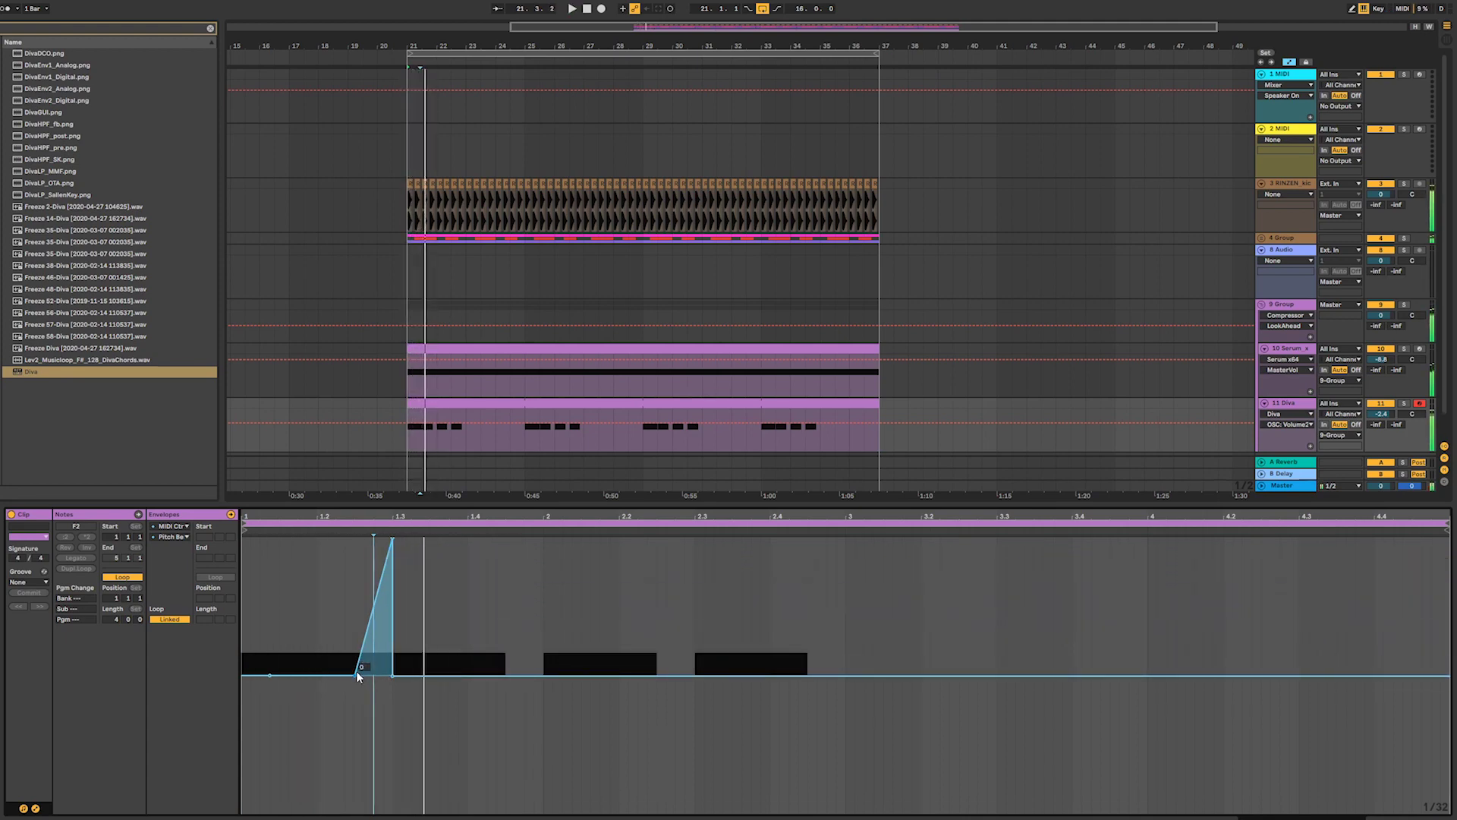
{"action": "left_click_drag", "start_coordinate": [356, 675], "coordinate": [337, 675]}
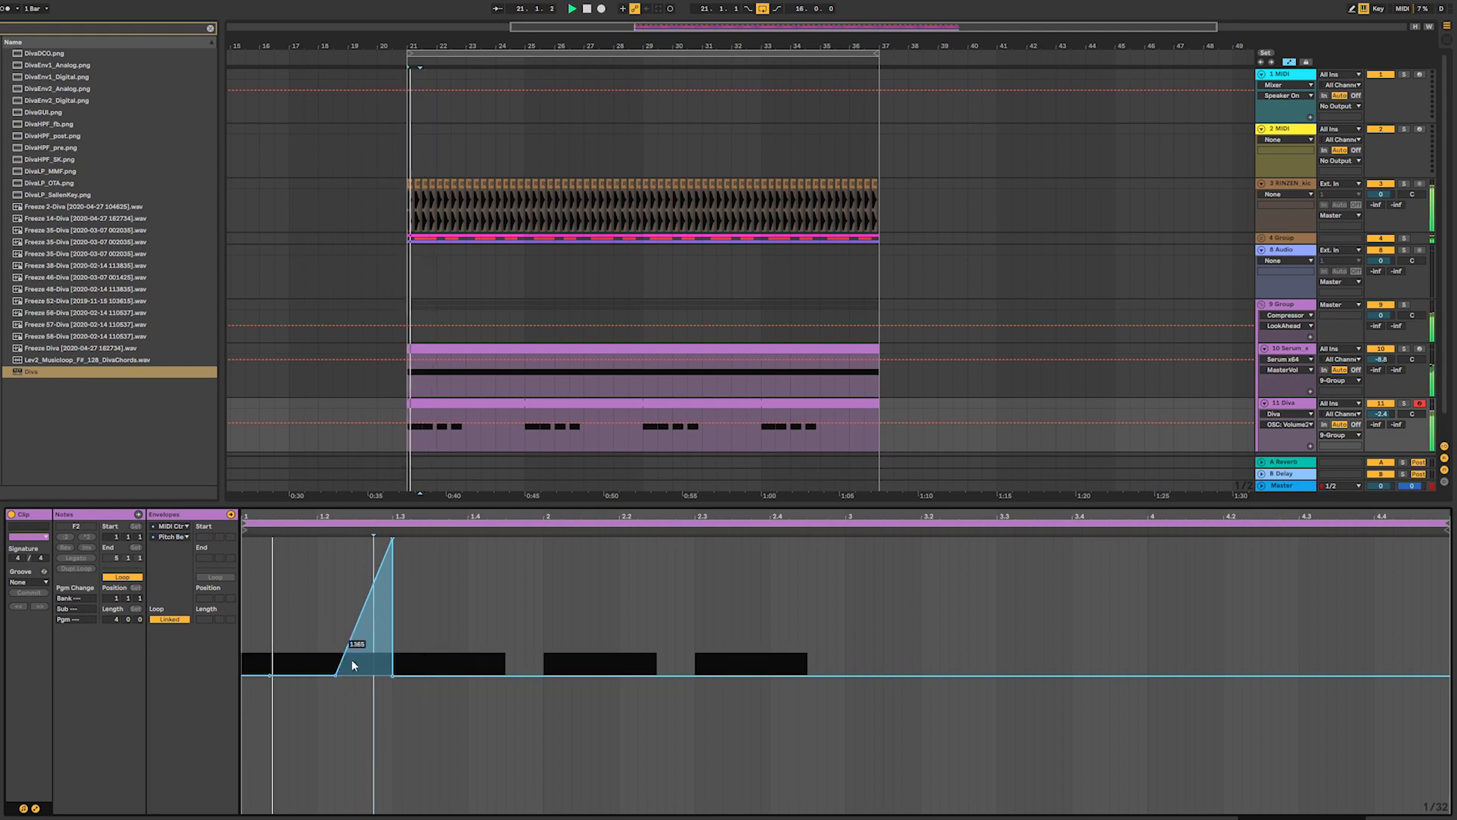
{"action": "left_click_drag", "start_coordinate": [393, 539], "coordinate": [392, 624]}
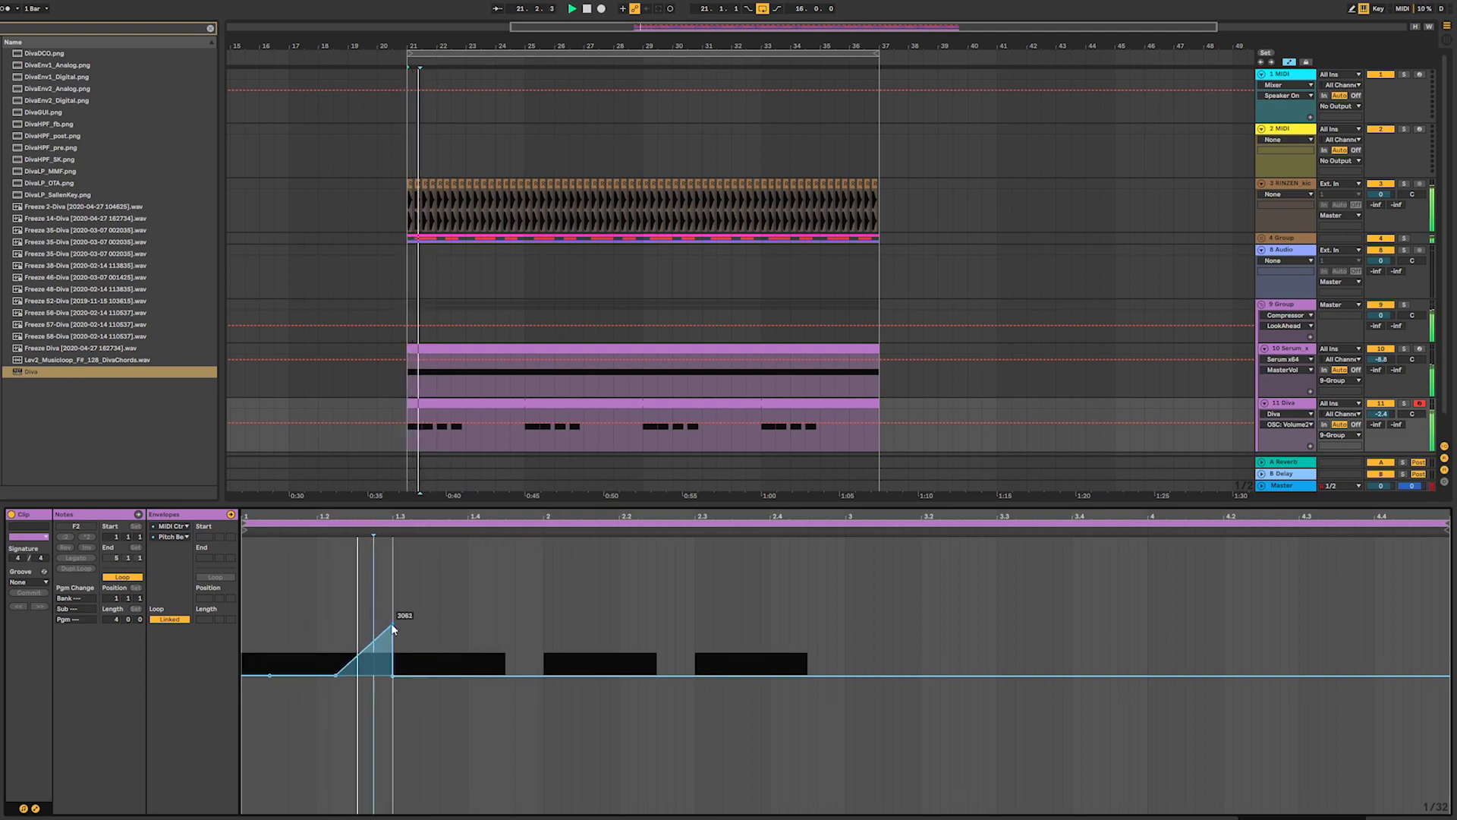
- Duplicate the first half bar of the pitch bend envelope three times, up to bar 3, and play it
{"action": "left_click", "coordinate": [478, 406]}
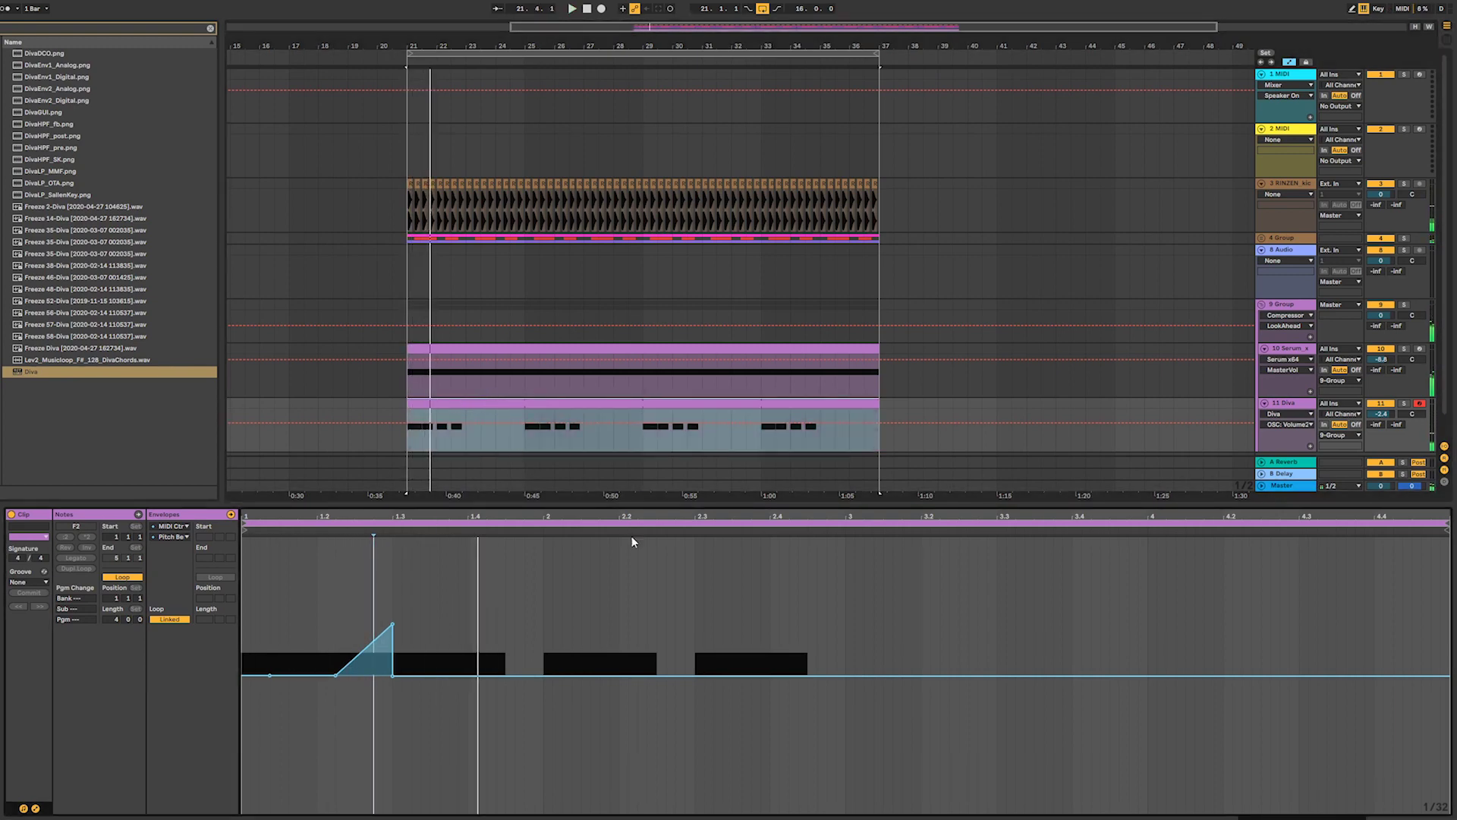
{"action": "left_click_drag", "start_coordinate": [249, 624], "coordinate": [403, 646]}
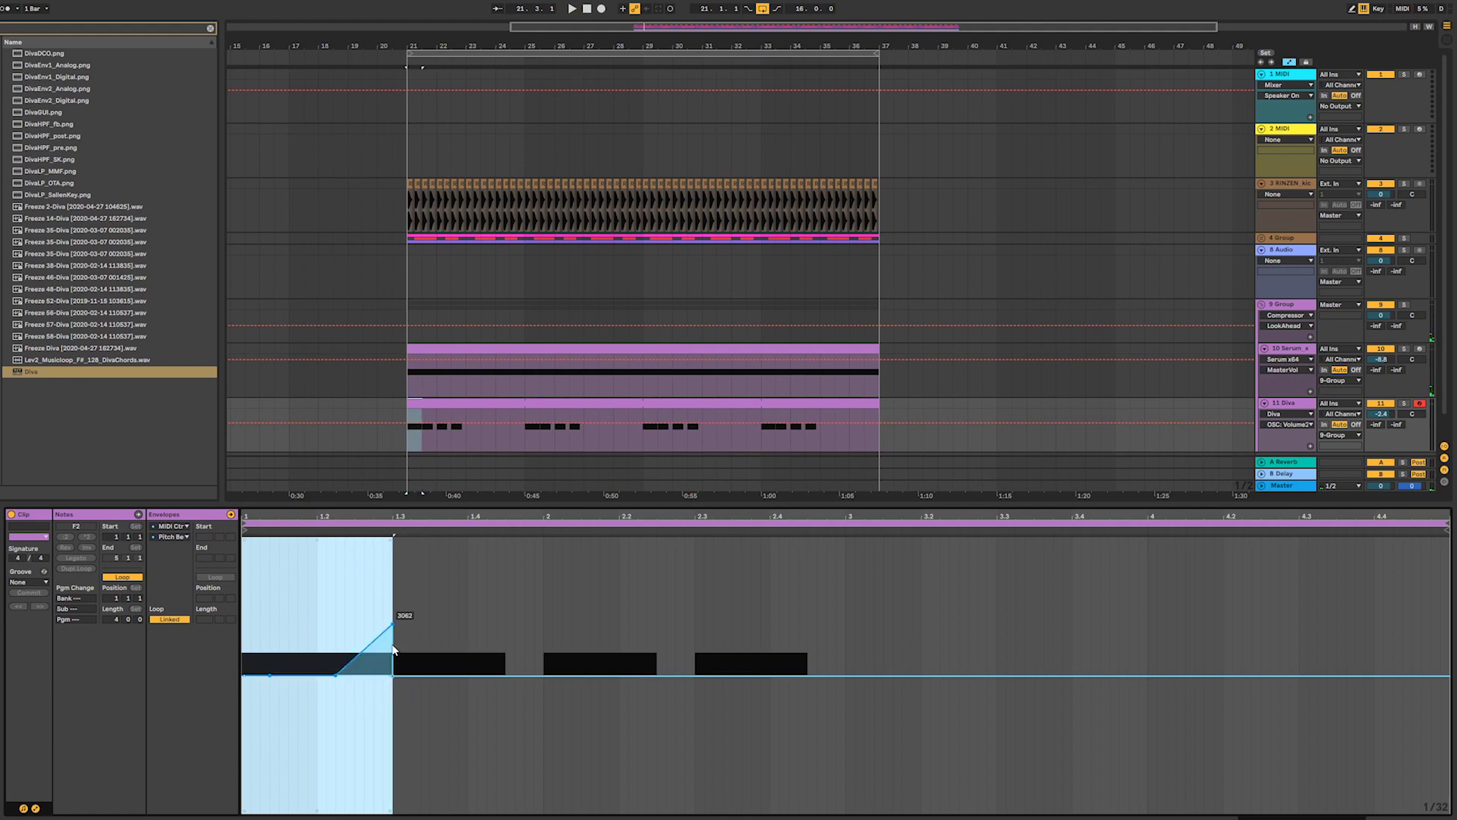
{"action": "key", "text": "ctrl+d"}
{"action": "key", "text": "ctrl+d"}
{"action": "key", "text": "ctrl+d"}
{"action": "key", "text": "space"}
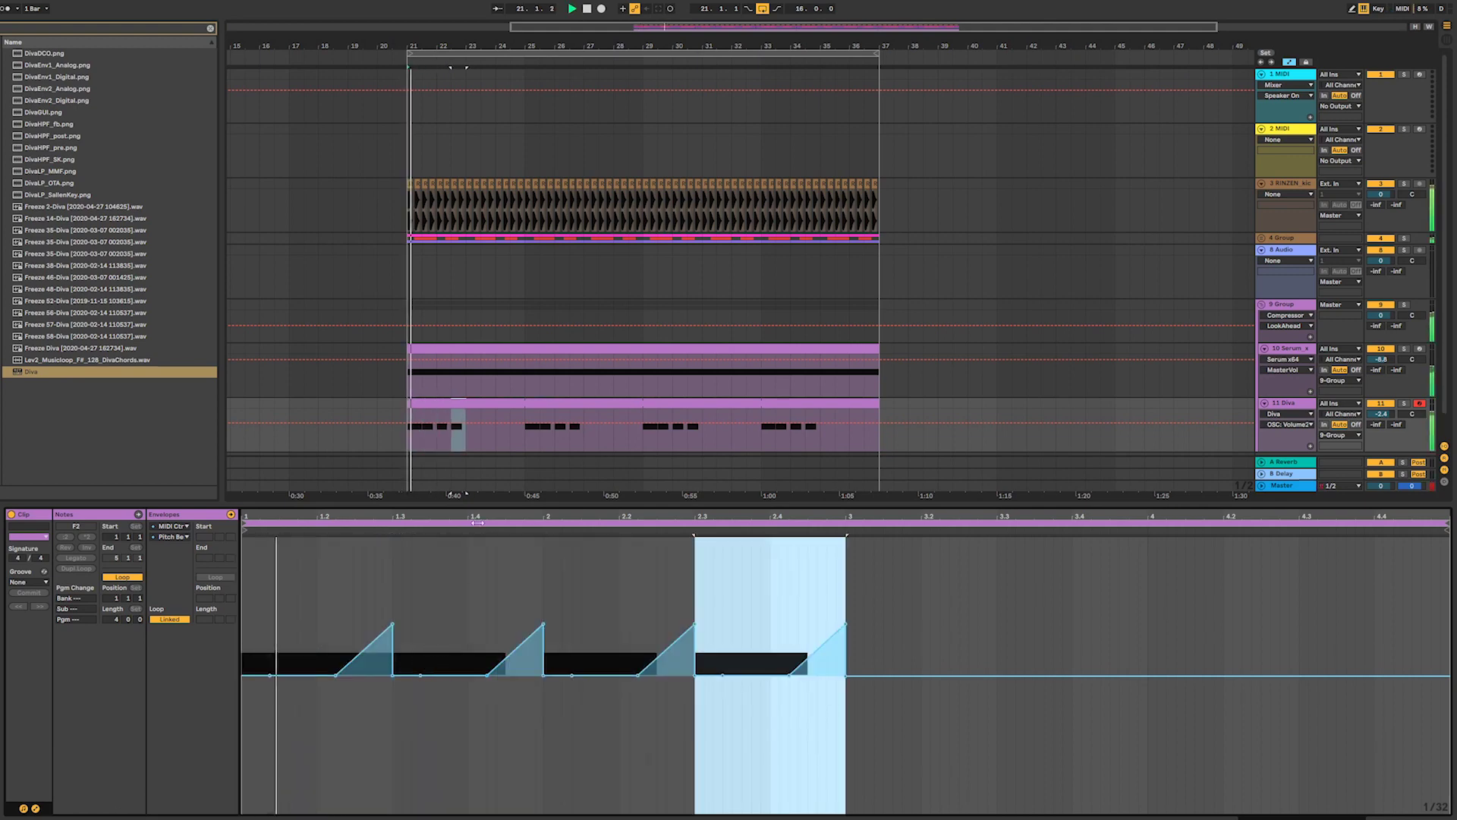
- Return to the clip's notes and add short F2 notes in the gaps before bar 2 and before 2.3
{"action": "left_click", "coordinate": [35, 809]}
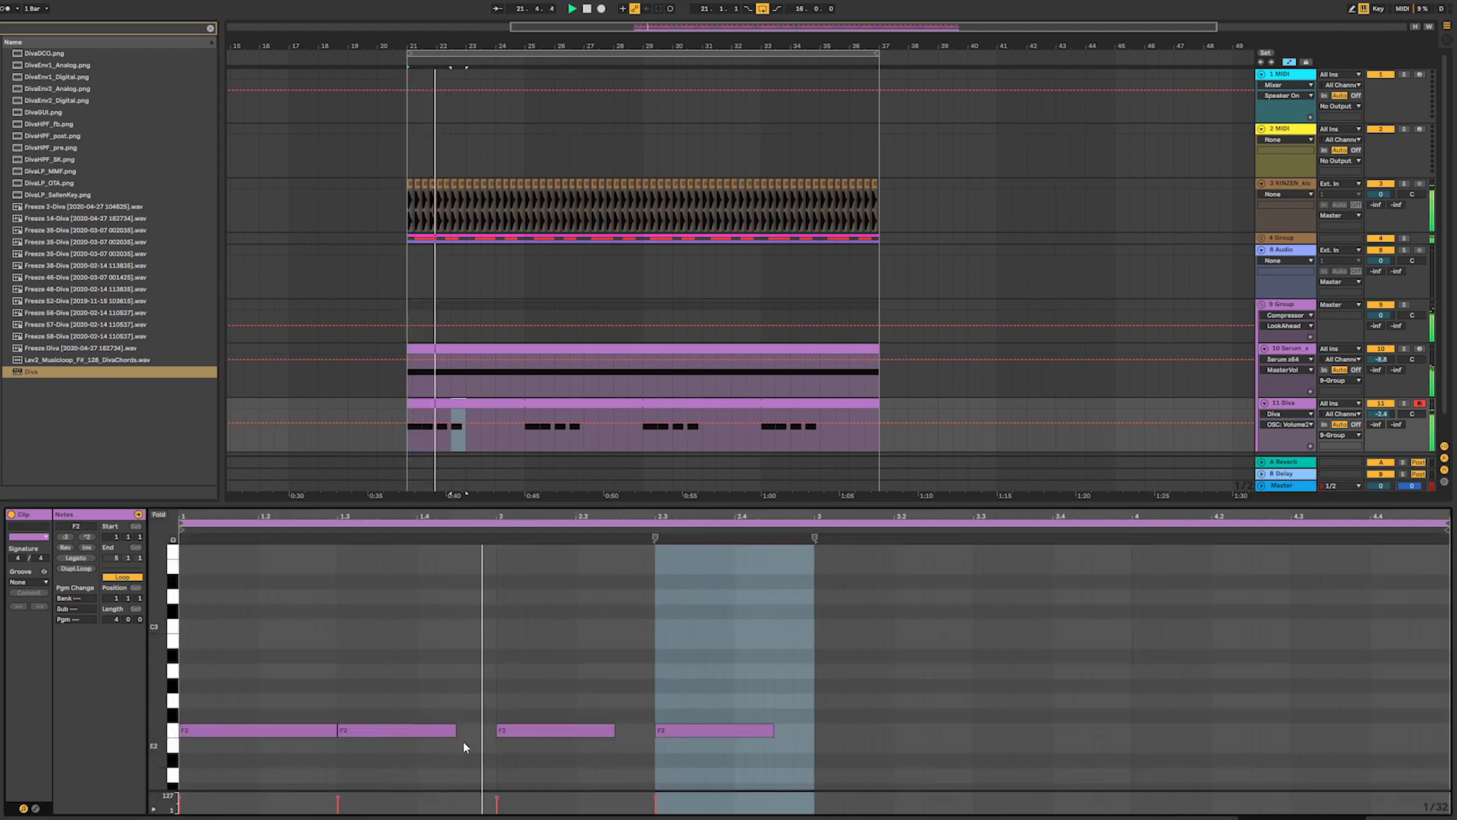
{"action": "left_click", "coordinate": [317, 728]}
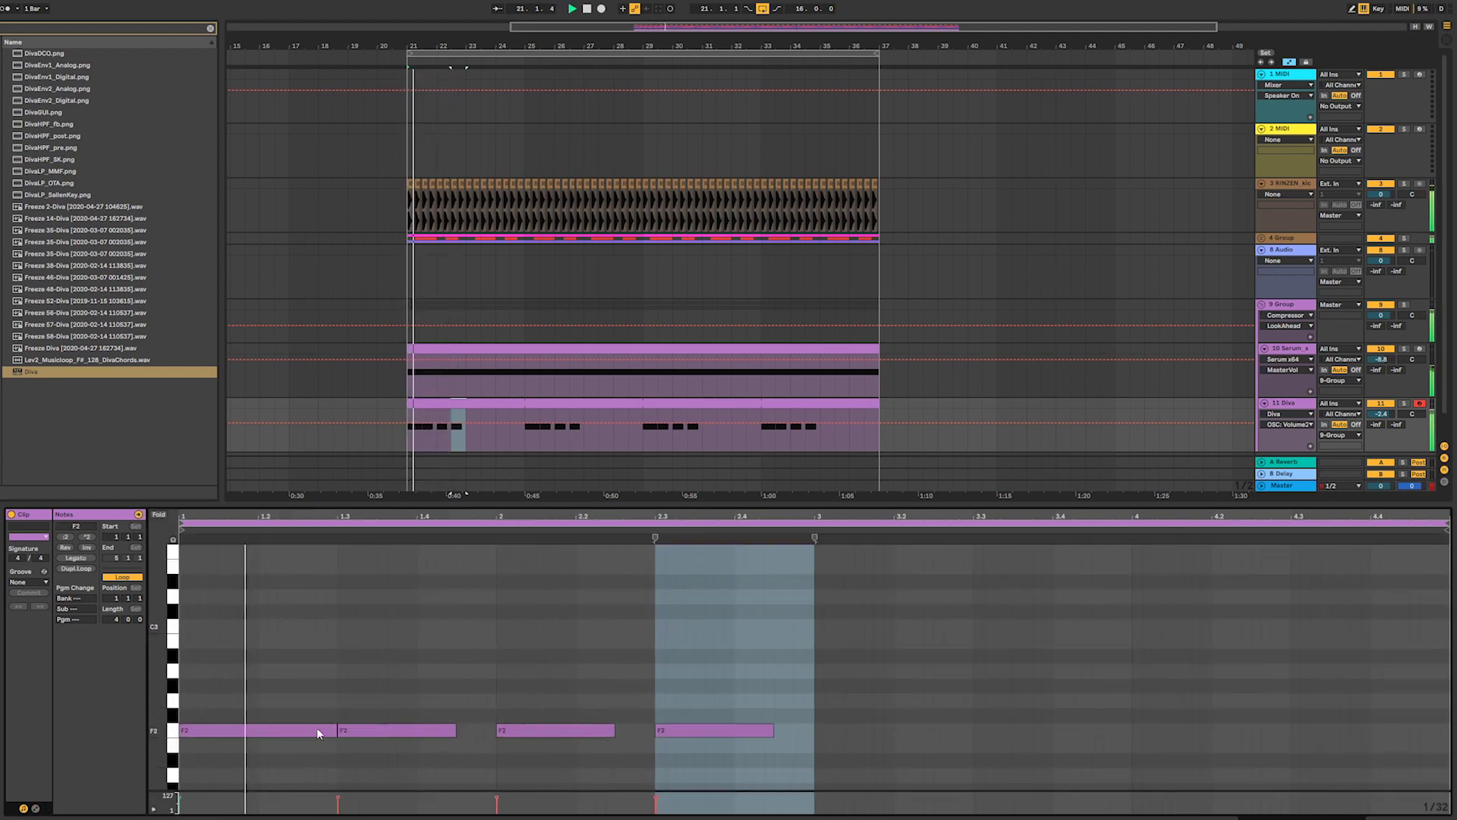
{"action": "key", "text": "ctrl+l"}
{"action": "left_click", "coordinate": [463, 732]}
{"action": "double_click", "coordinate": [461, 732]}
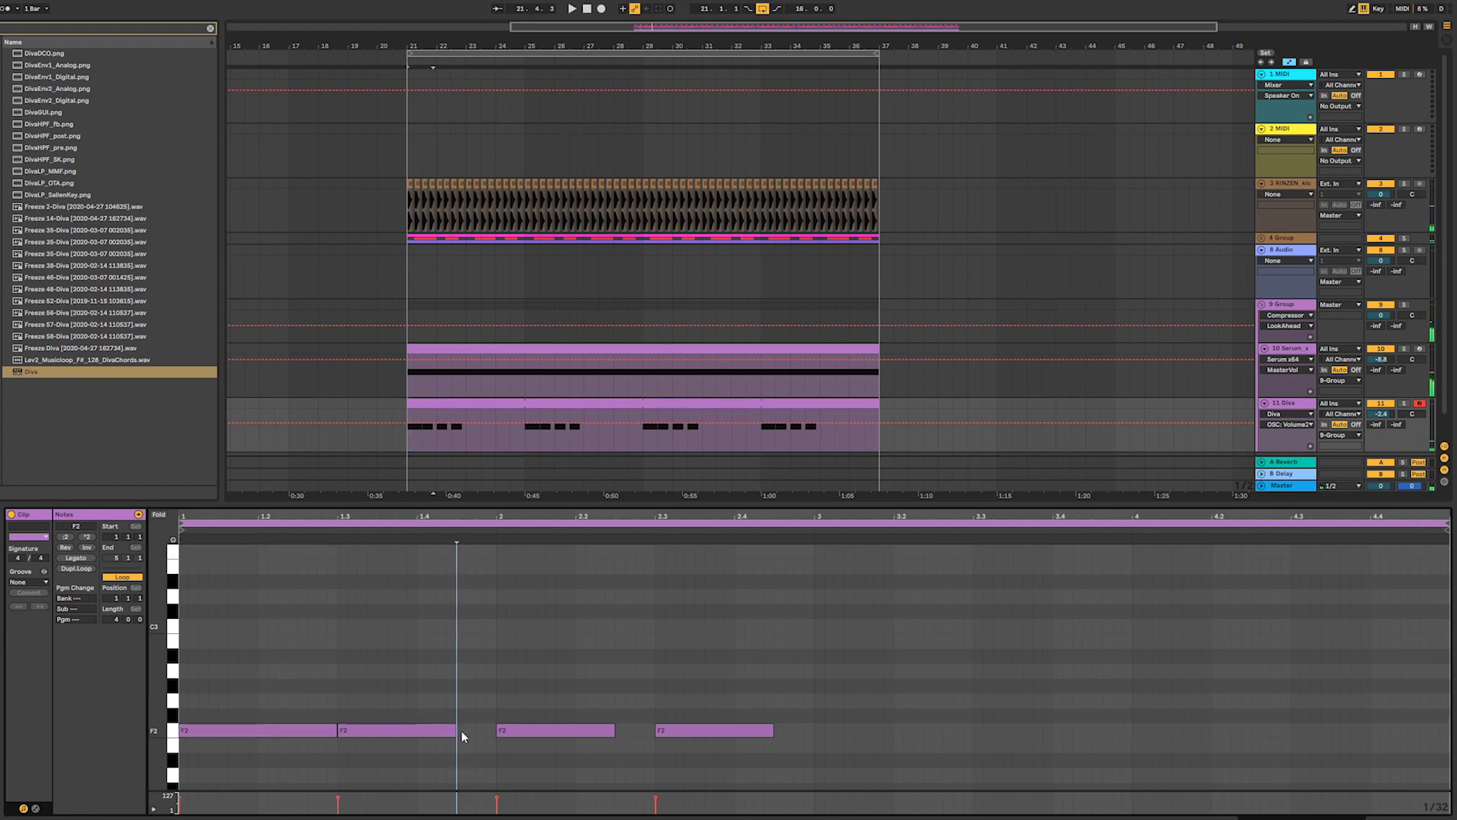
{"action": "left_click", "coordinate": [620, 731]}
{"action": "double_click", "coordinate": [621, 730]}
{"action": "key", "text": "ctrl+l"}
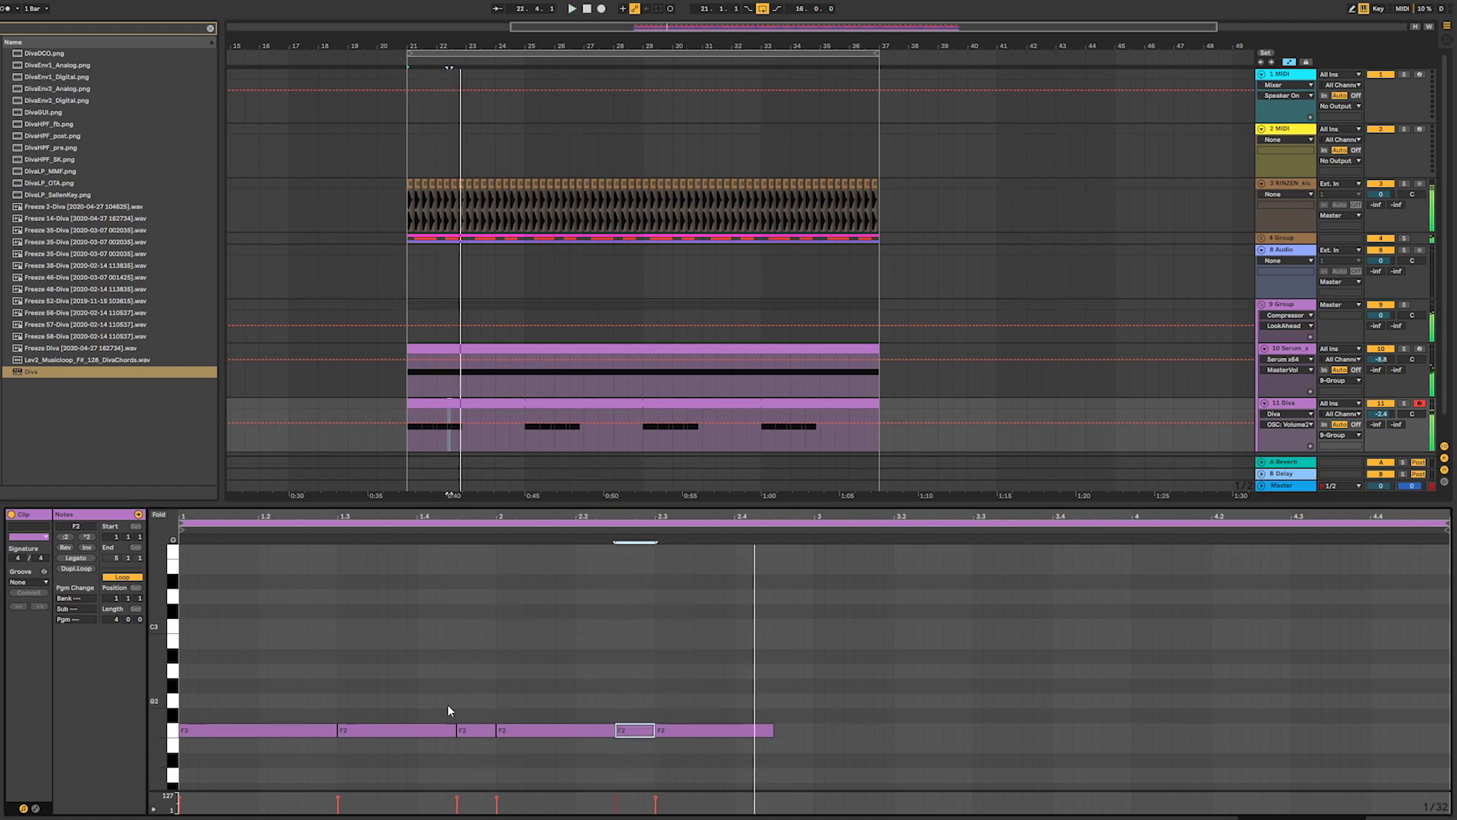
- Replace the first half-bar note with three F2 notes: two of three-quarters of a beat and one of half a beat
{"action": "left_click", "coordinate": [331, 733]}
{"action": "key", "text": "ctrl+l"}
{"action": "left_click_drag", "start_coordinate": [335, 732], "coordinate": [223, 732]}
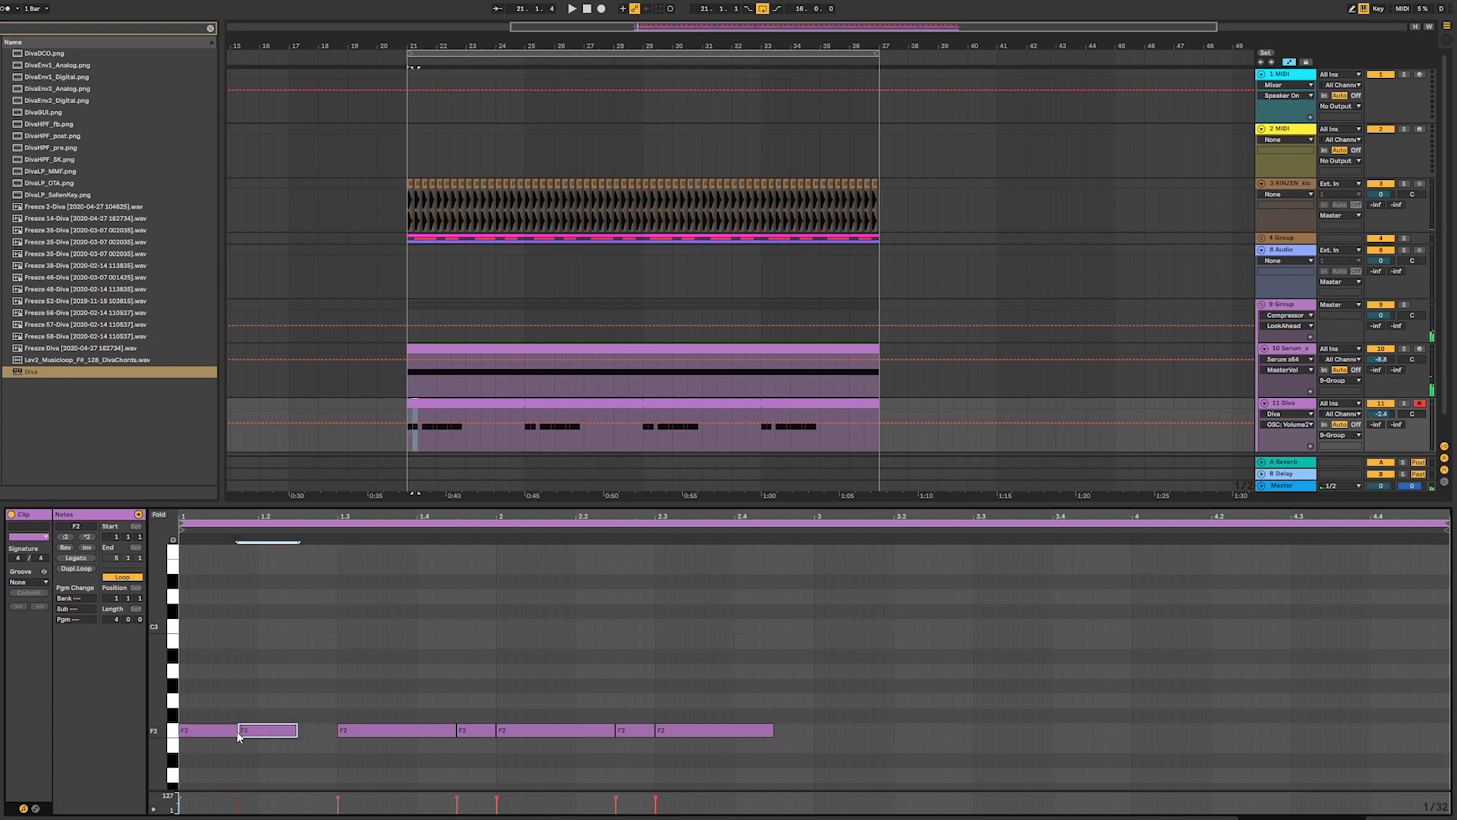
{"action": "key", "text": "ctrl+d"}
{"action": "left_click_drag", "start_coordinate": [356, 731], "coordinate": [331, 731]}
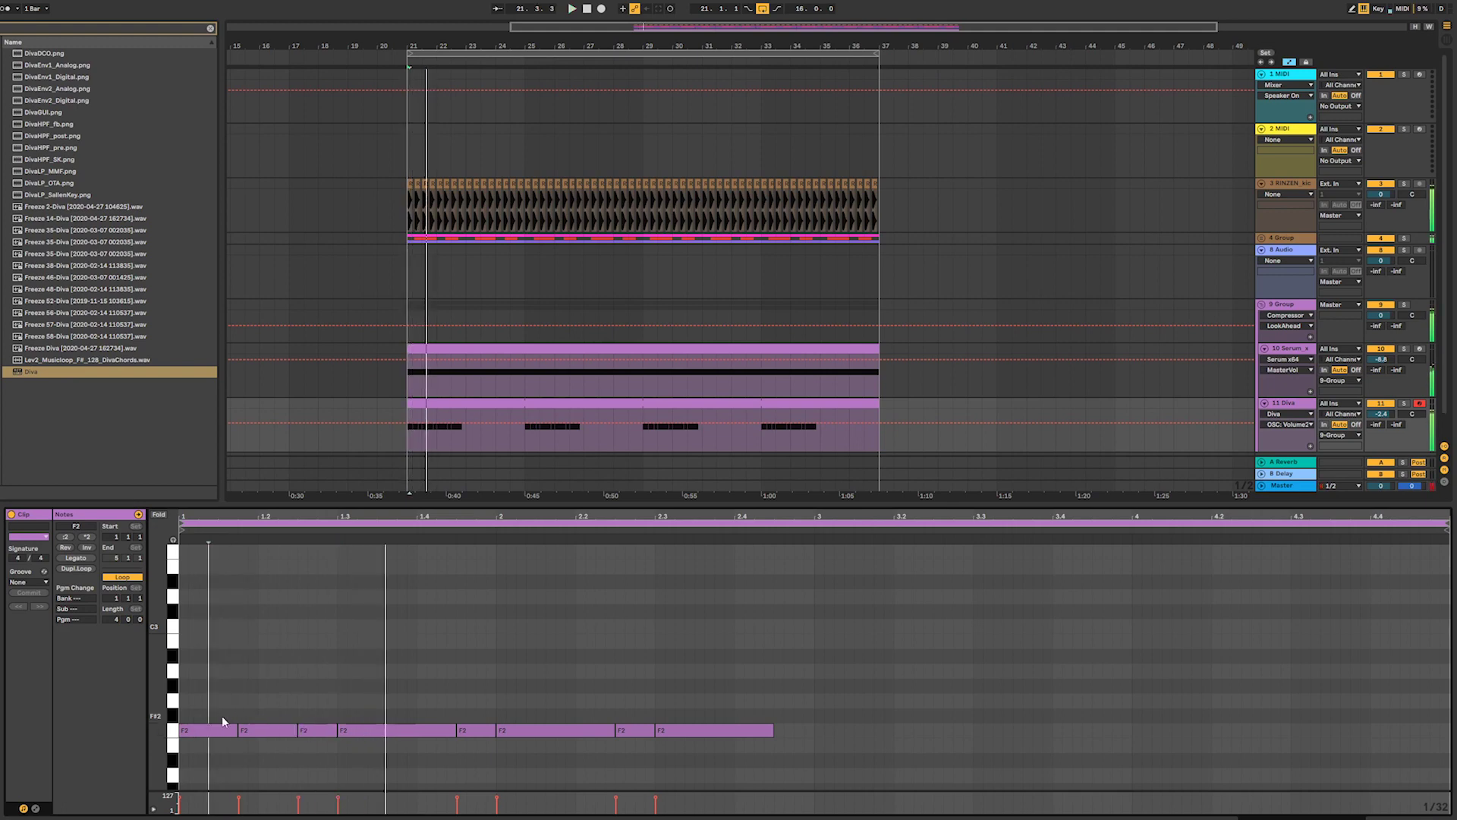
- Duplicate the first half bar's three-note pattern three times so it fills two bars
{"action": "left_click_drag", "start_coordinate": [222, 716], "coordinate": [309, 754]}
{"action": "key", "text": "ctrl+d"}
{"action": "key", "text": "ctrl+d"}
{"action": "key", "text": "ctrl+d"}
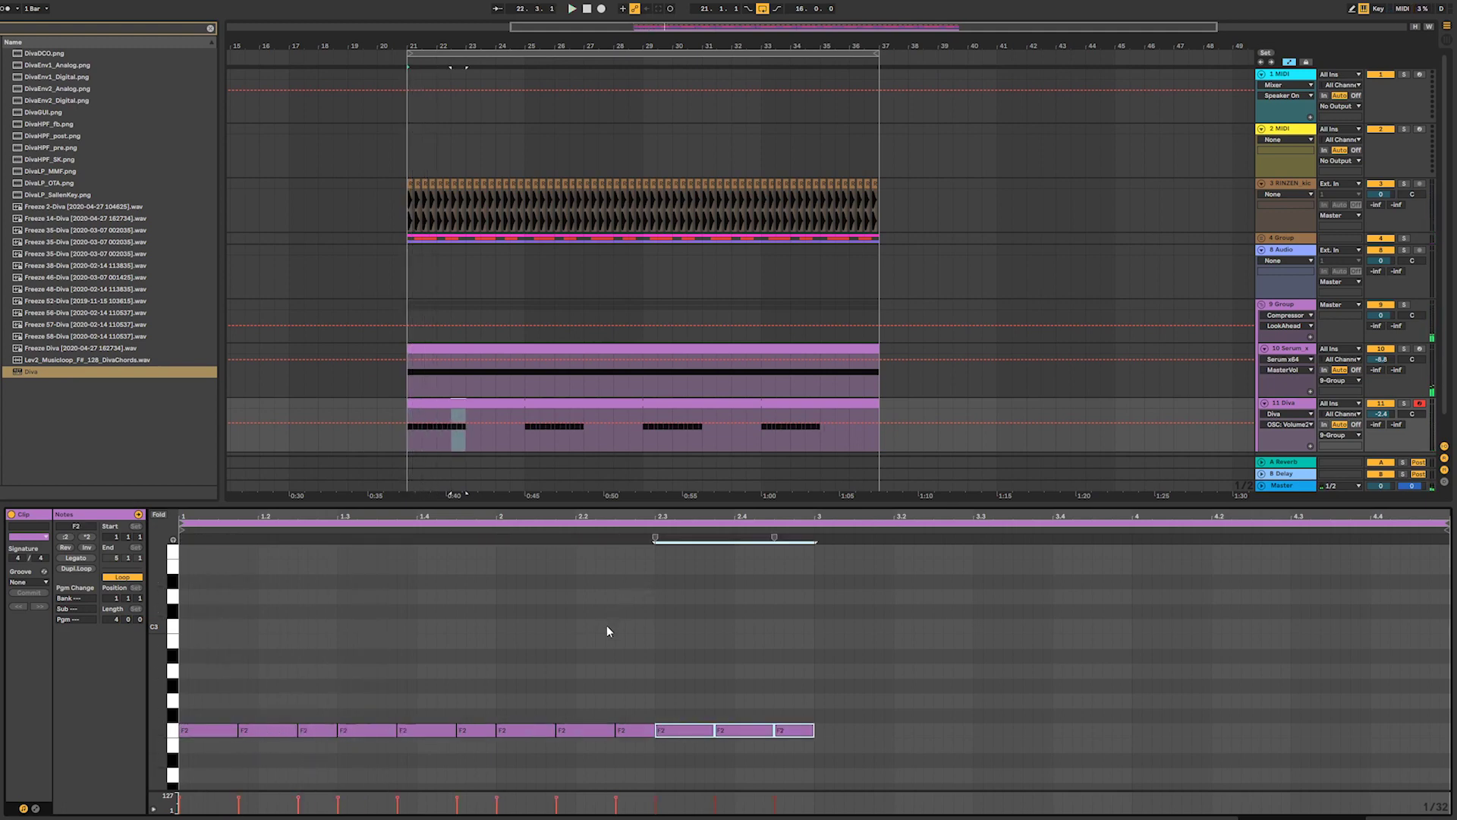
- Lengthen the third F2 note to three-quarters of a beat and duplicate it twice, continuing the rhythm across bar 1
{"action": "left_click", "coordinate": [326, 759]}
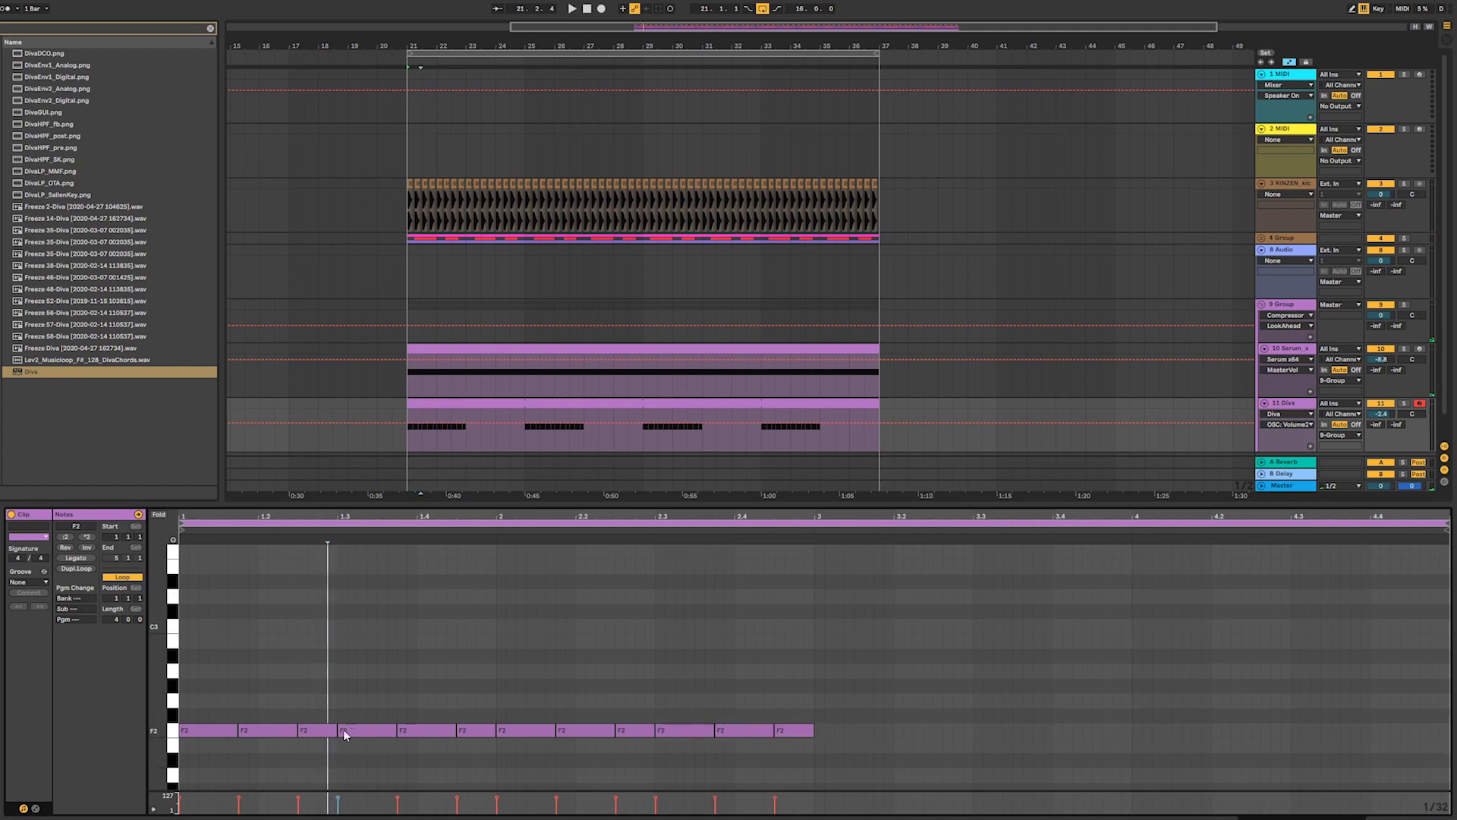
{"action": "key", "text": "space"}
{"action": "left_click_drag", "start_coordinate": [334, 732], "coordinate": [358, 732]}
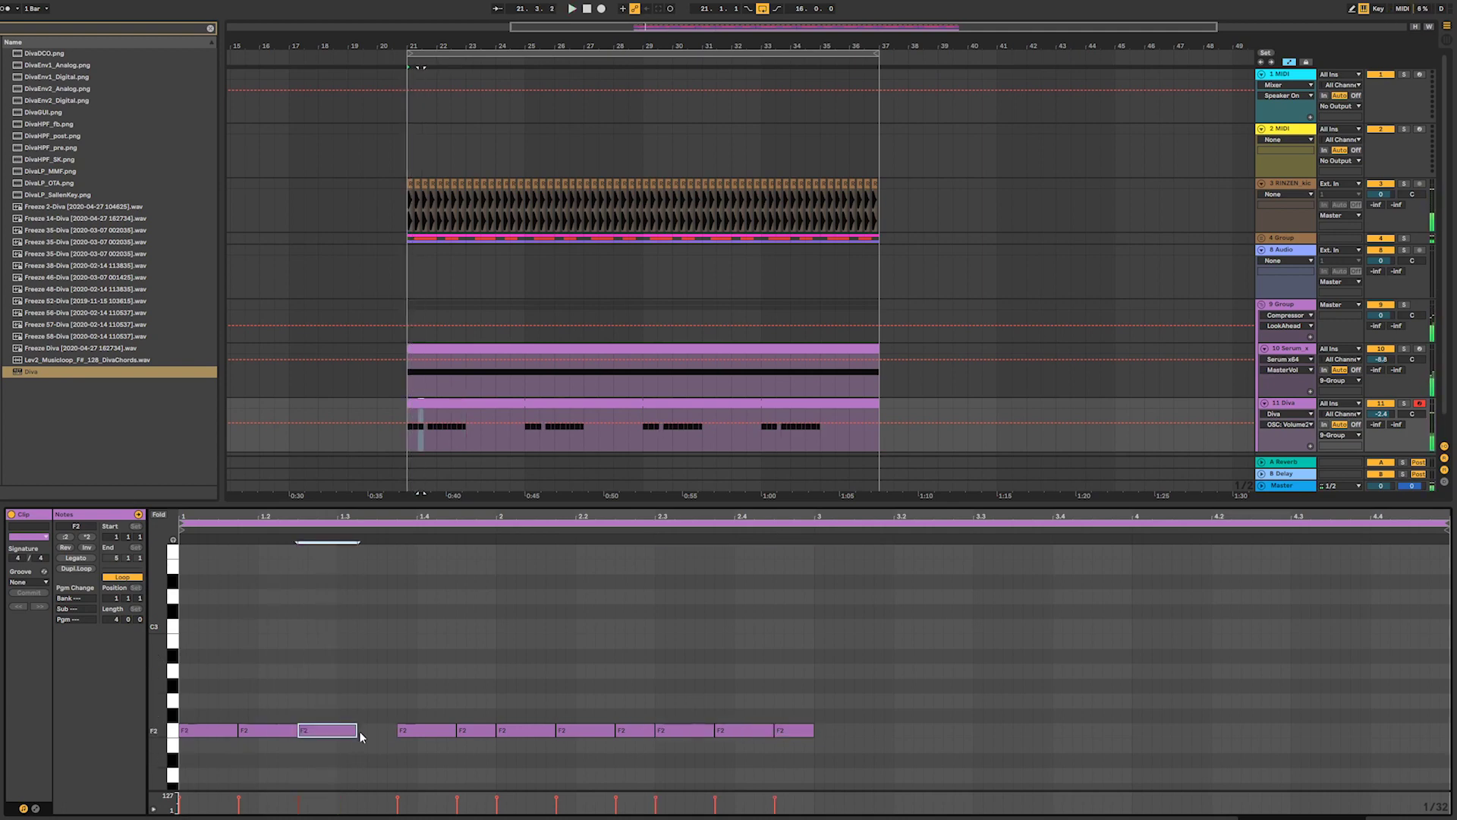
{"action": "key", "text": "ctrl+d"}
{"action": "key", "text": "ctrl+d"}
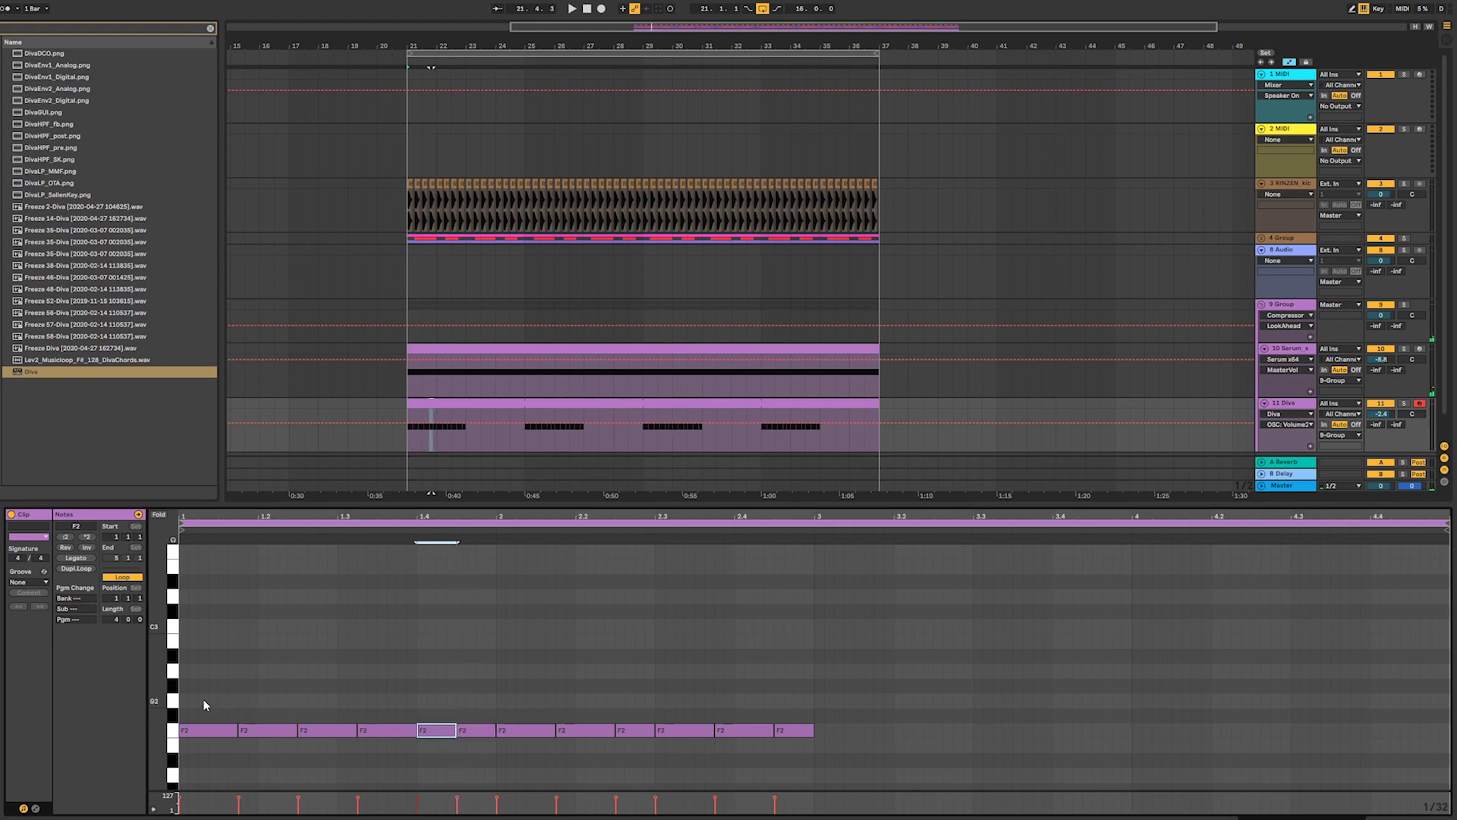
- Duplicate bar 1's six-note F2 pattern into bar 2 and play it back
{"action": "left_click_drag", "start_coordinate": [204, 700], "coordinate": [486, 753]}
{"action": "key", "text": "ctrl+d"}
{"action": "key", "text": "space"}
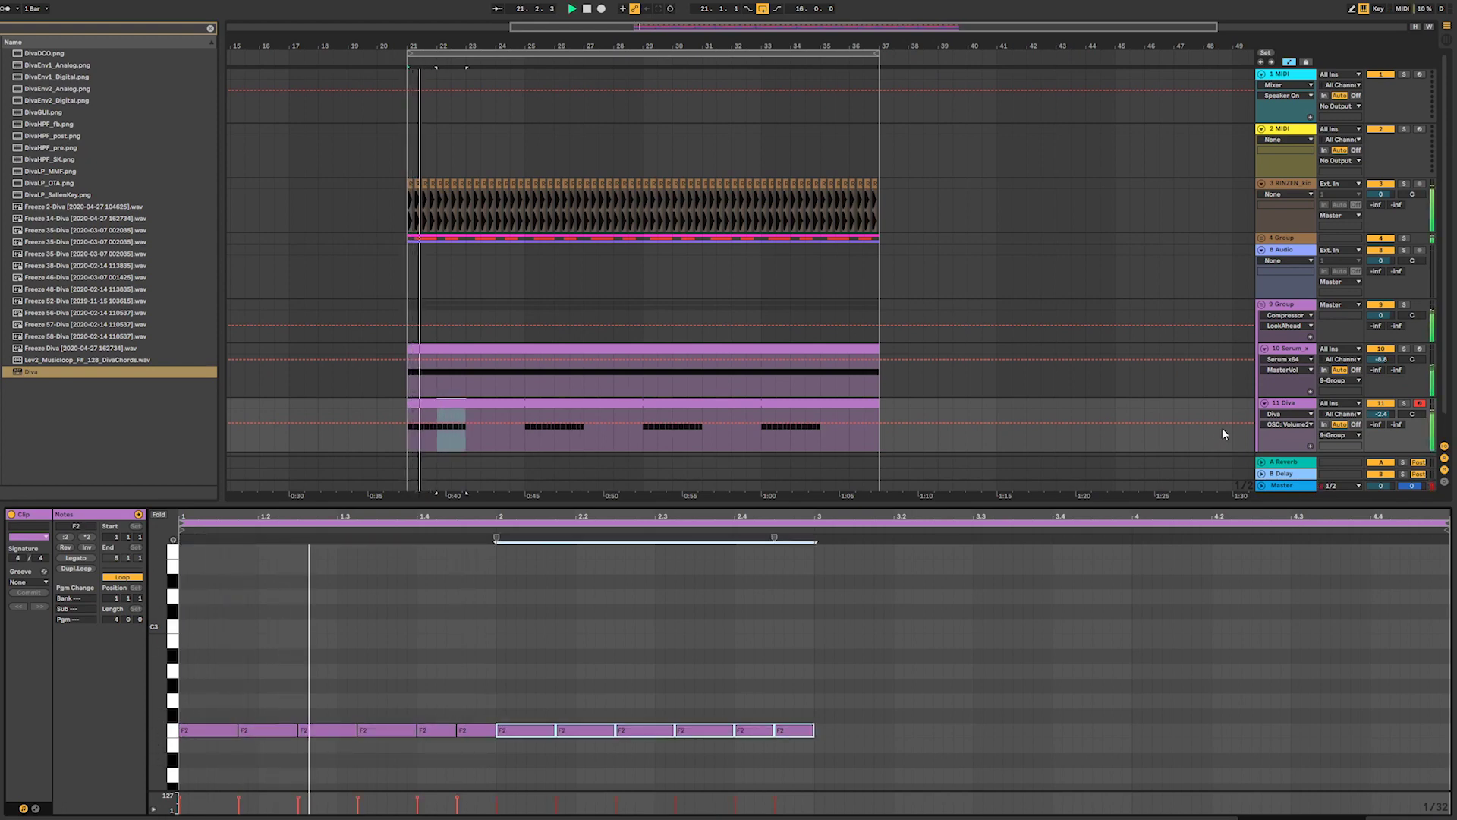
{"action": "key", "text": "space"}
- Reopen Diva from its track and lower envelope 1's decay to 23.50 while playing the loop
{"action": "double_click", "coordinate": [1286, 404]}
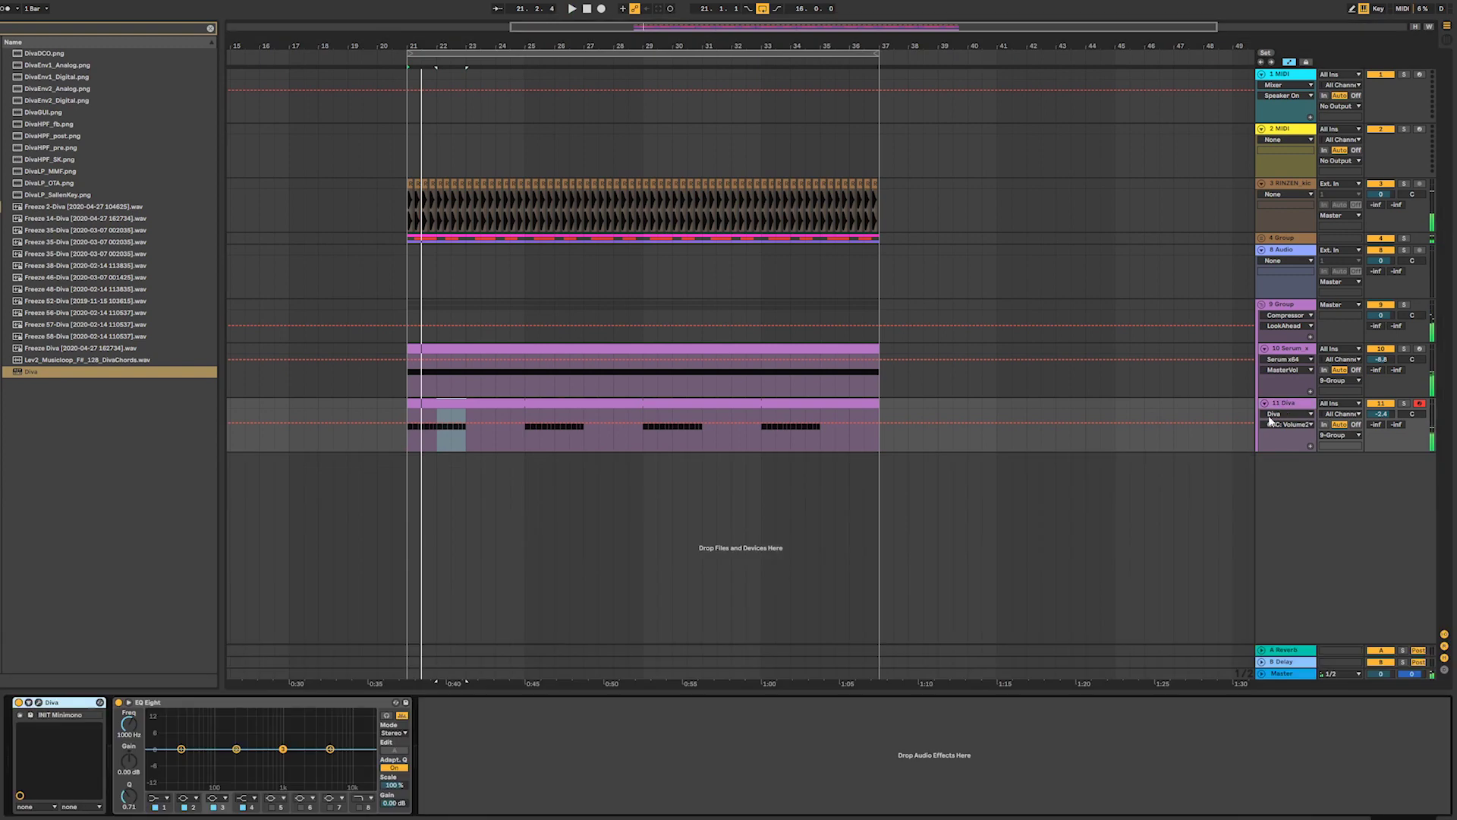
{"action": "left_click", "coordinate": [39, 703]}
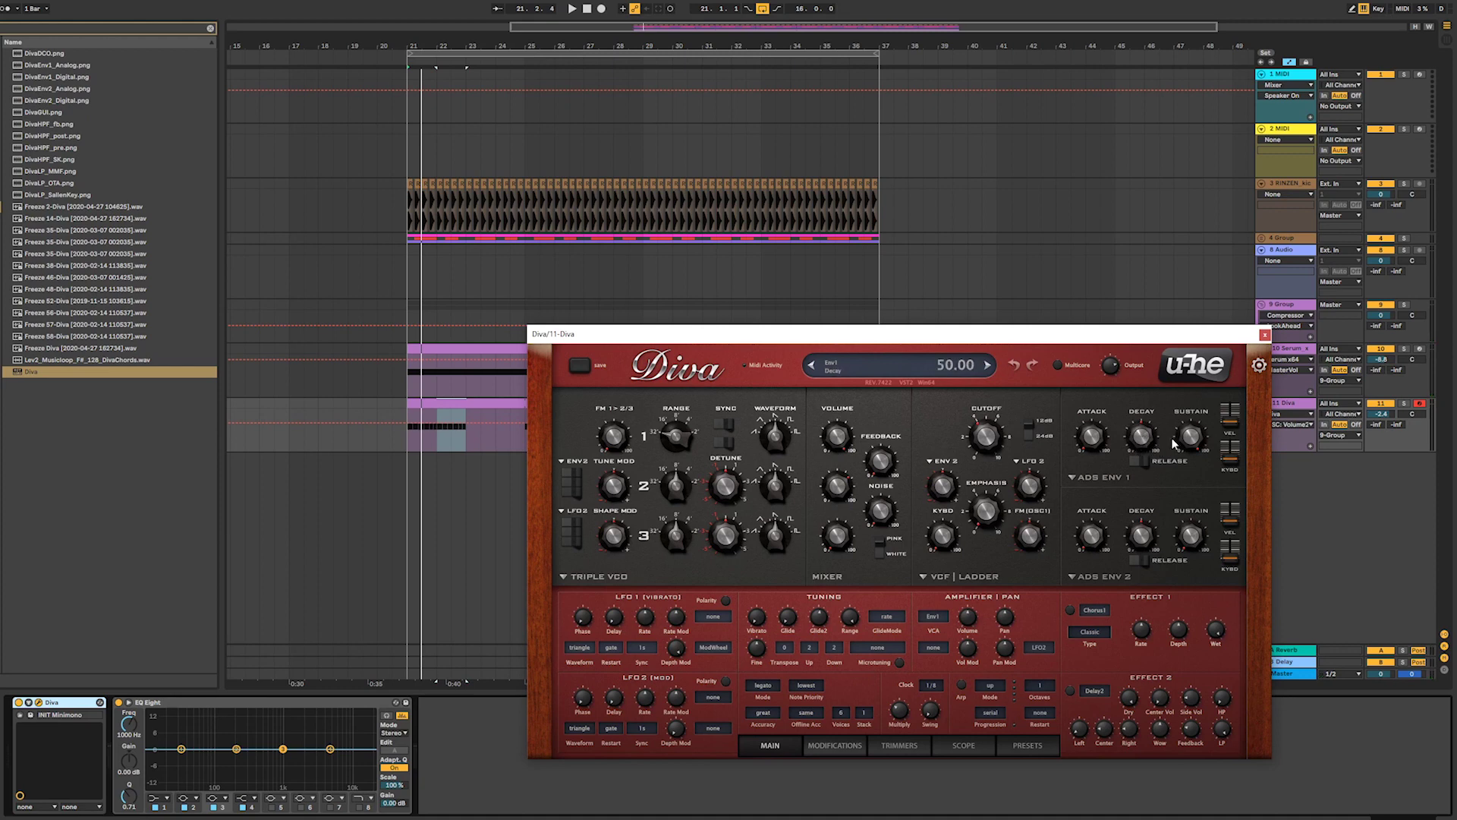
{"action": "key", "text": "space"}
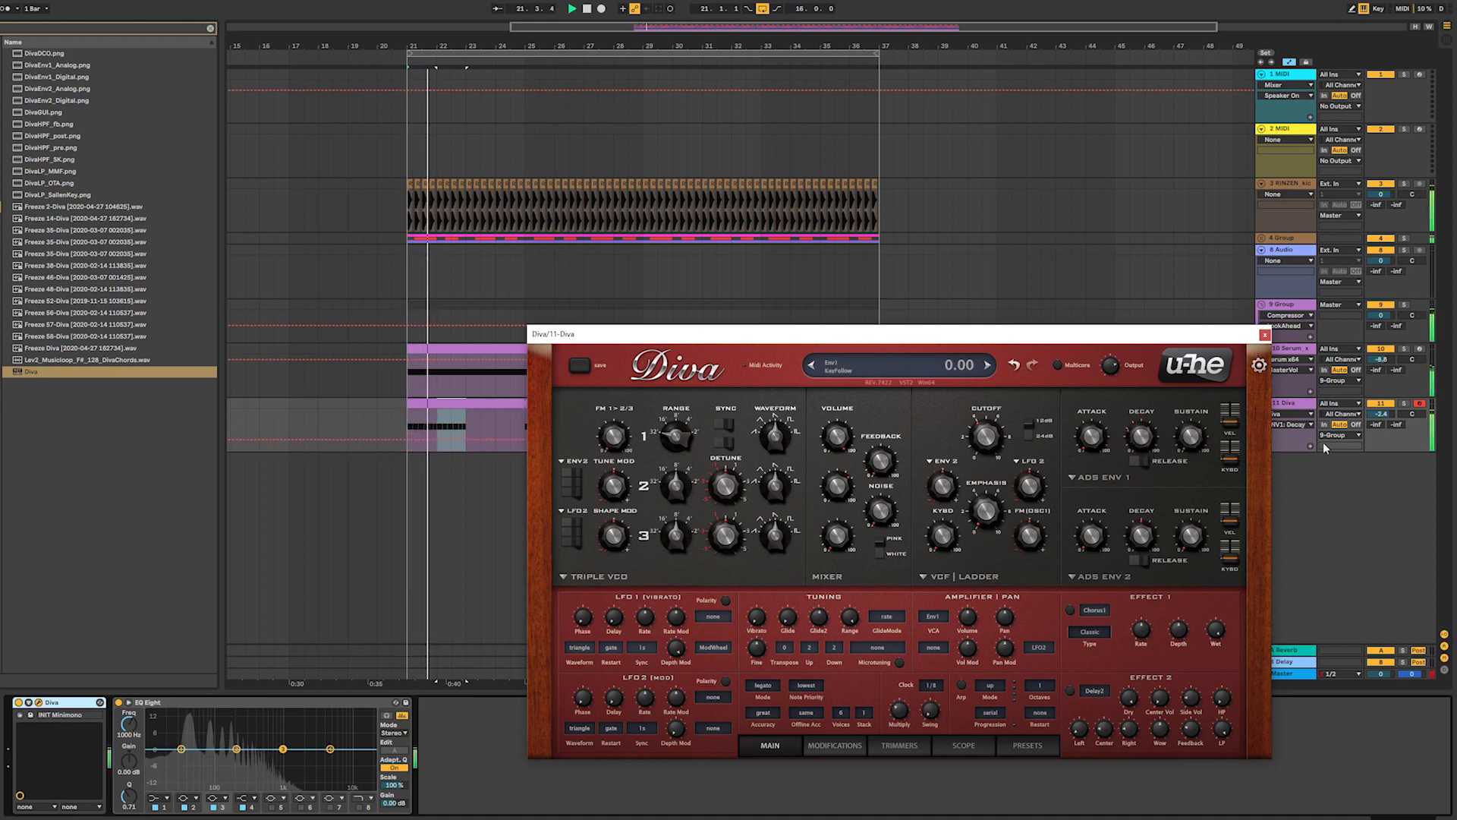
{"action": "mouse_move", "coordinate": [1141, 448]}
{"action": "left_mouse_down"}
{"action": "mouse_move", "coordinate": [1140, 431]}
{"action": "mouse_move", "coordinate": [1131, 440]}
{"action": "left_mouse_up"}
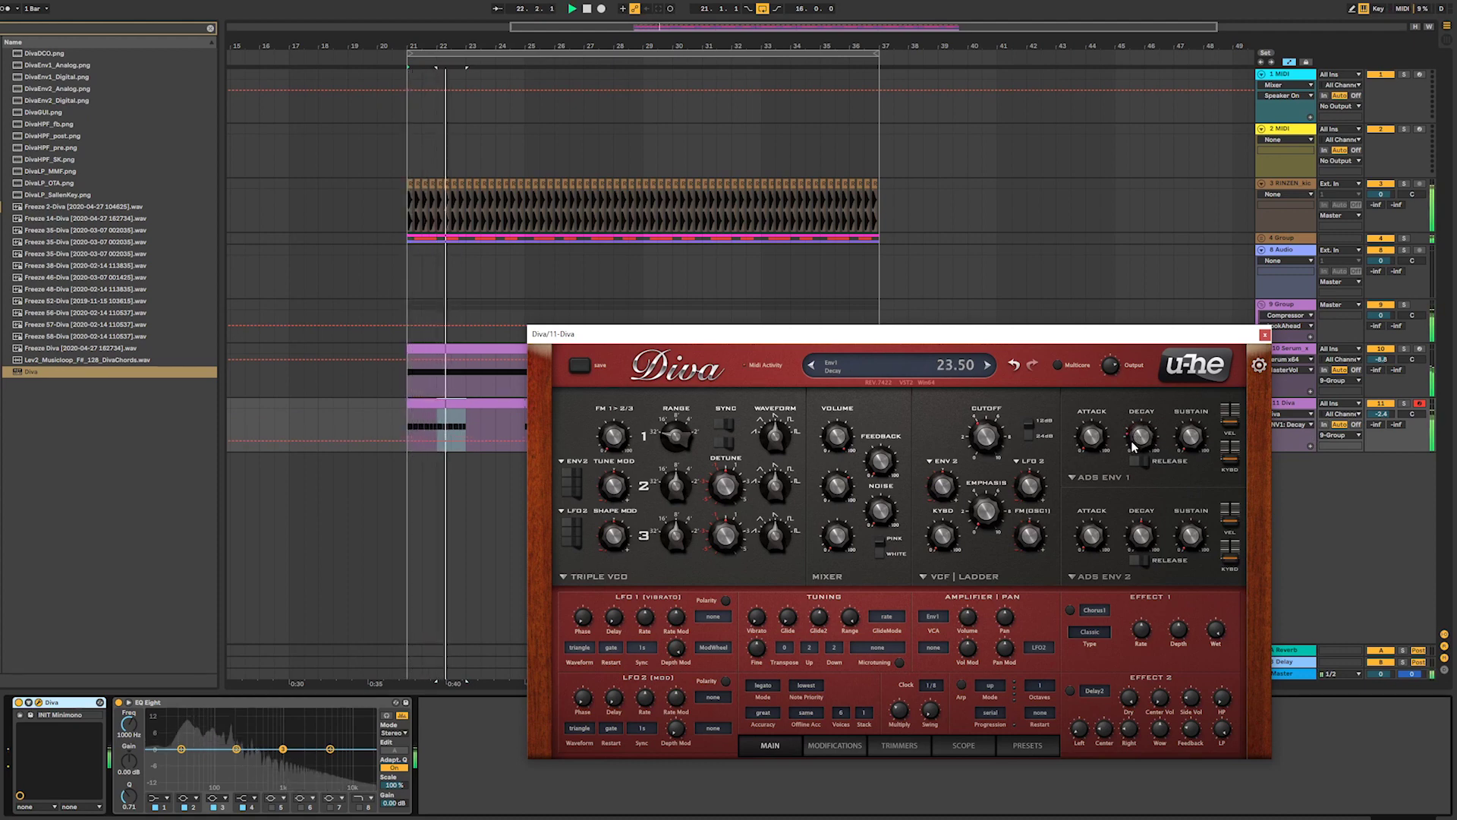
- Solo the Diva track and remove the mid-bar pitch-bend ramps in bars 1 and 2 of its clip, keeping the bar-end ramps
{"action": "left_click", "coordinate": [1405, 404]}
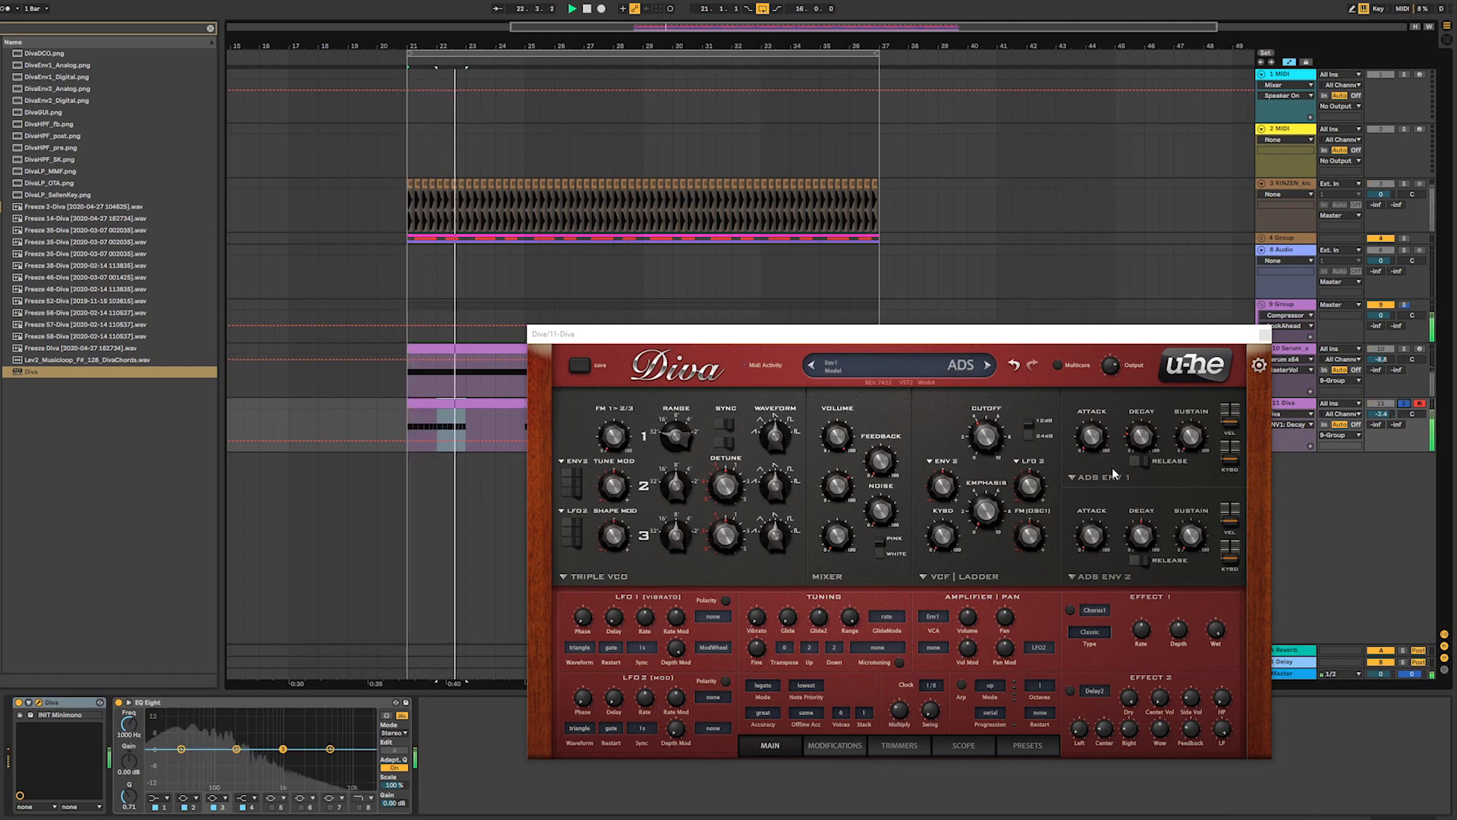
{"action": "key", "text": "space"}
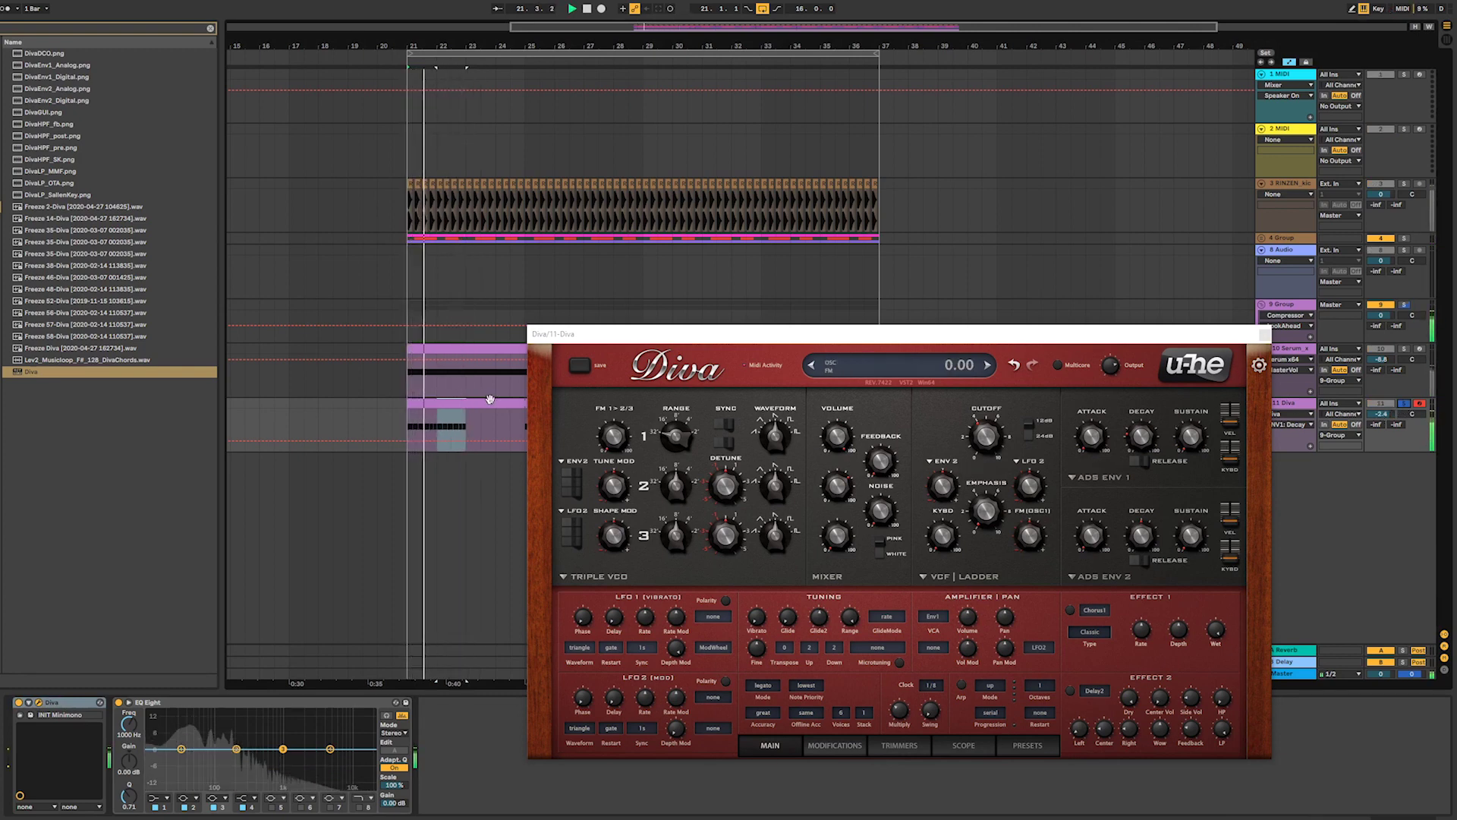
{"action": "double_click", "coordinate": [454, 403]}
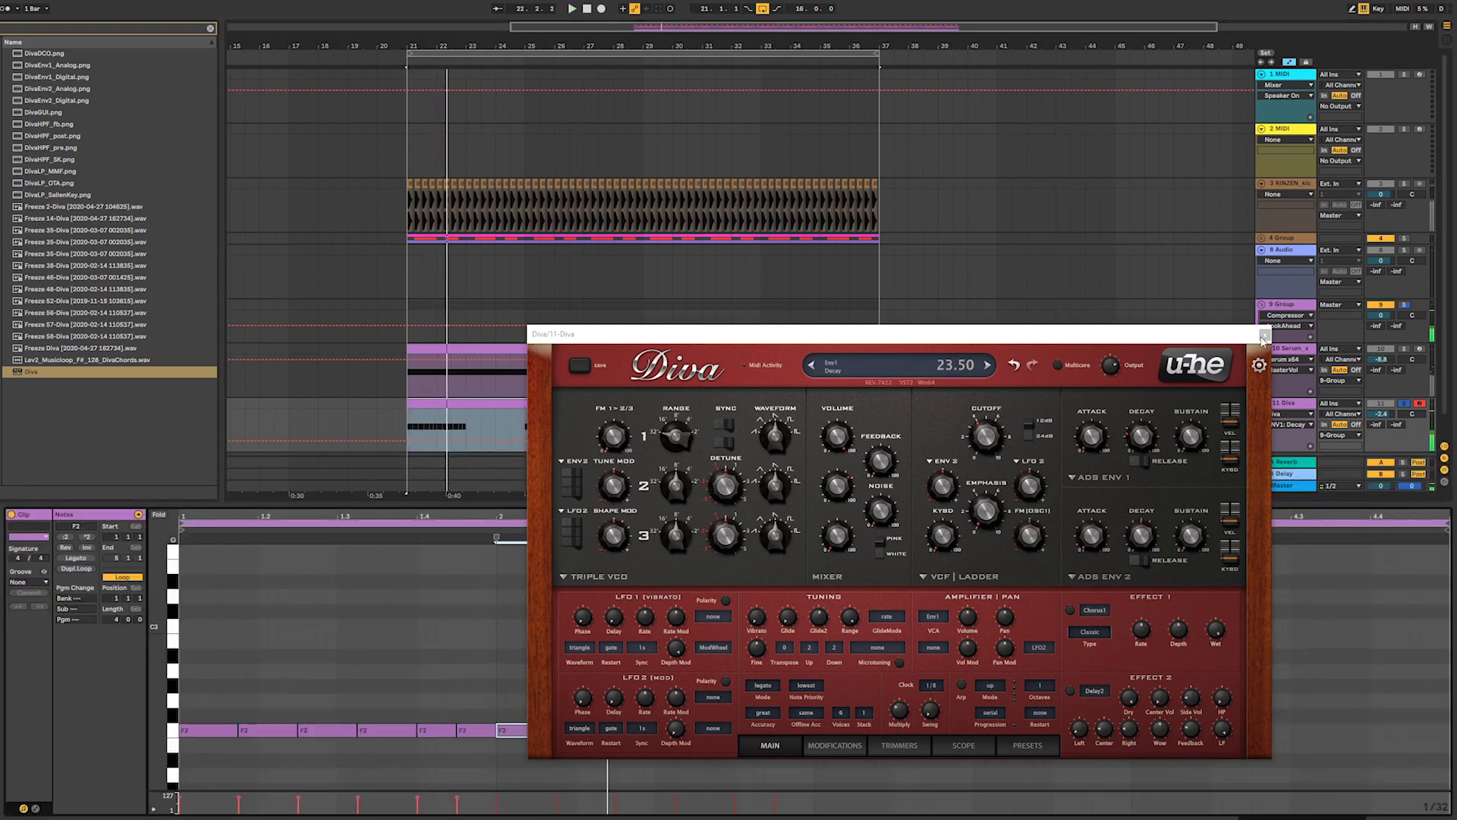
{"action": "left_click", "coordinate": [1264, 335]}
{"action": "left_click", "coordinate": [35, 808]}
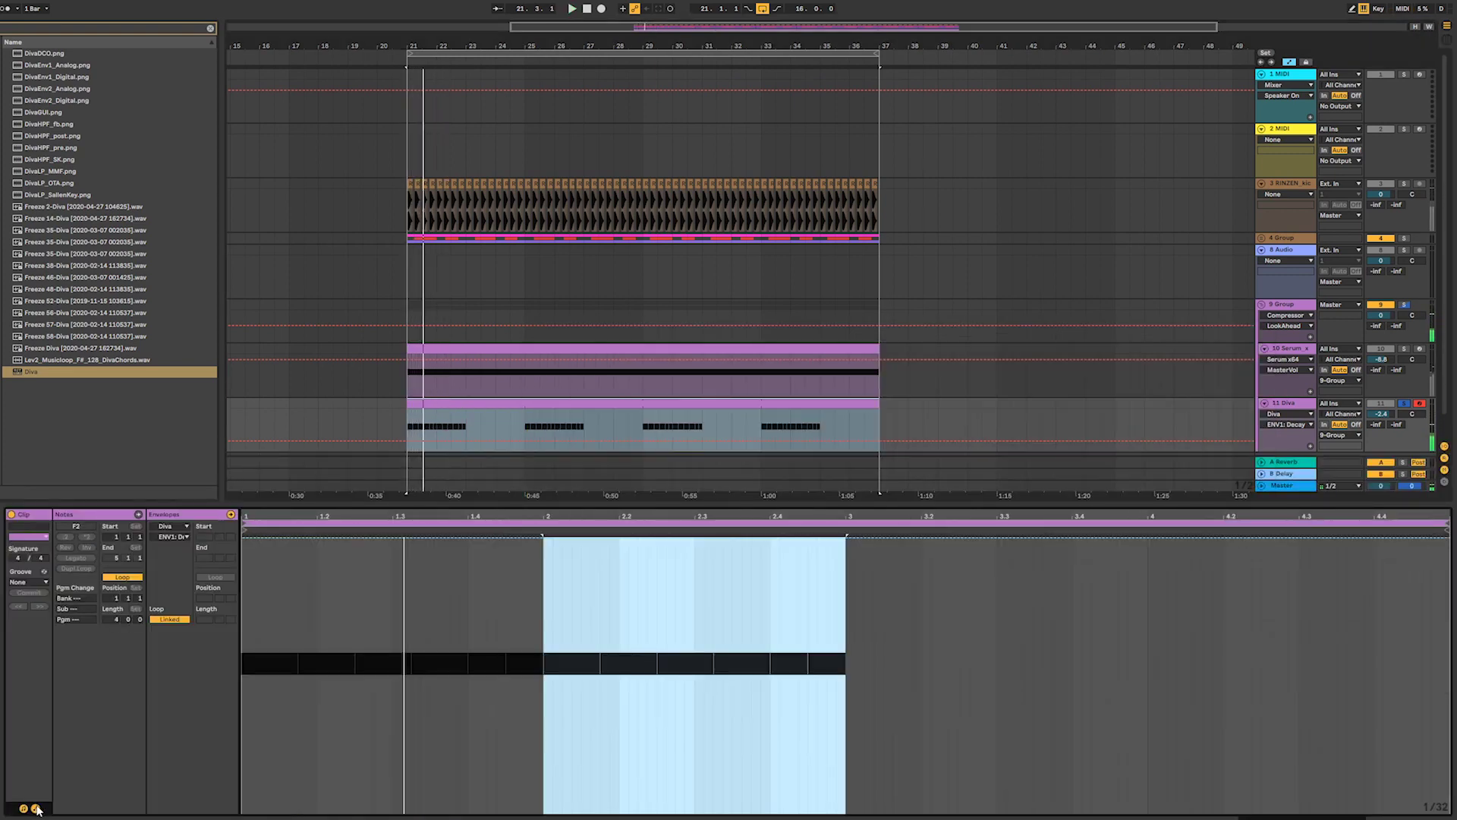
{"action": "left_click", "coordinate": [182, 526]}
{"action": "left_click", "coordinate": [176, 533]}
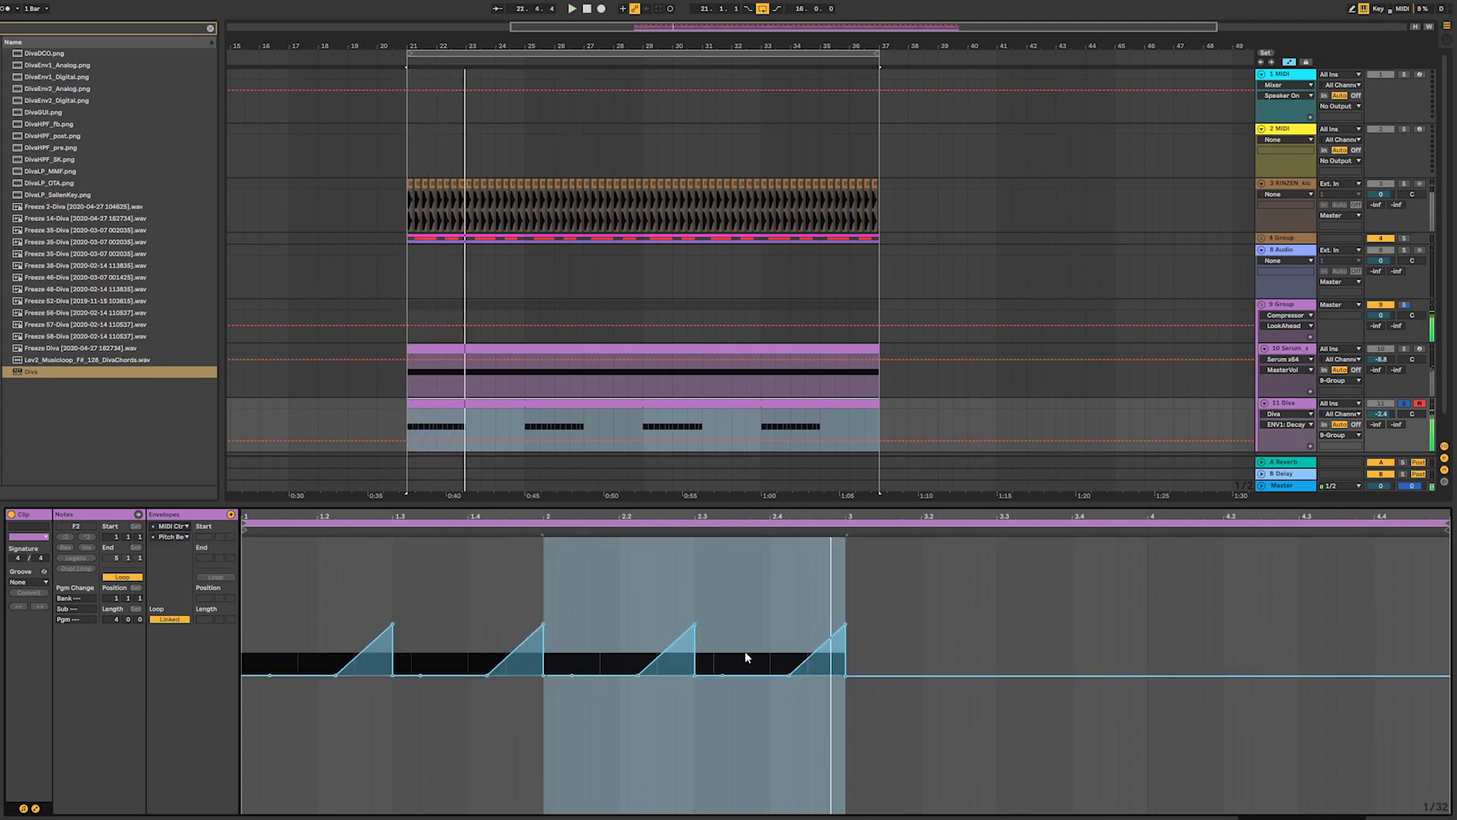
{"action": "left_click", "coordinate": [393, 624]}
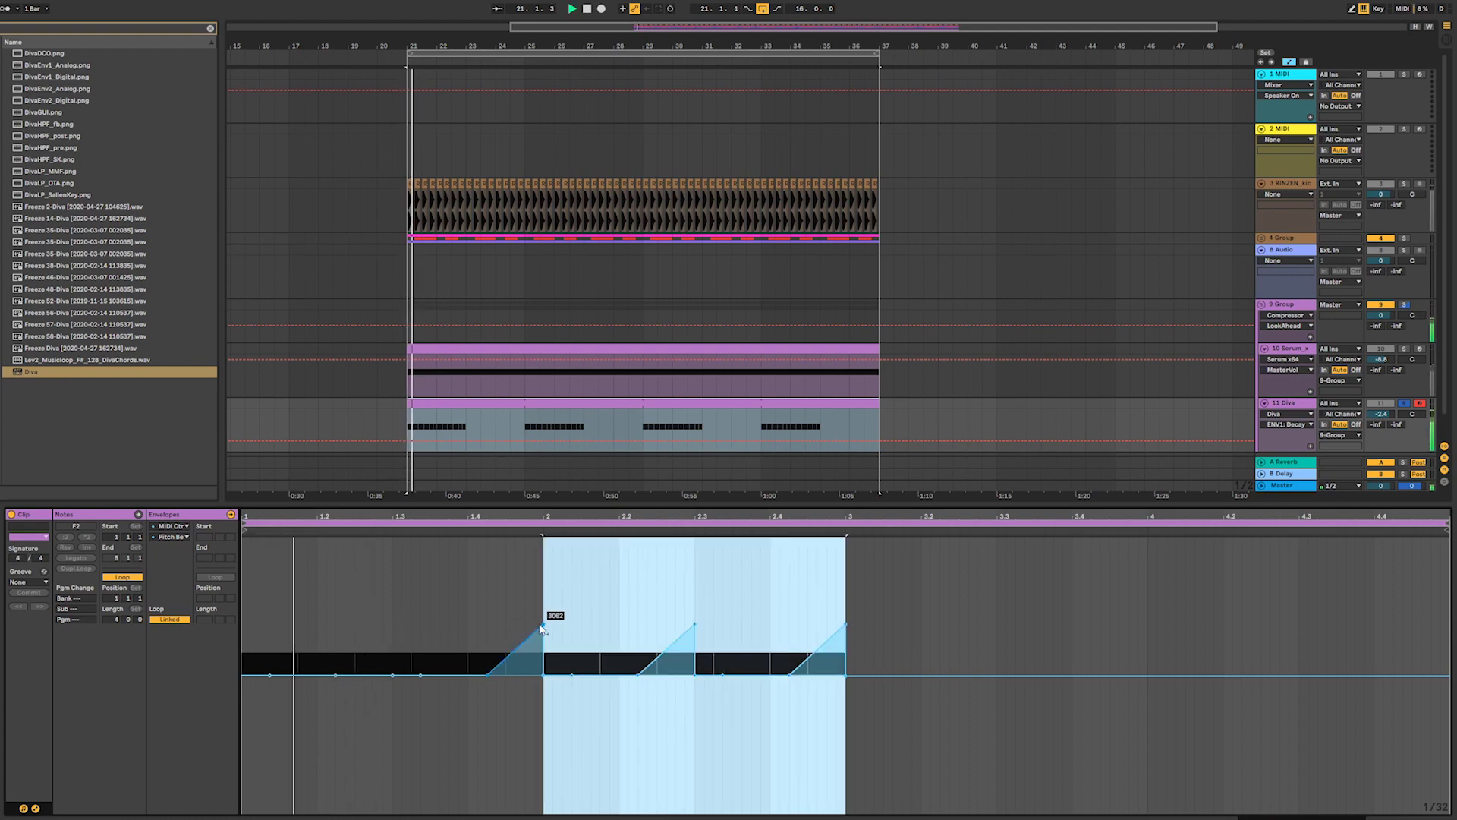
{"action": "left_click", "coordinate": [696, 627]}
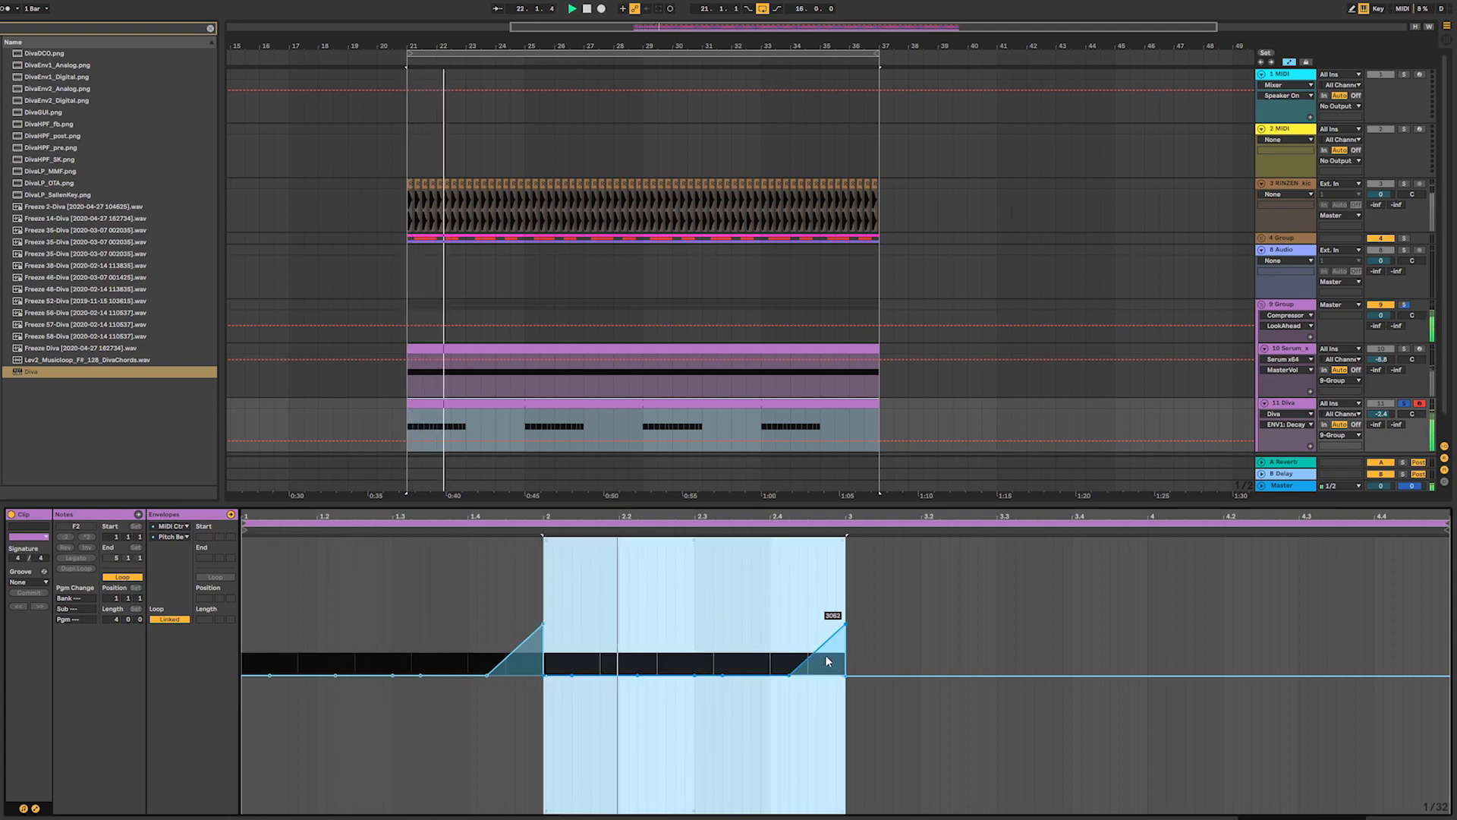
- Shorten the Diva clip to bars 21–23, duplicate it seven times to fill up to bar 37, and play the loop
{"action": "left_click", "coordinate": [1291, 403]}
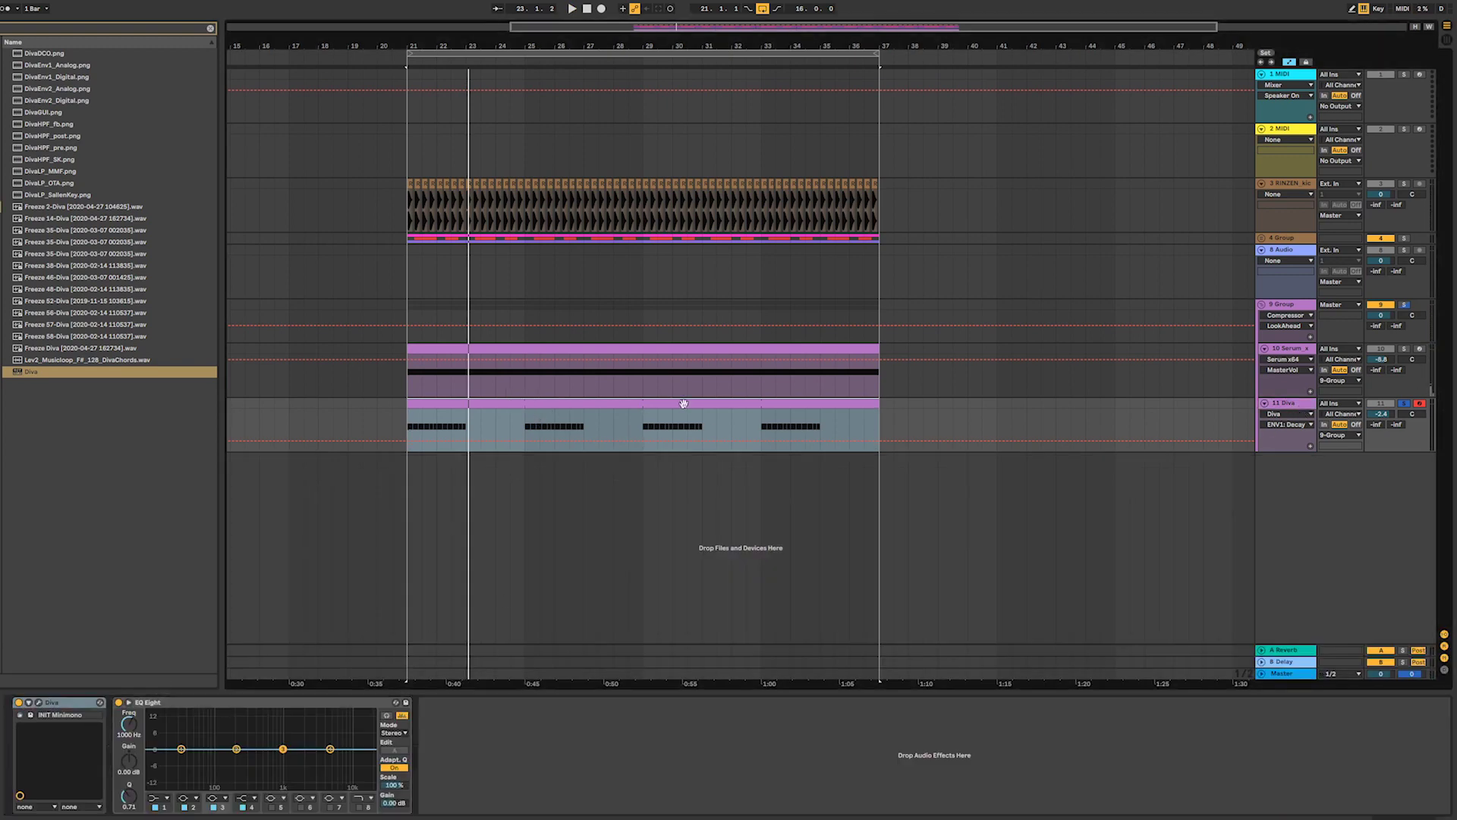
{"action": "left_click_drag", "start_coordinate": [874, 405], "coordinate": [468, 411]}
{"action": "key", "text": "super+d"}
{"action": "key", "text": "super+d"}
{"action": "key", "text": "super+d"}
{"action": "key", "text": "super+d"}
{"action": "key", "text": "super+d"}
{"action": "key", "text": "super+d"}
{"action": "key", "text": "super+d"}
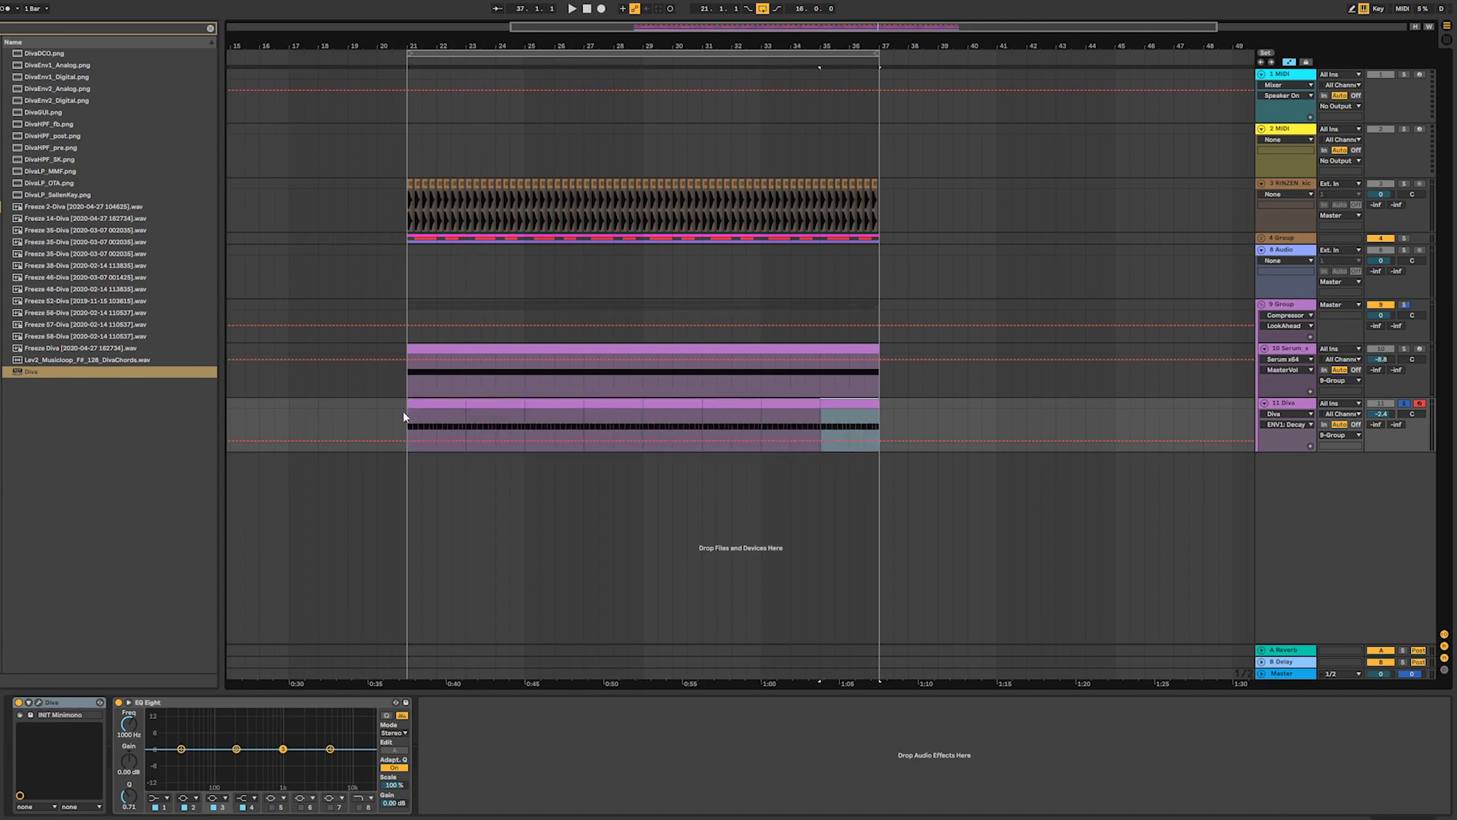
{"action": "key", "text": "space"}
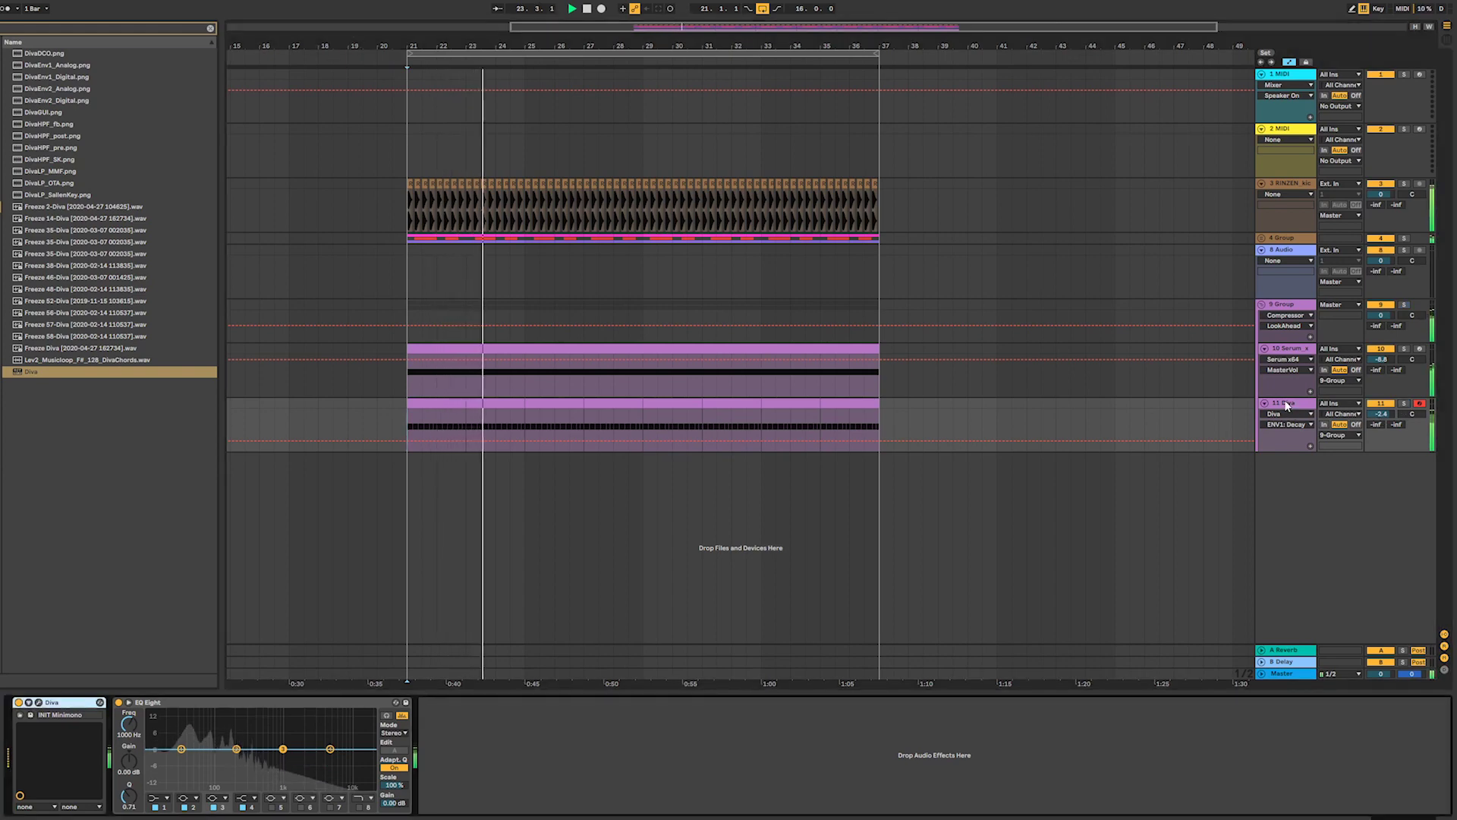
- Reopen Diva during playback, raise the filter cutoff slightly and switch effect 2 to Rotary2
{"action": "left_click", "coordinate": [40, 703]}
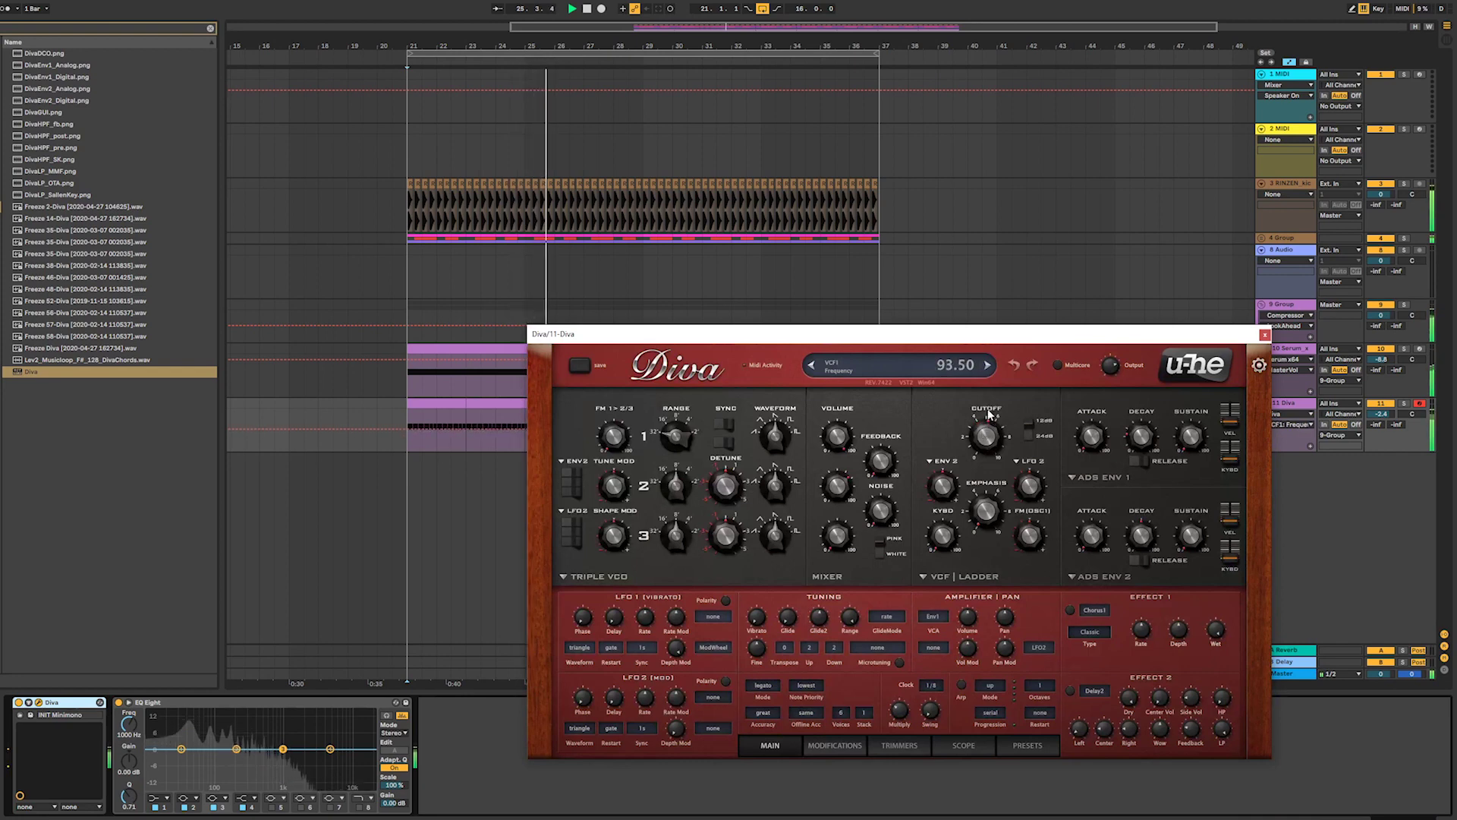
{"action": "left_click_drag", "start_coordinate": [988, 431], "coordinate": [986, 425]}
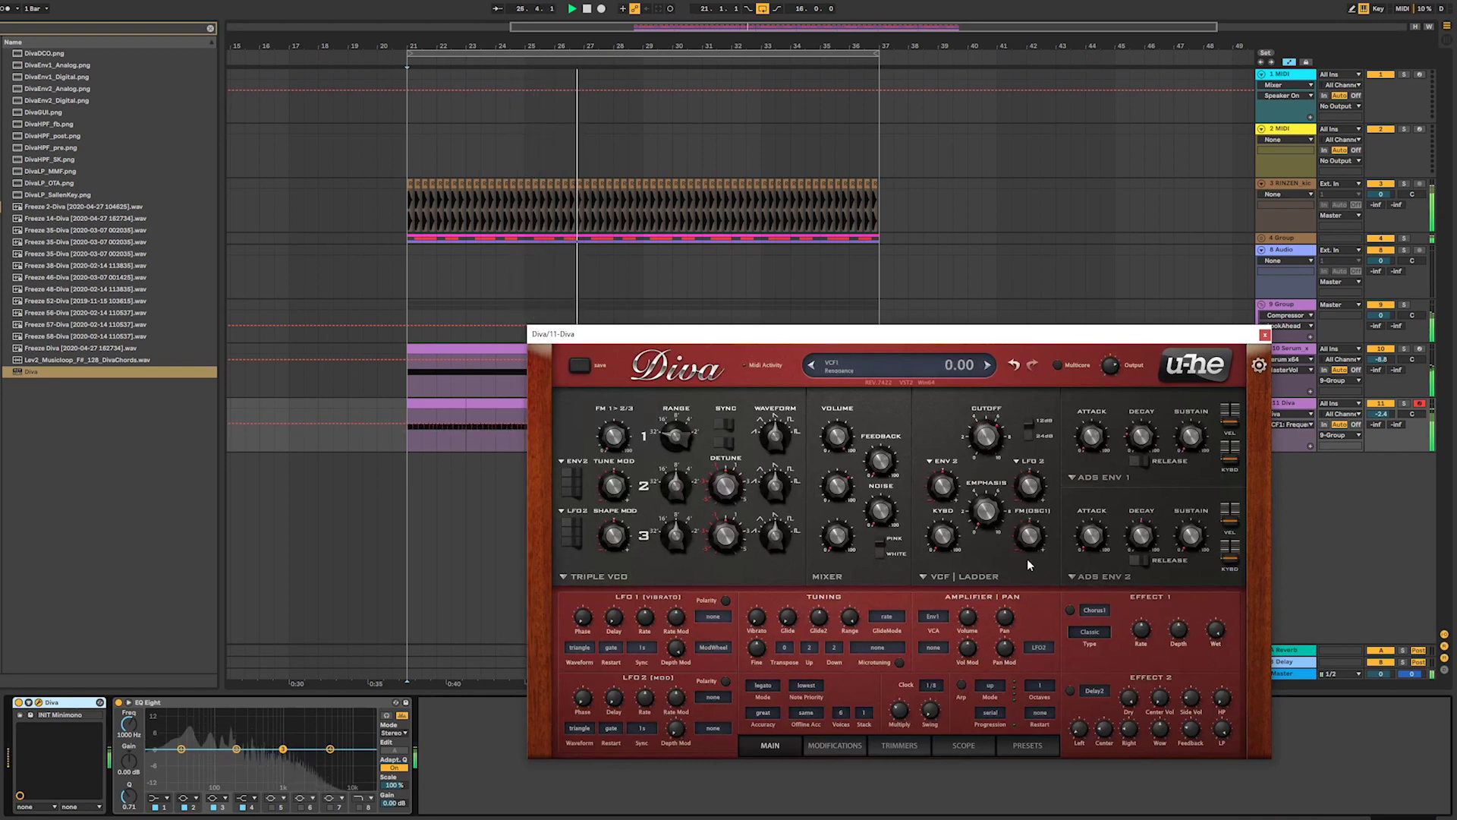
{"action": "left_click", "coordinate": [1094, 690]}
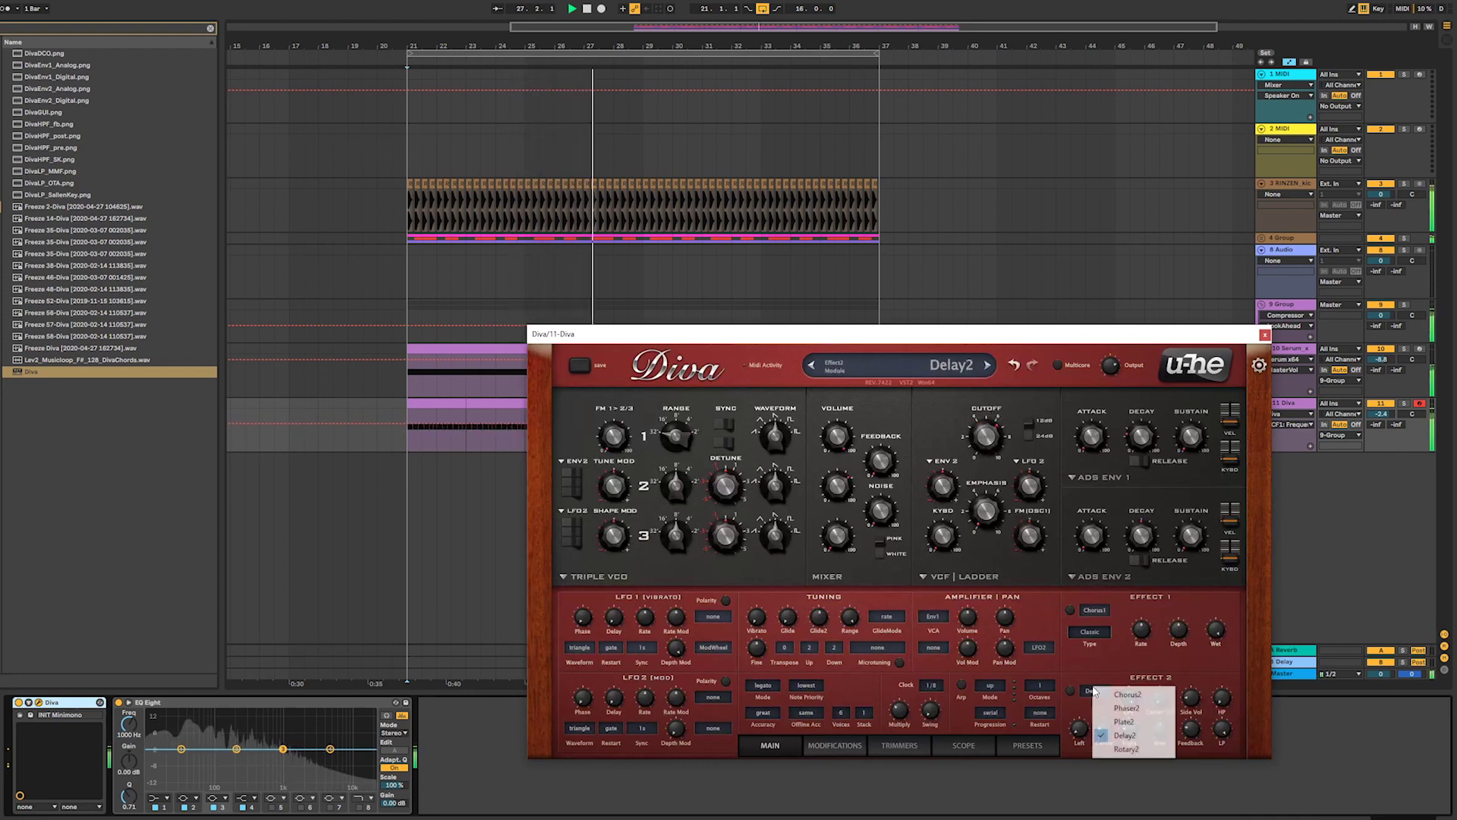
{"action": "left_click", "coordinate": [1128, 748]}
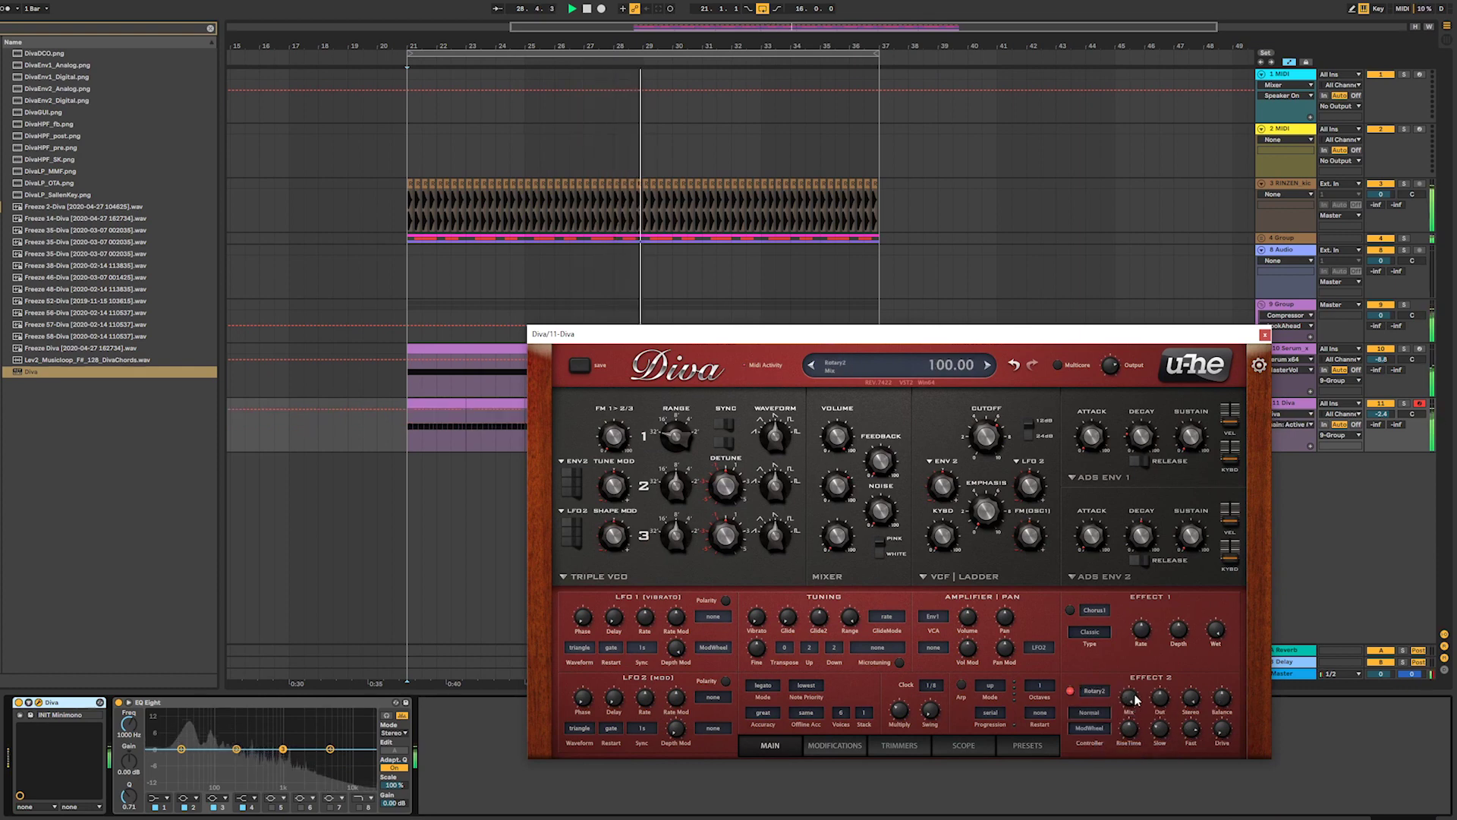
- Raise the Rotary2 drive to about 70.50, fine-tune it, and reduce the effect's mix
{"action": "left_click_drag", "start_coordinate": [1217, 709], "coordinate": [1212, 645]}
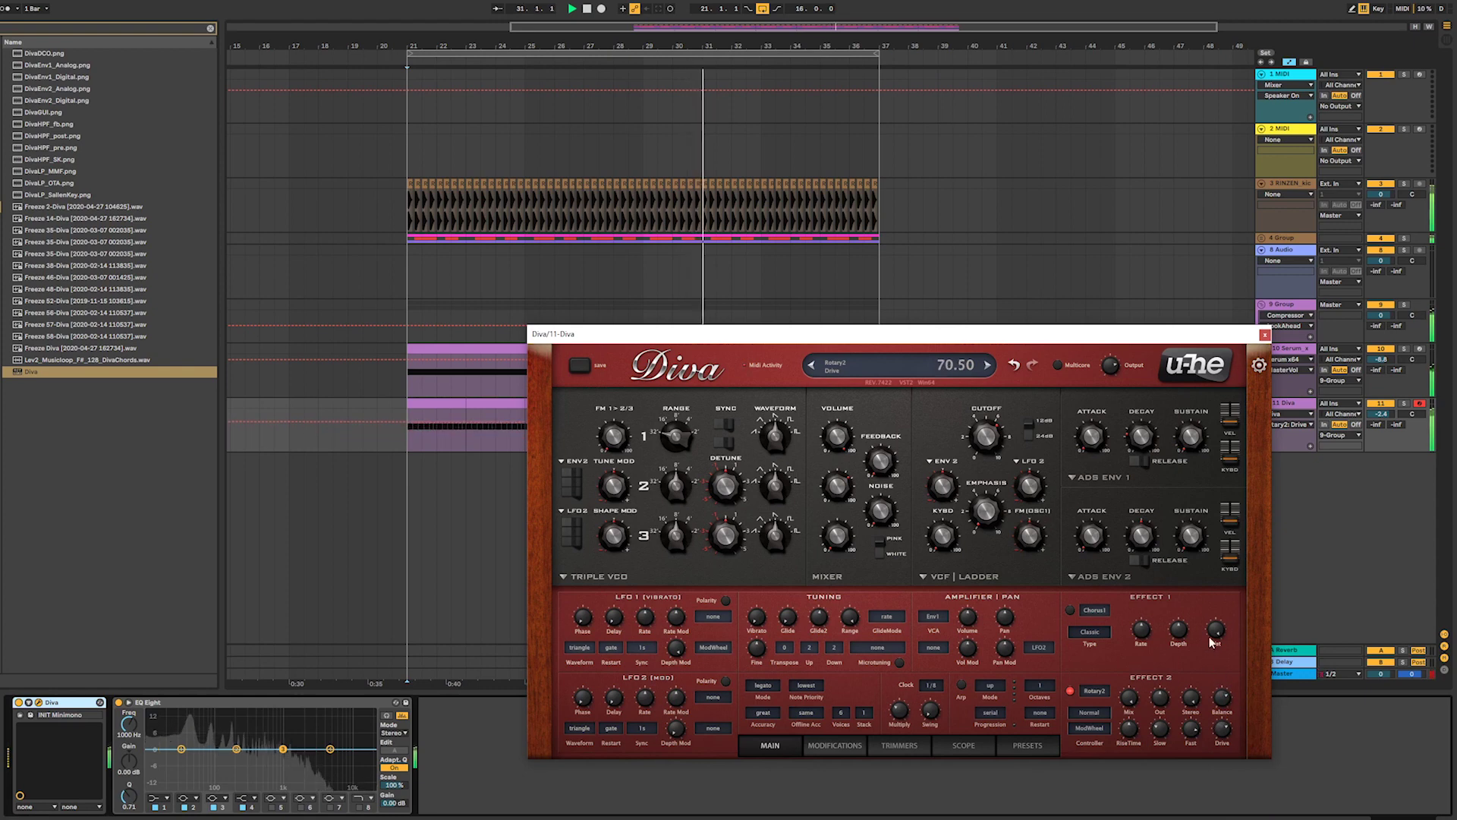
{"action": "left_click_drag", "start_coordinate": [1215, 715], "coordinate": [1226, 698]}
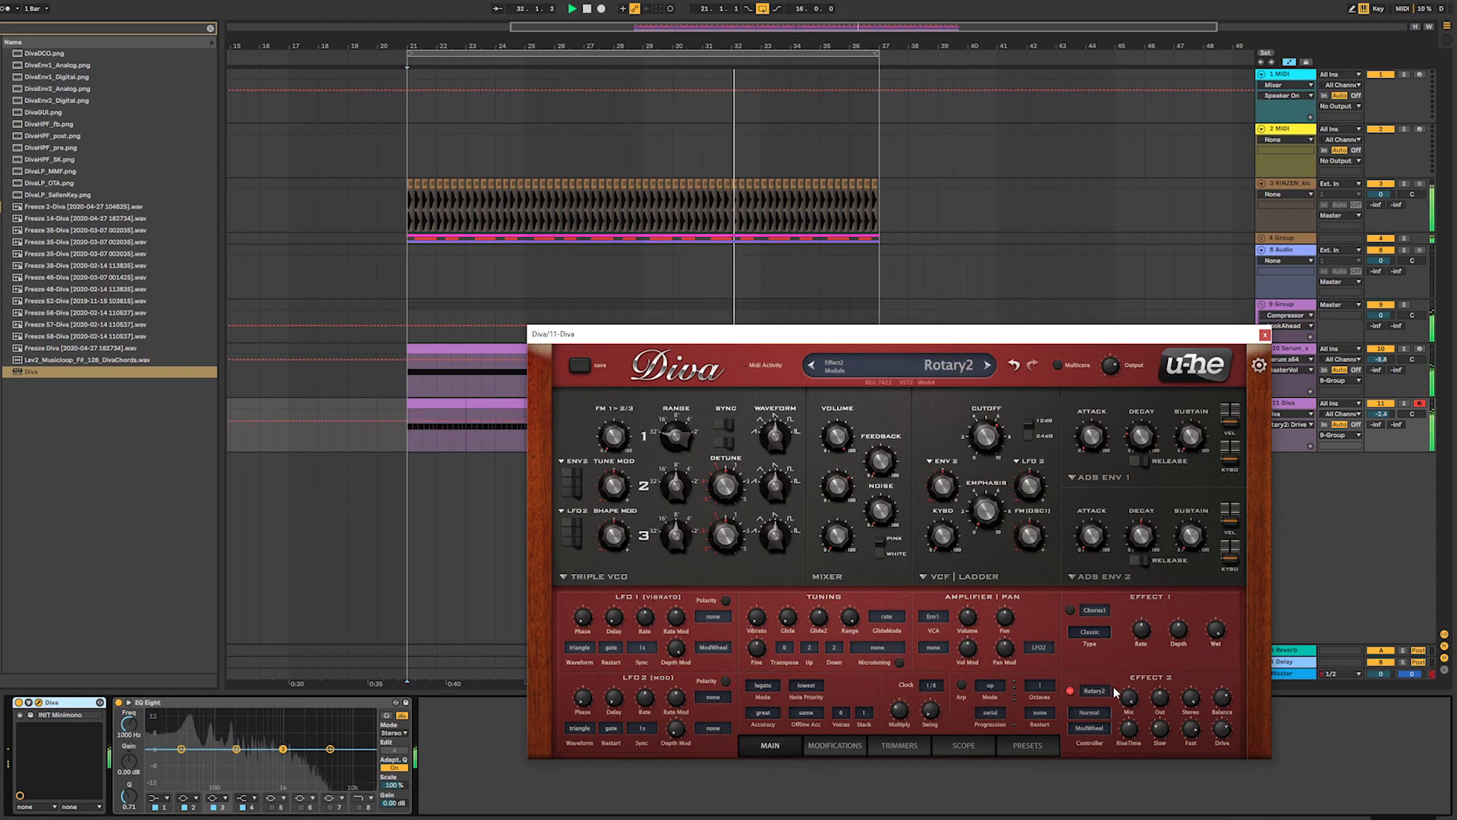
{"action": "left_click_drag", "start_coordinate": [1123, 698], "coordinate": [1127, 712]}
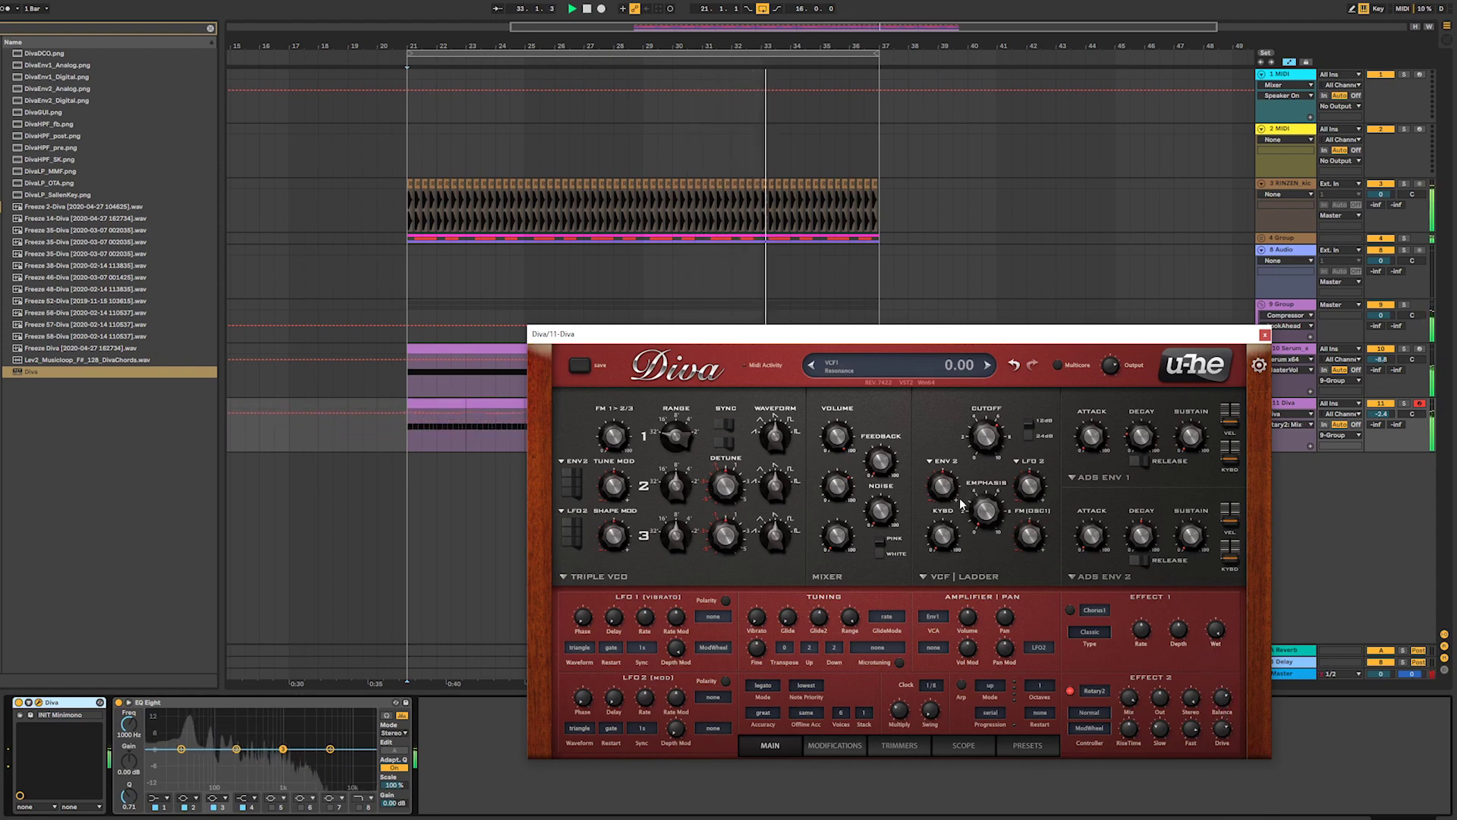
- Reshape the filter with its envelope 2 depth, decay and emphasis, and tune oscillator 2 down to -12.00
{"action": "left_click_drag", "start_coordinate": [939, 490], "coordinate": [931, 482]}
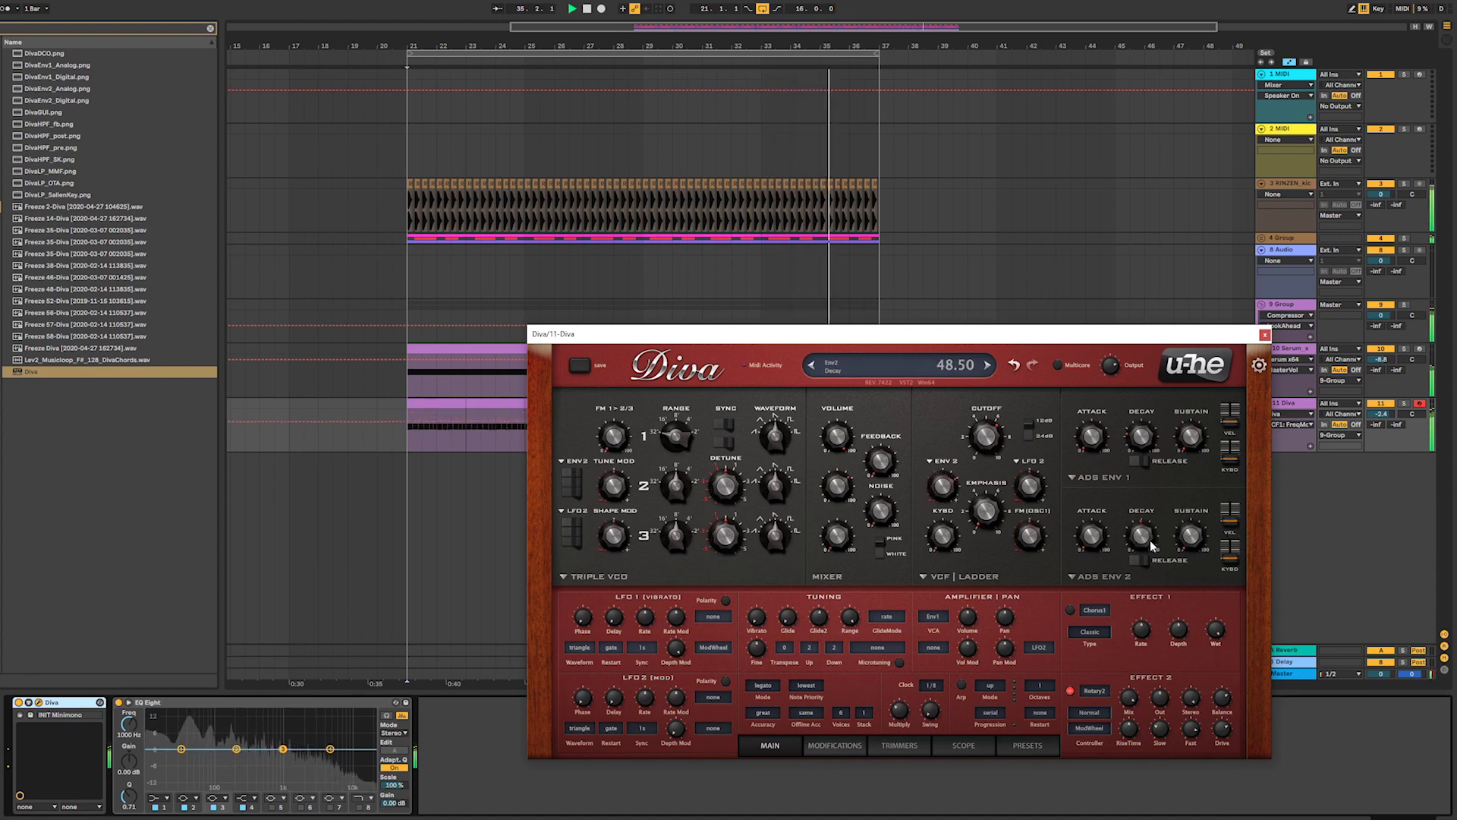
{"action": "mouse_move", "coordinate": [1150, 540]}
{"action": "left_mouse_down"}
{"action": "mouse_move", "coordinate": [1146, 562]}
{"action": "mouse_move", "coordinate": [1154, 539]}
{"action": "left_mouse_up"}
{"action": "left_click_drag", "start_coordinate": [976, 512], "coordinate": [1055, 479]}
{"action": "left_click_drag", "start_coordinate": [986, 510], "coordinate": [988, 529]}
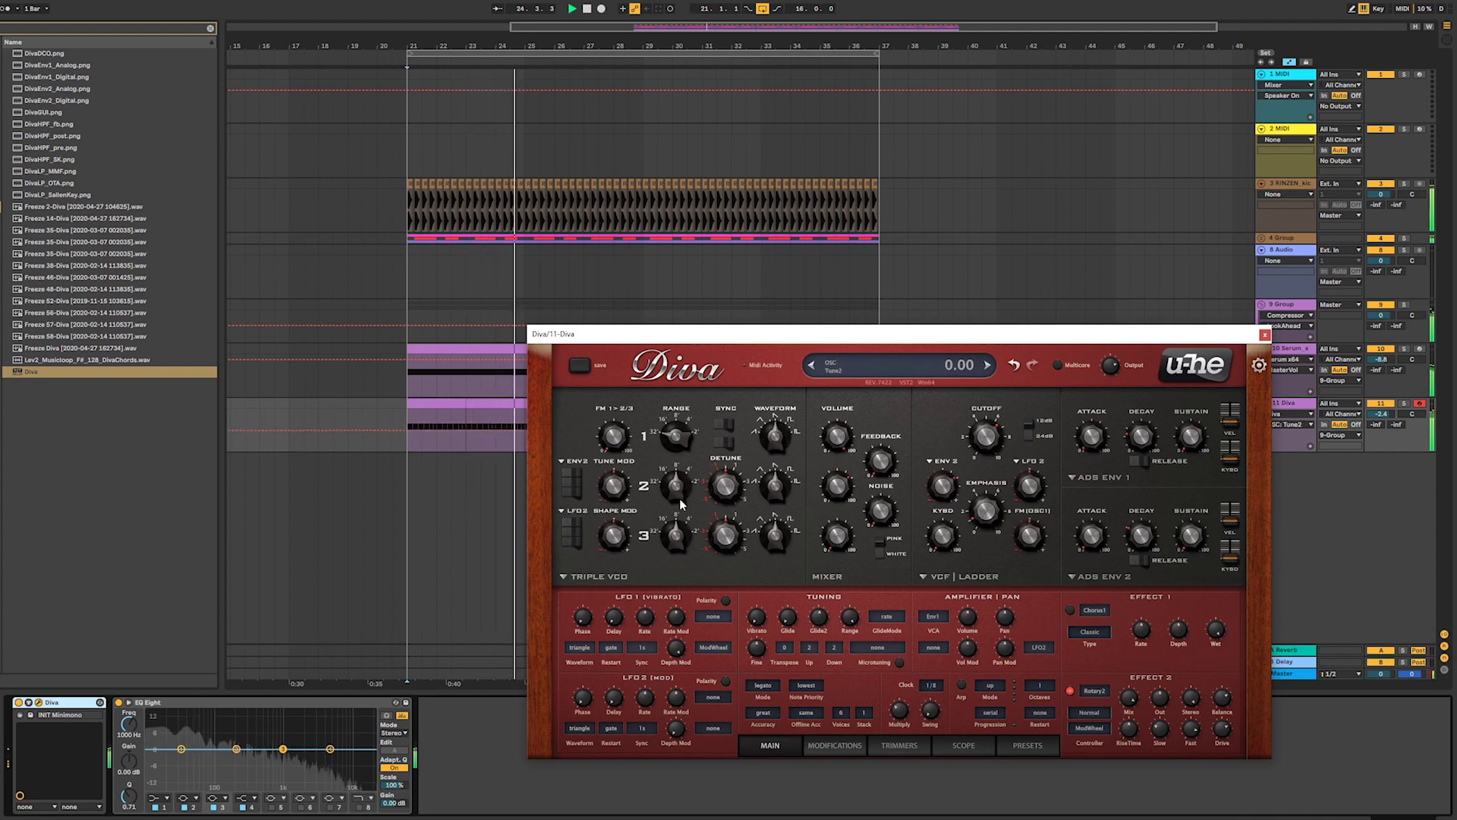
{"action": "left_click_drag", "start_coordinate": [681, 498], "coordinate": [677, 530]}
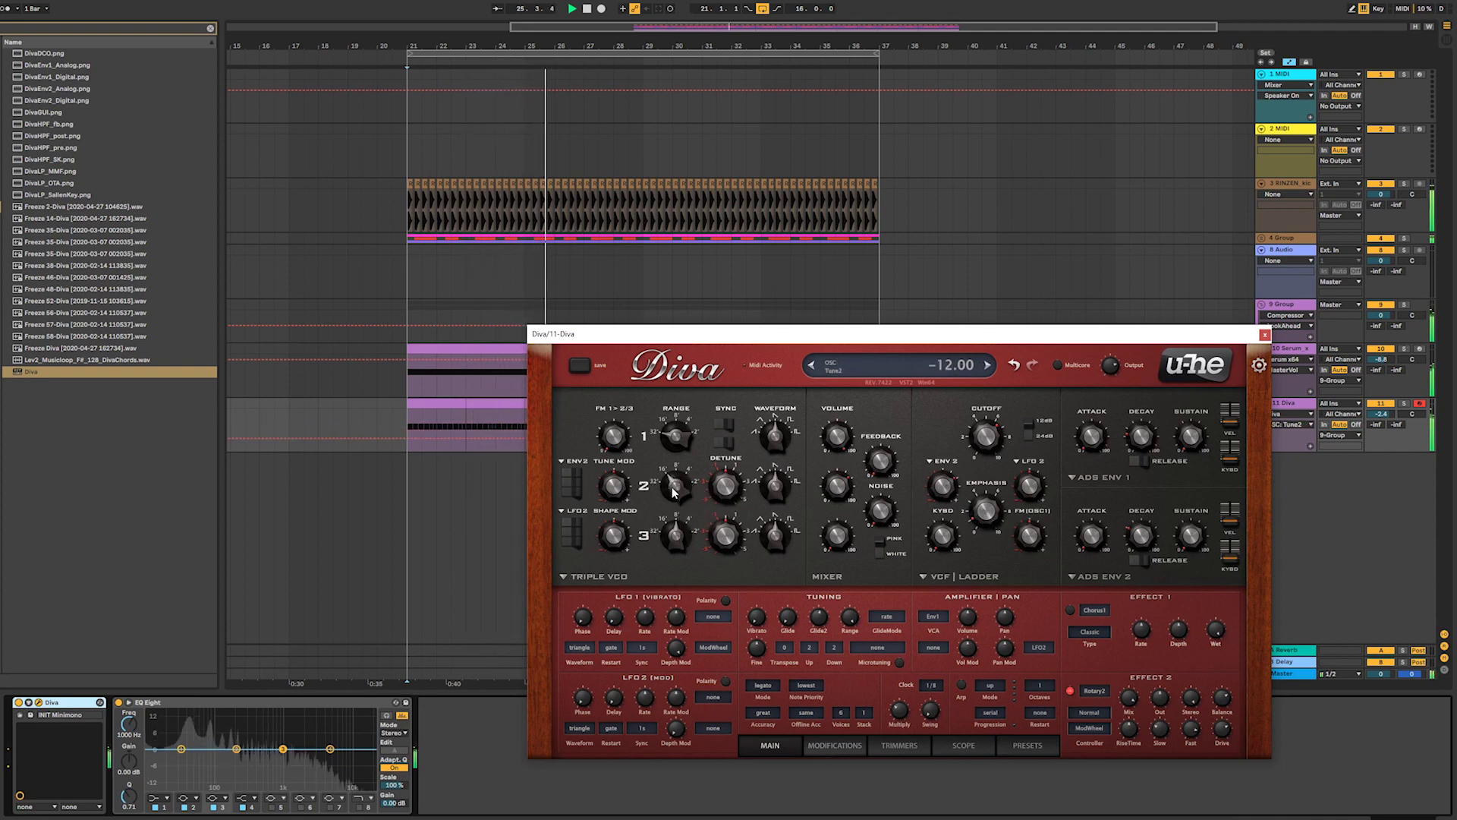
- Solo the Diva track and, while it plays, set the filter's envelope 2 depth to 16.00 and cutoff to 91.00
{"action": "left_click", "coordinate": [1403, 405]}
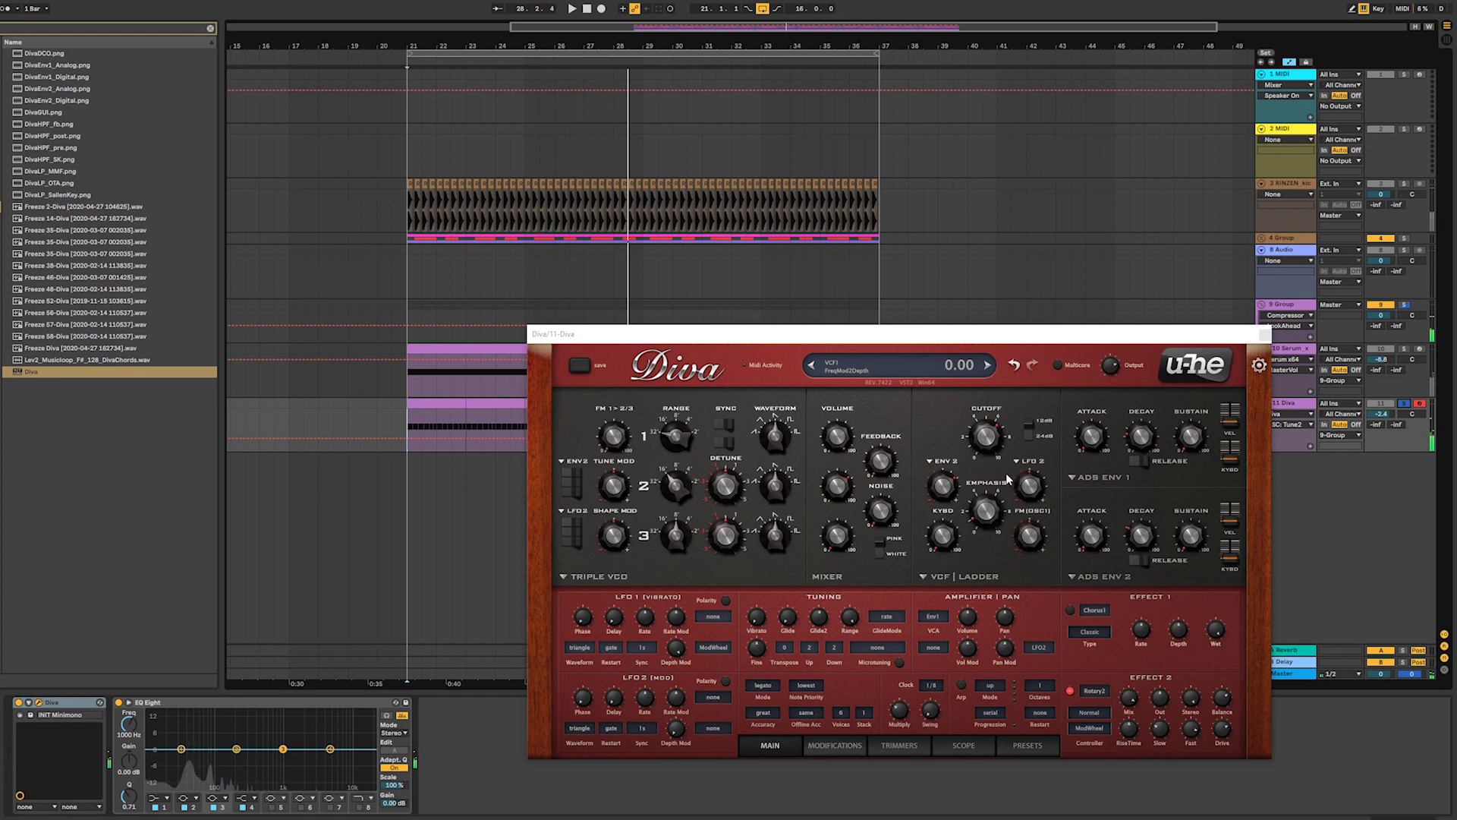
{"action": "key", "text": "space"}
{"action": "left_click_drag", "start_coordinate": [995, 437], "coordinate": [995, 441]}
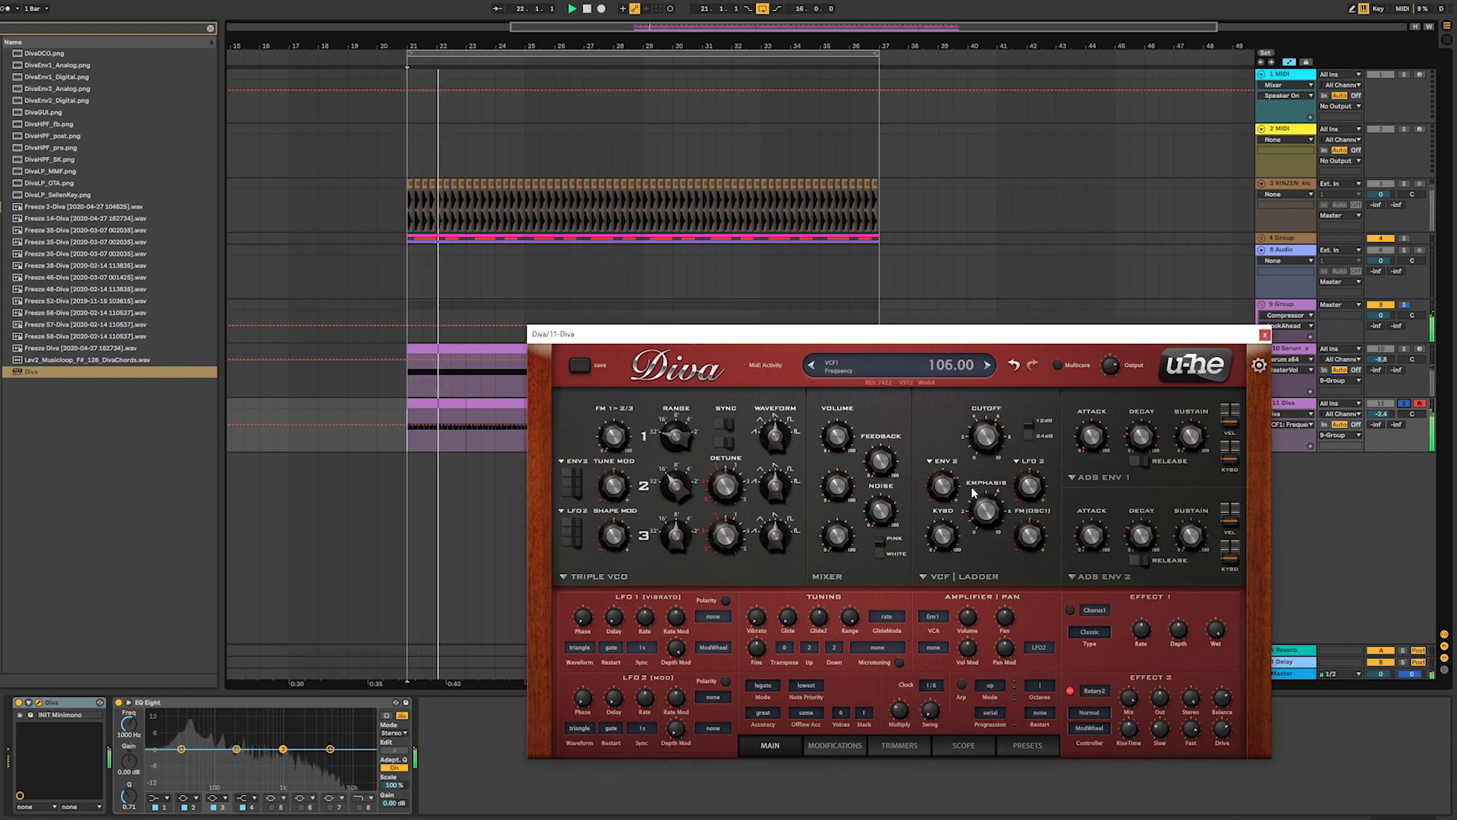
{"action": "left_click_drag", "start_coordinate": [943, 484], "coordinate": [938, 493]}
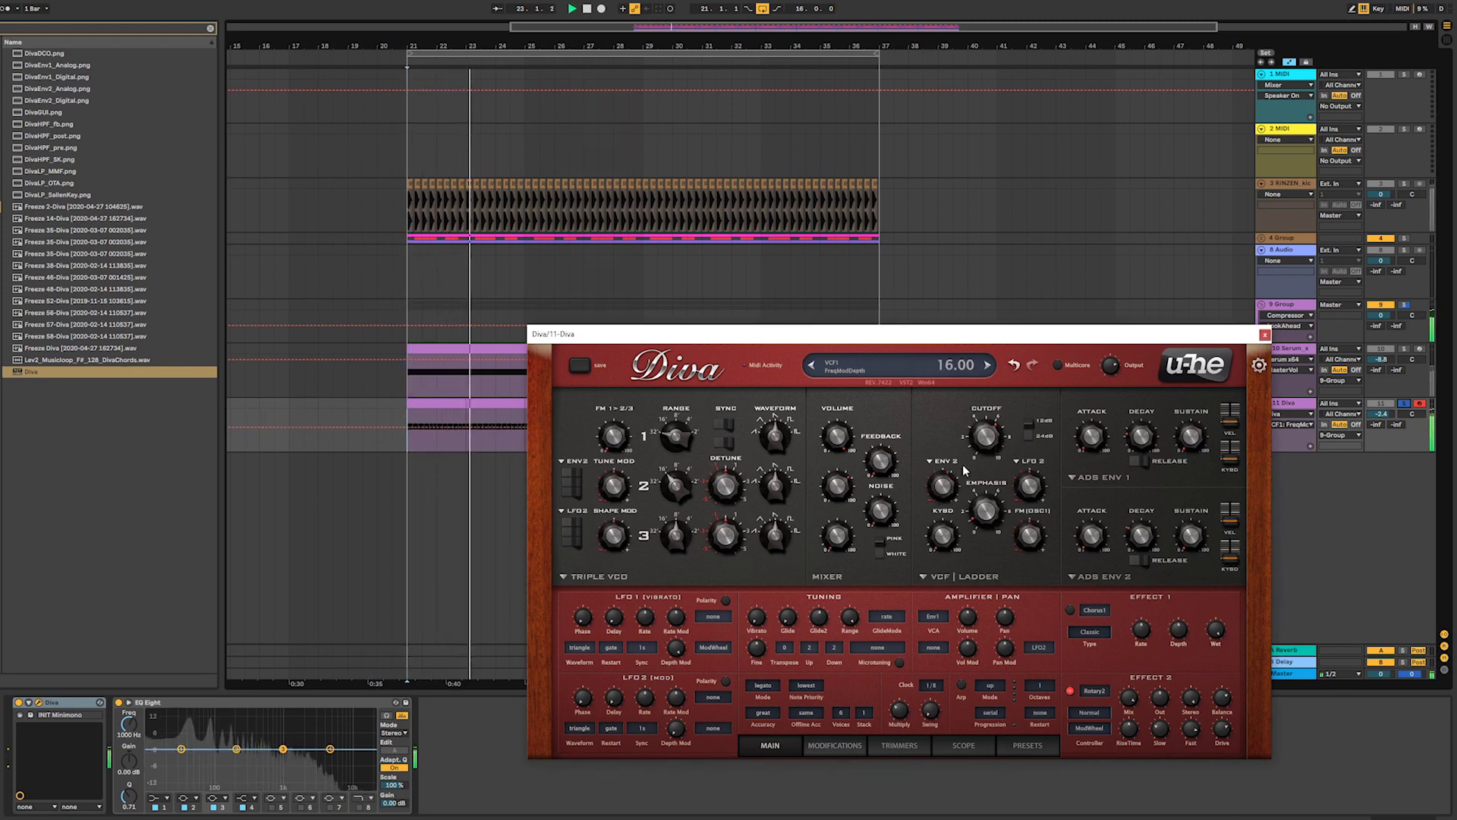
{"action": "left_click_drag", "start_coordinate": [986, 445], "coordinate": [985, 458]}
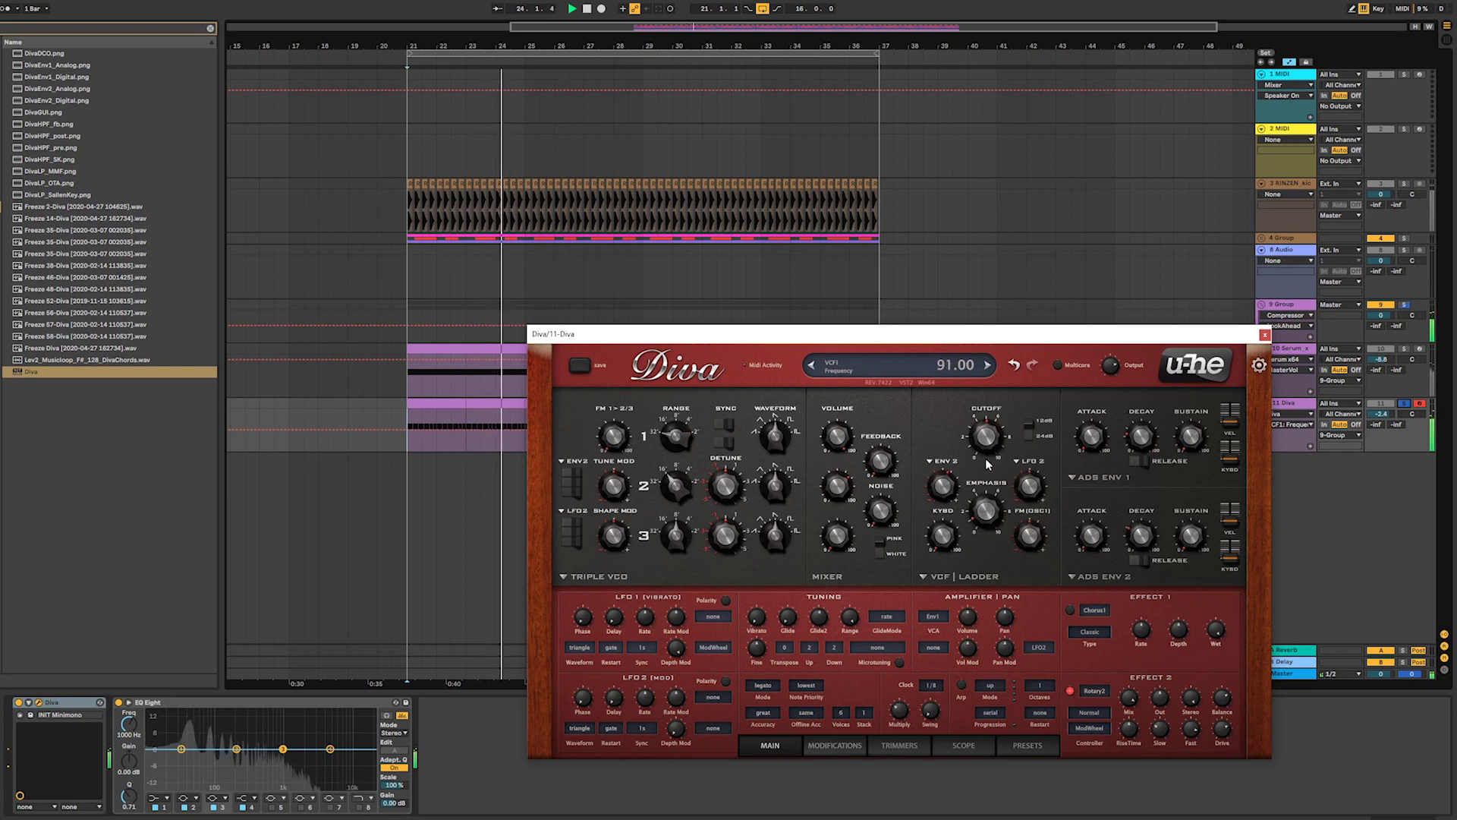
- Unsolo the Diva track and adjust Rotary2's stereo amount and slow speed within the full mix
{"action": "left_click", "coordinate": [1402, 412]}
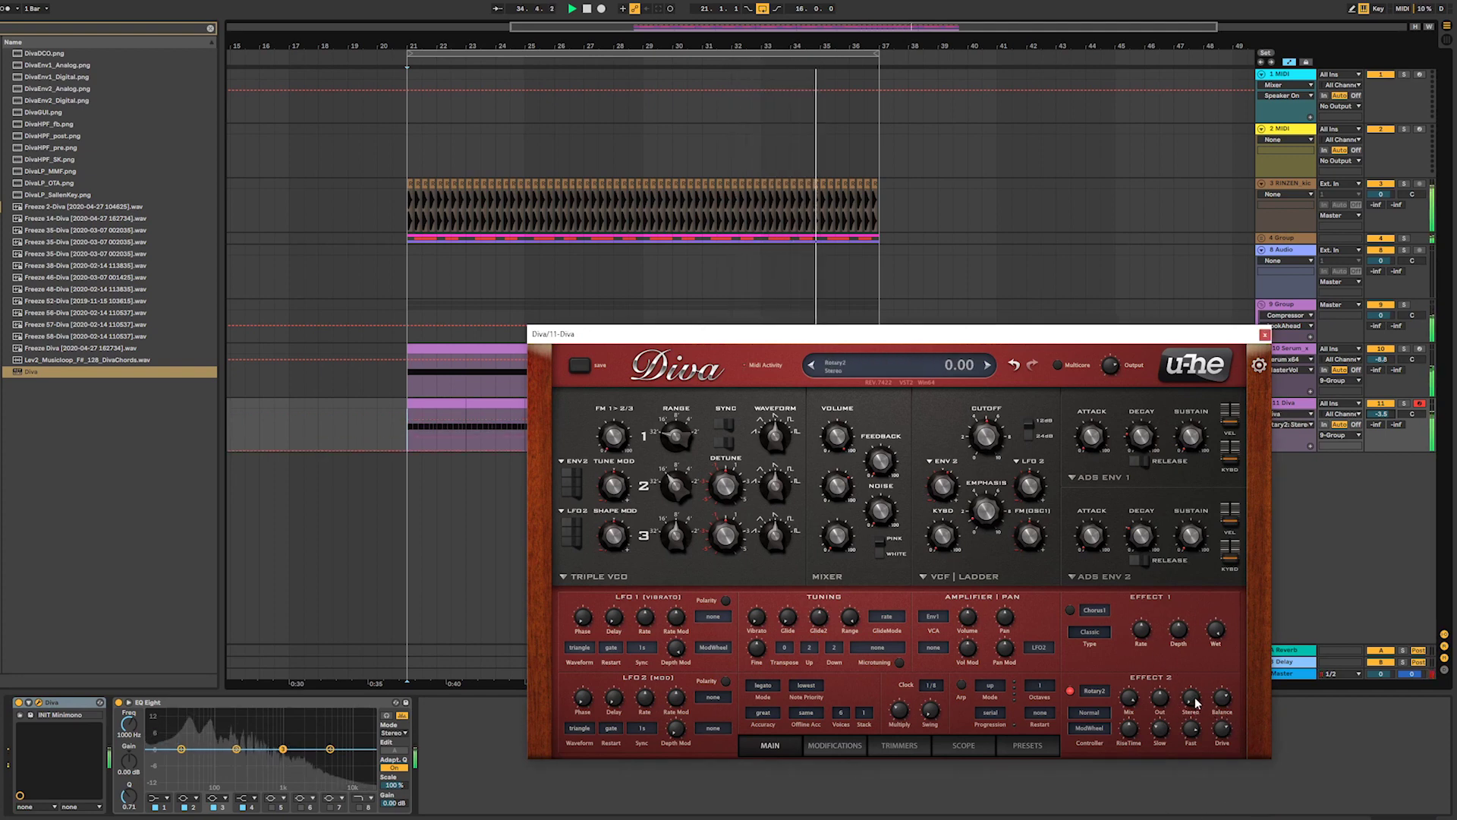
{"action": "left_click_drag", "start_coordinate": [1196, 704], "coordinate": [1172, 552]}
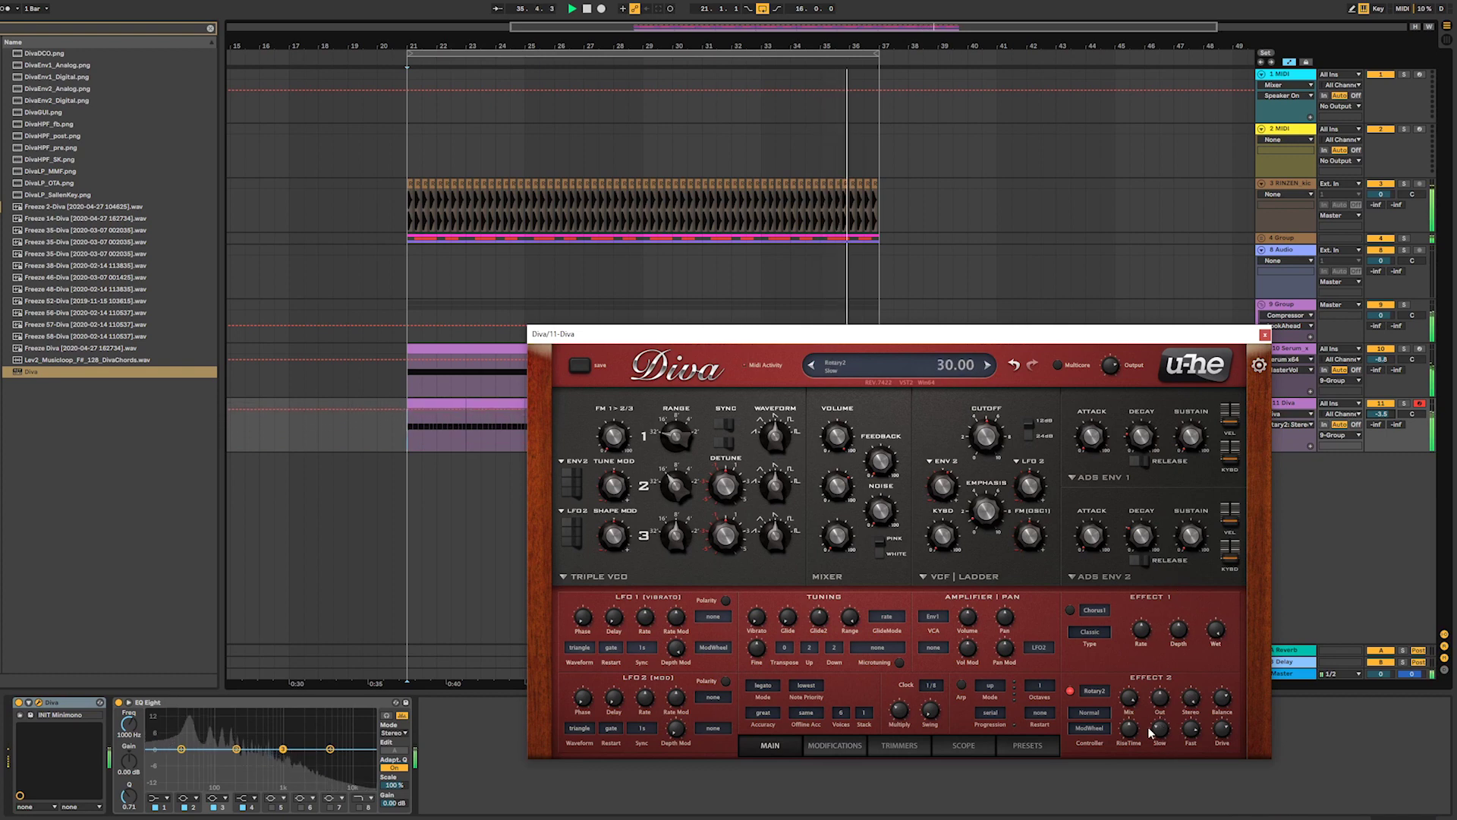
{"action": "mouse_move", "coordinate": [1156, 735]}
{"action": "left_mouse_down"}
{"action": "mouse_move", "coordinate": [1154, 680]}
{"action": "mouse_move", "coordinate": [1161, 742]}
{"action": "left_mouse_up"}
- Change oscillator 1's range, adjust the filter's envelope 2 depth and open the cutoff to 150.00
{"action": "left_click_drag", "start_coordinate": [675, 441], "coordinate": [671, 480]}
{"action": "mouse_move", "coordinate": [987, 427]}
{"action": "left_mouse_down"}
{"action": "mouse_move", "coordinate": [986, 403]}
{"action": "mouse_move", "coordinate": [988, 427]}
{"action": "left_mouse_up"}
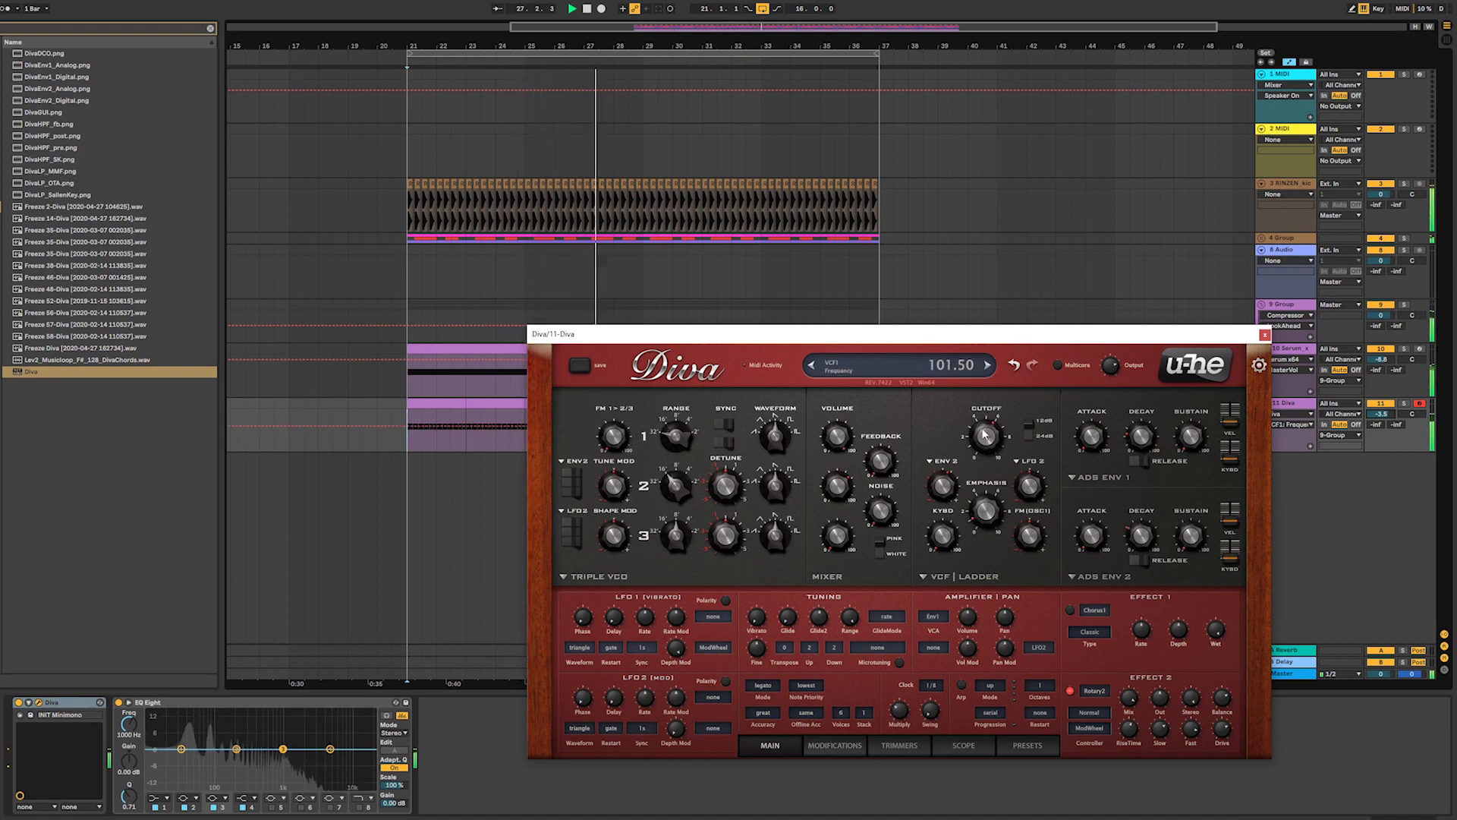
{"action": "mouse_move", "coordinate": [940, 495]}
{"action": "left_mouse_down"}
{"action": "mouse_move", "coordinate": [936, 460]}
{"action": "mouse_move", "coordinate": [937, 484]}
{"action": "left_mouse_up"}
{"action": "left_click_drag", "start_coordinate": [985, 435], "coordinate": [979, 369]}
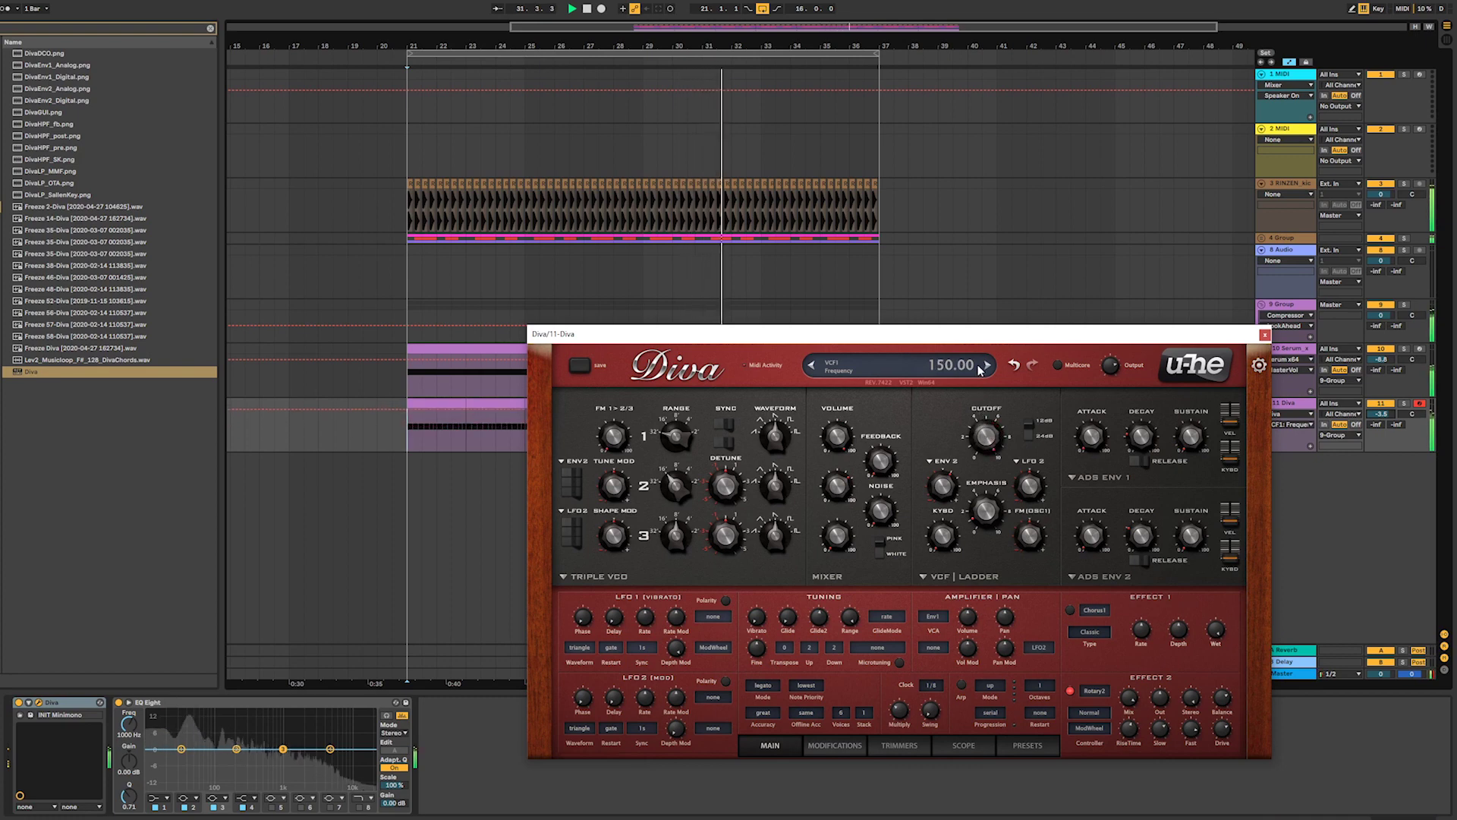
- Adjust Diva's noise and feedback levels and lower the filter cutoff while listening to the mix
{"action": "left_click", "coordinate": [883, 510]}
{"action": "left_click_drag", "start_coordinate": [878, 462], "coordinate": [874, 453]}
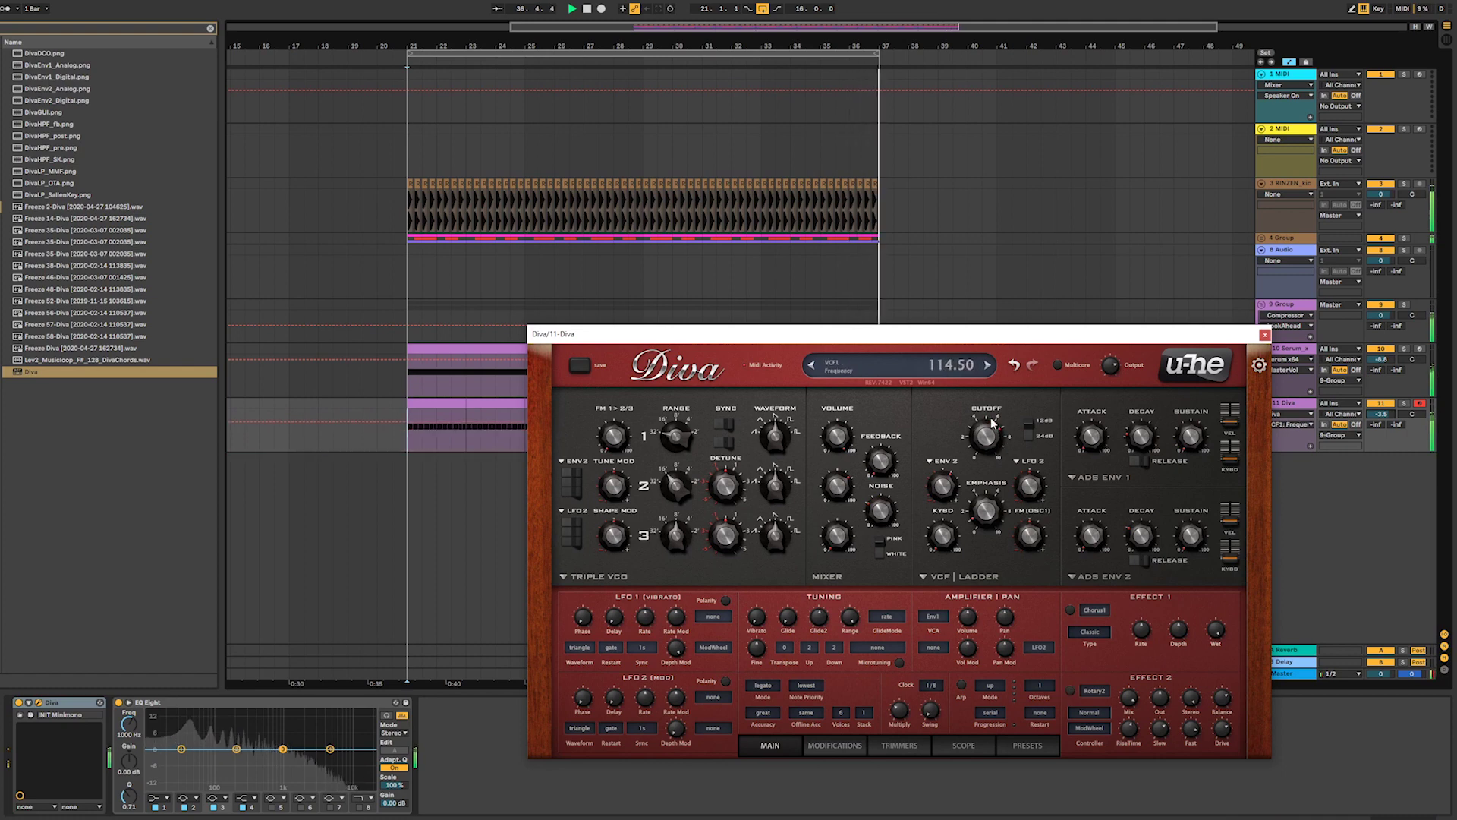
{"action": "mouse_move", "coordinate": [991, 417]}
{"action": "left_mouse_down"}
{"action": "mouse_move", "coordinate": [991, 397]}
{"action": "mouse_move", "coordinate": [991, 443]}
{"action": "mouse_move", "coordinate": [987, 393]}
{"action": "mouse_move", "coordinate": [990, 436]}
{"action": "left_mouse_up"}
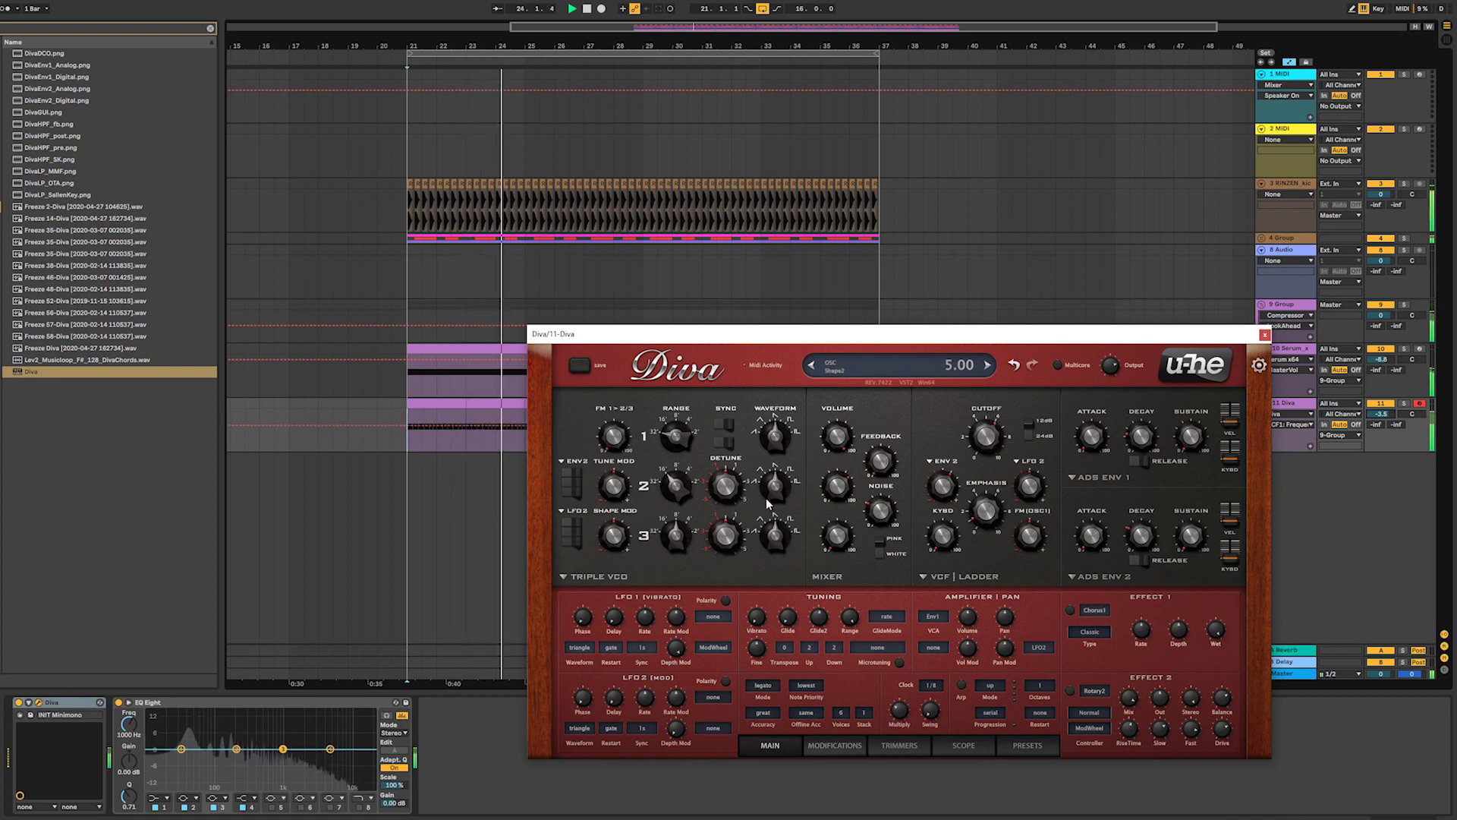
- Retune Diva's oscillators, bringing oscillator 2 to about 0.04, and set the filter cutoff to 103.00
{"action": "left_click_drag", "start_coordinate": [728, 489], "coordinate": [700, 707]}
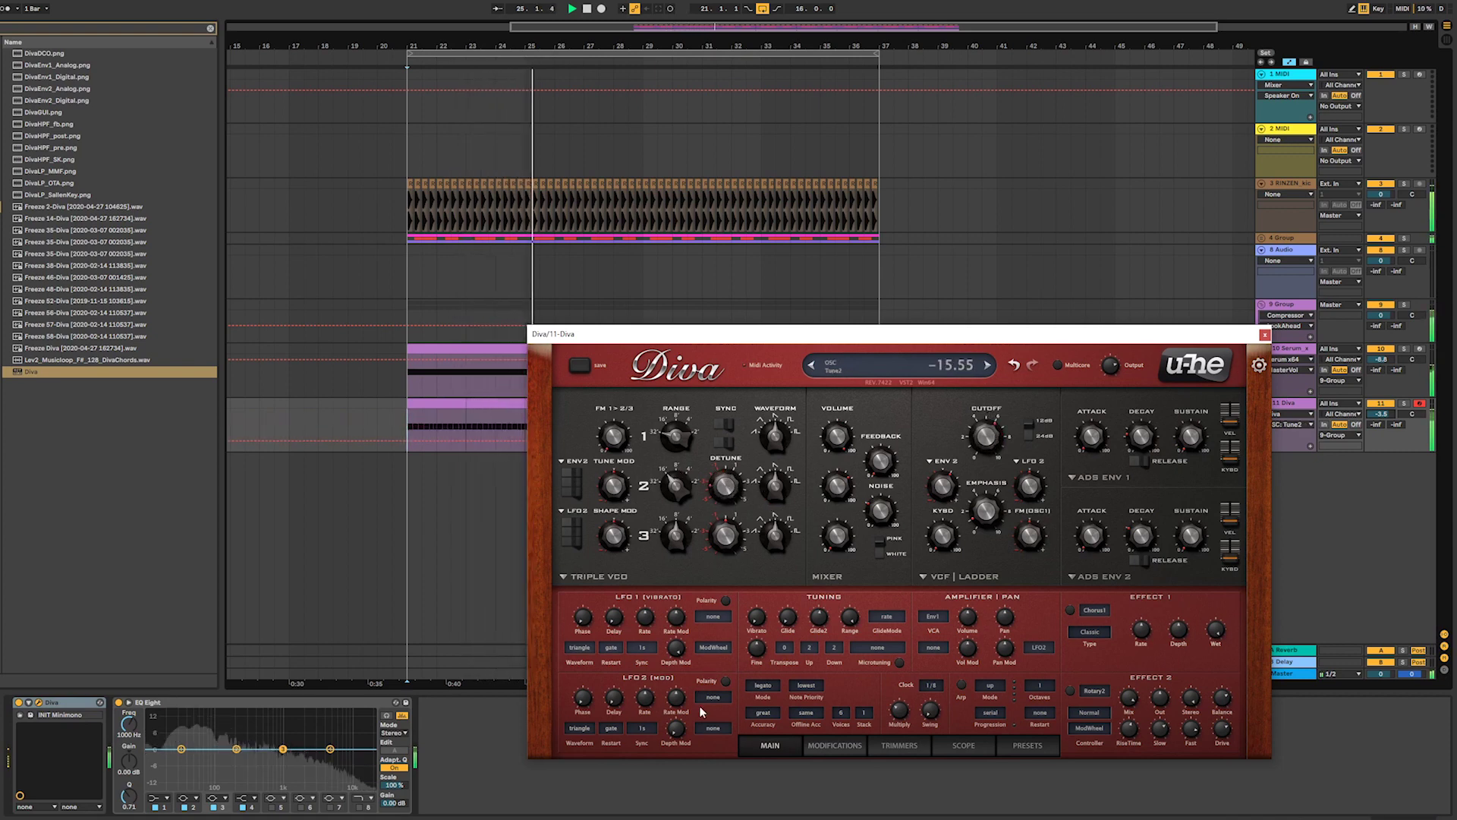
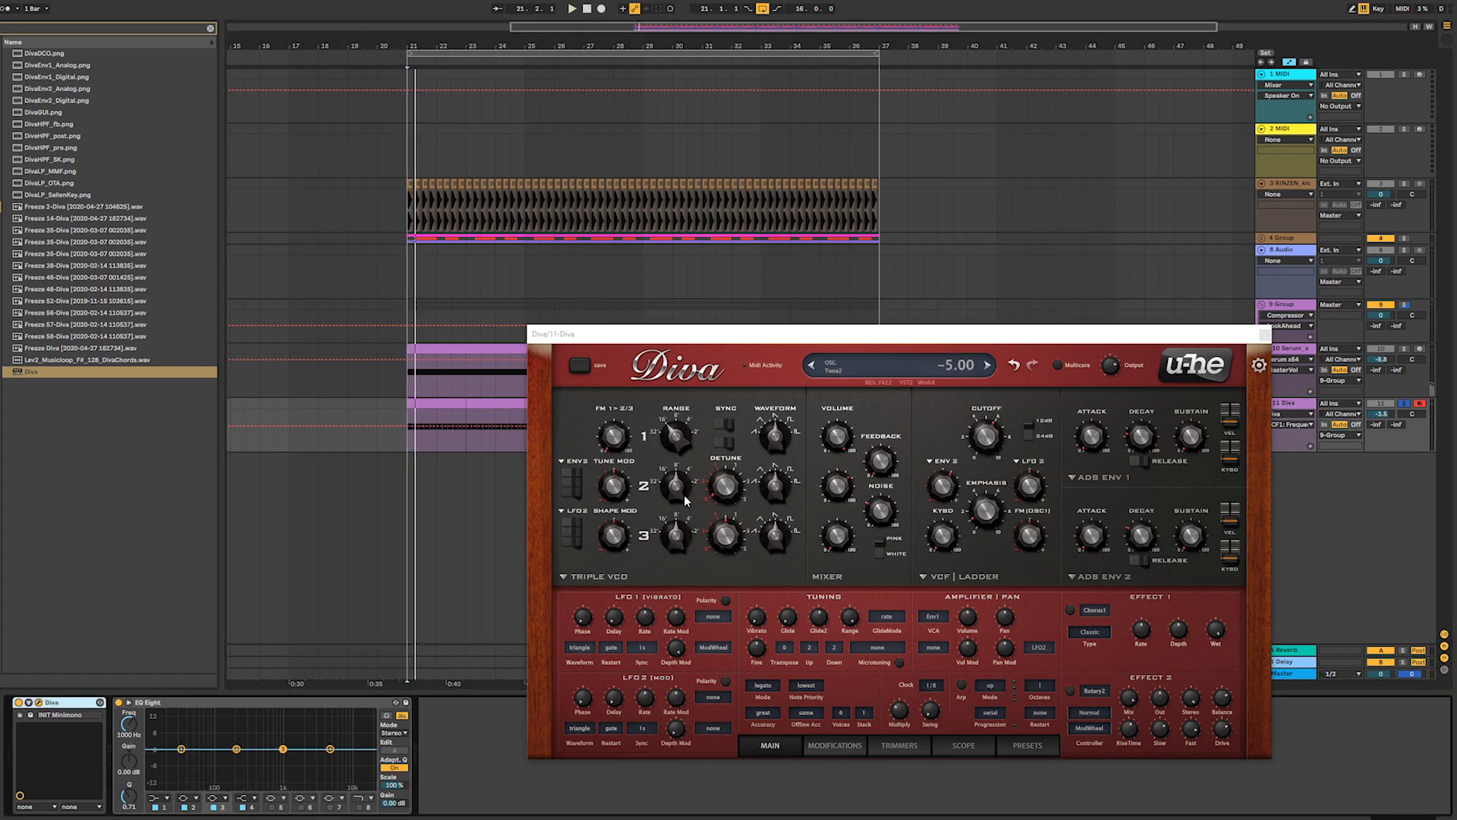
{"action": "left_click_drag", "start_coordinate": [745, 484], "coordinate": [737, 235]}
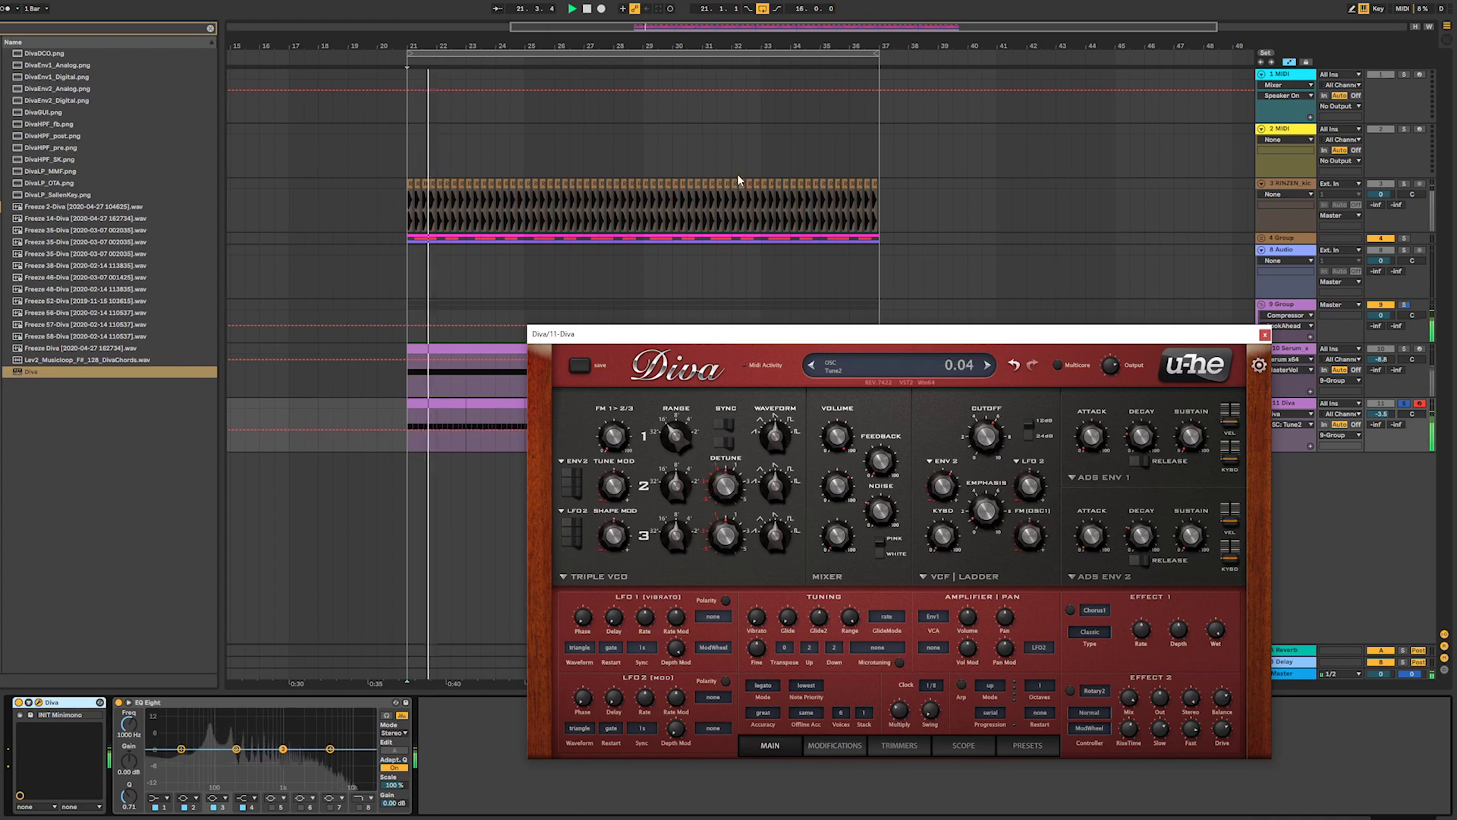
{"action": "left_click_drag", "start_coordinate": [677, 438], "coordinate": [685, 466]}
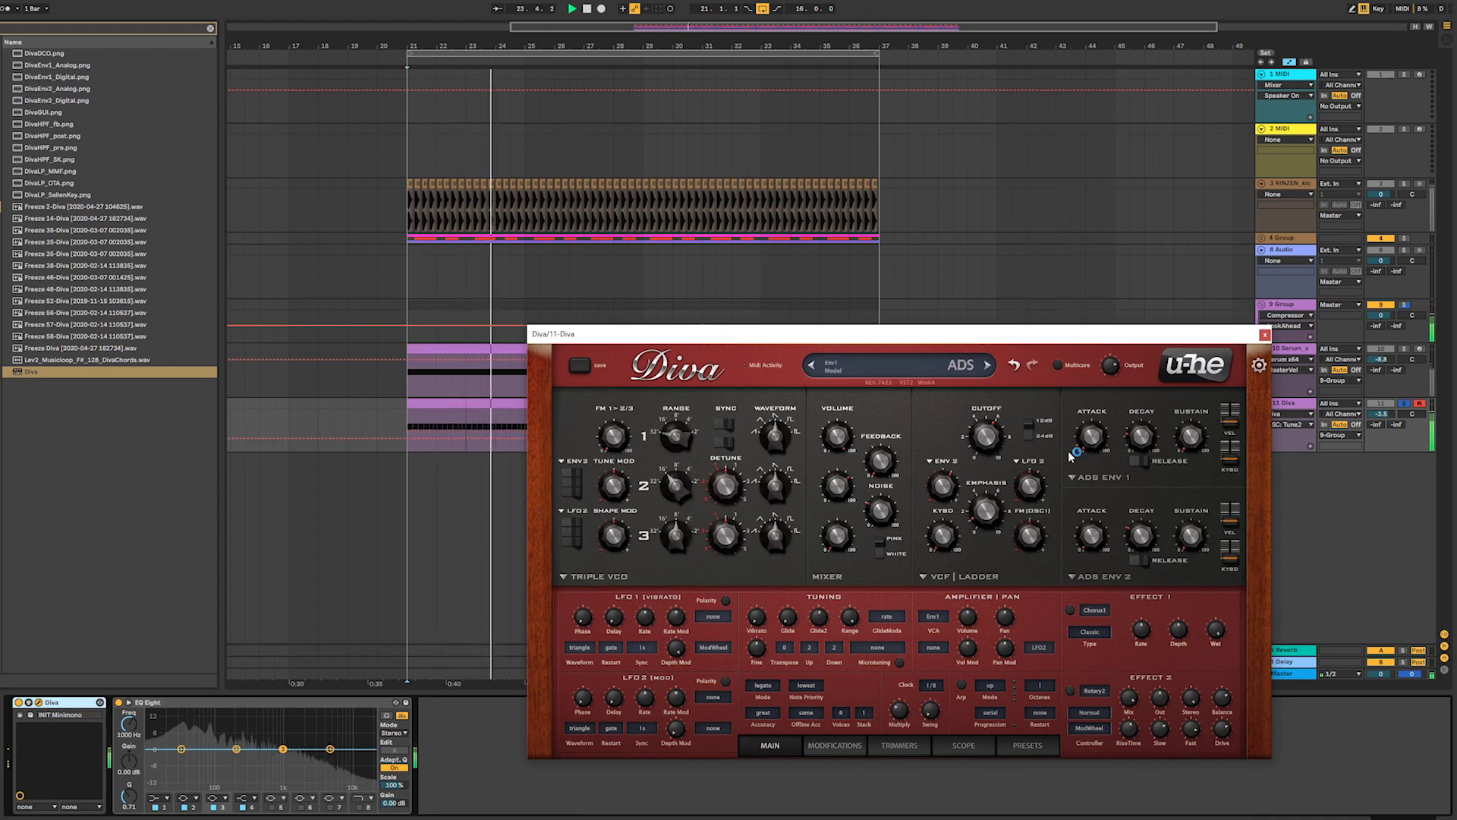
{"action": "left_click_drag", "start_coordinate": [989, 417], "coordinate": [996, 444]}
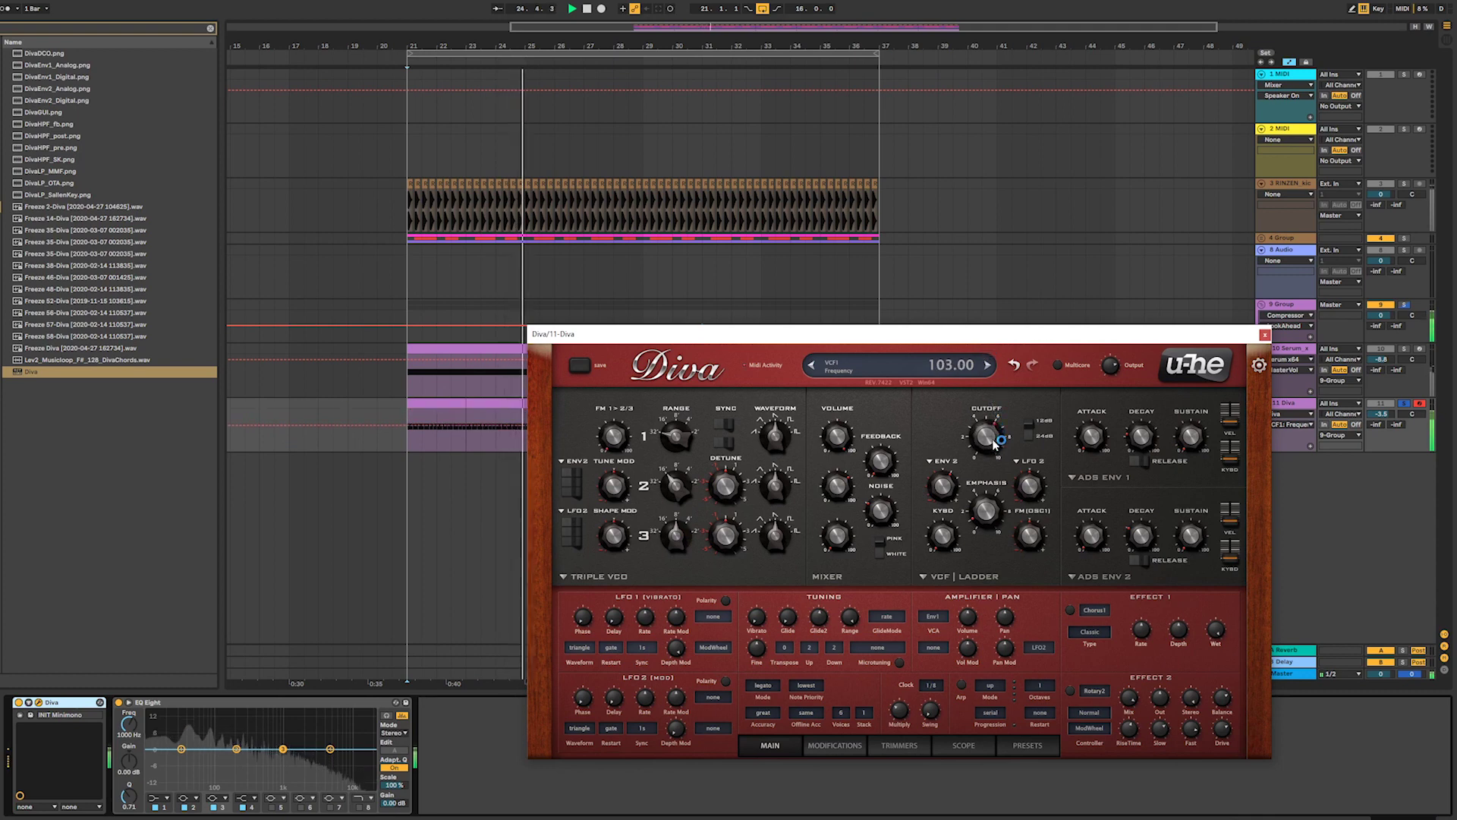
- Try Diva's 12 dB ladder filter slope, set envelope 1's decay to 20.50 and unsolo the track
{"action": "left_click", "coordinate": [1037, 447]}
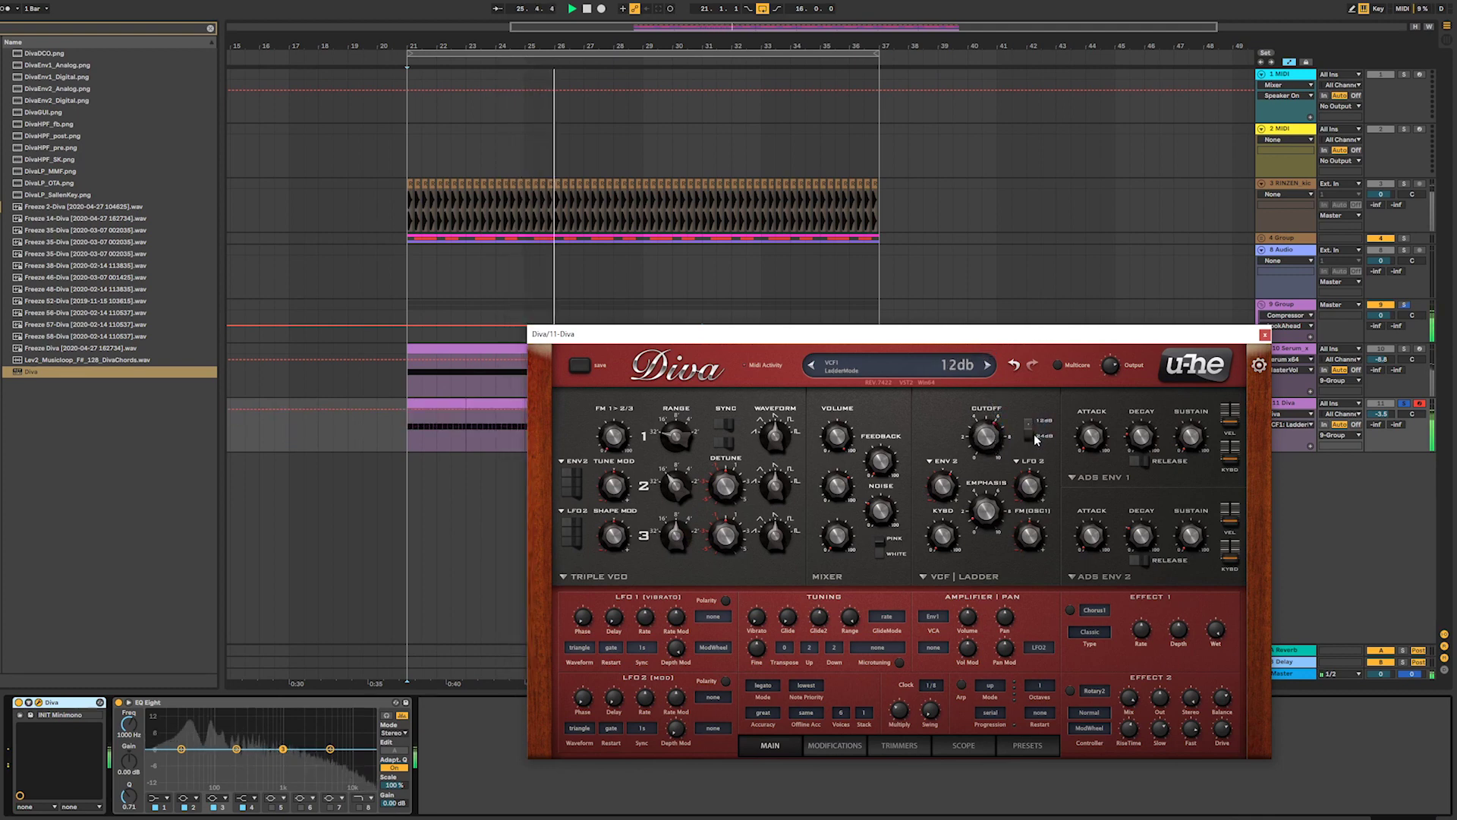
{"action": "left_click", "coordinate": [1032, 434]}
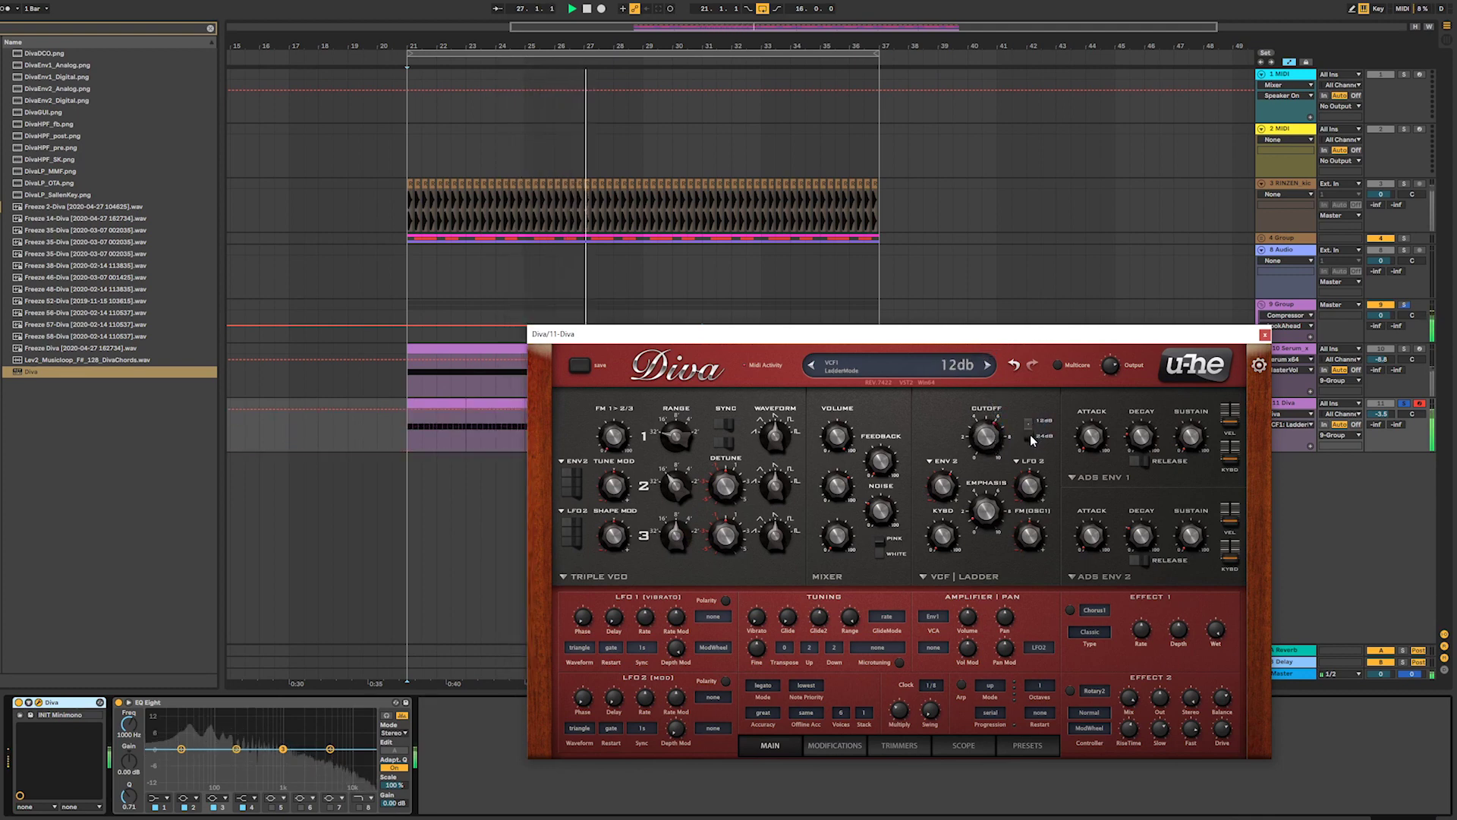
{"action": "left_click_drag", "start_coordinate": [1140, 448], "coordinate": [1138, 422]}
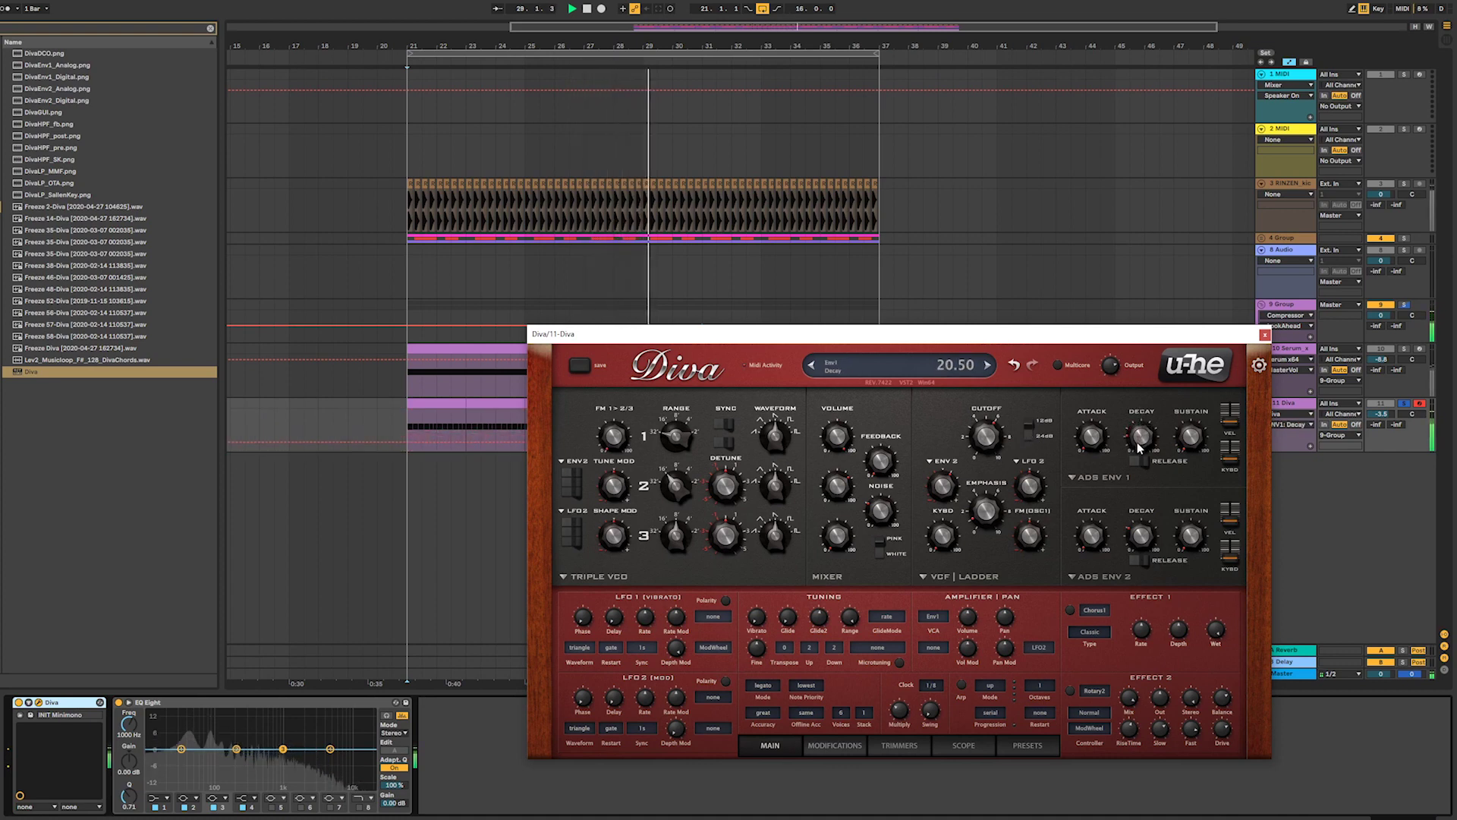
{"action": "left_click", "coordinate": [1404, 404]}
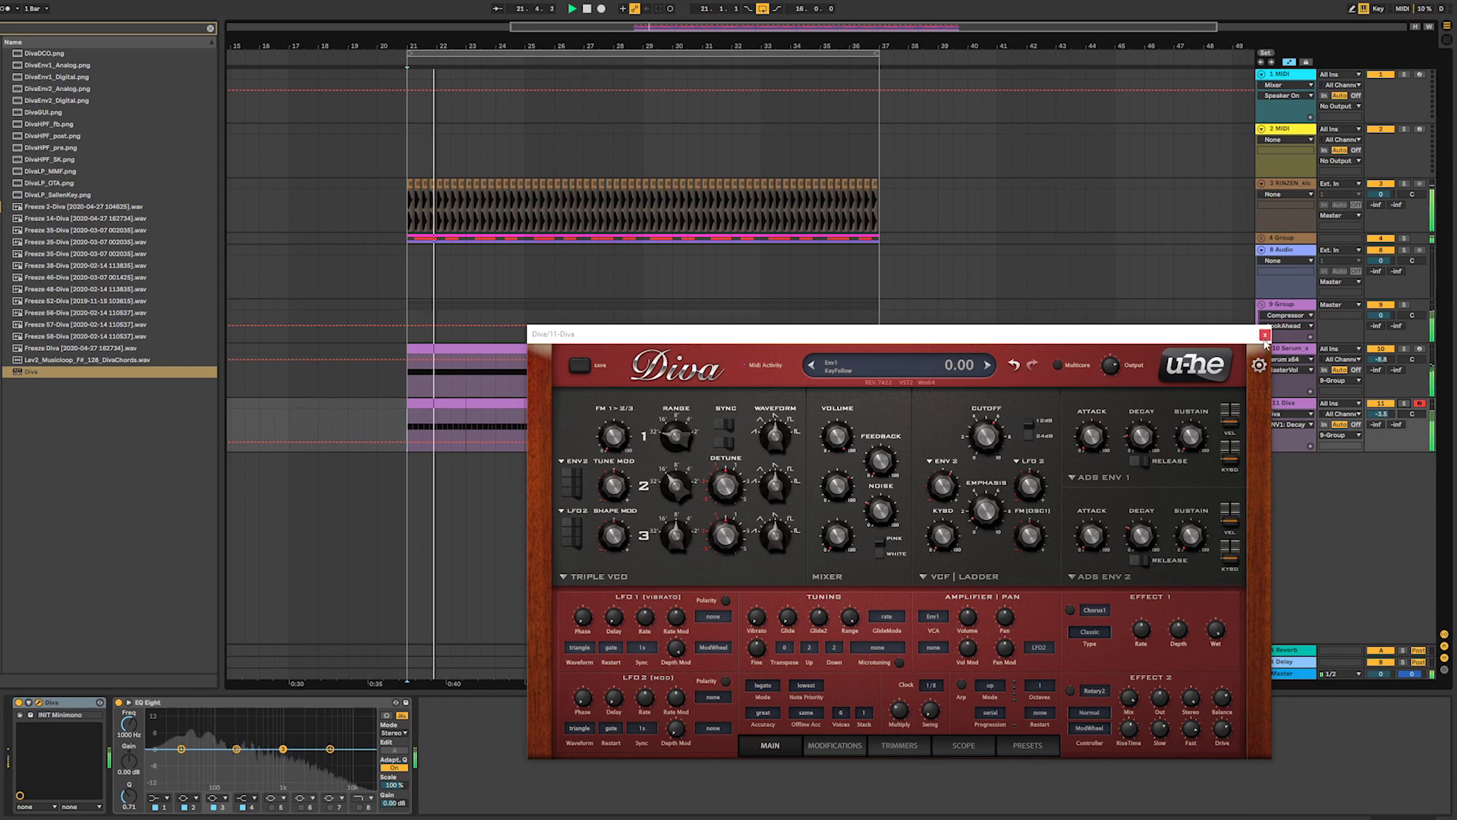
- Automate Diva's ENV1: Decay with a curved rise from about bar 27 to bar 29 that drops straight back
{"action": "left_click_drag", "start_coordinate": [1209, 342], "coordinate": [1233, 506]}
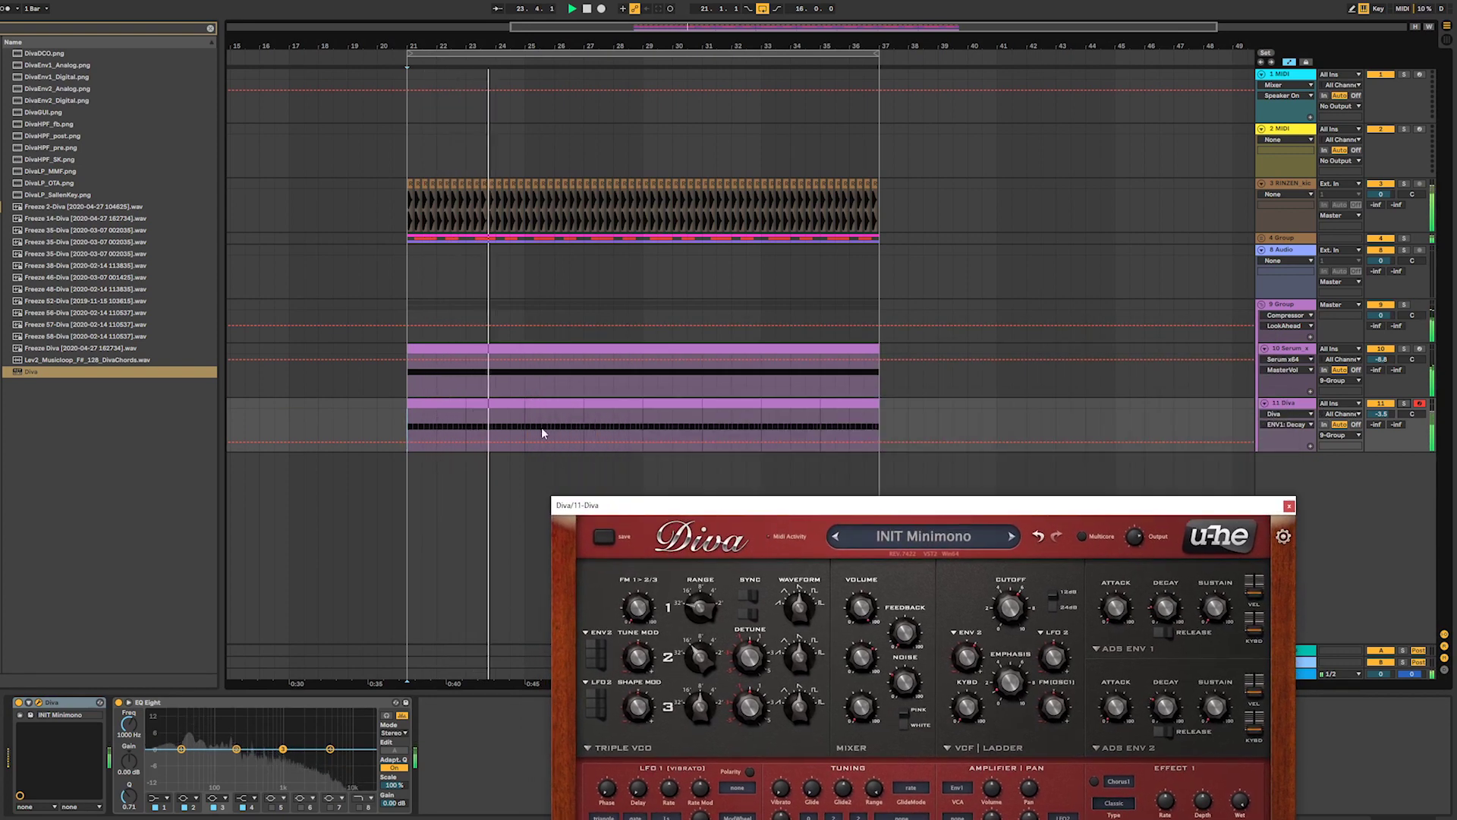
{"action": "left_click", "coordinate": [586, 441]}
{"action": "left_click", "coordinate": [641, 442]}
{"action": "left_click_drag", "start_coordinate": [643, 442], "coordinate": [624, 446]}
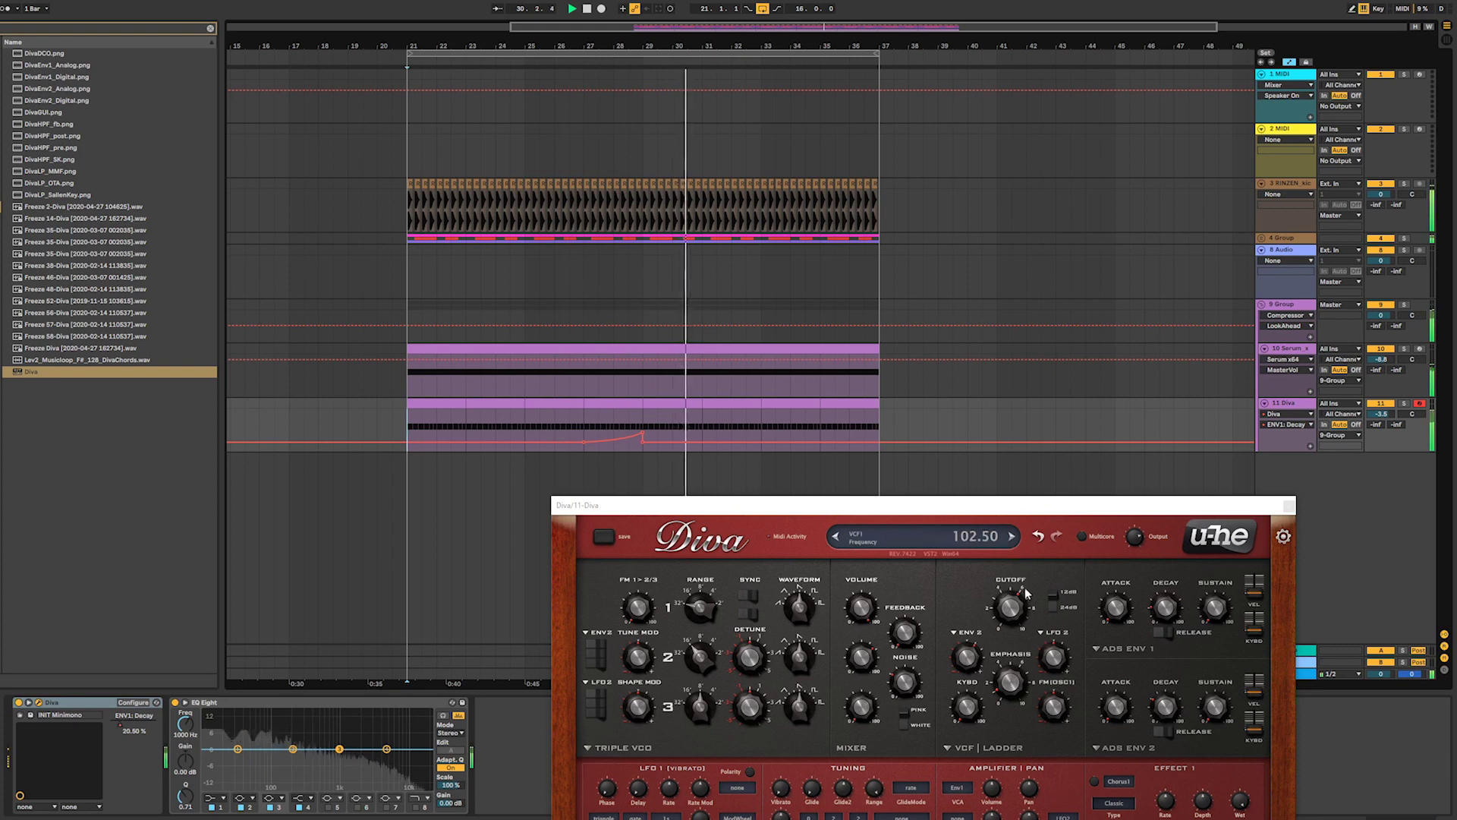
- Adjust envelope 2's decay and automate Diva's VCF1: Frequency with a rise from about bar 28 to bar 29
{"action": "mouse_move", "coordinate": [1013, 624]}
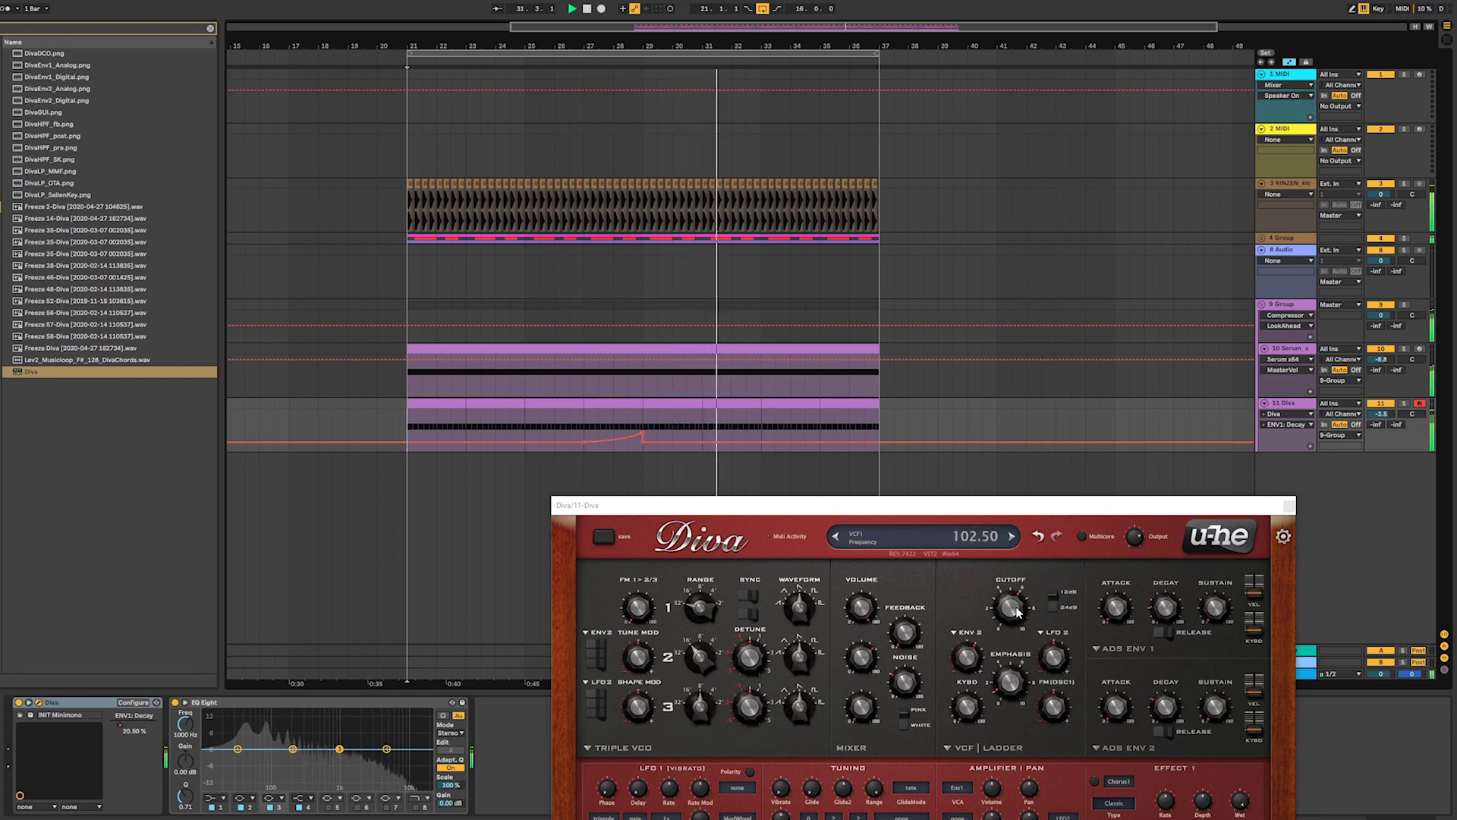
{"action": "mouse_move", "coordinate": [1167, 709]}
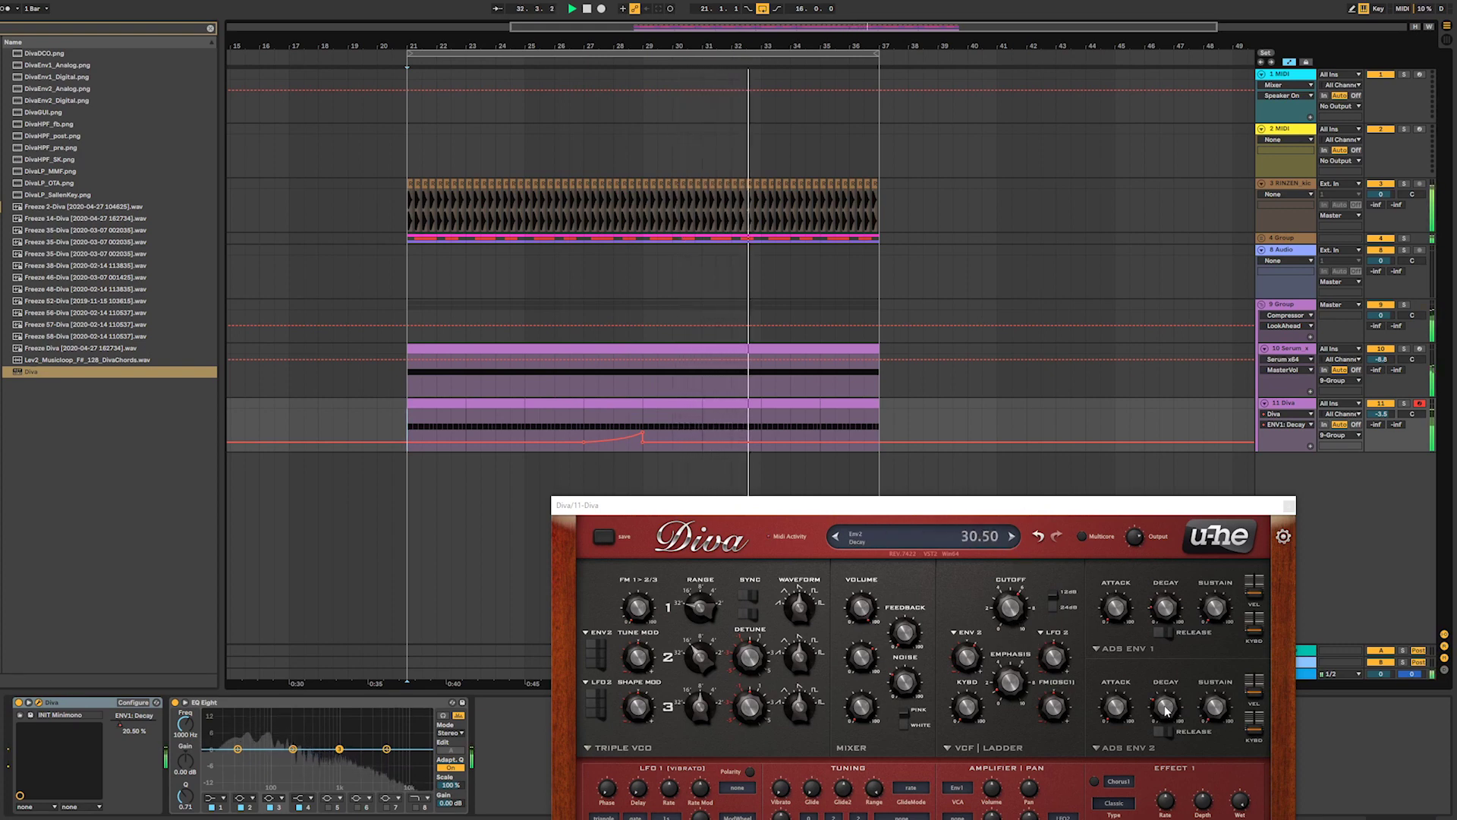
{"action": "mouse_move", "coordinate": [1164, 704]}
{"action": "left_mouse_down"}
{"action": "mouse_move", "coordinate": [1166, 746]}
{"action": "mouse_move", "coordinate": [1157, 714]}
{"action": "left_mouse_up"}
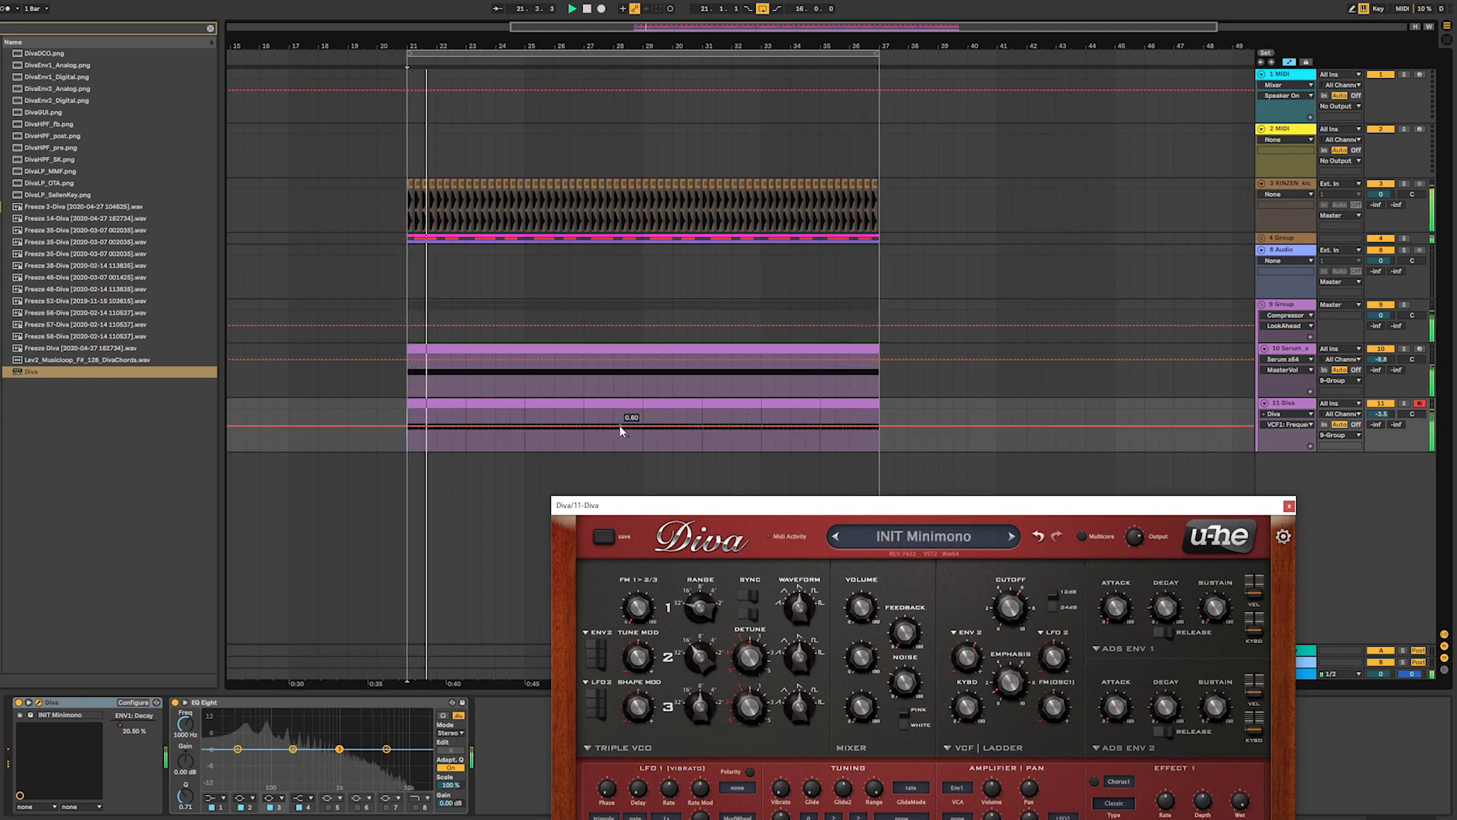
{"action": "left_click", "coordinate": [619, 426]}
{"action": "left_click", "coordinate": [645, 425]}
{"action": "left_click_drag", "start_coordinate": [636, 425], "coordinate": [644, 416]}
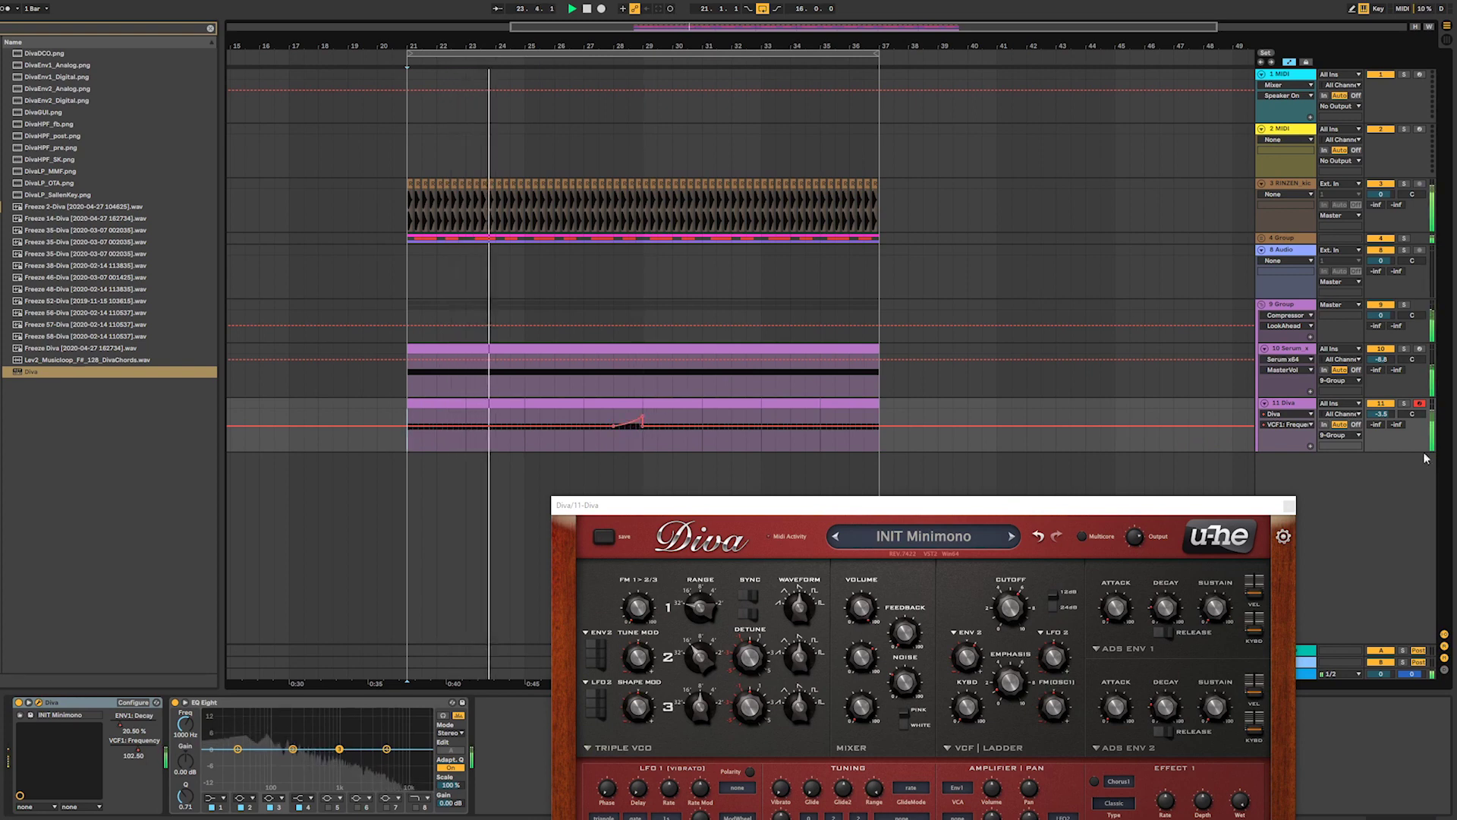
- Close the Diva window, clear the browser search and add a small cutoff automation peak around bar 32
{"action": "left_click", "coordinate": [1288, 506]}
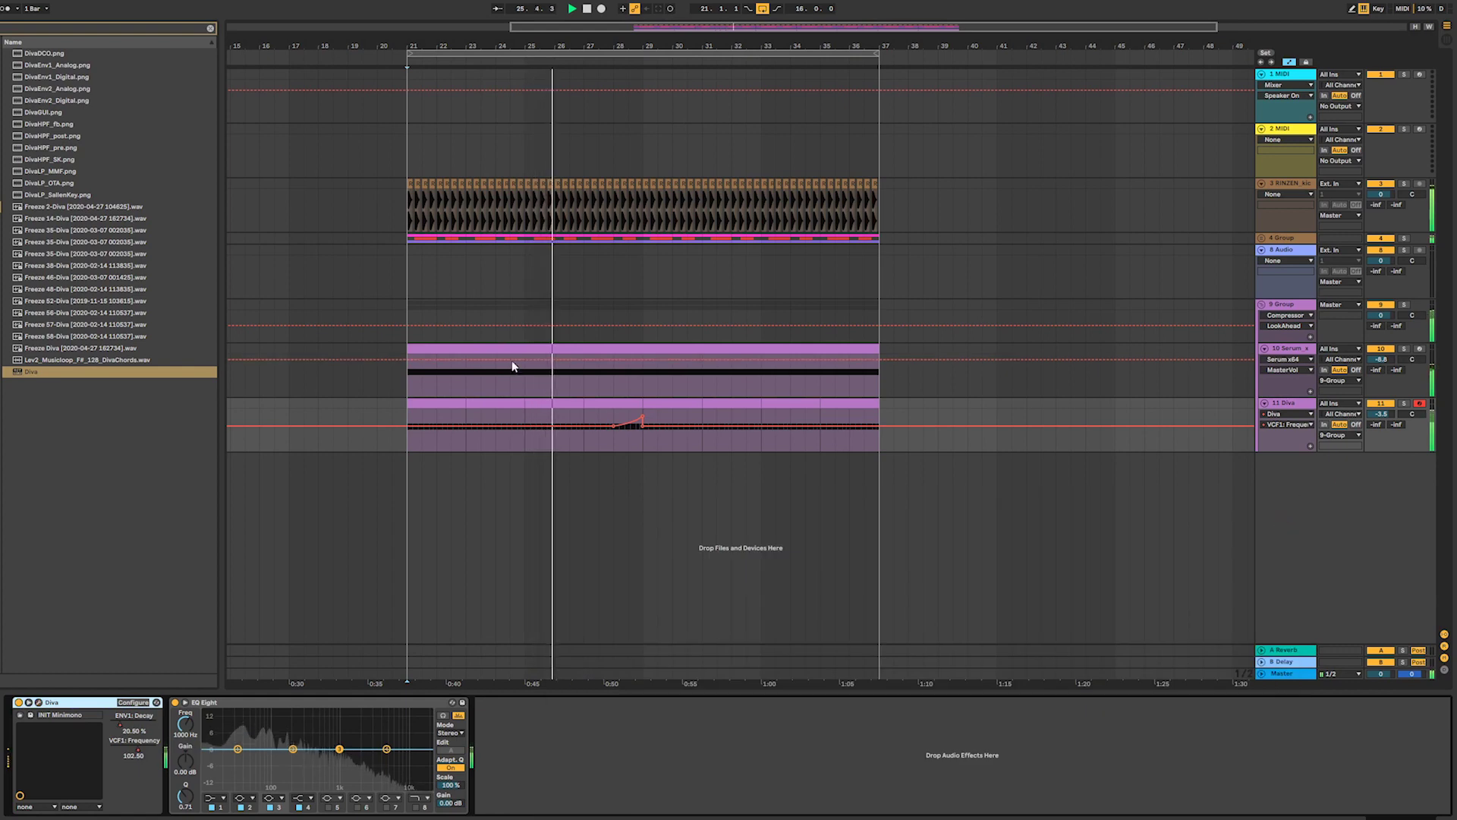
{"action": "left_click", "coordinate": [211, 28]}
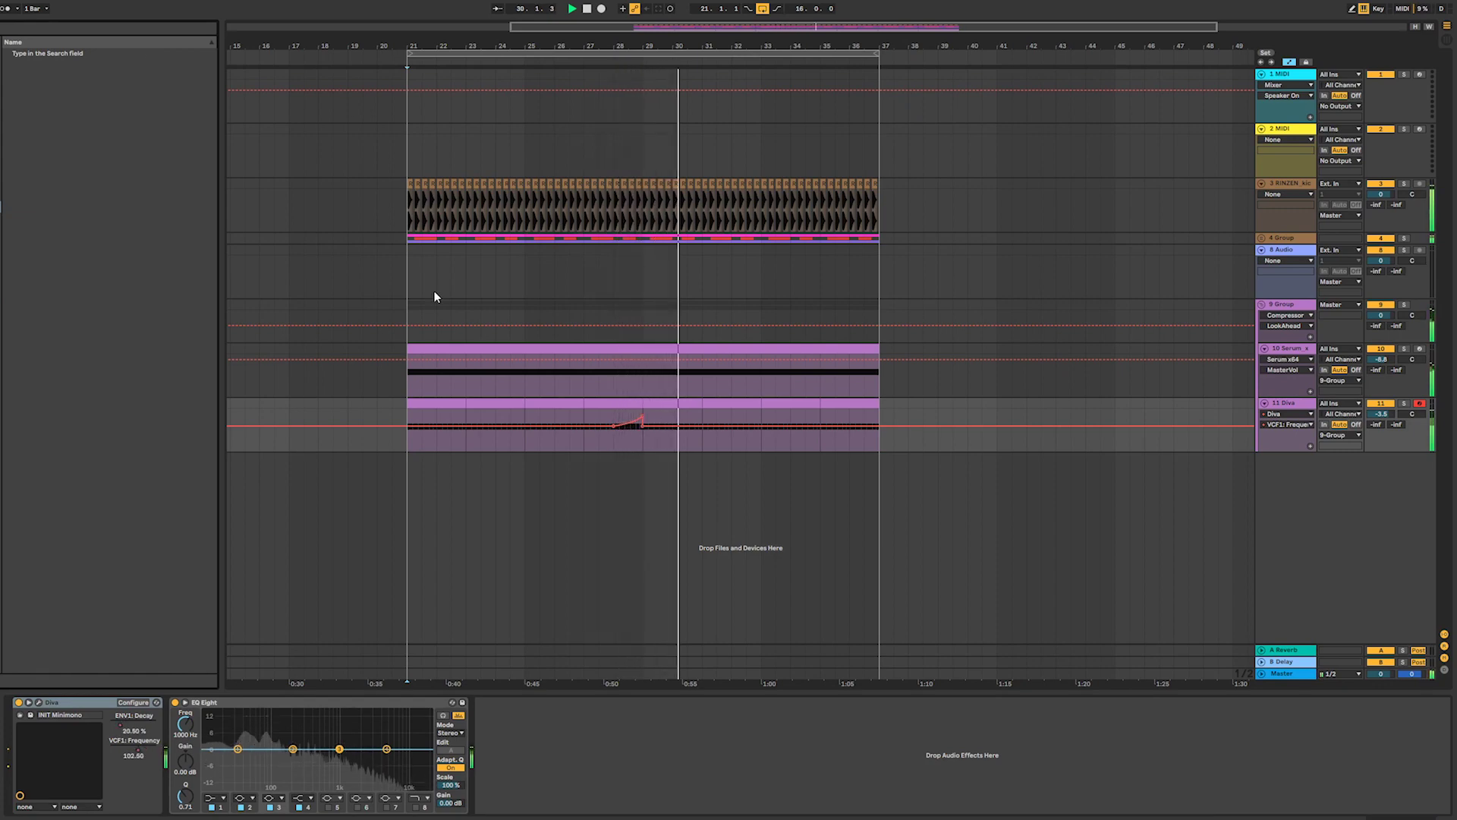
{"action": "left_click", "coordinate": [726, 426]}
{"action": "left_click", "coordinate": [746, 426]}
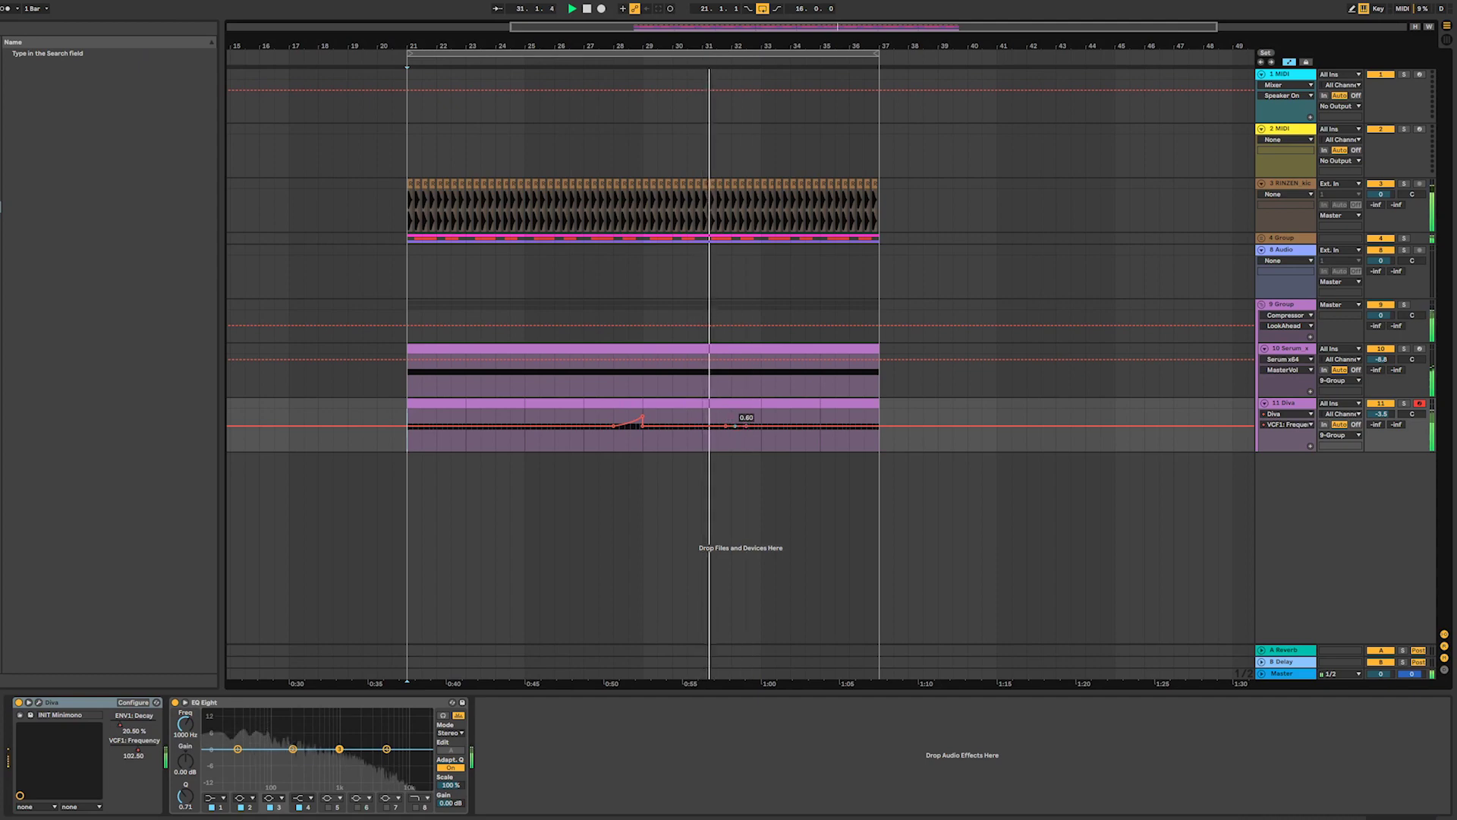
{"action": "left_click_drag", "start_coordinate": [735, 426], "coordinate": [734, 421]}
{"action": "left_click", "coordinate": [789, 425]}
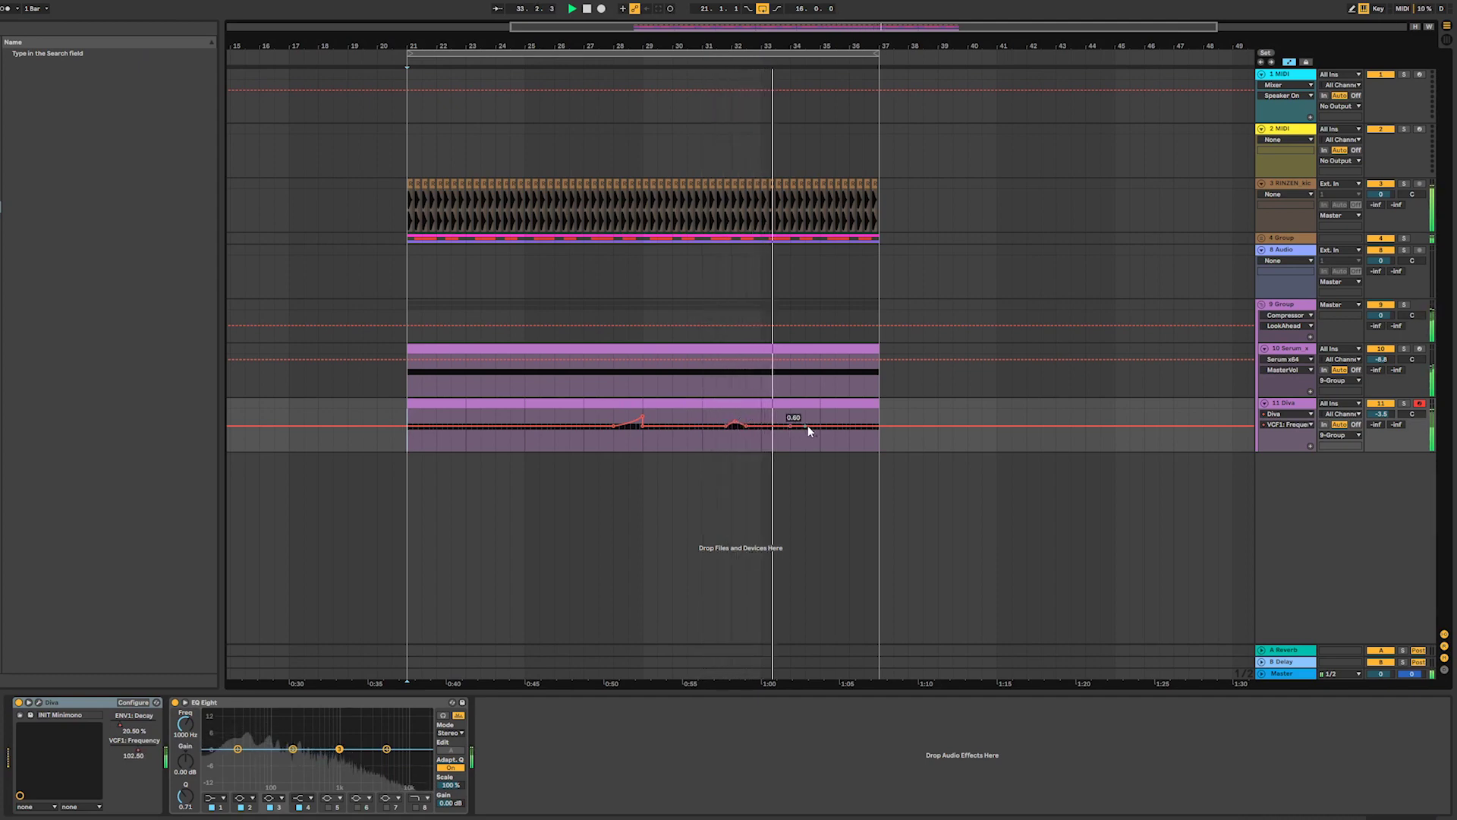
- Show Diva's VCF1: Frequency in a separate automation lane and ENV1: Decay in the track's main lane
{"action": "left_click", "coordinate": [1310, 445]}
{"action": "left_click", "coordinate": [1305, 414]}
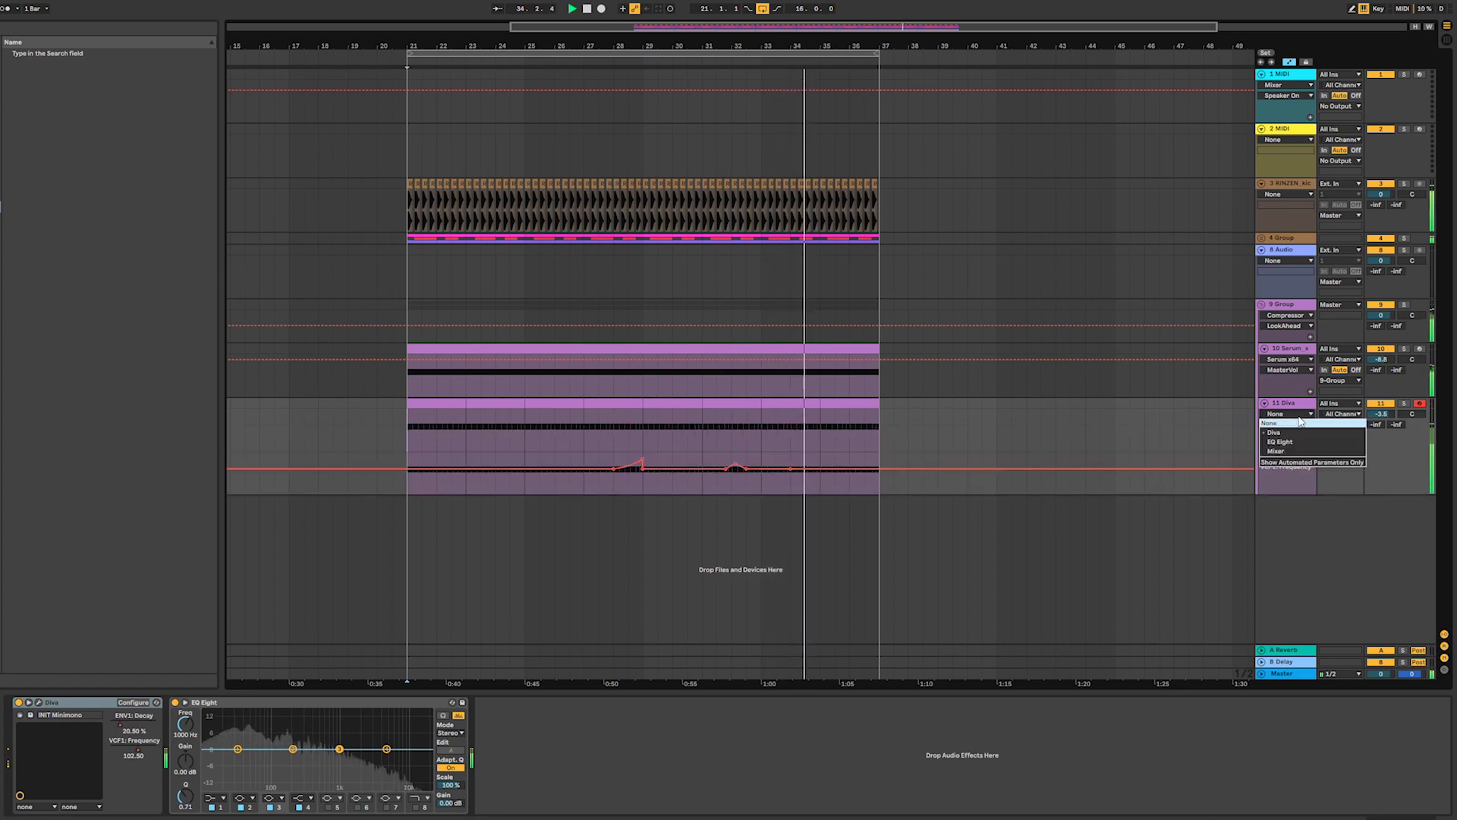
{"action": "left_click", "coordinate": [1299, 434]}
{"action": "left_click", "coordinate": [1295, 426]}
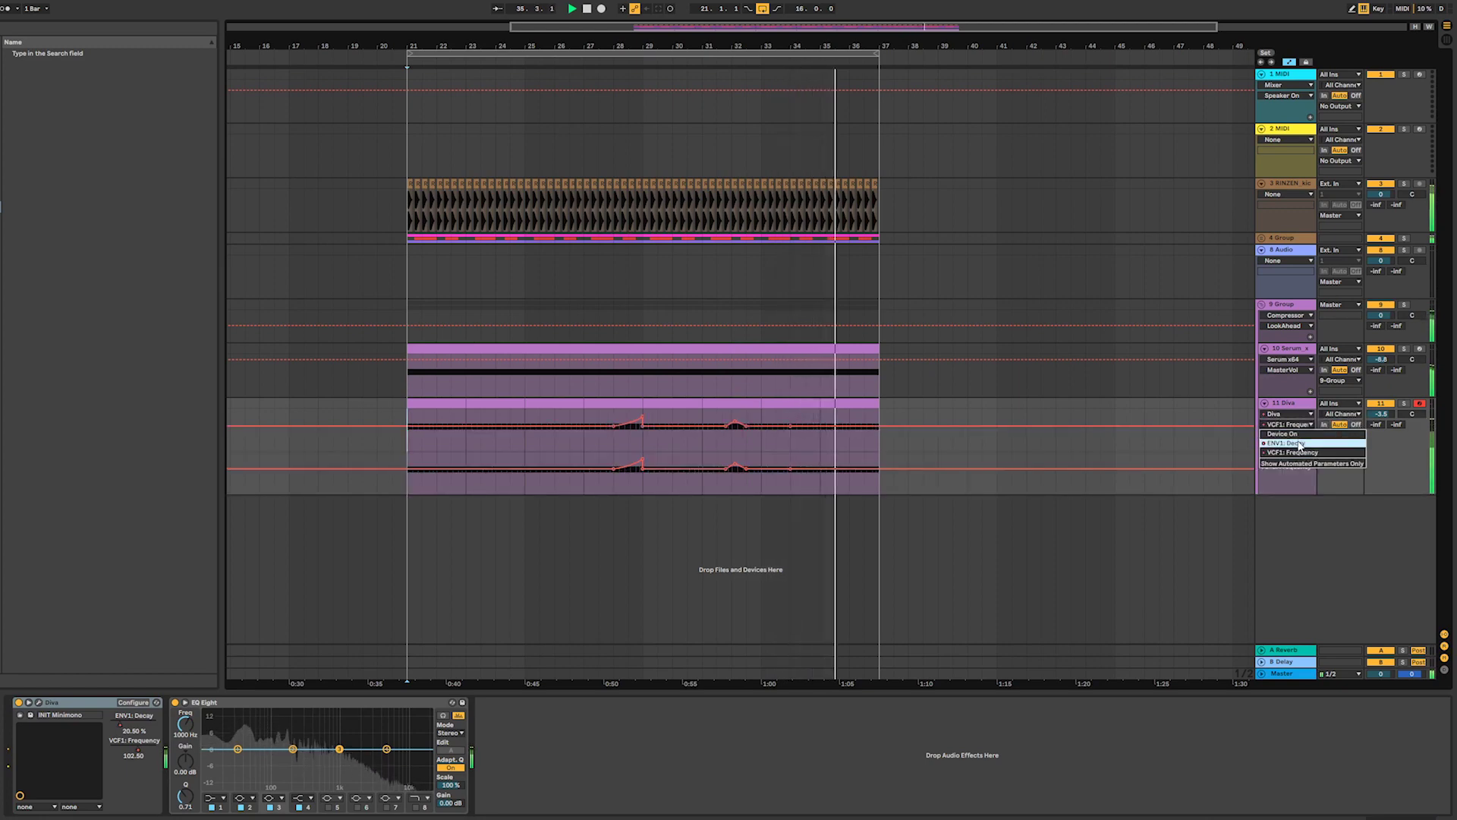
{"action": "left_click", "coordinate": [1300, 444]}
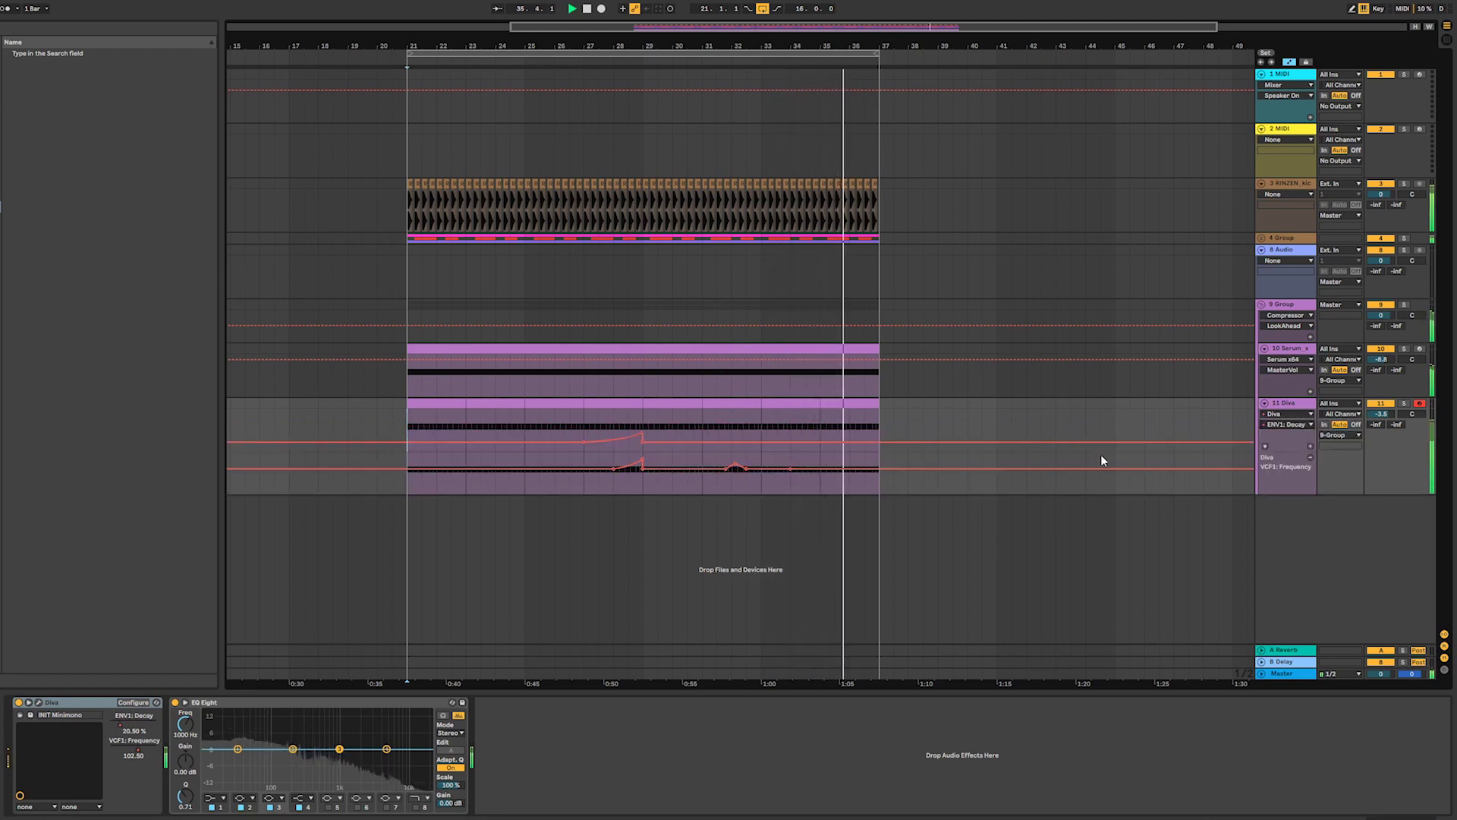
- Add small automation peaks between bars 24 and 25 to both Diva's envelope 1 decay and filter cutoff
{"action": "left_click", "coordinate": [503, 441]}
{"action": "left_click", "coordinate": [525, 442]}
{"action": "left_click_drag", "start_coordinate": [517, 441], "coordinate": [518, 460]}
{"action": "left_click", "coordinate": [499, 468]}
{"action": "left_click", "coordinate": [525, 468]}
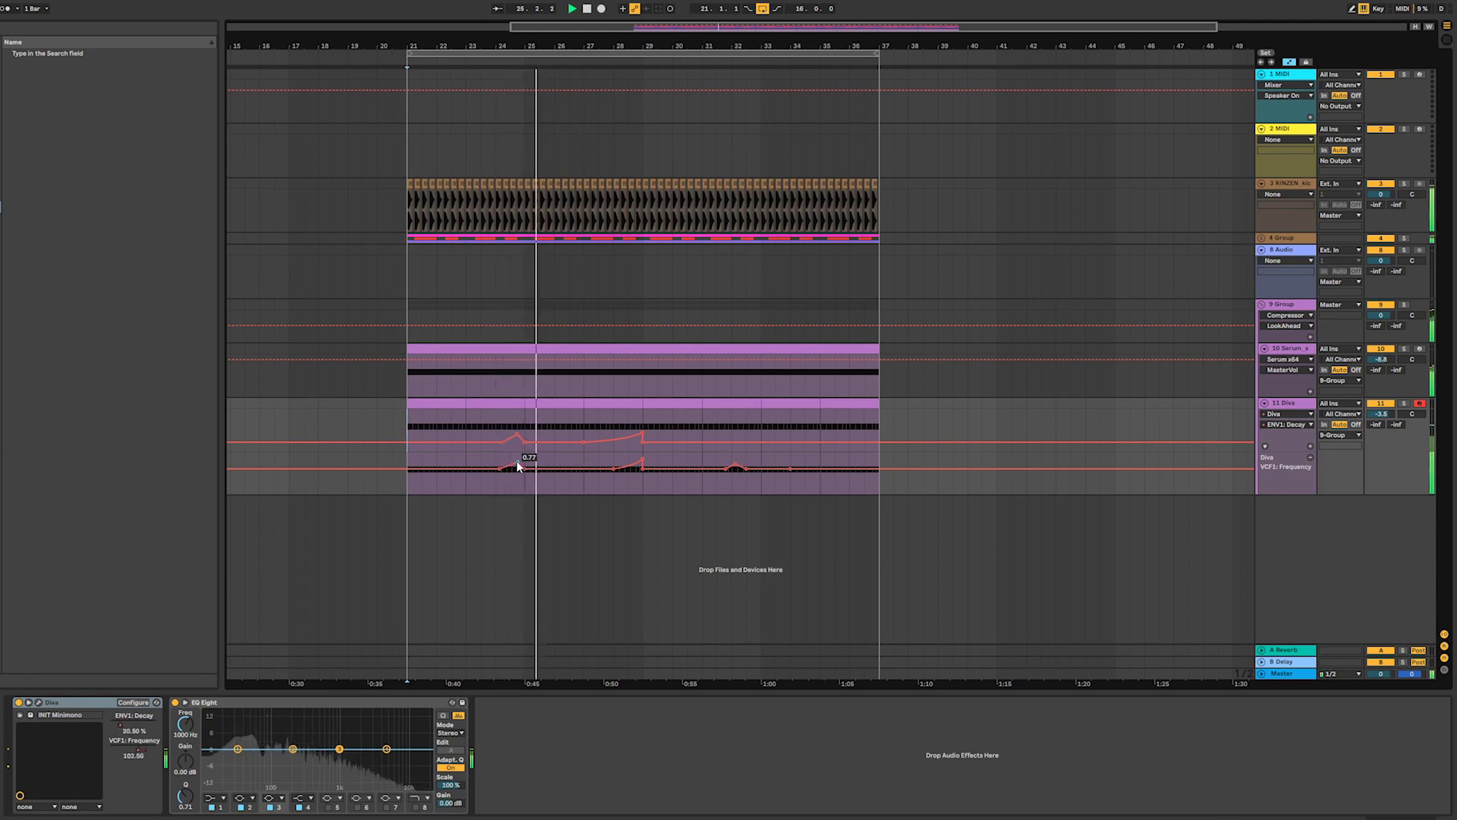
{"action": "left_click_drag", "start_coordinate": [517, 461], "coordinate": [518, 465]}
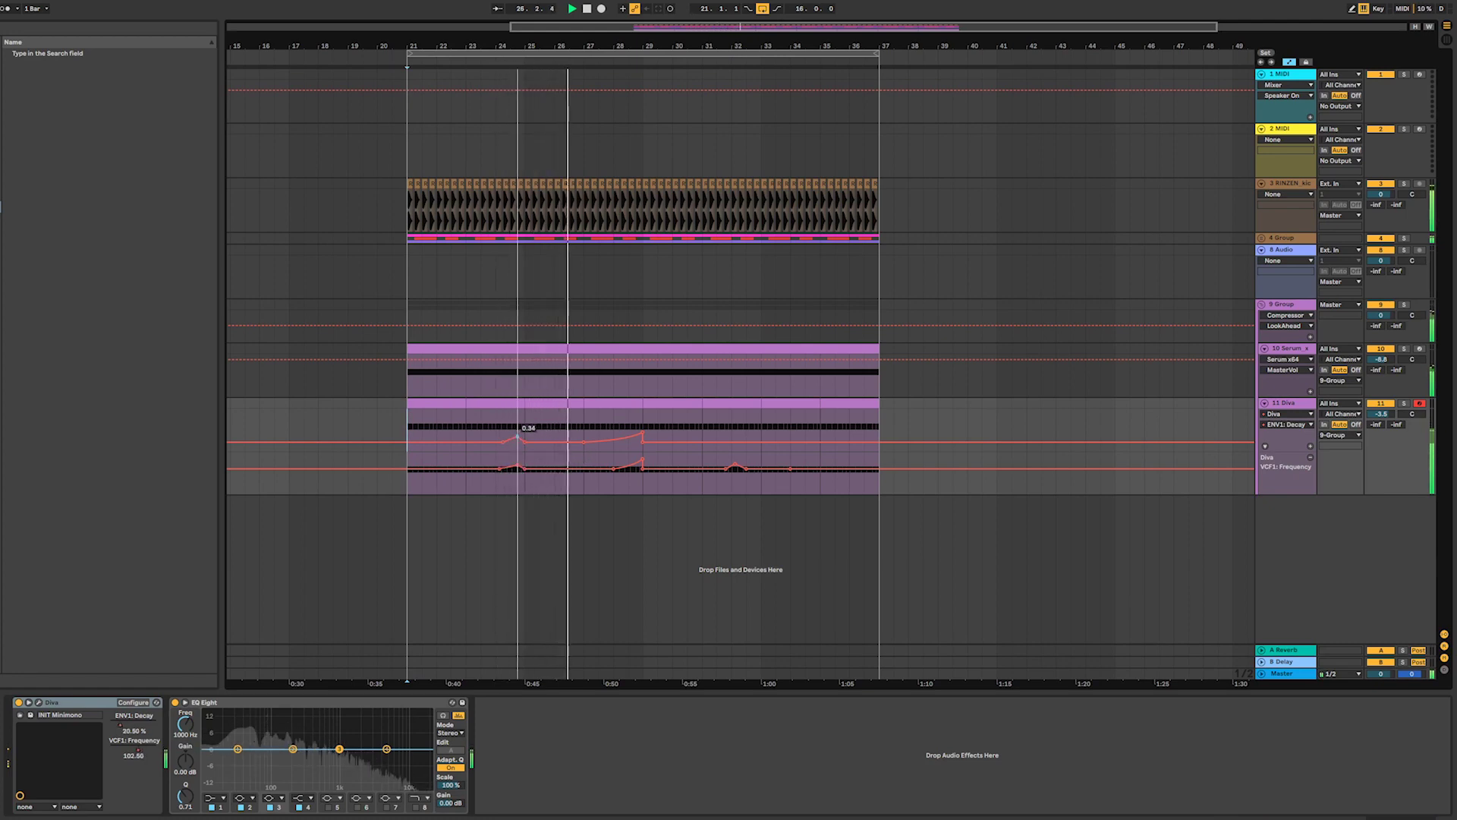
- Restart playback and turn the abrupt drops after bar 29 into short slopes in the cutoff and decay automation
{"action": "key", "text": "space"}
{"action": "key", "text": "space"}
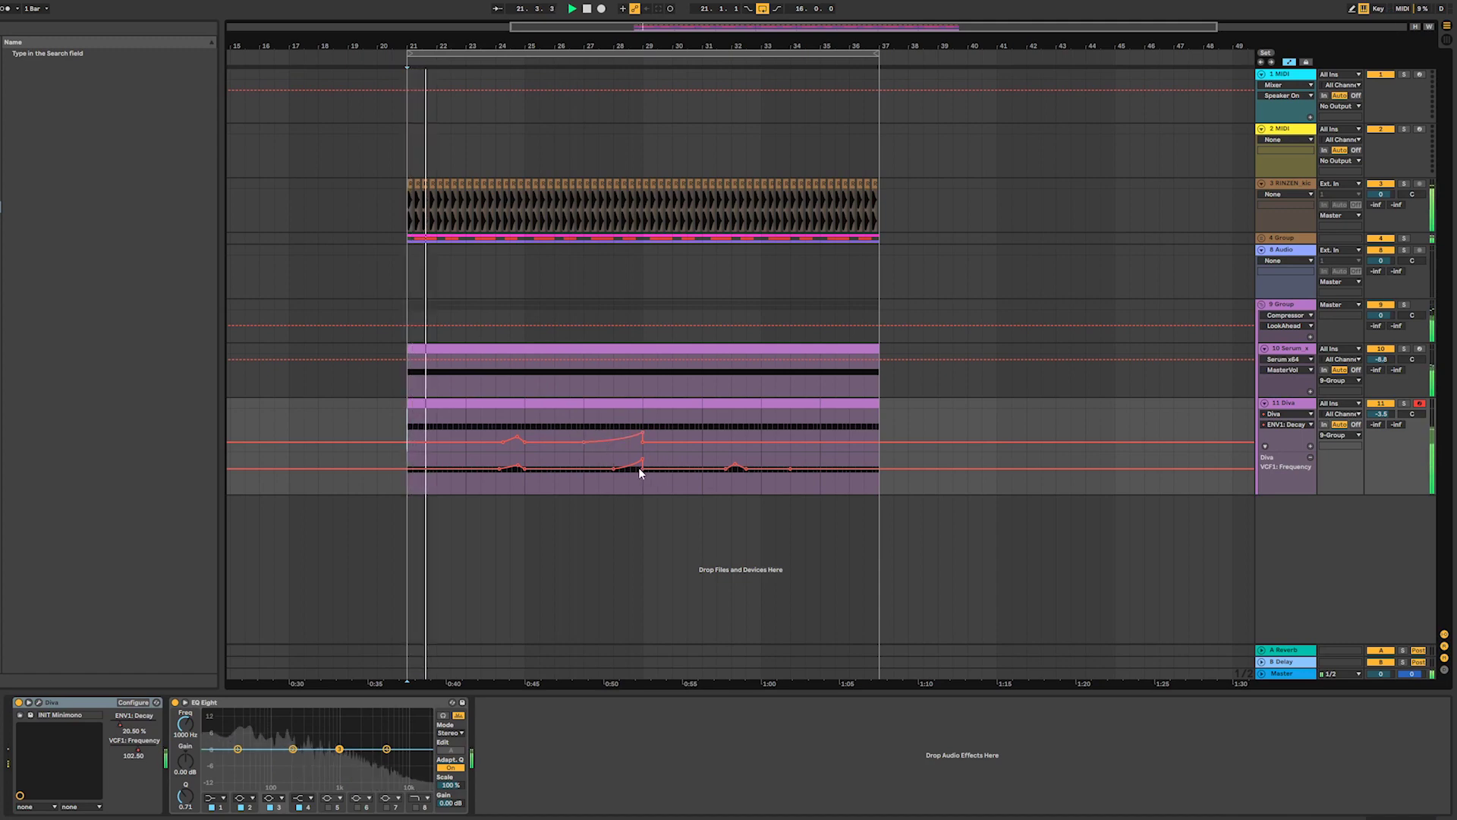
{"action": "left_click_drag", "start_coordinate": [642, 469], "coordinate": [642, 470]}
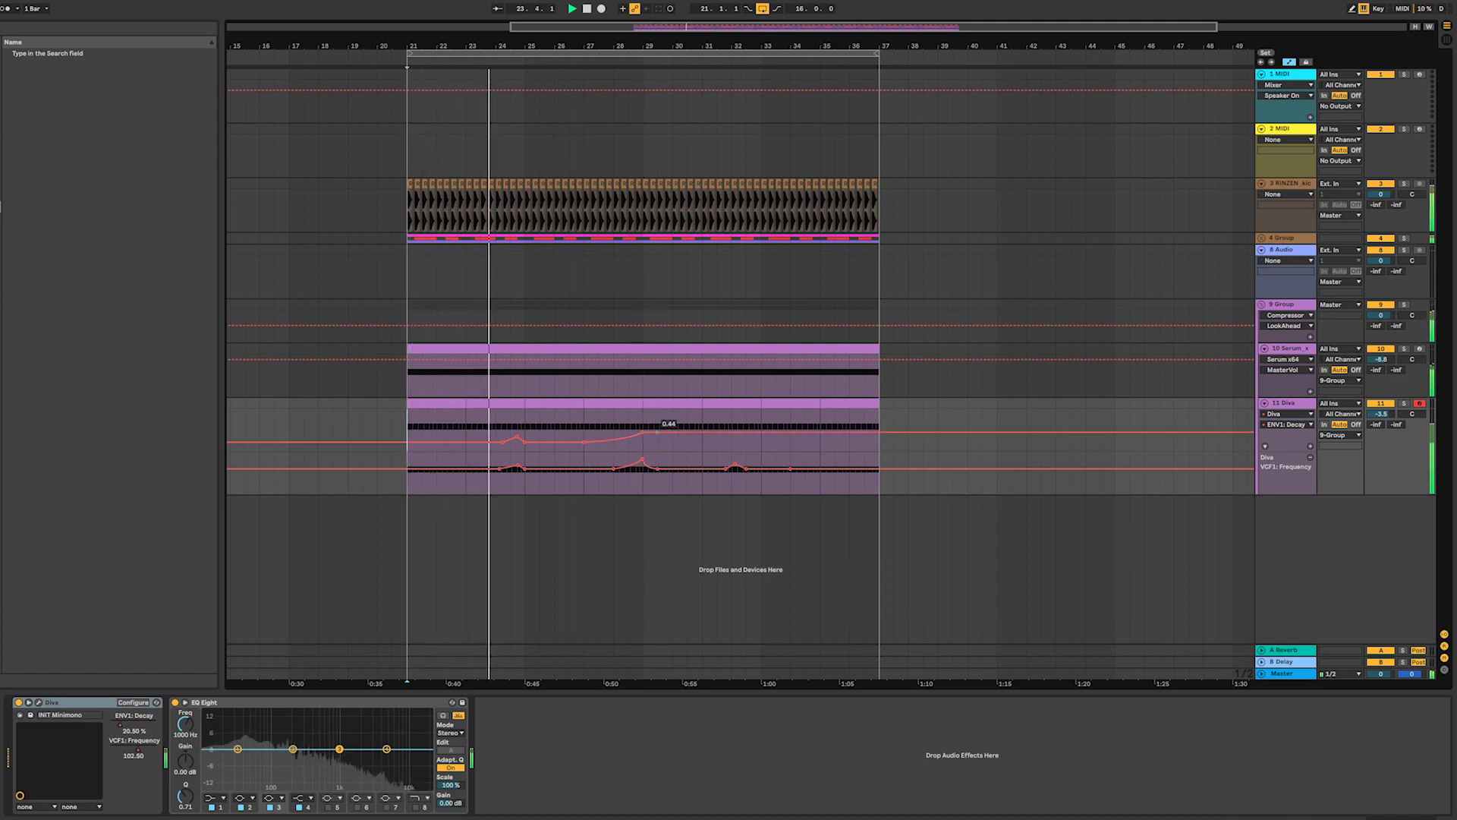
{"action": "left_click", "coordinate": [672, 439]}
{"action": "left_click_drag", "start_coordinate": [673, 441], "coordinate": [657, 441]}
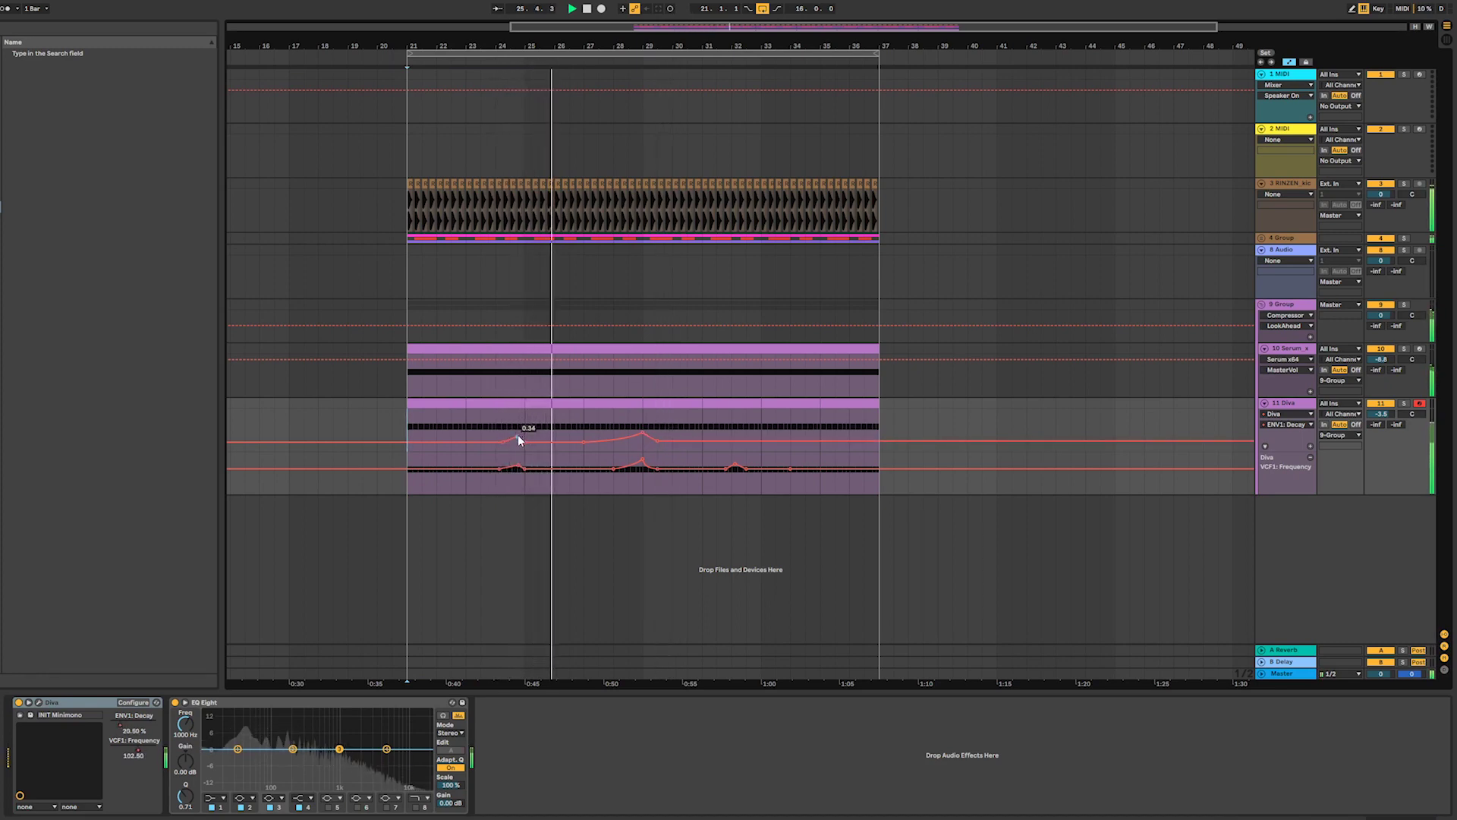
- Lower the decay automation peak before bar 25 to about 0.25, reshape the matching cutoff peak and listen from bar 24
{"action": "left_click_drag", "start_coordinate": [517, 436], "coordinate": [516, 451]}
{"action": "left_click", "coordinate": [519, 460]}
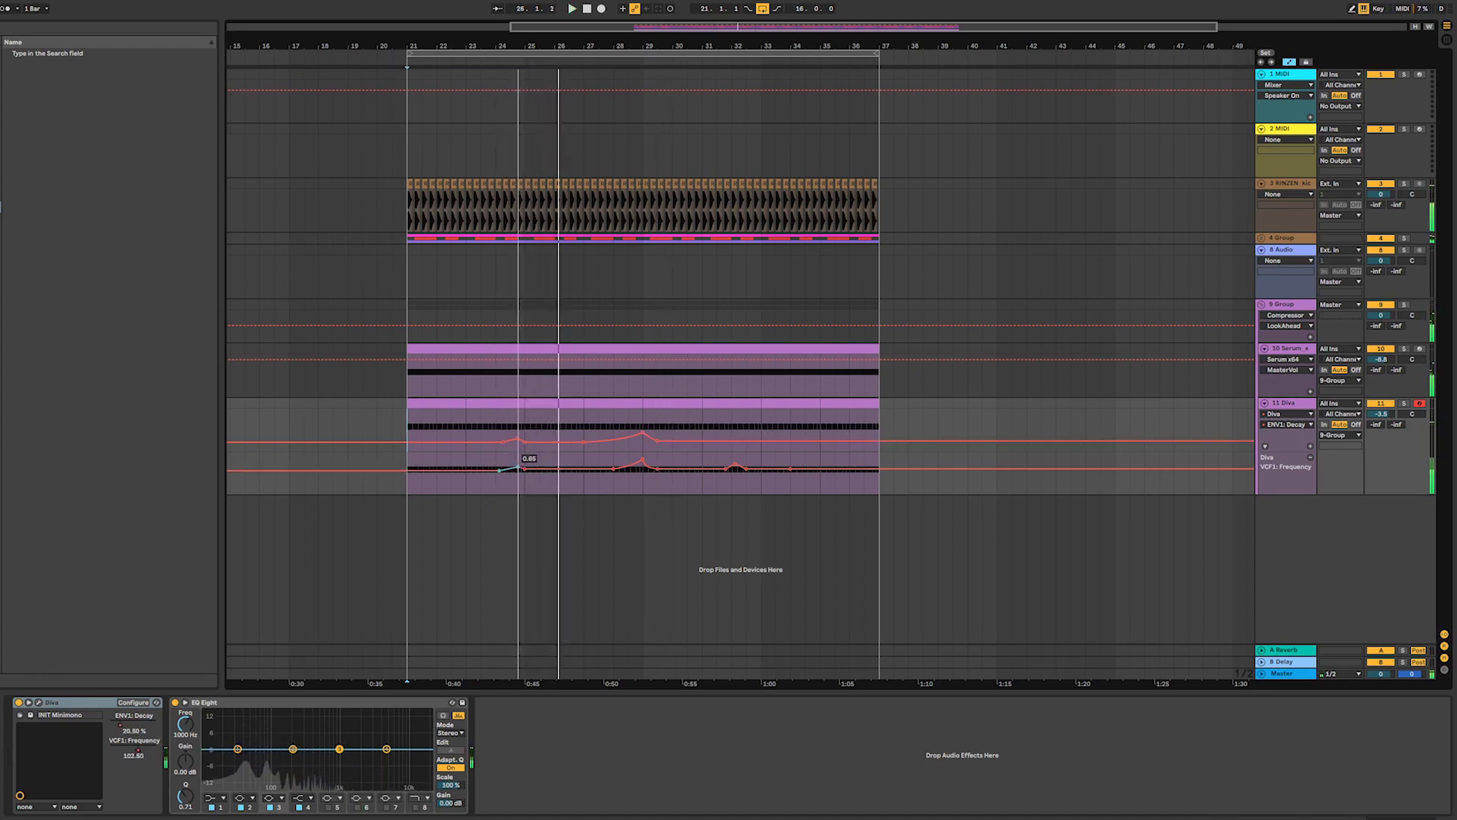
{"action": "key", "text": "space"}
{"action": "left_click", "coordinate": [497, 462]}
{"action": "key", "text": "space"}
{"action": "key", "text": "space"}
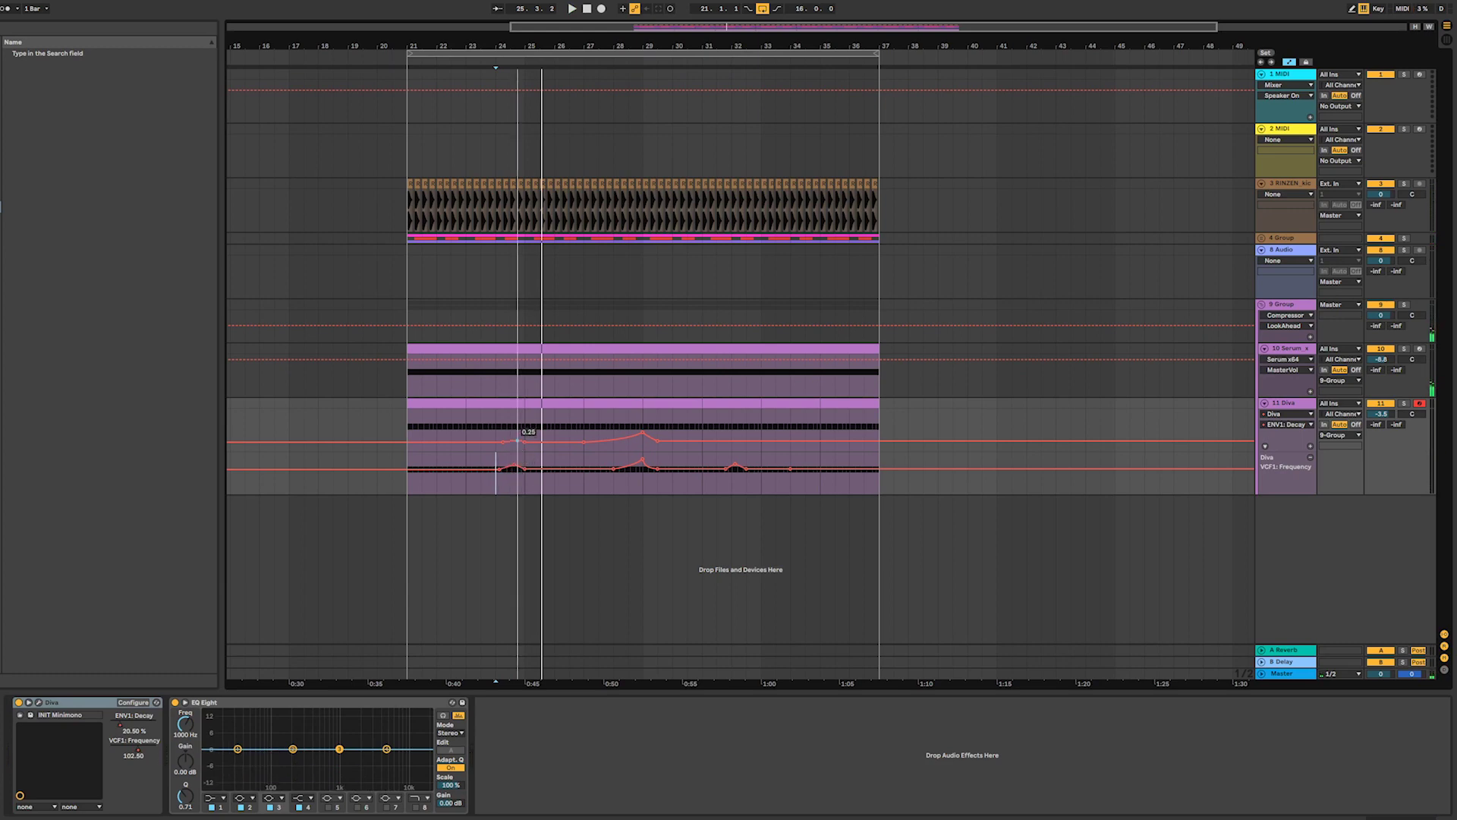
{"action": "key", "text": "space"}
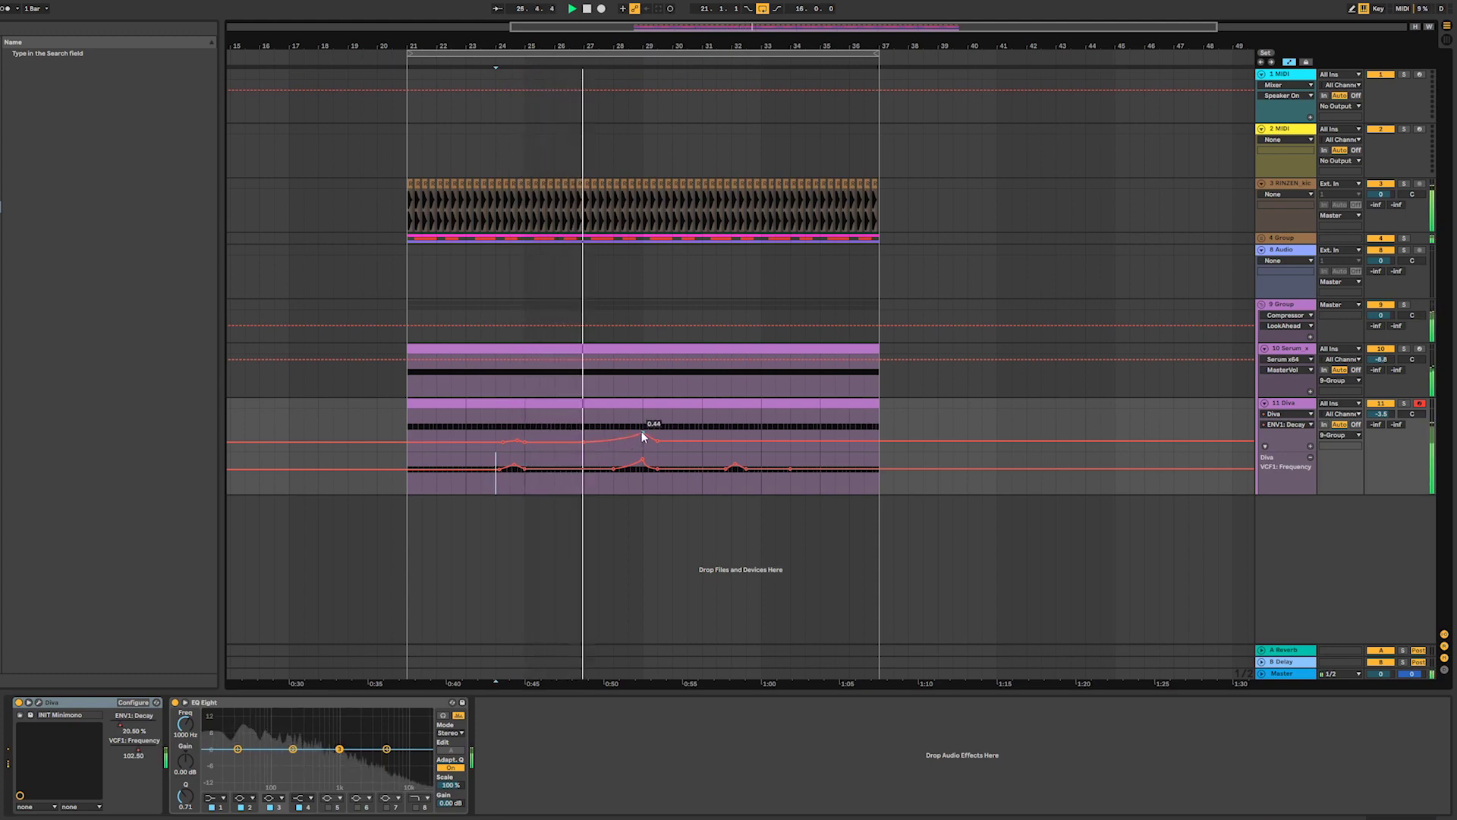
- Lower the decay peak at bar 29, add small decay peaks near bars 32 and 35, and raise the cutoff towards bar 37
{"action": "left_click_drag", "start_coordinate": [642, 433], "coordinate": [642, 438]}
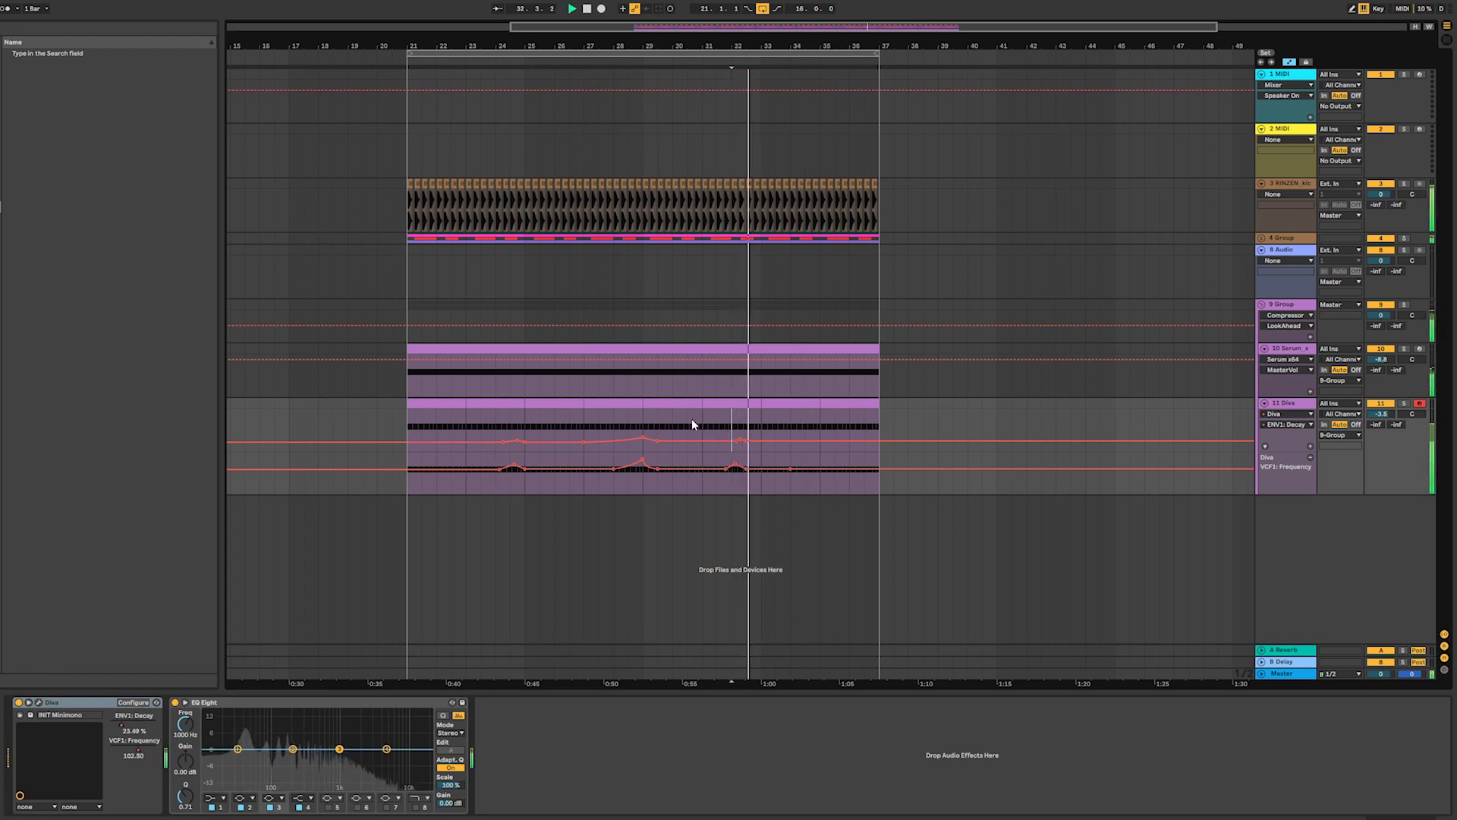
{"action": "left_click", "coordinate": [791, 427]}
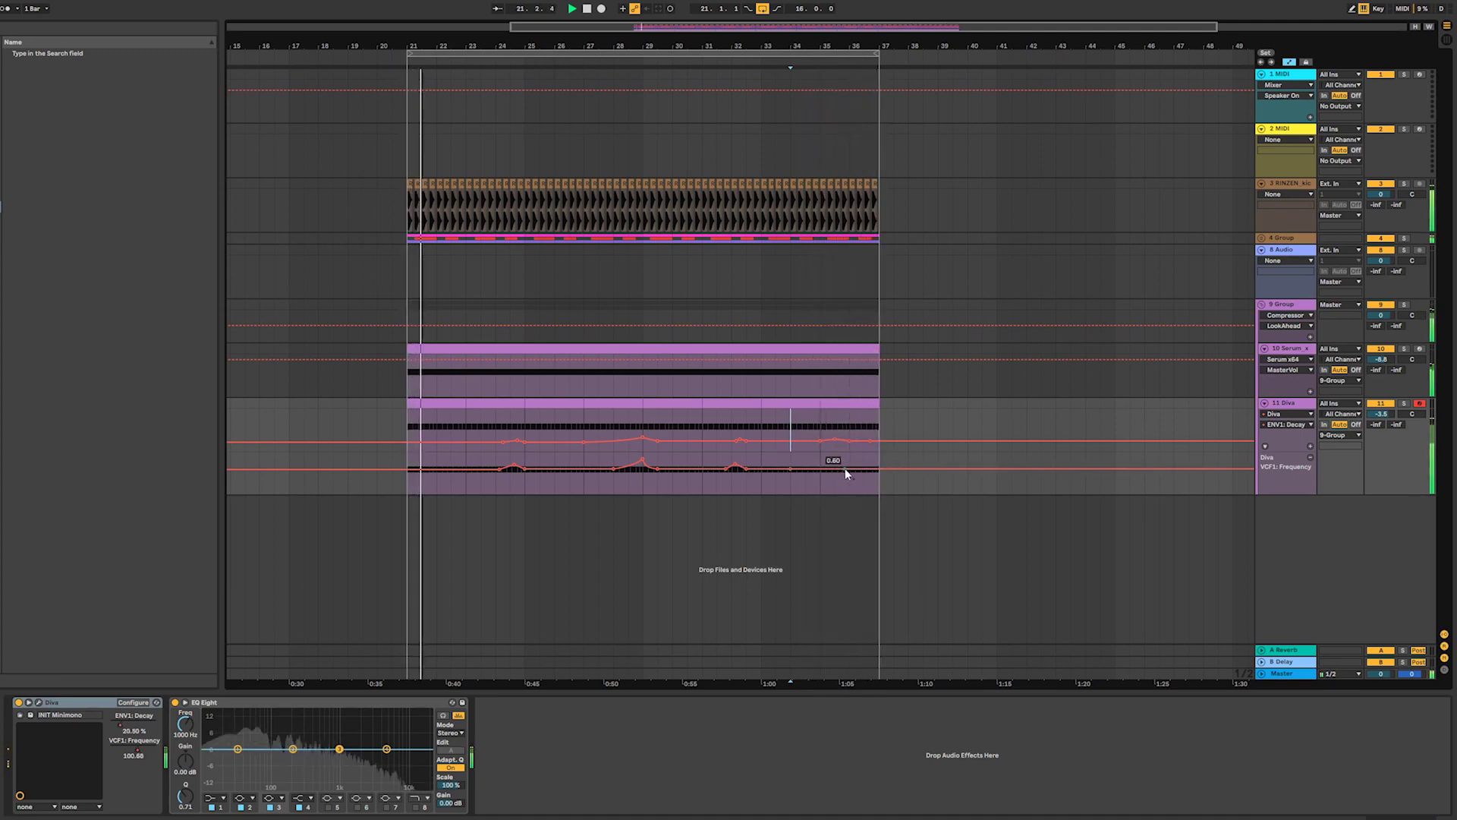
{"action": "left_click_drag", "start_coordinate": [868, 467], "coordinate": [868, 458]}
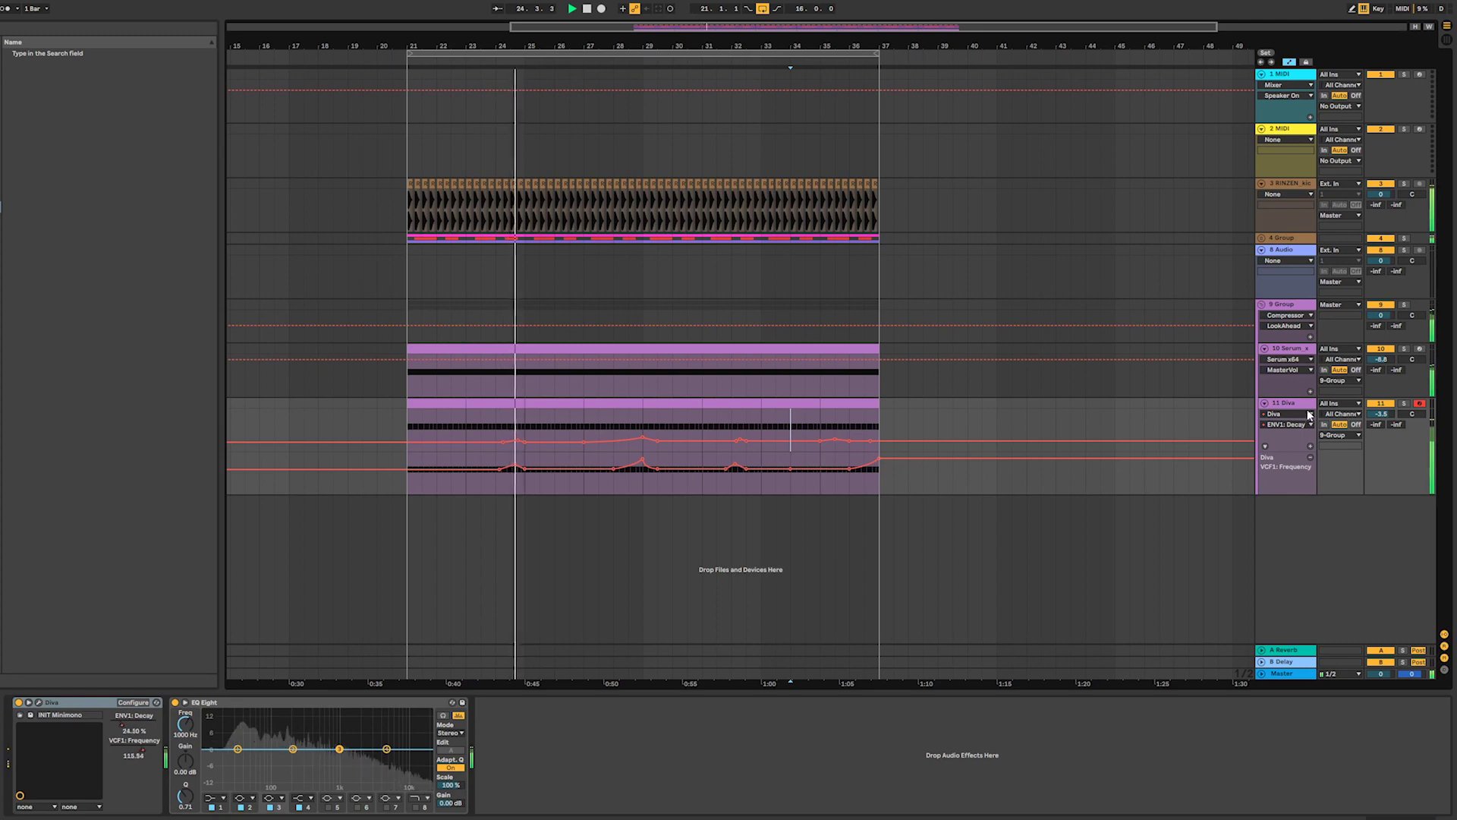
- Find the Echo effect, add it after Diva's EQ Eight and expand its filter display
{"action": "left_click", "coordinate": [194, 33]}
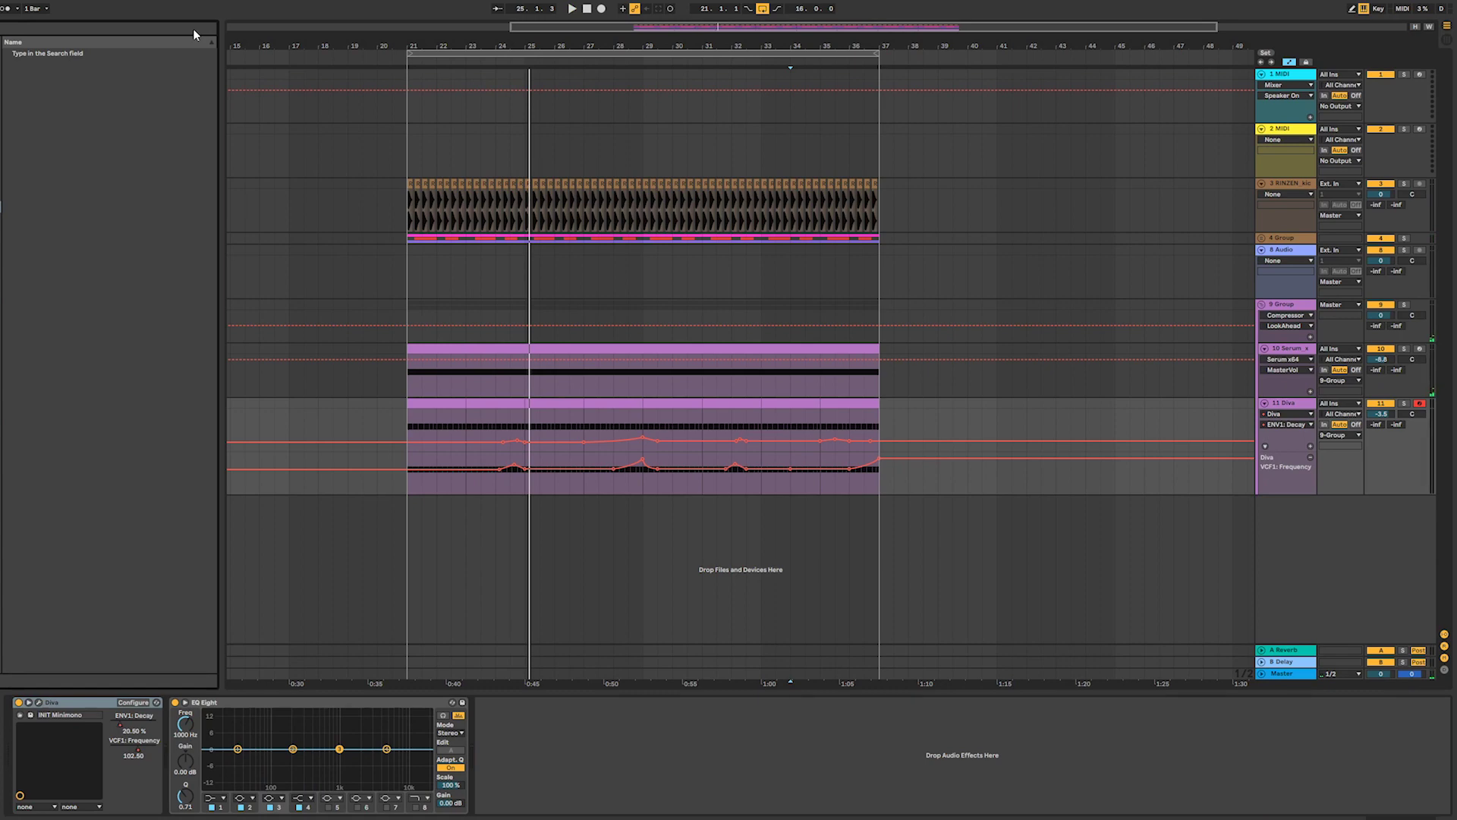
{"action": "type", "text": "ech"}
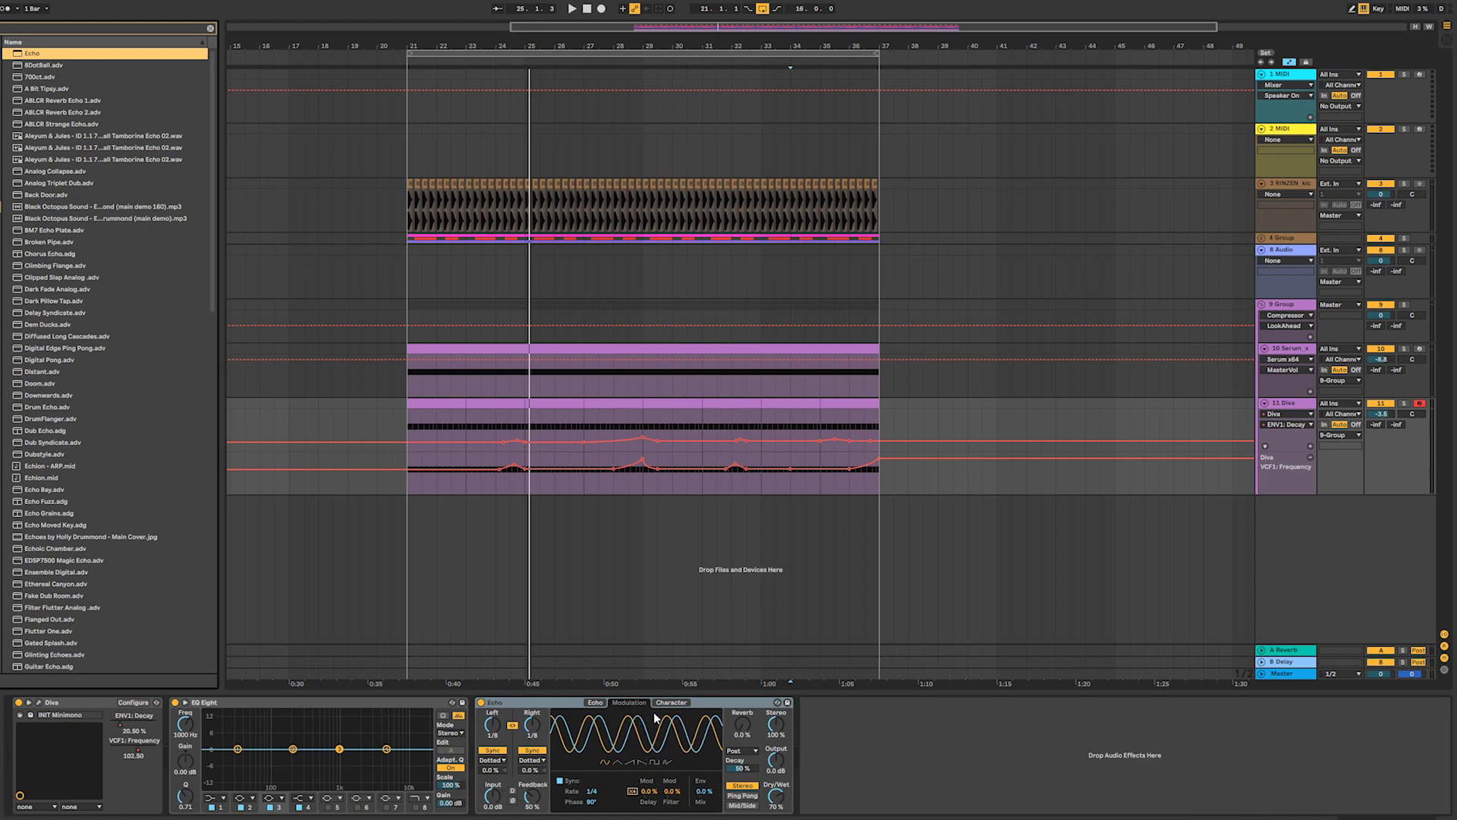
{"action": "left_click", "coordinate": [596, 702]}
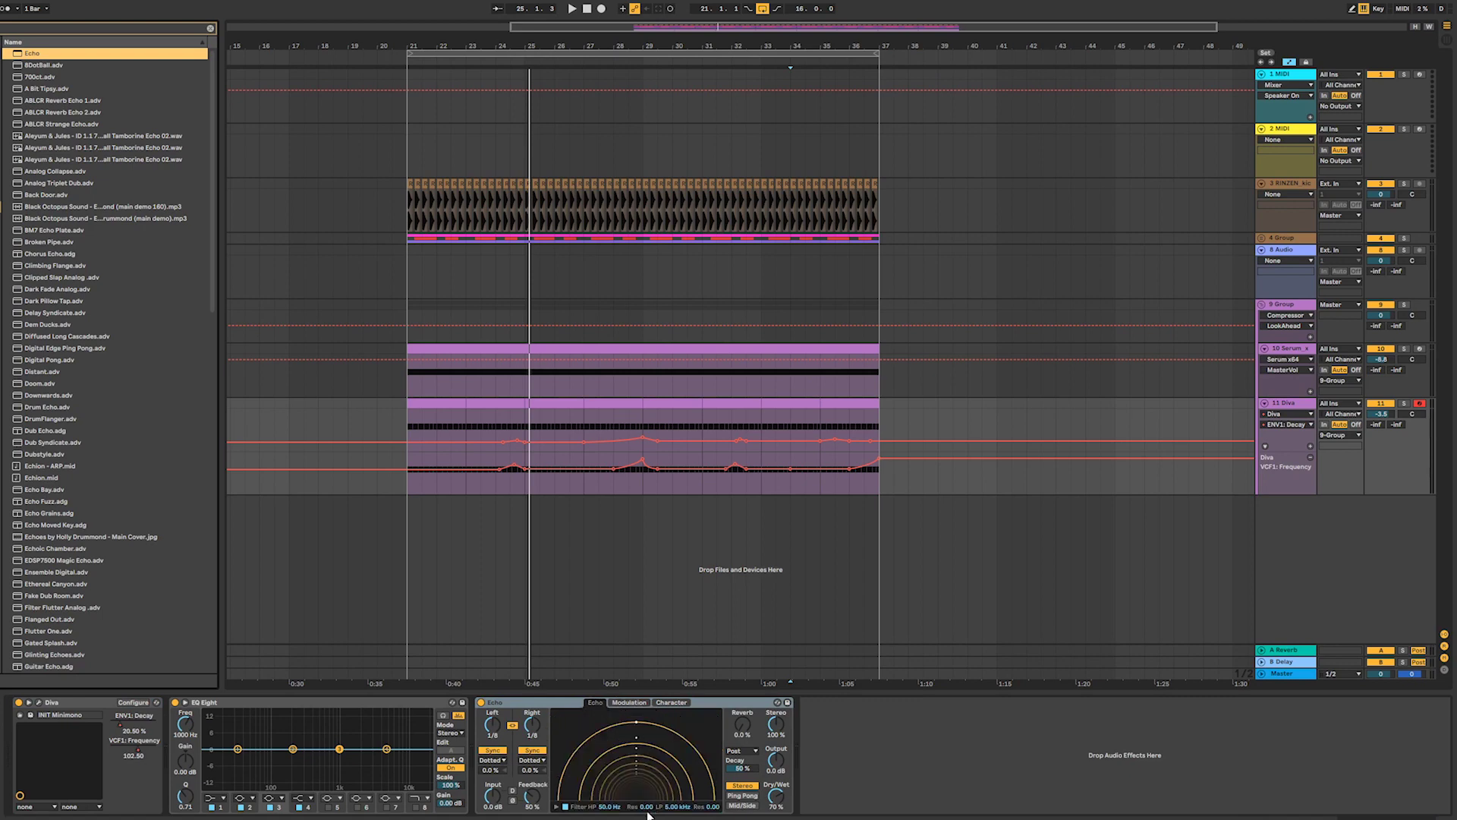
{"action": "left_click", "coordinate": [556, 807]}
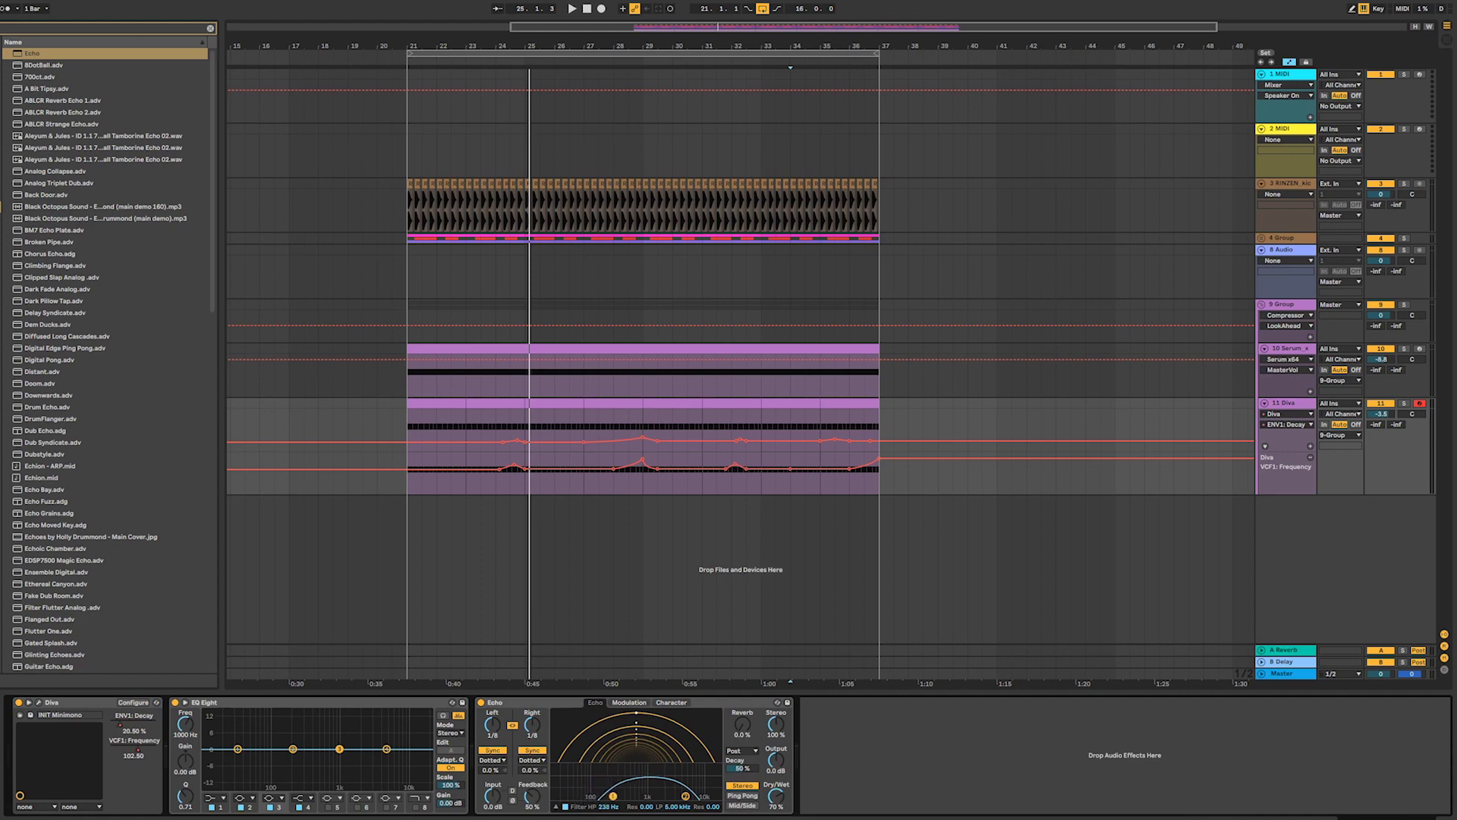
- Audition Diva solo while setting Echo's high-pass to 286 Hz, low-pass to 4.08 kHz and dry/wet to 38%
{"action": "key", "text": "space"}
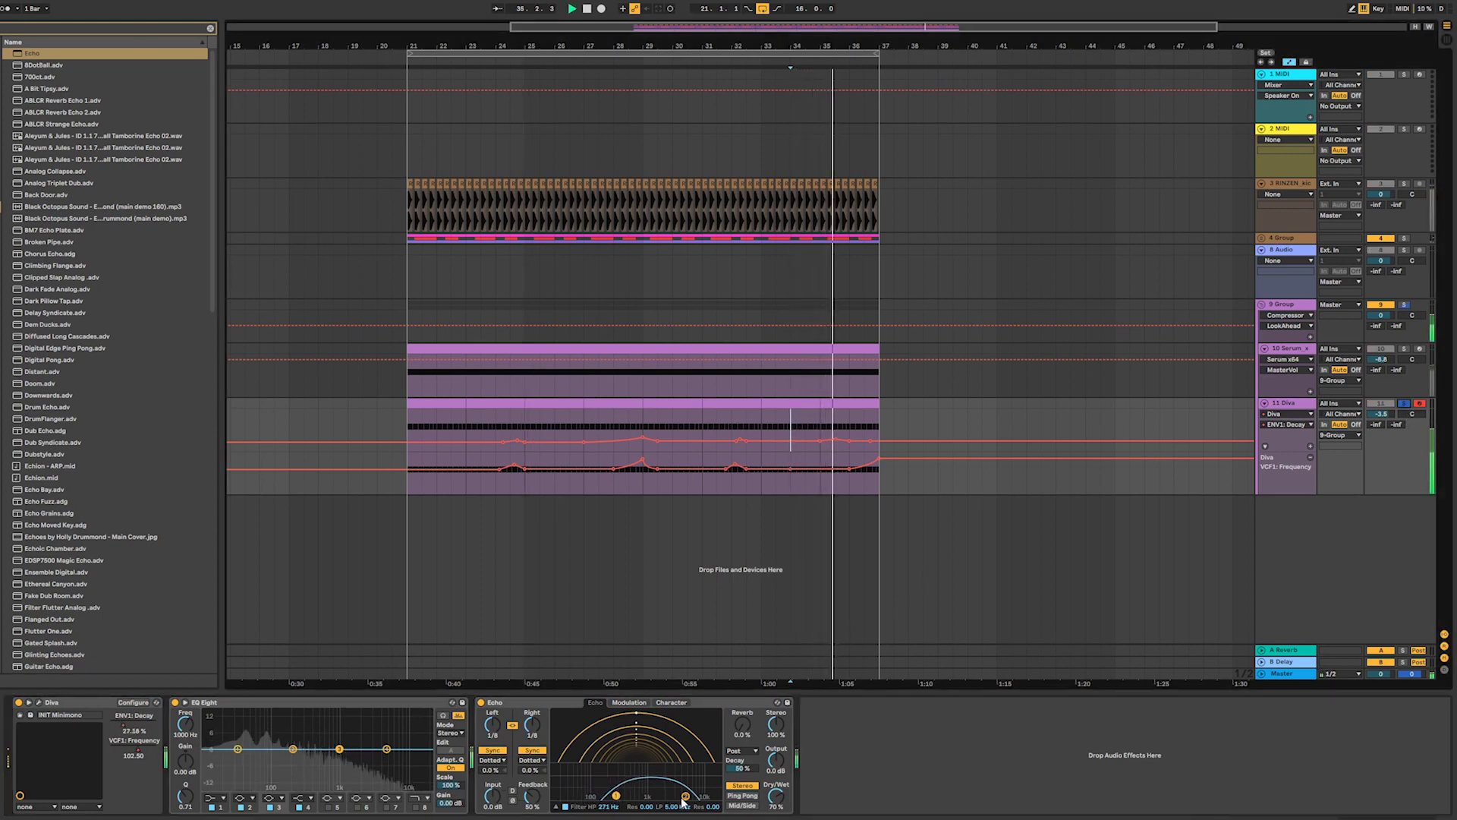
{"action": "left_click_drag", "start_coordinate": [686, 796], "coordinate": [618, 796]}
{"action": "left_click_drag", "start_coordinate": [775, 795], "coordinate": [776, 819]}
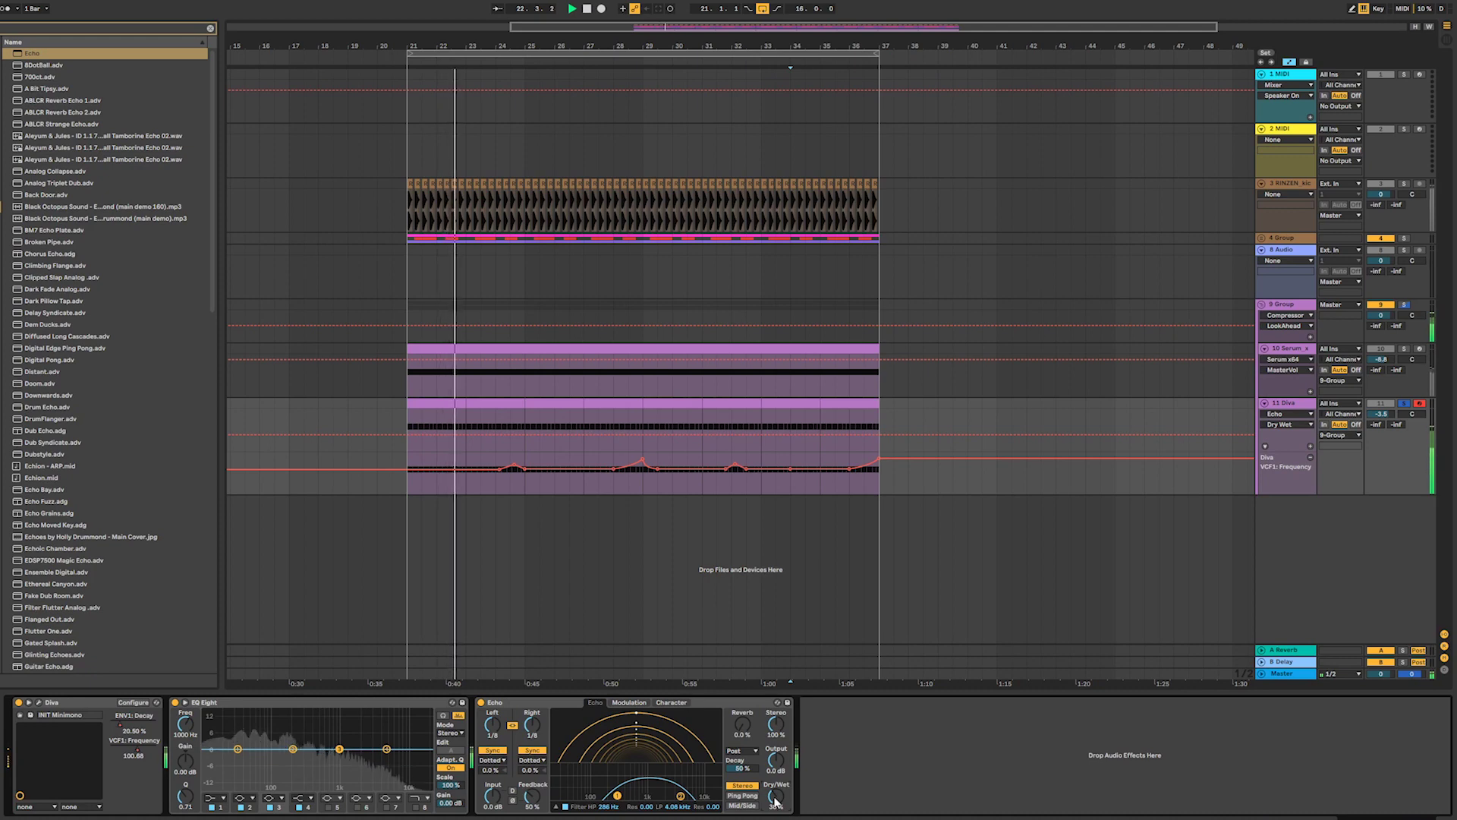
- Paste a copy of Diva's EQ Eight after the Echo
{"action": "left_click", "coordinate": [354, 708]}
{"action": "left_click", "coordinate": [841, 752]}
{"action": "key", "text": "ctrl+v"}
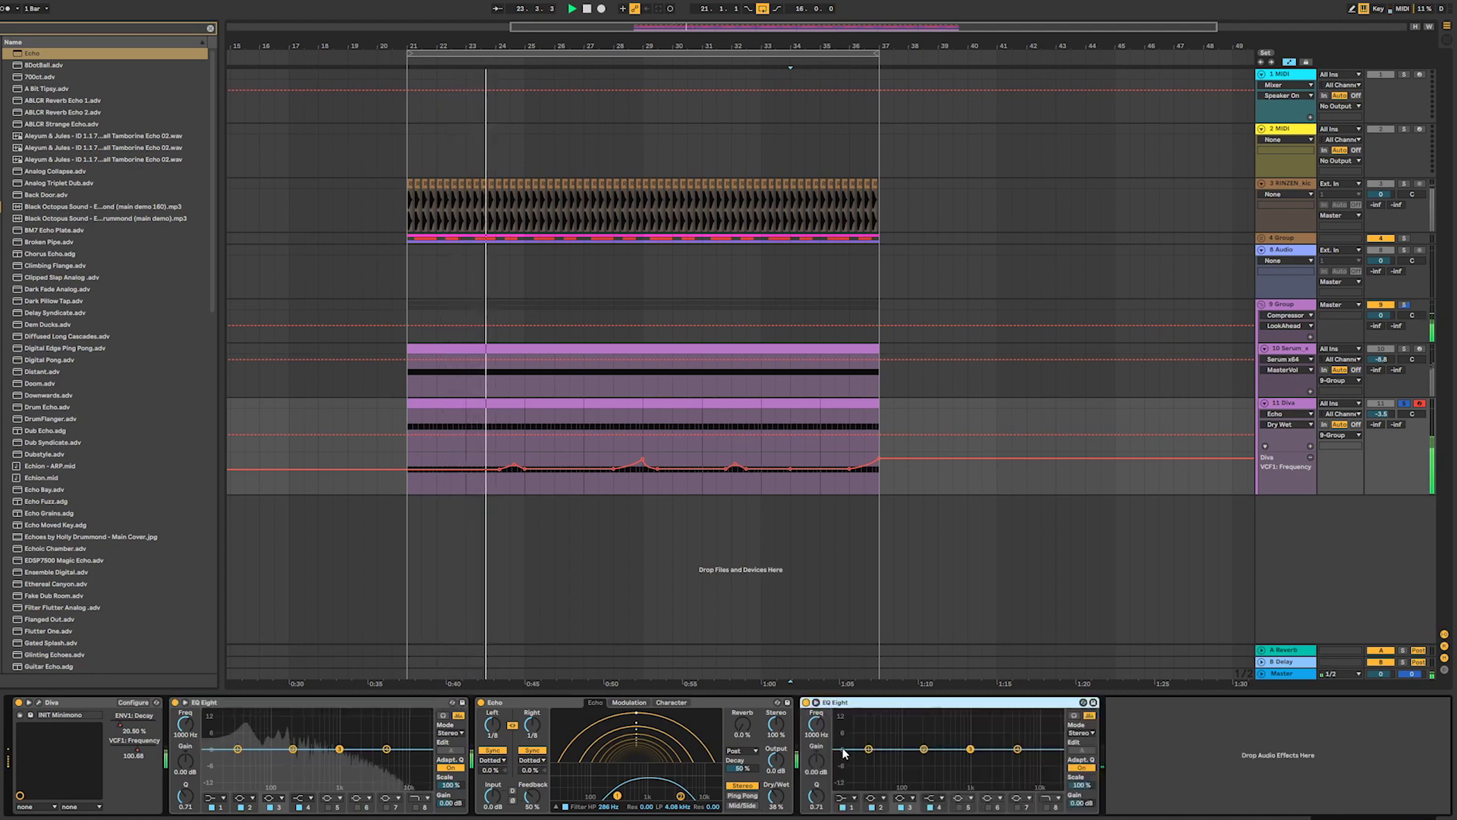
- Boost the low end with band 2 of the EQ Eight after Echo and cut around 186 Hz with band 3
{"action": "left_click_drag", "start_coordinate": [923, 749], "coordinate": [881, 737]}
{"action": "left_click_drag", "start_coordinate": [970, 750], "coordinate": [922, 764]}
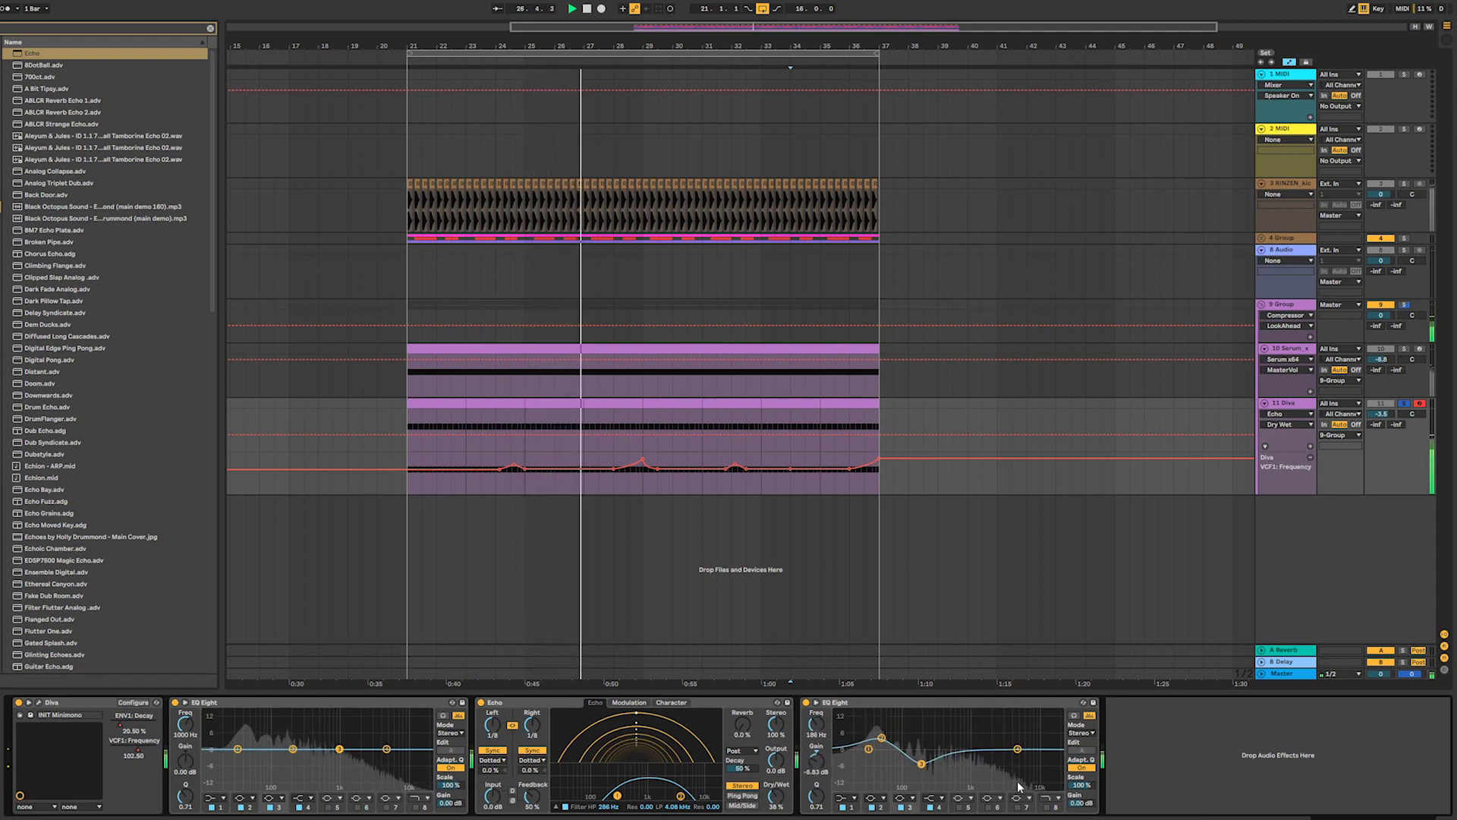
- Set Echo's low-pass to 2.65 kHz and its reverb amount to 57%, and switch its channel mode to Ping Pong
{"action": "mouse_move", "coordinate": [680, 796]}
{"action": "left_mouse_down"}
{"action": "mouse_move", "coordinate": [694, 795]}
{"action": "mouse_move", "coordinate": [669, 791]}
{"action": "left_mouse_up"}
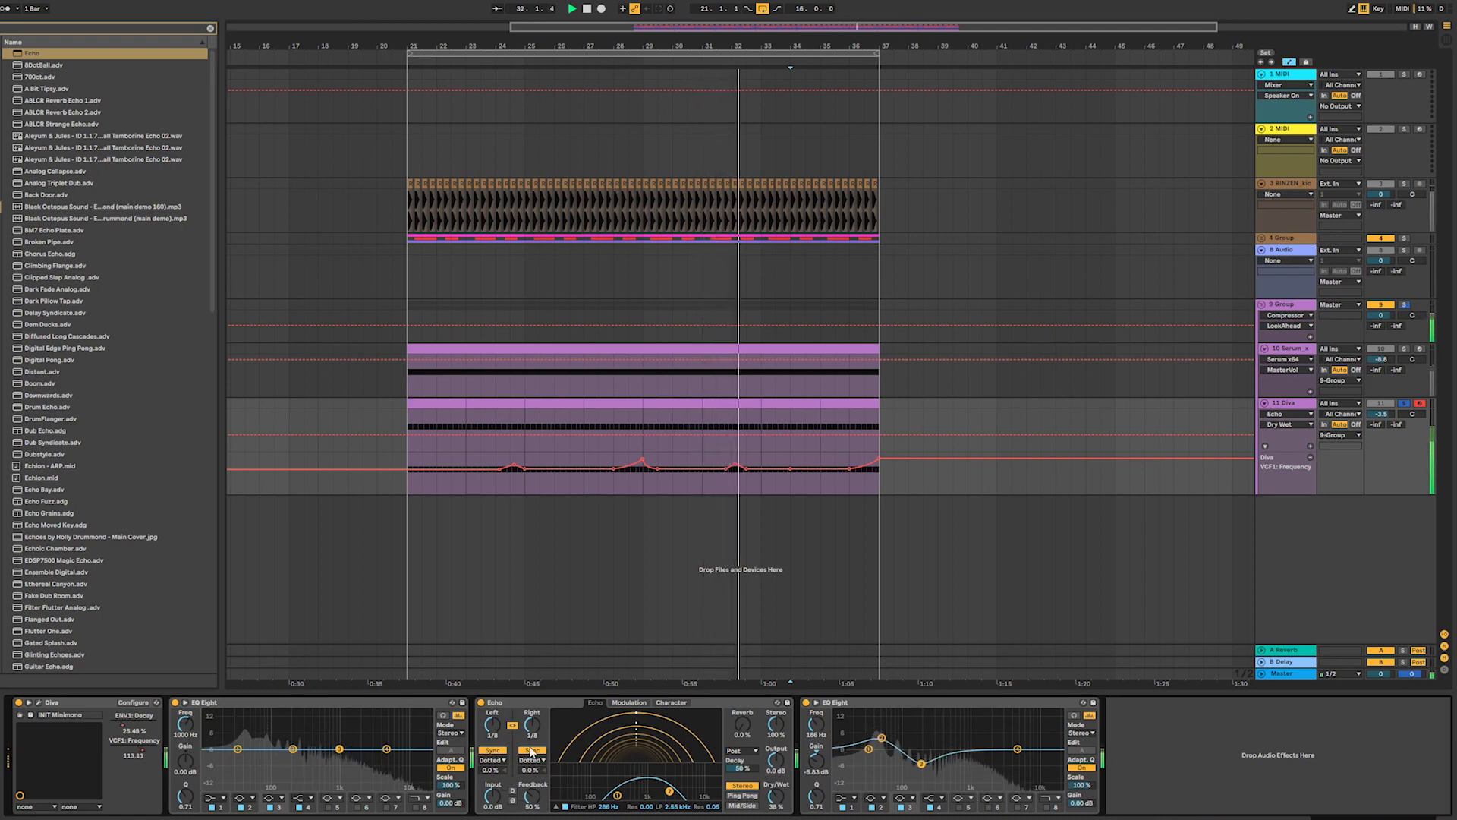
{"action": "left_click_drag", "start_coordinate": [742, 725], "coordinate": [743, 682]}
{"action": "left_click", "coordinate": [741, 796]}
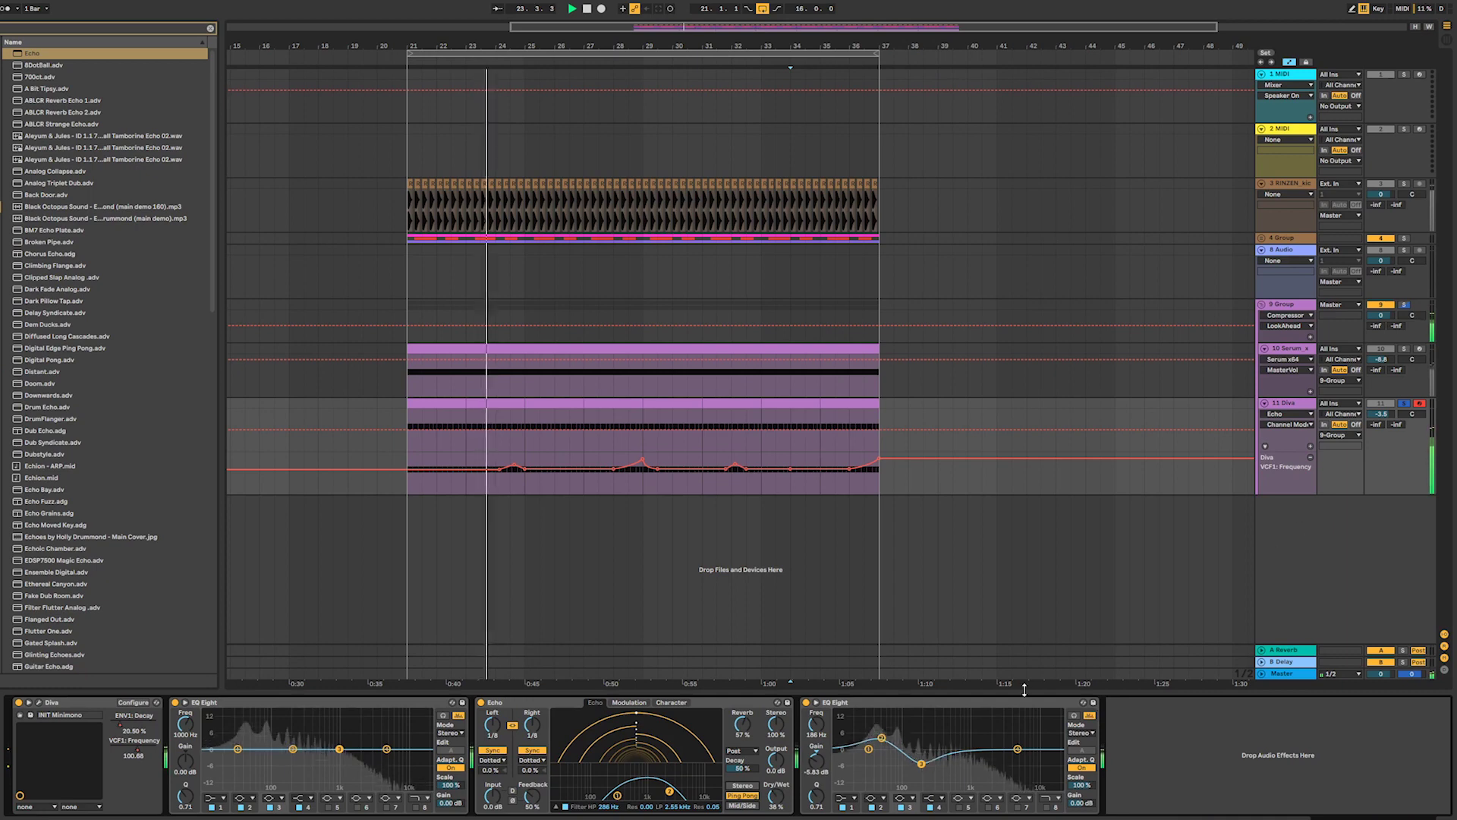
- Raise the Diva track volume to 1.0 dB and take the track out of solo
{"action": "left_click_drag", "start_coordinate": [1386, 415], "coordinate": [1386, 397]}
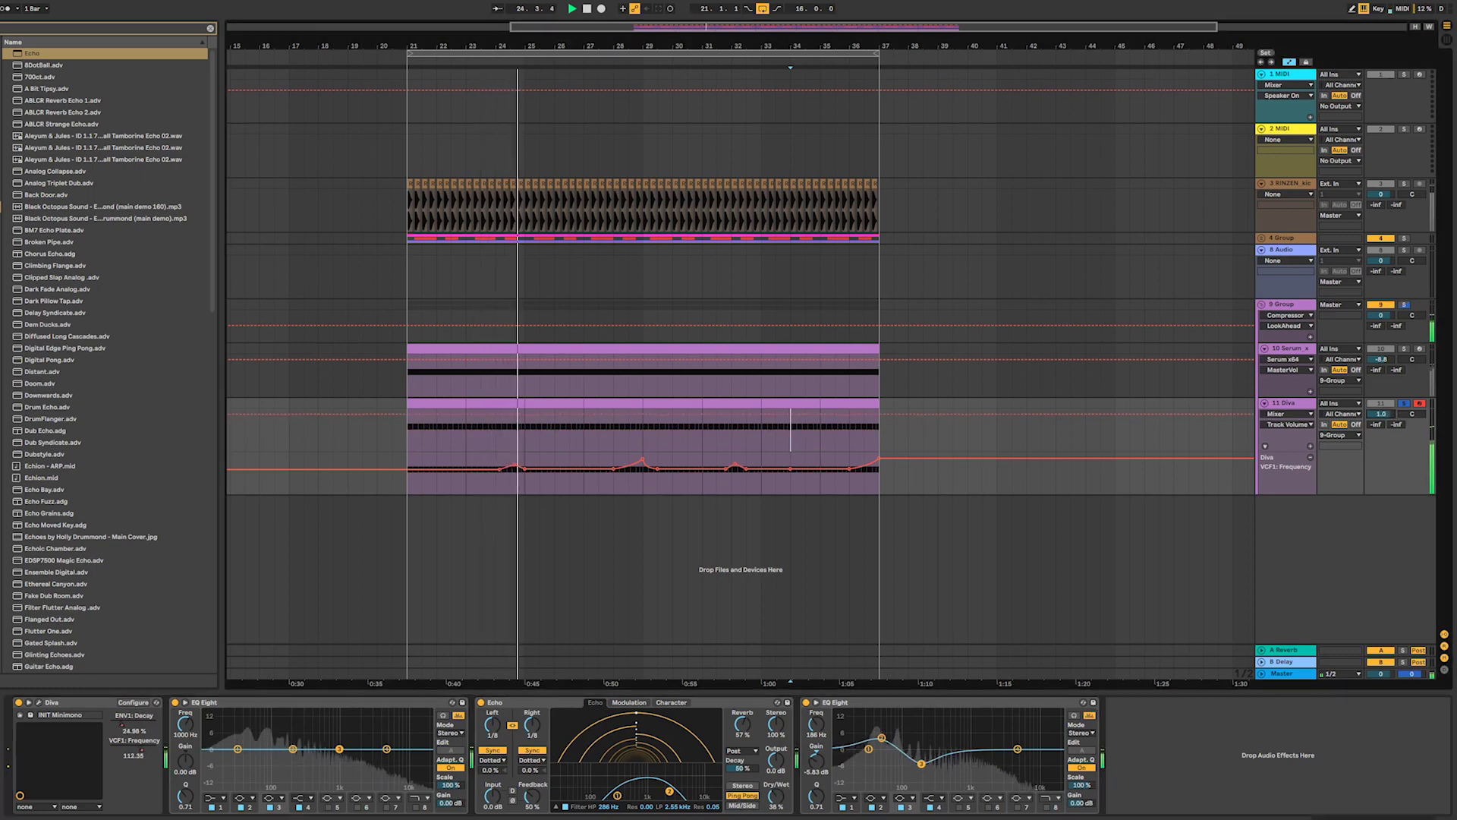
{"action": "left_click", "coordinate": [1401, 405]}
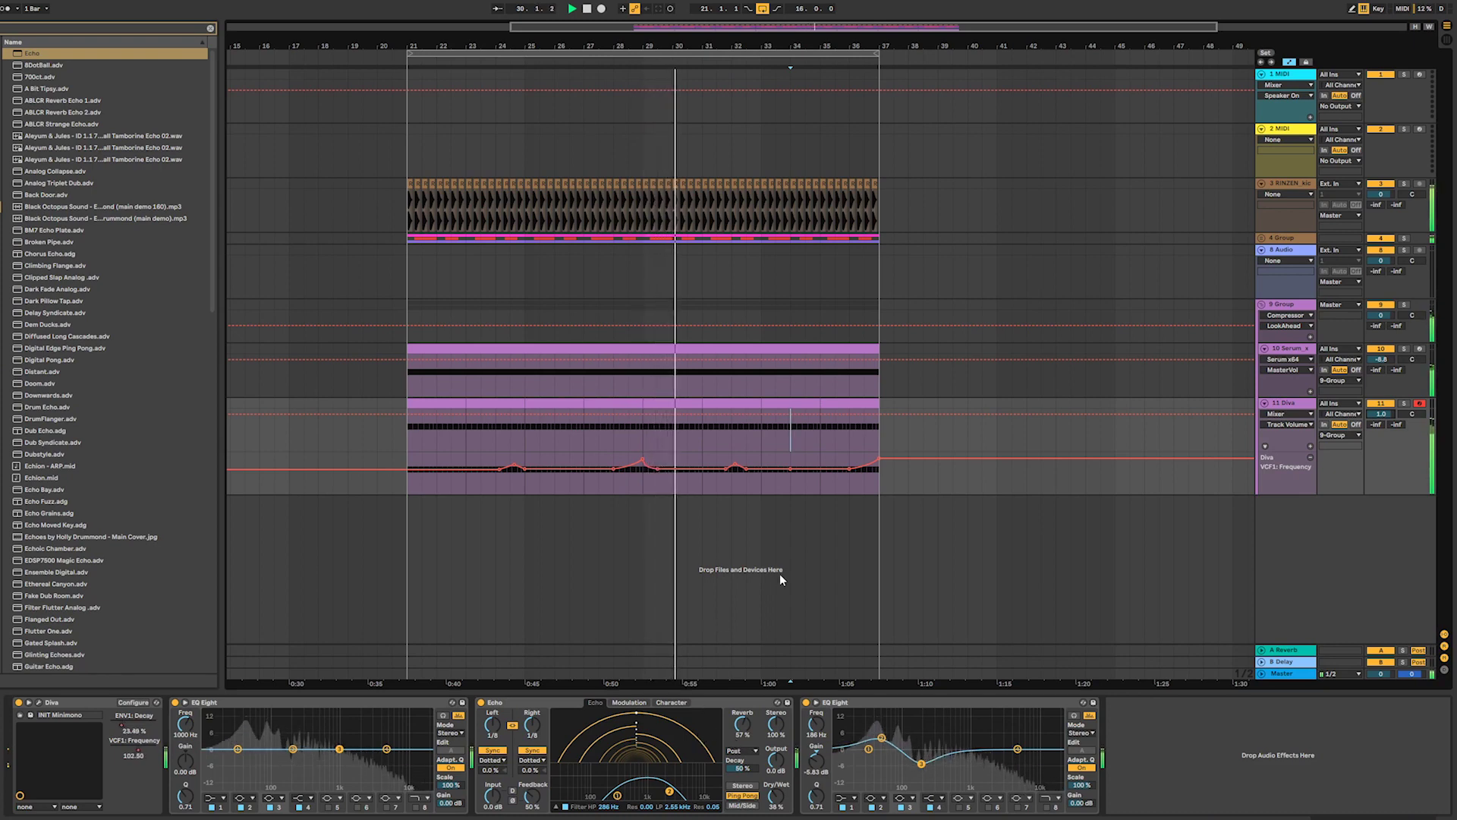
- Show Diva's ENV1: Decay automation in its own lane above the VCF1: Frequency lane
{"action": "mouse_move", "coordinate": [646, 460]}
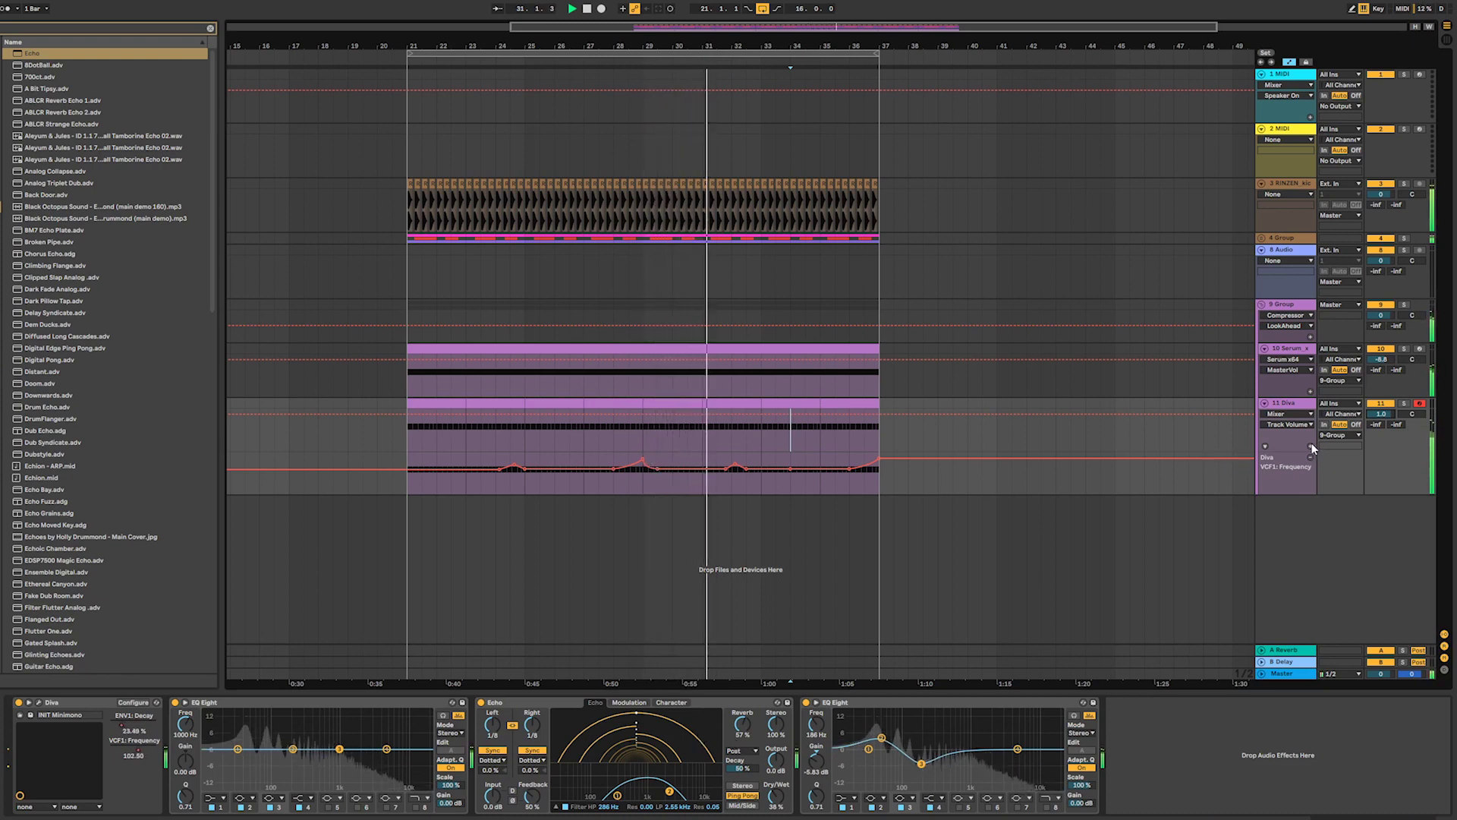
{"action": "left_click", "coordinate": [1287, 414]}
{"action": "left_click", "coordinate": [1289, 432]}
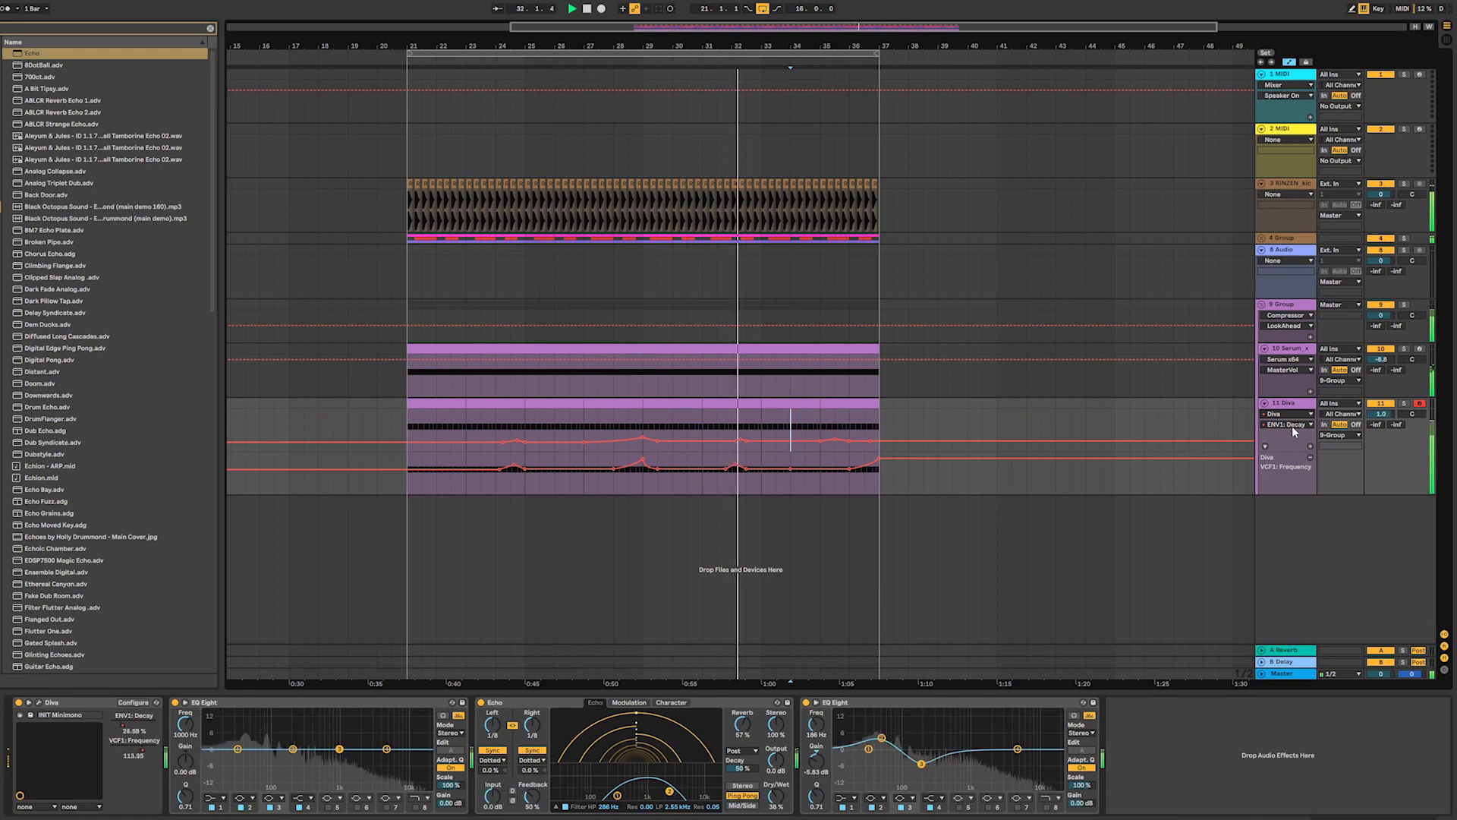
{"action": "left_click", "coordinate": [1311, 445]}
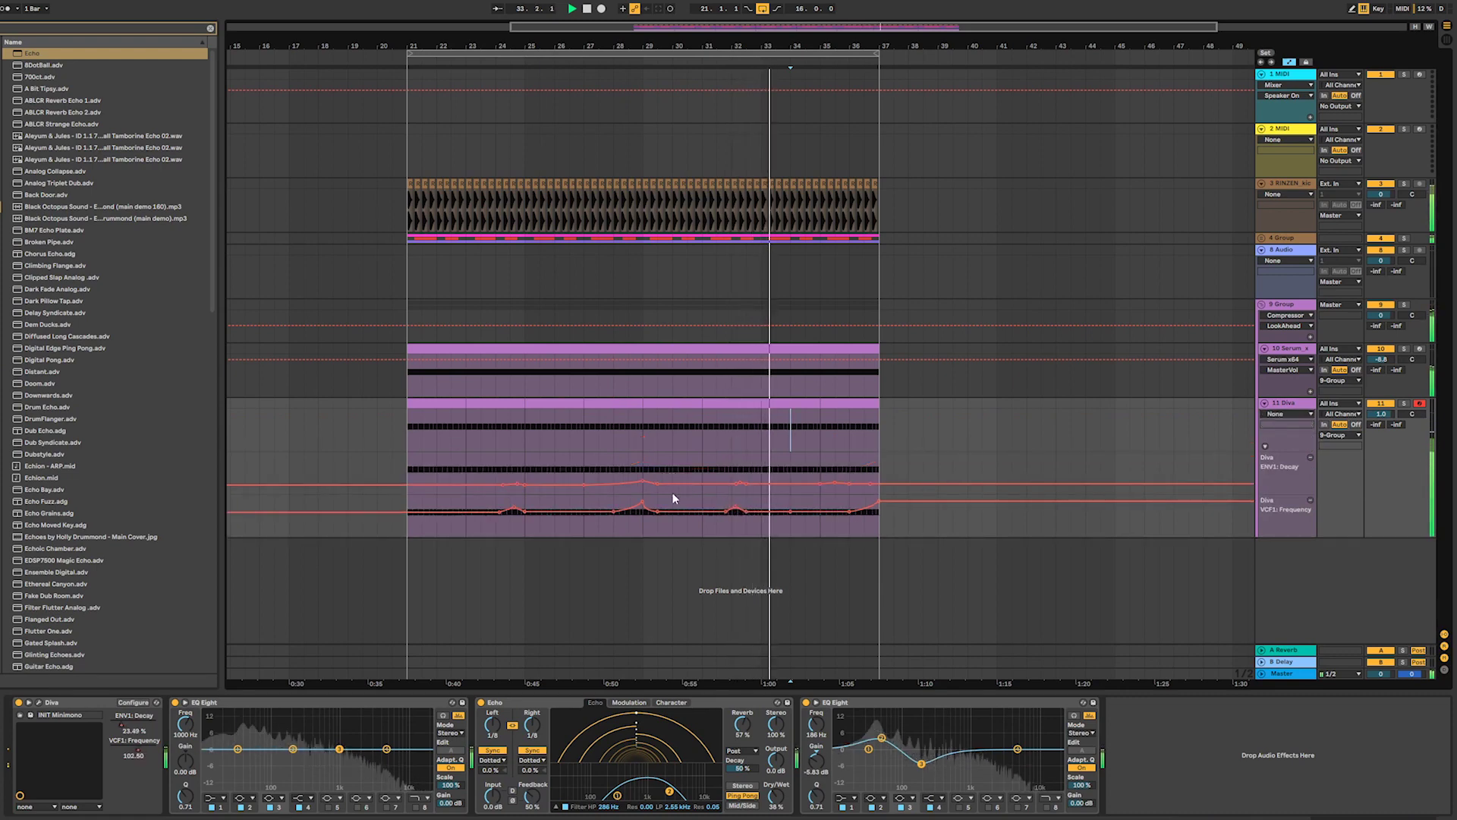
{"action": "mouse_move", "coordinate": [645, 501]}
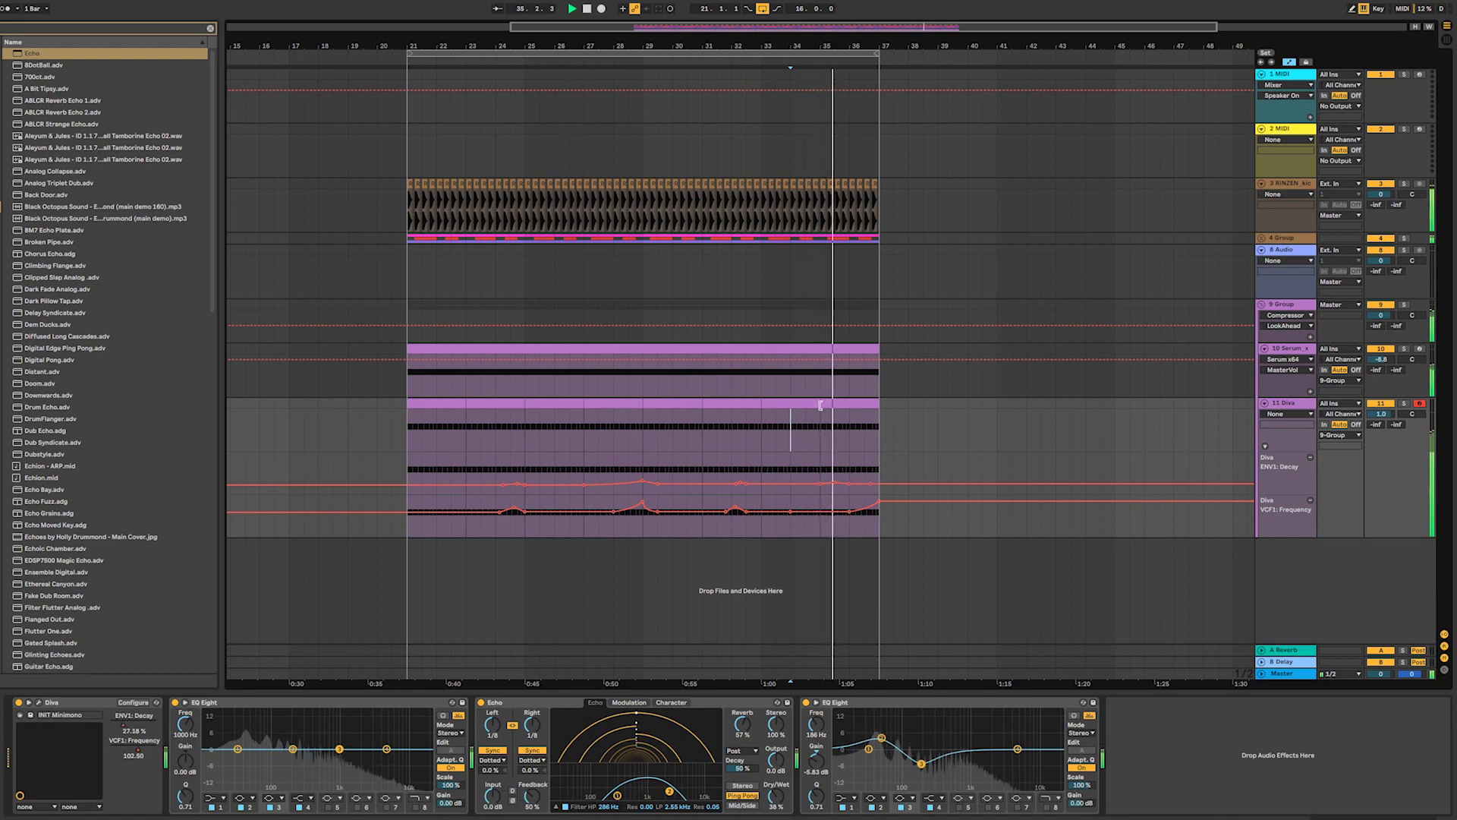
- Consolidate Diva's clips from bar 21 to bar 29 into one clip and open it for note editing
{"action": "left_click_drag", "start_coordinate": [481, 412], "coordinate": [410, 410]}
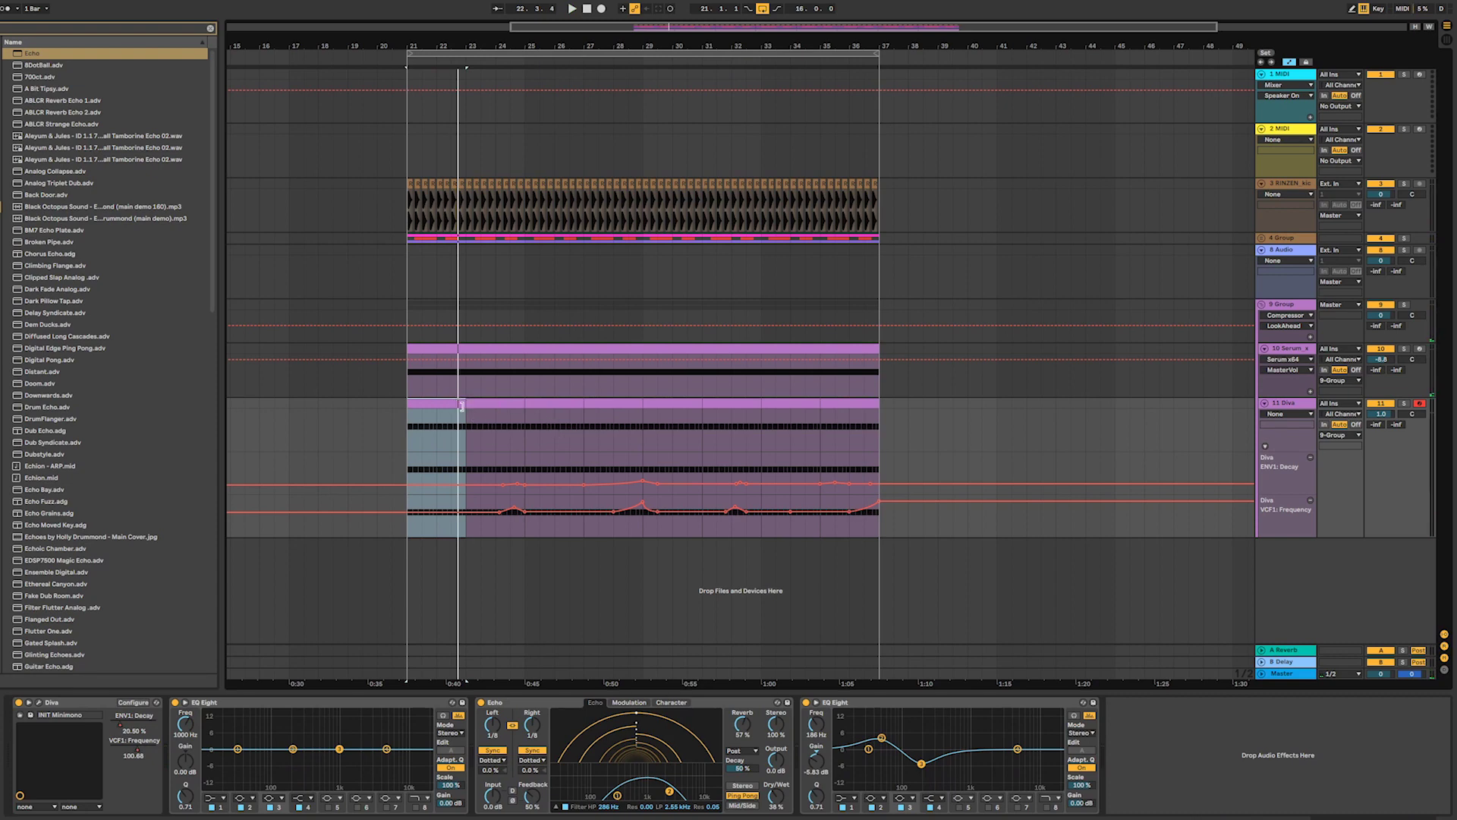
{"action": "key", "text": "space"}
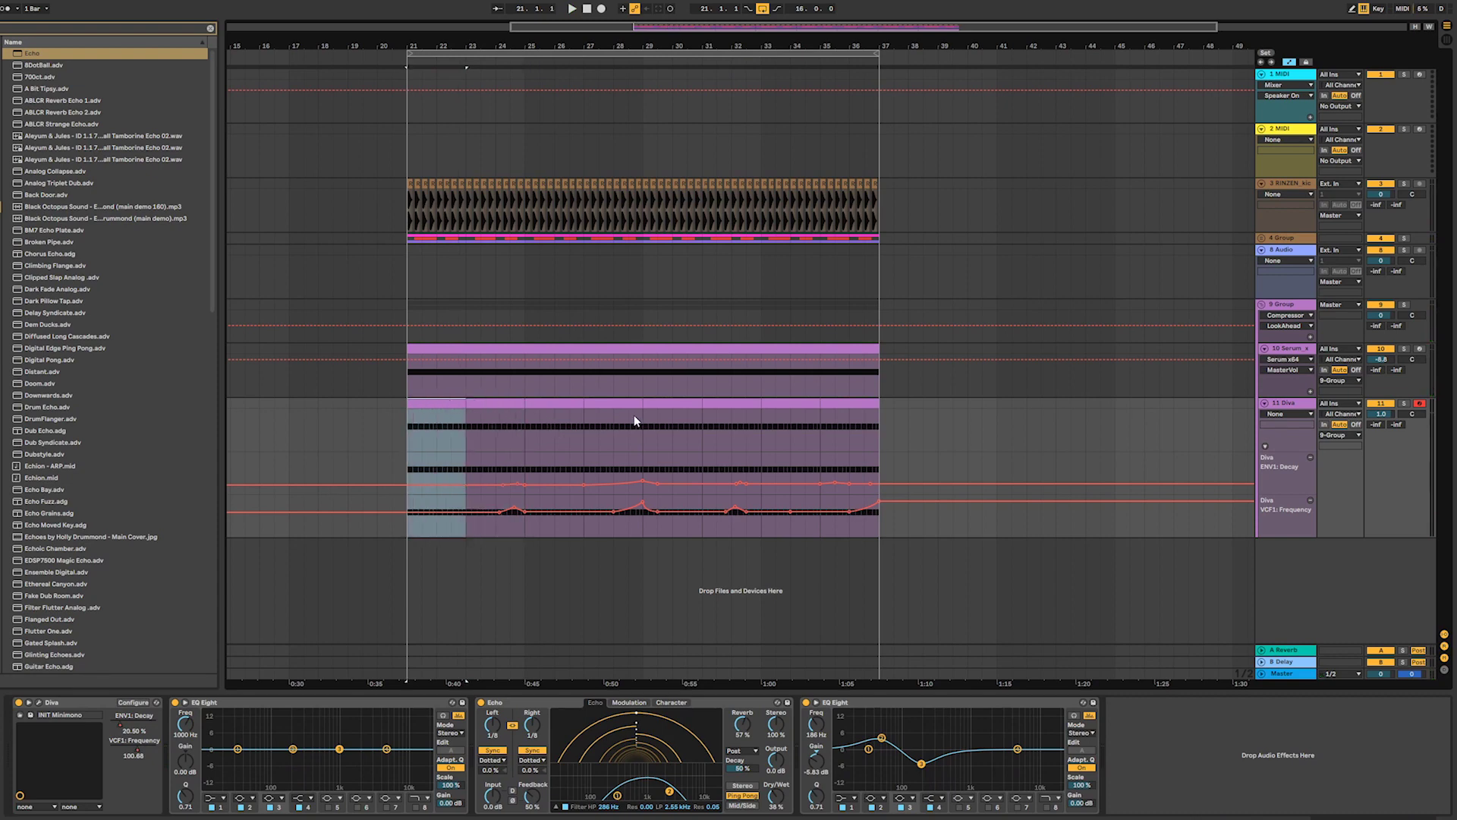
{"action": "left_click", "coordinate": [863, 407], "text": "shift"}
{"action": "left_click", "coordinate": [598, 403]}
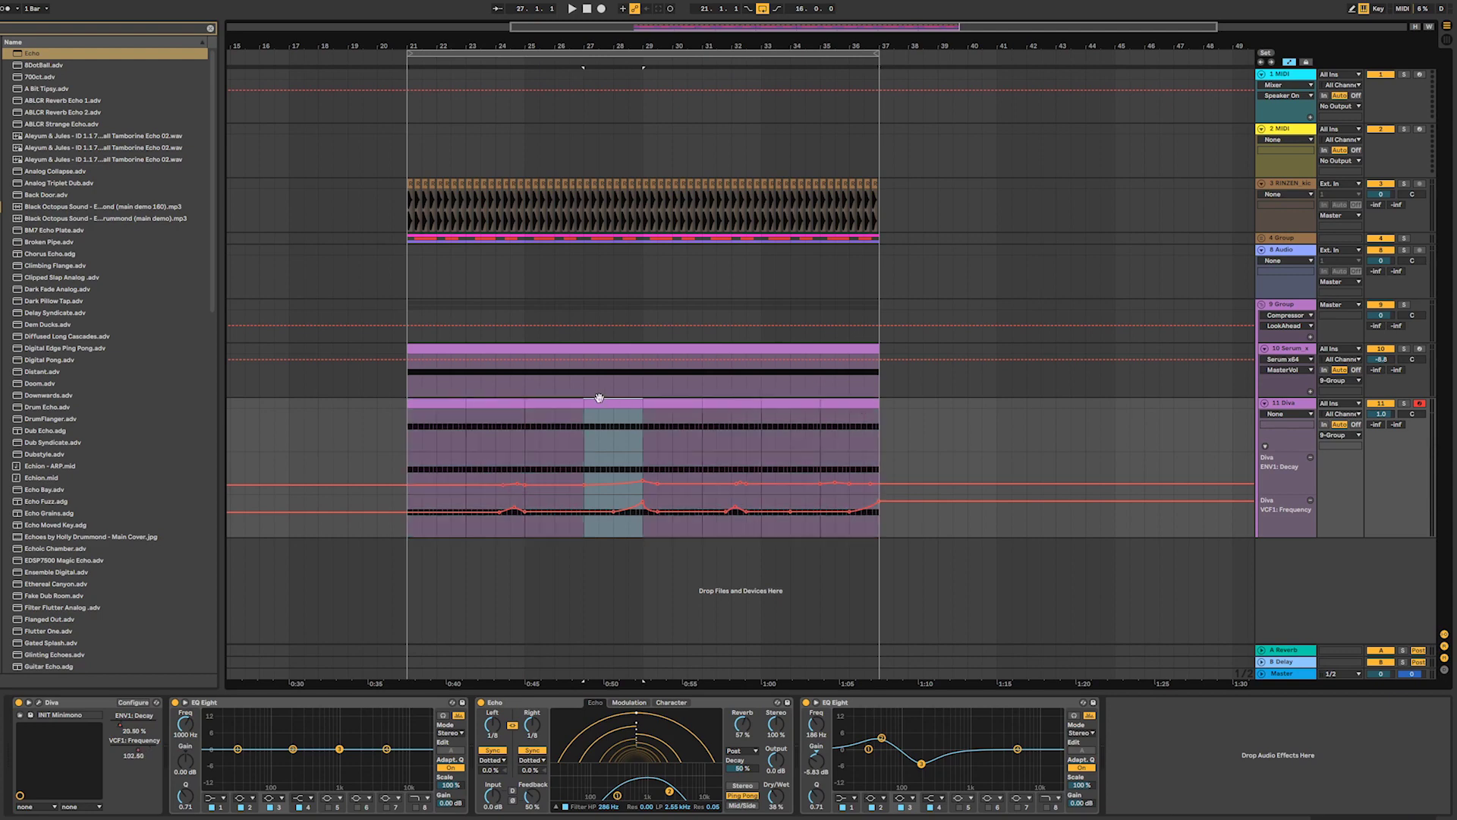
{"action": "left_click", "coordinate": [437, 407], "text": "shift"}
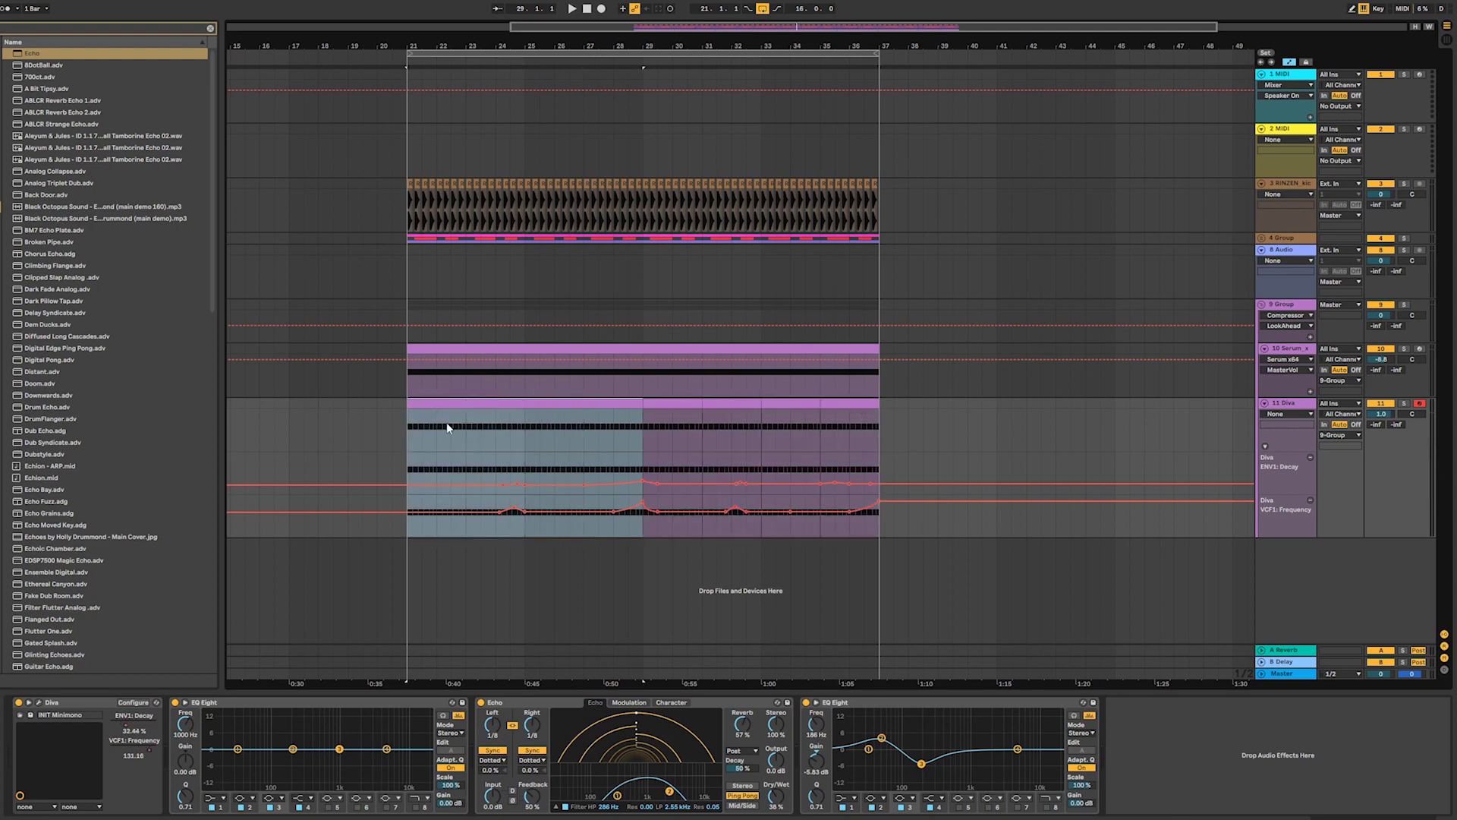
{"action": "double_click", "coordinate": [491, 408]}
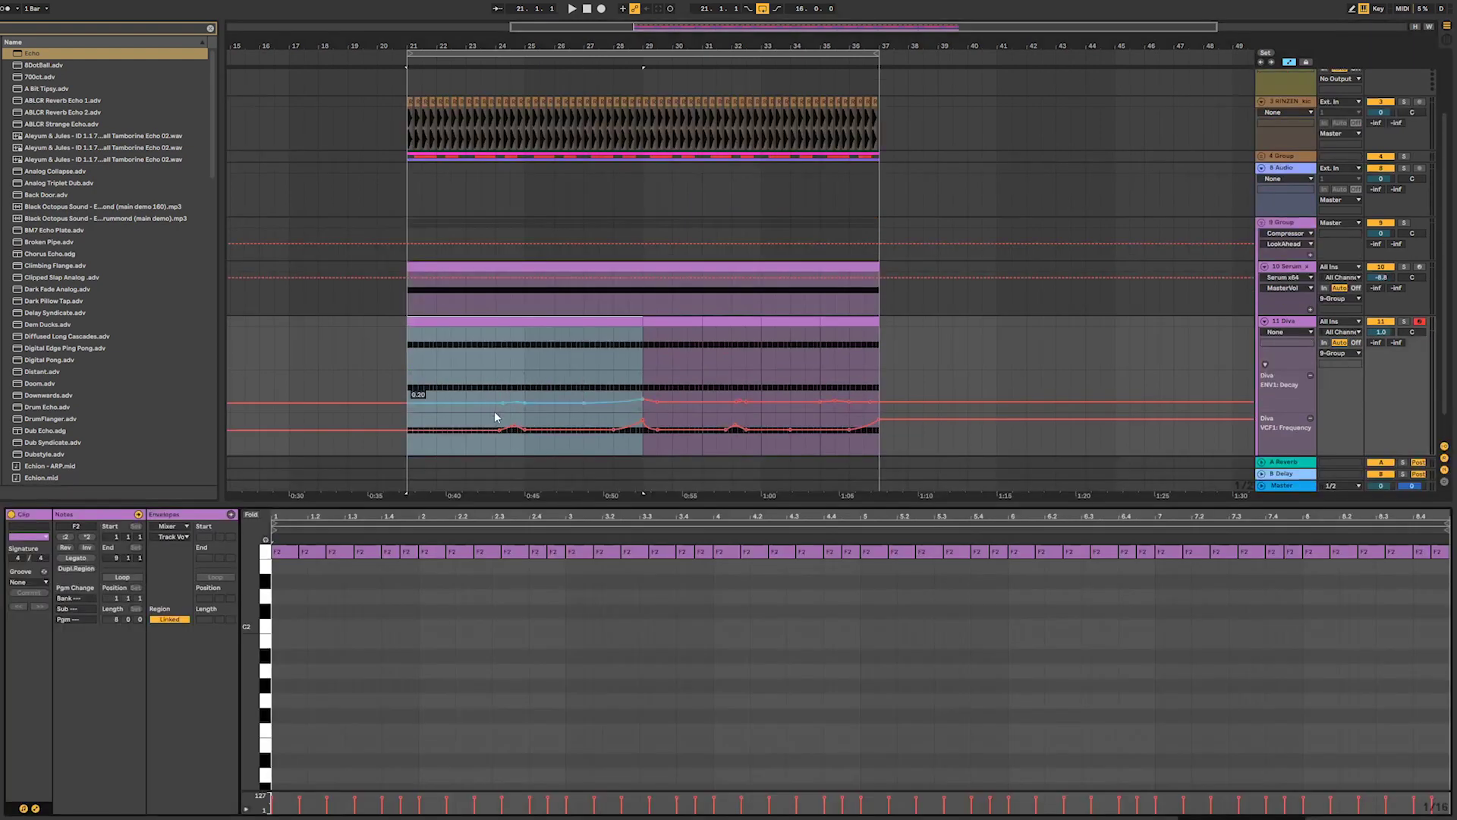
{"action": "left_click", "coordinate": [557, 646]}
{"action": "scroll", "coordinate": [561, 656], "scroll_direction": "up", "scroll_amount": 4}
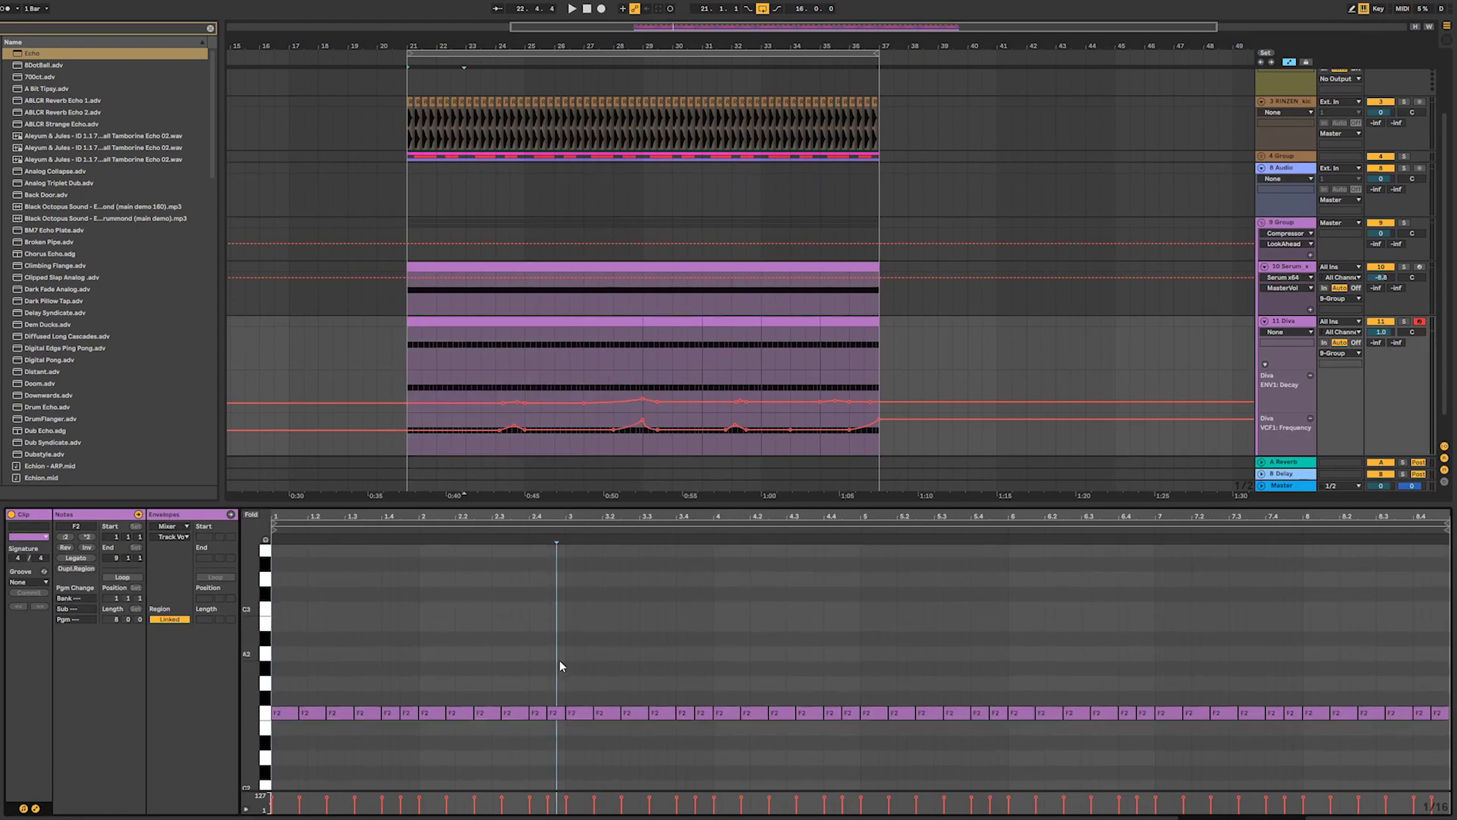
- Raise the last note of bar 1 in the Diva clip by an octave to F3 and audition it
{"action": "left_click", "coordinate": [410, 716]}
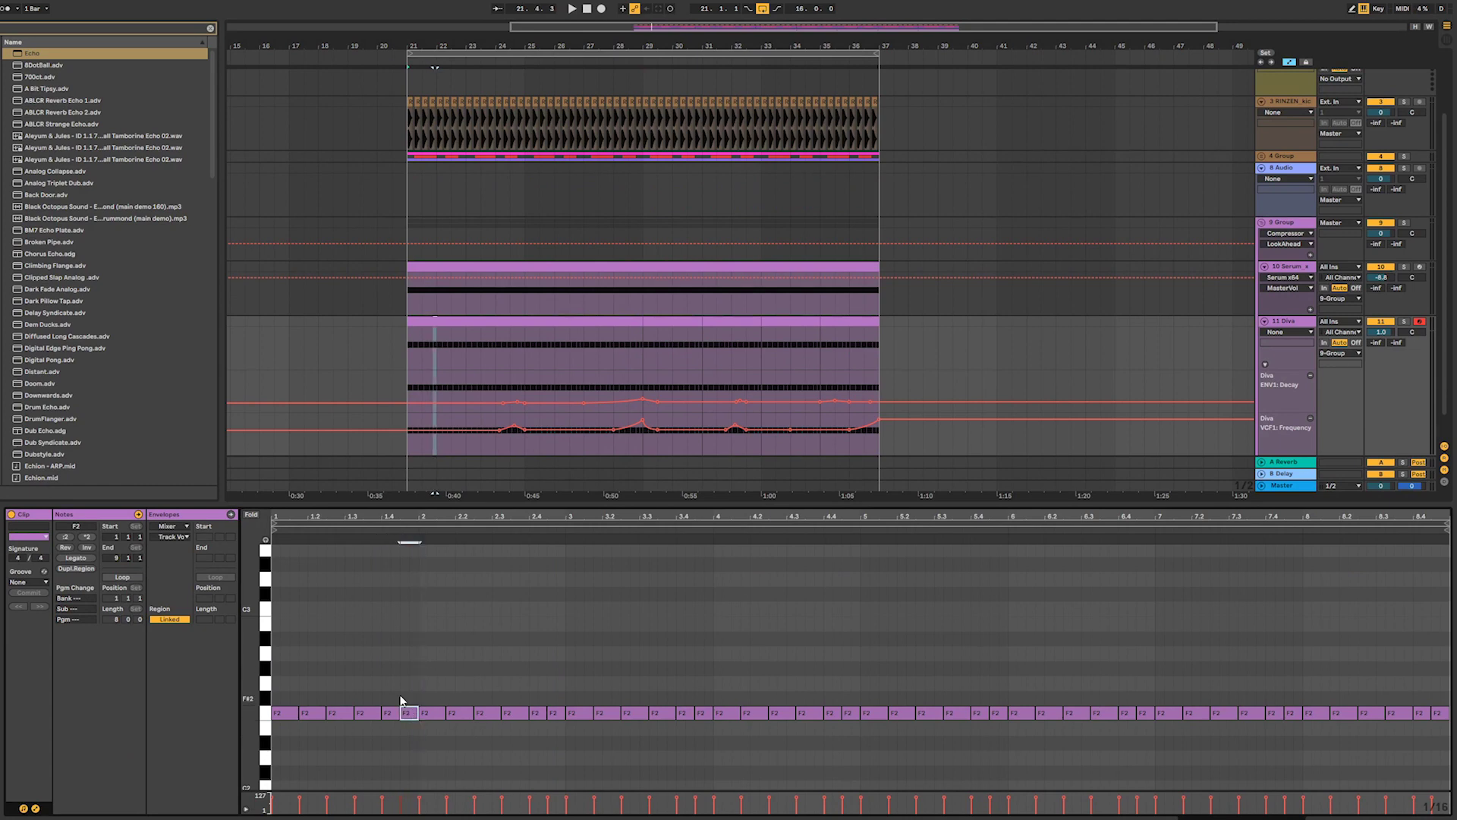
{"action": "key", "text": "shift+Up"}
{"action": "key", "text": "space"}
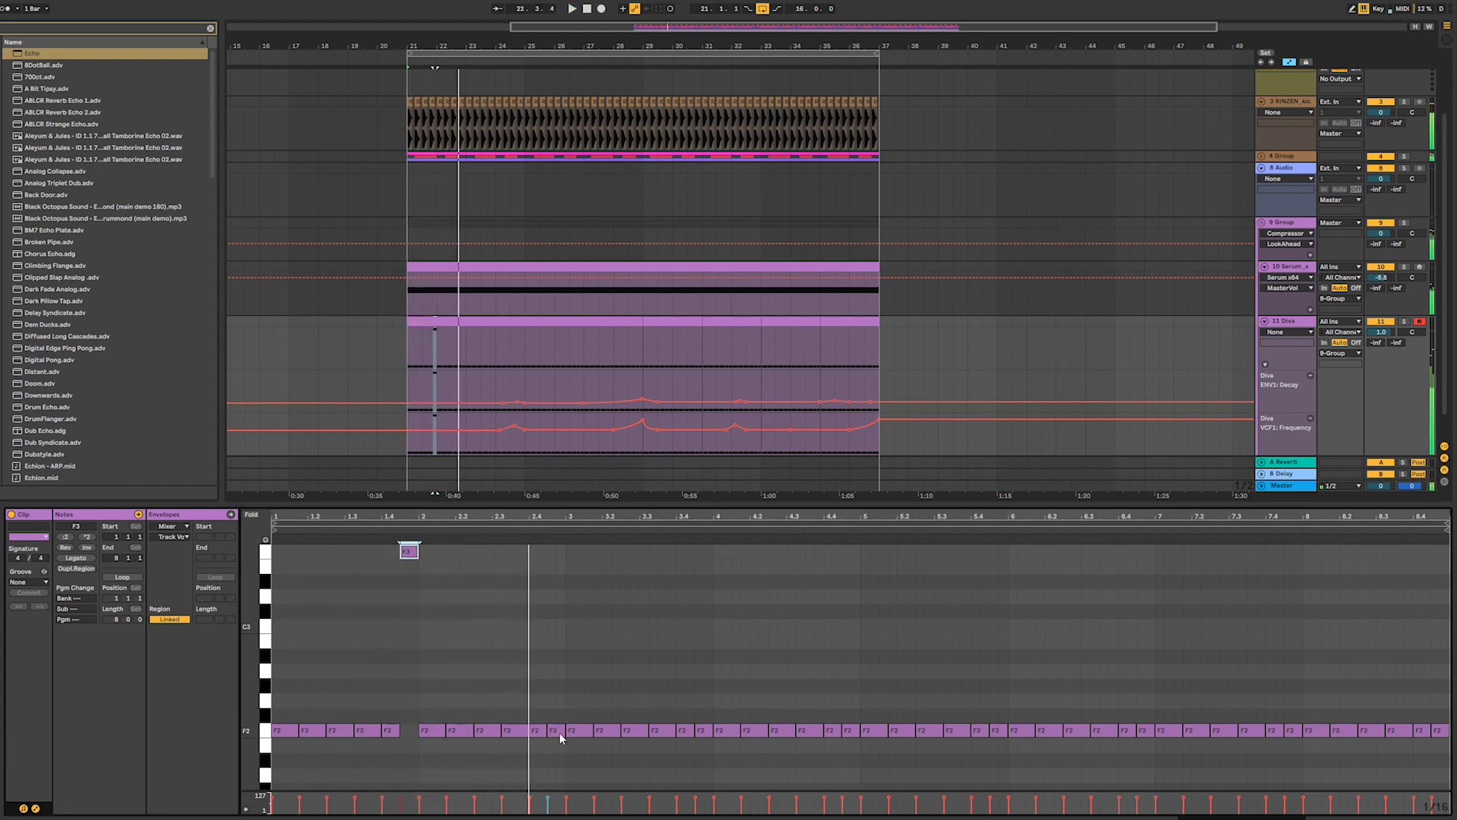
- Lower the last two notes of bar 2 to C#2 and D#2 during playback
{"action": "left_click_drag", "start_coordinate": [560, 733], "coordinate": [540, 785]}
{"action": "scroll", "coordinate": [513, 697], "scroll_direction": "down", "scroll_amount": 2}
{"action": "scroll", "coordinate": [545, 706], "scroll_direction": "up", "scroll_amount": 2}
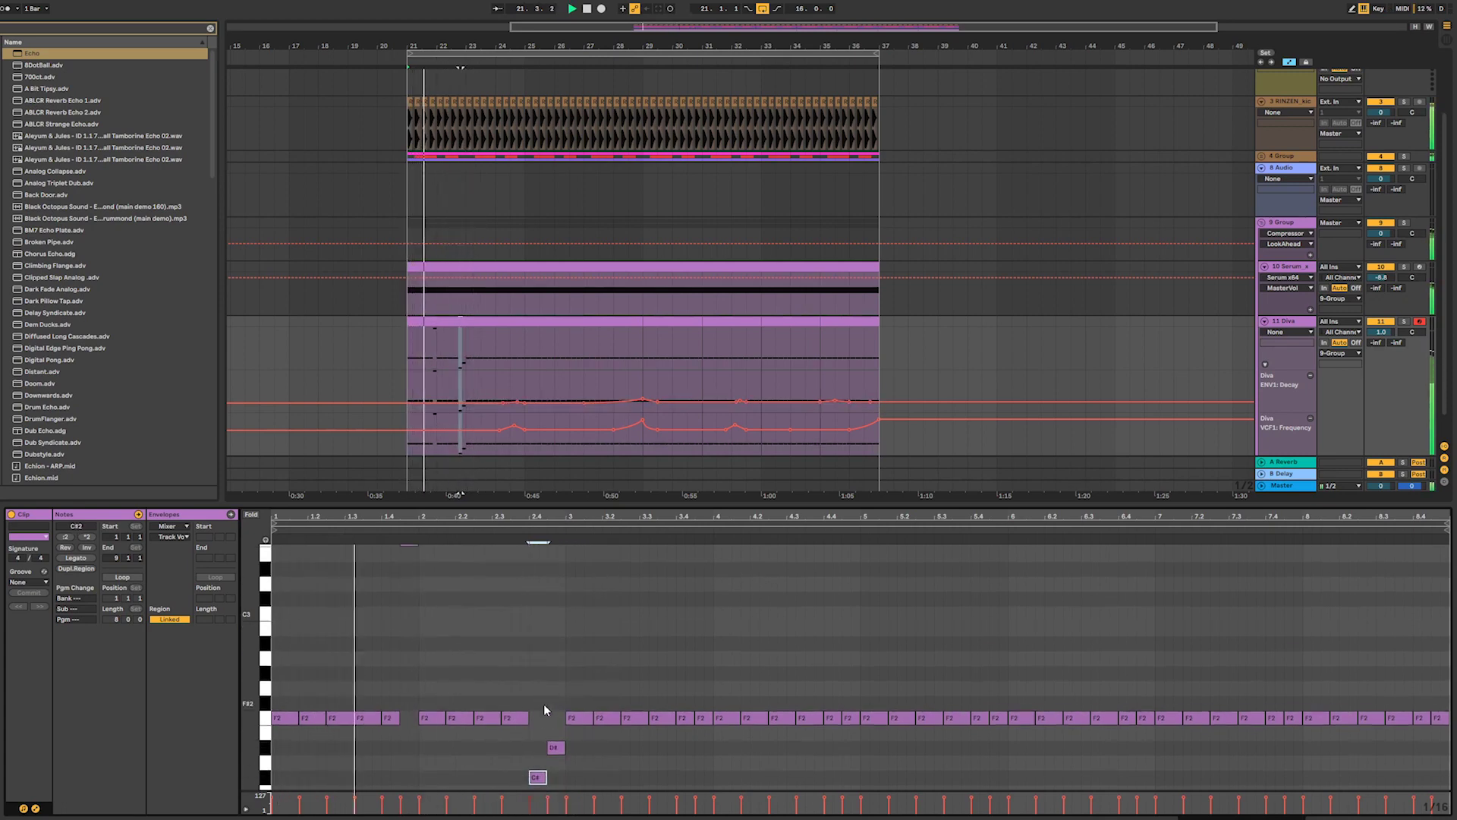
{"action": "scroll", "coordinate": [544, 704], "scroll_direction": "down", "scroll_amount": 2}
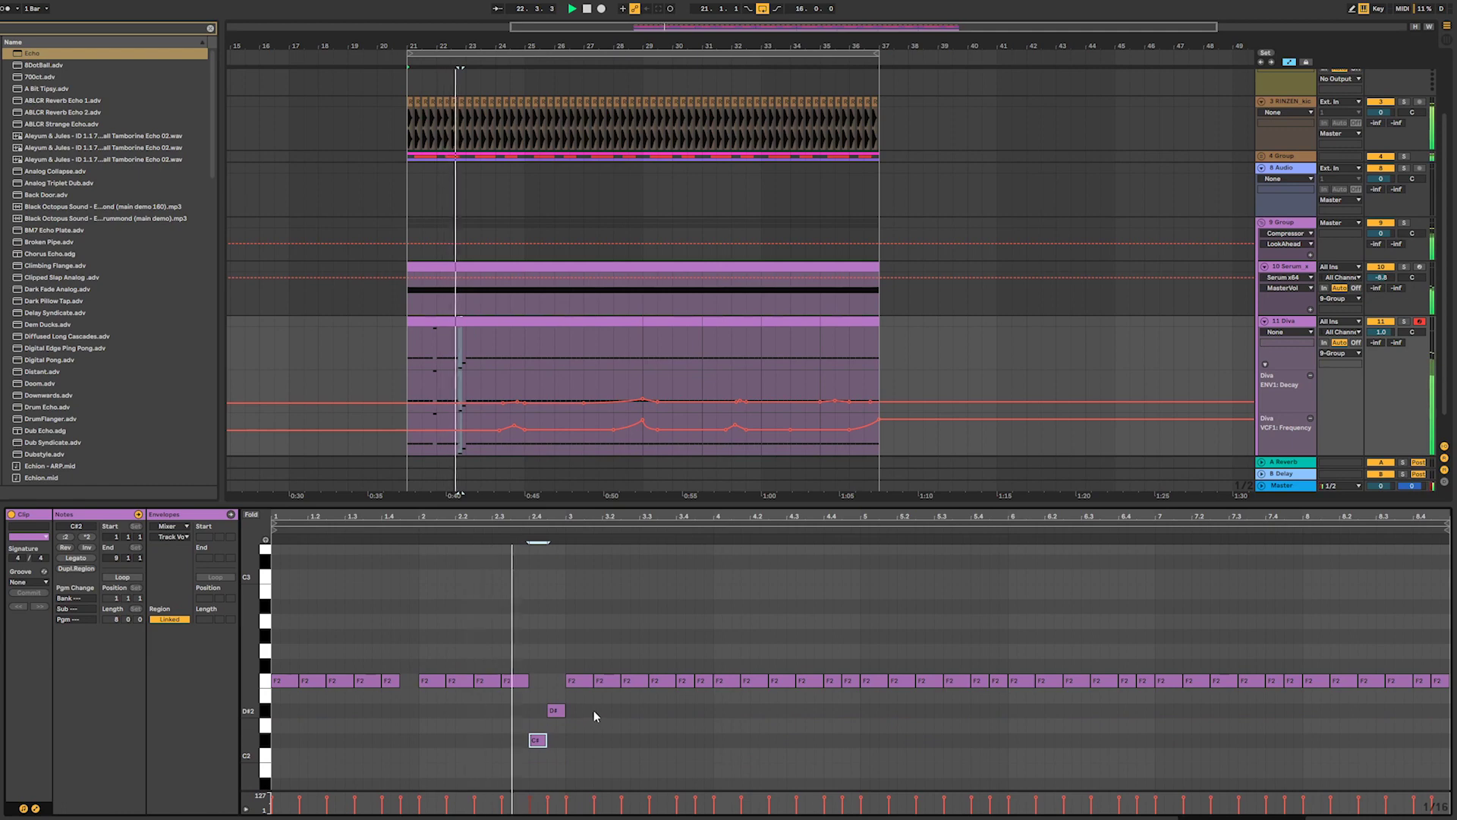
- Try the last two notes of bar 2 an octave higher at C#3 and D#3, and return them to C#2 and D#2
{"action": "left_click", "coordinate": [536, 723]}
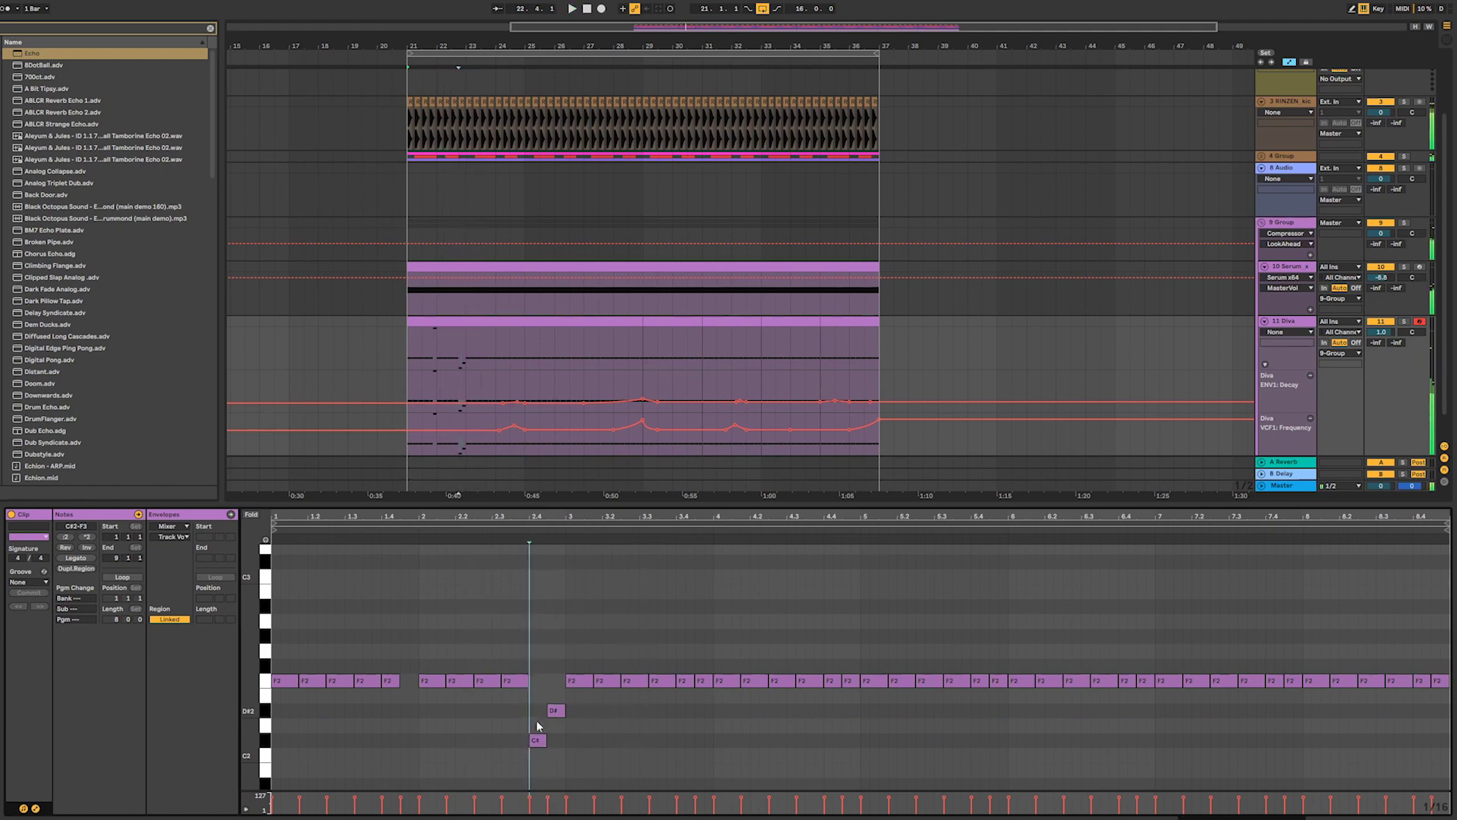
{"action": "key", "text": "shift+Up"}
{"action": "key", "text": "space"}
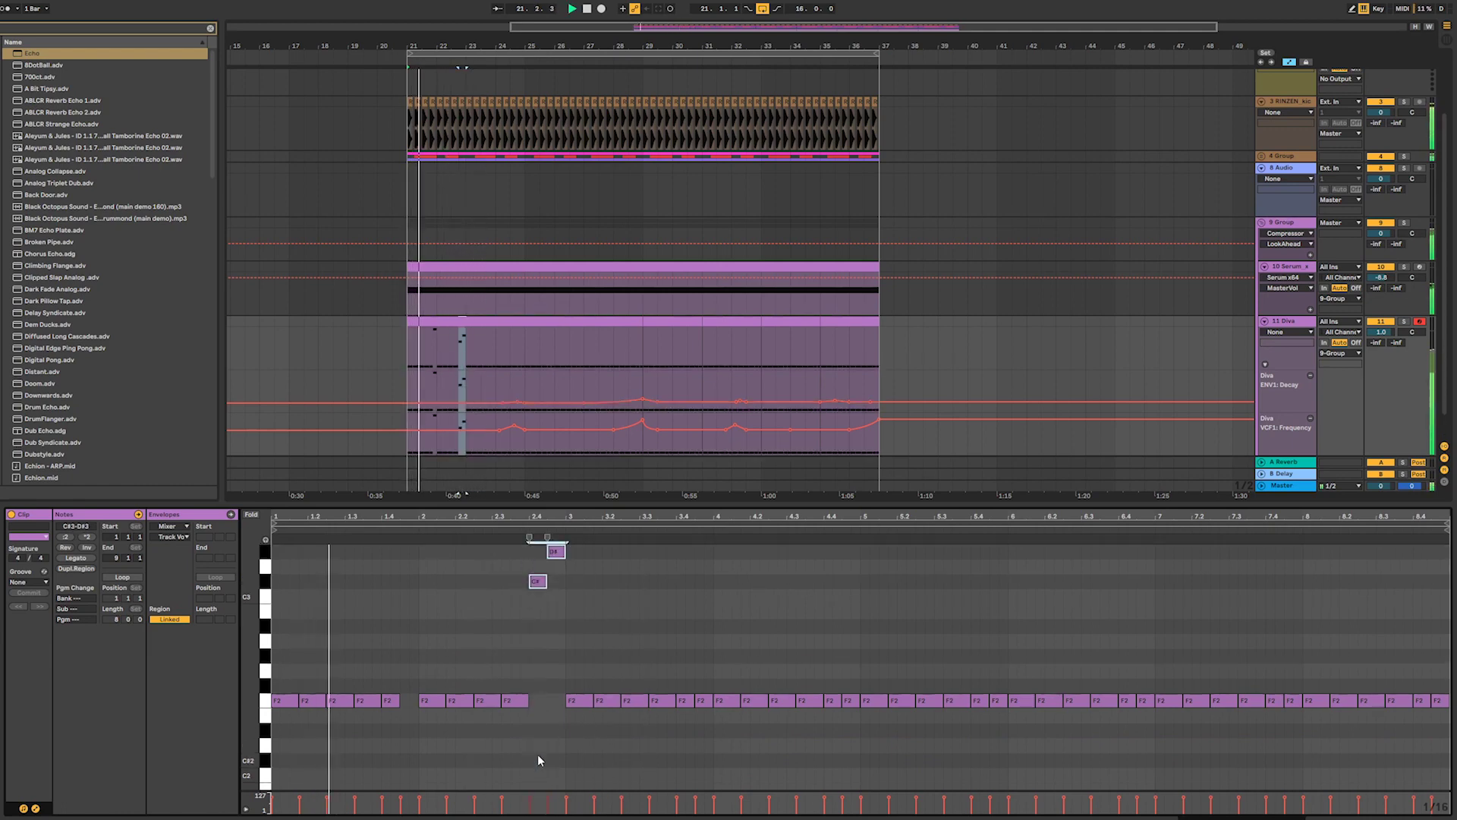
{"action": "scroll", "coordinate": [577, 637], "scroll_direction": "up", "scroll_amount": 3}
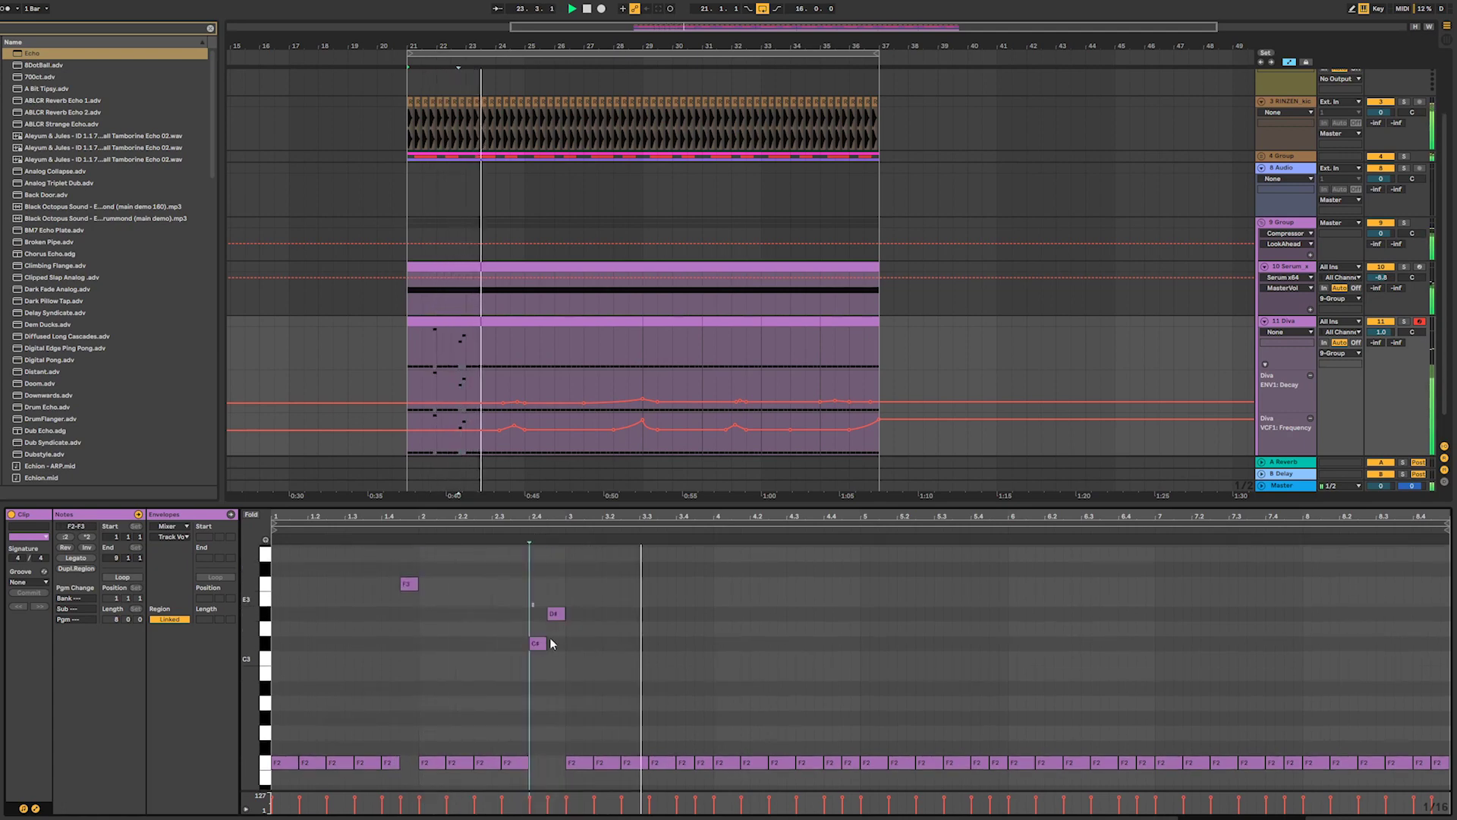
{"action": "key", "text": "space"}
{"action": "key", "text": "shift+Down"}
{"action": "key", "text": "space"}
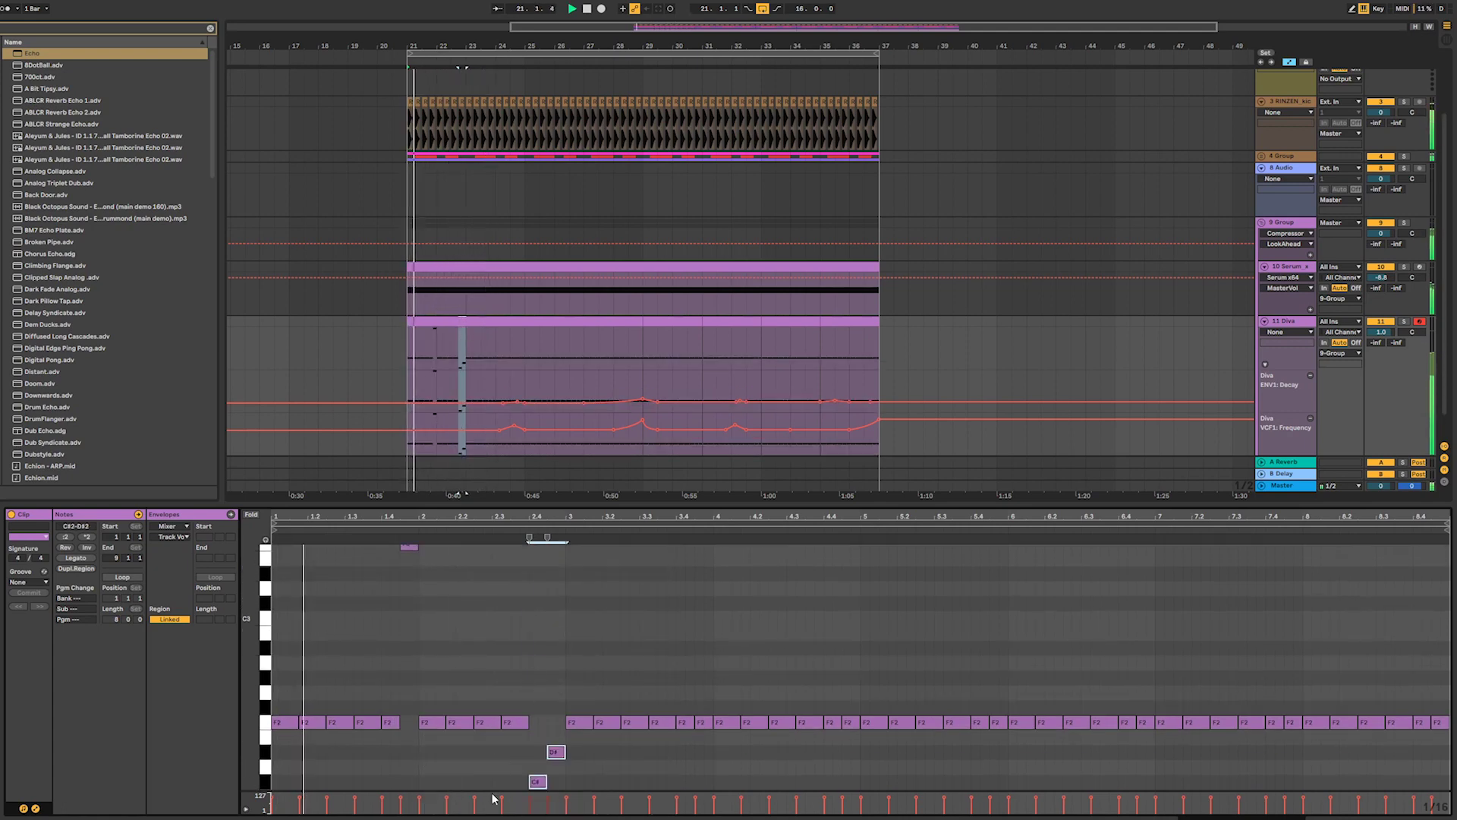
- Replace the C#2 note near the end of bar 2 with a D#2 note that reaches up to the next note
{"action": "left_click", "coordinate": [527, 782]}
{"action": "double_click", "coordinate": [533, 782]}
{"action": "key", "text": "space"}
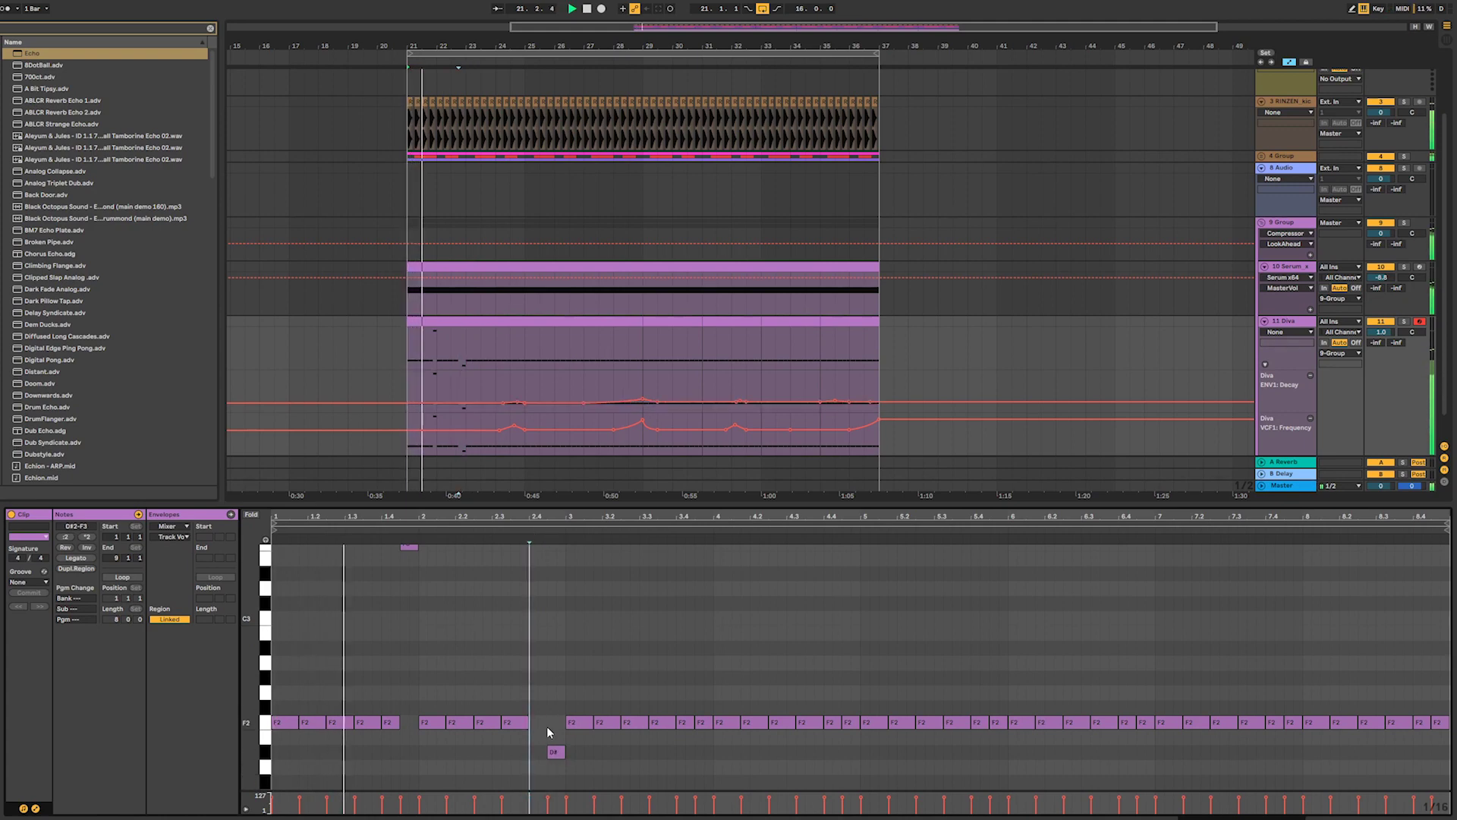
{"action": "double_click", "coordinate": [533, 751]}
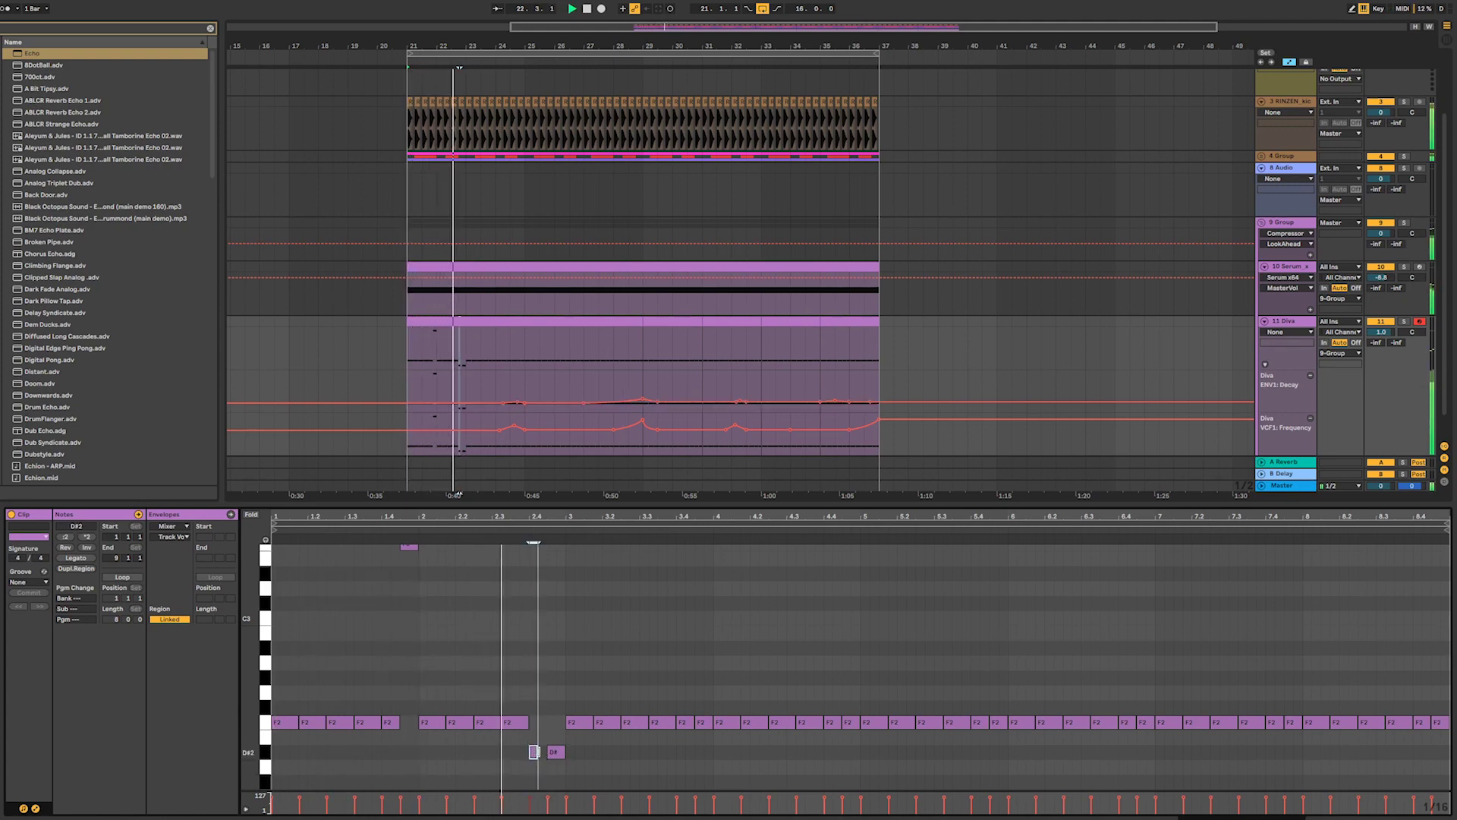
{"action": "left_click_drag", "start_coordinate": [539, 752], "coordinate": [547, 753]}
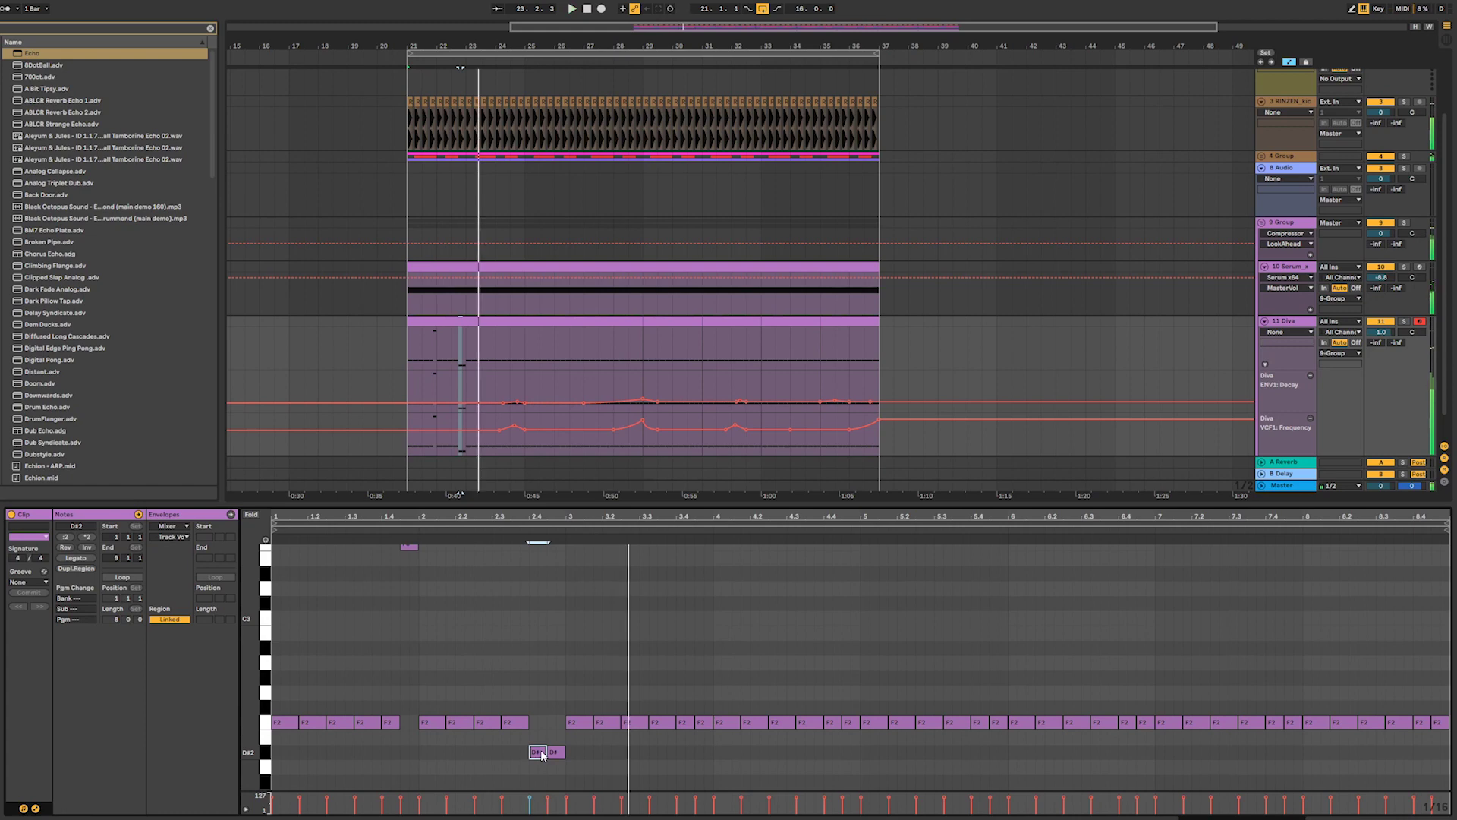
- Re-pitch the last two notes of bar 2, trying F3 and D#3 and settling on F2 and F3
{"action": "key", "text": "shift+Up"}
{"action": "key", "text": "Up"}
{"action": "key", "text": "Up"}
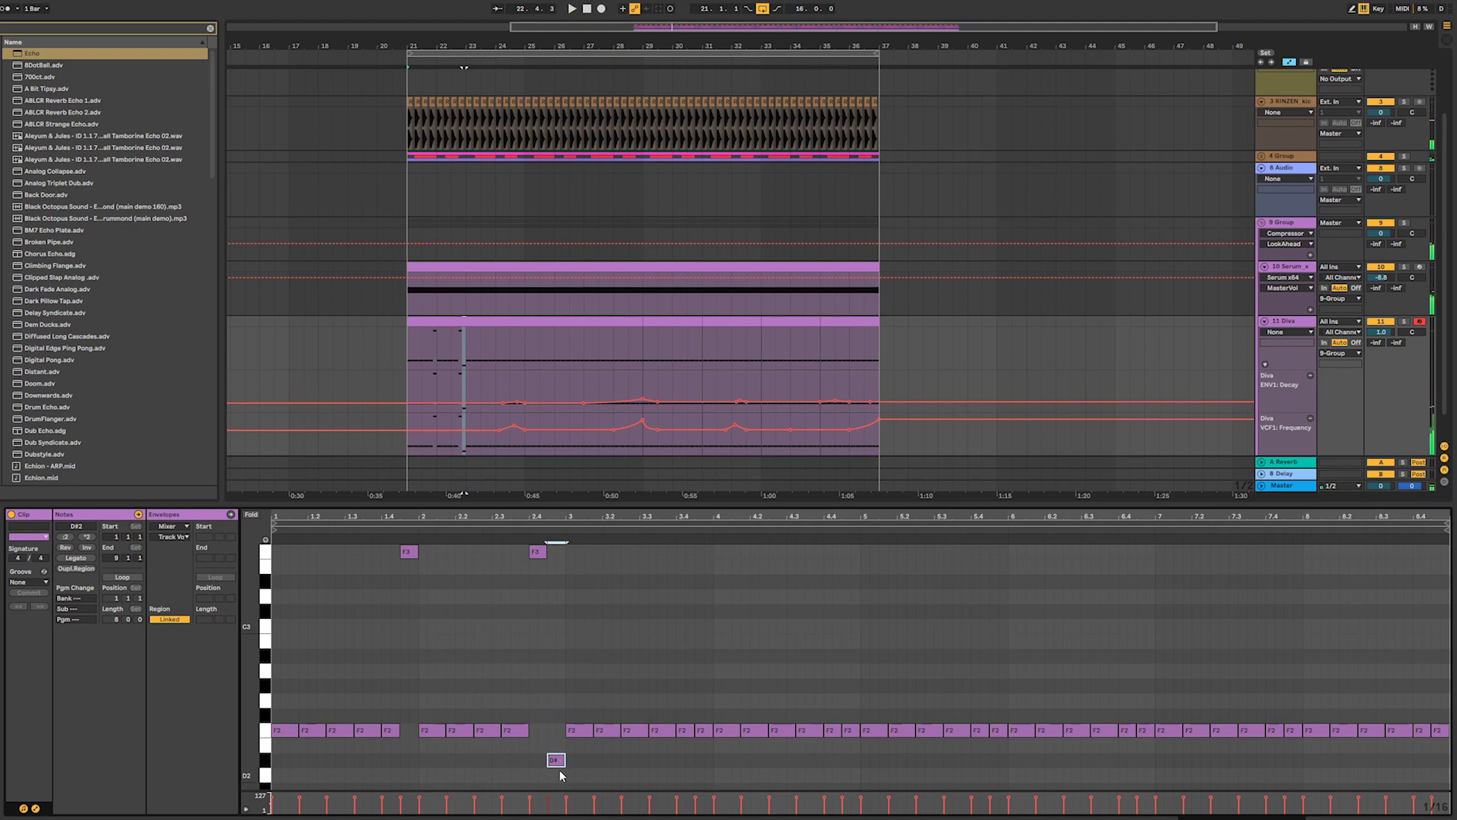
{"action": "key", "text": "shift+Up"}
{"action": "key", "text": "space"}
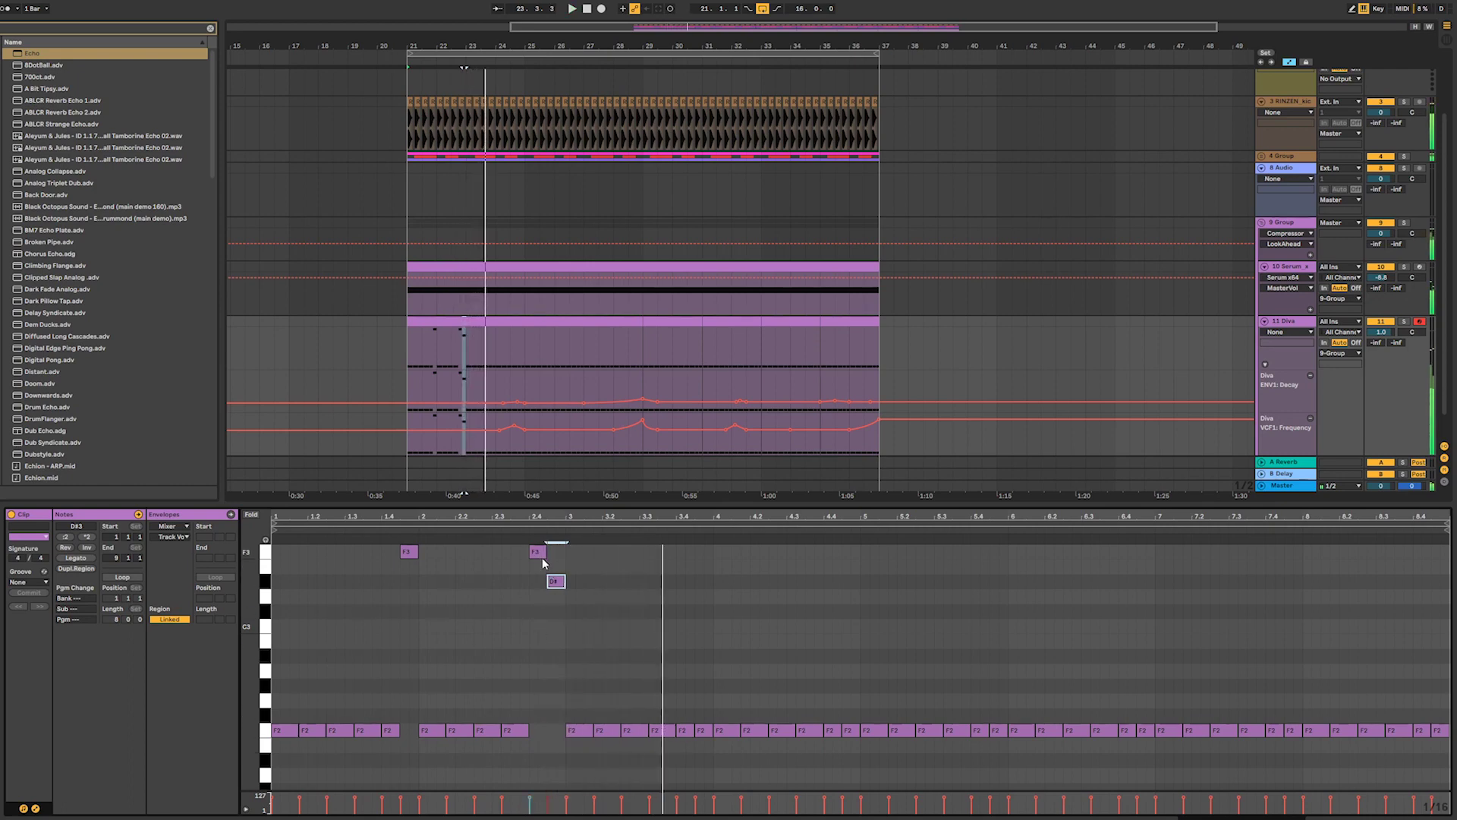
{"action": "left_click_drag", "start_coordinate": [554, 584], "coordinate": [560, 623]}
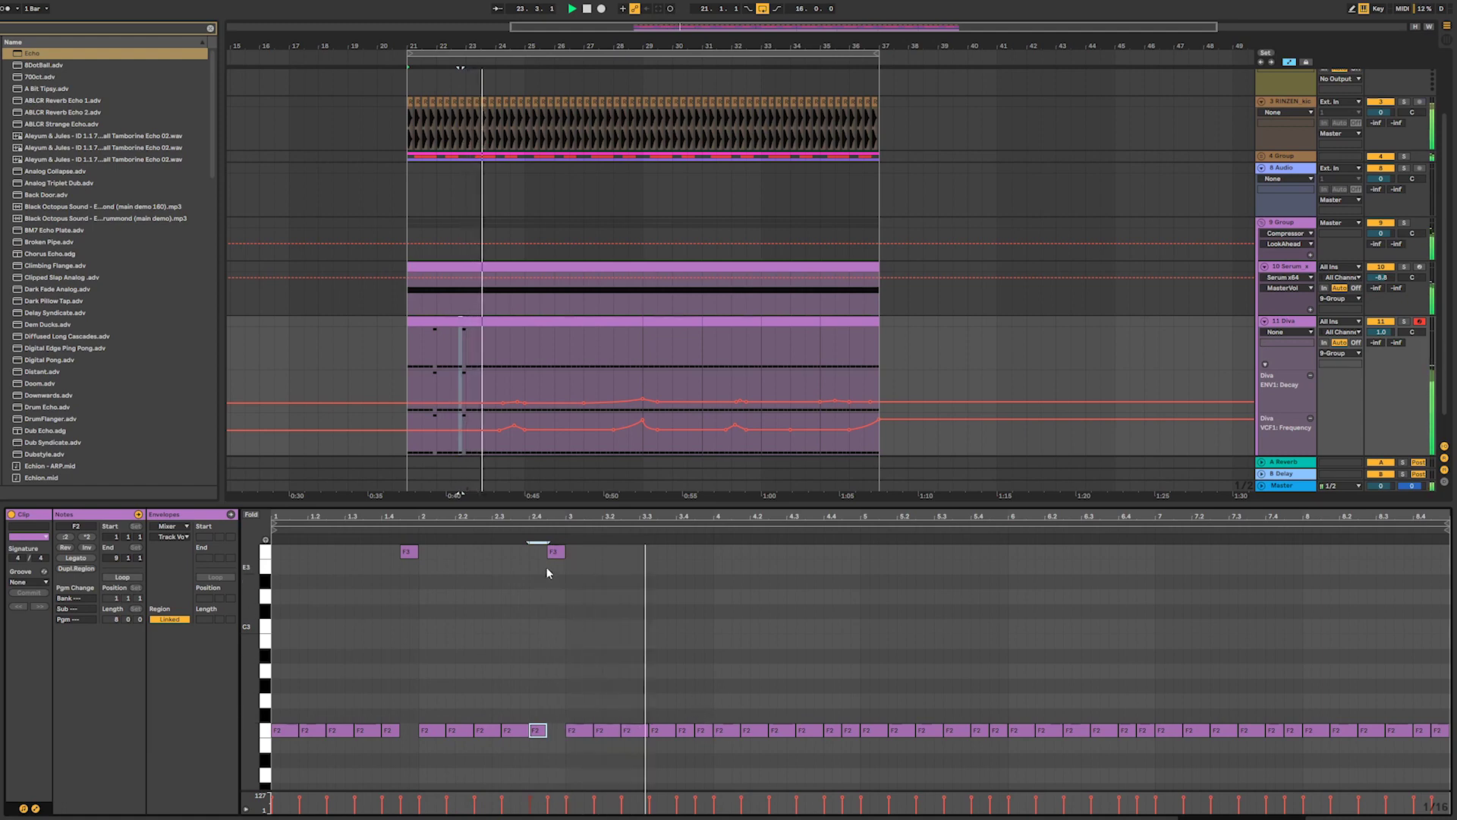
- Raise the last two notes of bar 4 to G2 and G#2 and audition the variation
{"action": "left_click", "coordinate": [835, 752]}
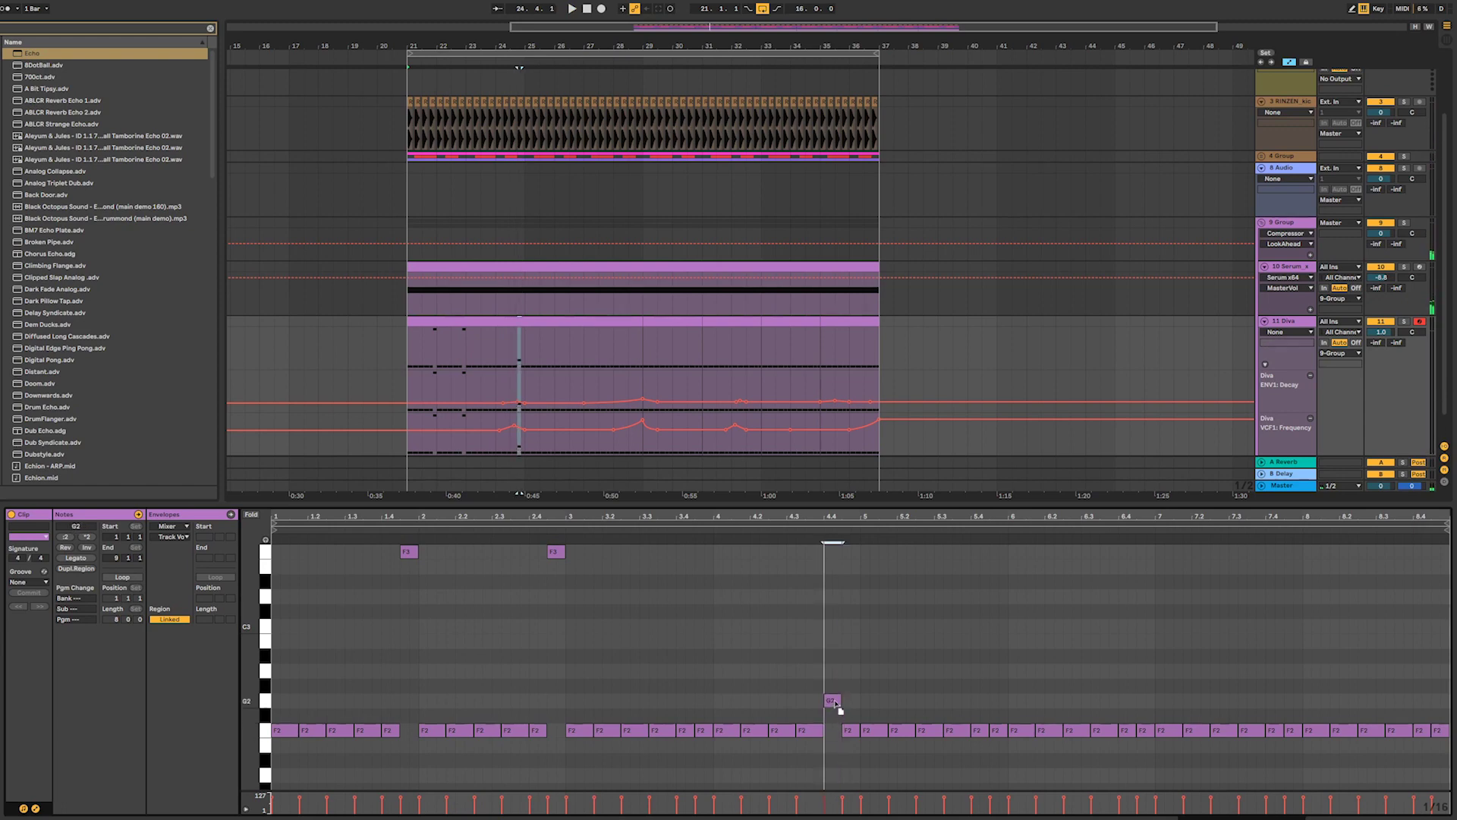
{"action": "key", "text": "space"}
{"action": "left_click_drag", "start_coordinate": [849, 729], "coordinate": [854, 687]}
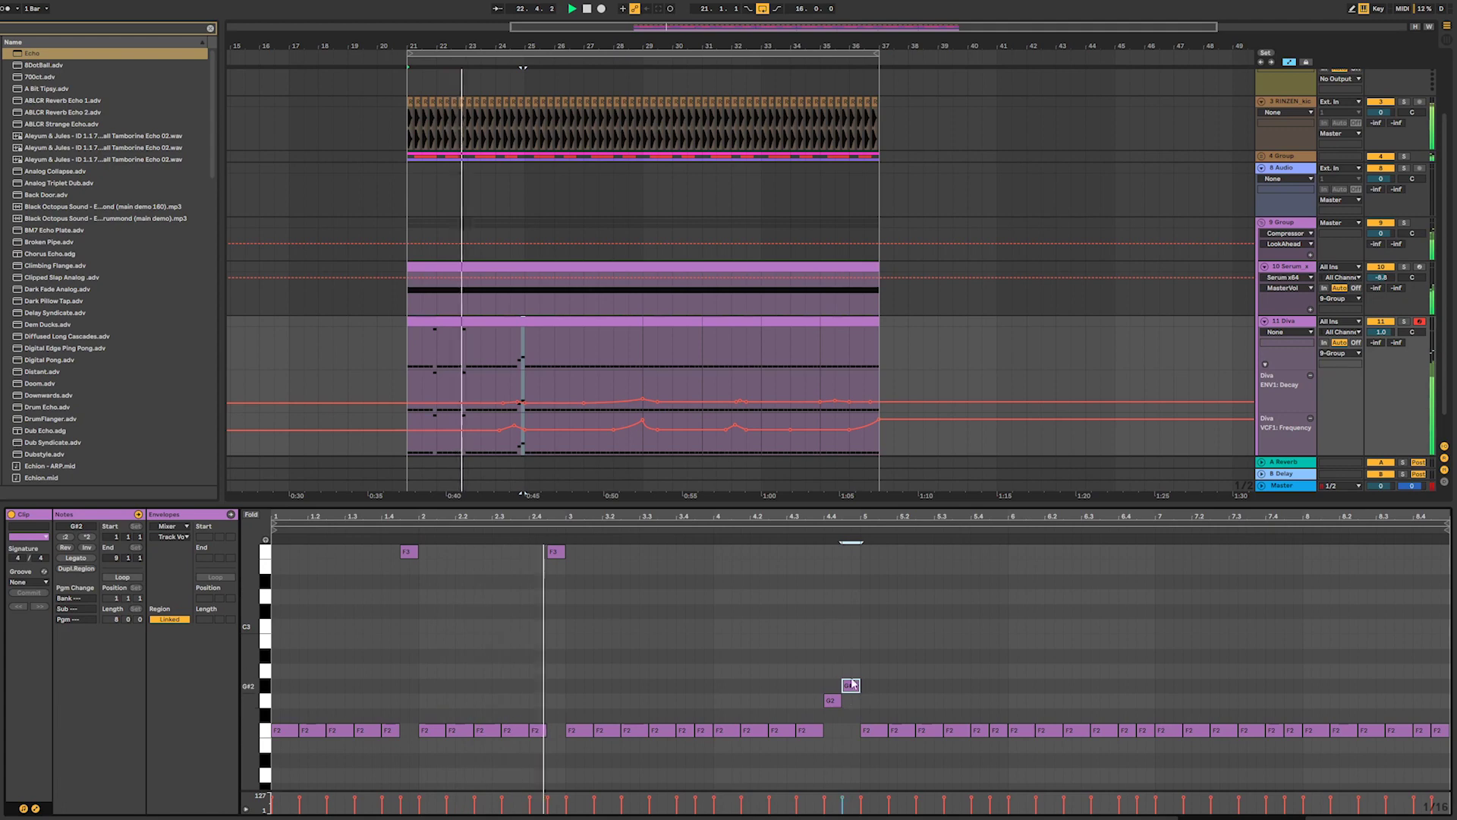
{"action": "left_click_drag", "start_coordinate": [830, 662], "coordinate": [853, 736]}
{"action": "left_click", "coordinate": [851, 732]}
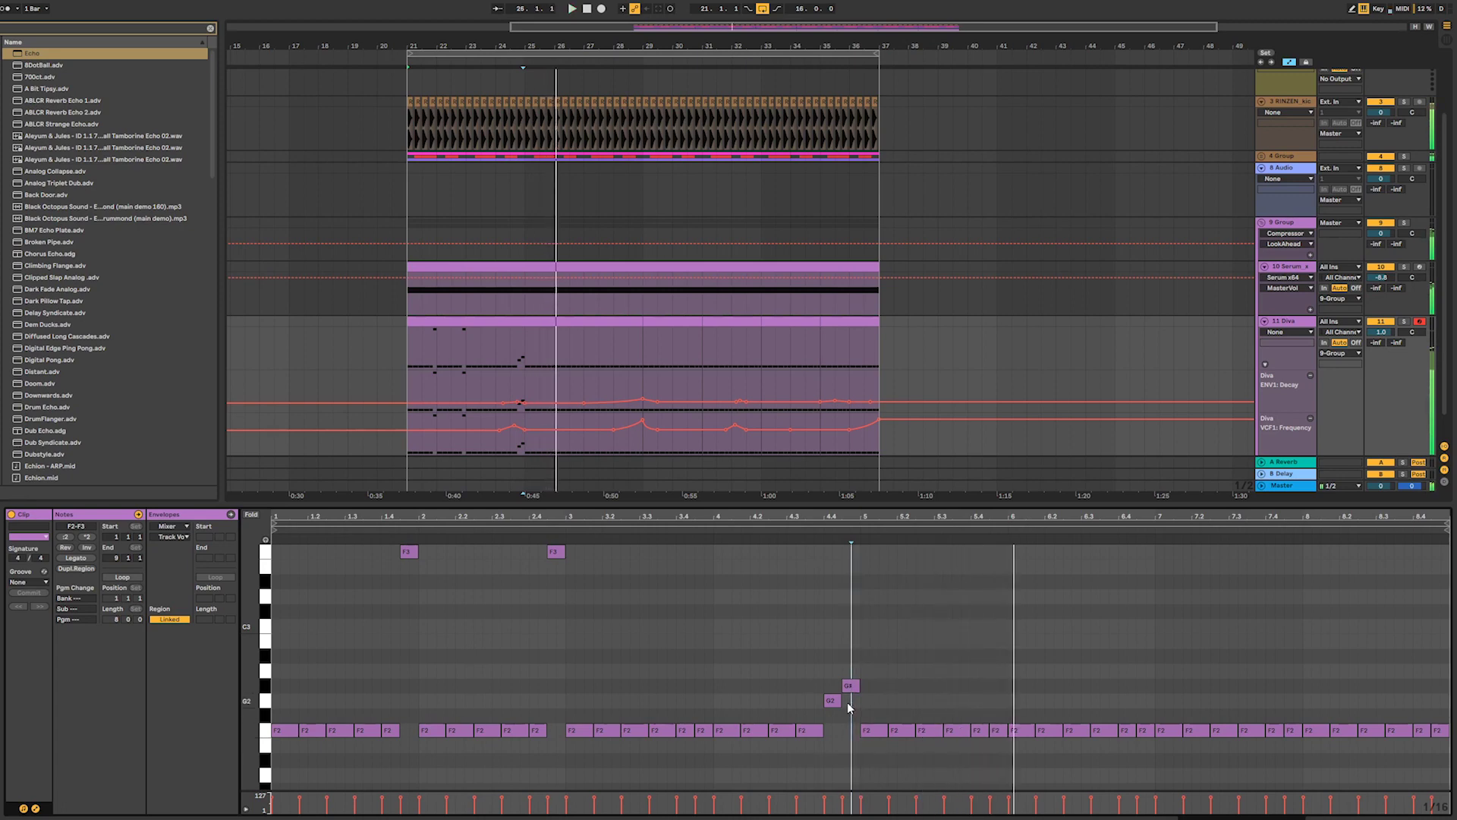
- Swap the pitches of the last two notes of bar 4 and raise both an octave to G#3 and G3
{"action": "left_click", "coordinate": [833, 702]}
{"action": "key", "text": "space"}
{"action": "mouse_move", "coordinate": [851, 687]}
{"action": "left_mouse_down"}
{"action": "mouse_move", "coordinate": [856, 702]}
{"action": "mouse_move", "coordinate": [823, 663]}
{"action": "mouse_move", "coordinate": [843, 714]}
{"action": "left_mouse_up"}
{"action": "key", "text": "shift+Up"}
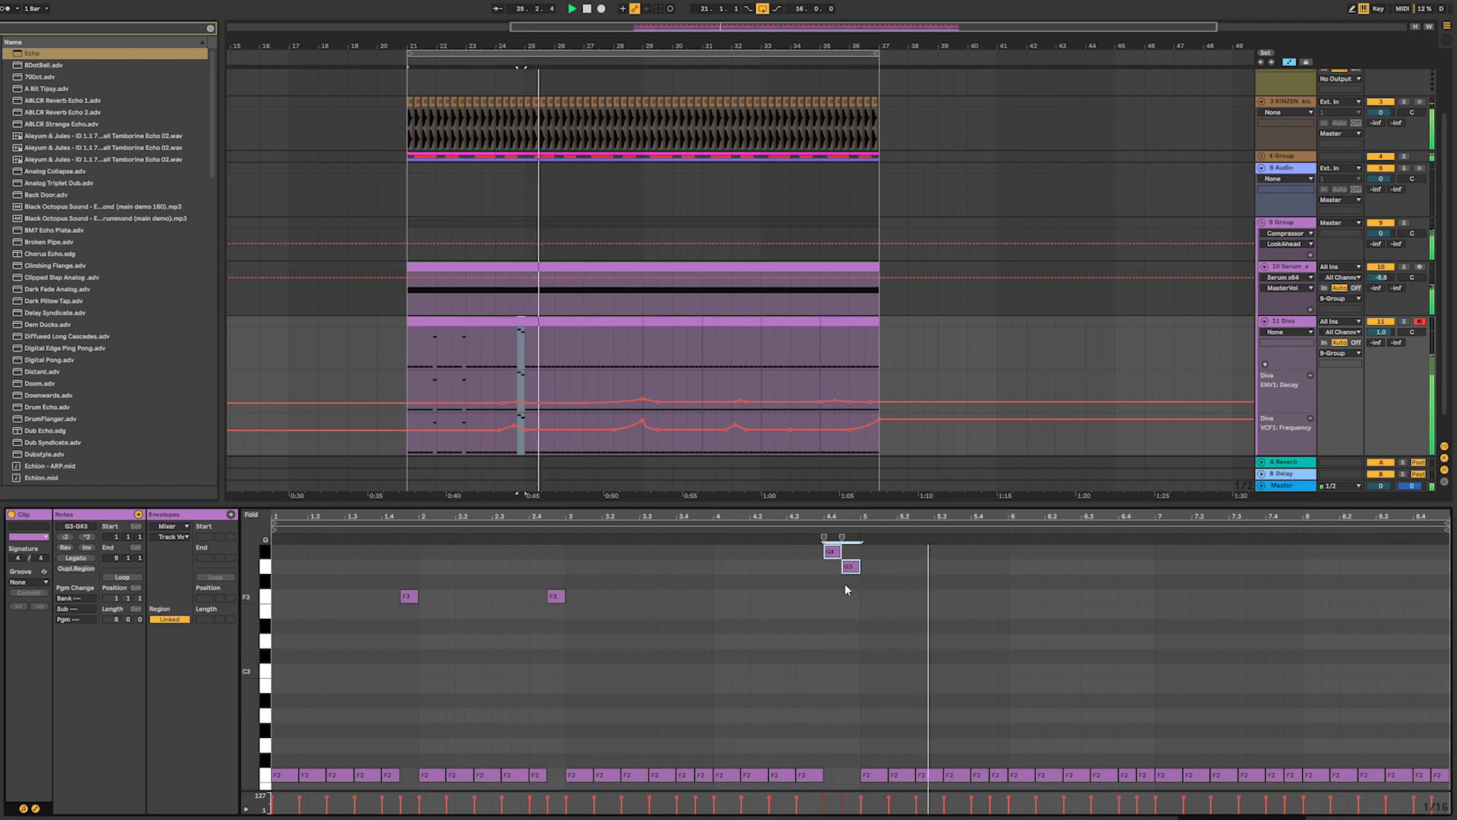
- Re-pitch the last two notes of bar 4 to F#2, as one note followed by a shorter F#2 just before bar 5
{"action": "left_click_drag", "start_coordinate": [836, 556], "coordinate": [850, 736]}
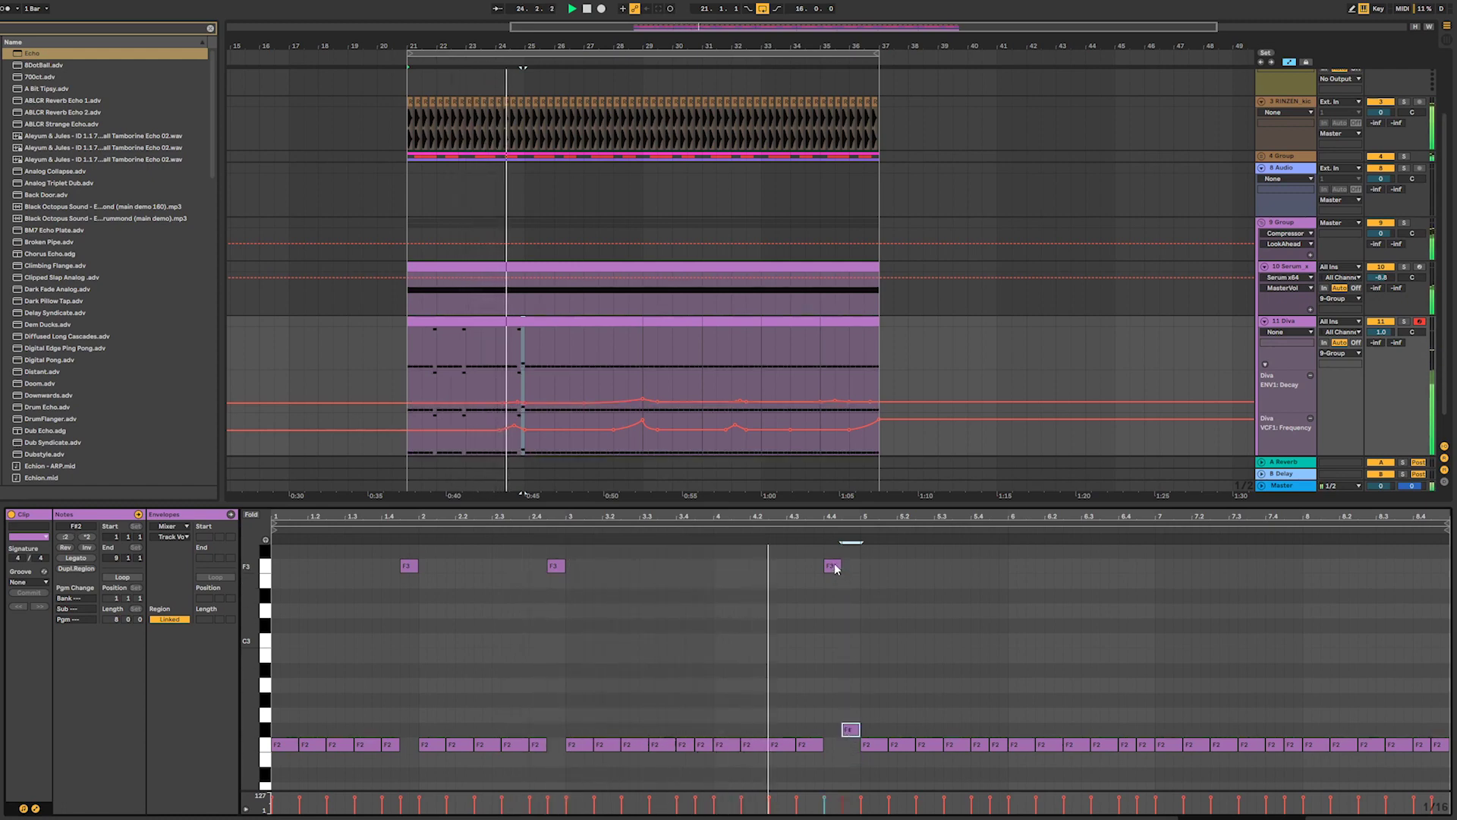
{"action": "left_click_drag", "start_coordinate": [833, 567], "coordinate": [851, 736]}
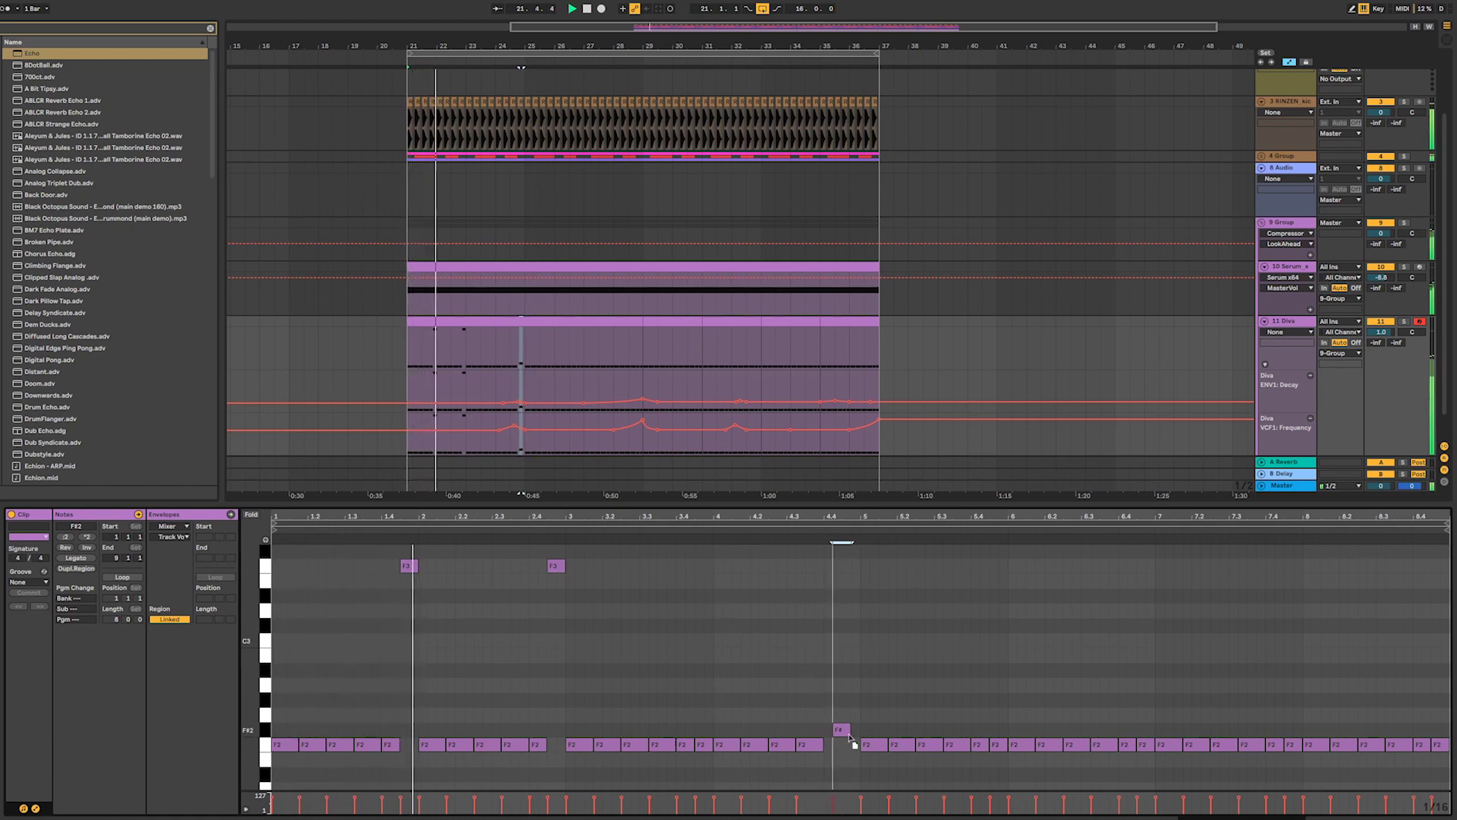
{"action": "key", "text": "space"}
{"action": "key", "text": "space"}
{"action": "left_click", "coordinate": [503, 357]}
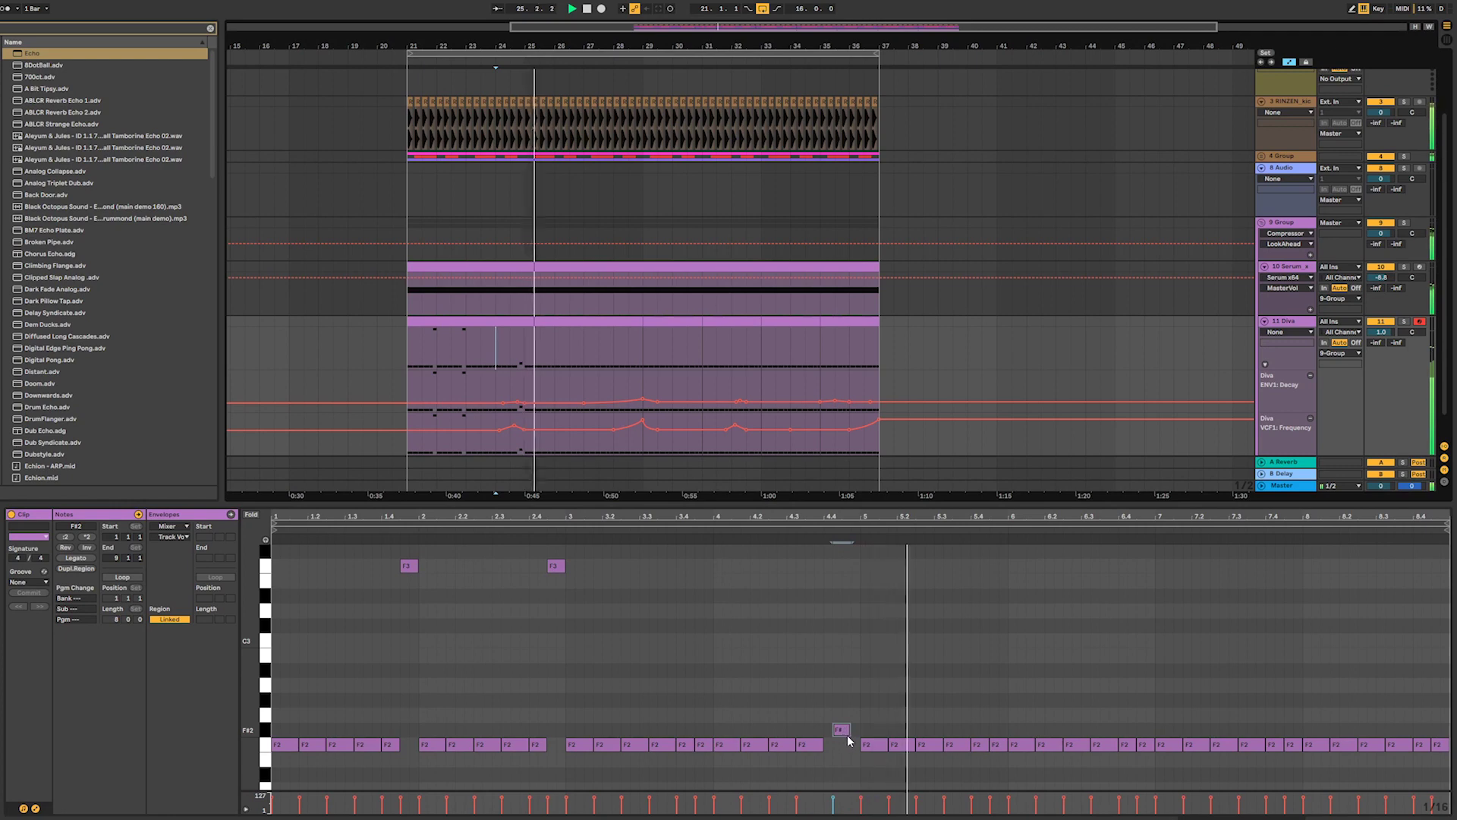
{"action": "key", "text": "space"}
{"action": "key", "text": "space"}
{"action": "left_click_drag", "start_coordinate": [844, 731], "coordinate": [858, 725]}
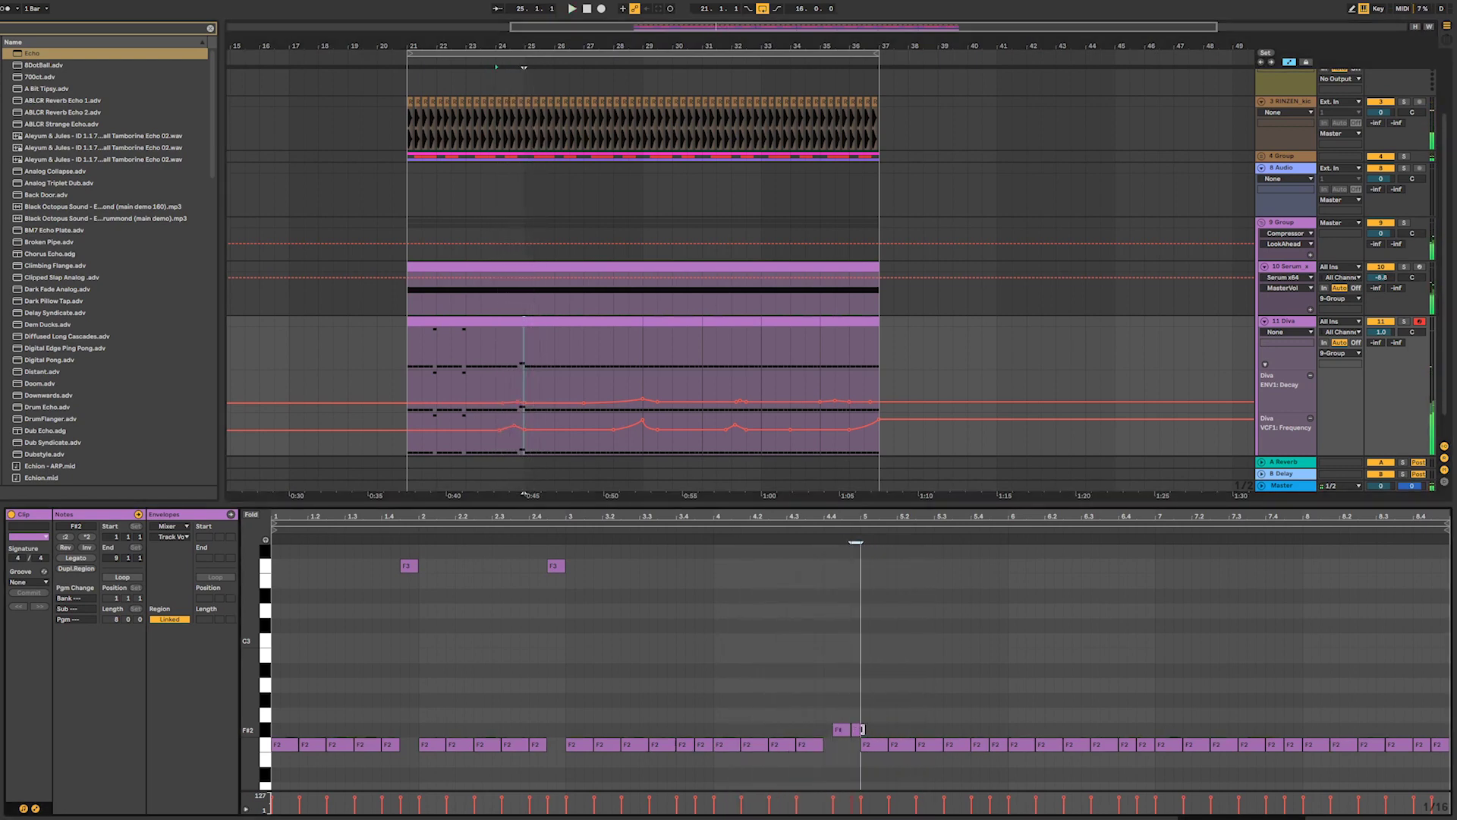
- Try the two F3 accents ending bars 1 and 2 a semitone higher at F#3 and audition them
{"action": "left_click_drag", "start_coordinate": [401, 554], "coordinate": [554, 597]}
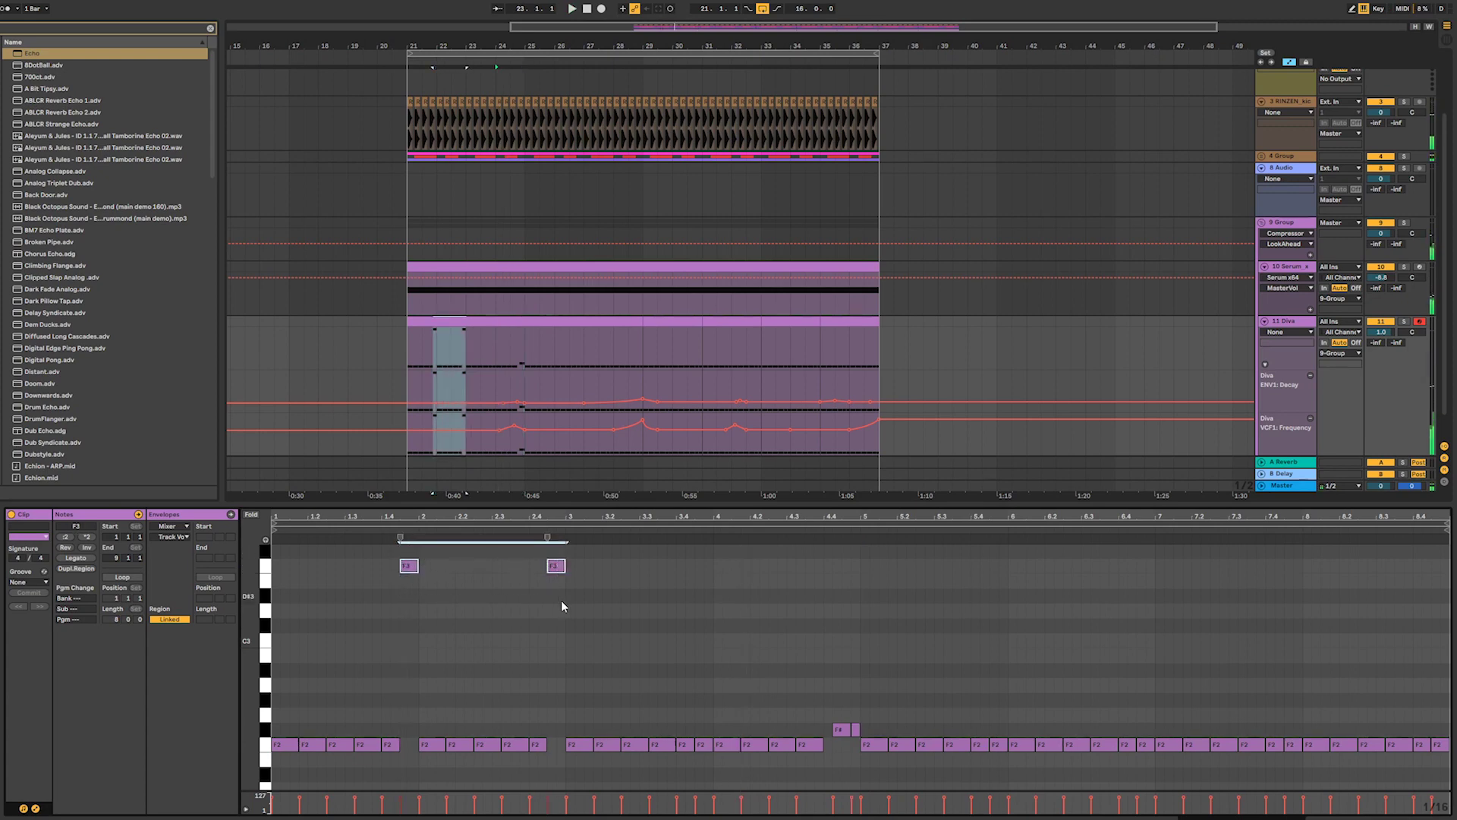
{"action": "key", "text": "Up"}
{"action": "key", "text": "space"}
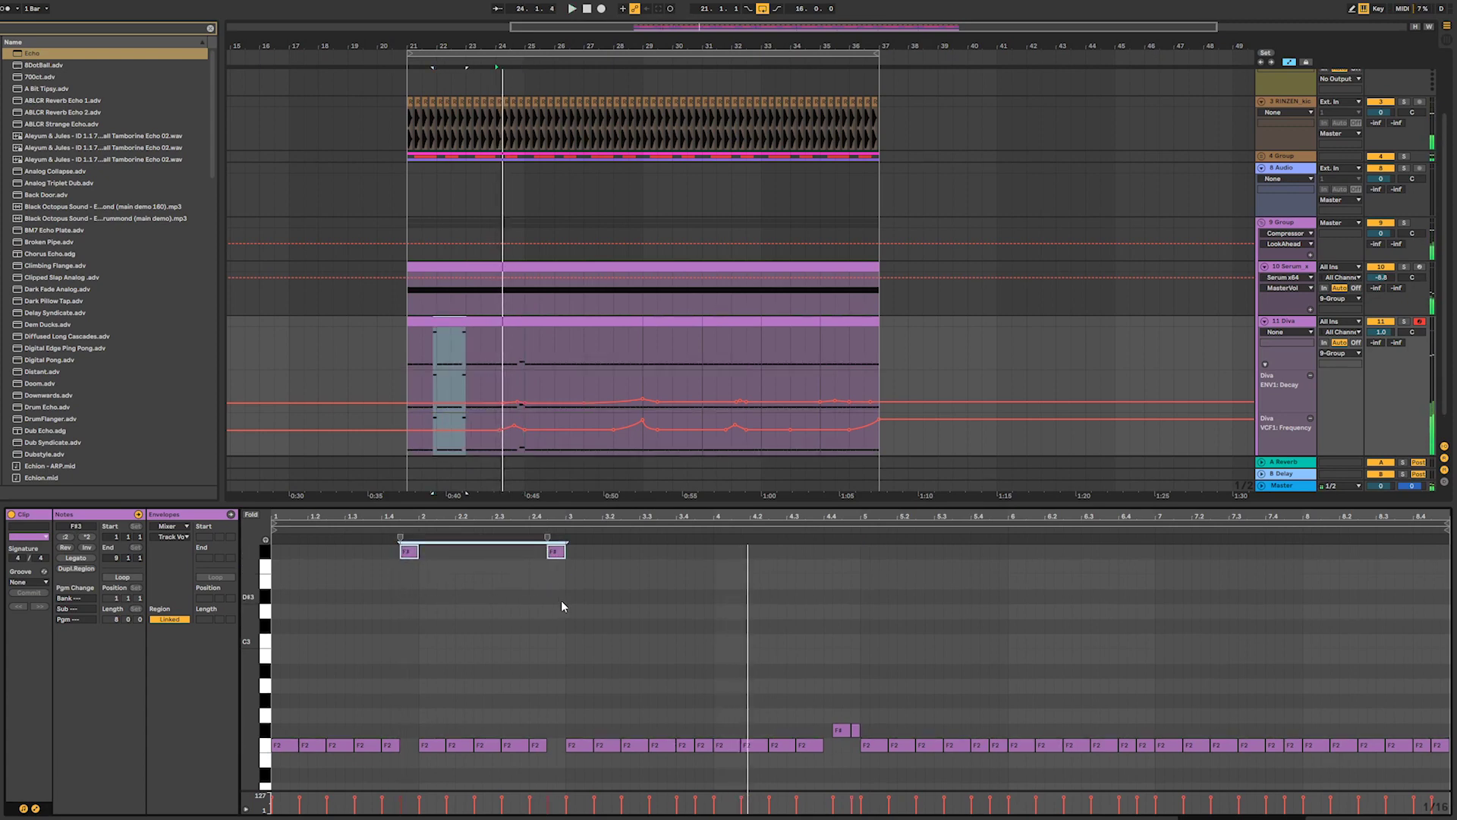
{"action": "left_click", "coordinate": [432, 324]}
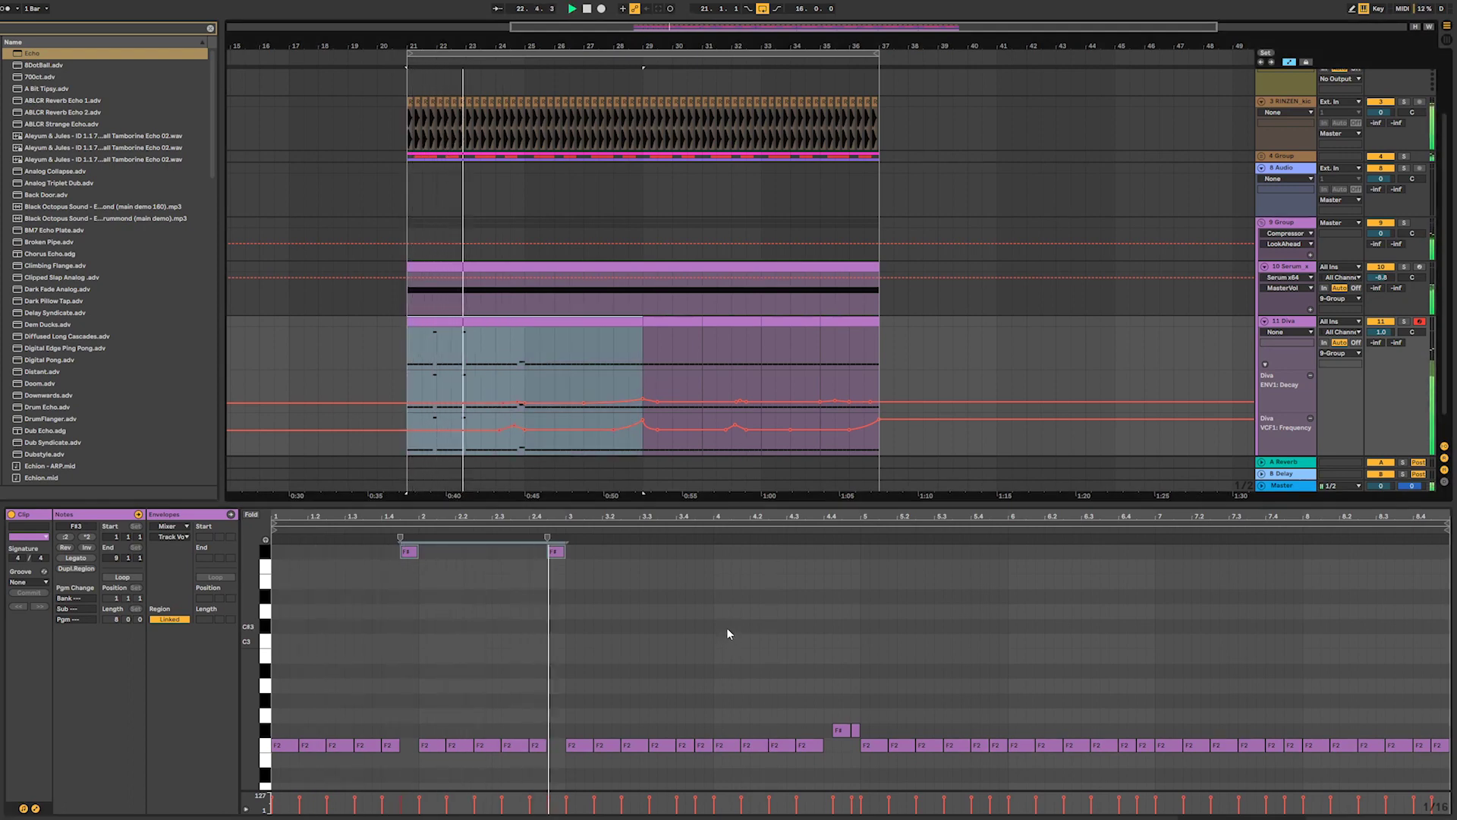
{"action": "left_click", "coordinate": [797, 697]}
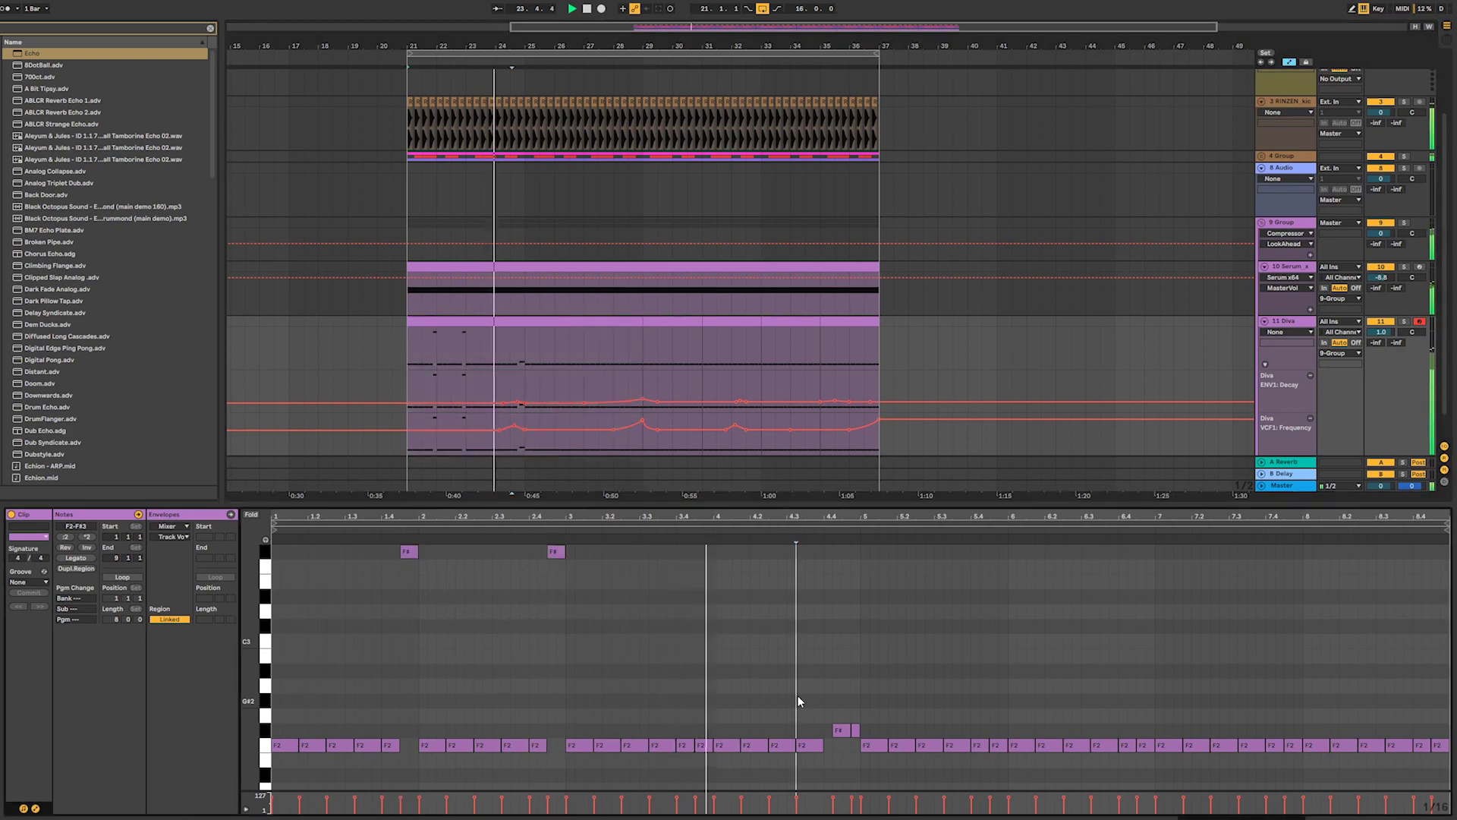
{"action": "key", "text": "space"}
{"action": "key", "text": "space"}
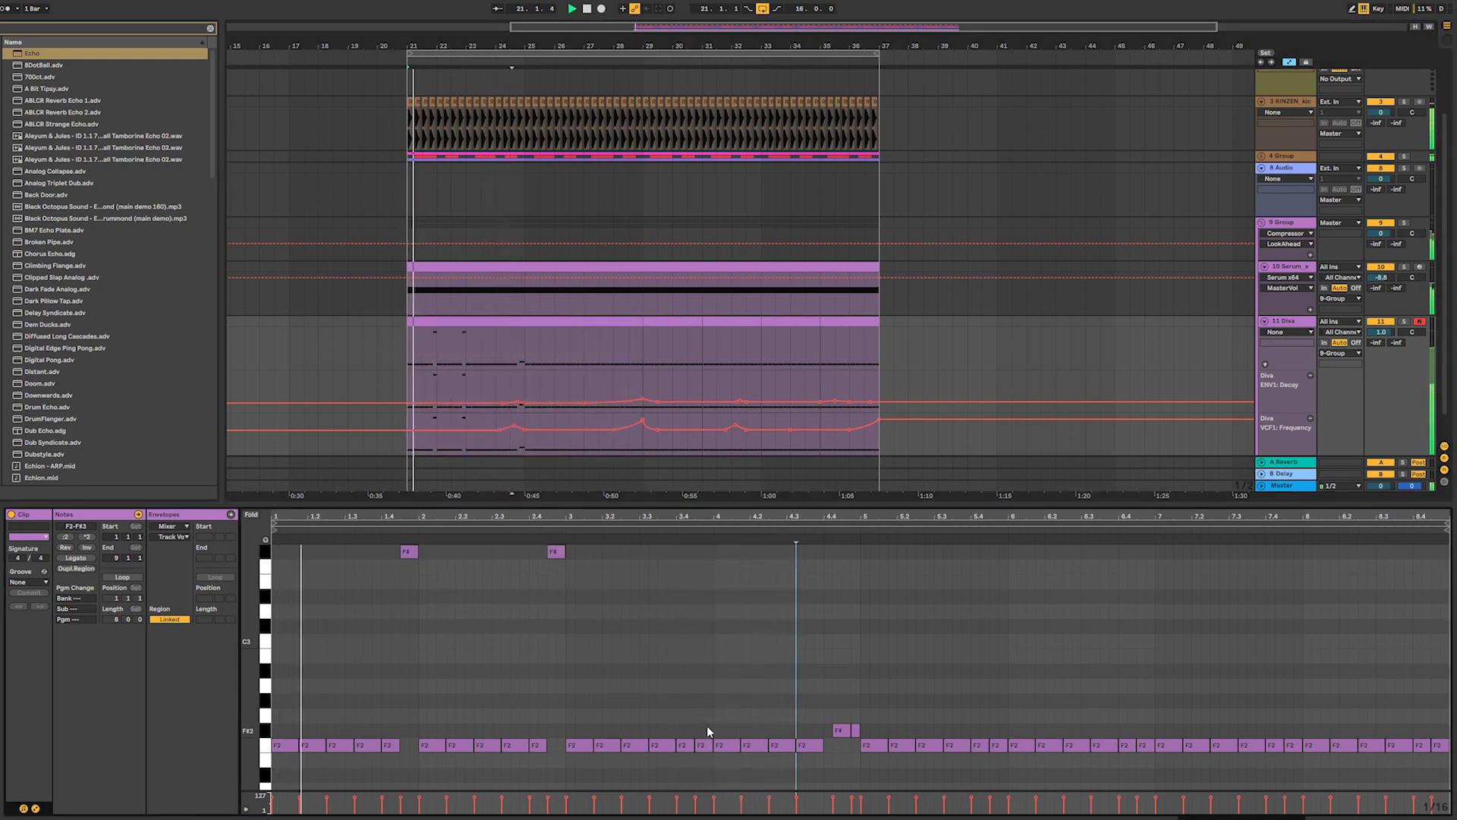
- Raise the last note of bar 3 an octave as a third accent and settle all three accents on F3
{"action": "left_click", "coordinate": [707, 745]}
{"action": "key", "text": "shift+Up"}
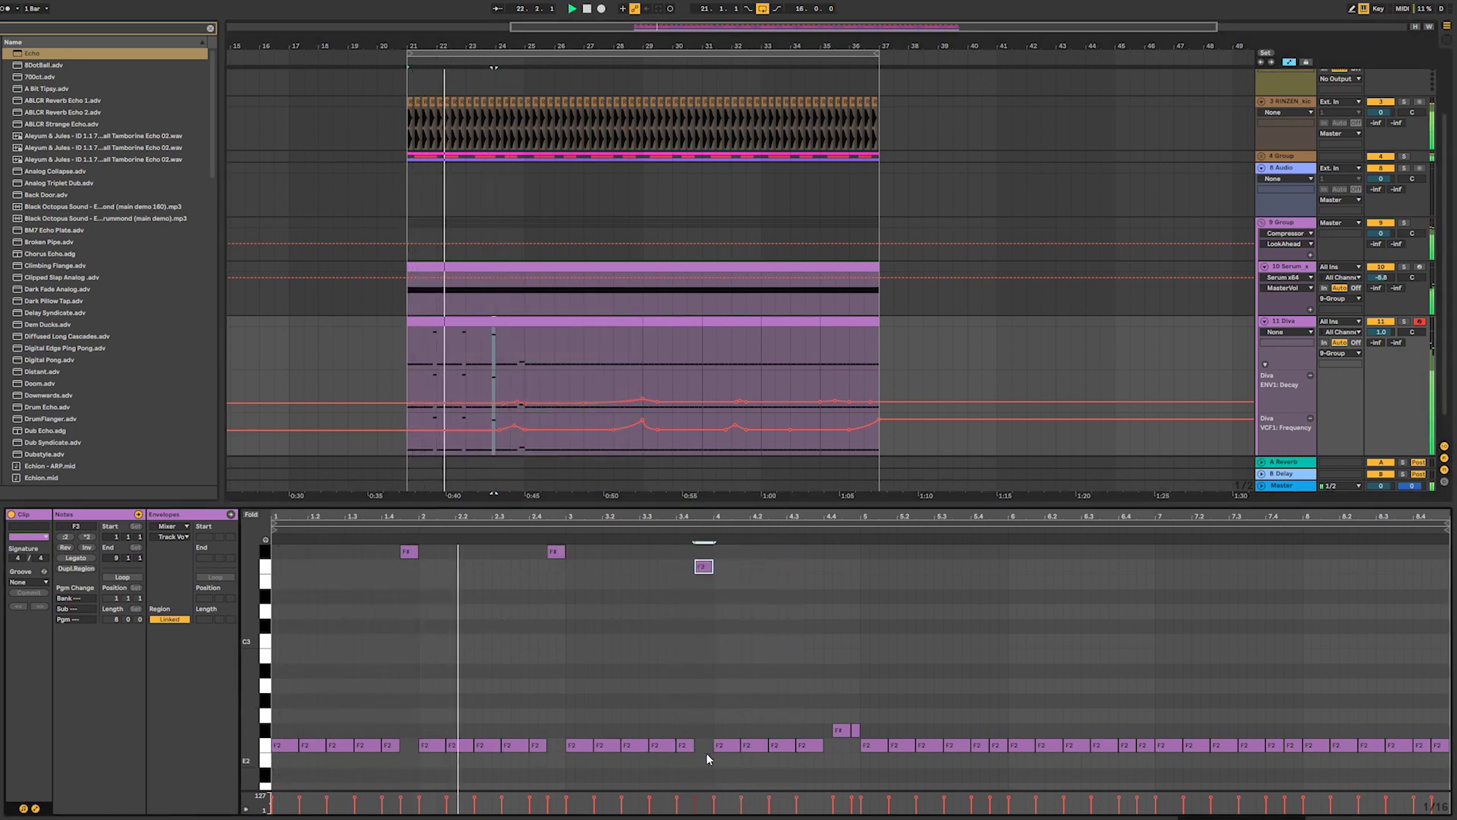
{"action": "key", "text": "Up"}
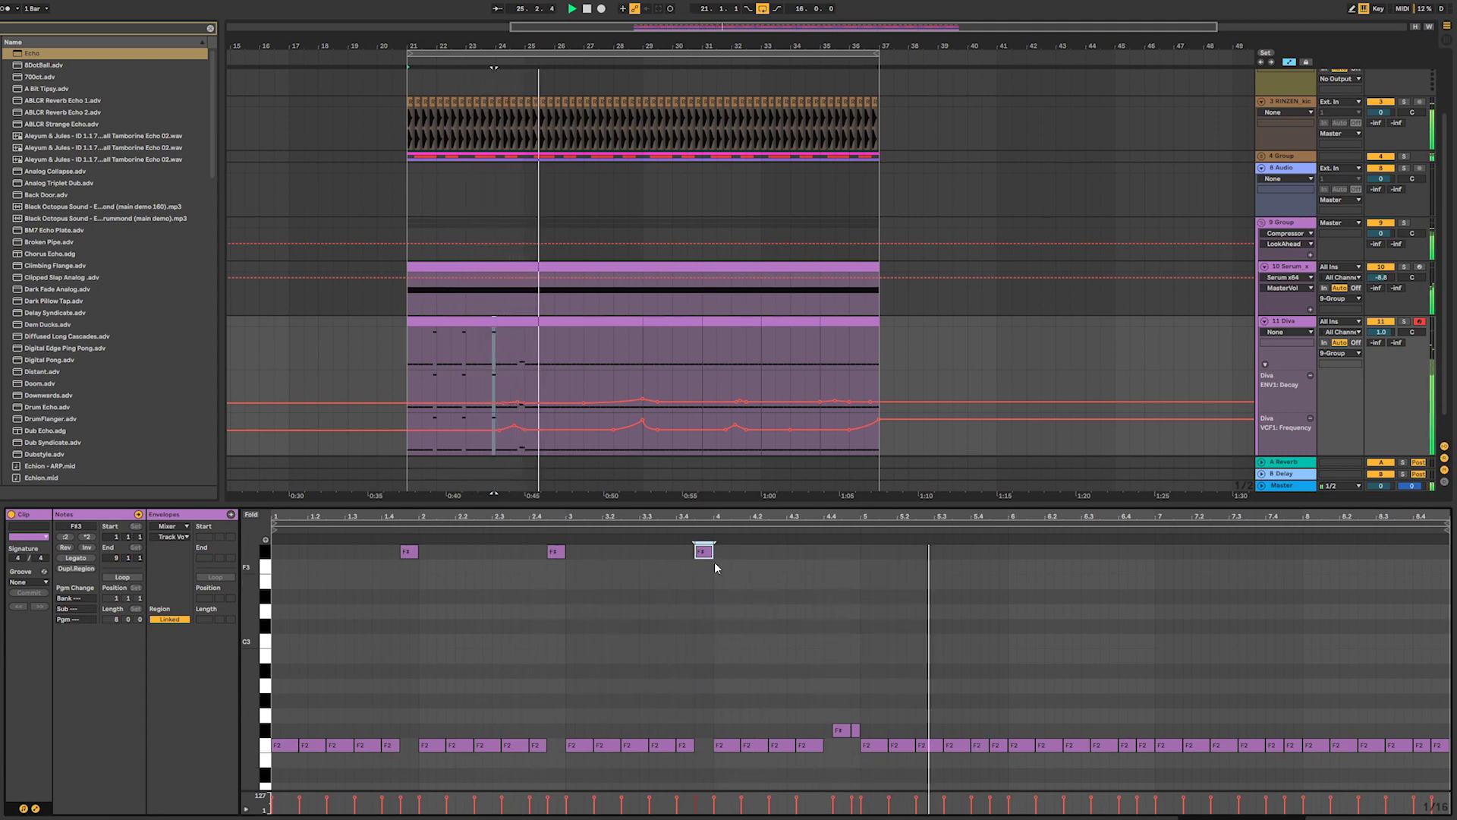
{"action": "left_click_drag", "start_coordinate": [413, 552], "coordinate": [414, 566]}
{"action": "key", "text": "space"}
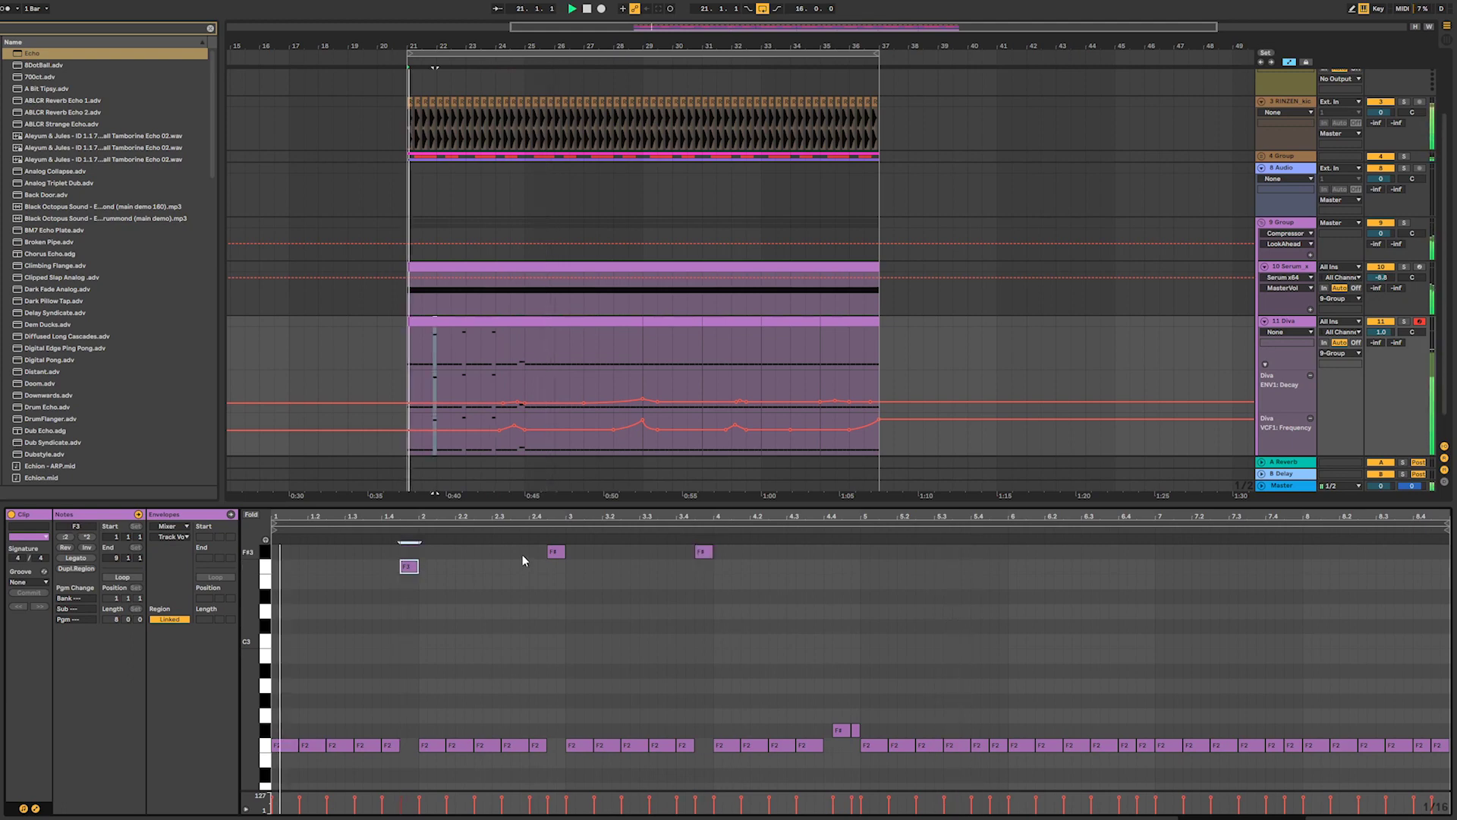
{"action": "left_click_drag", "start_coordinate": [556, 552], "coordinate": [556, 568]}
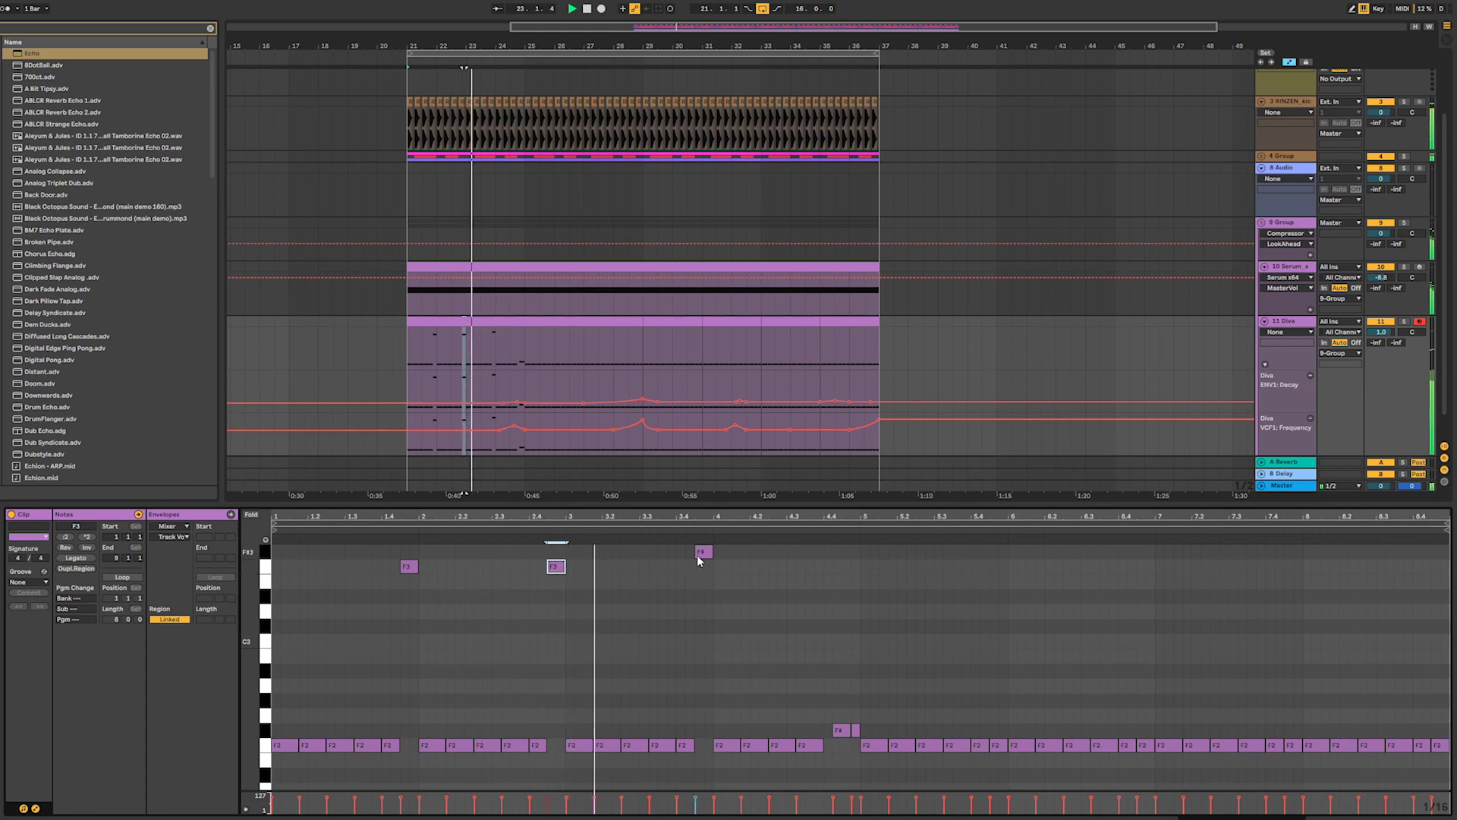
{"action": "left_click_drag", "start_coordinate": [709, 556], "coordinate": [705, 576]}
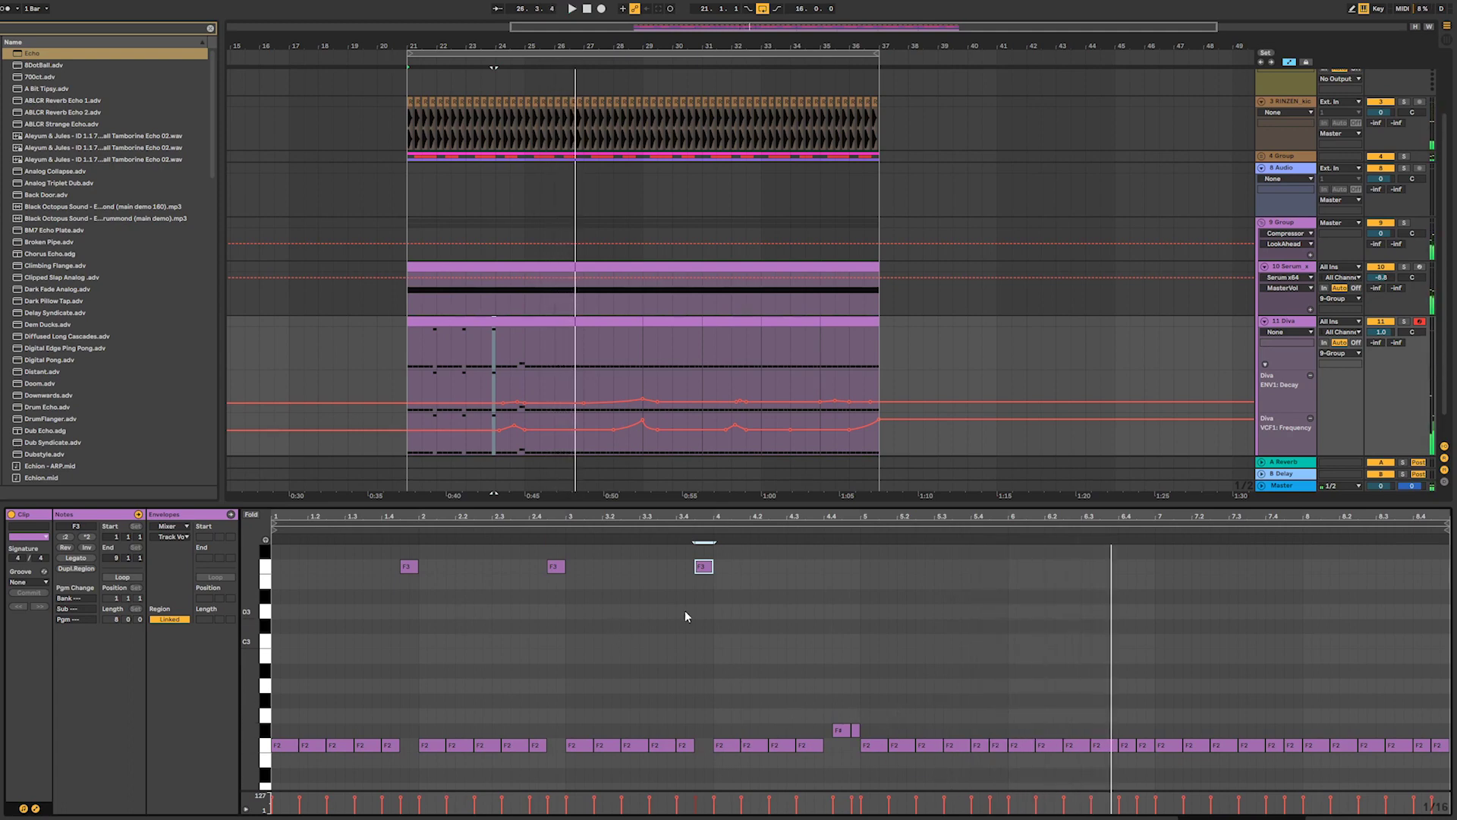
- Duplicate the four-bar pattern into bars 5 to 8 and delete the leftover F2 notes beneath the copied accents
{"action": "scroll", "coordinate": [850, 647], "scroll_direction": "down", "scroll_amount": 2}
{"action": "scroll", "coordinate": [429, 554], "scroll_direction": "up", "scroll_amount": 2}
{"action": "key", "text": "space"}
{"action": "left_click_drag", "start_coordinate": [276, 566], "coordinate": [859, 798]}
{"action": "key", "text": "ctrl+d"}
{"action": "left_click", "coordinate": [987, 754]}
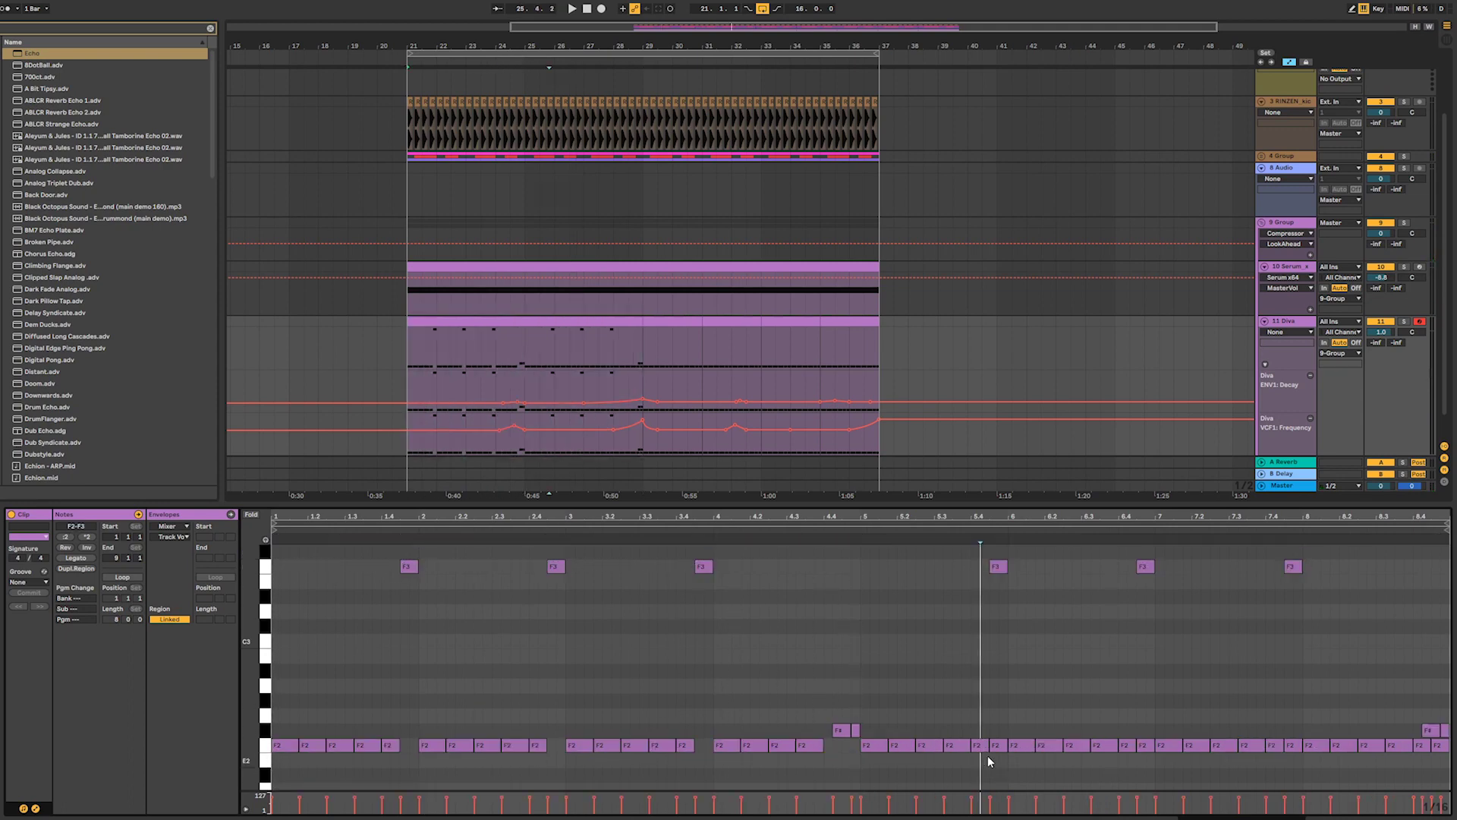
{"action": "double_click", "coordinate": [1145, 745]}
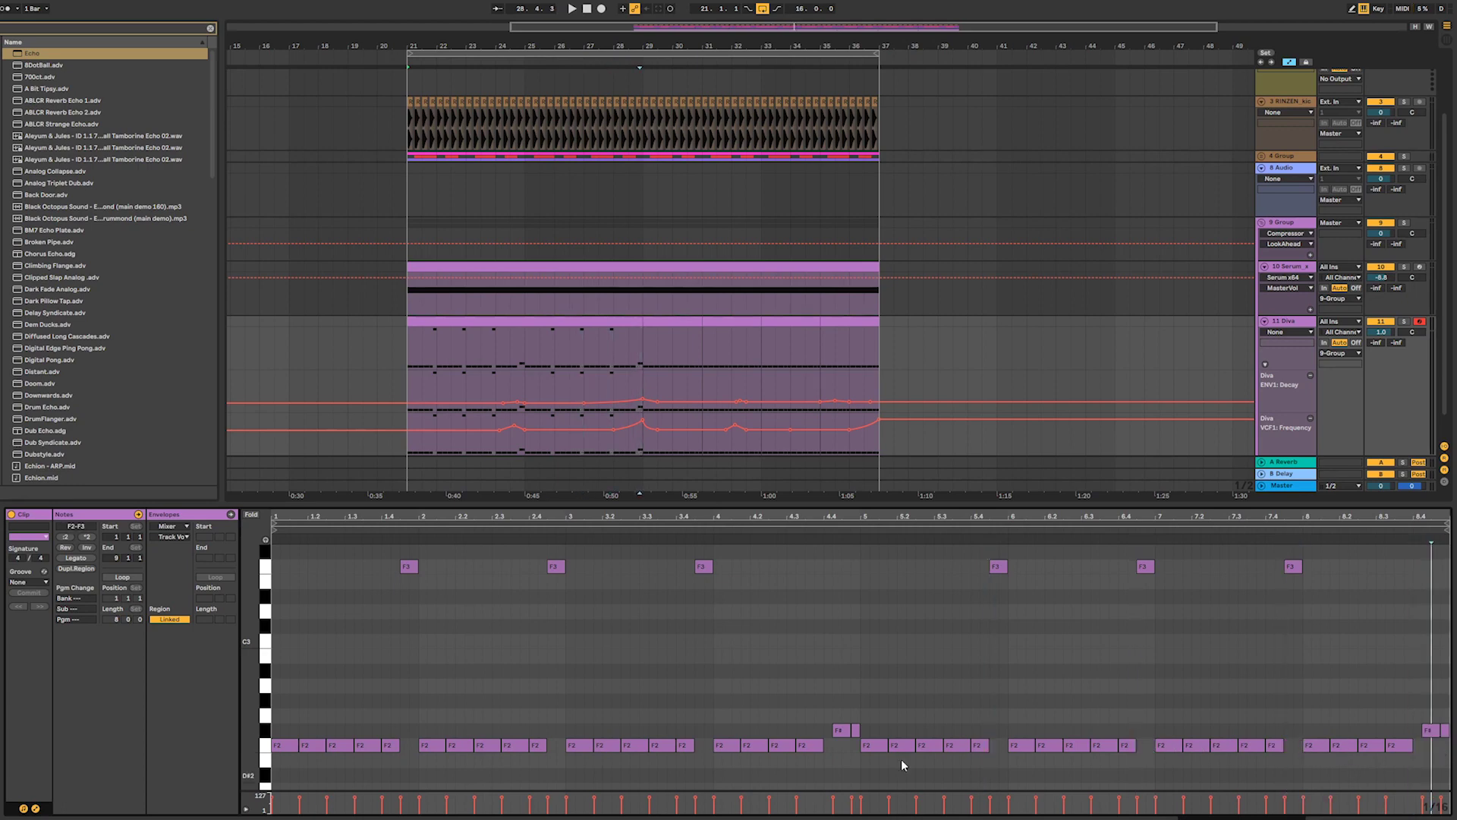
- Lock the automation envelopes and duplicate the first eight-bar Diva clip over the second half of the loop
{"action": "left_click", "coordinate": [615, 320]}
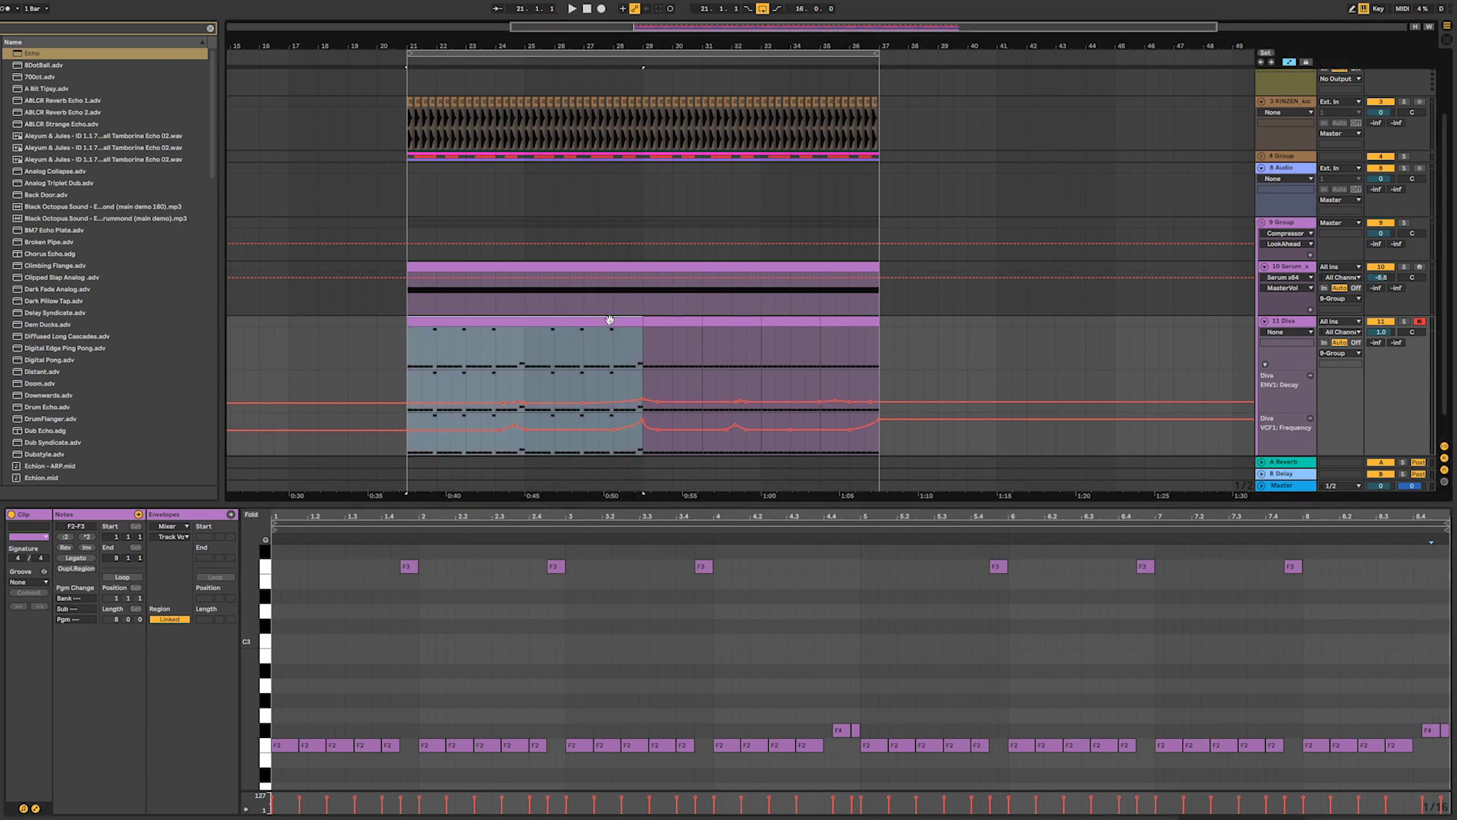
{"action": "left_click", "coordinate": [1307, 63]}
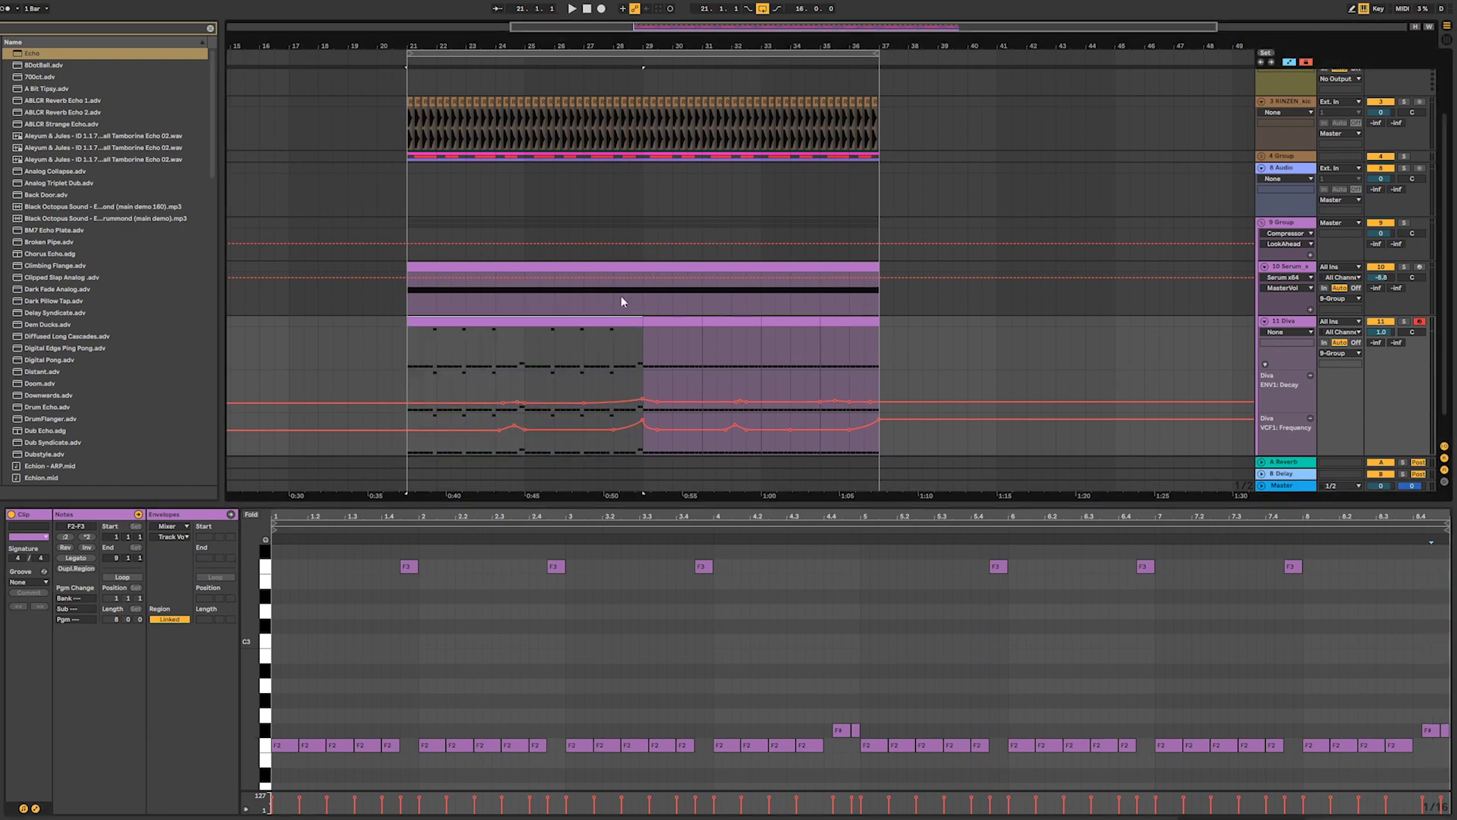
{"action": "left_click", "coordinate": [565, 319]}
{"action": "left_click", "coordinate": [422, 339]}
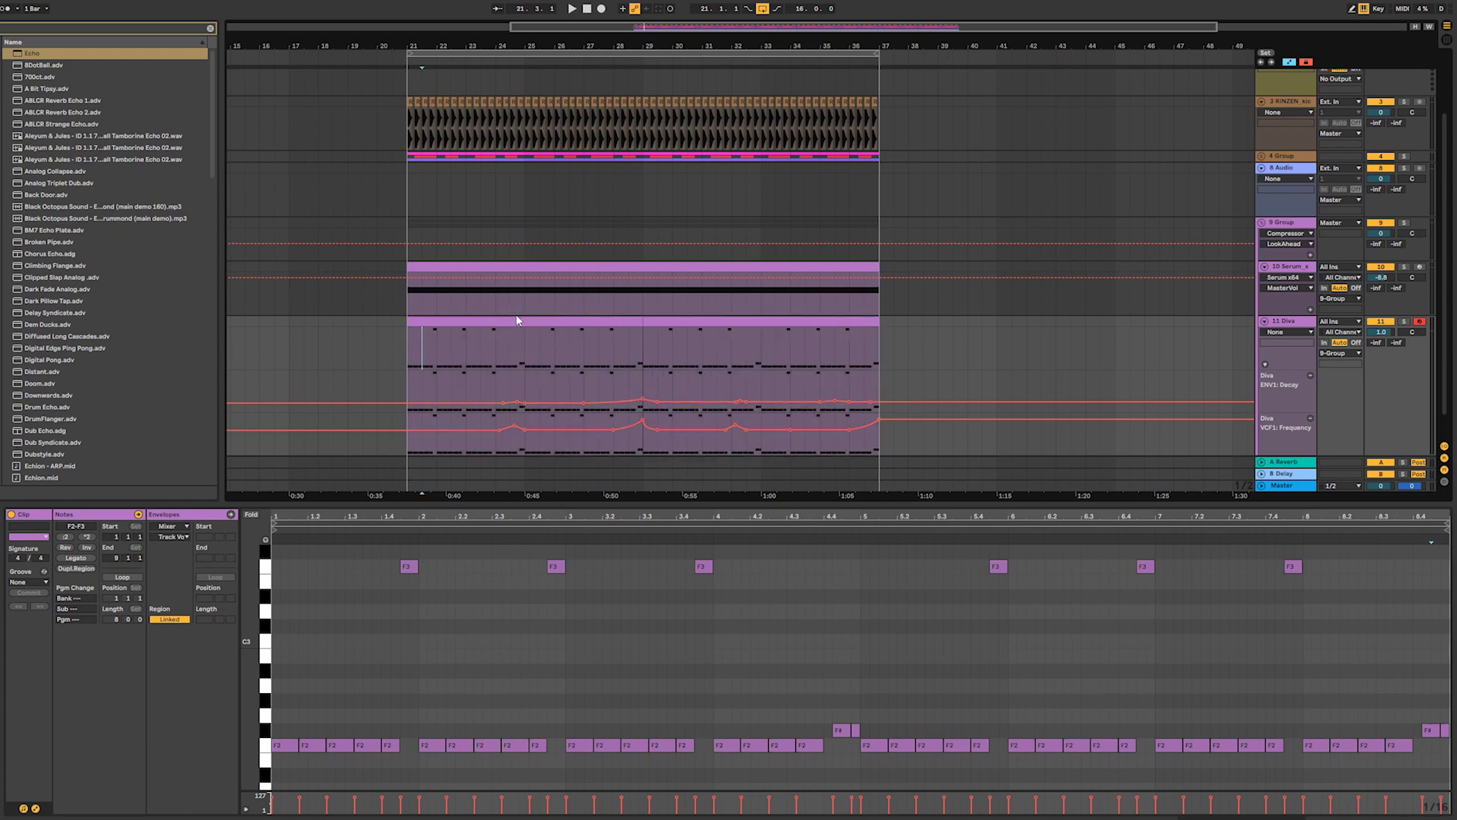
- Show the Diva track's device chain and audition the bassline from the start of the loop
{"action": "left_click", "coordinate": [1290, 322]}
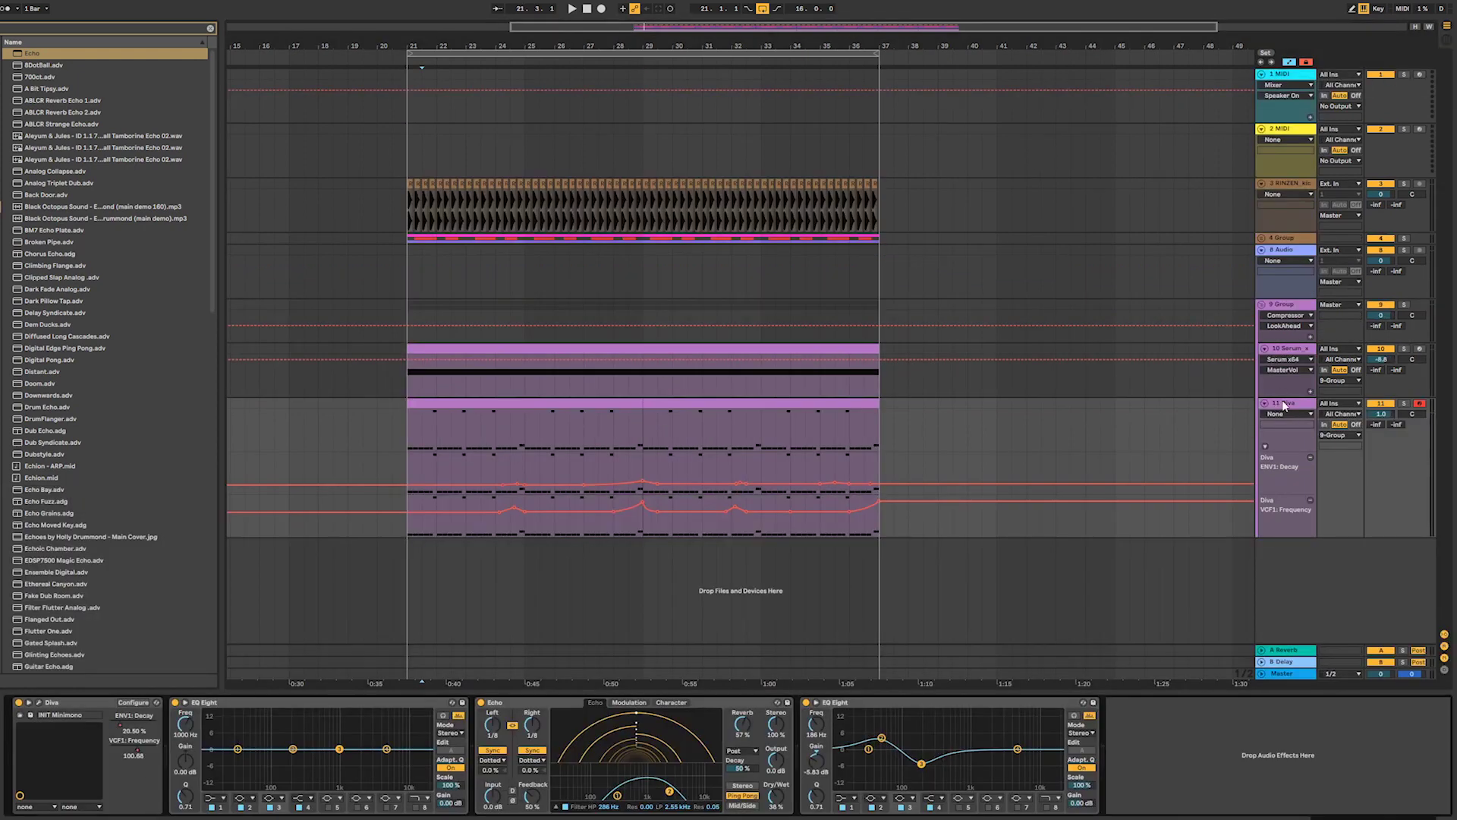
{"action": "key", "text": "space"}
{"action": "key", "text": "space"}
{"action": "left_click", "coordinate": [407, 439]}
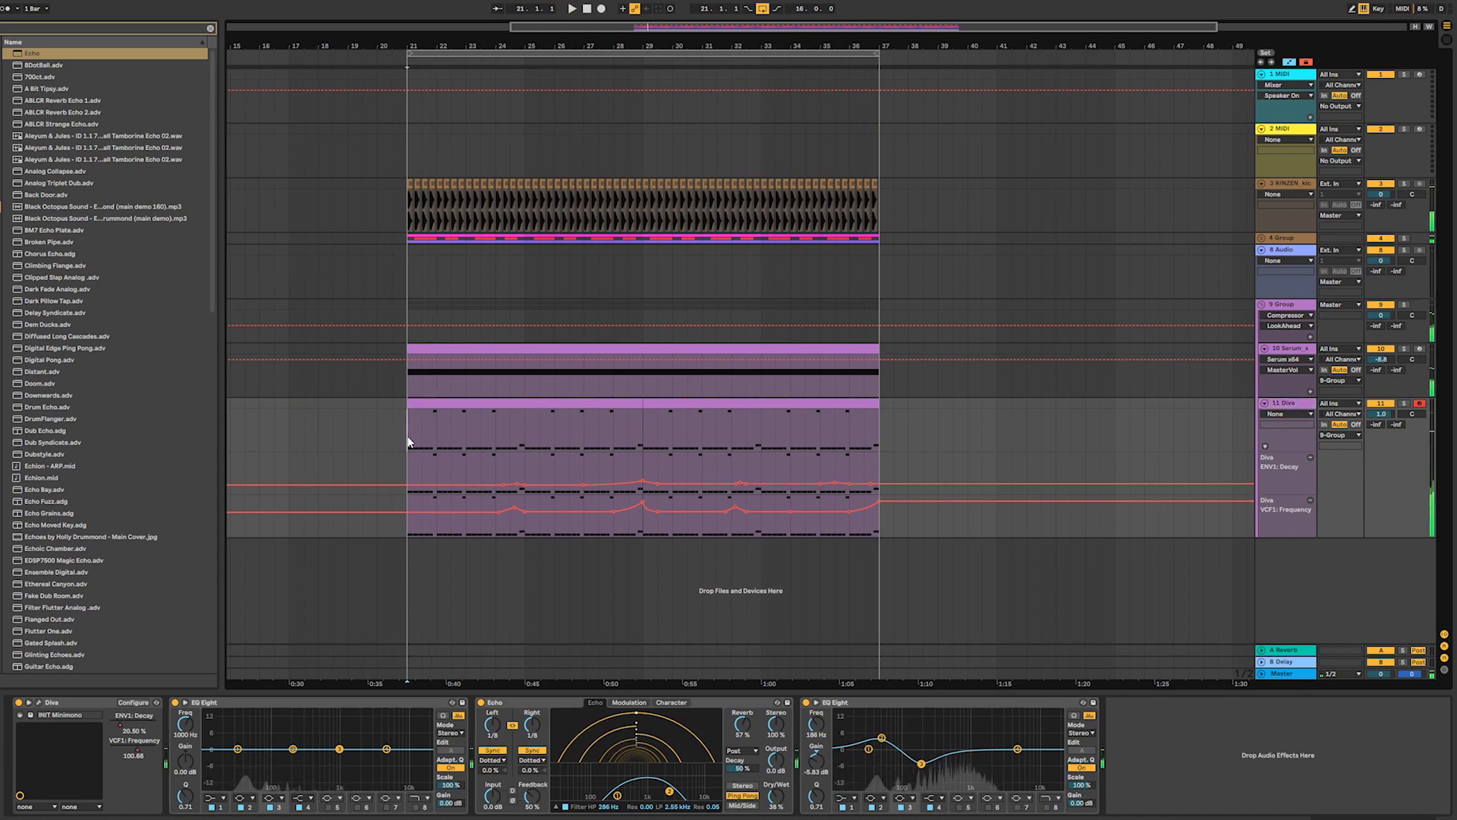
{"action": "key", "text": "space"}
{"action": "key", "text": "space"}
{"action": "left_click", "coordinate": [564, 403]}
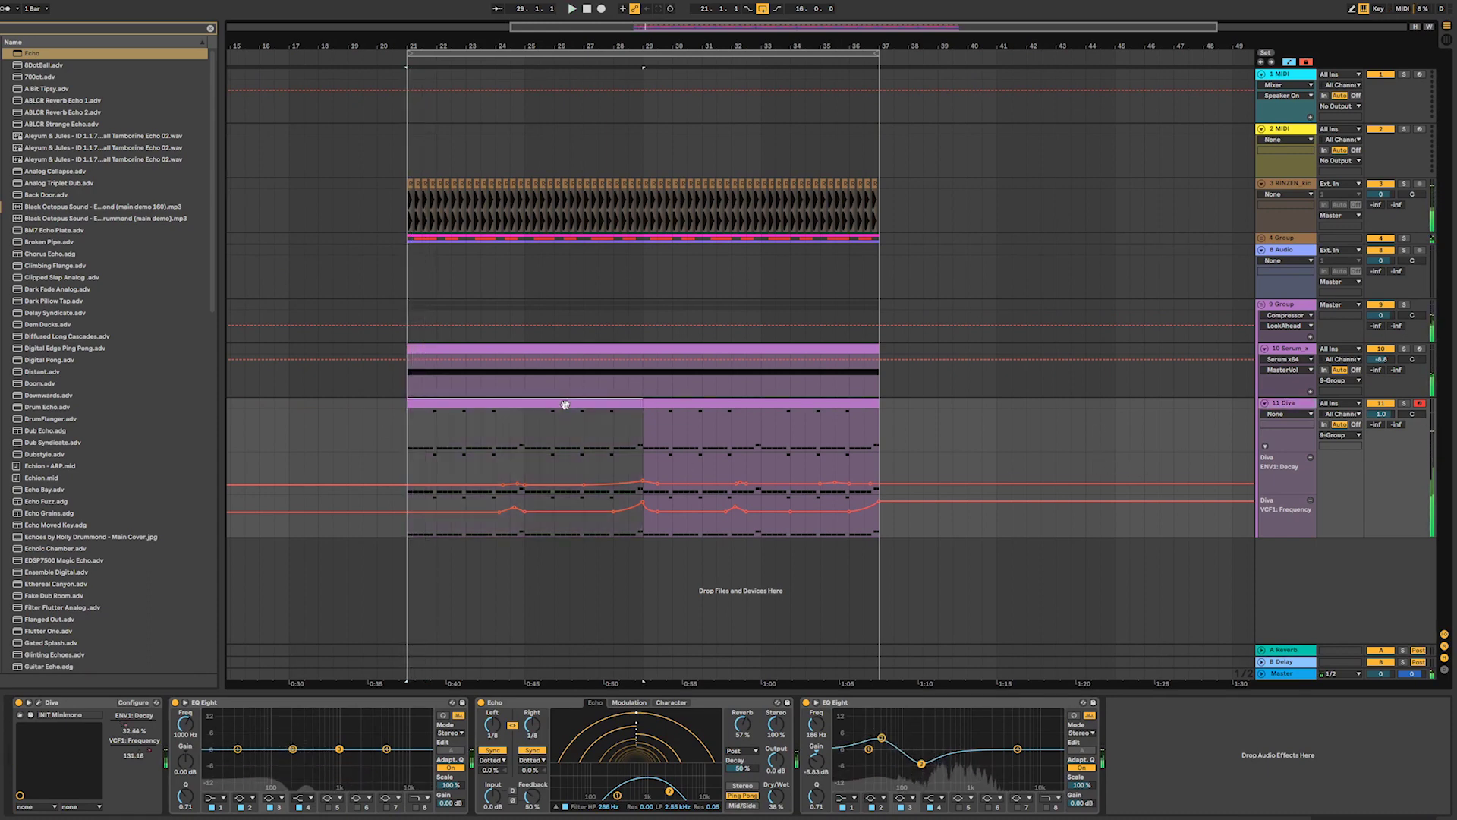
- Apply the Logic 16 Swing 59 groove to both Diva clips and play back the result
{"action": "double_click", "coordinate": [497, 408]}
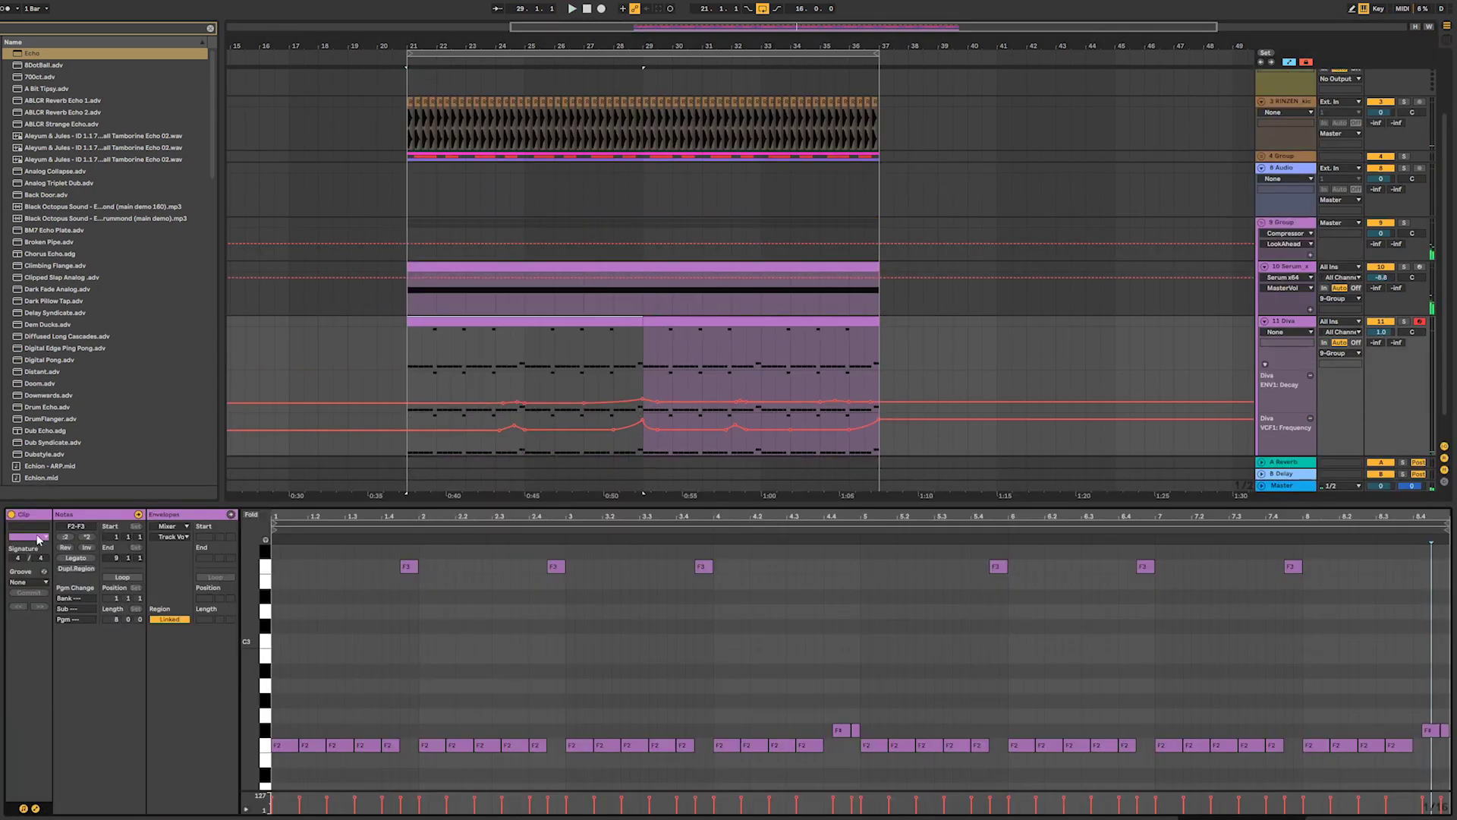
{"action": "left_click", "coordinate": [33, 583]}
{"action": "left_click", "coordinate": [36, 600]}
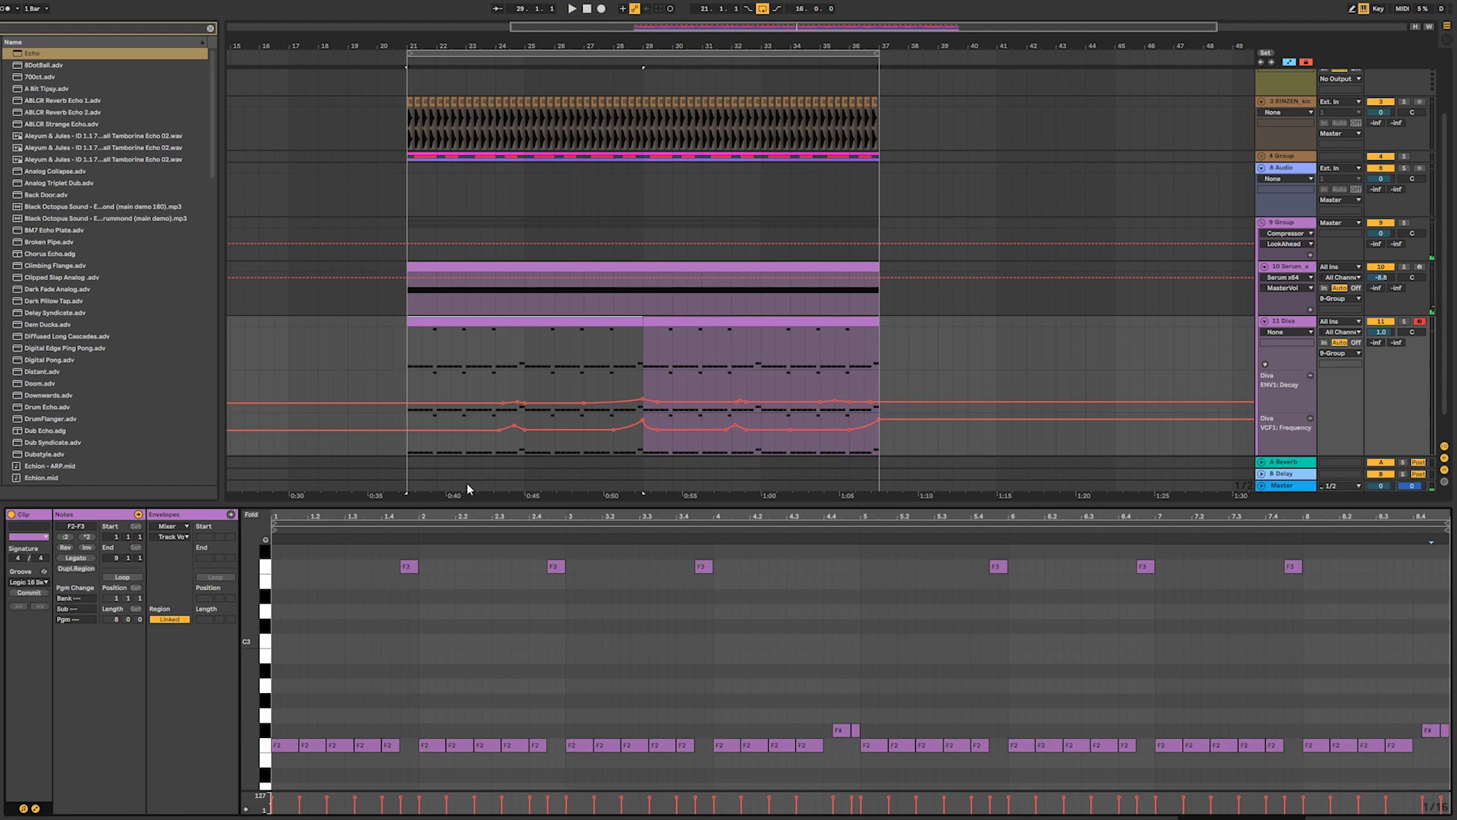
{"action": "key", "text": "ctrl+z"}
{"action": "left_click", "coordinate": [42, 582]}
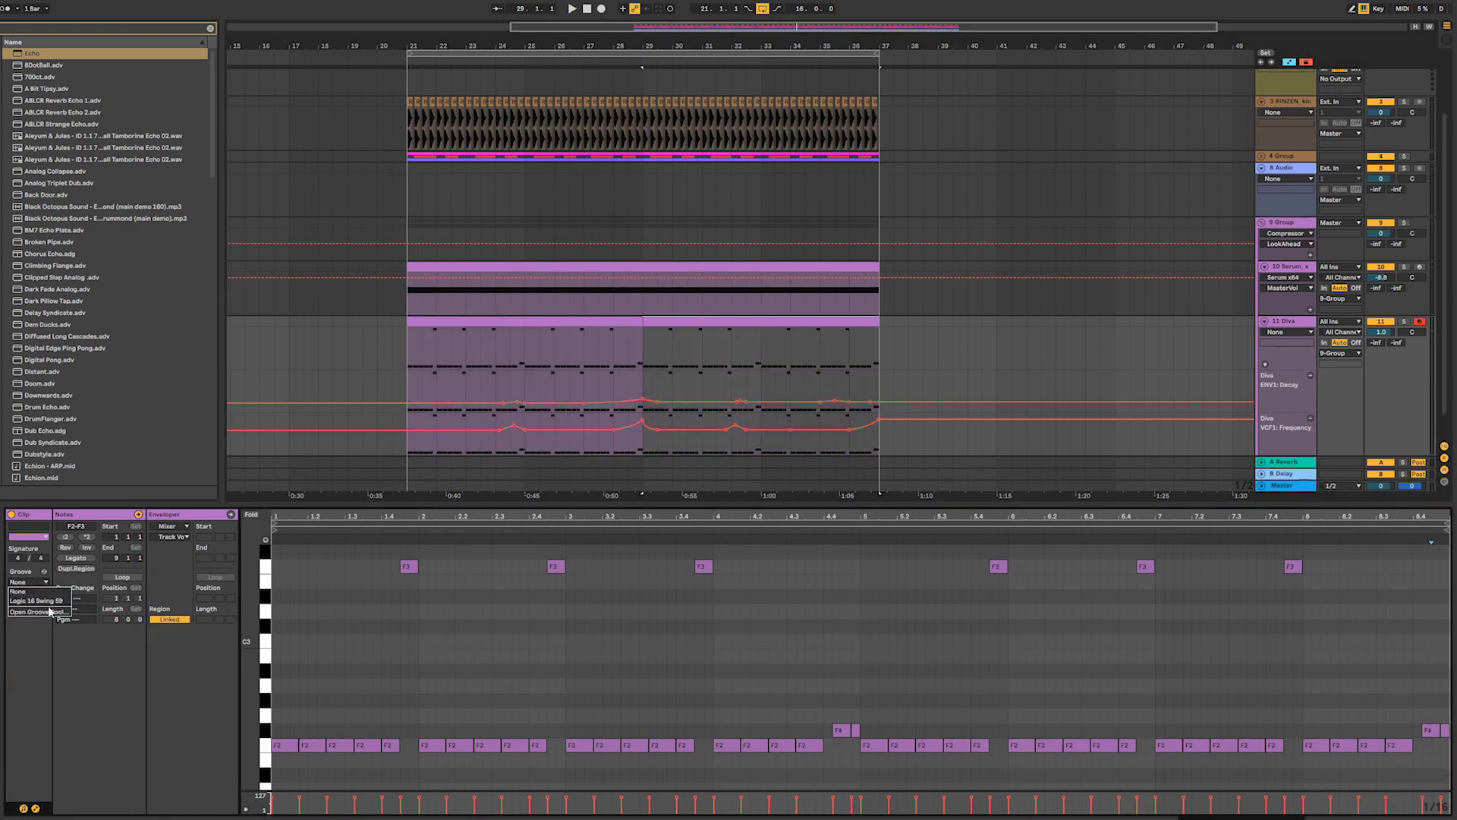
{"action": "left_click", "coordinate": [479, 321]}
{"action": "key", "text": "space"}
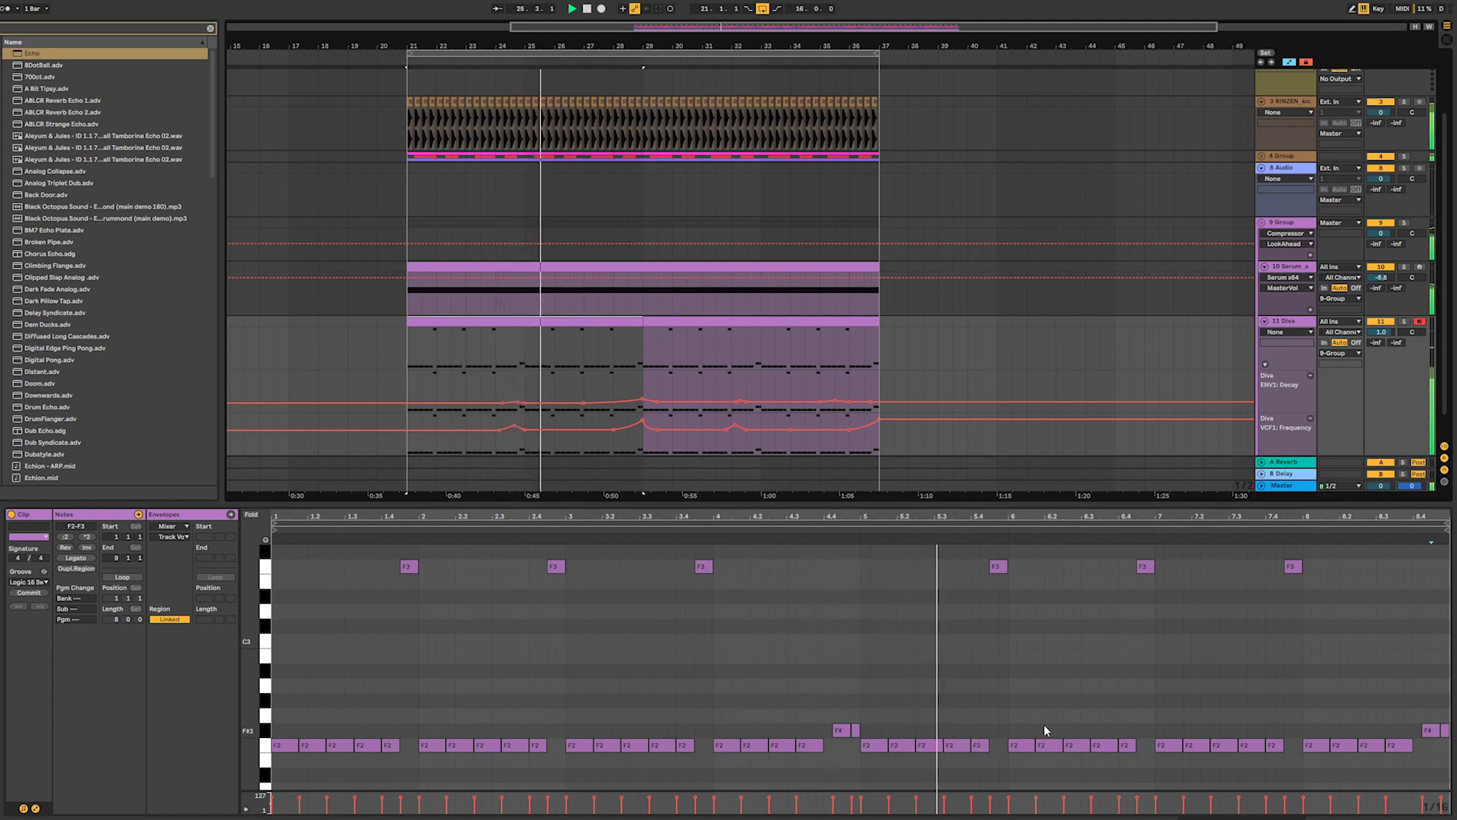
- Try the run of F2 notes in bar 2 a semitone higher at F#2 and audition it
{"action": "key", "text": "space"}
{"action": "left_click", "coordinate": [824, 712]}
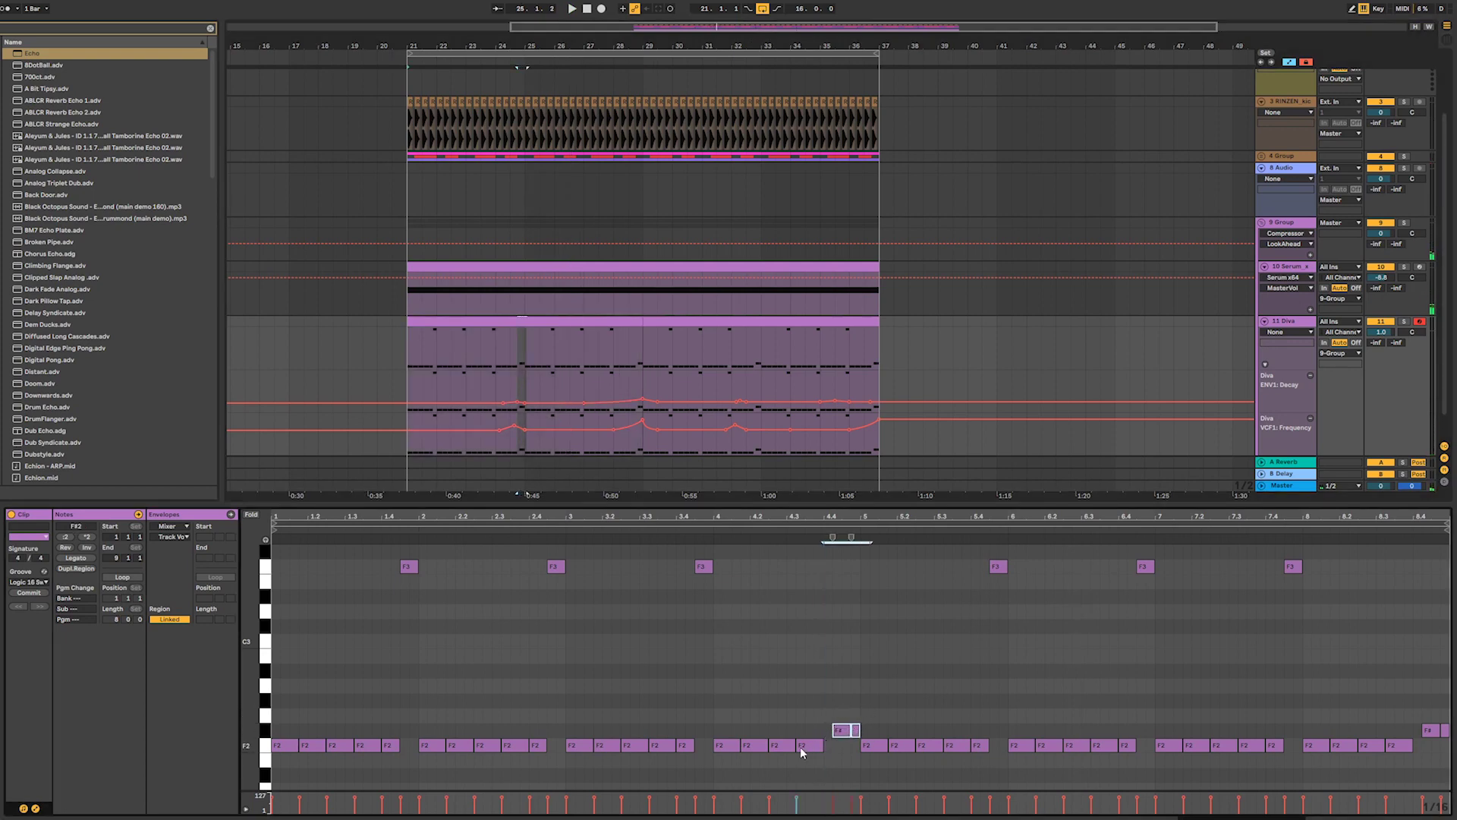
{"action": "left_click", "coordinate": [844, 731]}
{"action": "left_click_drag", "start_coordinate": [714, 729], "coordinate": [781, 750]}
{"action": "left_click_drag", "start_coordinate": [421, 721], "coordinate": [525, 772]}
{"action": "key", "text": "Up"}
{"action": "key", "text": "space"}
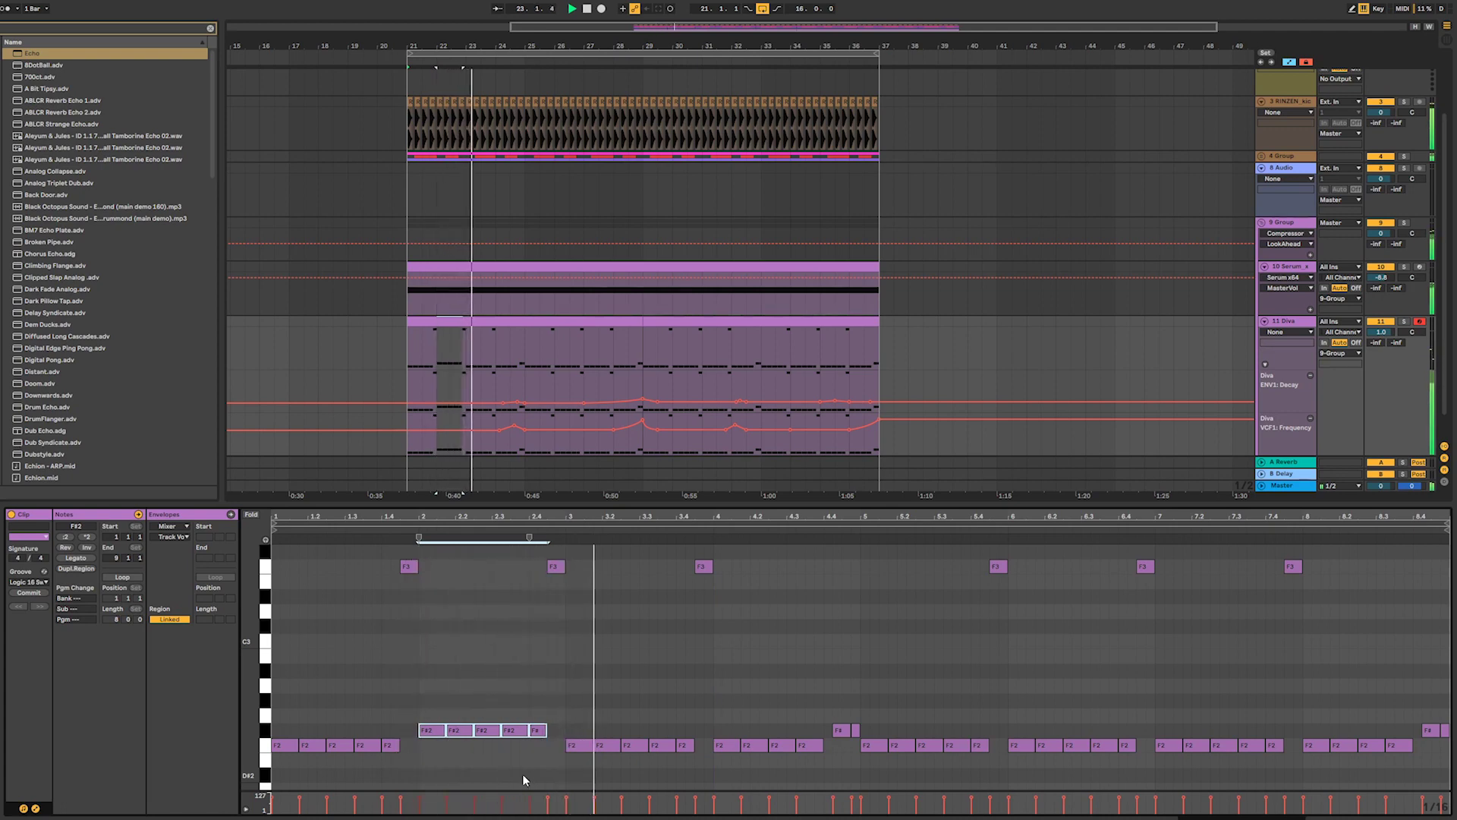
{"action": "key", "text": "Down"}
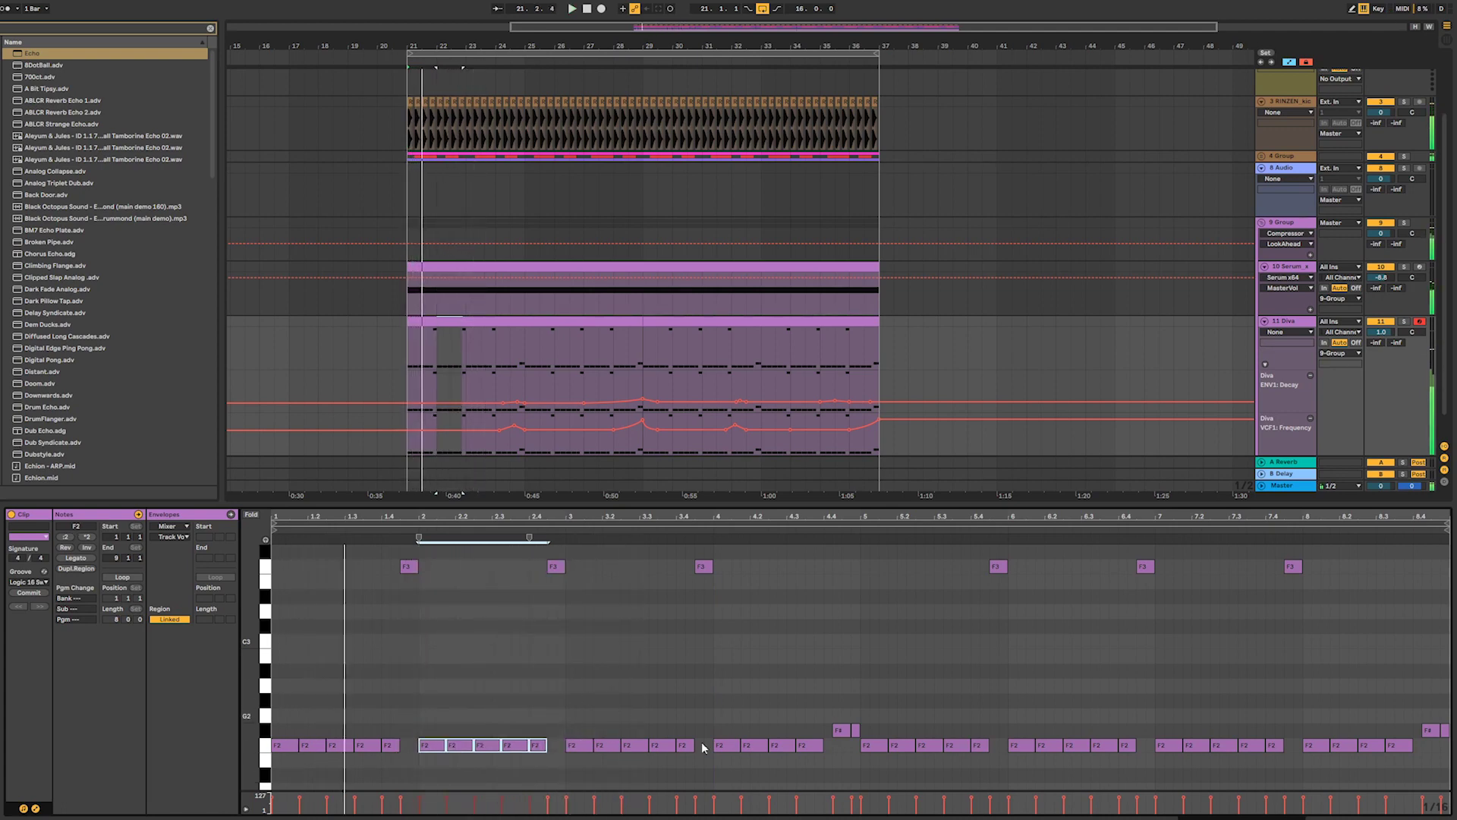
- Raise the two short notes at the end of bar 4 to F3 and audition them
{"action": "left_click", "coordinate": [841, 722]}
{"action": "key", "text": "shift+Up"}
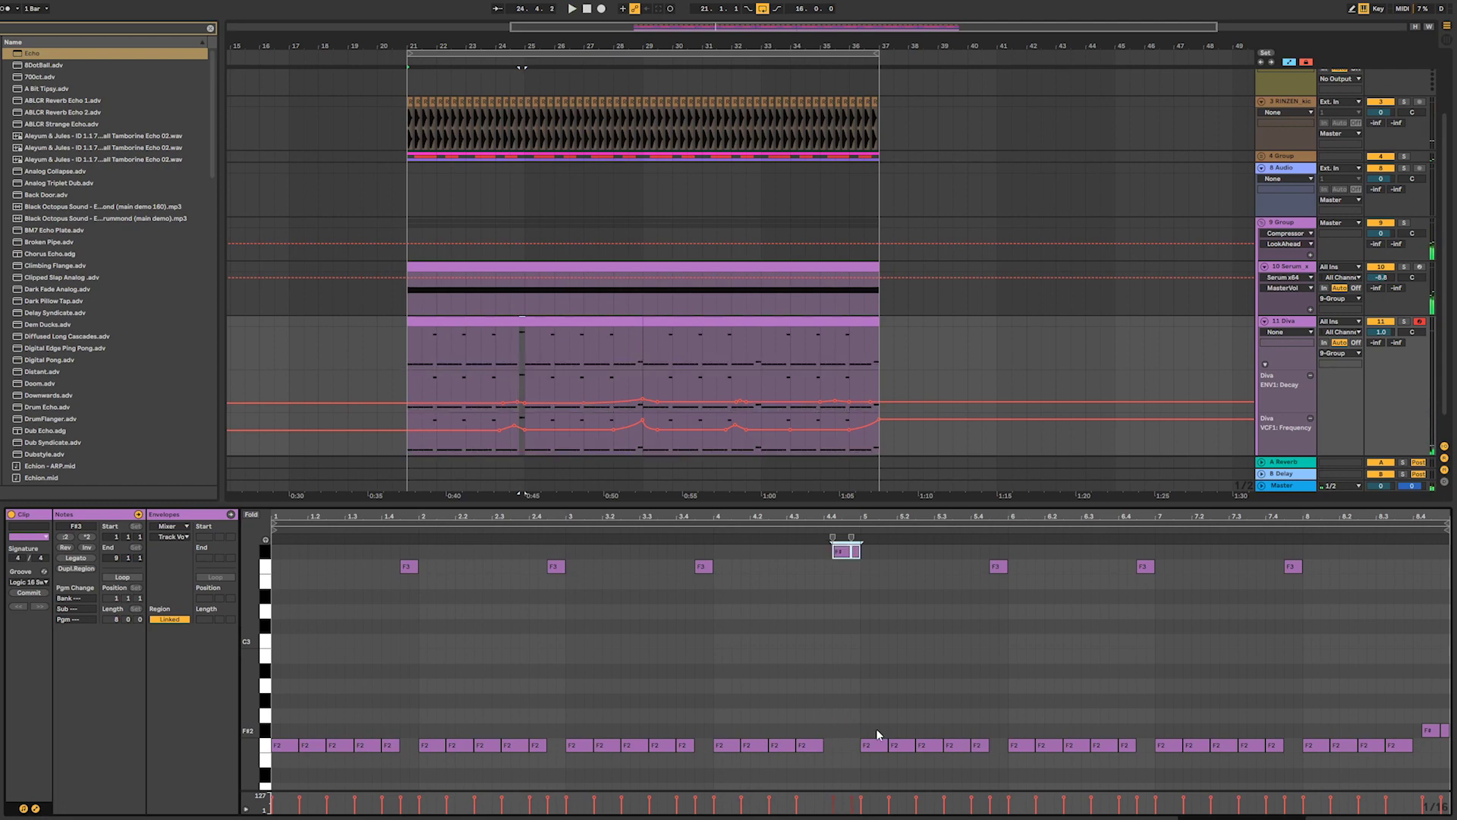
{"action": "key", "text": "Down"}
{"action": "key", "text": "space"}
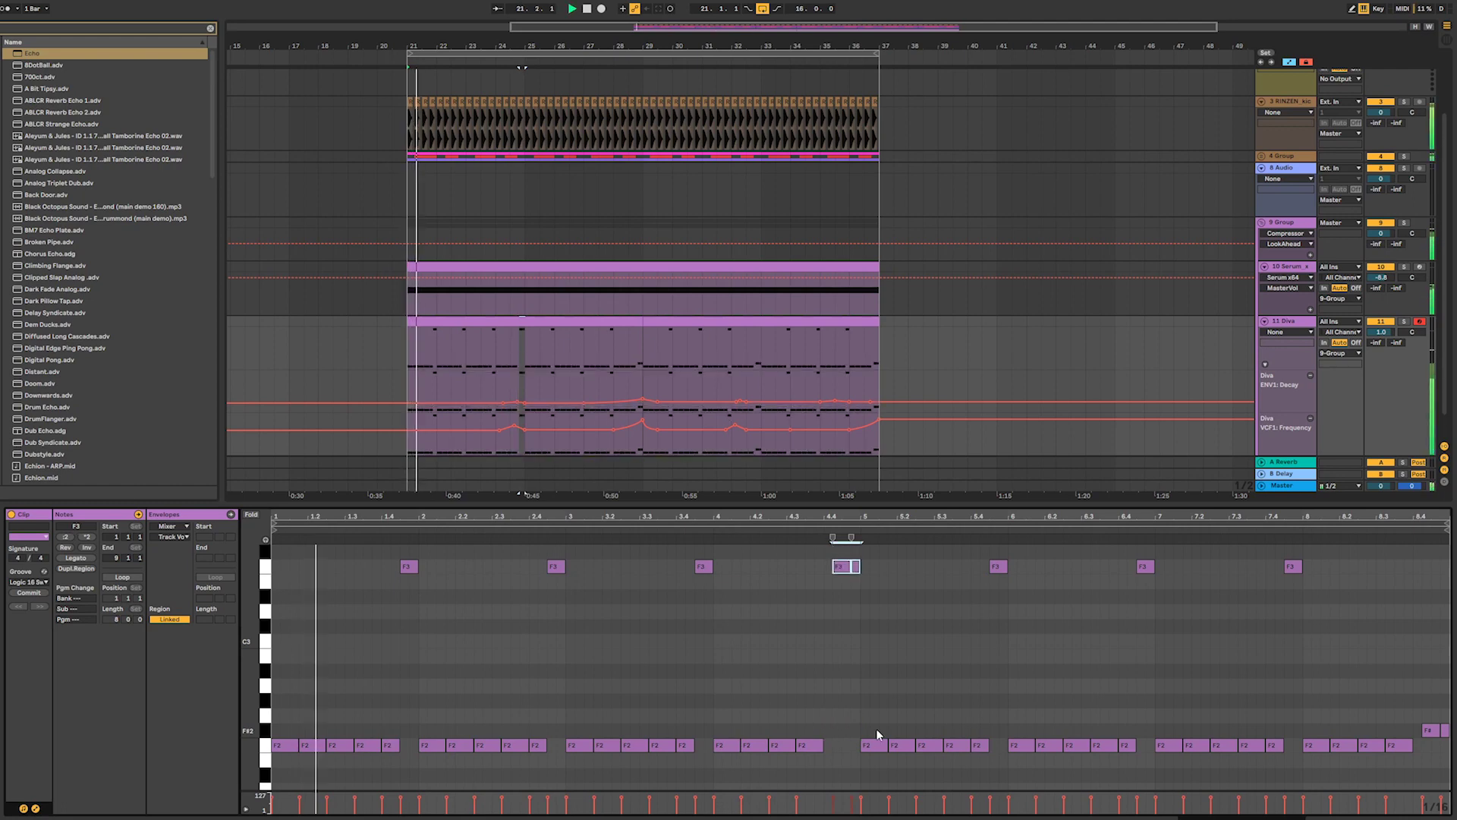
- Raise the last two notes of bar 8 to F3 and duplicate the edited Diva clip over the second half
{"action": "left_click_drag", "start_coordinate": [1418, 713], "coordinate": [1449, 739]}
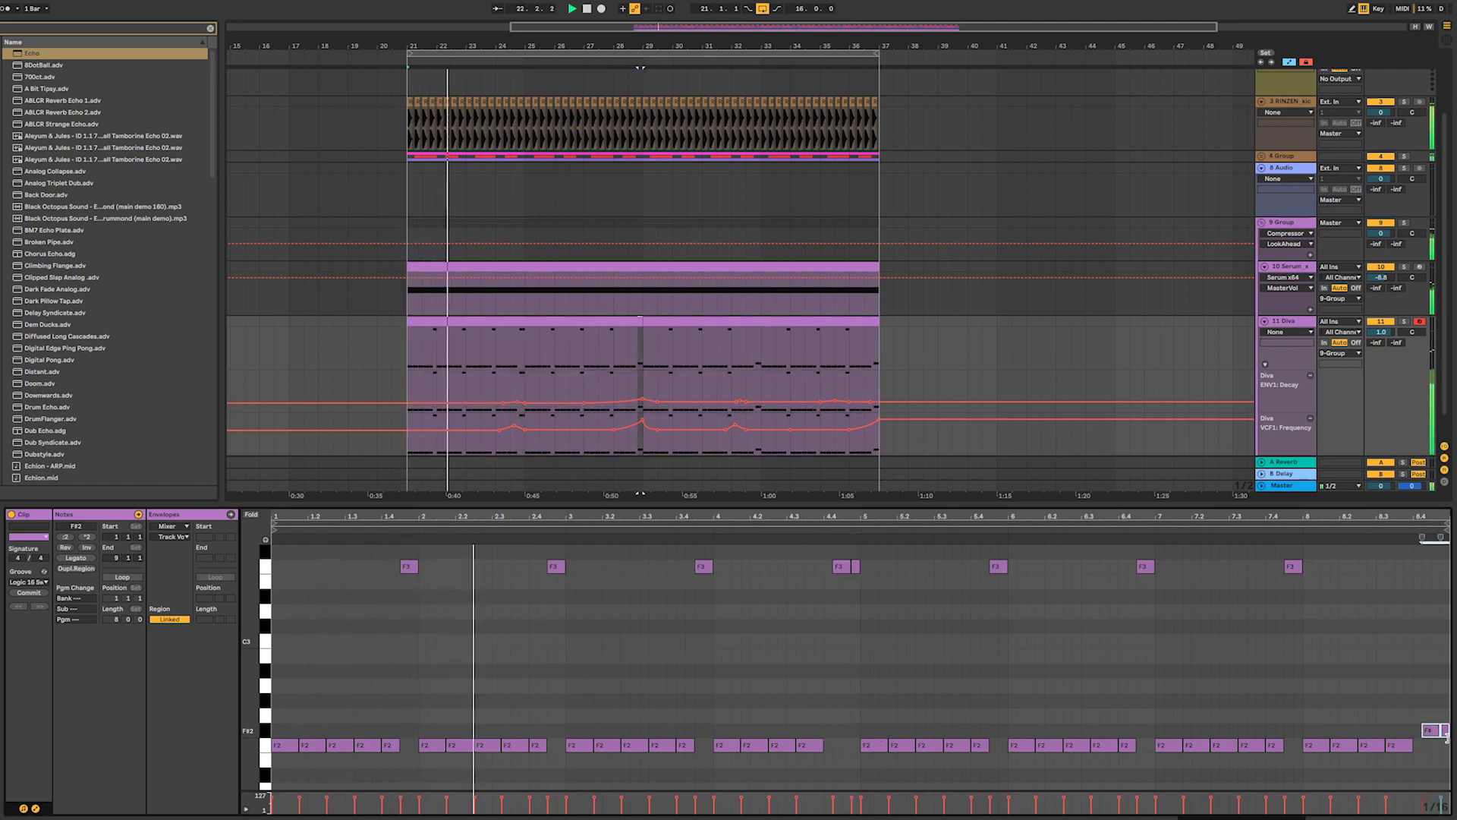
{"action": "key", "text": "shift+Up"}
{"action": "key", "text": "Down"}
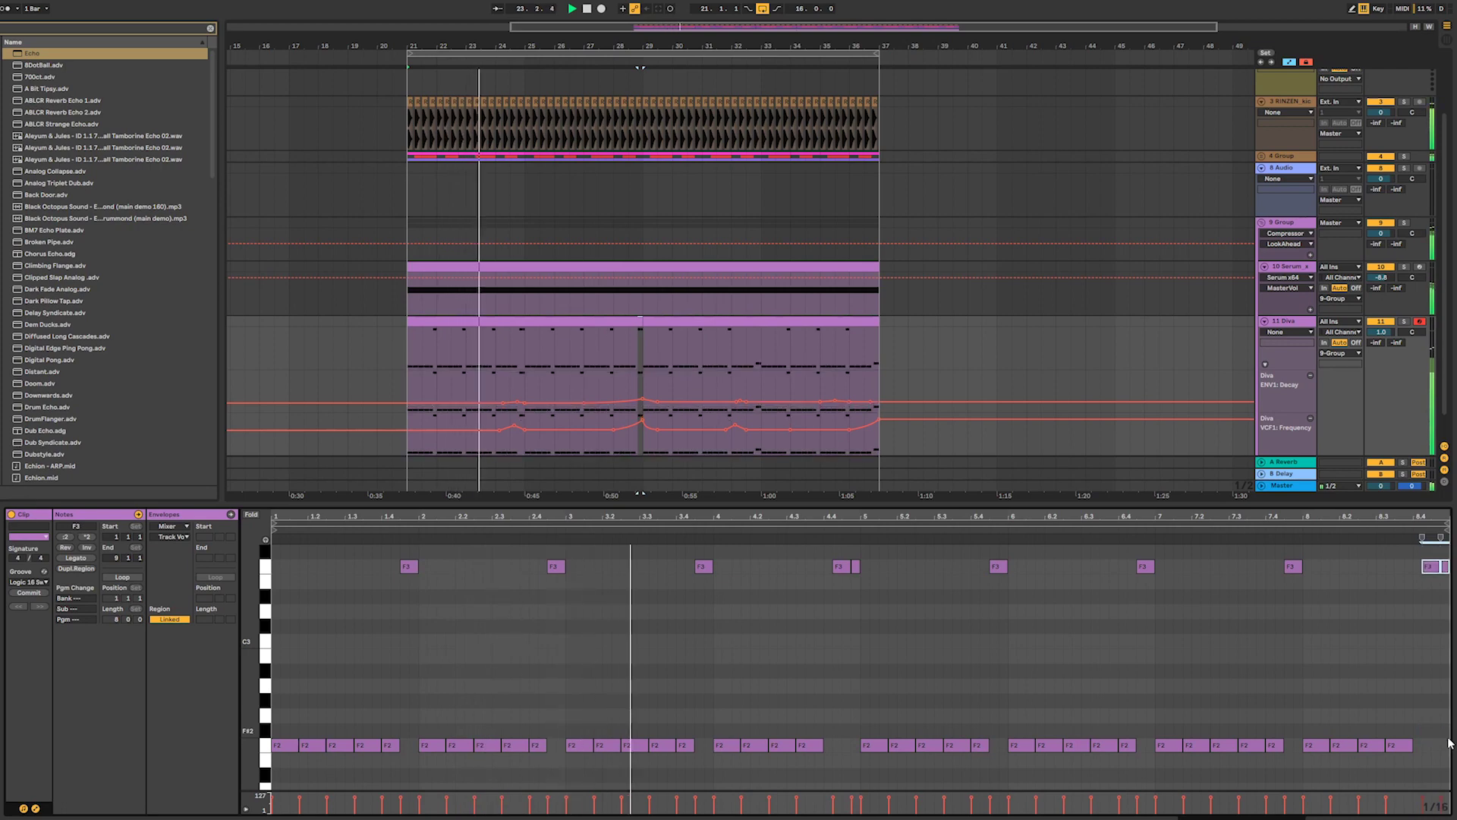
{"action": "left_click", "coordinate": [598, 322]}
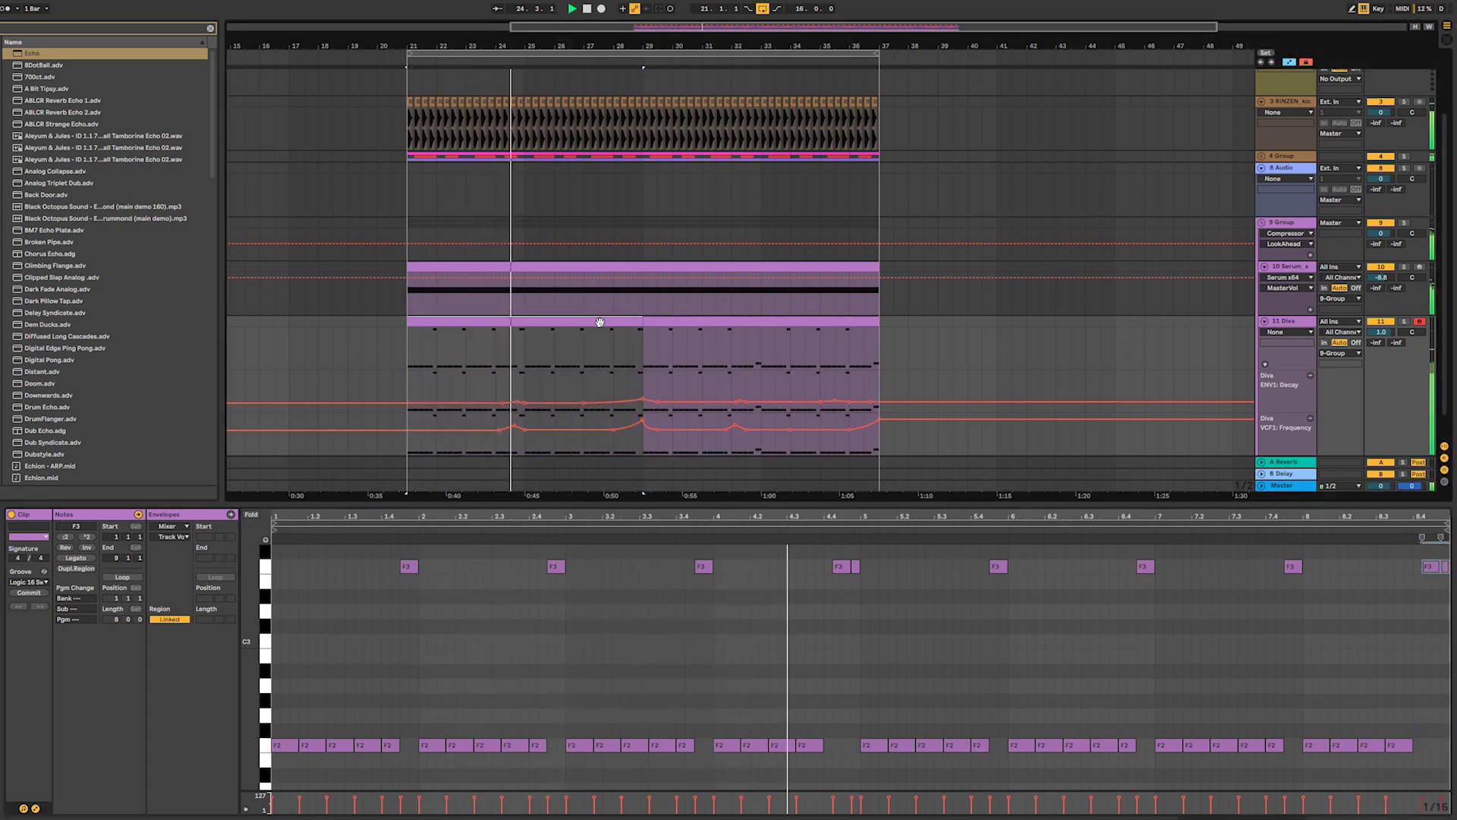
{"action": "key", "text": "ctrl+d"}
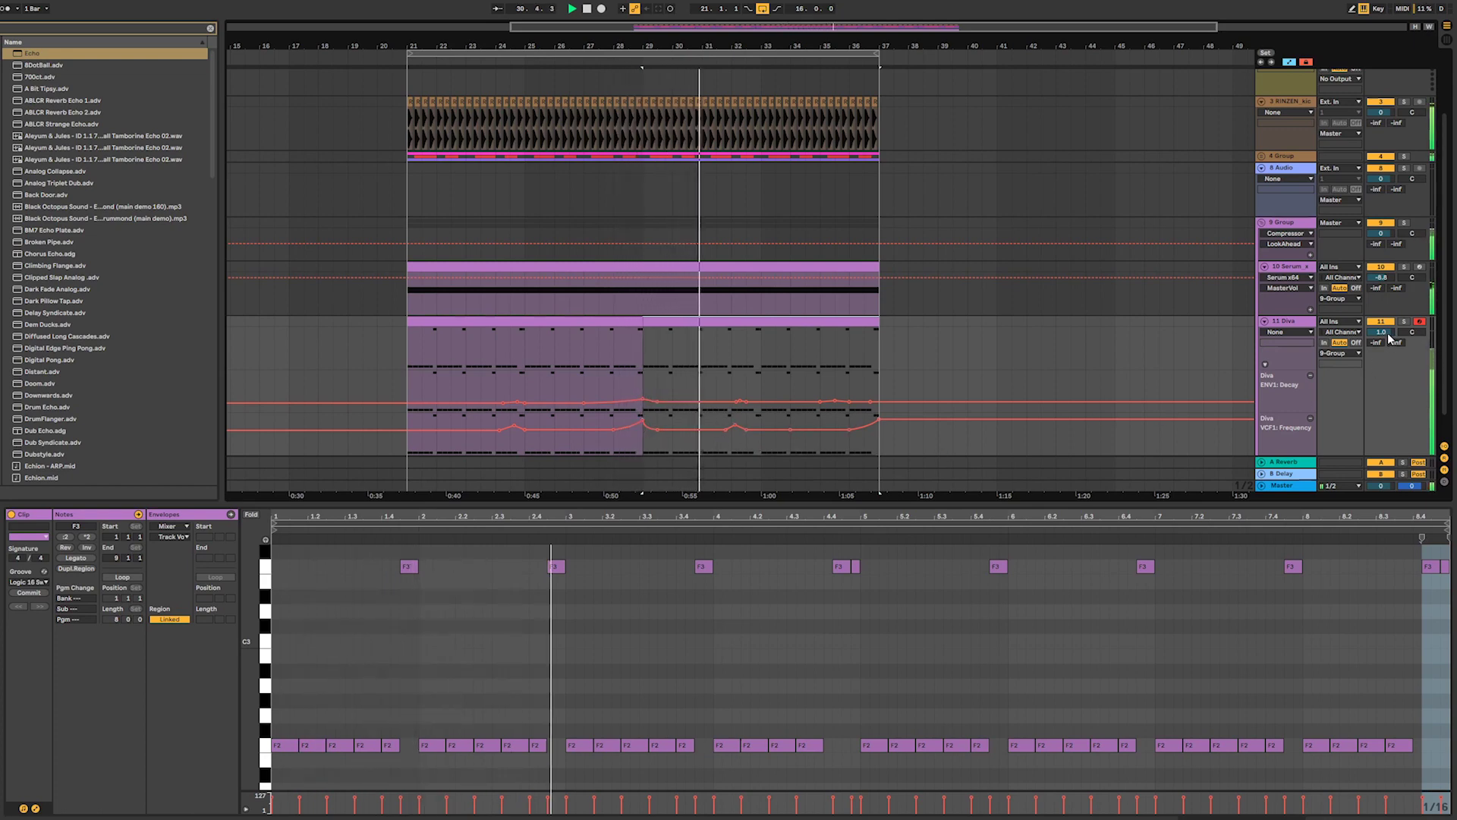
- Set the Diva track's volume to -0.7 dB and collapse the Diva and Serum drone tracks
{"action": "left_click_drag", "start_coordinate": [1389, 333], "coordinate": [1388, 337]}
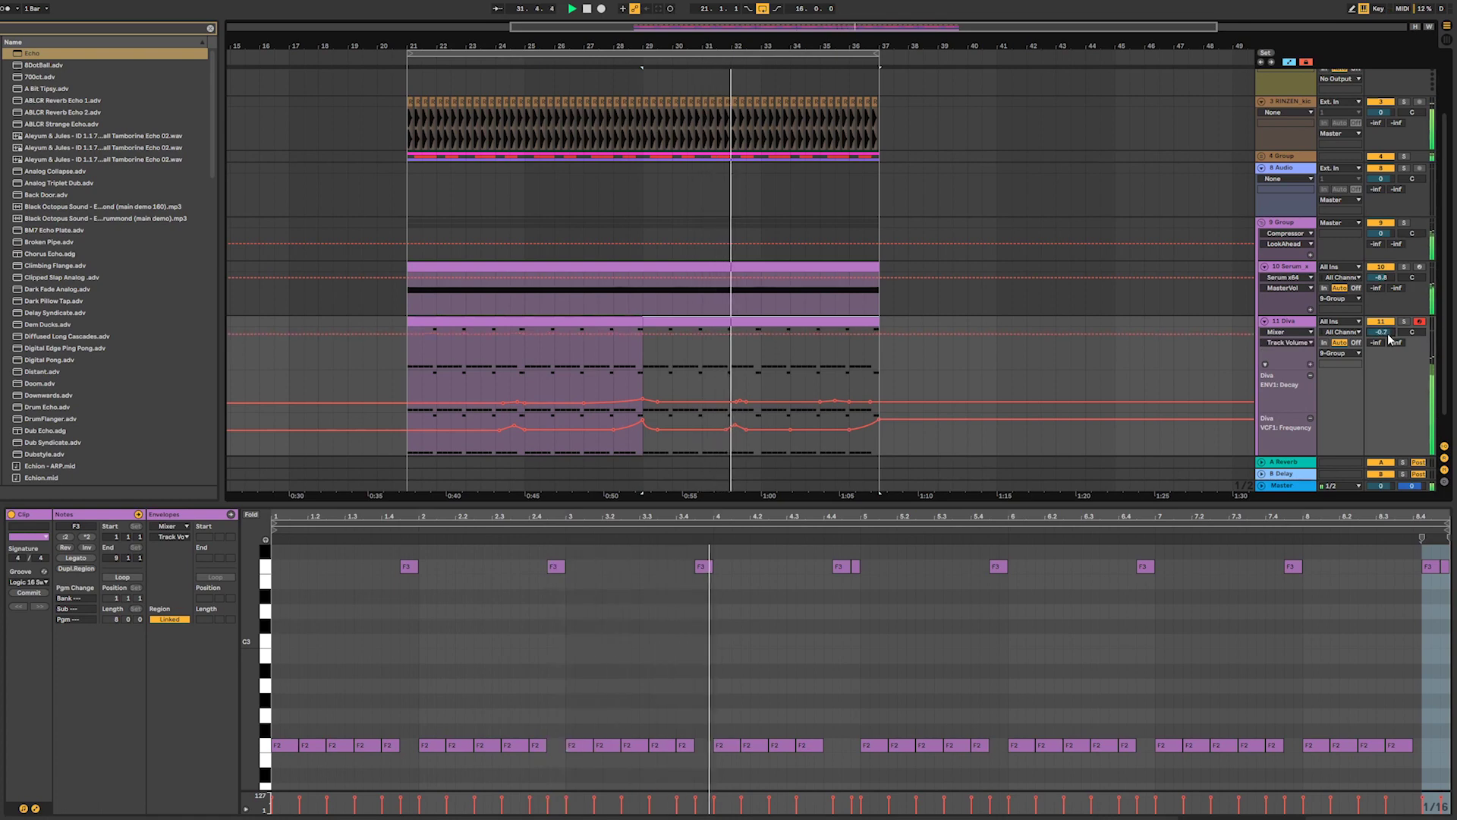
{"action": "double_click", "coordinate": [1287, 320]}
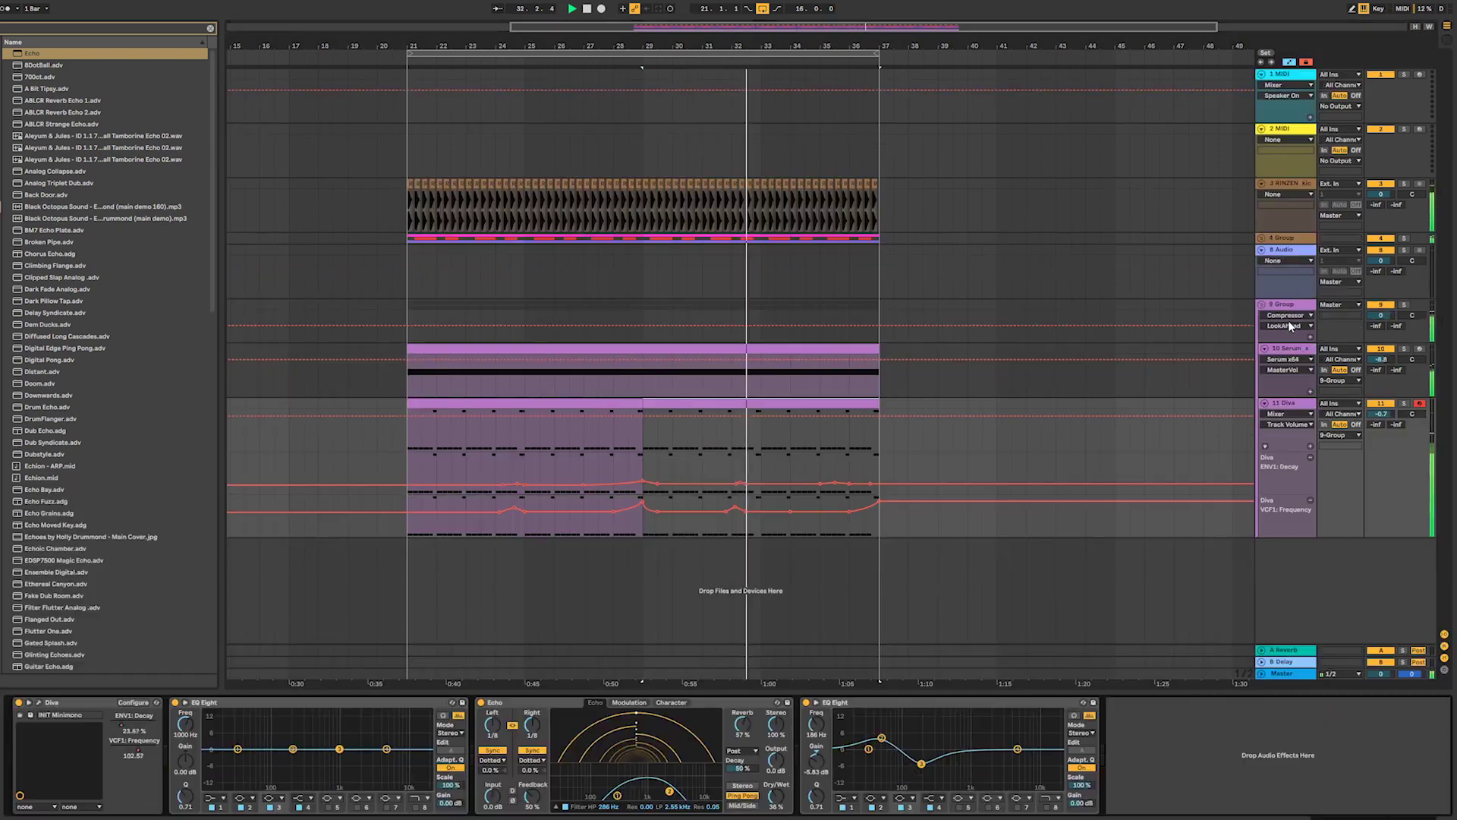
{"action": "left_click", "coordinate": [1264, 403]}
{"action": "left_click", "coordinate": [1285, 403]}
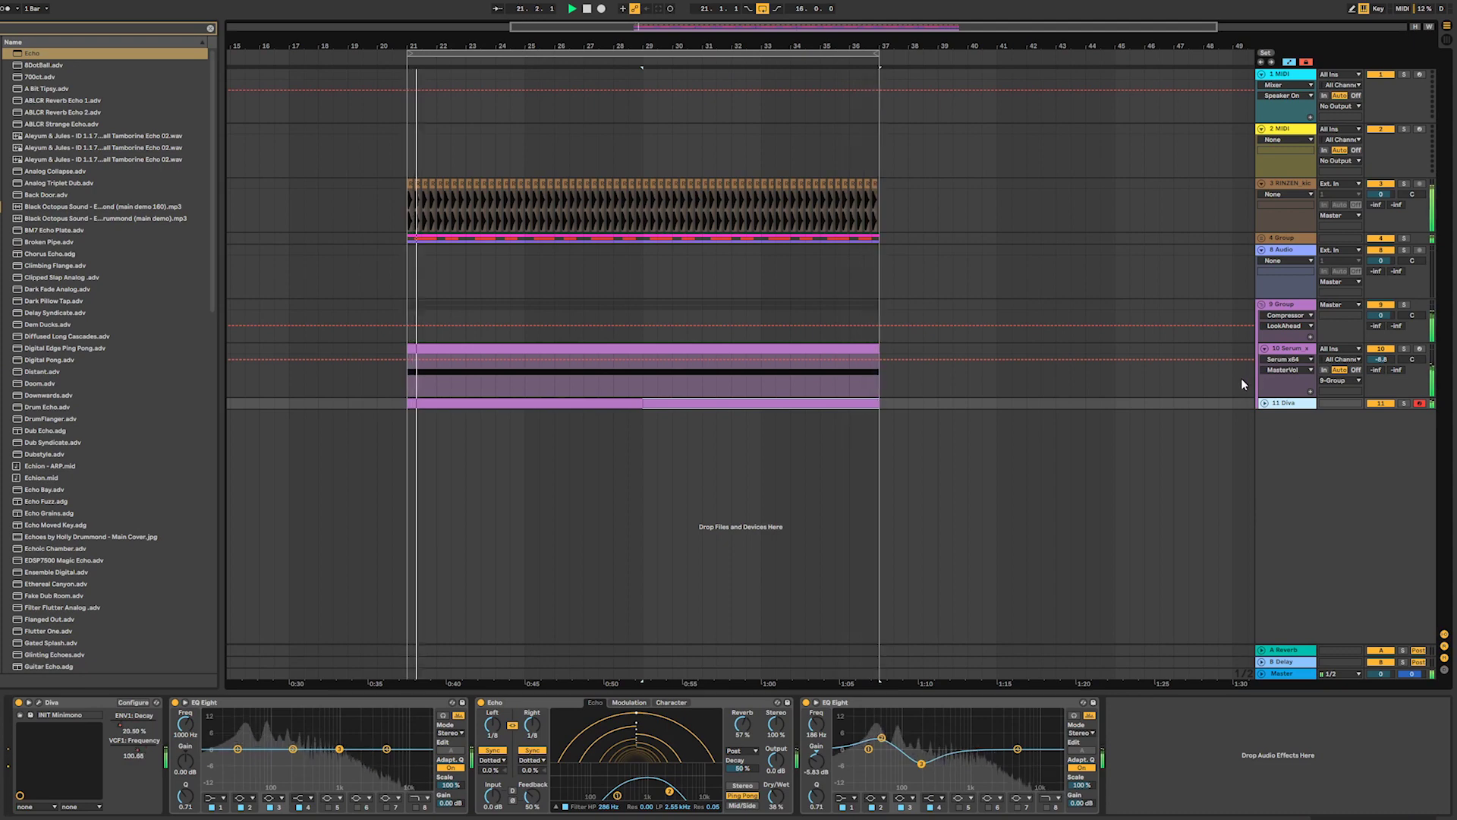
{"action": "left_click", "coordinate": [1264, 348]}
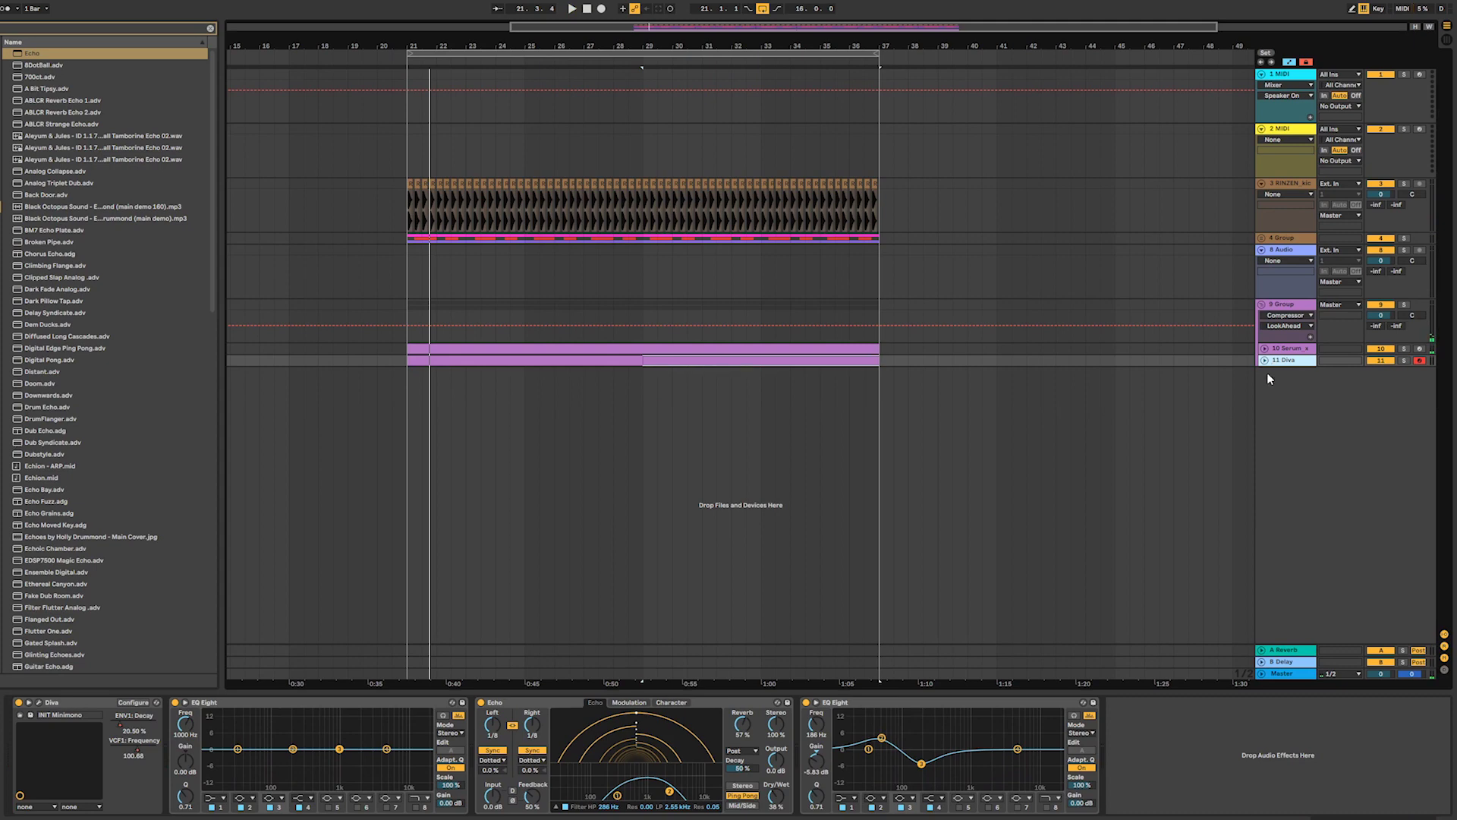
- Insert a new MIDI track below Diva and search the browser for "serum"
{"action": "key", "text": "ctrl+shift+t"}
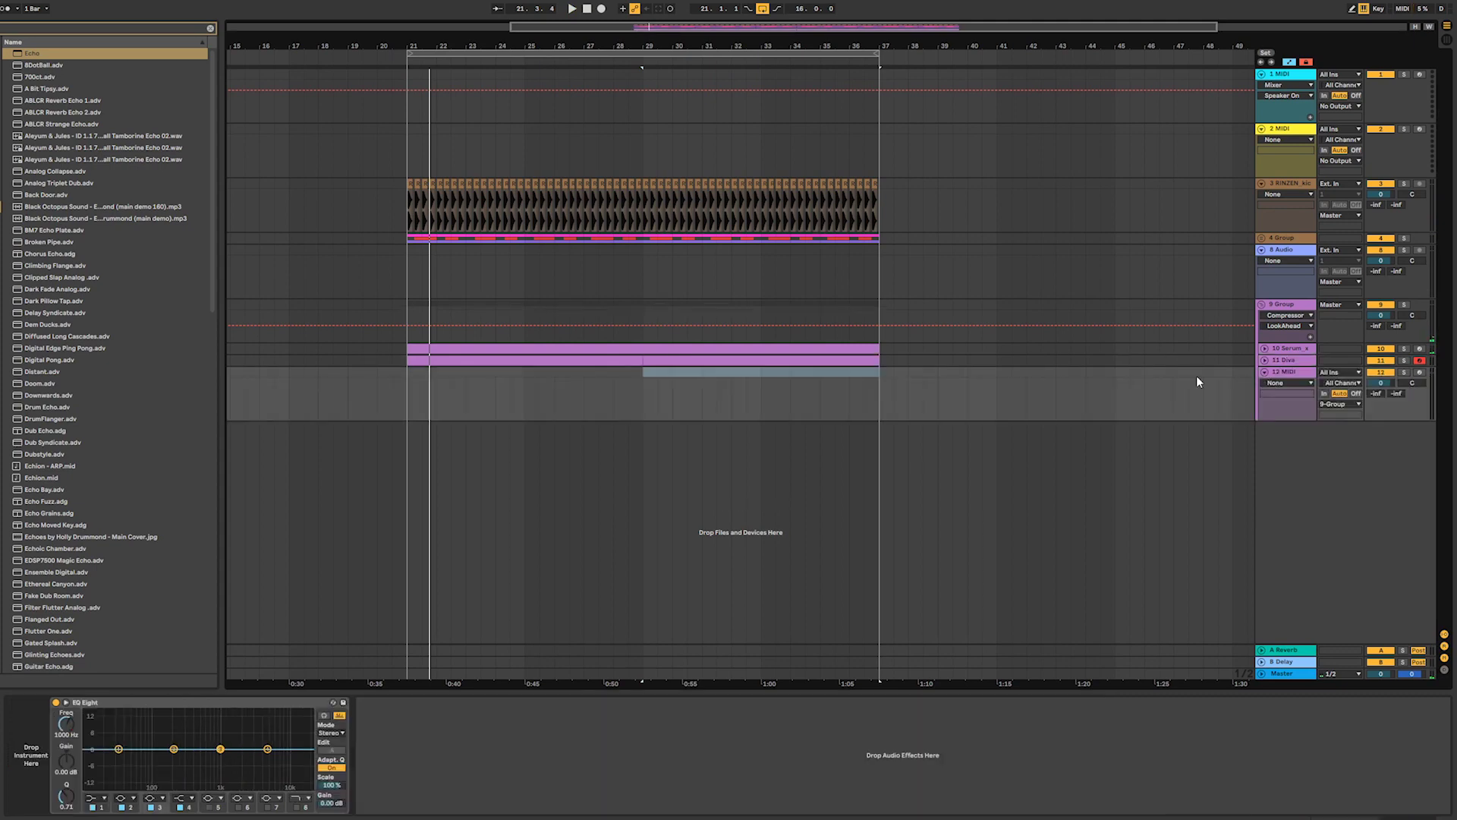
{"action": "left_click", "coordinate": [210, 29]}
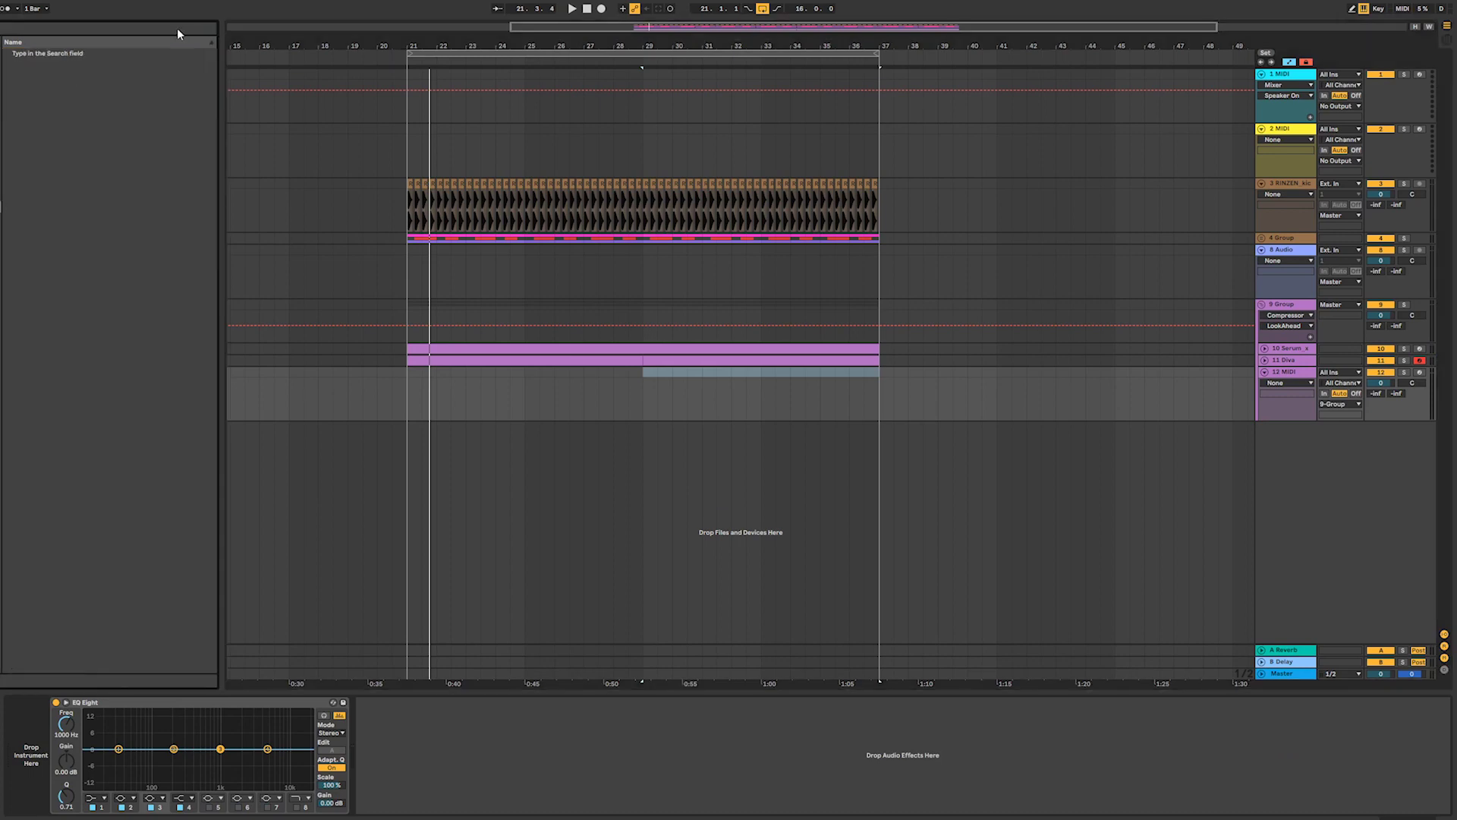
{"action": "left_click", "coordinate": [160, 30]}
{"action": "type", "text": "serum"}
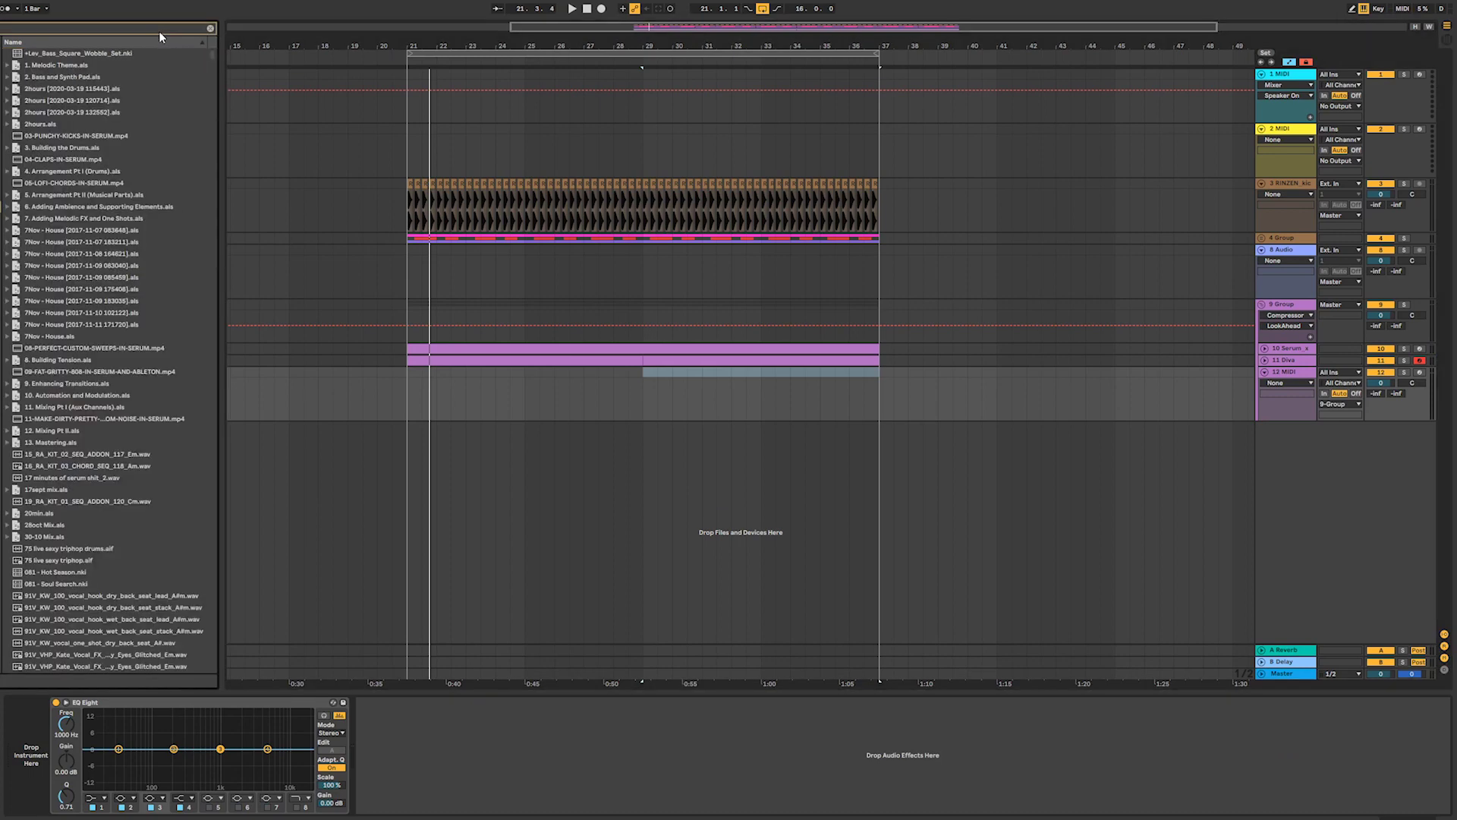
{"action": "scroll", "coordinate": [168, 512], "scroll_direction": "down", "scroll_amount": 15}
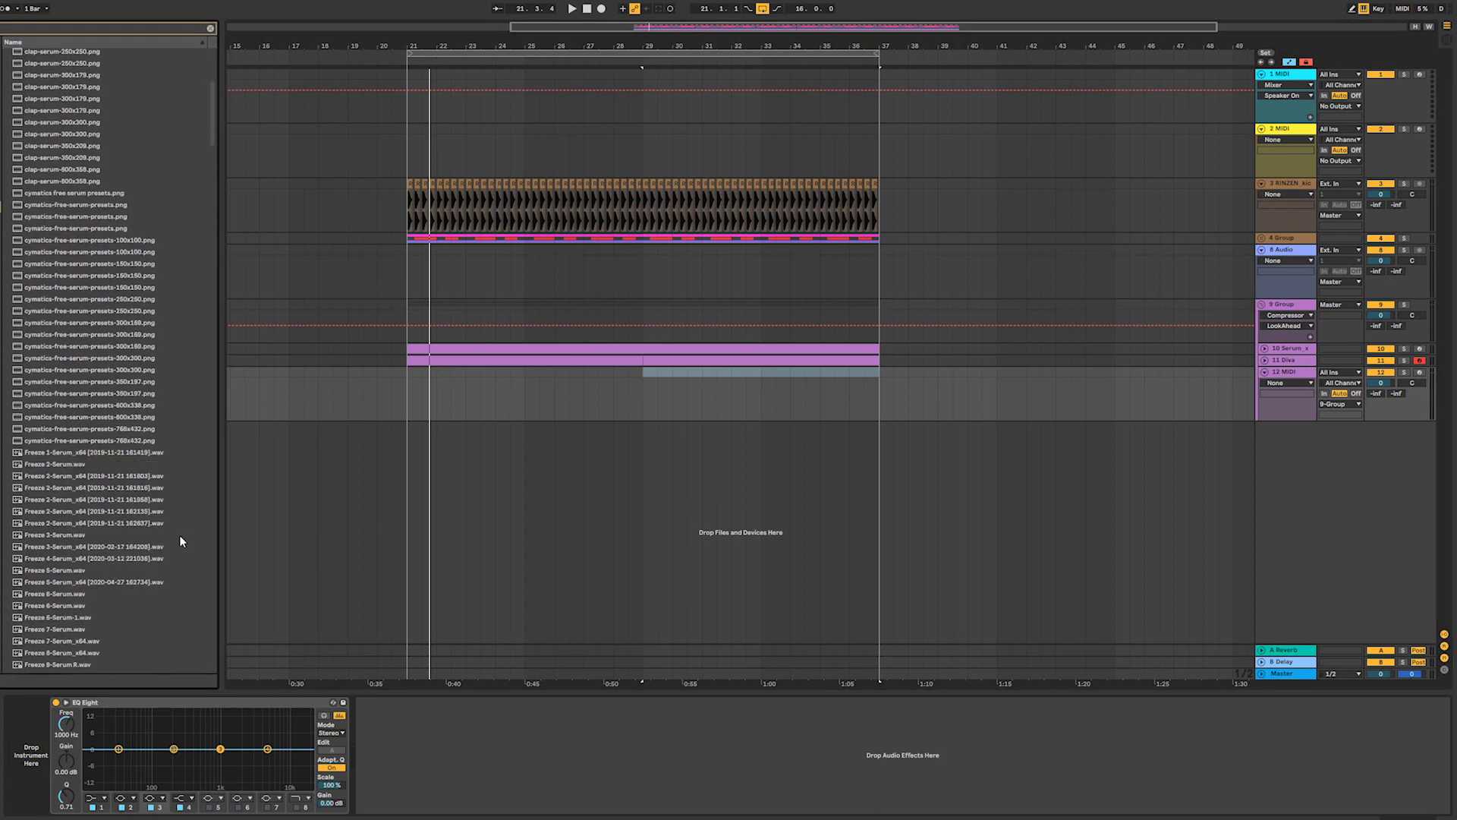
{"action": "scroll", "coordinate": [173, 568], "scroll_direction": "down", "scroll_amount": 5}
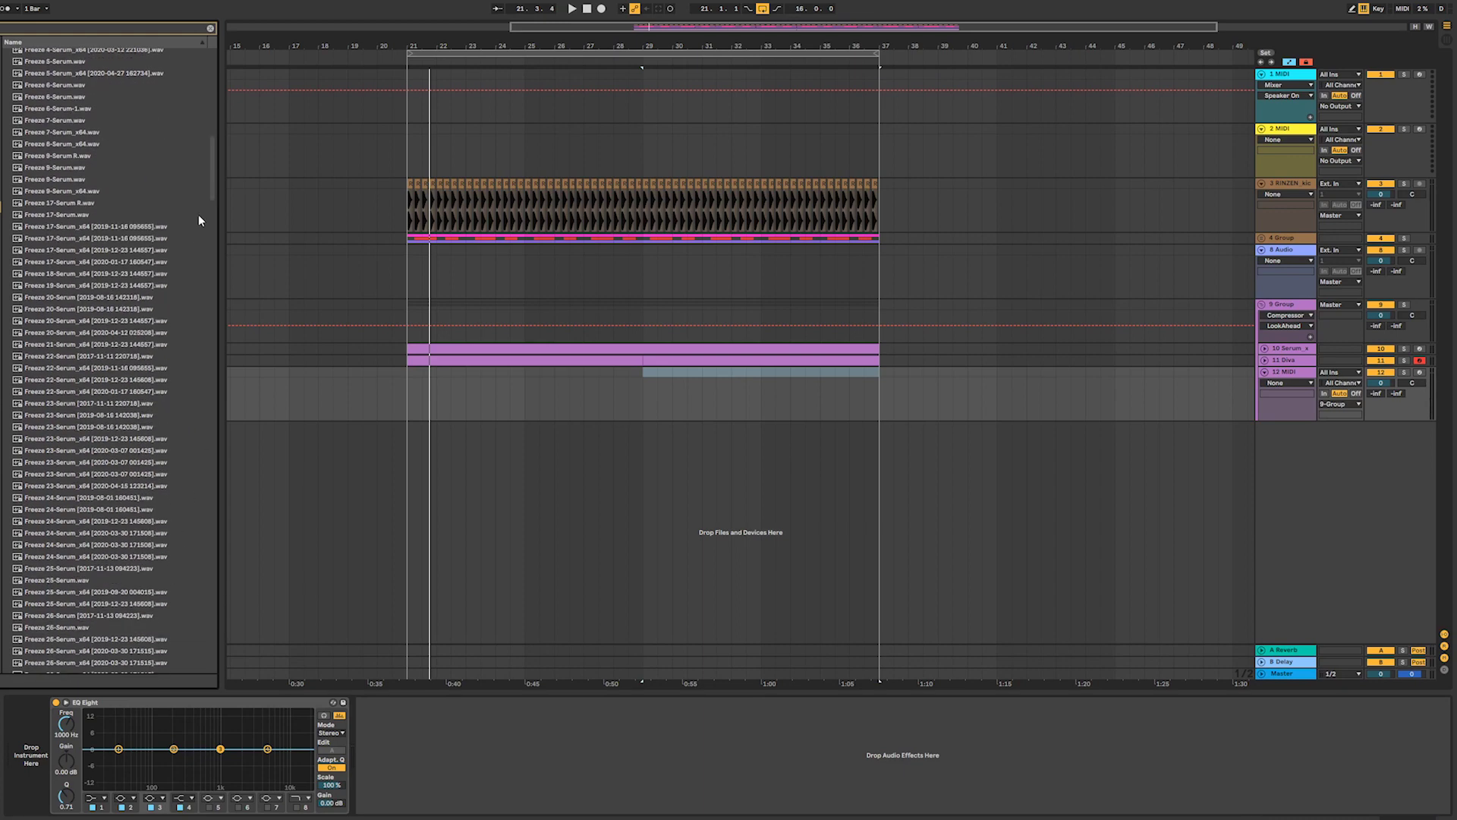
{"action": "left_click_drag", "start_coordinate": [214, 167], "coordinate": [236, 672]}
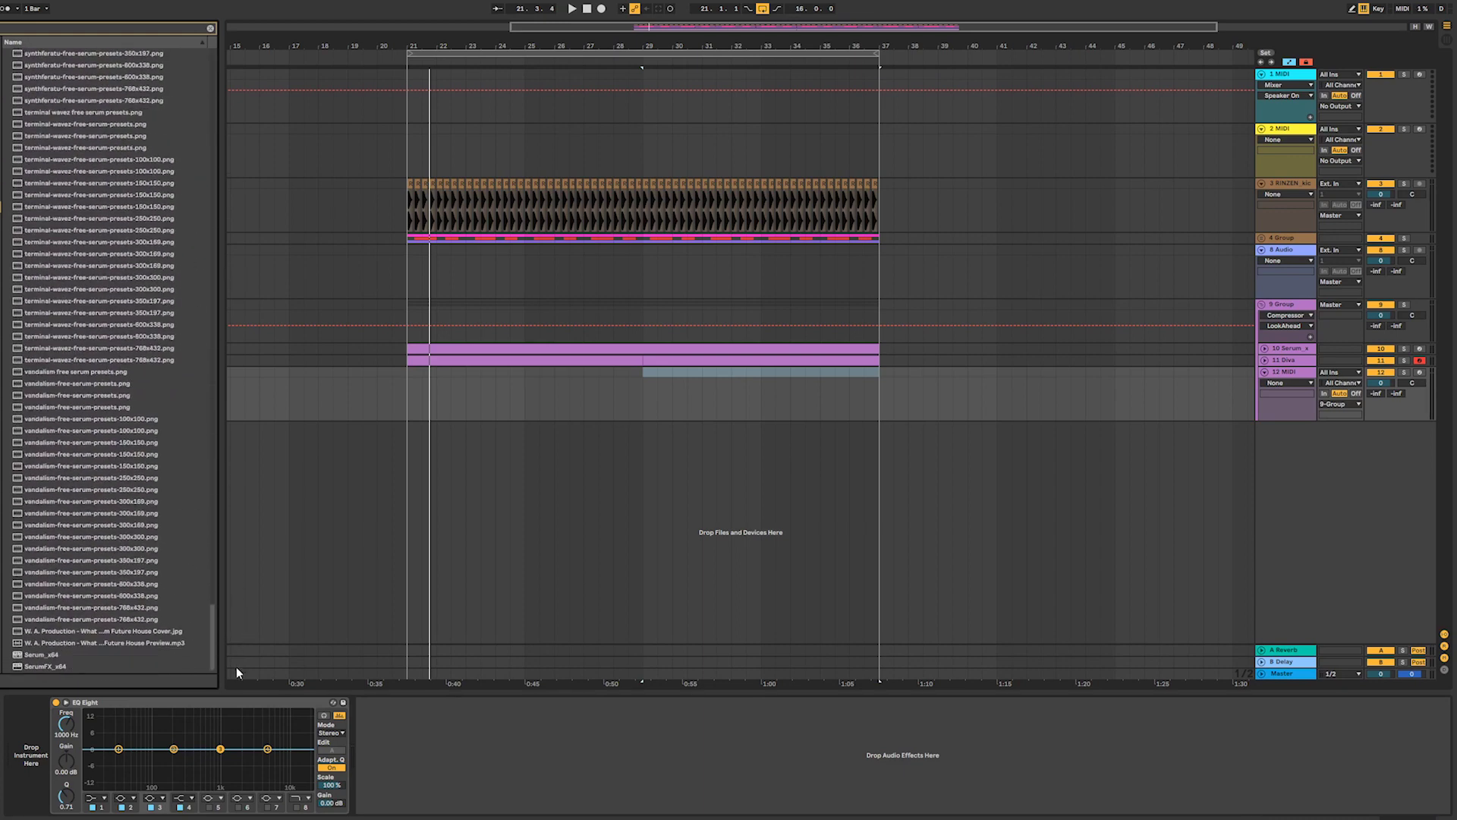
- Load the Serum_x64 instrument on the new MIDI track and remove the mistakenly added SerumFX_x64 device
{"action": "left_click", "coordinate": [48, 662]}
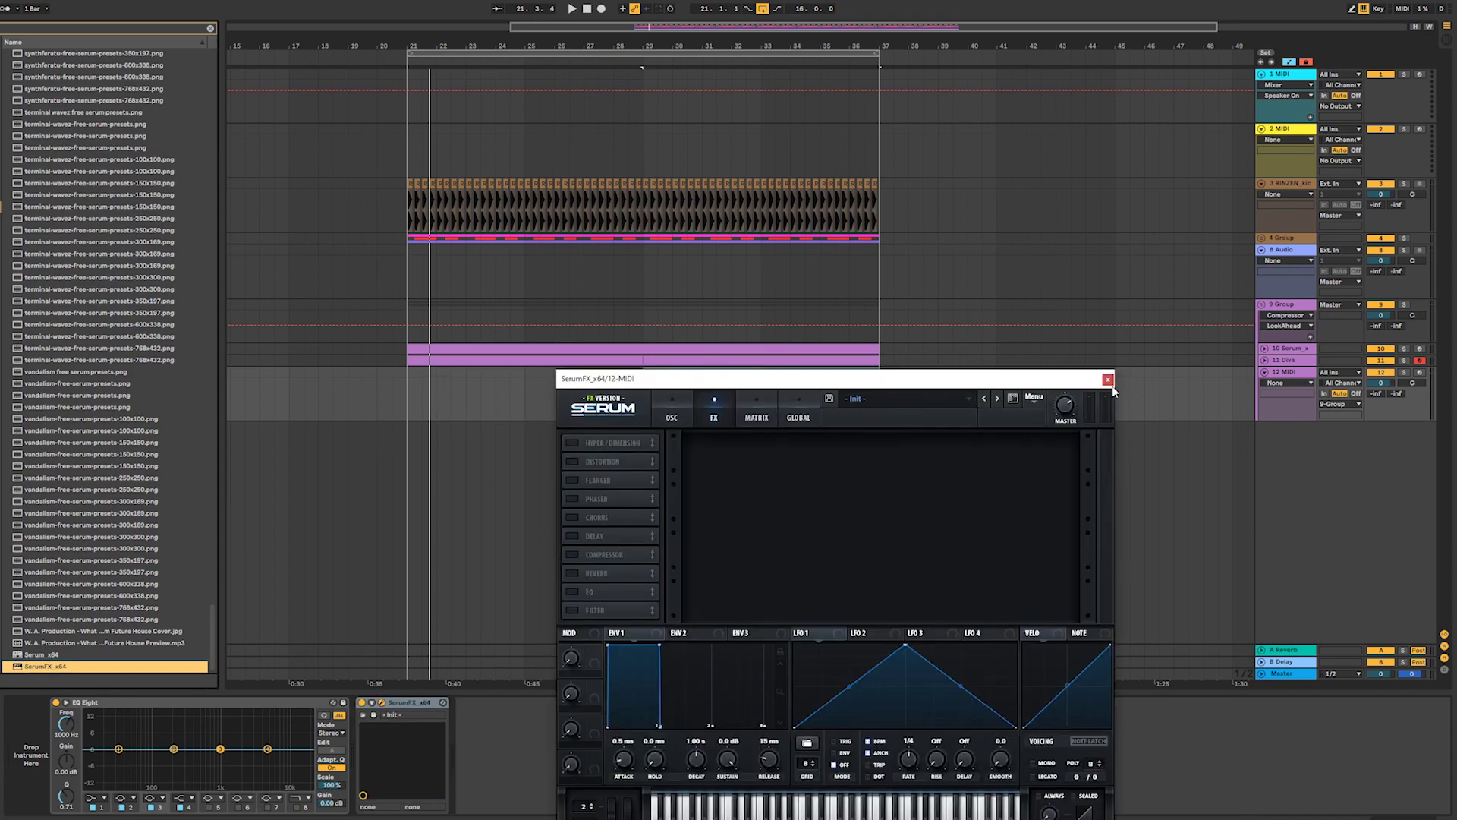
{"action": "left_click", "coordinate": [671, 414]}
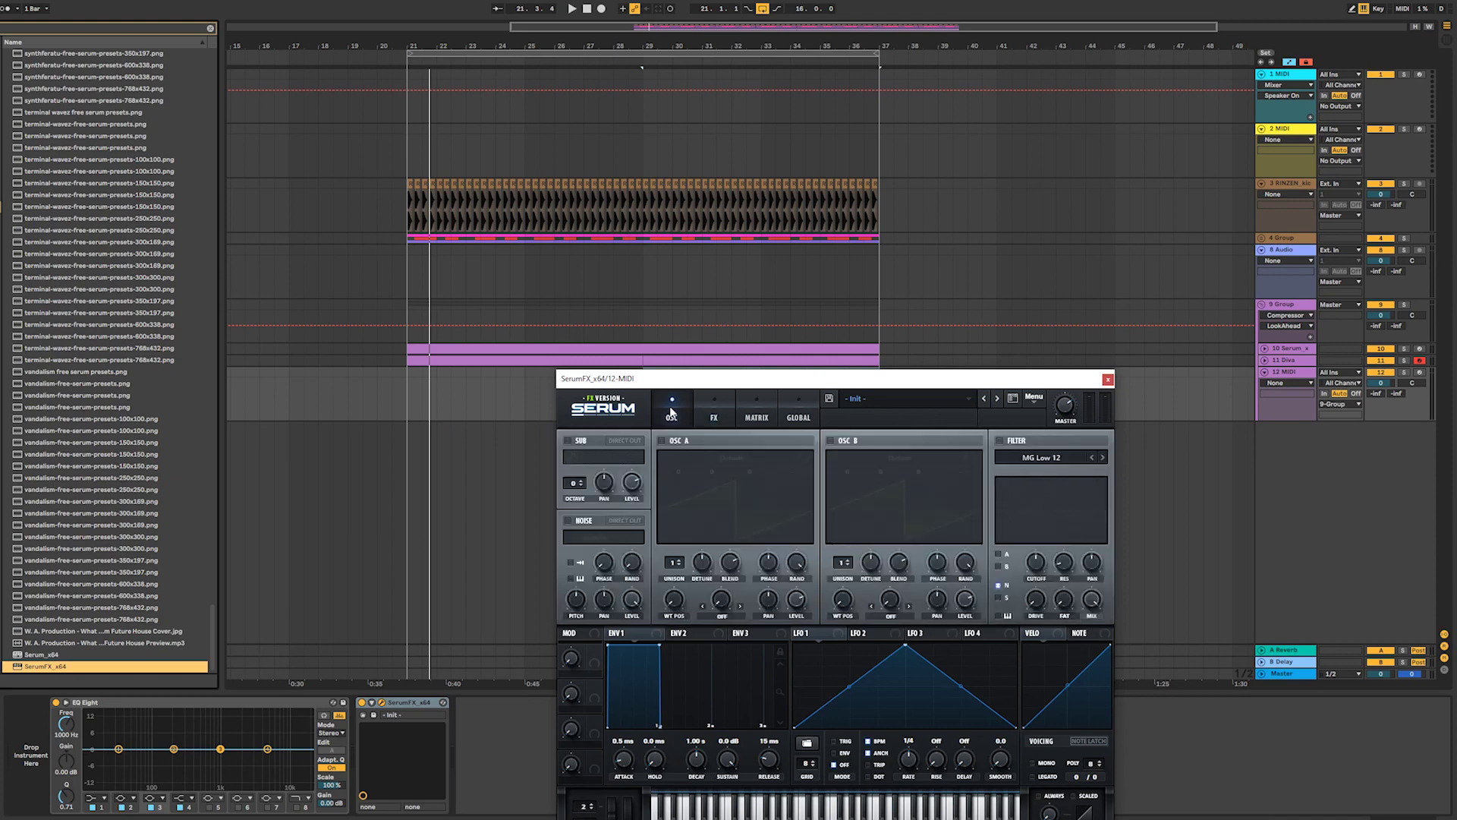
{"action": "left_click_drag", "start_coordinate": [54, 655], "coordinate": [411, 718]}
{"action": "left_click", "coordinate": [462, 704]}
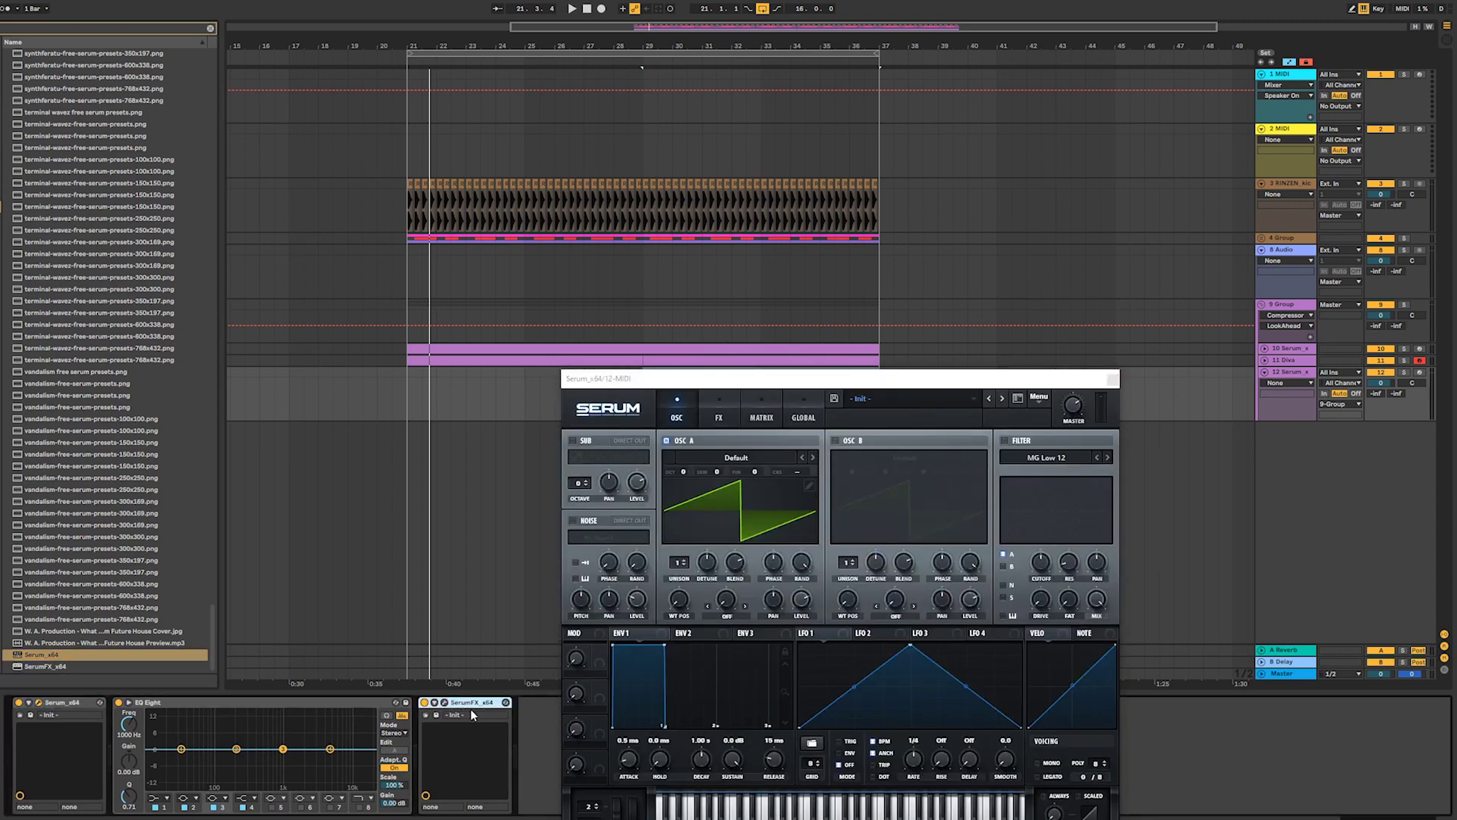
{"action": "key", "text": "Delete"}
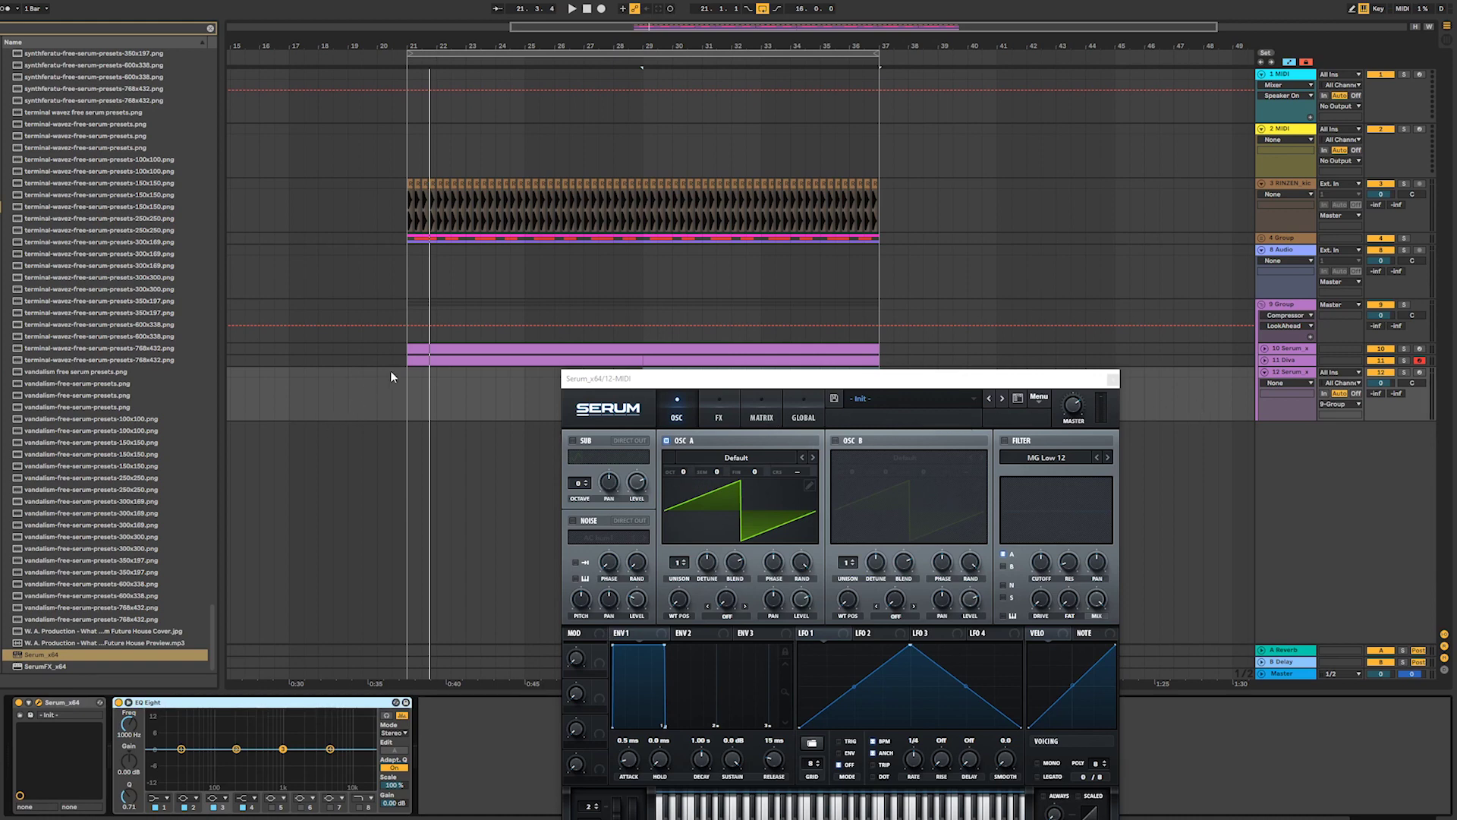
- Set oscillator A of the new Serum to the analog wavetable BS2 - Subby Saw
{"action": "key", "text": "space"}
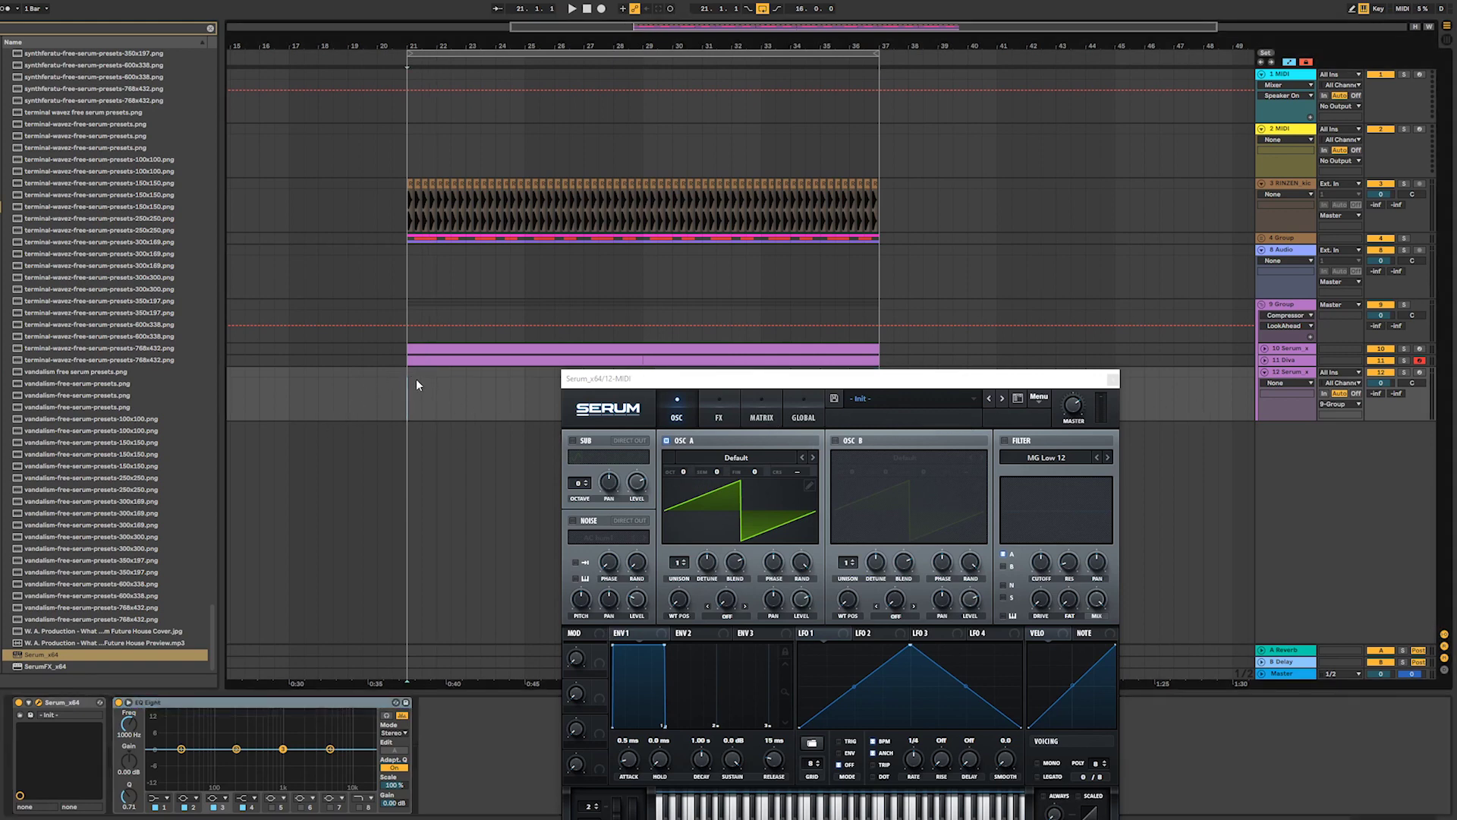
{"action": "left_click", "coordinate": [740, 458]}
{"action": "mouse_move", "coordinate": [743, 474]}
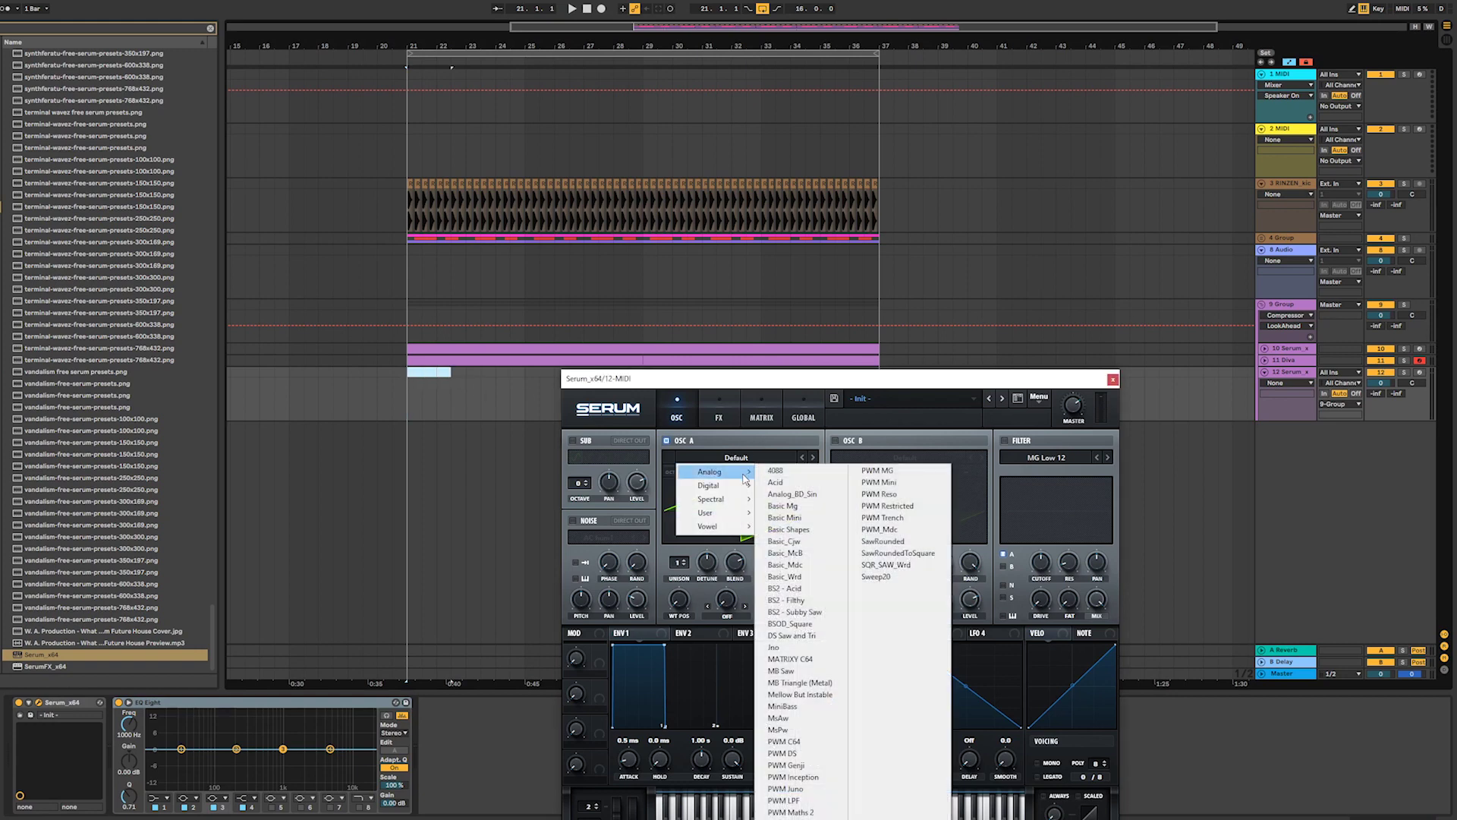
{"action": "left_click", "coordinate": [790, 494]}
{"action": "left_click", "coordinate": [789, 457]}
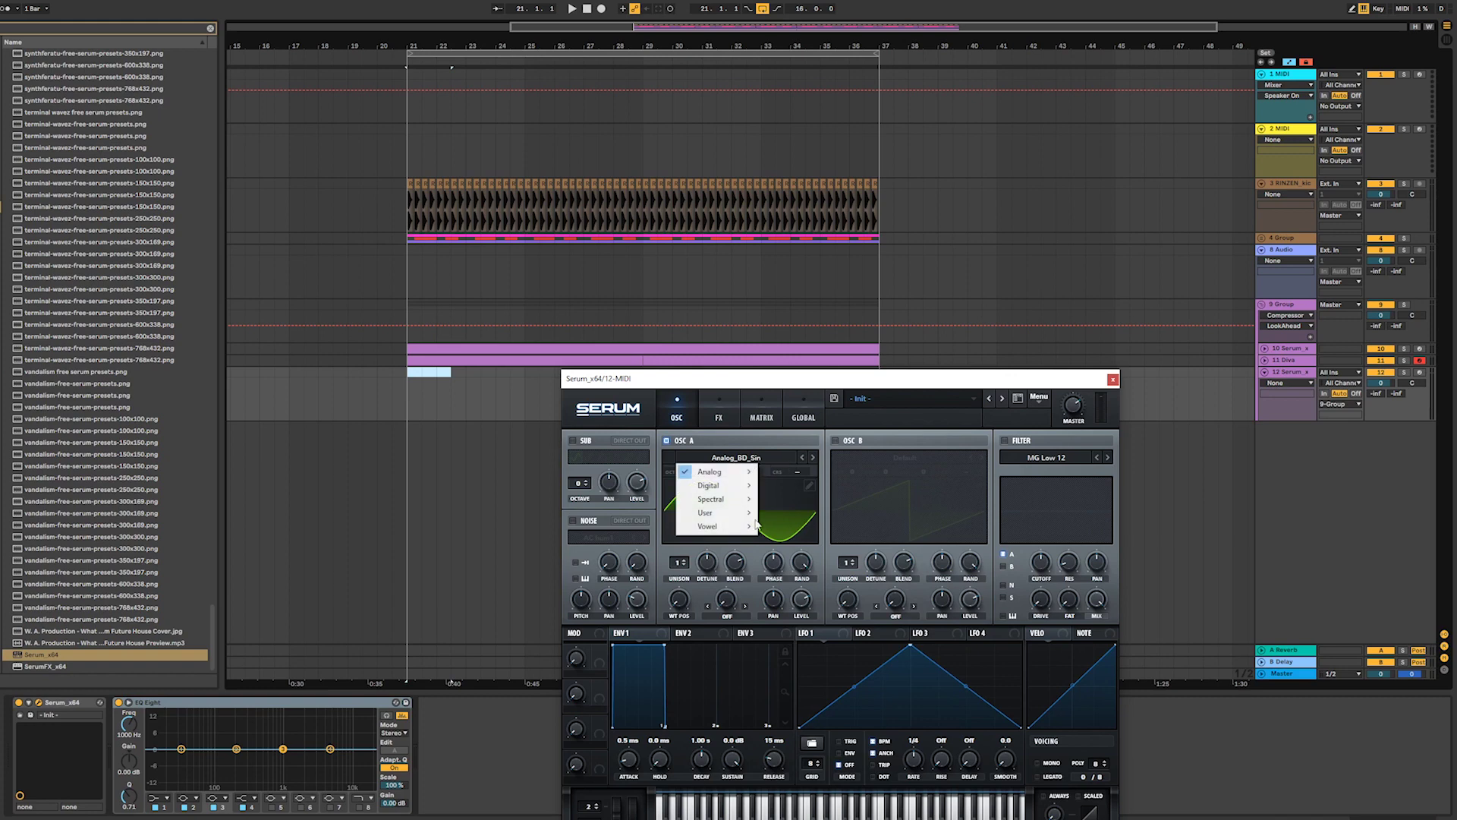
{"action": "mouse_move", "coordinate": [750, 474]}
{"action": "left_click", "coordinate": [815, 614]}
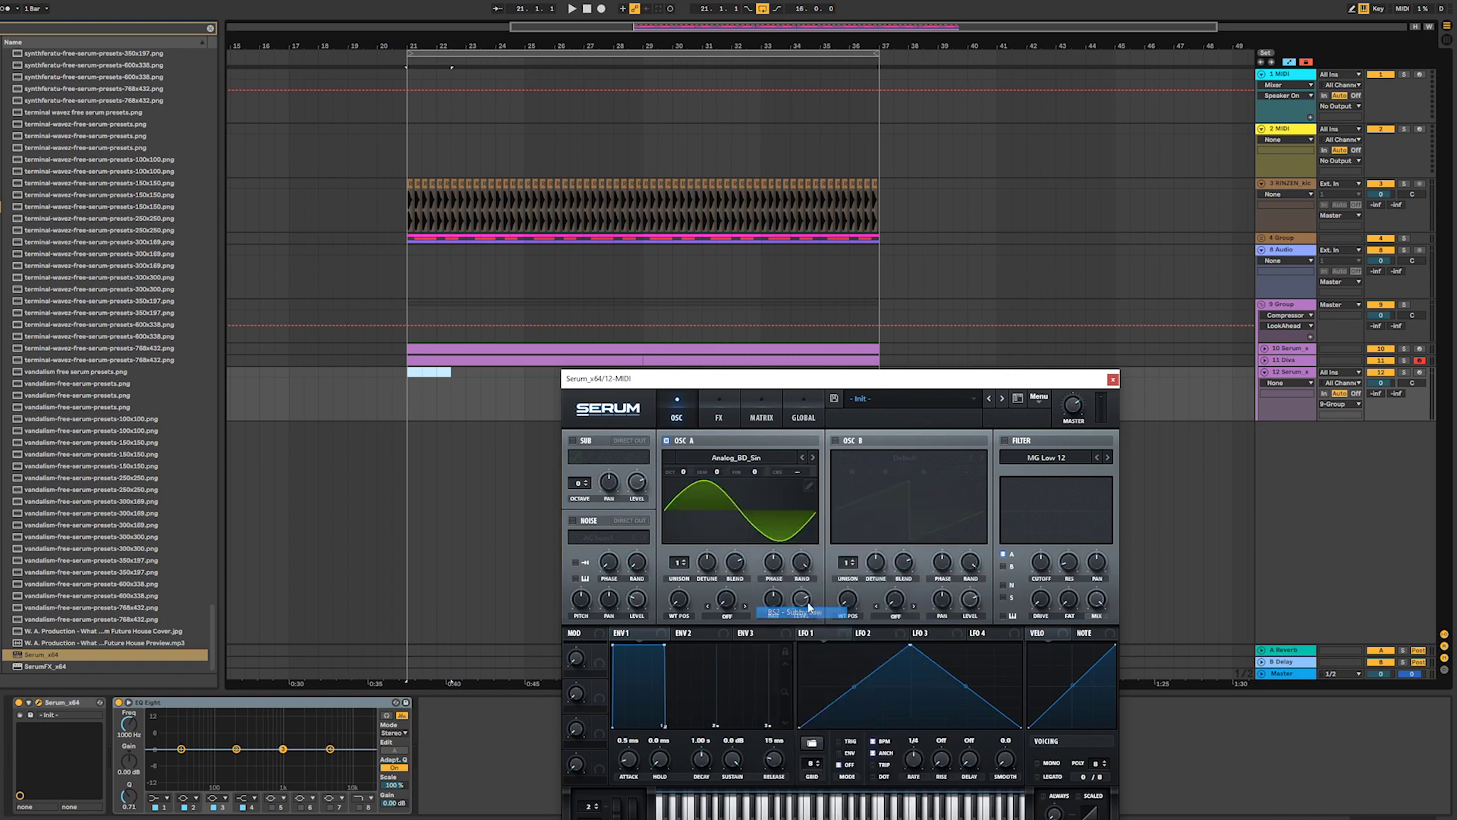
- Arm the new Serum track and shift oscillator A's wavetable position while playing test notes
{"action": "left_click", "coordinate": [1417, 374]}
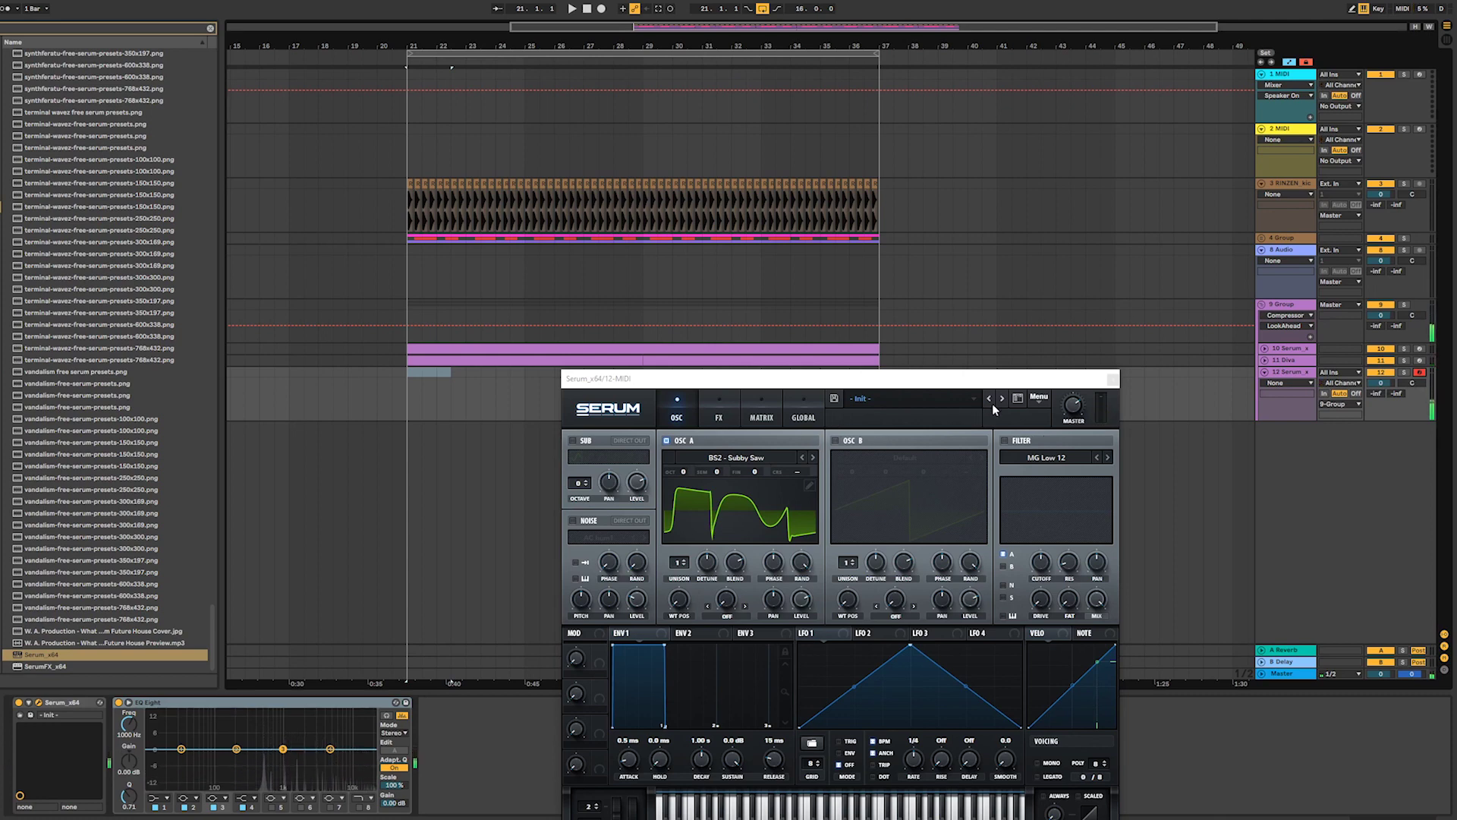
{"action": "left_click", "coordinate": [804, 458]}
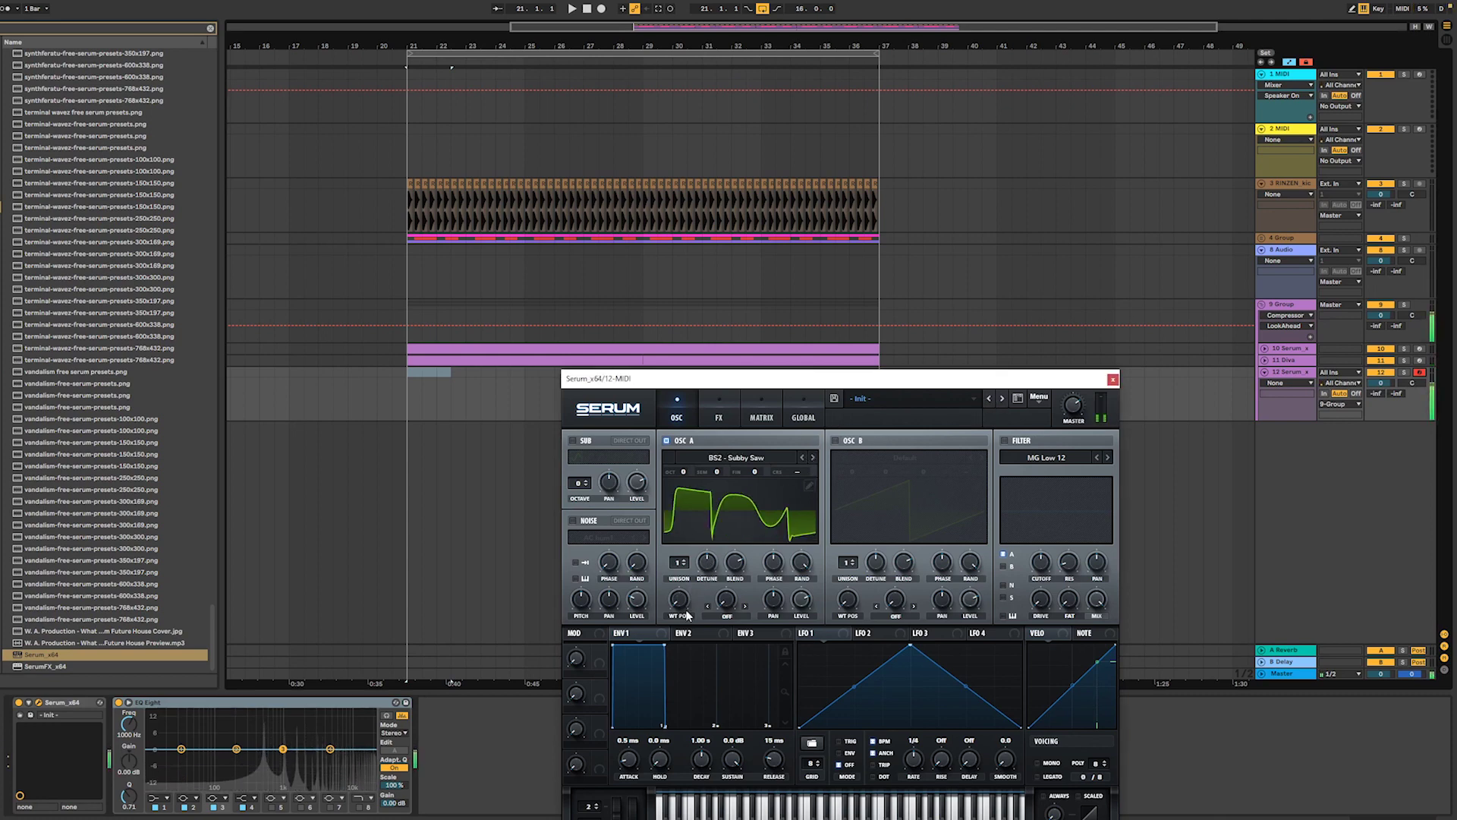
{"action": "left_click_drag", "start_coordinate": [680, 600], "coordinate": [664, 548]}
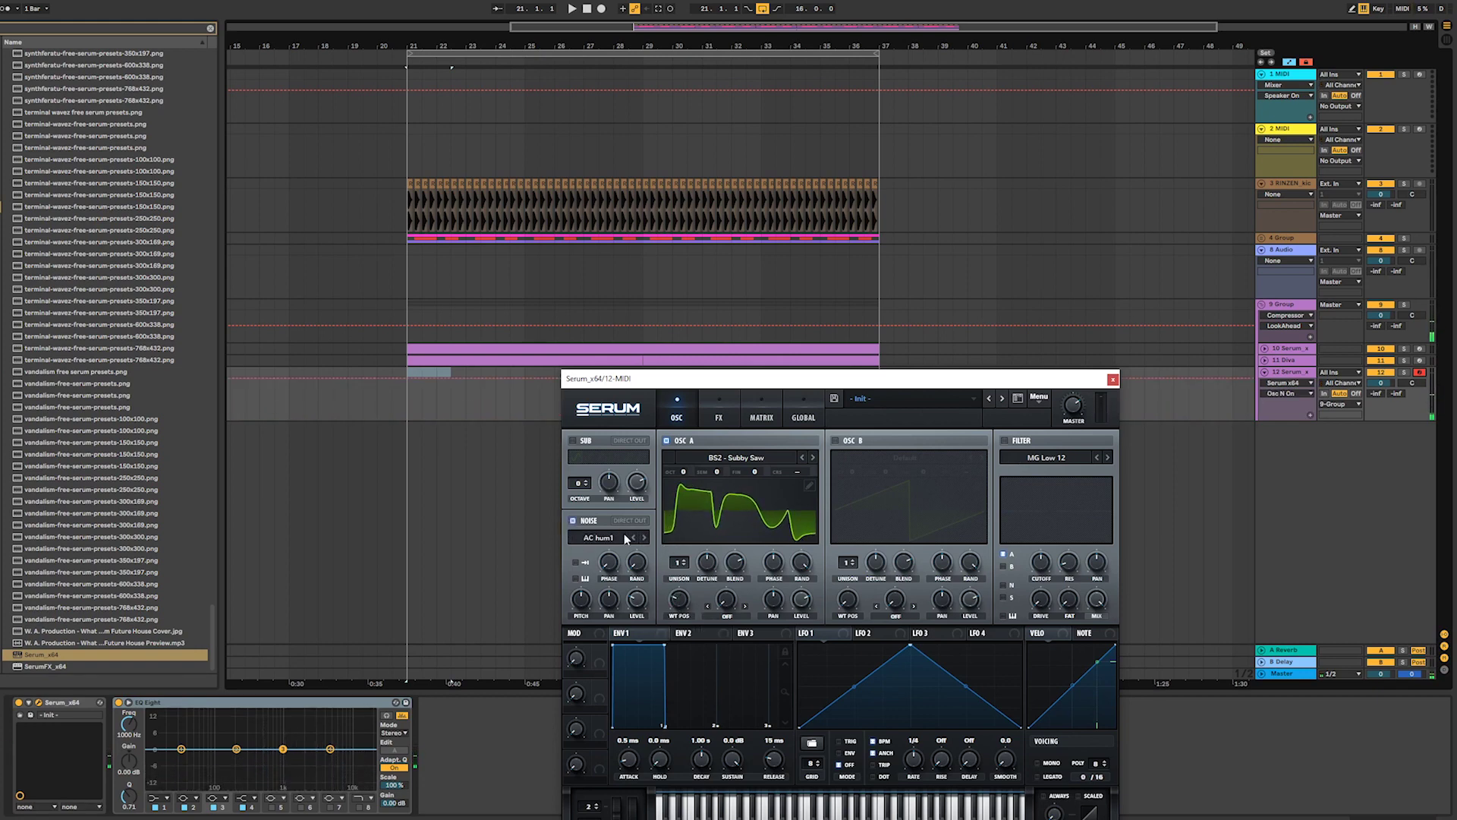
- Set Serum's noise oscillator to the analog BrightWhite sample
{"action": "left_click", "coordinate": [645, 535]}
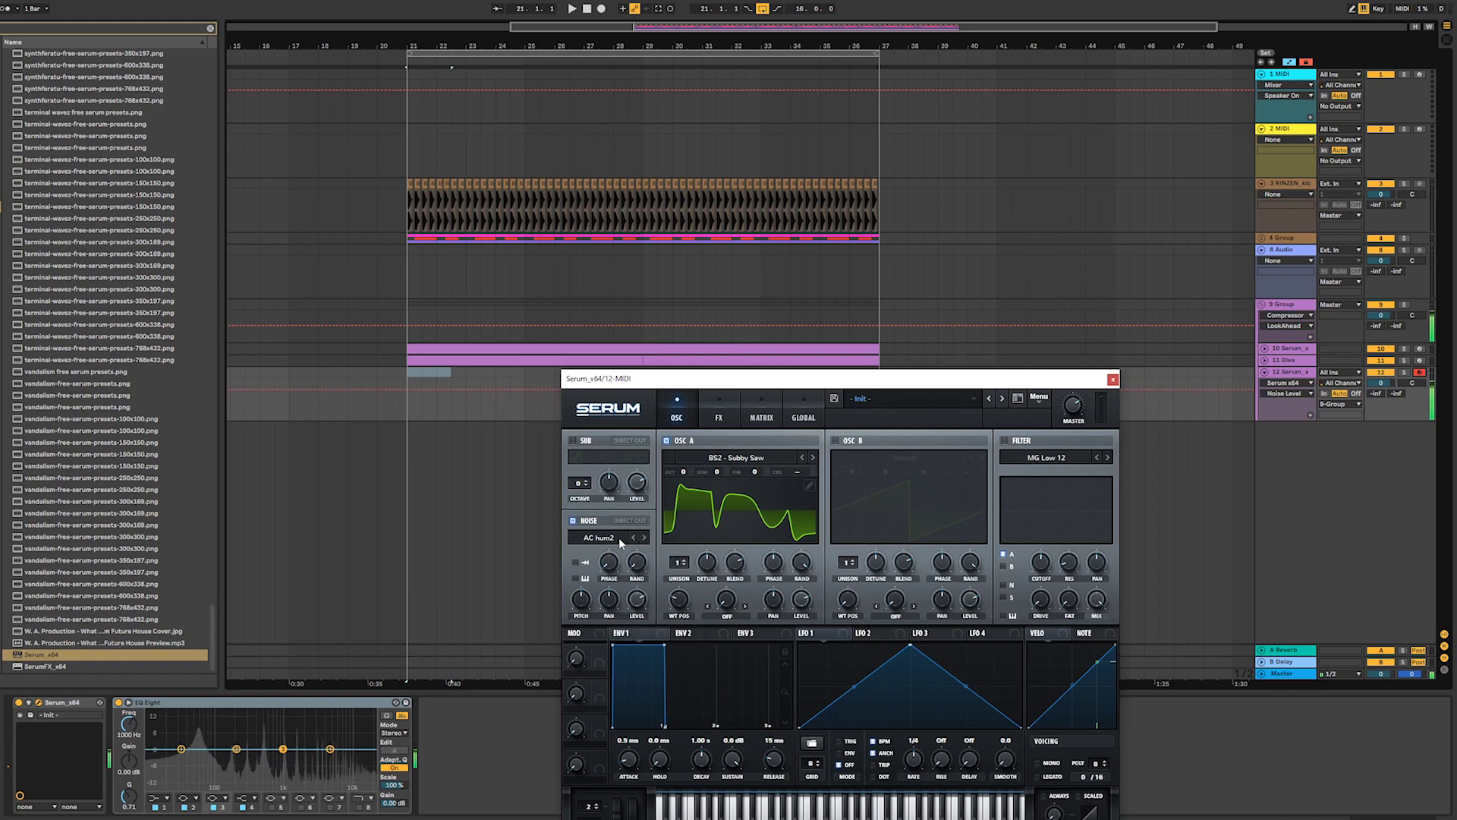
{"action": "left_click", "coordinate": [618, 538]}
{"action": "mouse_move", "coordinate": [614, 553]}
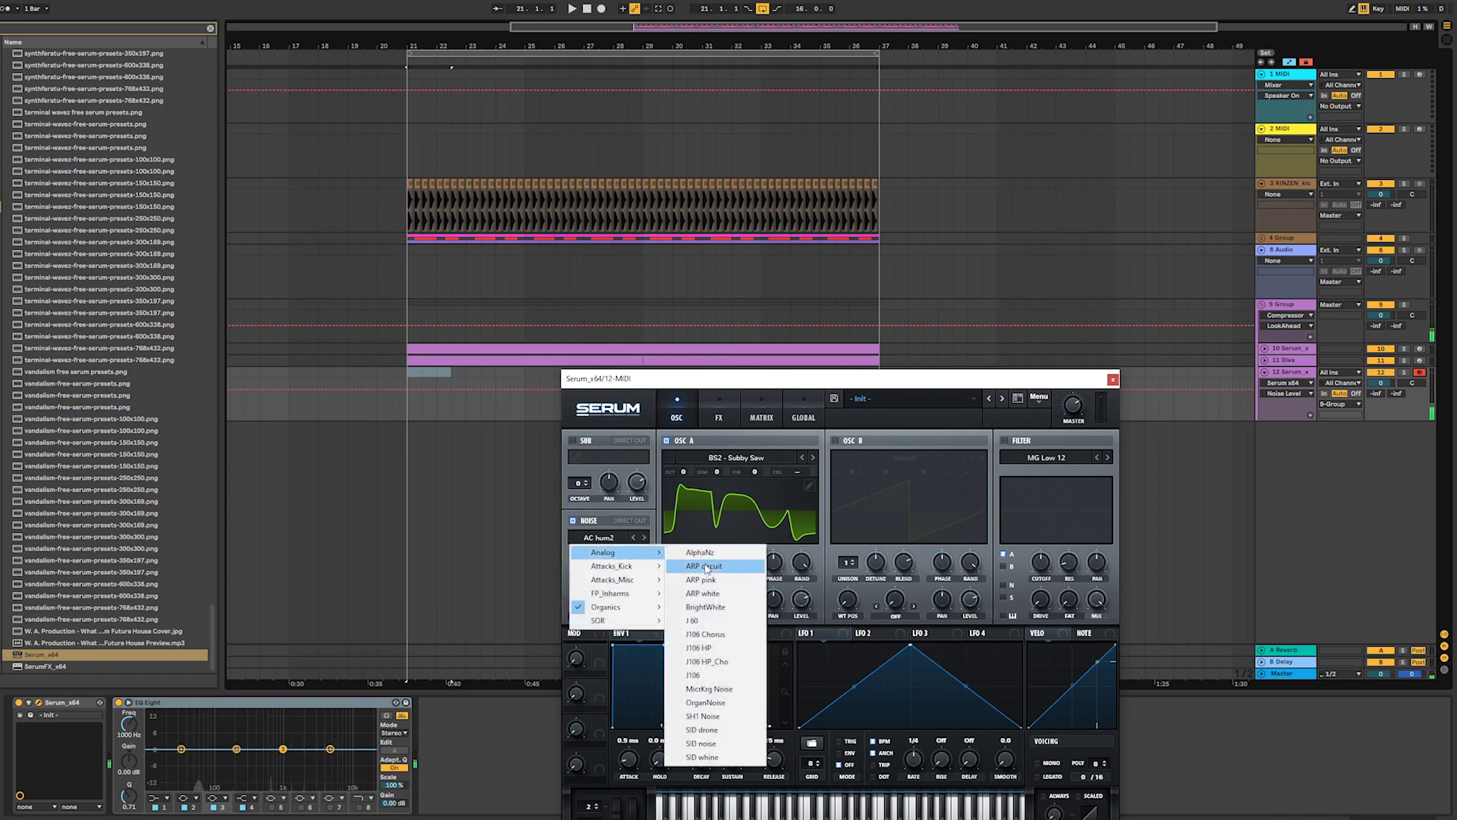
{"action": "left_click", "coordinate": [718, 608]}
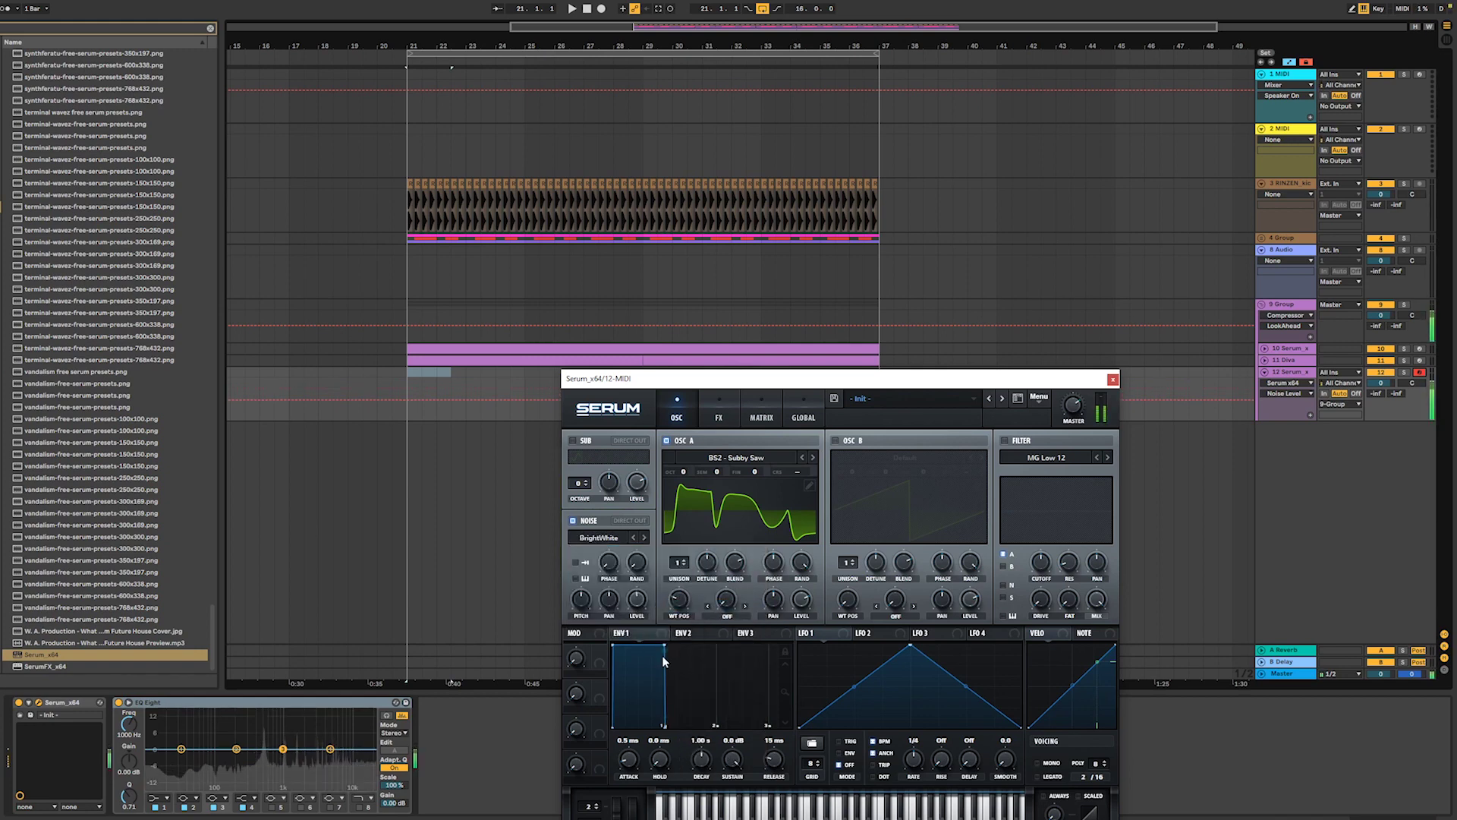
- Shape envelope 1 with a 447 ms decay and no sustain, and assign it to the noise level
{"action": "left_click_drag", "start_coordinate": [664, 652], "coordinate": [660, 689]}
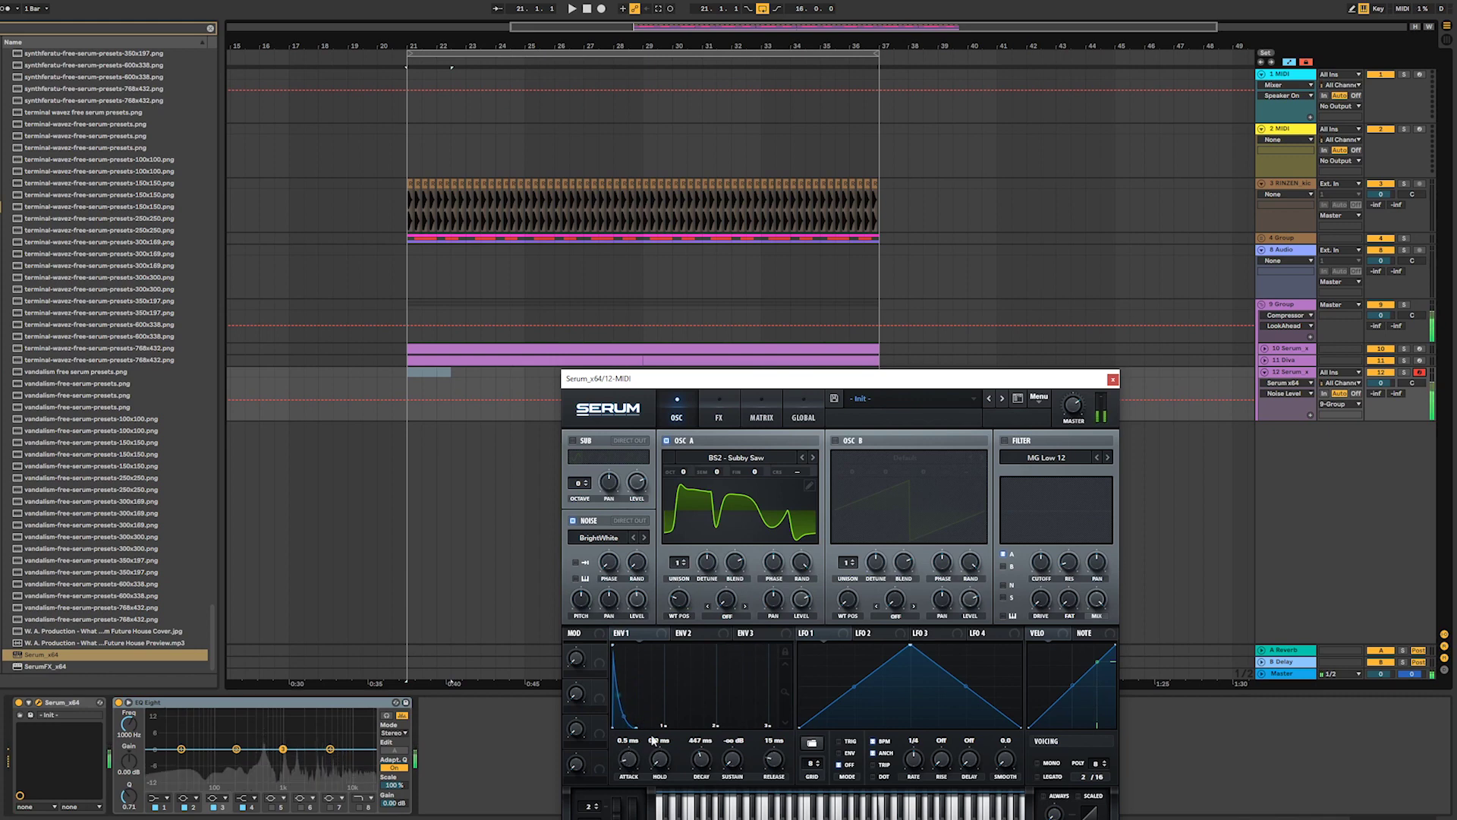
{"action": "left_click_drag", "start_coordinate": [632, 635], "coordinate": [637, 603]}
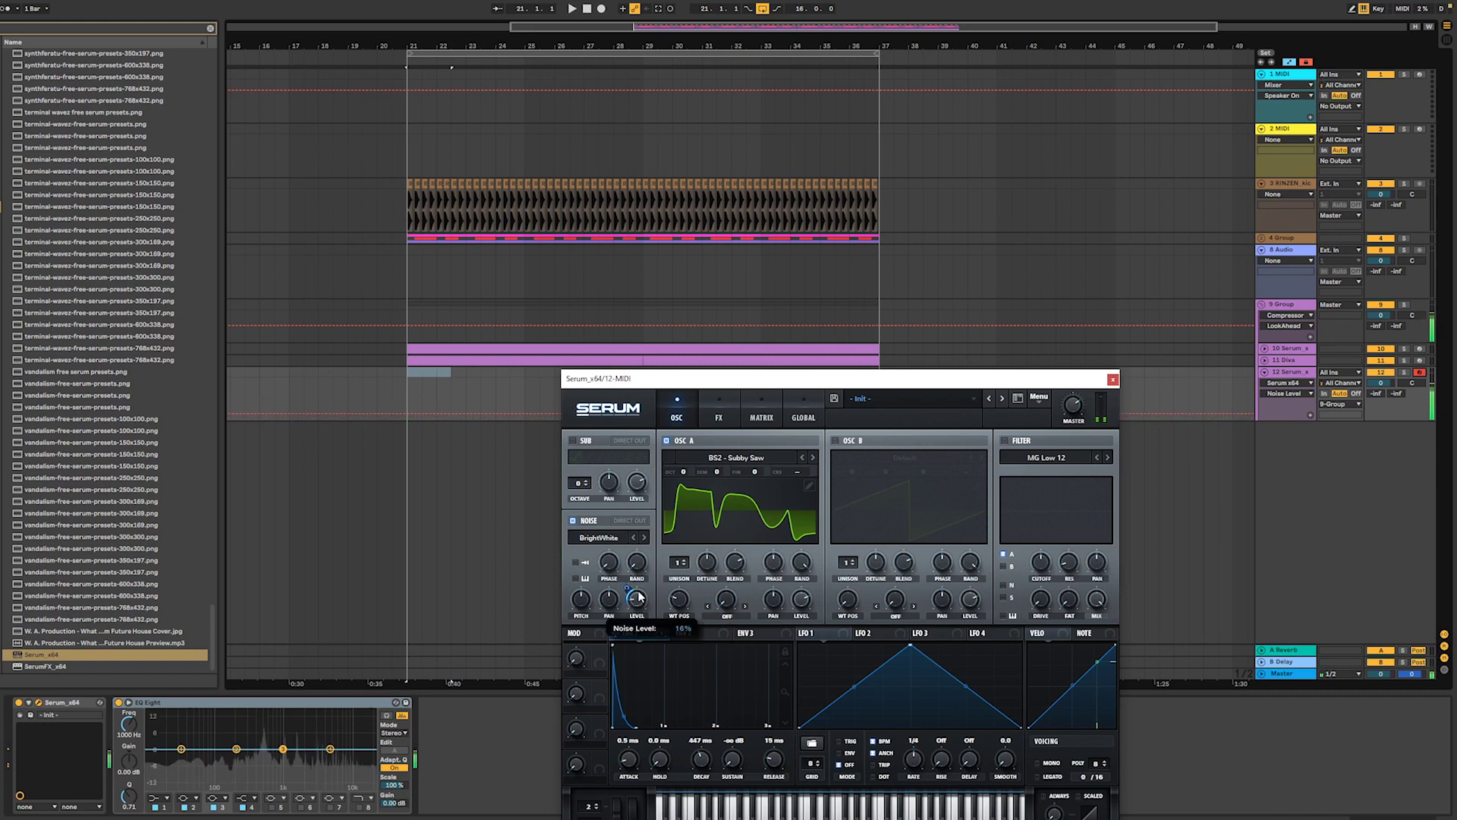
- Set oscillator A to 4 unison voices with adjusted detune, and add a Plate reverb with adjusted mix
{"action": "left_click_drag", "start_coordinate": [680, 564], "coordinate": [703, 509]}
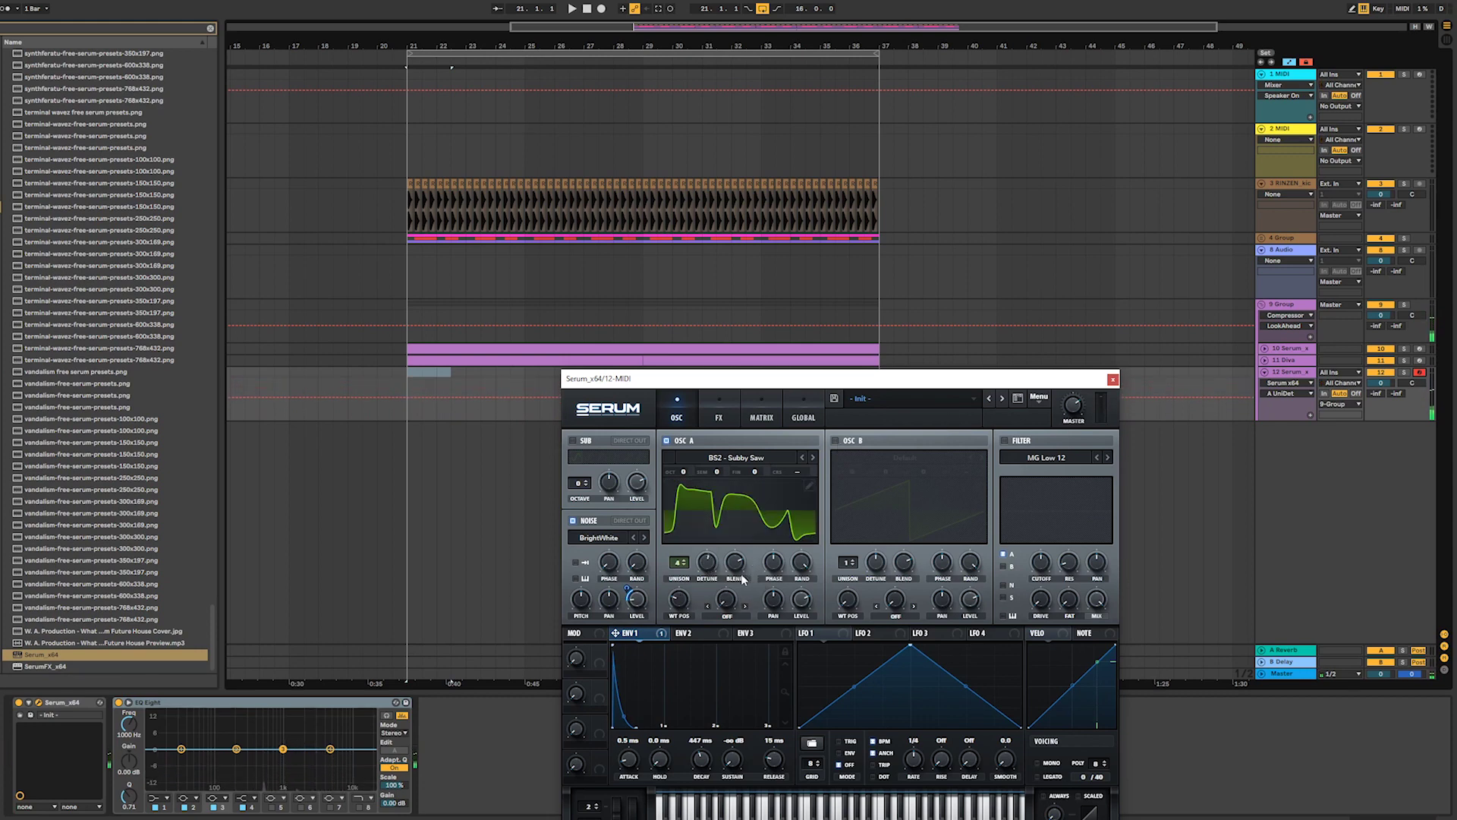
{"action": "mouse_move", "coordinate": [704, 579]}
{"action": "left_click", "coordinate": [716, 410]}
{"action": "left_click", "coordinate": [622, 572]}
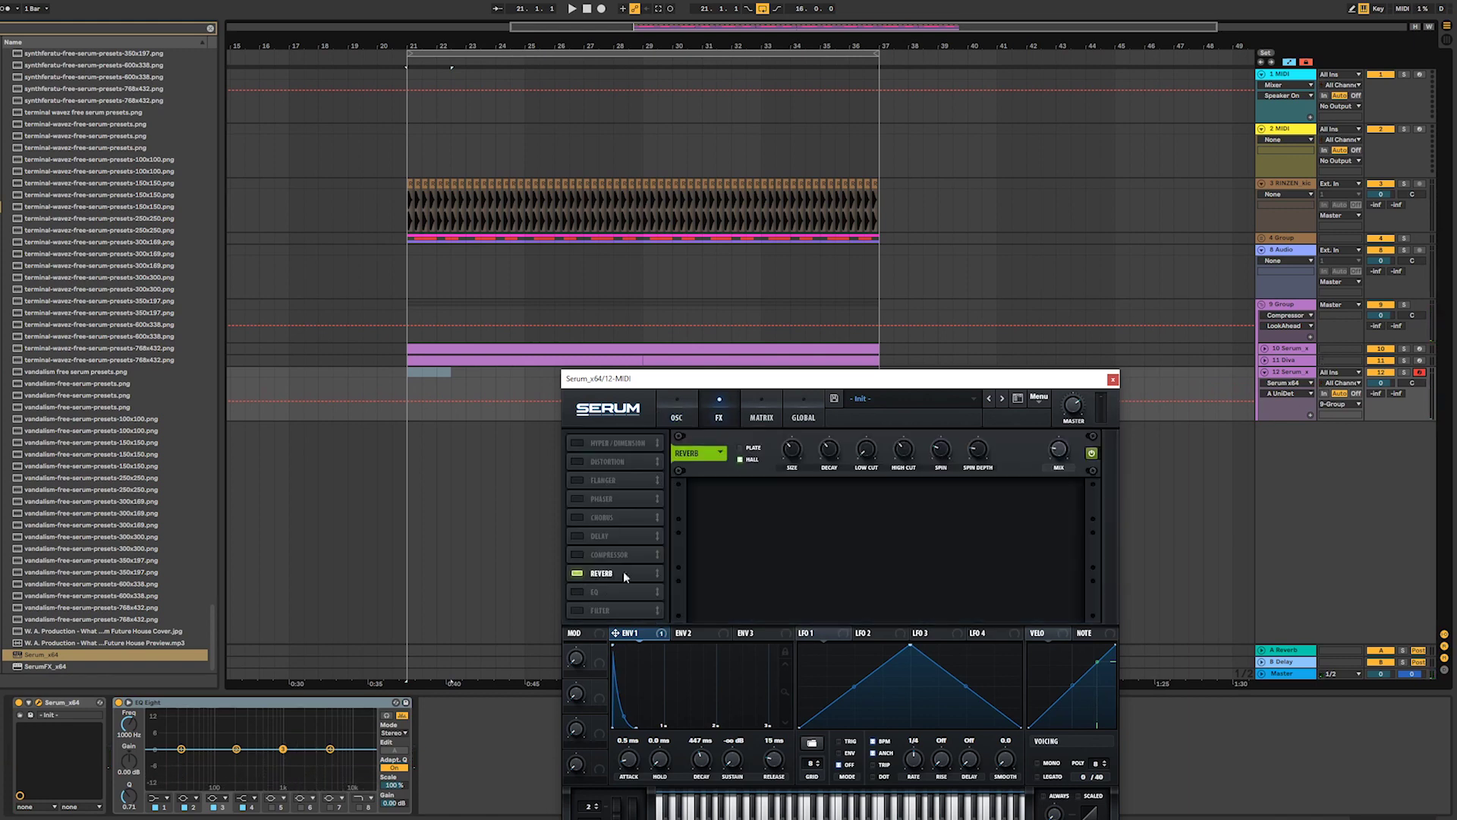
{"action": "left_click_drag", "start_coordinate": [1061, 450], "coordinate": [1066, 413]}
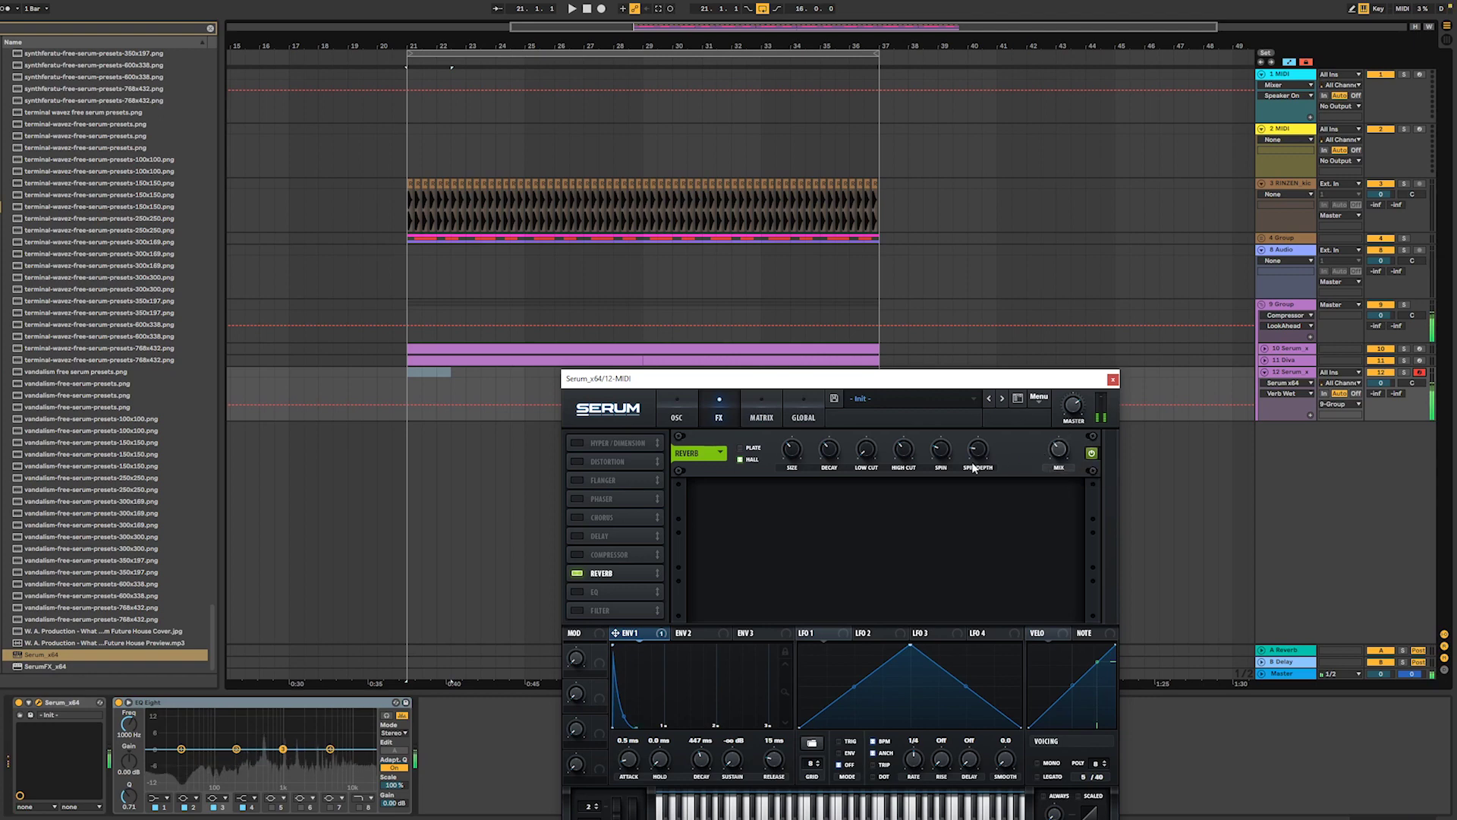
{"action": "left_click", "coordinate": [740, 448]}
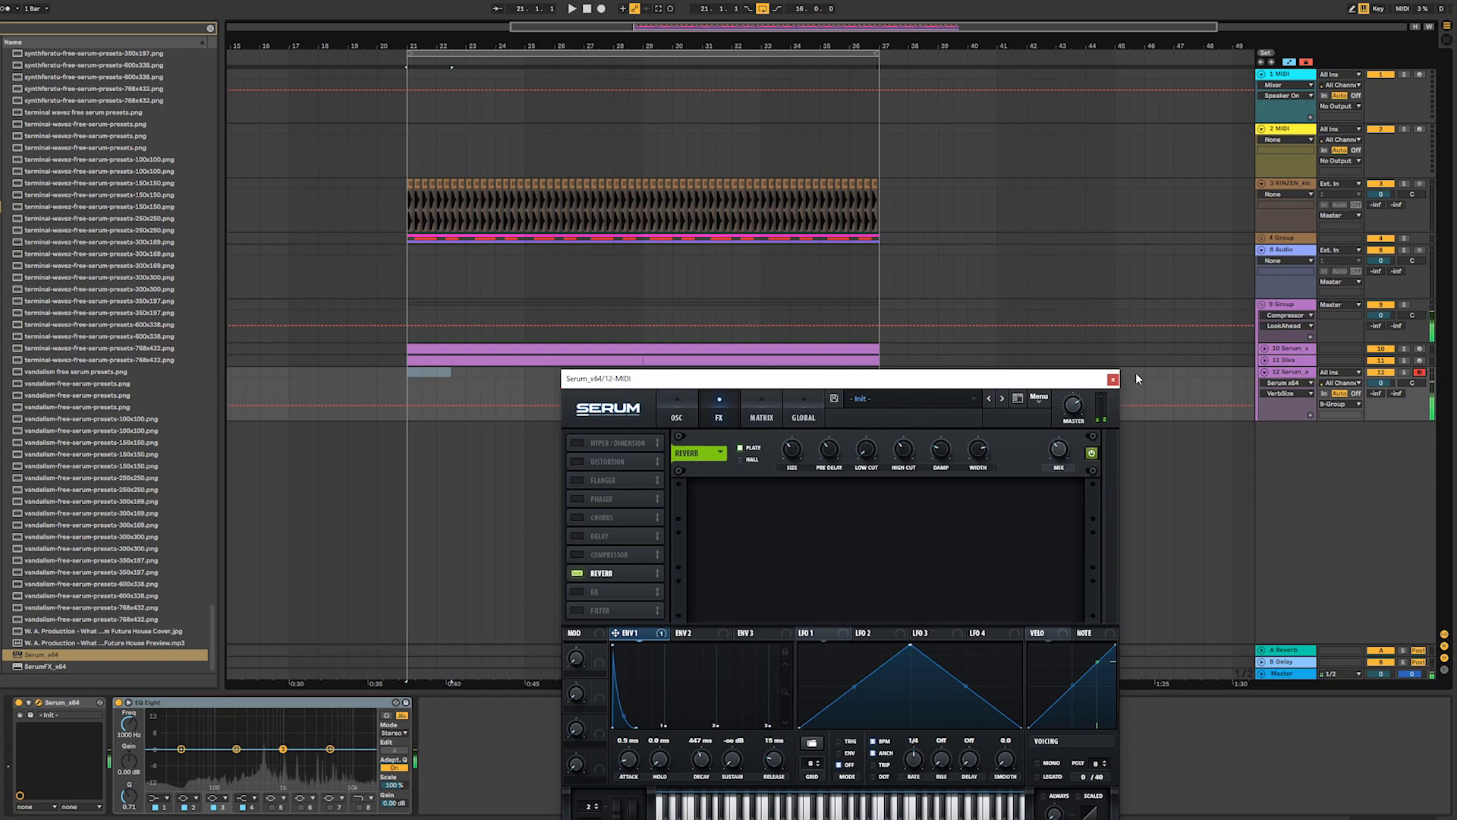
{"action": "left_click", "coordinate": [1113, 379]}
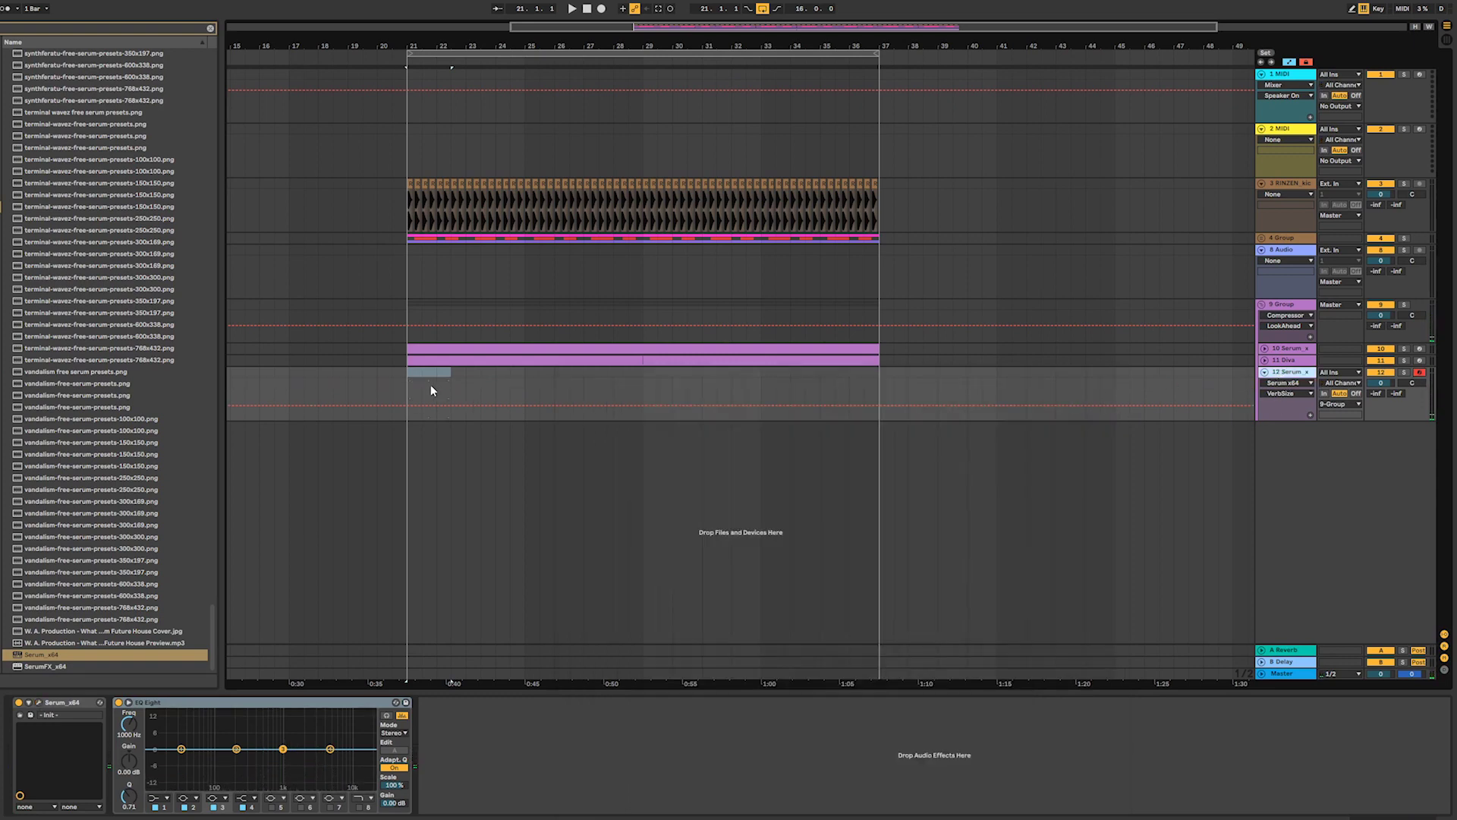
- Create a half-bar MIDI clip at bar 21 on the new Serum track and open its notes
{"action": "double_click", "coordinate": [408, 367]}
{"action": "left_click_drag", "start_coordinate": [408, 367], "coordinate": [543, 375]}
{"action": "left_click", "coordinate": [527, 374]}
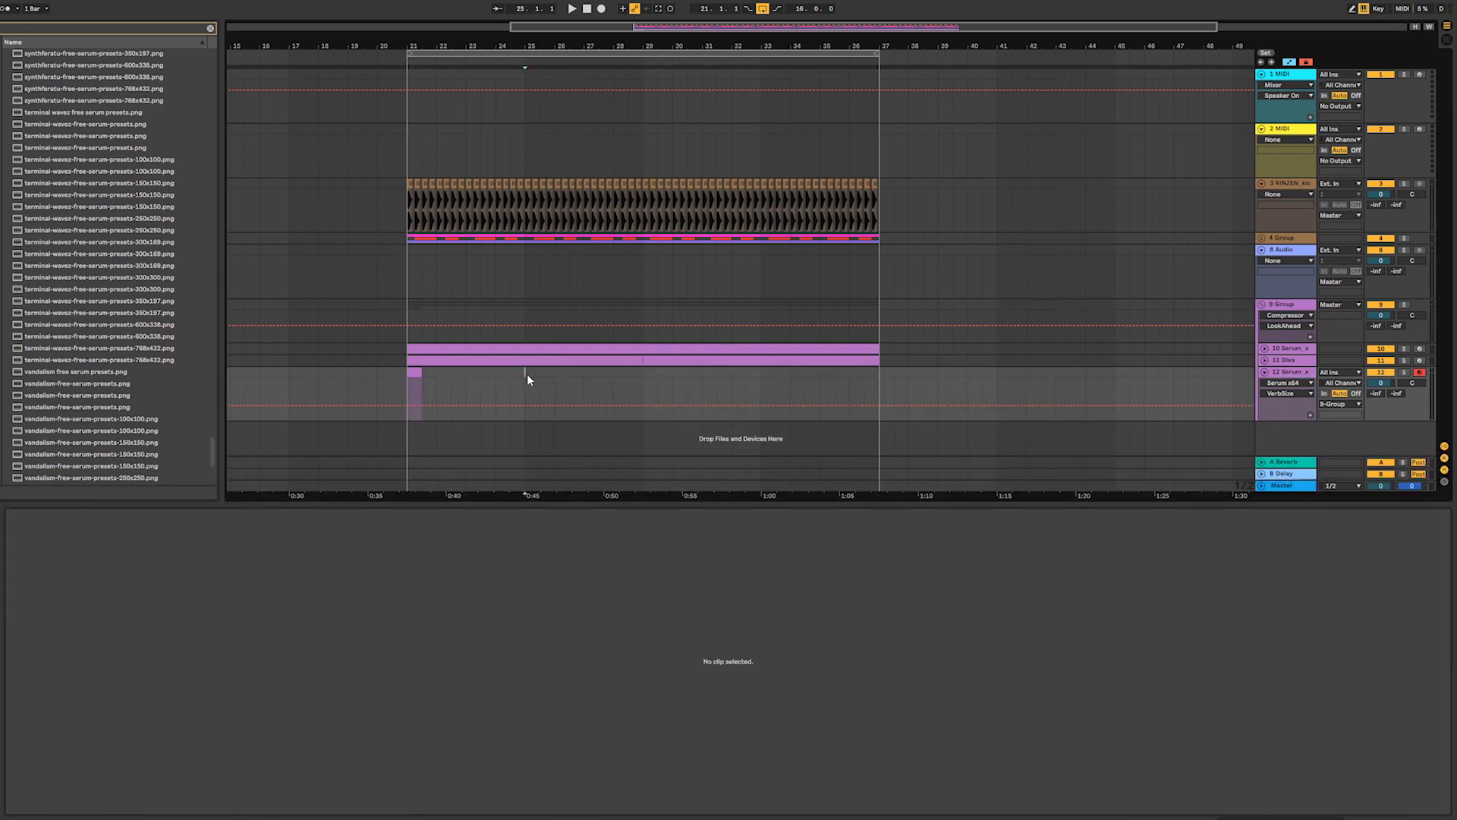
{"action": "left_click_drag", "start_coordinate": [455, 380], "coordinate": [413, 379]}
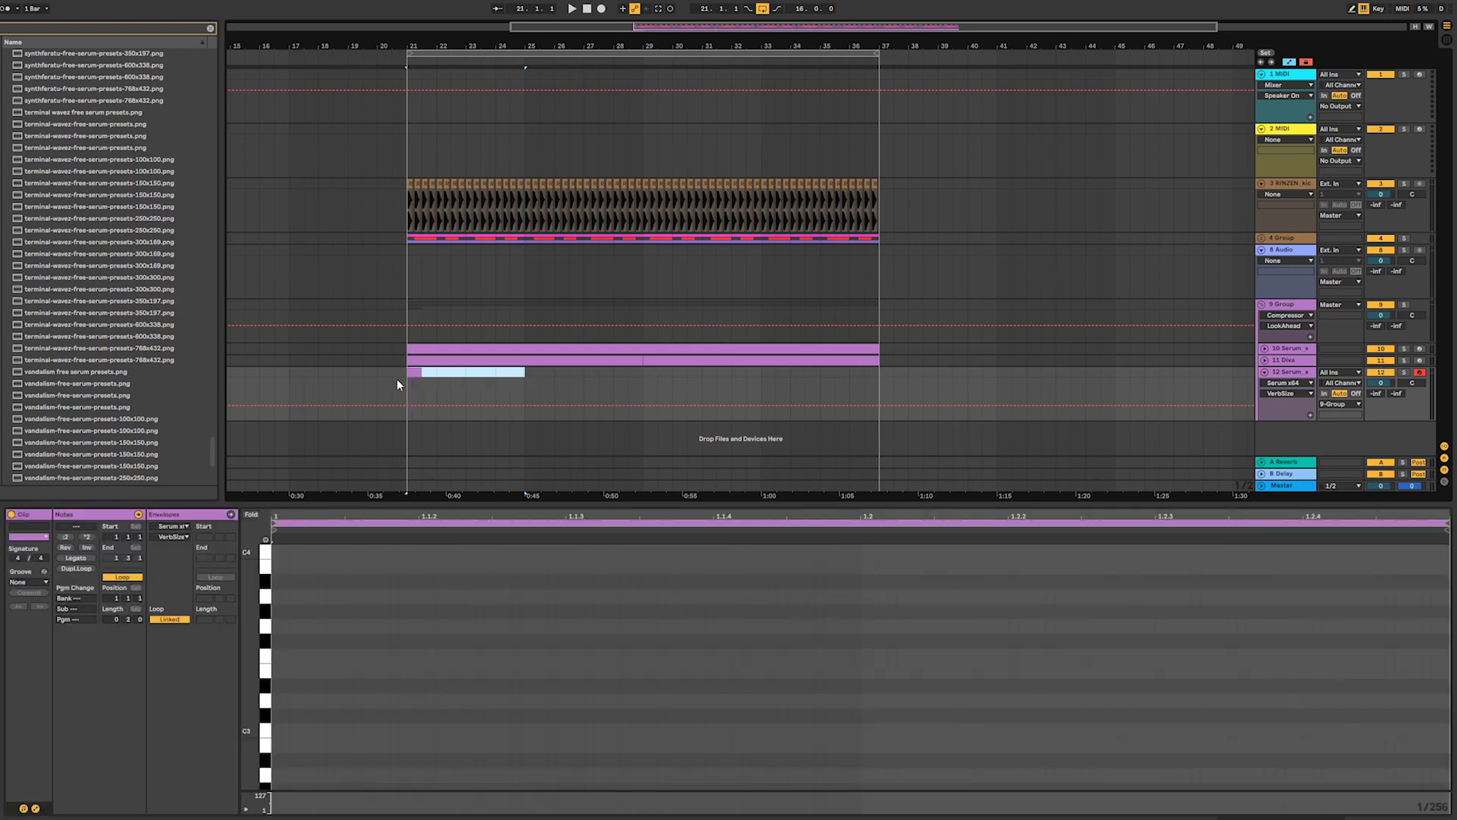
- Draw an F3 note just under a sixteenth long at the clip's start, audition it and show the track's devices
{"action": "double_click", "coordinate": [275, 655]}
{"action": "key", "text": "space"}
{"action": "key", "text": "space"}
{"action": "left_click_drag", "start_coordinate": [279, 658], "coordinate": [389, 659]}
{"action": "key", "text": "space"}
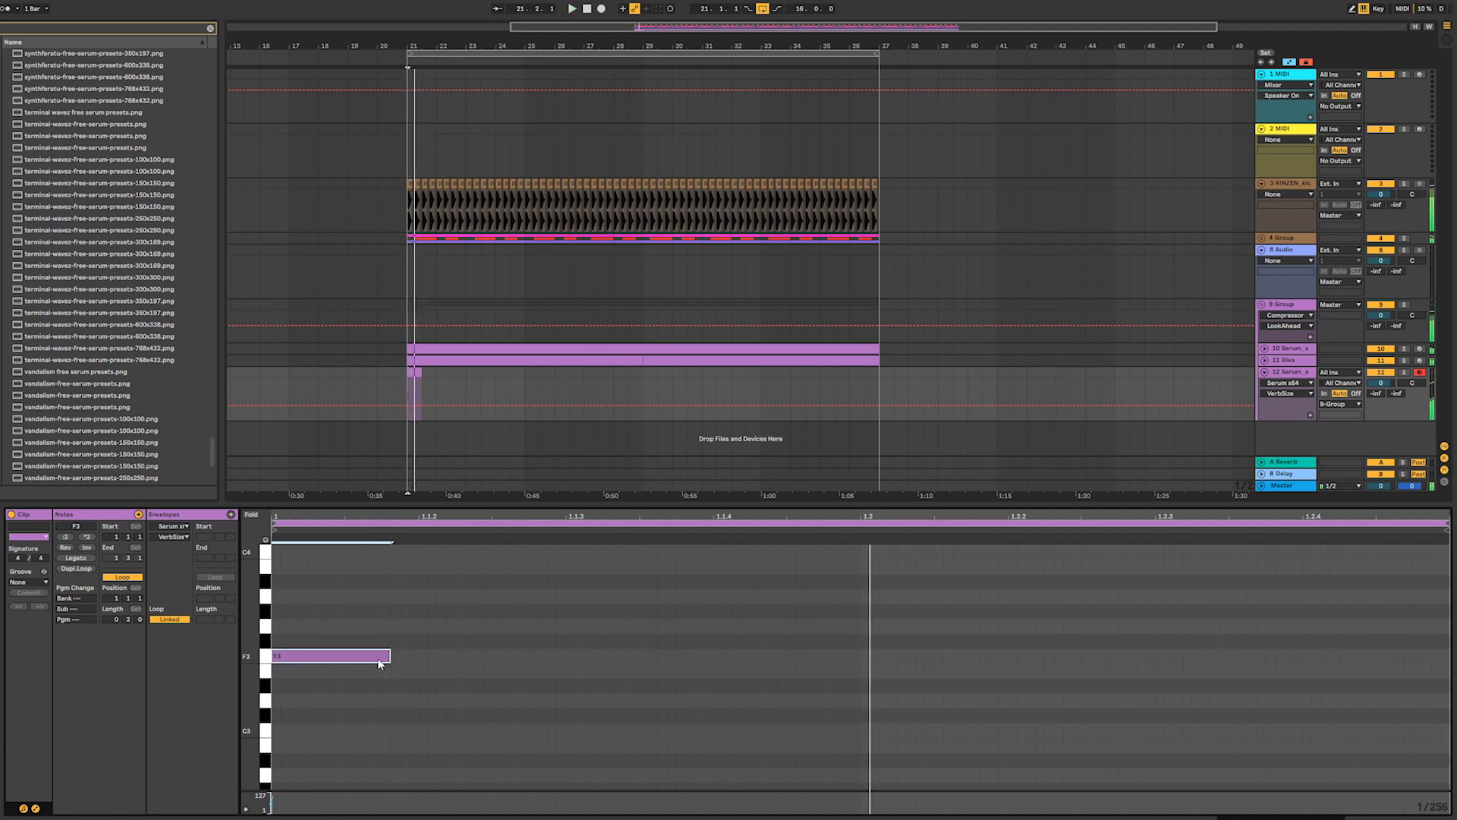
{"action": "left_click", "coordinate": [1288, 384]}
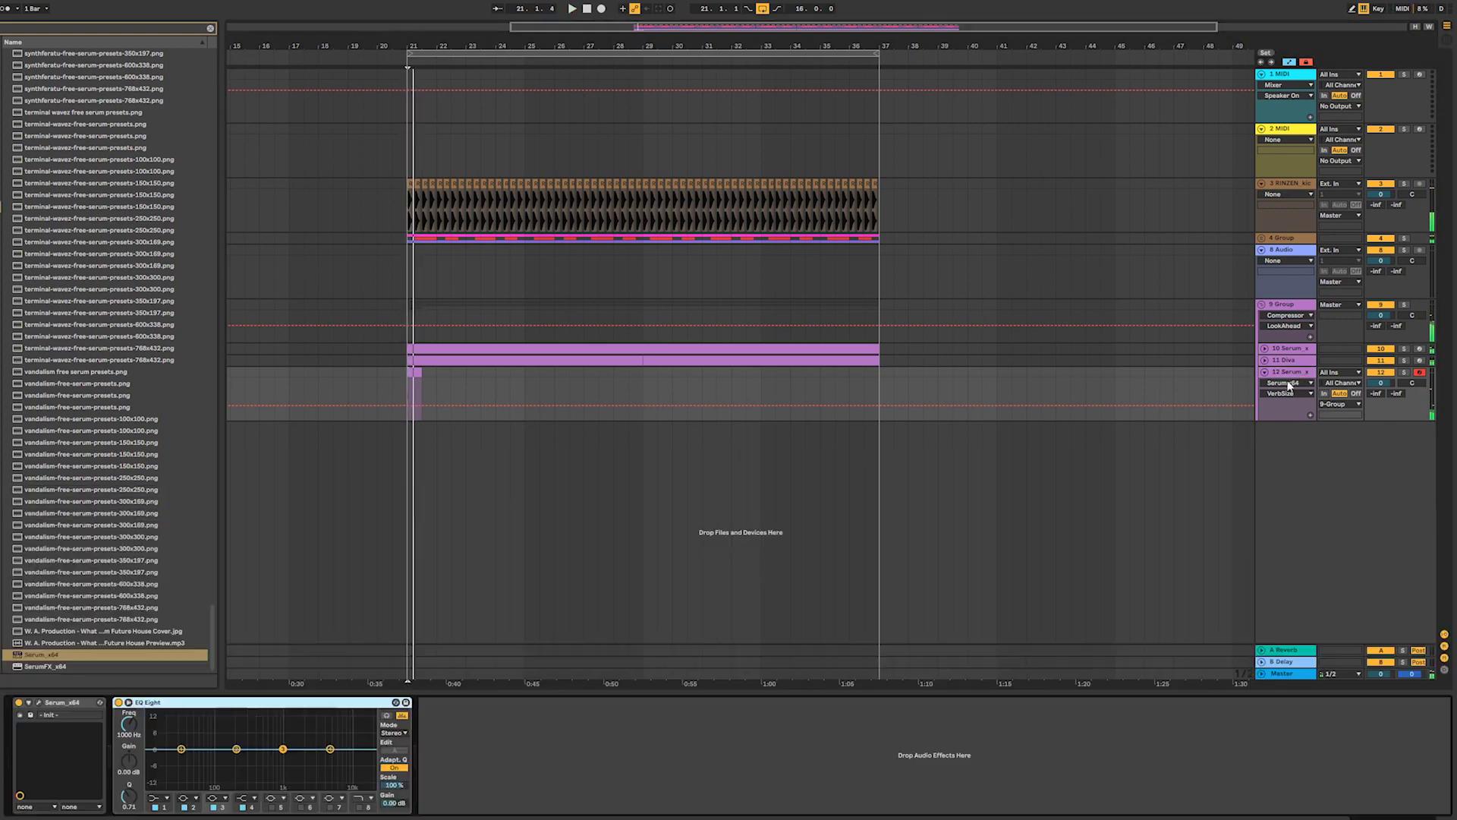
- Switch Serum's oscillator A to the DS Saw and Tri wavetable, lower it one octave and adjust its wavetable position
{"action": "left_click", "coordinate": [44, 703]}
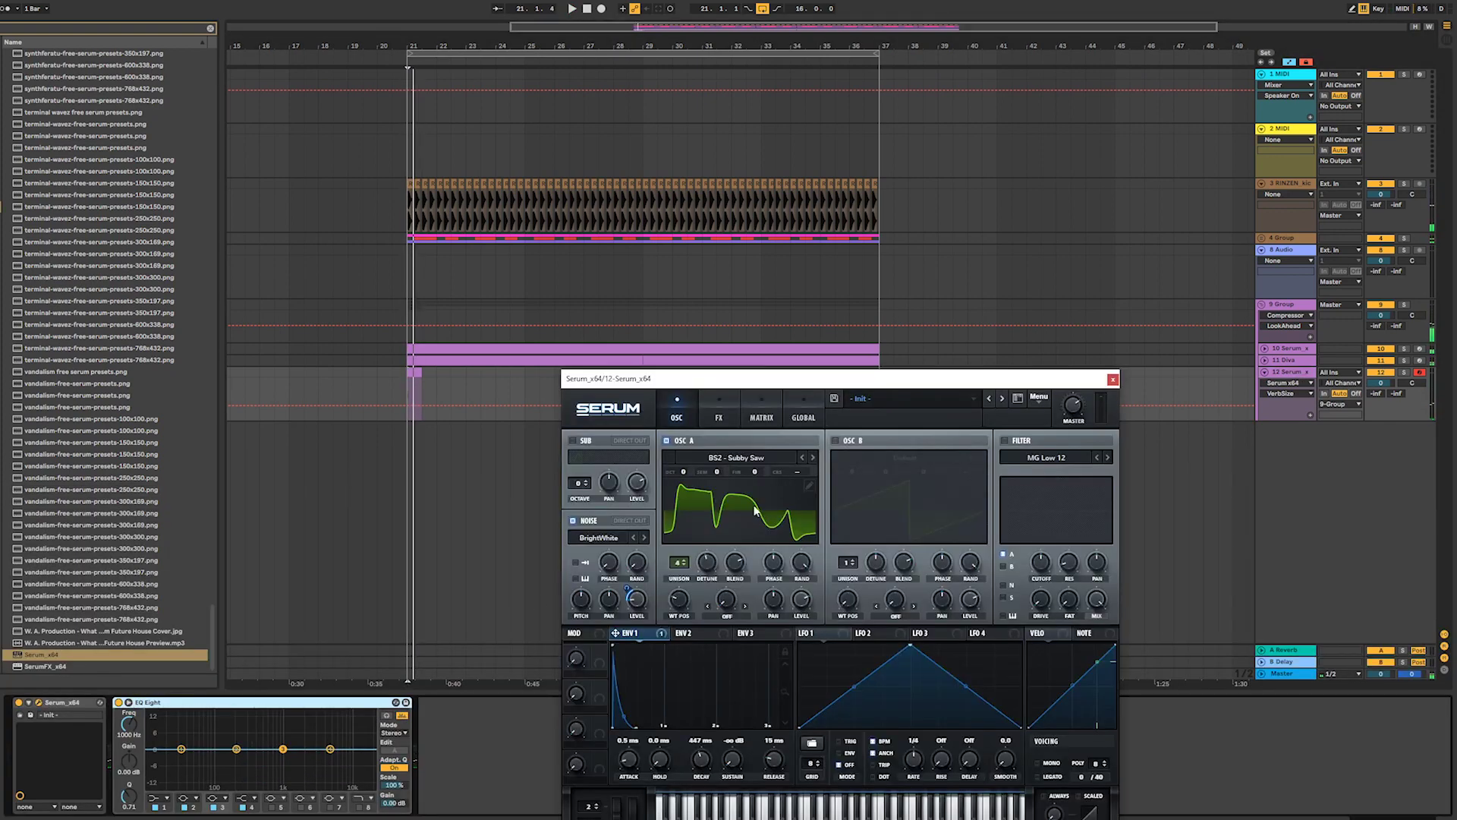
{"action": "mouse_move", "coordinate": [675, 603]}
{"action": "left_mouse_down"}
{"action": "mouse_move", "coordinate": [695, 522]}
{"action": "mouse_move", "coordinate": [682, 630]}
{"action": "left_mouse_up"}
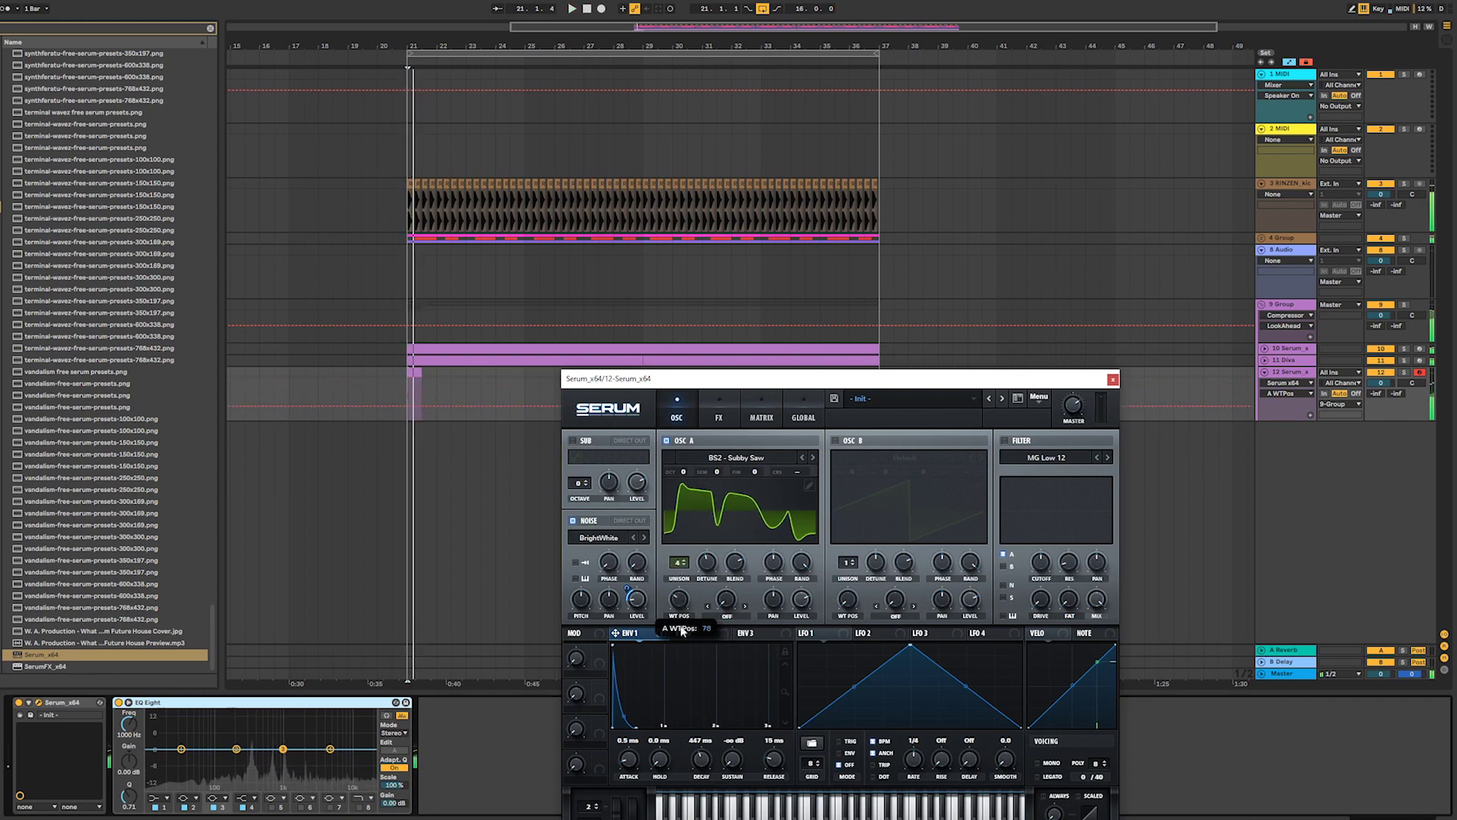
{"action": "left_click", "coordinate": [813, 457]}
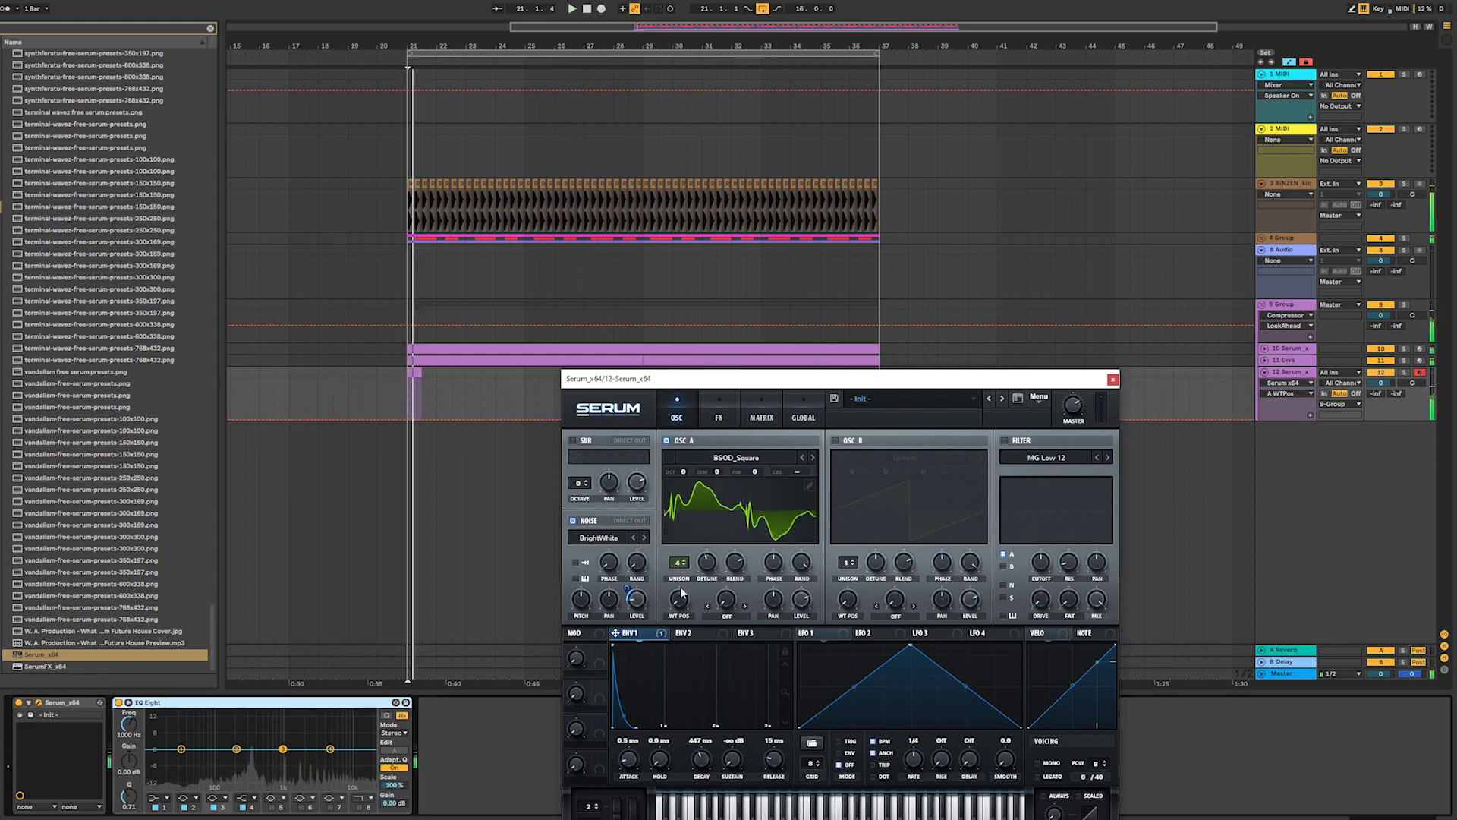
{"action": "left_click", "coordinate": [813, 456]}
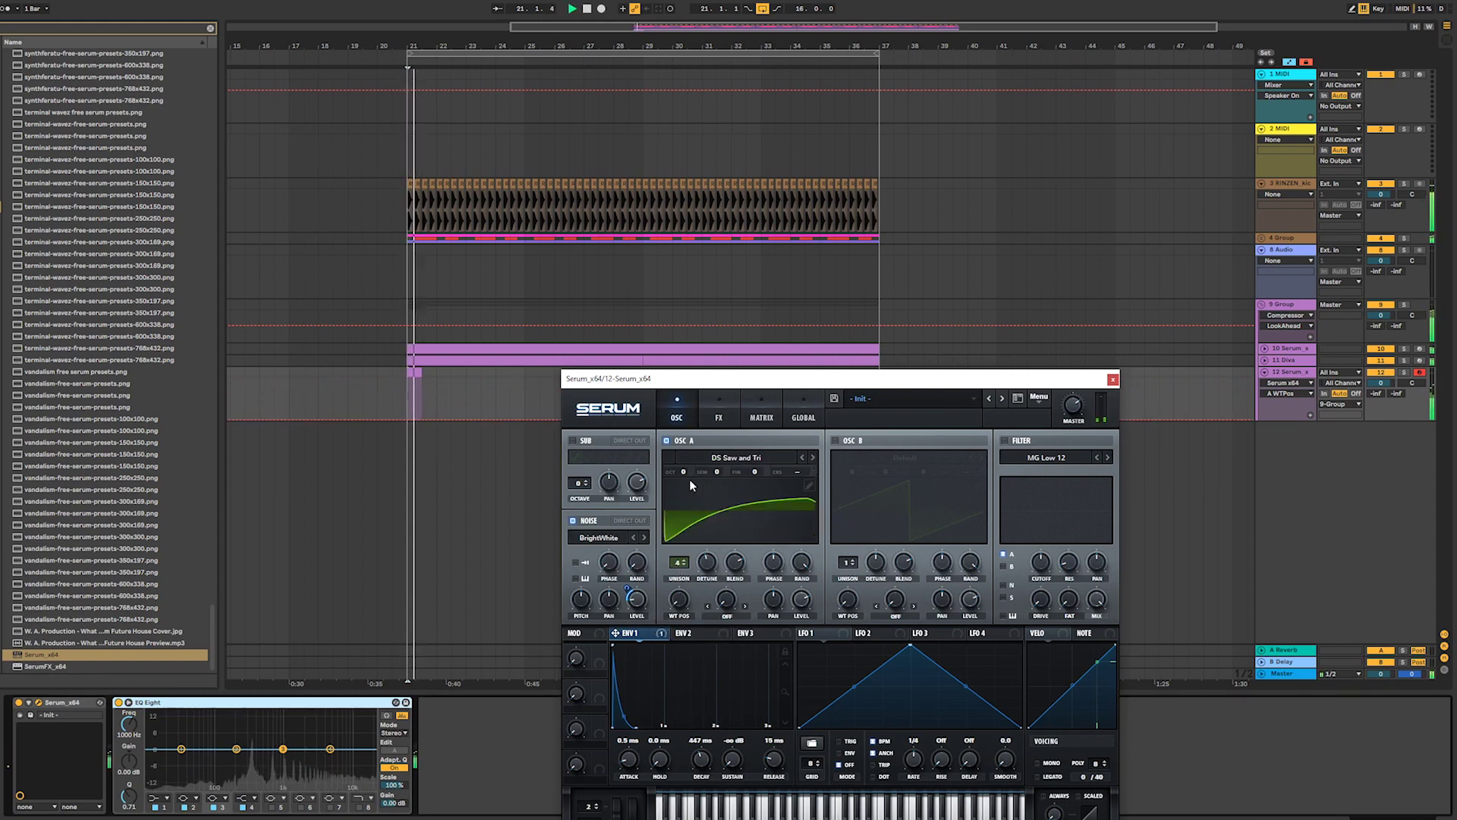
{"action": "left_click_drag", "start_coordinate": [684, 472], "coordinate": [683, 495]}
{"action": "mouse_move", "coordinate": [680, 602]}
{"action": "left_mouse_down"}
{"action": "mouse_move", "coordinate": [683, 553]}
{"action": "mouse_move", "coordinate": [683, 579]}
{"action": "left_mouse_up"}
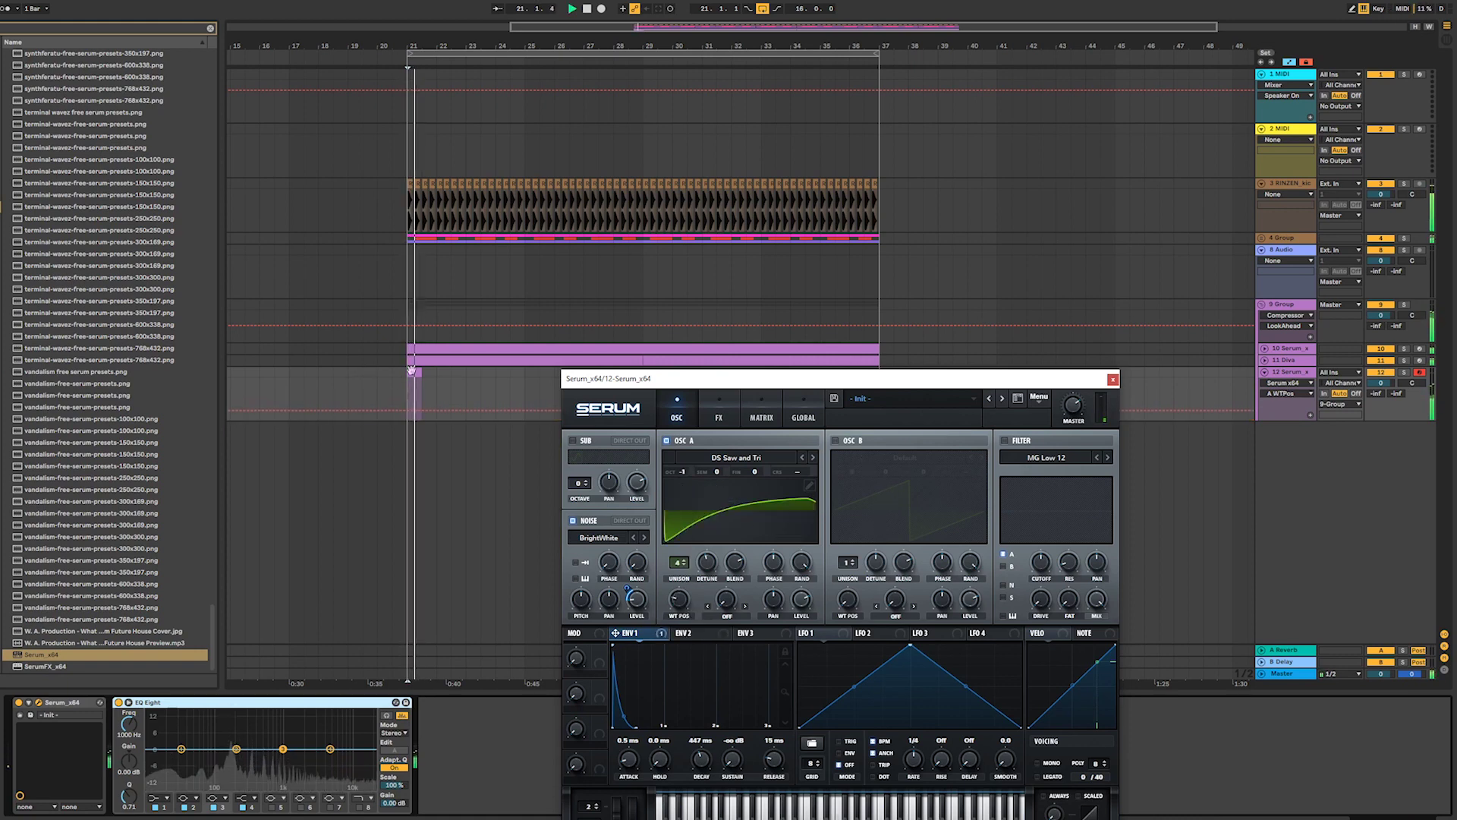
- Extend the looped stab clip to four bars, ending at bar 25, and open its notes during playback
{"action": "left_click_drag", "start_coordinate": [421, 373], "coordinate": [524, 372]}
{"action": "key", "text": "space"}
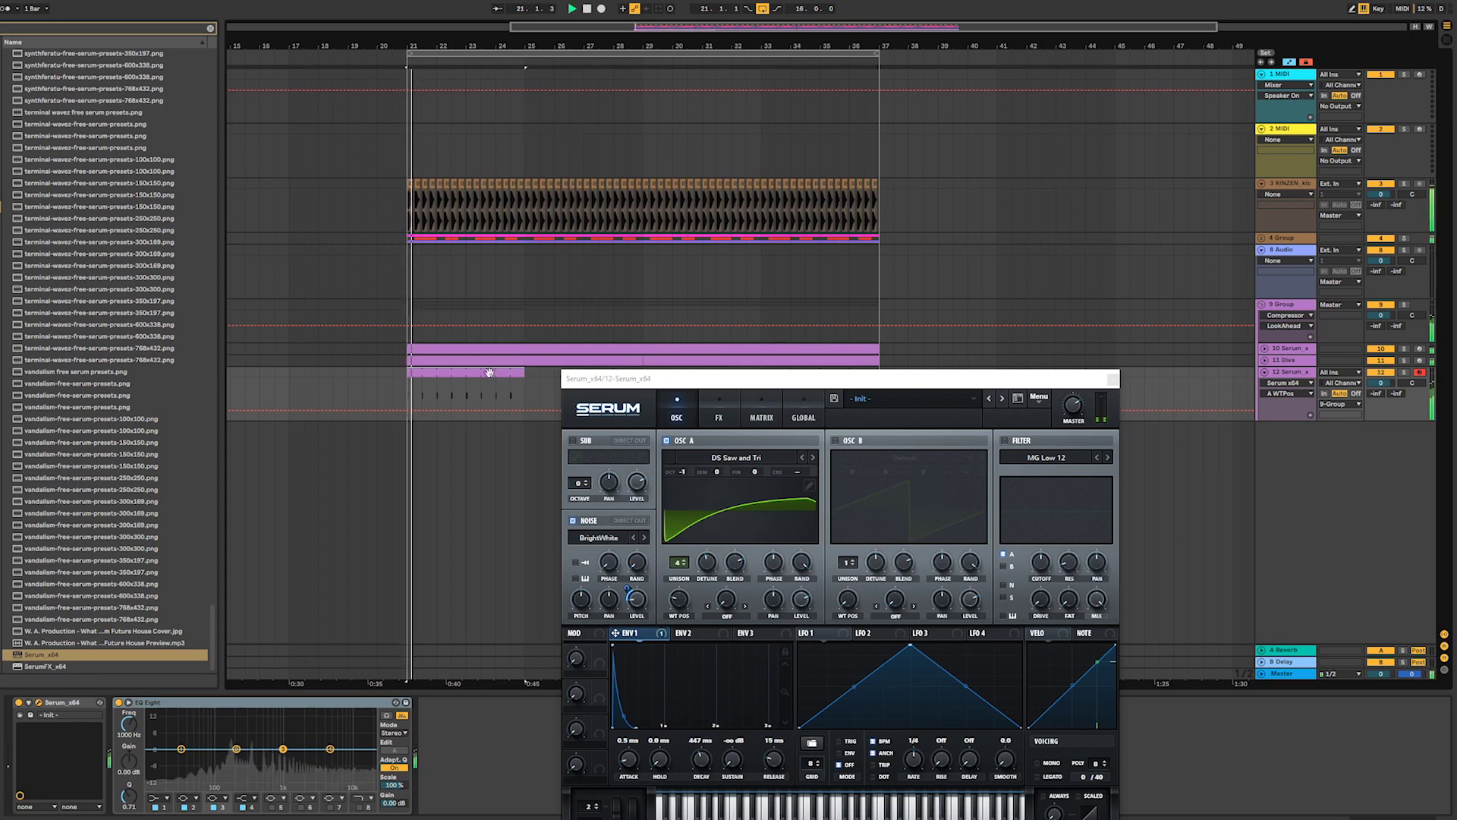
{"action": "double_click", "coordinate": [488, 372]}
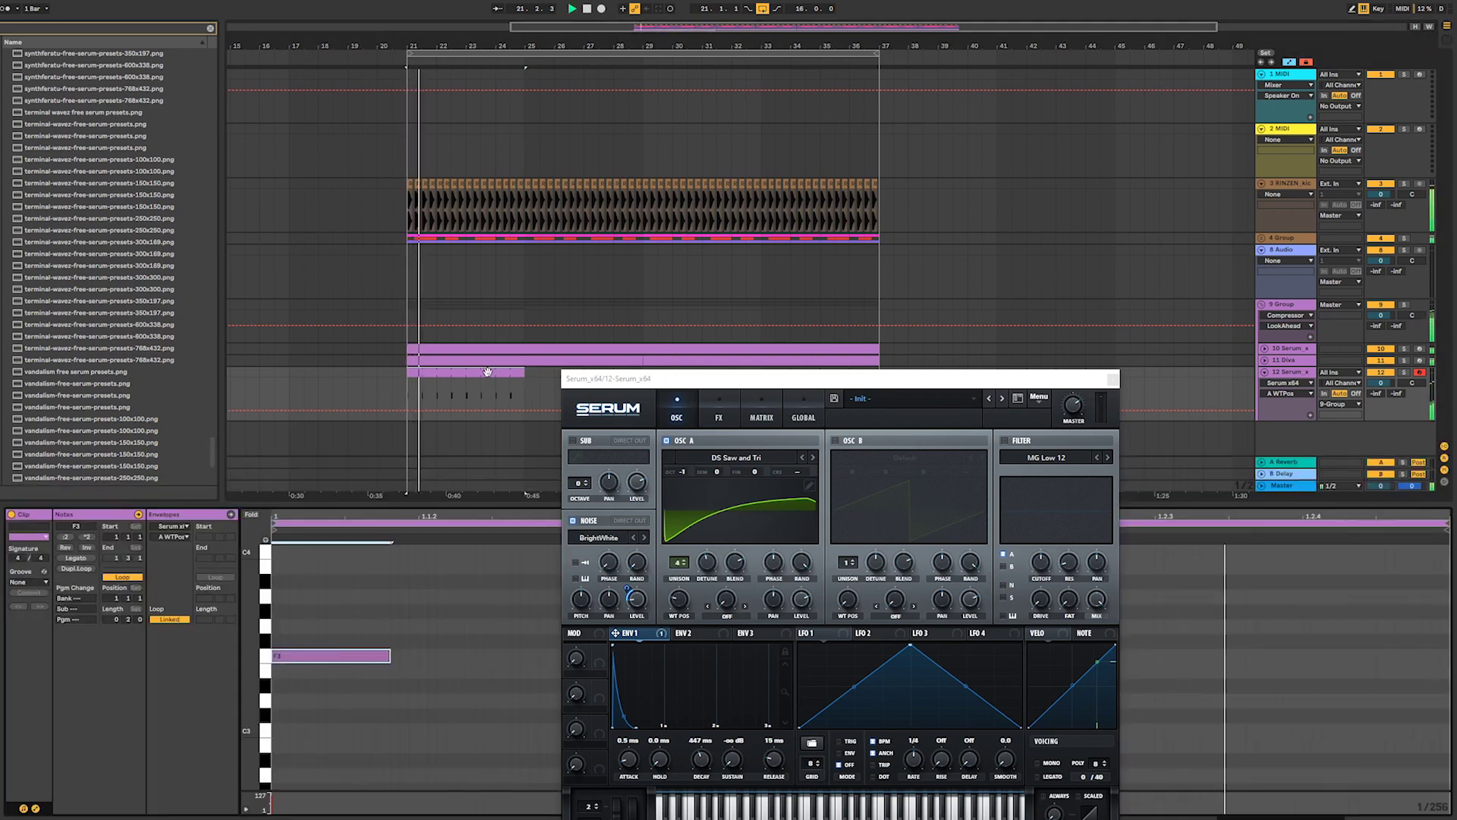
- Close the Serum window, lower the stab track's volume to -1.4 dB and audition the clip from its start
{"action": "left_click", "coordinate": [1112, 379]}
{"action": "left_click_drag", "start_coordinate": [1381, 382], "coordinate": [1381, 392]}
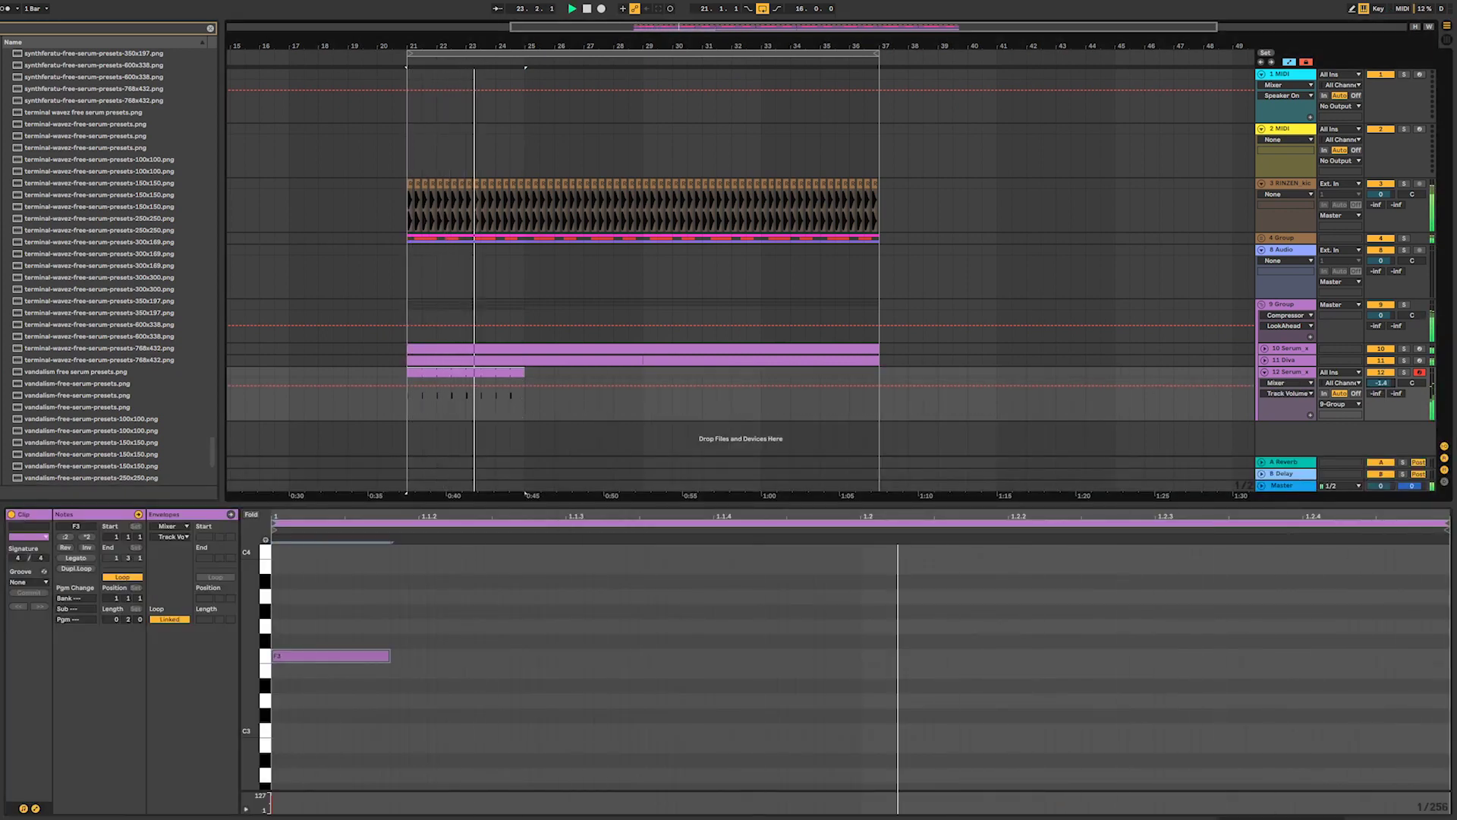
{"action": "left_click", "coordinate": [445, 623]}
{"action": "key", "text": "space"}
{"action": "key", "text": "space"}
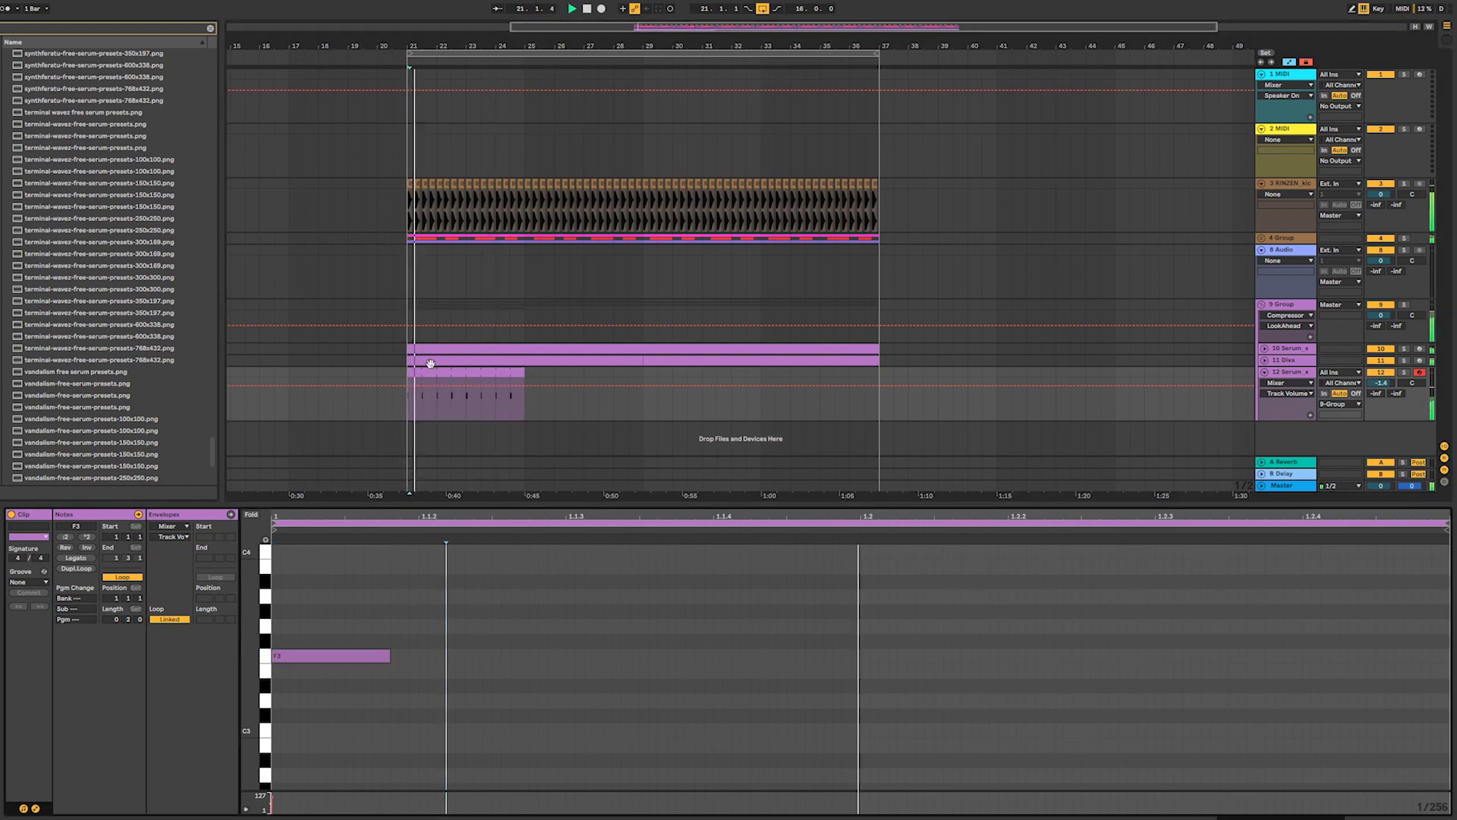
{"action": "left_click", "coordinate": [437, 371]}
{"action": "key", "text": "space"}
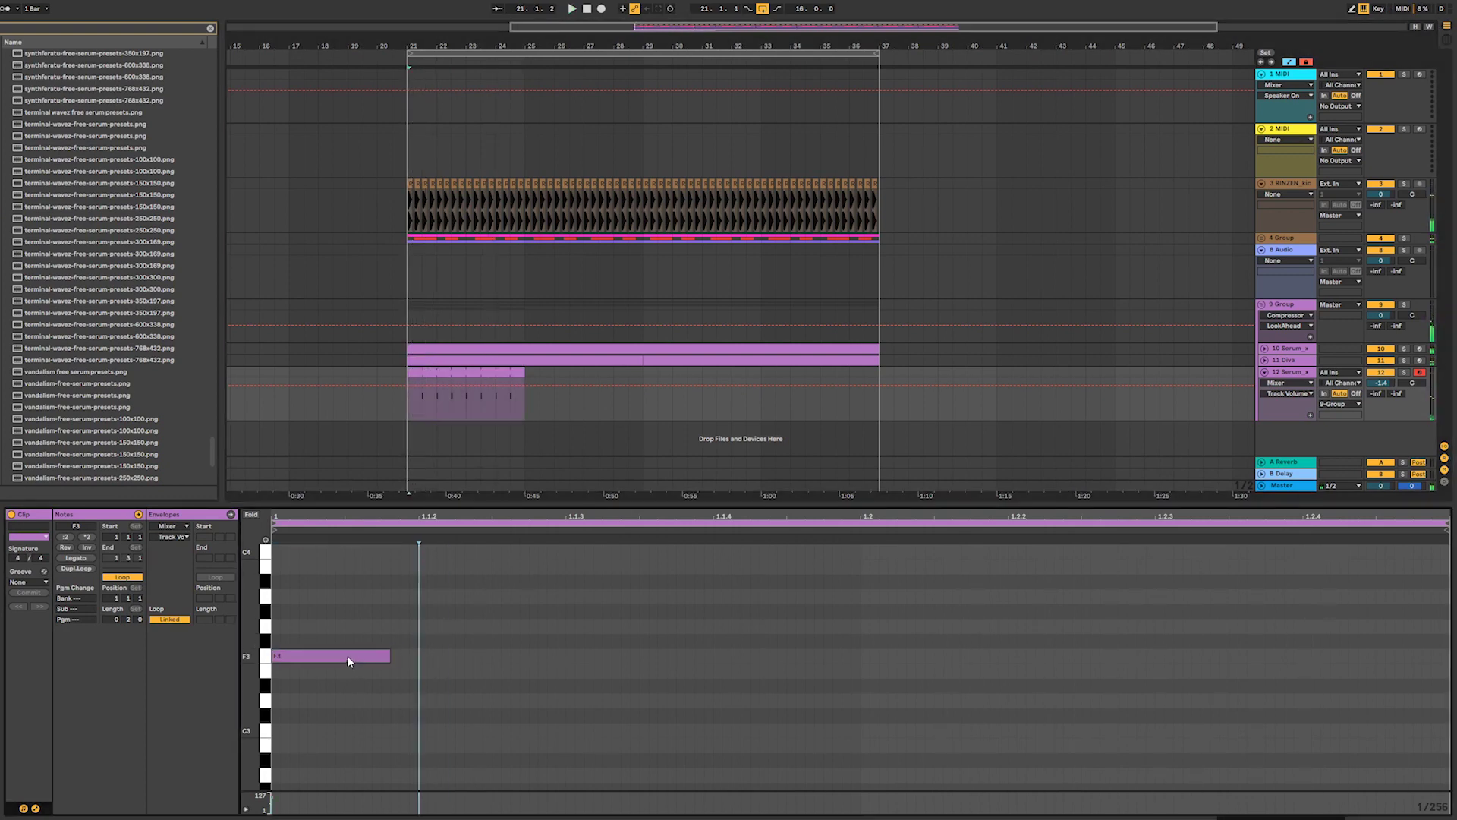
- Raise the first note to C4, copy it to 1.1.3 and place another copy on F3 at 1.2.2
{"action": "left_click", "coordinate": [380, 657]}
{"action": "left_click_drag", "start_coordinate": [346, 654], "coordinate": [590, 592]}
{"action": "key", "text": "space"}
{"action": "scroll", "coordinate": [362, 628], "scroll_direction": "up", "scroll_amount": 2}
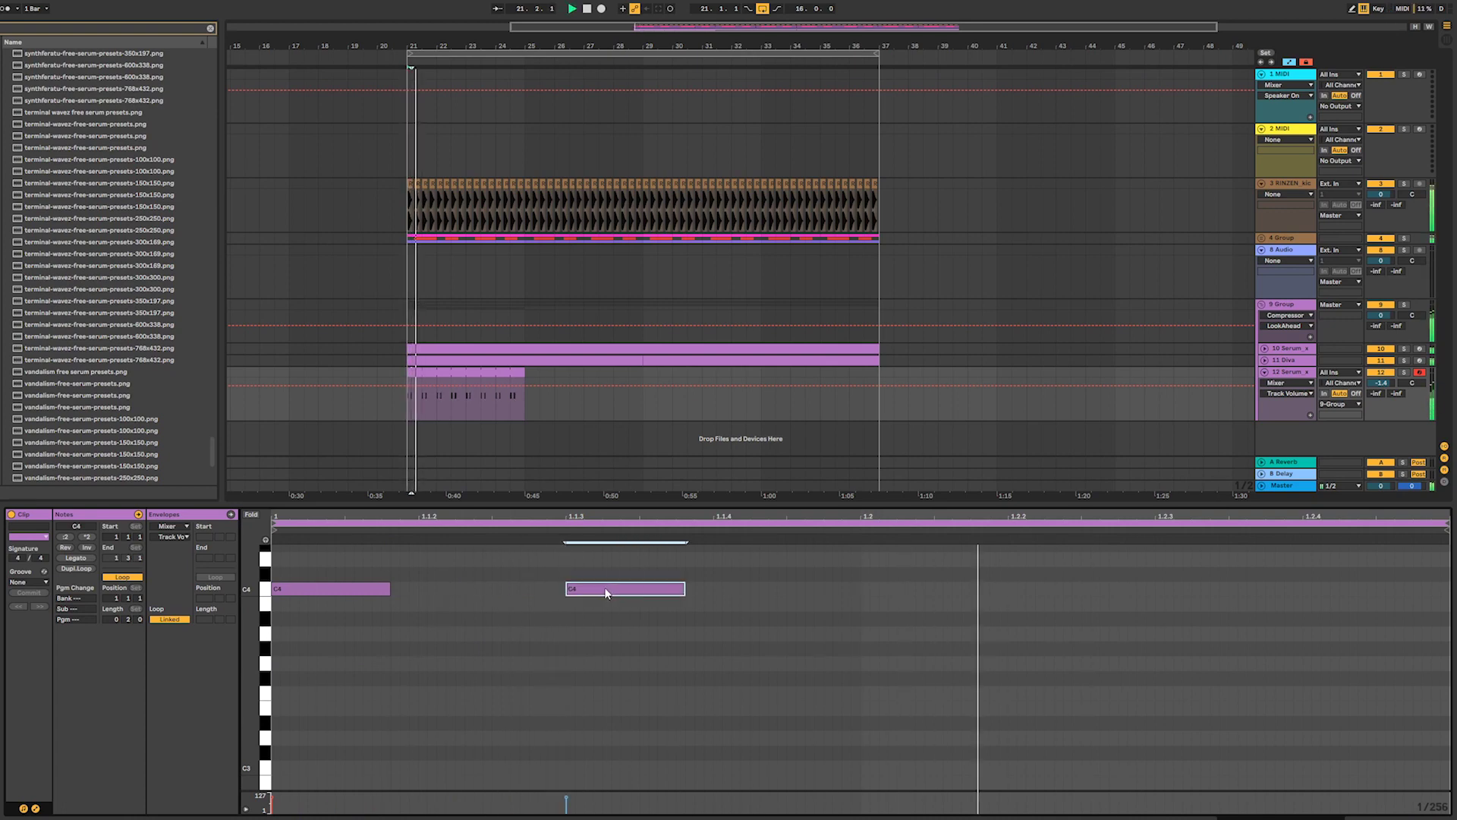
{"action": "key", "text": "ctrl+d"}
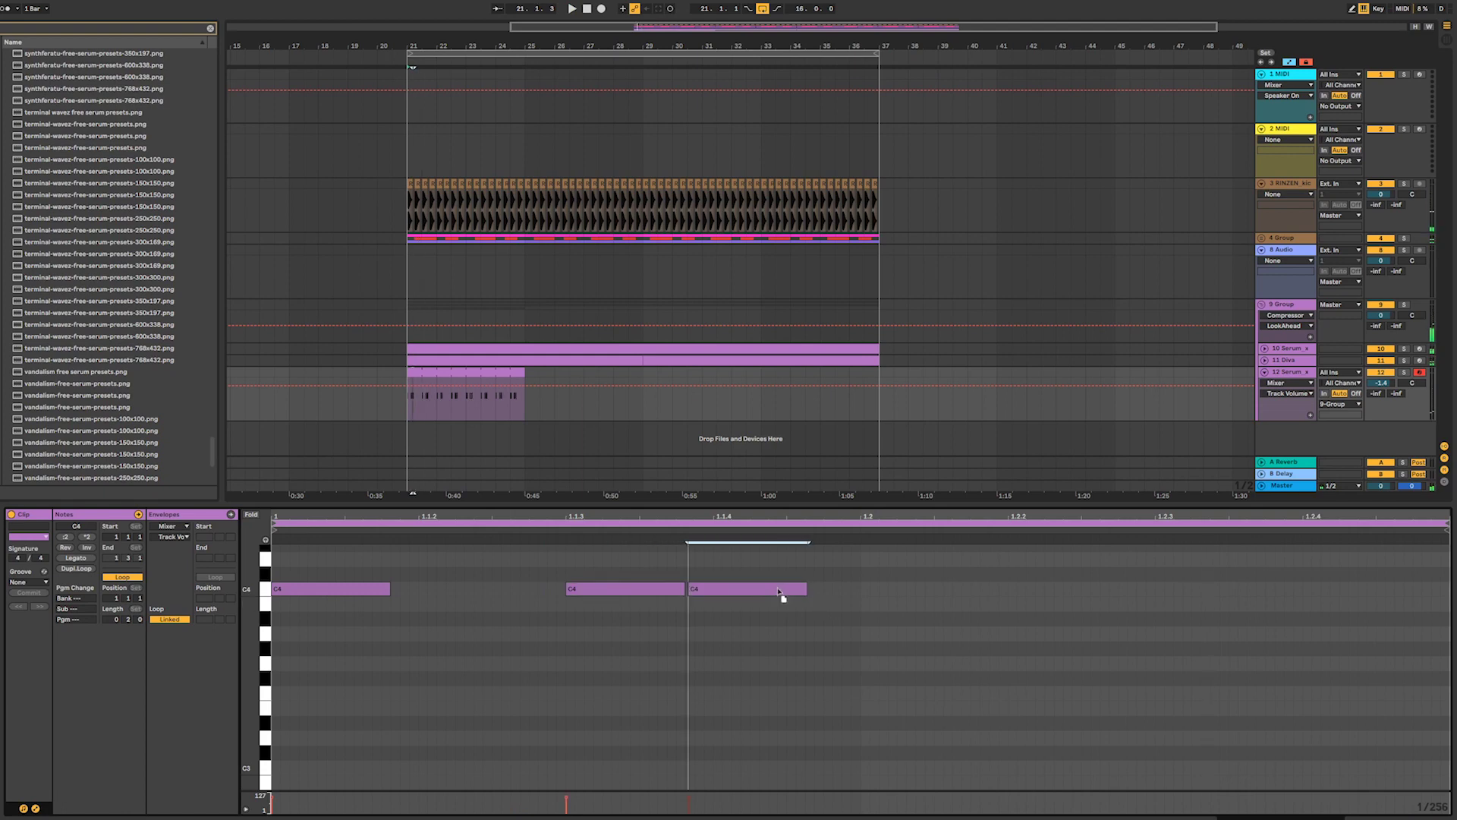
{"action": "left_click_drag", "start_coordinate": [782, 596], "coordinate": [1058, 691]}
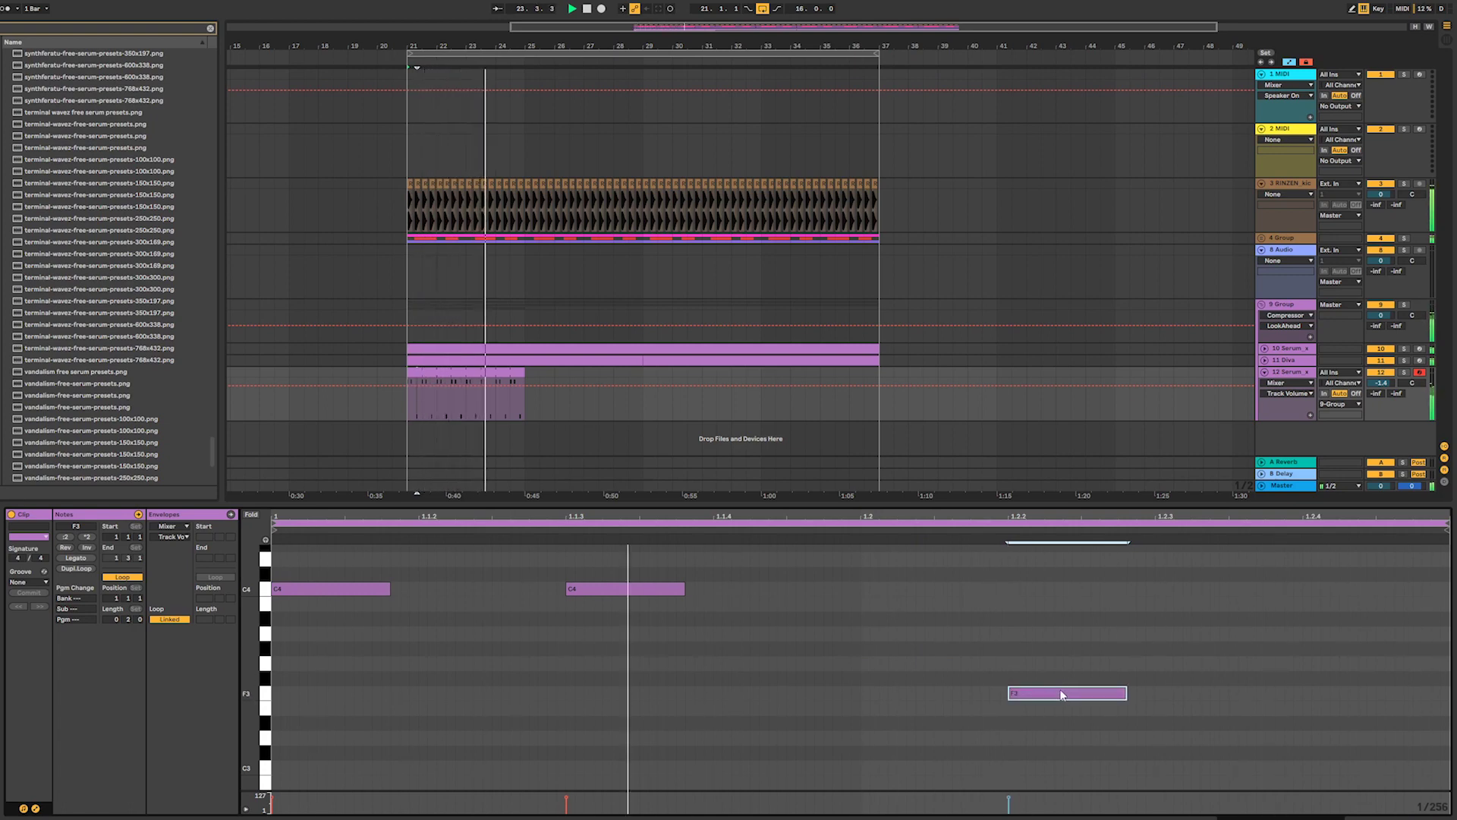
- Turn off the stab clip's loop and resize the clip to ten sixteenths, ending at 21.3.3
{"action": "left_click", "coordinate": [440, 374]}
{"action": "key", "text": "space"}
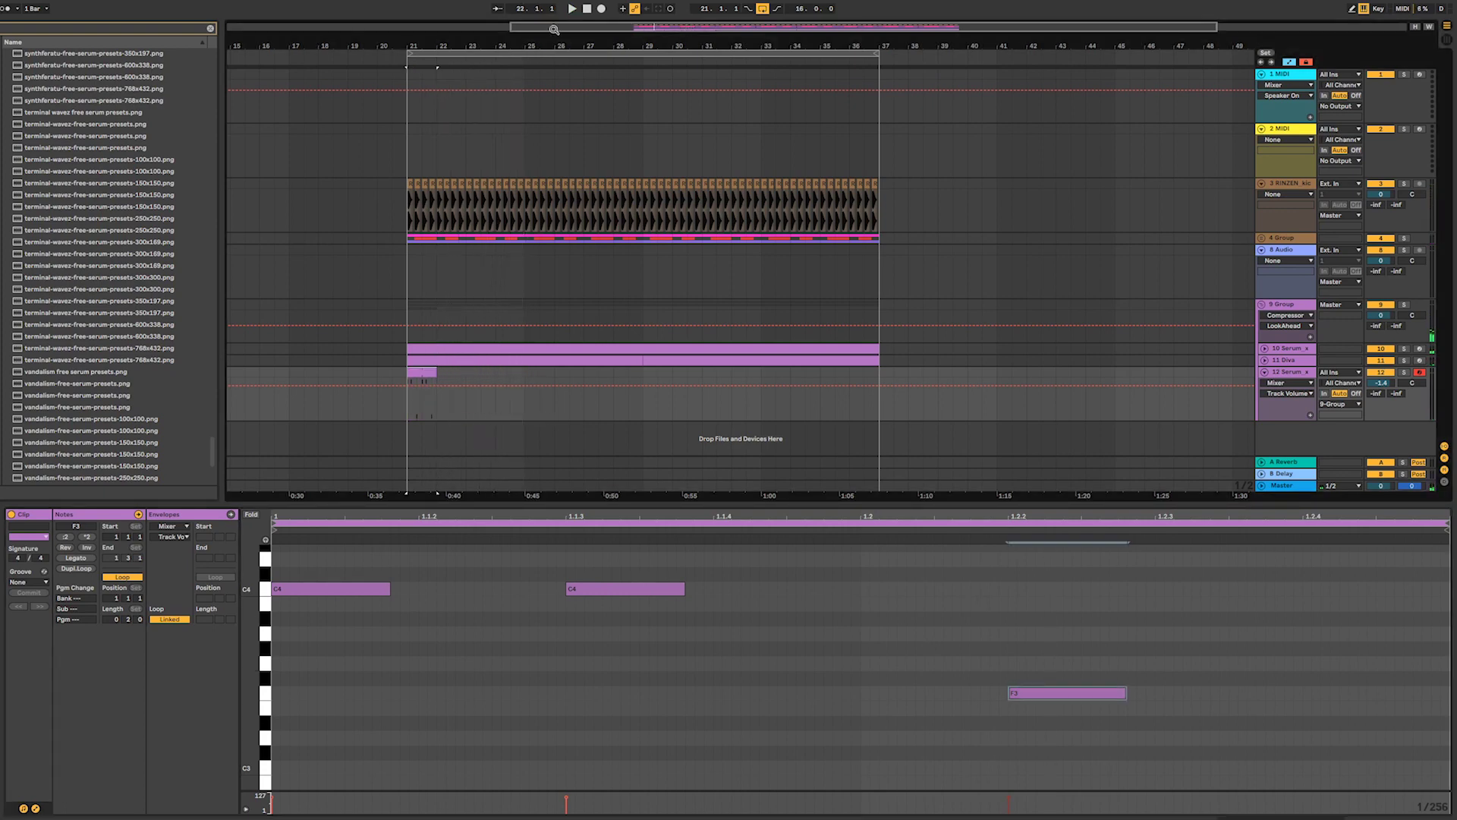
{"action": "left_click_drag", "start_coordinate": [554, 29], "coordinate": [808, 369]}
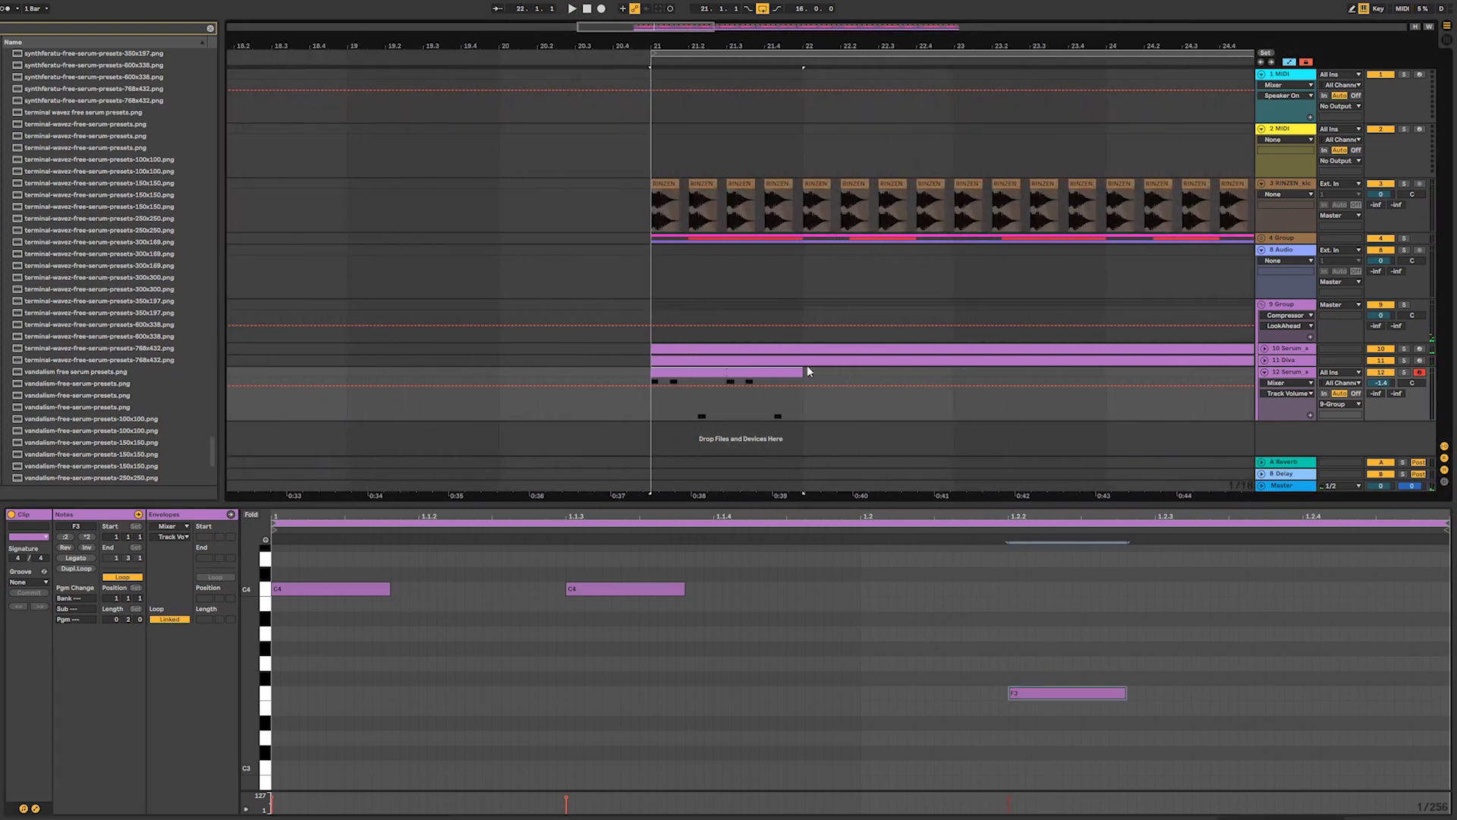
{"action": "left_click", "coordinate": [734, 372]}
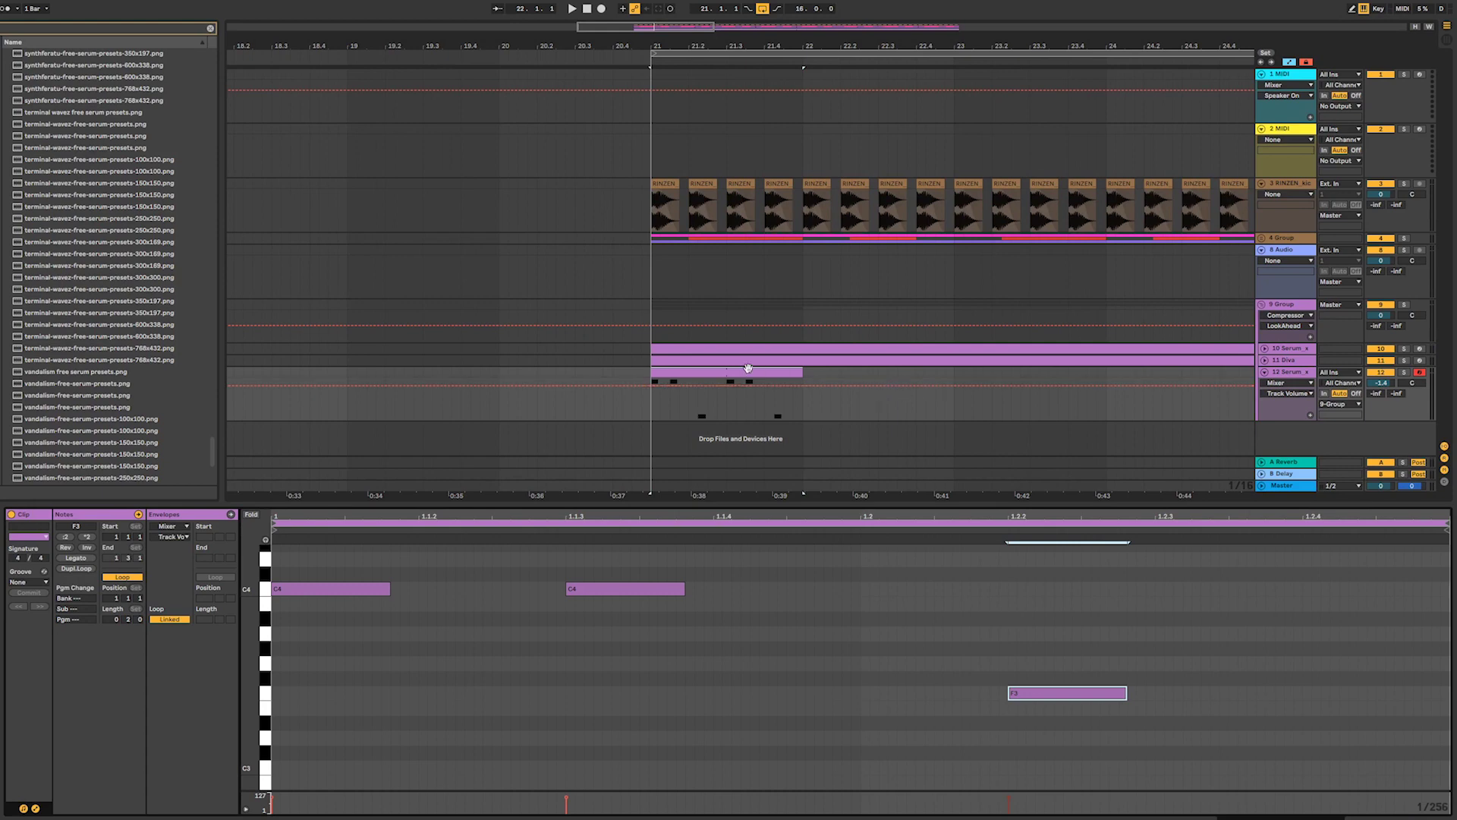
{"action": "left_click", "coordinate": [710, 401]}
{"action": "left_click", "coordinate": [126, 578]}
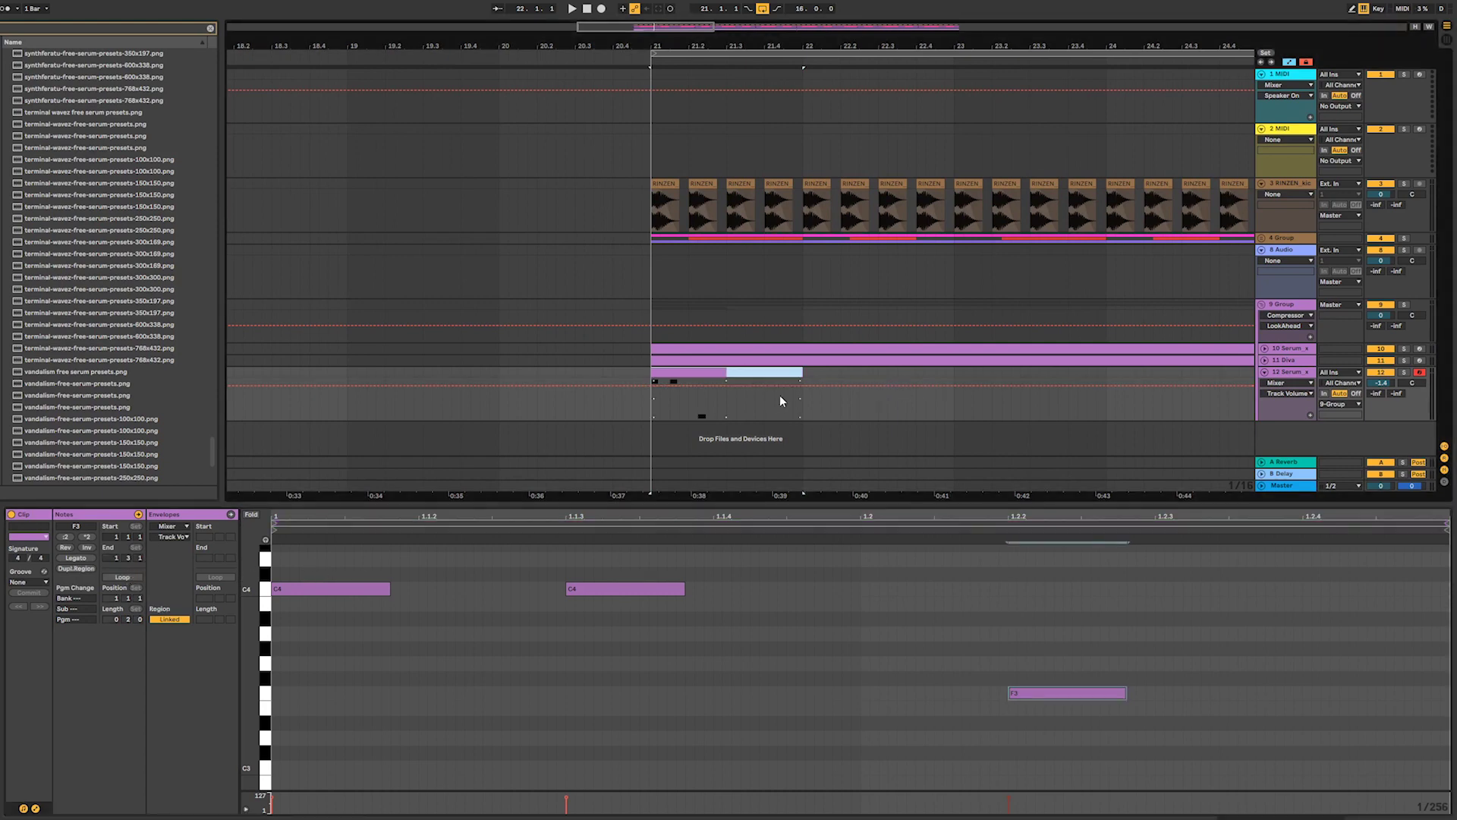
{"action": "left_click_drag", "start_coordinate": [725, 372], "coordinate": [744, 372]}
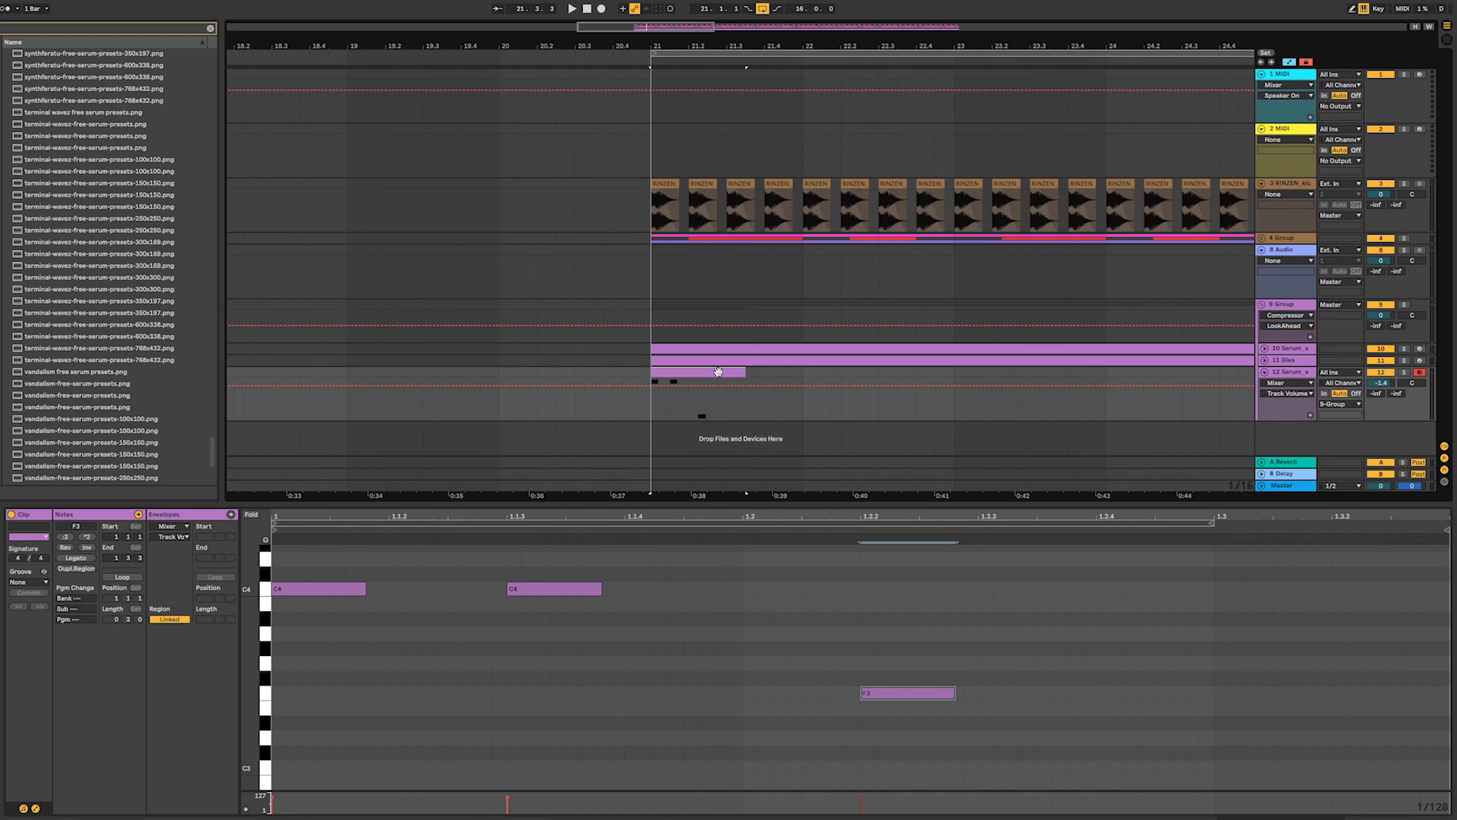
- Apply Legato to stretch the F3 note to the clip's end, and undo the stray clip edit
{"action": "left_click", "coordinate": [76, 558]}
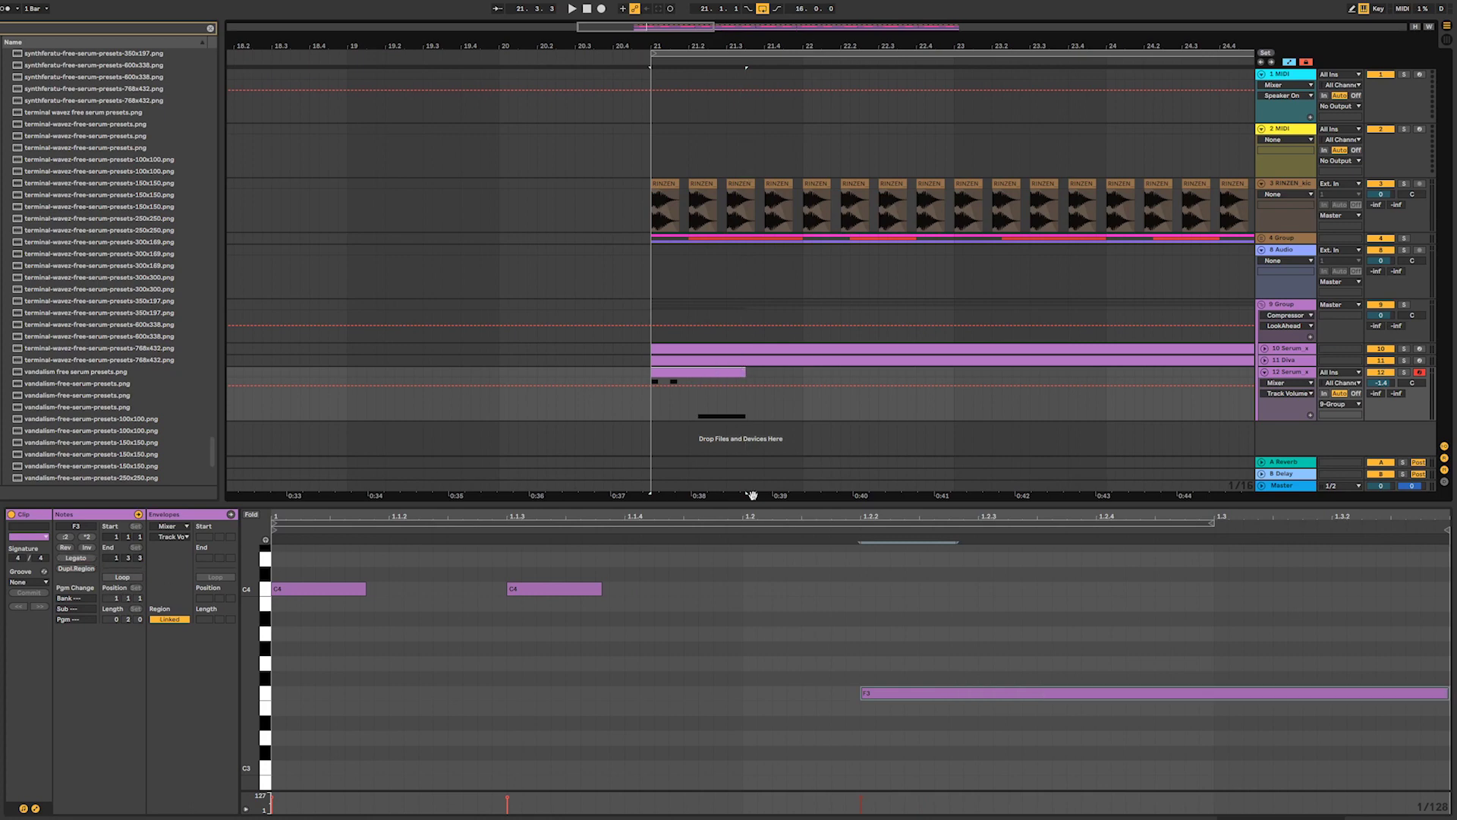
{"action": "mouse_move", "coordinate": [740, 373]}
{"action": "left_mouse_down"}
{"action": "mouse_move", "coordinate": [992, 367]}
{"action": "mouse_move", "coordinate": [743, 365]}
{"action": "left_mouse_up"}
{"action": "key", "text": "ctrl+z"}
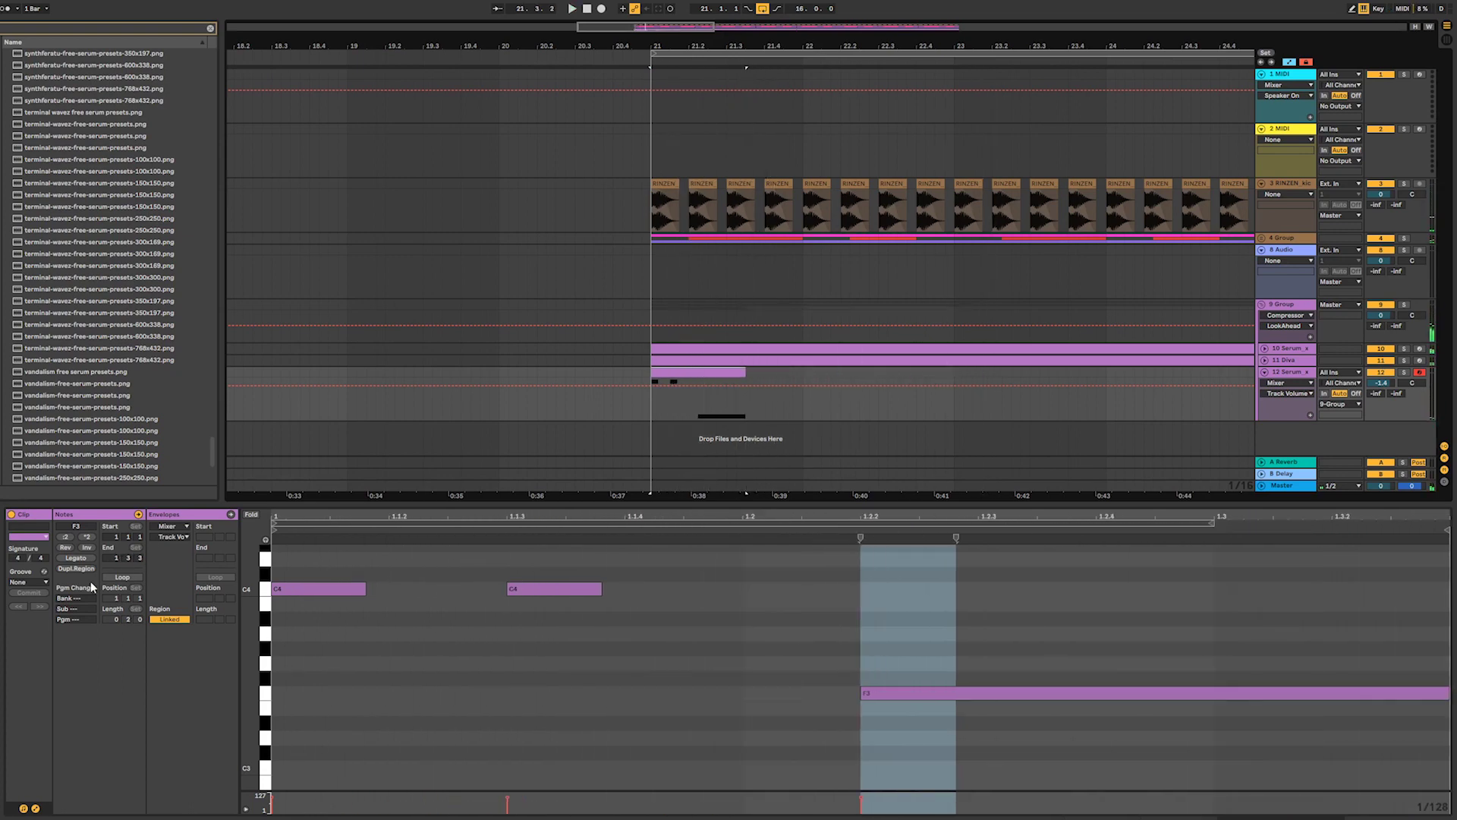
- Toggle the shortened clip's loop on and off to compare how its notes repeat
{"action": "left_click", "coordinate": [119, 578]}
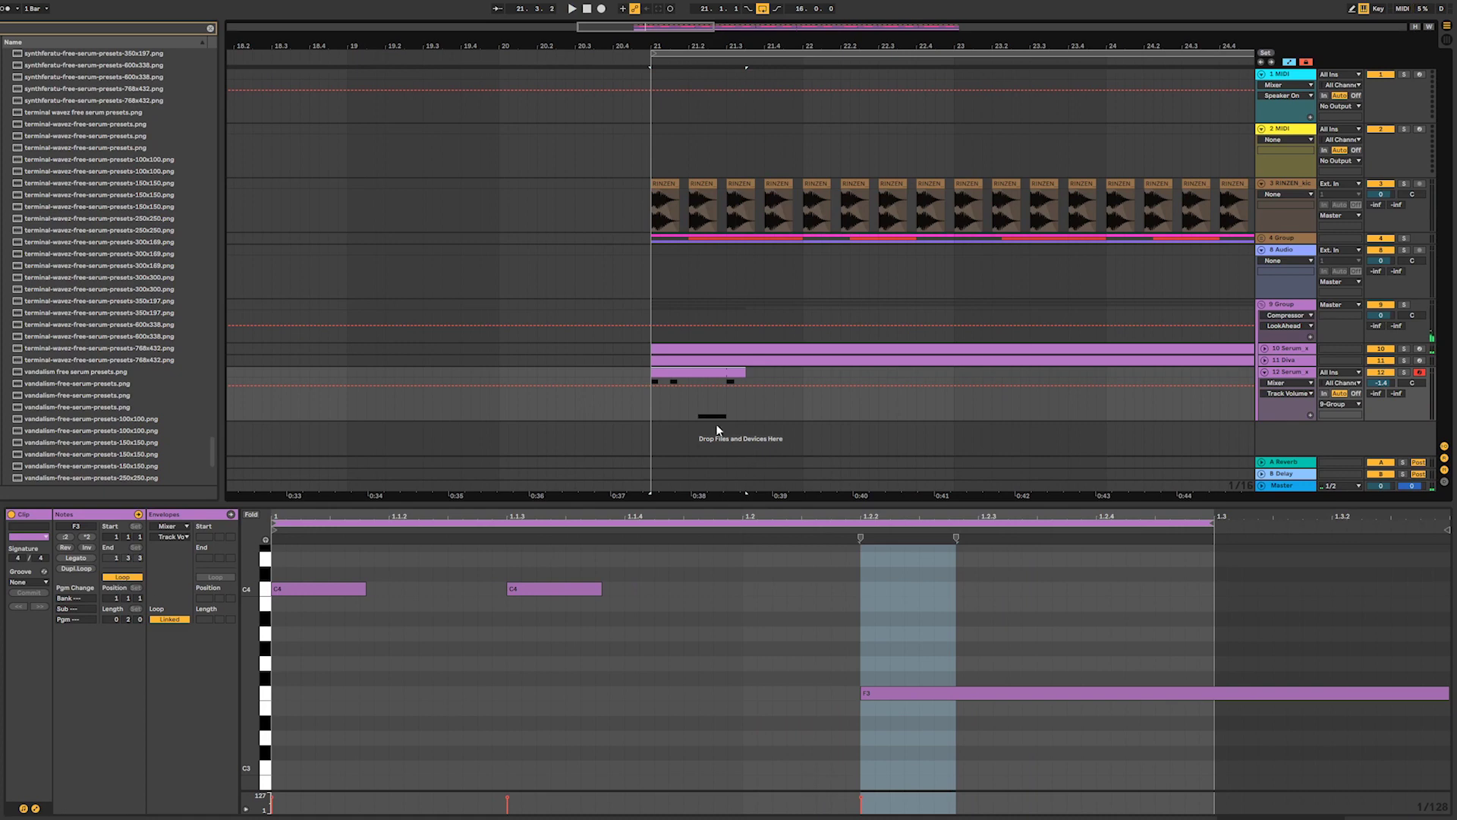
{"action": "mouse_move", "coordinate": [741, 371]}
{"action": "left_mouse_down"}
{"action": "mouse_move", "coordinate": [1037, 377]}
{"action": "mouse_move", "coordinate": [742, 381]}
{"action": "left_mouse_up"}
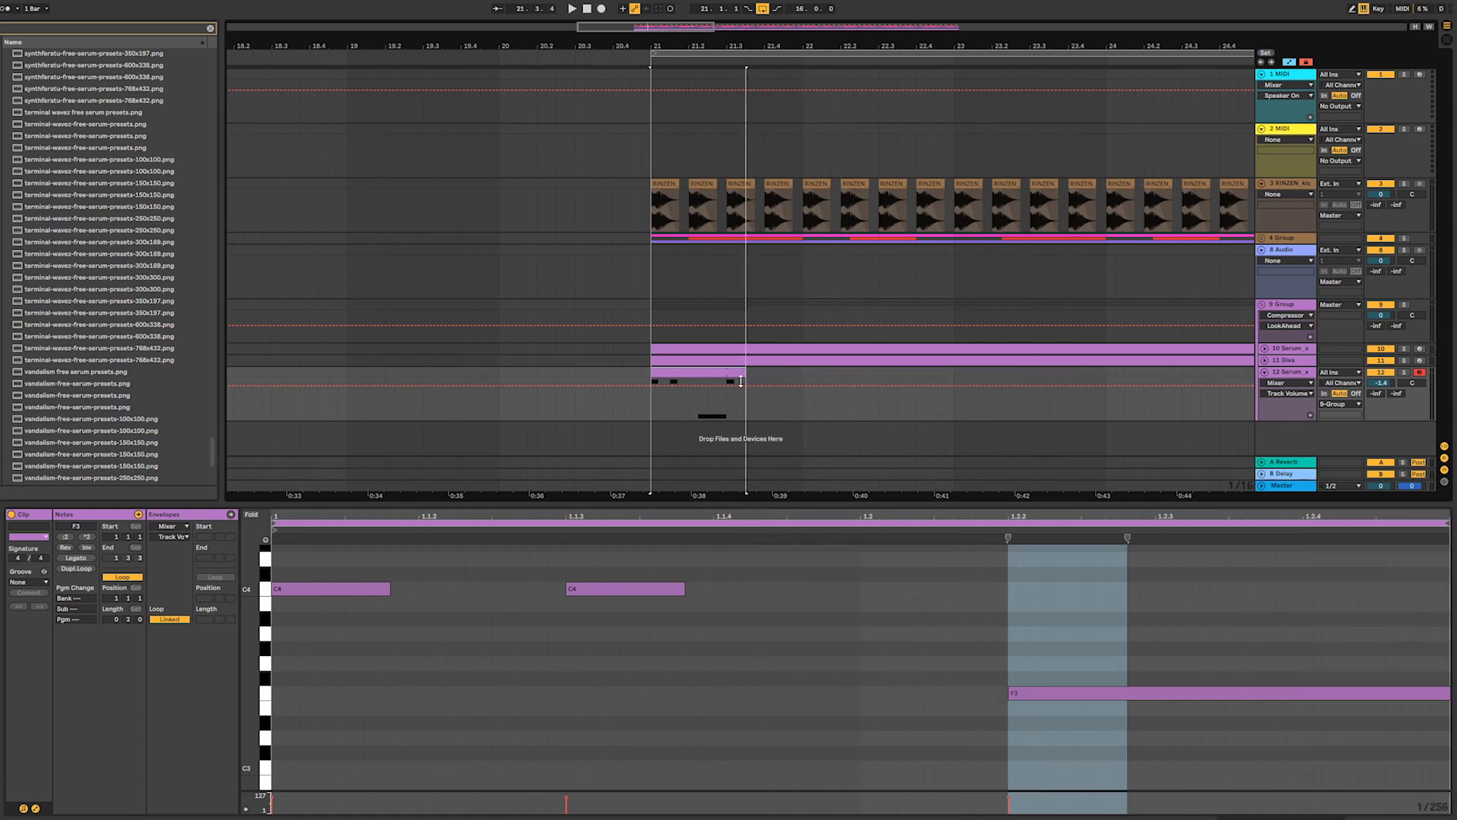
{"action": "left_click", "coordinate": [115, 578]}
{"action": "left_click_drag", "start_coordinate": [989, 626], "coordinate": [972, 616]}
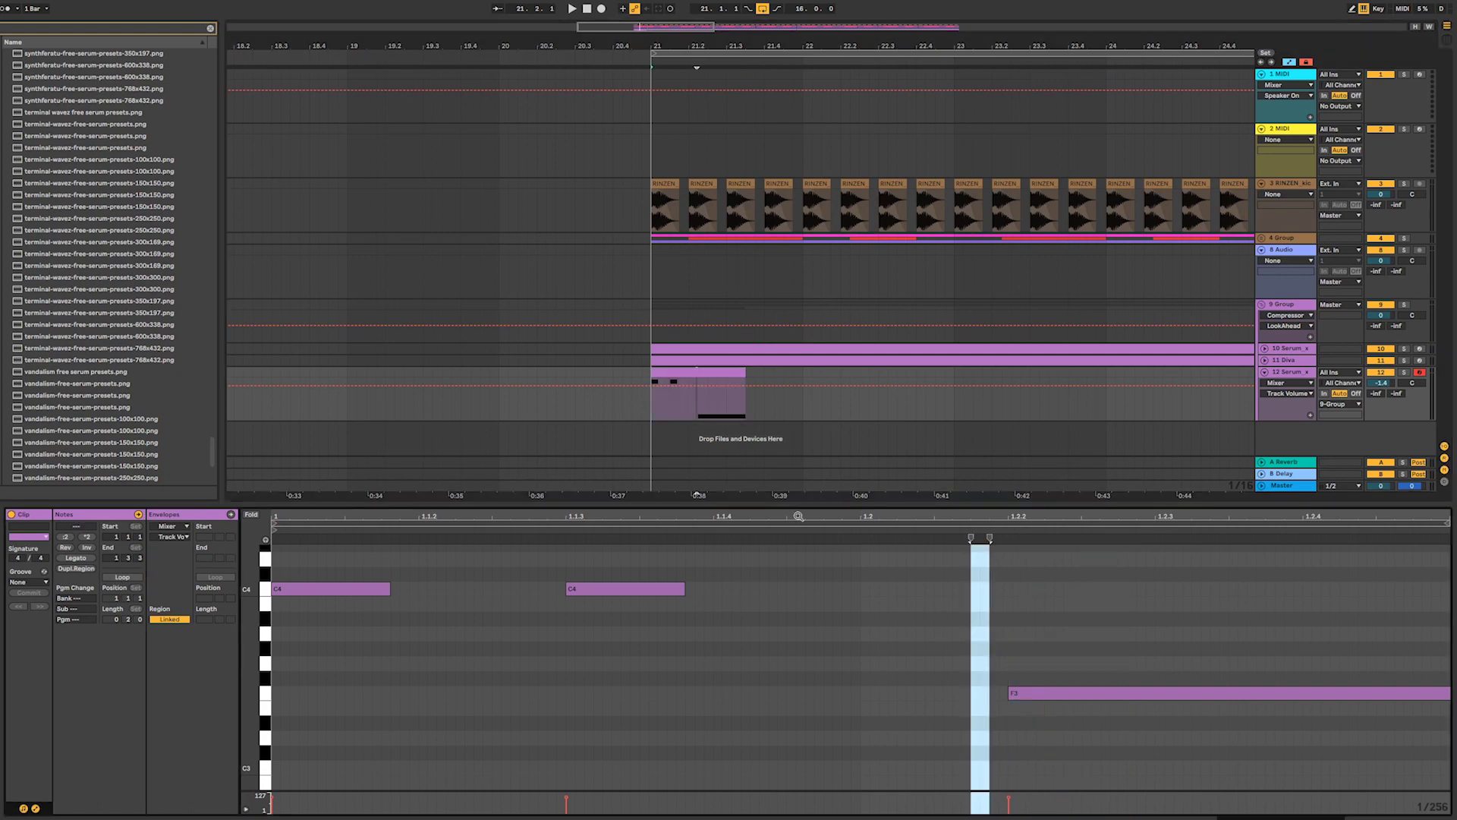
{"action": "left_click", "coordinate": [721, 385]}
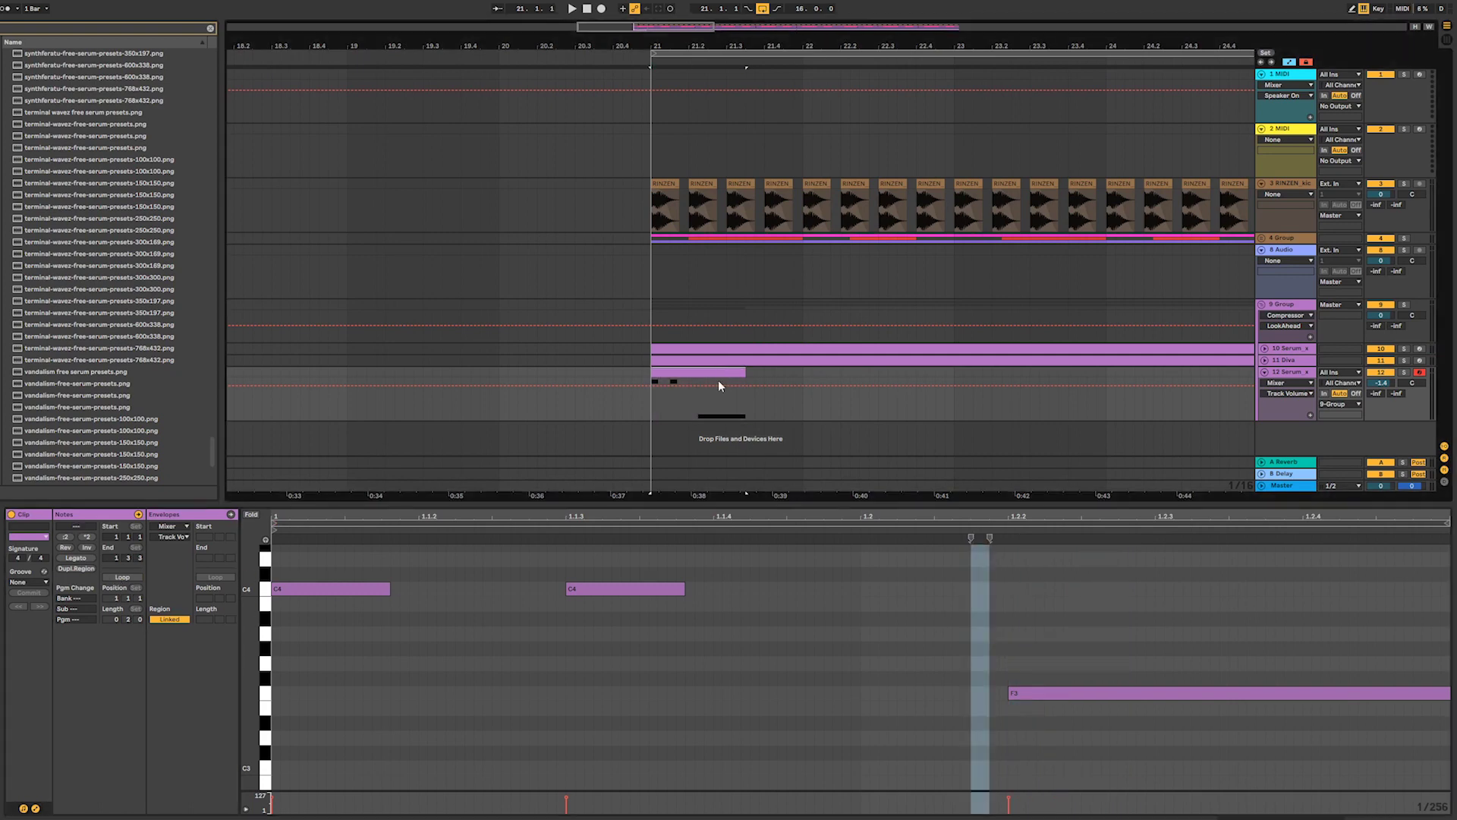
{"action": "left_click", "coordinate": [121, 576]}
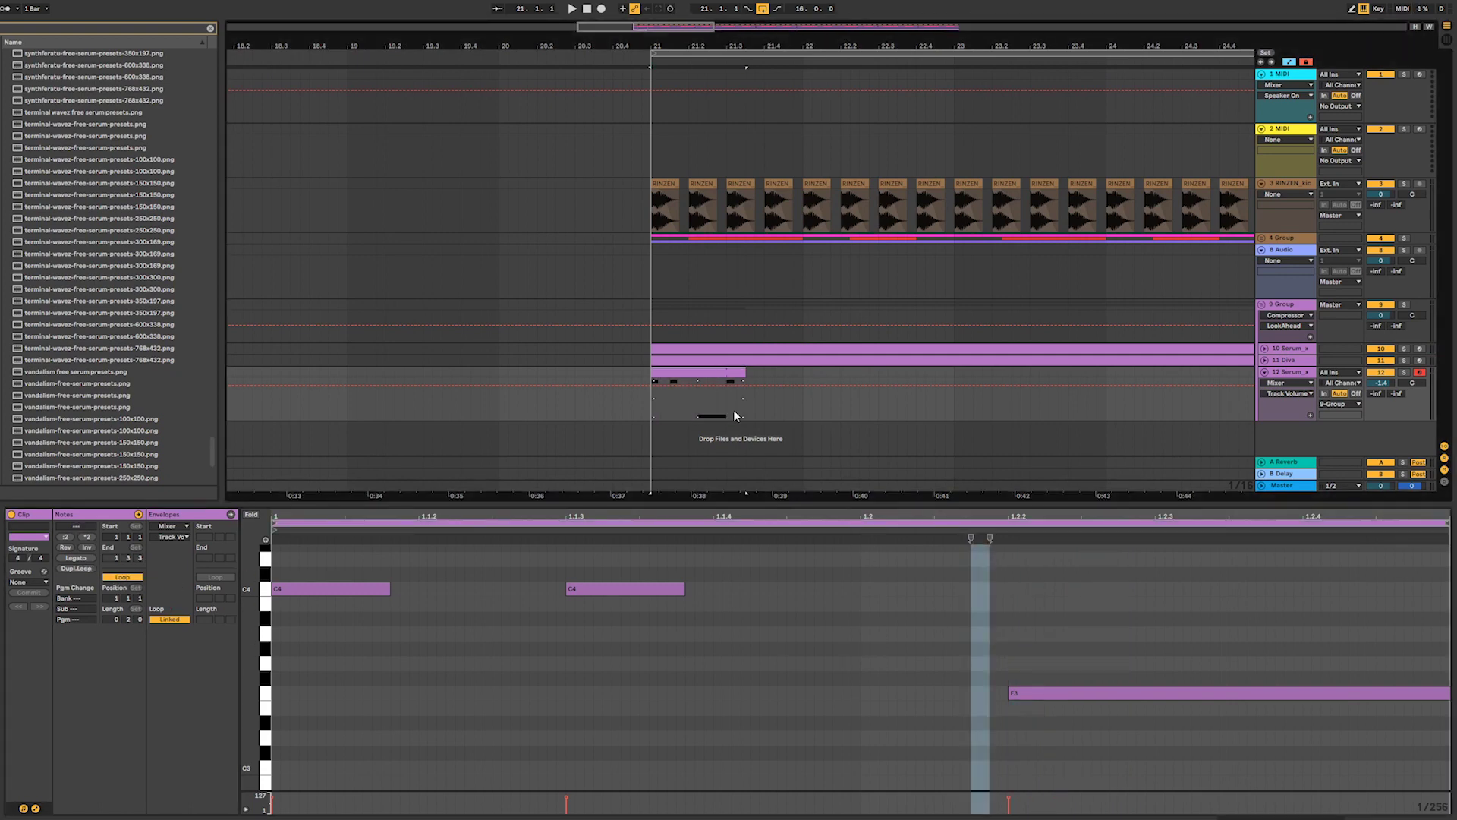
{"action": "left_click", "coordinate": [105, 579]}
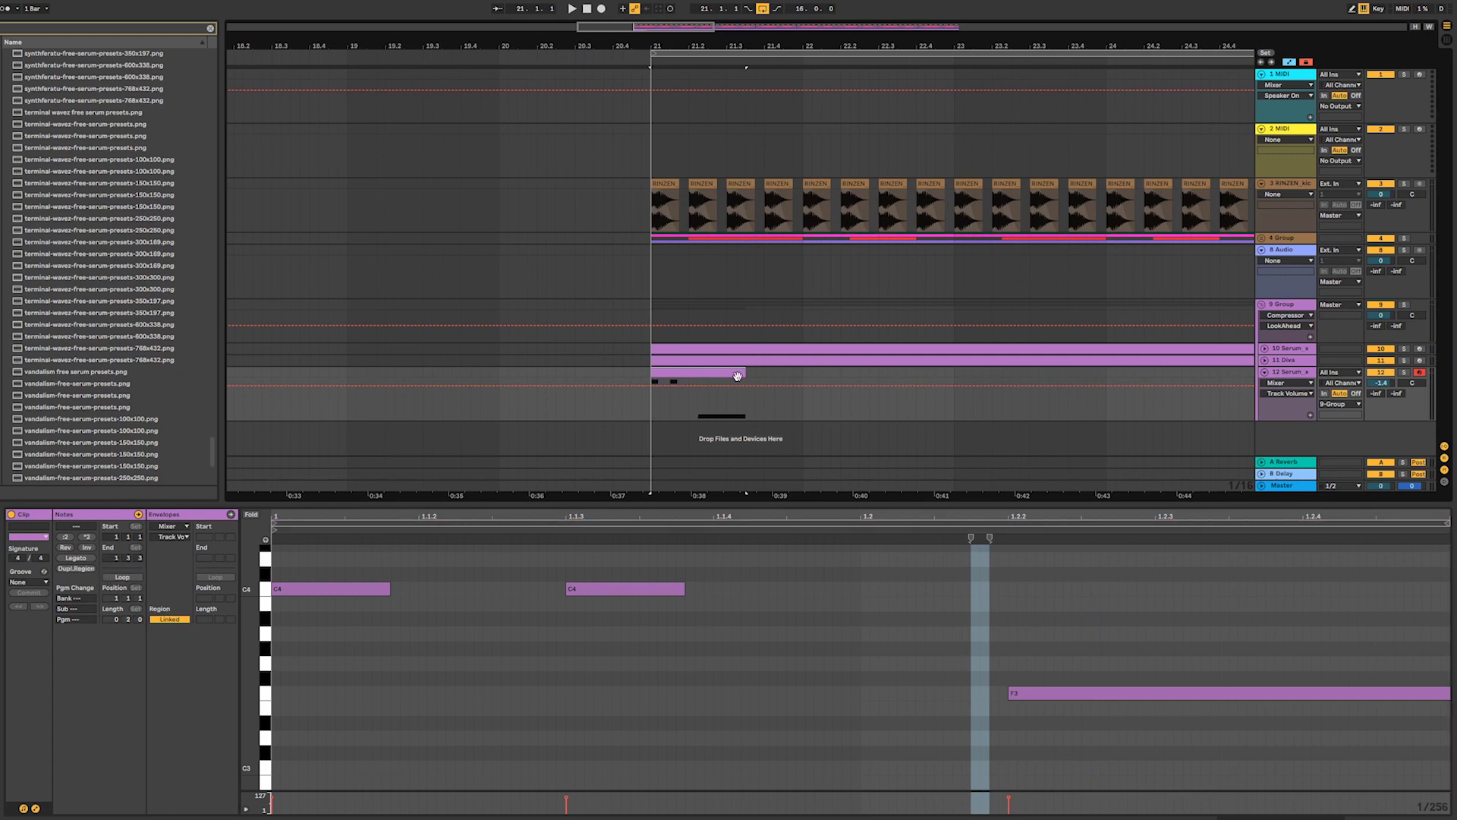
- Duplicate the ten-sixteenth clip four times back to back along the stab track and audition the pattern
{"action": "key", "text": "ctrl+d"}
{"action": "key", "text": "ctrl+d"}
{"action": "key", "text": "ctrl+d"}
{"action": "key", "text": "space"}
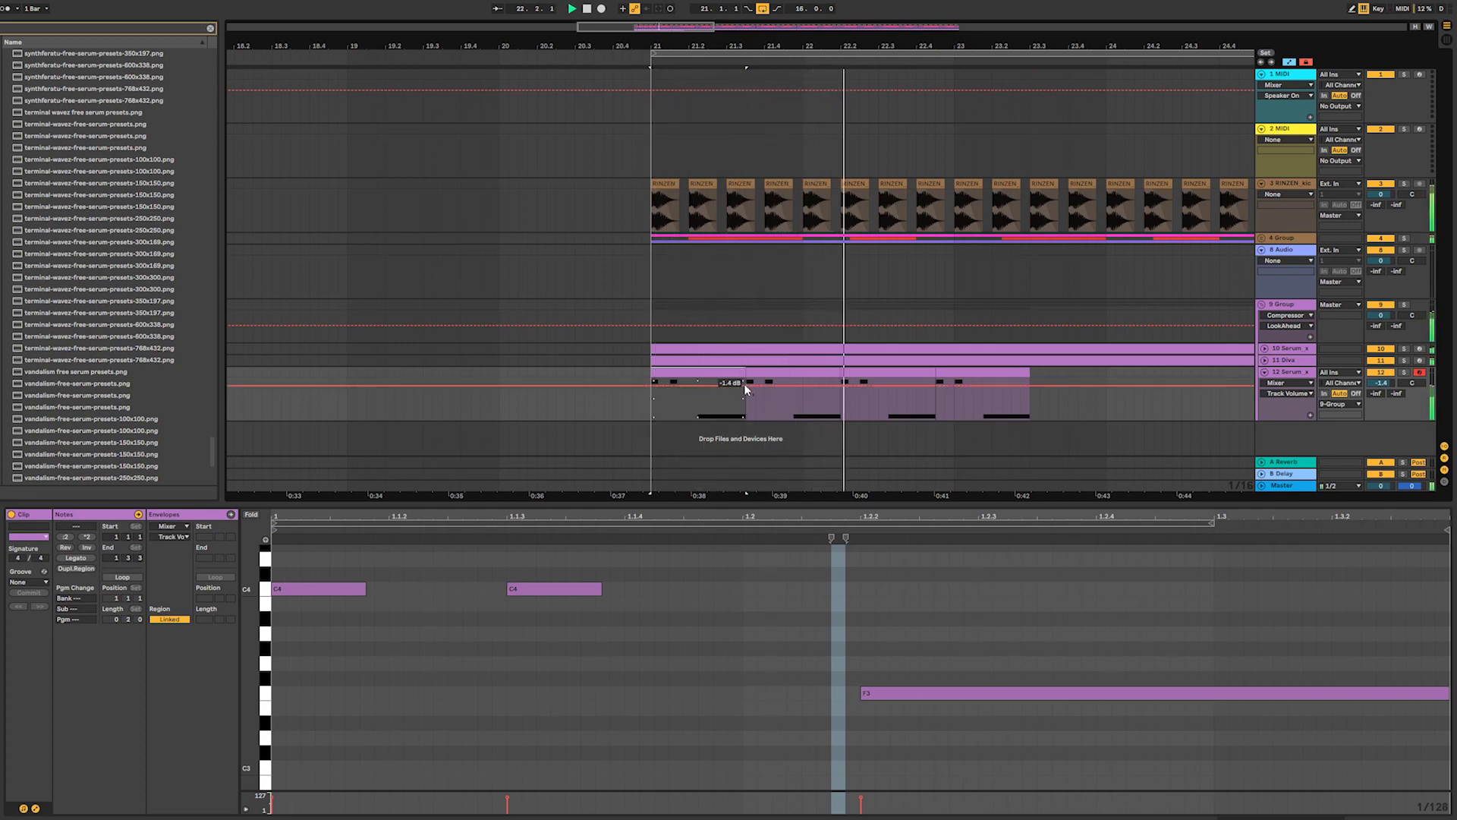
{"action": "left_click", "coordinate": [984, 370]}
{"action": "key", "text": "ctrl+d"}
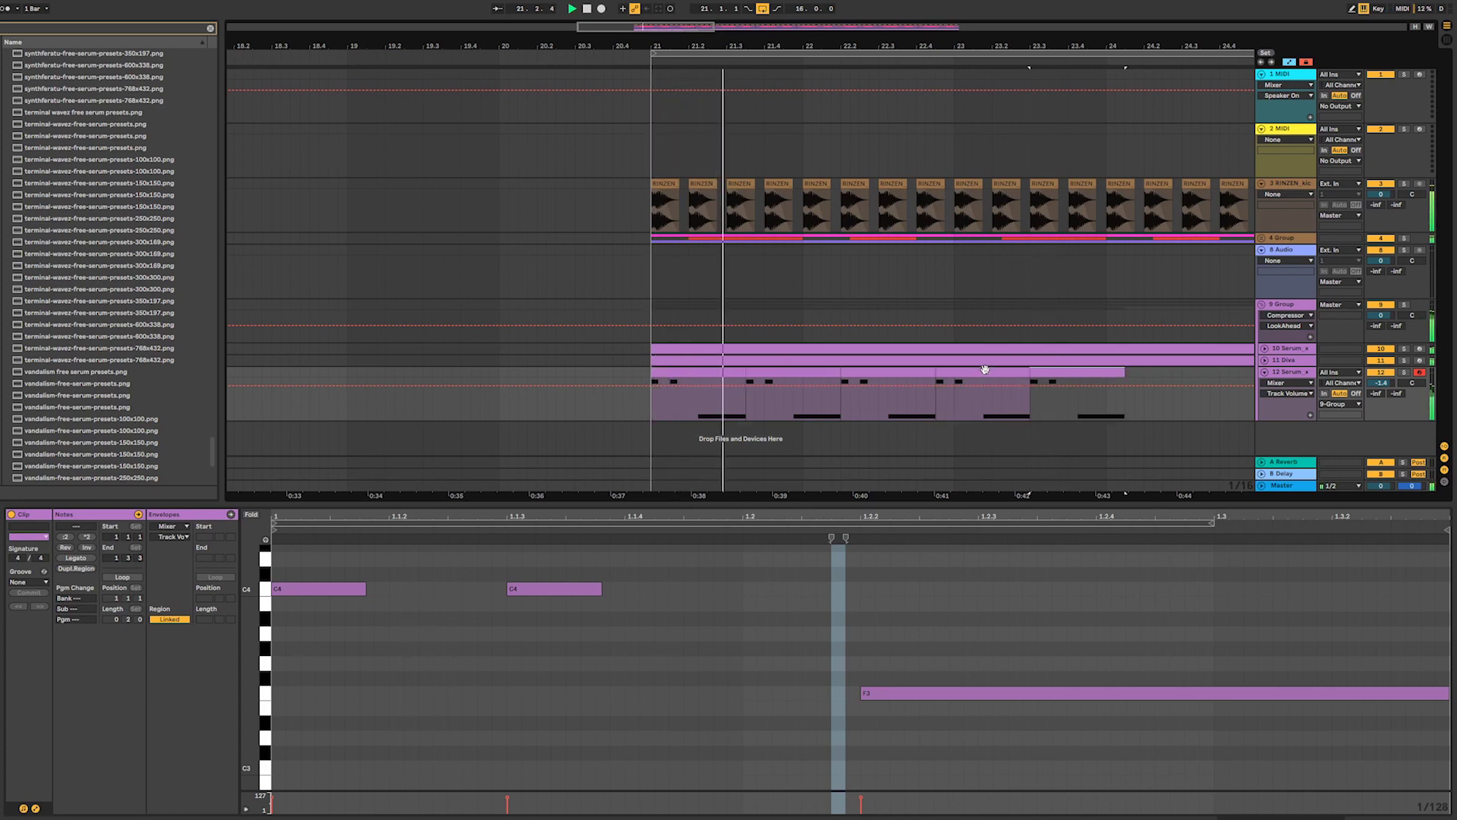
{"action": "key", "text": "space"}
{"action": "left_click", "coordinate": [680, 370]}
{"action": "key", "text": "space"}
{"action": "key", "text": "space"}
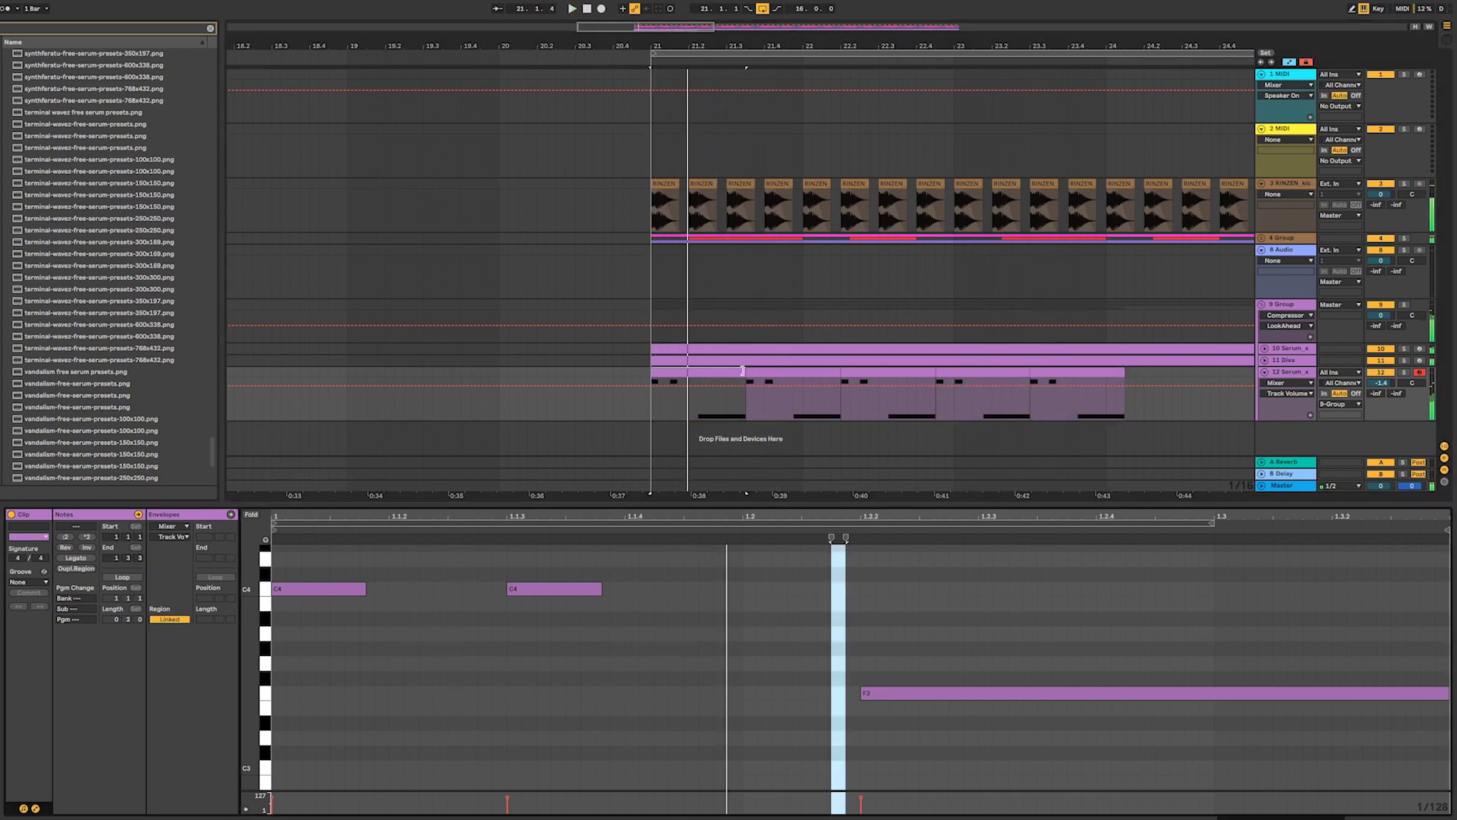
- Extend the first clip to one bar, shorten its F3 and add copies: G#3 at 1.2.4 and 1.3.3, C#3 at 1.4, D#3 at 1.4.3
{"action": "left_click_drag", "start_coordinate": [740, 375], "coordinate": [805, 372]}
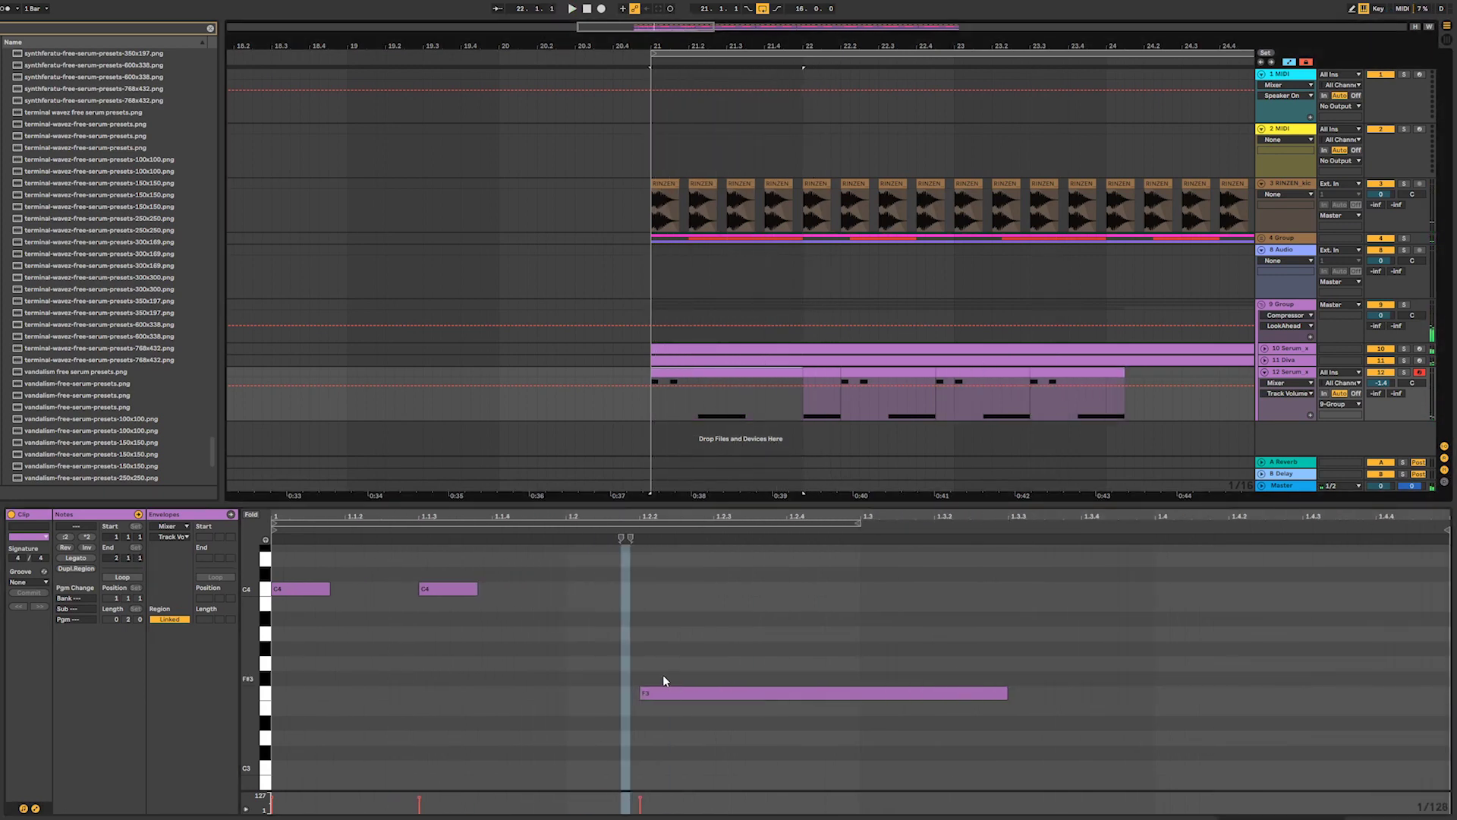
{"action": "left_click", "coordinate": [979, 694]}
{"action": "mouse_move", "coordinate": [1008, 697]}
{"action": "left_mouse_down"}
{"action": "mouse_move", "coordinate": [712, 683]}
{"action": "mouse_move", "coordinate": [681, 718]}
{"action": "mouse_move", "coordinate": [812, 654]}
{"action": "mouse_move", "coordinate": [813, 771]}
{"action": "mouse_move", "coordinate": [814, 653]}
{"action": "mouse_move", "coordinate": [1132, 654]}
{"action": "mouse_move", "coordinate": [1217, 673]}
{"action": "mouse_move", "coordinate": [1190, 695]}
{"action": "mouse_move", "coordinate": [1230, 681]}
{"action": "mouse_move", "coordinate": [1233, 694]}
{"action": "mouse_move", "coordinate": [1179, 683]}
{"action": "mouse_move", "coordinate": [1237, 691]}
{"action": "mouse_move", "coordinate": [1233, 677]}
{"action": "mouse_move", "coordinate": [1233, 732]}
{"action": "mouse_move", "coordinate": [1181, 723]}
{"action": "mouse_move", "coordinate": [1191, 752]}
{"action": "left_mouse_up"}
{"action": "key", "text": "space"}
{"action": "key", "text": "space"}
{"action": "key", "text": "ctrl+d"}
{"action": "key", "text": "space"}
{"action": "key", "text": "ctrl+d"}
{"action": "left_click_drag", "start_coordinate": [1270, 722], "coordinate": [1343, 727]}
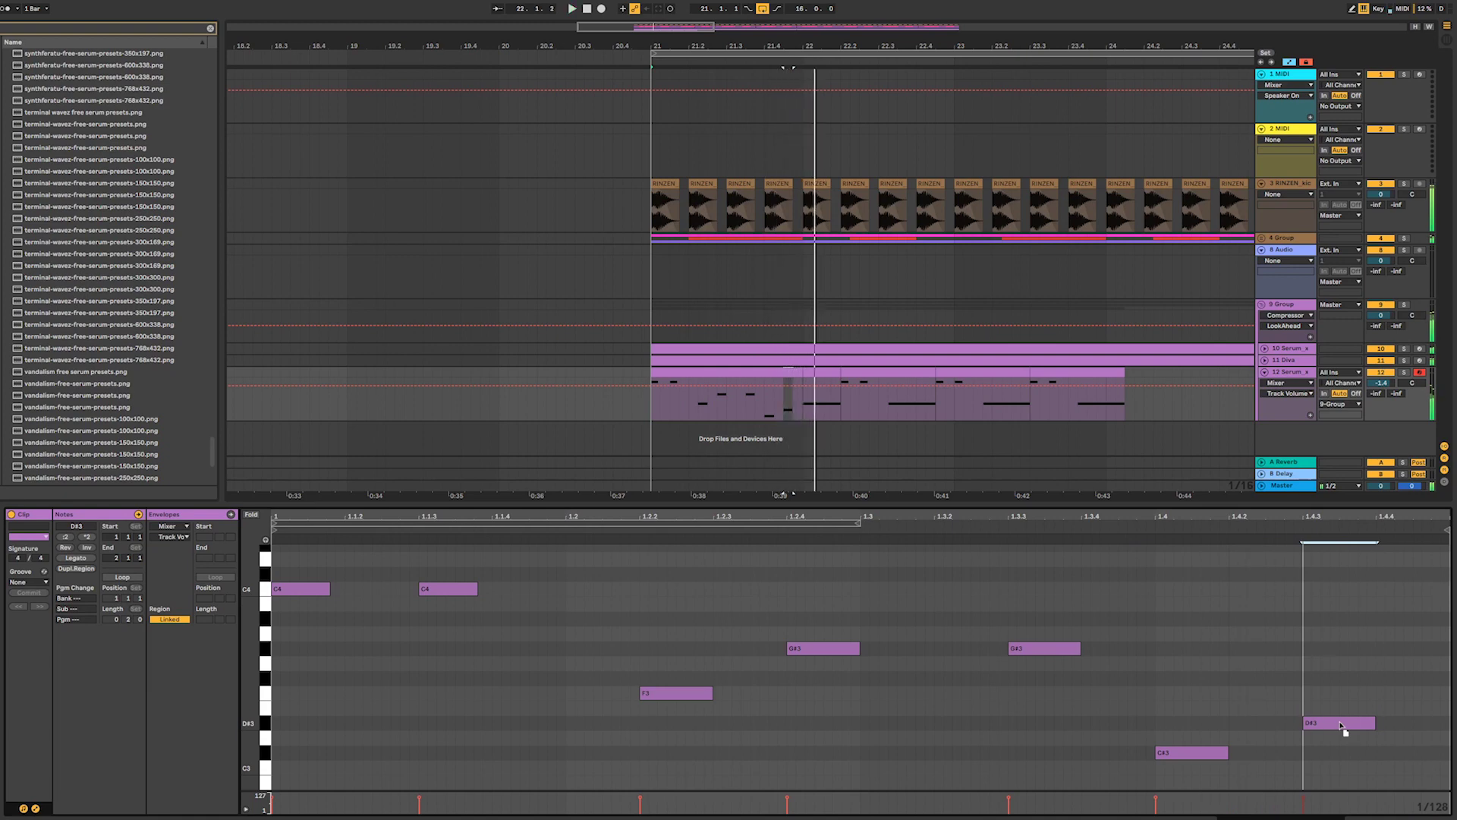
- Raise the last two notes to D#3 and F3, and duplicate the one-bar clip into bar 22
{"action": "mouse_move", "coordinate": [1181, 752]}
{"action": "left_mouse_down"}
{"action": "mouse_move", "coordinate": [1186, 708]}
{"action": "mouse_move", "coordinate": [1187, 725]}
{"action": "left_mouse_up"}
{"action": "left_click_drag", "start_coordinate": [1309, 727], "coordinate": [1310, 697]}
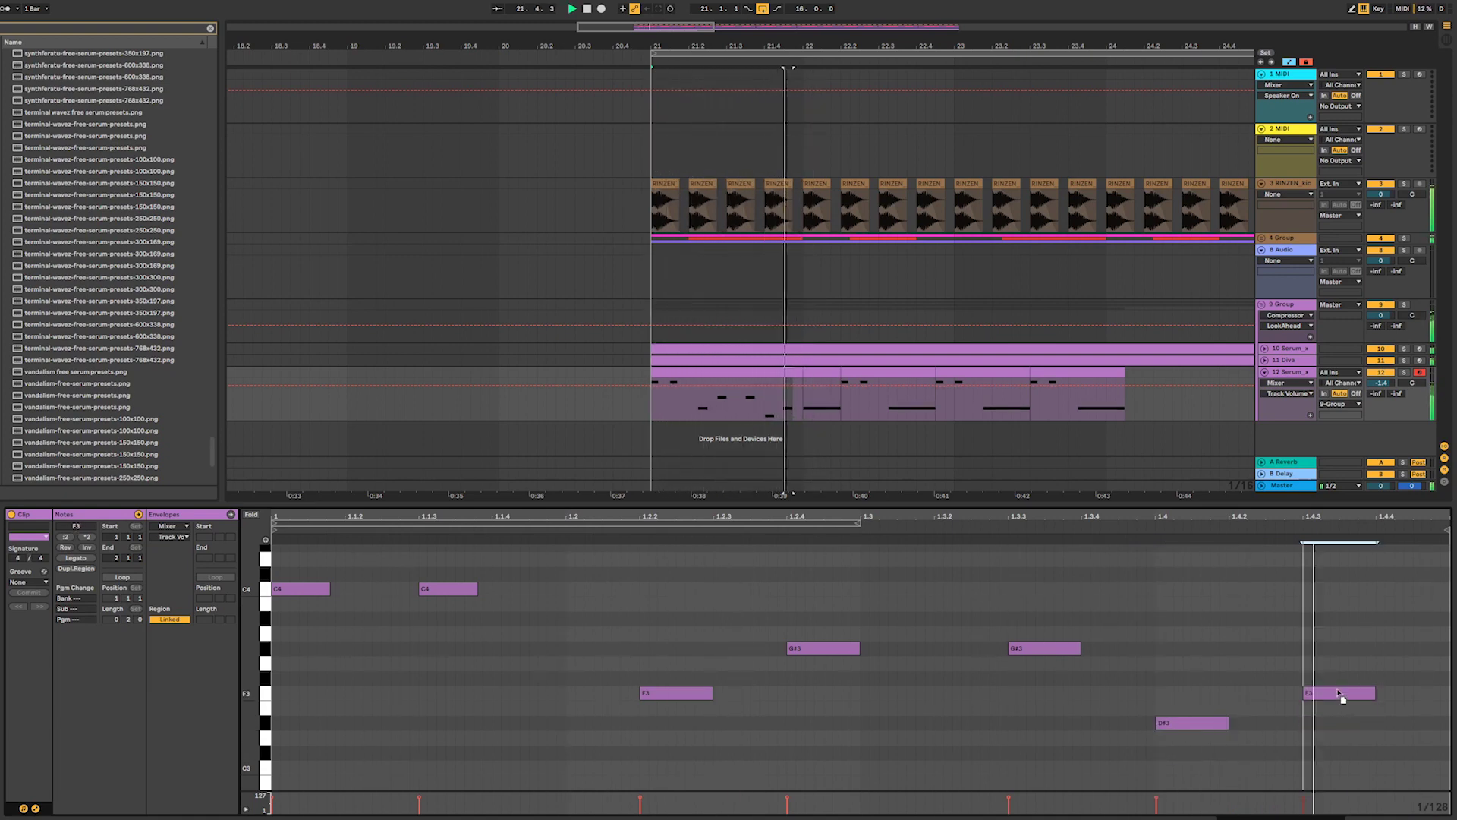
{"action": "left_click", "coordinate": [782, 371]}
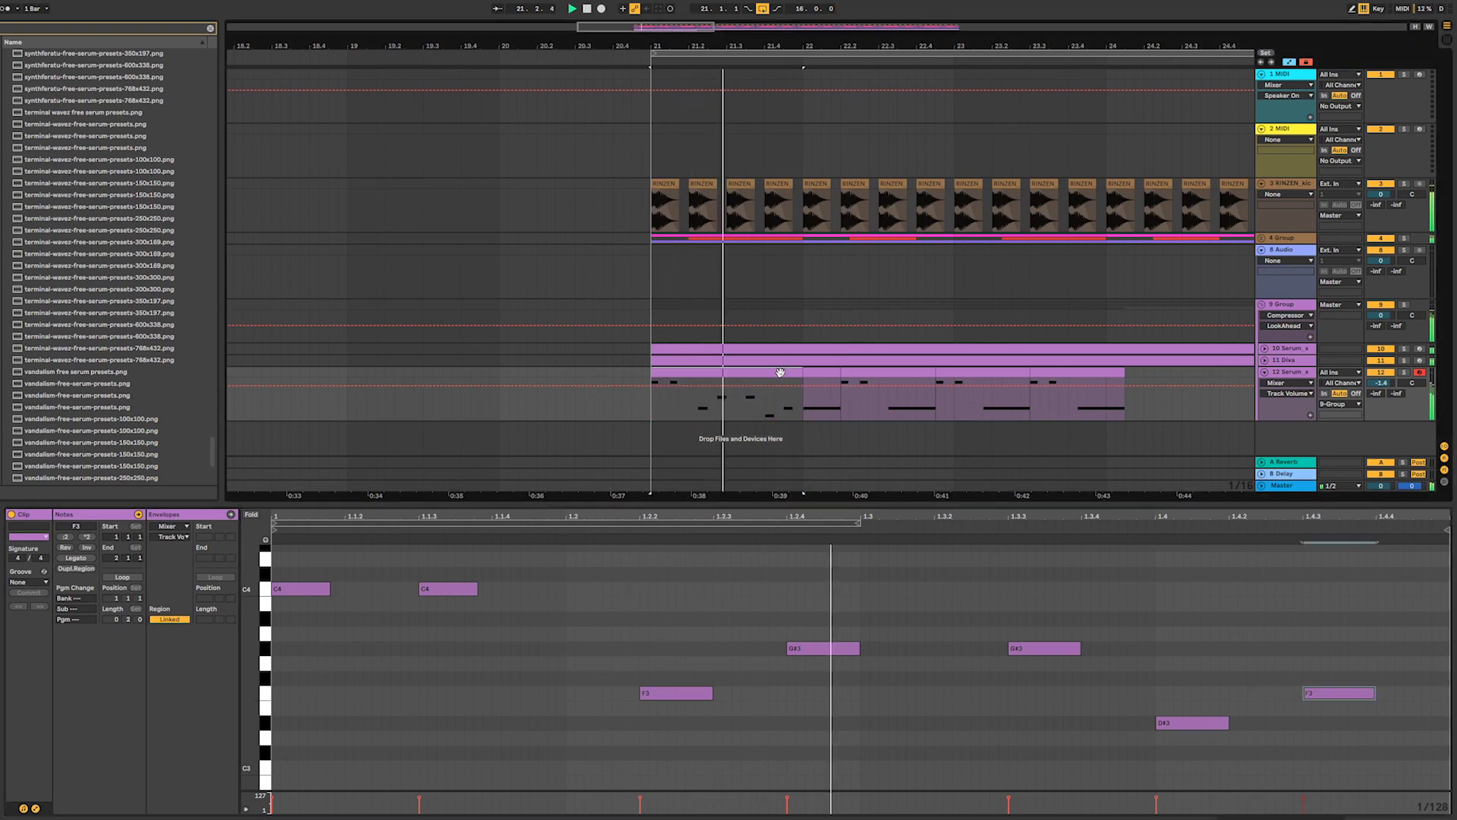
{"action": "key", "text": "ctrl+d"}
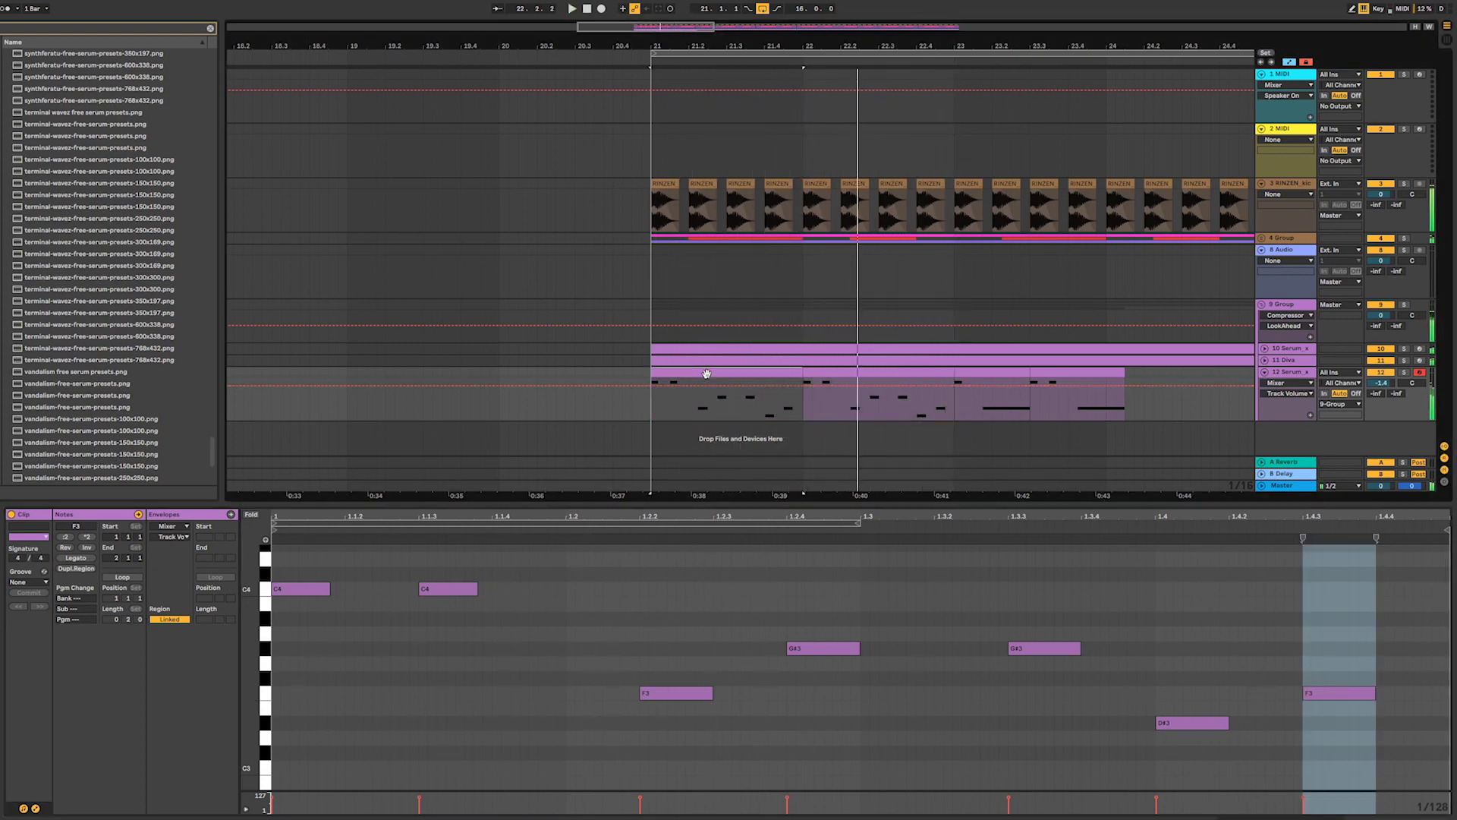
{"action": "left_click", "coordinate": [1107, 671]}
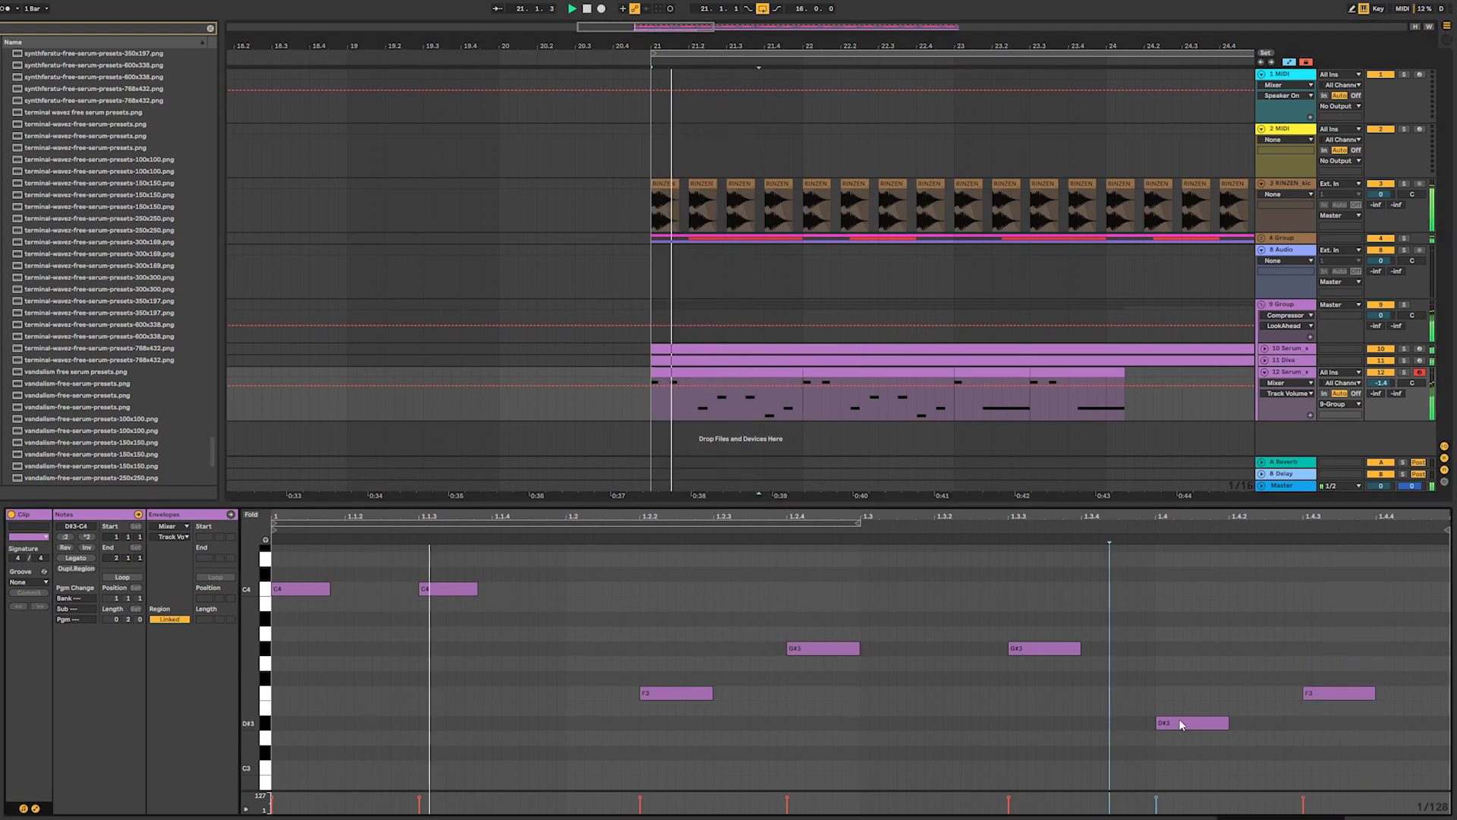
- Try different pitches for the bar's last two notes at 1.4 and 1.4.3, and set both to A#3
{"action": "left_click_drag", "start_coordinate": [1181, 723], "coordinate": [1178, 622]}
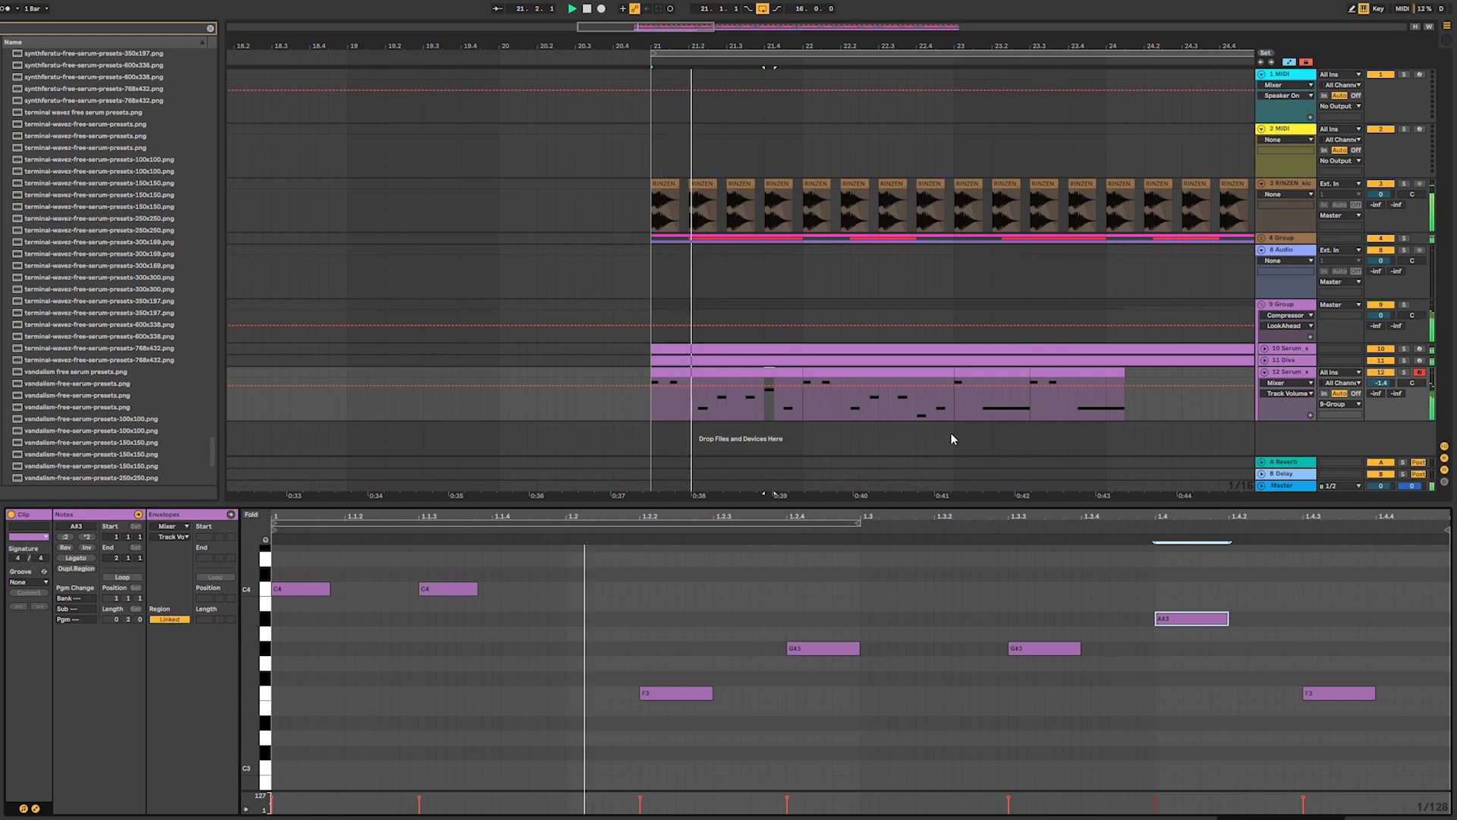
{"action": "left_click_drag", "start_coordinate": [1182, 618], "coordinate": [1182, 735]}
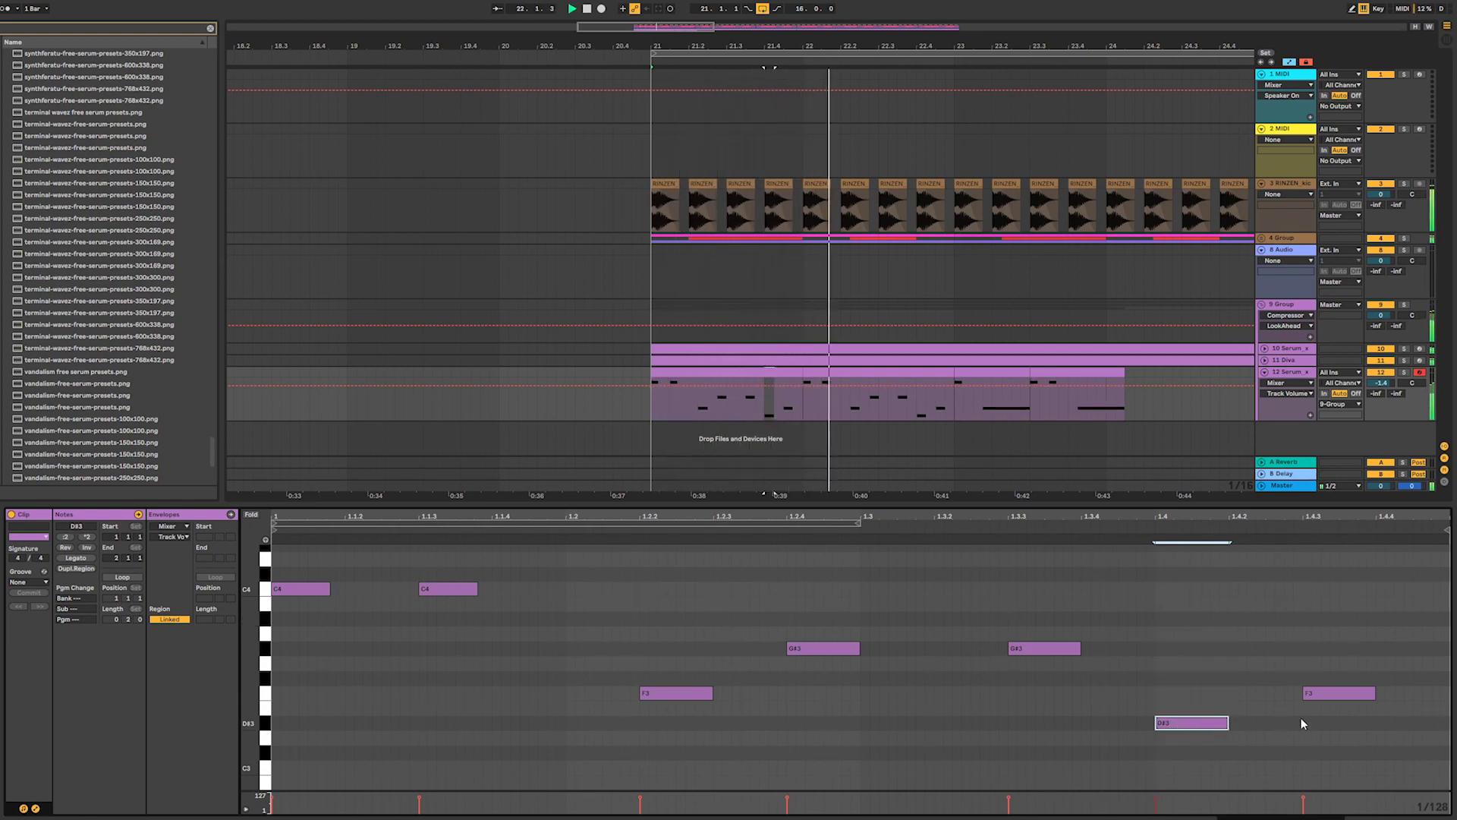
{"action": "left_click_drag", "start_coordinate": [1338, 693], "coordinate": [1338, 630]}
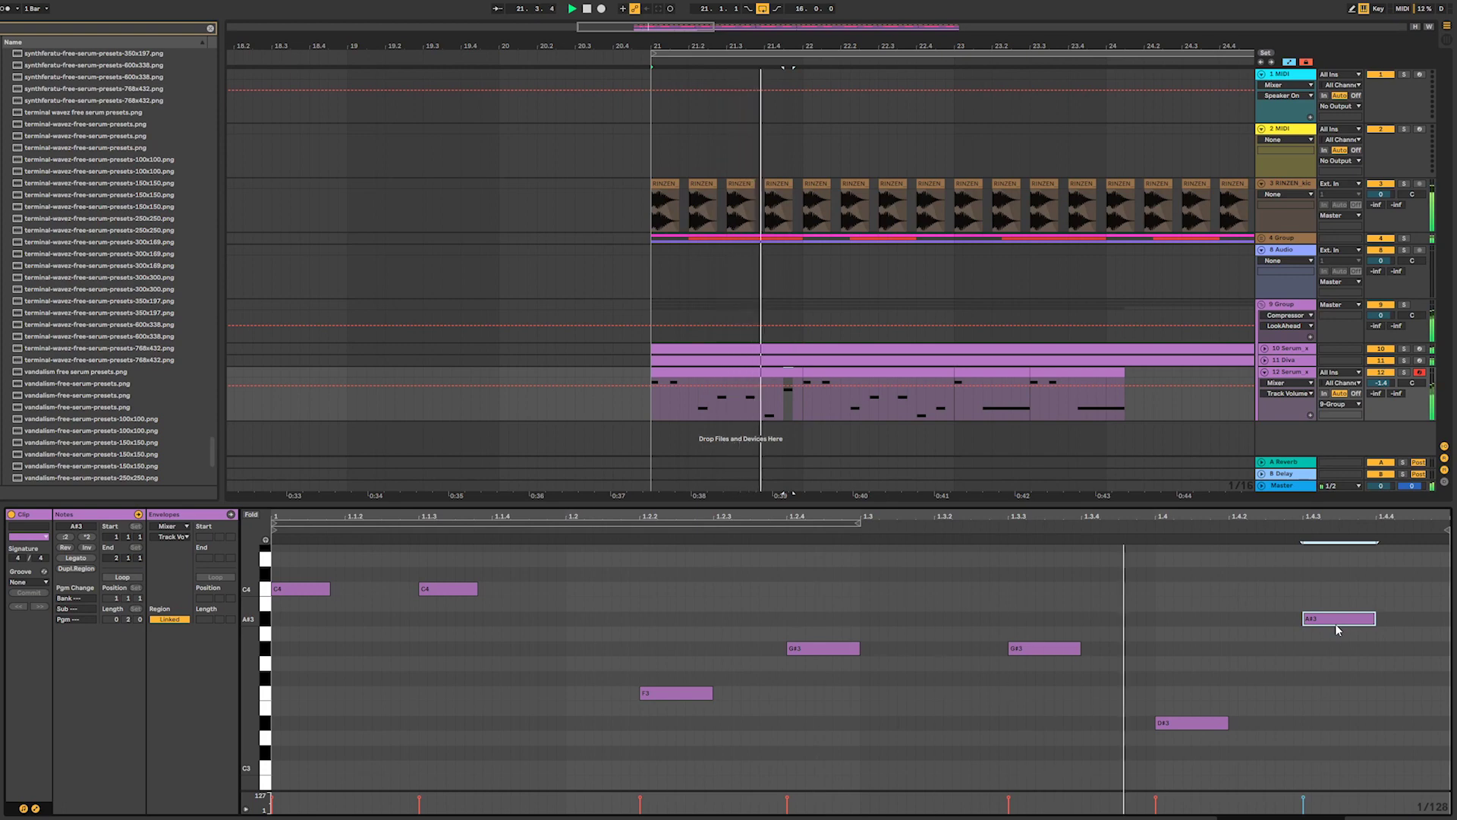
{"action": "left_click_drag", "start_coordinate": [1210, 721], "coordinate": [1203, 618]}
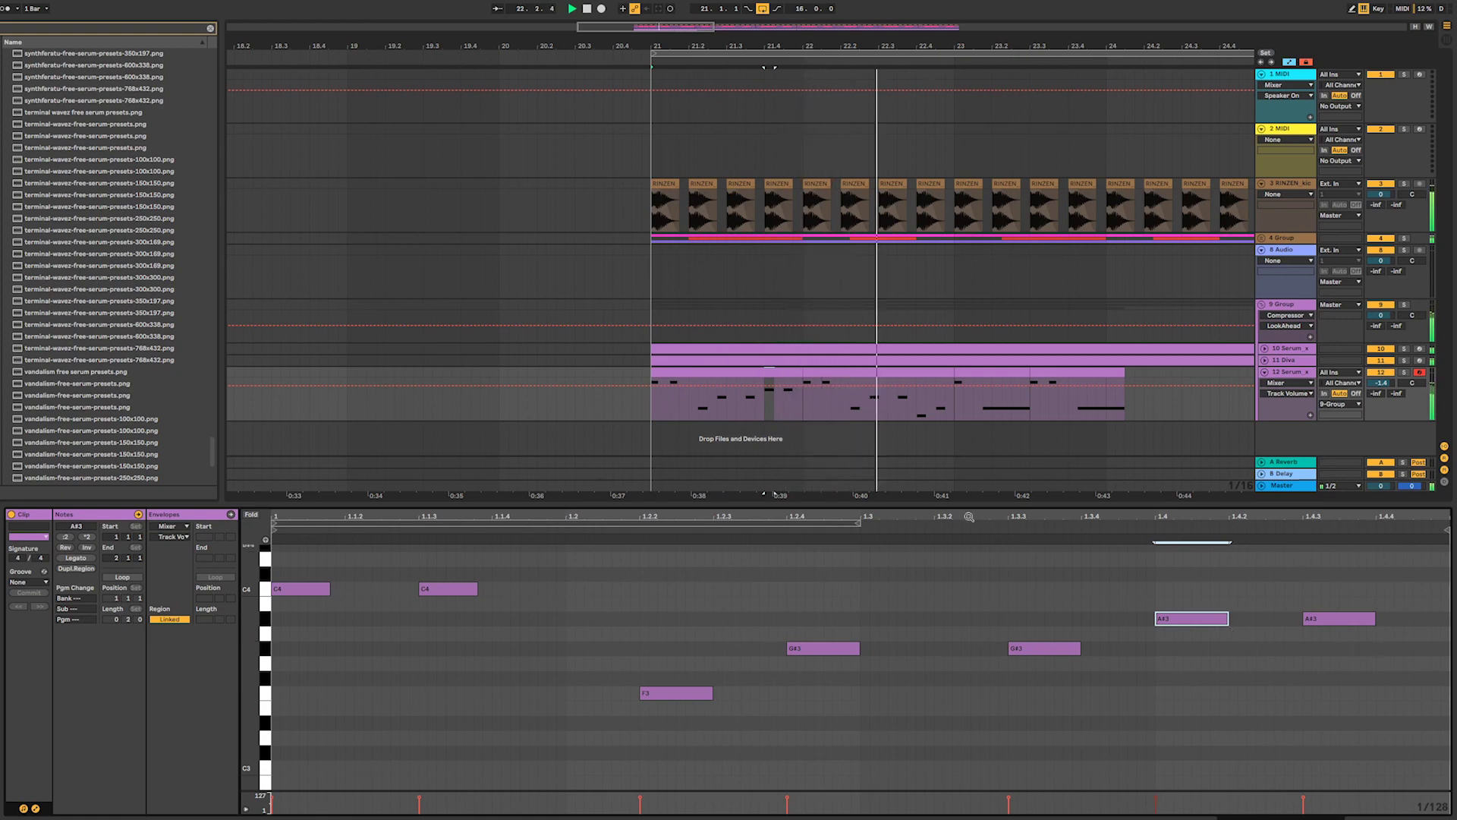
- Duplicate the two-bar stab pattern until it fills the track from bar 21 to bar 37, and play it back
{"action": "left_click", "coordinate": [853, 370]}
{"action": "key", "text": "ctrl+d"}
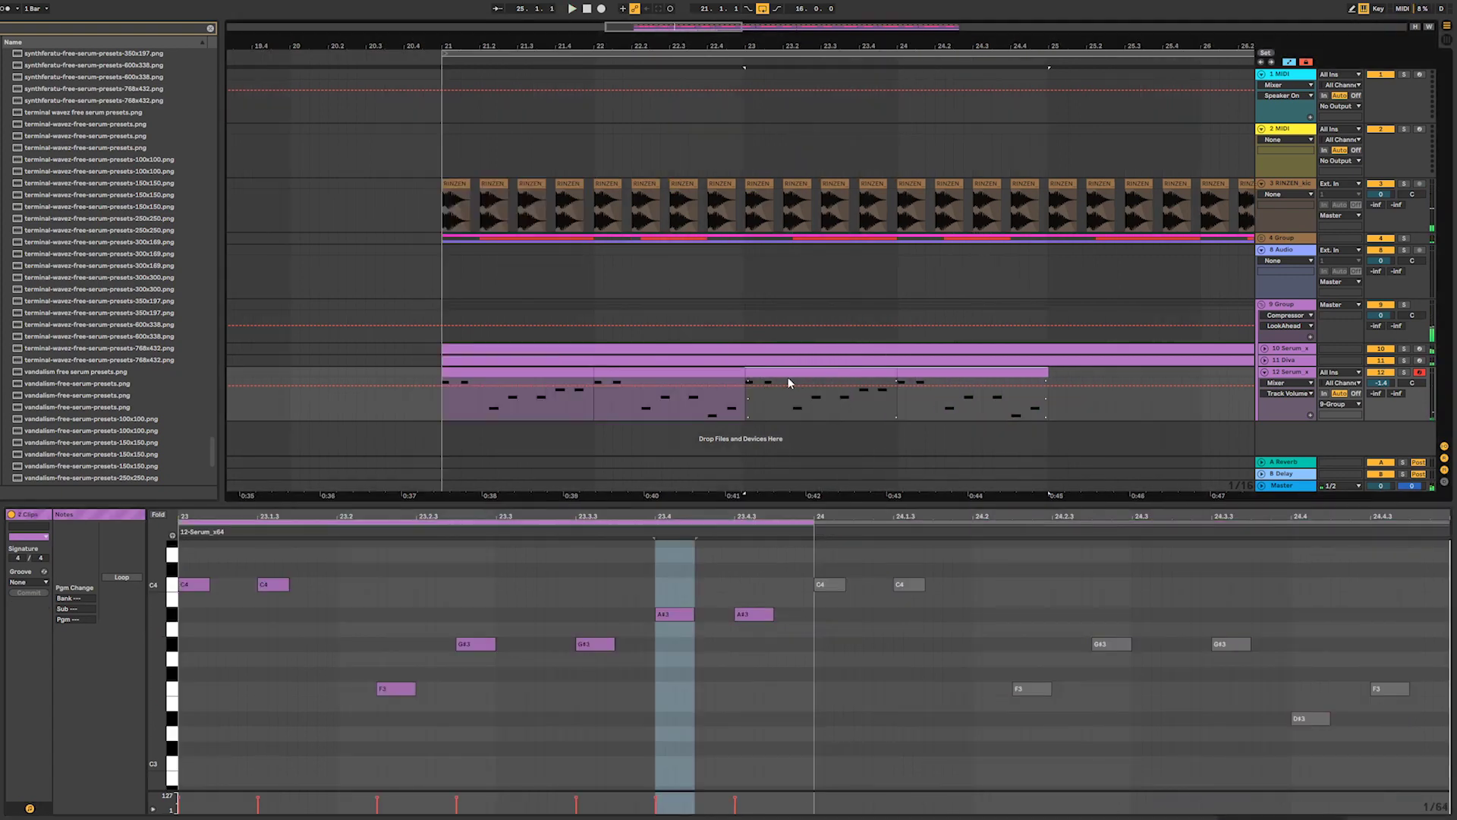
{"action": "left_click", "coordinate": [490, 381]}
{"action": "key", "text": "space"}
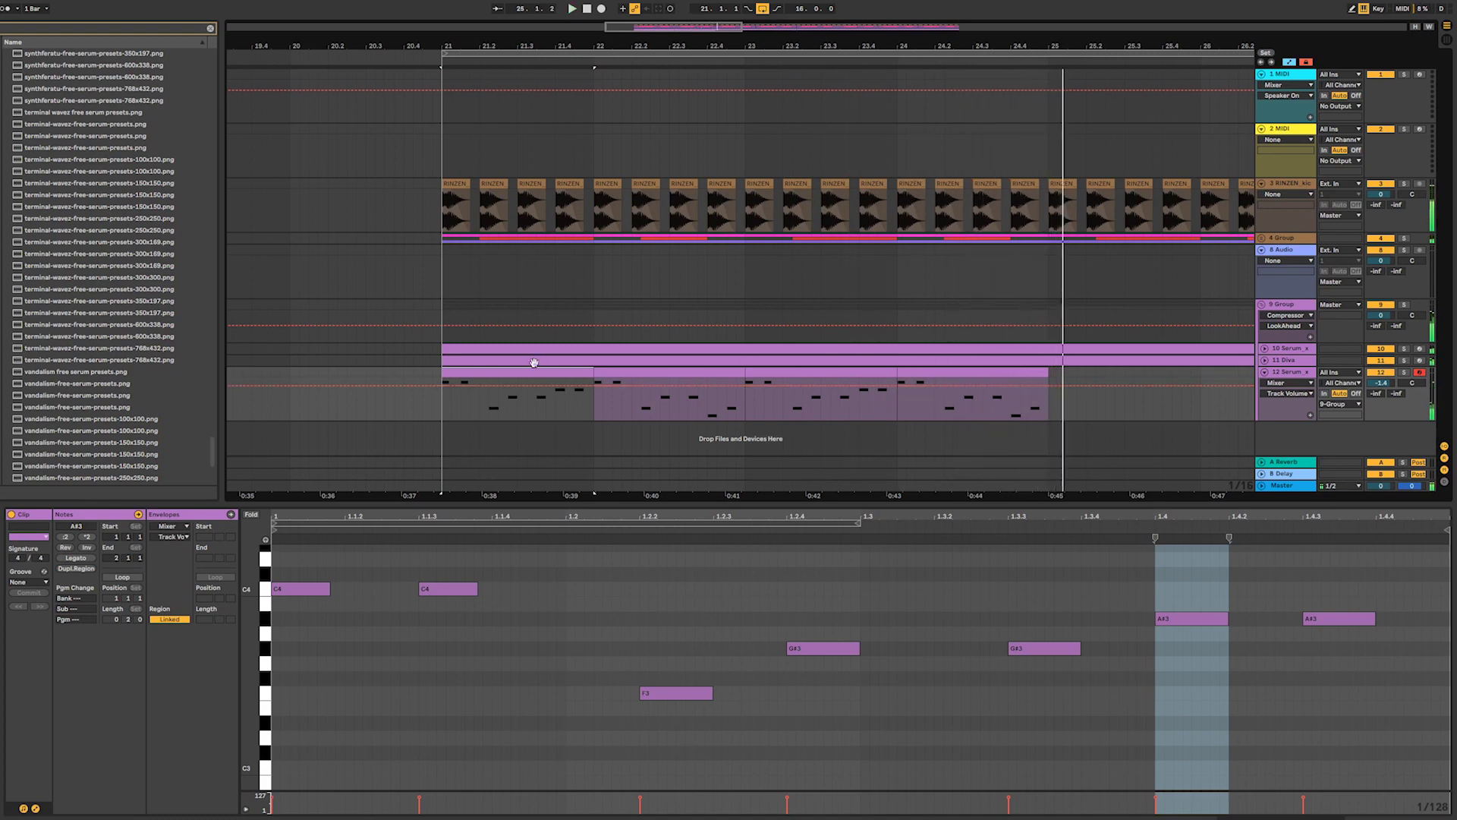
{"action": "left_click", "coordinate": [968, 373], "text": "shift"}
{"action": "key", "text": "ctrl+d"}
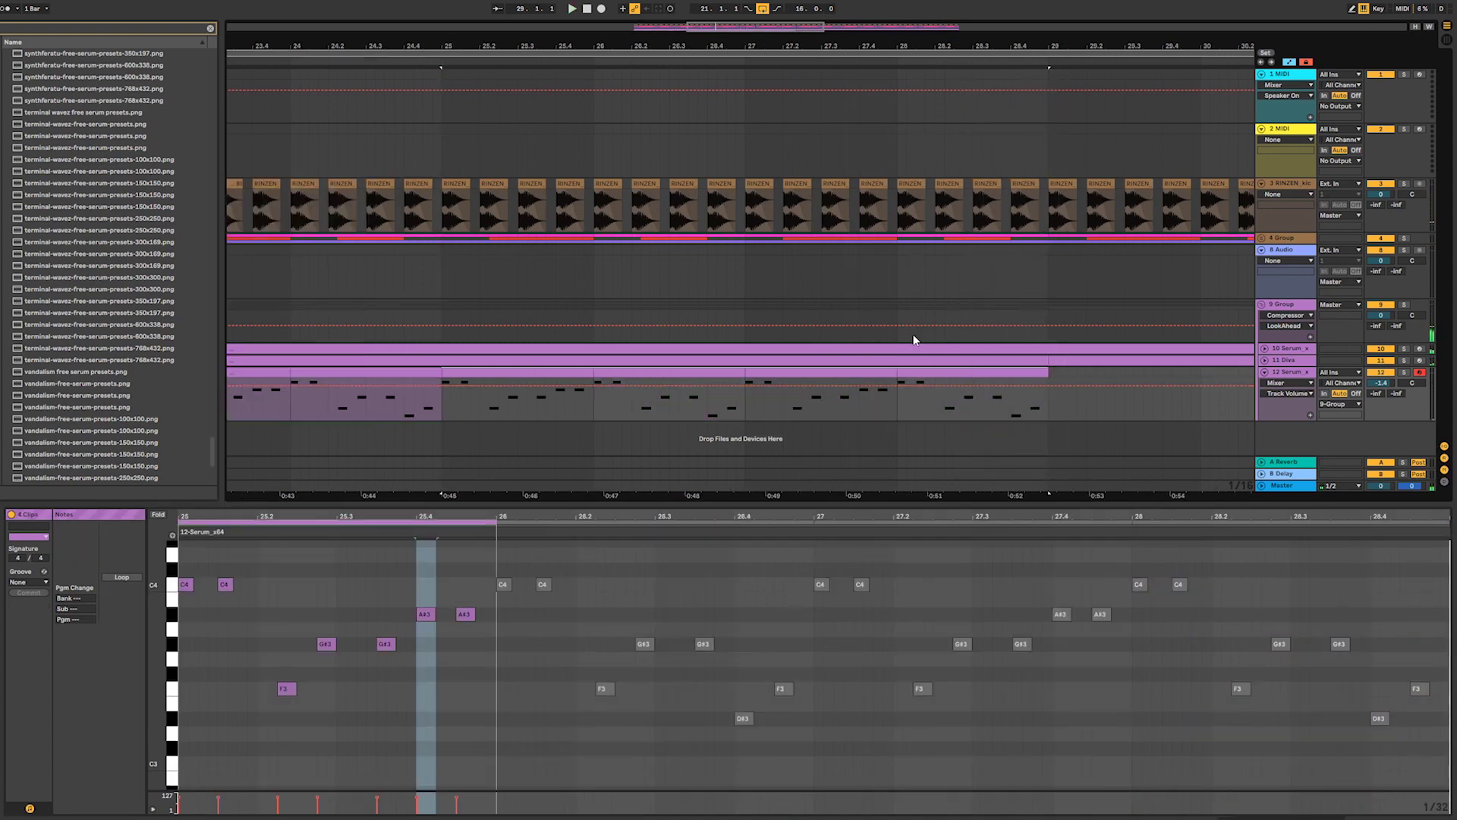
{"action": "left_click_drag", "start_coordinate": [693, 27], "coordinate": [521, 351]}
{"action": "left_click", "coordinate": [565, 377]}
{"action": "key", "text": "space"}
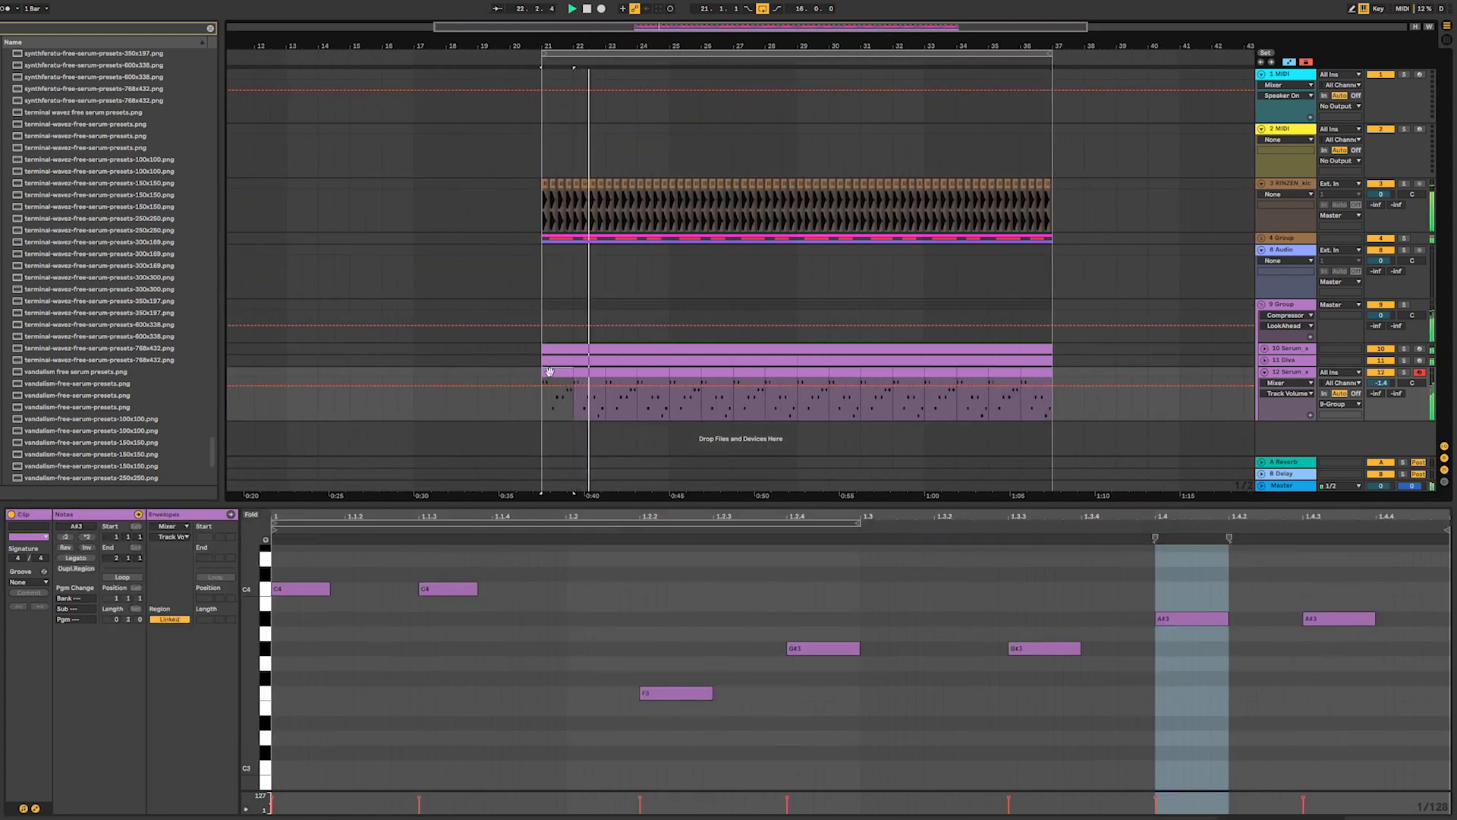
- Consolidate the first eight bars of stab clips, starting at bar 21, into a single clip
{"action": "left_click", "coordinate": [784, 371]}
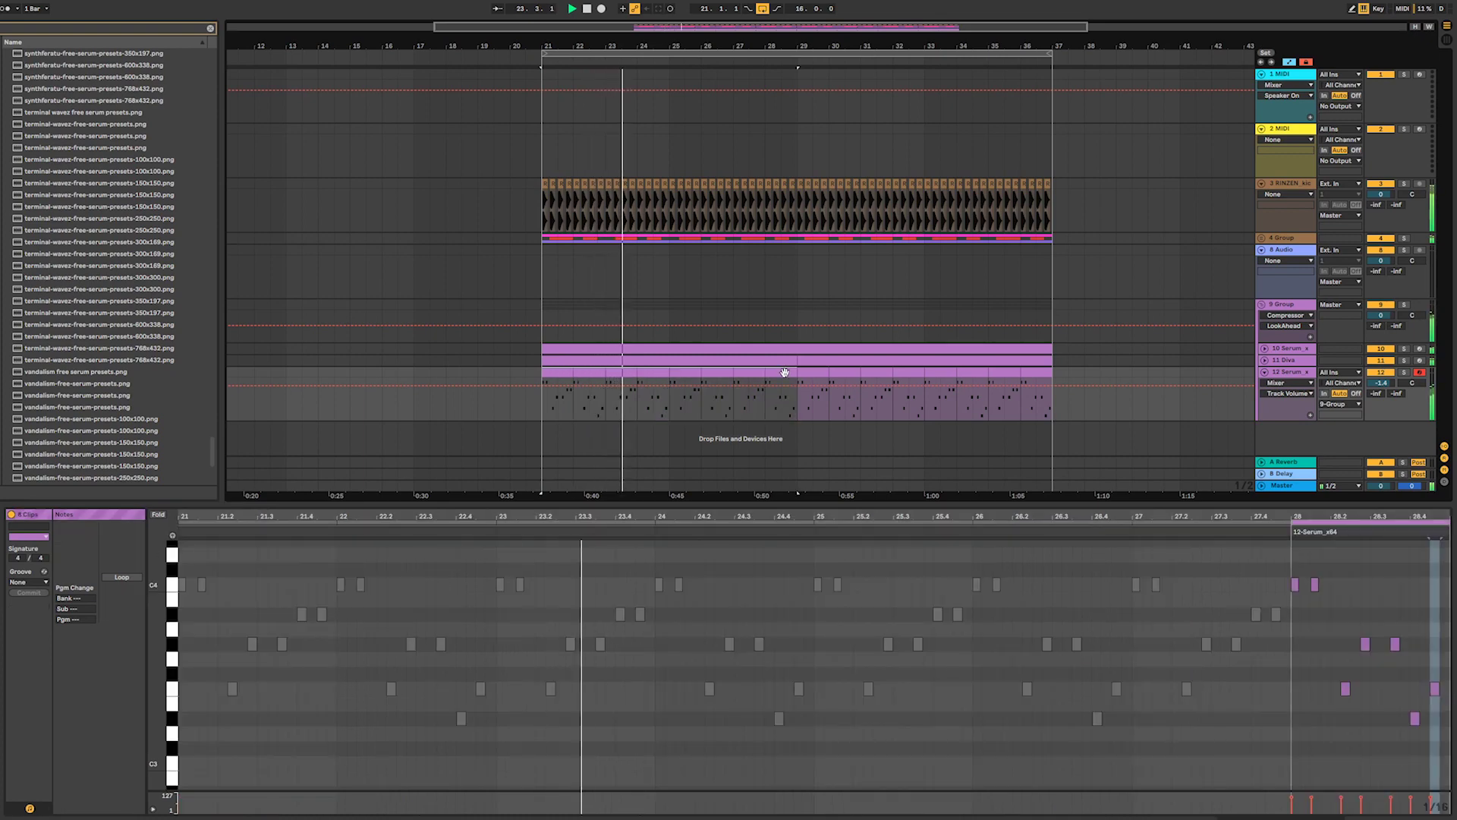
{"action": "left_click", "coordinate": [943, 705]}
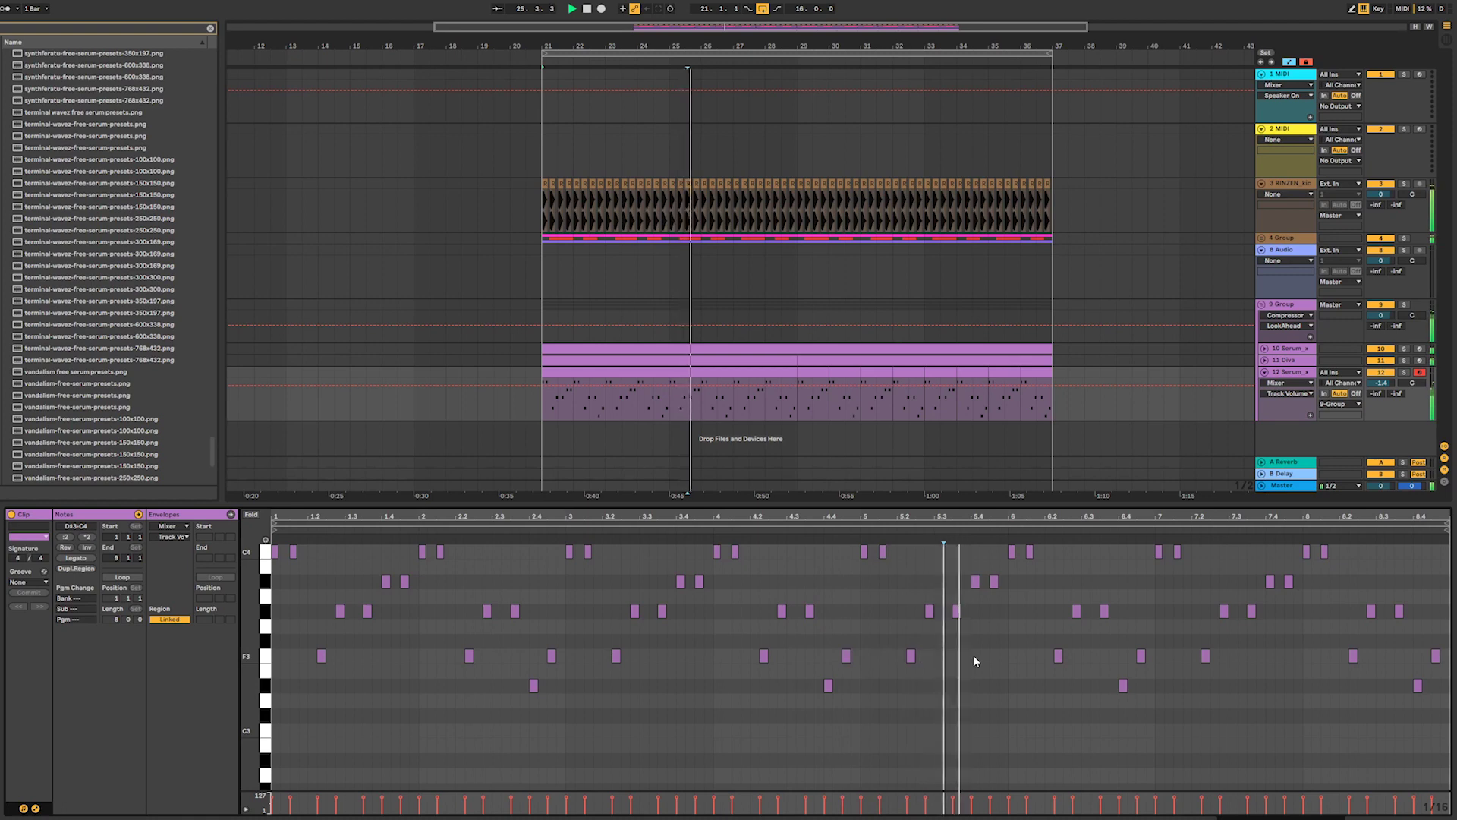
{"action": "left_click", "coordinate": [1272, 765]}
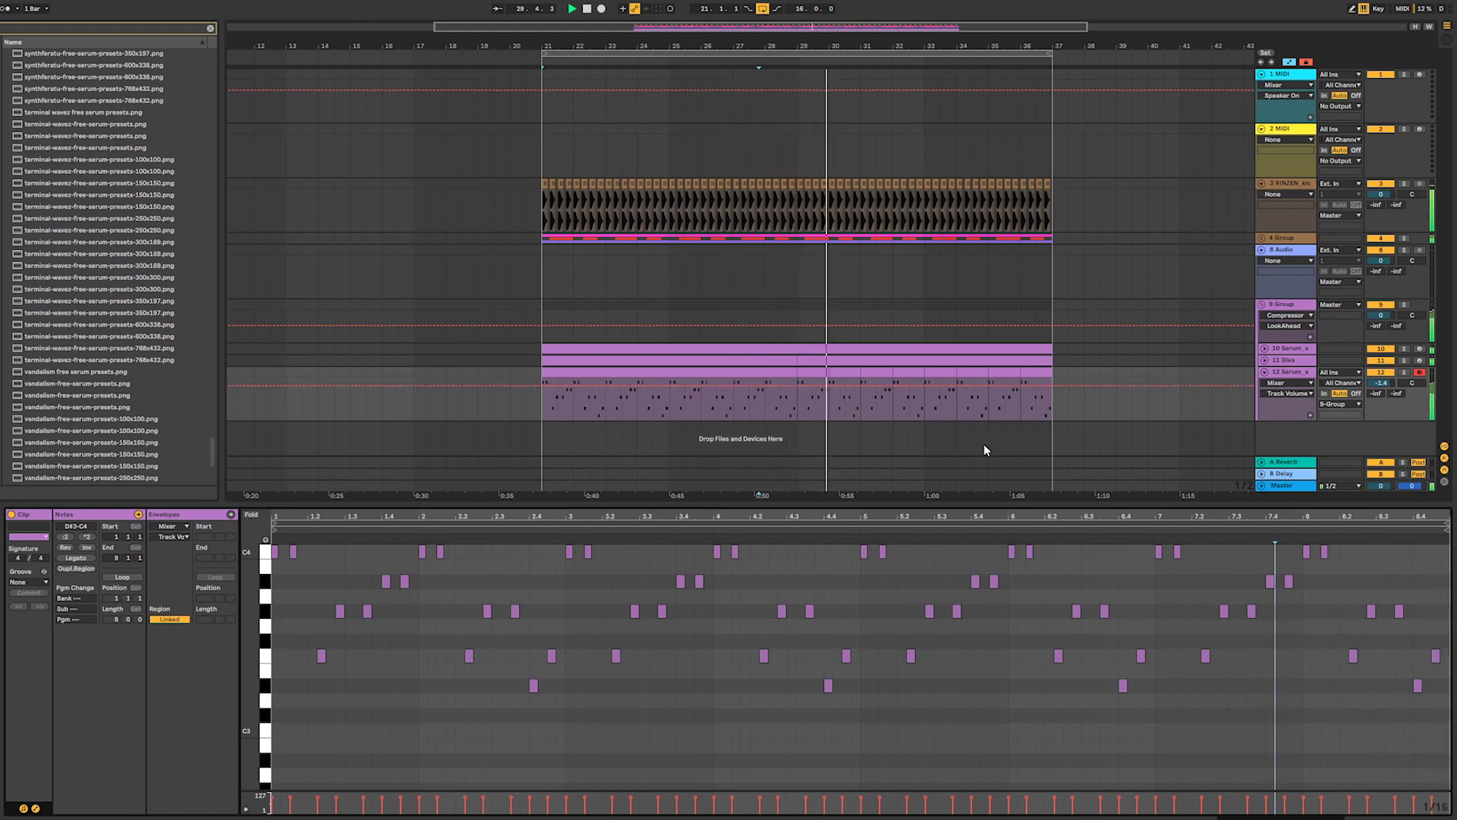
- Open the stab track's Serum and set the attack of envelope 1 to 0.0 ms
{"action": "double_click", "coordinate": [1298, 373]}
{"action": "left_click", "coordinate": [39, 703]}
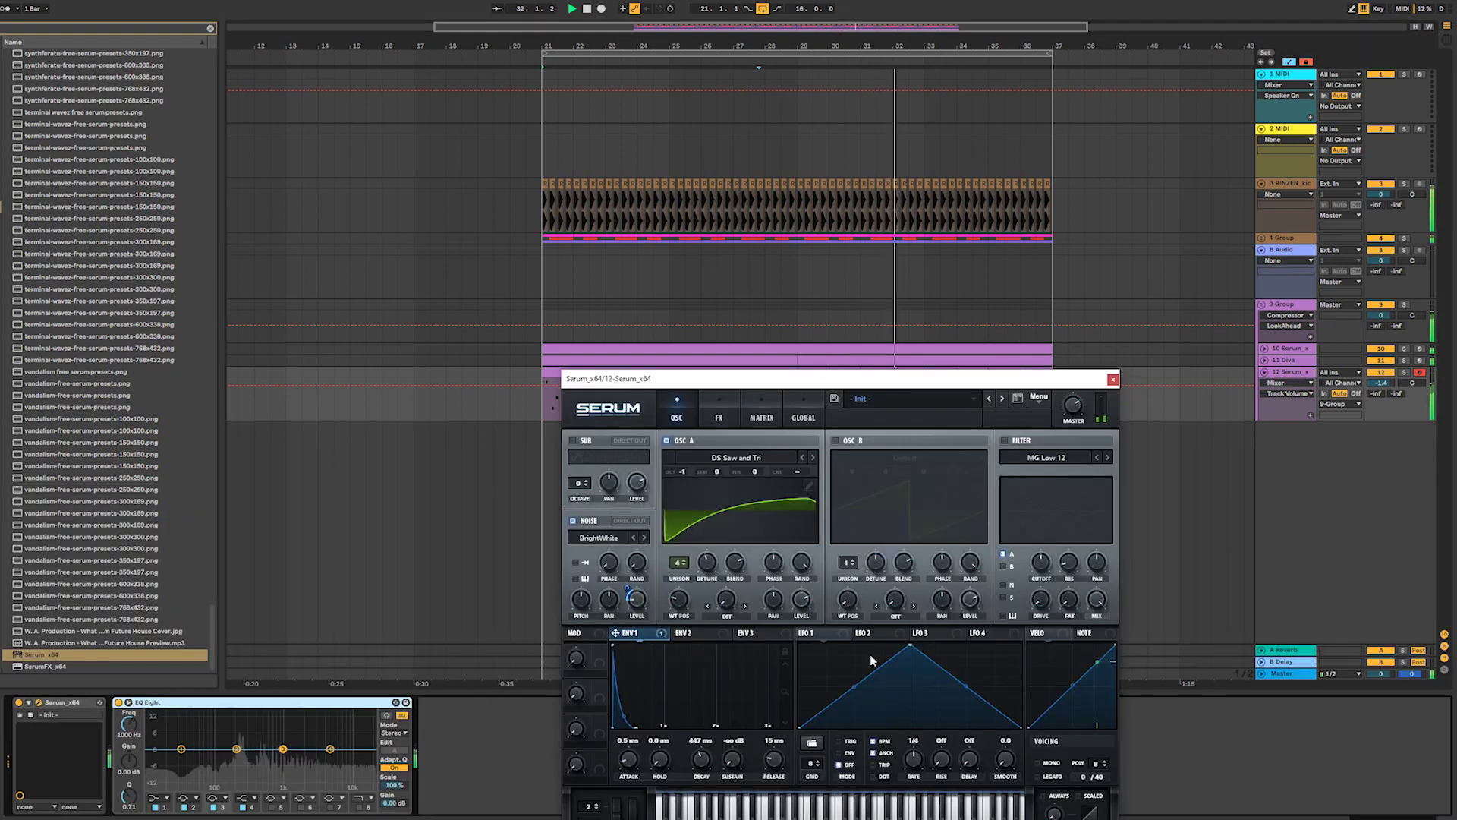
{"action": "left_click", "coordinate": [626, 762]}
{"action": "left_click_drag", "start_coordinate": [626, 764], "coordinate": [603, 722]}
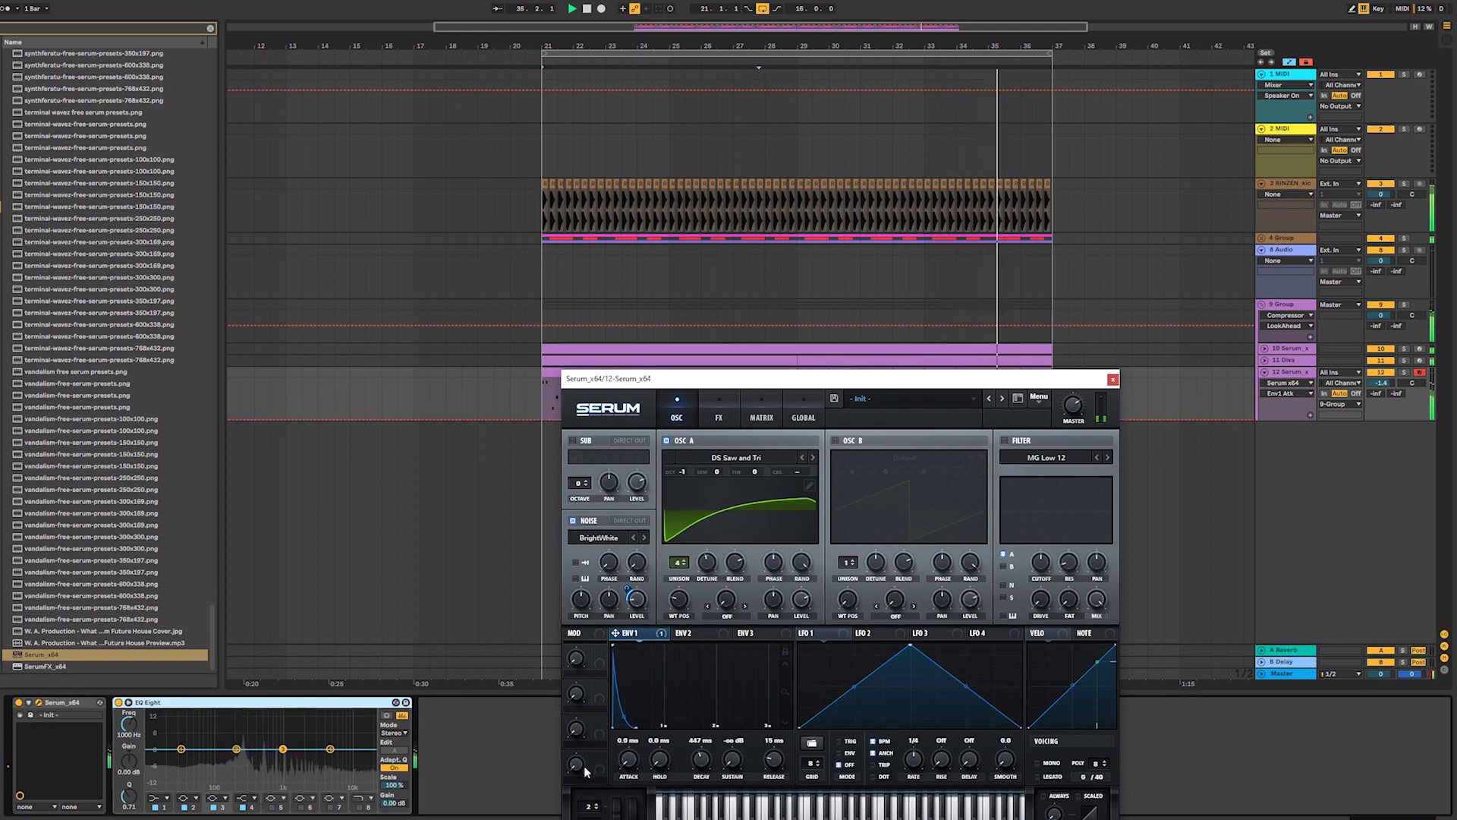
- Enable oscillator B, try it at octave -1 with raised semitones, and reset both transpositions to 0
{"action": "left_click", "coordinate": [835, 441]}
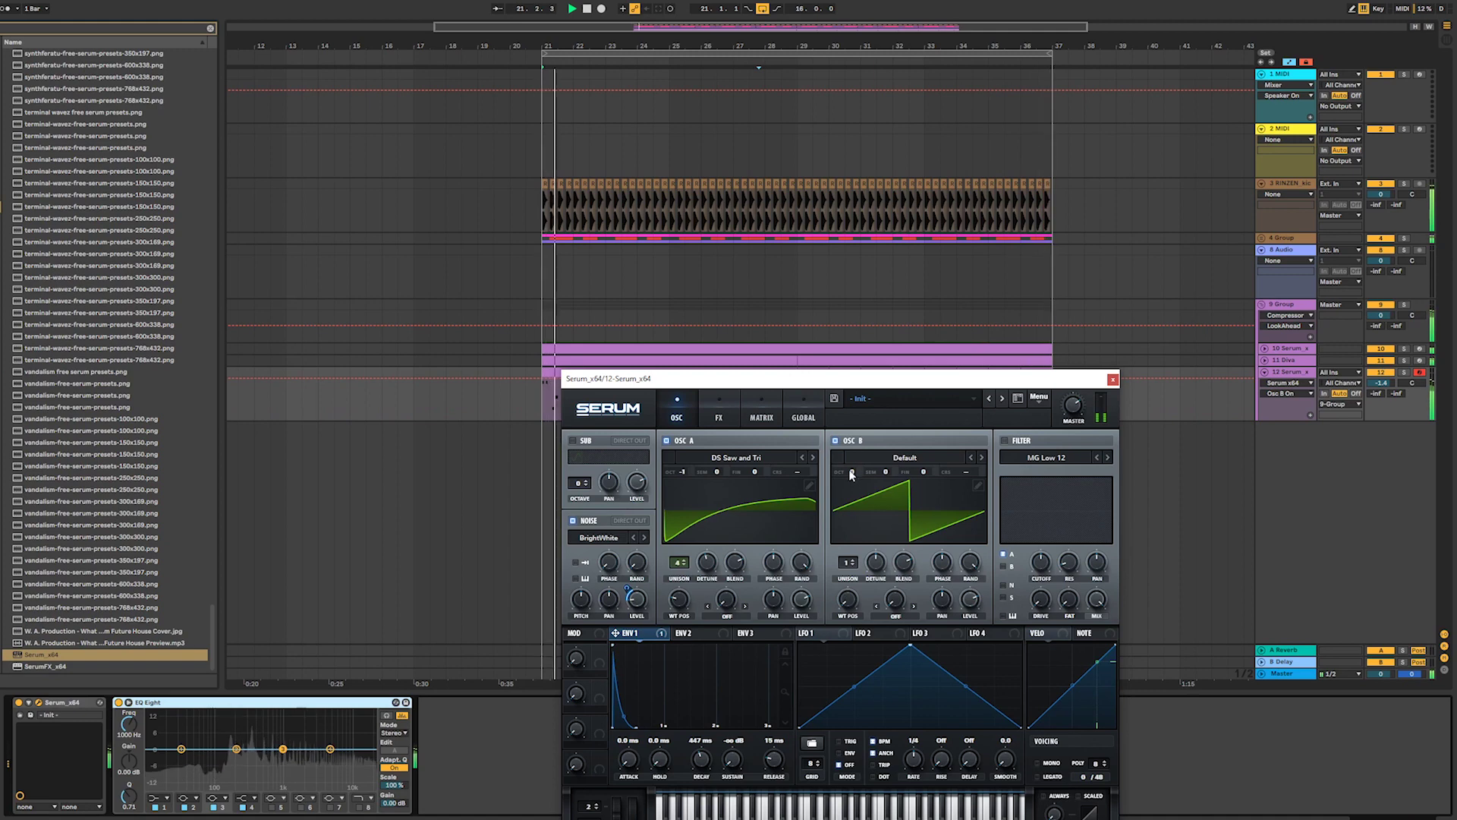
{"action": "mouse_move", "coordinate": [851, 470]}
{"action": "left_mouse_down"}
{"action": "mouse_move", "coordinate": [852, 487]}
{"action": "mouse_move", "coordinate": [878, 438]}
{"action": "mouse_move", "coordinate": [853, 467]}
{"action": "mouse_move", "coordinate": [850, 516]}
{"action": "mouse_move", "coordinate": [855, 458]}
{"action": "left_mouse_up"}
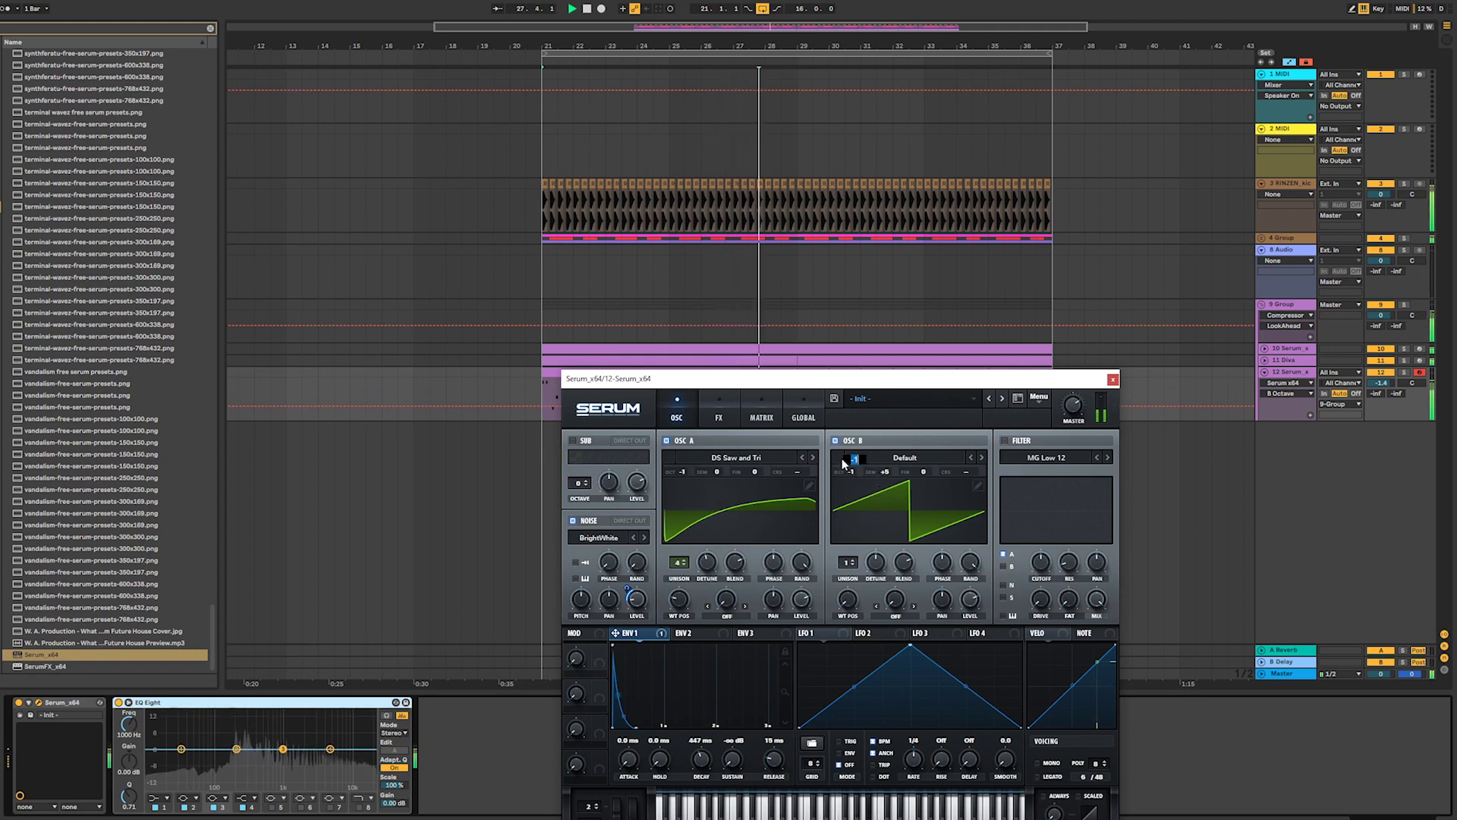
{"action": "left_click", "coordinate": [837, 440]}
{"action": "left_click", "coordinate": [836, 441]}
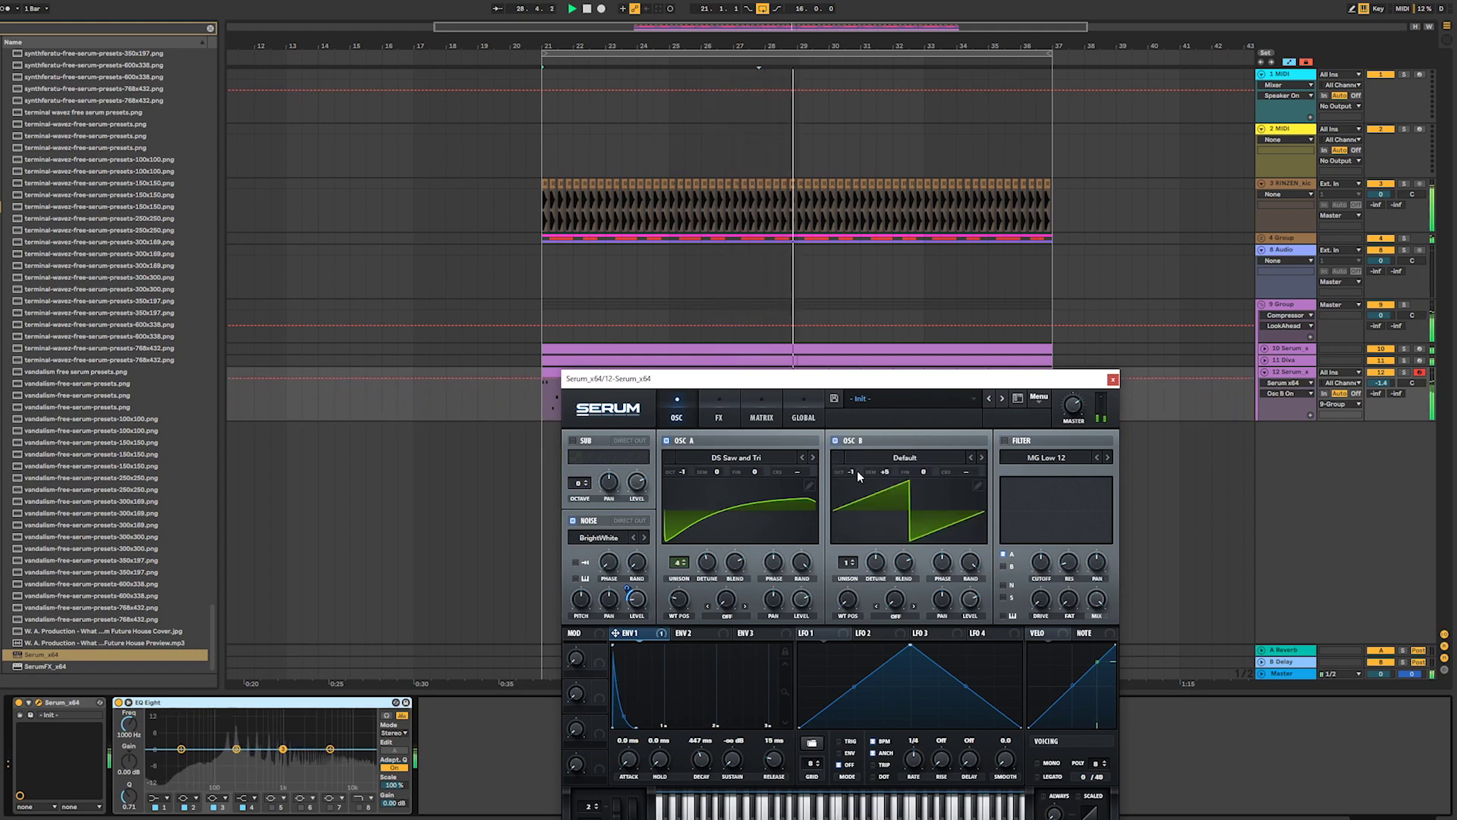
{"action": "left_click_drag", "start_coordinate": [882, 471], "coordinate": [854, 447]}
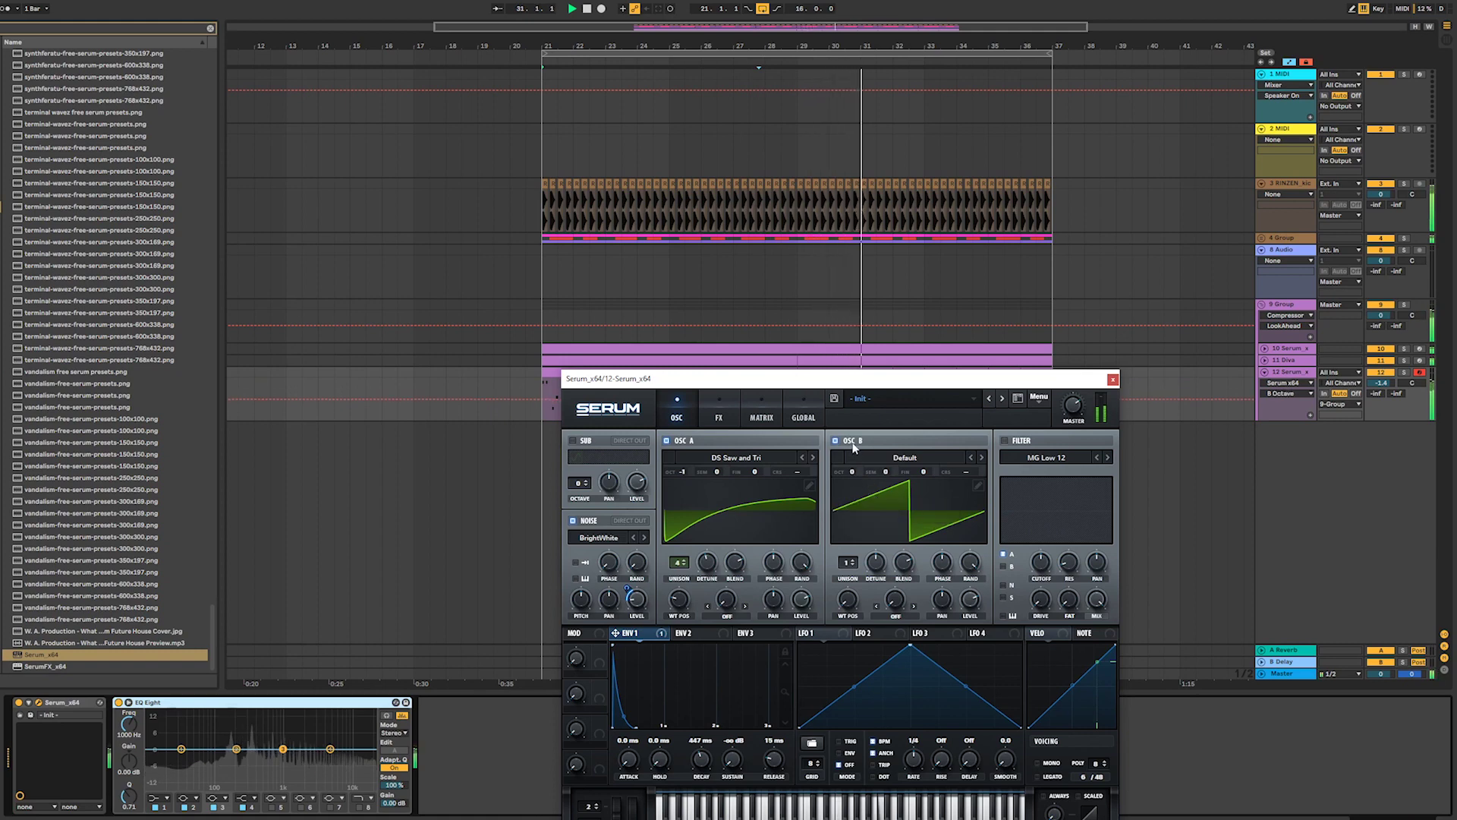
- Lower oscillator B's level against oscillator A and close the Serum window
{"action": "left_click", "coordinate": [971, 601]}
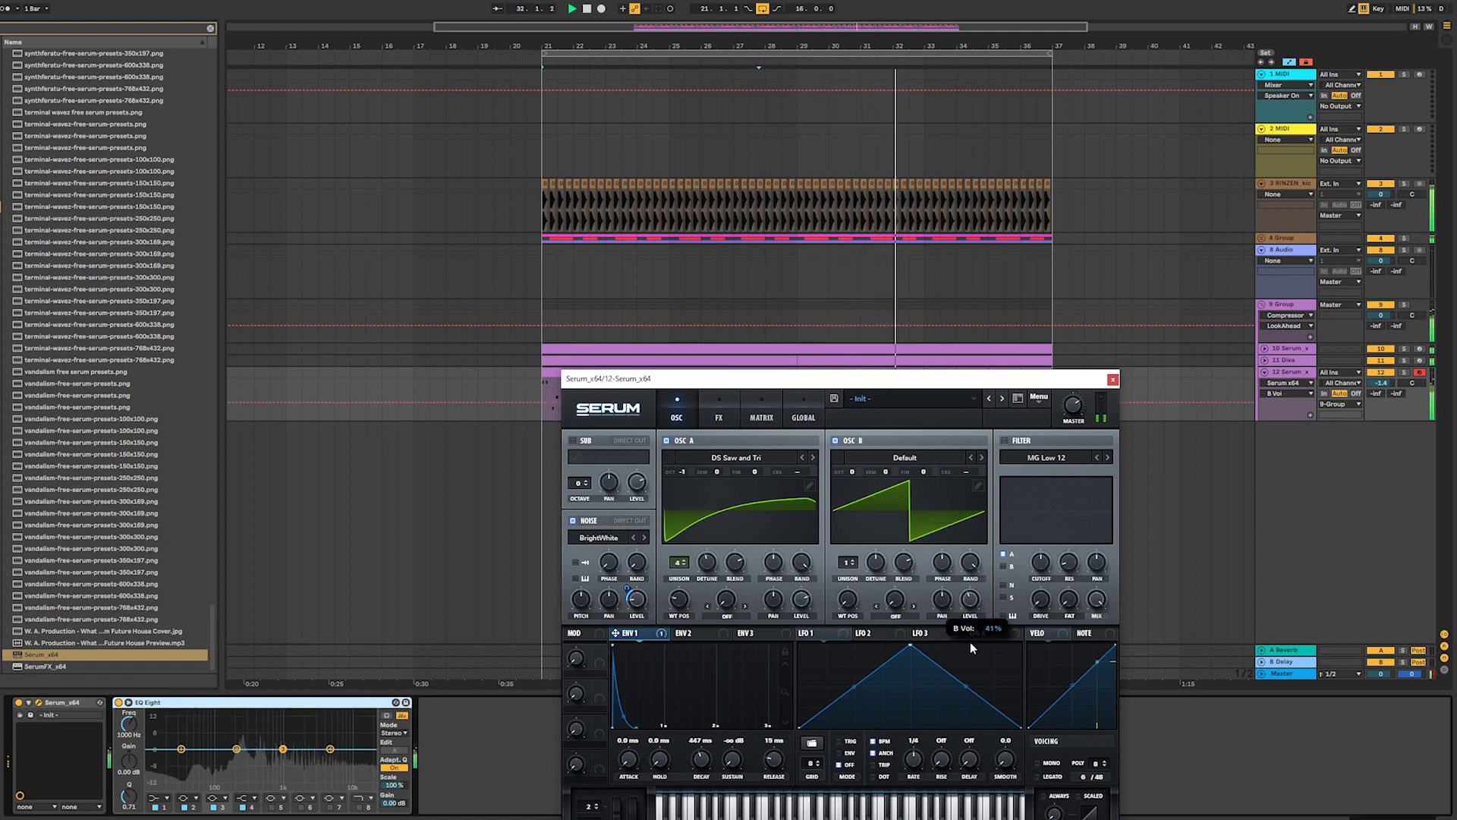
{"action": "mouse_move", "coordinate": [972, 602]}
{"action": "left_mouse_down"}
{"action": "mouse_move", "coordinate": [971, 578]}
{"action": "mouse_move", "coordinate": [971, 599]}
{"action": "left_mouse_up"}
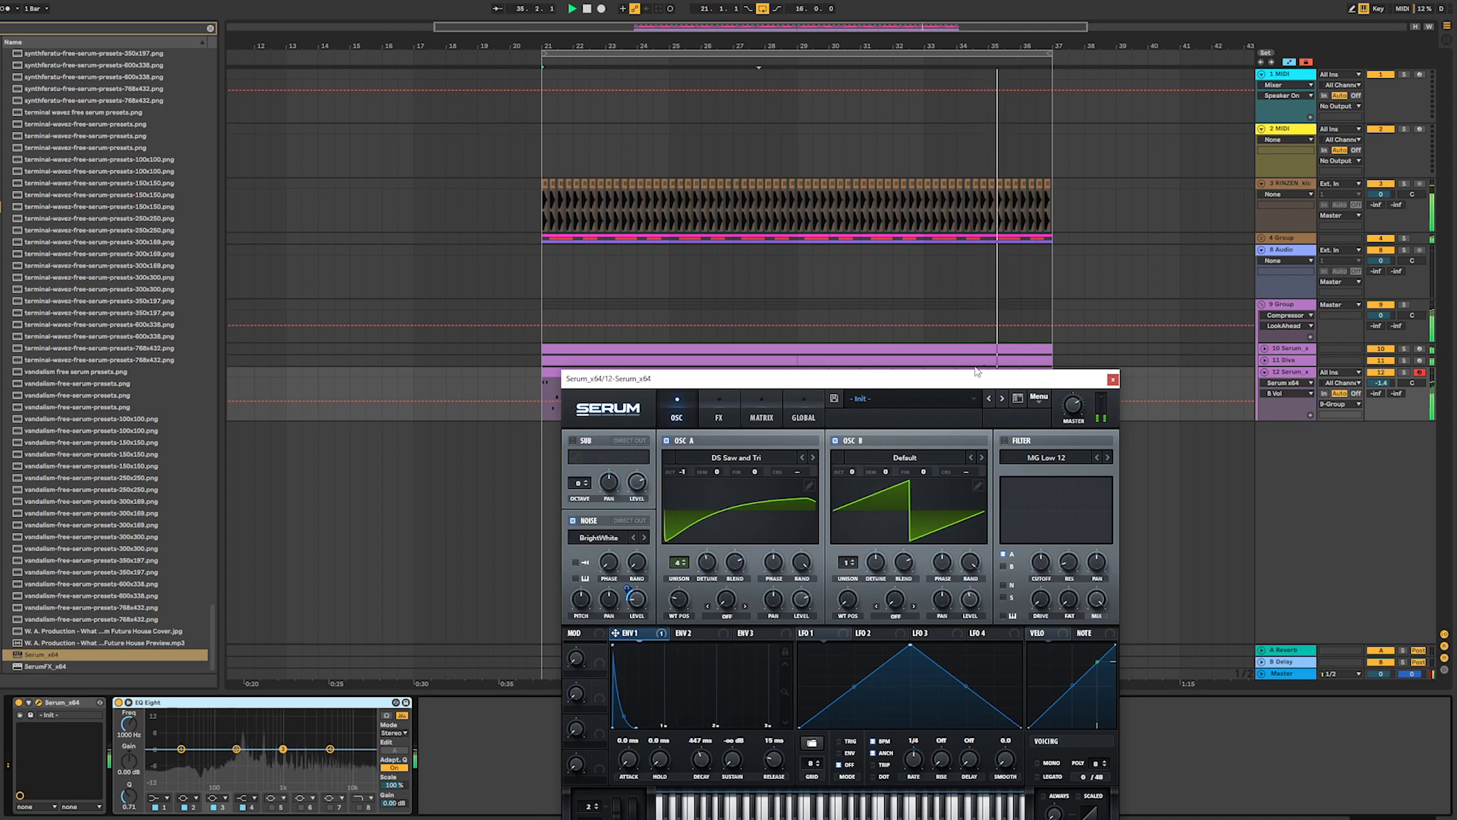
{"action": "left_click", "coordinate": [1112, 380]}
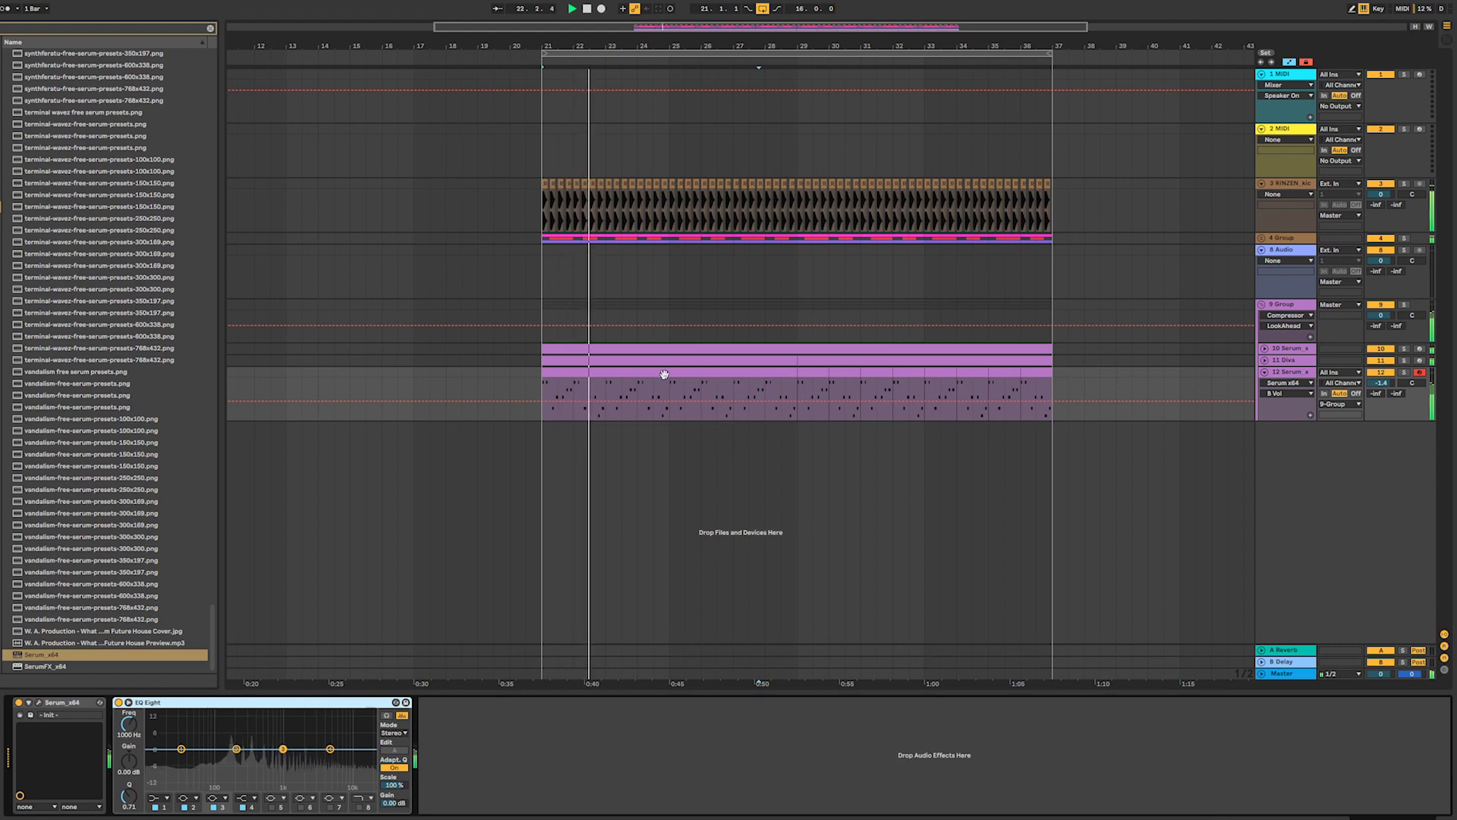
- Reopen the stab's Serum and set envelope 1 to a 362 ms decay and a 0.2 ms release
{"action": "left_click", "coordinate": [42, 707]}
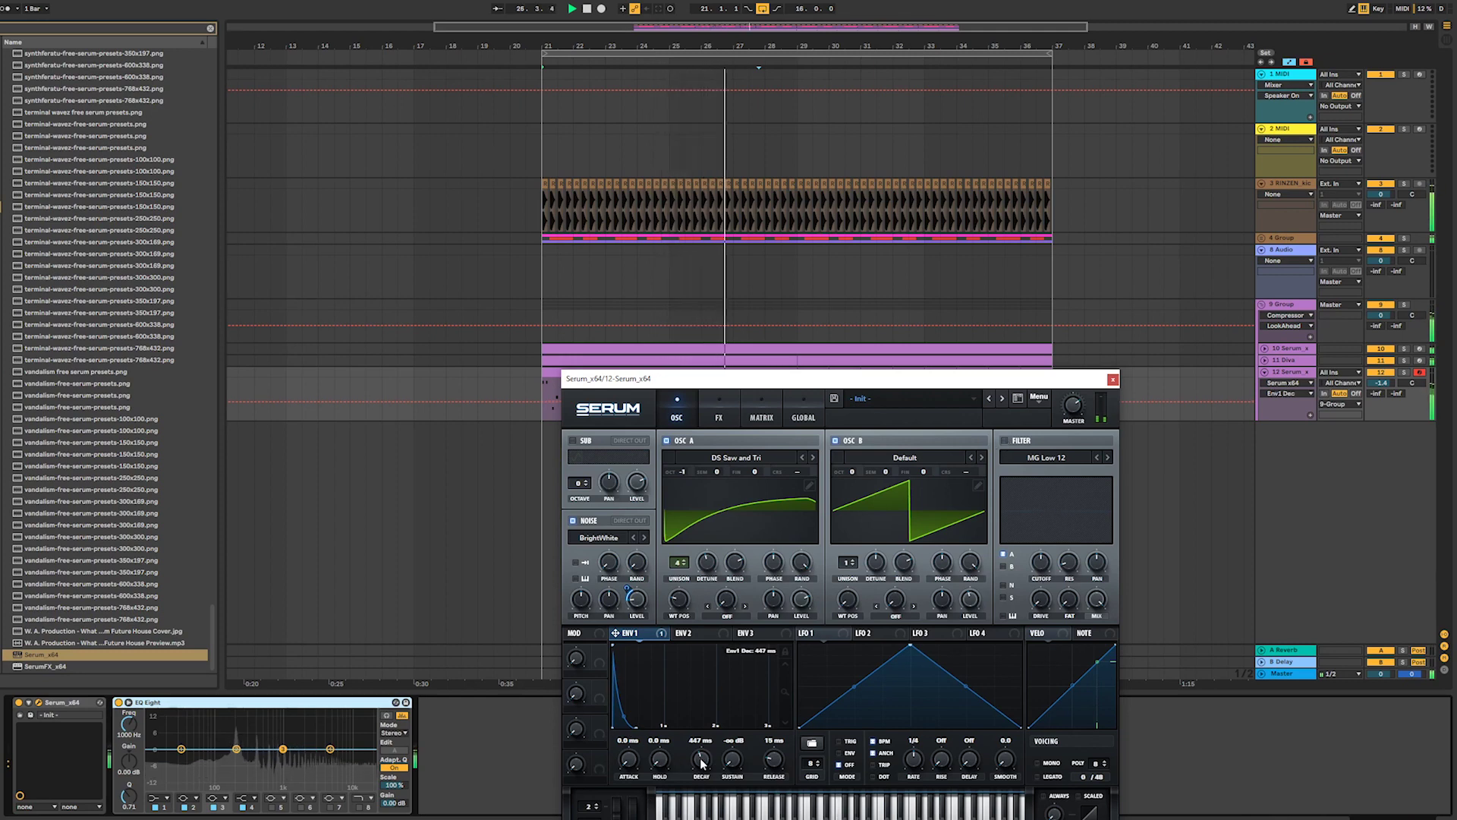
{"action": "mouse_move", "coordinate": [702, 756]}
{"action": "left_mouse_down"}
{"action": "mouse_move", "coordinate": [700, 710]}
{"action": "mouse_move", "coordinate": [704, 774]}
{"action": "mouse_move", "coordinate": [700, 753]}
{"action": "left_mouse_up"}
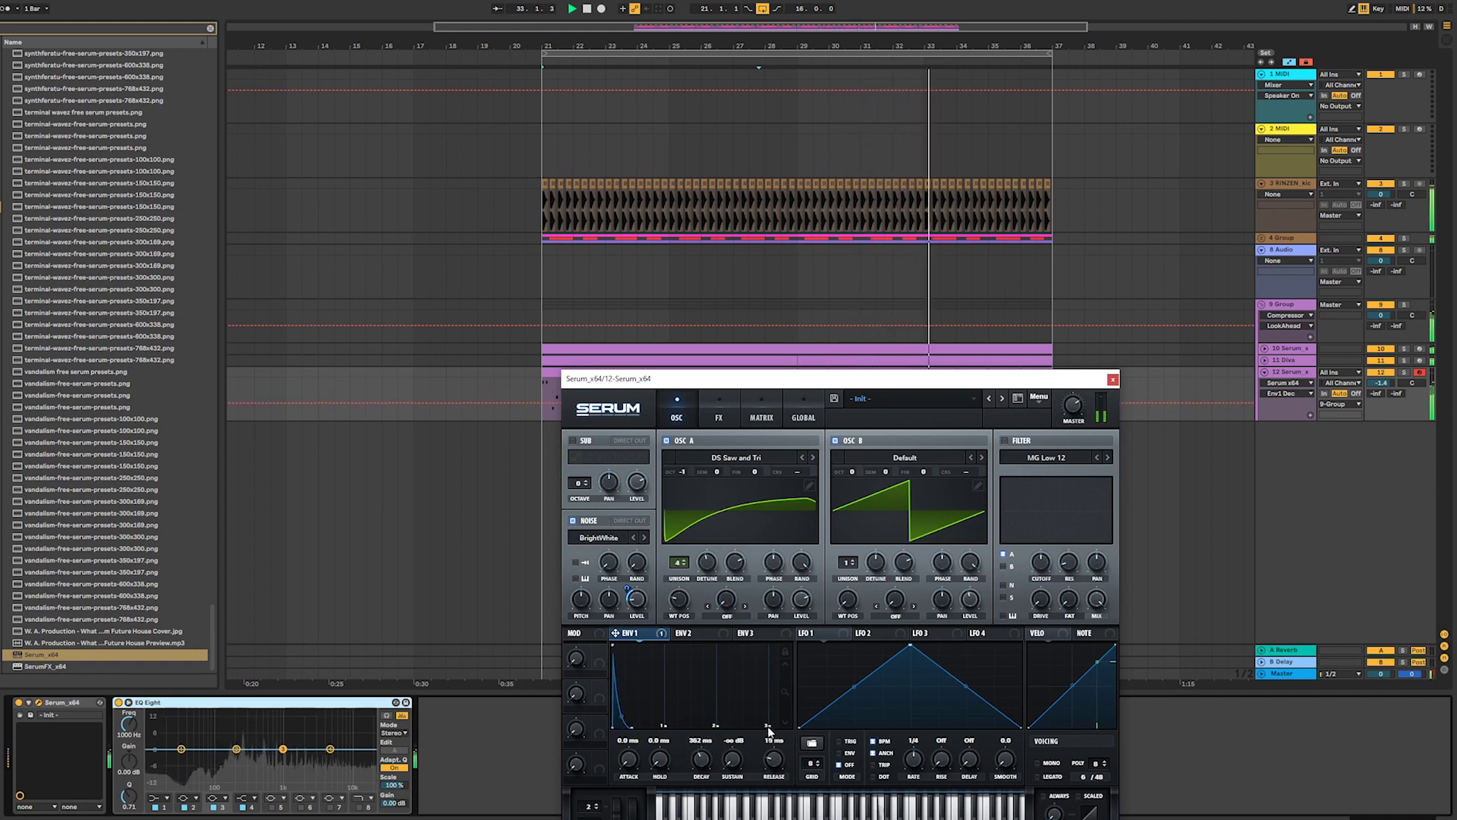
{"action": "left_click_drag", "start_coordinate": [775, 733], "coordinate": [750, 795]}
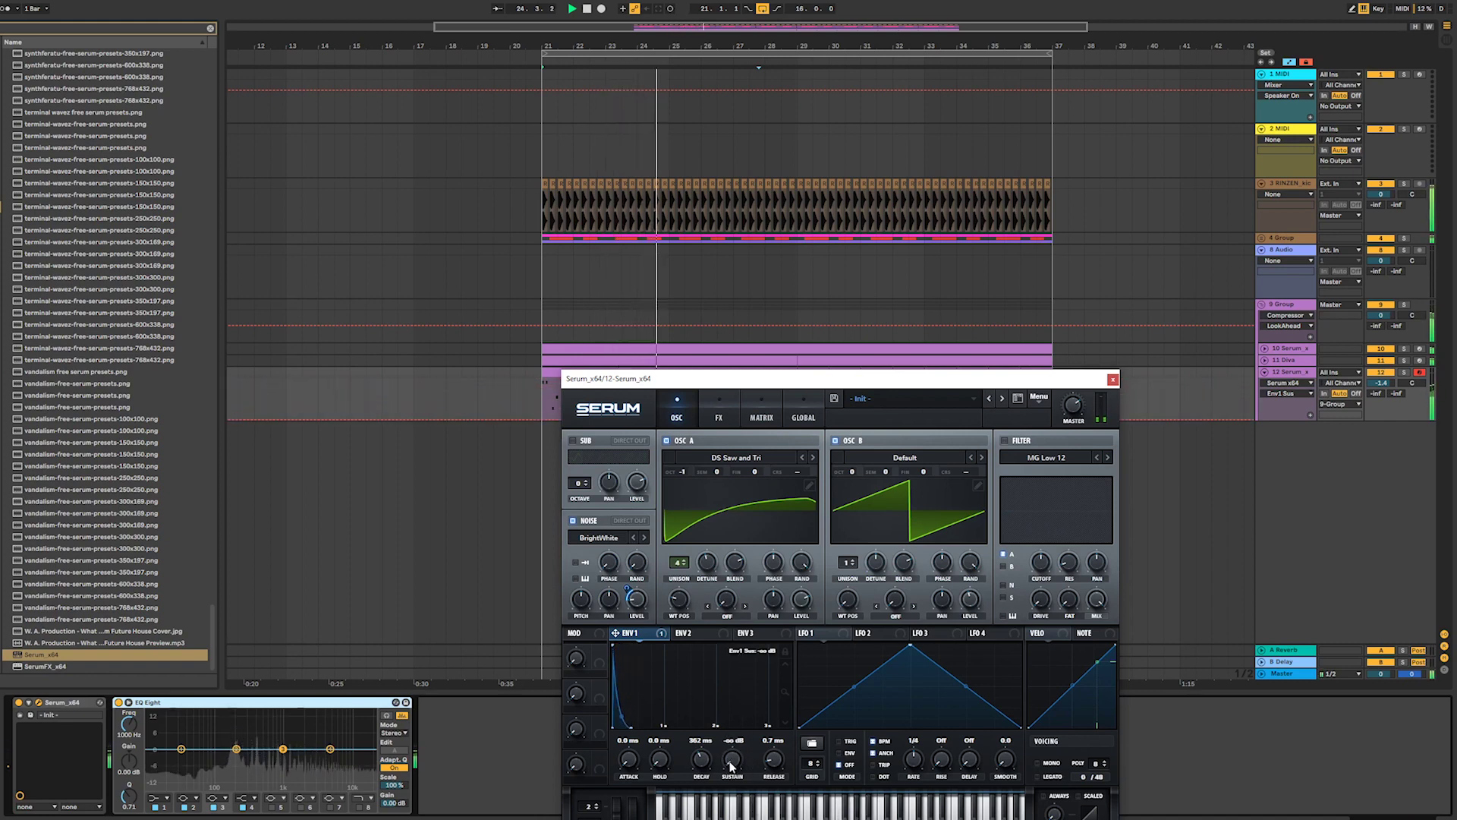
{"action": "mouse_move", "coordinate": [771, 759]}
{"action": "left_mouse_down"}
{"action": "mouse_move", "coordinate": [773, 720]}
{"action": "mouse_move", "coordinate": [746, 768]}
{"action": "left_mouse_up"}
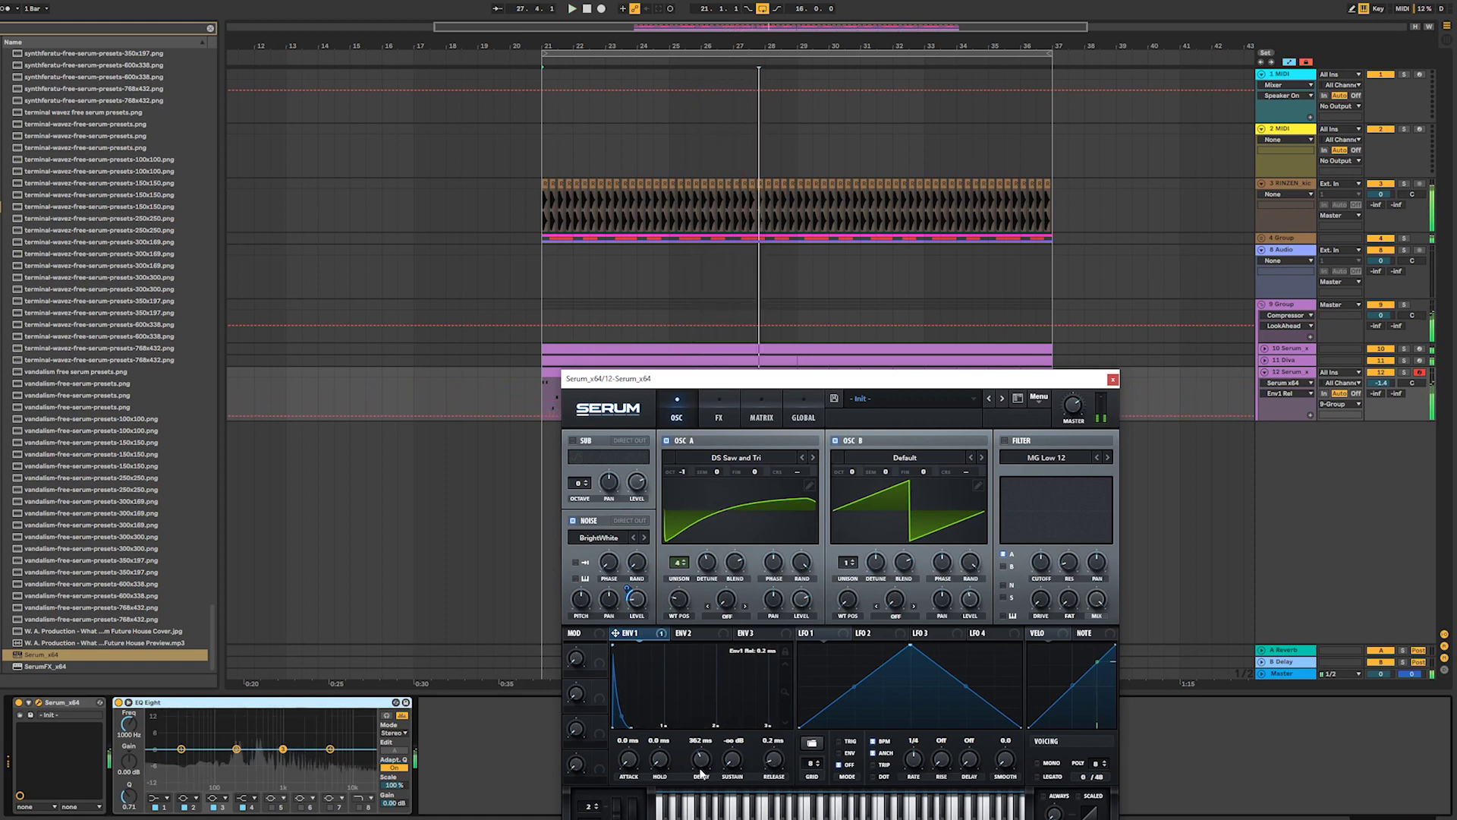
- Check which effects are active in the stab's Serum patch and return to the oscillator settings
{"action": "left_click_drag", "start_coordinate": [686, 382], "coordinate": [678, 459]}
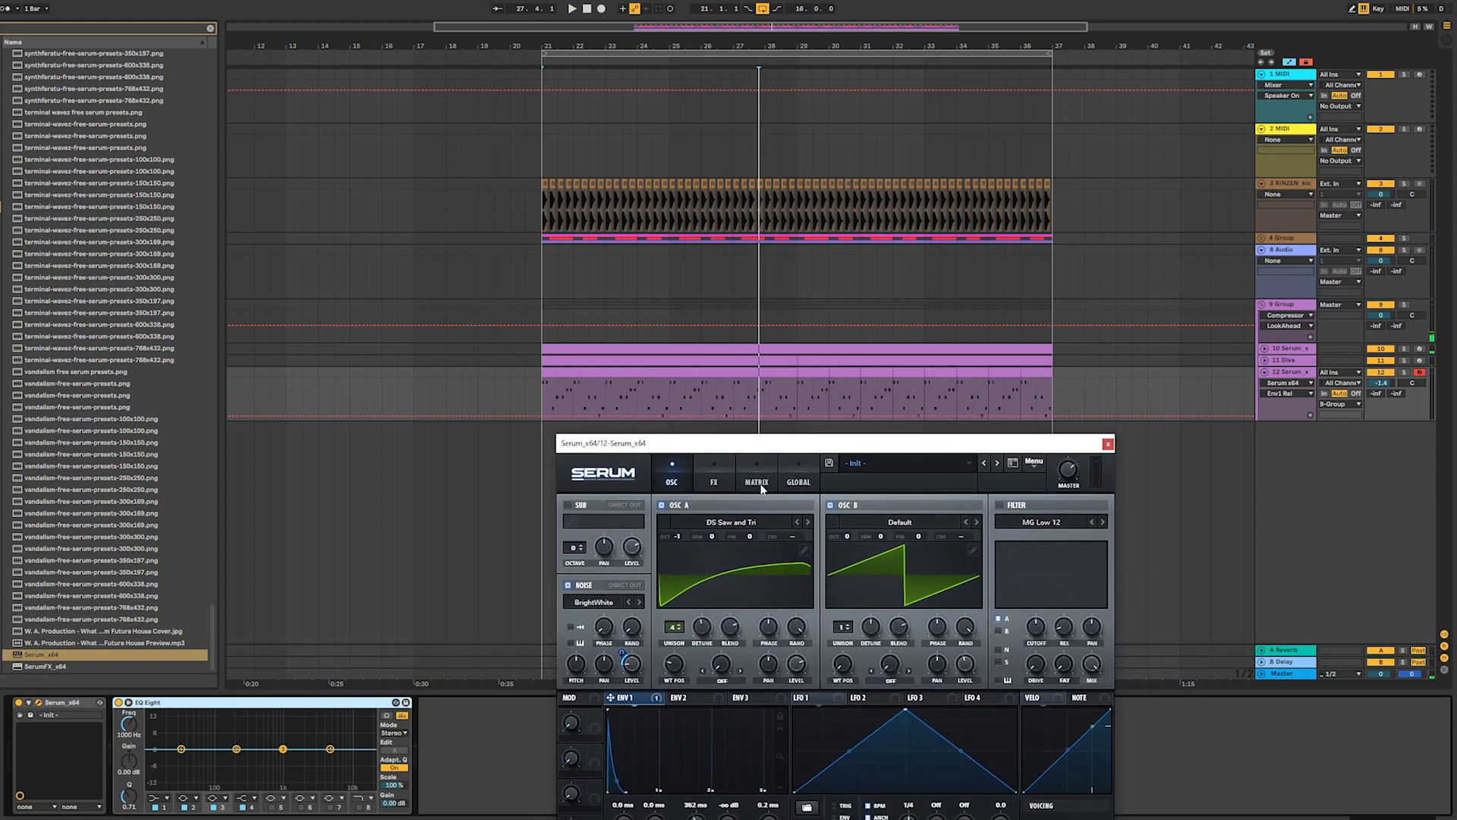
{"action": "left_click", "coordinate": [720, 466]}
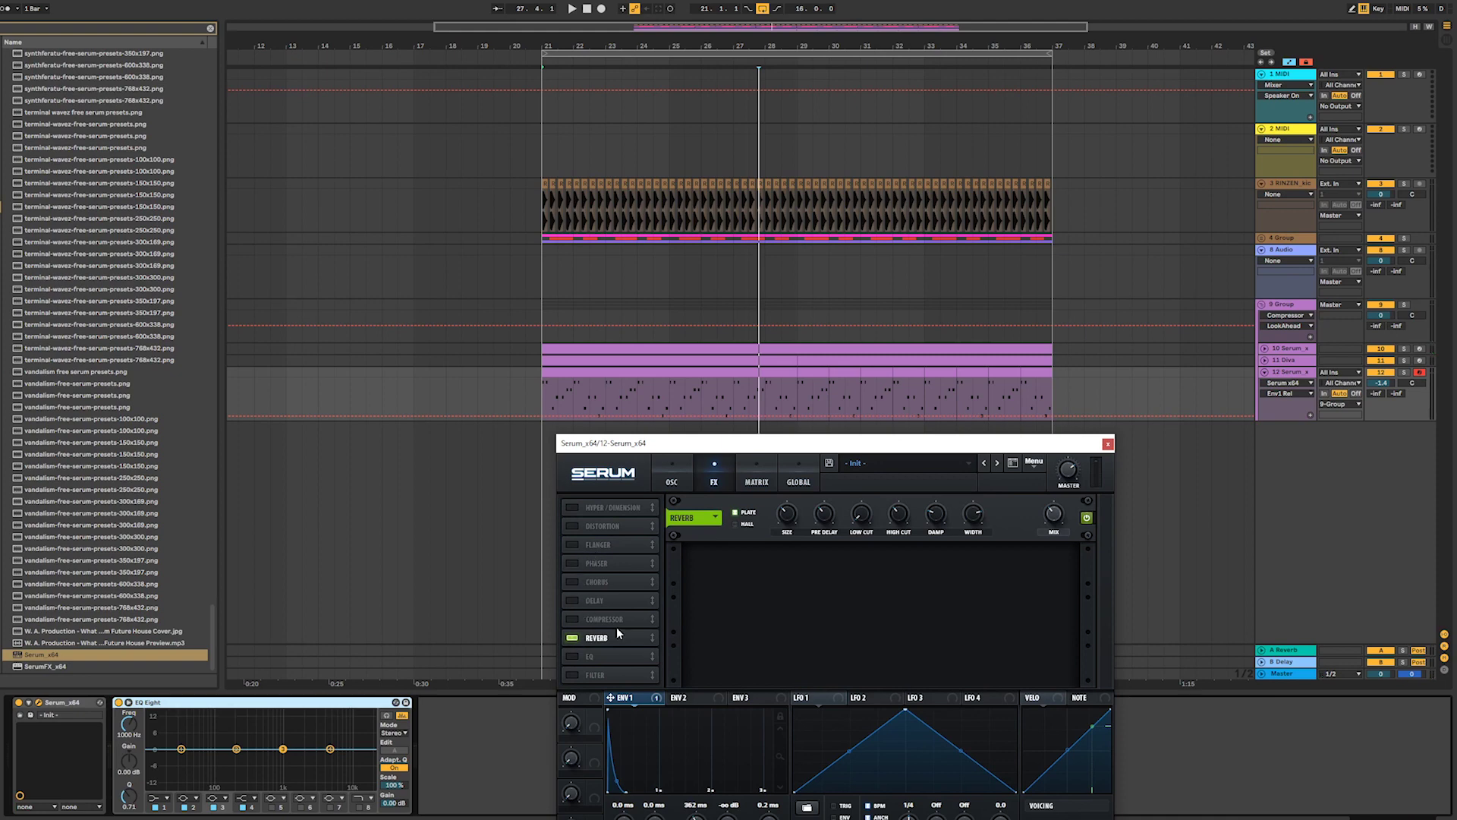
{"action": "left_click", "coordinate": [672, 476]}
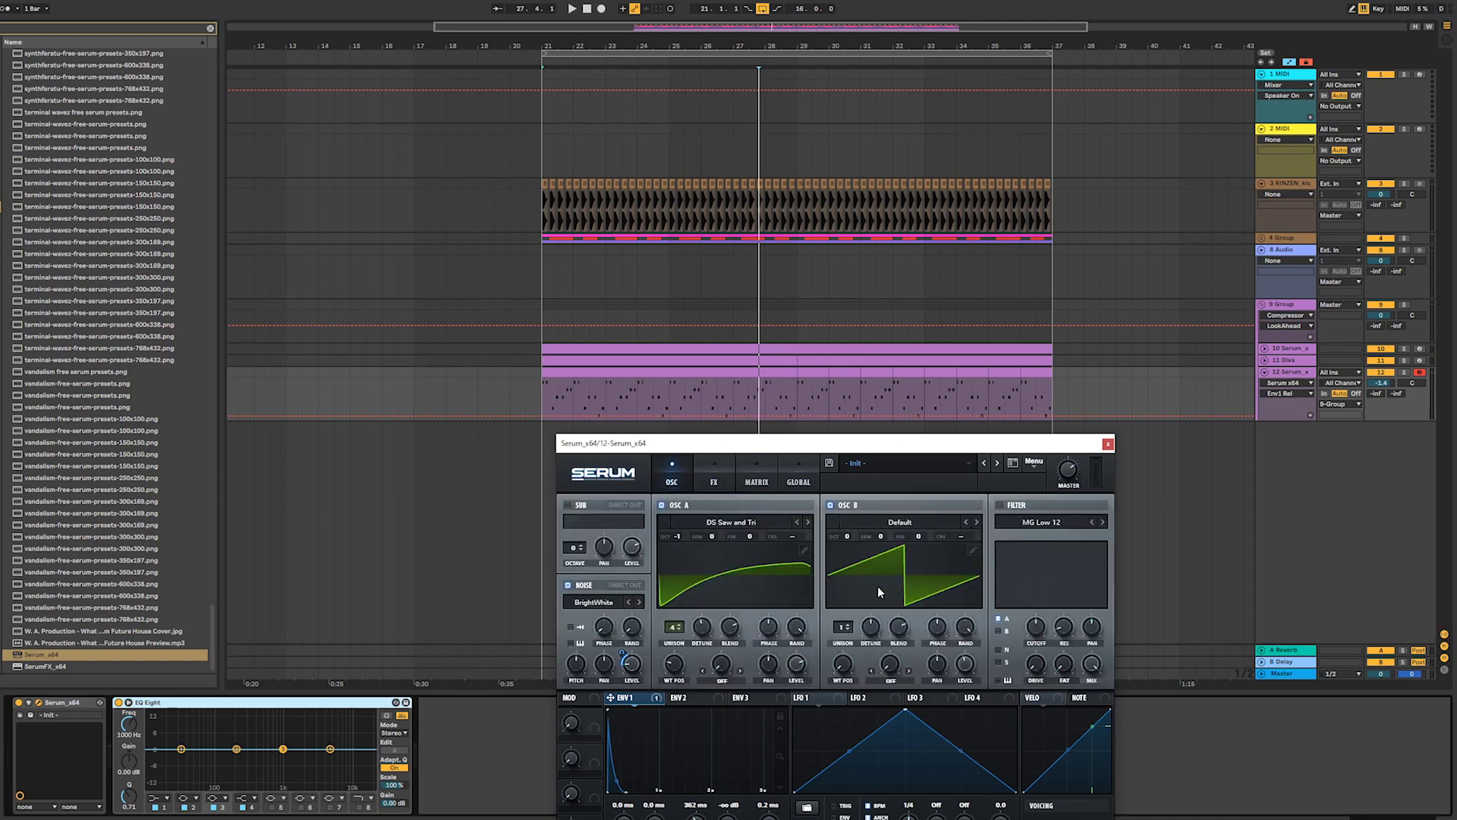
- Change band 1 of the stab's EQ Eight to a low cut at about 135 Hz while listening
{"action": "key", "text": "space"}
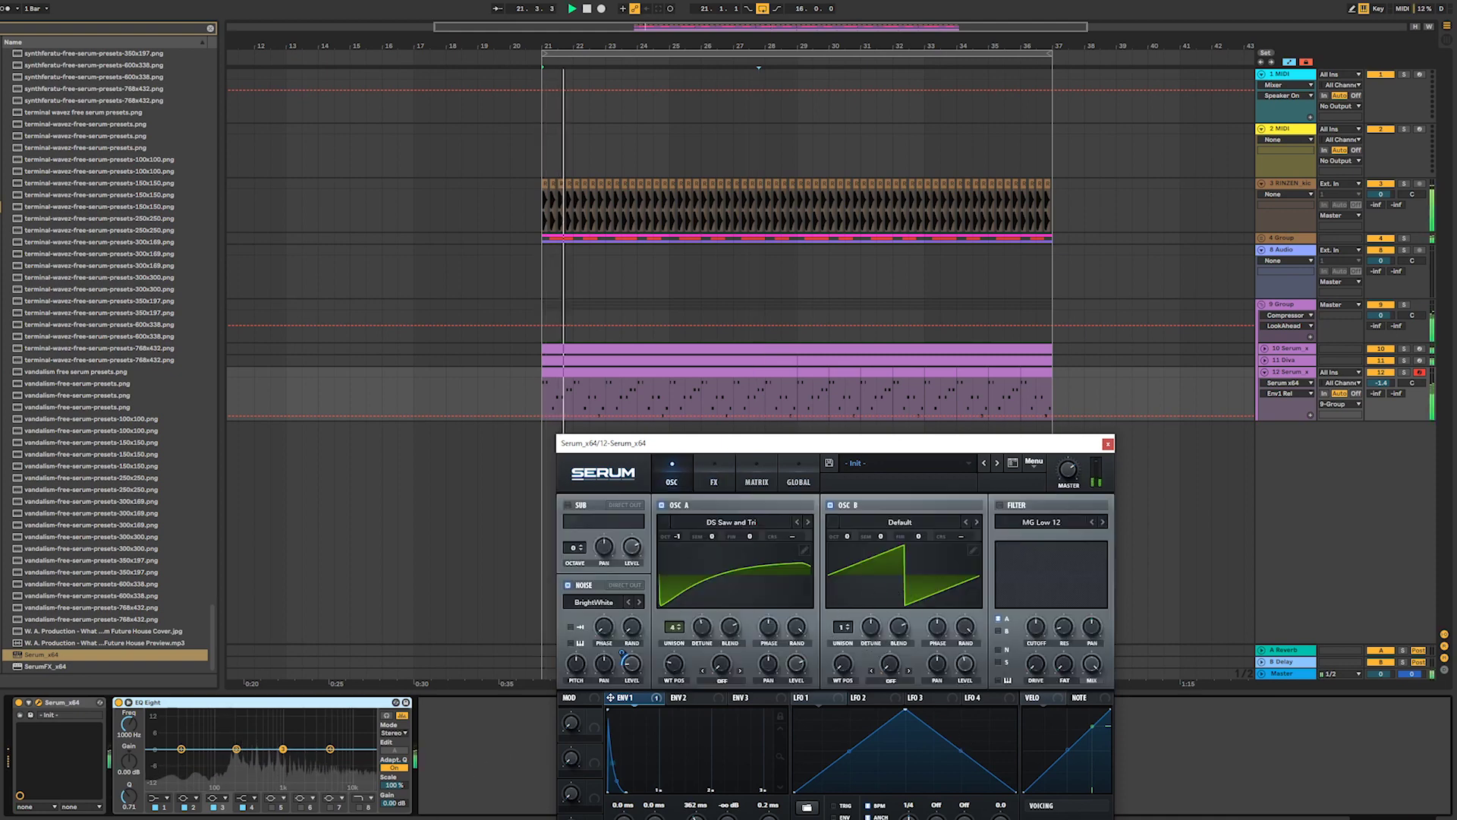
{"action": "left_click", "coordinate": [159, 797]}
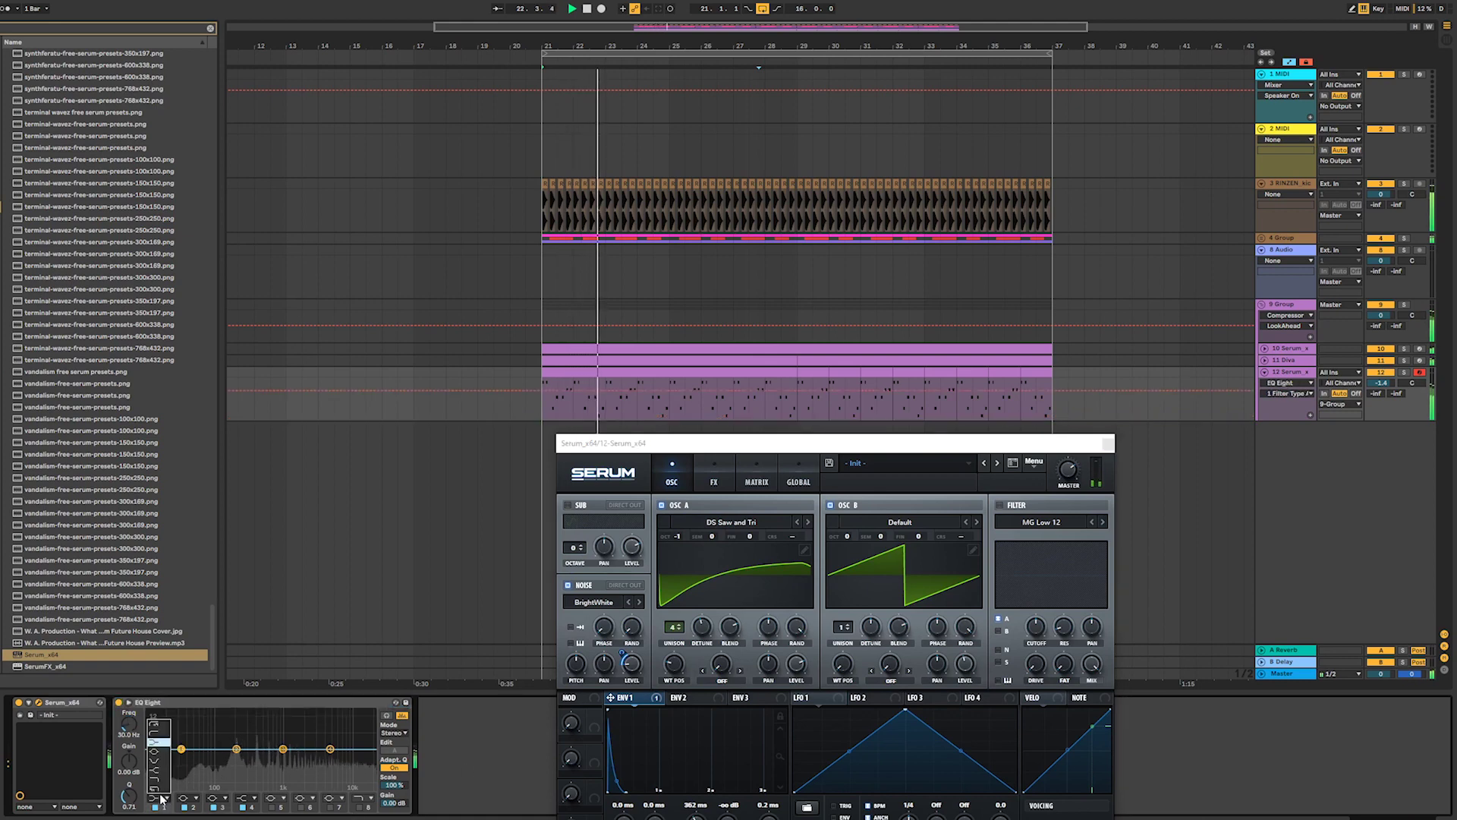
{"action": "left_click", "coordinate": [165, 735]}
{"action": "left_click_drag", "start_coordinate": [182, 758], "coordinate": [225, 762]}
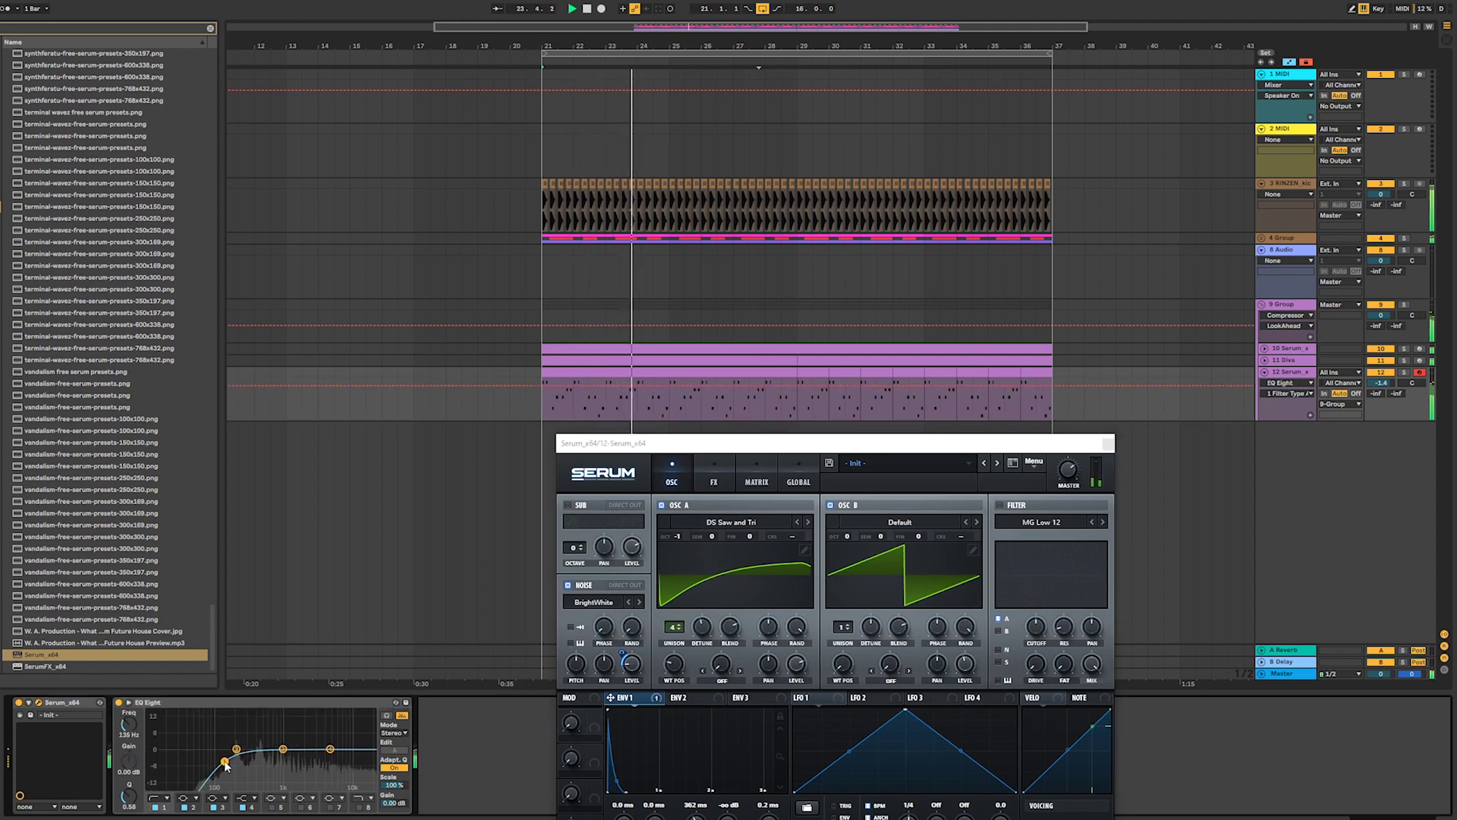
{"action": "key", "text": "space"}
- Try Serum portamento times of 29, 90 and 27 ms with Always enabled, and turn the time back down
{"action": "left_click_drag", "start_coordinate": [832, 448], "coordinate": [892, 219]}
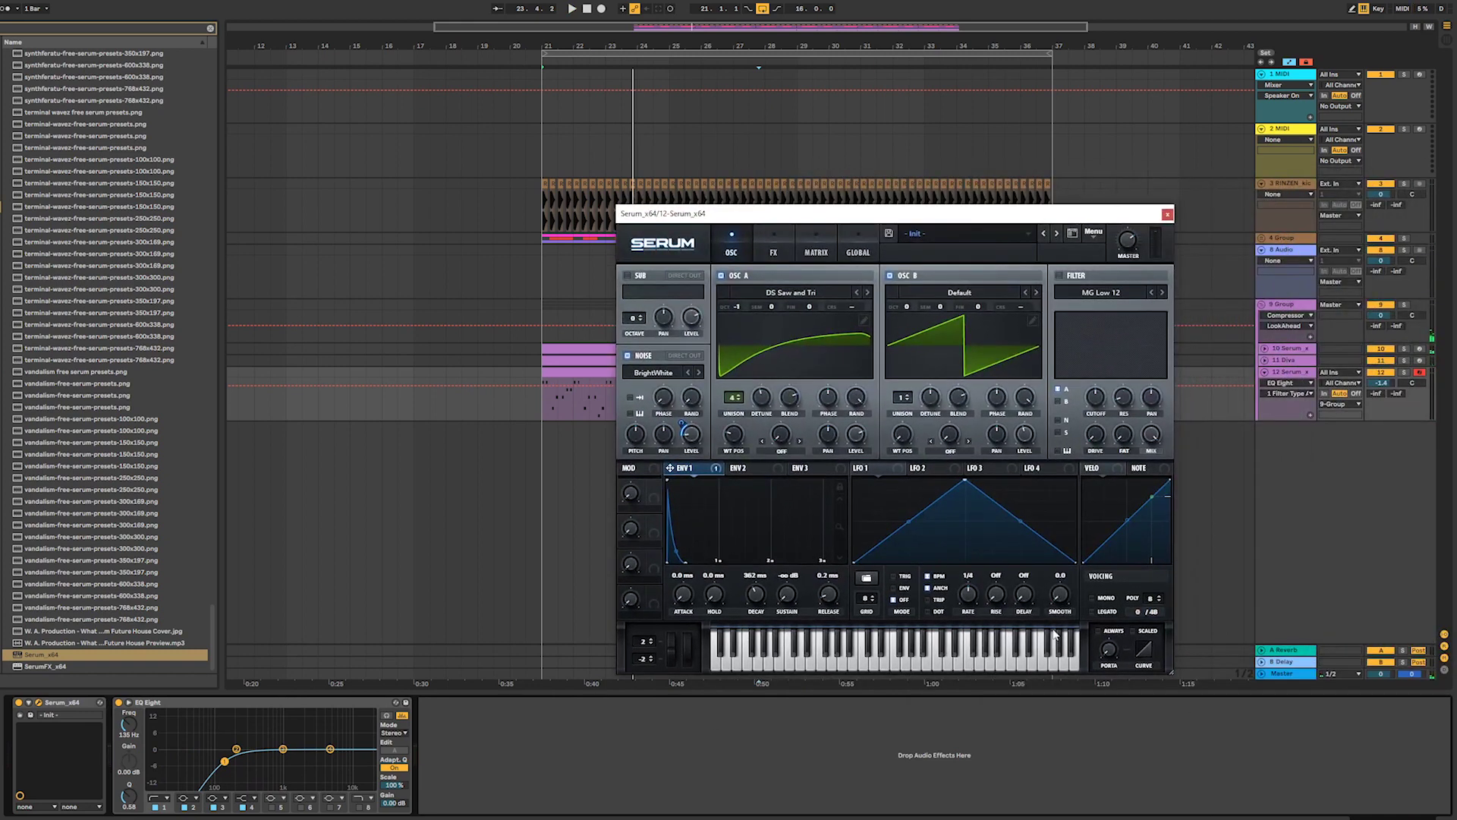
{"action": "left_click_drag", "start_coordinate": [1107, 646], "coordinate": [1107, 607]}
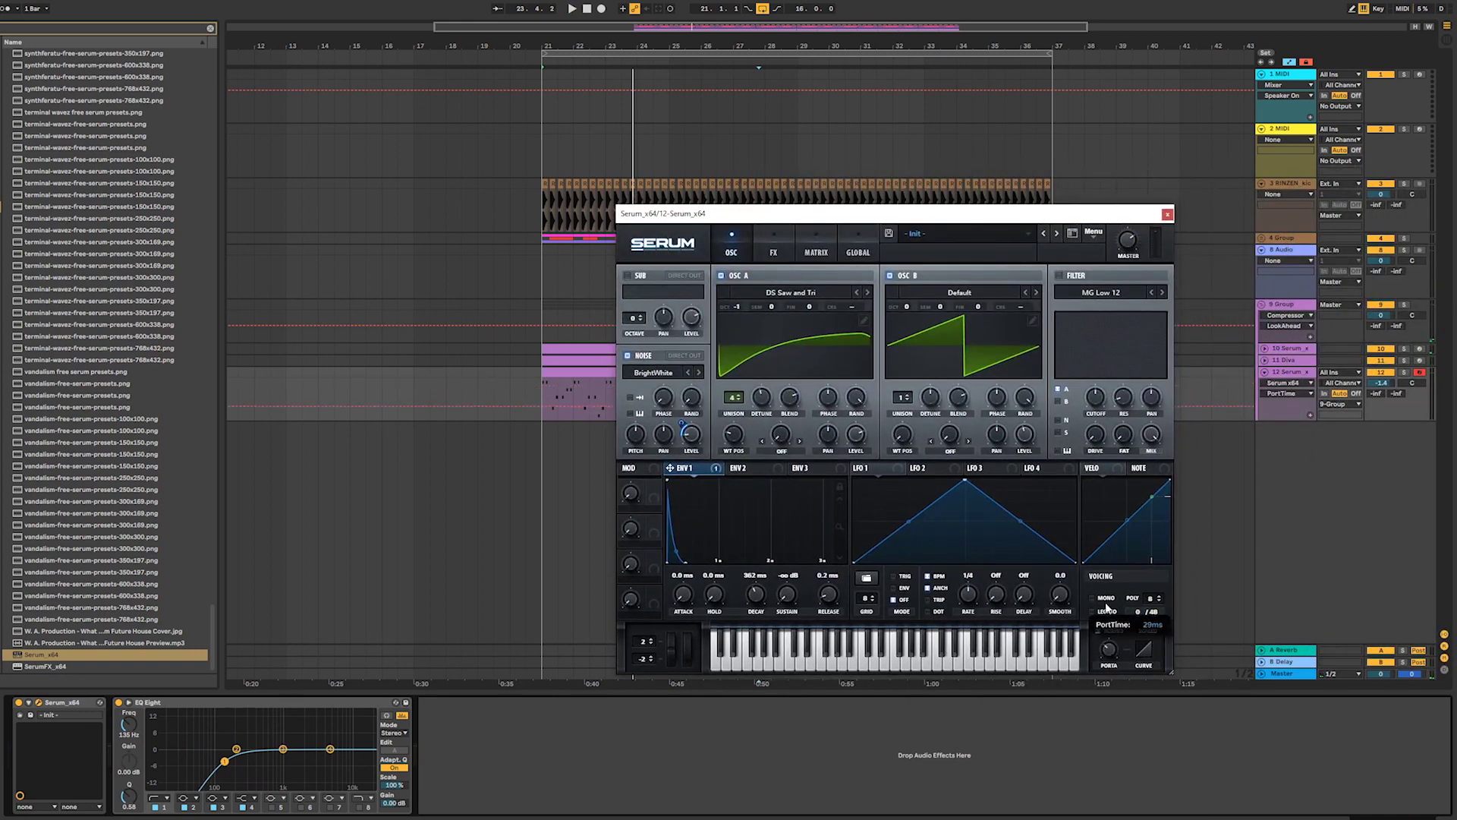
{"action": "key", "text": "space"}
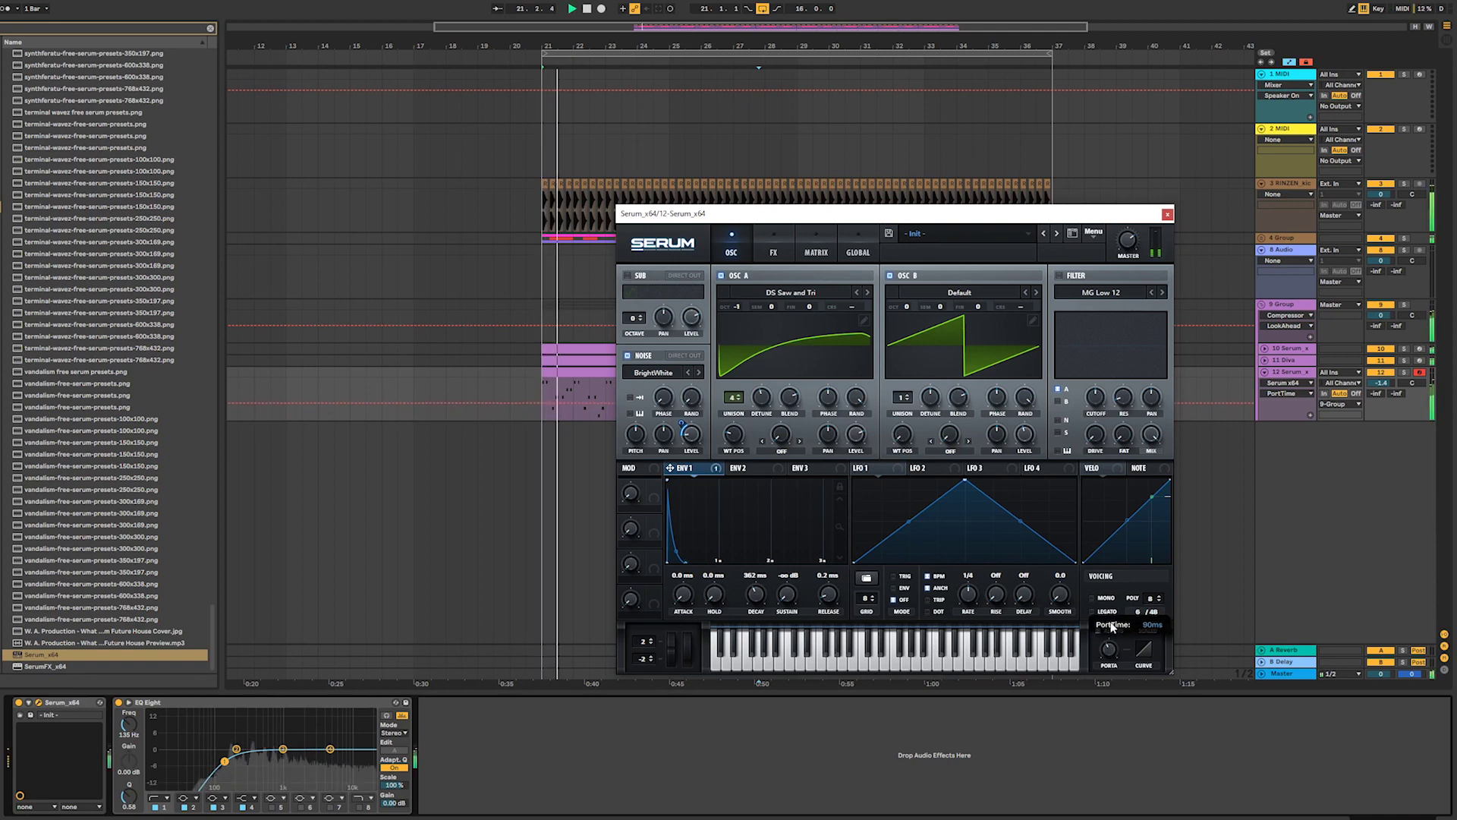
{"action": "mouse_move", "coordinate": [1109, 630]}
{"action": "left_mouse_down"}
{"action": "mouse_move", "coordinate": [1108, 649]}
{"action": "mouse_move", "coordinate": [1107, 604]}
{"action": "left_mouse_up"}
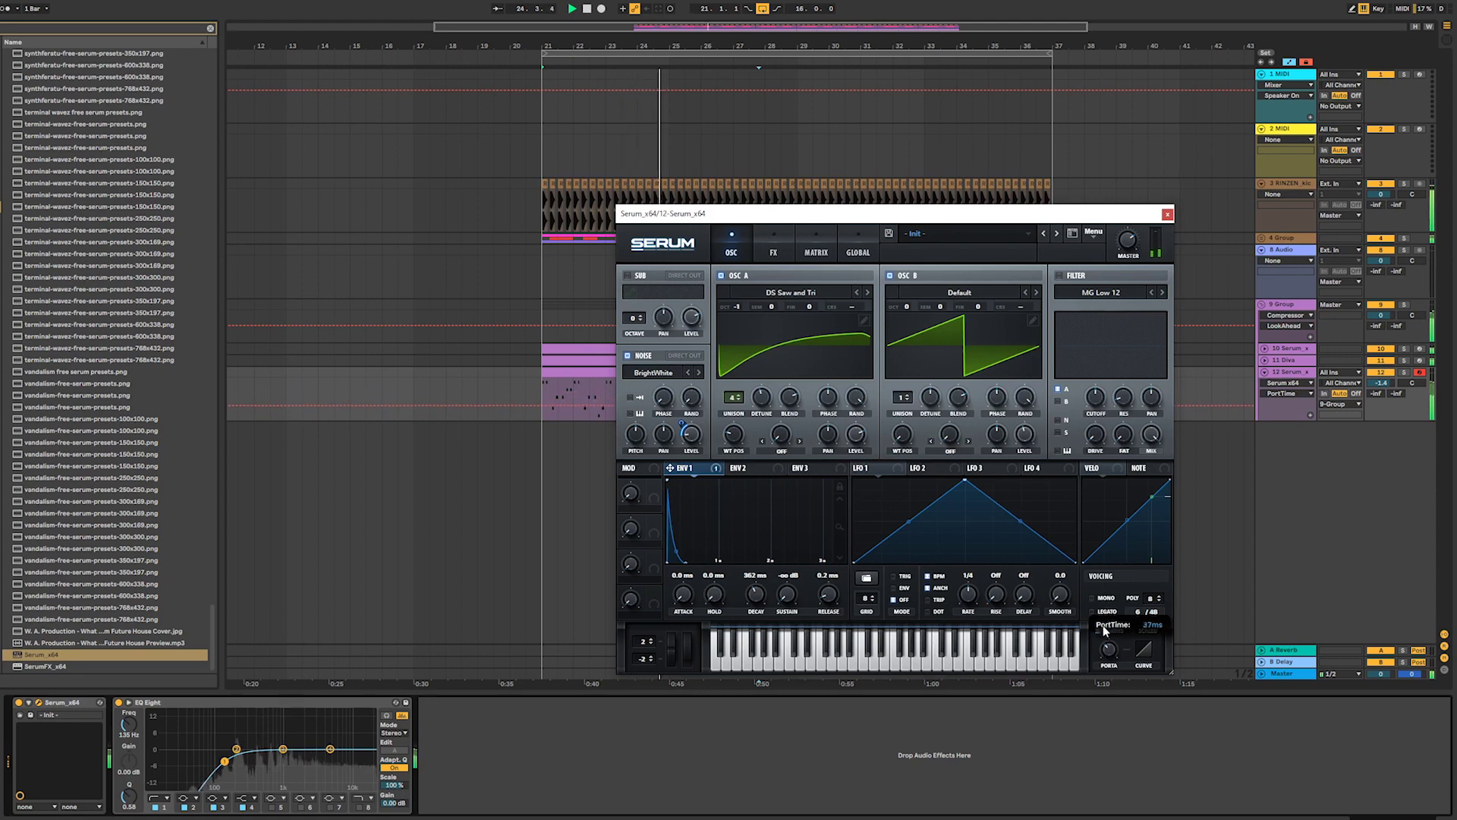
{"action": "left_click_drag", "start_coordinate": [1103, 667], "coordinate": [1102, 676]}
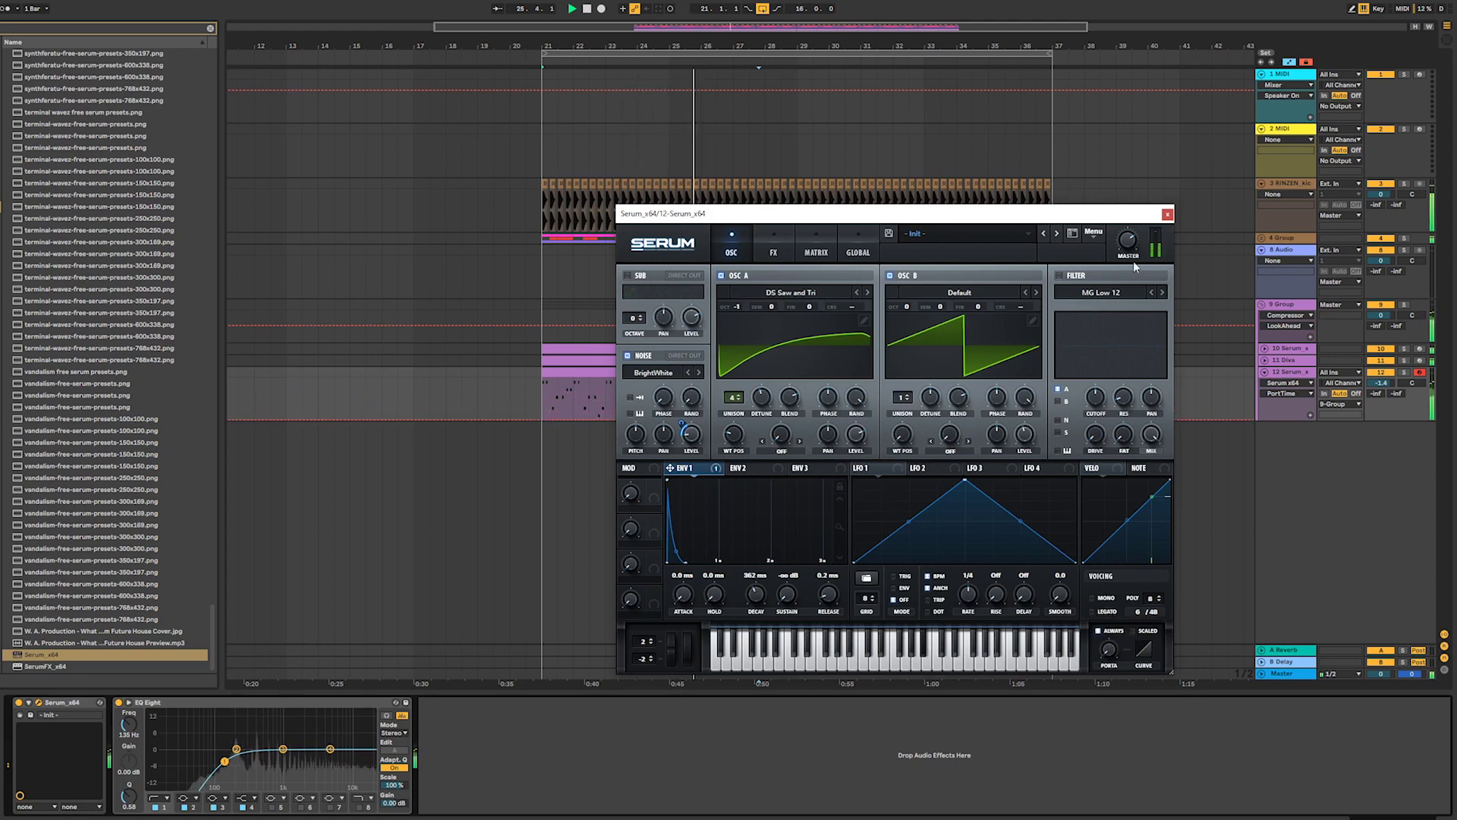
- Close Serum and shape the stab's portamento time automation with a brief rise at bar 29
{"action": "left_click", "coordinate": [1168, 214]}
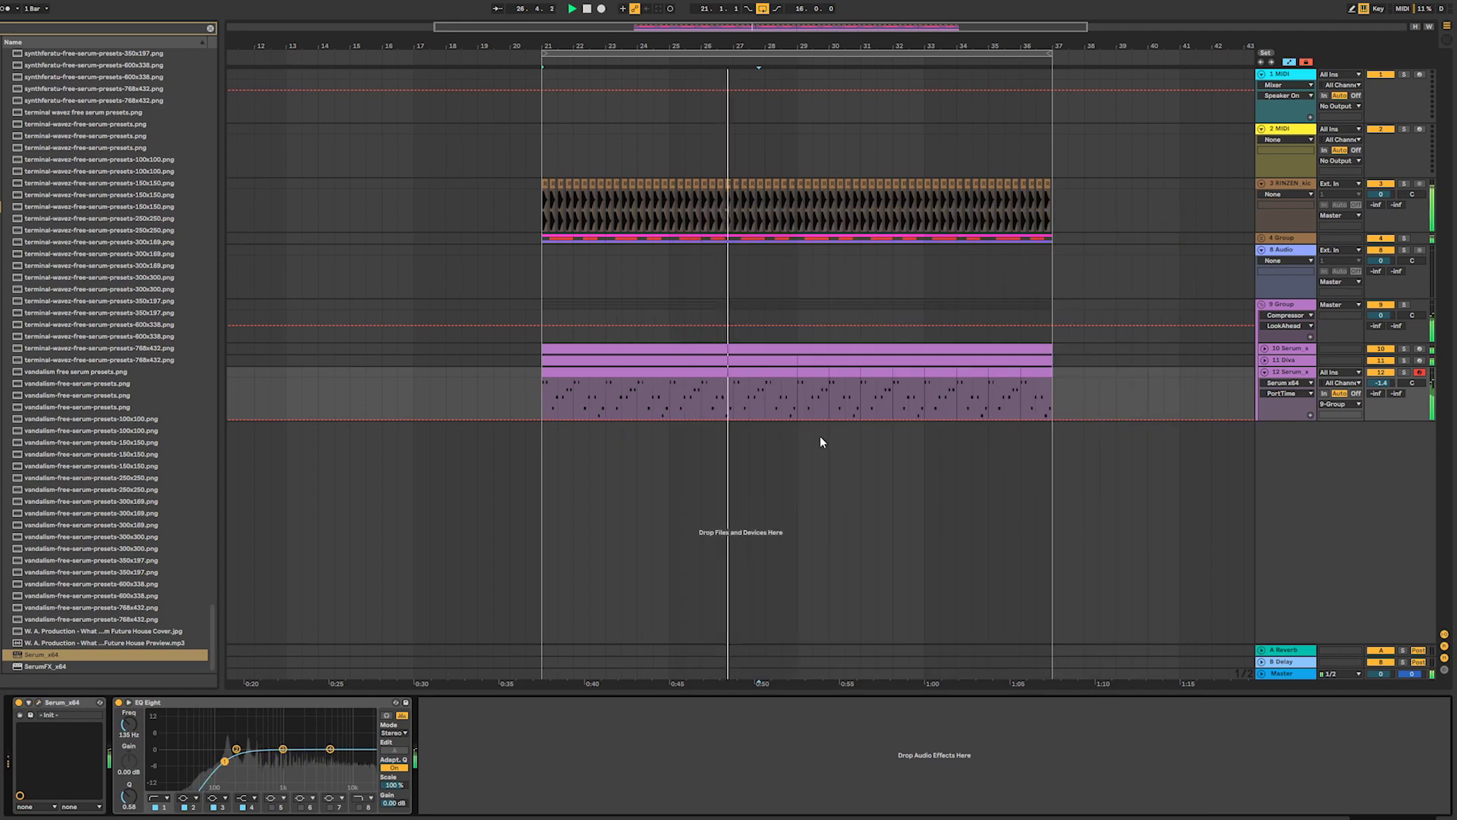
{"action": "left_click_drag", "start_coordinate": [790, 417], "coordinate": [797, 396]}
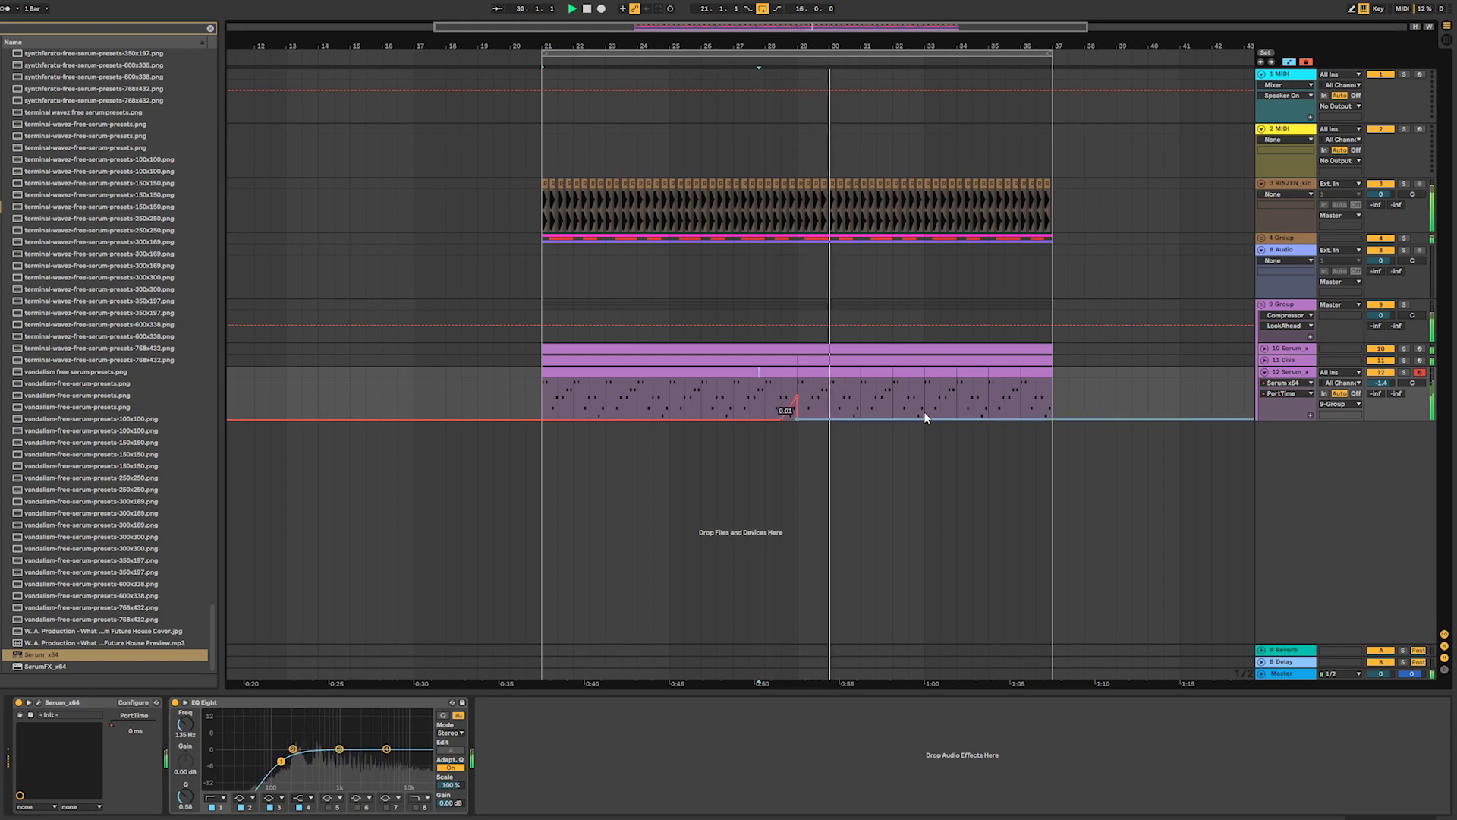
- Enable Tube distortion in the stab's Serum with drive at 84% and set its master volume to 71%
{"action": "left_click", "coordinate": [39, 702]}
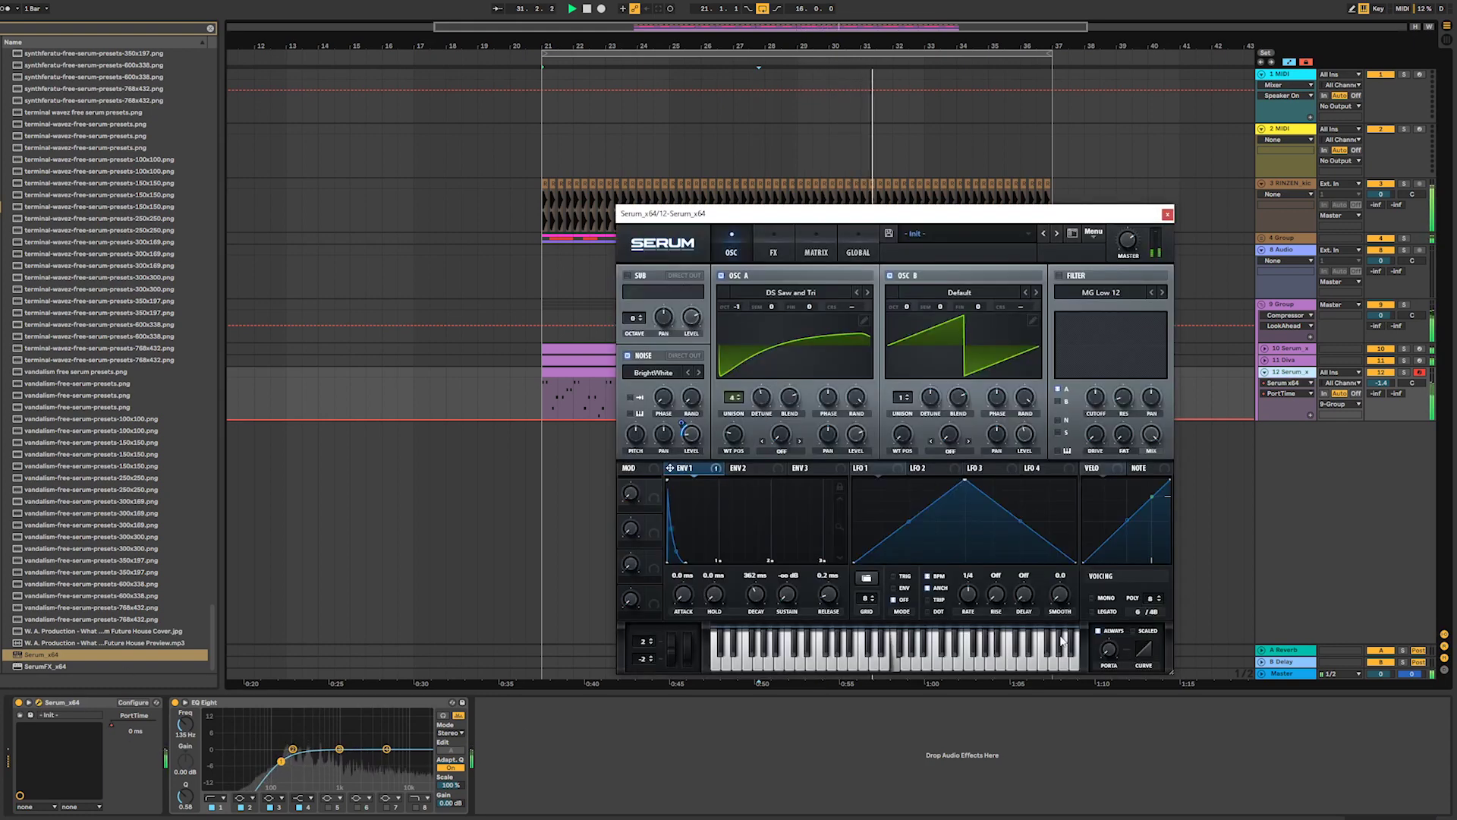
{"action": "left_click", "coordinate": [768, 243]}
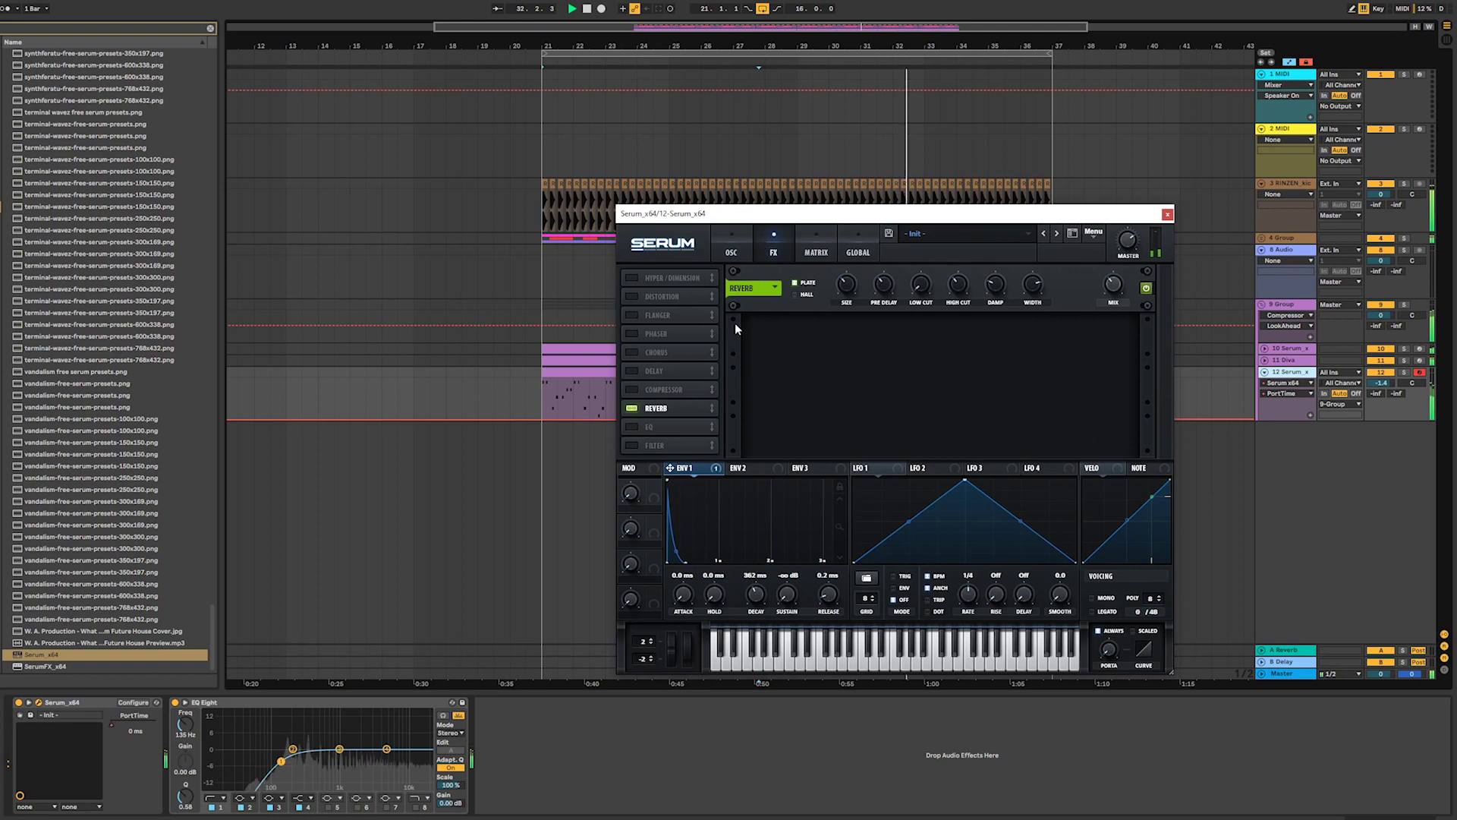
{"action": "left_click", "coordinate": [632, 296]}
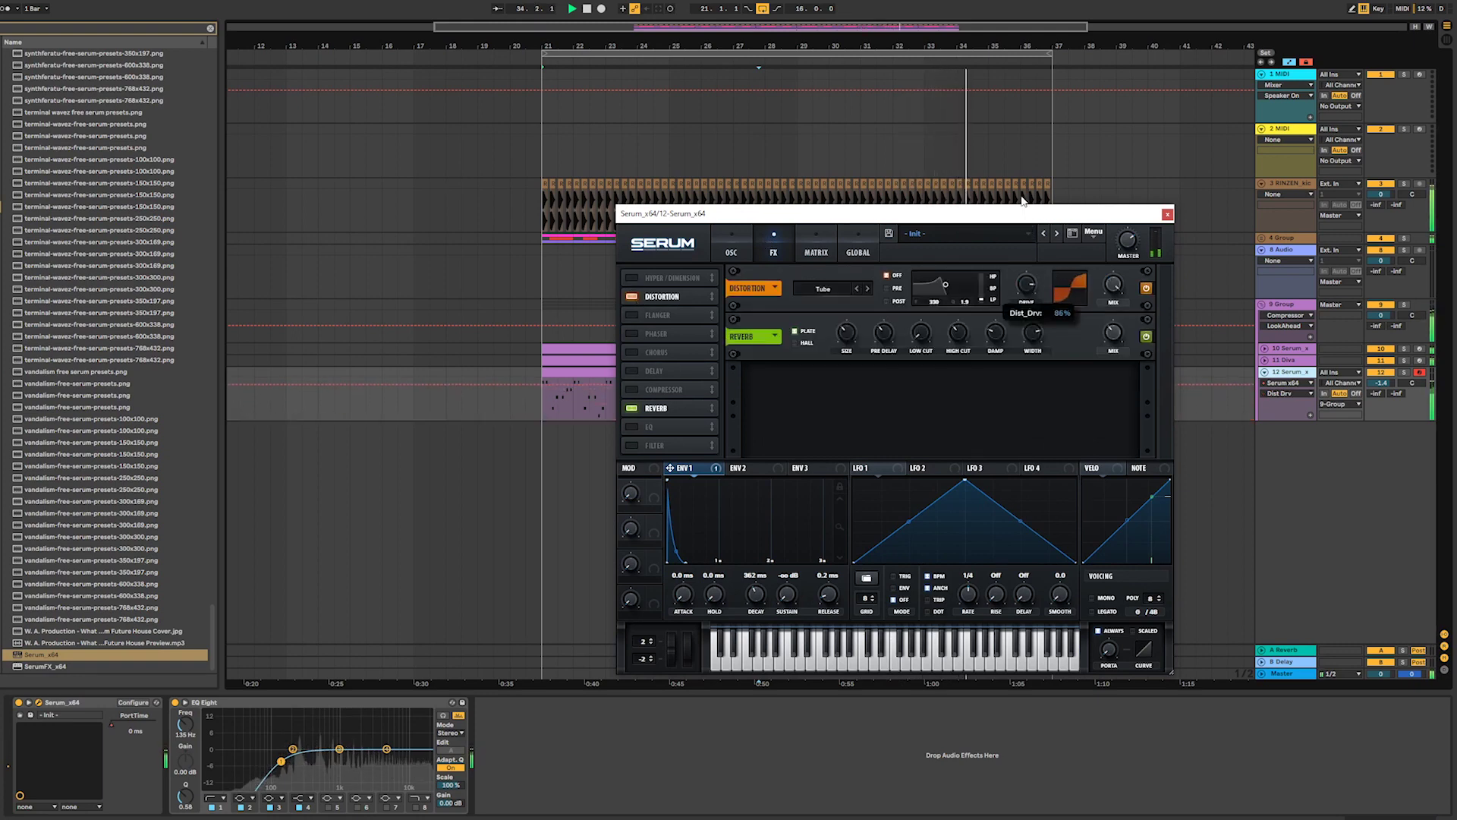
{"action": "left_click", "coordinate": [1130, 254]}
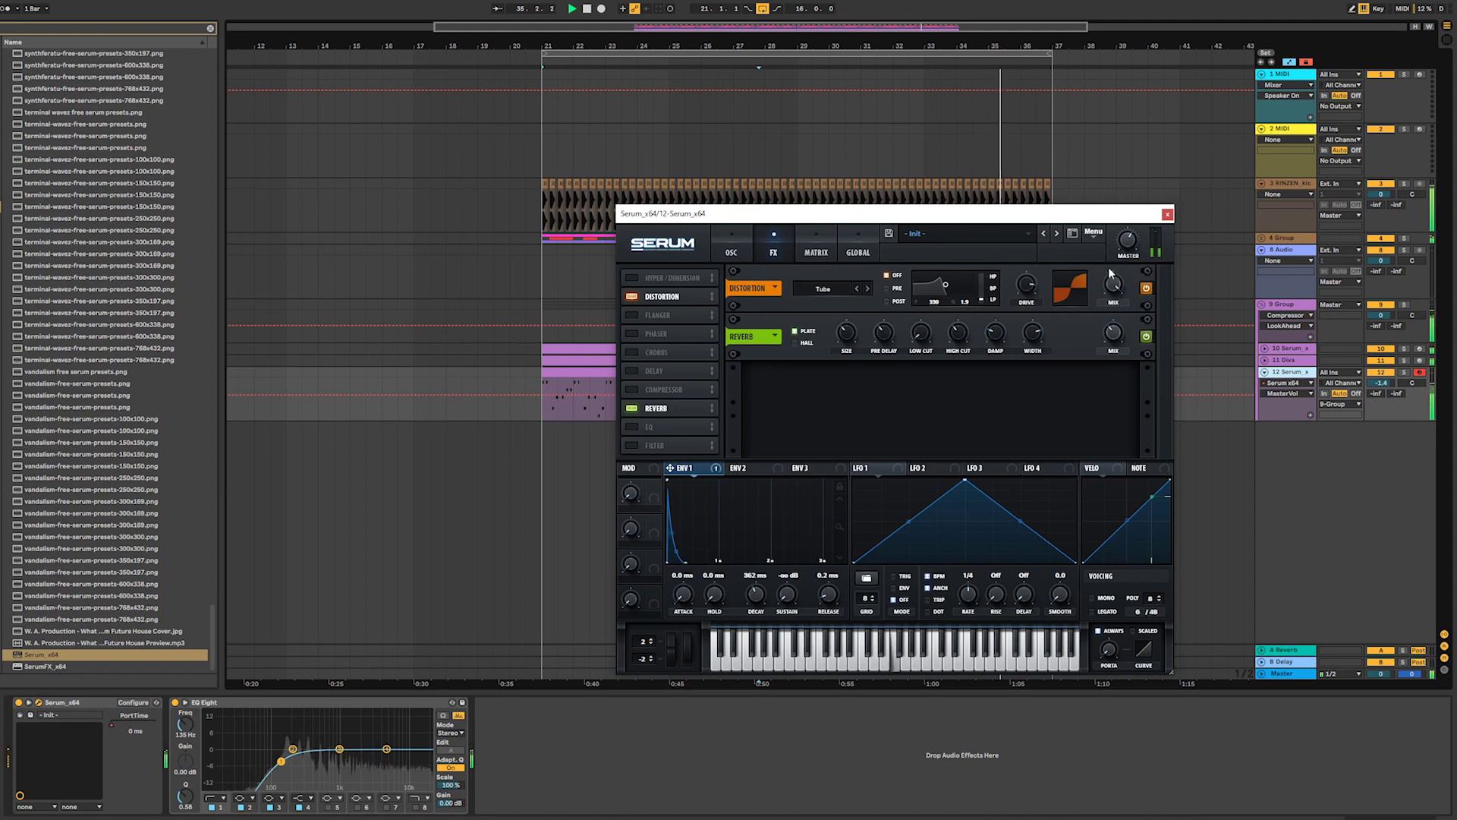
{"action": "left_click", "coordinate": [1027, 288]}
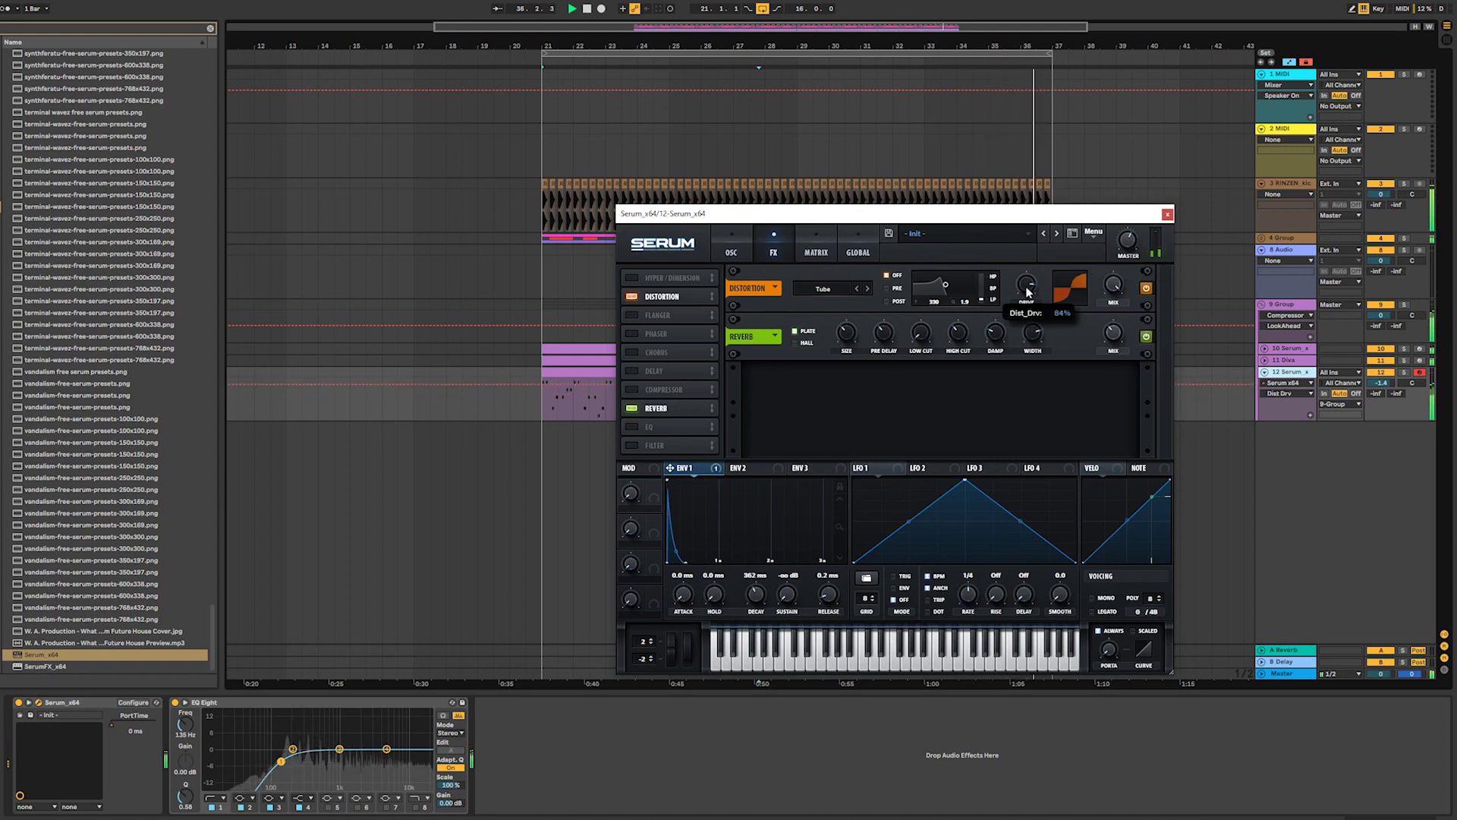
{"action": "left_click_drag", "start_coordinate": [1129, 251], "coordinate": [1130, 244]}
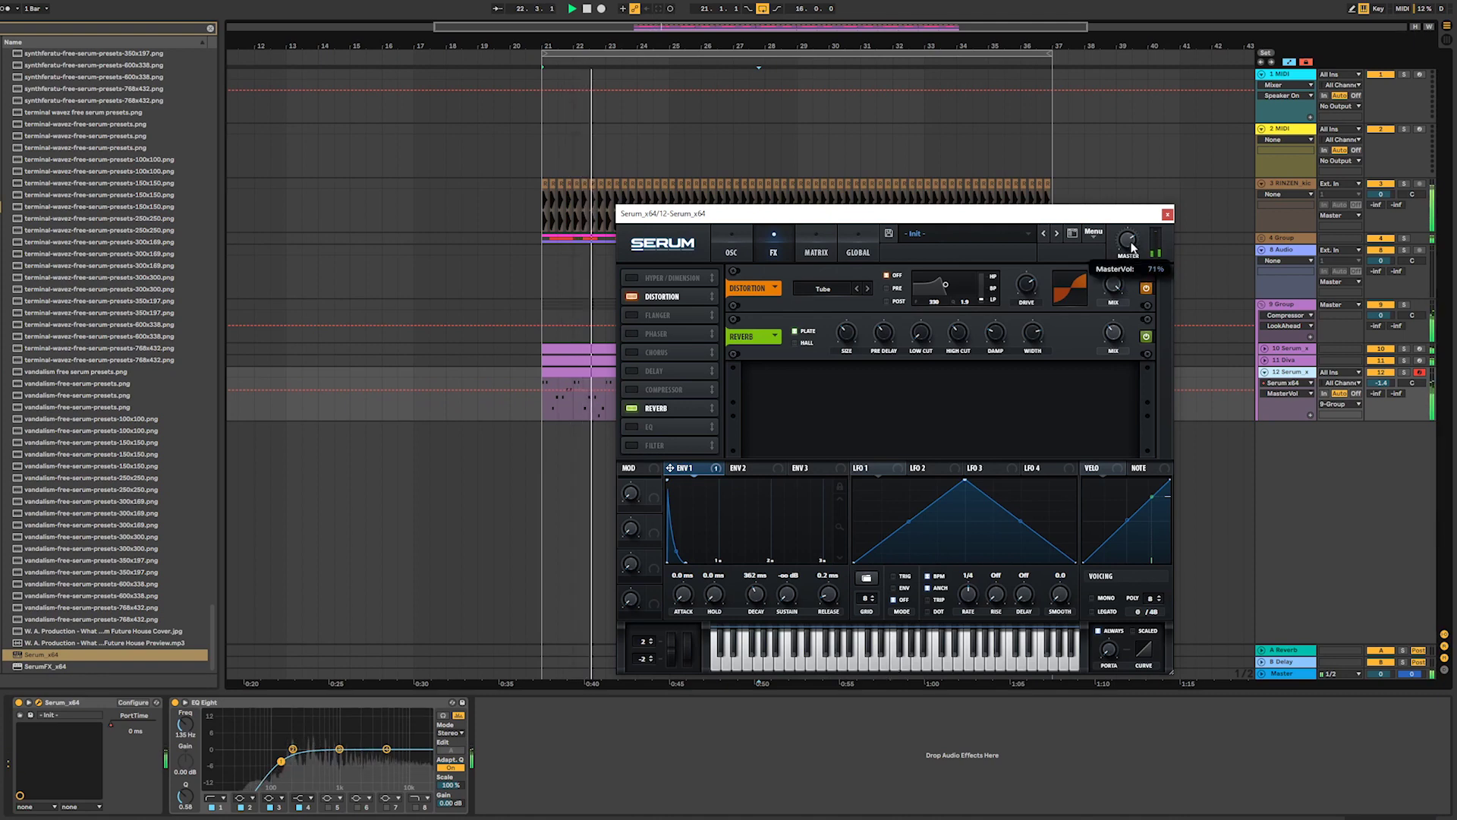
{"action": "left_click", "coordinate": [731, 246]}
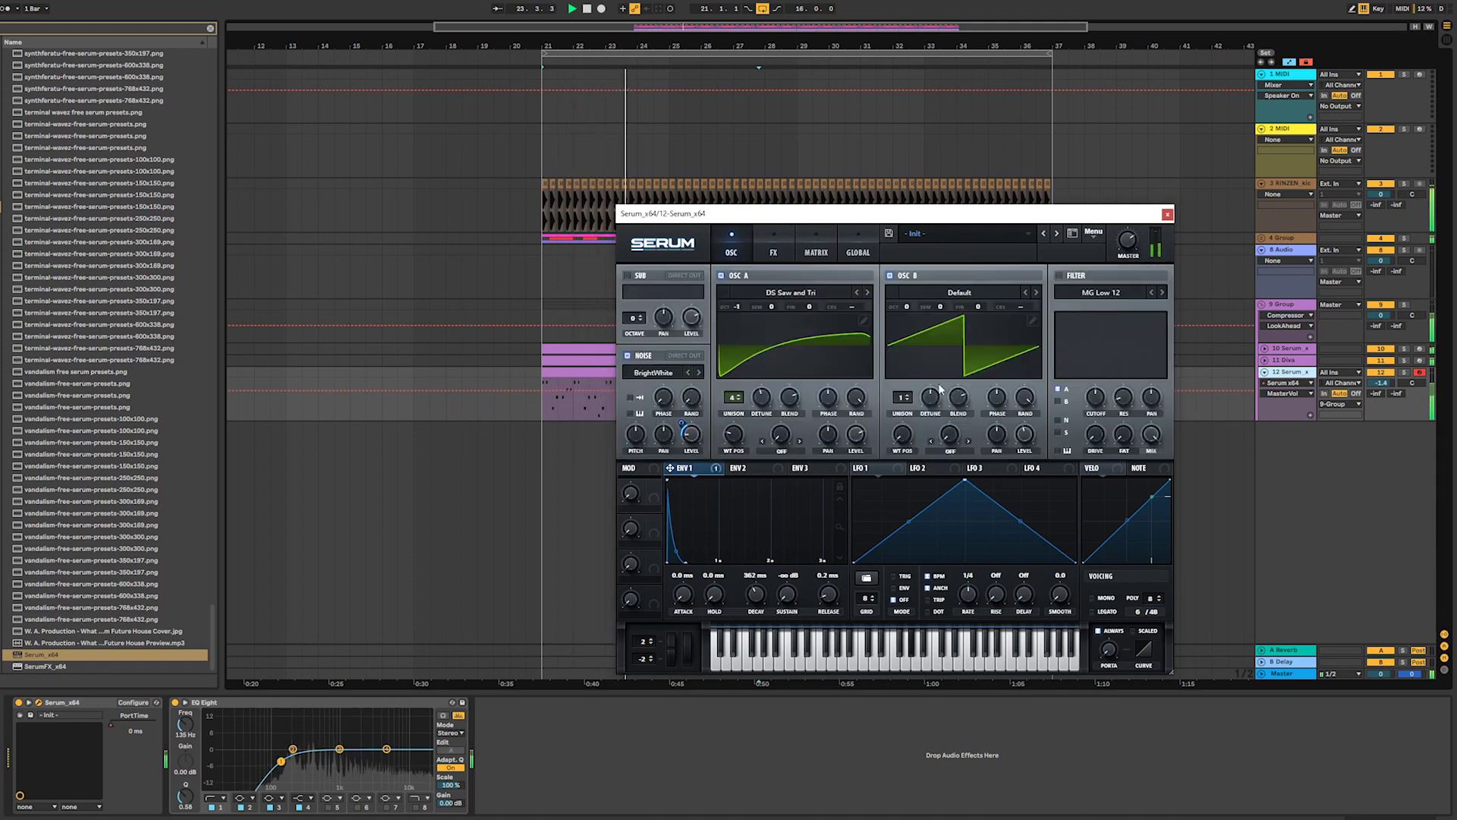
{"action": "left_click", "coordinate": [1167, 214]}
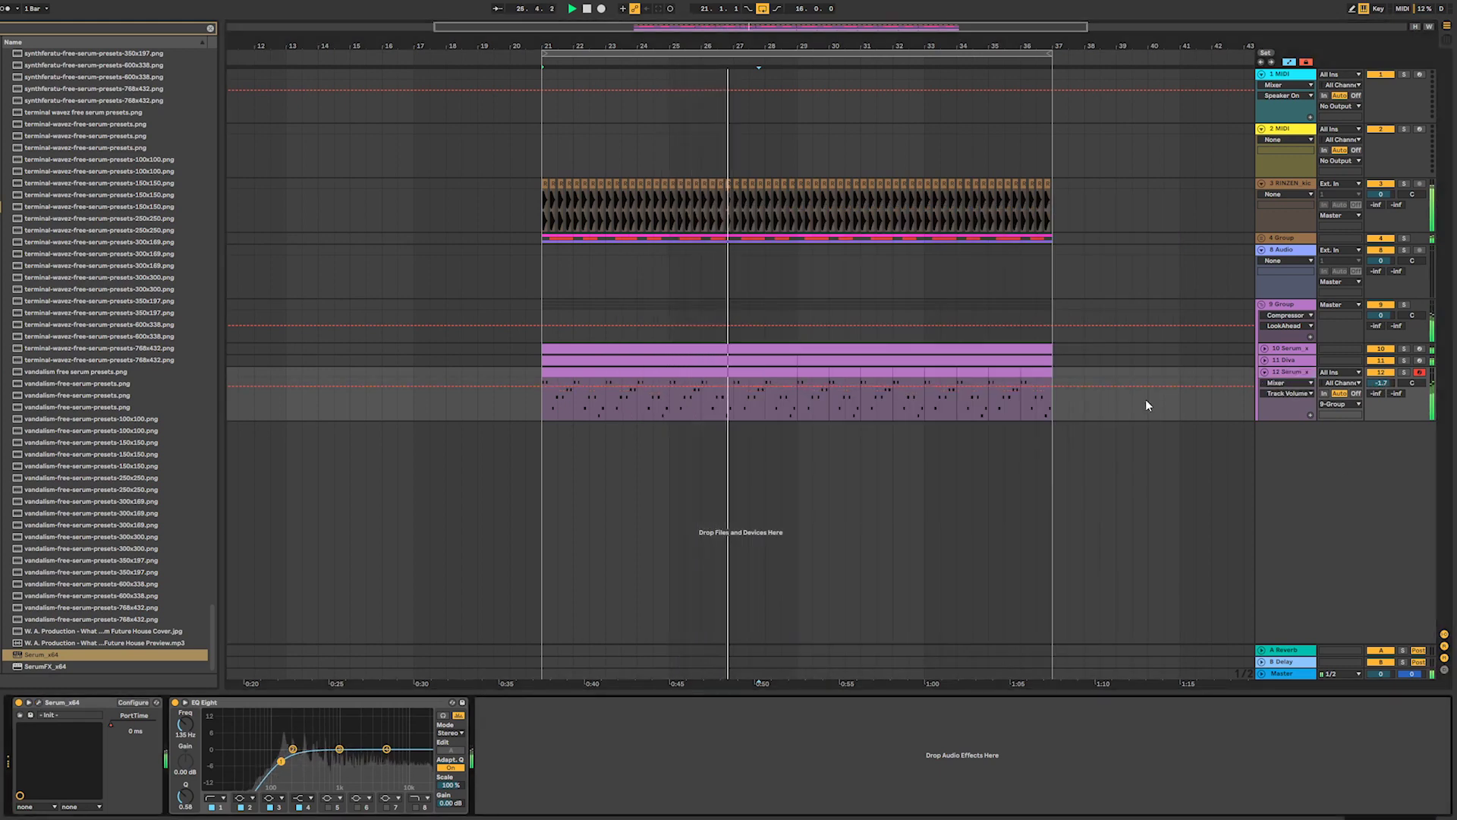
- Consolidate the stab's clips from bar 21 to 37 into one and apply the Logic 16 swing groove
{"action": "left_click", "coordinate": [707, 375]}
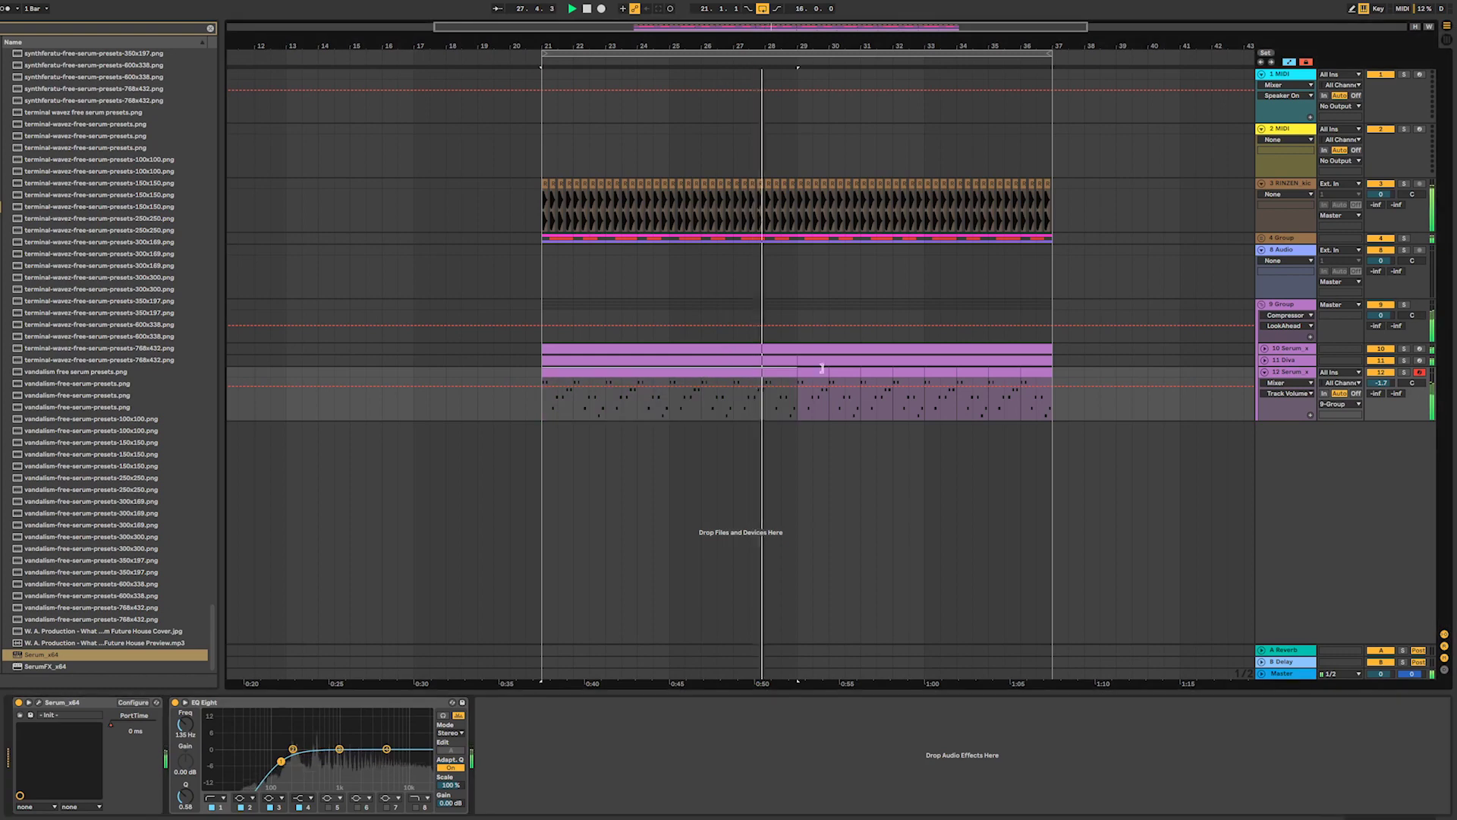
{"action": "left_click", "coordinate": [1034, 375], "text": "shift"}
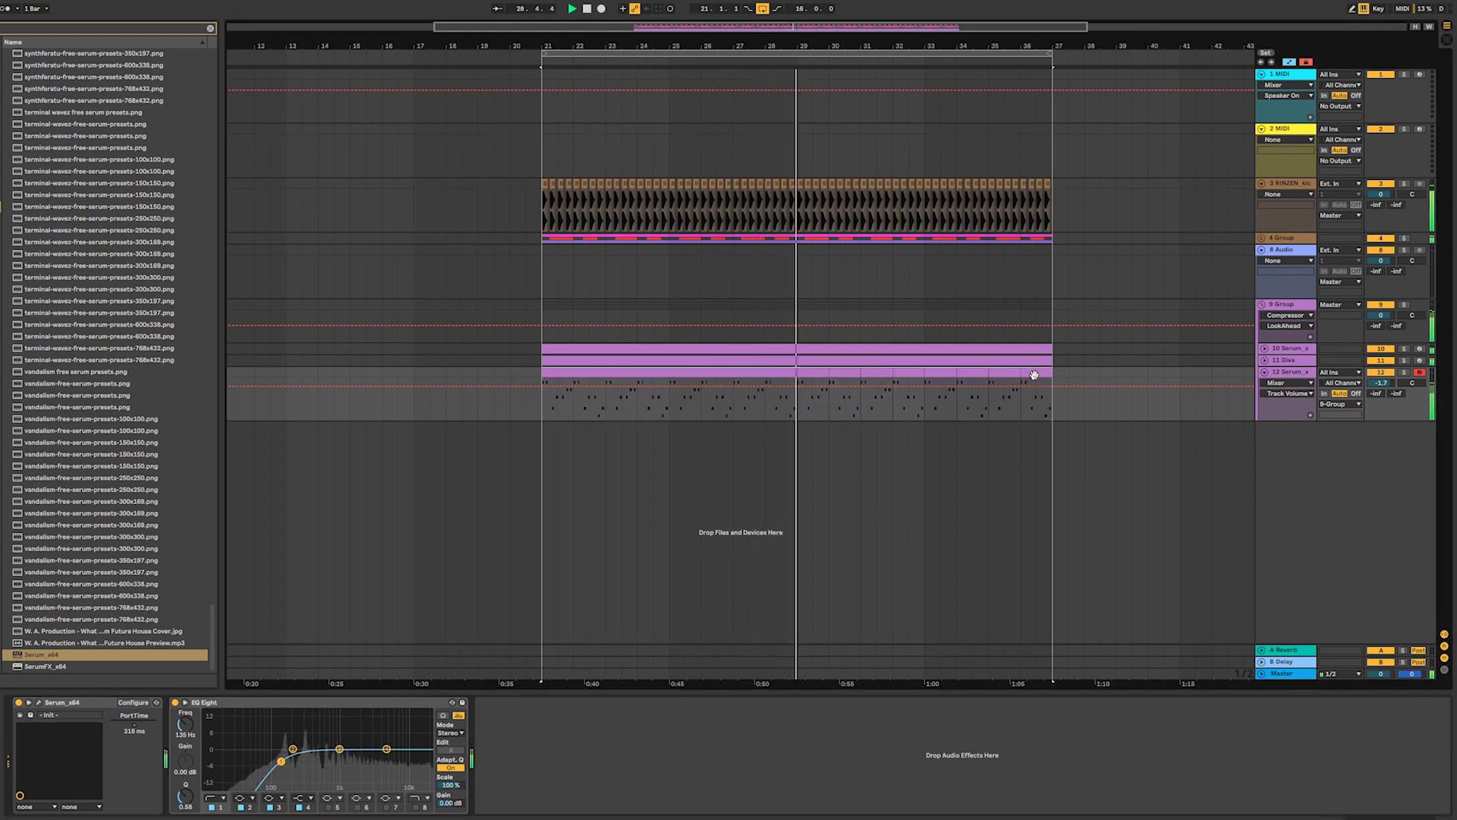
{"action": "double_click", "coordinate": [855, 374]}
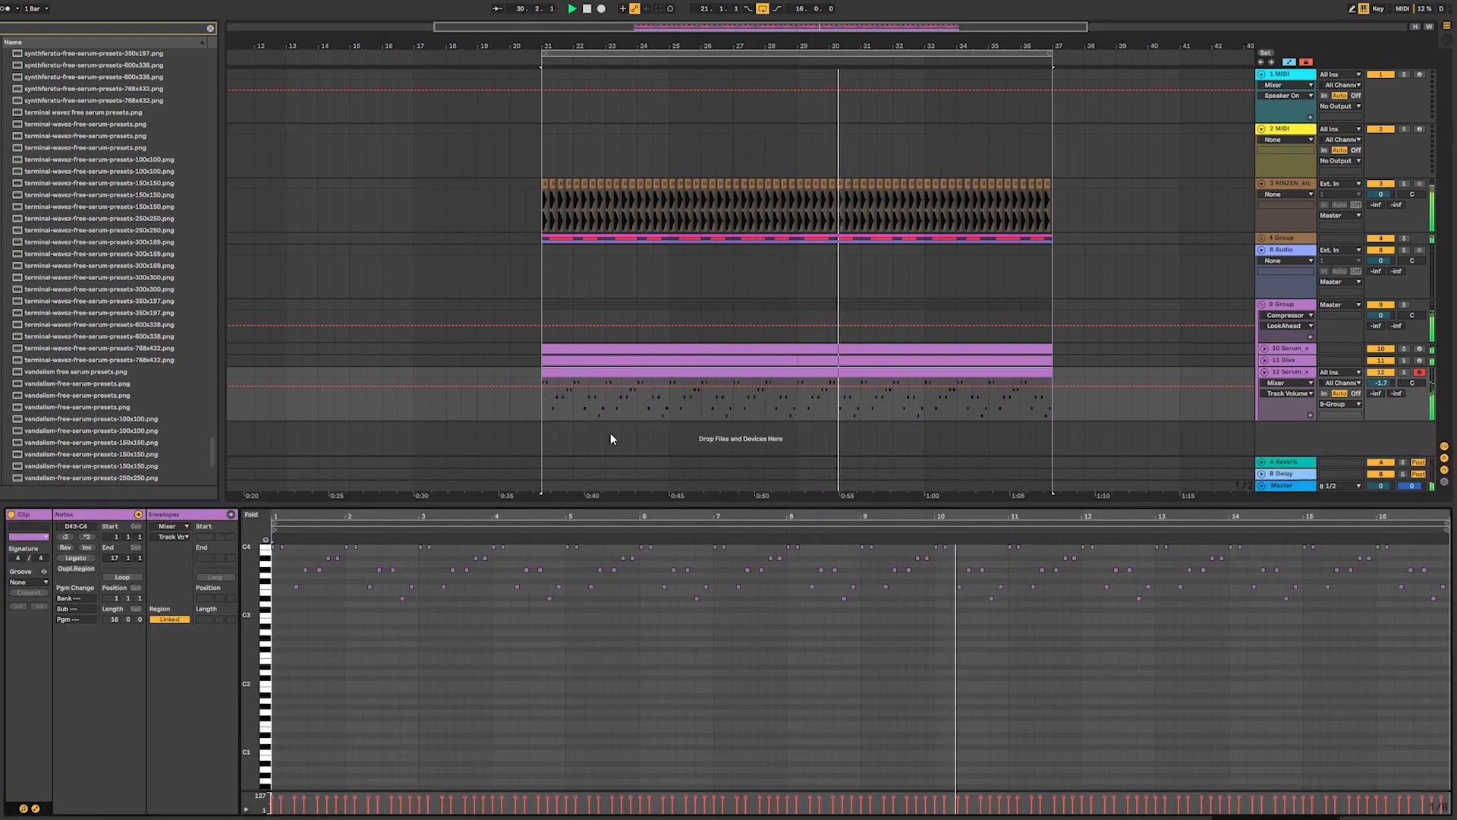
{"action": "left_click", "coordinate": [27, 581]}
{"action": "left_click", "coordinate": [53, 595]}
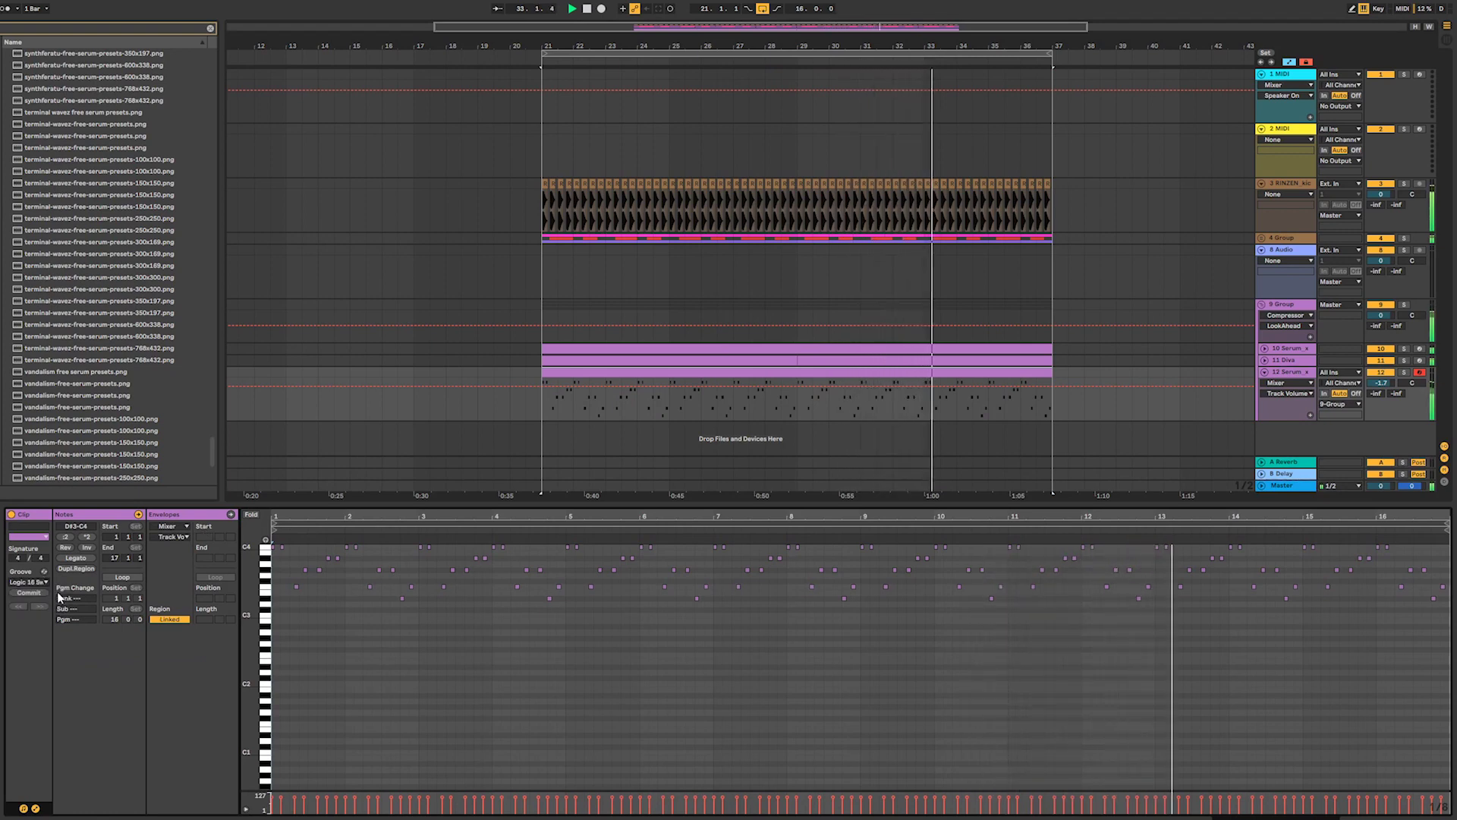
- Reopen the stab's Serum and try an envelope 1 sustain automation ramp from bar 33 to bar 37
{"action": "double_click", "coordinate": [1289, 372]}
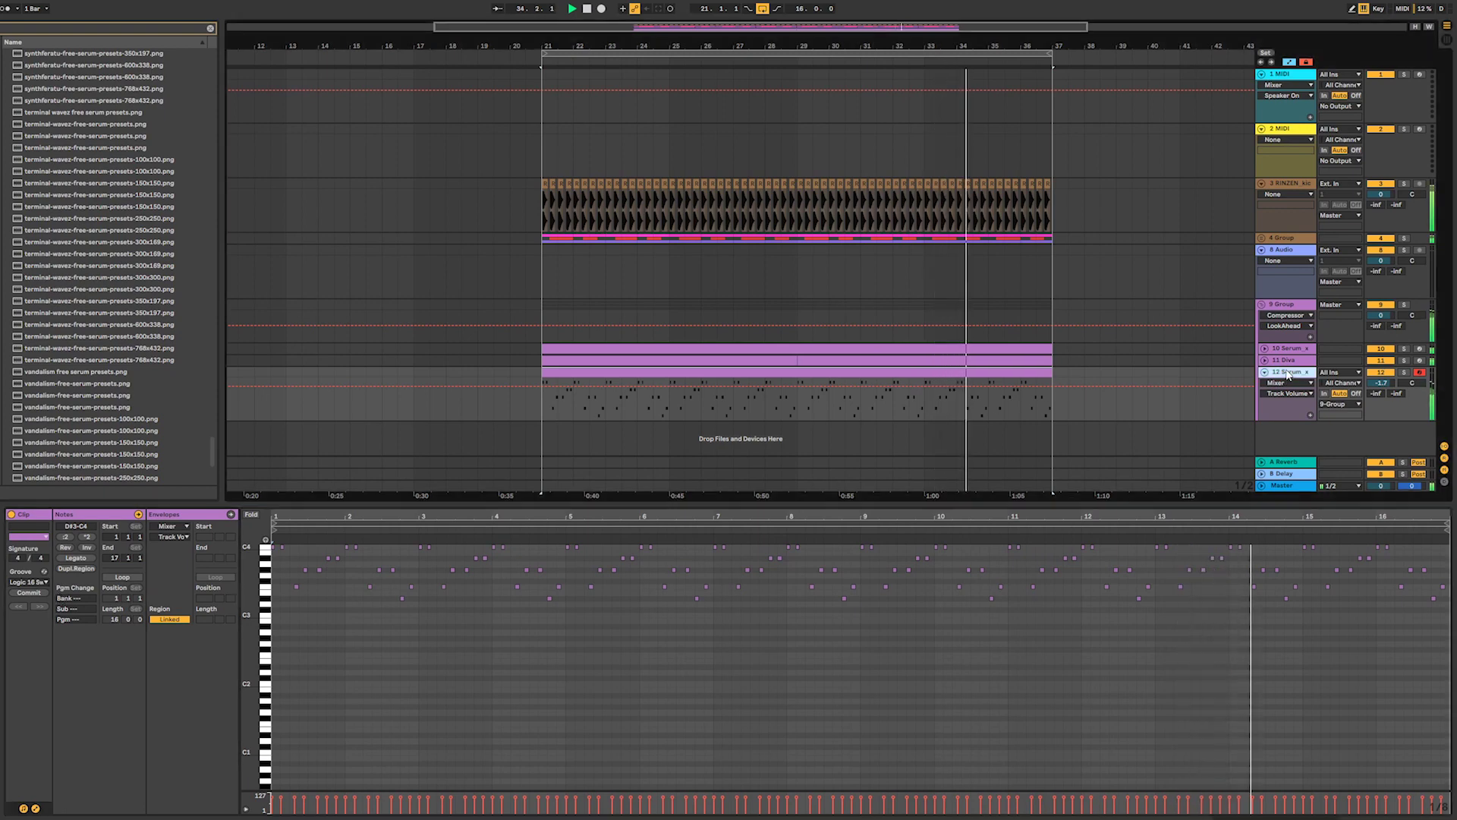
{"action": "left_click", "coordinate": [38, 702]}
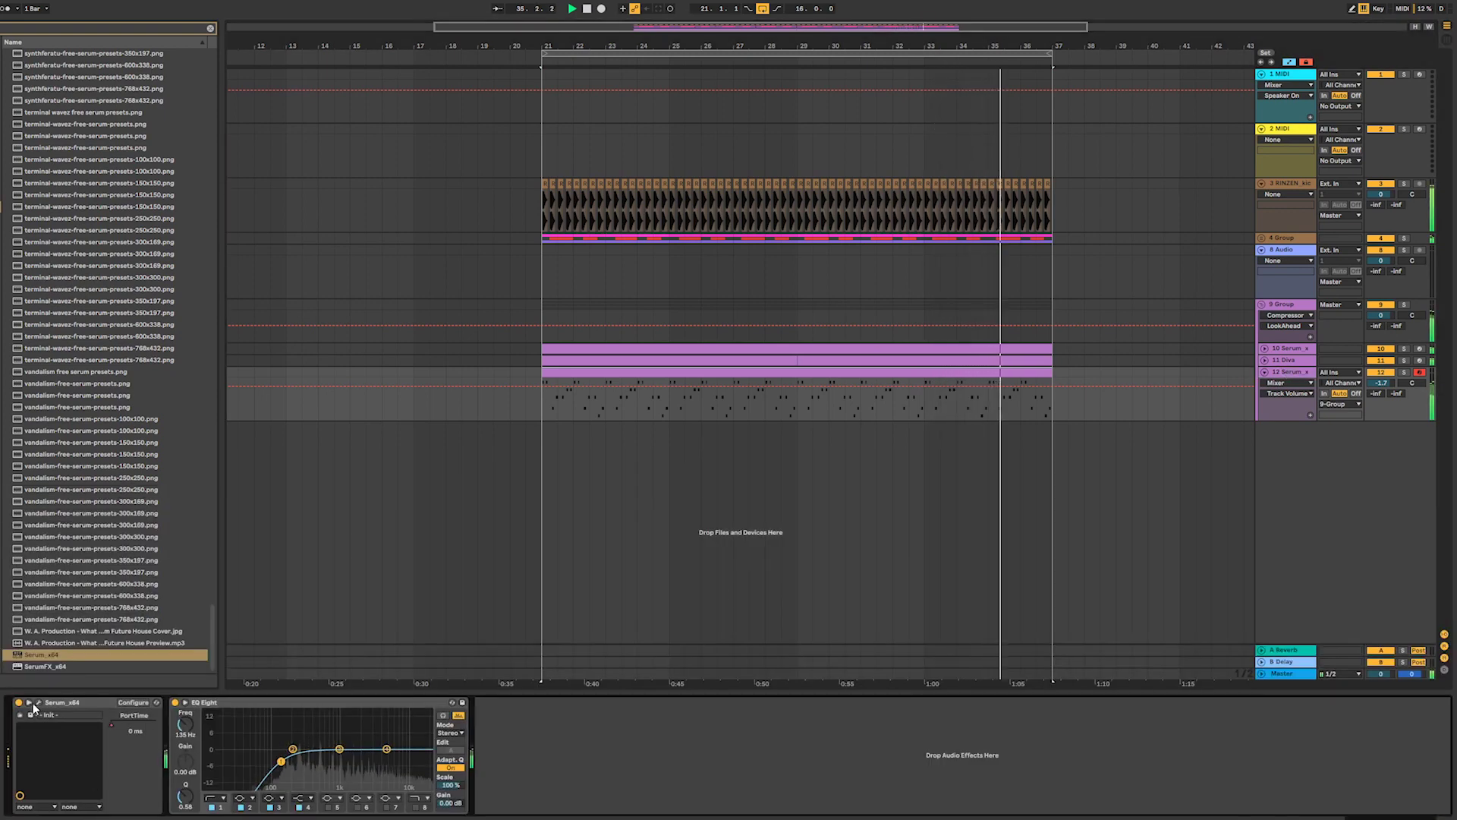
{"action": "left_click_drag", "start_coordinate": [865, 220], "coordinate": [492, 377]}
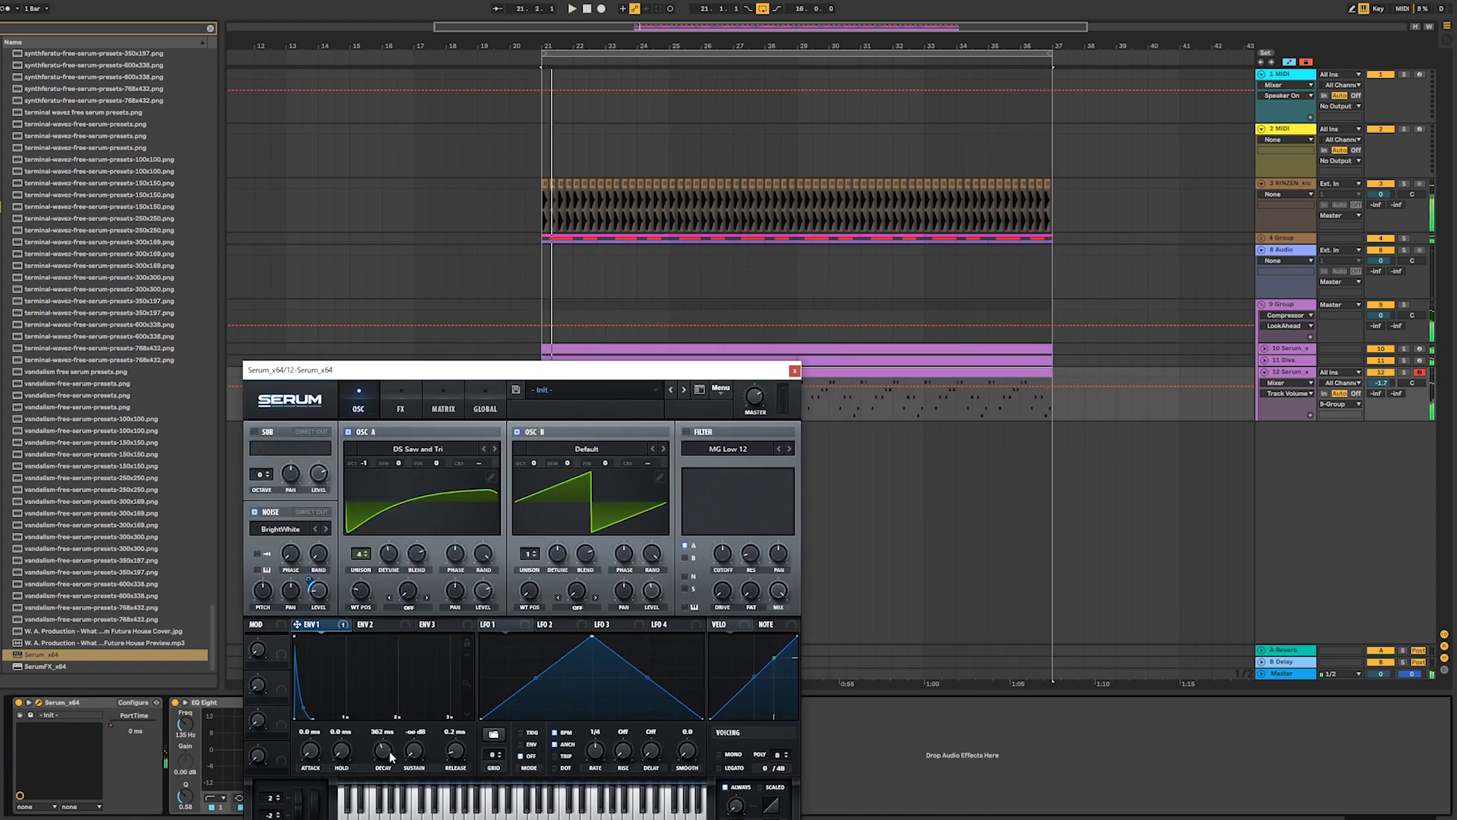
{"action": "left_click", "coordinate": [923, 403]}
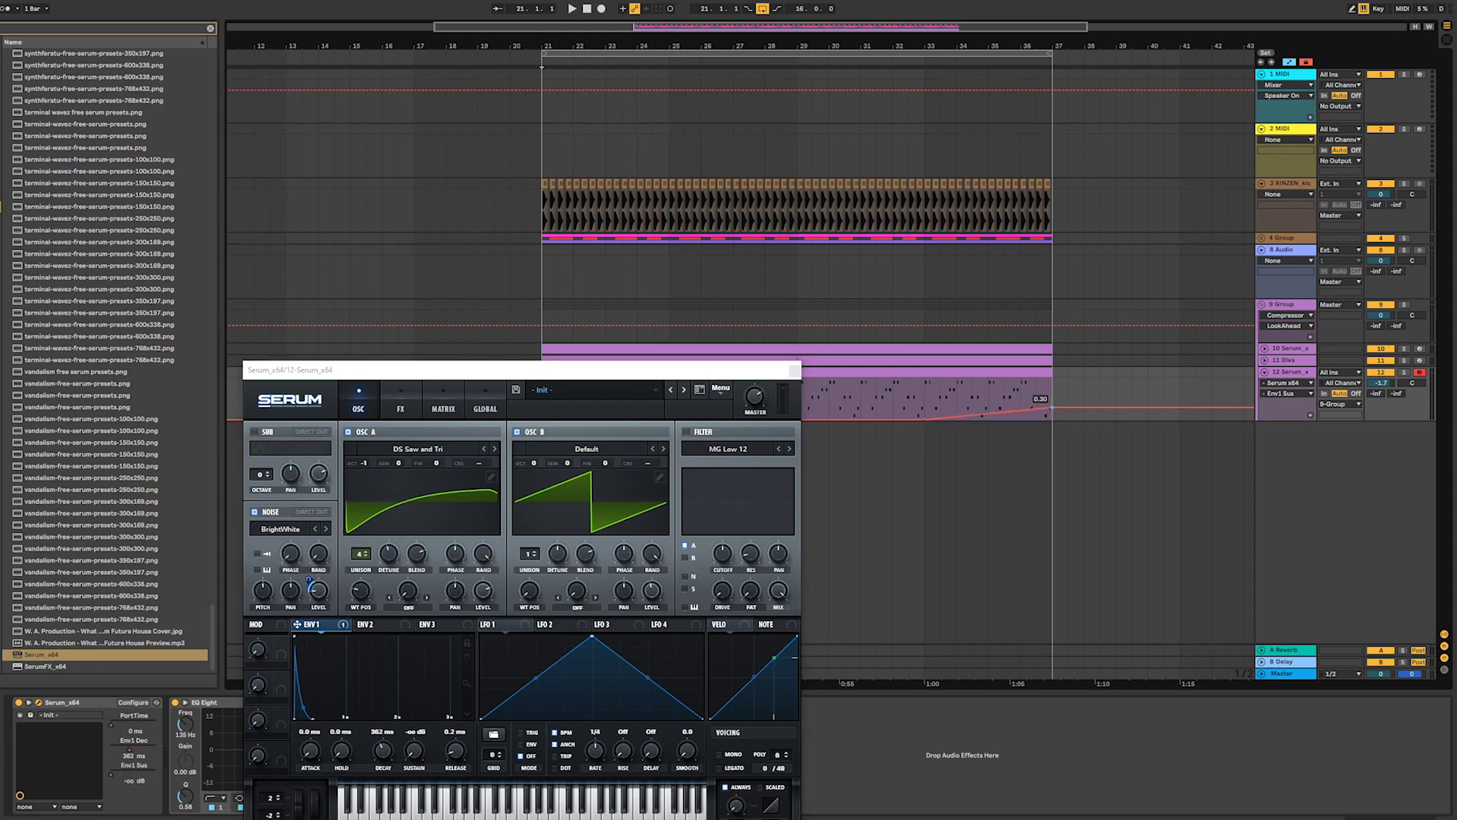
- Automate the stab's envelope 1 release to rise from bar 33 to bar 37, listen, and close Serum
{"action": "left_click", "coordinate": [455, 762]}
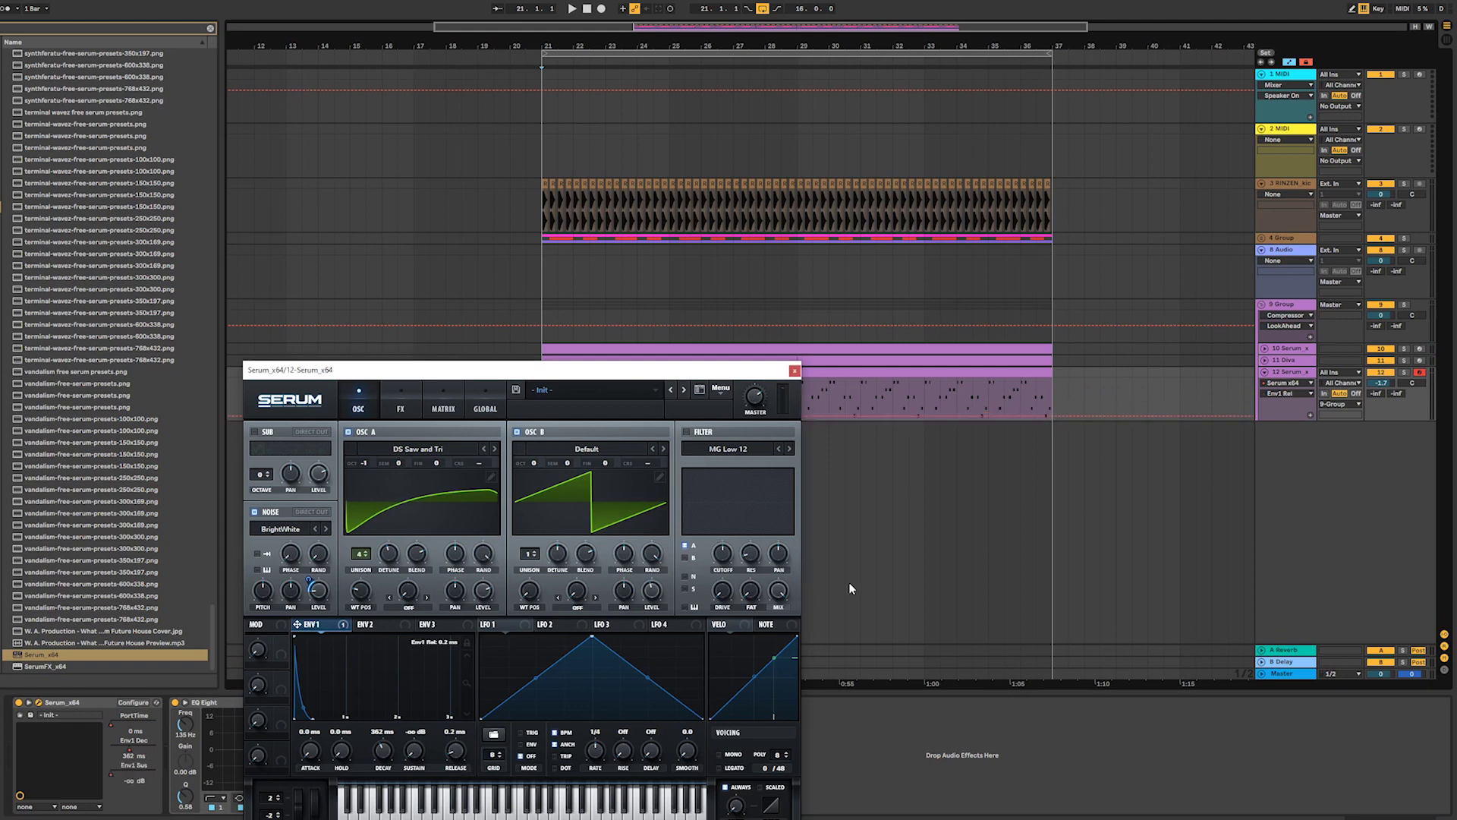
{"action": "left_click", "coordinate": [922, 415]}
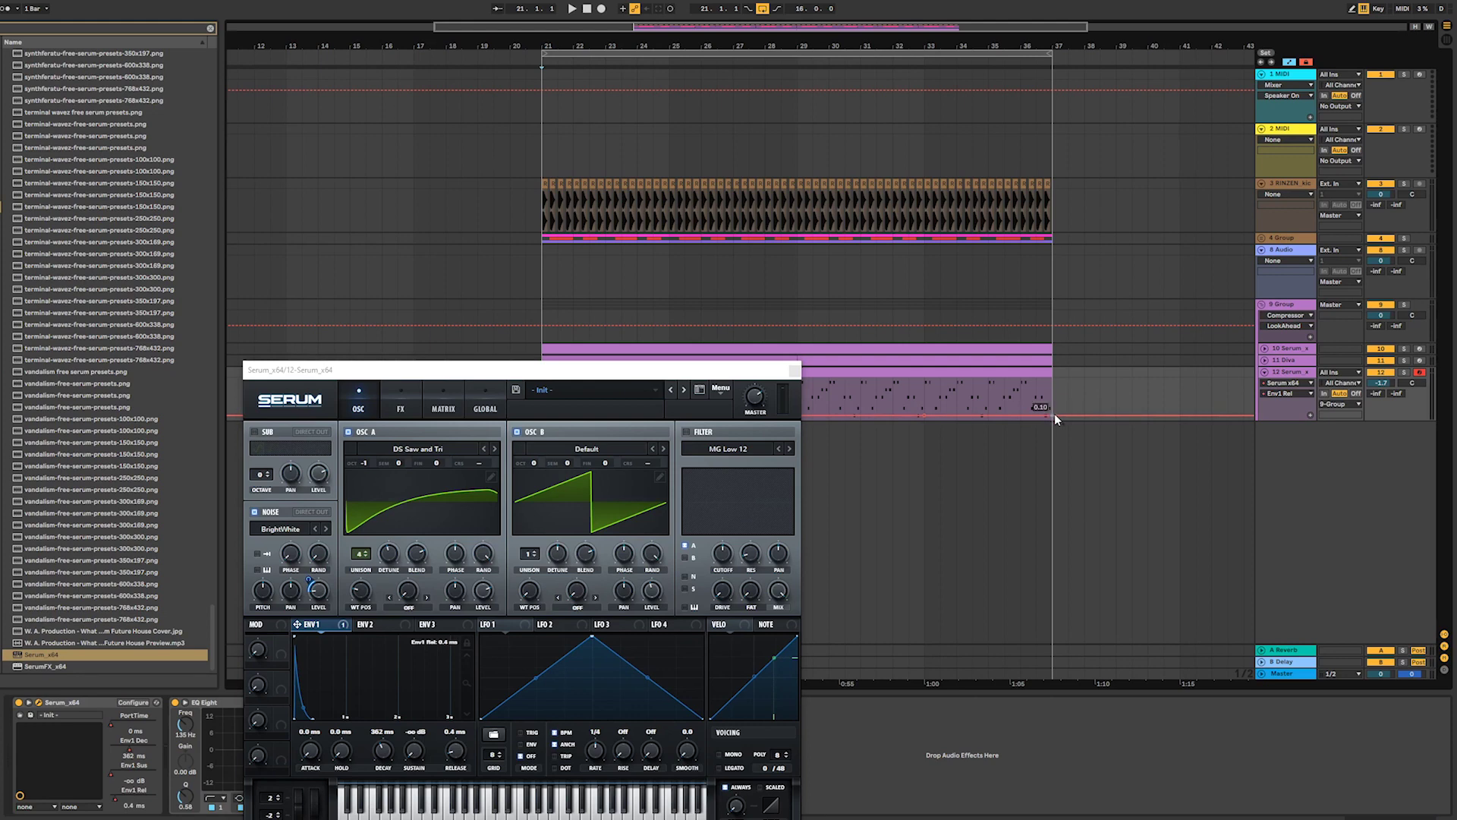
{"action": "left_click", "coordinate": [1013, 409]}
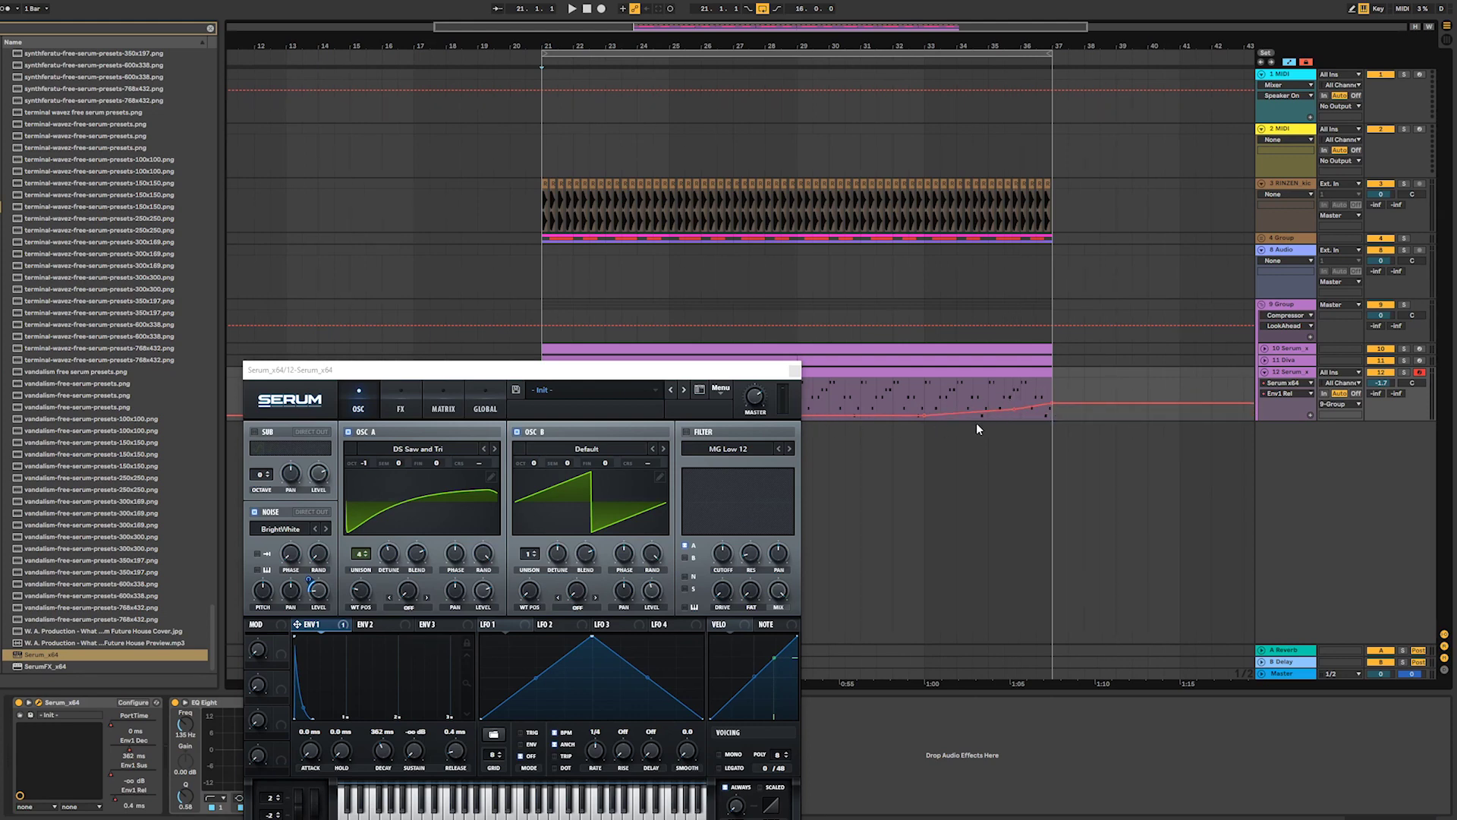
{"action": "left_click", "coordinate": [923, 406]}
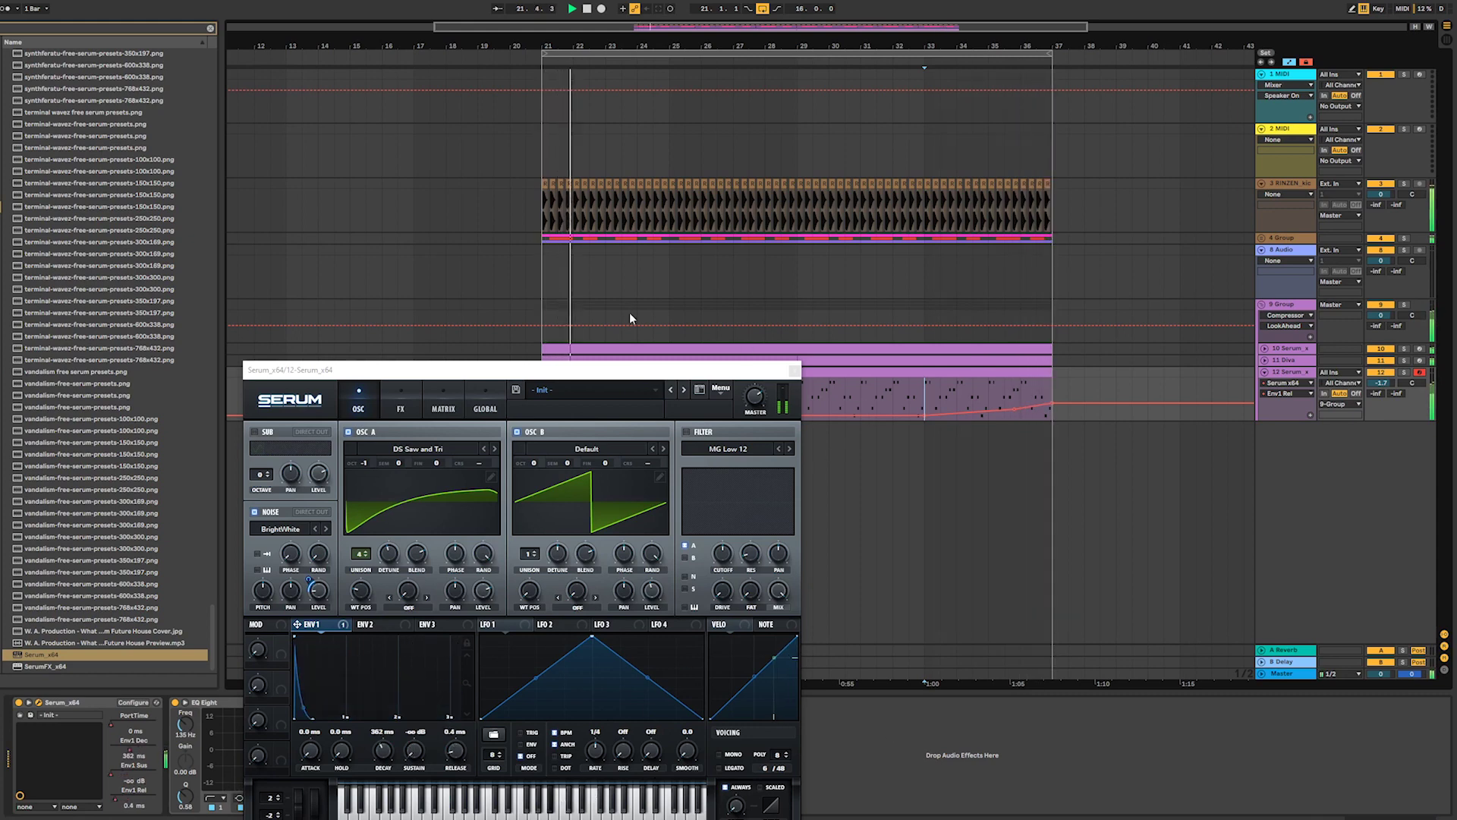
{"action": "left_click", "coordinate": [794, 371]}
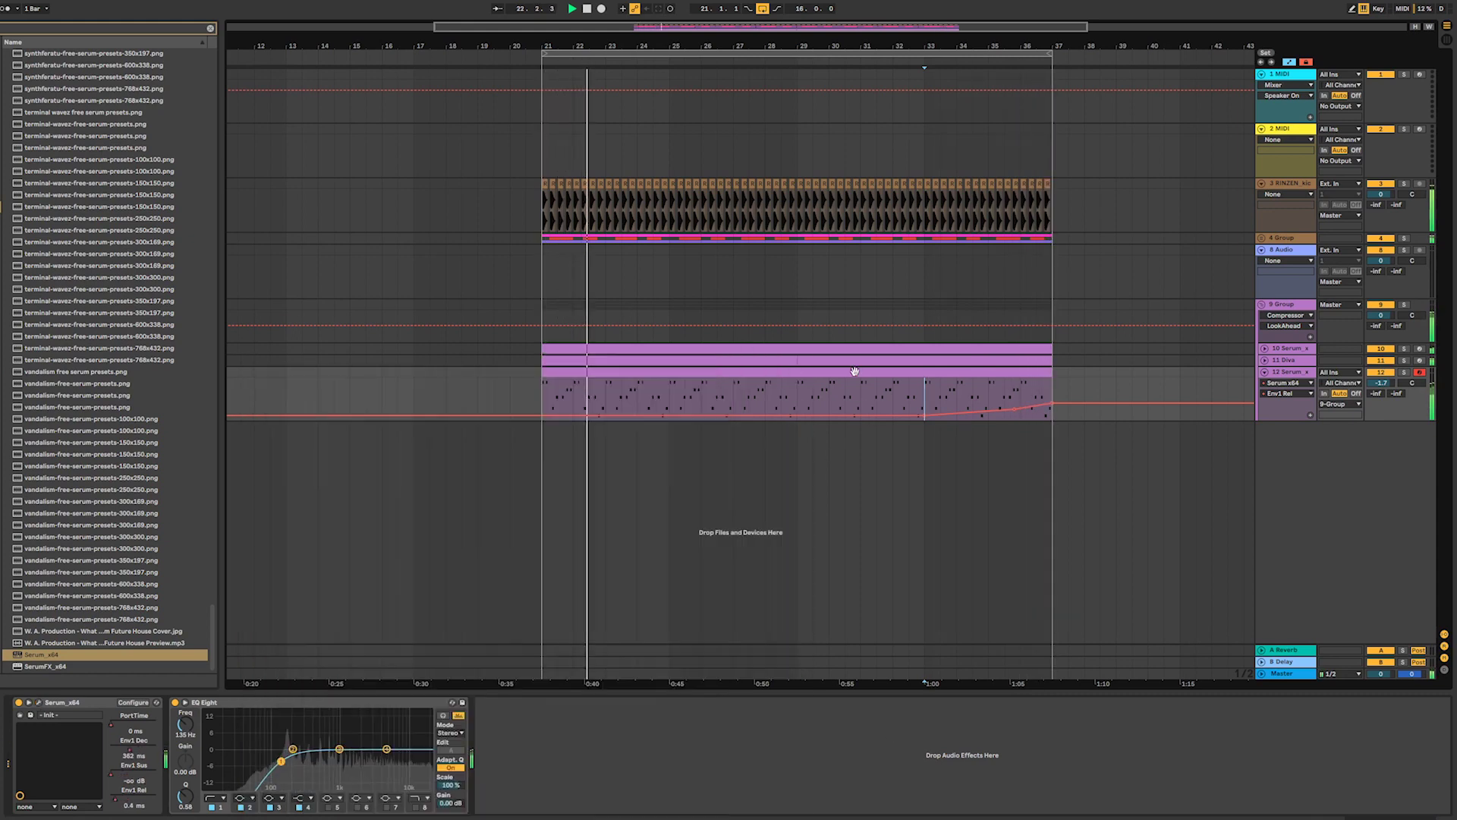
- Unfold the Diva bass track and compare its clip's groove and notes with the stab clip
{"action": "left_click", "coordinate": [1264, 361]}
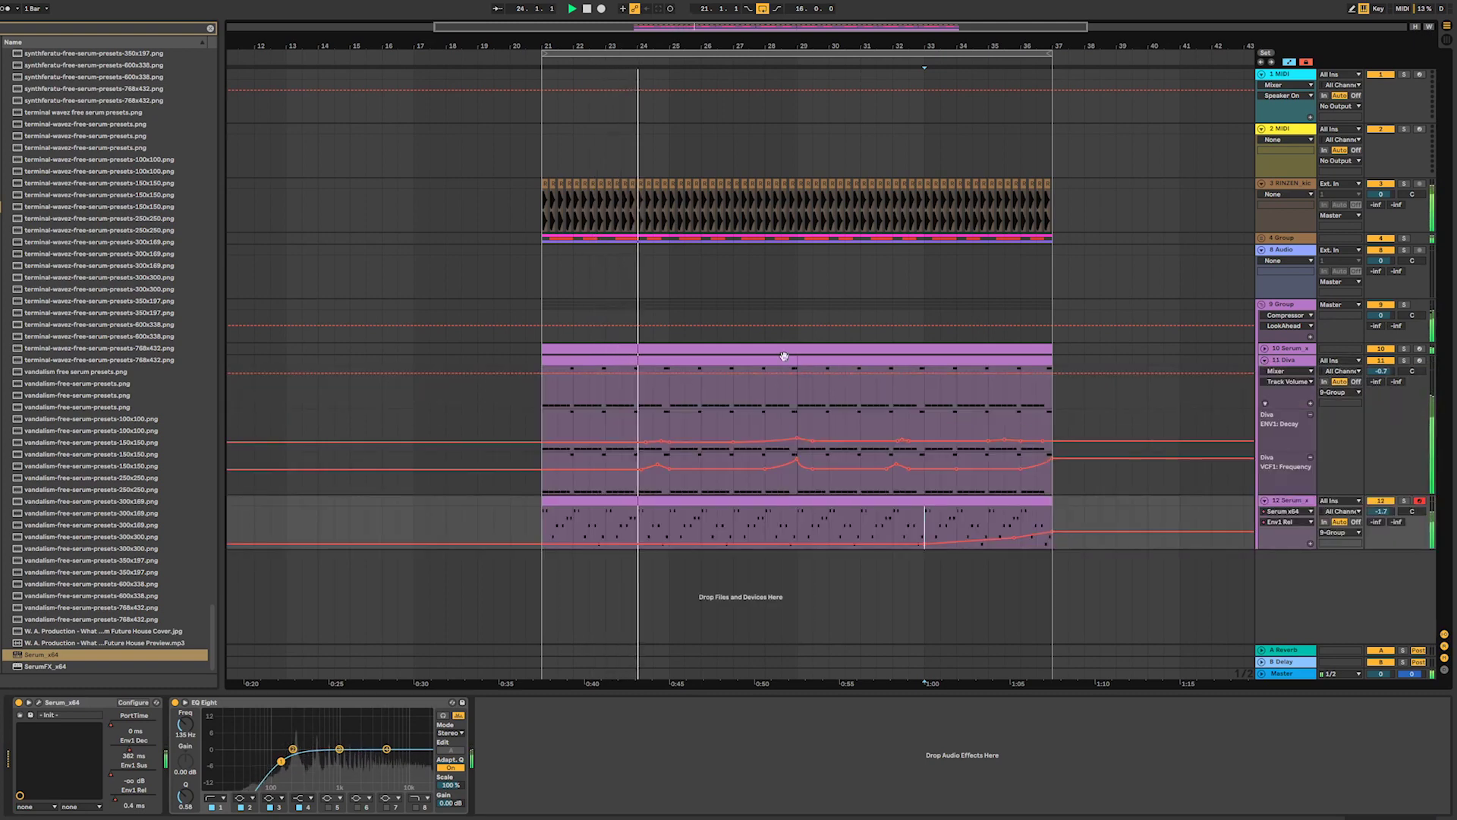
{"action": "left_click", "coordinate": [790, 359]}
{"action": "left_click", "coordinate": [835, 357]}
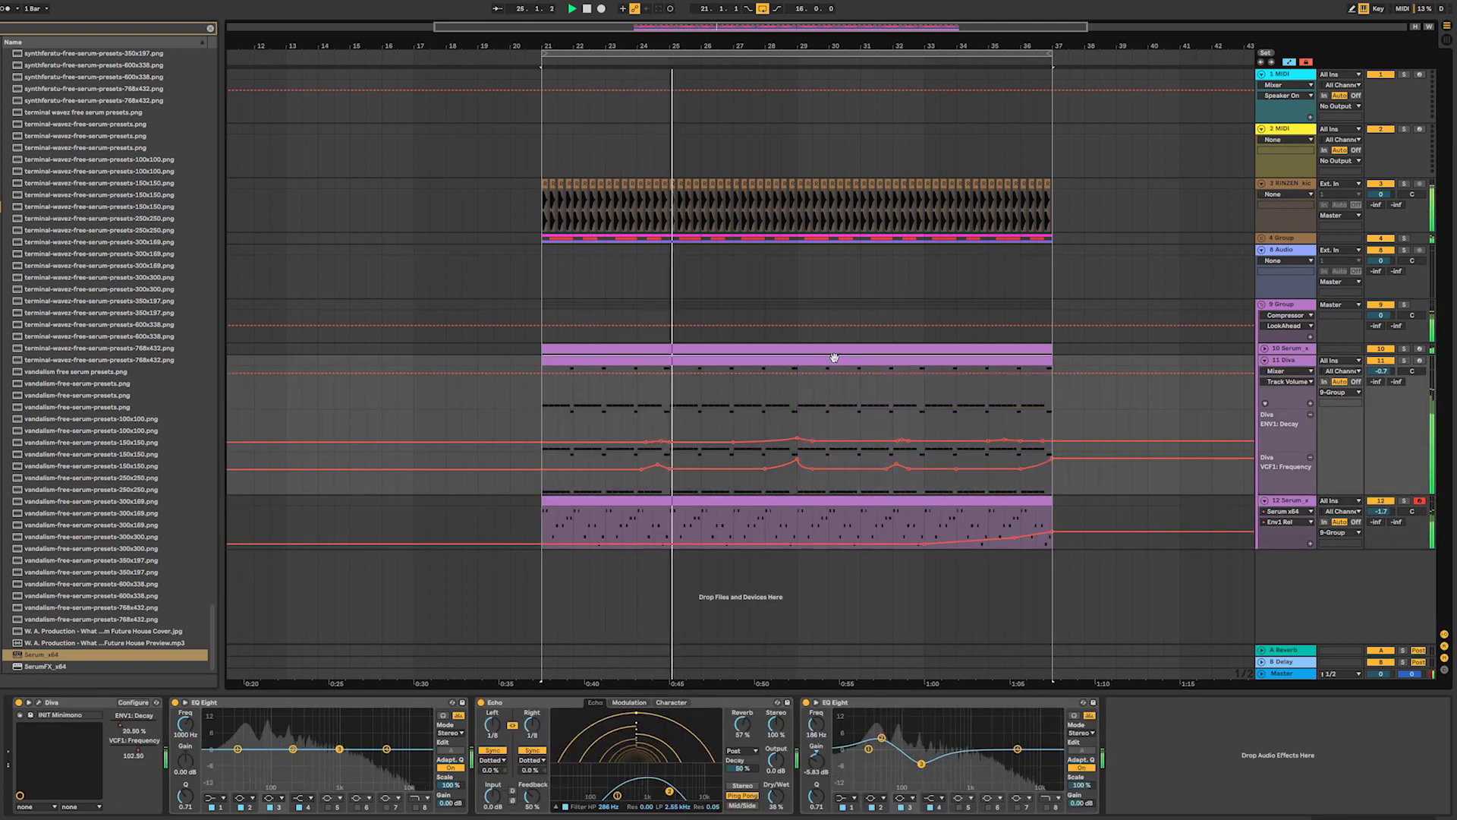
{"action": "double_click", "coordinate": [838, 360]}
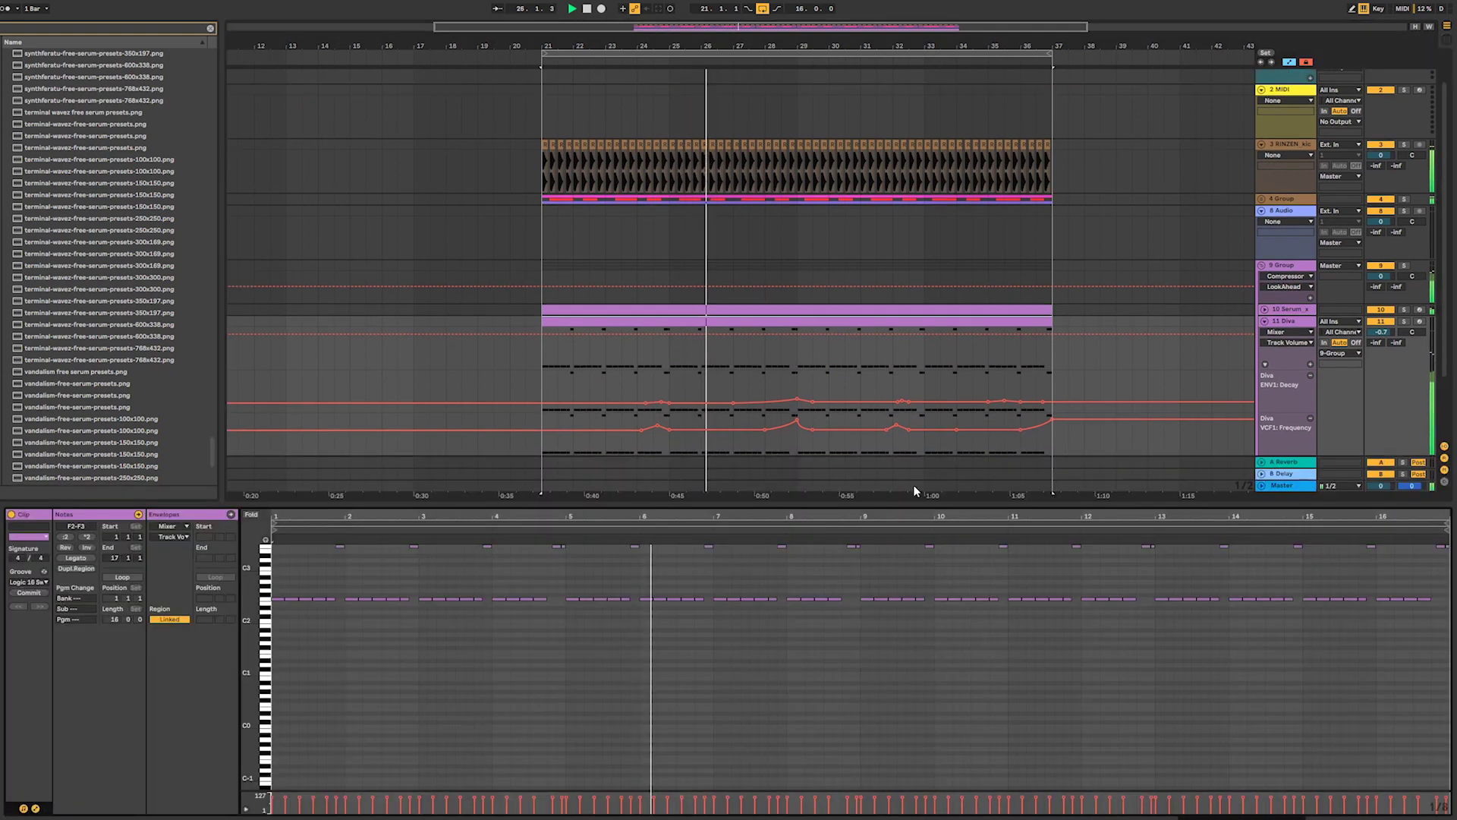
{"action": "scroll", "coordinate": [1212, 409], "scroll_direction": "down", "scroll_amount": 3}
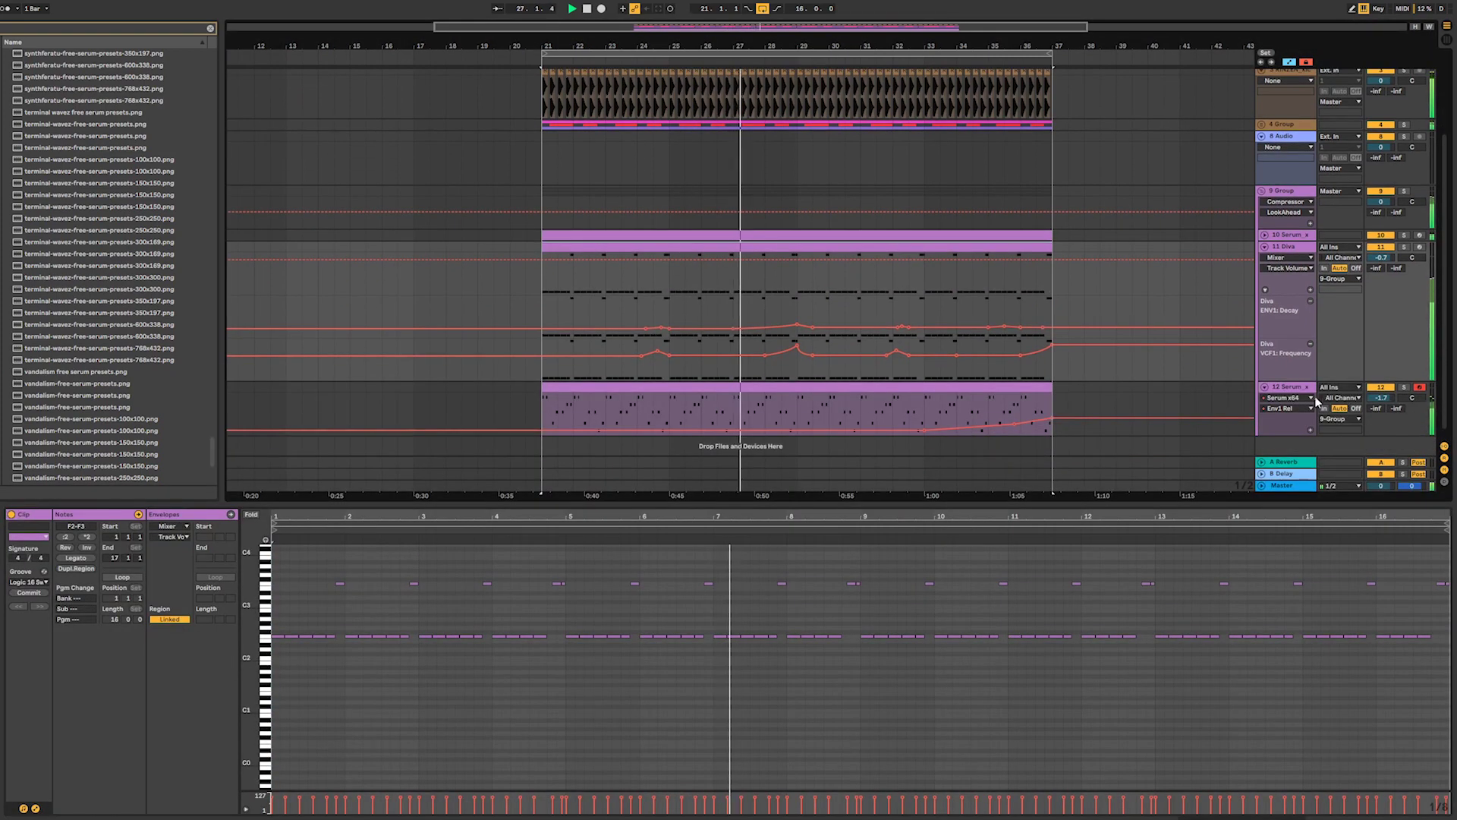
{"action": "left_click", "coordinate": [790, 388]}
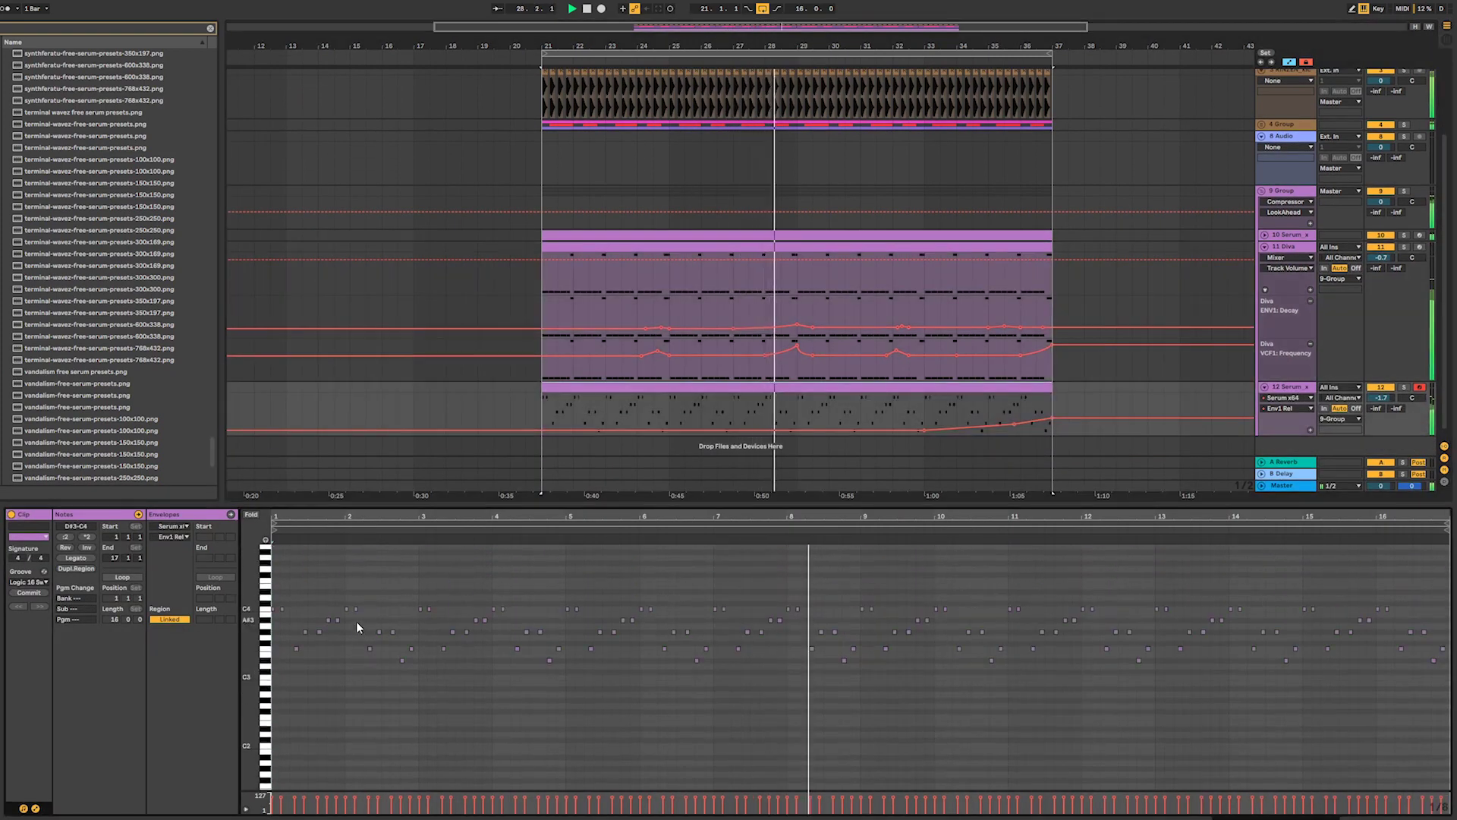
{"action": "scroll", "coordinate": [1354, 393], "scroll_direction": "down", "scroll_amount": 1}
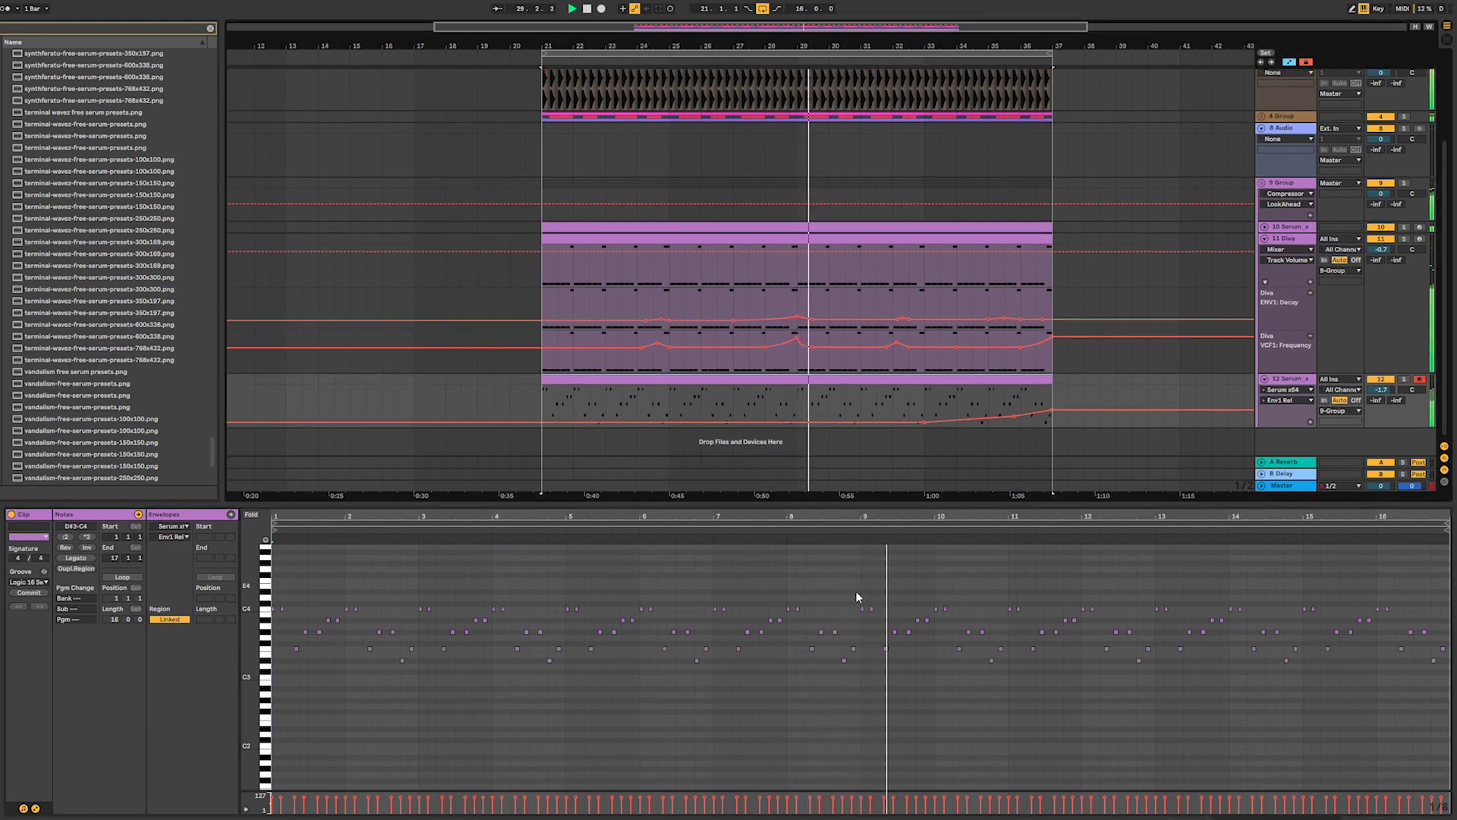
- Try the stab's C4 notes an octave lower during playback and move them back to C4
{"action": "key", "text": "space"}
{"action": "left_click_drag", "start_coordinate": [275, 595], "coordinate": [1452, 607]}
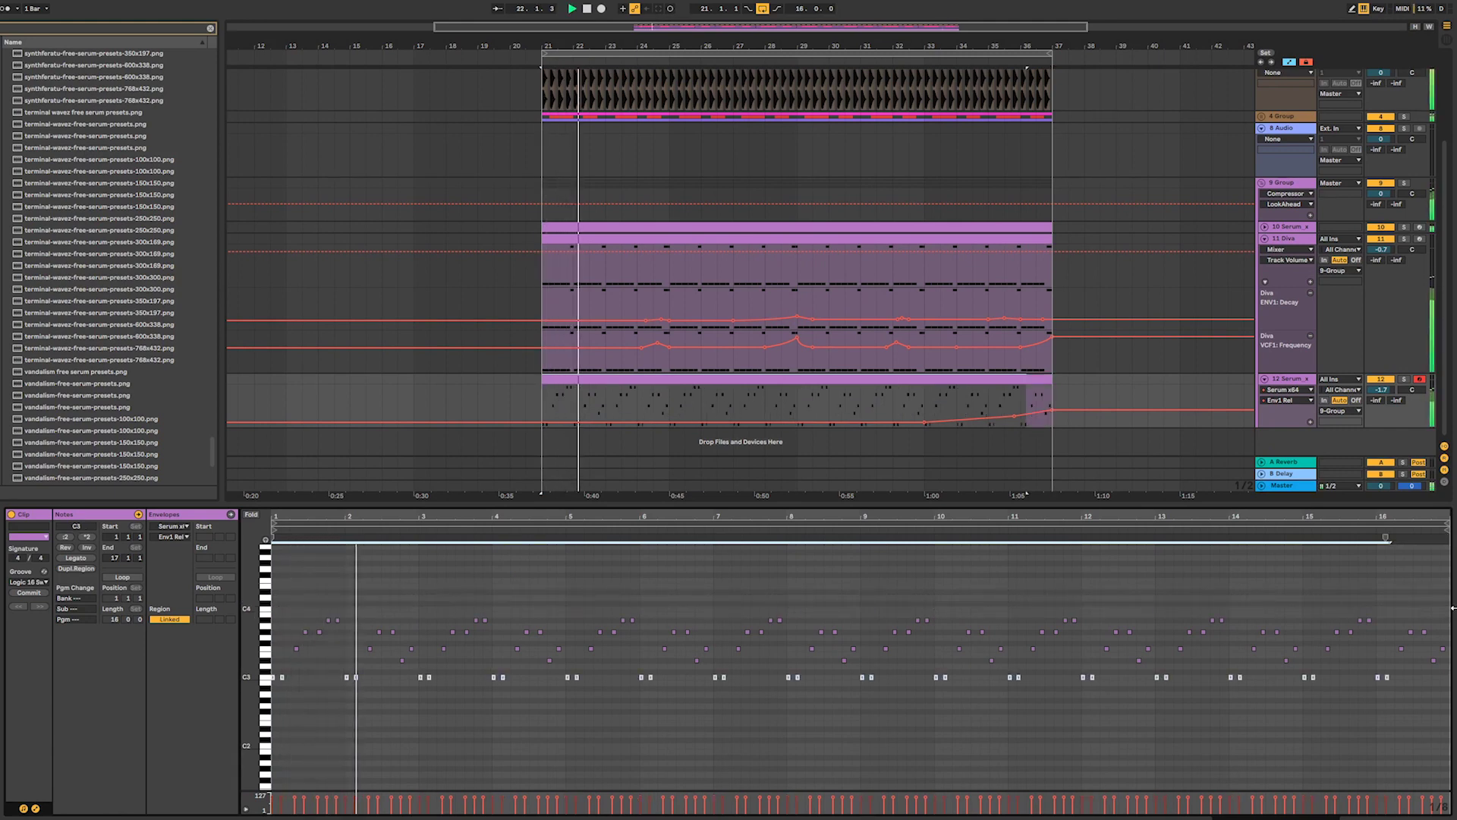
{"action": "key", "text": "shift+Up"}
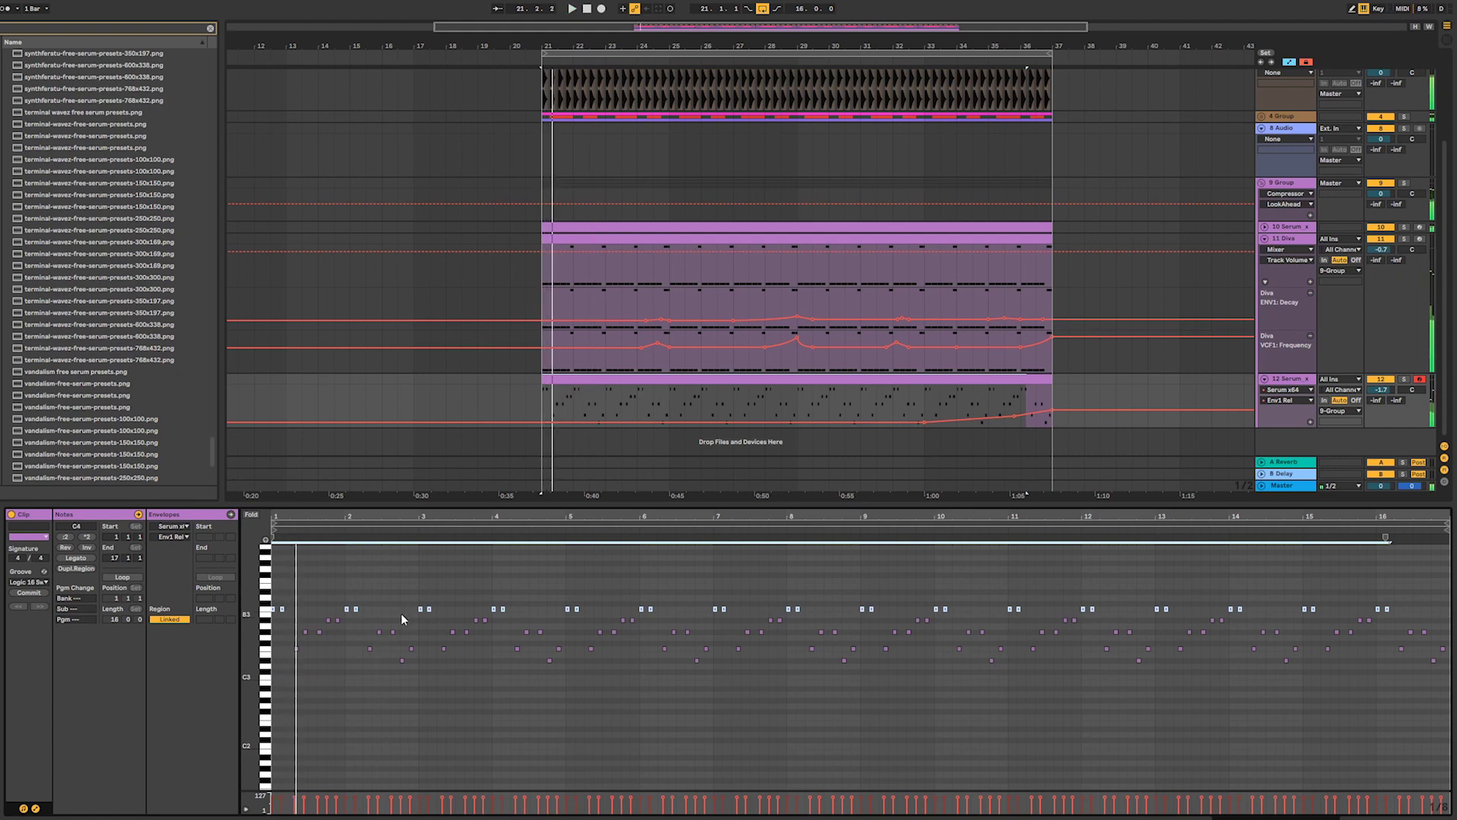
{"action": "left_click", "coordinate": [316, 605]}
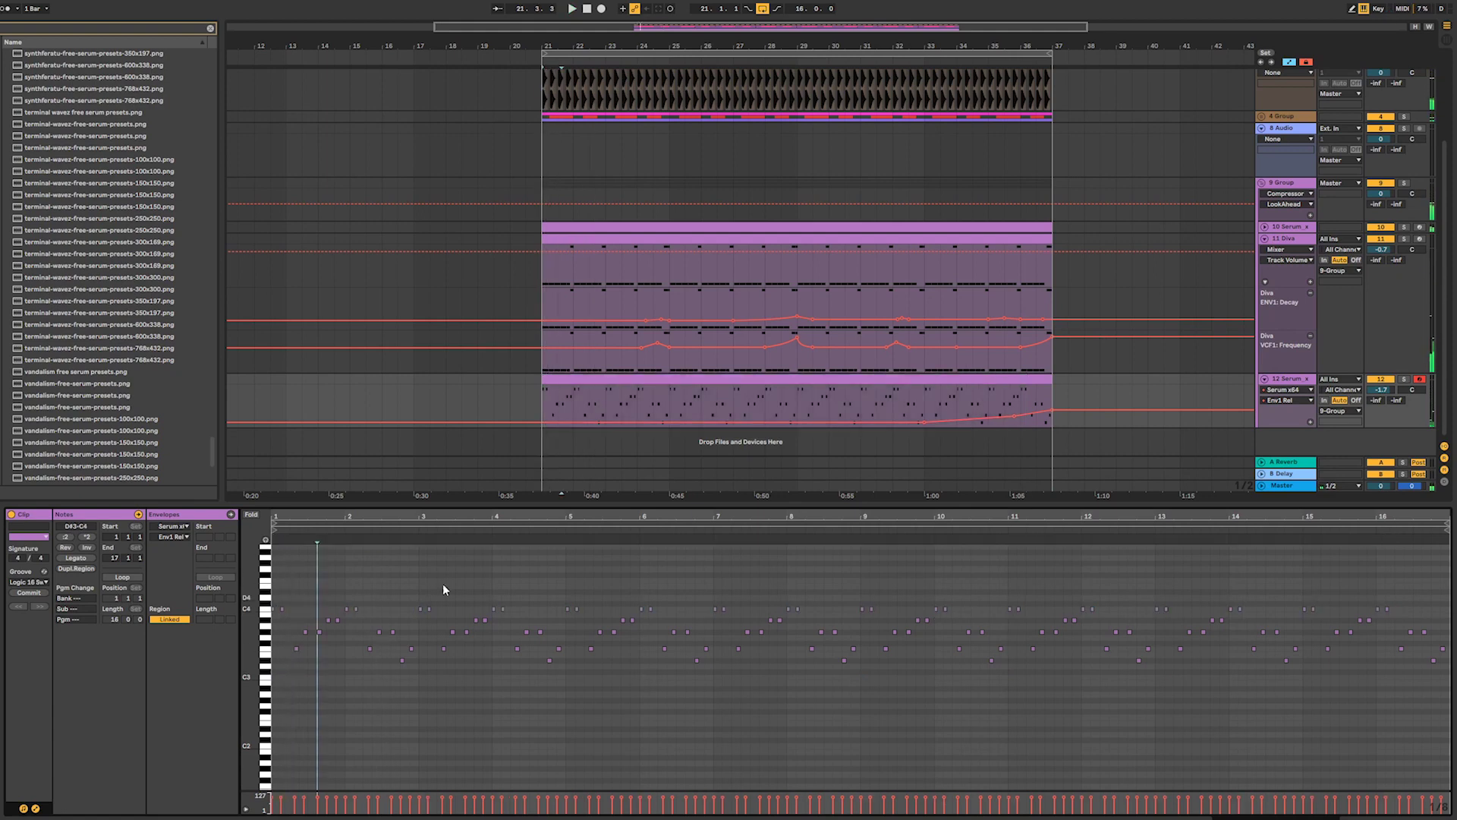
- Search the browser for "lfo" and load LFOTool_x64 on the stab track after its EQ Eight
{"action": "left_click", "coordinate": [1295, 384]}
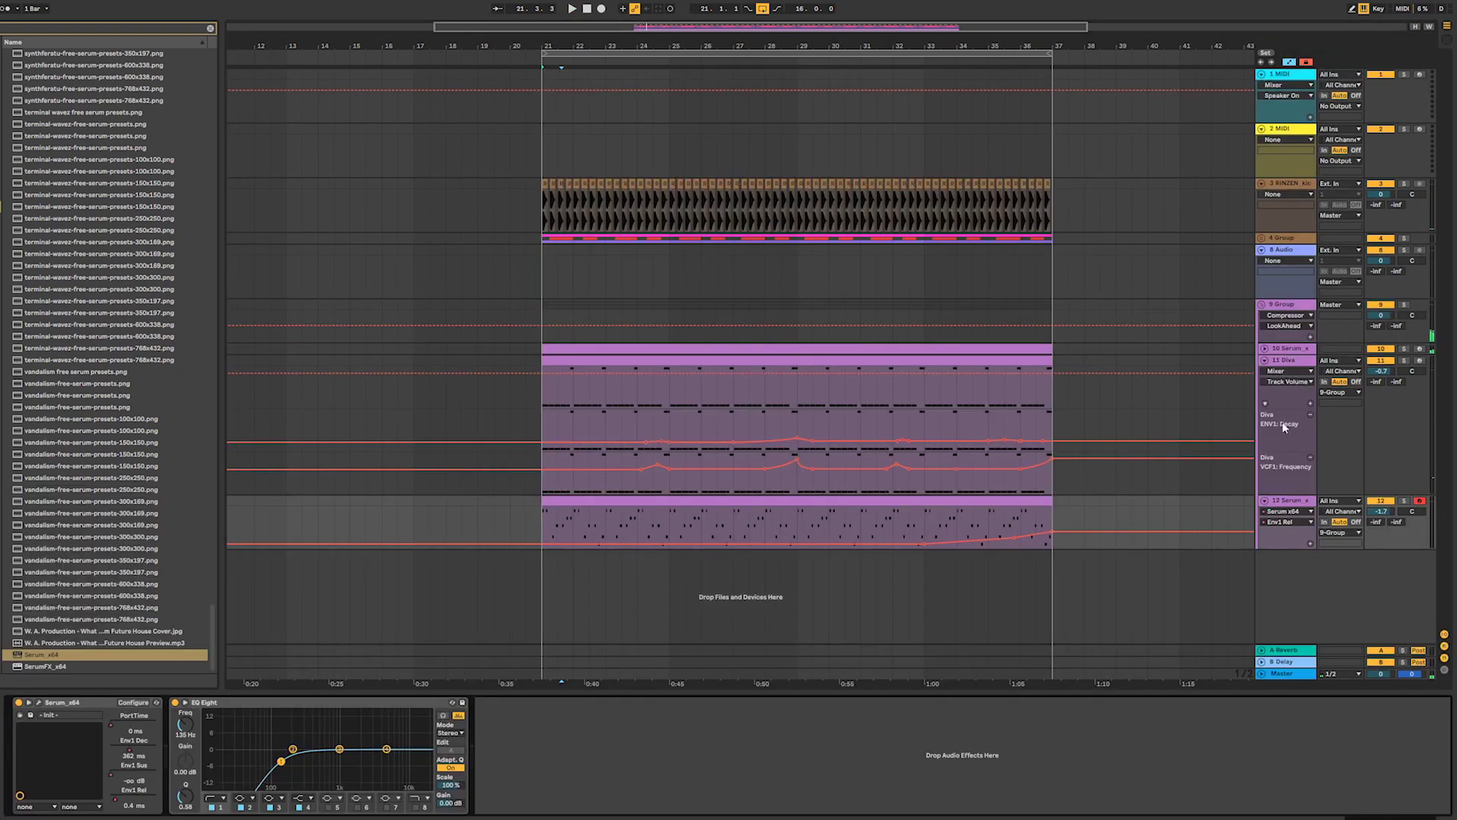
{"action": "left_click", "coordinate": [210, 29]}
{"action": "left_click", "coordinate": [181, 30]}
{"action": "type", "text": "lfo"}
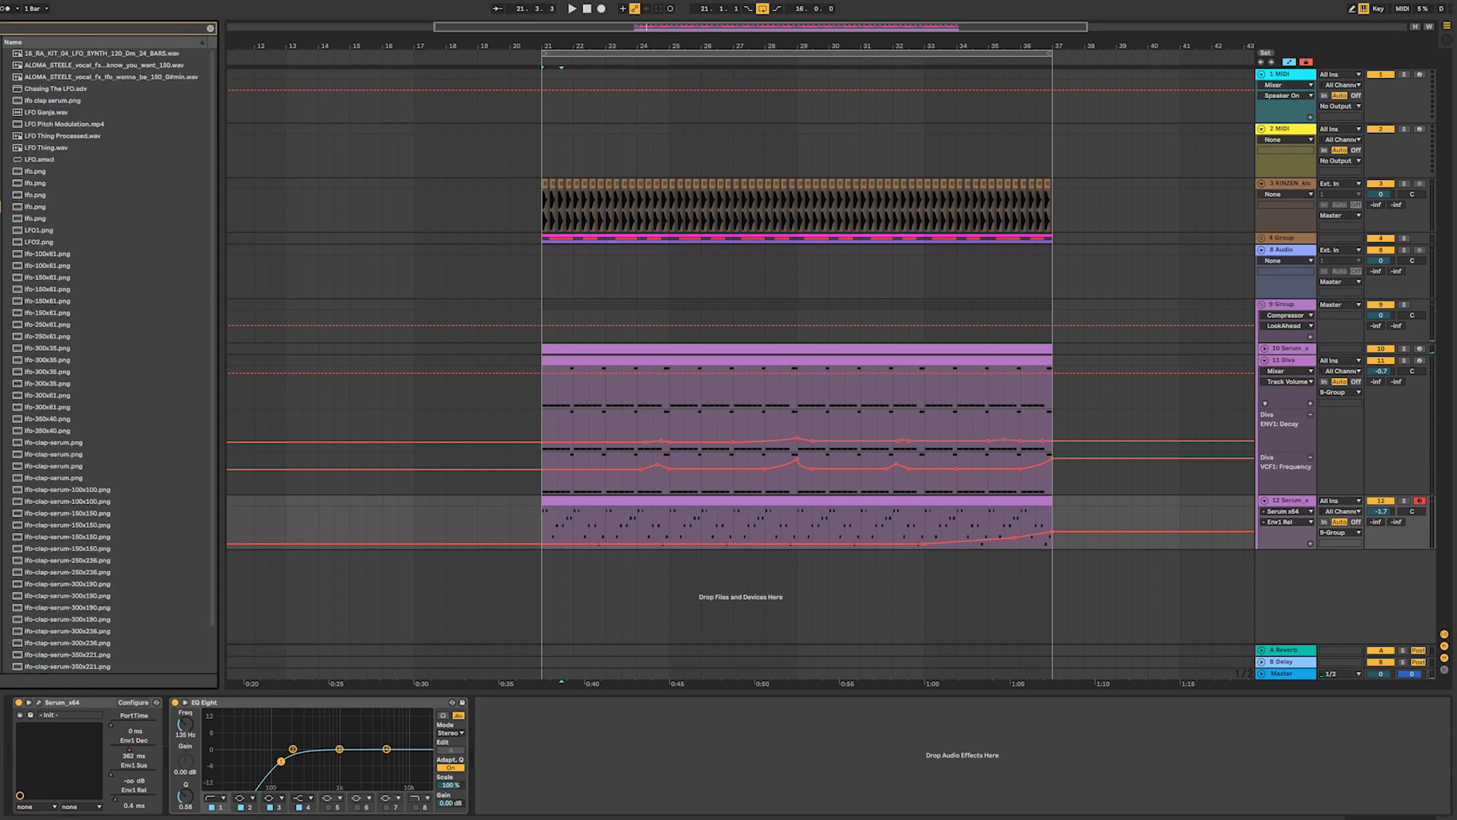
{"action": "scroll", "coordinate": [99, 485], "scroll_direction": "down", "scroll_amount": 2}
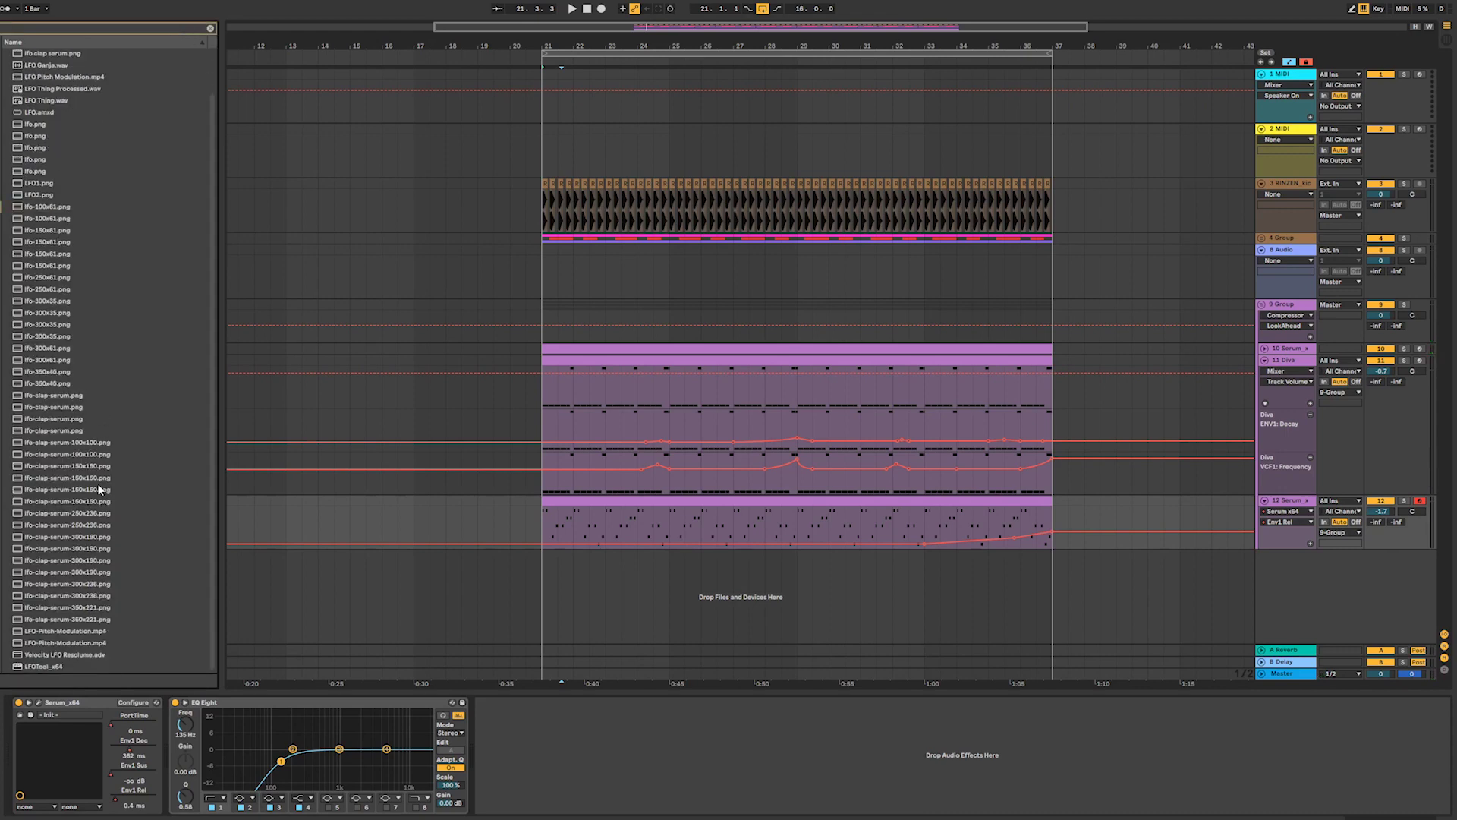
{"action": "double_click", "coordinate": [67, 658]}
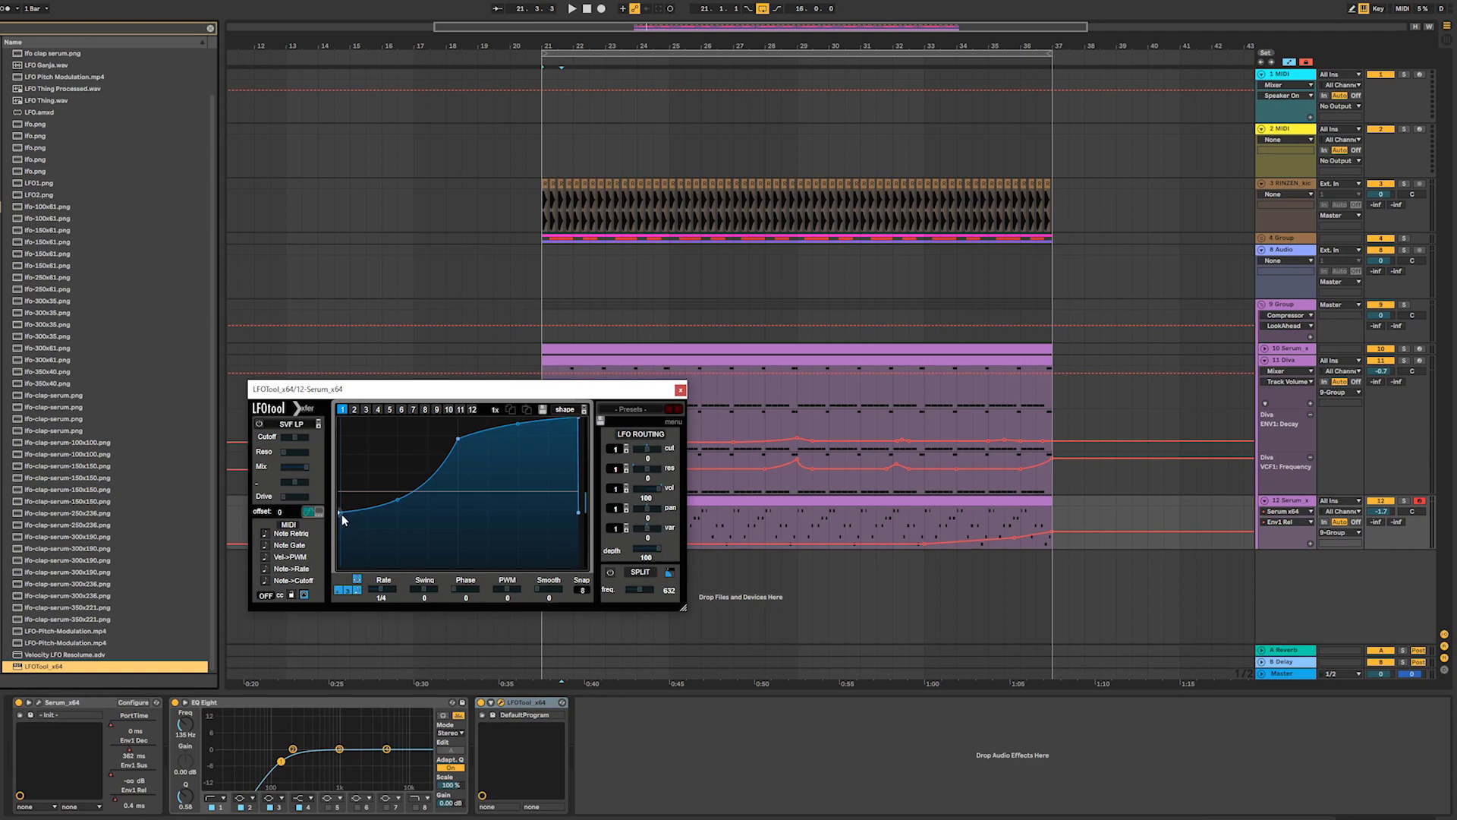
- Lower the start point and the middle point of LFOTool's volume curve while playing the loop
{"action": "left_click_drag", "start_coordinate": [343, 519], "coordinate": [339, 552]}
{"action": "key", "text": "space"}
{"action": "left_click_drag", "start_coordinate": [458, 438], "coordinate": [467, 455]}
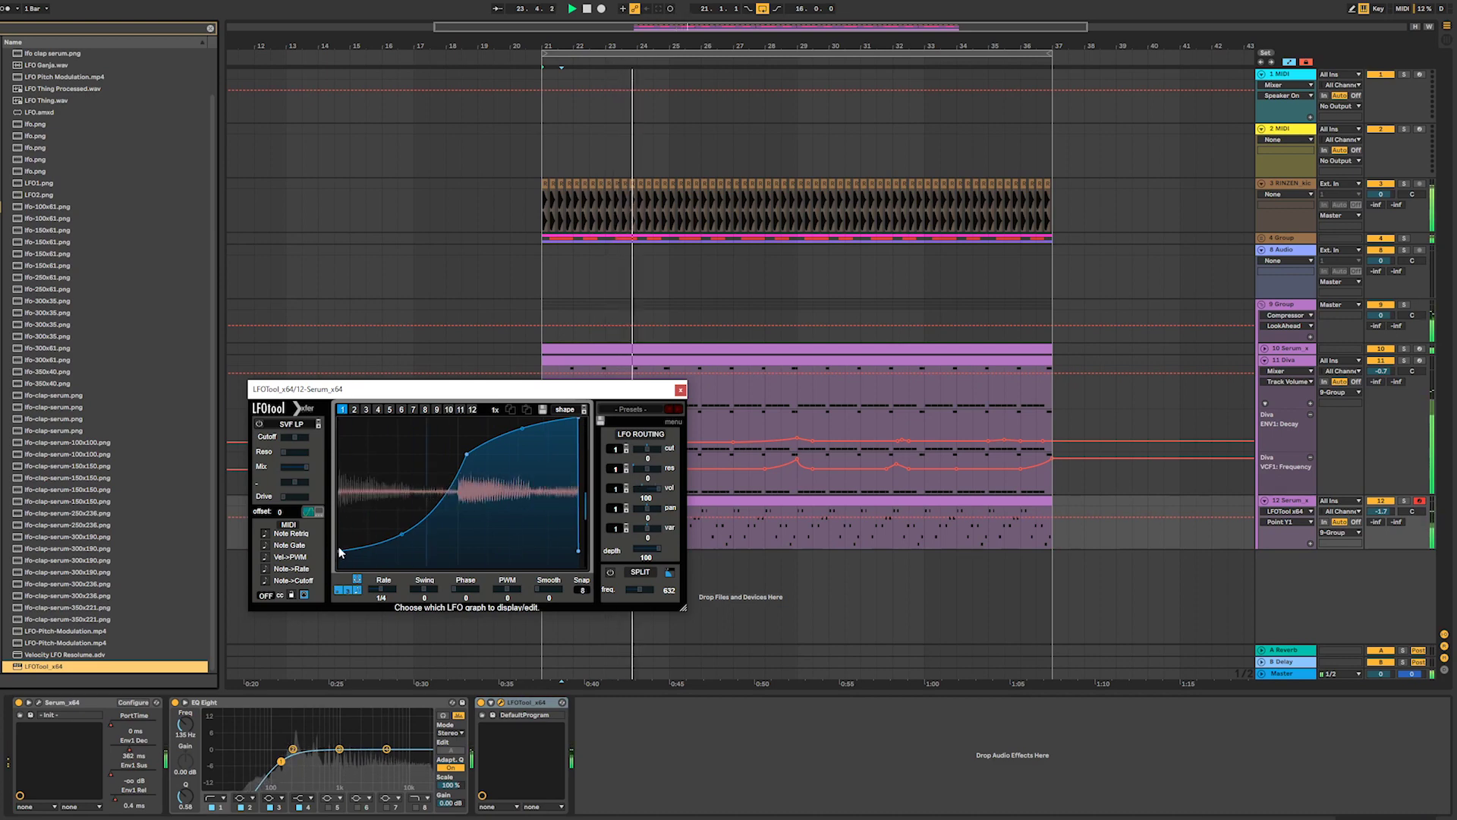
- Raise the start point and the middle point of LFOTool's volume curve, and close the plugin window
{"action": "left_click_drag", "start_coordinate": [341, 546], "coordinate": [339, 499]}
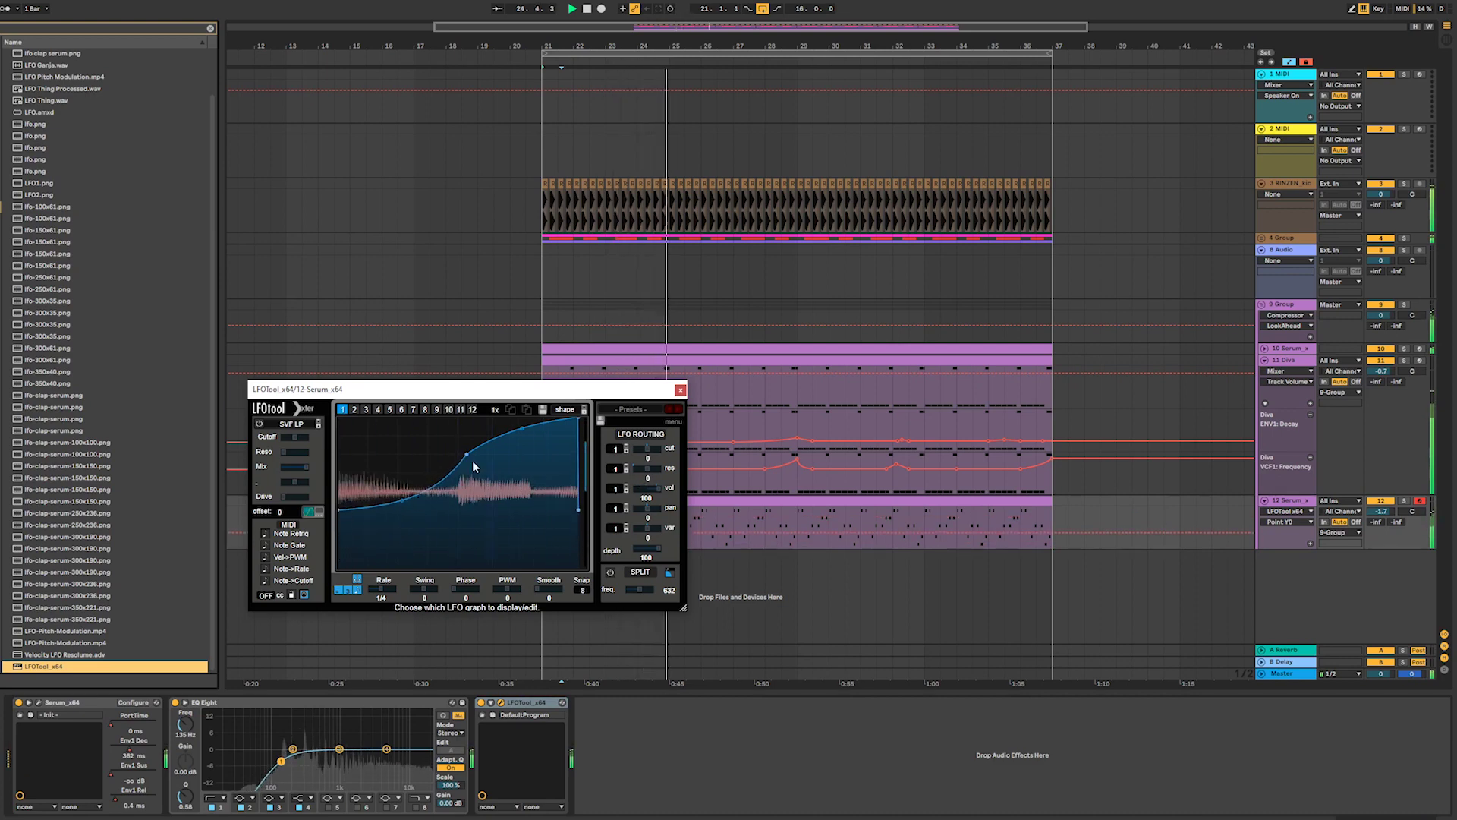
{"action": "left_click_drag", "start_coordinate": [466, 454], "coordinate": [466, 443]}
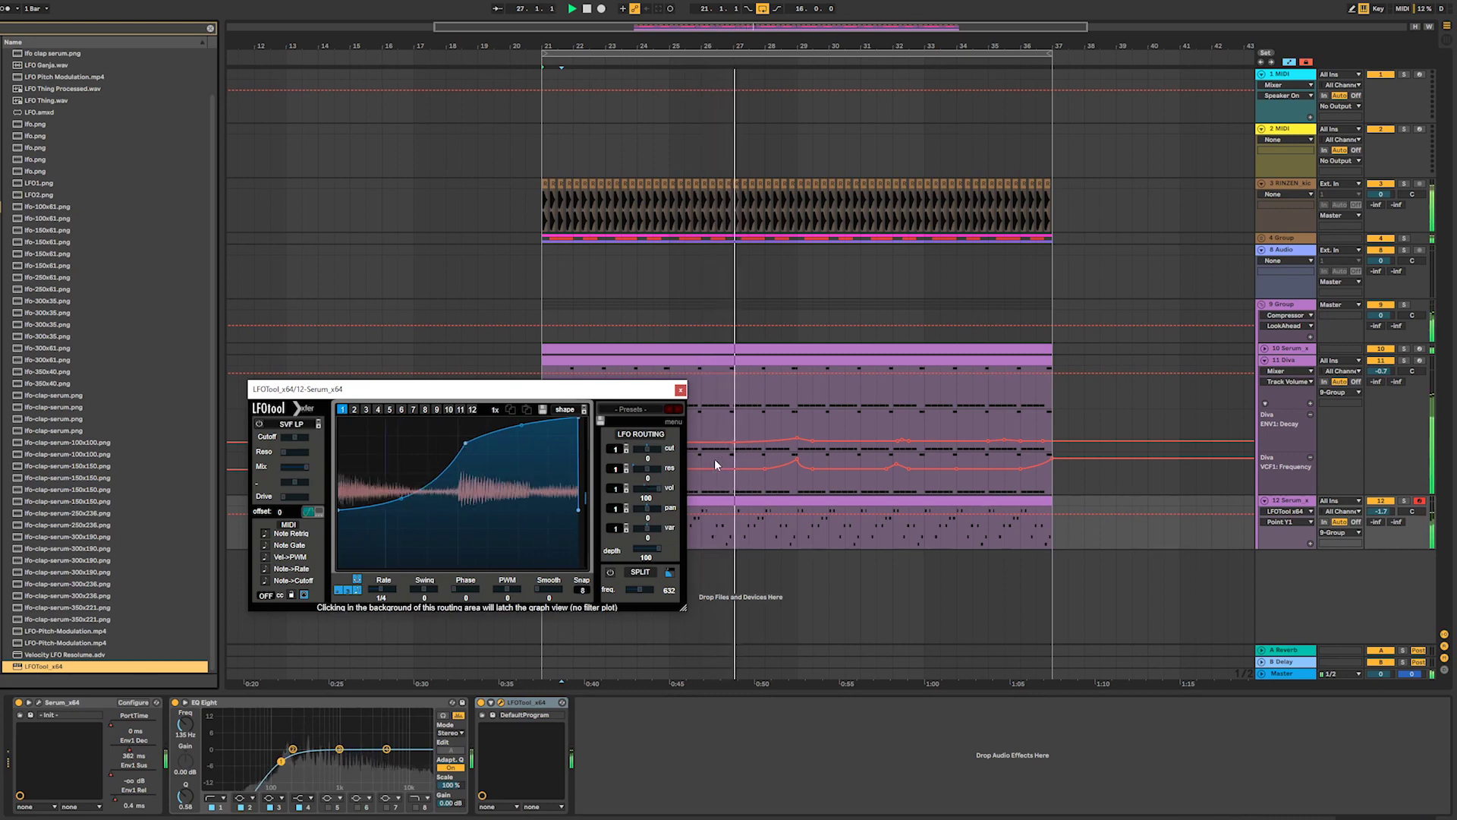
{"action": "left_click", "coordinate": [681, 390]}
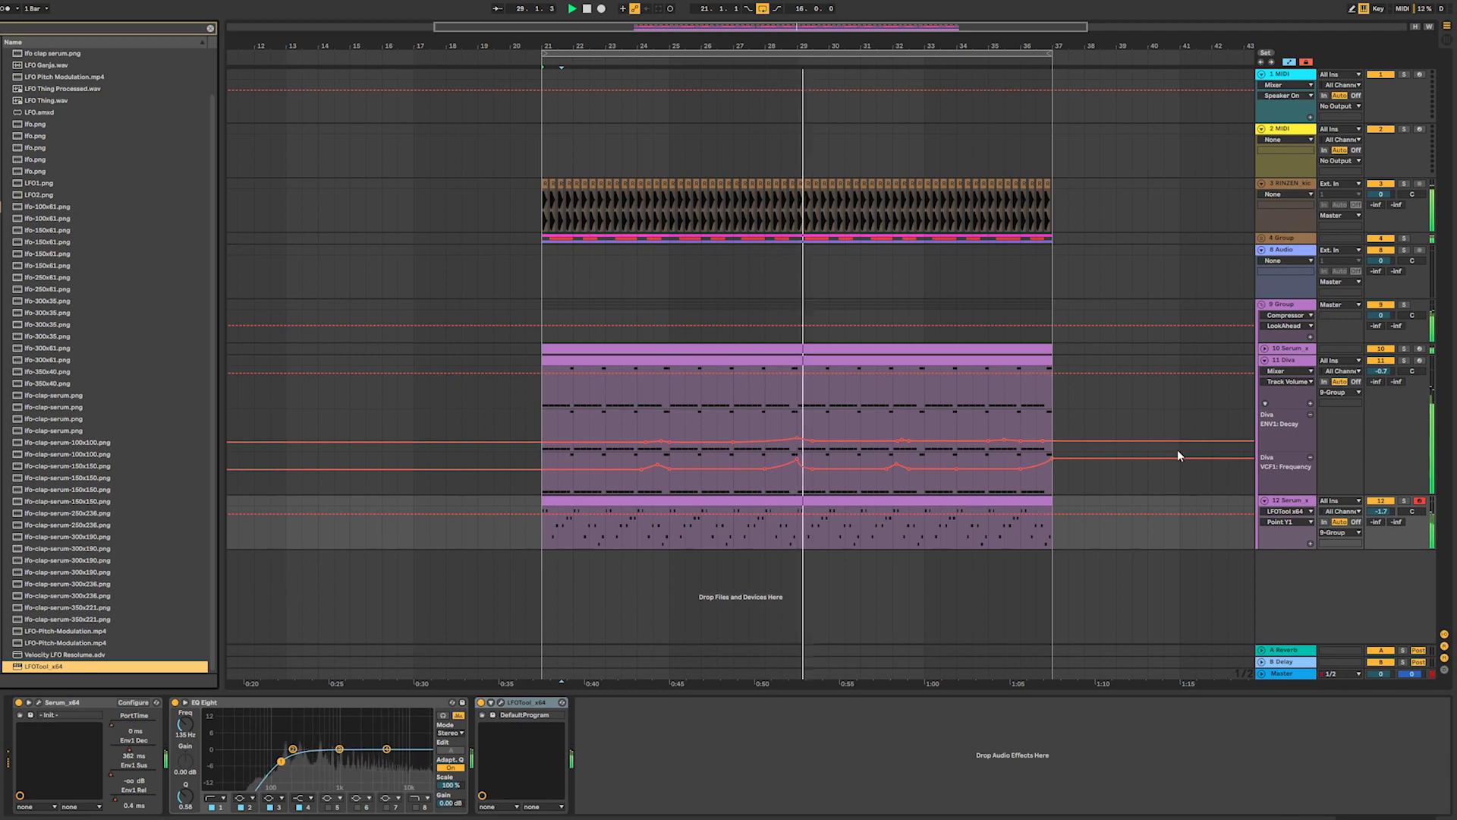
- Search the browser for "rin" and place RINZEN_fx_moog_sweeping_atmosphere_F.wav on a new audio track, starting at 19.3
{"action": "left_click", "coordinate": [209, 28]}
{"action": "left_click", "coordinate": [210, 29]}
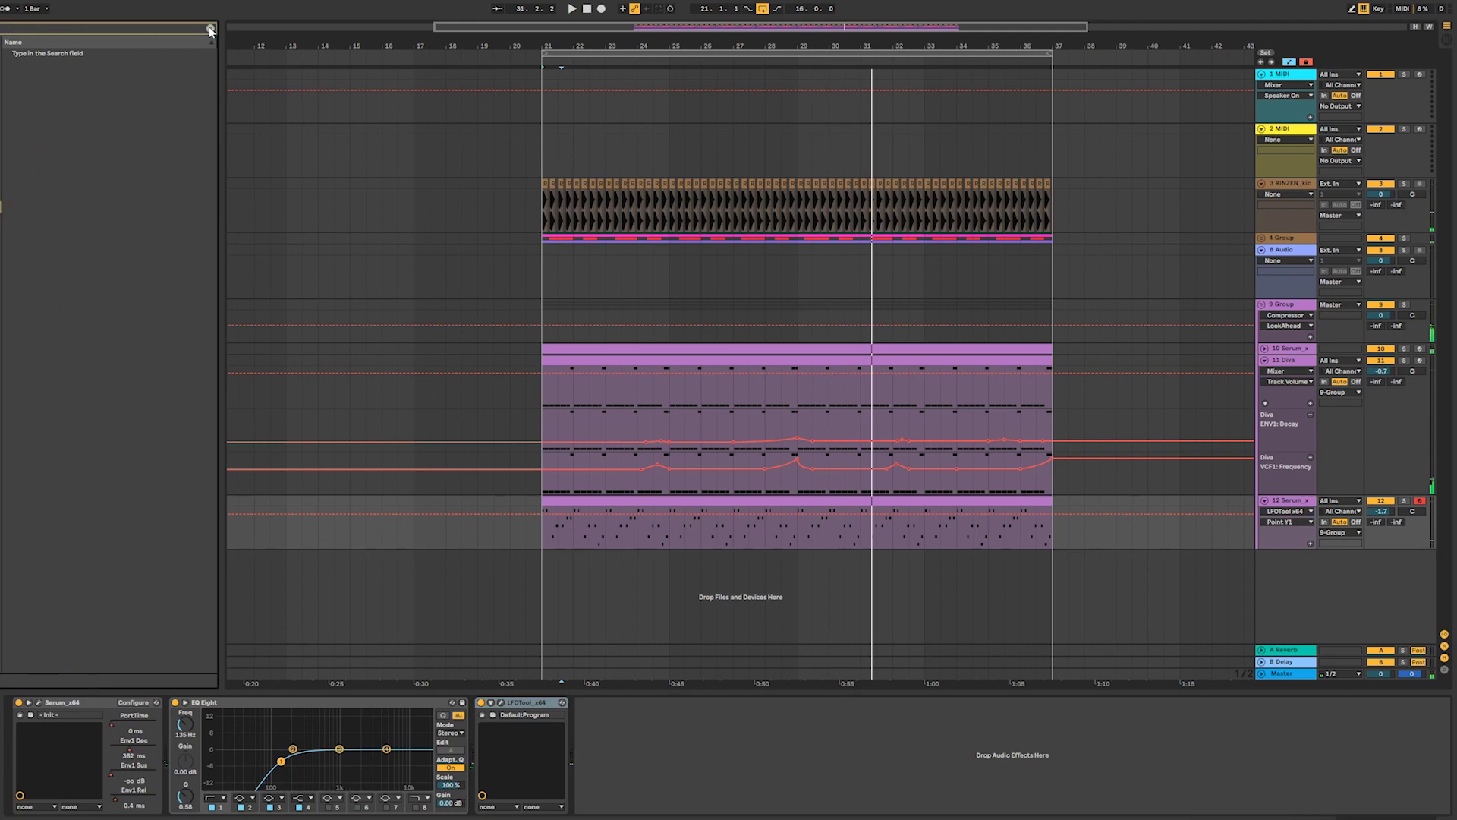
{"action": "type", "text": "rin"}
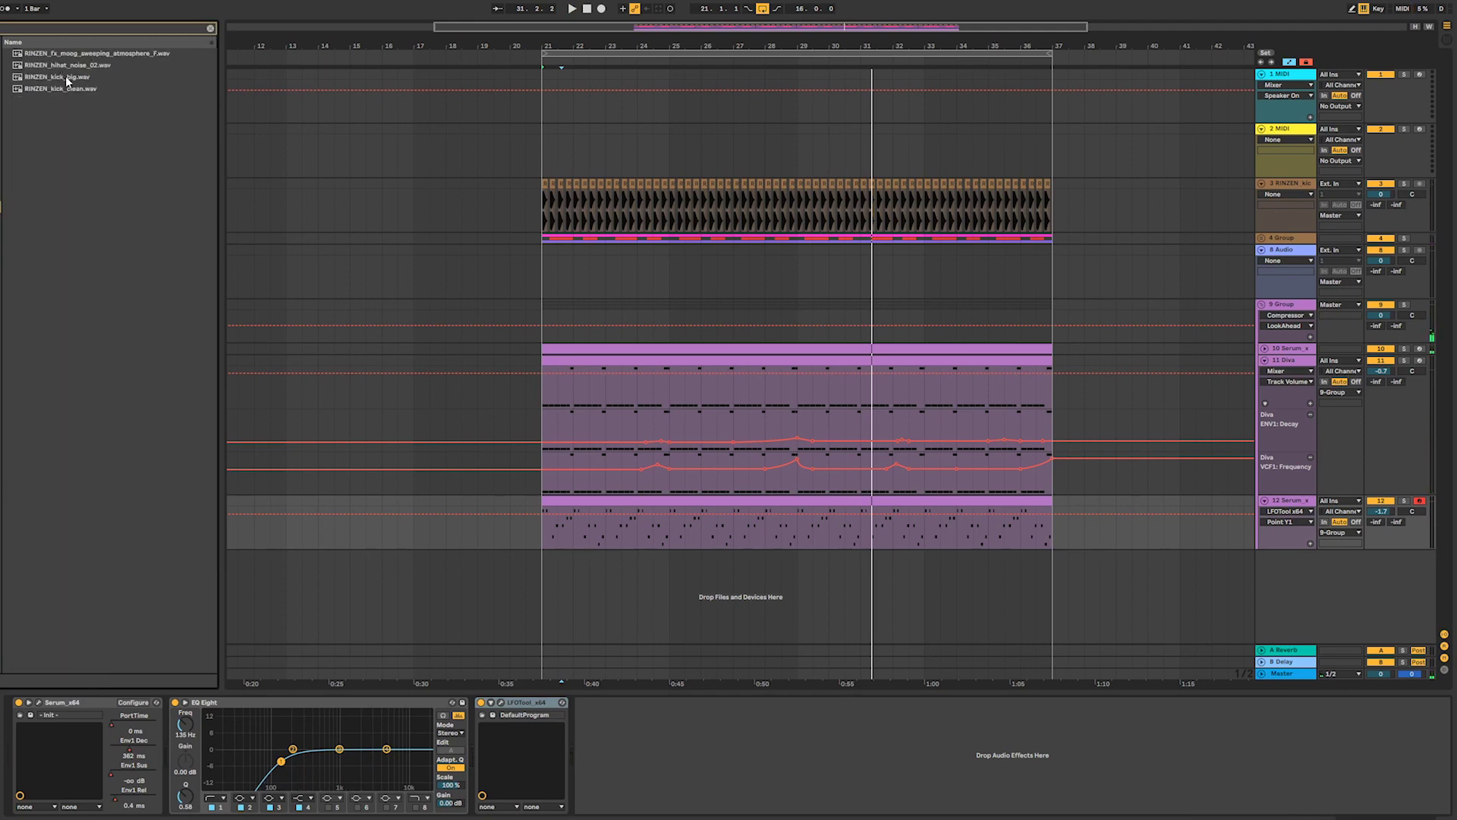
{"action": "left_click", "coordinate": [86, 66]}
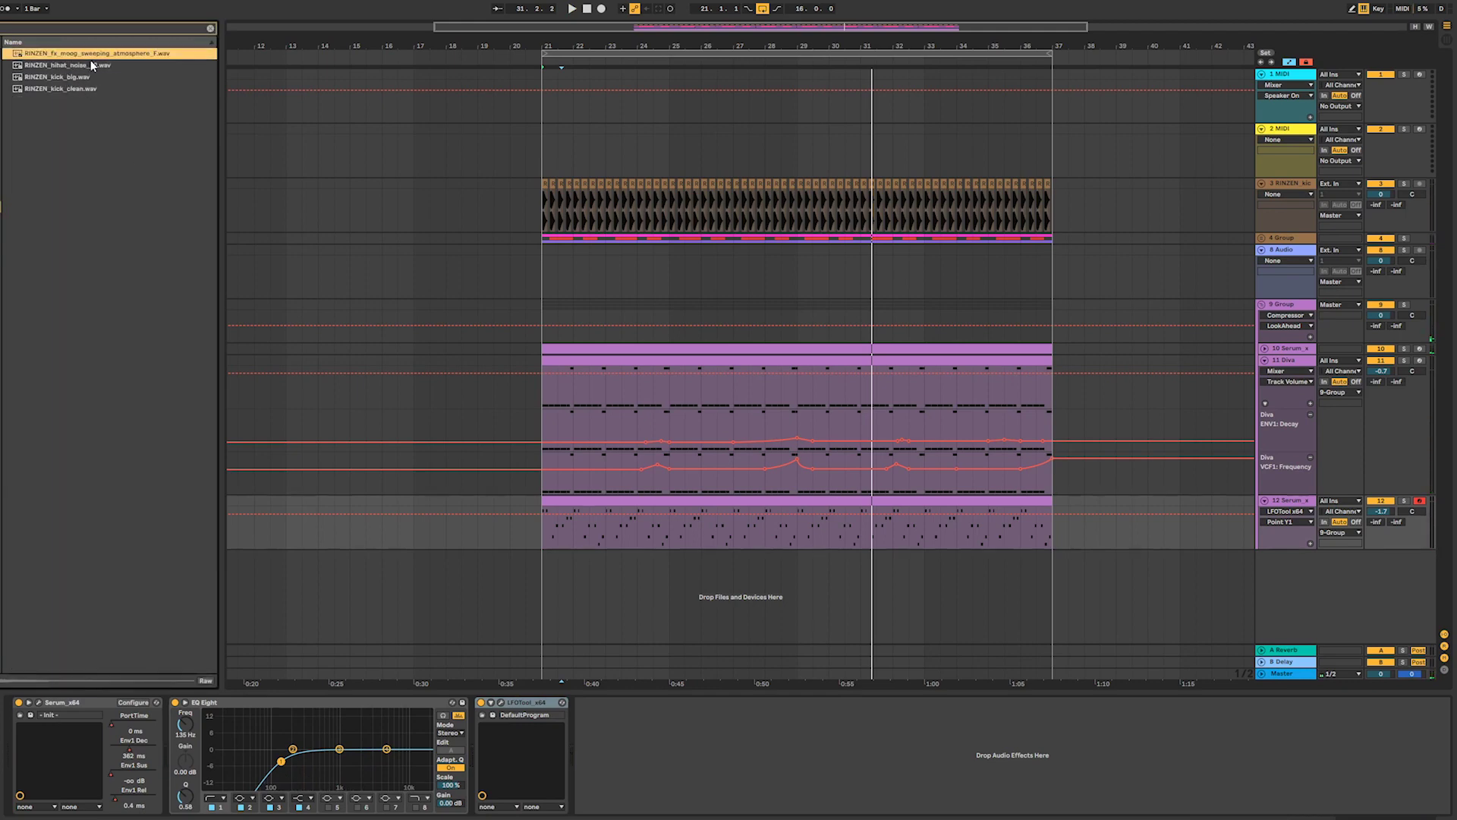
{"action": "left_click_drag", "start_coordinate": [319, 89], "coordinate": [493, 581]}
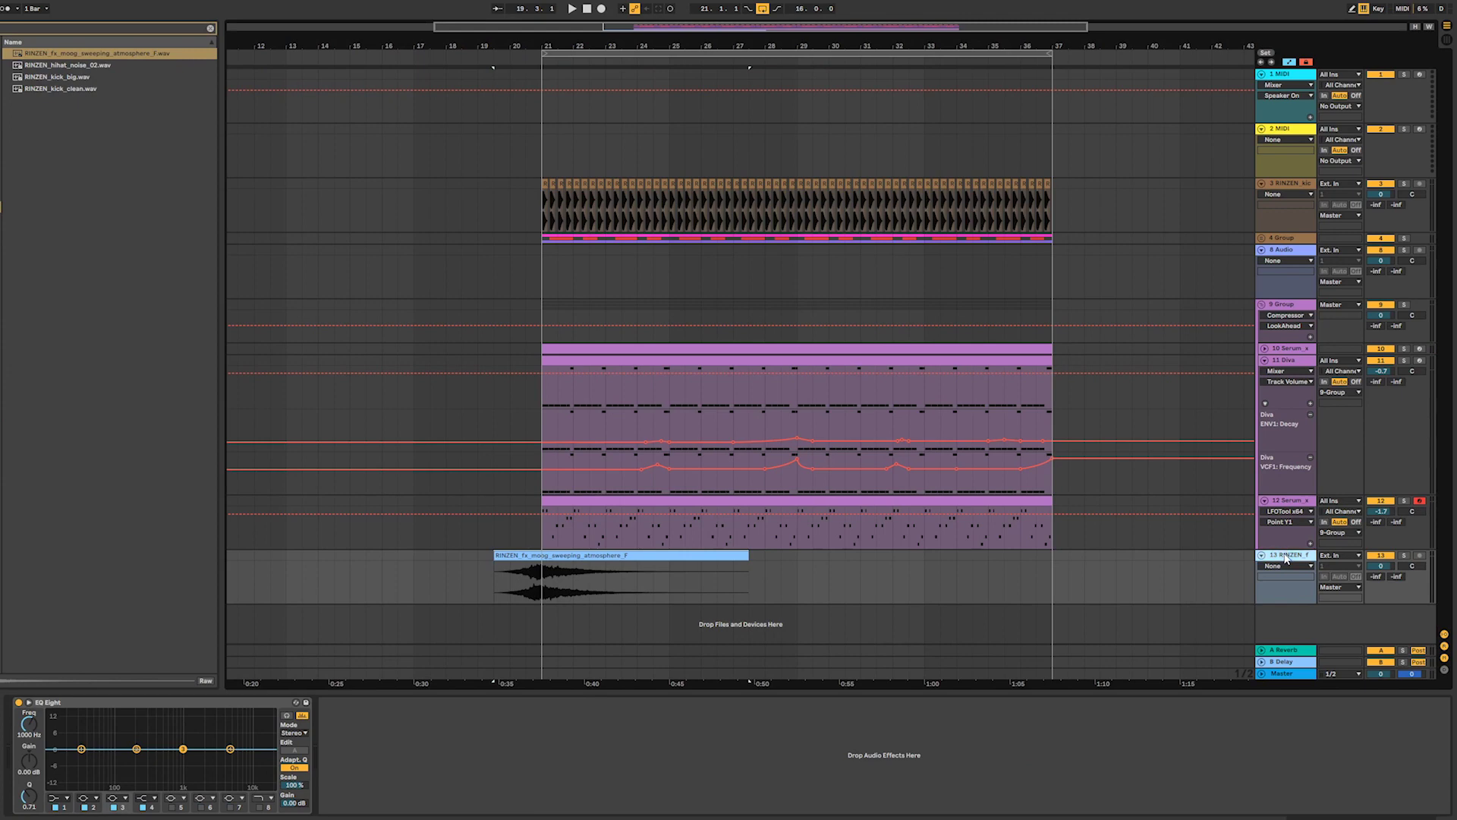
- Move the new audio track into the purple group above the Serum track and set its volume to -9.2 dB
{"action": "left_click_drag", "start_coordinate": [1293, 504], "coordinate": [1376, 531]}
{"action": "left_click", "coordinate": [487, 522]}
{"action": "key", "text": "space"}
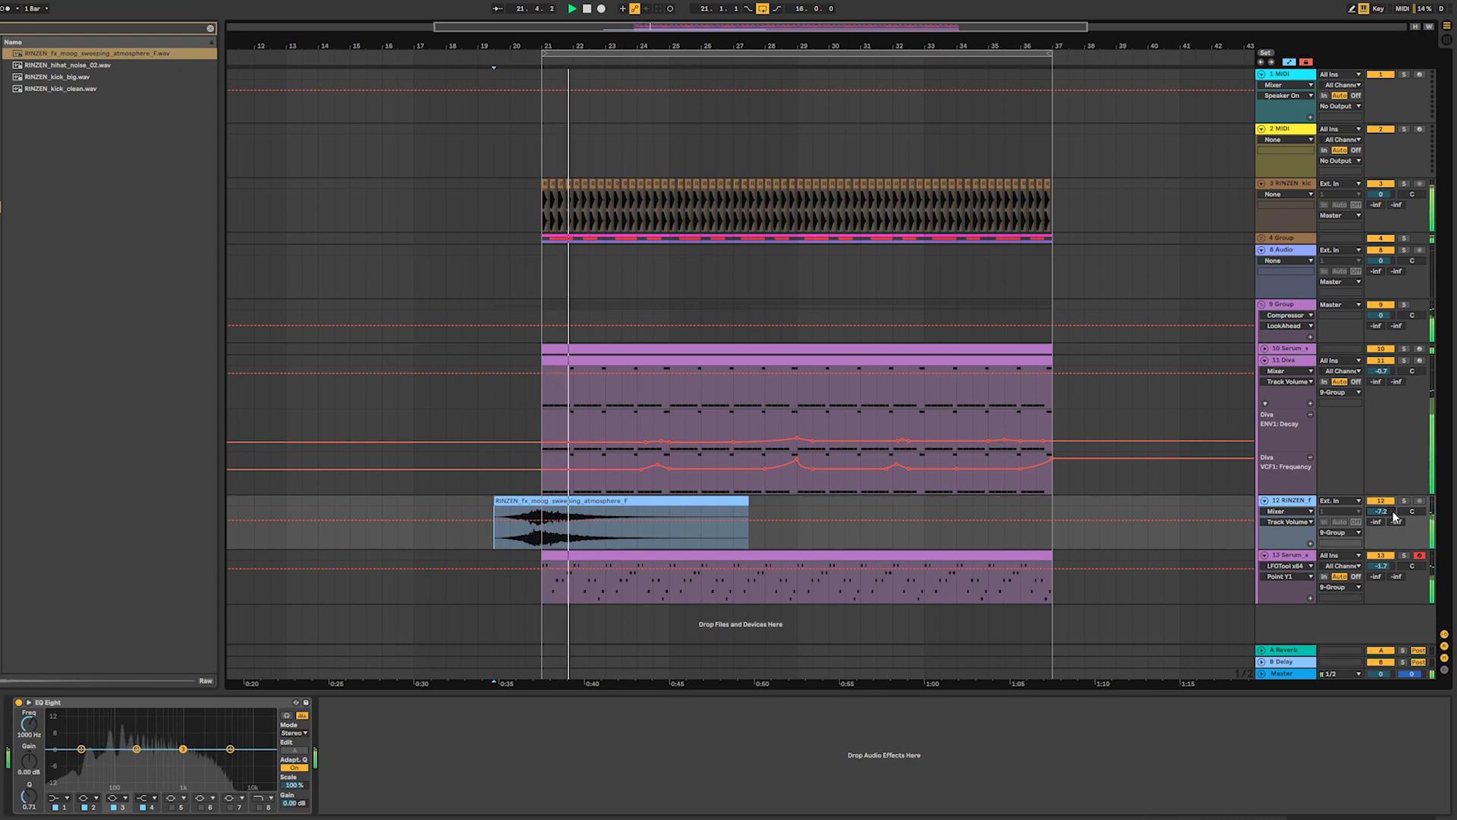
{"action": "left_click_drag", "start_coordinate": [1382, 511], "coordinate": [1382, 516]}
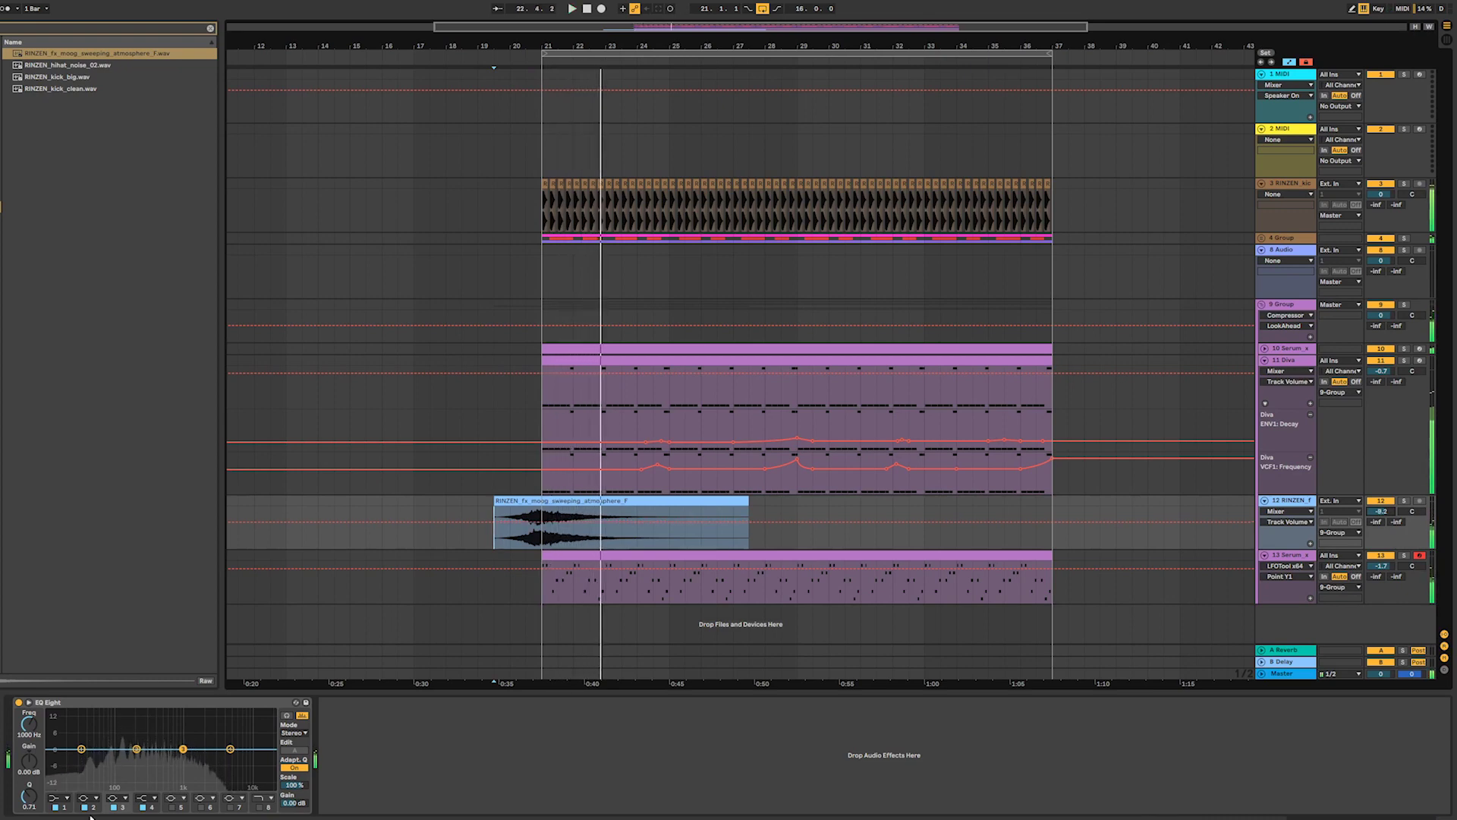
- Set band 1 of the audio track's EQ Eight to a low cut at about 198 Hz
{"action": "left_click", "coordinate": [67, 798]}
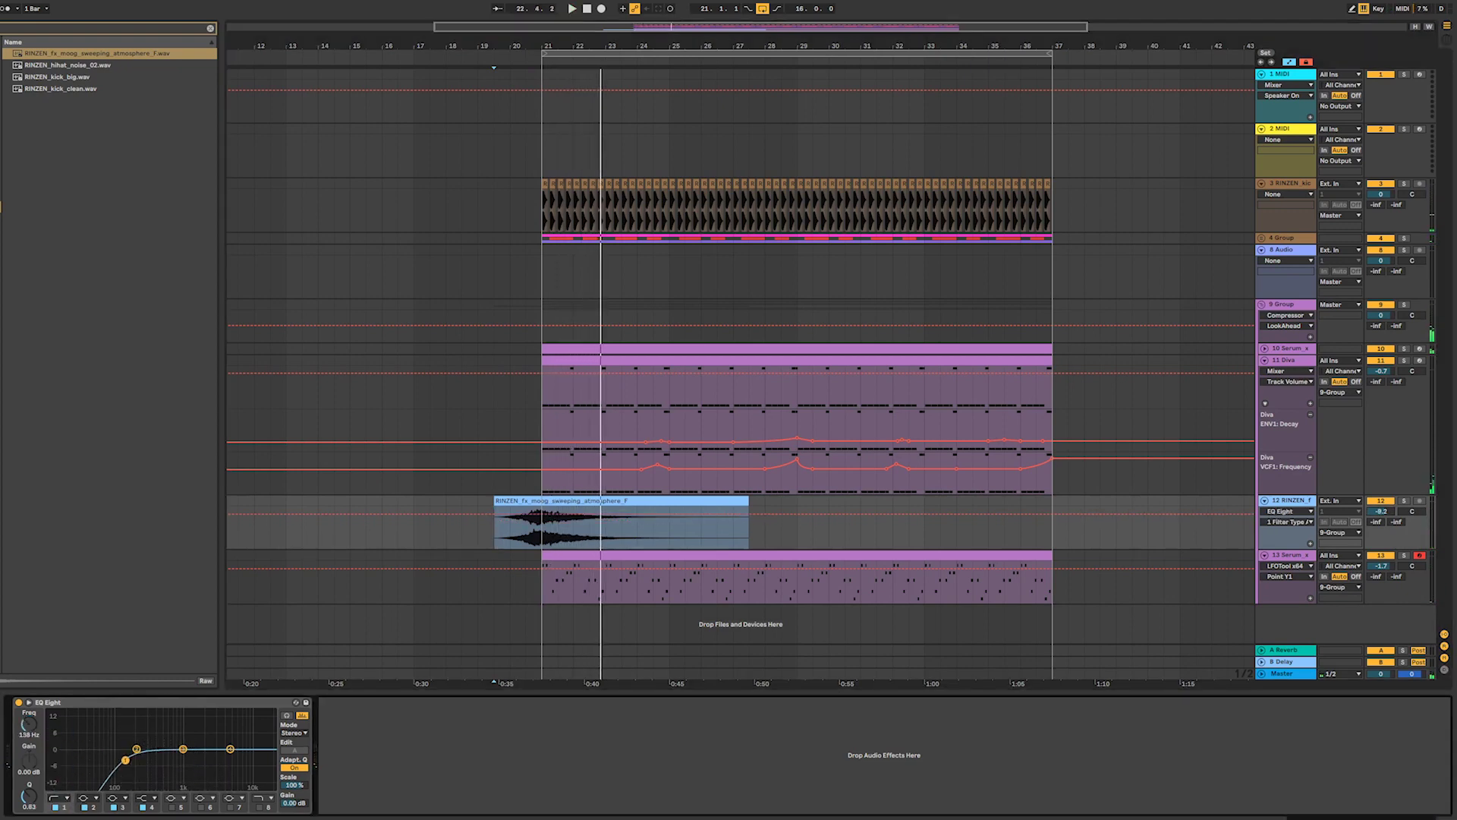
{"action": "key", "text": "space"}
- Shift the sweep clip to start at bar 20 and lower its track volume to -14.2 dB
{"action": "mouse_move", "coordinate": [568, 501]}
{"action": "left_mouse_down"}
{"action": "mouse_move", "coordinate": [600, 501]}
{"action": "mouse_move", "coordinate": [550, 507]}
{"action": "left_mouse_up"}
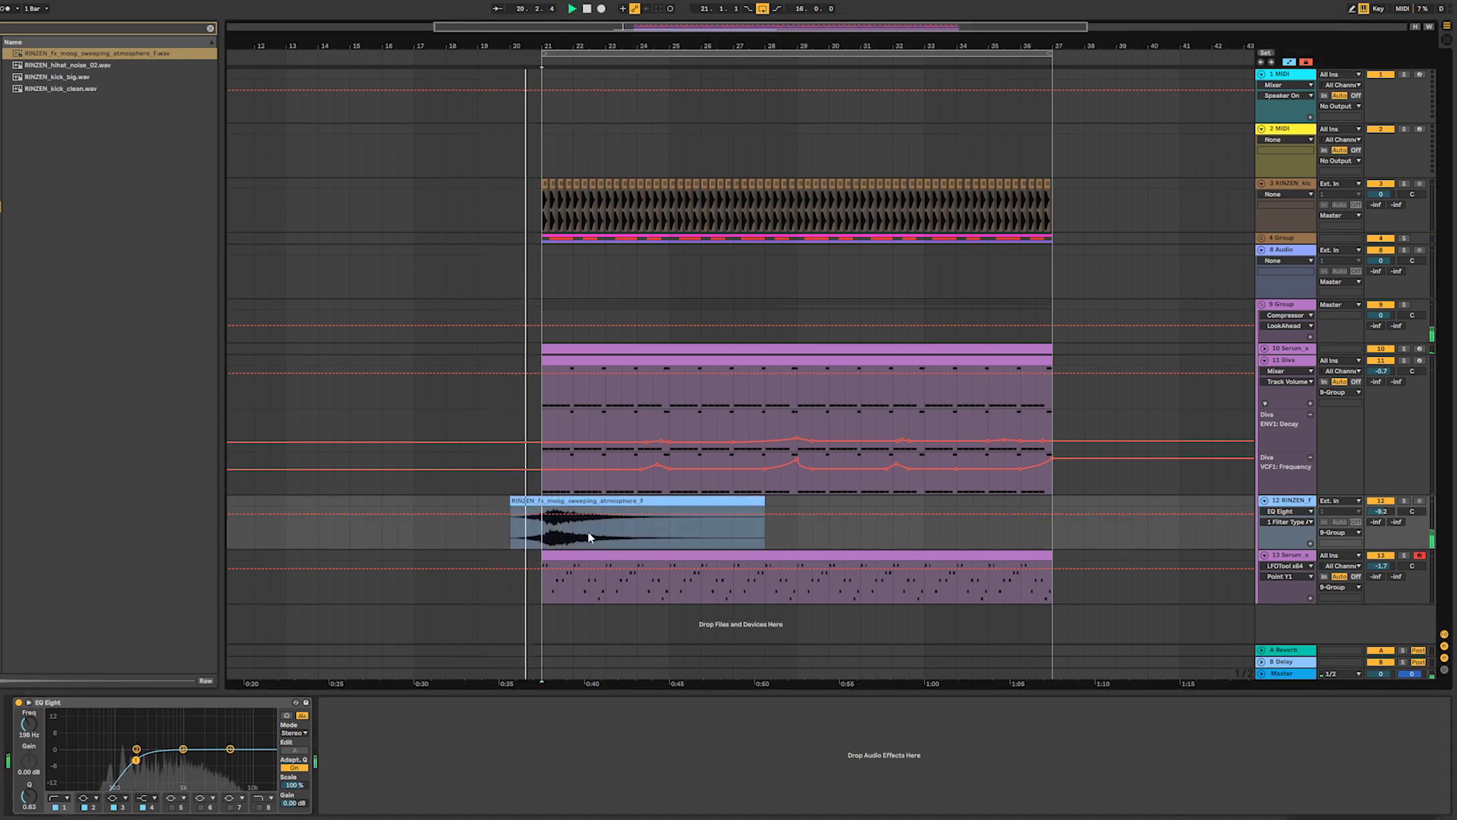
{"action": "left_click_drag", "start_coordinate": [1381, 512], "coordinate": [1380, 526]}
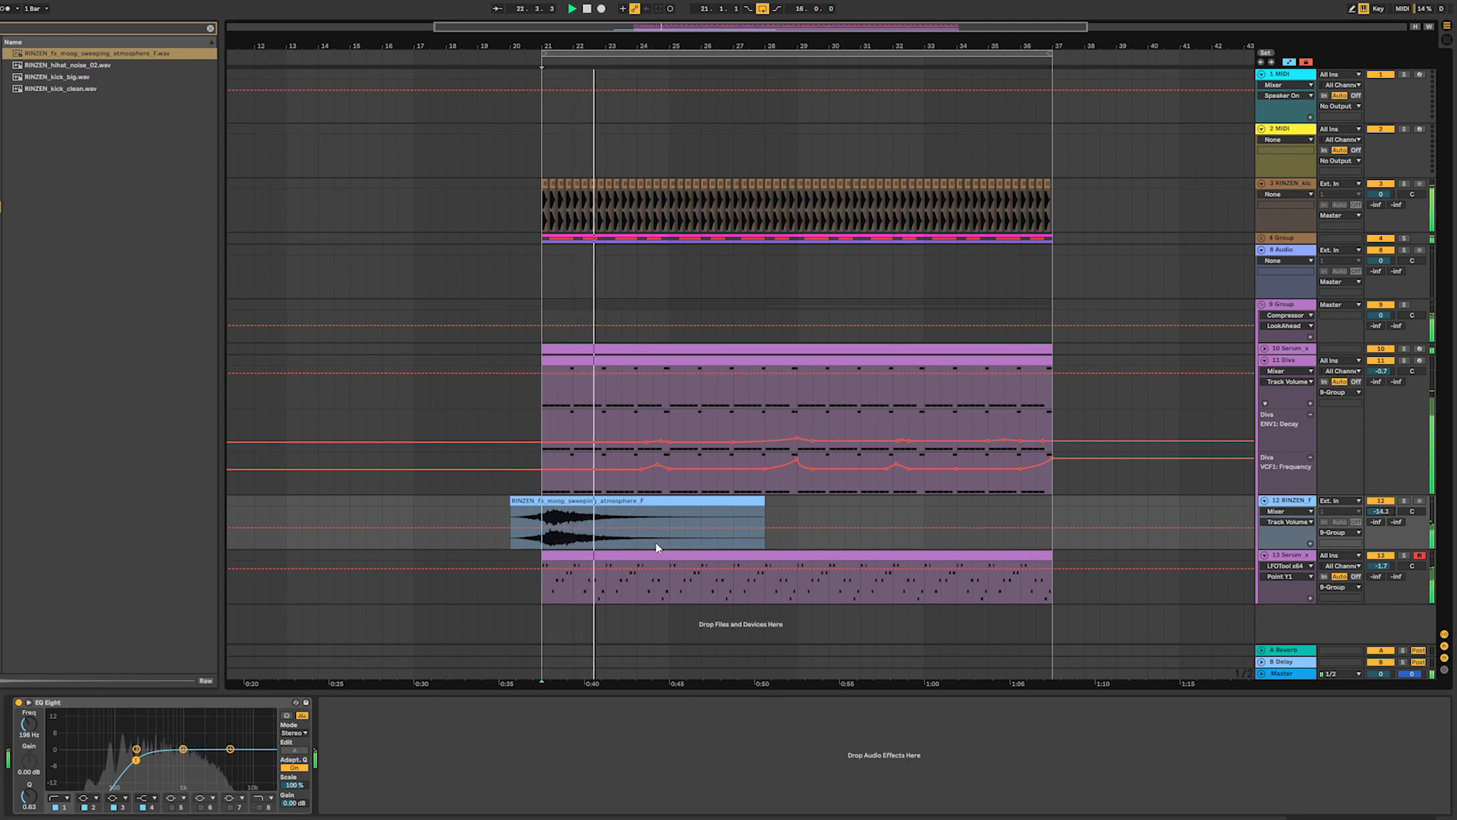
- Delete the sweep clip from the audio track
{"action": "left_click", "coordinate": [623, 502]}
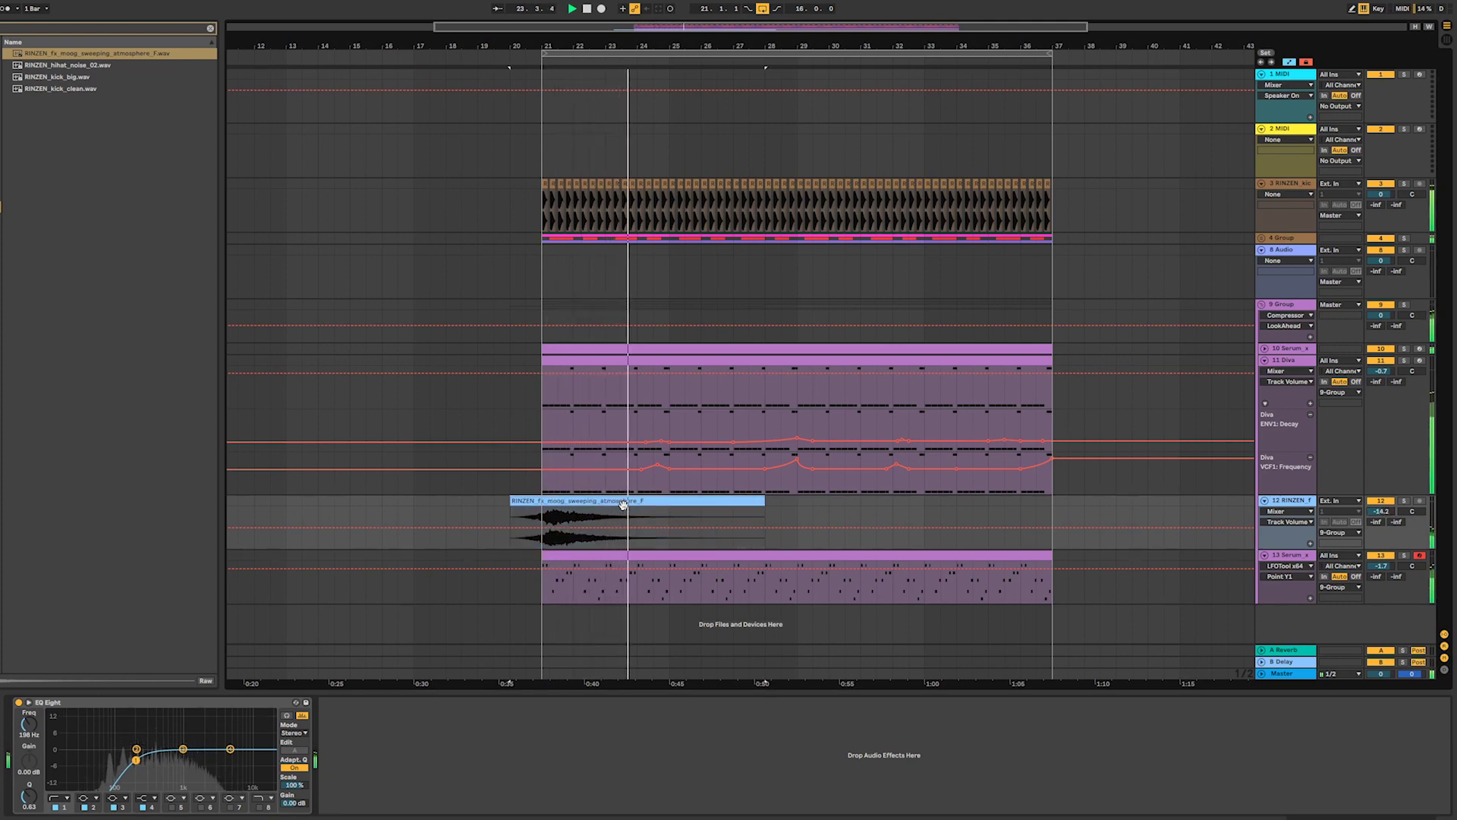
{"action": "key", "text": "Delete"}
{"action": "left_click", "coordinate": [554, 504]}
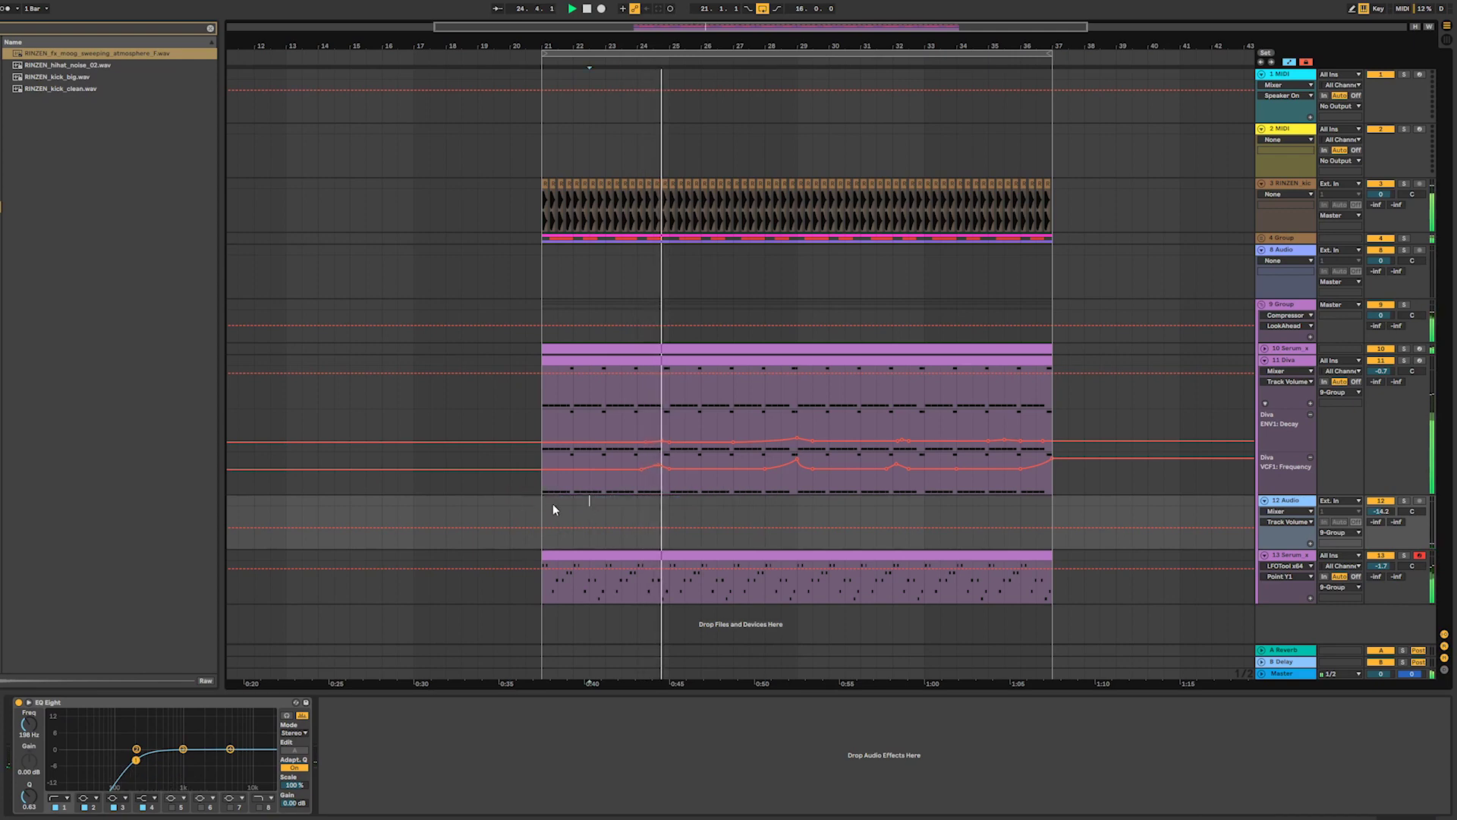
- Search for F minor vocals, audition them, and place ALOMA_STEELE_vocal_phrase_wasted_dry_145_Fmin.wav at bar 21 on the empty audio track
{"action": "left_click", "coordinate": [207, 27]}
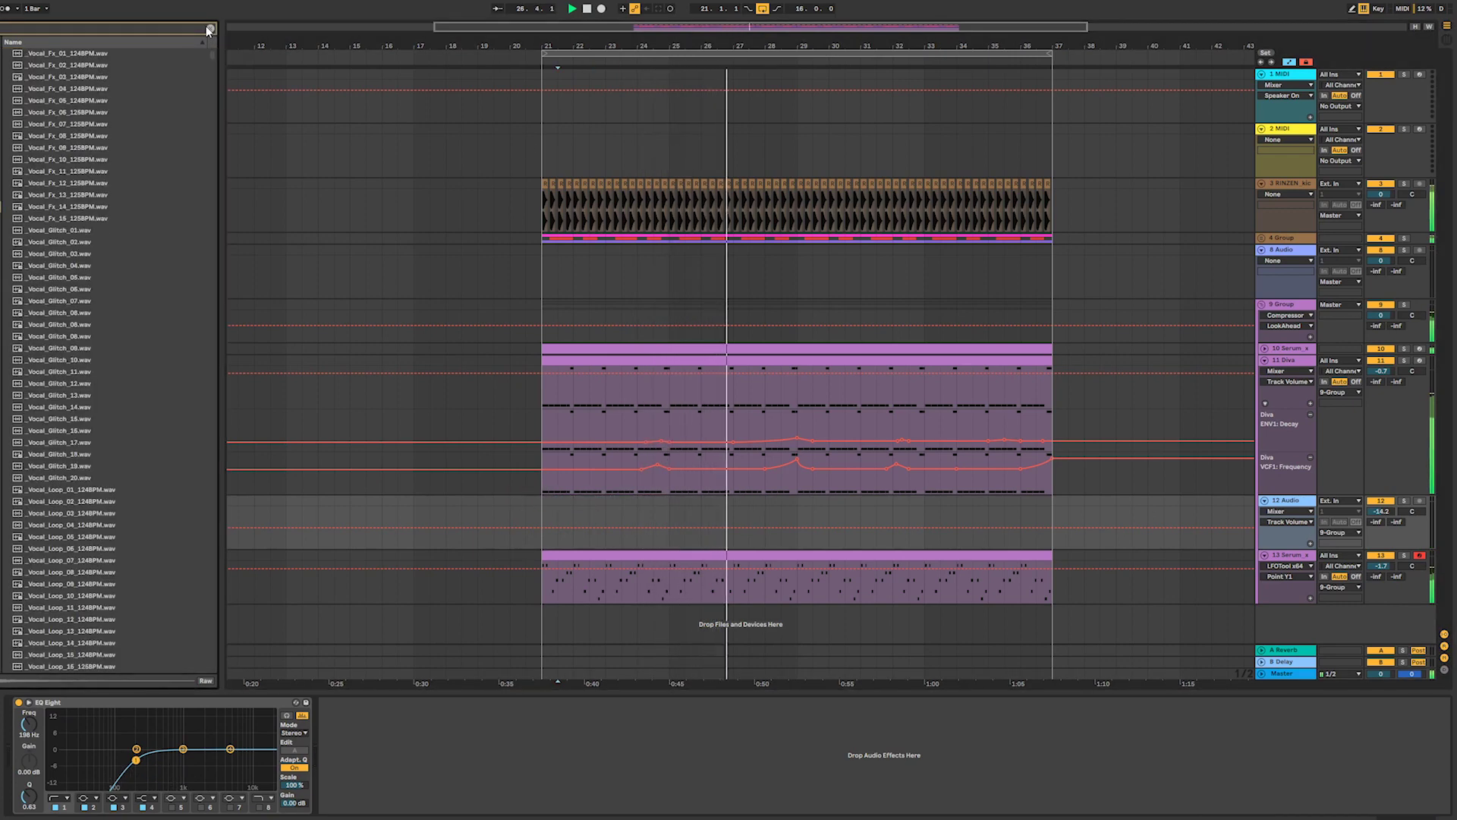
{"action": "type", "text": "fmin"}
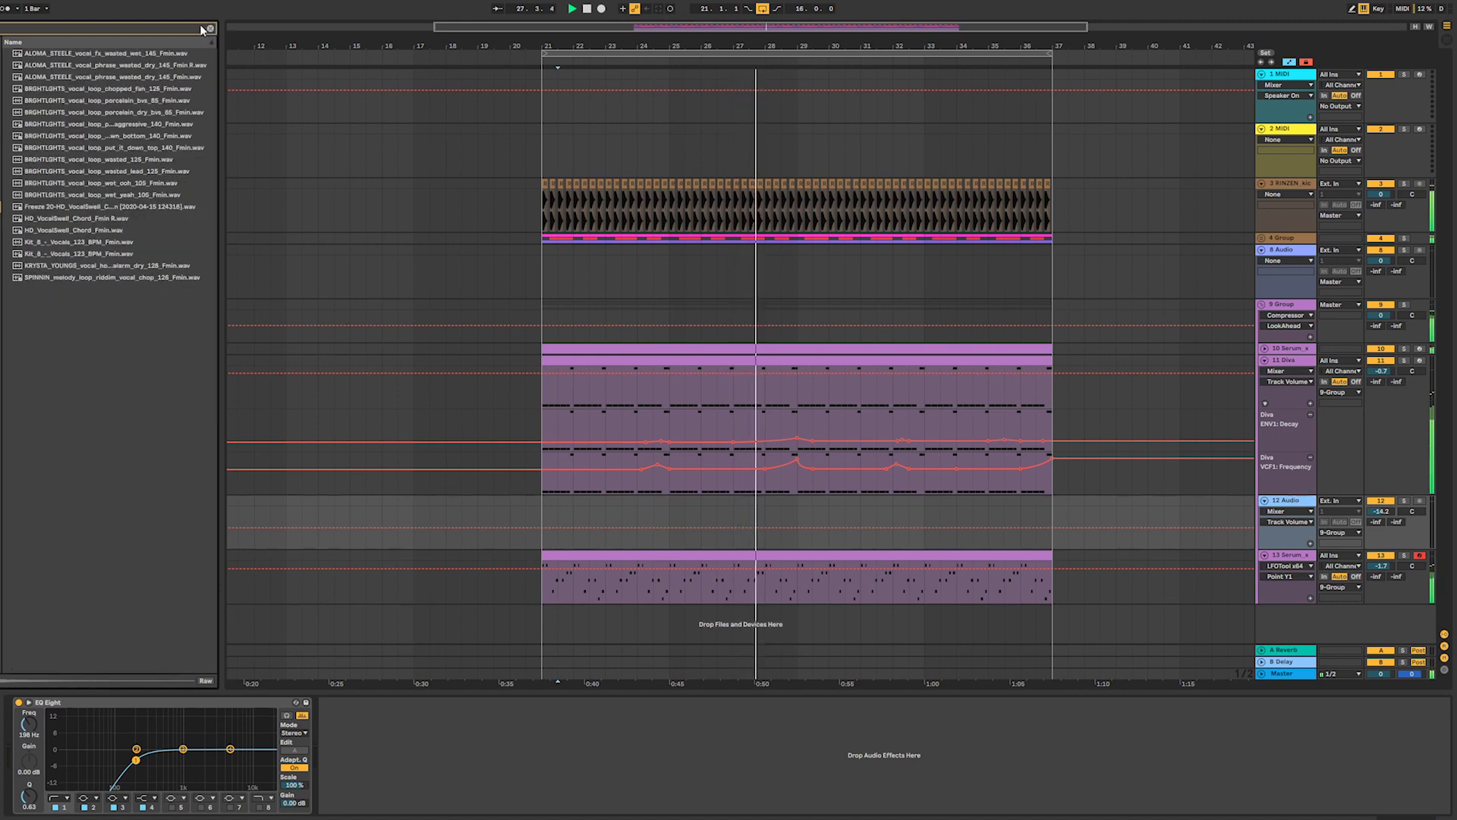
{"action": "left_click", "coordinate": [107, 65]}
{"action": "left_click", "coordinate": [114, 77]}
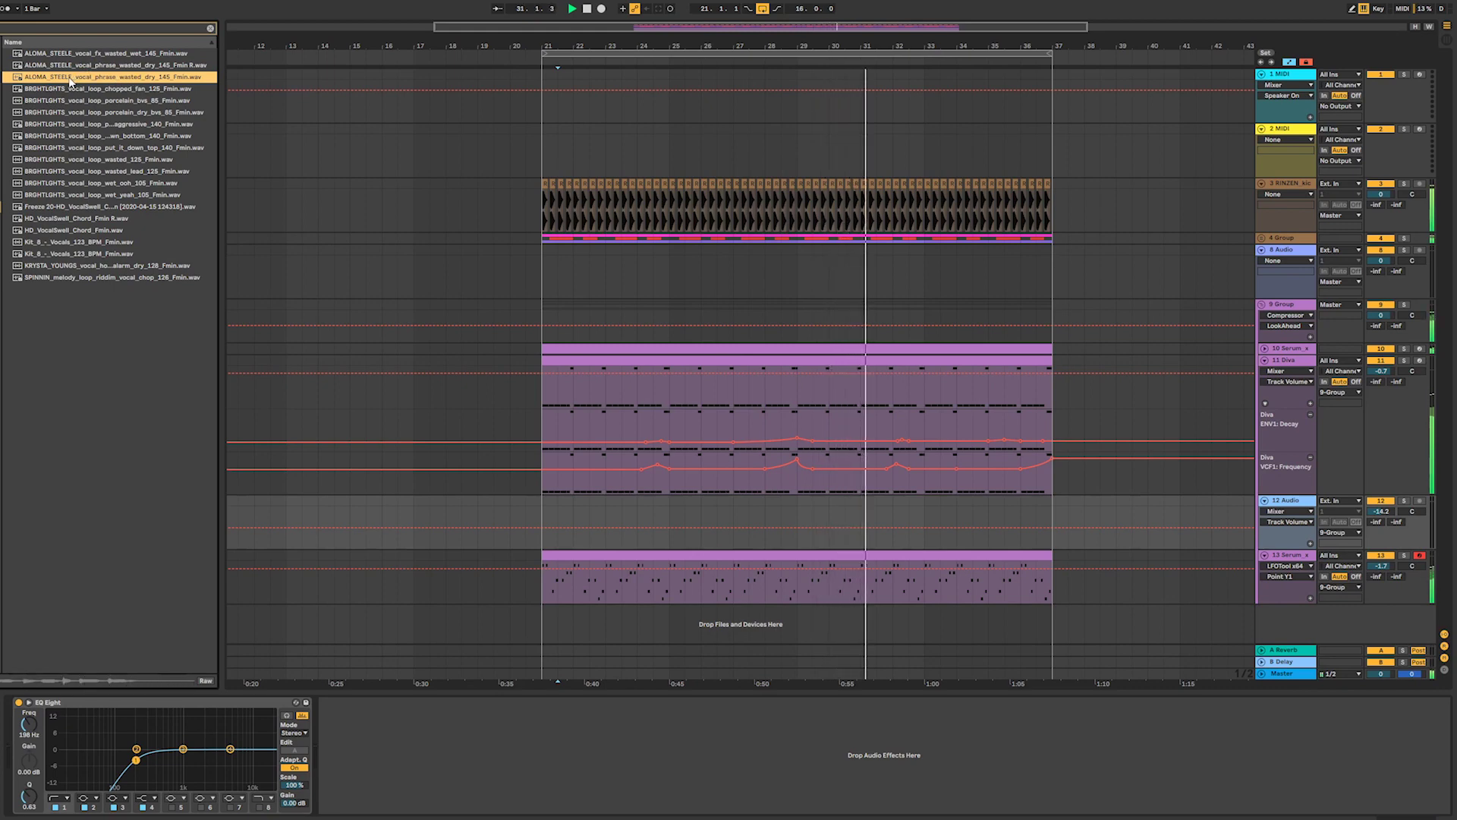
{"action": "left_click_drag", "start_coordinate": [71, 79], "coordinate": [545, 518]}
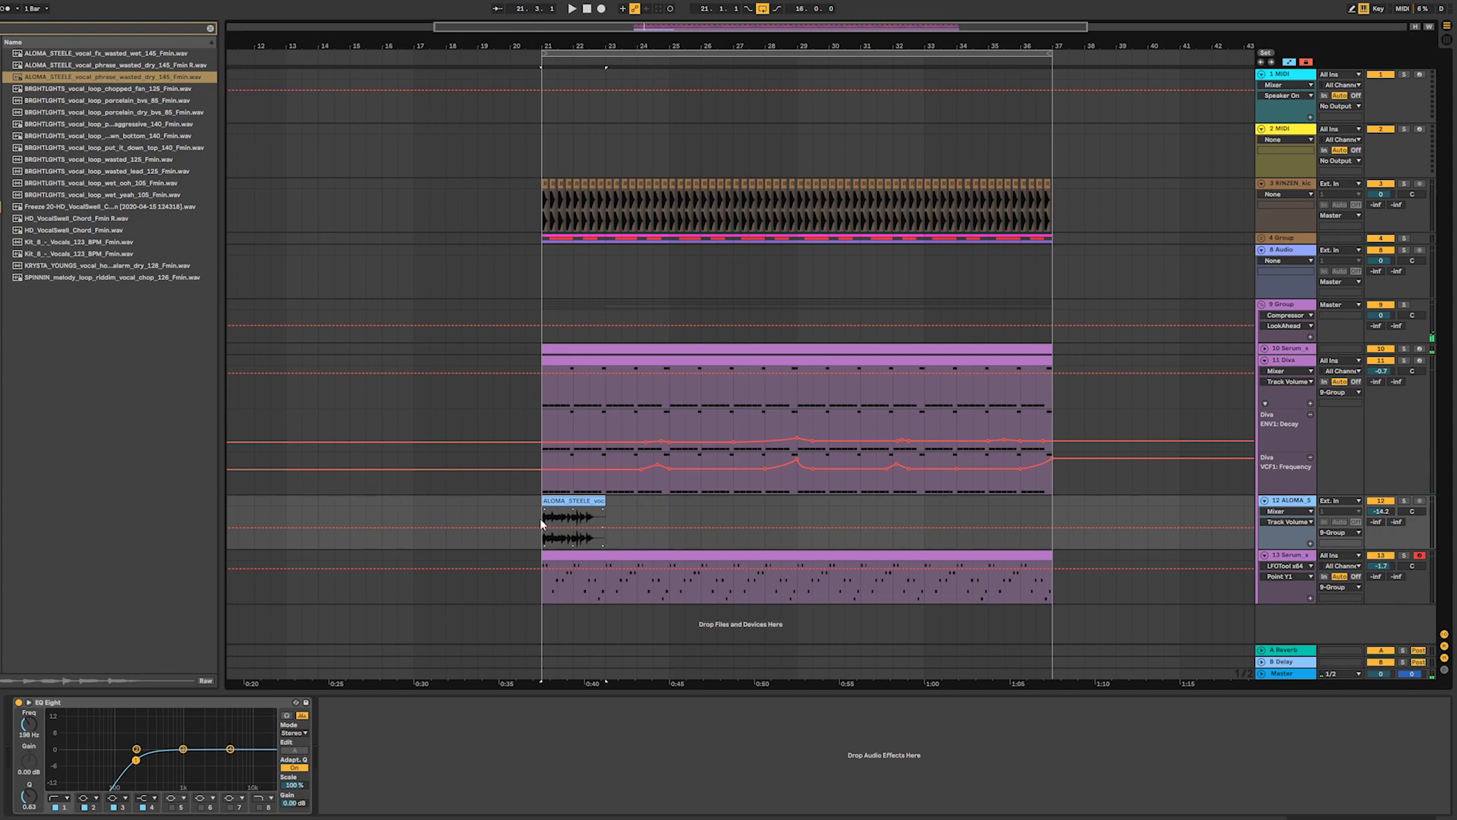
- Warp the vocal clip with a segment BPM of 145 and raise its track volume to -7.0 dB
{"action": "double_click", "coordinate": [570, 502]}
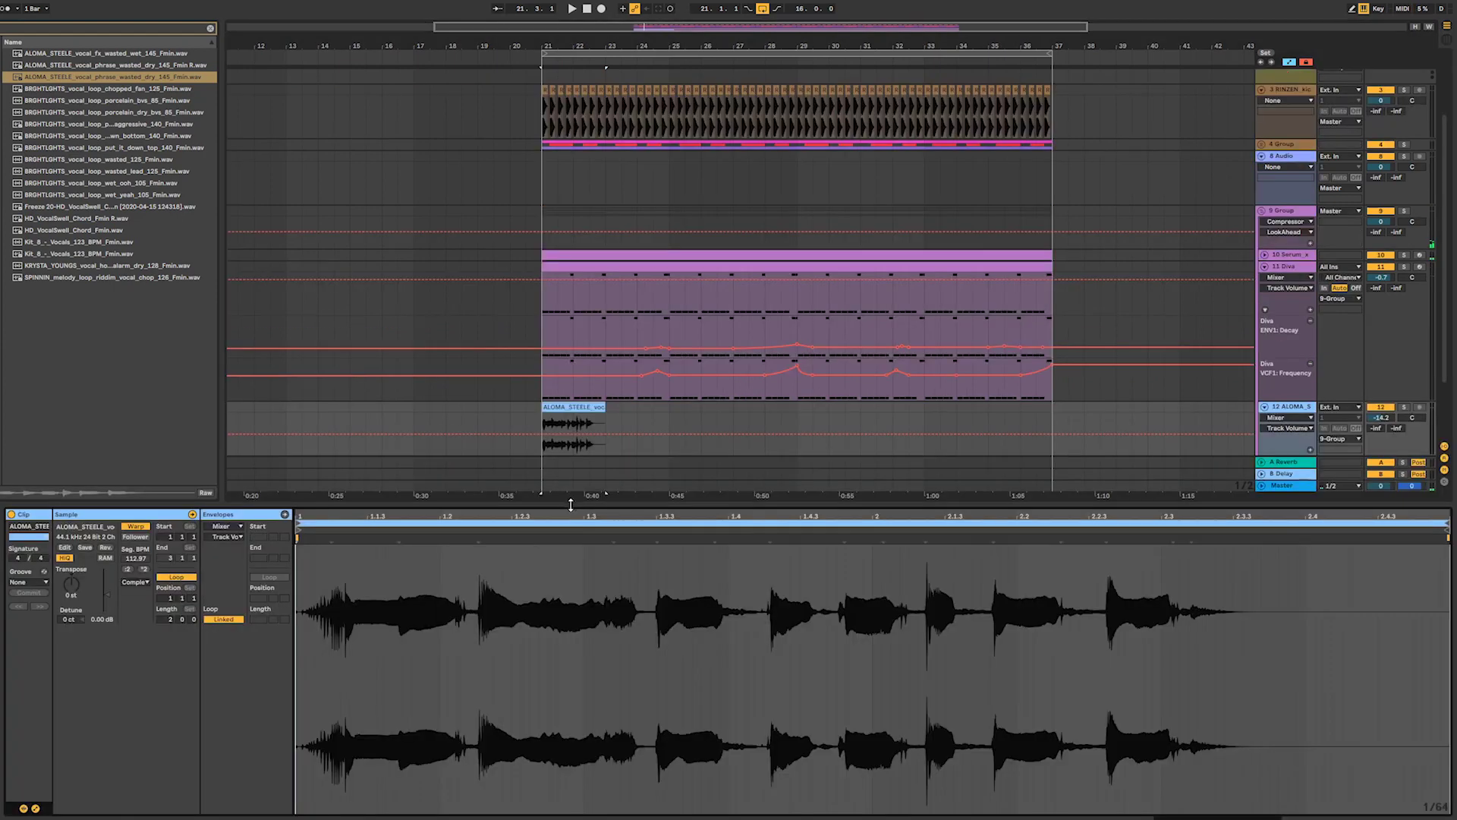
{"action": "left_click", "coordinate": [135, 527]}
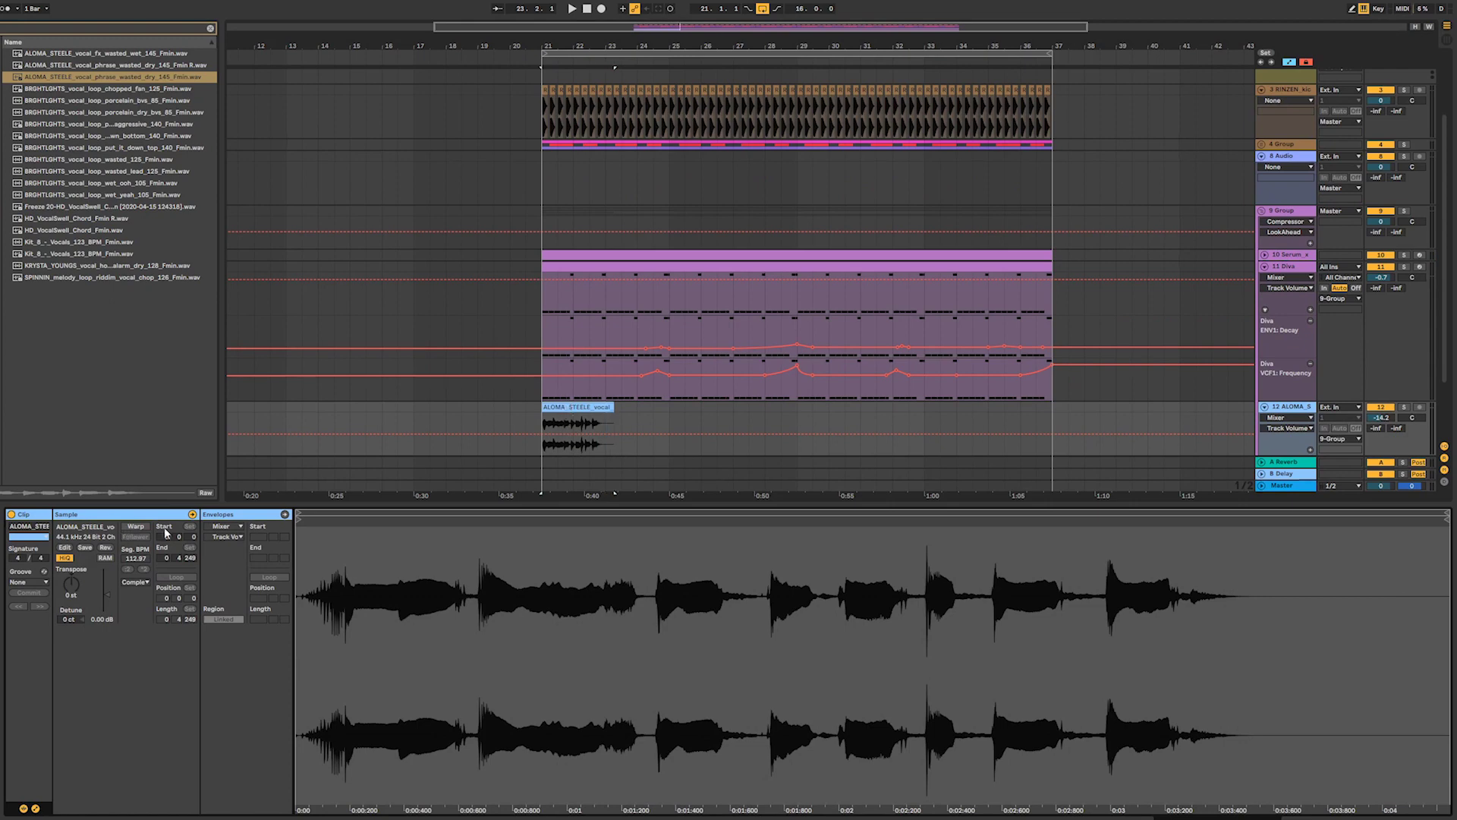
{"action": "left_click_drag", "start_coordinate": [531, 28], "coordinate": [650, 317]}
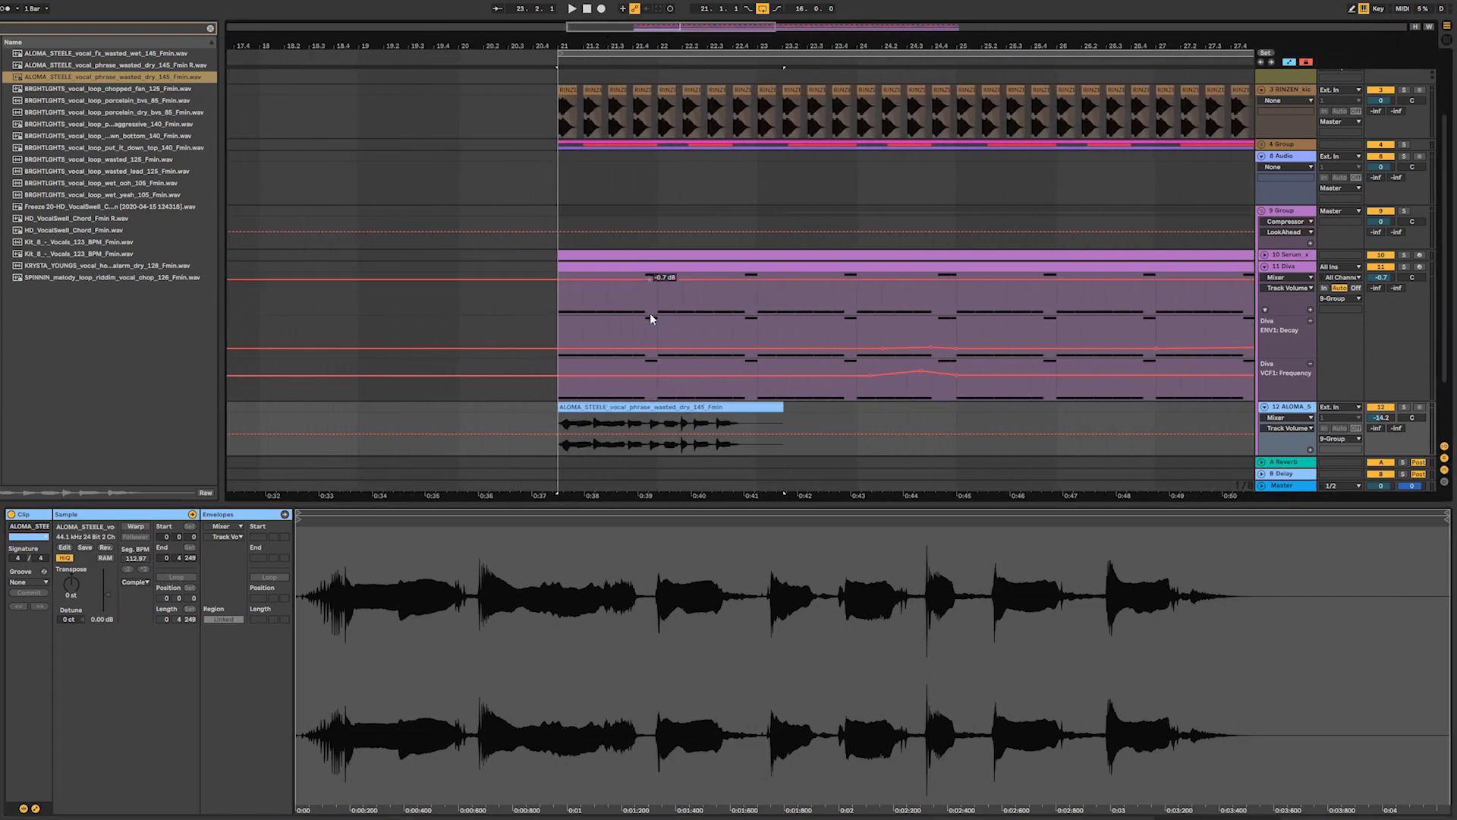
{"action": "left_click", "coordinate": [135, 527]}
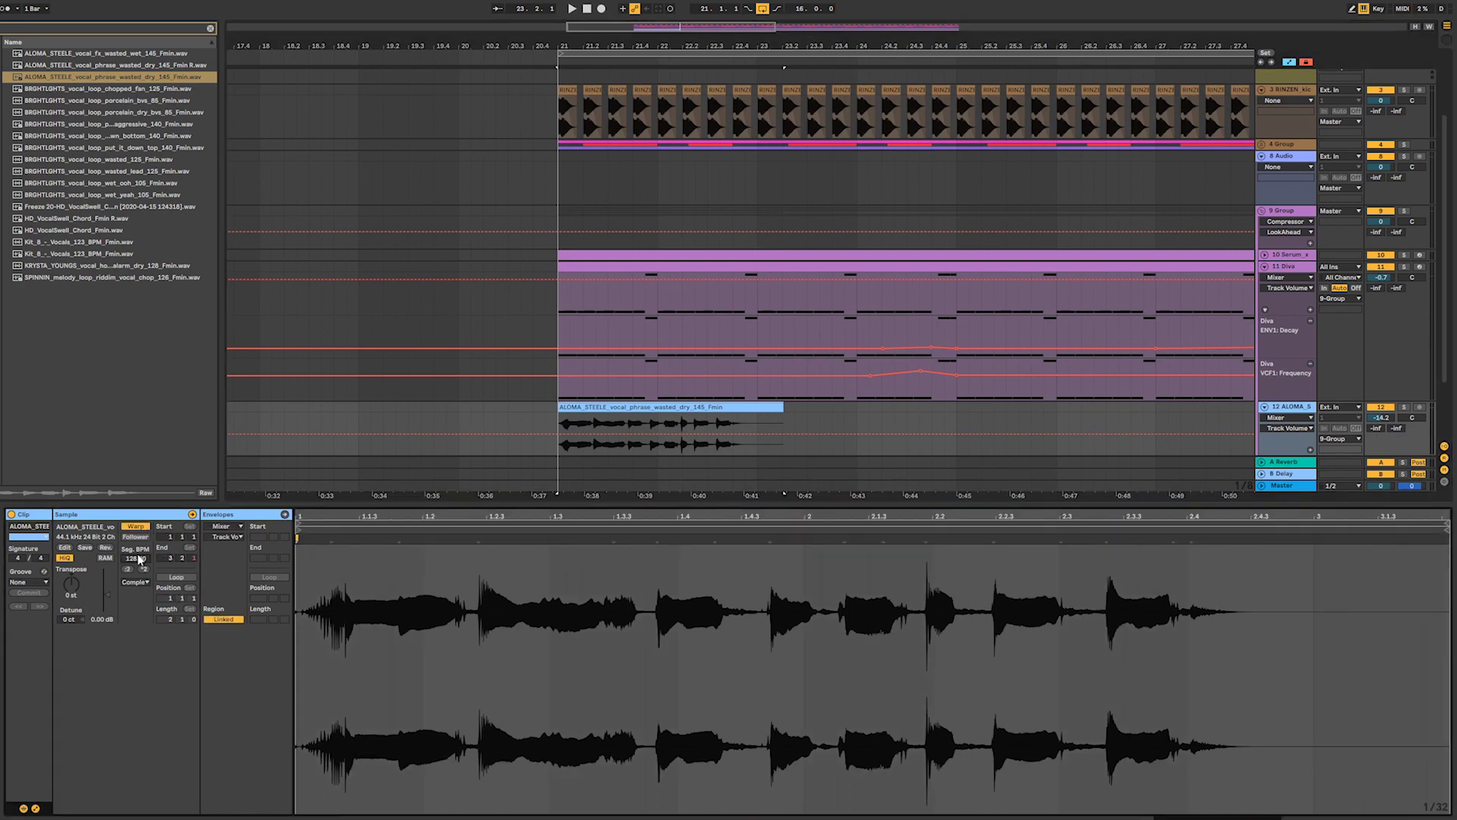
{"action": "type", "text": "5"}
{"action": "key", "text": "Return"}
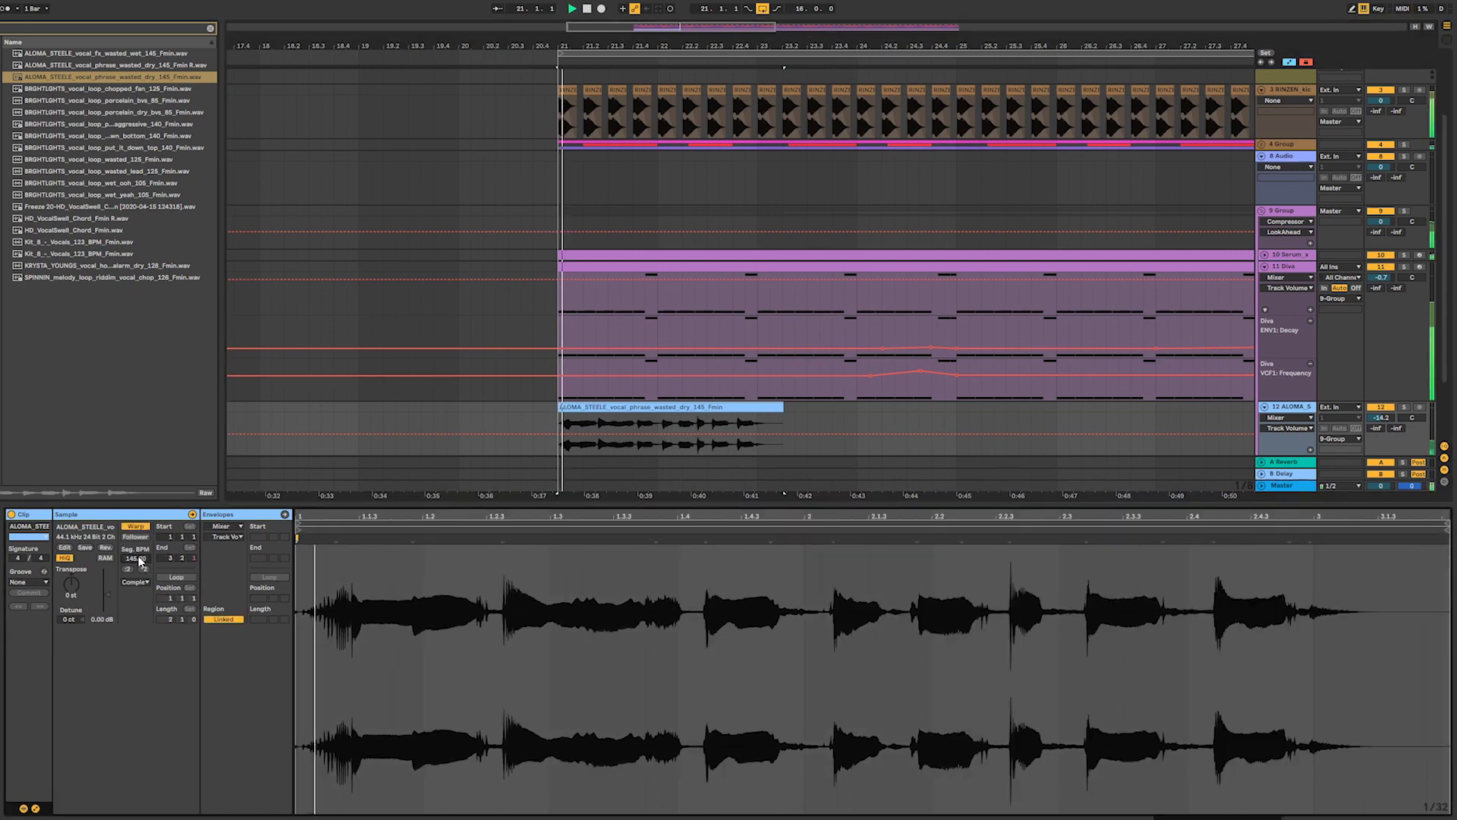
{"action": "left_click_drag", "start_coordinate": [1372, 418], "coordinate": [1372, 396]}
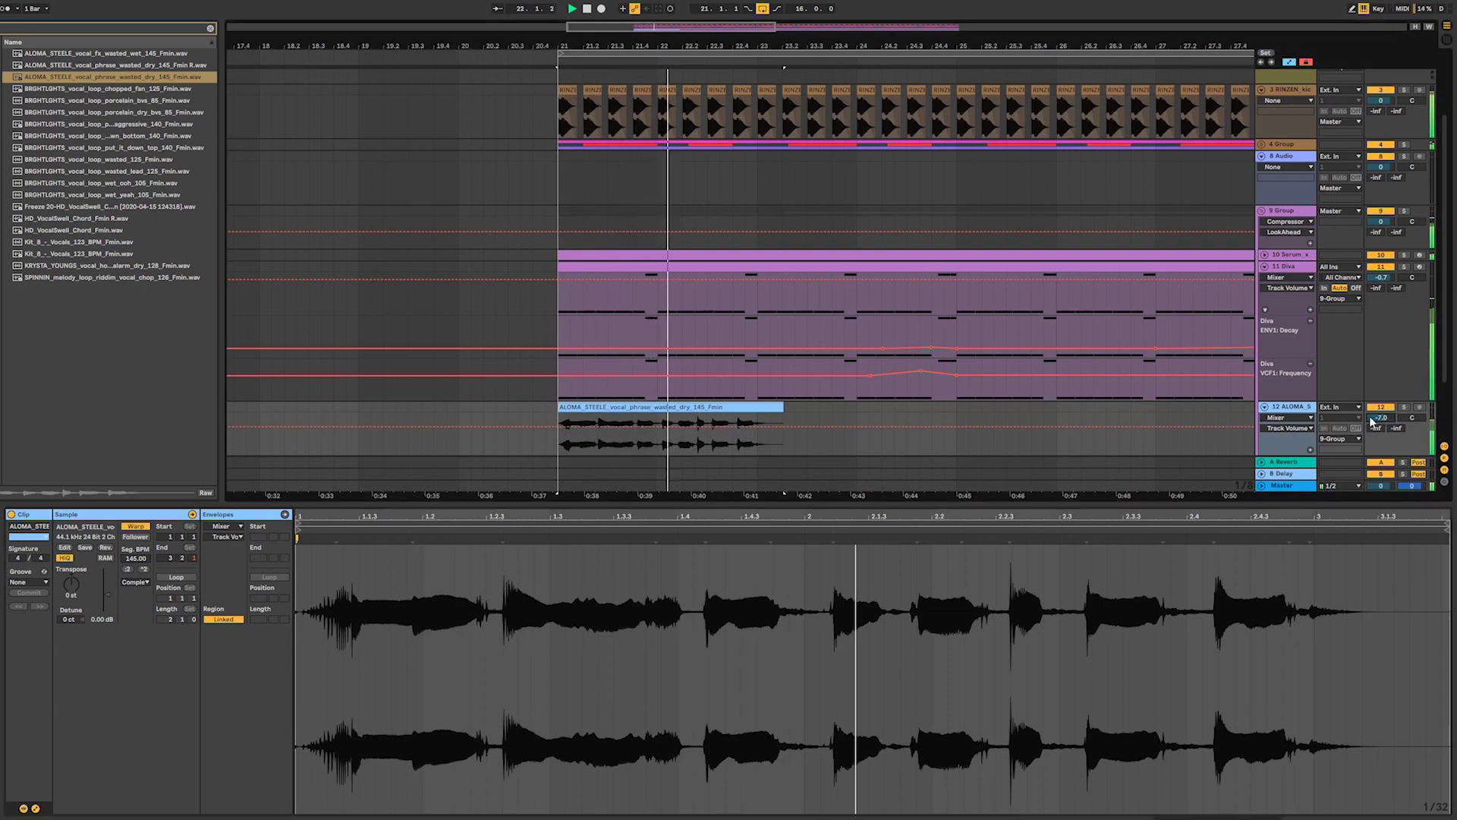
- Split the vocal clip at 22.4, reverse its end slice, and play it back
{"action": "scroll", "coordinate": [877, 432], "scroll_direction": "down", "scroll_amount": 3}
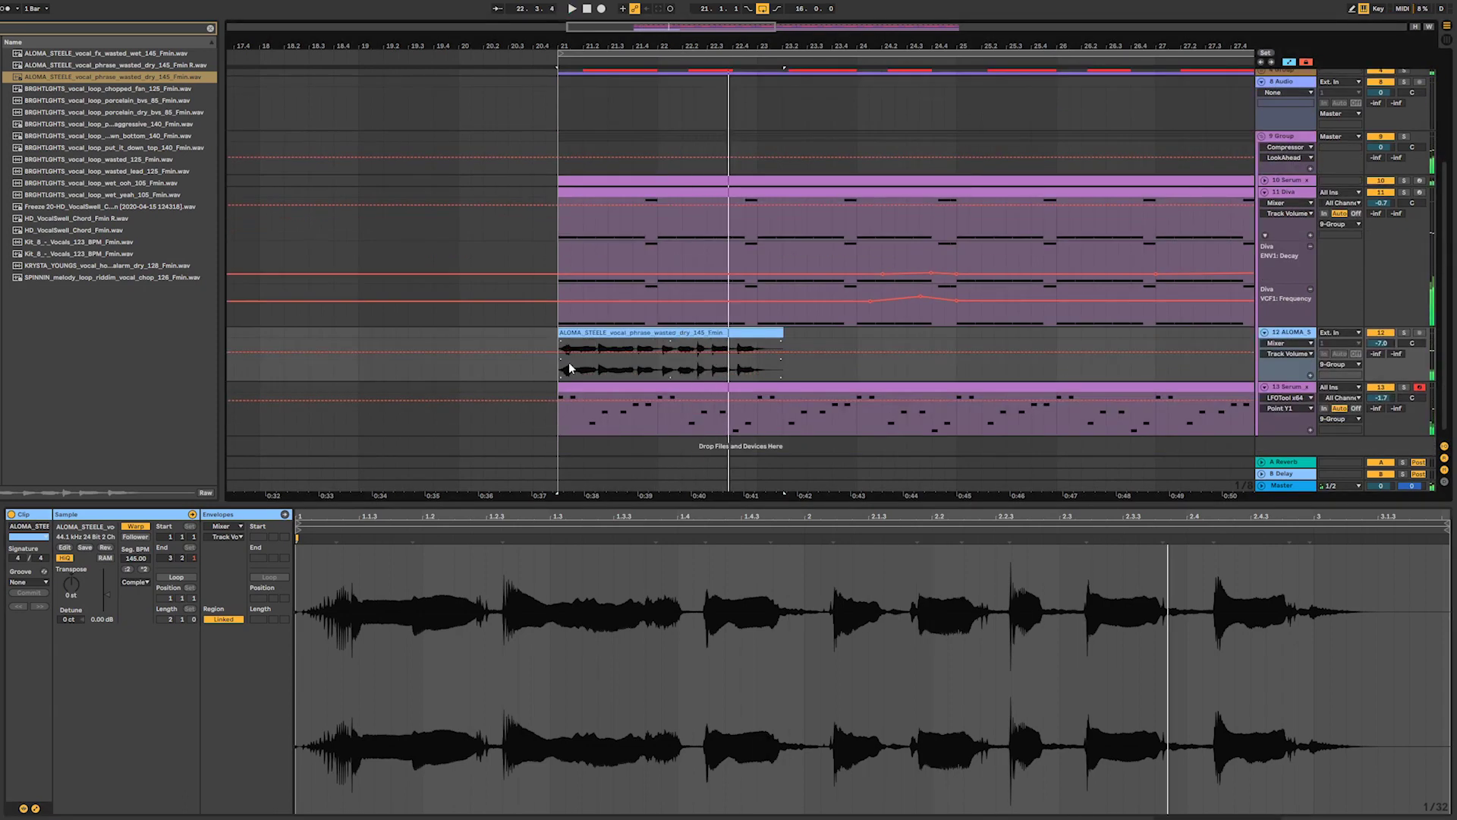
{"action": "left_click", "coordinate": [607, 370]}
{"action": "left_click", "coordinate": [742, 370]}
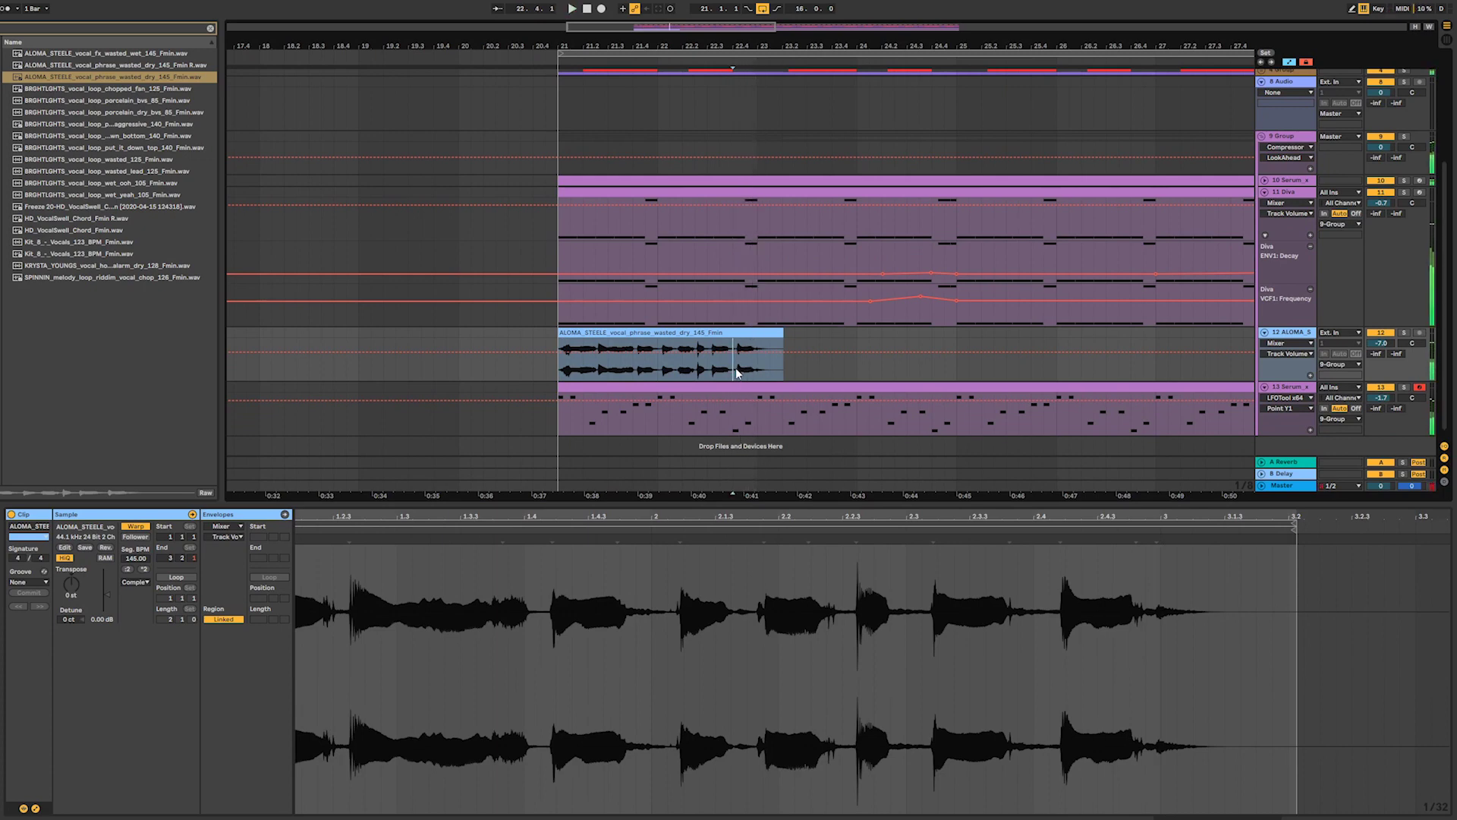
{"action": "key", "text": "ctrl+e"}
{"action": "left_click", "coordinate": [750, 333]}
{"action": "key", "text": "r"}
{"action": "key", "text": "space"}
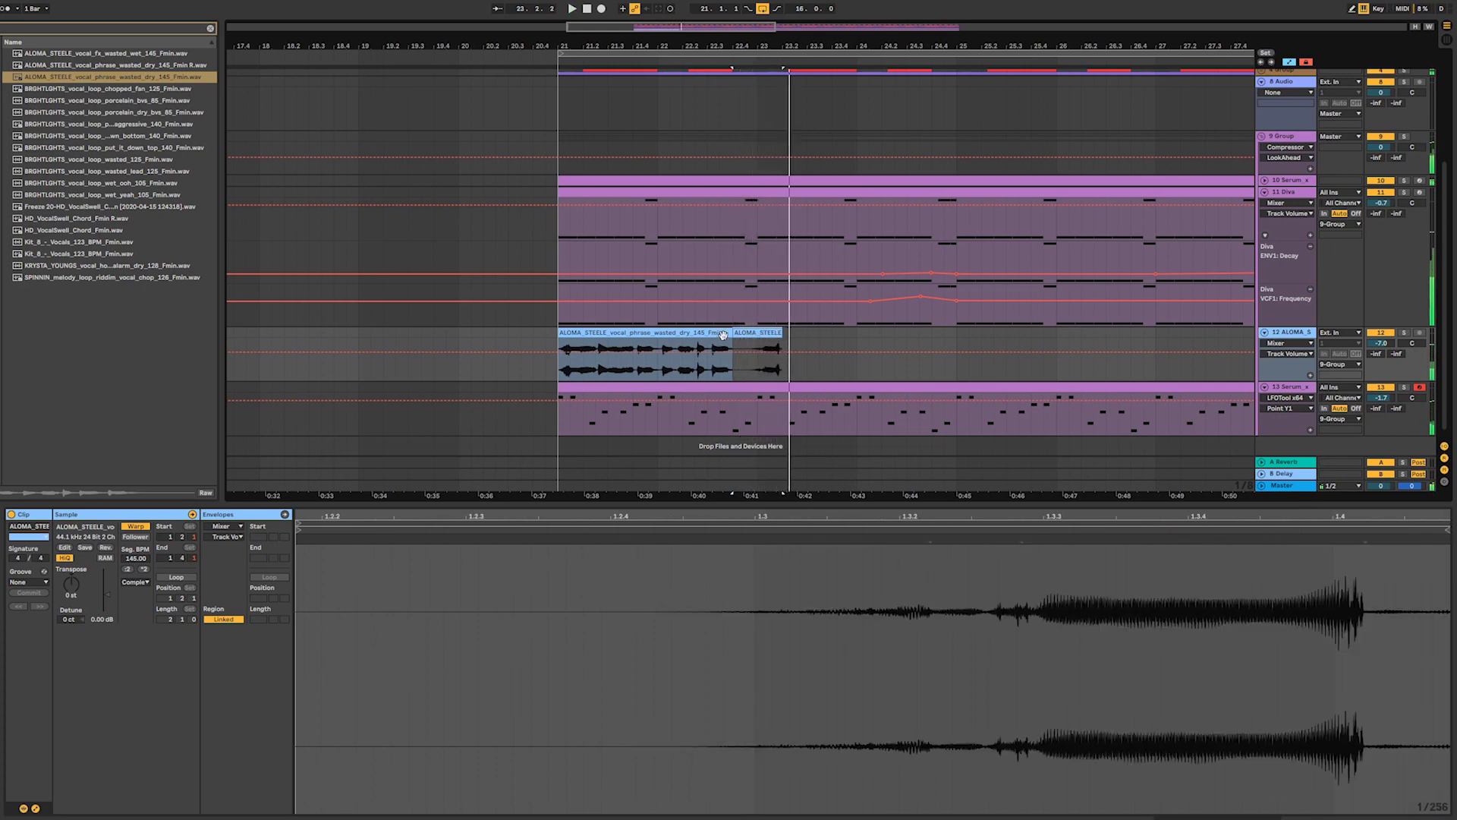
- Split the vocal at about 22.2.3 and at 22.3, and reverse the slice between 22.3 and 22.4
{"action": "left_click", "coordinate": [700, 348]}
{"action": "key", "text": "ctrl+e"}
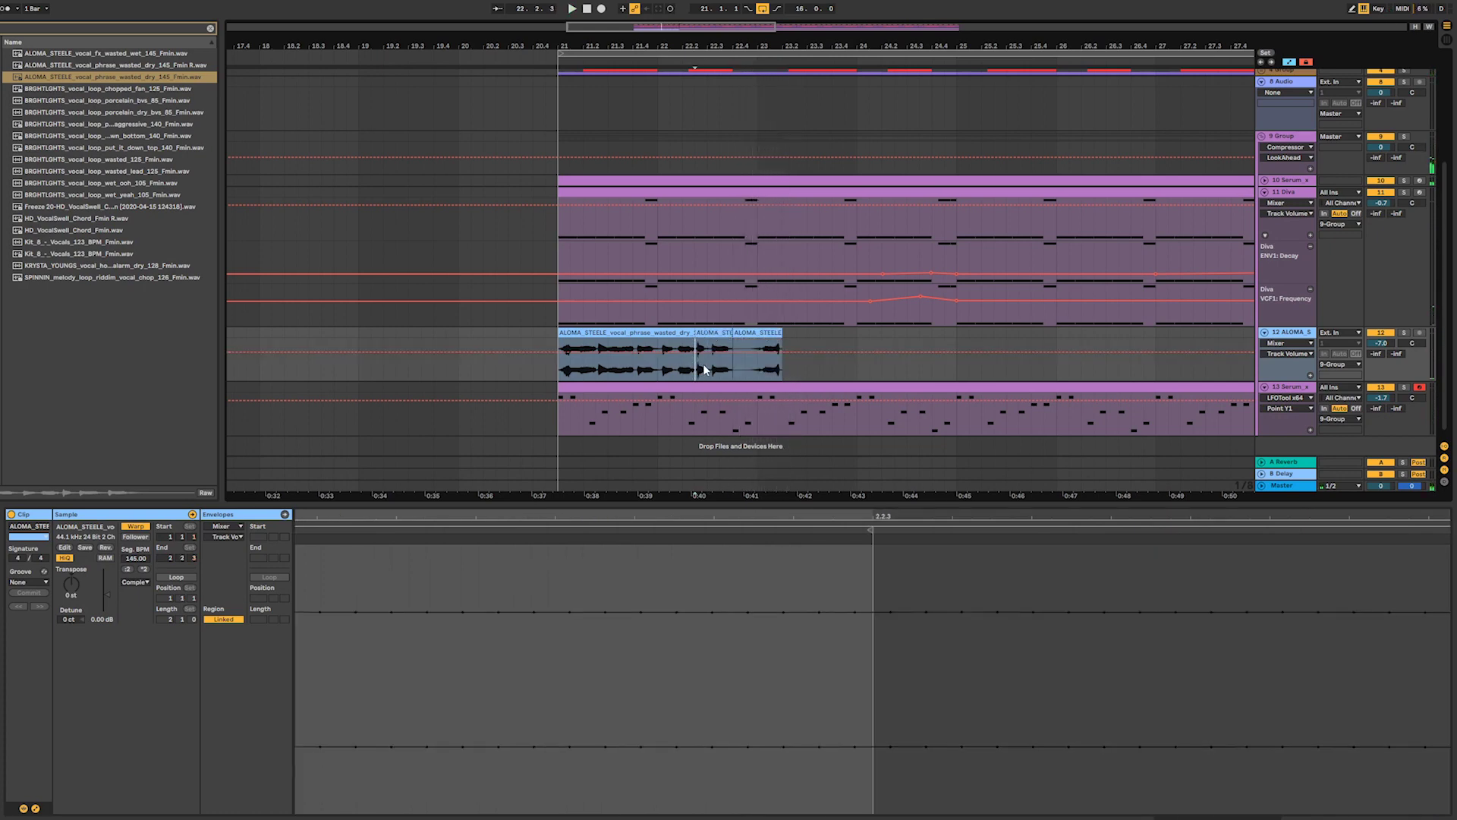
{"action": "left_click", "coordinate": [709, 362]}
{"action": "key", "text": "ctrl+e"}
{"action": "left_click", "coordinate": [712, 332]}
{"action": "key", "text": "r"}
- Try reversing the short vocal slice just before 22.3 and audition it
{"action": "left_click", "coordinate": [703, 333]}
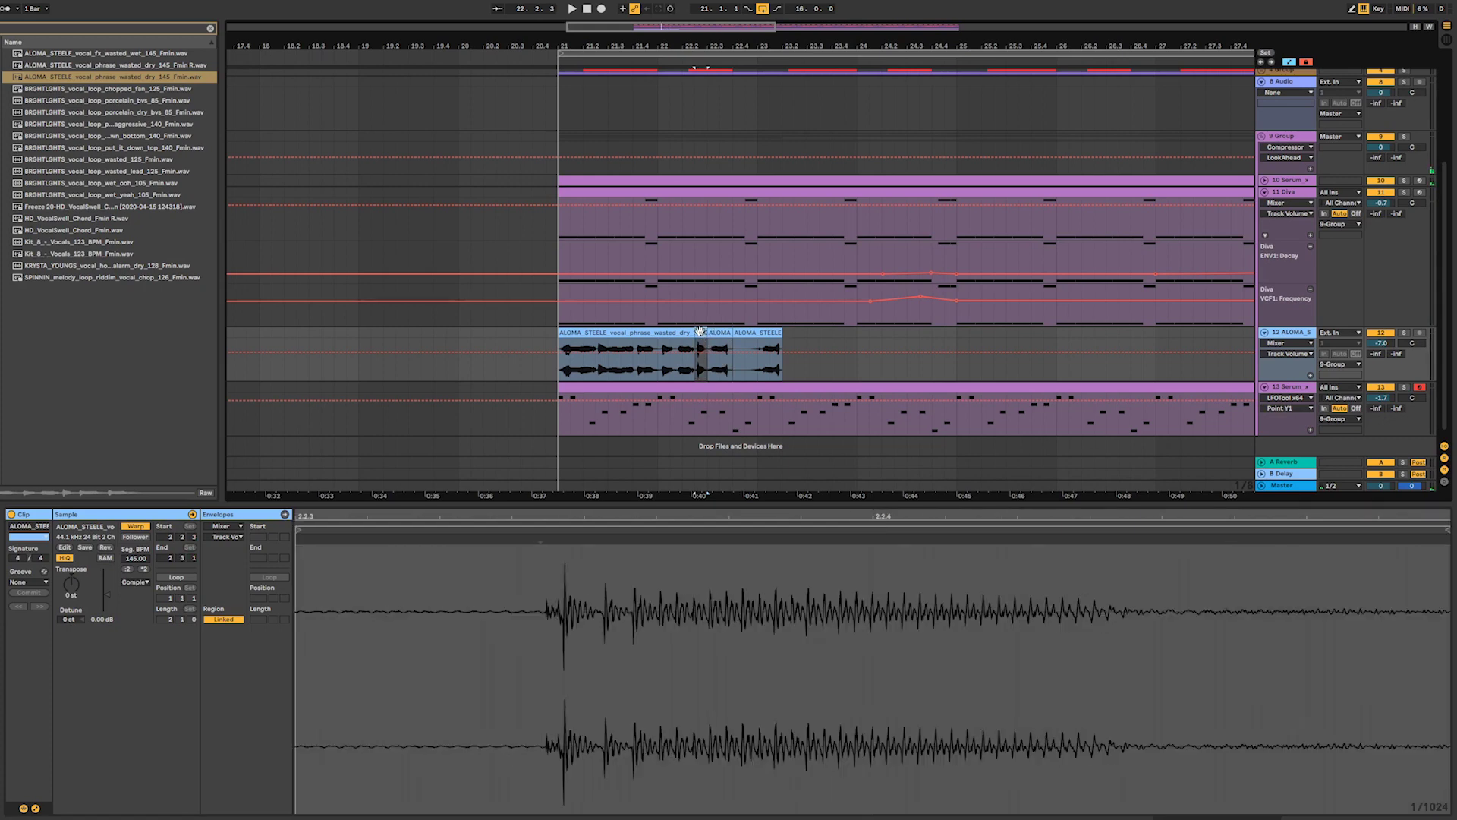
{"action": "key", "text": "r"}
{"action": "left_click", "coordinate": [696, 365]}
{"action": "key", "text": "space"}
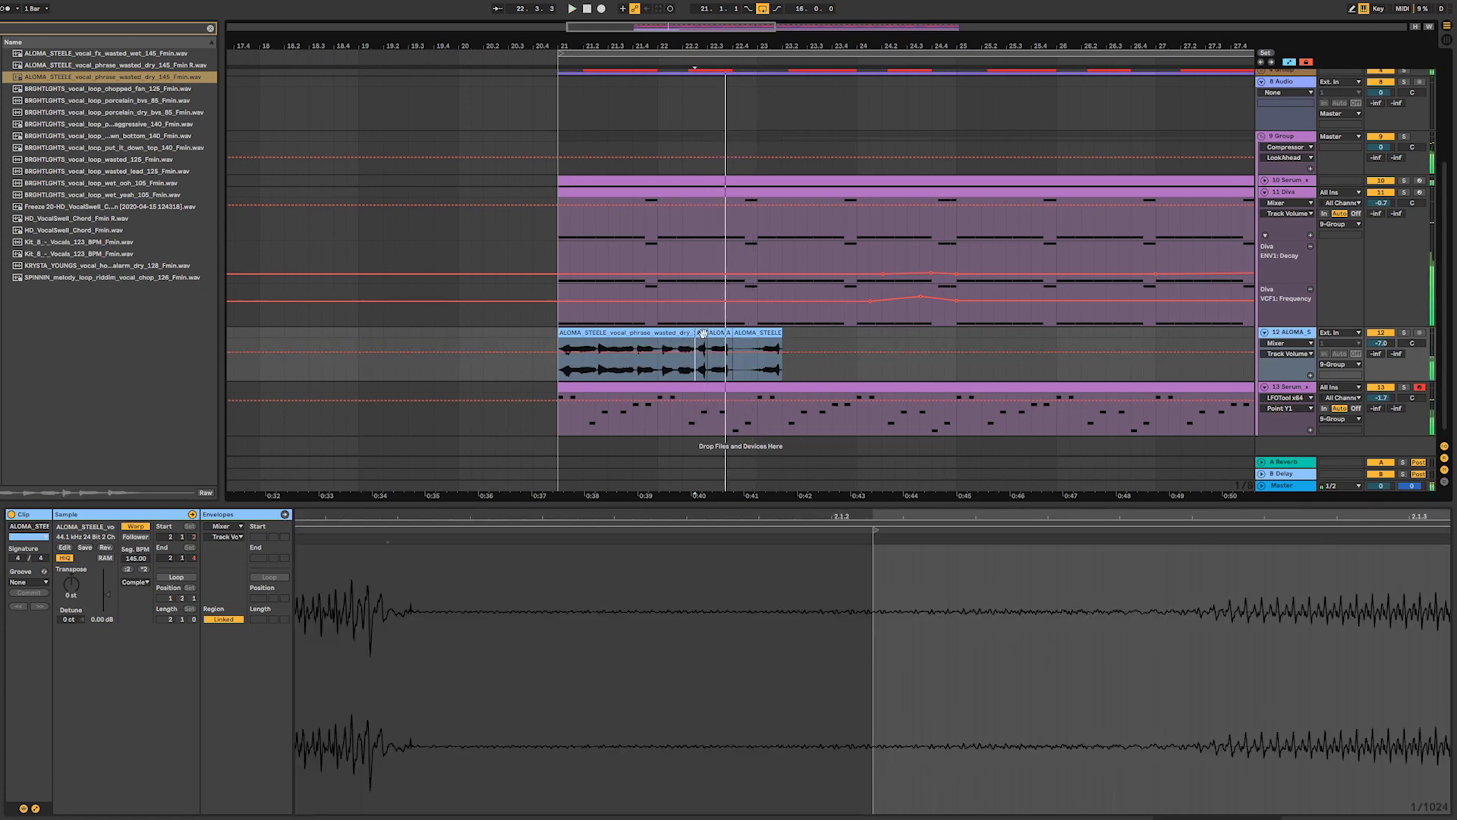
{"action": "left_click", "coordinate": [704, 333]}
{"action": "key", "text": "space"}
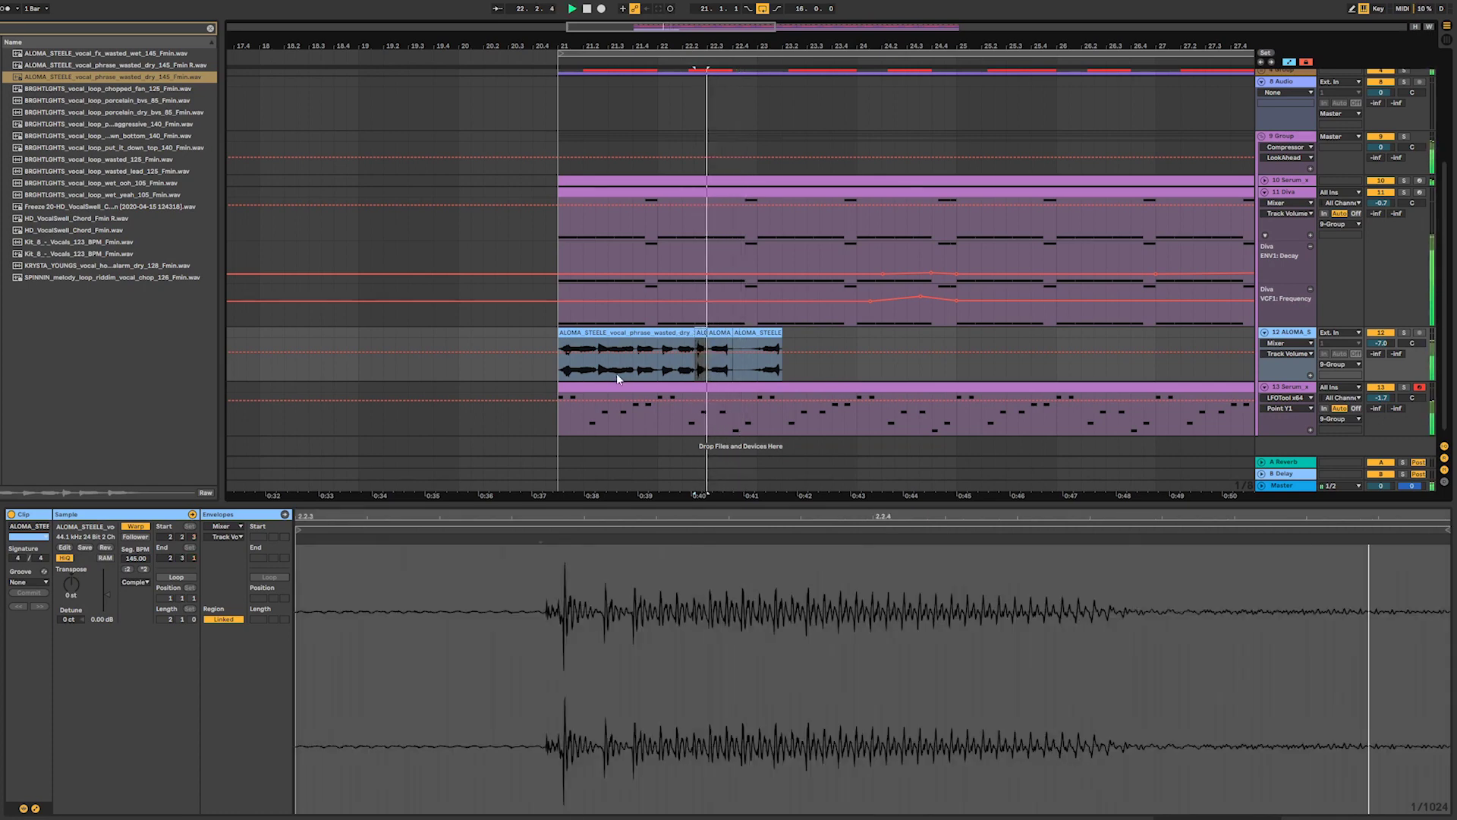
- Split the vocal at about 21.2.3, reverse the long section that follows, and play it back
{"action": "left_click", "coordinate": [565, 378]}
{"action": "key", "text": "ctrl+e"}
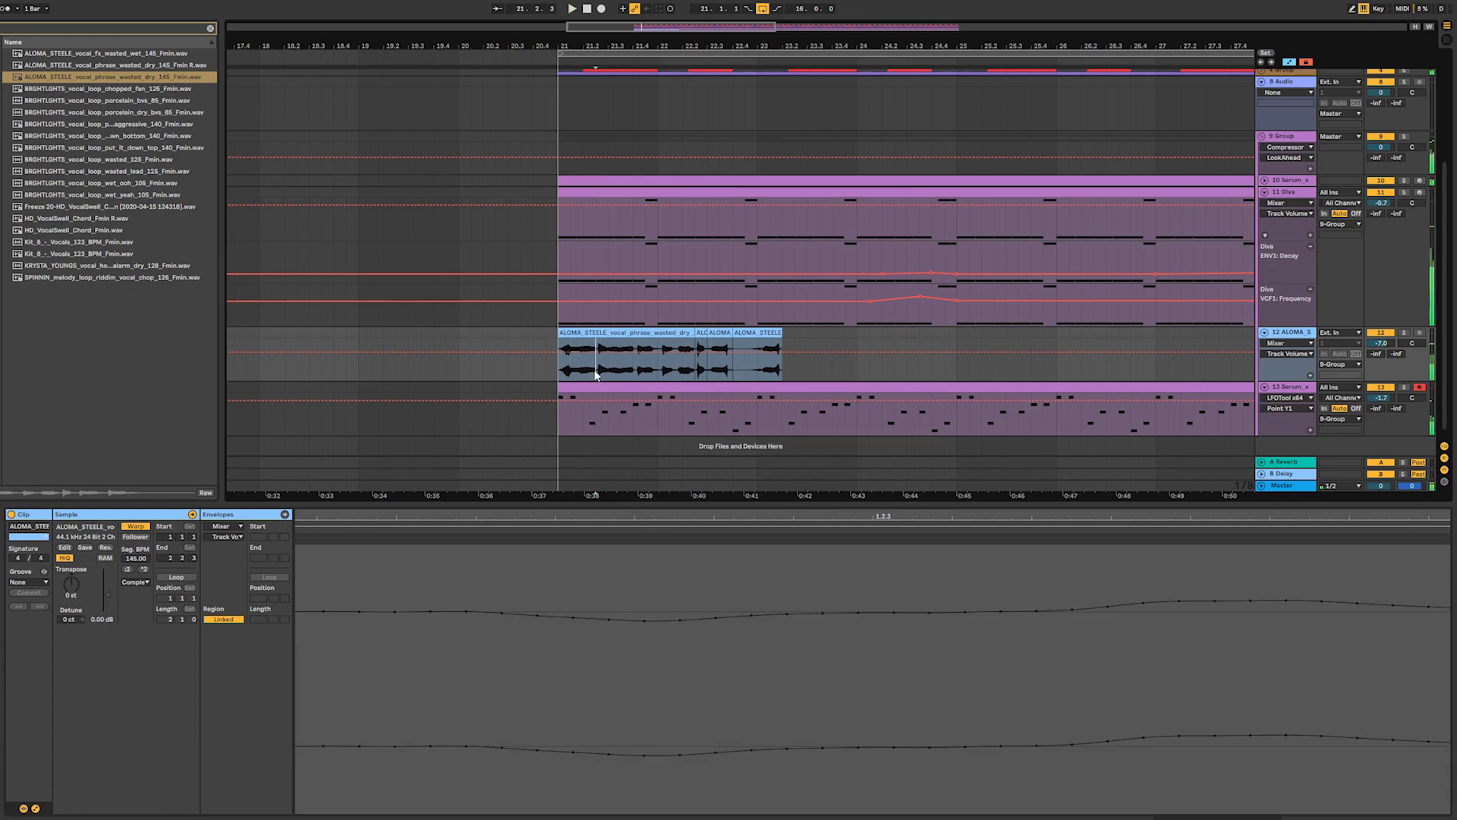
{"action": "left_click", "coordinate": [607, 334]}
{"action": "key", "text": "space"}
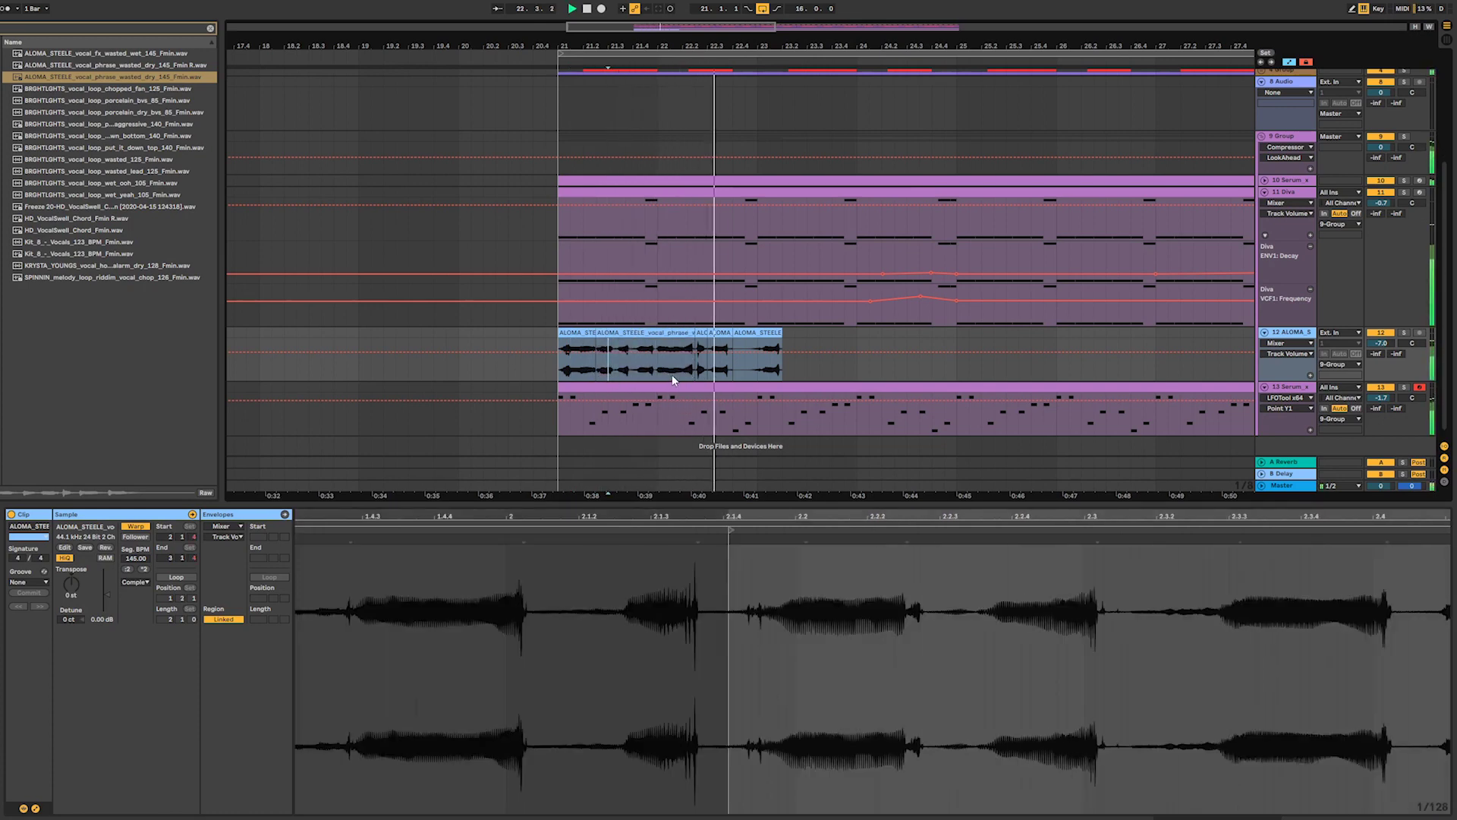
{"action": "key", "text": "space"}
{"action": "key", "text": "space"}
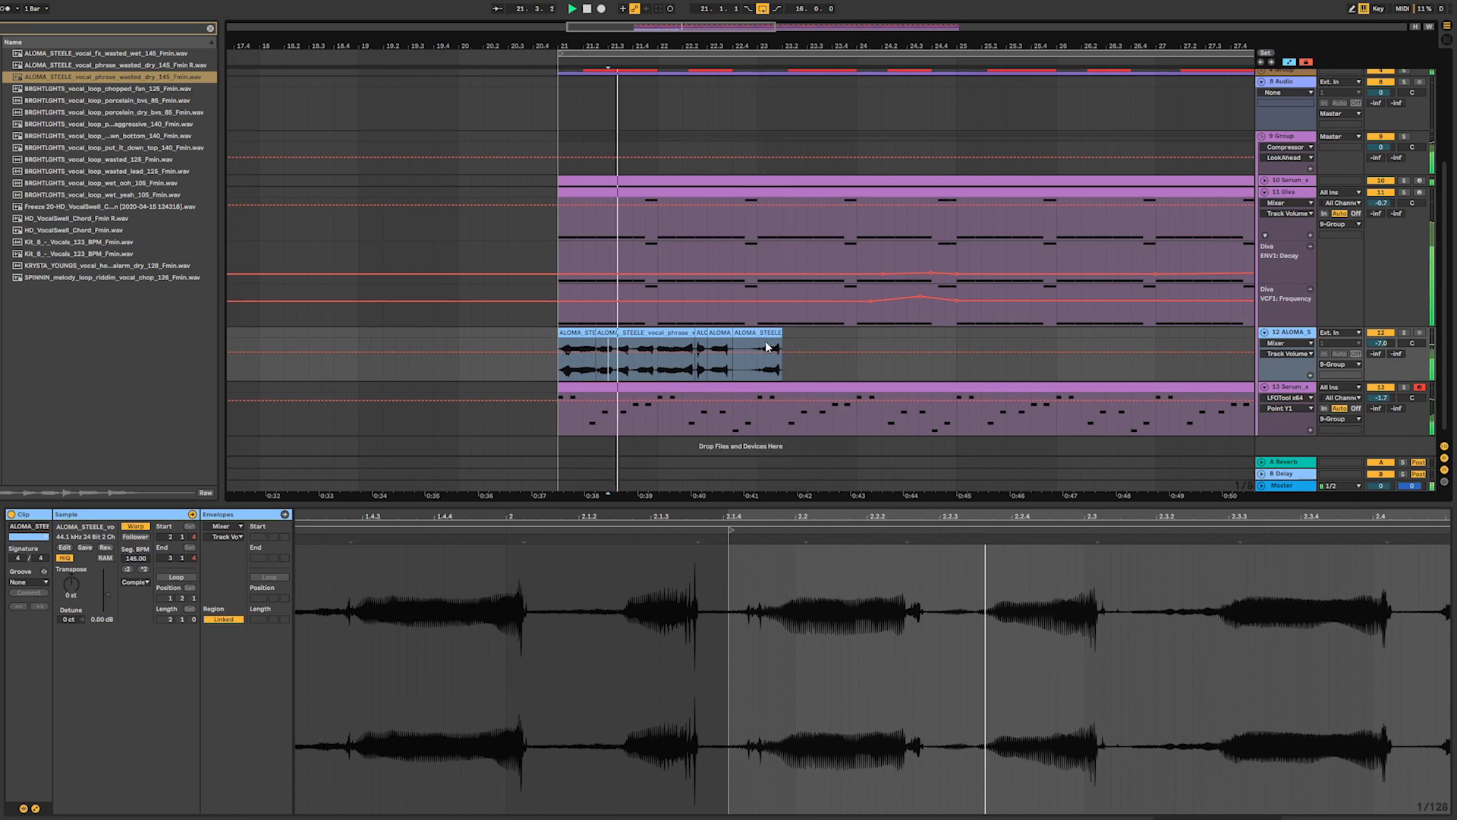
- Move the reversed end slice to the front of the vocal so it leads into bar 21, and audition it
{"action": "left_click_drag", "start_coordinate": [626, 341], "coordinate": [559, 334]}
{"action": "key", "text": "space"}
{"action": "key", "text": "space"}
{"action": "key", "text": "space"}
{"action": "key", "text": "space"}
{"action": "key", "text": "space"}
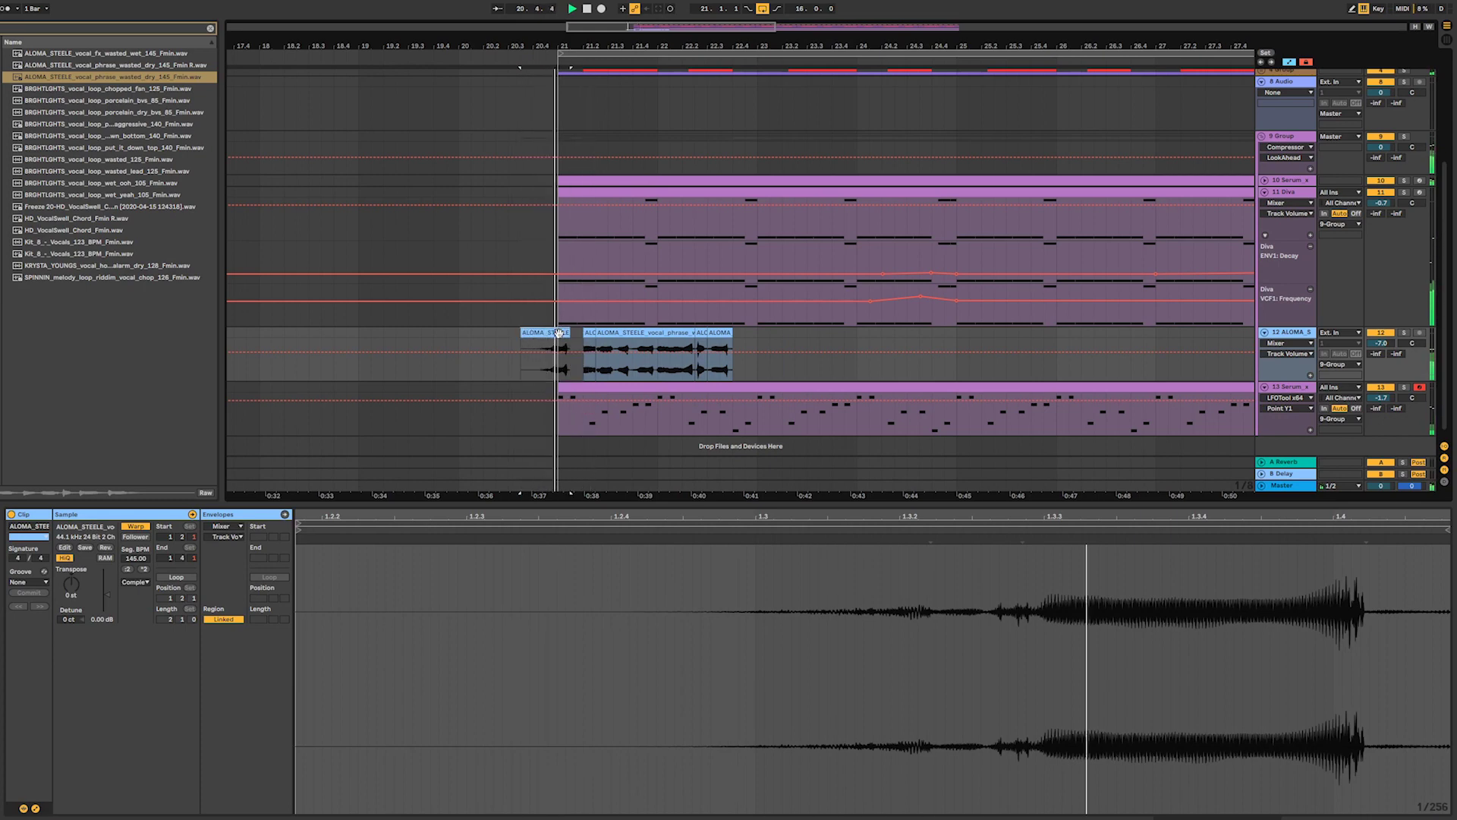
- Undo the last move of the front vocal slice and play the phrase back
{"action": "key", "text": "super+z"}
{"action": "key", "text": "space"}
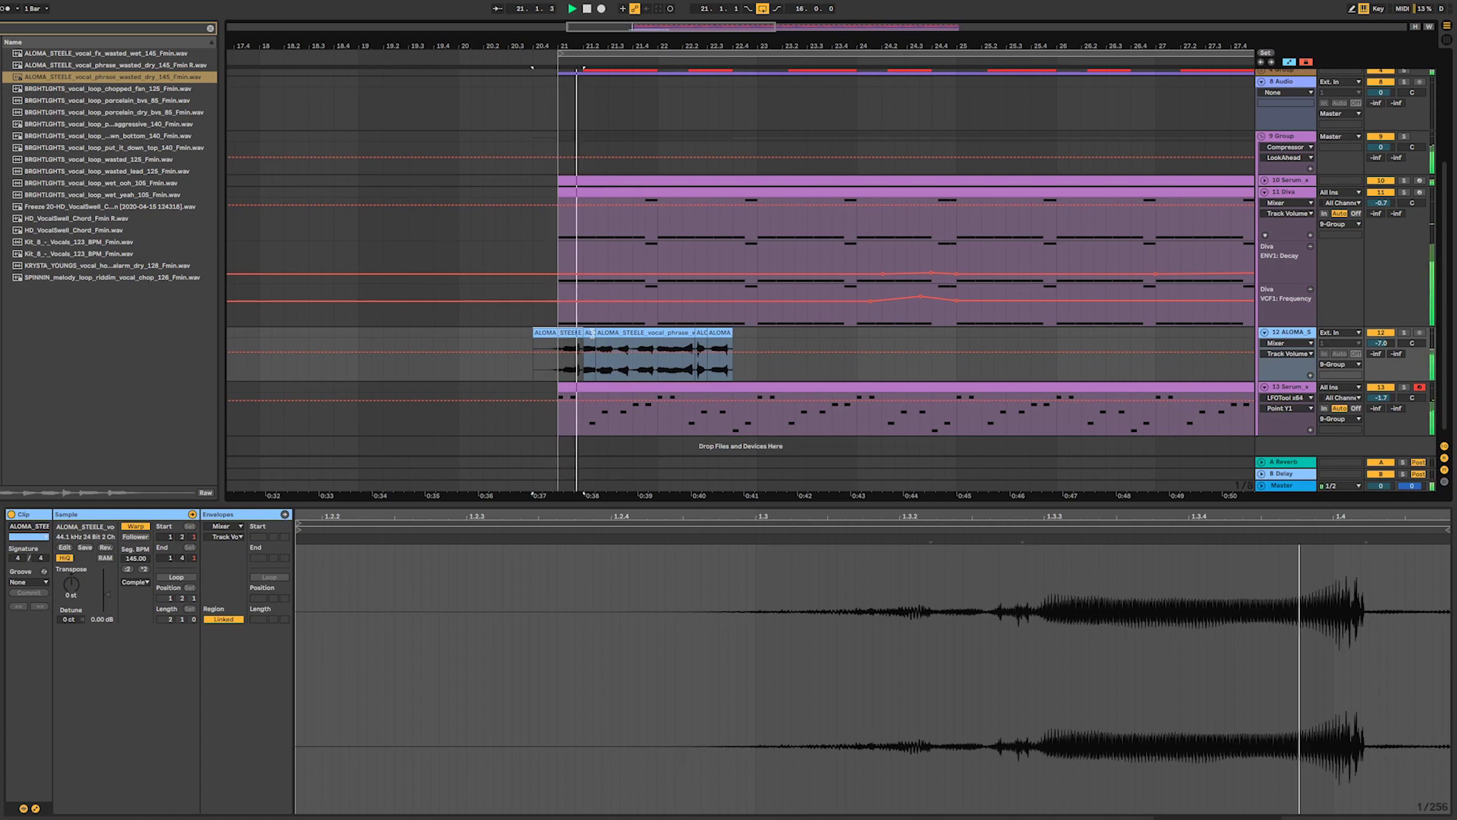
{"action": "left_click", "coordinate": [609, 370]}
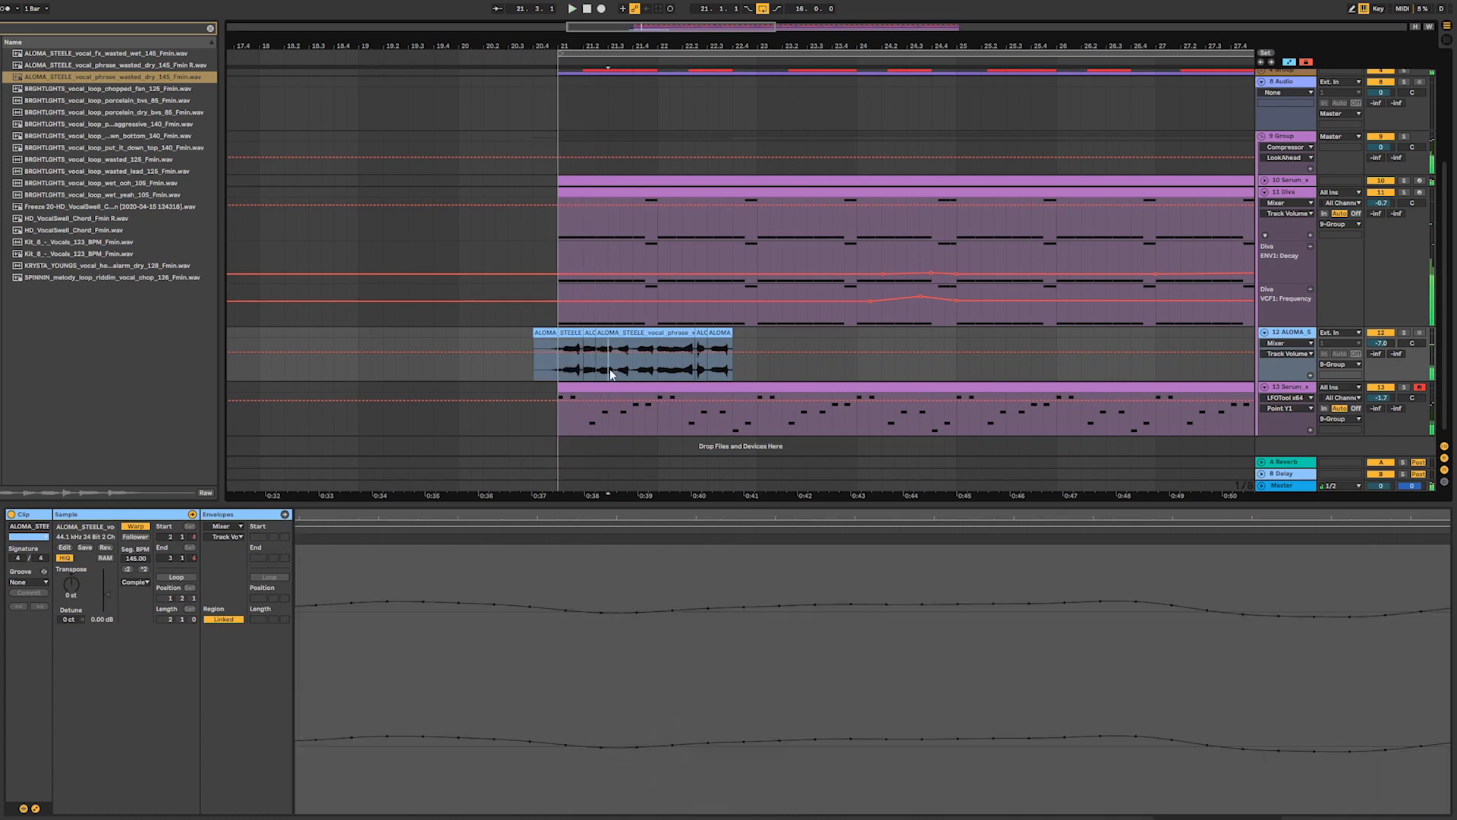
- Delete the short vocal slice after 21.2, move the long section that follows to start at bar 22, and audition the phrase
{"action": "left_click", "coordinate": [589, 335]}
{"action": "key", "text": "Delete"}
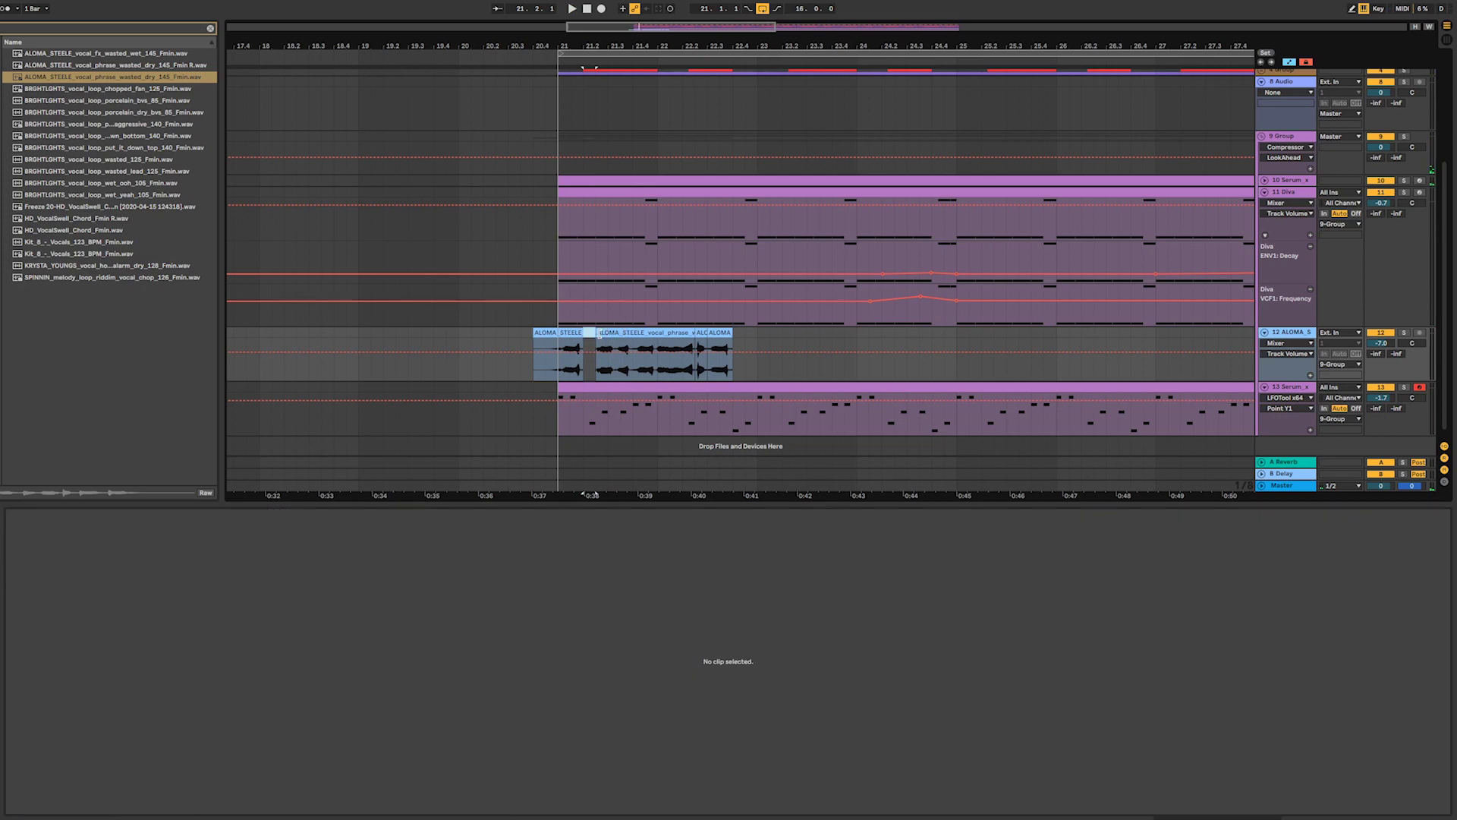
{"action": "left_click_drag", "start_coordinate": [599, 335], "coordinate": [657, 335]}
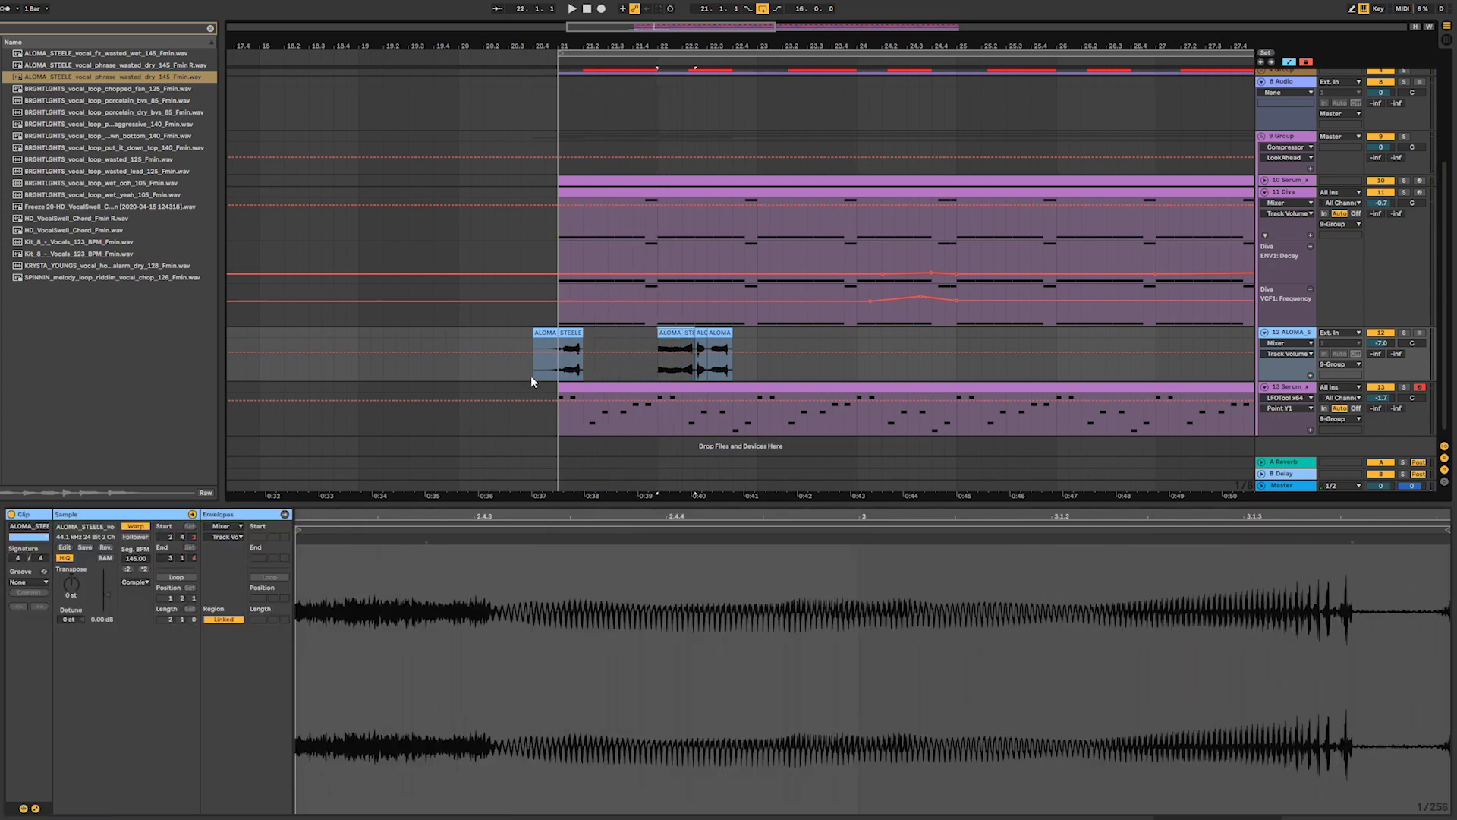
{"action": "left_click", "coordinate": [533, 377]}
{"action": "key", "text": "space"}
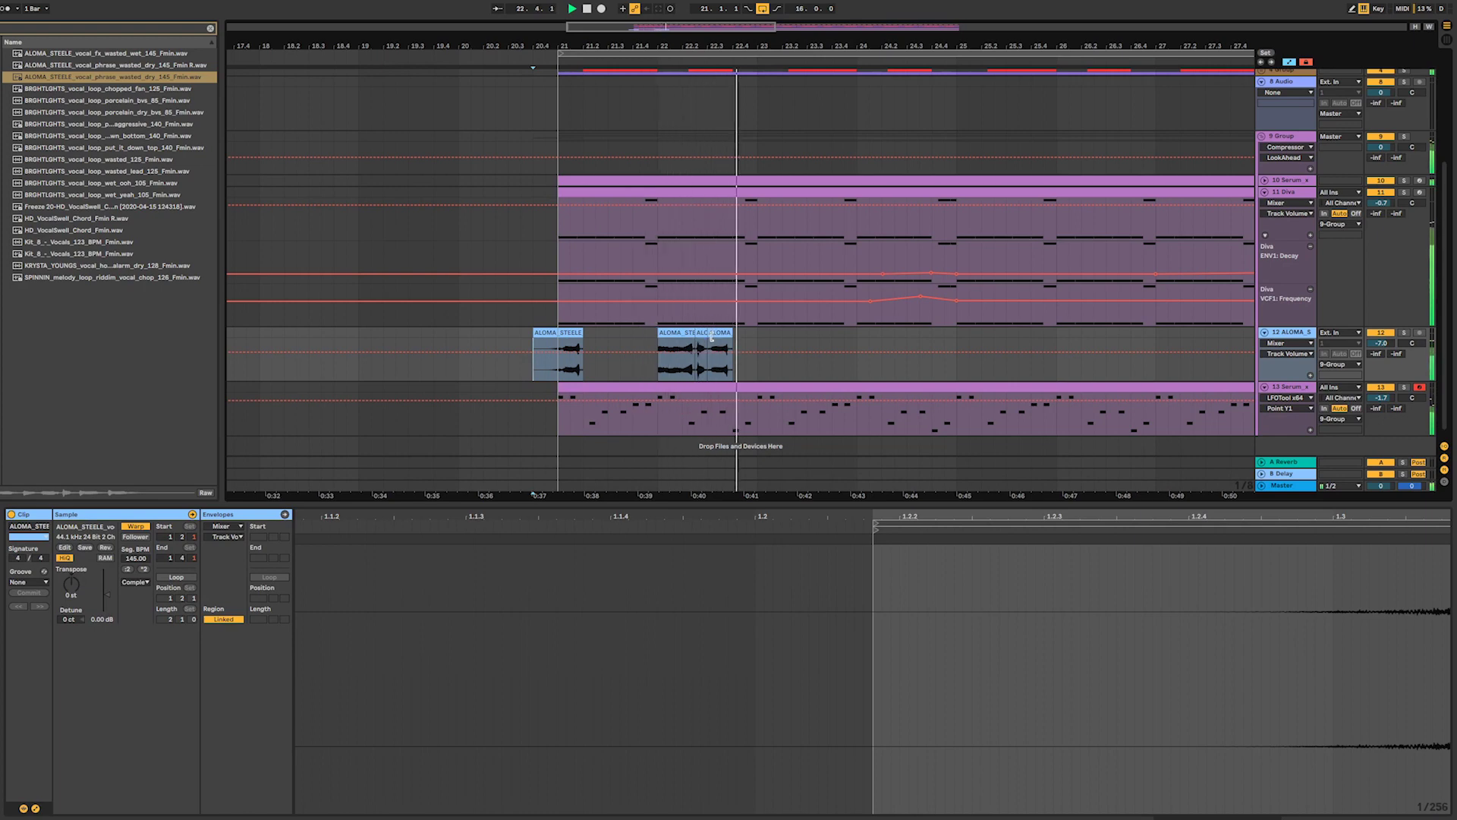
{"action": "key", "text": "space"}
{"action": "key", "text": "space"}
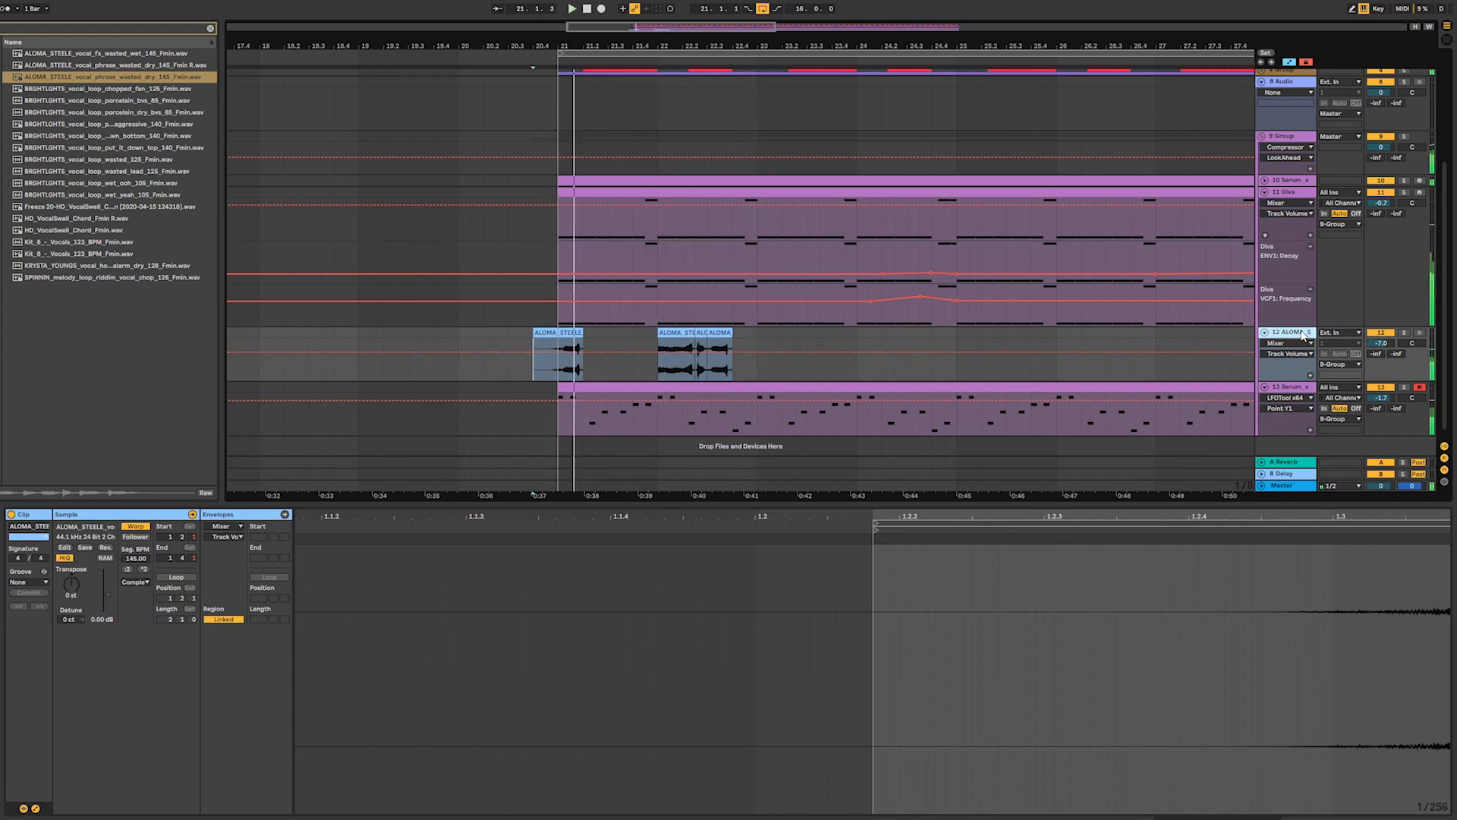
- Solo the vocal track and add the EchoBoyJr plug-in after its EQ Eight
{"action": "double_click", "coordinate": [1302, 334]}
{"action": "left_click", "coordinate": [1407, 502]}
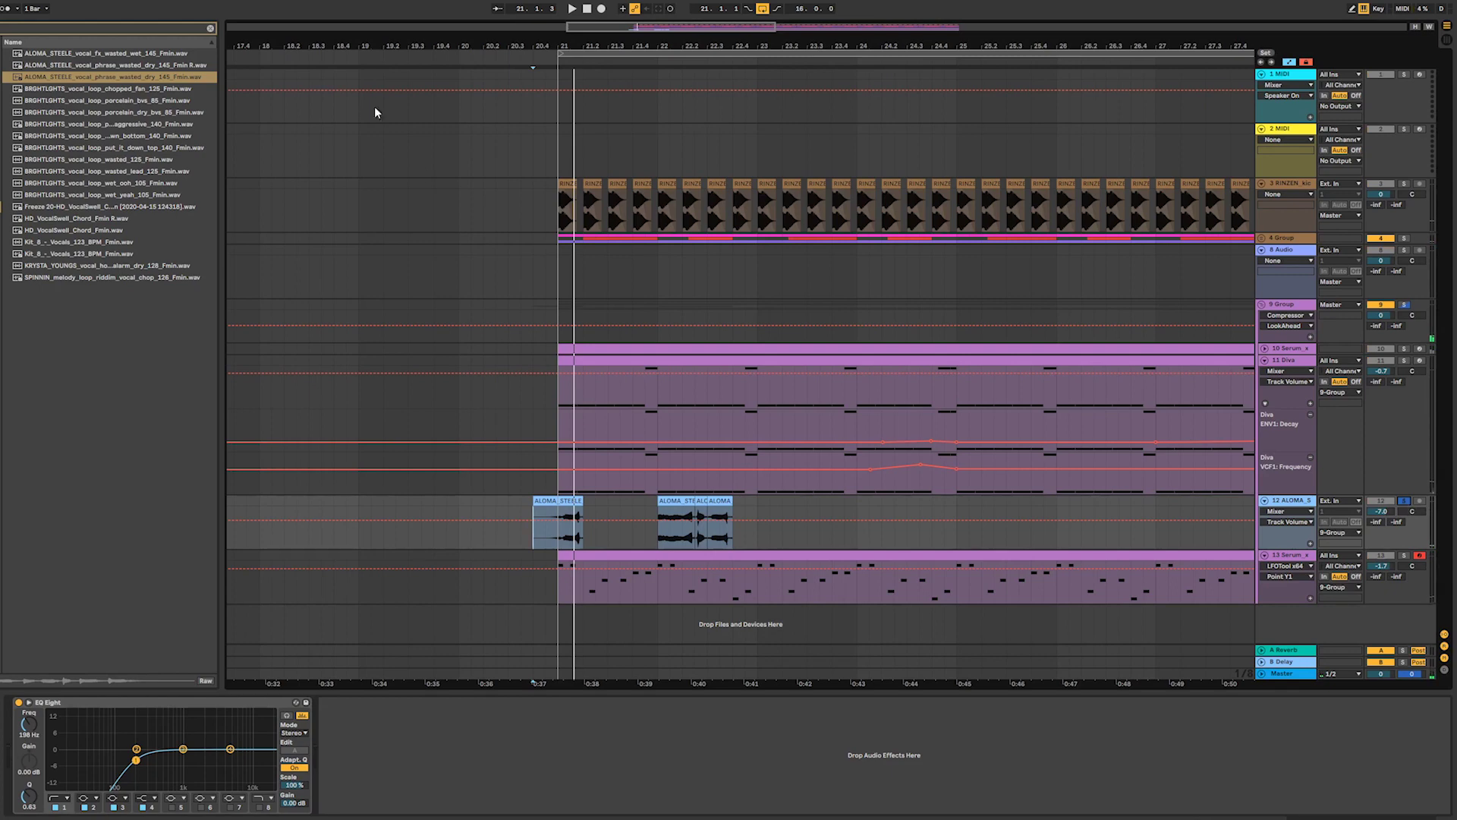
{"action": "left_click", "coordinate": [211, 29]}
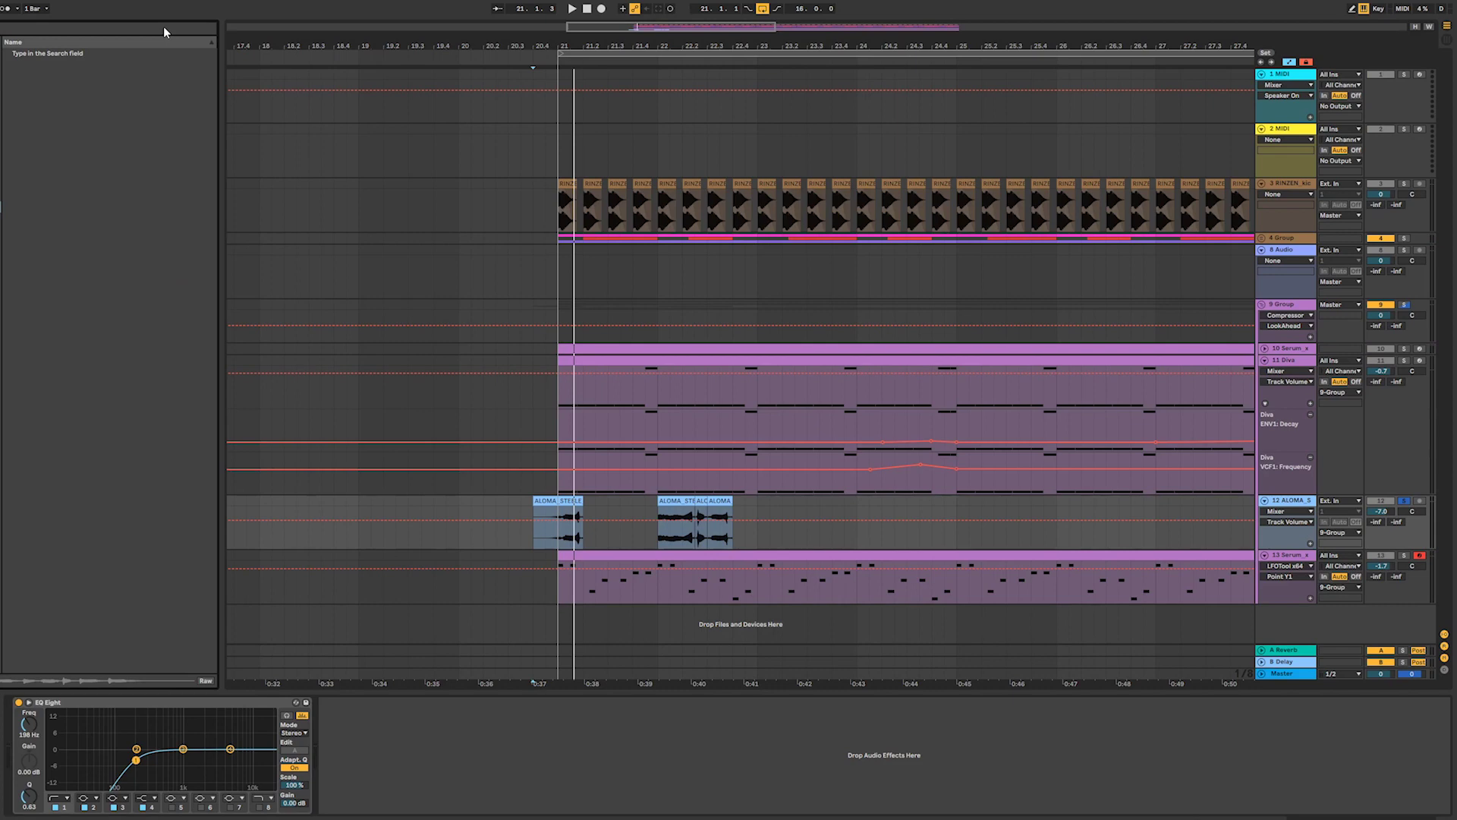
{"action": "left_click", "coordinate": [164, 28]}
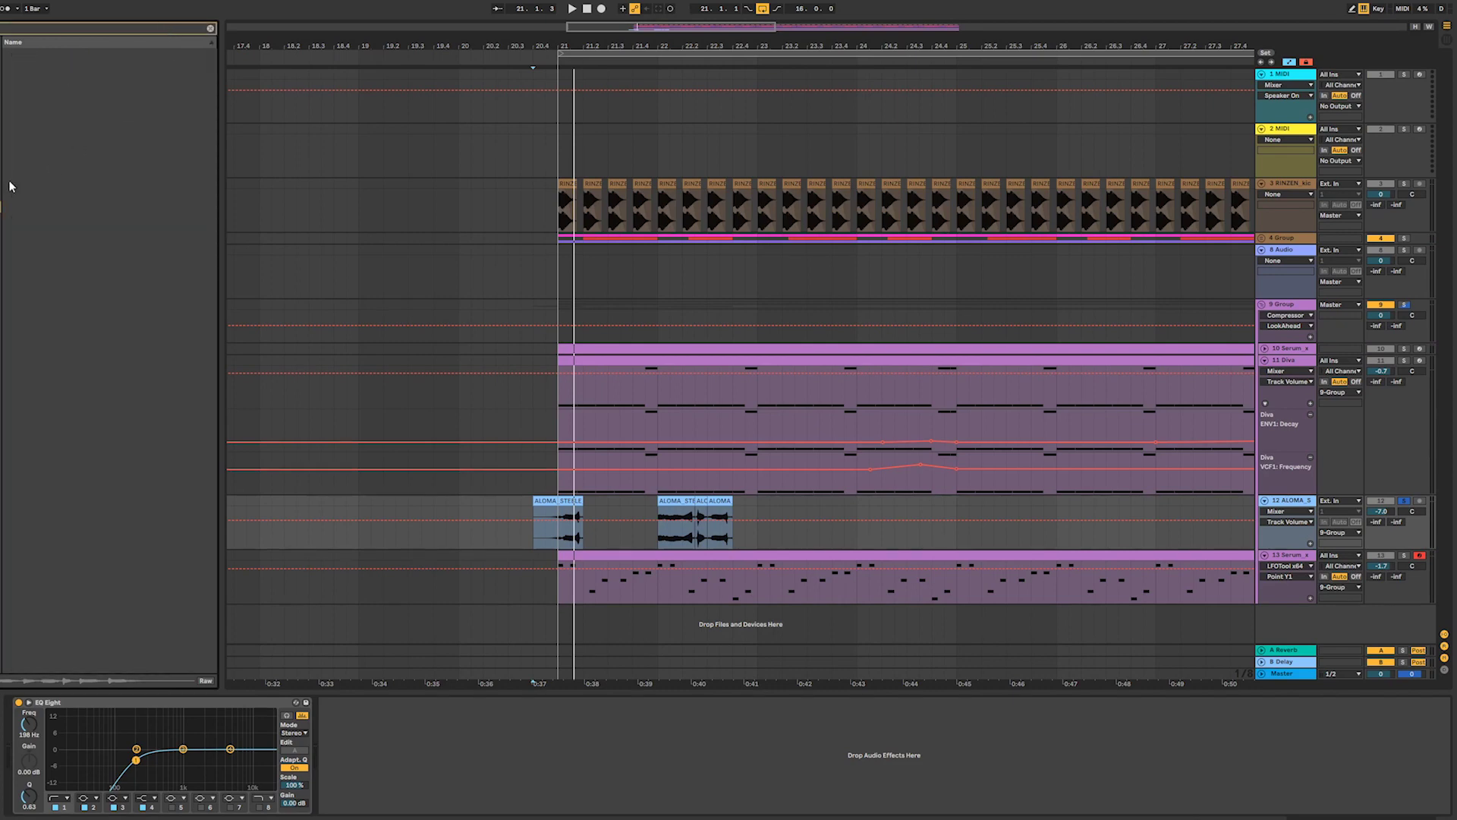
{"action": "type", "text": "ech"}
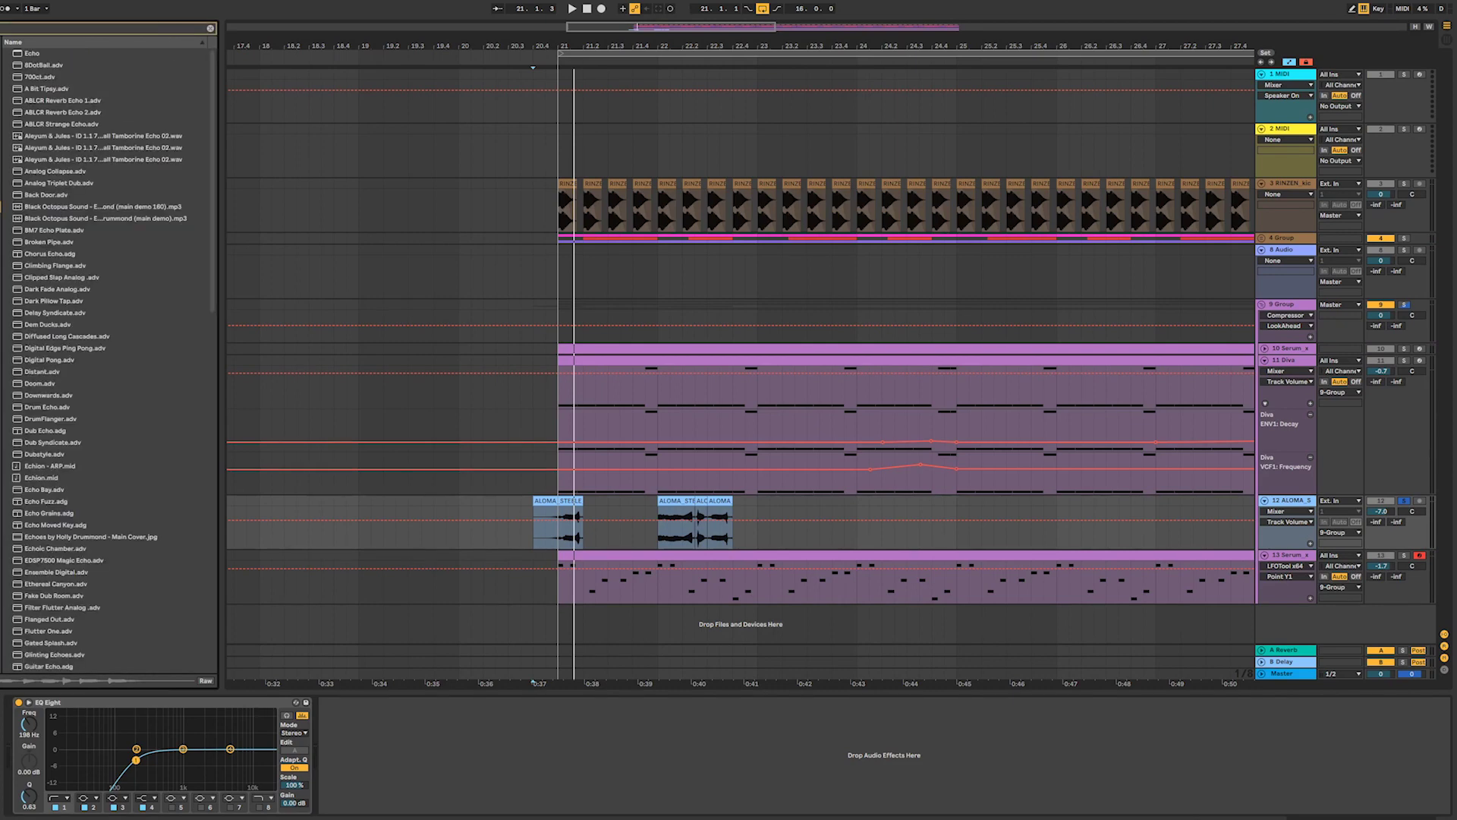
{"action": "type", "text": "boy"}
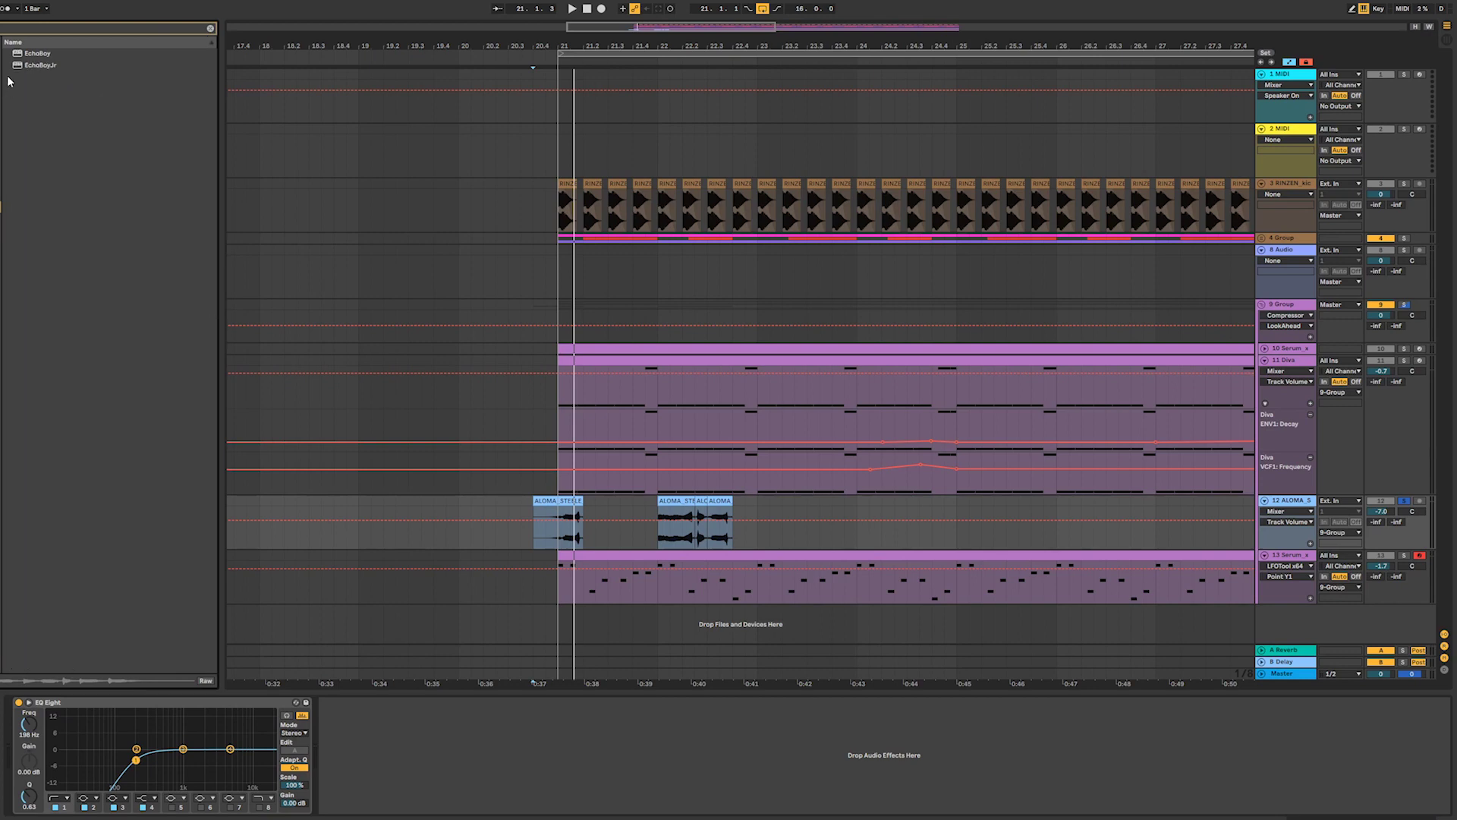
{"action": "double_click", "coordinate": [38, 66]}
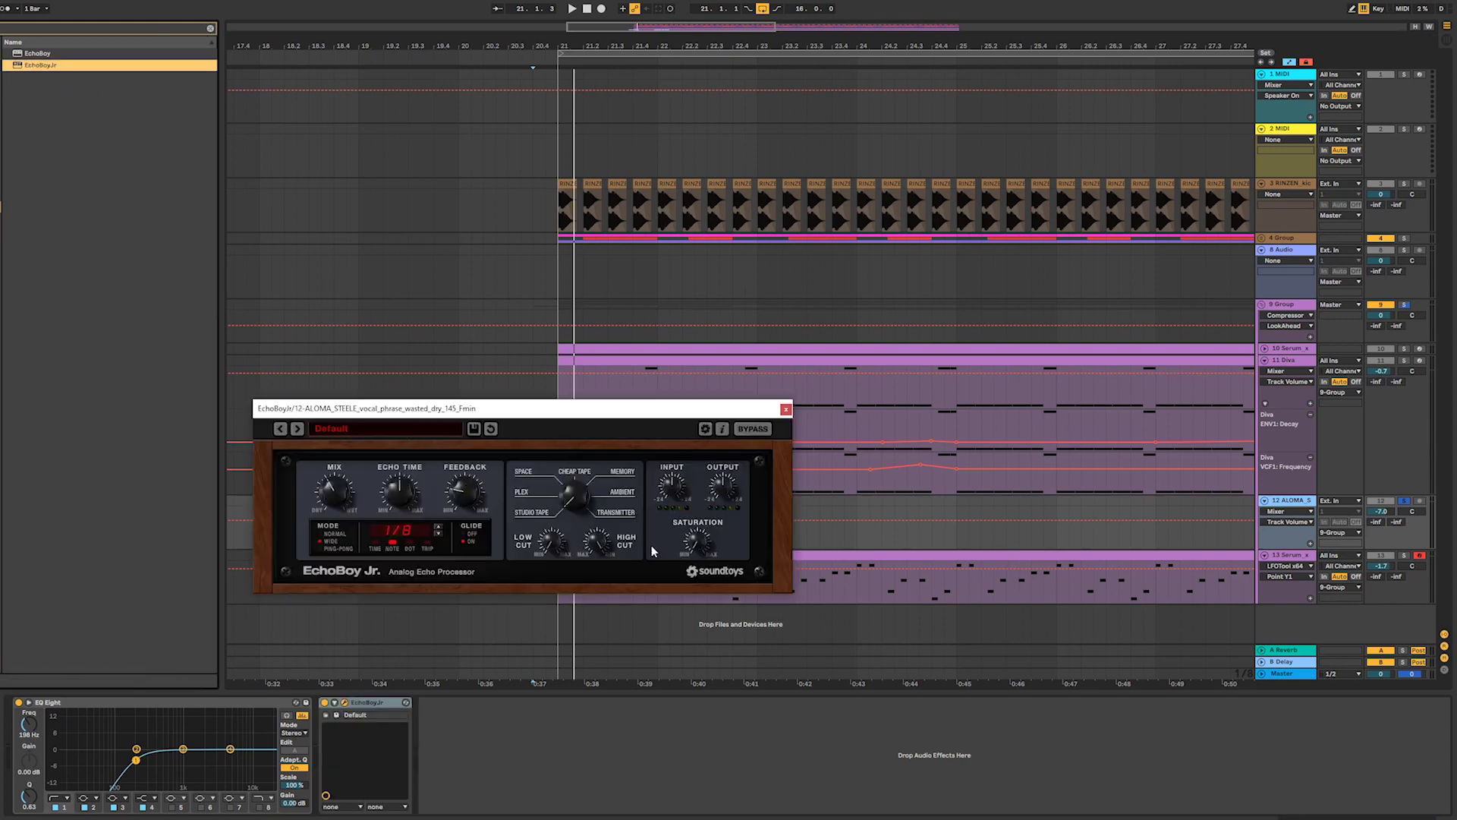
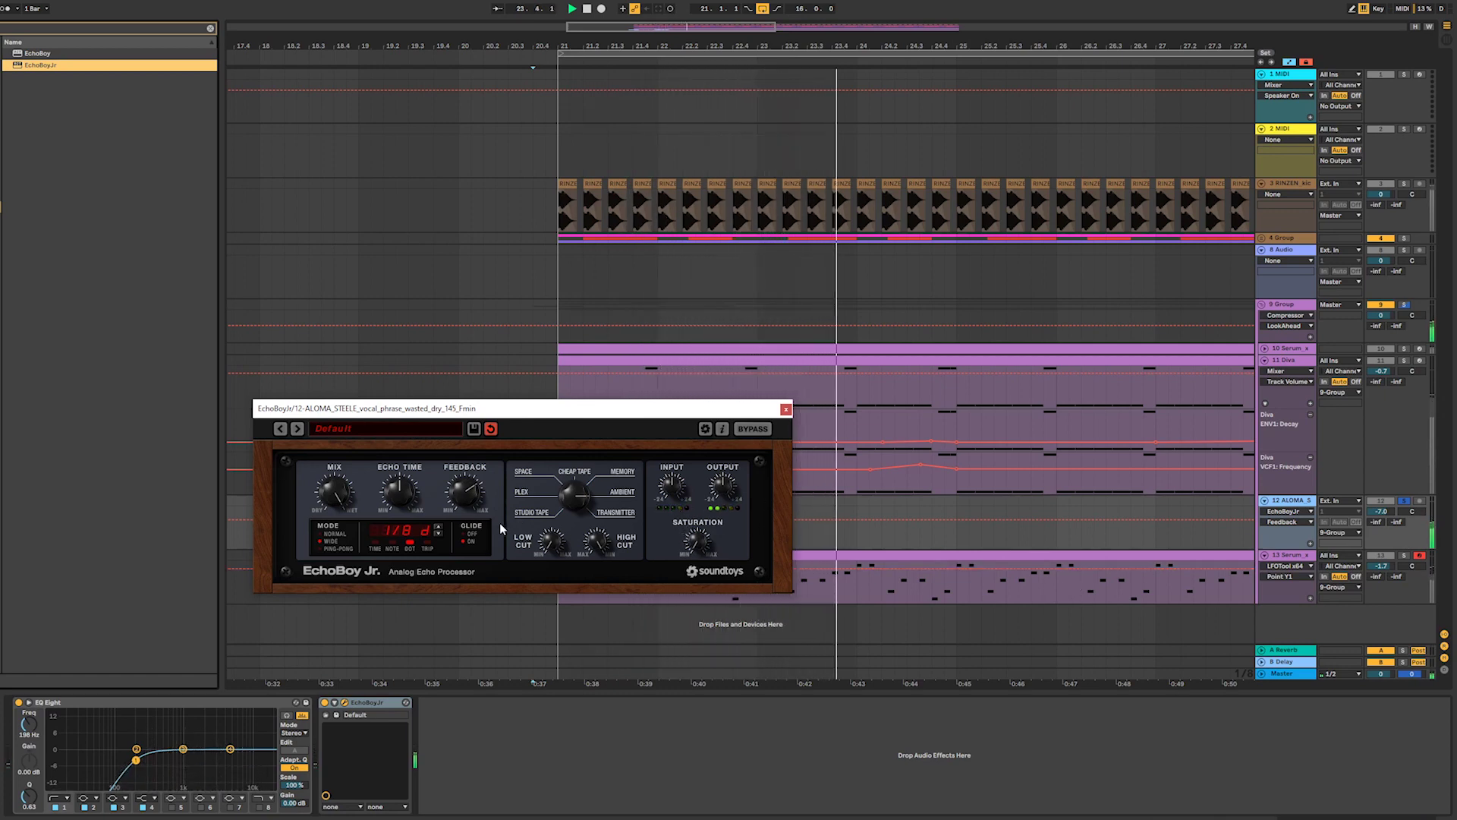
- Take the vocal track out of solo, play the full mix, and close the EchoBoy Jr. window
{"action": "left_click", "coordinate": [1404, 501]}
{"action": "key", "text": "space"}
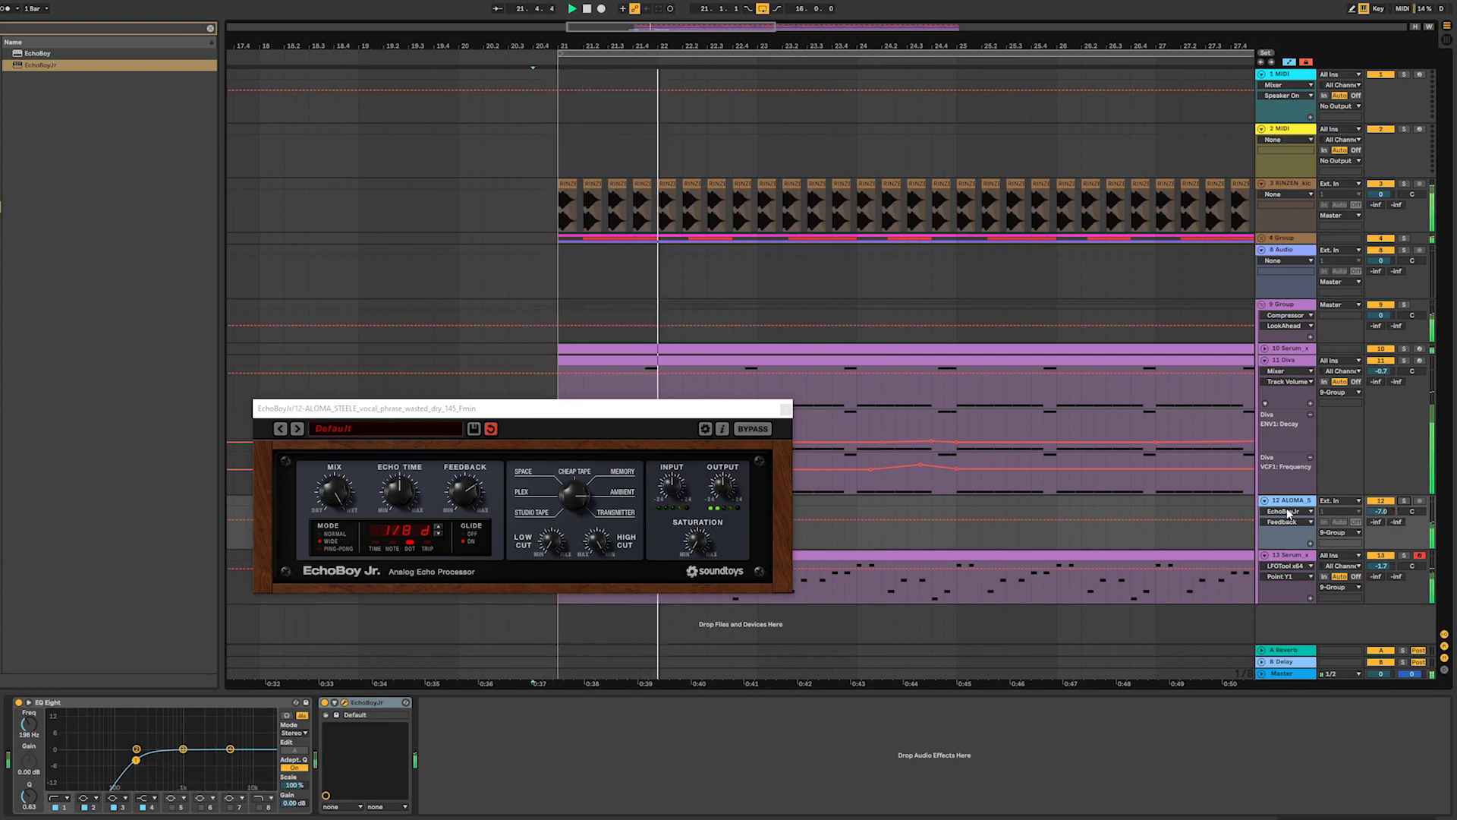
{"action": "left_click", "coordinate": [786, 410]}
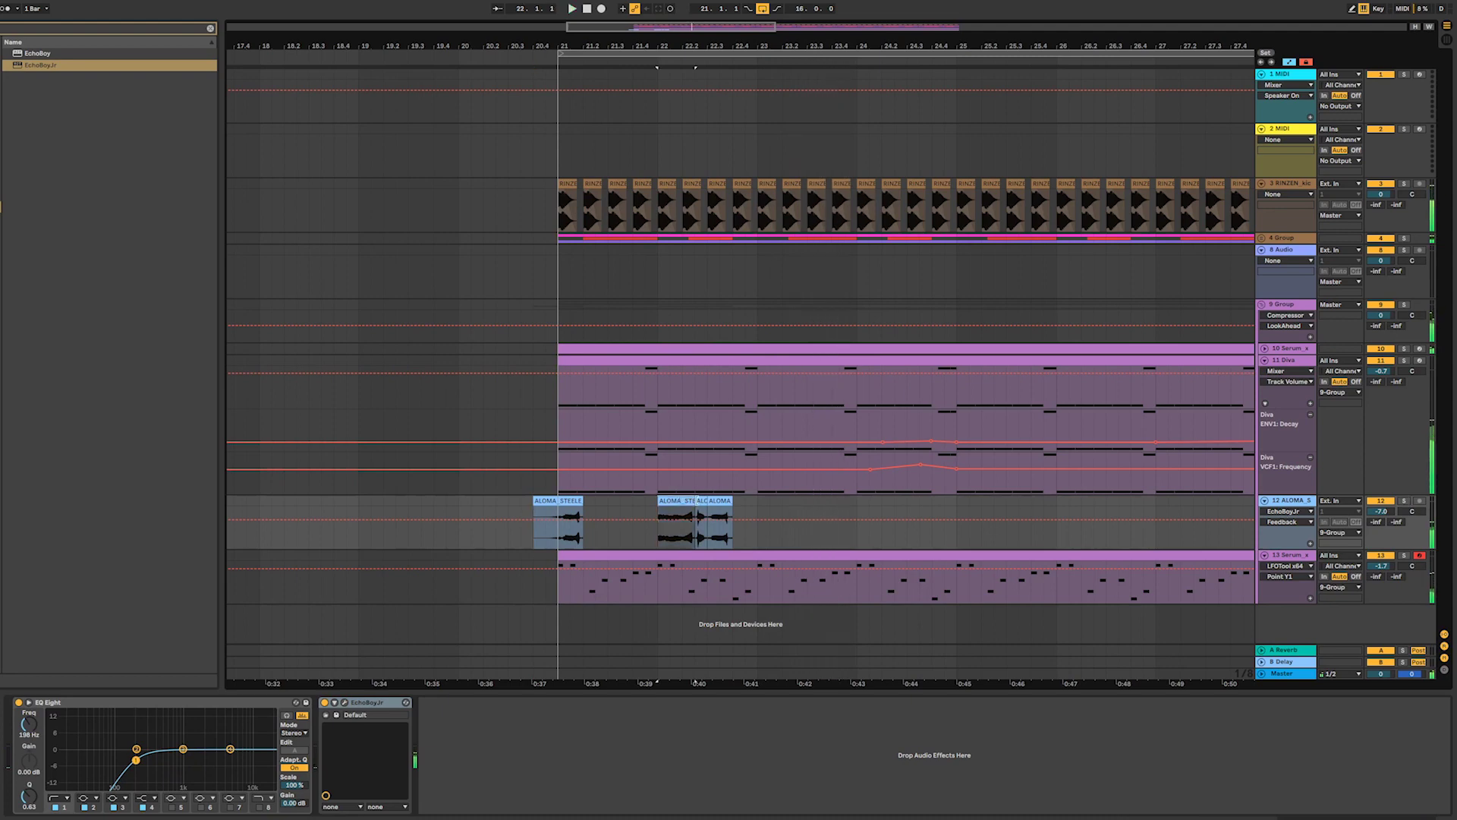
- Move the second group of vocal slices from bar 22 to start at bar 25, and play from the loop start
{"action": "left_click_drag", "start_coordinate": [669, 498], "coordinate": [931, 500]}
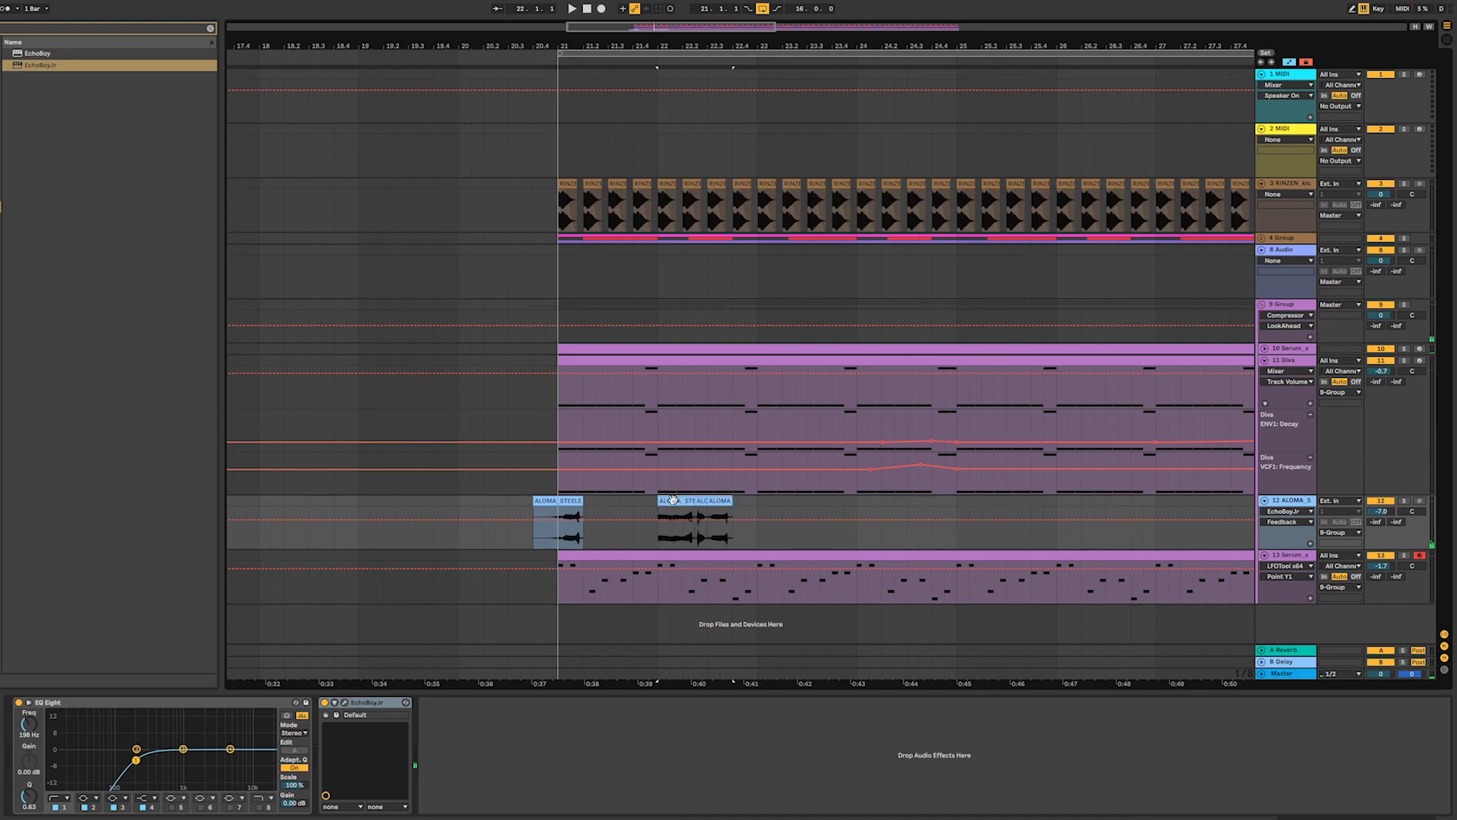
{"action": "left_click_drag", "start_coordinate": [673, 499], "coordinate": [1177, 501]}
{"action": "left_click_drag", "start_coordinate": [614, 30], "coordinate": [614, 7]}
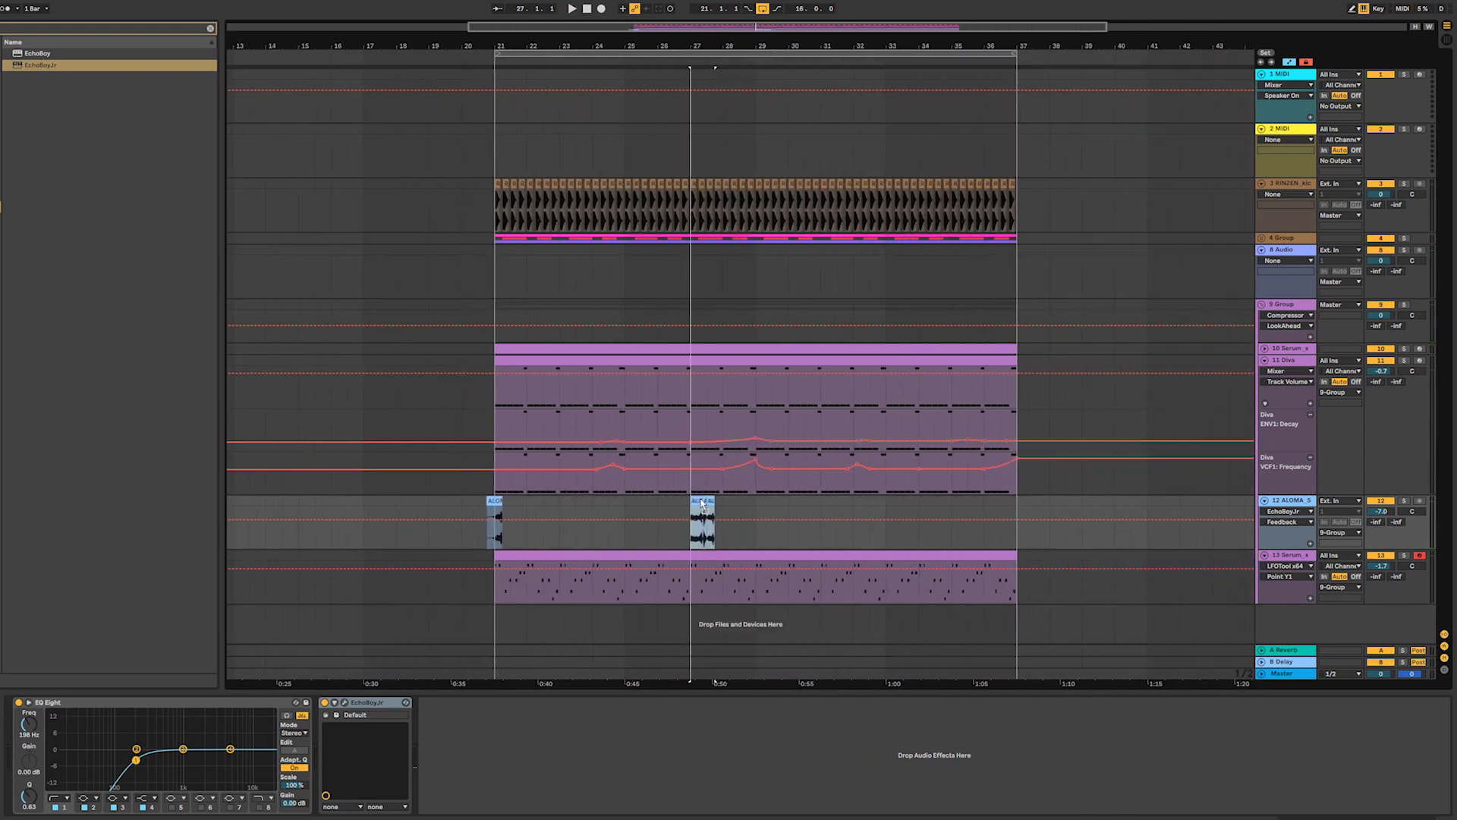
{"action": "mouse_move", "coordinate": [702, 503]}
{"action": "left_mouse_down"}
{"action": "mouse_move", "coordinate": [727, 503]}
{"action": "mouse_move", "coordinate": [634, 501]}
{"action": "left_mouse_up"}
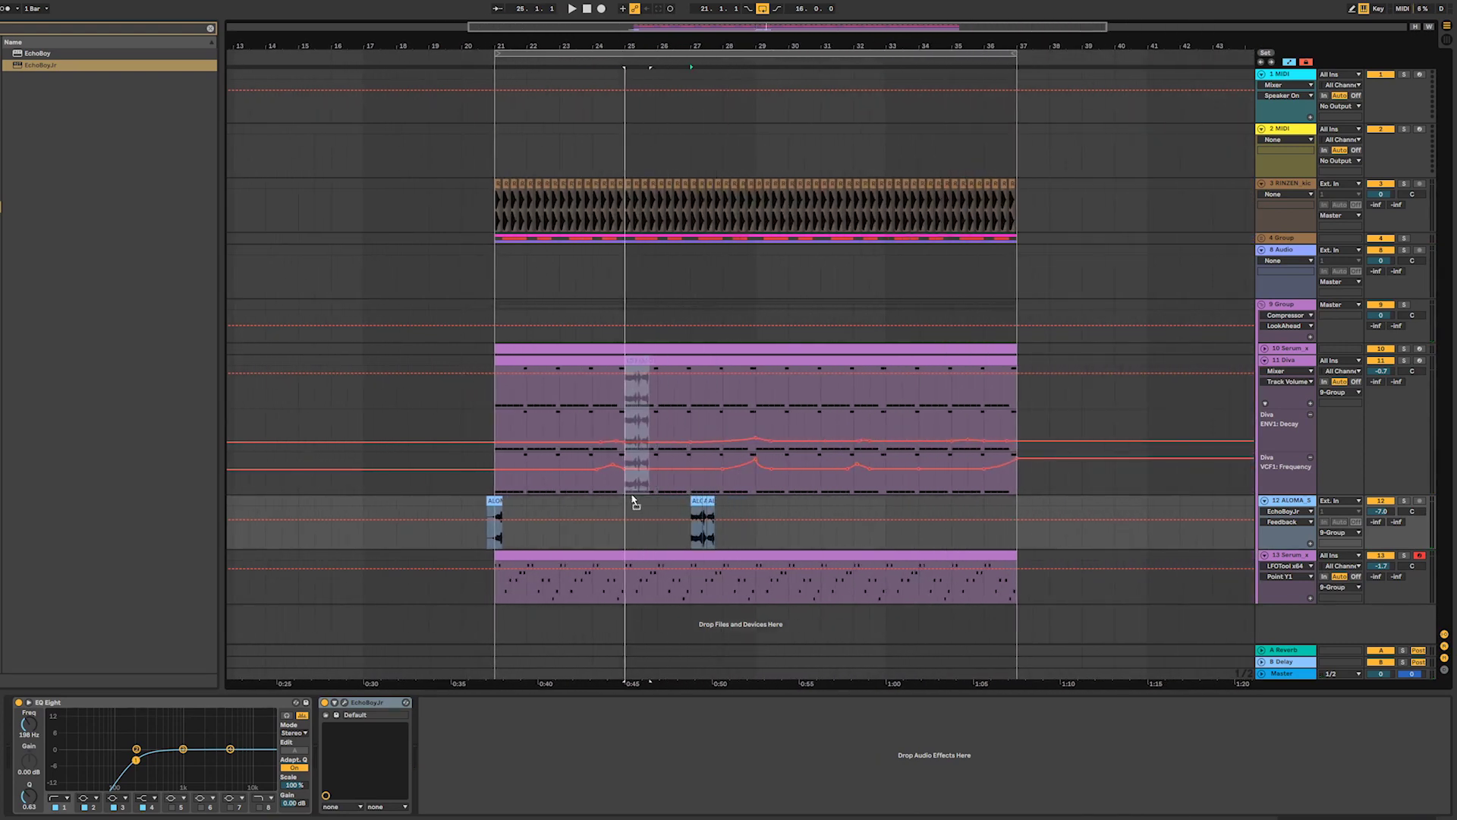
{"action": "left_click", "coordinate": [481, 501]}
{"action": "key", "text": "space"}
{"action": "left_click", "coordinate": [495, 499]}
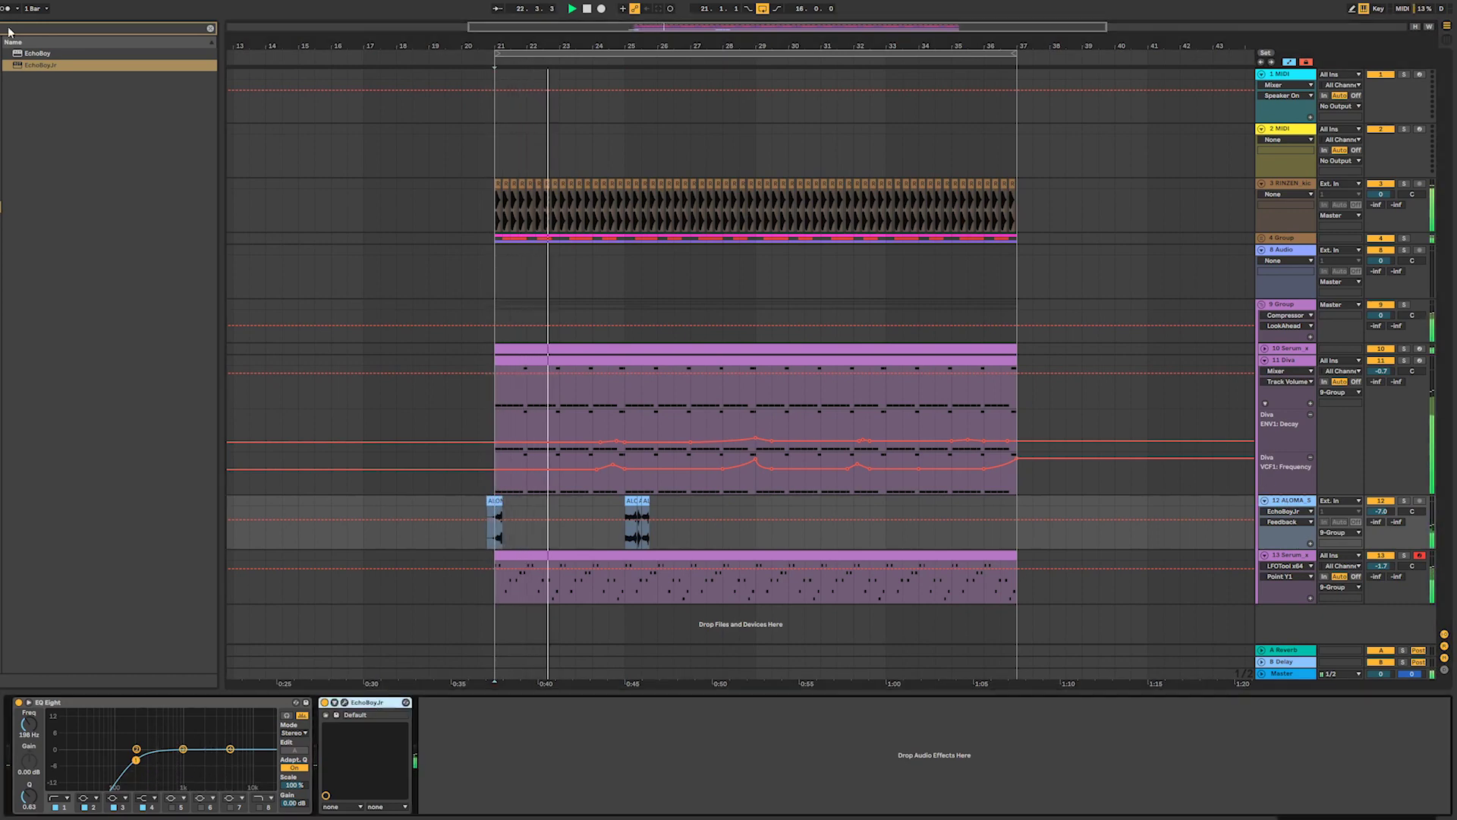
- Add ValhallaShimmer after EchoBoyJr on the vocal track and close its window while the loop plays
{"action": "left_click", "coordinate": [210, 28]}
{"action": "left_click", "coordinate": [209, 28]}
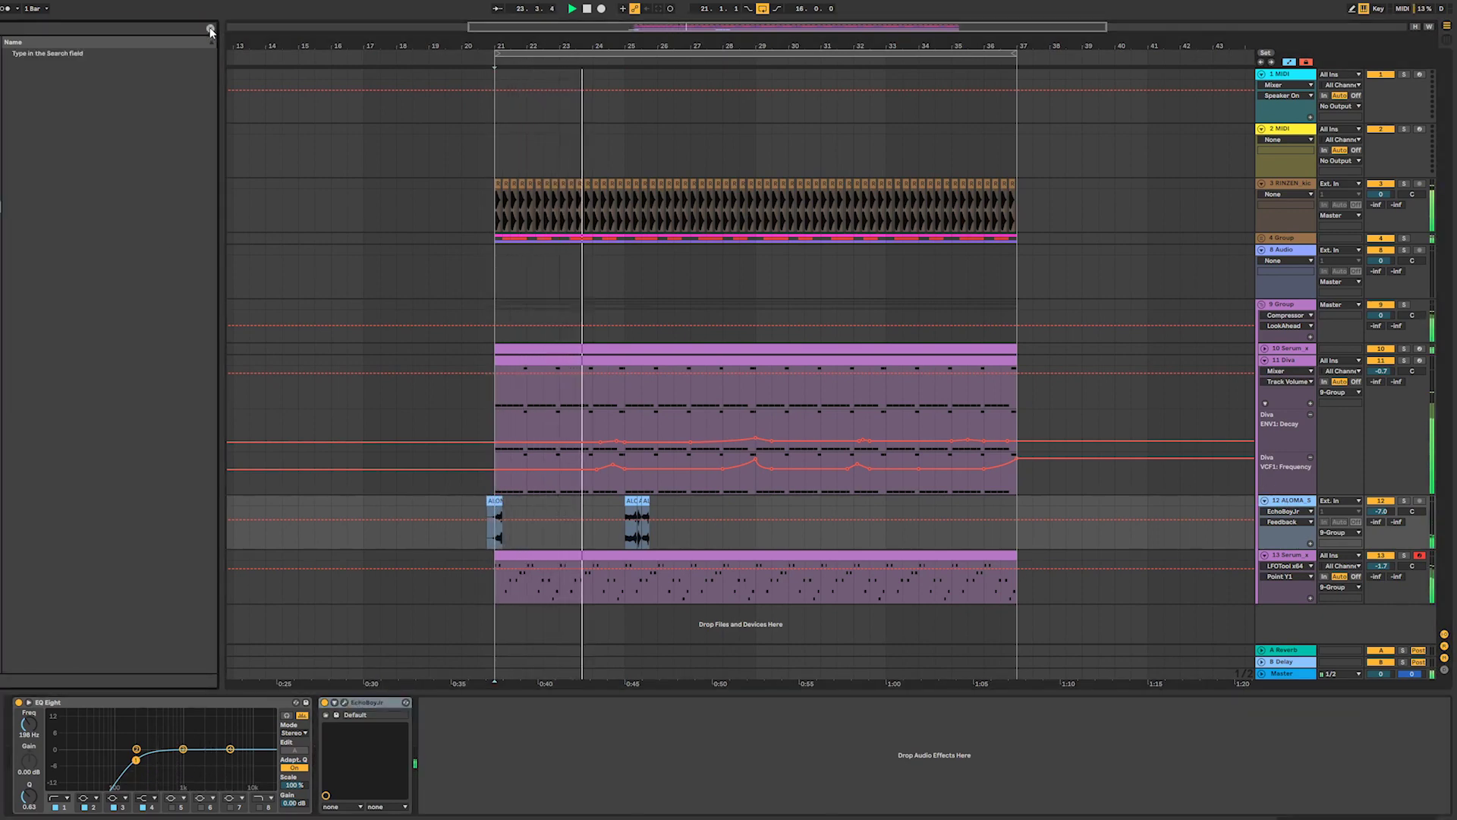
{"action": "type", "text": "shim"}
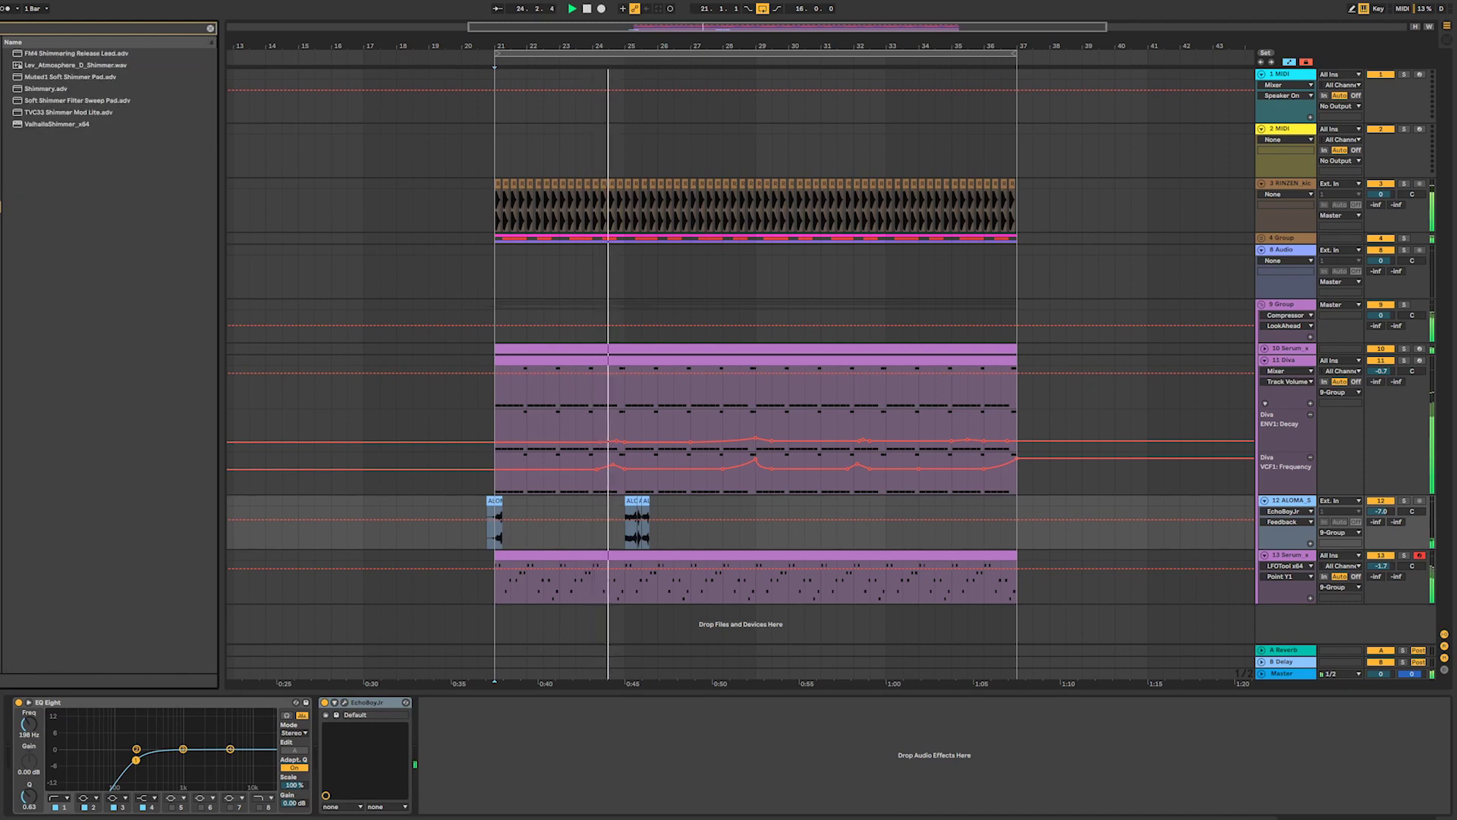
{"action": "double_click", "coordinate": [61, 124]}
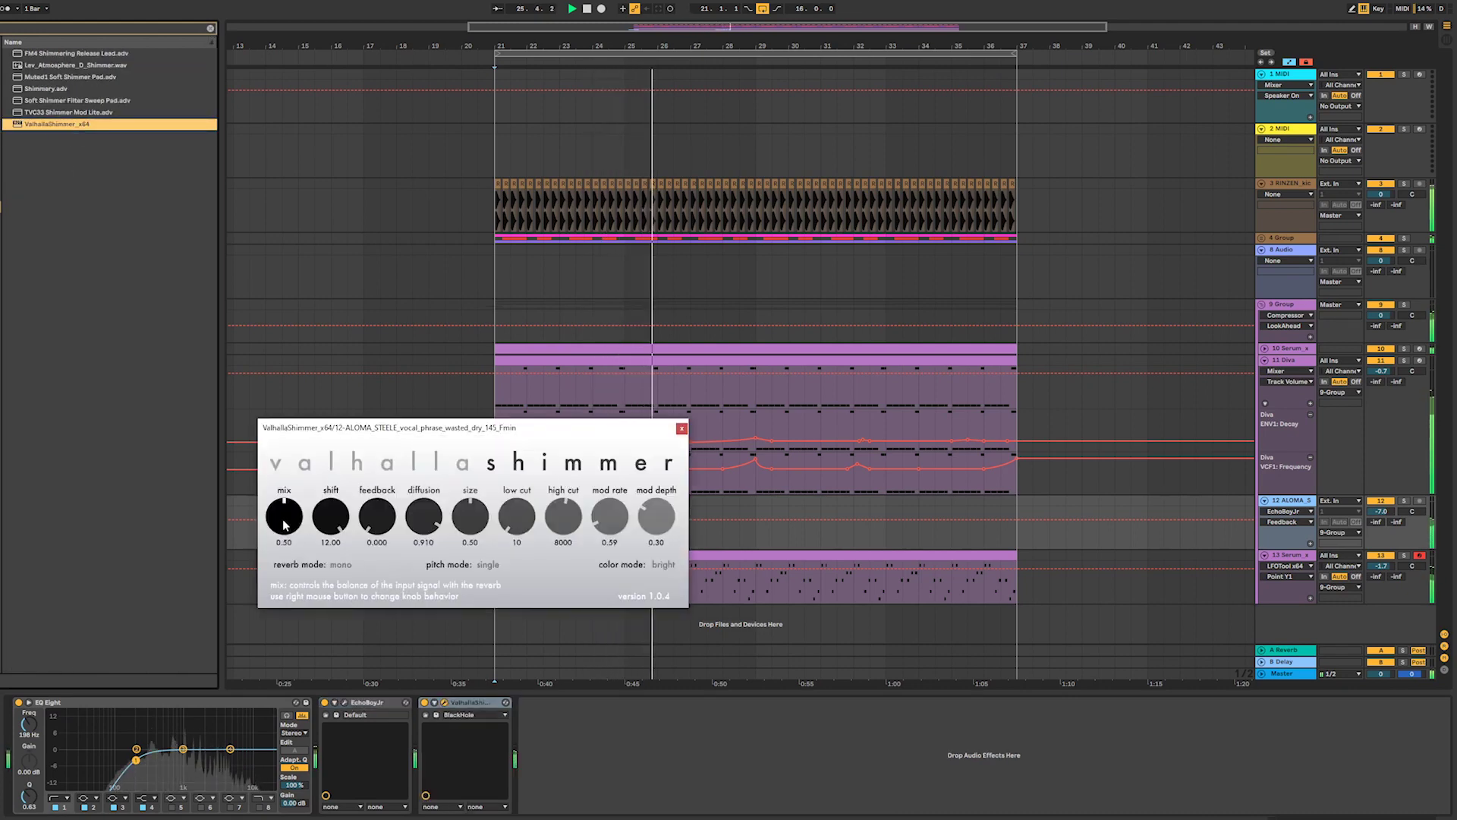
{"action": "left_click", "coordinate": [681, 429]}
{"action": "left_click", "coordinate": [477, 502]}
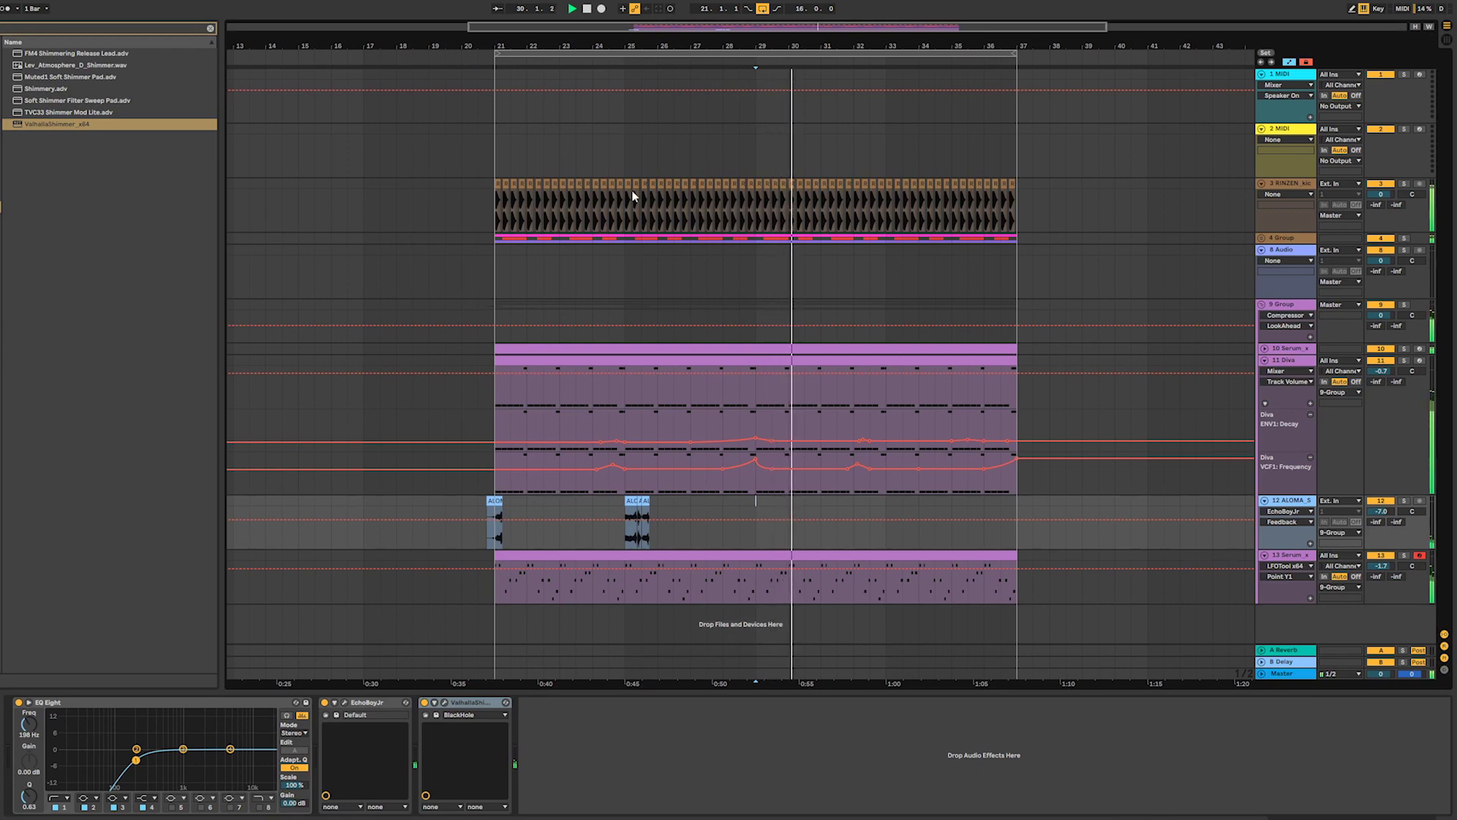
- Copy the opening vocal phrase to about 28.4 so it leads into bar 29, and audition it
{"action": "left_click", "coordinate": [481, 499]}
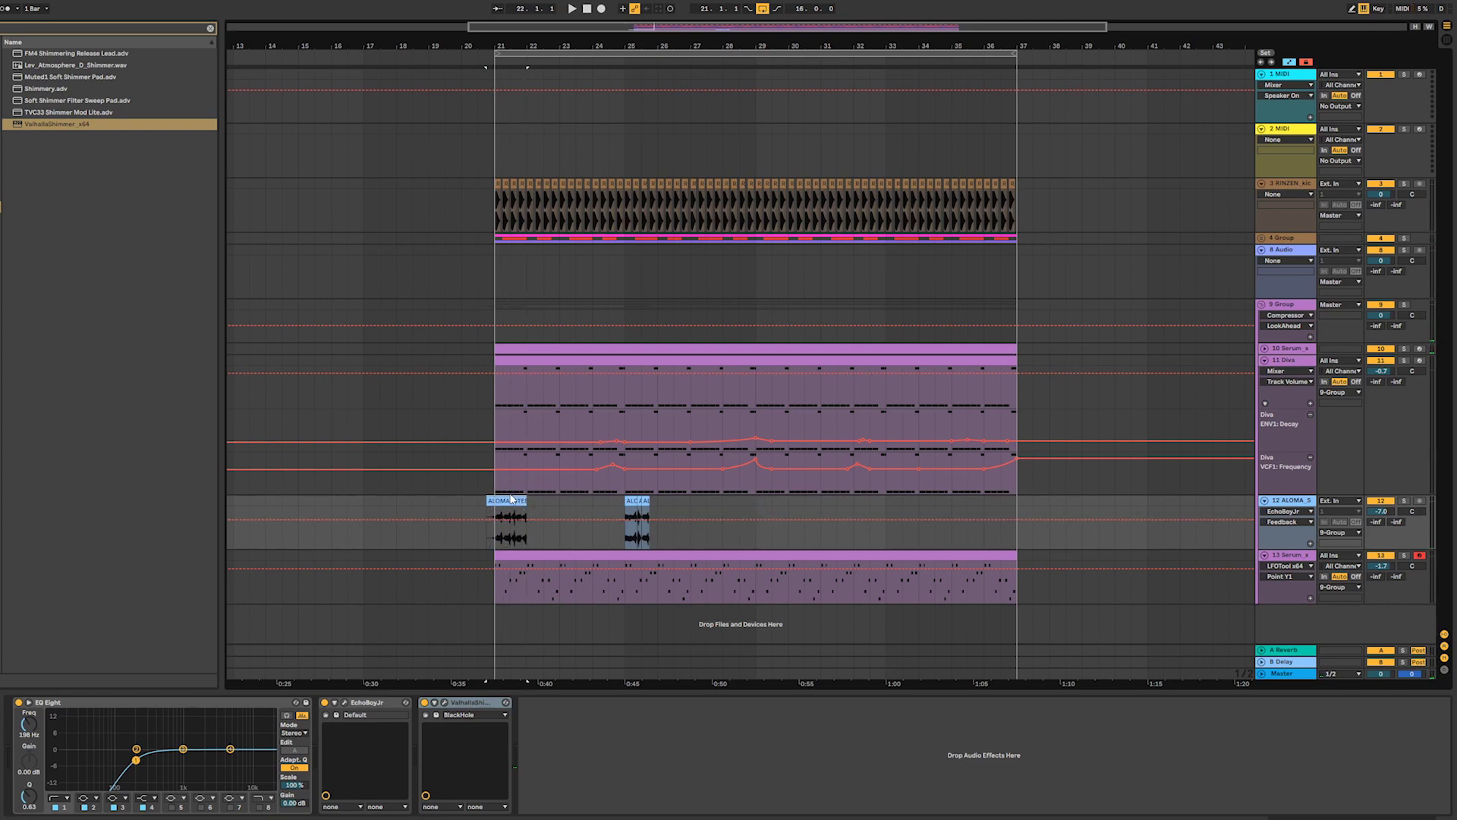
{"action": "left_click", "coordinate": [743, 505]}
{"action": "key", "text": "ctrl+v"}
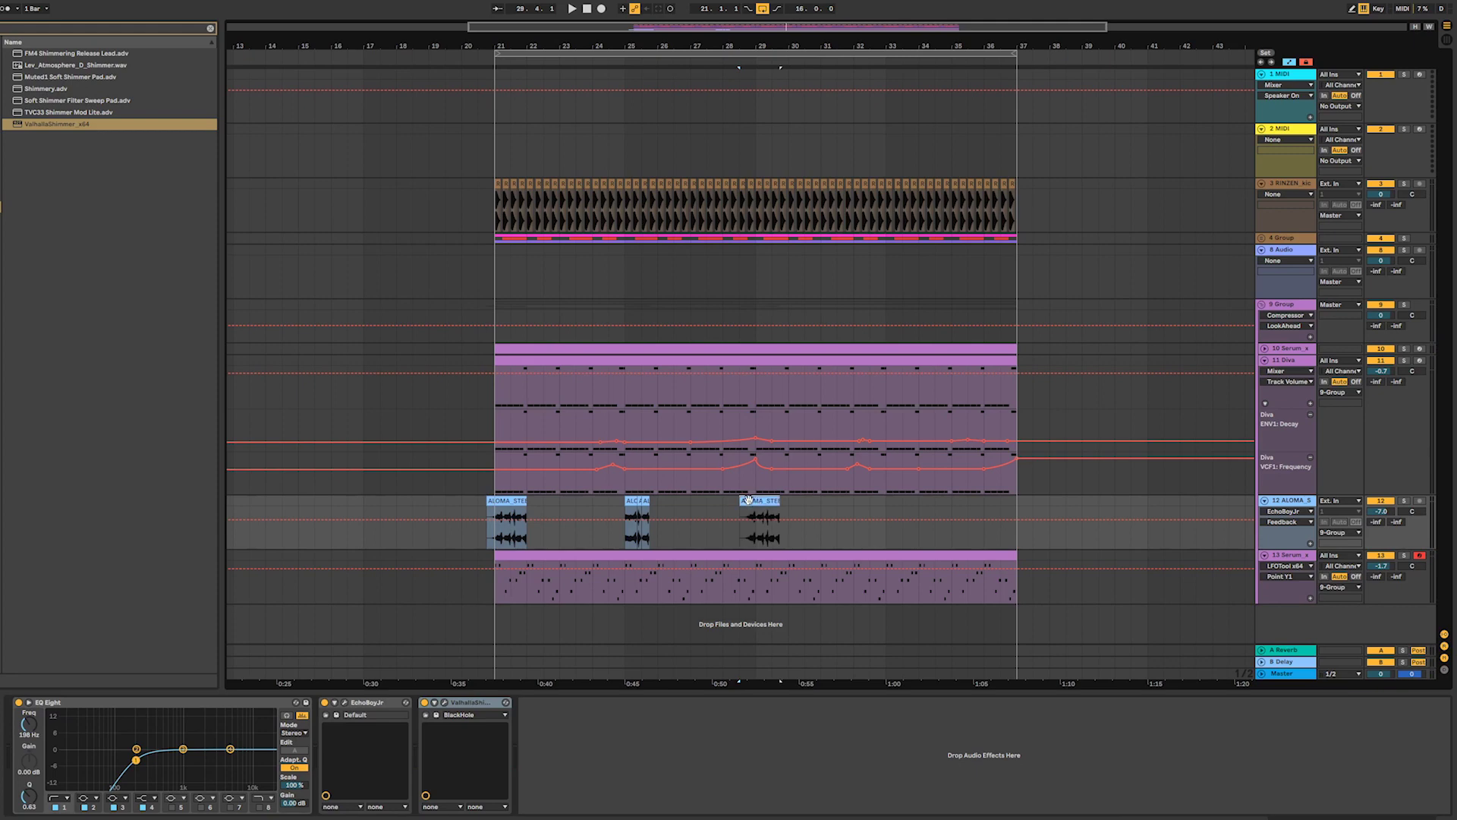
{"action": "key", "text": "space"}
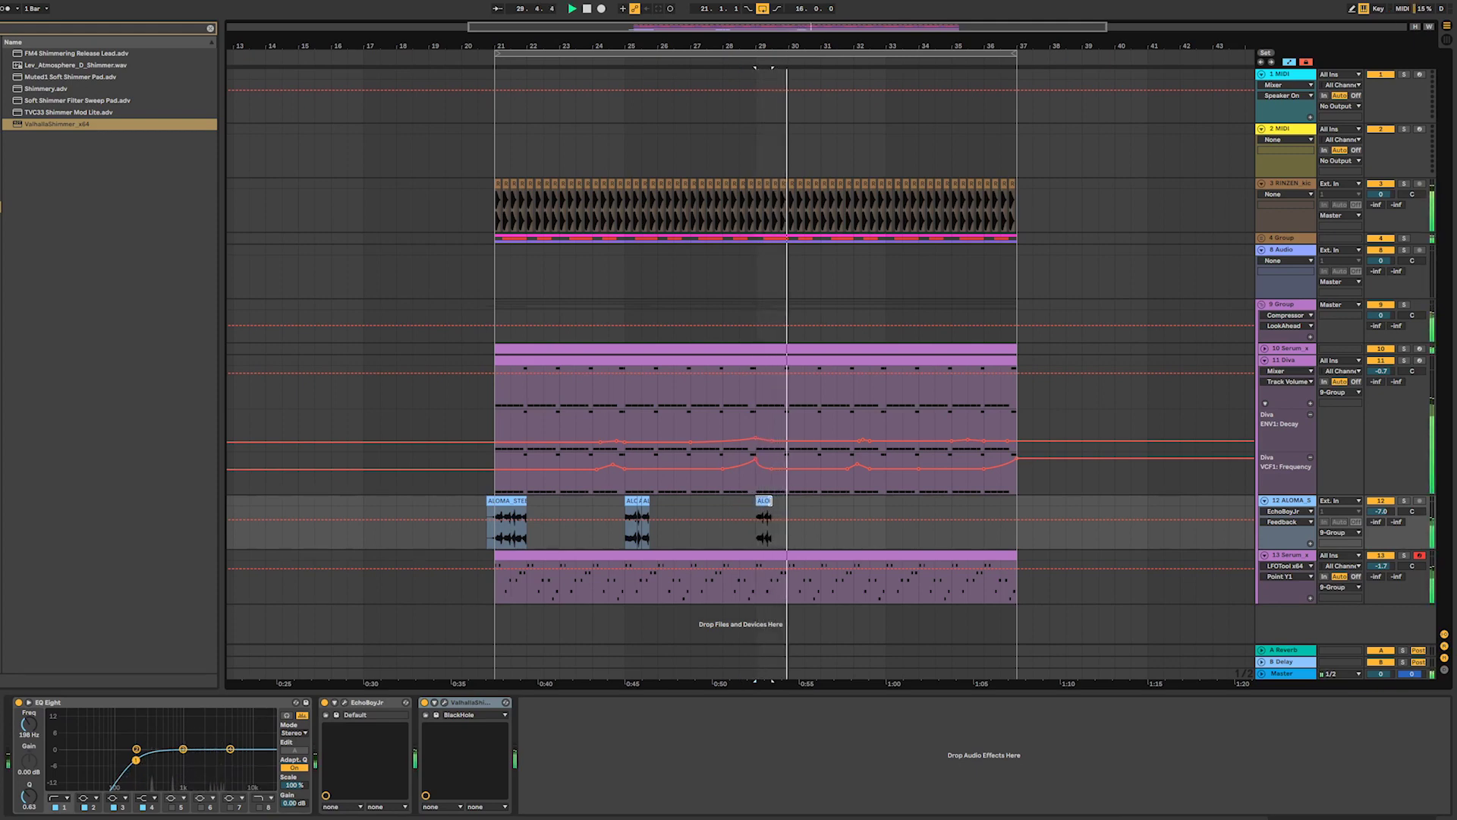
- Extend the copied vocal clip at bar 29 so it ends at about 29.4, and play from its start
{"action": "key", "text": "space"}
{"action": "left_click_drag", "start_coordinate": [803, 47], "coordinate": [839, 85]}
{"action": "key", "text": "space"}
{"action": "key", "text": "space"}
{"action": "left_click_drag", "start_coordinate": [793, 501], "coordinate": [806, 501]}
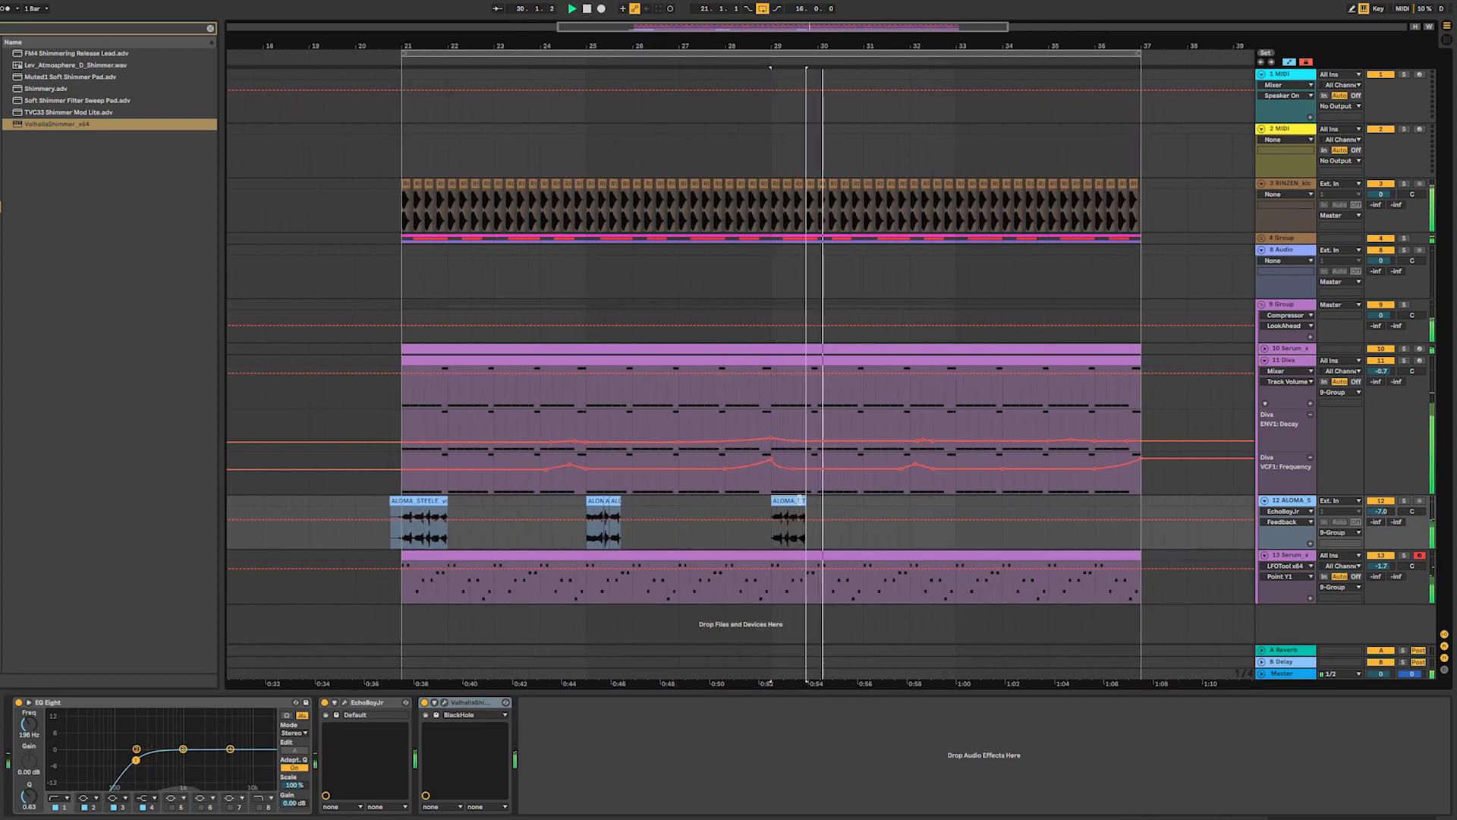
{"action": "left_click", "coordinate": [769, 513]}
{"action": "key", "text": "space"}
{"action": "key", "text": "space"}
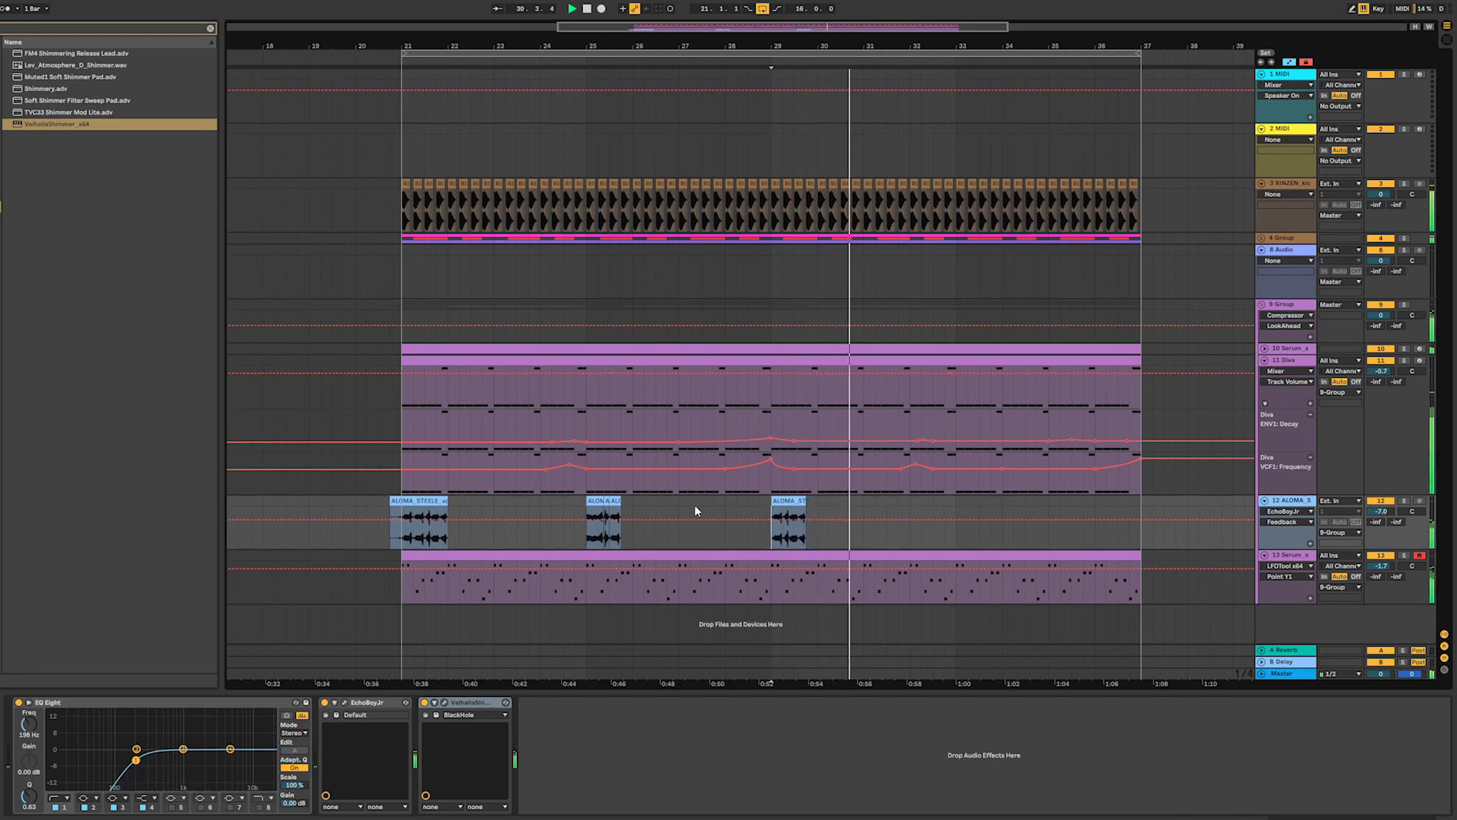
- Copy the bar 25 vocal slices to bar 33, extend the last slice to about 34.3, and play the loop
{"action": "left_click", "coordinate": [438, 501]}
{"action": "left_click", "coordinate": [607, 501]}
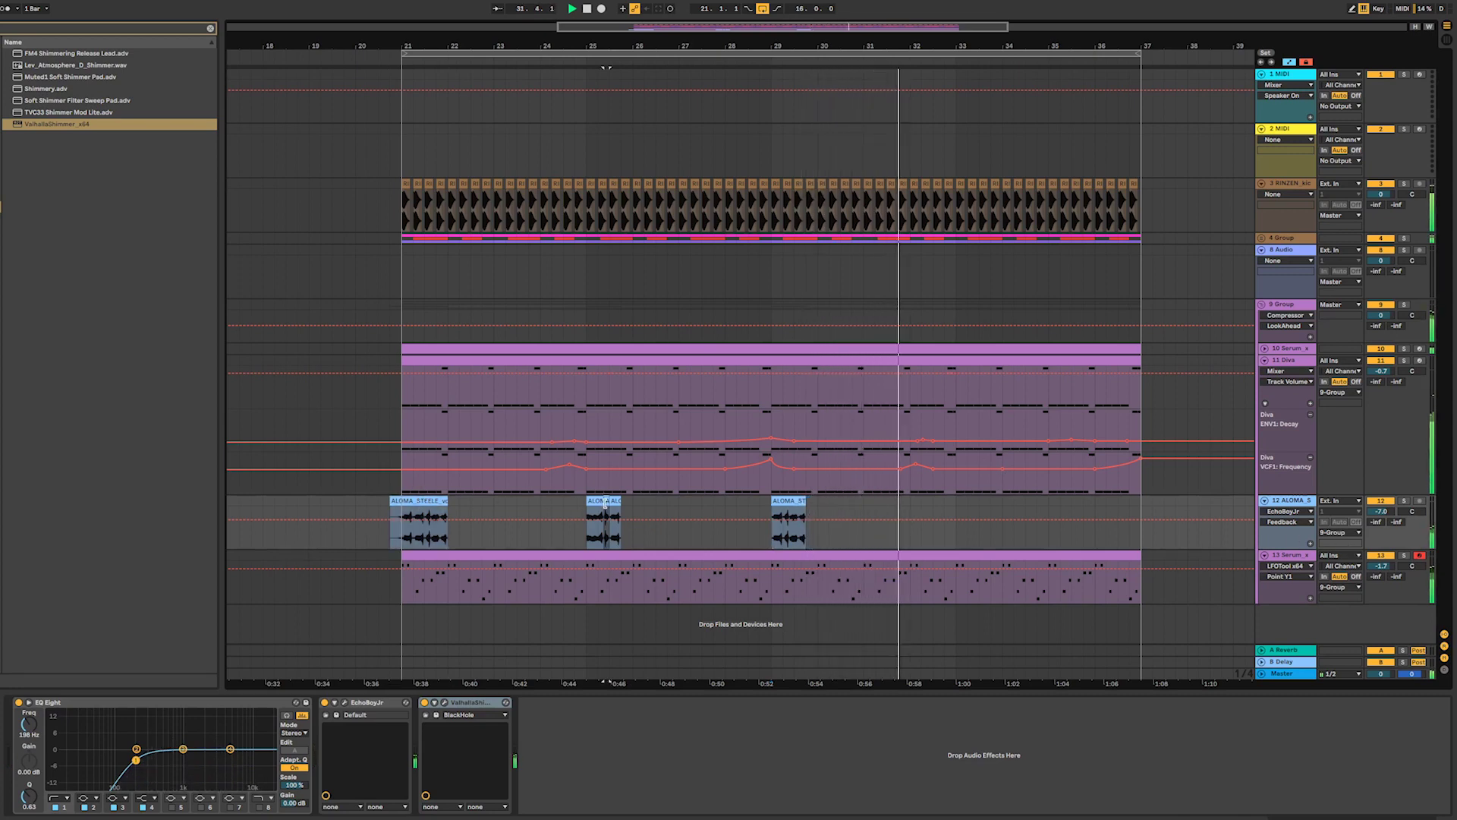
{"action": "left_click", "coordinate": [956, 504]}
{"action": "key", "text": "ctrl+v"}
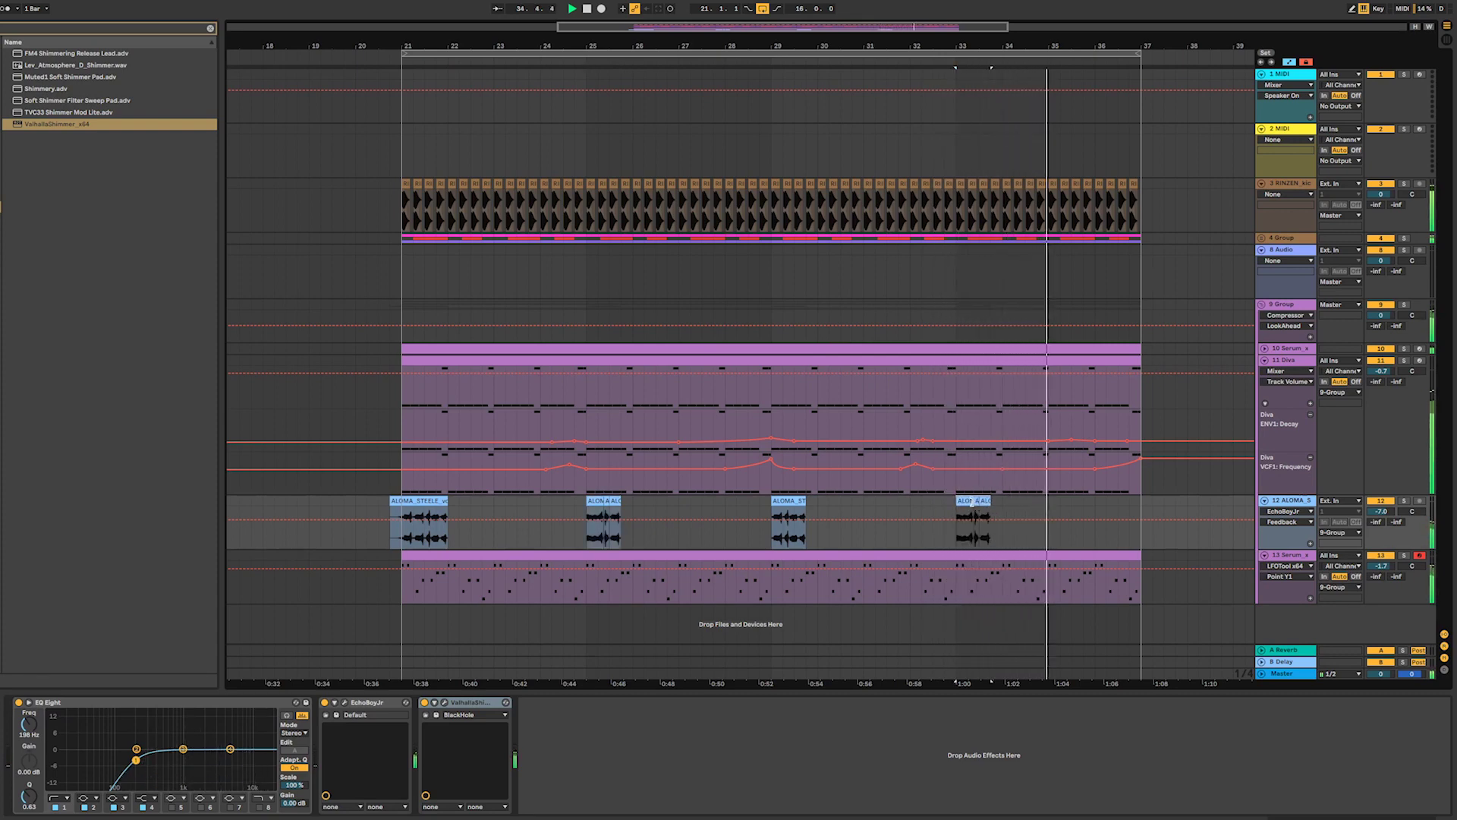
{"action": "left_click", "coordinate": [987, 501]}
{"action": "left_click_drag", "start_coordinate": [990, 501], "coordinate": [1026, 503]}
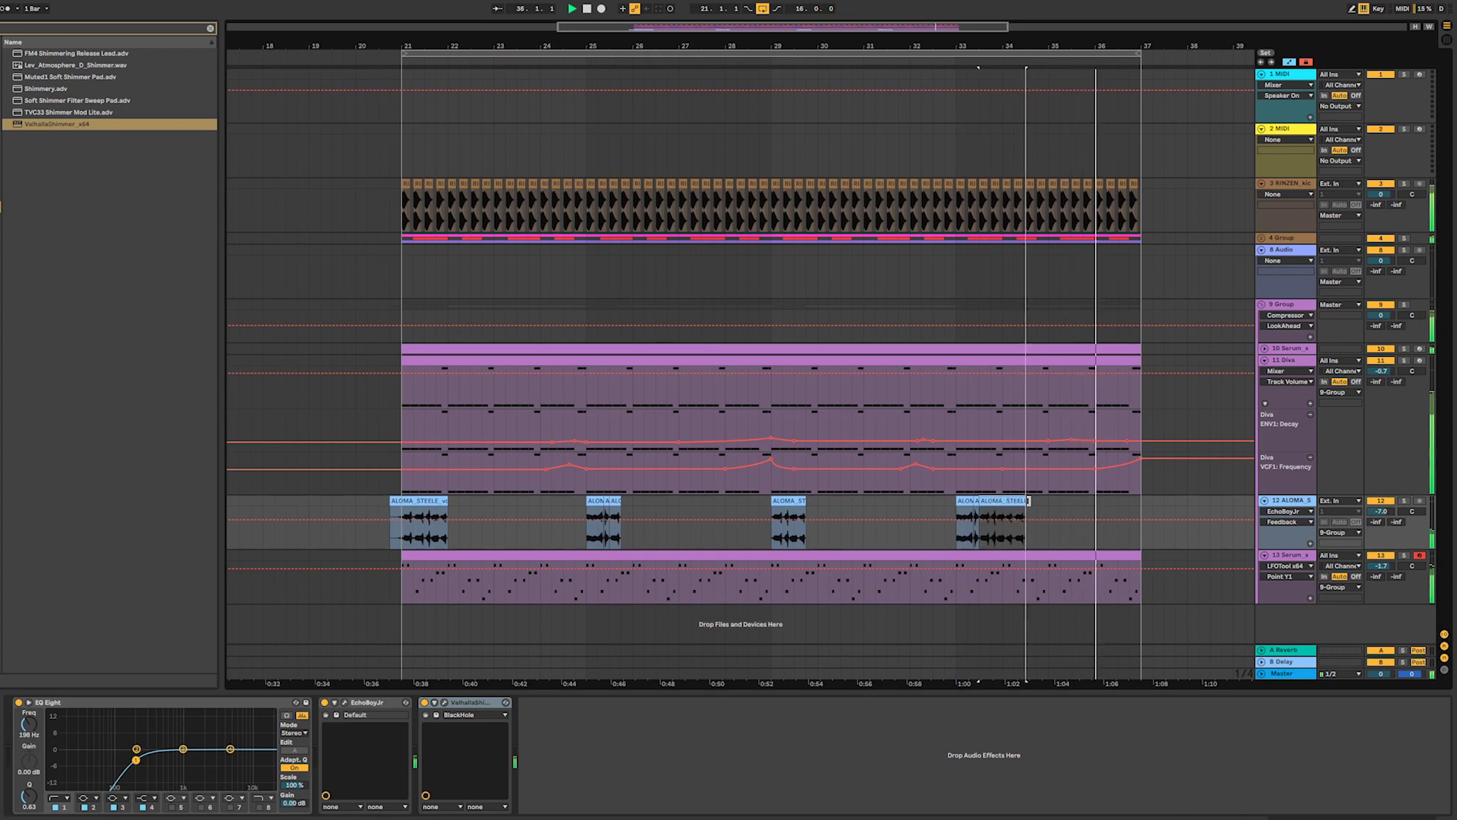
{"action": "key", "text": "space"}
{"action": "key", "text": "space"}
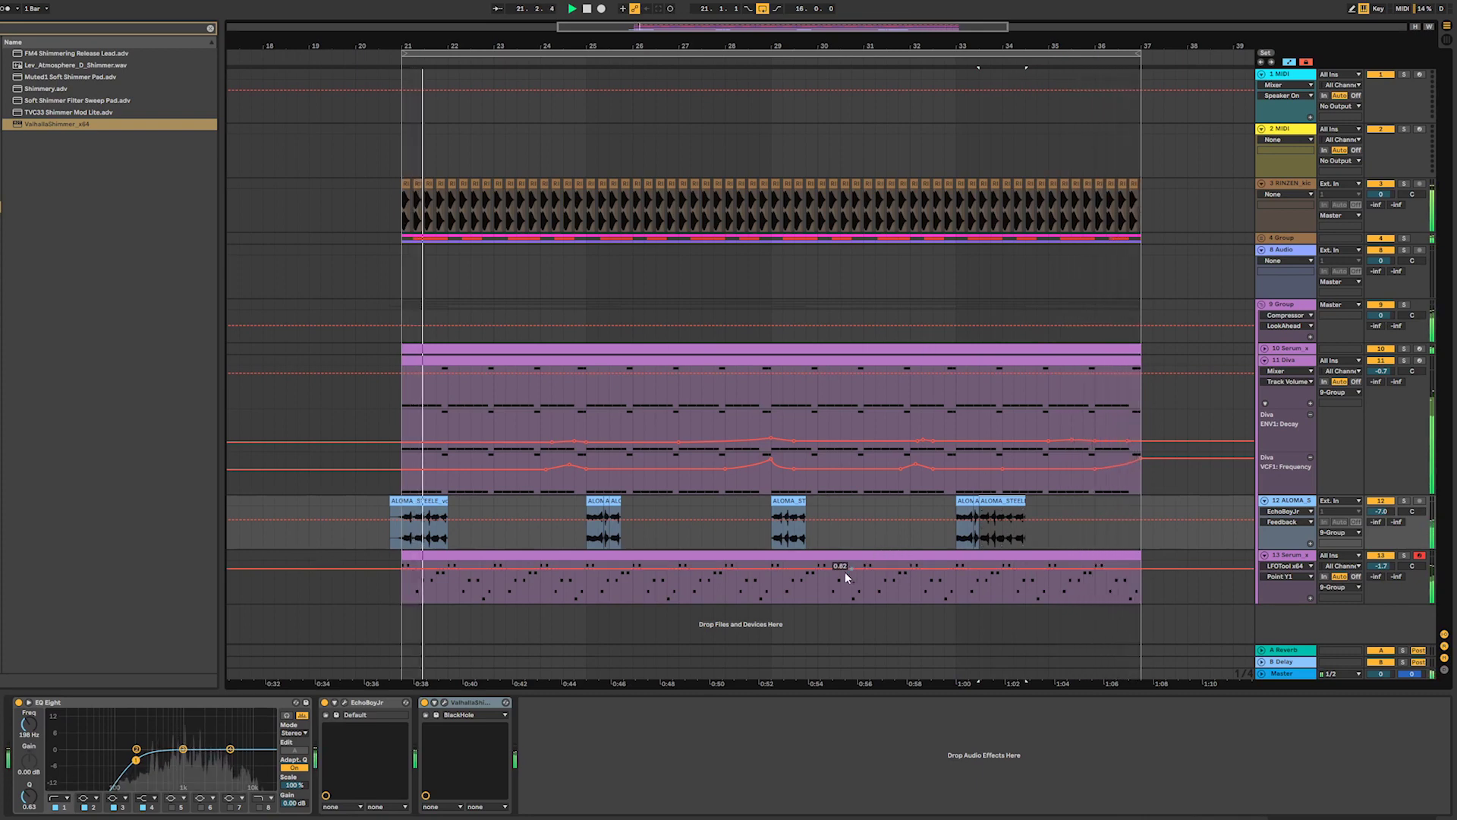
- Add Auto Pan after LFOTool on the lower Serum track and set its Amount to about 84%
{"action": "left_click", "coordinate": [1265, 578]}
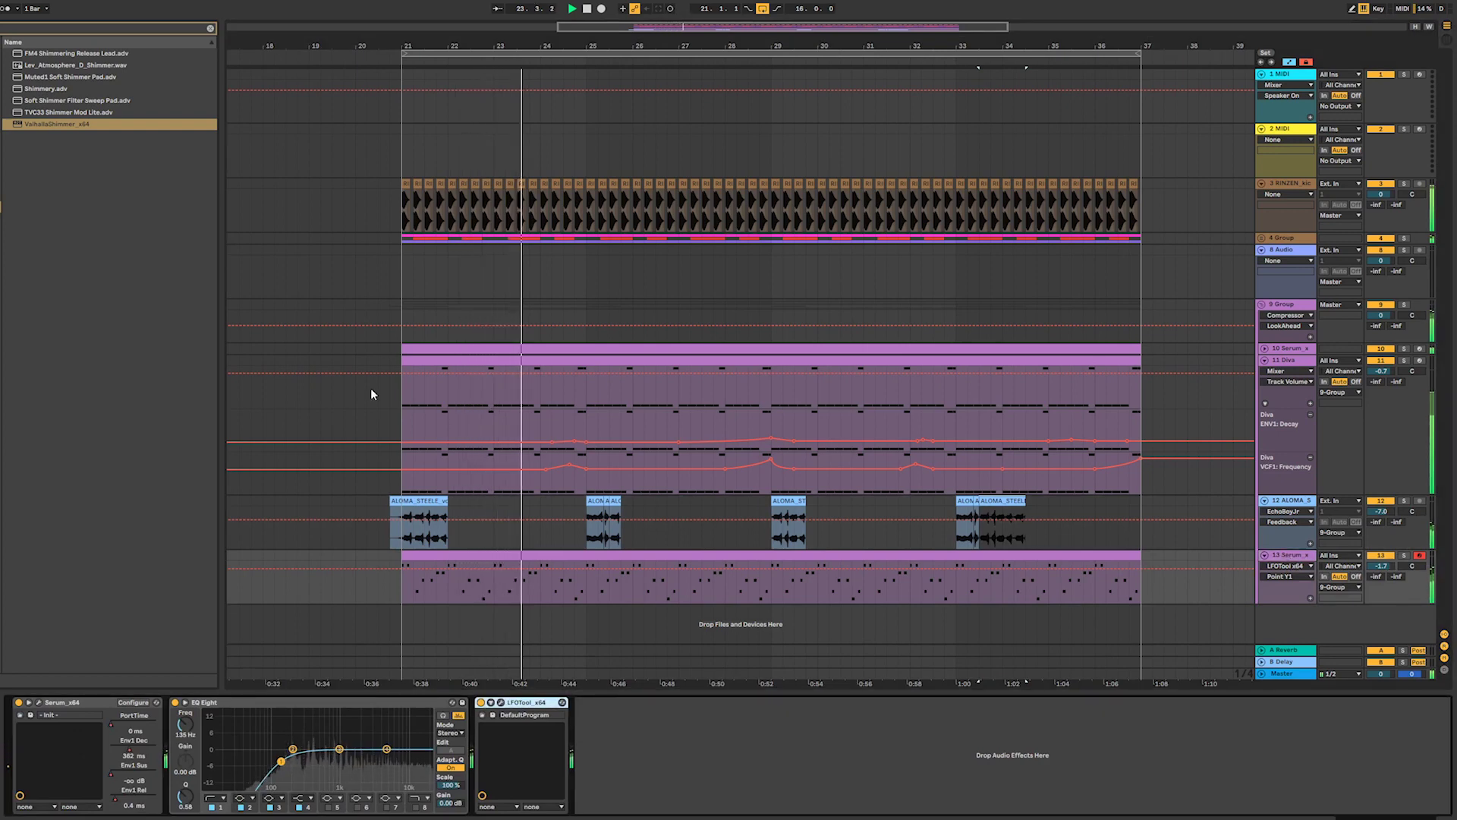
{"action": "left_click", "coordinate": [210, 29]}
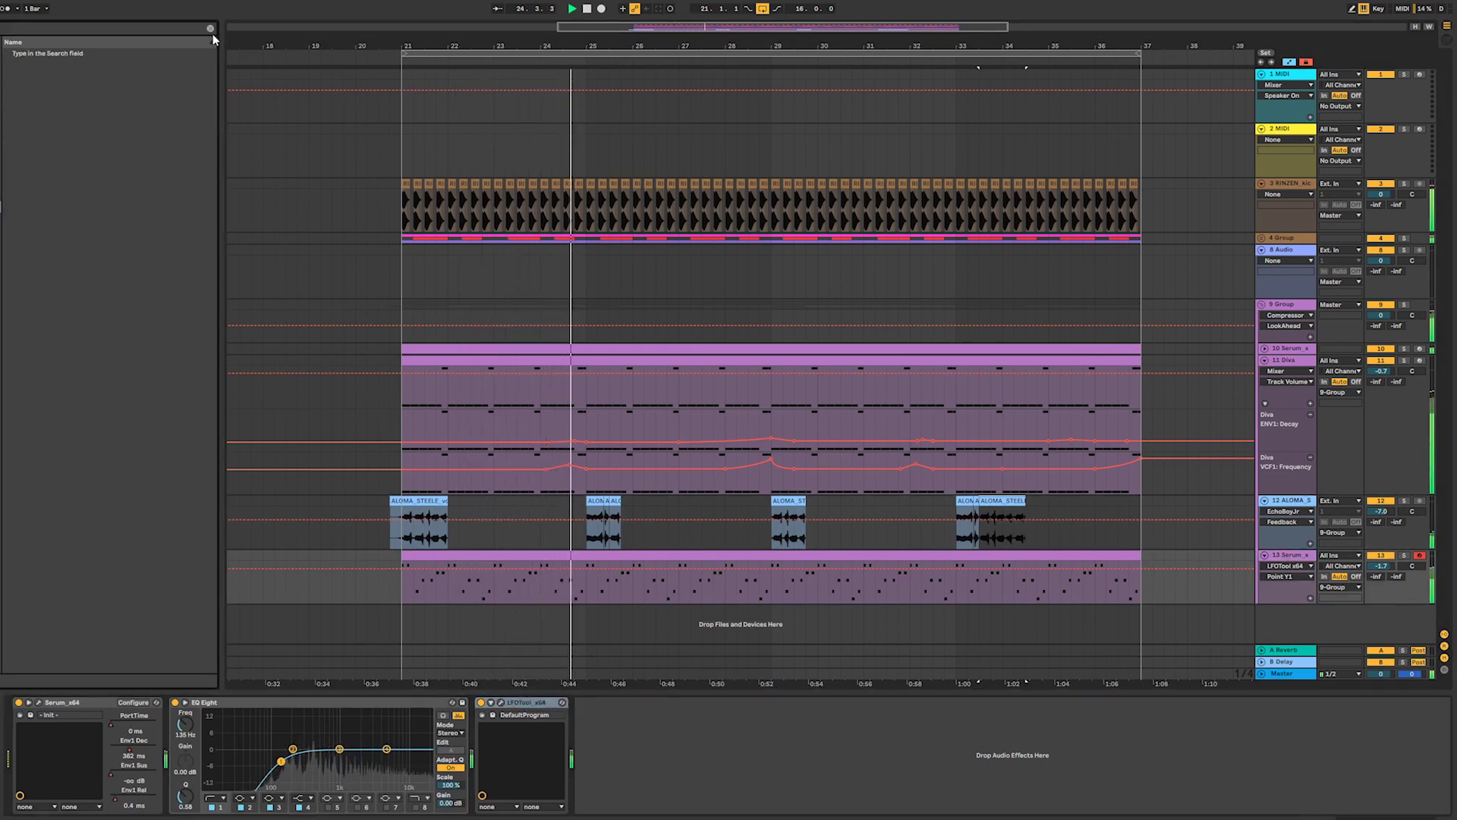
{"action": "left_click_drag", "start_coordinate": [49, 65], "coordinate": [846, 761]}
{"action": "left_click_drag", "start_coordinate": [591, 765], "coordinate": [590, 704]}
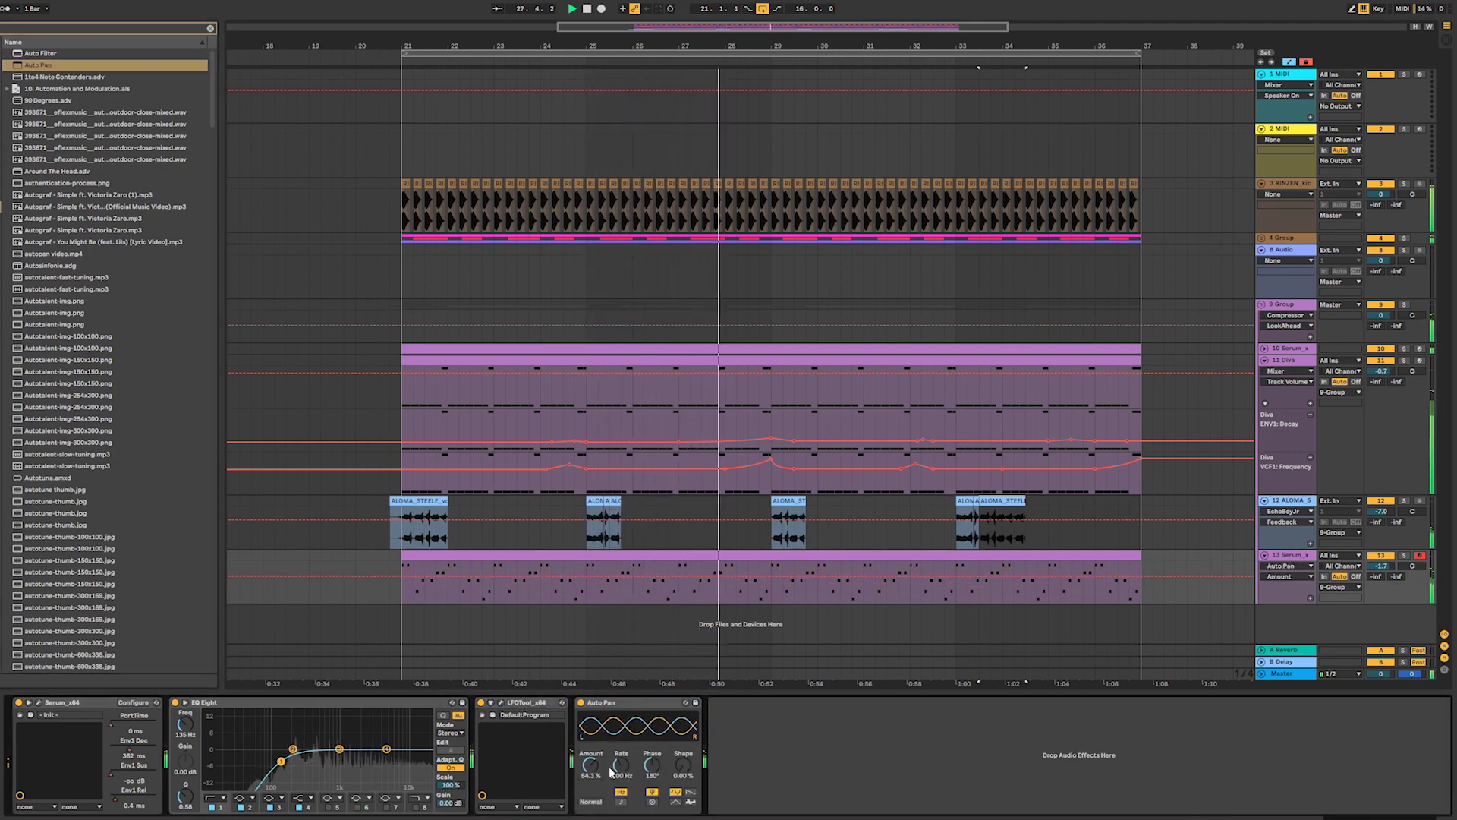
- Set the Auto Pan Rate to 0.38 Hz and its Amount to about 32% on the lower Serum track
{"action": "left_click_drag", "start_coordinate": [621, 765], "coordinate": [590, 777]}
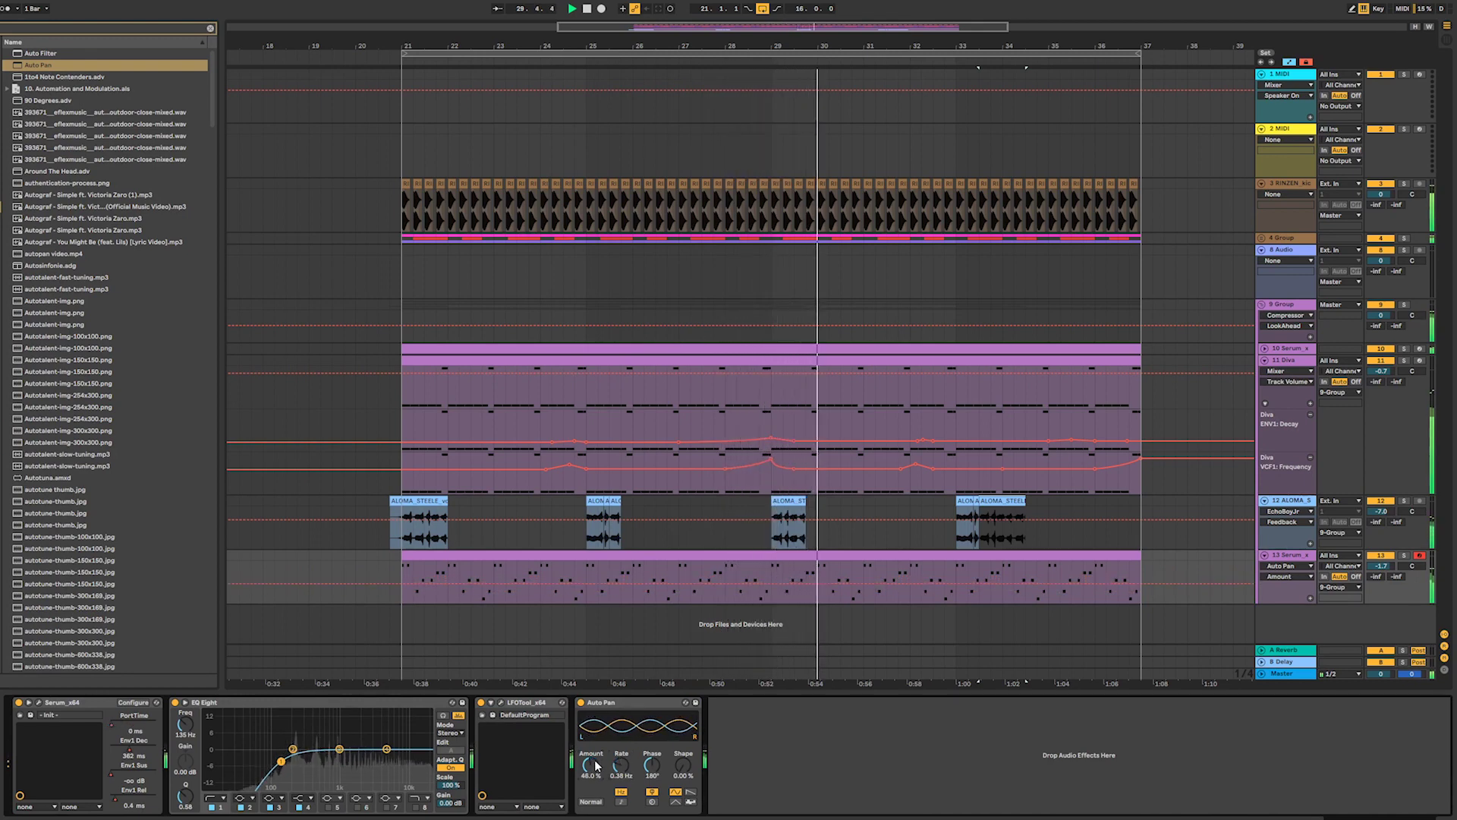
{"action": "left_click_drag", "start_coordinate": [590, 765], "coordinate": [590, 776]}
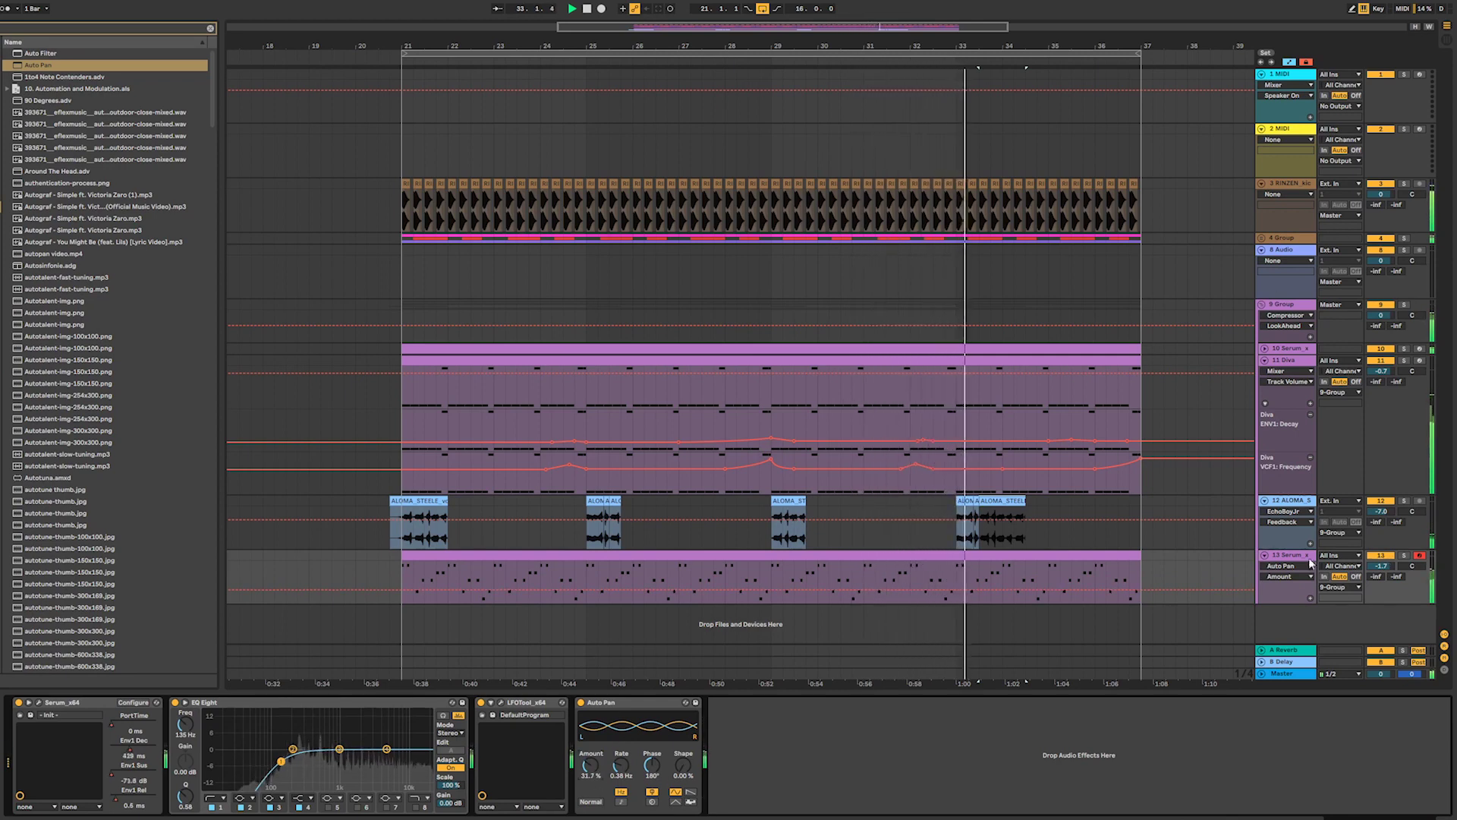
{"action": "double_click", "coordinate": [904, 555]}
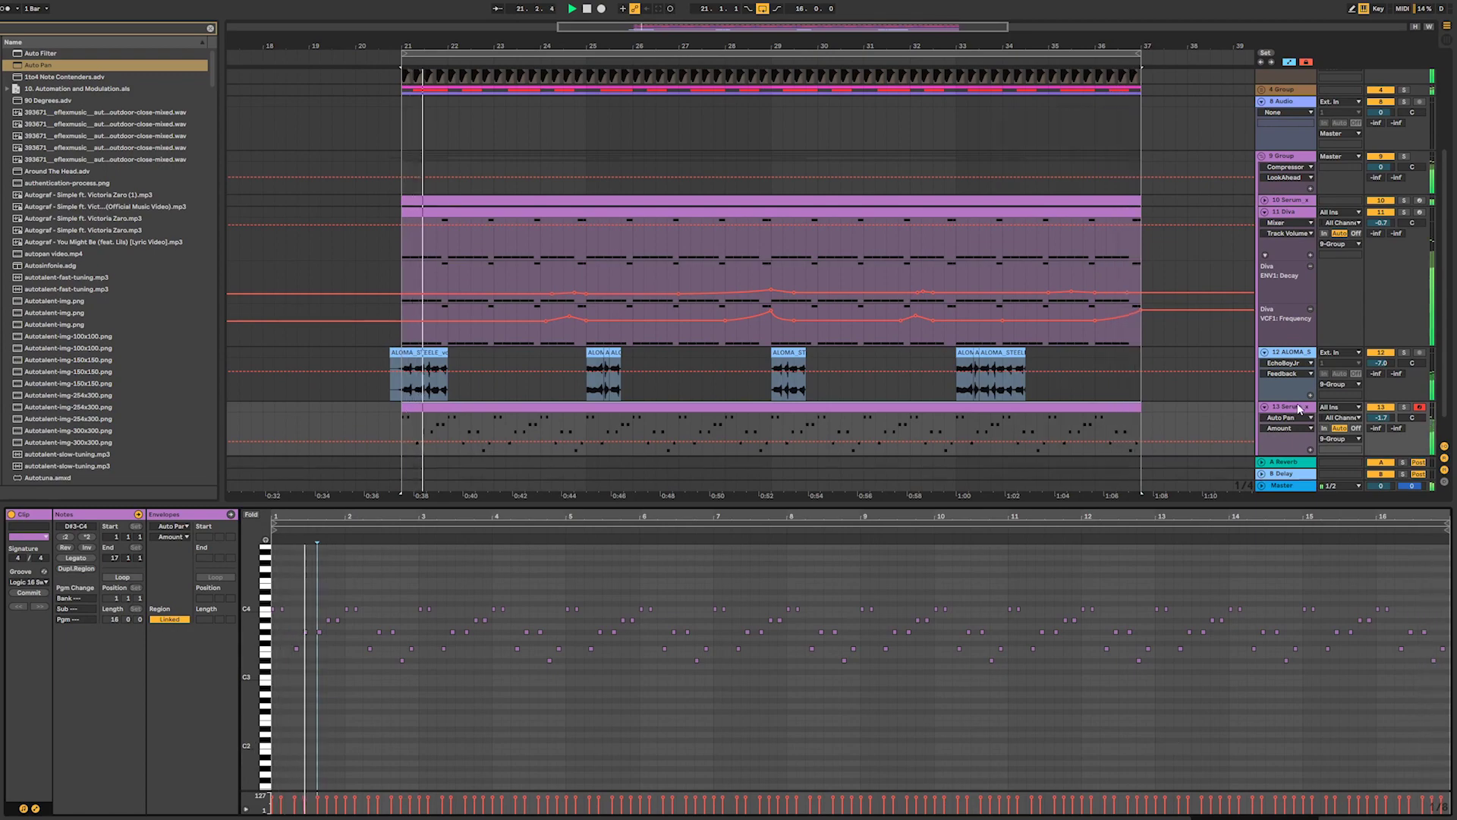
{"action": "key", "text": "shift+Tab"}
- Open the Serum synth on the lower Serum track and raise its master volume
{"action": "key", "text": "ctrl+alt+p"}
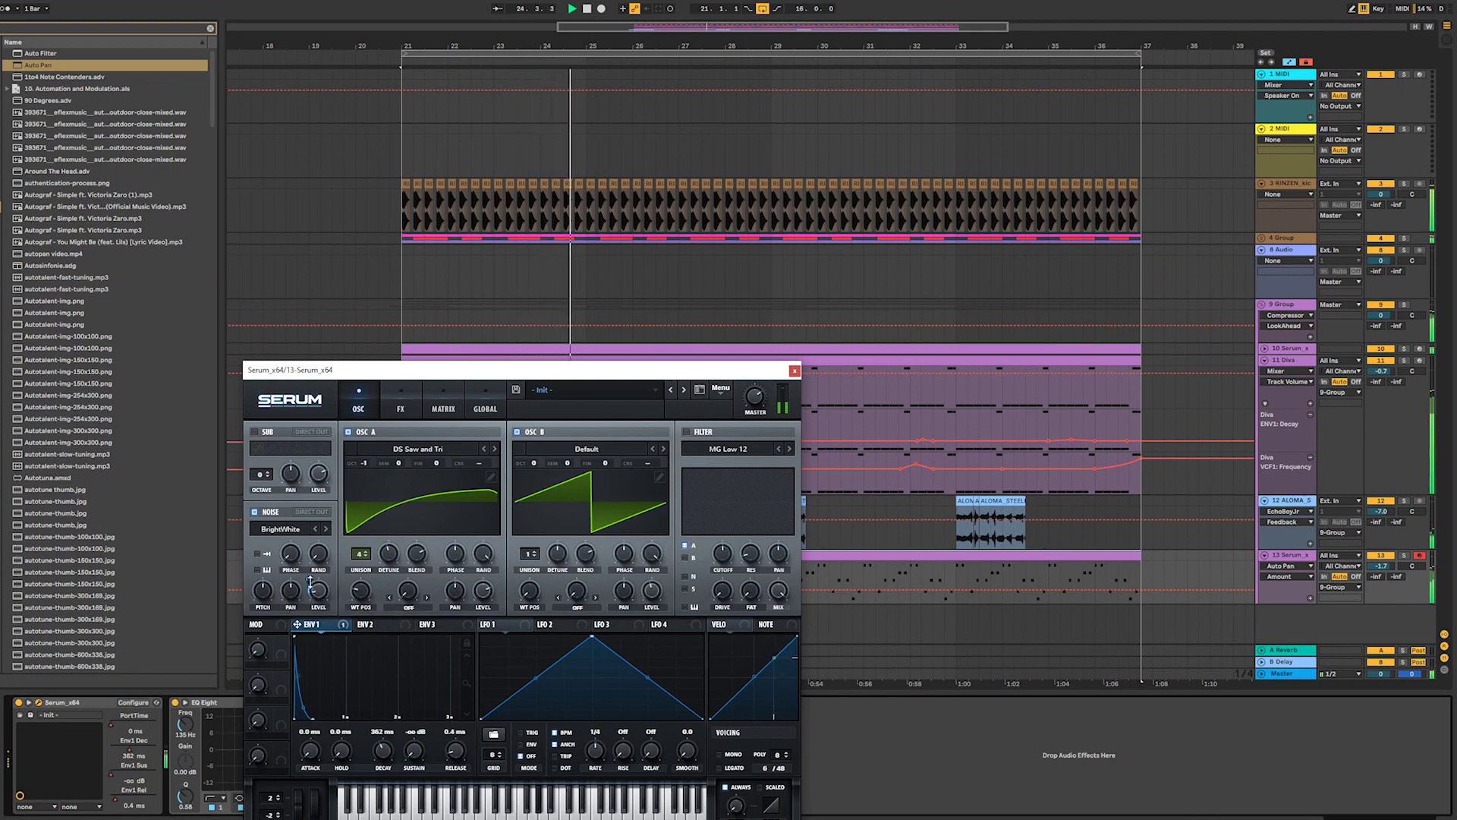
{"action": "mouse_move", "coordinate": [320, 600]}
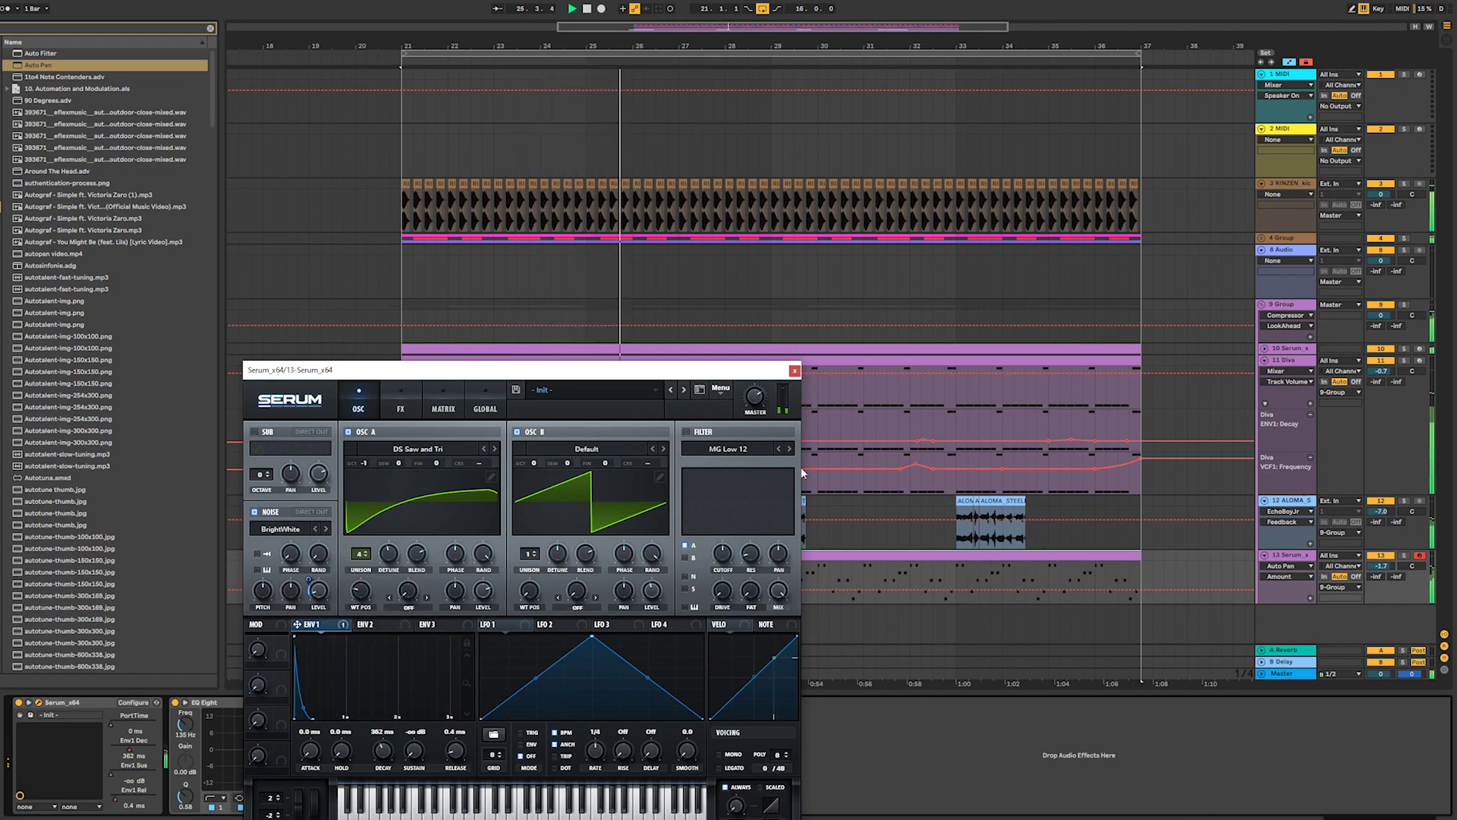
{"action": "left_click_drag", "start_coordinate": [756, 397], "coordinate": [758, 372]}
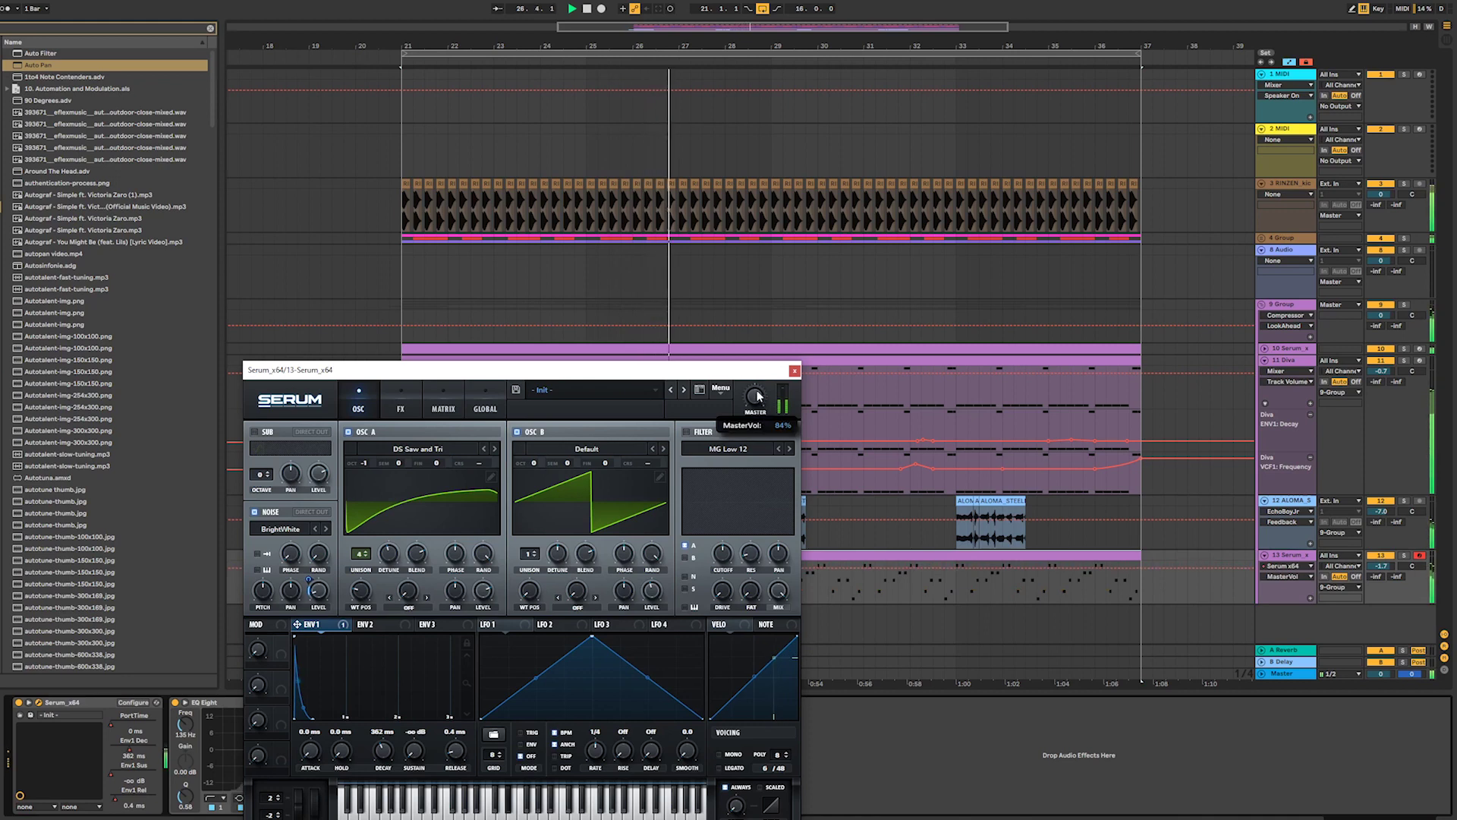
- Adjust the Serum reverb's mix and cut frequency, and set its size to about 41%
{"action": "left_click", "coordinate": [400, 407]}
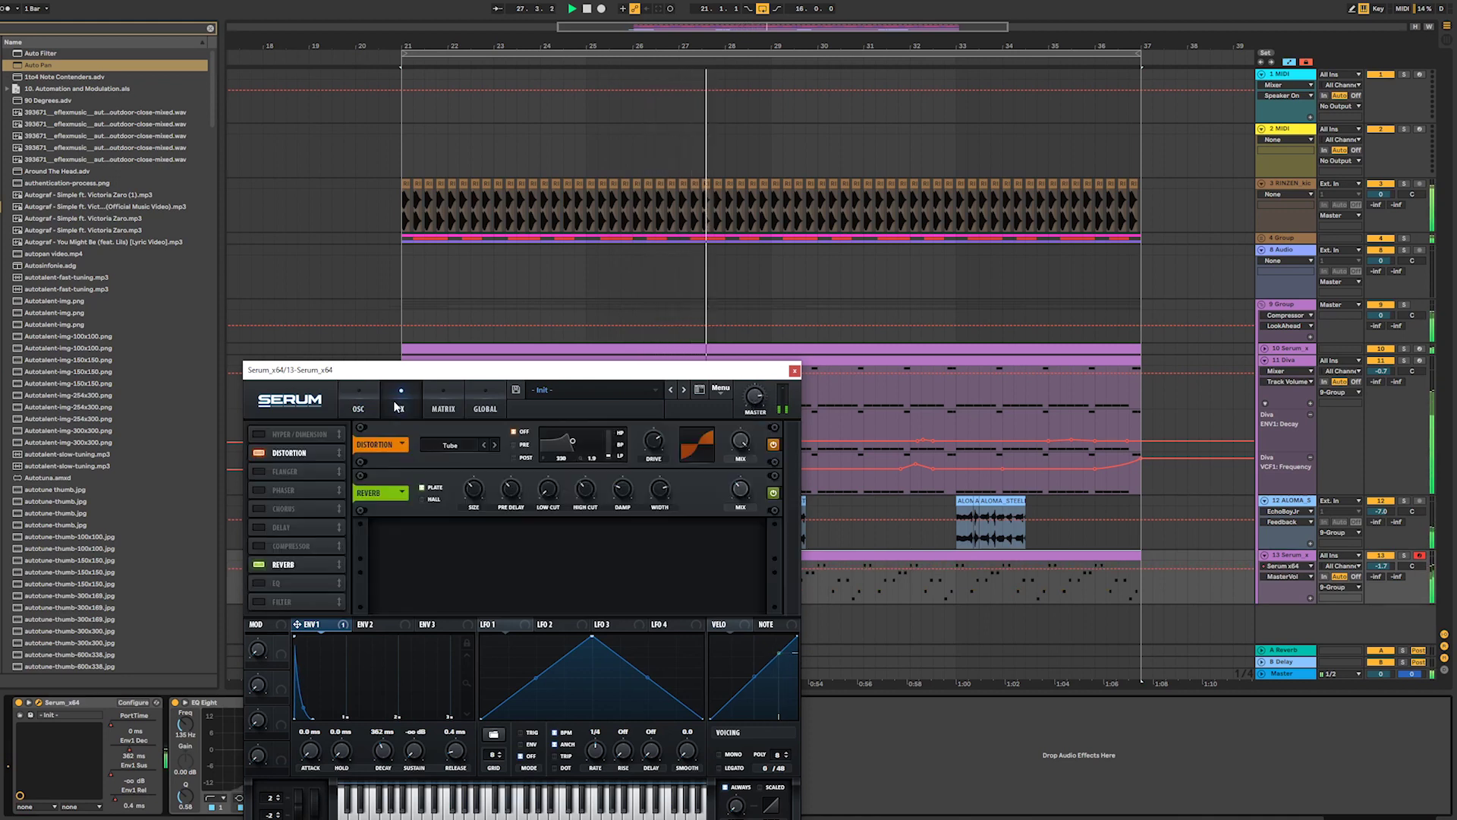
{"action": "left_click", "coordinate": [739, 490]}
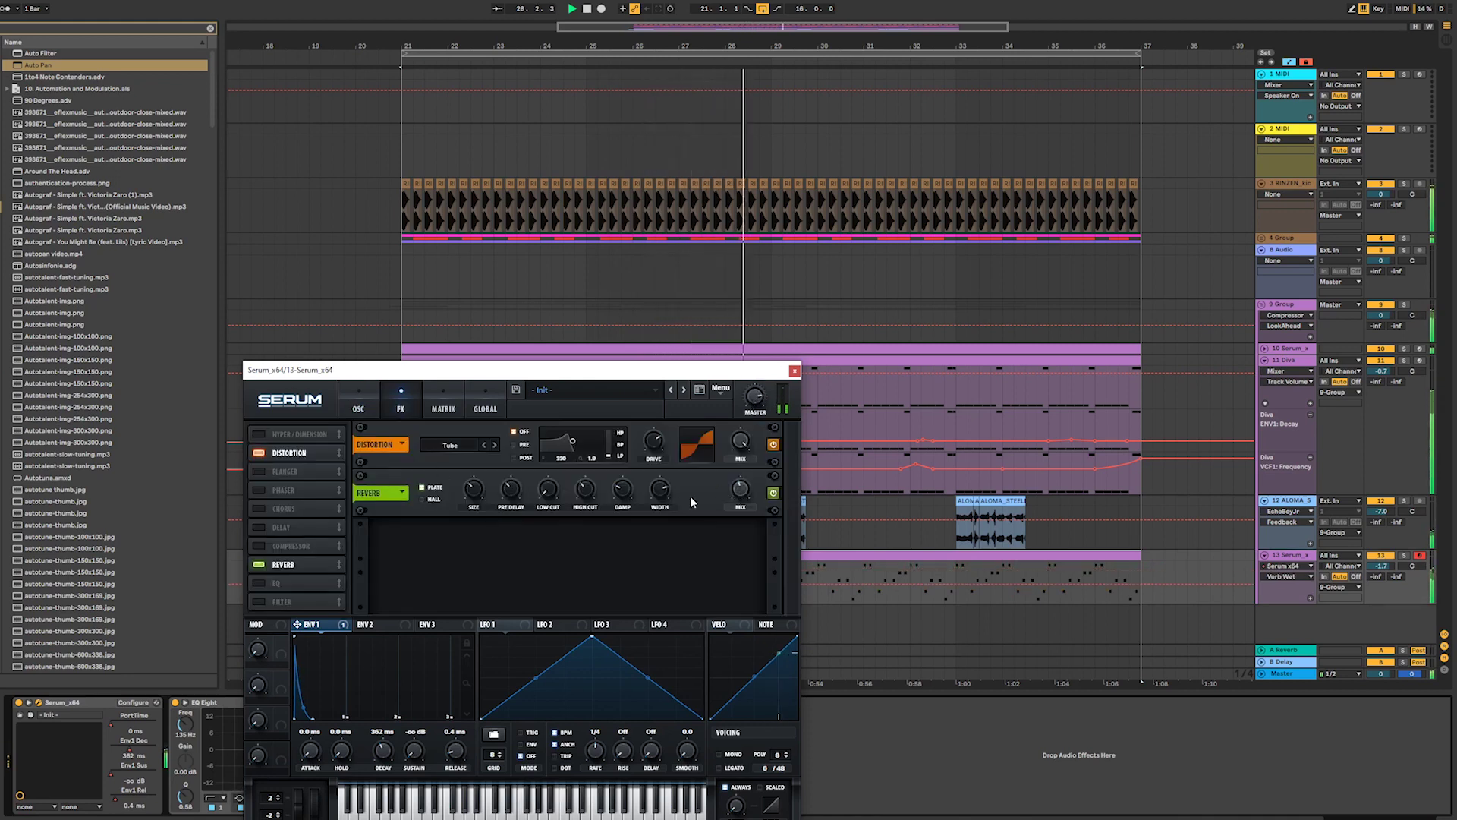
{"action": "left_click", "coordinate": [588, 490]}
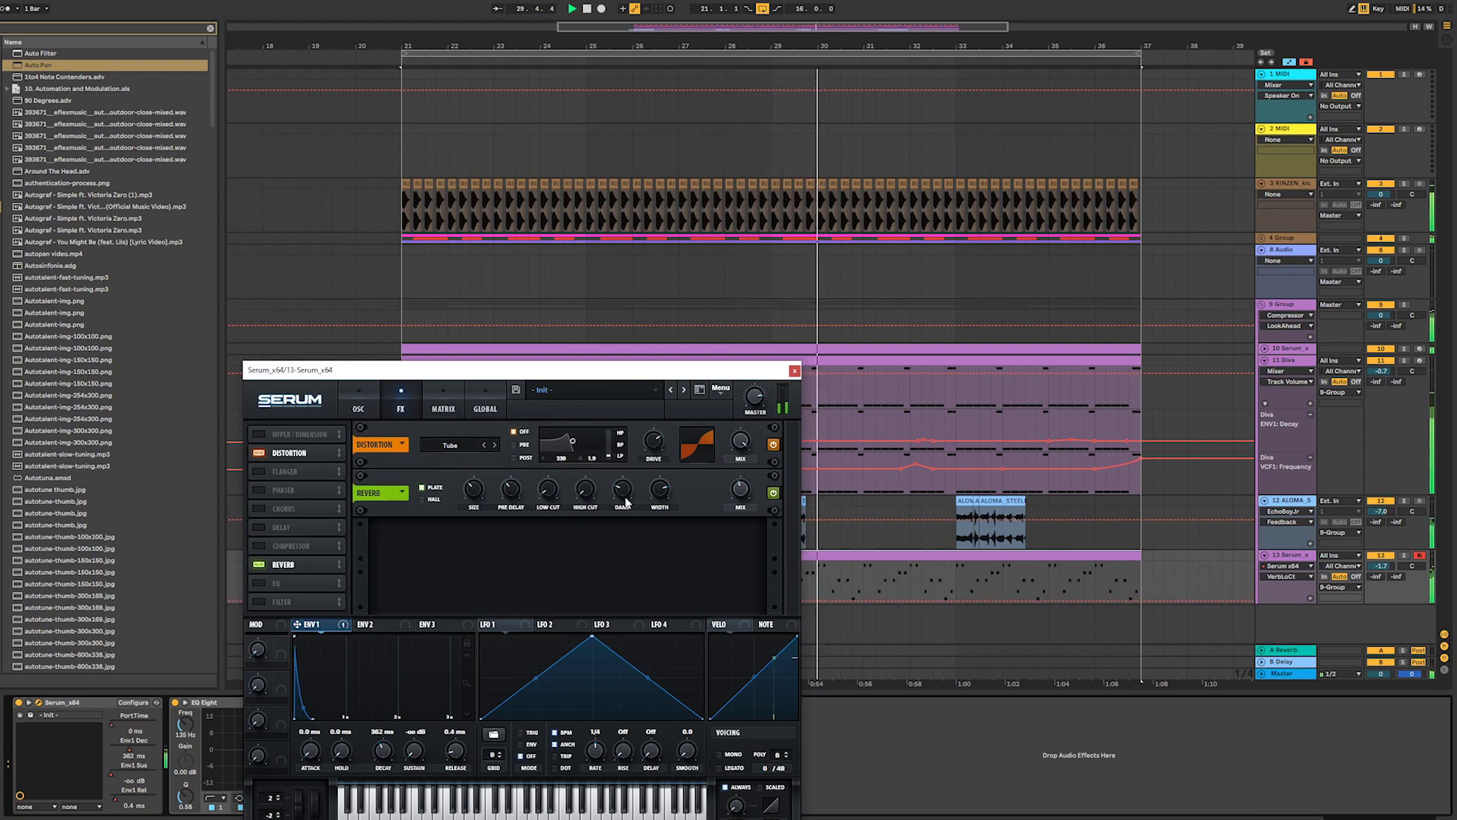
{"action": "left_click", "coordinate": [740, 489]}
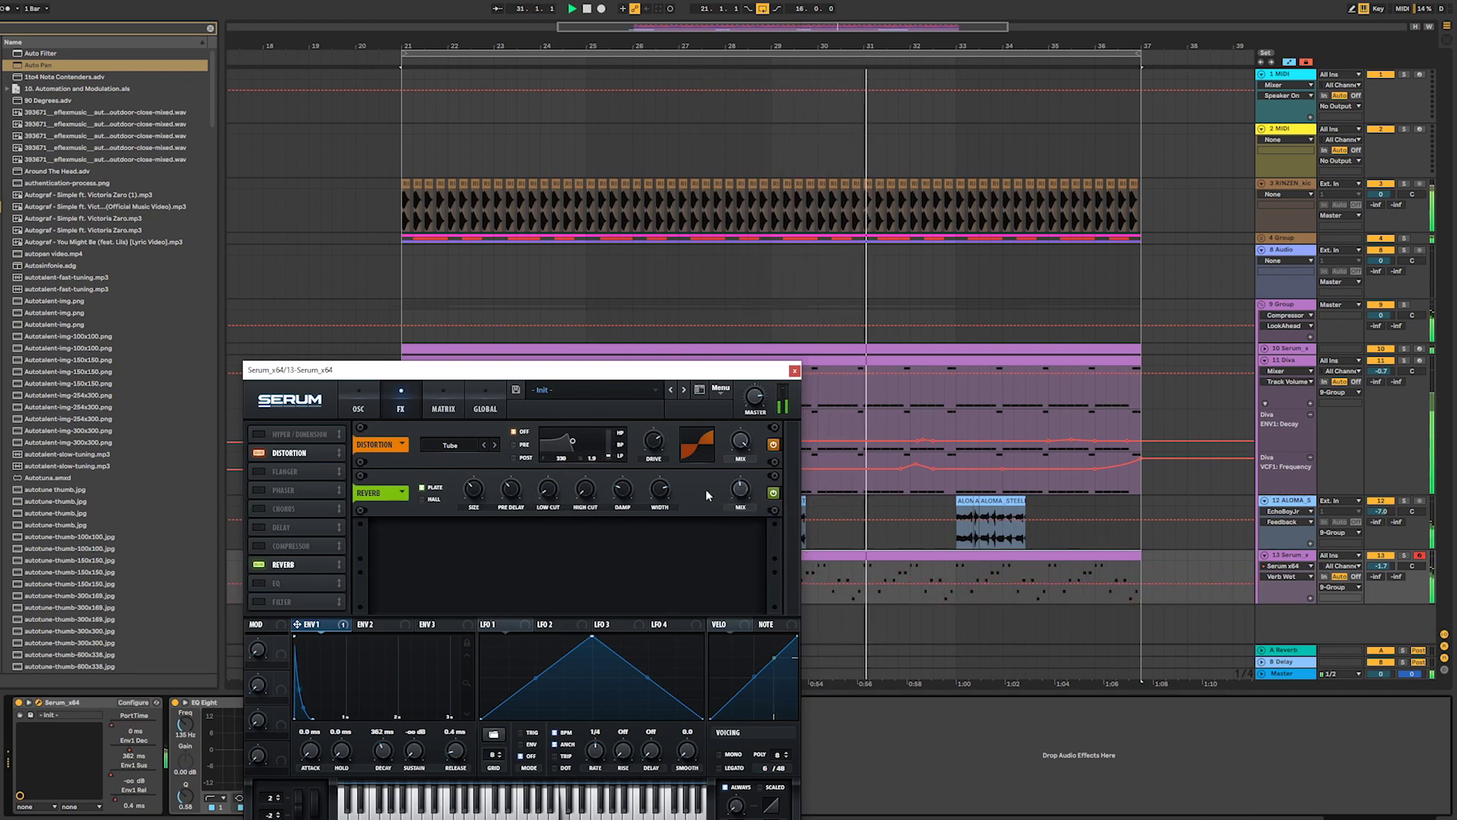
{"action": "left_click", "coordinate": [473, 493]}
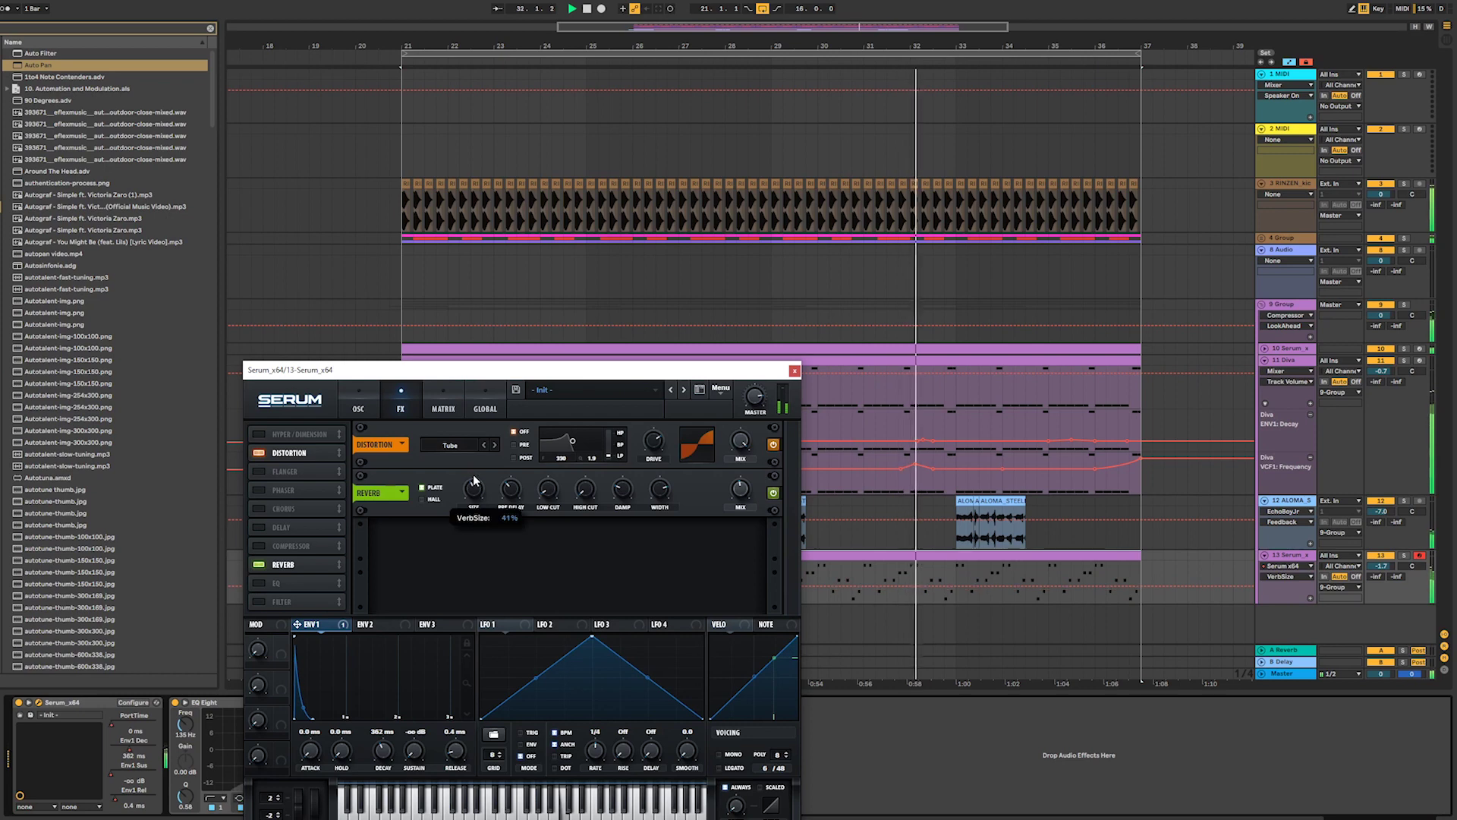
{"action": "left_click", "coordinate": [742, 489]}
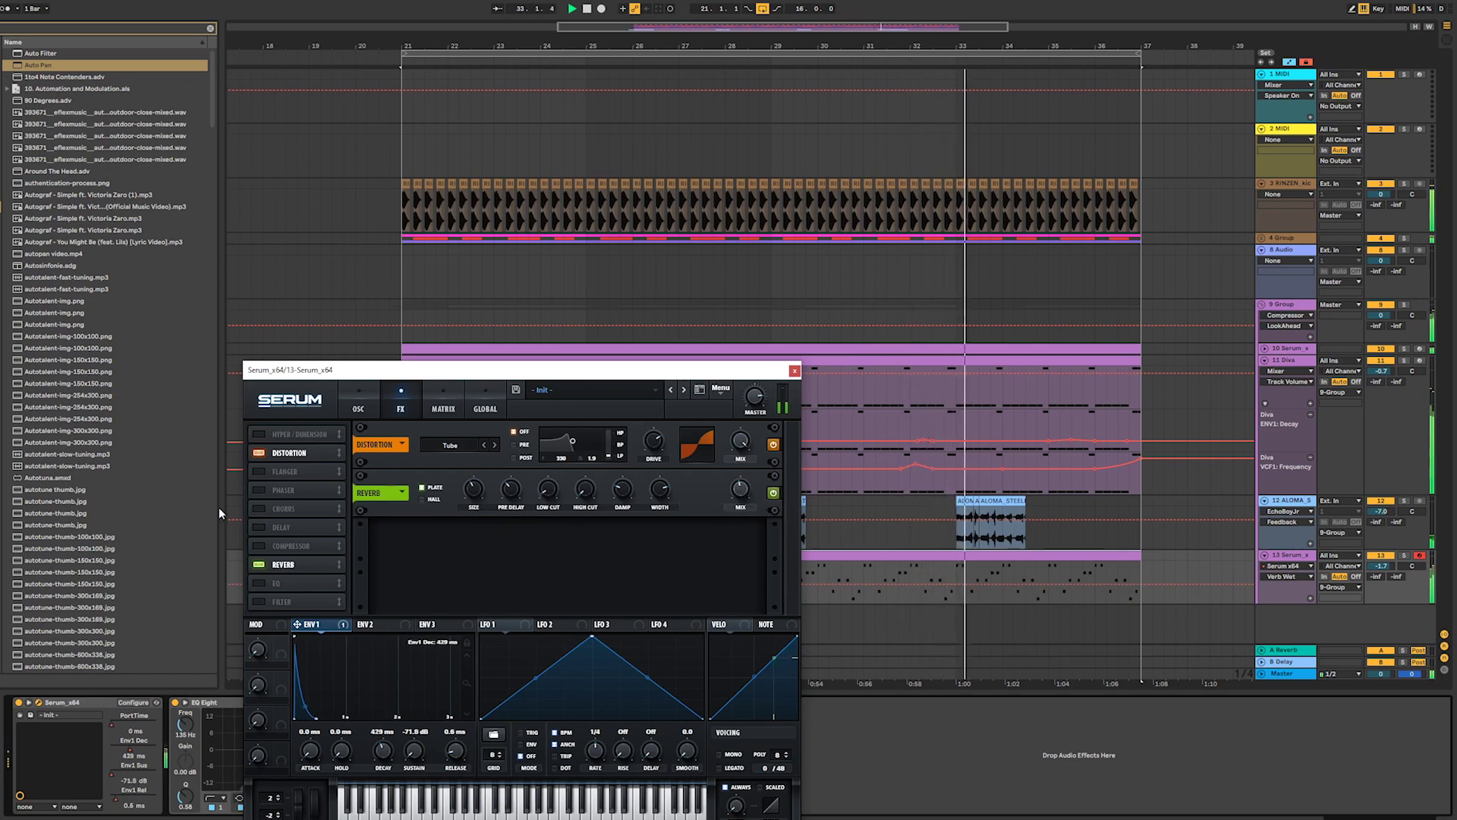
- Raise oscillator A's level, close Serum, and open the lower Serum clip's notes for editing
{"action": "left_click", "coordinate": [361, 408]}
{"action": "left_click_drag", "start_coordinate": [485, 592], "coordinate": [488, 574]}
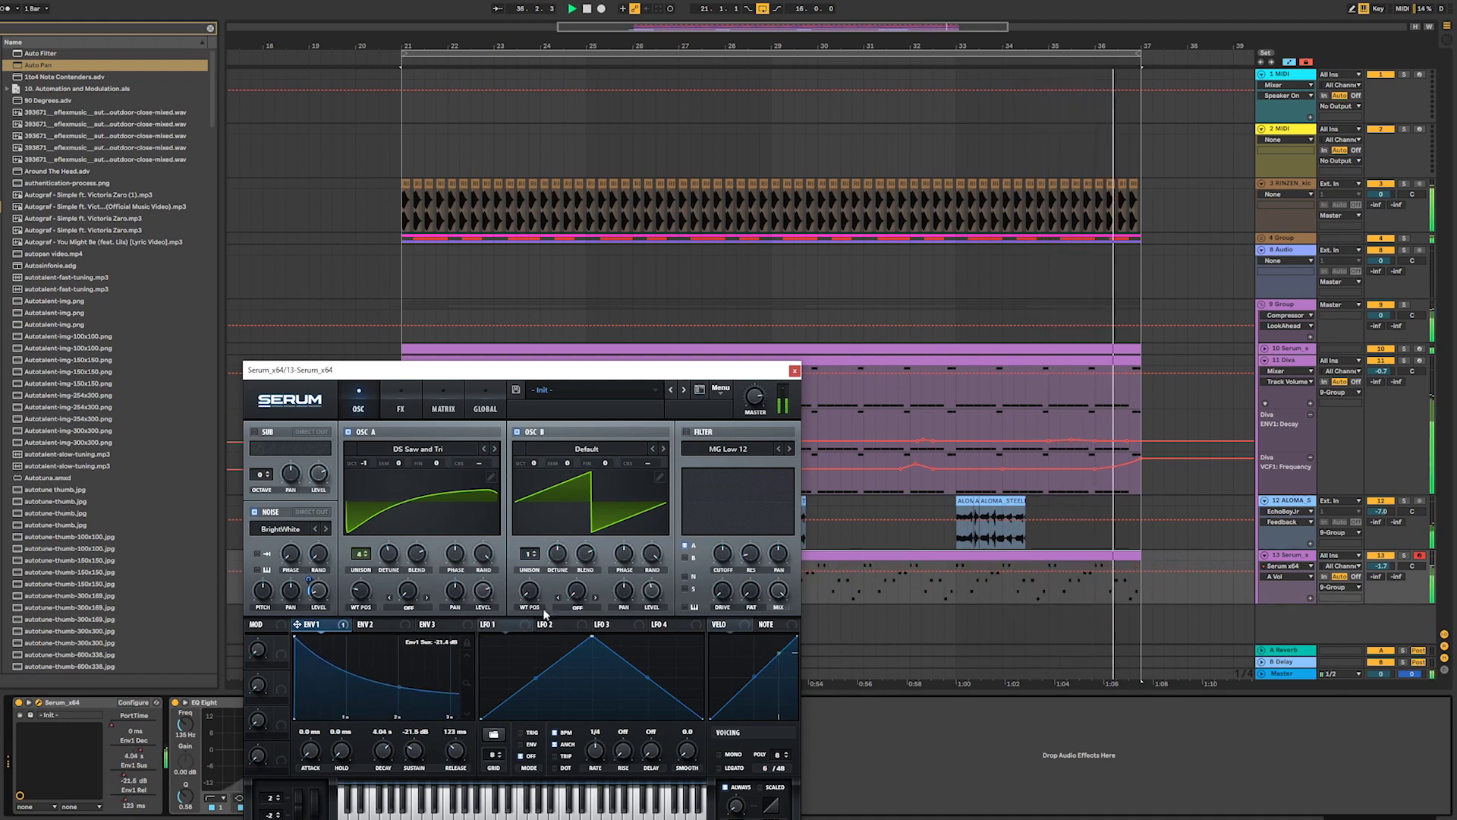
{"action": "double_click", "coordinate": [873, 556]}
{"action": "left_click", "coordinate": [794, 372]}
- Delete all existing notes from the lower Serum clip
{"action": "left_click", "coordinate": [368, 585]}
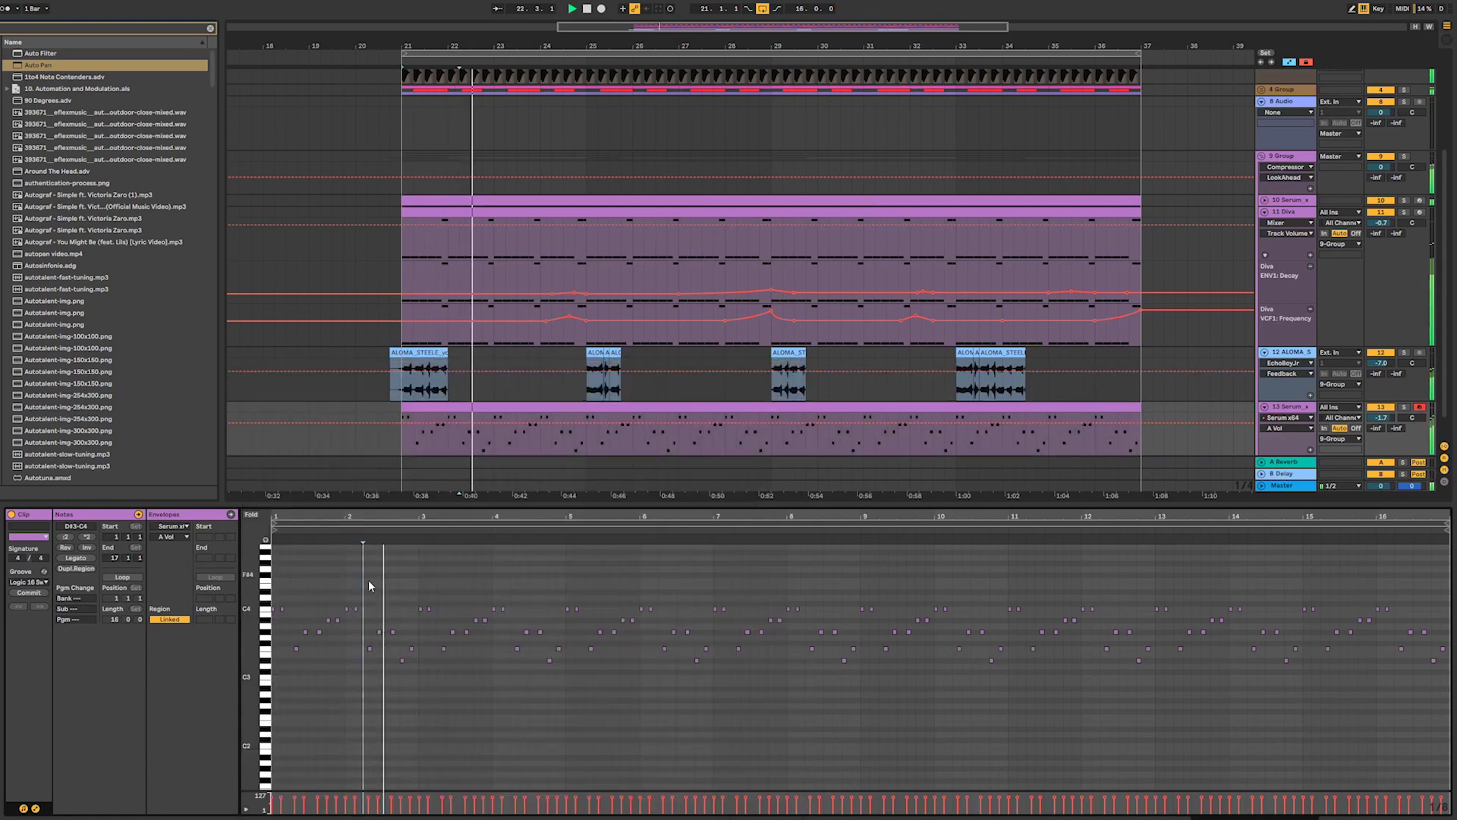
{"action": "left_click", "coordinate": [399, 592]}
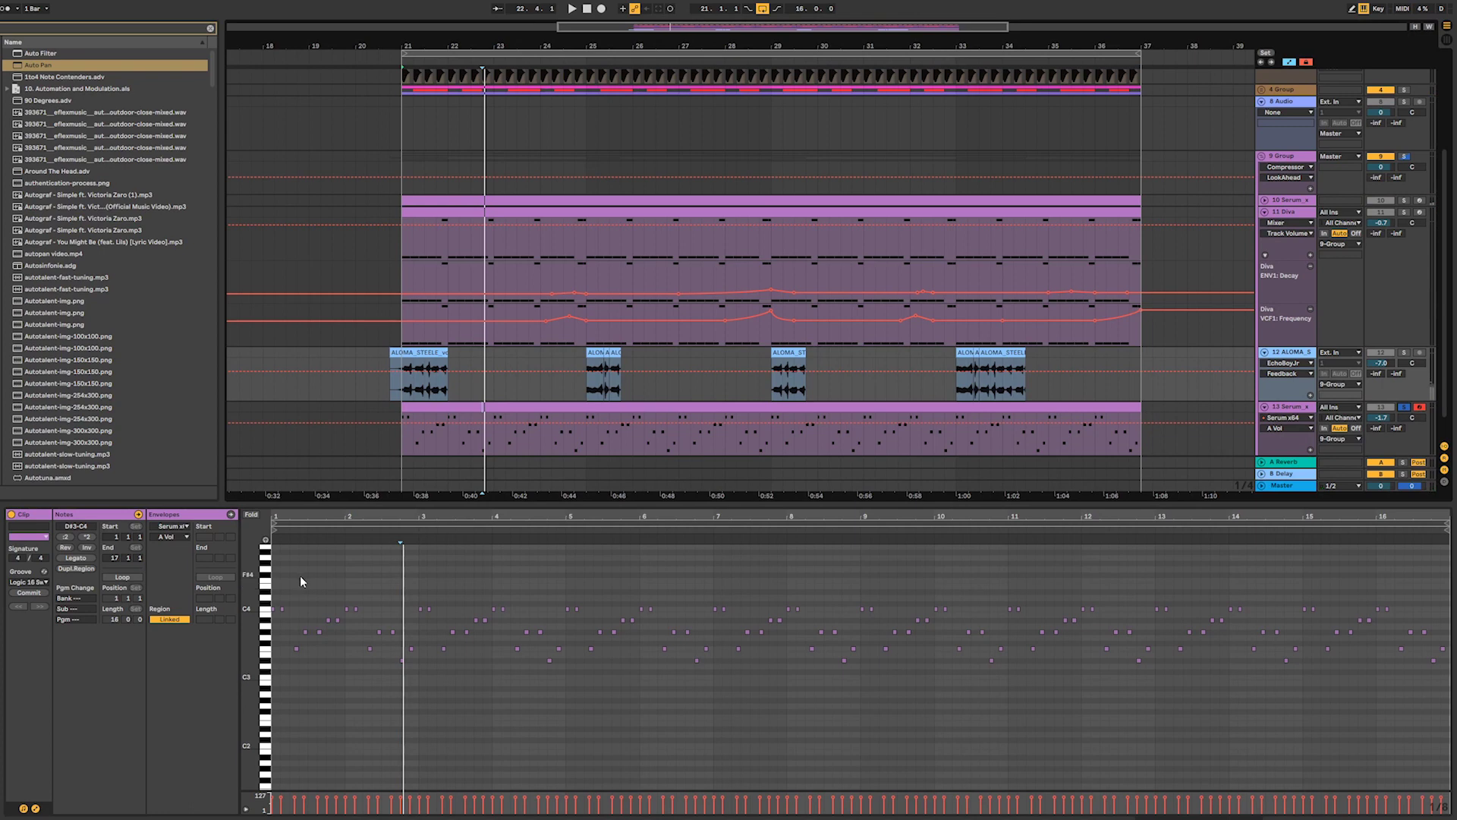
{"action": "key", "text": "space"}
{"action": "key", "text": "space"}
{"action": "key", "text": "ctrl+a"}
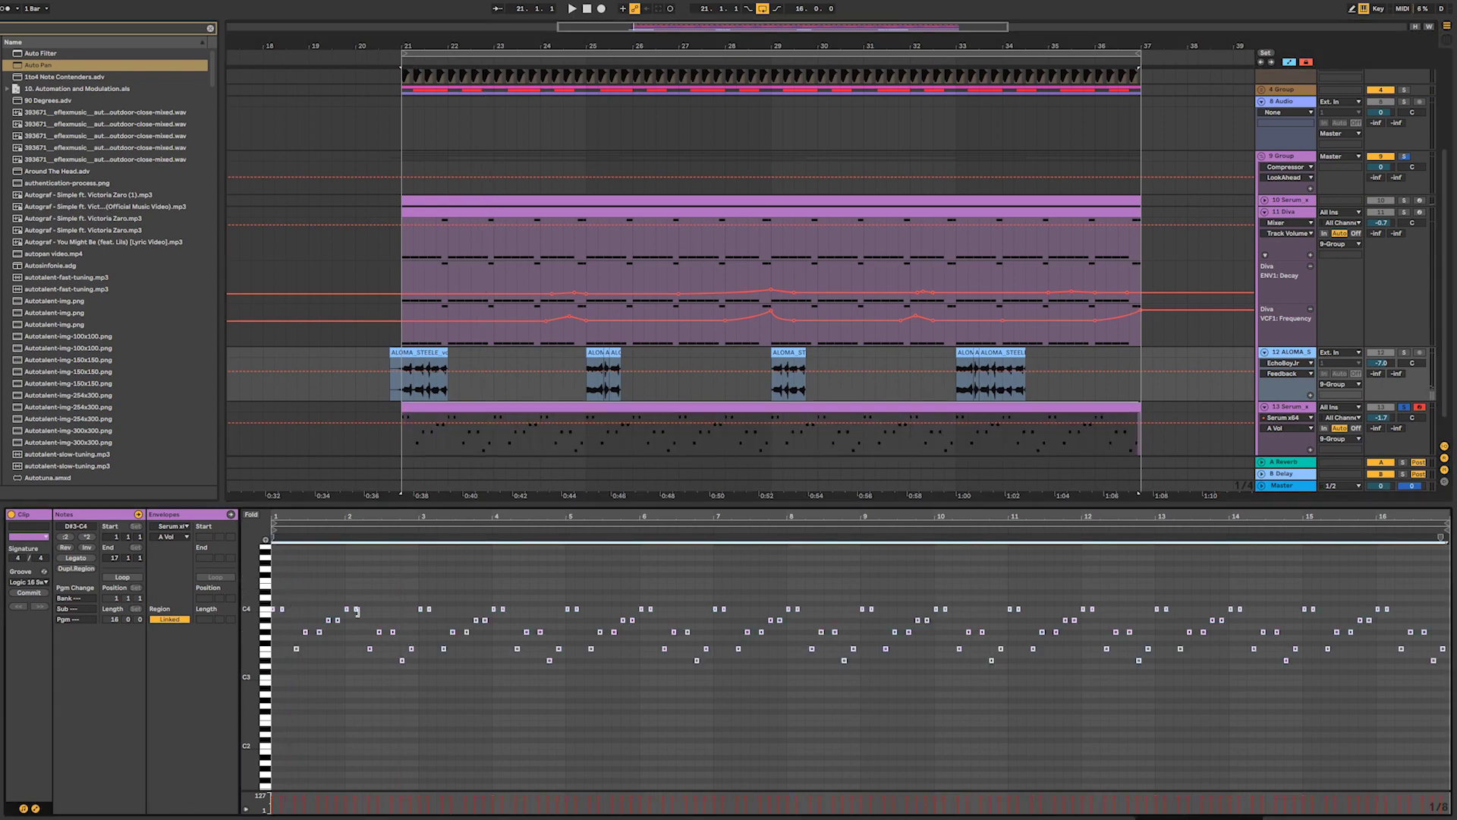
{"action": "key", "text": "Delete"}
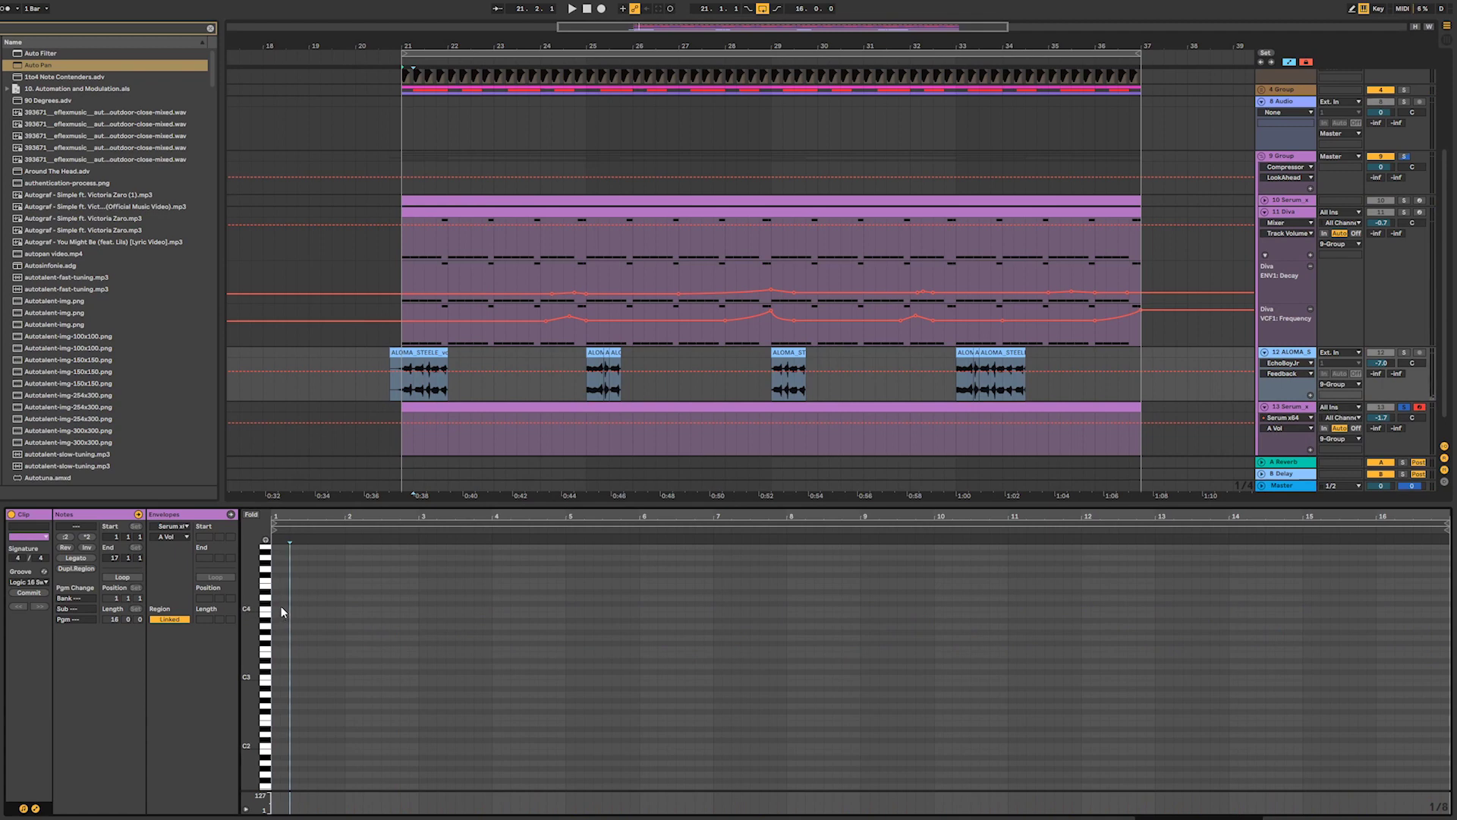
- Try a descending sixteenth-note melody of C4, A#3, G#3 and F3 in the first bar of the clip
{"action": "left_click_drag", "start_coordinate": [276, 517], "coordinate": [271, 613]}
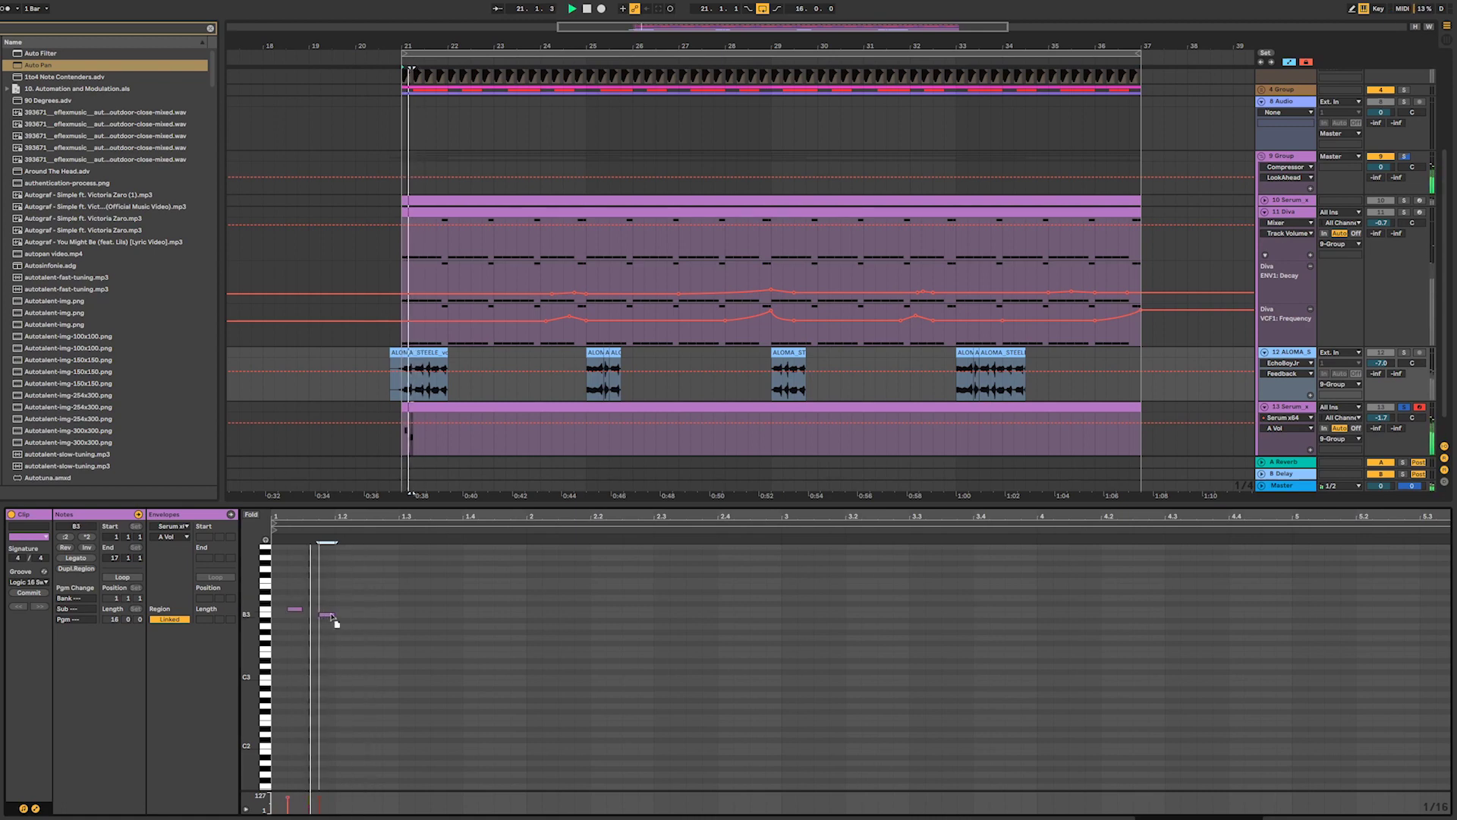
{"action": "left_click_drag", "start_coordinate": [335, 620], "coordinate": [338, 628]}
{"action": "key", "text": "space"}
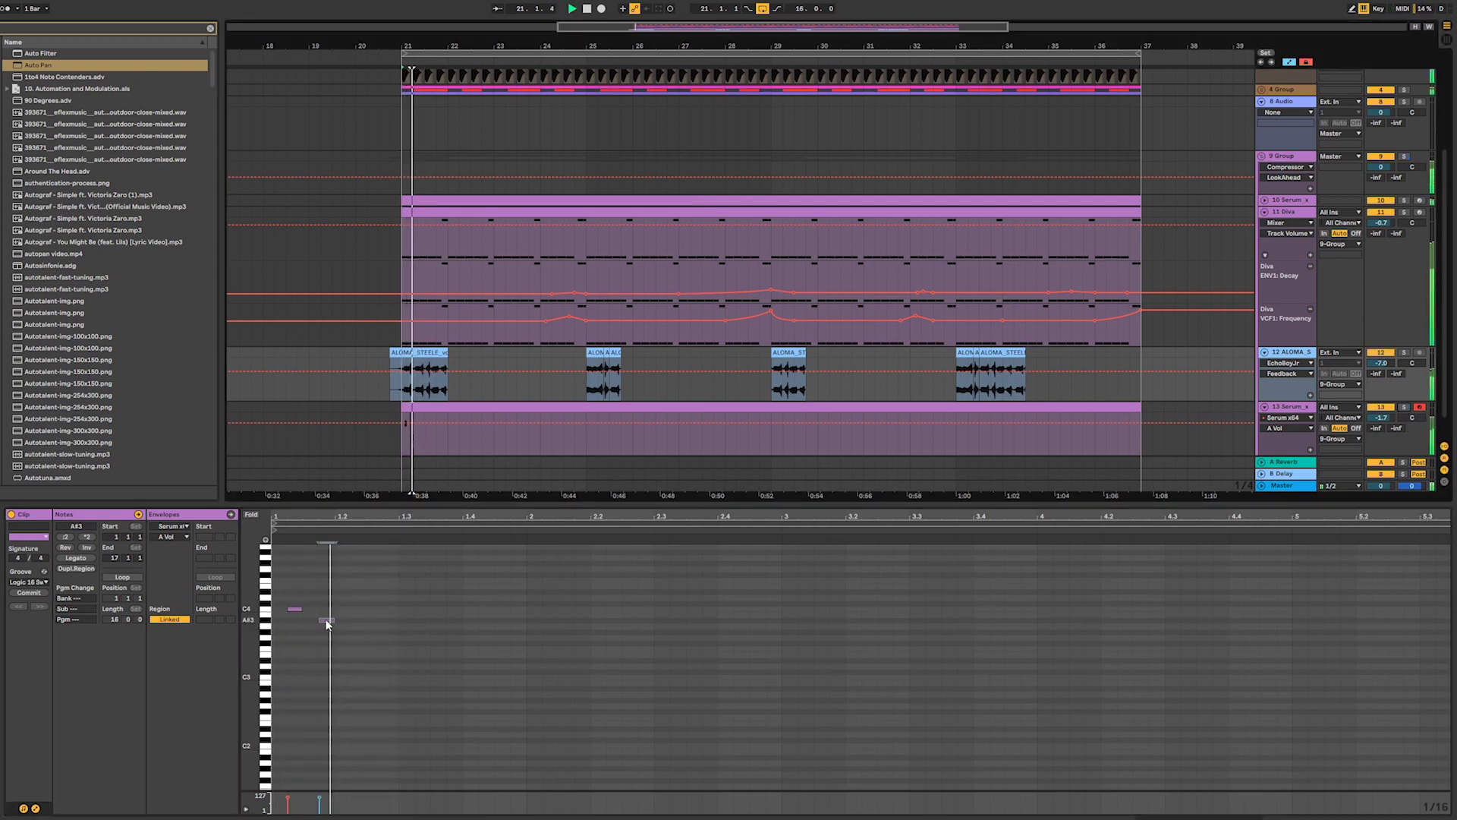
{"action": "double_click", "coordinate": [339, 620]}
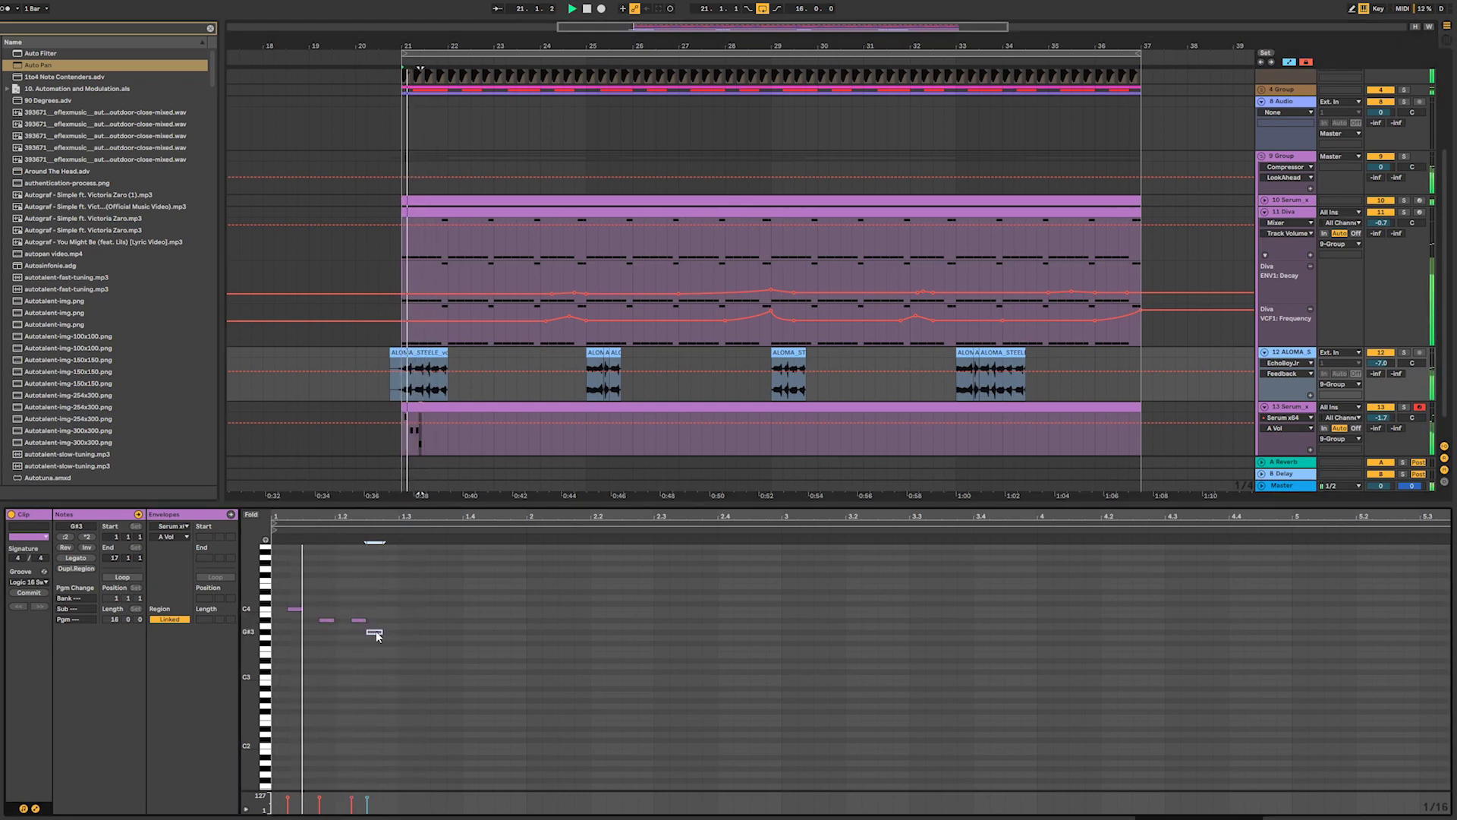
{"action": "double_click", "coordinate": [389, 643]}
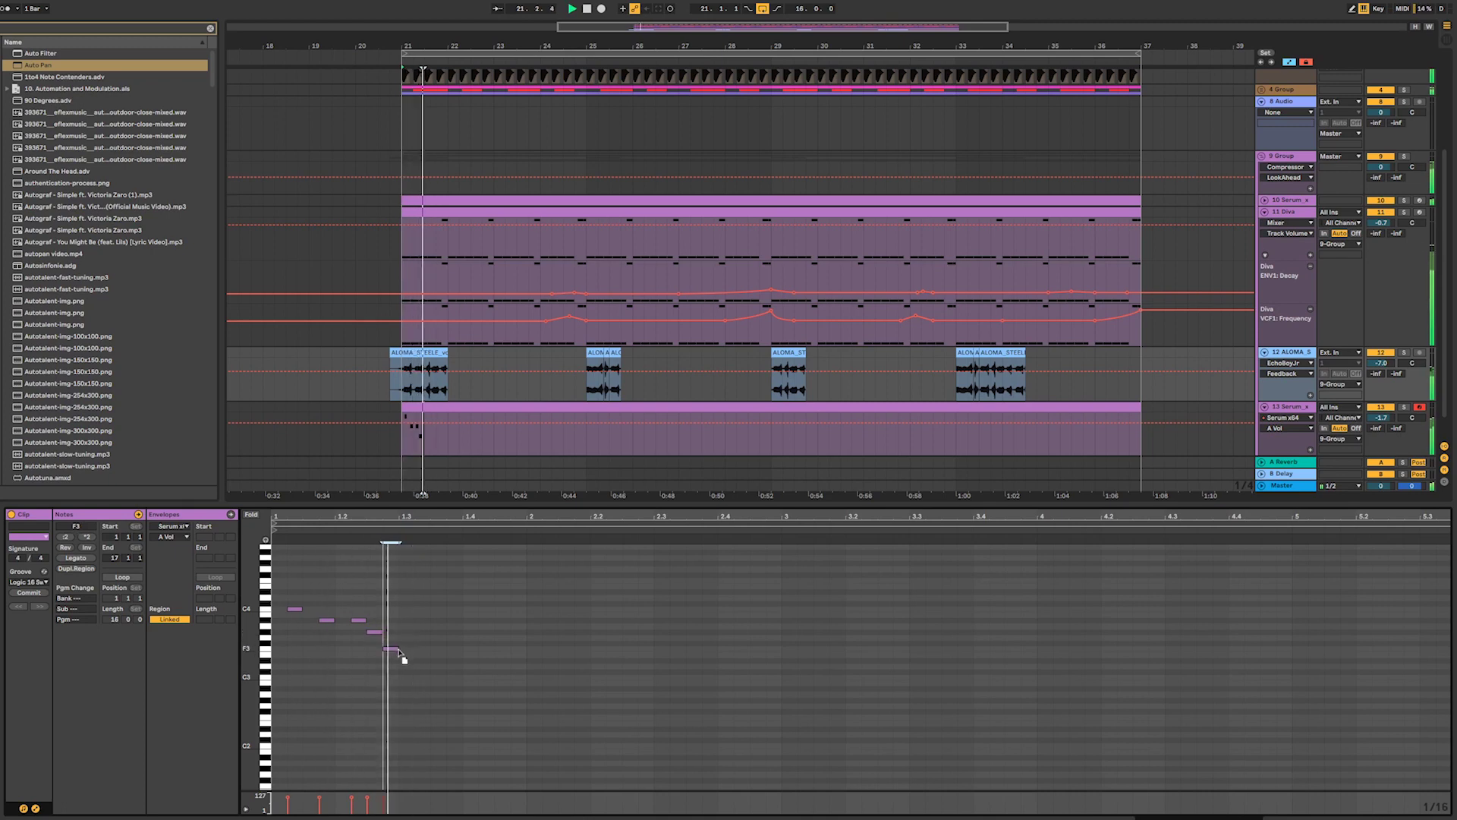
{"action": "left_click_drag", "start_coordinate": [399, 650], "coordinate": [398, 652]}
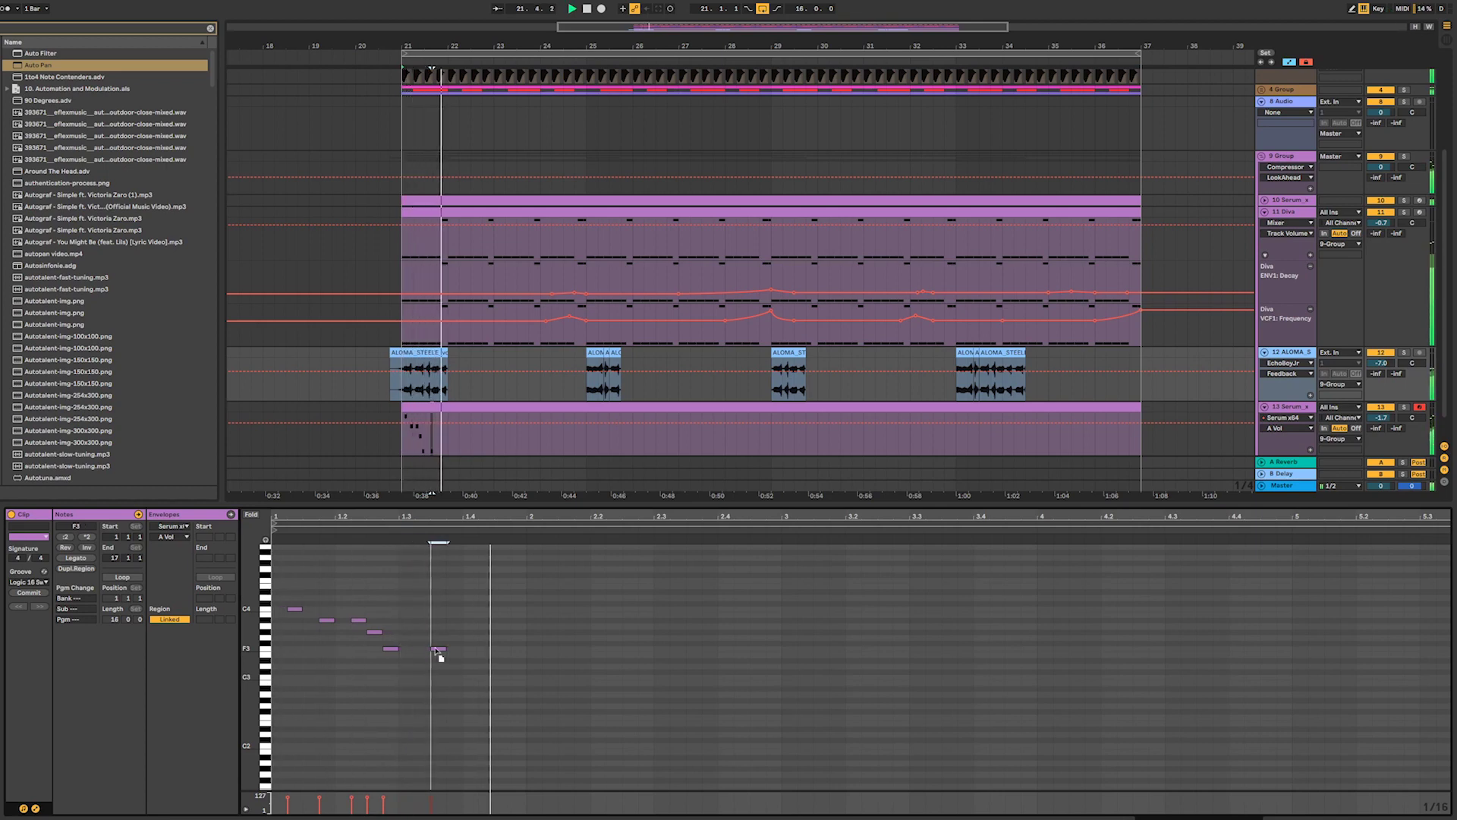
{"action": "mouse_move", "coordinate": [440, 655]}
{"action": "left_mouse_down"}
{"action": "mouse_move", "coordinate": [423, 653]}
{"action": "mouse_move", "coordinate": [458, 651]}
{"action": "left_mouse_up"}
- Audition the descending melody and delete all its notes
{"action": "key", "text": "space"}
{"action": "key", "text": "space"}
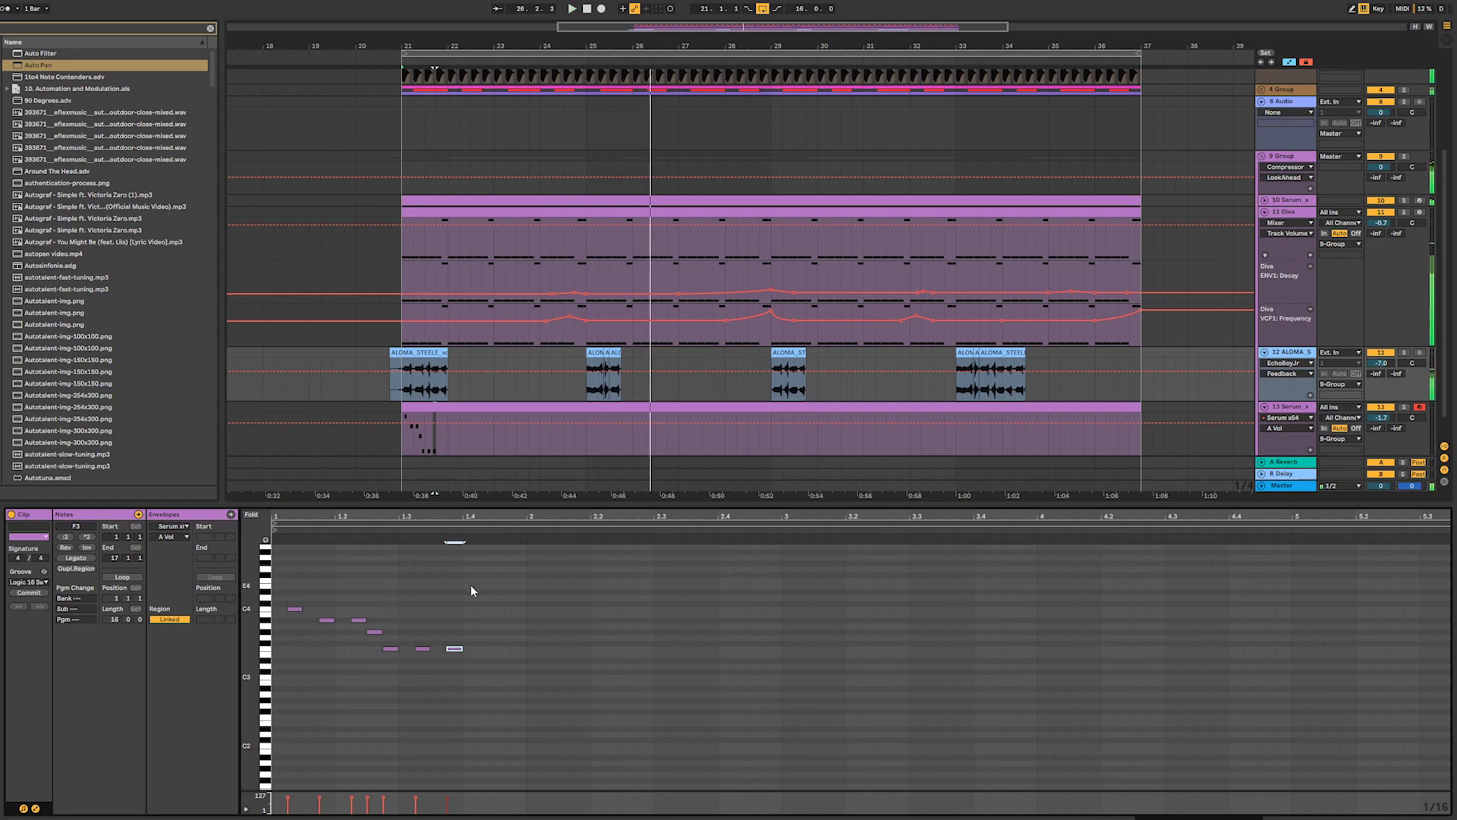
{"action": "key", "text": "space"}
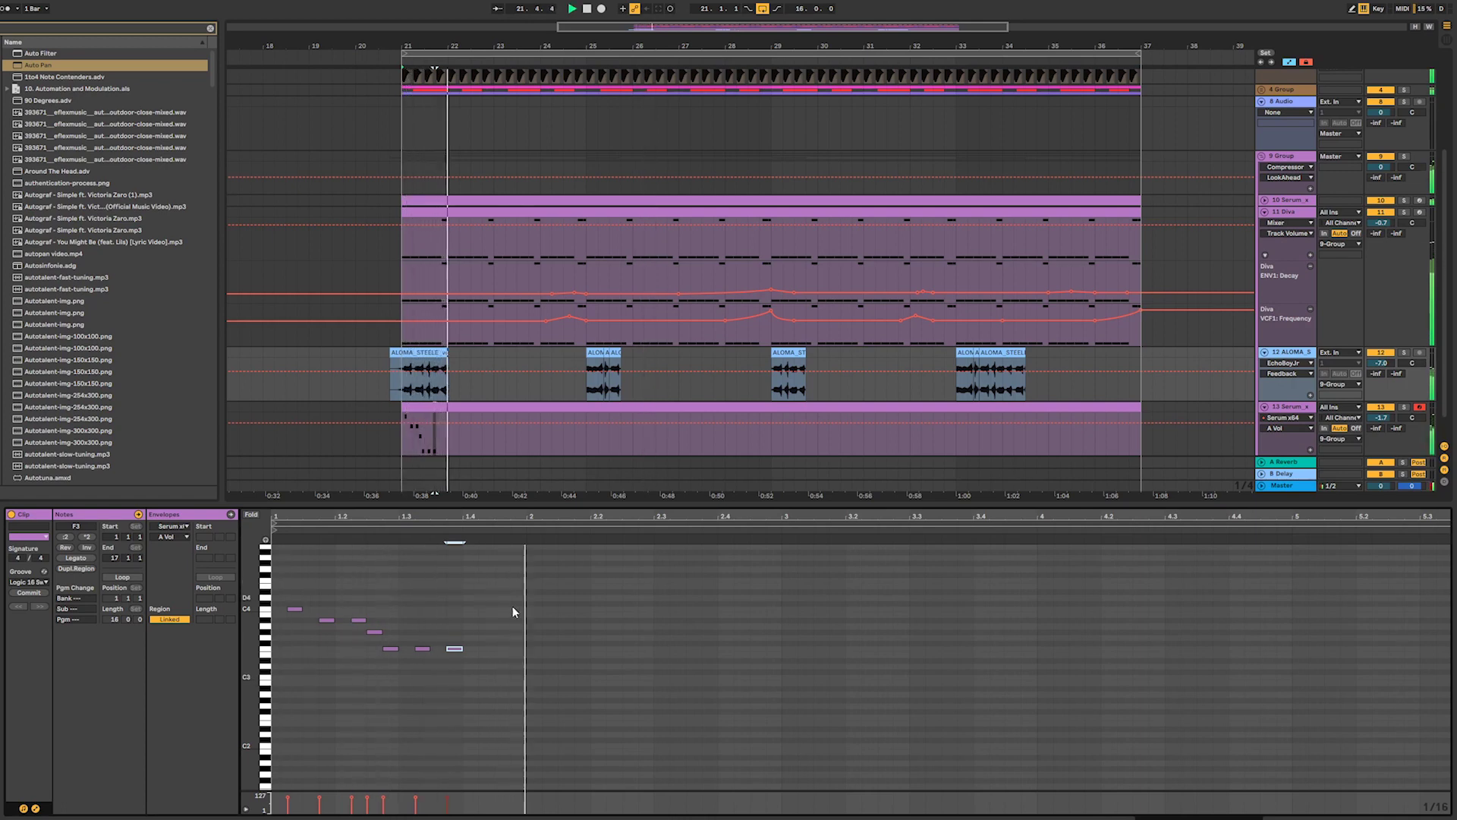
{"action": "left_click_drag", "start_coordinate": [280, 574], "coordinate": [456, 671]}
{"action": "key", "text": "space"}
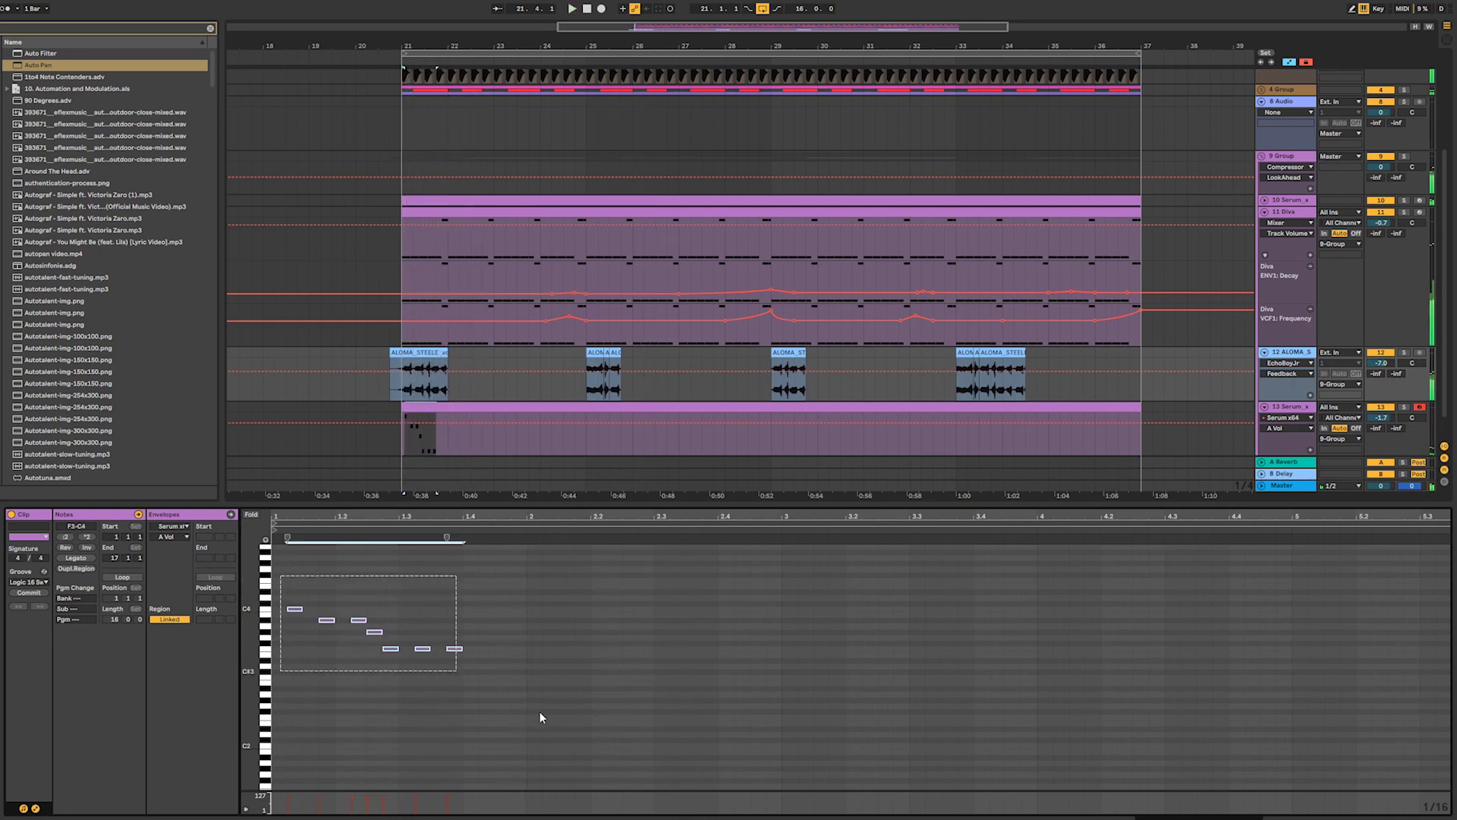
{"action": "key", "text": "Delete"}
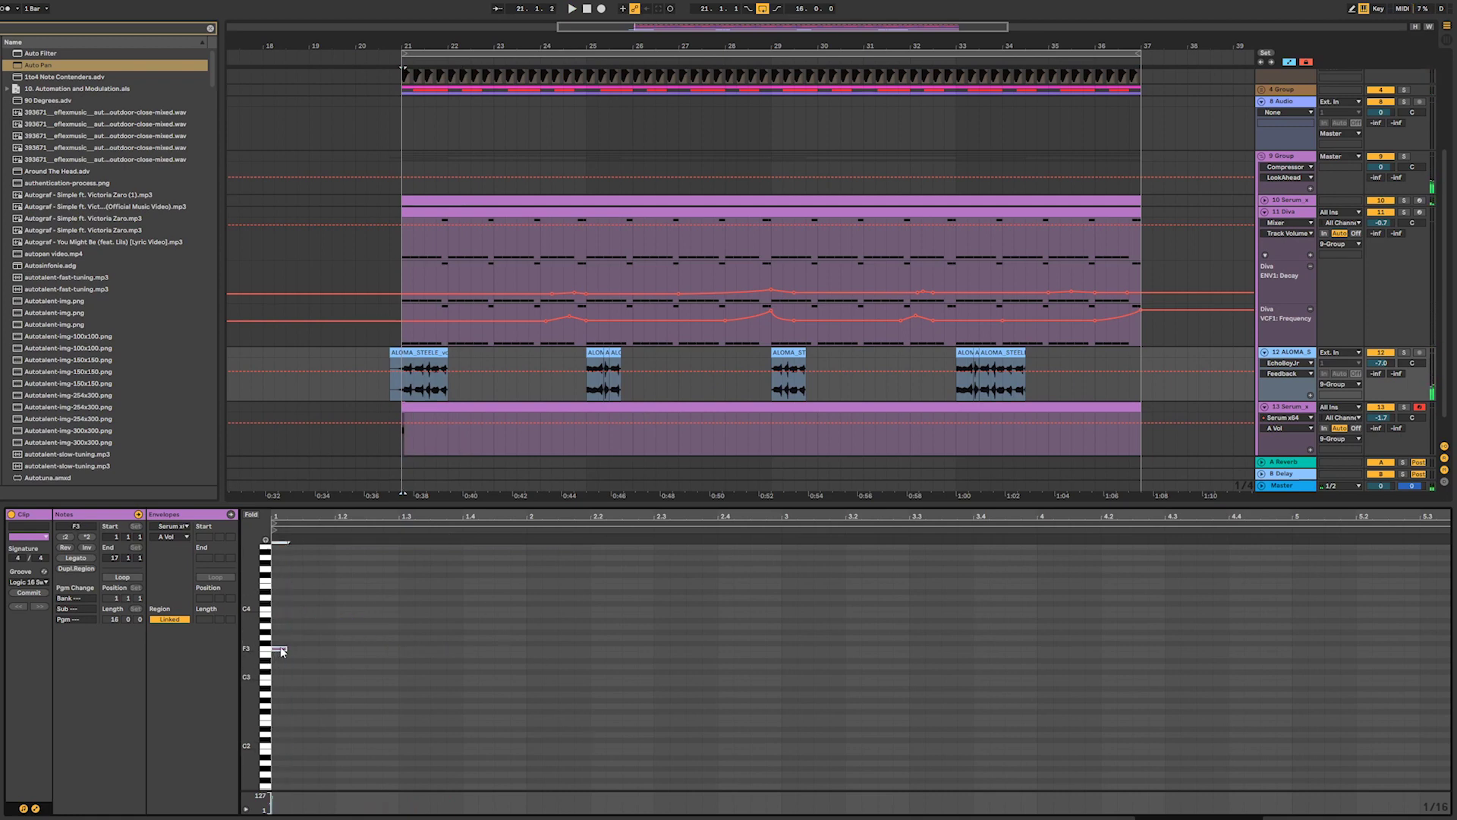
- Draw a rising sixteenth-note F3, G#3, C4 pattern at the clip start, duplicate it five times, and play it
{"action": "double_click", "coordinate": [294, 631]}
{"action": "double_click", "coordinate": [308, 609]}
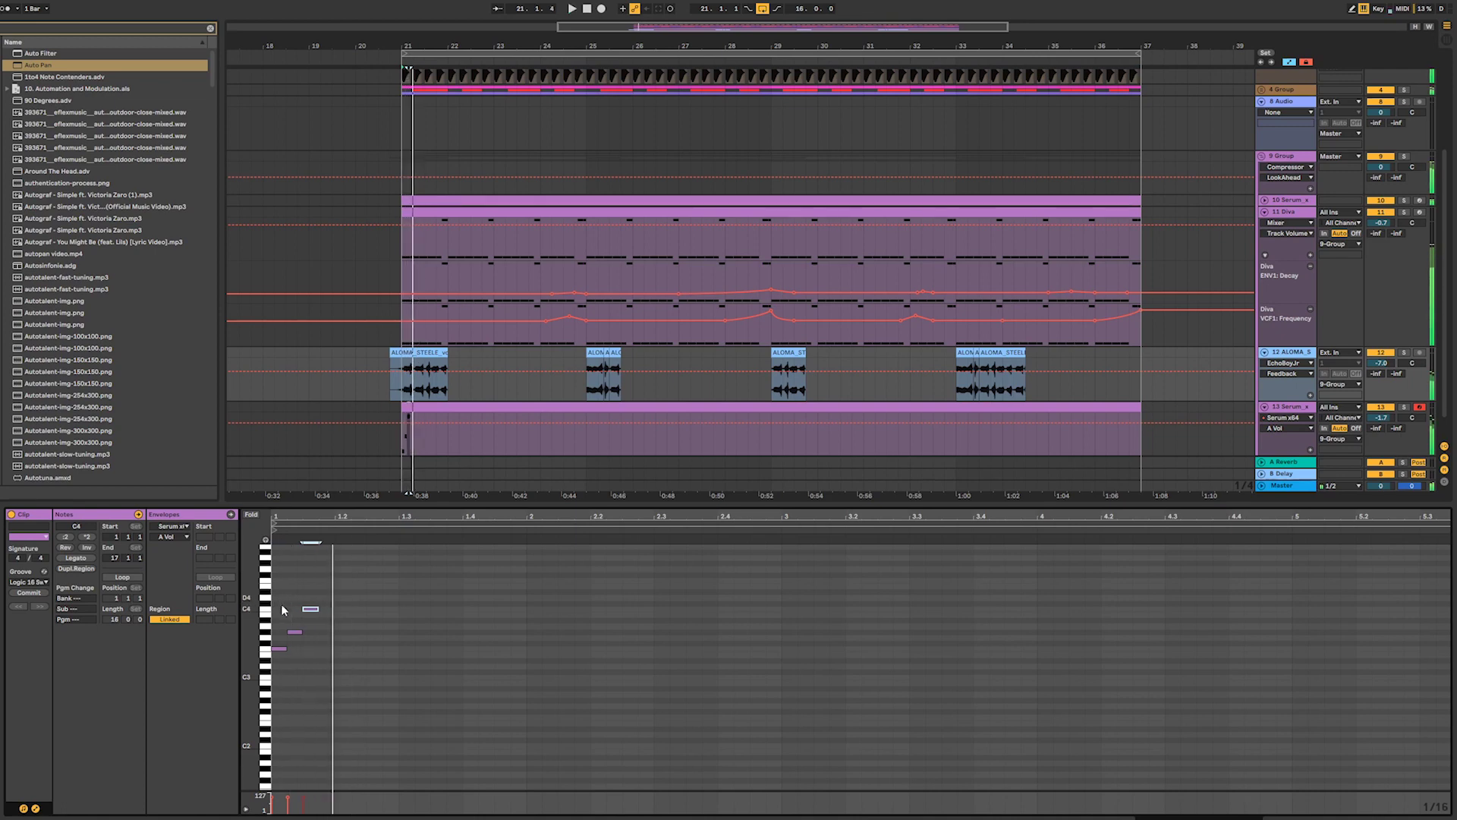
{"action": "key", "text": "ctrl+d"}
{"action": "key", "text": "ctrl+d"}
{"action": "key", "text": "ctrl+d"}
{"action": "key", "text": "ctrl+d"}
{"action": "key", "text": "ctrl+d"}
{"action": "key", "text": "space"}
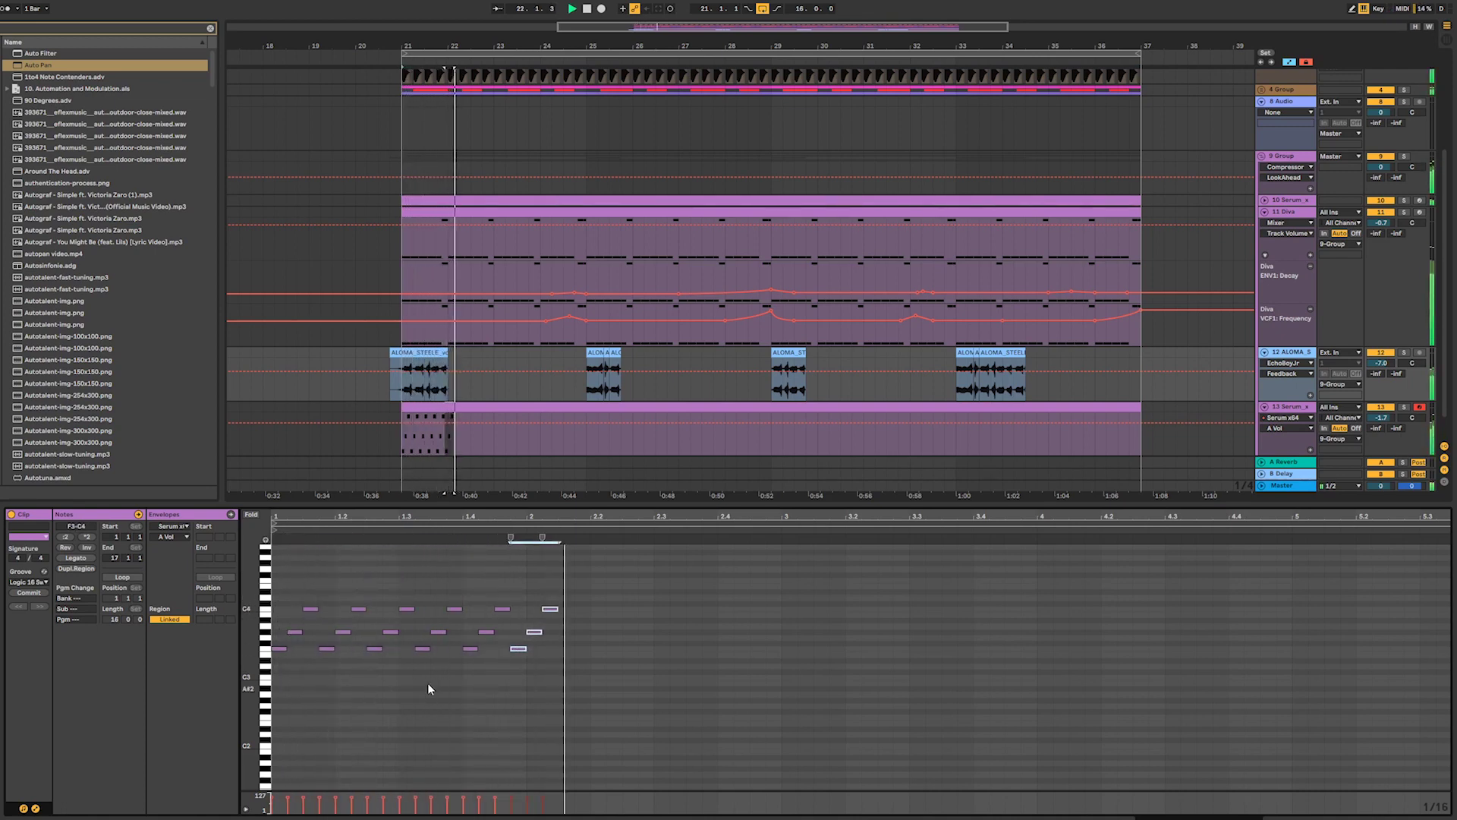
- Try copying the first bar of the arpeggio to bar 2, removing the overlapping C4 note, and audition it
{"action": "key", "text": "space"}
{"action": "key", "text": "space"}
{"action": "left_click_drag", "start_coordinate": [275, 596], "coordinate": [515, 706]}
{"action": "key", "text": "ctrl+d"}
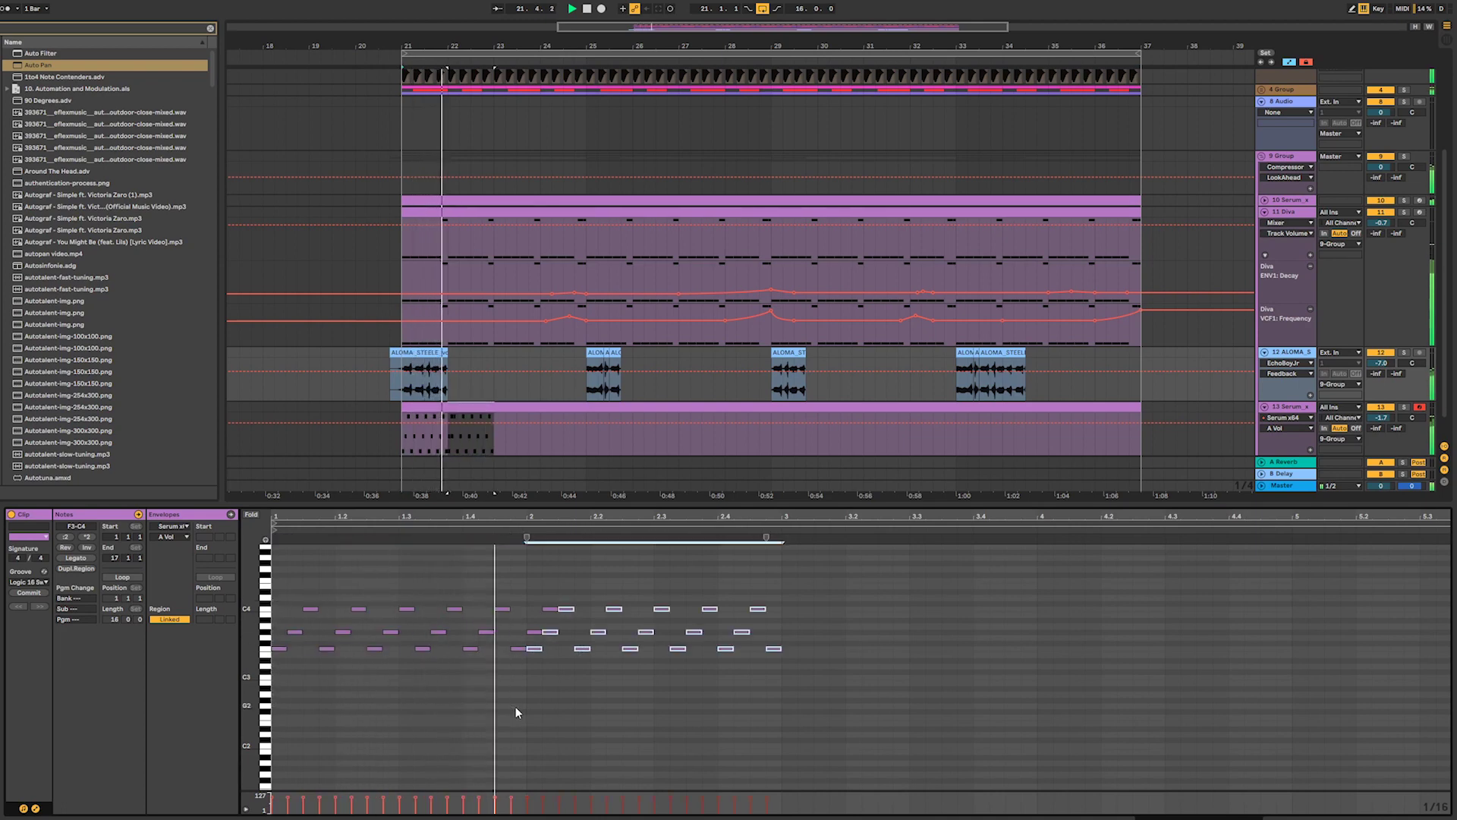
{"action": "left_click", "coordinate": [544, 621]}
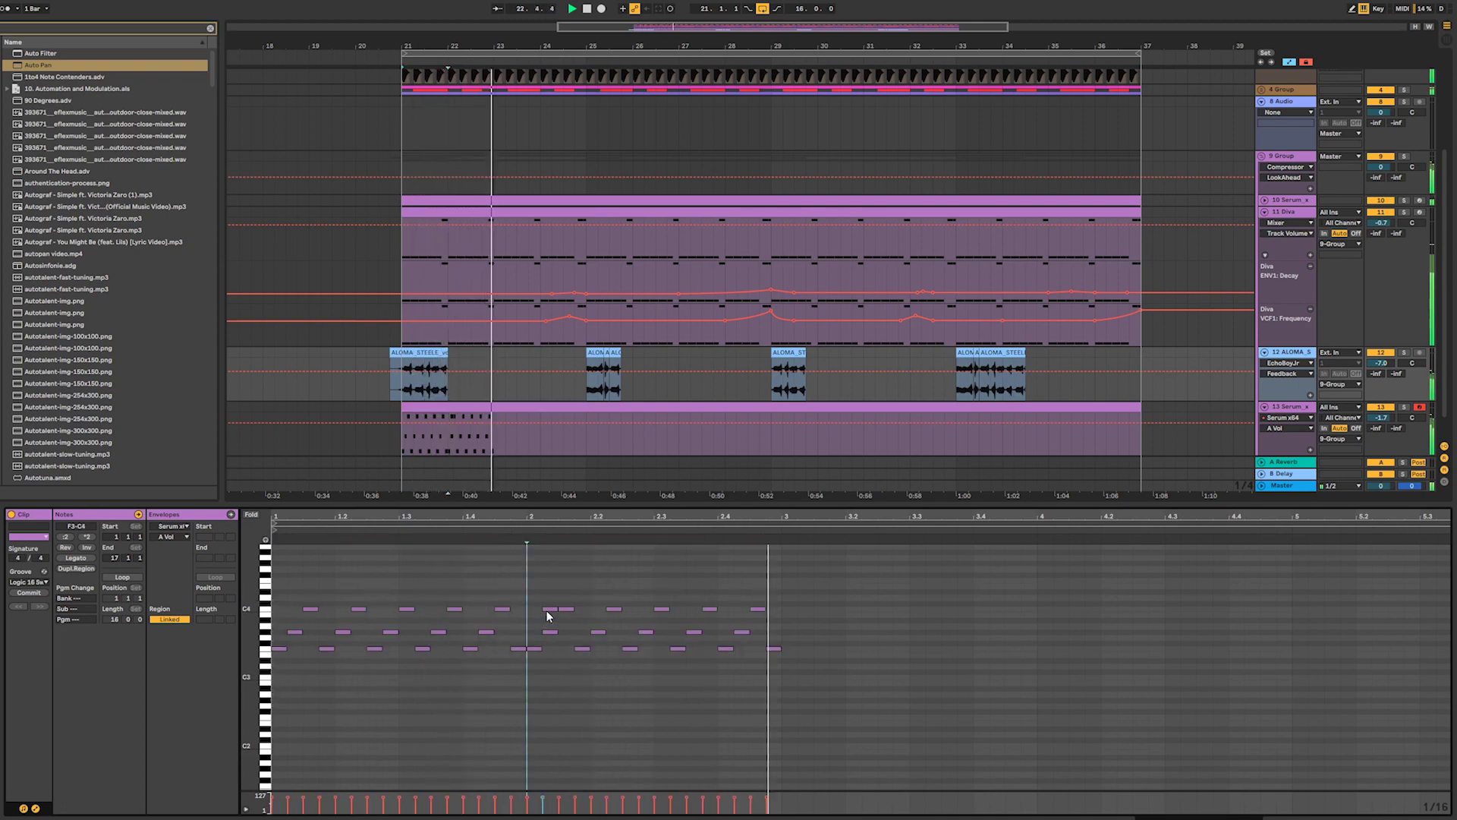
{"action": "key", "text": "space"}
{"action": "key", "text": "space"}
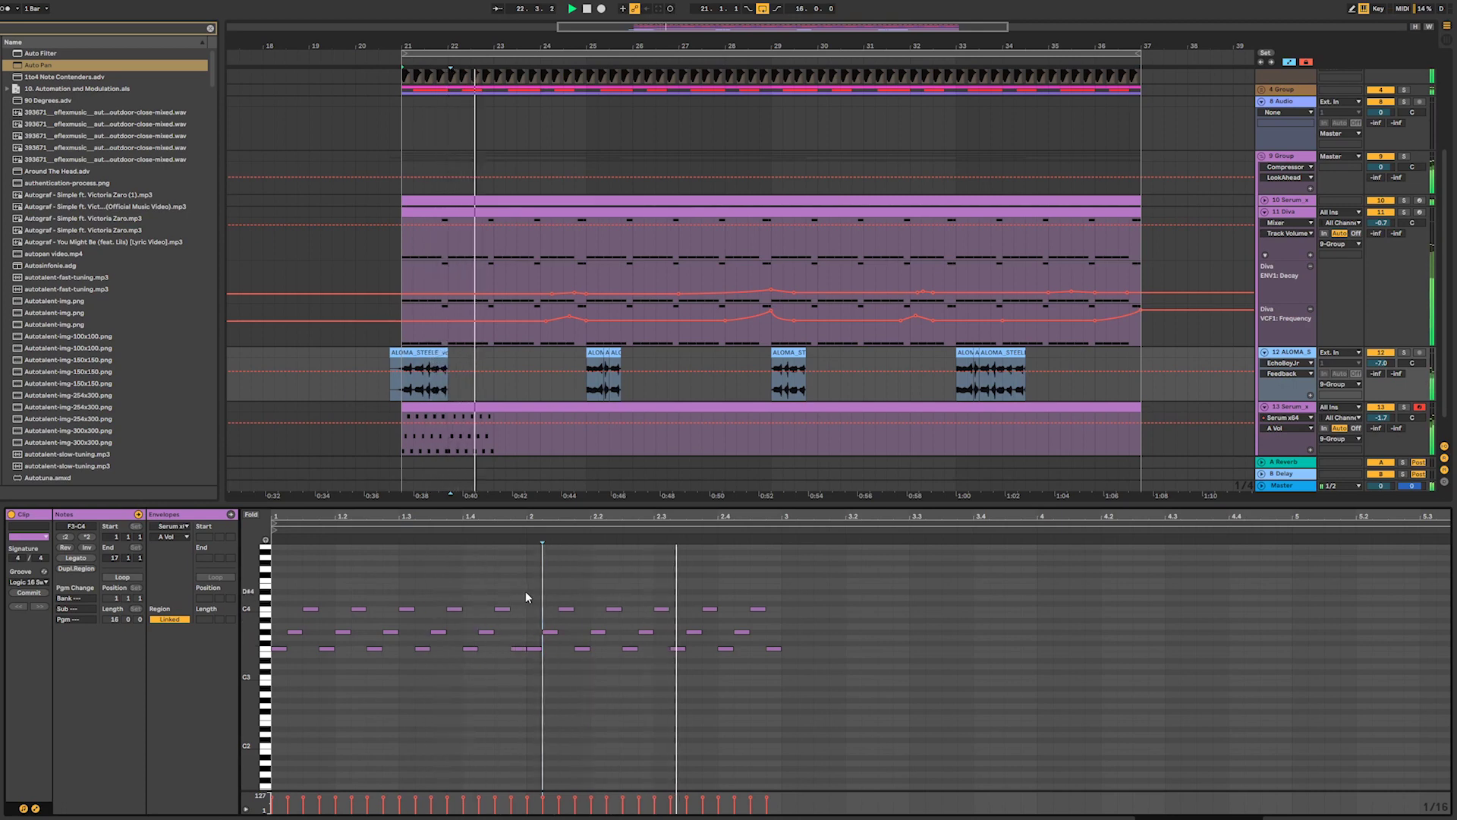
- Delete the notes after the fifth arpeggio group, duplicate the remaining notes repeatedly to about bar 5.3, and audition the result
{"action": "left_click_drag", "start_coordinate": [525, 591], "coordinate": [790, 722]}
{"action": "key", "text": "Delete"}
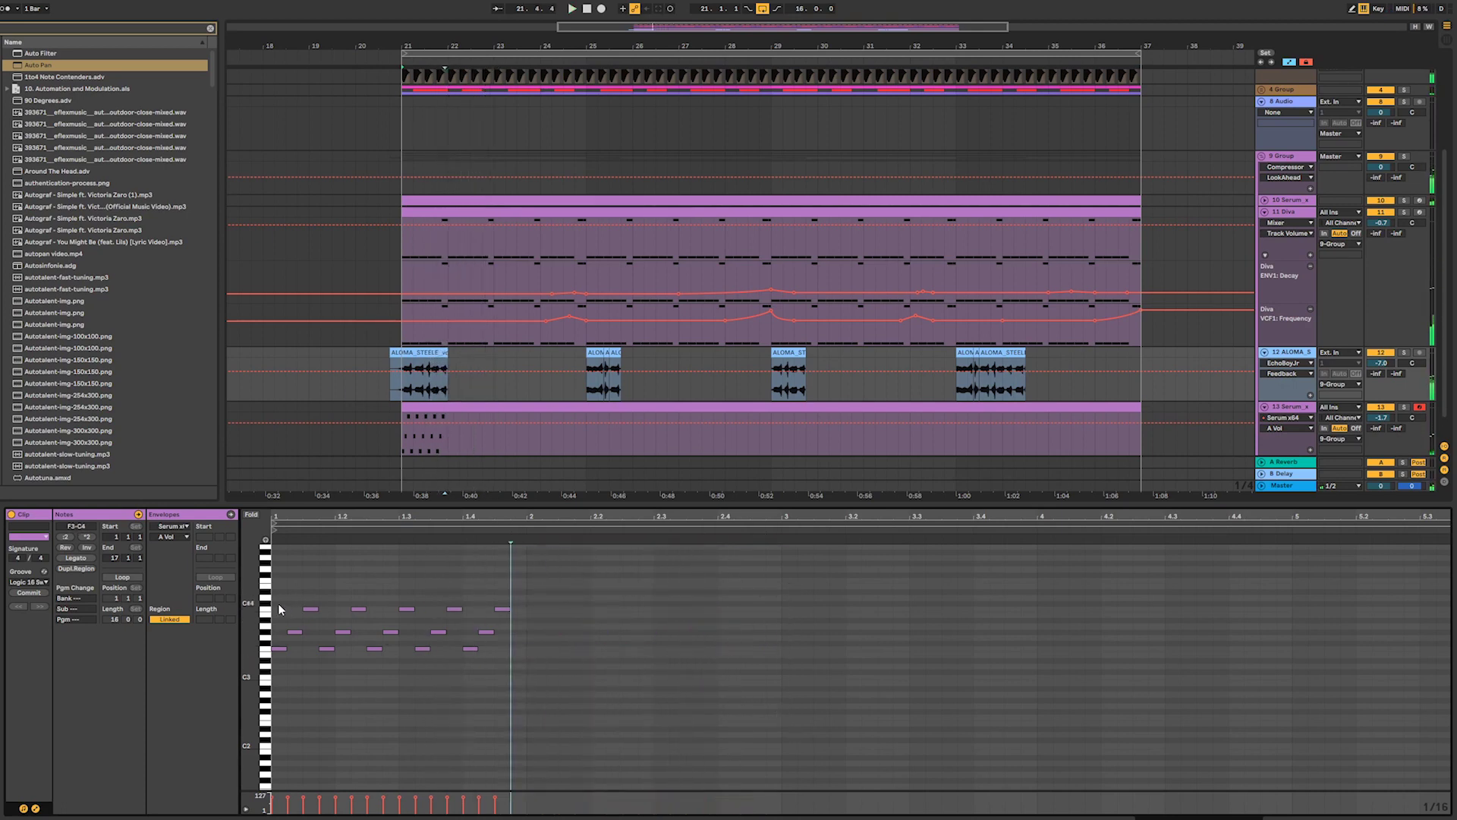
{"action": "left_click_drag", "start_coordinate": [277, 606], "coordinate": [495, 718]}
{"action": "key", "text": "ctrl+d"}
{"action": "key", "text": "ctrl+d"}
{"action": "key", "text": "ctrl+d"}
{"action": "key", "text": "ctrl+d"}
{"action": "key", "text": "ctrl+d"}
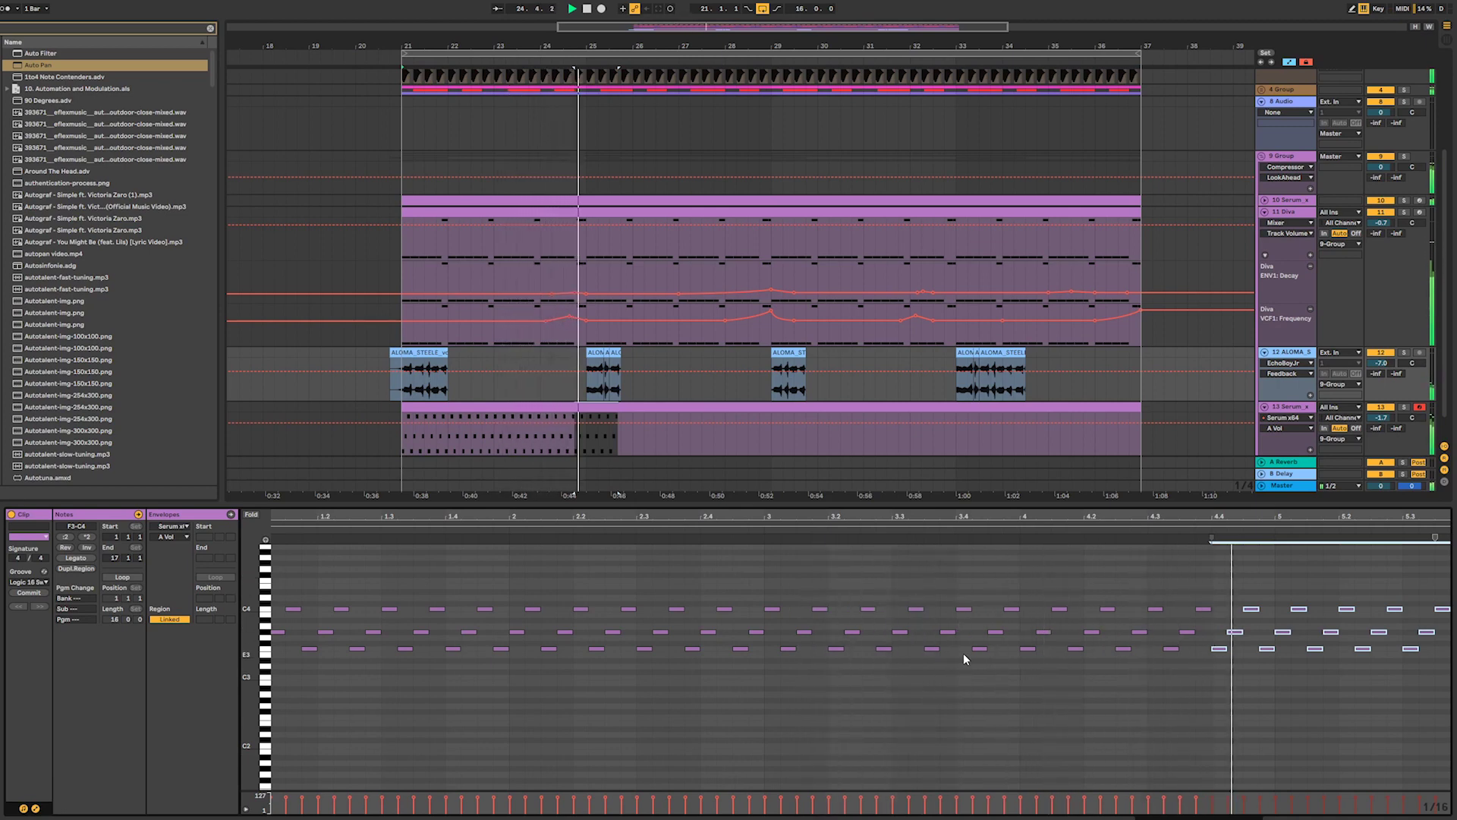
{"action": "key", "text": "space"}
{"action": "key", "text": "space"}
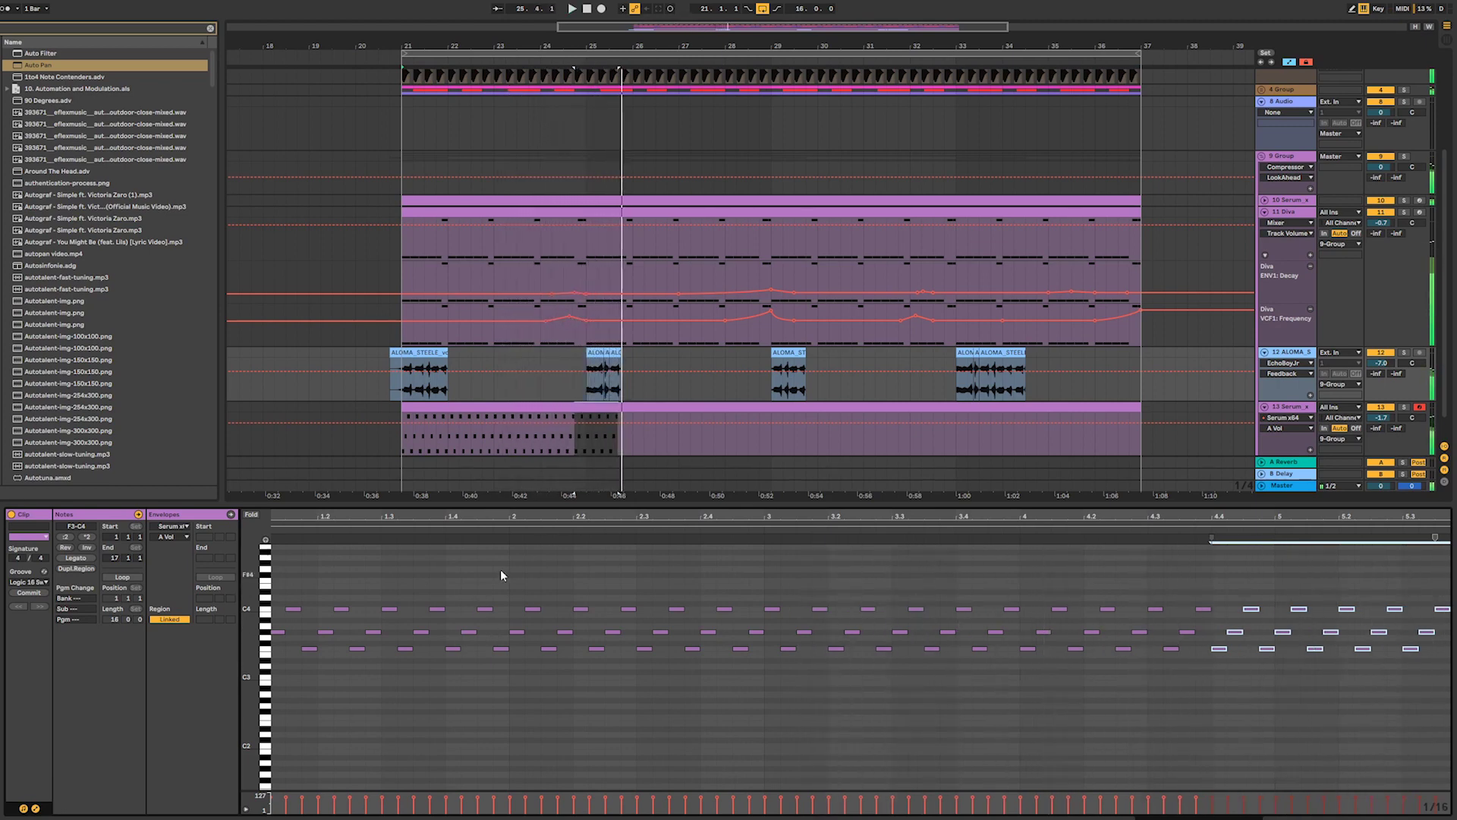
- Stop playback and delete the arpeggio notes from bar 3 onward
{"action": "left_click_drag", "start_coordinate": [459, 513], "coordinate": [465, 480]}
{"action": "key", "text": "space"}
{"action": "left_click_drag", "start_coordinate": [564, 591], "coordinate": [946, 726]}
{"action": "key", "text": "Delete"}
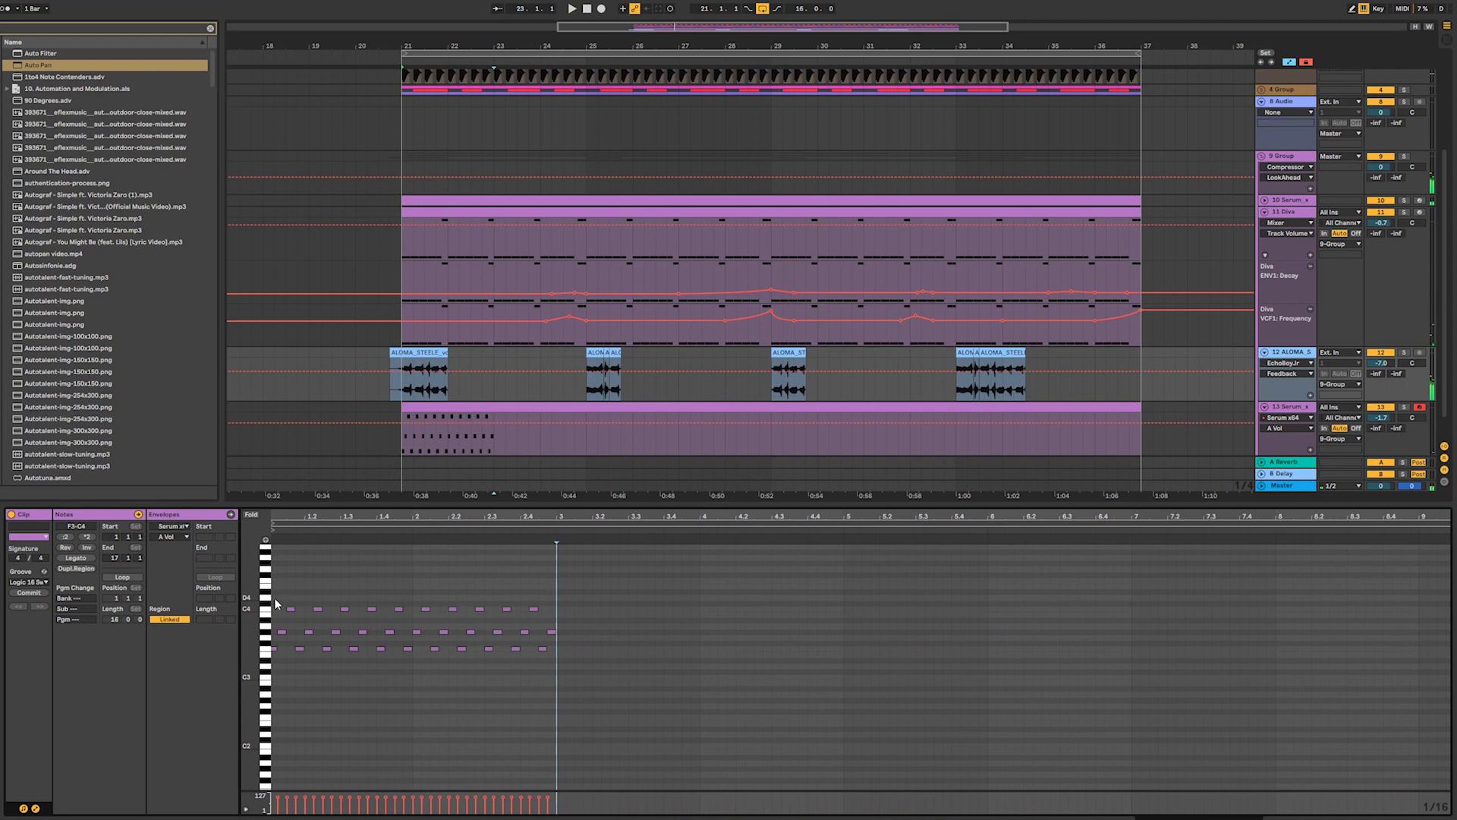
- Duplicate the two-bar arpeggio so it also fills bars 3 and 4 of the clip, and audition it
{"action": "left_click_drag", "start_coordinate": [275, 600], "coordinate": [549, 731]}
{"action": "key", "text": "ctrl+d"}
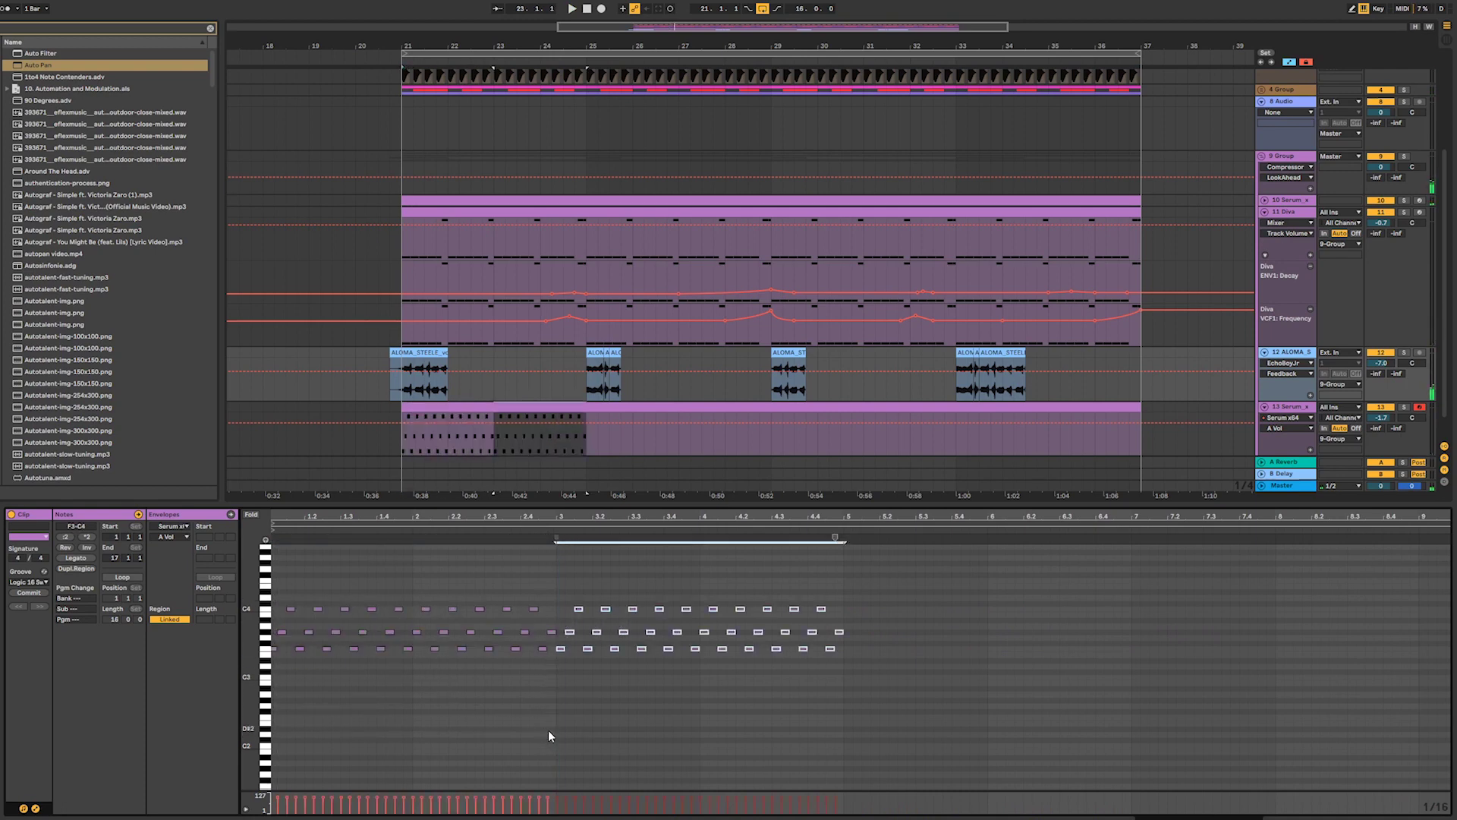
{"action": "key", "text": "space"}
{"action": "left_click", "coordinate": [440, 674]}
{"action": "left_click_drag", "start_coordinate": [568, 668], "coordinate": [842, 643]}
{"action": "left_click_drag", "start_coordinate": [568, 693], "coordinate": [842, 647]}
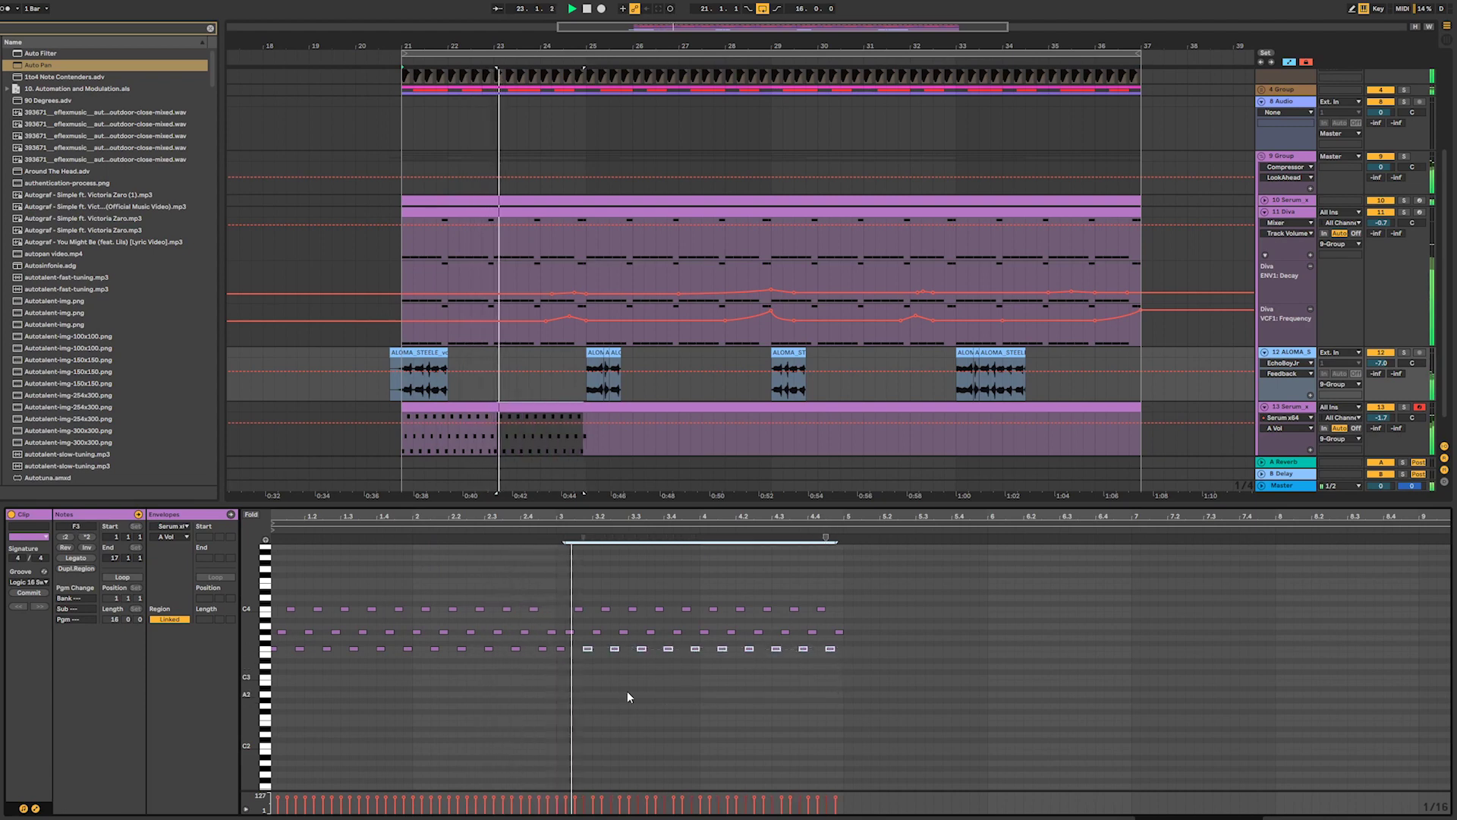
{"action": "left_click", "coordinate": [611, 408]}
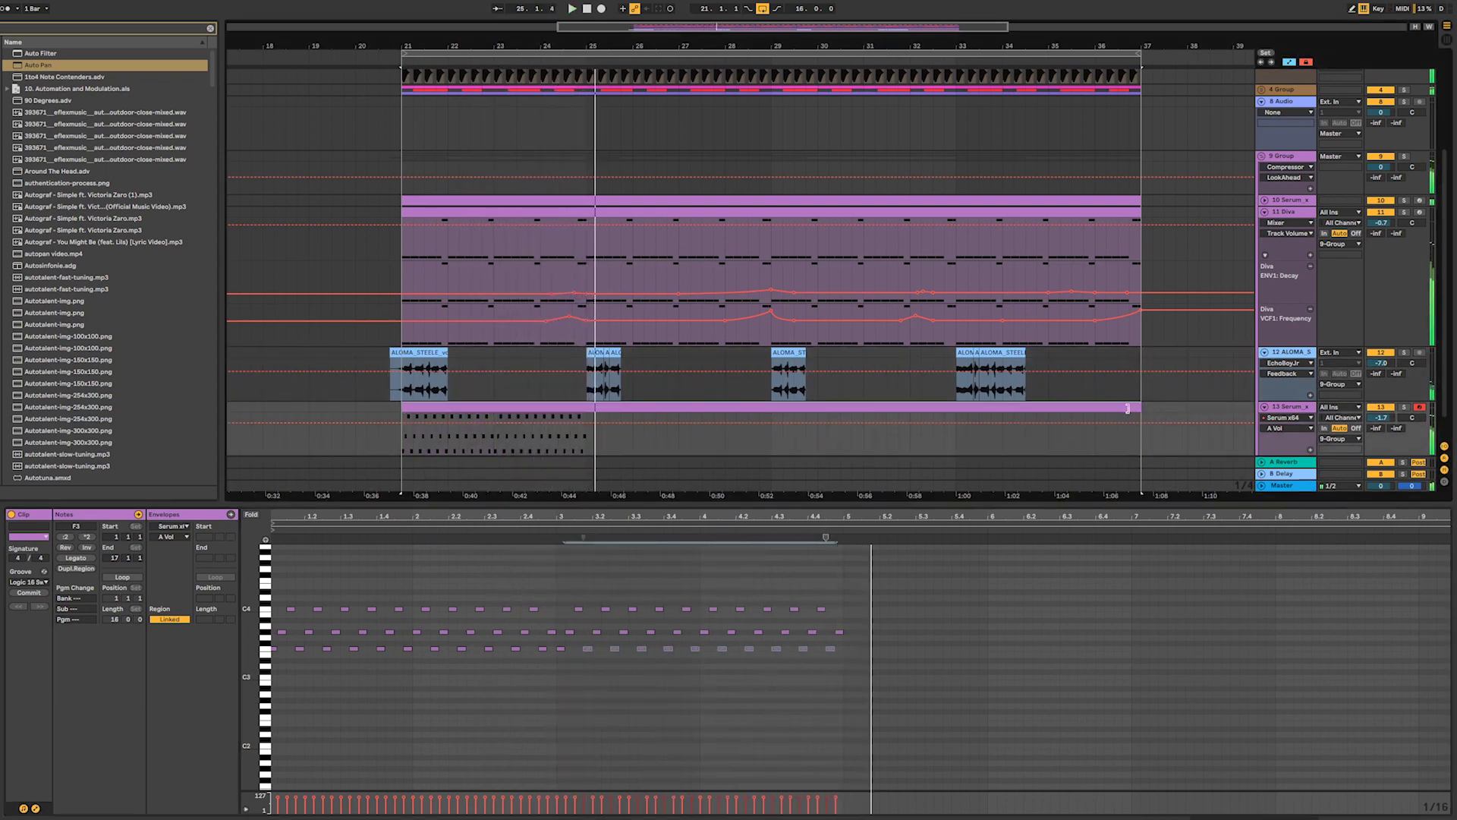
- Trim the lower Serum clip to four bars, duplicate it three times to reach arrangement bar 37, and play it
{"action": "left_click_drag", "start_coordinate": [1126, 401], "coordinate": [589, 428]}
{"action": "key", "text": "ctrl+d"}
{"action": "key", "text": "ctrl+d"}
{"action": "key", "text": "ctrl+d"}
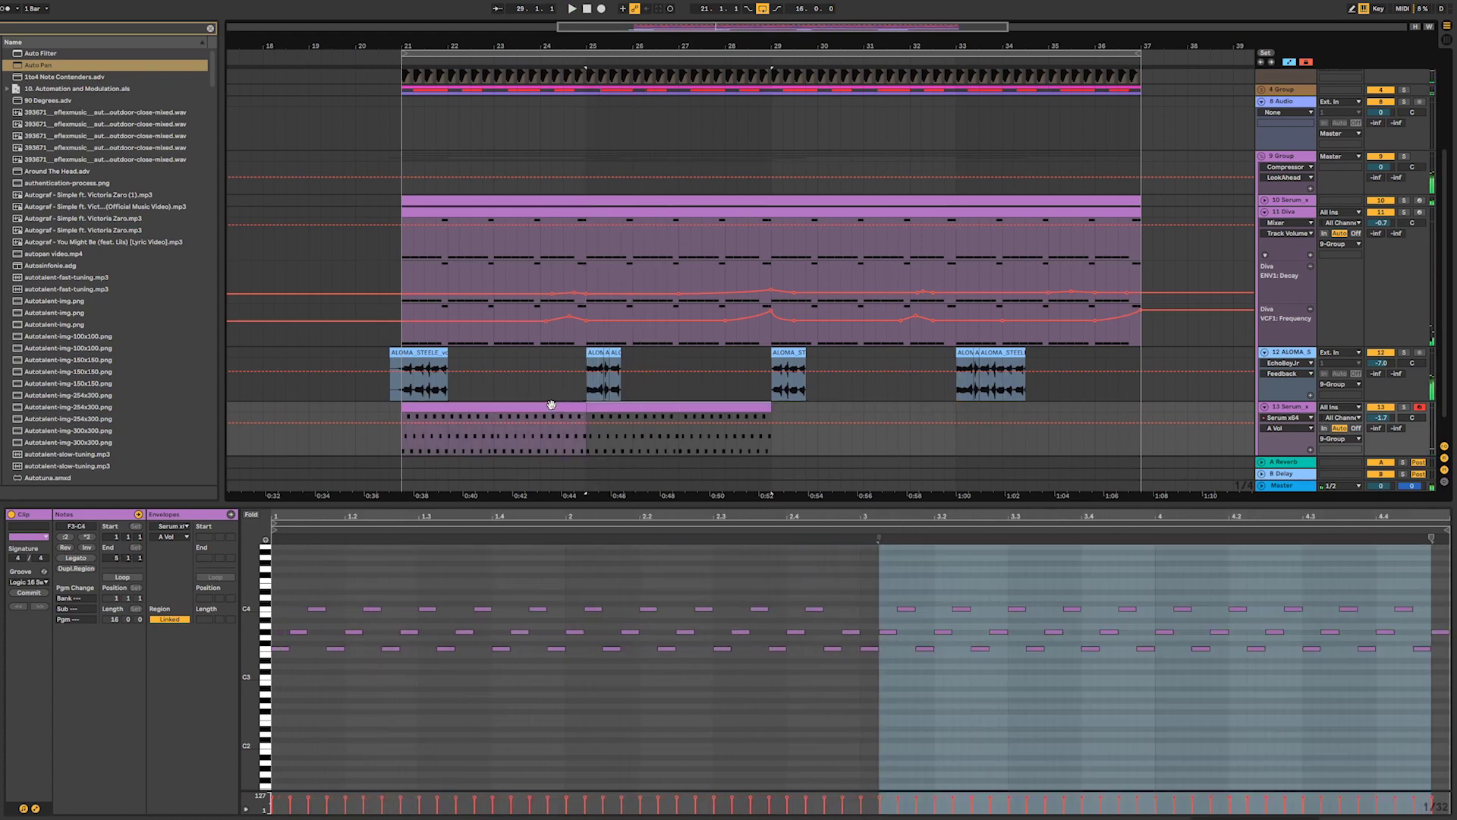
{"action": "key", "text": "space"}
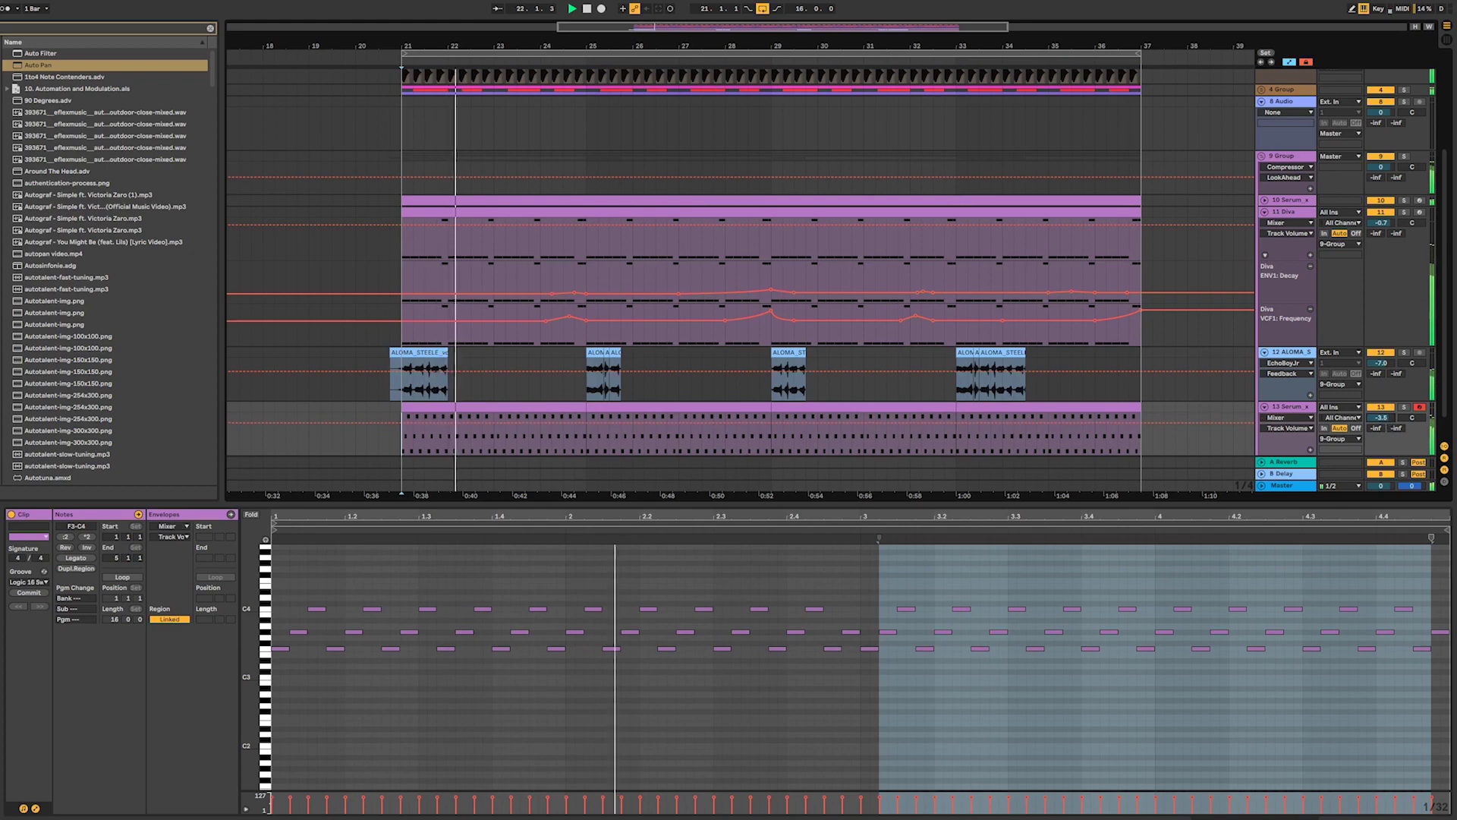
- Shape the lower Serum track's EQ Eight with a gentle mid lift and a high cut around 17.8 kHz, and lower the track volume
{"action": "left_click_drag", "start_coordinate": [1386, 420], "coordinate": [1386, 428]}
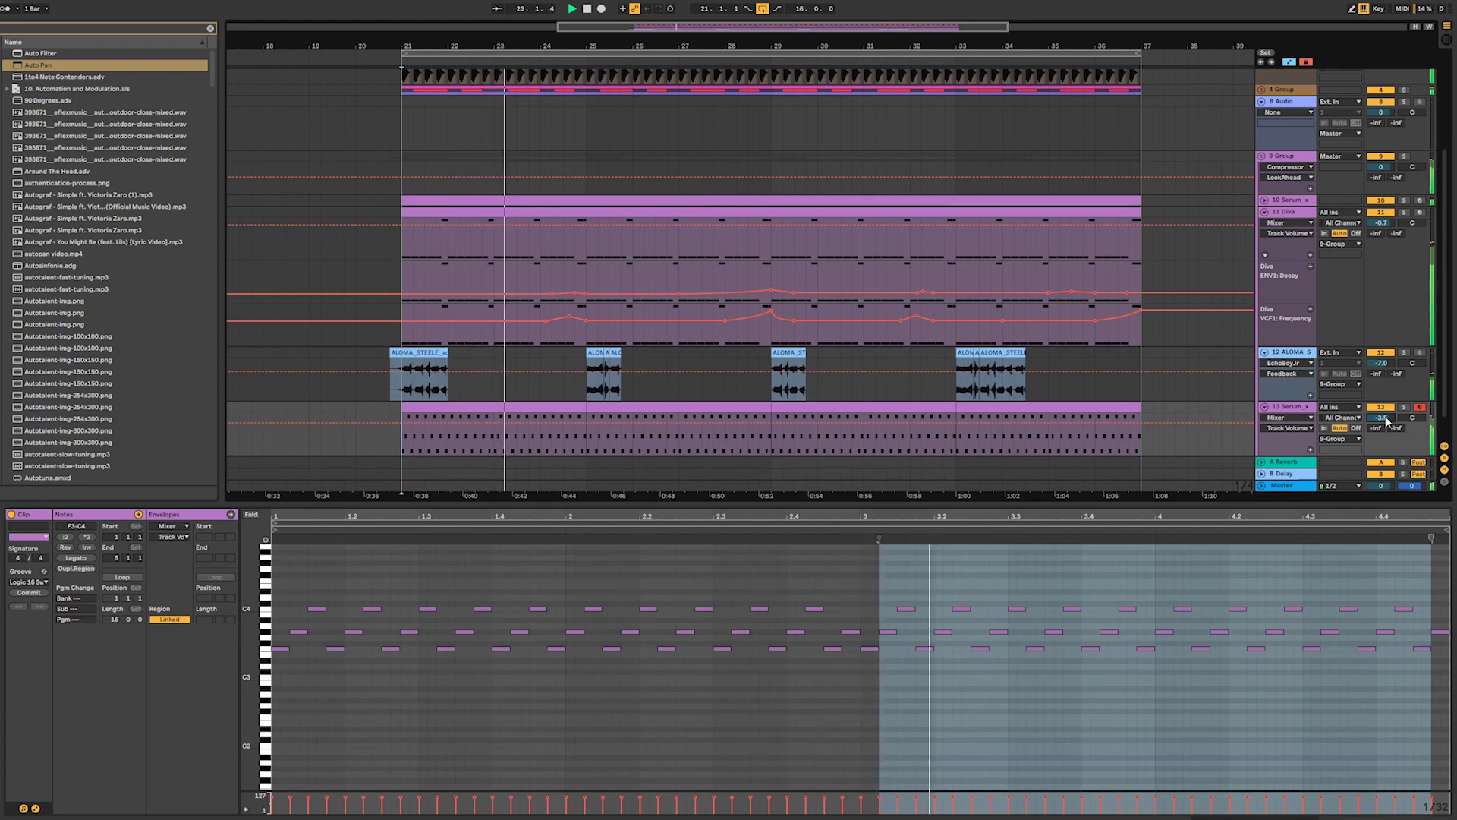
{"action": "key", "text": "shift+Tab"}
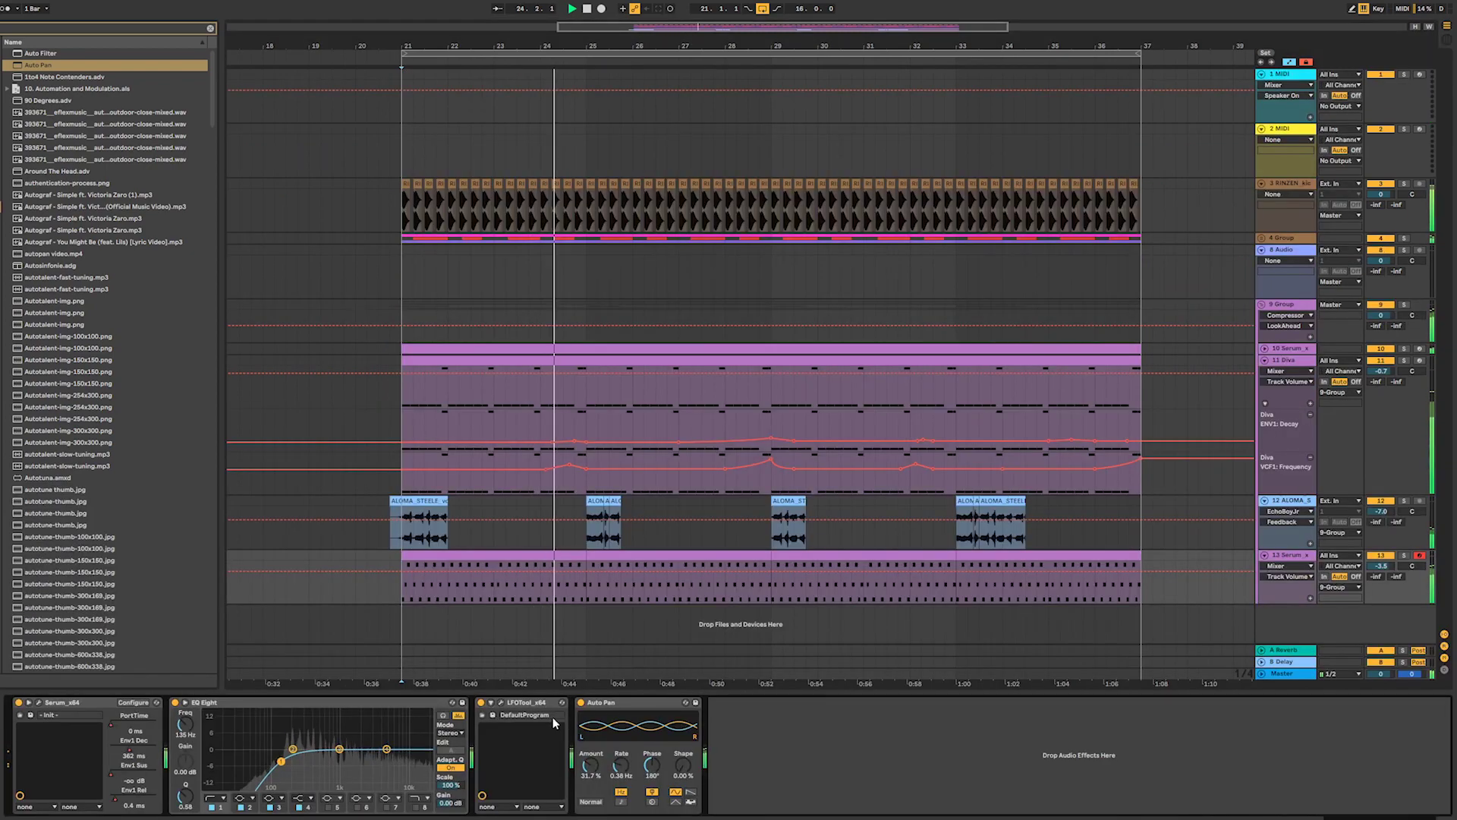
{"action": "left_click_drag", "start_coordinate": [339, 749], "coordinate": [362, 745]}
{"action": "left_click", "coordinate": [294, 749]}
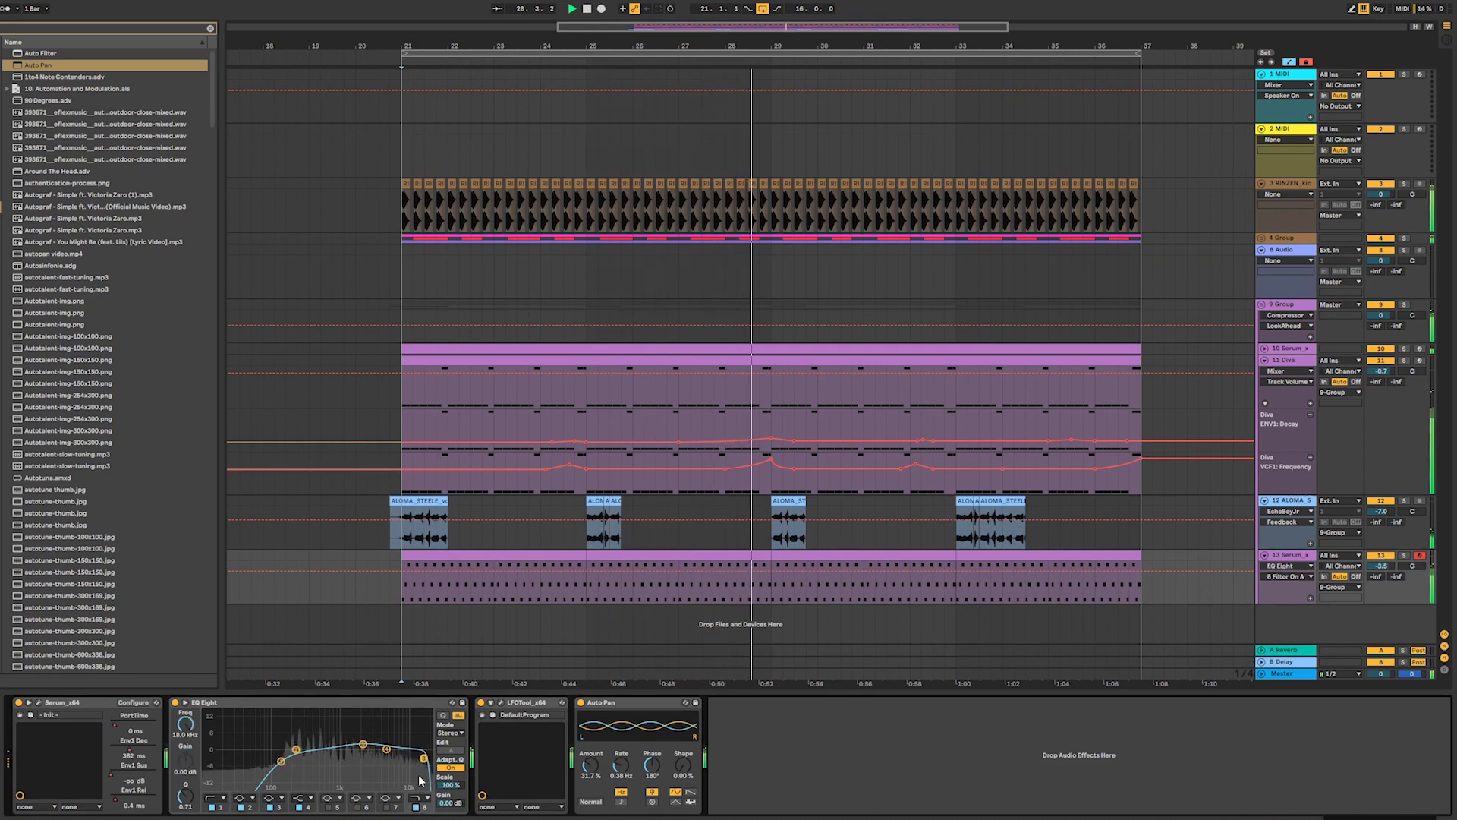
{"action": "left_click", "coordinate": [416, 807]}
{"action": "left_click_drag", "start_coordinate": [421, 759], "coordinate": [424, 764]}
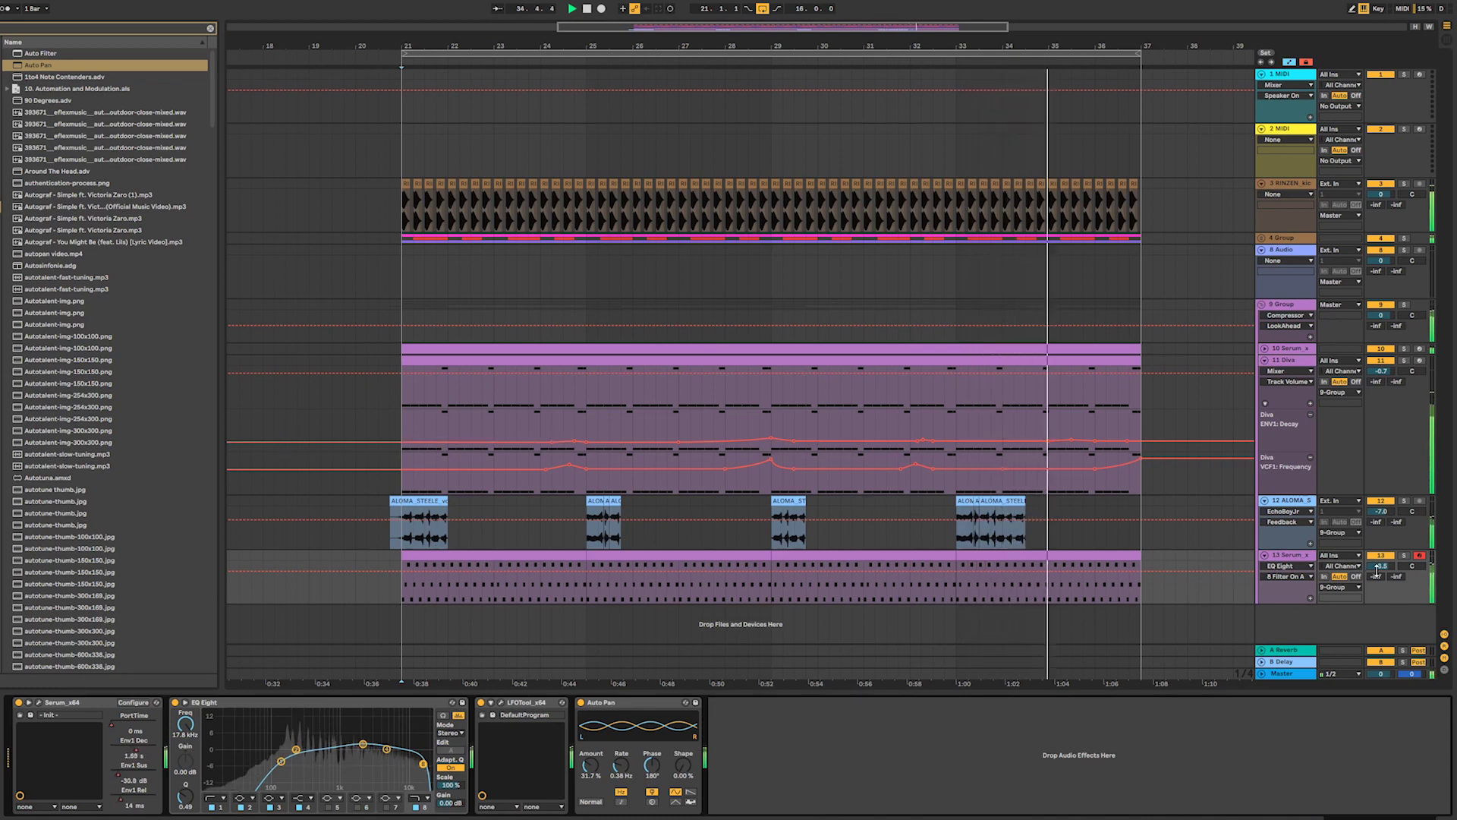
{"action": "left_click_drag", "start_coordinate": [1382, 566], "coordinate": [1382, 581]}
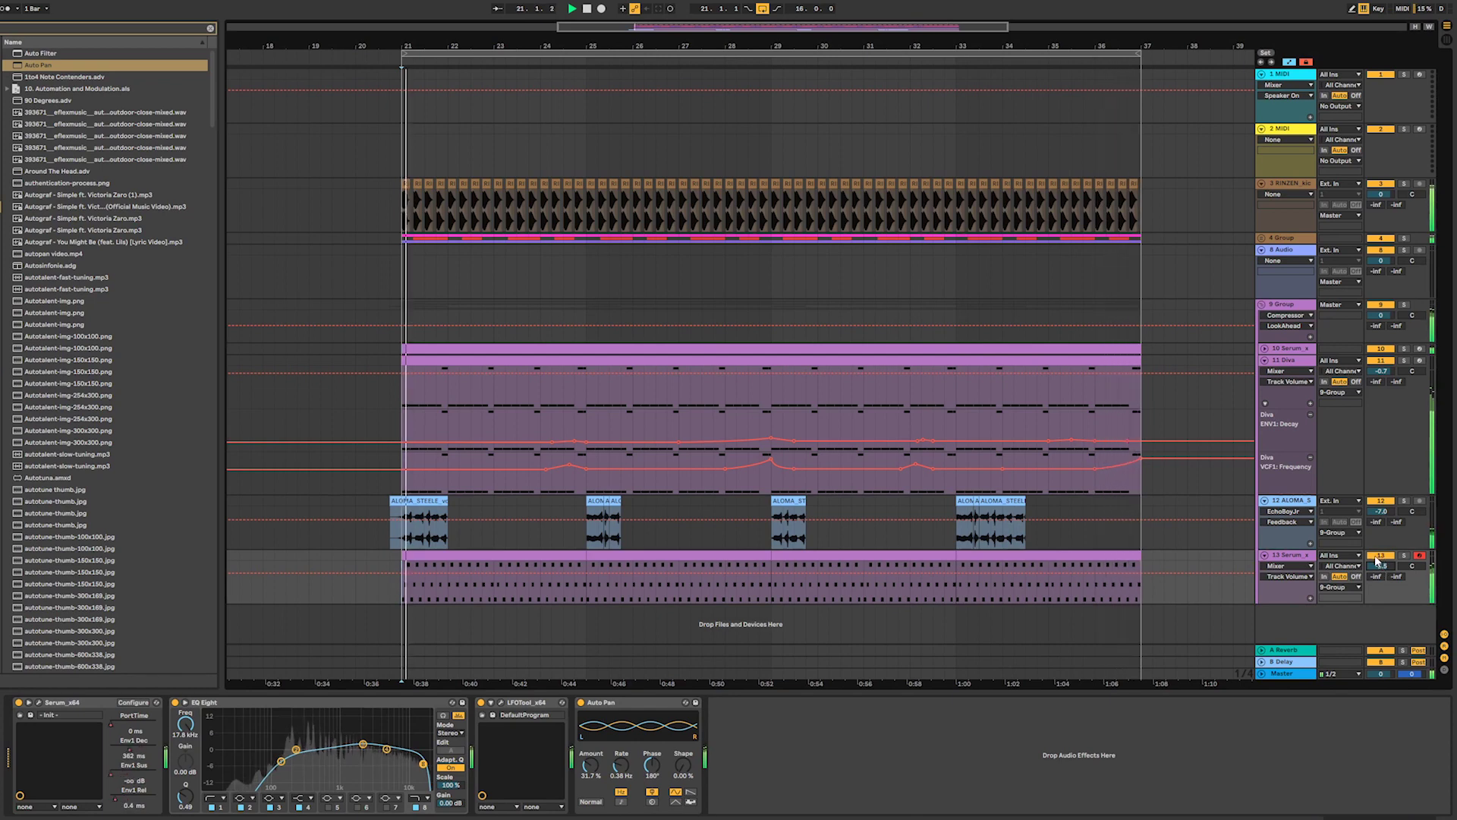
{"action": "left_click", "coordinate": [425, 573]}
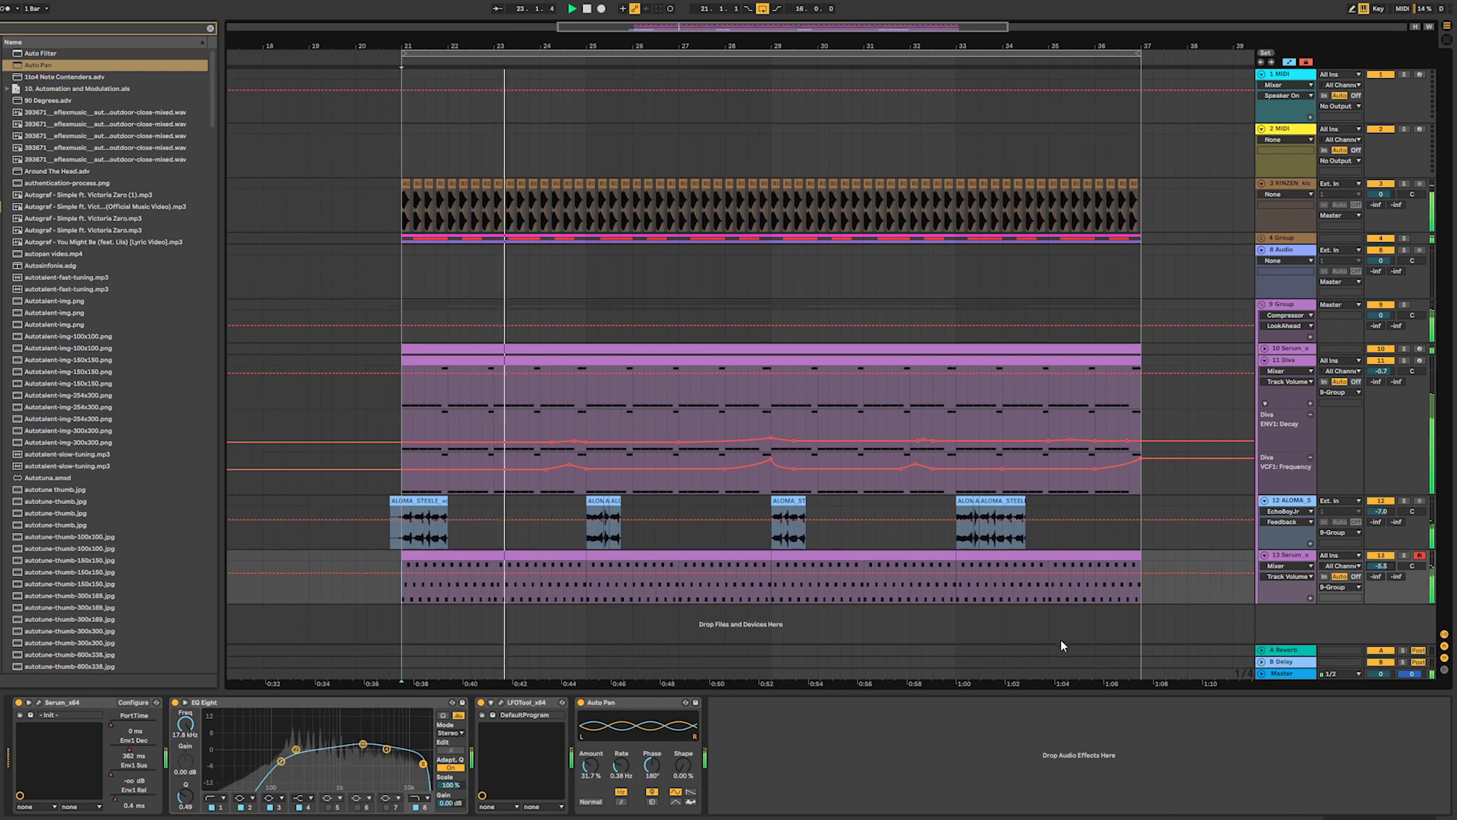
- Duplicate all tracks' material from bars 21–37 to the following 16 bars and extend the loop to bar 53
{"action": "left_click_drag", "start_coordinate": [709, 25], "coordinate": [694, 122]}
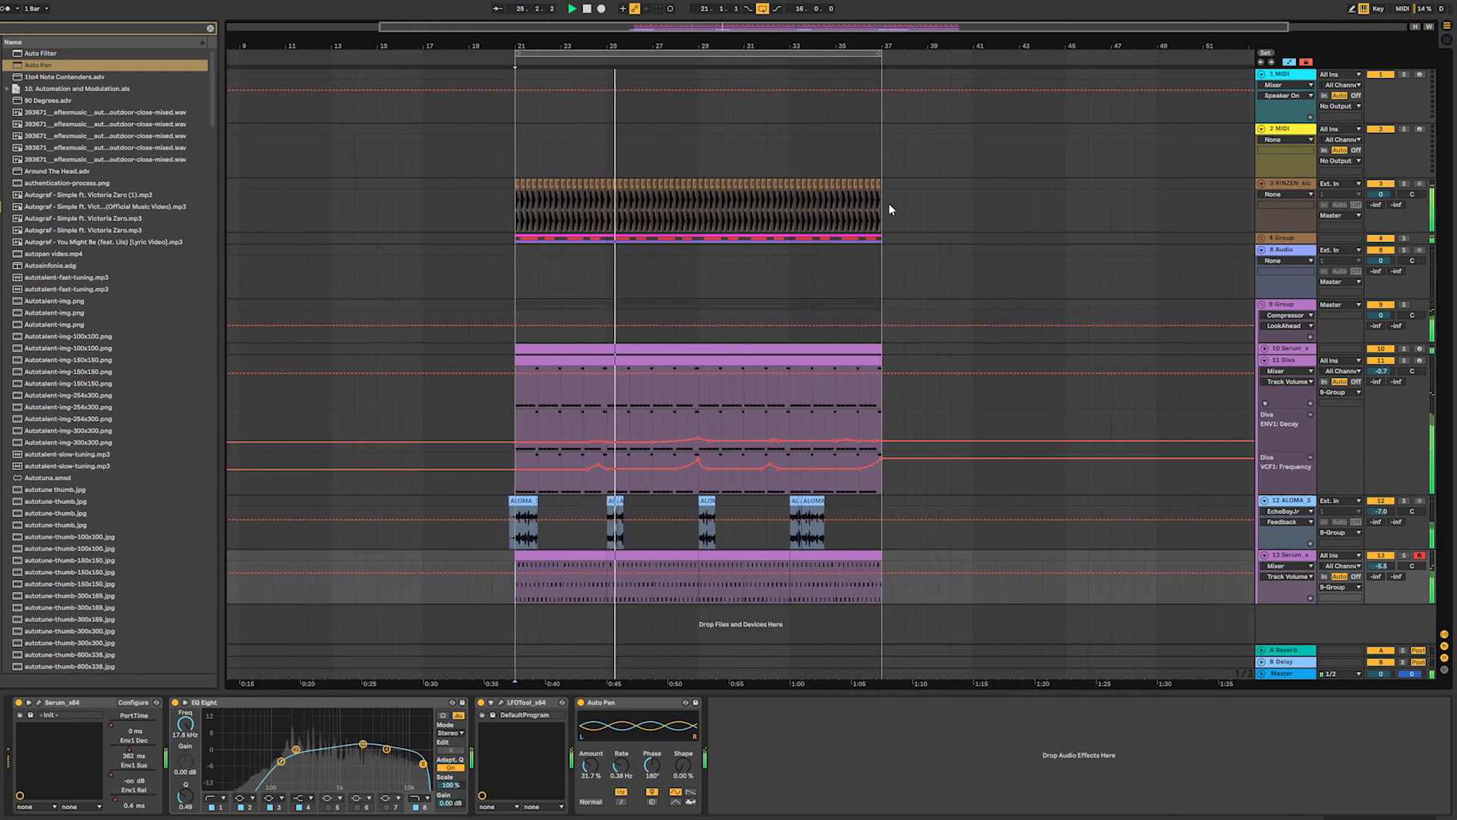
{"action": "left_click_drag", "start_coordinate": [882, 184], "coordinate": [512, 576]}
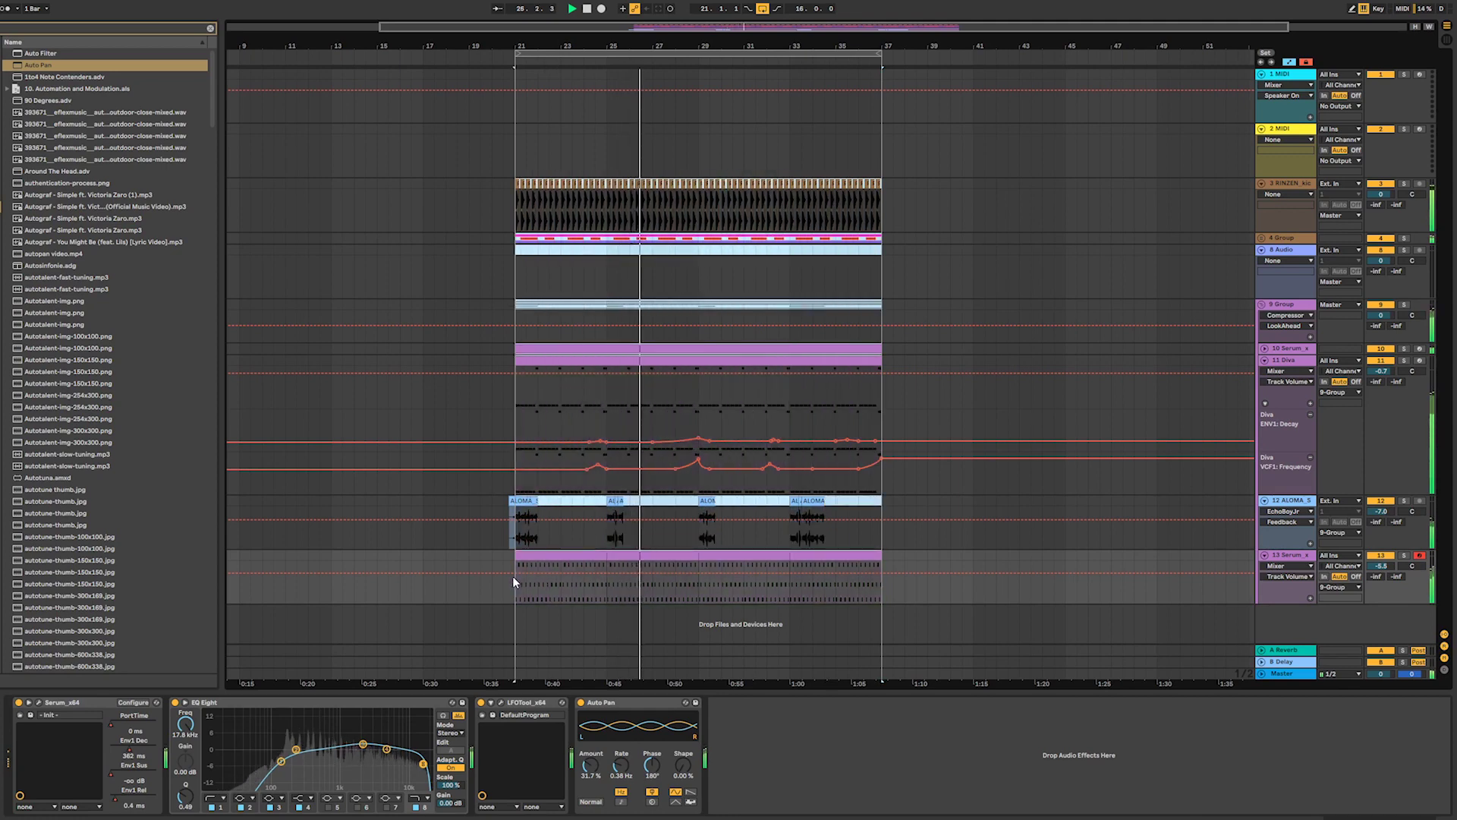
{"action": "key", "text": "ctrl+d"}
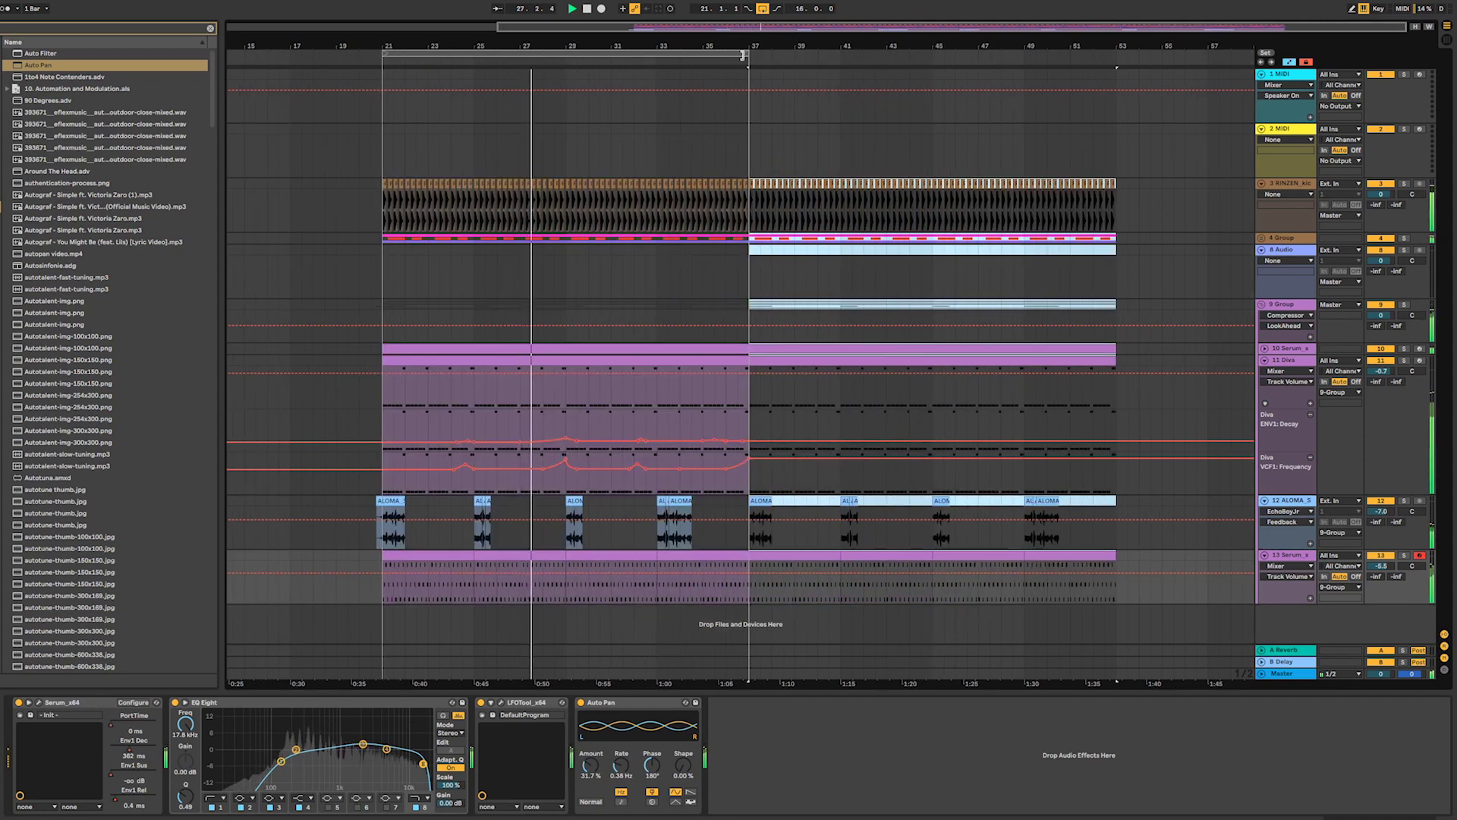
{"action": "left_click_drag", "start_coordinate": [729, 52], "coordinate": [1118, 72]}
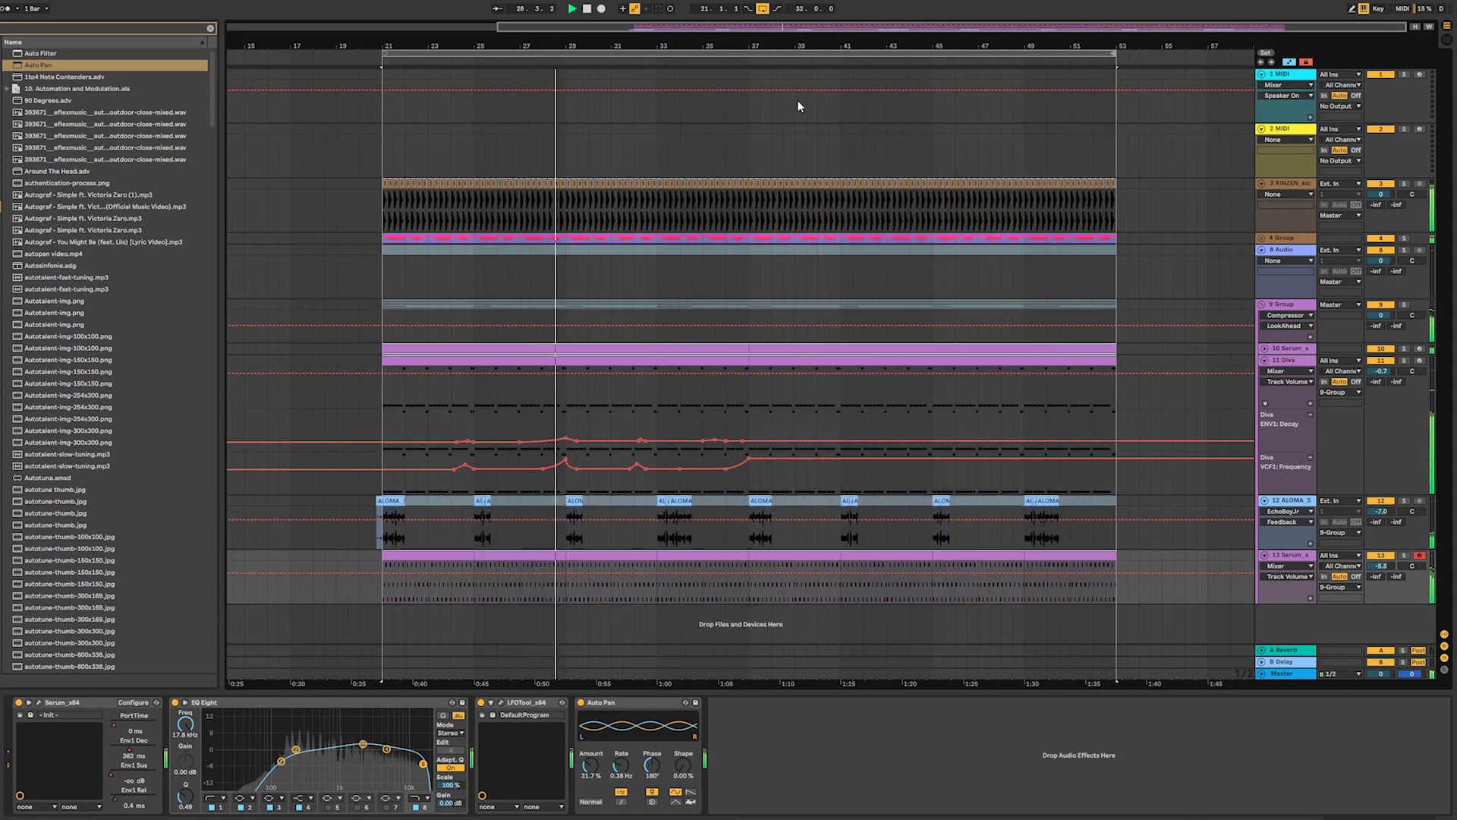
- Add a locator at bar 37, where the duplicated section starts
{"action": "right_click", "coordinate": [750, 62]}
{"action": "left_click", "coordinate": [780, 94]}
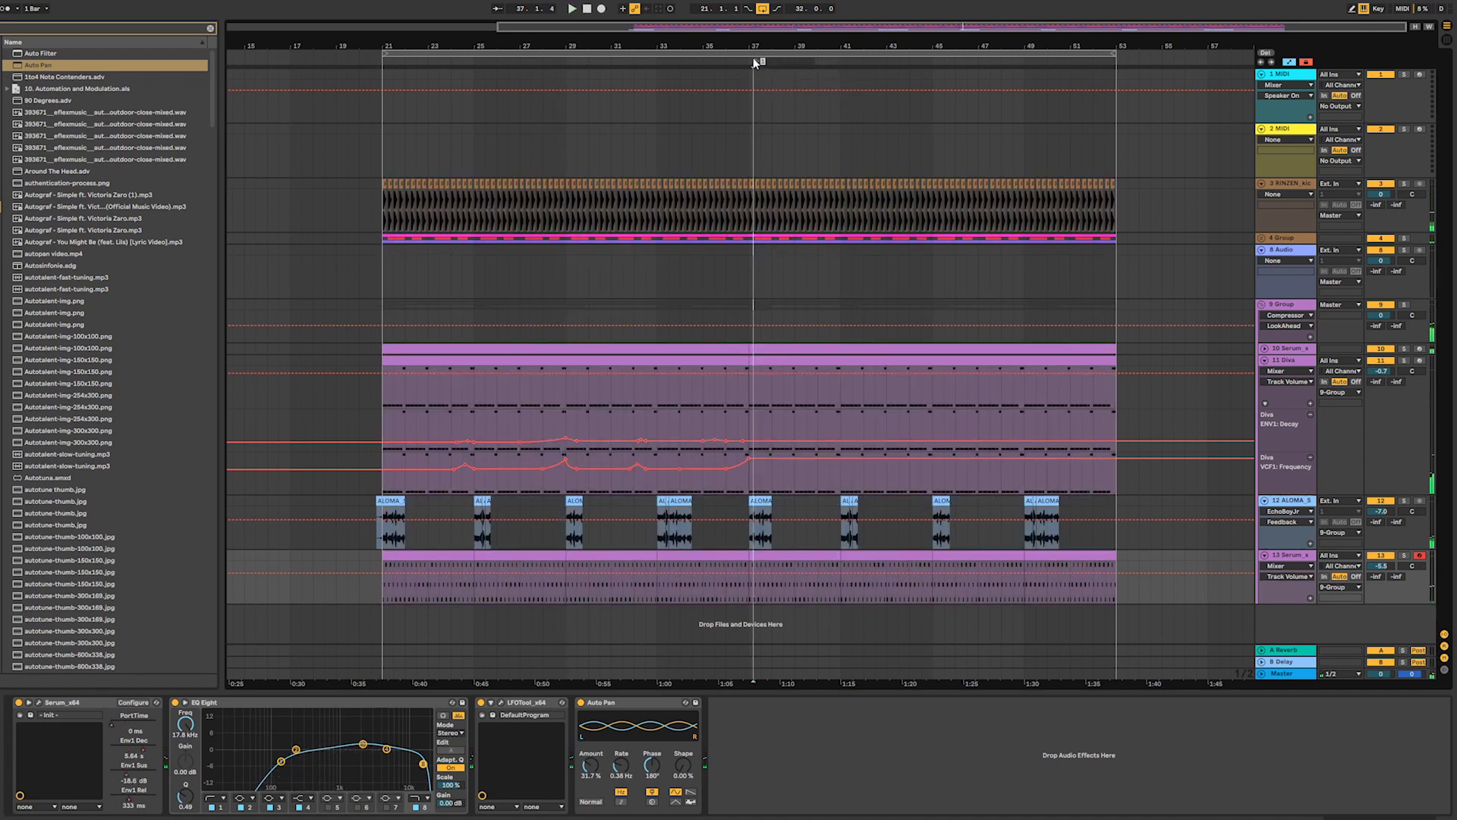
{"action": "left_click_drag", "start_coordinate": [759, 63], "coordinate": [753, 64]}
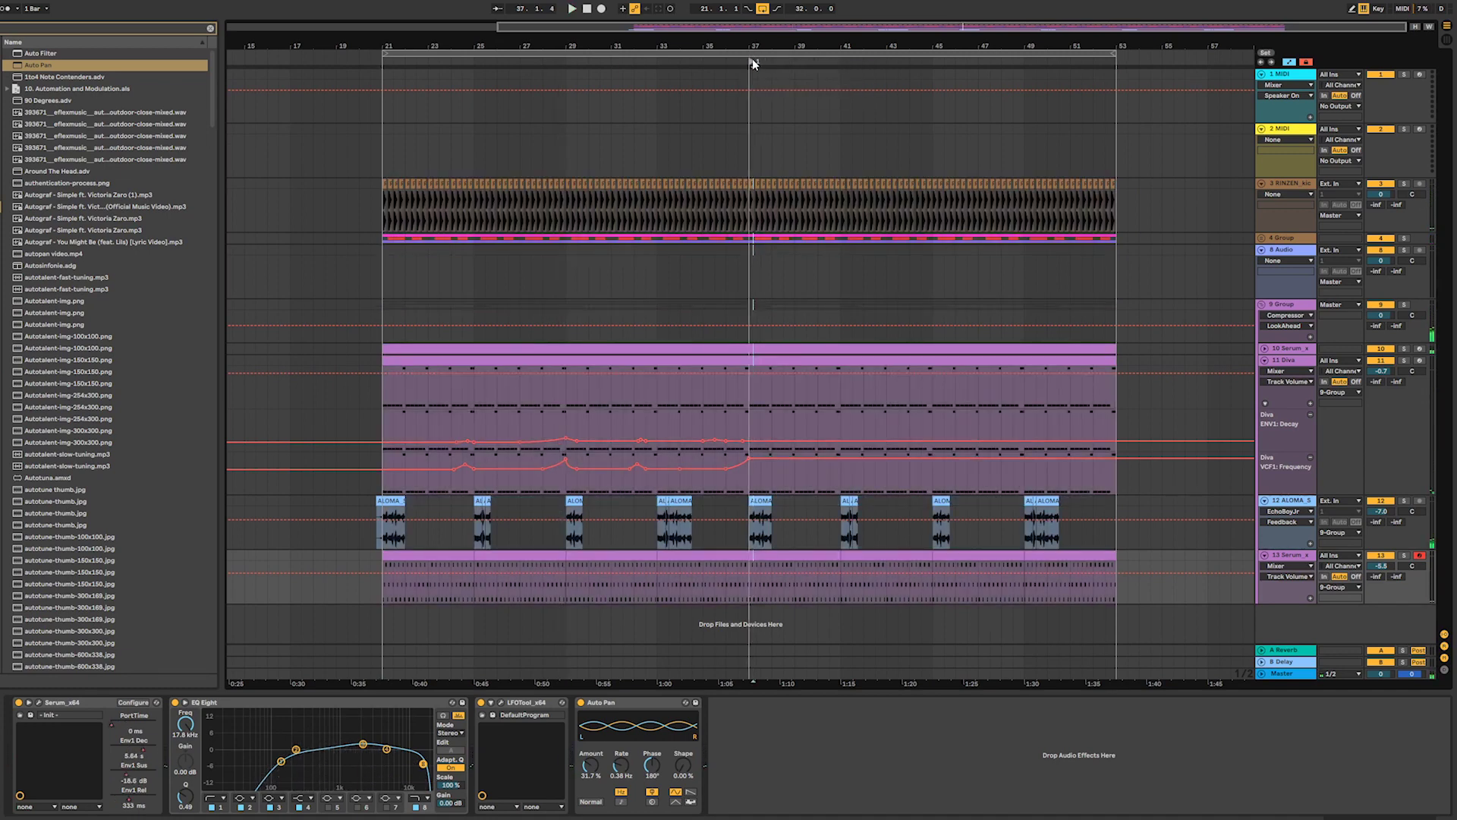
{"action": "left_click", "coordinate": [754, 282]}
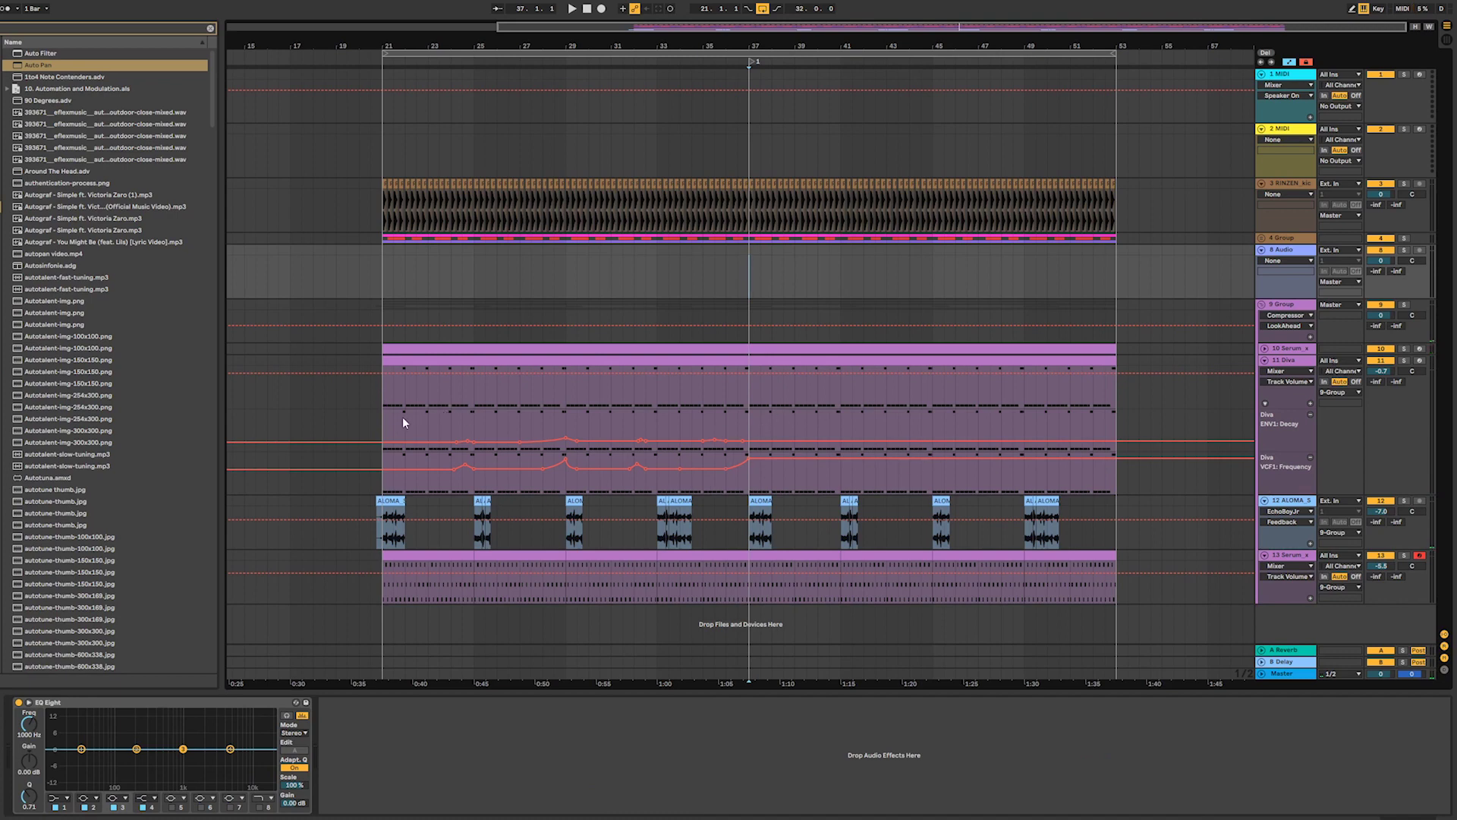
- Duplicate the Diva decay and filter frequency automation from bars 21–37 into bars 37–53, and turn off Lock Envelopes
{"action": "left_click_drag", "start_coordinate": [385, 420], "coordinate": [750, 484]}
{"action": "key", "text": "ctrl+d"}
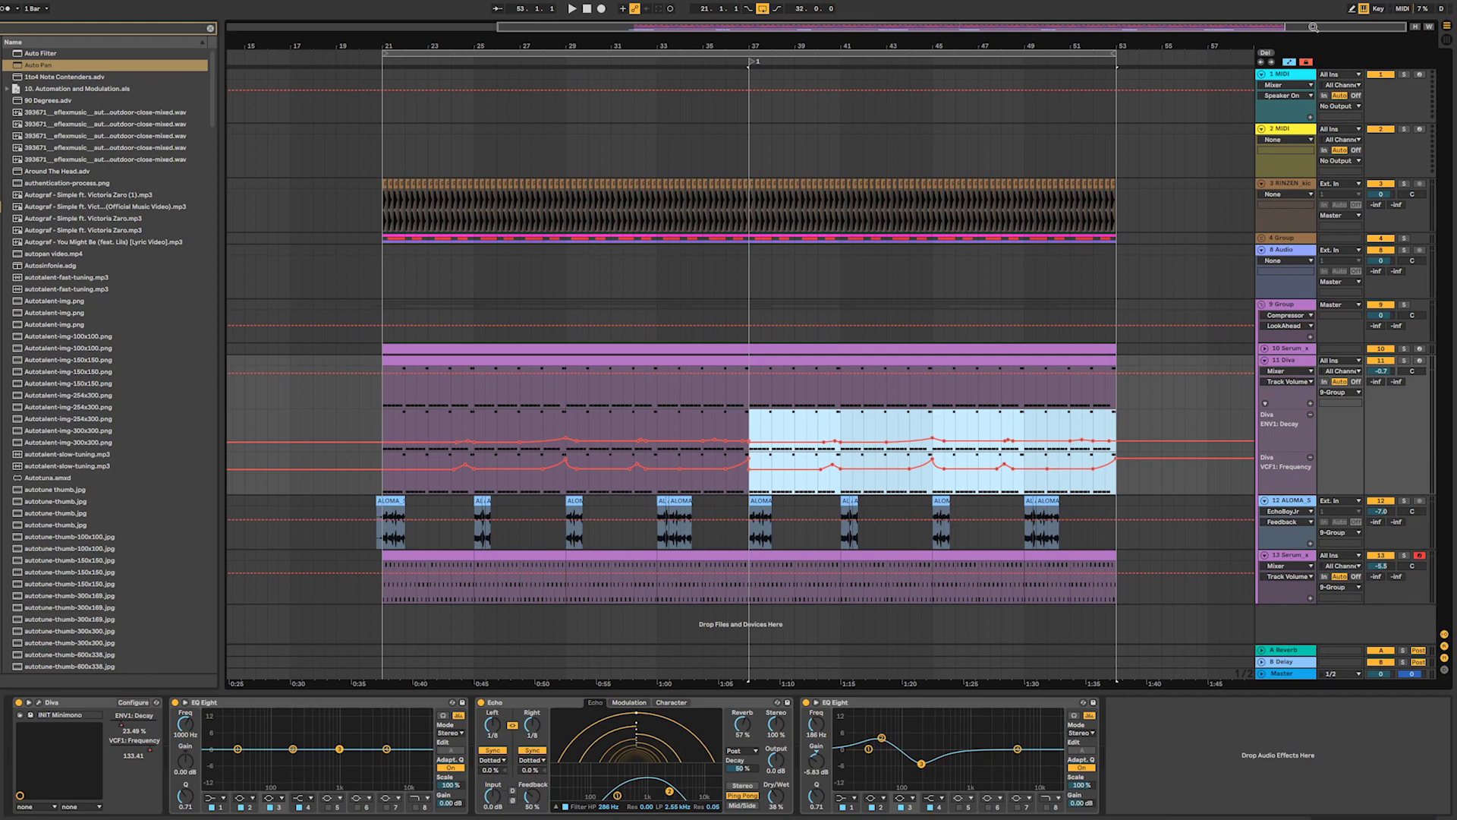
{"action": "left_click", "coordinate": [1306, 65]}
- Check the drum group's tracks, then search the browser for "909 hat" and audition the hat samples
{"action": "left_click", "coordinate": [1263, 238]}
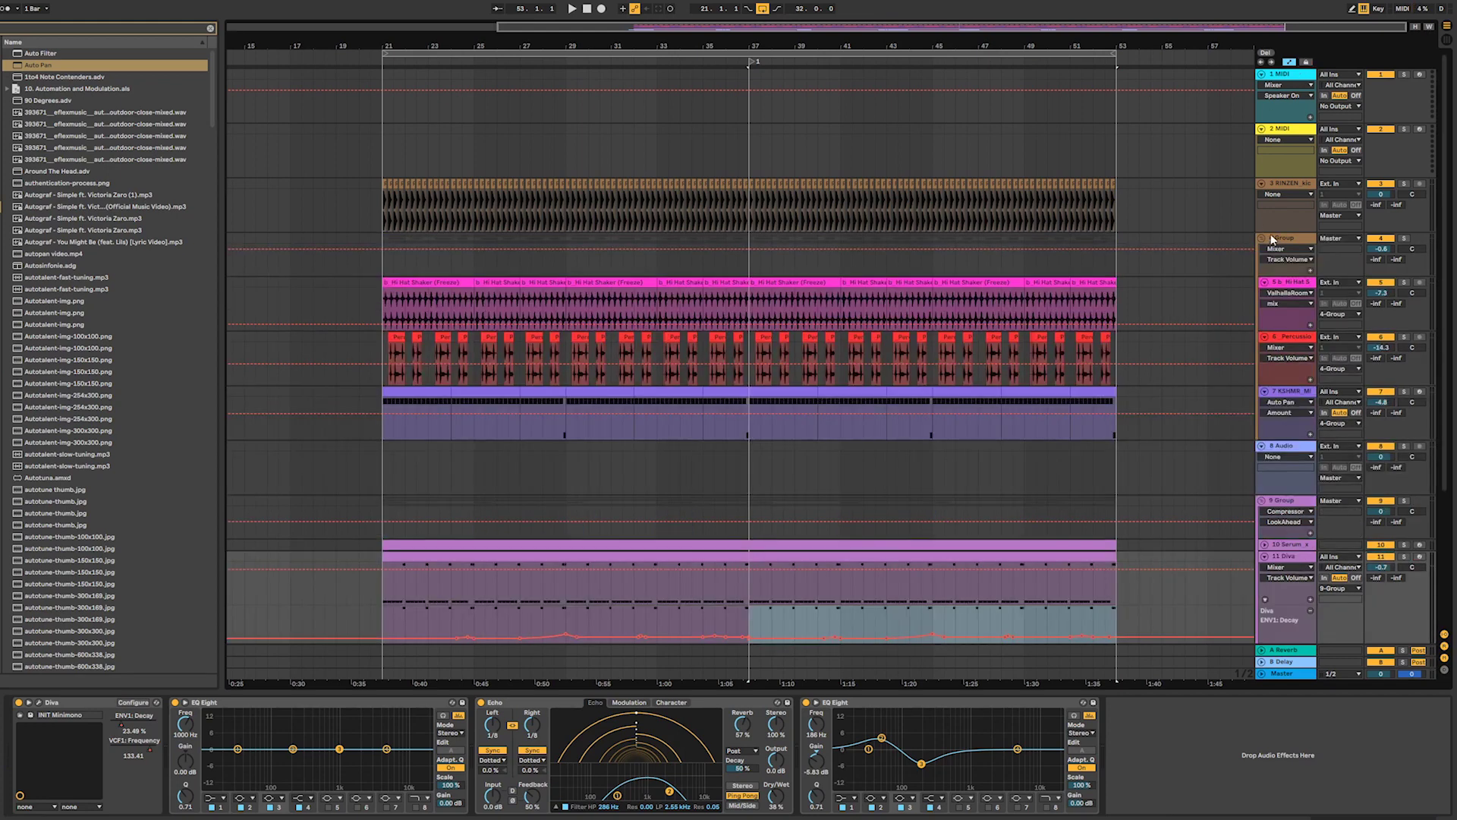
{"action": "left_click", "coordinate": [1263, 238]}
{"action": "left_click", "coordinate": [1281, 238]}
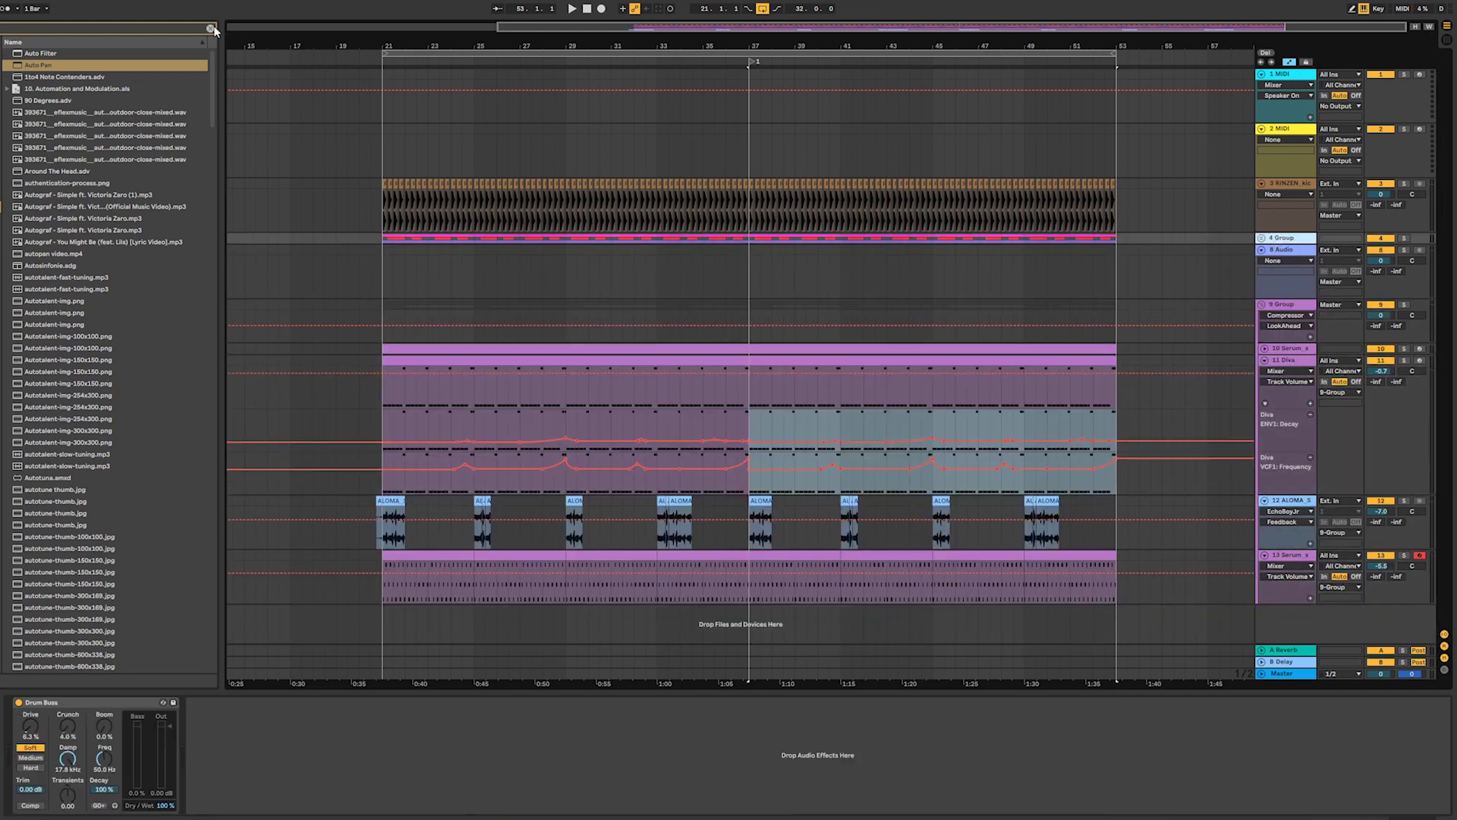
{"action": "left_click", "coordinate": [212, 29]}
{"action": "type", "text": "909"}
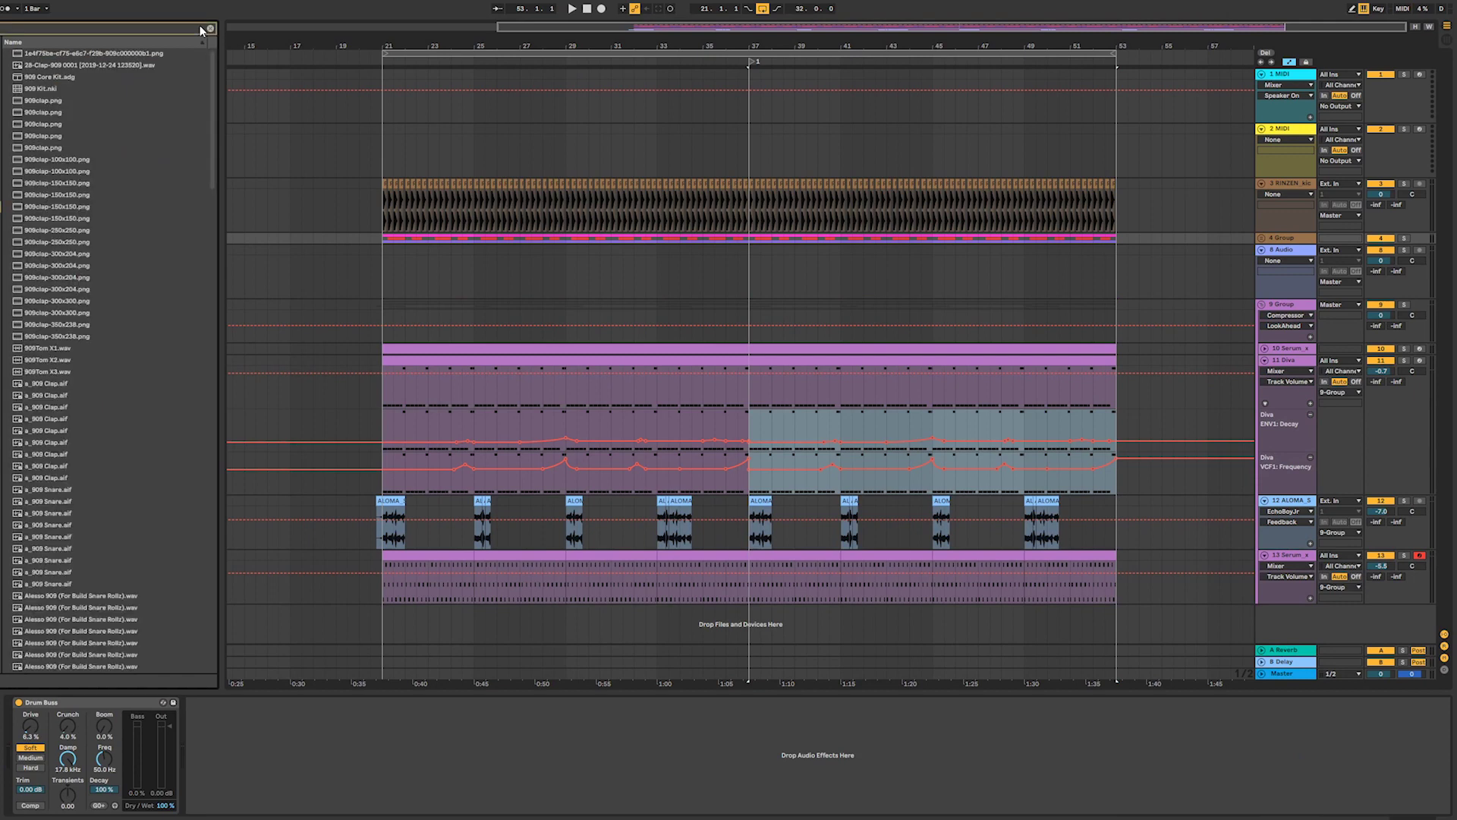
{"action": "type", "text": " hat"}
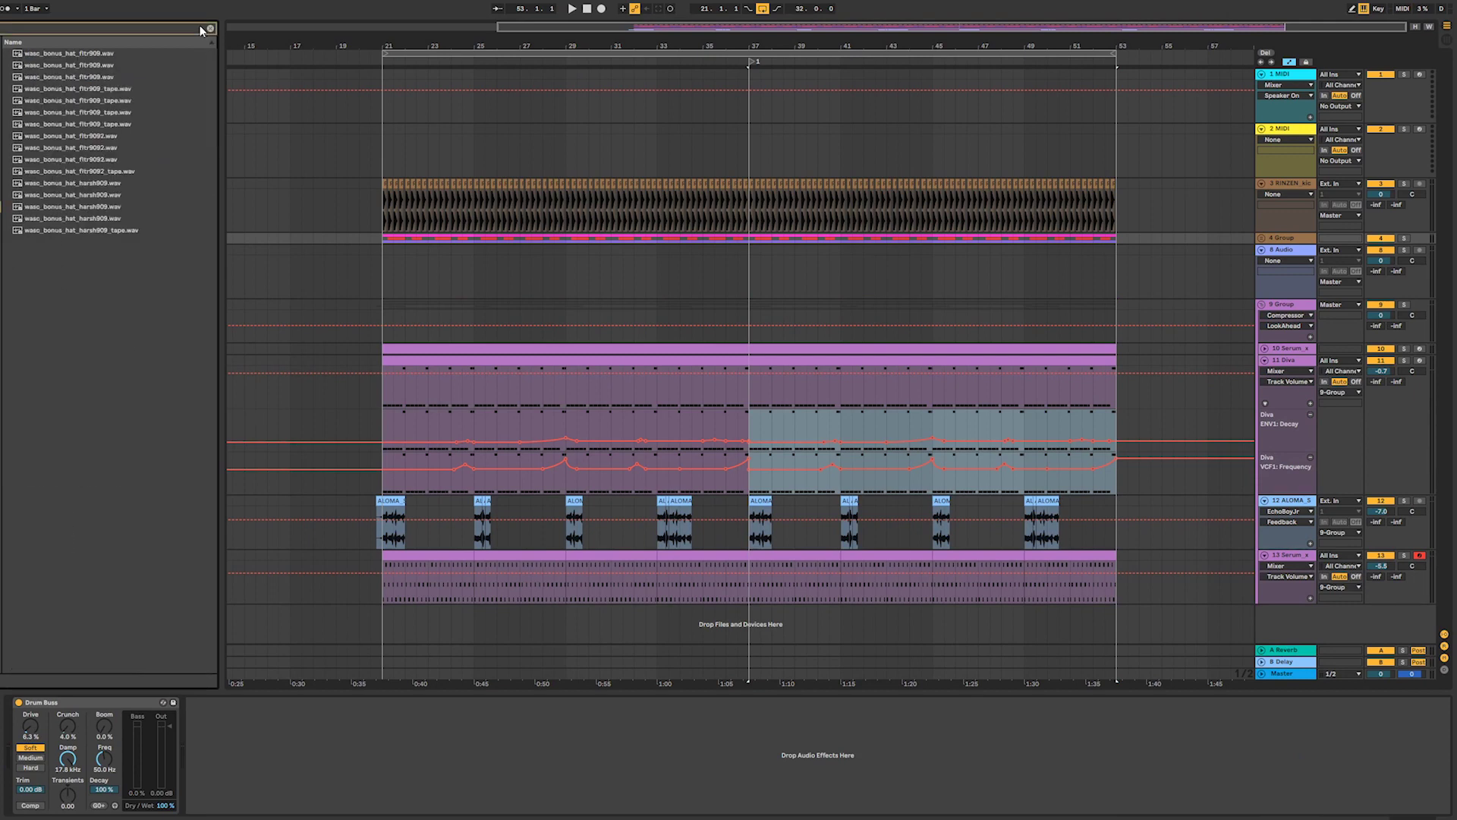
{"action": "left_click", "coordinate": [89, 79]}
{"action": "left_click", "coordinate": [79, 221]}
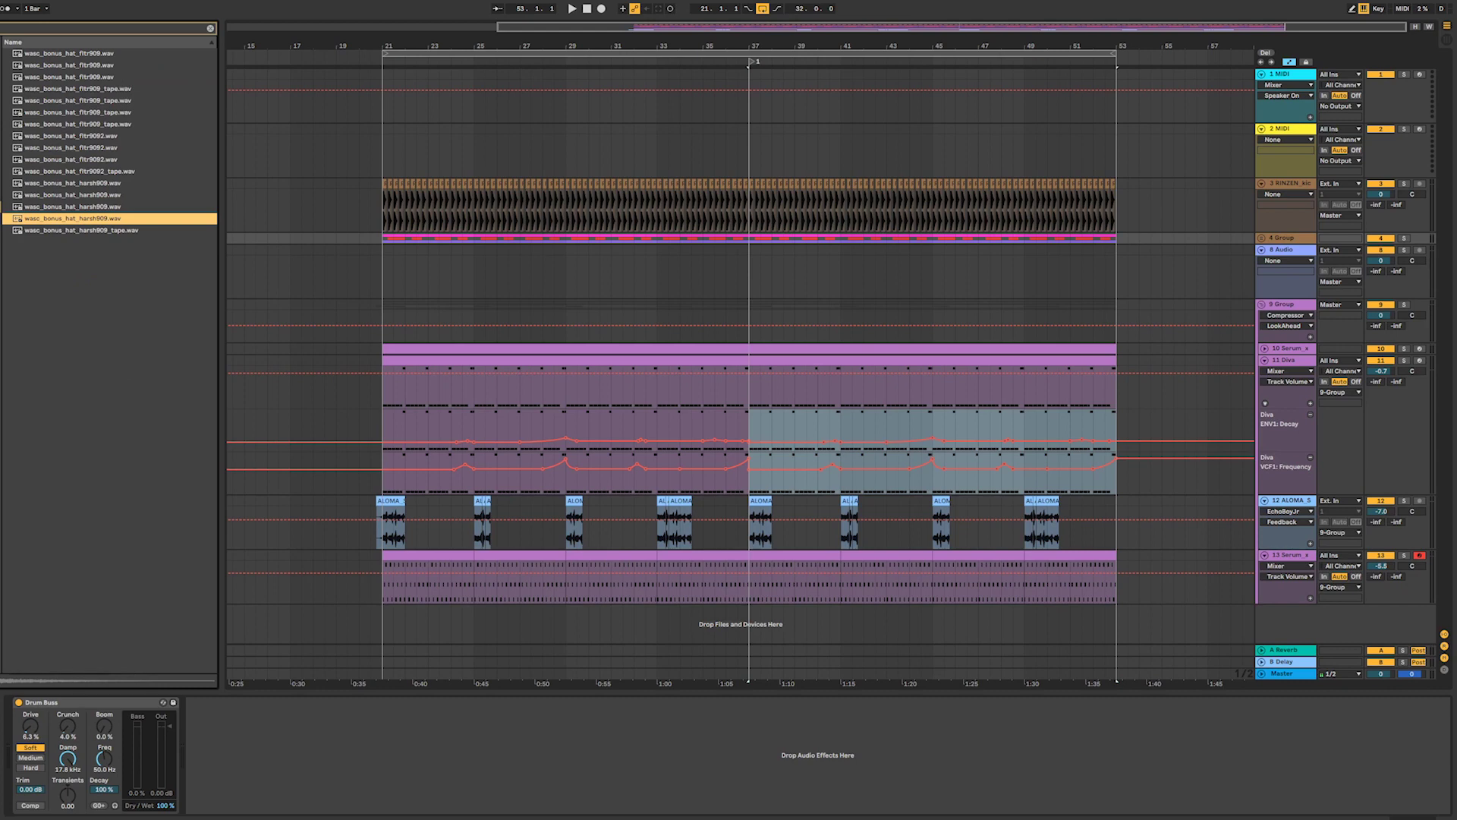
{"action": "left_click", "coordinate": [1, 479]}
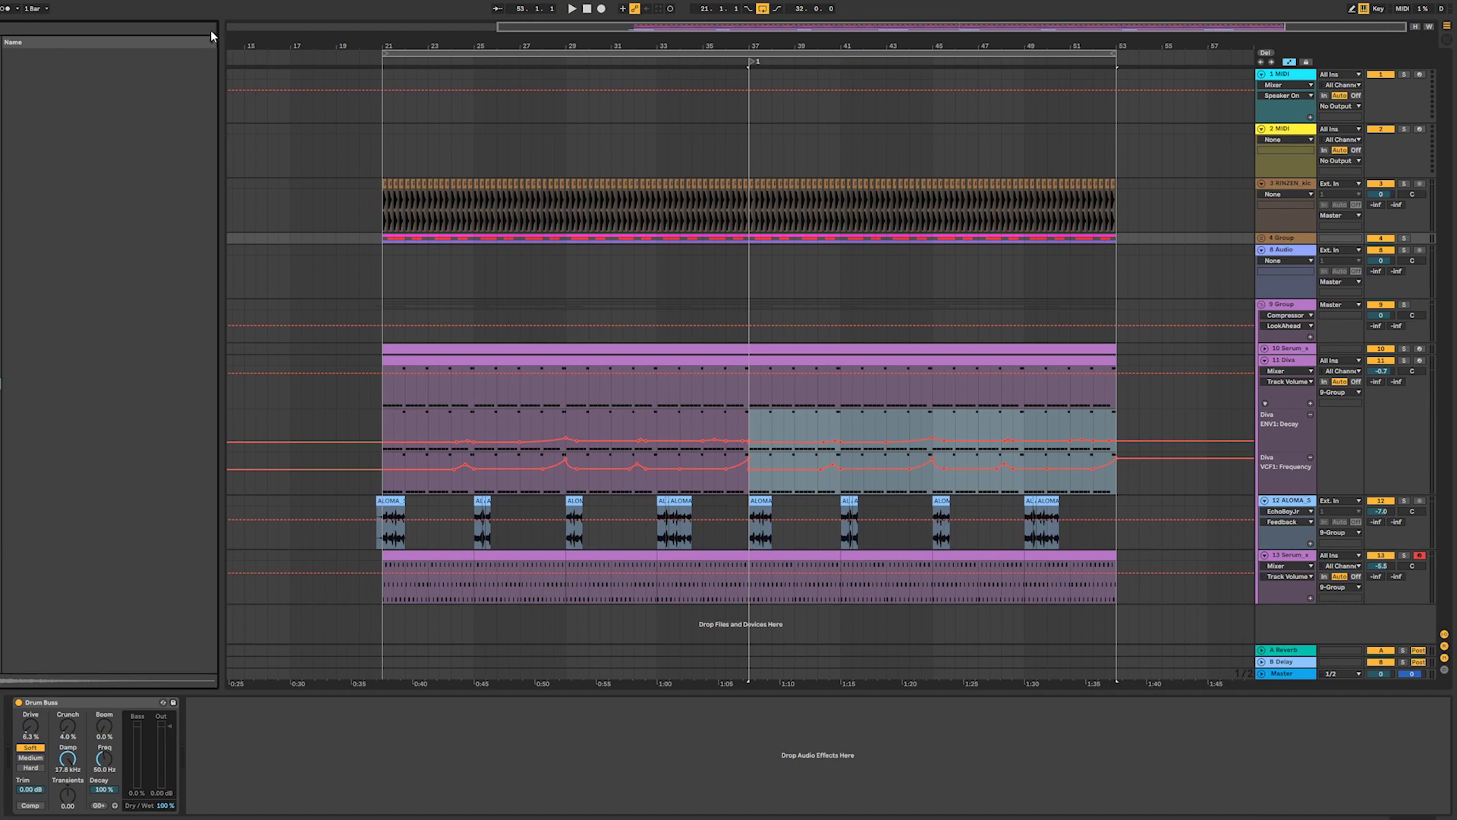
- Search the browser for "oh" and audition the open-hat samples, settling on oh02.wav
{"action": "left_click", "coordinate": [30, 28]}
{"action": "type", "text": "oh"}
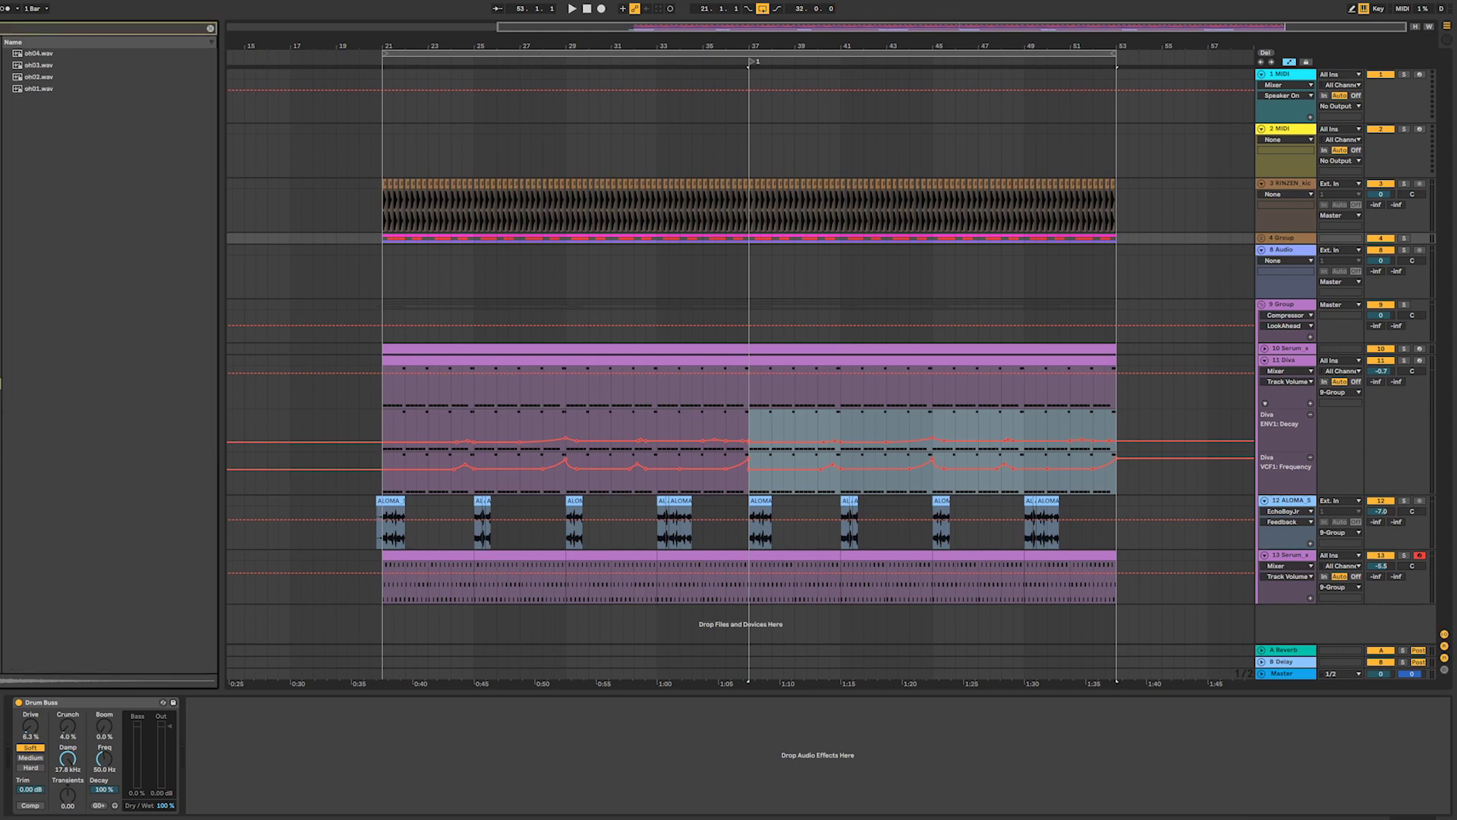
{"action": "left_click_drag", "start_coordinate": [43, 82], "coordinate": [44, 85]}
{"action": "left_click", "coordinate": [44, 85]}
{"action": "left_click", "coordinate": [44, 77]}
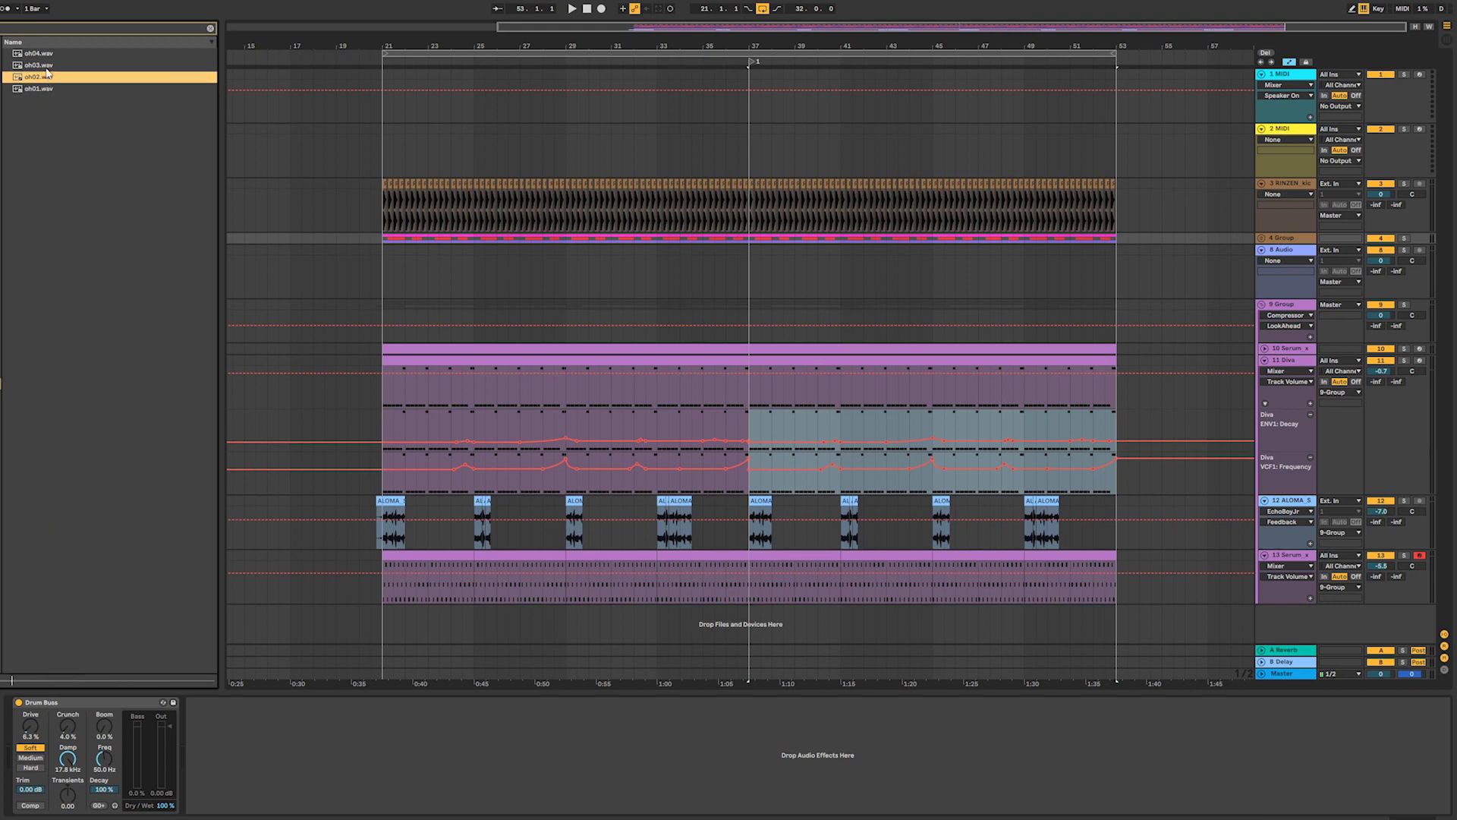
{"action": "left_click", "coordinate": [45, 66]}
{"action": "key", "text": "Up"}
{"action": "key", "text": "Down"}
{"action": "key", "text": "Down"}
- Insert an audio track below the percussion loop in the drum group and place oh02.wav on it shortly after bar 37
{"action": "left_click", "coordinate": [1263, 239]}
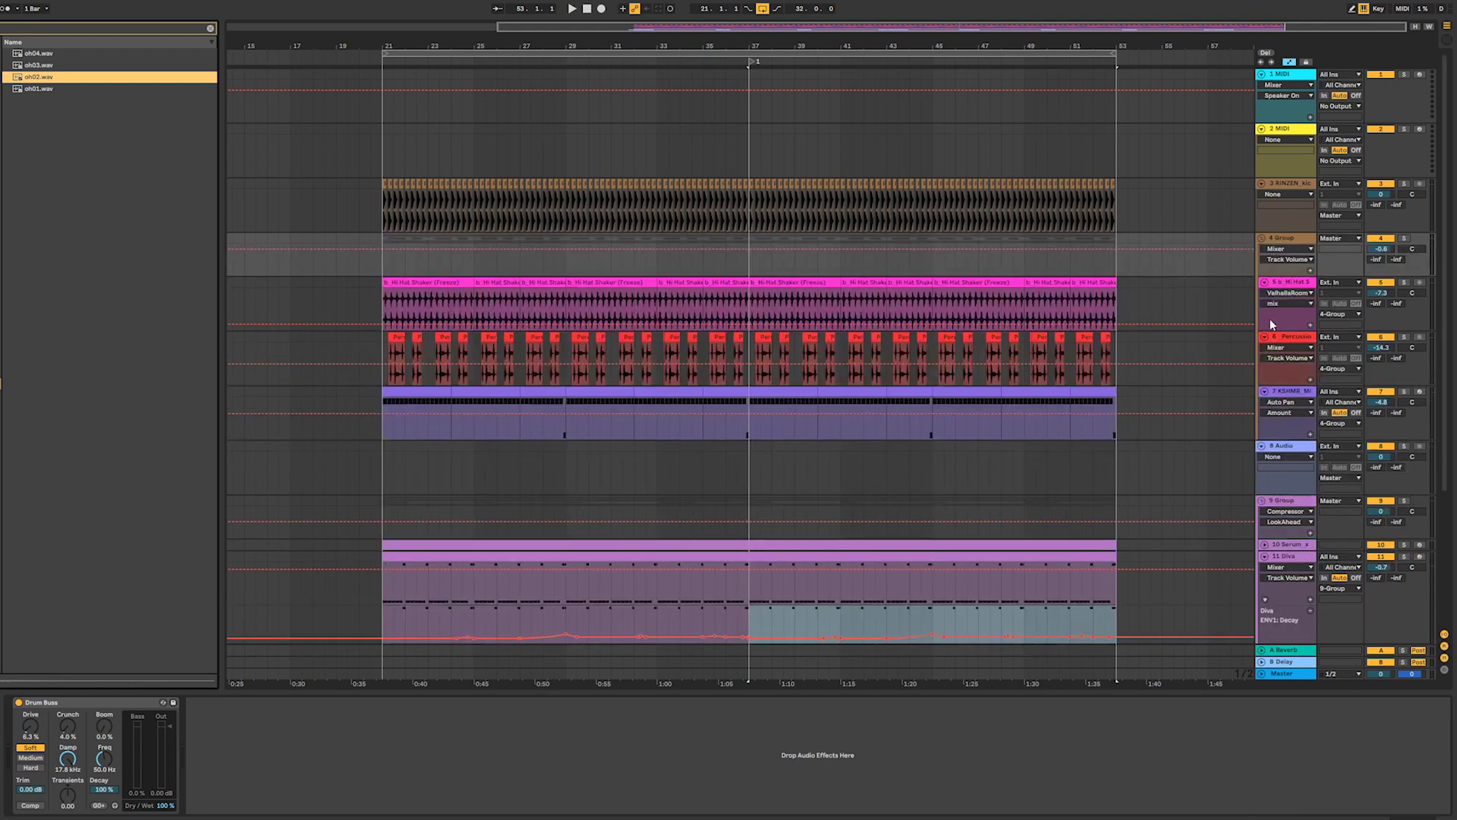
{"action": "left_click", "coordinate": [1288, 339]}
{"action": "key", "text": "ctrl+t"}
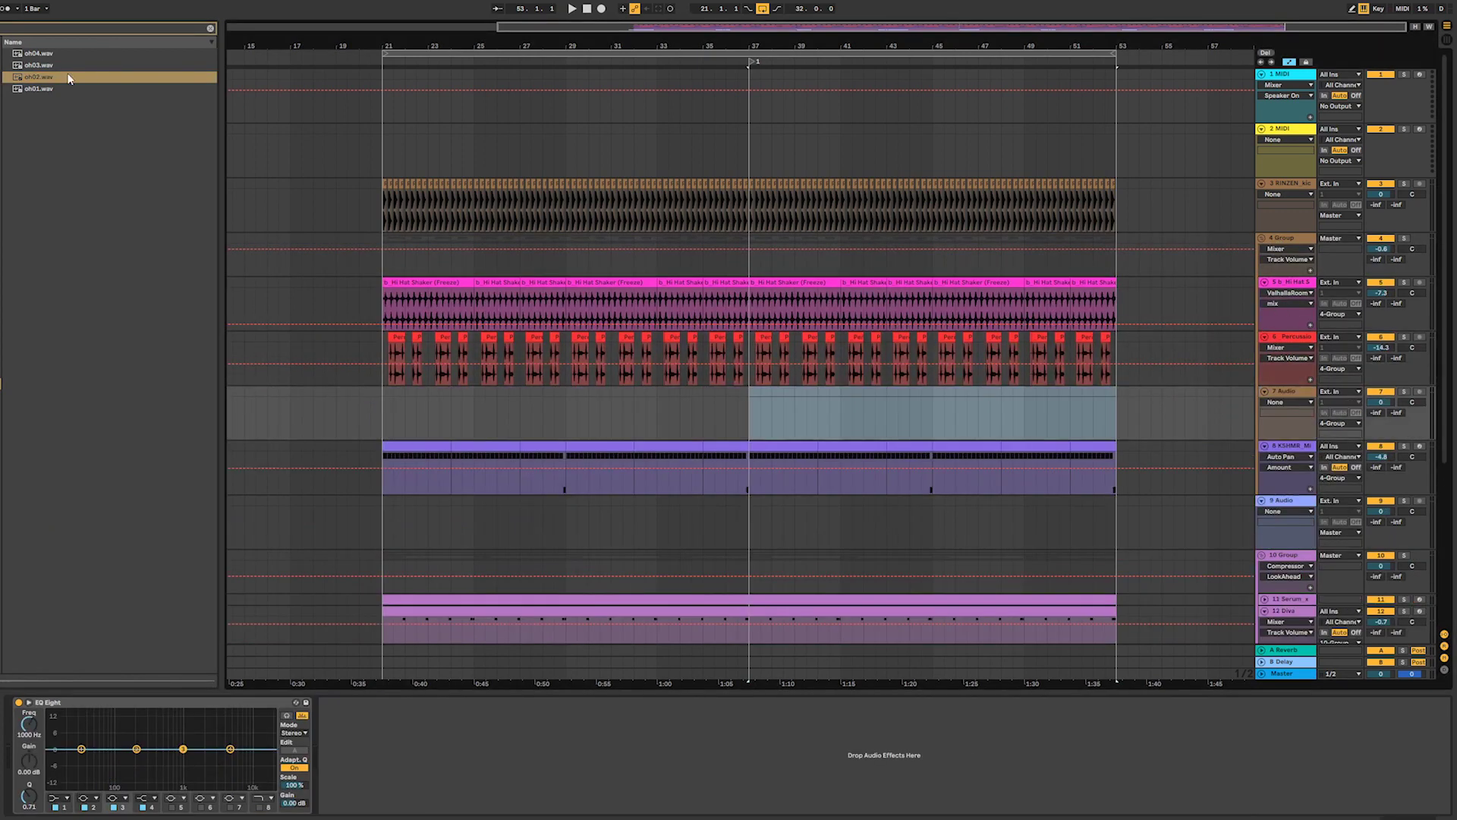
{"action": "left_click_drag", "start_coordinate": [45, 76], "coordinate": [772, 414]}
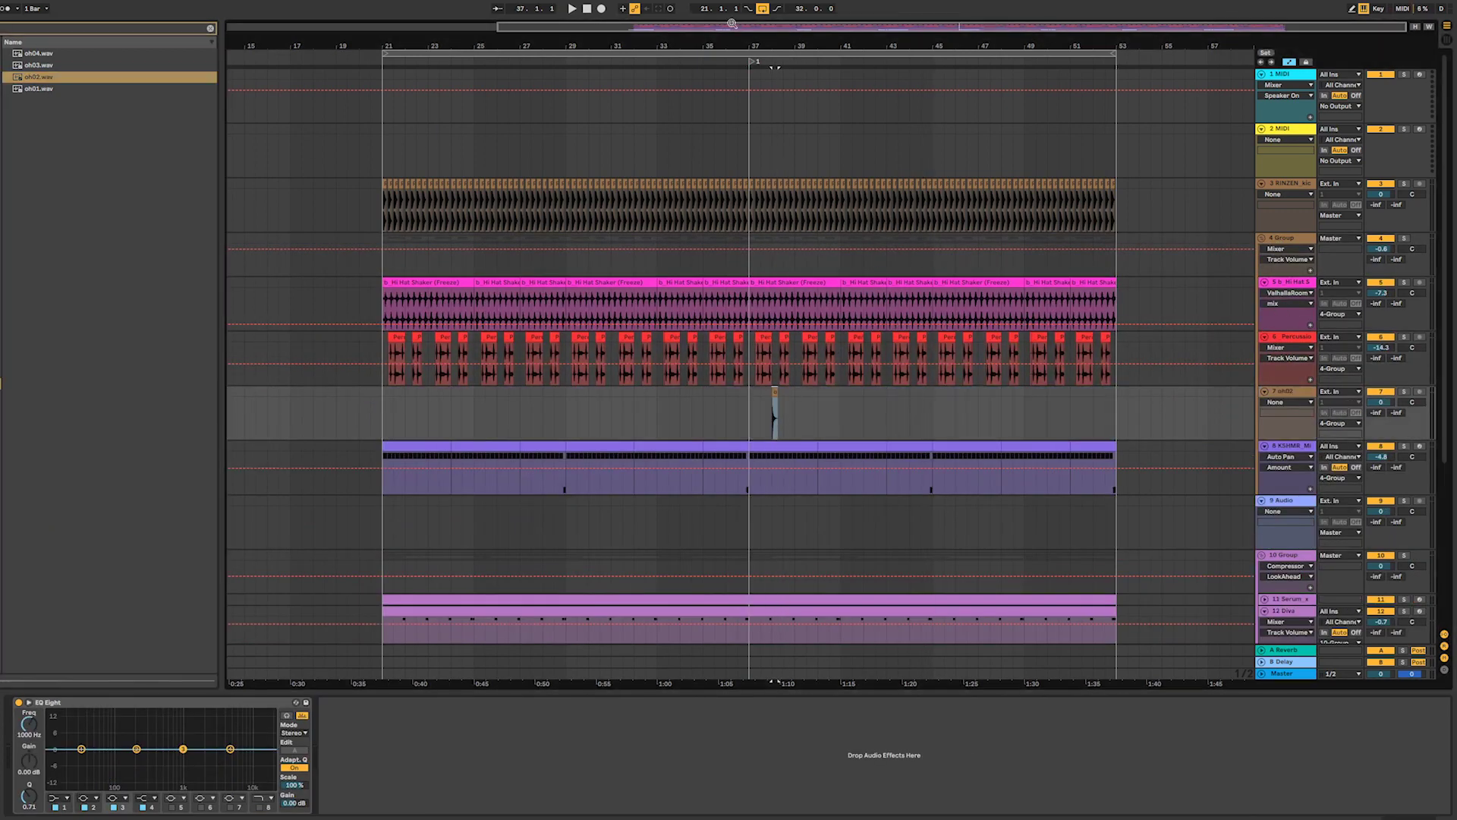
- Move the open hat to the first offbeat of bar 37, audition it, and trim its end to beat 2
{"action": "left_click_drag", "start_coordinate": [773, 45], "coordinate": [903, 205]}
{"action": "left_click_drag", "start_coordinate": [887, 402], "coordinate": [754, 416]}
{"action": "key", "text": "space"}
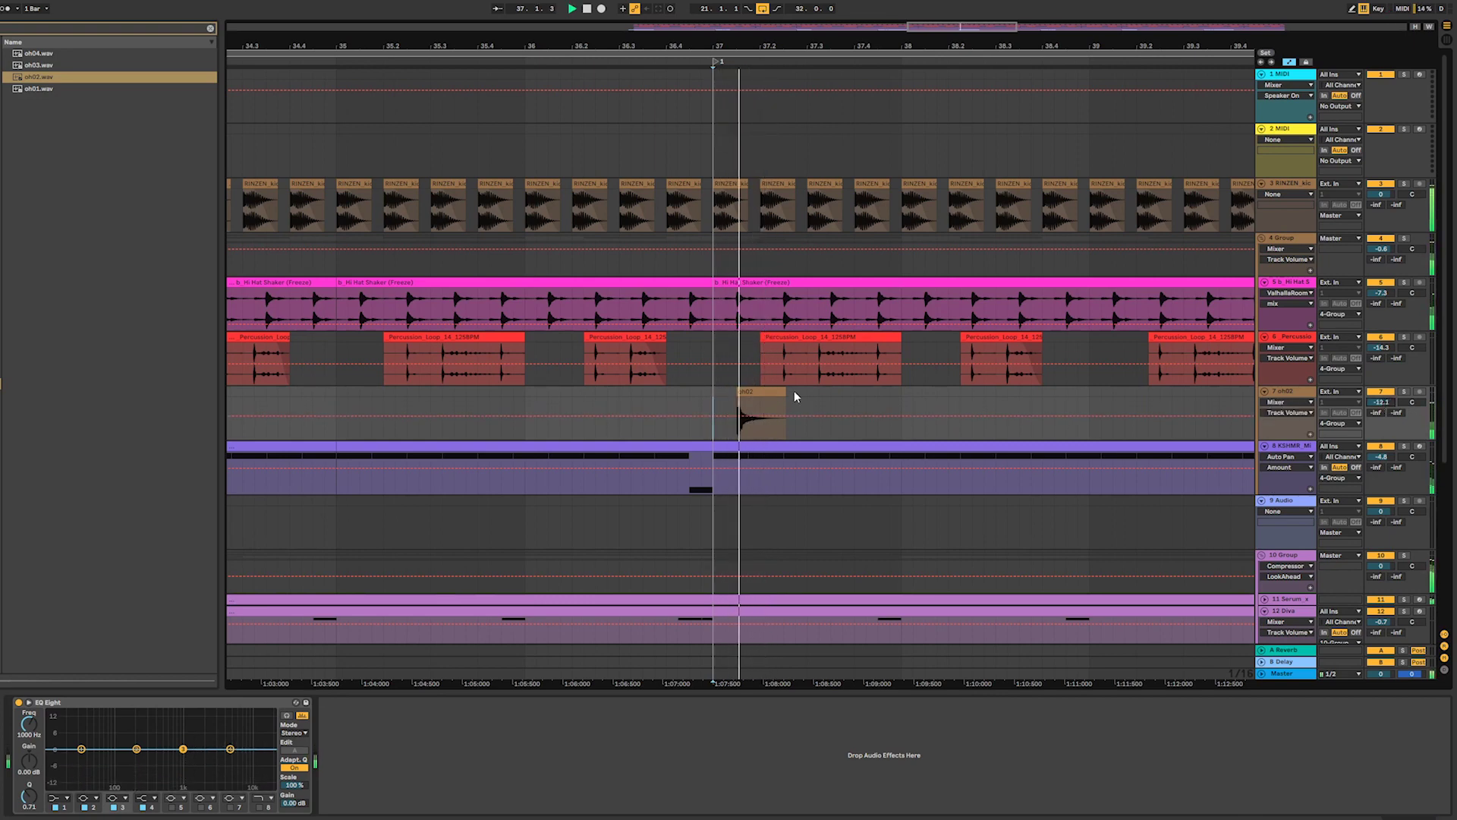
{"action": "left_click_drag", "start_coordinate": [786, 390], "coordinate": [759, 390]}
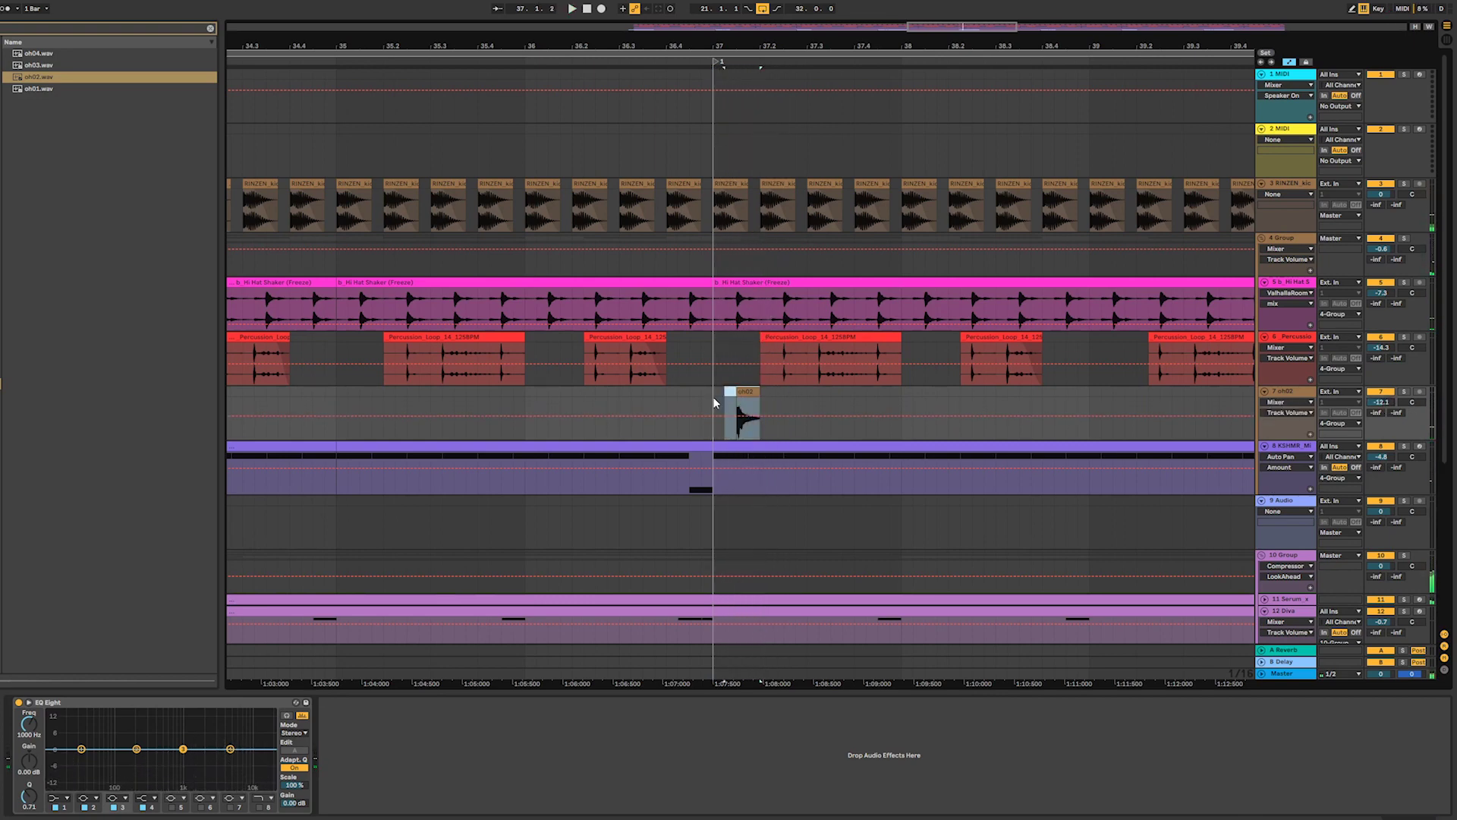
- Repeat the trimmed open hat on every offbeat from bar 37 up to bar 40
{"action": "key", "text": "ctrl+d"}
{"action": "key", "text": "ctrl+d"}
{"action": "key", "text": "ctrl+d"}
{"action": "key", "text": "ctrl+d"}
{"action": "left_click_drag", "start_coordinate": [713, 392], "coordinate": [894, 394]}
{"action": "key", "text": "ctrl+d"}
{"action": "key", "text": "ctrl+d"}
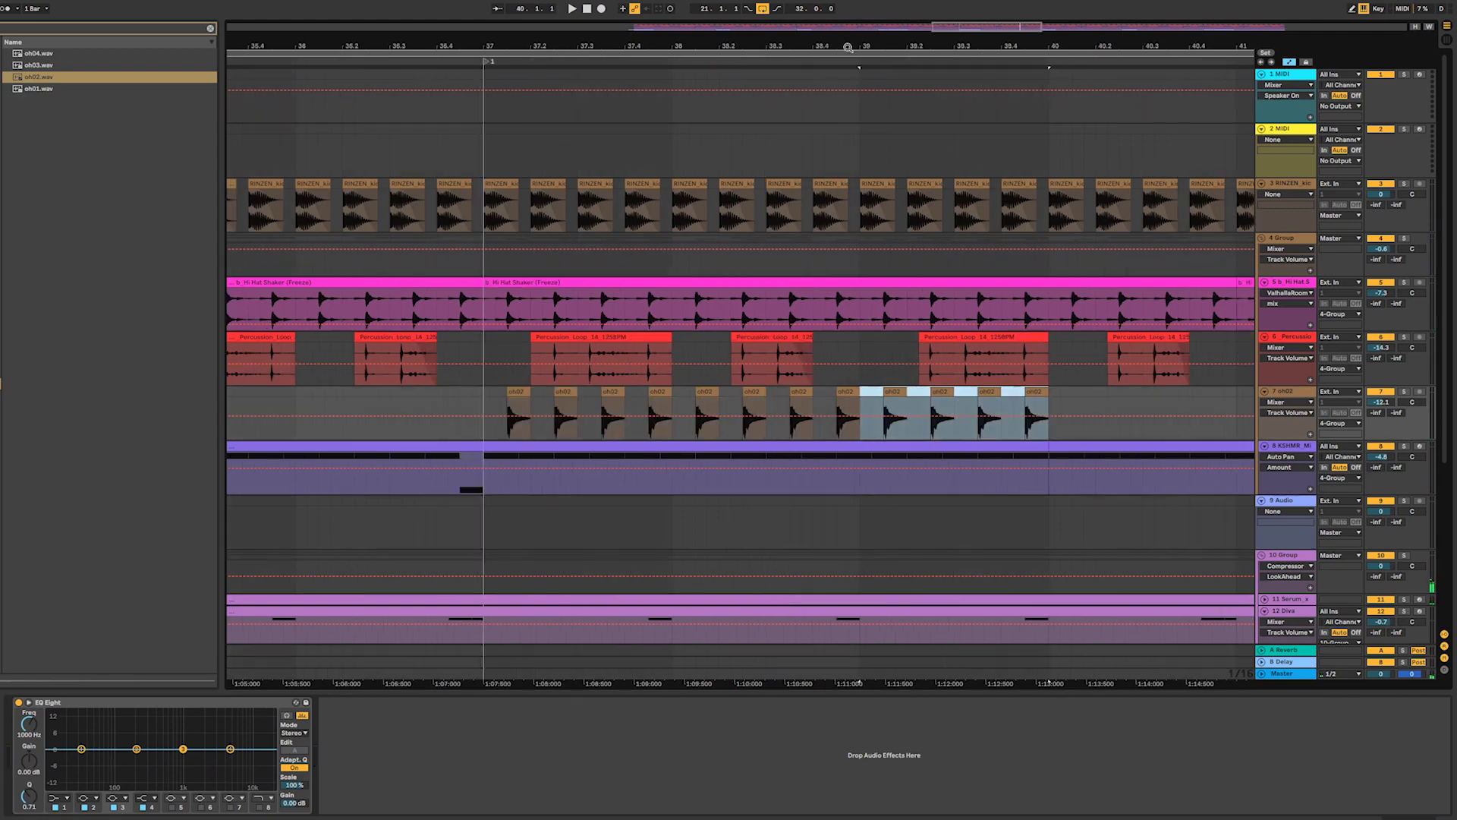
- Keep duplicating the one-bar open-hat pattern until it reaches the loop end at bar 53
{"action": "scroll", "coordinate": [741, 416], "scroll_direction": "down", "scroll_amount": 10}
{"action": "key", "text": "ctrl+d"}
{"action": "key", "text": "ctrl+d"}
{"action": "key", "text": "ctrl+d"}
{"action": "key", "text": "ctrl+d"}
{"action": "key", "text": "ctrl+d"}
{"action": "key", "text": "ctrl+d"}
{"action": "key", "text": "ctrl+d"}
{"action": "key", "text": "ctrl+d"}
{"action": "key", "text": "ctrl+d"}
{"action": "key", "text": "ctrl+d"}
{"action": "key", "text": "ctrl+d"}
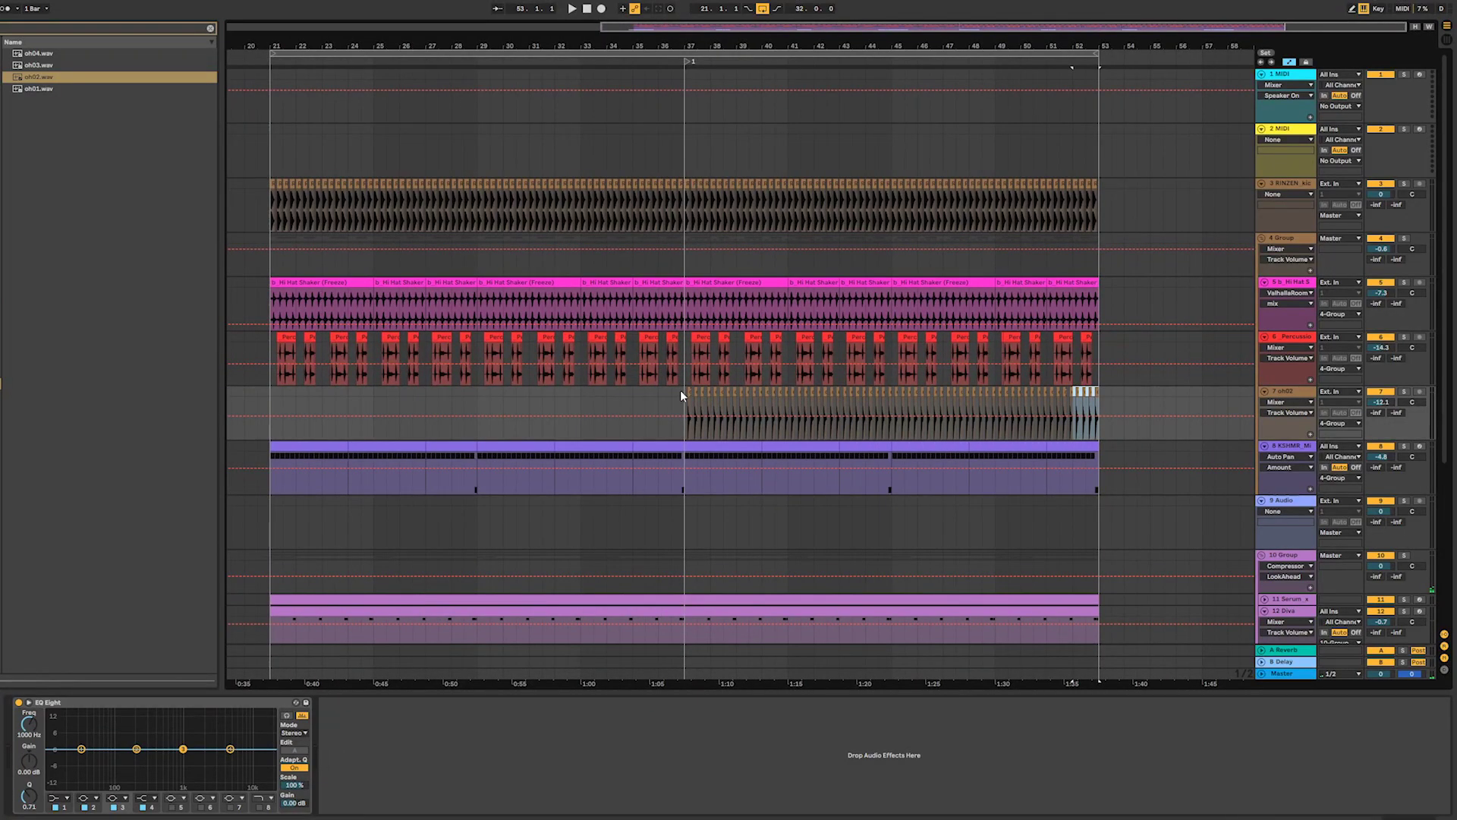
- Insert an audio track below the open hat in the drum group and clear the sample search
{"action": "key", "text": "ctrl+t"}
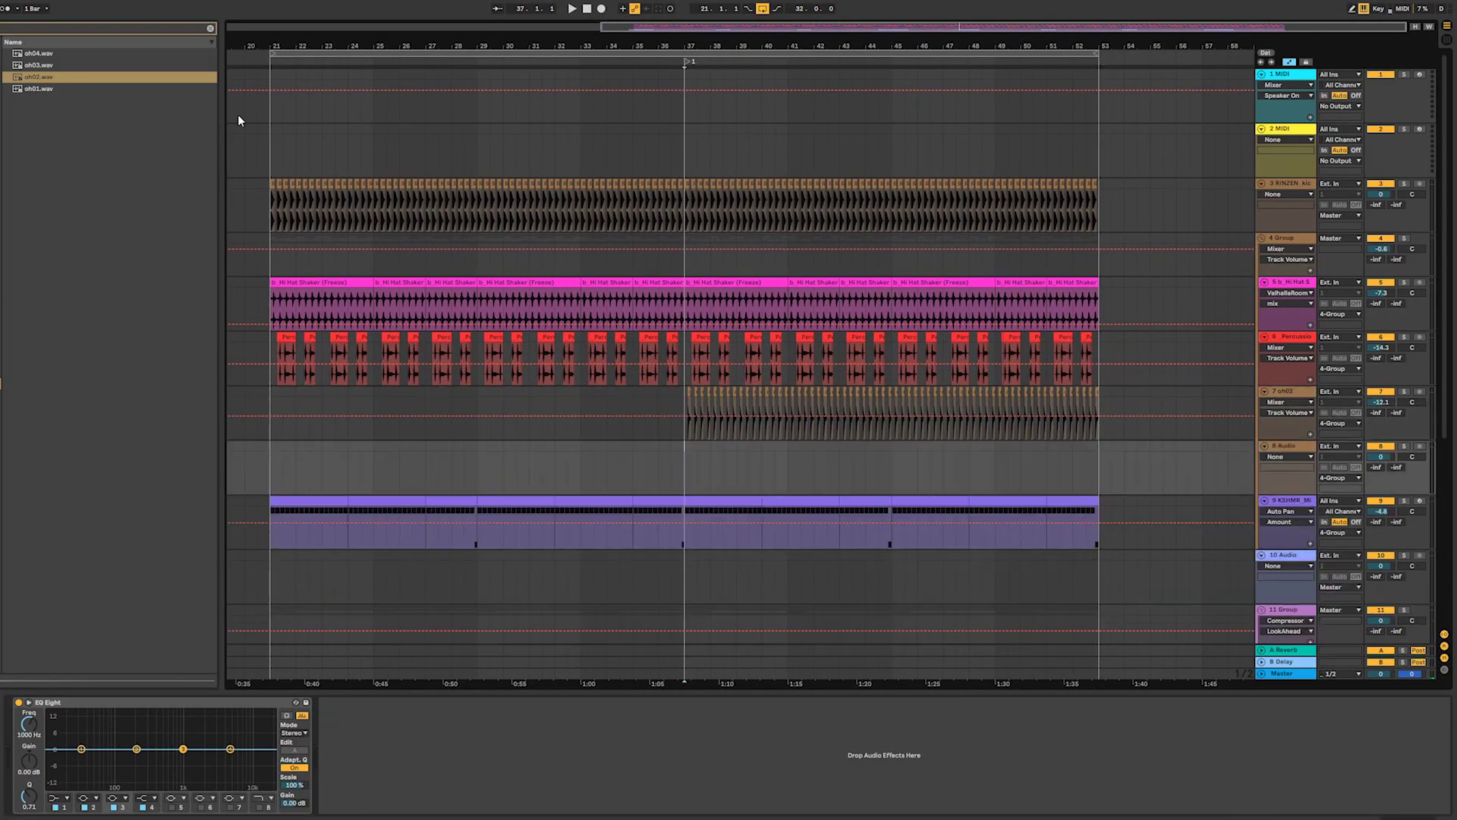
{"action": "left_click", "coordinate": [211, 29]}
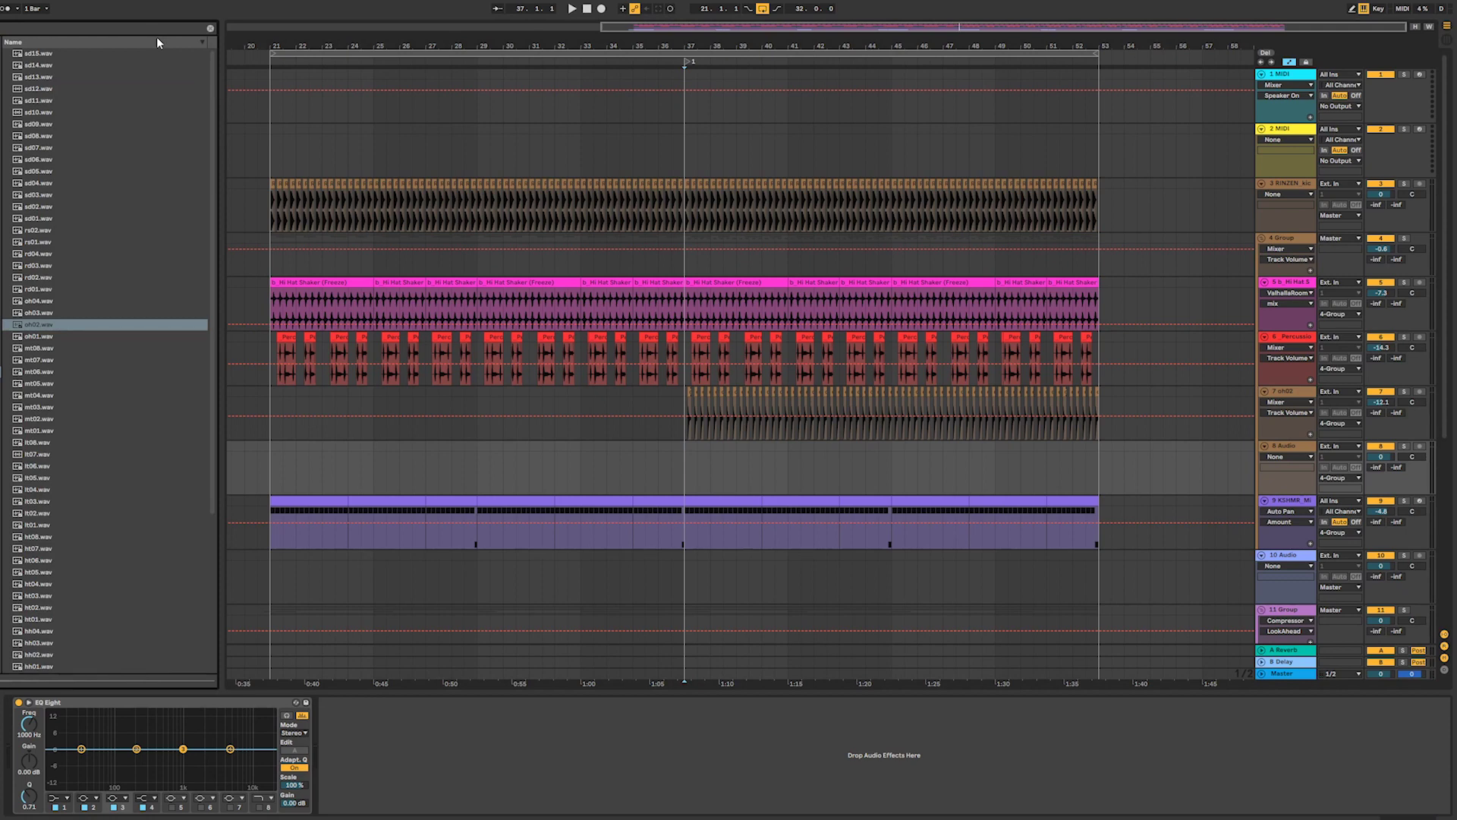
{"action": "key", "text": "ctrl+f"}
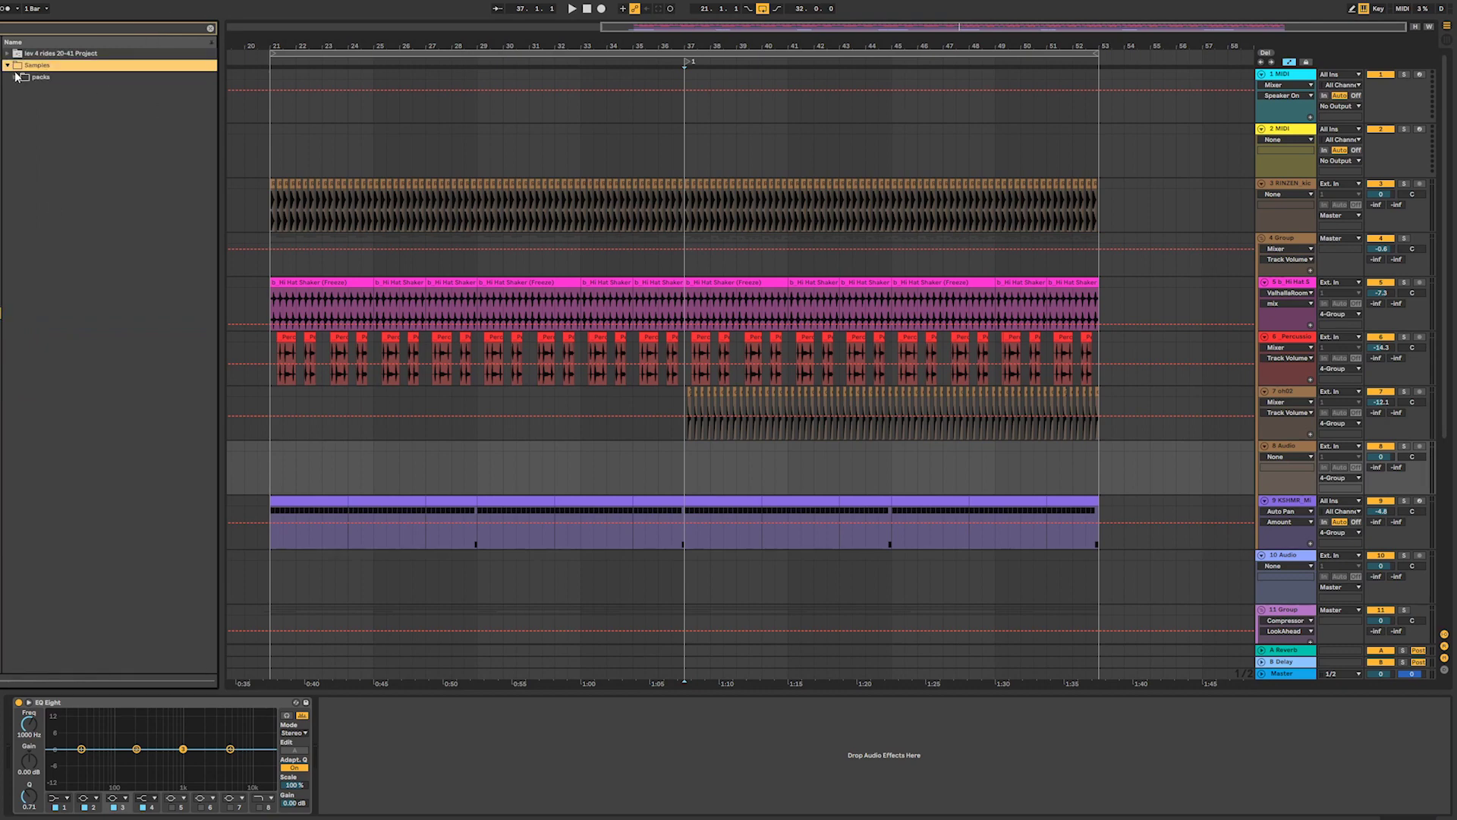
- Open the CLAP folder inside SINGLE_HITS of the Toolroom Trademark Series sample pack
{"action": "left_click", "coordinate": [15, 77]}
{"action": "left_click", "coordinate": [23, 100]}
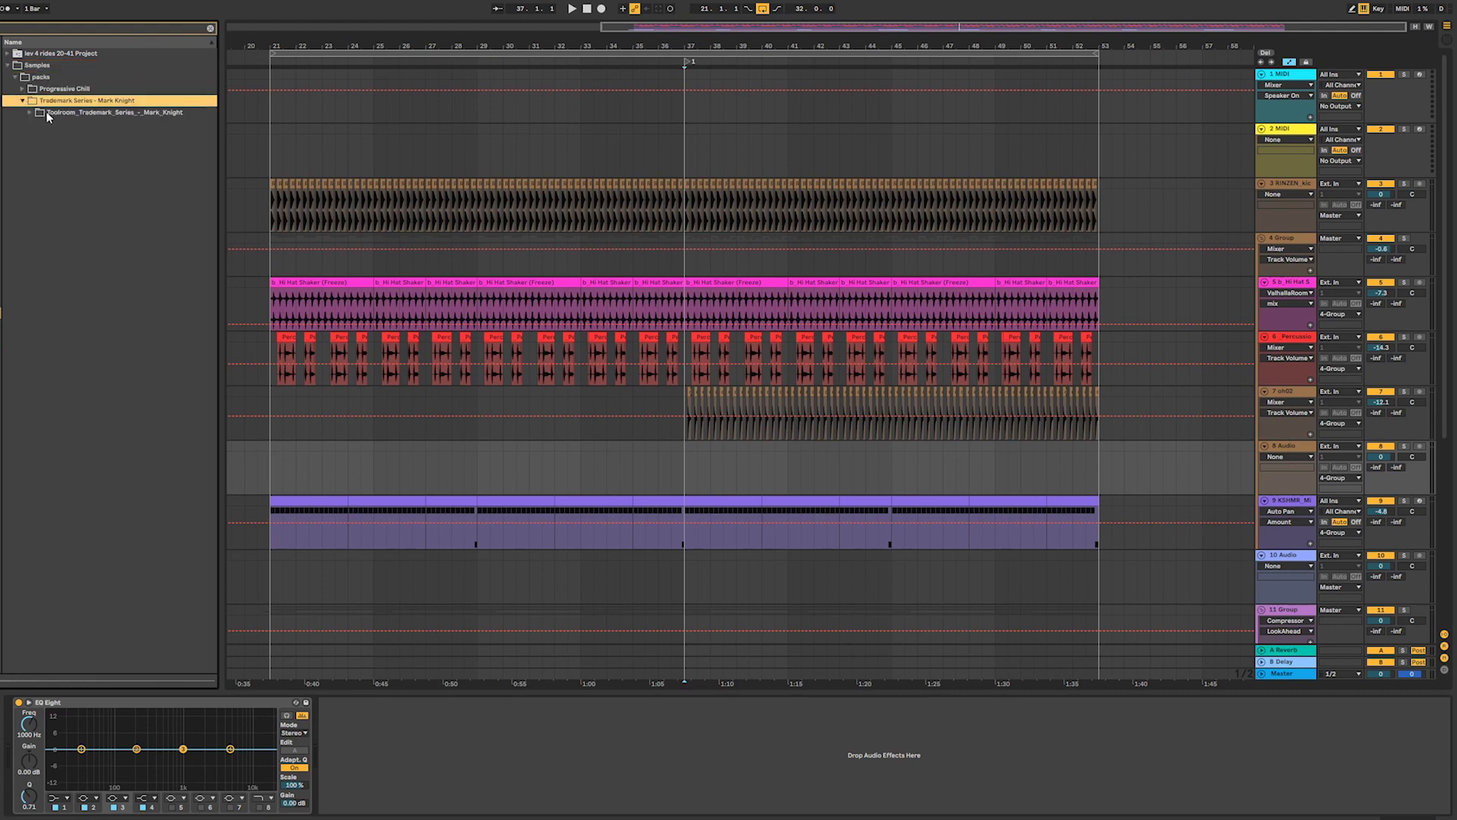
{"action": "left_click", "coordinate": [30, 112]}
{"action": "left_click", "coordinate": [49, 149]}
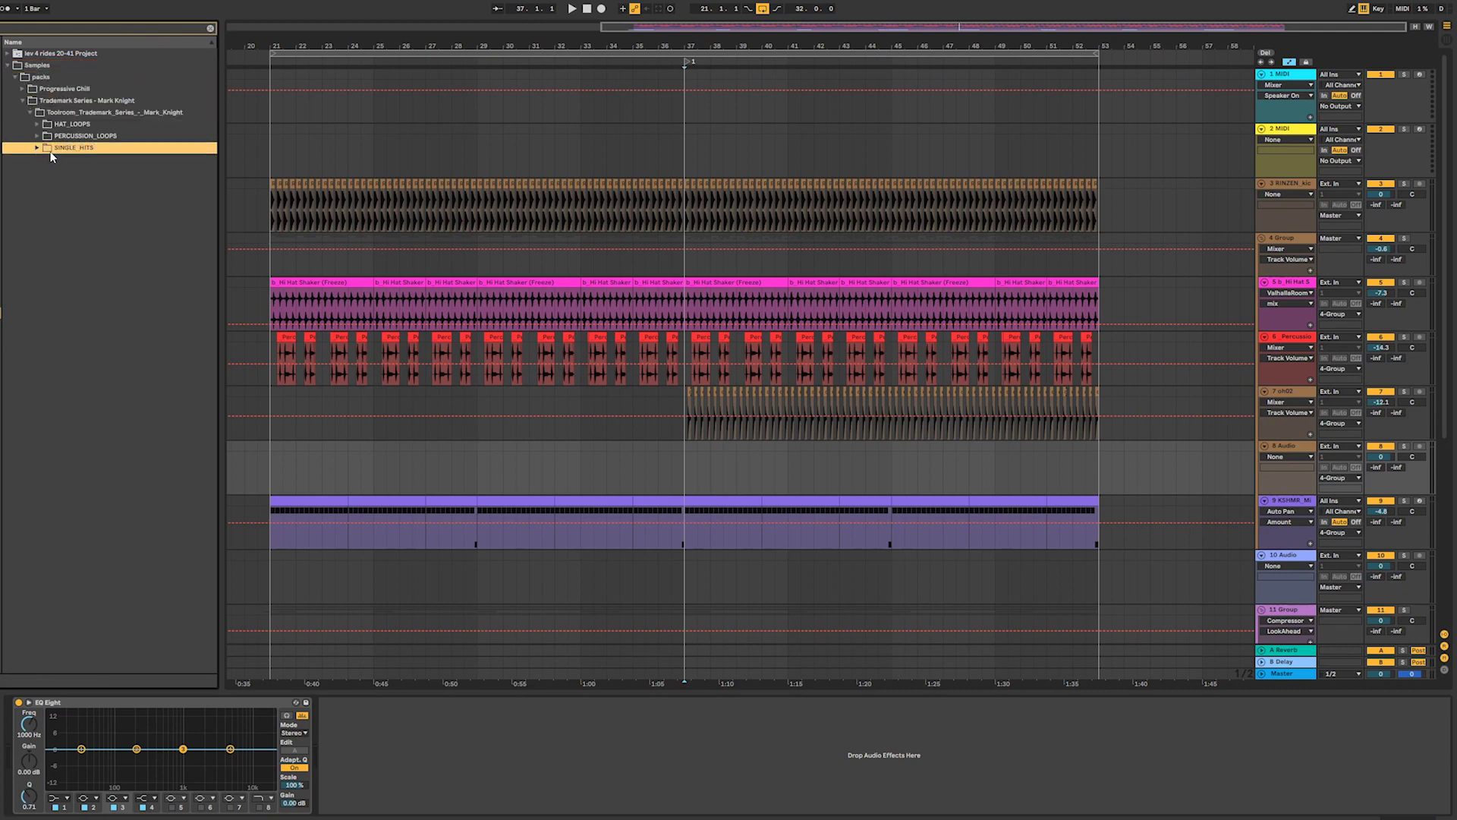
{"action": "left_click", "coordinate": [51, 162]}
- Audition the clap samples from TA_MK_CLAP_1.wav to TA_MK_CLAP_7.wav one after another
{"action": "left_click", "coordinate": [79, 174]}
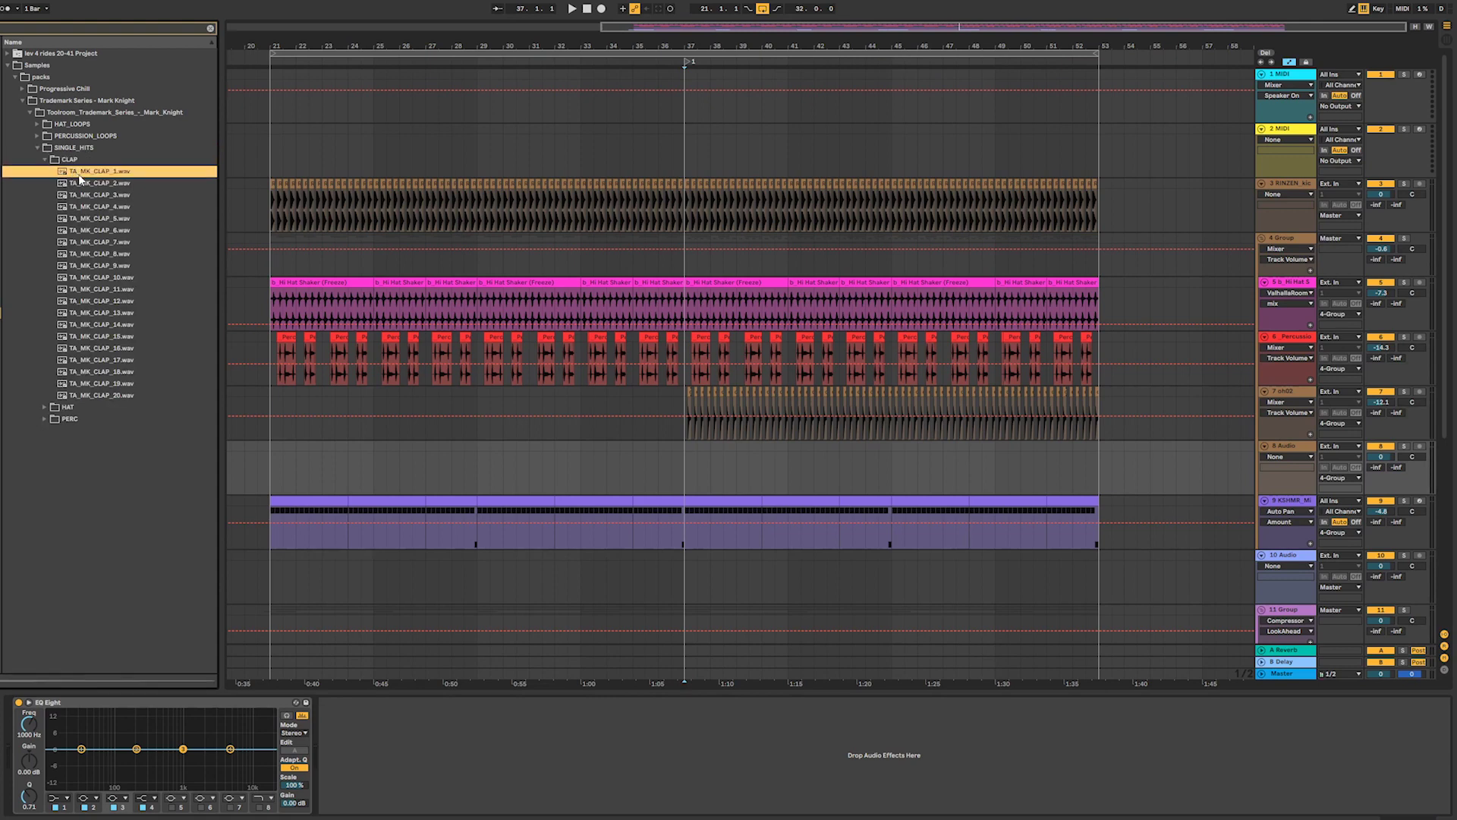
{"action": "left_click", "coordinate": [93, 185]}
{"action": "left_click", "coordinate": [98, 195]}
{"action": "left_click", "coordinate": [103, 207]}
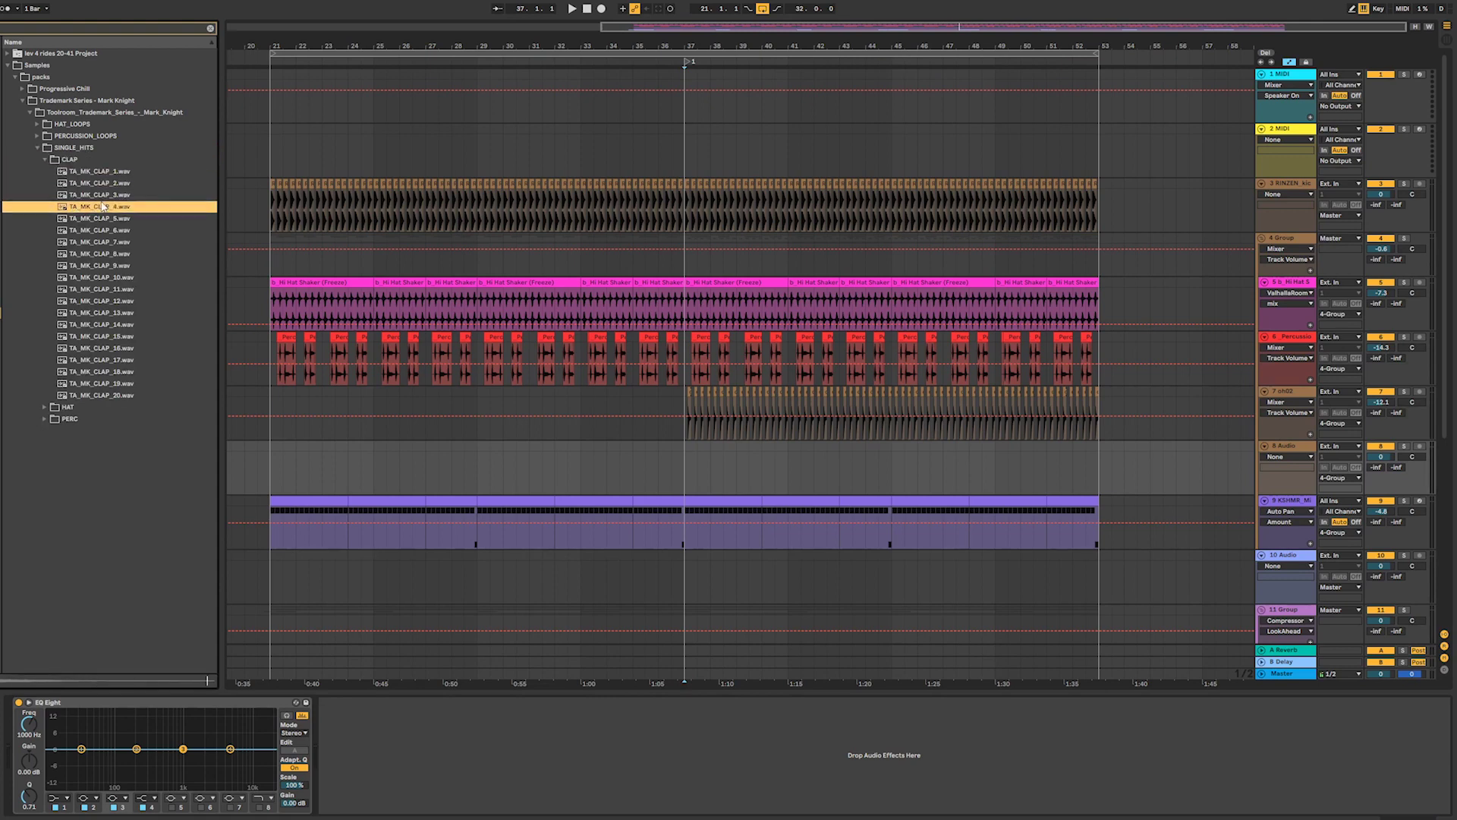
{"action": "left_click", "coordinate": [108, 218]}
{"action": "left_click", "coordinate": [115, 230]}
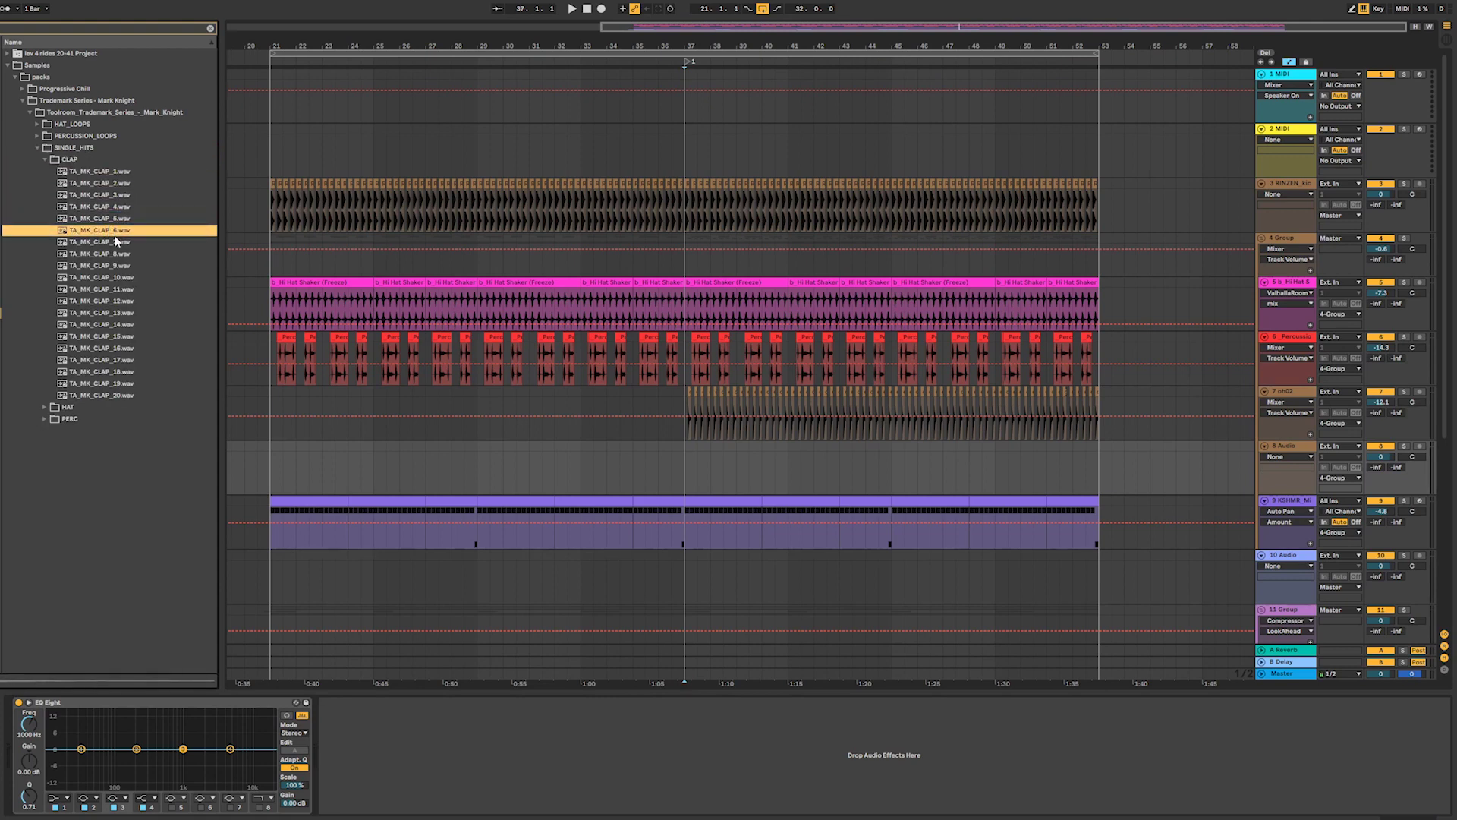
{"action": "left_click", "coordinate": [116, 242]}
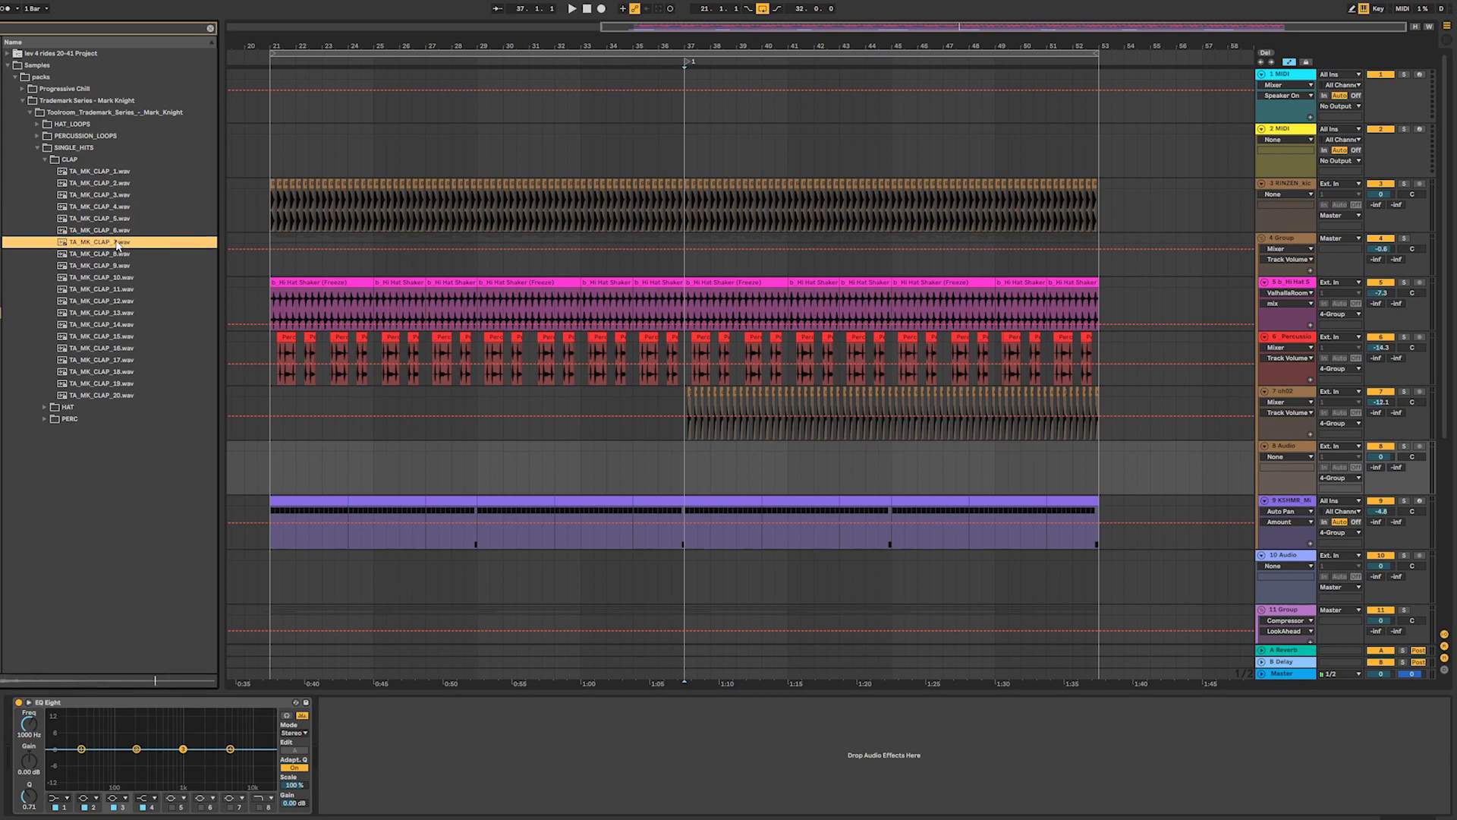
- Place TA_MK_CLAP_7.wav on the new audio track, move it to beat 2 of bar 37, and audition it
{"action": "left_click_drag", "start_coordinate": [108, 248], "coordinate": [703, 467]}
{"action": "left_click_drag", "start_coordinate": [680, 61], "coordinate": [683, 163]}
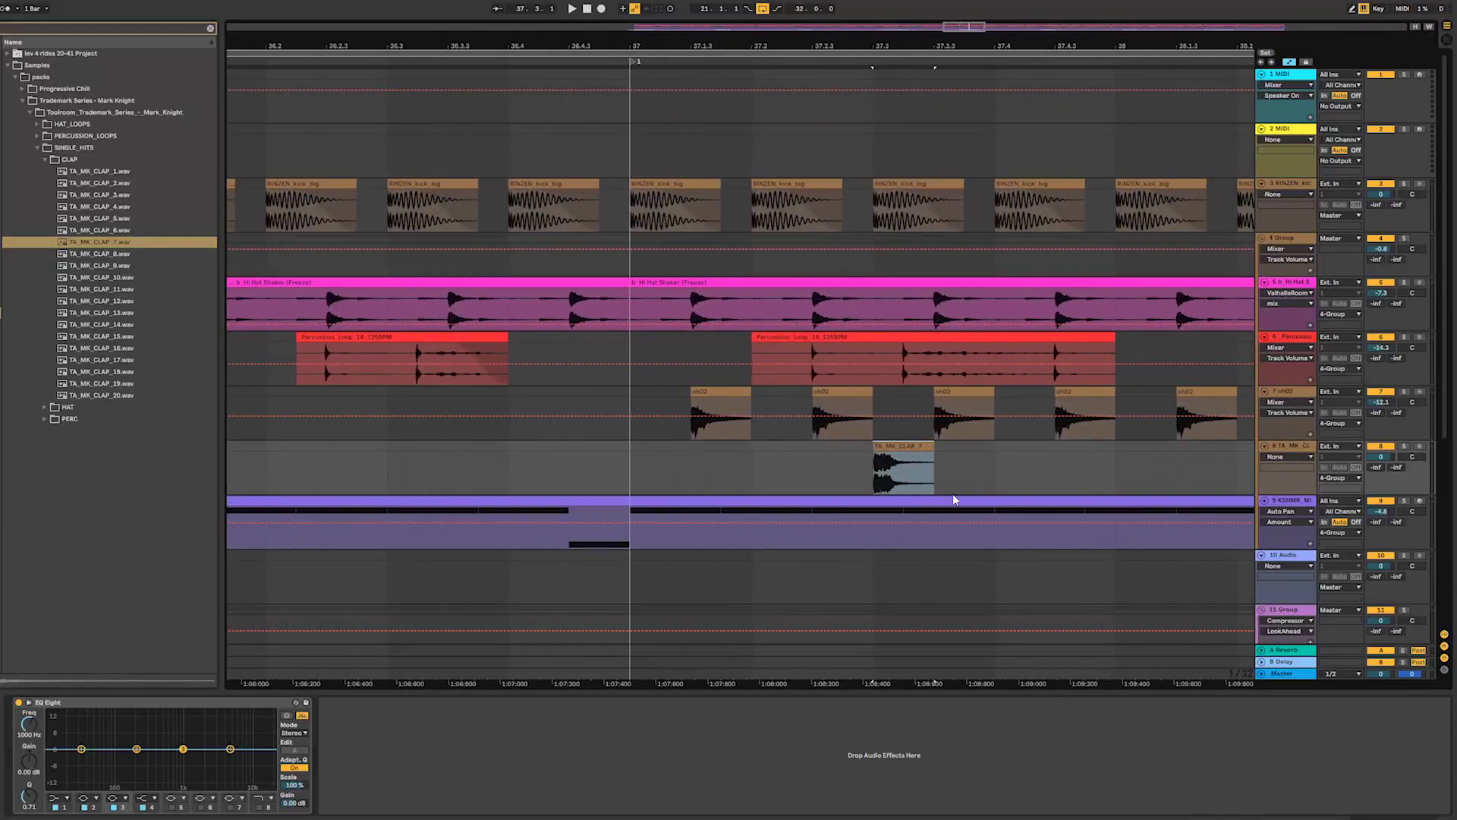
{"action": "left_click_drag", "start_coordinate": [896, 458], "coordinate": [768, 459]}
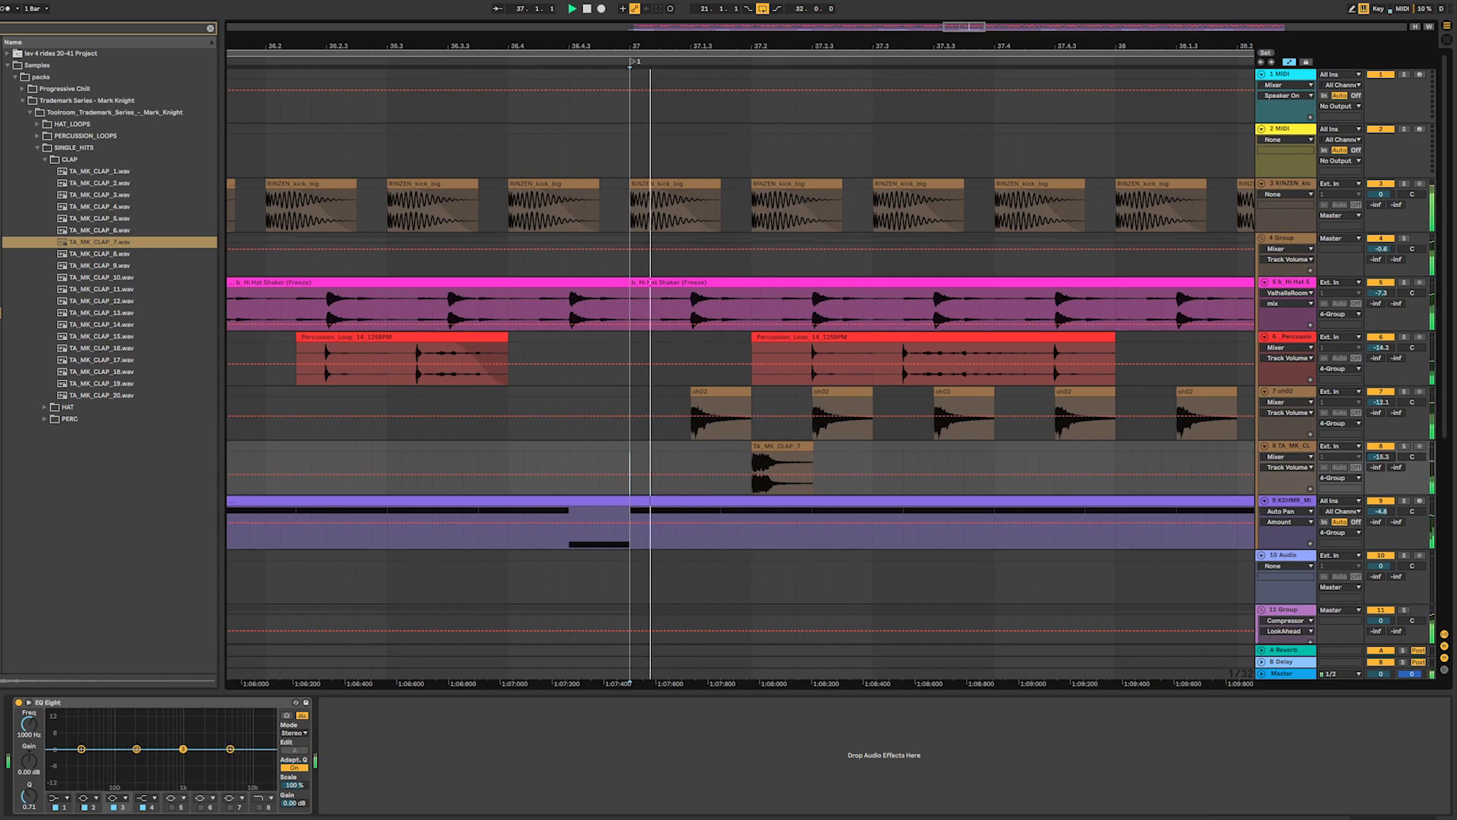
{"action": "key", "text": "space"}
- Duplicate the half-bar clap section so a second clap falls on beat 4 of bar 37
{"action": "left_click", "coordinate": [870, 450]}
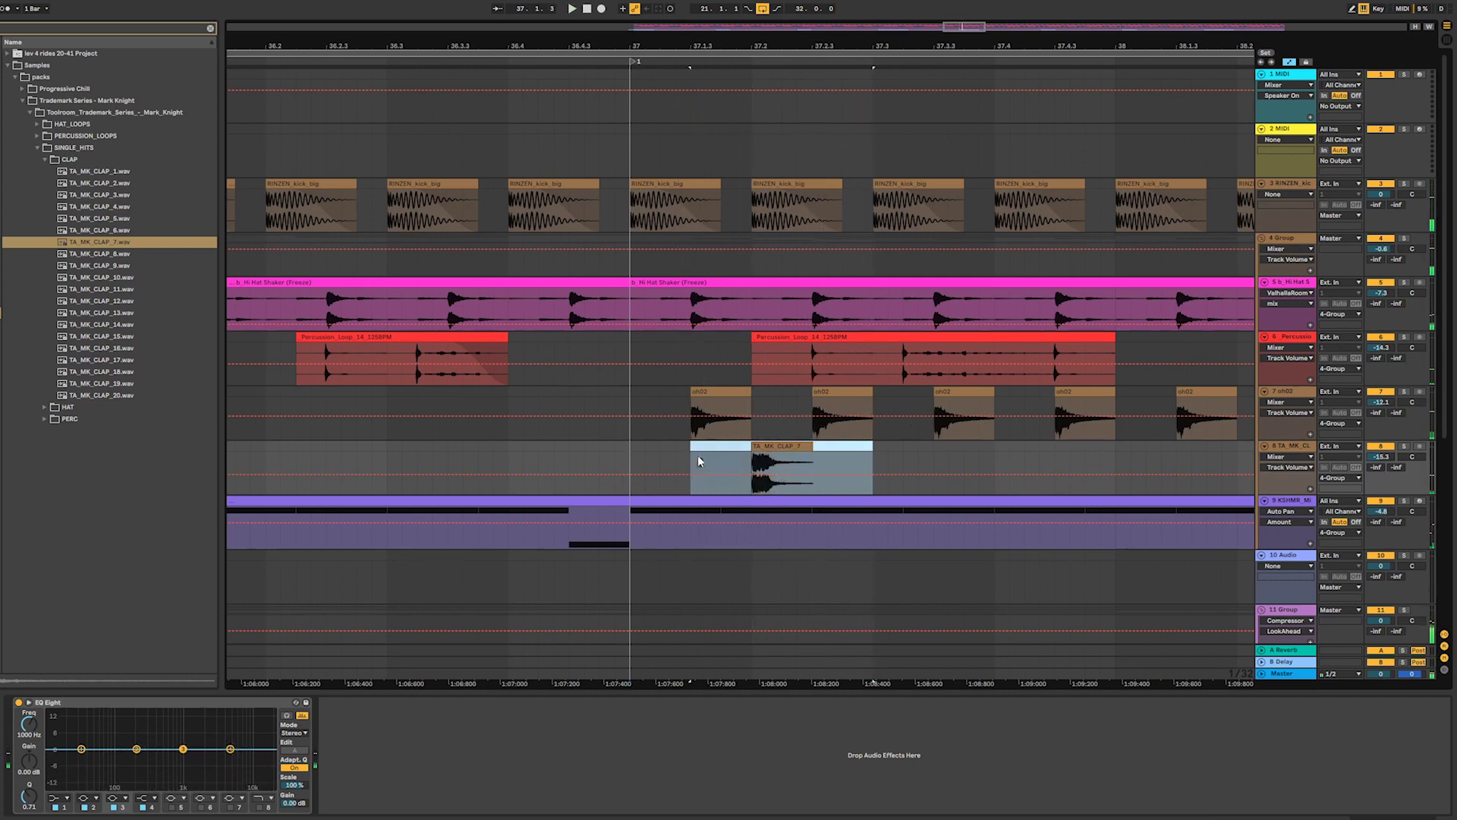
{"action": "left_click_drag", "start_coordinate": [625, 452], "coordinate": [627, 452]}
{"action": "key", "text": "ctrl+d"}
{"action": "left_click", "coordinate": [625, 451]}
- Play the loop and lower the clap track's volume to -18.3 dB
{"action": "key", "text": "space"}
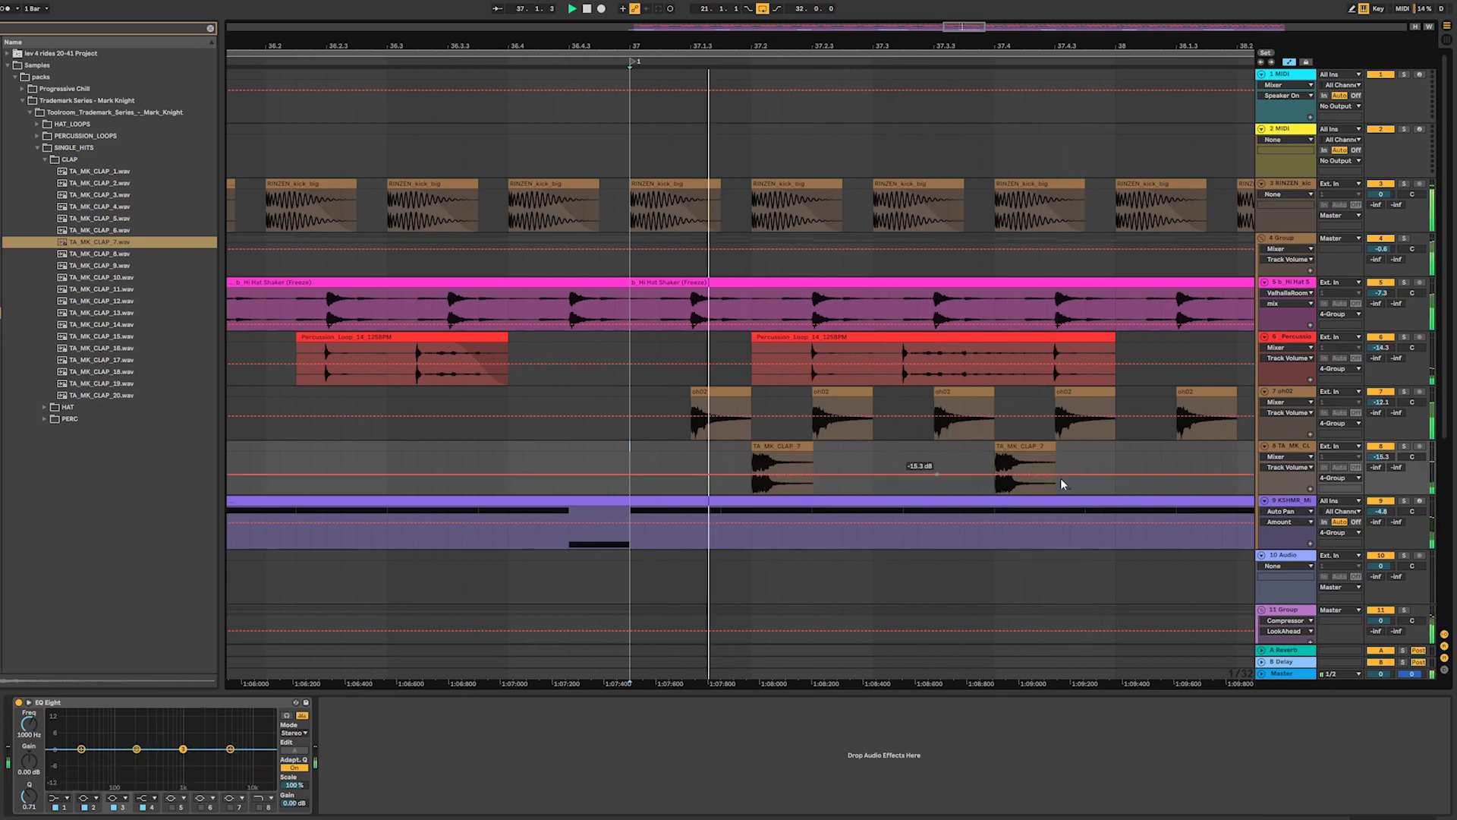
{"action": "left_click_drag", "start_coordinate": [1382, 457], "coordinate": [1381, 464]}
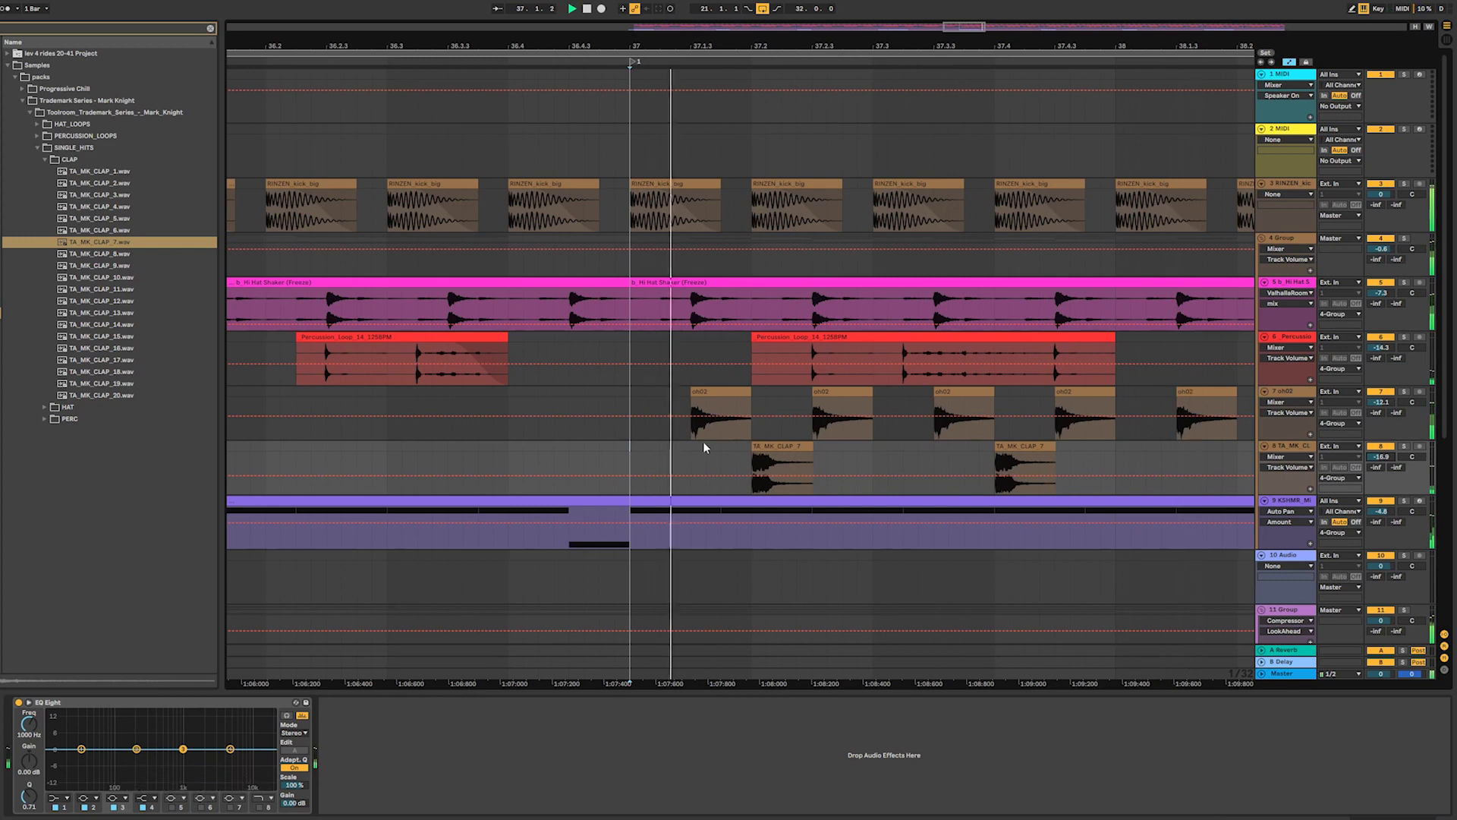
{"action": "left_click_drag", "start_coordinate": [1382, 457], "coordinate": [1381, 464]}
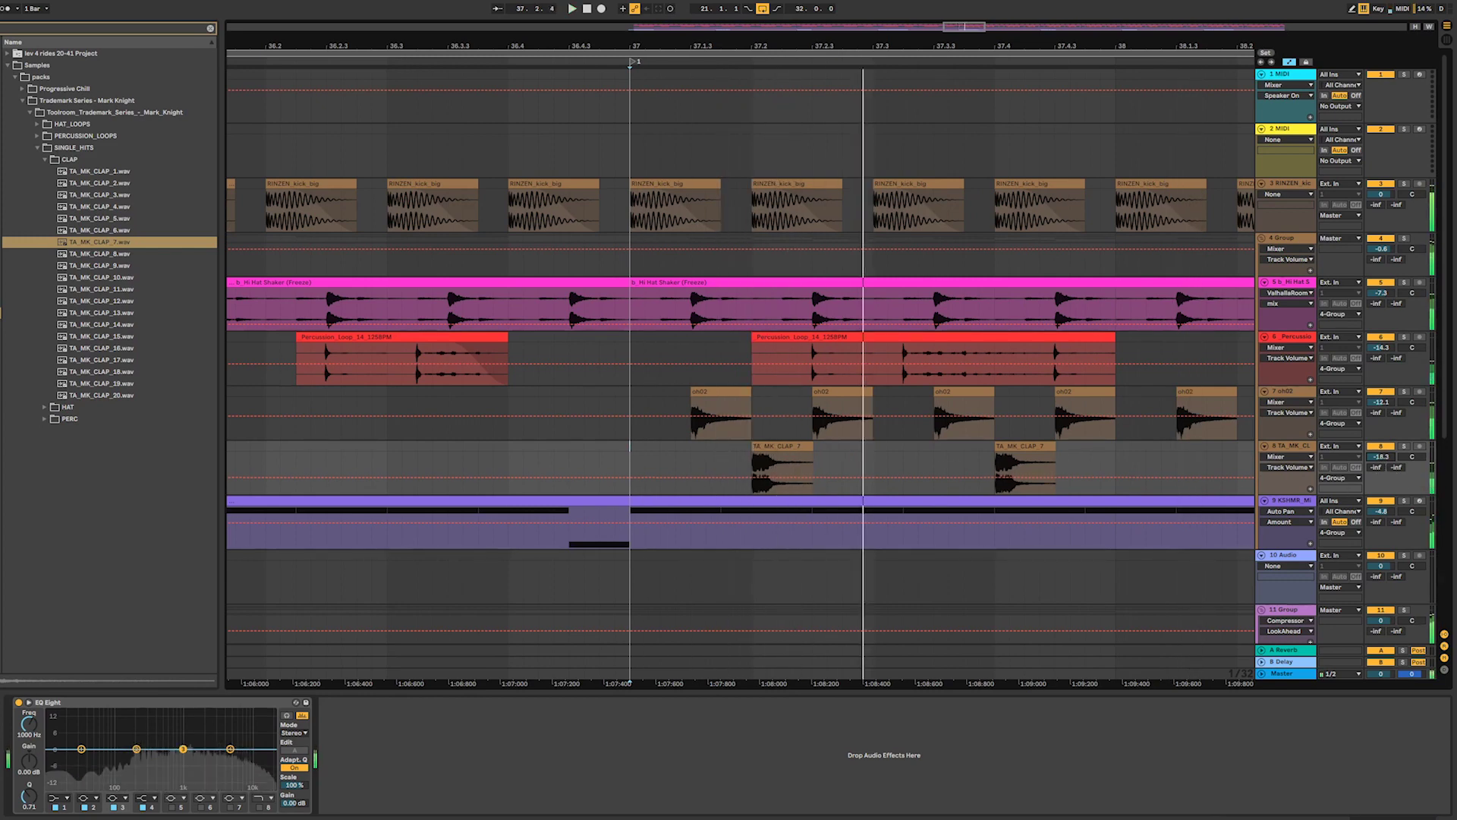
{"action": "left_click", "coordinate": [1283, 240]}
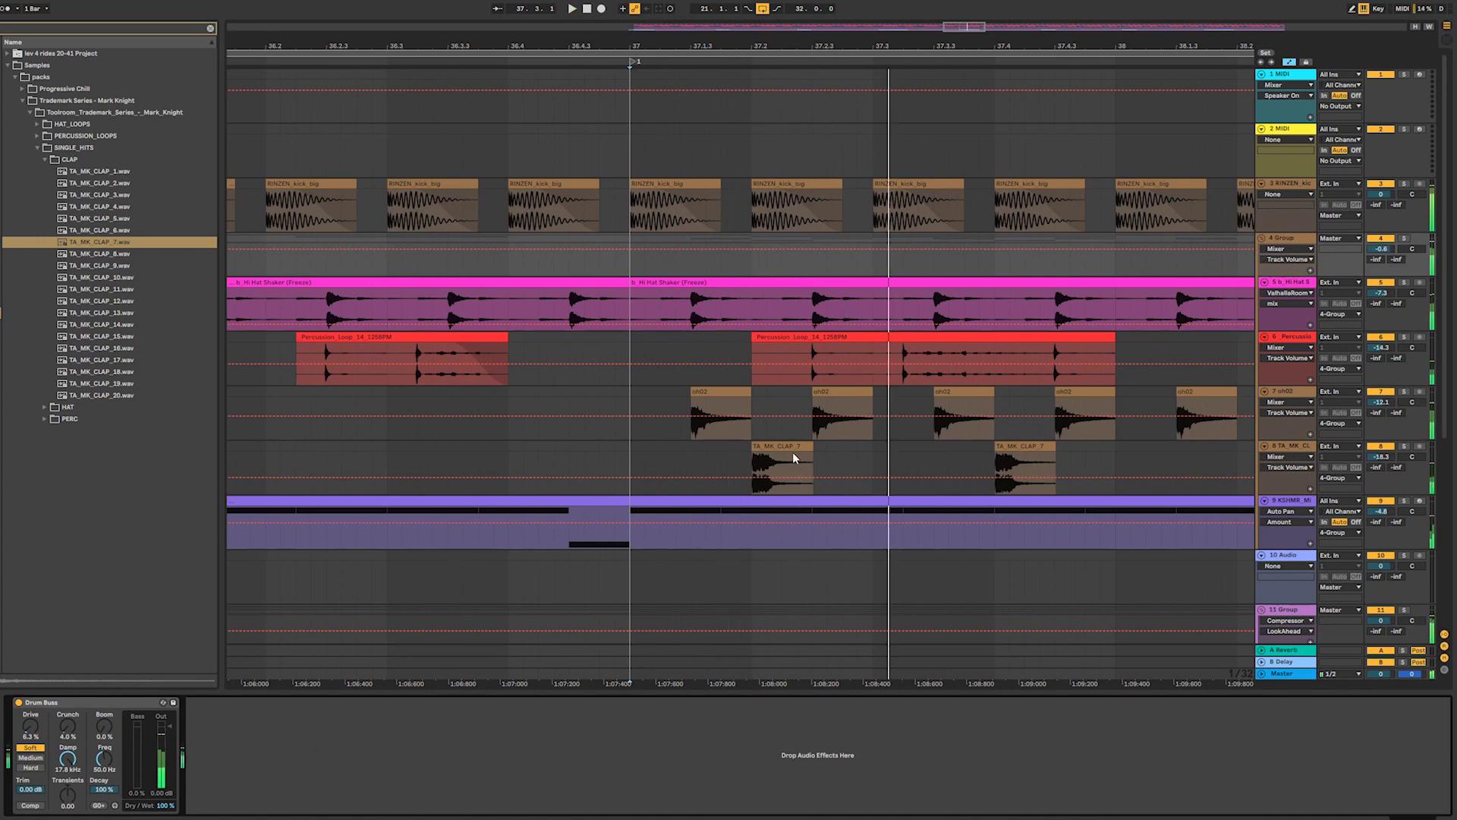
- Try shifting the second clap of bar 37 a sixteenth note earlier and audition the groove
{"action": "left_click_drag", "start_coordinate": [1022, 447], "coordinate": [993, 449]}
{"action": "left_click", "coordinate": [679, 456]}
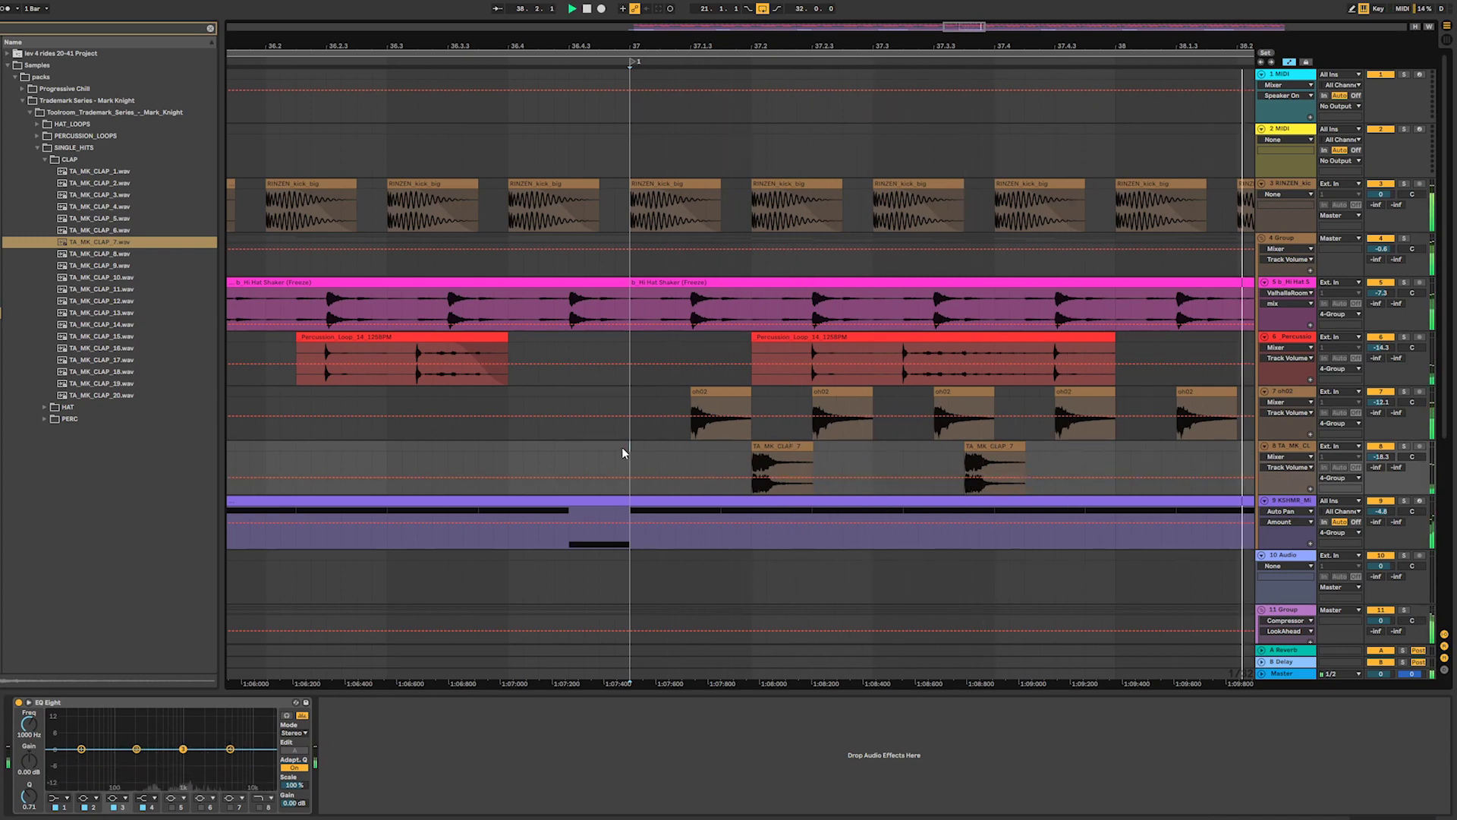
{"action": "left_click", "coordinate": [1017, 454]}
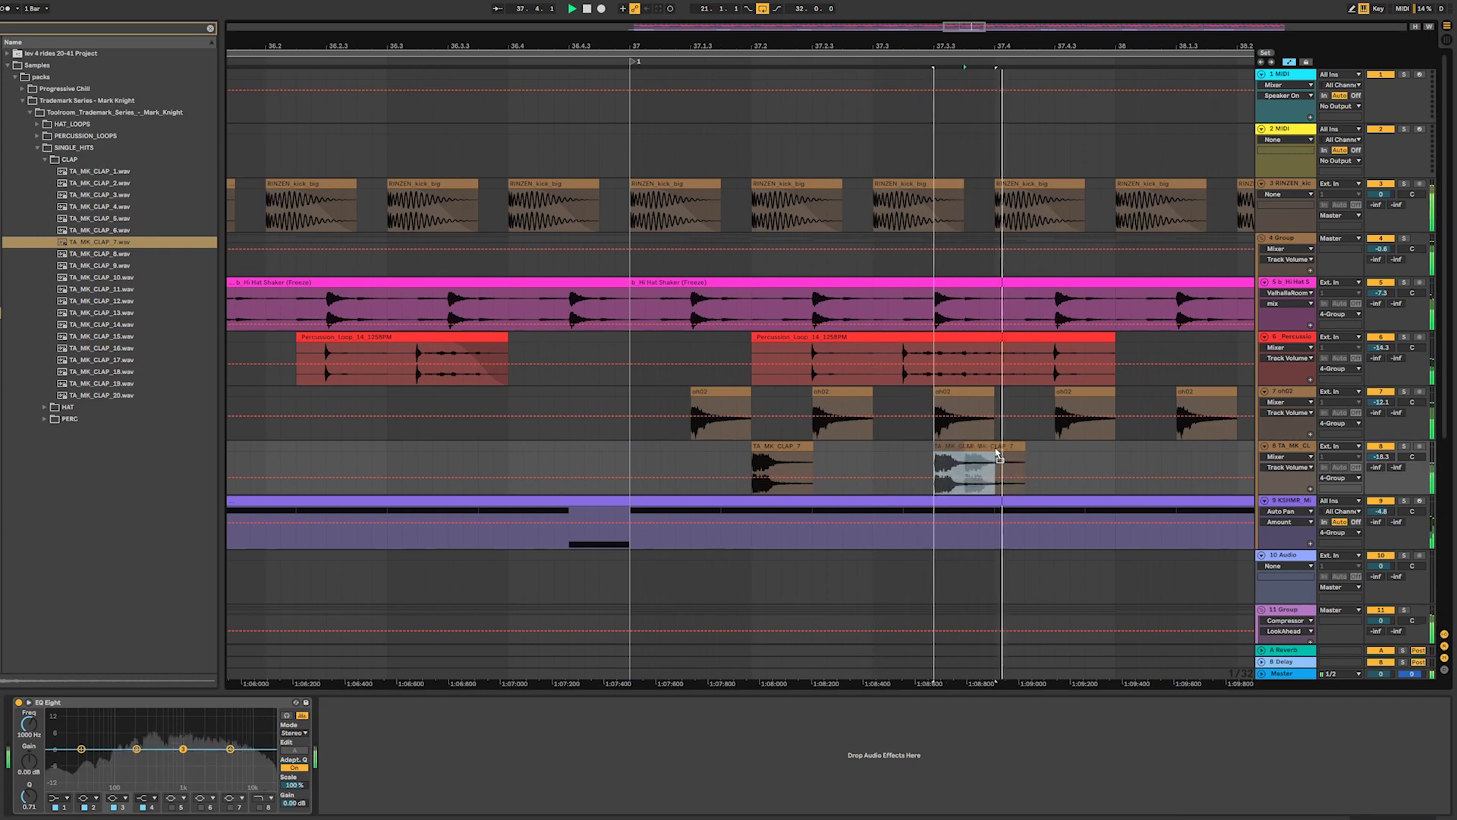
- Duplicate the one-bar clap pattern of bar 37 into bar 38 and audition both bars
{"action": "left_click_drag", "start_coordinate": [629, 449], "coordinate": [934, 463]}
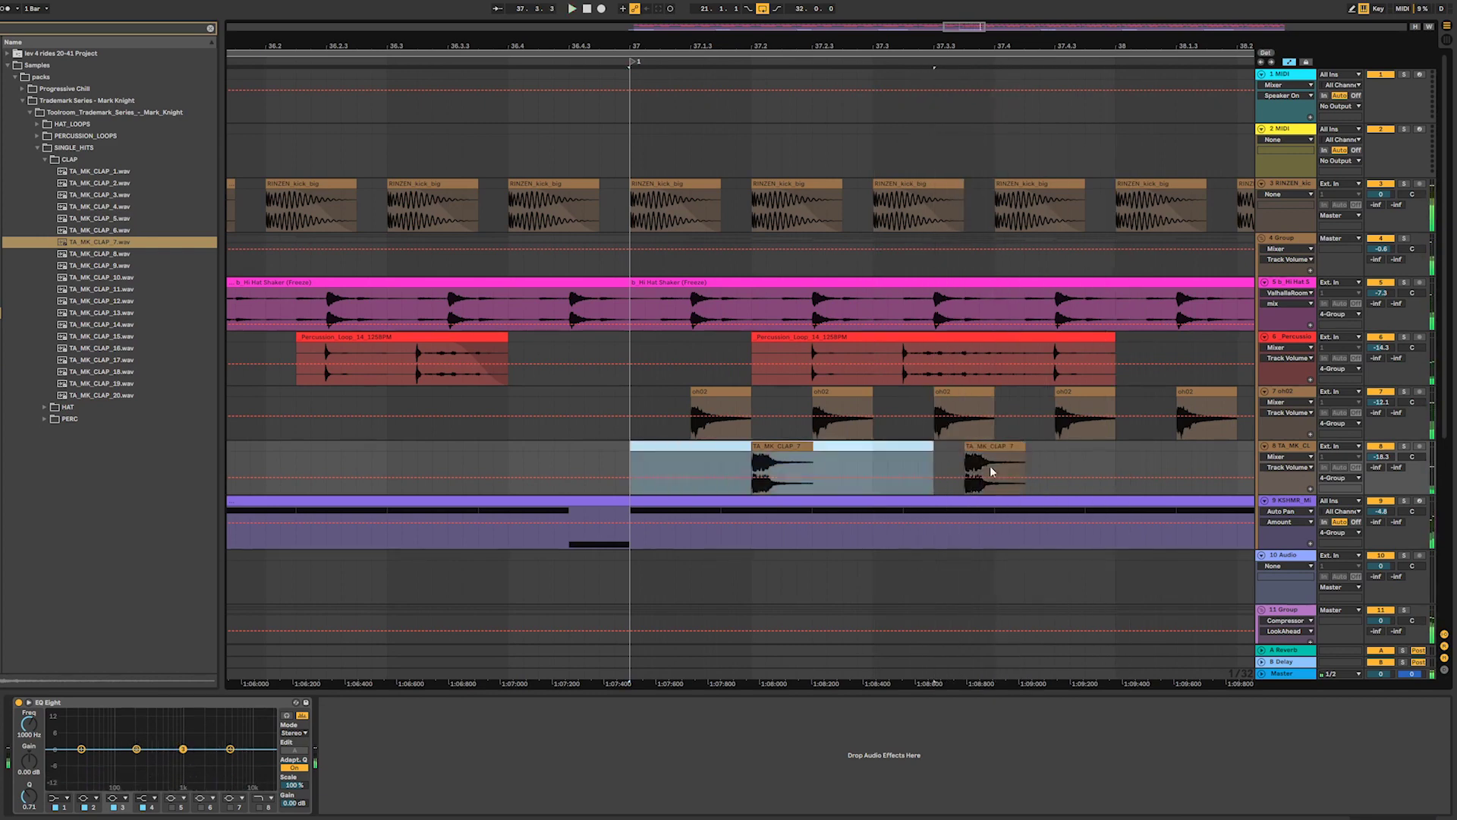
{"action": "key", "text": "ctrl+d"}
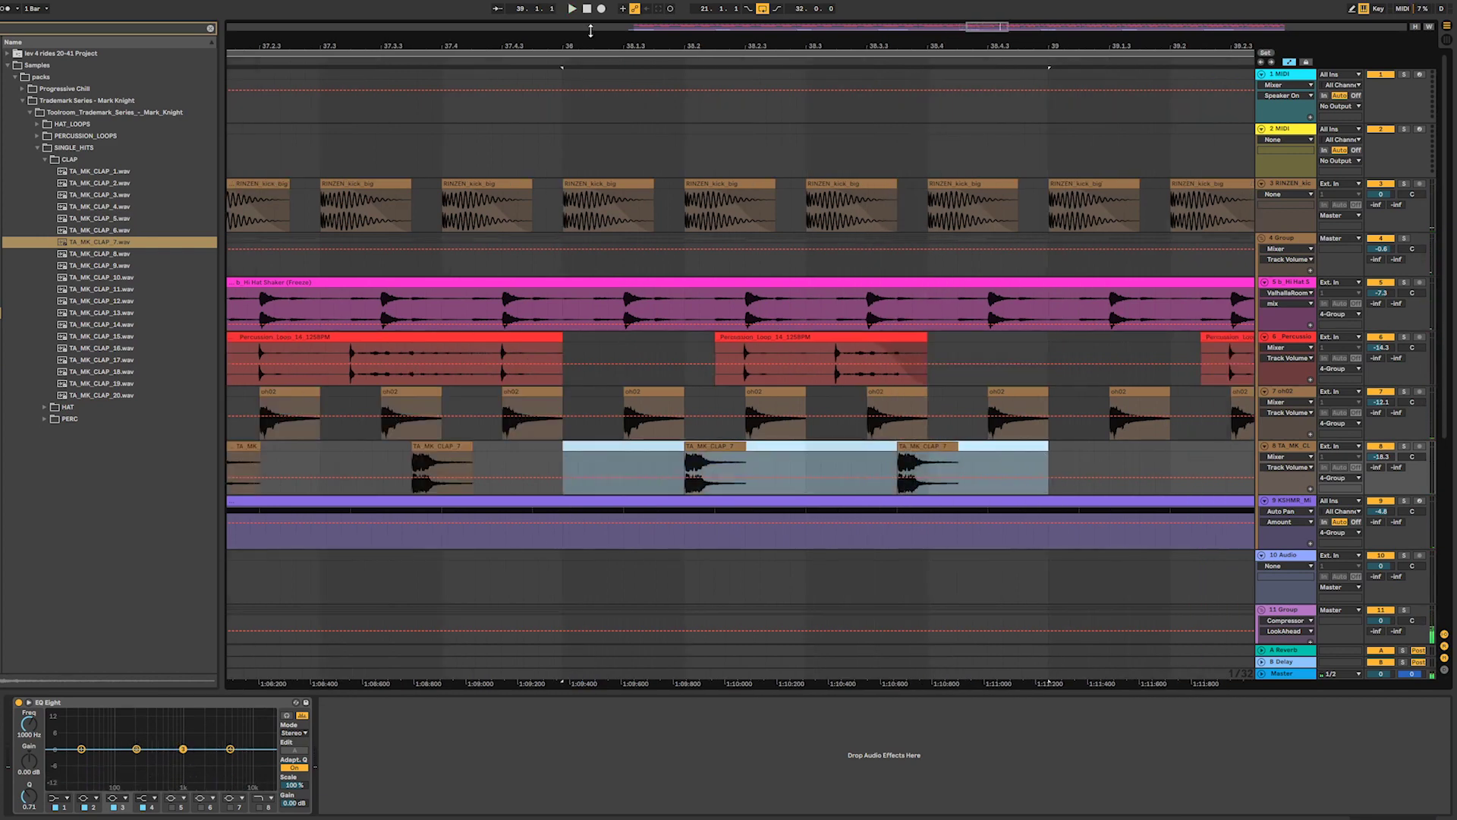
{"action": "left_click_drag", "start_coordinate": [989, 33], "coordinate": [961, 27]}
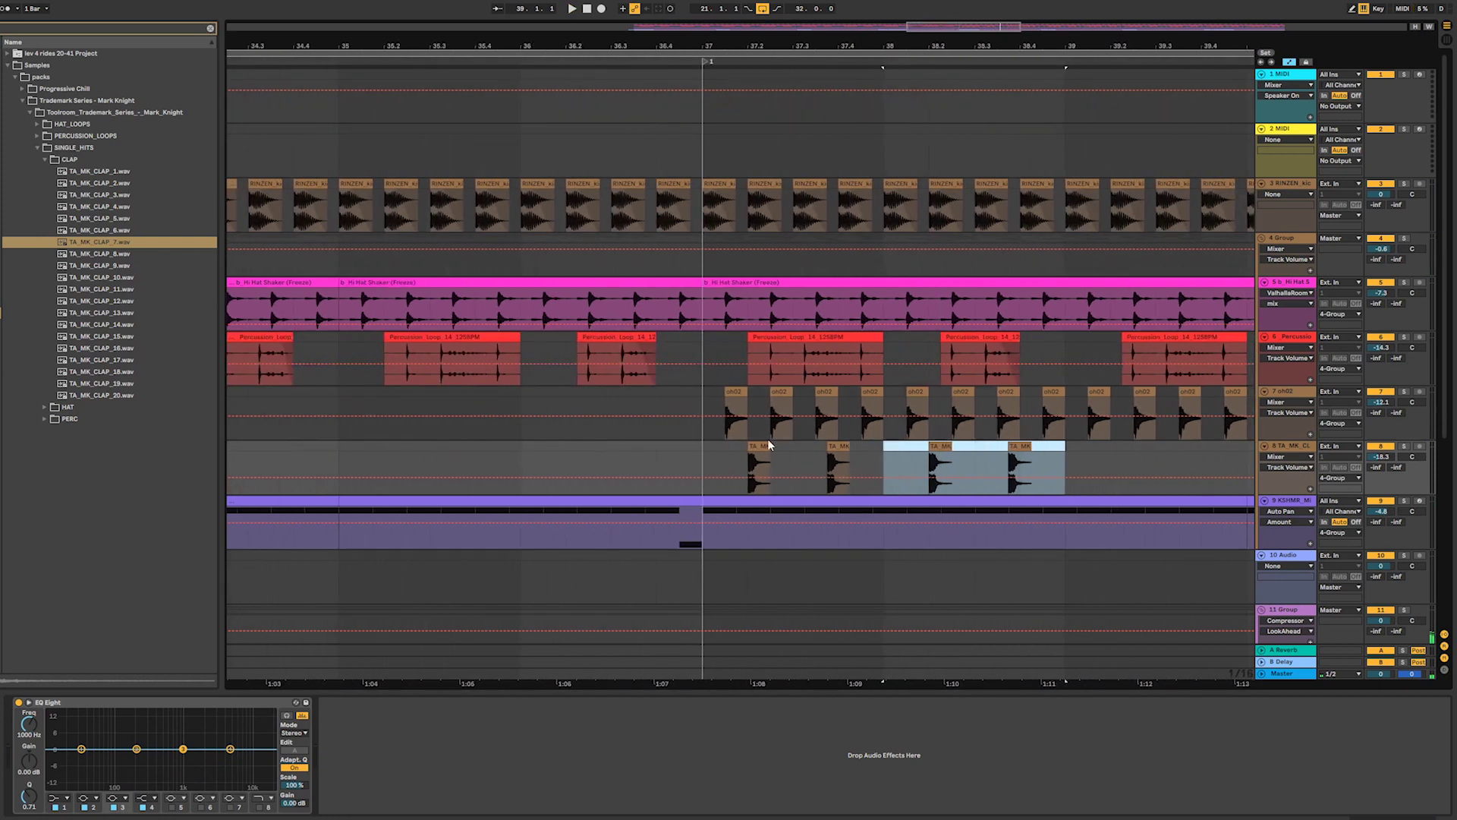
{"action": "left_click", "coordinate": [700, 445]}
{"action": "key", "text": "space"}
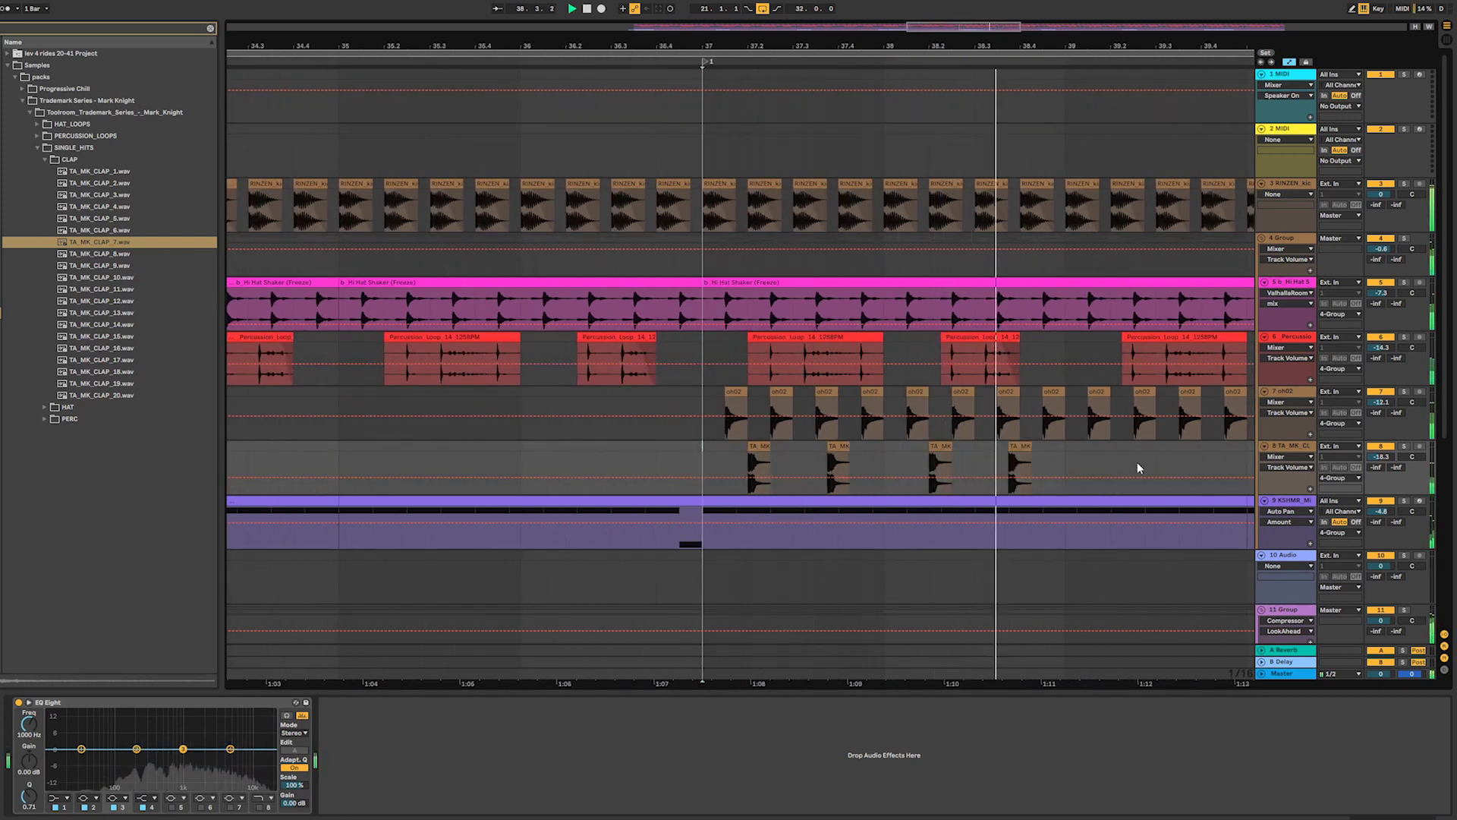
{"action": "key", "text": "space"}
{"action": "key", "text": "space"}
- Move the second clap in bars 37 and 38 onto beat 4 and play from bar 37
{"action": "left_click_drag", "start_coordinate": [835, 446], "coordinate": [845, 446]}
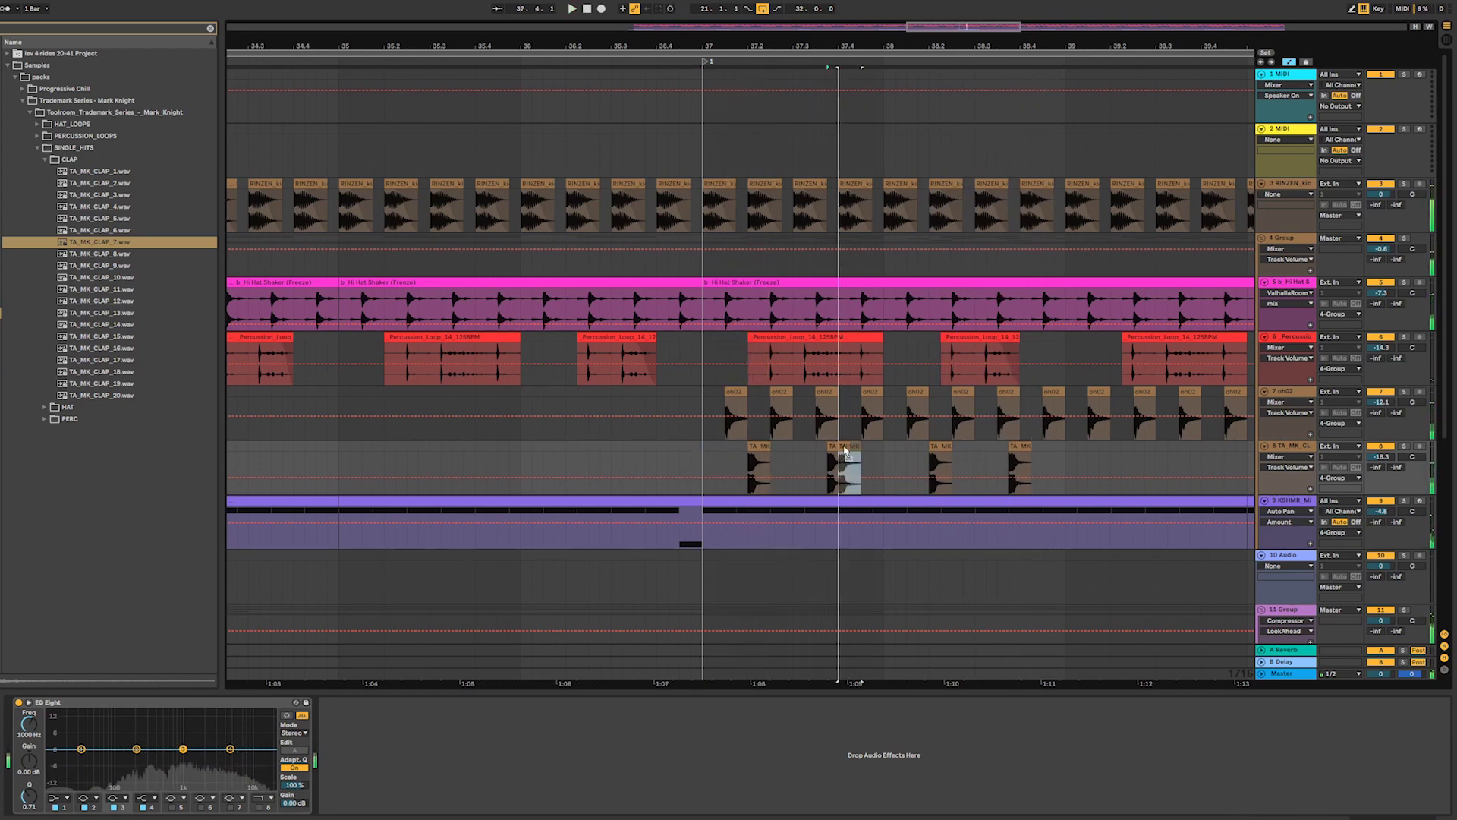
{"action": "key", "text": "space"}
{"action": "left_click_drag", "start_coordinate": [1025, 456], "coordinate": [1036, 455]}
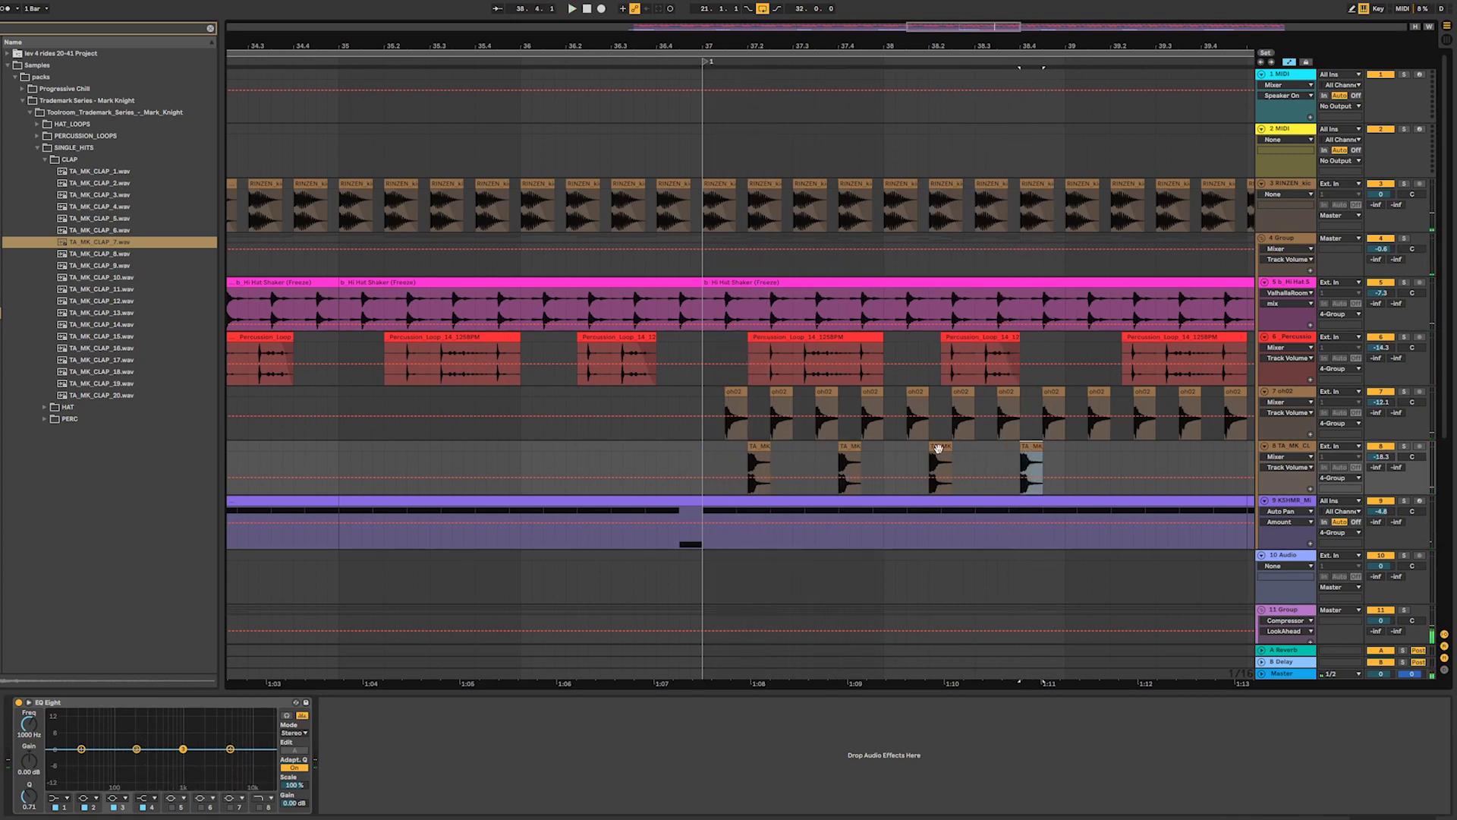
{"action": "left_click", "coordinate": [711, 449]}
{"action": "key", "text": "space"}
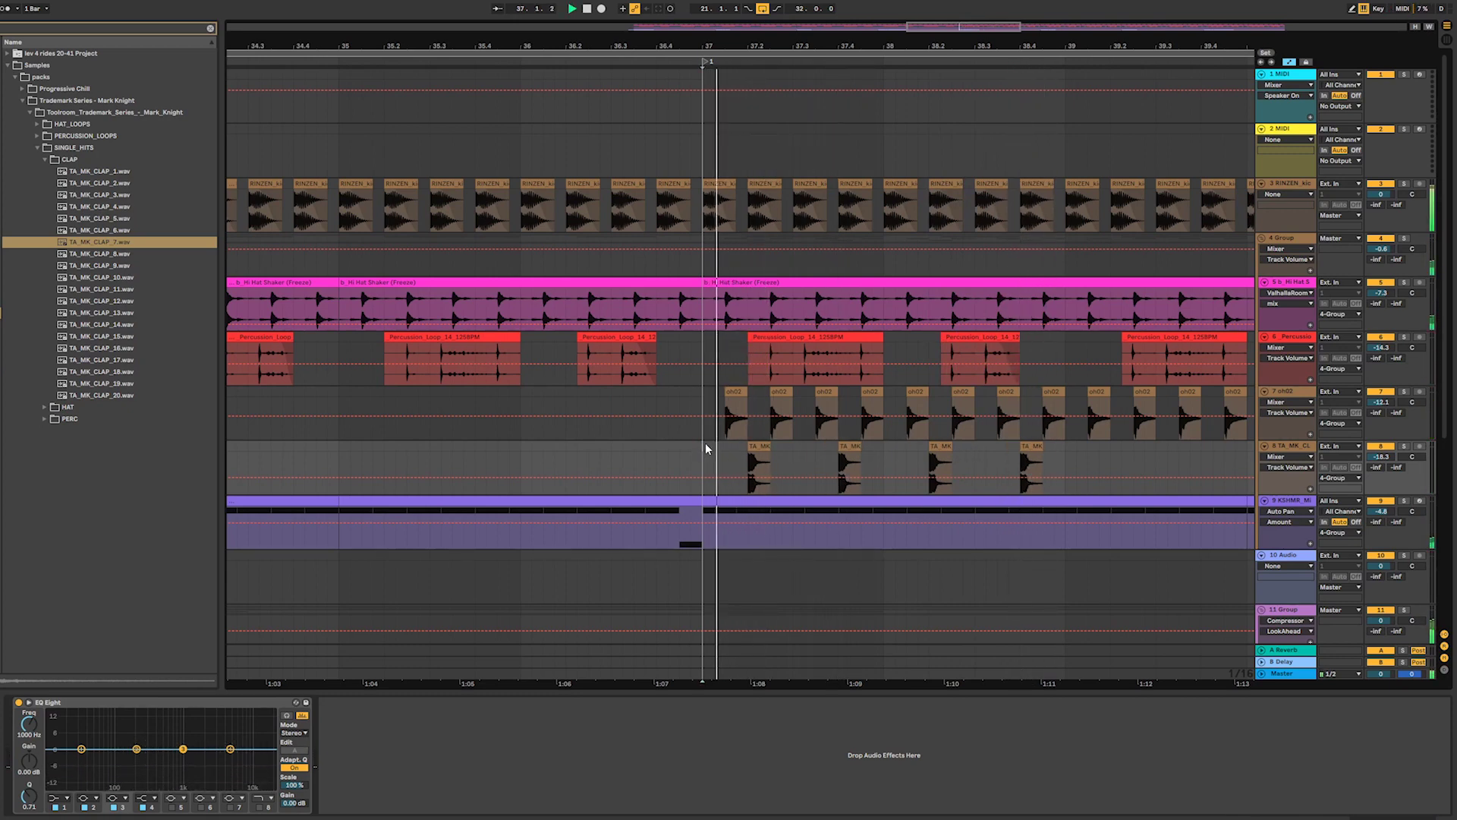
- Audition the remaining clap samples from TA_MK_CLAP_9.wav to TA_MK_CLAP_20.wav for a second clap layer
{"action": "left_click", "coordinate": [108, 266]}
{"action": "left_click", "coordinate": [107, 278]}
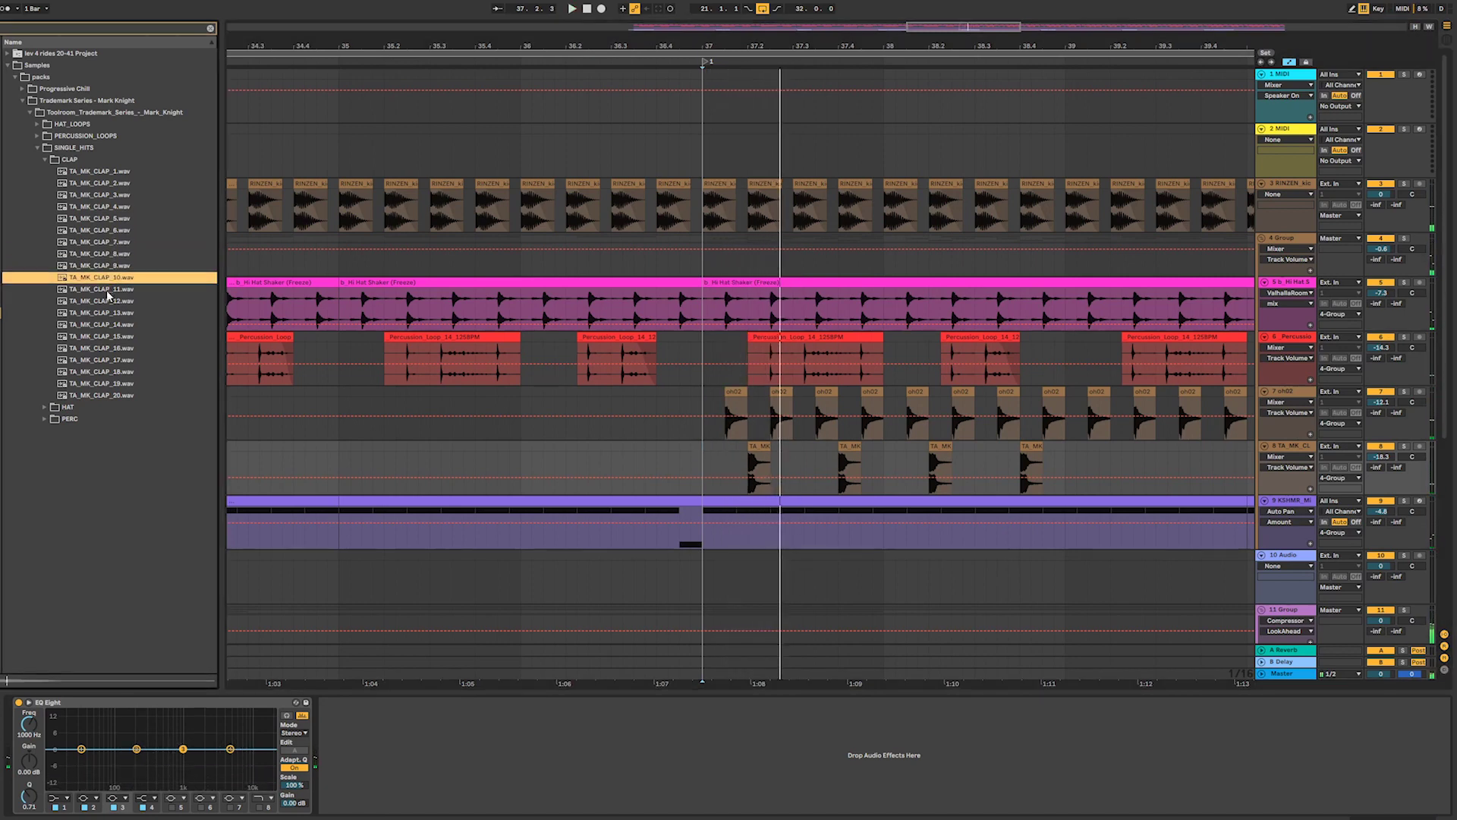
{"action": "left_click", "coordinate": [107, 292]}
{"action": "left_click", "coordinate": [108, 303]}
{"action": "left_click", "coordinate": [108, 313]}
{"action": "left_click", "coordinate": [108, 326]}
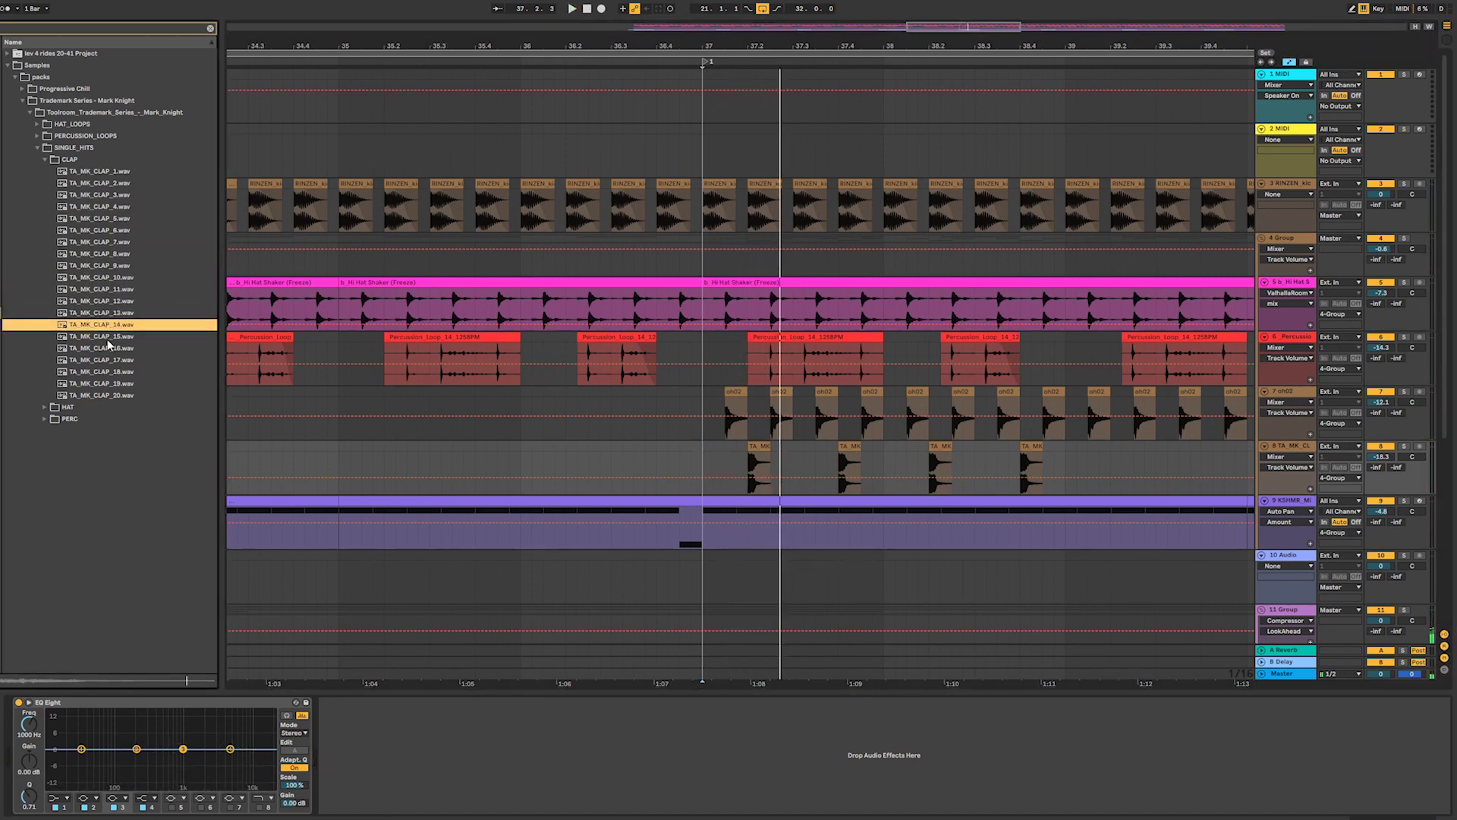
{"action": "left_click", "coordinate": [108, 336]}
{"action": "left_click", "coordinate": [107, 347]}
{"action": "left_click", "coordinate": [108, 359]}
{"action": "left_click", "coordinate": [108, 371]}
{"action": "left_click", "coordinate": [107, 383]}
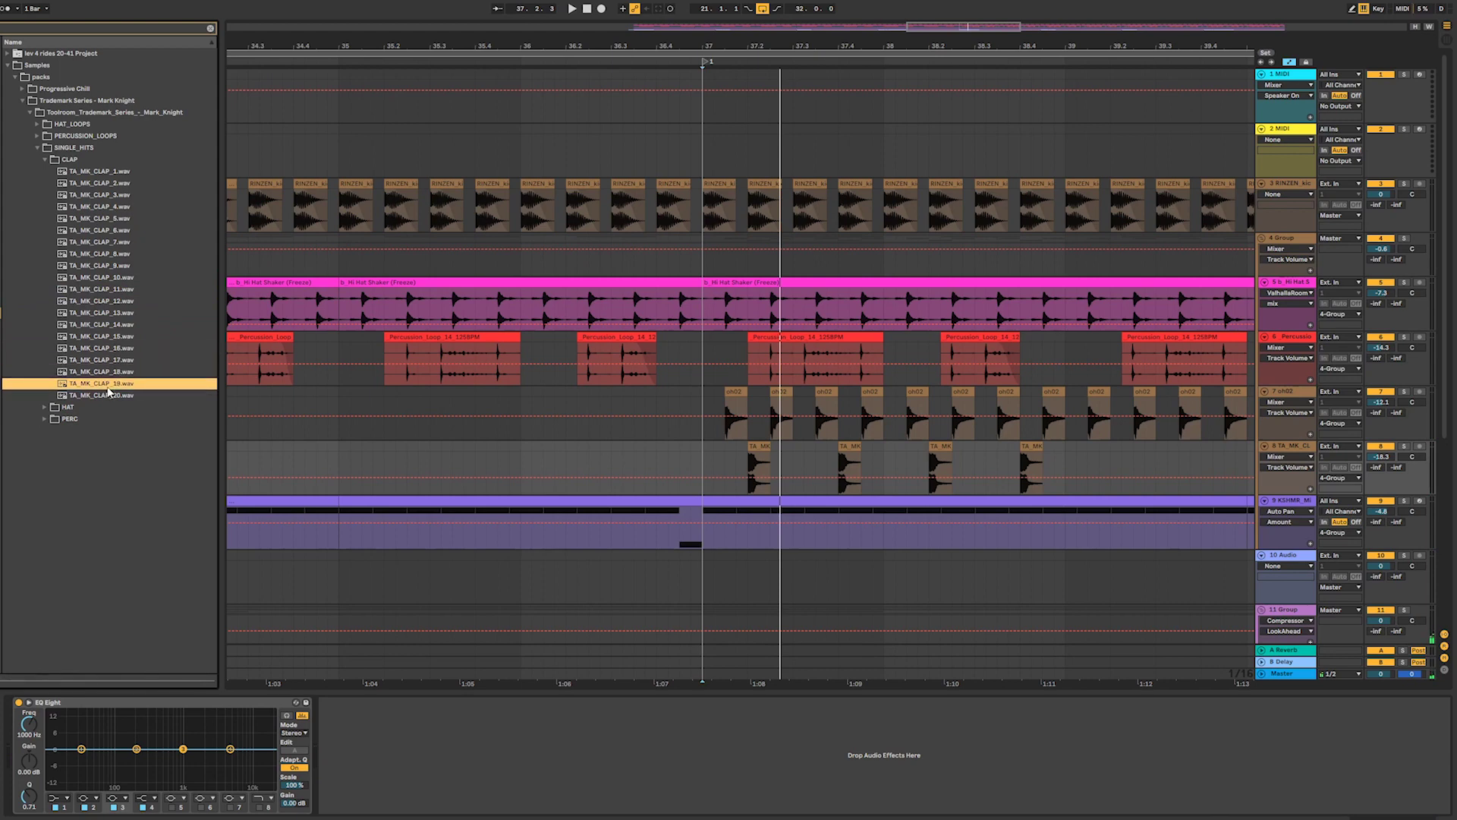
{"action": "left_click", "coordinate": [108, 391]}
{"action": "left_click", "coordinate": [110, 386]}
- Insert an audio track below the first clap track and place TA_MK_CLAP_19.wav on beat 2 of bar 37
{"action": "left_click", "coordinate": [1277, 451]}
{"action": "key", "text": "ctrl+t"}
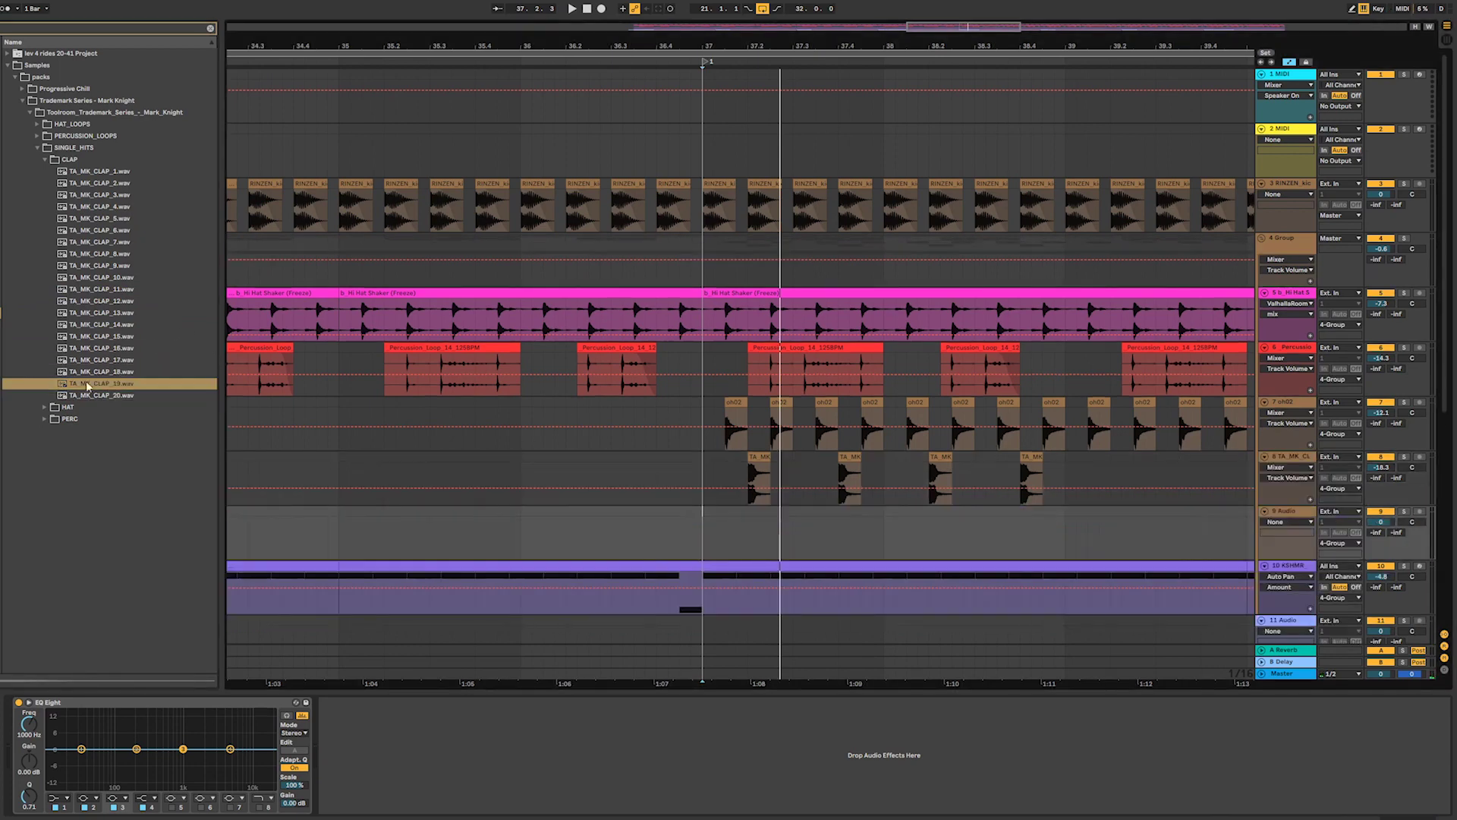
{"action": "left_click_drag", "start_coordinate": [88, 384], "coordinate": [751, 533]}
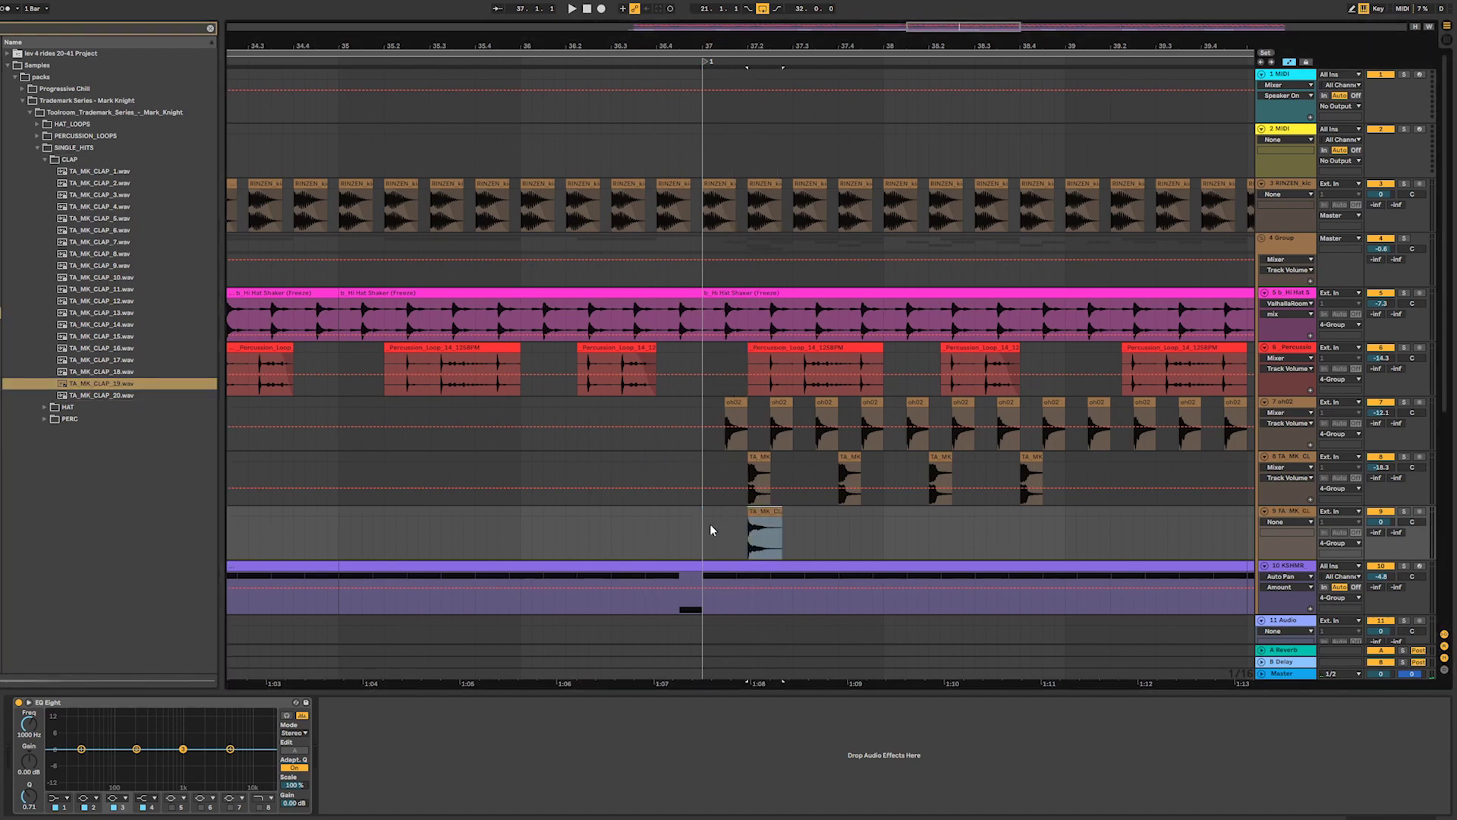
- Audition the layered clap from bar 37 and lower the second clap track's volume to -12.0 dB
{"action": "key", "text": "space"}
{"action": "key", "text": "space"}
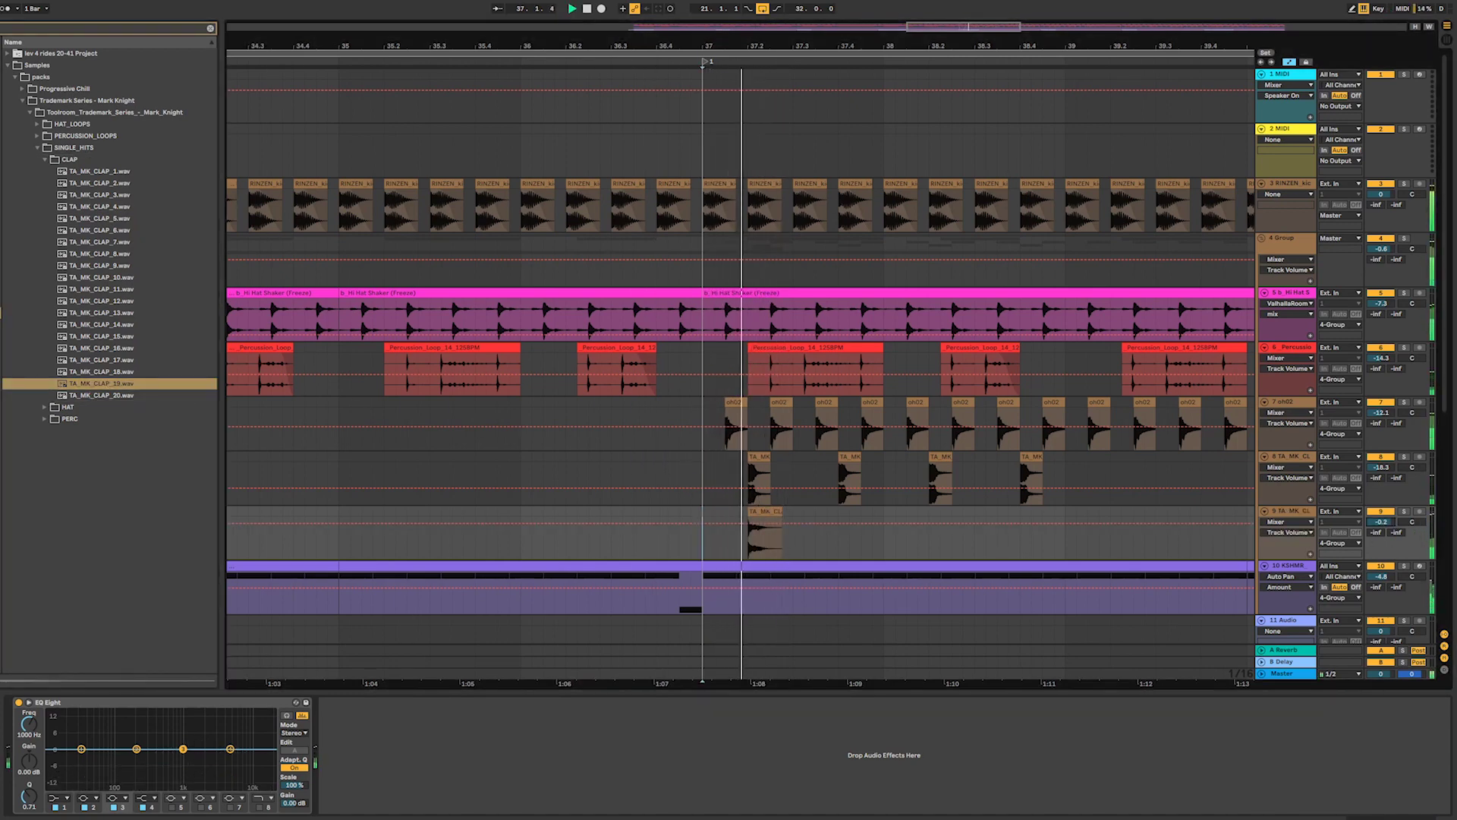
{"action": "mouse_move", "coordinate": [1380, 522]}
{"action": "left_mouse_down"}
{"action": "mouse_move", "coordinate": [1380, 541]}
{"action": "mouse_move", "coordinate": [1380, 527]}
{"action": "left_mouse_up"}
{"action": "key", "text": "space"}
{"action": "key", "text": "space"}
{"action": "key", "text": "space"}
{"action": "key", "text": "space"}
{"action": "key", "text": "space"}
{"action": "key", "text": "space"}
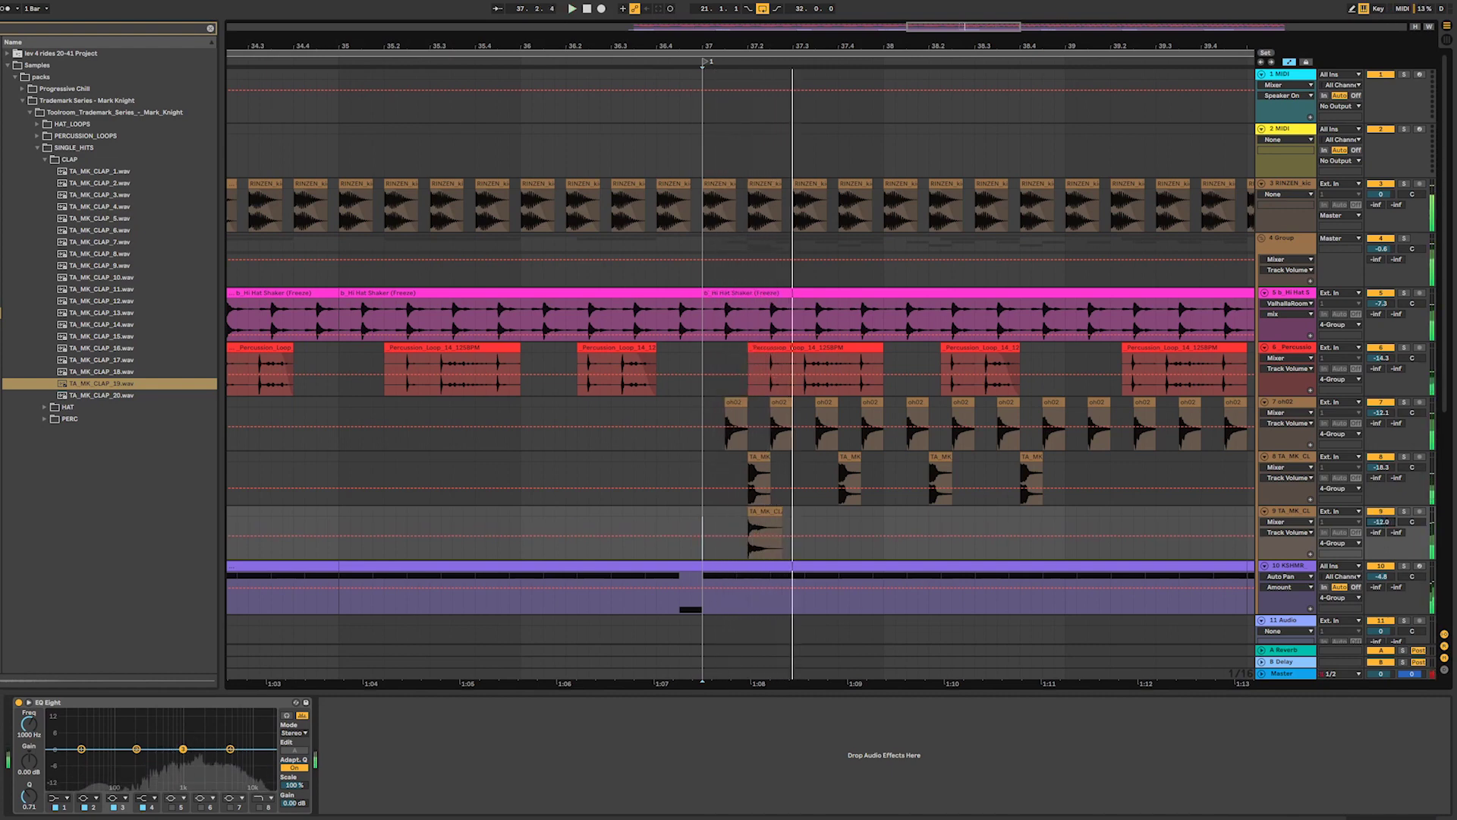
- Repeat the second clap layer on beats 2 and 4 through bars 37 and 38 and audition it
{"action": "left_click_drag", "start_coordinate": [711, 520], "coordinate": [770, 524]}
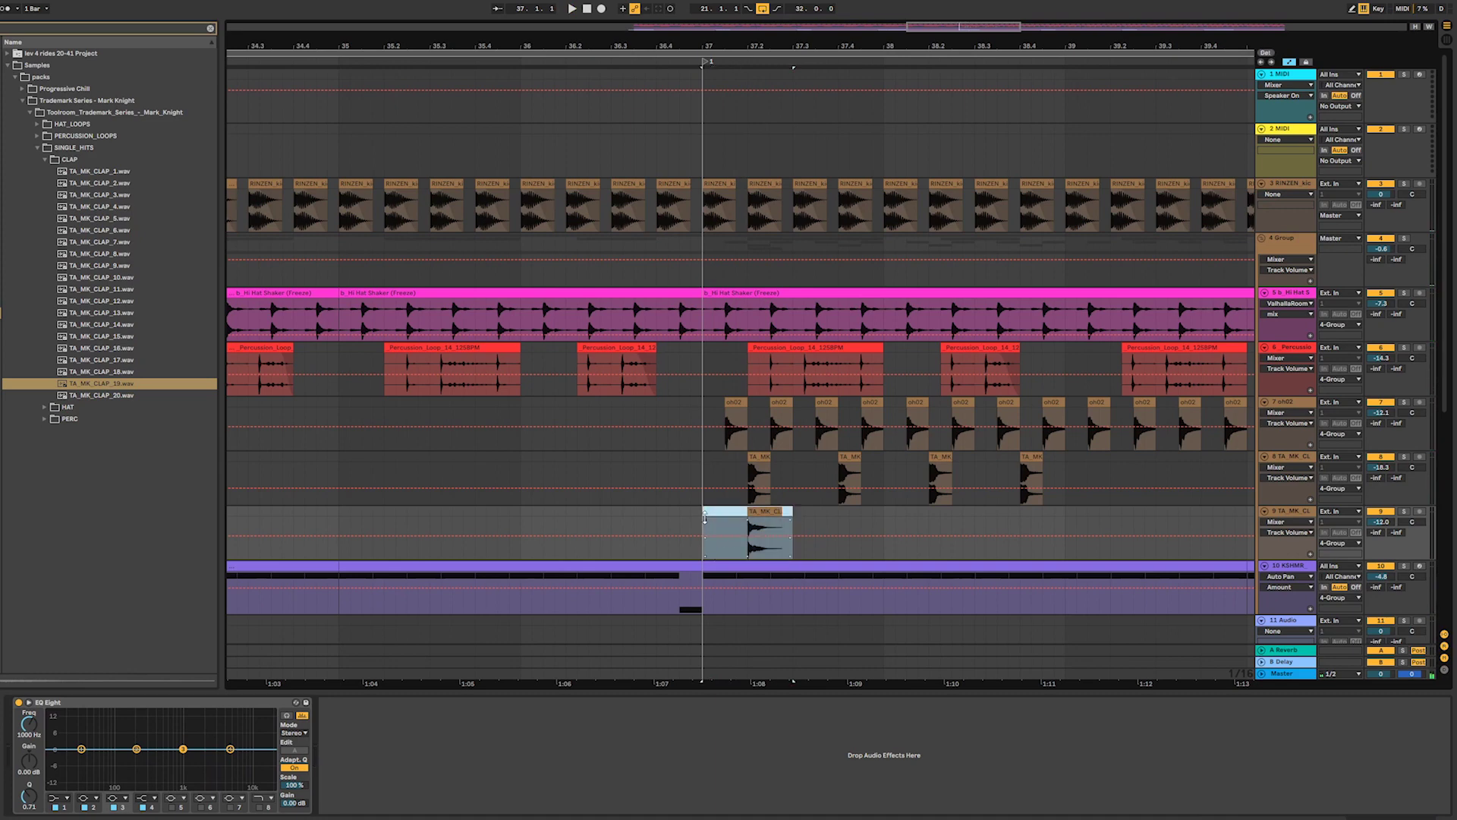
{"action": "key", "text": "ctrl+d"}
{"action": "key", "text": "ctrl+d"}
{"action": "key", "text": "ctrl+d"}
{"action": "left_click", "coordinate": [682, 519]}
{"action": "key", "text": "space"}
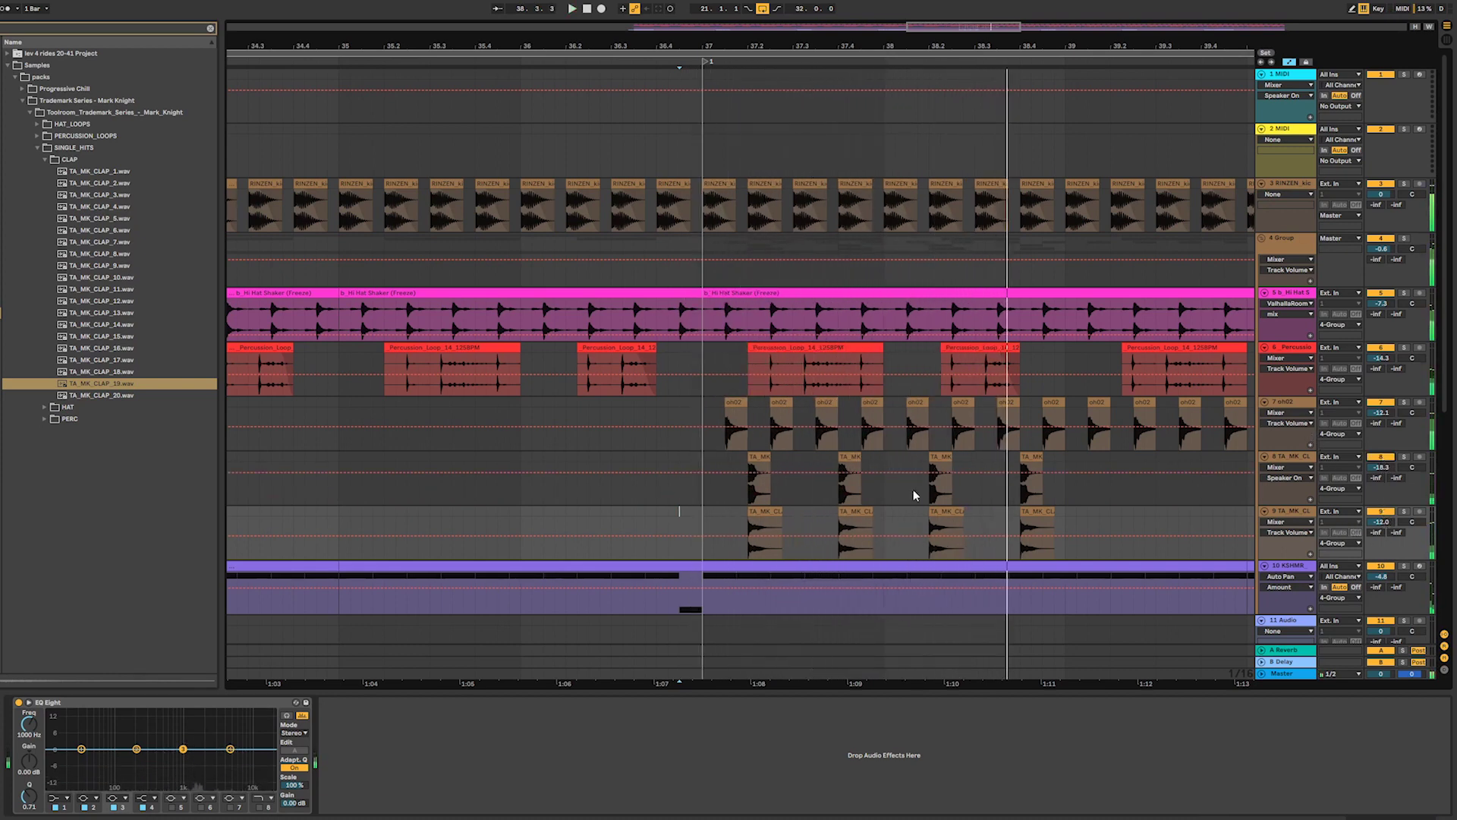
- Duplicate the two-bar layered clap pattern on both clap tracks from bars 37–38 until it fills through to bar 53
{"action": "left_click_drag", "start_coordinate": [705, 458], "coordinate": [1069, 522]}
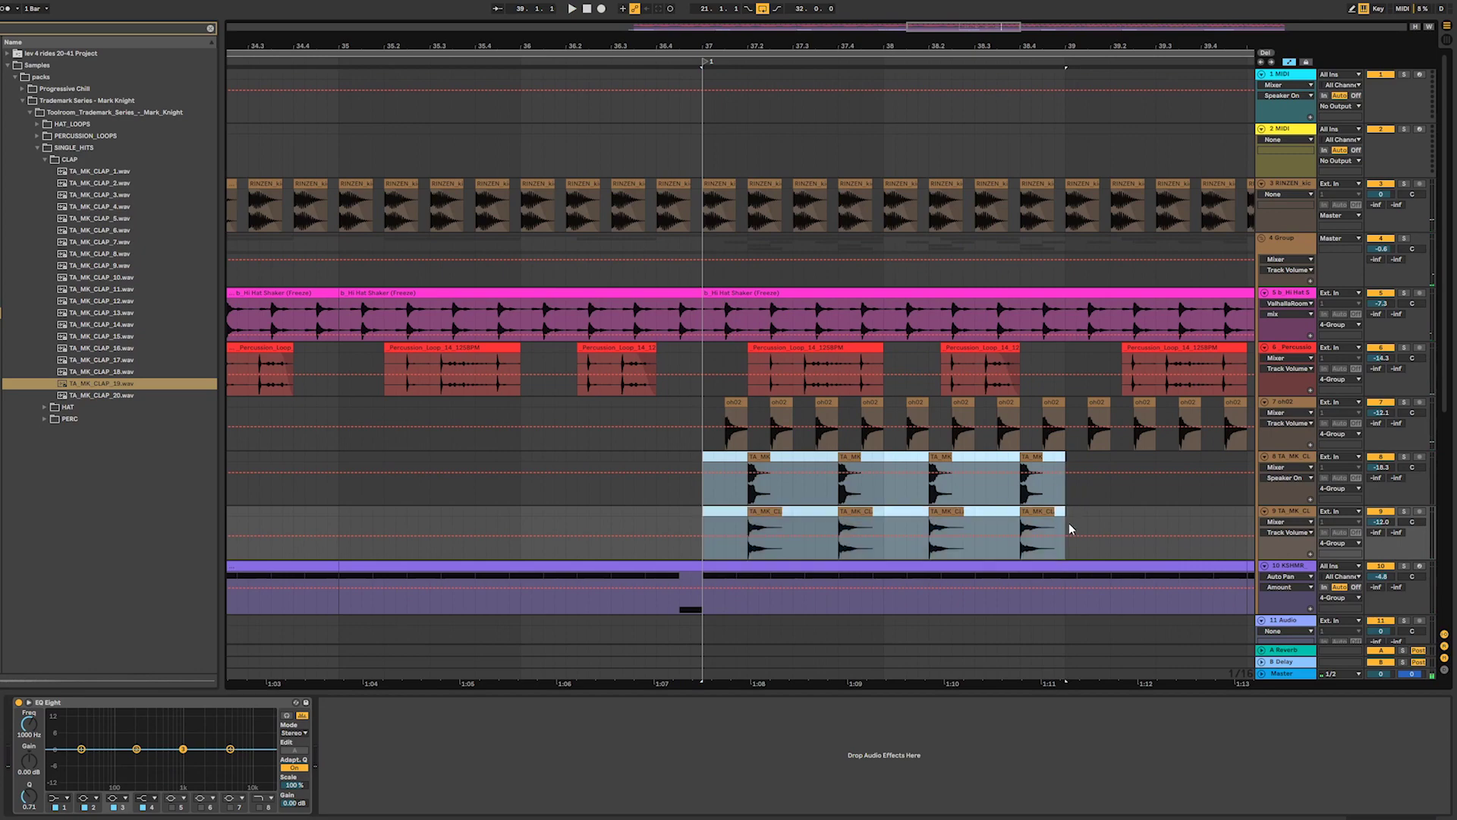
{"action": "key", "text": "ctrl+d"}
{"action": "key", "text": "ctrl+d"}
{"action": "key", "text": "ctrl+d"}
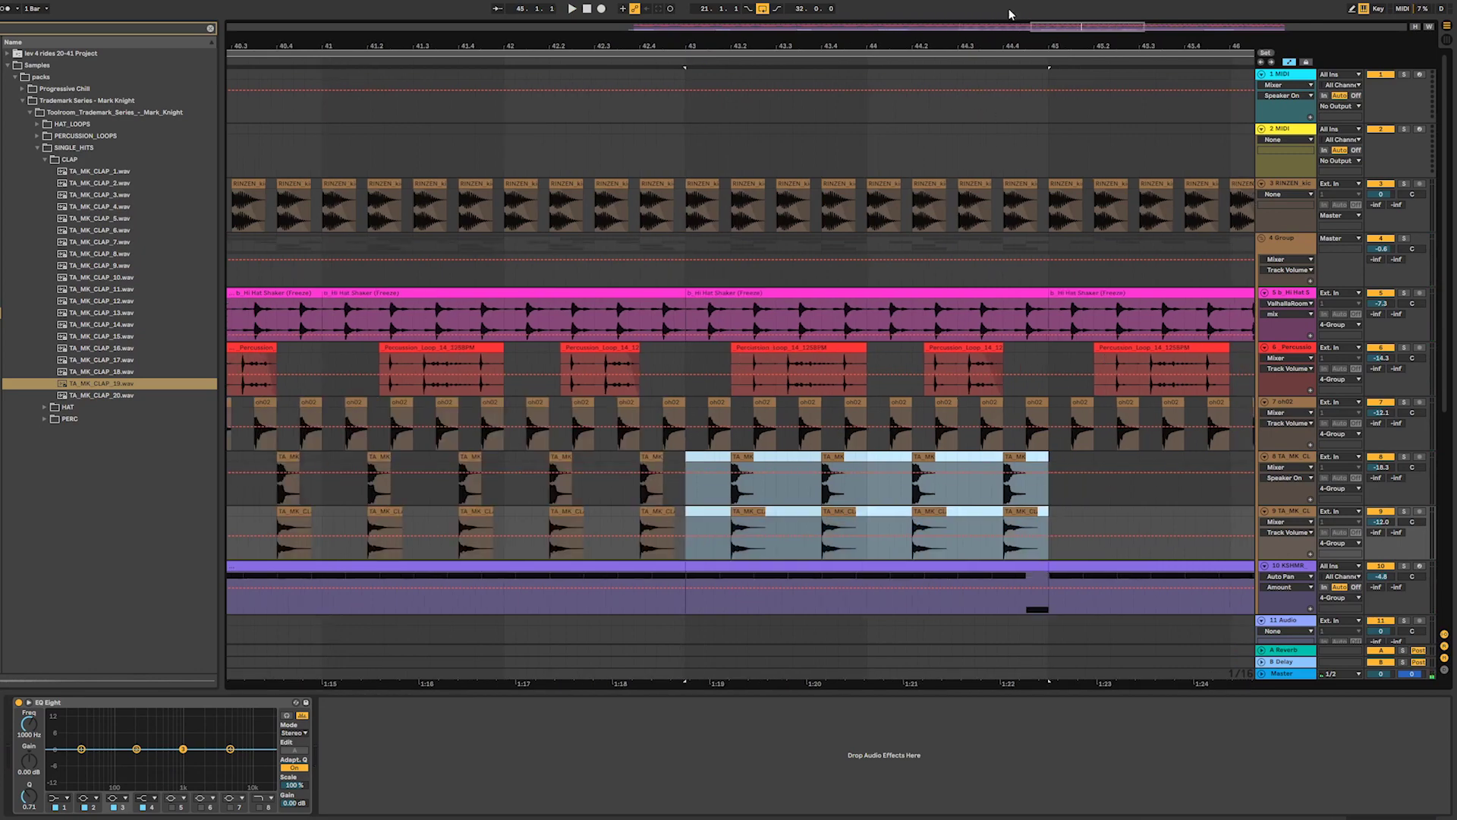
{"action": "left_click_drag", "start_coordinate": [1080, 27], "coordinate": [1016, 4]}
{"action": "key", "text": "ctrl+d"}
{"action": "key", "text": "ctrl+d"}
{"action": "key", "text": "ctrl+d"}
{"action": "key", "text": "ctrl+d"}
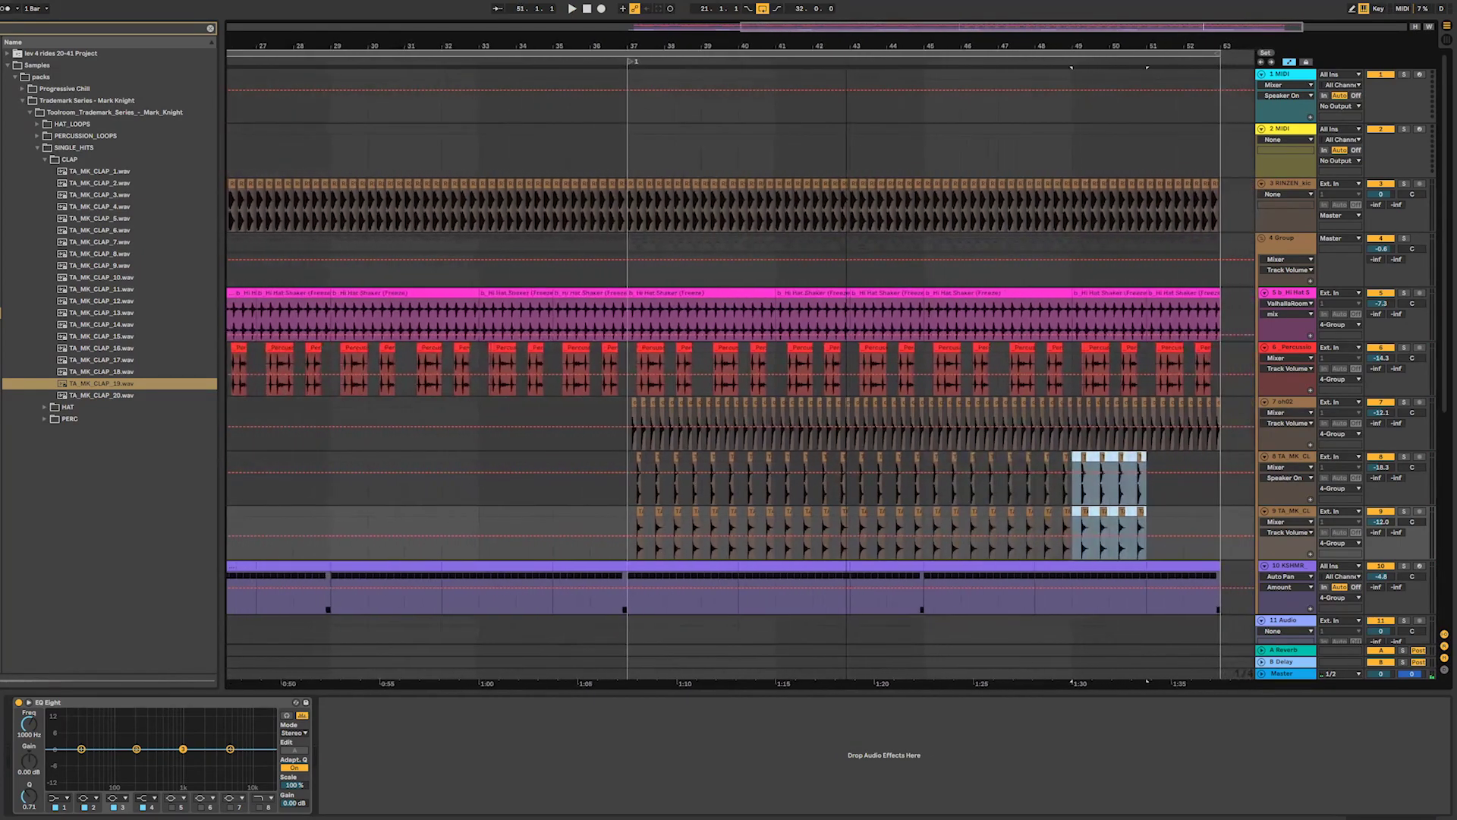
- Audition the arrangement from about bar 31 and copy the clap clips of bars 37–40 on both tracks to bar 33
{"action": "left_click", "coordinate": [429, 447]}
{"action": "key", "text": "space"}
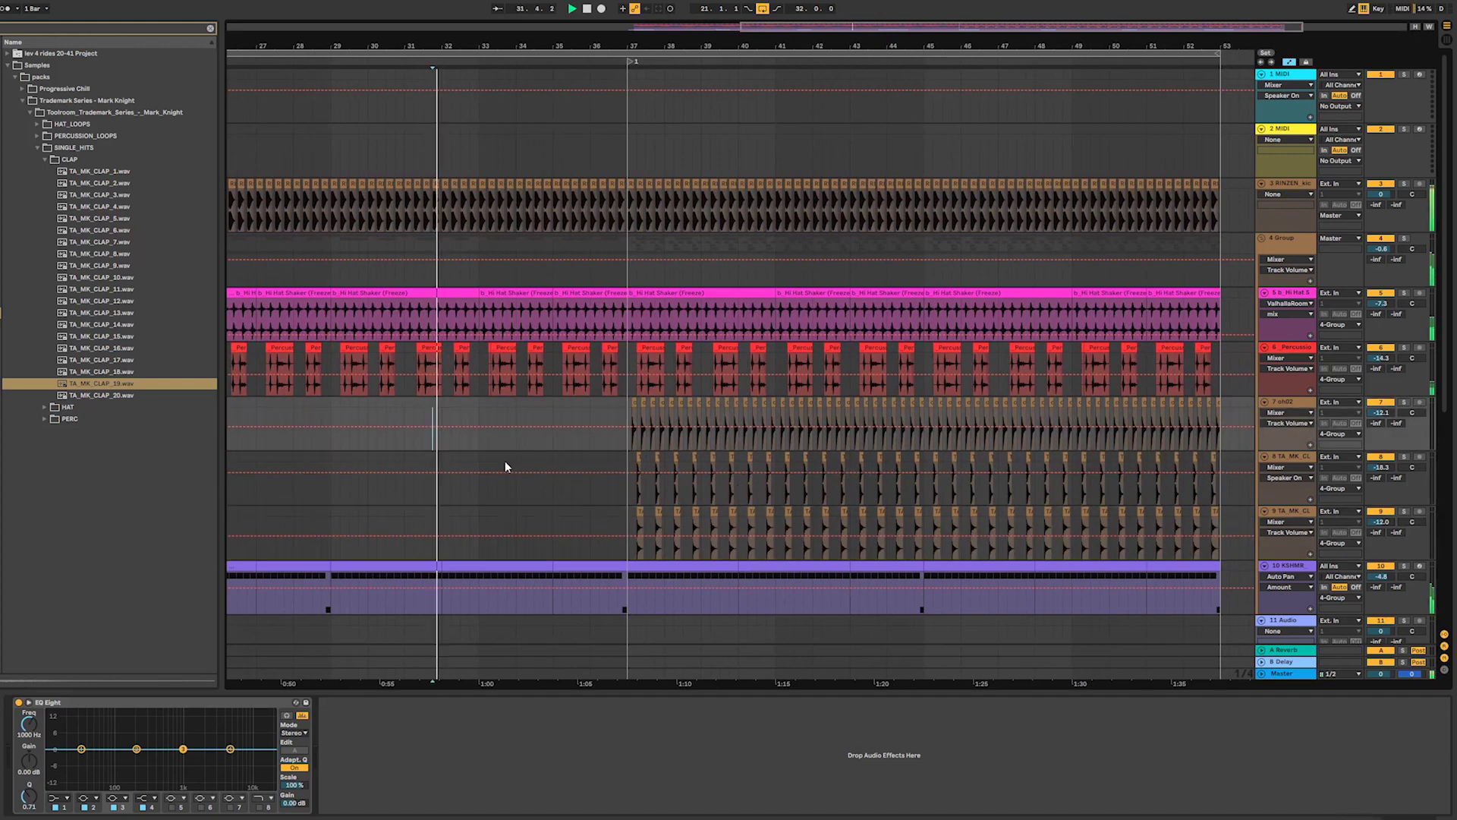
{"action": "left_click_drag", "start_coordinate": [628, 457], "coordinate": [807, 485]}
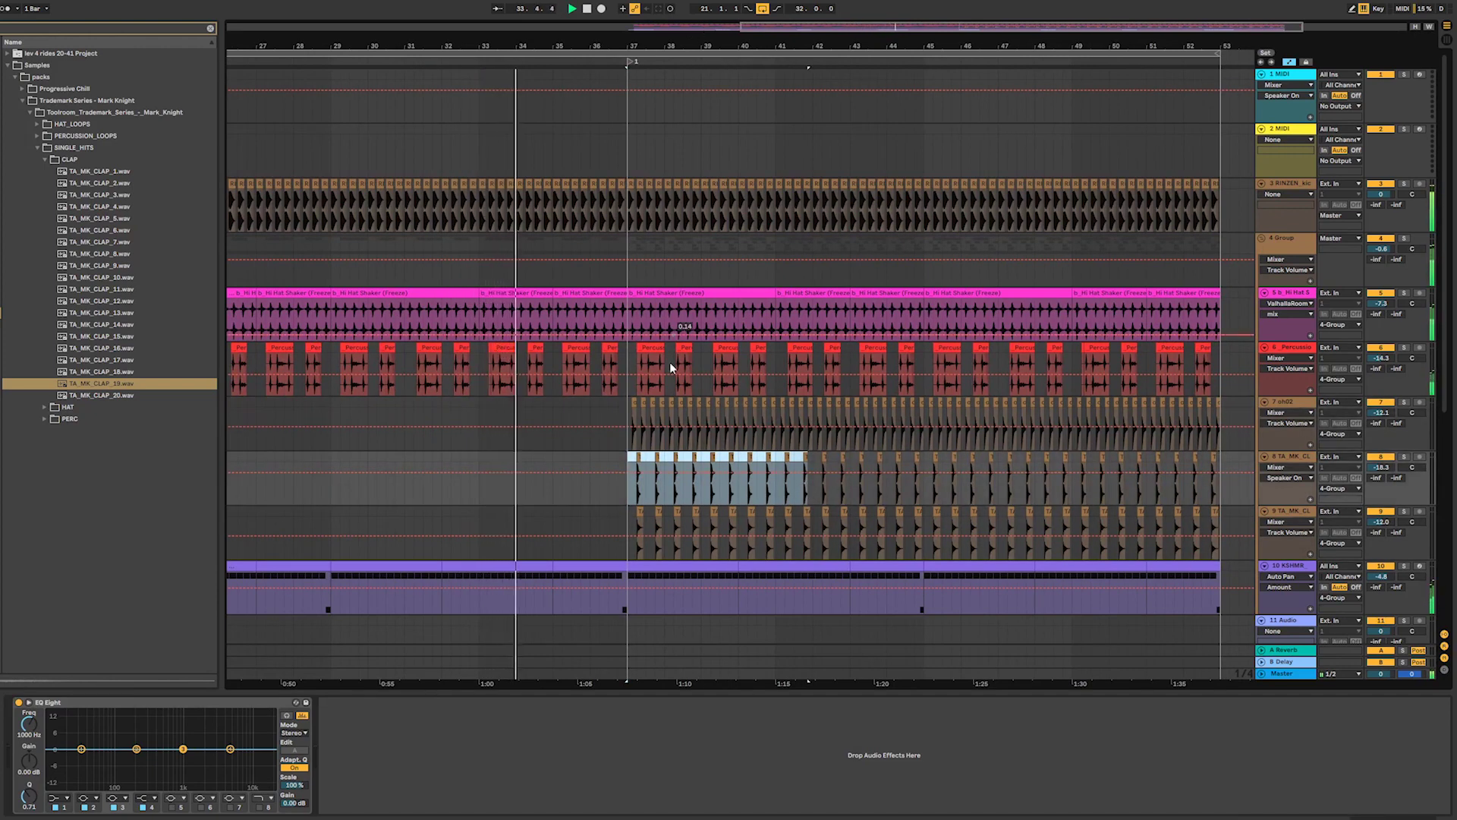
{"action": "left_click", "coordinate": [620, 459]}
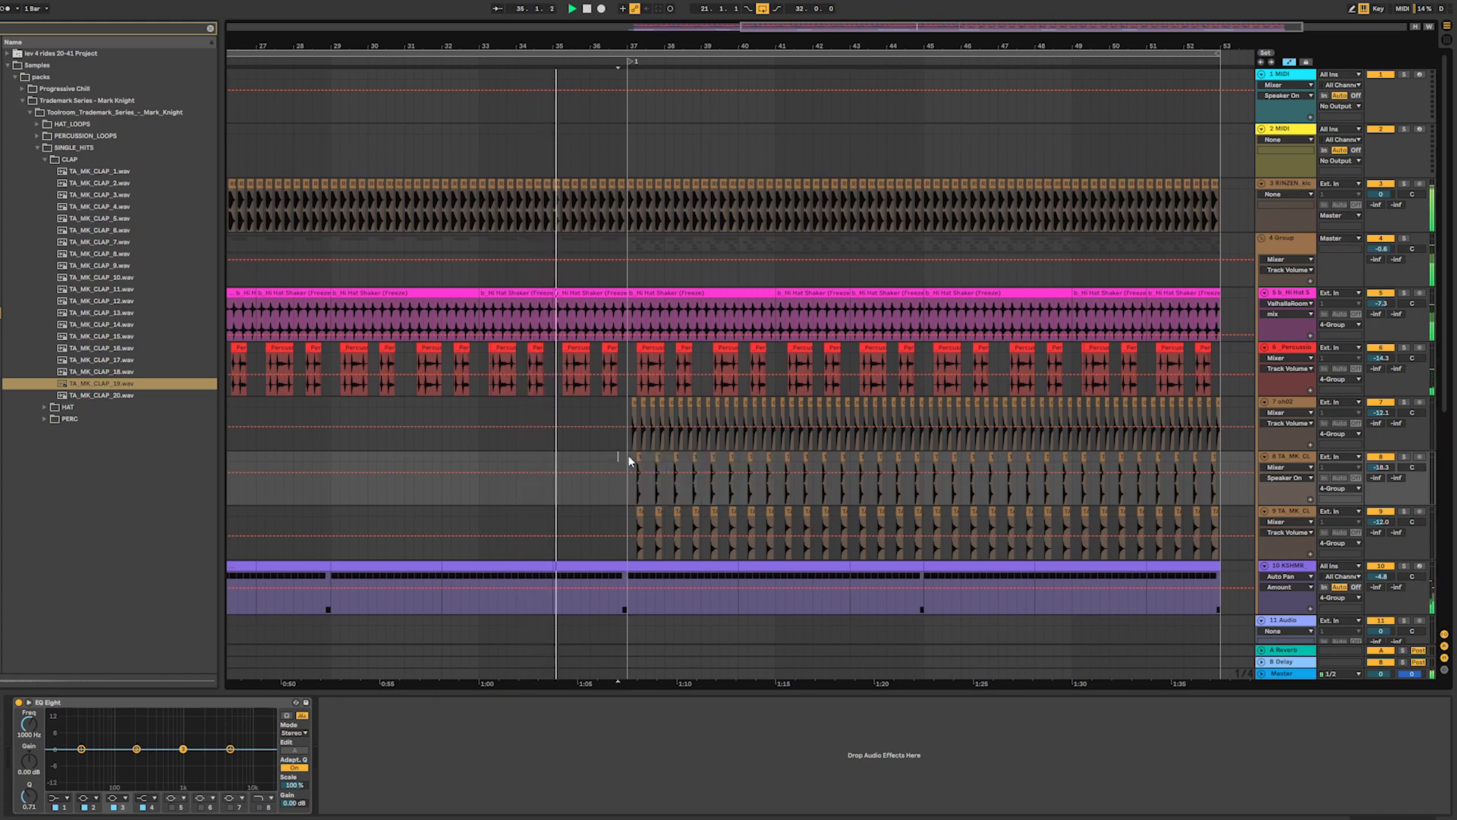
{"action": "left_click_drag", "start_coordinate": [627, 454], "coordinate": [775, 536]}
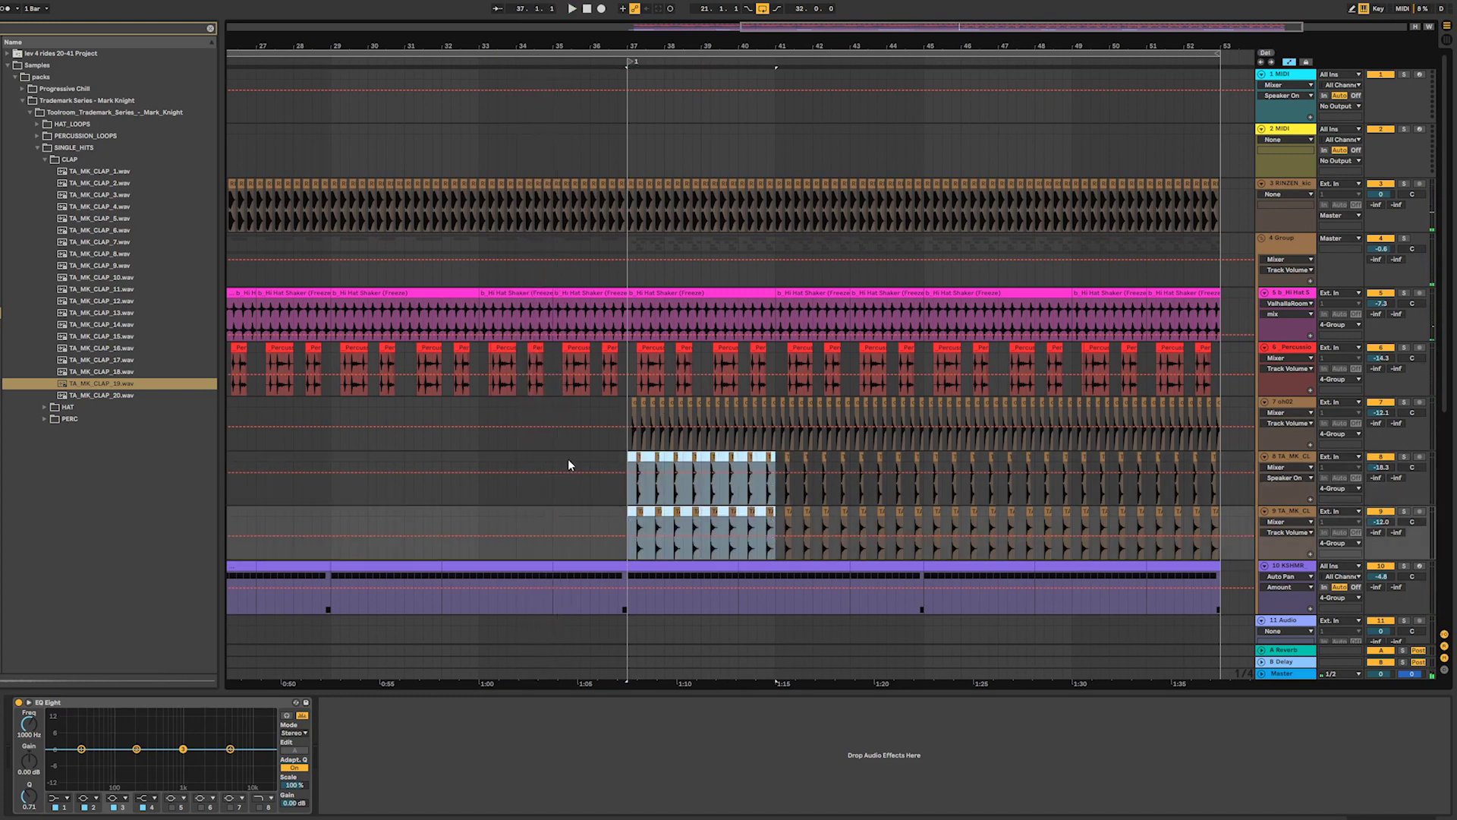
{"action": "left_click", "coordinate": [480, 452]}
{"action": "key", "text": "ctrl+v"}
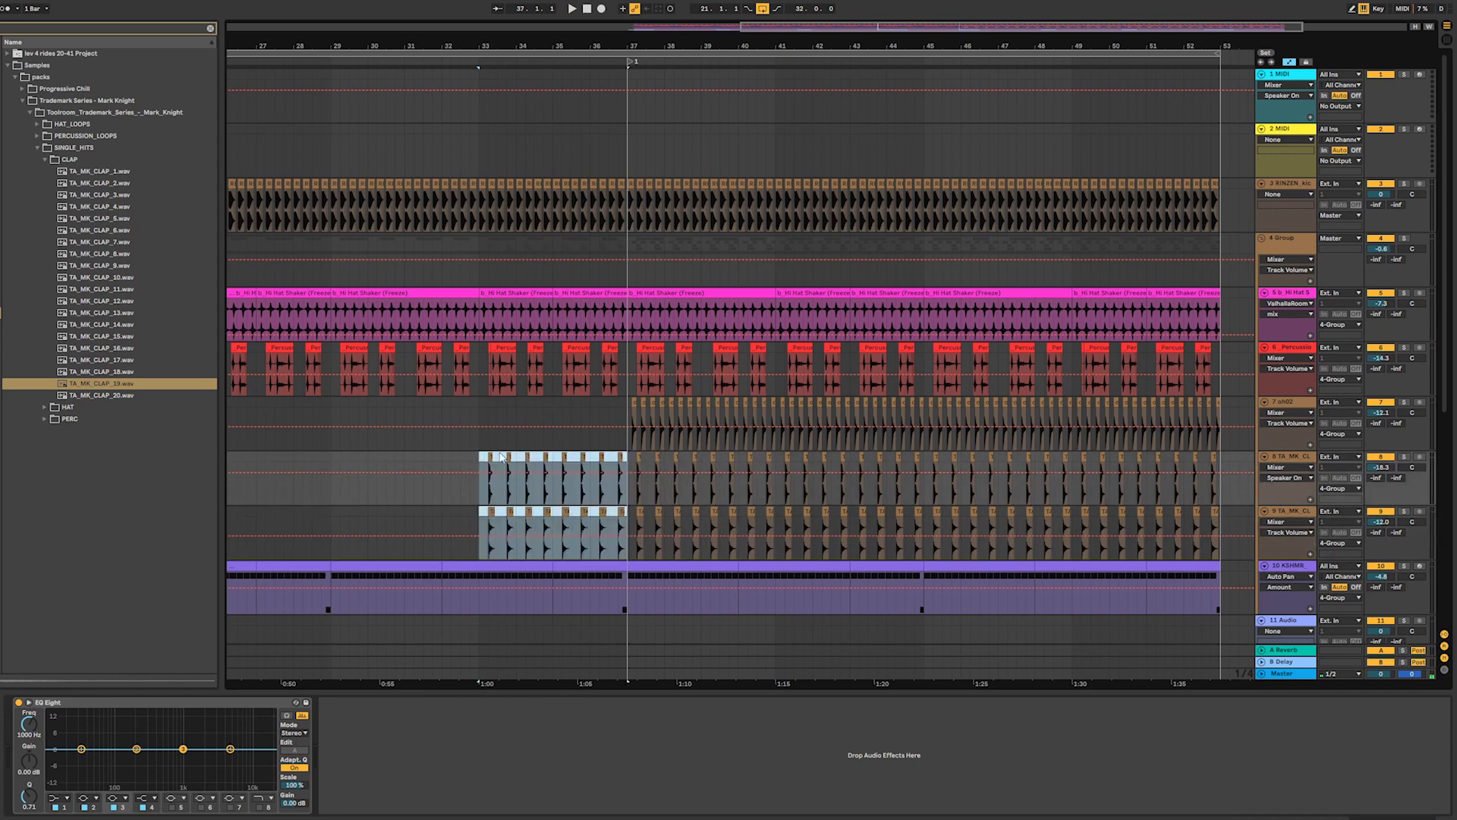
- Group the two clap tracks and delete their claps from bars 33 to 35, keeping those in bar 36
{"action": "left_click", "coordinate": [1293, 458]}
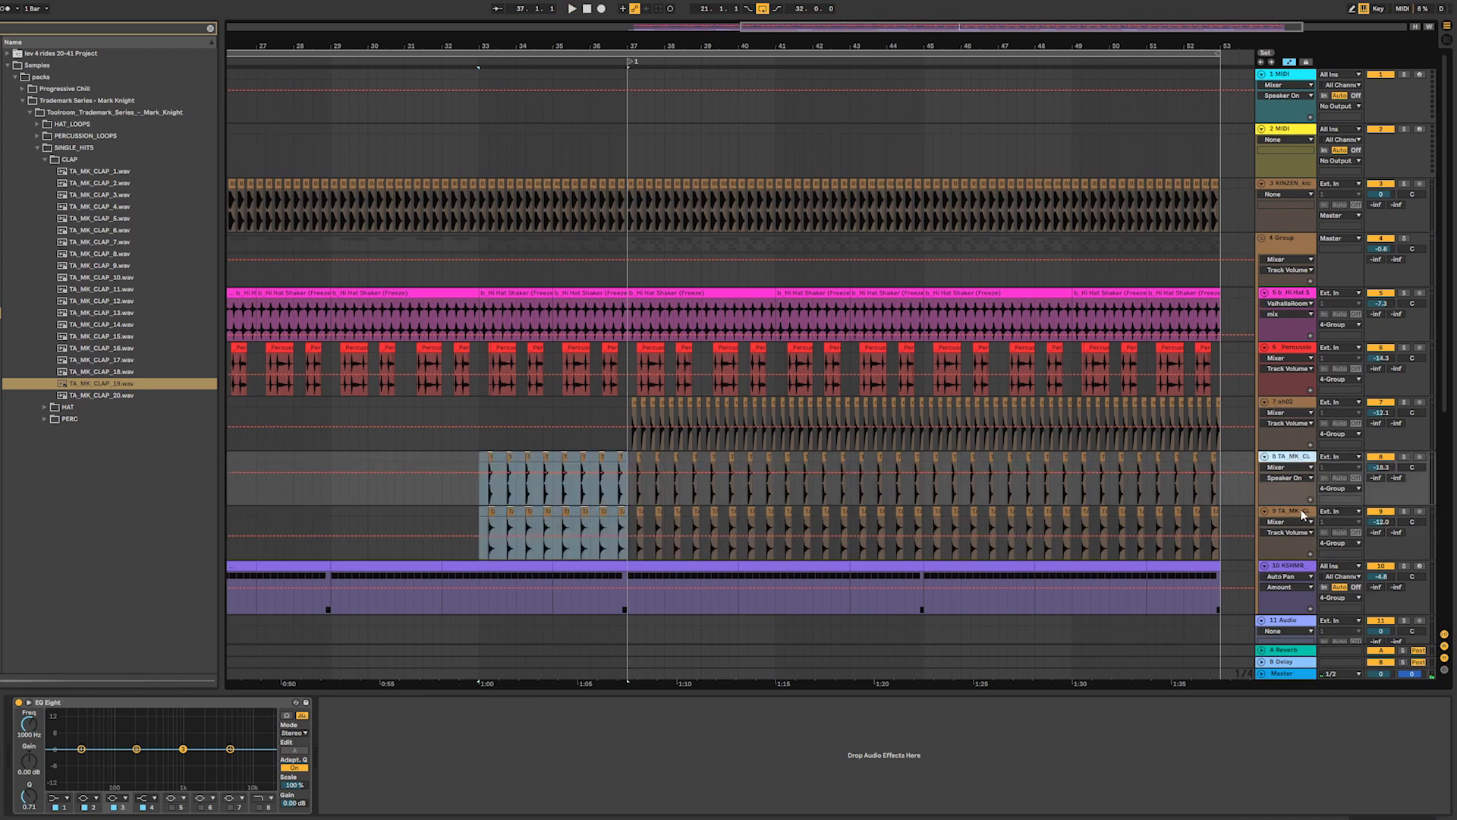
{"action": "left_click", "coordinate": [1303, 513], "text": "shift"}
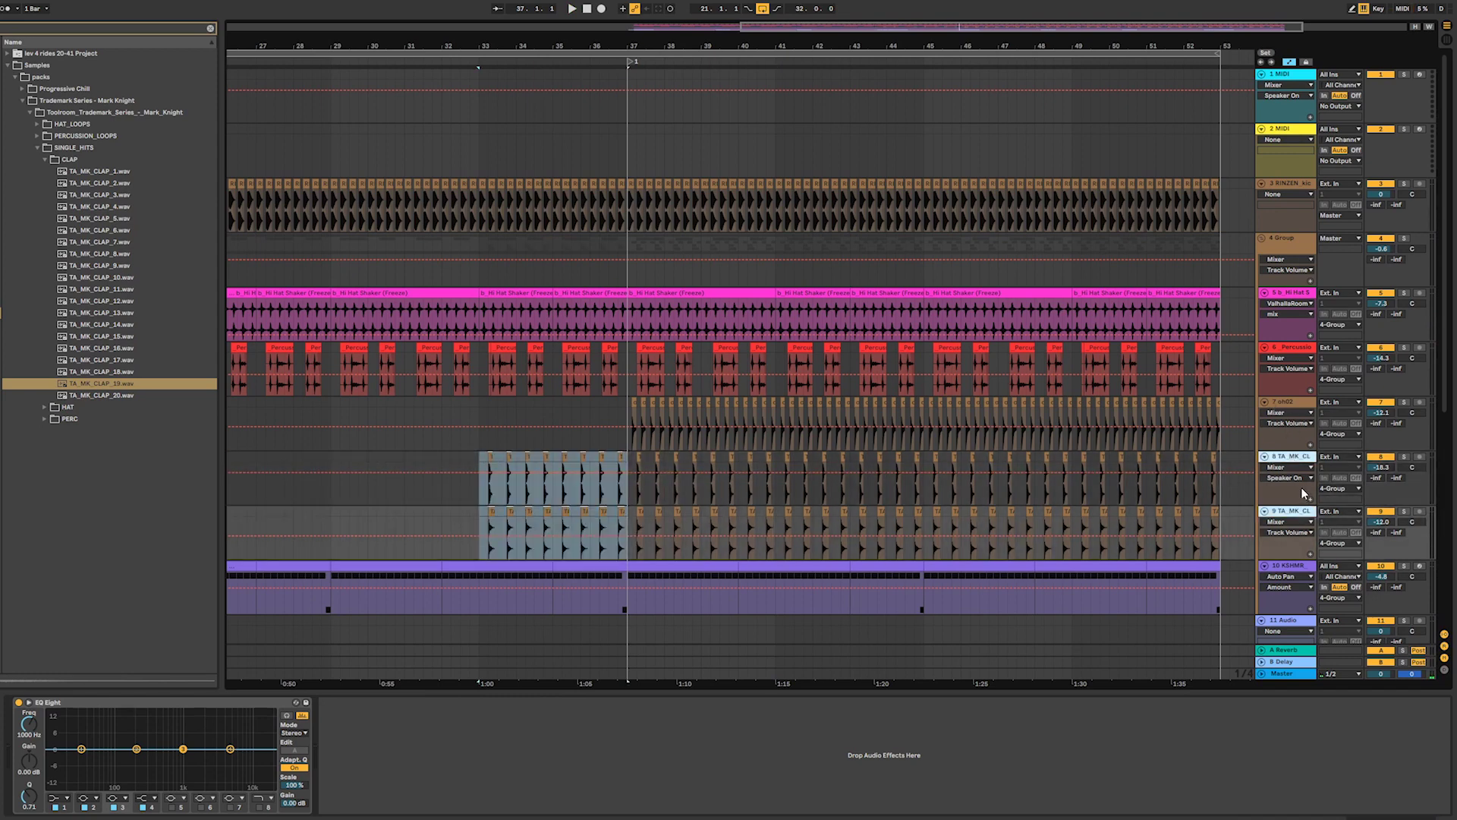
{"action": "key", "text": "ctrl+g"}
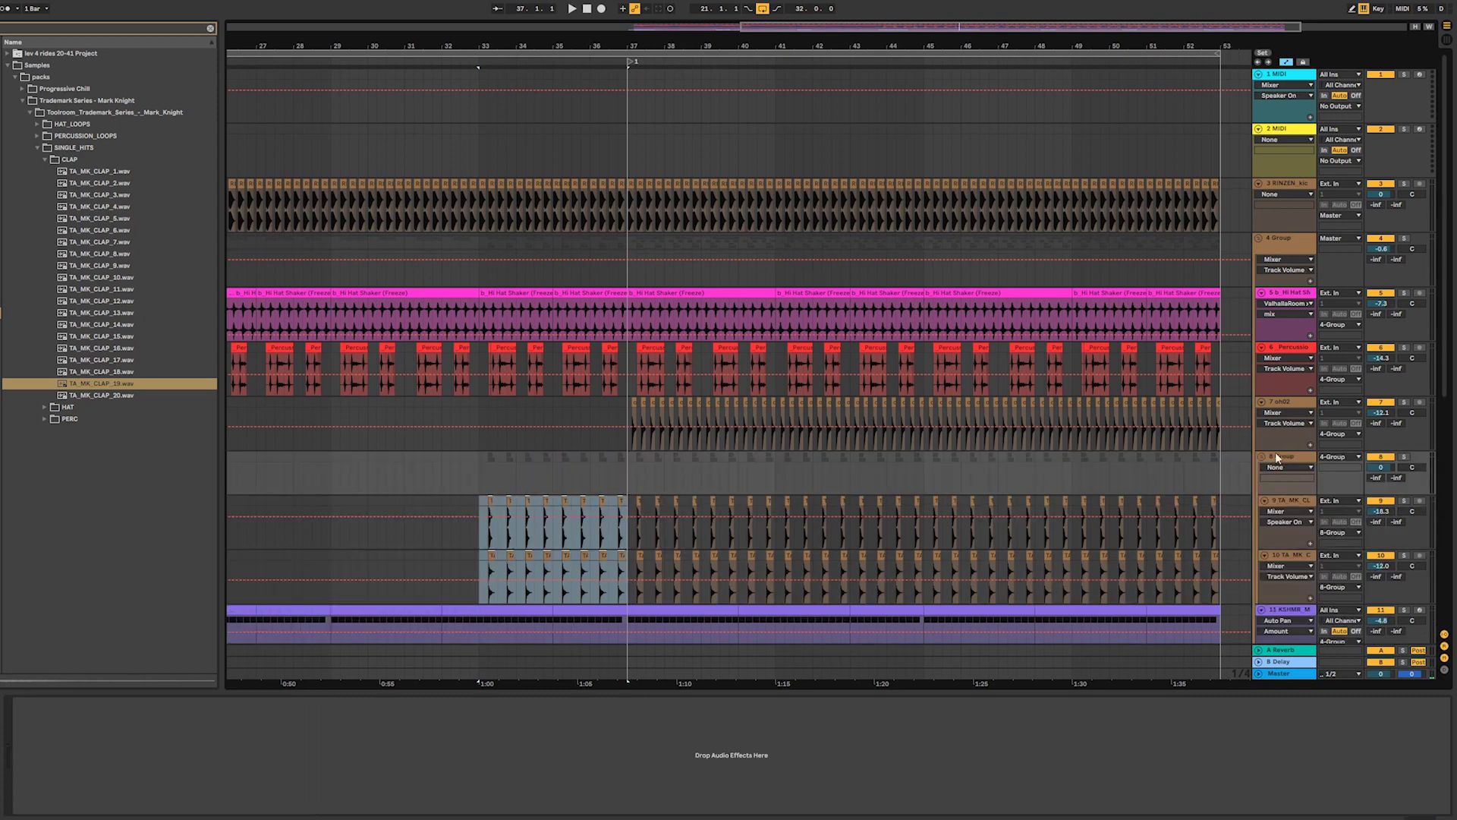
{"action": "left_click", "coordinate": [210, 28]}
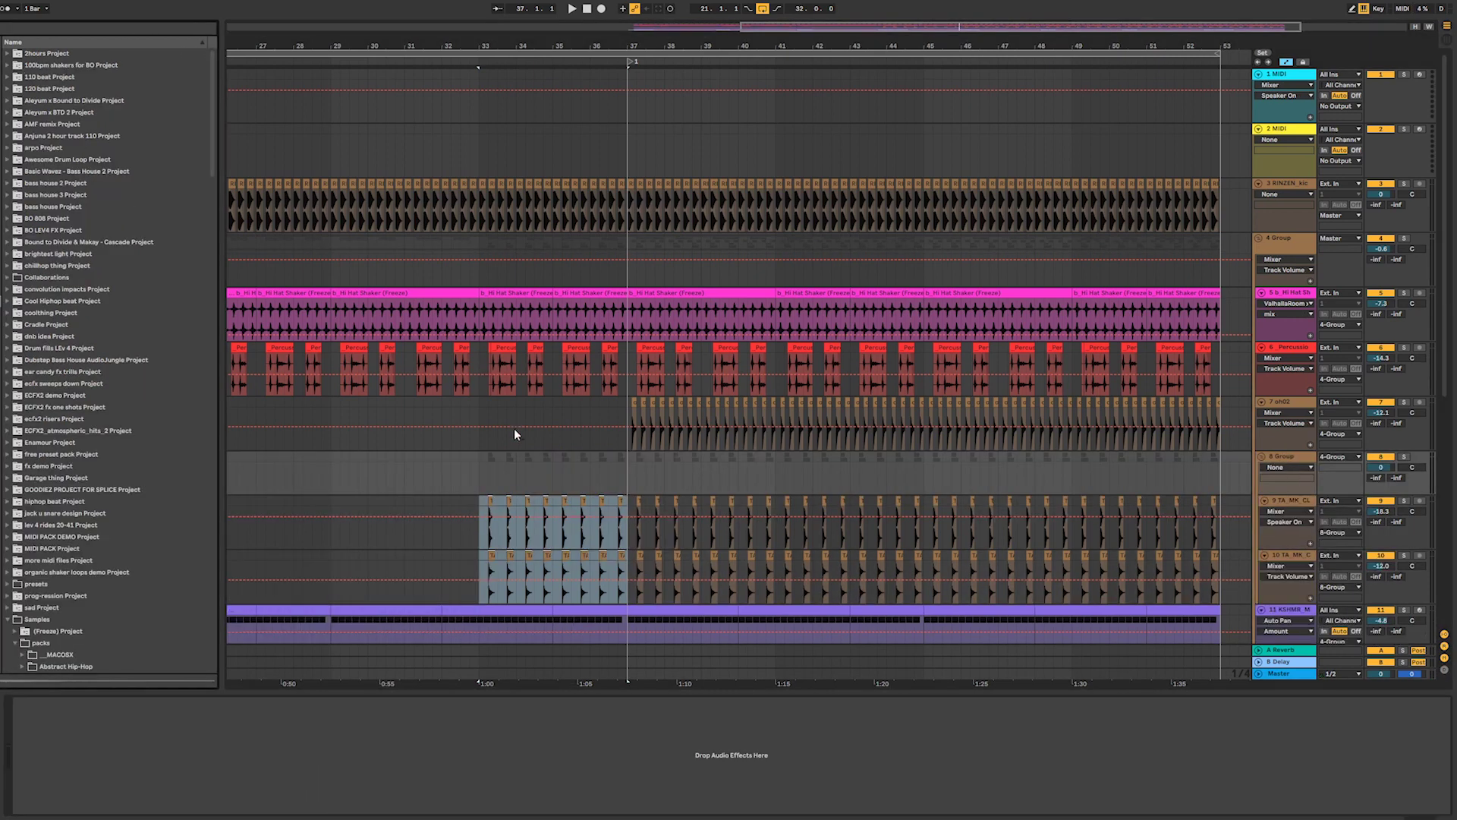
{"action": "mouse_move", "coordinate": [480, 501]}
{"action": "left_mouse_down"}
{"action": "mouse_move", "coordinate": [603, 557]}
{"action": "mouse_move", "coordinate": [590, 586]}
{"action": "left_mouse_up"}
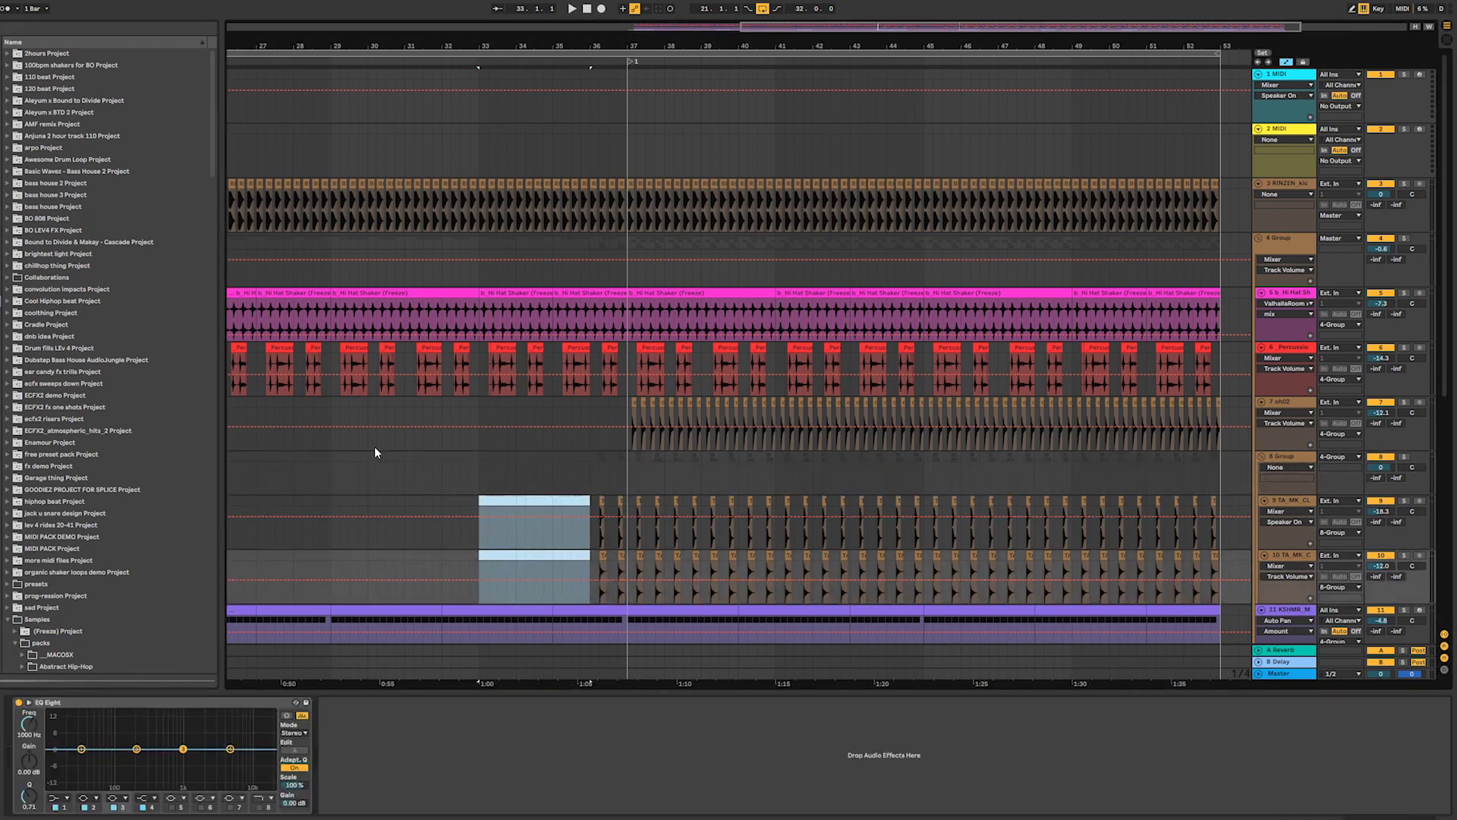
- Find Auto Filter, place it on the clap group and open its low-pass frequency to 19.9 kHz
{"action": "left_click", "coordinate": [1, 28]}
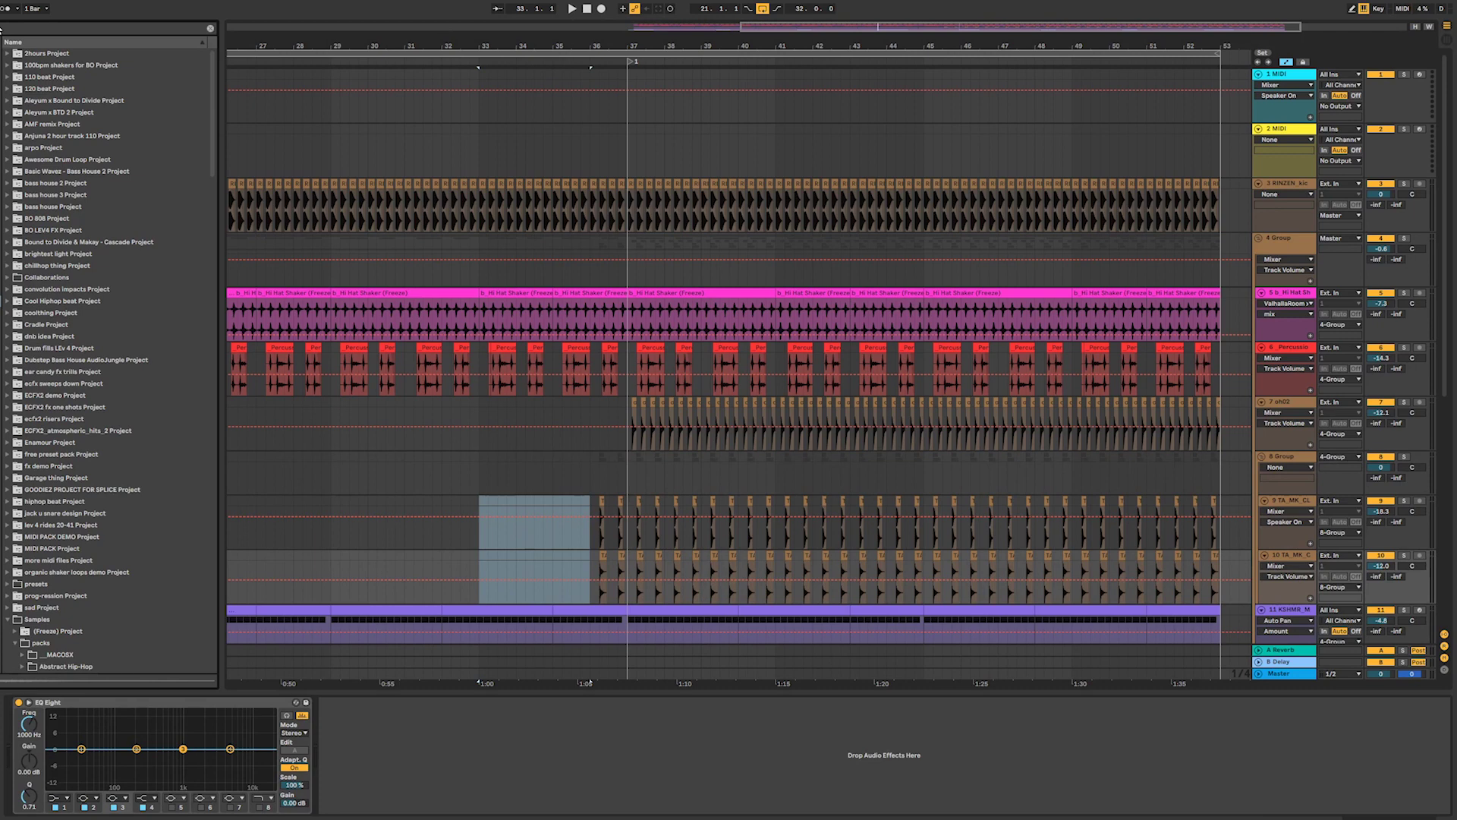
{"action": "type", "text": "vocalaut"}
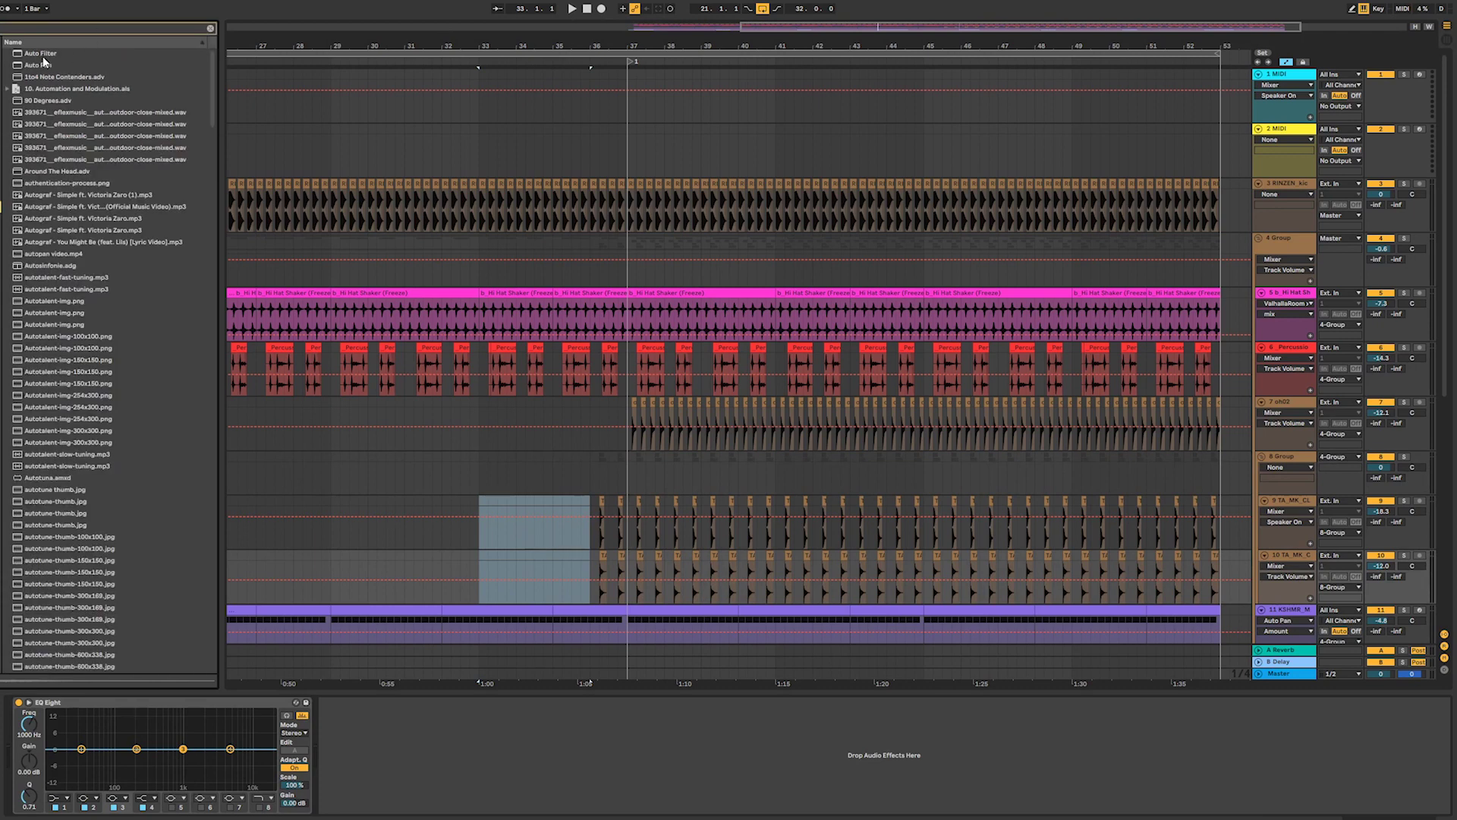
{"action": "left_click_drag", "start_coordinate": [43, 55], "coordinate": [271, 207]}
{"action": "left_click_drag", "start_coordinate": [1312, 532], "coordinate": [1288, 463]}
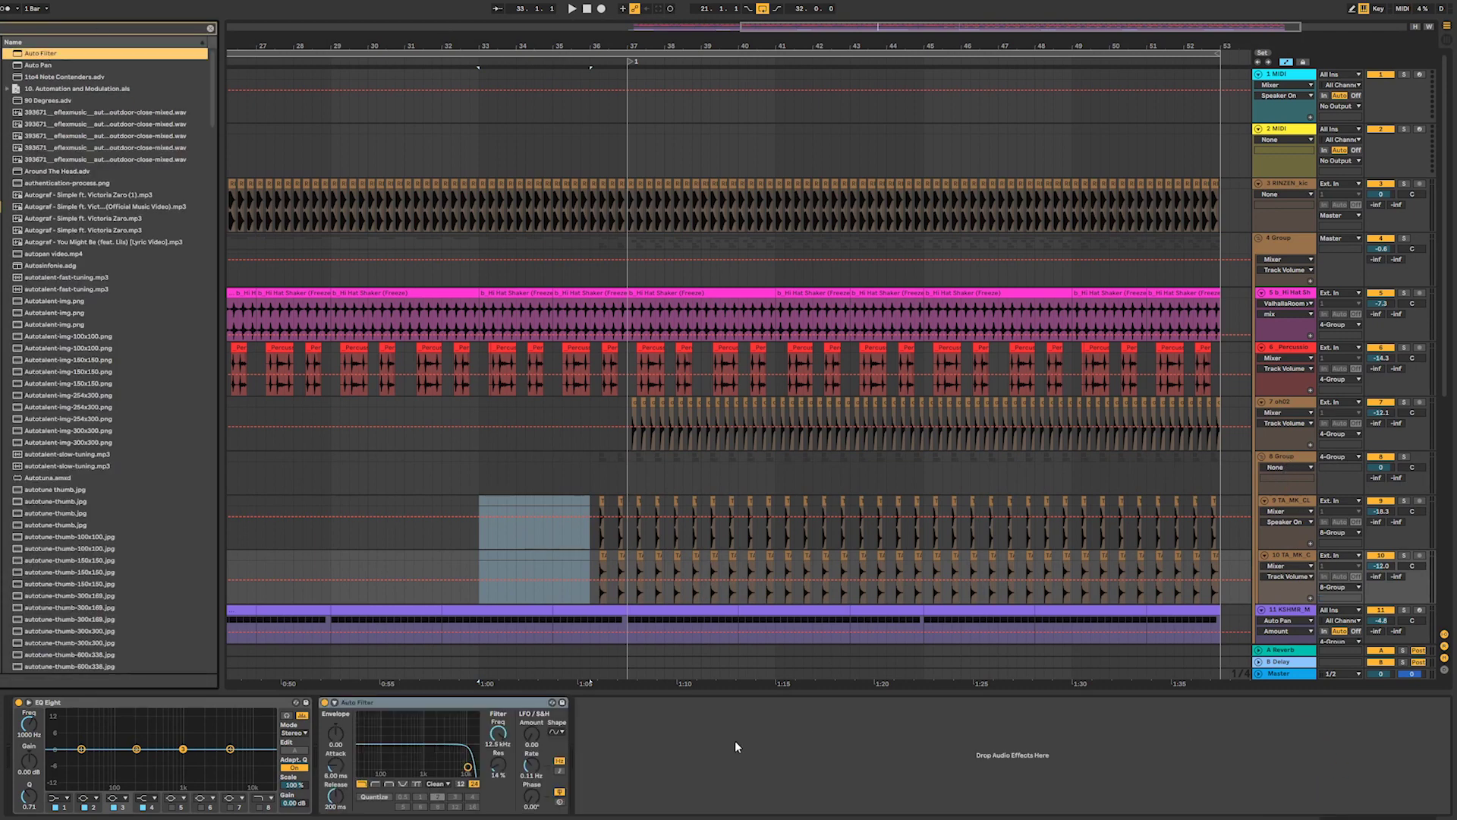
{"action": "left_click", "coordinate": [397, 705]}
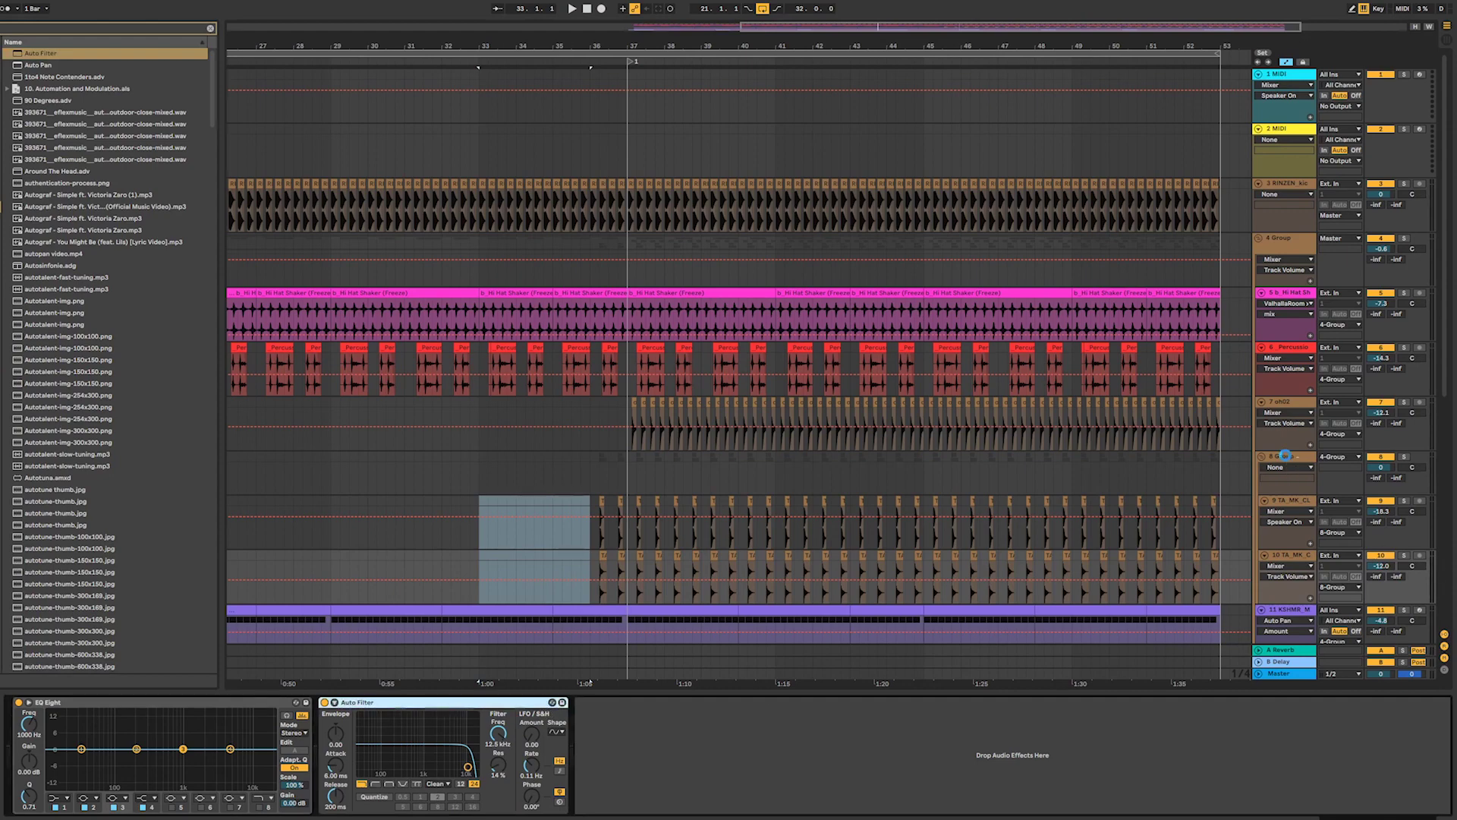
{"action": "left_click", "coordinate": [1285, 455]}
{"action": "left_click_drag", "start_coordinate": [190, 737], "coordinate": [190, 709]}
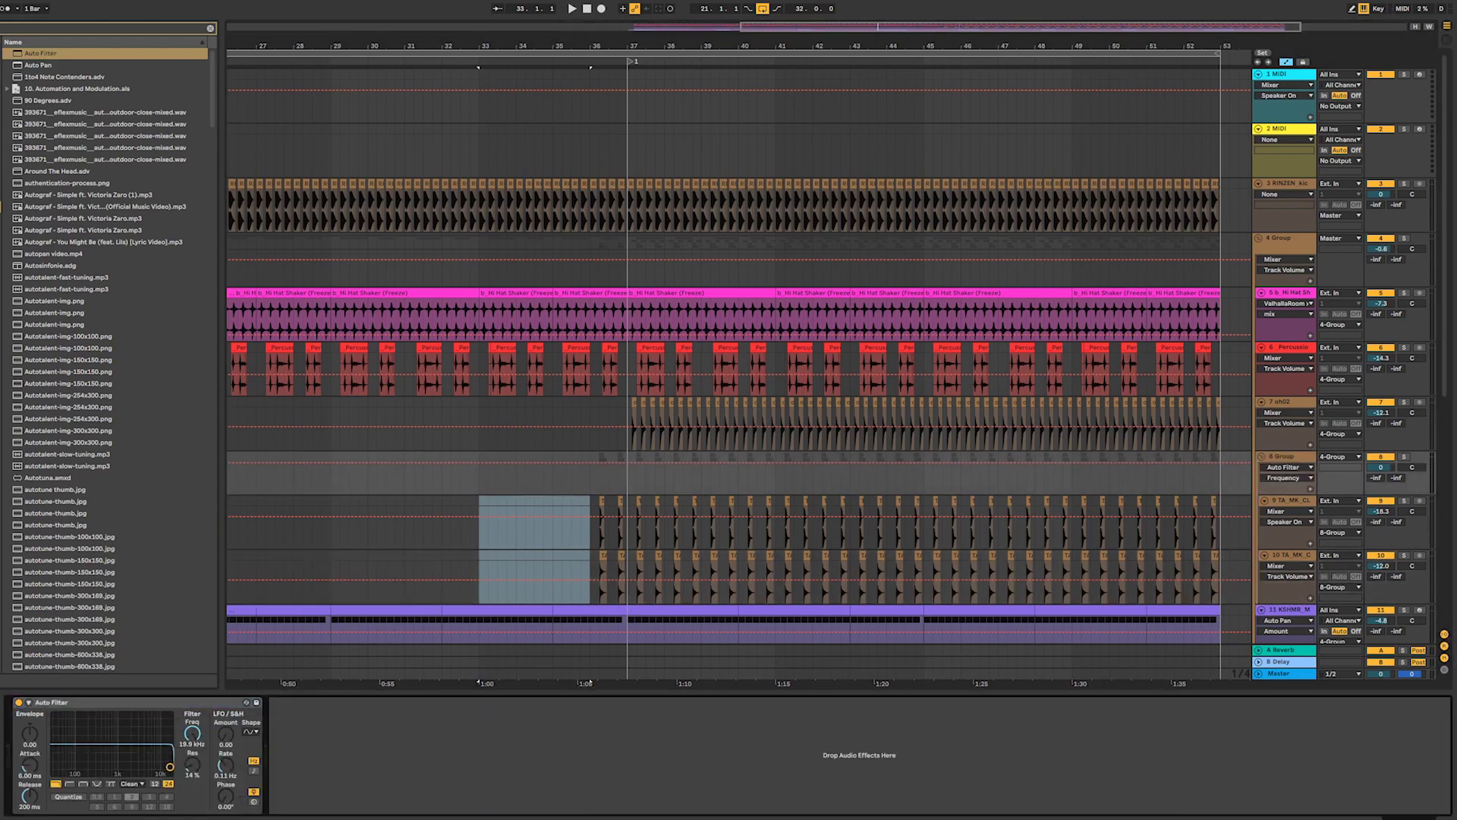
- Automate the clap group's filter frequency to rise from the first clap in bar 36 to fully open at bar 37, auditioning it
{"action": "left_click_drag", "start_coordinate": [625, 461], "coordinate": [599, 476]}
{"action": "left_click", "coordinate": [592, 474]}
{"action": "key", "text": "space"}
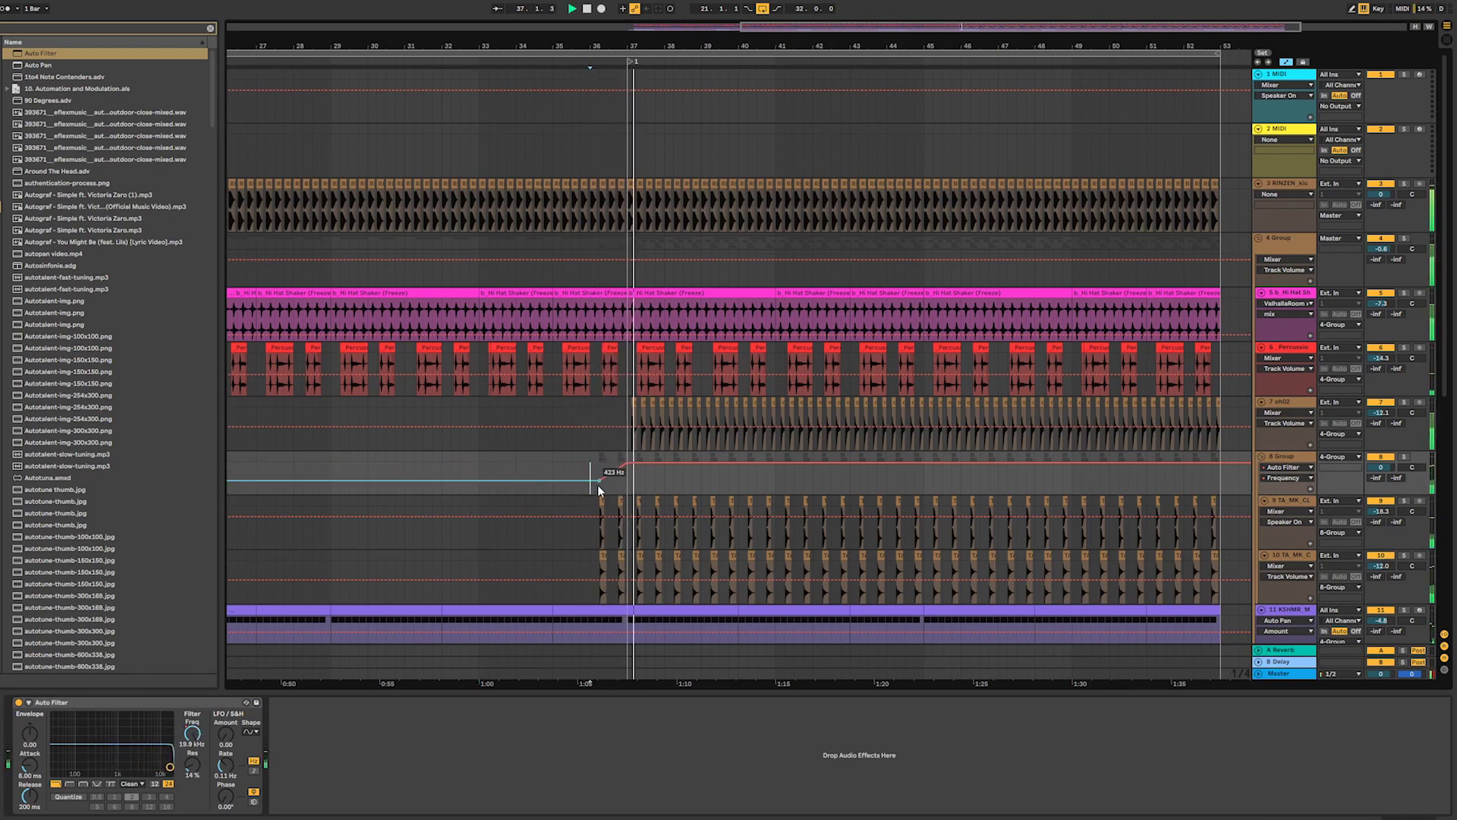
{"action": "left_click_drag", "start_coordinate": [599, 482], "coordinate": [597, 475]}
{"action": "key", "text": "space"}
{"action": "key", "text": "space"}
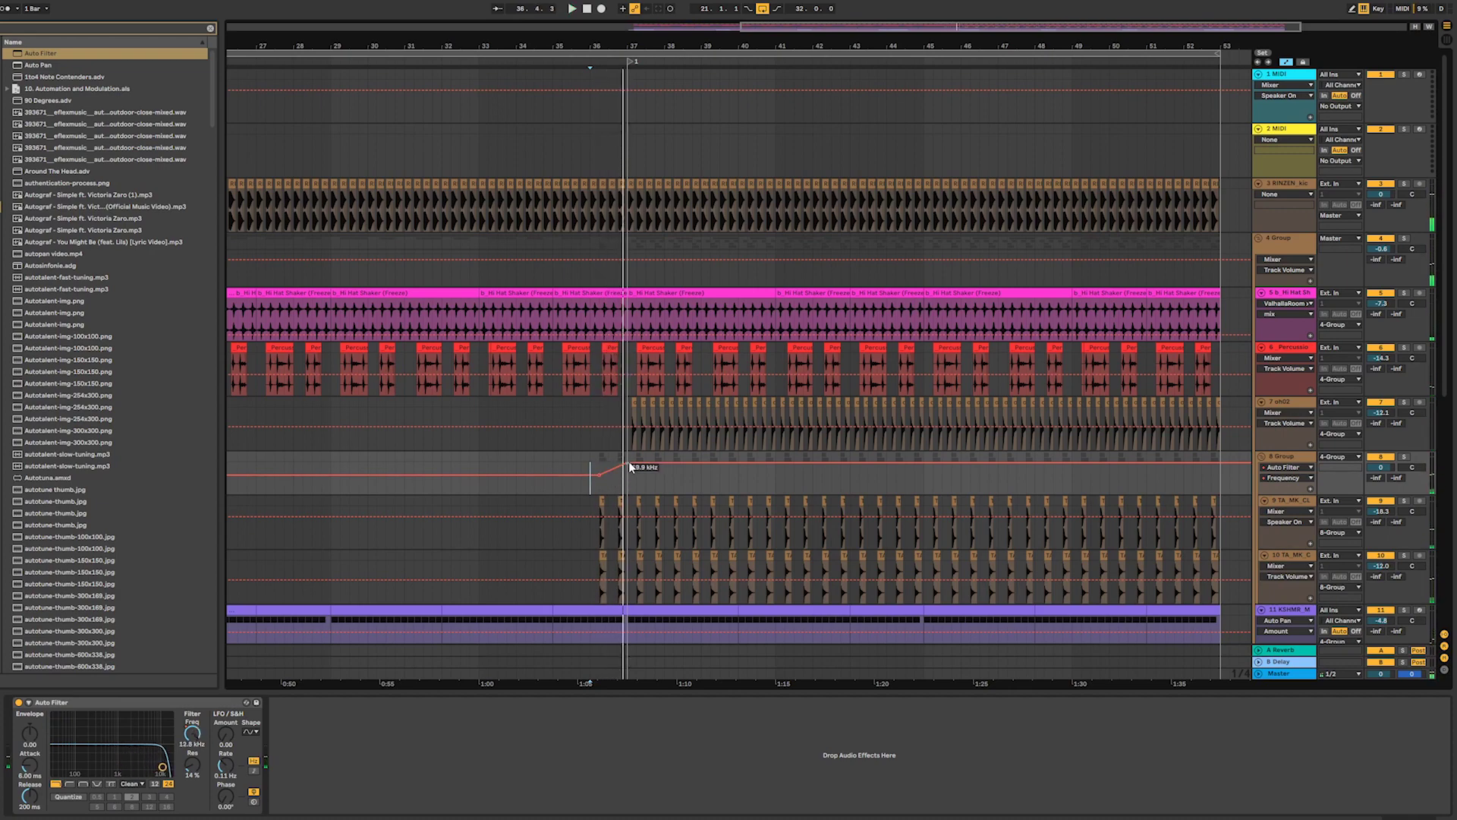
- Audition the clap build-up from about bar 31 and select the kick clips leading into bar 37
{"action": "left_click", "coordinate": [437, 500]}
{"action": "key", "text": "space"}
{"action": "key", "text": "space"}
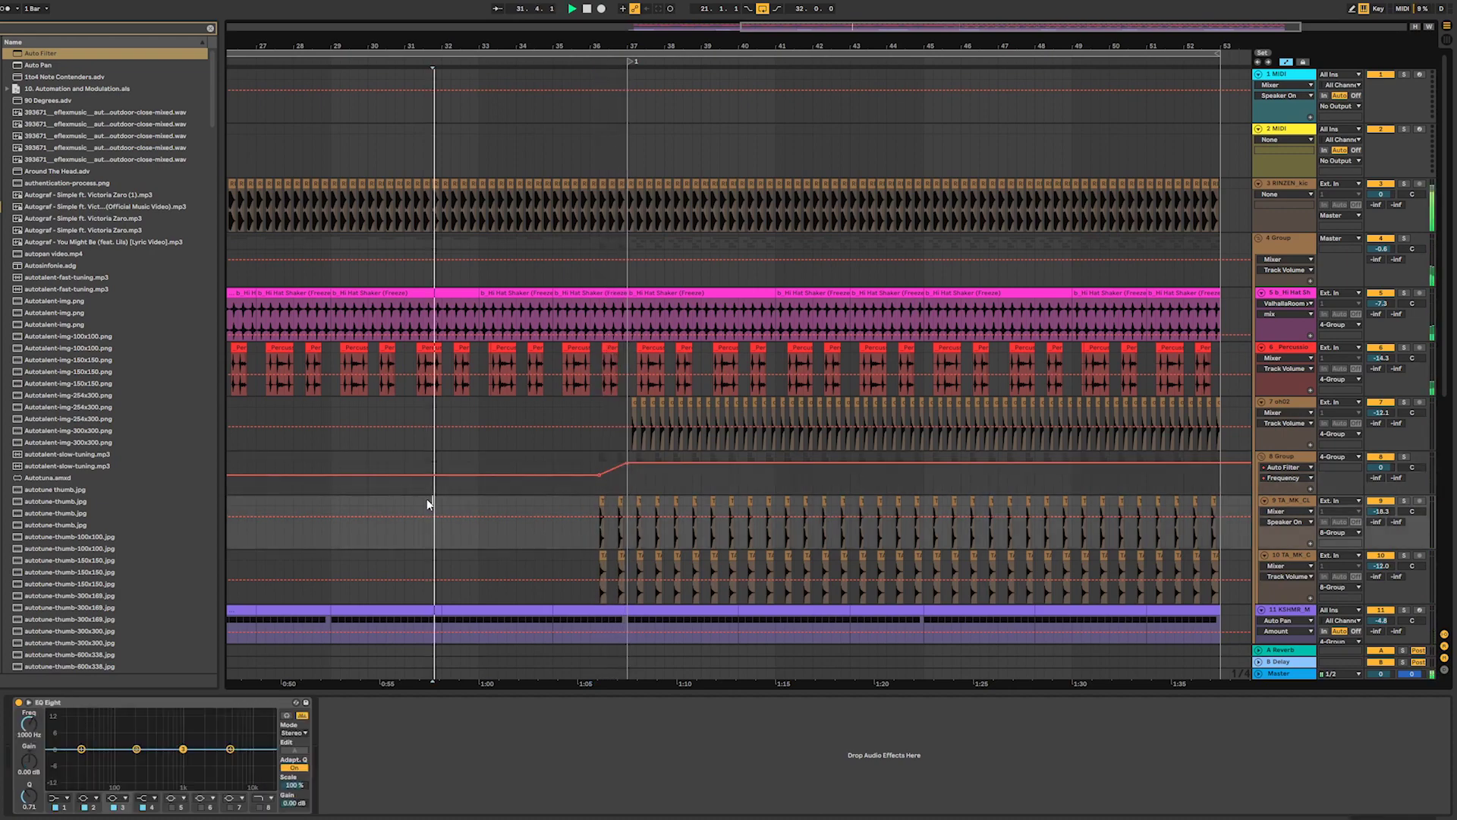
{"action": "left_click", "coordinate": [621, 185]}
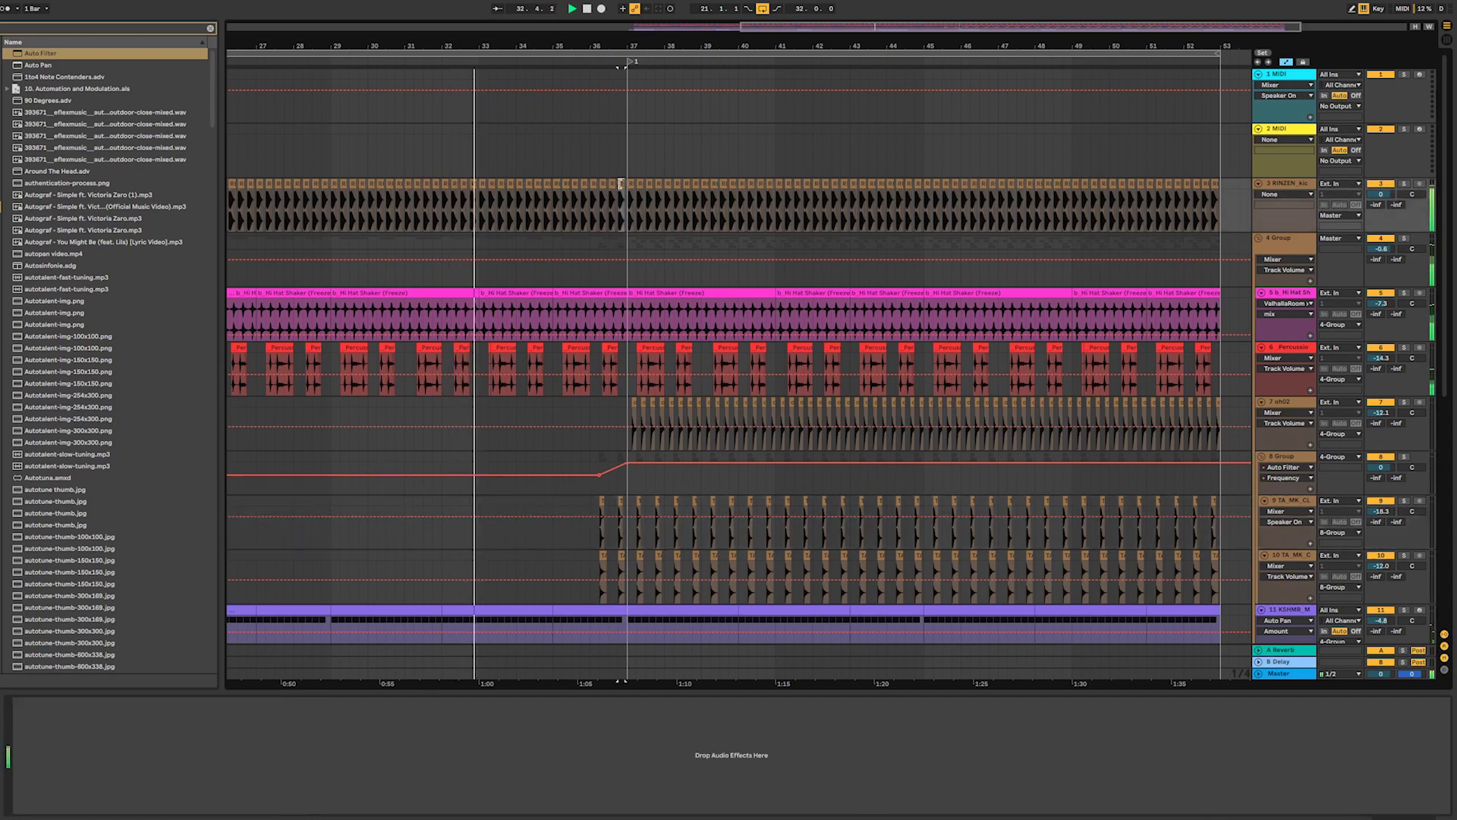
{"action": "left_click", "coordinate": [562, 190], "text": "shift"}
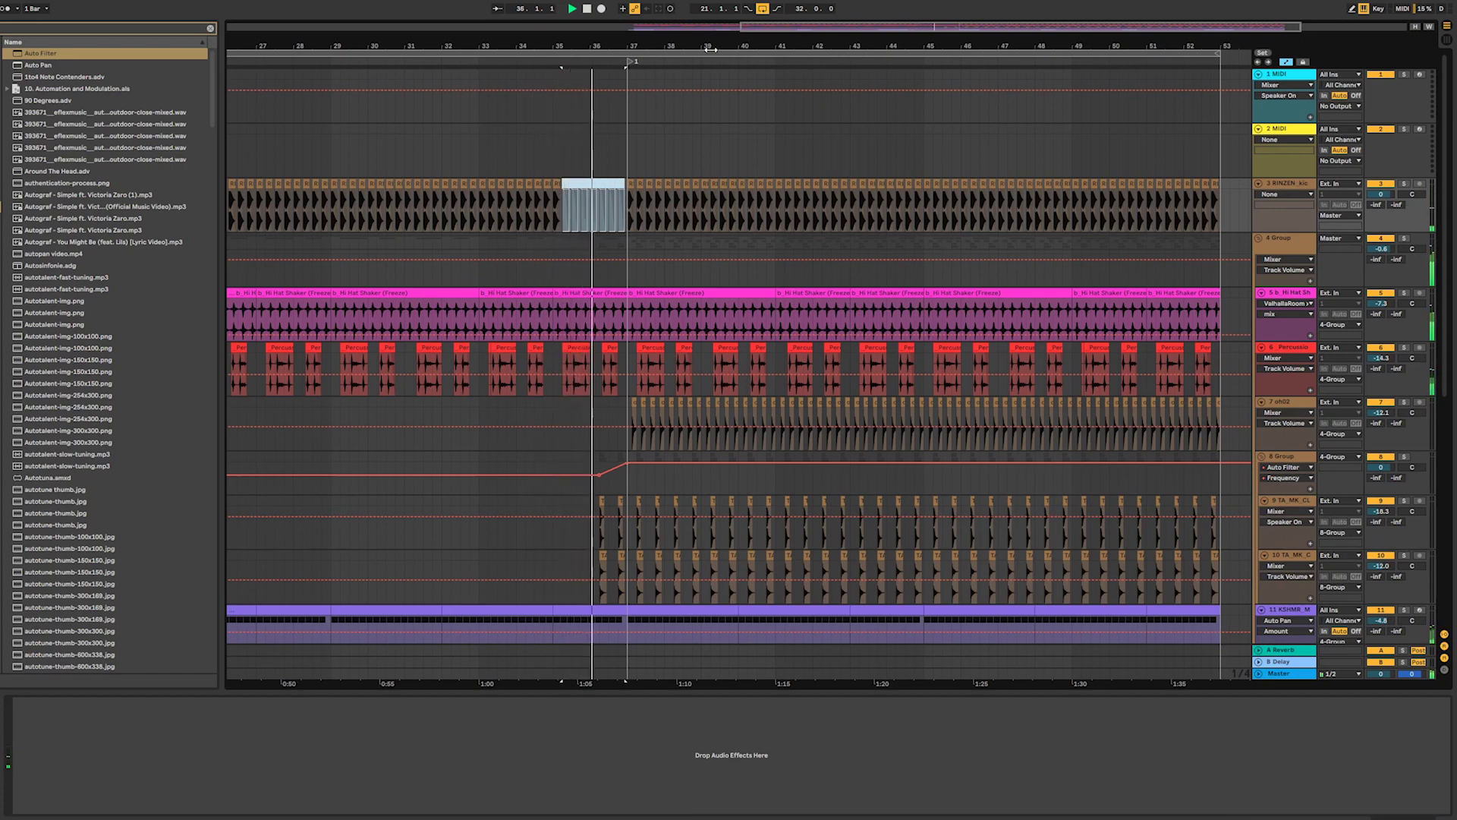
{"action": "left_click_drag", "start_coordinate": [634, 46], "coordinate": [585, 92]}
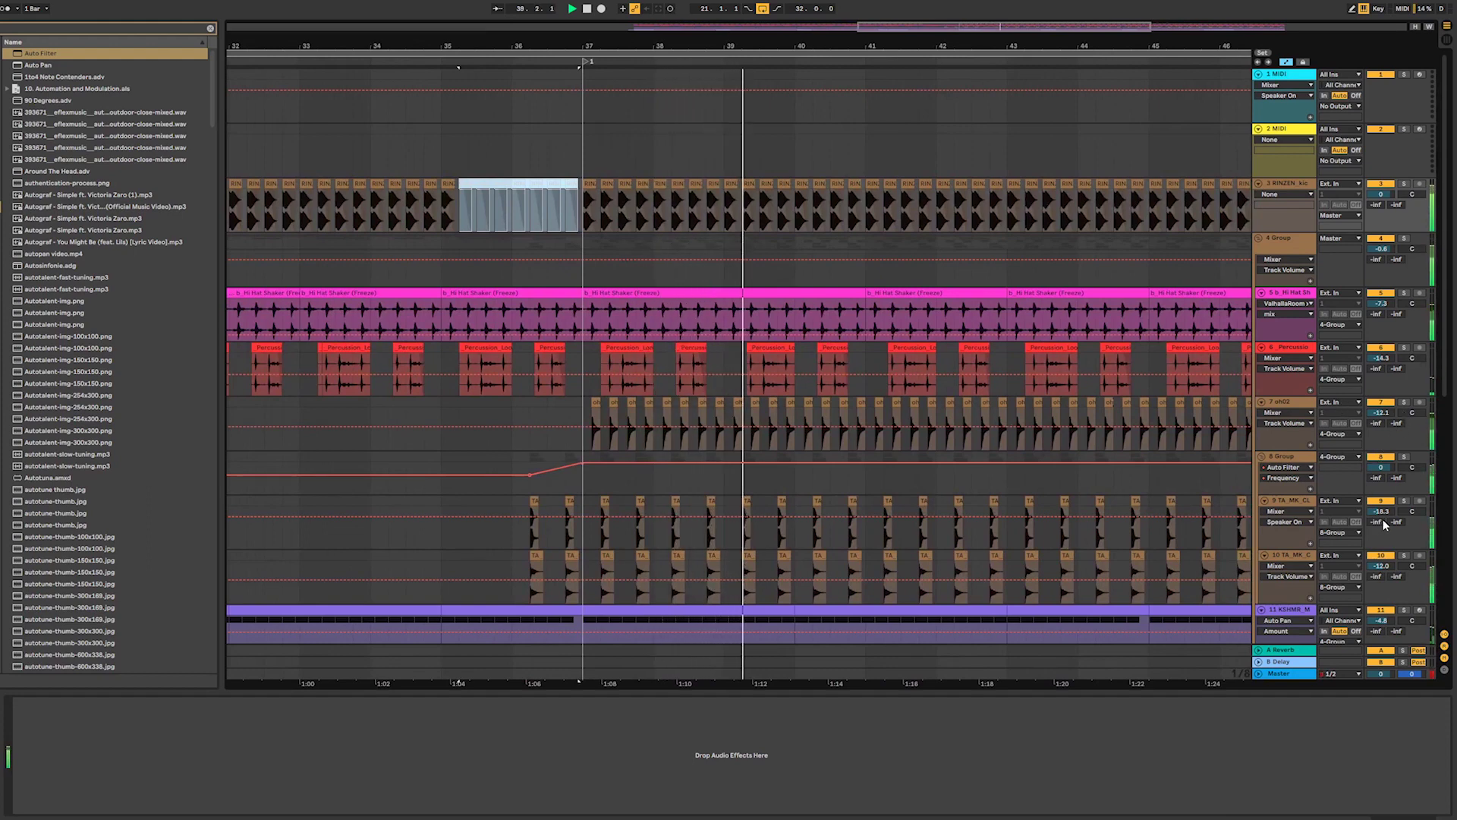
- Compare the mix without the second clap layer and lower that track's volume to -16.5 dB
{"action": "left_click", "coordinate": [1387, 557]}
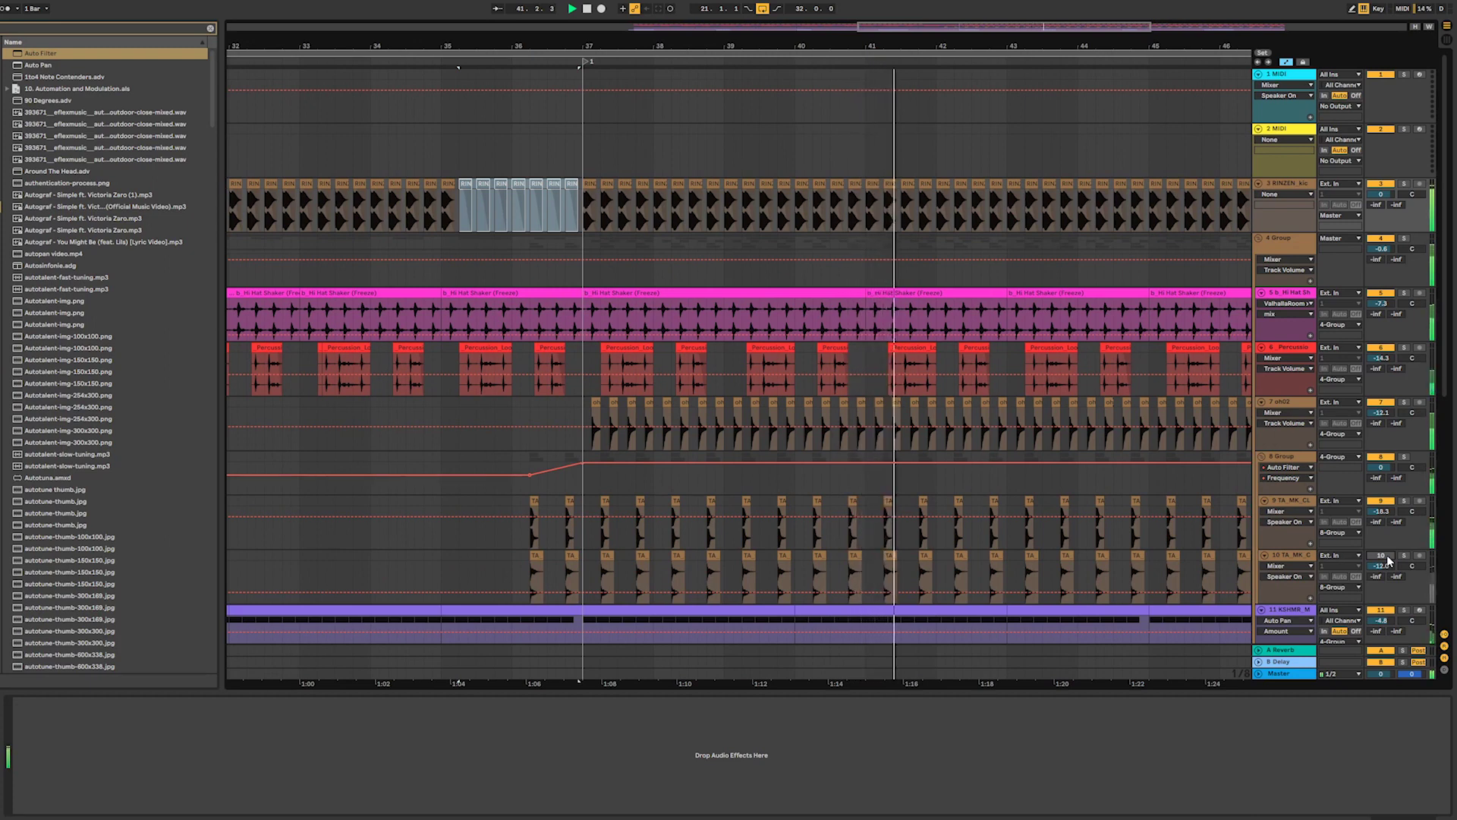
{"action": "left_click", "coordinate": [1387, 557]}
{"action": "left_click_drag", "start_coordinate": [1388, 567], "coordinate": [1387, 583]}
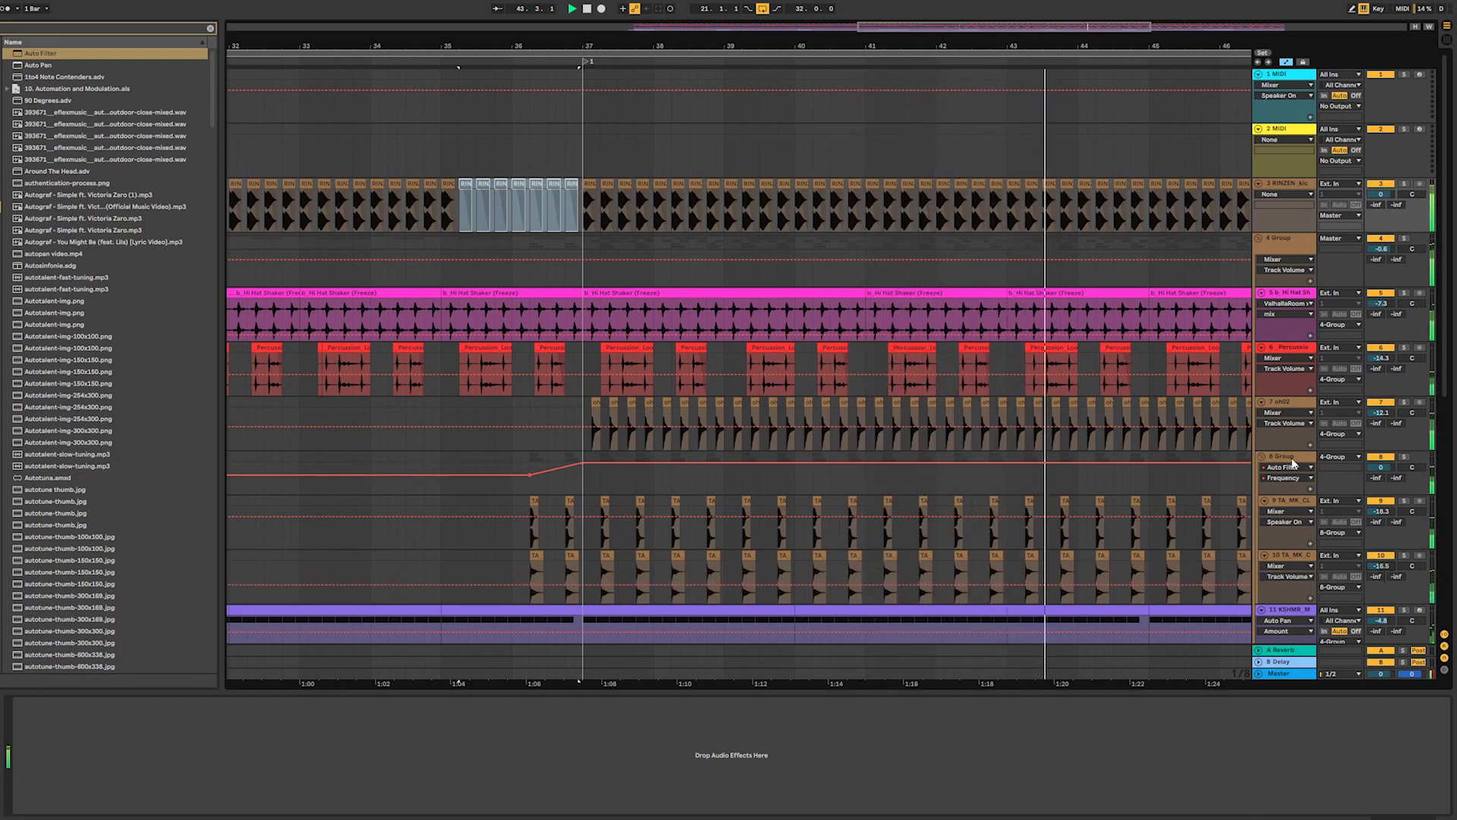
{"action": "left_click", "coordinate": [1284, 457]}
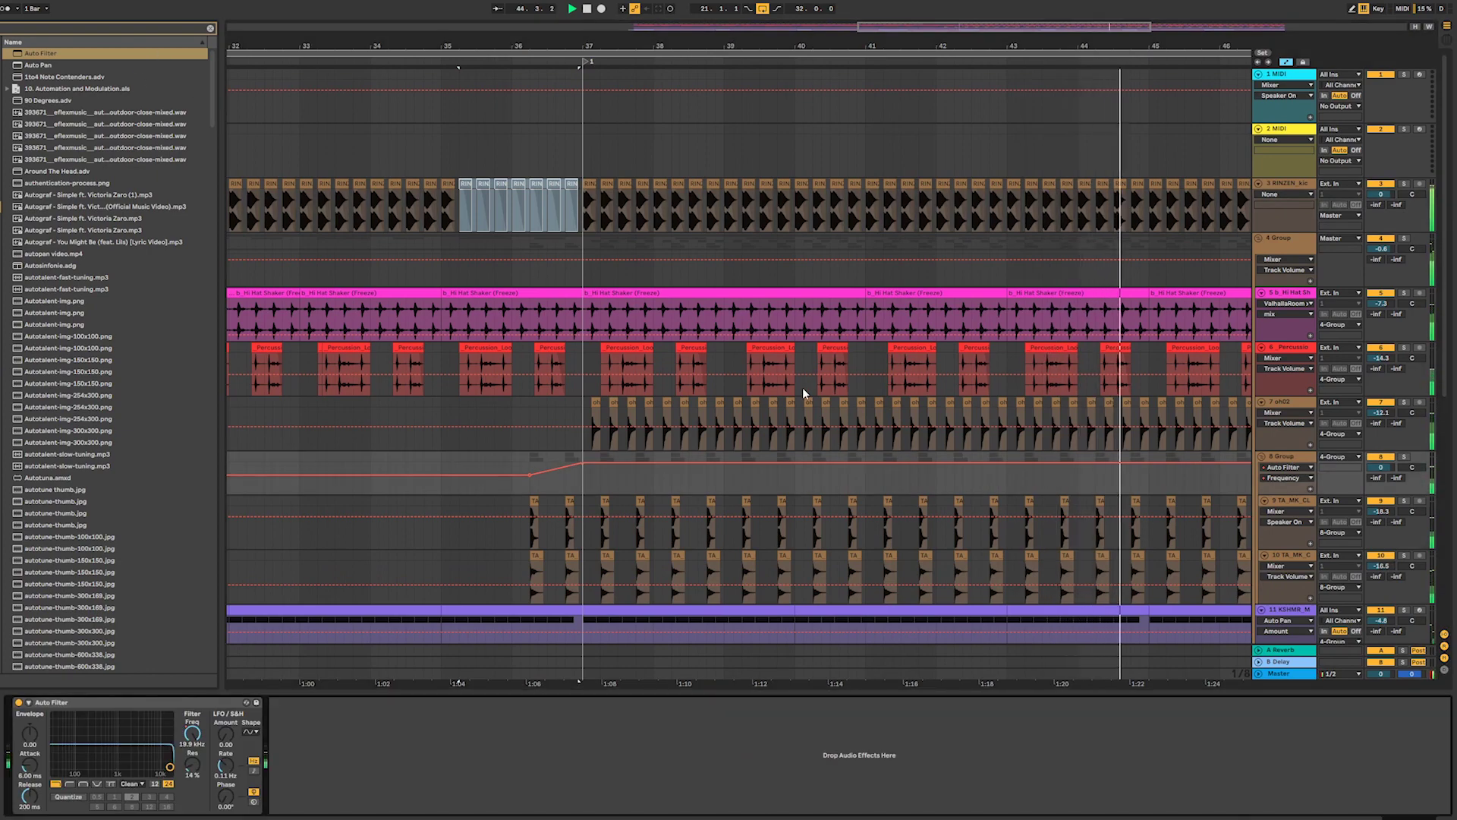
{"action": "key", "text": "space"}
- Show the Serum arpeggio track's PortTime automation in its own lane
{"action": "left_click_drag", "start_coordinate": [872, 26], "coordinate": [872, 1]}
{"action": "scroll", "coordinate": [604, 399], "scroll_direction": "down", "scroll_amount": 10}
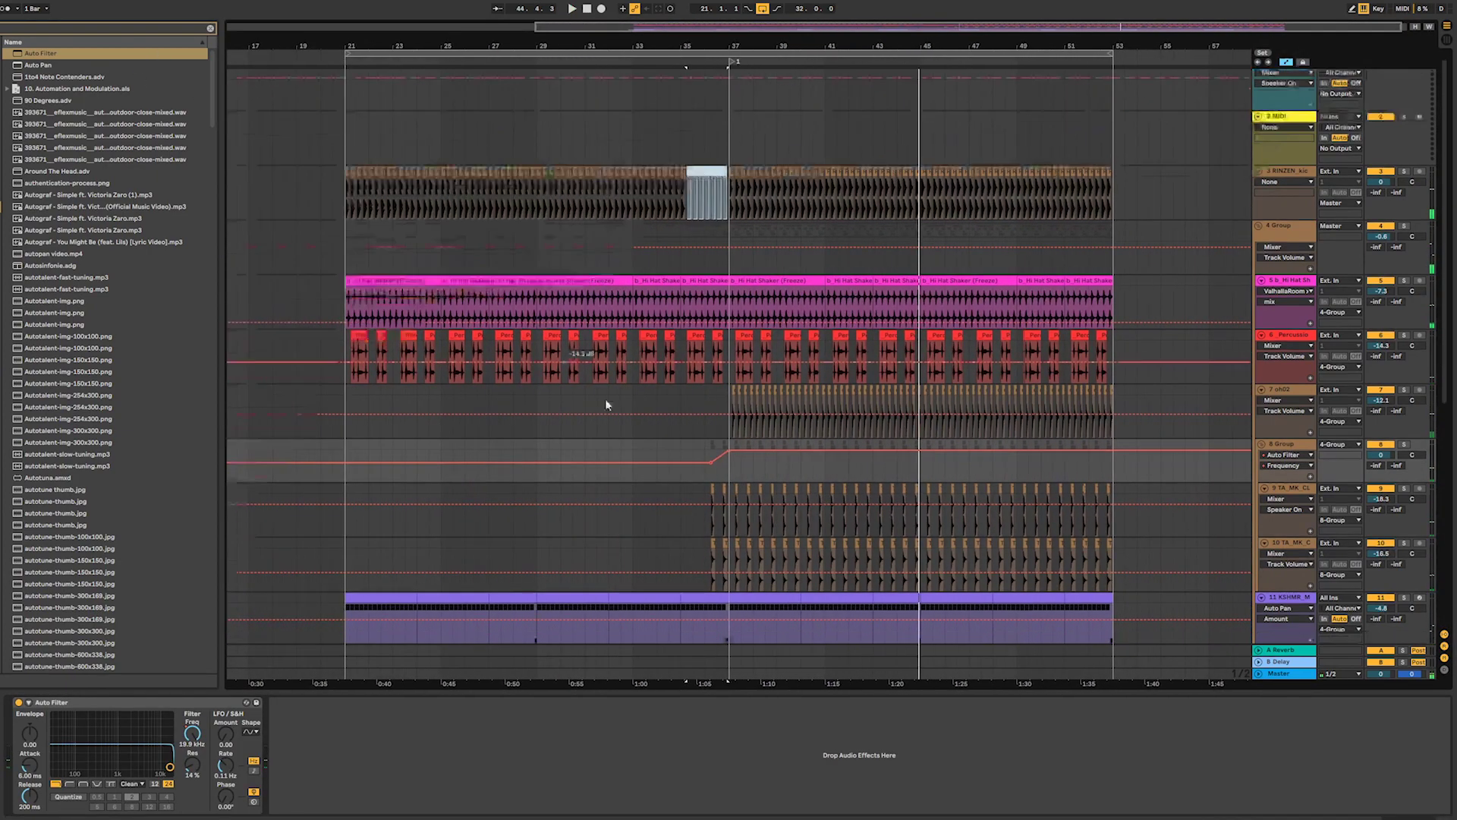
{"action": "scroll", "coordinate": [800, 505], "scroll_direction": "down", "scroll_amount": 1}
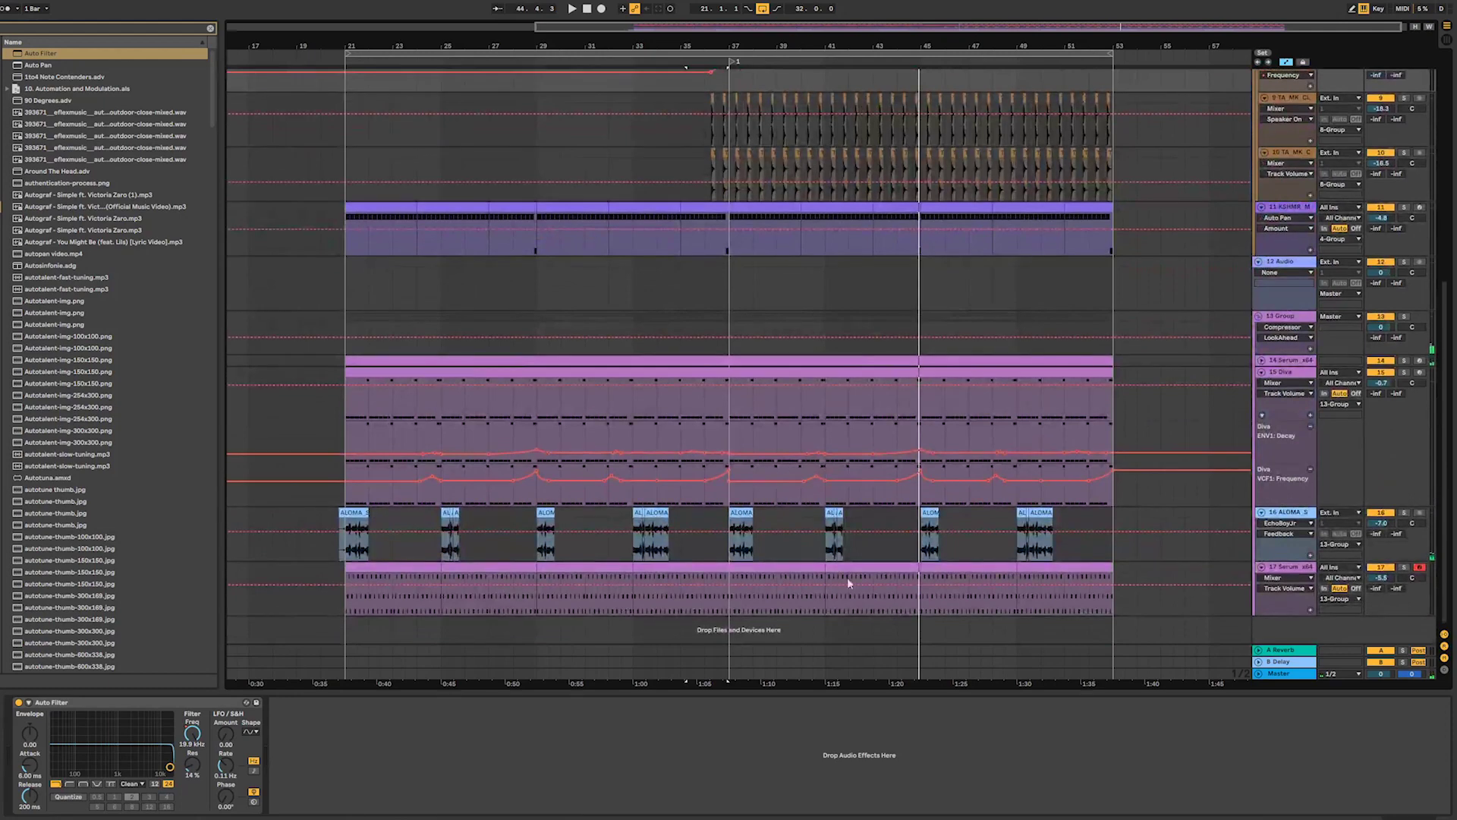
{"action": "left_click", "coordinate": [1291, 577]}
{"action": "left_click", "coordinate": [1283, 597]}
{"action": "left_click", "coordinate": [1276, 589]}
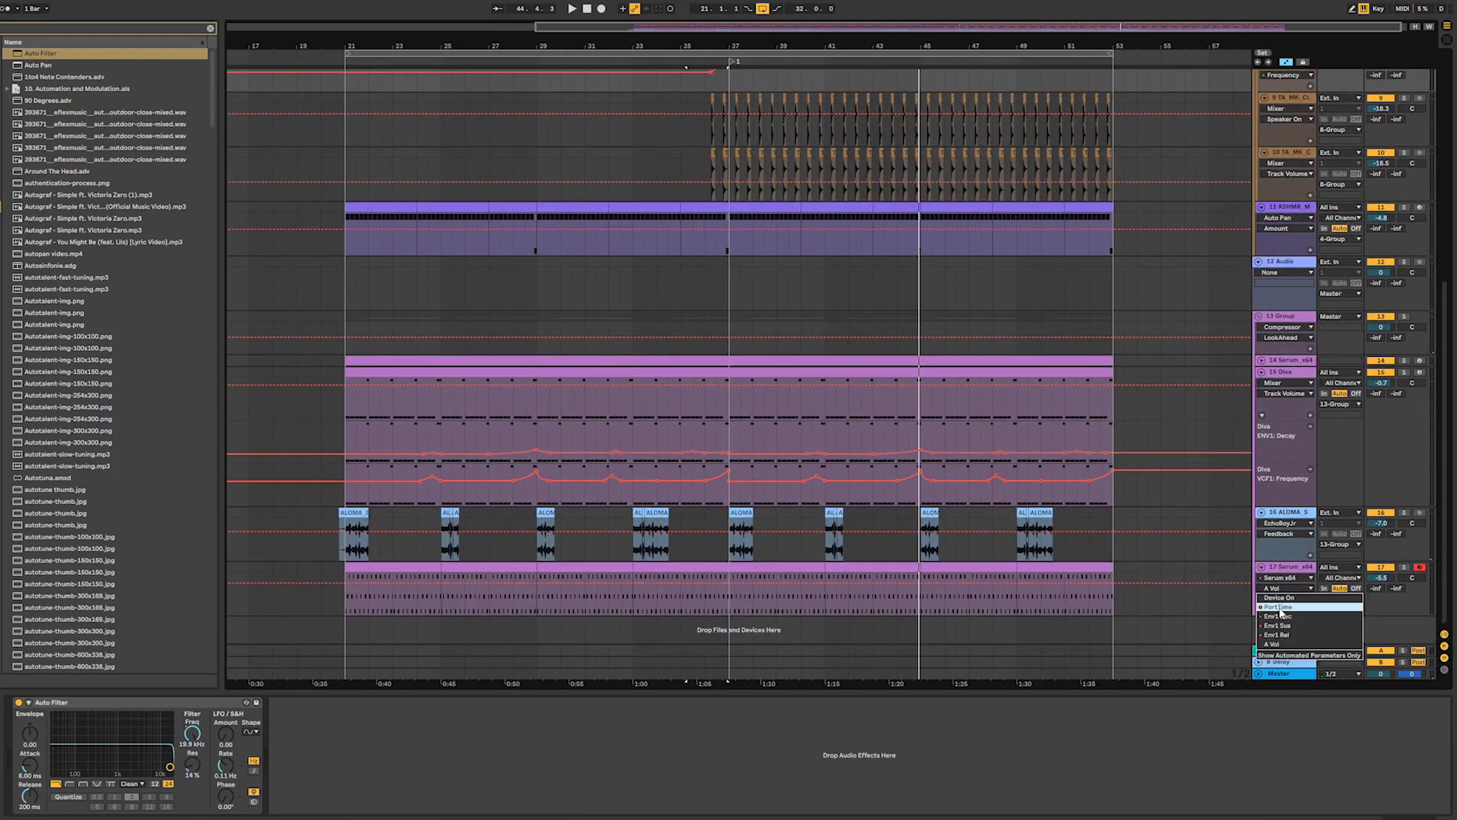
{"action": "left_click", "coordinate": [1280, 608]}
{"action": "scroll", "coordinate": [1297, 599], "scroll_direction": "down", "scroll_amount": 2}
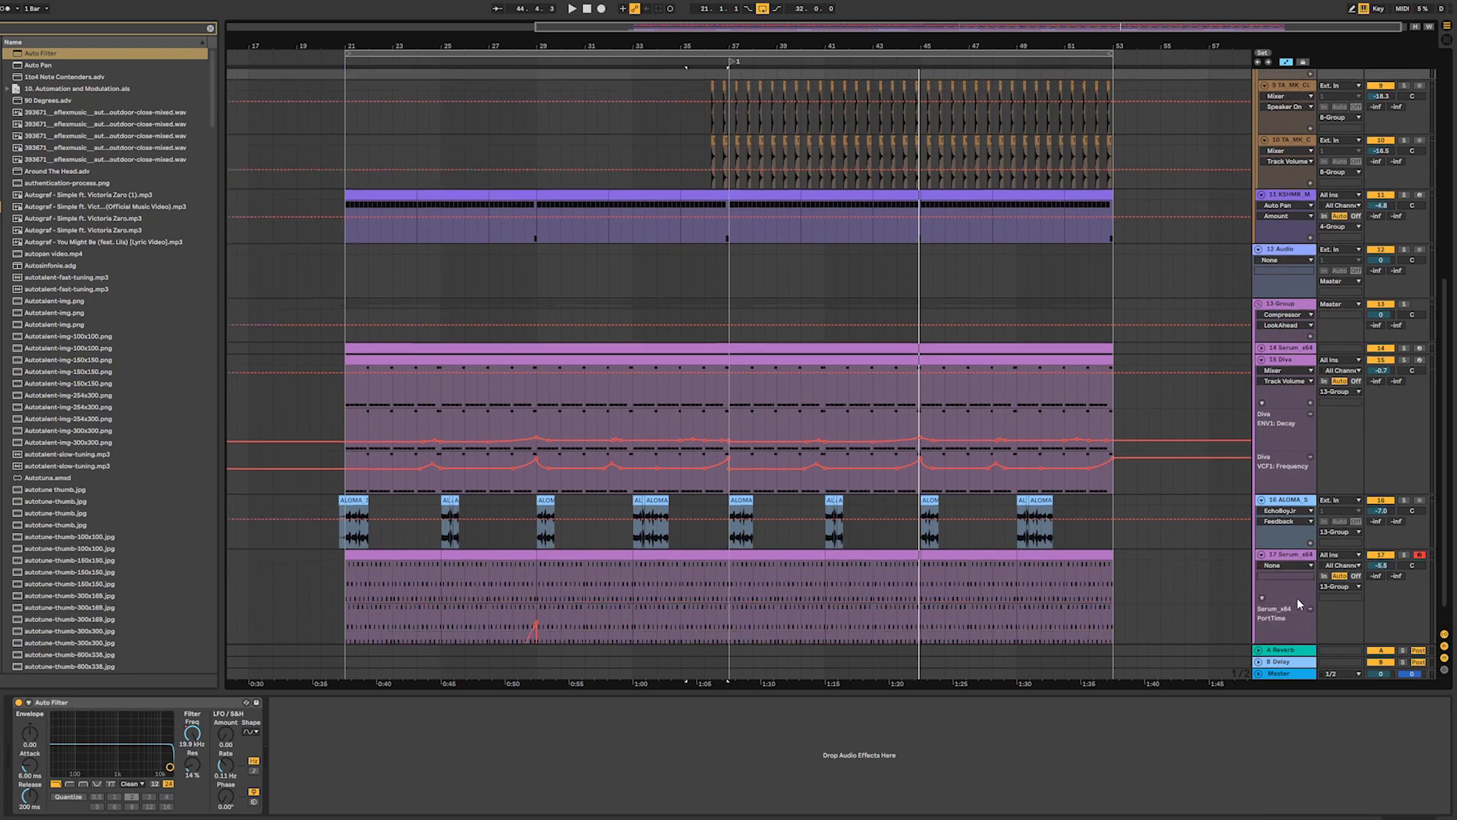
- Show the Serum arpeggio track's Env1 Dec automation in a second separate lane
{"action": "left_click", "coordinate": [1291, 536]}
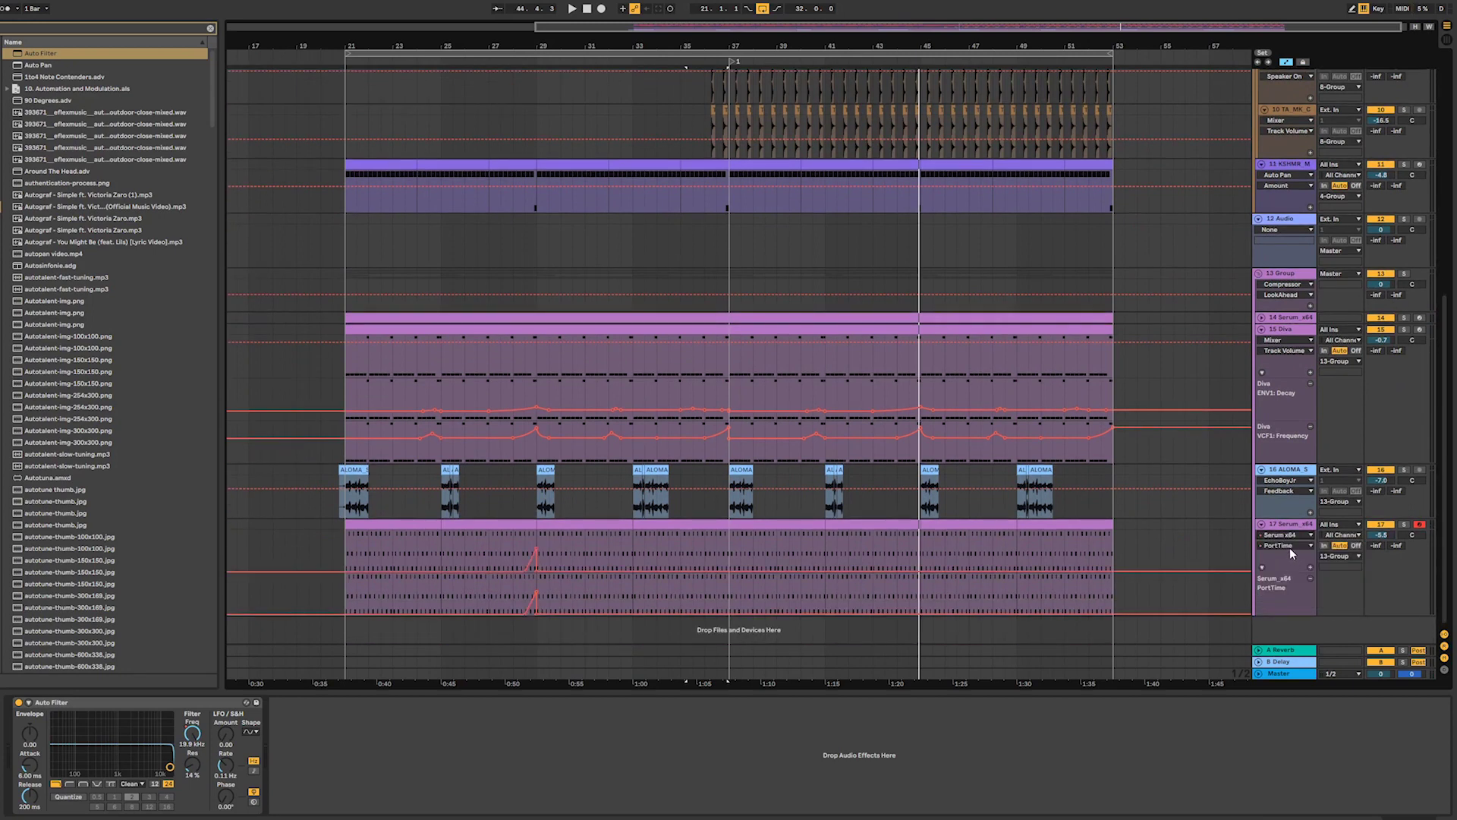
{"action": "left_click", "coordinate": [1290, 548]}
{"action": "left_click", "coordinate": [1295, 553]}
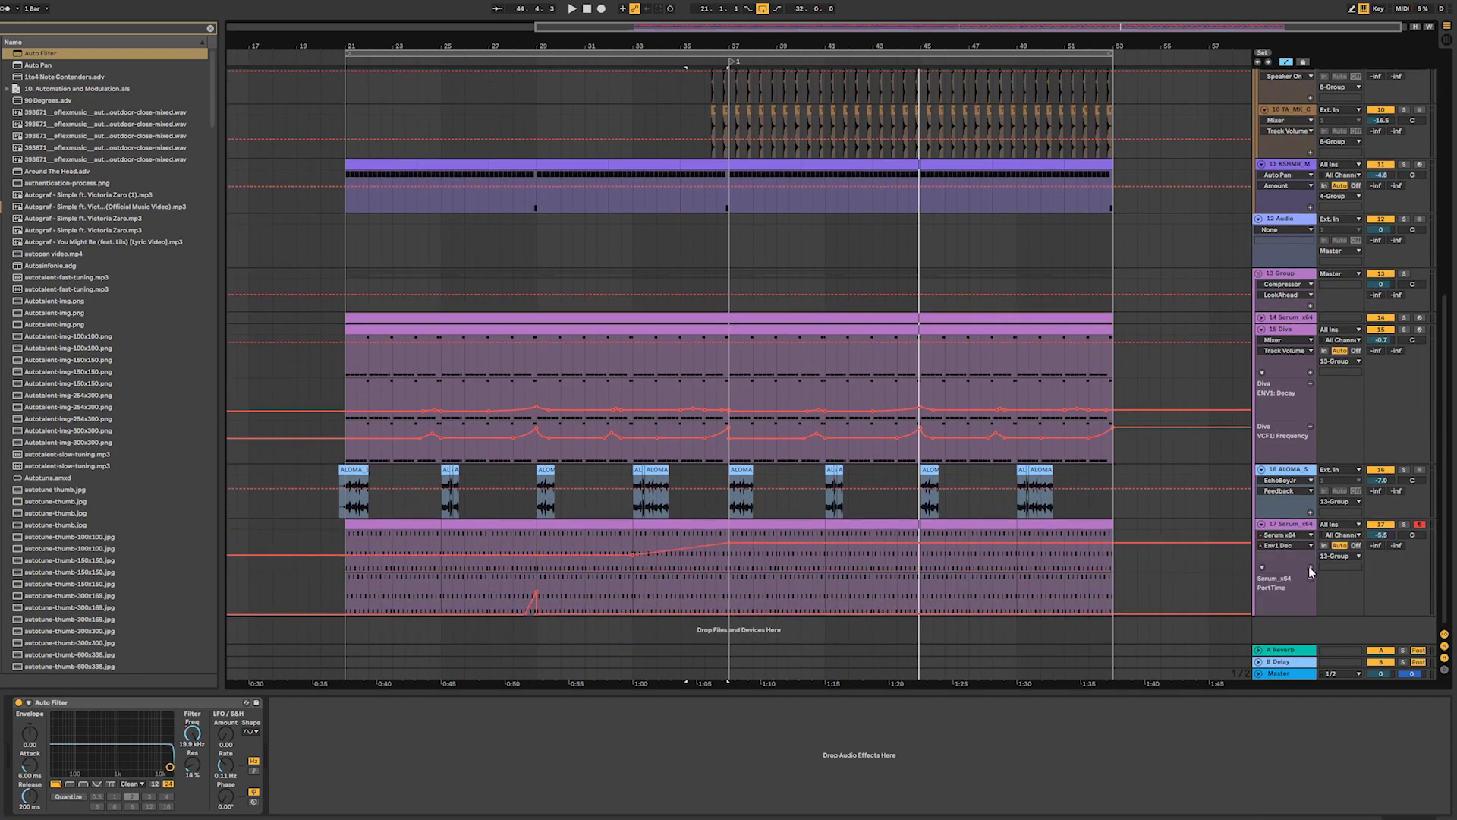
{"action": "scroll", "coordinate": [1306, 562], "scroll_direction": "down", "scroll_amount": 2}
{"action": "left_click", "coordinate": [1283, 491]}
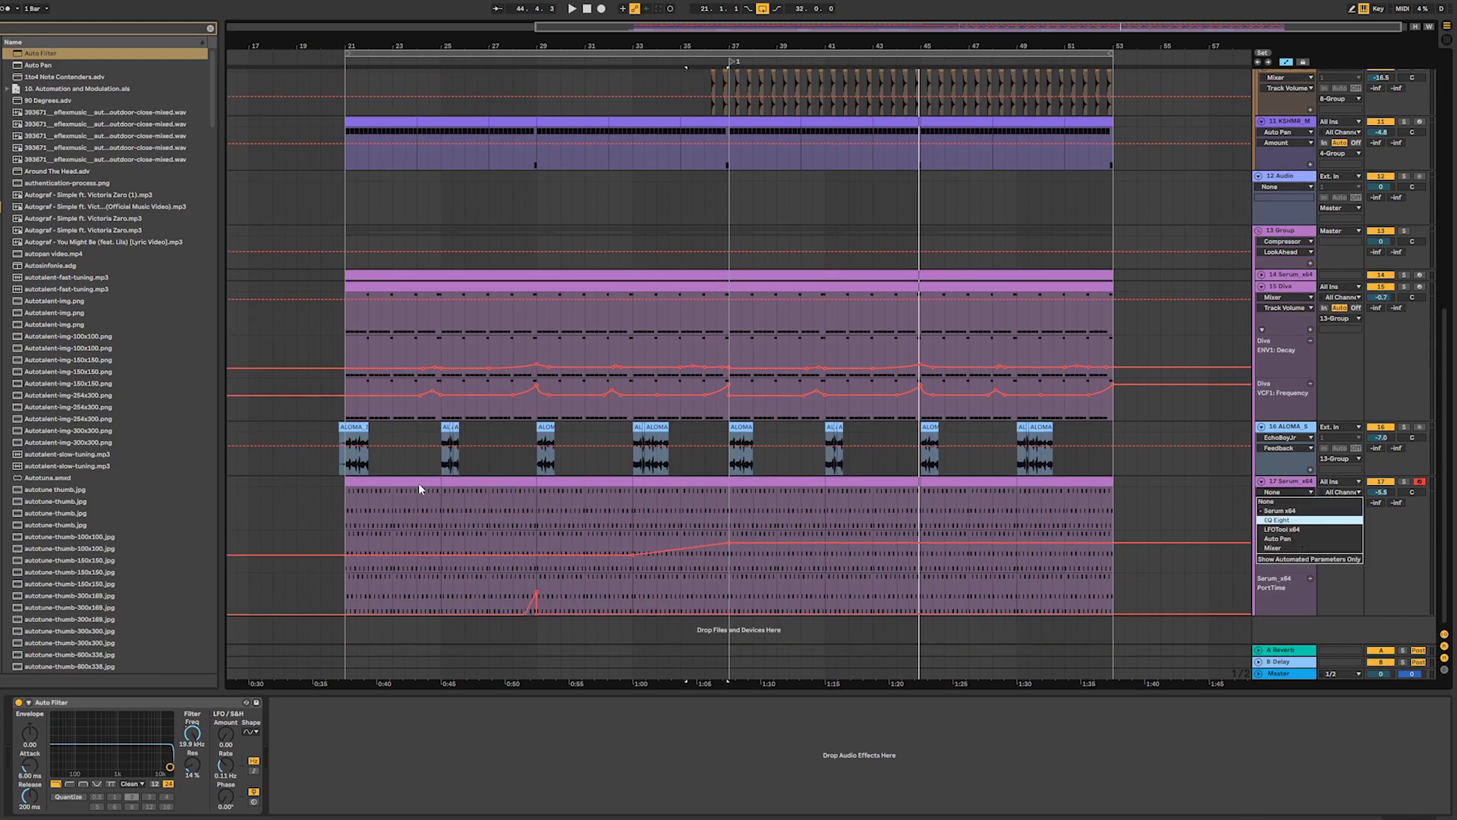
- Duplicate the Serum arpeggio clip of bars 21–37 with its Env1 Dec and PortTime automation into bars 37–53
{"action": "left_click_drag", "start_coordinate": [417, 482], "coordinate": [680, 511]}
{"action": "key", "text": "ctrl+d"}
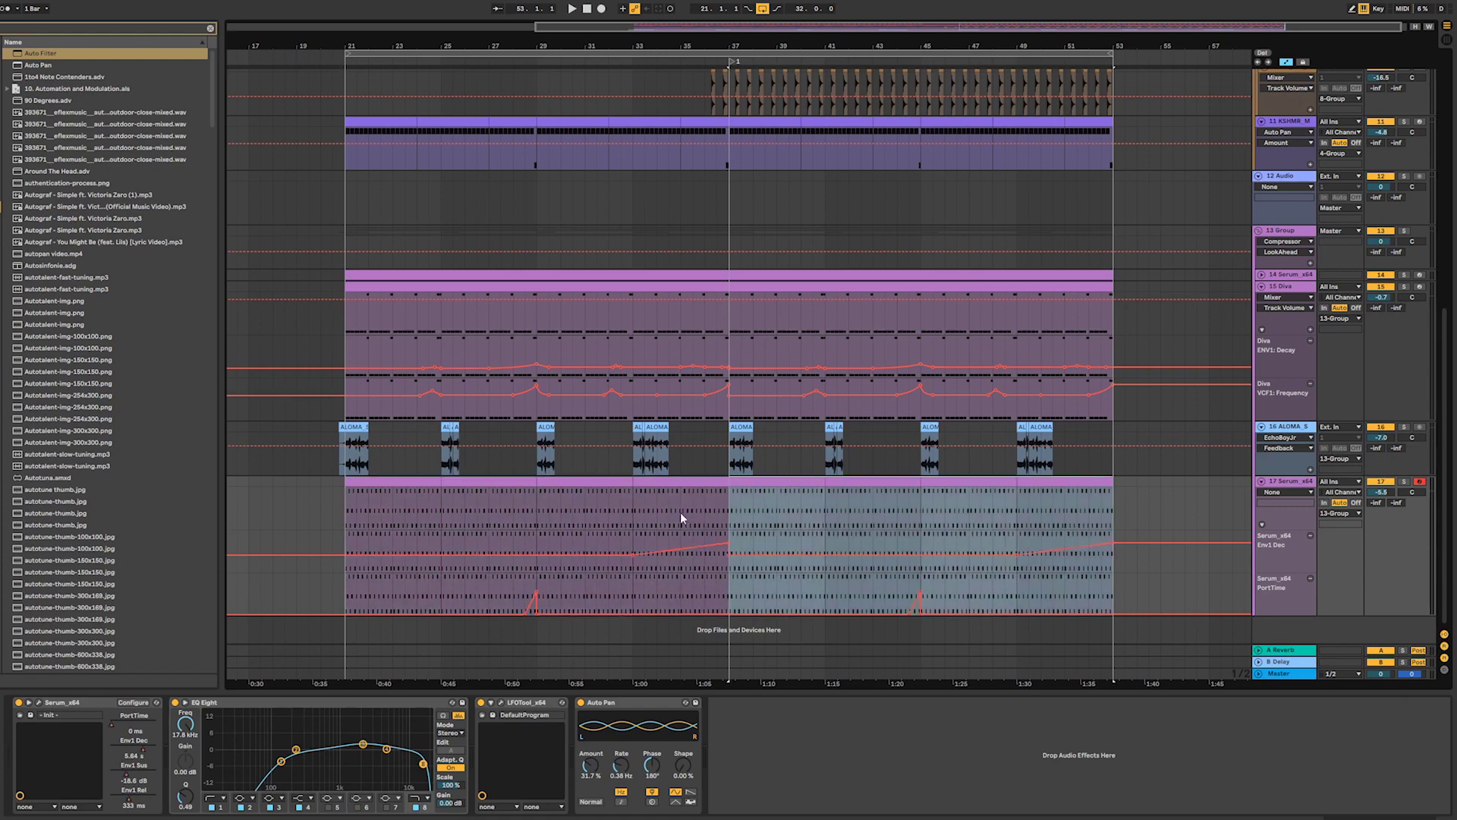
- Play the transition into bar 37, compare the mix with and without open hat track 7, and lower that track's volume to -17.1 dB
{"action": "left_click", "coordinate": [658, 510]}
{"action": "key", "text": "space"}
{"action": "mouse_move", "coordinate": [466, 46]}
{"action": "left_mouse_down"}
{"action": "mouse_move", "coordinate": [466, 190]}
{"action": "mouse_move", "coordinate": [281, 228]}
{"action": "mouse_move", "coordinate": [272, 295]}
{"action": "left_mouse_up"}
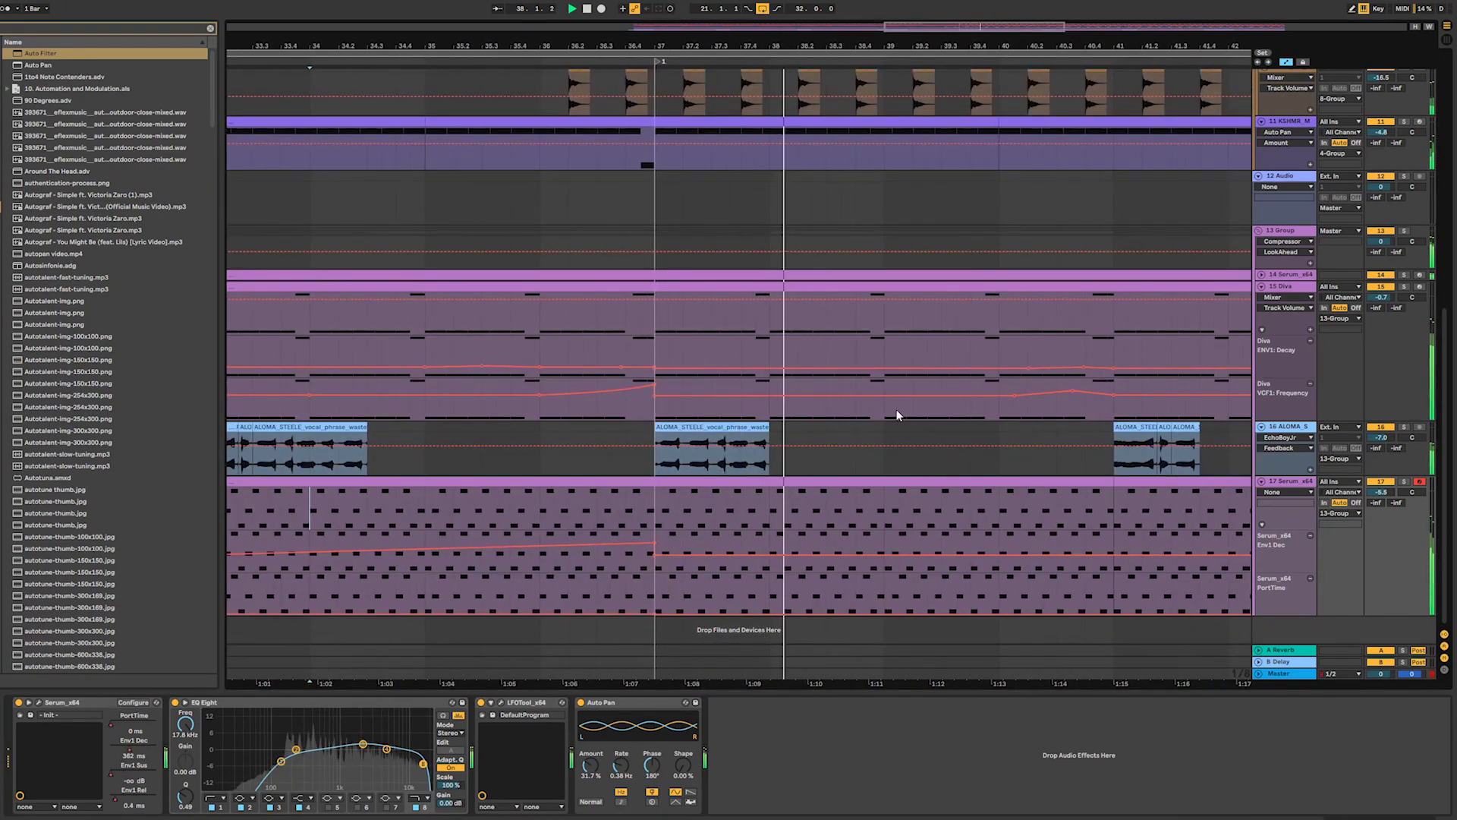
{"action": "scroll", "coordinate": [911, 406], "scroll_direction": "up", "scroll_amount": 10}
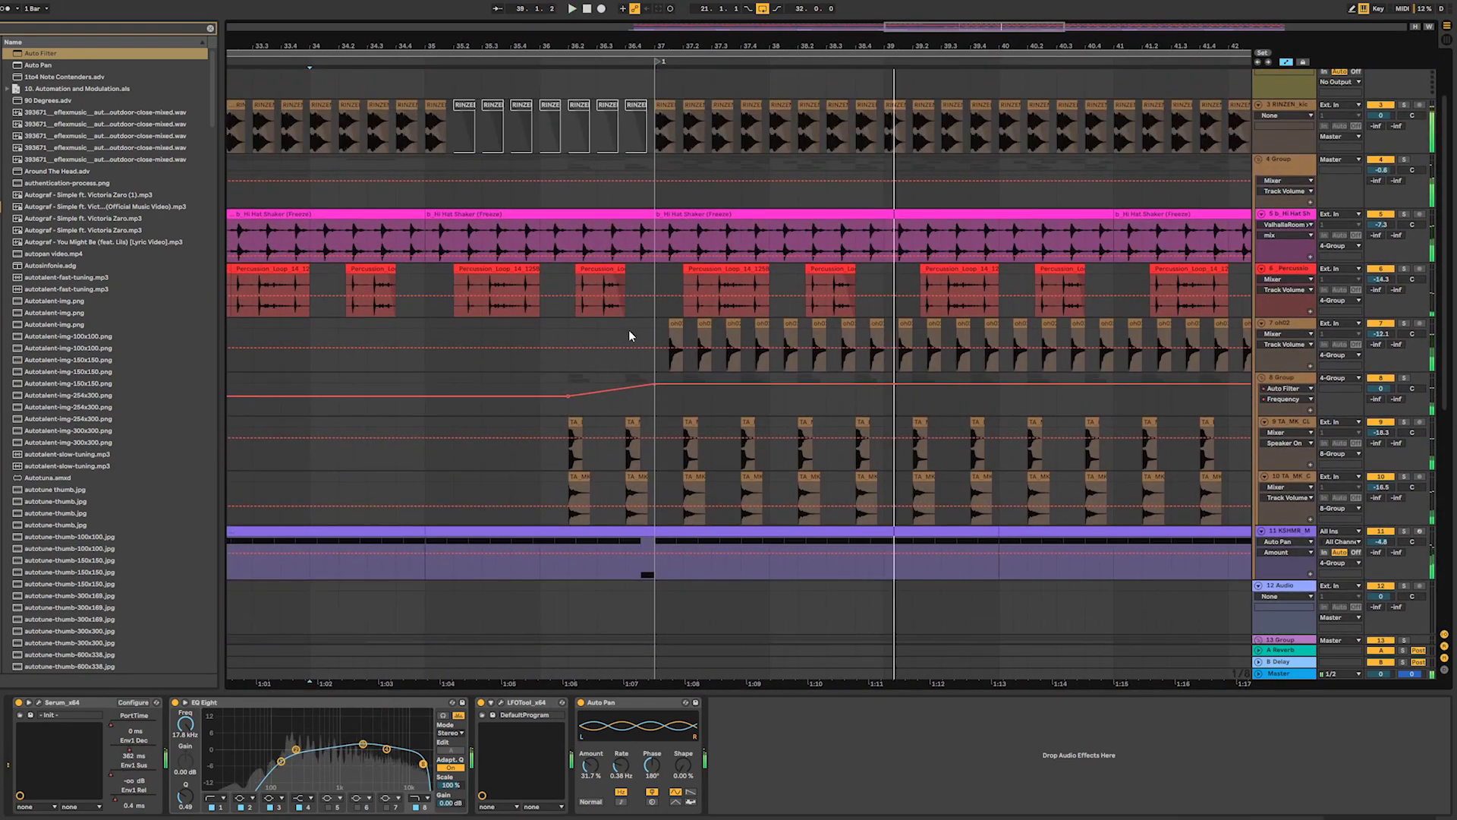
{"action": "scroll", "coordinate": [629, 336], "scroll_direction": "up", "scroll_amount": 3}
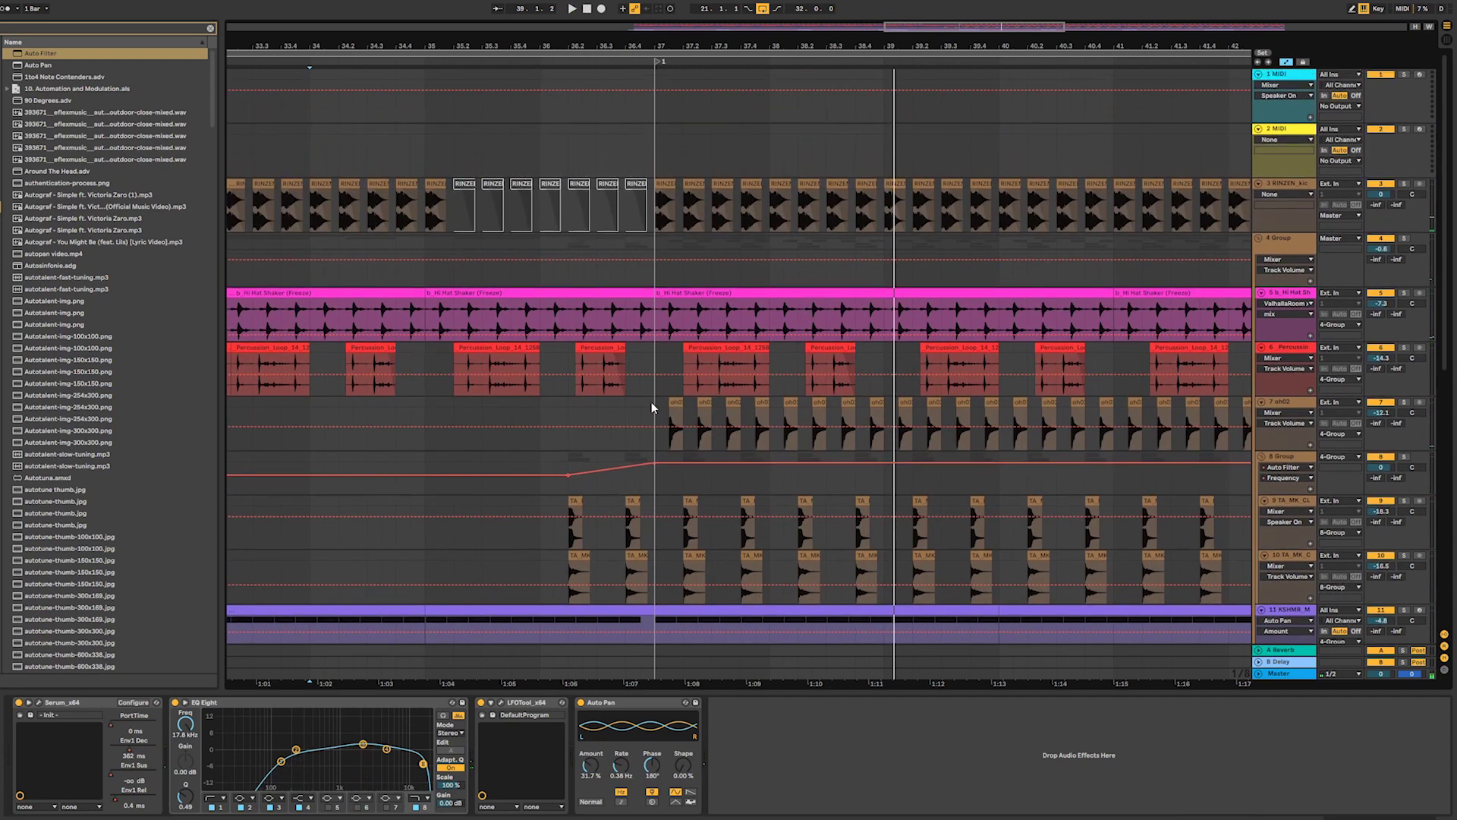
{"action": "left_click", "coordinate": [651, 406]}
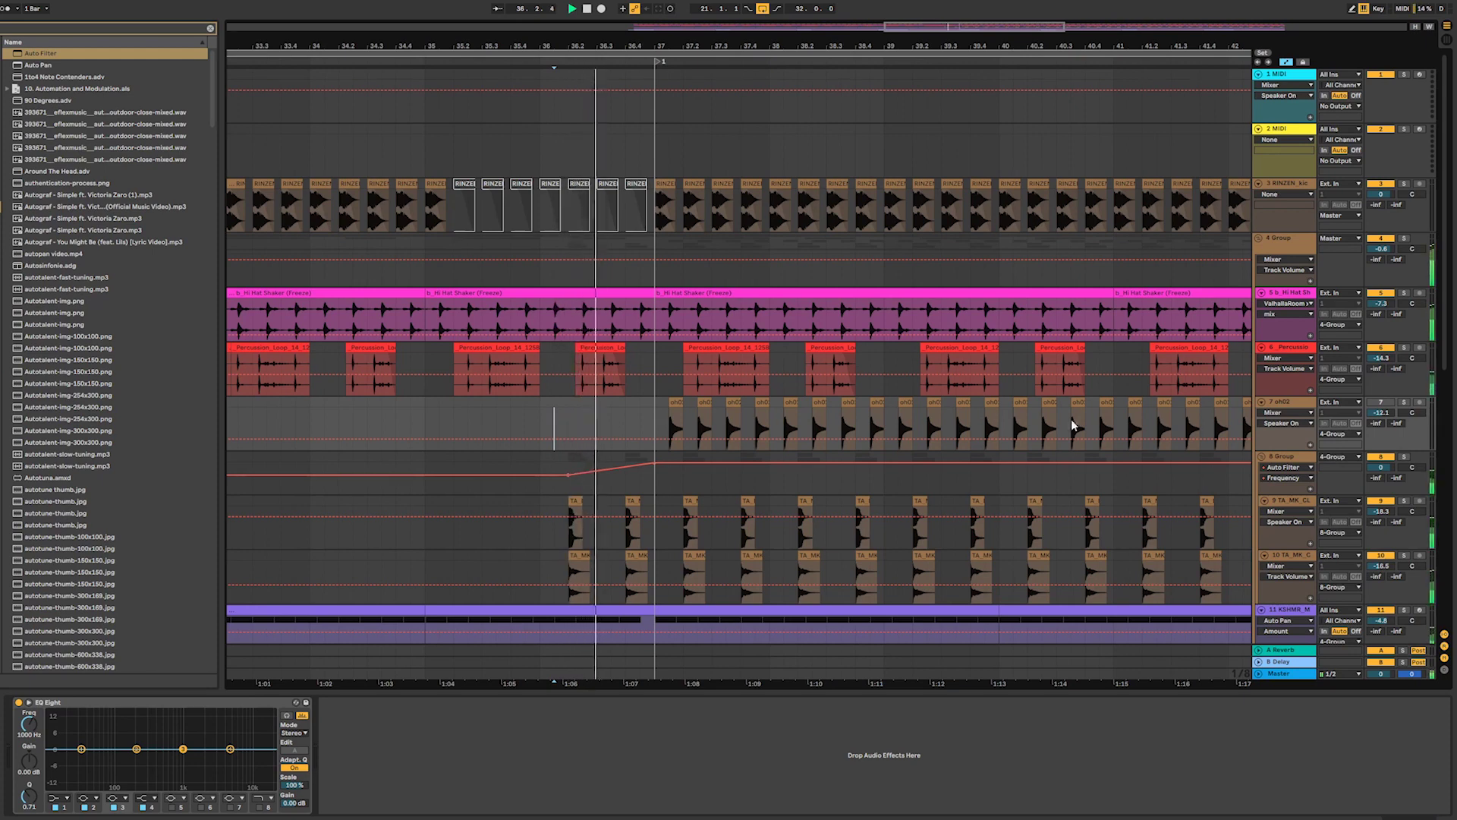
{"action": "left_click", "coordinate": [1380, 403]}
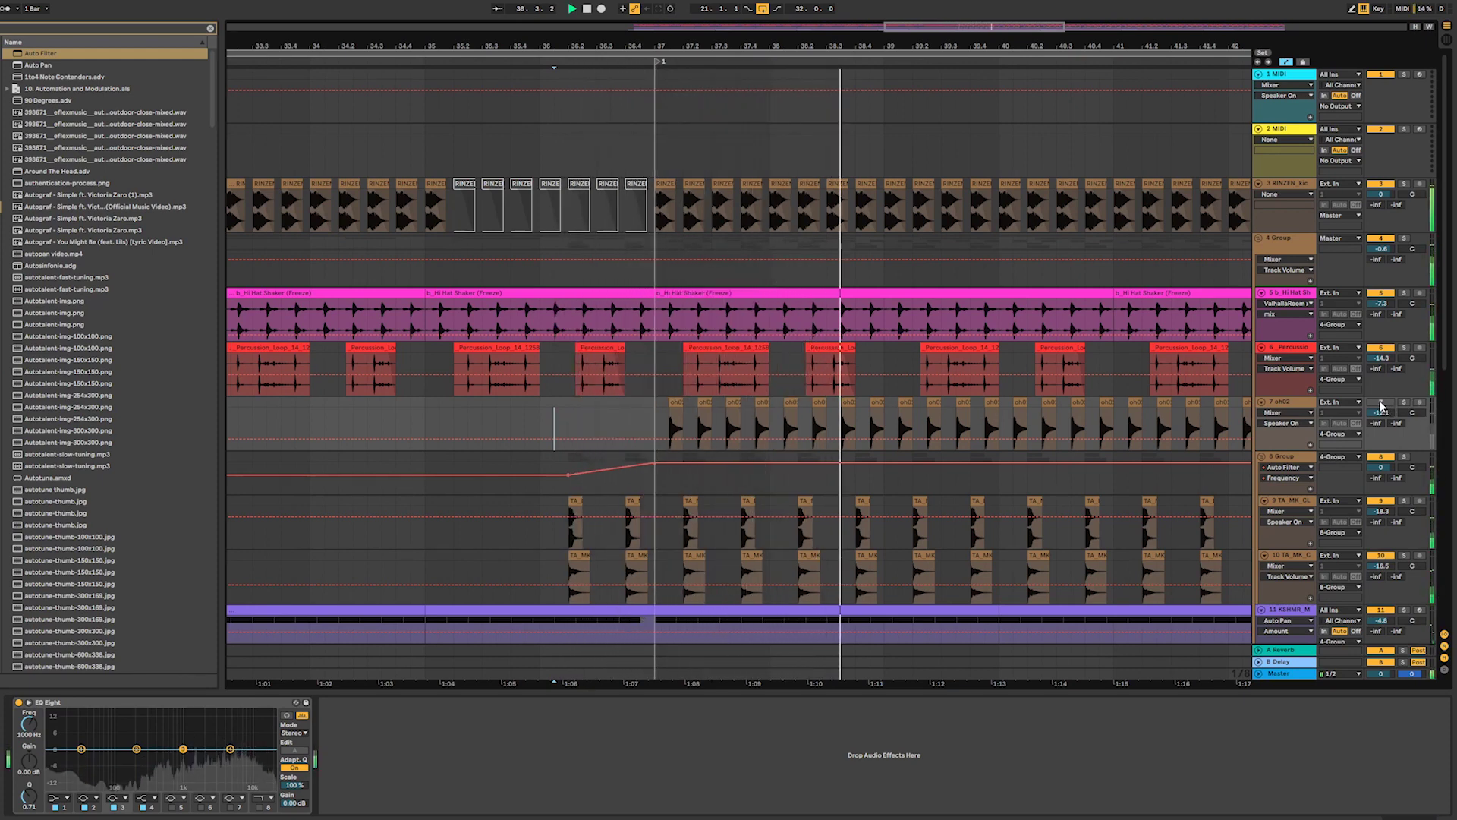
{"action": "left_click_drag", "start_coordinate": [1381, 413], "coordinate": [1381, 432]}
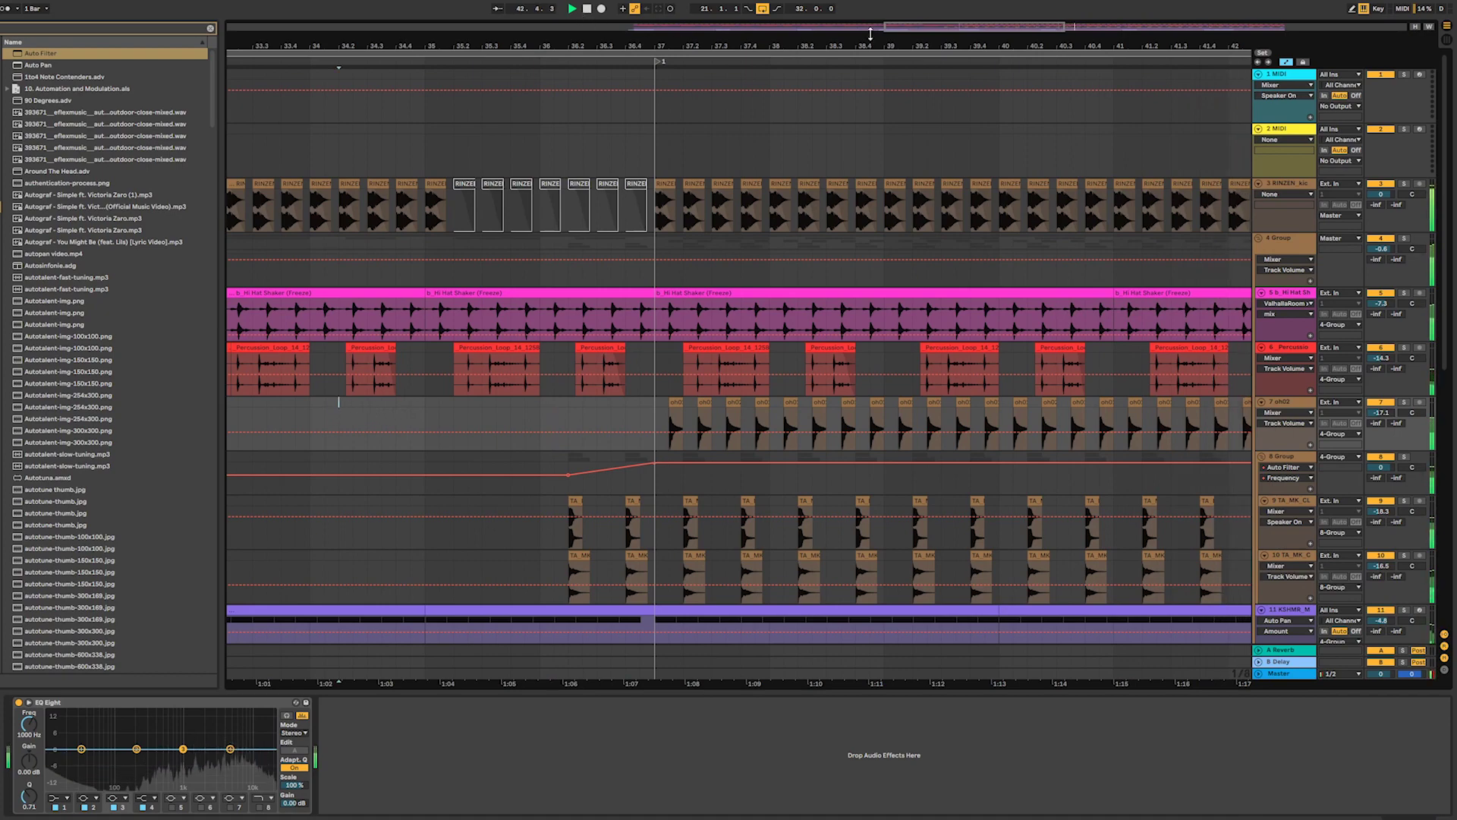
- Solo the Serum arpeggio track and play it from bar 37
{"action": "left_click_drag", "start_coordinate": [654, 47], "coordinate": [664, 17]}
{"action": "scroll", "coordinate": [1166, 503], "scroll_direction": "down", "scroll_amount": 5}
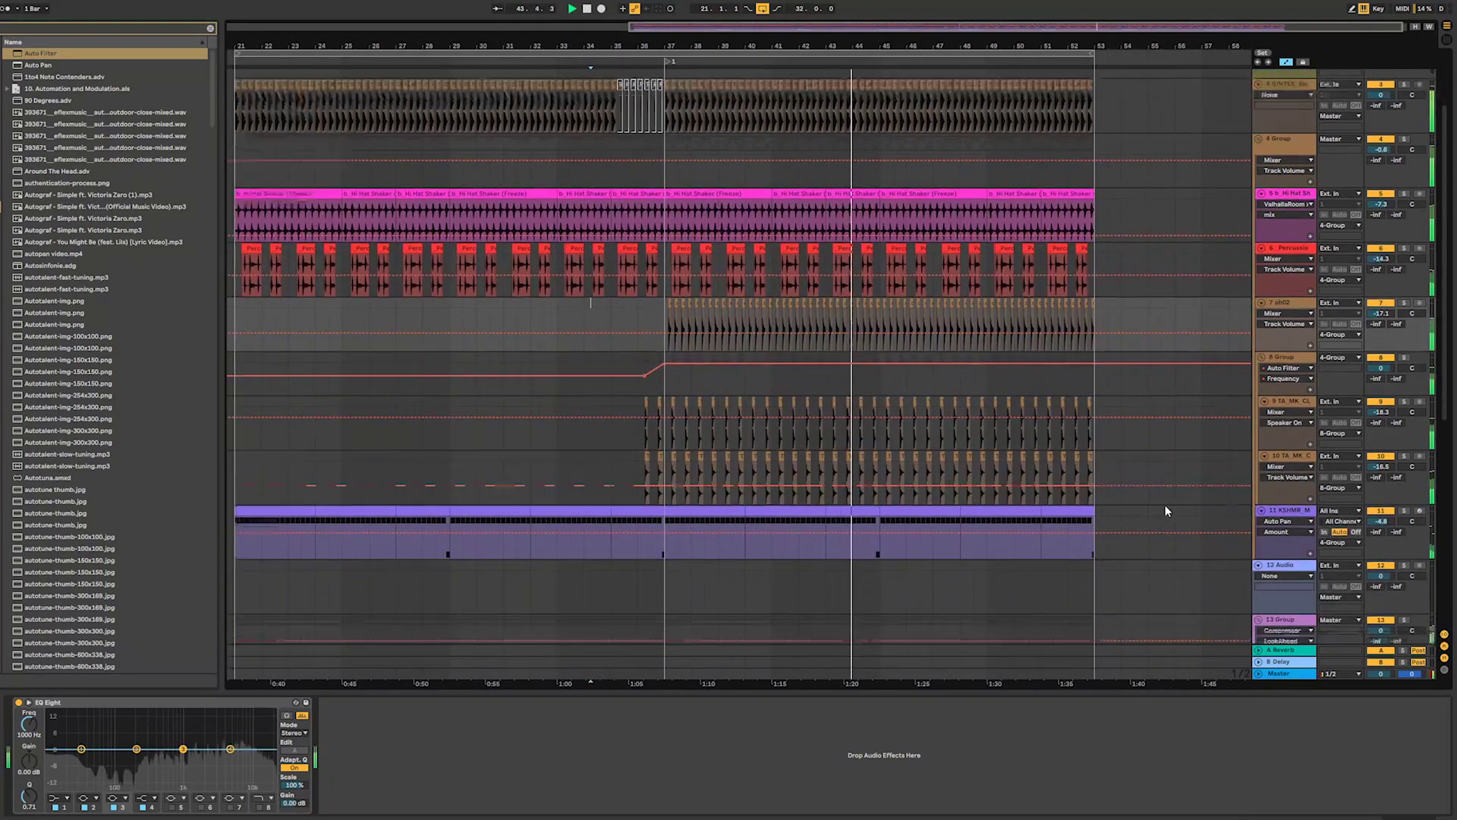
{"action": "scroll", "coordinate": [1158, 509], "scroll_direction": "down", "scroll_amount": 5}
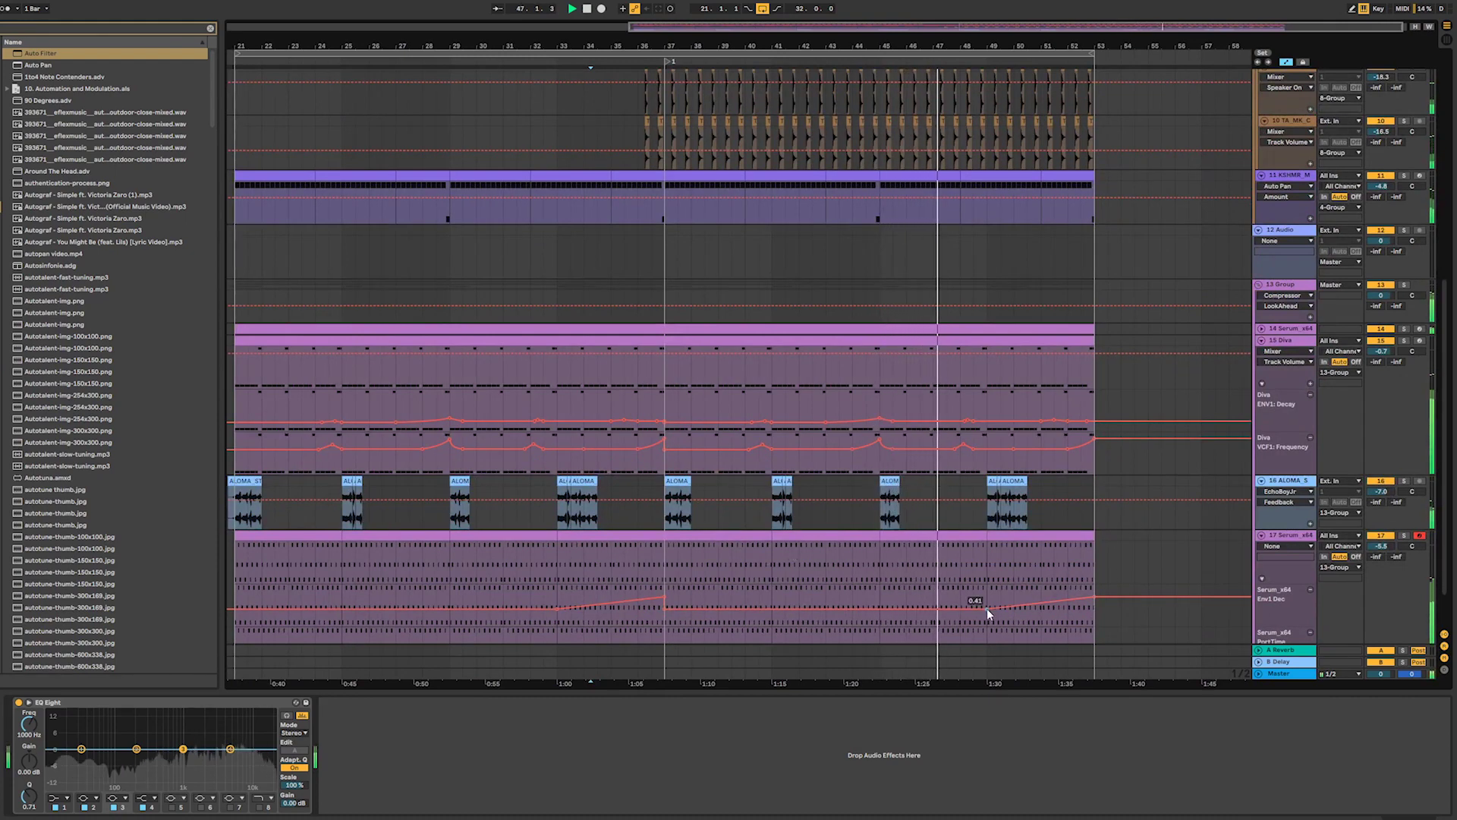
{"action": "scroll", "coordinate": [1129, 601], "scroll_direction": "down", "scroll_amount": 2}
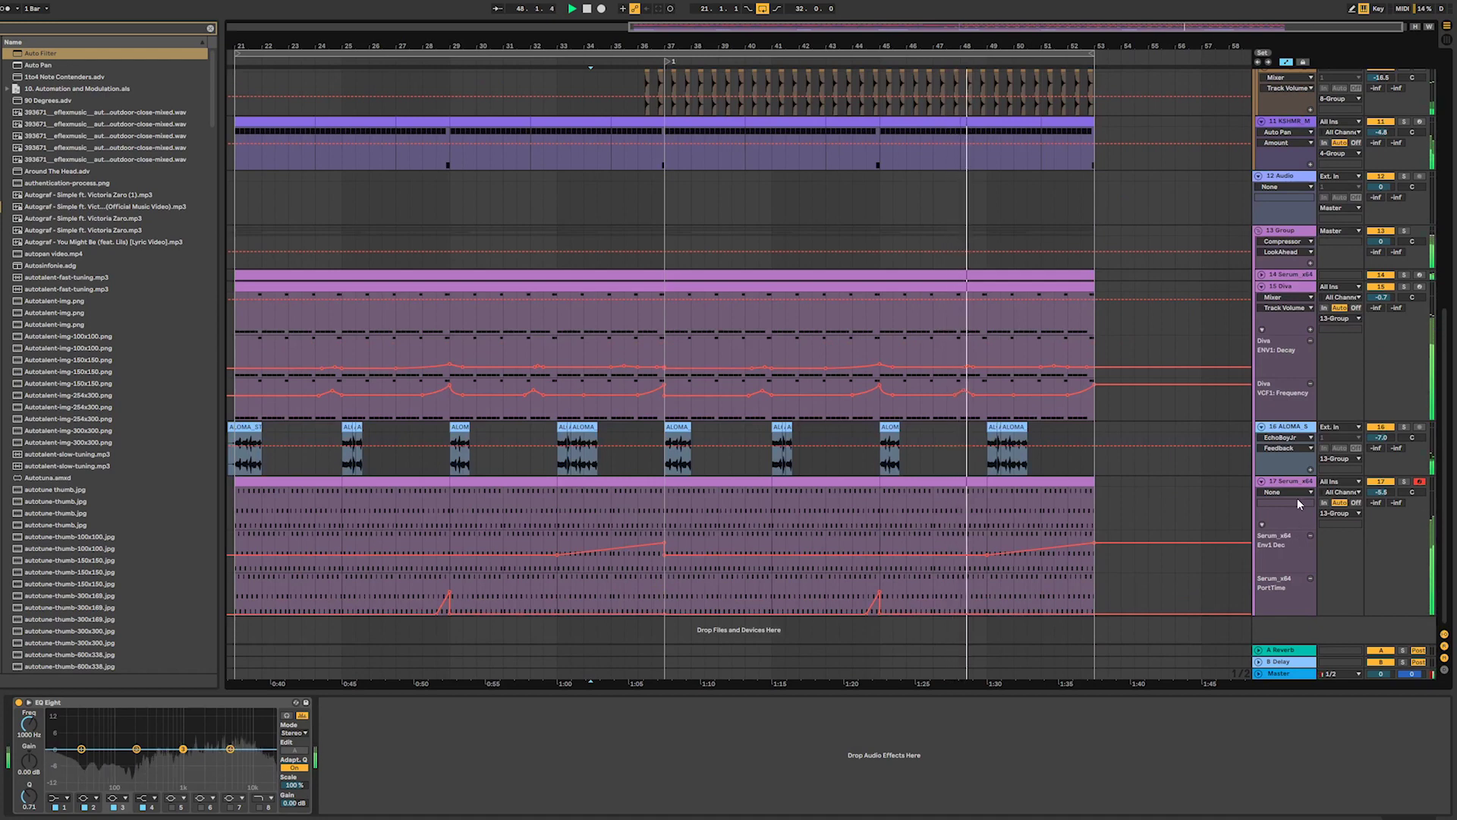
{"action": "left_click", "coordinate": [1285, 483]}
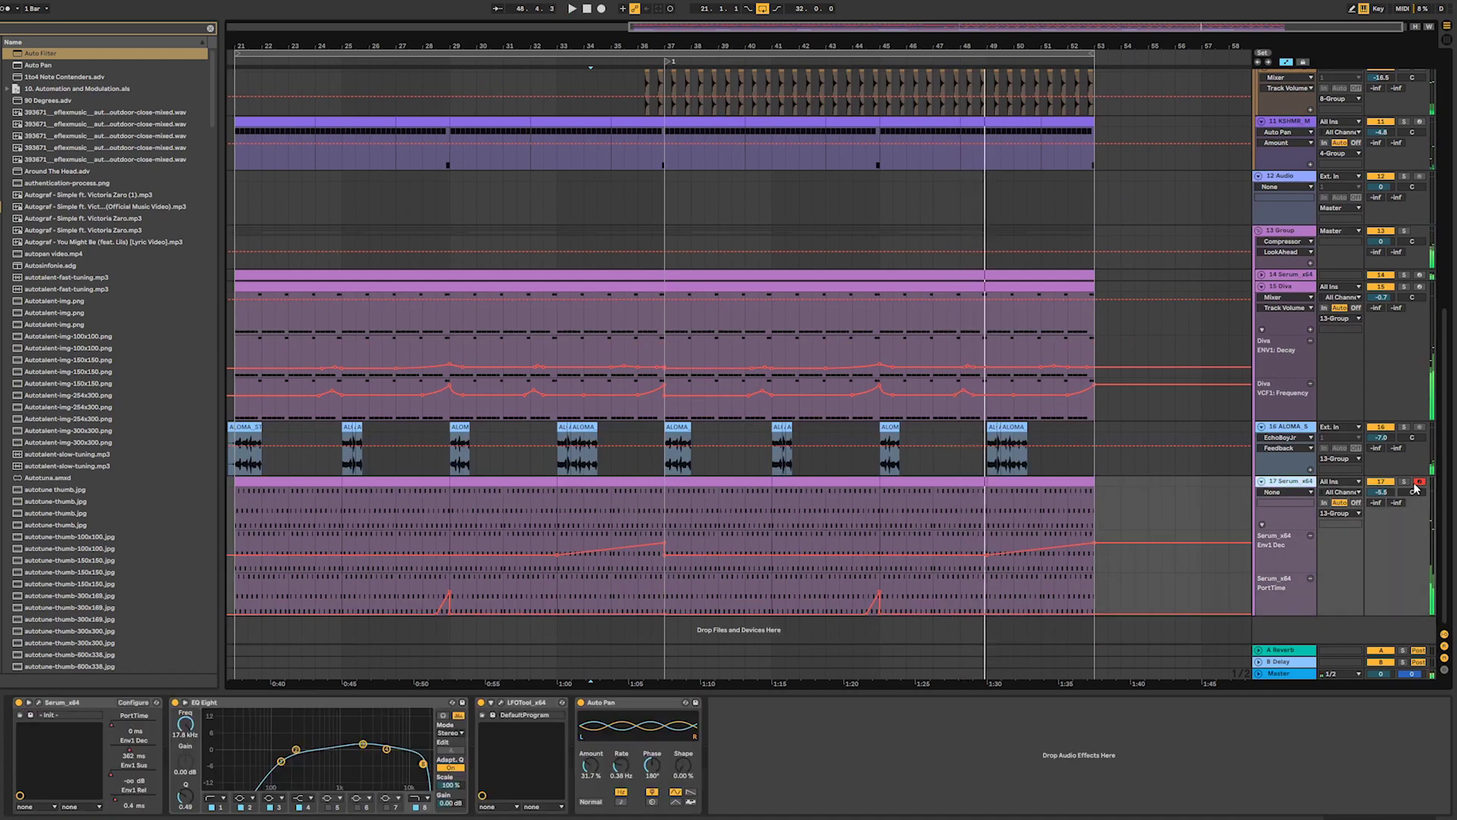
{"action": "key", "text": "space"}
{"action": "key", "text": "space"}
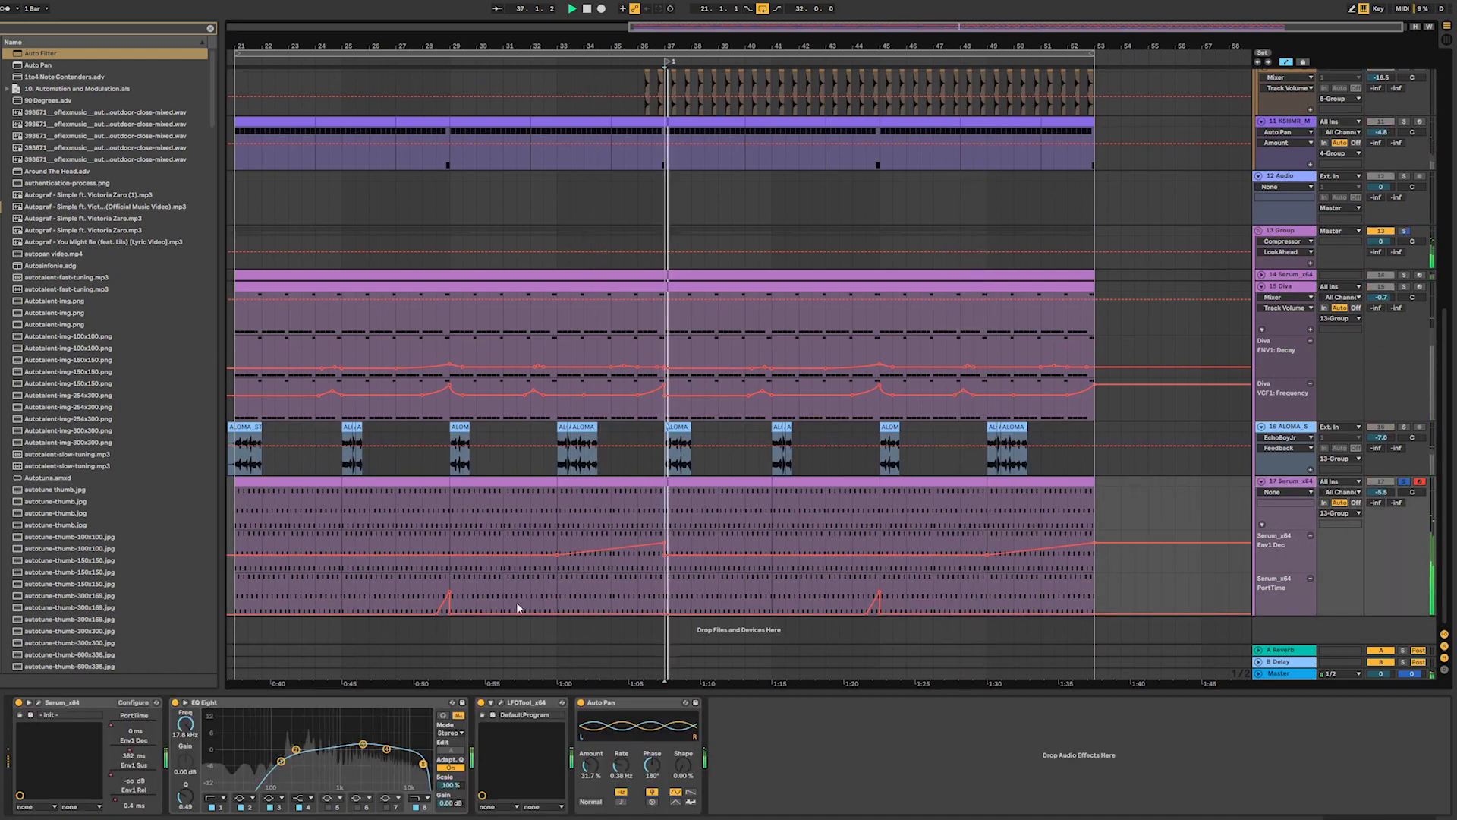
- Try a shorter Env1 decay of about 325 ms in the arpeggio's Serum editor
{"action": "left_click", "coordinate": [36, 706]}
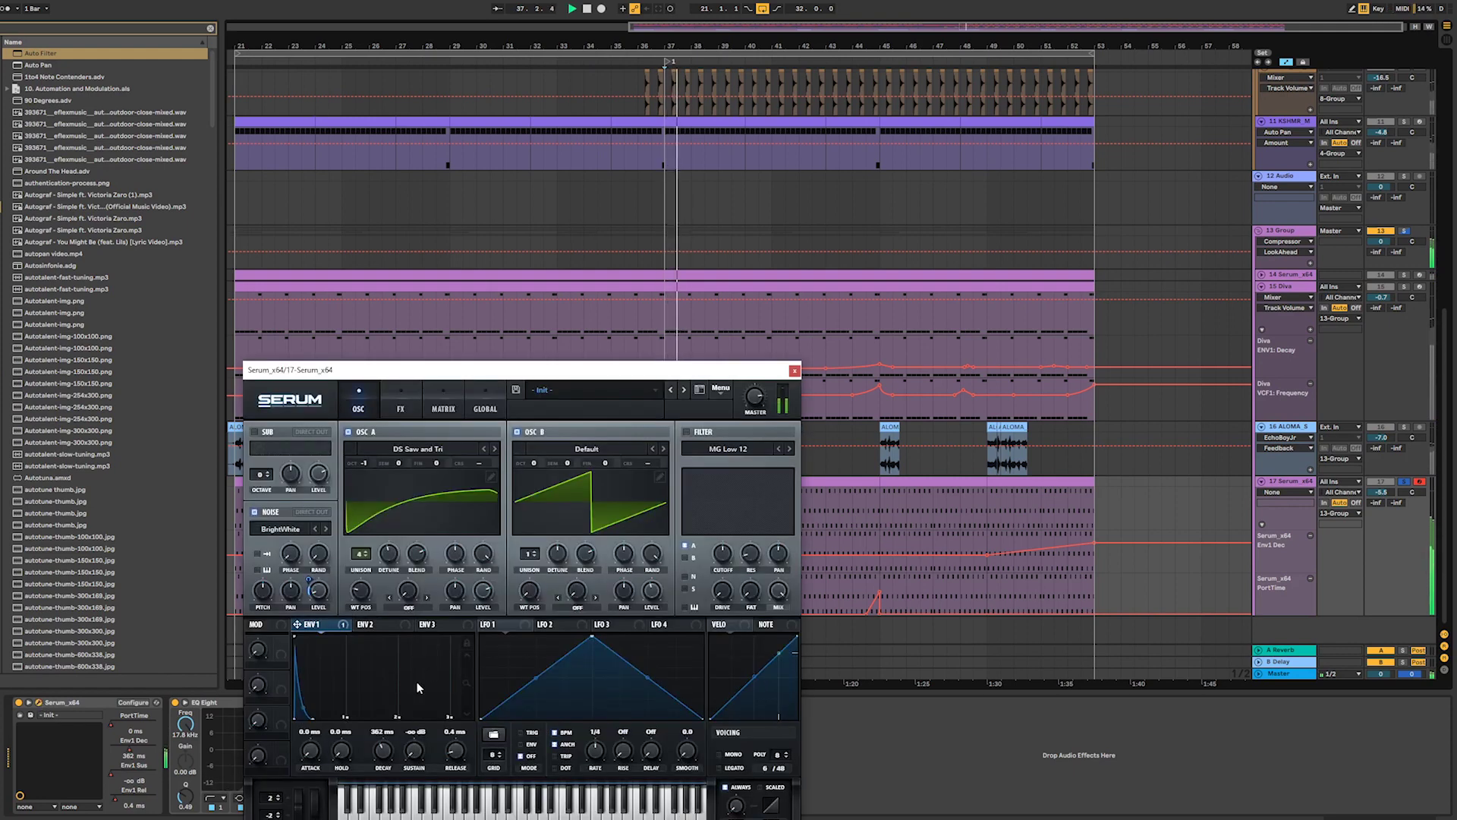
{"action": "left_click_drag", "start_coordinate": [382, 757], "coordinate": [382, 764]}
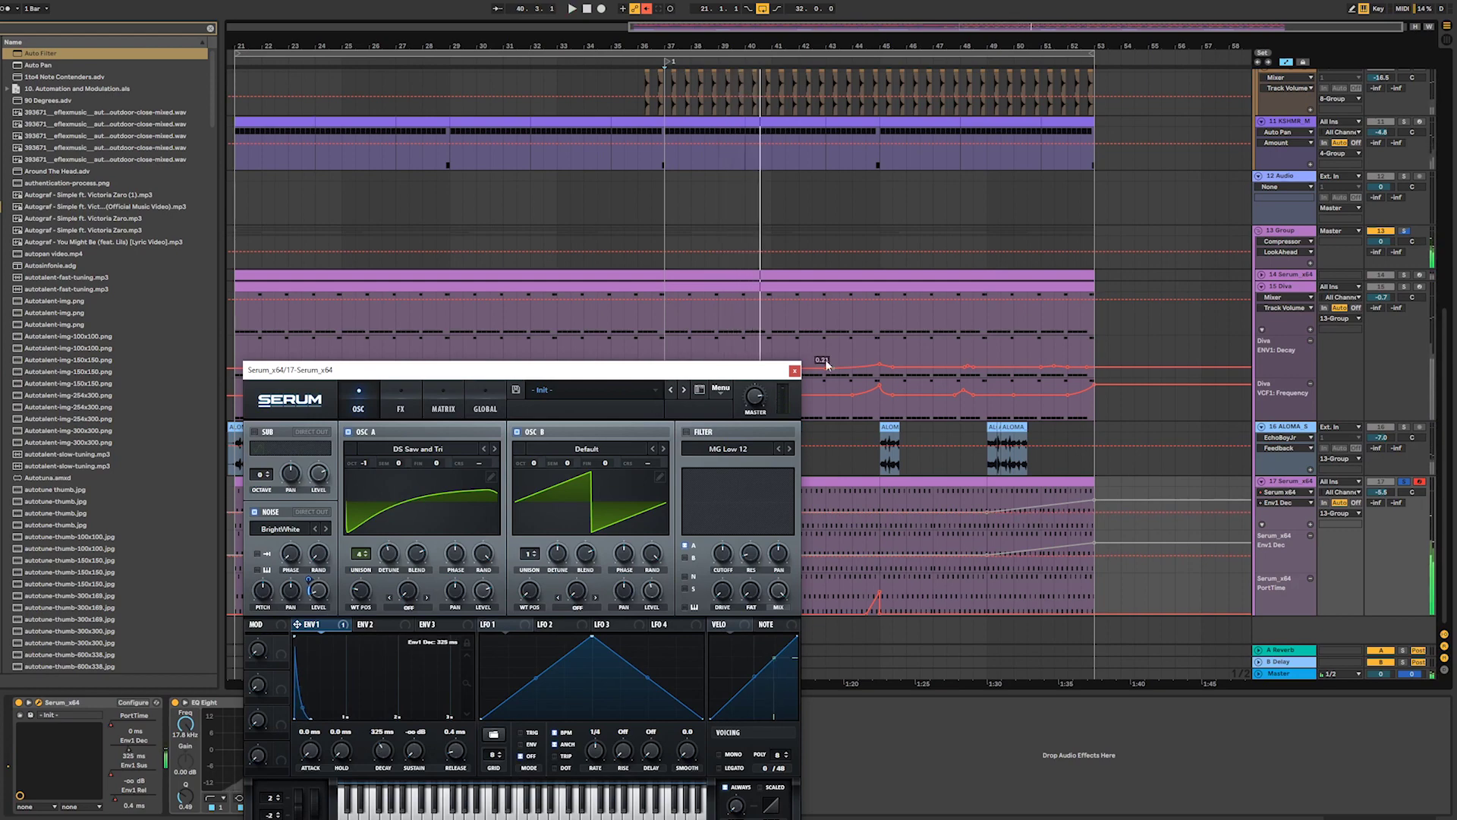
{"action": "left_click", "coordinate": [794, 372]}
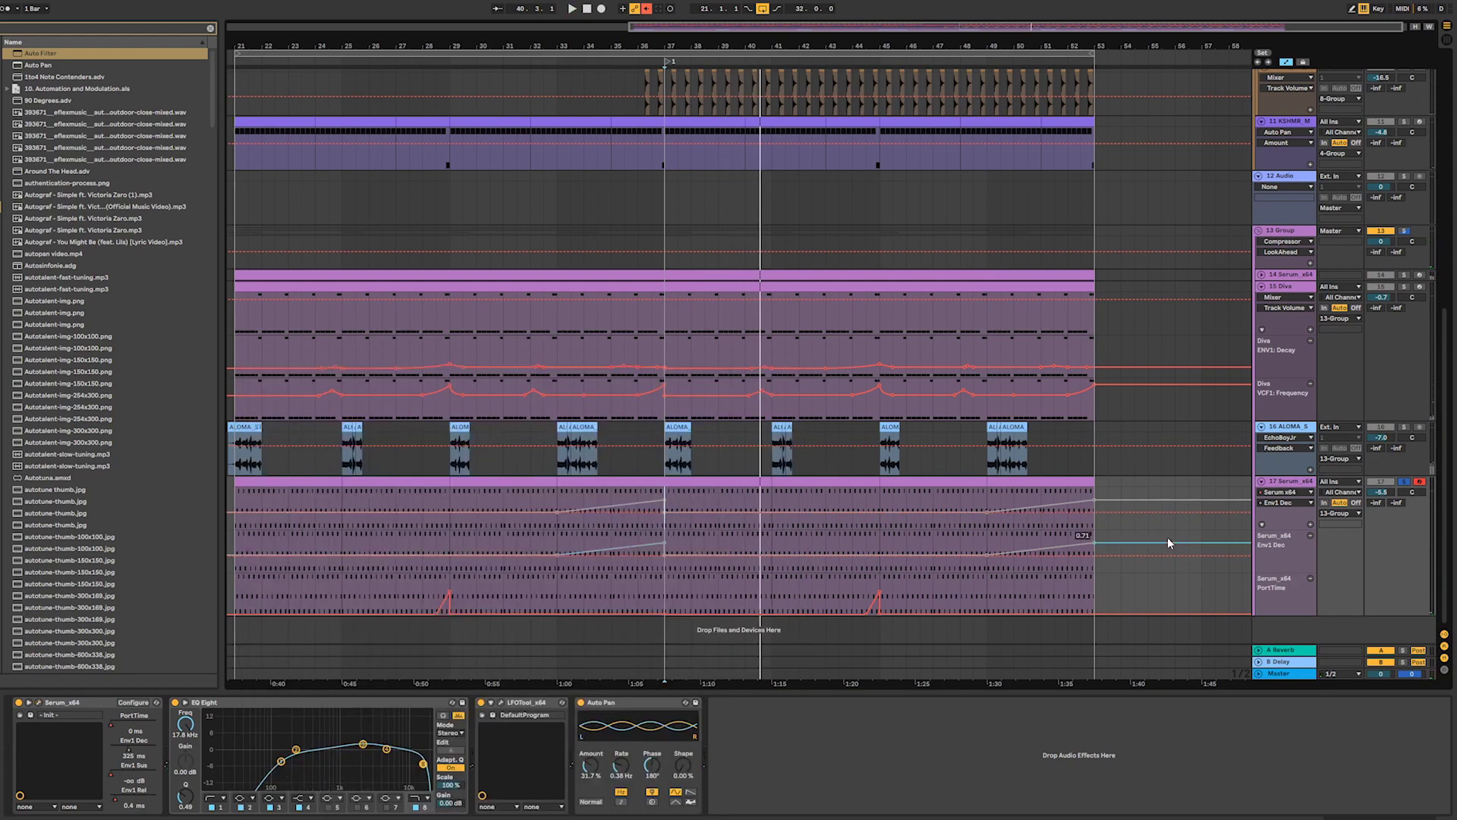
- Re-enable the overridden Env1 Dec automation on the Serum arpeggio track
{"action": "left_click", "coordinate": [1299, 502]}
{"action": "left_click", "coordinate": [1297, 529]}
{"action": "right_click", "coordinate": [130, 761]}
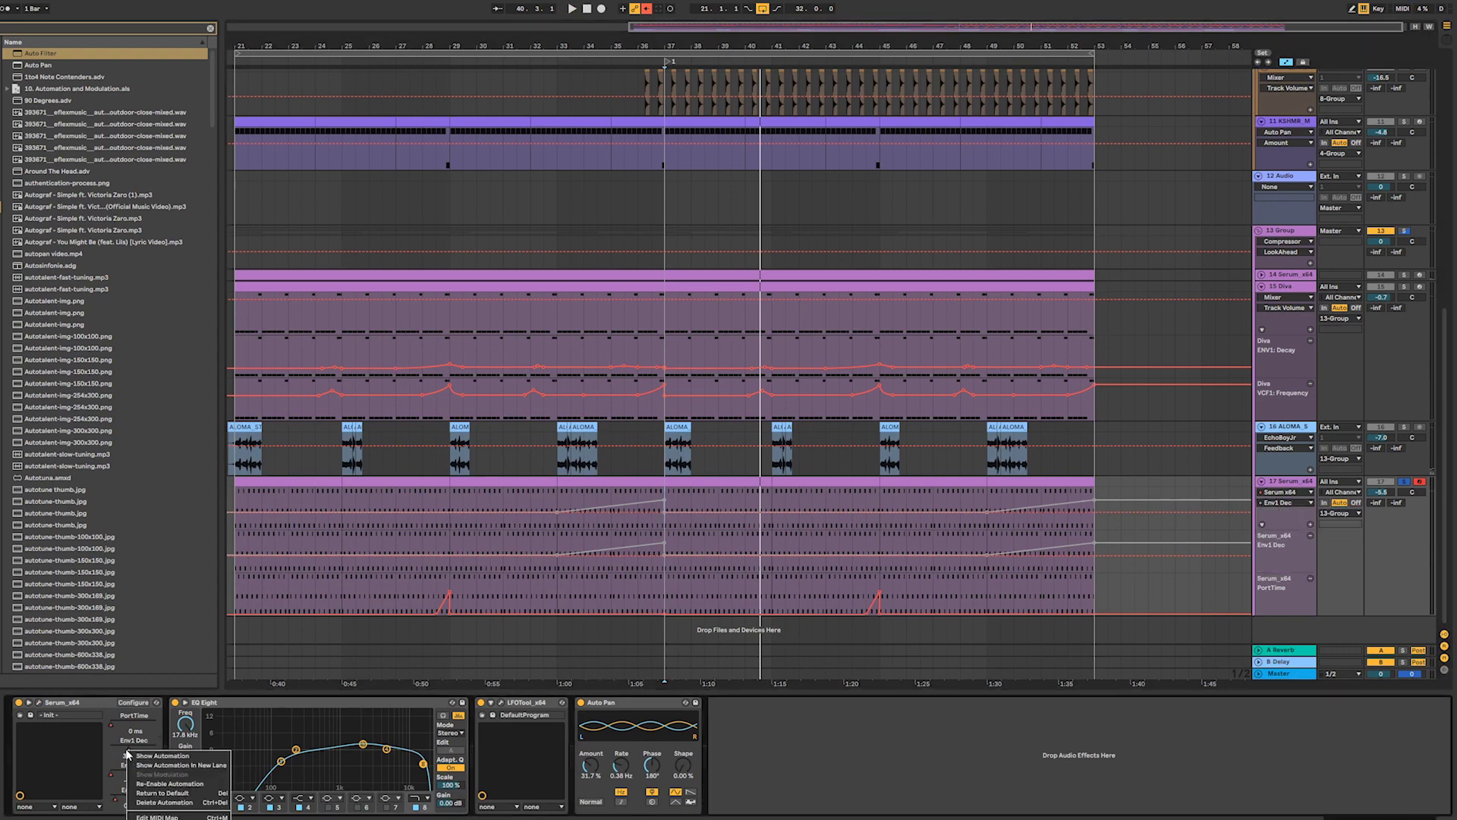
{"action": "left_click", "coordinate": [170, 785]}
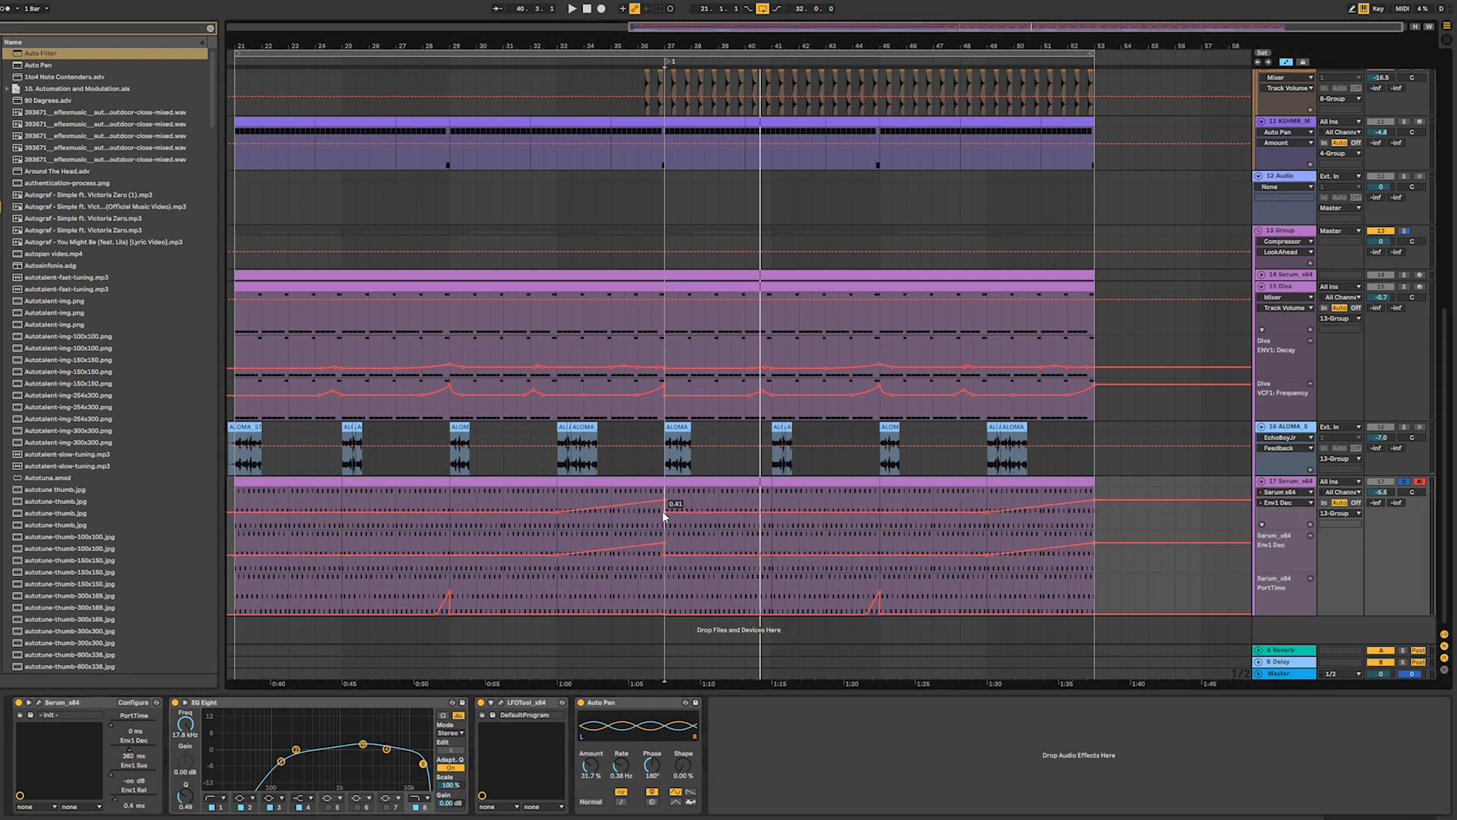
- Lower the arpeggio's Env1 Dec automation at bar 37 to about 0.32 and adjust the breakpoint at bar 49
{"action": "left_click_drag", "start_coordinate": [662, 512], "coordinate": [662, 517]}
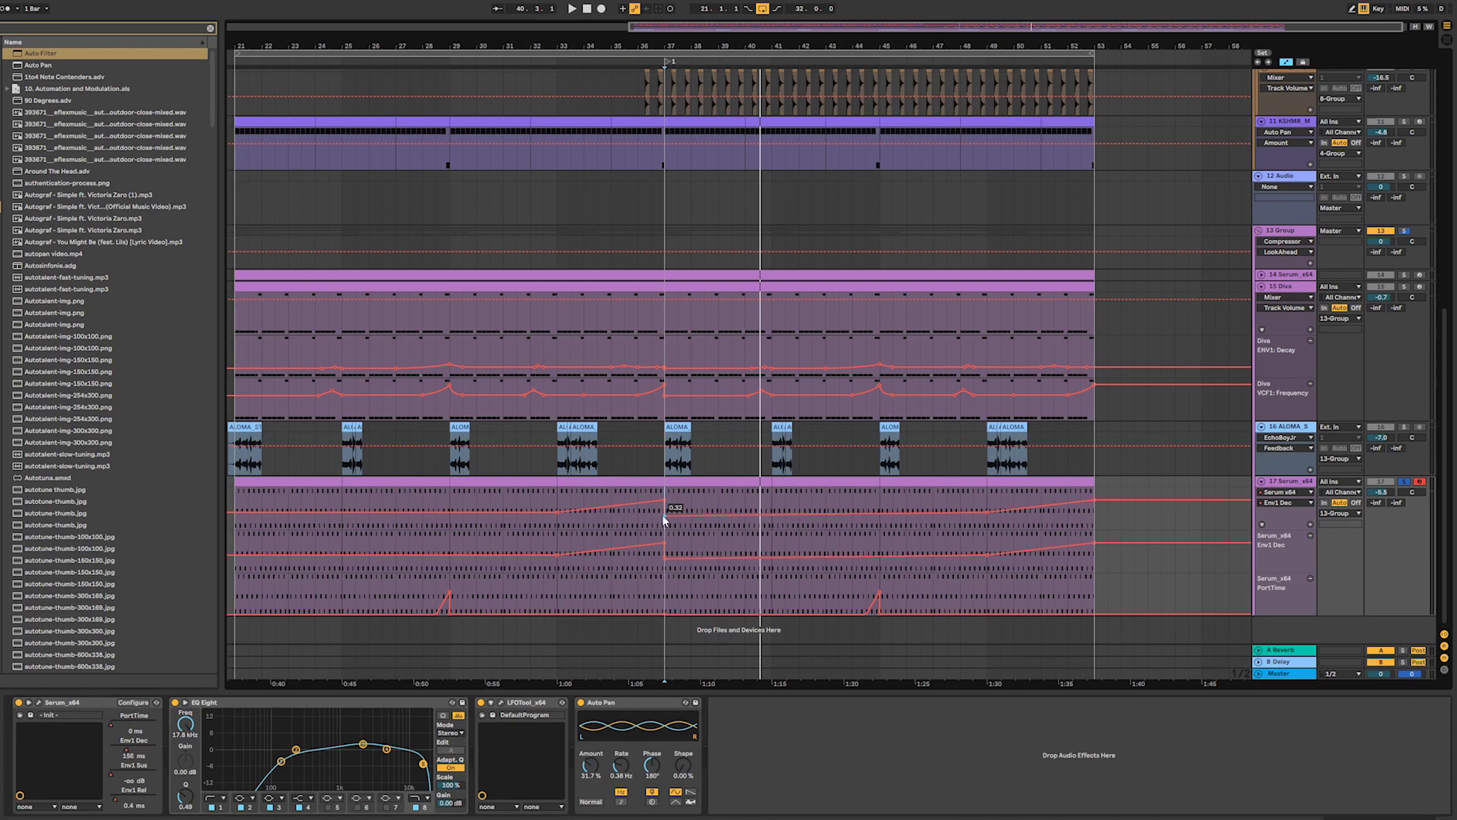
{"action": "left_click_drag", "start_coordinate": [988, 513], "coordinate": [989, 514]}
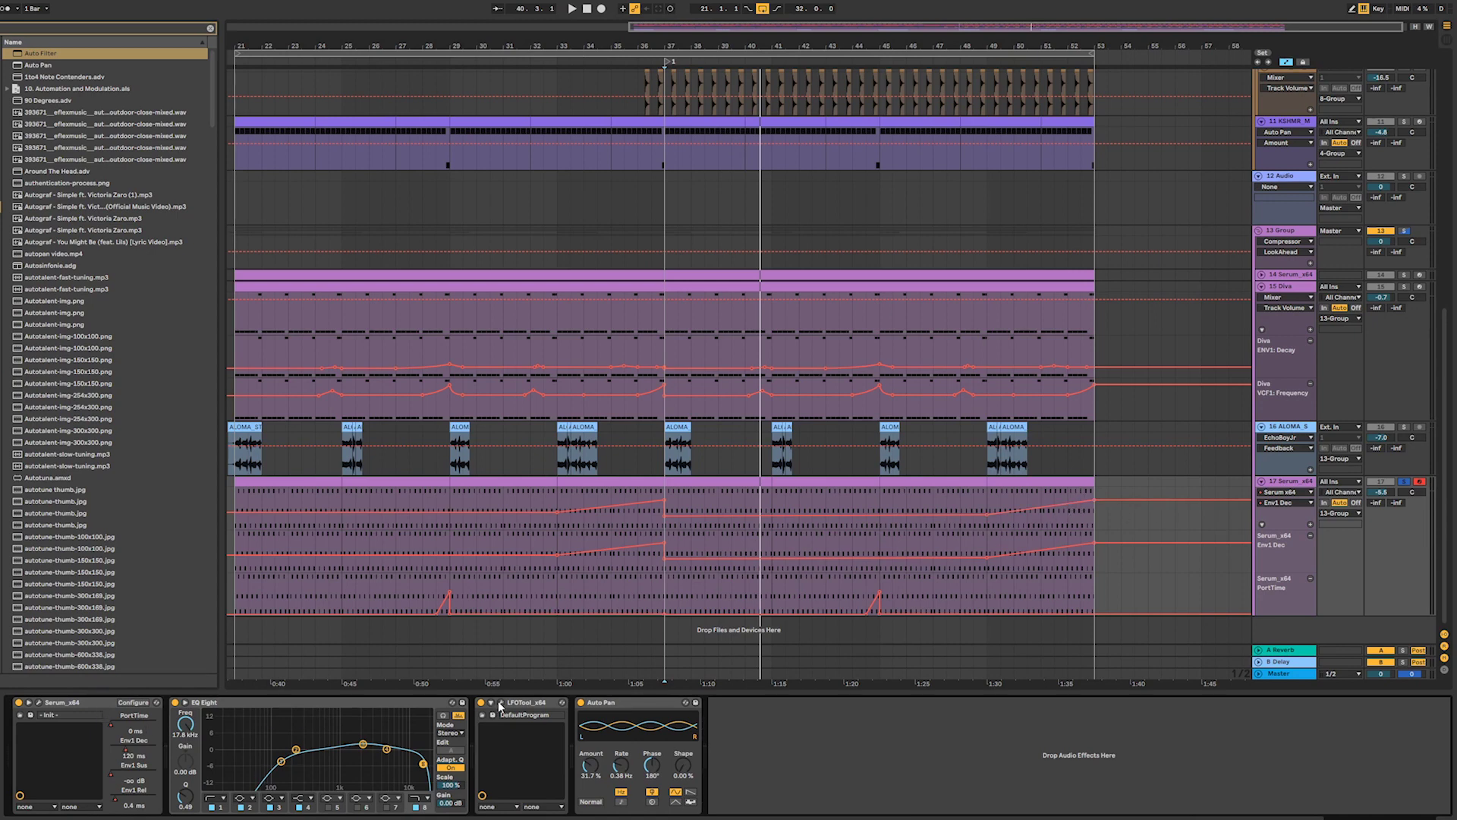
- Make Serum's reverb mix available for automation and show Verb Wet in the arpeggio track's main lane
{"action": "left_click", "coordinate": [37, 703]}
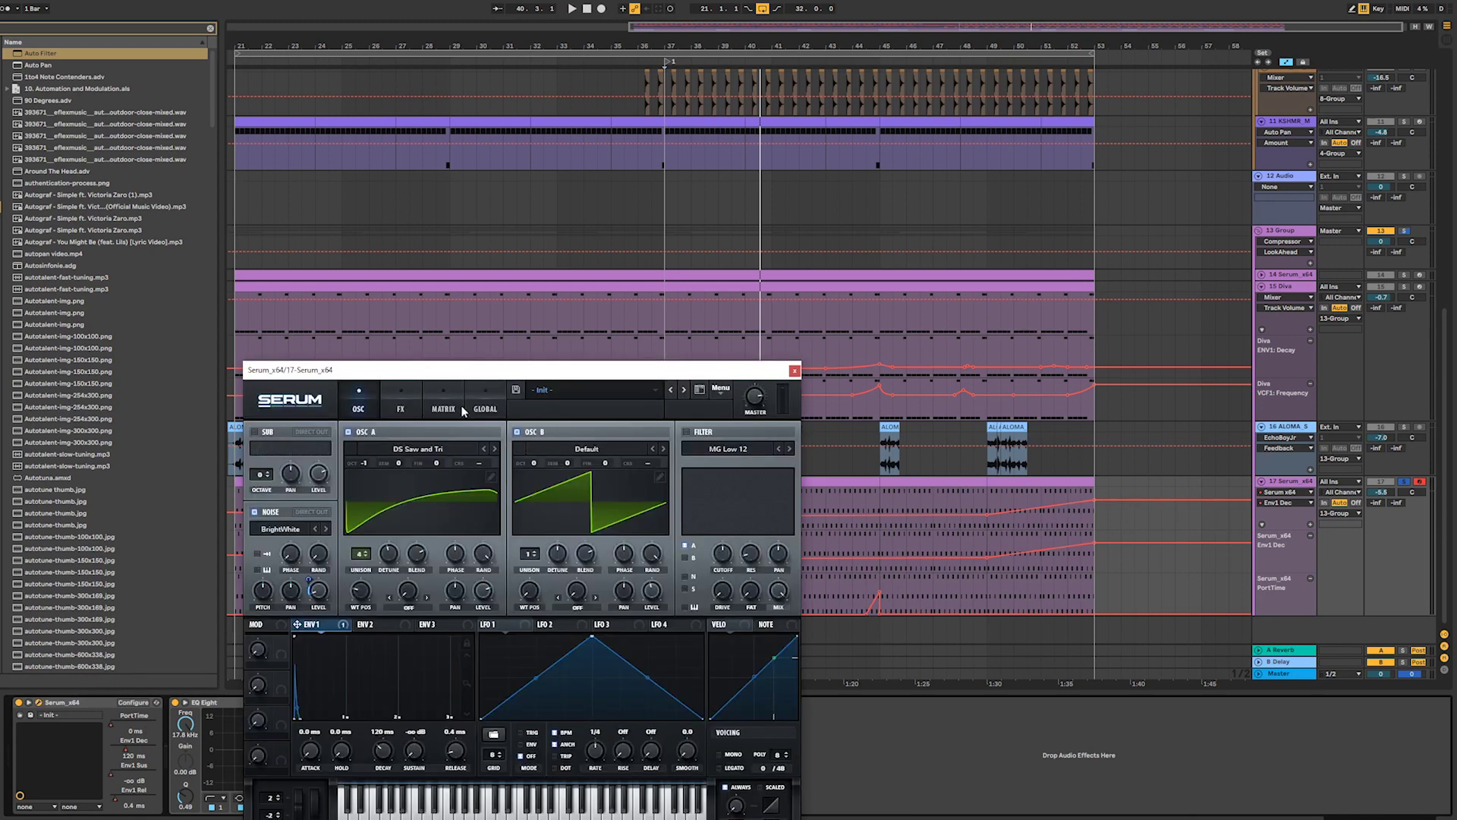
{"action": "left_click", "coordinate": [399, 398]}
{"action": "left_click", "coordinate": [369, 399]}
{"action": "left_click", "coordinate": [387, 400]}
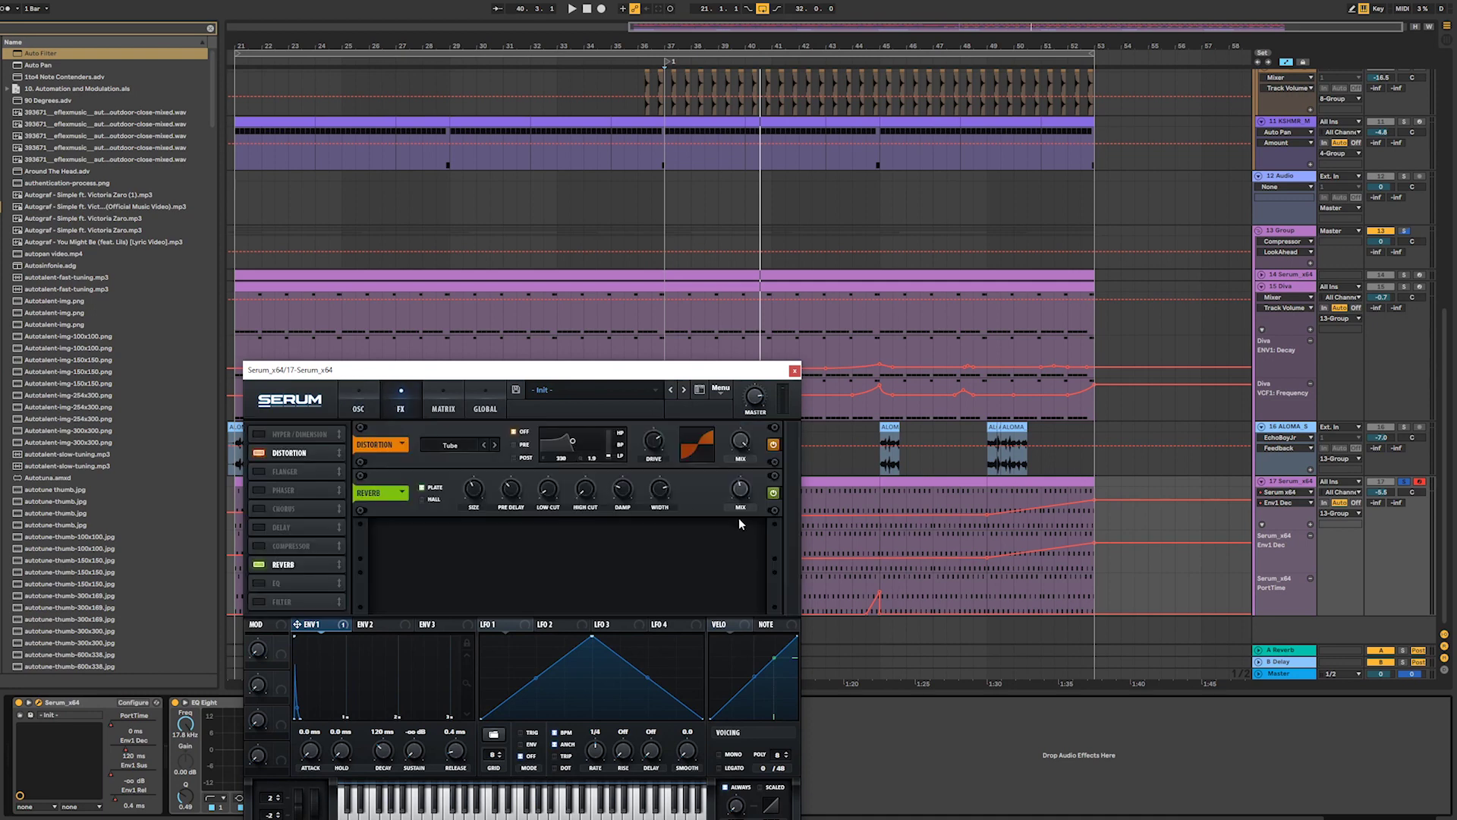
{"action": "left_click", "coordinate": [794, 370]}
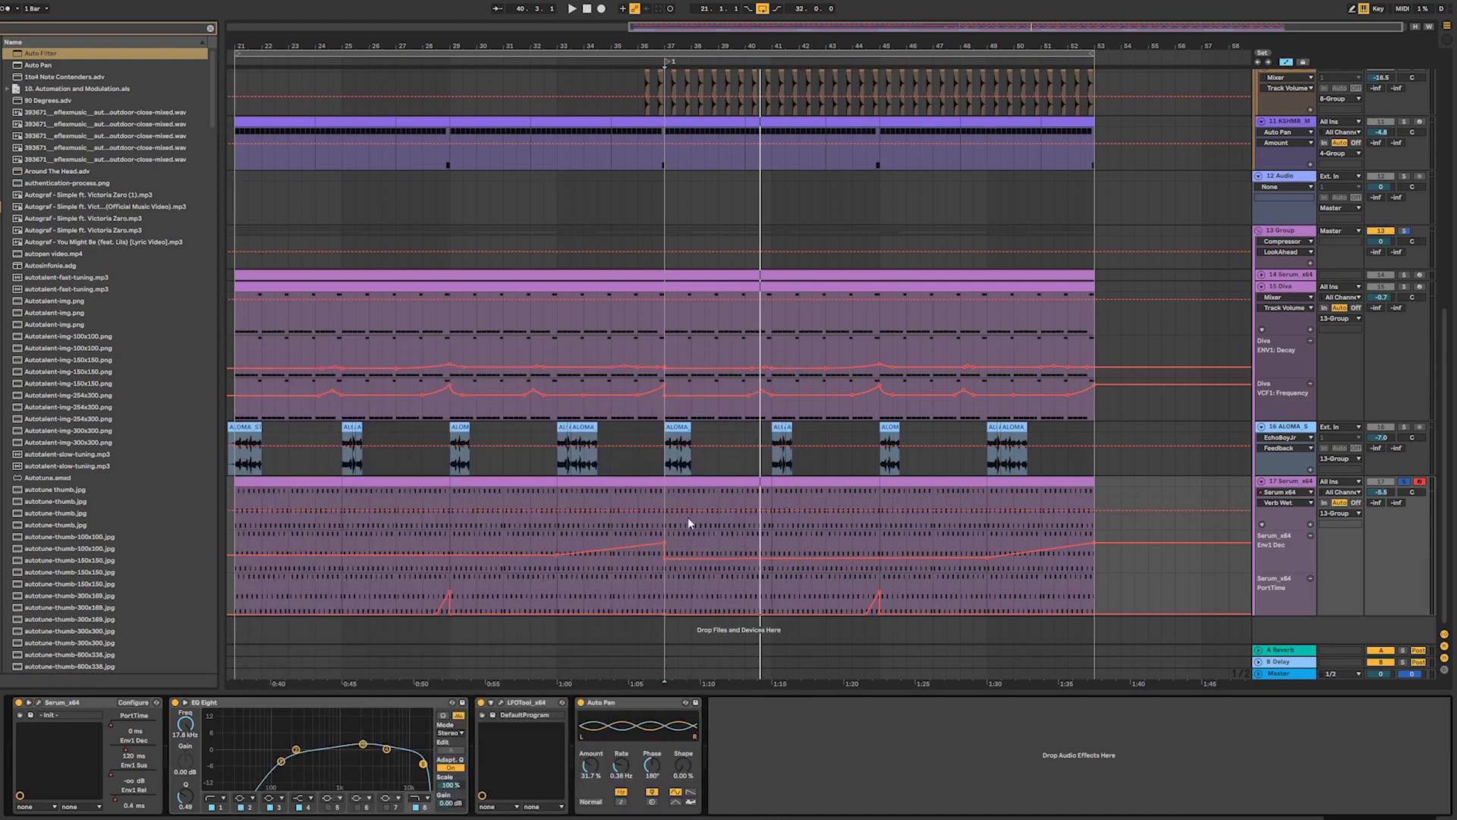
- Automate Verb Wet down to about 24% between bars 36 and 37, start the Env1 Dec fall at bar 36, and play the transition
{"action": "mouse_move", "coordinate": [663, 513]}
{"action": "left_mouse_down"}
{"action": "mouse_move", "coordinate": [747, 520]}
{"action": "mouse_move", "coordinate": [692, 518]}
{"action": "left_mouse_up"}
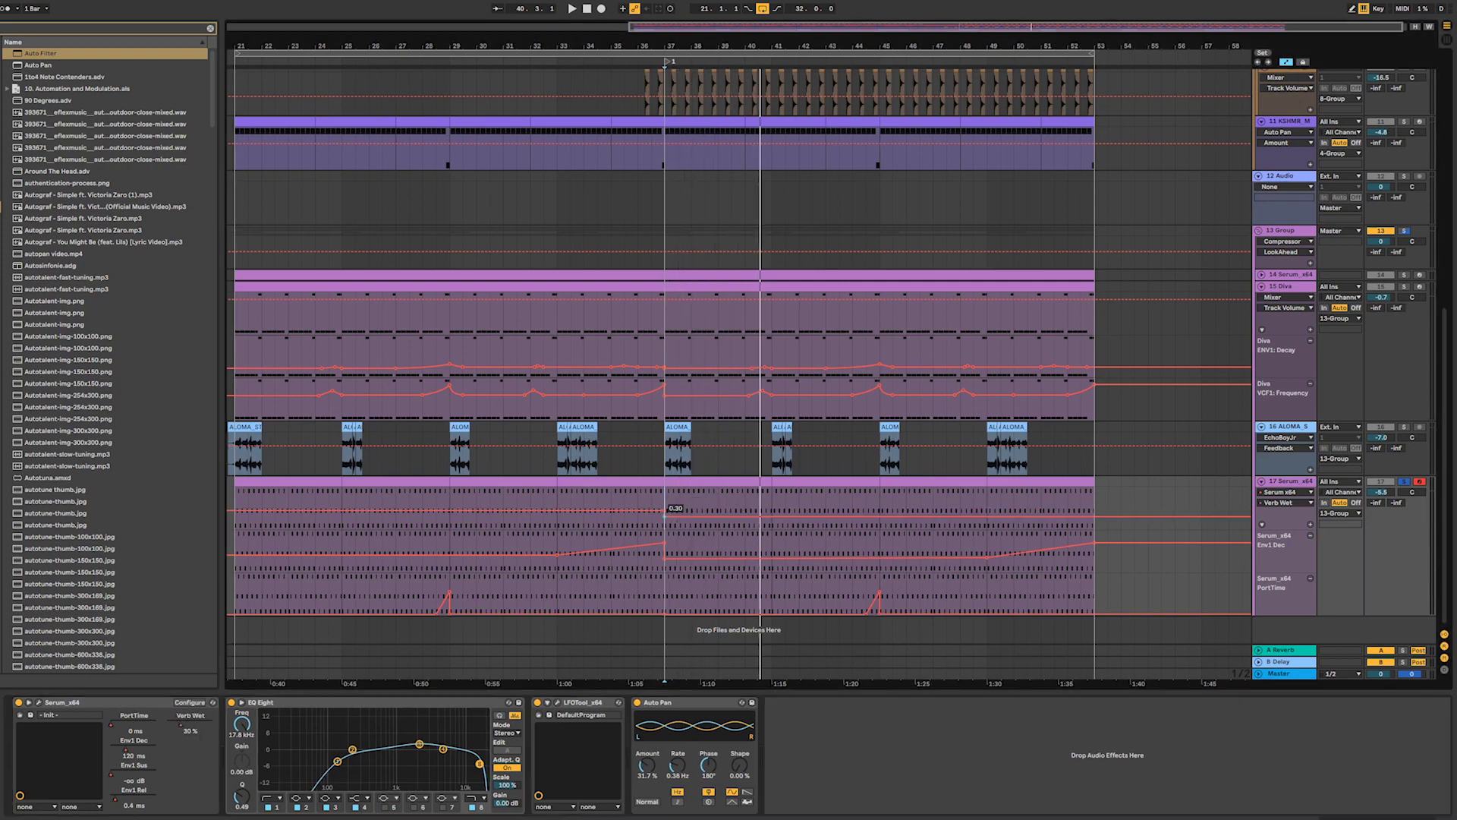
{"action": "left_click", "coordinate": [584, 520]}
{"action": "key", "text": "space"}
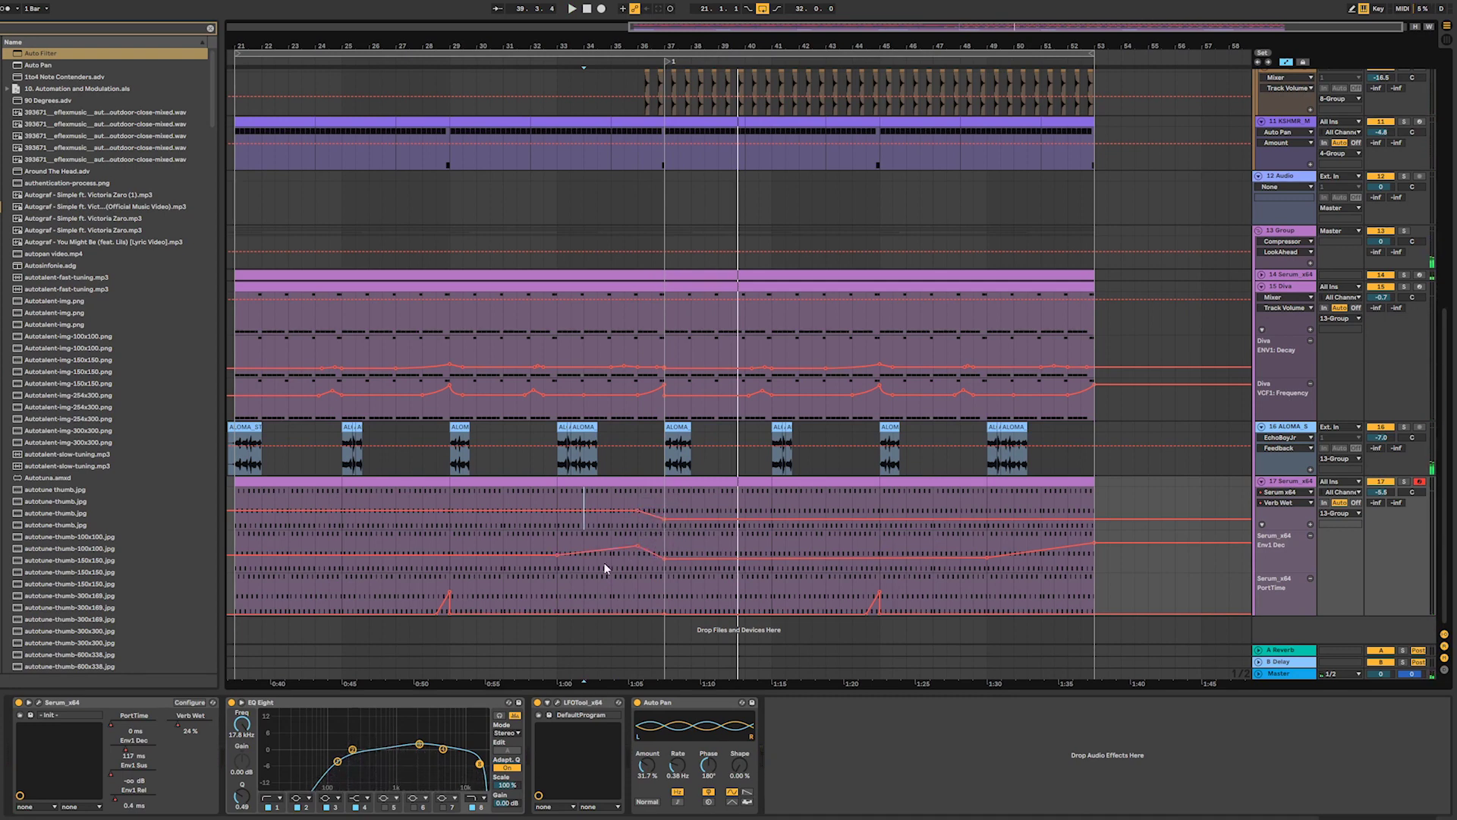
- Move the arpeggio's Env1 Sus automation peak from bar 37 back to about bar 36 and show Env1 Sus in its own lane
{"action": "left_click", "coordinate": [1294, 503]}
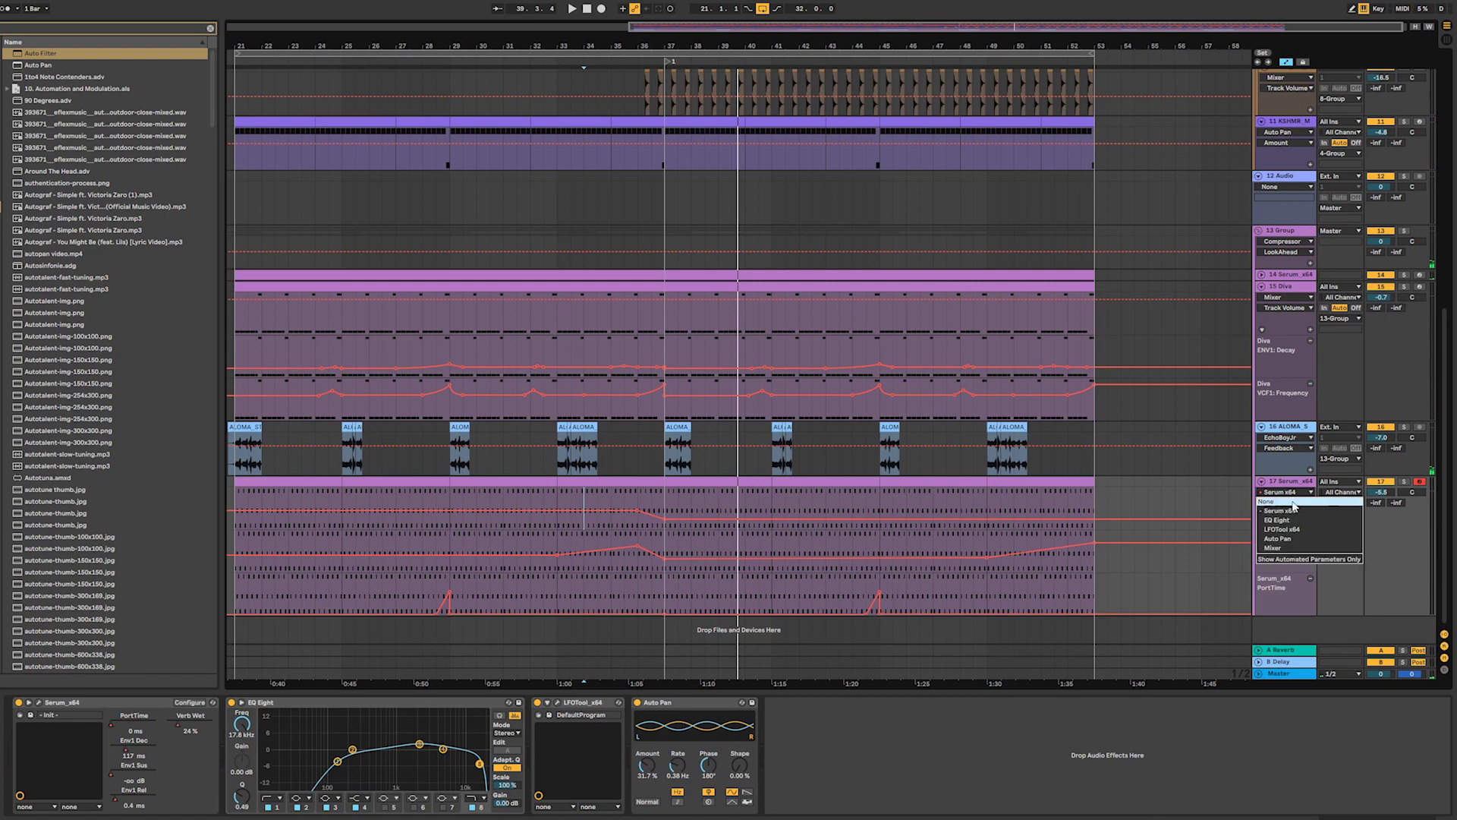
{"action": "left_click", "coordinate": [1293, 511]}
{"action": "left_click", "coordinate": [1293, 503]}
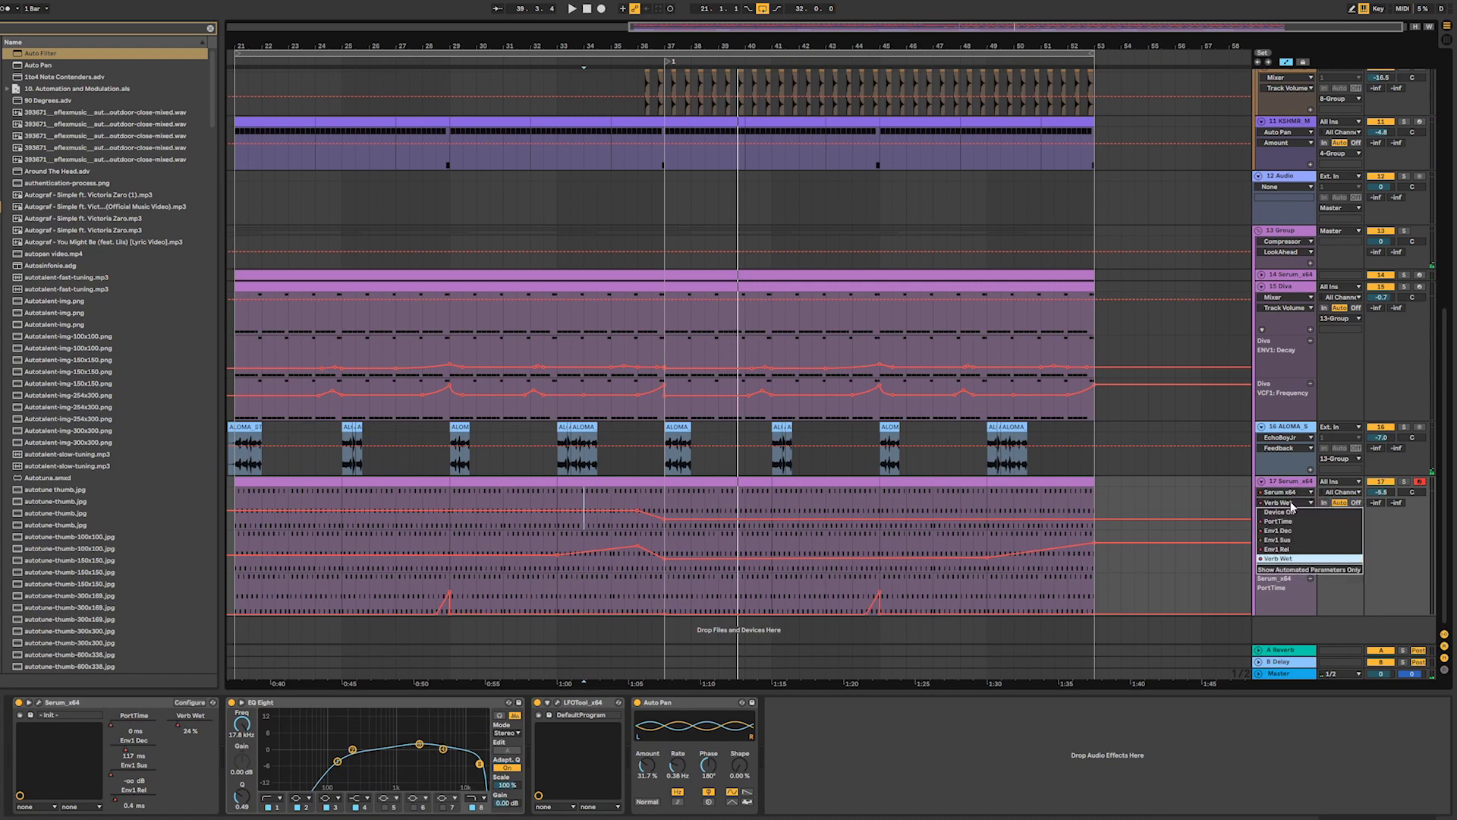
{"action": "left_click", "coordinate": [1290, 539]}
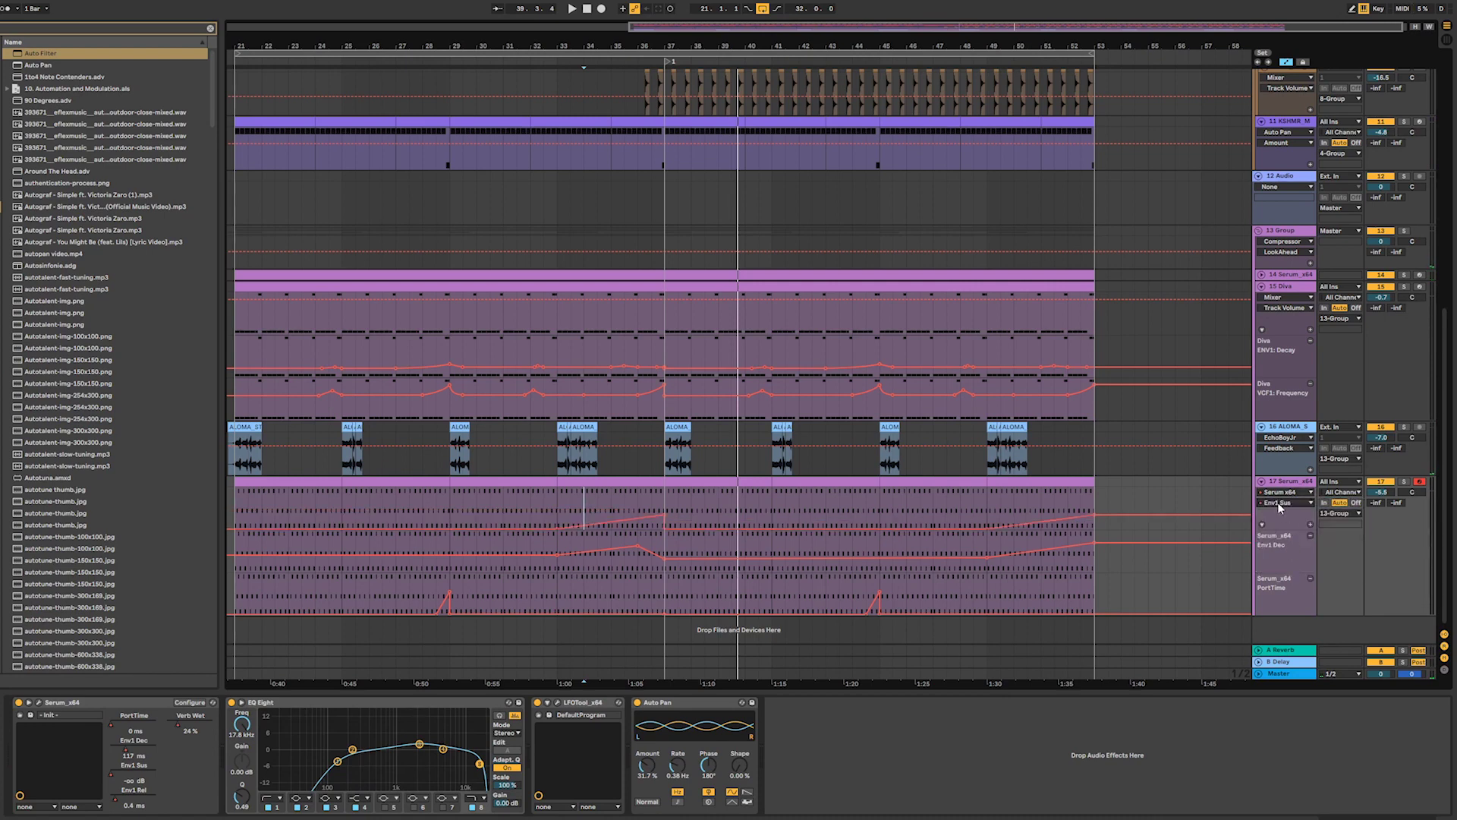
{"action": "left_click", "coordinate": [664, 515]}
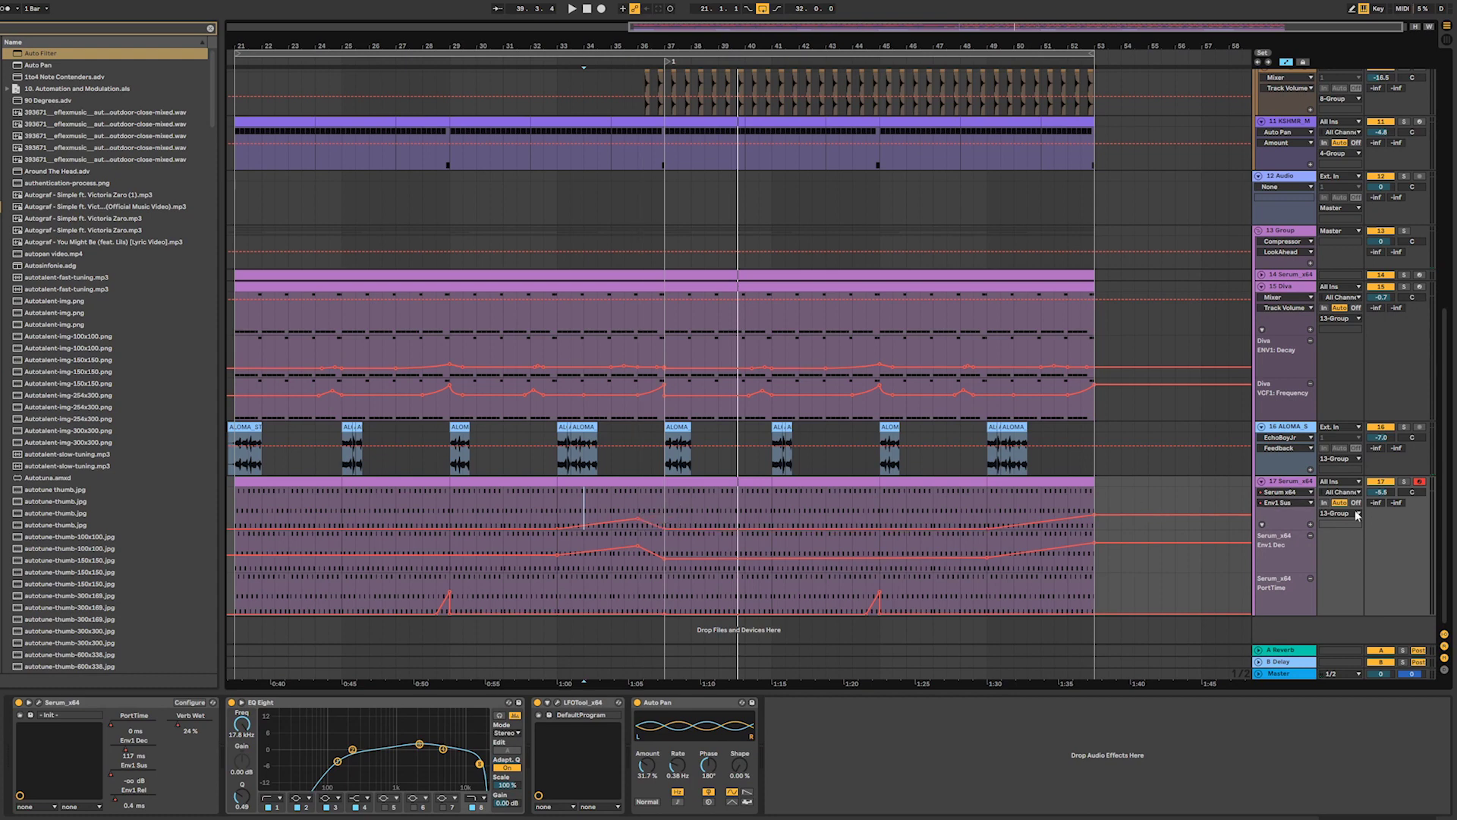
{"action": "left_click", "coordinate": [1310, 525]}
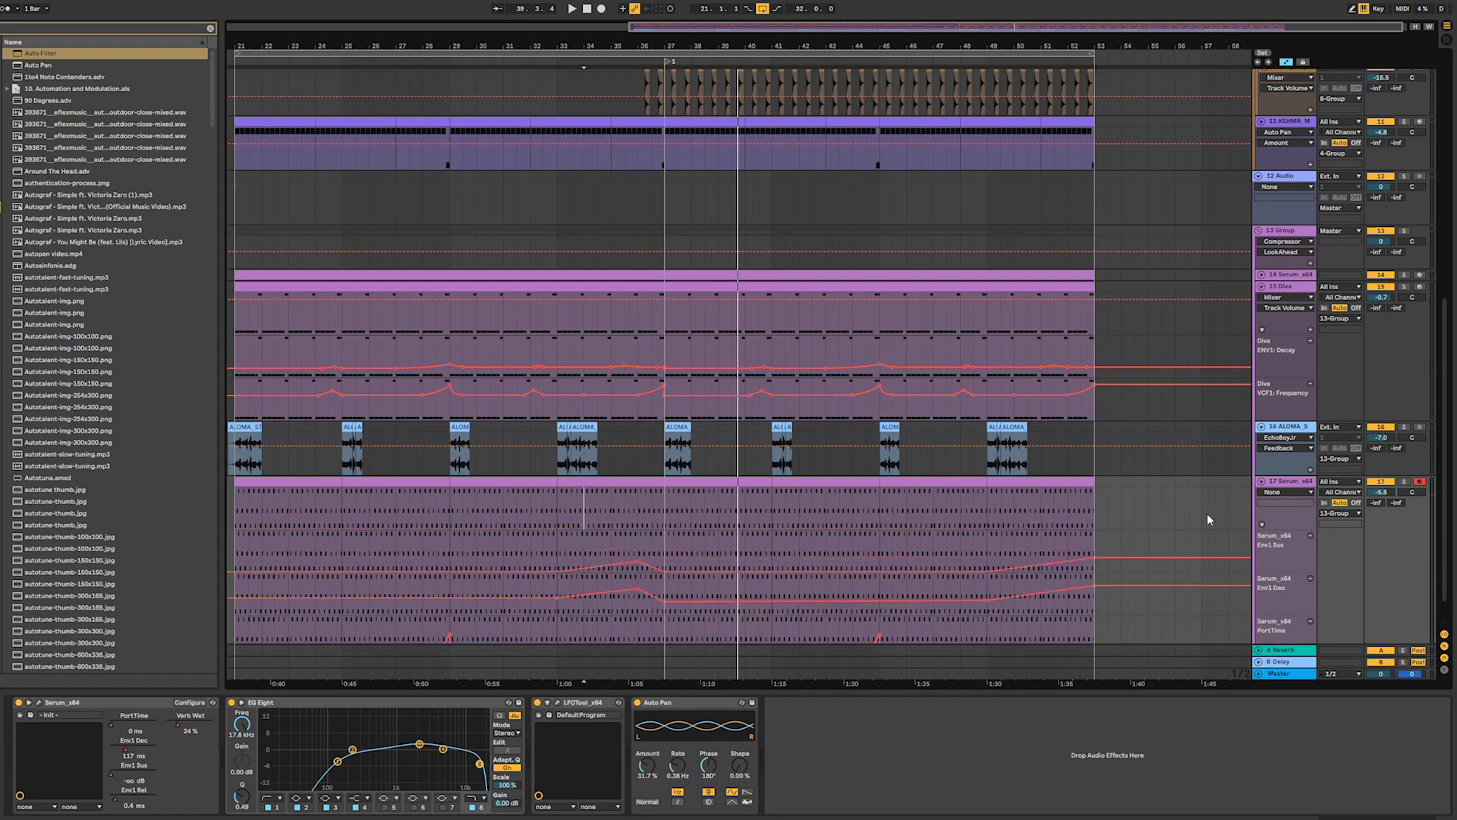
- Show the arpeggio's Env1 Rel automation, move its bar 37 peak back to about bar 36, and play from about bar 31
{"action": "left_click", "coordinate": [1291, 493]}
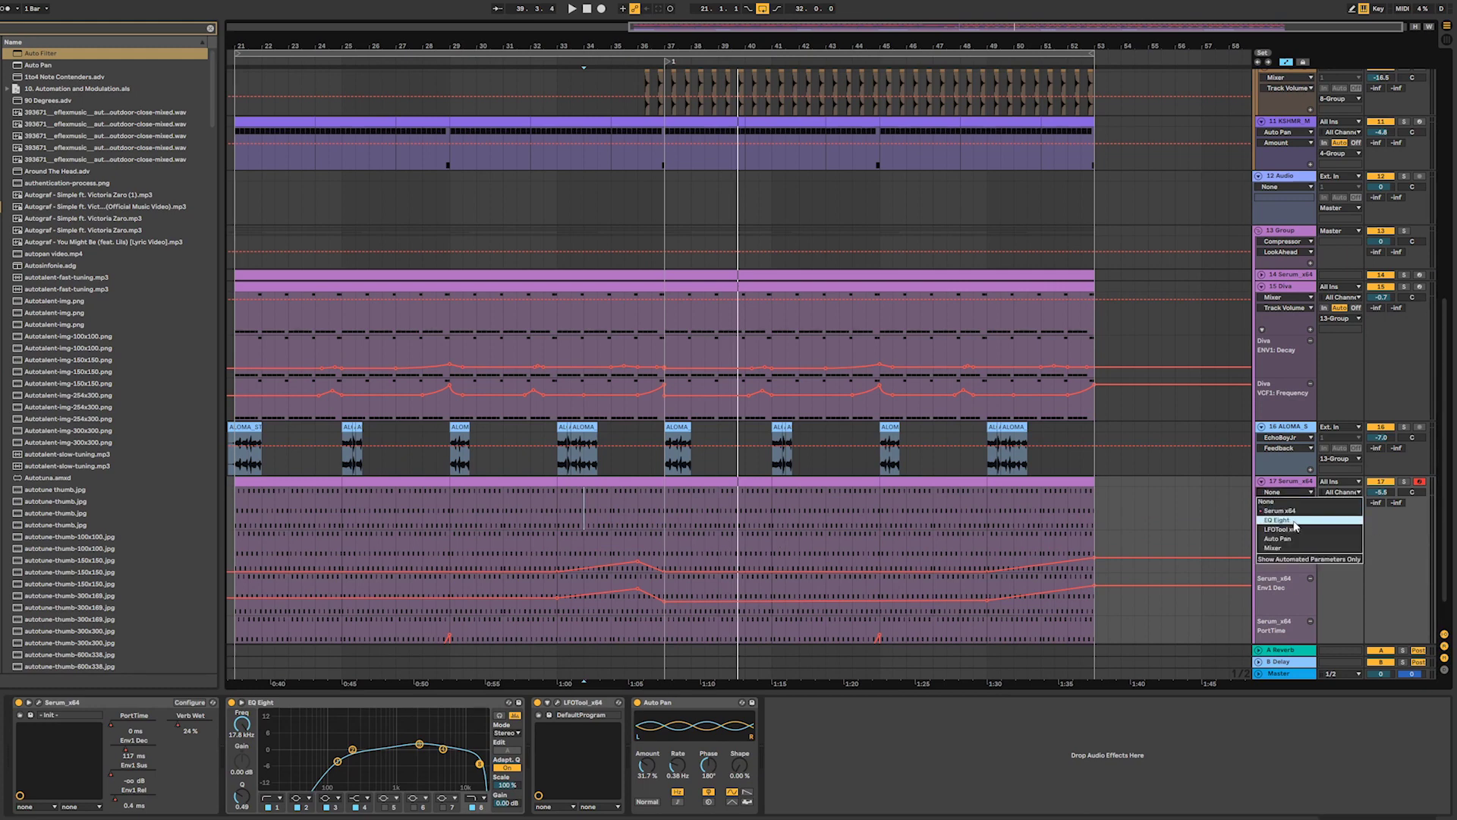
{"action": "left_click", "coordinate": [1295, 513]}
{"action": "left_click", "coordinate": [1295, 504]}
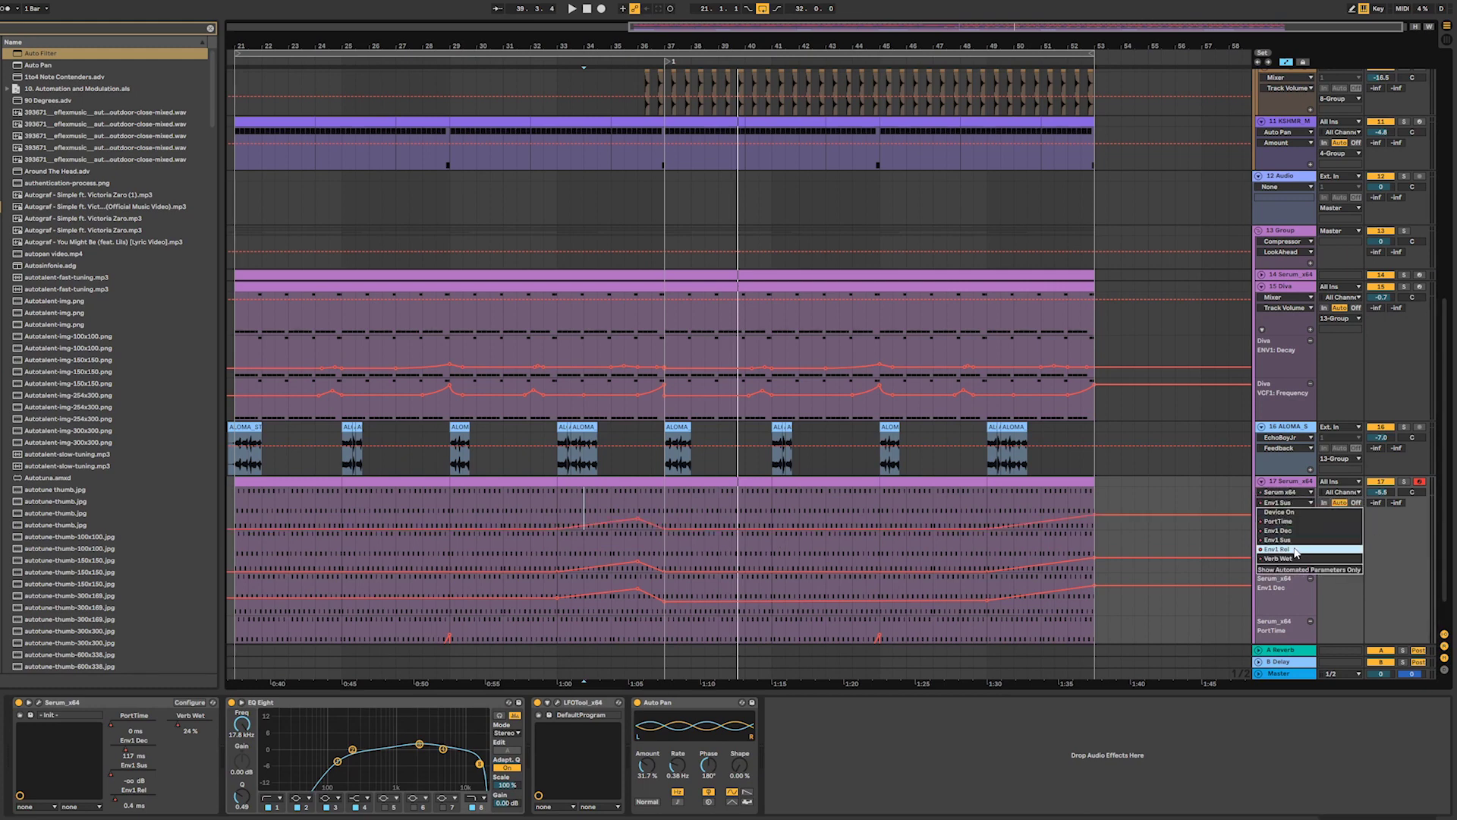
{"action": "left_click", "coordinate": [1296, 552]}
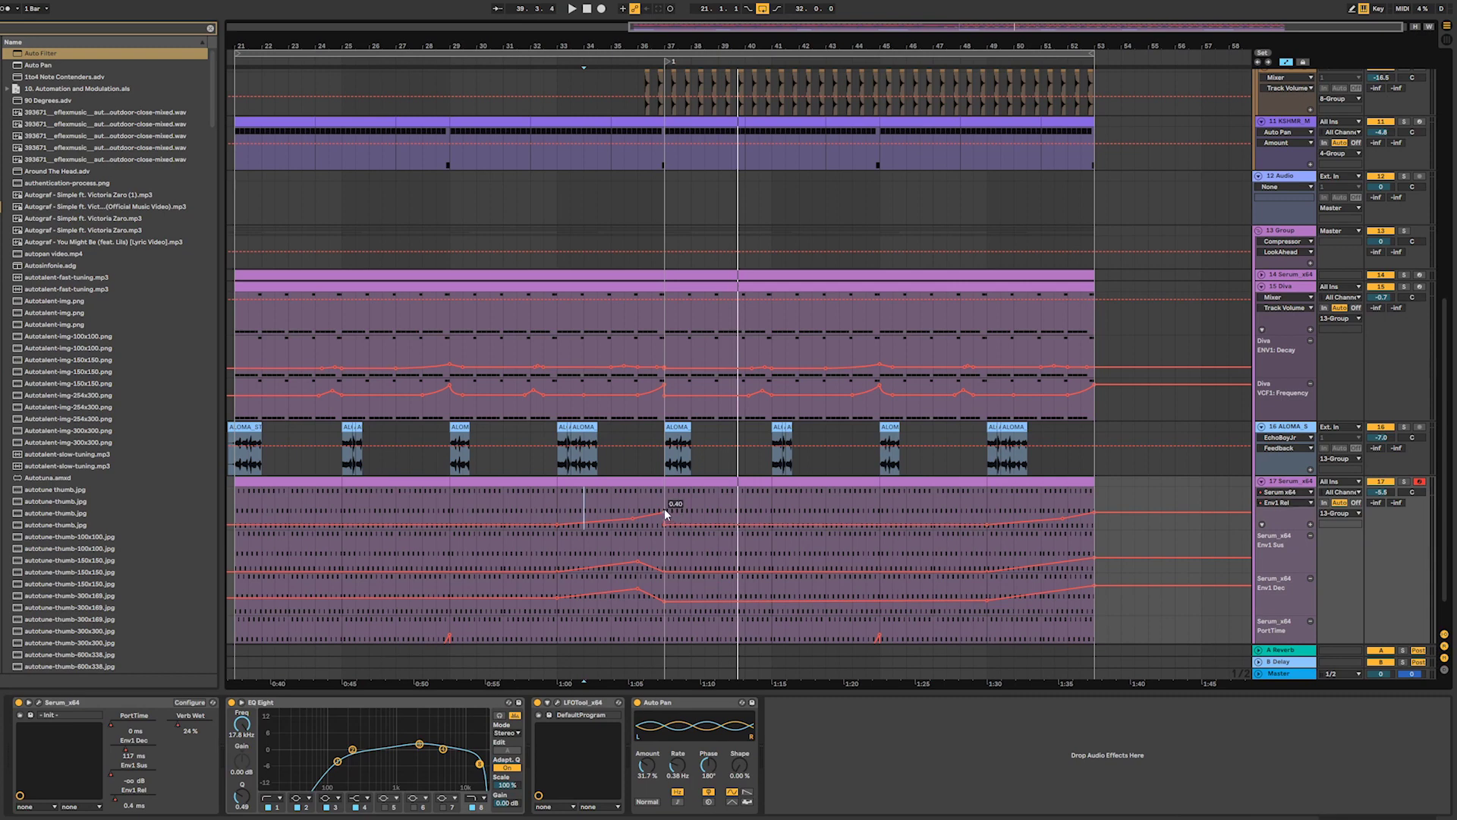
{"action": "left_click", "coordinate": [521, 537]}
{"action": "key", "text": "space"}
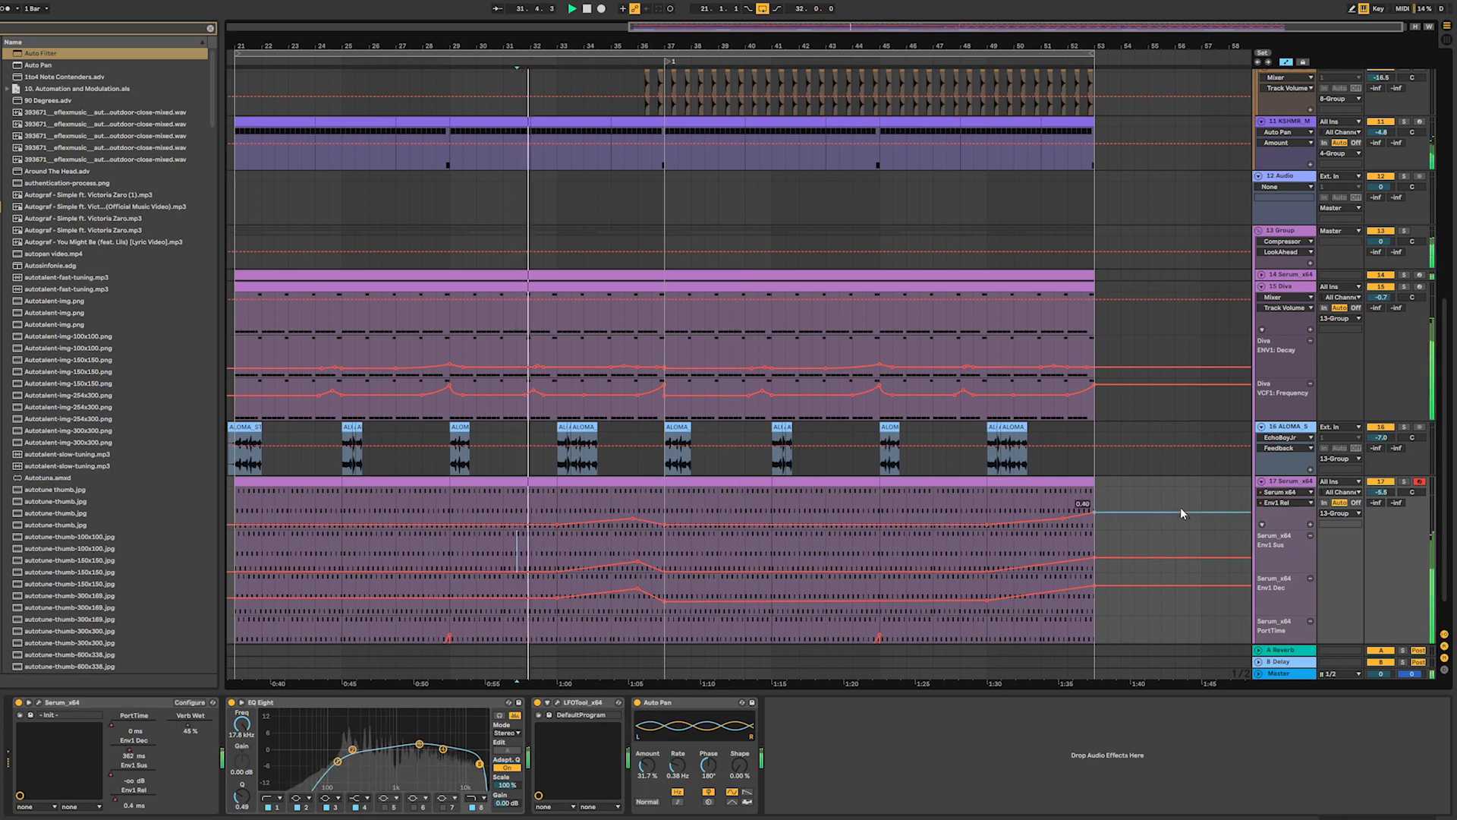
- Show the Serum arpeggio track's Verb Wet automation in its own separate lane
{"action": "left_click", "coordinate": [1291, 501]}
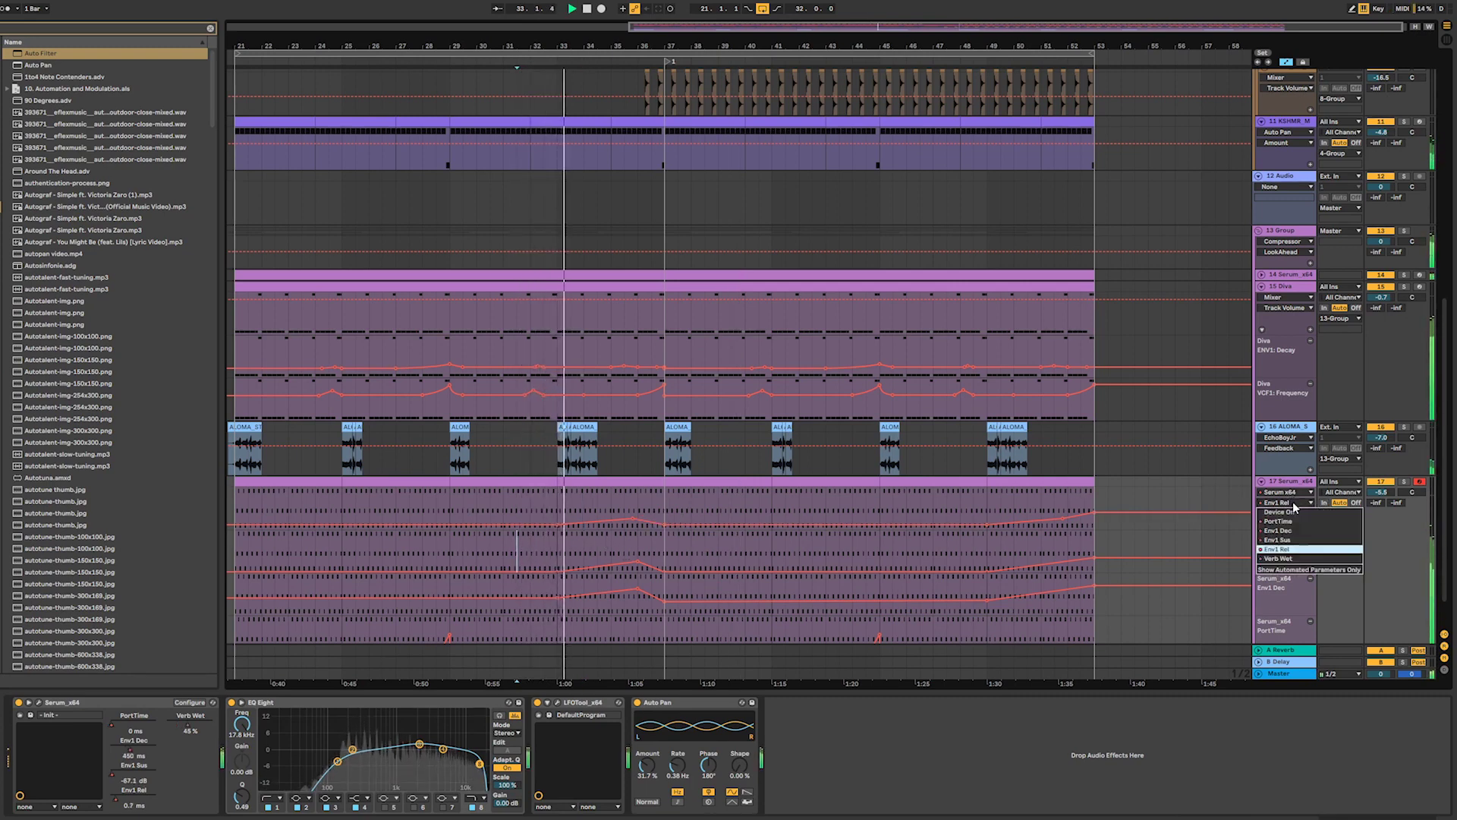
{"action": "left_click", "coordinate": [1283, 558]}
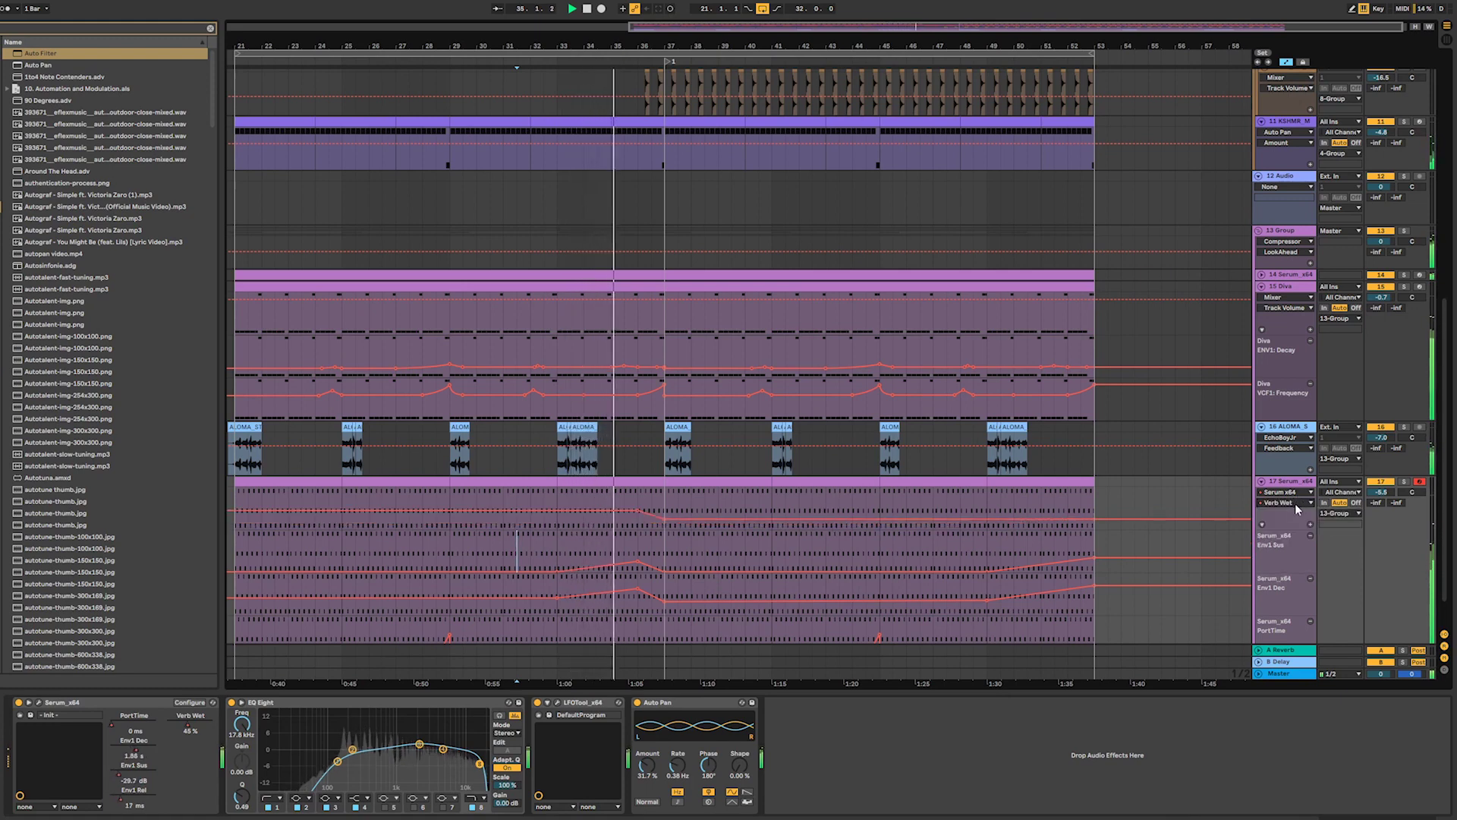
{"action": "left_click", "coordinate": [1311, 524]}
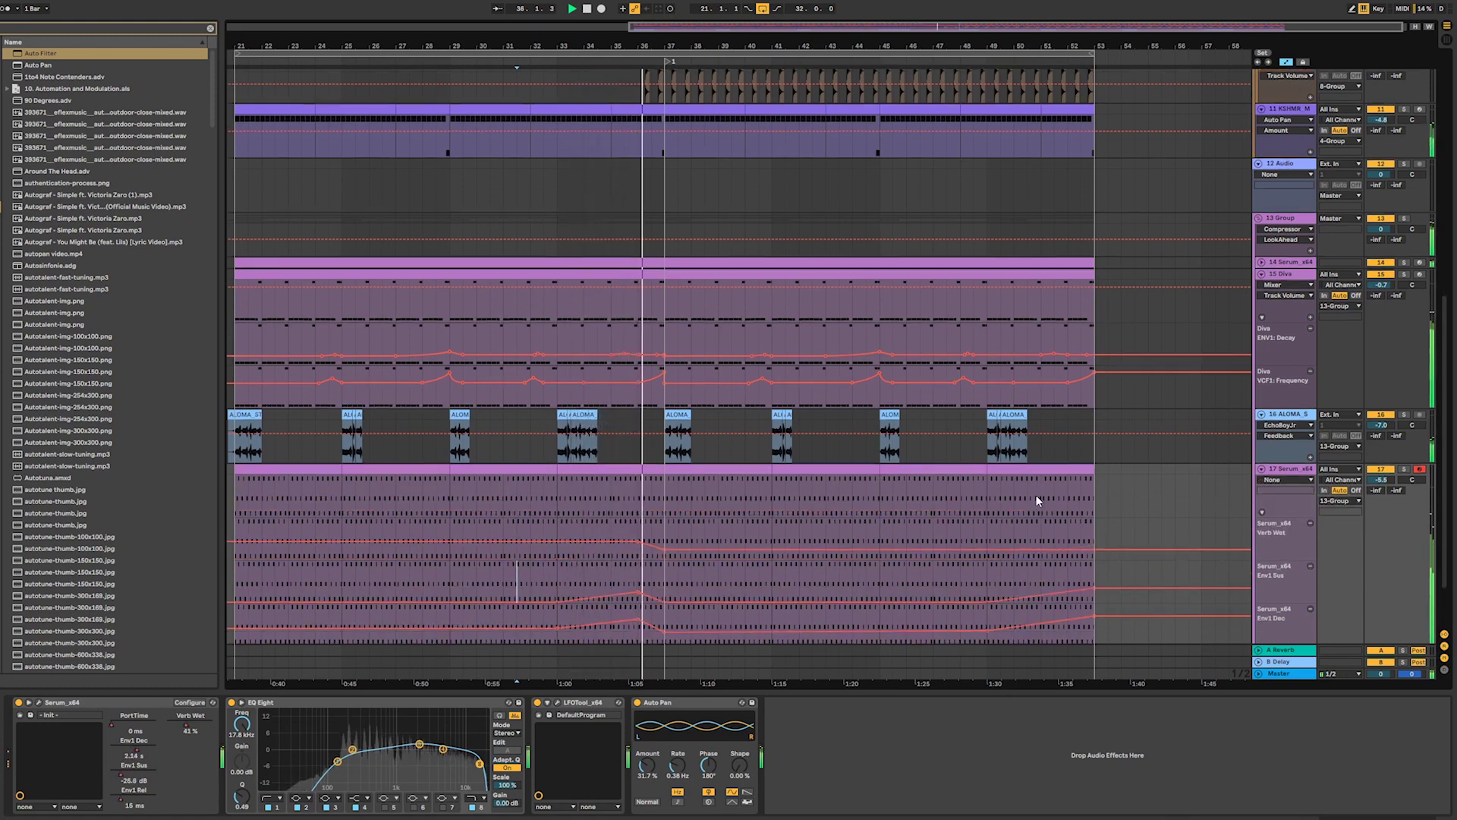
- Review the Serum arpeggio's Env1 Dec, Env1 Sus, Env1 Rel and Verb Wet automation around bar 37, one parameter after another
{"action": "scroll", "coordinate": [1036, 495], "scroll_direction": "down", "scroll_amount": 3}
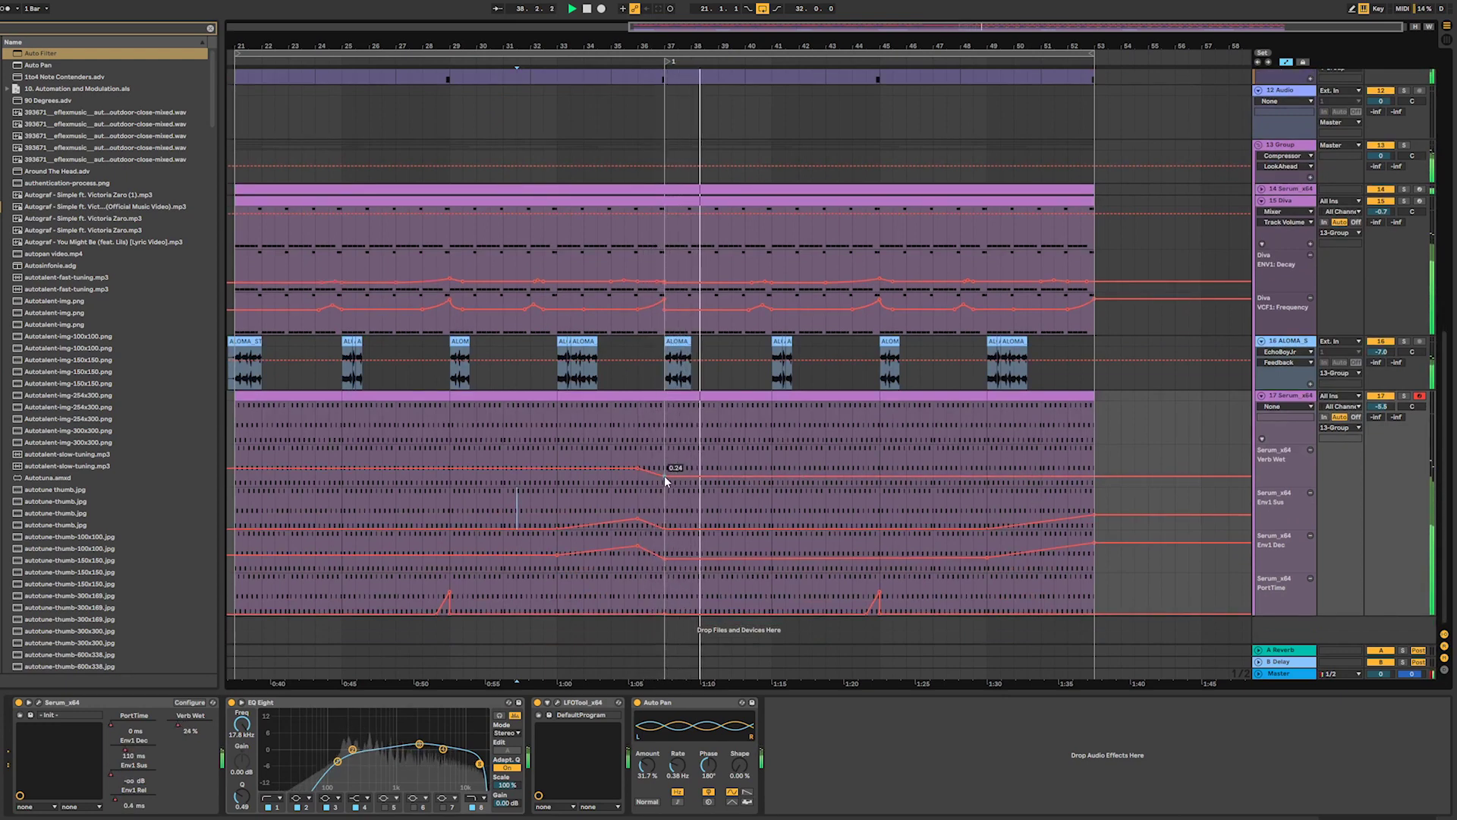
{"action": "left_click", "coordinate": [1295, 403]}
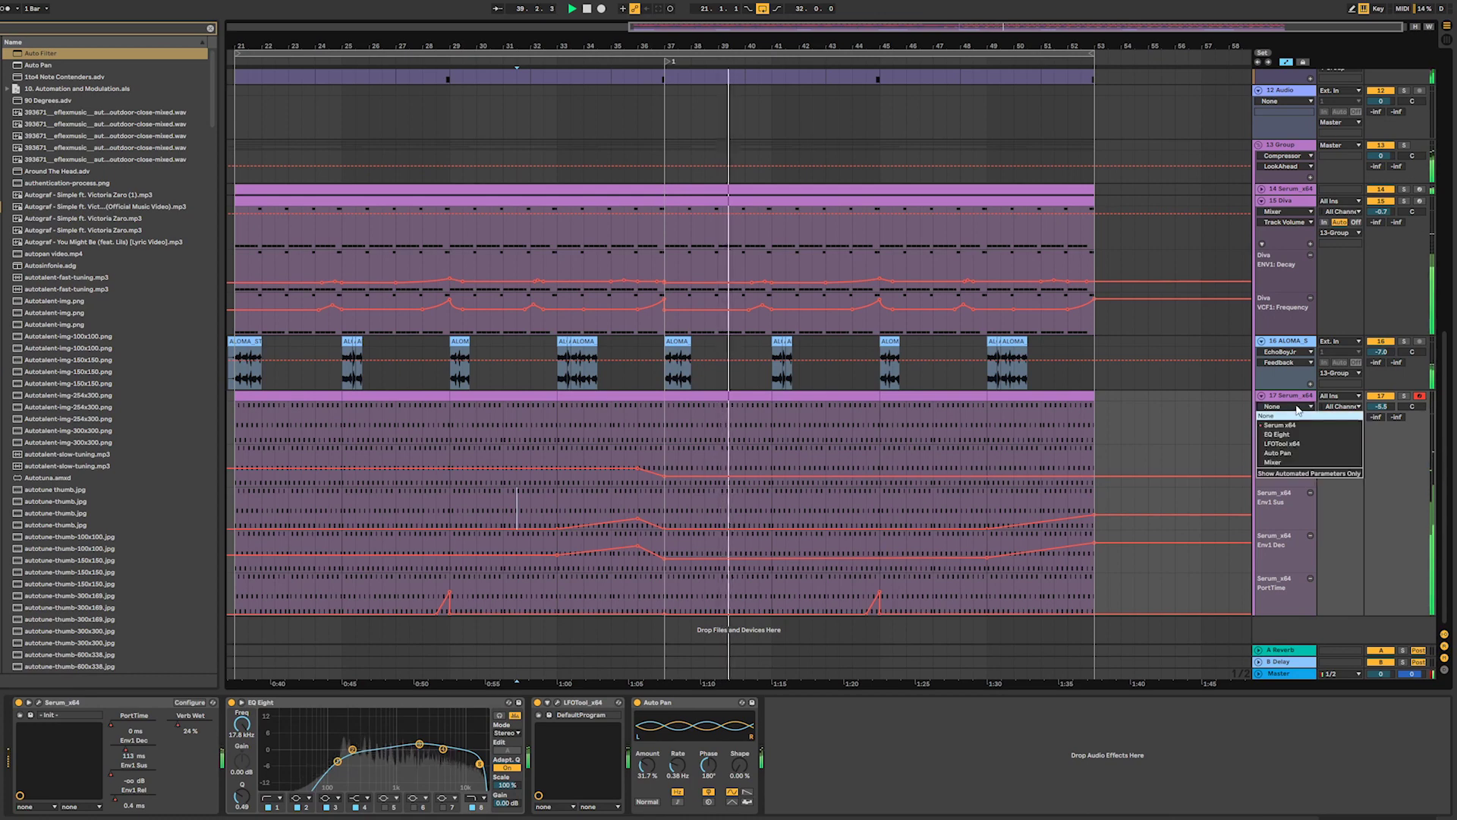
{"action": "left_click", "coordinate": [1297, 408]}
{"action": "left_click", "coordinate": [1297, 409]}
{"action": "left_click", "coordinate": [1296, 425]}
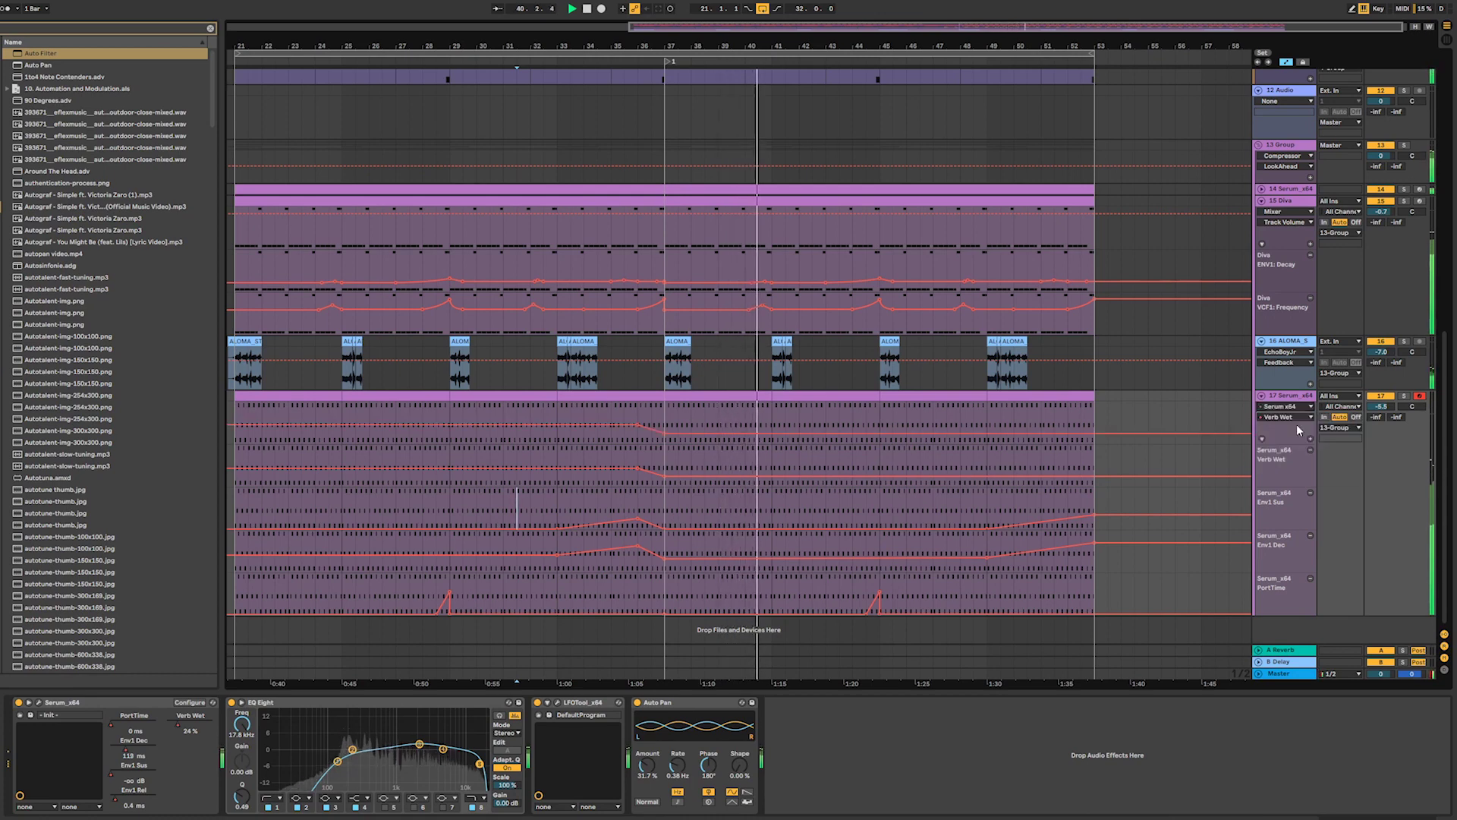
{"action": "left_click", "coordinate": [1292, 417]}
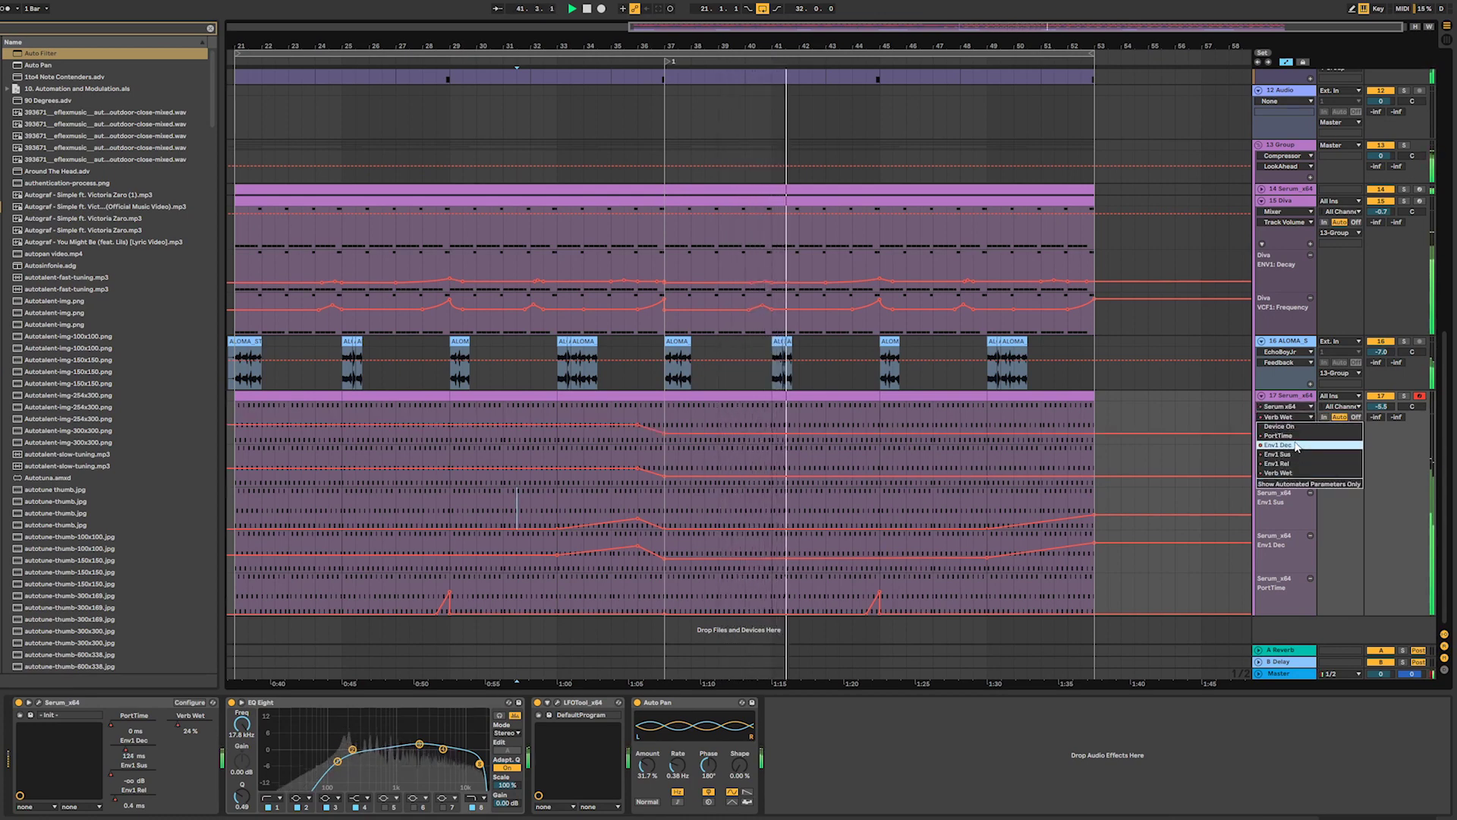
{"action": "left_click", "coordinate": [1297, 445]}
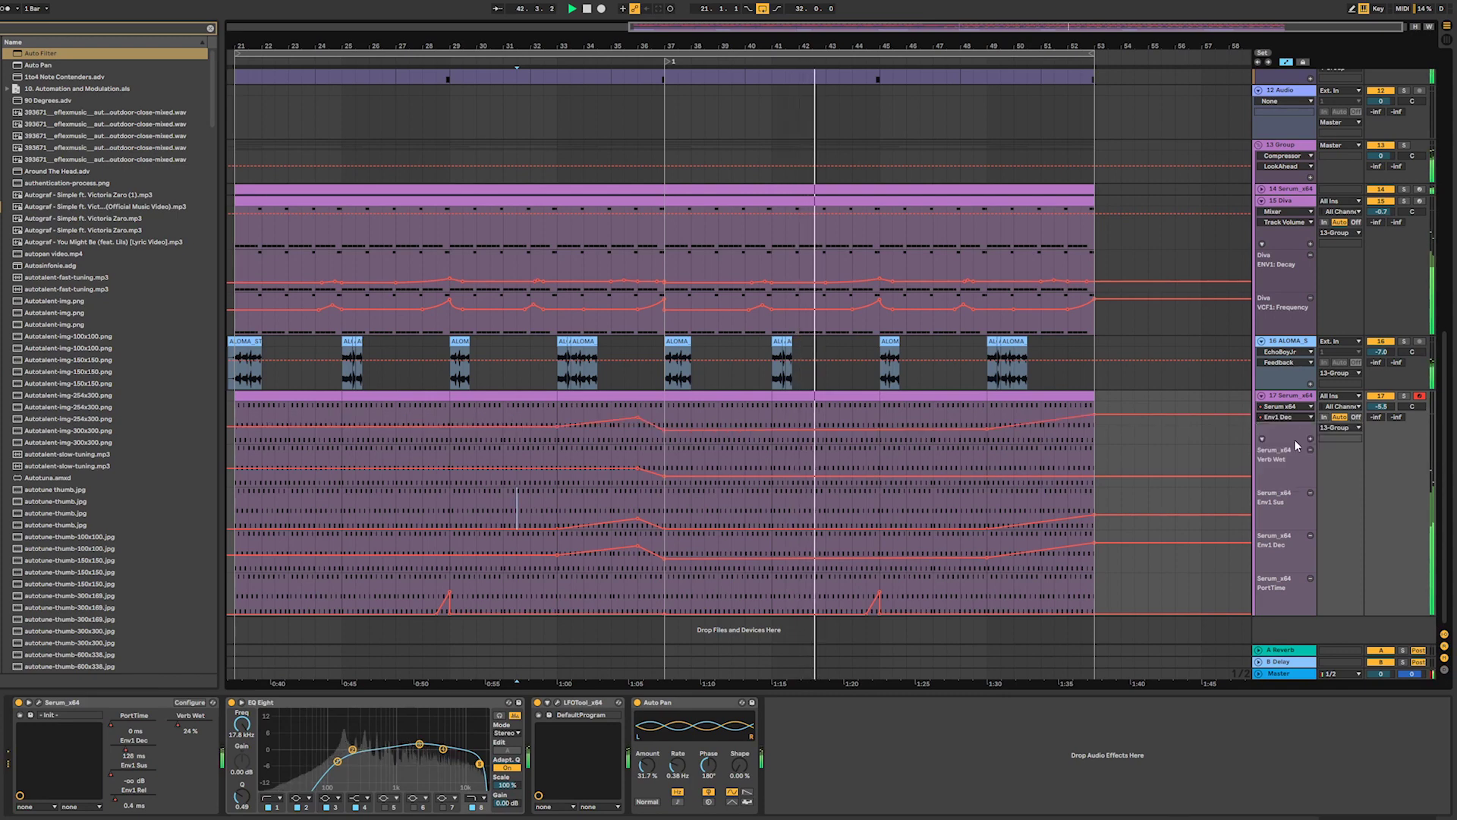
{"action": "left_click", "coordinate": [1296, 416]}
{"action": "left_click", "coordinate": [1300, 455]}
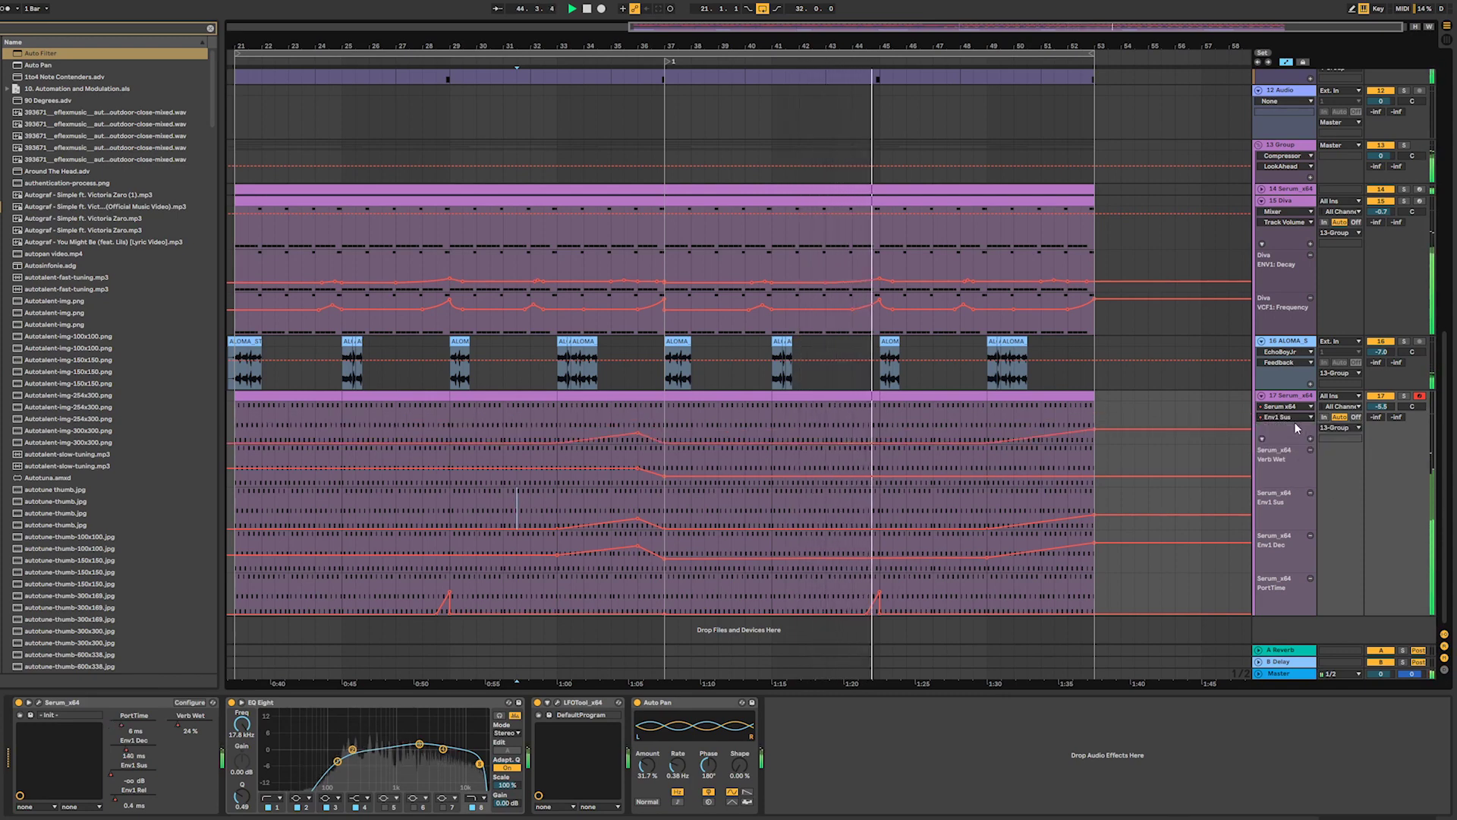
{"action": "left_click", "coordinate": [1295, 421]}
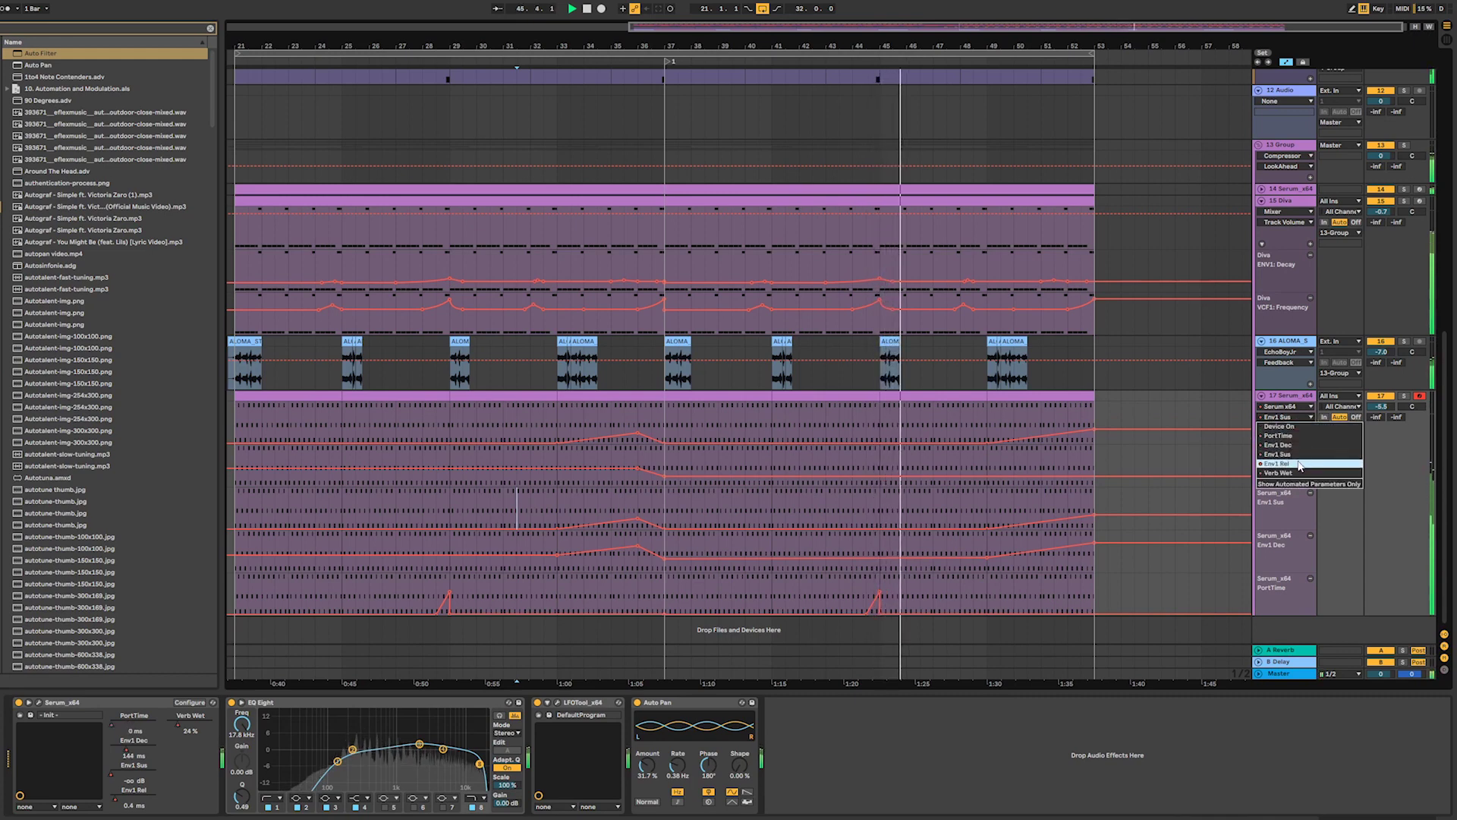
{"action": "left_click", "coordinate": [1298, 463]}
{"action": "left_click", "coordinate": [1295, 418]}
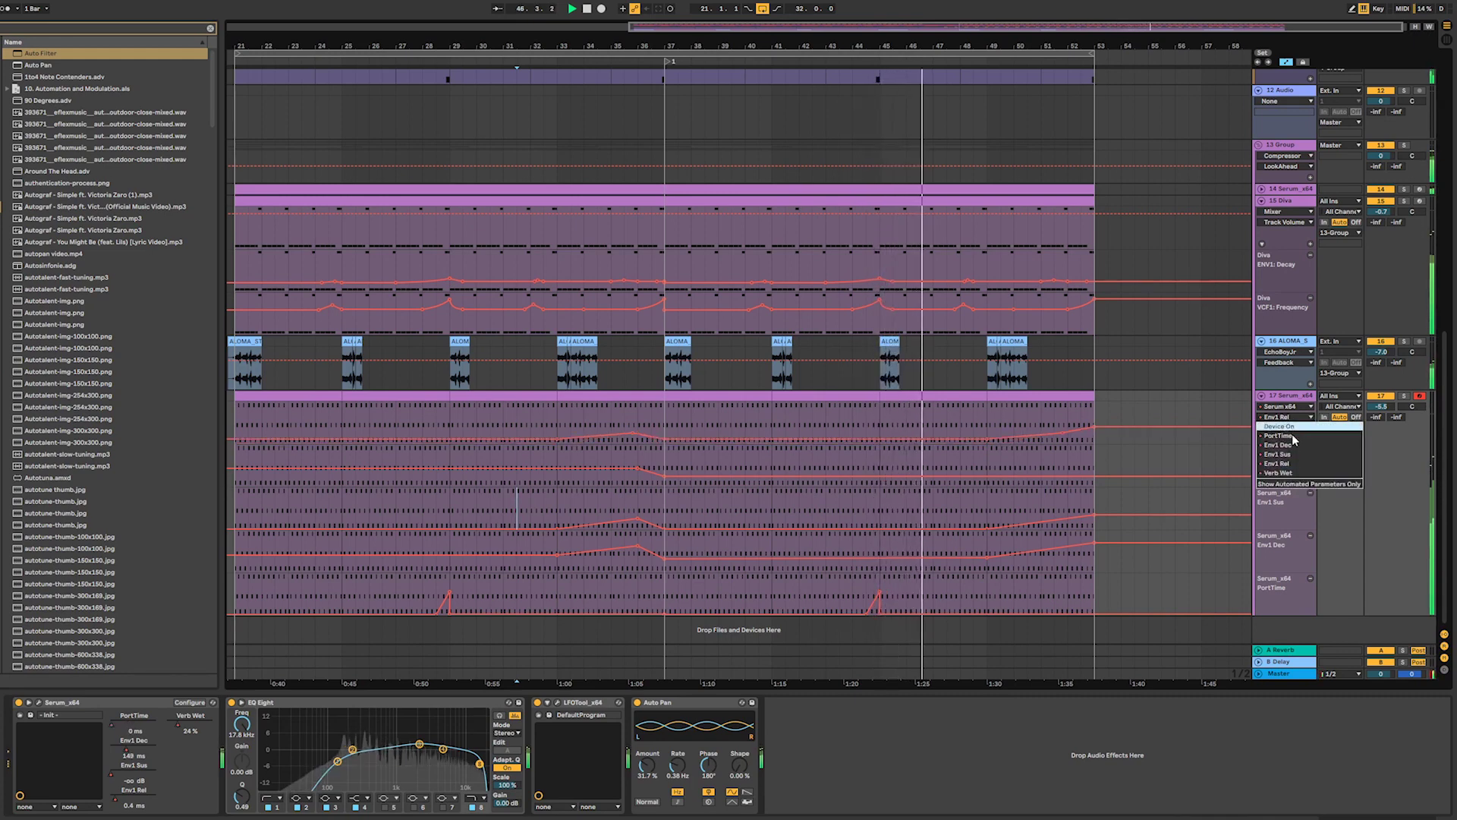
{"action": "left_click", "coordinate": [1291, 472]}
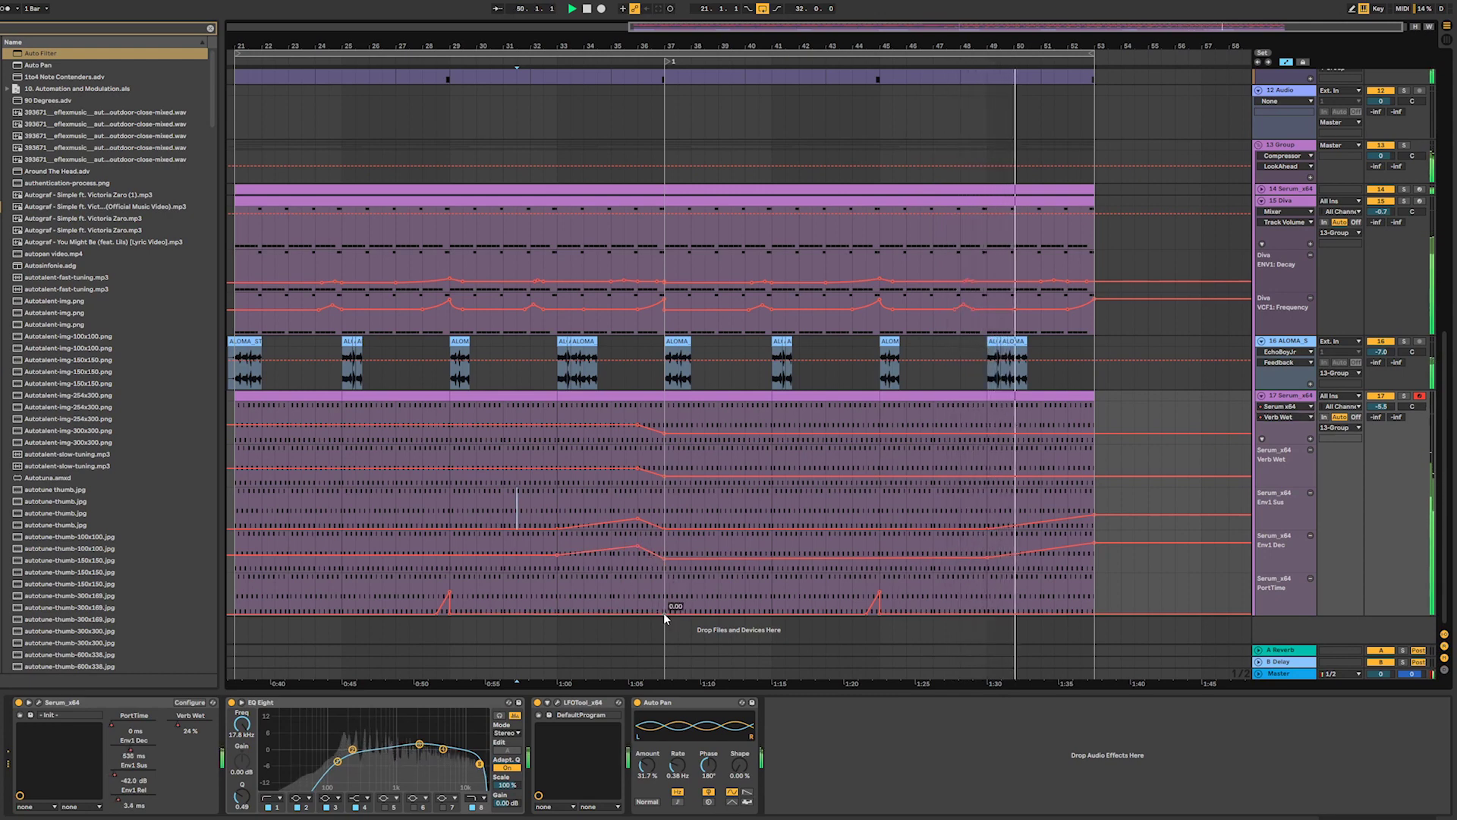
- Curve the arpeggio's Env1 Sus and Env1 Dec ramps into bar 53 and copy its bars 37–53 with automation over bars 21–37
{"action": "left_click", "coordinate": [558, 594]}
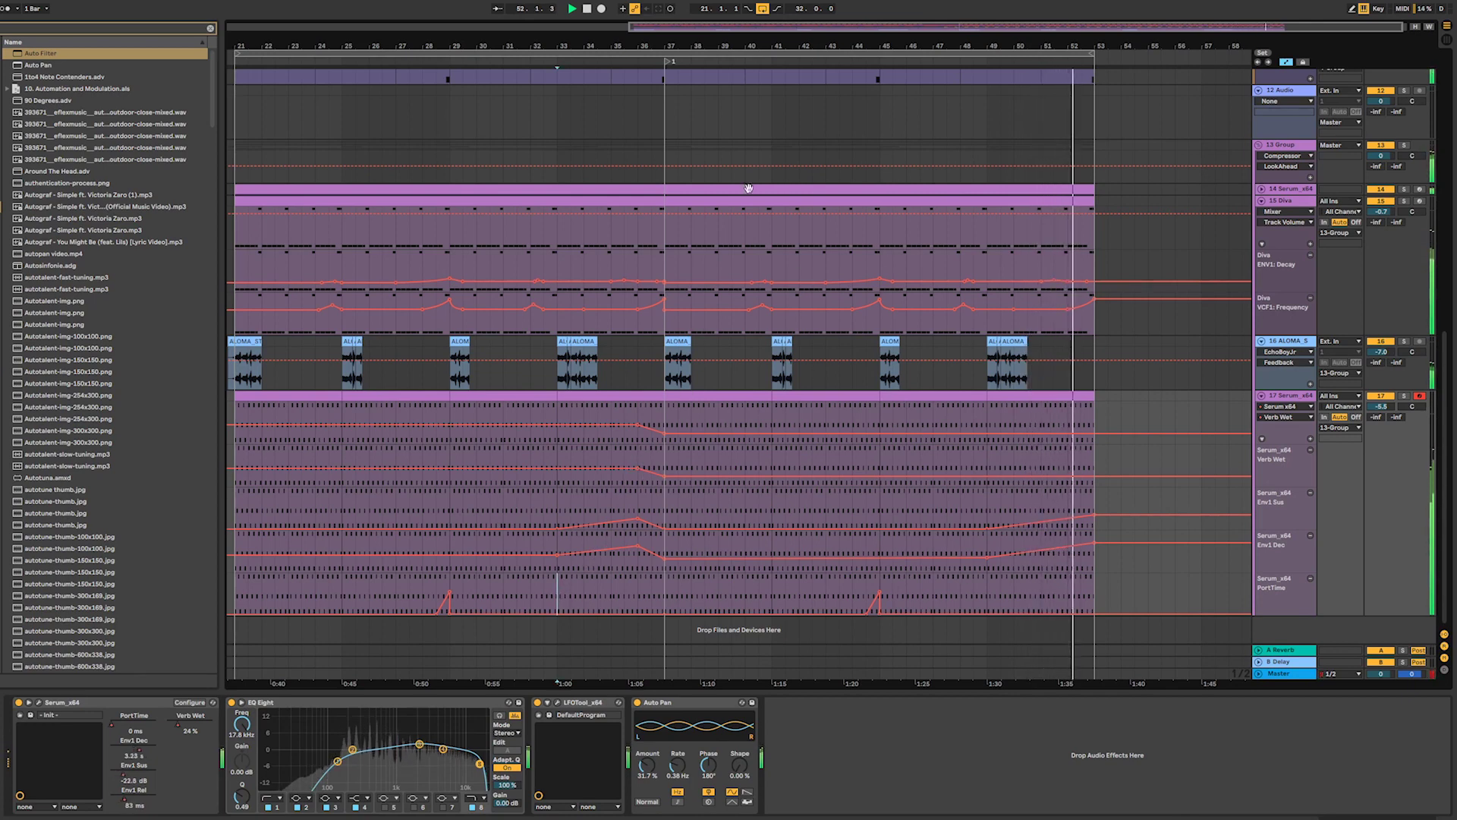
{"action": "left_click_drag", "start_coordinate": [816, 33], "coordinate": [812, 244]}
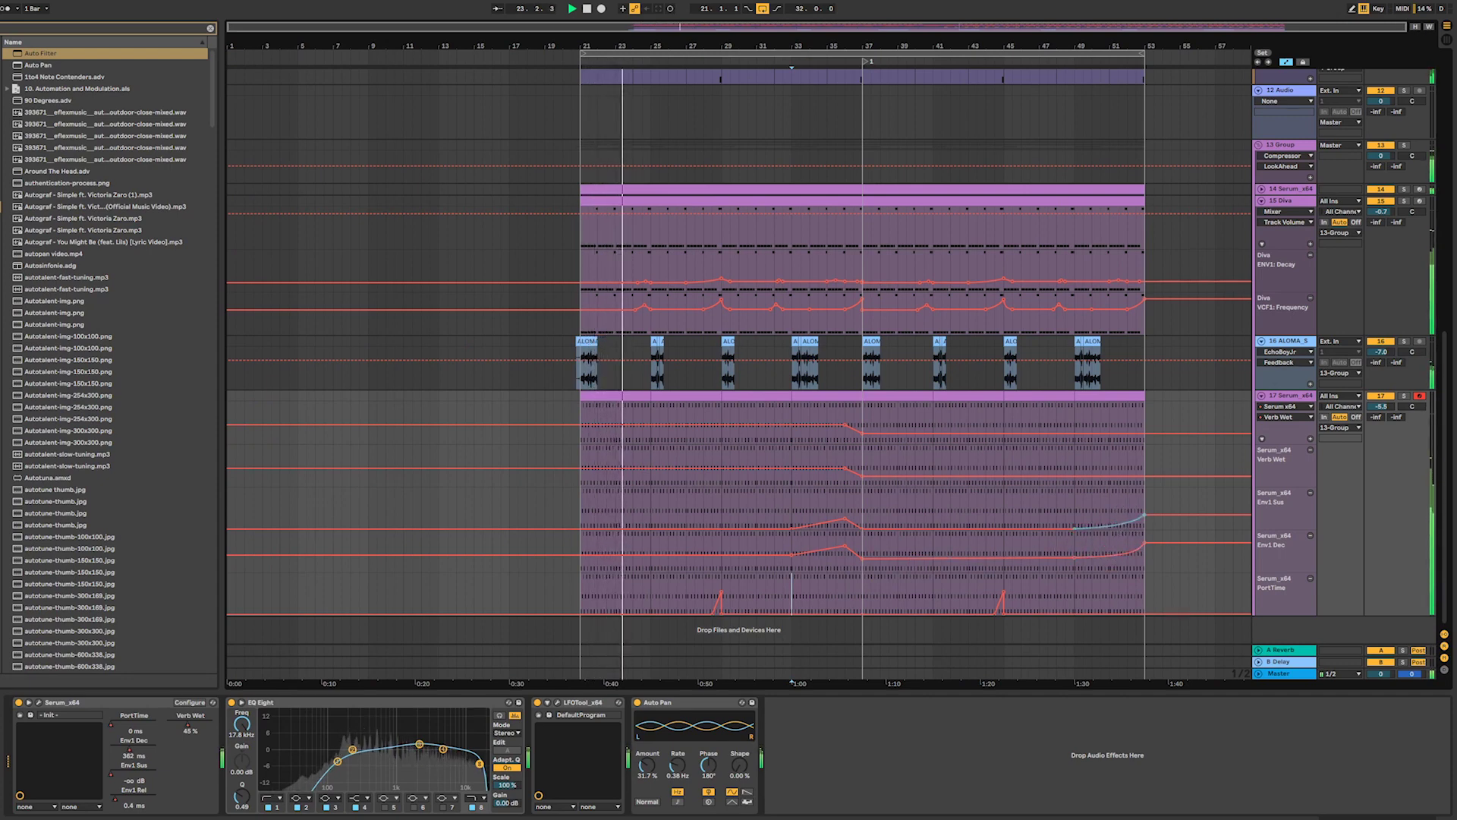
{"action": "left_click_drag", "start_coordinate": [864, 410], "coordinate": [1126, 614]}
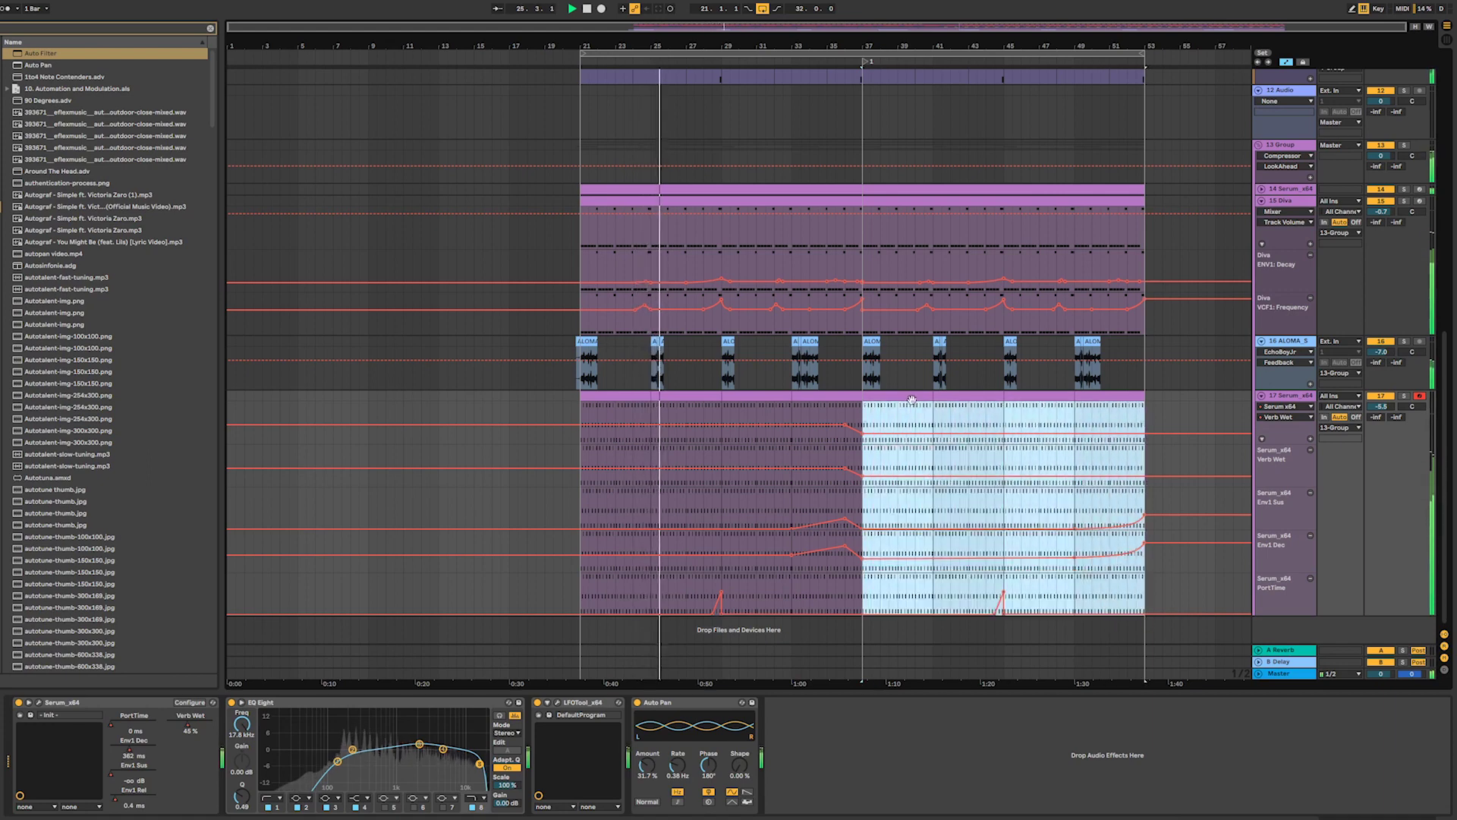
{"action": "left_click", "coordinate": [606, 398]}
{"action": "key", "text": "ctrl+v"}
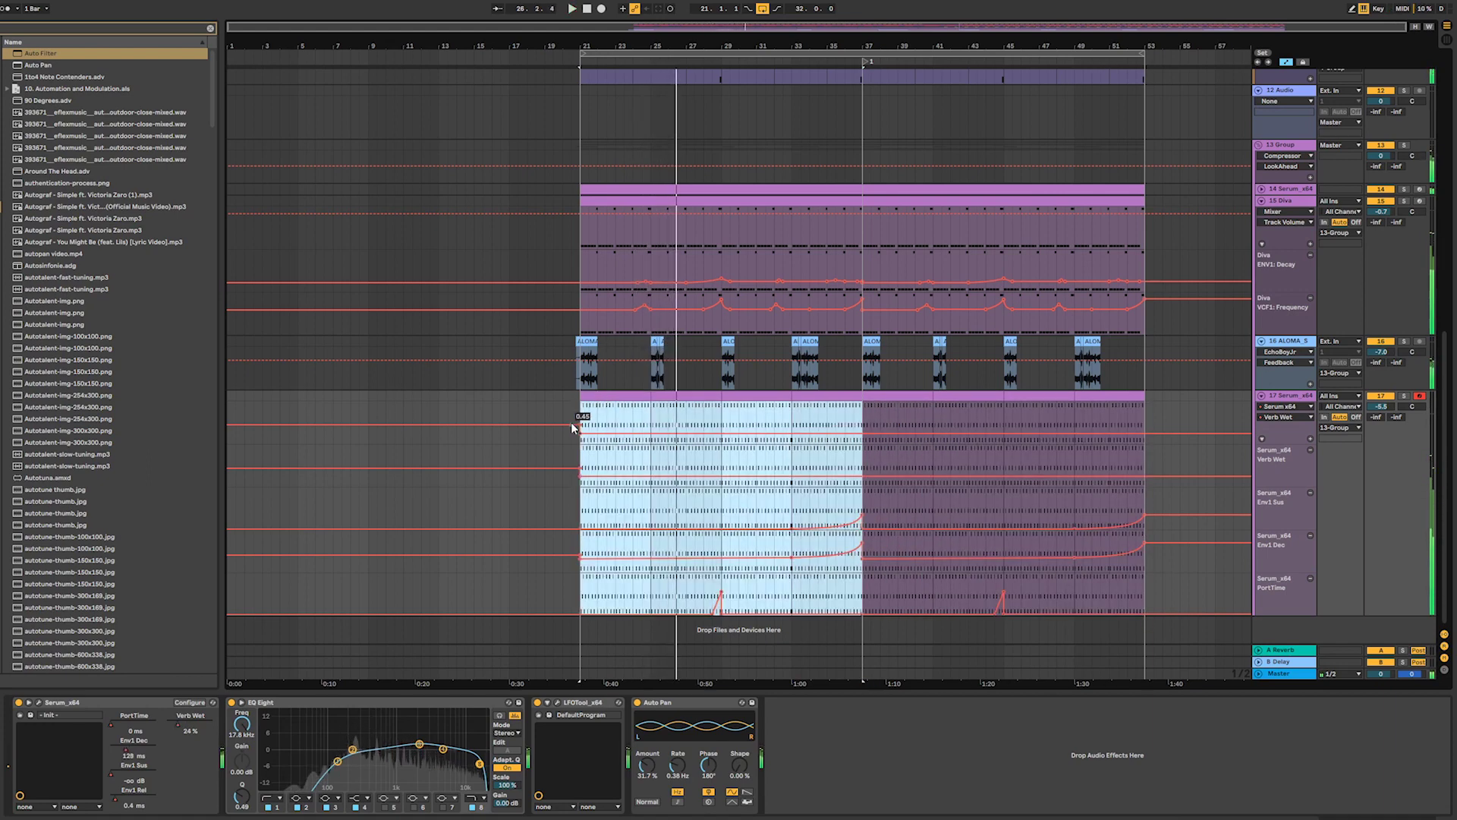
{"action": "key", "text": "space"}
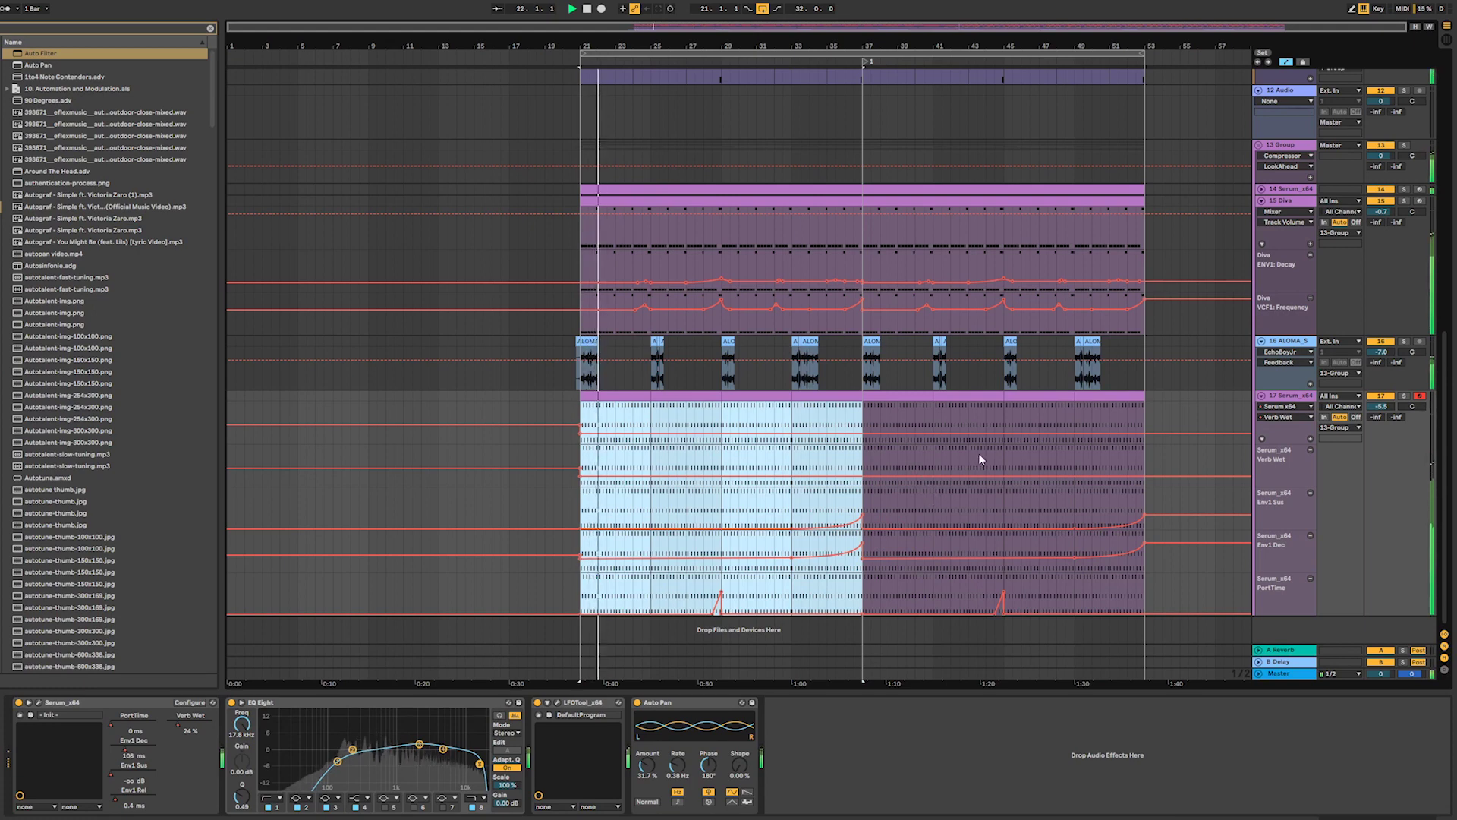
{"action": "left_click", "coordinate": [569, 721]}
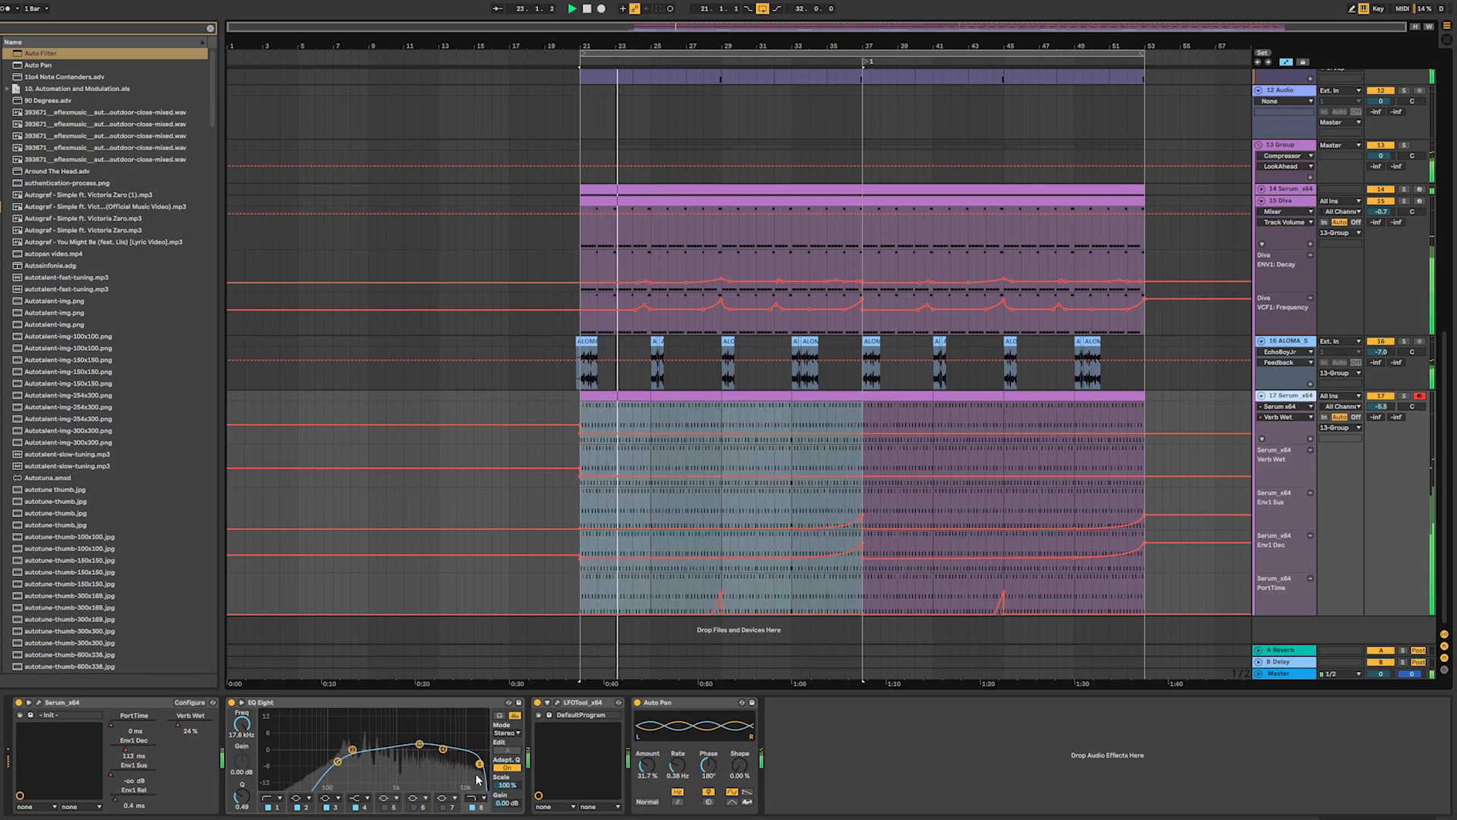
{"action": "left_click", "coordinate": [1285, 62]}
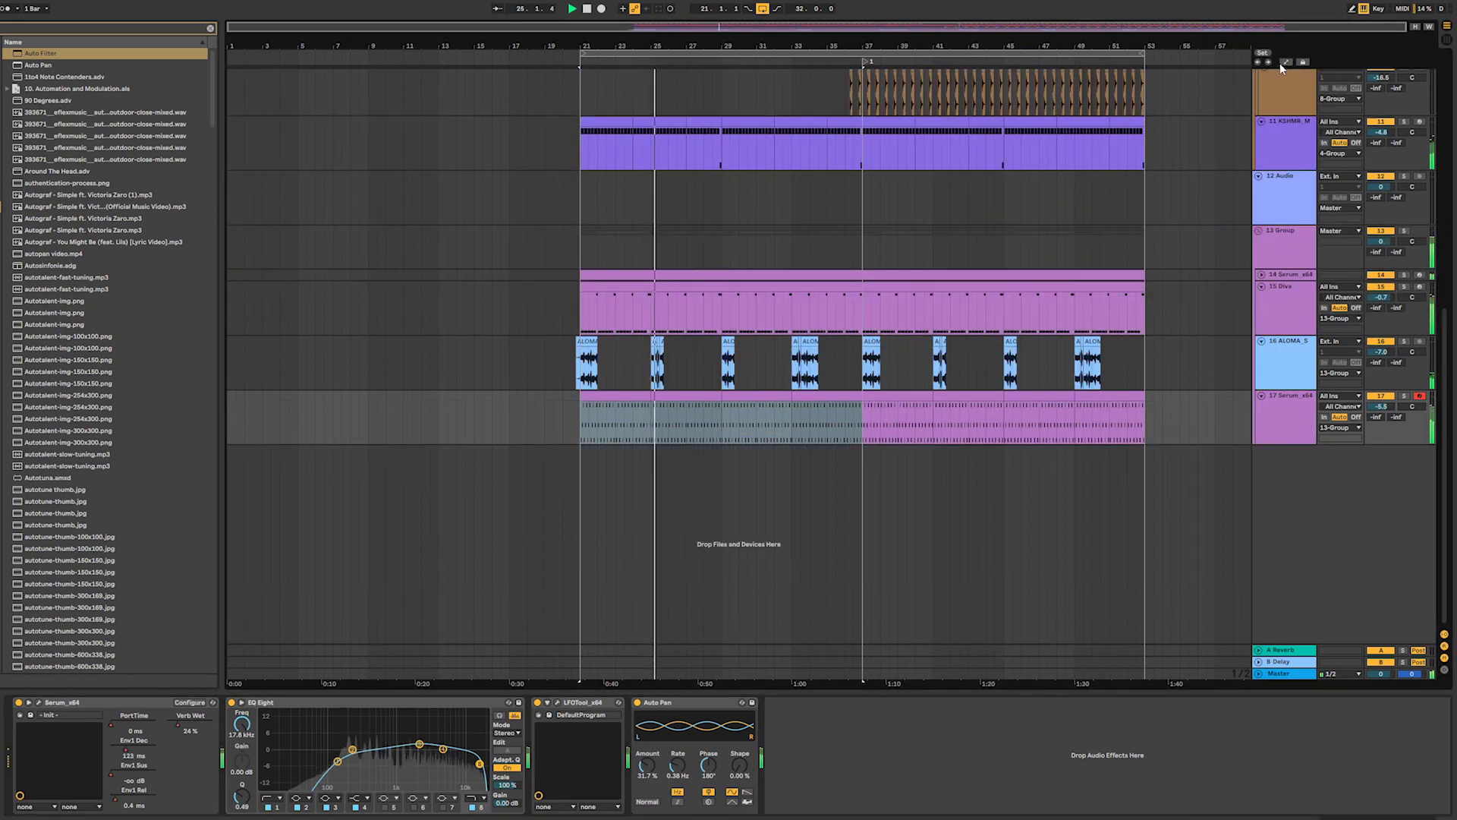
{"action": "left_click", "coordinate": [1284, 62]}
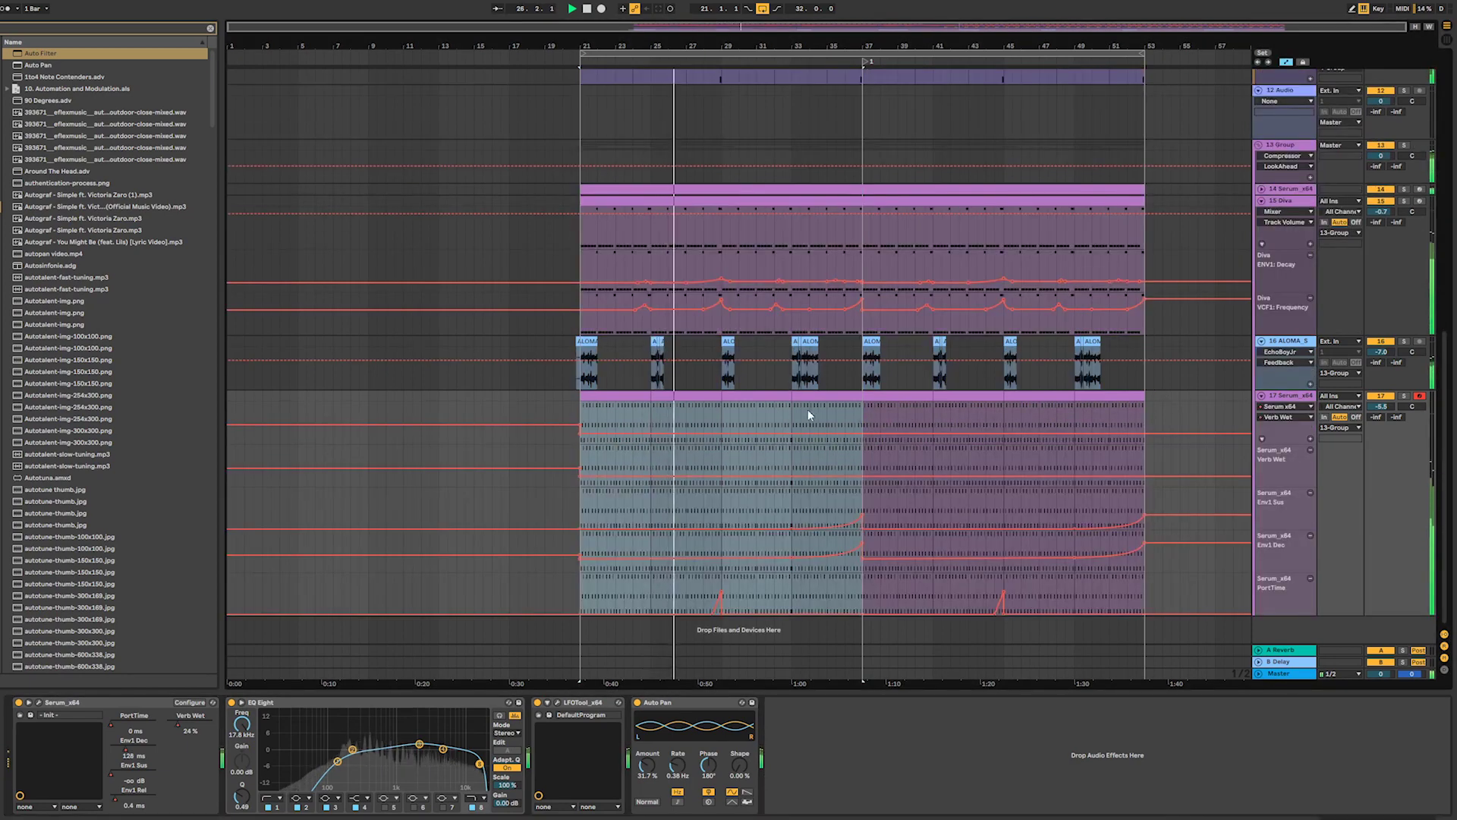
- Search the browser for "lfo", add LFOTool_x64 after the shimmer reverb on the chopped vocal track, and shape its curve as a gradual rise
{"action": "left_click", "coordinate": [1299, 344]}
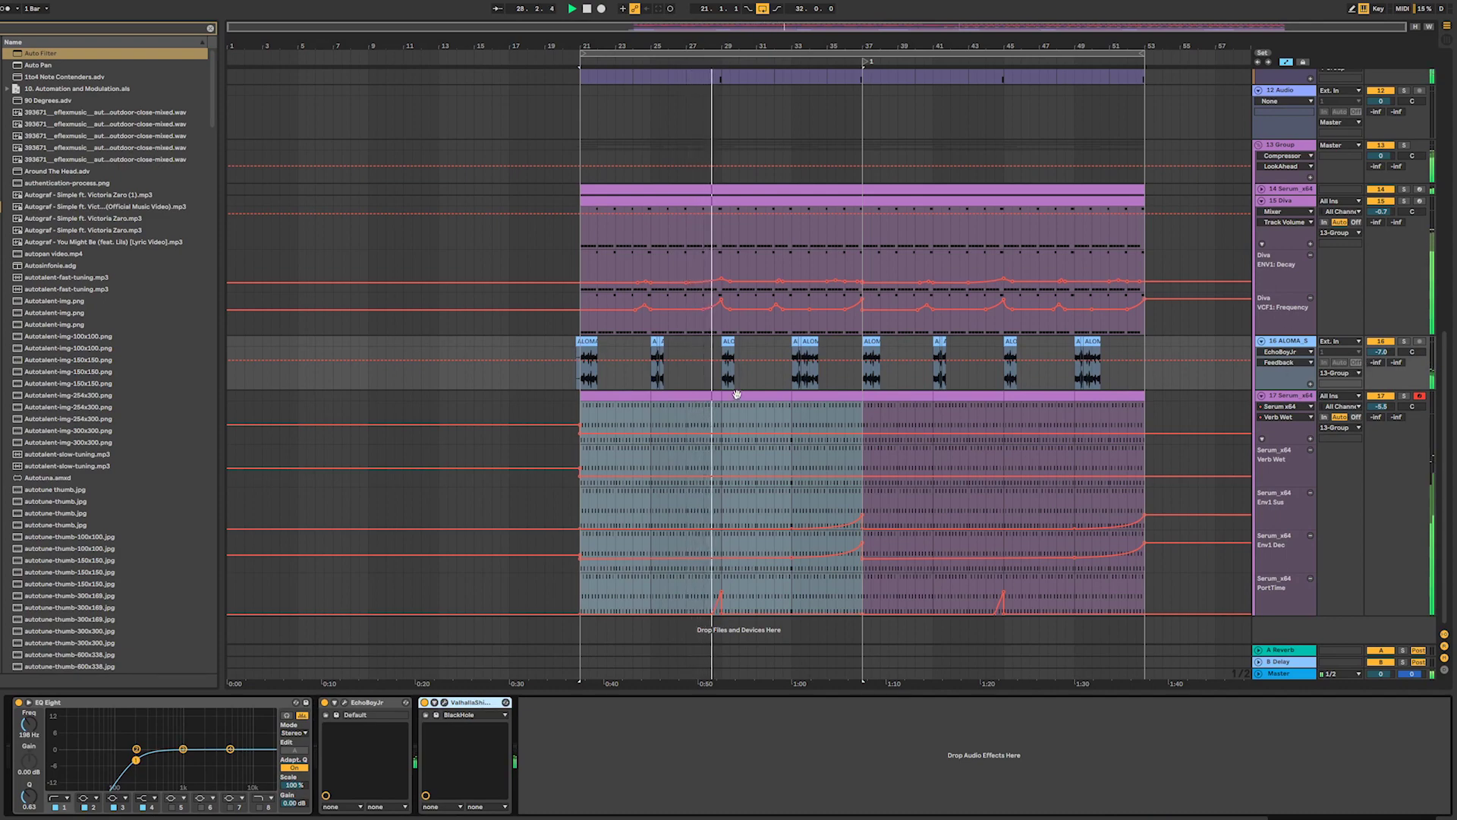
{"action": "key", "text": "z"}
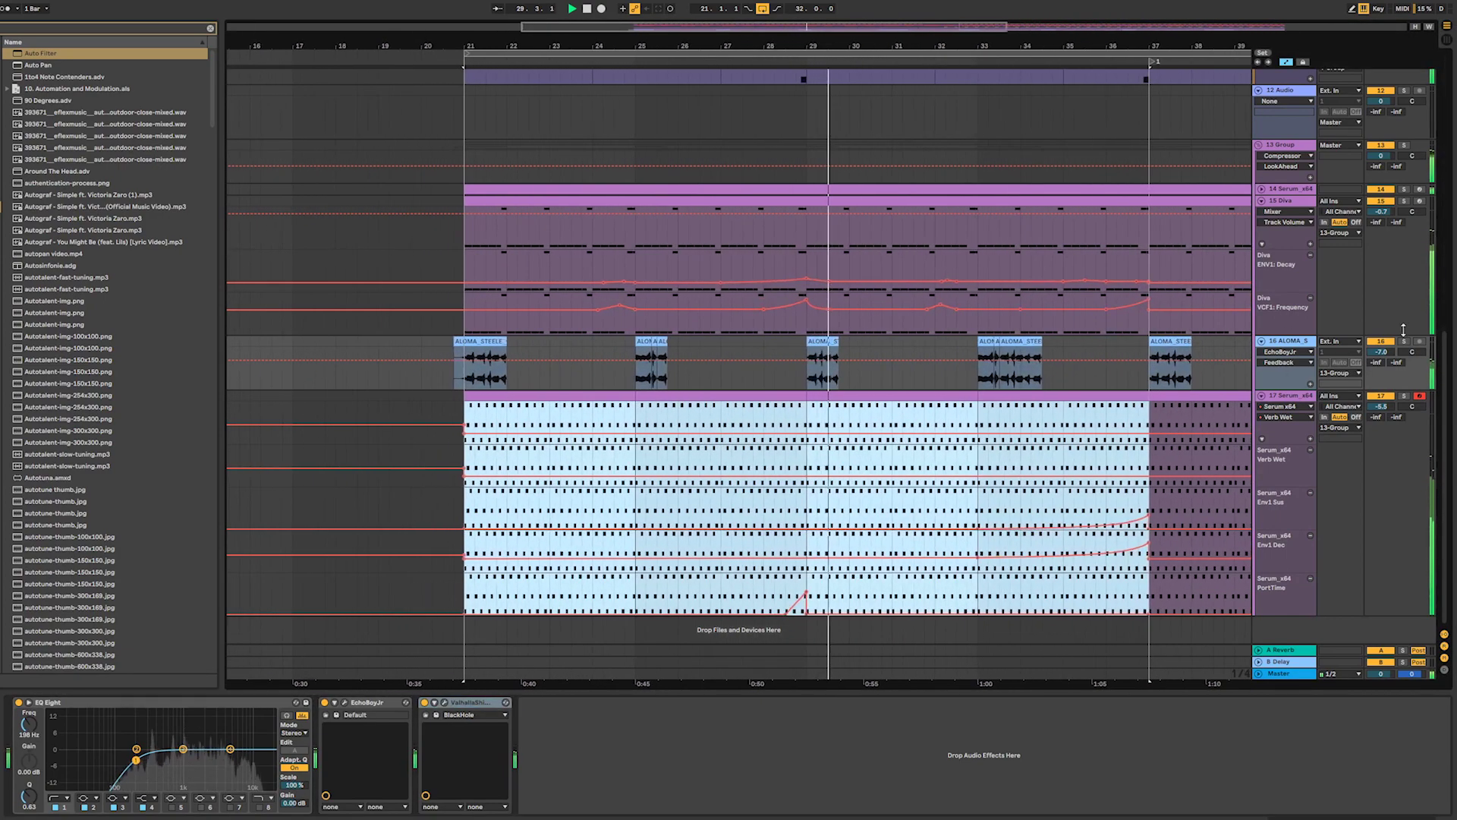
{"action": "double_click", "coordinate": [1292, 343]}
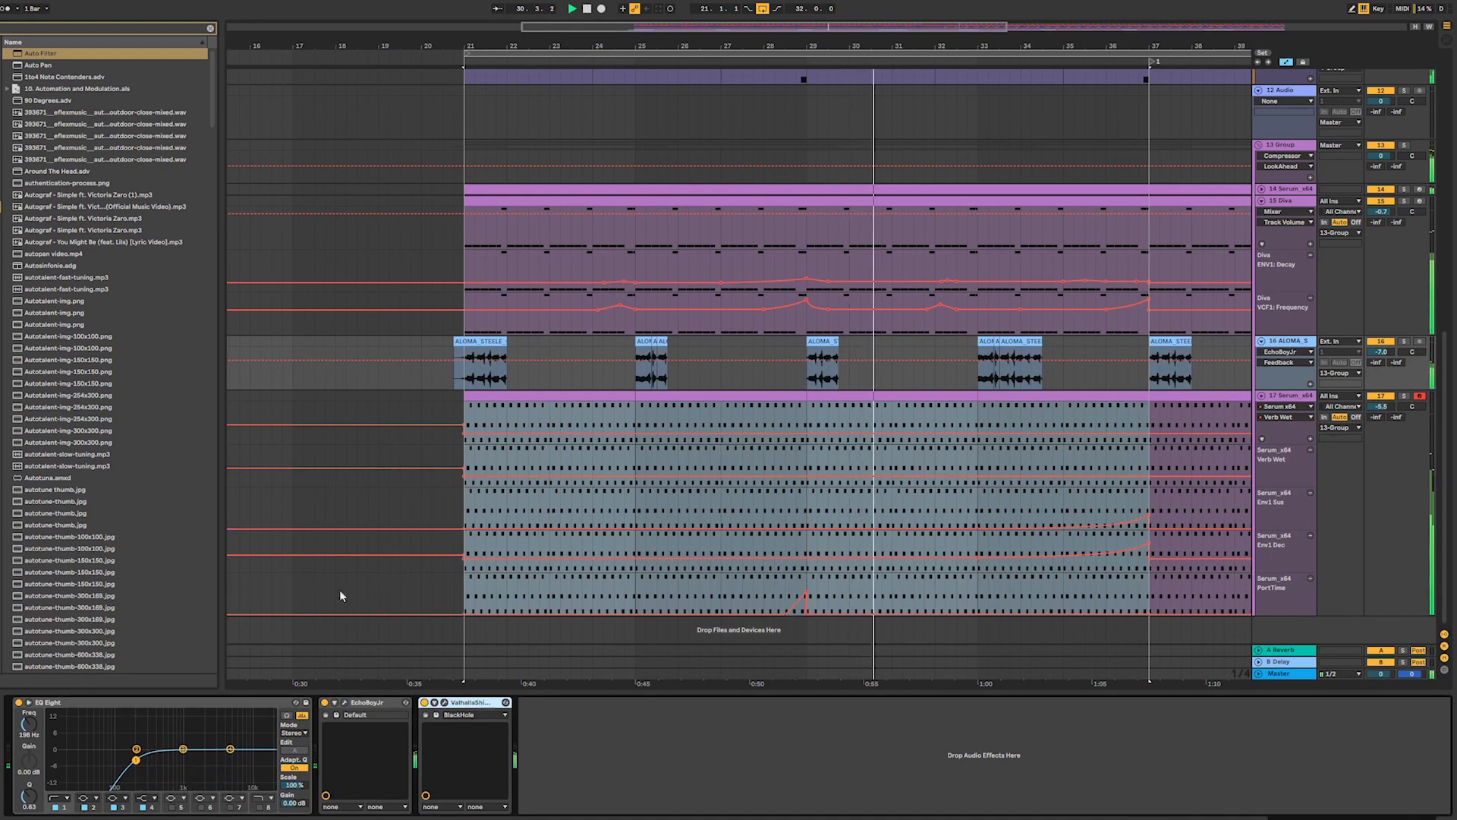
{"action": "left_click", "coordinate": [211, 28]}
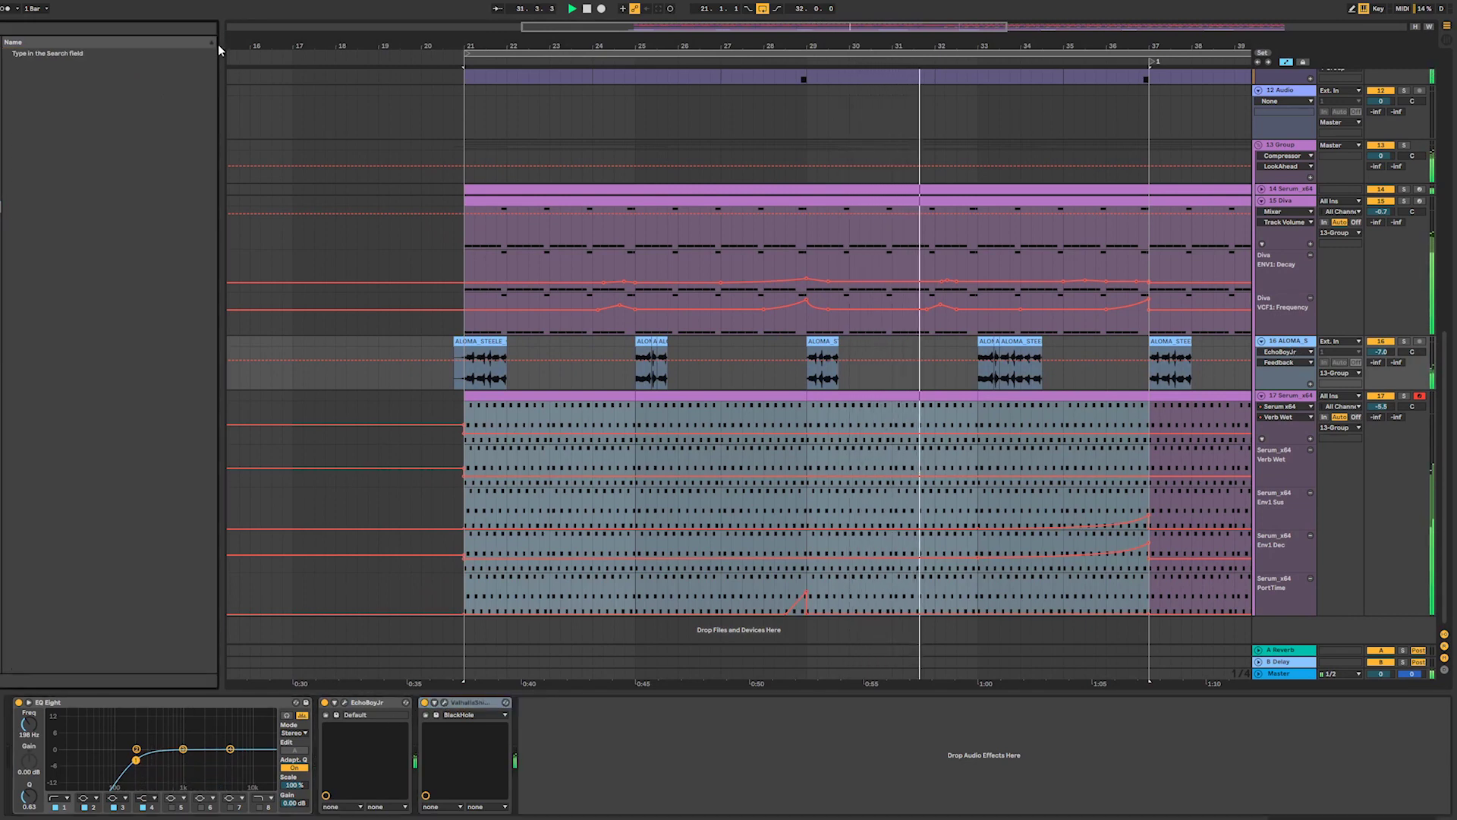
{"action": "key", "text": "ctrl+f"}
{"action": "type", "text": "lfo"}
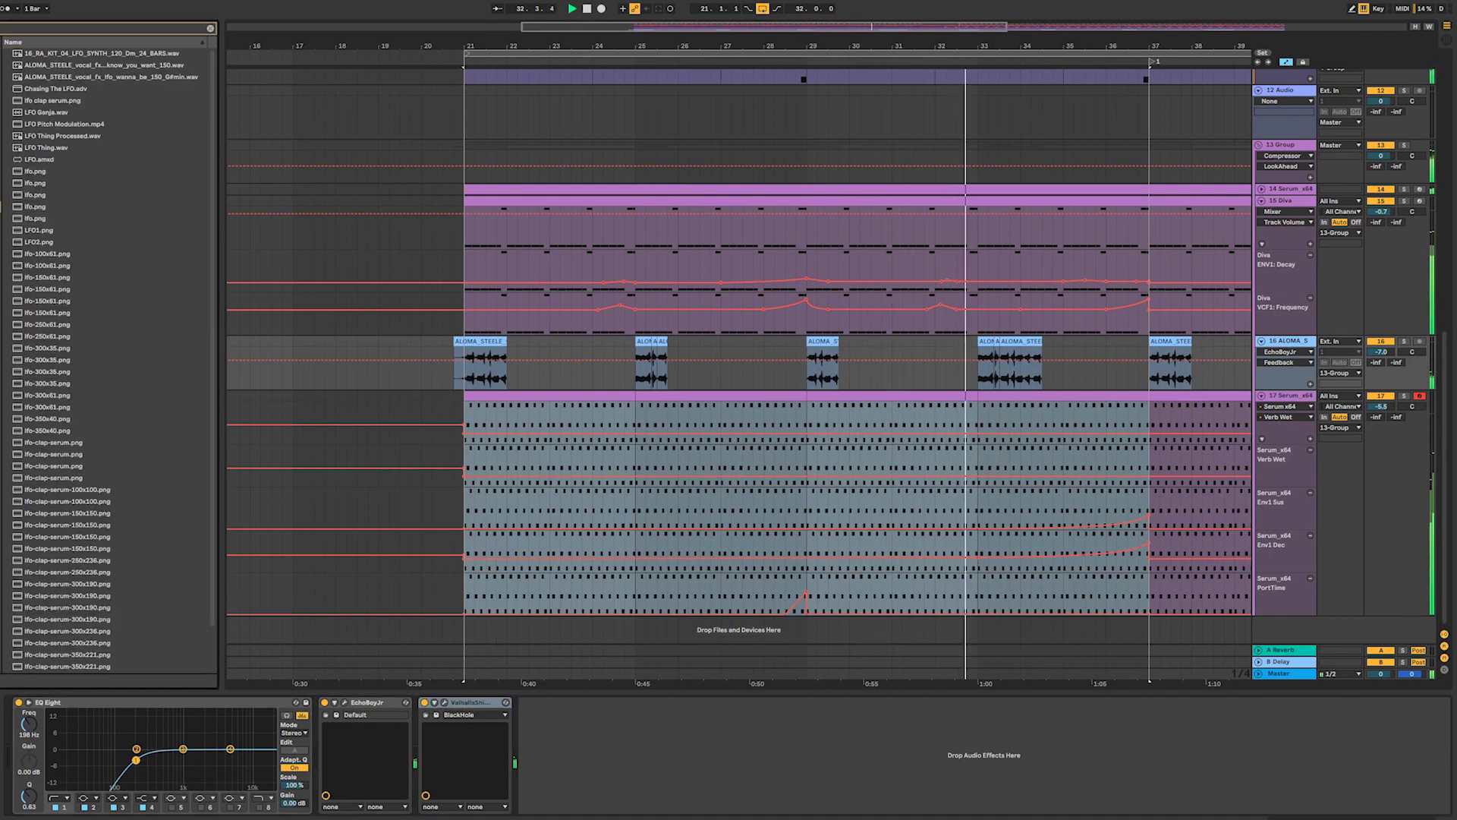
{"action": "double_click", "coordinate": [50, 666]}
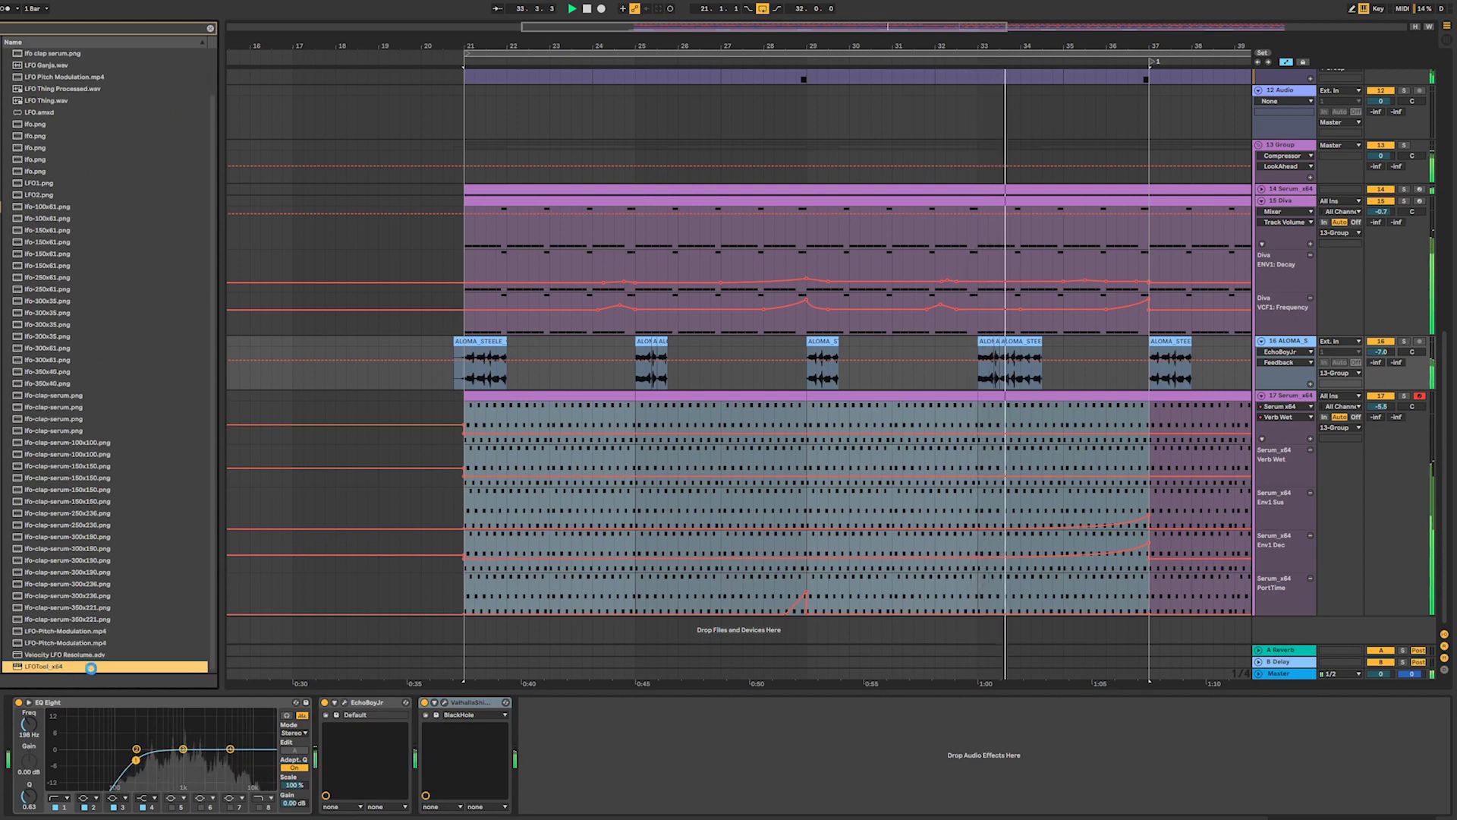
{"action": "left_click_drag", "start_coordinate": [340, 513], "coordinate": [333, 559]}
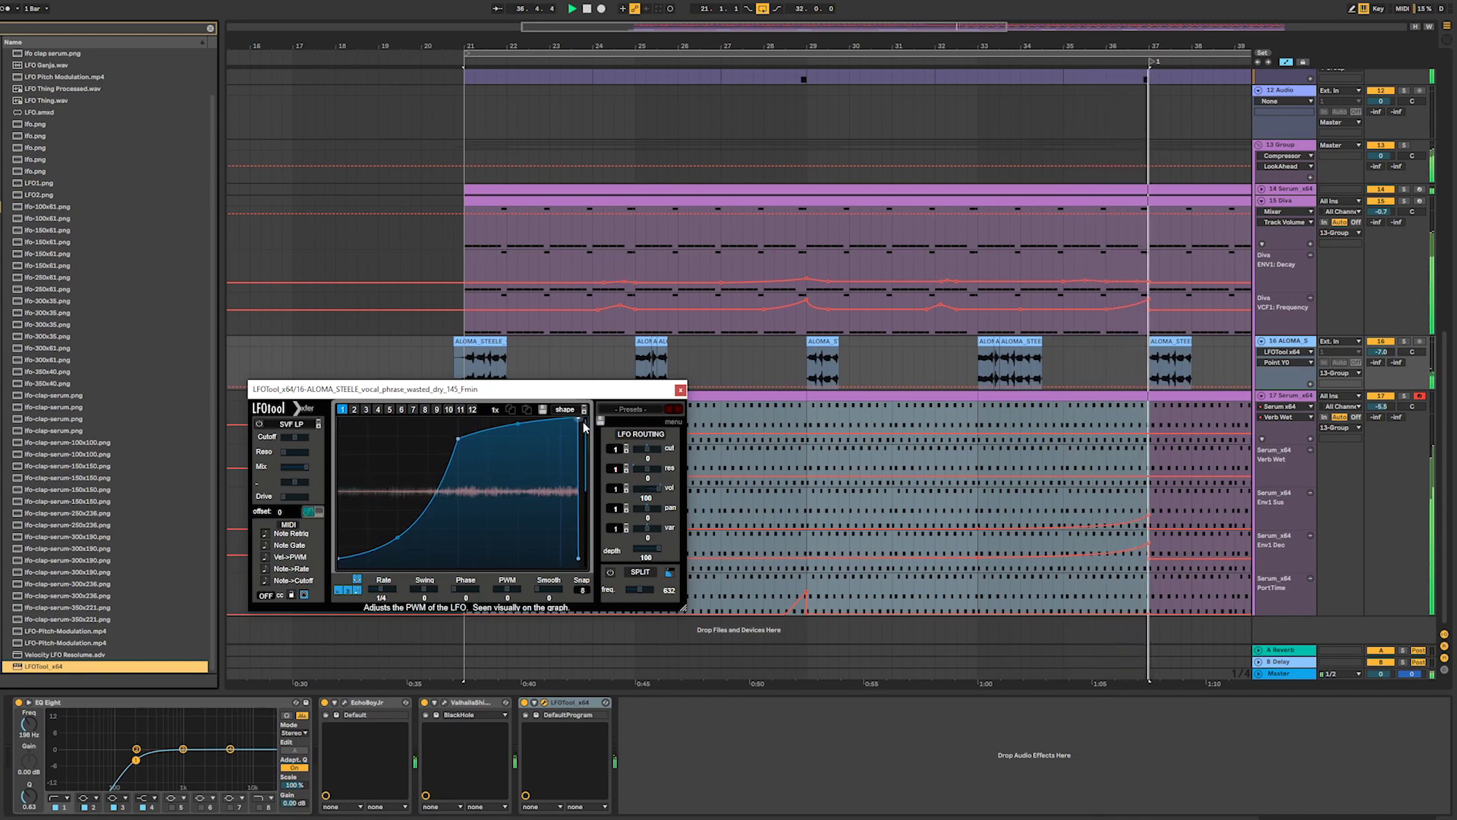
{"action": "left_click", "coordinate": [680, 390]}
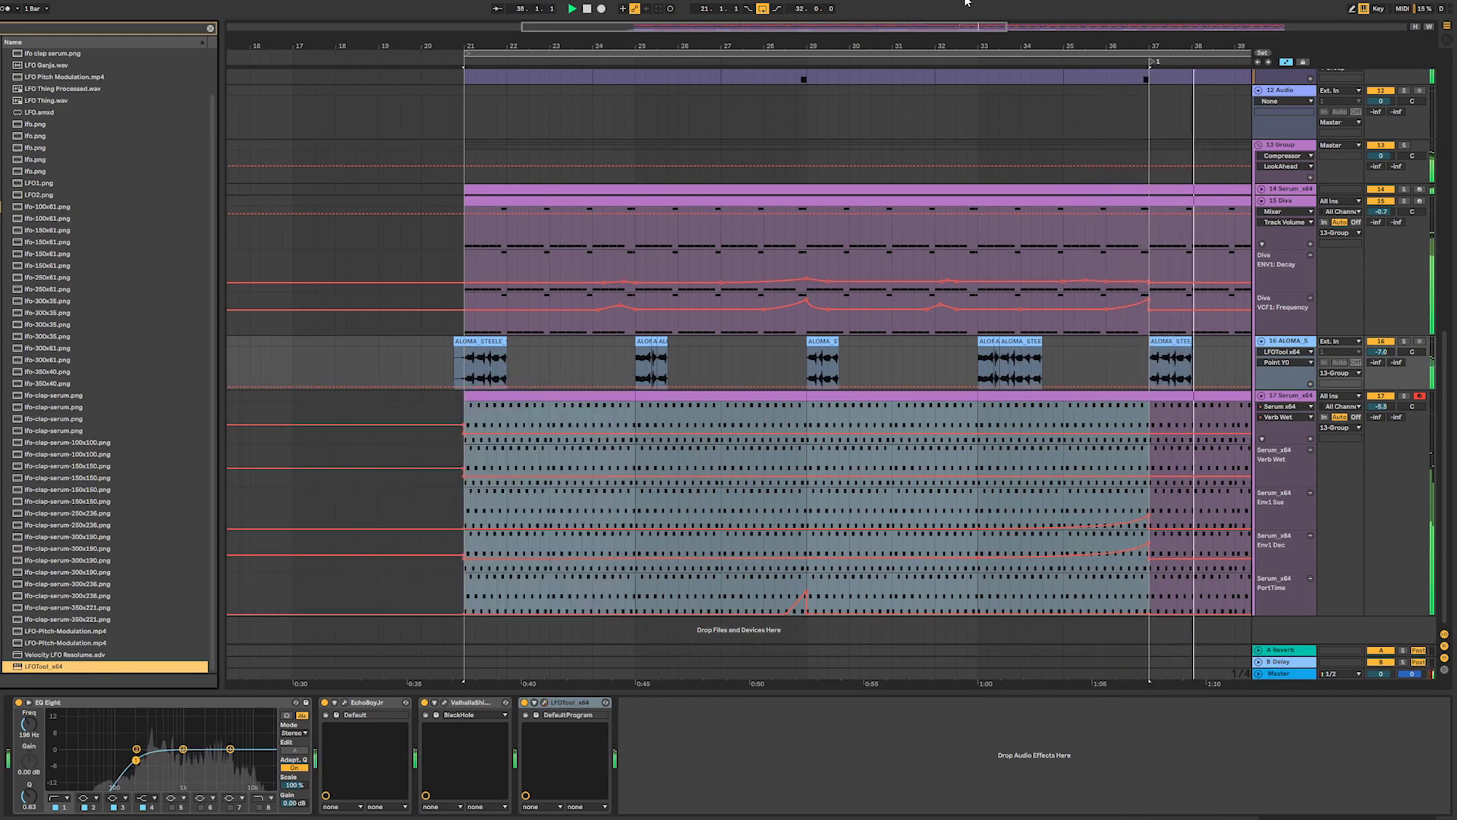
- Stop playback at the percussion tracks and search the browser for "shaker" samples and for the JOS sample files
{"action": "mouse_move", "coordinate": [1148, 49]}
{"action": "left_mouse_down"}
{"action": "mouse_move", "coordinate": [1155, 26]}
{"action": "mouse_move", "coordinate": [1166, 55]}
{"action": "left_mouse_up"}
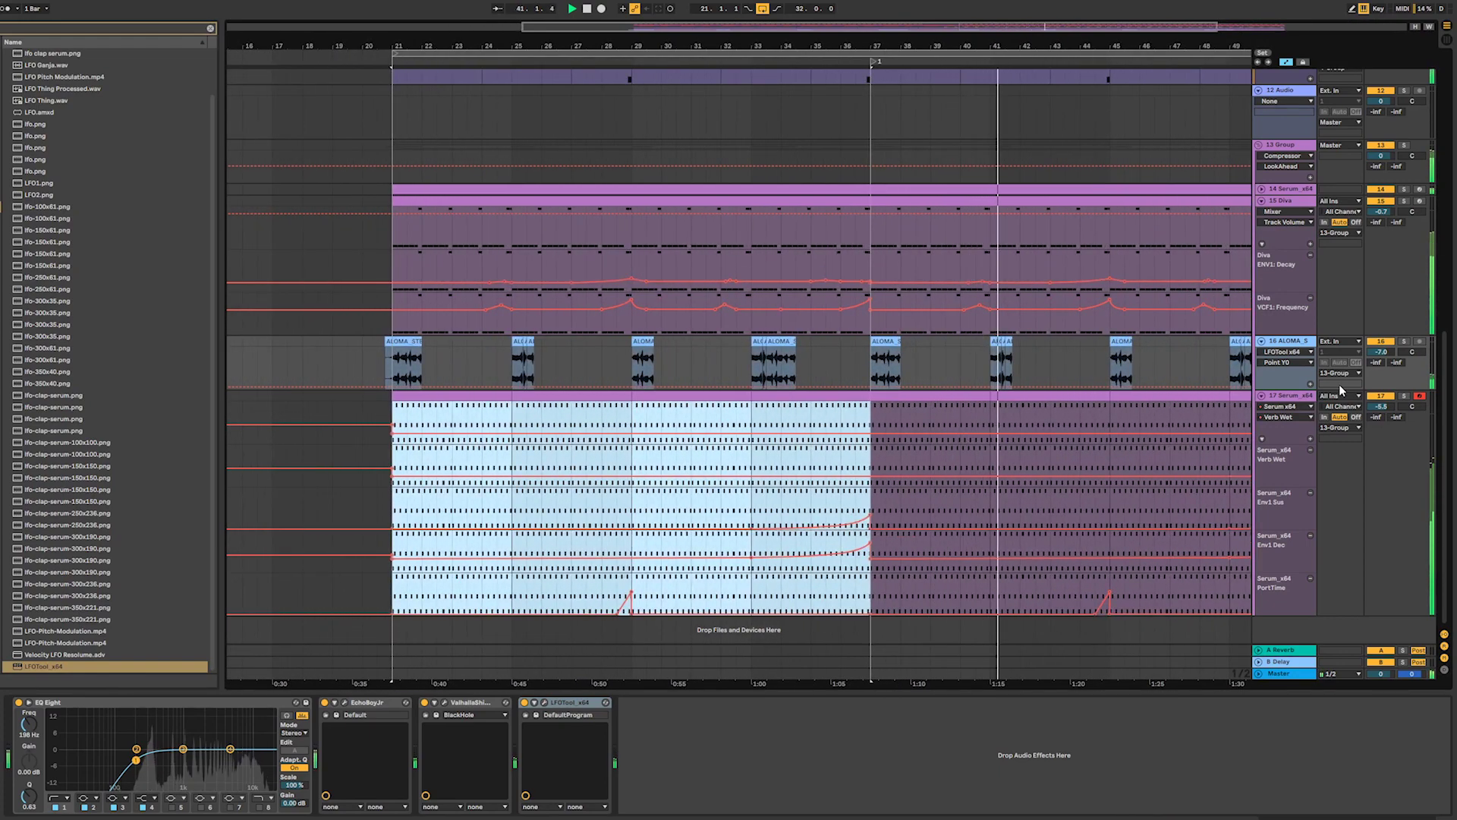
{"action": "left_click_drag", "start_coordinate": [882, 30], "coordinate": [854, 15]}
{"action": "scroll", "coordinate": [1263, 225], "scroll_direction": "up", "scroll_amount": 5}
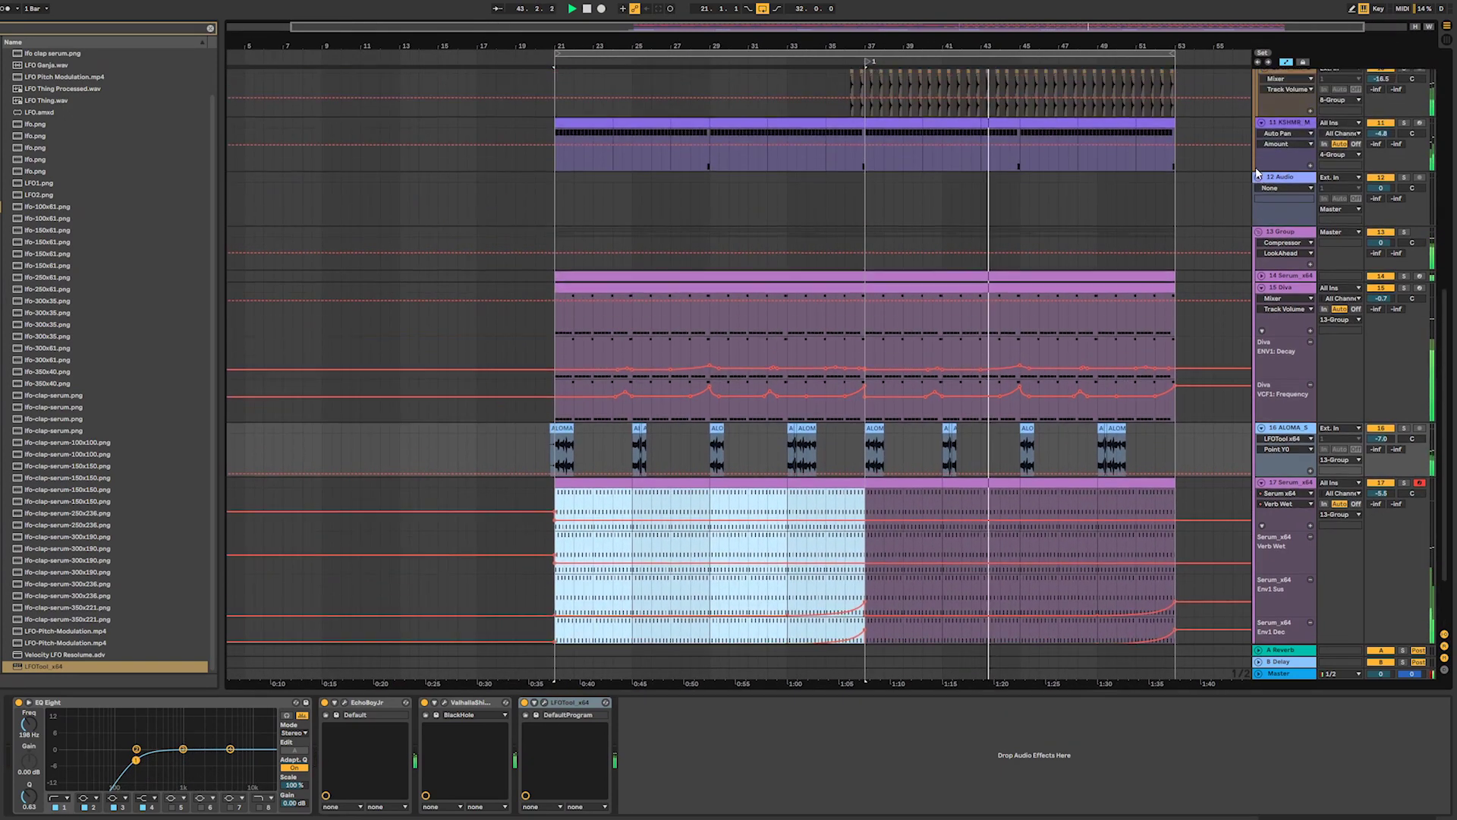
{"action": "scroll", "coordinate": [1254, 183], "scroll_direction": "up", "scroll_amount": 5}
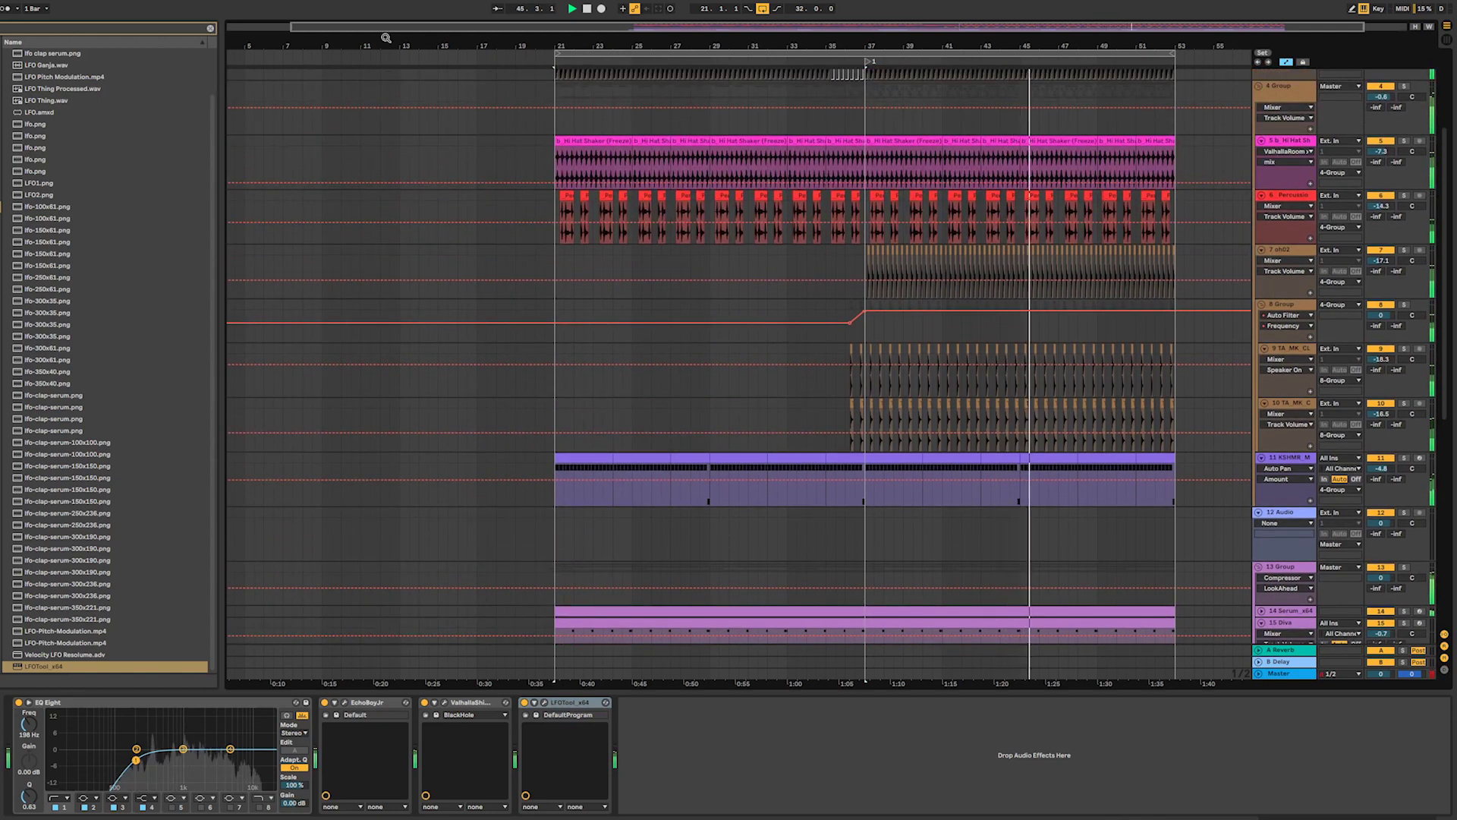
{"action": "left_click", "coordinate": [211, 27]}
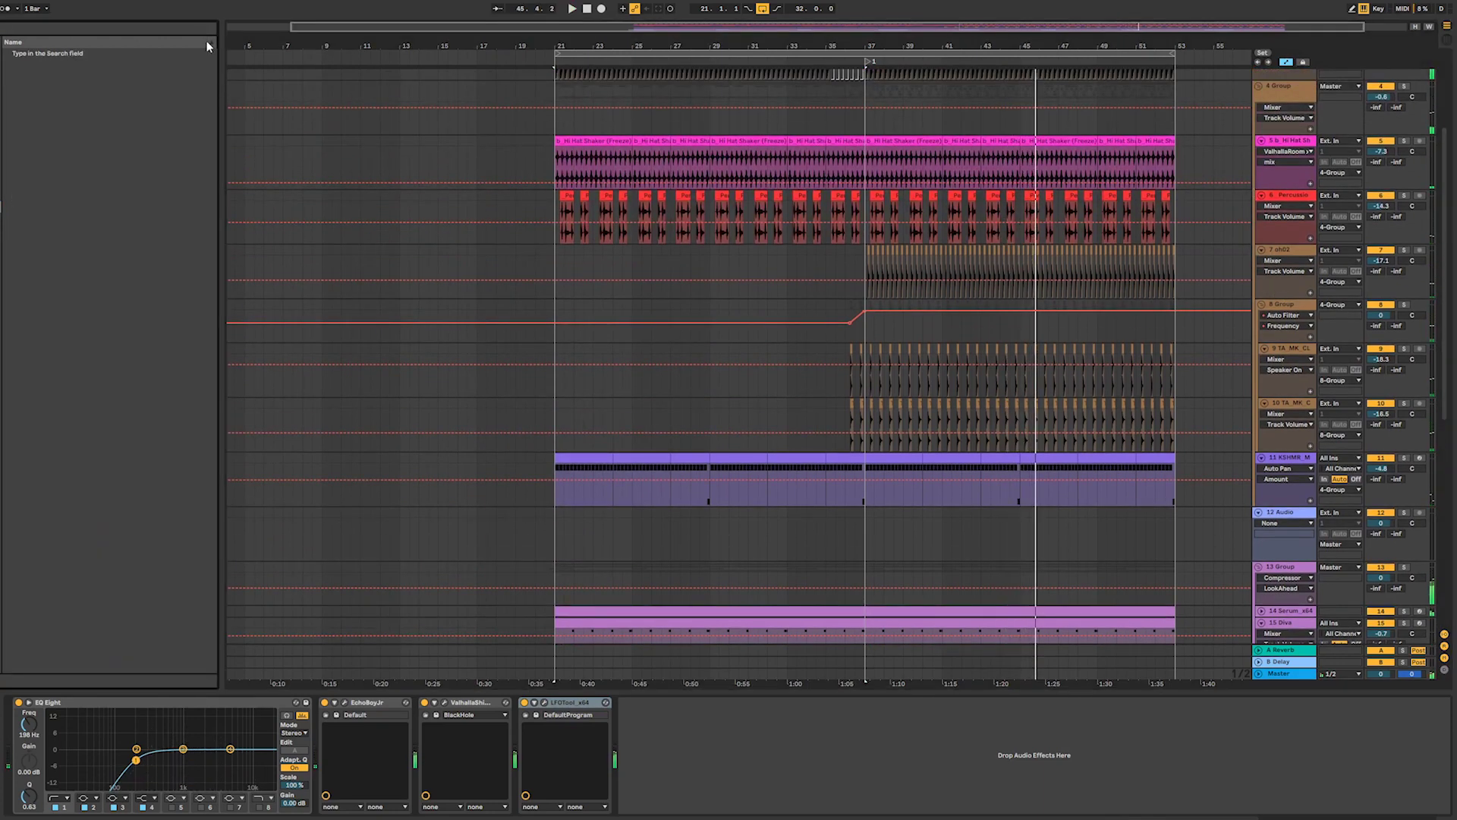
{"action": "type", "text": "shaker"}
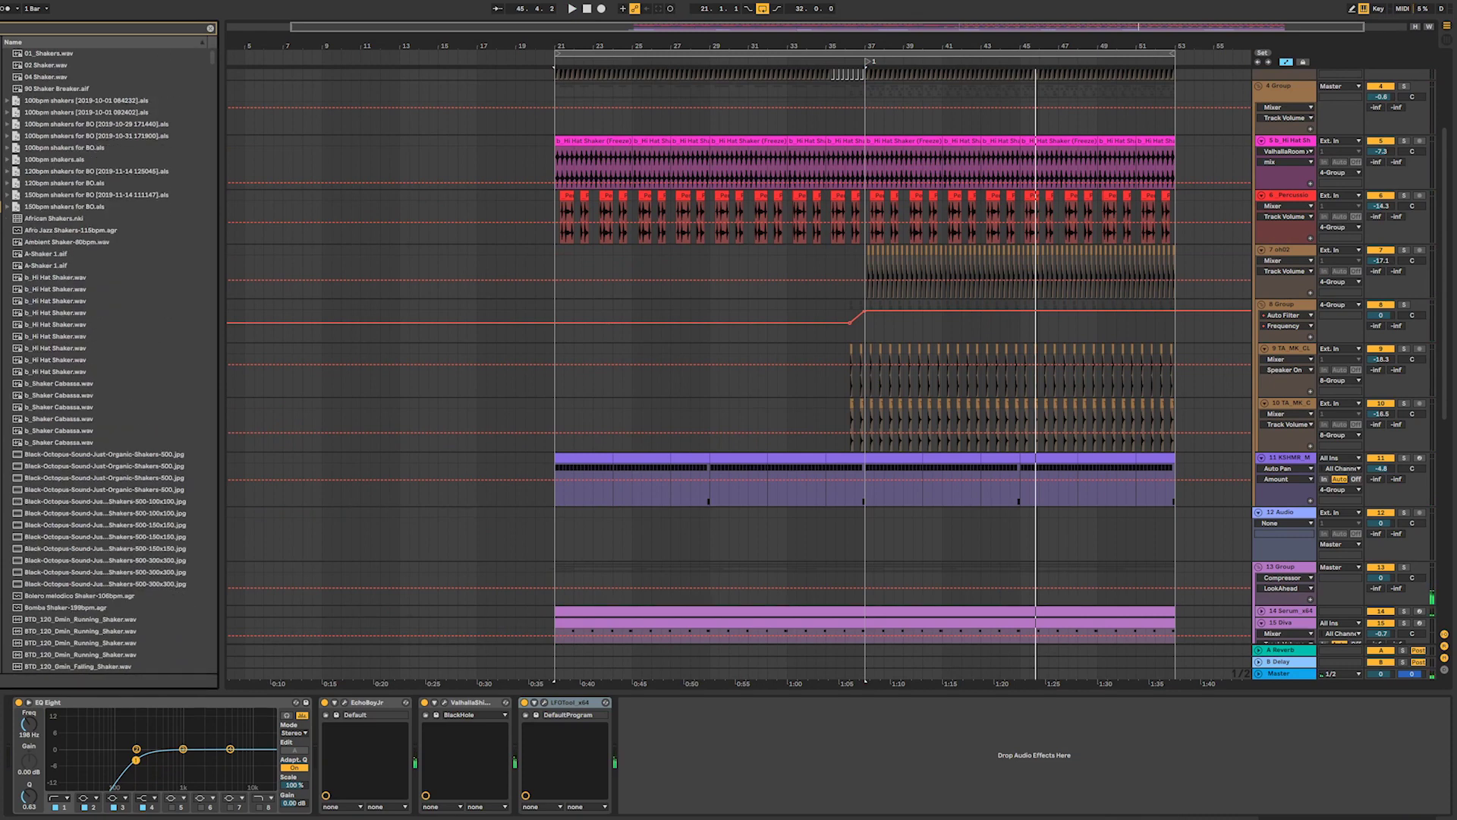
{"action": "left_click", "coordinate": [1, 406]}
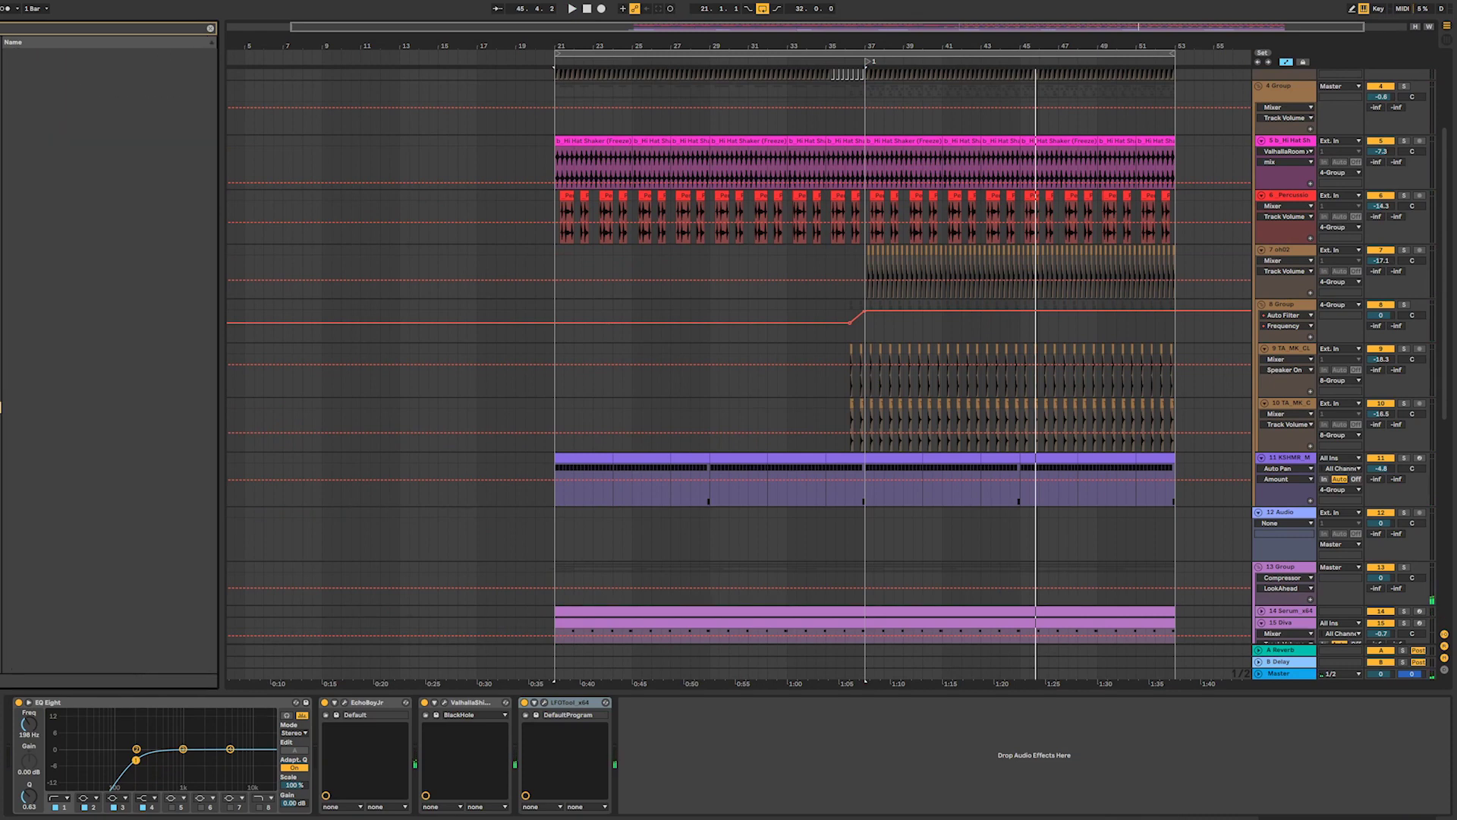
{"action": "left_click", "coordinate": [211, 29]}
{"action": "left_click", "coordinate": [210, 31]}
{"action": "left_click", "coordinate": [1, 206]}
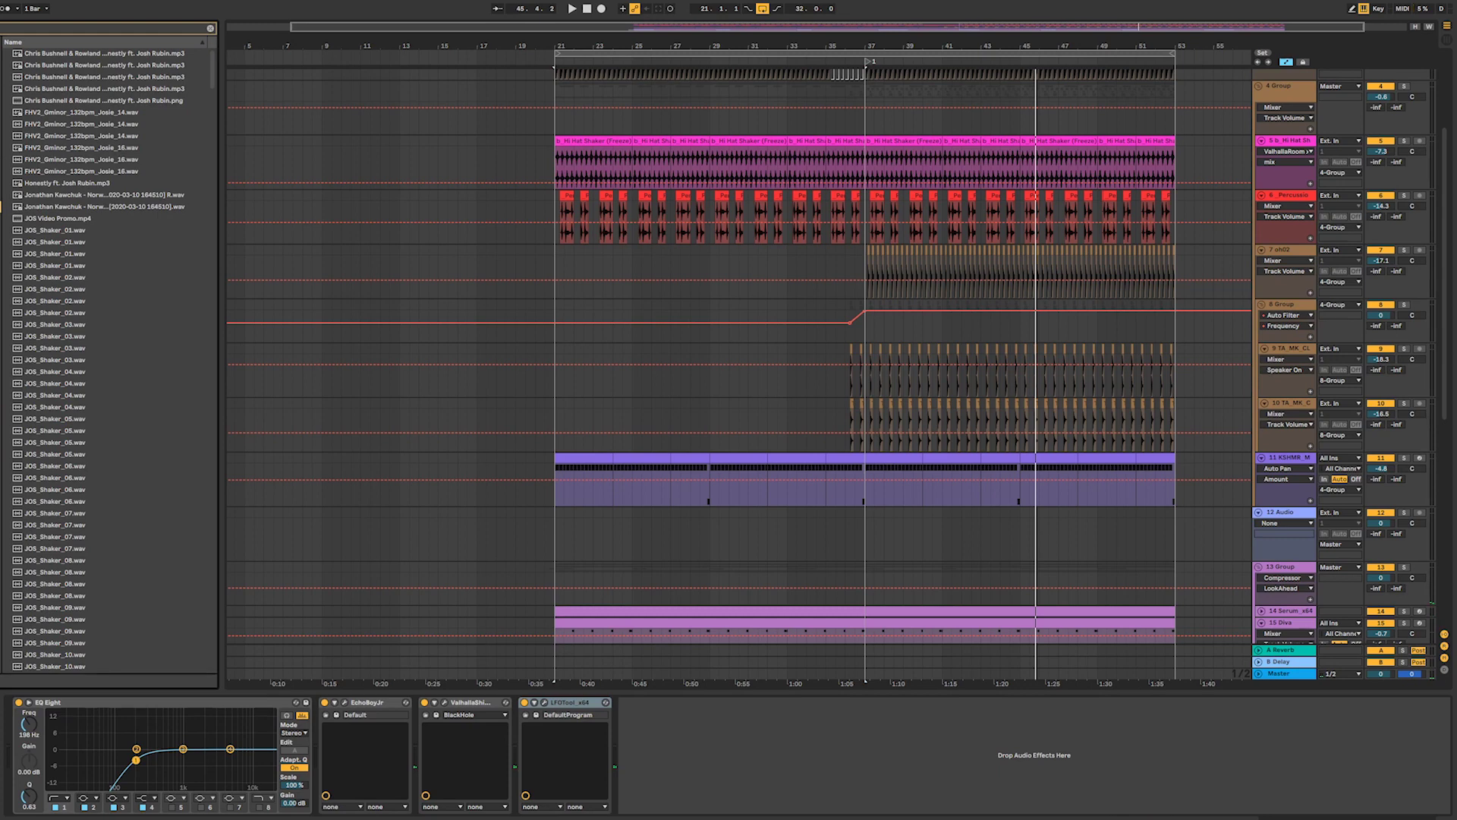
- Preview several JOS_Shaker one-shot samples and narrow the browser search to the JOS shaker loops
{"action": "scroll", "coordinate": [89, 376], "scroll_direction": "down", "scroll_amount": 3}
{"action": "scroll", "coordinate": [75, 223], "scroll_direction": "down", "scroll_amount": 3}
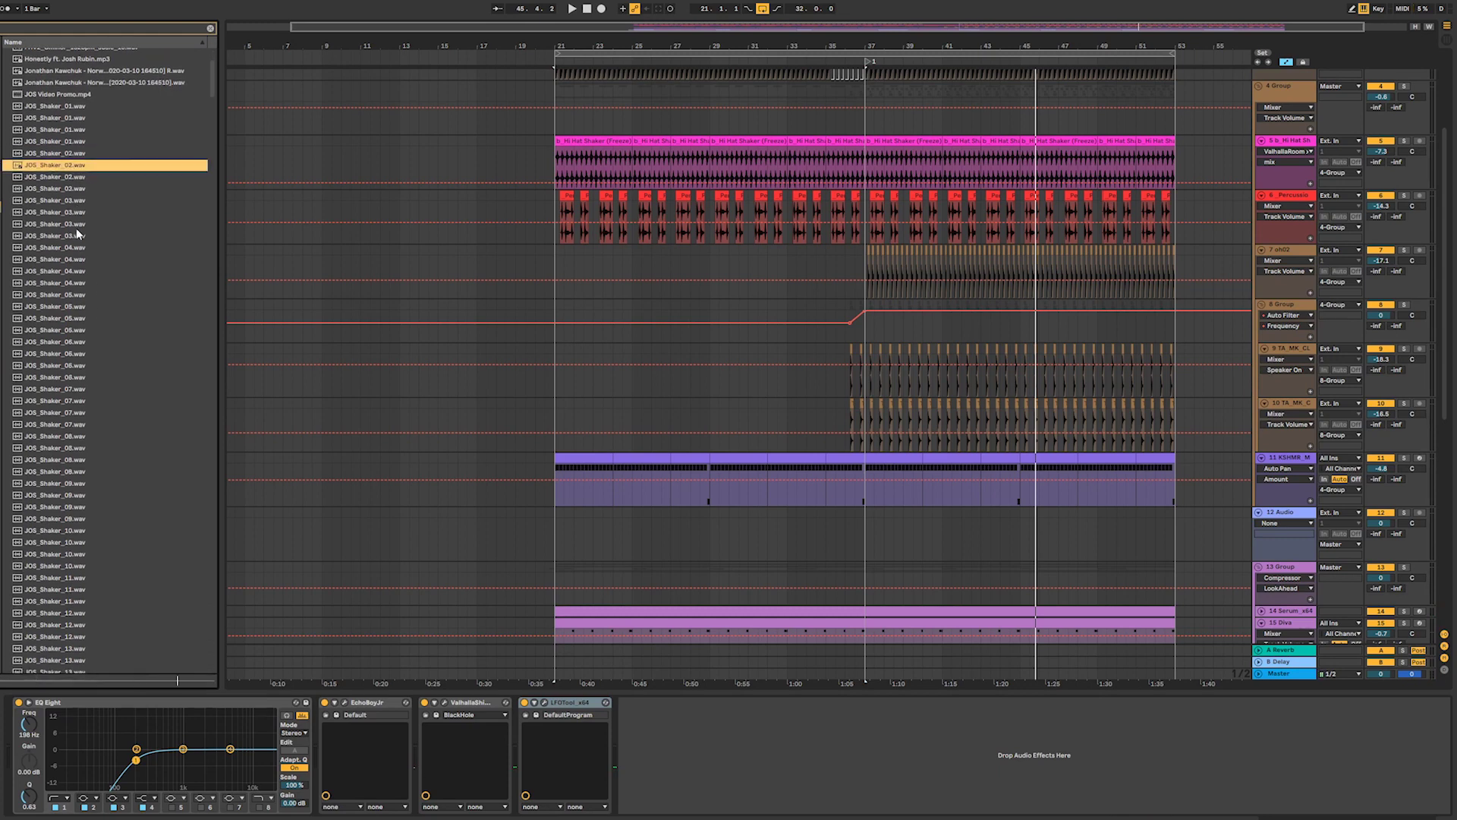
{"action": "left_click", "coordinate": [75, 216]}
{"action": "scroll", "coordinate": [117, 413], "scroll_direction": "down", "scroll_amount": 3}
{"action": "left_click", "coordinate": [101, 421]}
{"action": "scroll", "coordinate": [99, 429], "scroll_direction": "down", "scroll_amount": 10}
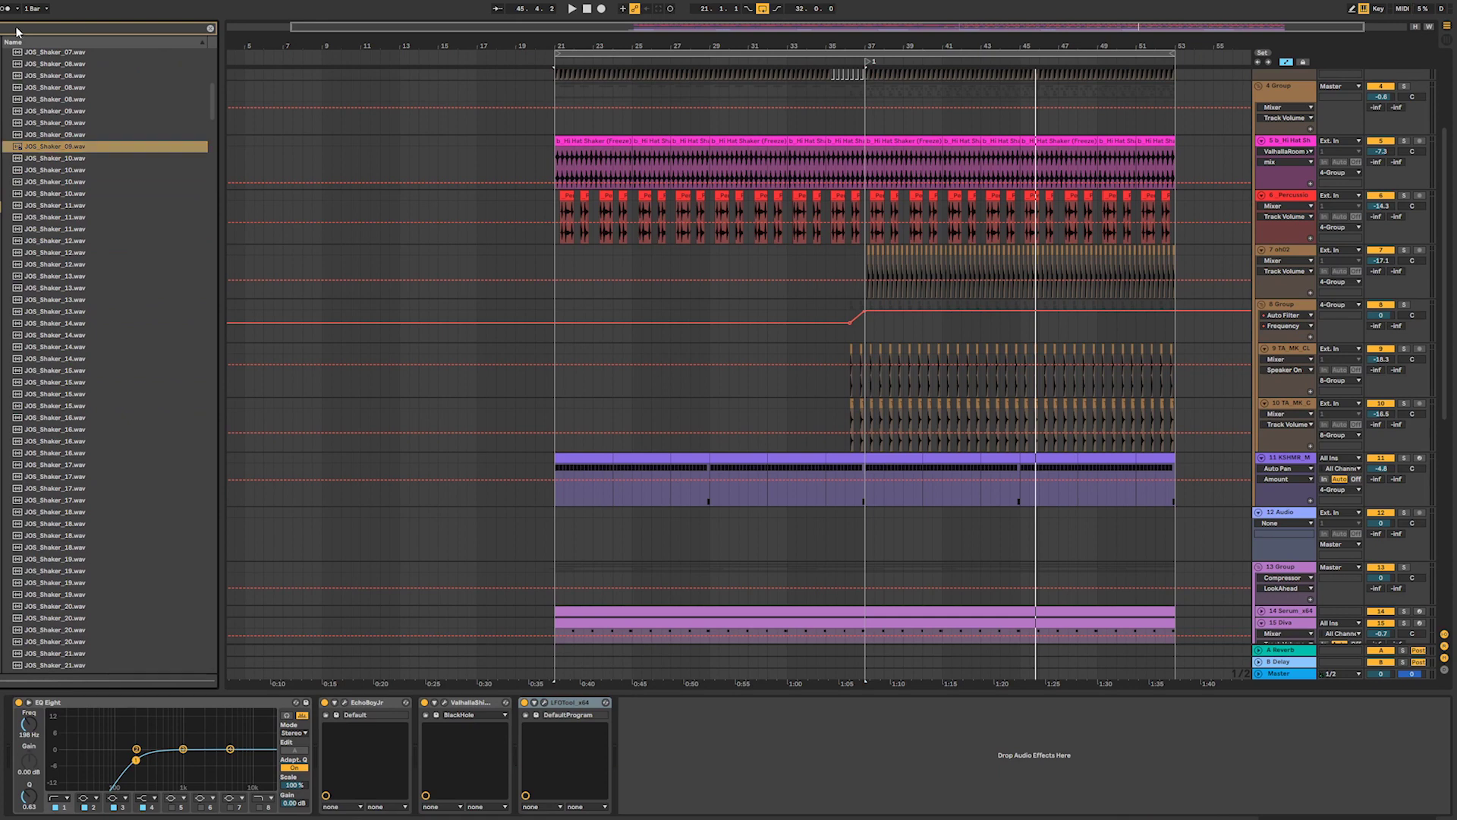
{"action": "type", "text": "lo"}
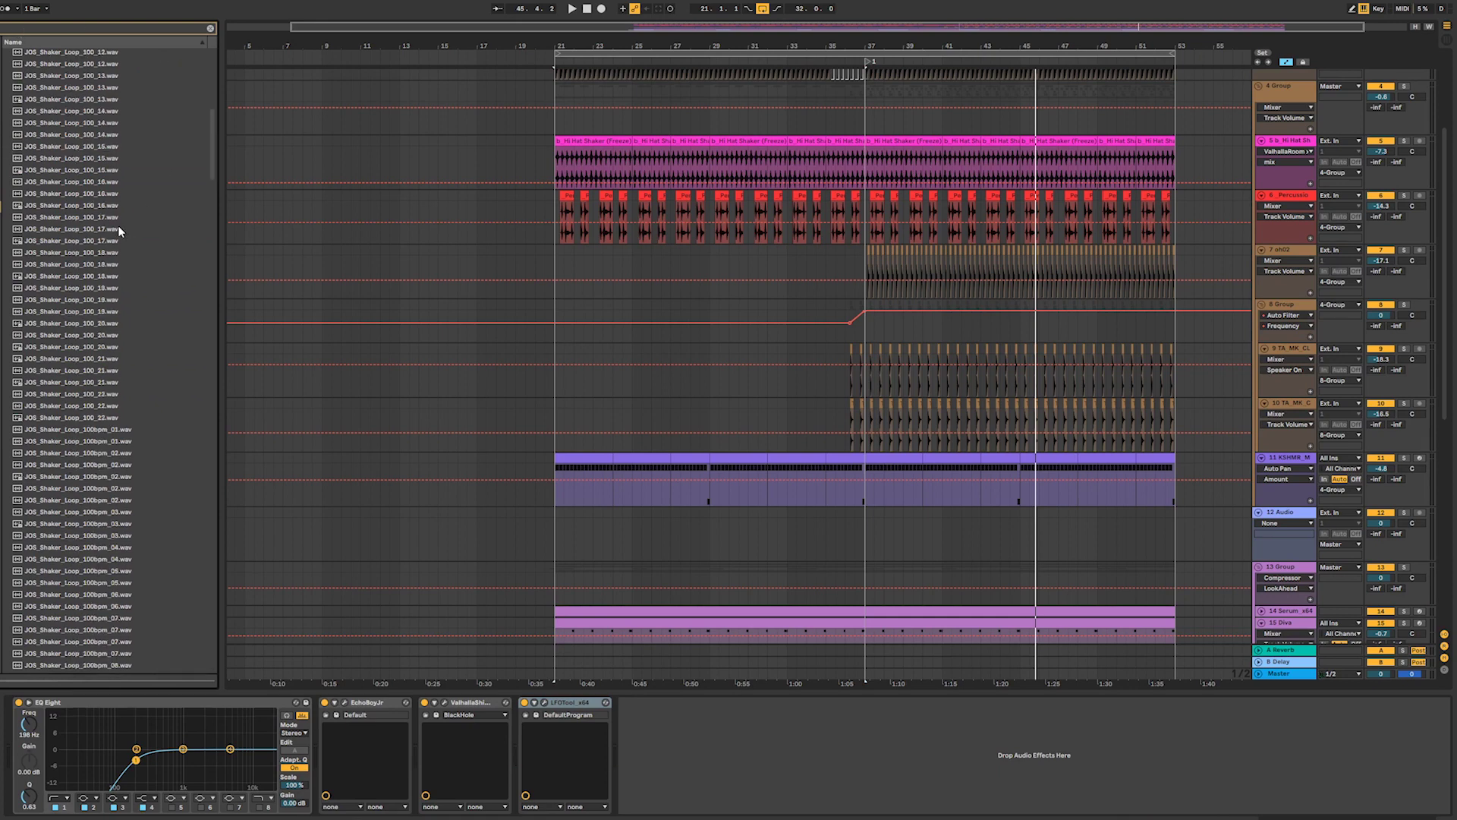
- Preview the JOS_Shaker_Loop_100 and JOS_Shaker_Loop_100bpm samples in the browser
{"action": "left_click", "coordinate": [97, 124]}
{"action": "scroll", "coordinate": [113, 175], "scroll_direction": "up", "scroll_amount": 3}
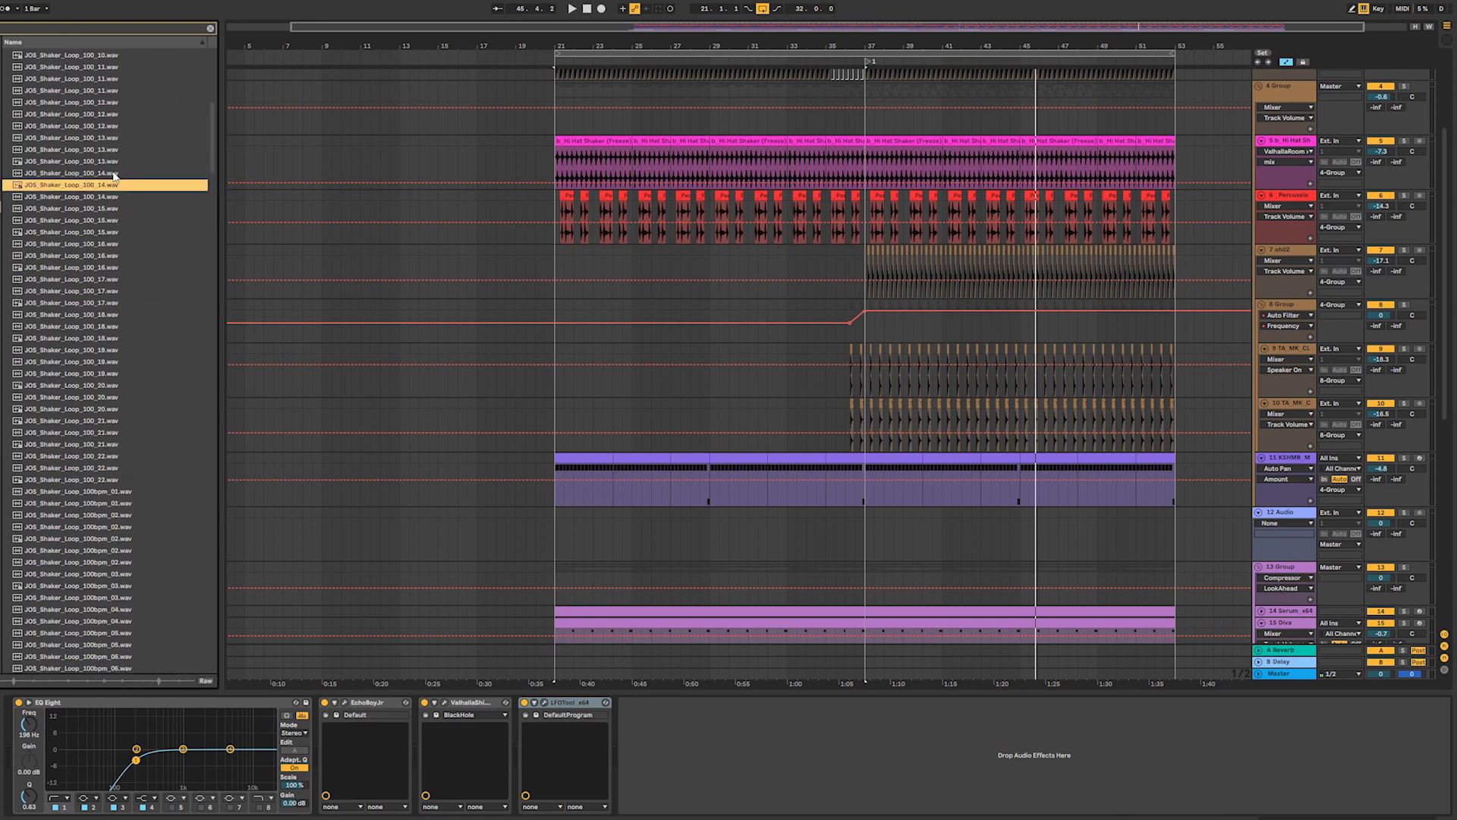
{"action": "scroll", "coordinate": [89, 452], "scroll_direction": "down", "scroll_amount": 4}
{"action": "left_click", "coordinate": [103, 500]}
{"action": "scroll", "coordinate": [107, 508], "scroll_direction": "down", "scroll_amount": 12}
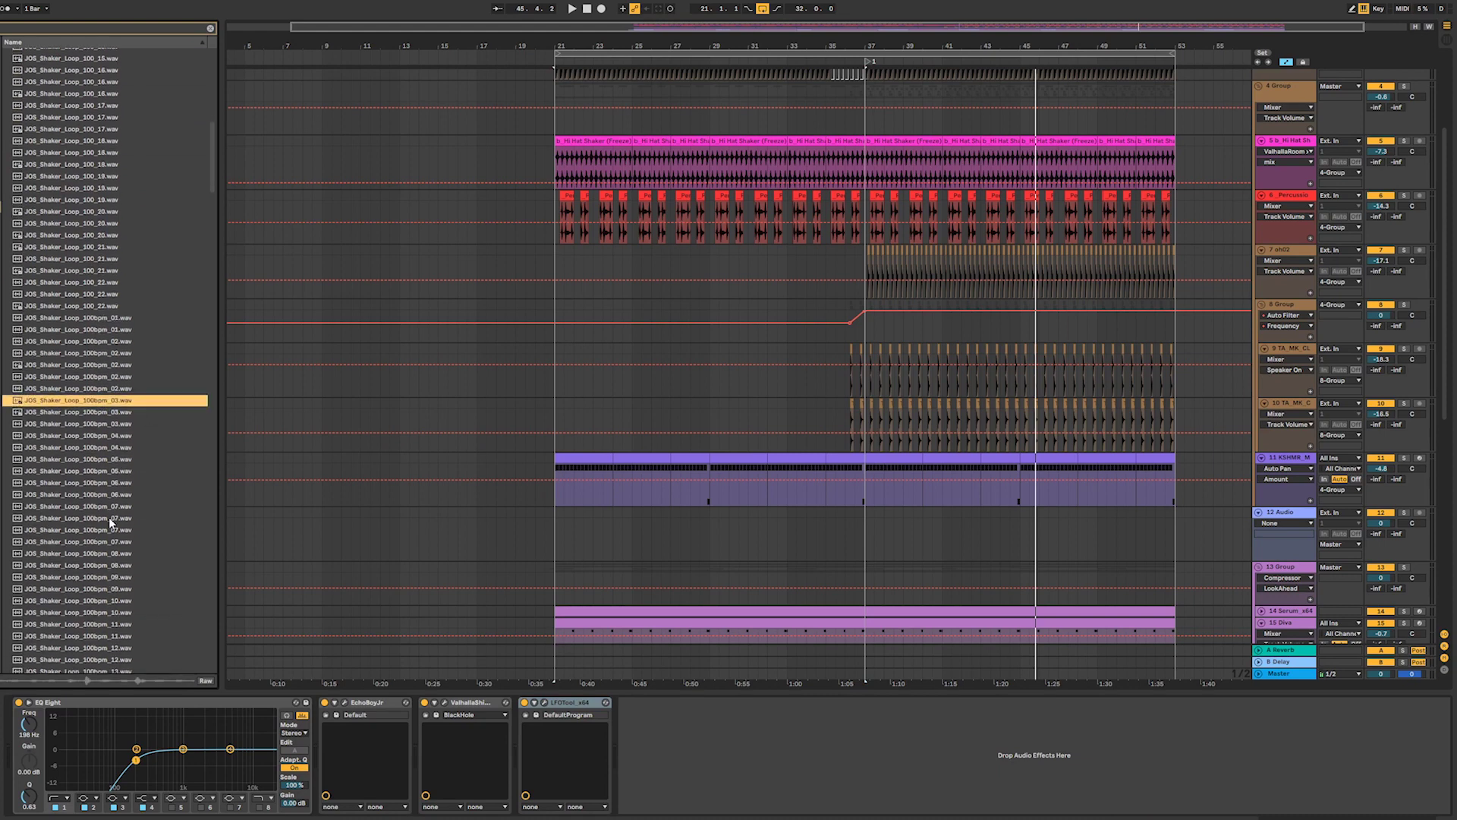
{"action": "scroll", "coordinate": [106, 495], "scroll_direction": "down", "scroll_amount": 3}
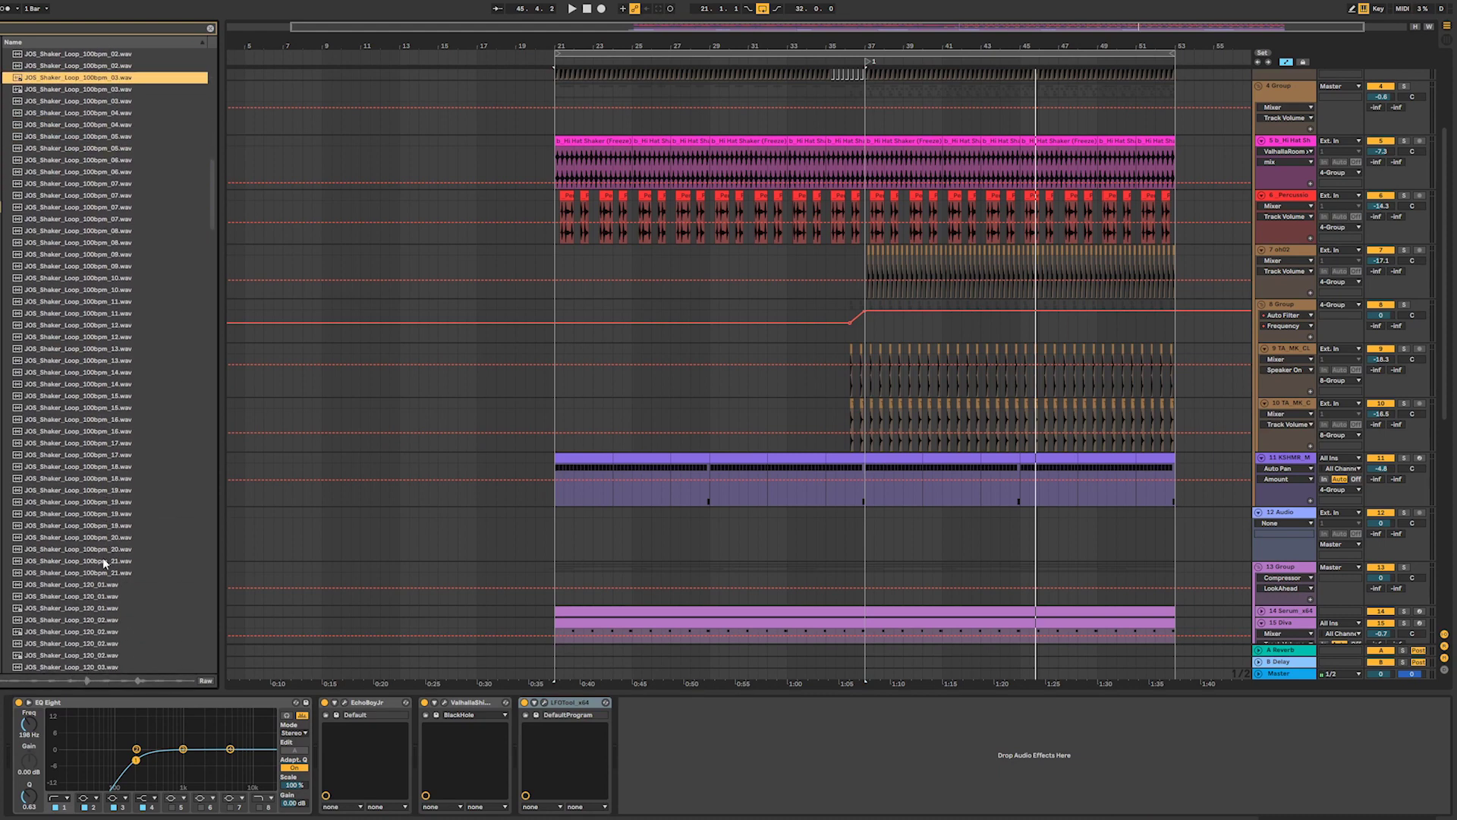
- Preview the JOS_Shaker_Loop_120 samples and compare the 120_03 variants
{"action": "left_click", "coordinate": [104, 584]}
{"action": "scroll", "coordinate": [110, 581], "scroll_direction": "down", "scroll_amount": 4}
{"action": "left_click", "coordinate": [99, 501]}
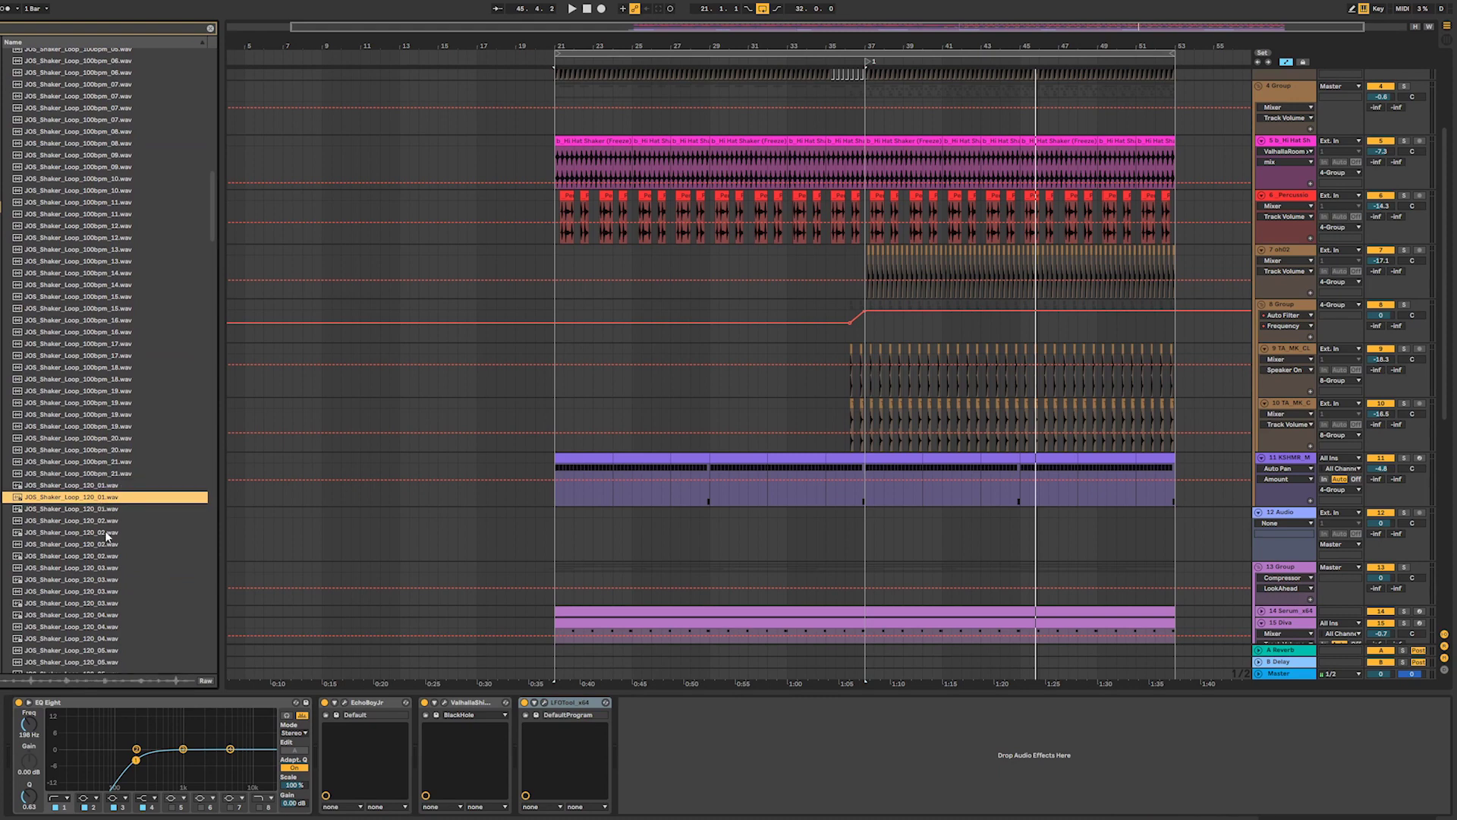
{"action": "left_click", "coordinate": [122, 557]}
{"action": "scroll", "coordinate": [142, 572], "scroll_direction": "down", "scroll_amount": 3}
{"action": "left_click", "coordinate": [98, 484]}
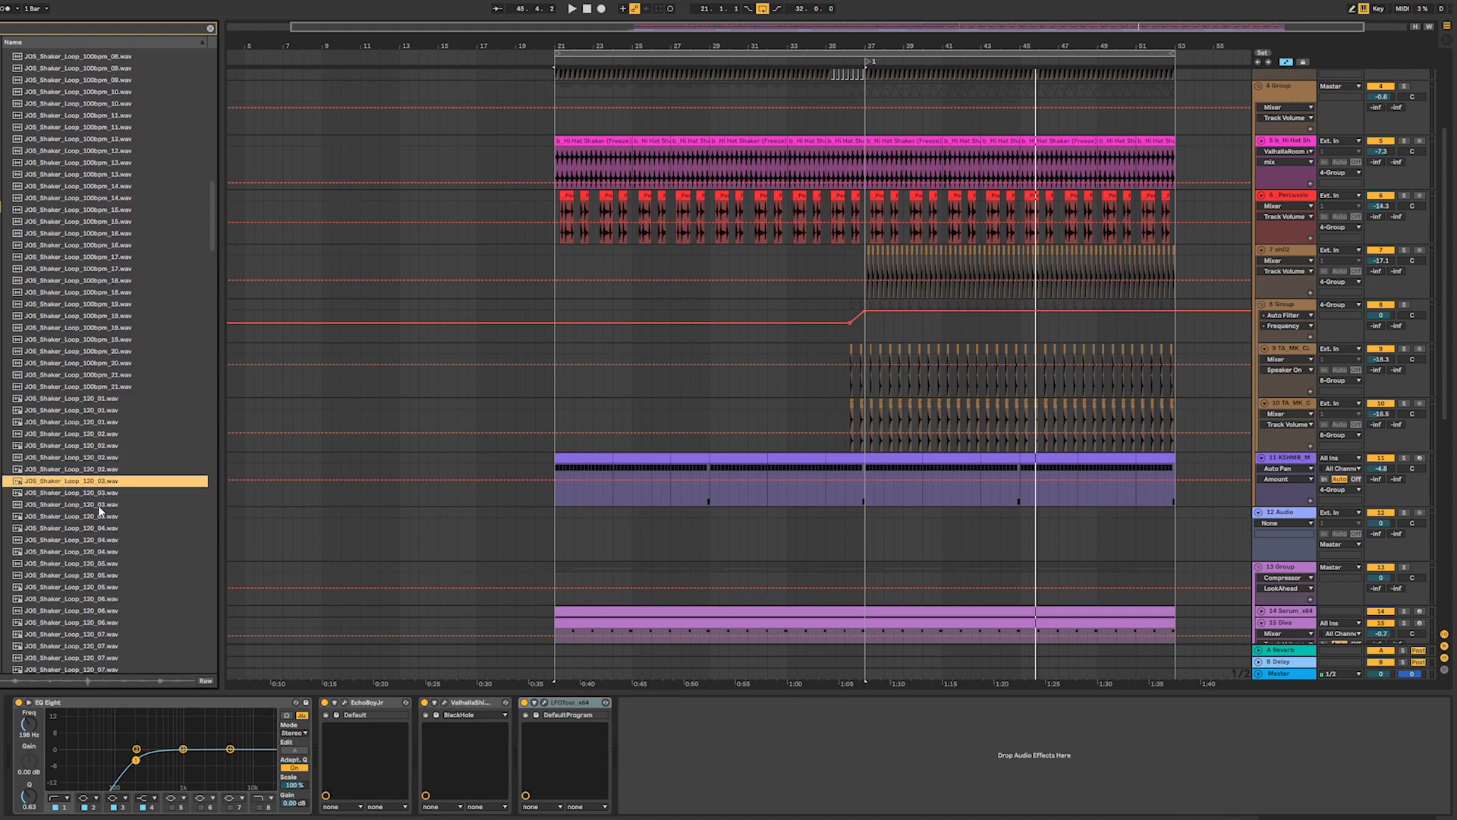
{"action": "left_click", "coordinate": [97, 518]}
{"action": "left_click", "coordinate": [104, 506]}
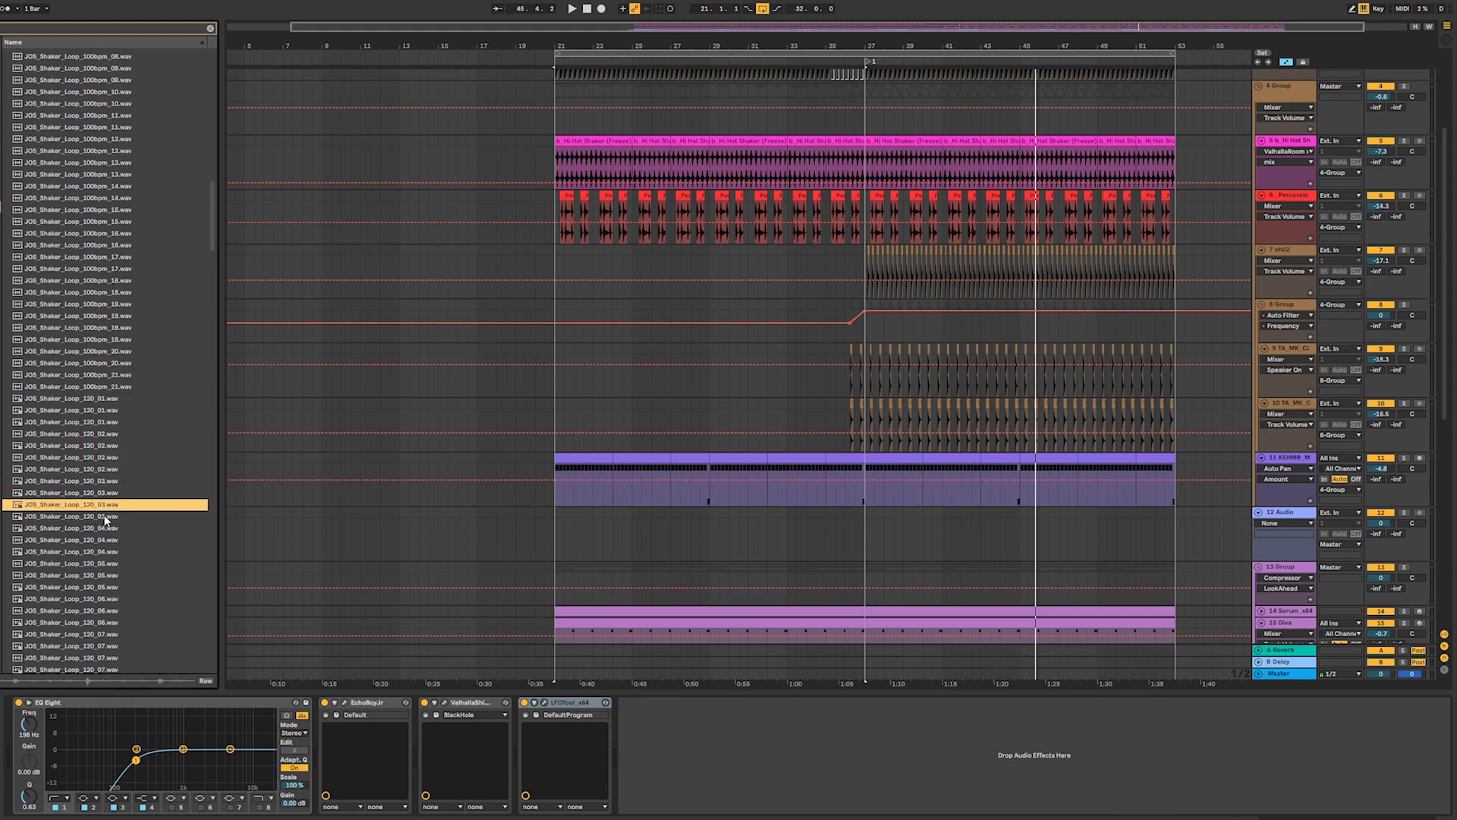
{"action": "left_click", "coordinate": [104, 517]}
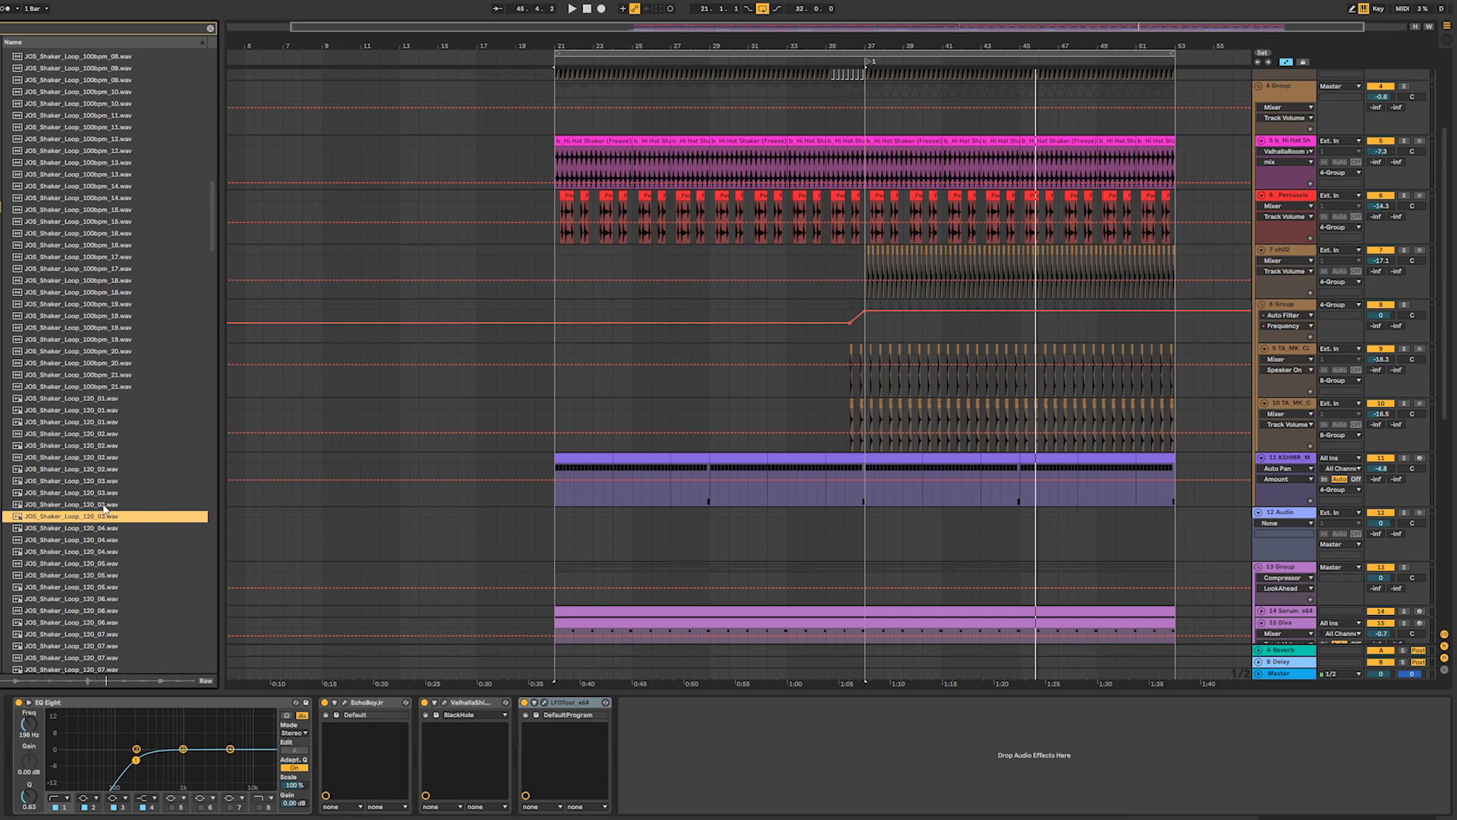
{"action": "left_click", "coordinate": [105, 507]}
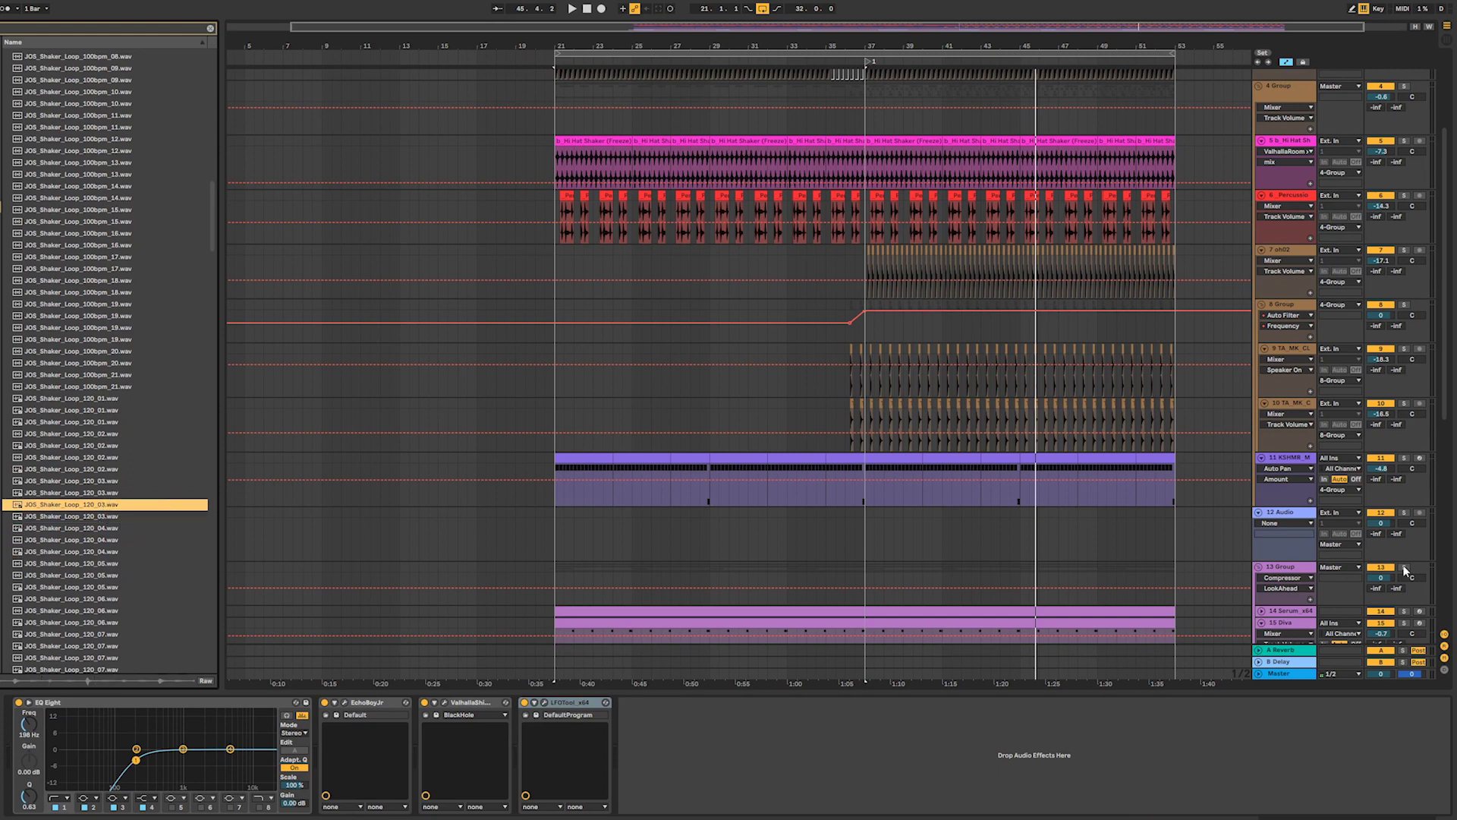
- Insert an audio track below the hh02 track and place the selected JOS_Shaker_Loop_120_03.wav on it at bar 37
{"action": "left_click", "coordinate": [1290, 457]}
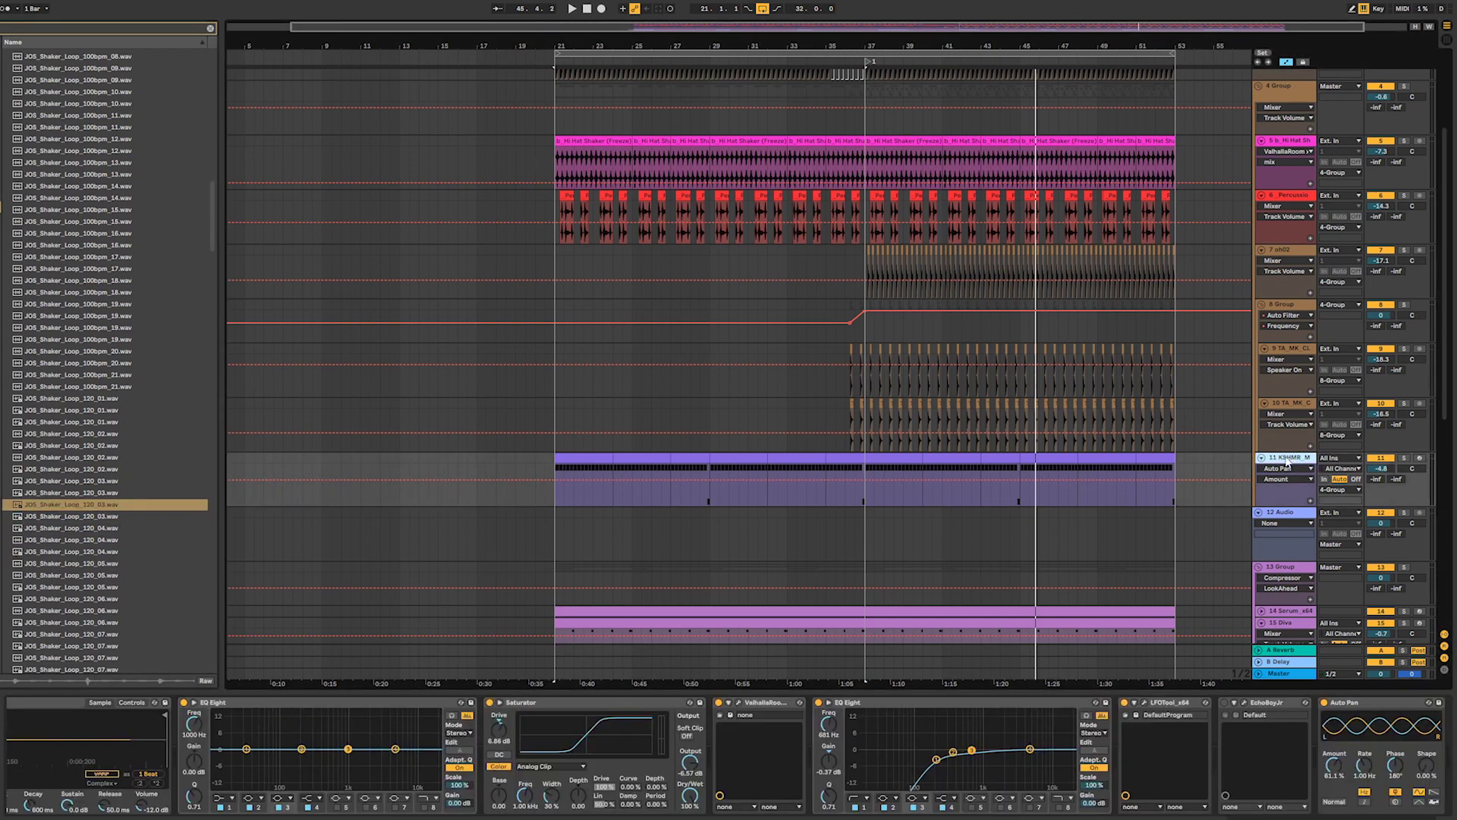
{"action": "left_click", "coordinate": [1294, 406]}
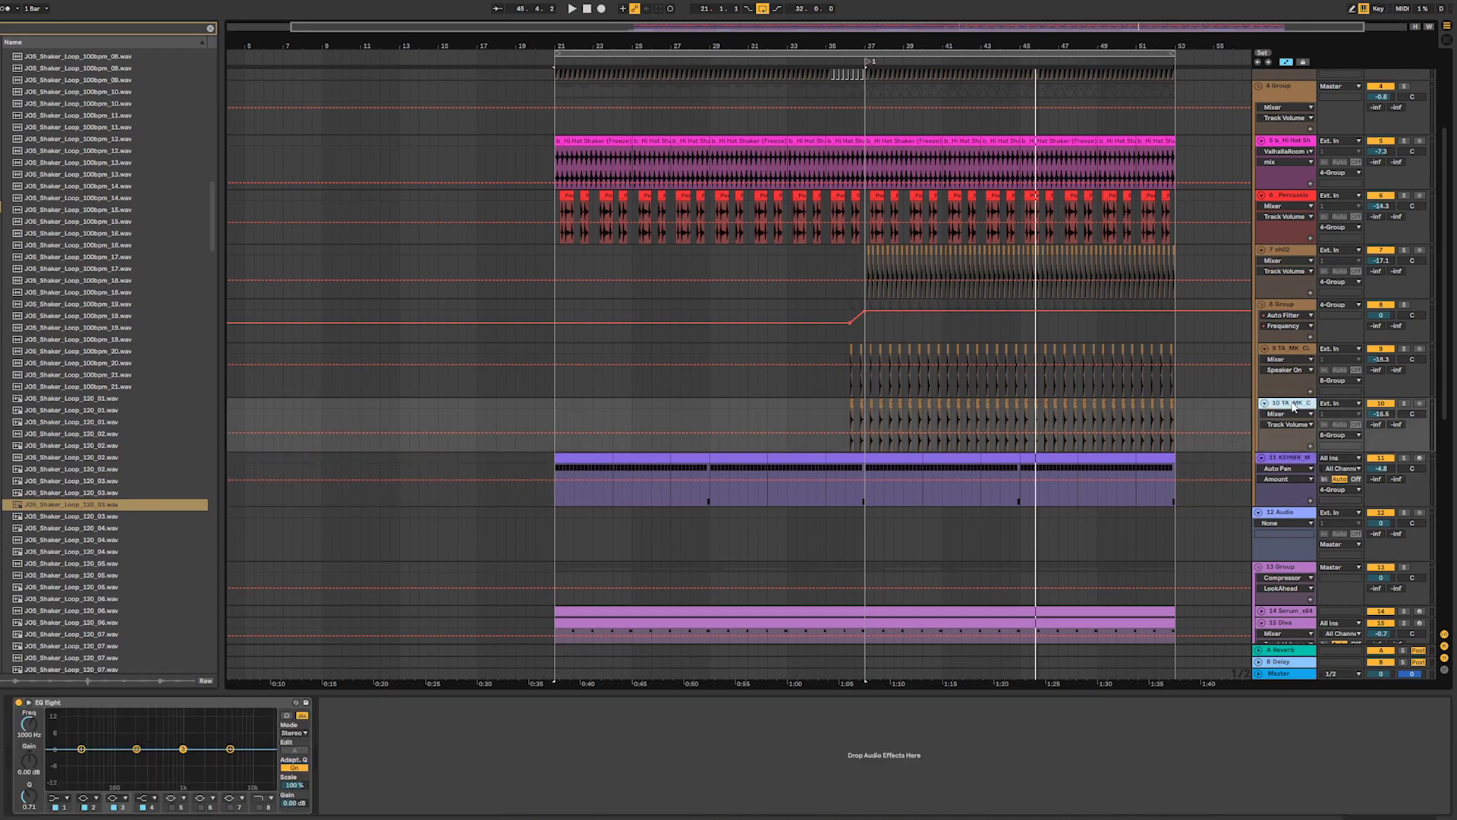
{"action": "left_click", "coordinate": [1281, 252]}
{"action": "key", "text": "ctrl+t"}
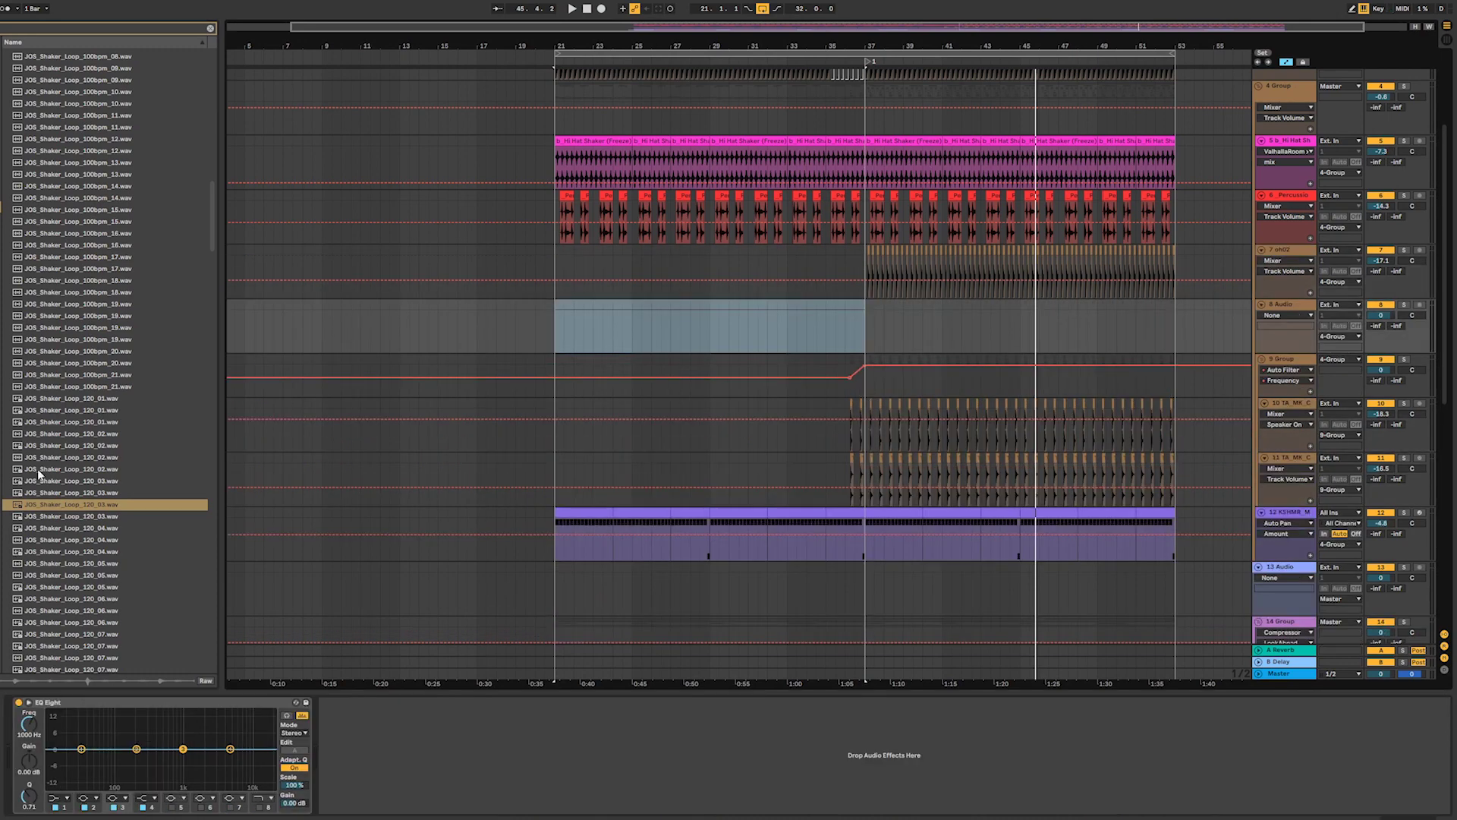
{"action": "left_click_drag", "start_coordinate": [72, 502], "coordinate": [867, 334]}
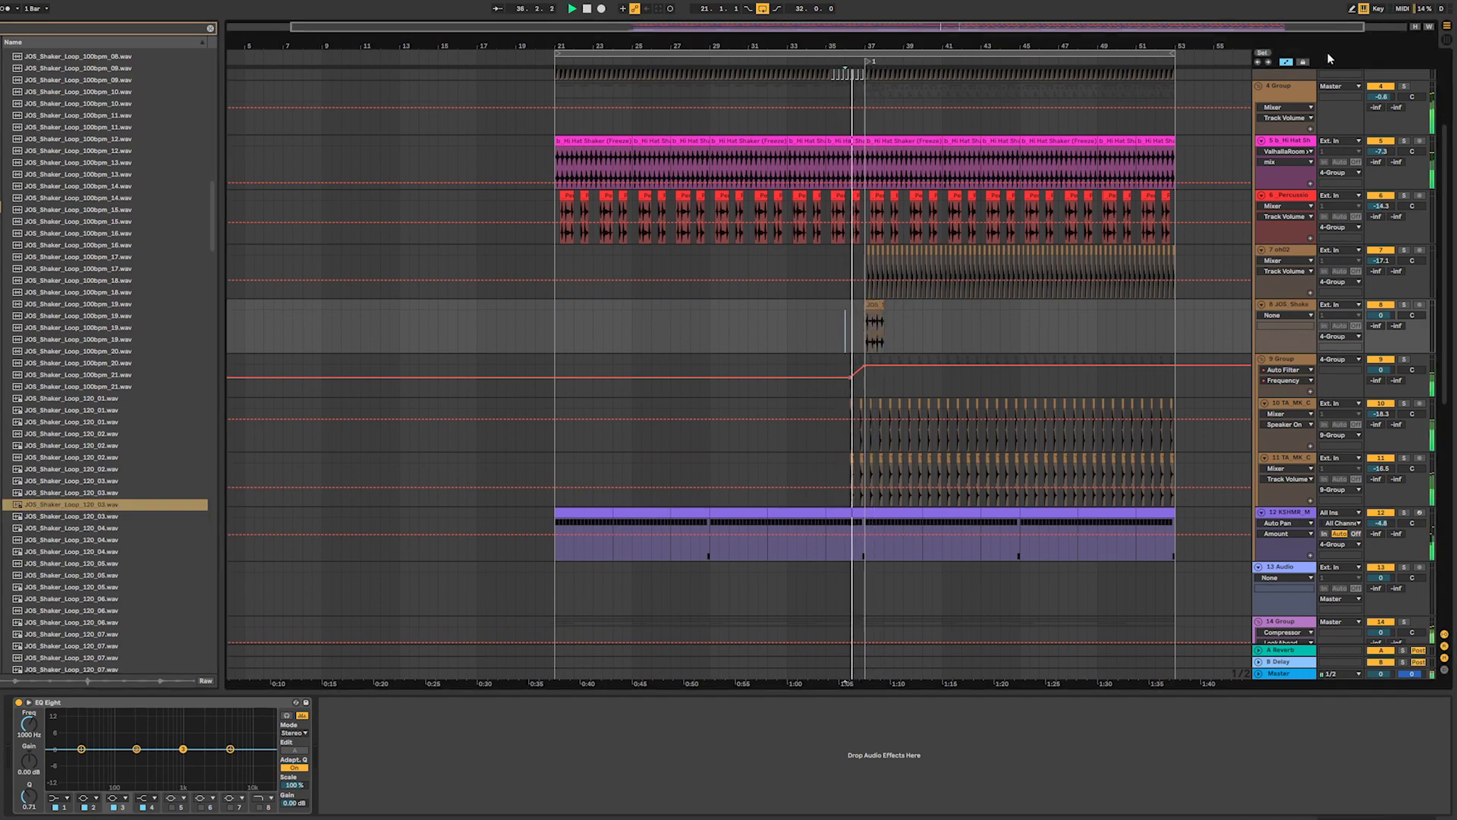
- Lower the shaker track's volume to -12.2 dB and pan it to the right while playing the loop
{"action": "mouse_move", "coordinate": [1389, 315]}
{"action": "left_mouse_down"}
{"action": "mouse_move", "coordinate": [1388, 351]}
{"action": "mouse_move", "coordinate": [1412, 328]}
{"action": "mouse_move", "coordinate": [1411, 289]}
{"action": "left_mouse_up"}
{"action": "key", "text": "space"}
{"action": "key", "text": "space"}
{"action": "key", "text": "space"}
{"action": "key", "text": "space"}
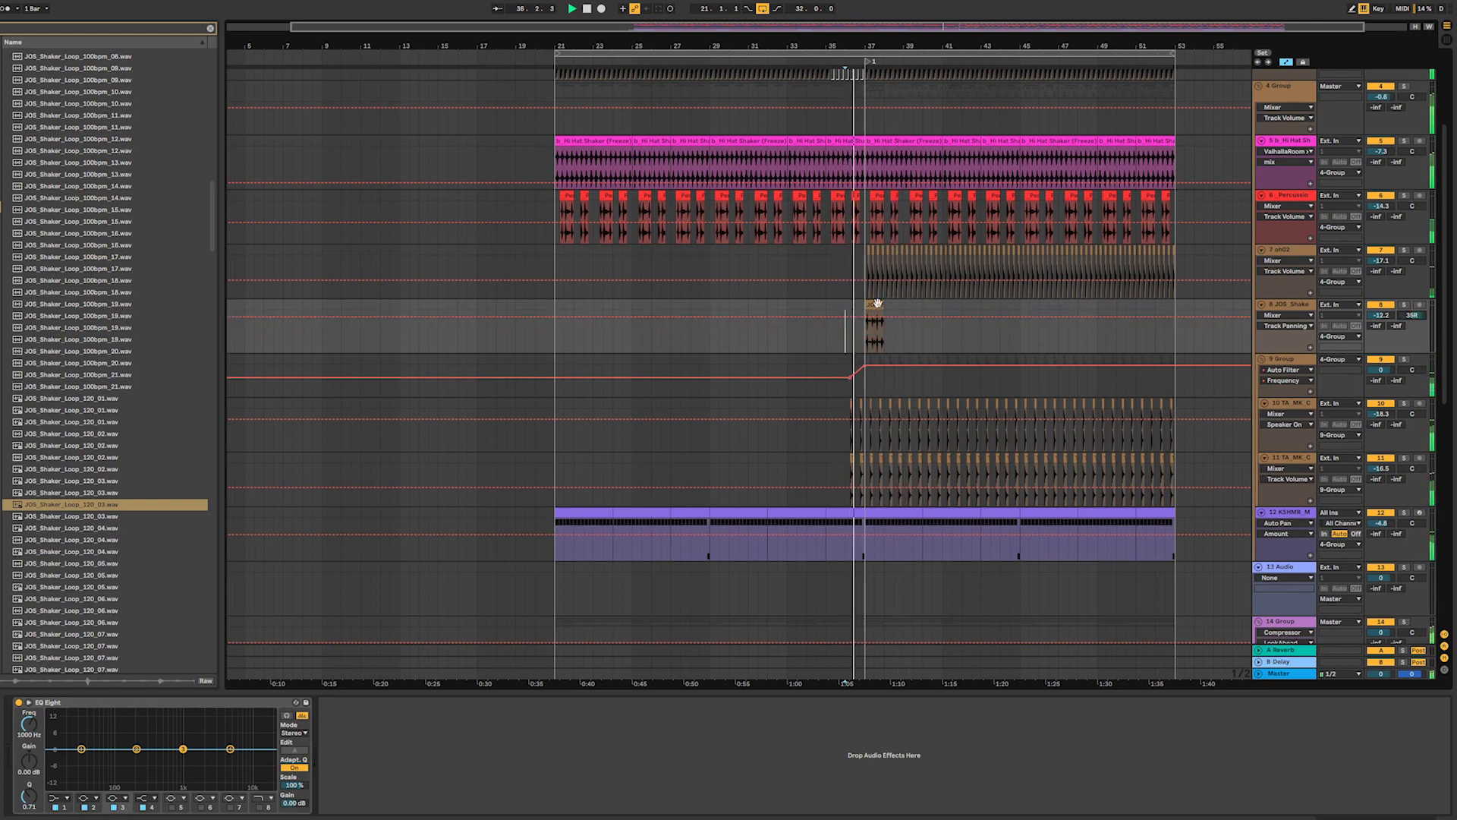
- Duplicate the shaker clip repeatedly to fill bars 37–53
{"action": "left_click", "coordinate": [878, 305]}
{"action": "key", "text": "ctrl+d"}
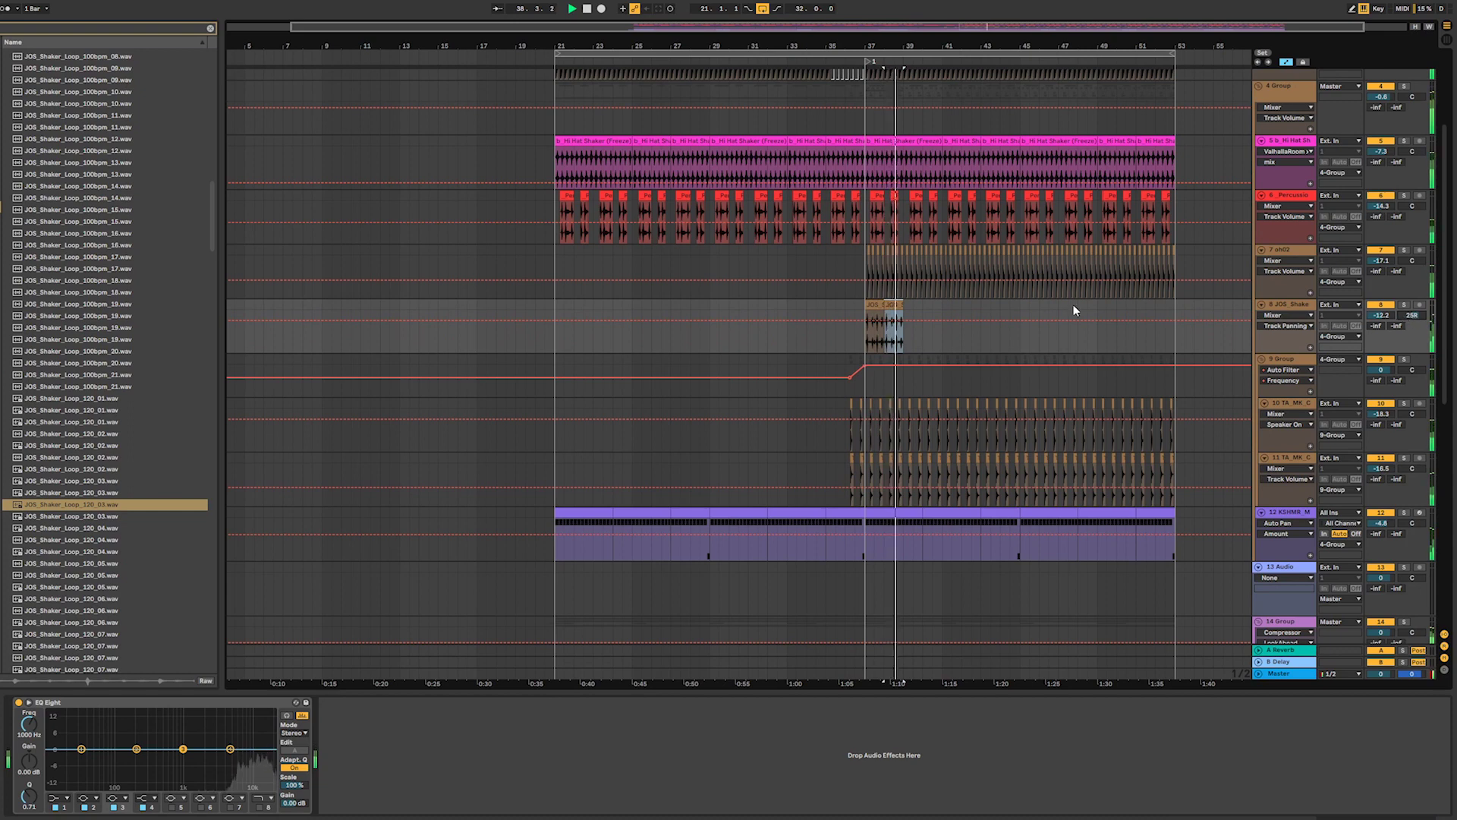
{"action": "key", "text": "super+d"}
{"action": "key", "text": "super+d"}
{"action": "key", "text": "super+d"}
{"action": "key", "text": "super+d"}
{"action": "key", "text": "super+d"}
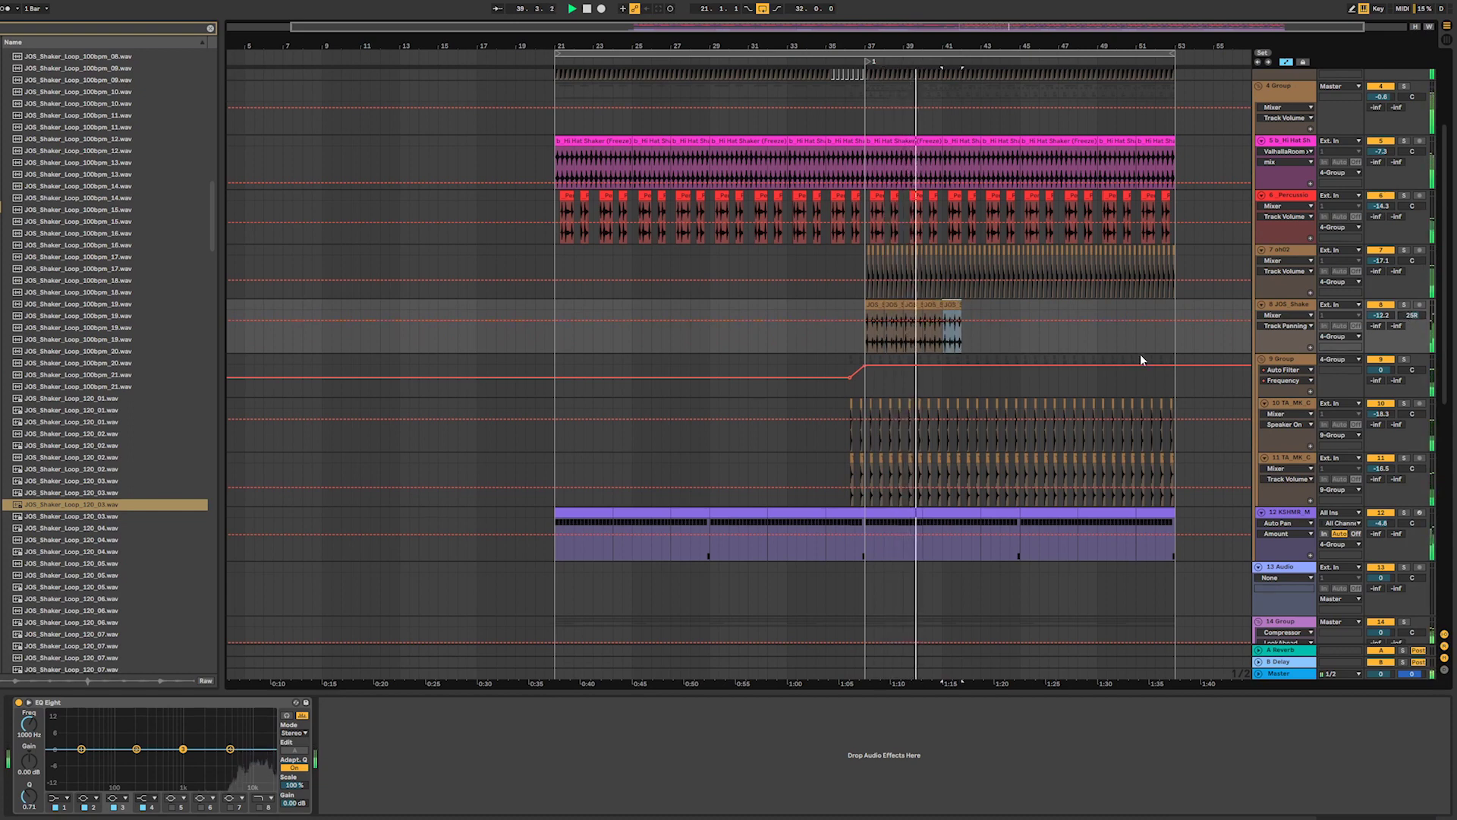
{"action": "key", "text": "super+d"}
{"action": "key", "text": "super+d"}
{"action": "key", "text": "super+d"}
{"action": "key", "text": "super+d"}
{"action": "key", "text": "super+d"}
{"action": "key", "text": "super+d"}
{"action": "key", "text": "super+d"}
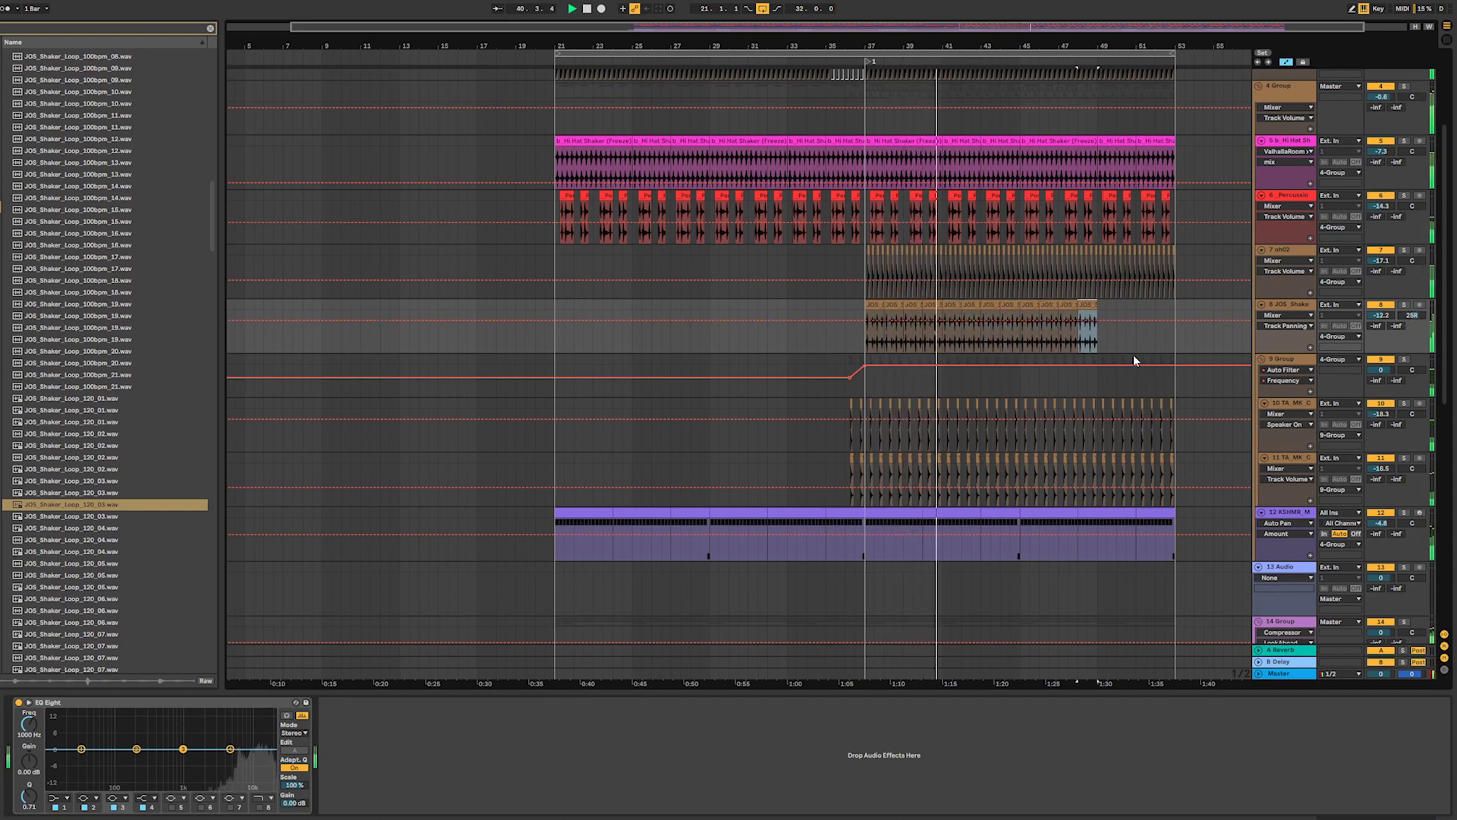
{"action": "key", "text": "super+d"}
{"action": "key", "text": "super+d"}
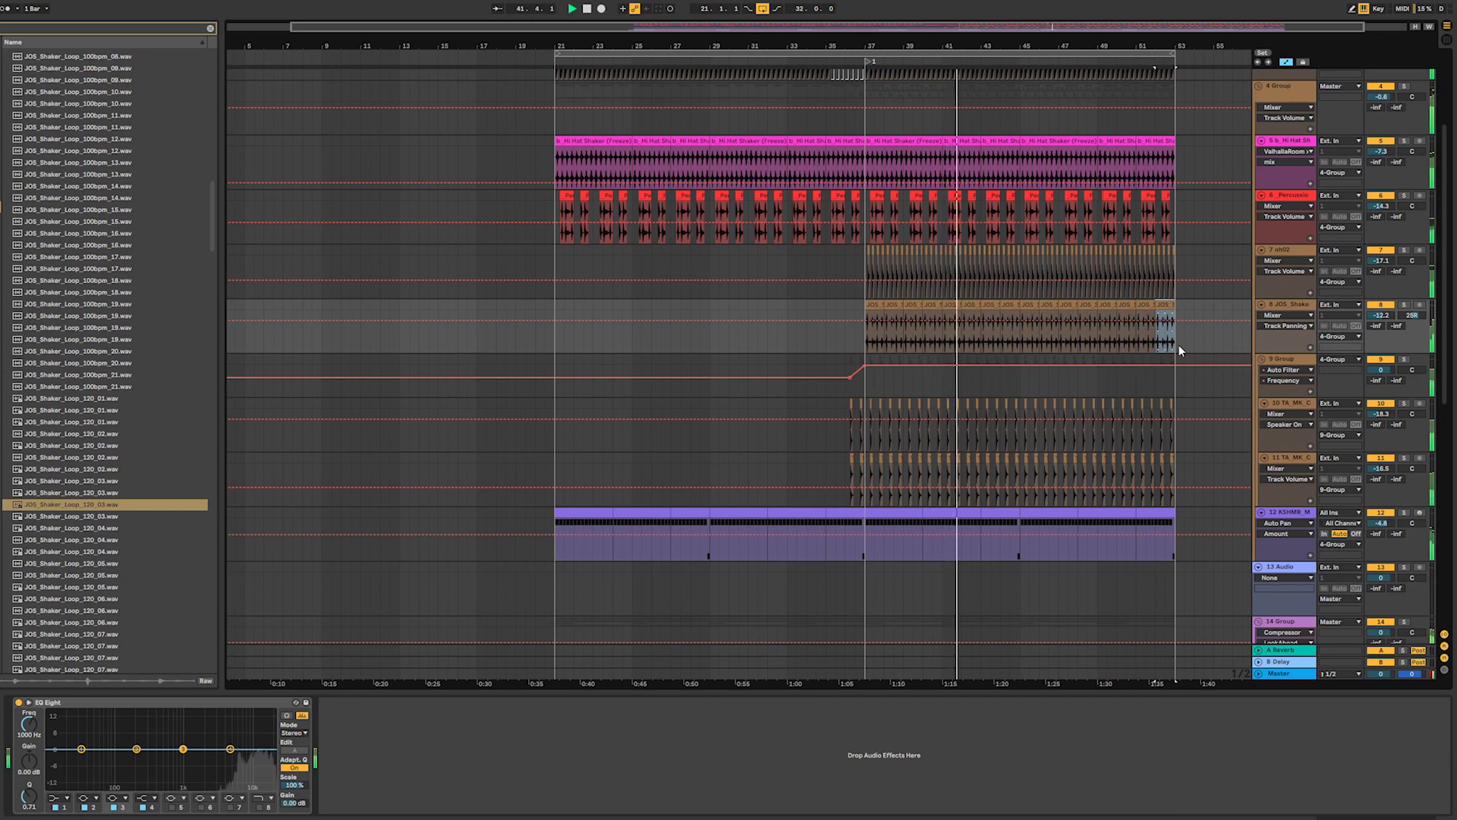
{"action": "left_click", "coordinate": [1292, 304]}
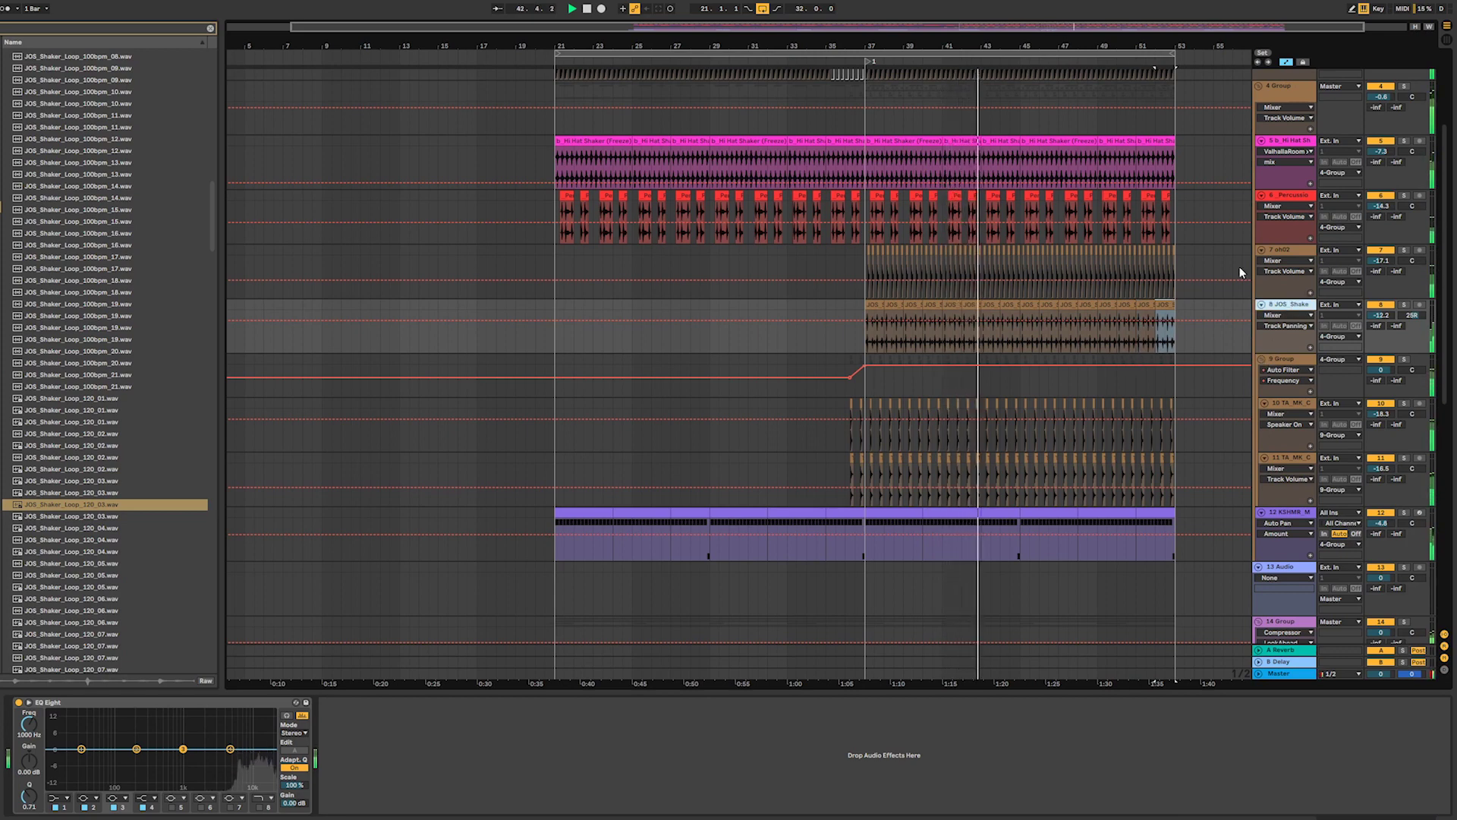
{"action": "left_click_drag", "start_coordinate": [869, 29], "coordinate": [870, 17]}
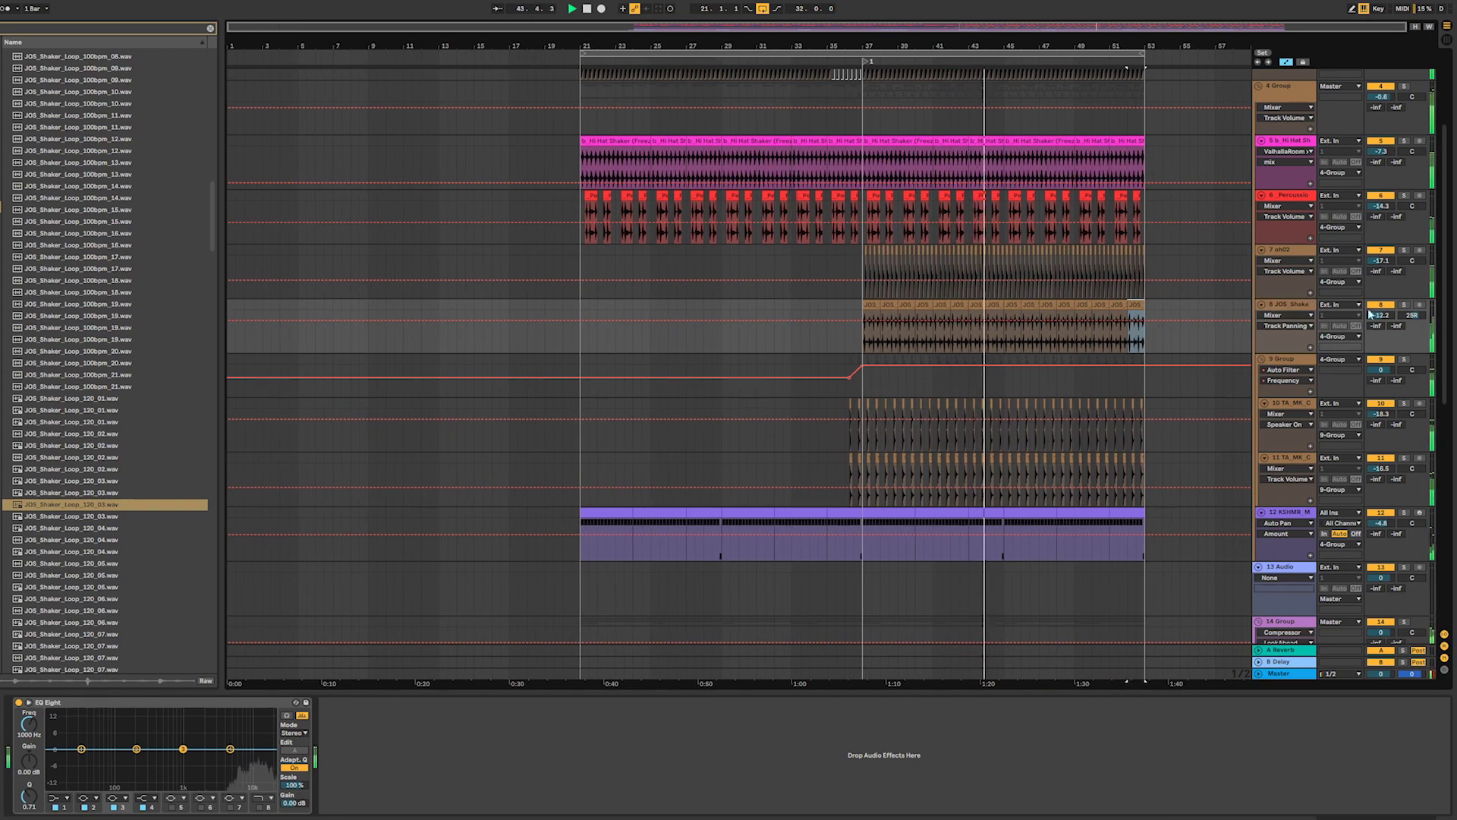
{"action": "left_click", "coordinate": [1285, 305]}
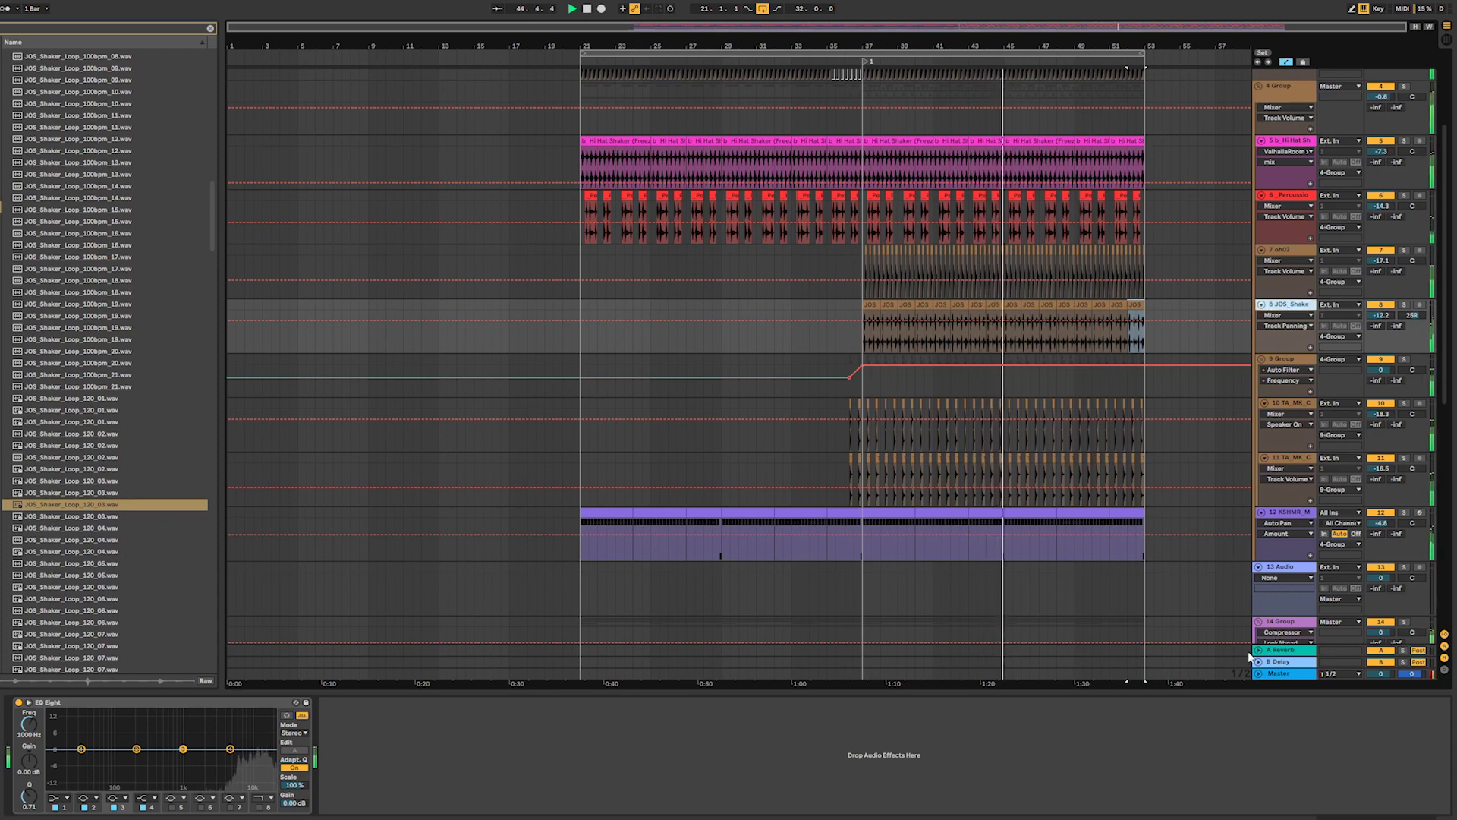
{"action": "left_click", "coordinate": [615, 819]}
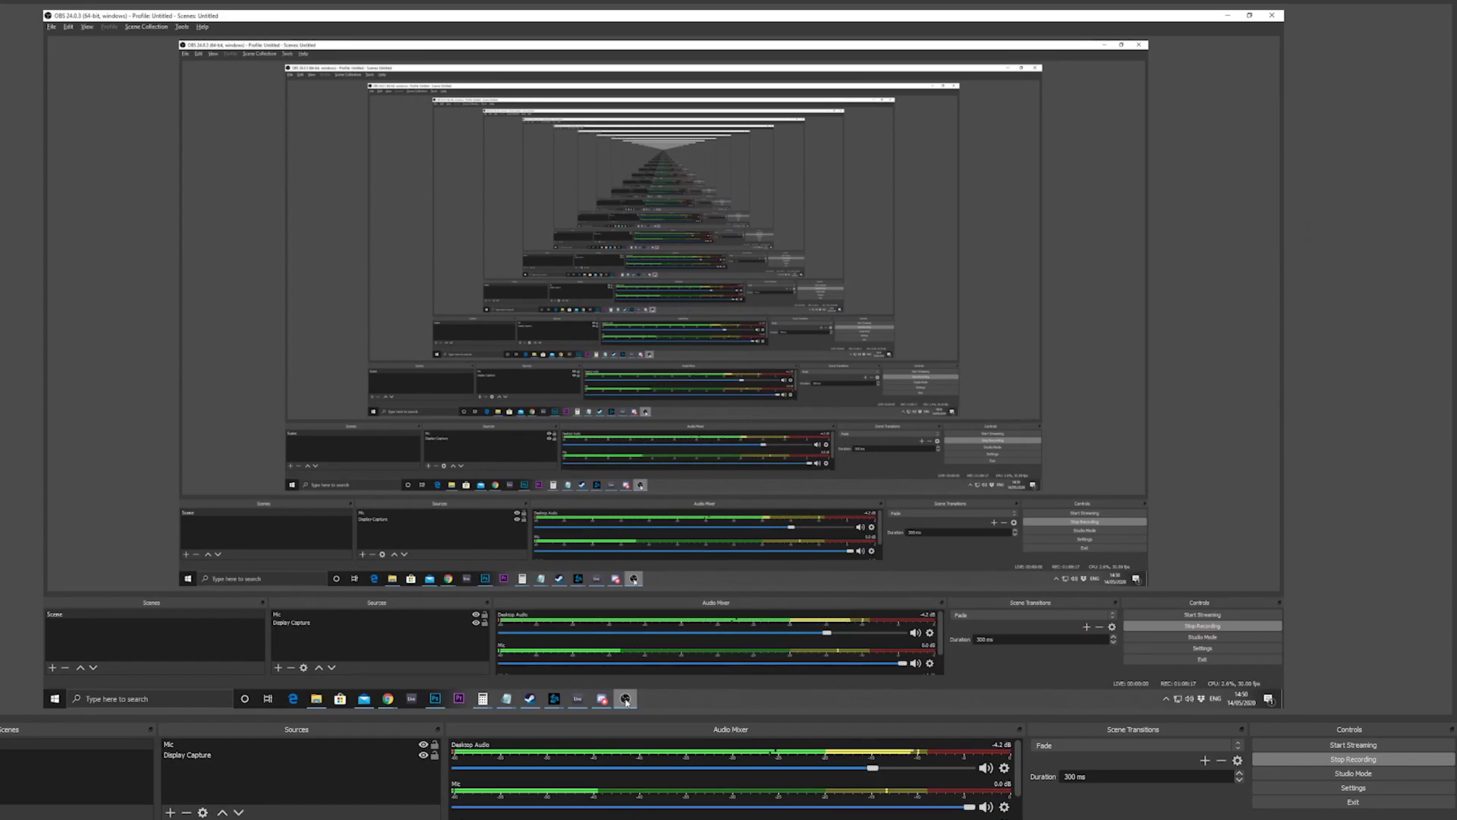
{"action": "left_click", "coordinate": [625, 699]}
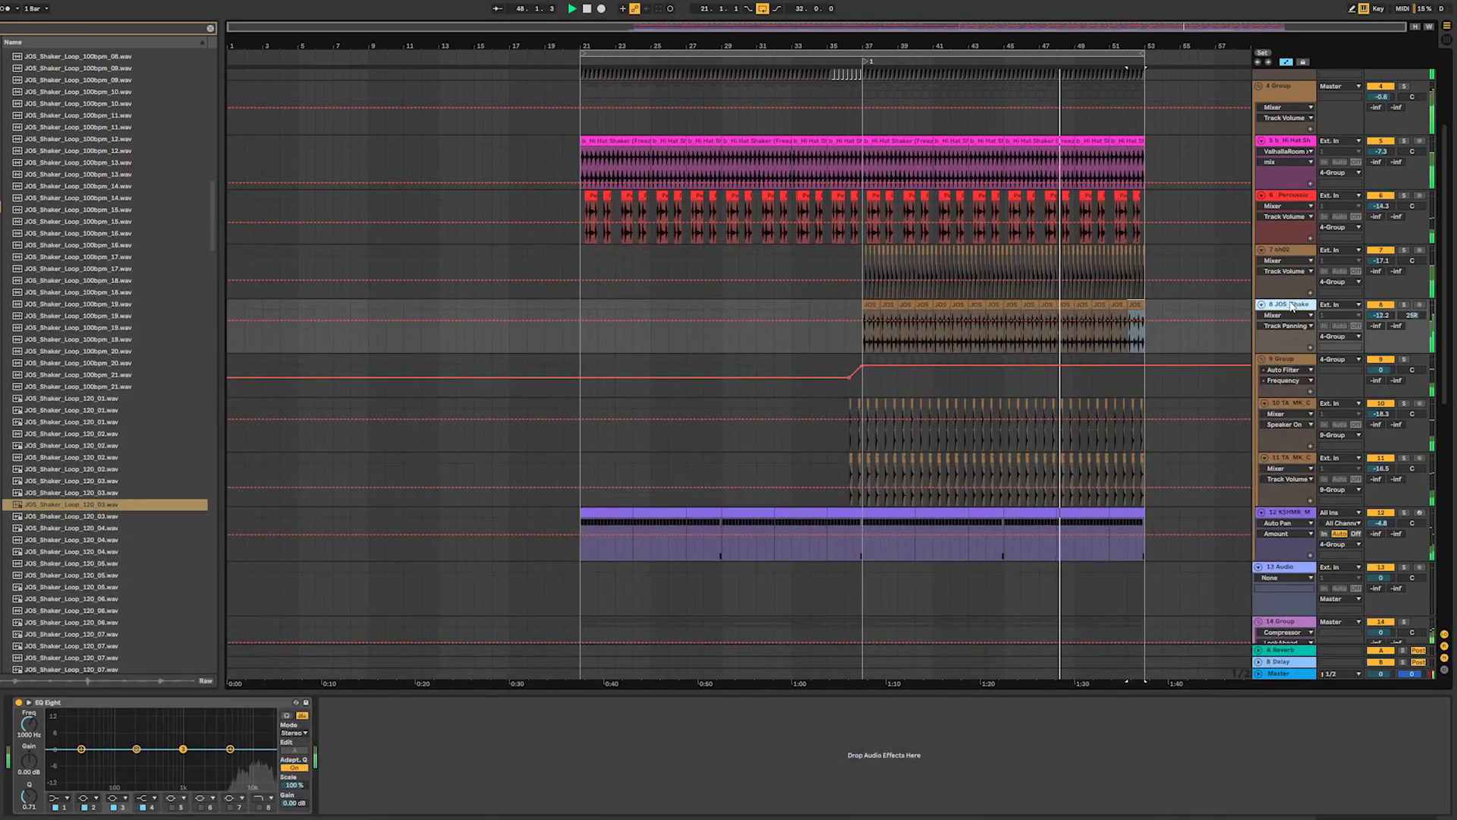
{"action": "left_click", "coordinate": [989, 63]}
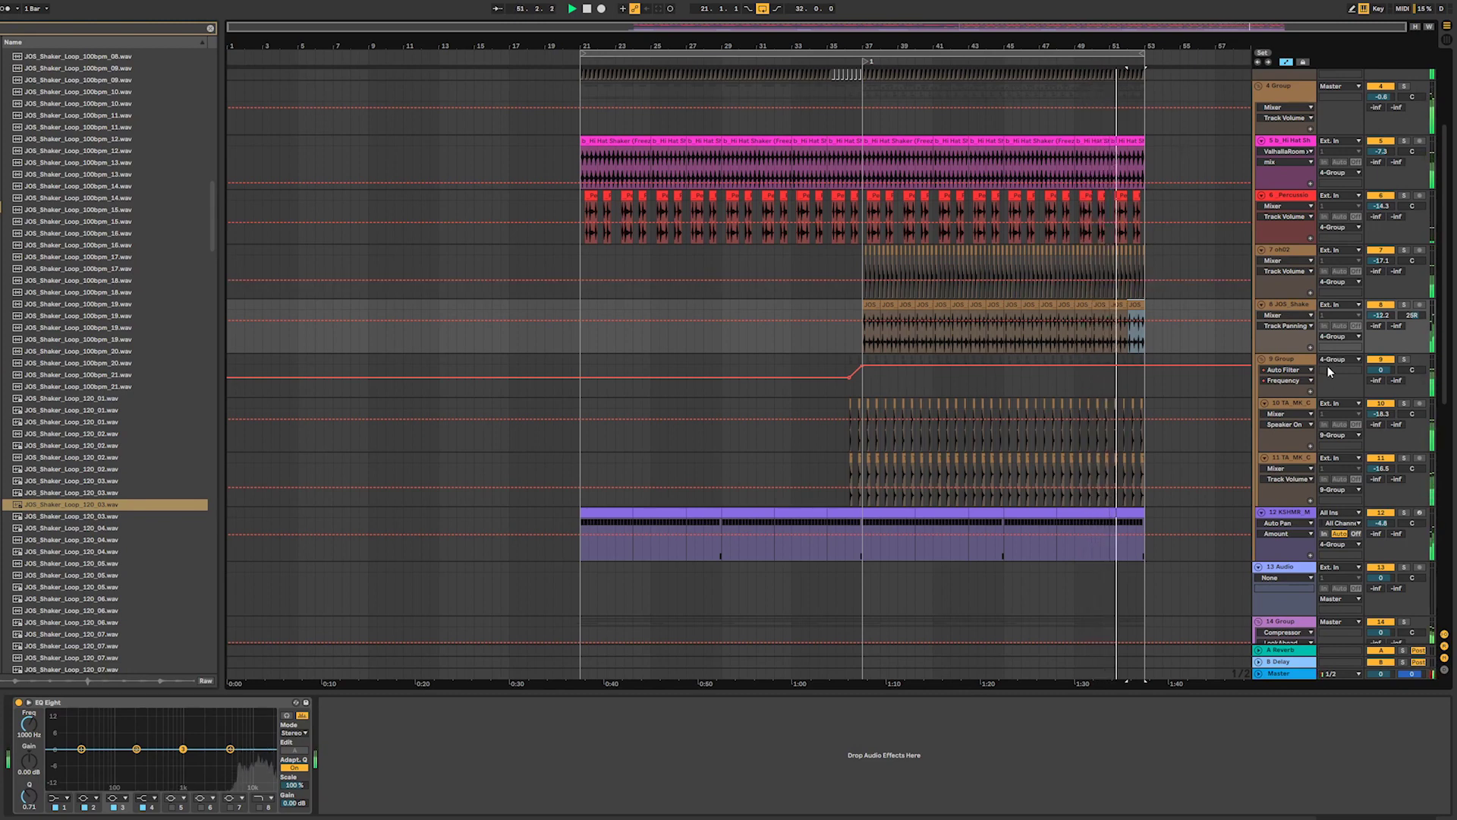
{"action": "left_click", "coordinate": [1291, 308]}
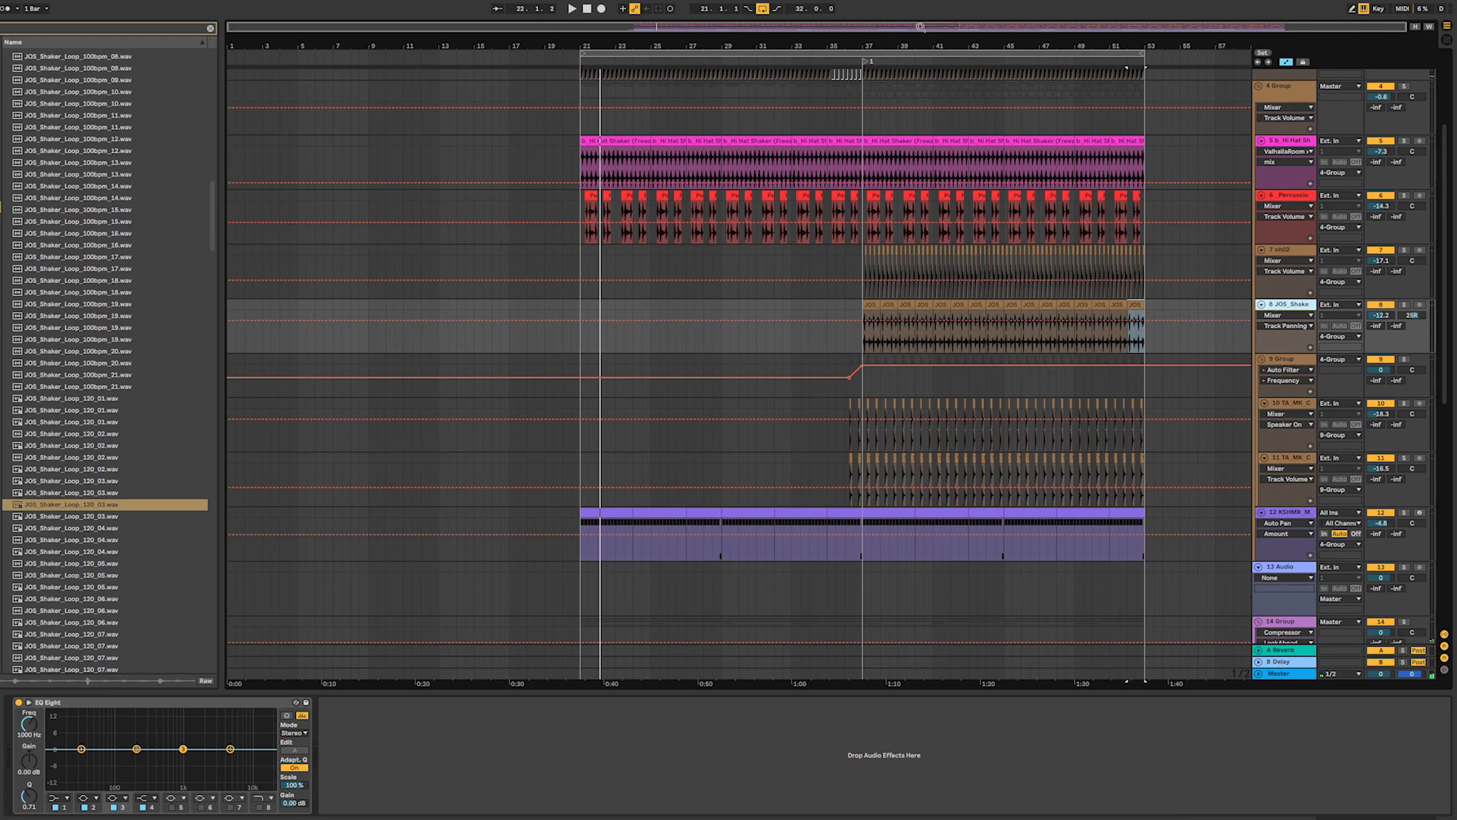
- Fold all tracks, duplicate bars 37–53 of the arrangement to bars 53–69, and extend the loop to bar 69
{"action": "left_click", "coordinate": [1260, 86]}
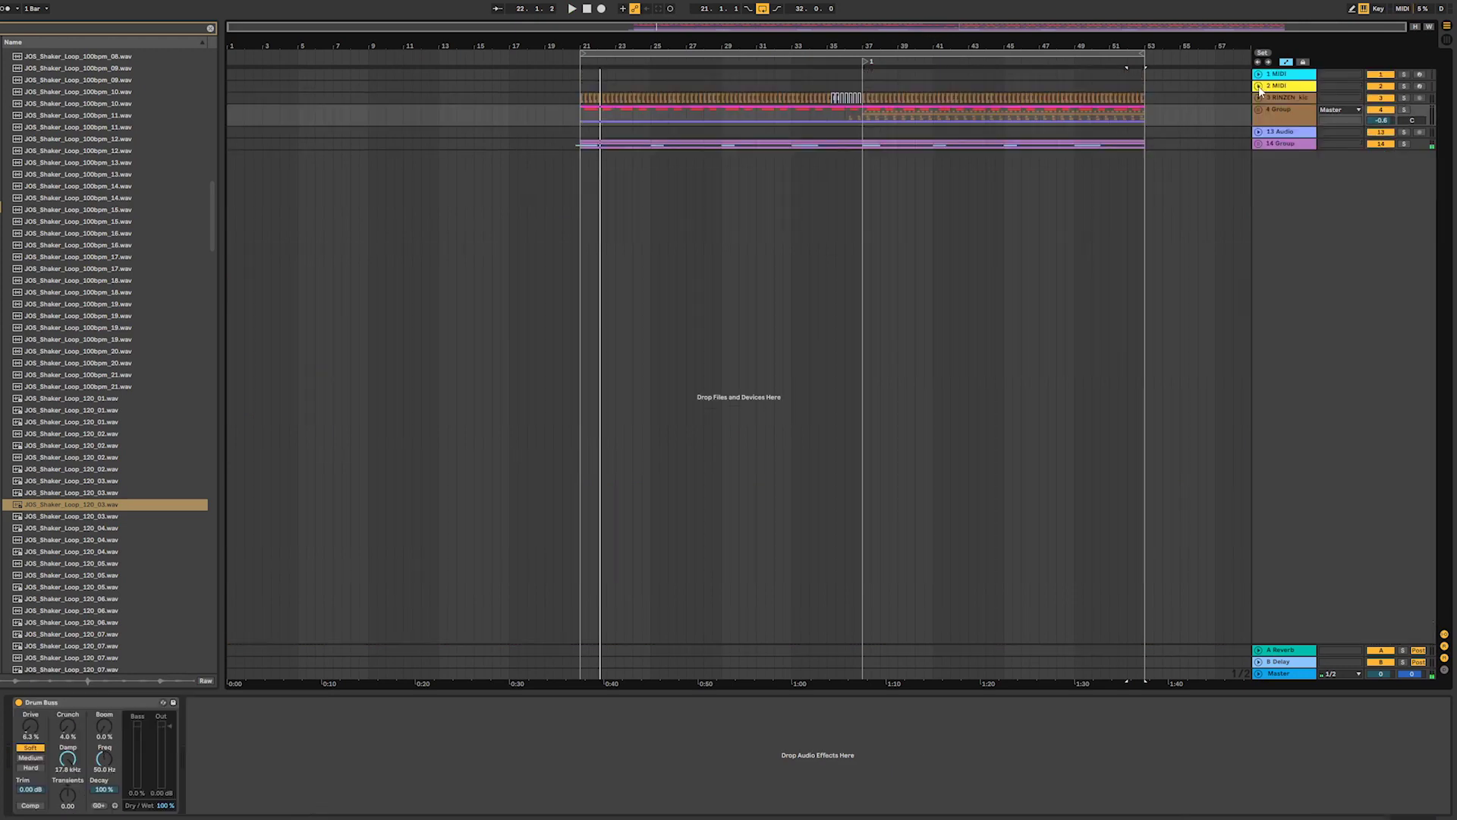
{"action": "left_click", "coordinate": [1144, 99]}
{"action": "left_click_drag", "start_coordinate": [1145, 98], "coordinate": [859, 166]}
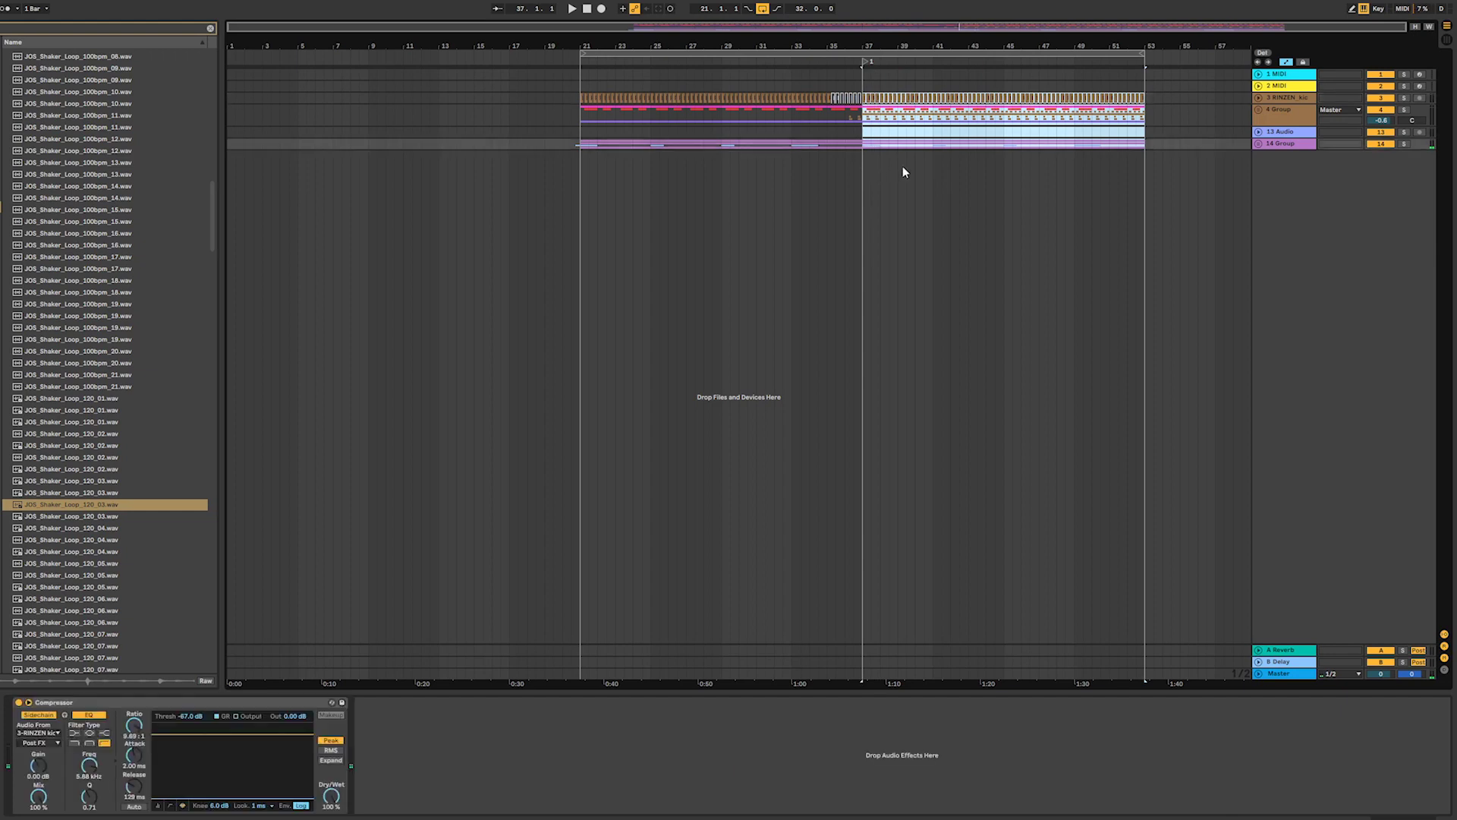
{"action": "key", "text": "ctrl+d"}
{"action": "left_click_drag", "start_coordinate": [827, 51], "coordinate": [1110, 56]}
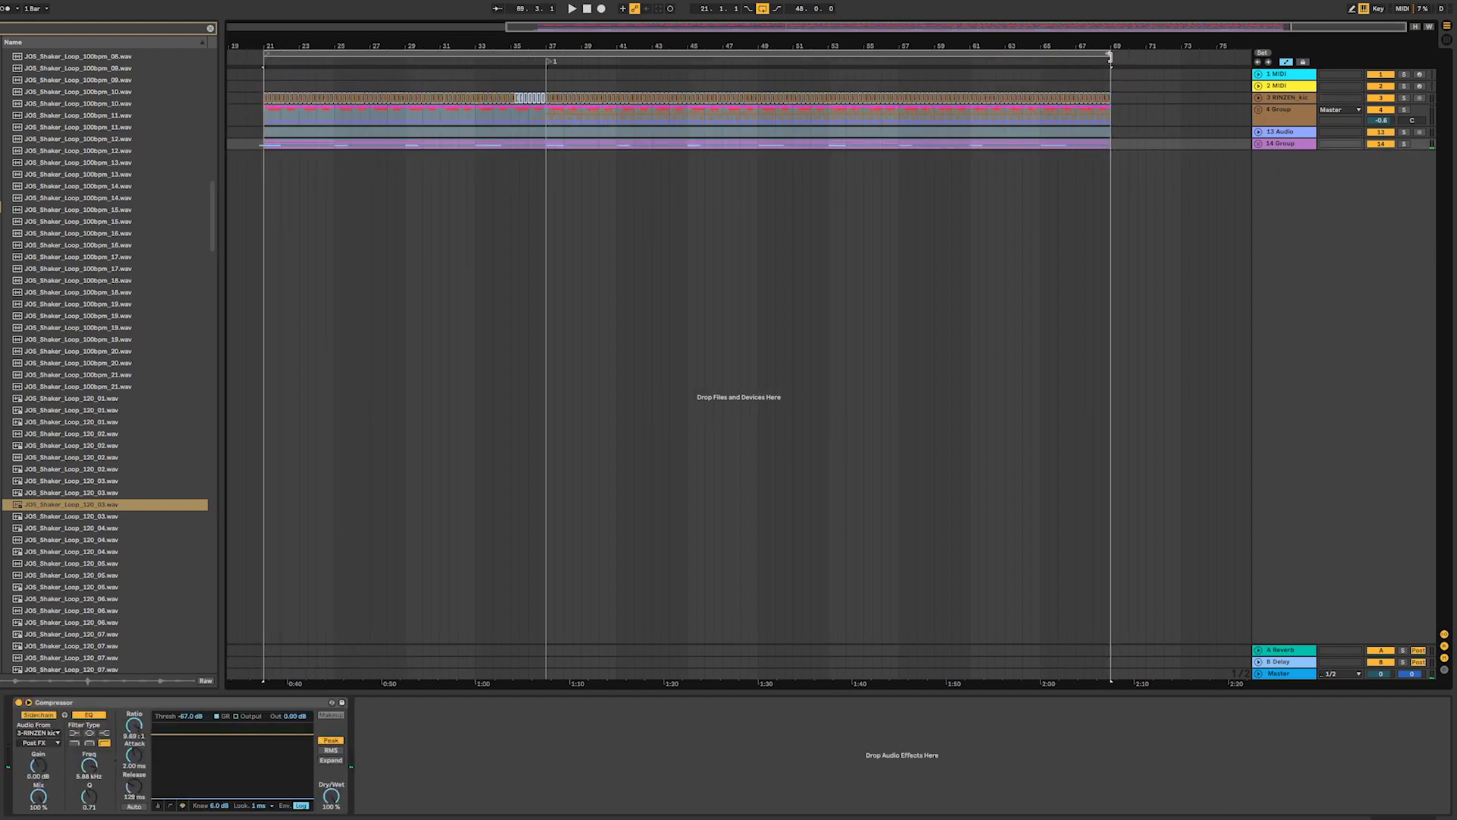
- Unfold the tracks and insert a MIDI track and an audio track below the hi-hat shaker track
{"action": "left_click", "coordinate": [1258, 97]}
{"action": "left_click", "coordinate": [1259, 152]}
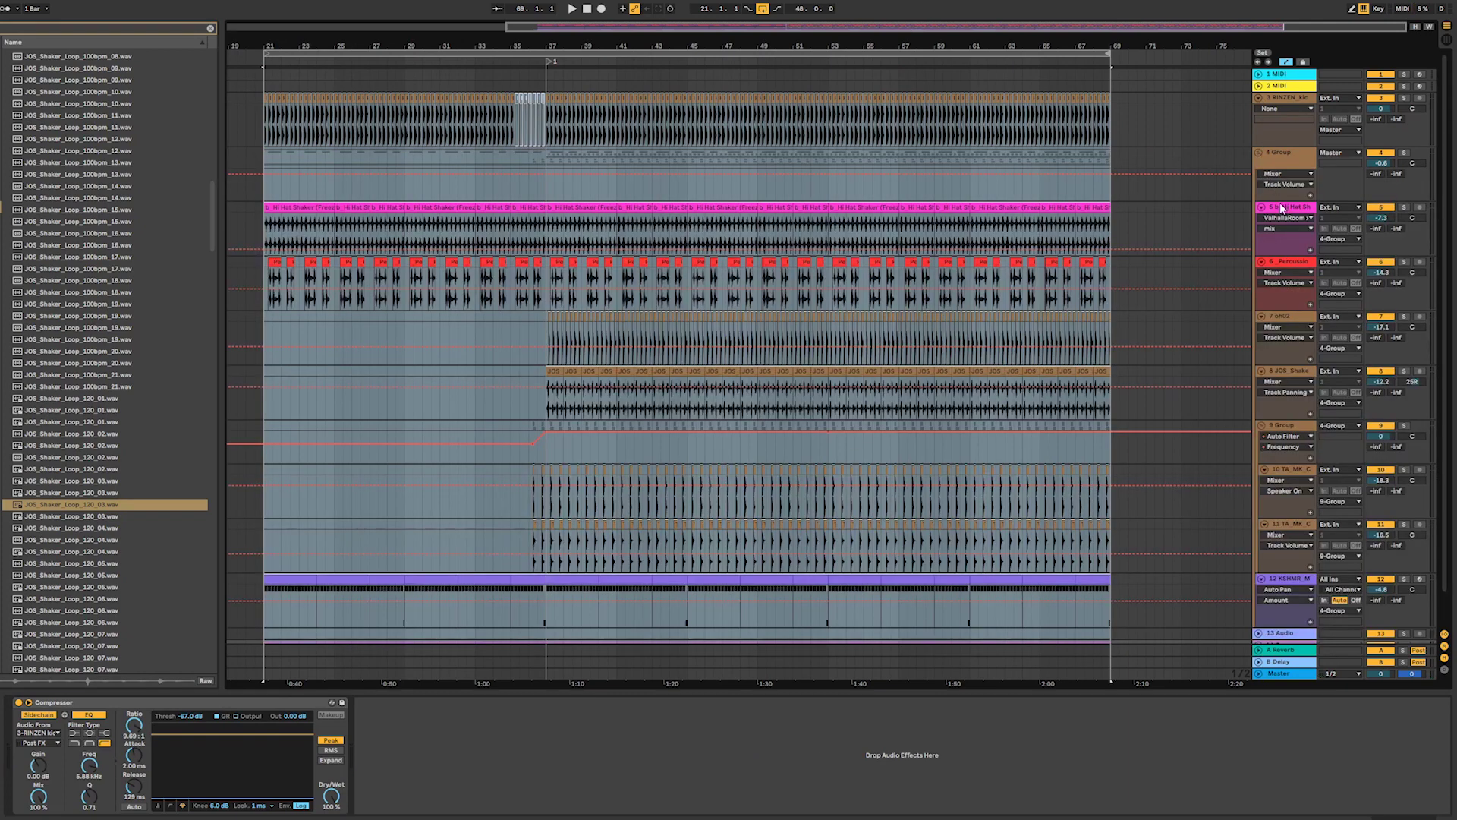
{"action": "left_click", "coordinate": [1283, 208]}
{"action": "key", "text": "super+shift+t"}
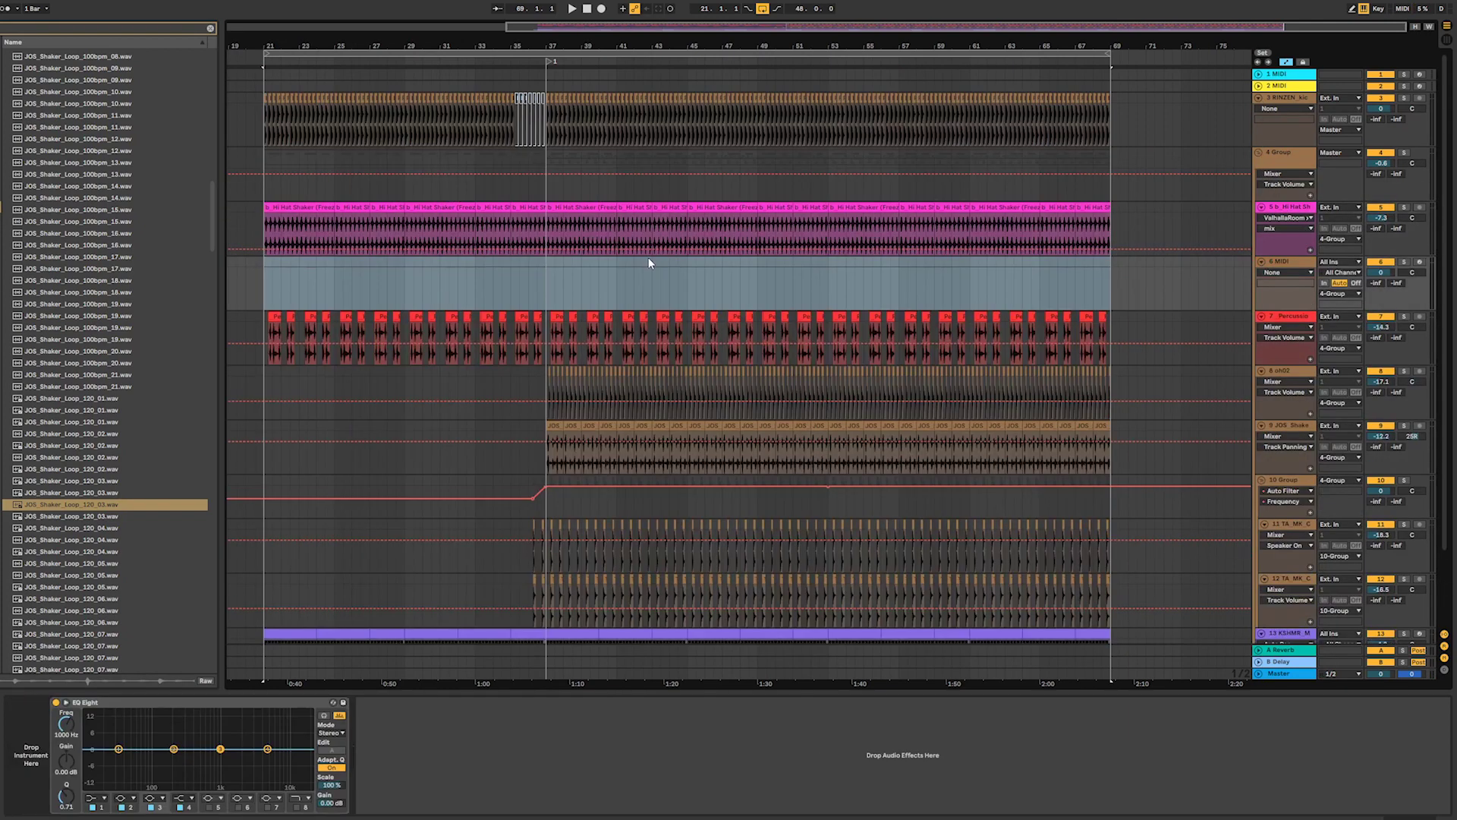
{"action": "key", "text": "super+t"}
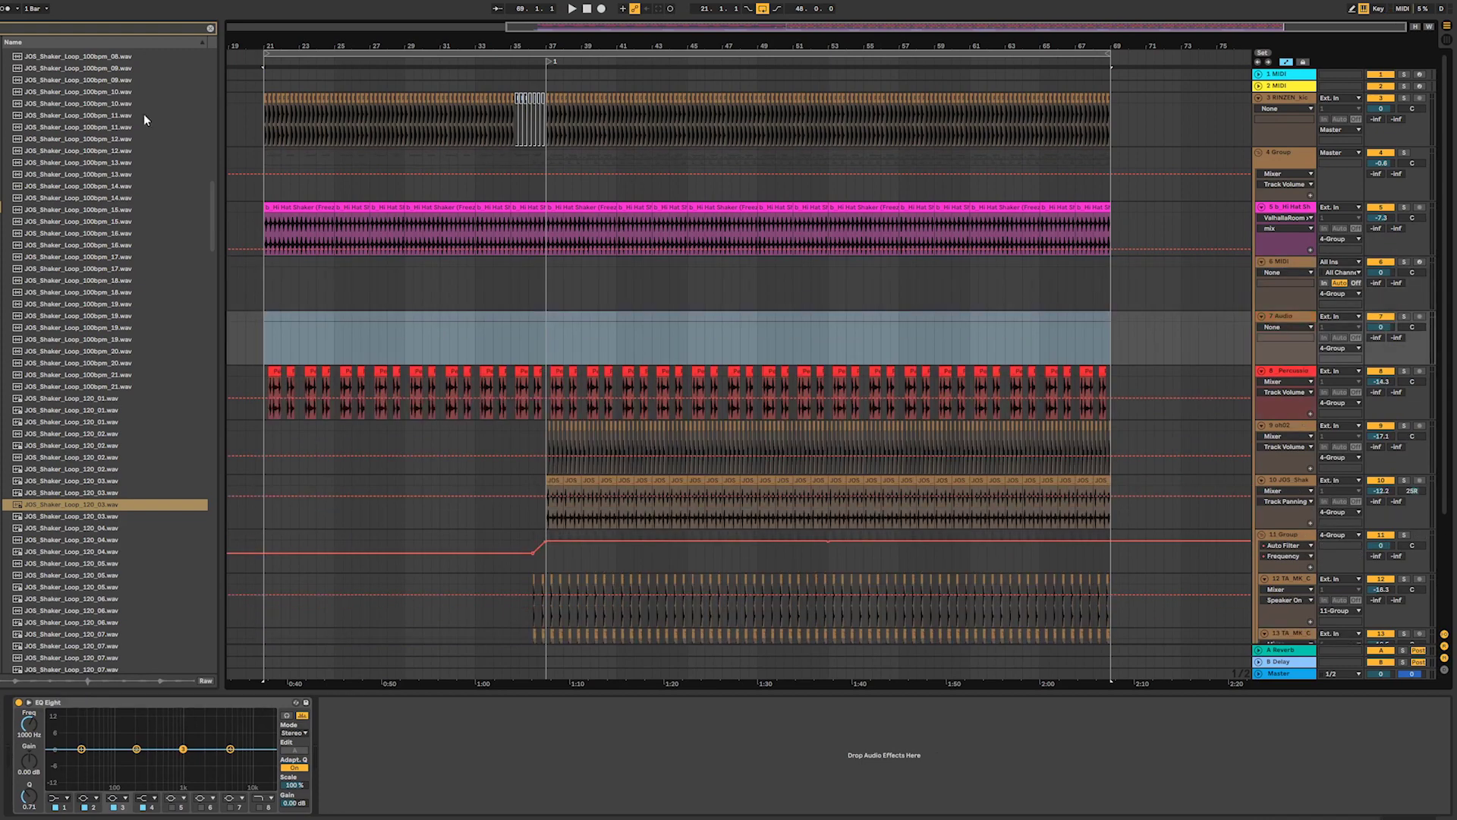
- Search the browser for the LSPC samples and place LSPC_Percussion_Loop_02 on the new audio track at bar 53
{"action": "left_click", "coordinate": [204, 27]}
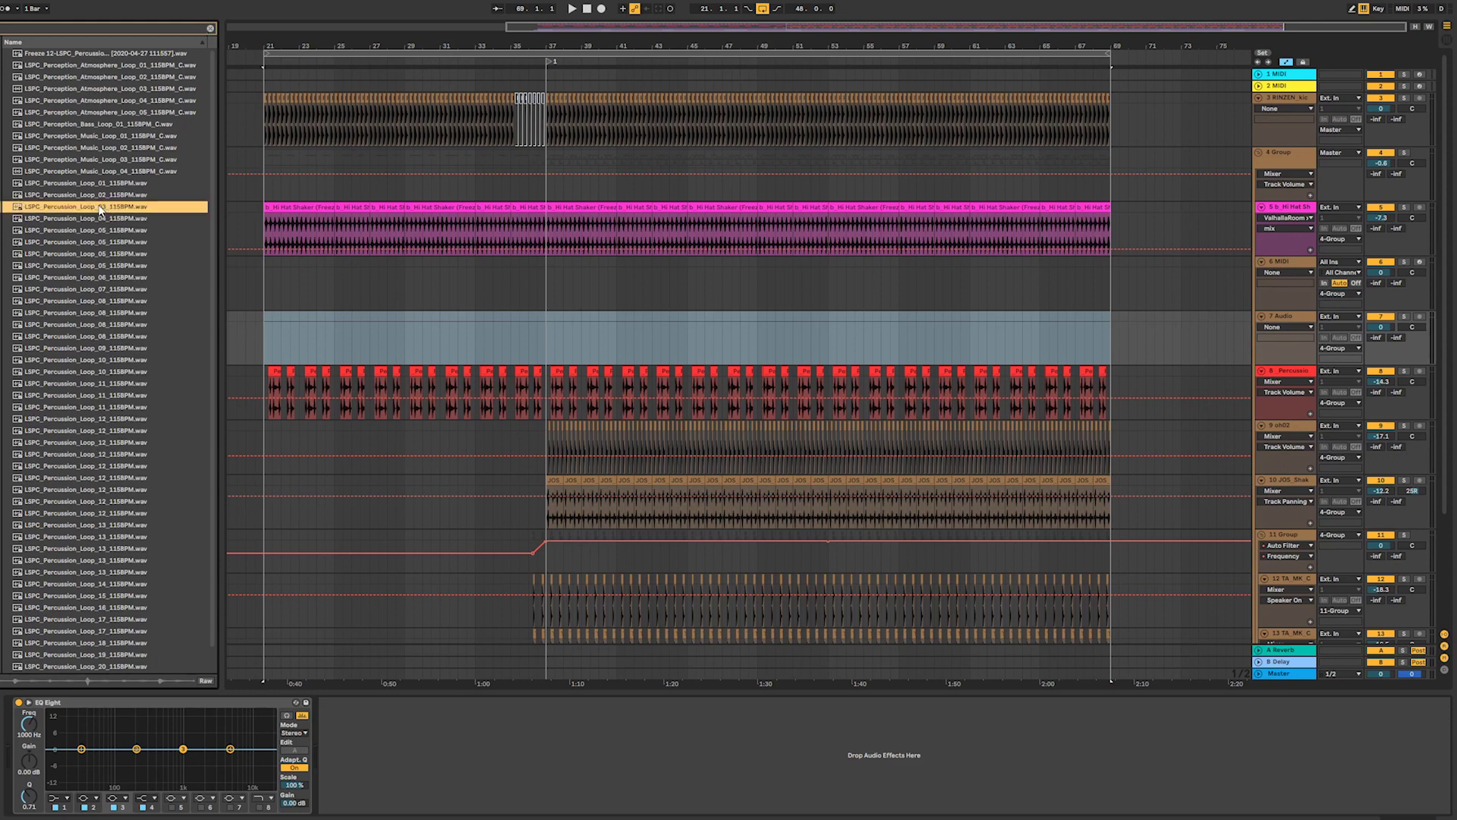
{"action": "left_click", "coordinate": [100, 195]}
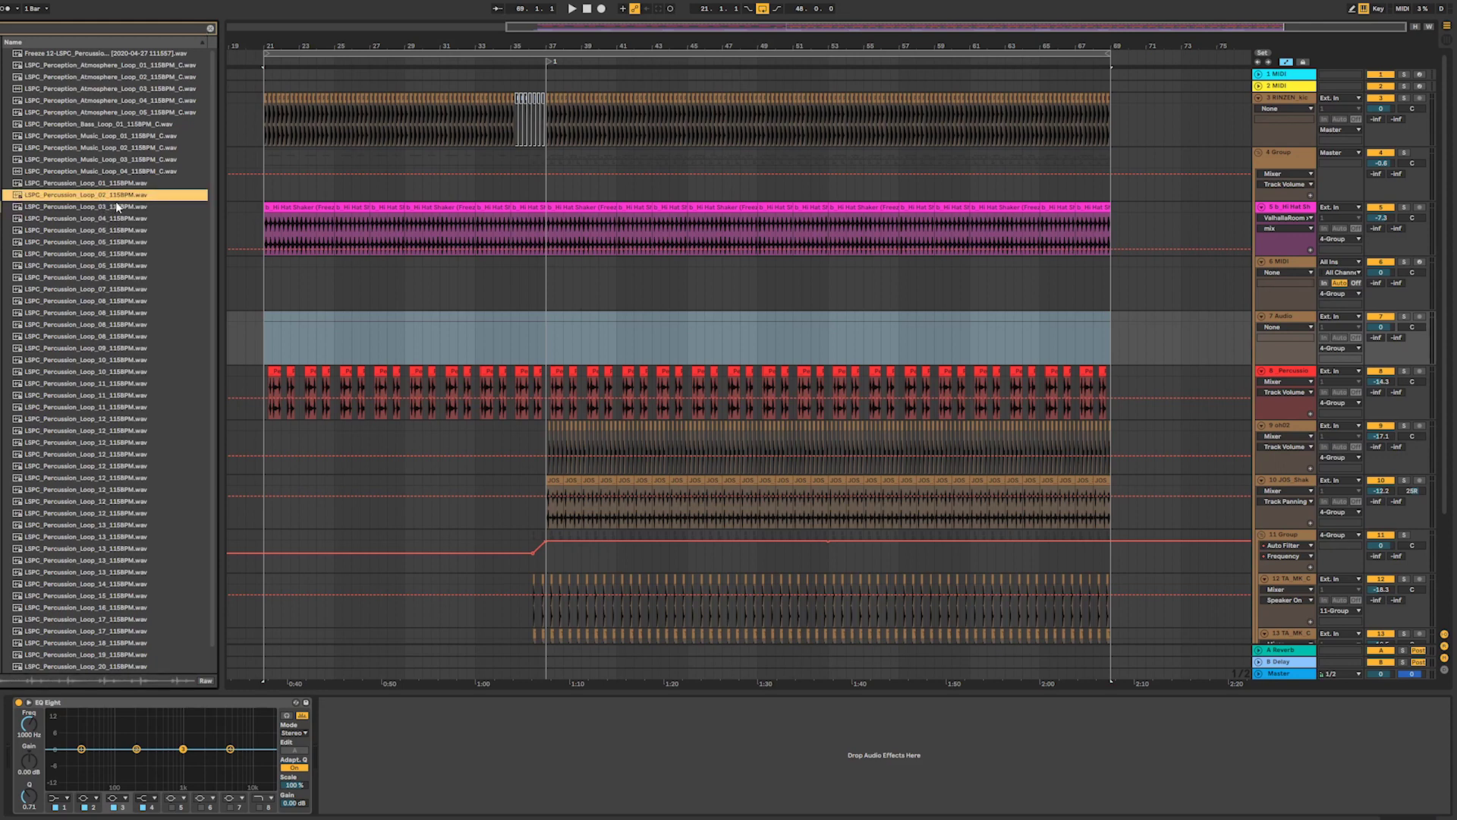
{"action": "left_click_drag", "start_coordinate": [115, 199], "coordinate": [833, 358]}
- Play the arrangement from bar 53 and lower the new percussion loop track's volume to fit the mix
{"action": "key", "text": "space"}
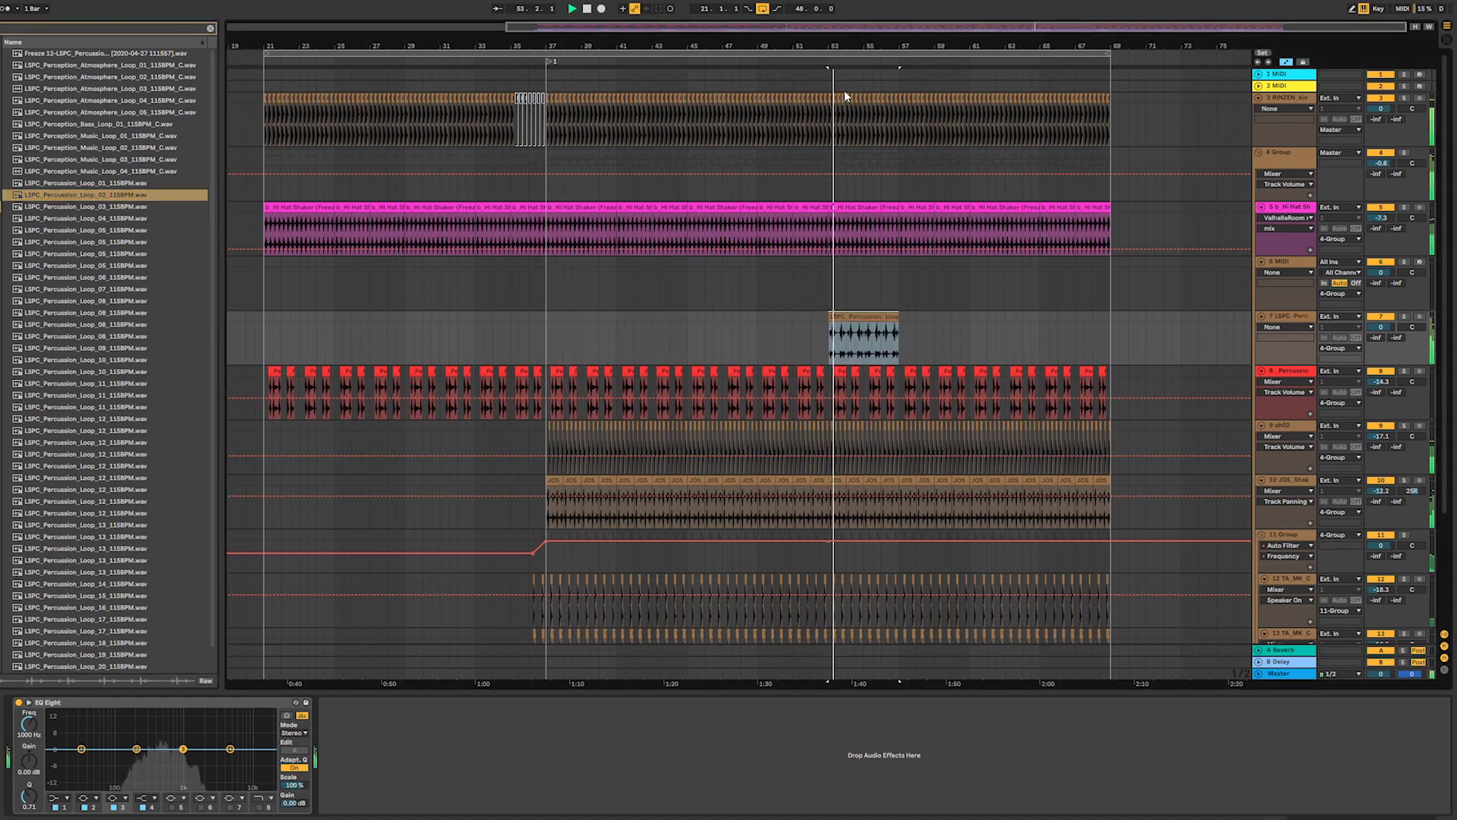
{"action": "left_click_drag", "start_coordinate": [1382, 327], "coordinate": [1382, 350]}
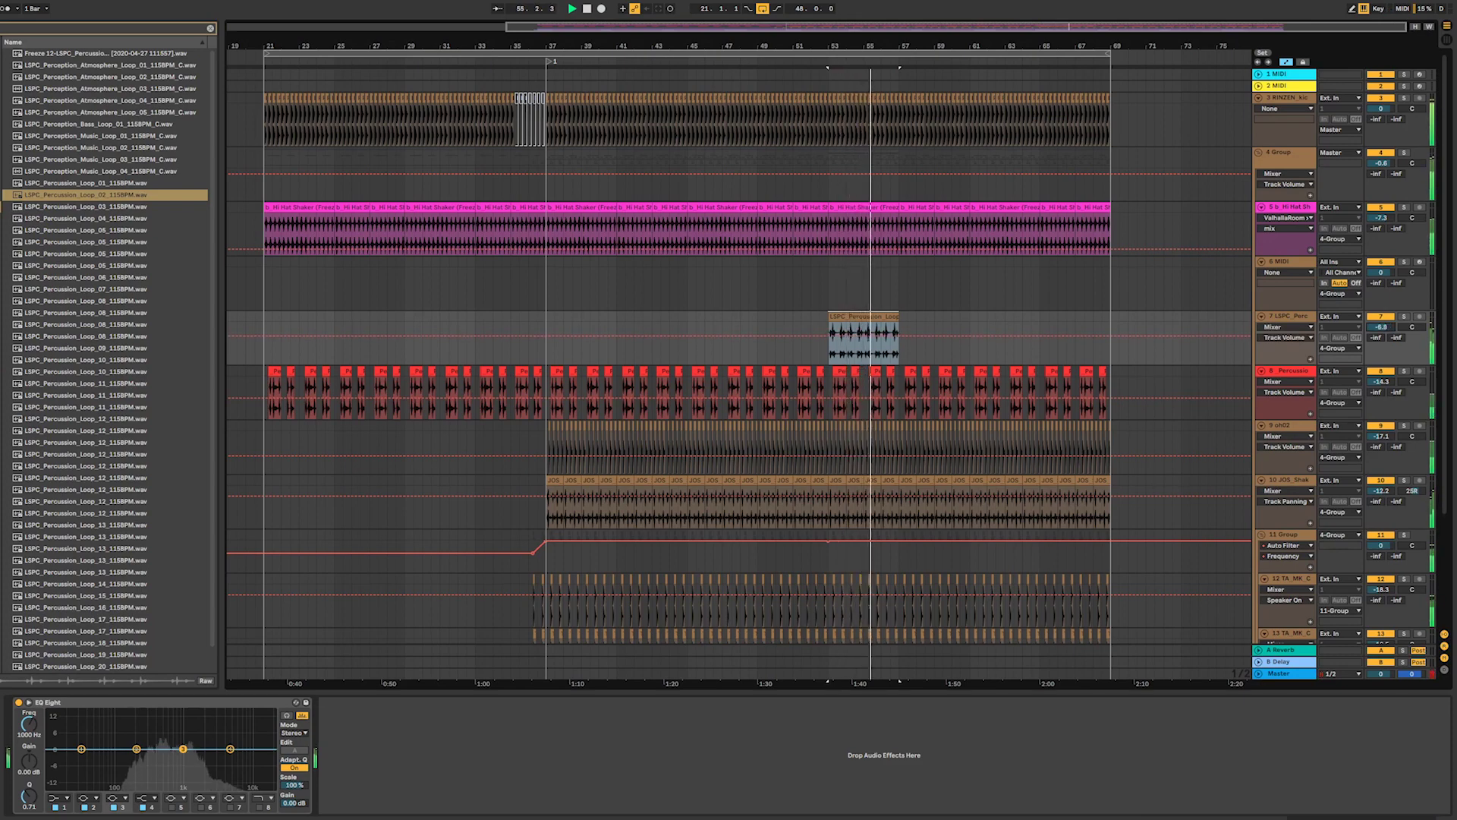
{"action": "left_click", "coordinate": [796, 317]}
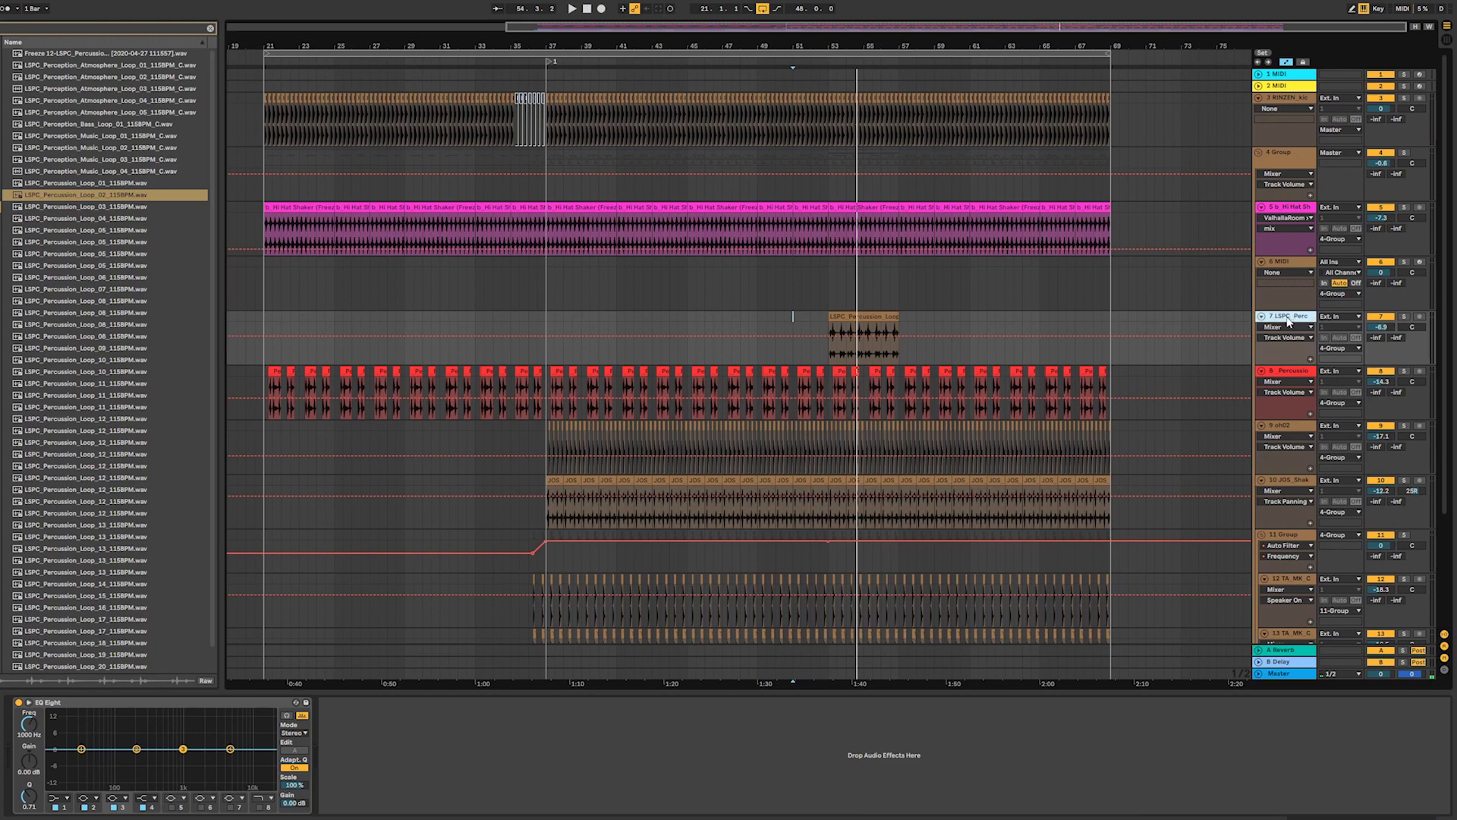
- Insert an audio track below the new percussion loop track and audition LSPC percussion loops 03 to 06 against the playing arrangement
{"action": "key", "text": "ctrl+t"}
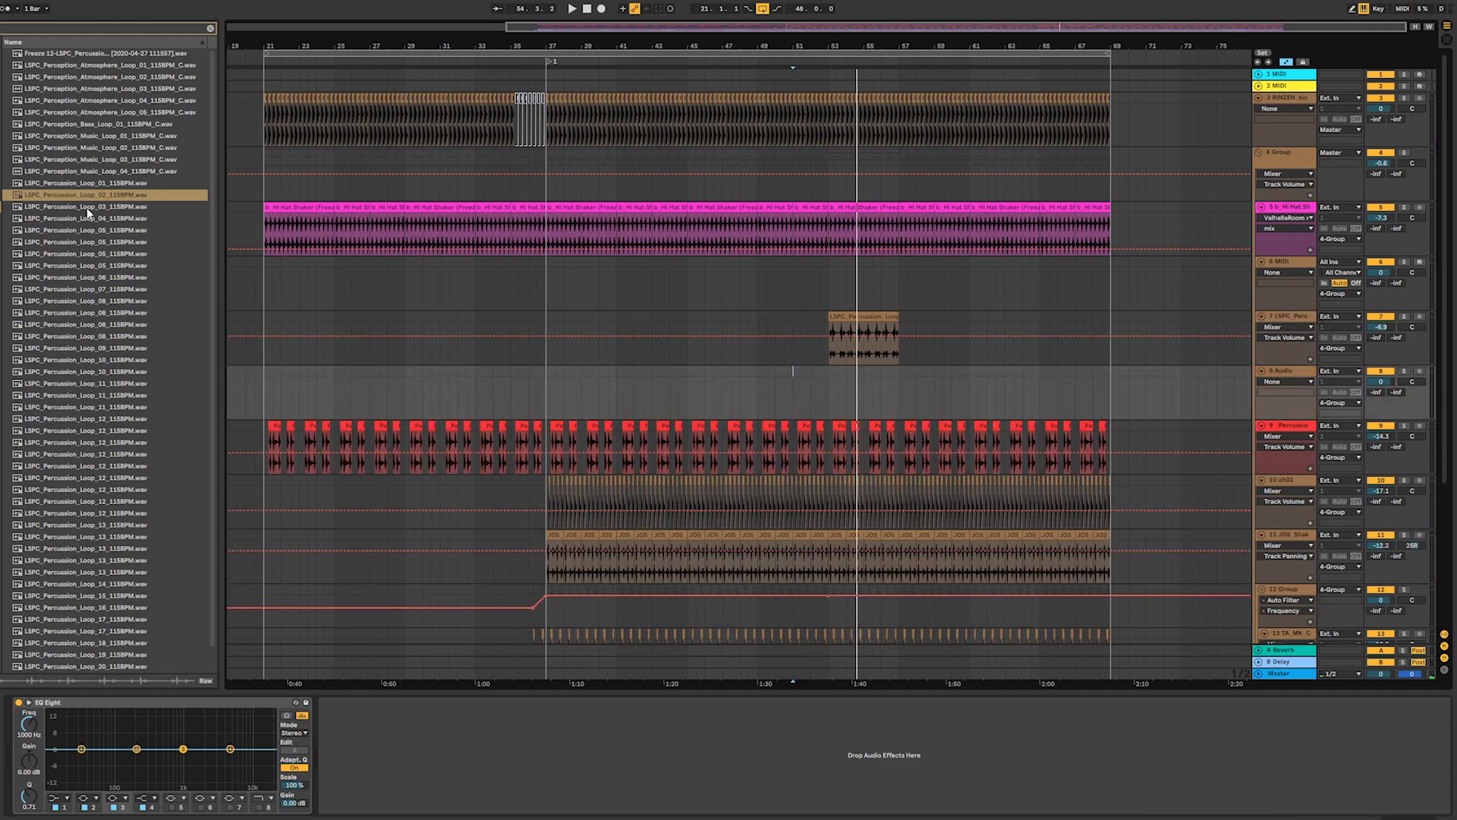
{"action": "left_click", "coordinate": [88, 208]}
{"action": "key", "text": "space"}
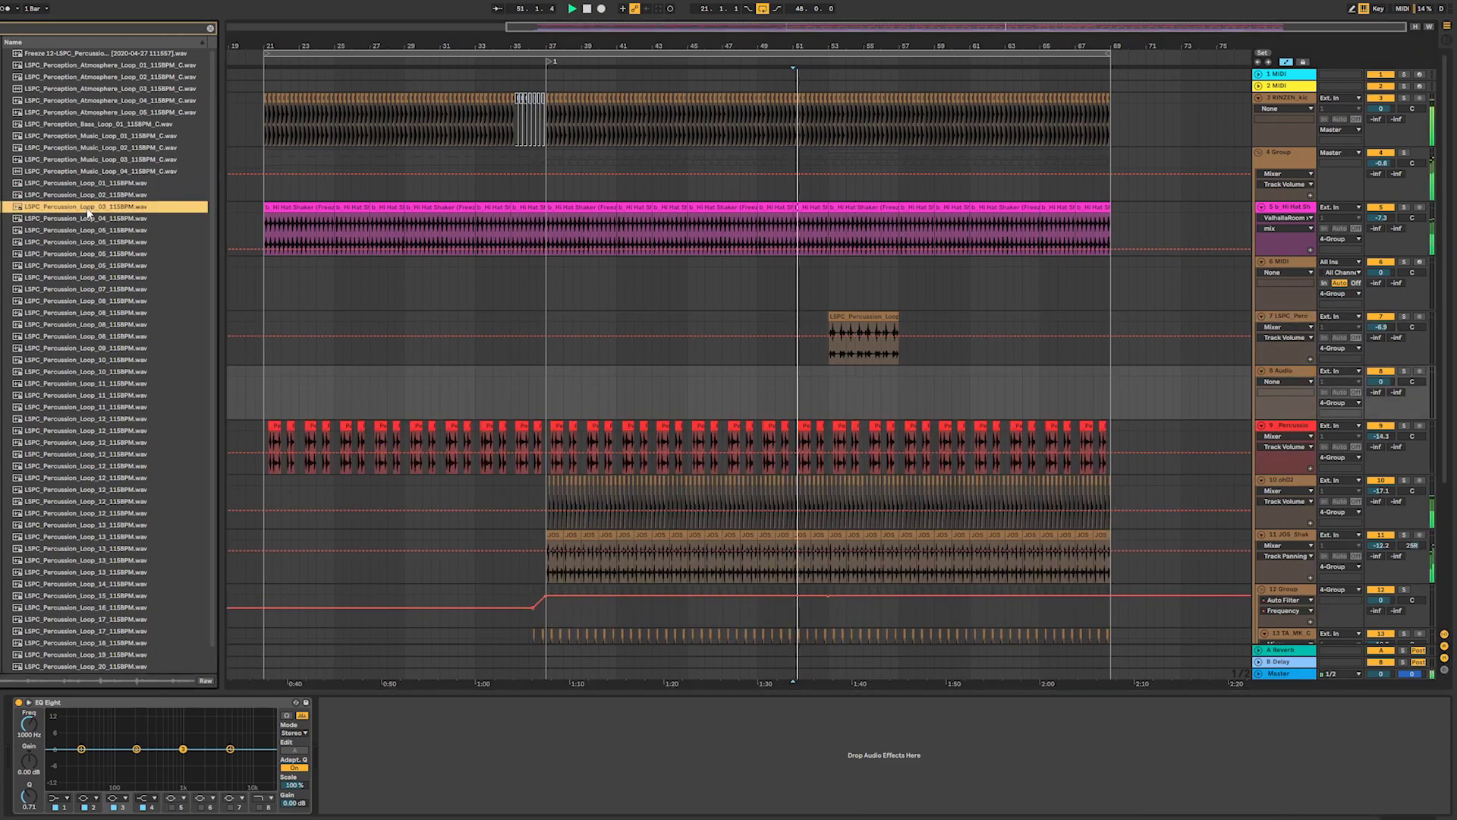
{"action": "left_click", "coordinate": [126, 220]}
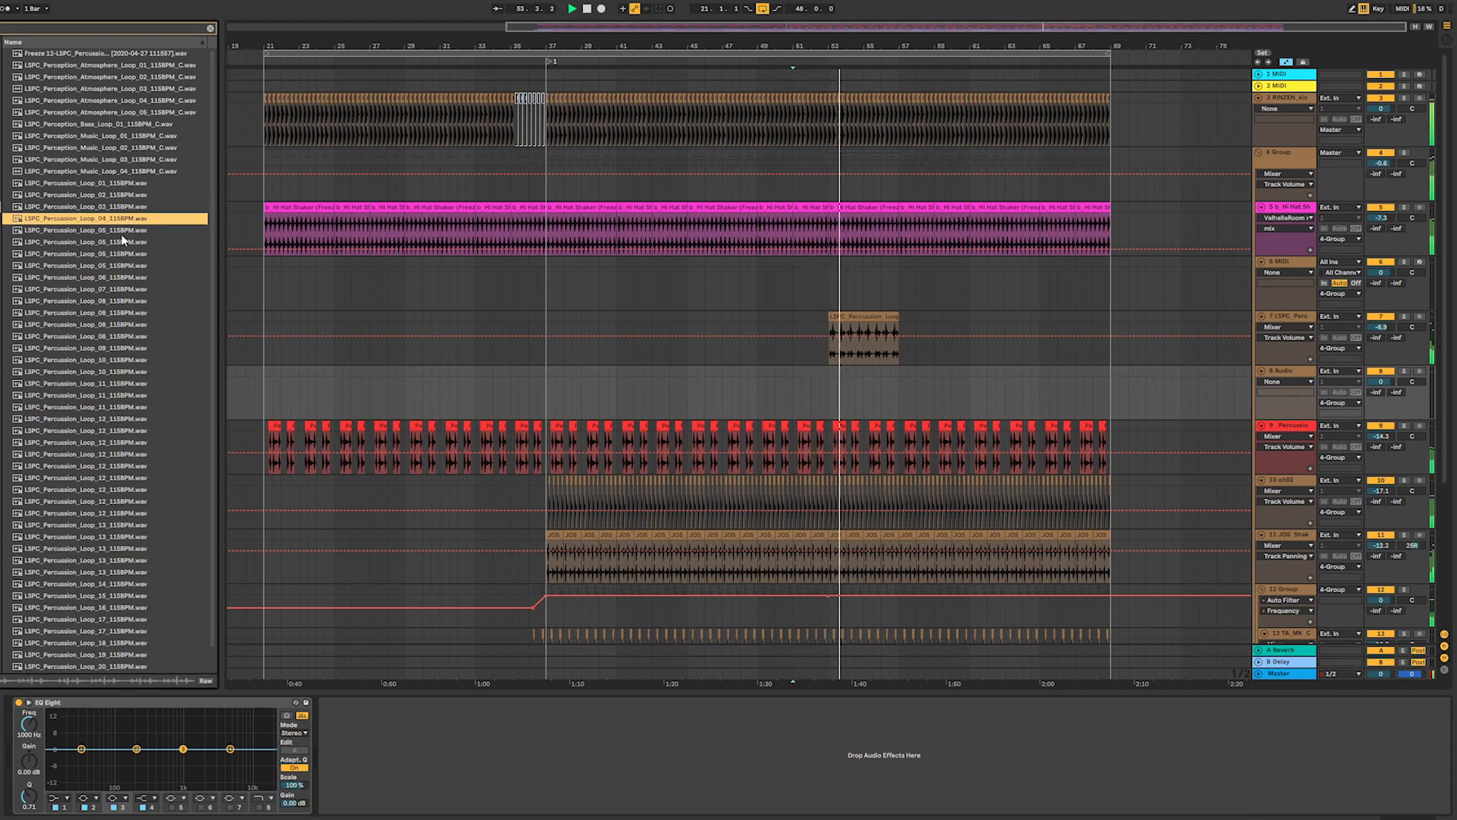
{"action": "left_click", "coordinate": [122, 231]}
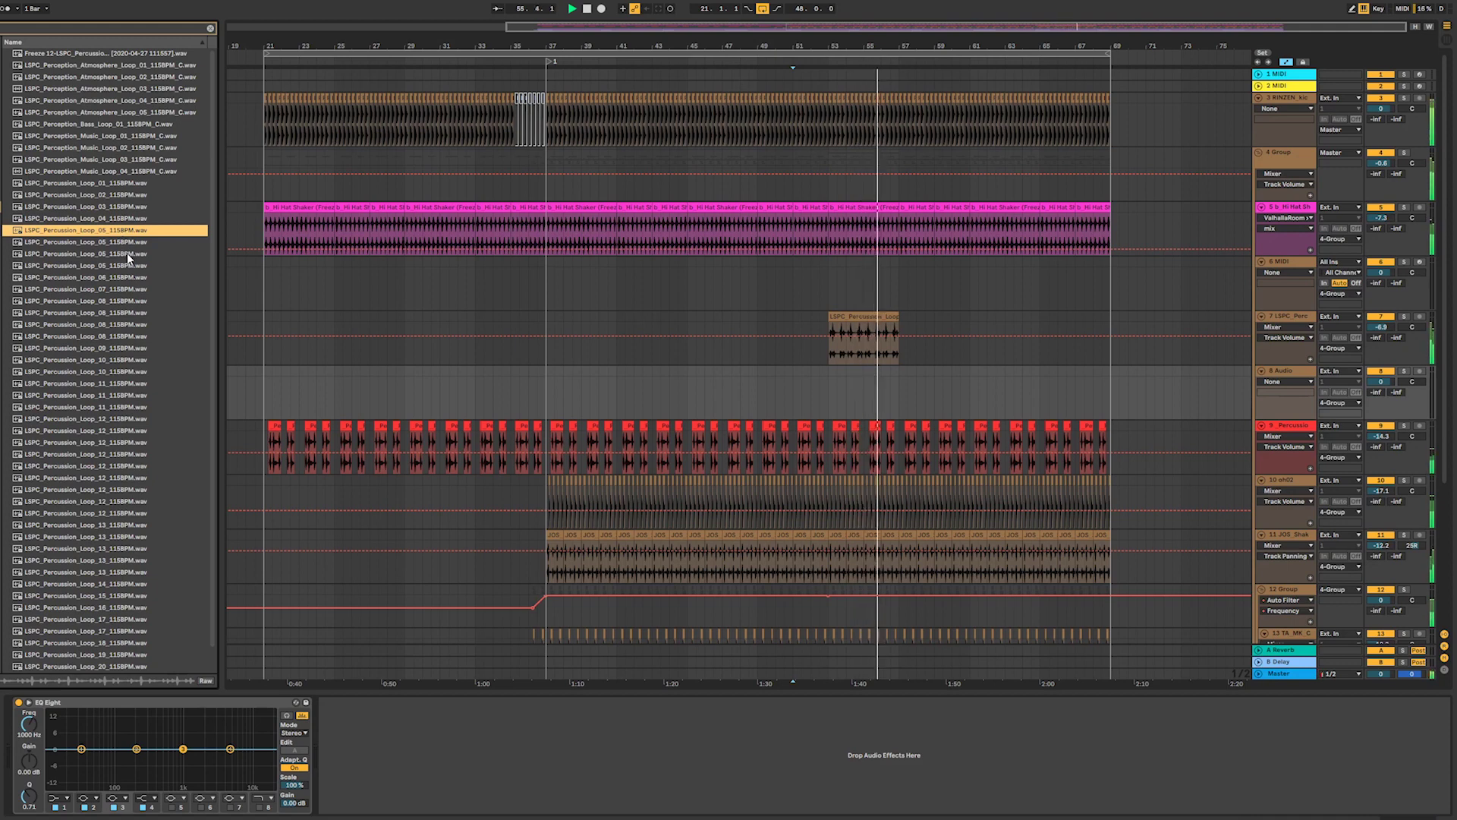
{"action": "key", "text": "Down"}
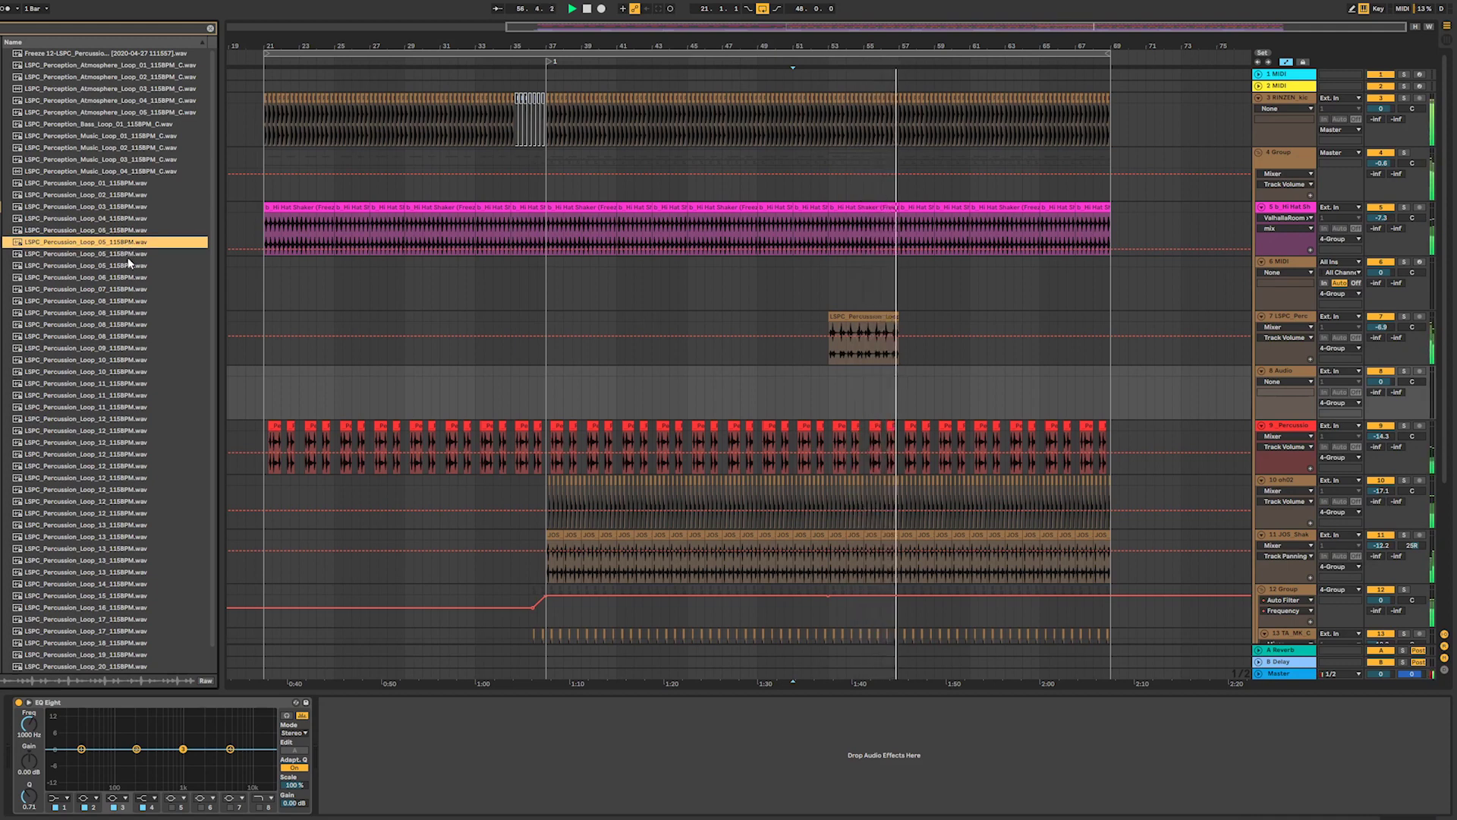
{"action": "key", "text": "Down"}
{"action": "key", "text": "Down"}
{"action": "key", "text": "Down"}
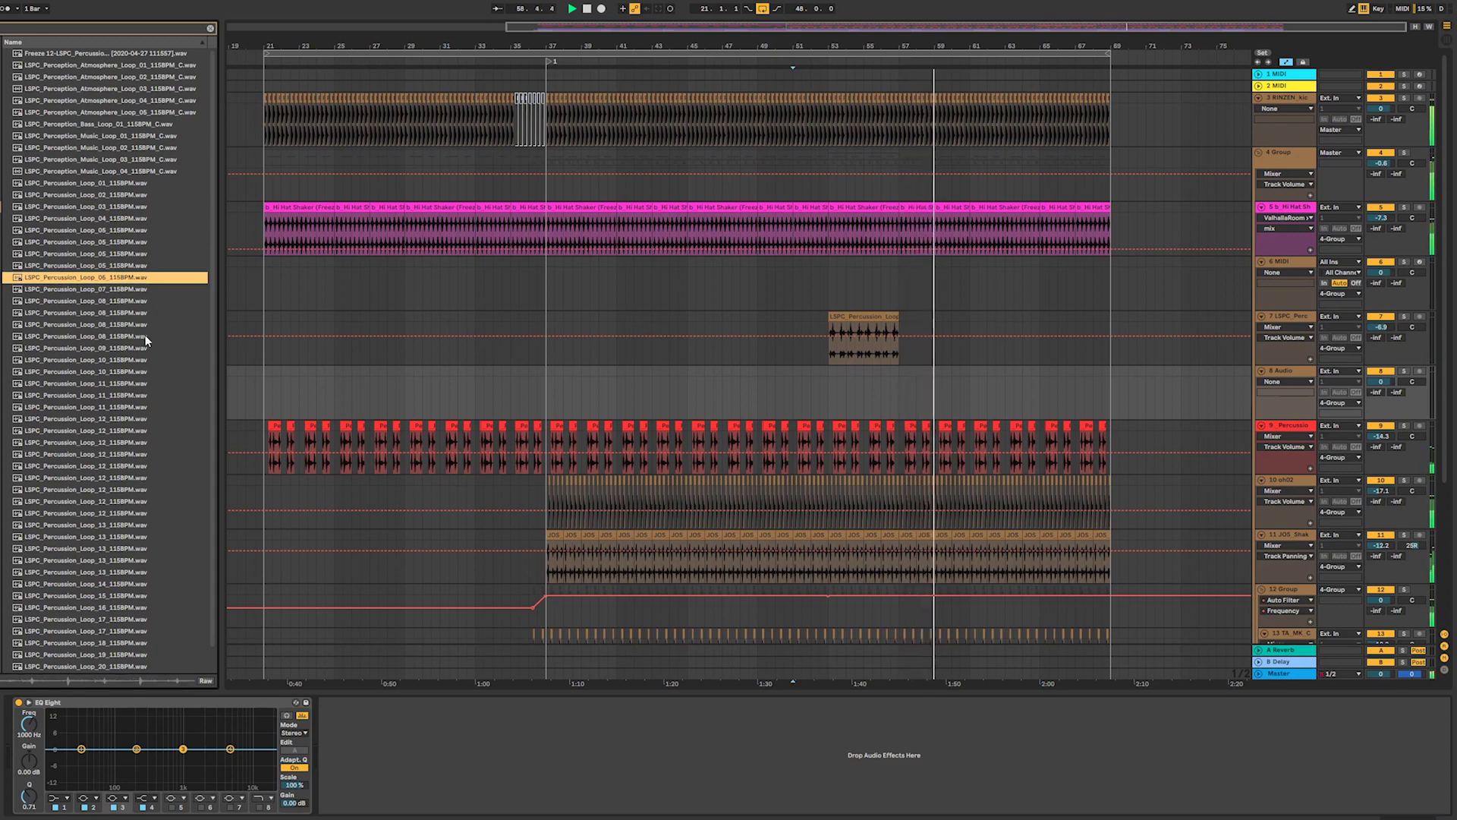
- Audition LSPC percussion loops 07 to 11 while the arrangement plays
{"action": "key", "text": "Down"}
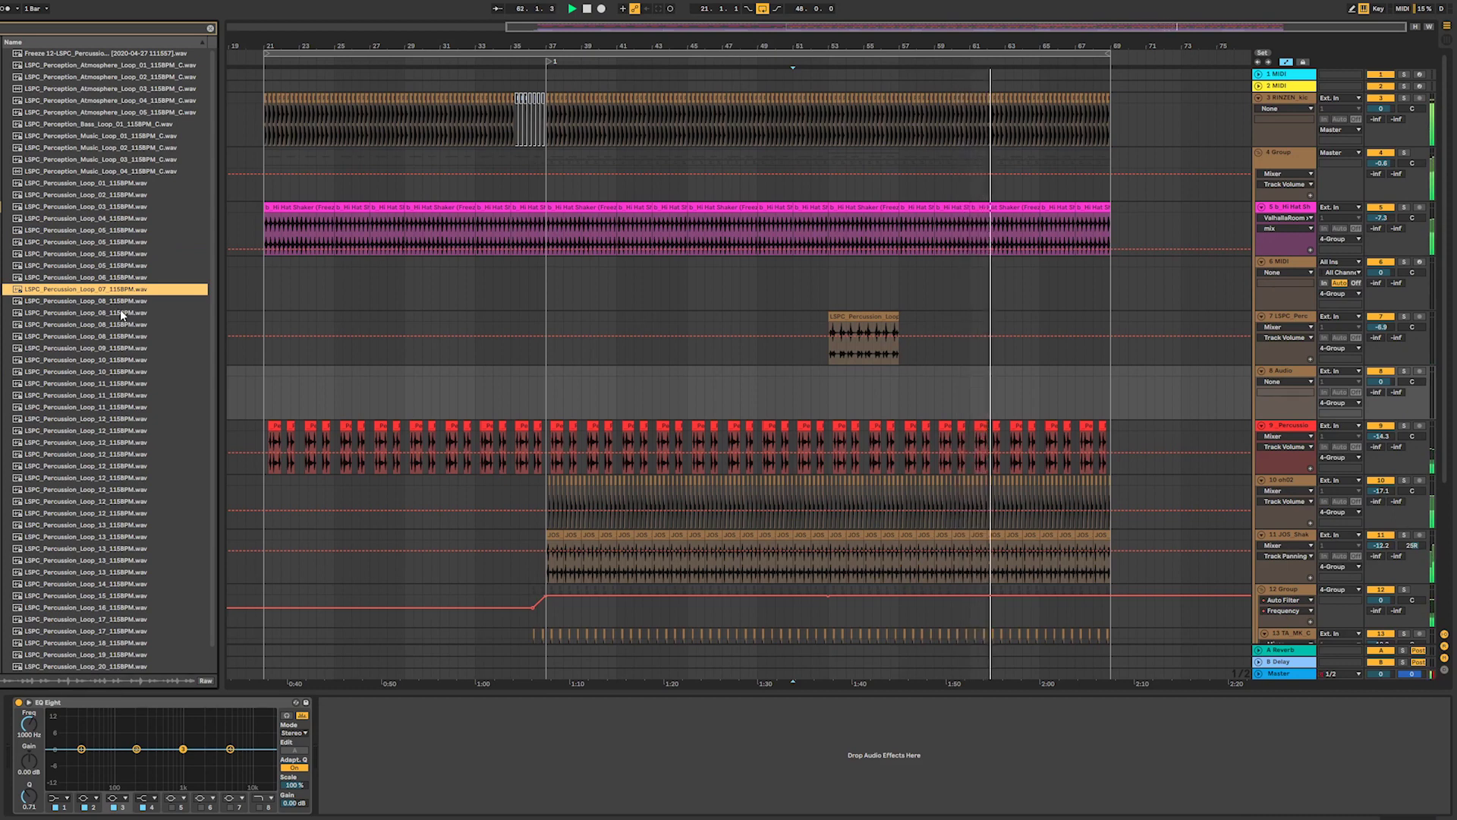
{"action": "key", "text": "Down"}
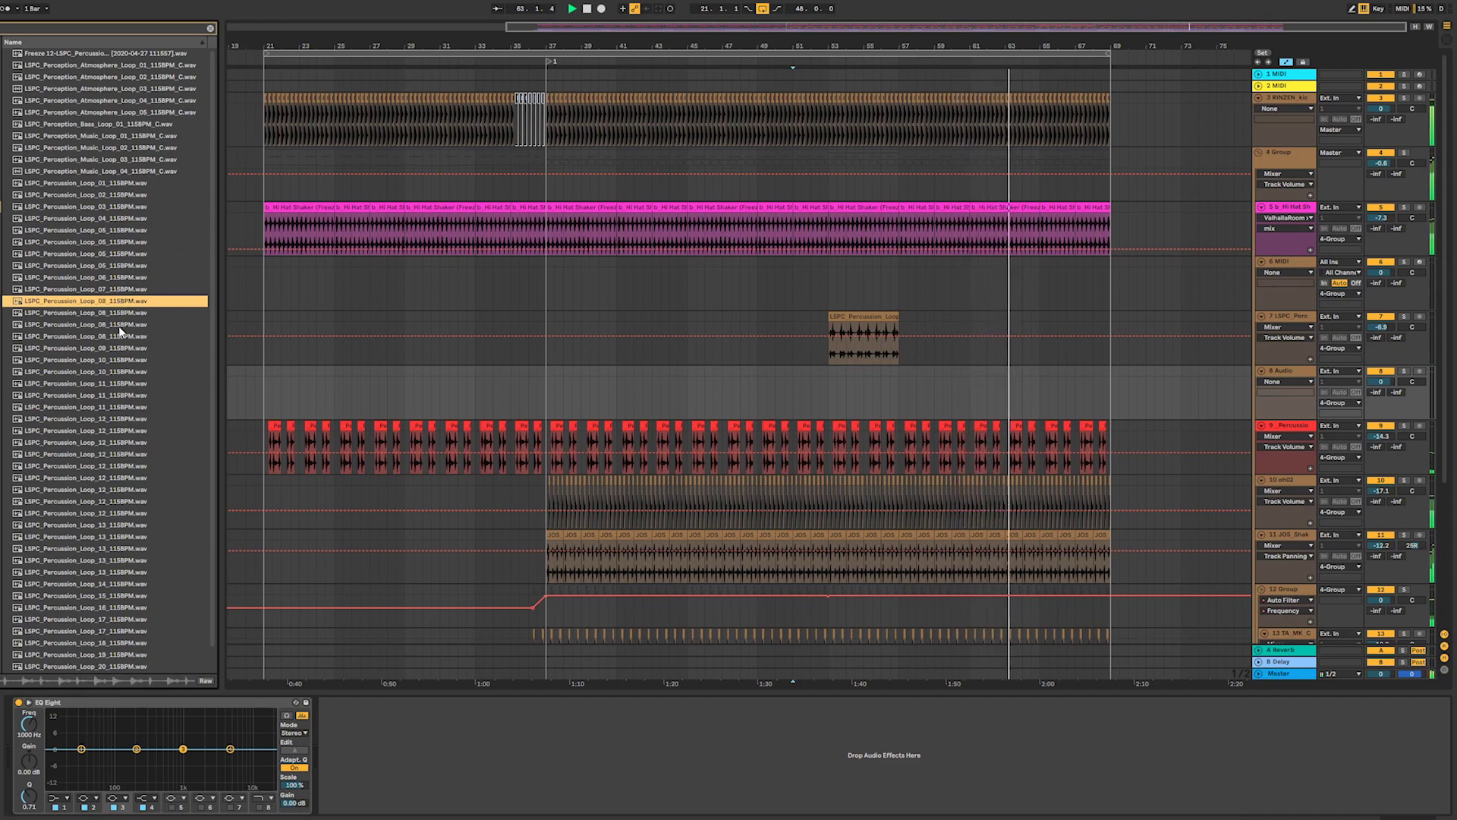
{"action": "key", "text": "Down"}
{"action": "key", "text": "Down"}
{"action": "key", "text": "Down"}
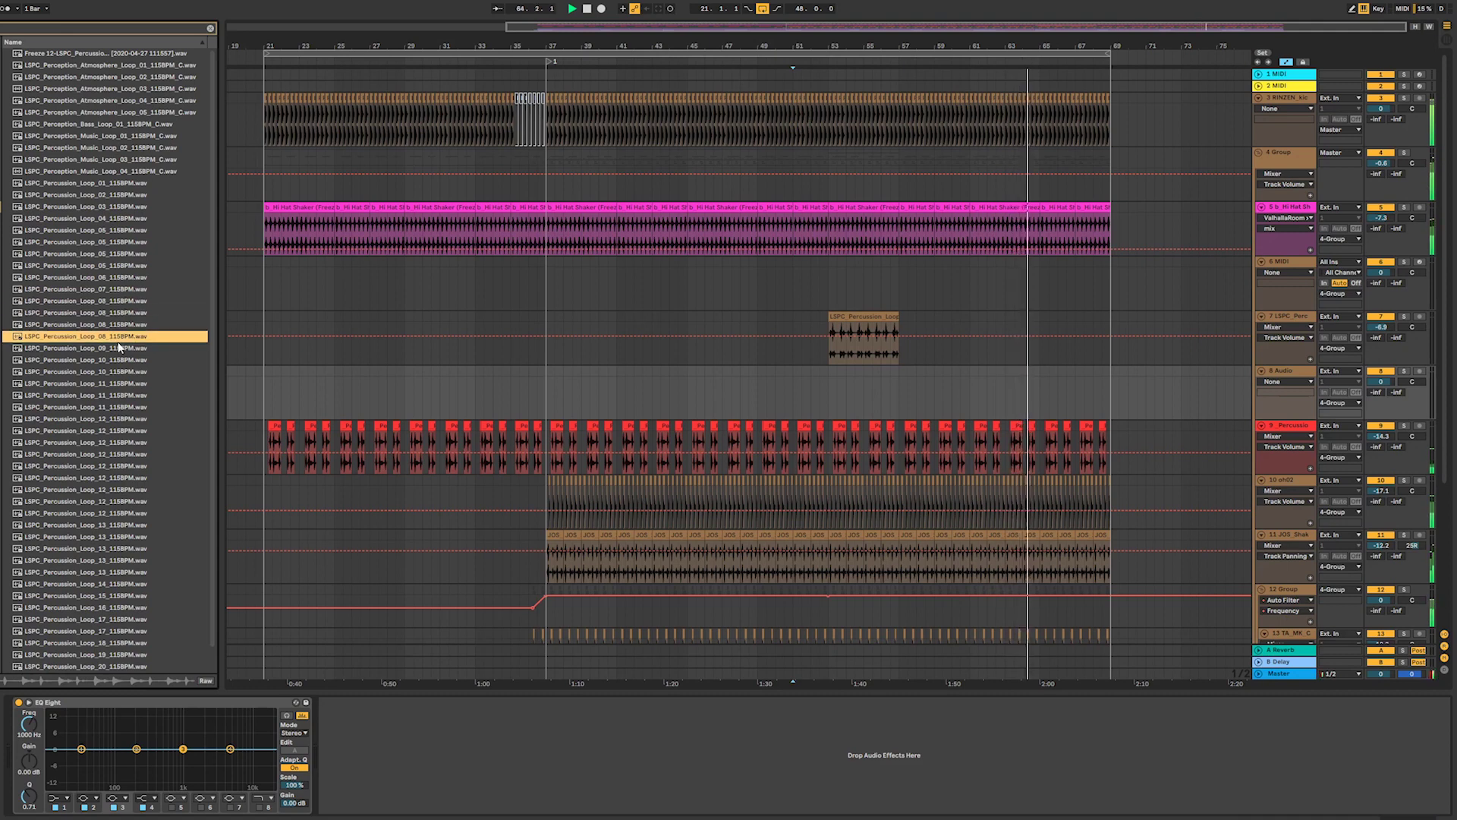
{"action": "key", "text": "Down"}
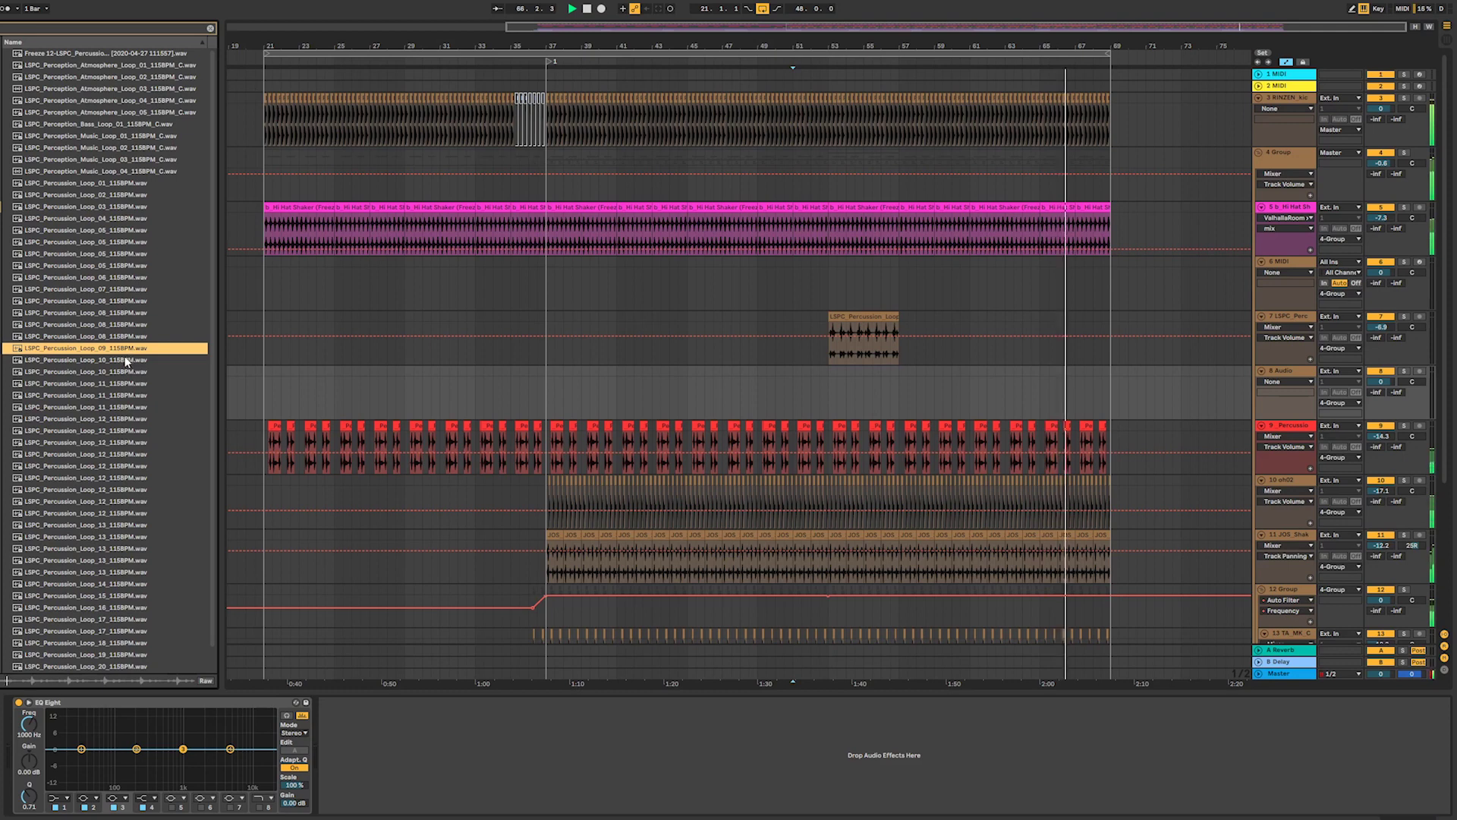
{"action": "key", "text": "Down"}
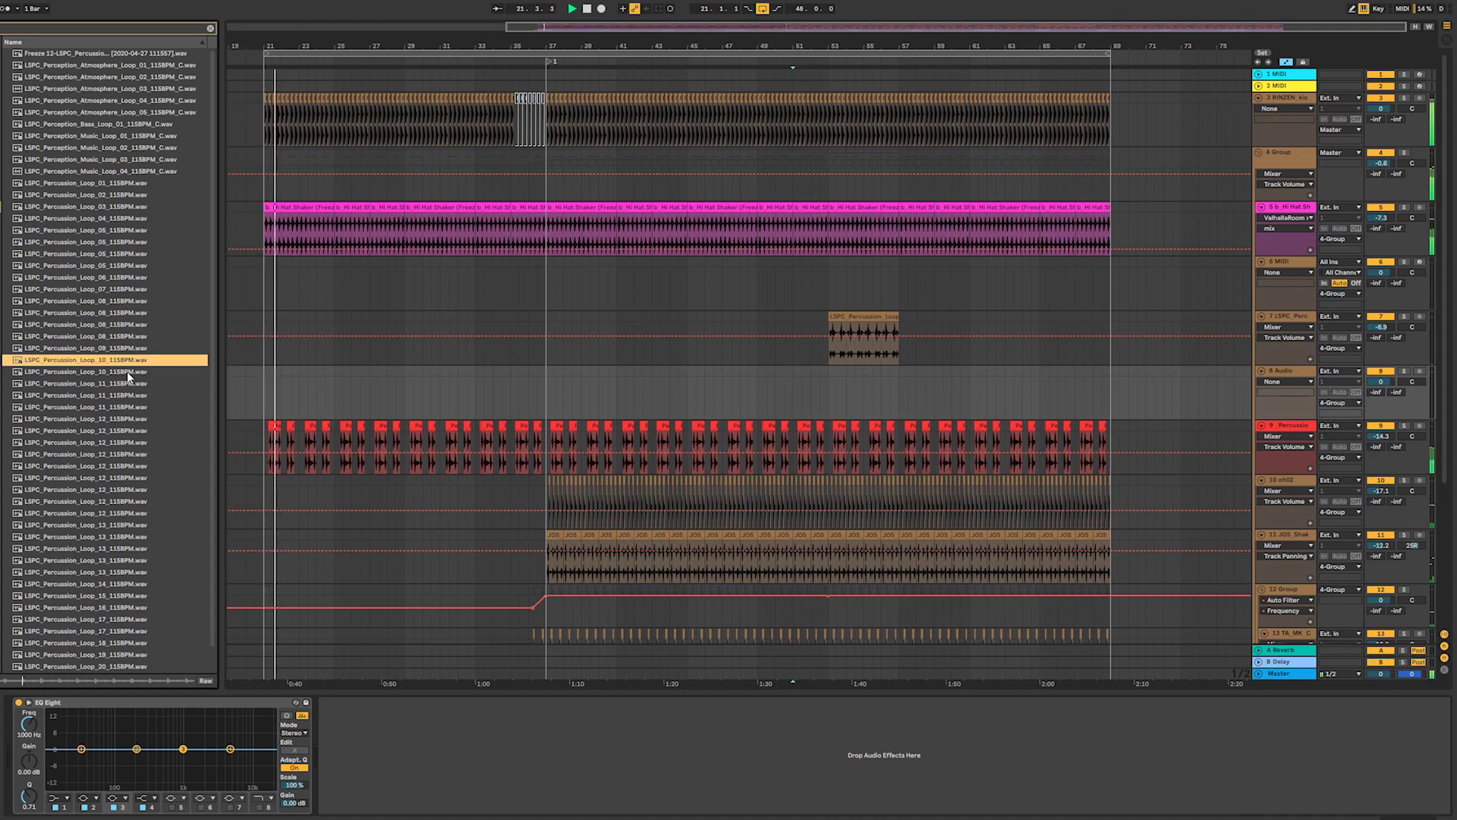
{"action": "left_click", "coordinate": [126, 372]}
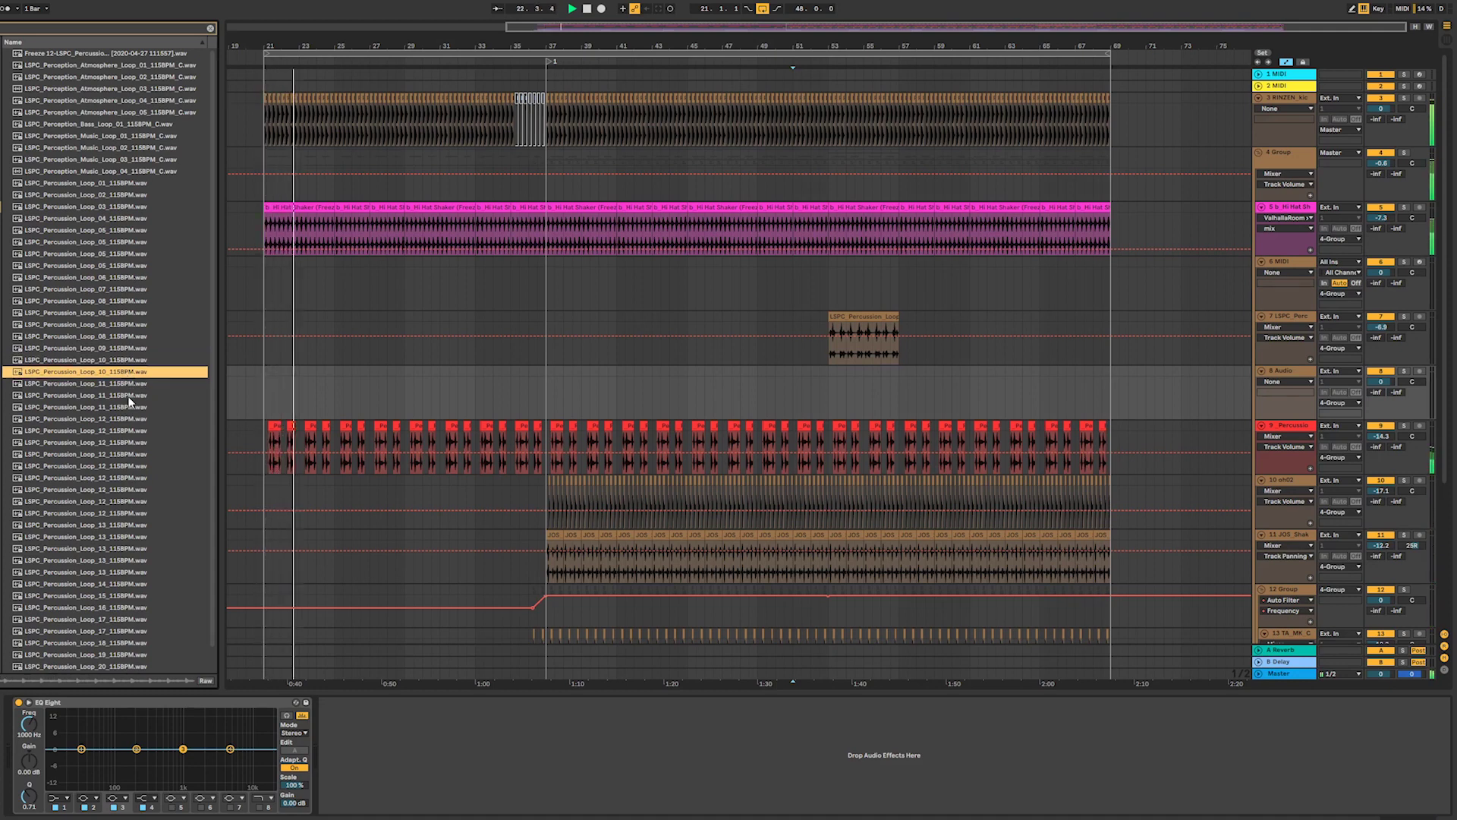
{"action": "left_click", "coordinate": [119, 386]}
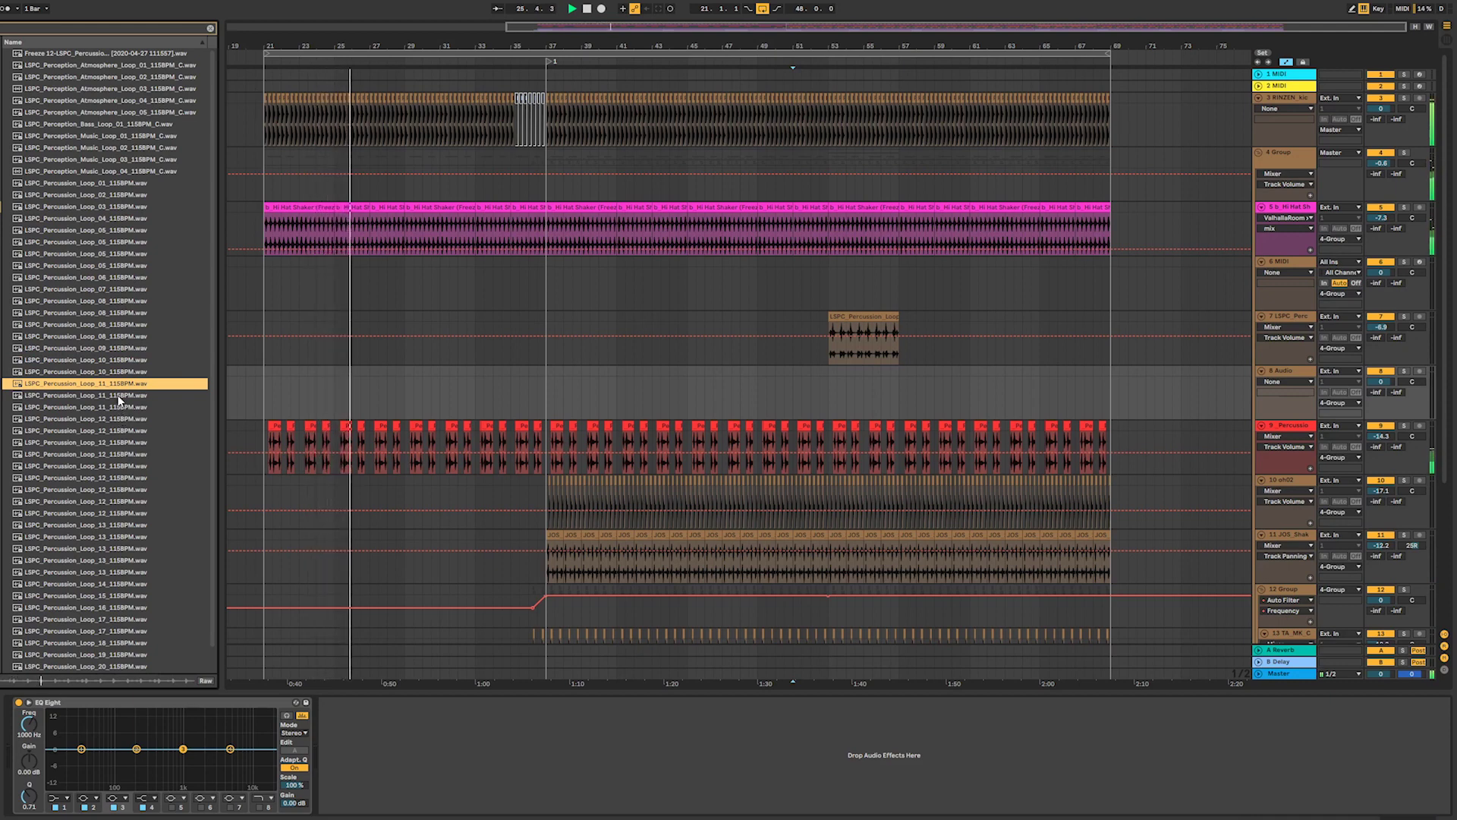
{"action": "left_click", "coordinate": [120, 396]}
- Audition a selection of LSPC percussion loops from 12 to 20 over the arrangement, and stop playback
{"action": "left_click", "coordinate": [119, 420]}
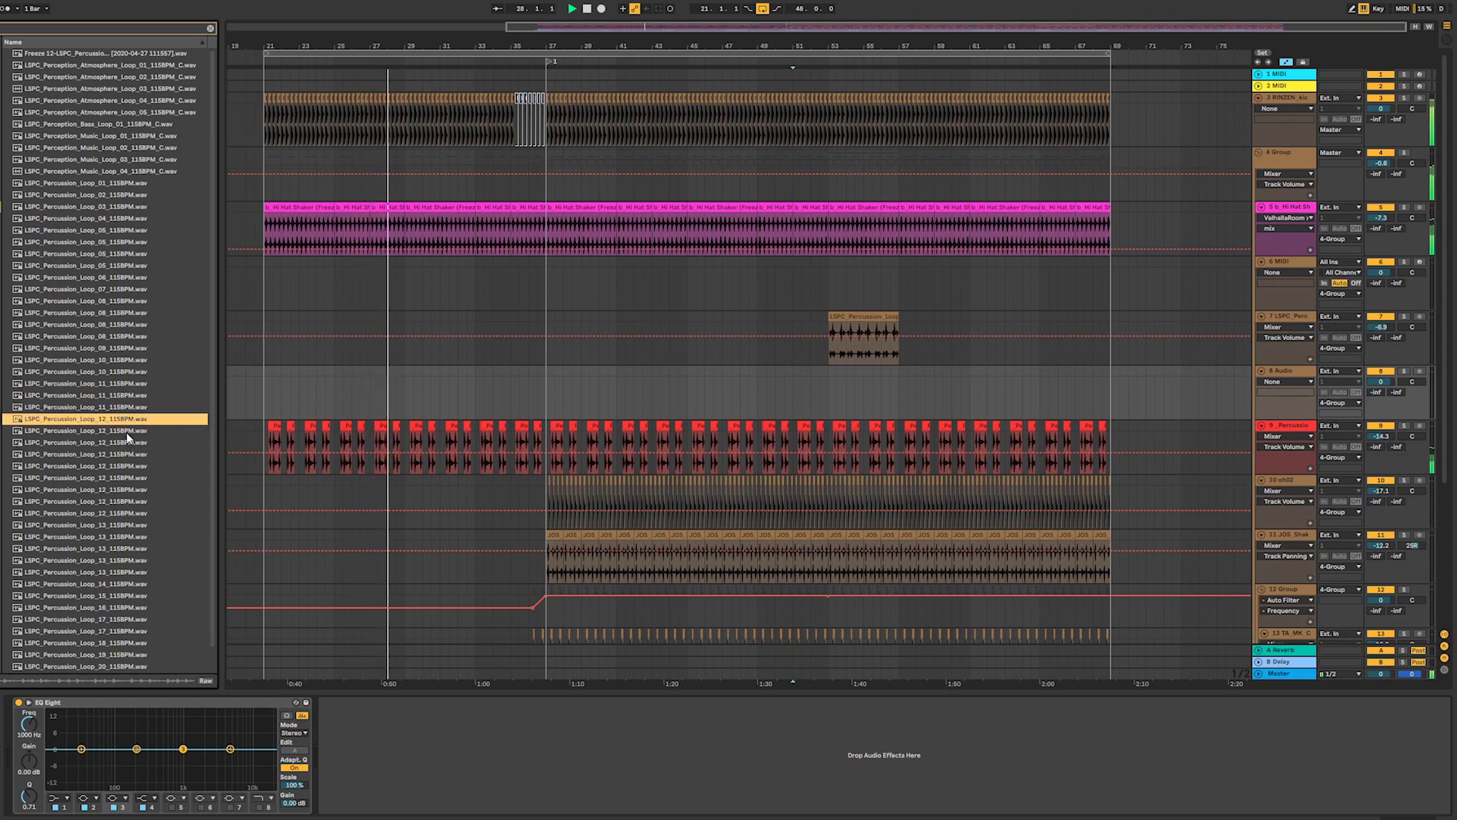
{"action": "left_click", "coordinate": [126, 431]}
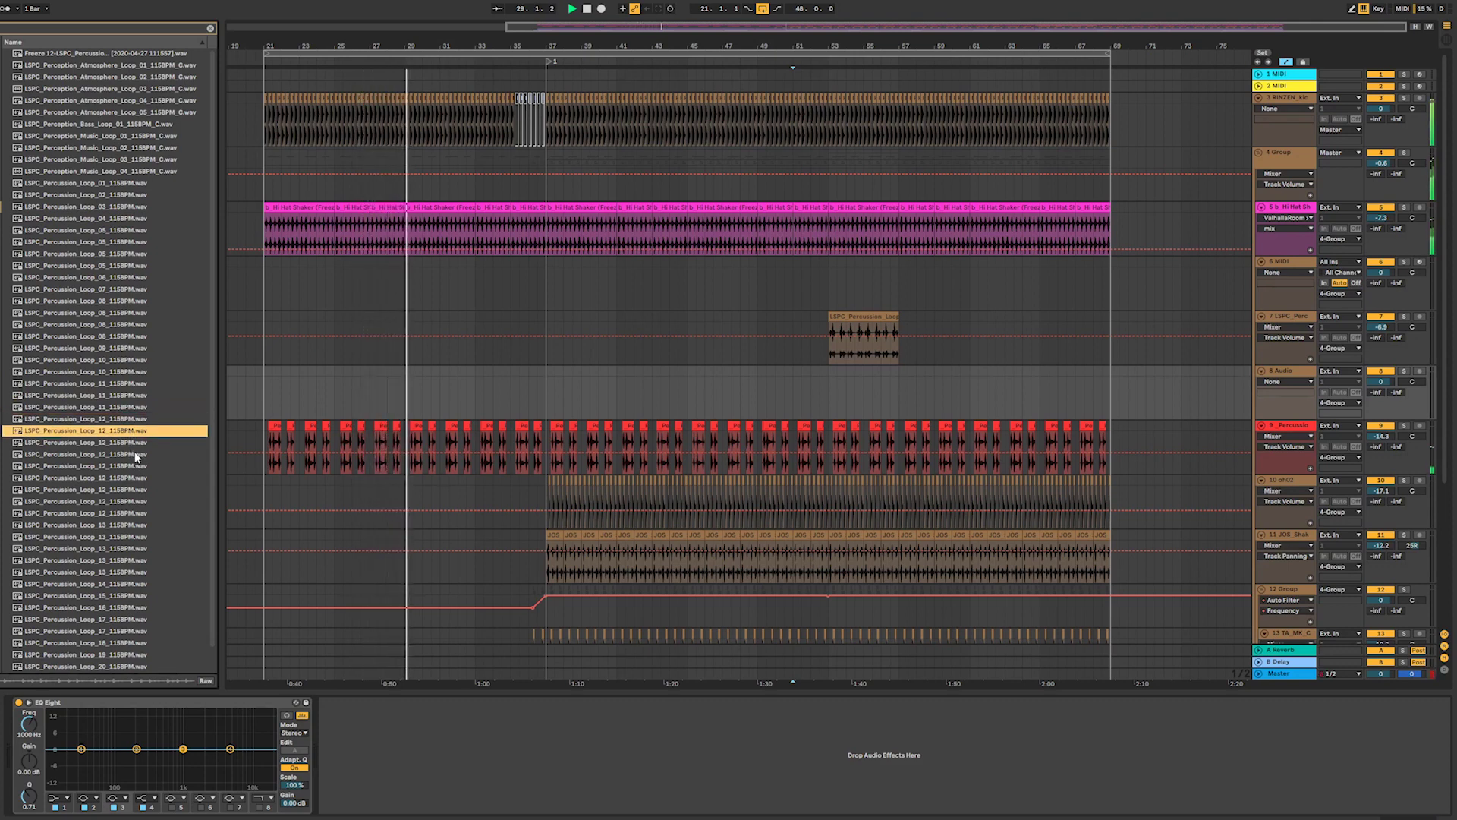
{"action": "left_click", "coordinate": [120, 479]}
{"action": "left_click", "coordinate": [124, 573]}
{"action": "scroll", "coordinate": [183, 507], "scroll_direction": "down", "scroll_amount": 1}
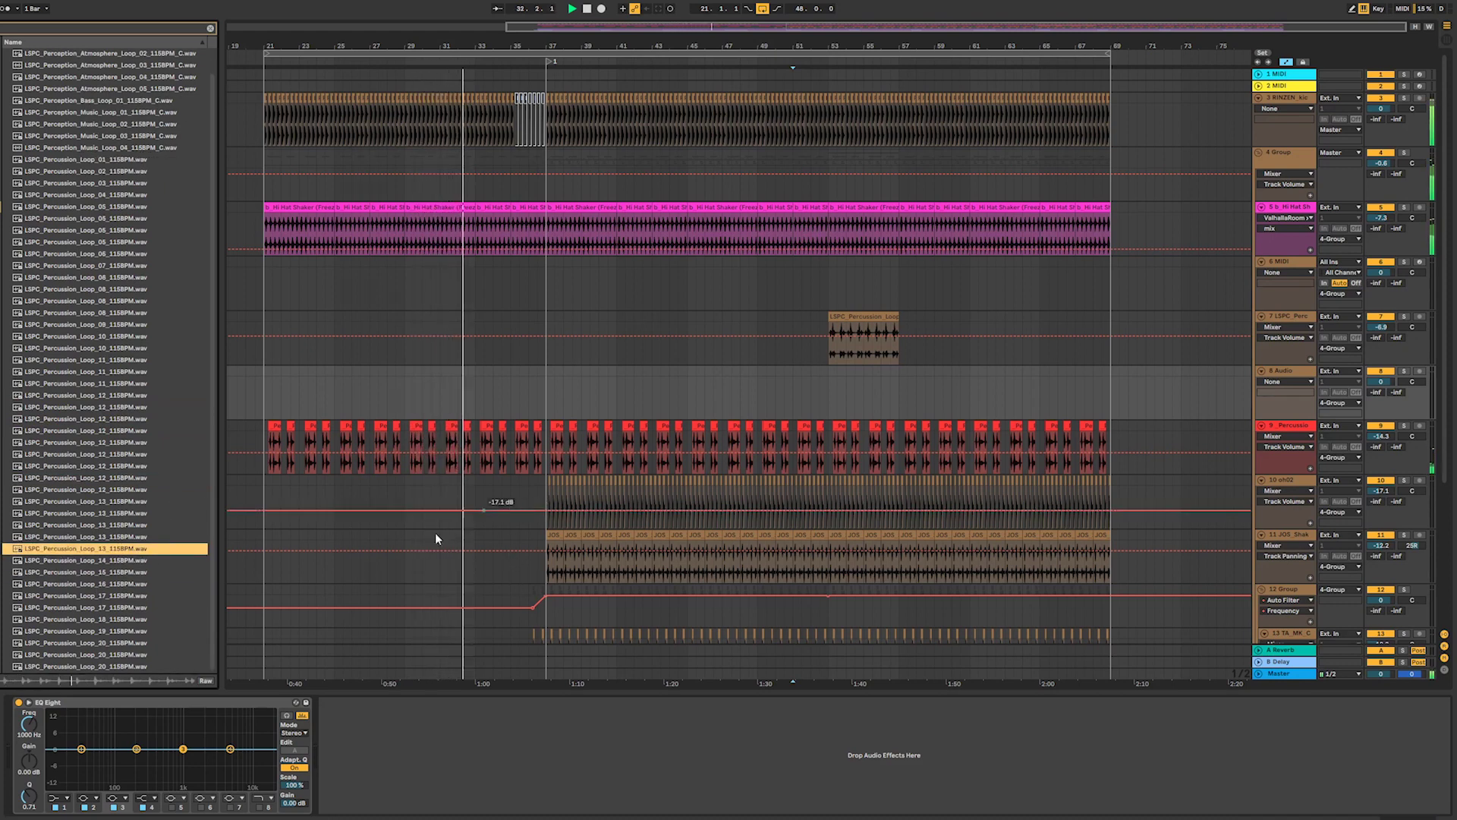
{"action": "left_click", "coordinate": [182, 596]}
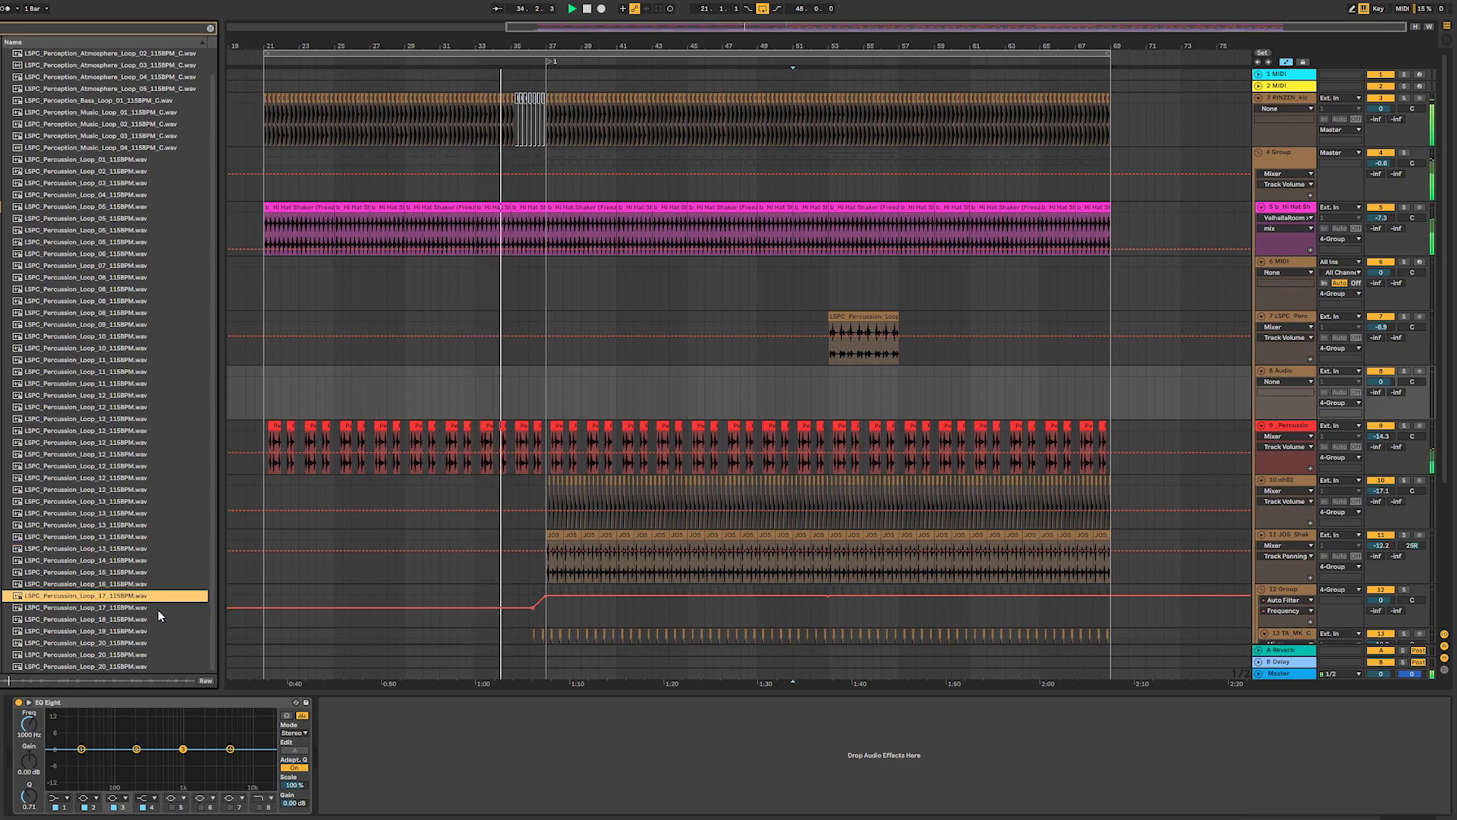
{"action": "left_click", "coordinate": [121, 642]}
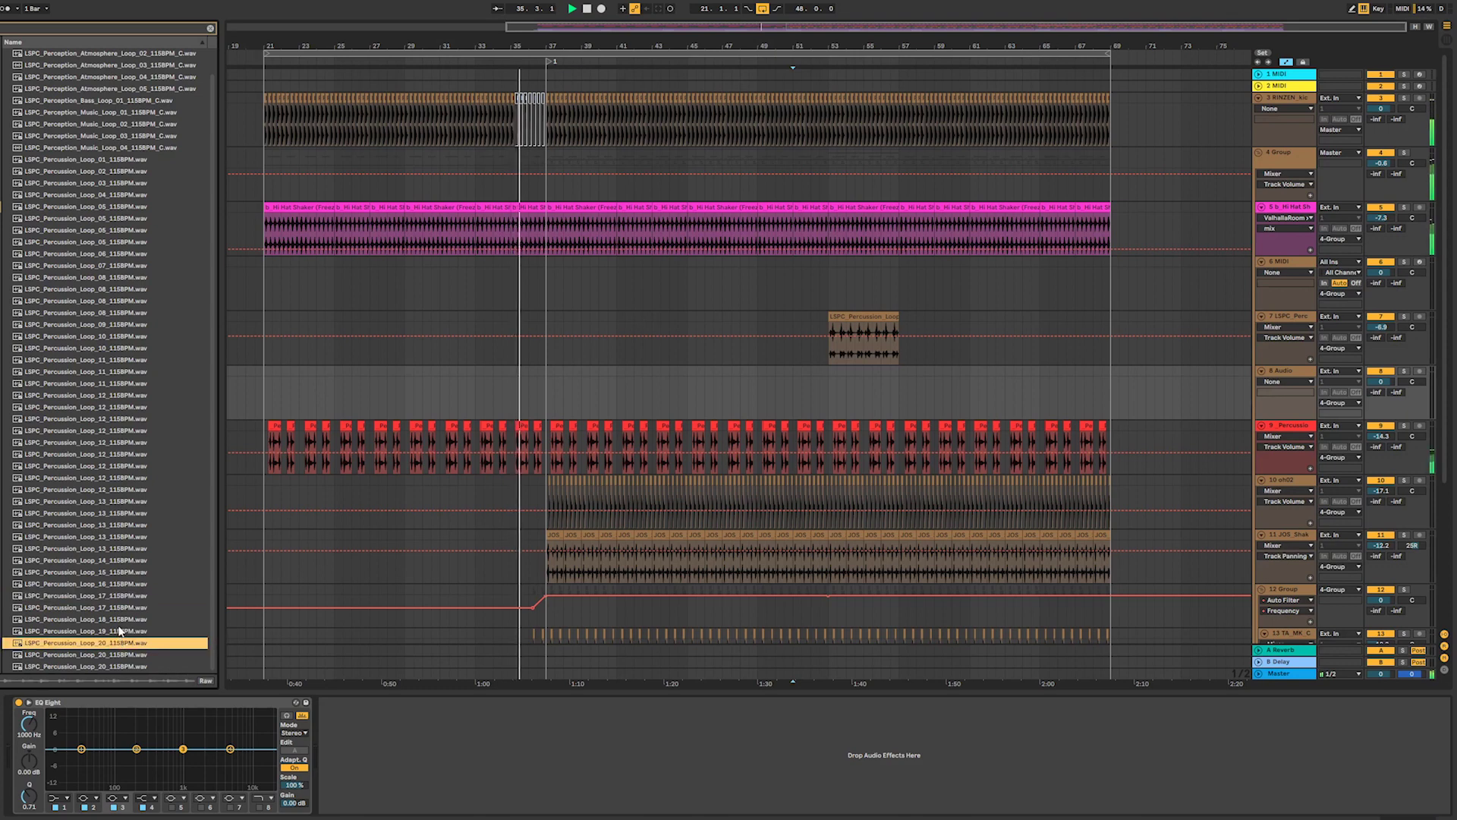
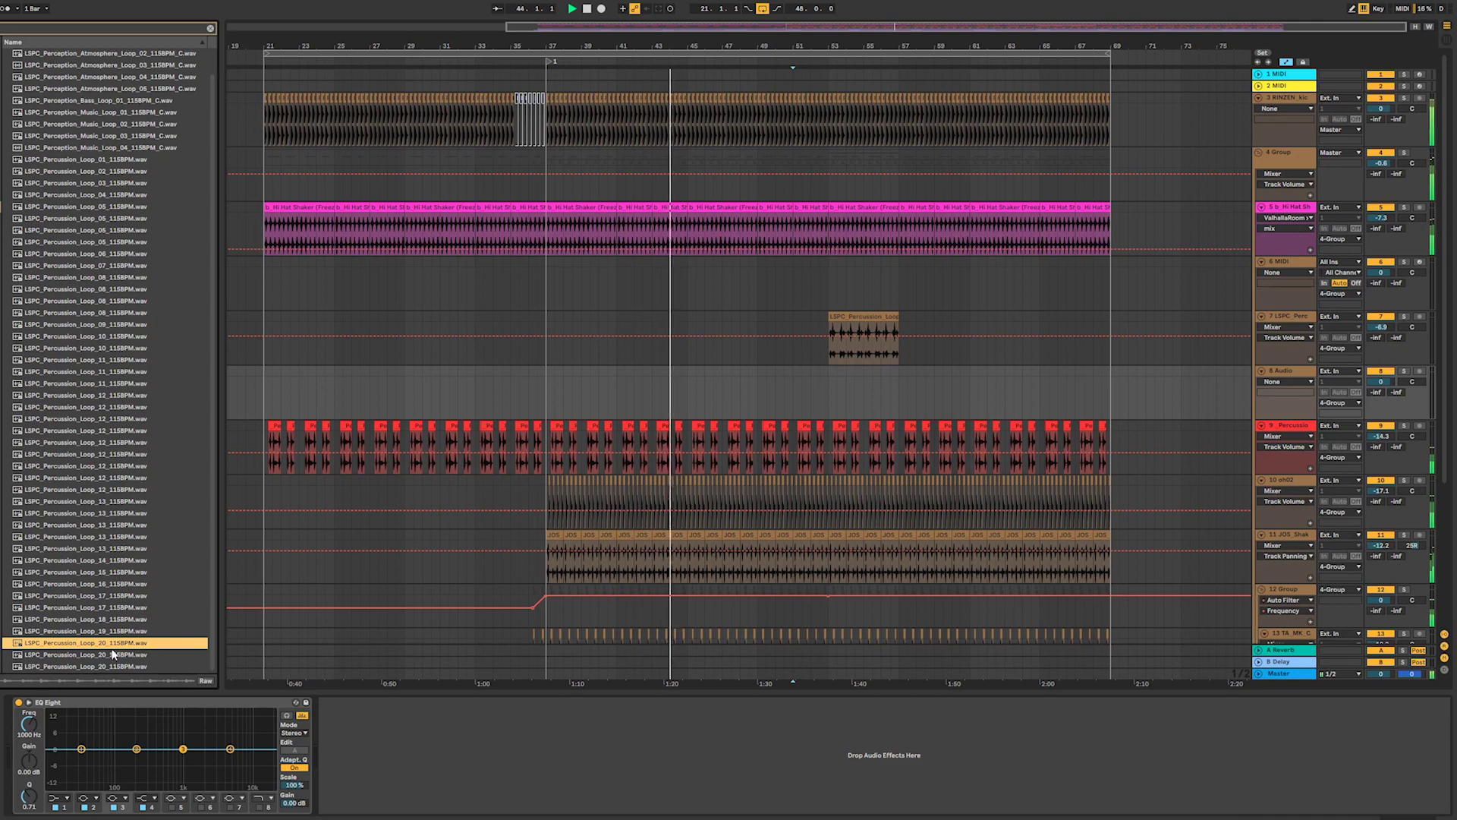
{"action": "left_click", "coordinate": [112, 666]}
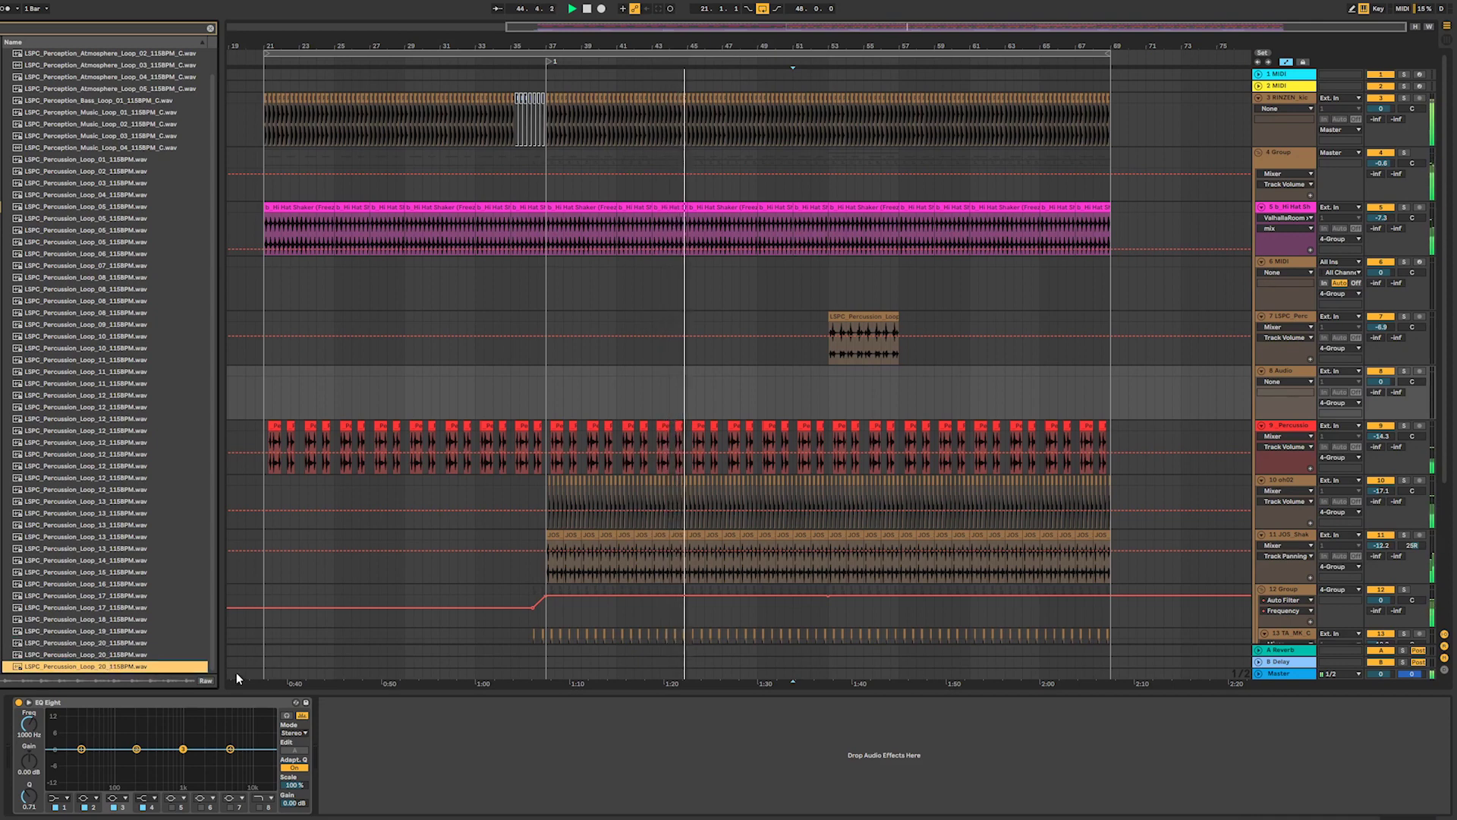
{"action": "left_click", "coordinate": [133, 656]}
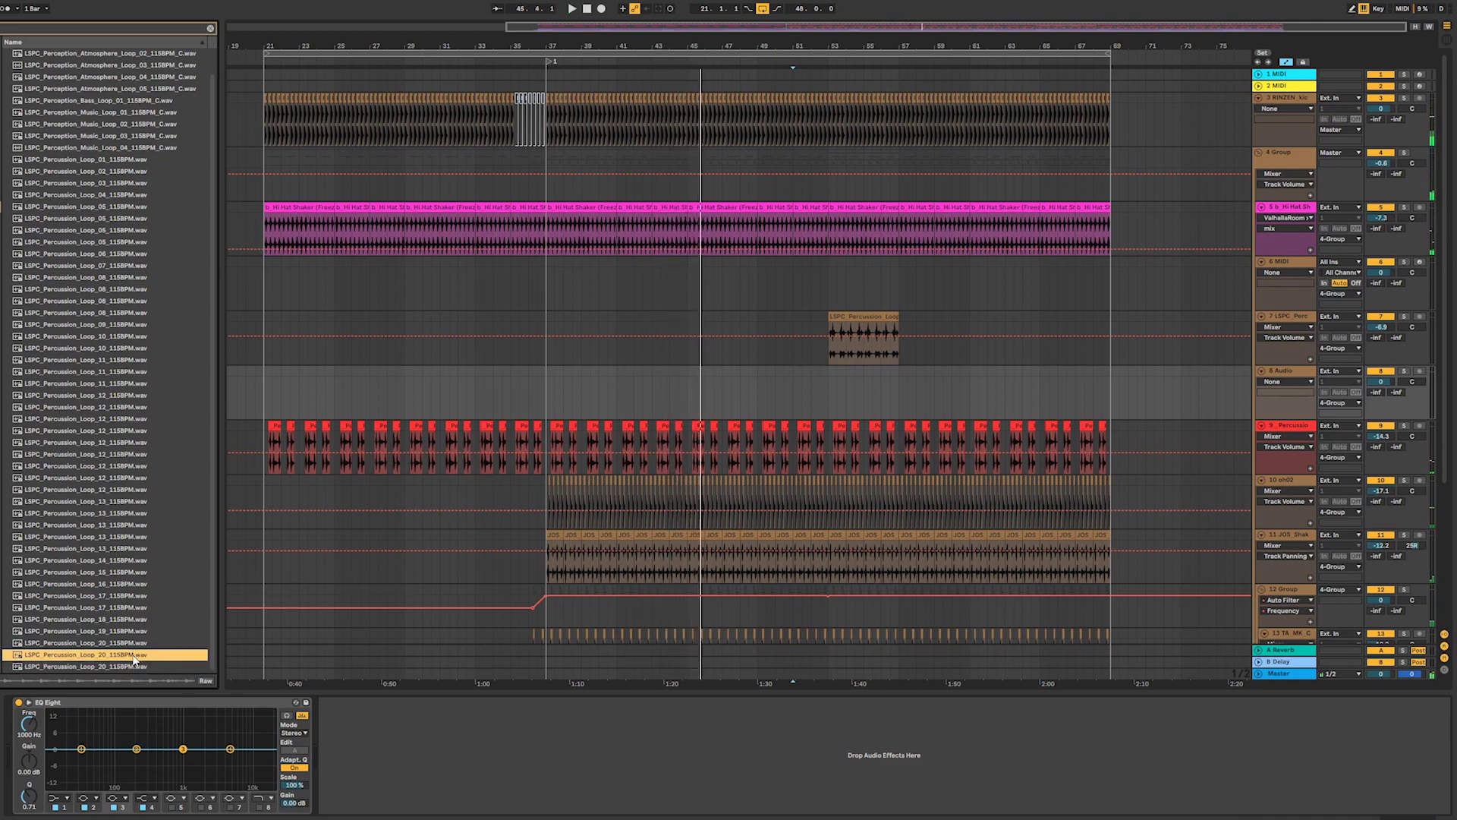
- Restart playback and compare LSPC percussion loops 04 to 08 again with the arrangement
{"action": "left_click", "coordinate": [120, 243]}
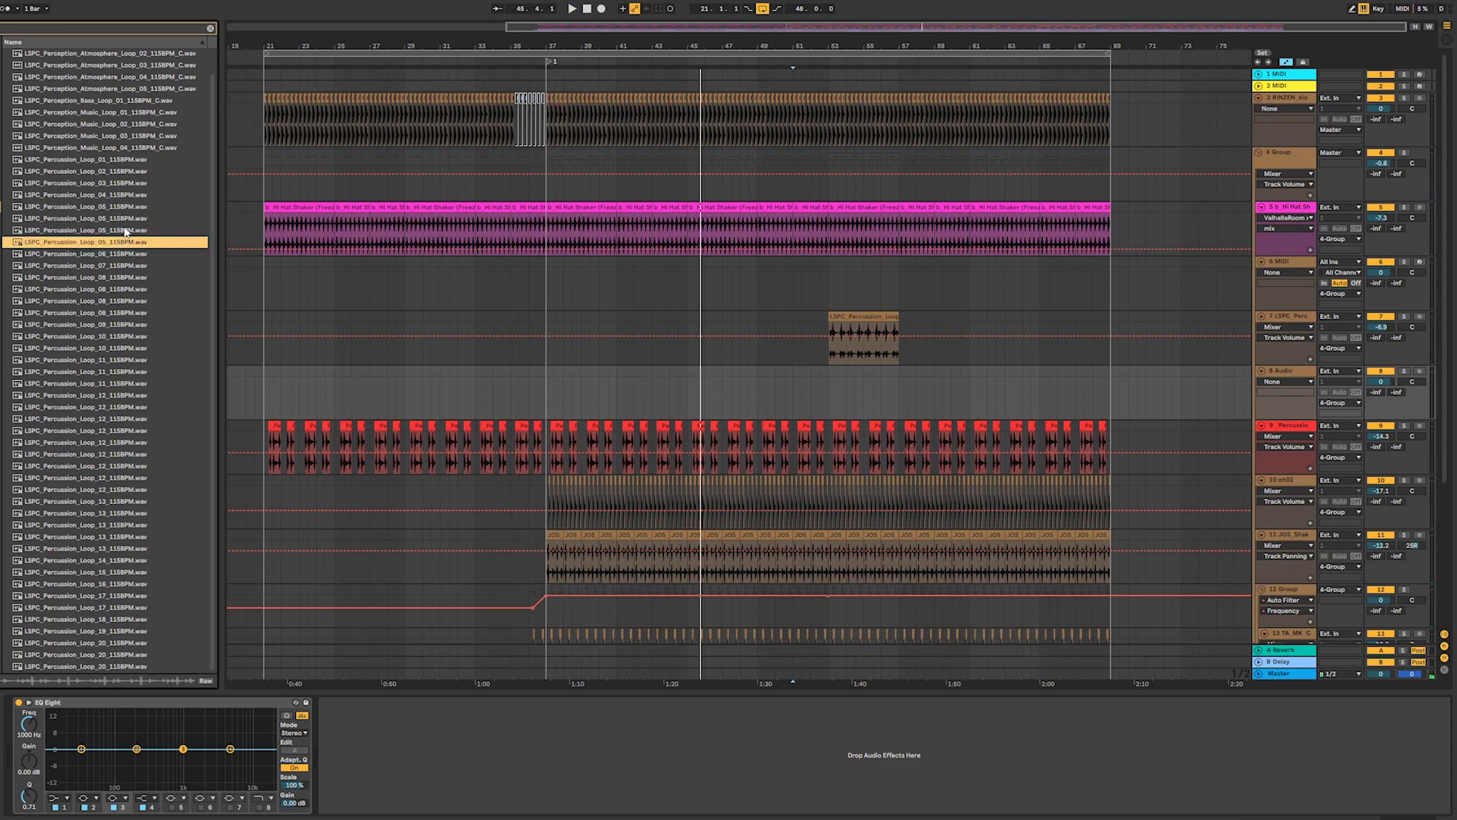
{"action": "left_click", "coordinate": [127, 231]}
{"action": "left_click", "coordinate": [123, 196]}
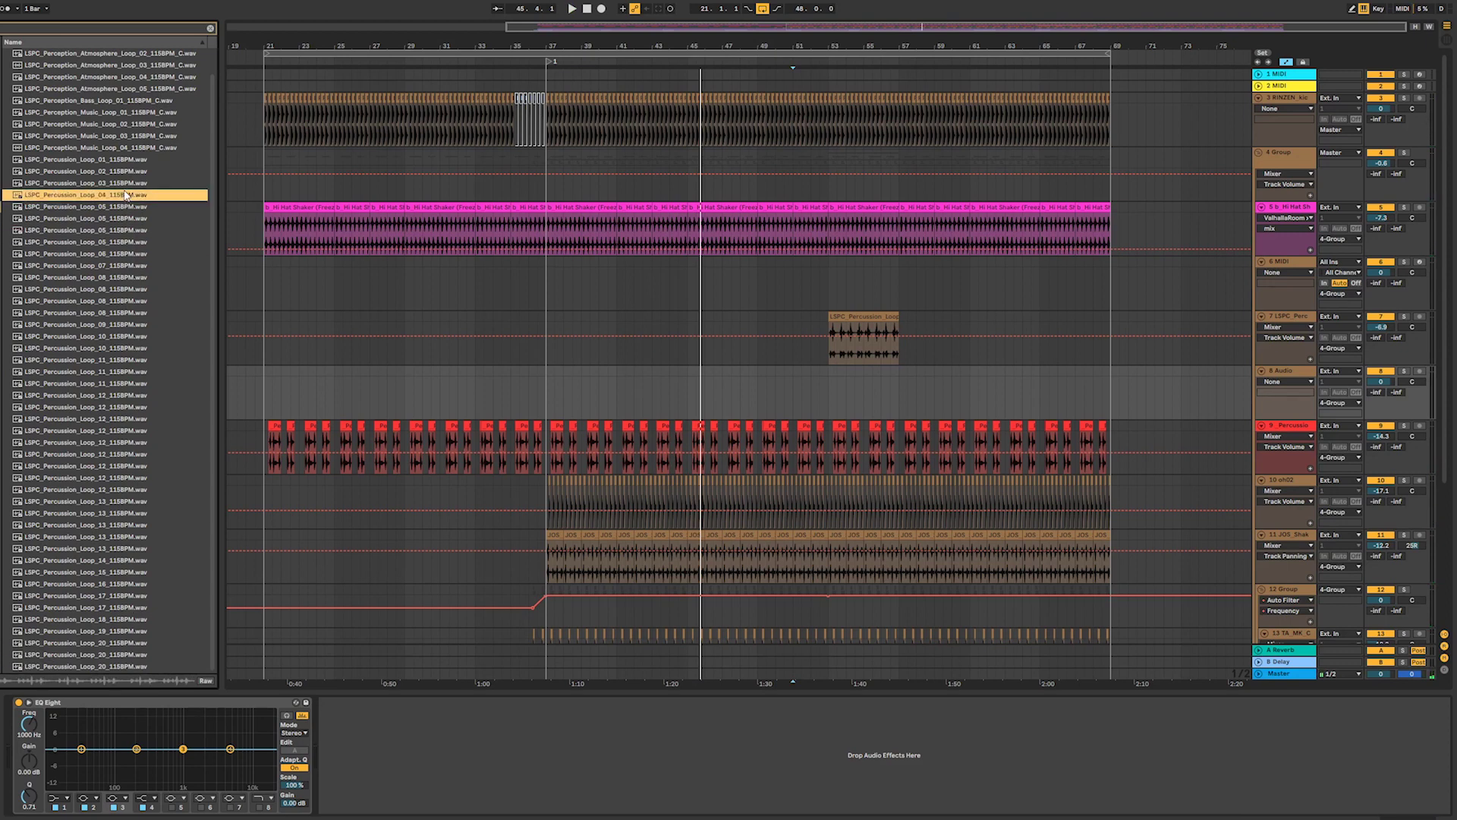
{"action": "key", "text": "space"}
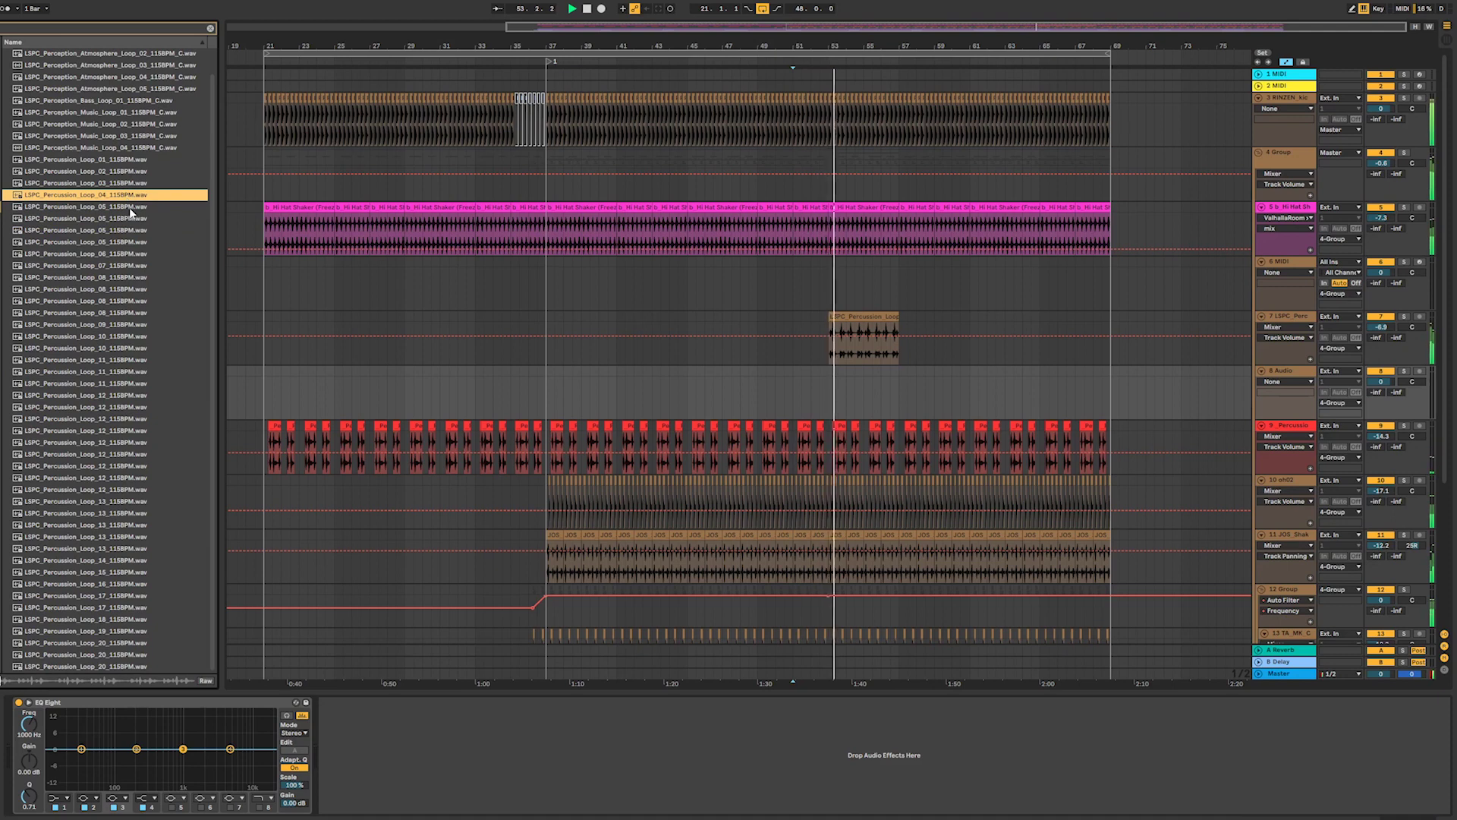
{"action": "left_click", "coordinate": [130, 210]}
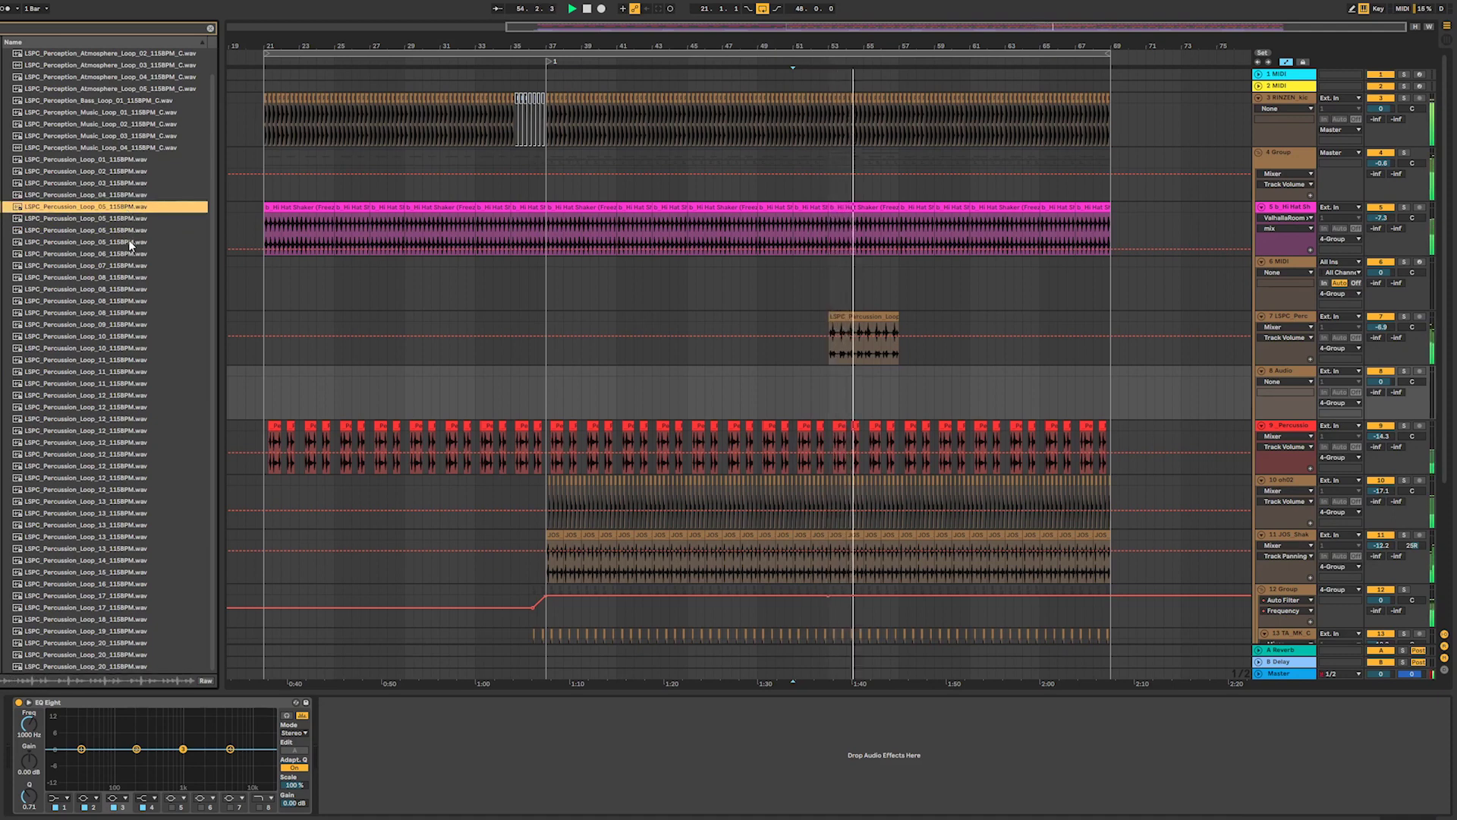
{"action": "left_click", "coordinate": [131, 221]}
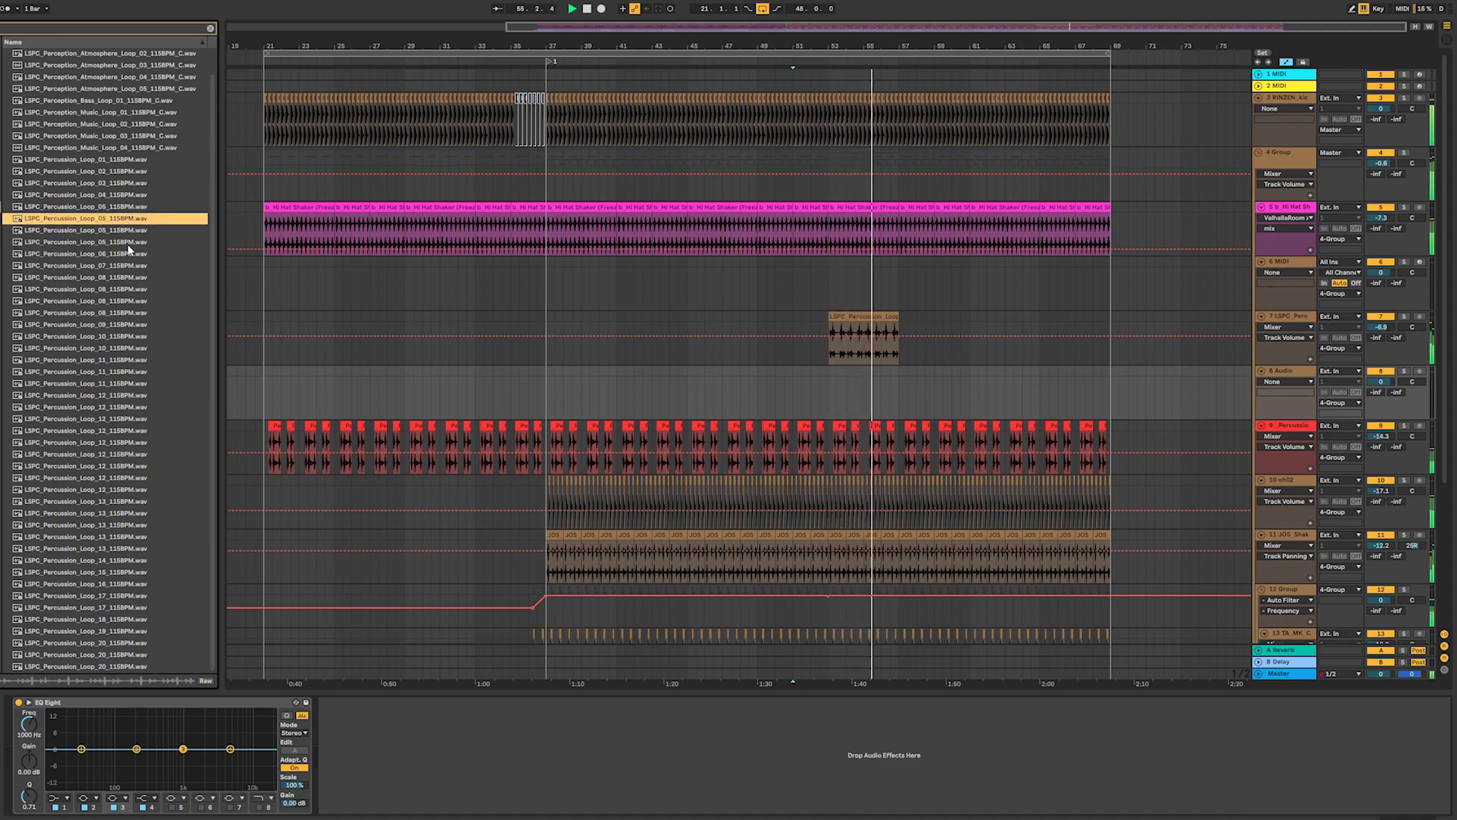
{"action": "left_click", "coordinate": [129, 267]}
{"action": "left_click", "coordinate": [127, 256]}
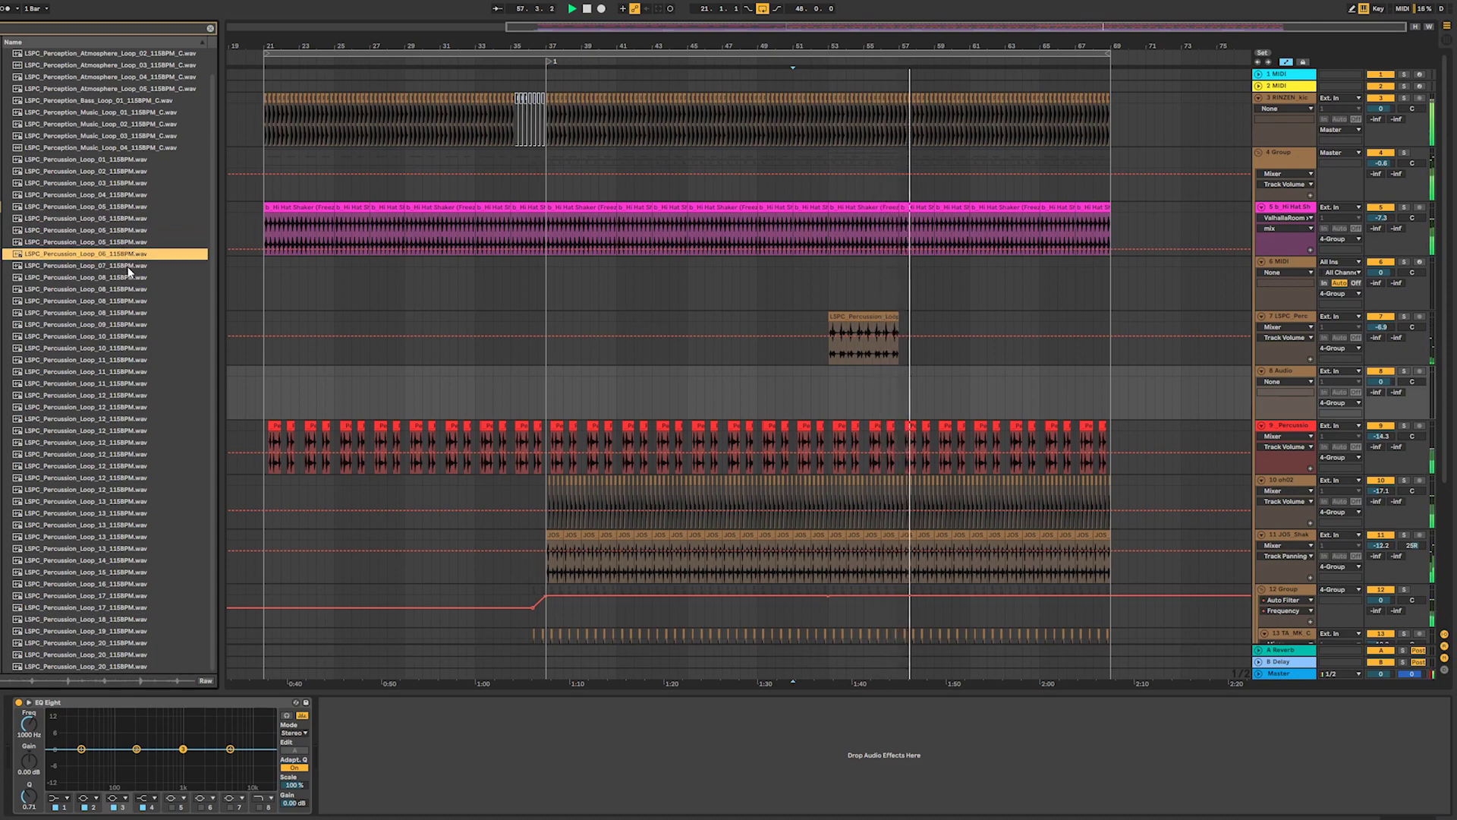
{"action": "left_click", "coordinate": [130, 276]}
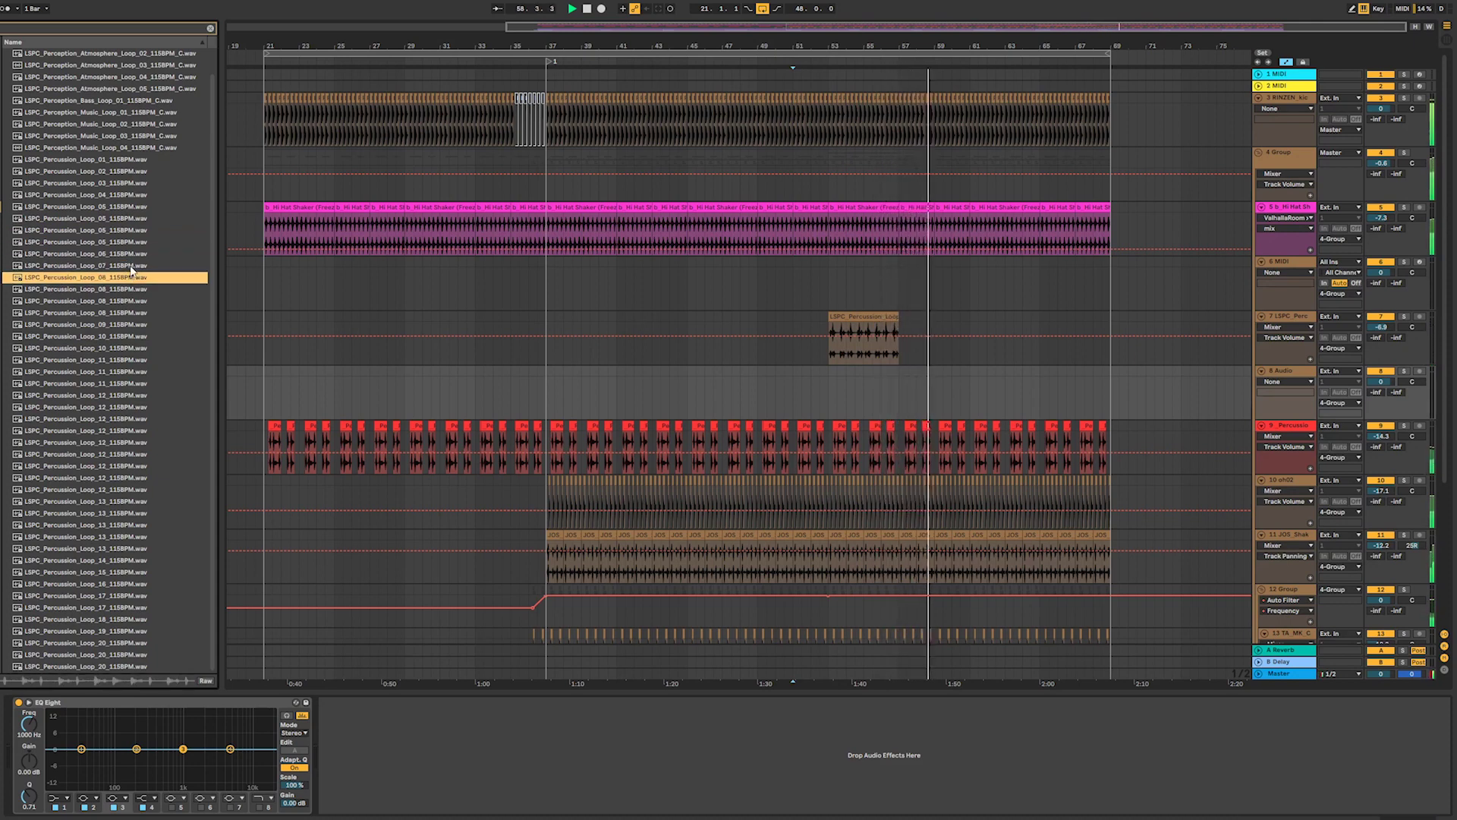
{"action": "left_click", "coordinate": [130, 265]}
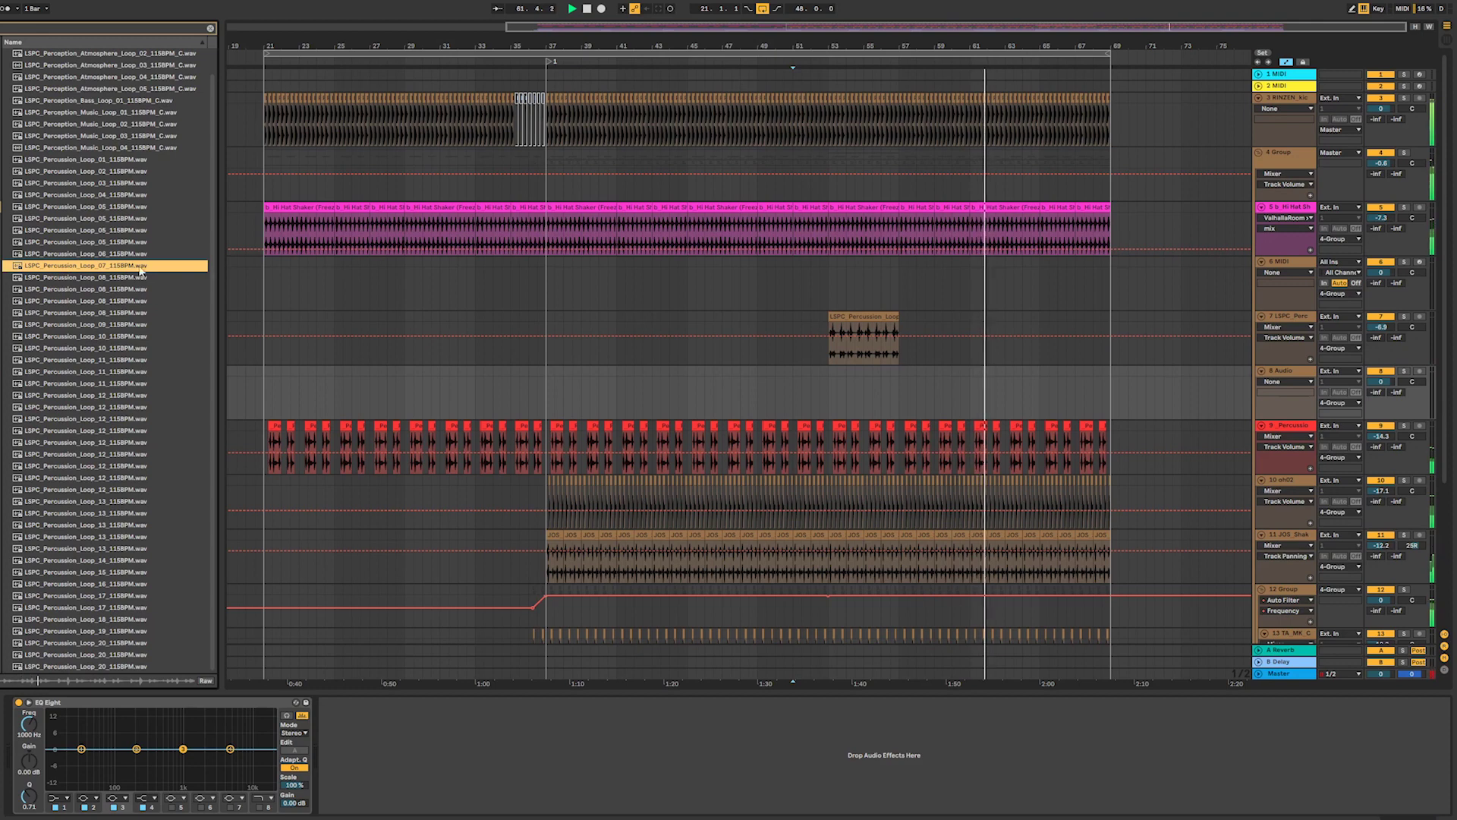
- Preview LSPC_Perception_Music_Loop_03 with the arrangement stopped, and select percussion loops 16 and 17 in the sample list
{"action": "left_click", "coordinate": [122, 135]}
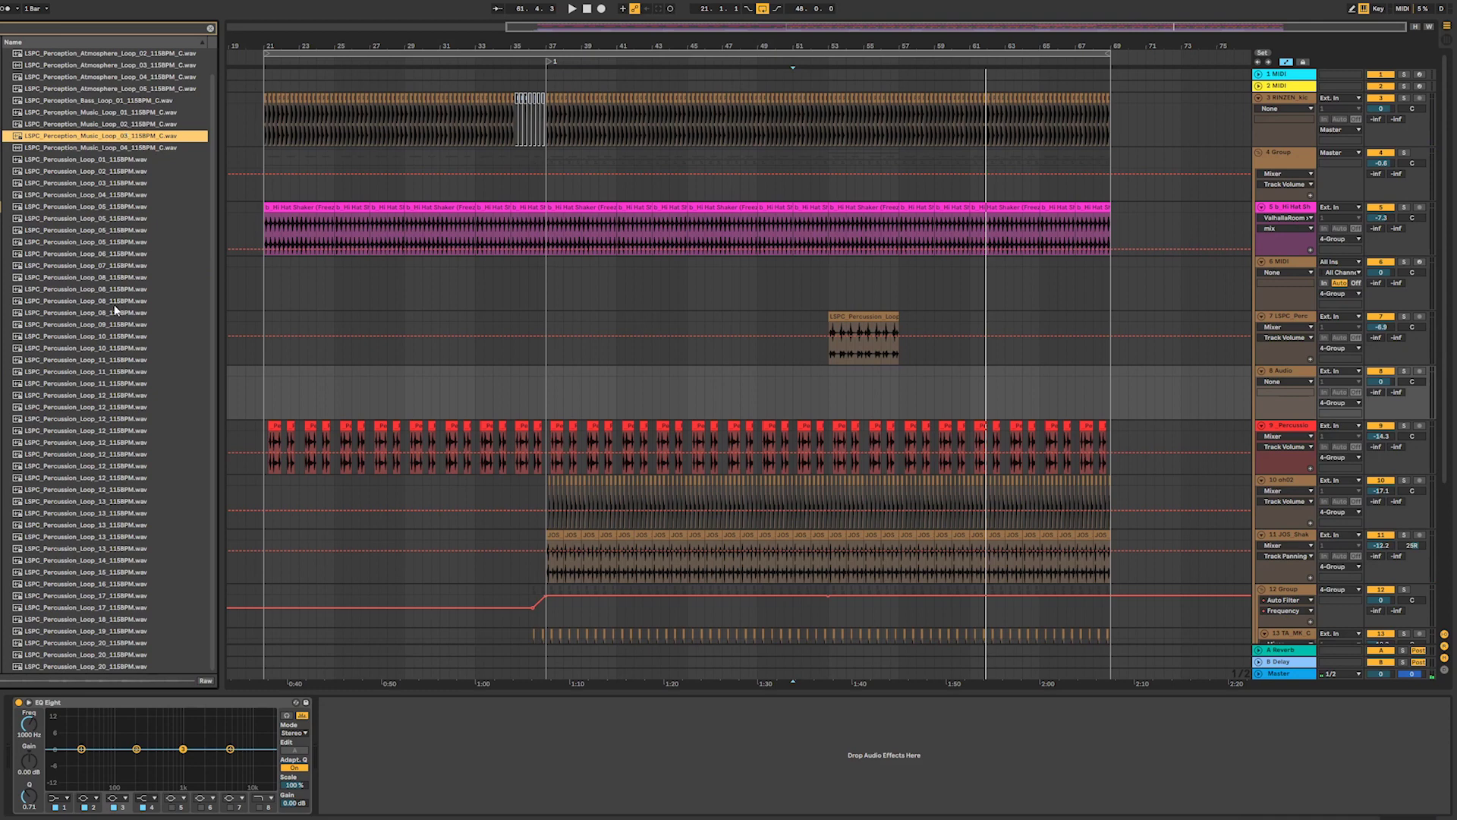
{"action": "left_click", "coordinate": [63, 578]}
{"action": "key", "text": "shift+Down"}
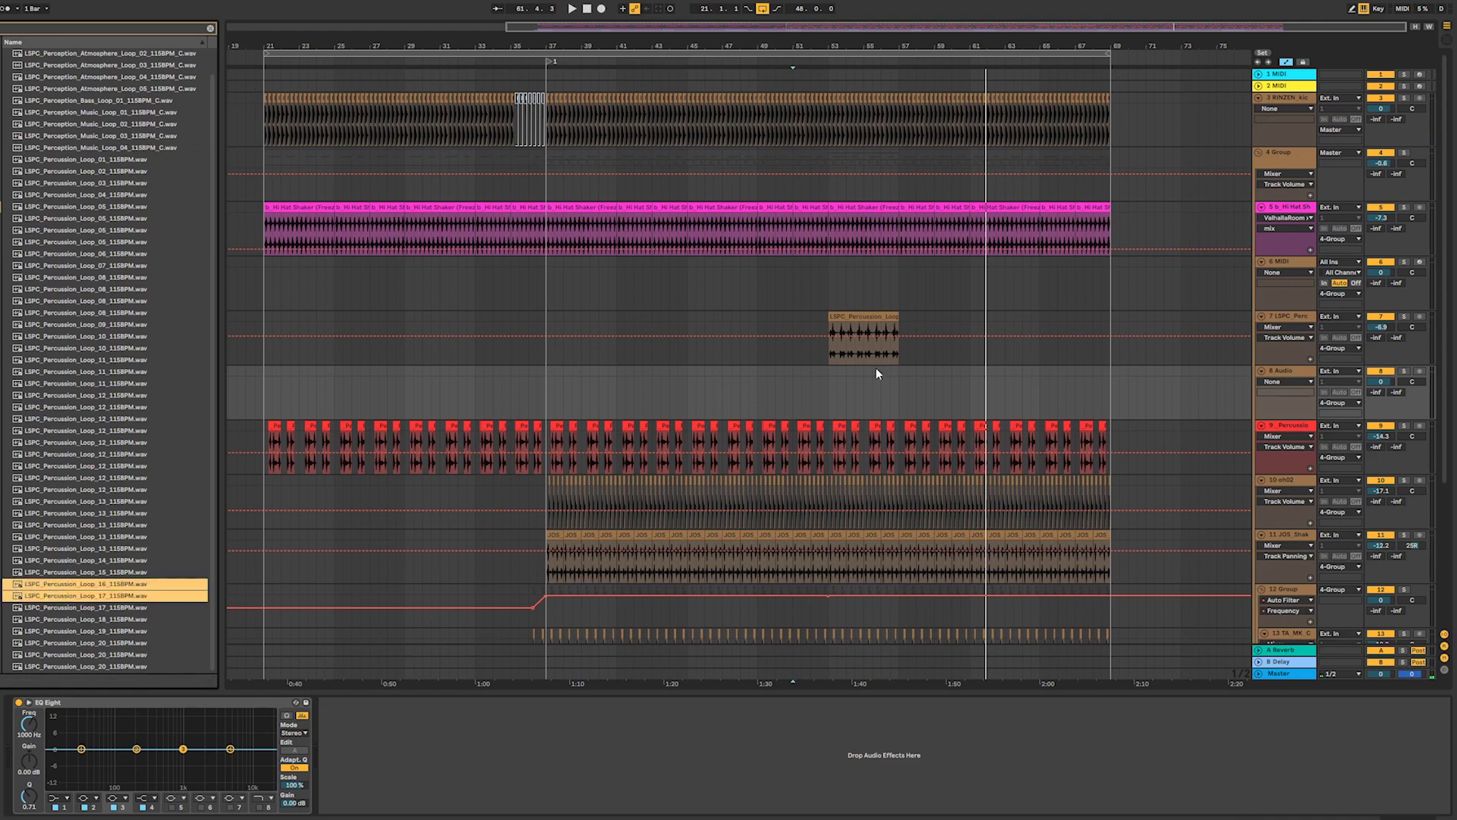
- Duplicate the LSPC_Percussion_Loop_02 clip at bar 53 three times so it fills the section up to bar 69
{"action": "left_click", "coordinate": [884, 337]}
{"action": "key", "text": "ctrl+d"}
{"action": "key", "text": "ctrl+d"}
{"action": "key", "text": "ctrl+d"}
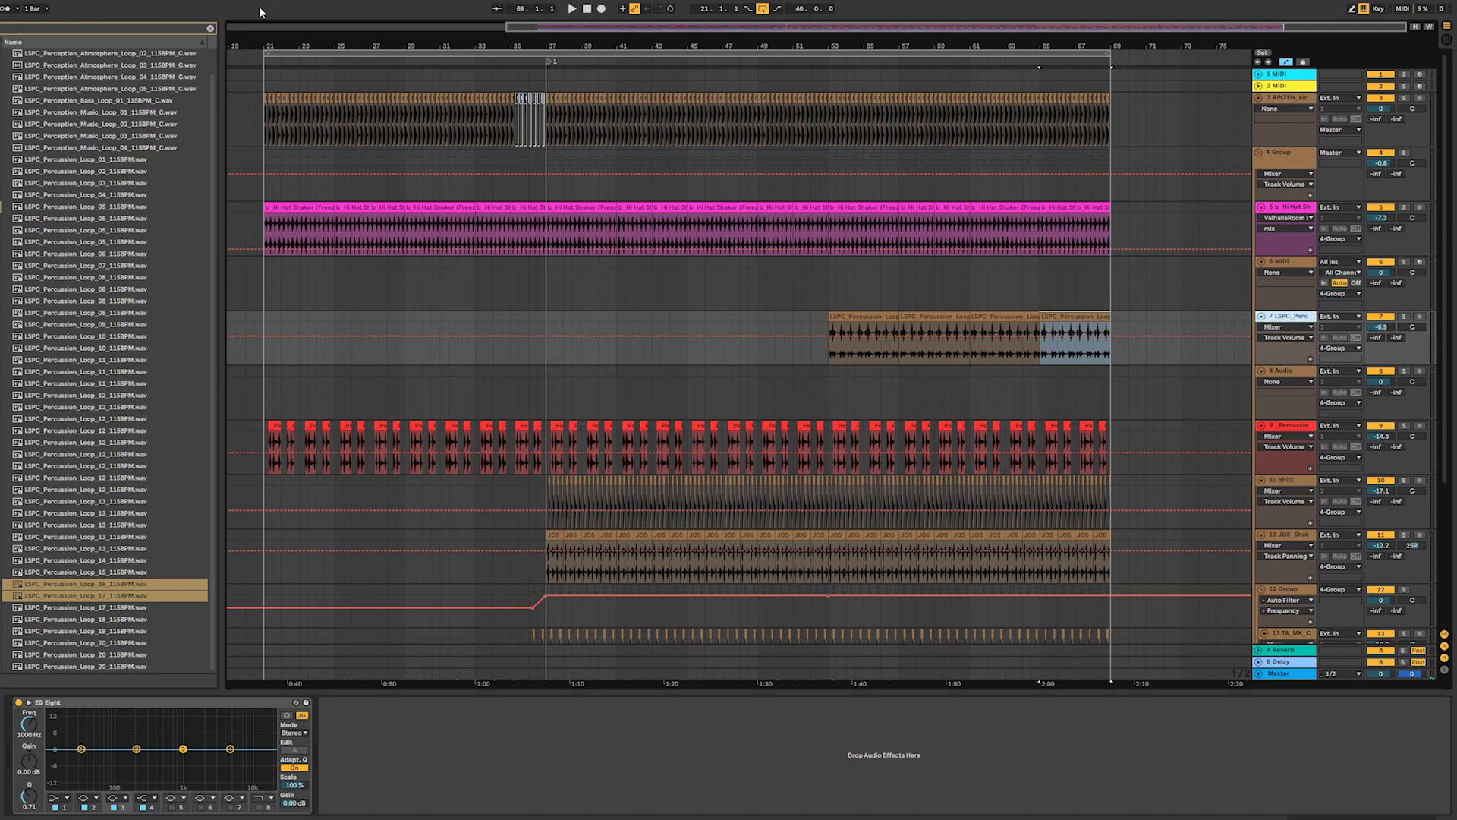
- Clear the sample search and open the Atmospheric Hits folder of the ECFX2 sample pack
{"action": "left_click", "coordinate": [210, 30]}
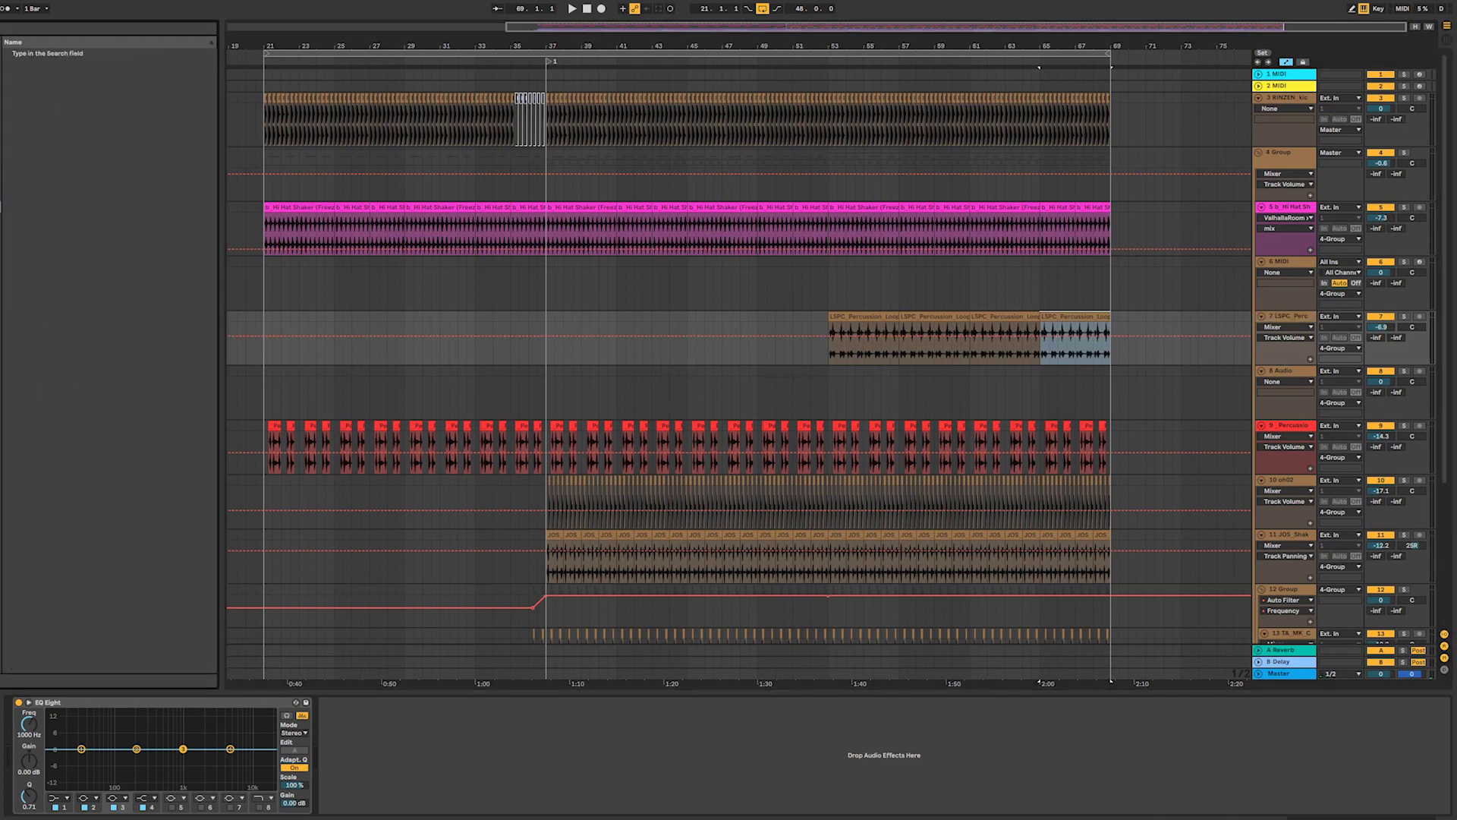
{"action": "left_click", "coordinate": [1, 477]}
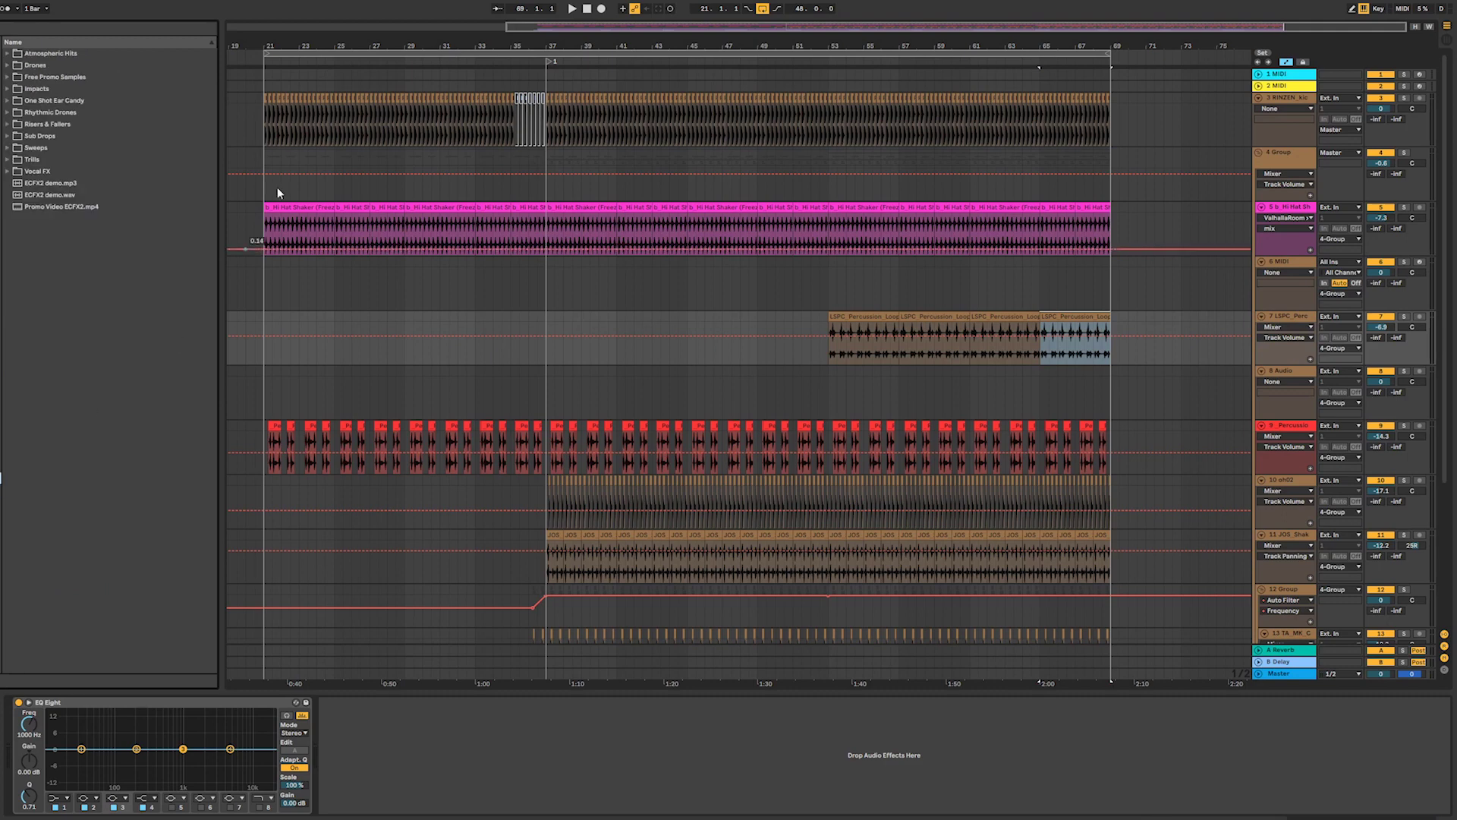
{"action": "left_click", "coordinate": [7, 54]}
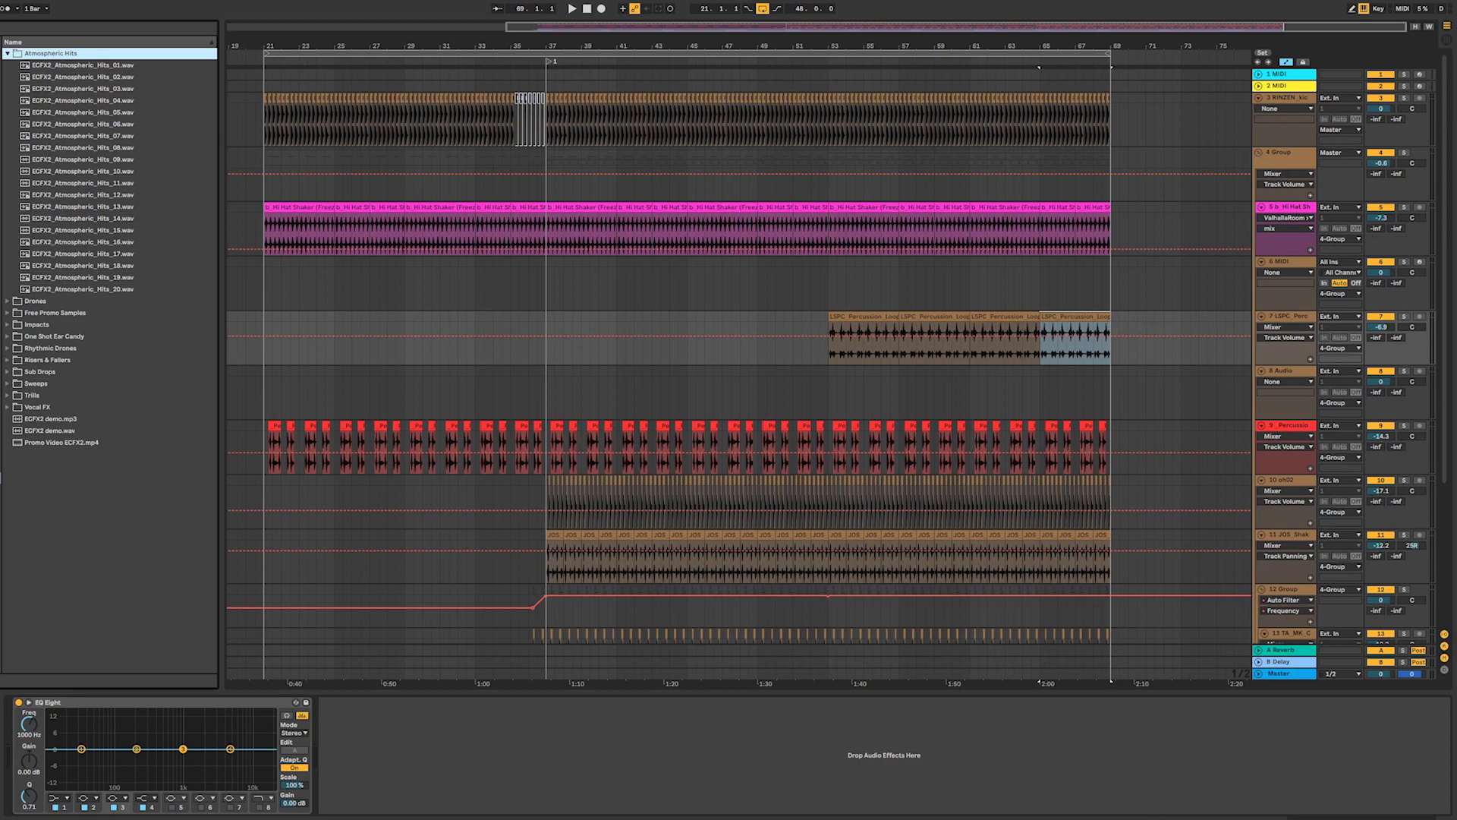
- Audition the ECFX2 Atmospheric Hits samples from 02 through 11, the last ones against the playing arrangement
{"action": "left_click", "coordinate": [115, 76]}
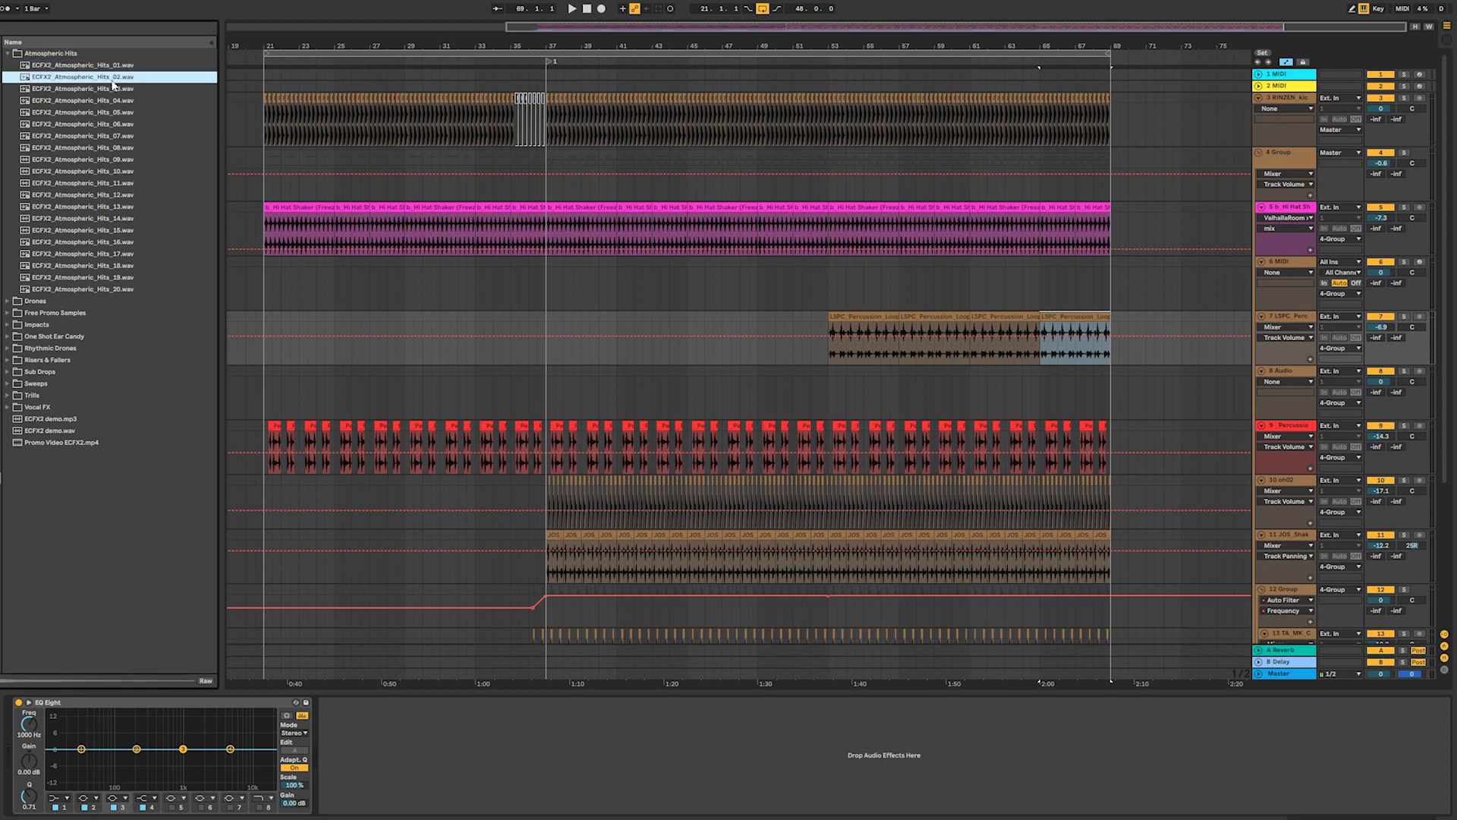
{"action": "left_click", "coordinate": [103, 100]}
{"action": "left_click", "coordinate": [101, 129]}
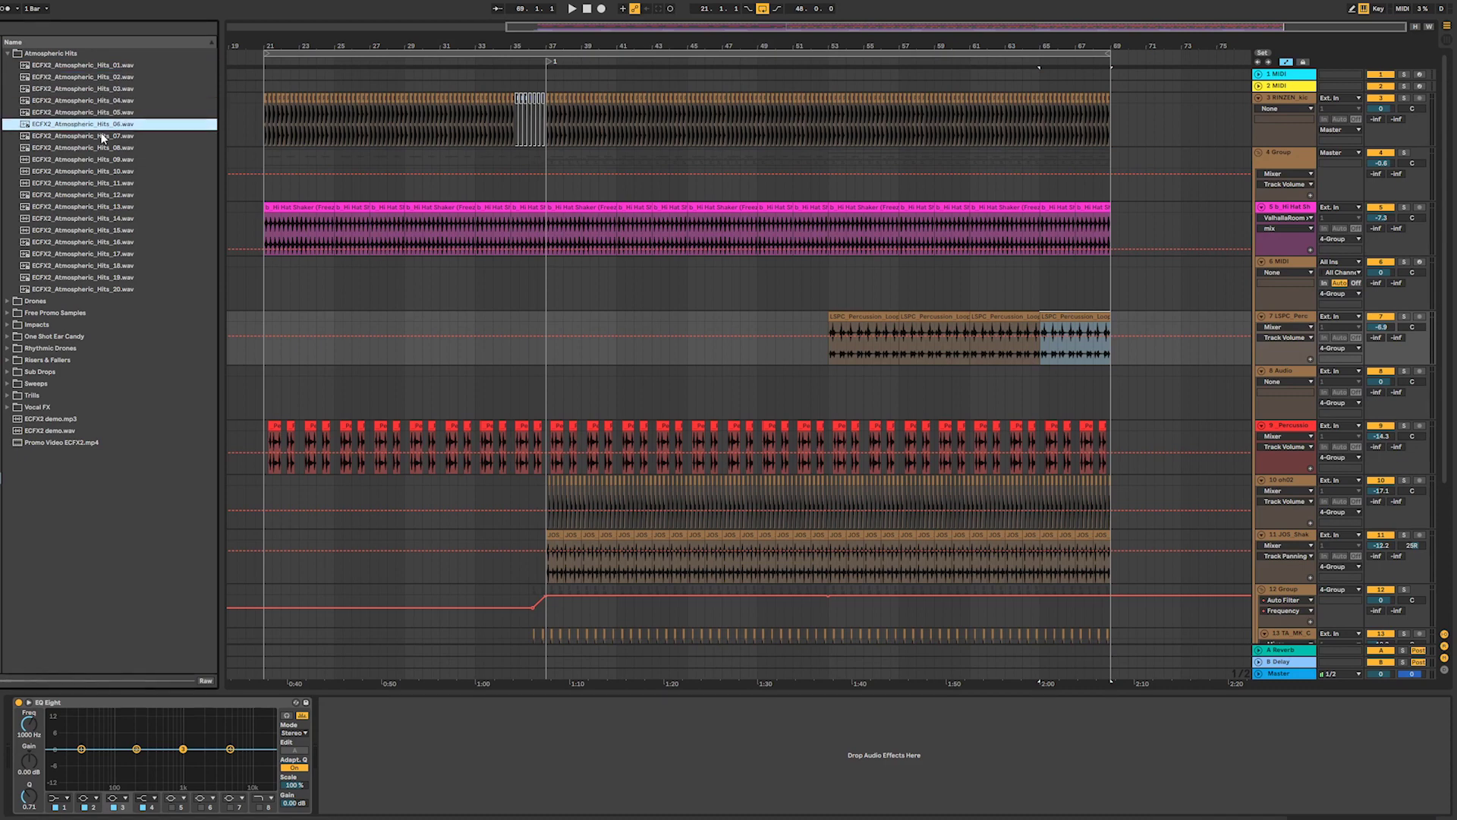
{"action": "left_click", "coordinate": [101, 139]}
{"action": "left_click", "coordinate": [97, 158]}
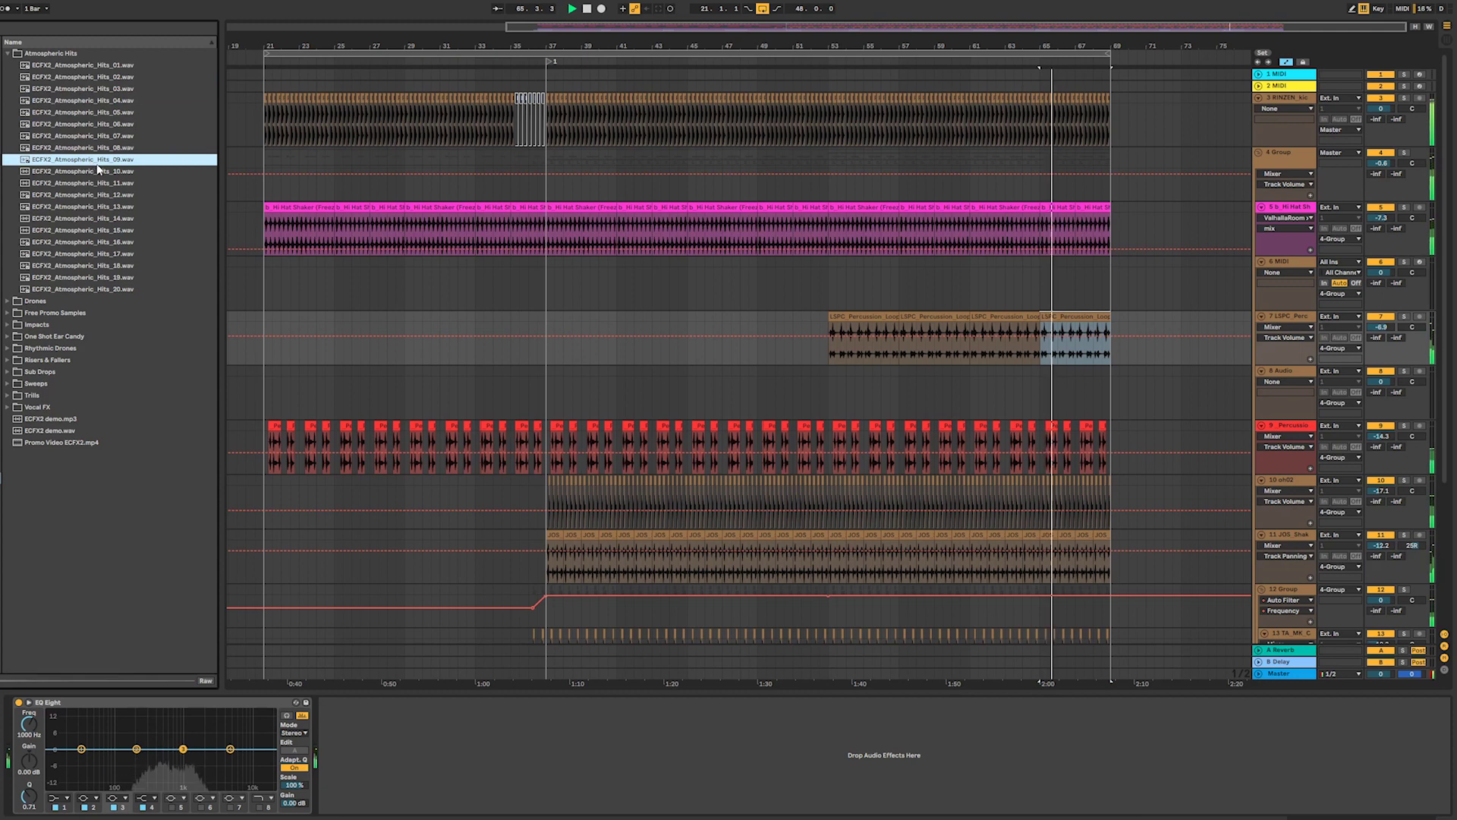
{"action": "left_click", "coordinate": [97, 172]}
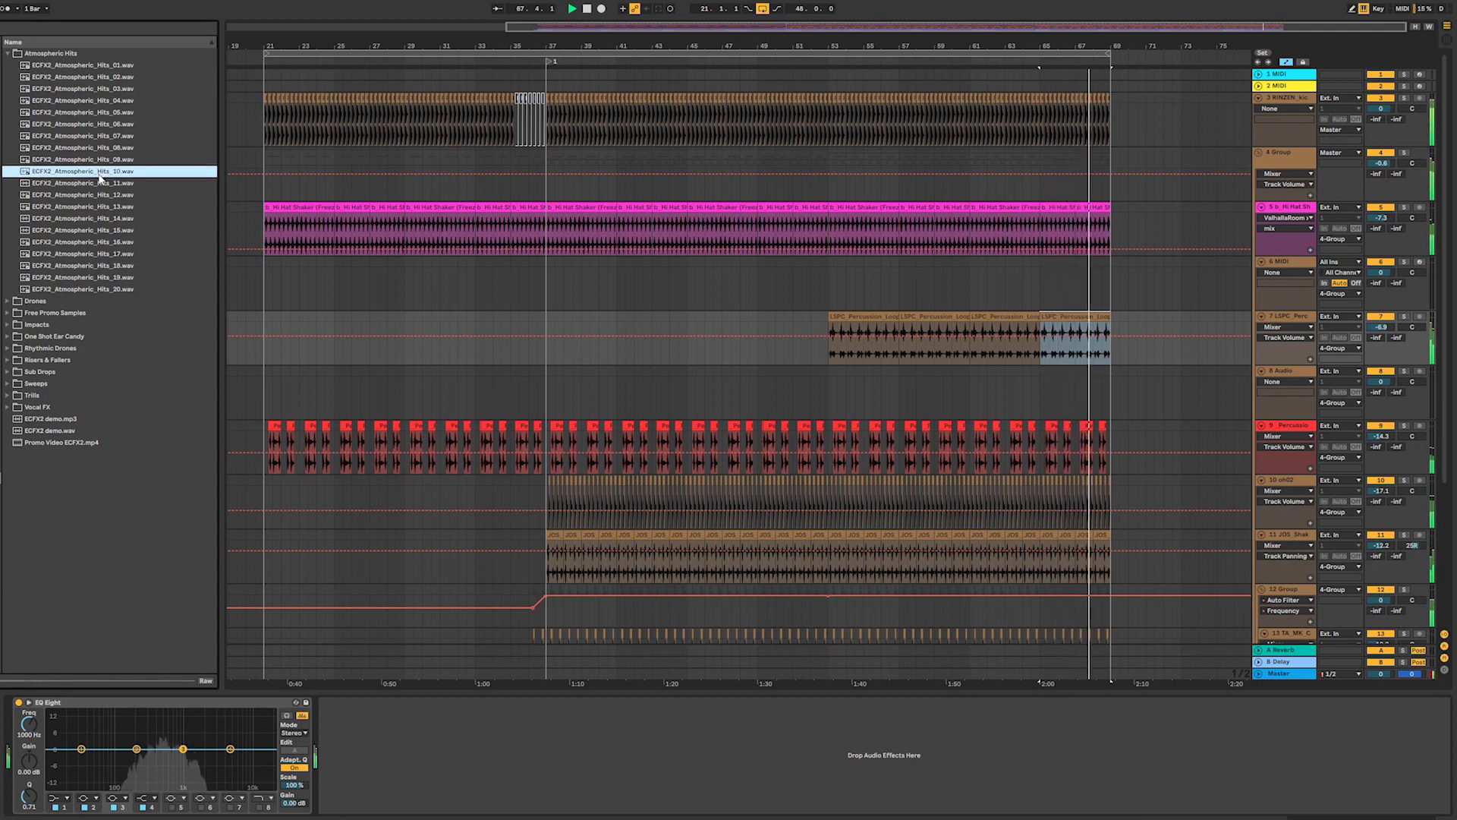
{"action": "left_click", "coordinate": [105, 185]}
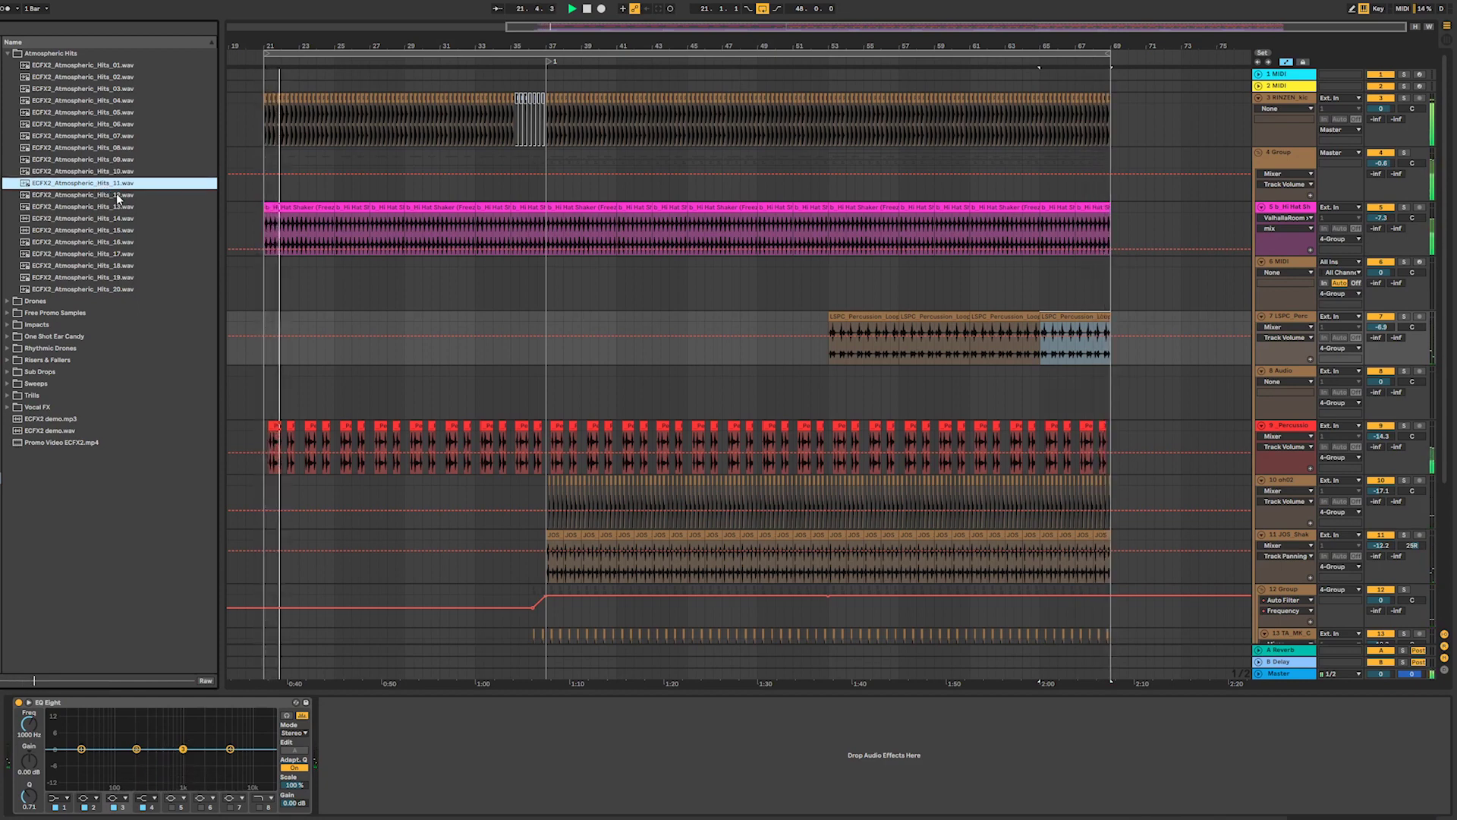
- Place ECFX2_Atmospheric_Hits_11 on the empty audio track at about bar 41, and add three audio tracks below it
{"action": "key", "text": "space"}
{"action": "left_click_drag", "start_coordinate": [107, 184], "coordinate": [628, 402]}
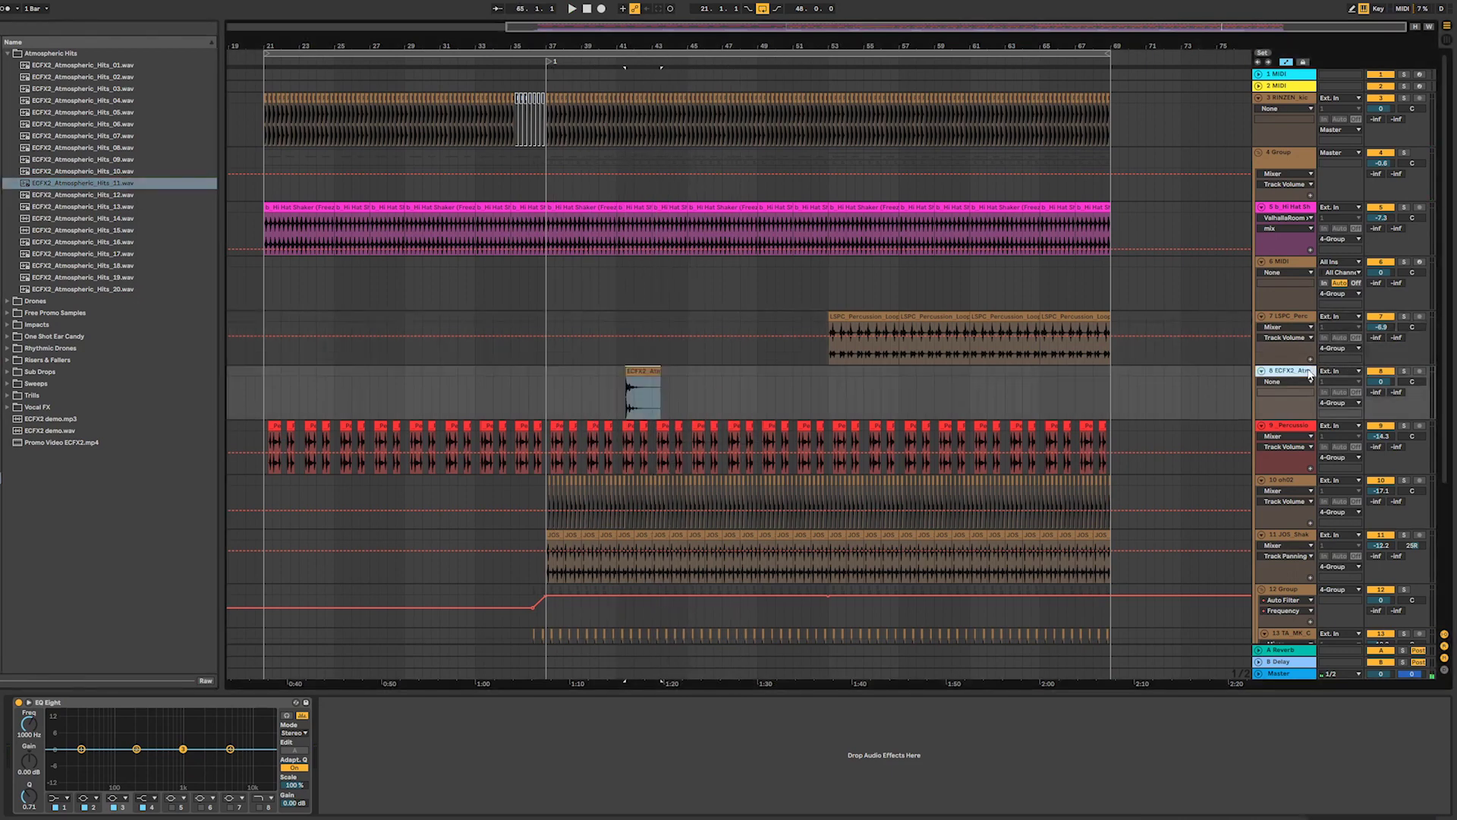
{"action": "key", "text": "ctrl+t"}
{"action": "key", "text": "ctrl+t"}
{"action": "key", "text": "ctrl+t"}
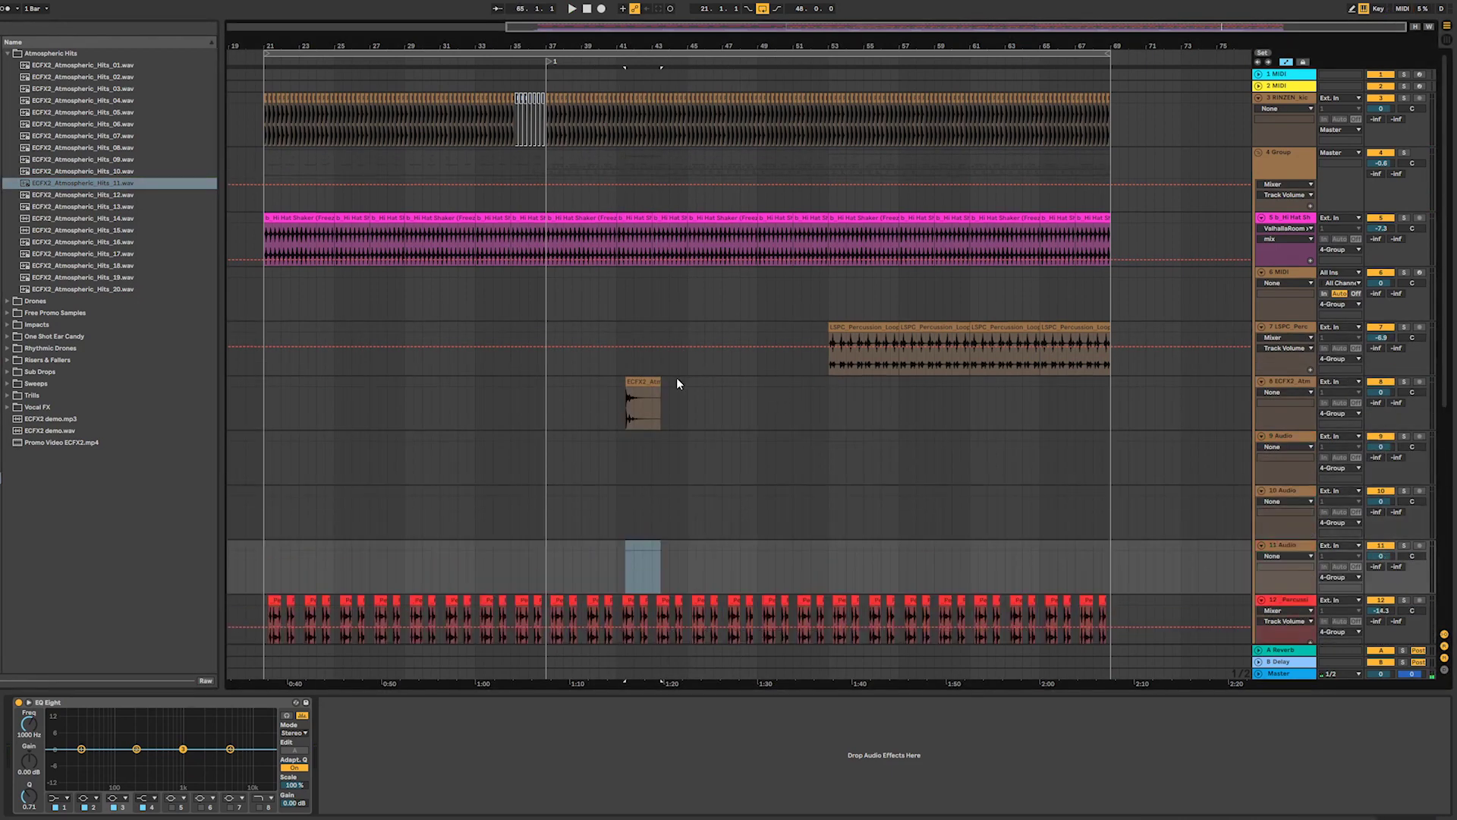
- Move the Atmospheric Hits 11 clip earlier so it starts at beat 2 of bar 40
{"action": "left_click_drag", "start_coordinate": [646, 382], "coordinate": [620, 381]}
{"action": "left_click", "coordinate": [576, 398]}
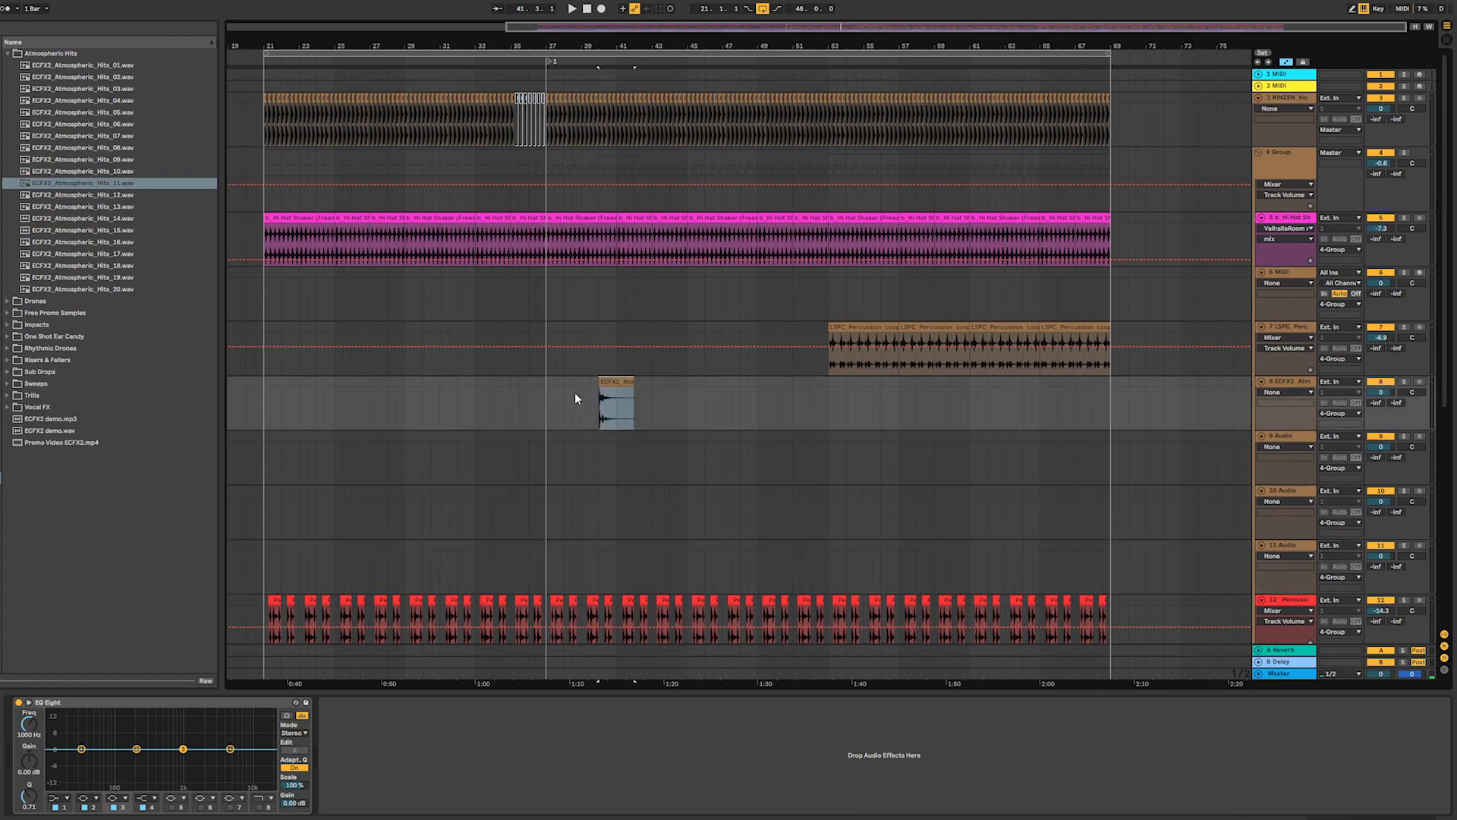
{"action": "left_click_drag", "start_coordinate": [608, 28], "coordinate": [732, 40]}
{"action": "left_click_drag", "start_coordinate": [830, 391], "coordinate": [847, 380]}
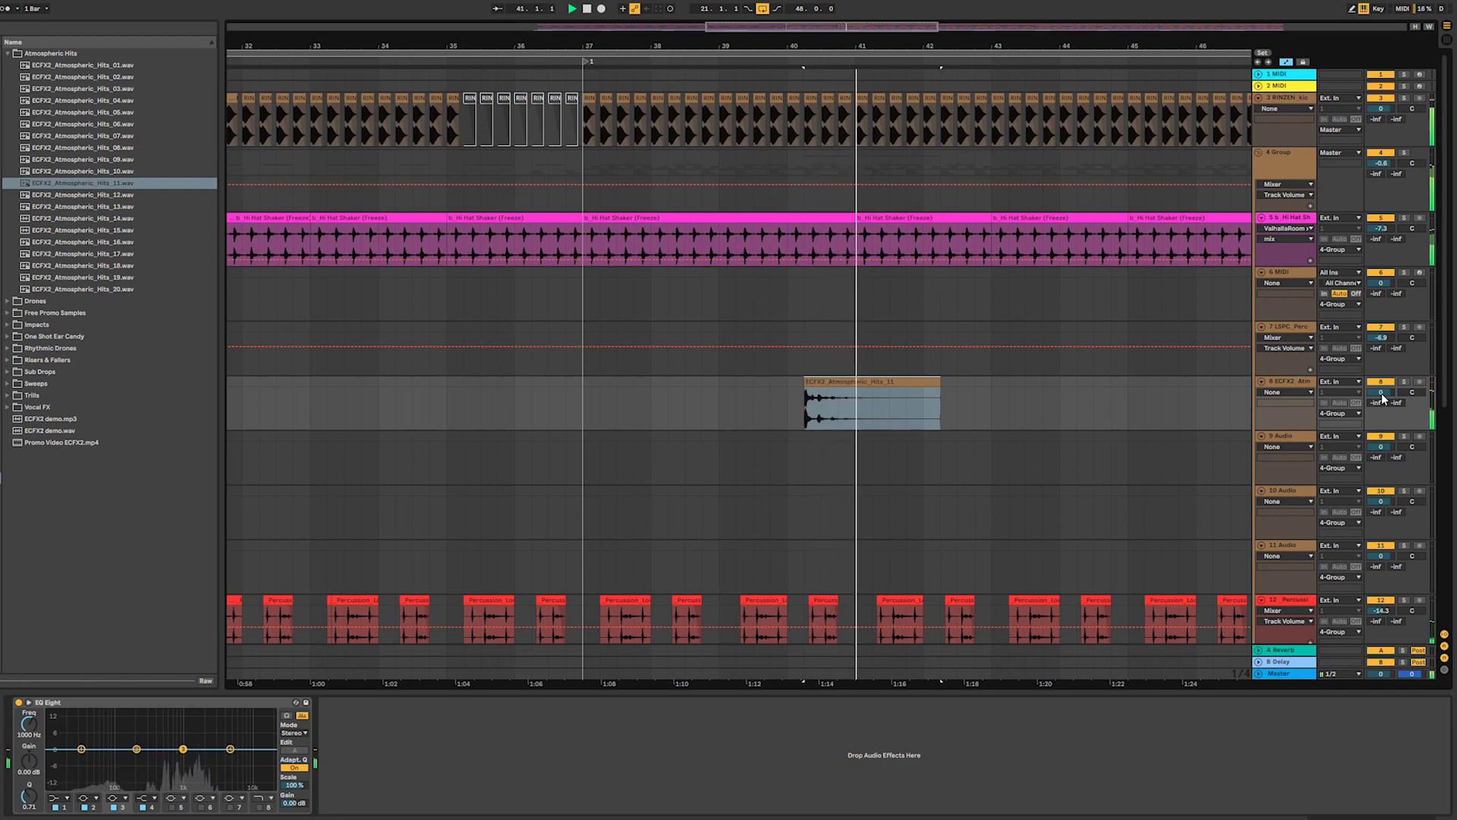
- Set the Atmospheric Hits 11 track volume to -11.1 dB and play the arrangement from bar 37
{"action": "left_click_drag", "start_coordinate": [1382, 393], "coordinate": [1381, 436]}
{"action": "key", "text": "space"}
{"action": "key", "text": "space"}
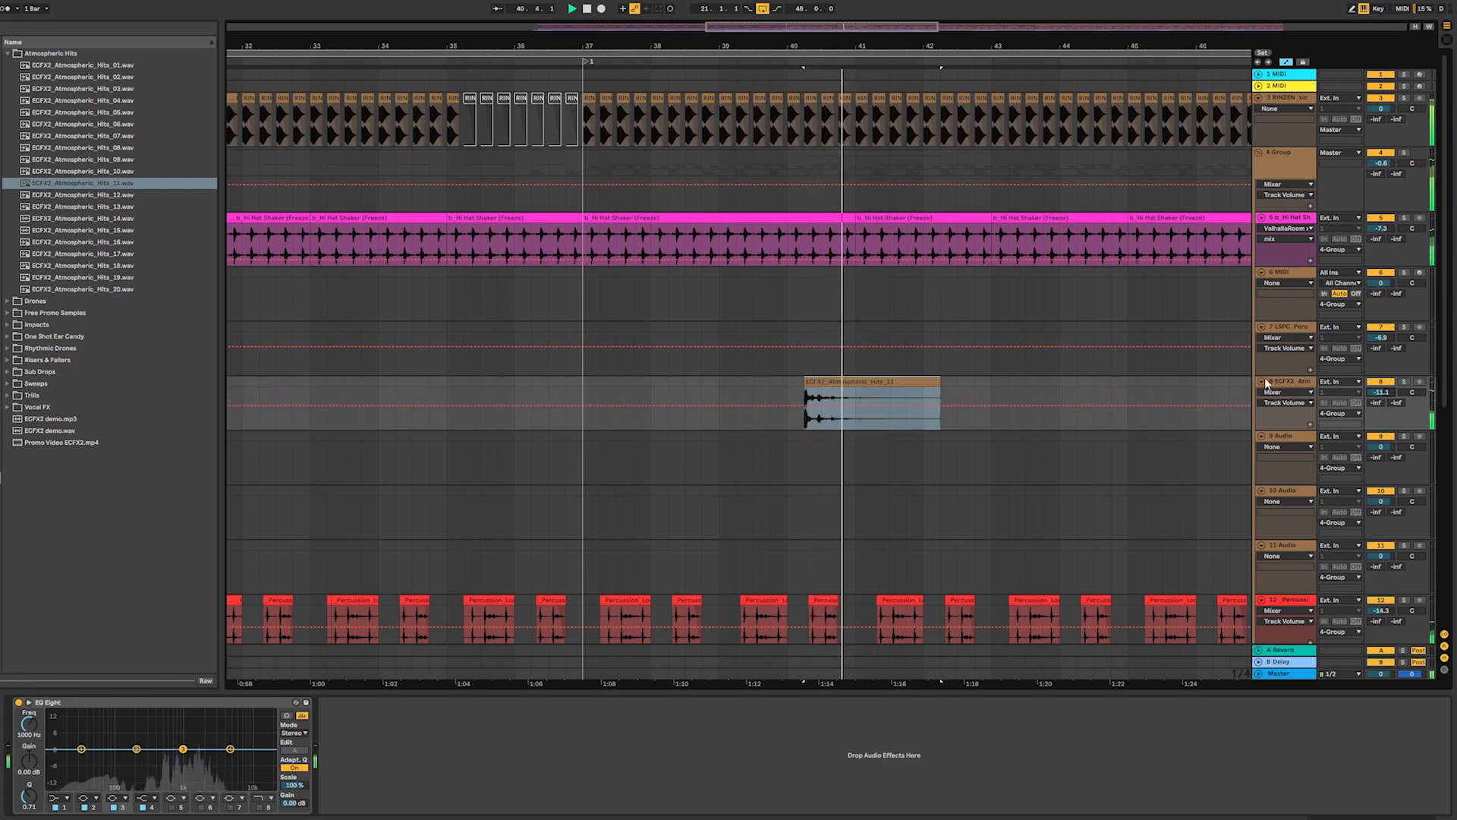
{"action": "key", "text": "space"}
{"action": "left_click", "coordinate": [584, 423]}
{"action": "key", "text": "space"}
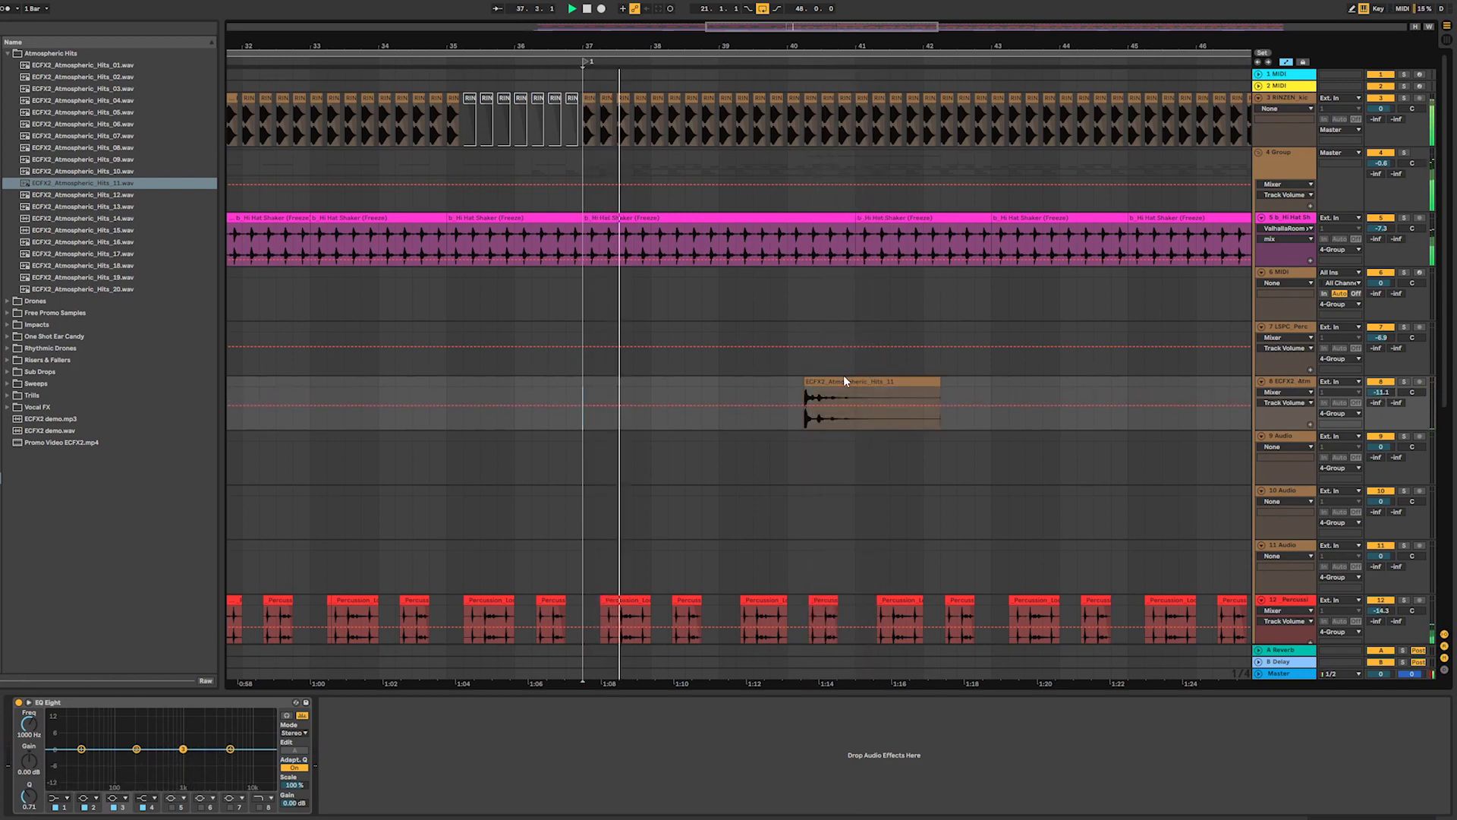
- Shift the Atmospheric Hits 11 clip to beat 4 of bar 40 and lower its track volume slightly further
{"action": "left_click_drag", "start_coordinate": [842, 384], "coordinate": [877, 384]}
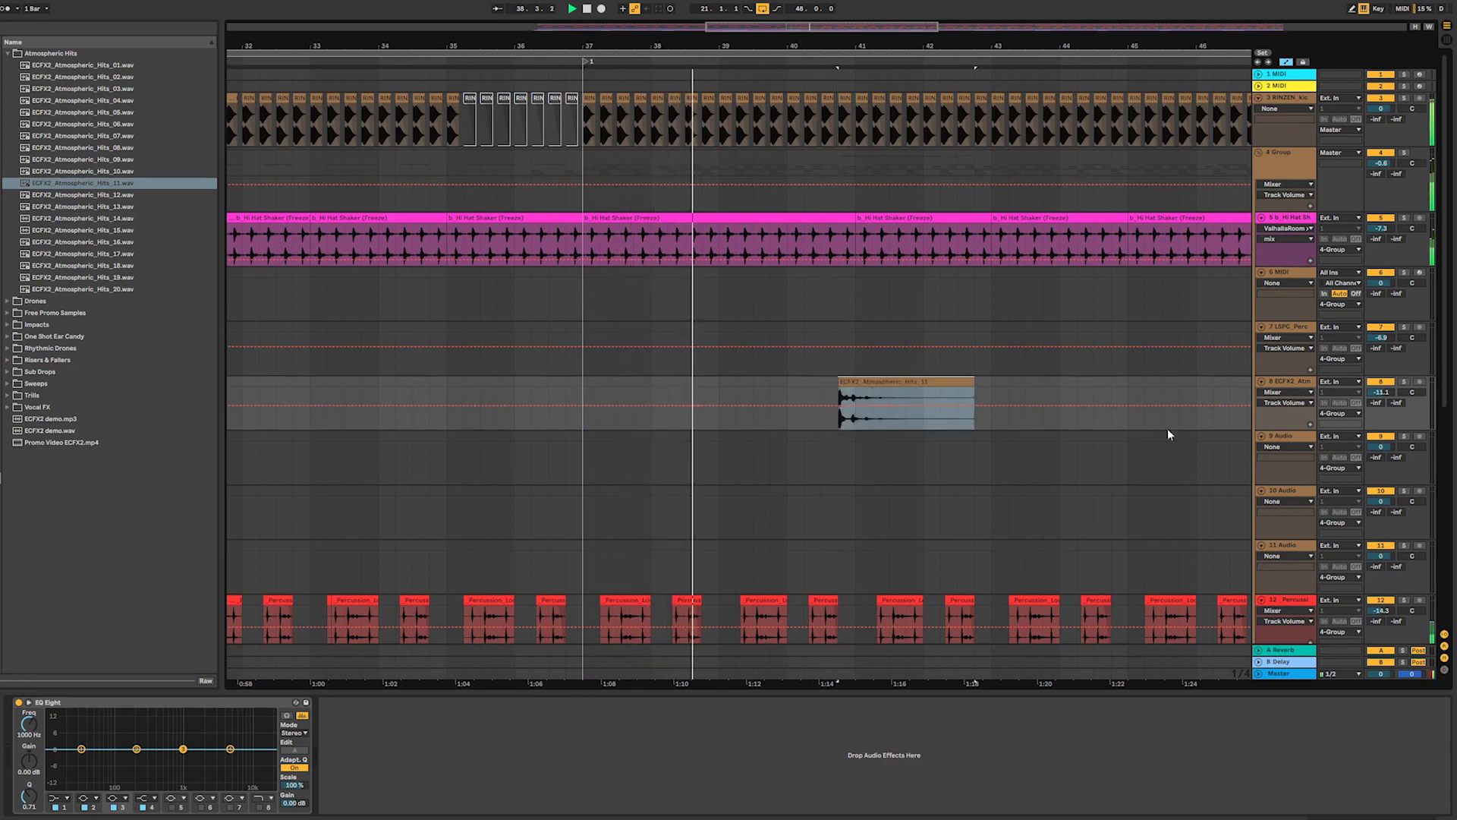
{"action": "left_click_drag", "start_coordinate": [1380, 393], "coordinate": [1380, 403]}
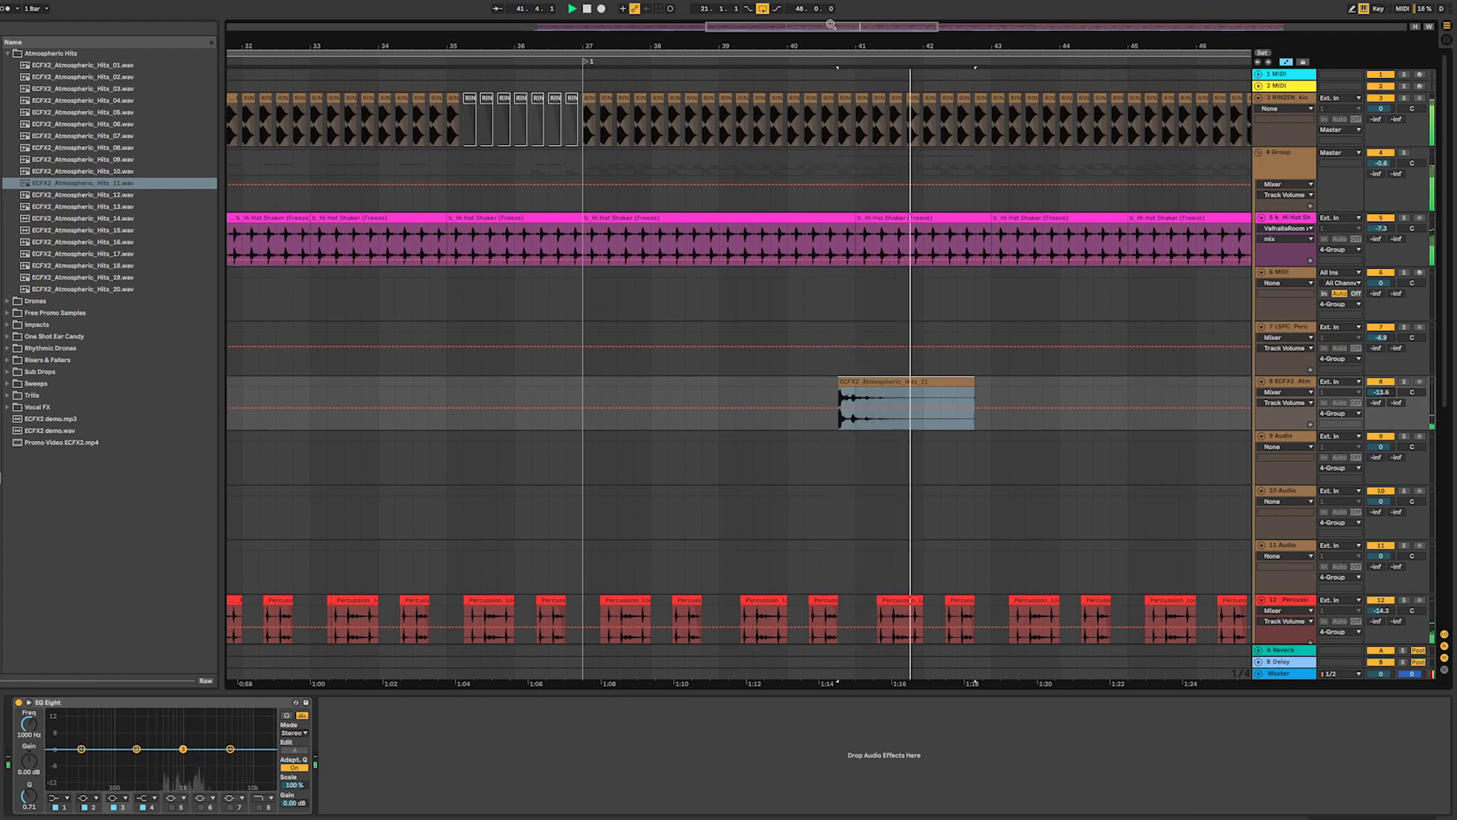
- Duplicate the eight-bar stretch from bar 37 to 45 on the Atmospheric Hits 11 track three times, up to bar 69
{"action": "left_click_drag", "start_coordinate": [820, 26], "coordinate": [817, 5]}
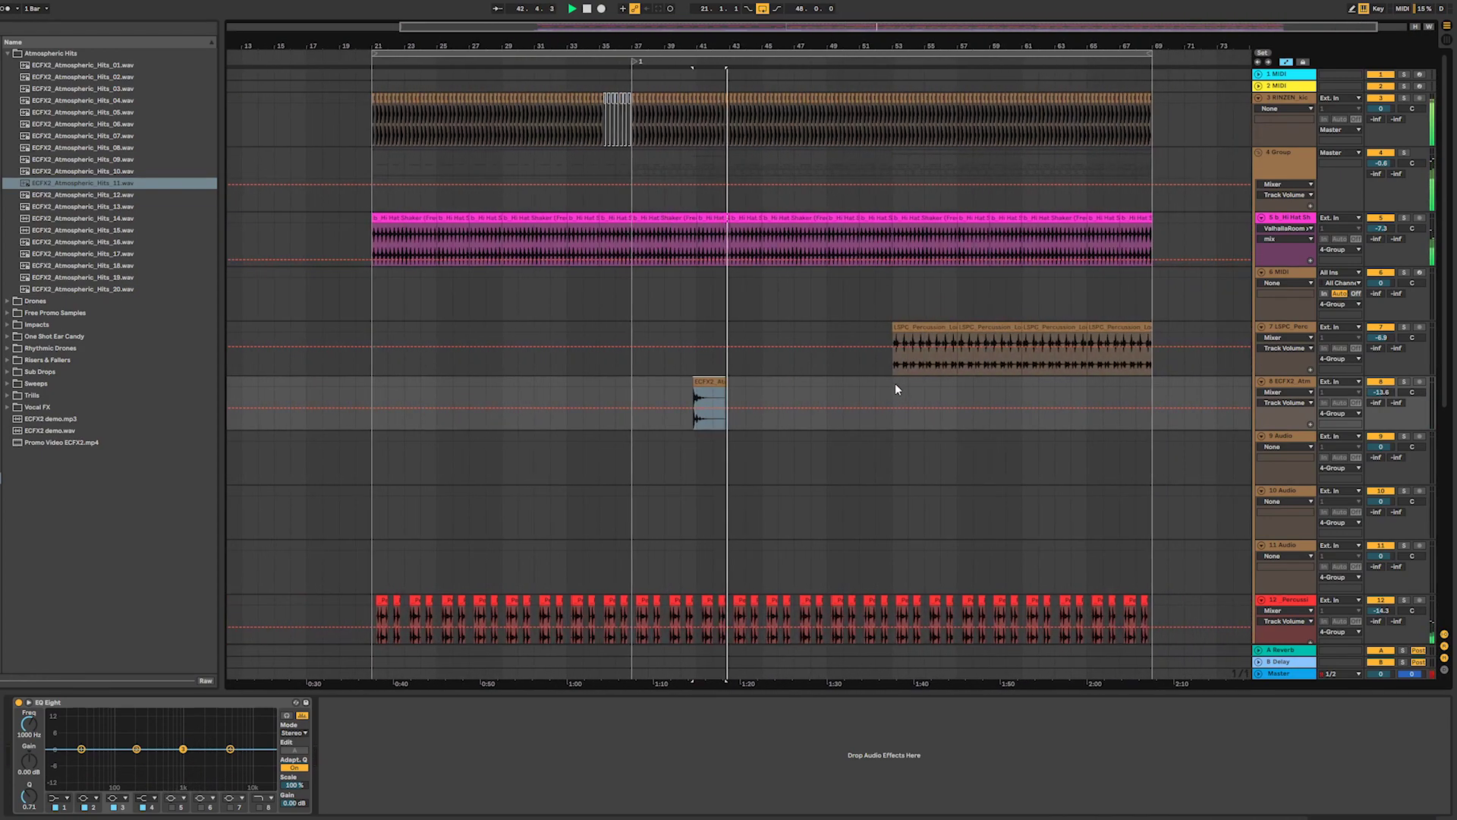
{"action": "left_click_drag", "start_coordinate": [894, 383], "coordinate": [624, 390]}
{"action": "key", "text": "ctrl+d"}
{"action": "left_click_drag", "start_coordinate": [756, 393], "coordinate": [630, 398]}
{"action": "key", "text": "ctrl+d"}
{"action": "key", "text": "ctrl+d"}
{"action": "key", "text": "ctrl+d"}
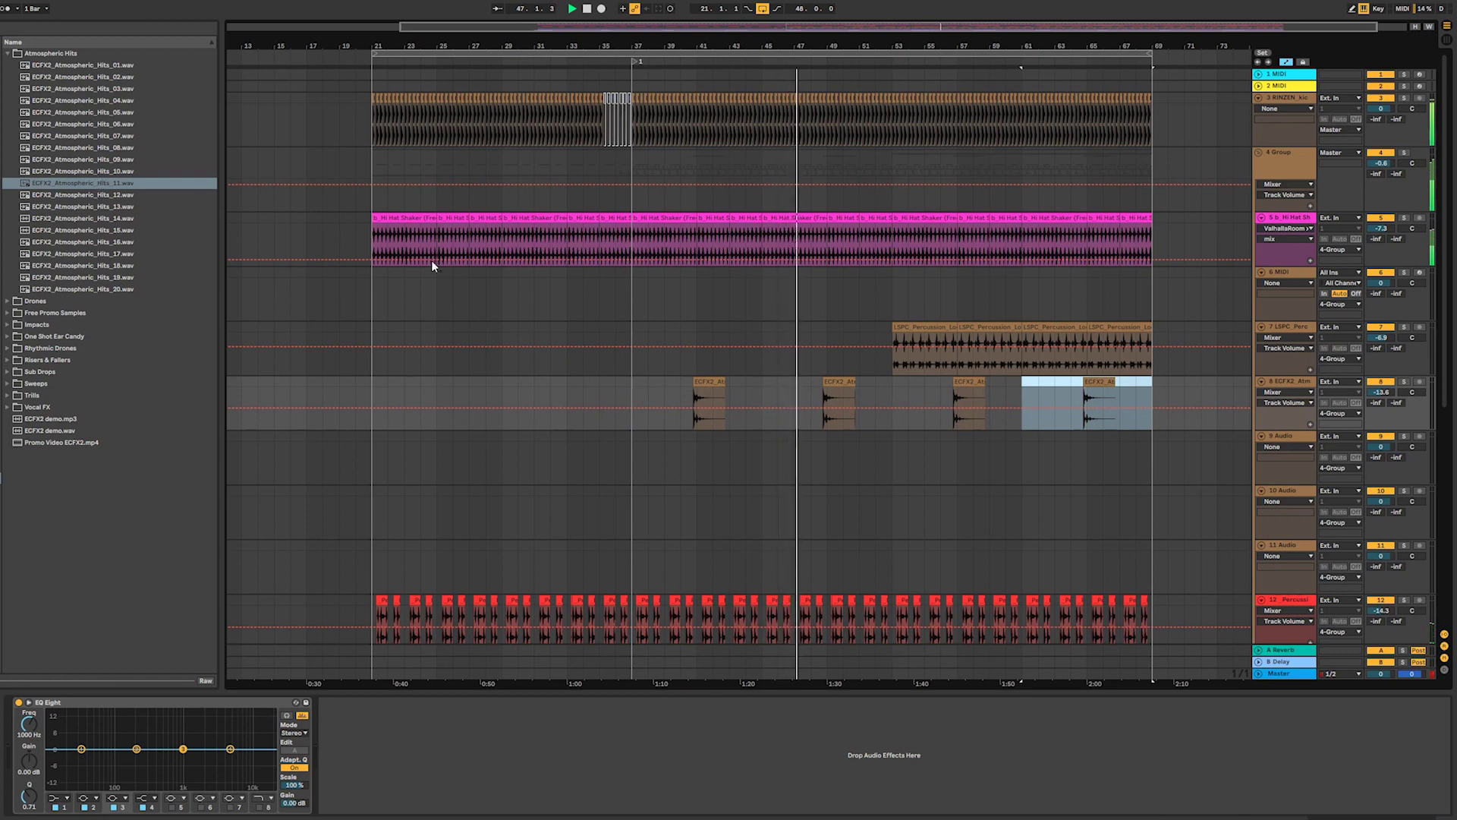
- Audition ECFX2 Atmospheric Hits 14, 19 and 20 against the playing arrangement
{"action": "scroll", "coordinate": [1025, 97], "scroll_direction": "up", "scroll_amount": 2}
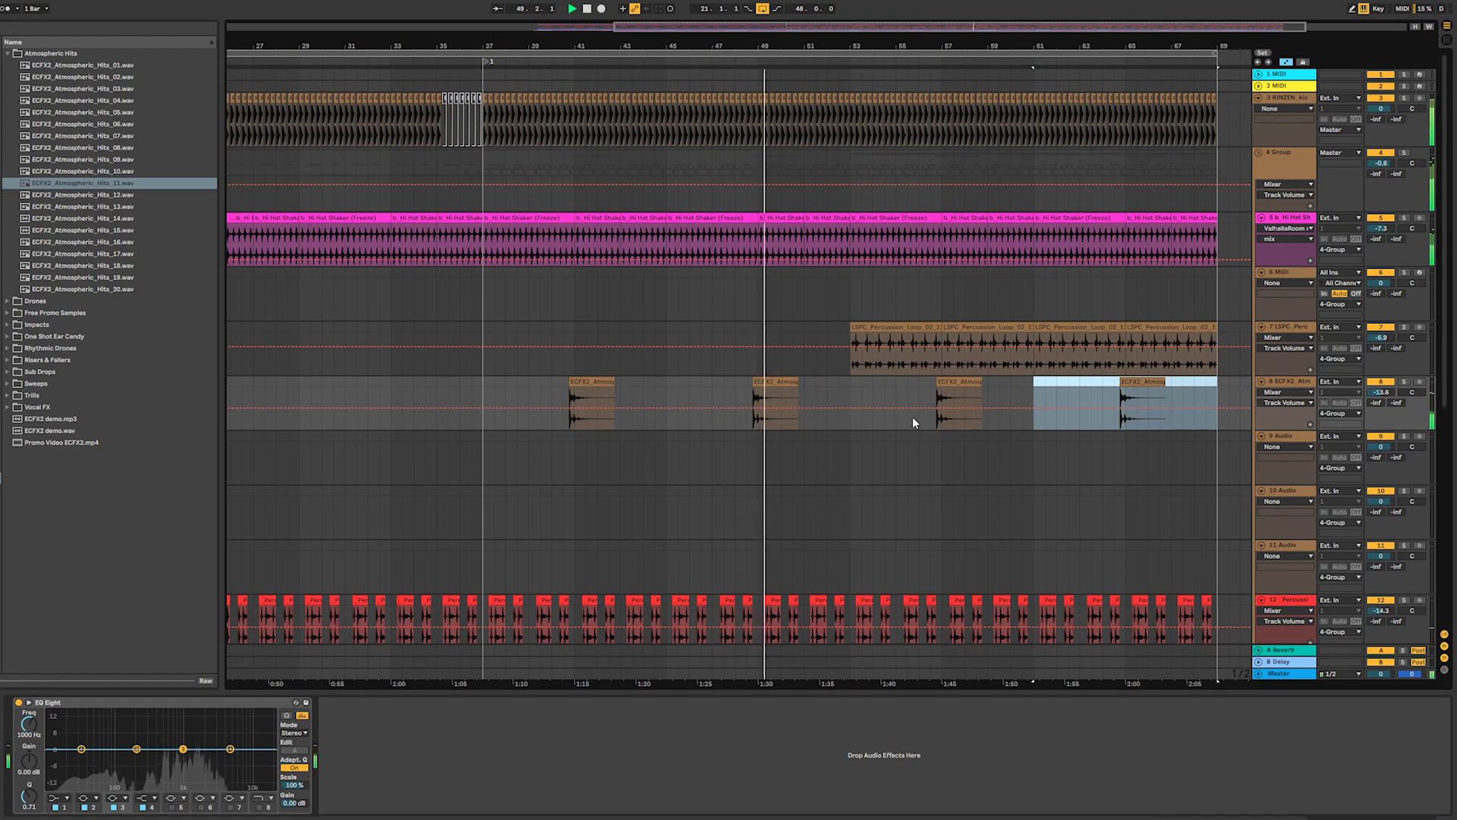
{"action": "left_click", "coordinate": [91, 218]}
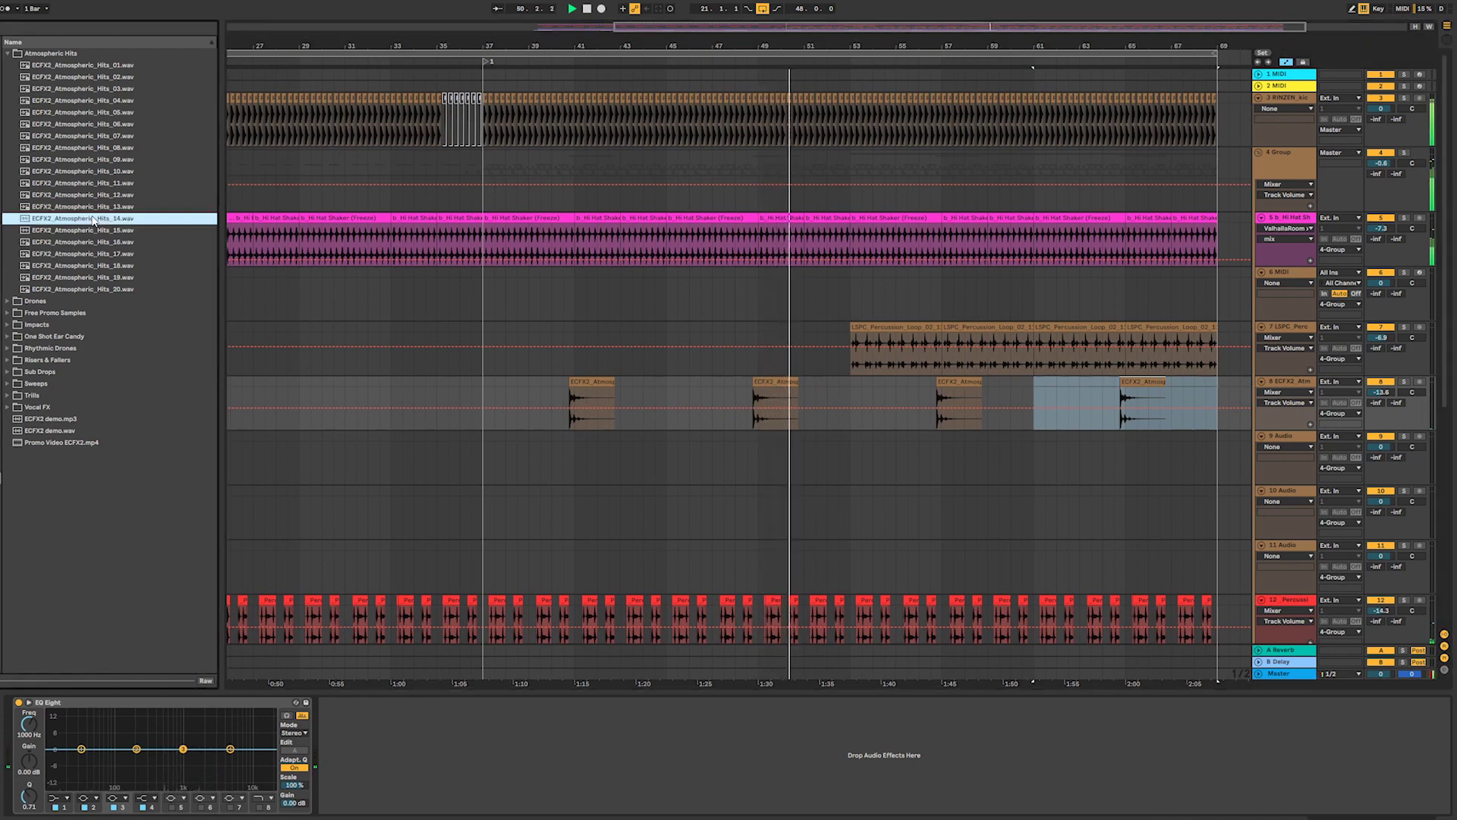
{"action": "left_click", "coordinate": [83, 278]}
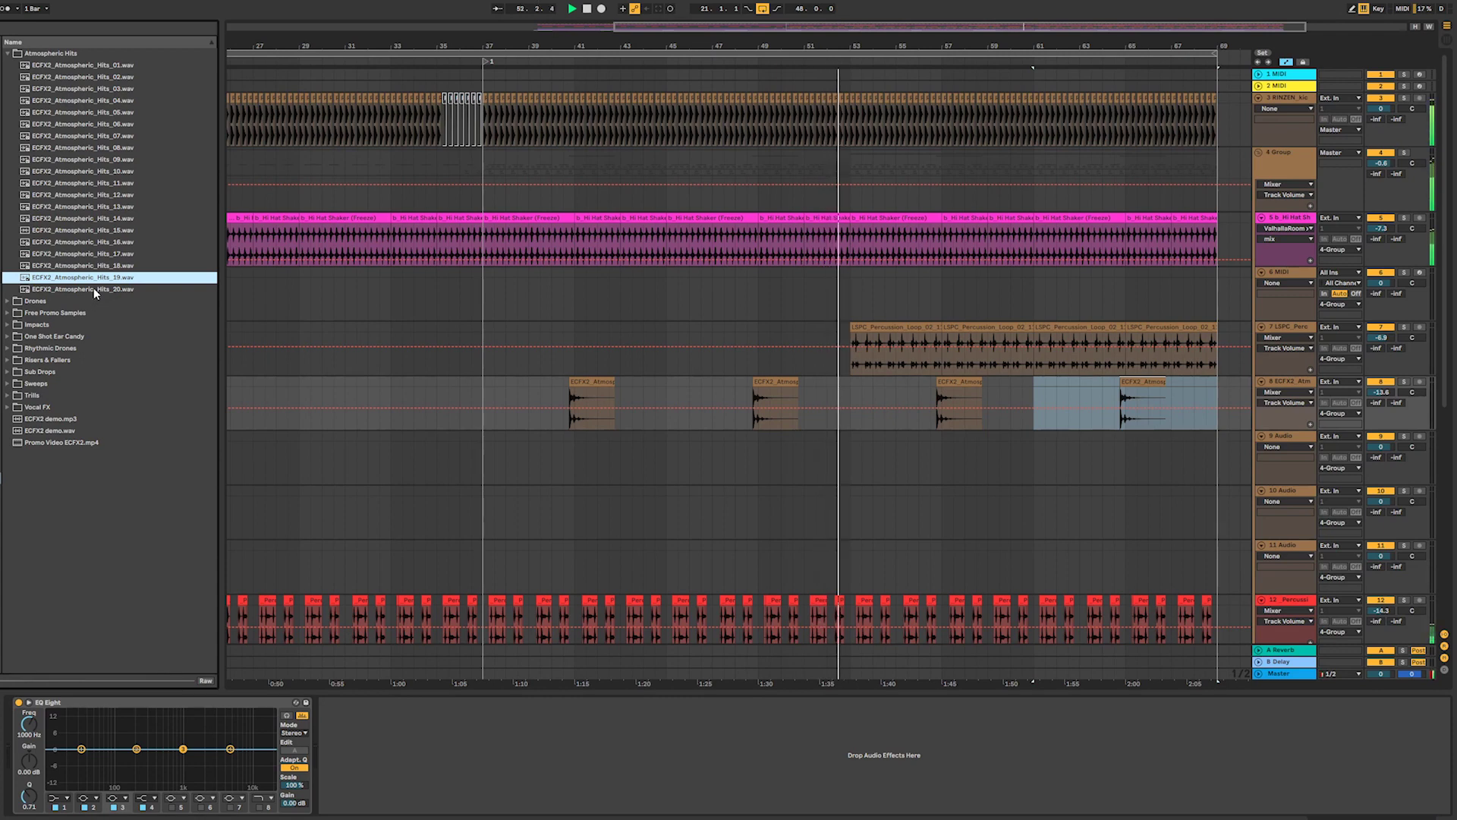
{"action": "left_click", "coordinate": [95, 292]}
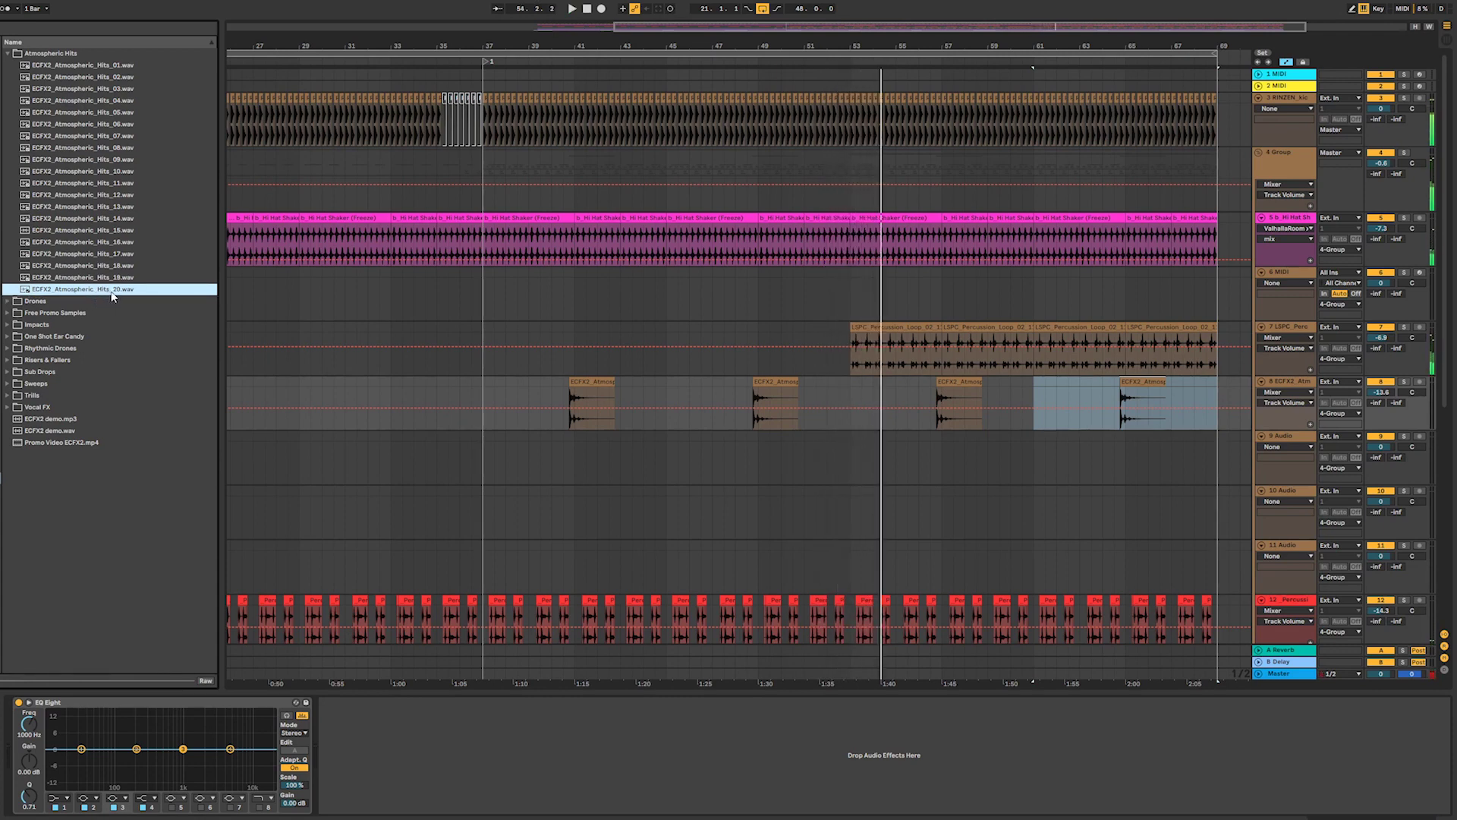
- Place ECFX2_Atmospheric_Hits_20 on the next empty audio track, starting at beat 4 of bar 52
{"action": "left_click_drag", "start_coordinate": [81, 293], "coordinate": [843, 483]}
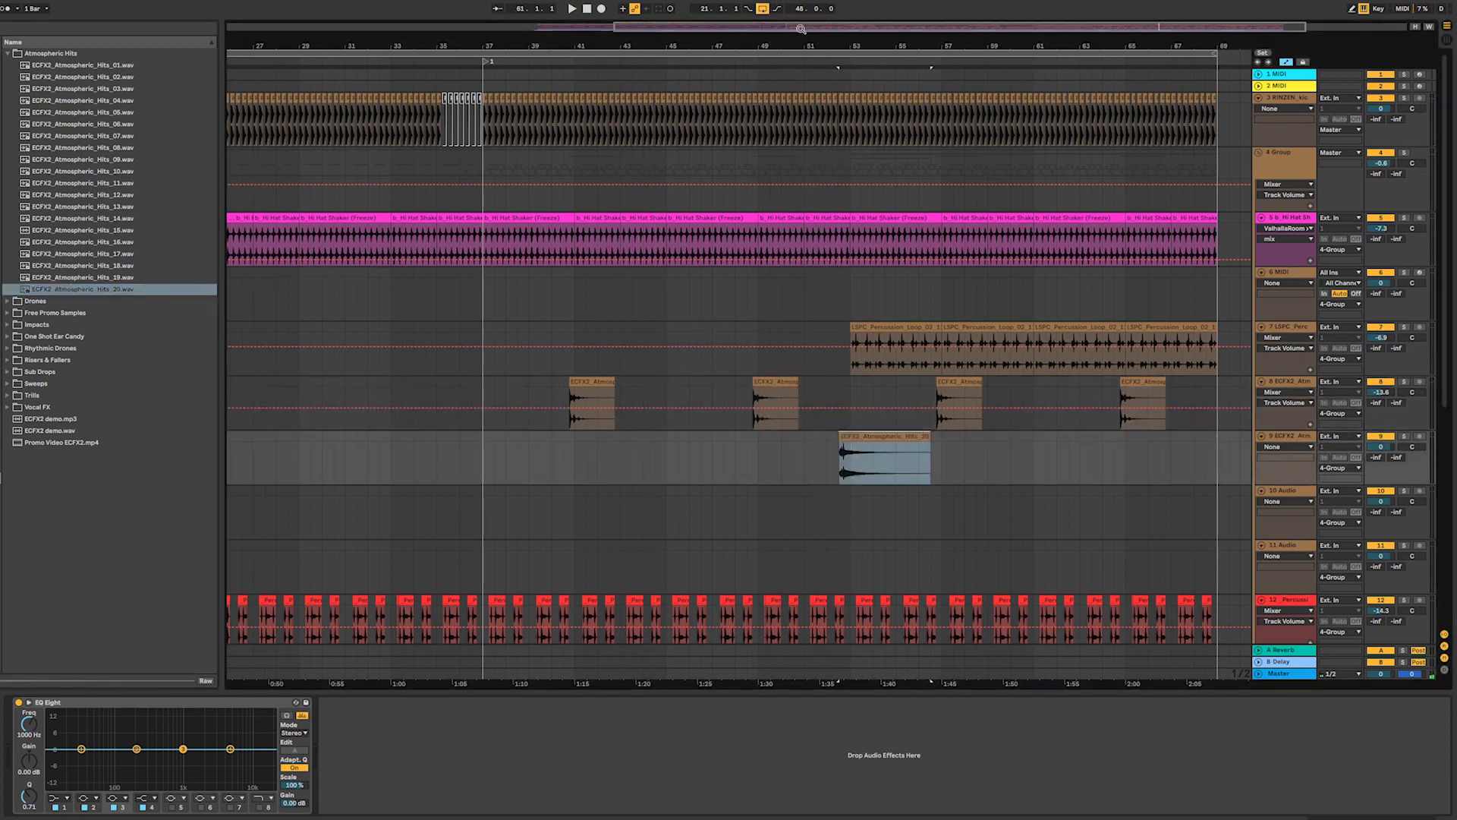
{"action": "left_click_drag", "start_coordinate": [801, 29], "coordinate": [888, 190]}
{"action": "left_click_drag", "start_coordinate": [987, 72], "coordinate": [1096, 205]}
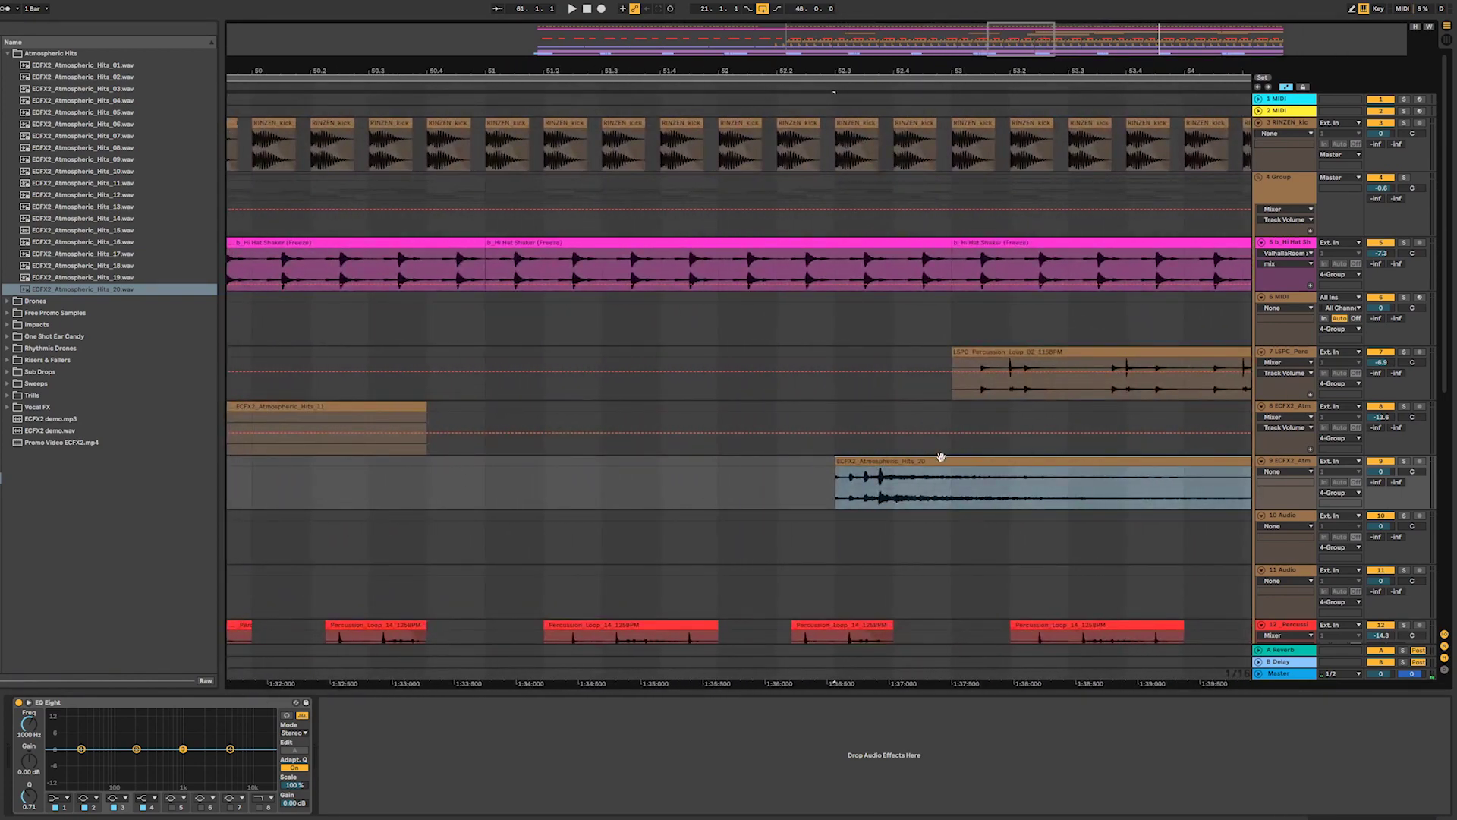
{"action": "left_click_drag", "start_coordinate": [924, 460], "coordinate": [981, 463]}
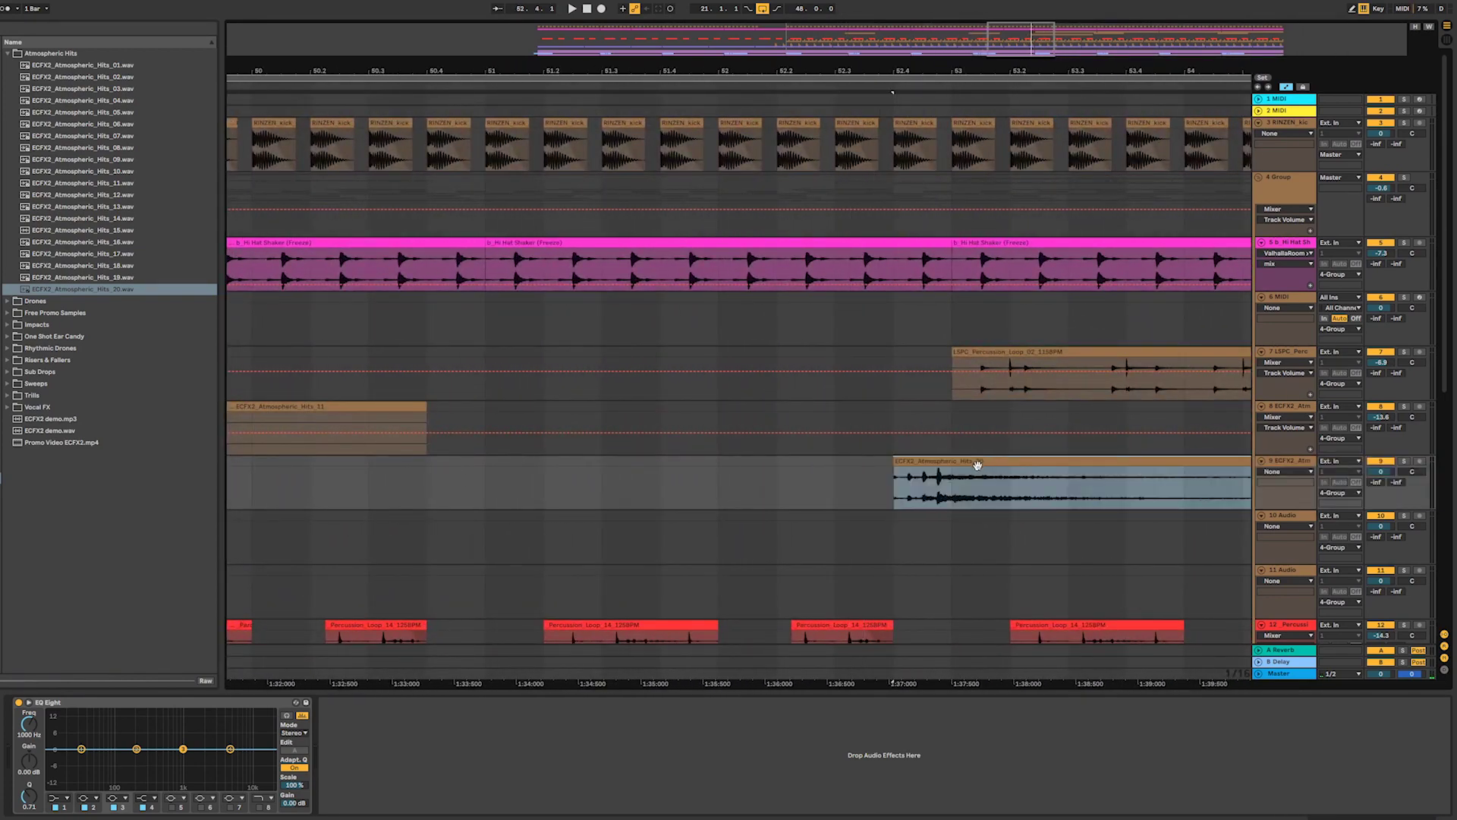
- Play the section from just before the Atmospheric Hits 20 clip and set its track volume to -7.1 dB
{"action": "left_click", "coordinate": [877, 490]}
{"action": "key", "text": "space"}
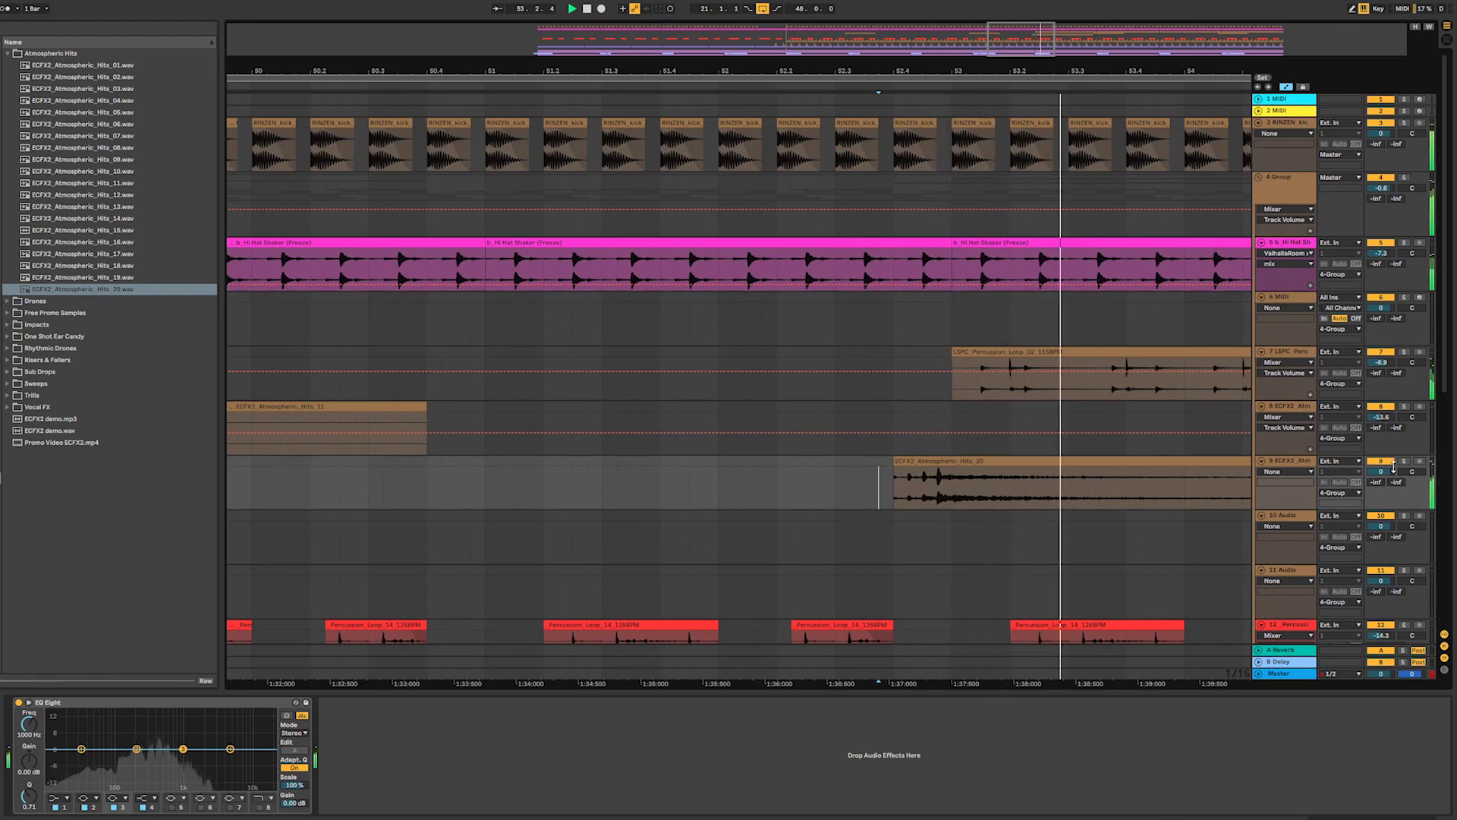
{"action": "key", "text": "space"}
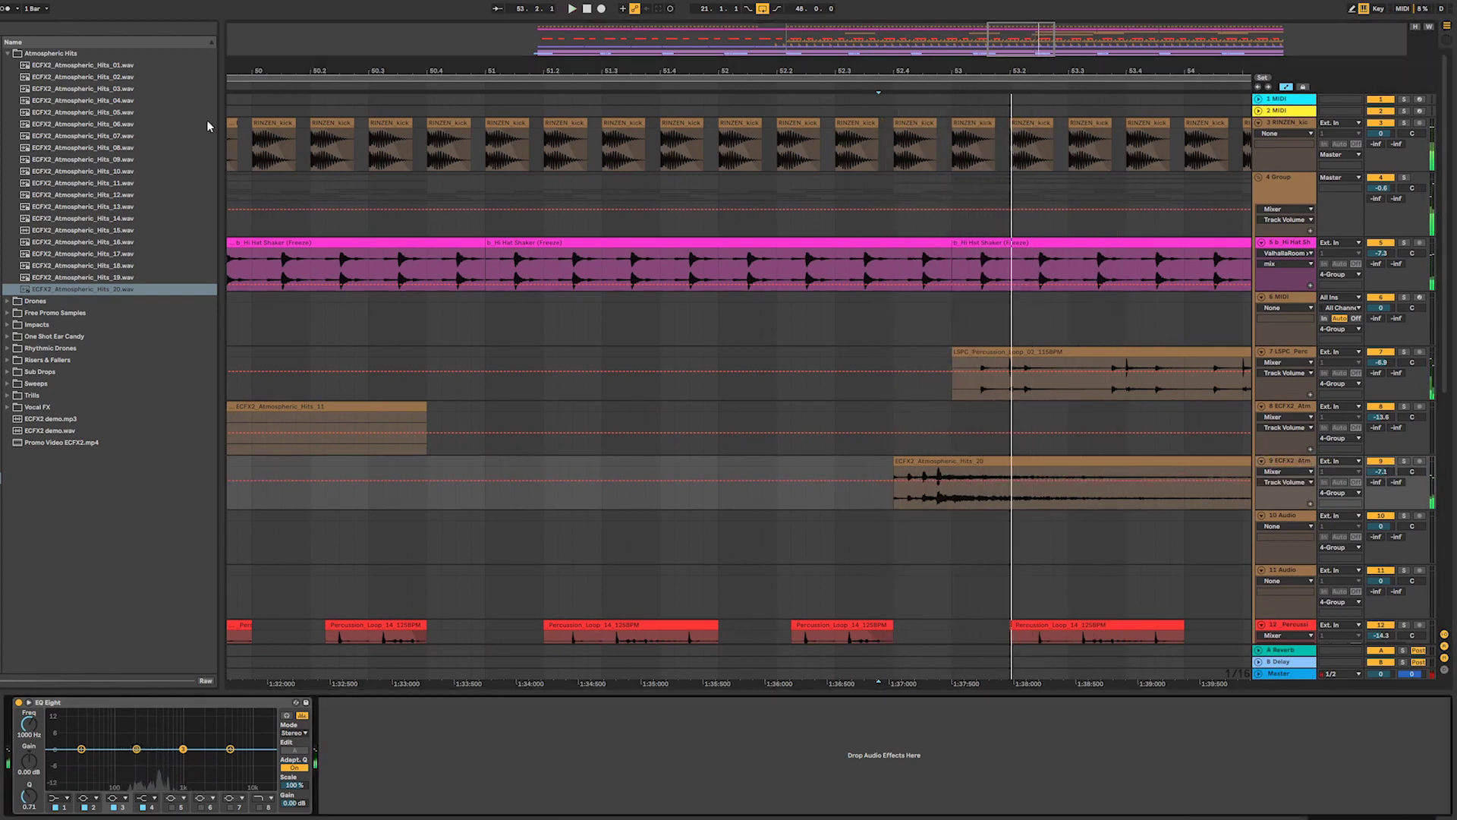
- Search the browser for "lfo", load LFOTool_x64 on the Atmospheric Hits 20 track, and pull its curve's start point down to the minimum
{"action": "left_click", "coordinate": [192, 30]}
{"action": "type", "text": "lfo"}
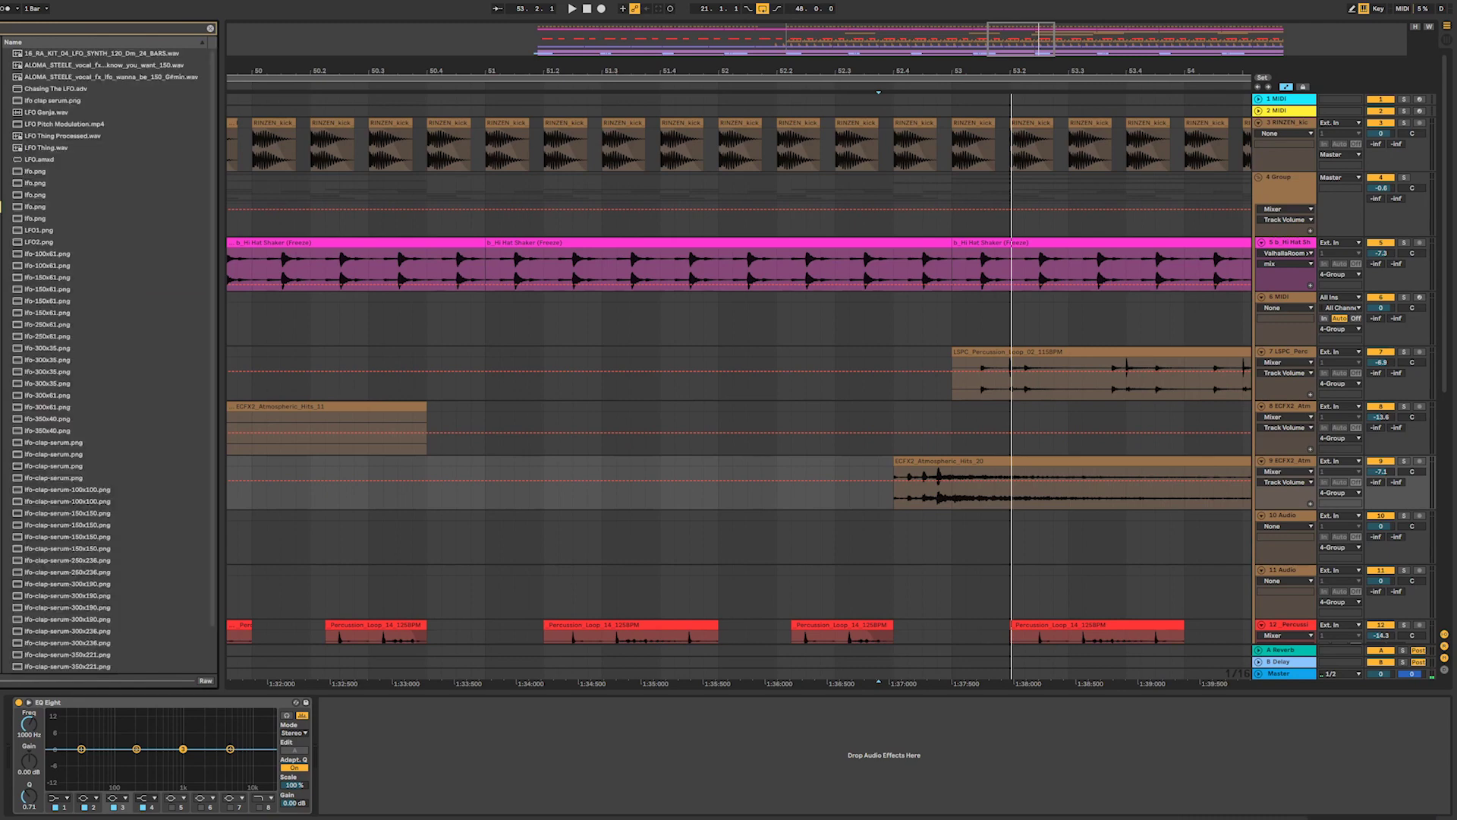
{"action": "scroll", "coordinate": [155, 575], "scroll_direction": "down", "scroll_amount": 2}
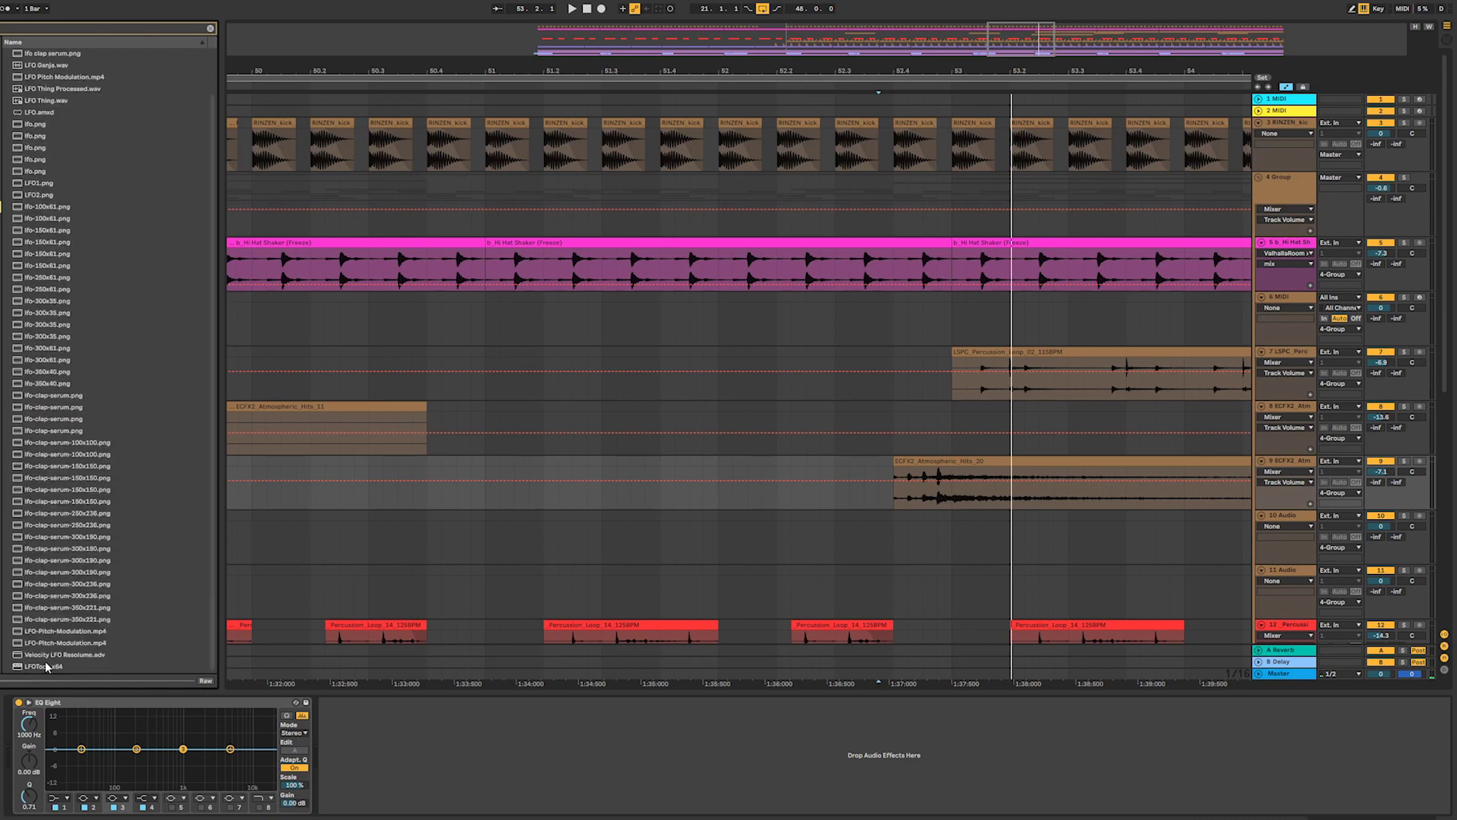
{"action": "left_click_drag", "start_coordinate": [688, 625], "coordinate": [588, 489]}
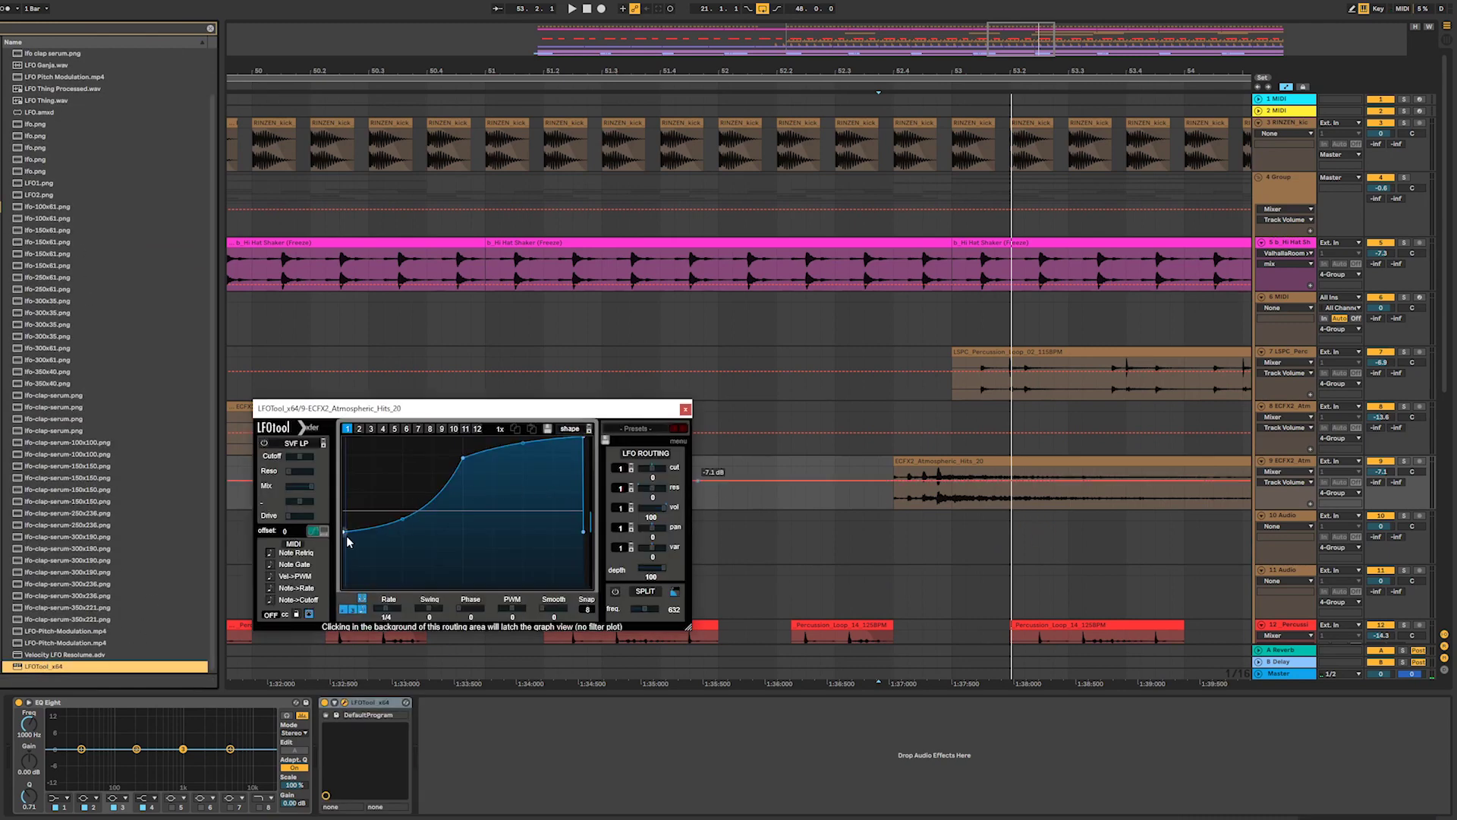
{"action": "left_click_drag", "start_coordinate": [347, 533], "coordinate": [345, 585]}
{"action": "key", "text": "space"}
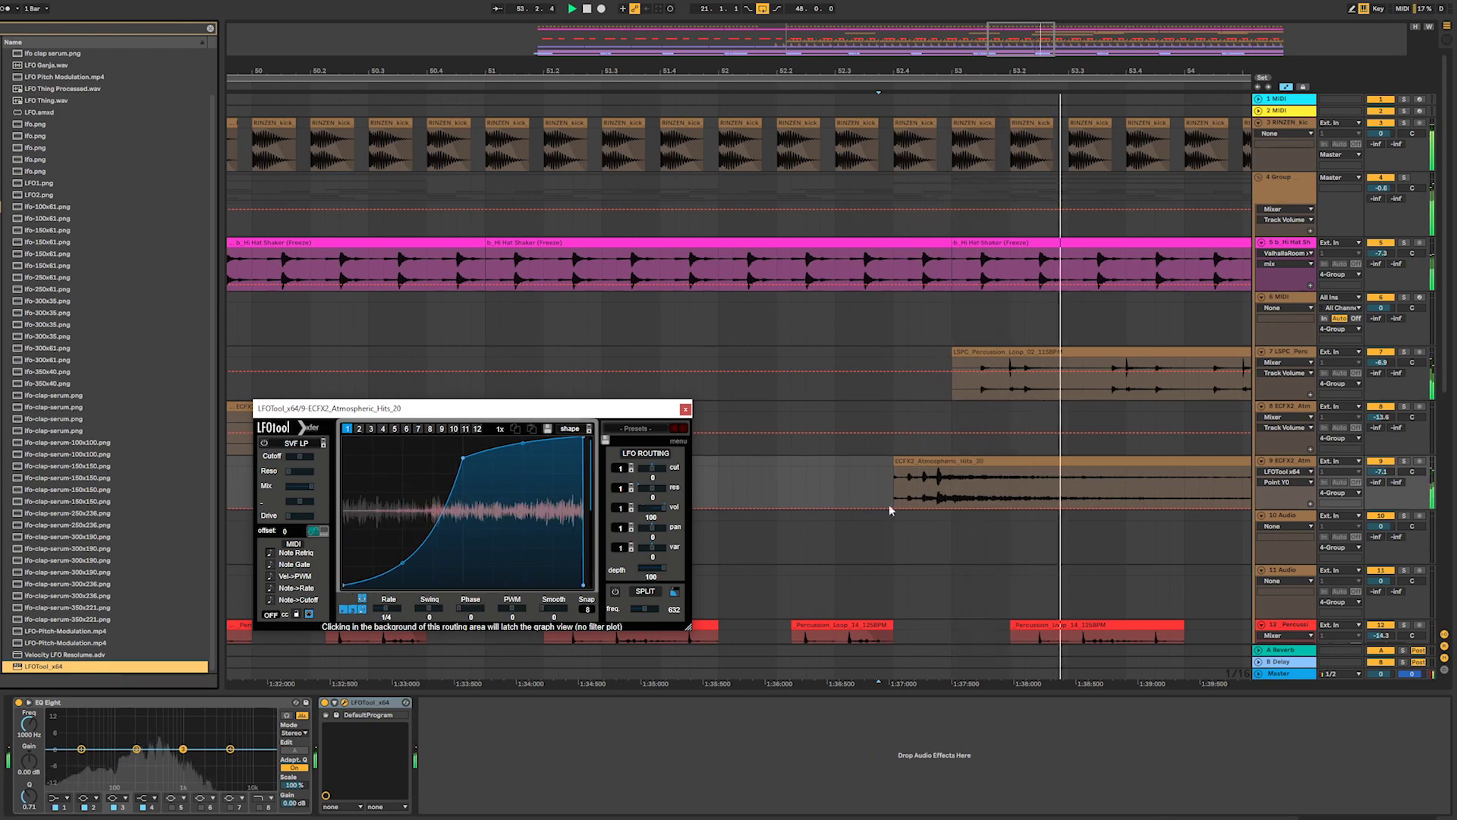
- Set EQ Eight band 1 on the Atmospheric Hits 20 track to a gentle low cut and check it in playback
{"action": "left_click", "coordinate": [791, 486]}
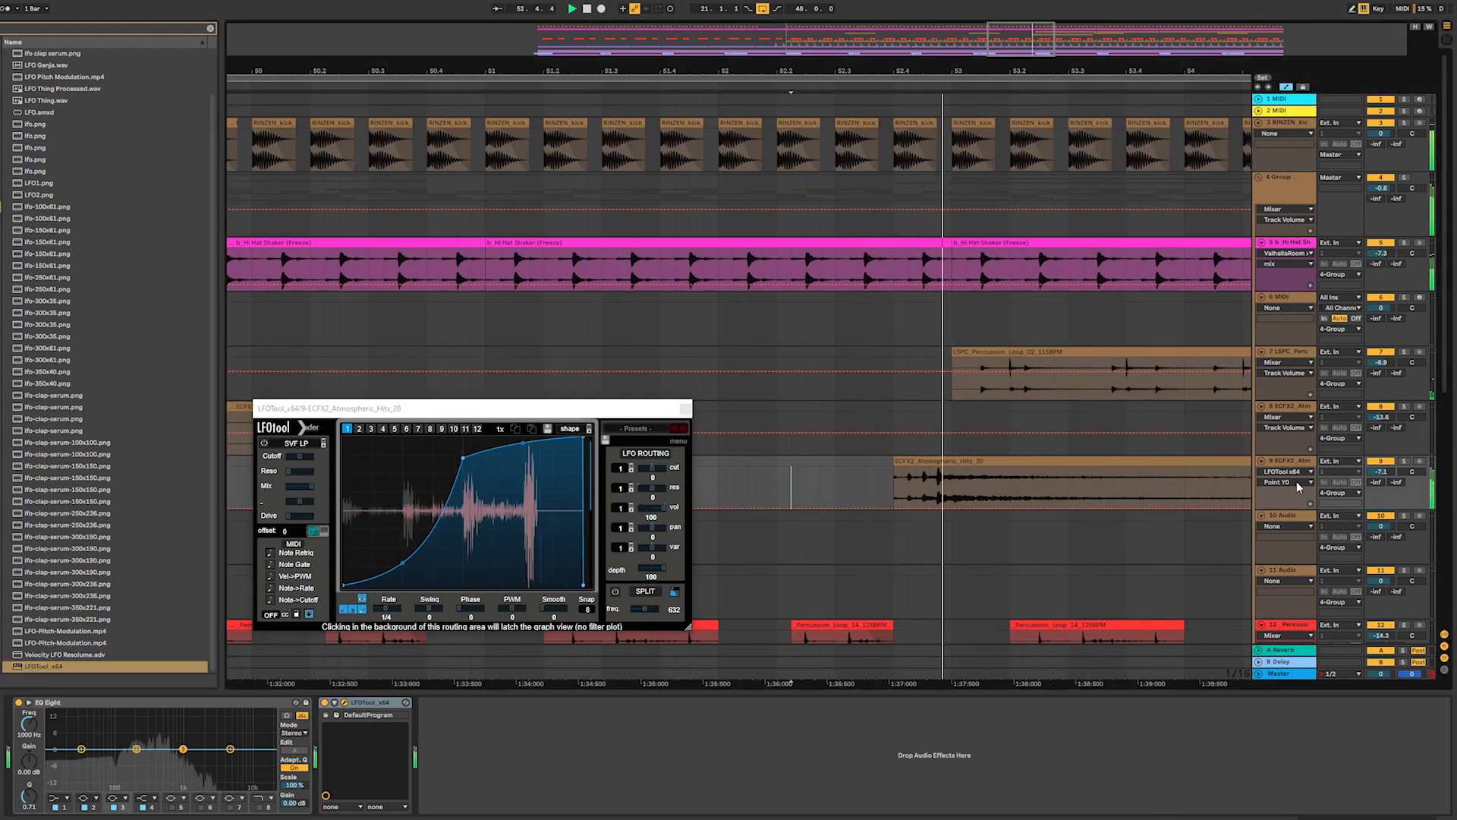
{"action": "left_click", "coordinate": [63, 803]}
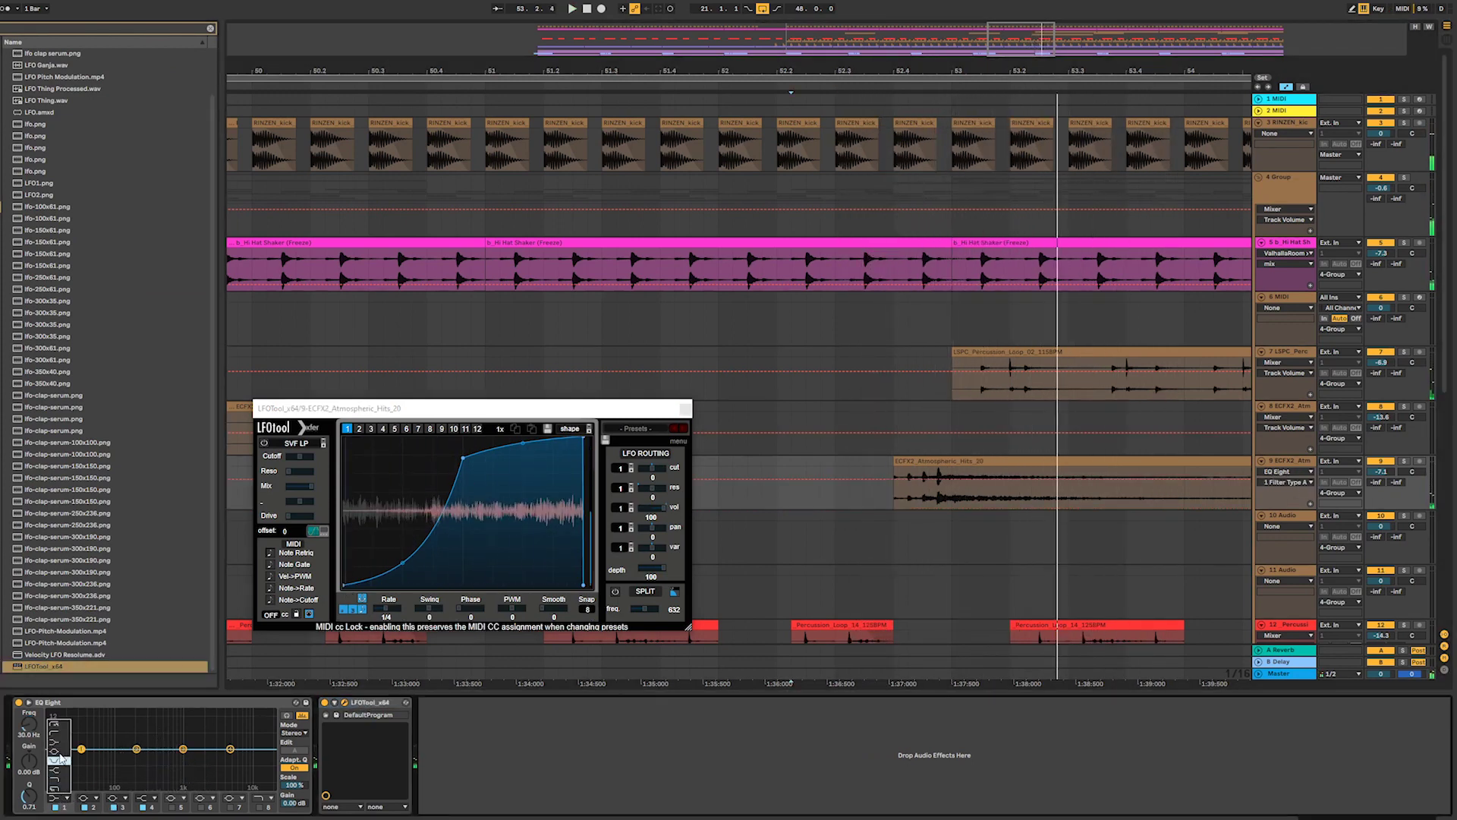
{"action": "key", "text": "space"}
{"action": "mouse_move", "coordinate": [112, 762]}
{"action": "left_mouse_down"}
{"action": "mouse_move", "coordinate": [154, 761]}
{"action": "mouse_move", "coordinate": [139, 763]}
{"action": "left_mouse_up"}
{"action": "key", "text": "space"}
{"action": "key", "text": "space"}
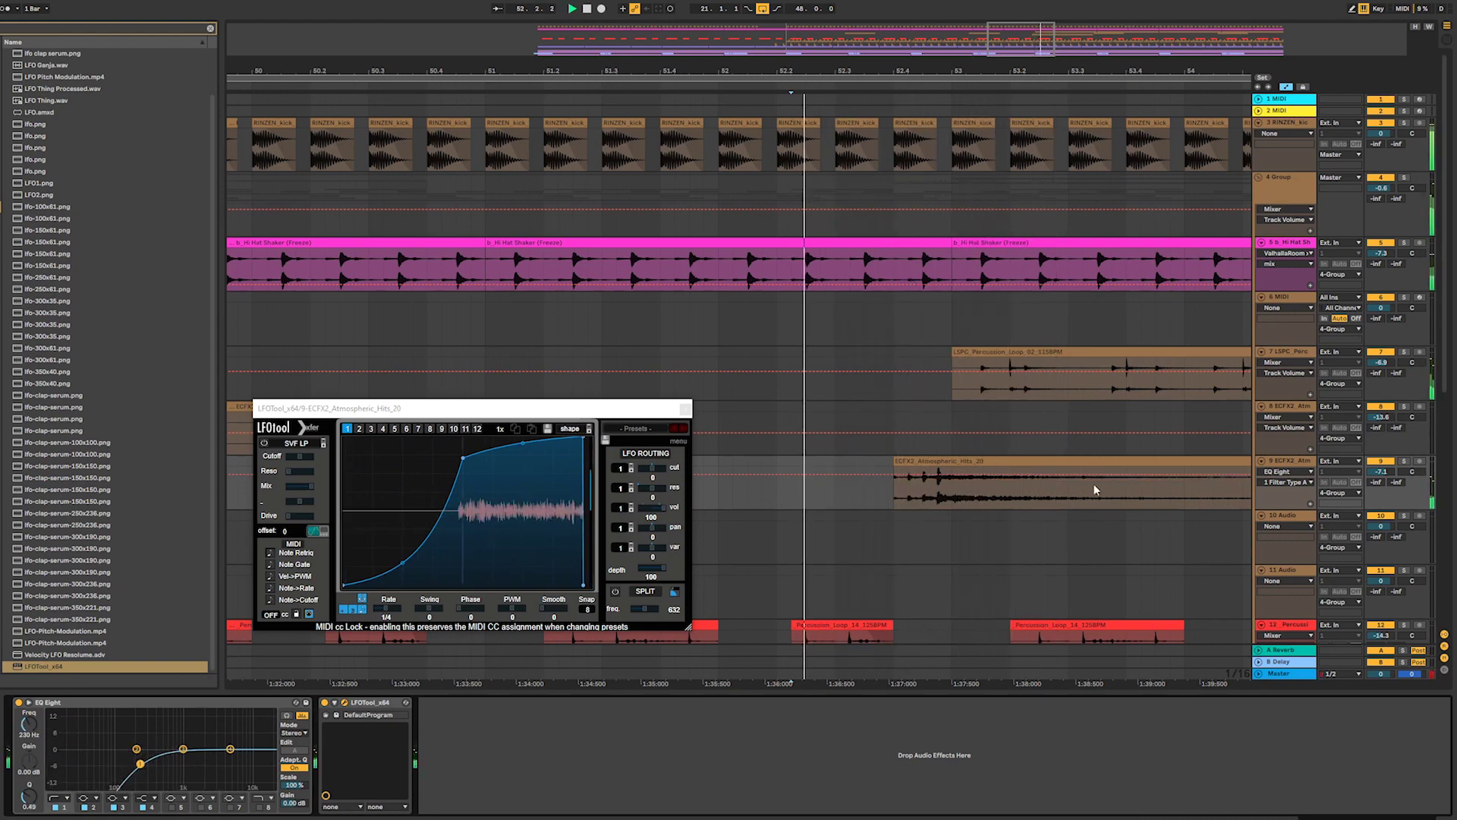
- Raise the Atmospheric Hits 20 track volume to -6.4 dB during playback and close the LFOTool window
{"action": "left_click_drag", "start_coordinate": [1382, 471], "coordinate": [1382, 466]}
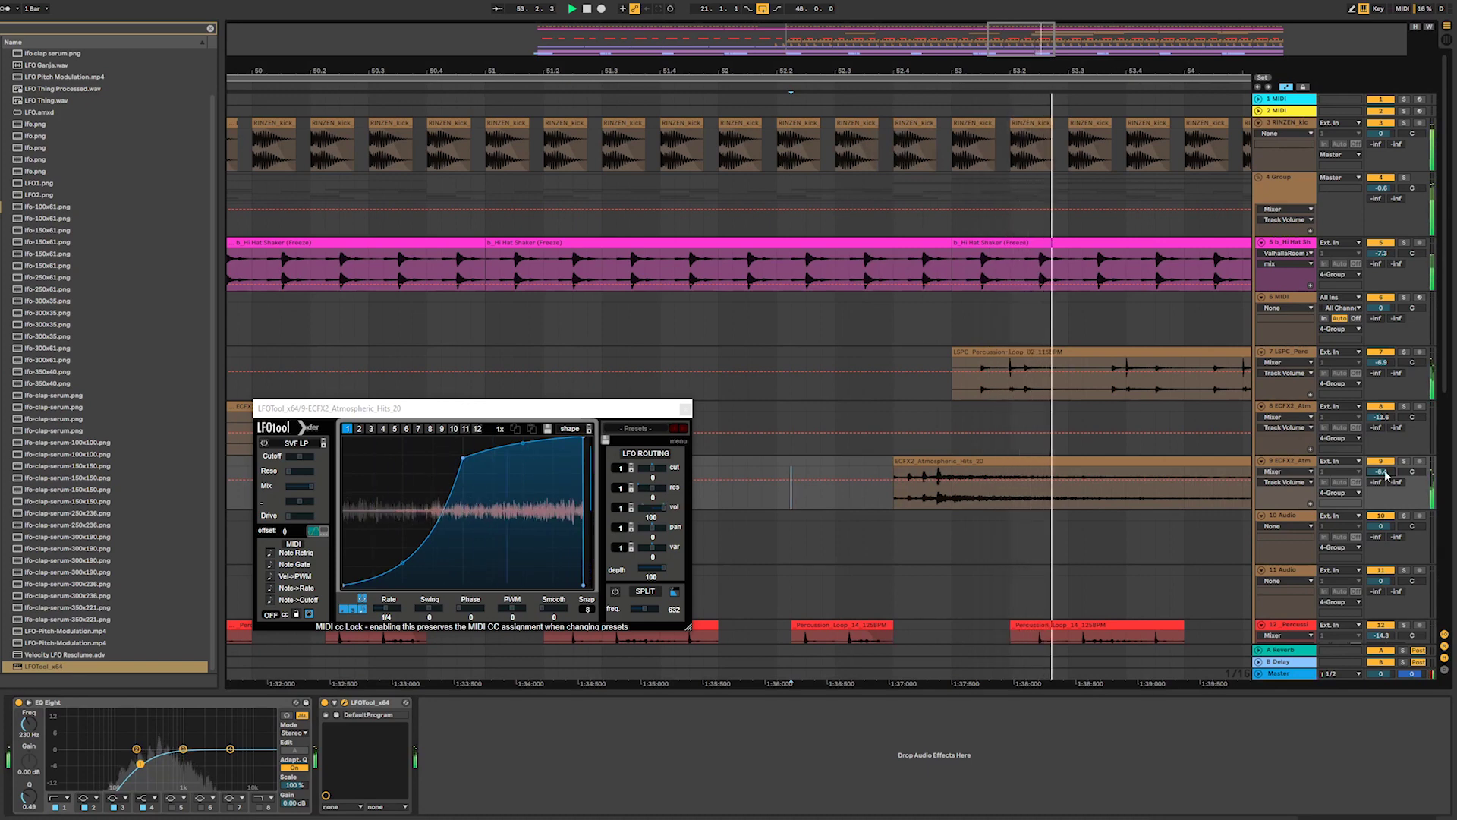
{"action": "scroll", "coordinate": [1133, 489], "scroll_direction": "down", "scroll_amount": 1}
{"action": "scroll", "coordinate": [1134, 488], "scroll_direction": "down", "scroll_amount": 5}
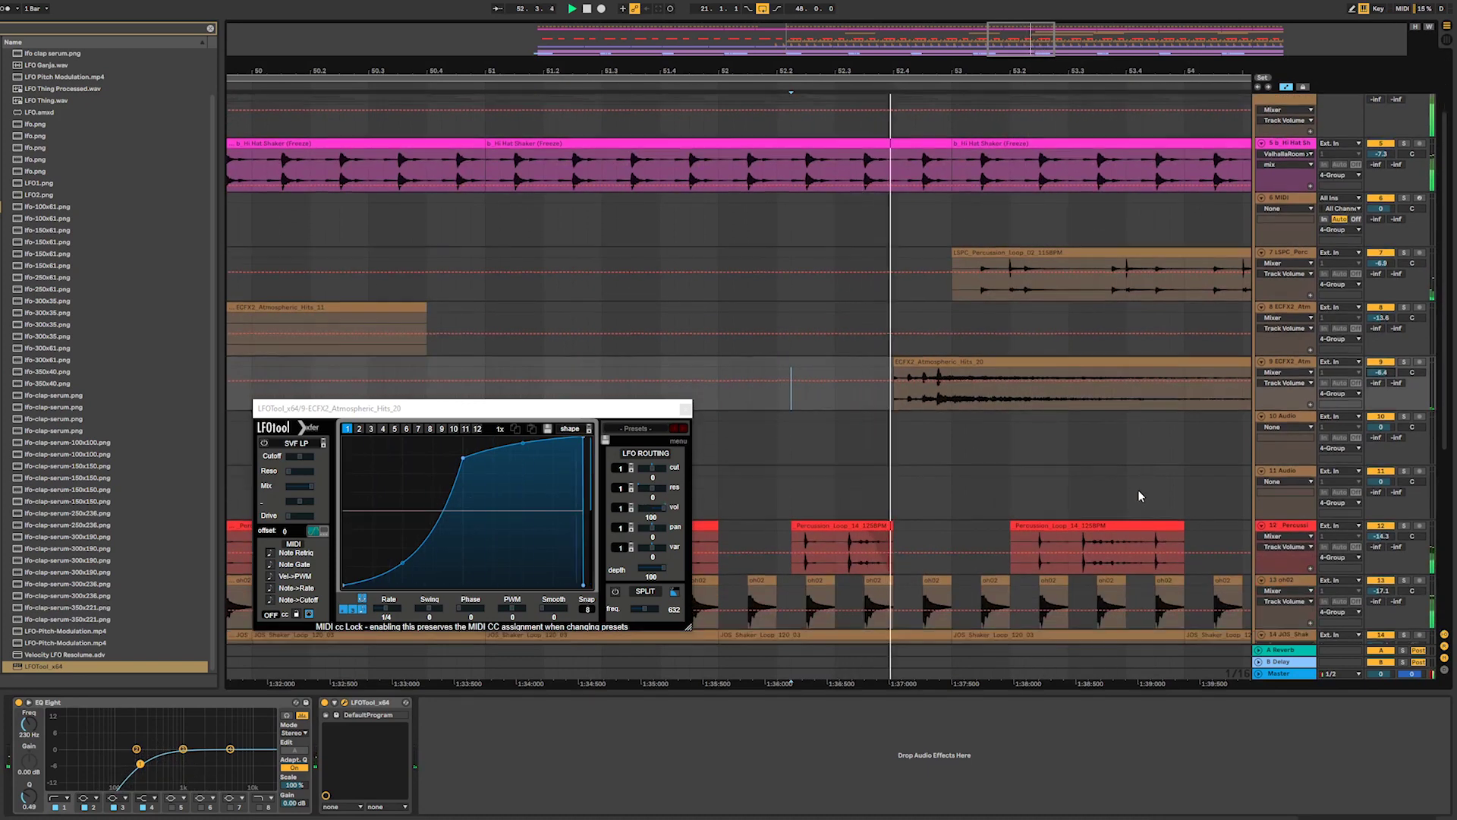
{"action": "left_click", "coordinate": [685, 411]}
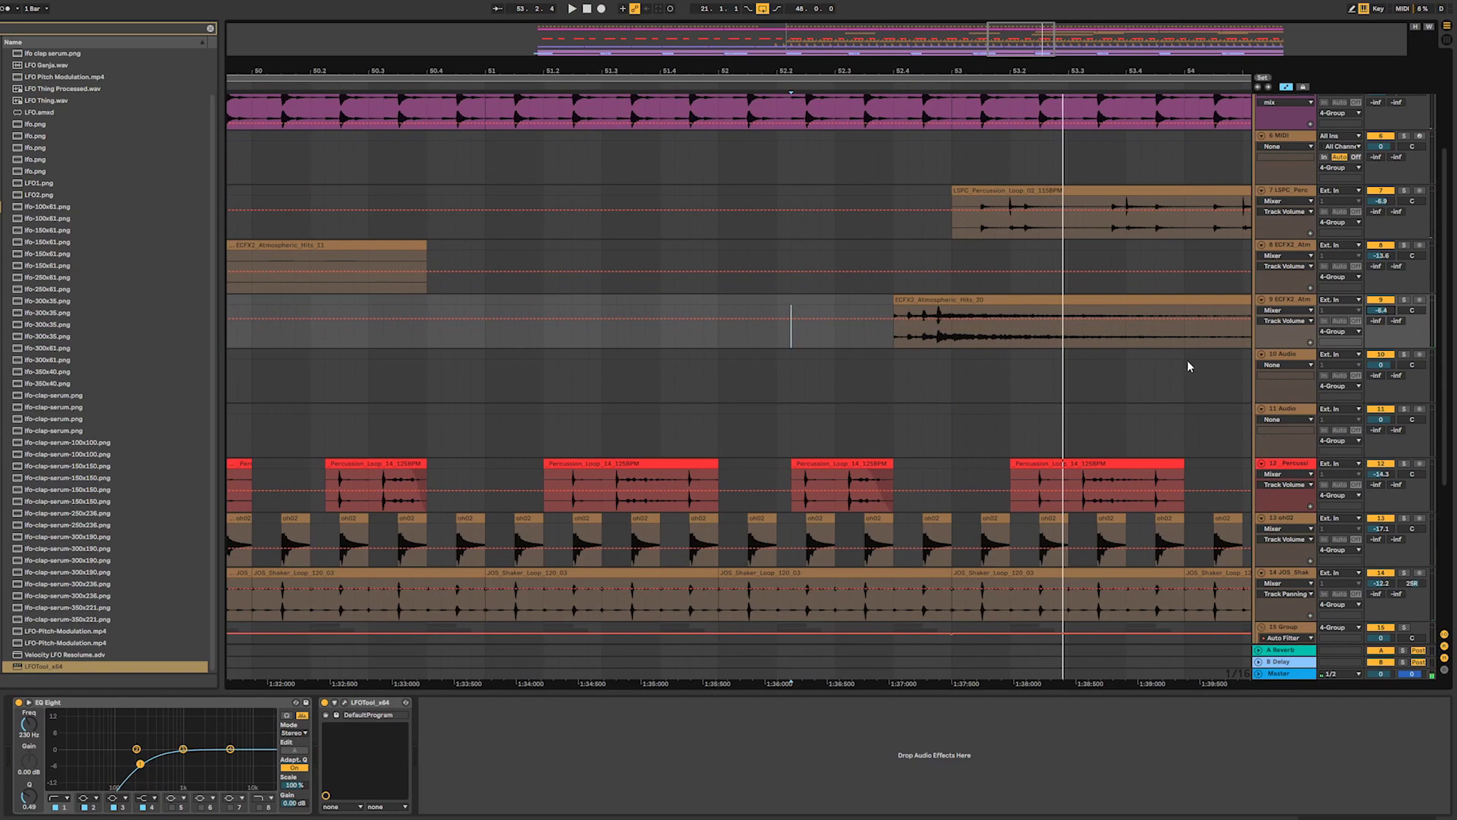
- Select the empty audio track directly below the Atmospheric Hits 20 track
{"action": "left_click_drag", "start_coordinate": [1002, 47], "coordinate": [891, 6]}
{"action": "left_click_drag", "start_coordinate": [1065, 39], "coordinate": [1065, 338]}
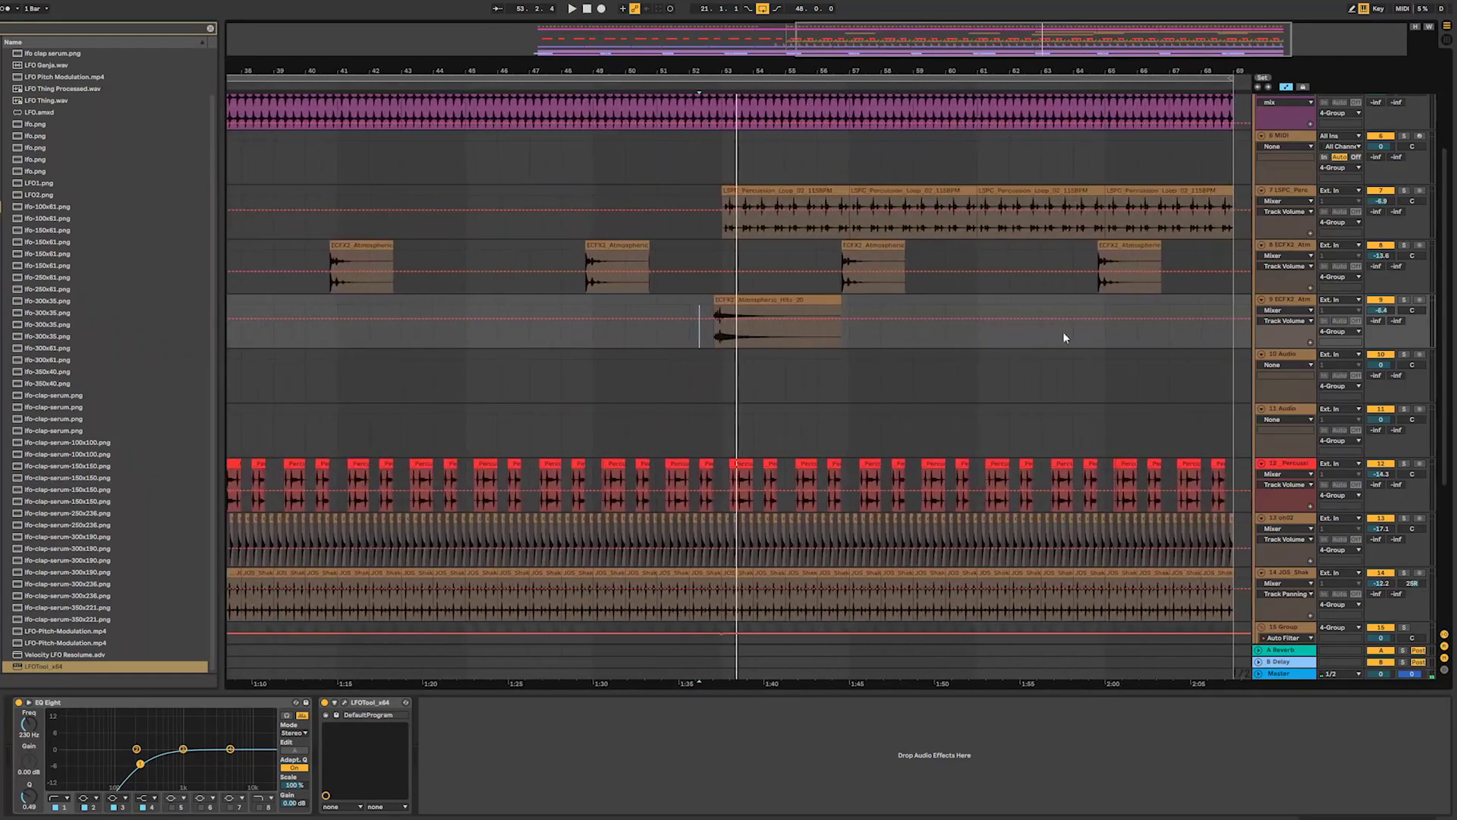
{"action": "left_click", "coordinate": [1293, 359]}
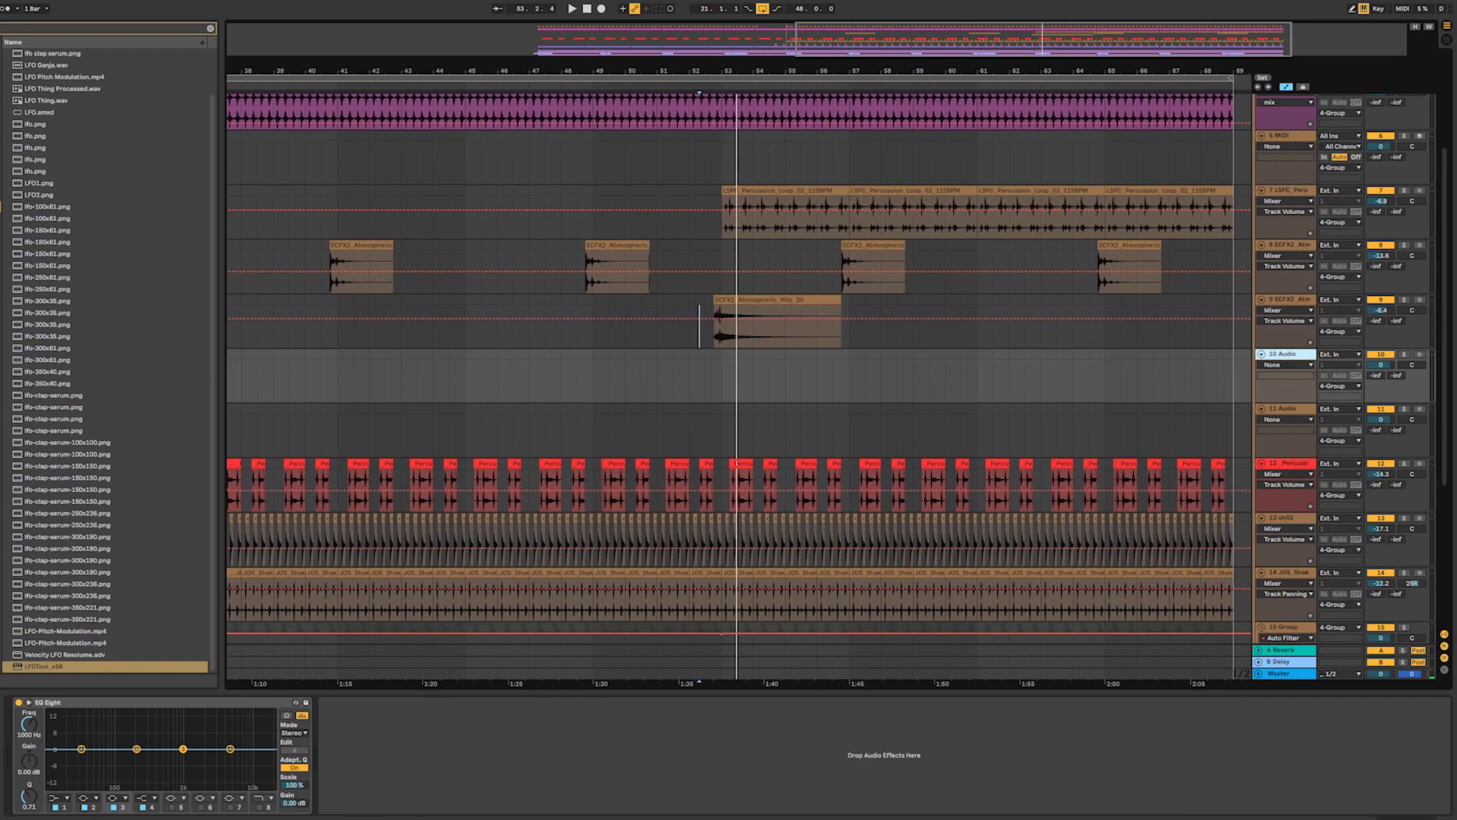
- Open the Atmospheric Hits sample folder and audition ECFX2_Atmospheric_Hits_06, 07 and 08 against the playing arrangement
{"action": "left_click", "coordinate": [1, 489]}
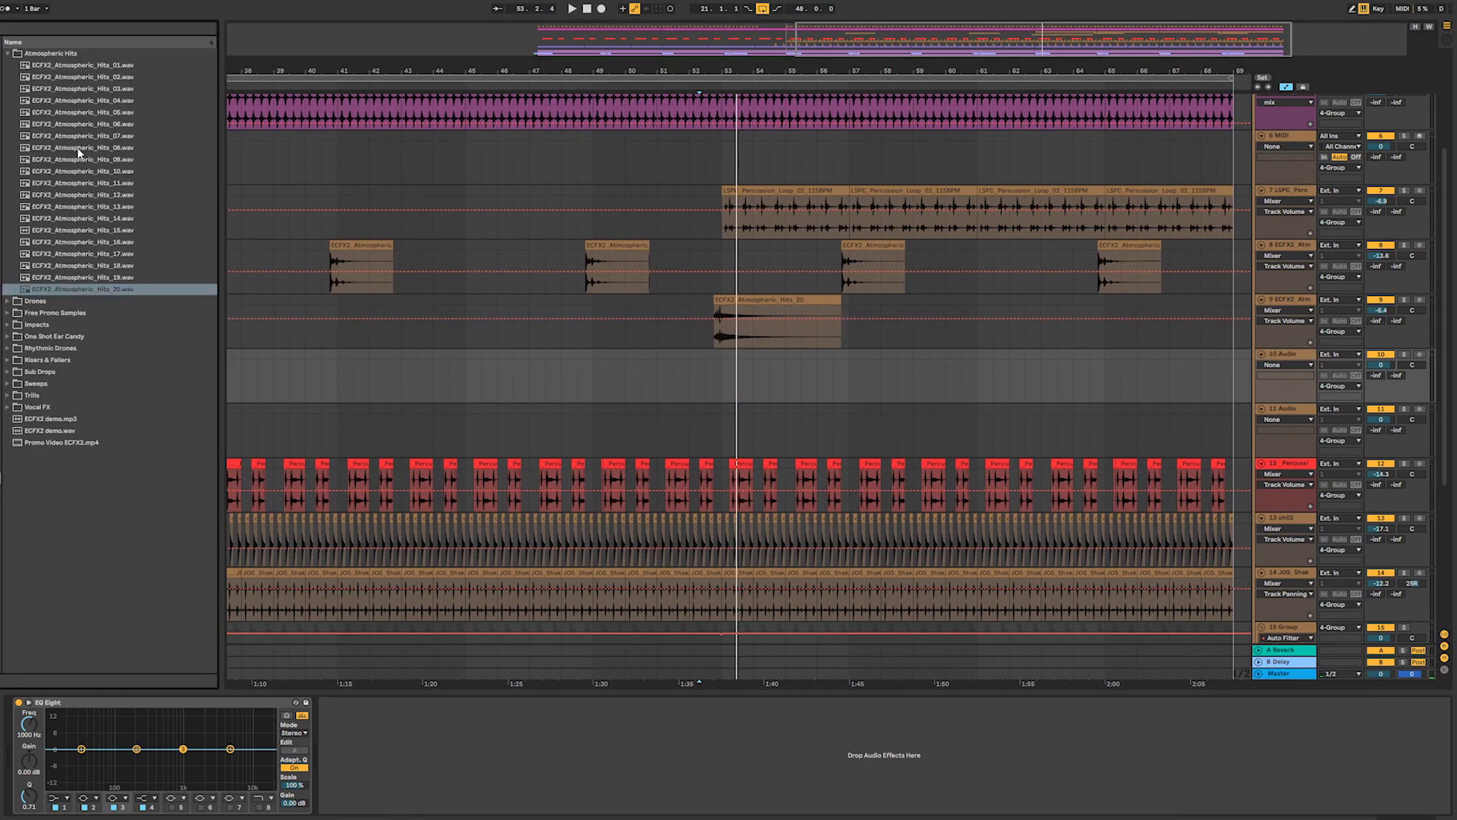
{"action": "left_click", "coordinate": [80, 148]}
{"action": "key", "text": "space"}
{"action": "left_click", "coordinate": [84, 138]}
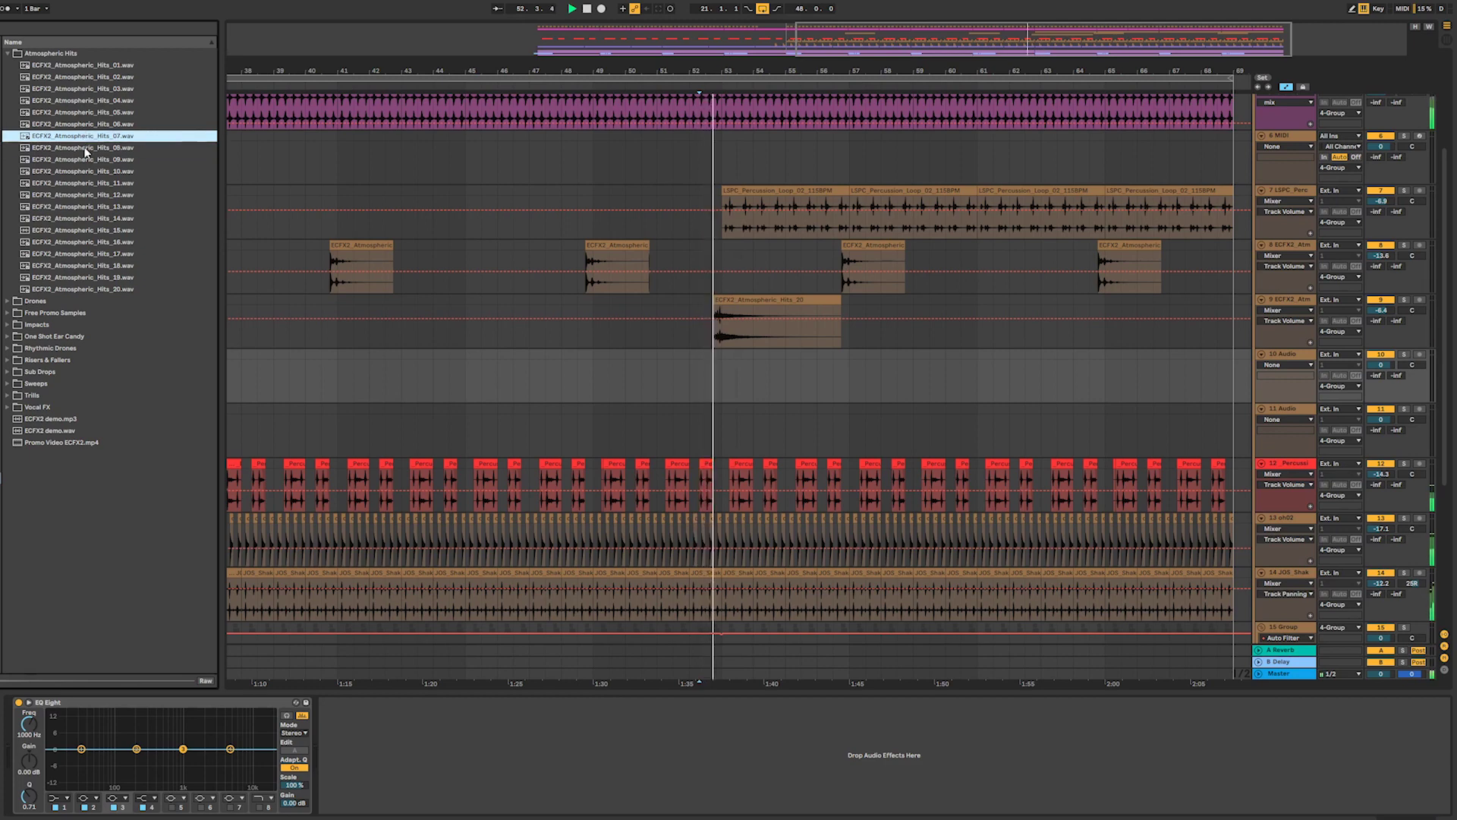
{"action": "key", "text": "Up"}
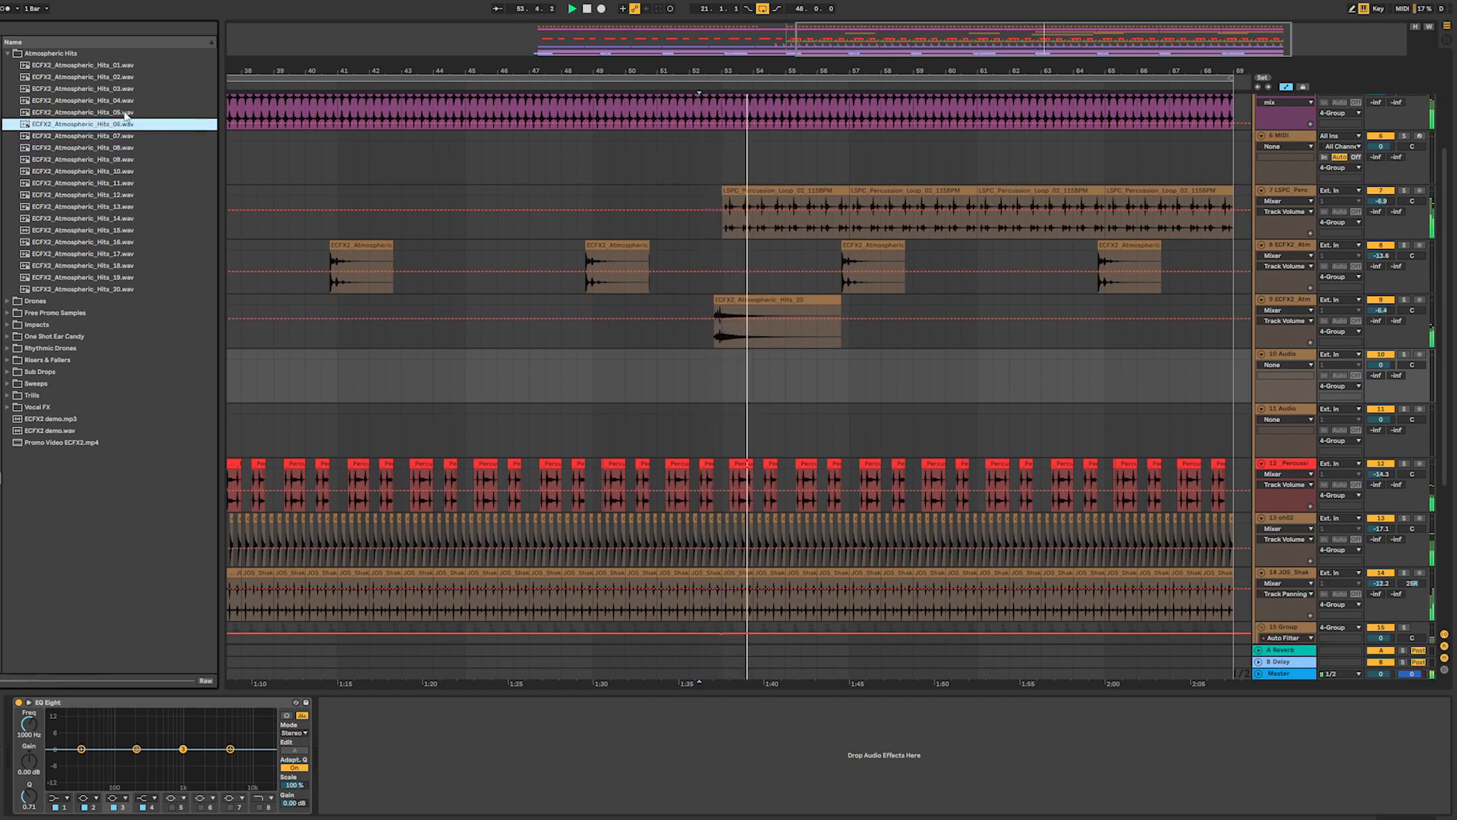
{"action": "left_click", "coordinate": [109, 138]}
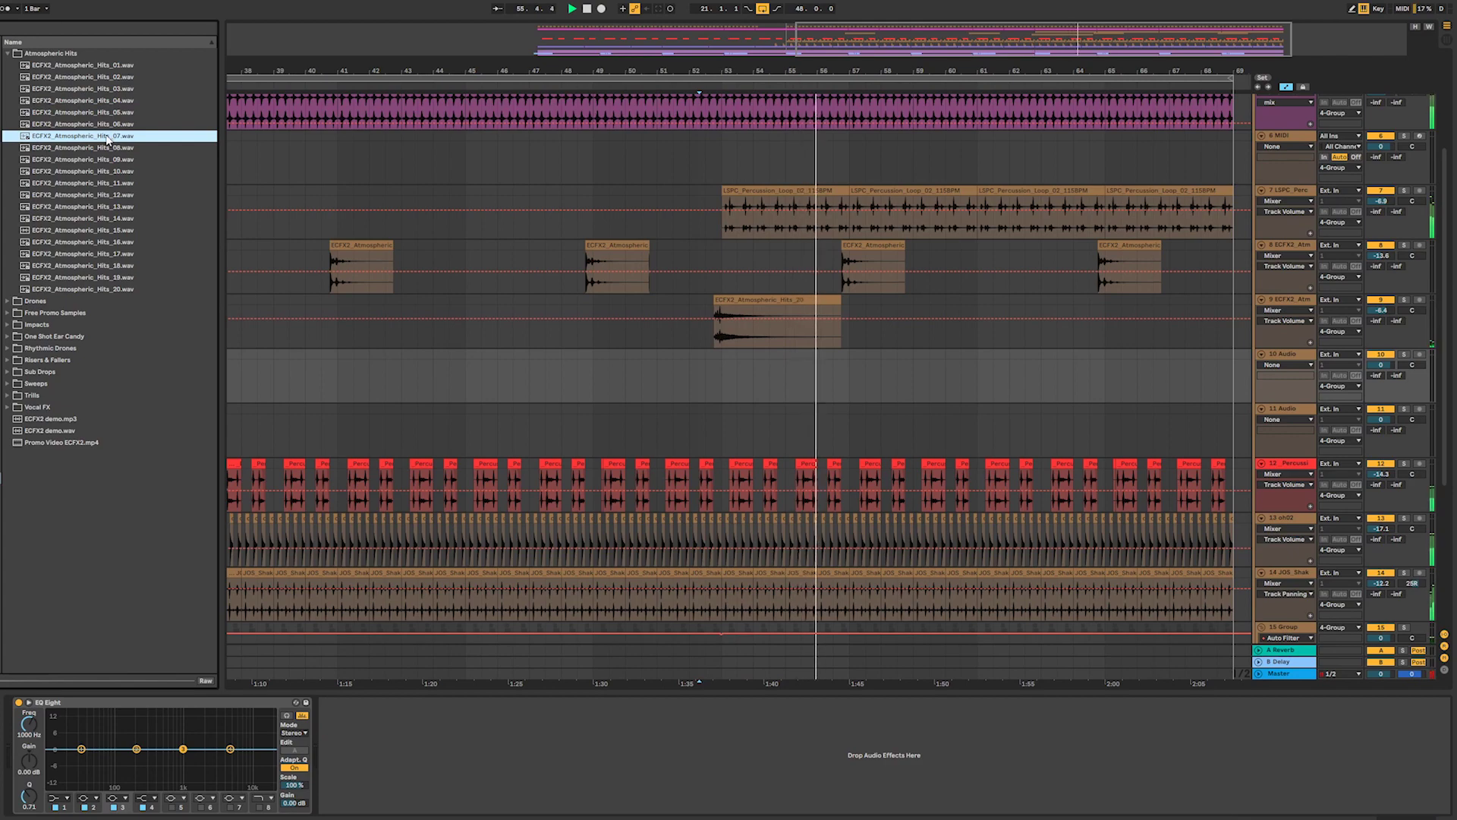
- Place ECFX2_Atmospheric_Hits_07 on audio track 10 at bar 53 and lower the track volume to -13.6 dB during playback
{"action": "left_click_drag", "start_coordinate": [108, 139], "coordinate": [749, 369]}
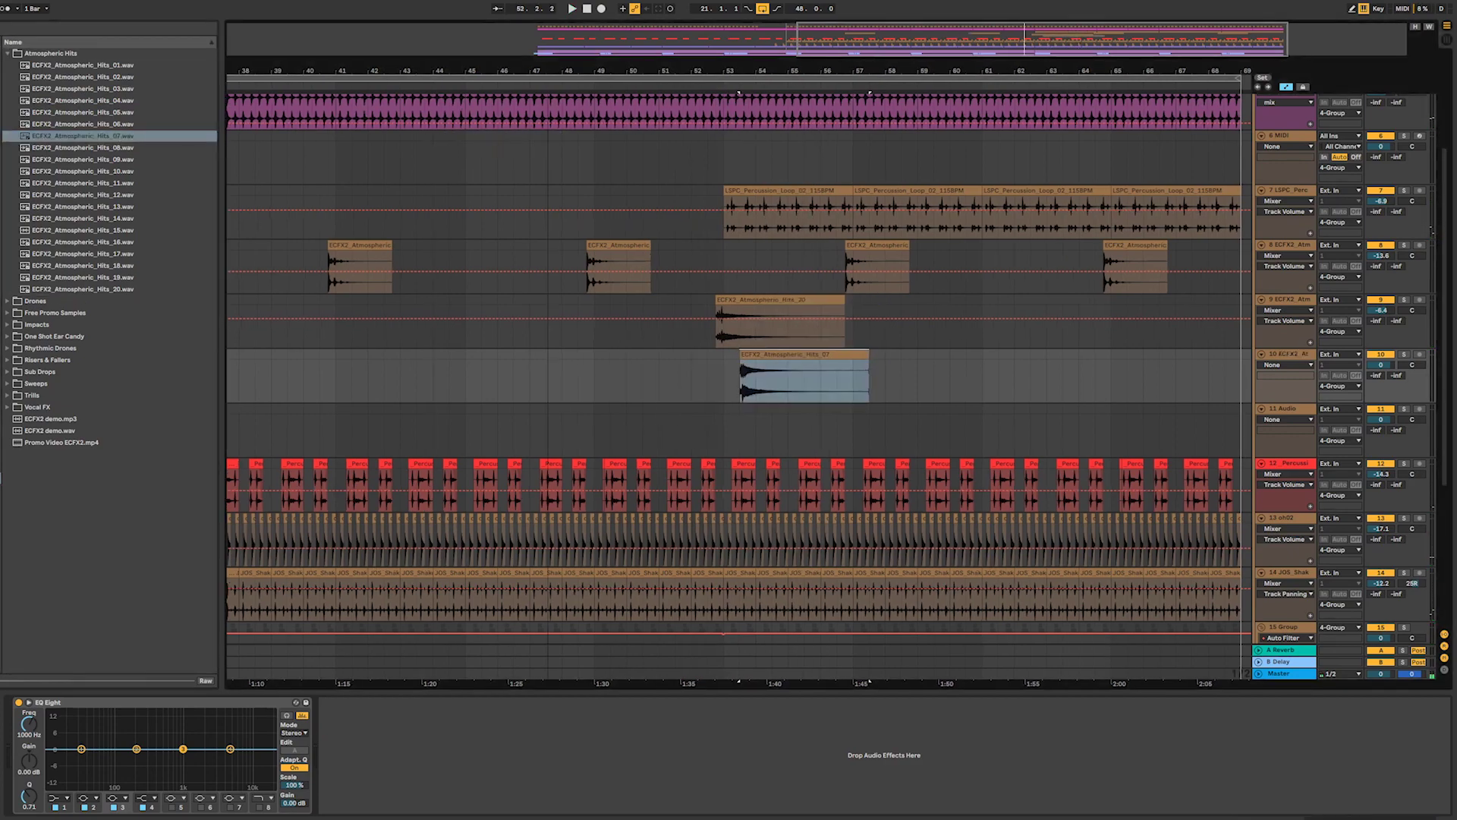
{"action": "left_click_drag", "start_coordinate": [751, 71], "coordinate": [523, 370]}
{"action": "left_click", "coordinate": [317, 385]}
{"action": "key", "text": "space"}
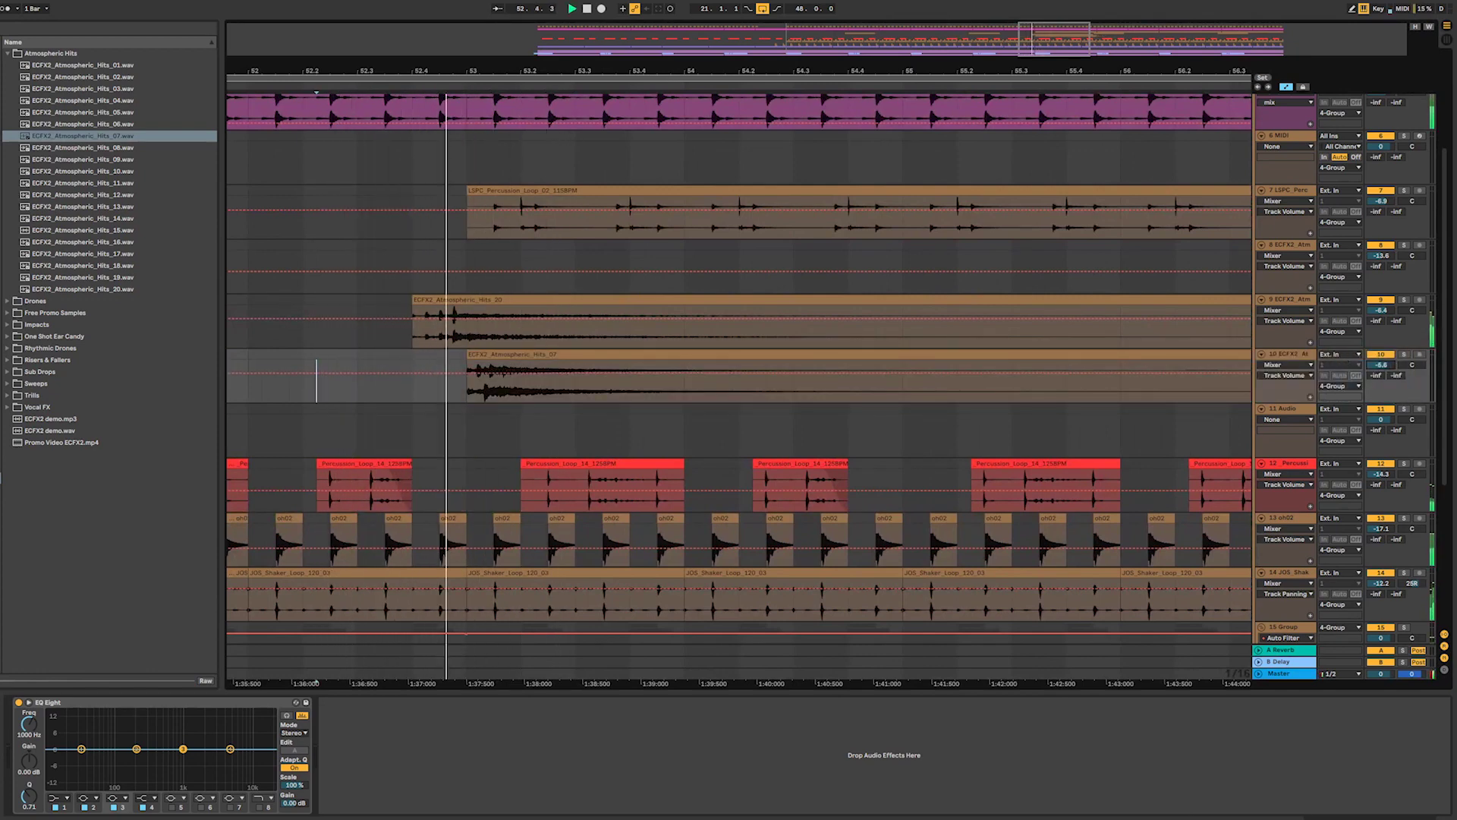
{"action": "key", "text": "space"}
{"action": "key", "text": "space"}
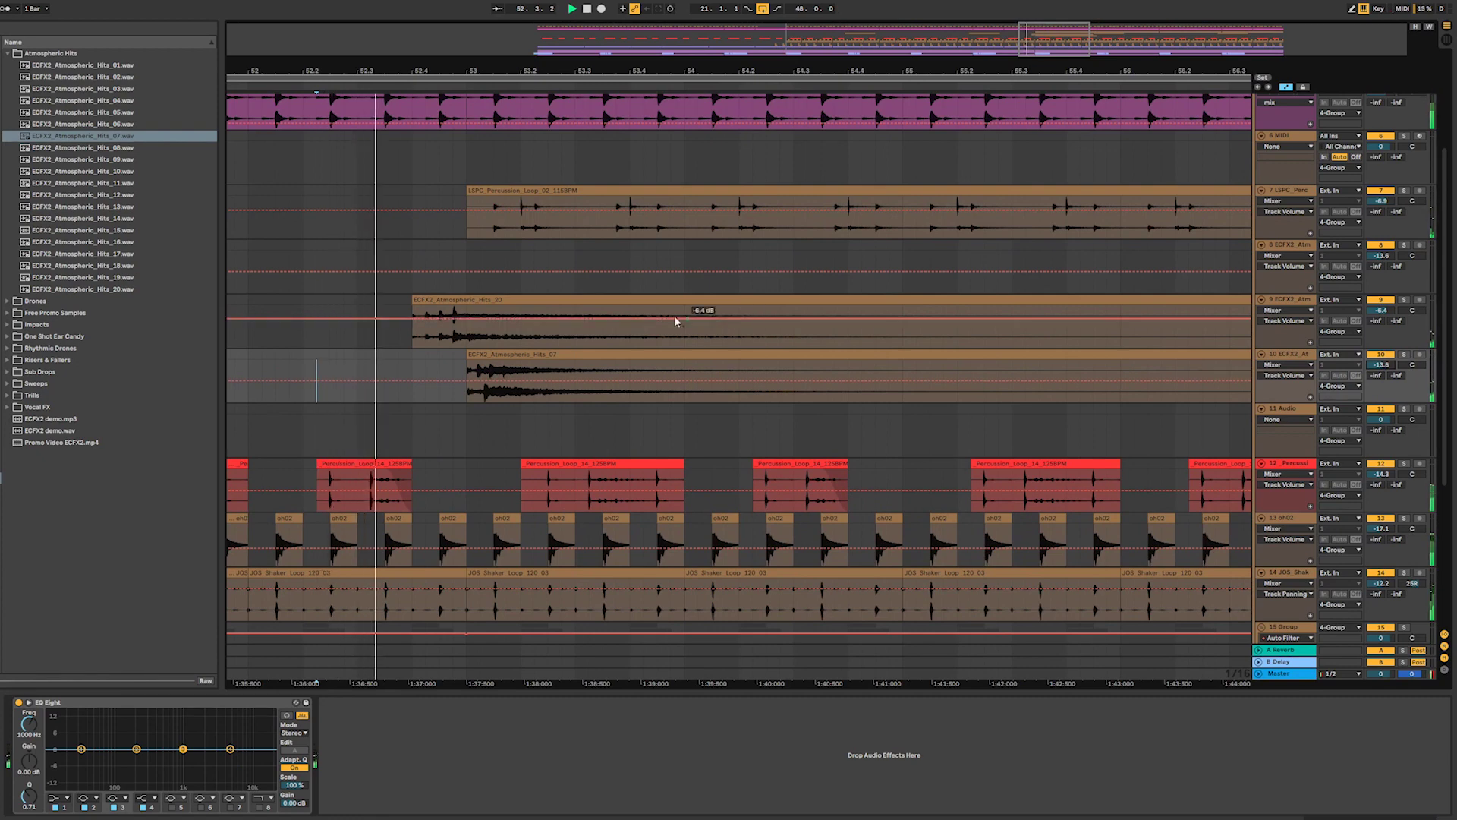
- Shift the ECFX2_Atmospheric_Hits_07 clip to start at 53.1.3, trim its quiet beginning, and play it back
{"action": "key", "text": "space"}
{"action": "left_click_drag", "start_coordinate": [508, 351], "coordinate": [535, 352]}
{"action": "left_click", "coordinate": [385, 364]}
{"action": "key", "text": "space"}
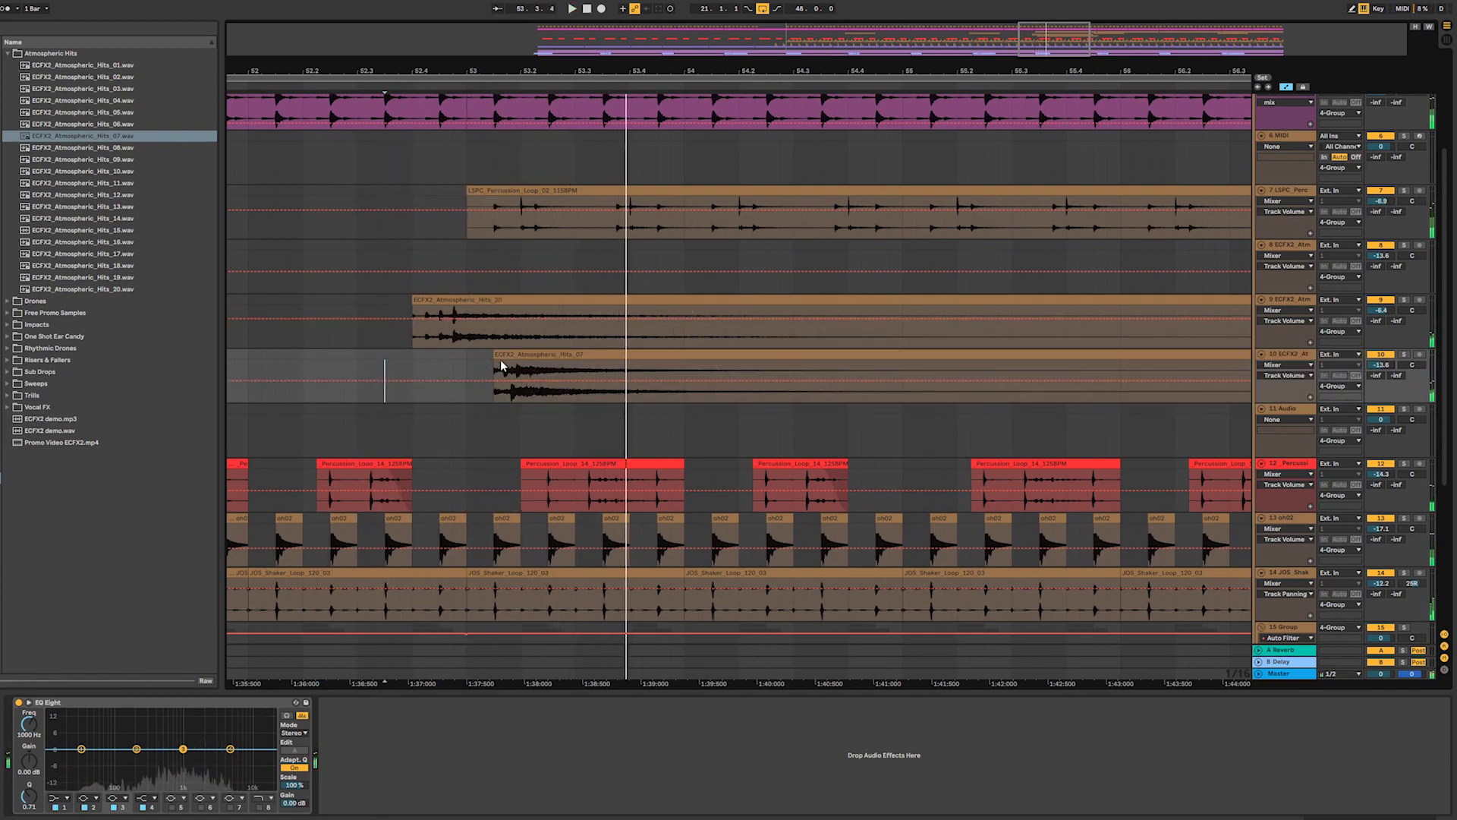
{"action": "mouse_move", "coordinate": [496, 358]}
{"action": "left_mouse_down"}
{"action": "mouse_move", "coordinate": [511, 358]}
{"action": "mouse_move", "coordinate": [504, 375]}
{"action": "left_mouse_up"}
{"action": "left_click", "coordinate": [425, 374]}
{"action": "key", "text": "space"}
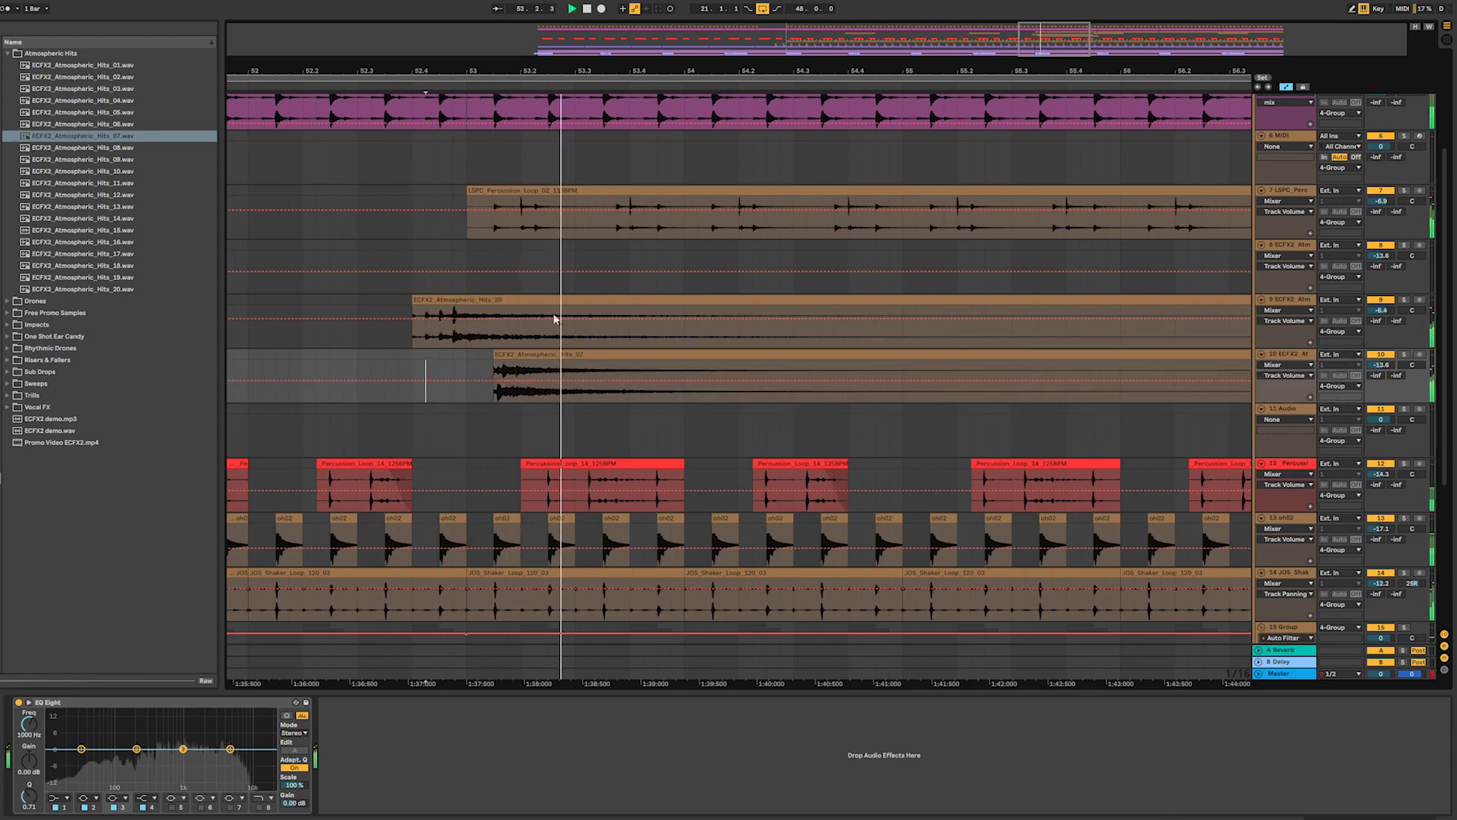
{"action": "key", "text": "space"}
- Trim more off the beginning of the ECFX2_Atmospheric_Hits_07 clip so its transient lands on 53.1.3, and check the timing by ear
{"action": "left_click_drag", "start_coordinate": [547, 71], "coordinate": [802, 303]}
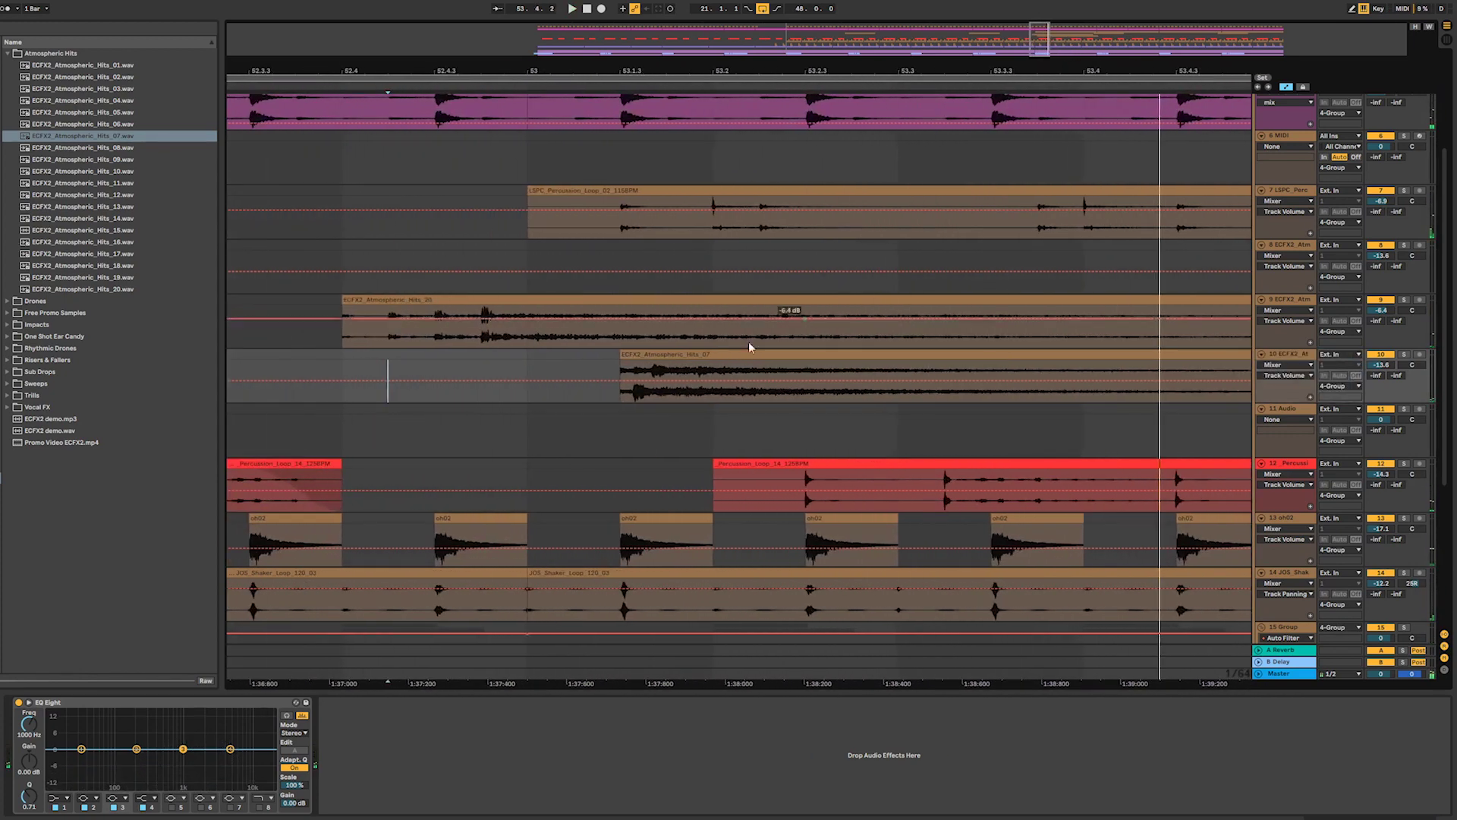
{"action": "left_click", "coordinate": [627, 354]}
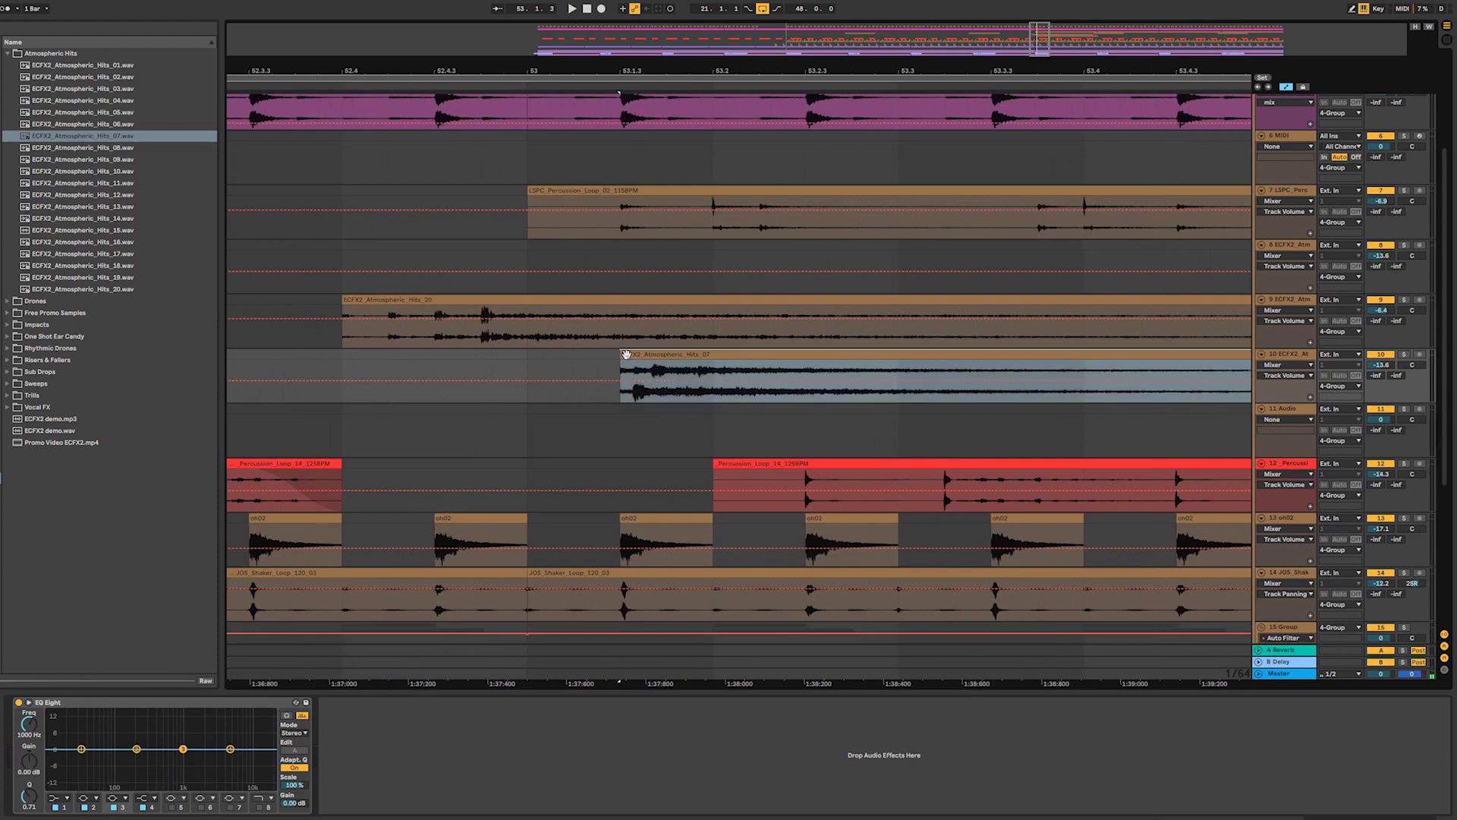
{"action": "left_click_drag", "start_coordinate": [644, 355], "coordinate": [648, 355]}
{"action": "left_click", "coordinate": [262, 355]}
{"action": "key", "text": "space"}
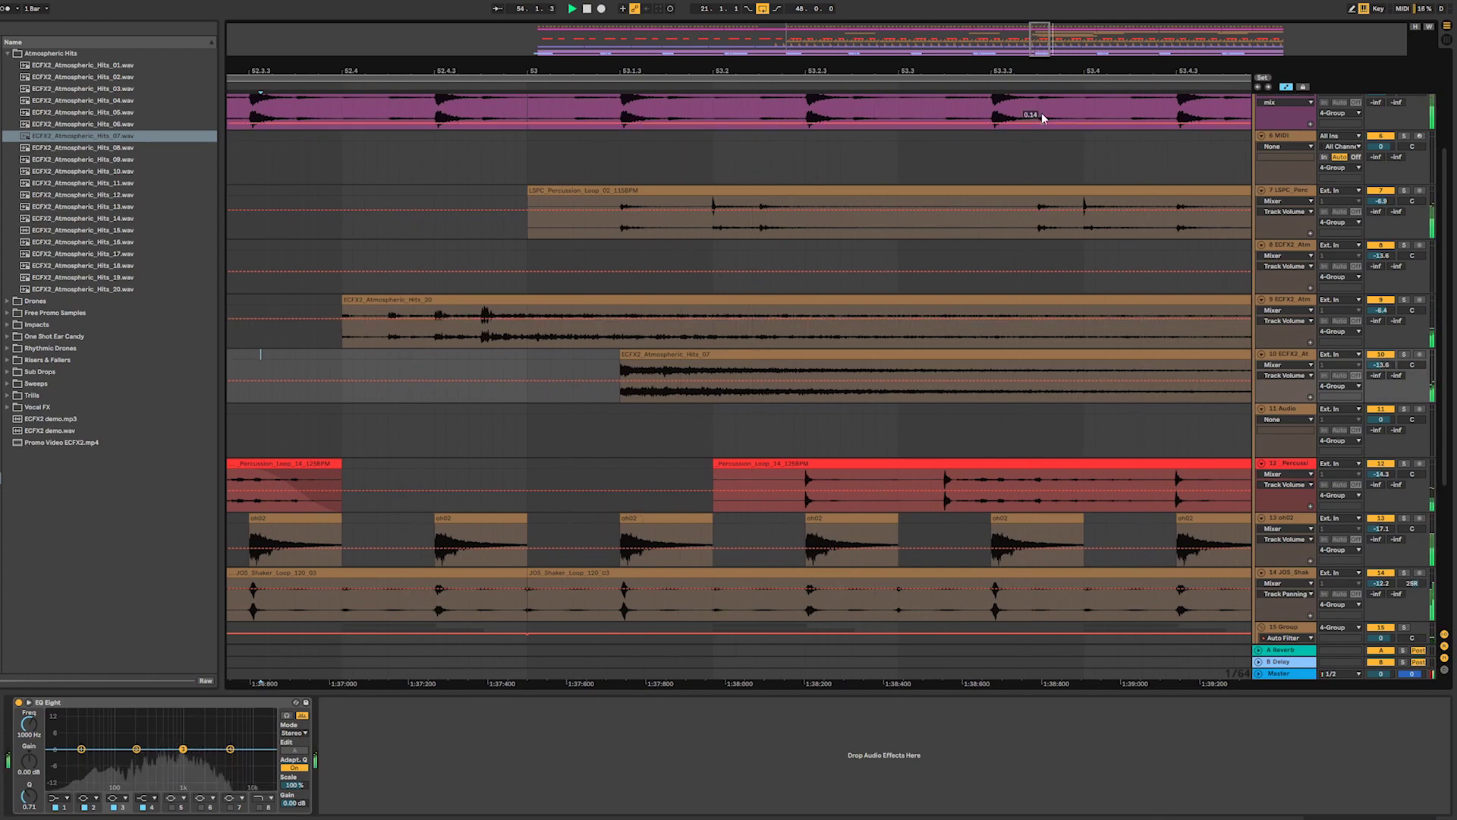
{"action": "key", "text": "space"}
{"action": "key", "text": "space"}
- Turn off automation mode in the arrangement, show the whole song, and select track 10
{"action": "left_click_drag", "start_coordinate": [1038, 40], "coordinate": [1026, 13]}
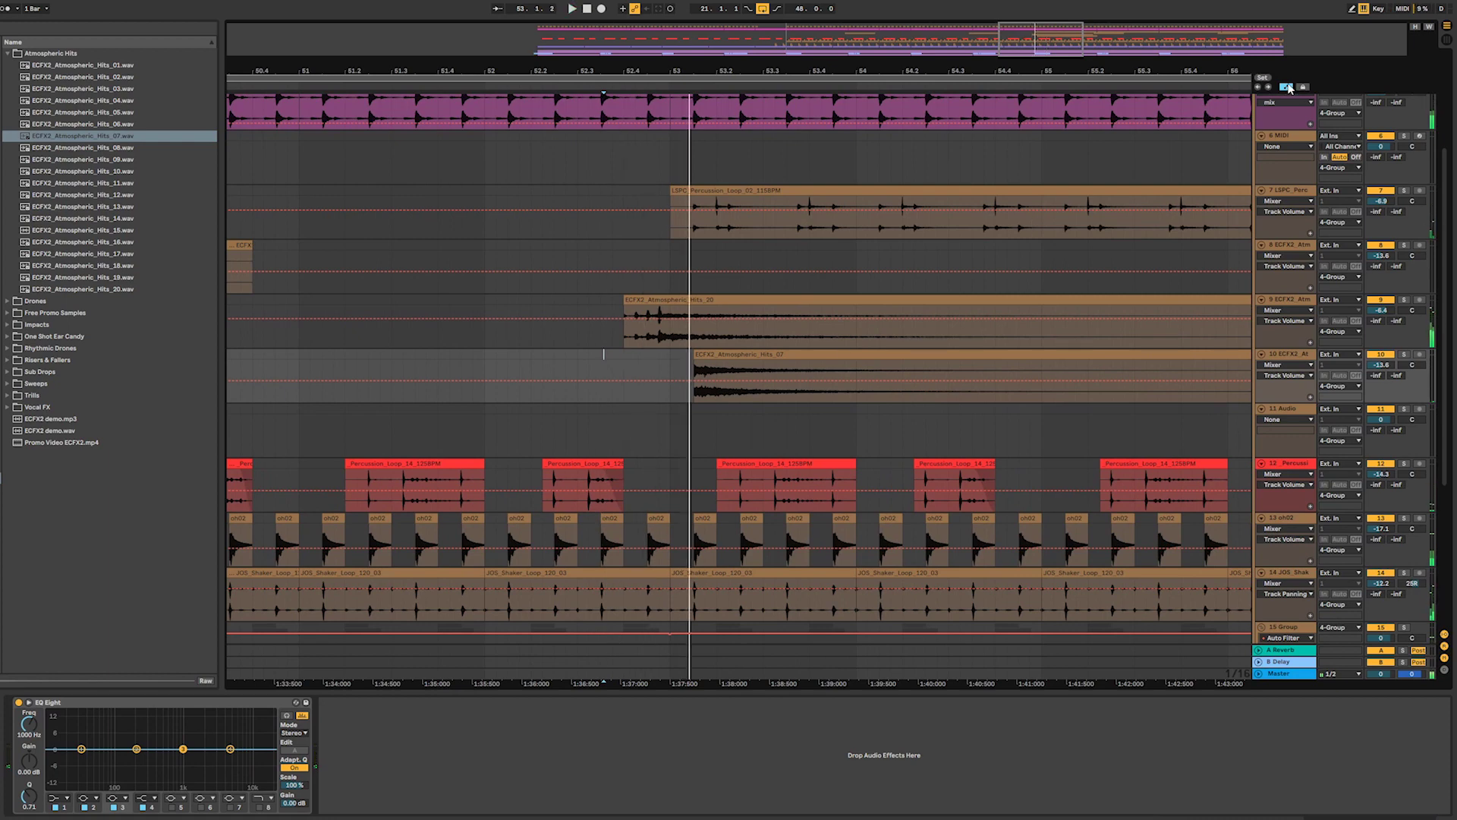
{"action": "left_click", "coordinate": [1288, 88]}
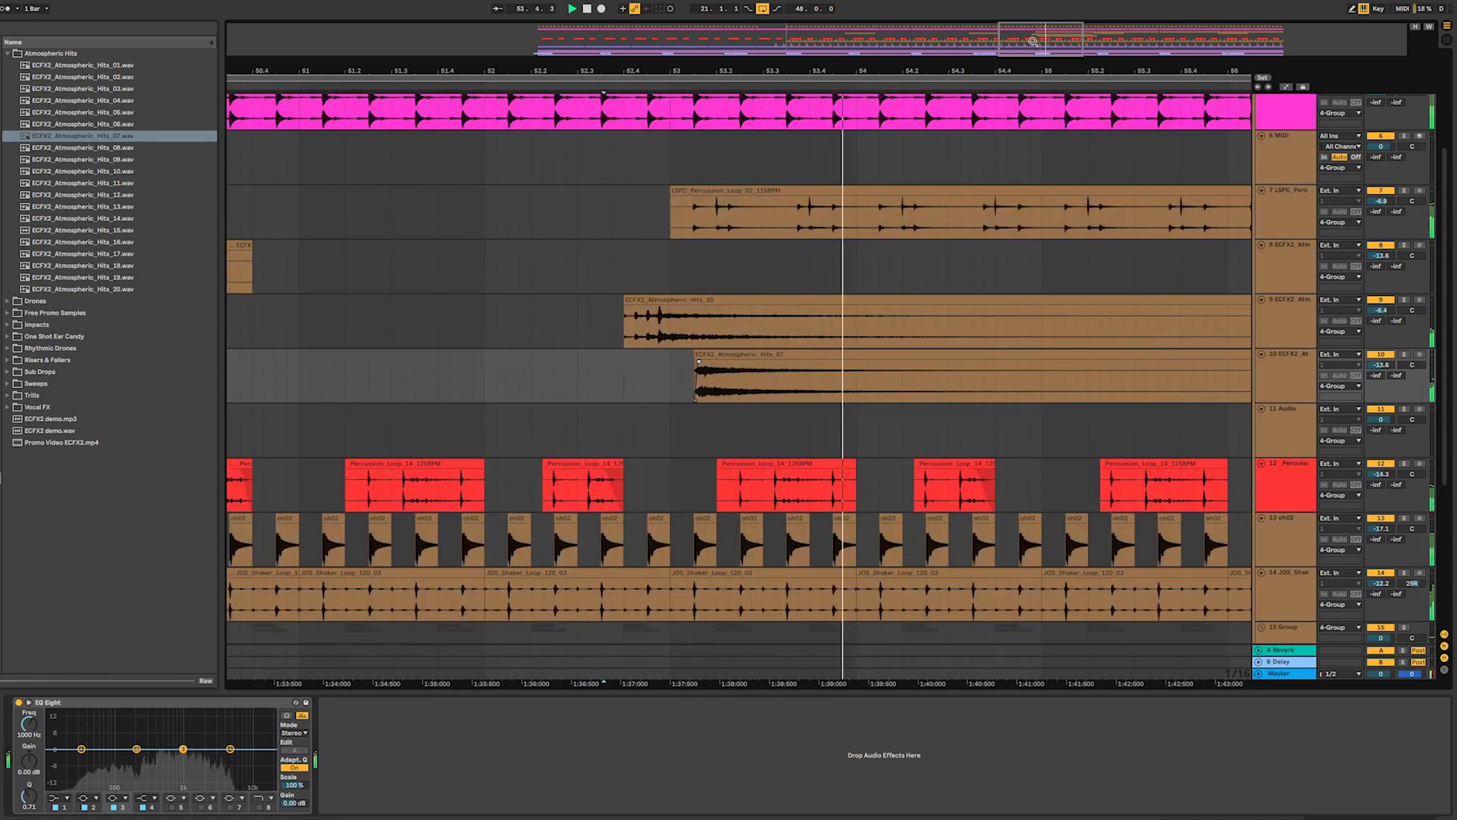
{"action": "left_click_drag", "start_coordinate": [1037, 40], "coordinate": [1037, 3]}
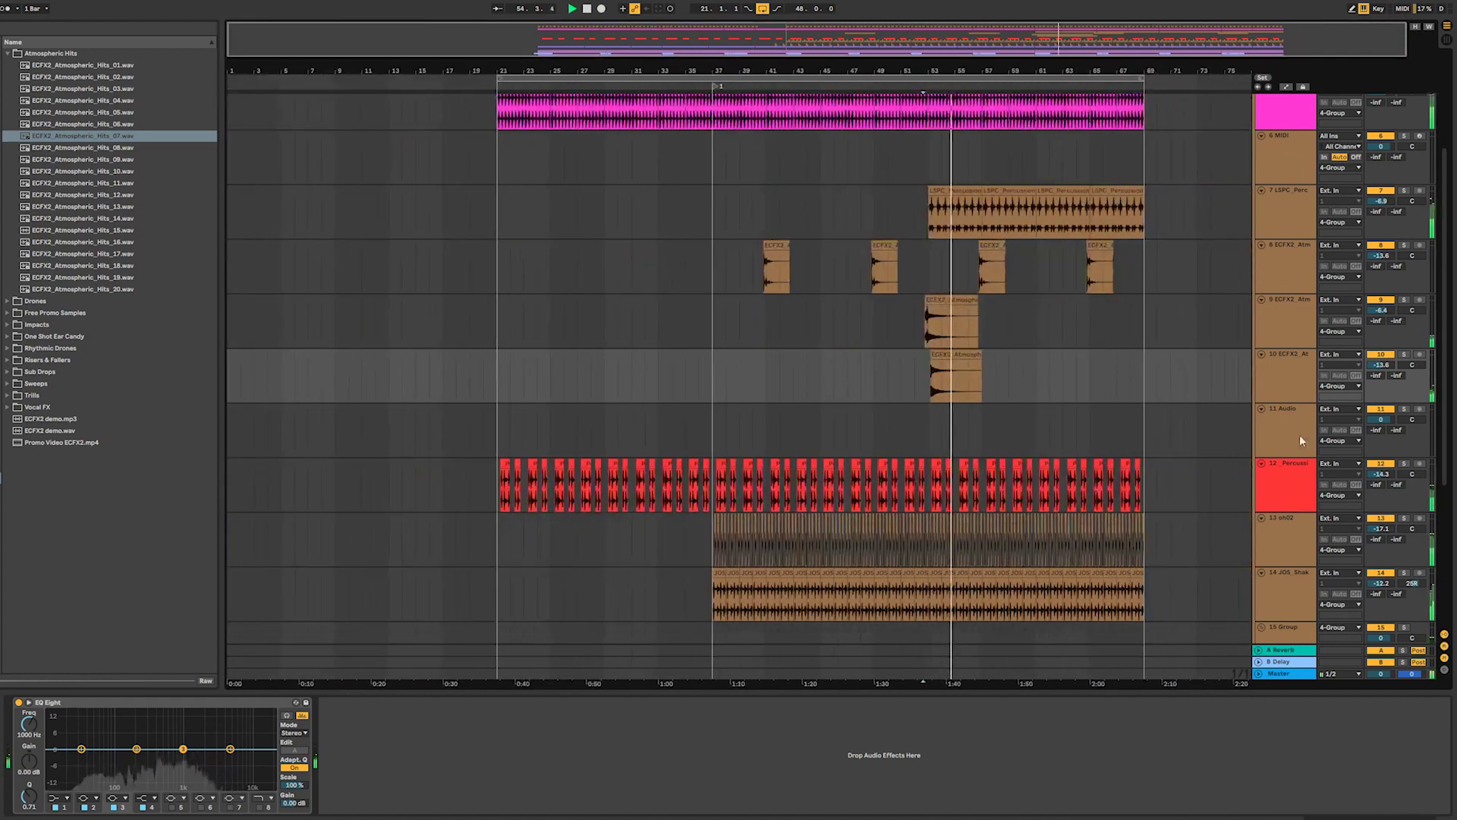
{"action": "left_click", "coordinate": [1290, 379]}
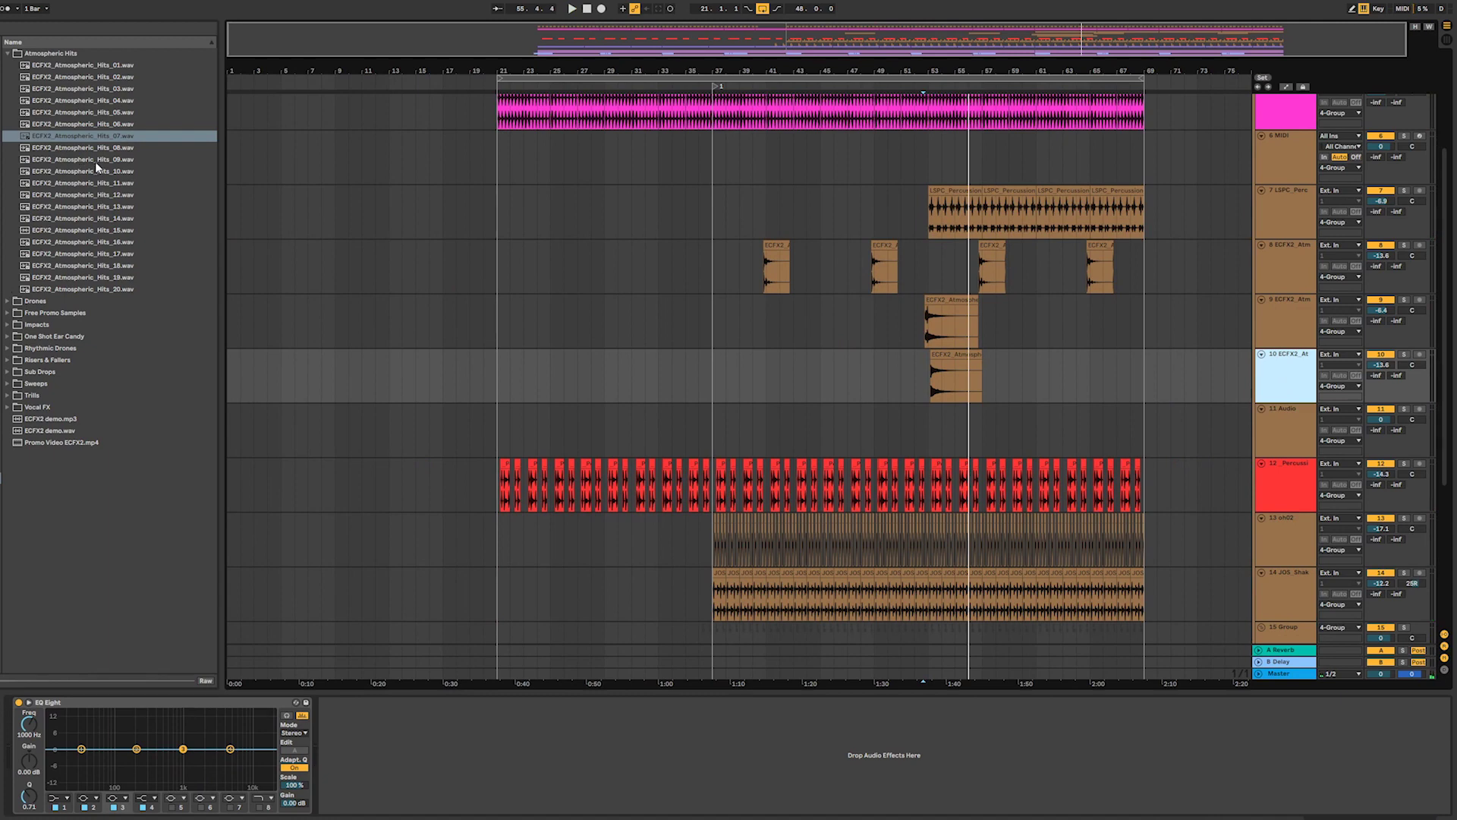
- Audition ECFX2_Atmospheric_Hits_12 and 13, and place Hits_13 on audio track 11 starting at 53.1.4
{"action": "left_click", "coordinate": [101, 195]}
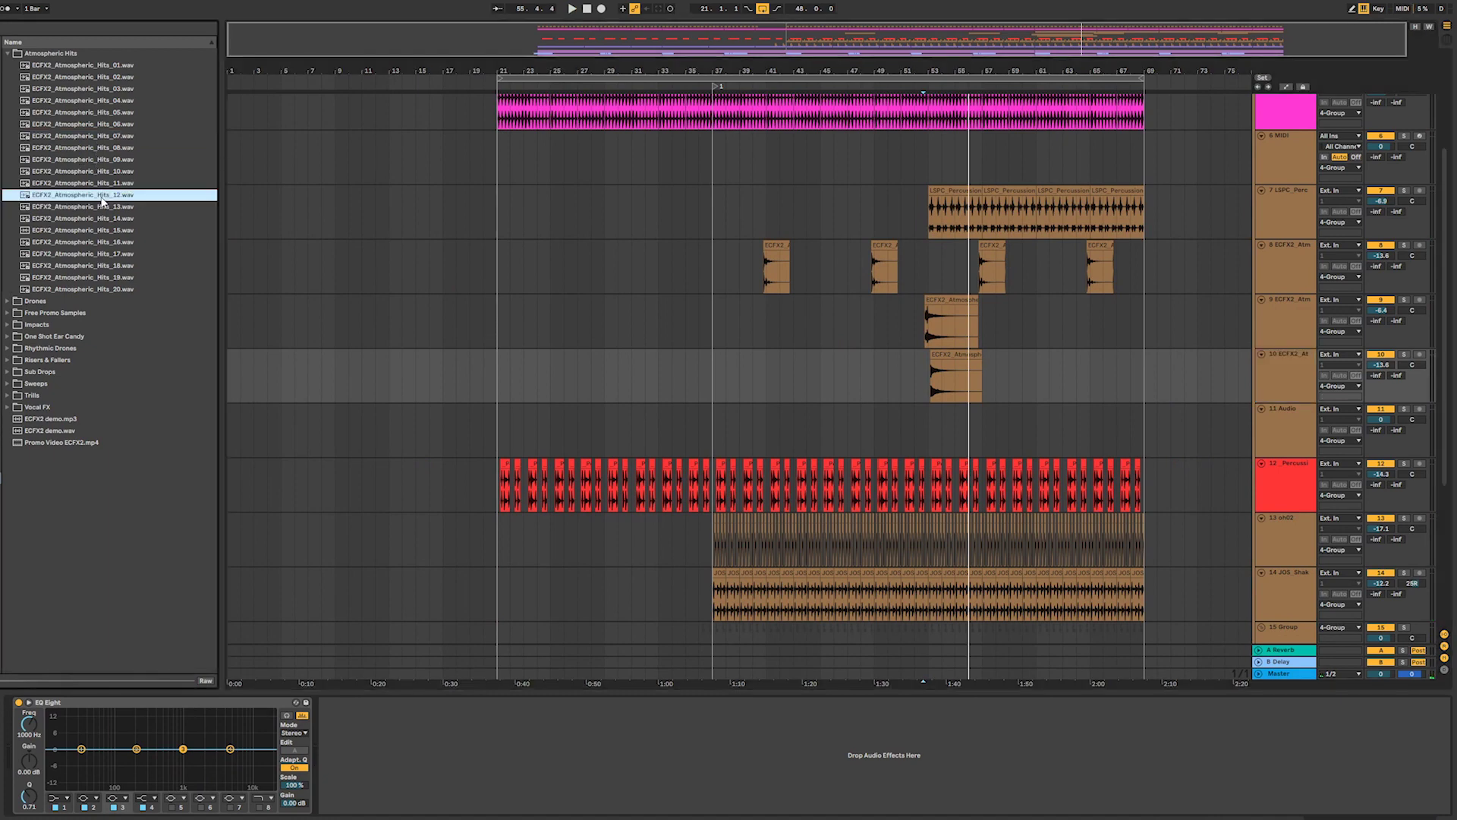
{"action": "left_click", "coordinate": [108, 208]}
{"action": "key", "text": "space"}
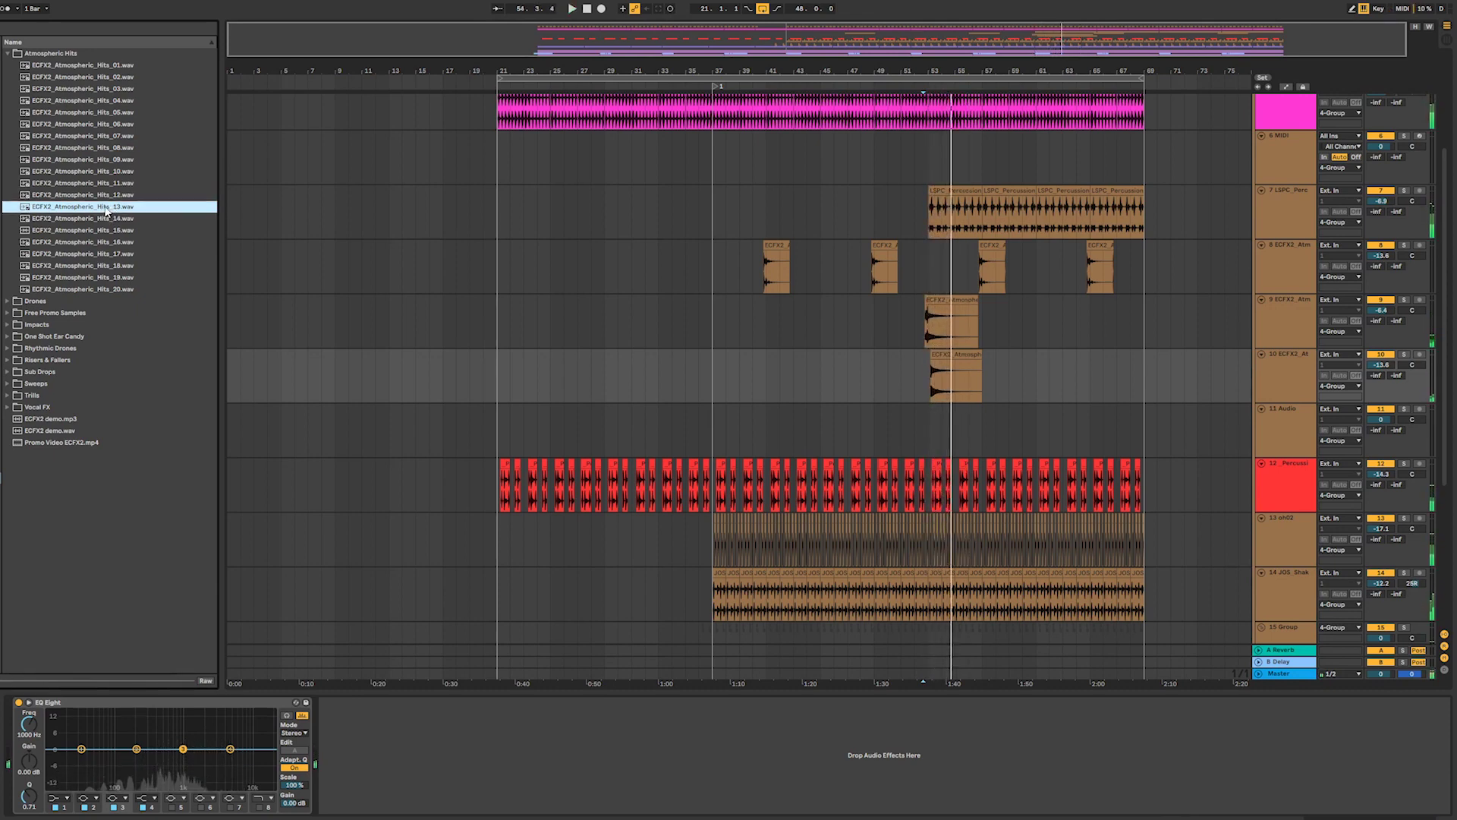
{"action": "left_click_drag", "start_coordinate": [108, 213], "coordinate": [942, 431]}
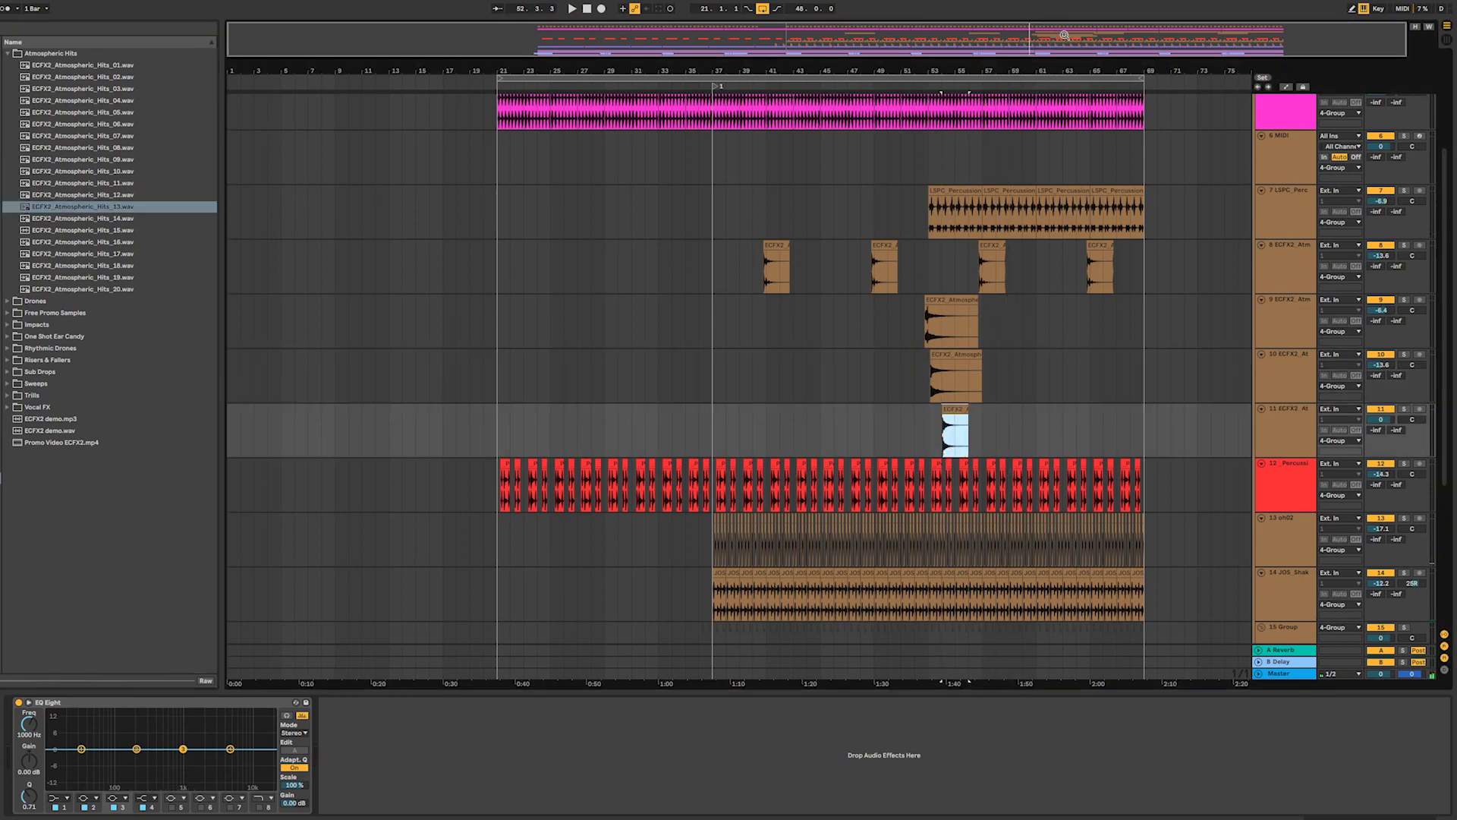
{"action": "left_click_drag", "start_coordinate": [1064, 35], "coordinate": [1035, 179]}
{"action": "mouse_move", "coordinate": [996, 420]}
{"action": "left_mouse_down"}
{"action": "mouse_move", "coordinate": [889, 425]}
{"action": "mouse_move", "coordinate": [871, 407]}
{"action": "mouse_move", "coordinate": [844, 419]}
{"action": "left_mouse_up"}
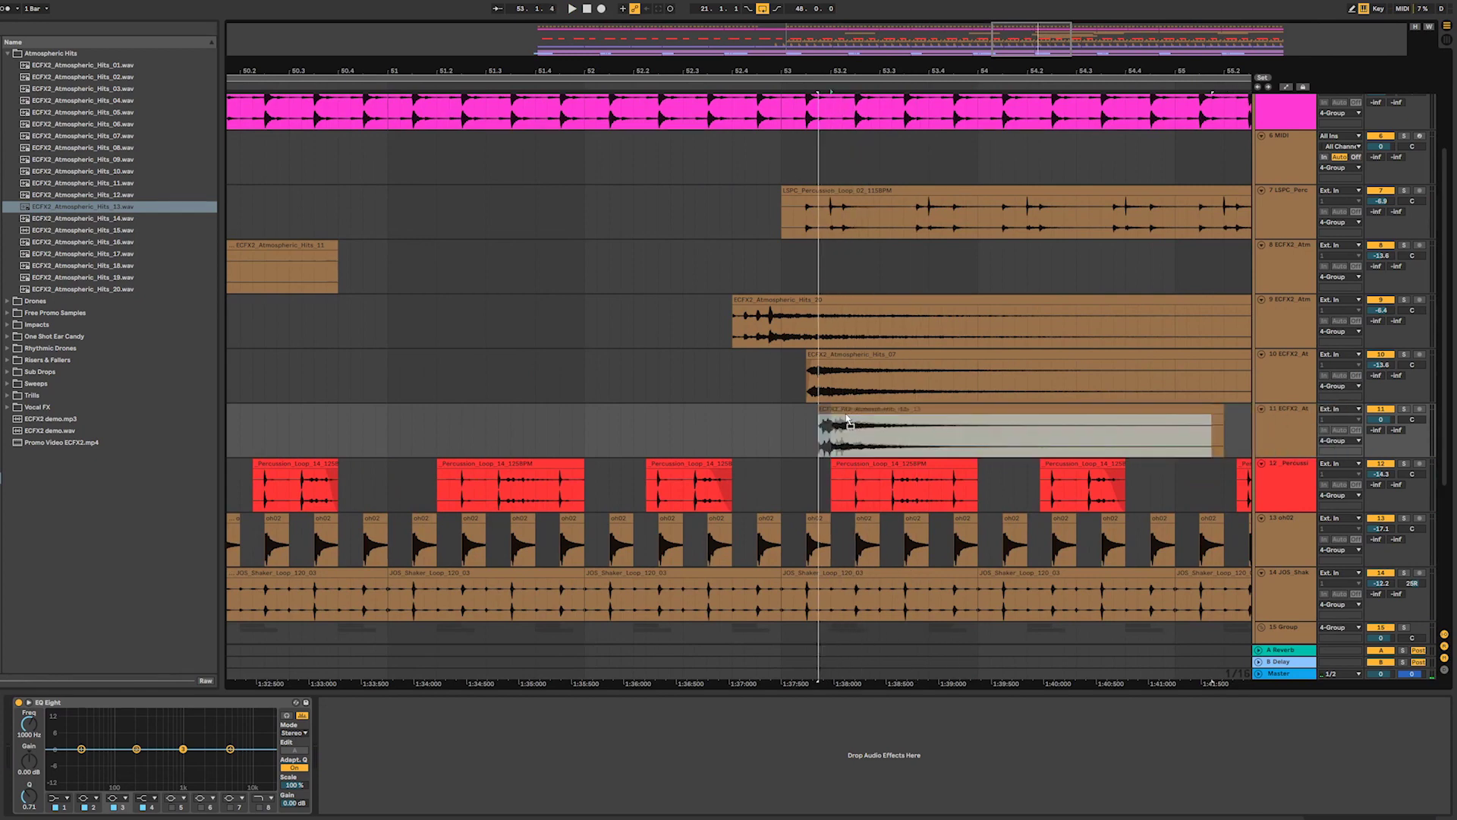
- Shorten the ECFX2_Atmospheric_Hits_13 clip to end at 54.2 with a fade-out, and set track 11's volume to -13.1 dB
{"action": "left_click", "coordinate": [768, 427]}
{"action": "left_click_drag", "start_coordinate": [1211, 416], "coordinate": [885, 436]}
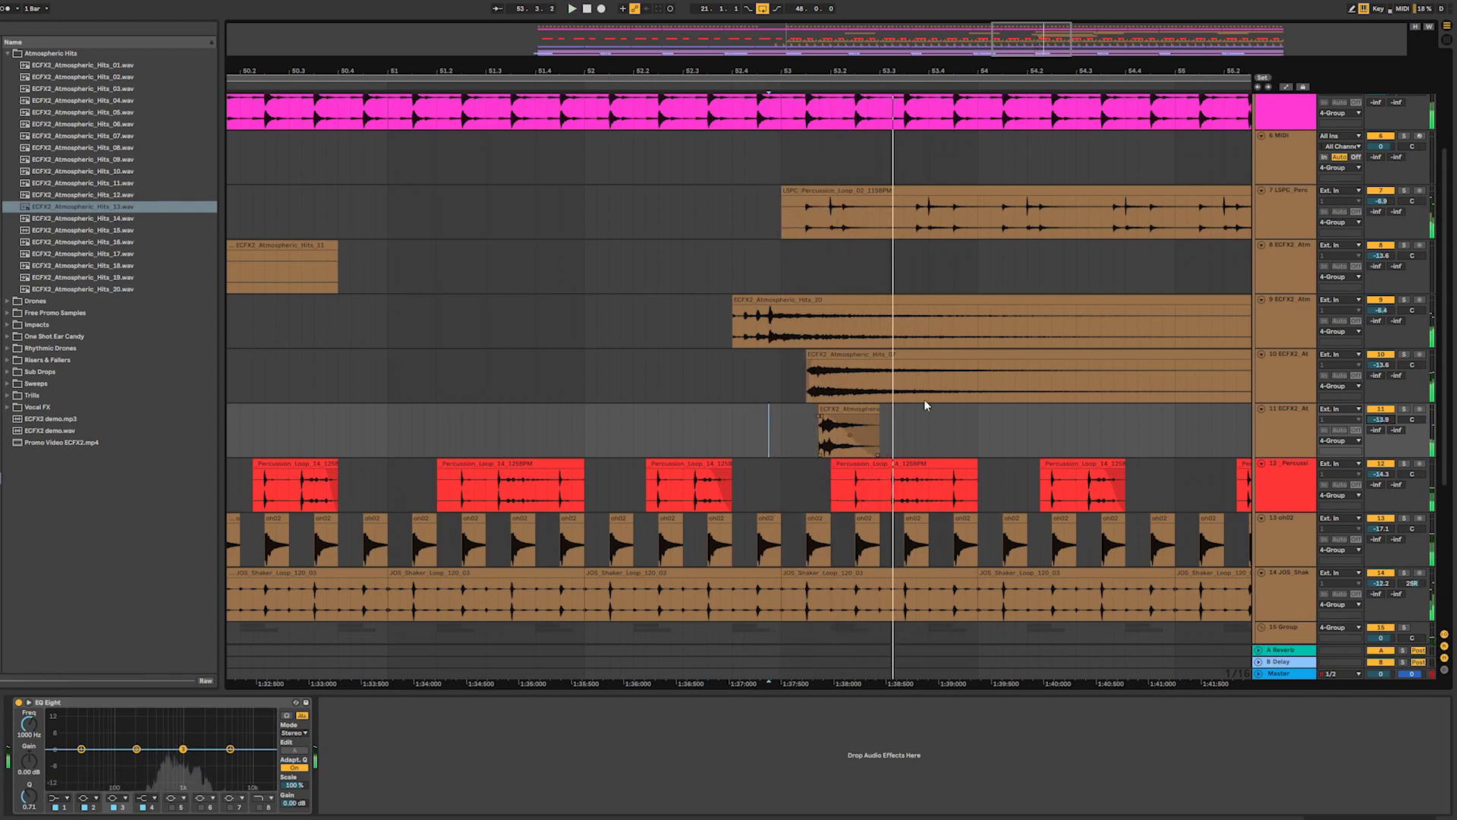
{"action": "left_click", "coordinate": [877, 412]}
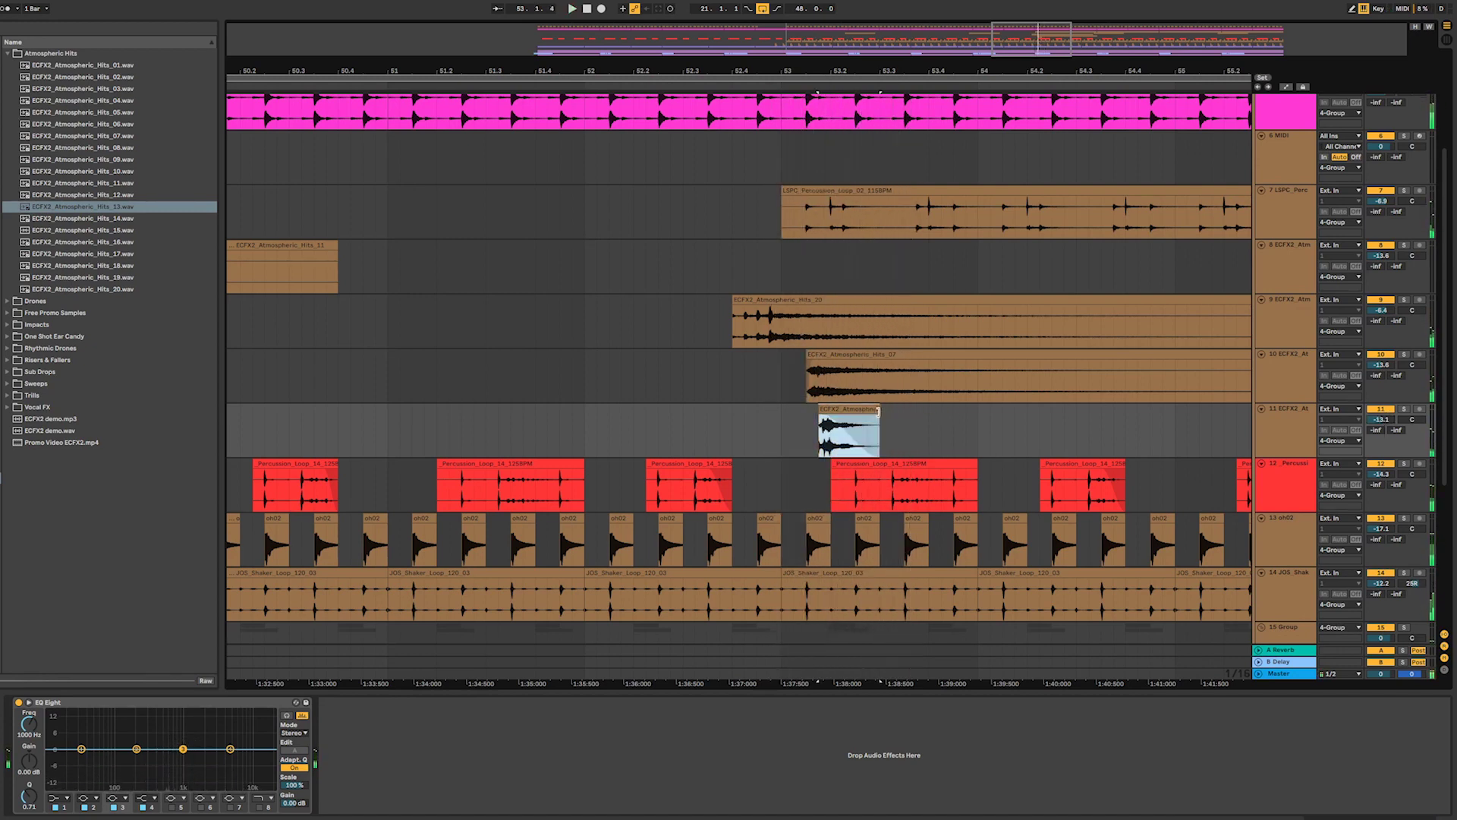
{"action": "left_click_drag", "start_coordinate": [878, 413], "coordinate": [1027, 412]}
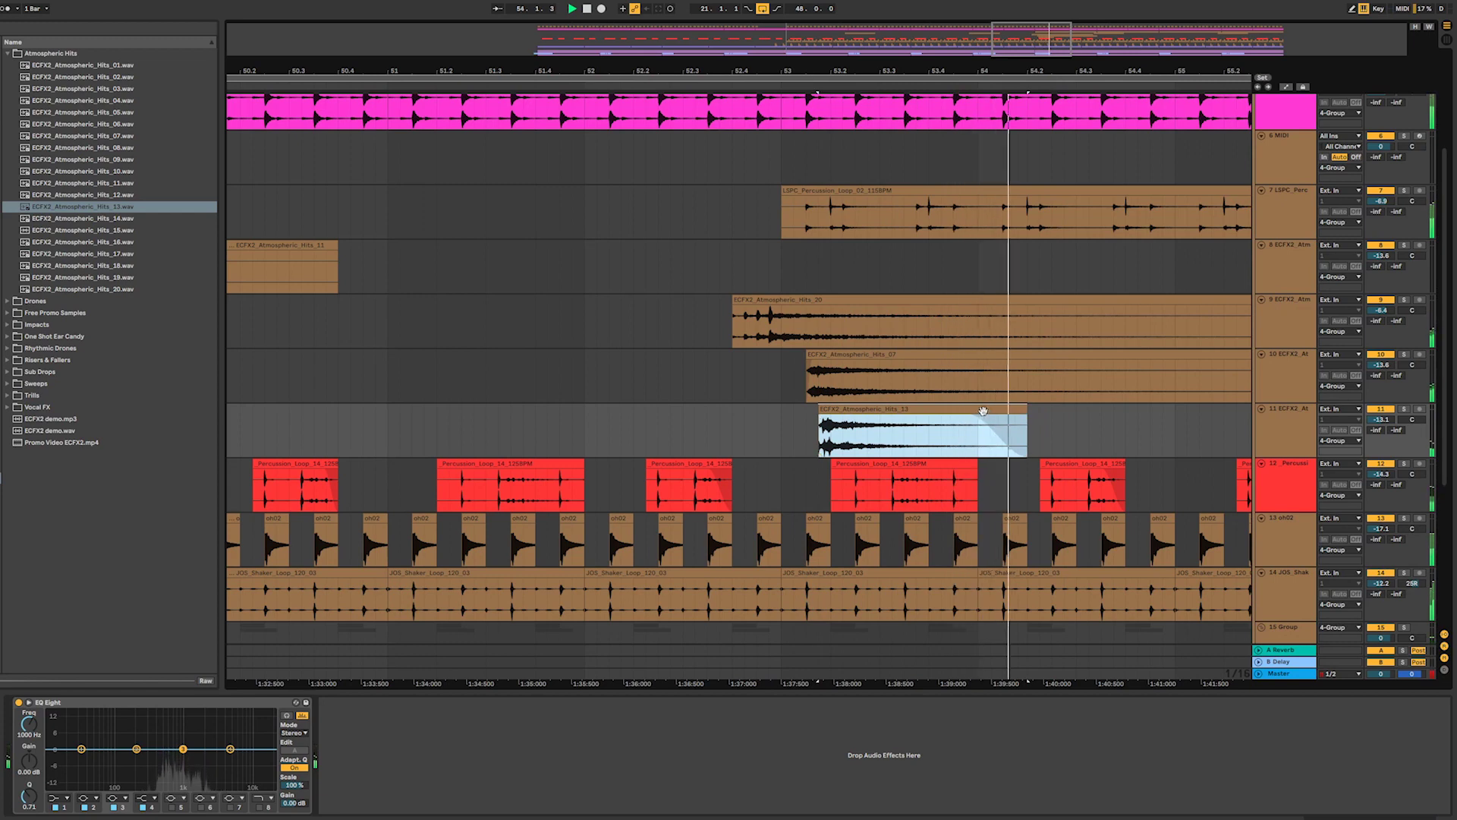
{"action": "left_click", "coordinate": [732, 422]}
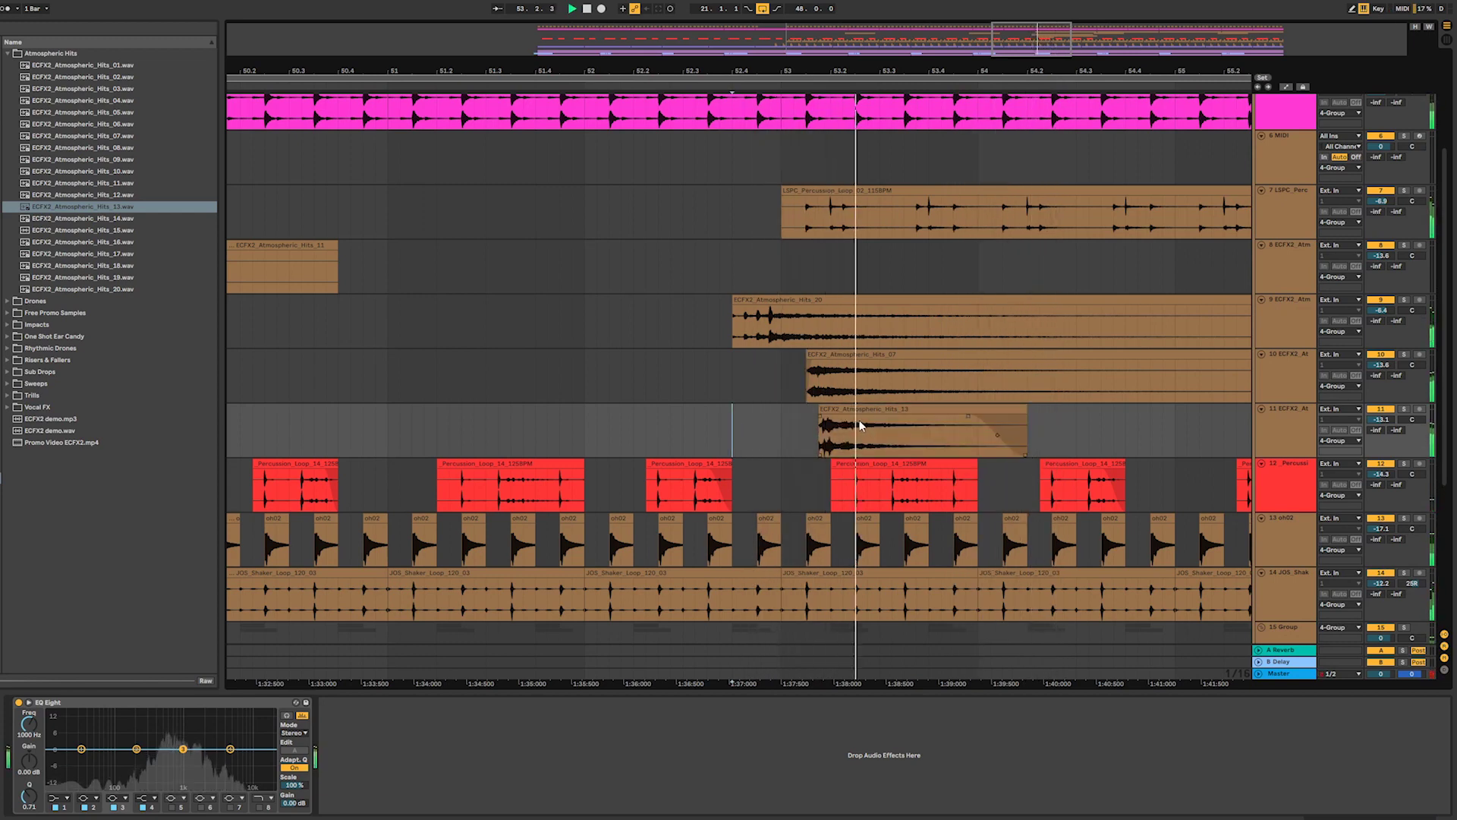
- Duplicate the ECFX2_Atmospheric_Hits_13 clip on track 11, move the copy to start at 54.1.4, and play both back
{"action": "left_click", "coordinate": [979, 424]}
{"action": "key", "text": "ctrl+d"}
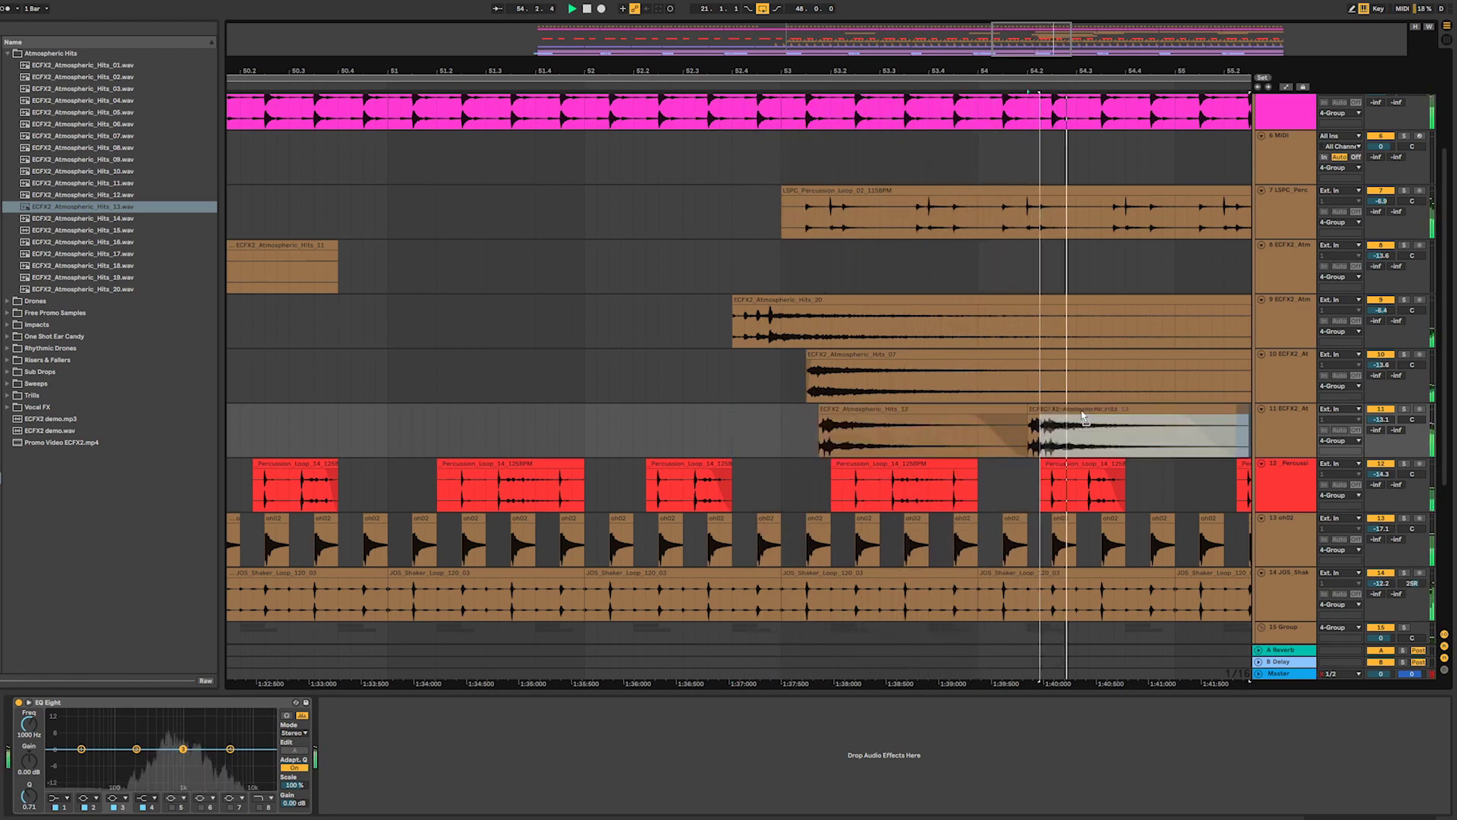
{"action": "mouse_move", "coordinate": [1084, 416]}
{"action": "left_mouse_down"}
{"action": "mouse_move", "coordinate": [1182, 422]}
{"action": "mouse_move", "coordinate": [1049, 427]}
{"action": "left_mouse_up"}
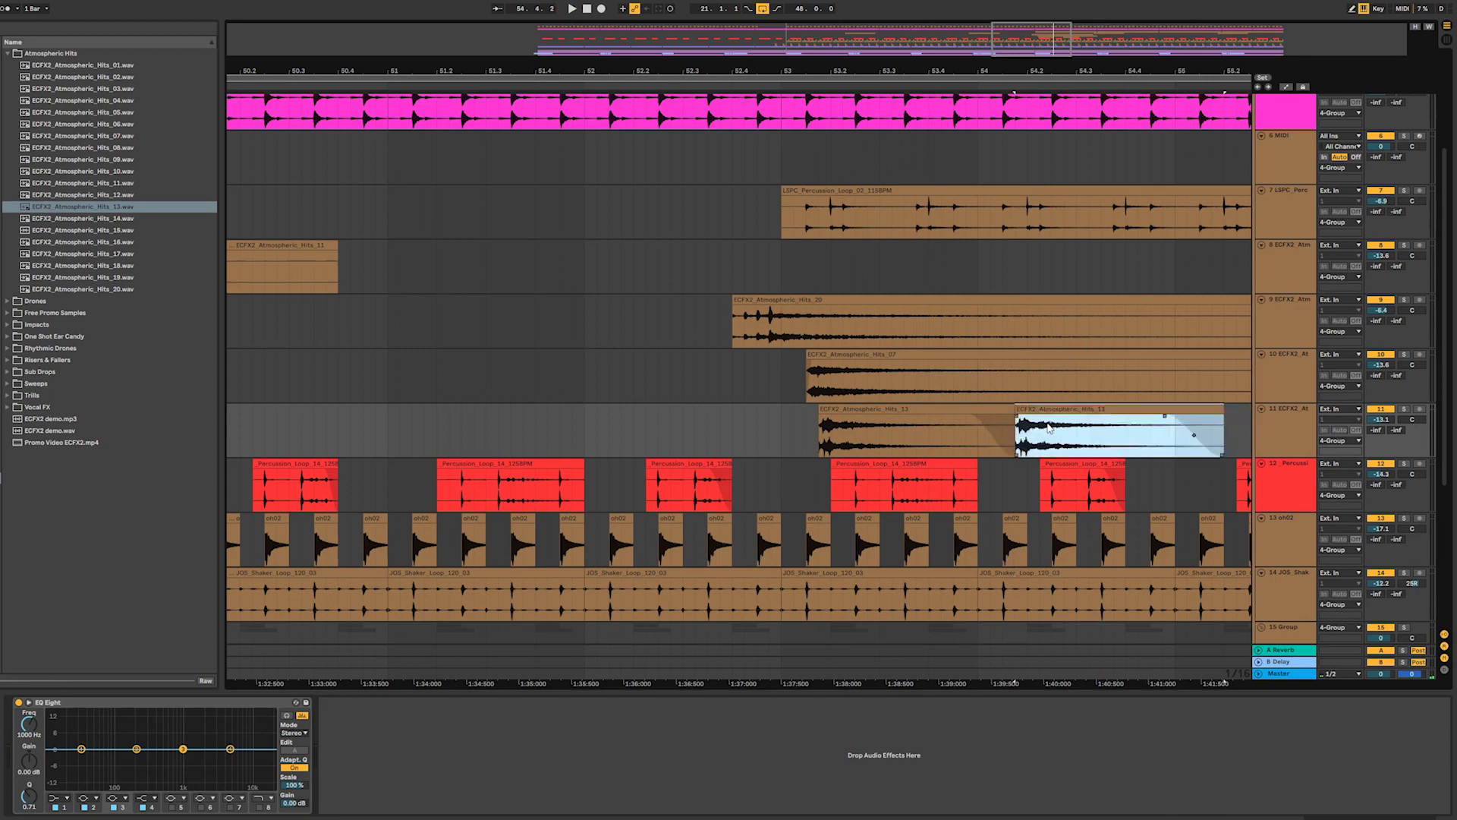
{"action": "left_click", "coordinate": [786, 423]}
{"action": "key", "text": "space"}
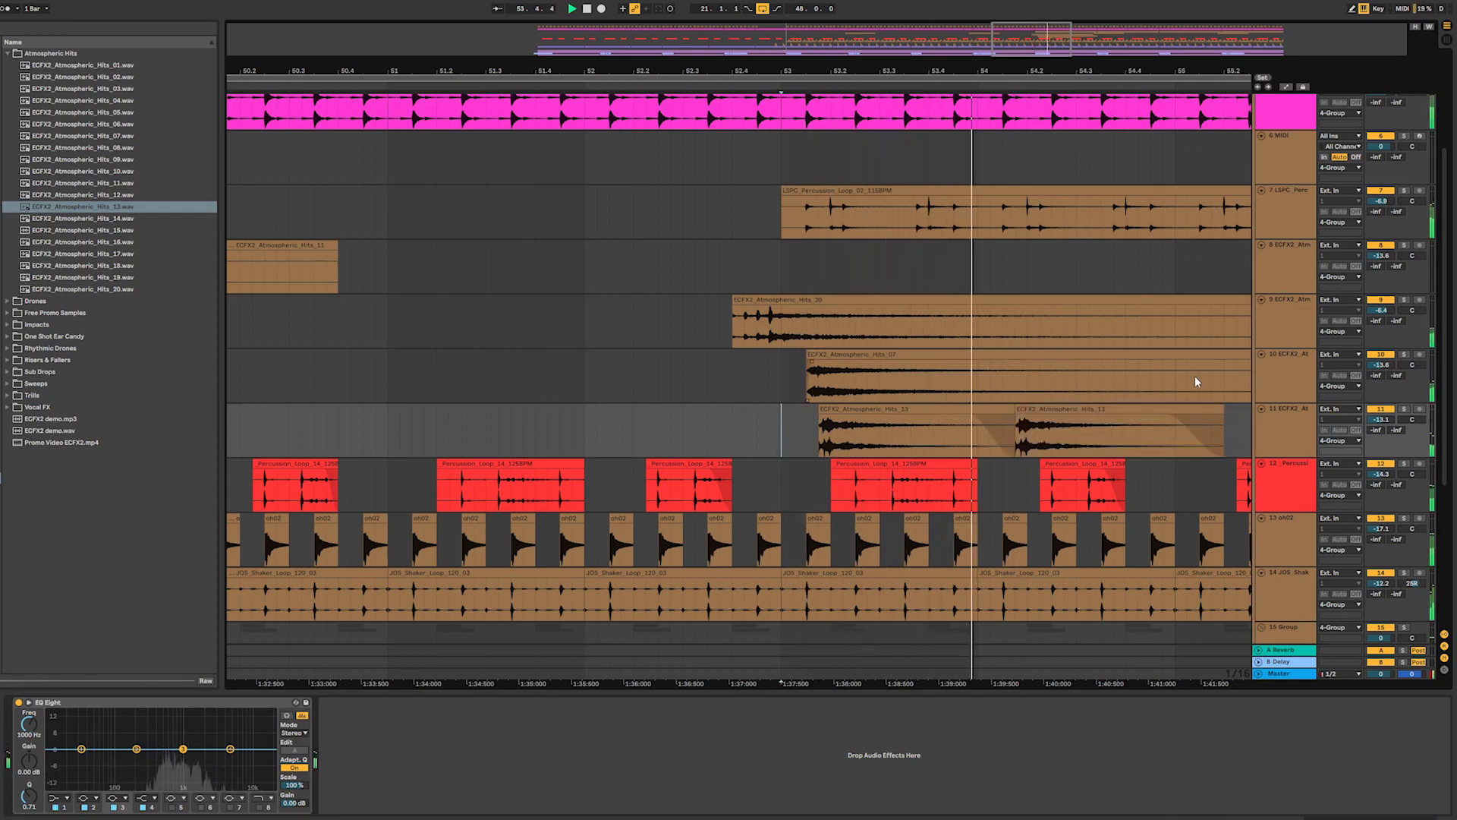
- Transpose the second ECFX2_Atmospheric_Hits_13 clip on track 11 to -3 st and listen to it
{"action": "mouse_move", "coordinate": [1028, 42]}
{"action": "left_mouse_down"}
{"action": "mouse_move", "coordinate": [1028, 15]}
{"action": "mouse_move", "coordinate": [1013, 23]}
{"action": "left_mouse_up"}
{"action": "key", "text": "space"}
{"action": "left_click", "coordinate": [807, 411]}
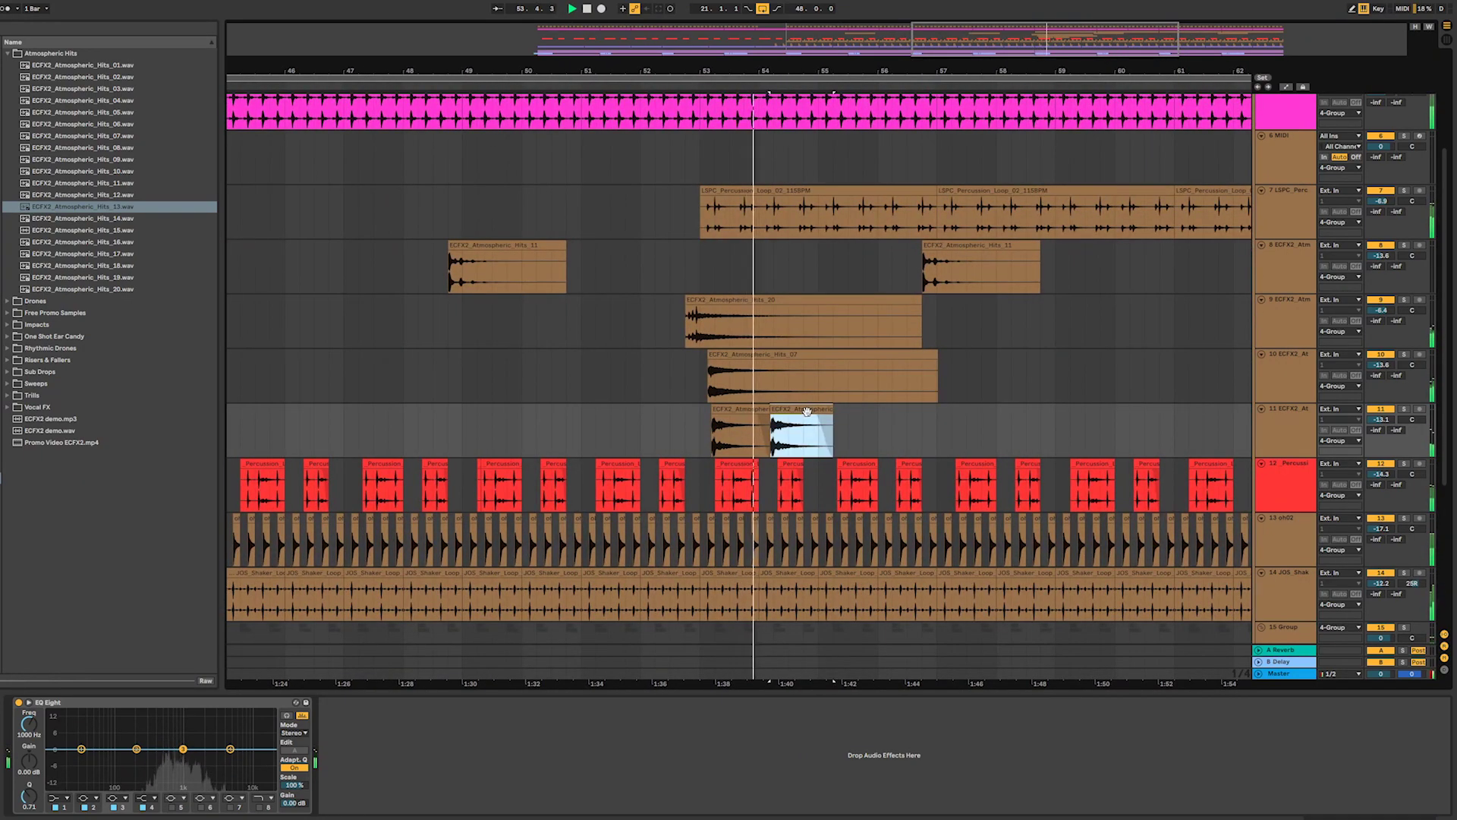
{"action": "double_click", "coordinate": [807, 412]}
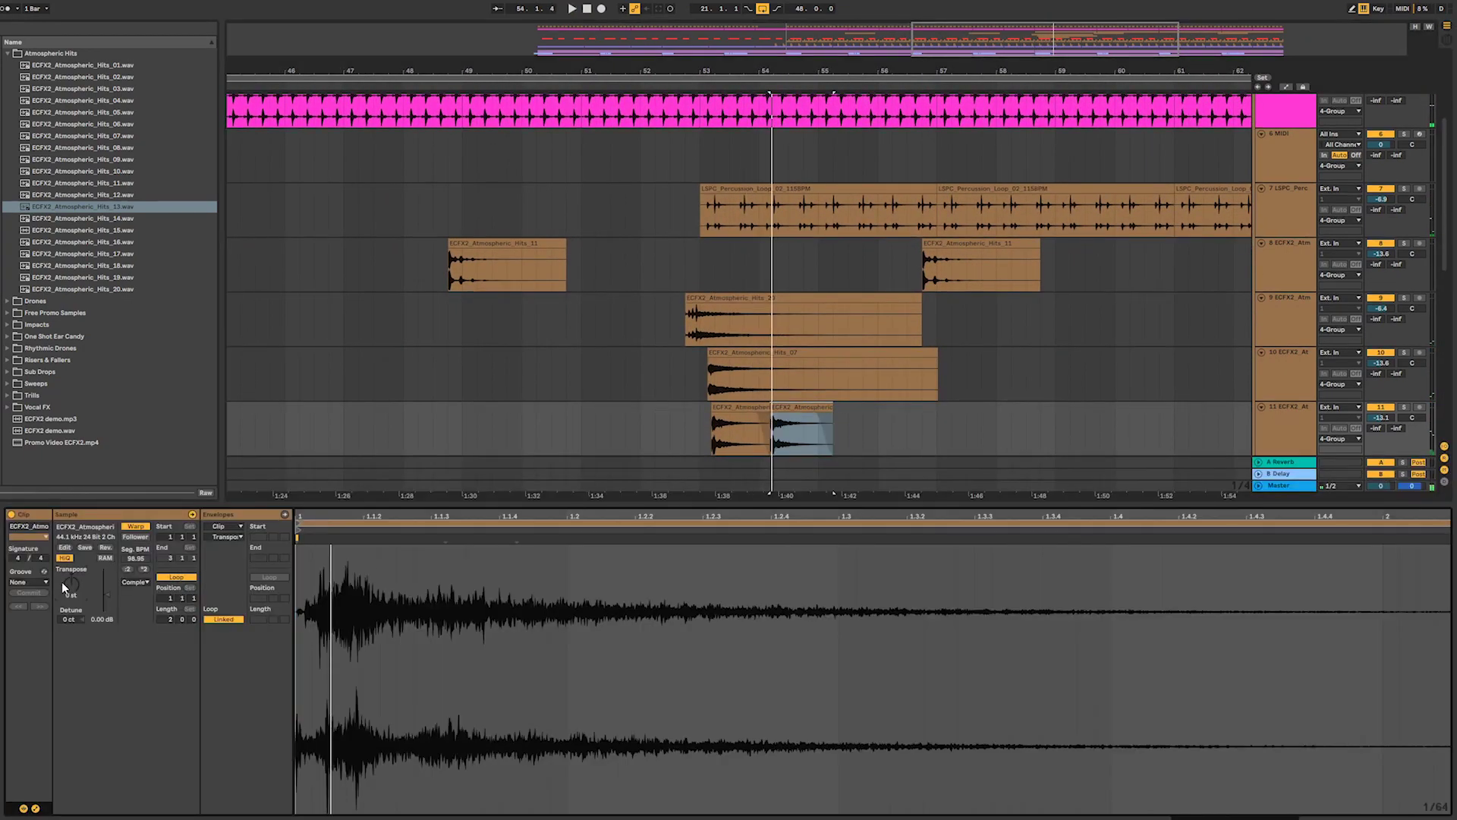
{"action": "key", "text": "Down"}
{"action": "key", "text": "space"}
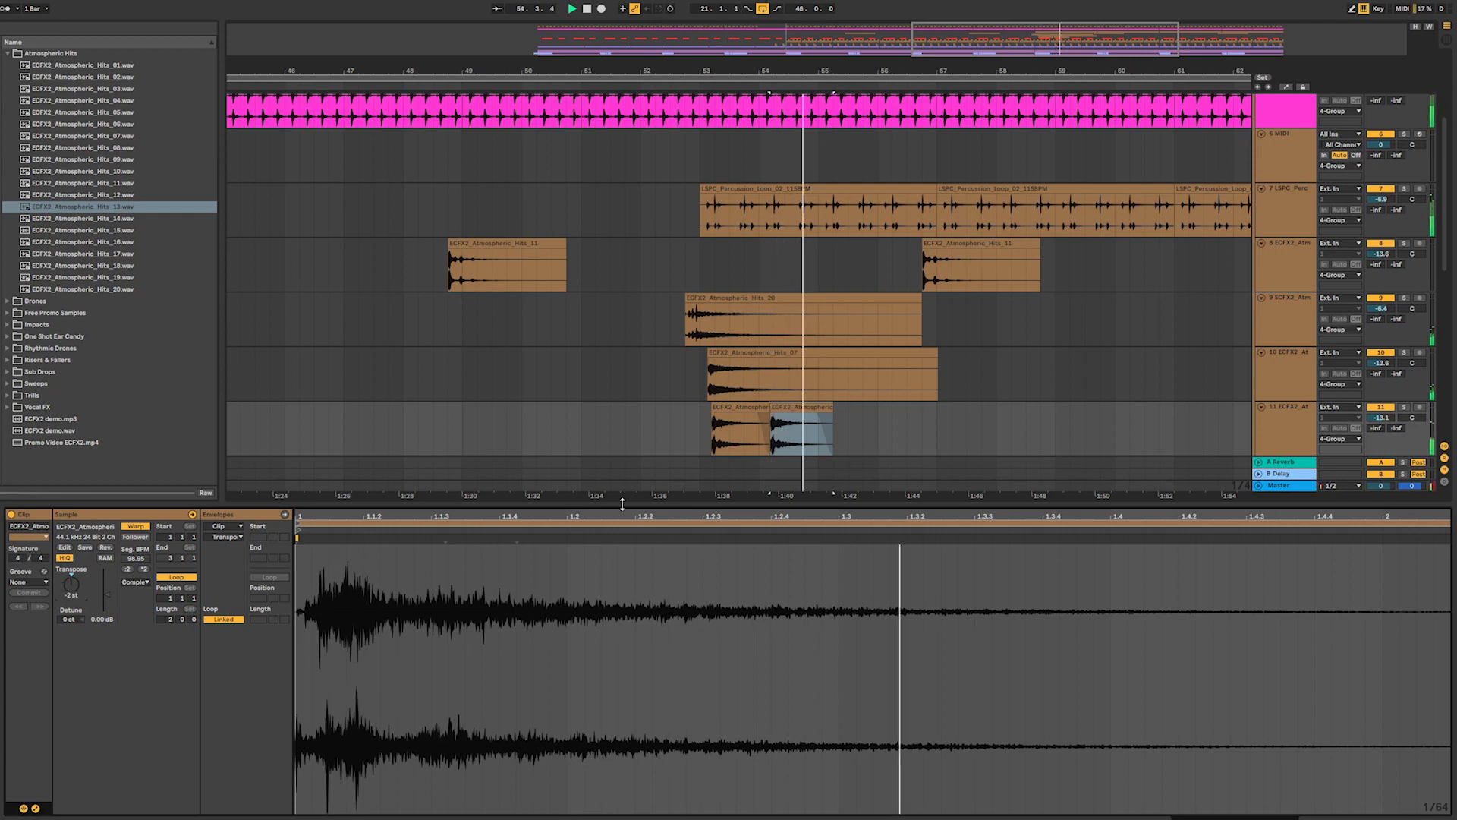
- Select the two-bar section with both Hits_13 clips on track 11 from bar 53 and duplicate it repeatedly up to bar 65
{"action": "left_click", "coordinate": [702, 431]}
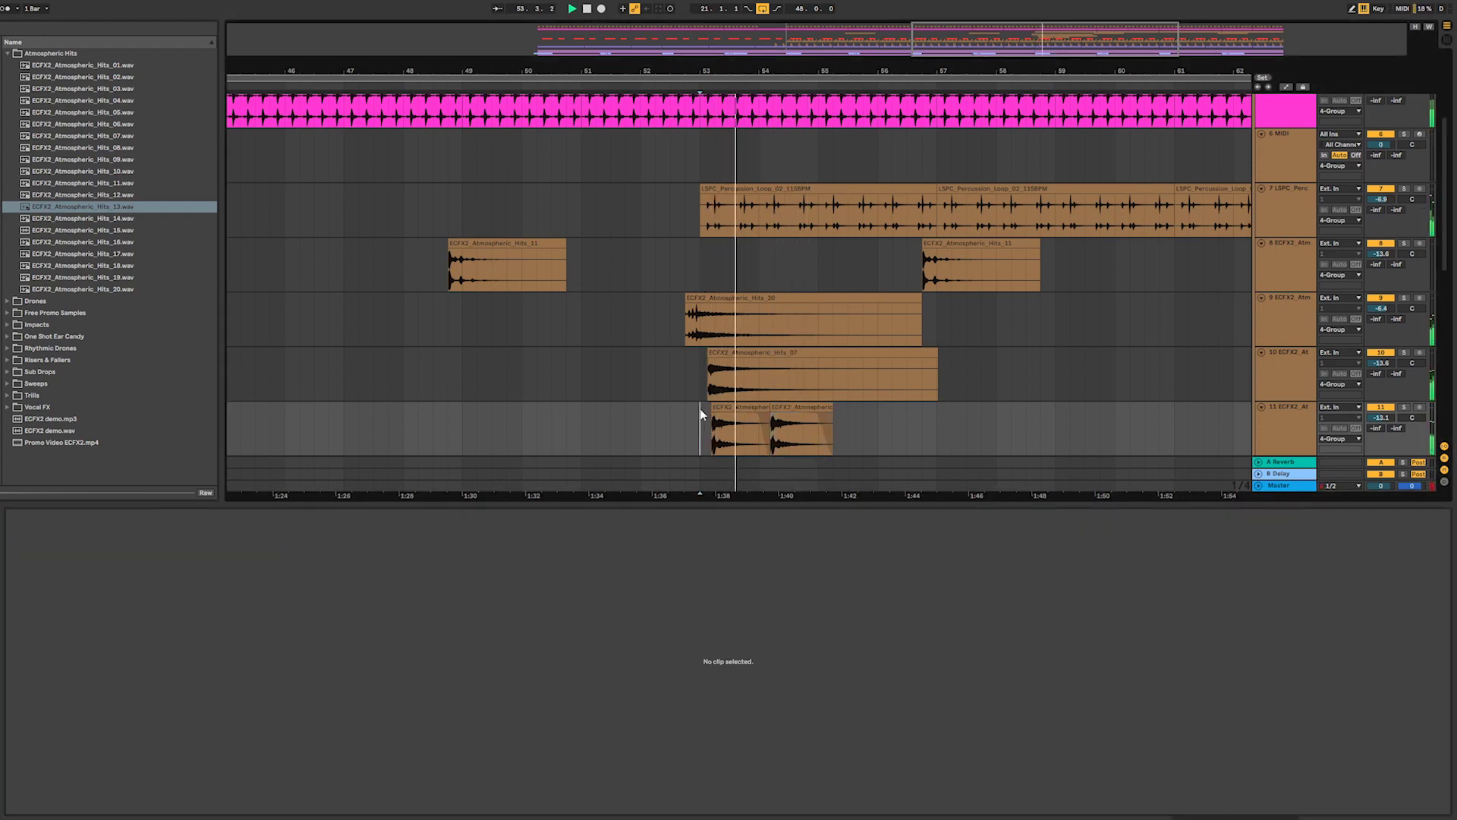
{"action": "left_click_drag", "start_coordinate": [701, 414], "coordinate": [837, 431]}
{"action": "key", "text": "ctrl+d"}
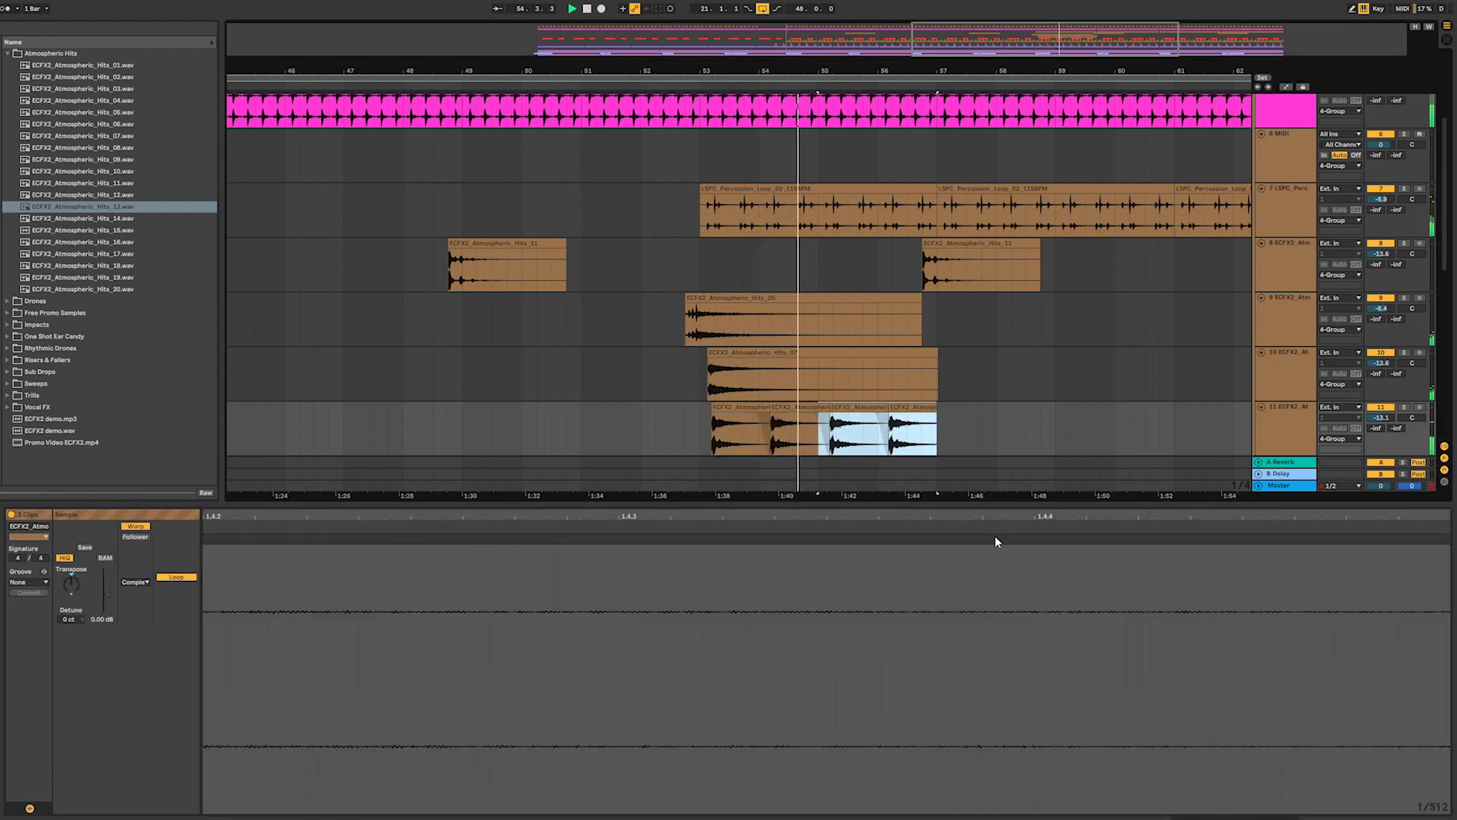
{"action": "key", "text": "ctrl+d"}
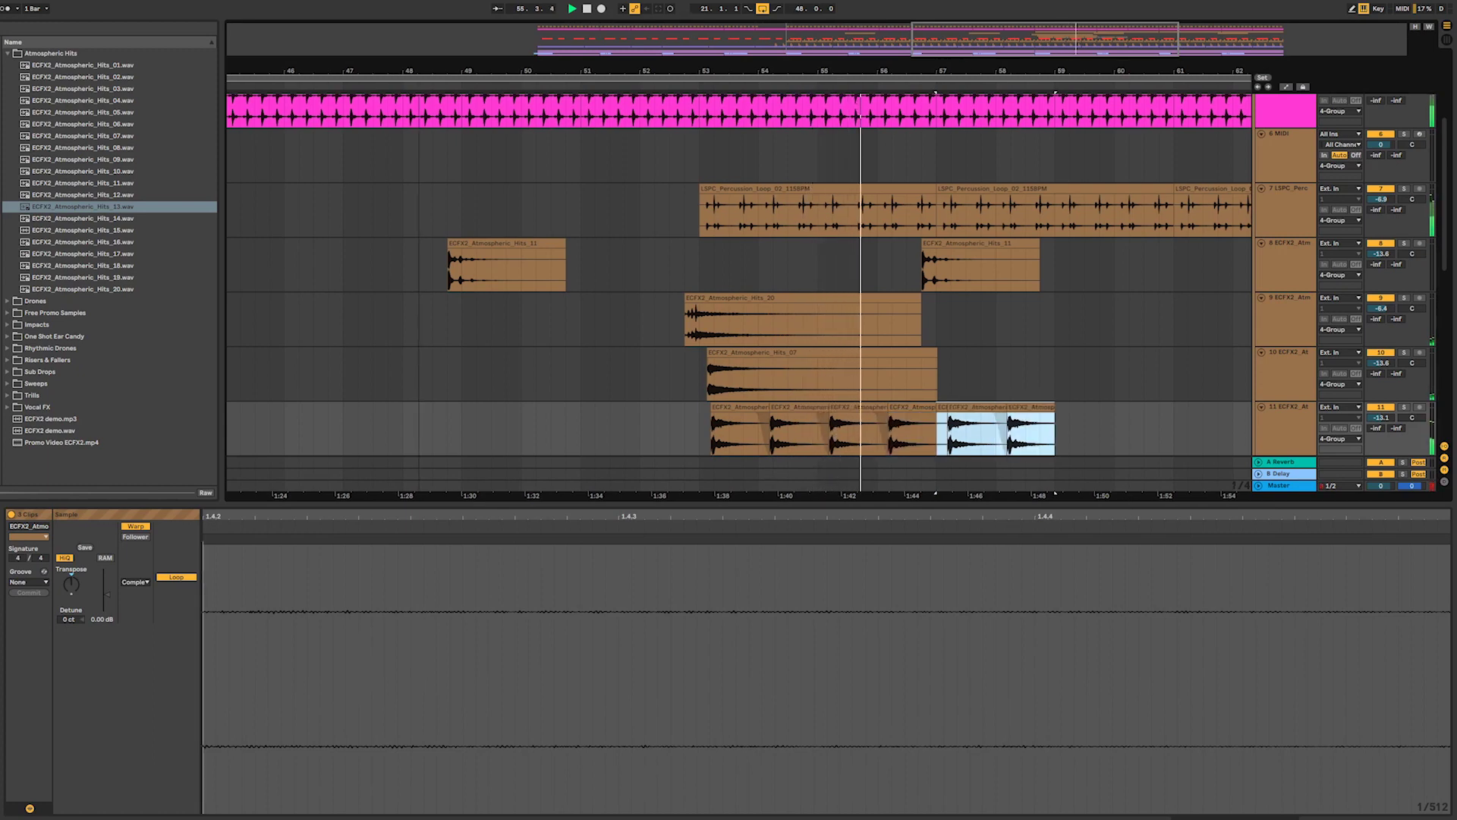
{"action": "left_click_drag", "start_coordinate": [951, 47], "coordinate": [953, 29]}
{"action": "key", "text": "ctrl+d"}
{"action": "key", "text": "ctrl+d"}
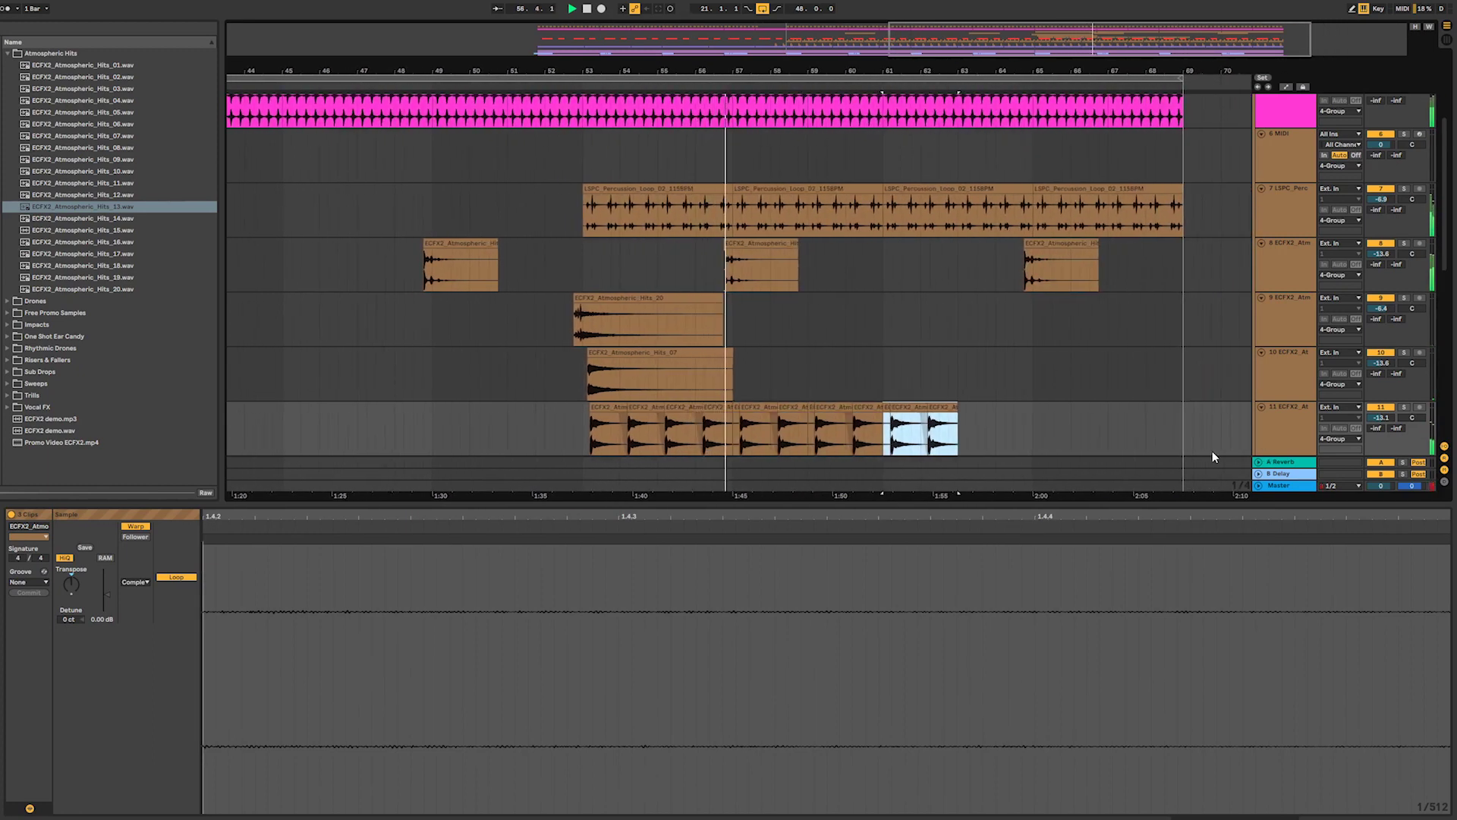
{"action": "key", "text": "ctrl+d"}
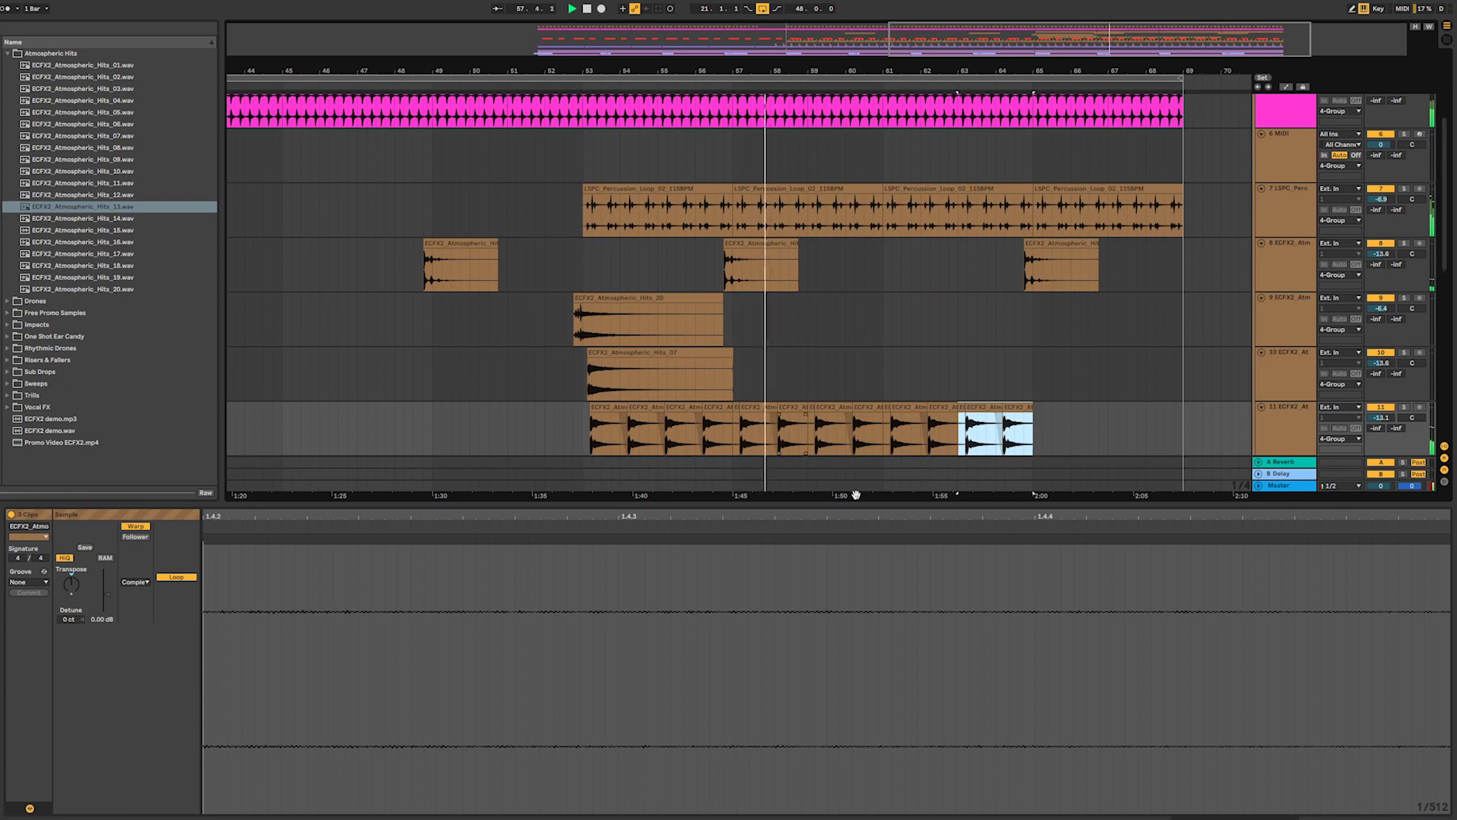
- Lower track 11's volume to -20.6 dB during playback
{"action": "left_click", "coordinate": [1291, 421]}
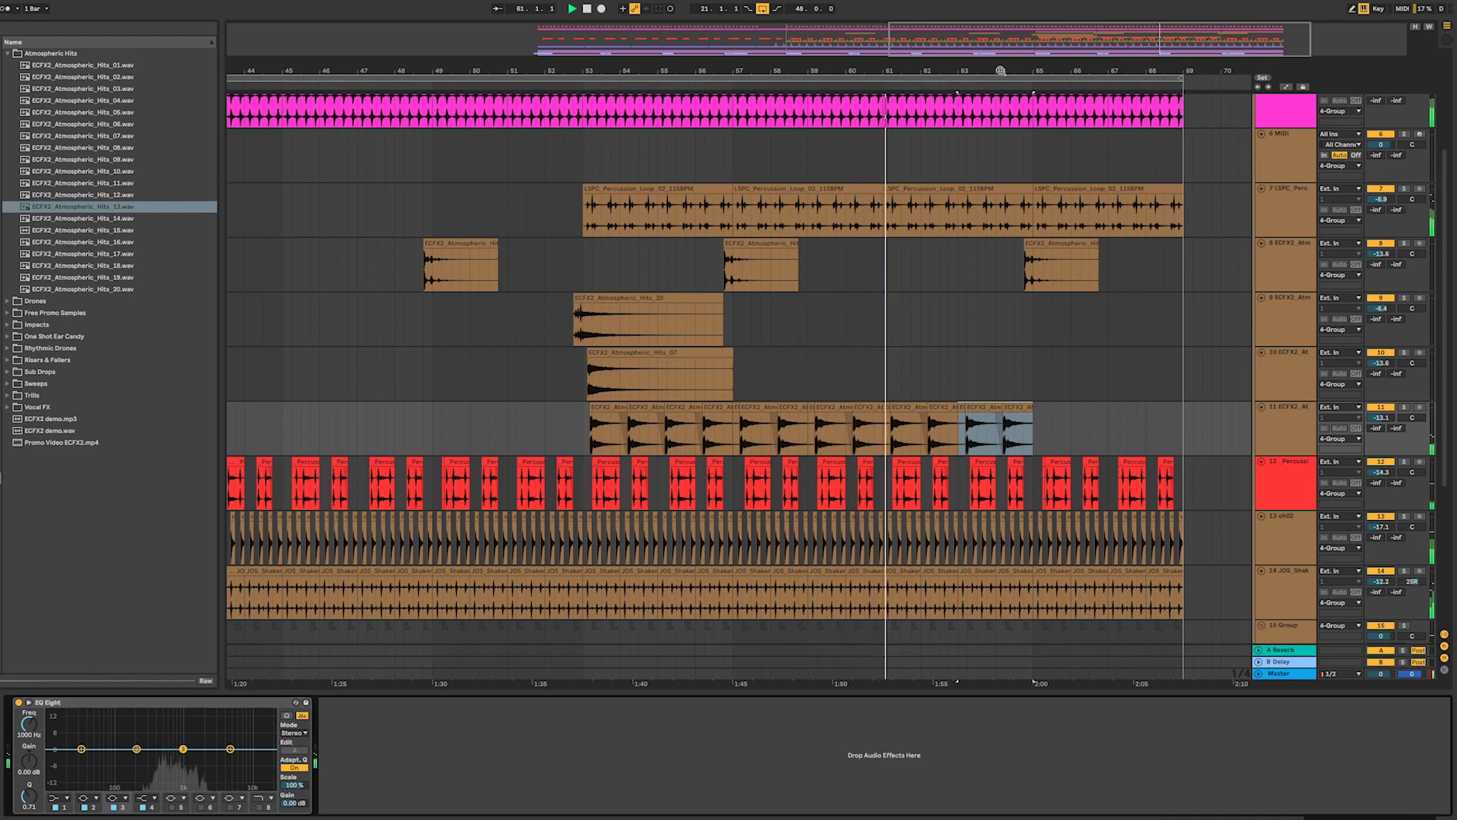
{"action": "left_click_drag", "start_coordinate": [1031, 34], "coordinate": [1032, 48]}
{"action": "left_click_drag", "start_coordinate": [1380, 418], "coordinate": [1381, 433]}
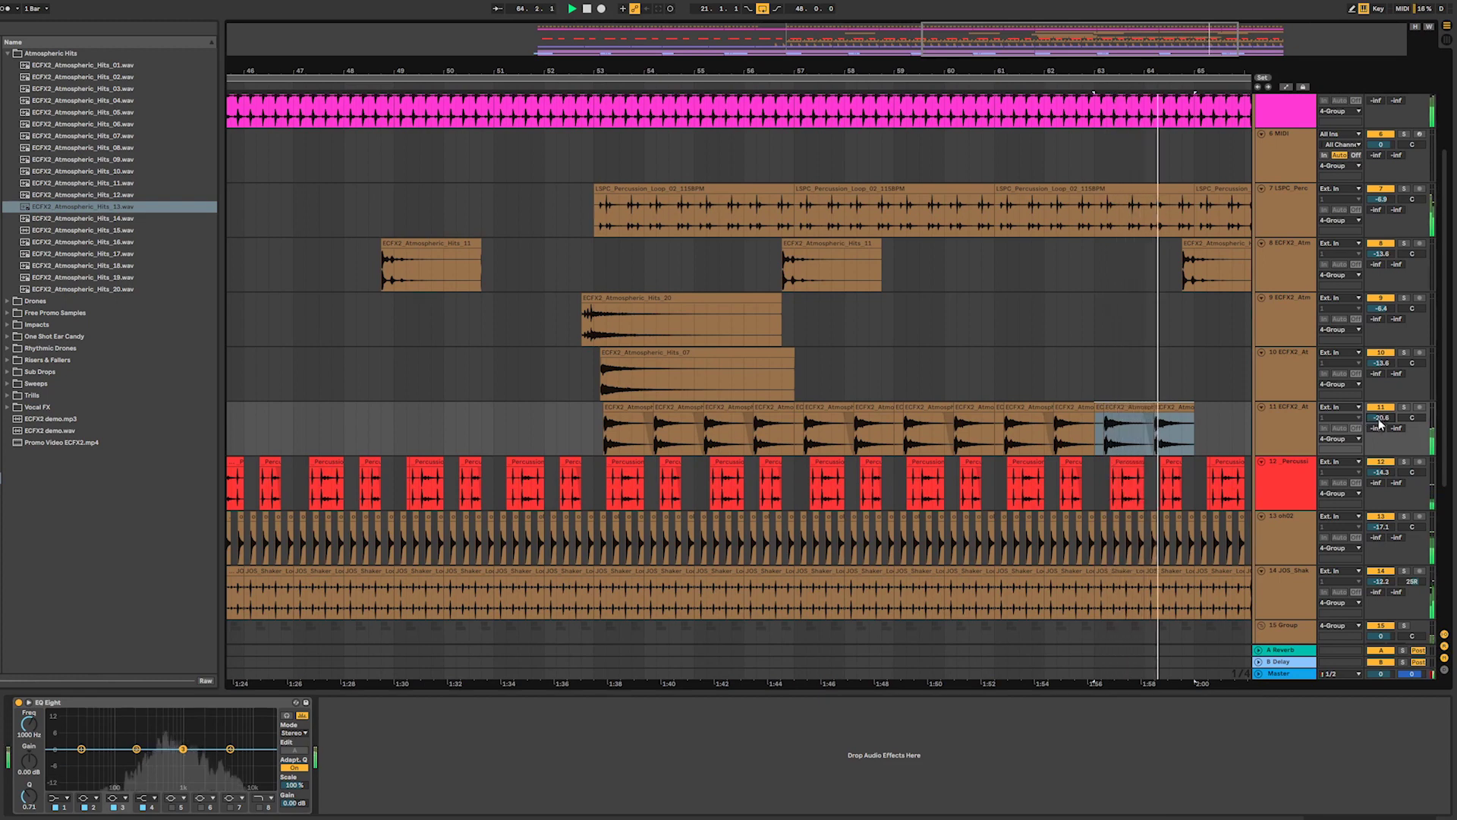
- Duplicate the run of Hits_13 clips on track 11 from bars 53–65 and delete everything past bar 69
{"action": "left_click", "coordinate": [595, 429]}
{"action": "left_click_drag", "start_coordinate": [595, 429], "coordinate": [1199, 413]}
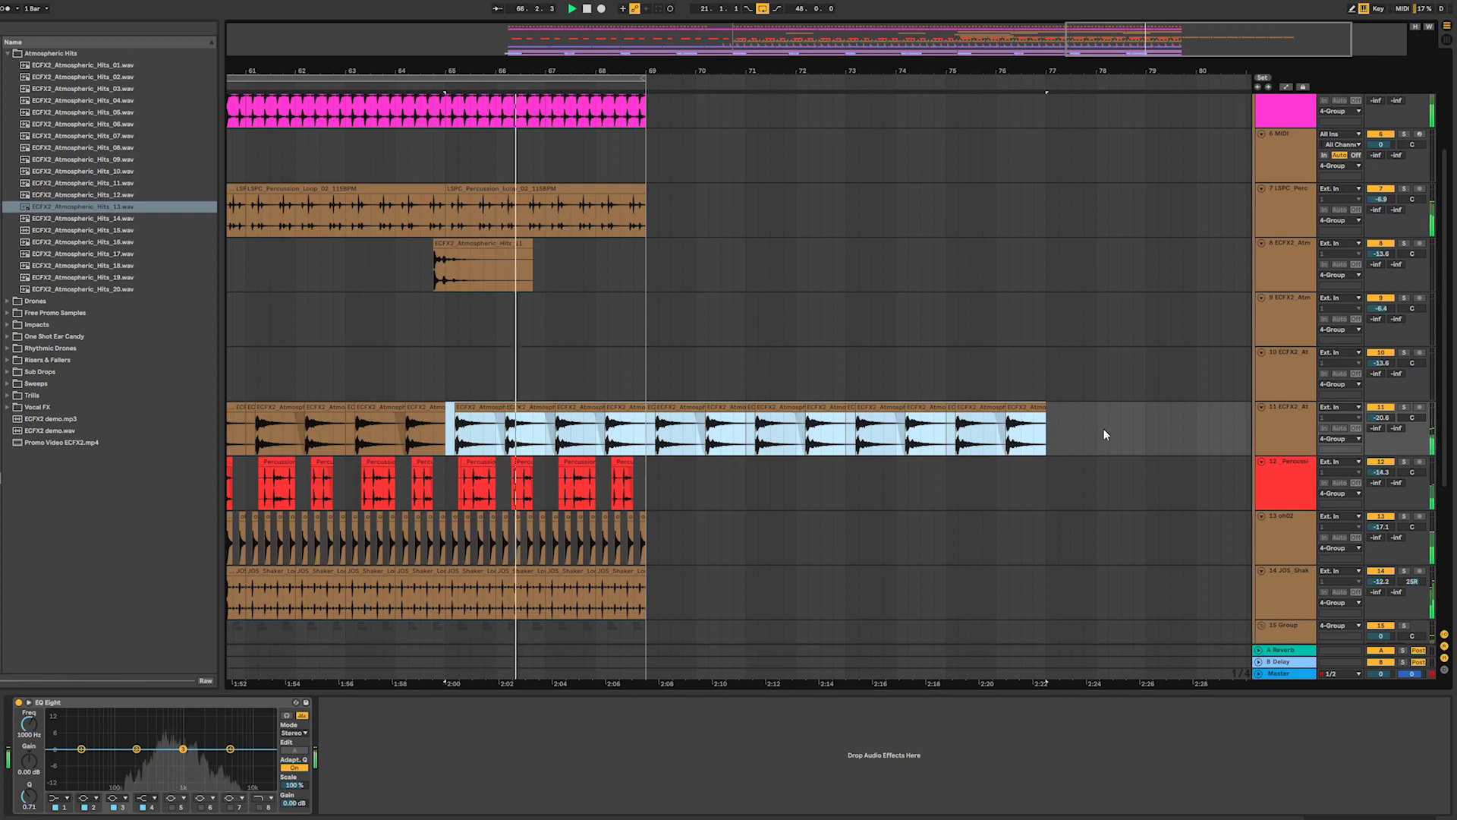
{"action": "left_click_drag", "start_coordinate": [1084, 429], "coordinate": [644, 447]}
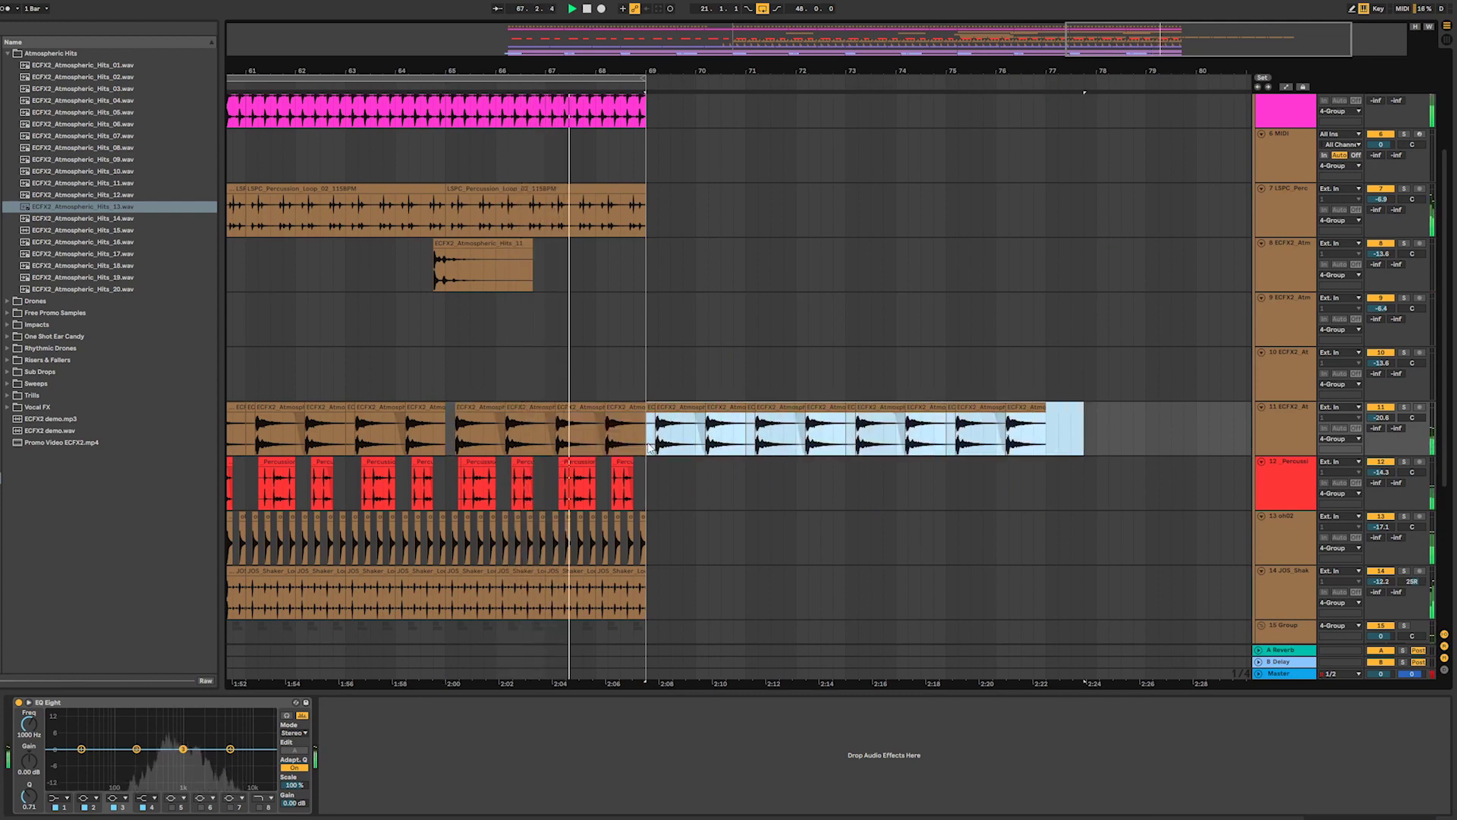
{"action": "key", "text": "Delete"}
- Show the whole arrangement with the tracks folded and place the insertion marker at bar 21
{"action": "left_click_drag", "start_coordinate": [1165, 44], "coordinate": [827, 29]}
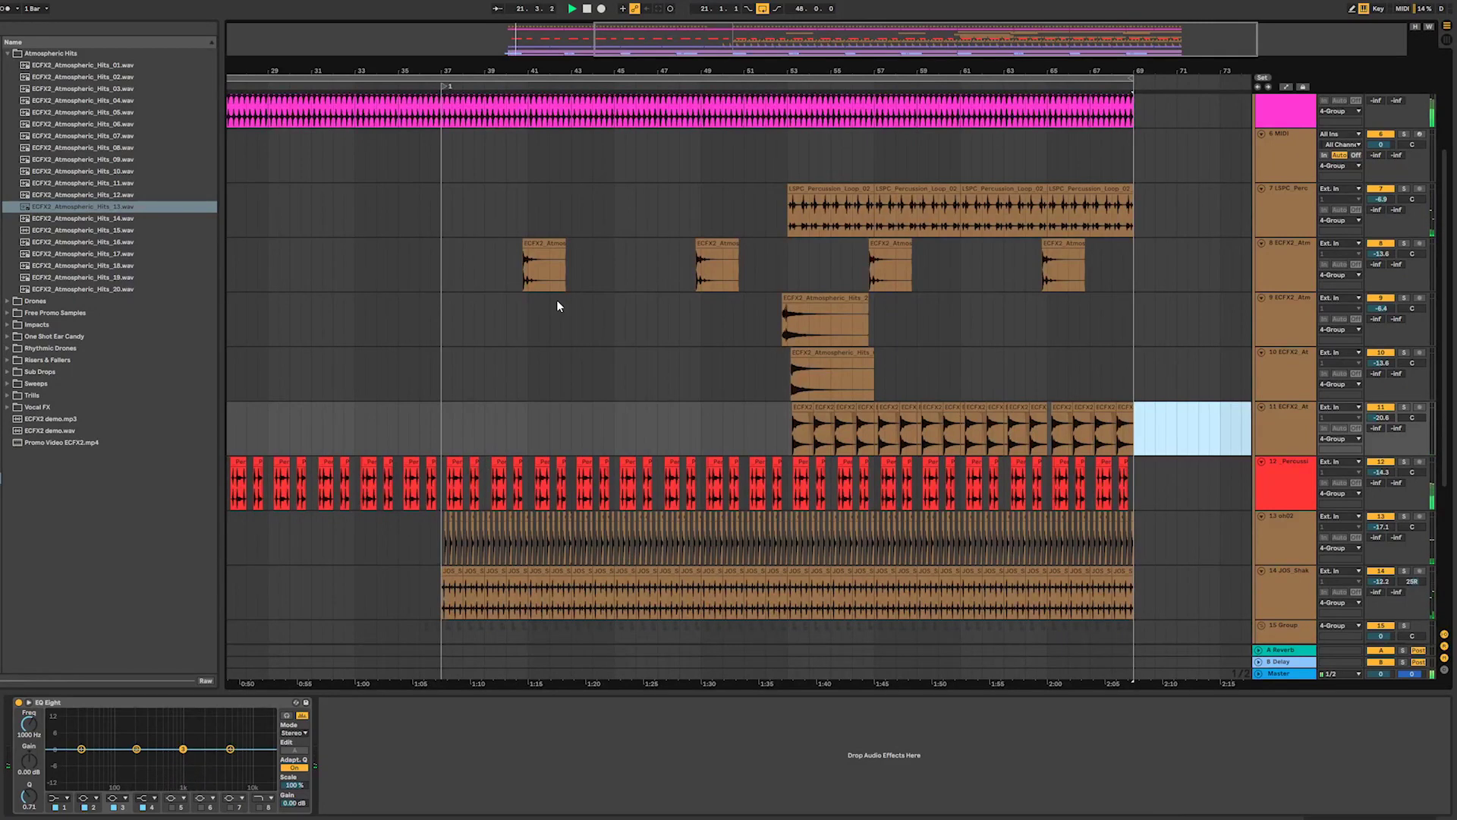
{"action": "key", "text": "minus"}
{"action": "scroll", "coordinate": [1274, 472], "scroll_direction": "down", "scroll_amount": 3}
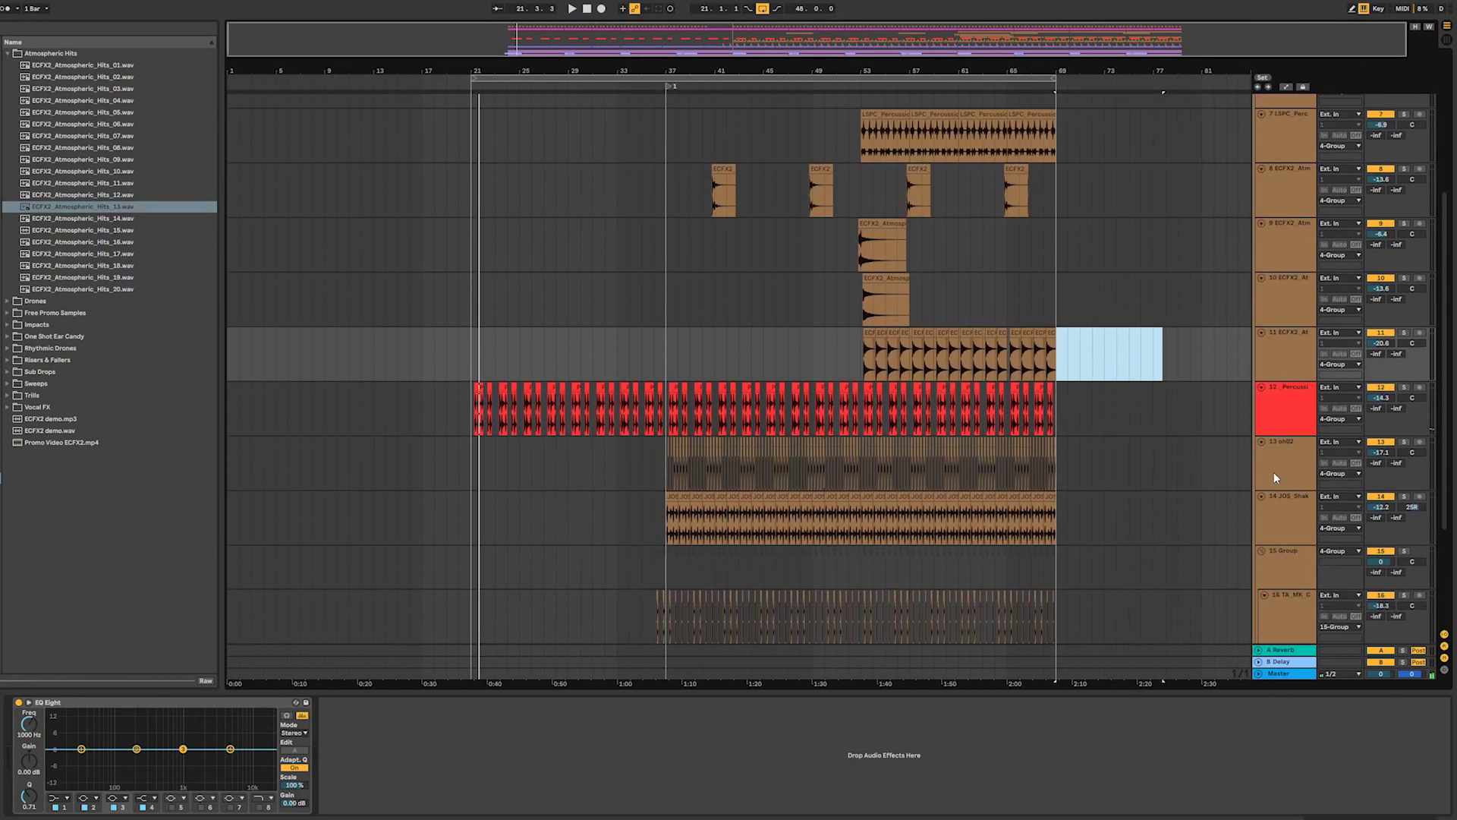
{"action": "left_click", "coordinate": [1260, 280], "text": "alt"}
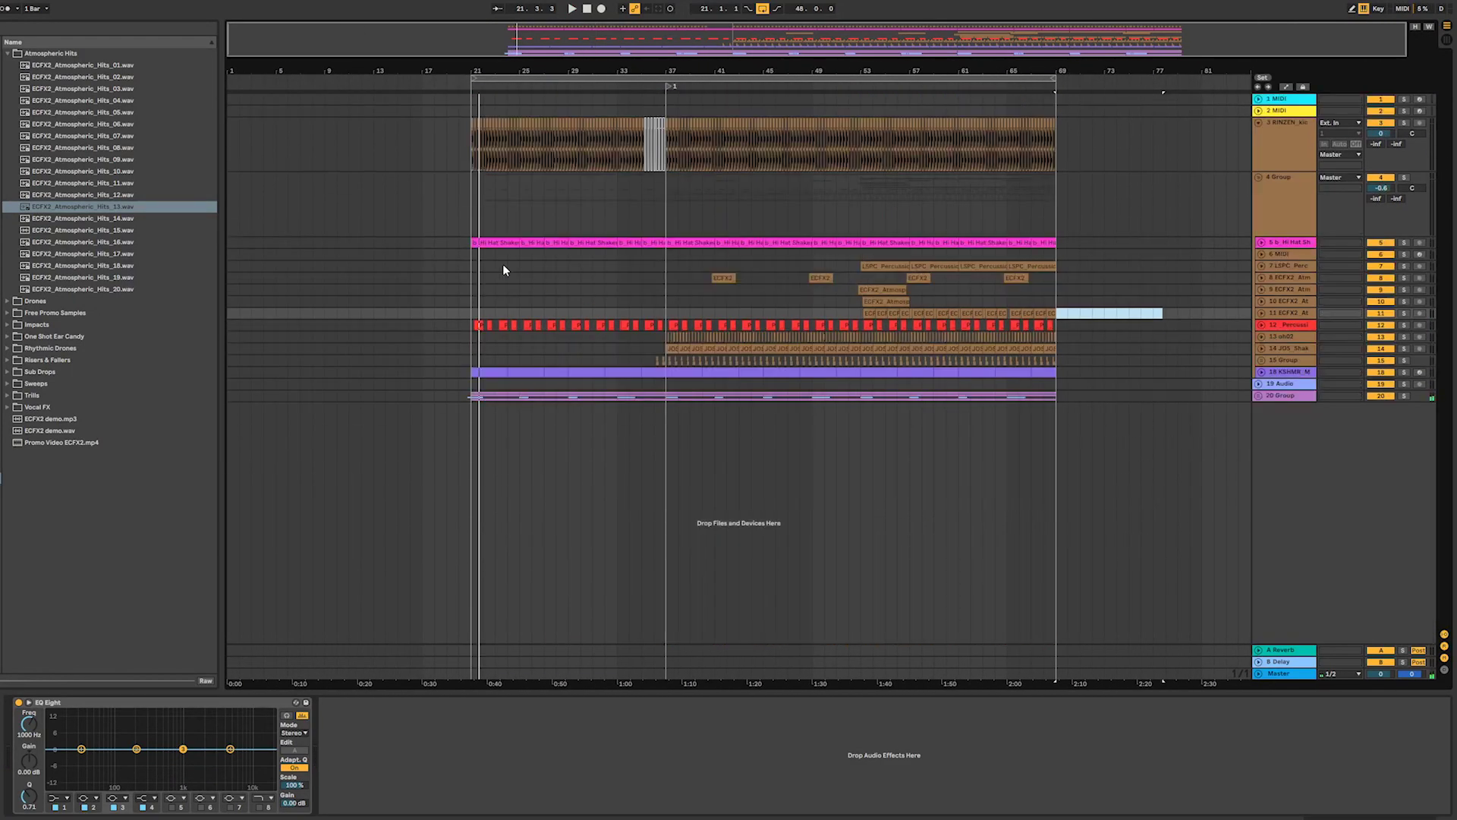
{"action": "left_click", "coordinate": [463, 276]}
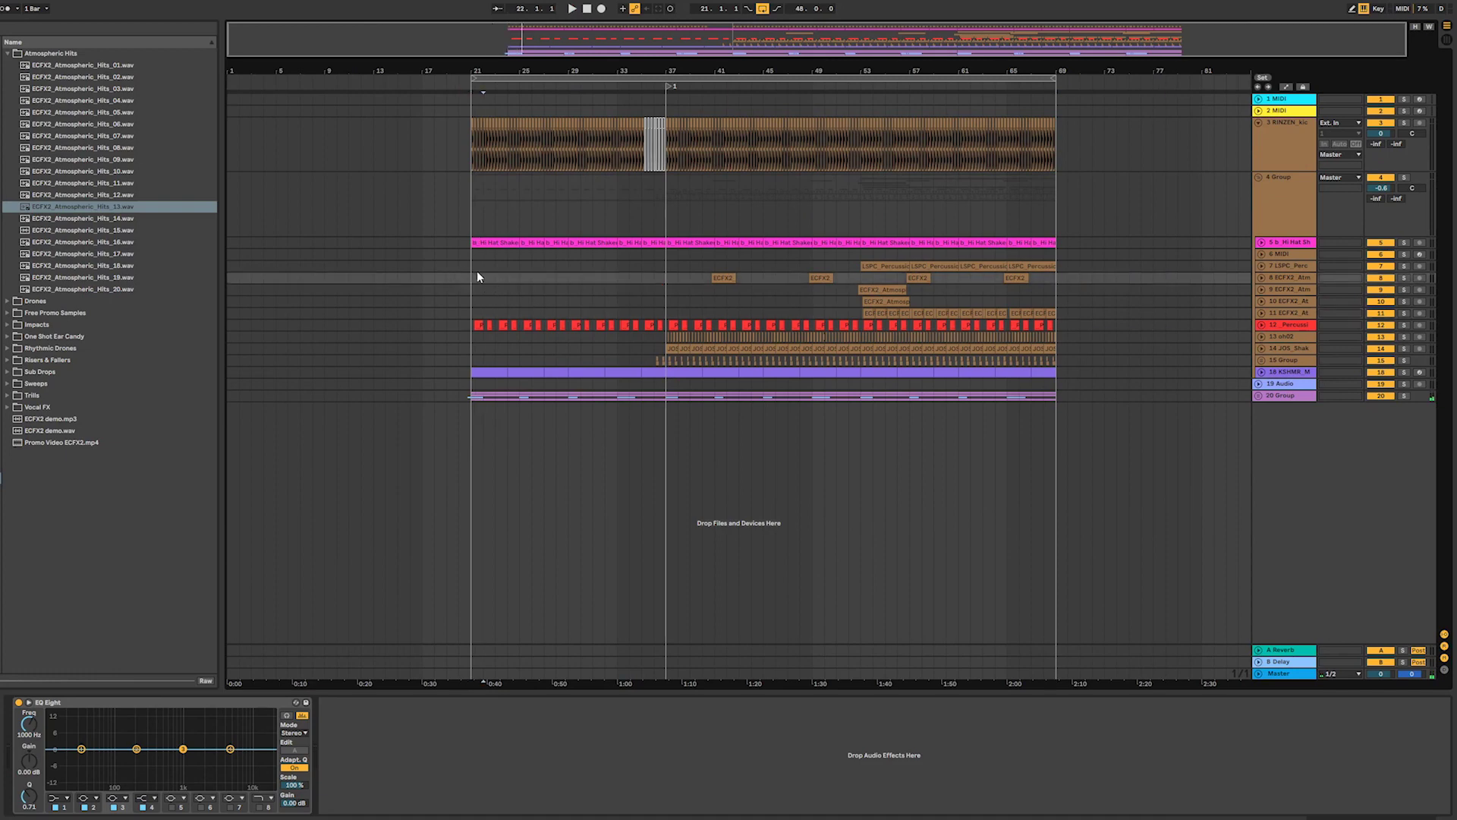
{"action": "left_click", "coordinate": [476, 267]}
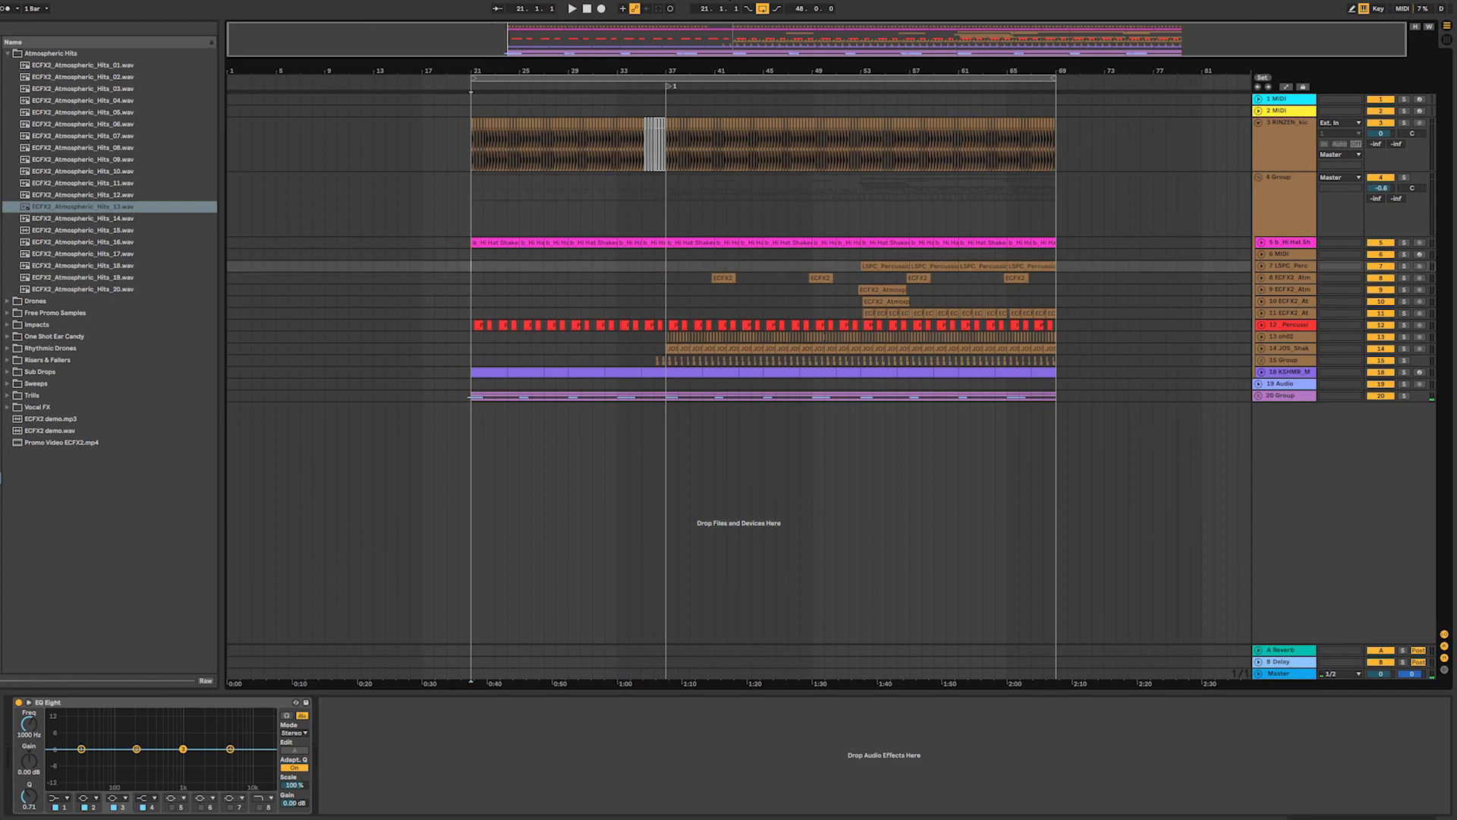
{"action": "left_click_drag", "start_coordinate": [731, 29], "coordinate": [894, 657]}
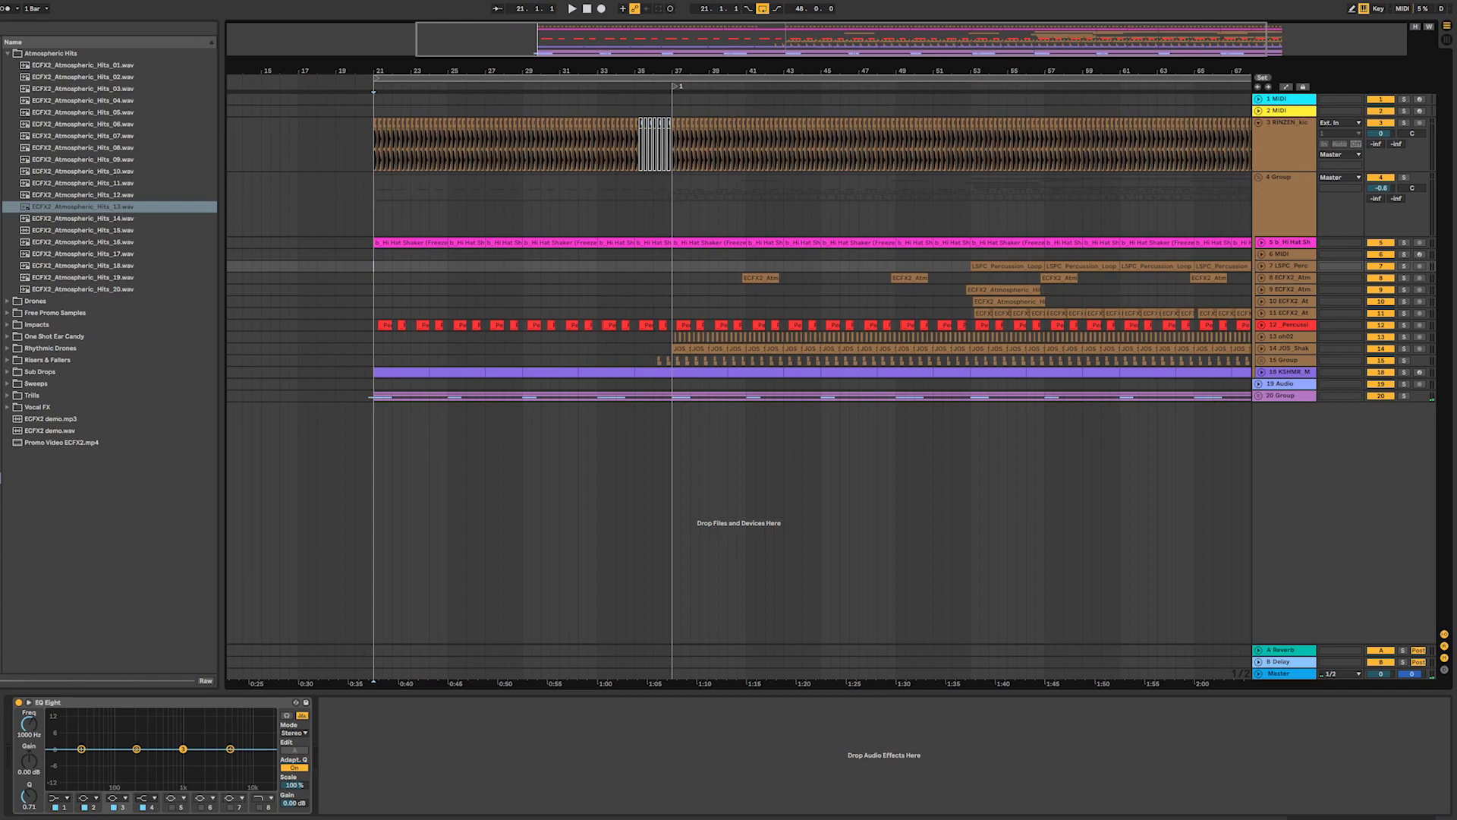
{"action": "left_click", "coordinate": [616, 819]}
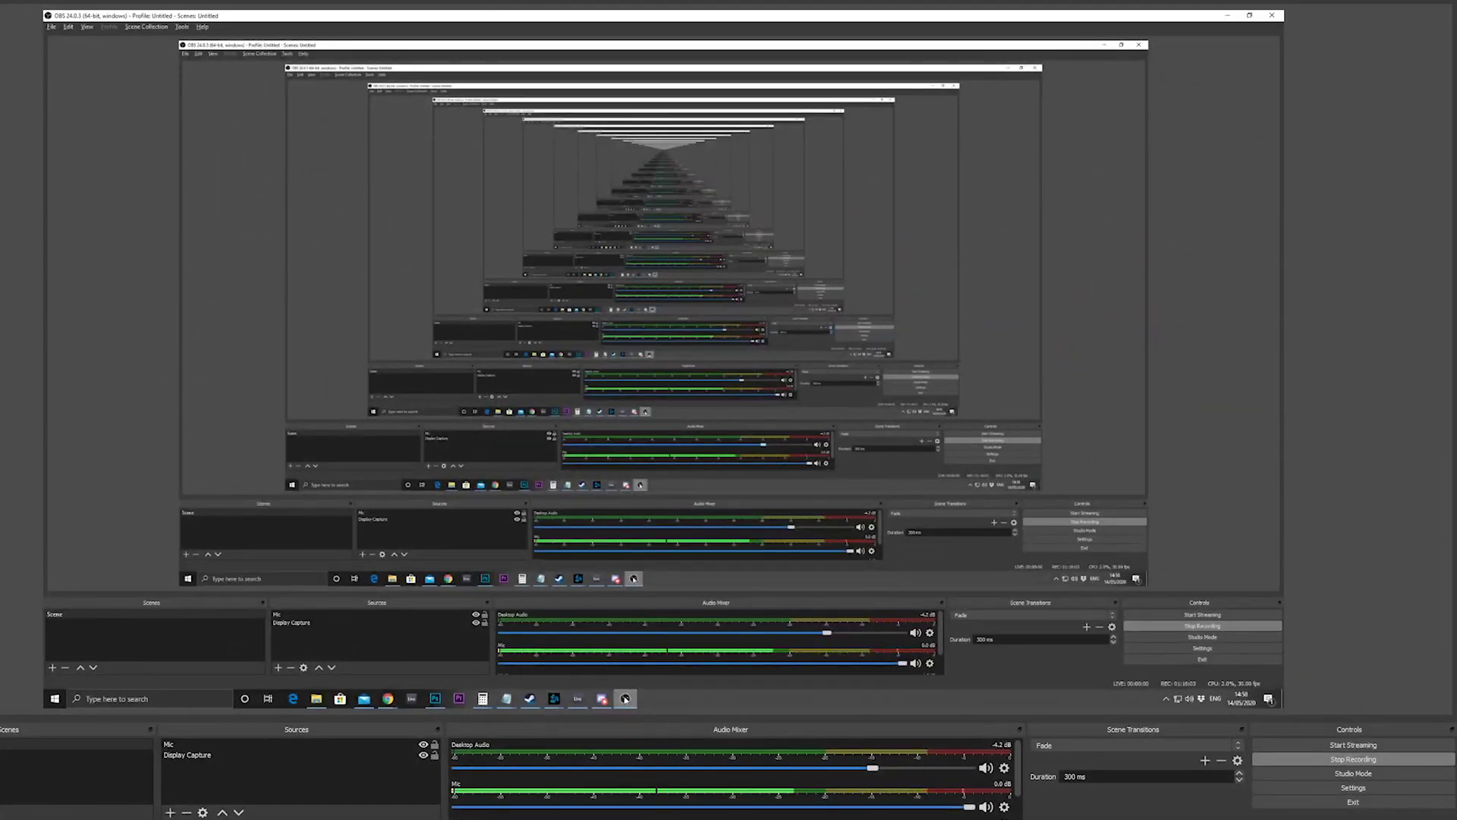
{"action": "left_click", "coordinate": [614, 819]}
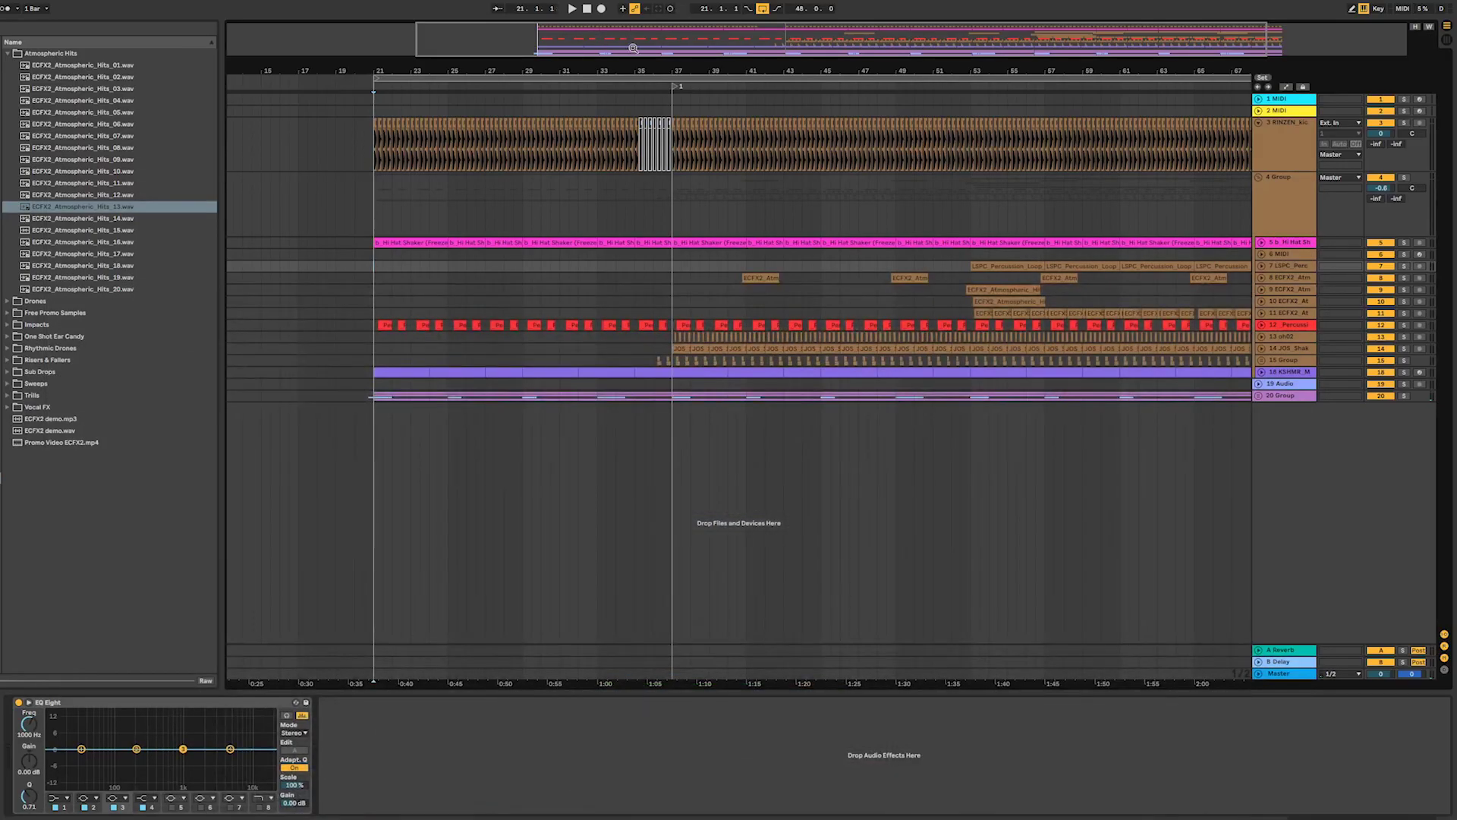
{"action": "left_click_drag", "start_coordinate": [633, 47], "coordinate": [633, 19]}
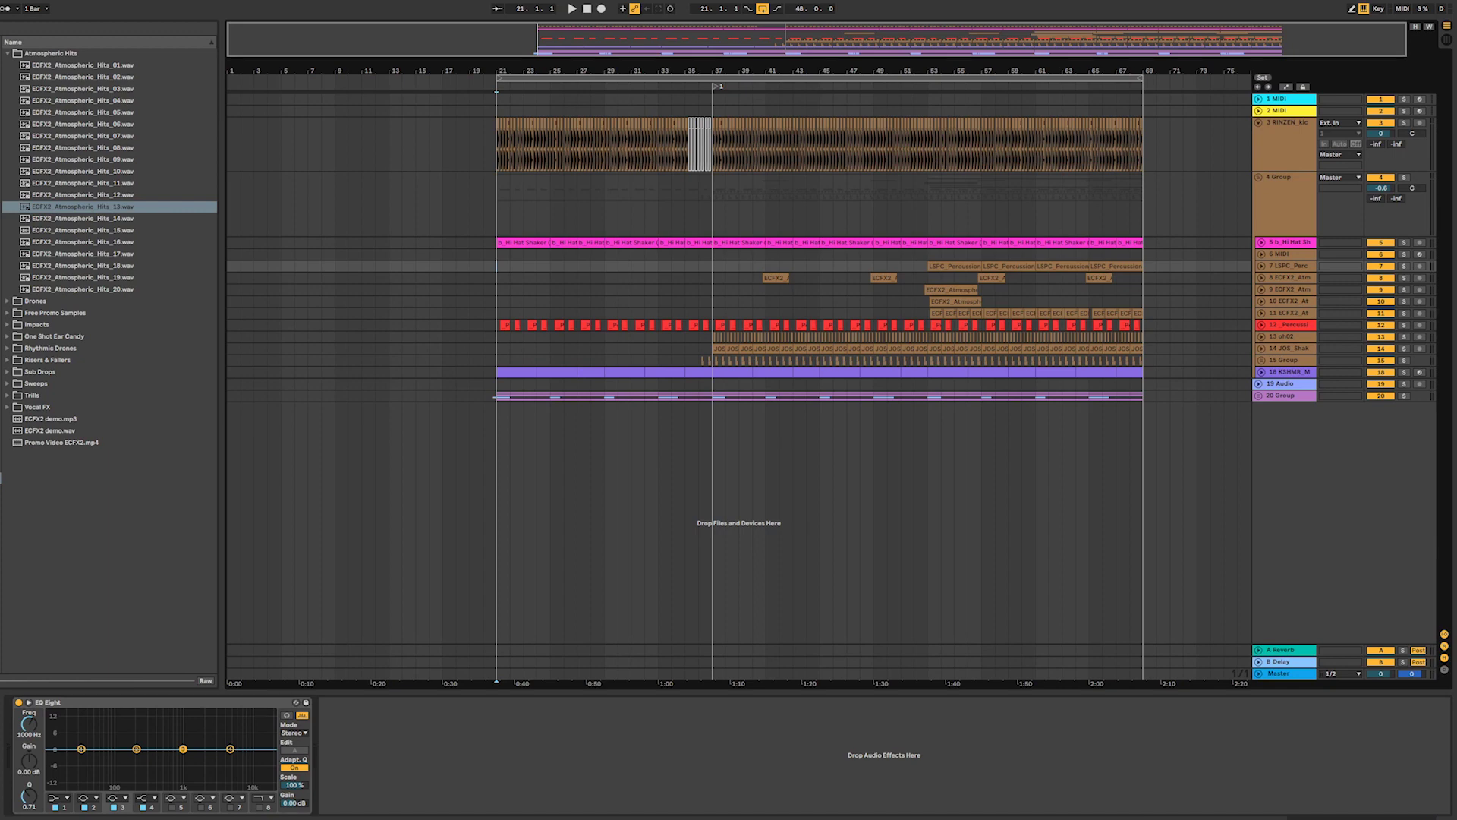
{"action": "mouse_move", "coordinate": [615, 819]}
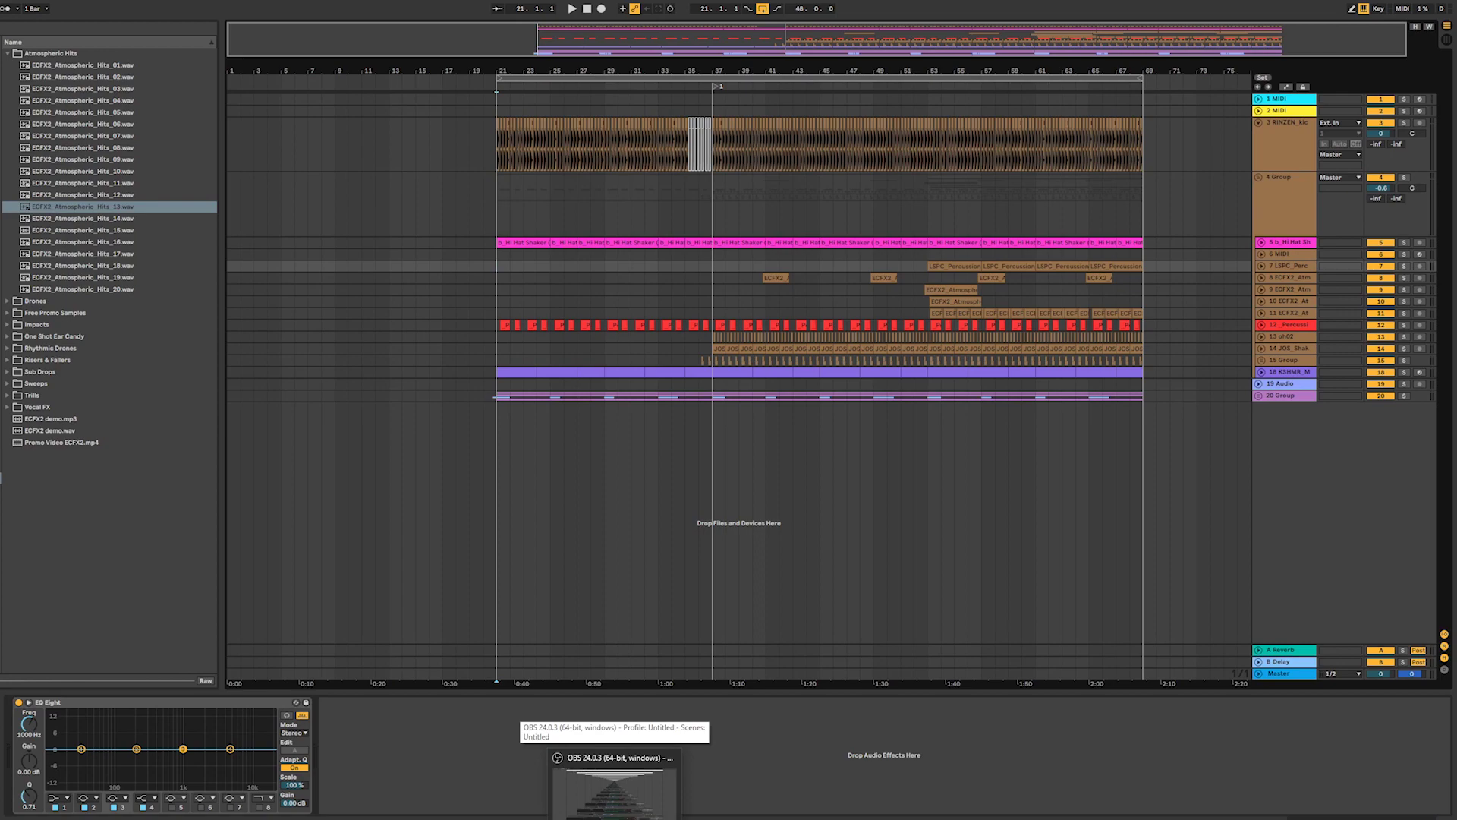
{"action": "left_click", "coordinate": [614, 786]}
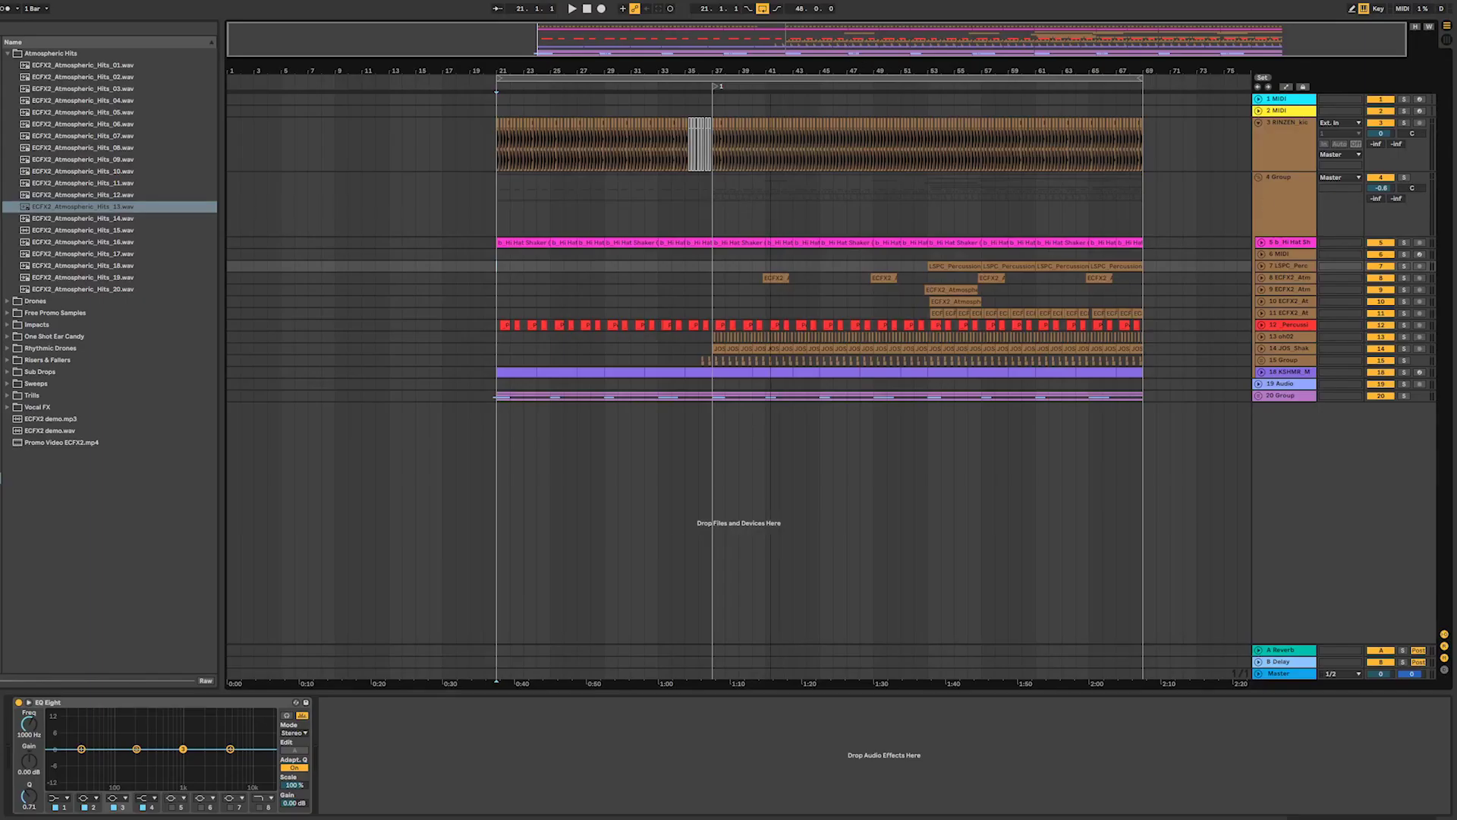
{"action": "left_click", "coordinate": [1136, 196]}
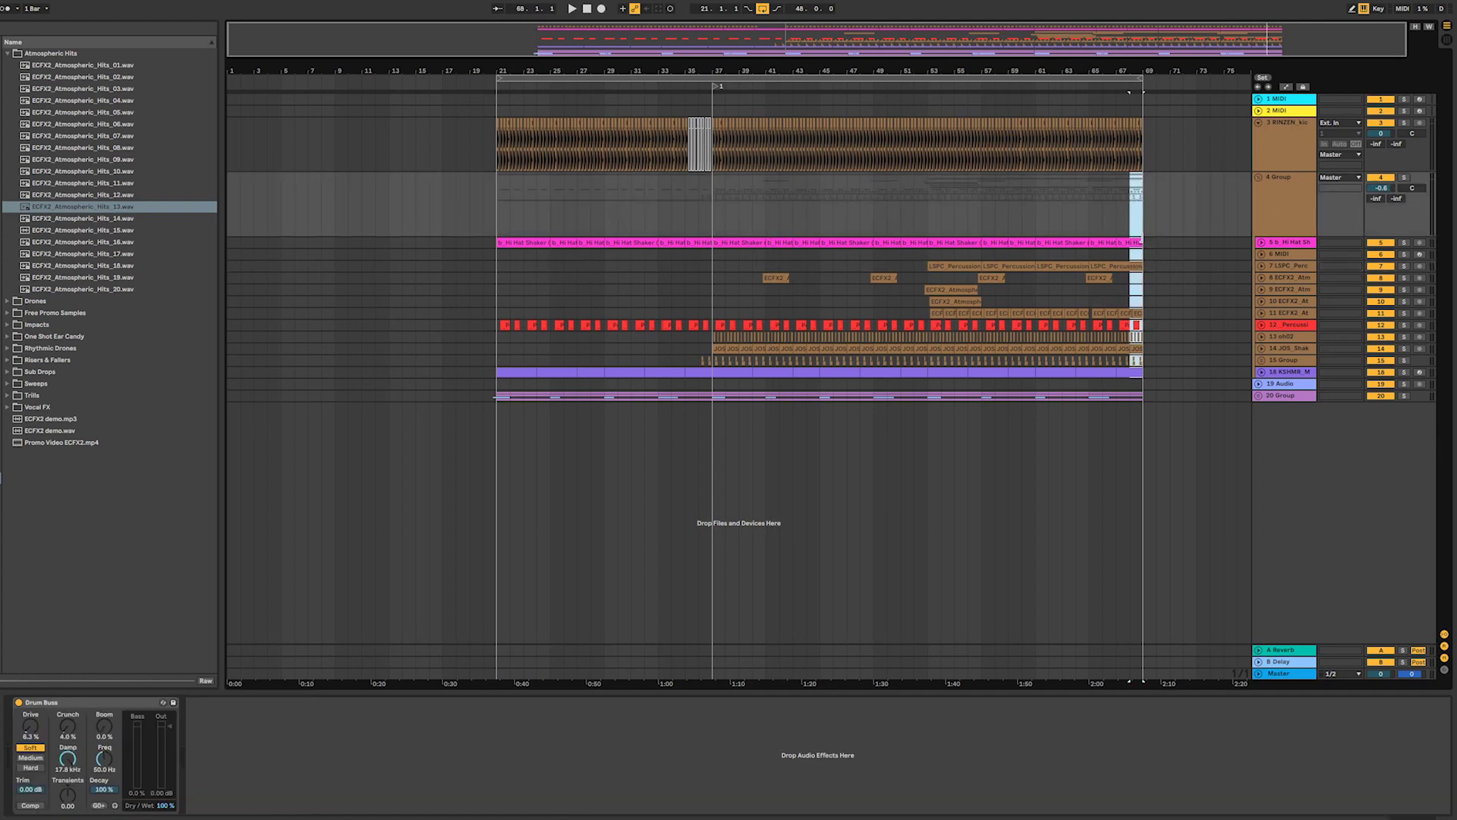
{"action": "left_click_drag", "start_coordinate": [1145, 245], "coordinate": [927, 379]}
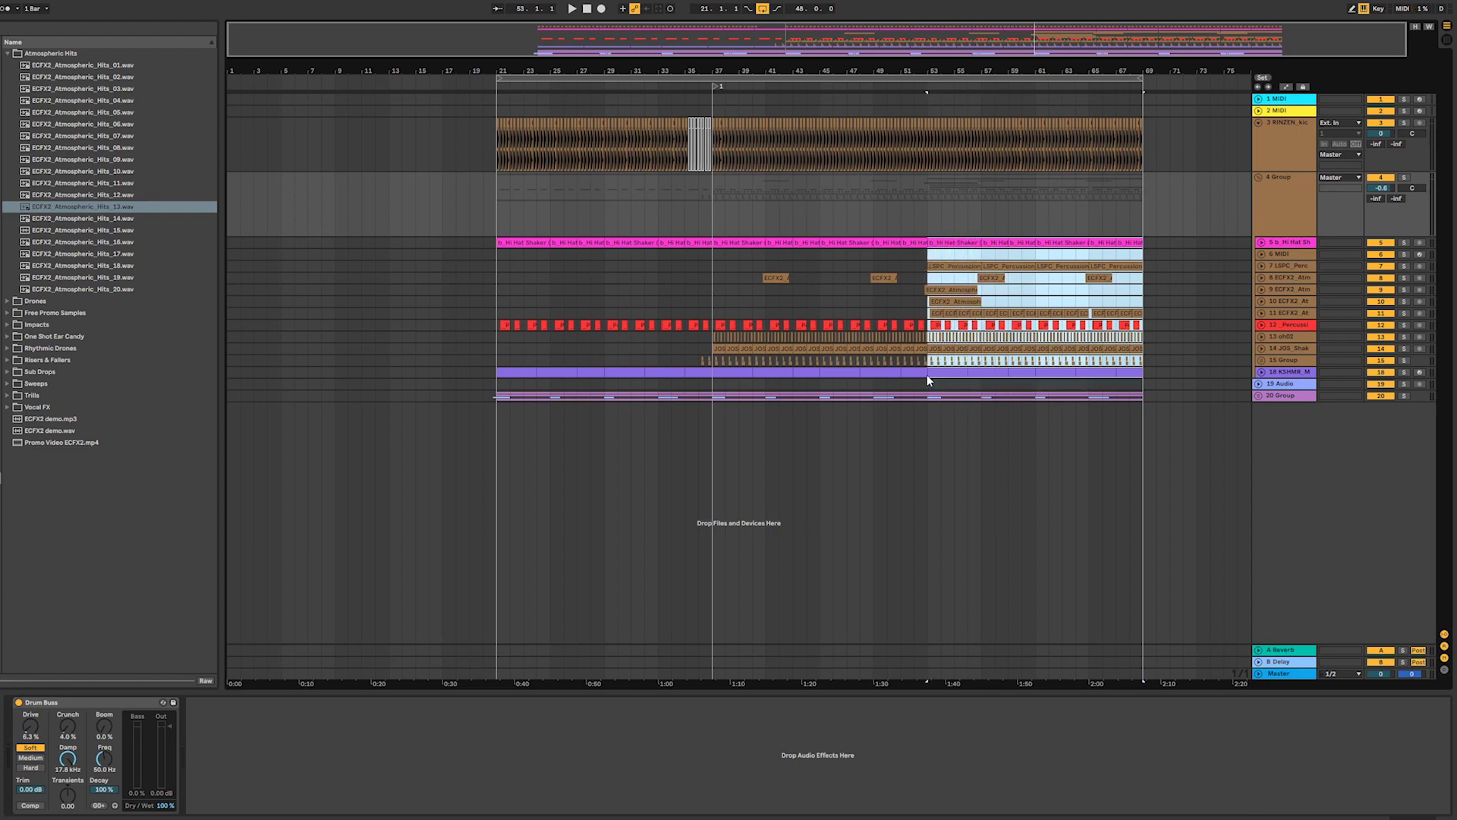
{"action": "left_click_drag", "start_coordinate": [927, 375], "coordinate": [927, 374]}
- Duplicate bars 53–69 of tracks 12 through 18 and of tracks 5 through 7 so they extend to bar 85
{"action": "left_click", "coordinate": [1141, 325]}
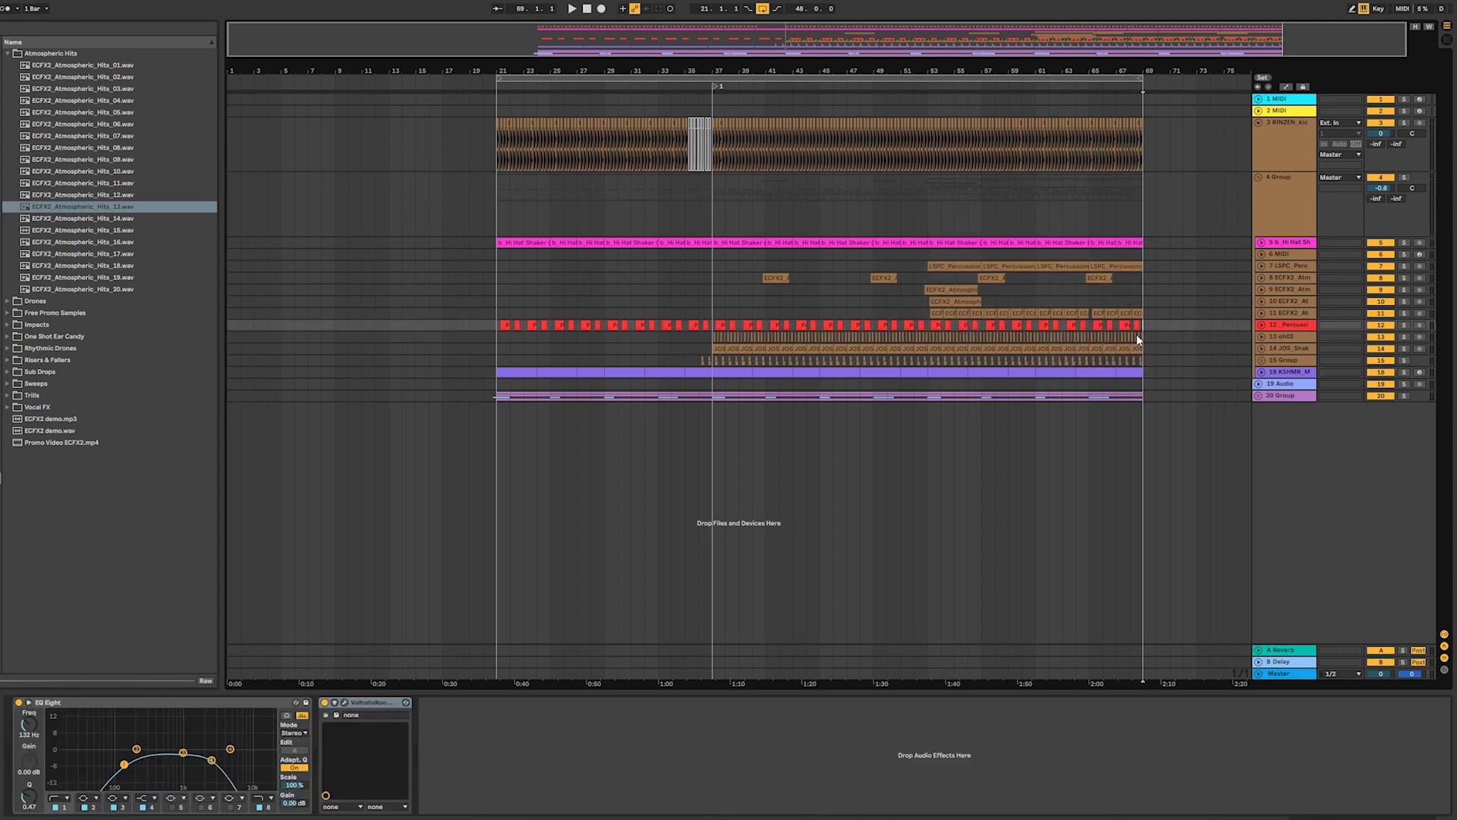
{"action": "left_click_drag", "start_coordinate": [1136, 334], "coordinate": [927, 372]}
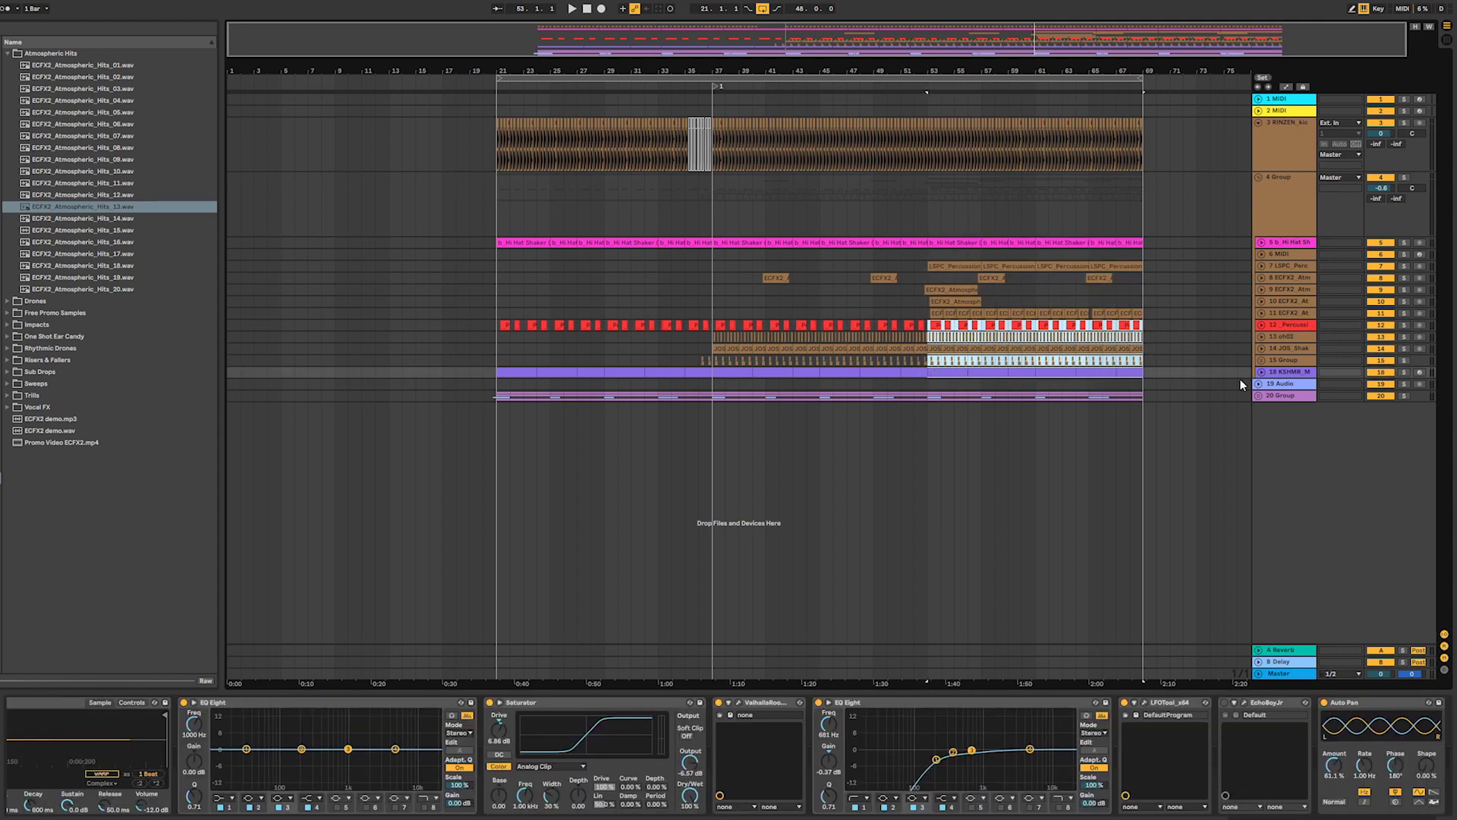
{"action": "key", "text": "ctrl+d"}
{"action": "left_click_drag", "start_coordinate": [935, 253], "coordinate": [715, 265]}
{"action": "key", "text": "ctrl+d"}
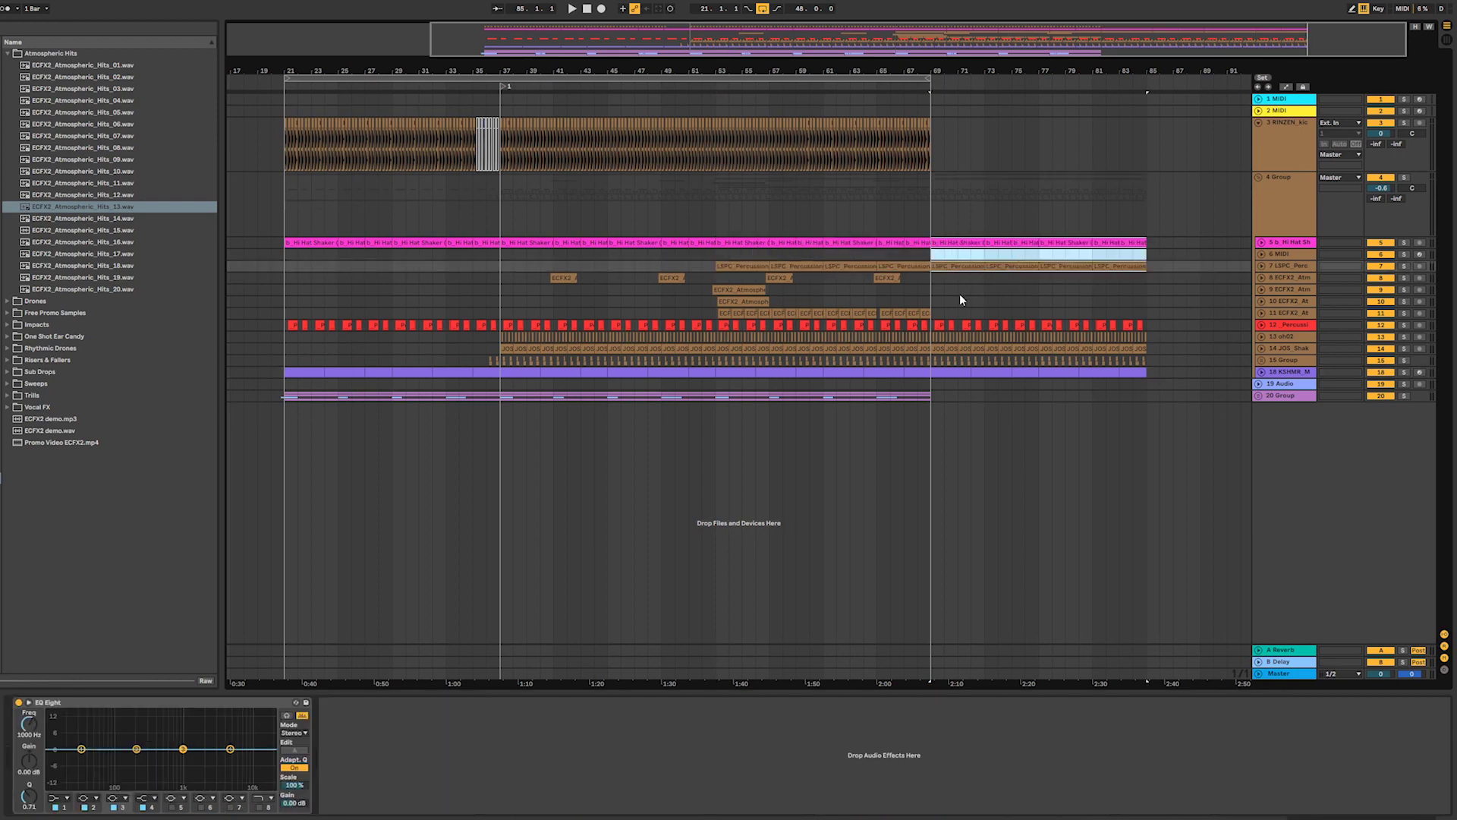
- Play the arrangement from about bar 66 and extend the arrangement loop to end at bar 85
{"action": "left_click", "coordinate": [935, 316]}
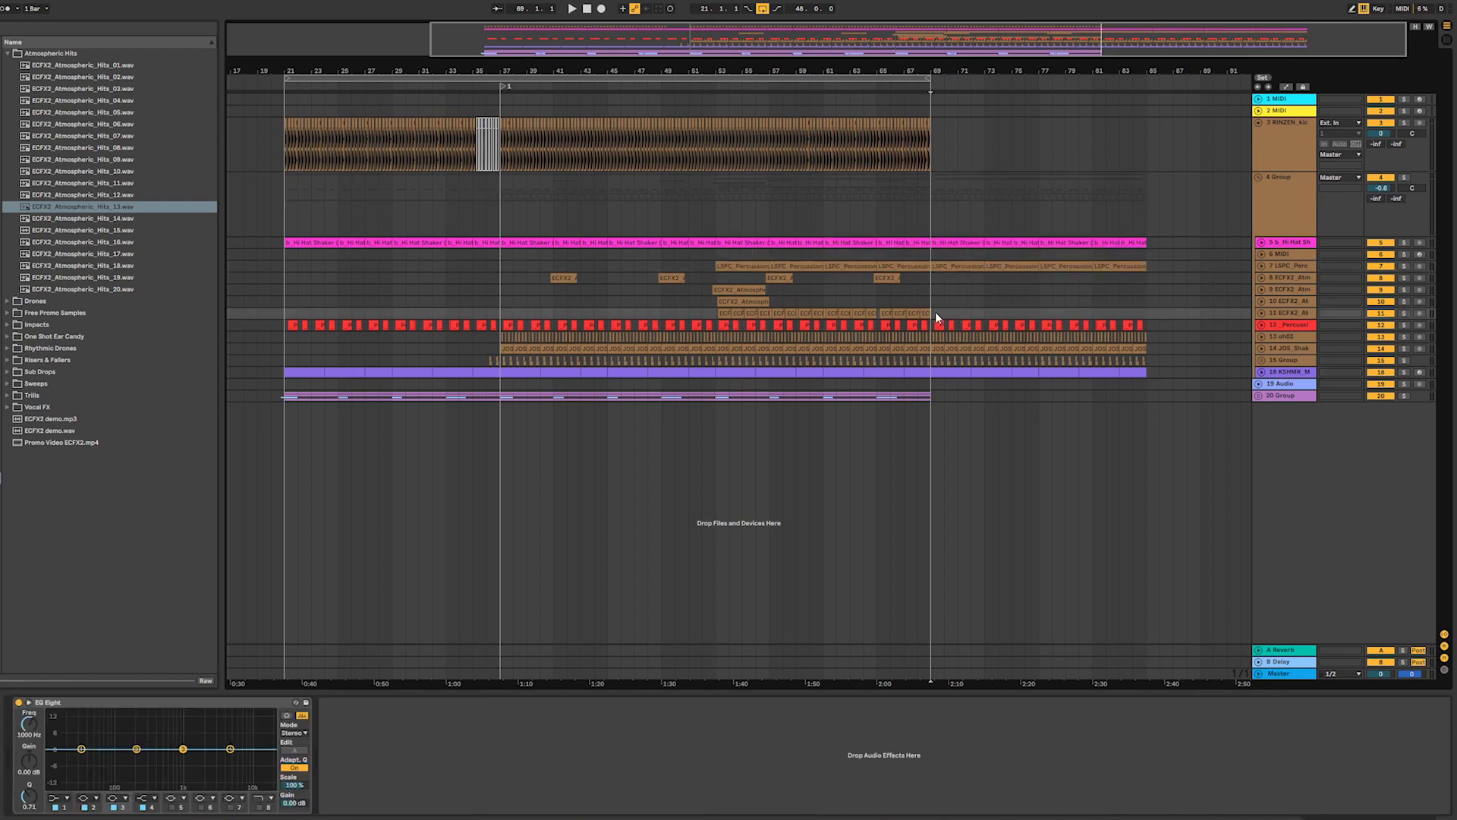
{"action": "left_click_drag", "start_coordinate": [937, 318], "coordinate": [713, 310]}
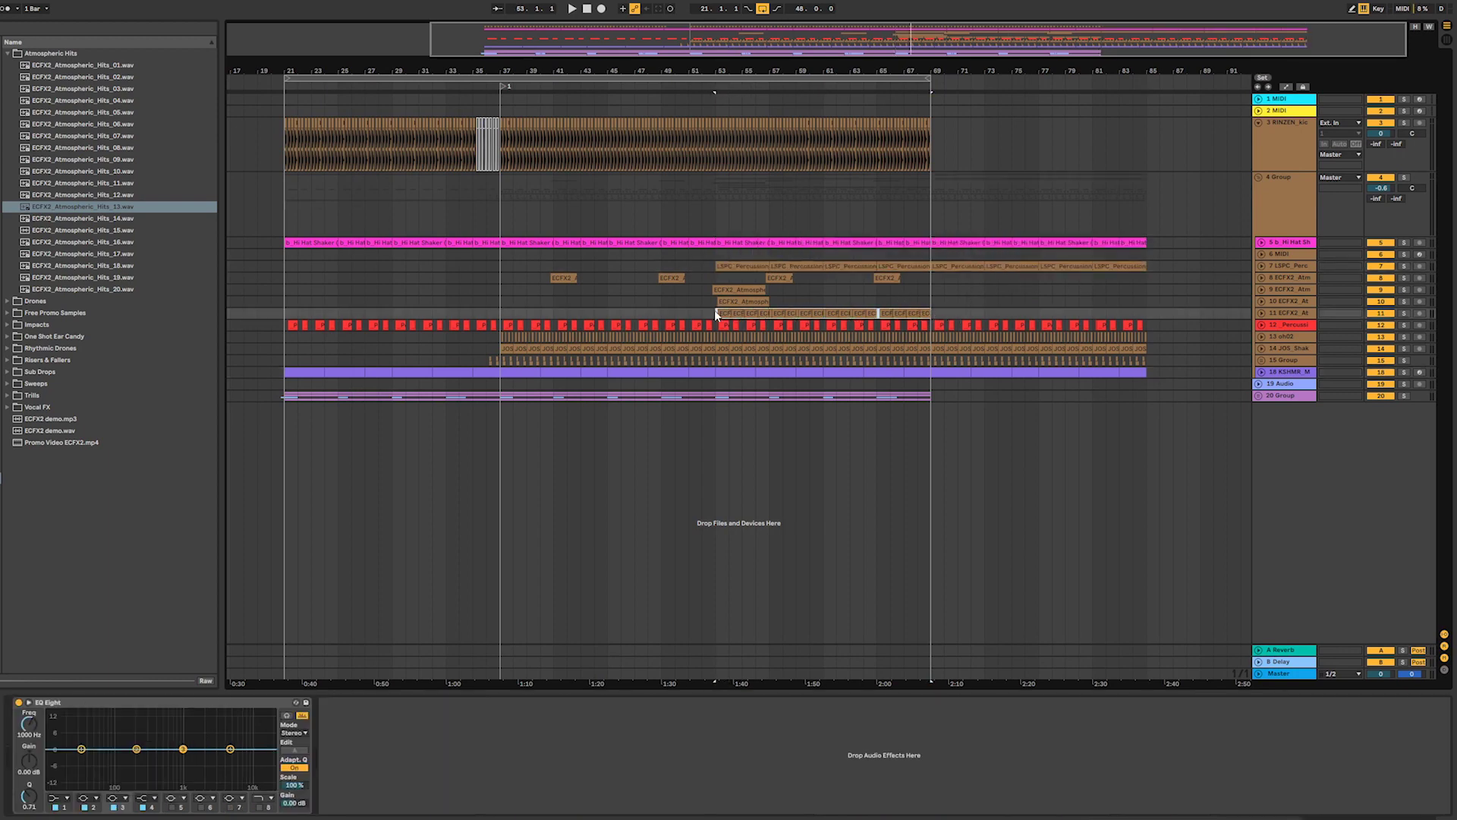
{"action": "left_click", "coordinate": [887, 291]}
{"action": "key", "text": "space"}
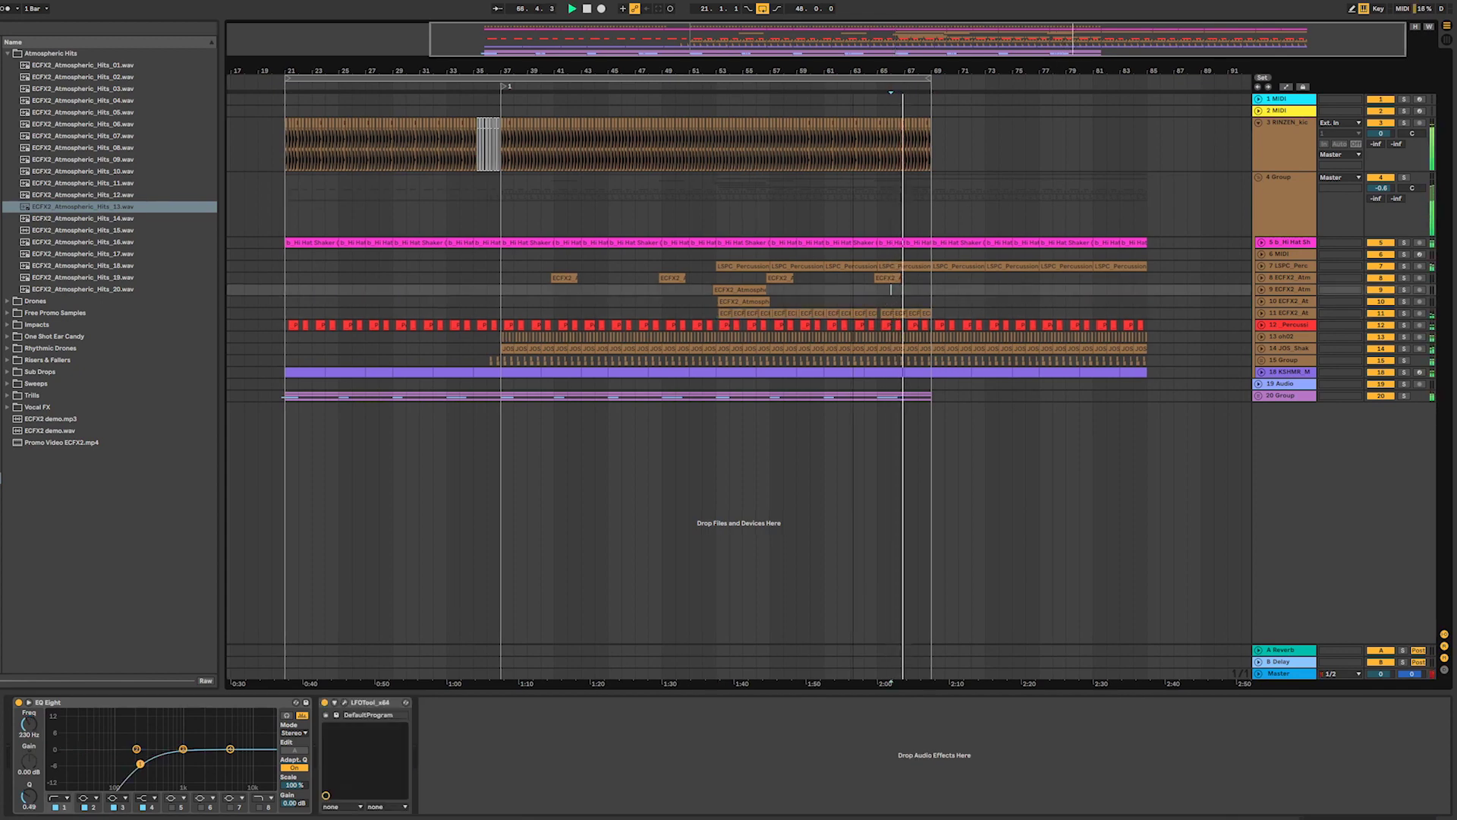
{"action": "left_click_drag", "start_coordinate": [1080, 27], "coordinate": [1080, 35]}
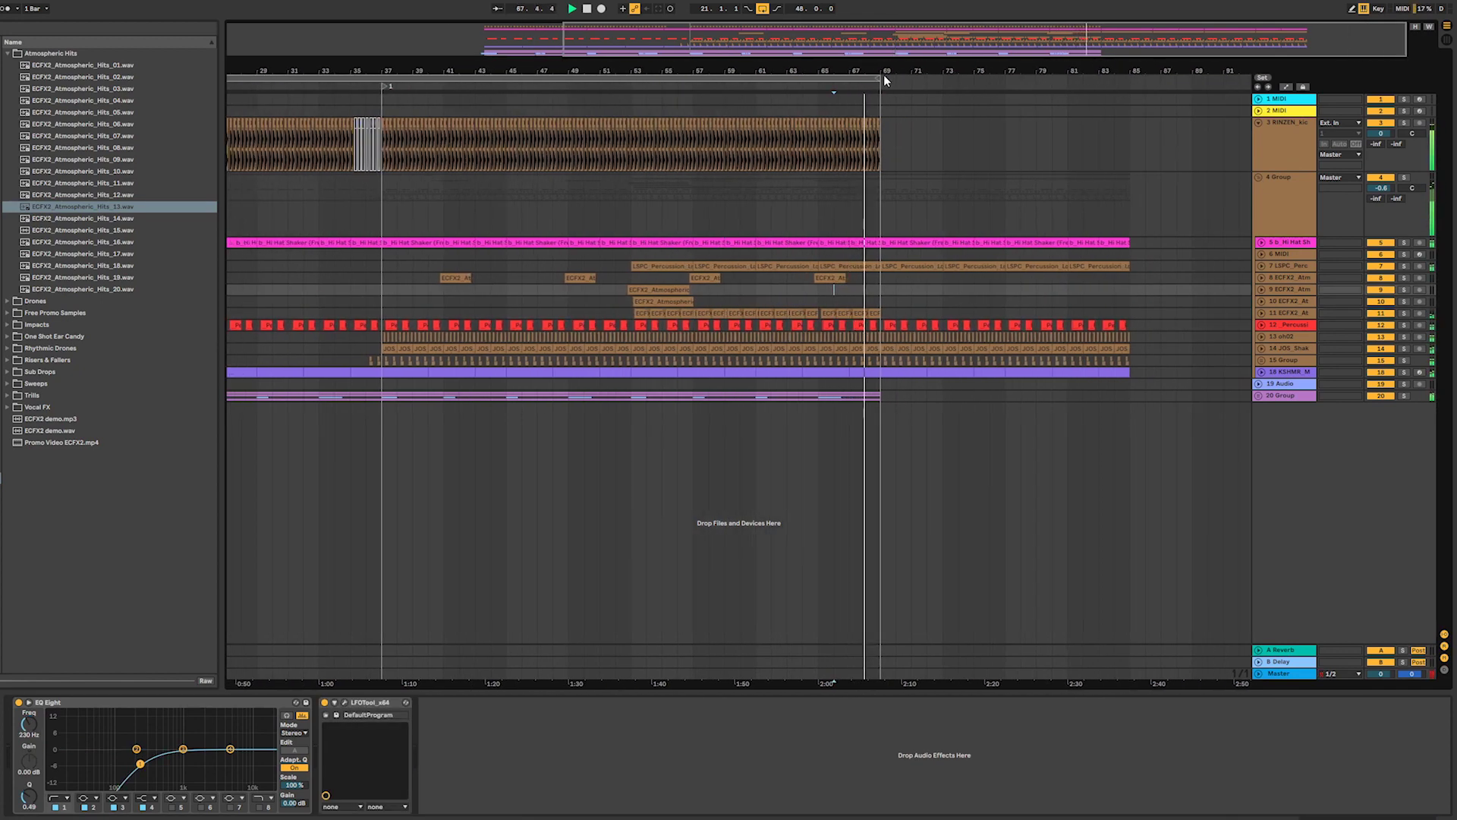
{"action": "left_click_drag", "start_coordinate": [884, 74], "coordinate": [1130, 88]}
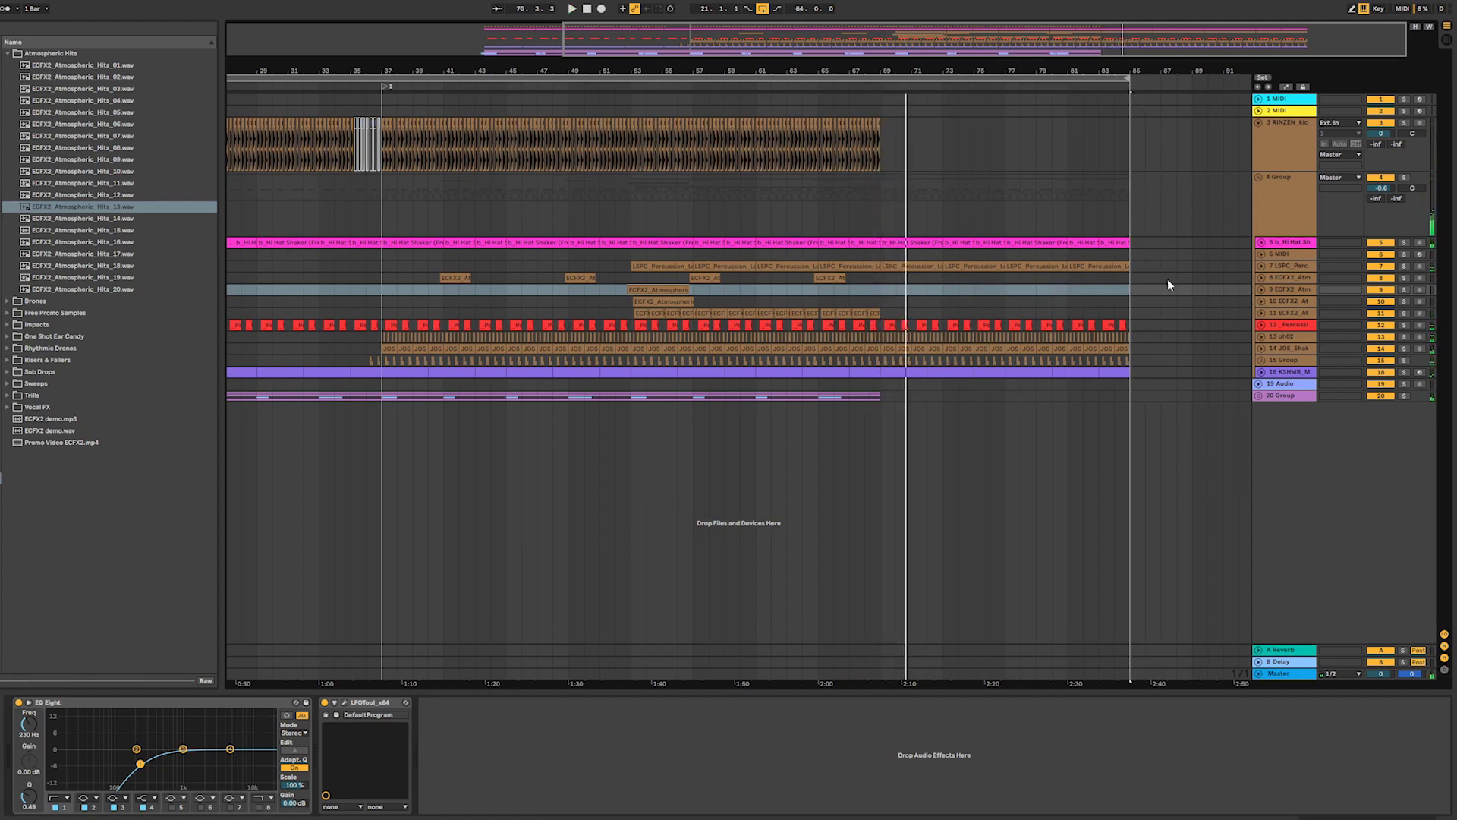
- Unfold group 20 and its Serum track 21, and duplicate track 22's Diva clip from bar 53 to fill bars 69–85
{"action": "left_click", "coordinate": [1258, 396]}
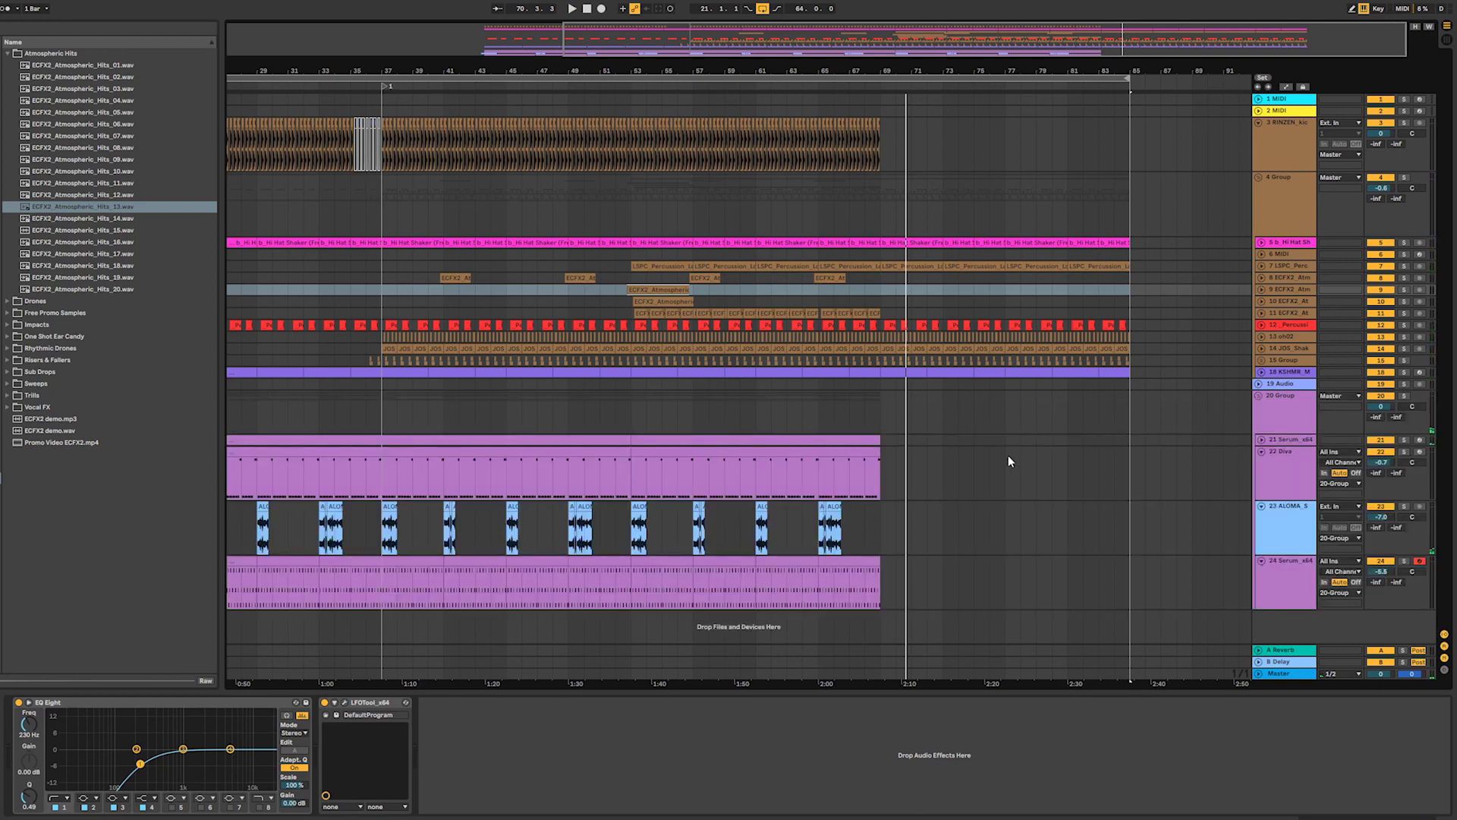
{"action": "left_click", "coordinate": [1261, 439]}
{"action": "scroll", "coordinate": [955, 466], "scroll_direction": "down", "scroll_amount": 1}
{"action": "left_click", "coordinate": [786, 469]}
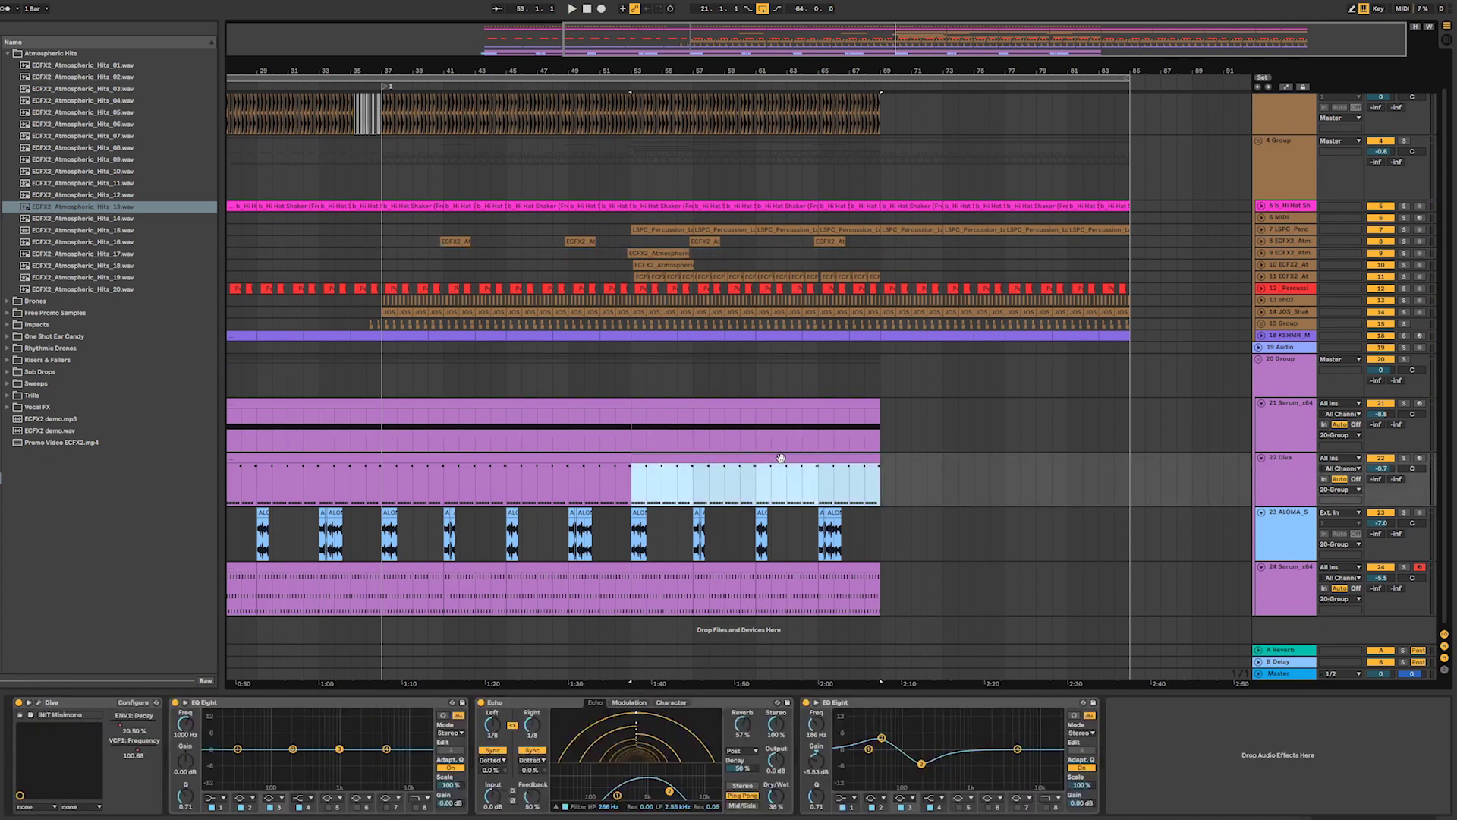
{"action": "key", "text": "ctrl+d"}
- Start playback from bar 67 and duplicate the Serum clip on track 21 to fill bars 69–85
{"action": "left_click", "coordinate": [850, 481]}
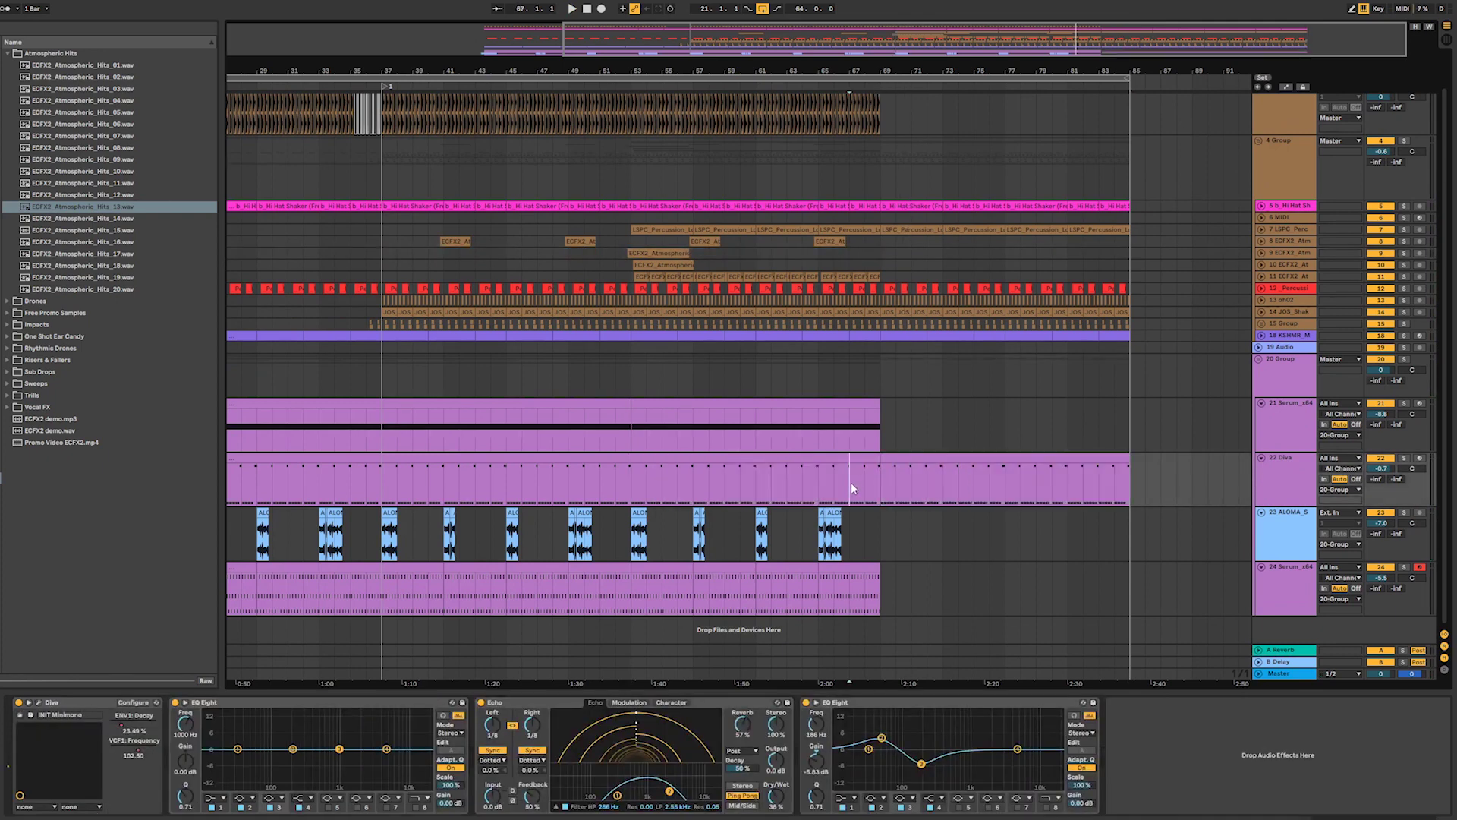
{"action": "key", "text": "space"}
{"action": "left_click", "coordinate": [863, 400]}
{"action": "key", "text": "ctrl+d"}
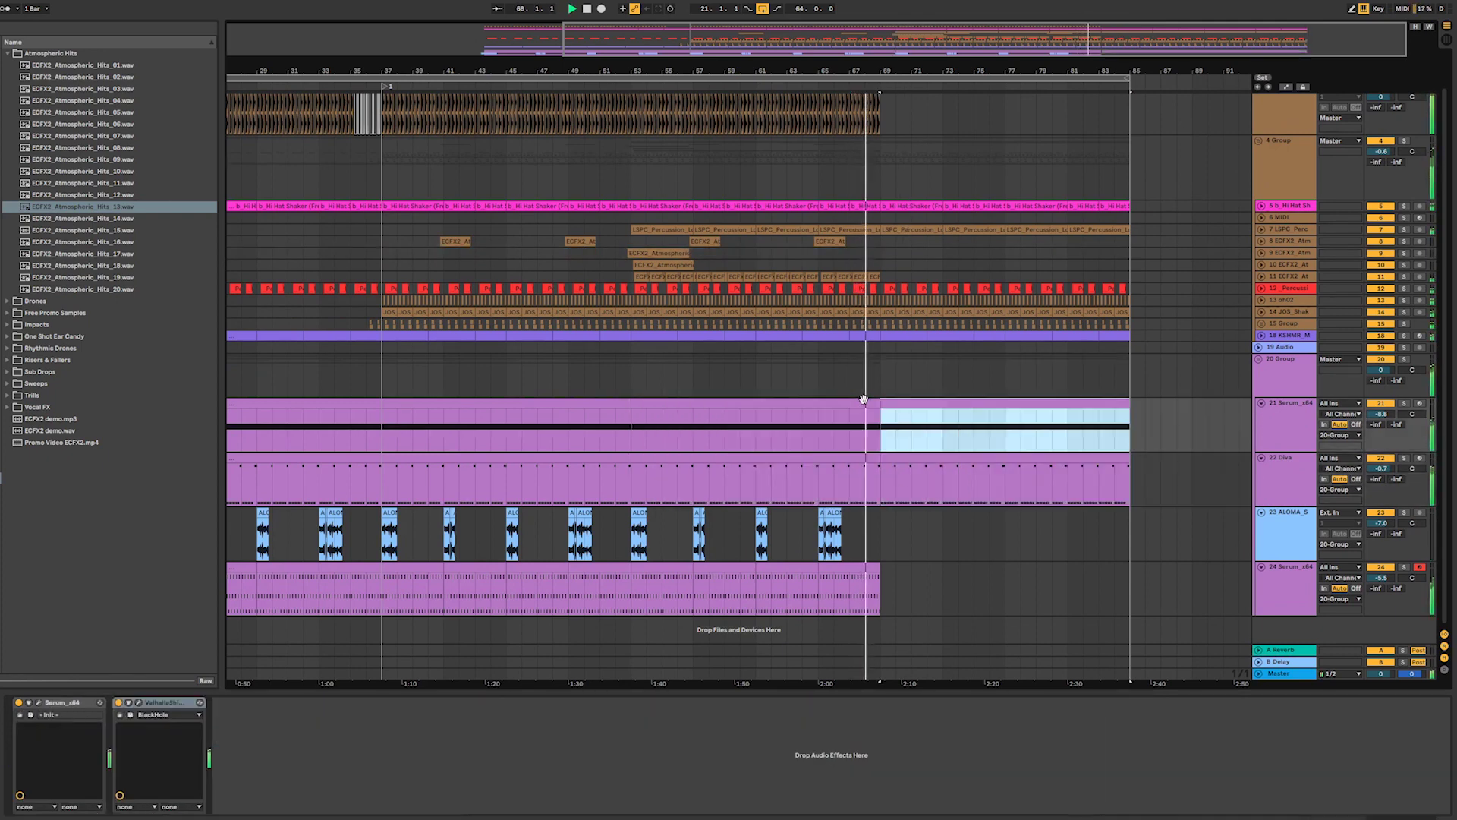
- Try transposing the lower notes in bars 5–8 of the duplicated Diva clip down two semitones to D#2
{"action": "double_click", "coordinate": [915, 466]}
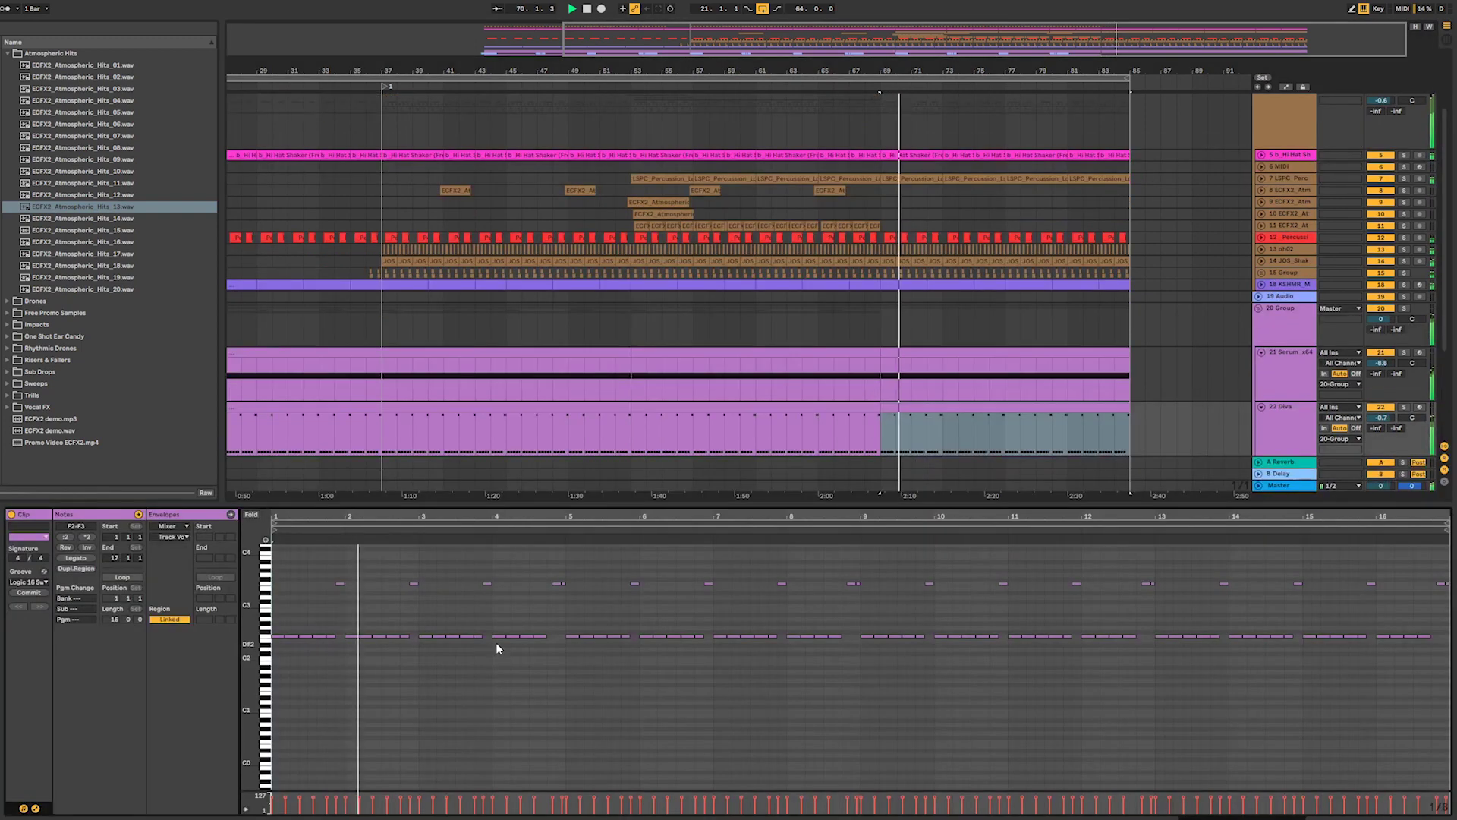
{"action": "left_click", "coordinate": [574, 624]}
{"action": "left_click_drag", "start_coordinate": [573, 627], "coordinate": [854, 684]}
{"action": "key", "text": "Down"}
{"action": "key", "text": "Down"}
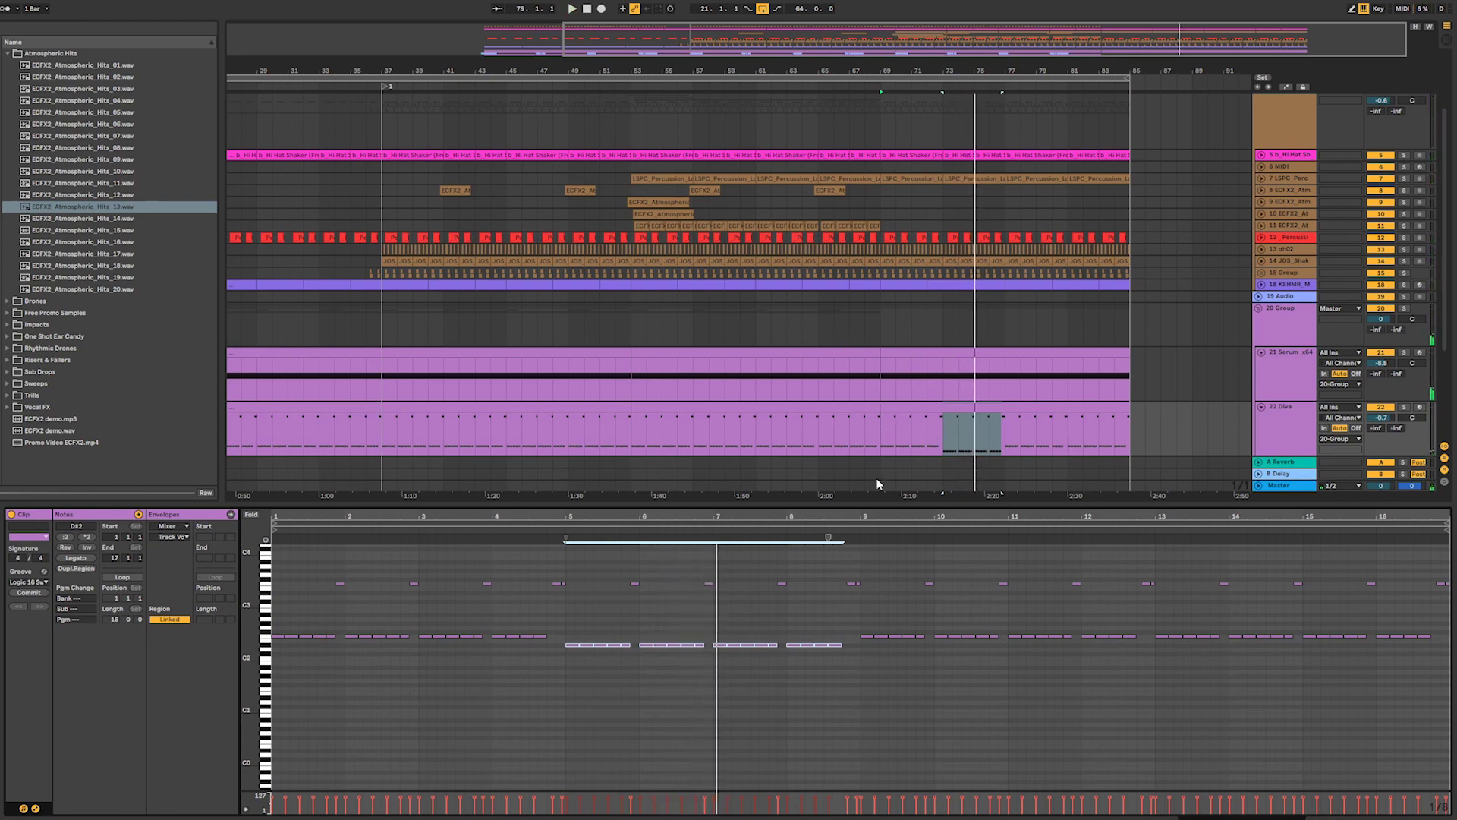
- Raise the lower notes in bars 5–8 of the Diva clip back up two semitones to F2
{"action": "left_click_drag", "start_coordinate": [572, 627], "coordinate": [851, 686]}
{"action": "key", "text": "Up"}
{"action": "key", "text": "Up"}
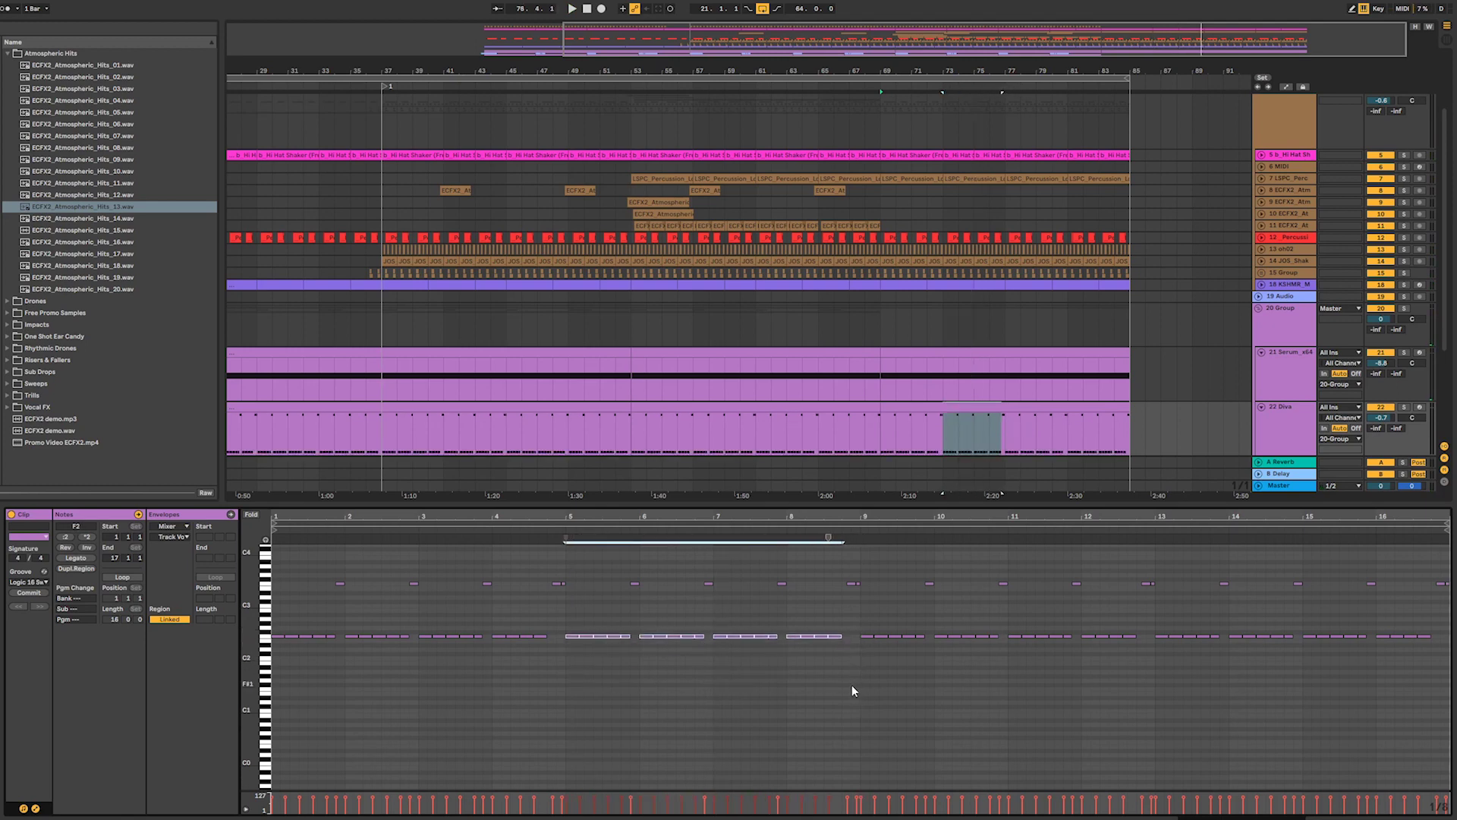
- Play the arrangement from bar 67 and review the tracks around the transition at bar 69
{"action": "left_click", "coordinate": [847, 434]}
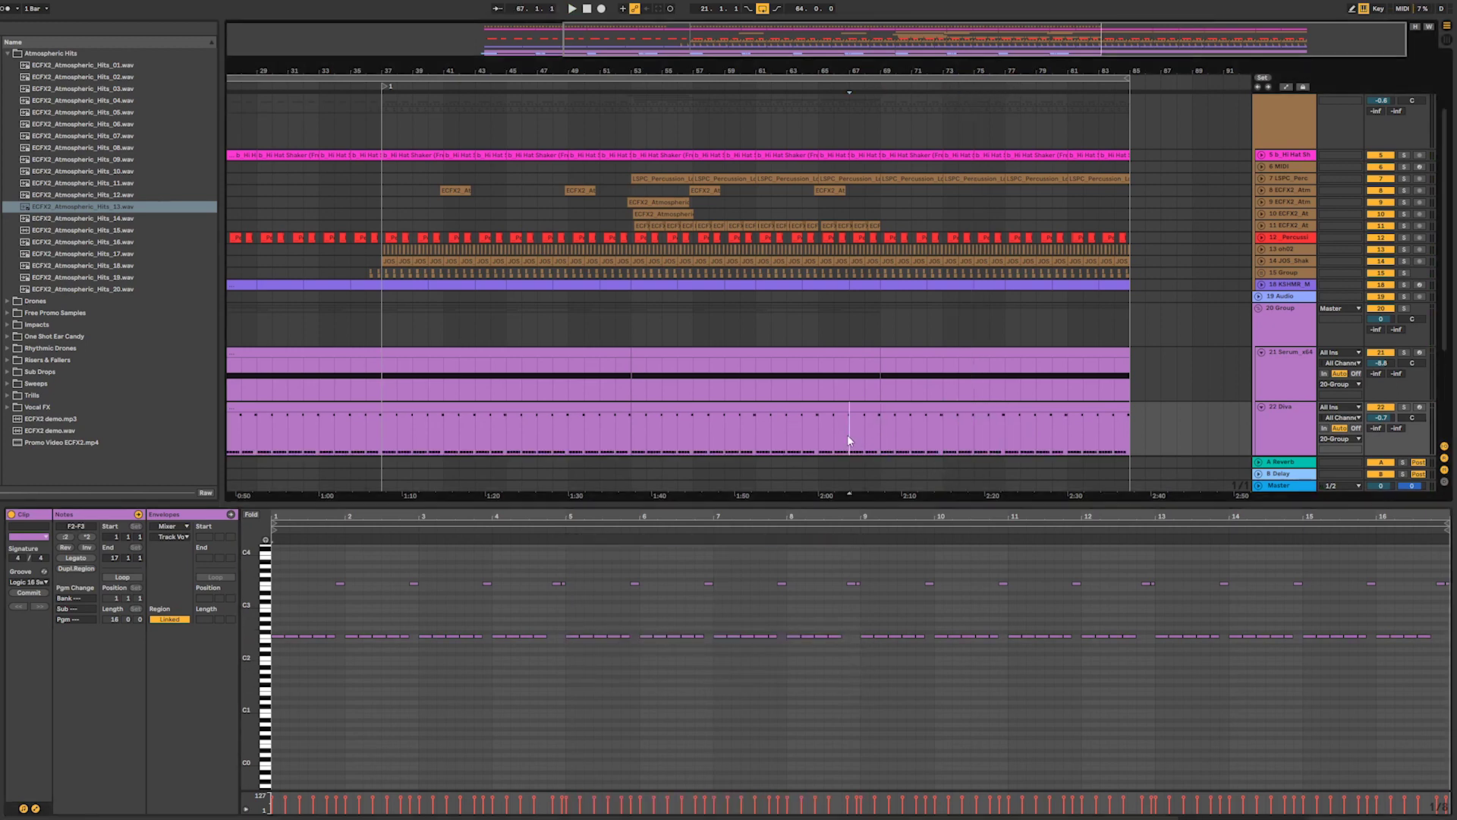
{"action": "key", "text": "space"}
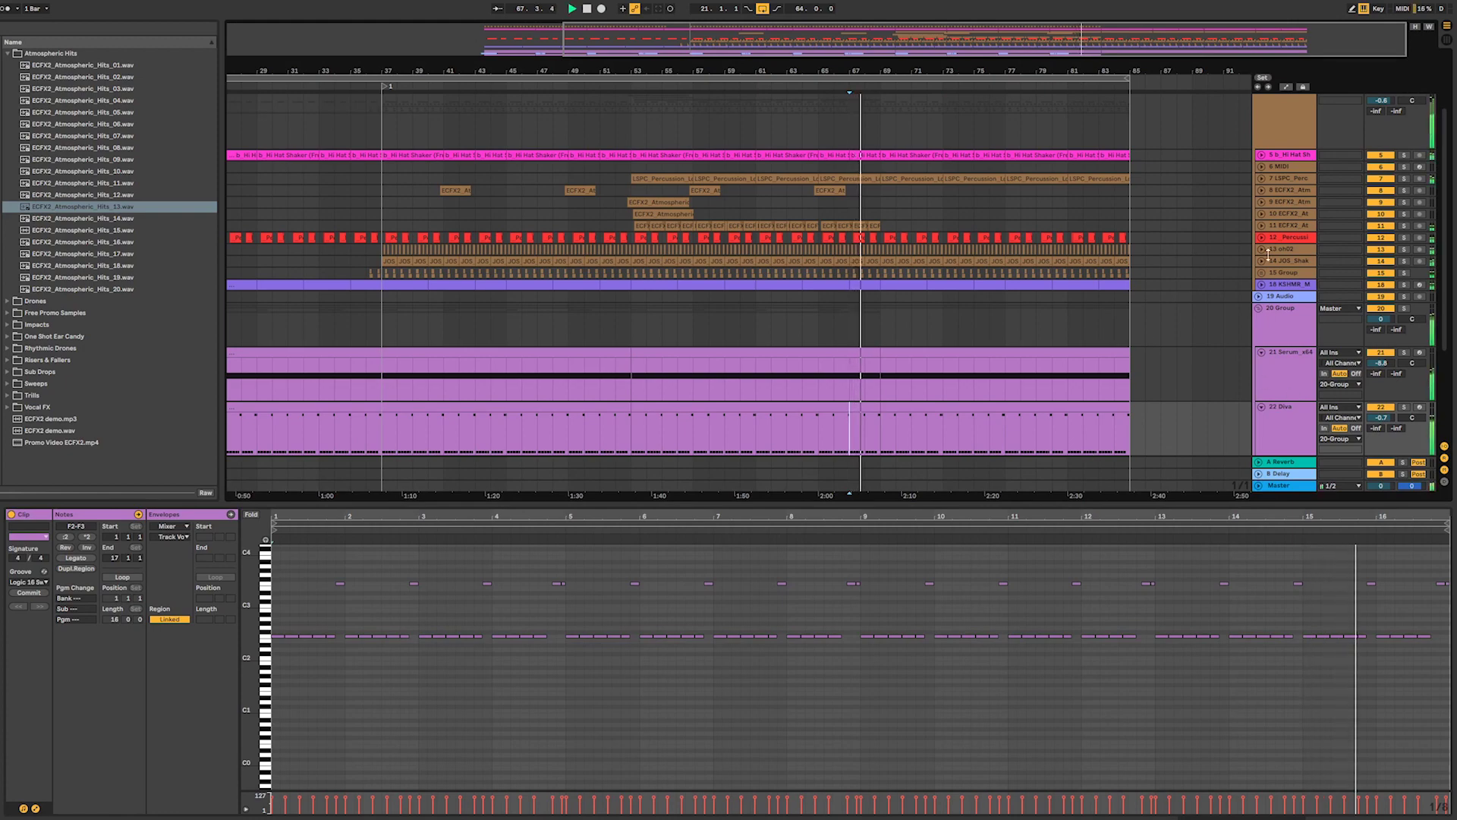
{"action": "scroll", "coordinate": [1262, 196], "scroll_direction": "up", "scroll_amount": 1}
{"action": "scroll", "coordinate": [1262, 196], "scroll_direction": "up", "scroll_amount": 5}
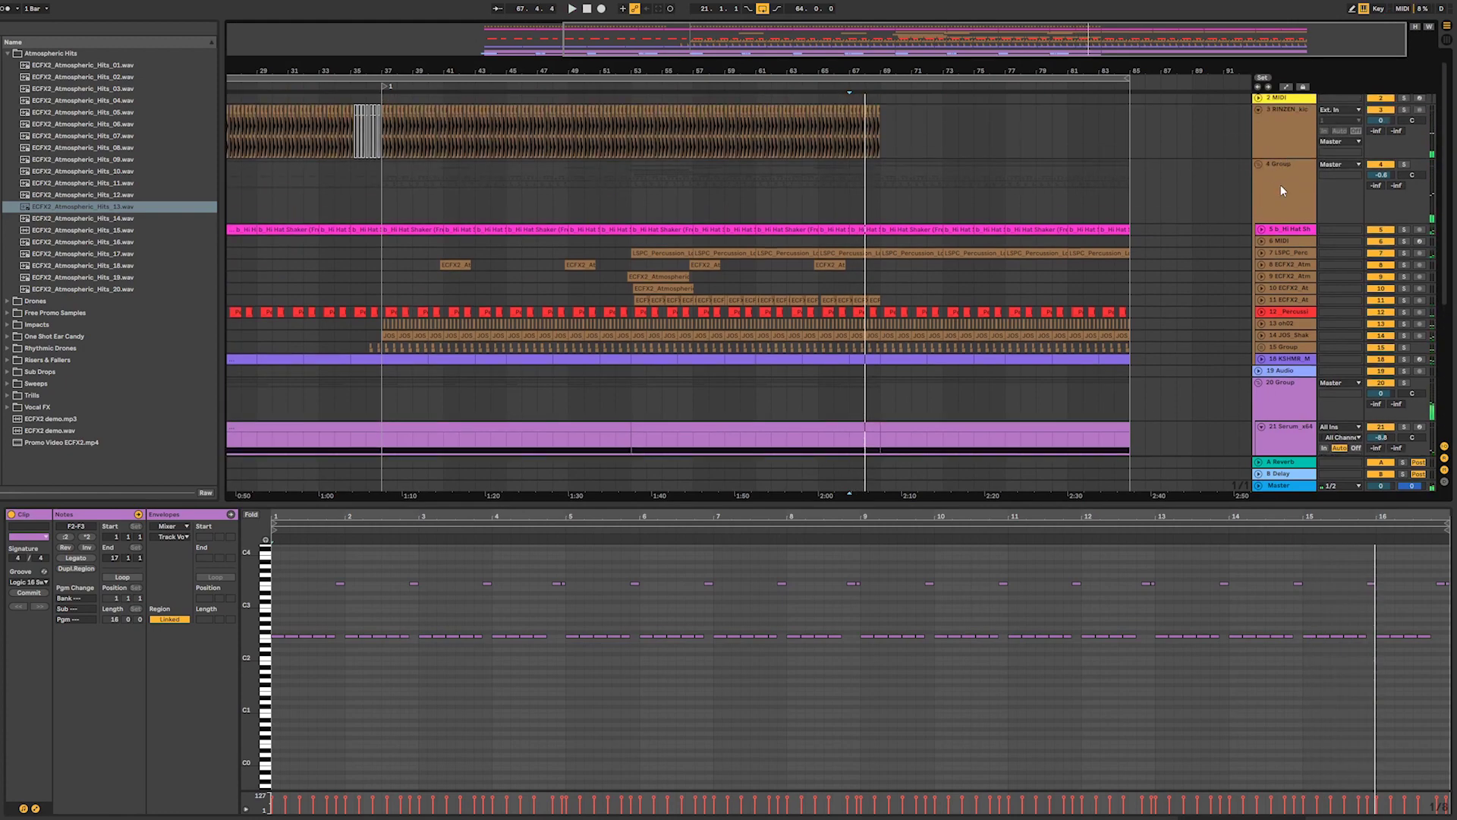
- Automate the drum group's Drum Buss damping frequency to fall from bar 68 to 1.40 kHz at bar 73
{"action": "left_click", "coordinate": [1281, 190]}
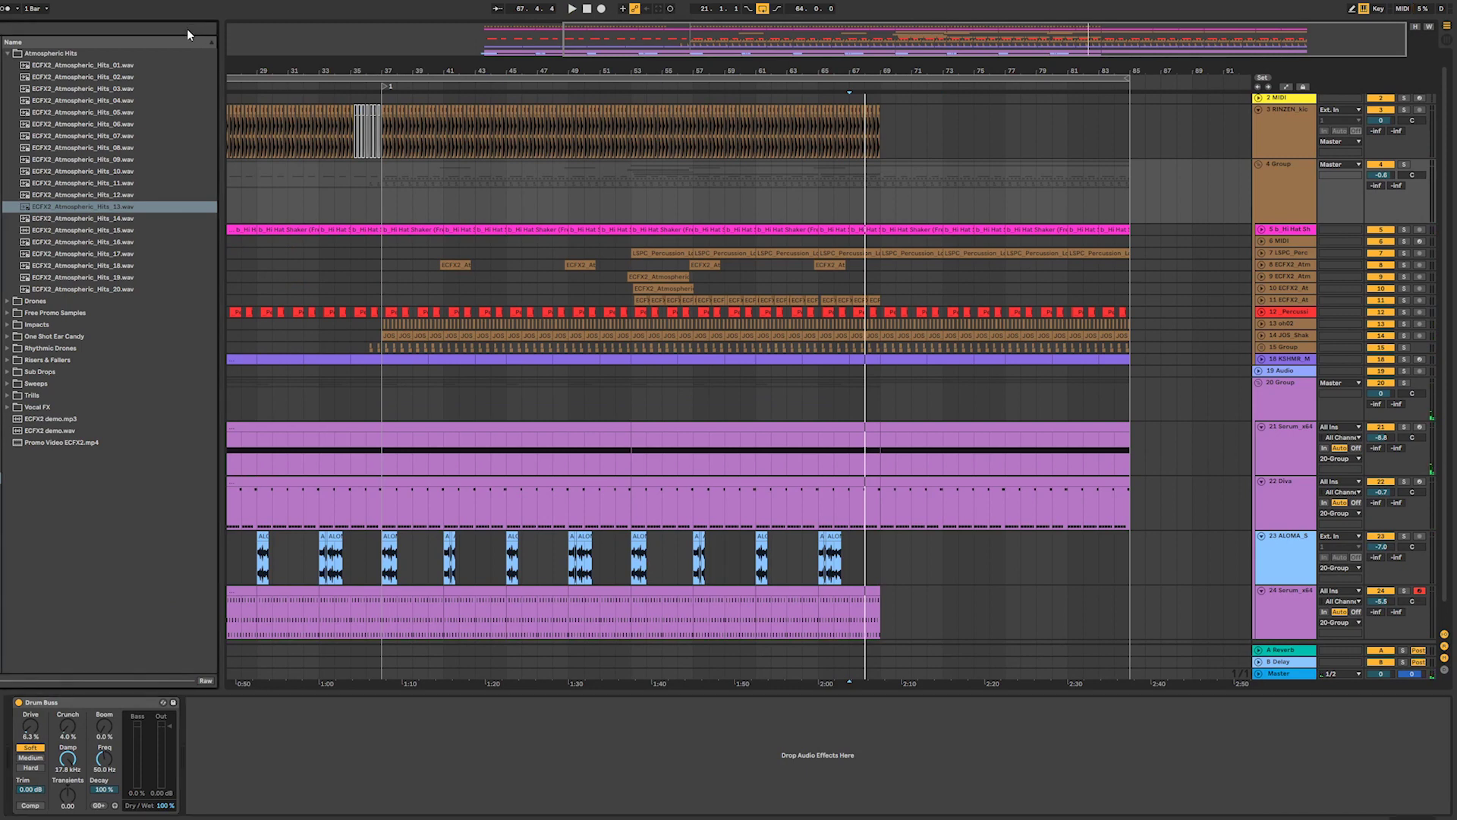
{"action": "left_click", "coordinate": [68, 767]}
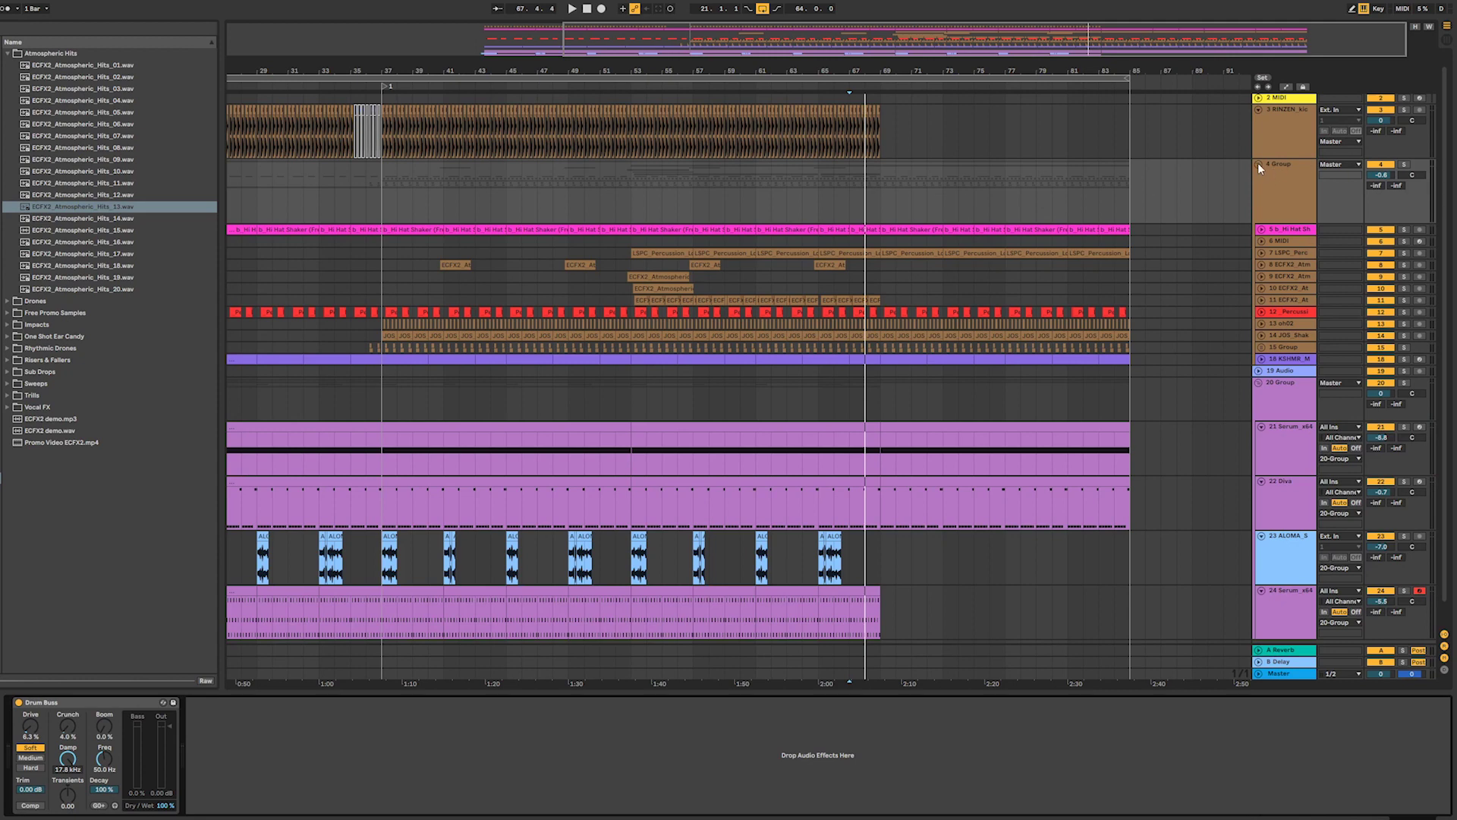
{"action": "left_click", "coordinate": [1285, 86]}
{"action": "left_click_drag", "start_coordinate": [862, 189], "coordinate": [943, 213]}
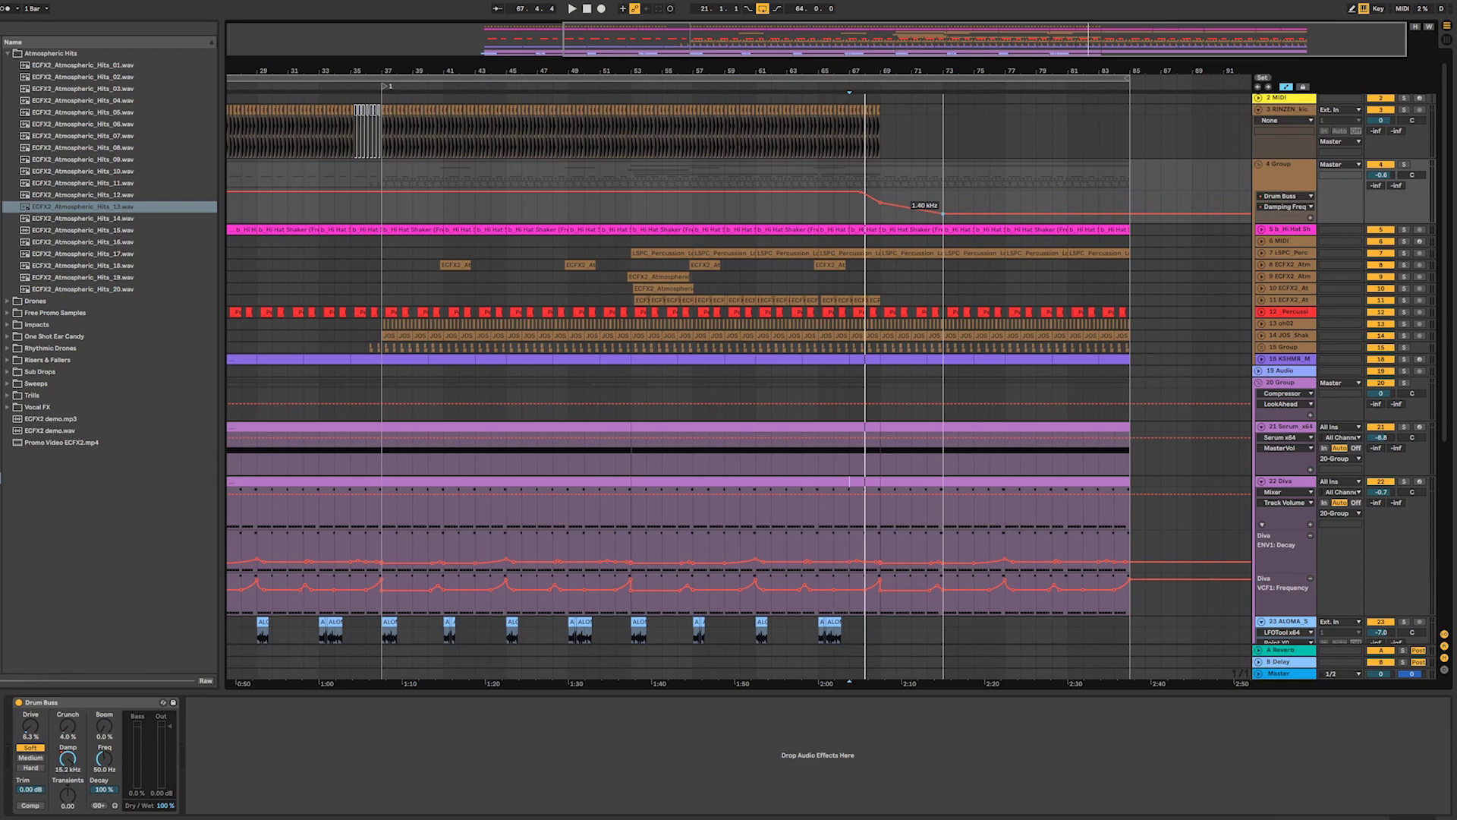
- Play through the damped drum transition and extend the arrangement loop to a length of 73 bars
{"action": "key", "text": "space"}
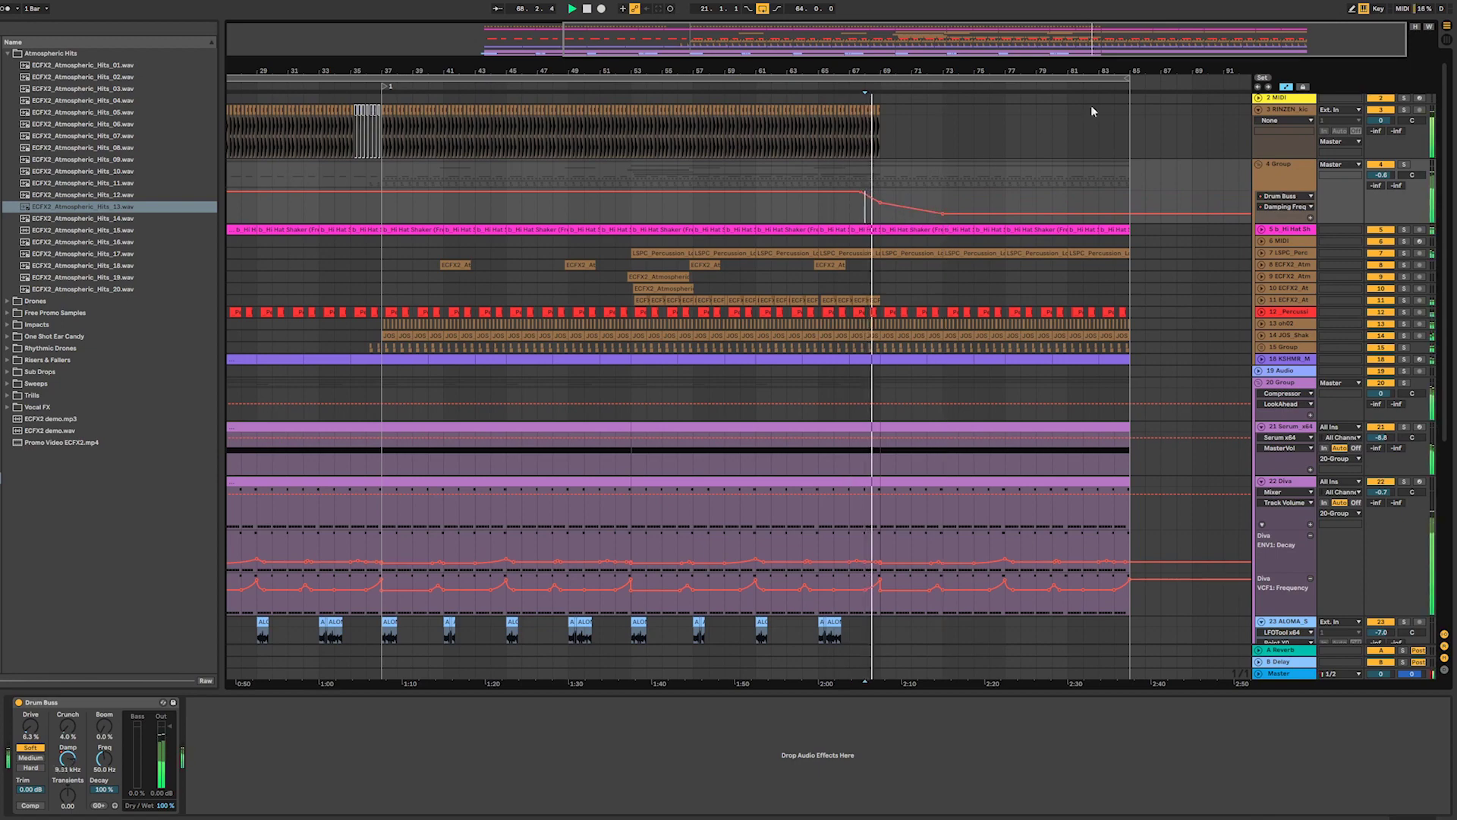
{"action": "left_click_drag", "start_coordinate": [1102, 42], "coordinate": [1179, 47]}
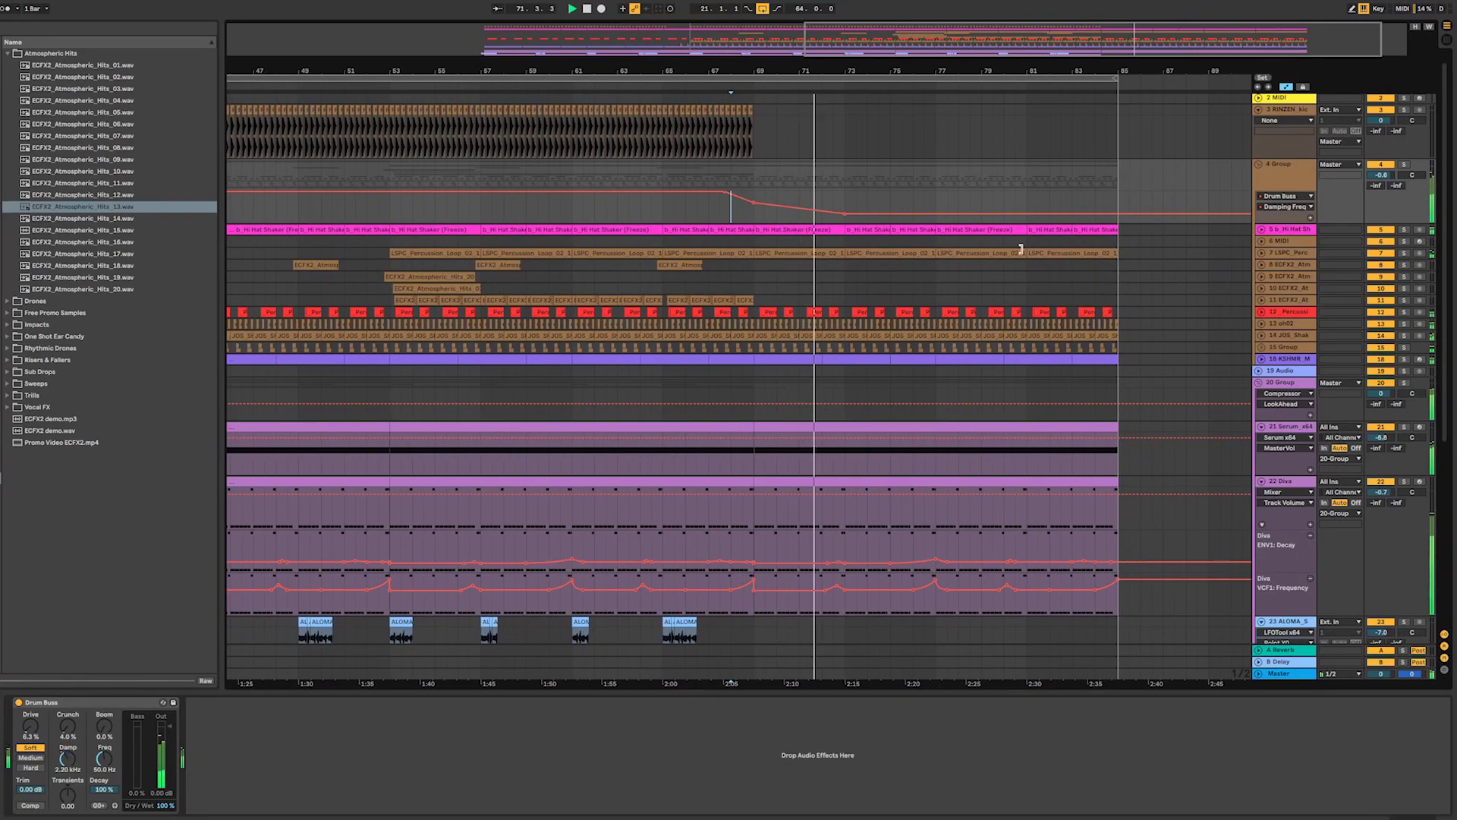
{"action": "scroll", "coordinate": [1059, 409], "scroll_direction": "down", "scroll_amount": 5}
{"action": "scroll", "coordinate": [941, 417], "scroll_direction": "down", "scroll_amount": 8}
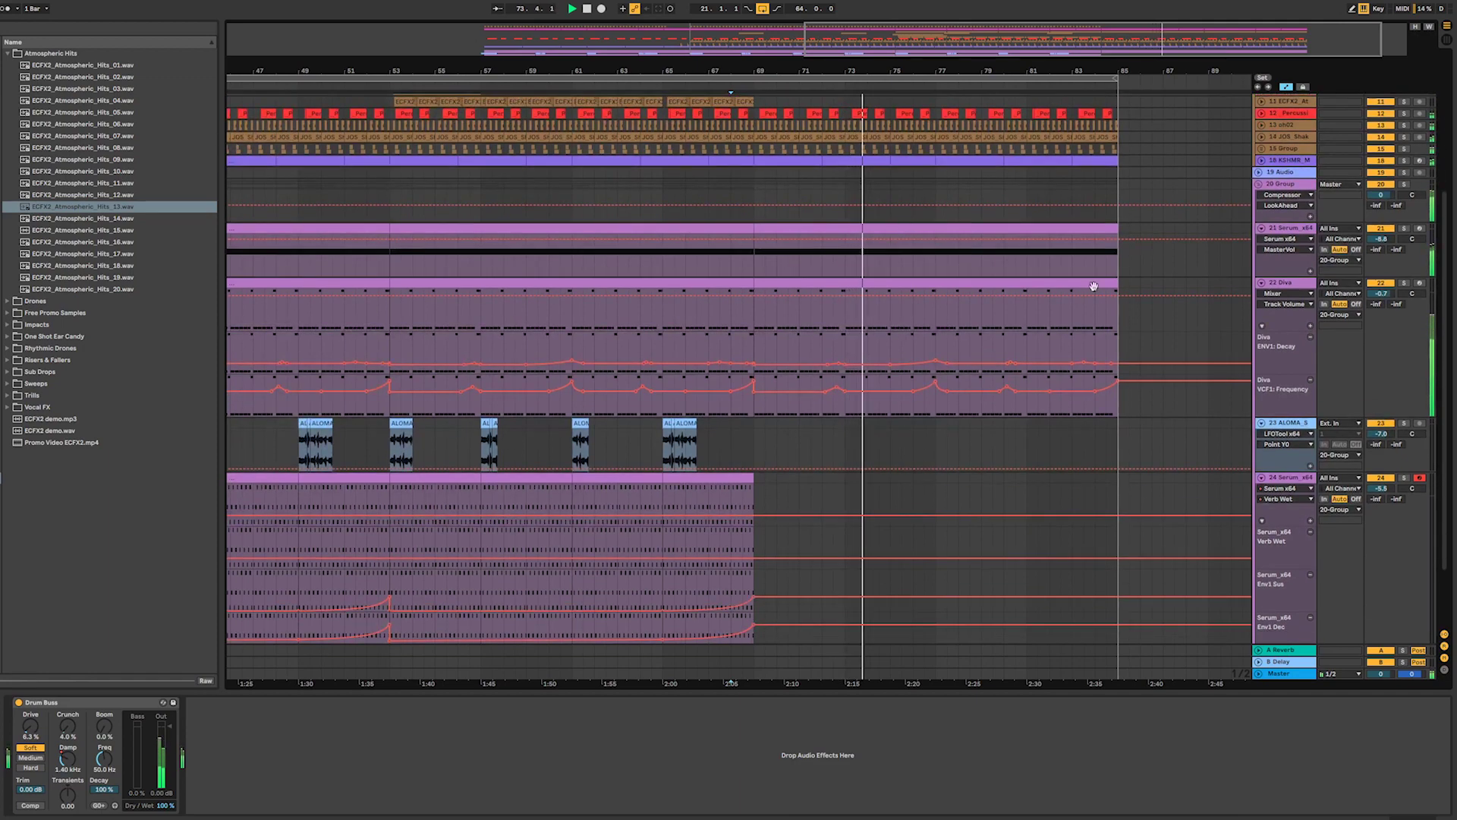
{"action": "left_click_drag", "start_coordinate": [1083, 26], "coordinate": [1085, 9]}
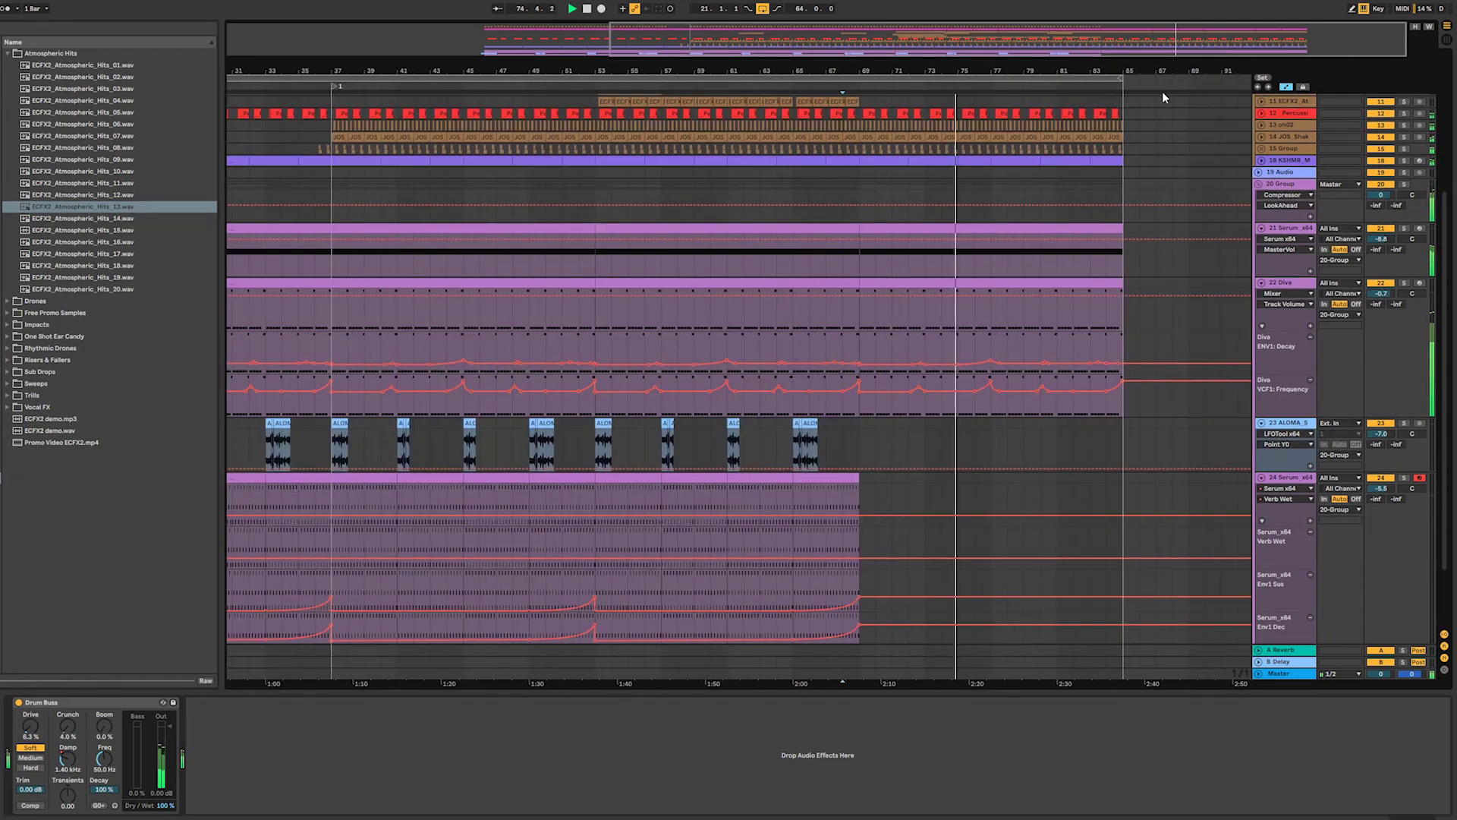
{"action": "left_click_drag", "start_coordinate": [1123, 79], "coordinate": [1167, 79]}
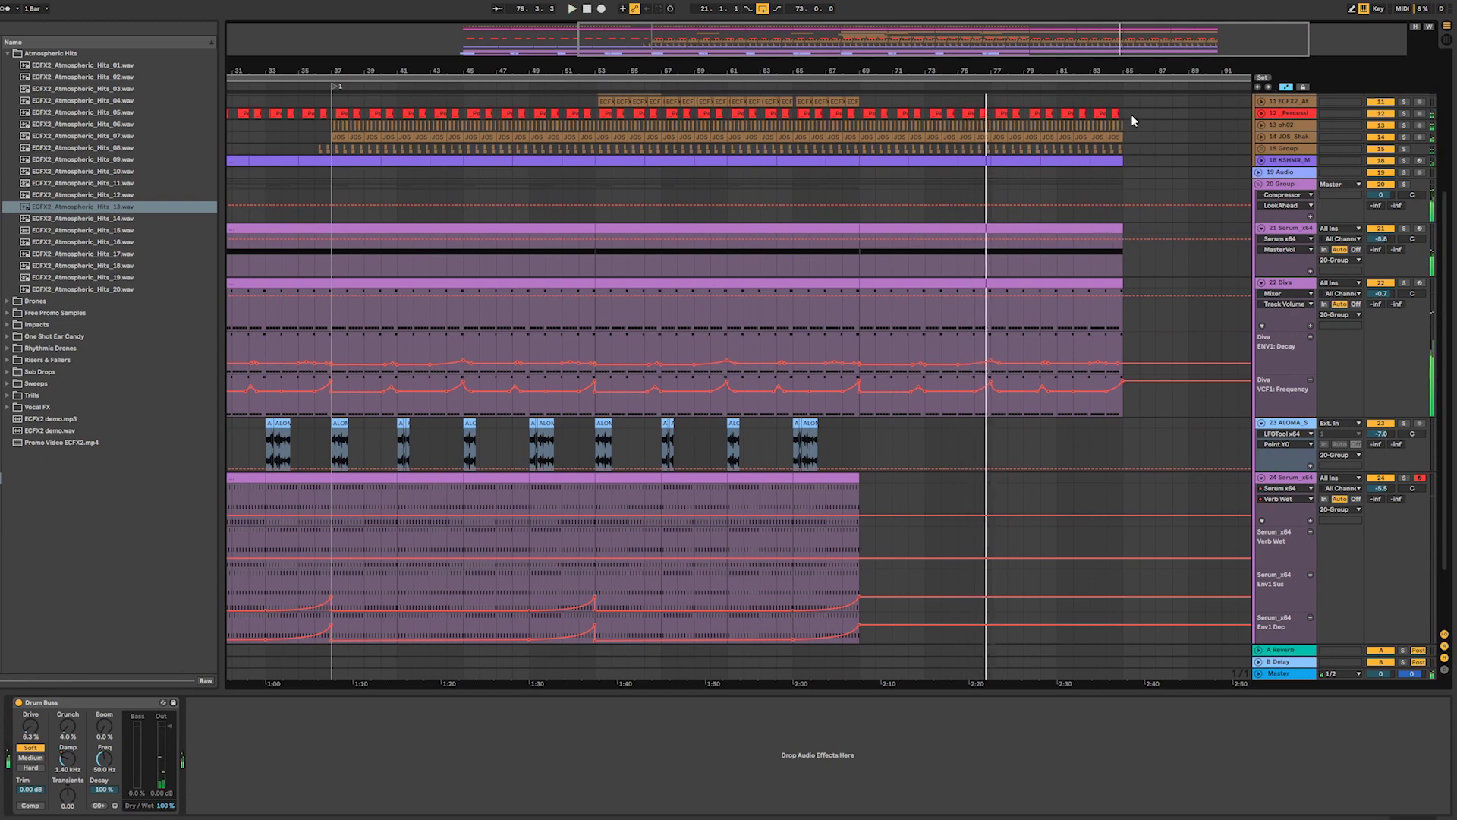
{"action": "key", "text": "space"}
{"action": "left_click_drag", "start_coordinate": [1131, 116], "coordinate": [977, 162]}
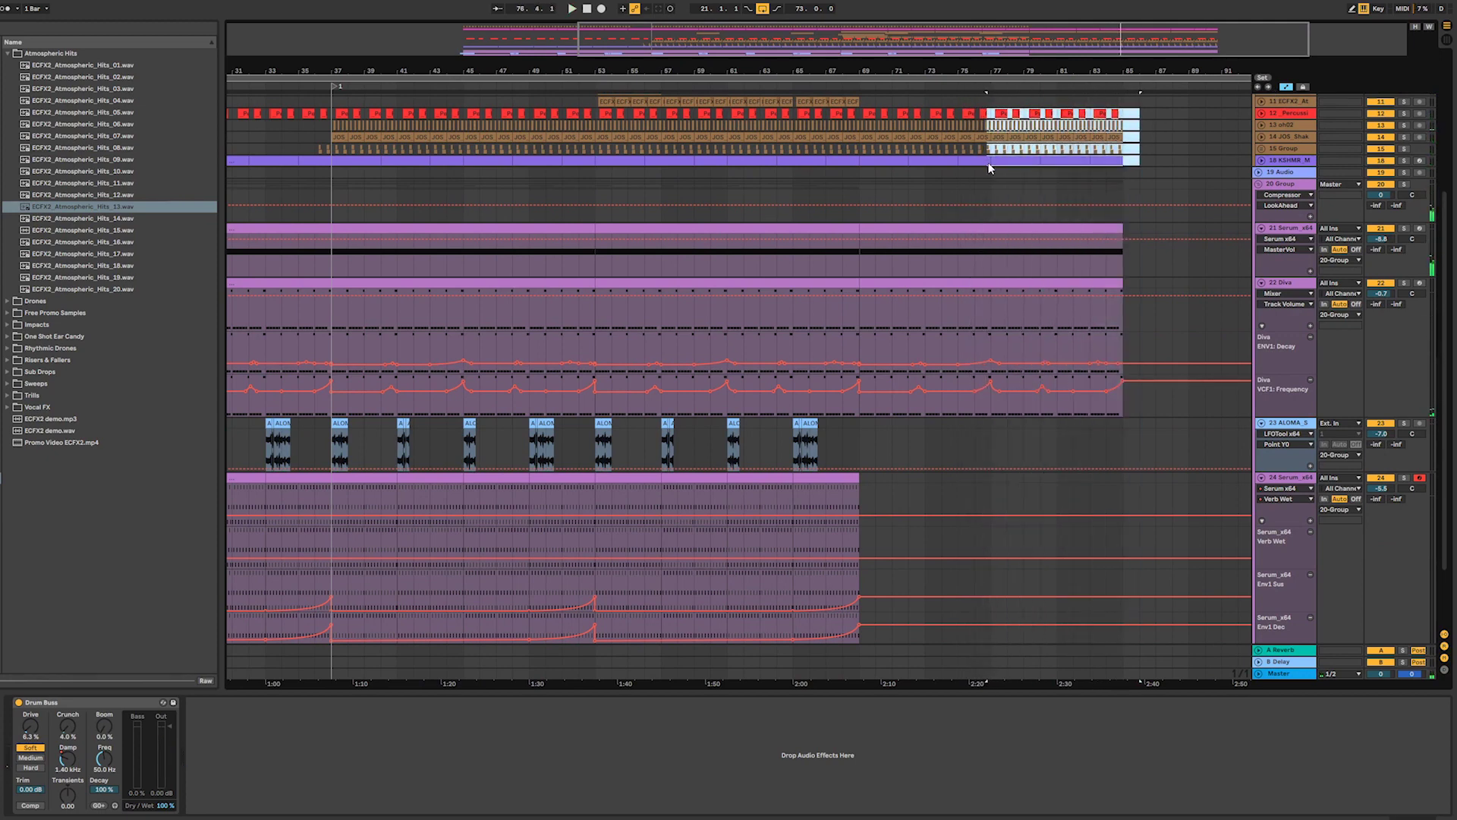
{"action": "left_click", "coordinate": [989, 161]}
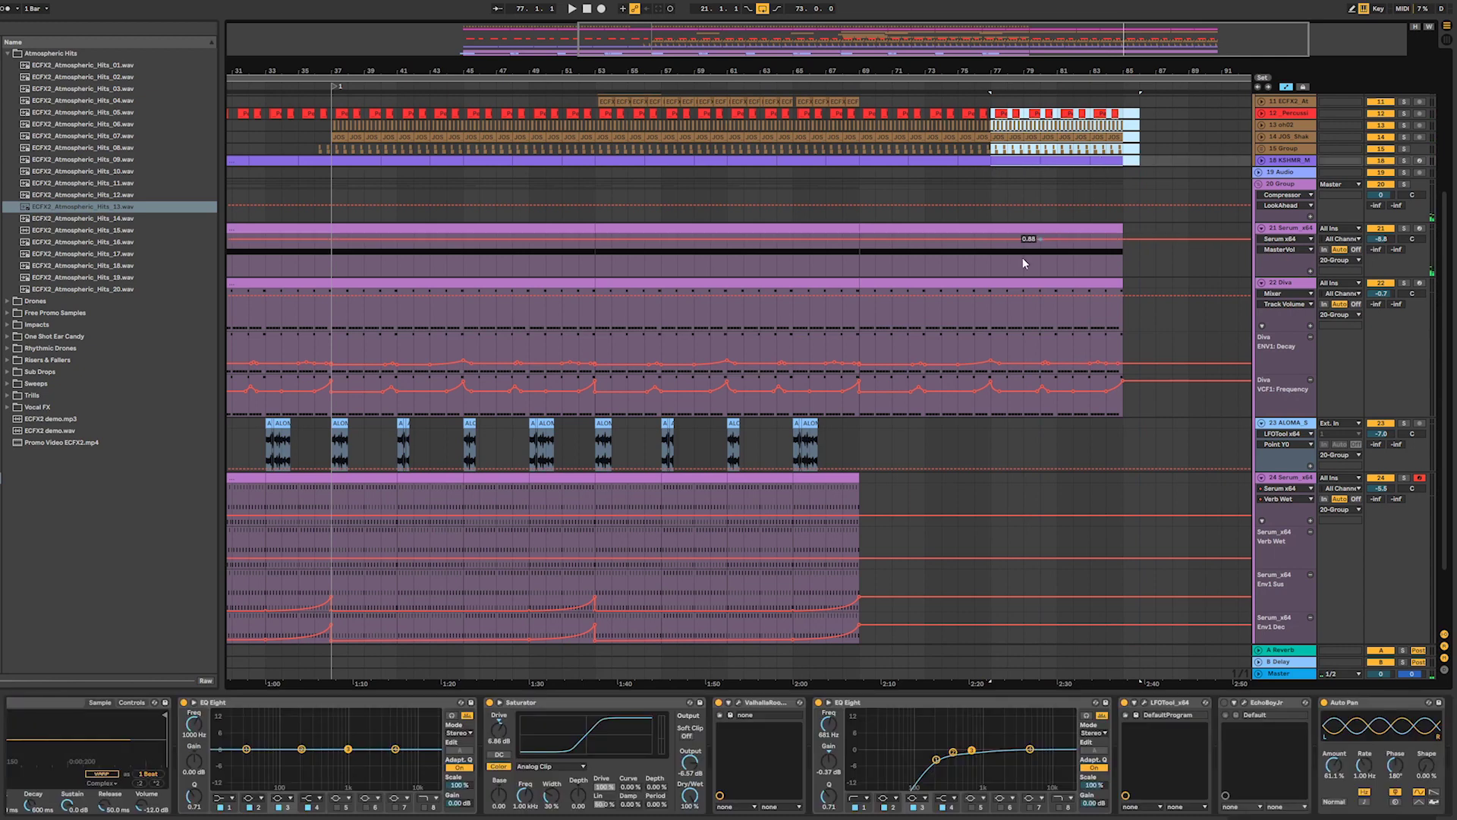
{"action": "left_click_drag", "start_coordinate": [1124, 114], "coordinate": [997, 165]}
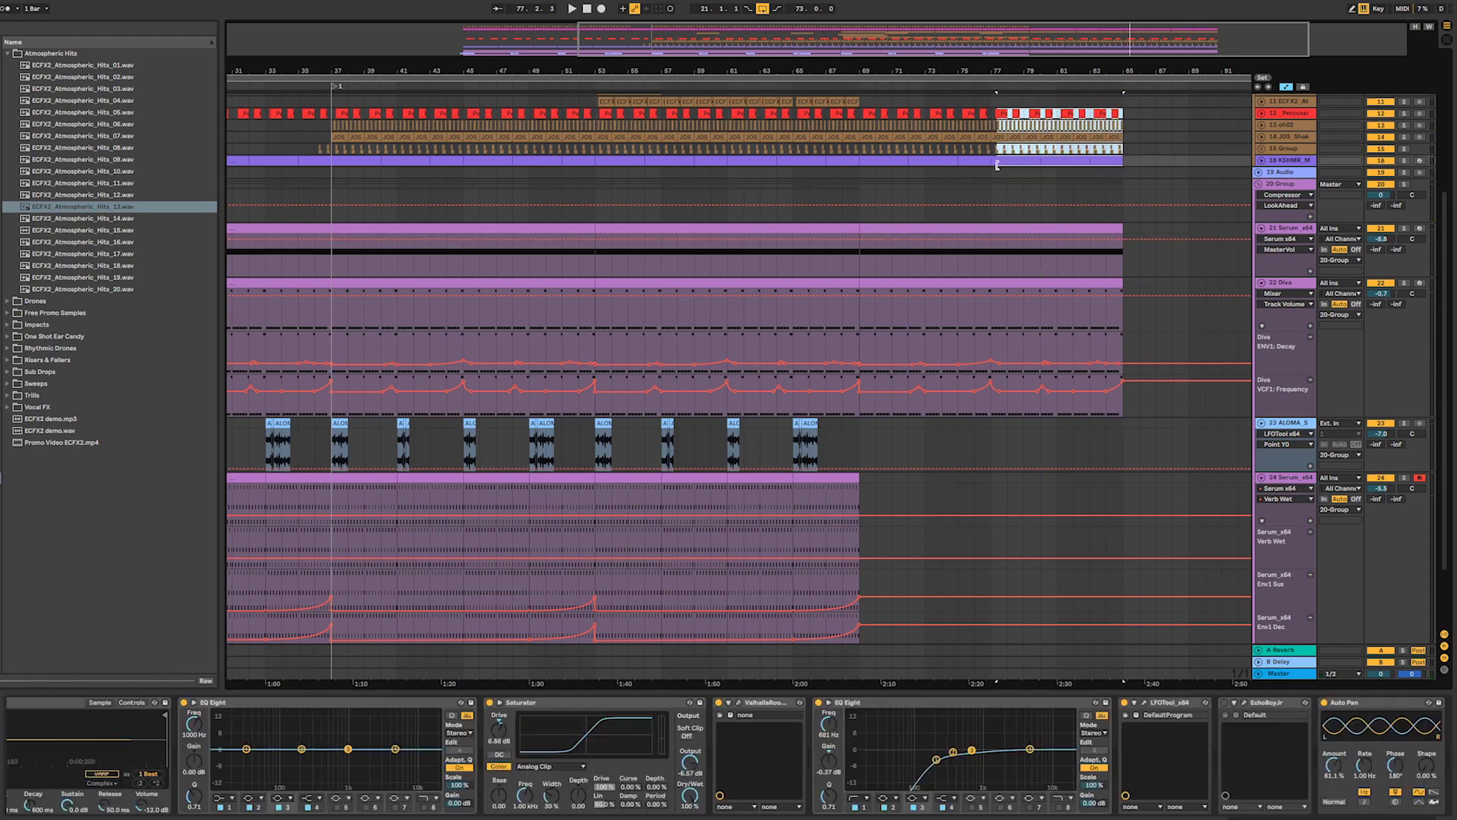
{"action": "left_click", "coordinate": [975, 174]}
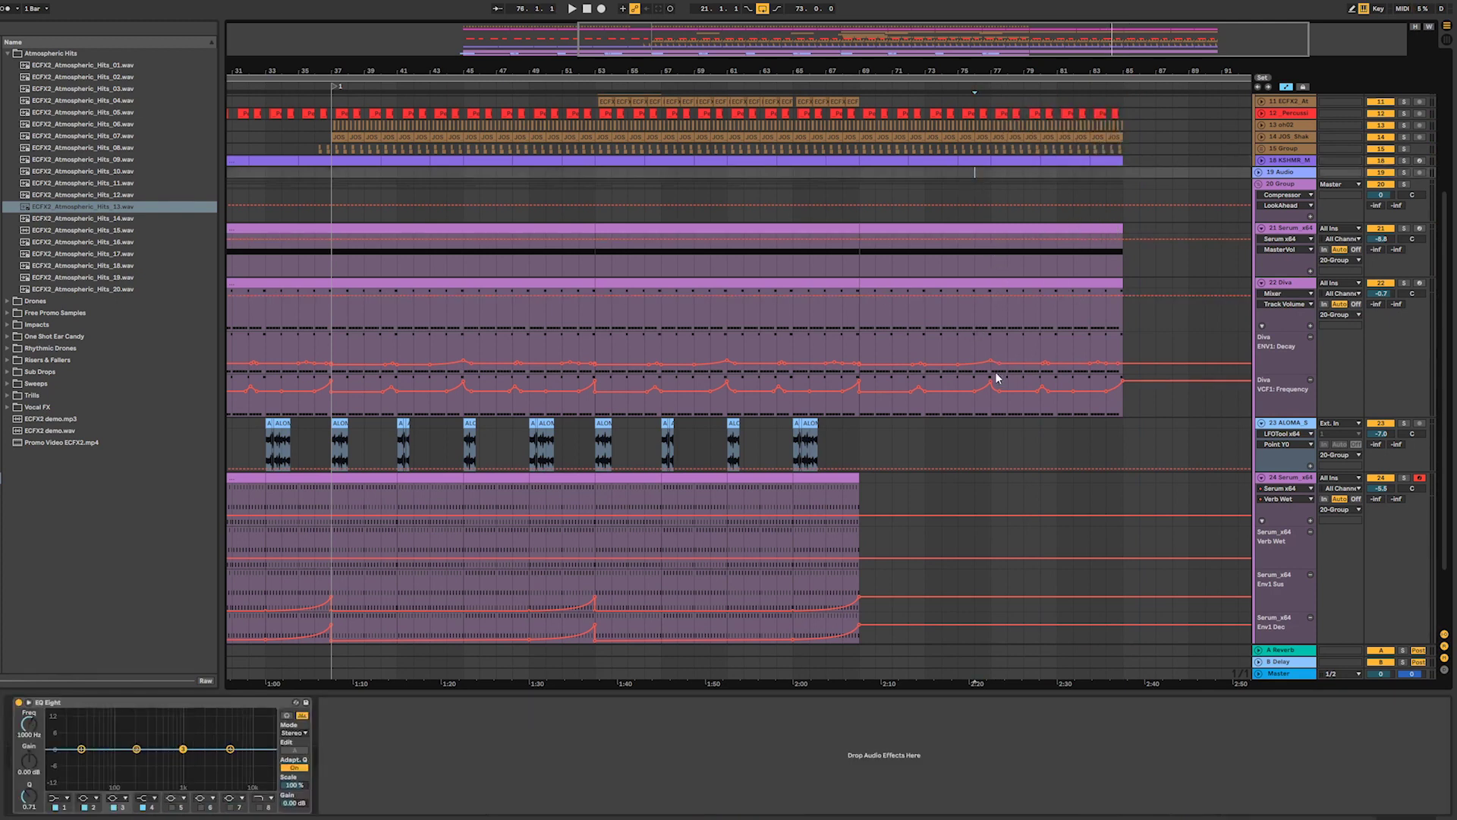
- Split the Diva clip on track 22 at bar 77 and audition the split from bar 76
{"action": "left_click", "coordinate": [998, 284]}
{"action": "left_click", "coordinate": [989, 307]}
{"action": "key", "text": "ctrl+e"}
{"action": "left_click", "coordinate": [1005, 285]}
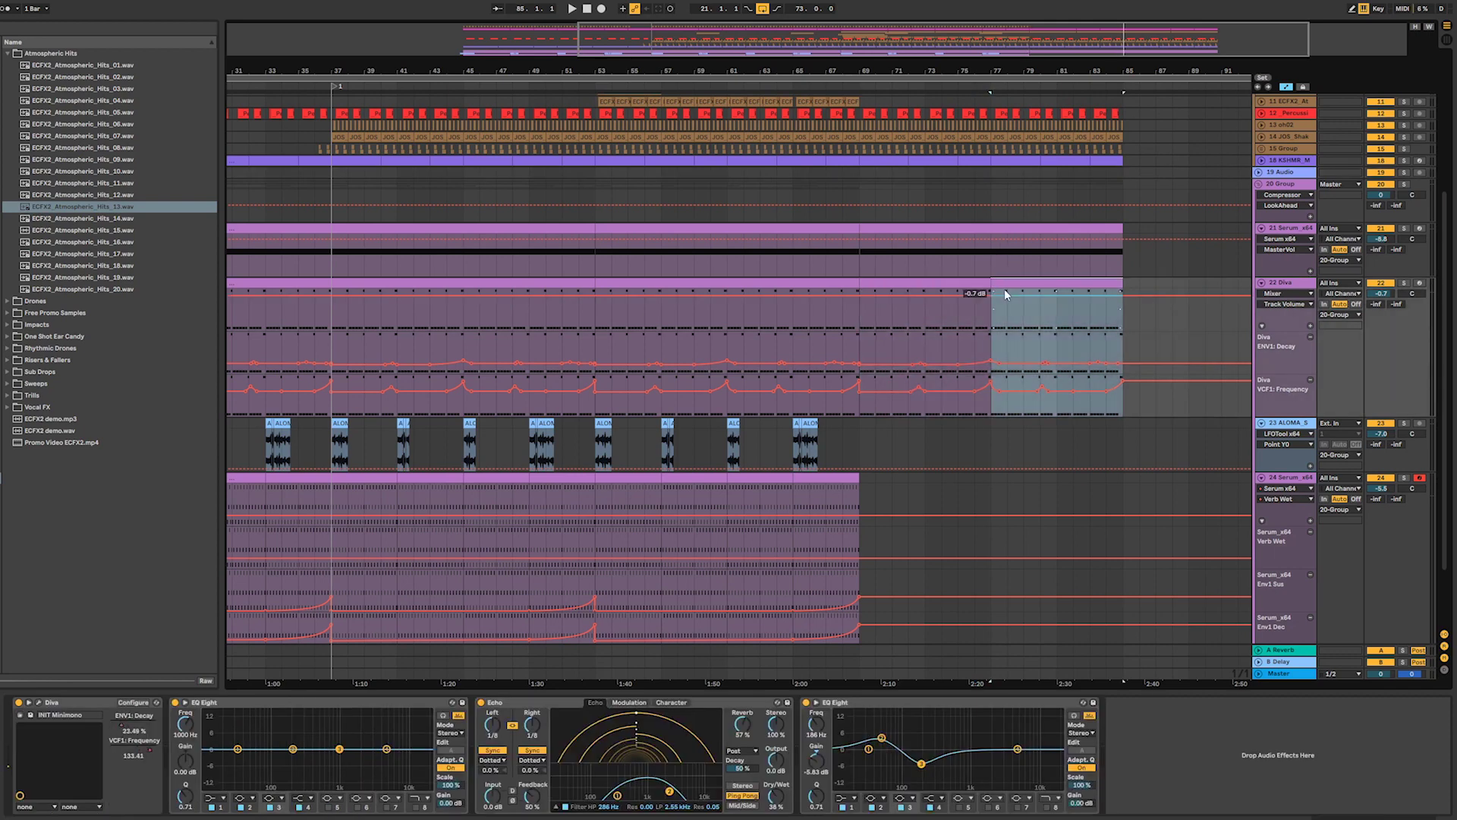
{"action": "key", "text": "space"}
{"action": "left_click", "coordinate": [970, 319]}
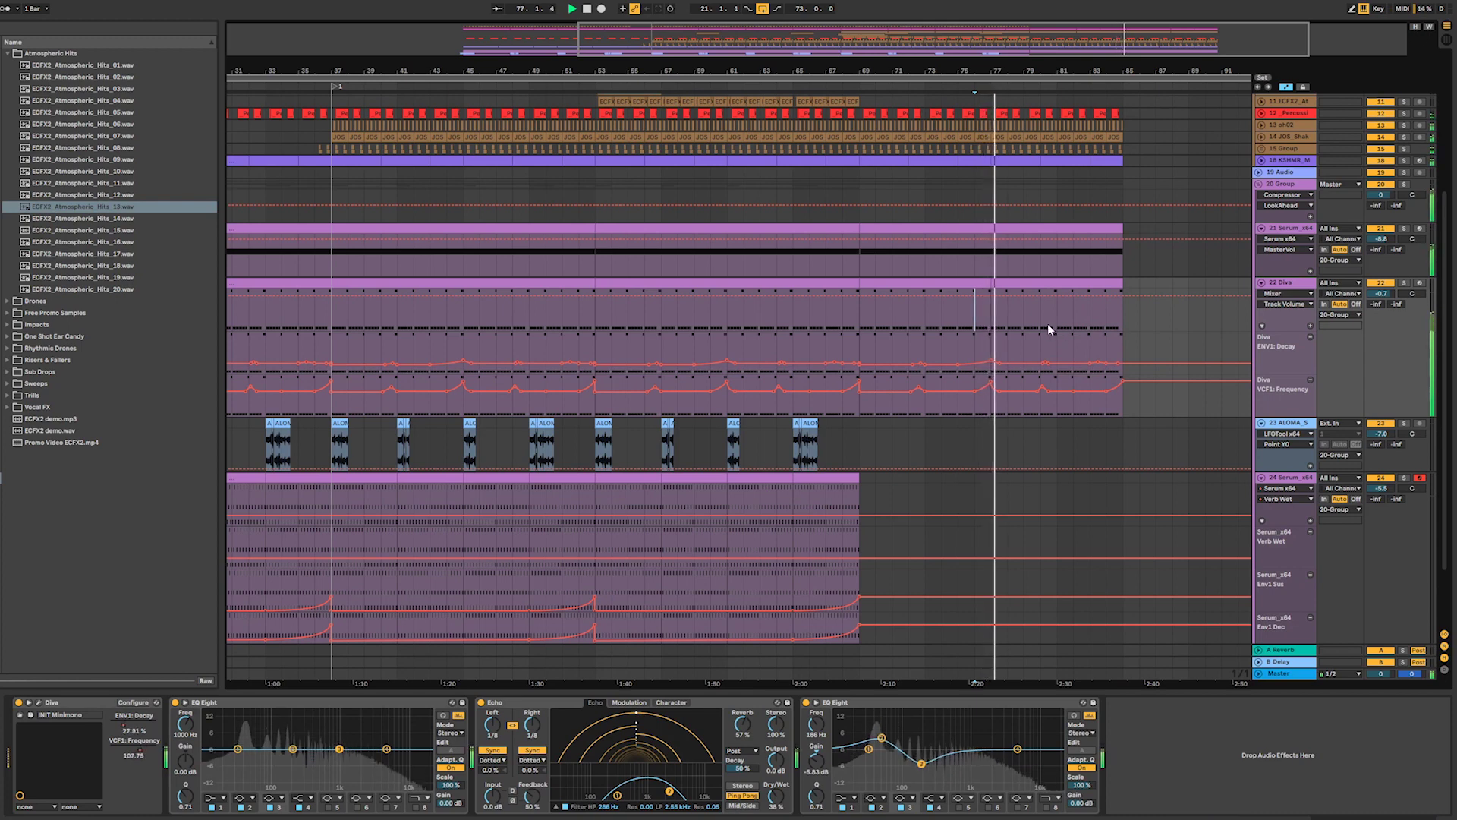
- Open the split Diva clip covering bars 77–85 and lower its bass notes in clip bar 9 to C#2
{"action": "double_click", "coordinate": [1010, 285]}
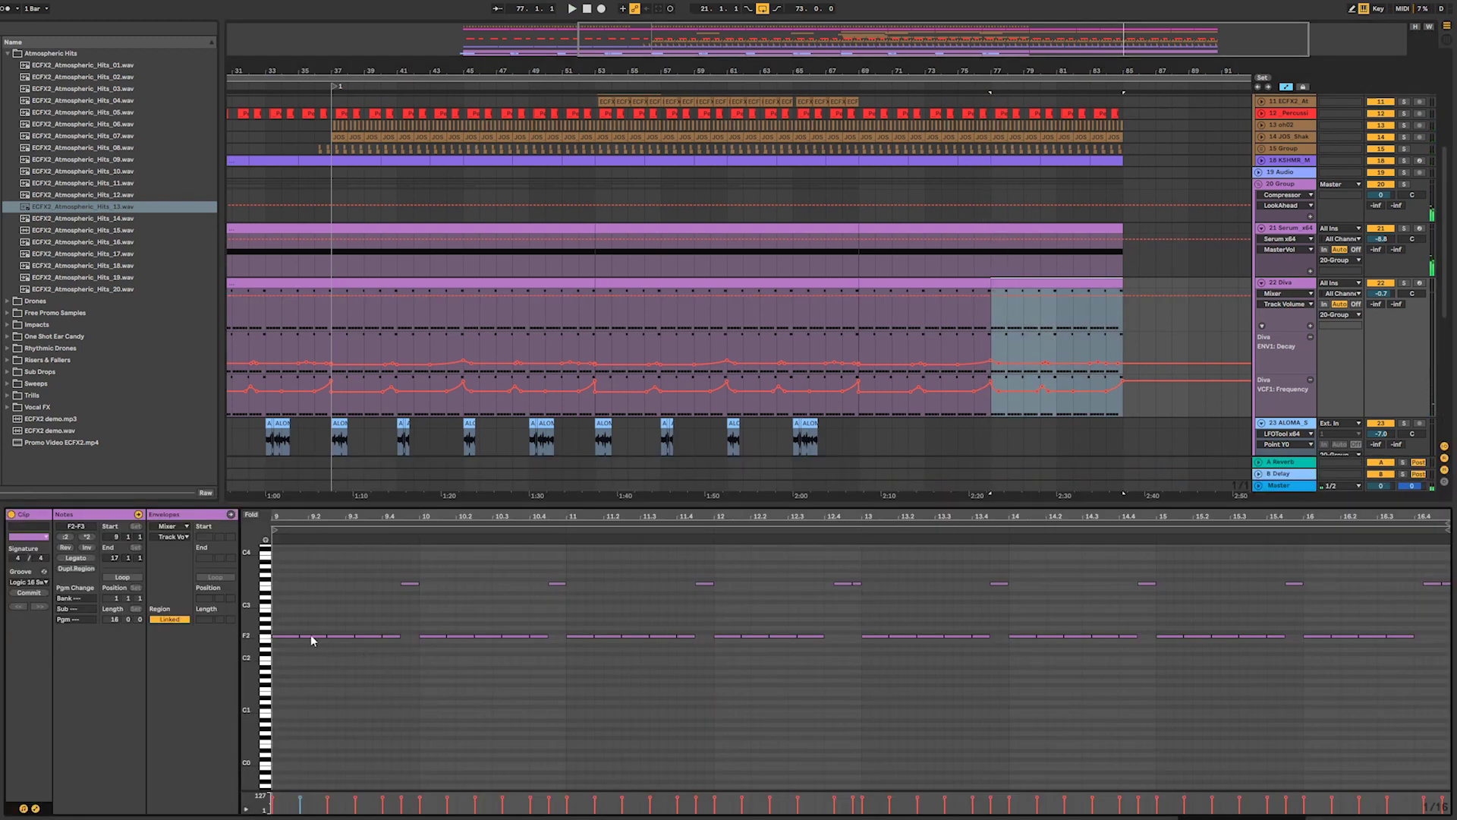
{"action": "left_click_drag", "start_coordinate": [276, 626], "coordinate": [379, 674]}
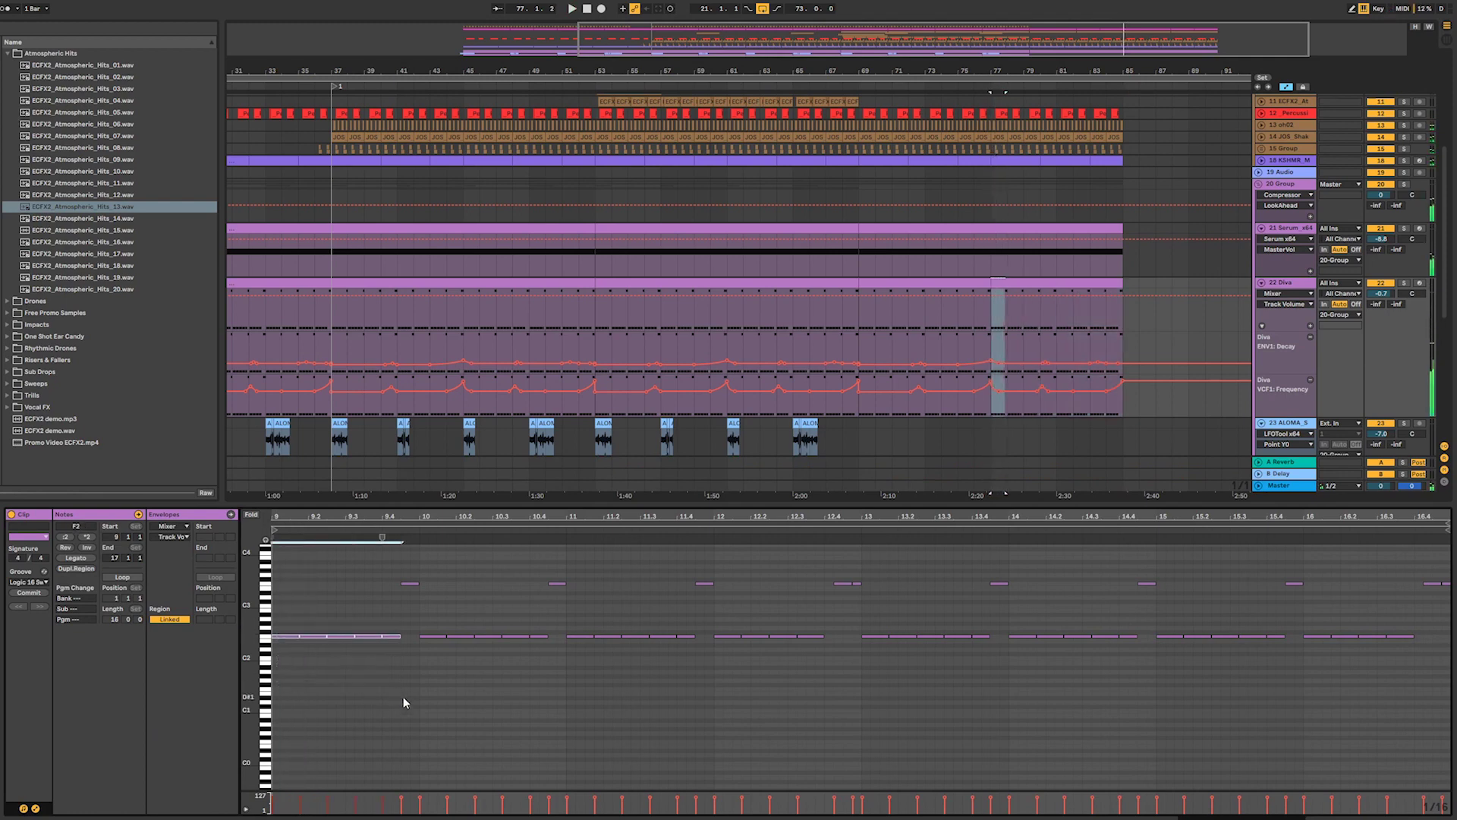
{"action": "key", "text": "Down"}
{"action": "key", "text": "Down"}
{"action": "key", "text": "Down"}
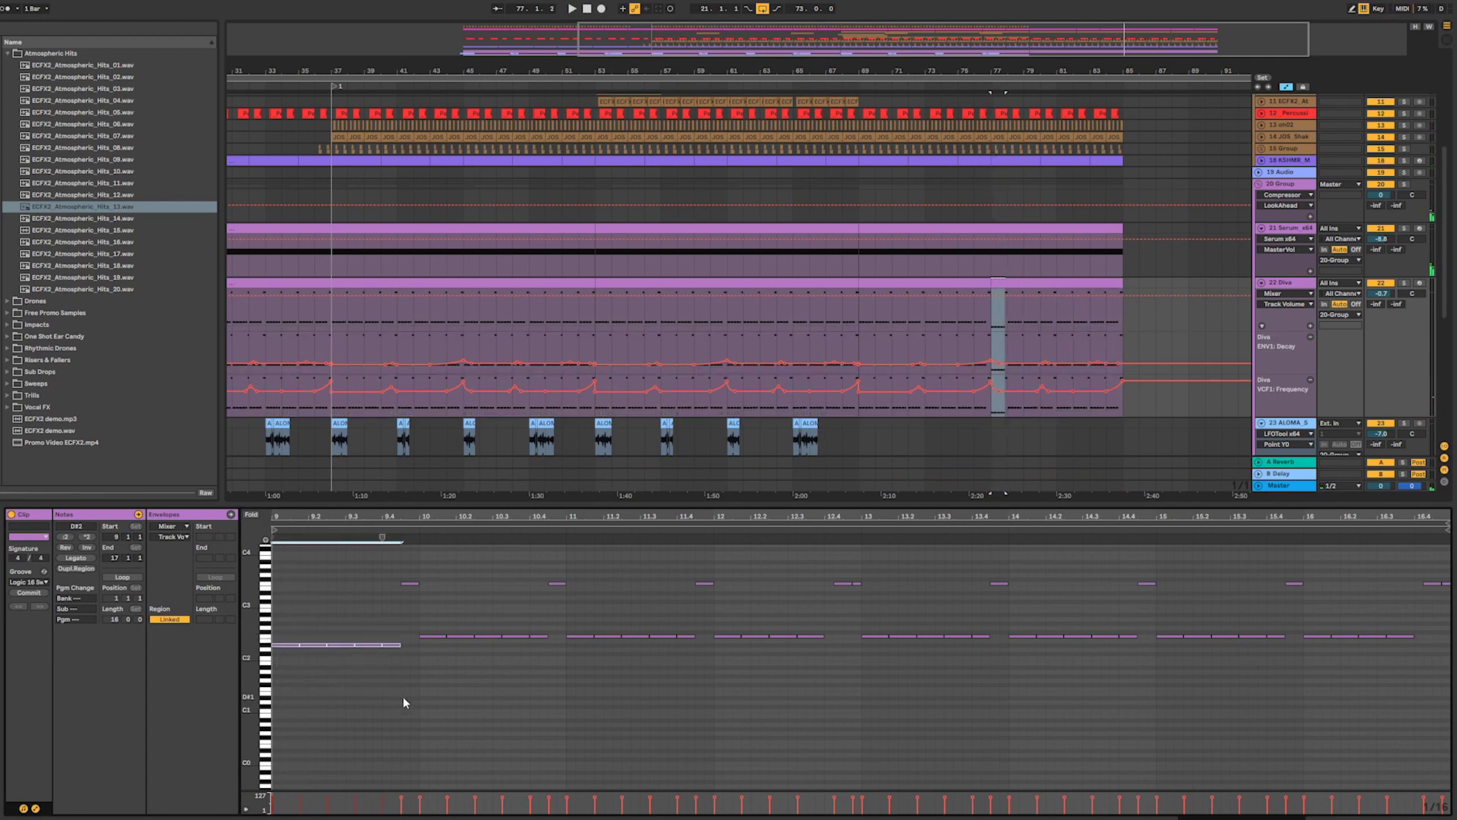
{"action": "key", "text": "Down"}
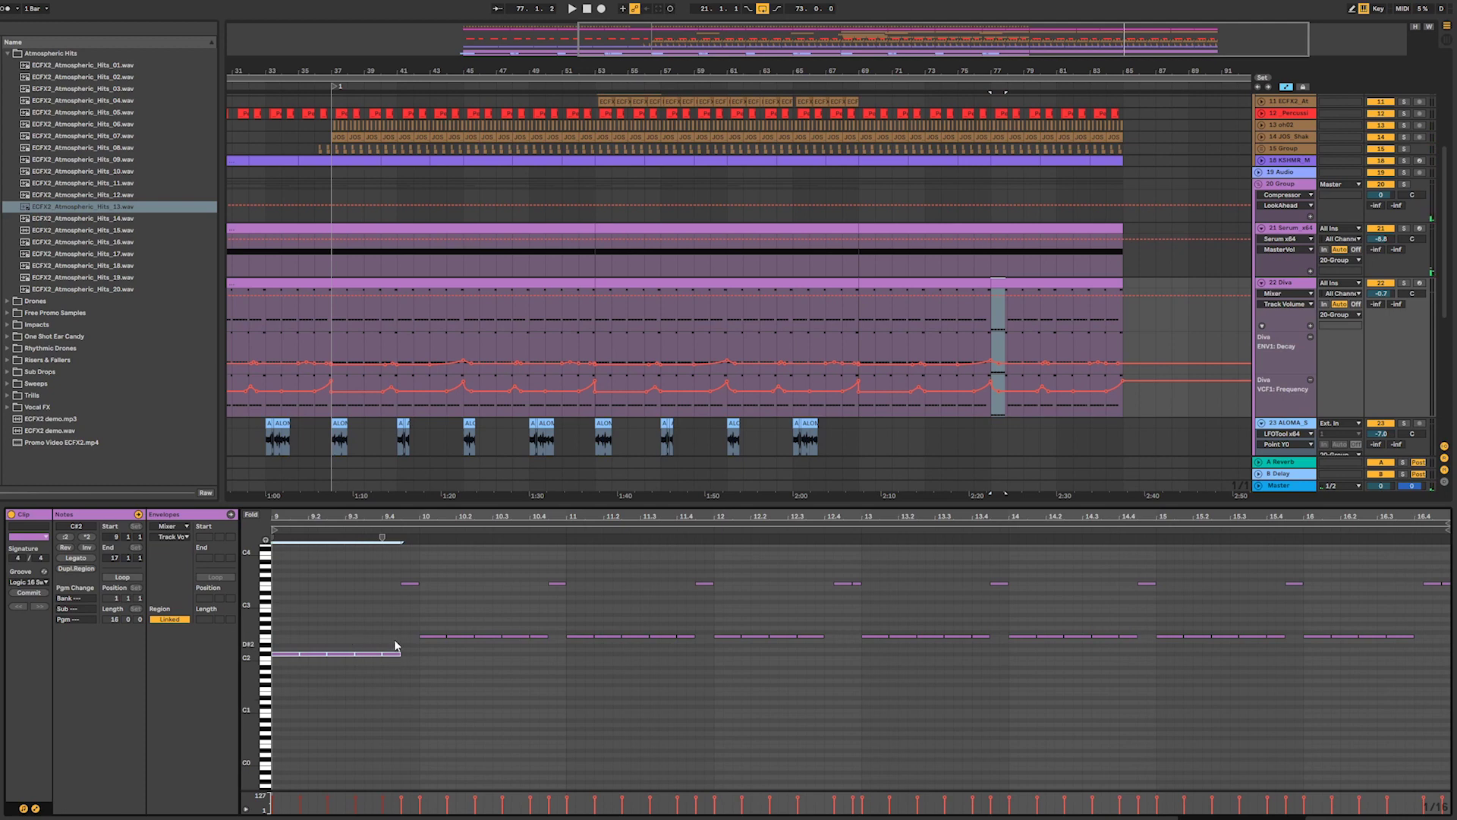
- Lower the Diva bass notes in clip bar 10 to D#2 and play the new progression
{"action": "left_click_drag", "start_coordinate": [418, 625], "coordinate": [543, 649]}
{"action": "key", "text": "Down"}
{"action": "key", "text": "Down"}
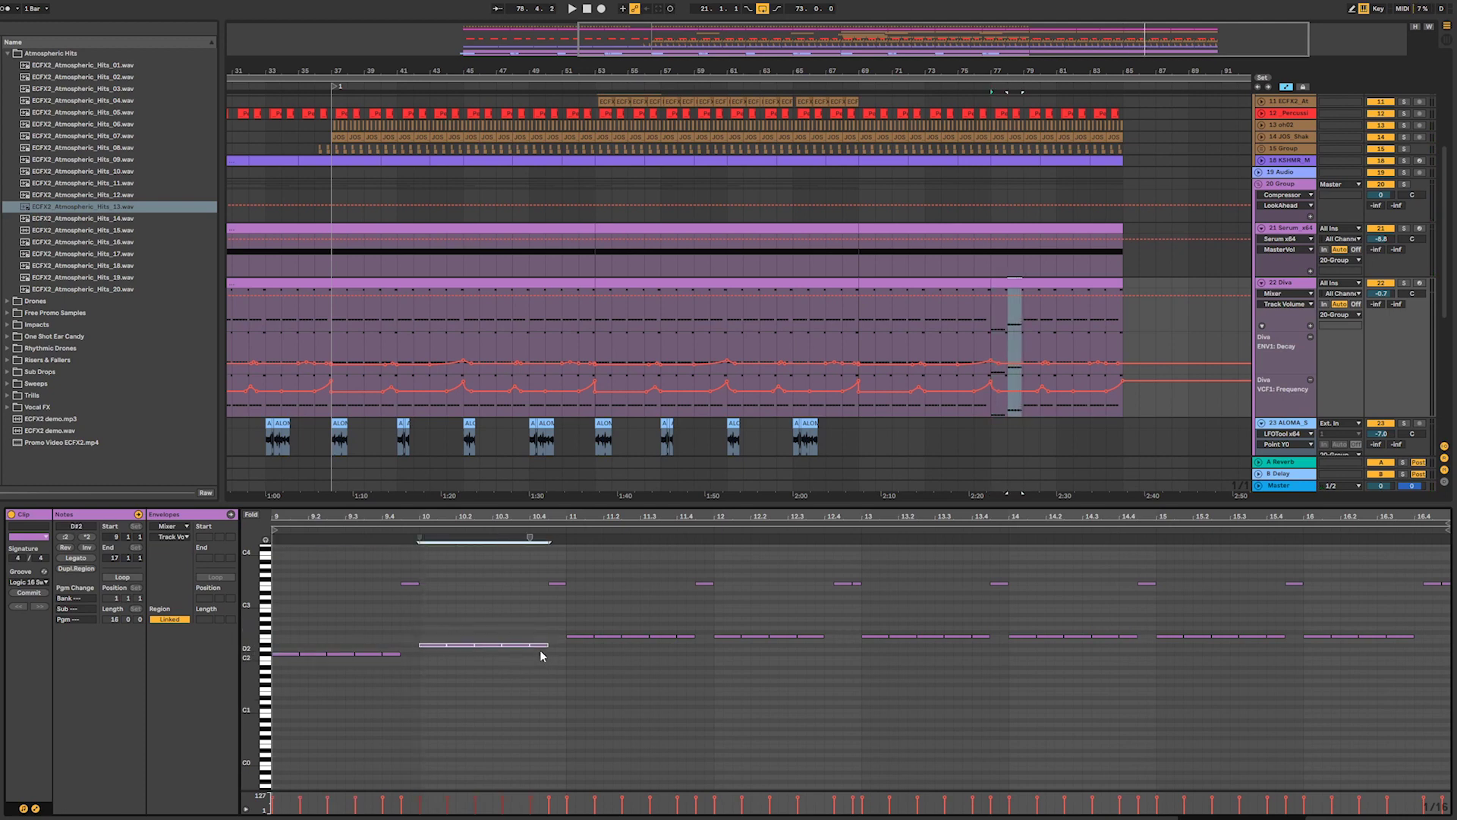
{"action": "key", "text": "space"}
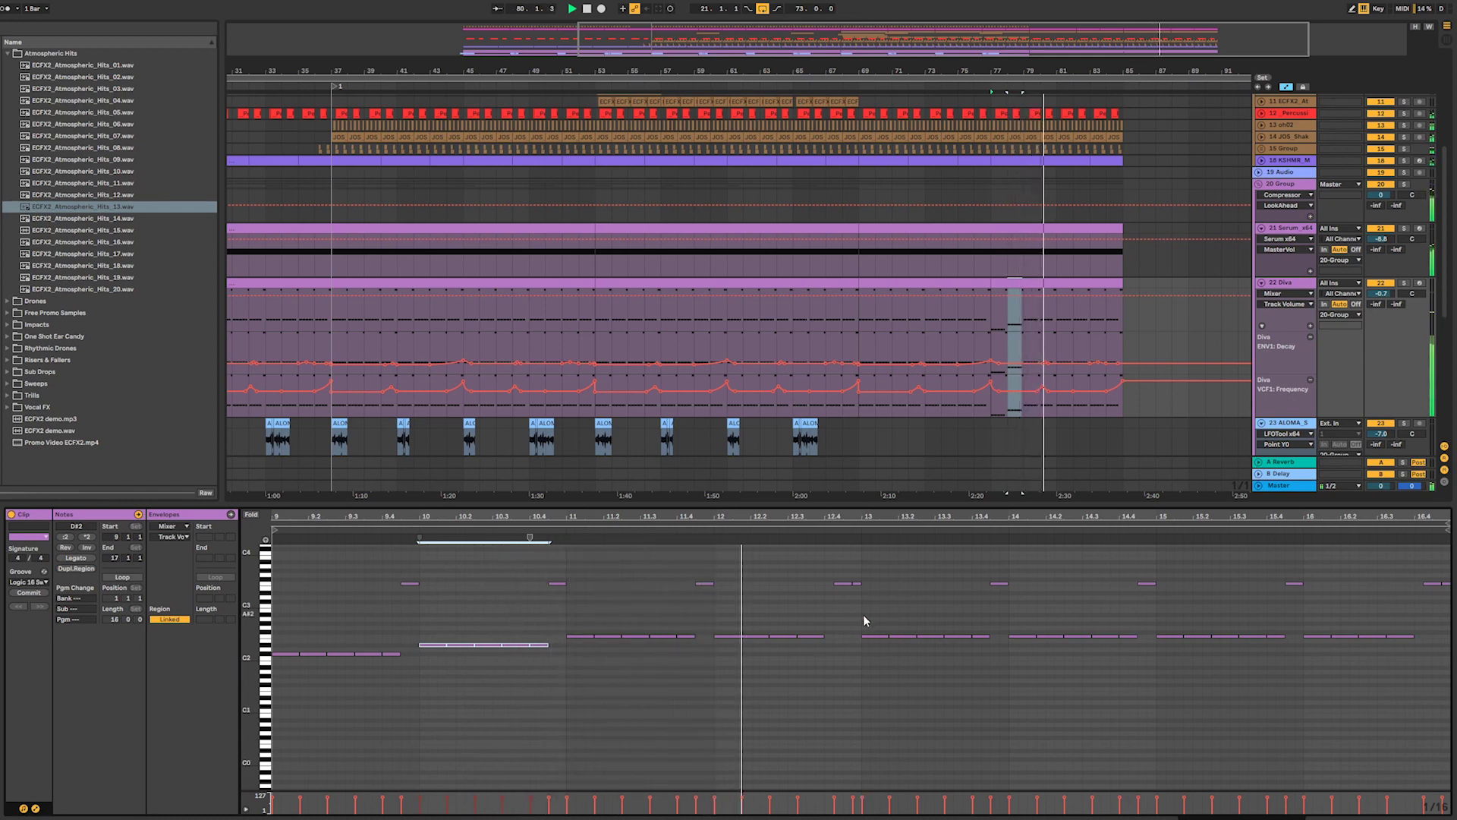
- Lower the Diva bass notes in clip bar 13 to C#2 and play from bar 77
{"action": "left_click_drag", "start_coordinate": [863, 617], "coordinate": [994, 668]}
{"action": "key", "text": "Down"}
{"action": "key", "text": "Down"}
{"action": "key", "text": "Down"}
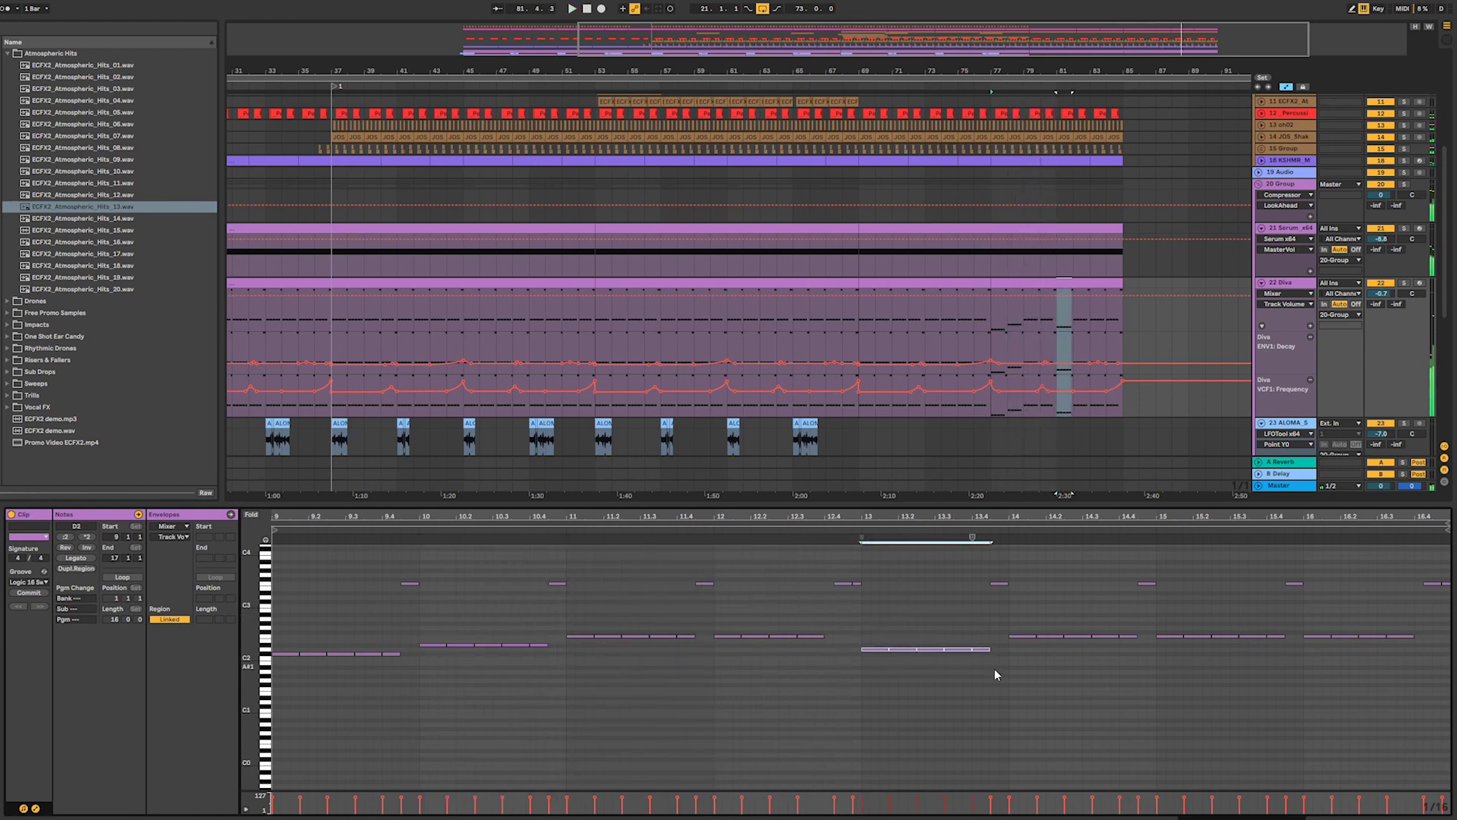
{"action": "key", "text": "space"}
{"action": "key", "text": "Down"}
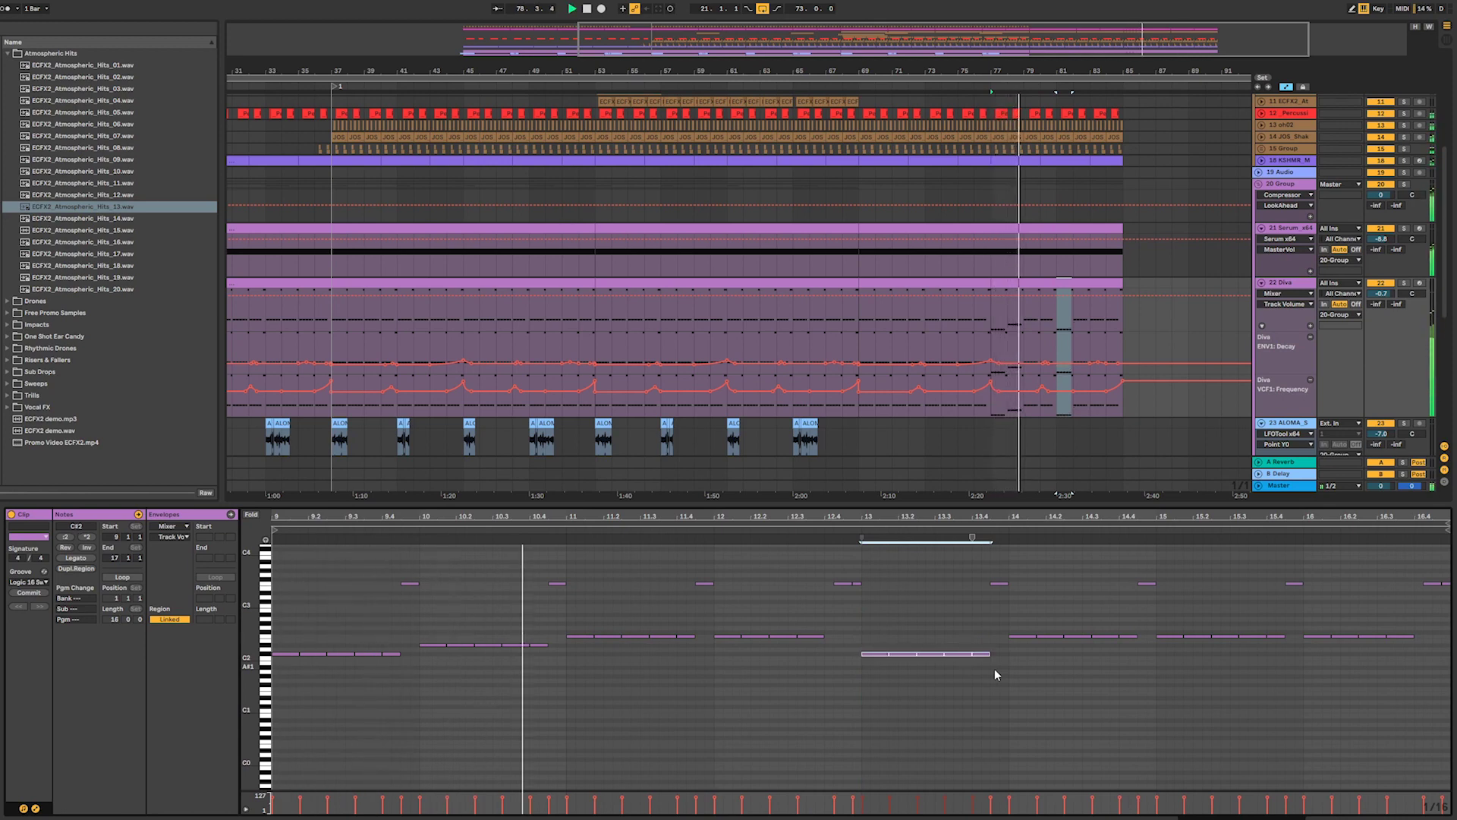
- Lower the Diva bass notes in clip bar 14 to D#2 and listen through the section before stopping playback
{"action": "left_click_drag", "start_coordinate": [1011, 626], "coordinate": [1132, 642]}
{"action": "key", "text": "Down"}
{"action": "key", "text": "Down"}
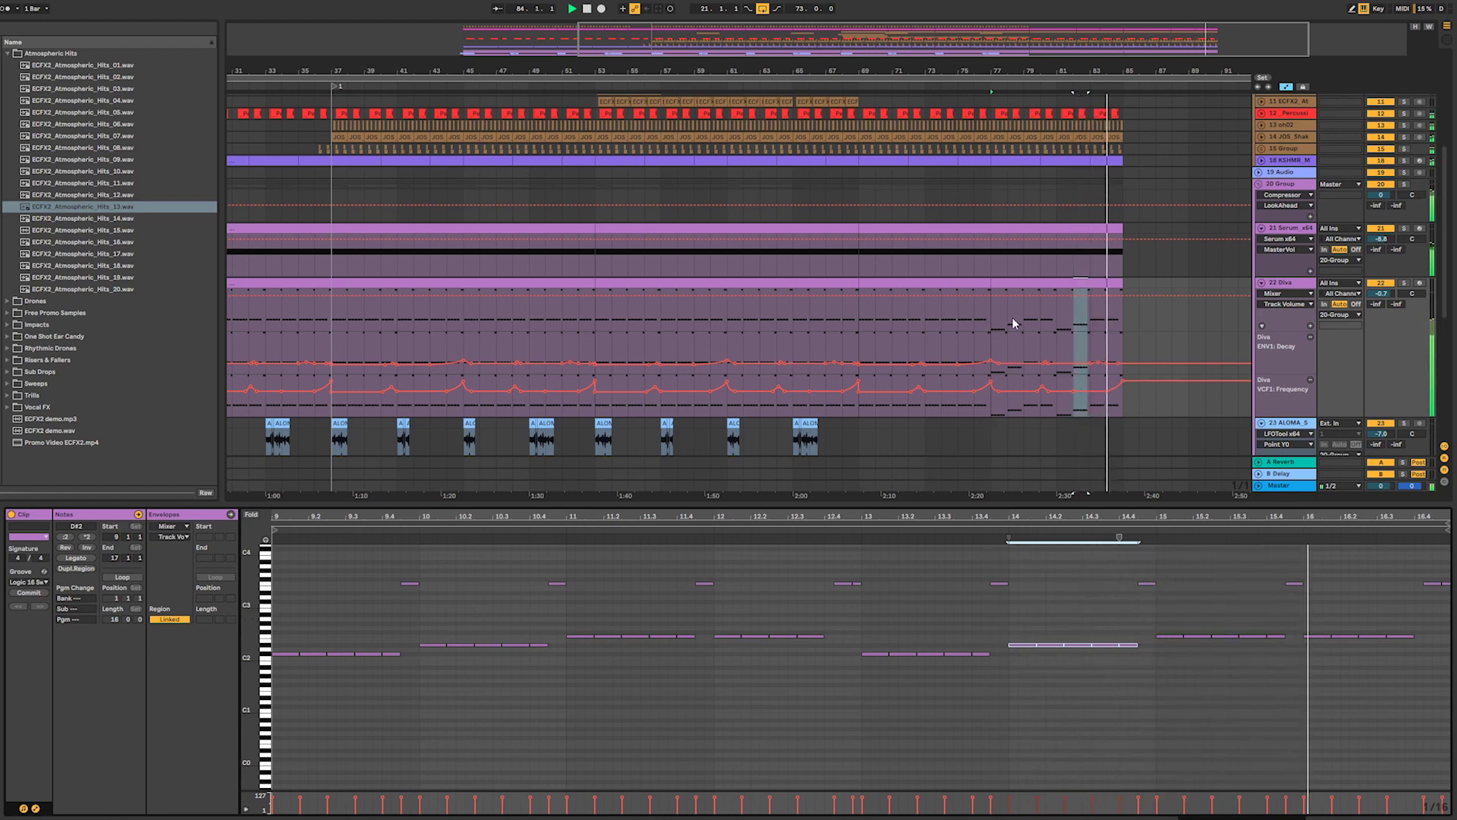
{"action": "left_click", "coordinate": [1058, 283]}
{"action": "key", "text": "space"}
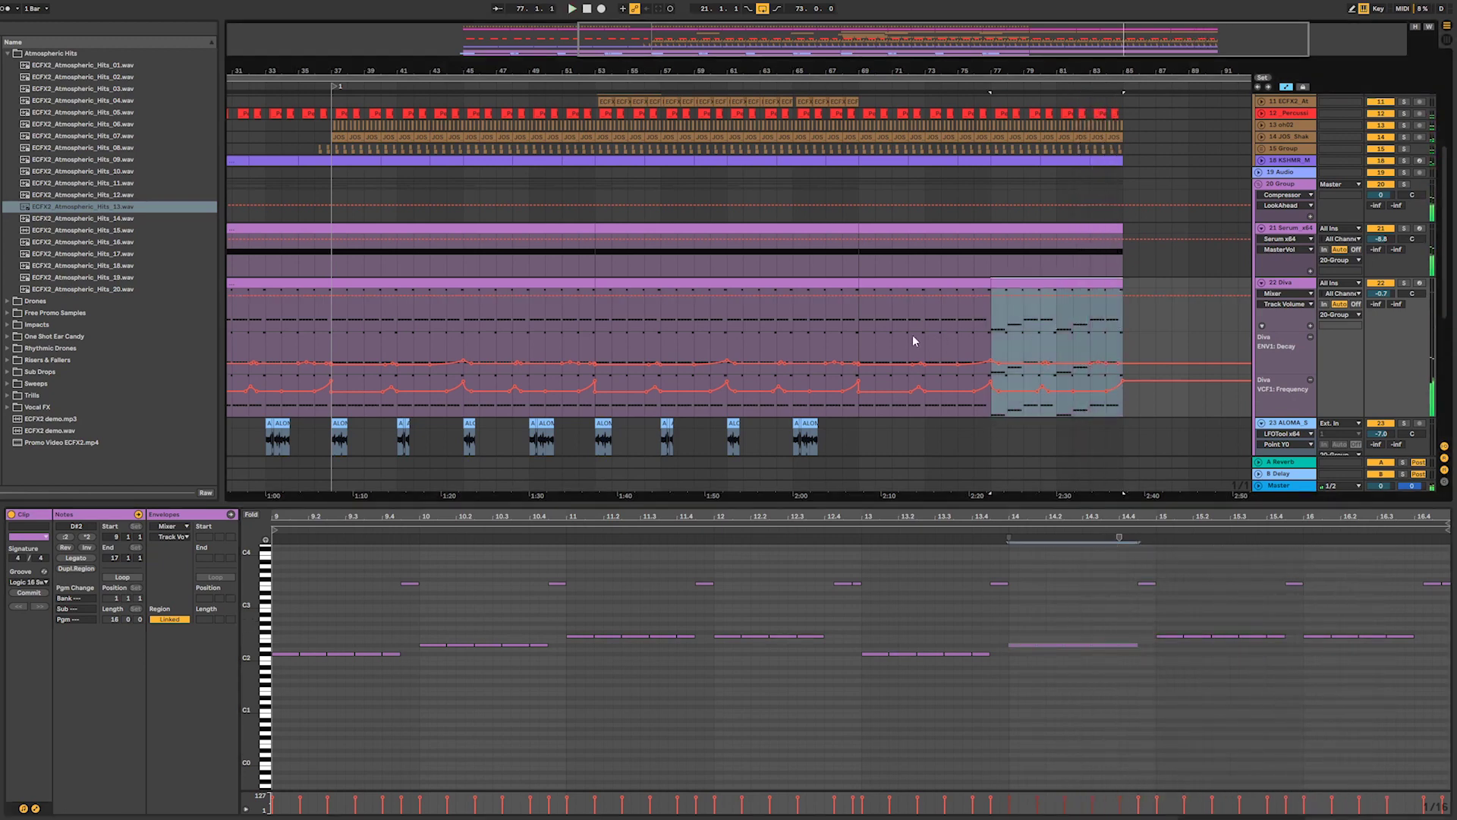
- In the last Serum clip on track 21, shorten the F2 note to eight bars and add a C#2 copy from clip bar 9
{"action": "left_click", "coordinate": [1020, 221]}
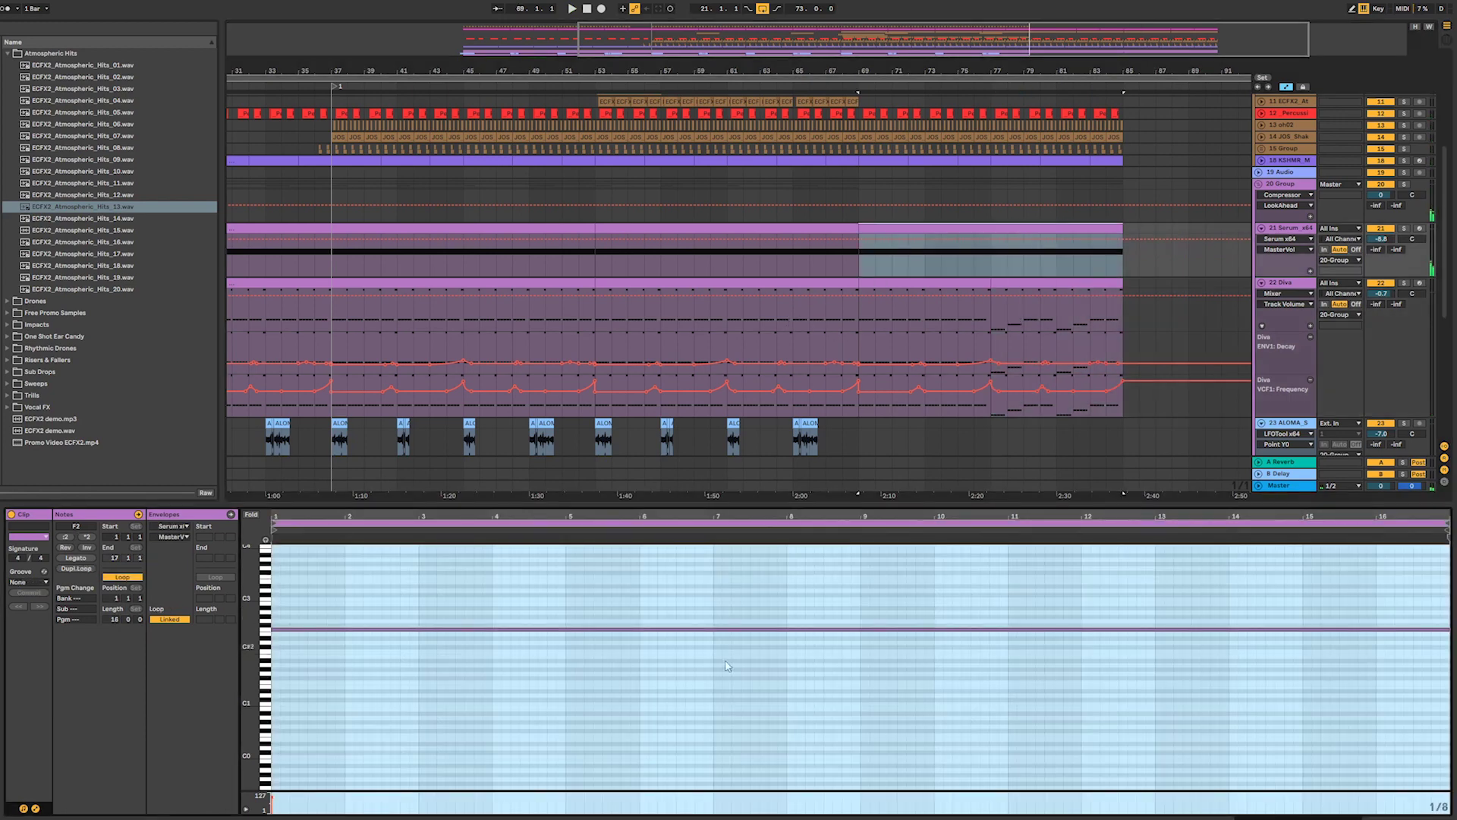
{"action": "left_click", "coordinate": [539, 592]}
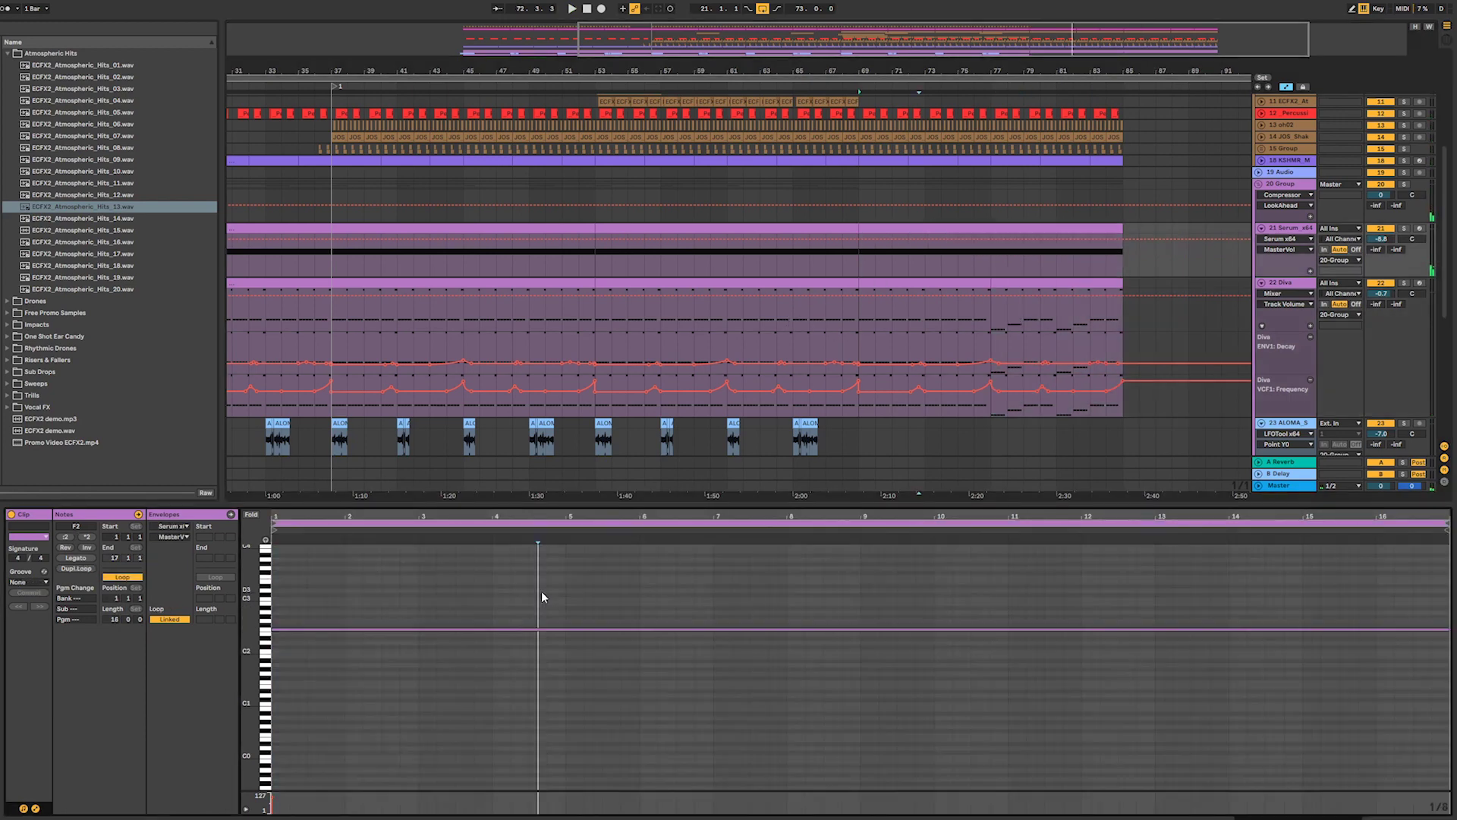
{"action": "left_click", "coordinate": [770, 583]}
{"action": "left_click", "coordinate": [1449, 630]}
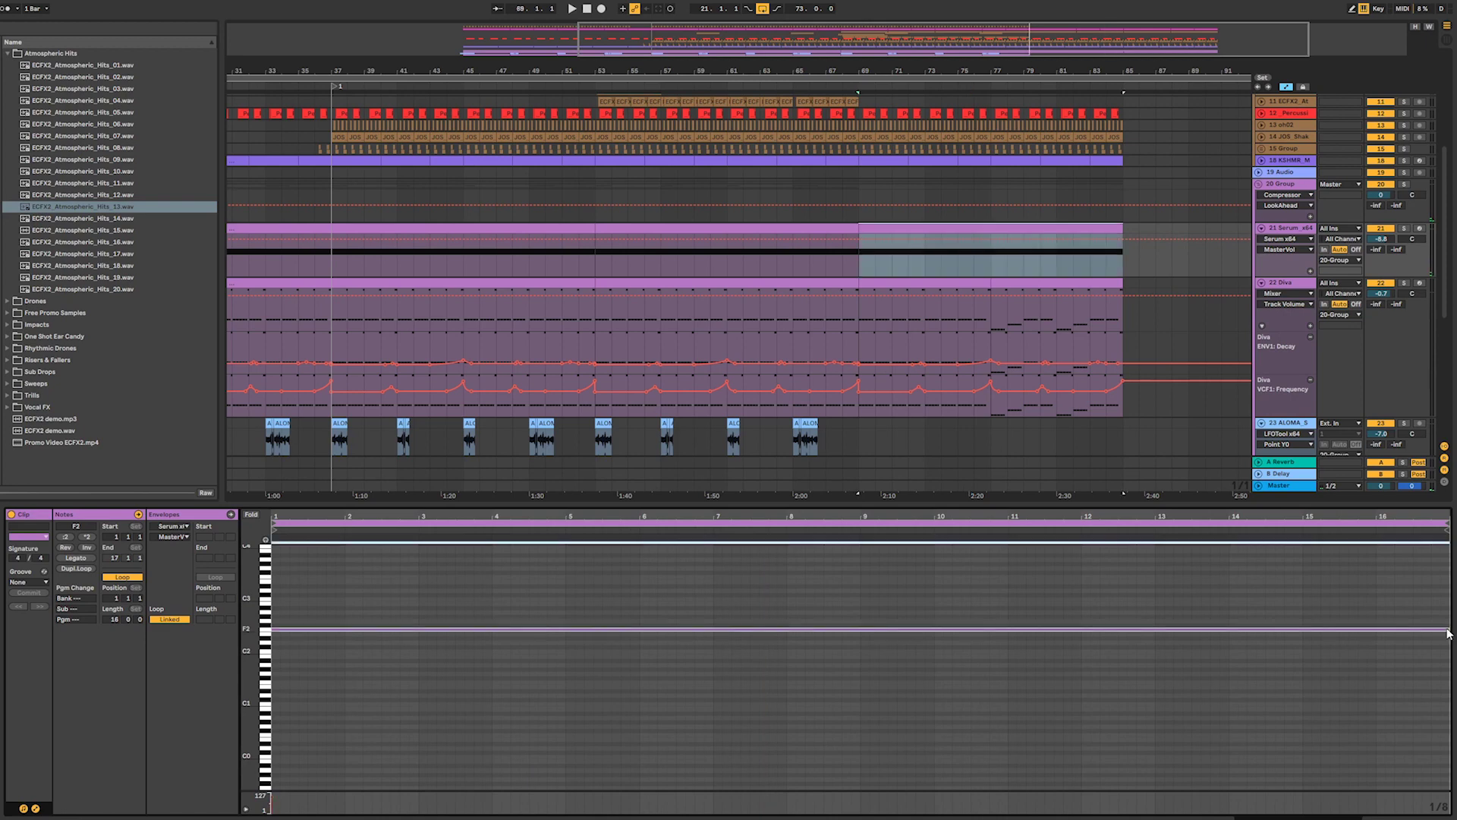
{"action": "left_click_drag", "start_coordinate": [1449, 630], "coordinate": [905, 649]}
{"action": "key", "text": "ctrl+d"}
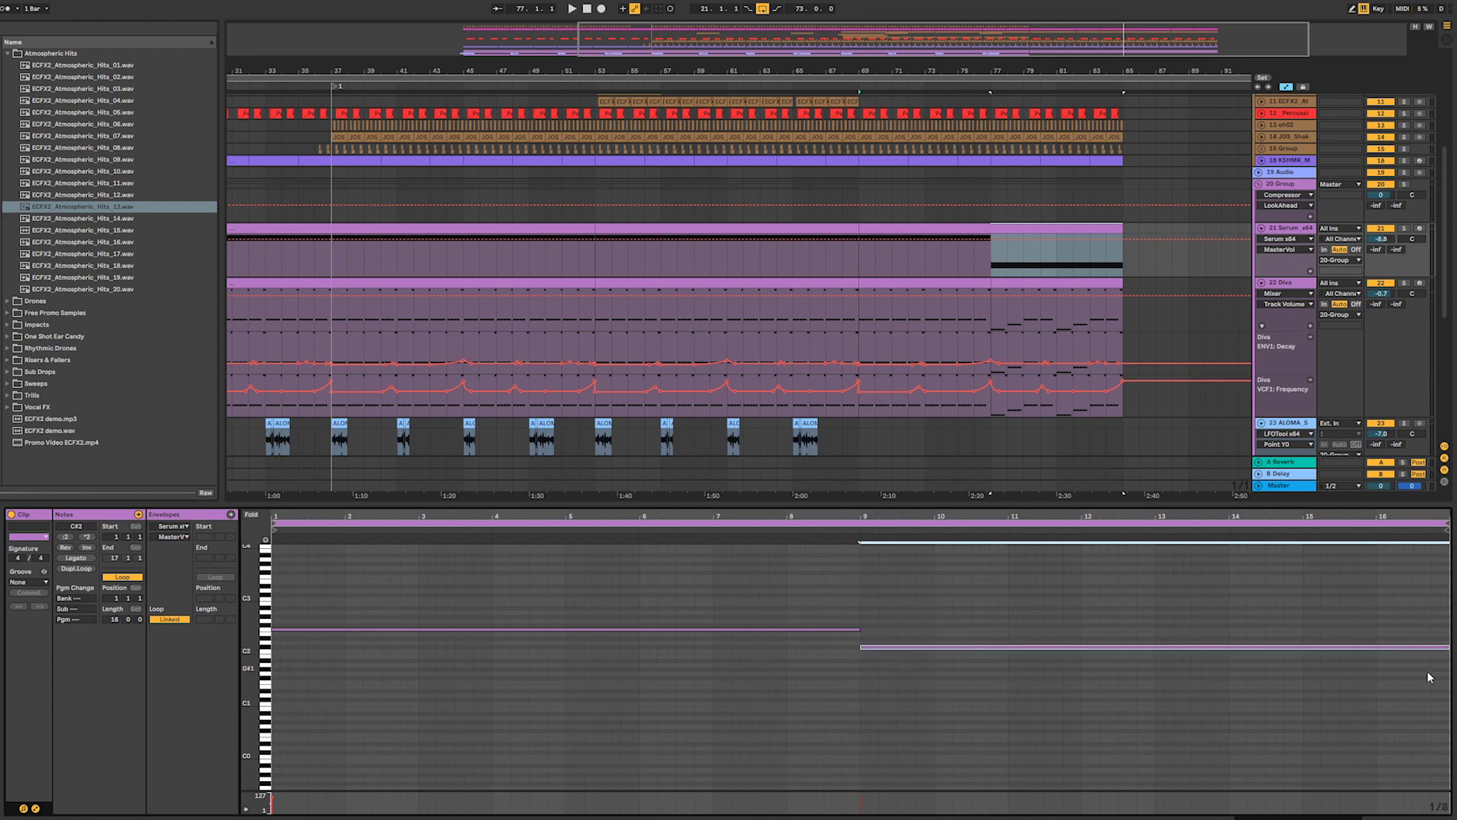
- Shorten the Serum C#2 note to clip bar 9 and follow it with D#2 in bar 10 and F2 across bars 11–12
{"action": "left_click_drag", "start_coordinate": [1447, 649], "coordinate": [973, 640]}
{"action": "double_click", "coordinate": [973, 648]}
{"action": "double_click", "coordinate": [1013, 638]}
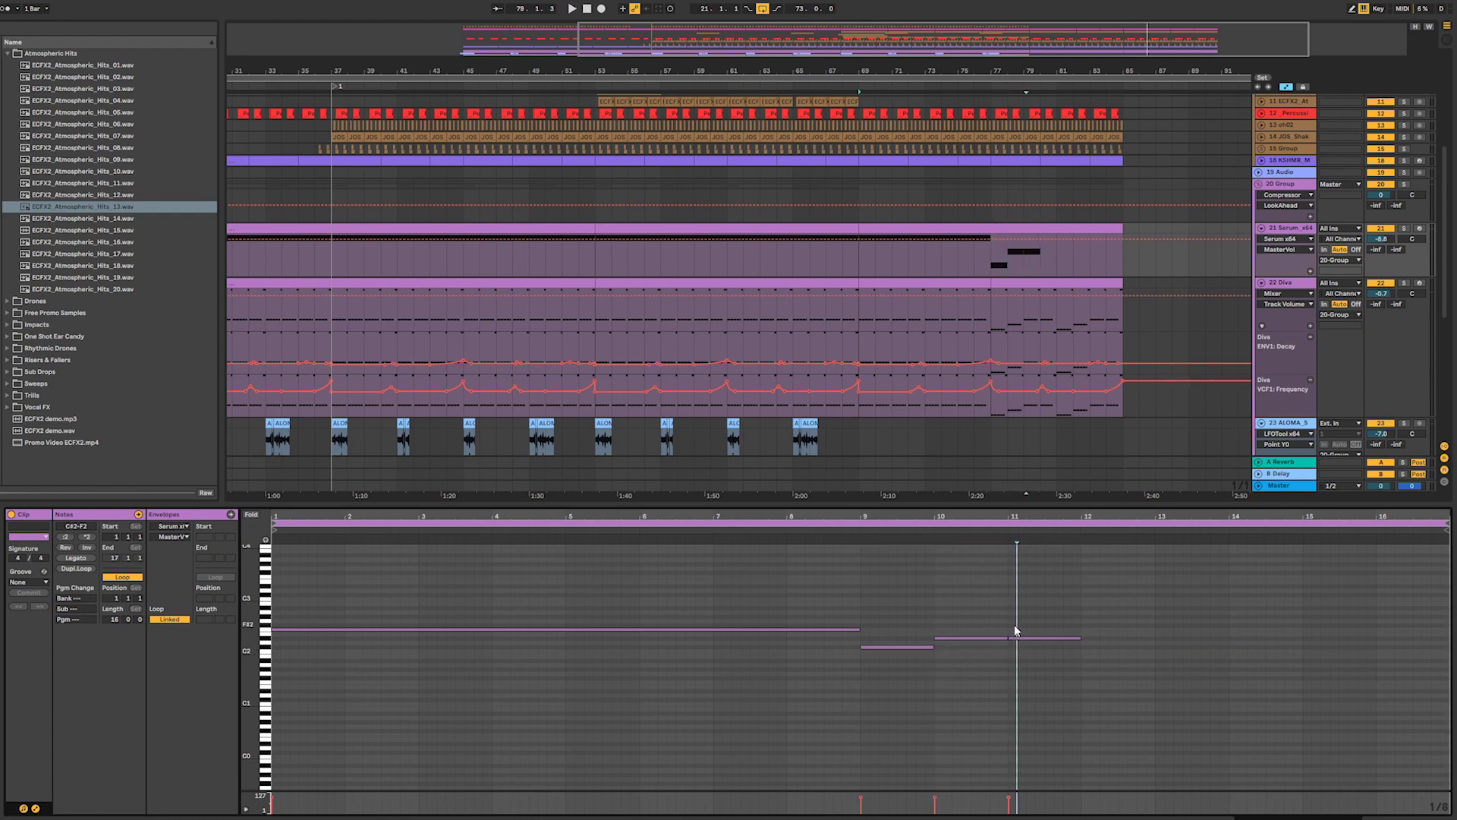
{"action": "left_click", "coordinate": [1014, 636]}
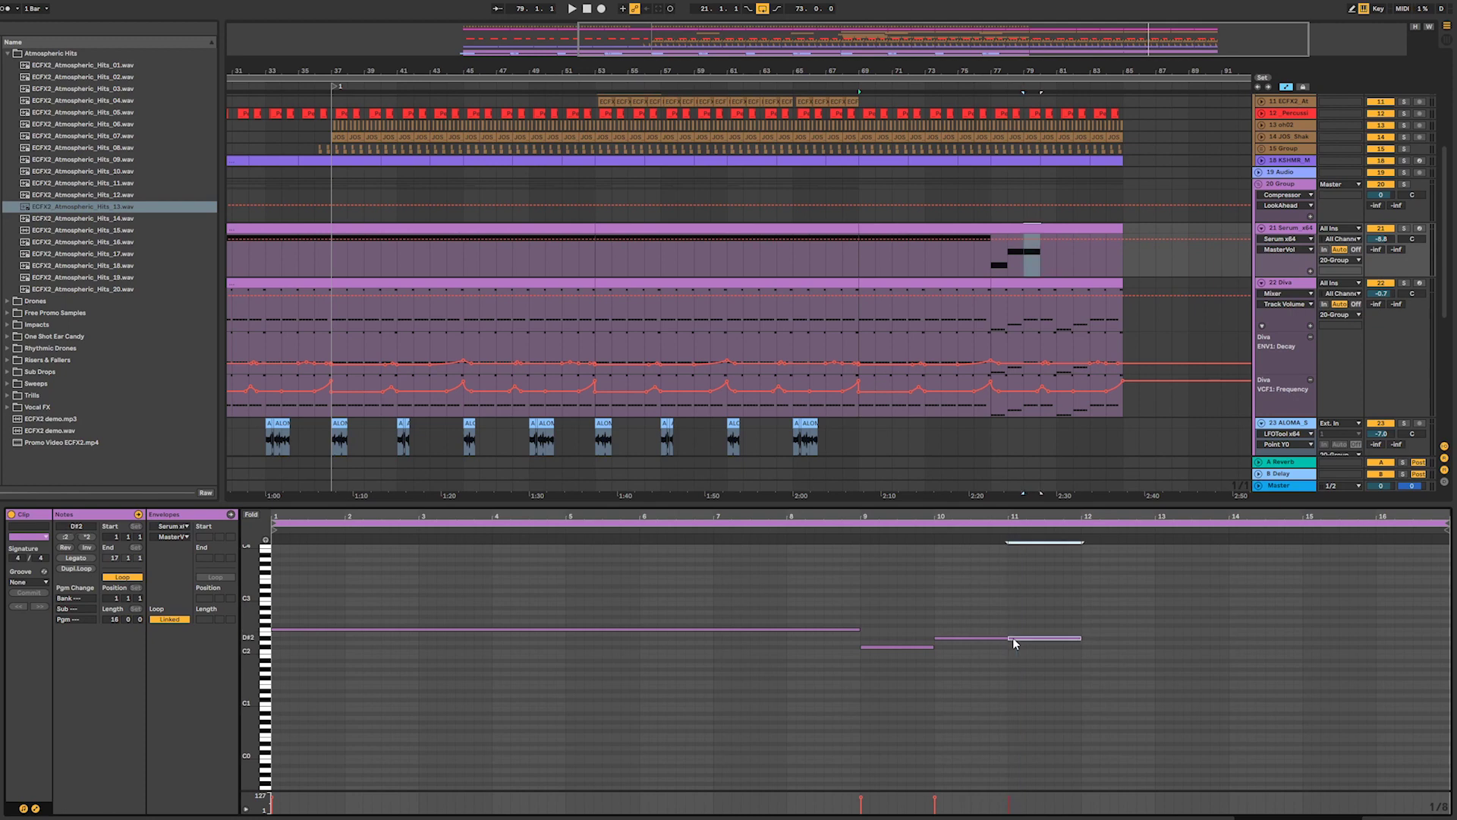
{"action": "left_click_drag", "start_coordinate": [1015, 638], "coordinate": [1155, 632]}
- Start playback and duplicate the Serum notes of clip bars 9–12 to bars 13–16
{"action": "key", "text": "space"}
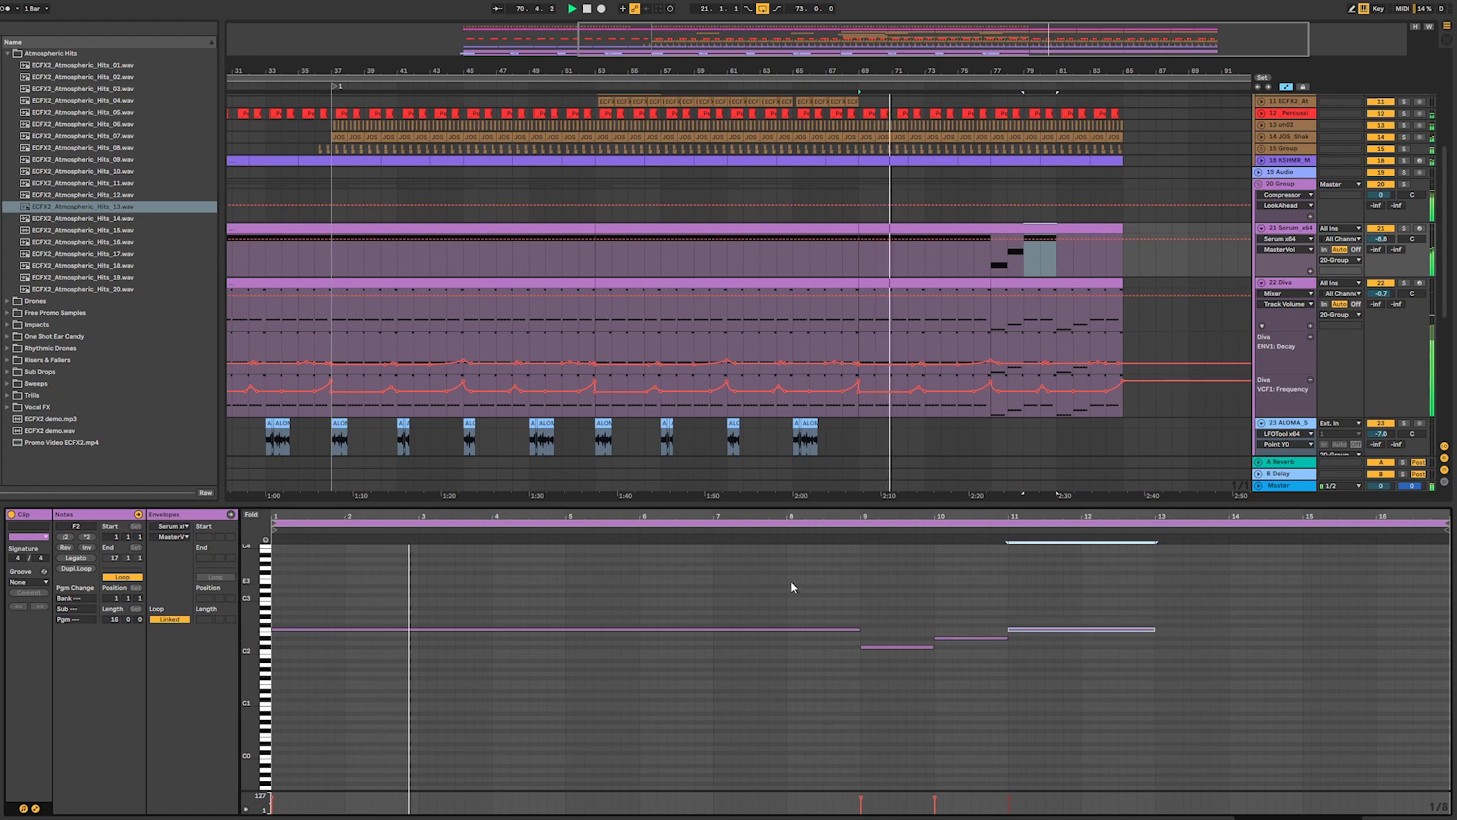
{"action": "left_click_drag", "start_coordinate": [862, 588], "coordinate": [1032, 678]}
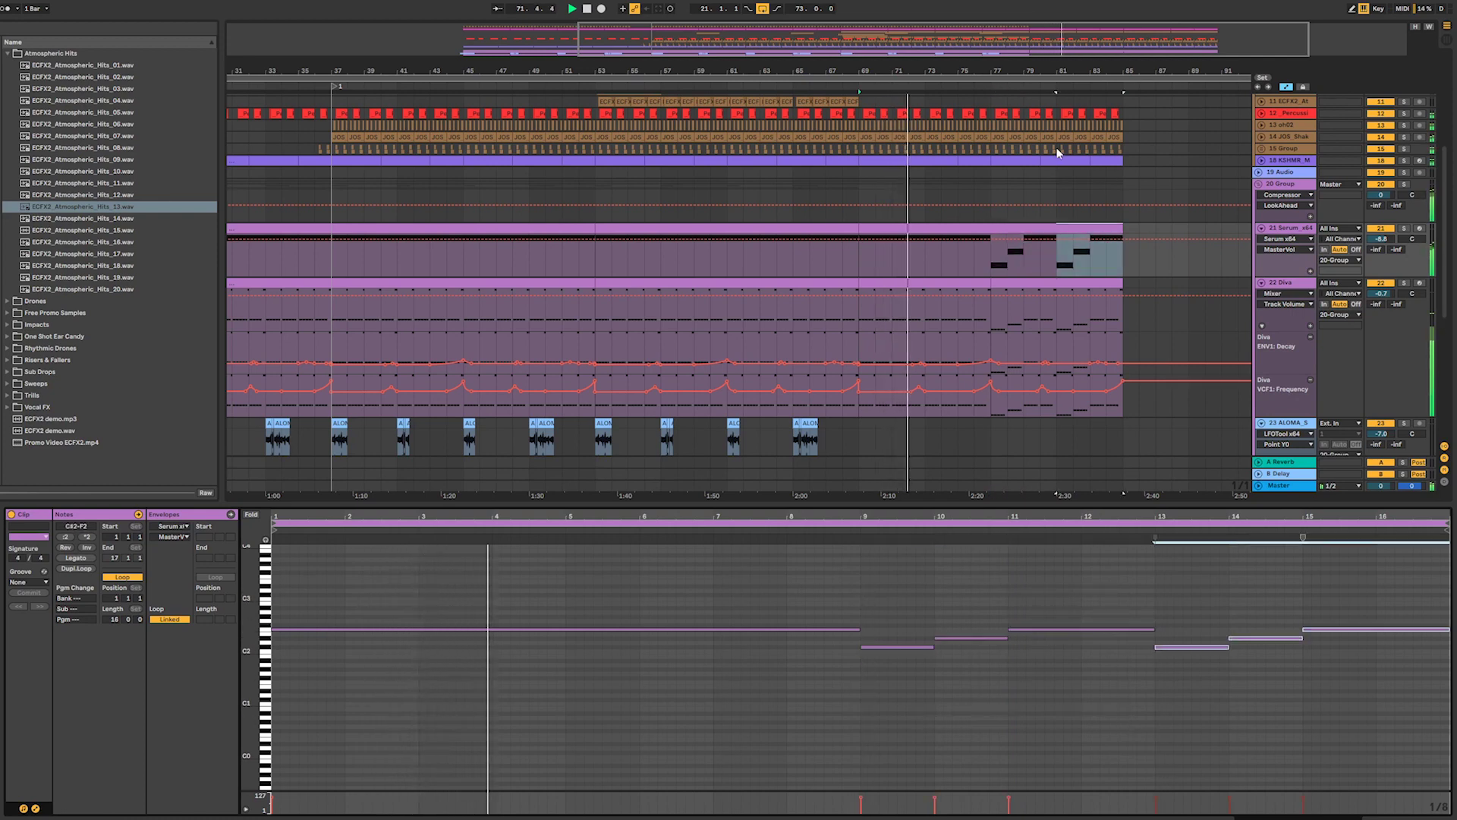
- Lower the drum group's Drum Buss damping frequency automation to 838 Hz at bar 77
{"action": "scroll", "coordinate": [1127, 184], "scroll_direction": "up", "scroll_amount": 3}
{"action": "scroll", "coordinate": [1133, 137], "scroll_direction": "up", "scroll_amount": 3}
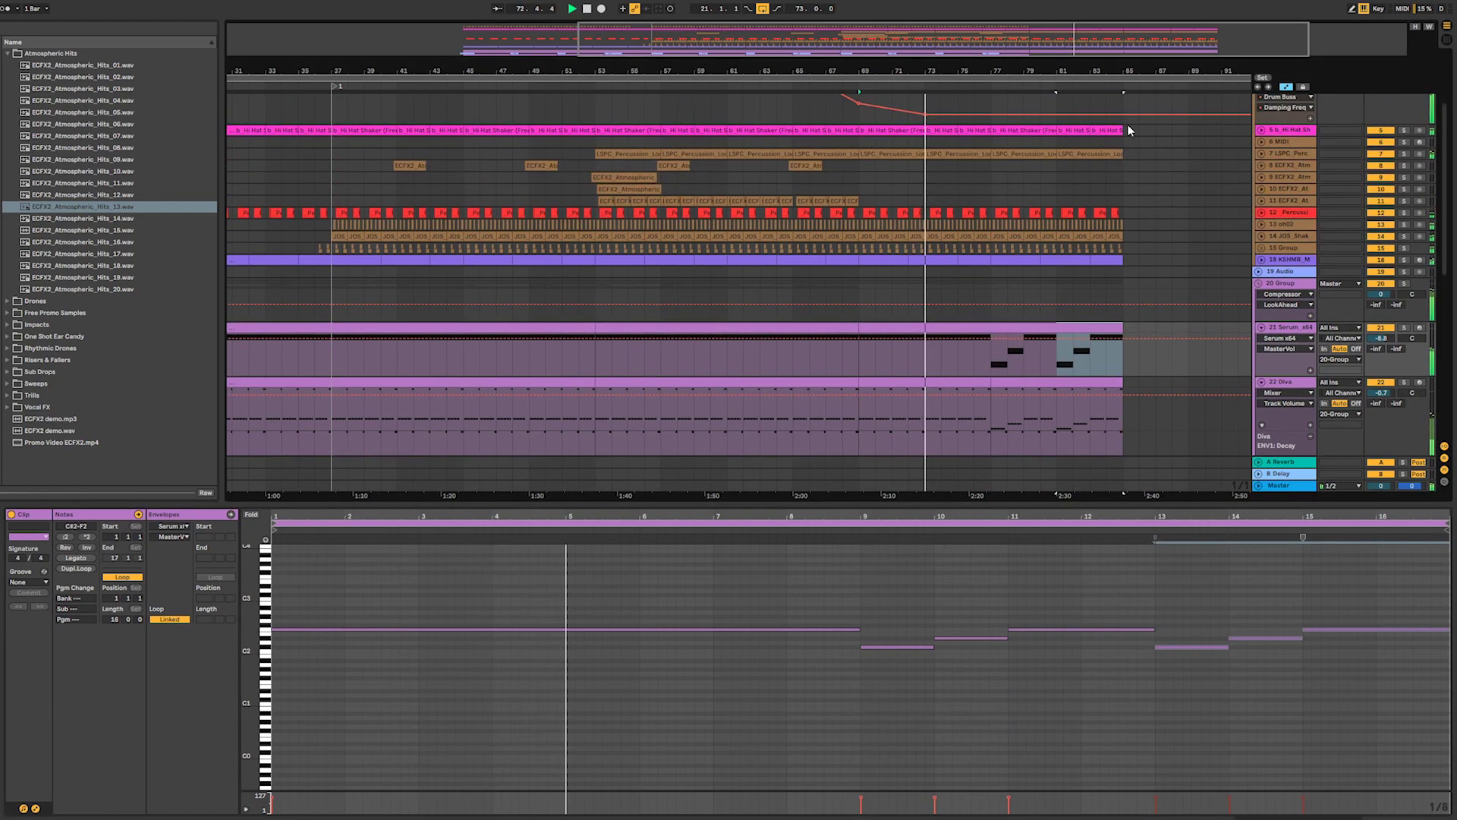
{"action": "left_click_drag", "start_coordinate": [1121, 131], "coordinate": [990, 263]}
{"action": "left_click_drag", "start_coordinate": [992, 114], "coordinate": [991, 116]}
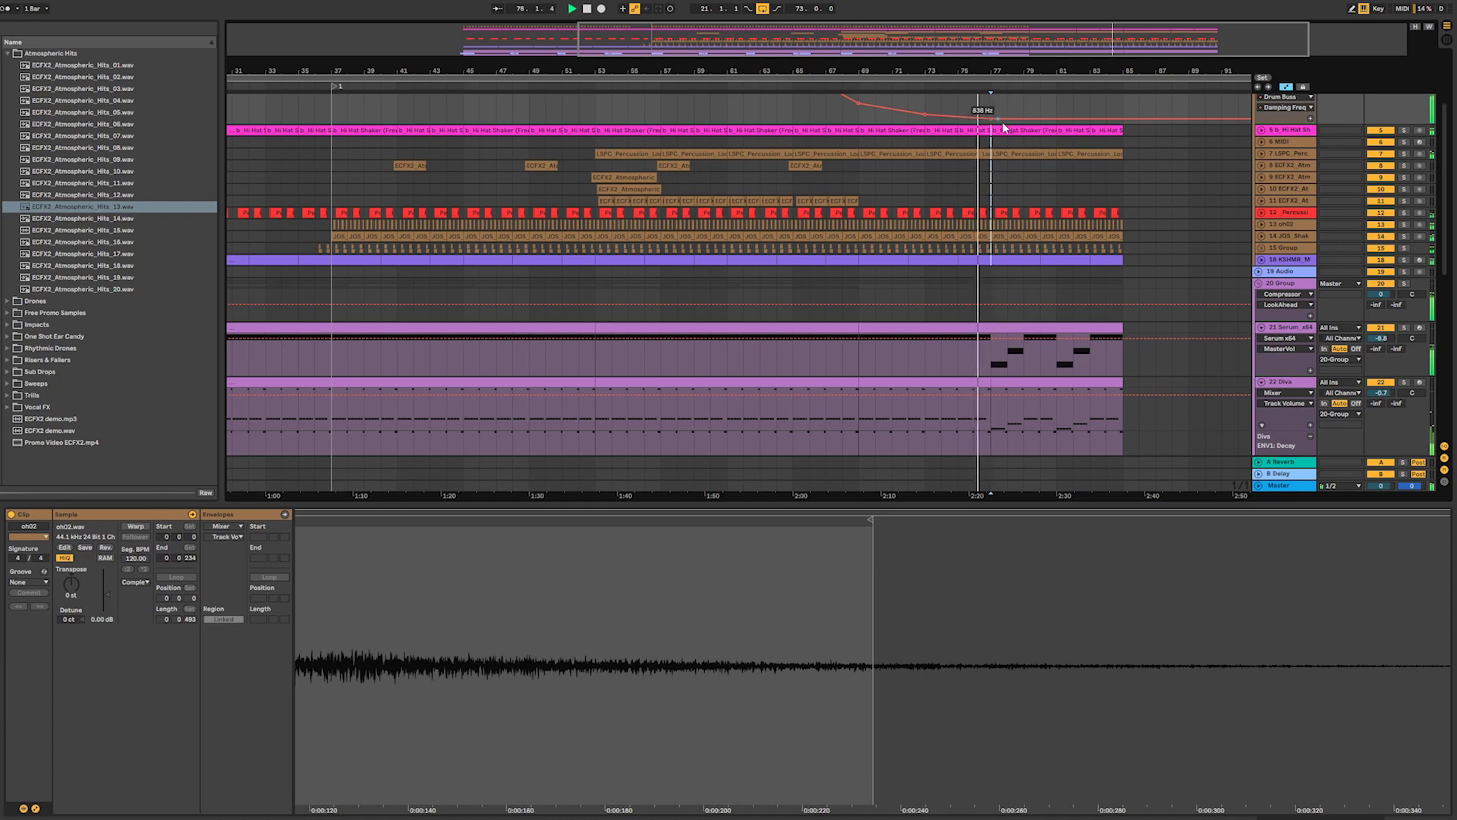
- Duplicate the drum group clips and the Serum and Diva clips of bars 77–85 to bars 85–93
{"action": "left_click_drag", "start_coordinate": [1126, 135], "coordinate": [990, 264]}
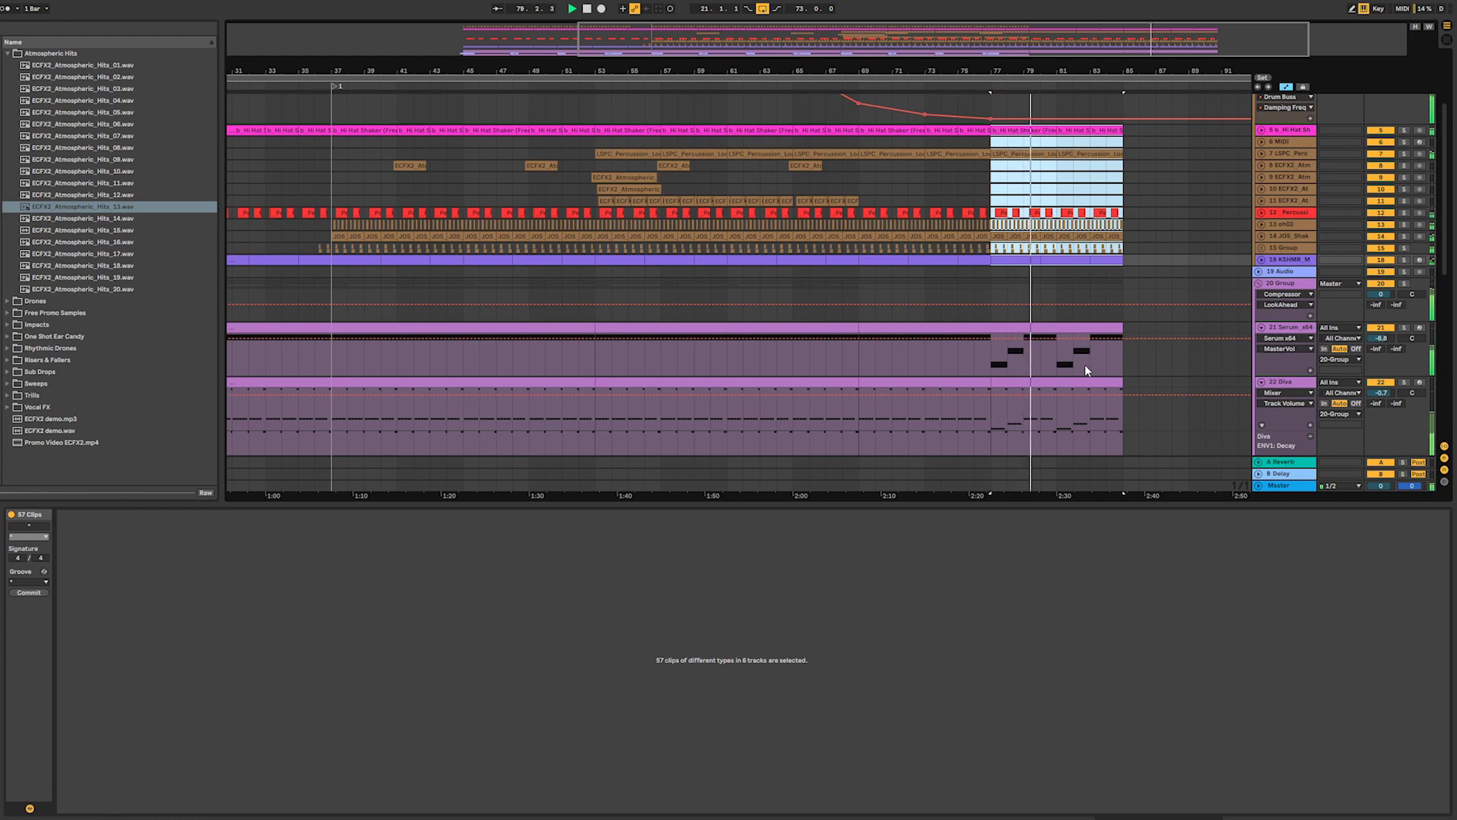
{"action": "double_click", "coordinate": [1154, 48]}
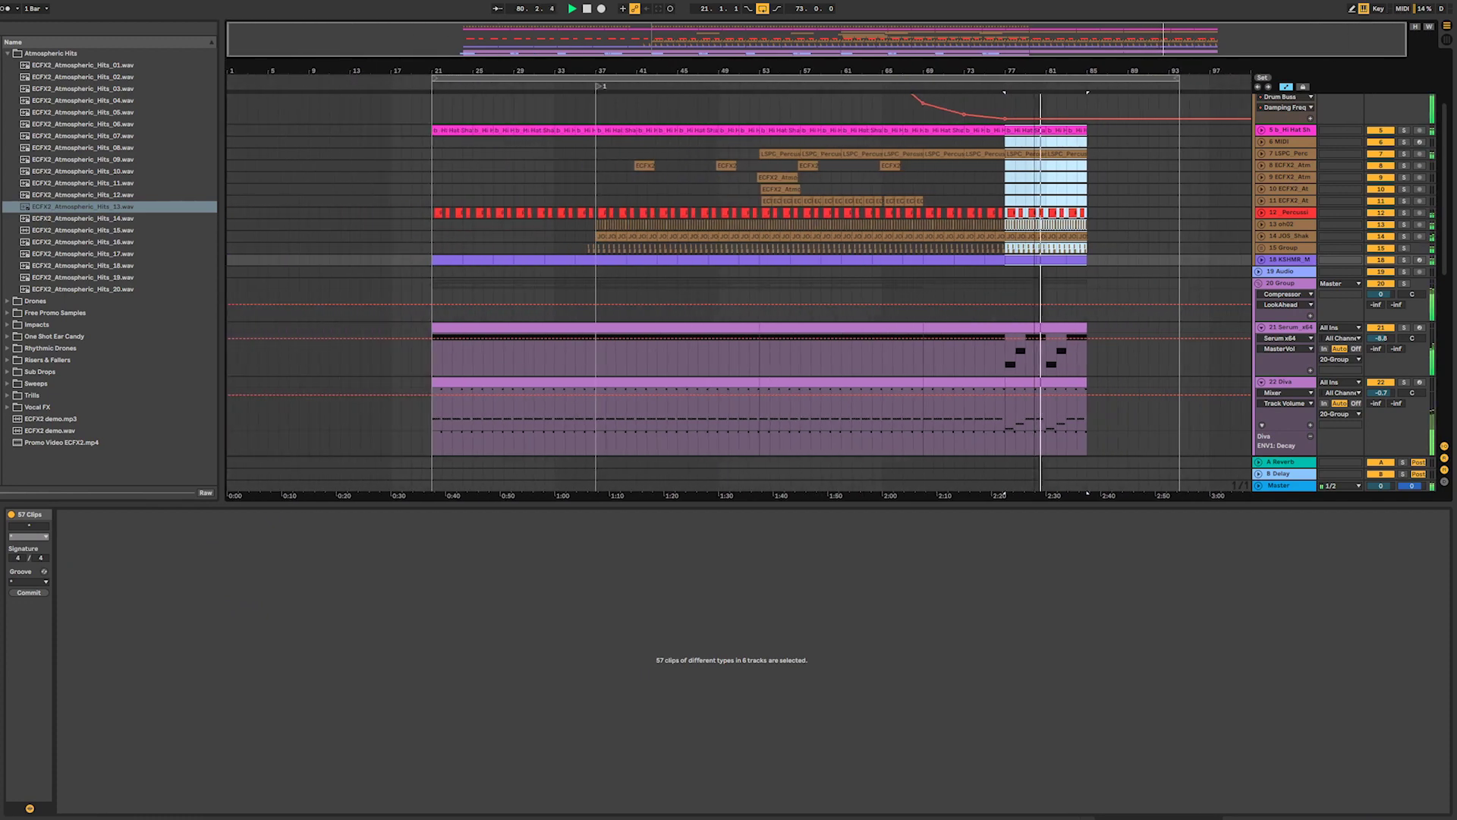
{"action": "left_click_drag", "start_coordinate": [1090, 133], "coordinate": [997, 431]}
{"action": "key", "text": "ctrl+d"}
{"action": "scroll", "coordinate": [1103, 313], "scroll_direction": "down", "scroll_amount": 2}
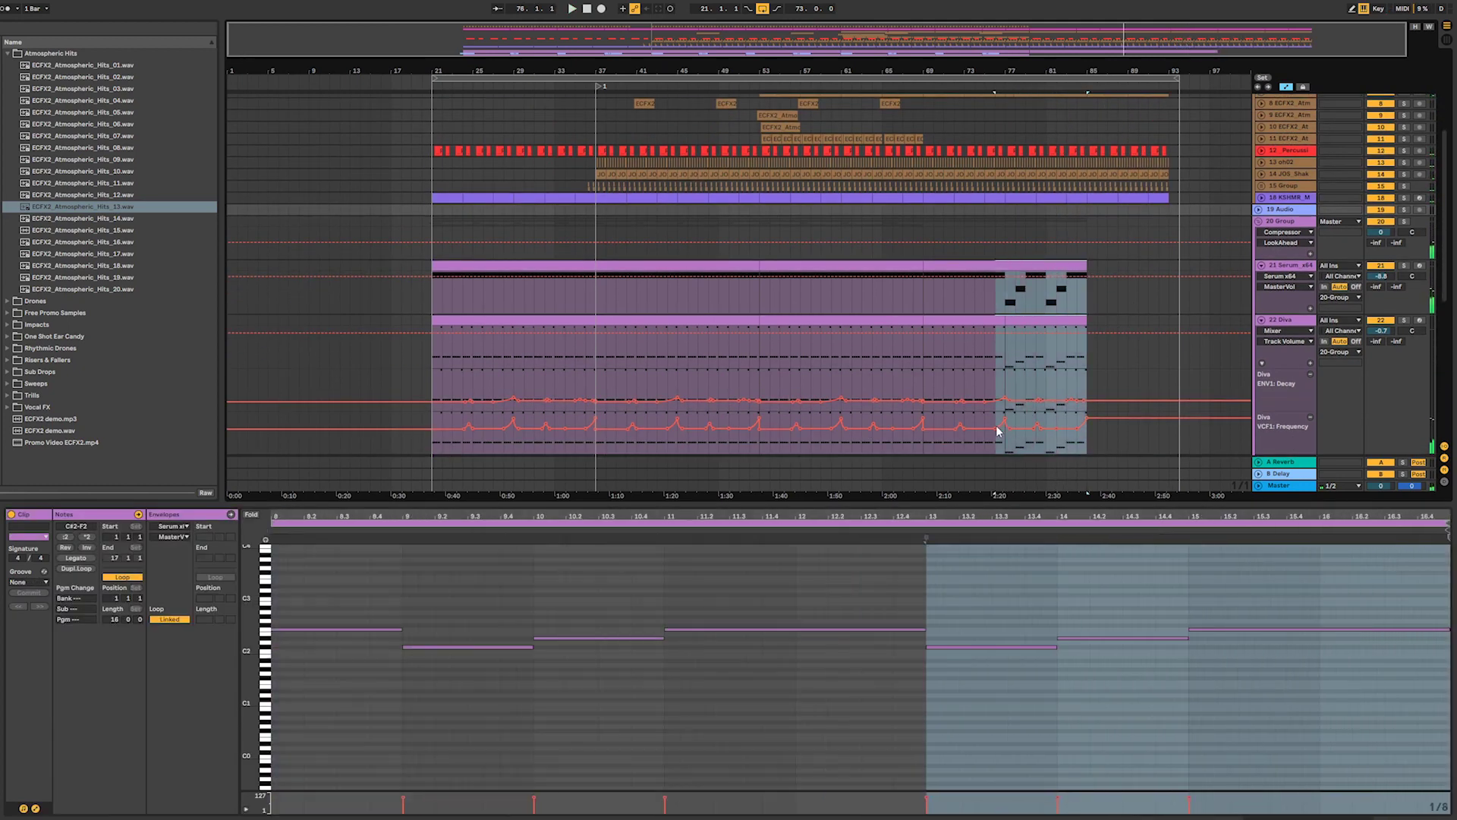
{"action": "key", "text": "ctrl+d"}
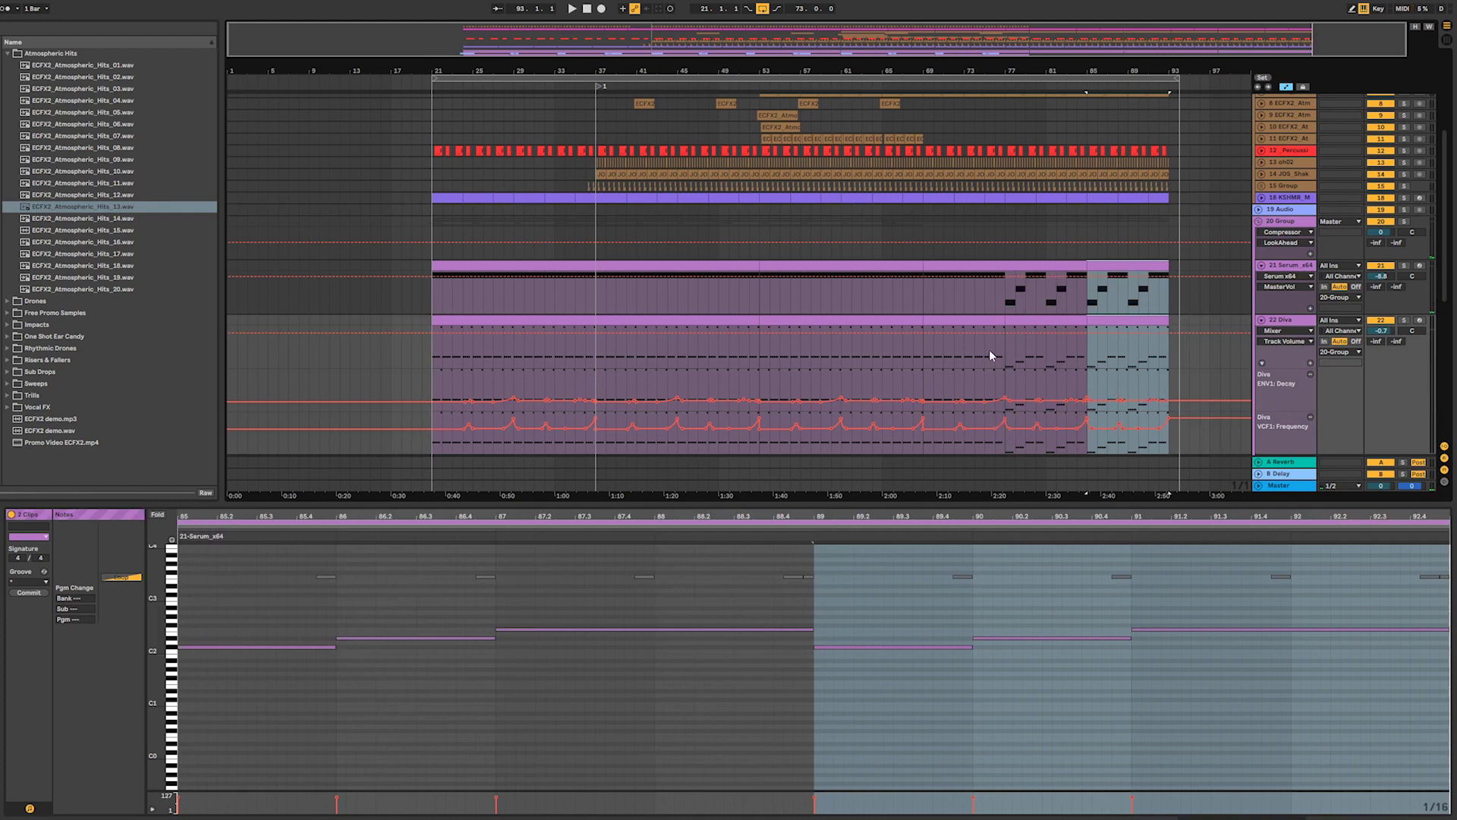
- Shape the drum group's Drum Buss damping frequency automation to dip slightly lower around bar 85 and curve up to 20.0 kHz at bar 93
{"action": "scroll", "coordinate": [1077, 126], "scroll_direction": "up", "scroll_amount": 2}
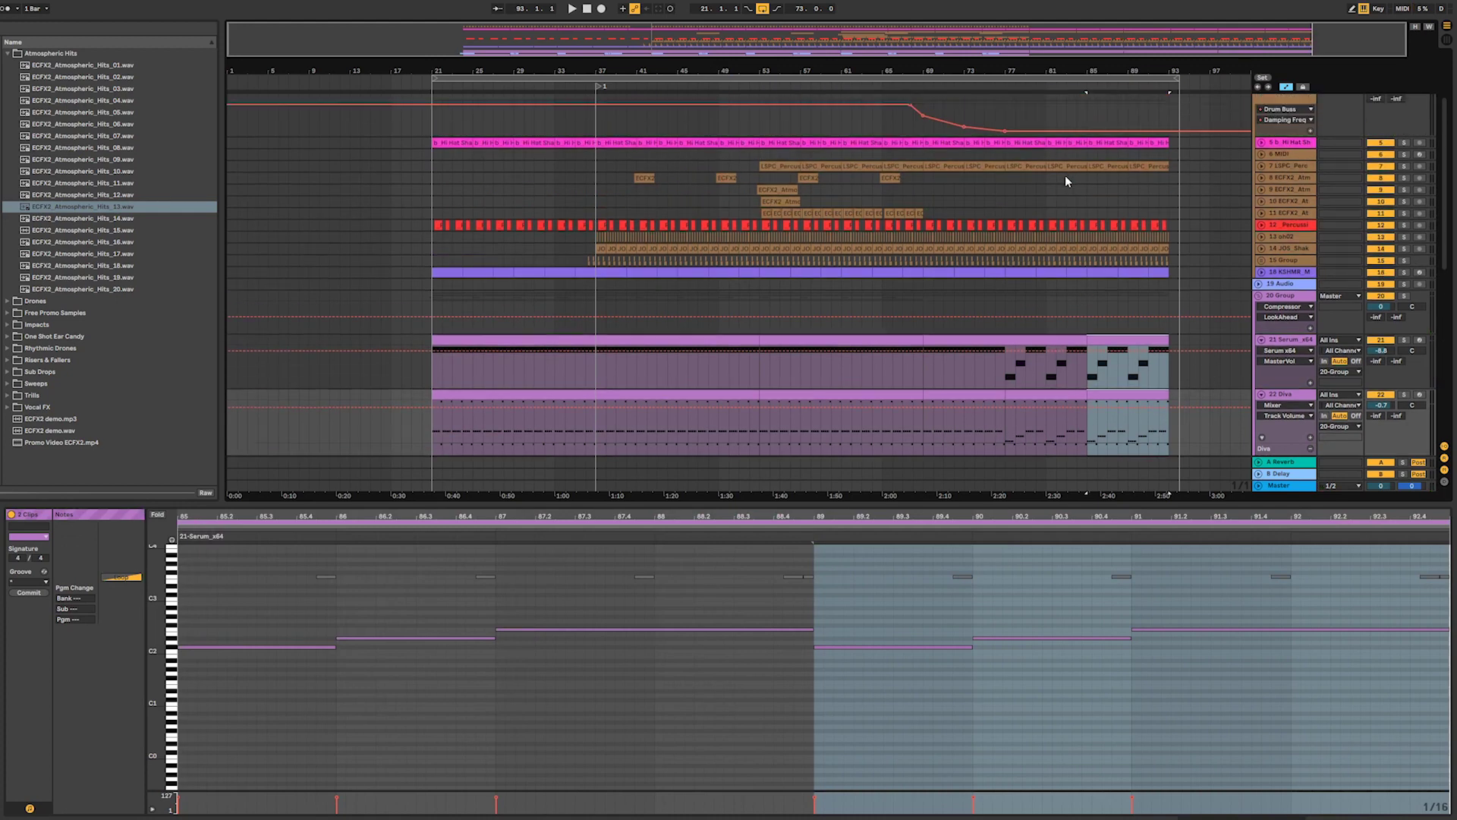
{"action": "left_click", "coordinate": [1067, 131]}
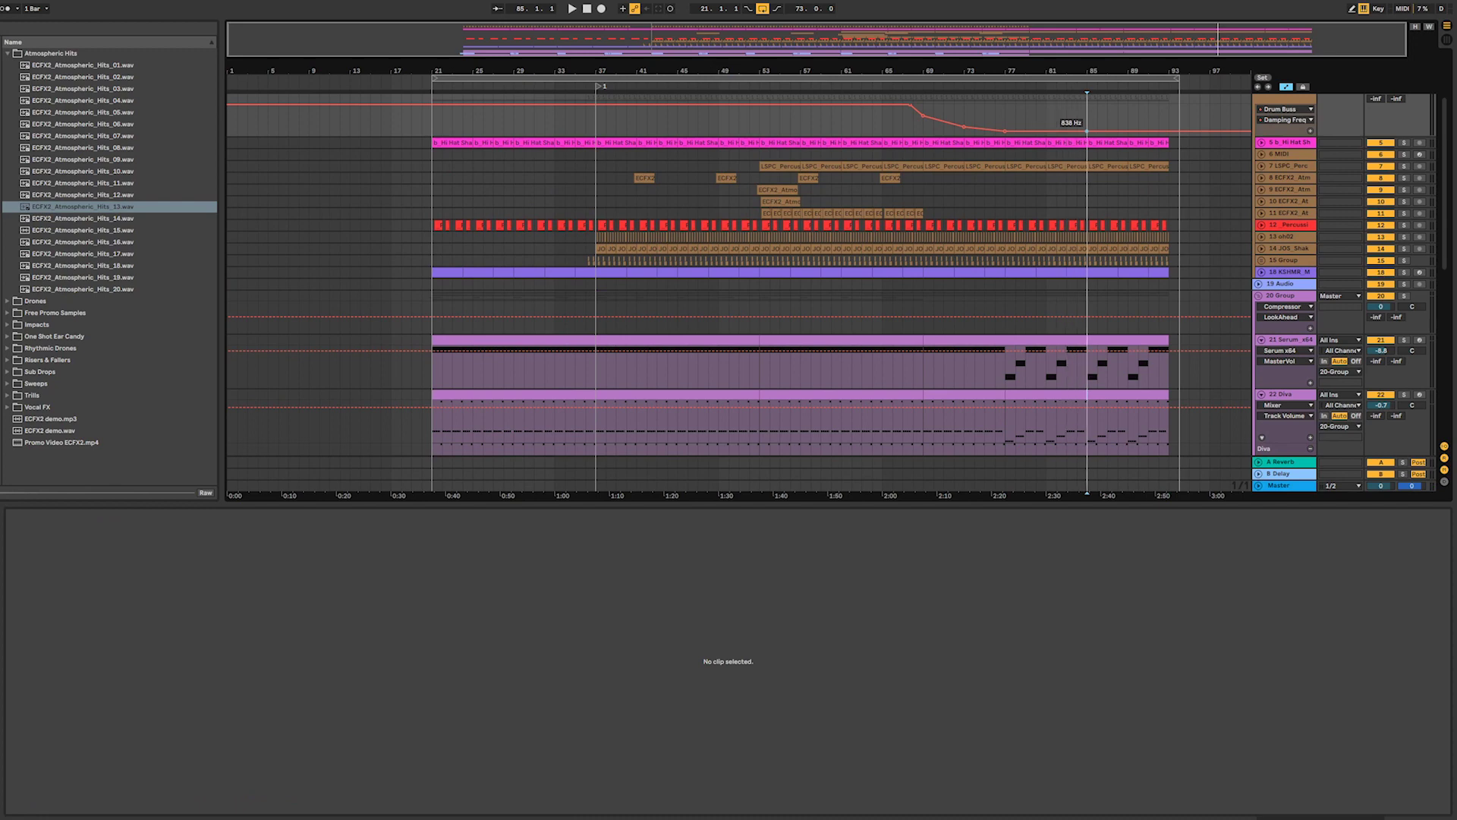
{"action": "left_click_drag", "start_coordinate": [1077, 135], "coordinate": [1077, 141]}
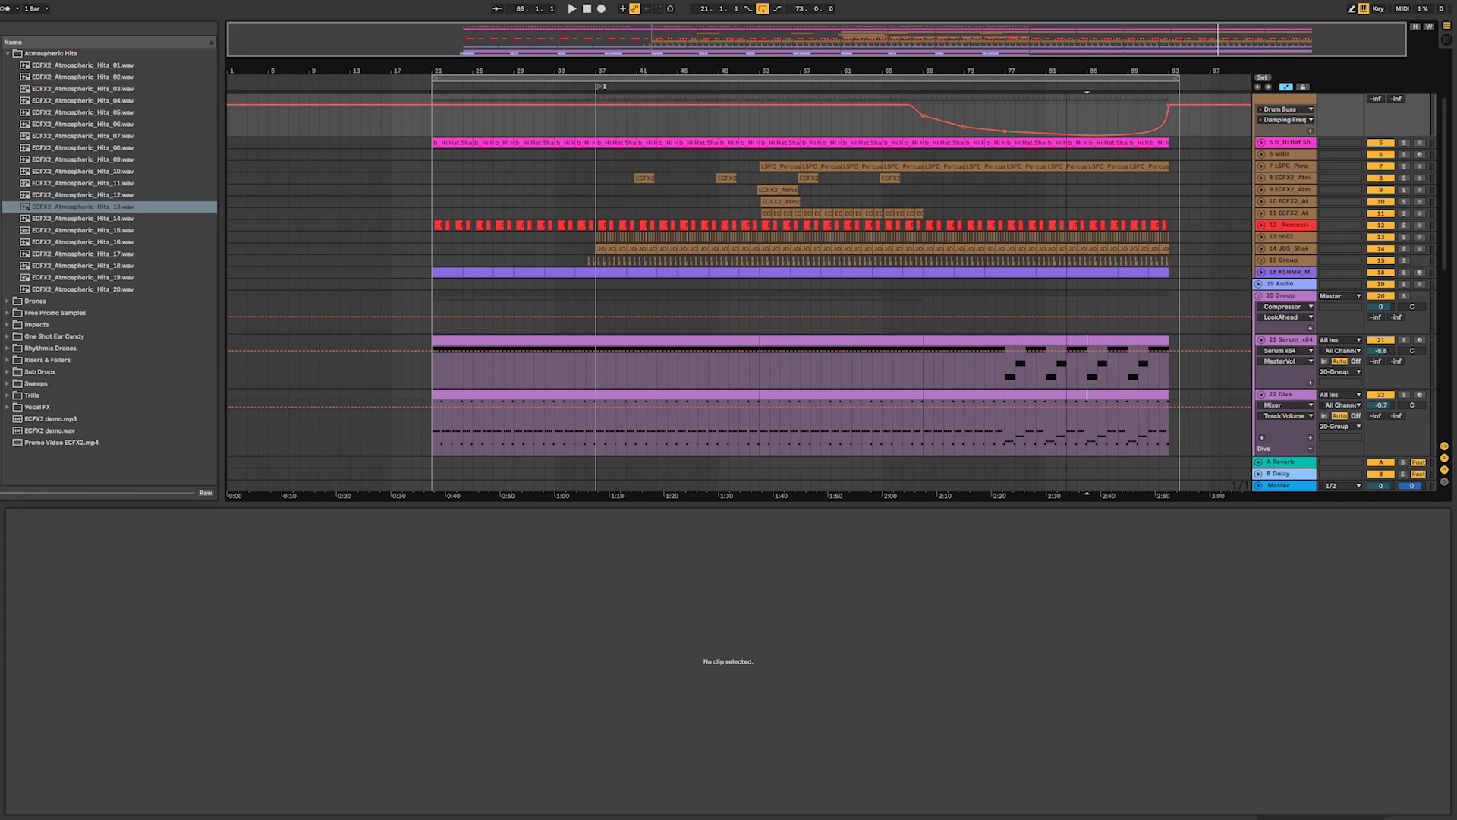
- Play the arrangement from bar 66 and examine the Serum part on track 24
{"action": "scroll", "coordinate": [1114, 276], "scroll_direction": "down", "scroll_amount": 5}
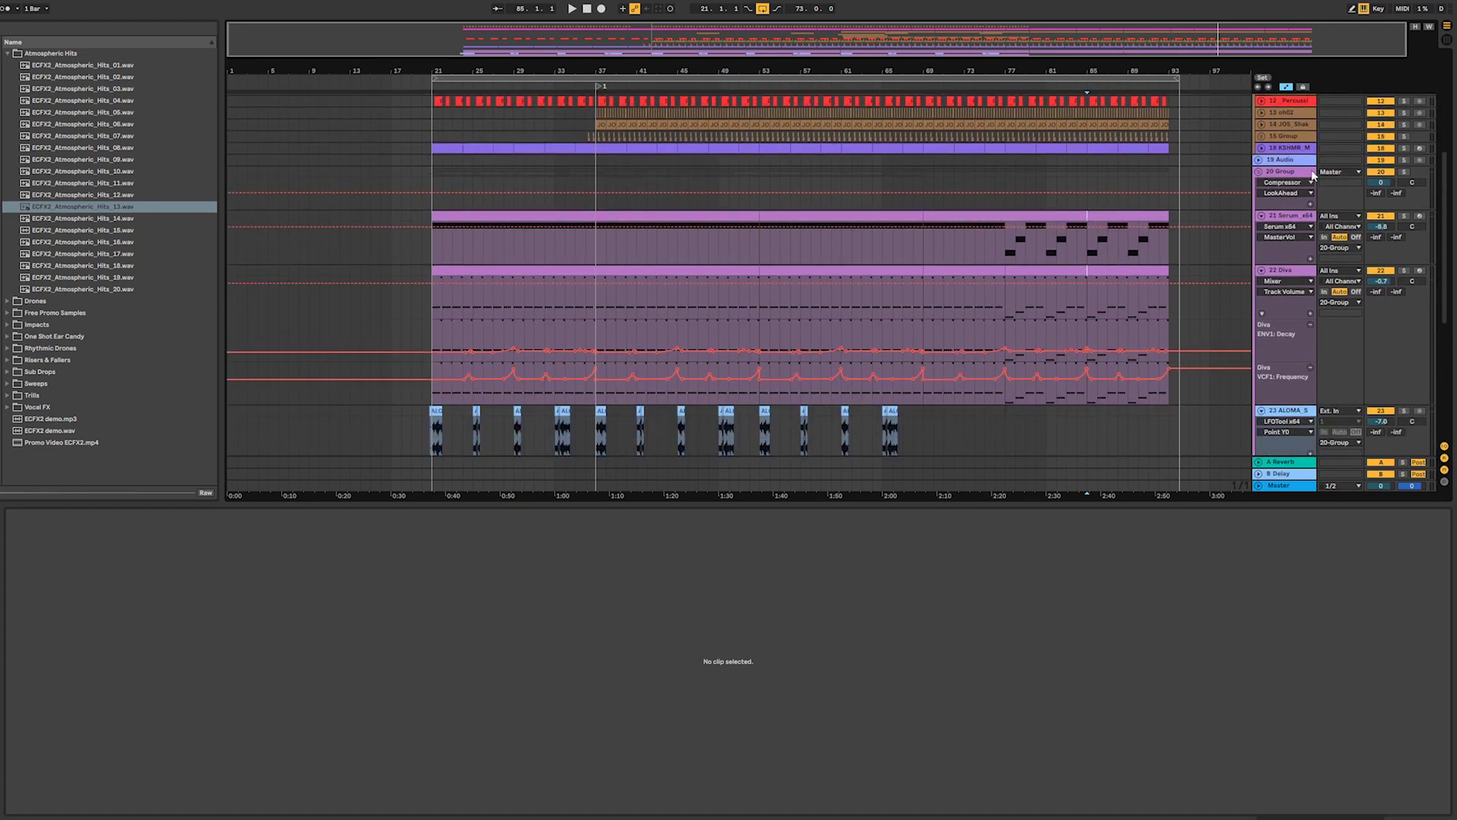
{"action": "left_click", "coordinate": [1259, 171]}
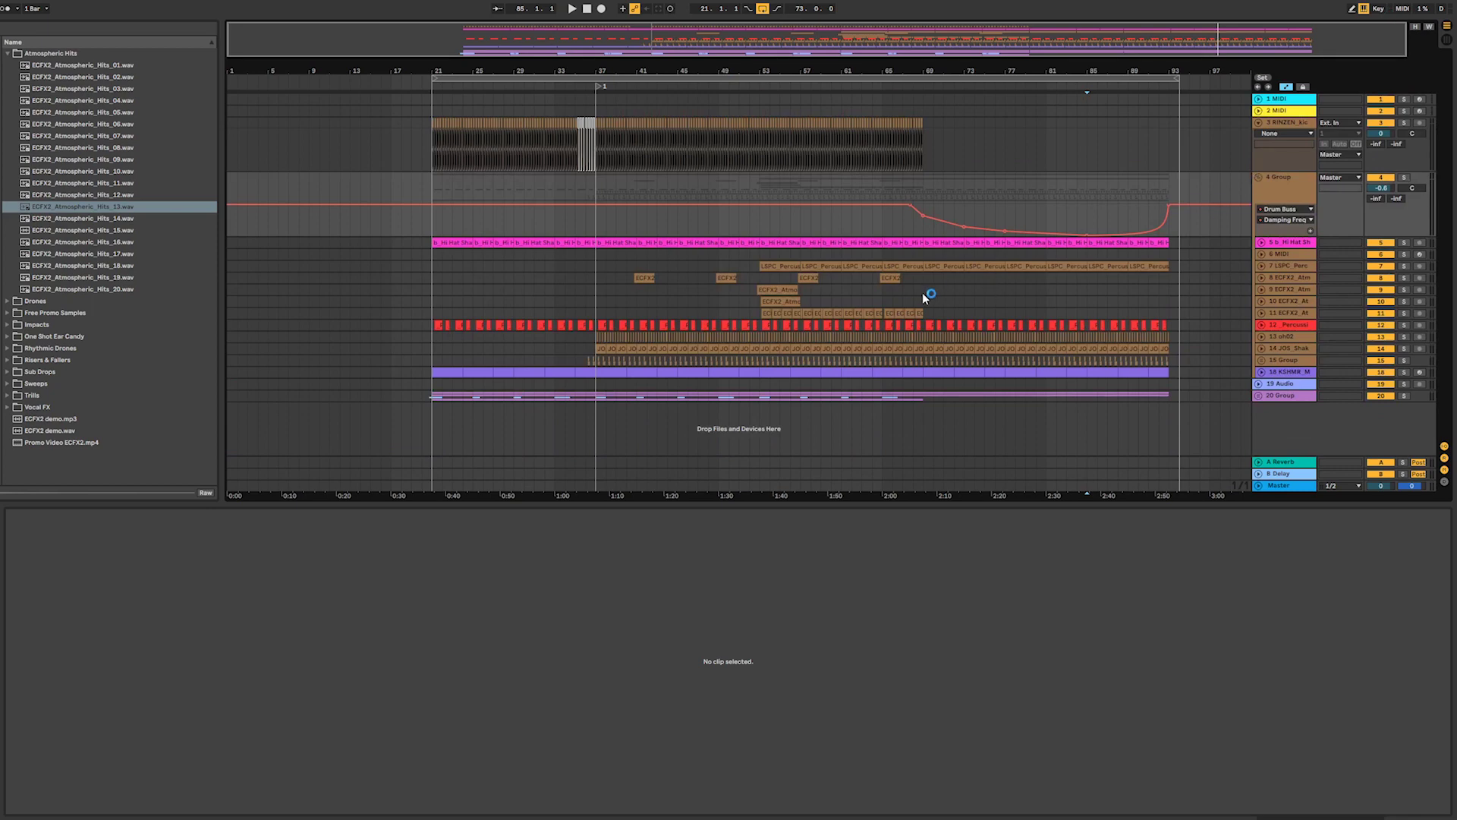
{"action": "left_click", "coordinate": [893, 301]}
{"action": "key", "text": "space"}
{"action": "left_click", "coordinate": [1259, 396]}
{"action": "scroll", "coordinate": [1201, 402], "scroll_direction": "down", "scroll_amount": 1}
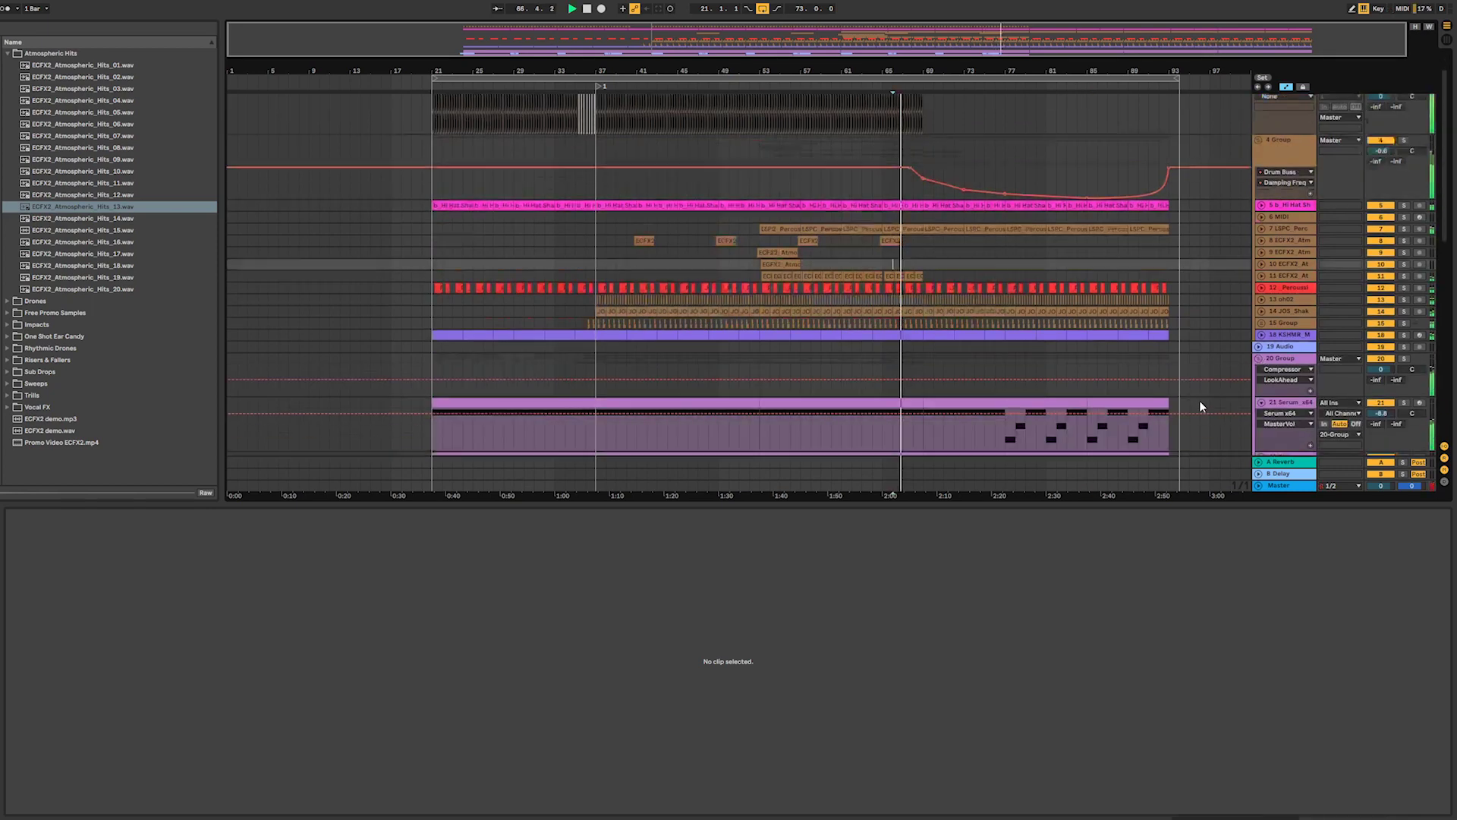
{"action": "scroll", "coordinate": [1201, 405], "scroll_direction": "down", "scroll_amount": 10}
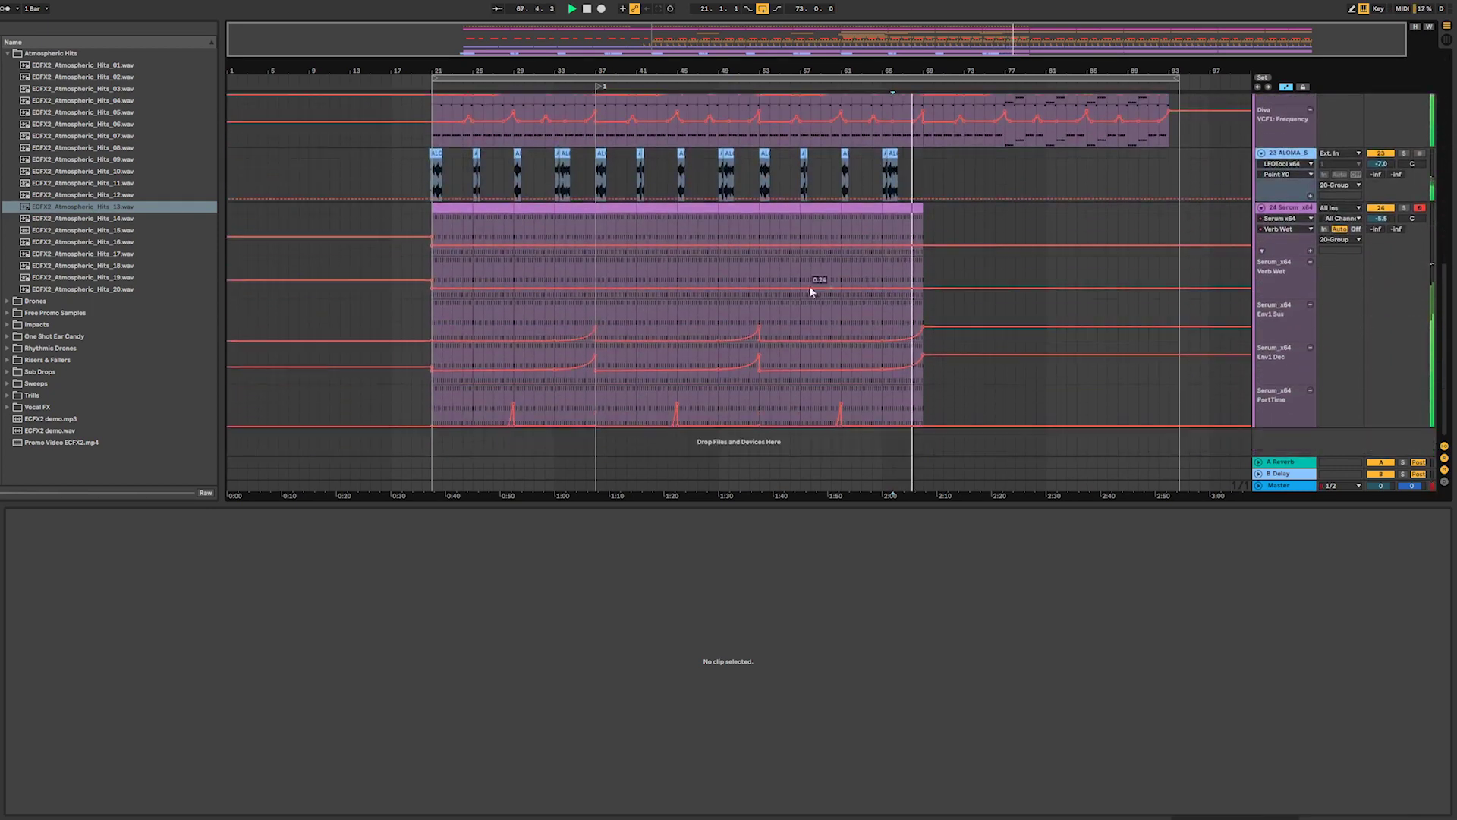
{"action": "left_click_drag", "start_coordinate": [455, 214], "coordinate": [596, 214]}
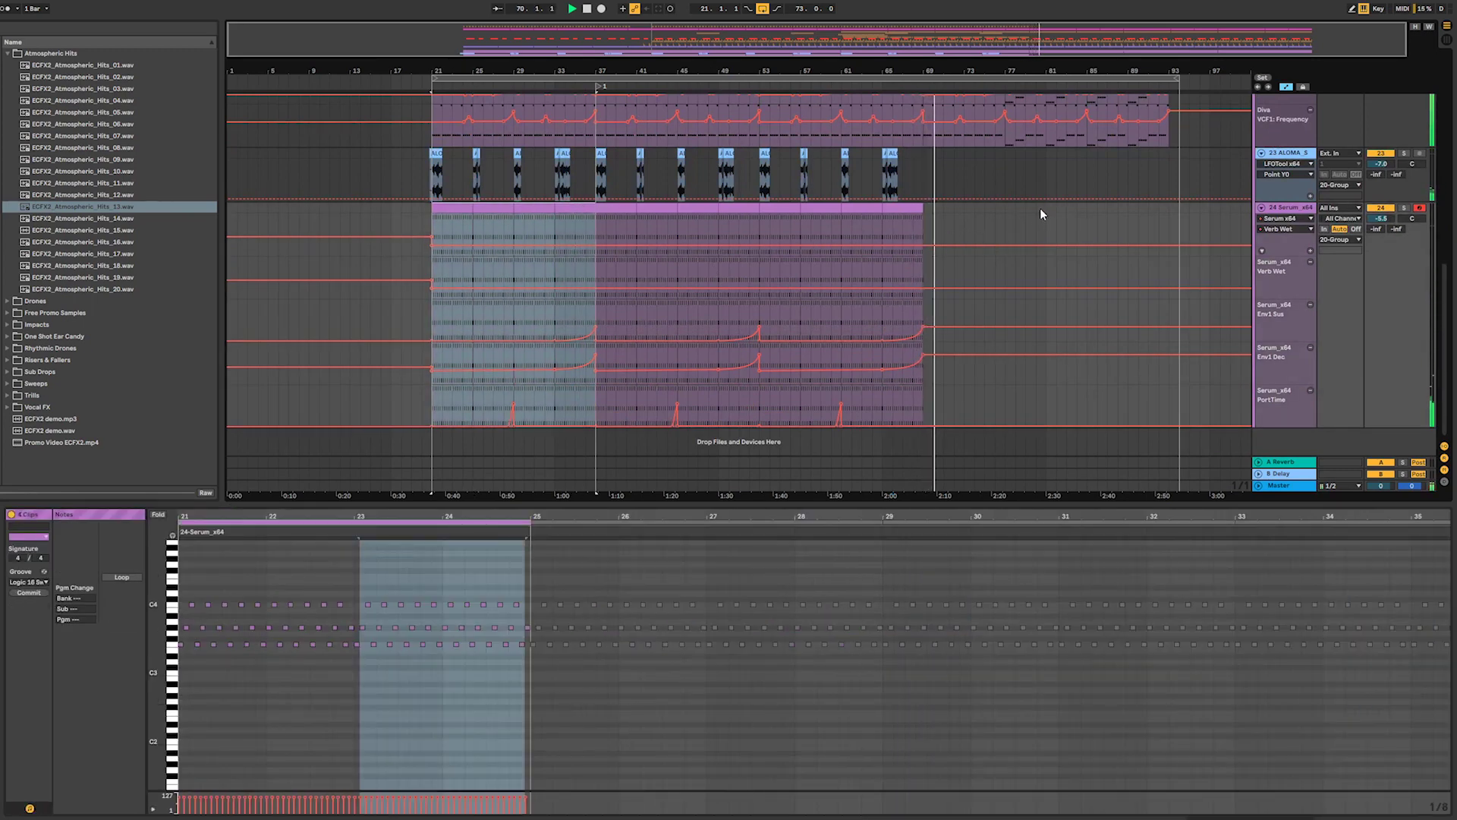
- Copy track 23's ALOMA audio clips of bars 53–69 to bar 85 and set the arrangement loop's end to bar 93
{"action": "scroll", "coordinate": [1082, 311], "scroll_direction": "up", "scroll_amount": 2}
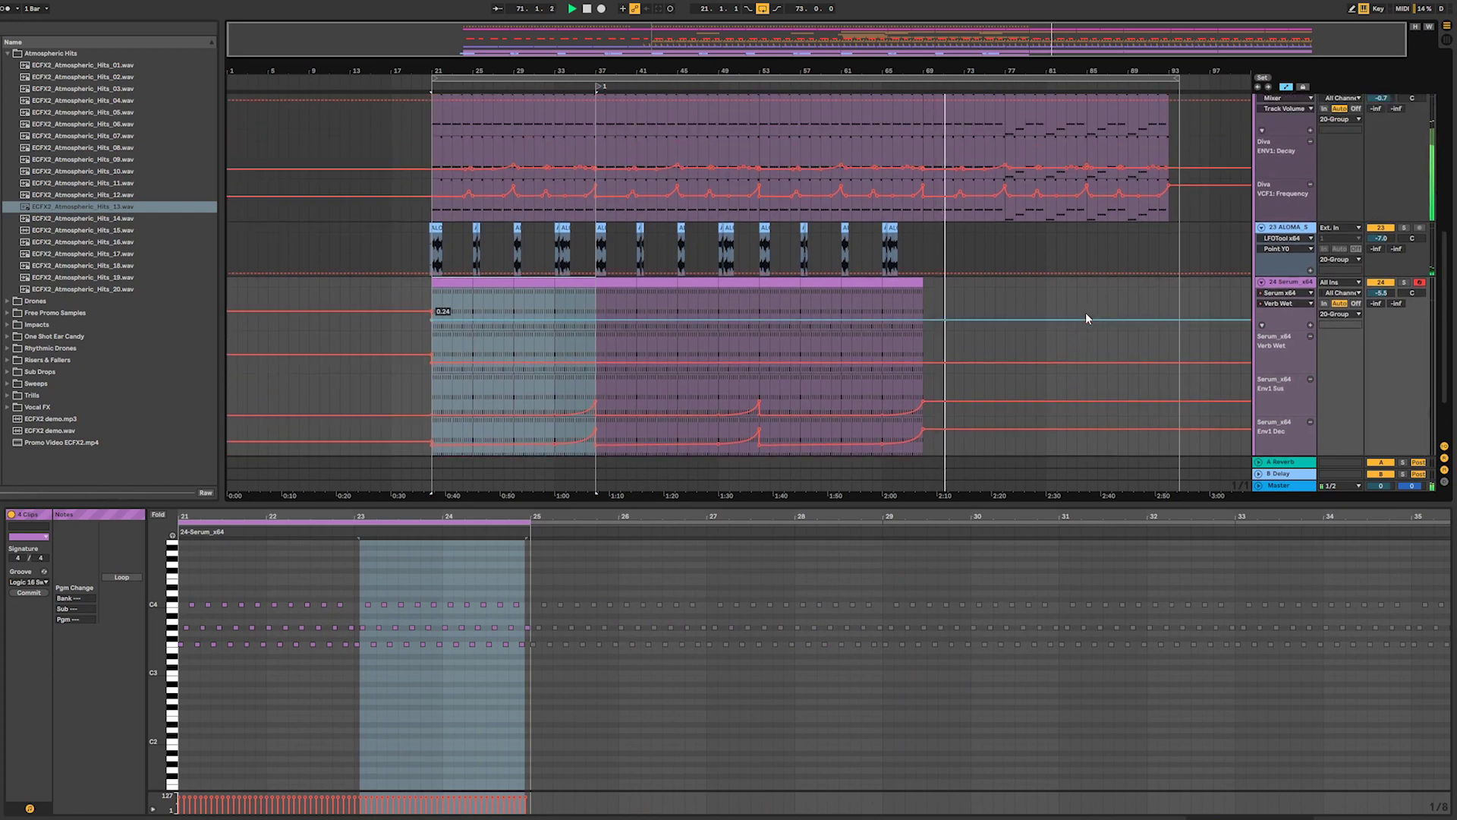
{"action": "scroll", "coordinate": [1085, 318], "scroll_direction": "up", "scroll_amount": 2}
{"action": "left_click_drag", "start_coordinate": [923, 304], "coordinate": [759, 325]}
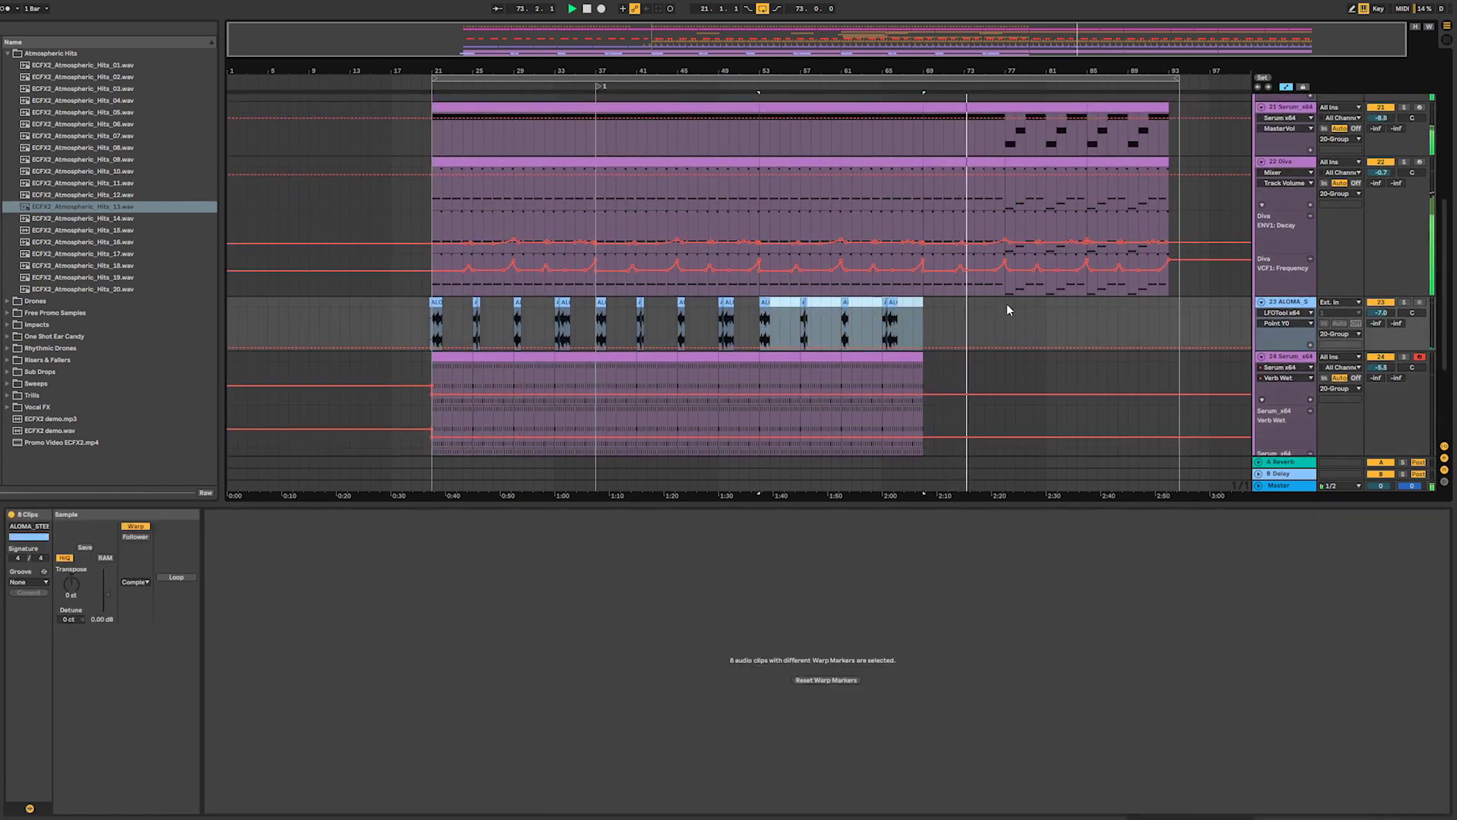
{"action": "left_click", "coordinate": [1084, 299]}
{"action": "key", "text": "ctrl+v"}
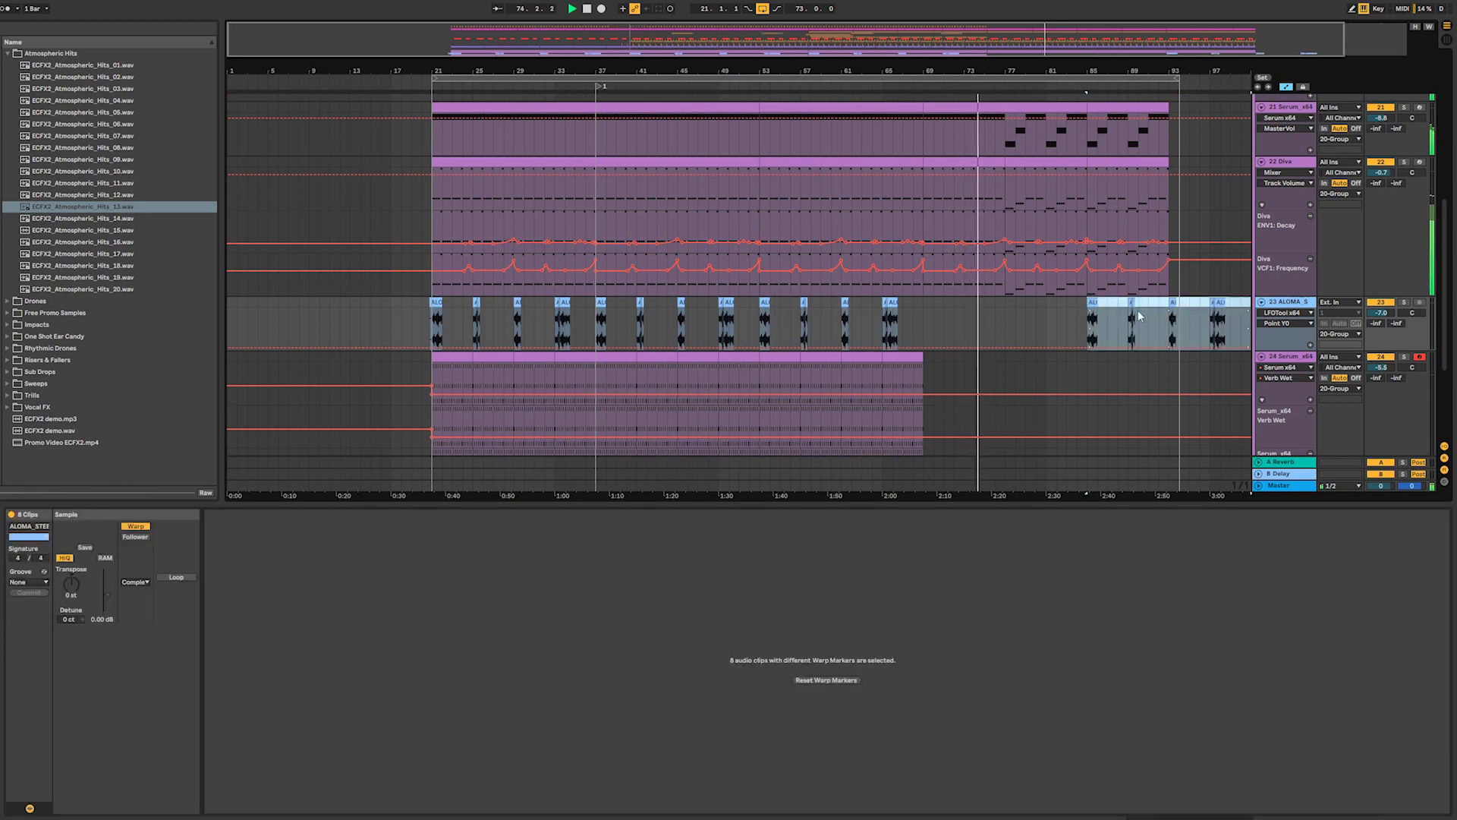
{"action": "left_click_drag", "start_coordinate": [1178, 79], "coordinate": [1167, 79]}
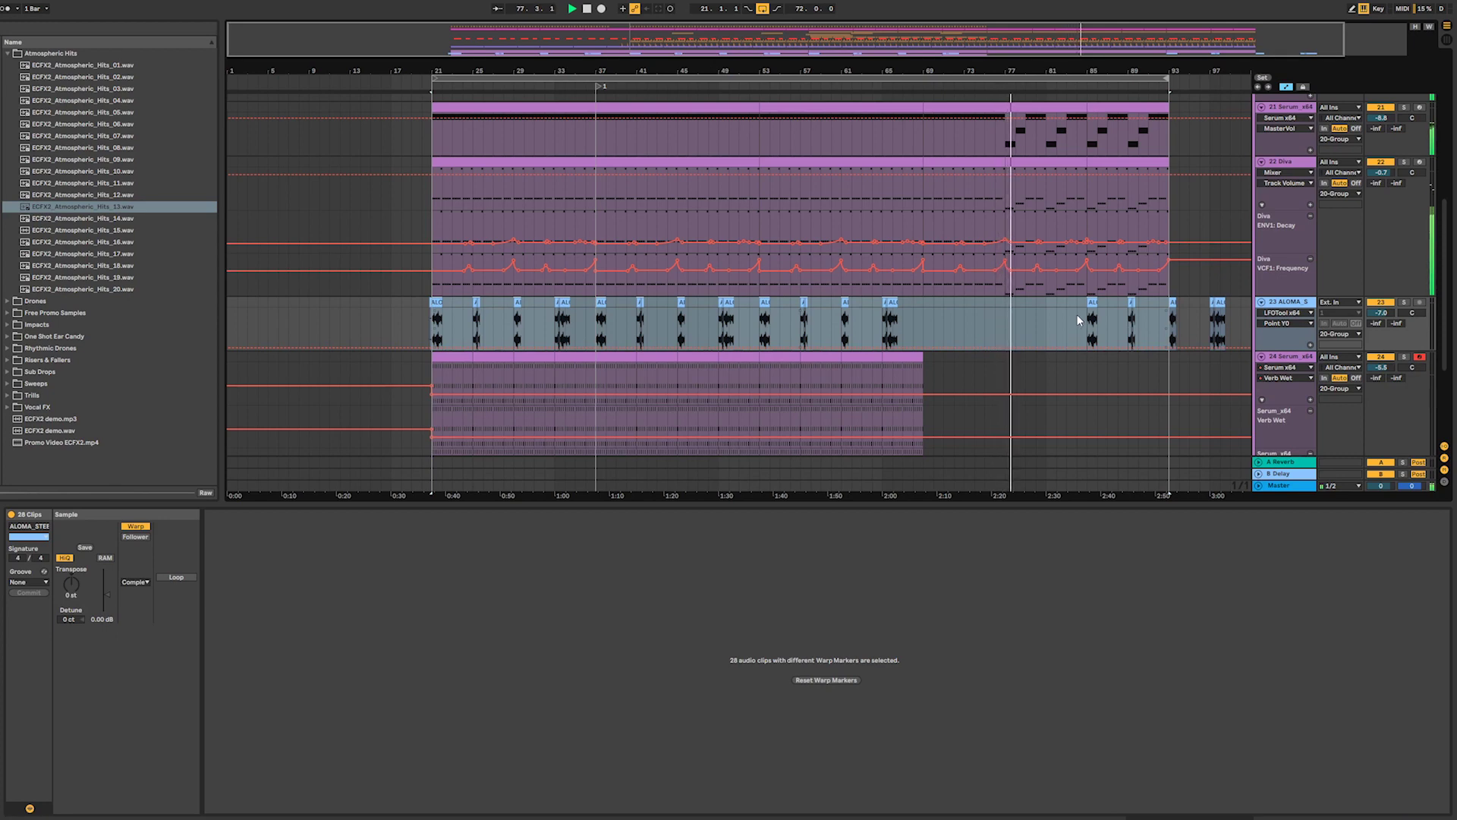
- Fold the track groups, remove group 20's clips beyond bar 93 and extend the arrangement loop's end to bar 103
{"action": "scroll", "coordinate": [1090, 272], "scroll_direction": "up", "scroll_amount": 3}
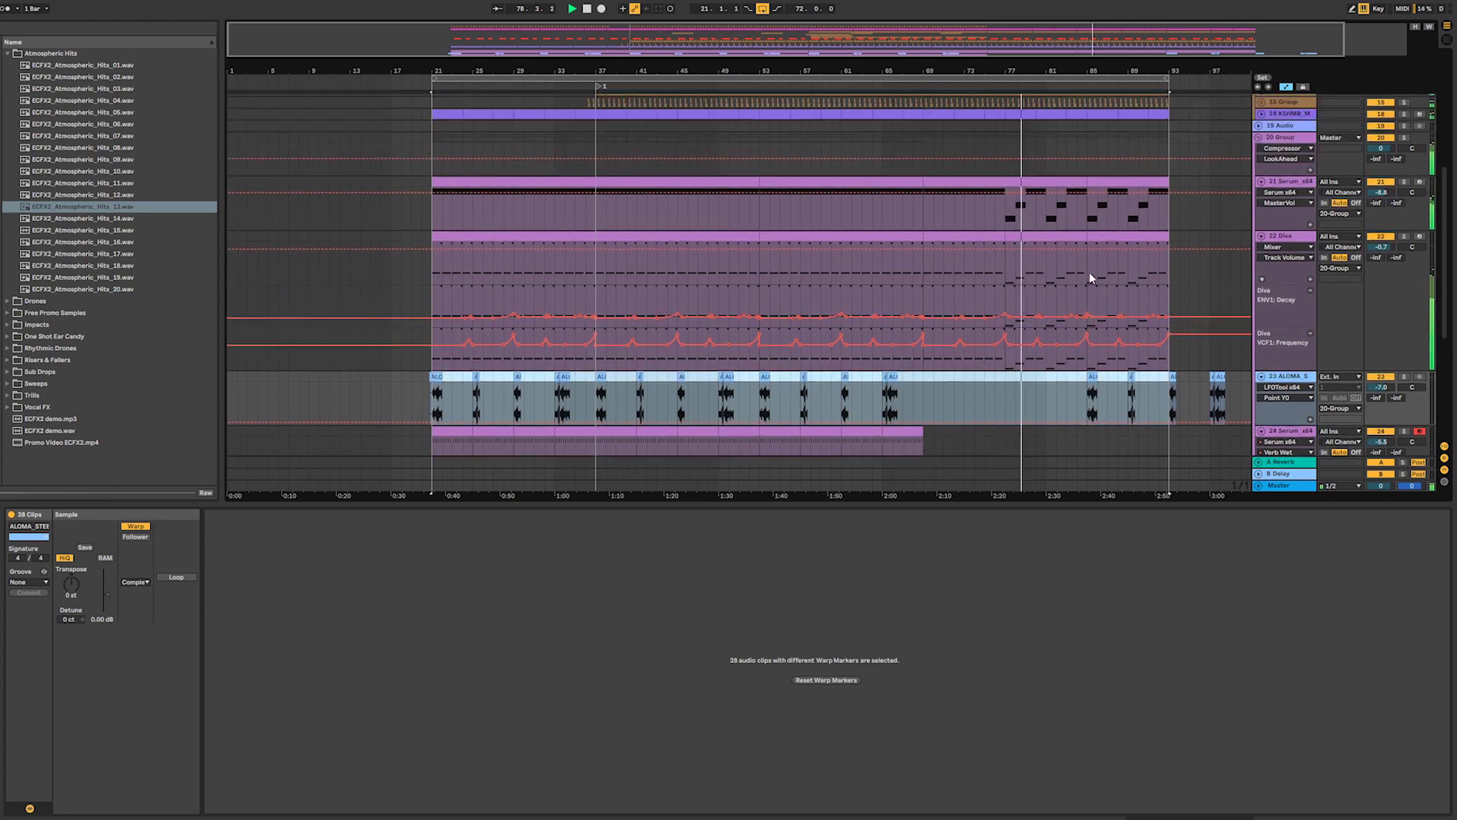
{"action": "scroll", "coordinate": [1099, 278], "scroll_direction": "up", "scroll_amount": 3}
{"action": "scroll", "coordinate": [1109, 288], "scroll_direction": "down", "scroll_amount": 5}
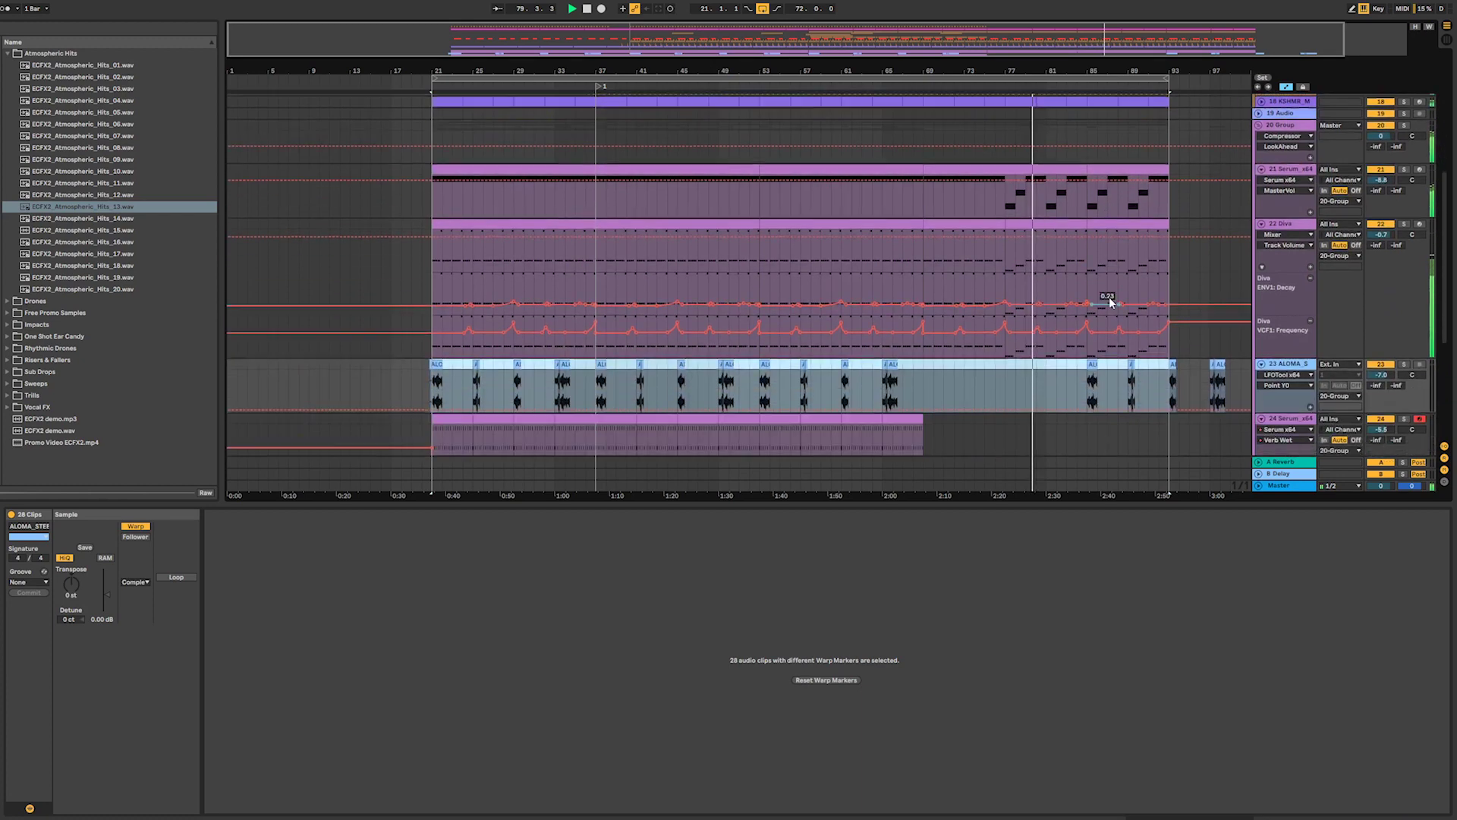
{"action": "scroll", "coordinate": [1110, 302], "scroll_direction": "down", "scroll_amount": 8}
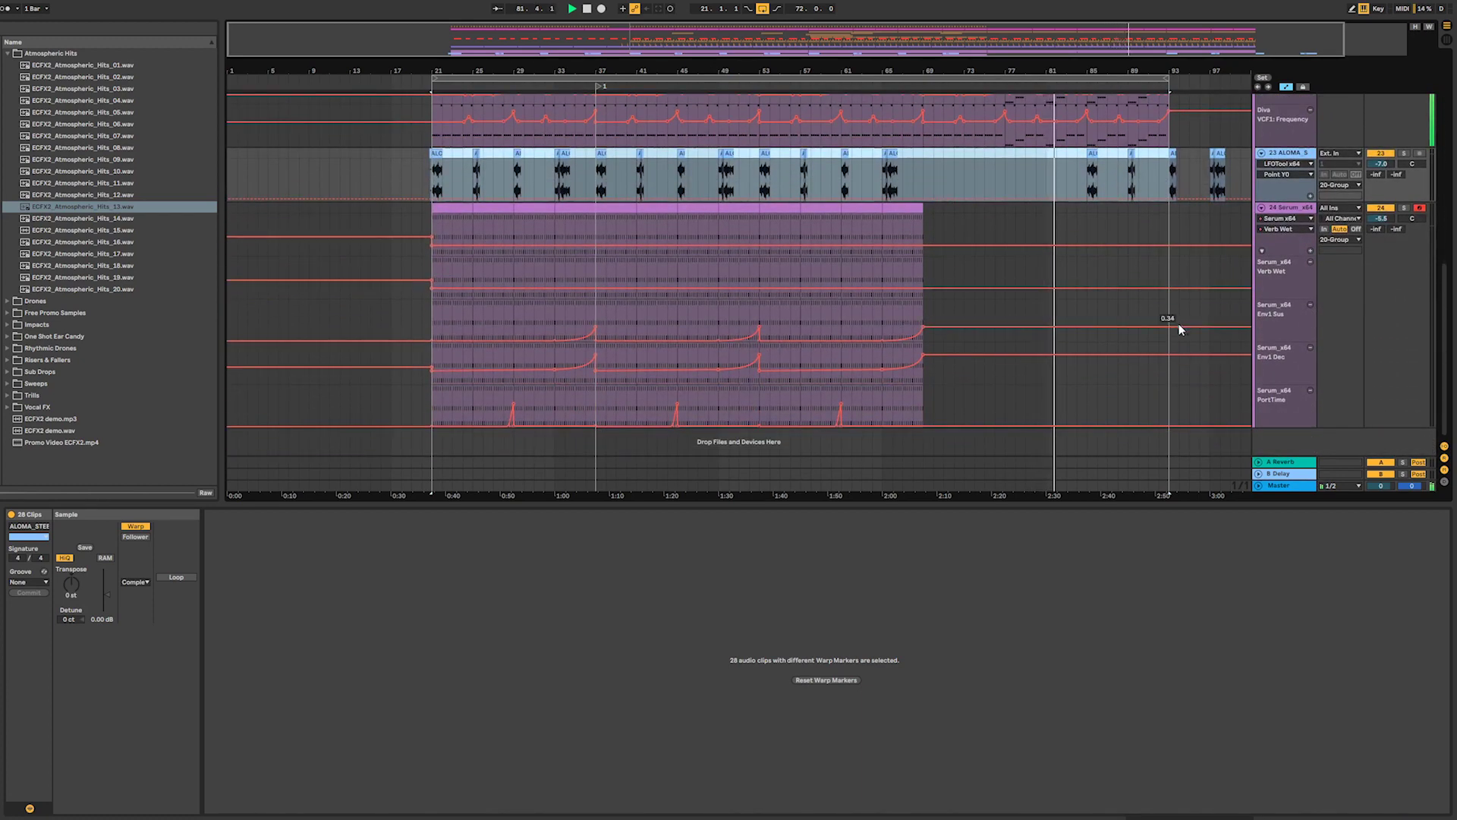
{"action": "scroll", "coordinate": [1178, 325], "scroll_direction": "up", "scroll_amount": 12}
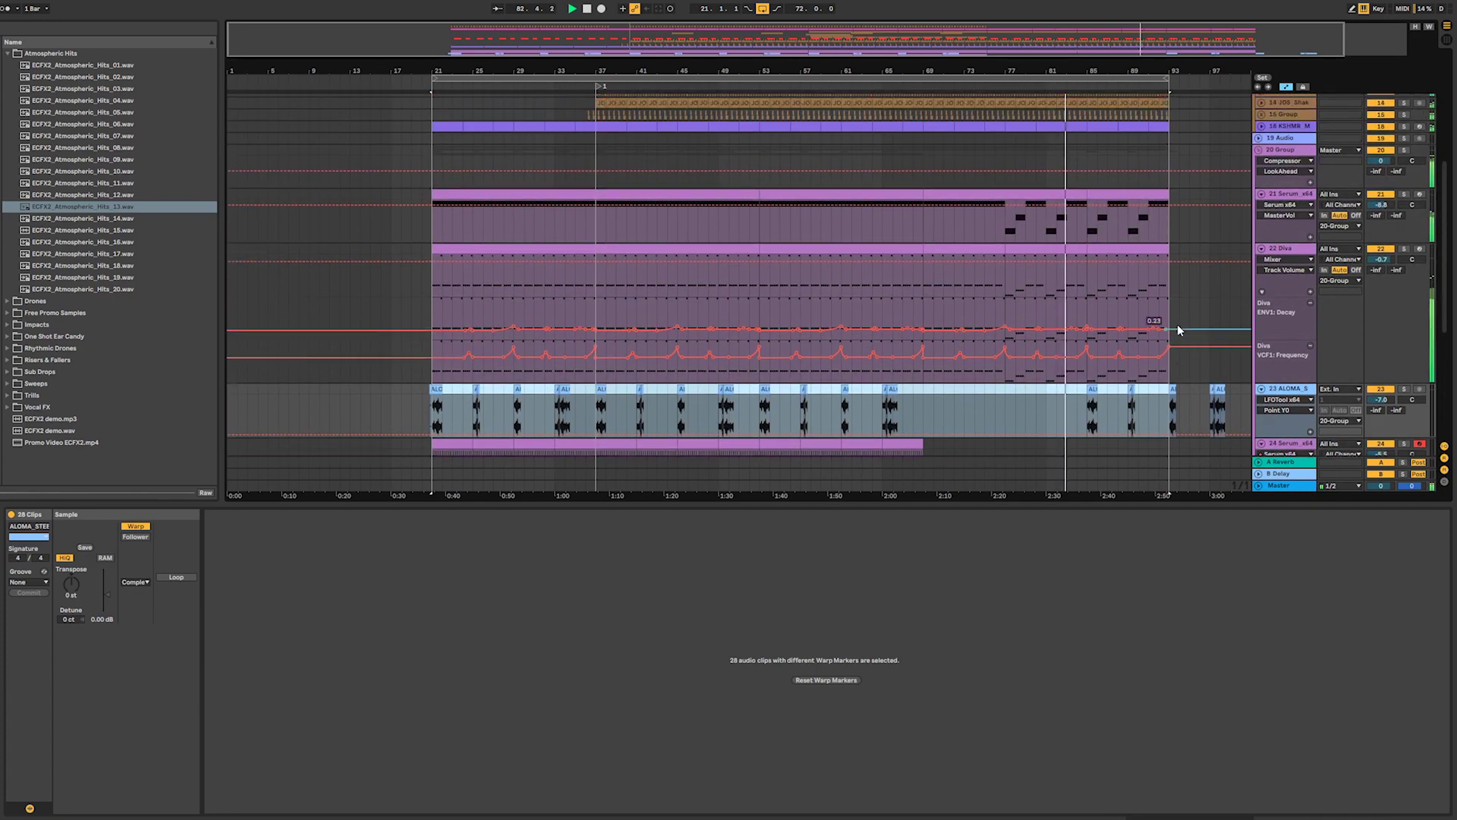
{"action": "scroll", "coordinate": [1177, 325], "scroll_direction": "up", "scroll_amount": 3}
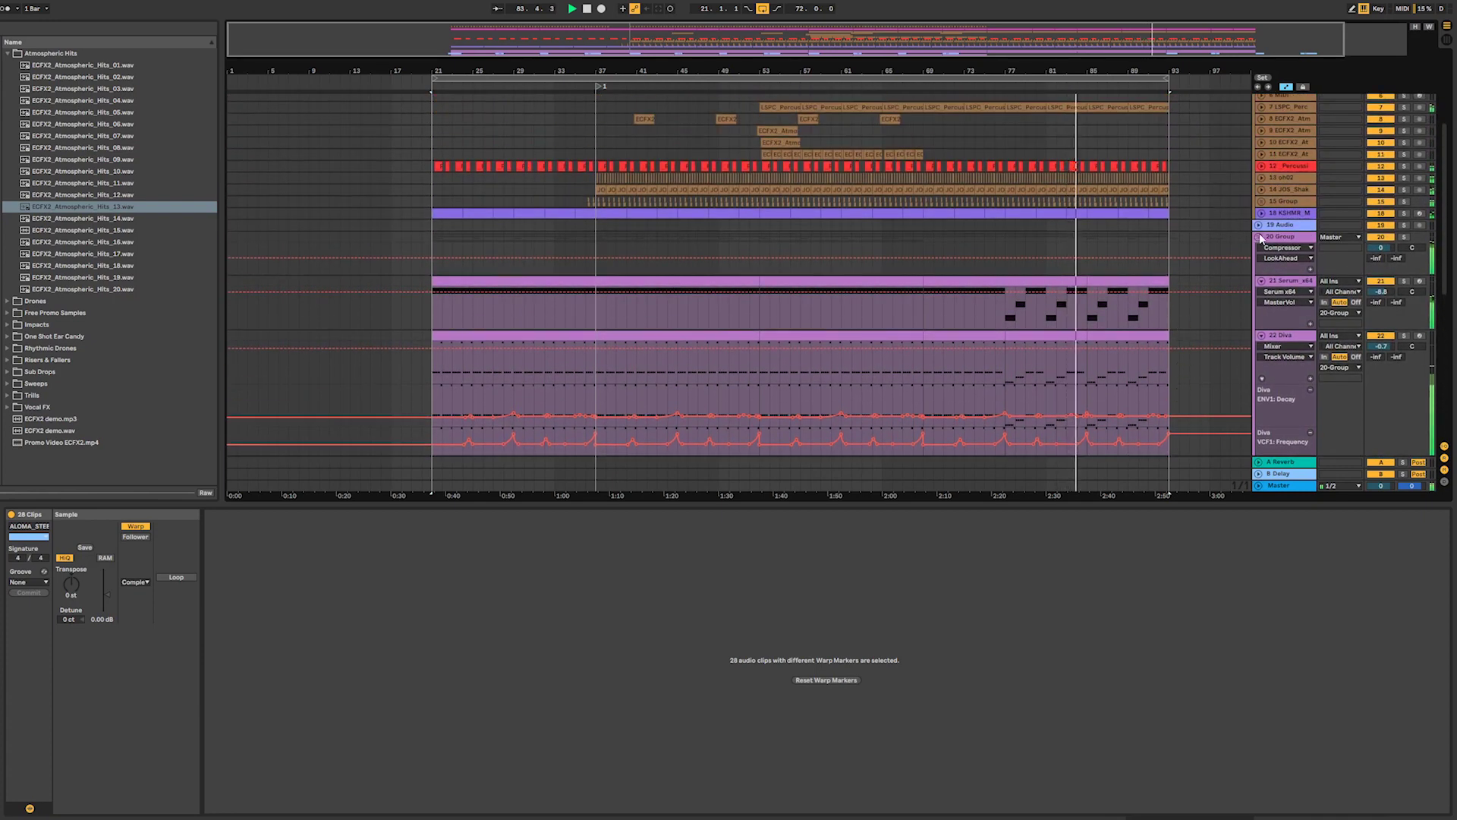
{"action": "left_click", "coordinate": [1259, 238], "text": "alt"}
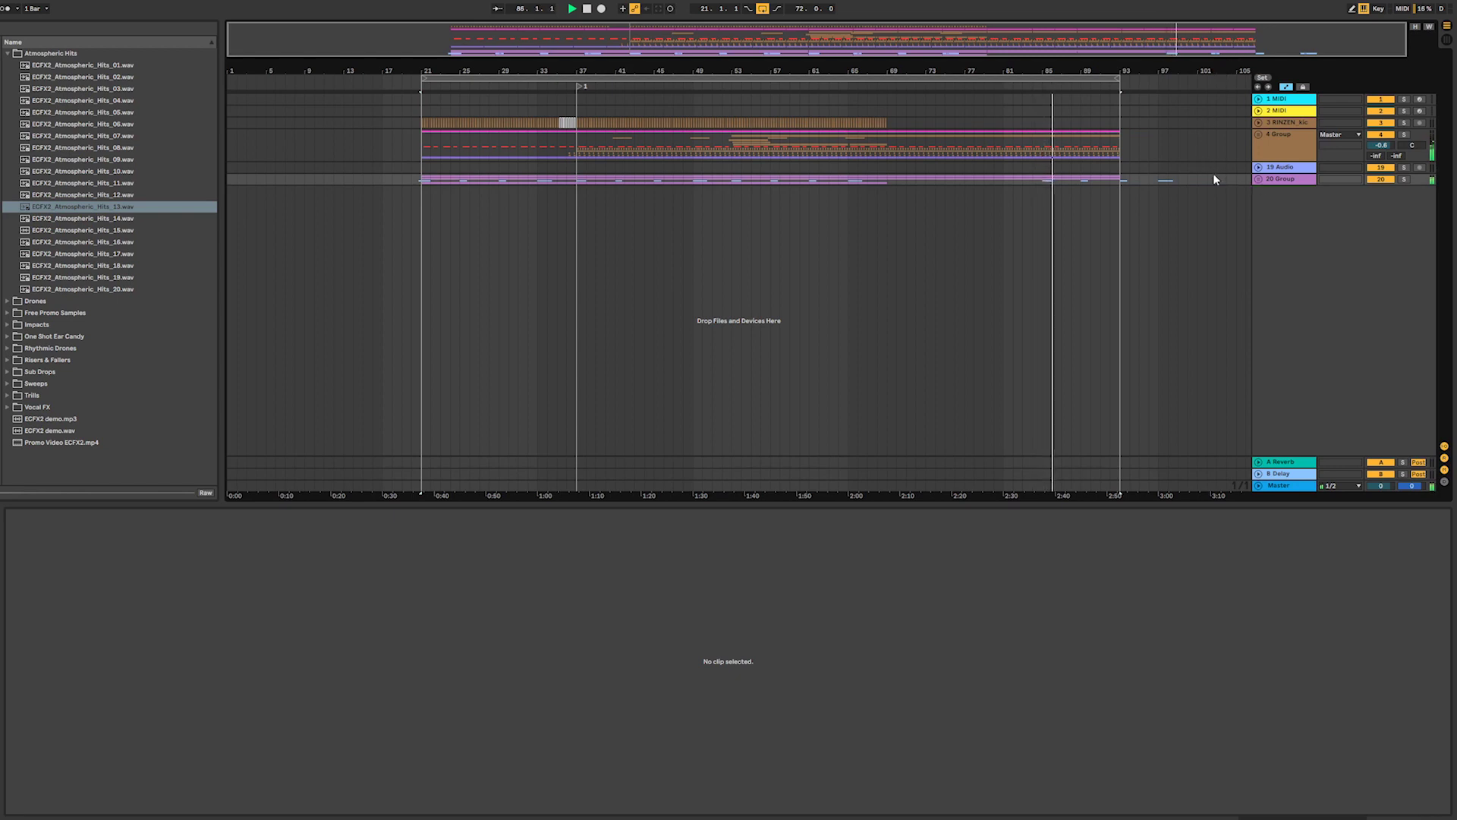
{"action": "left_click_drag", "start_coordinate": [1123, 181], "coordinate": [1180, 185]}
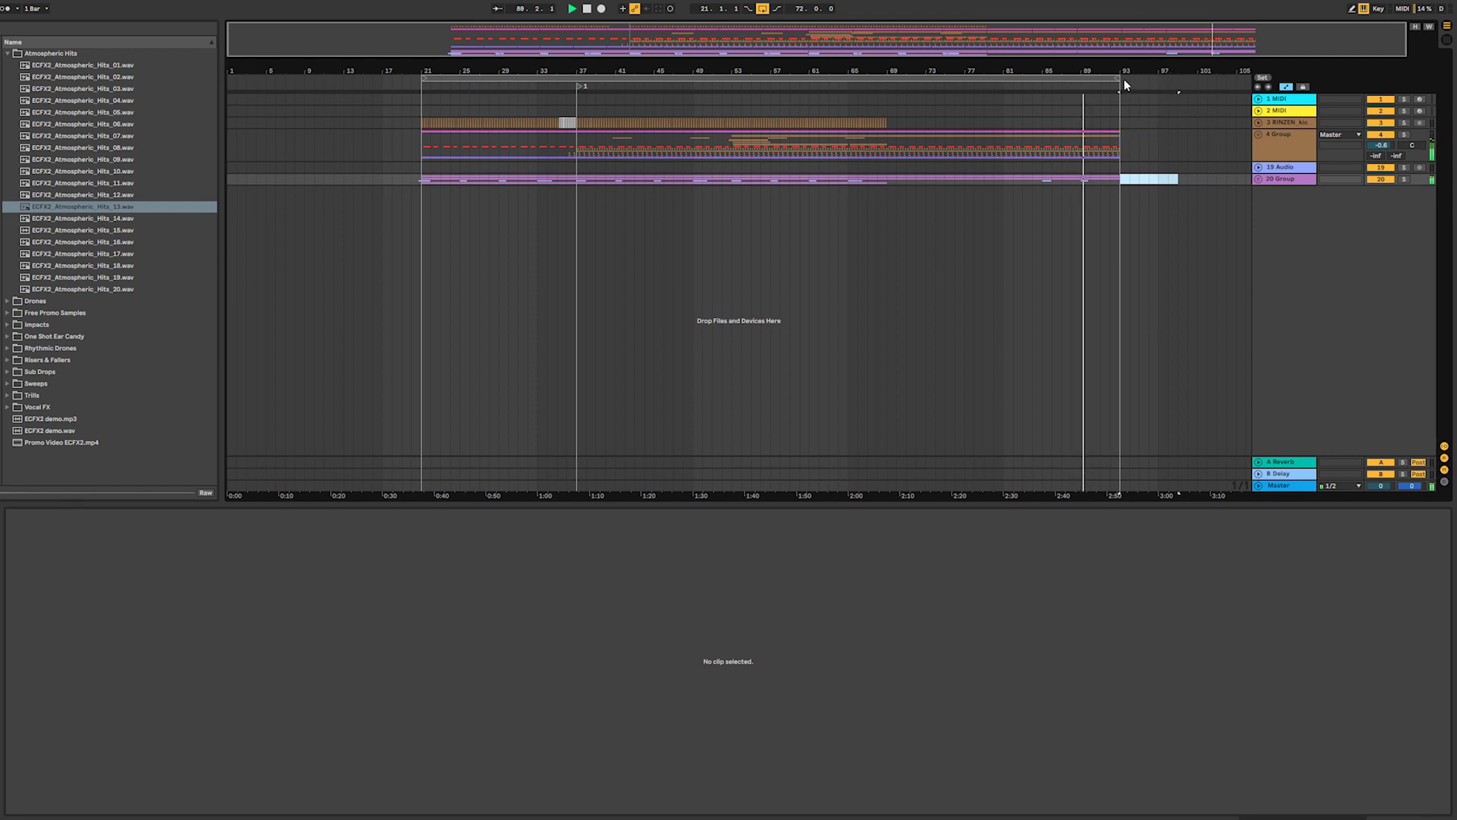
{"action": "left_click_drag", "start_coordinate": [1122, 79], "coordinate": [1216, 79]}
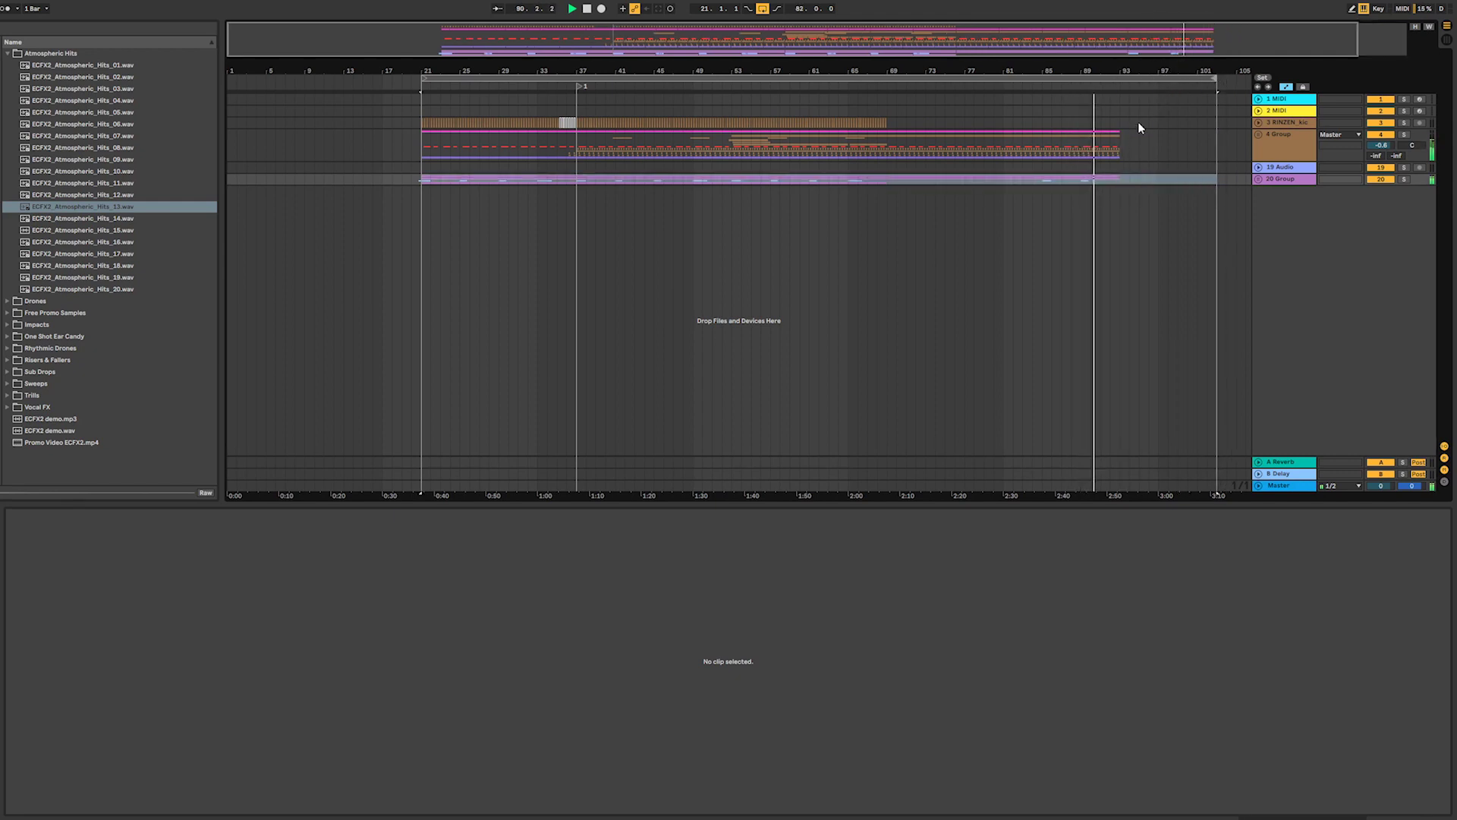
- Unfold the drum group and remove the last clip of its subgroup 15 at the end of bar 92
{"action": "left_click", "coordinate": [1112, 144]}
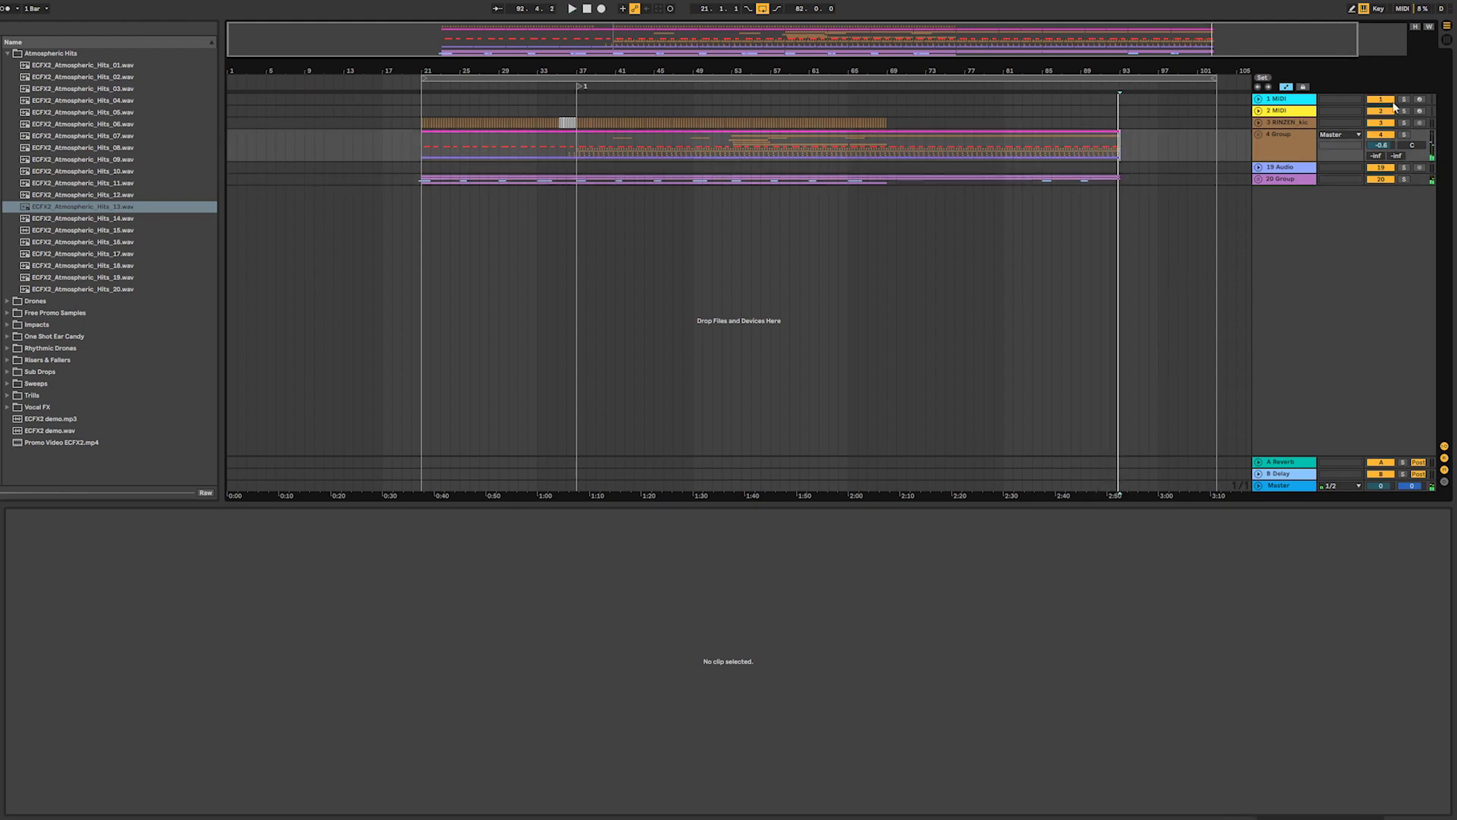
{"action": "left_click", "coordinate": [1259, 134]}
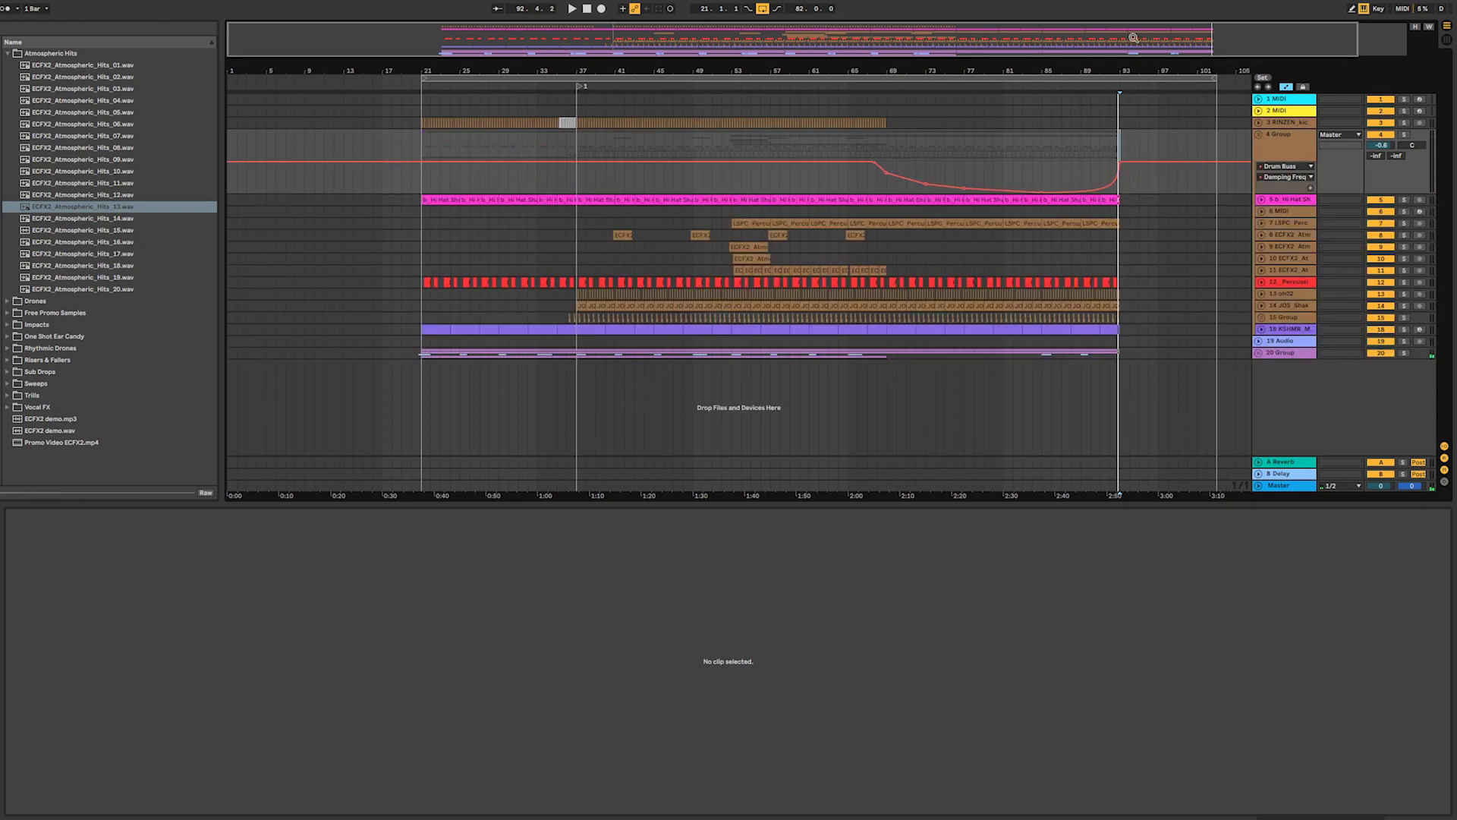
{"action": "left_click_drag", "start_coordinate": [1134, 37], "coordinate": [1134, 72]}
{"action": "left_click_drag", "start_coordinate": [941, 99], "coordinate": [976, 323]}
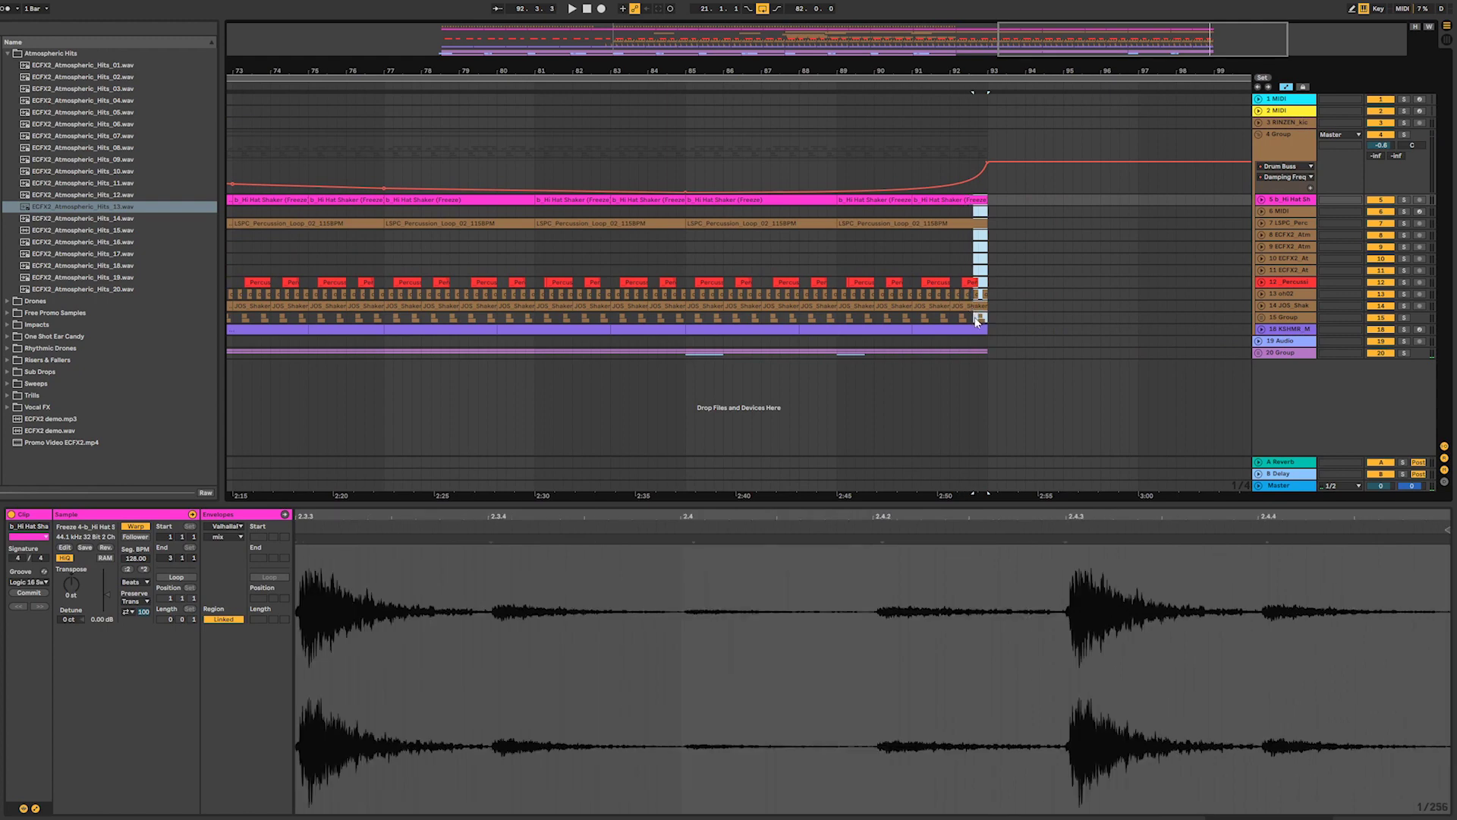
{"action": "left_click", "coordinate": [997, 319]}
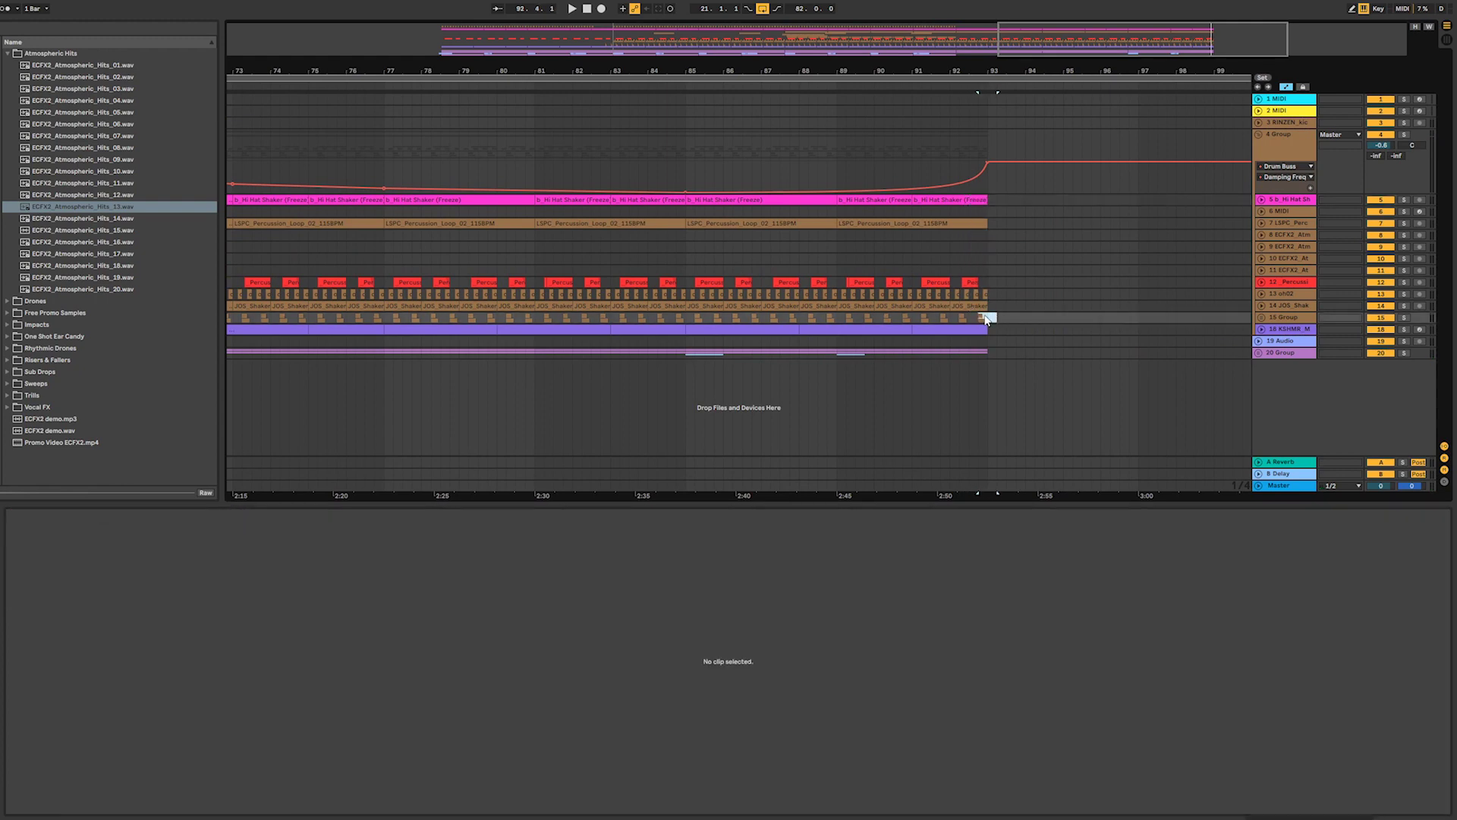
- Play the transition into bar 93 starting from bar 91 and check where the drum and synth parts end
{"action": "left_click", "coordinate": [913, 258]}
{"action": "key", "text": "space"}
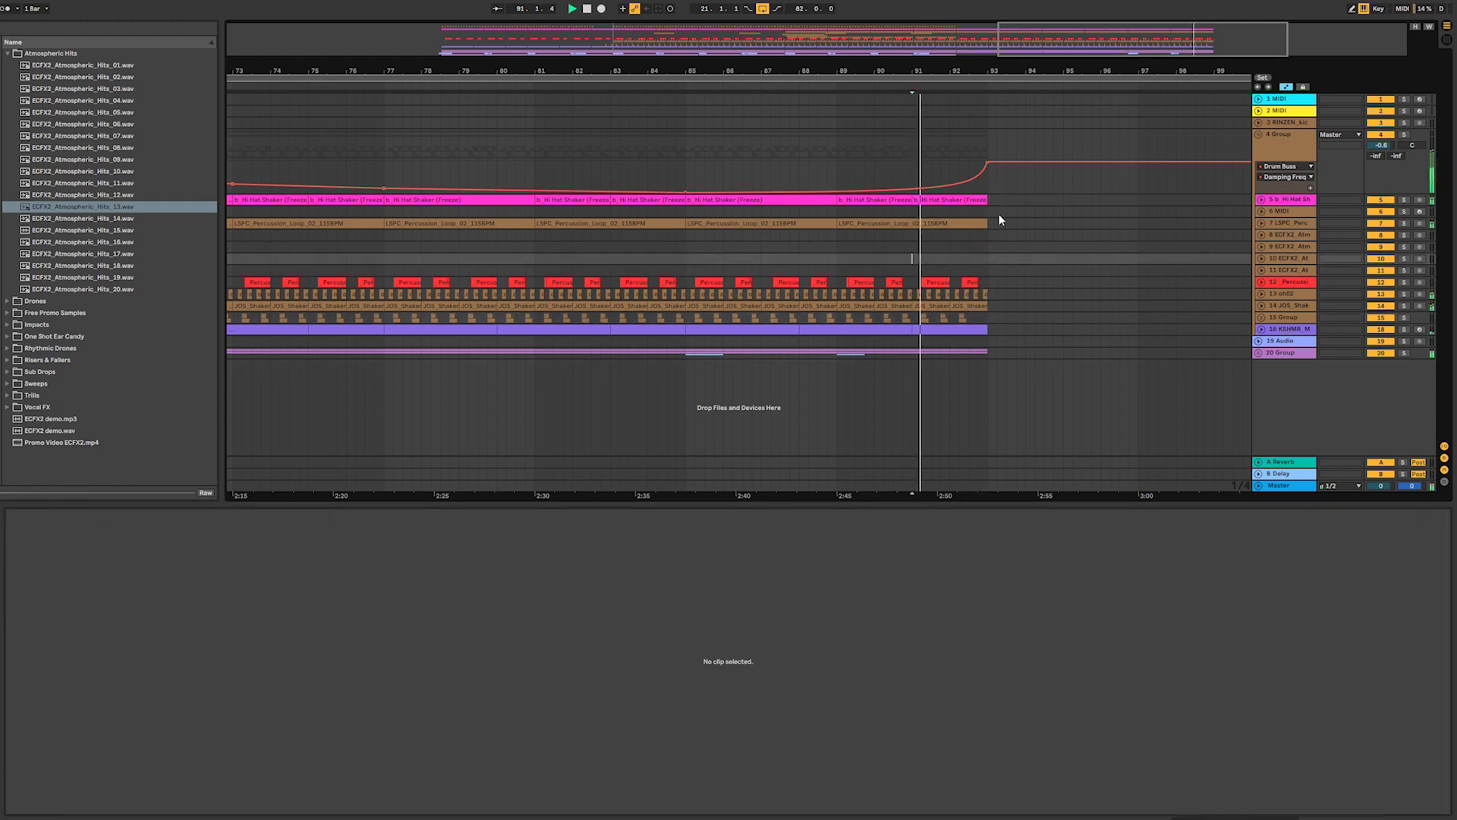
{"action": "mouse_move", "coordinate": [1048, 30]}
{"action": "left_mouse_down"}
{"action": "mouse_move", "coordinate": [1047, 56]}
{"action": "mouse_move", "coordinate": [1155, 82]}
{"action": "mouse_move", "coordinate": [1140, 88]}
{"action": "left_mouse_up"}
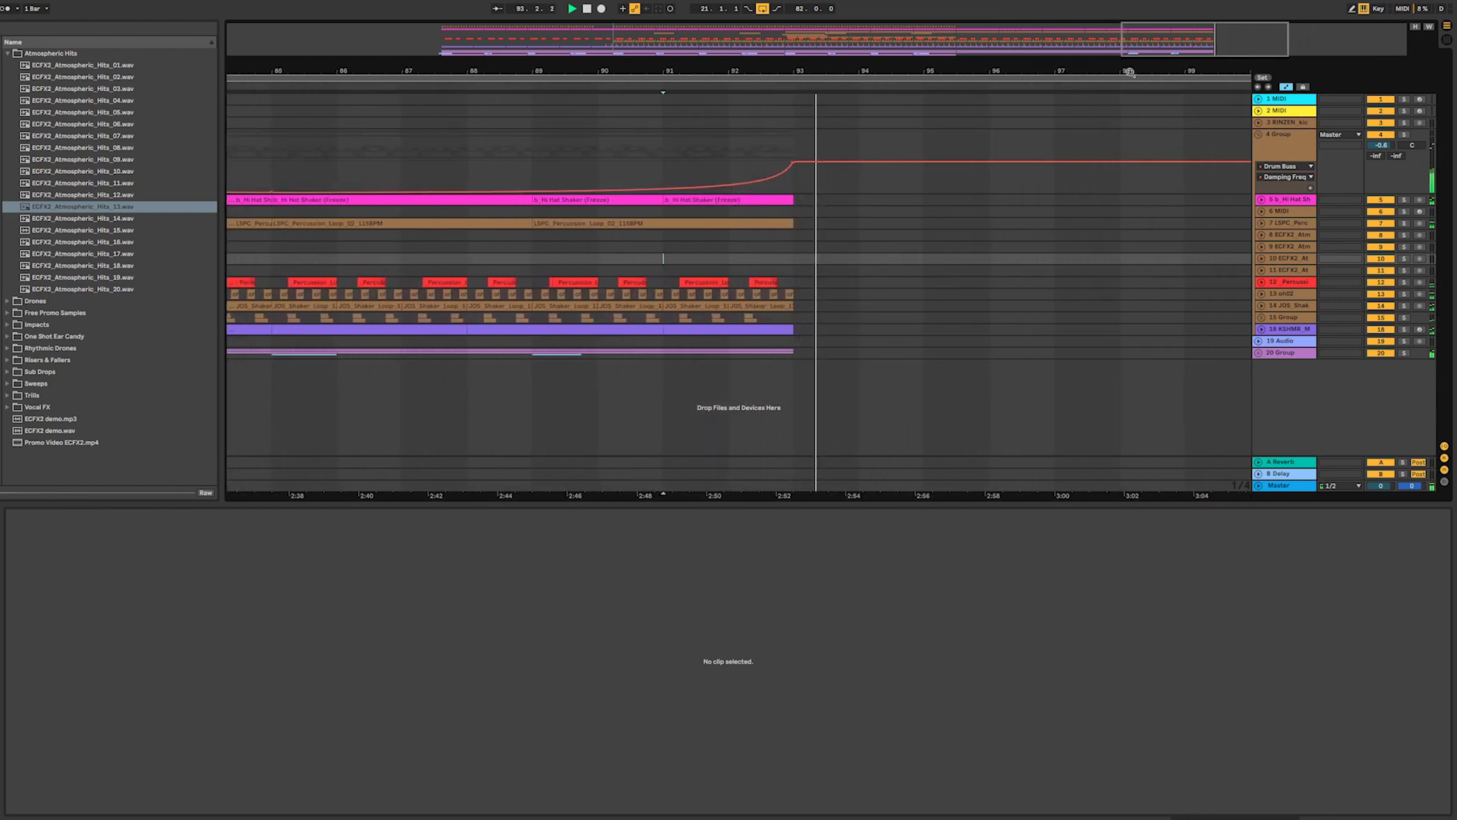
{"action": "left_click_drag", "start_coordinate": [1190, 44], "coordinate": [1176, 28]}
{"action": "left_click", "coordinate": [1258, 354]}
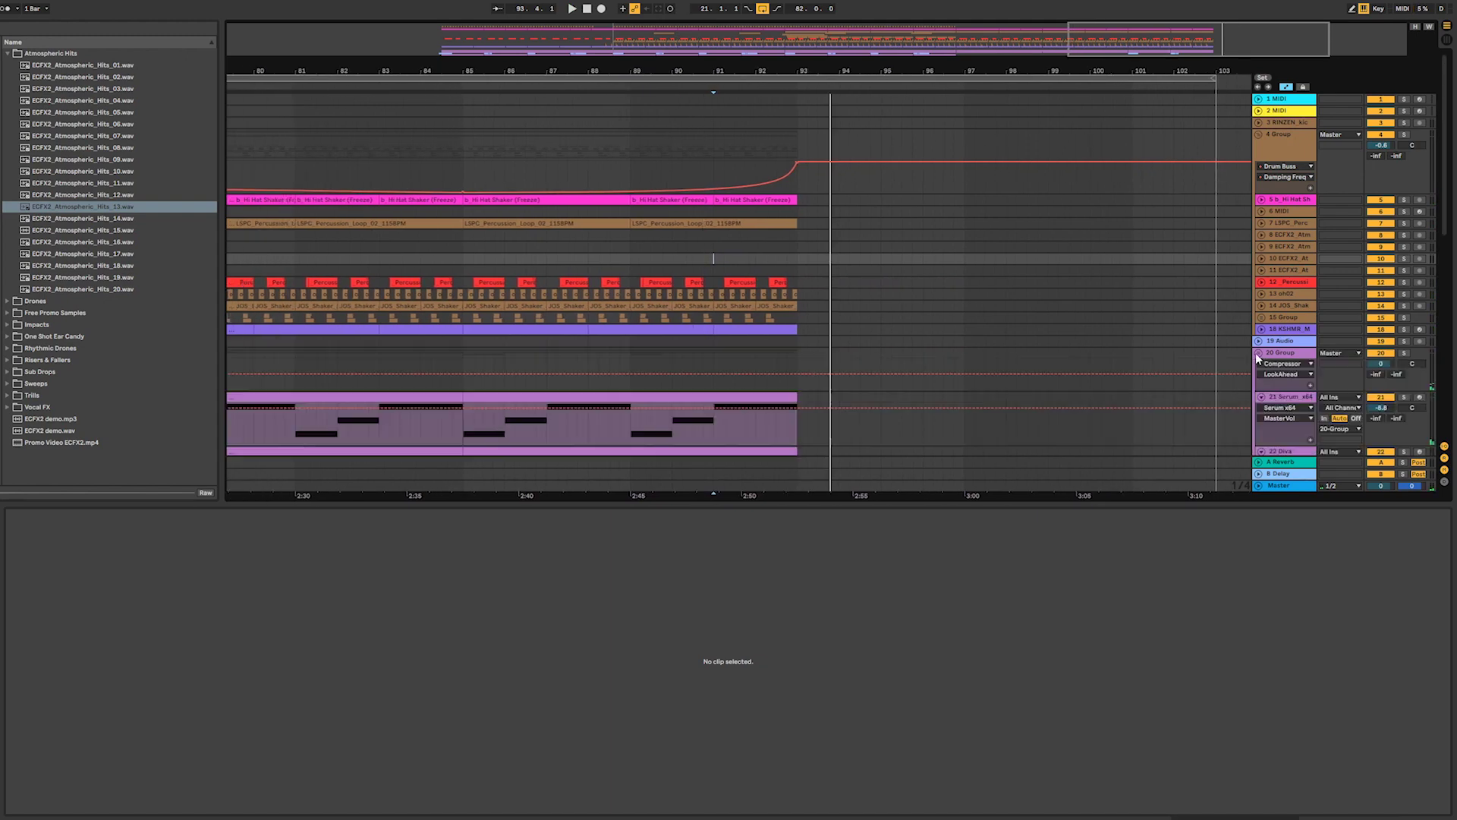
{"action": "left_click", "coordinate": [1257, 354]}
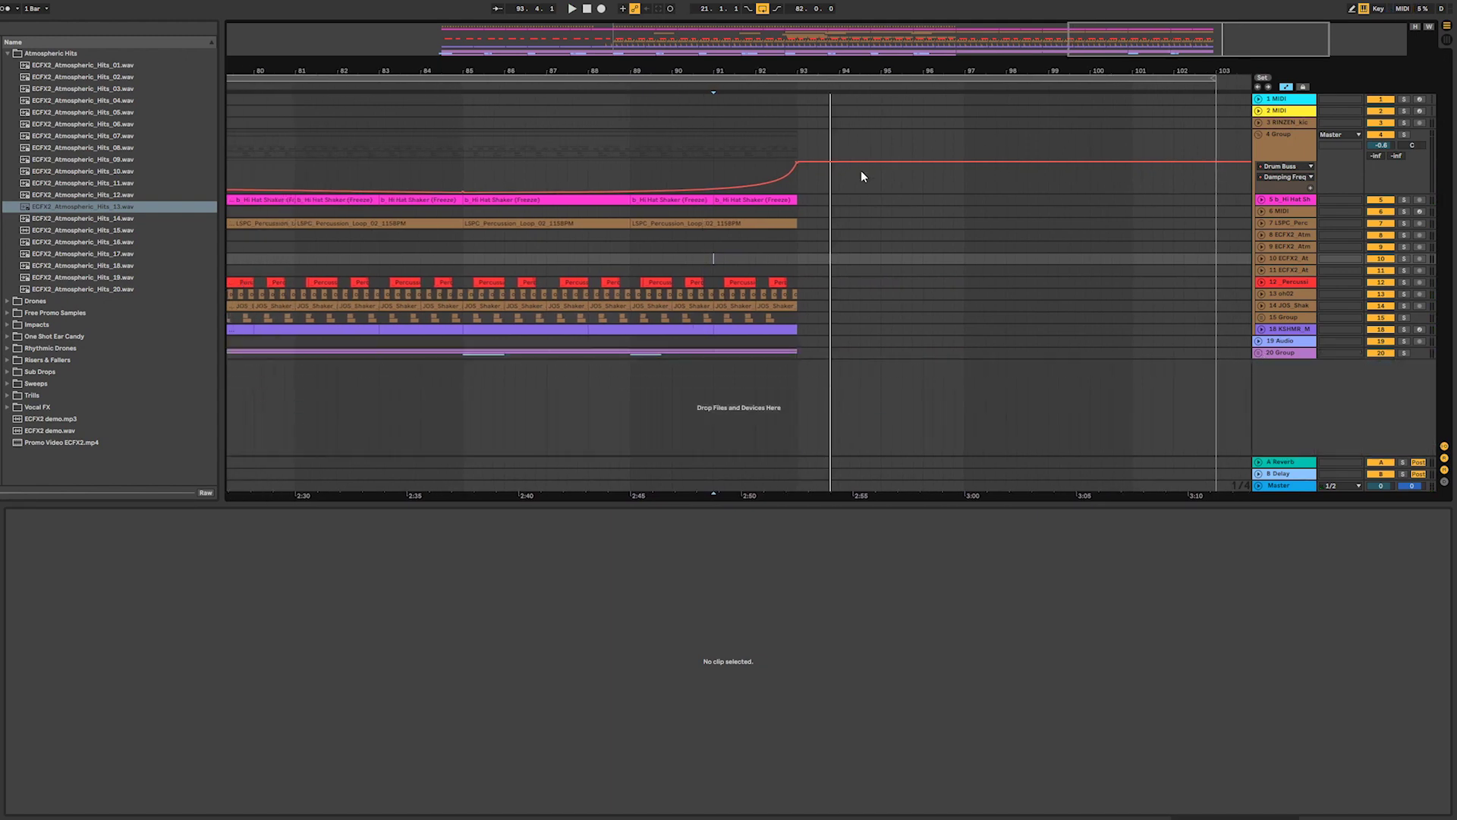
- Copy the arrangement of bars 37–69, from the kick on track 3 down through the groups, and paste it at bar 93
{"action": "left_click_drag", "start_coordinate": [1105, 49], "coordinate": [1104, 15]}
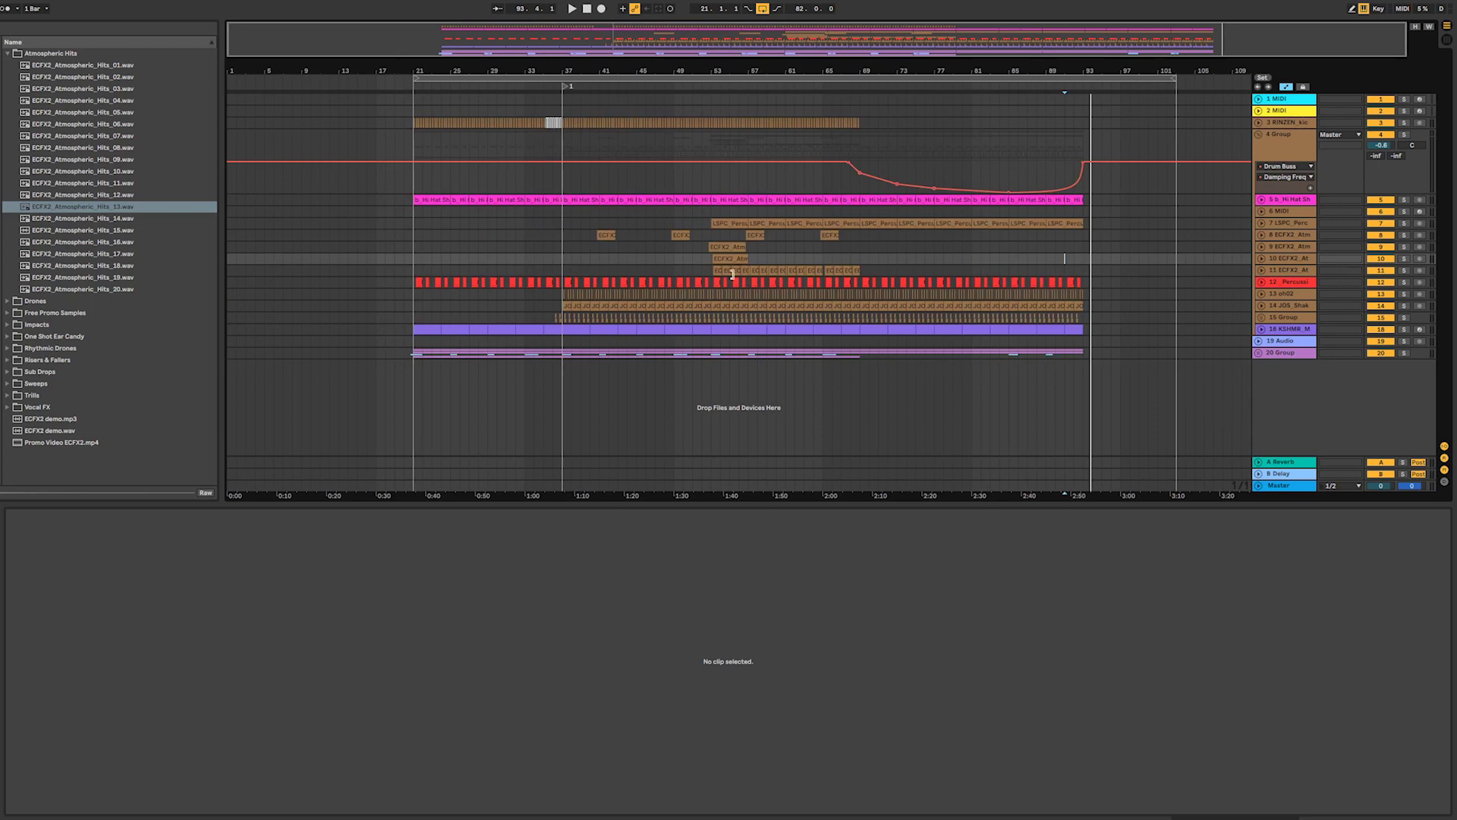
{"action": "left_click_drag", "start_coordinate": [860, 124], "coordinate": [560, 384]}
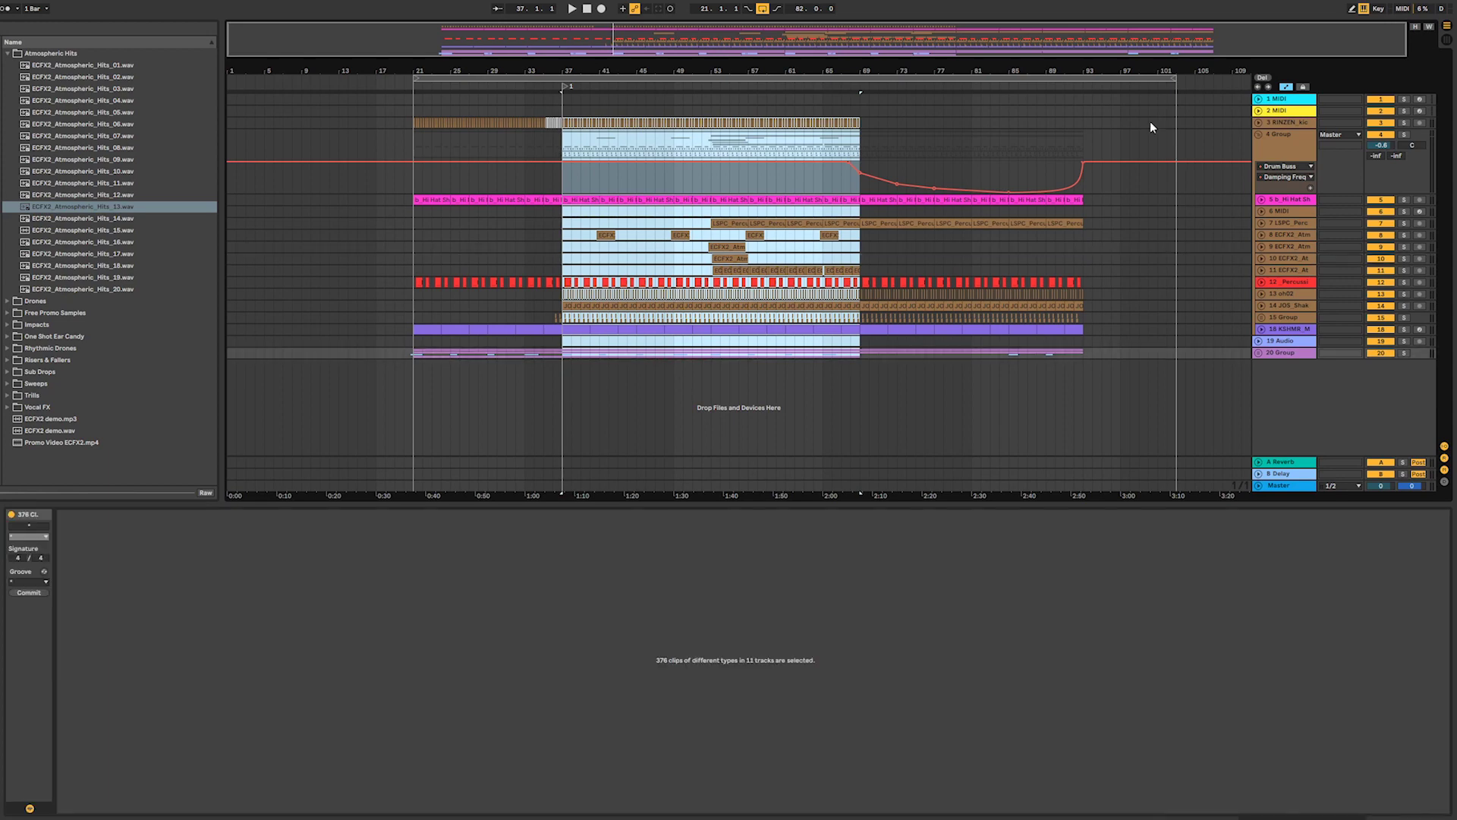
{"action": "key", "text": "ctrl+c"}
{"action": "left_click", "coordinate": [1080, 122]}
{"action": "key", "text": "ctrl+v"}
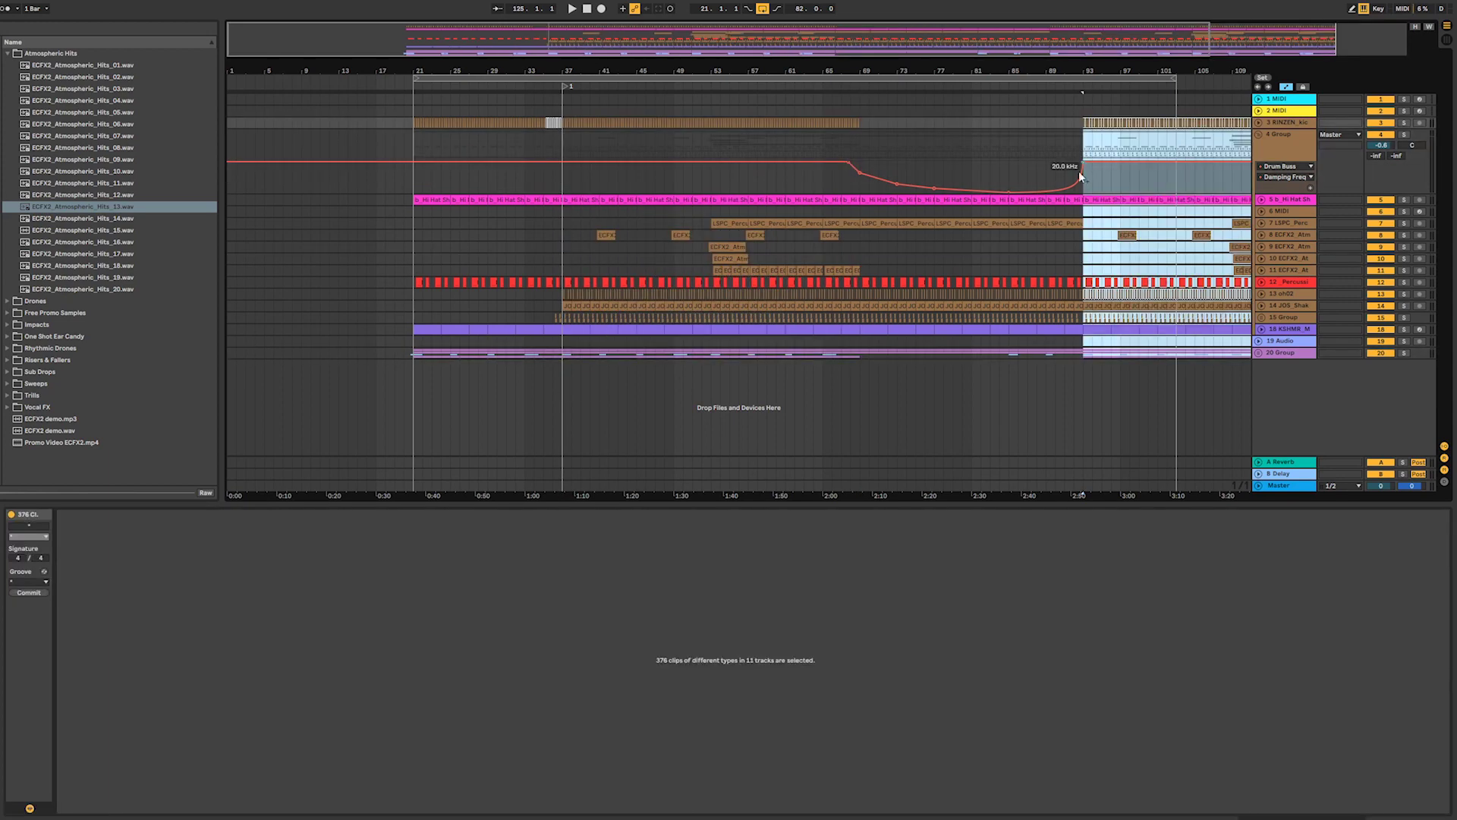
- Play the arrangement from about bar 75, unfold percussion track 7 and duplicate its last clip from bar 93 to fill the gap before bar 109
{"action": "left_click", "coordinate": [918, 248]}
{"action": "key", "text": "space"}
{"action": "left_click", "coordinate": [1261, 223]}
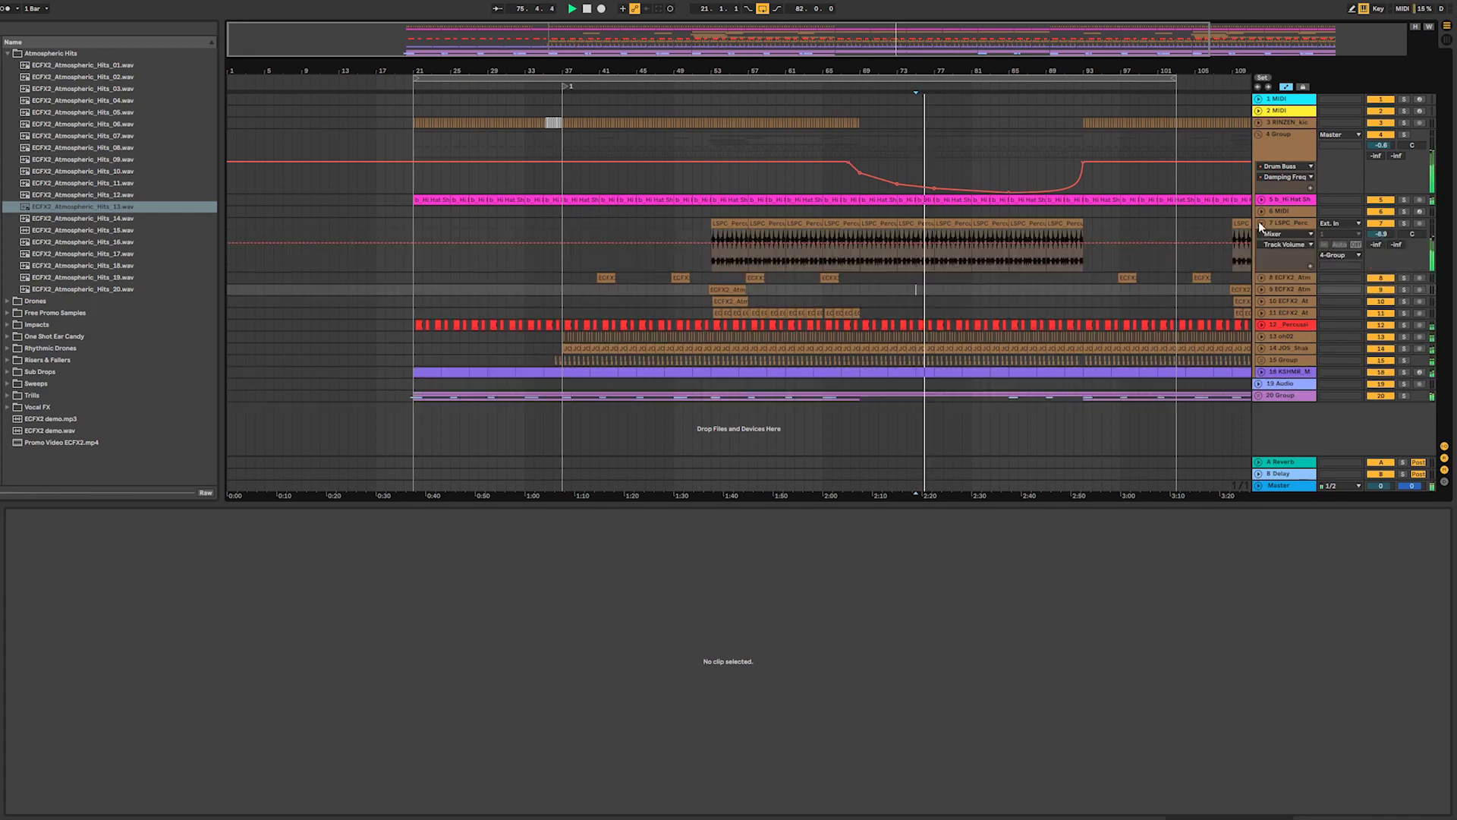
{"action": "left_click", "coordinate": [1070, 223]}
{"action": "key", "text": "ctrl+d"}
{"action": "key", "text": "ctrl+d"}
{"action": "key", "text": "ctrl+d"}
{"action": "key", "text": "ctrl+d"}
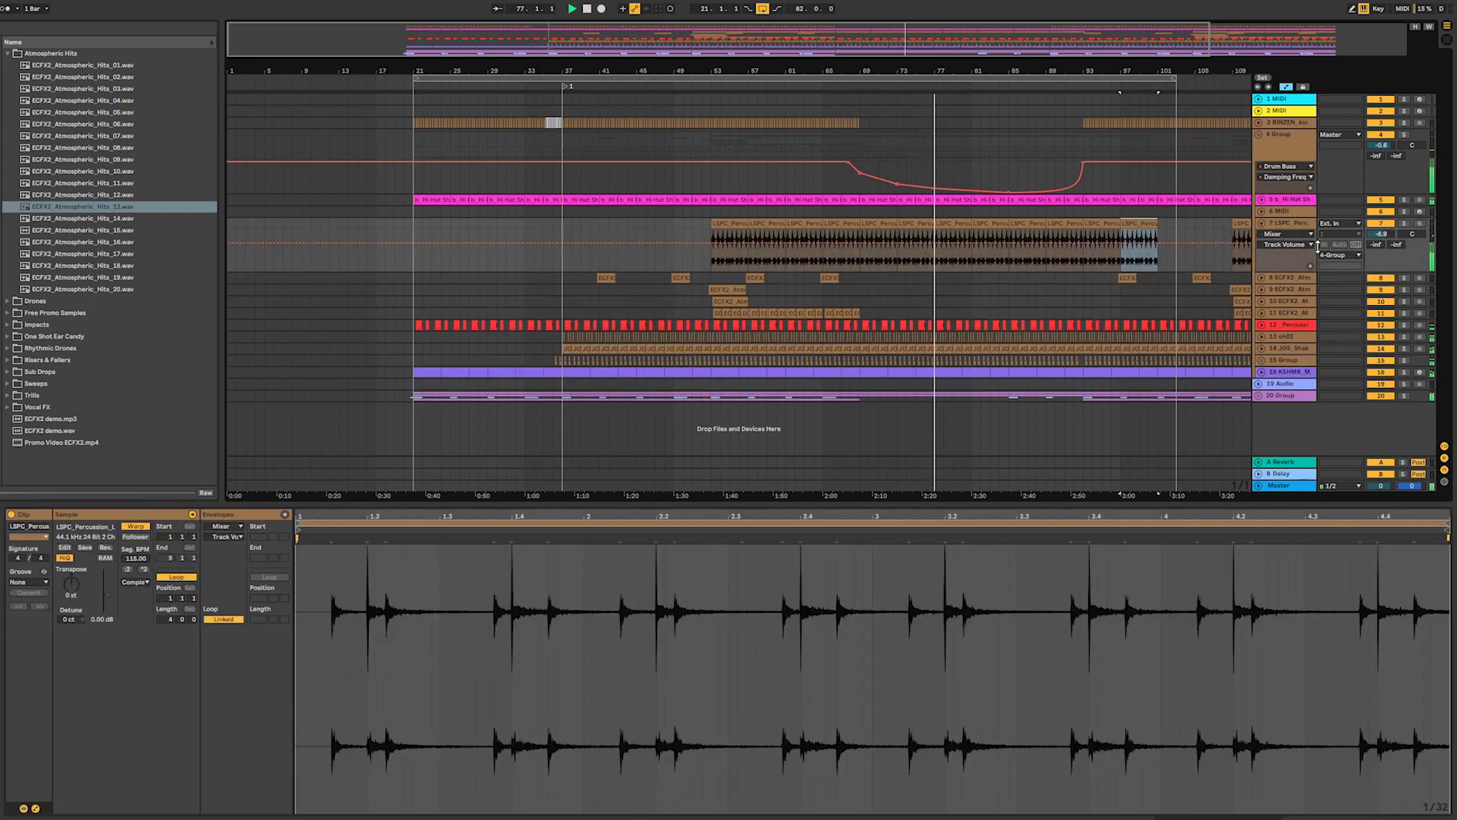
- Unfold group 20 and duplicate the Serum track 21 and Diva track 22 clips of bars 77–93 twice, filling bars 93–125
{"action": "left_click_drag", "start_coordinate": [1207, 71], "coordinate": [1025, 62]}
{"action": "left_click", "coordinate": [1259, 396]}
{"action": "scroll", "coordinate": [1209, 395], "scroll_direction": "down", "scroll_amount": 5}
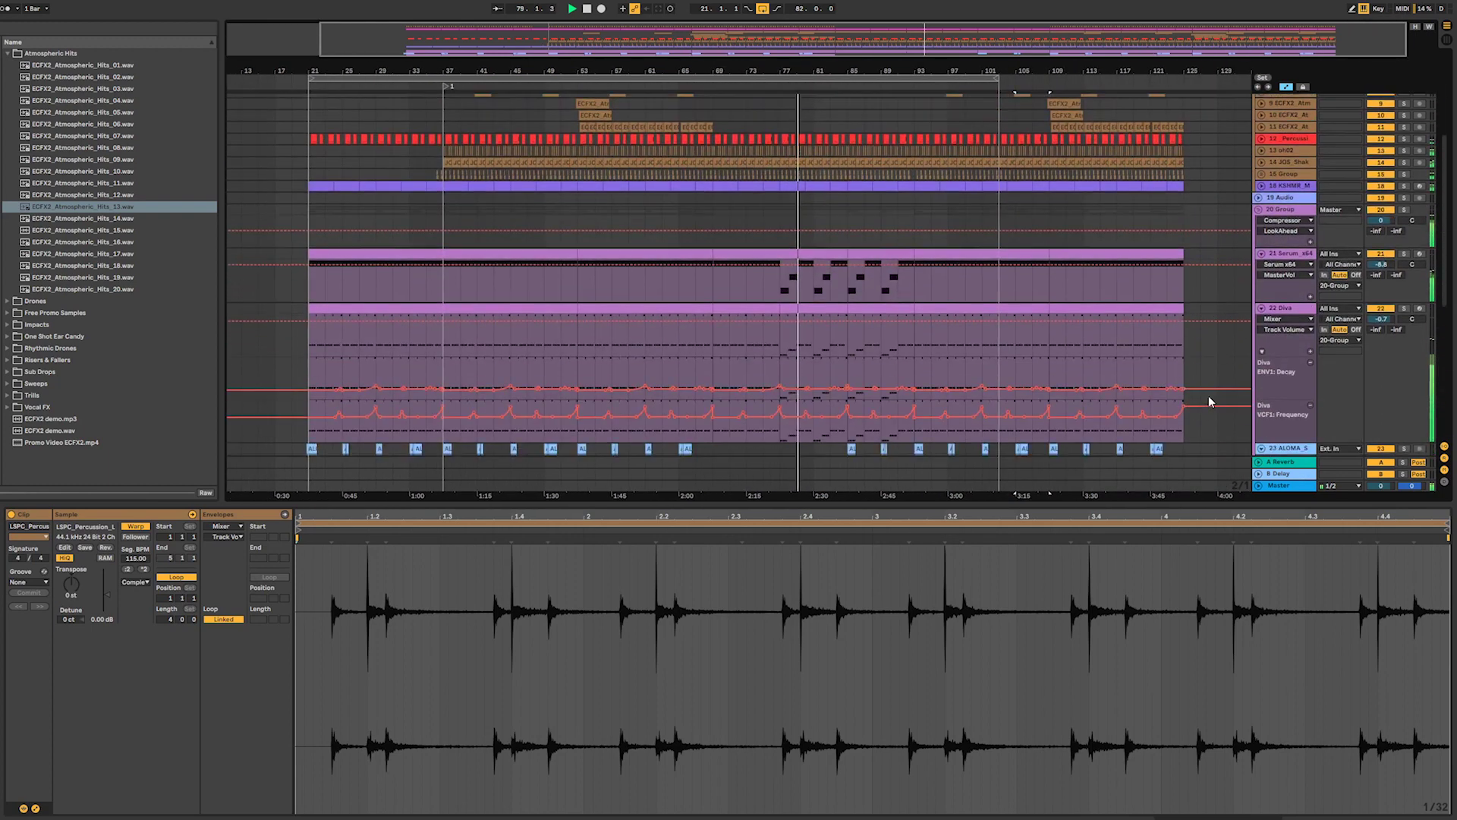
{"action": "left_click", "coordinate": [815, 254]}
{"action": "scroll", "coordinate": [814, 254], "scroll_direction": "down", "scroll_amount": 3}
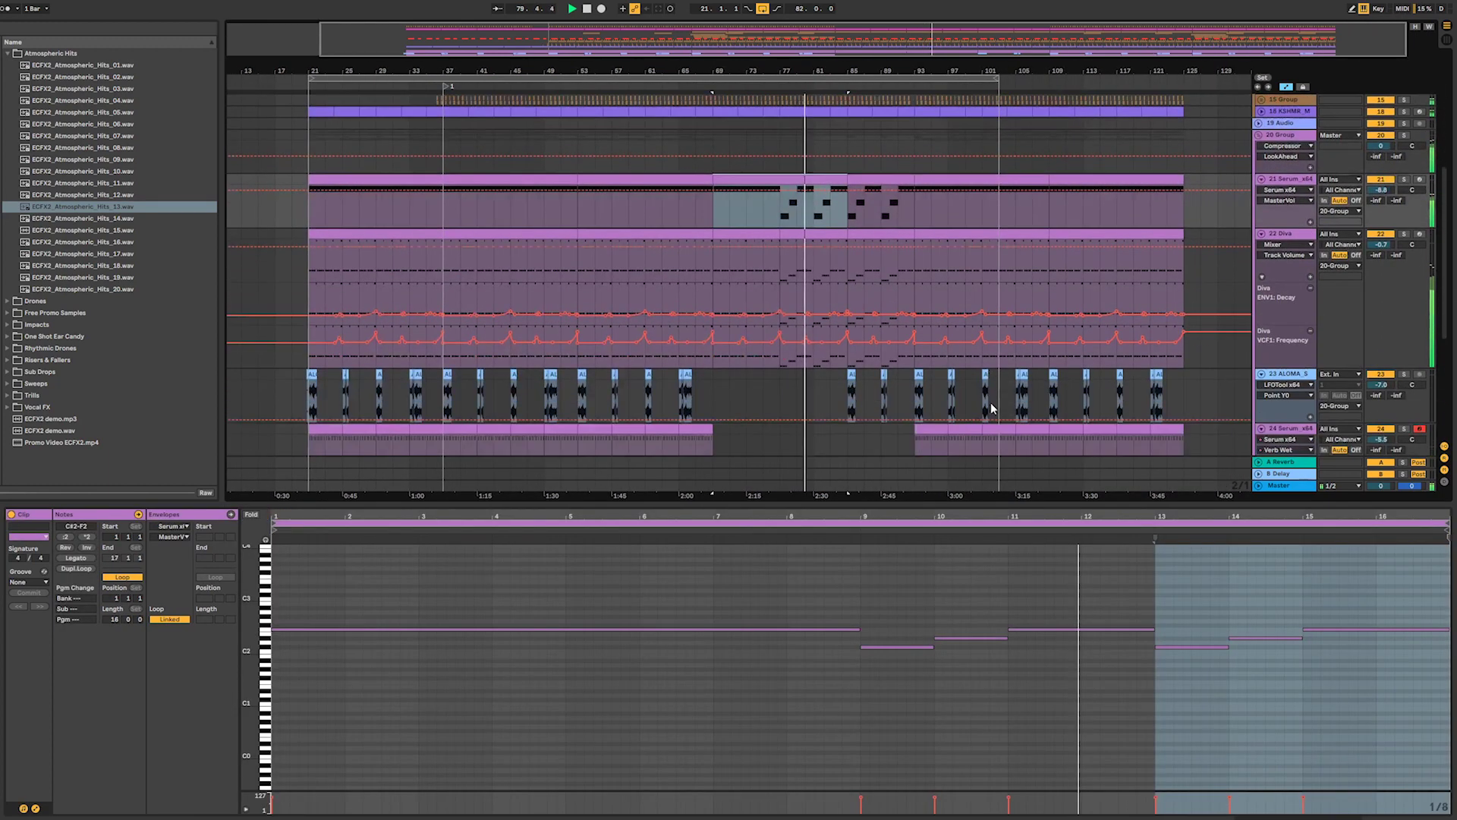
{"action": "left_click", "coordinate": [895, 247], "text": "shift"}
{"action": "left_click", "coordinate": [867, 231]}
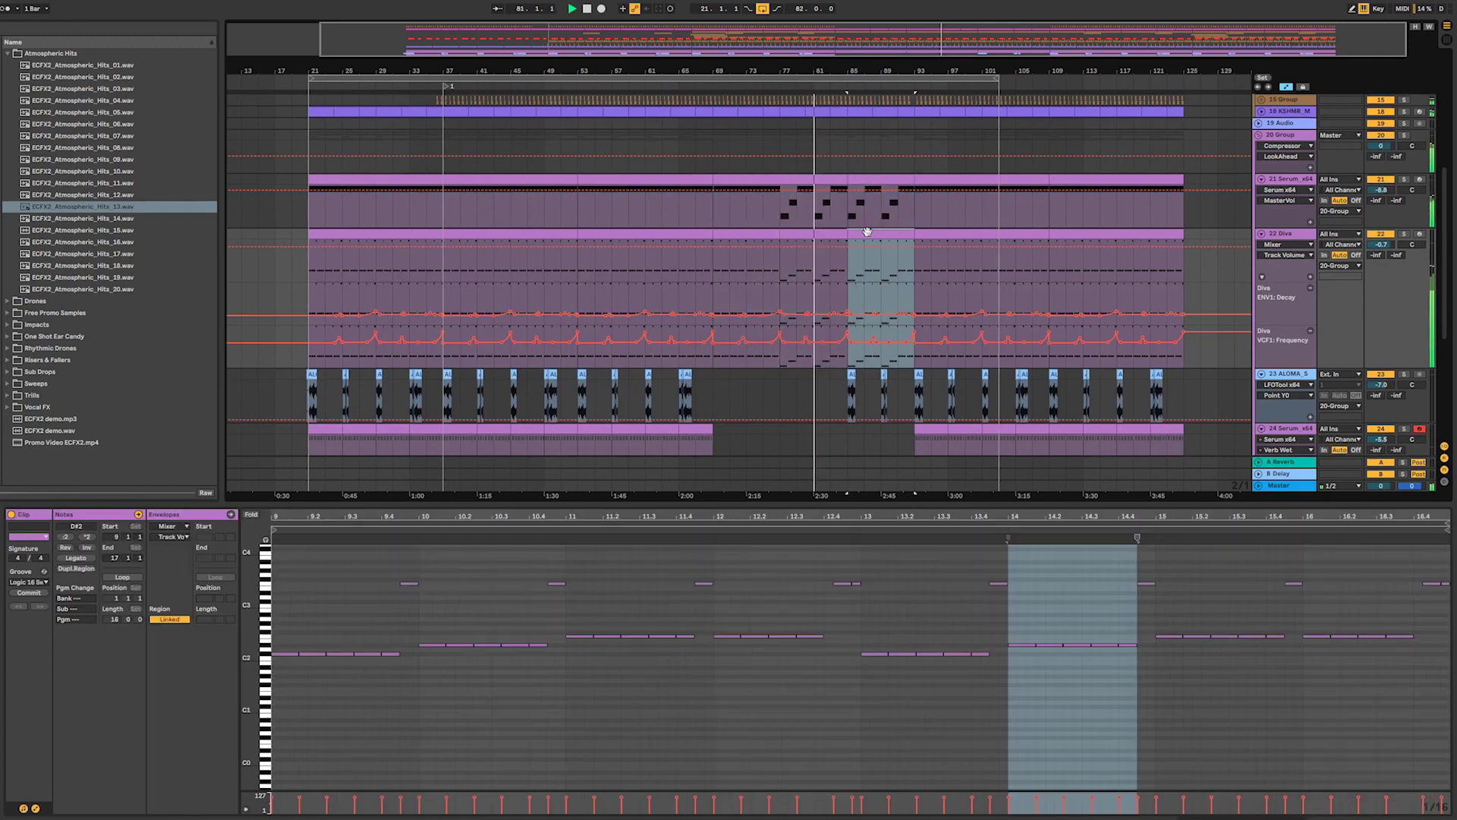
{"action": "left_click", "coordinate": [781, 212]}
{"action": "left_click", "coordinate": [781, 266]}
{"action": "left_click", "coordinate": [802, 178]}
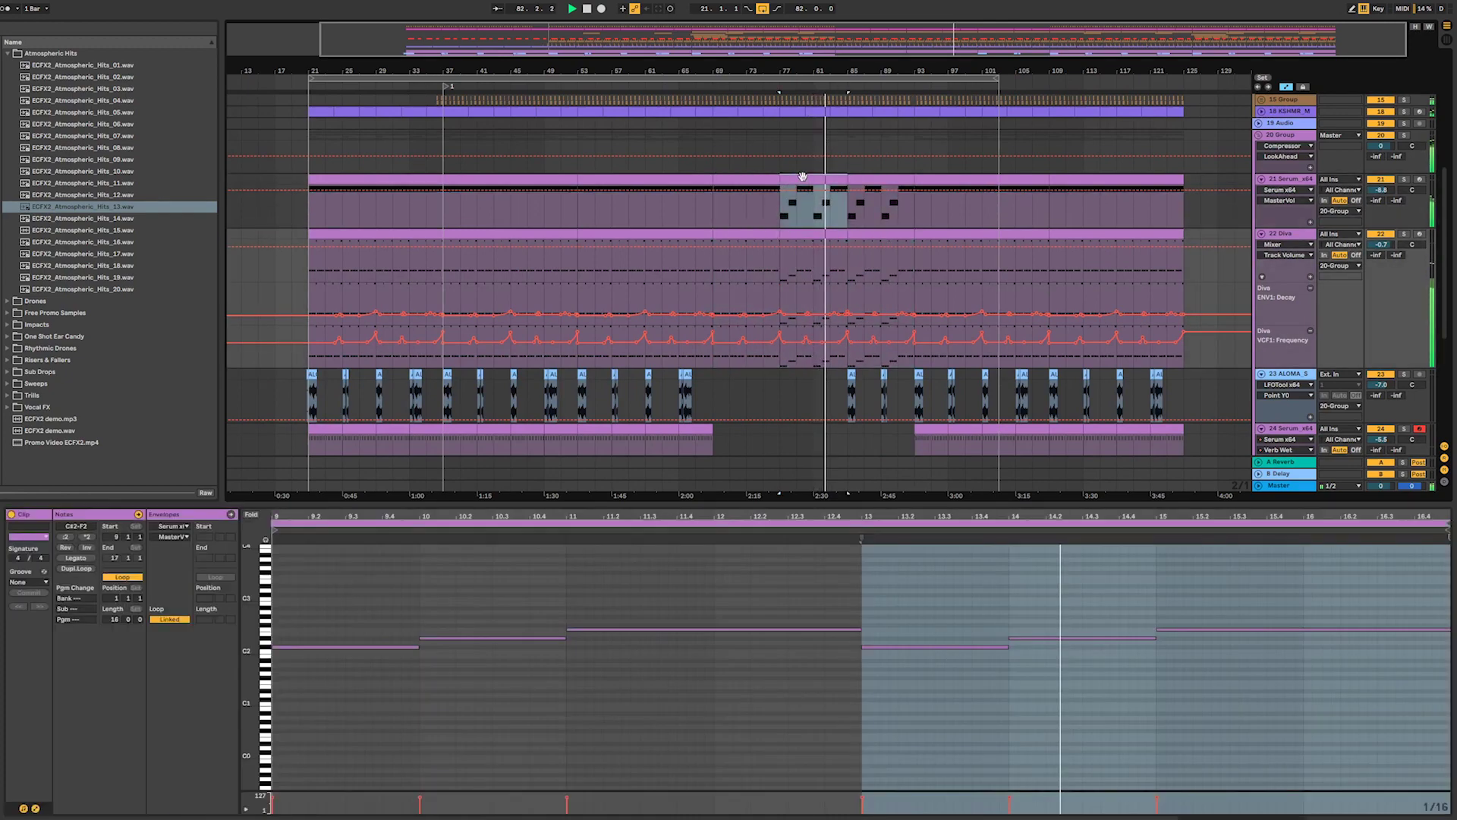
{"action": "left_click_drag", "start_coordinate": [886, 230], "coordinate": [910, 234]}
{"action": "key", "text": "ctrl+d"}
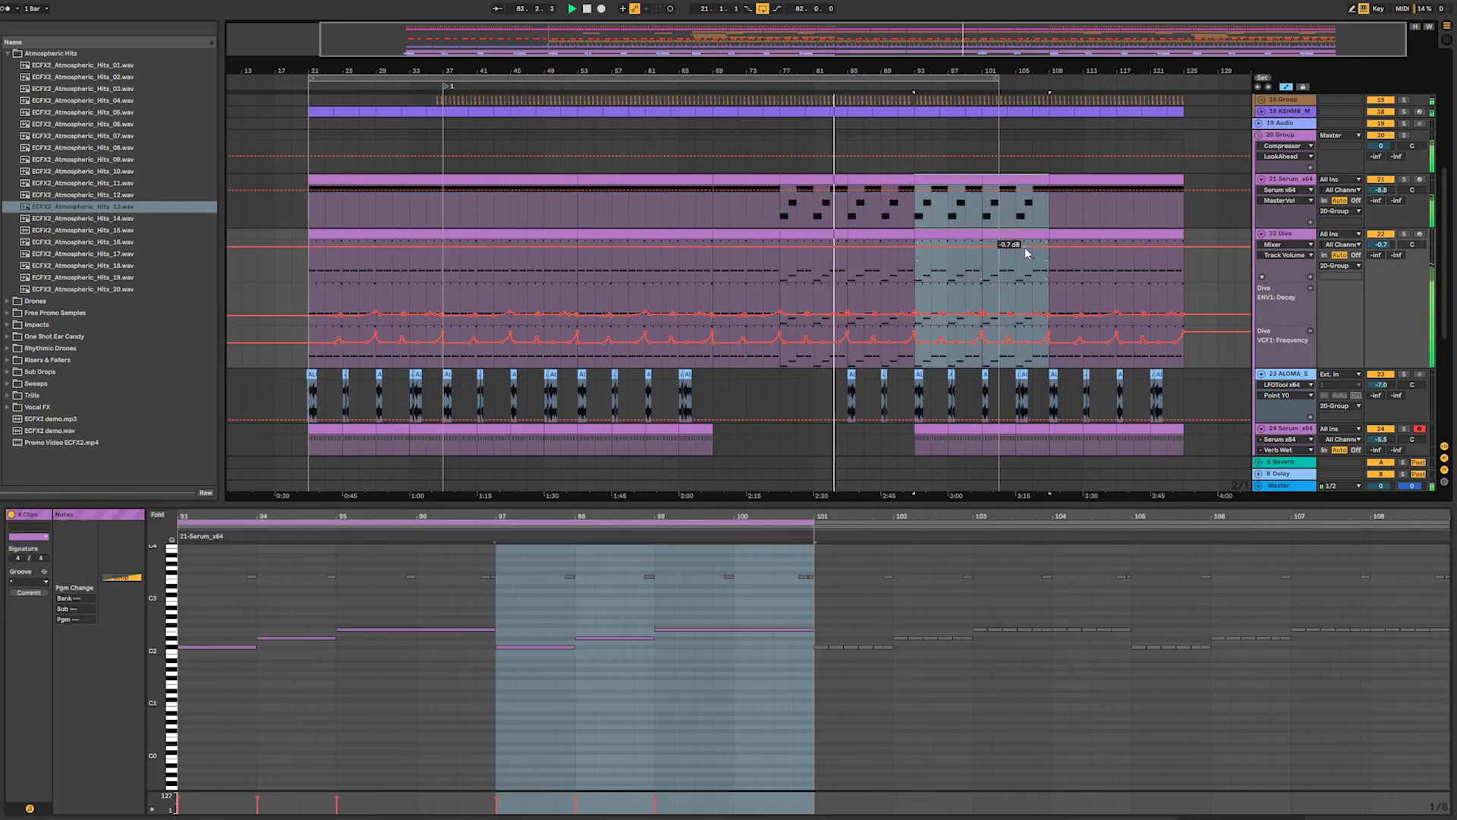
{"action": "key", "text": "ctrl+d"}
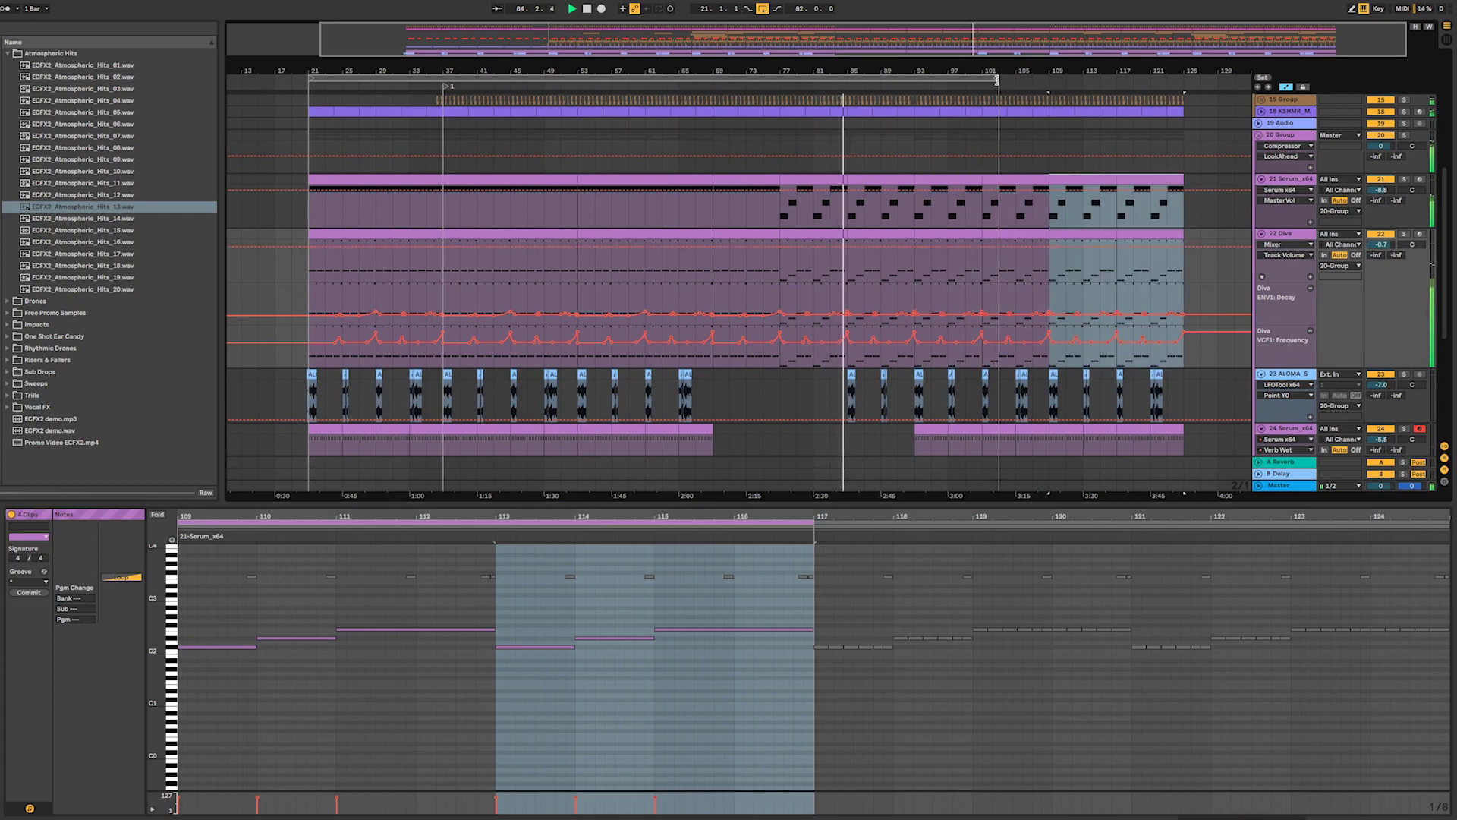
- Extend the arrangement loop's end to bar 125 and deactivate track 24's Serum clips between bars 93 and 109
{"action": "left_click_drag", "start_coordinate": [997, 80], "coordinate": [1184, 81]}
{"action": "scroll", "coordinate": [1206, 243], "scroll_direction": "down", "scroll_amount": 3}
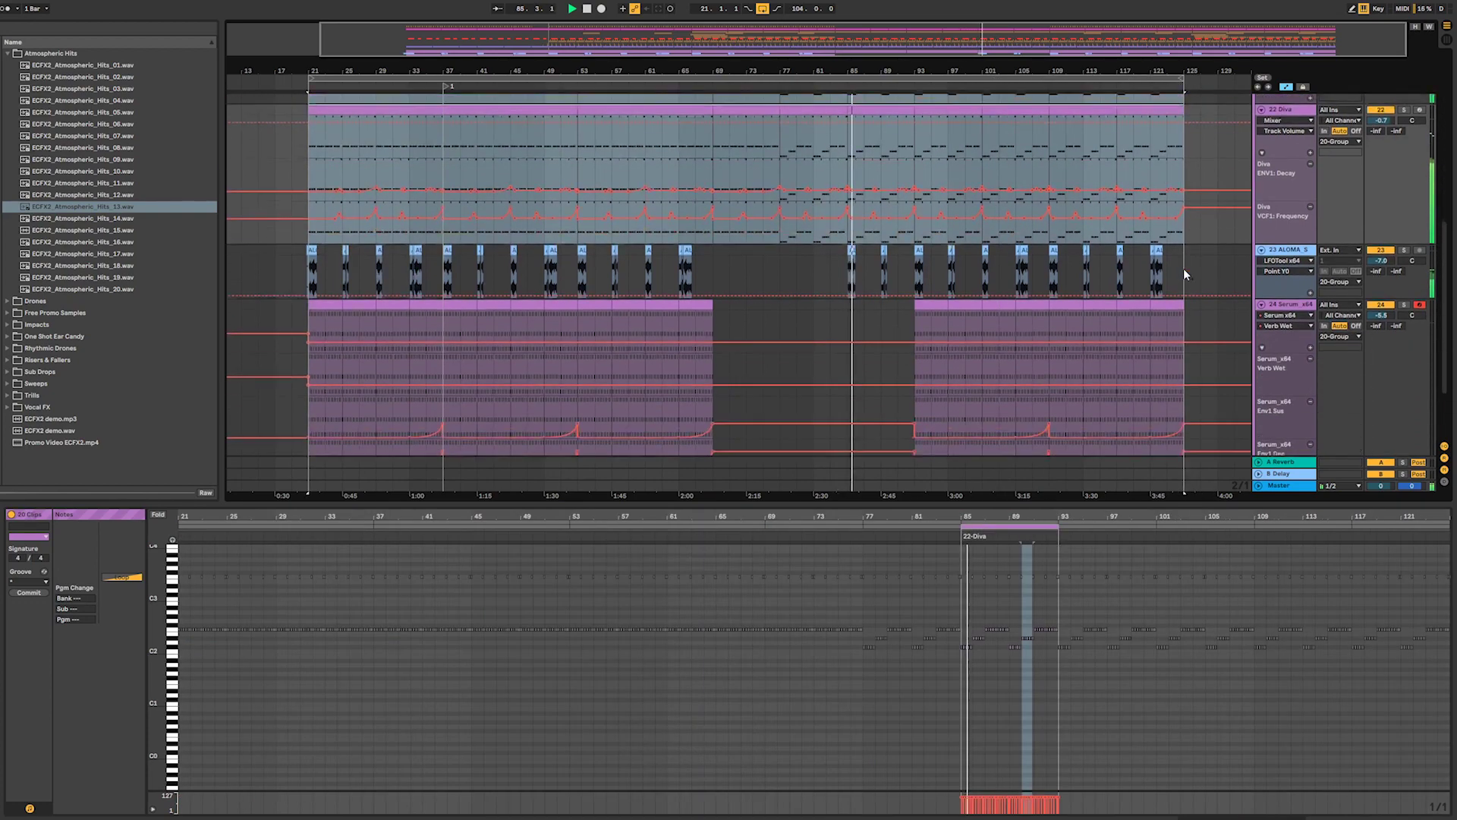
{"action": "scroll", "coordinate": [1180, 270], "scroll_direction": "down", "scroll_amount": 3}
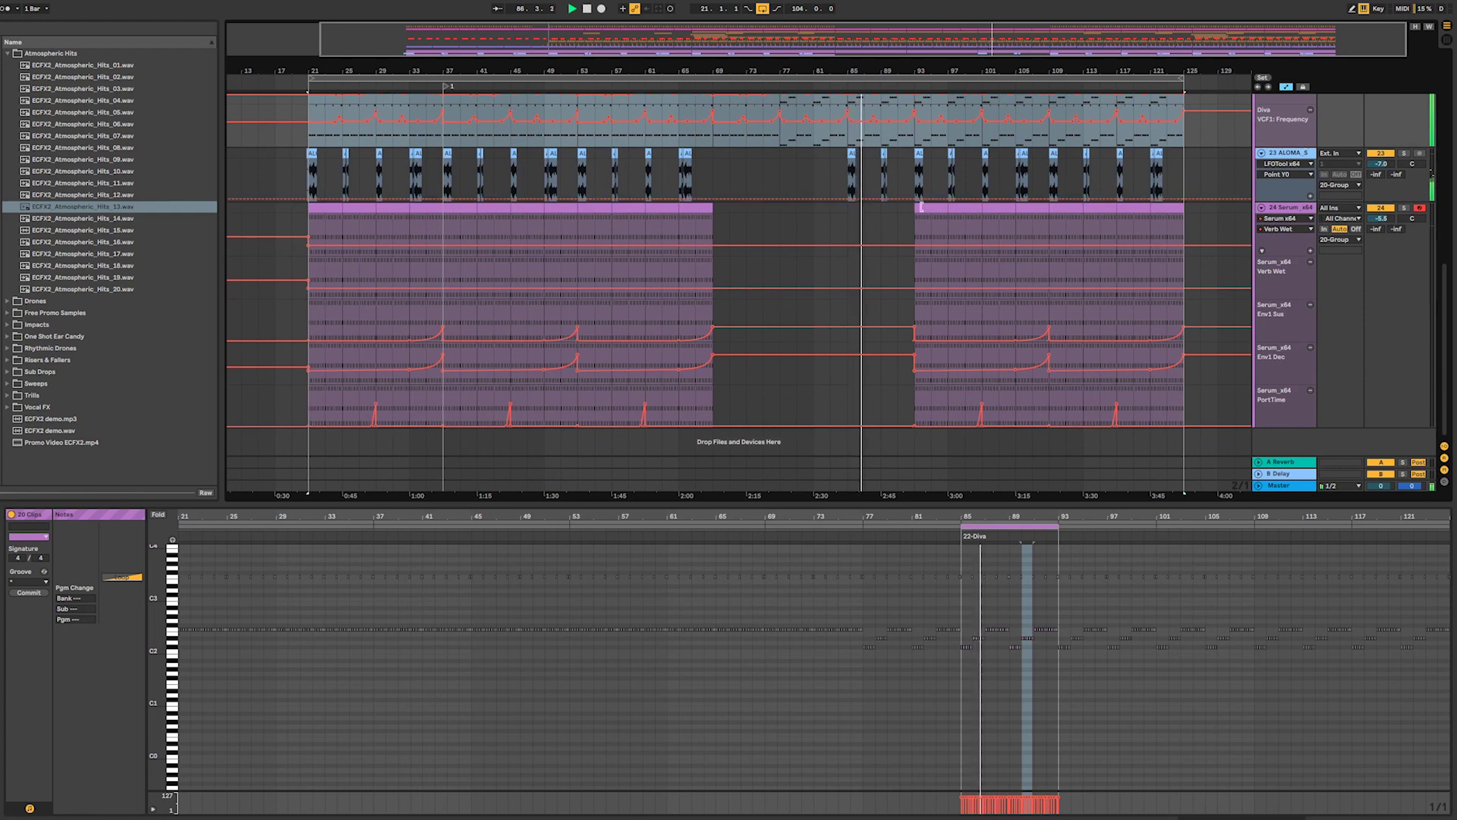
{"action": "scroll", "coordinate": [959, 276], "scroll_direction": "up", "scroll_amount": 2}
{"action": "scroll", "coordinate": [934, 253], "scroll_direction": "down", "scroll_amount": 1}
{"action": "left_click", "coordinate": [934, 247]}
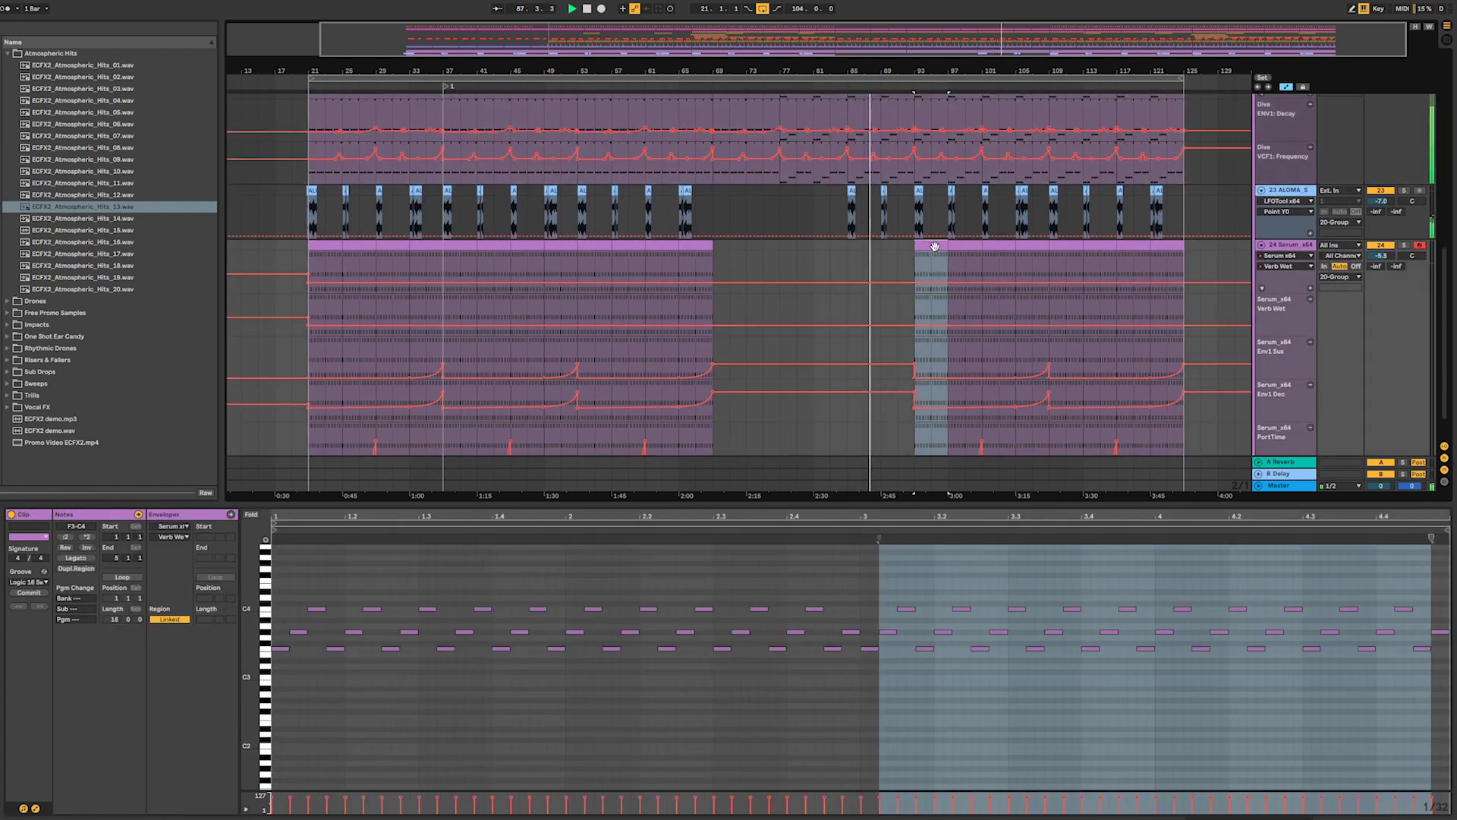
{"action": "left_click", "coordinate": [1036, 247], "text": "shift"}
{"action": "key", "text": "0"}
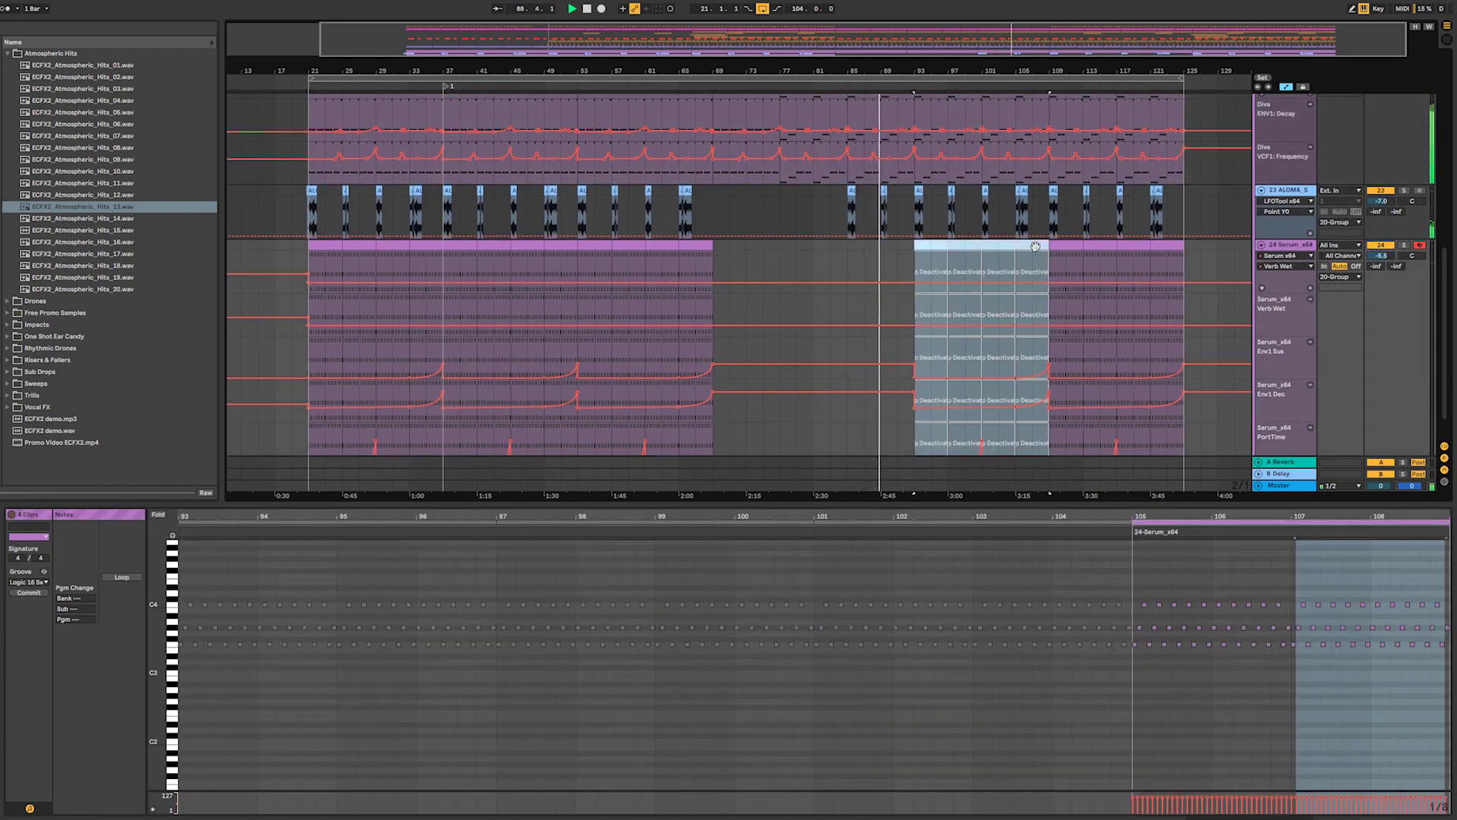
- Listen to the transition into bar 93 and the following bars while examining the synth and drum tracks
{"action": "left_click_drag", "start_coordinate": [1038, 41], "coordinate": [1105, 88]}
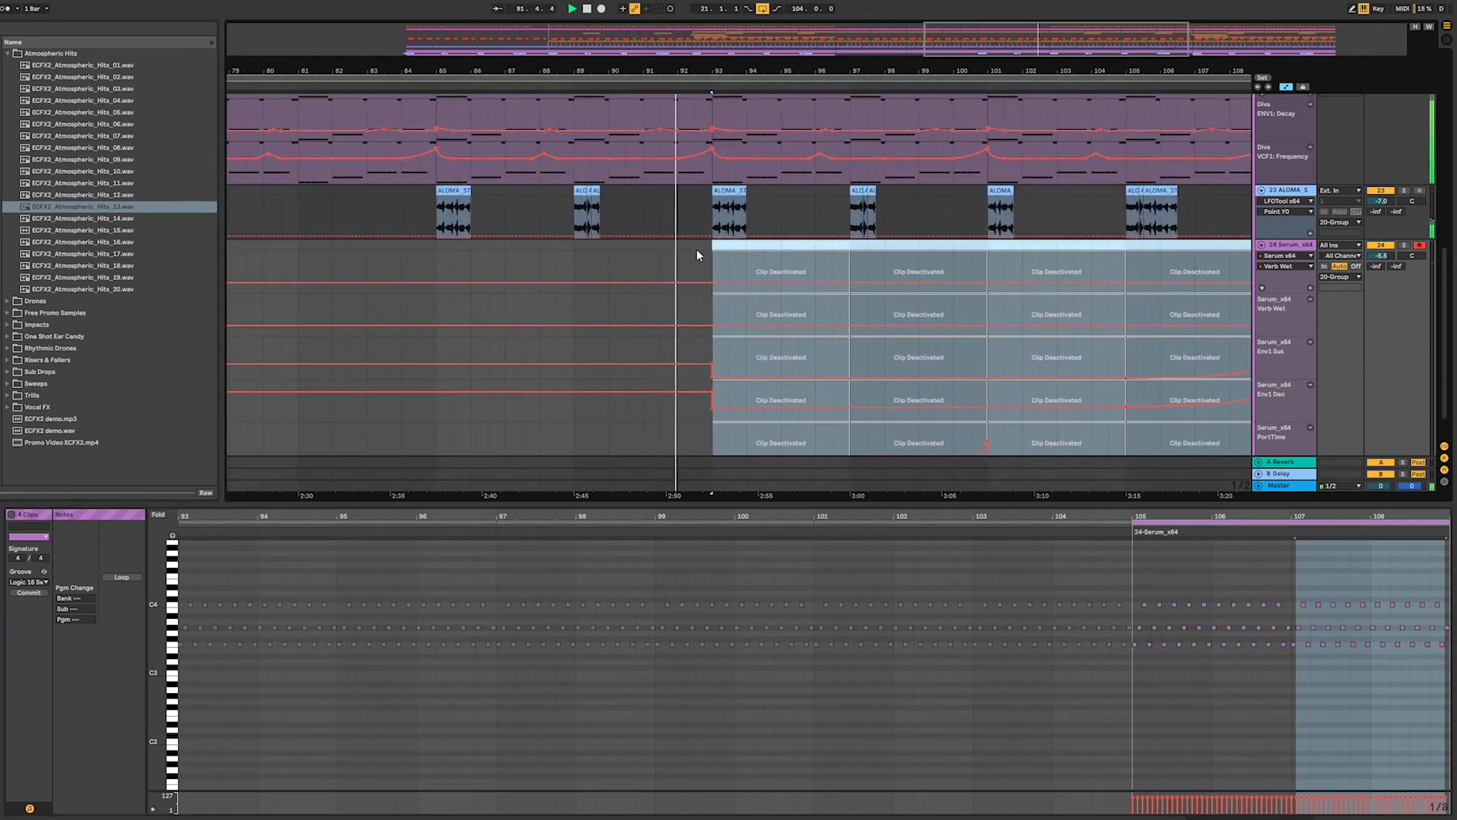
{"action": "left_click_drag", "start_coordinate": [985, 44], "coordinate": [1018, 73]}
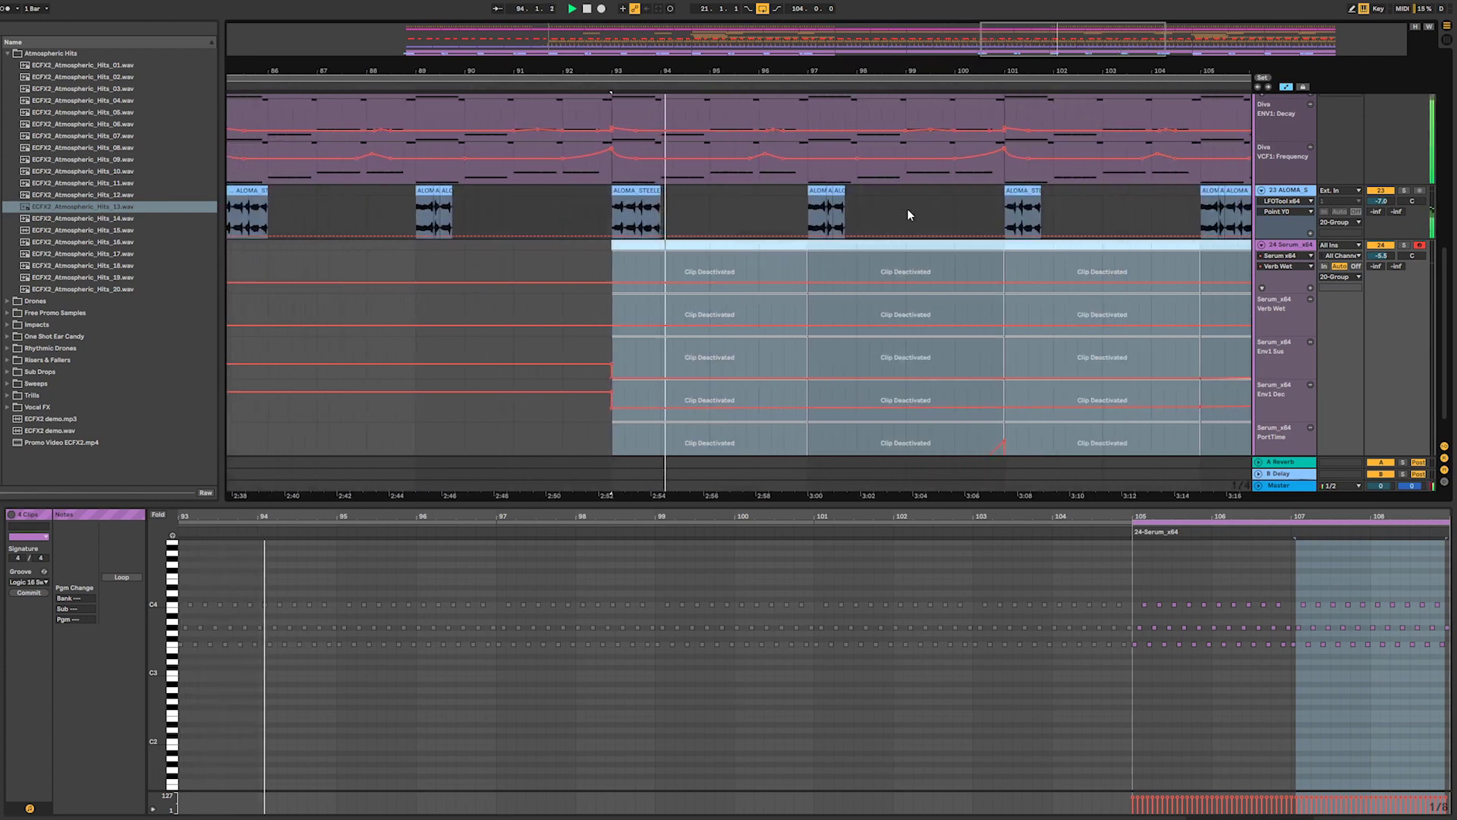
{"action": "scroll", "coordinate": [908, 207], "scroll_direction": "up", "scroll_amount": 5}
{"action": "scroll", "coordinate": [879, 220], "scroll_direction": "up", "scroll_amount": 2}
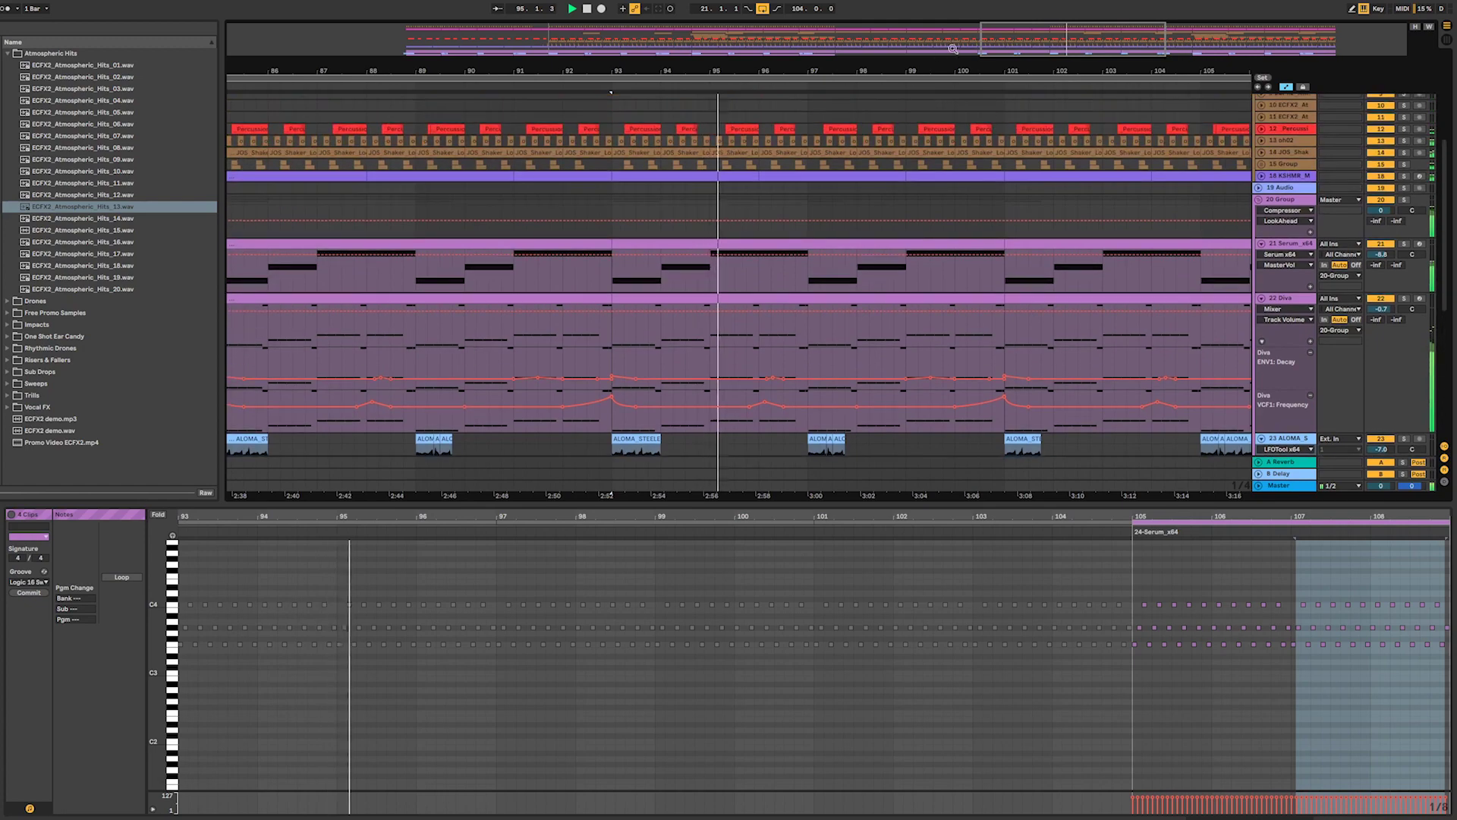
{"action": "left_click_drag", "start_coordinate": [895, 71], "coordinate": [914, 42]}
{"action": "scroll", "coordinate": [1016, 351], "scroll_direction": "down", "scroll_amount": 3}
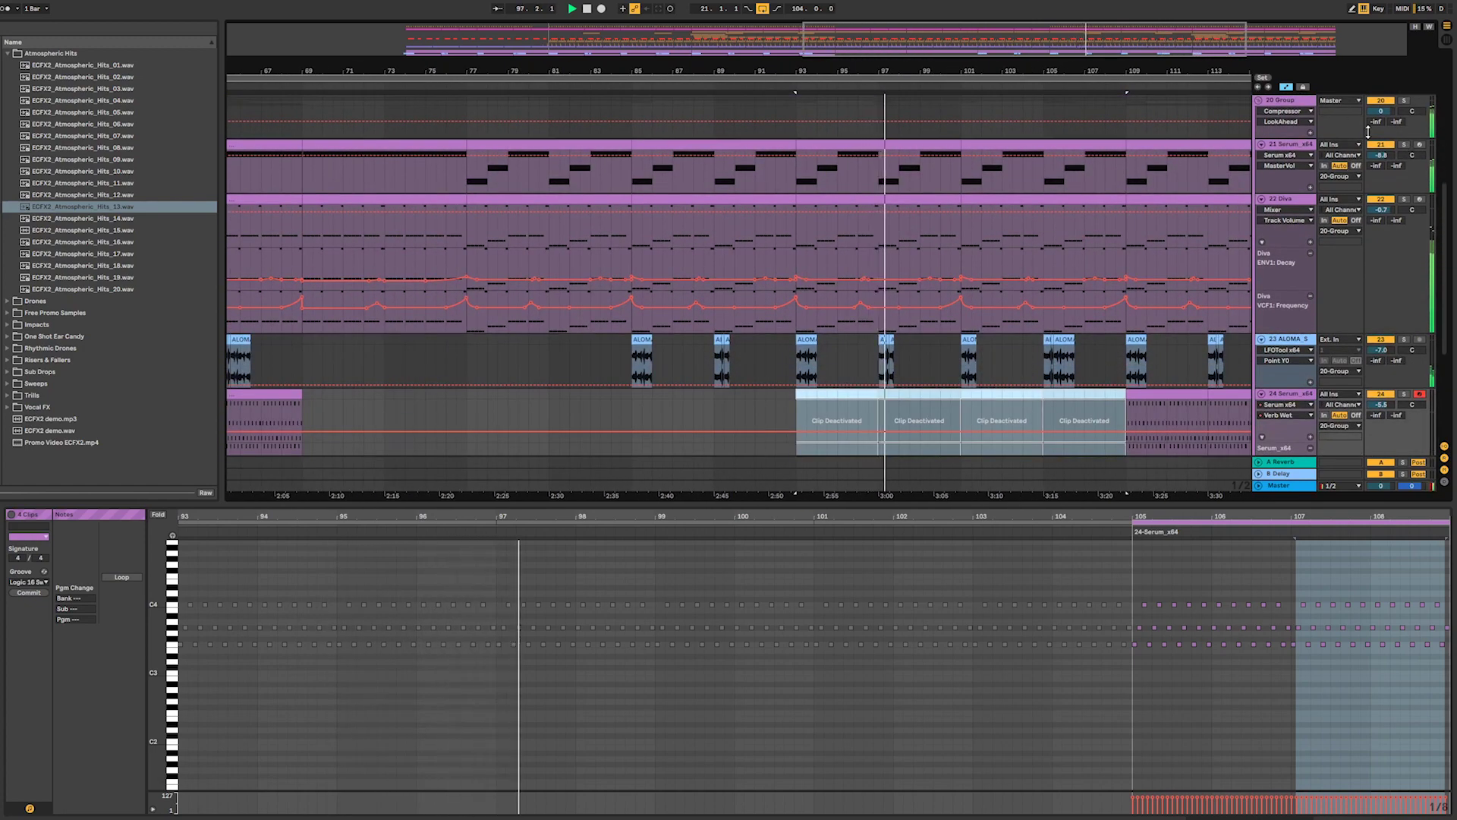
{"action": "left_click_drag", "start_coordinate": [1014, 71], "coordinate": [1008, 51]}
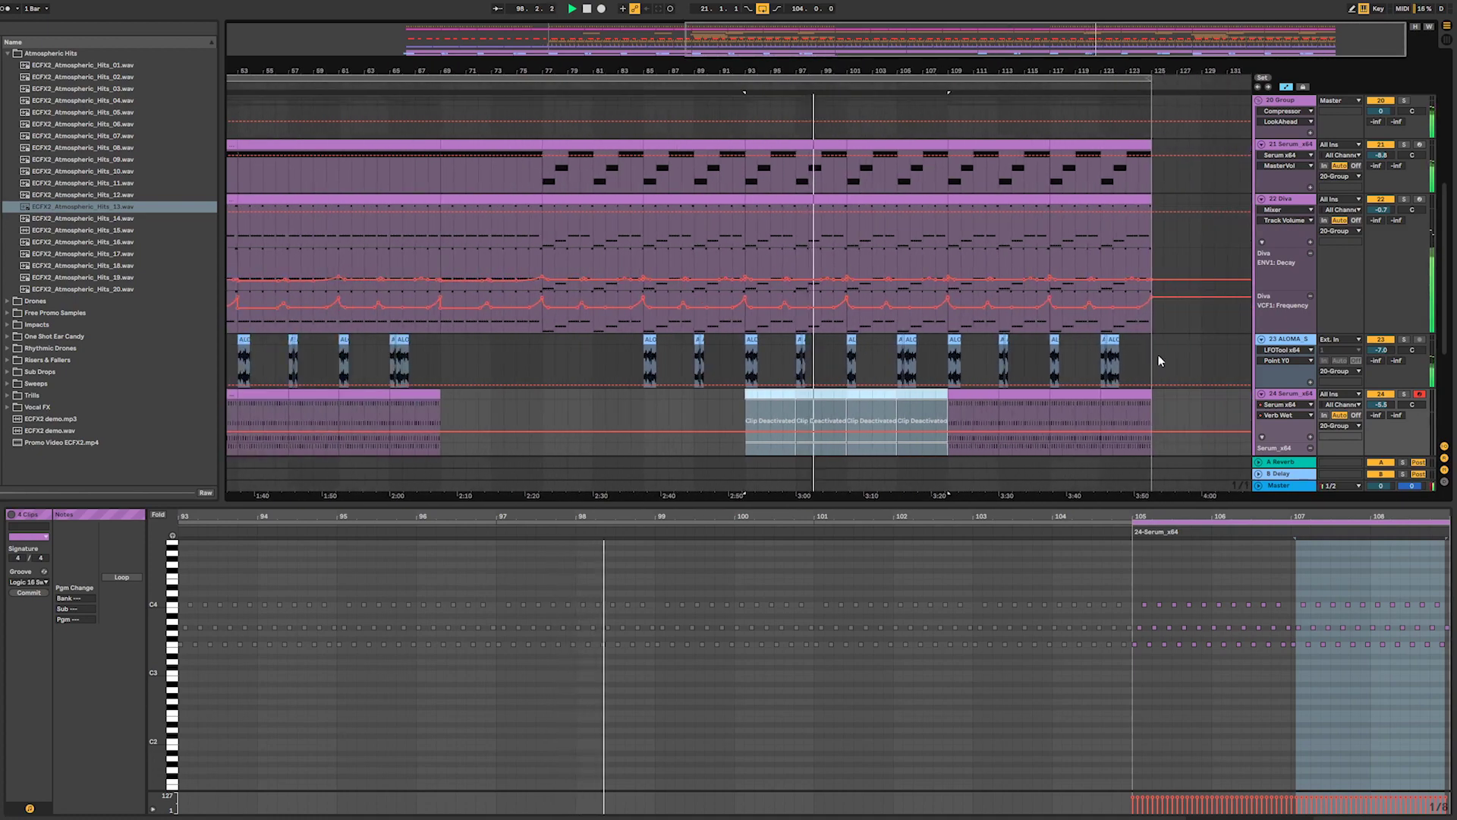
{"action": "scroll", "coordinate": [1120, 353], "scroll_direction": "up", "scroll_amount": 5}
{"action": "scroll", "coordinate": [1120, 359], "scroll_direction": "up", "scroll_amount": 4}
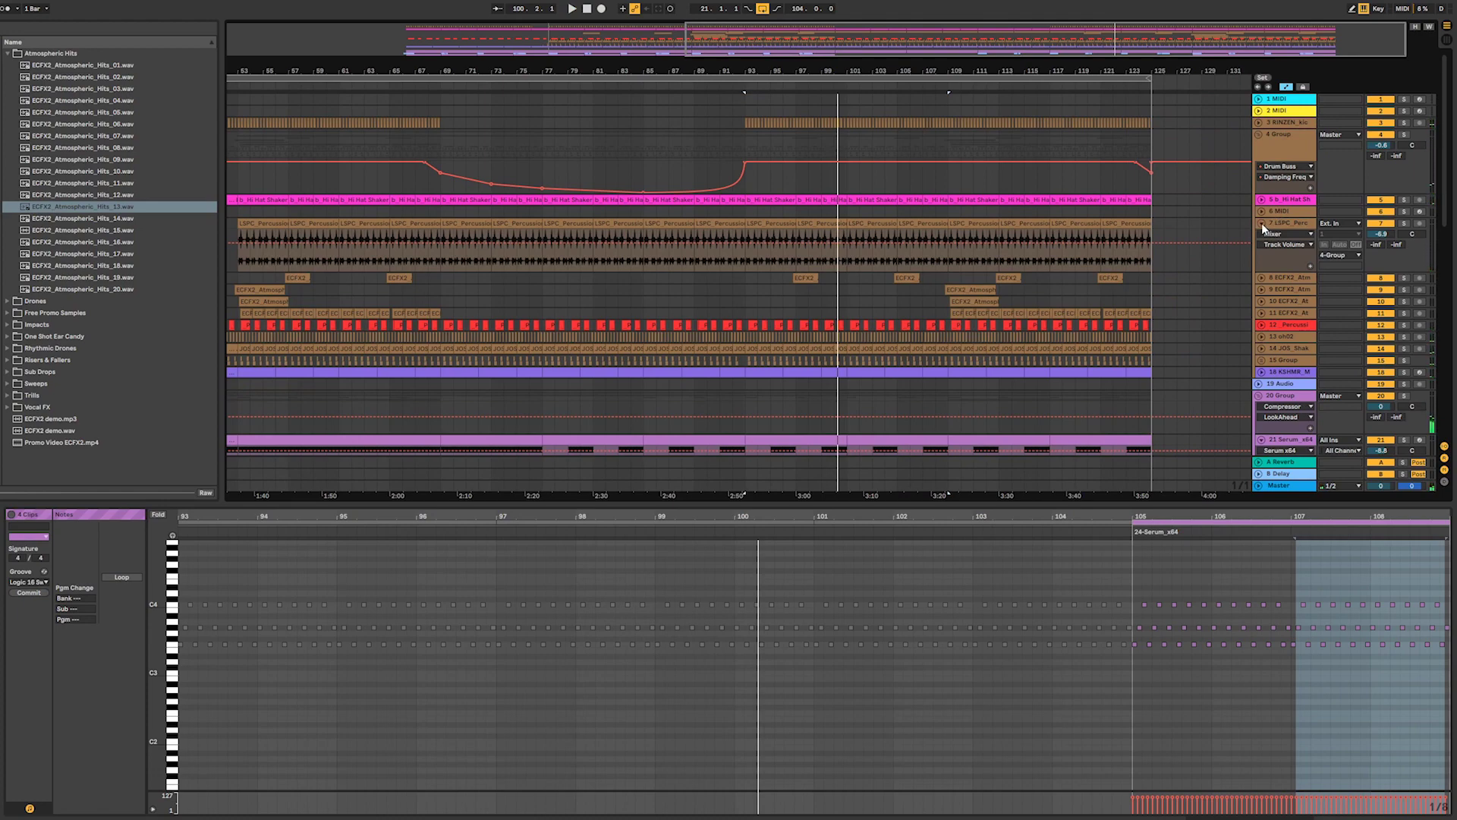
- Insert a MIDI track below Diva track 22 and create an empty one-bar clip on it at bar 100
{"action": "scroll", "coordinate": [1237, 389], "scroll_direction": "down", "scroll_amount": 4}
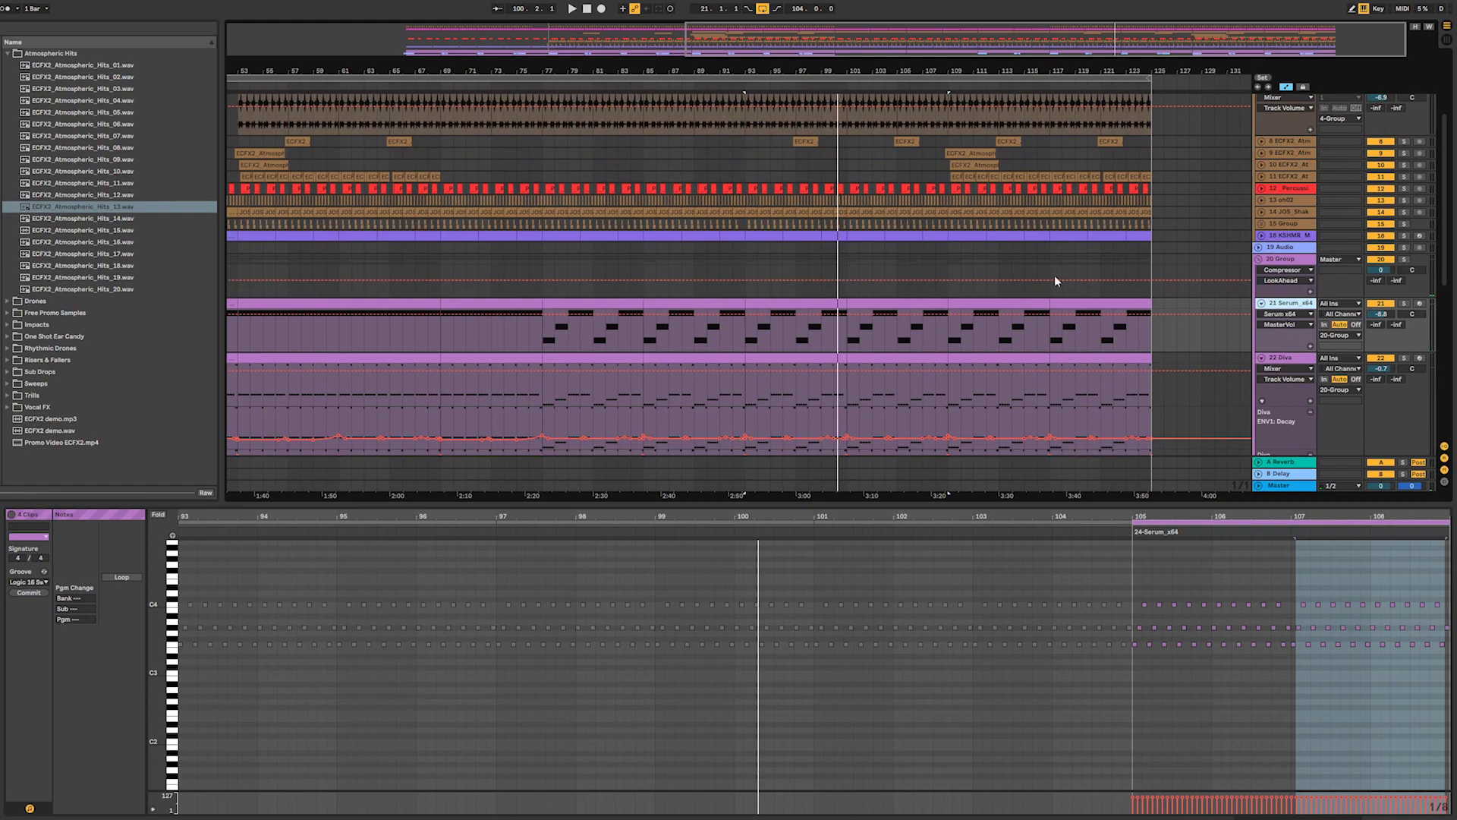
{"action": "left_click_drag", "start_coordinate": [936, 32], "coordinate": [1004, 34]}
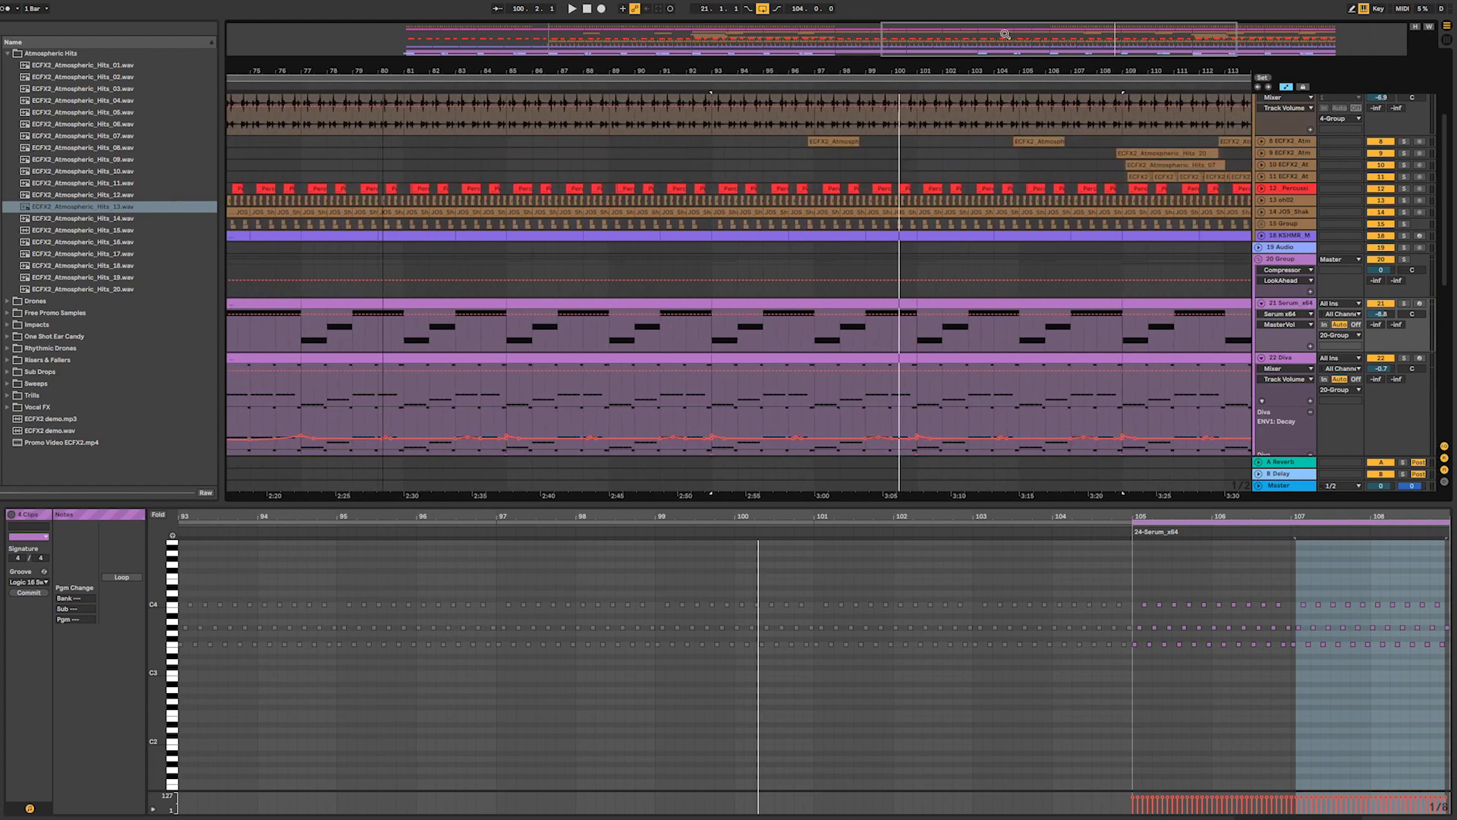
{"action": "left_click", "coordinate": [1281, 360]}
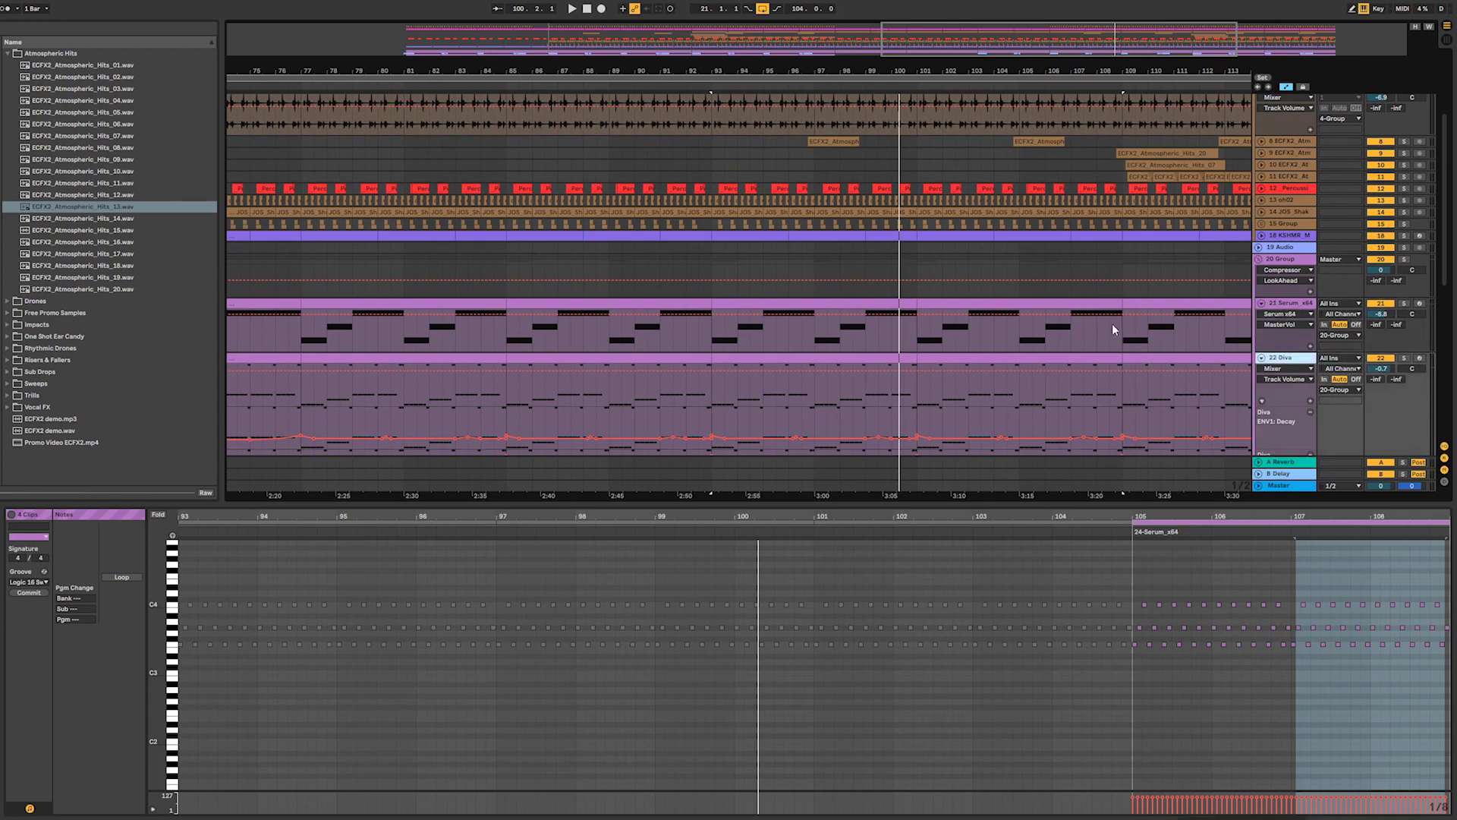
{"action": "scroll", "coordinate": [1113, 323], "scroll_direction": "down", "scroll_amount": 4}
{"action": "left_click", "coordinate": [892, 371]}
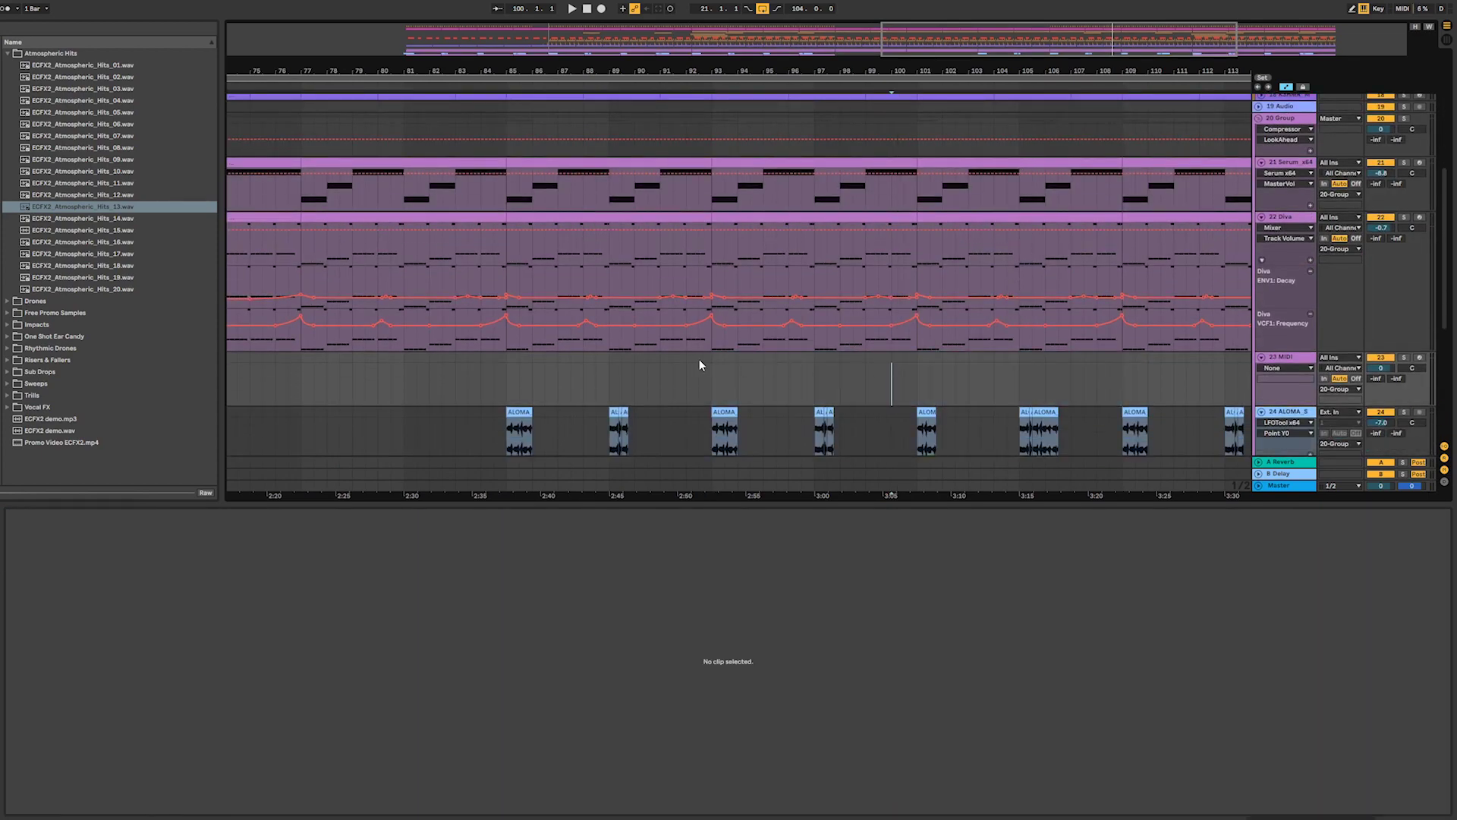
{"action": "left_click", "coordinate": [711, 360]}
{"action": "key", "text": "space"}
{"action": "left_click", "coordinate": [885, 361]}
{"action": "left_click_drag", "start_coordinate": [885, 359], "coordinate": [912, 360]}
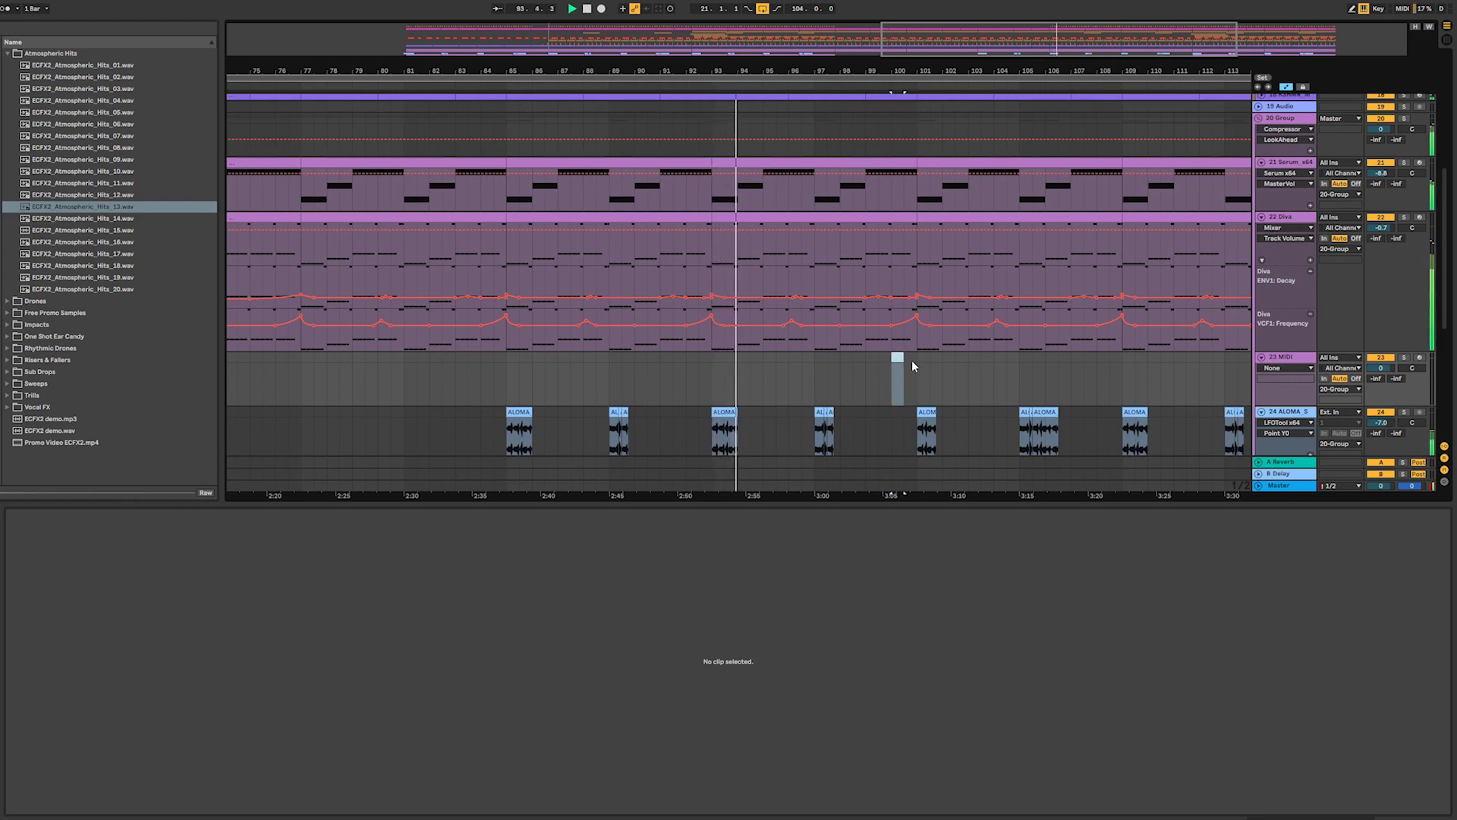
{"action": "double_click", "coordinate": [908, 361]}
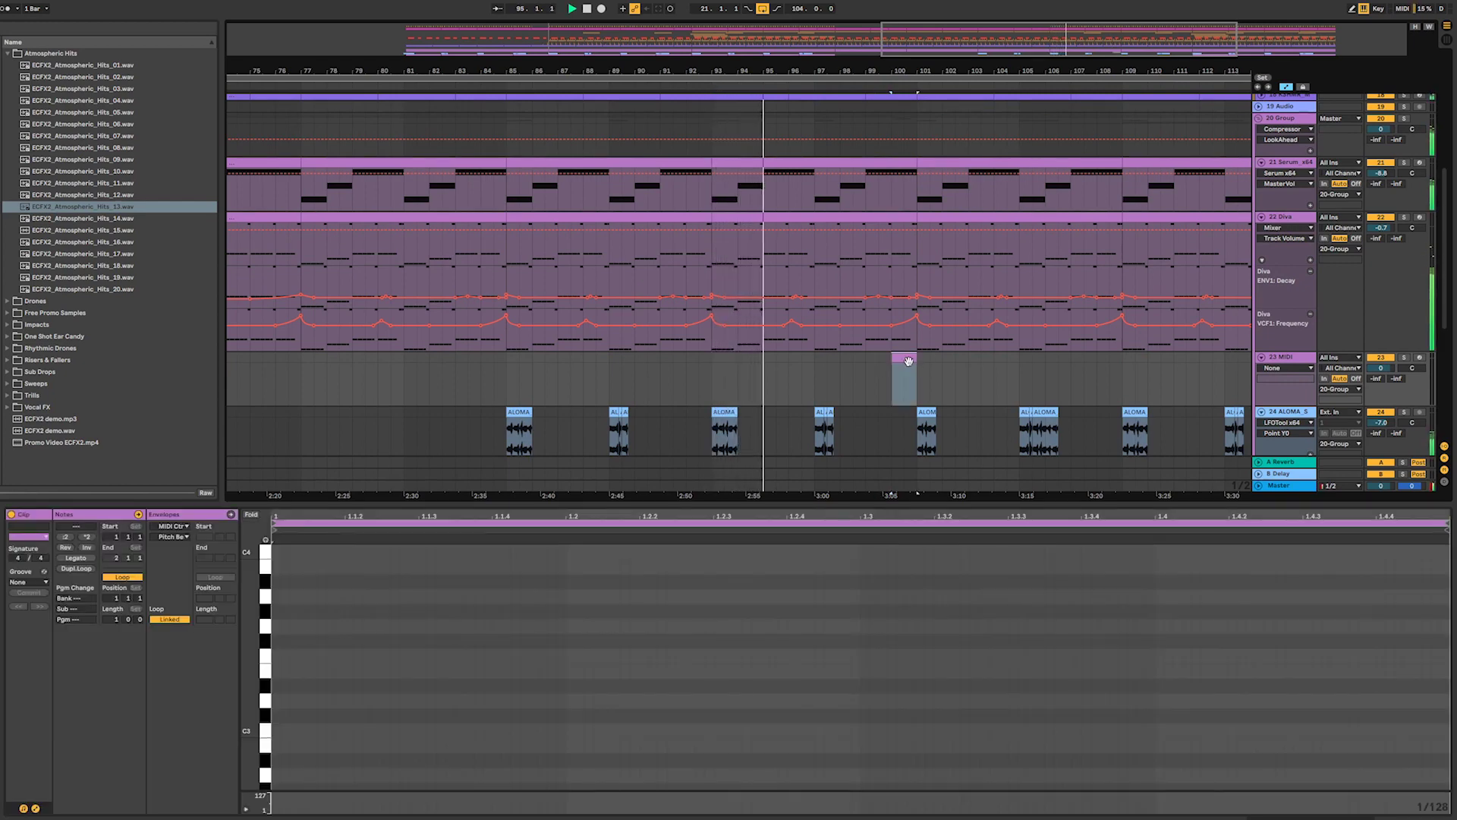
- Search the browser for "serum", load Serum_x64 onto MIDI track 23 and close the plug-in window with the bar 100 clip's notes open
{"action": "left_click", "coordinate": [189, 31]}
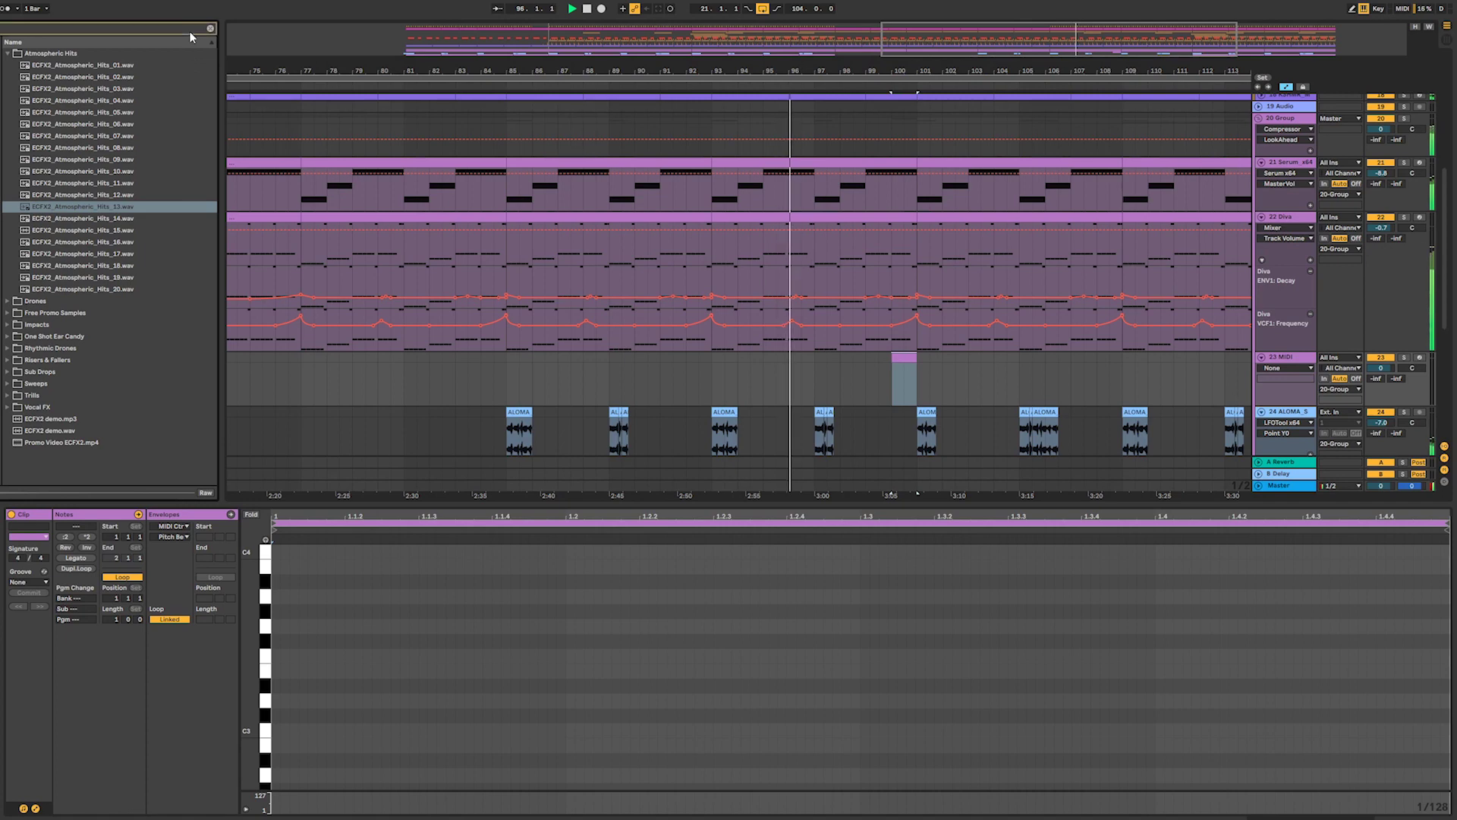
{"action": "type", "text": "serum"}
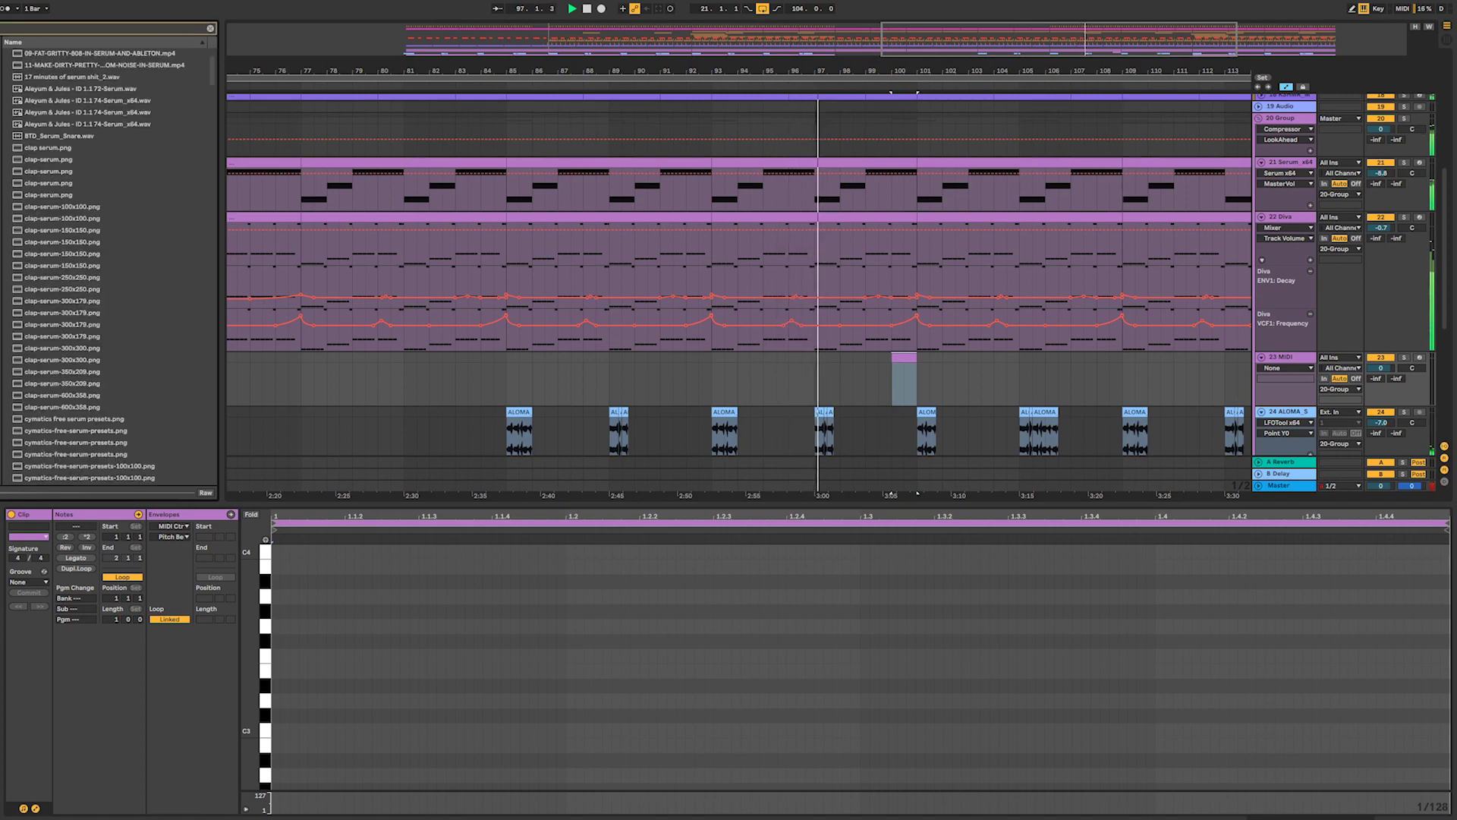
{"action": "scroll", "coordinate": [198, 325], "scroll_direction": "down", "scroll_amount": 15}
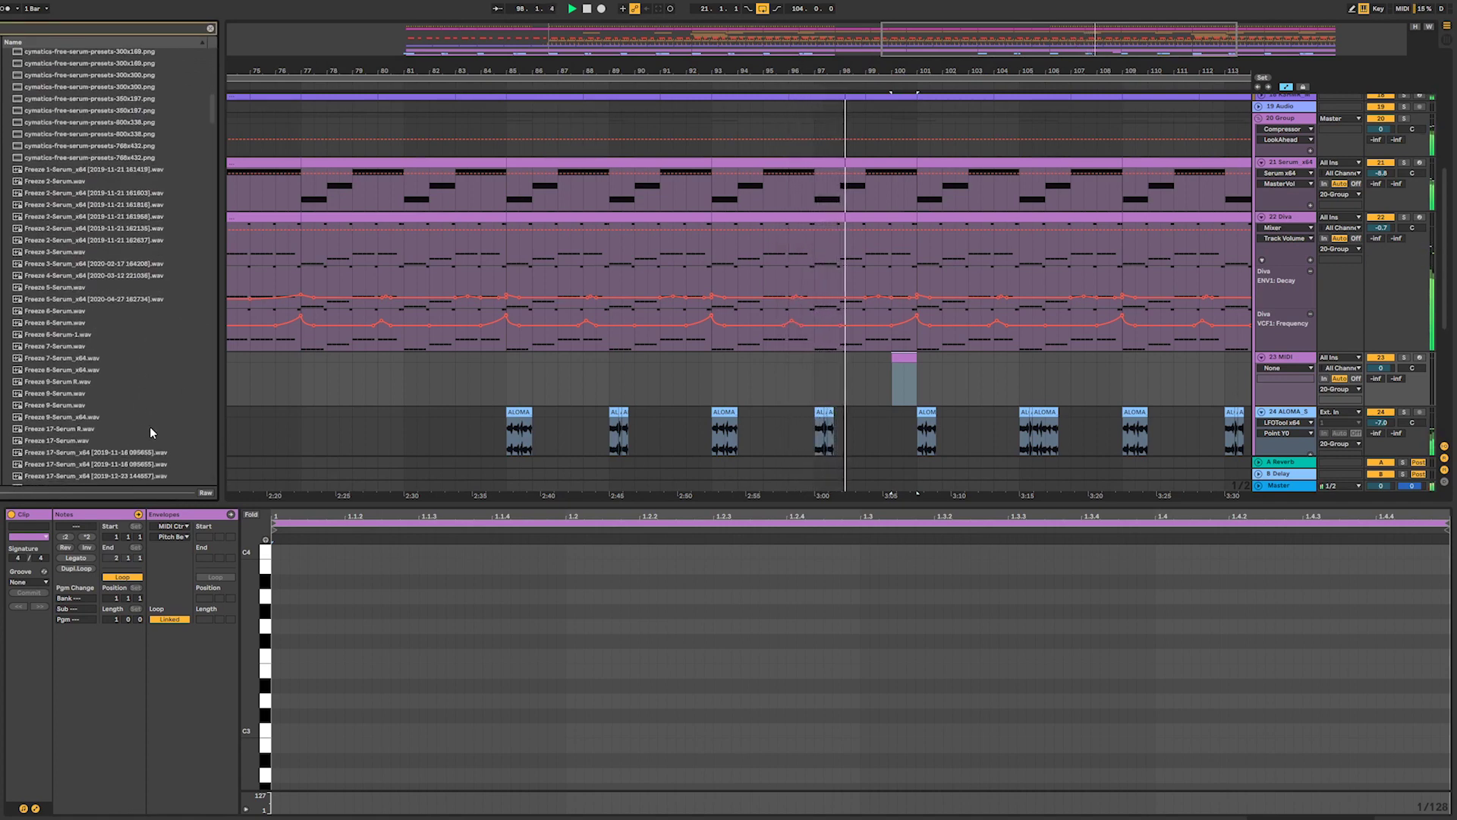
{"action": "scroll", "coordinate": [134, 430], "scroll_direction": "down", "scroll_amount": 10}
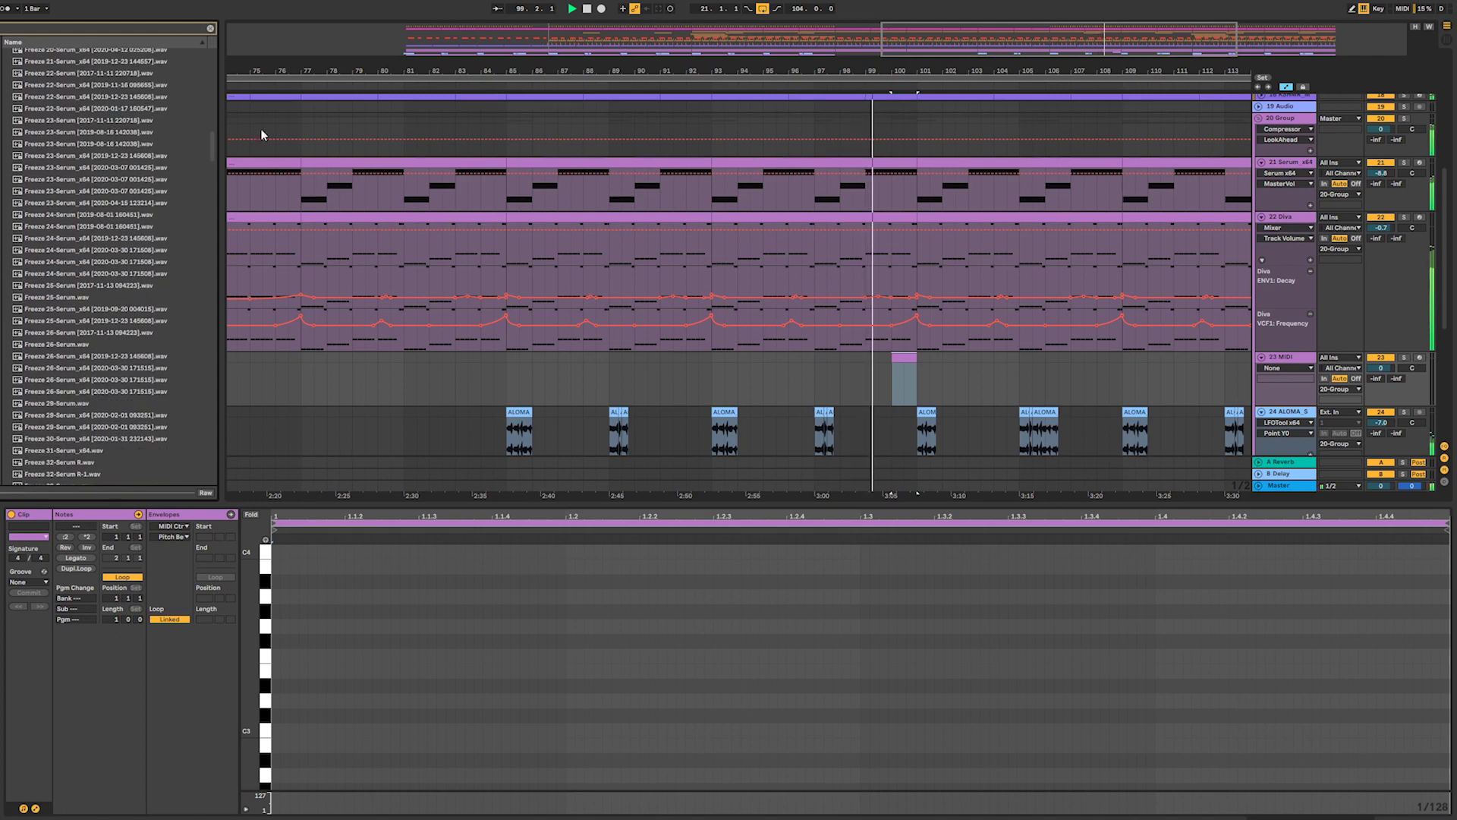
{"action": "left_click_drag", "start_coordinate": [214, 151], "coordinate": [167, 634]}
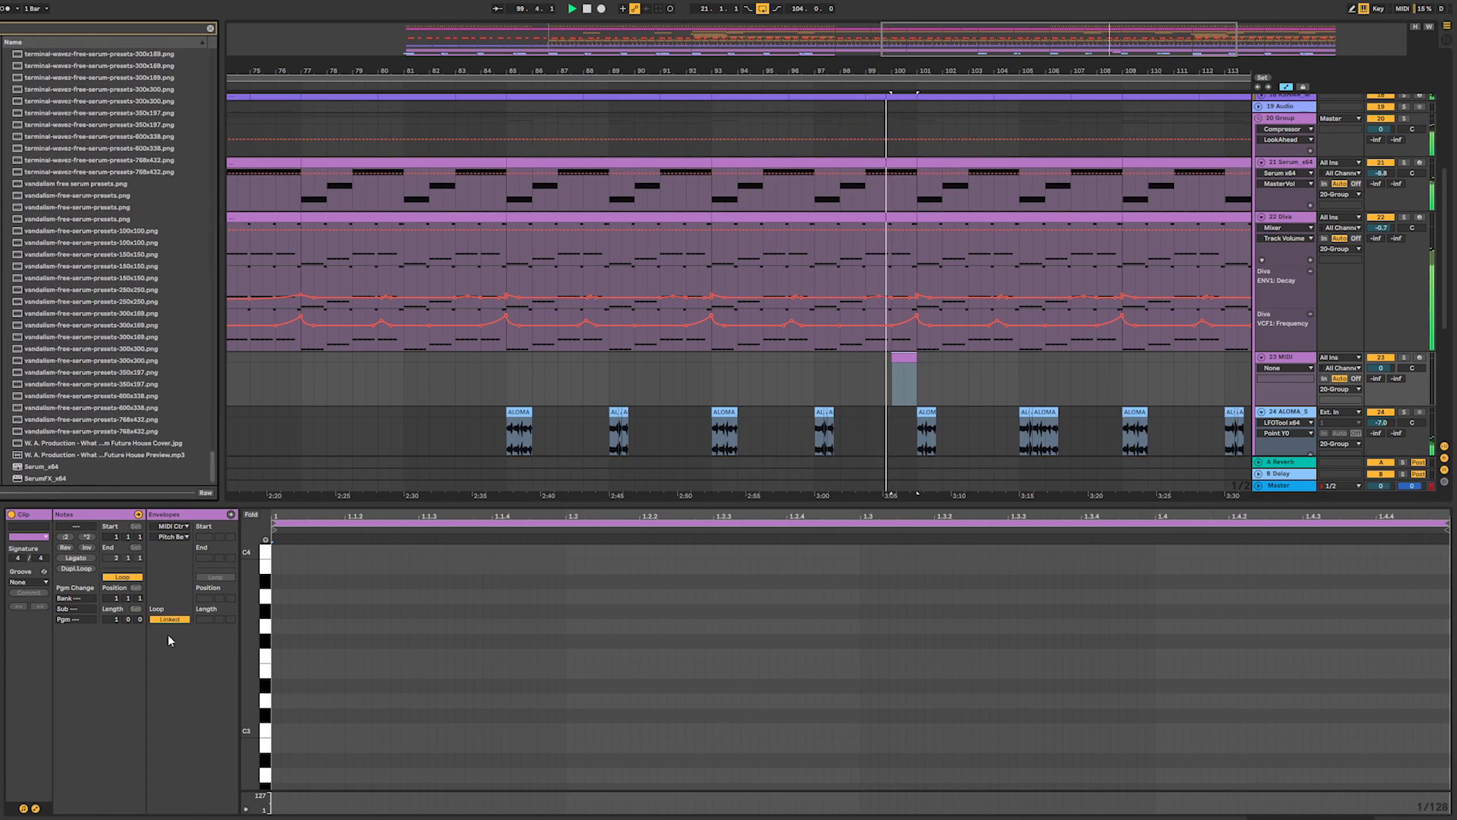
{"action": "double_click", "coordinate": [45, 467]}
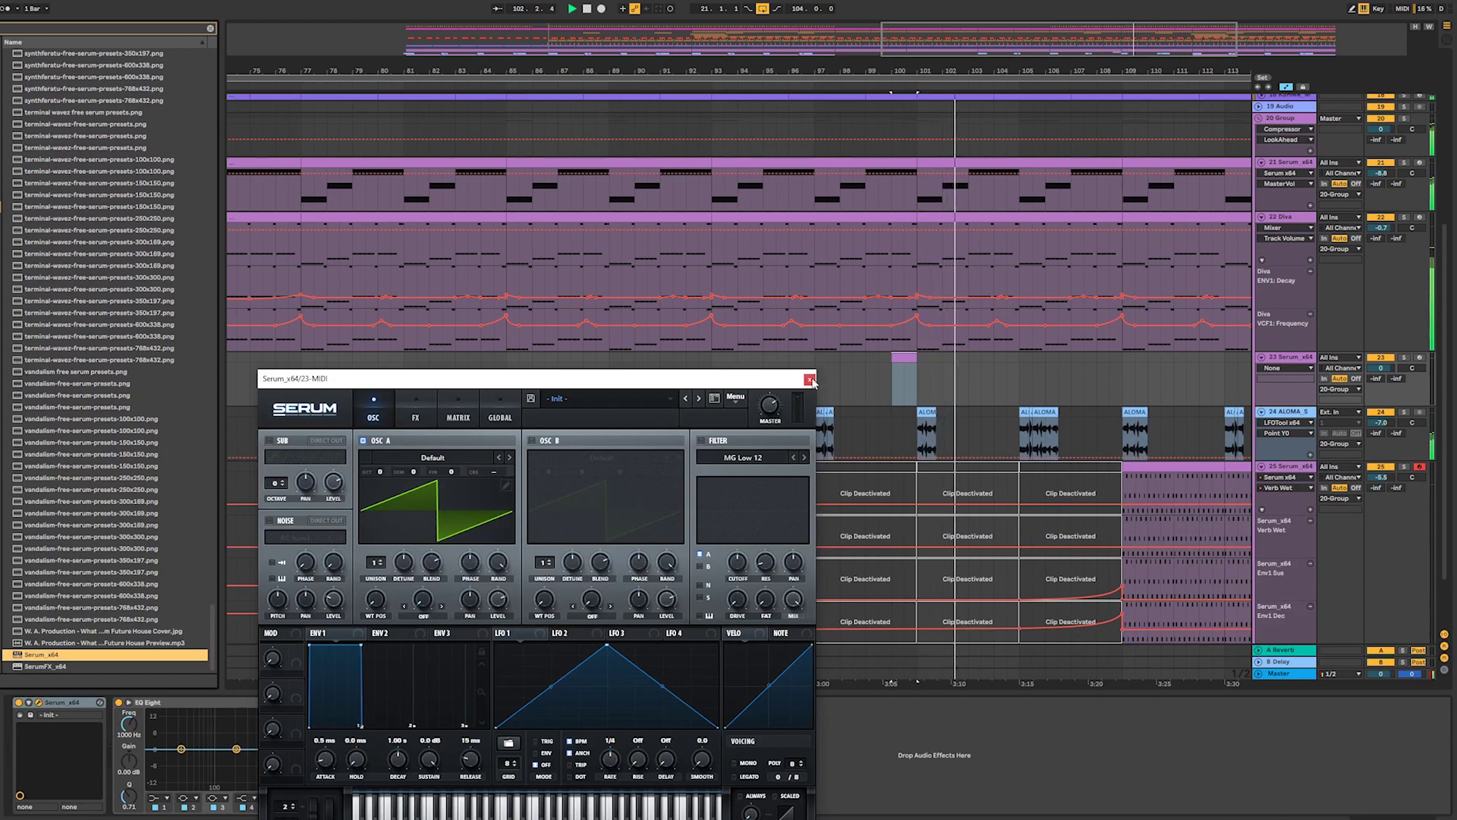
{"action": "left_click", "coordinate": [787, 364]}
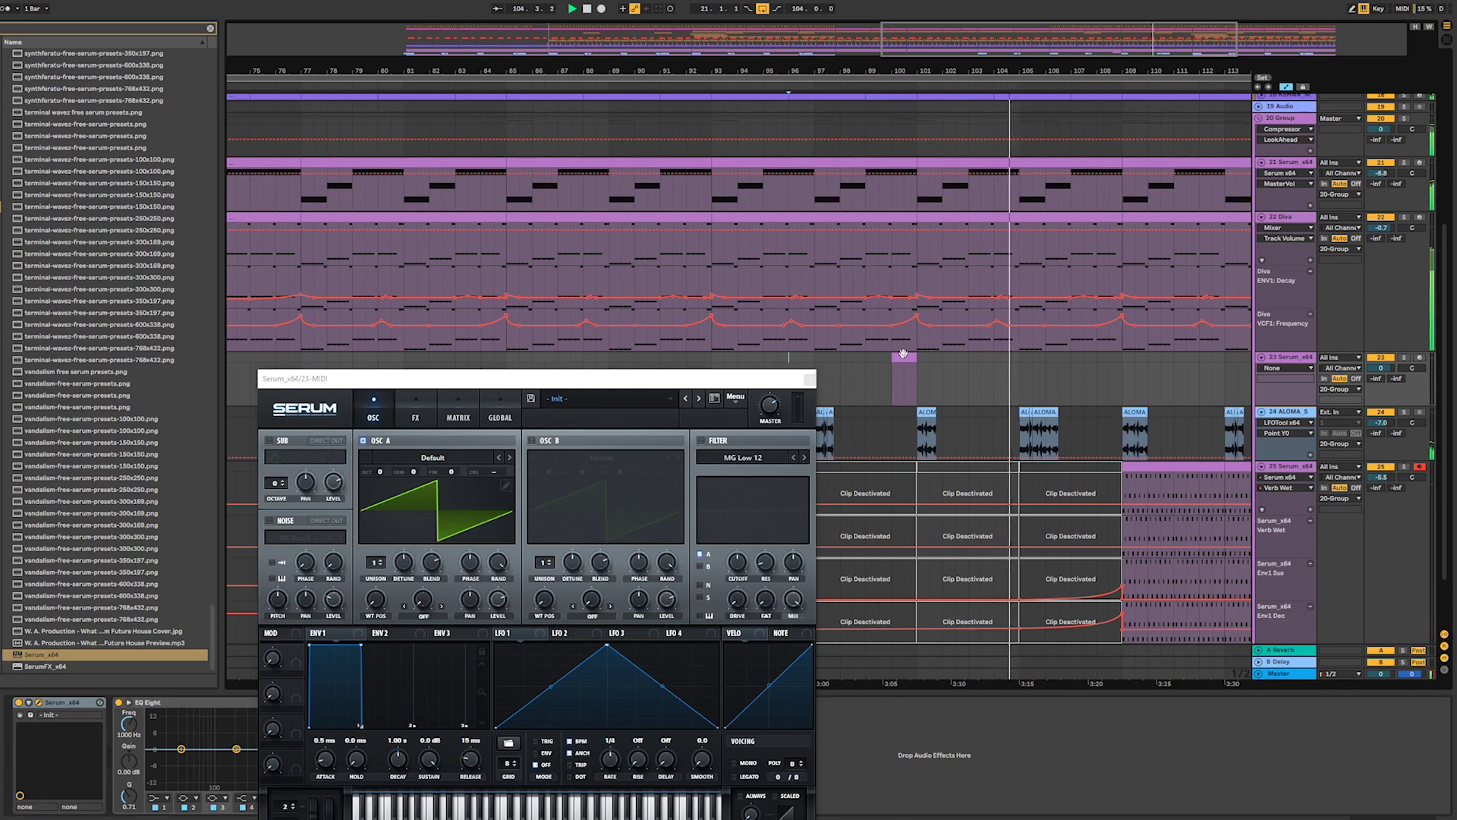
{"action": "double_click", "coordinate": [904, 353]}
{"action": "left_click", "coordinate": [808, 381]}
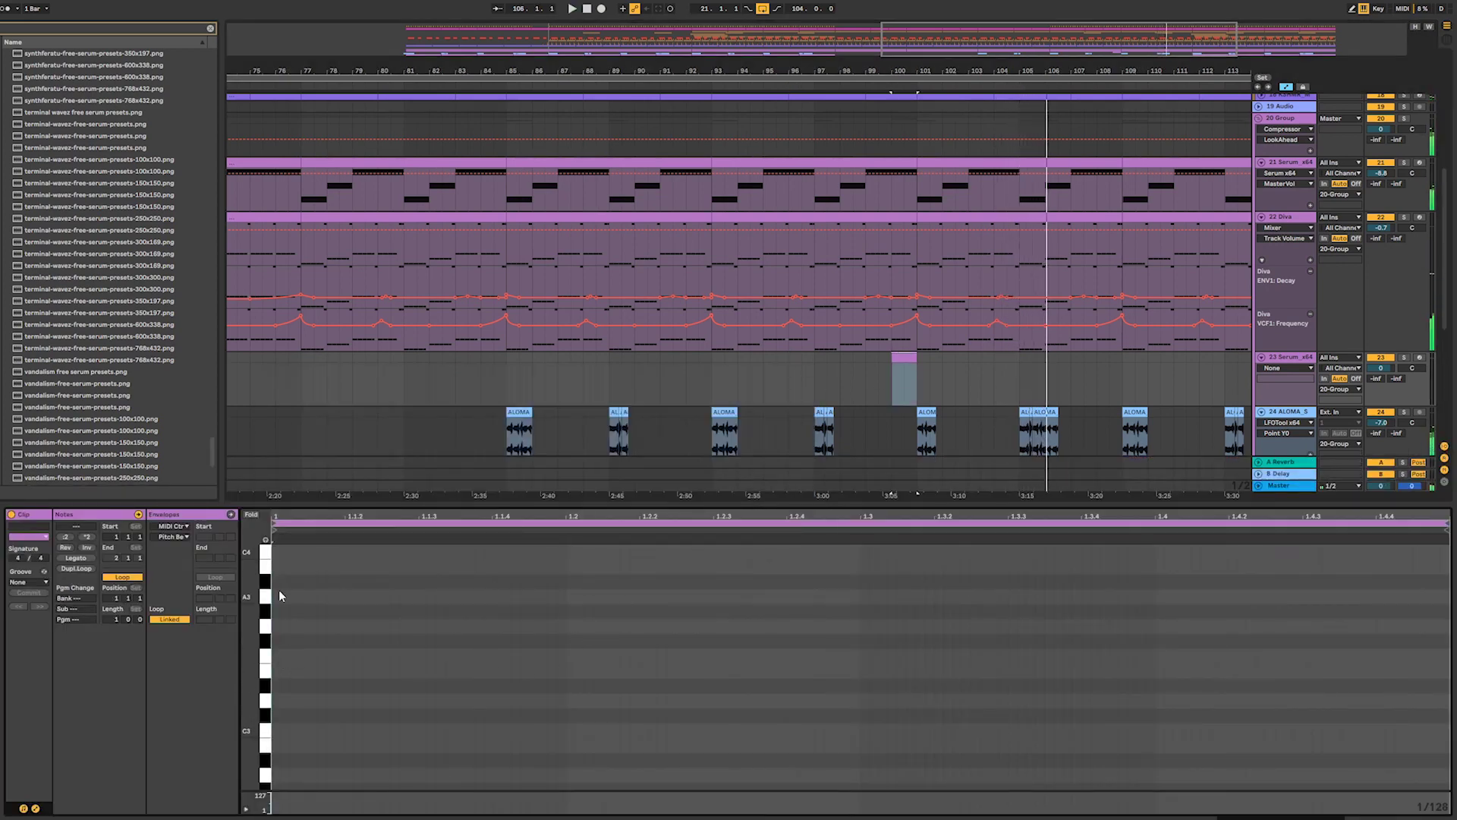
- Add a one-beat C4 note at the start of the bar 100 clip and listen to it
{"action": "double_click", "coordinate": [278, 551]}
{"action": "key", "text": "space"}
{"action": "left_click_drag", "start_coordinate": [281, 553], "coordinate": [558, 556]}
{"action": "key", "text": "space"}
{"action": "key", "text": "space"}
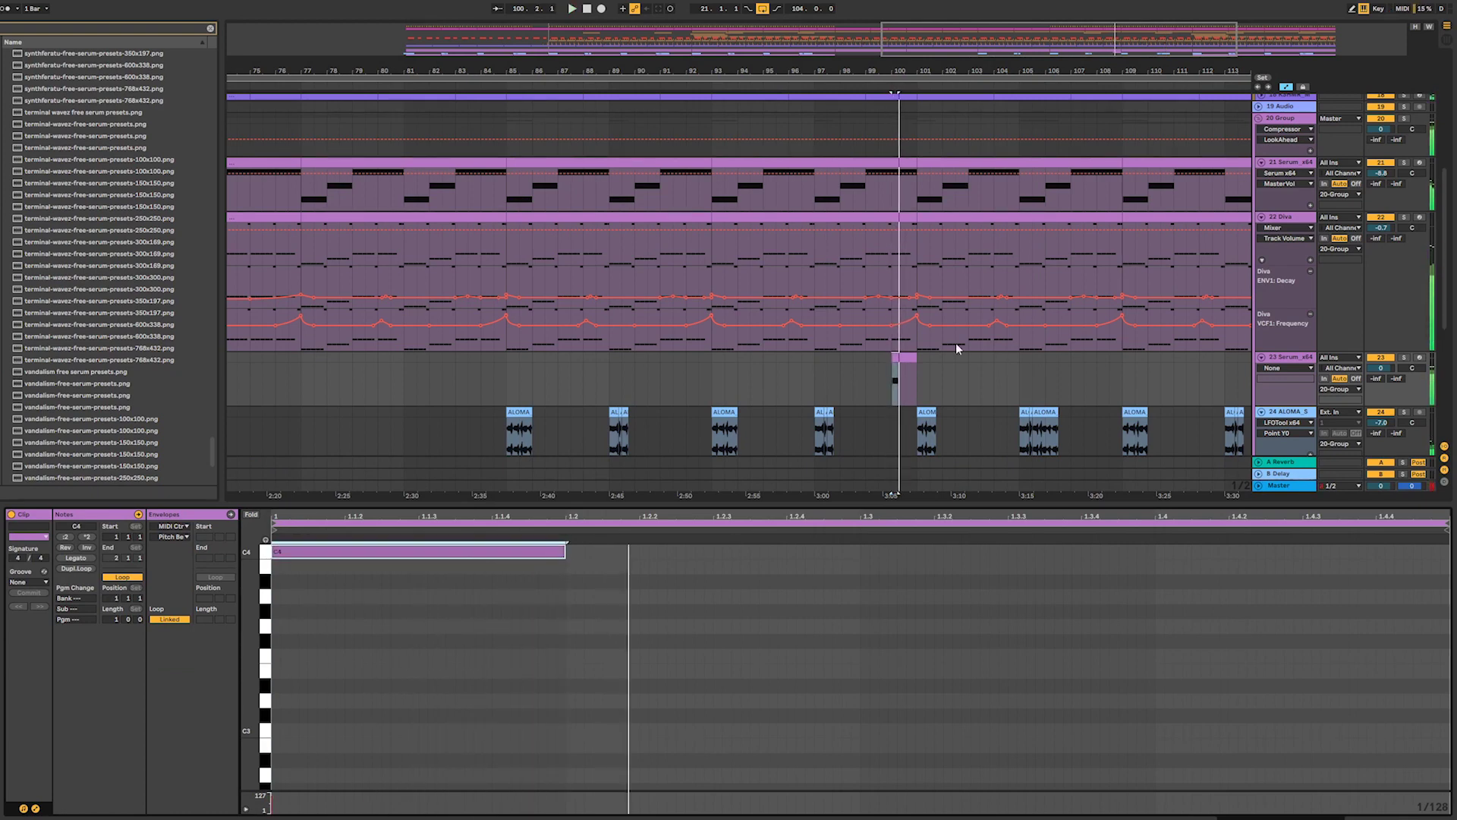
- Move the clip to start on the third beat of bar 100 and lower its note to F3
{"action": "left_click_drag", "start_coordinate": [903, 358], "coordinate": [919, 355]}
{"action": "left_click", "coordinate": [668, 552]}
{"action": "scroll", "coordinate": [660, 607], "scroll_direction": "up", "scroll_amount": 3}
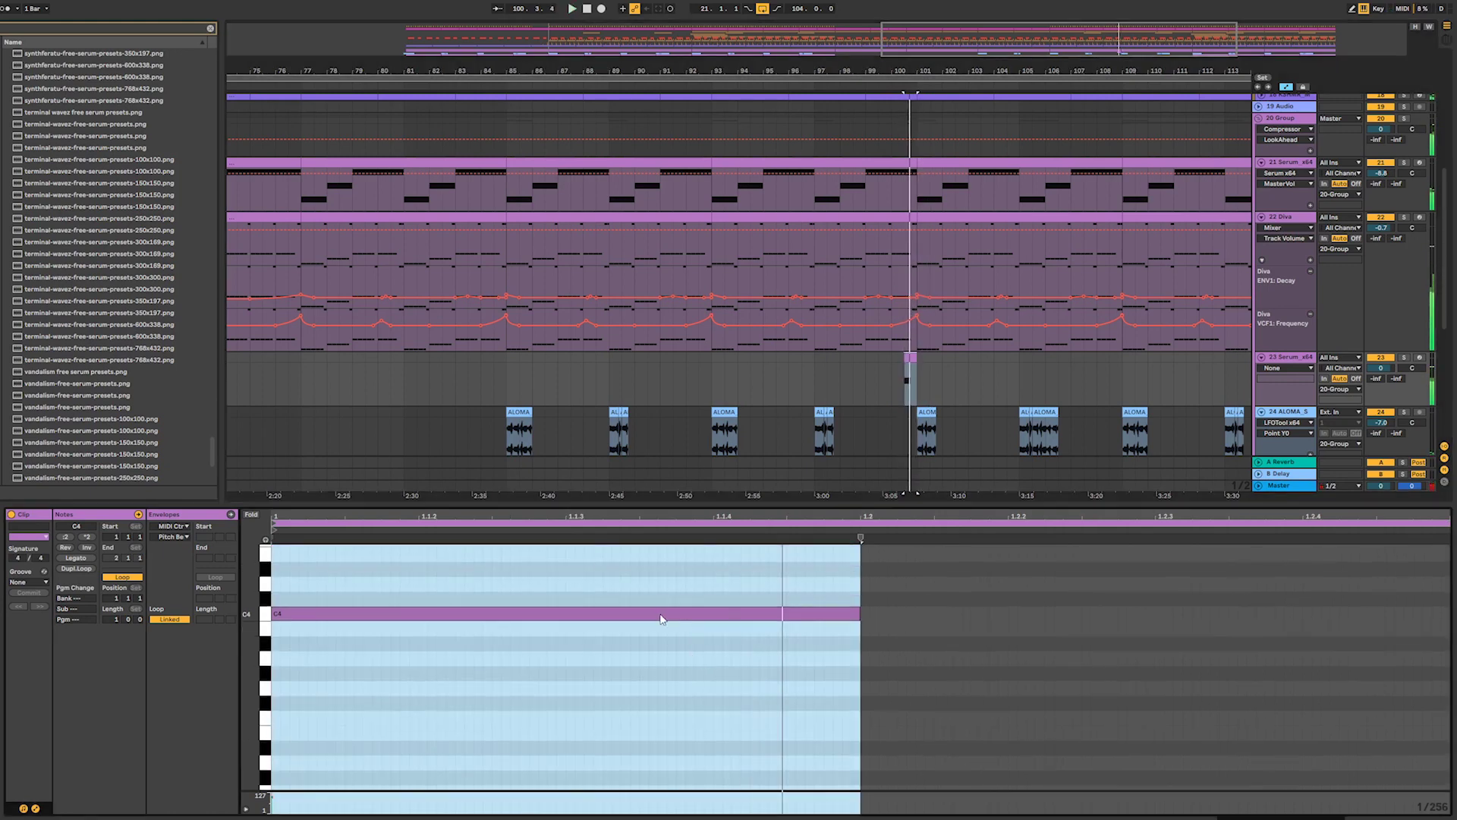
{"action": "mouse_move", "coordinate": [660, 615]}
{"action": "left_mouse_down"}
{"action": "mouse_move", "coordinate": [654, 661]}
{"action": "mouse_move", "coordinate": [656, 618]}
{"action": "left_mouse_up"}
{"action": "left_click_drag", "start_coordinate": [763, 615], "coordinate": [761, 719]}
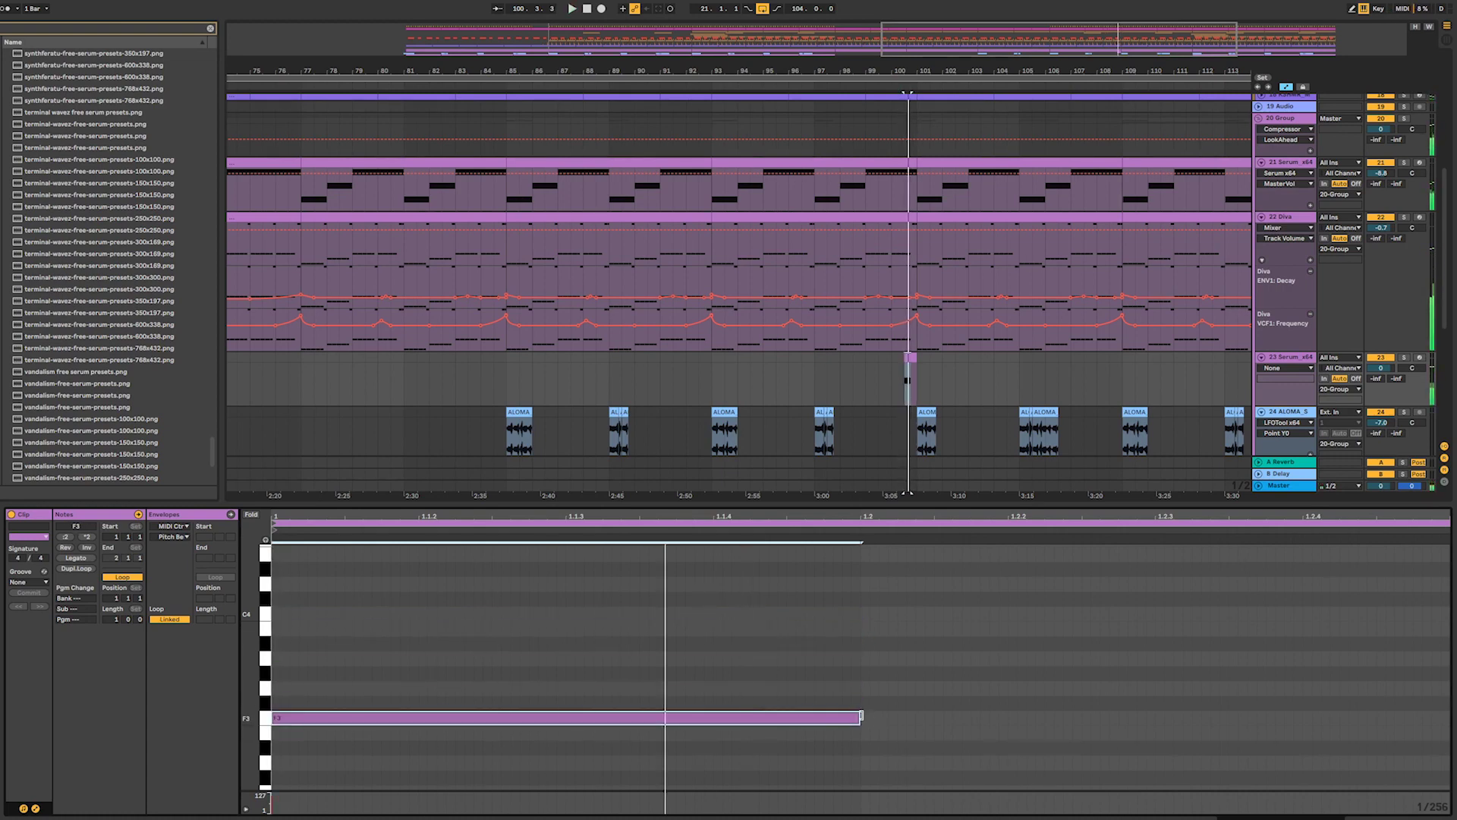
- Shorten the fill clip's F3 note to a sixteenth and follow it with sixteenth notes on G#3 and C4
{"action": "left_click_drag", "start_coordinate": [862, 716], "coordinate": [418, 718]}
{"action": "key", "text": "ctrl+d"}
{"action": "left_click_drag", "start_coordinate": [590, 690], "coordinate": [442, 683]}
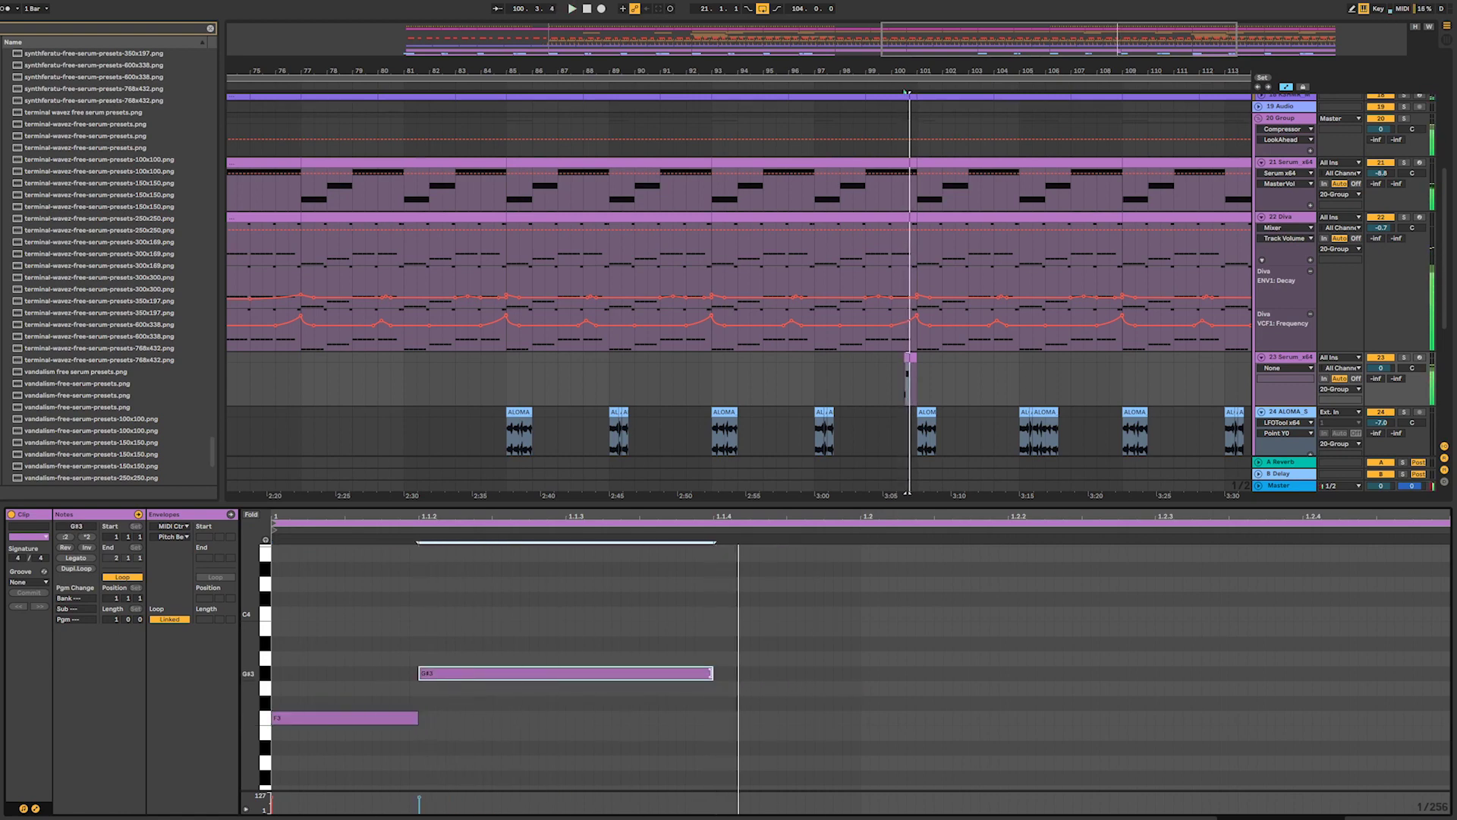
{"action": "left_click_drag", "start_coordinate": [711, 673], "coordinate": [605, 619]}
{"action": "key", "text": "ctrl+d"}
{"action": "key", "text": "space"}
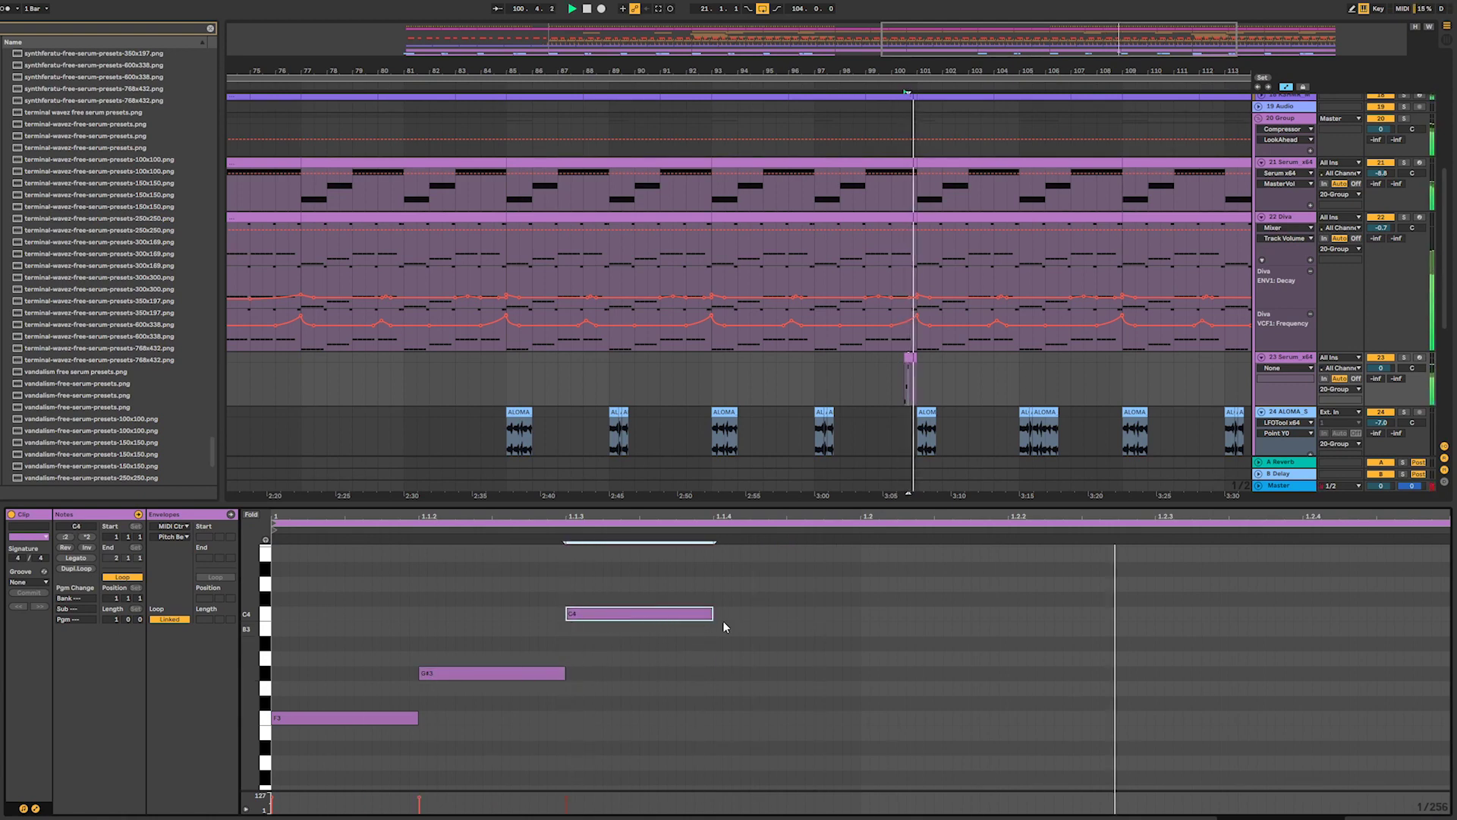
- Add a fourth sixteenth note on F4 to complete the rising run in the clip's first beat
{"action": "key", "text": "ctrl+d"}
{"action": "left_click_drag", "start_coordinate": [745, 617], "coordinate": [749, 569]}
{"action": "scroll", "coordinate": [812, 613], "scroll_direction": "up", "scroll_amount": 2}
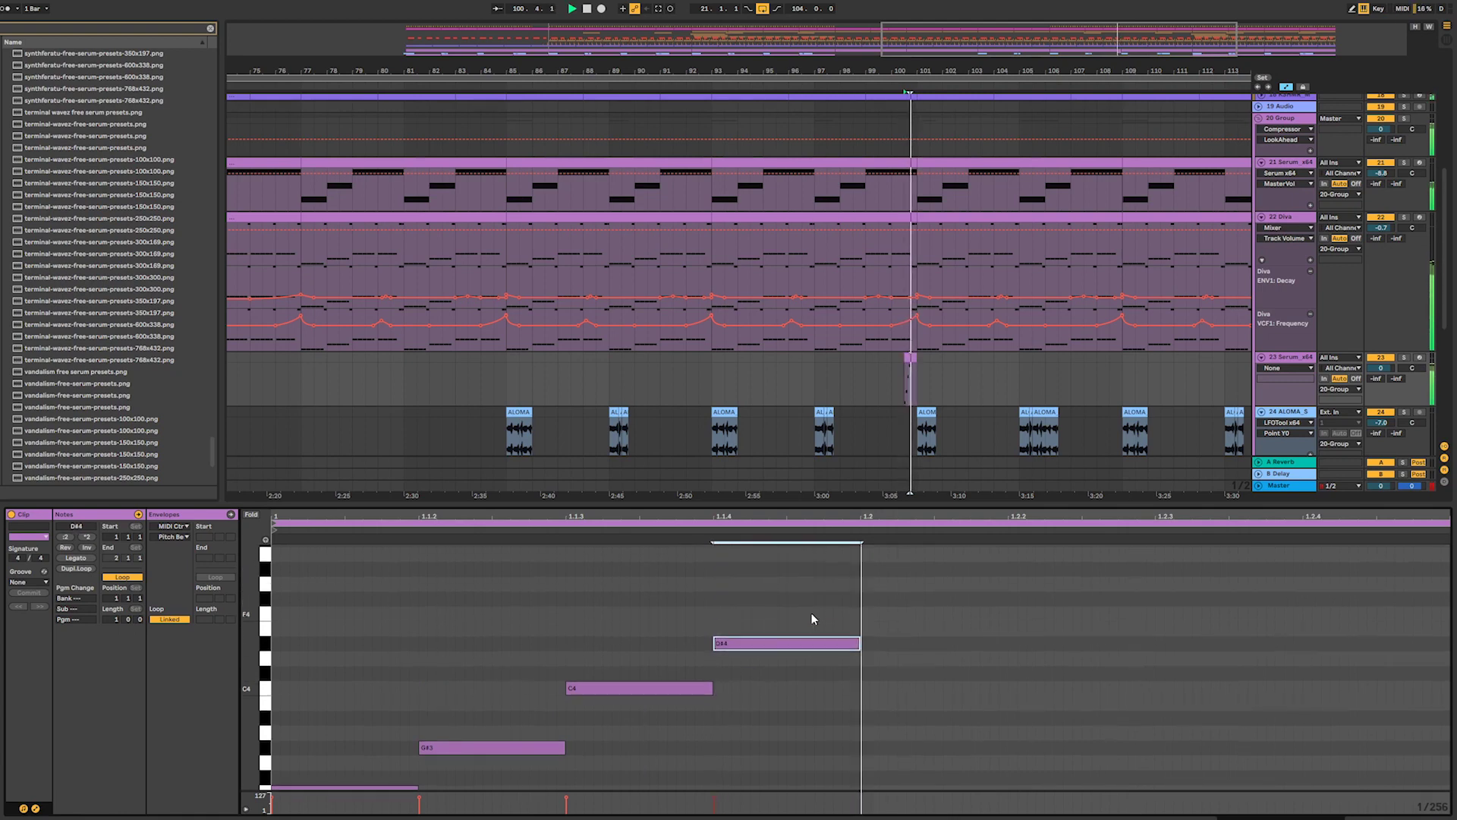
{"action": "left_click_drag", "start_coordinate": [767, 647], "coordinate": [765, 620]}
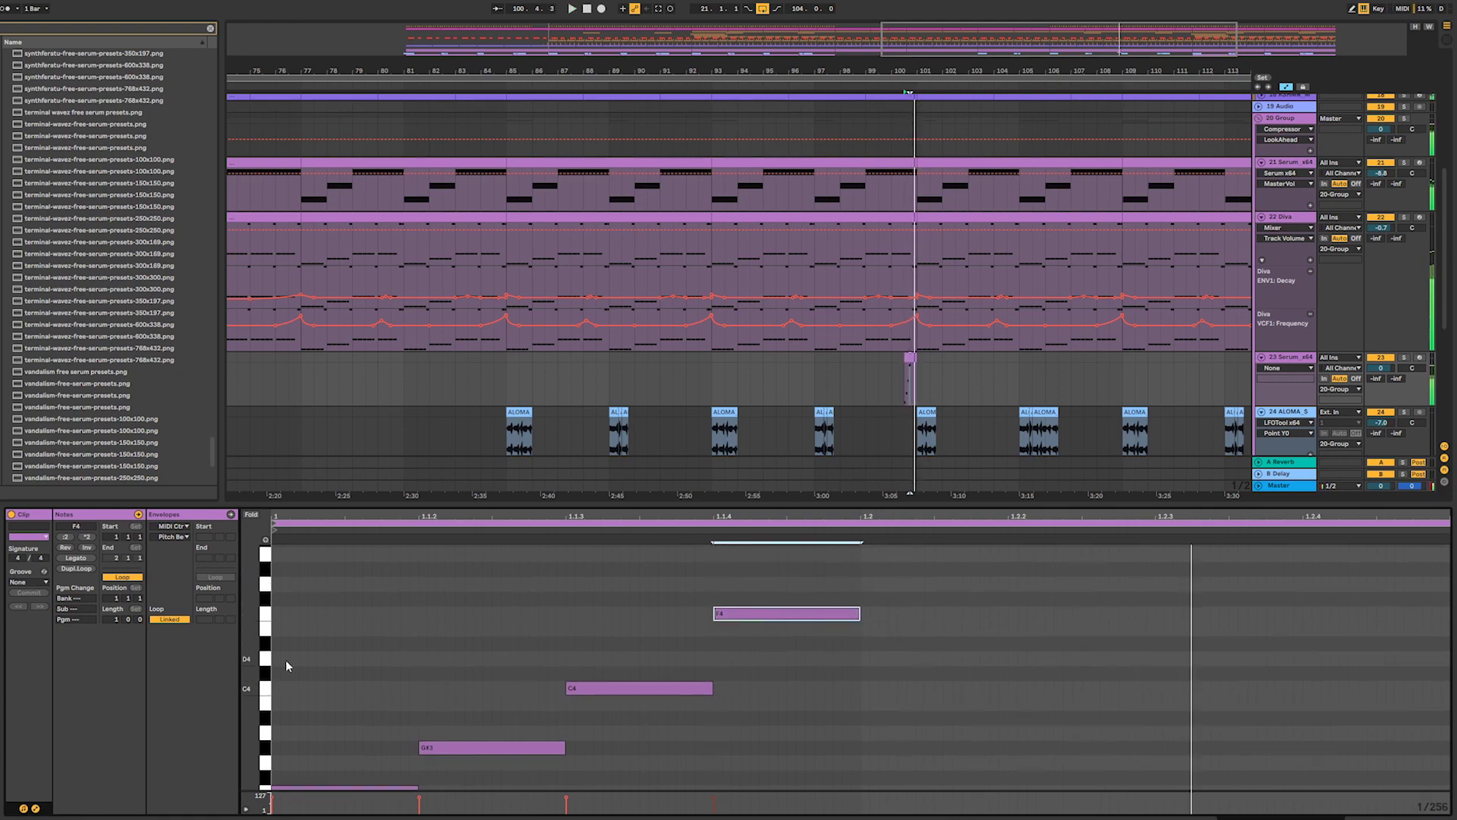
- Move the Serum fill clip on track 23 from bar 100 to start on the third beat of bar 92
{"action": "left_click_drag", "start_coordinate": [249, 659], "coordinate": [209, 654]}
{"action": "left_click", "coordinate": [726, 375]}
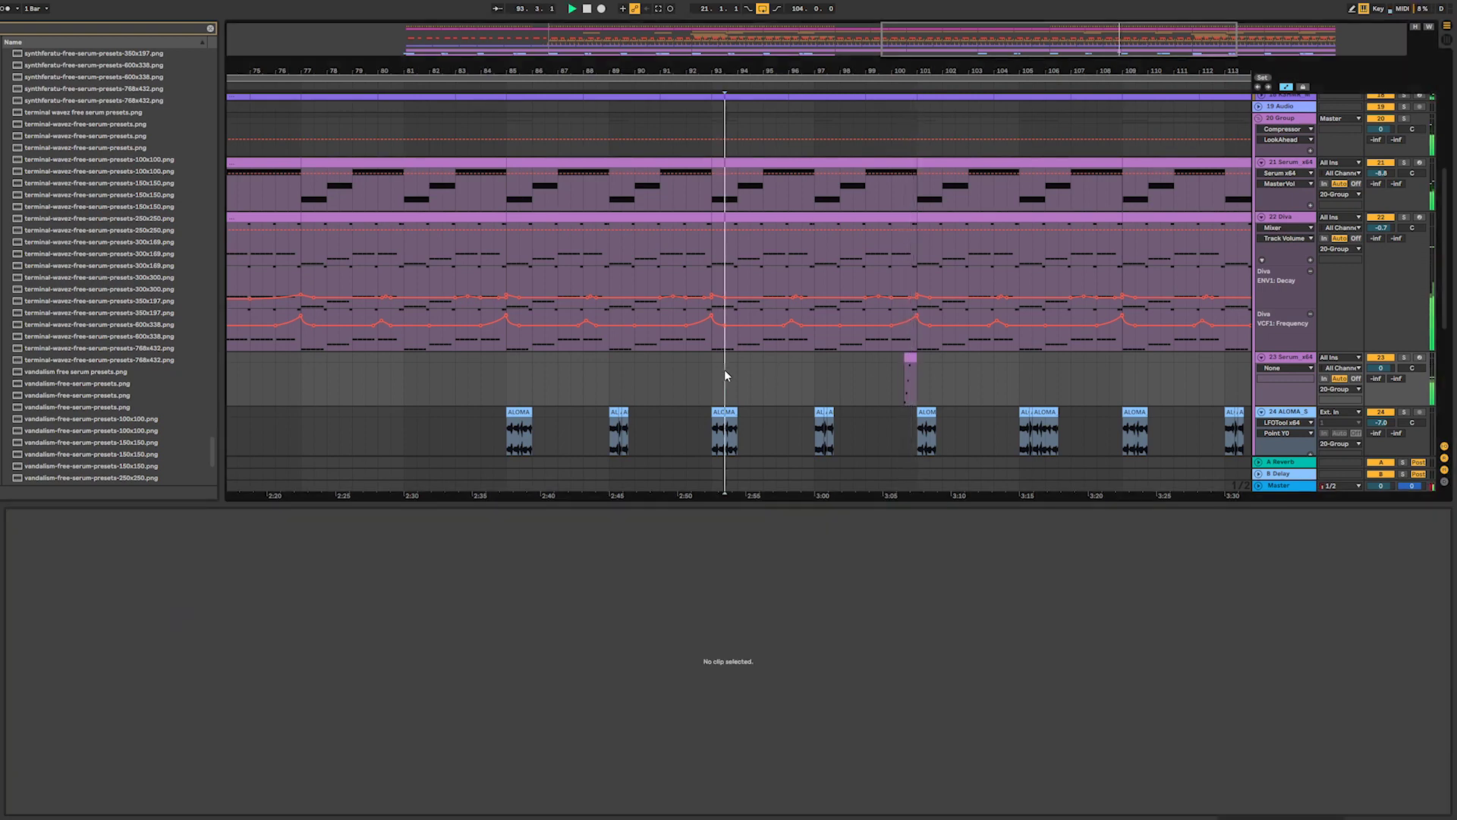
{"action": "left_click", "coordinate": [497, 375]}
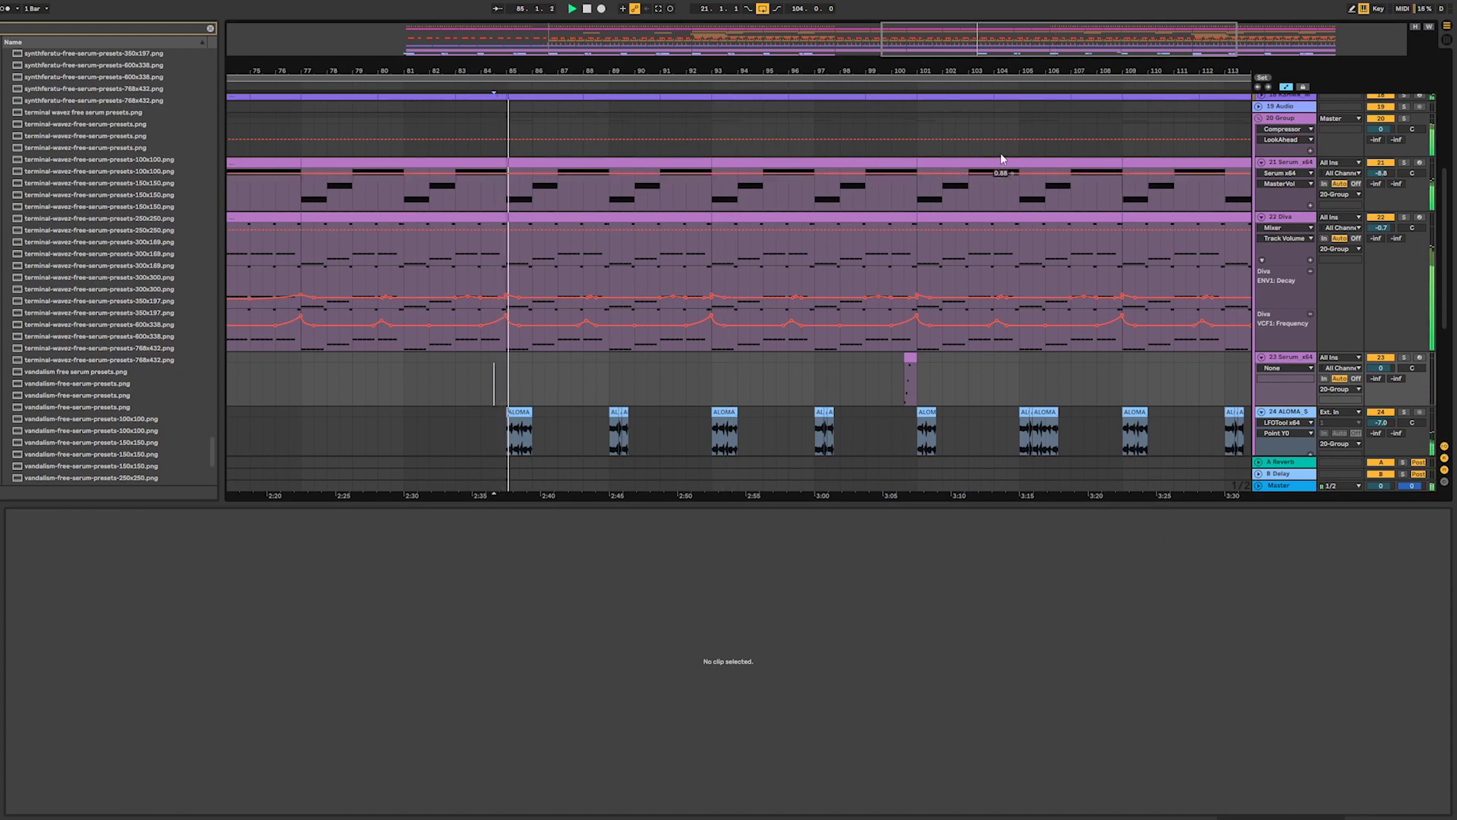
{"action": "left_click_drag", "start_coordinate": [972, 44], "coordinate": [950, 51]}
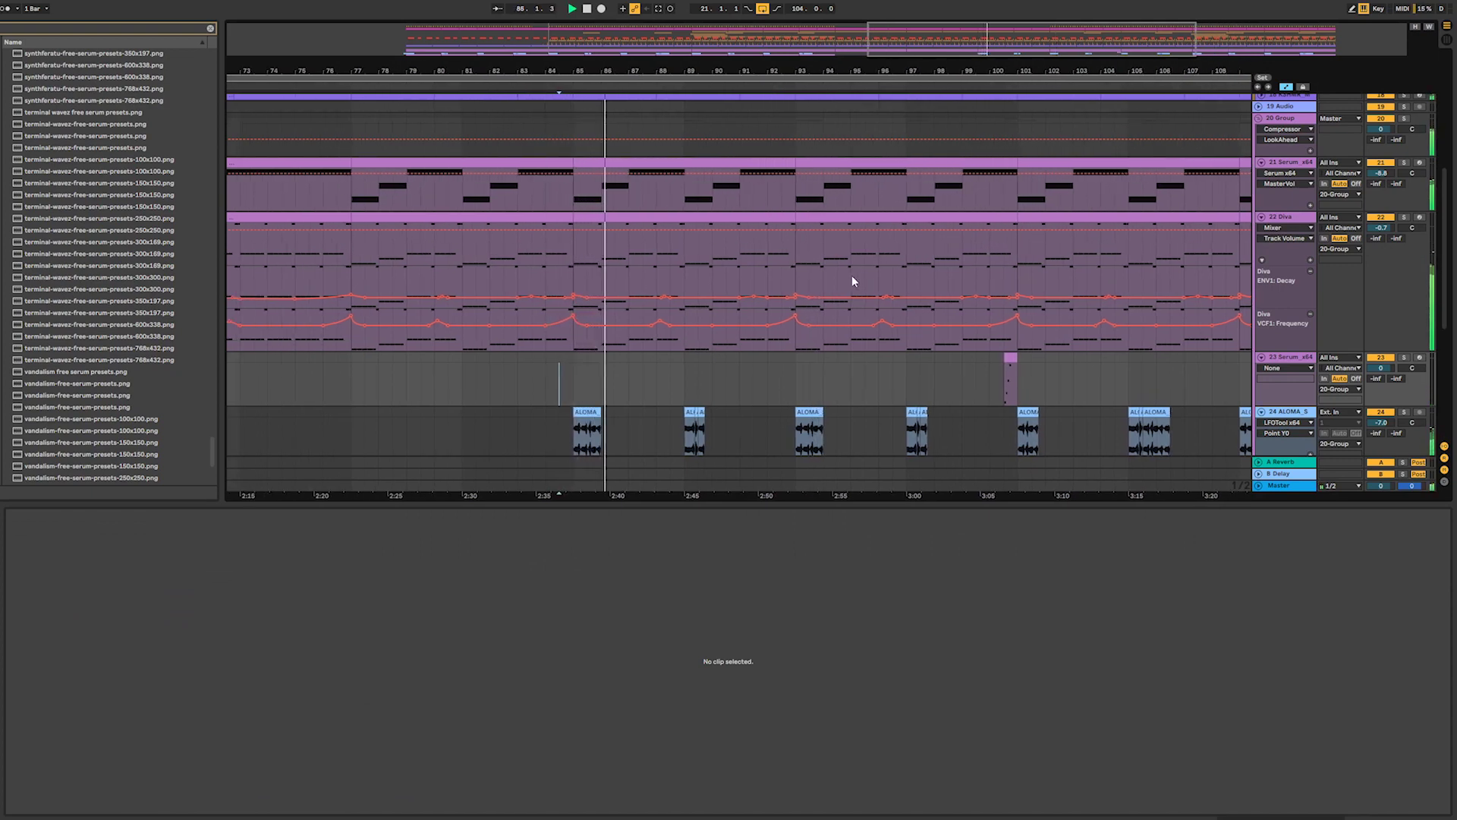
{"action": "left_click_drag", "start_coordinate": [1010, 357], "coordinate": [787, 361]}
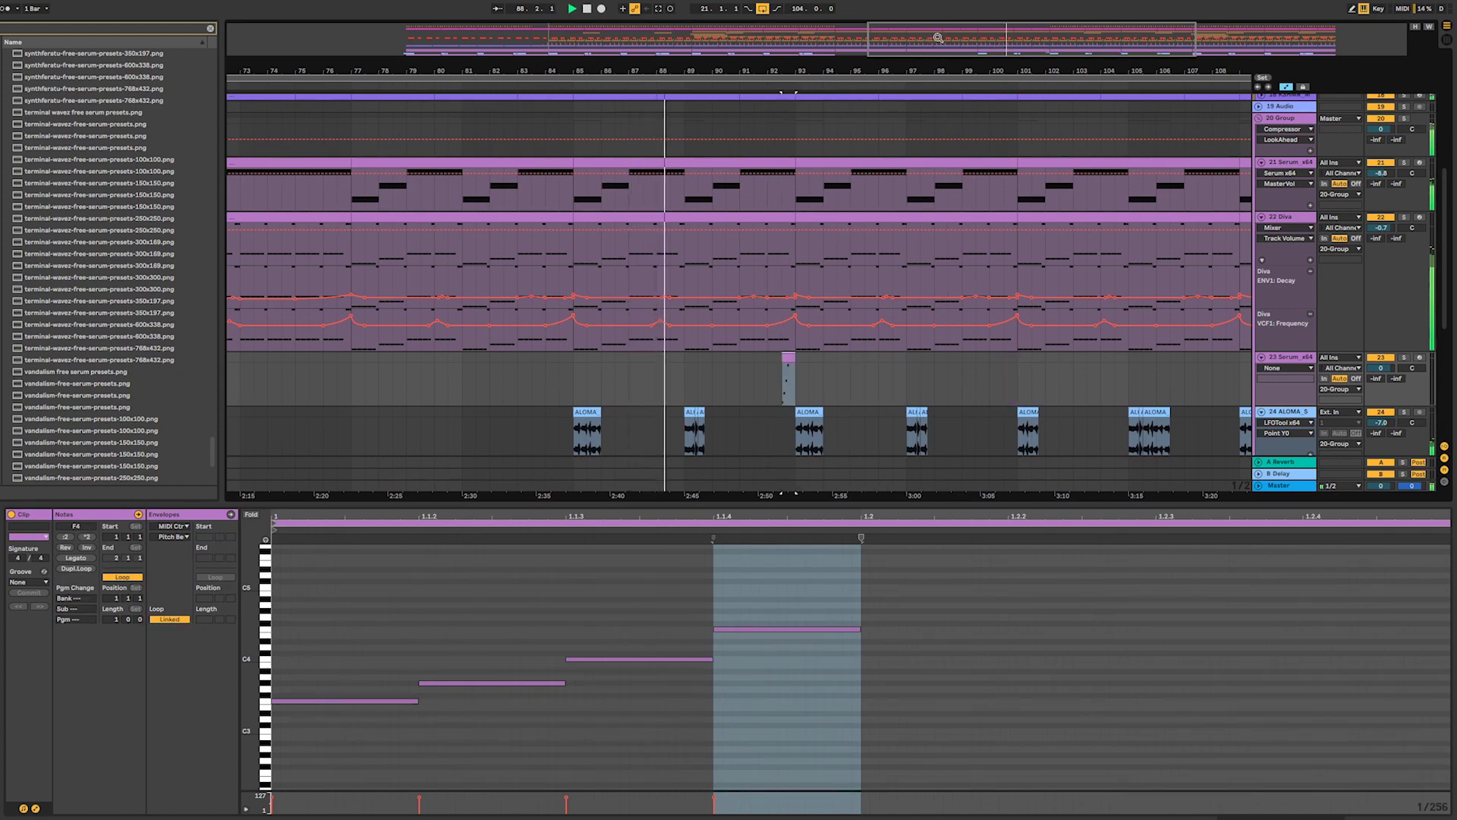
- Duplicate the four-note run into the clip's second beat two octaves higher and set track 23's volume to -8.0 dB
{"action": "left_click_drag", "start_coordinate": [938, 38], "coordinate": [1061, 105]}
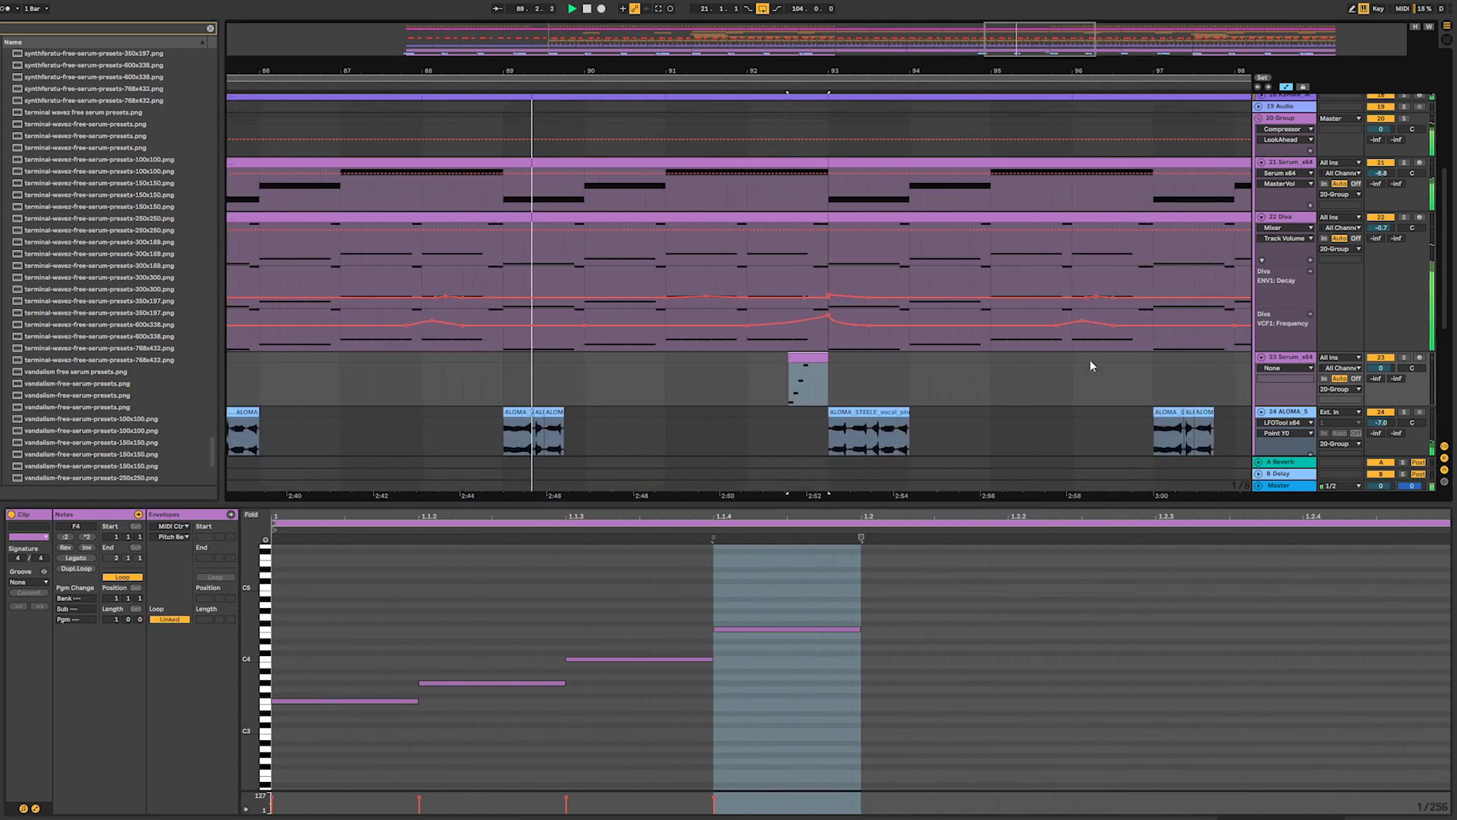
{"action": "double_click", "coordinate": [809, 359]}
{"action": "left_click_drag", "start_coordinate": [380, 618], "coordinate": [809, 771]}
{"action": "key", "text": "ctrl+d"}
{"action": "key", "text": "shift+Up"}
{"action": "key", "text": "shift+Up"}
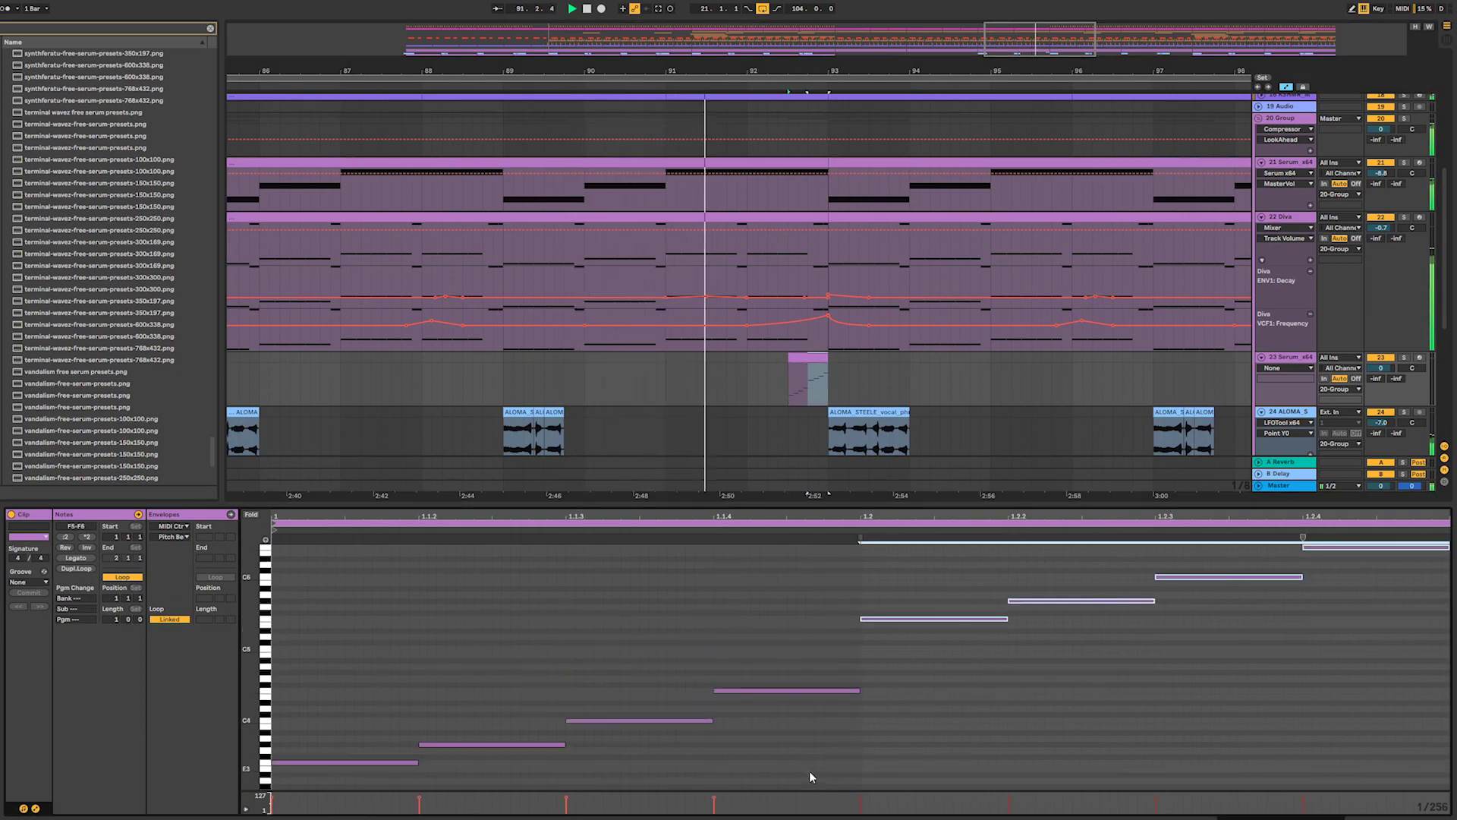
{"action": "mouse_move", "coordinate": [1381, 368]}
{"action": "left_mouse_down"}
{"action": "mouse_move", "coordinate": [1381, 389]}
{"action": "mouse_move", "coordinate": [1380, 367]}
{"action": "left_mouse_up"}
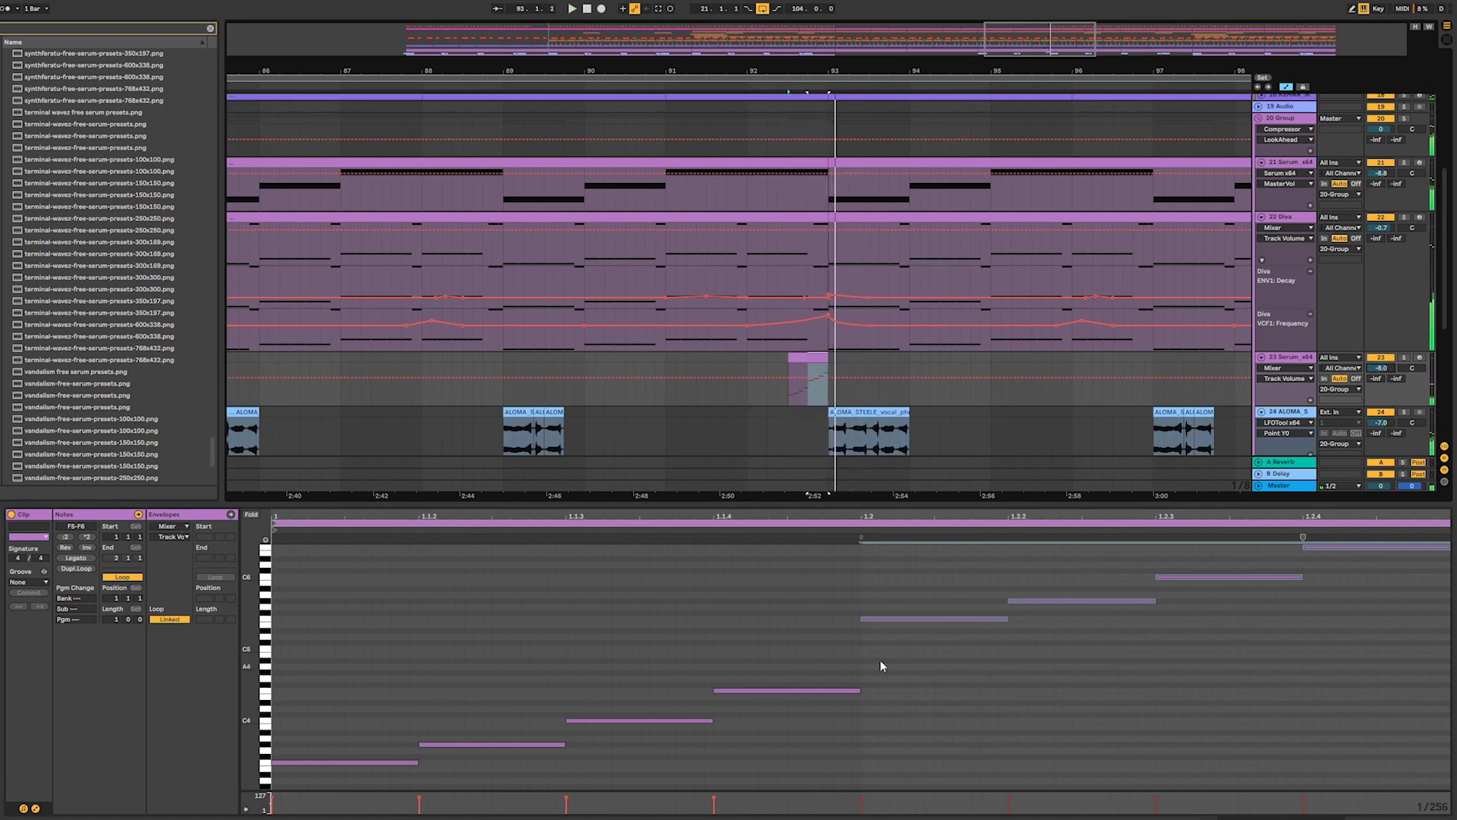
- Lower the run's fourth to eighth notes to D#4, F4, G#4, A#4 and C5 so it climbs stepwise
{"action": "left_click", "coordinate": [712, 699]}
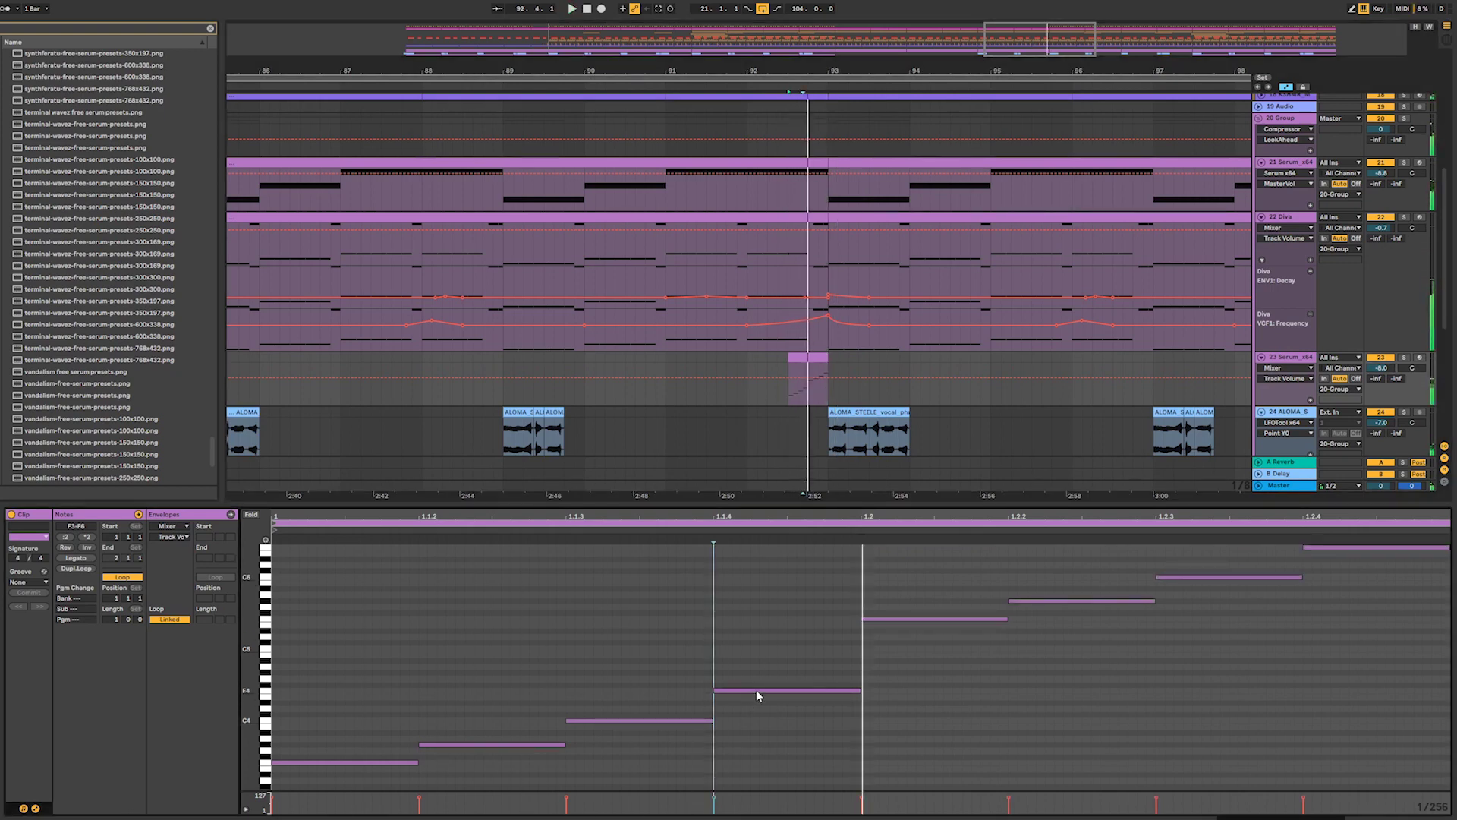
{"action": "left_click_drag", "start_coordinate": [757, 691], "coordinate": [760, 703]}
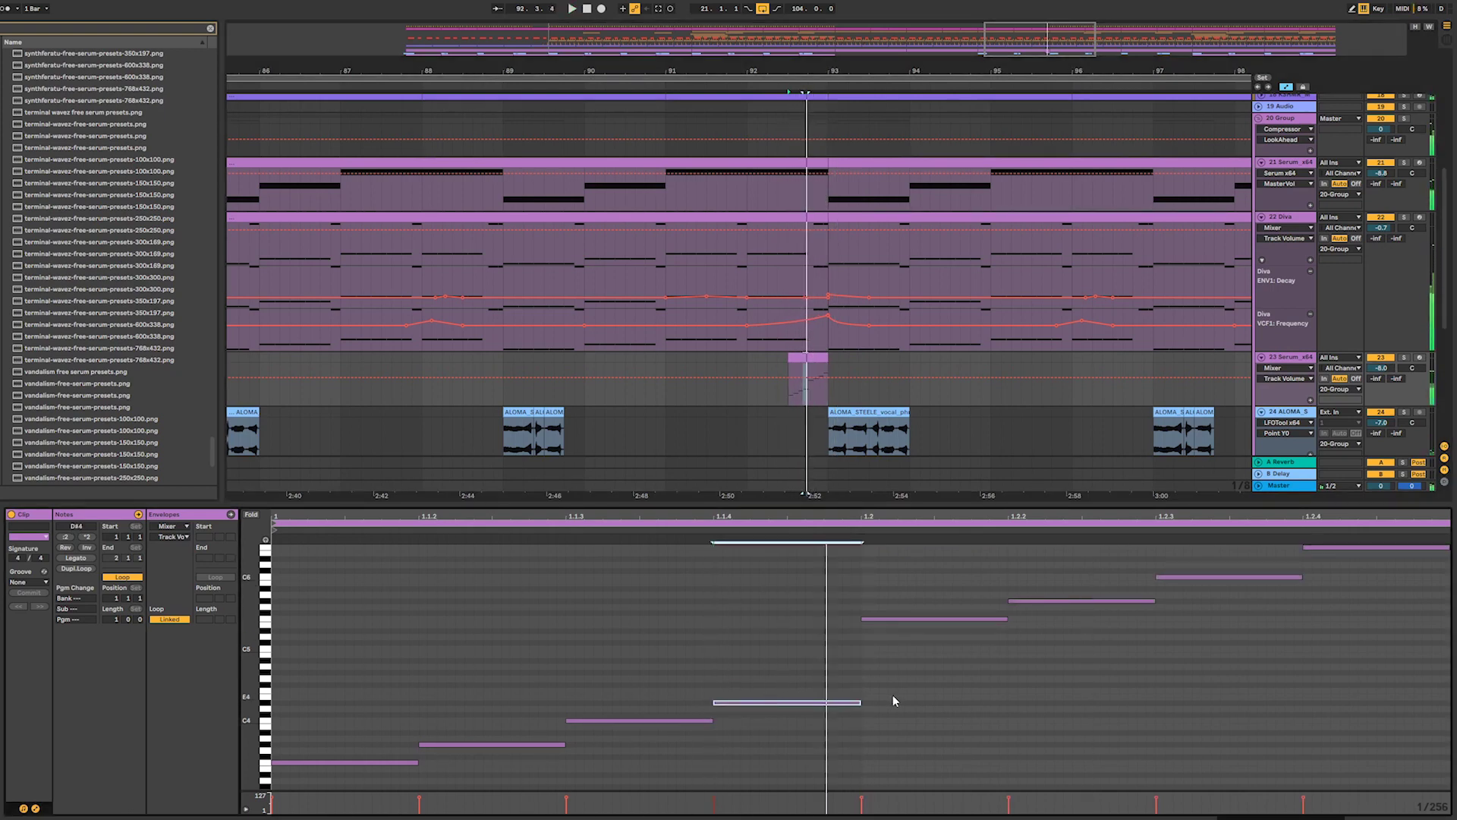
{"action": "left_click_drag", "start_coordinate": [909, 617], "coordinate": [910, 691]}
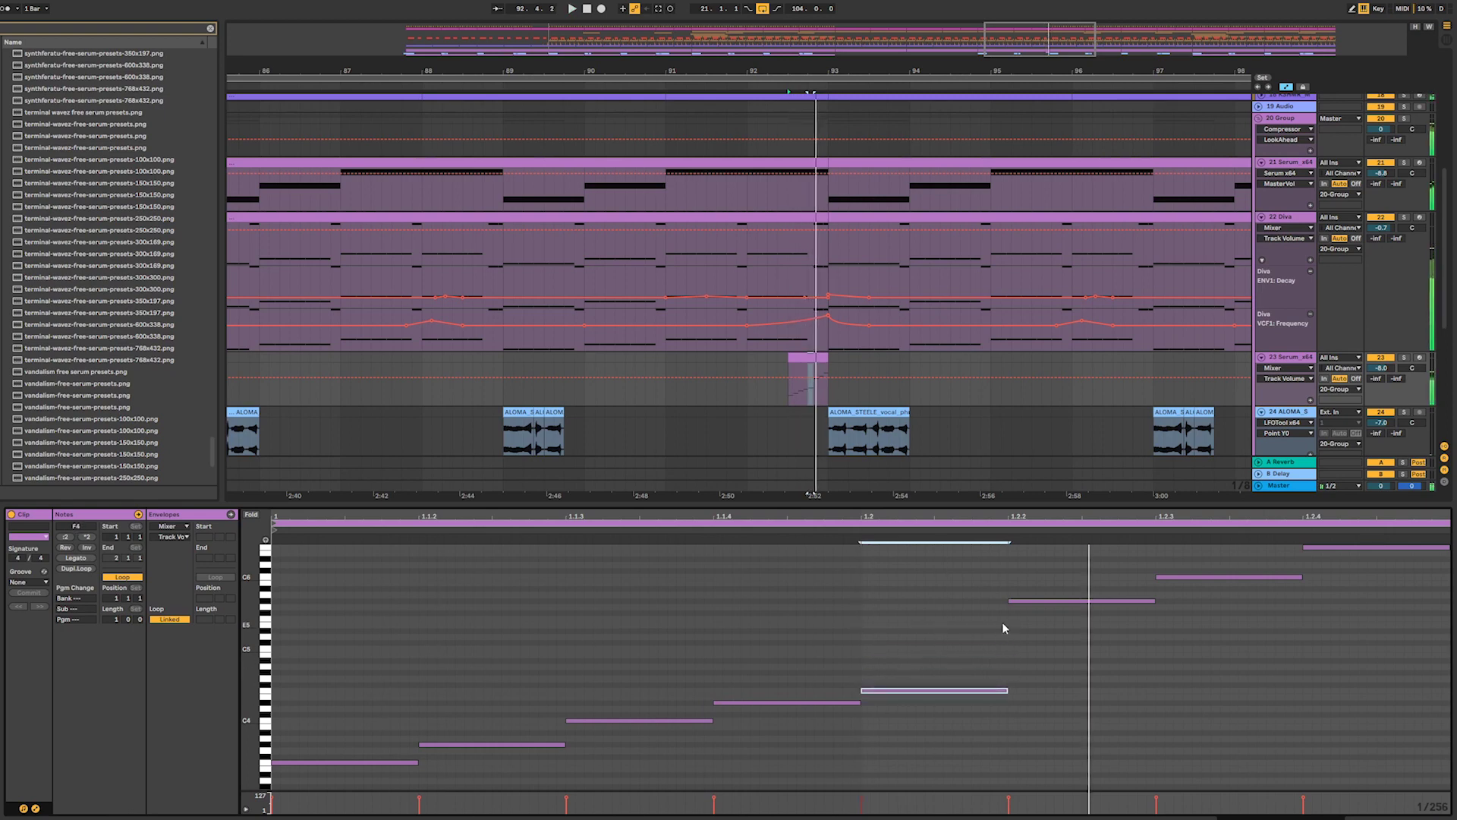
{"action": "left_click_drag", "start_coordinate": [1050, 601], "coordinate": [1057, 673]}
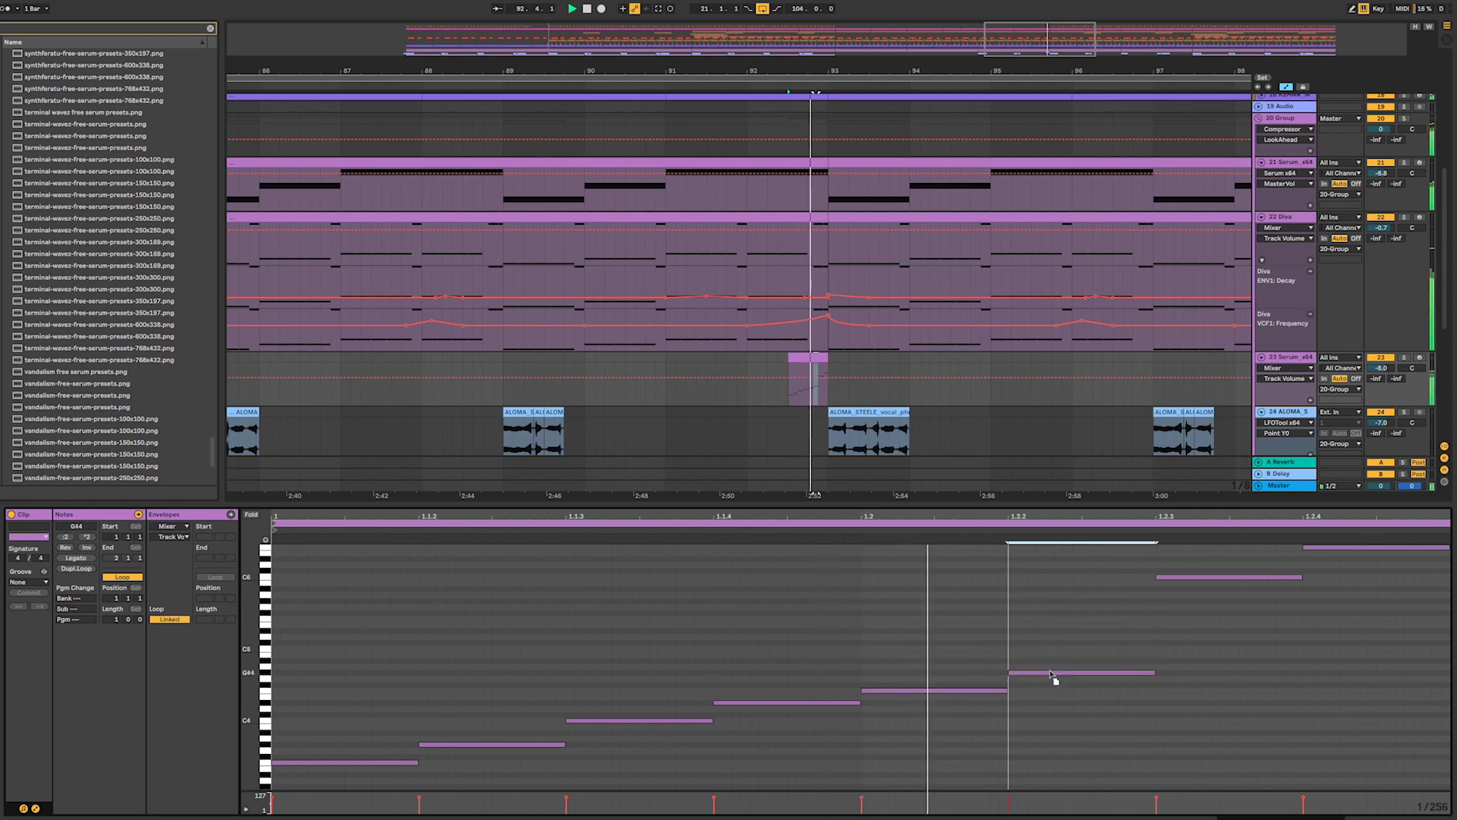
{"action": "left_click_drag", "start_coordinate": [1172, 589], "coordinate": [1194, 667]}
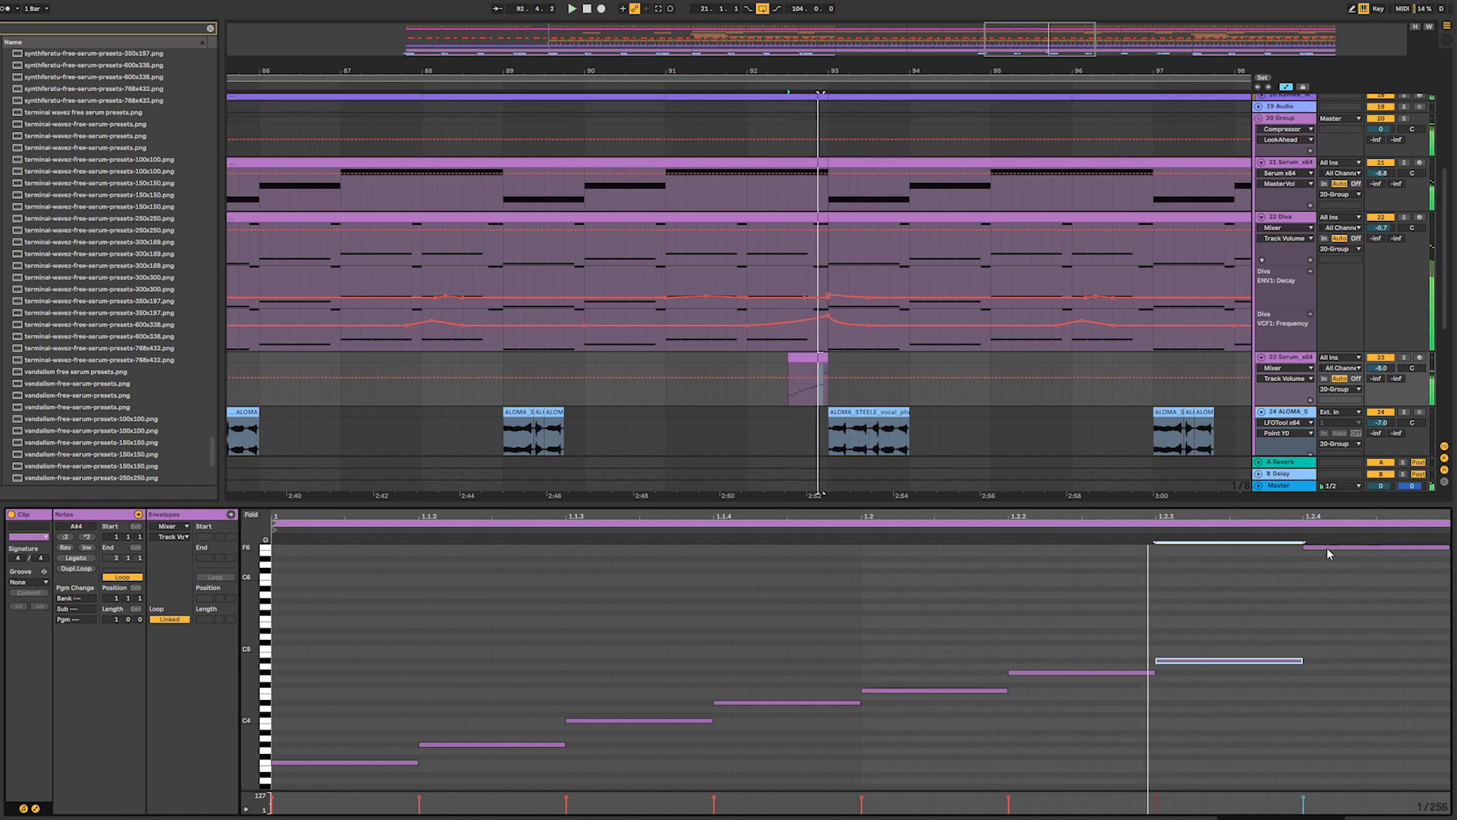
{"action": "left_click_drag", "start_coordinate": [1326, 548], "coordinate": [1335, 661]}
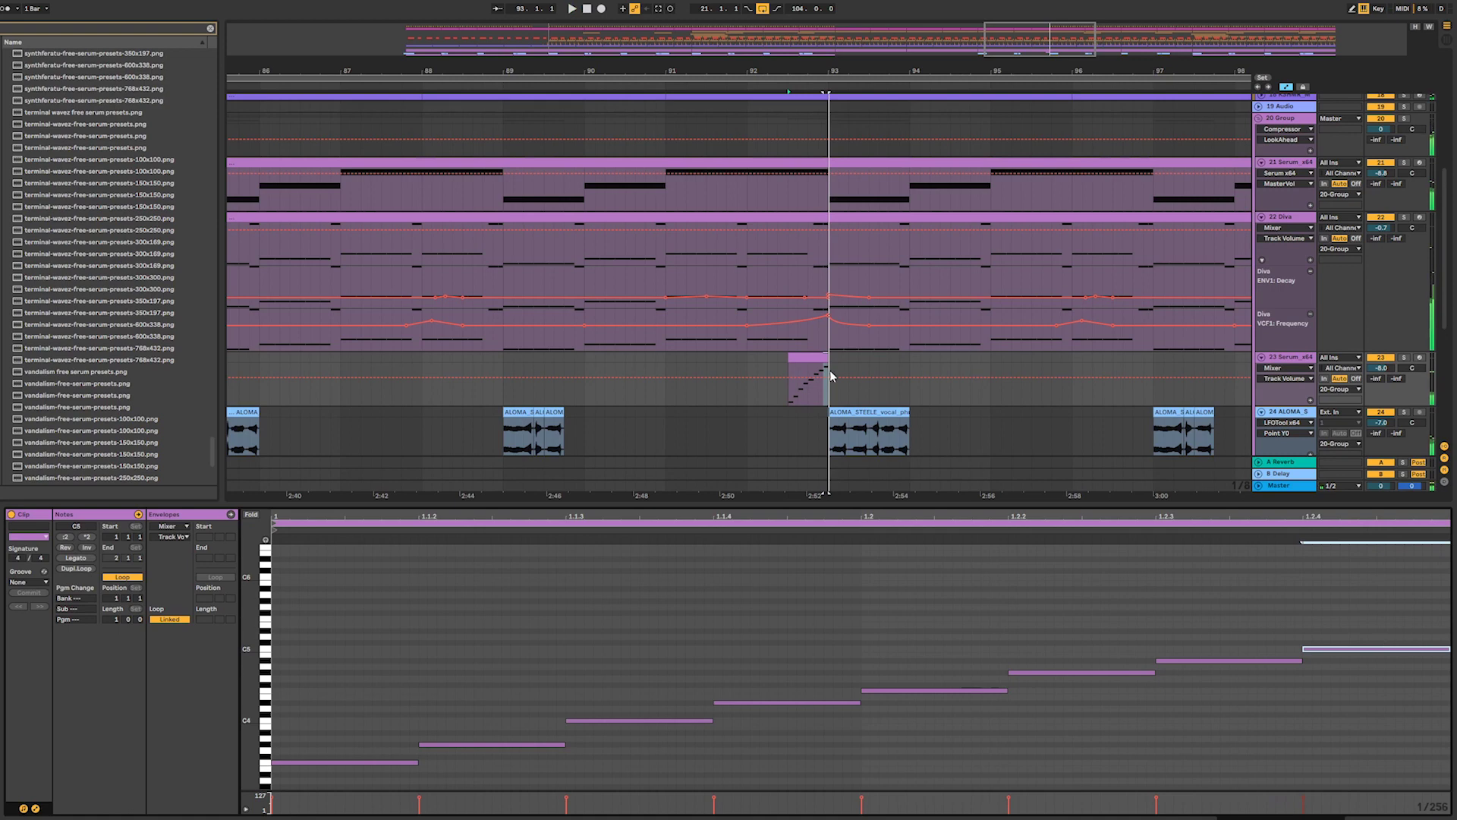
- Extend the fill clip to the third beat of bar 93 and add a sustained F5 note of about one and a half beats from bar 93
{"action": "left_click_drag", "start_coordinate": [828, 361], "coordinate": [911, 360]}
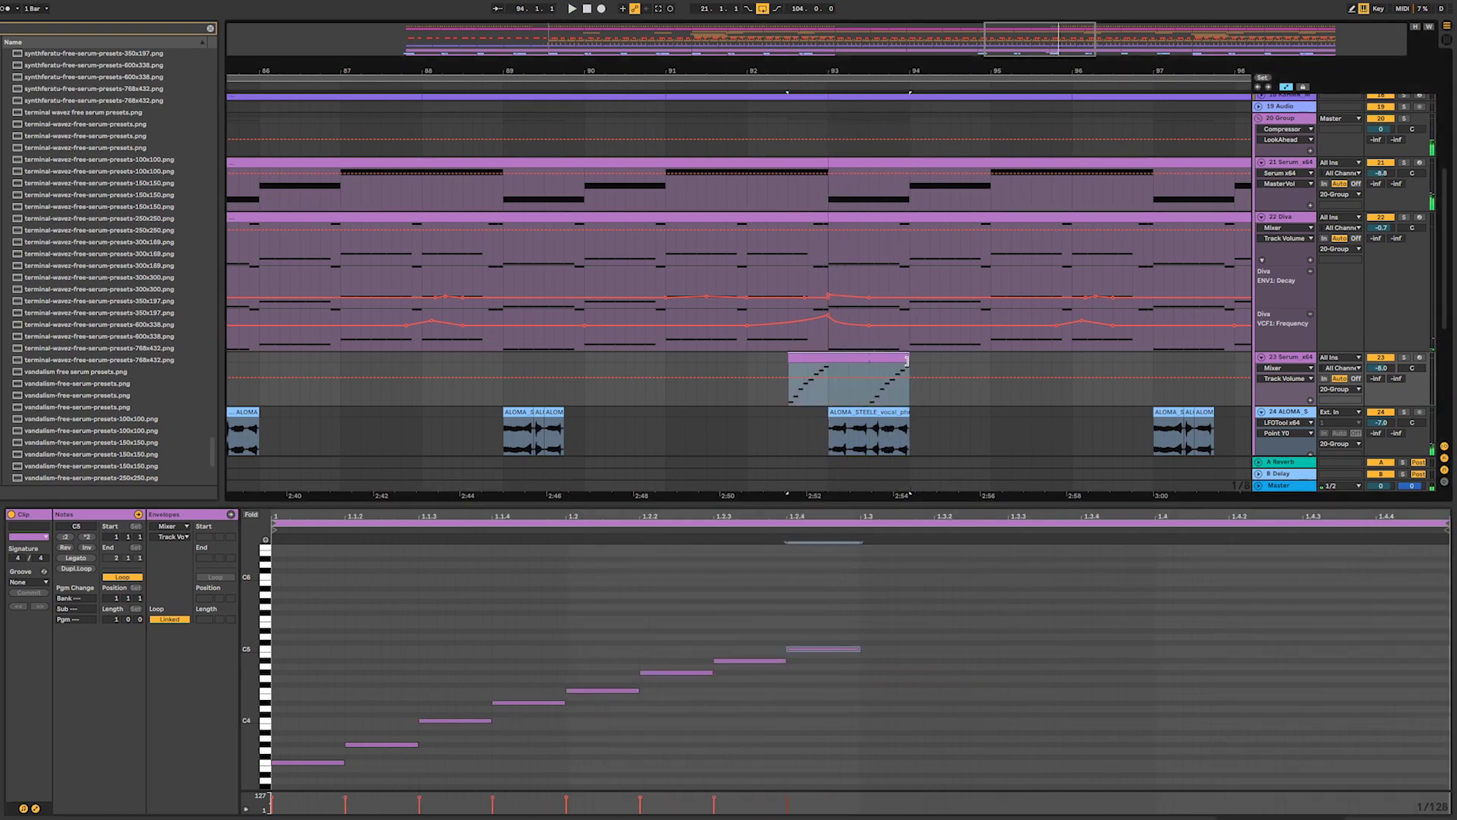
{"action": "left_click", "coordinate": [862, 645]}
{"action": "left_click_drag", "start_coordinate": [875, 653], "coordinate": [1216, 619]}
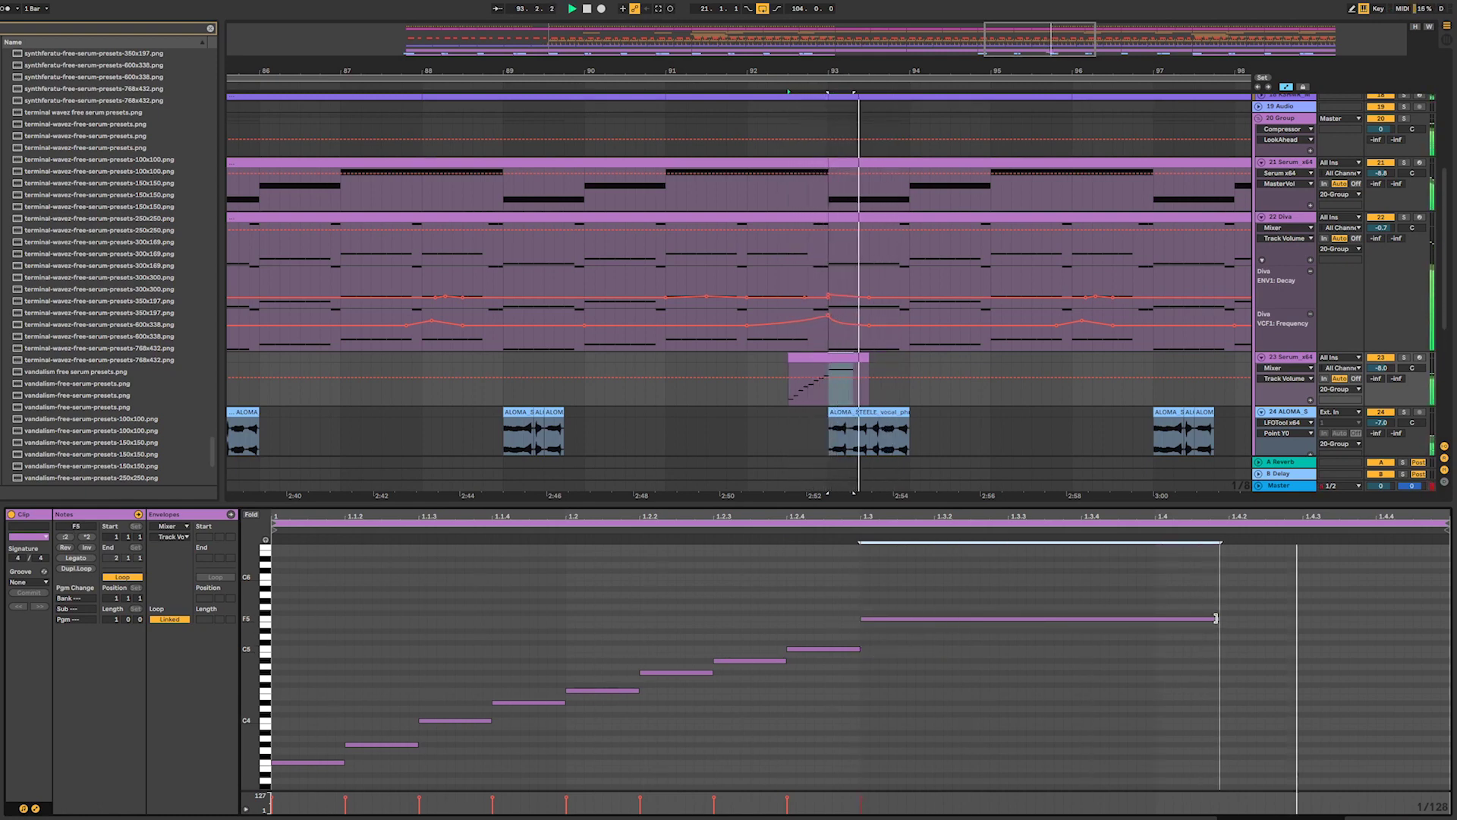
{"action": "left_click_drag", "start_coordinate": [1216, 619], "coordinate": [1276, 640]}
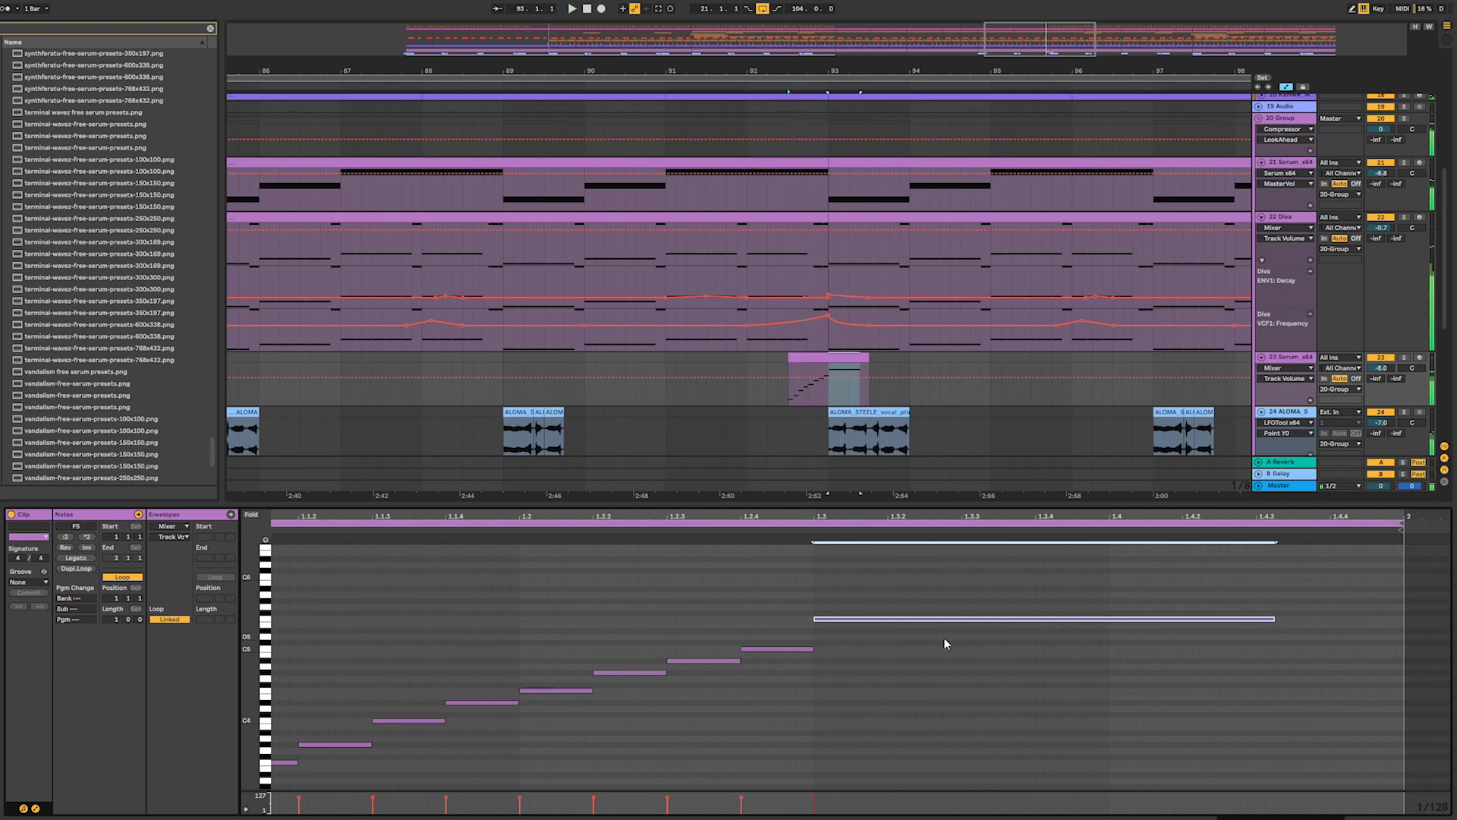
- Lower the sustained closing note by one octave to F4 and listen to the fill
{"action": "key", "text": "shift+Down"}
{"action": "key", "text": "space"}
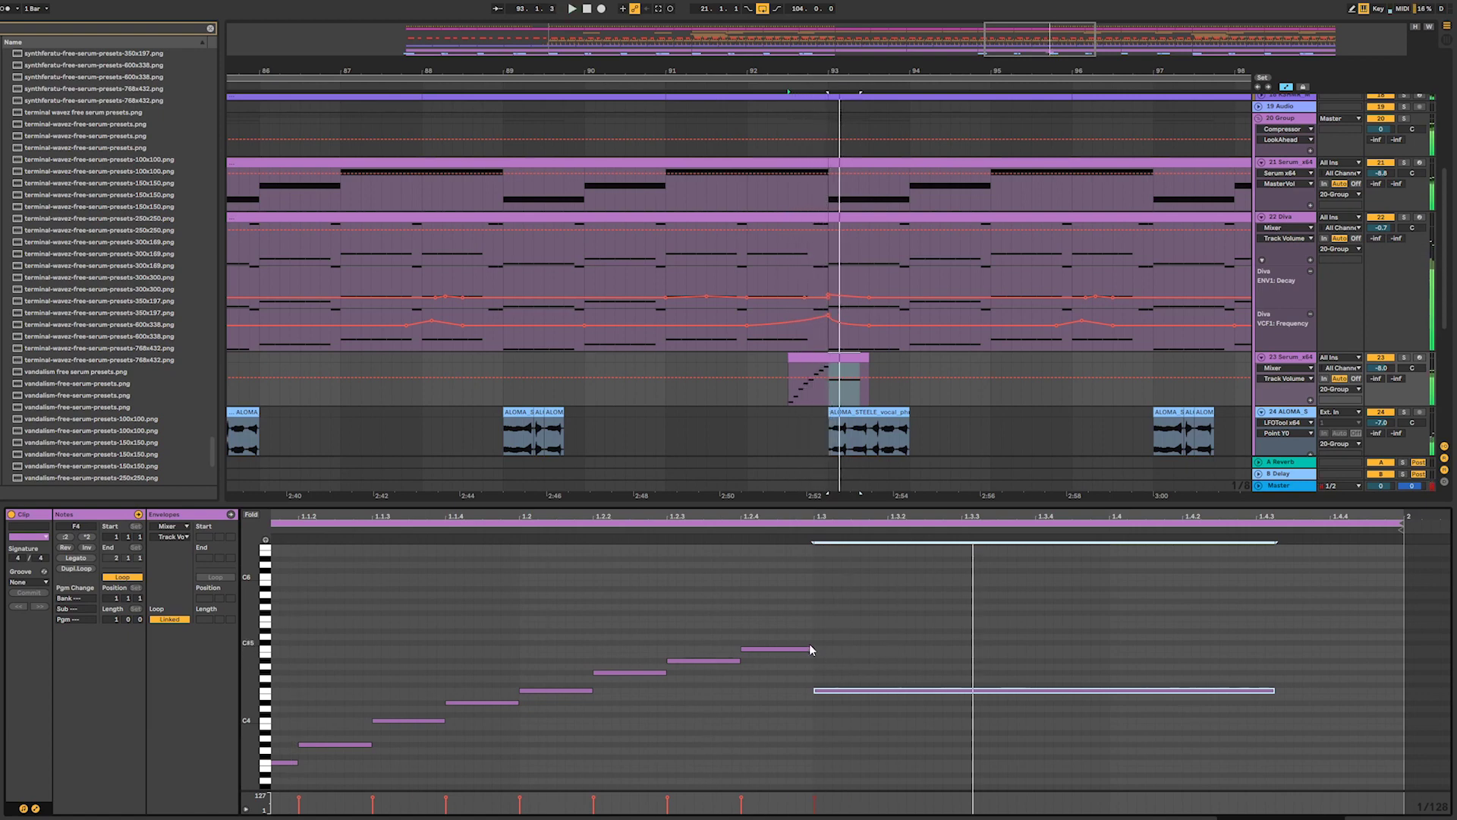
{"action": "mouse_move", "coordinate": [873, 692]}
{"action": "left_mouse_down"}
{"action": "mouse_move", "coordinate": [878, 637]}
{"action": "mouse_move", "coordinate": [878, 693]}
{"action": "left_mouse_up"}
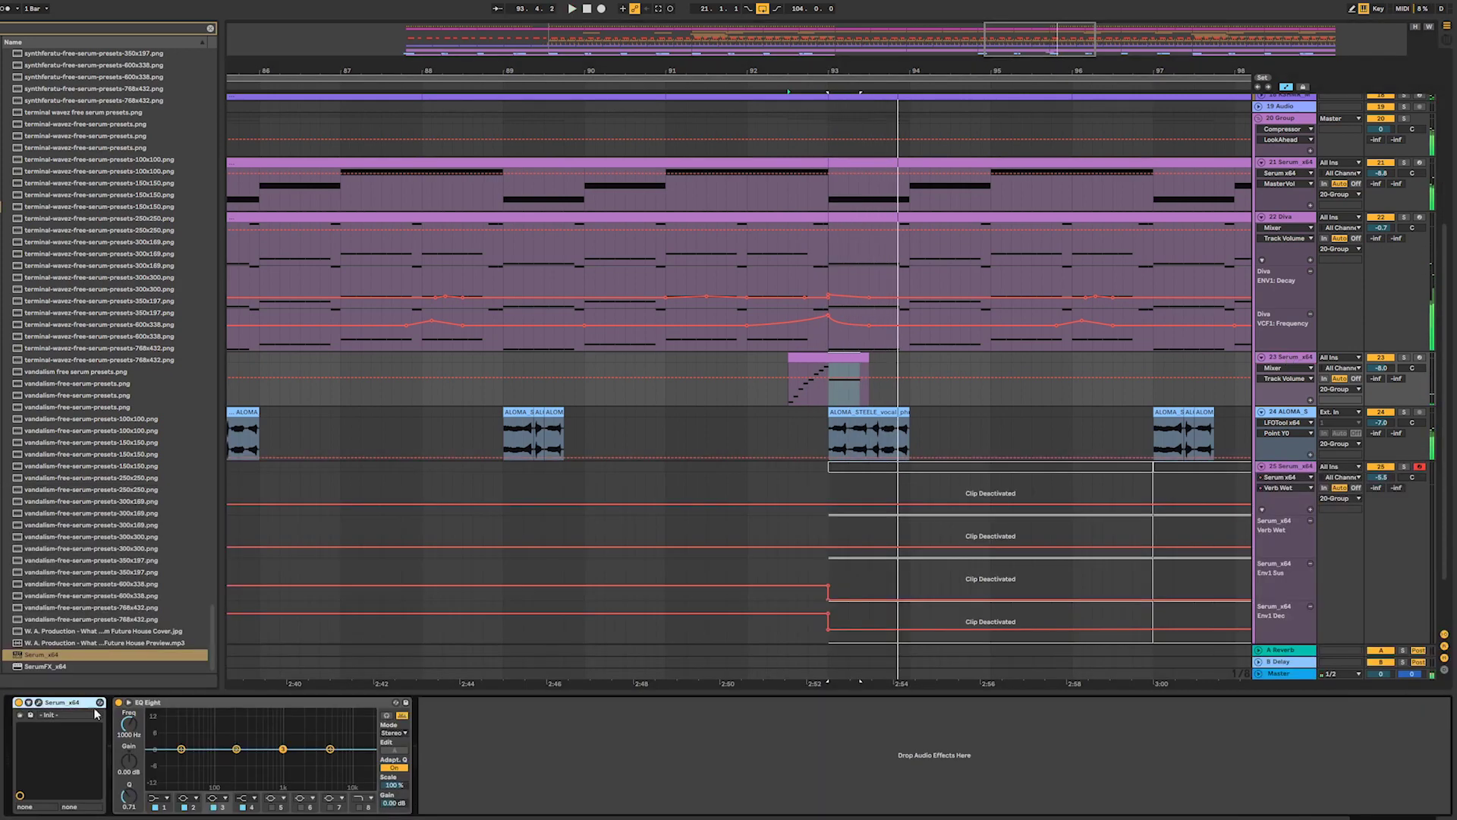
- Open track 23's Serum and load the LD-CherryBlossom preset from the Basic Waves leads and plucks folder
{"action": "left_click", "coordinate": [99, 703]}
{"action": "left_click", "coordinate": [556, 406]}
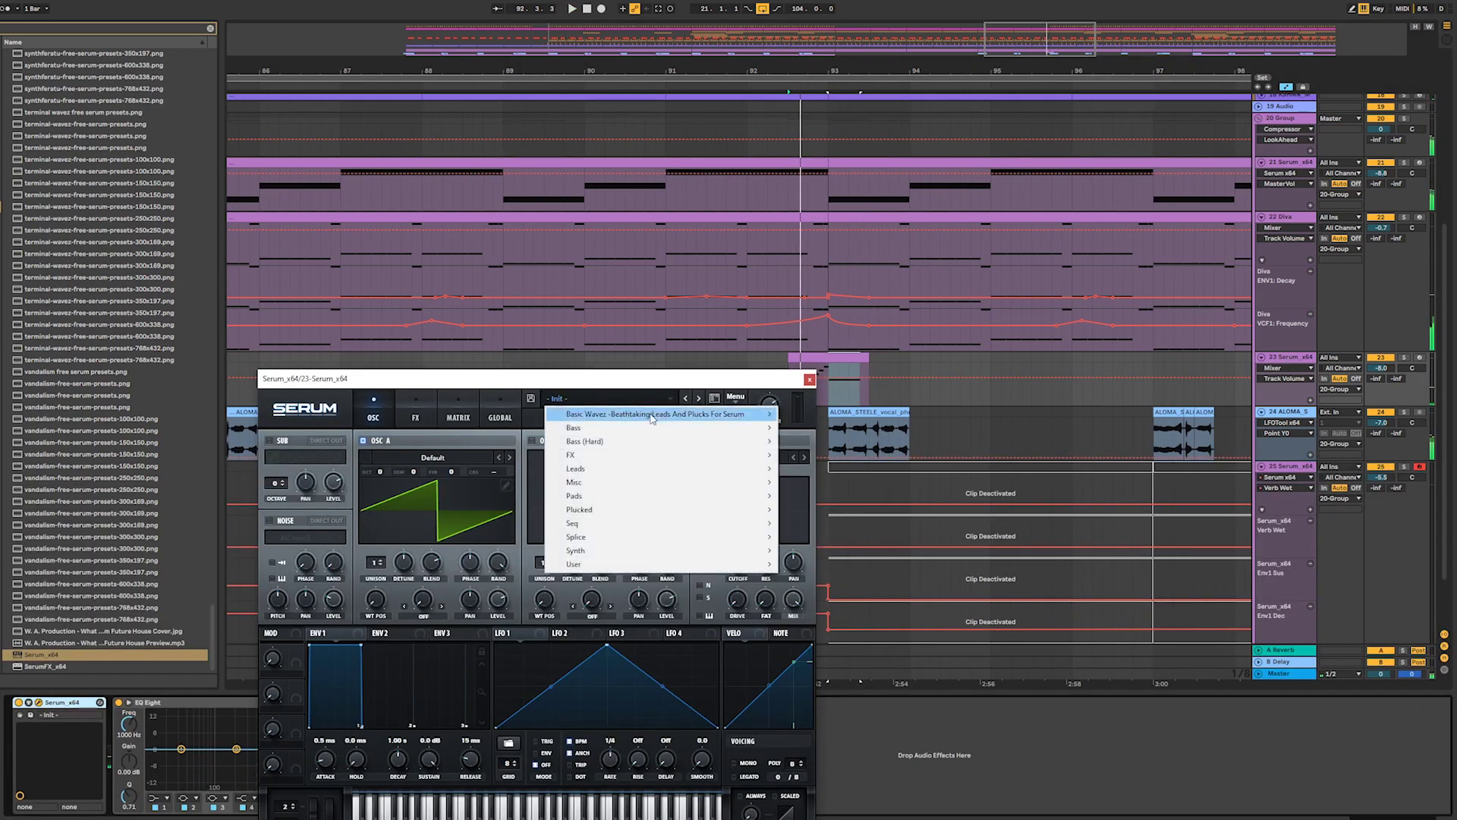
{"action": "mouse_move", "coordinate": [675, 417]}
{"action": "left_click", "coordinate": [844, 415]}
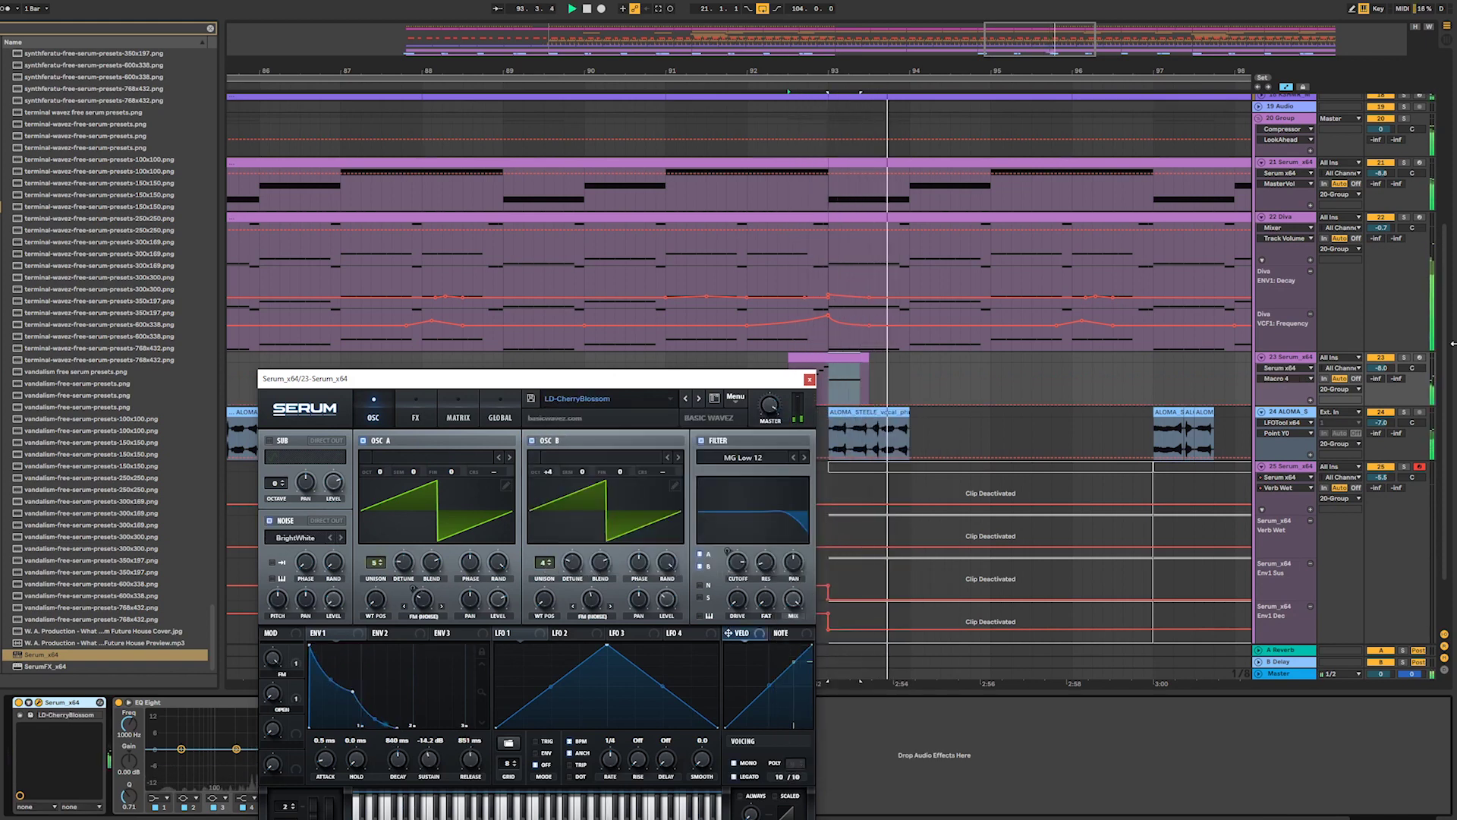
- Raise track 23's volume to -5.0 dB and listen to the fill
{"action": "left_click_drag", "start_coordinate": [1382, 368], "coordinate": [1382, 353]}
{"action": "key", "text": "space"}
{"action": "key", "text": "space"}
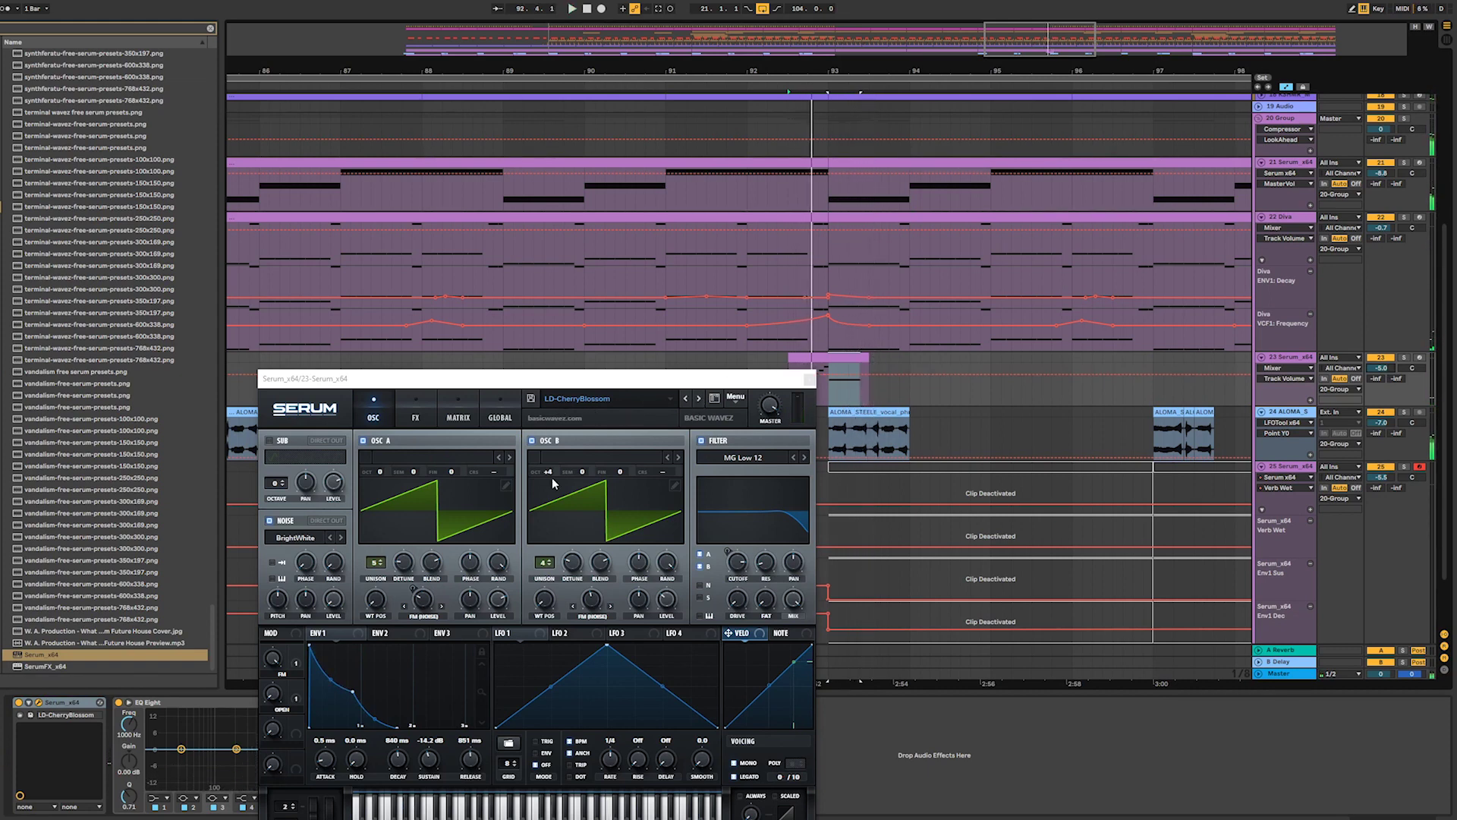
{"action": "left_click", "coordinate": [630, 398]}
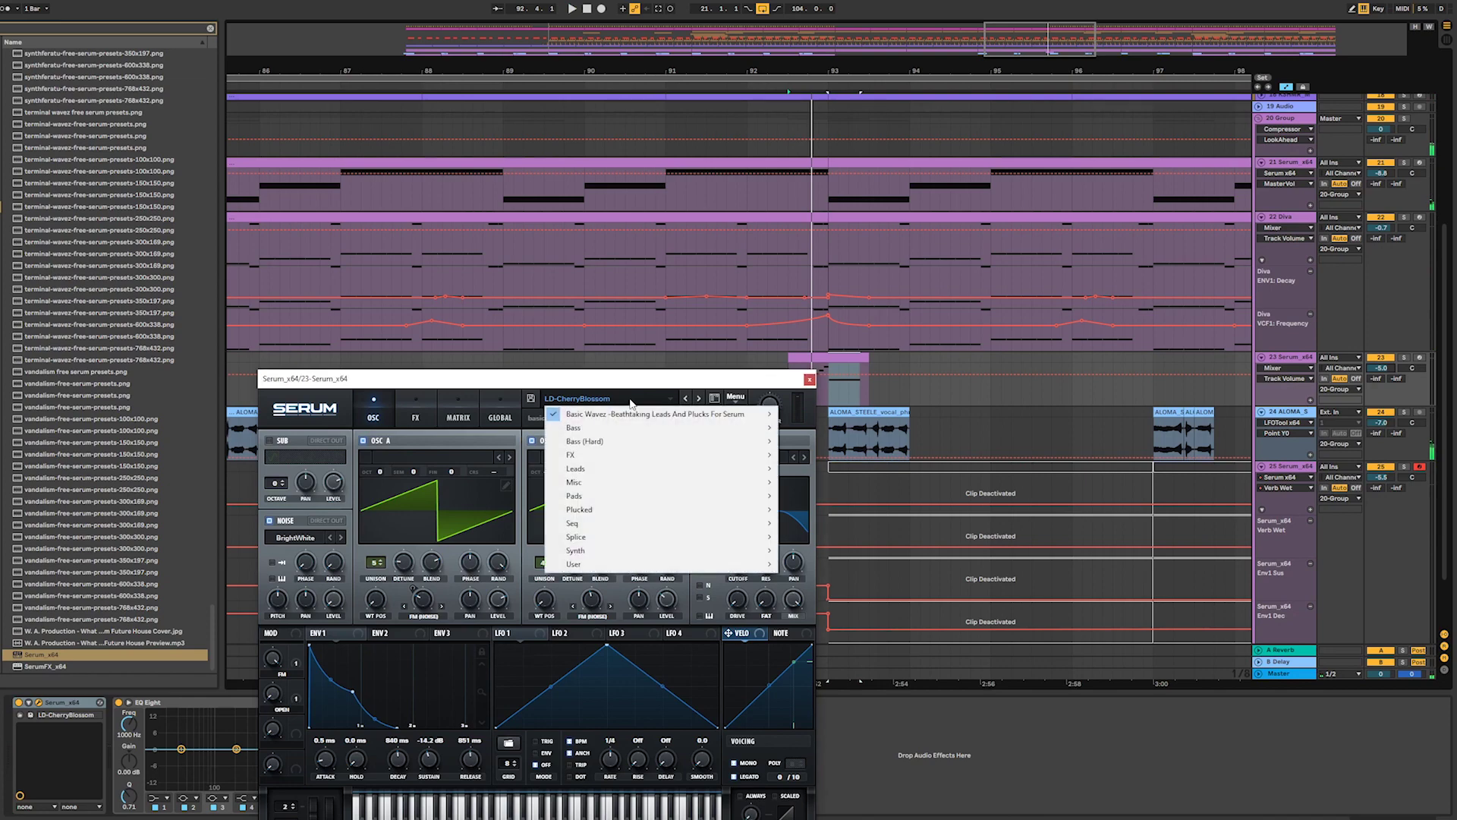
{"action": "mouse_move", "coordinate": [733, 420]}
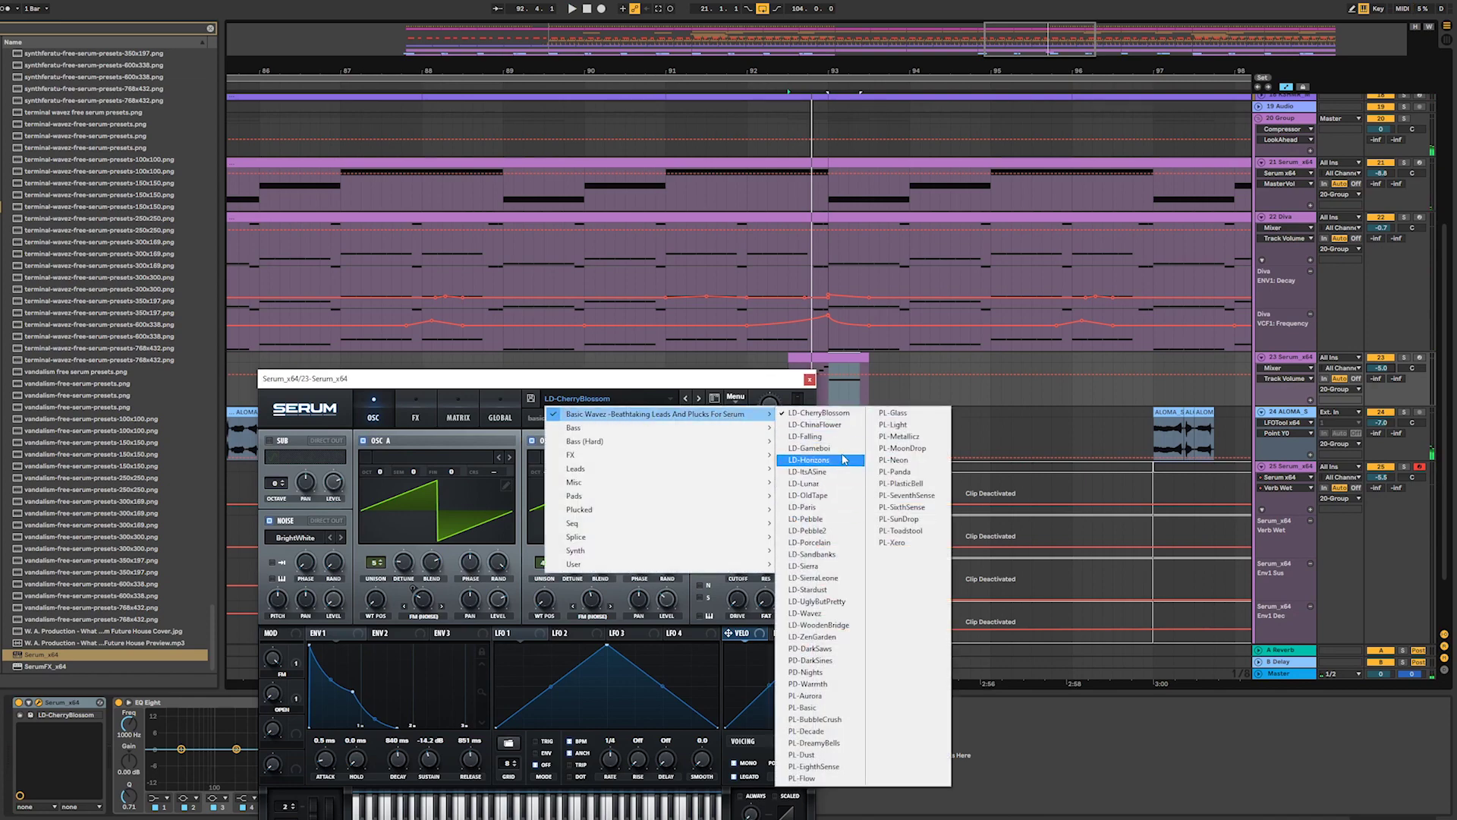
{"action": "left_click", "coordinate": [769, 382]}
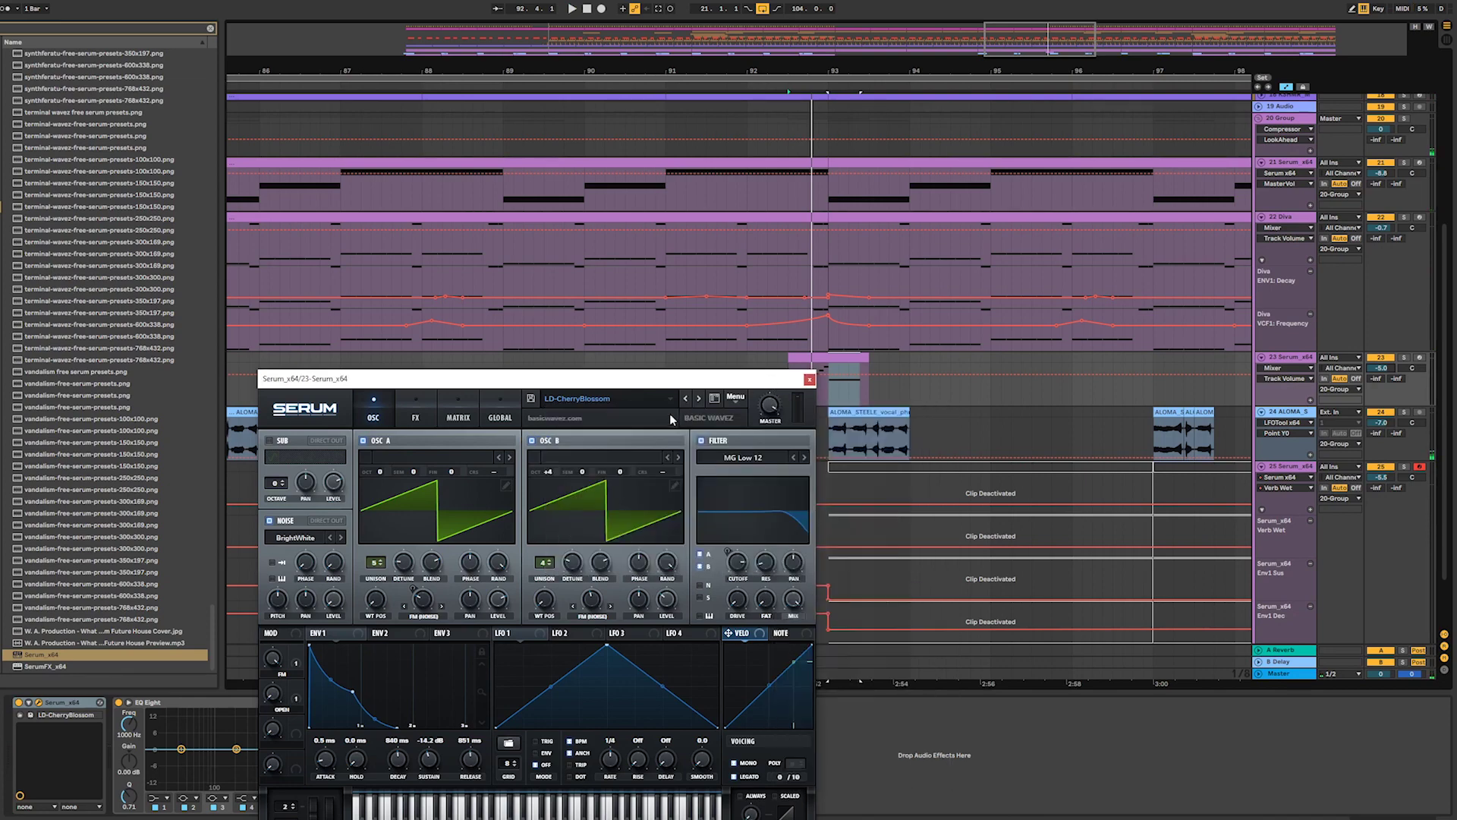
- Audition successive Serum presets on the fill, from LD-ChinaFlower through LD-Falling, LD-Gameboi and LD-Horizons to LD-ItsASine
{"action": "left_click", "coordinate": [700, 399]}
{"action": "key", "text": "space"}
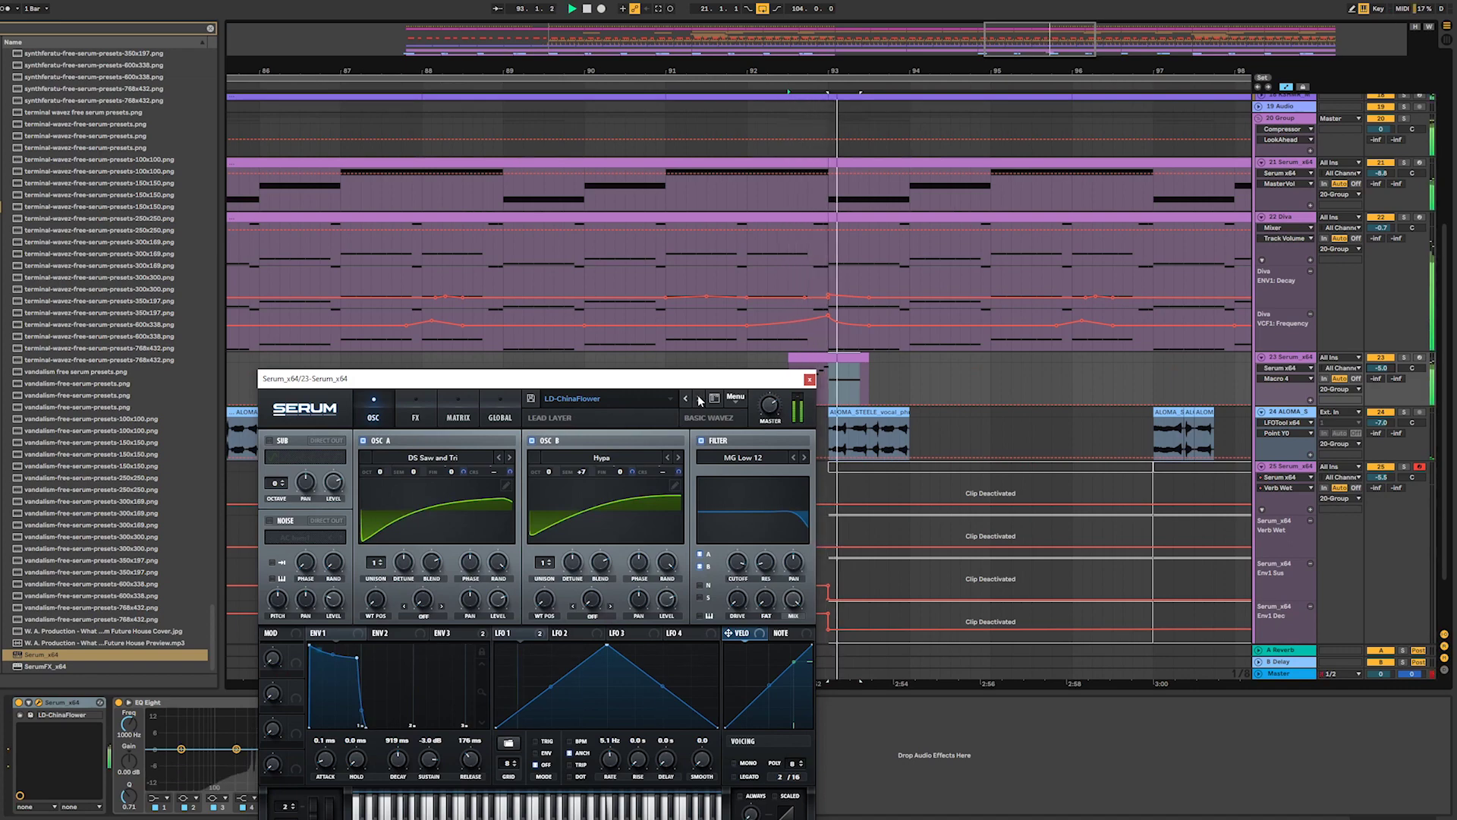
{"action": "left_click", "coordinate": [700, 399]}
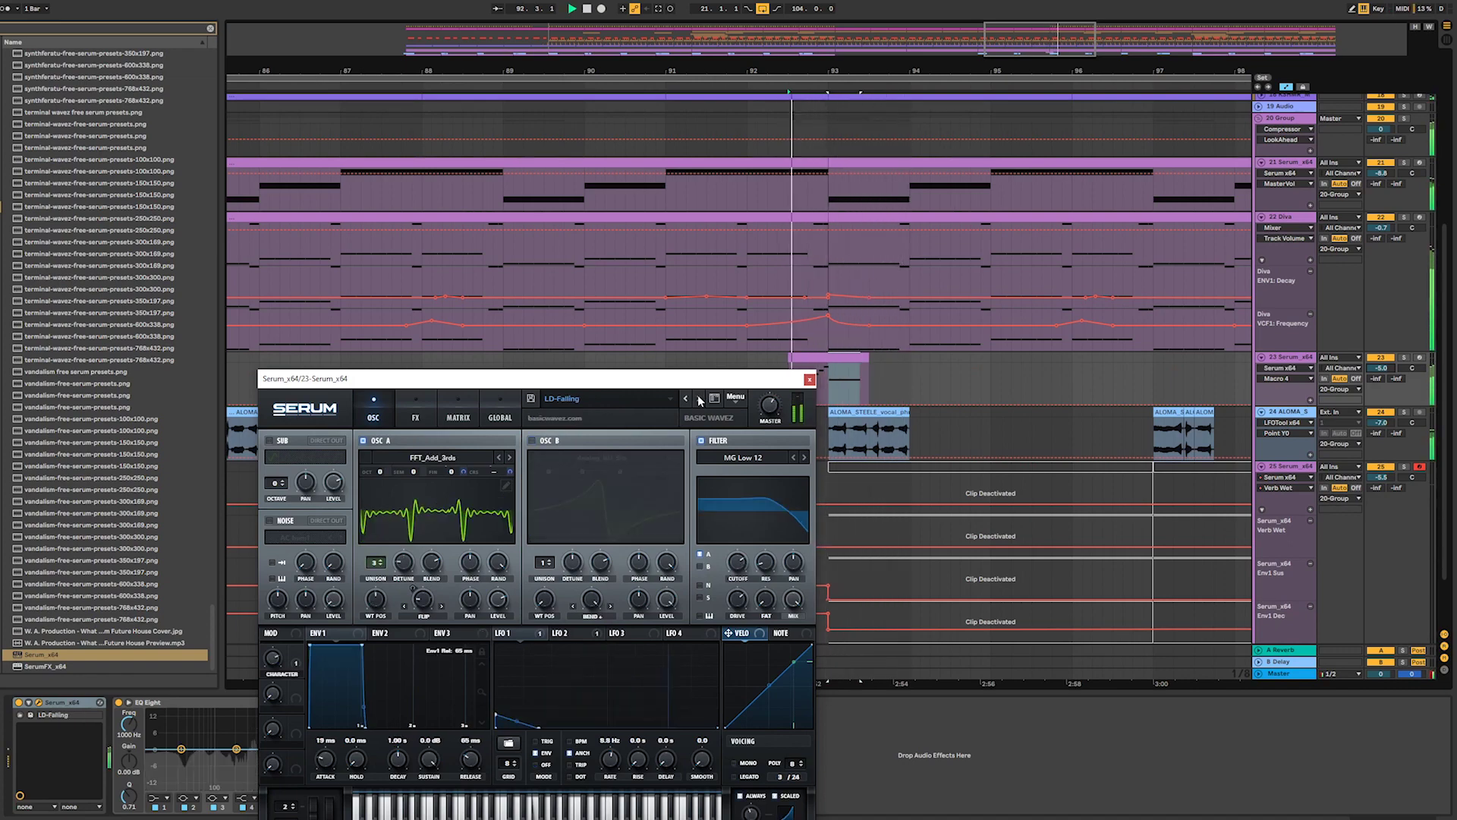
{"action": "left_click", "coordinate": [700, 399]}
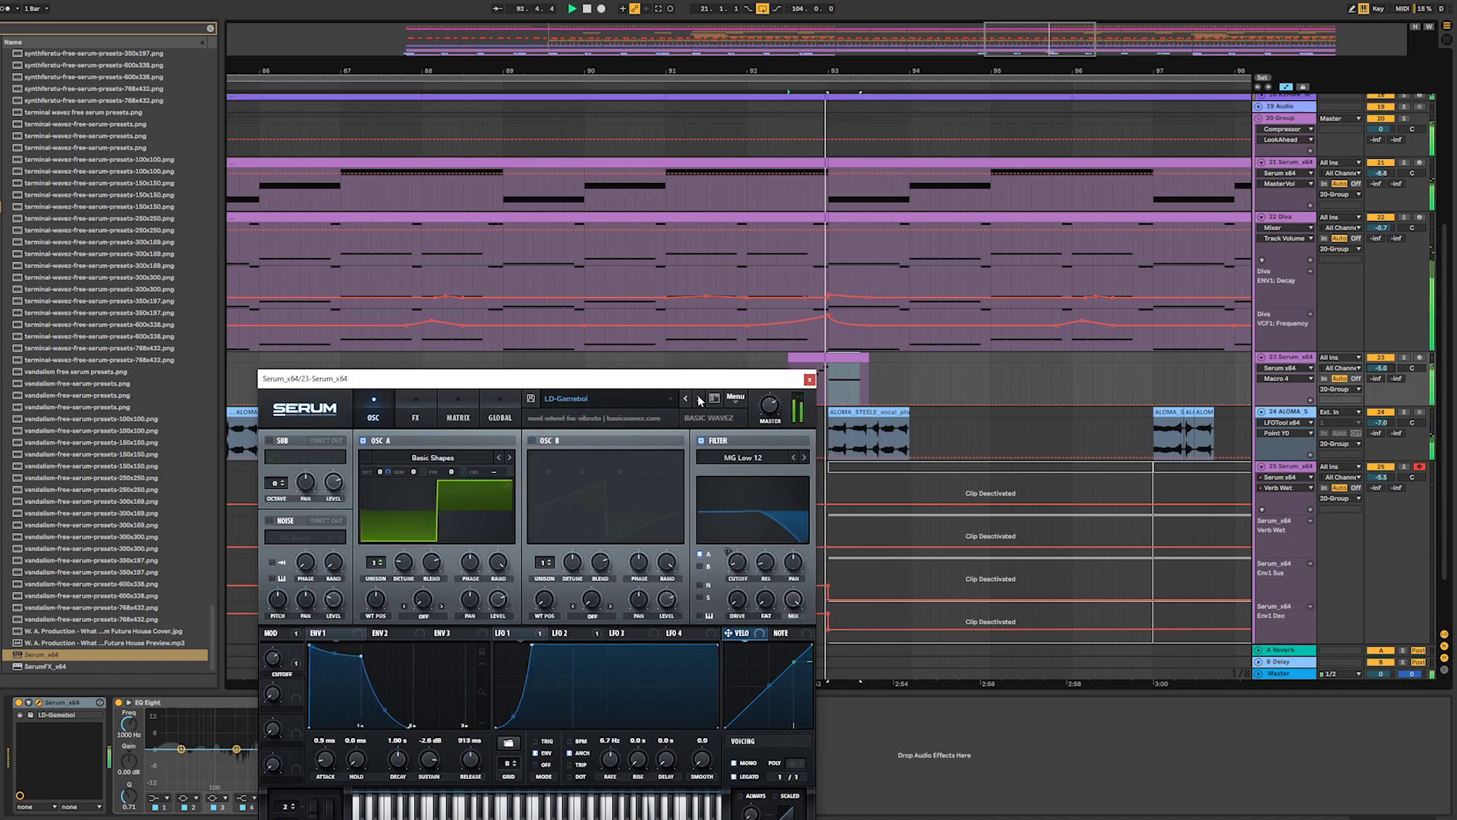
{"action": "left_click", "coordinate": [700, 398]}
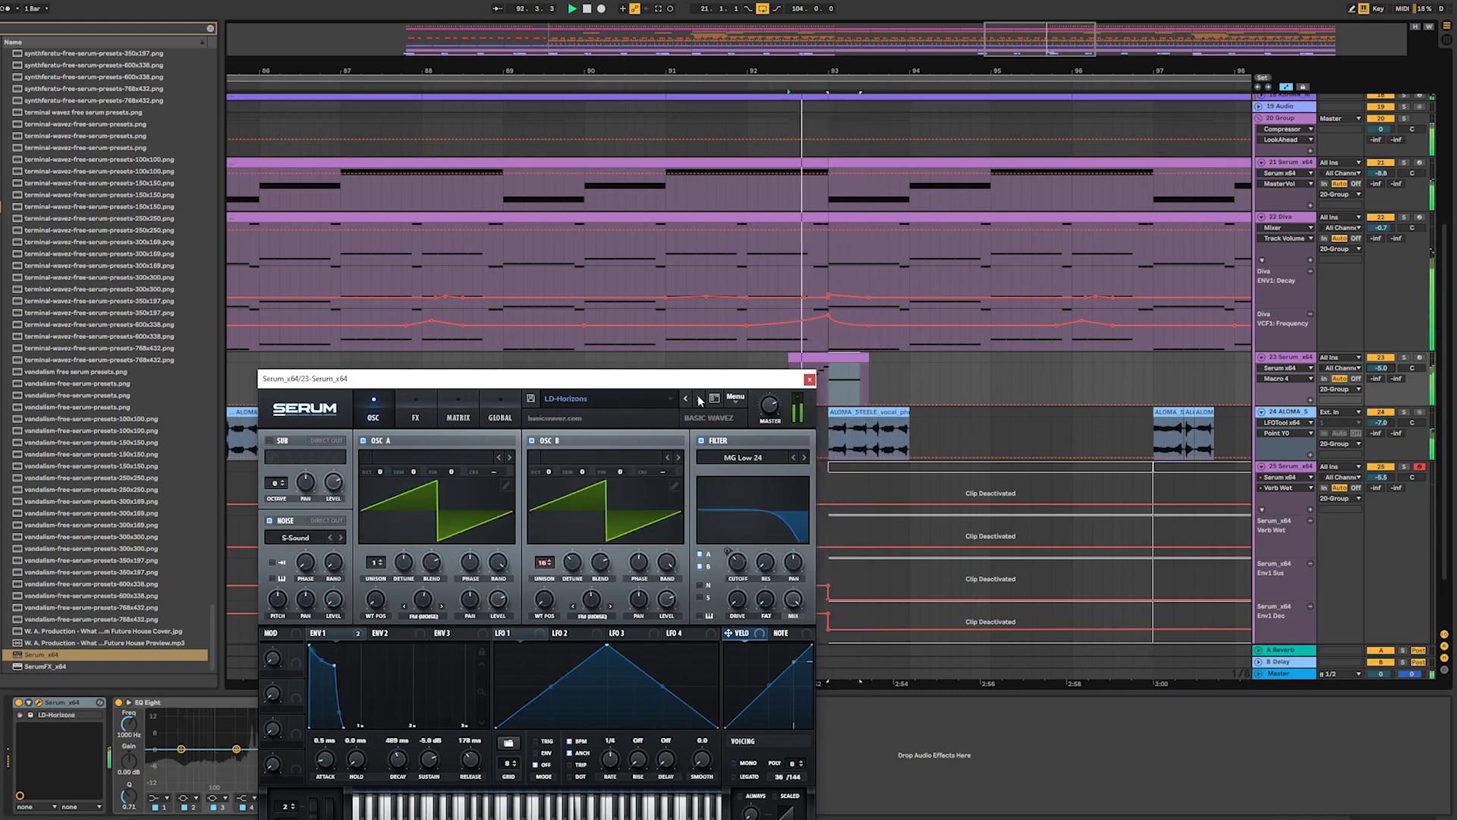
{"action": "key", "text": "space"}
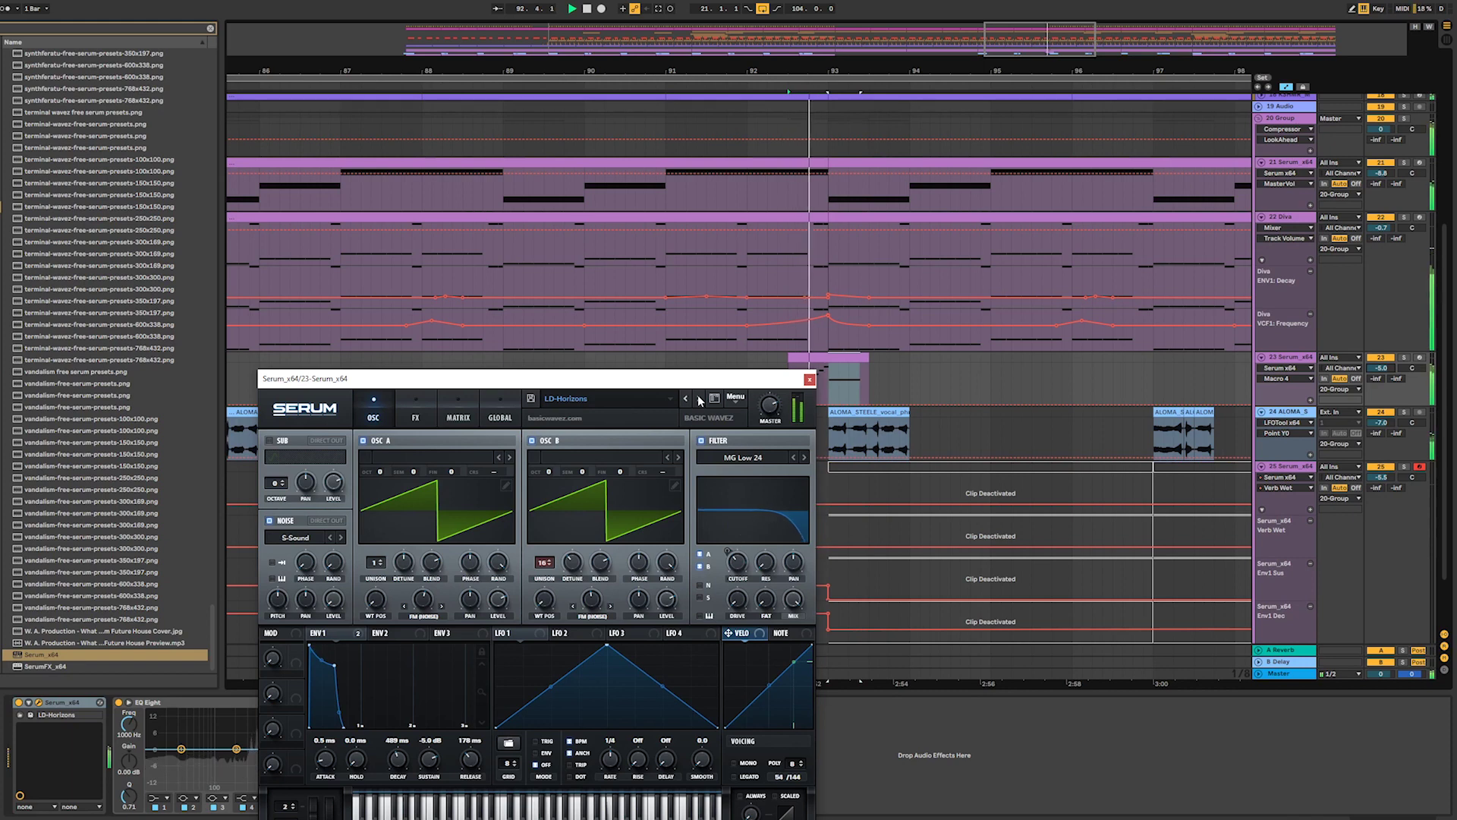
{"action": "key", "text": "space"}
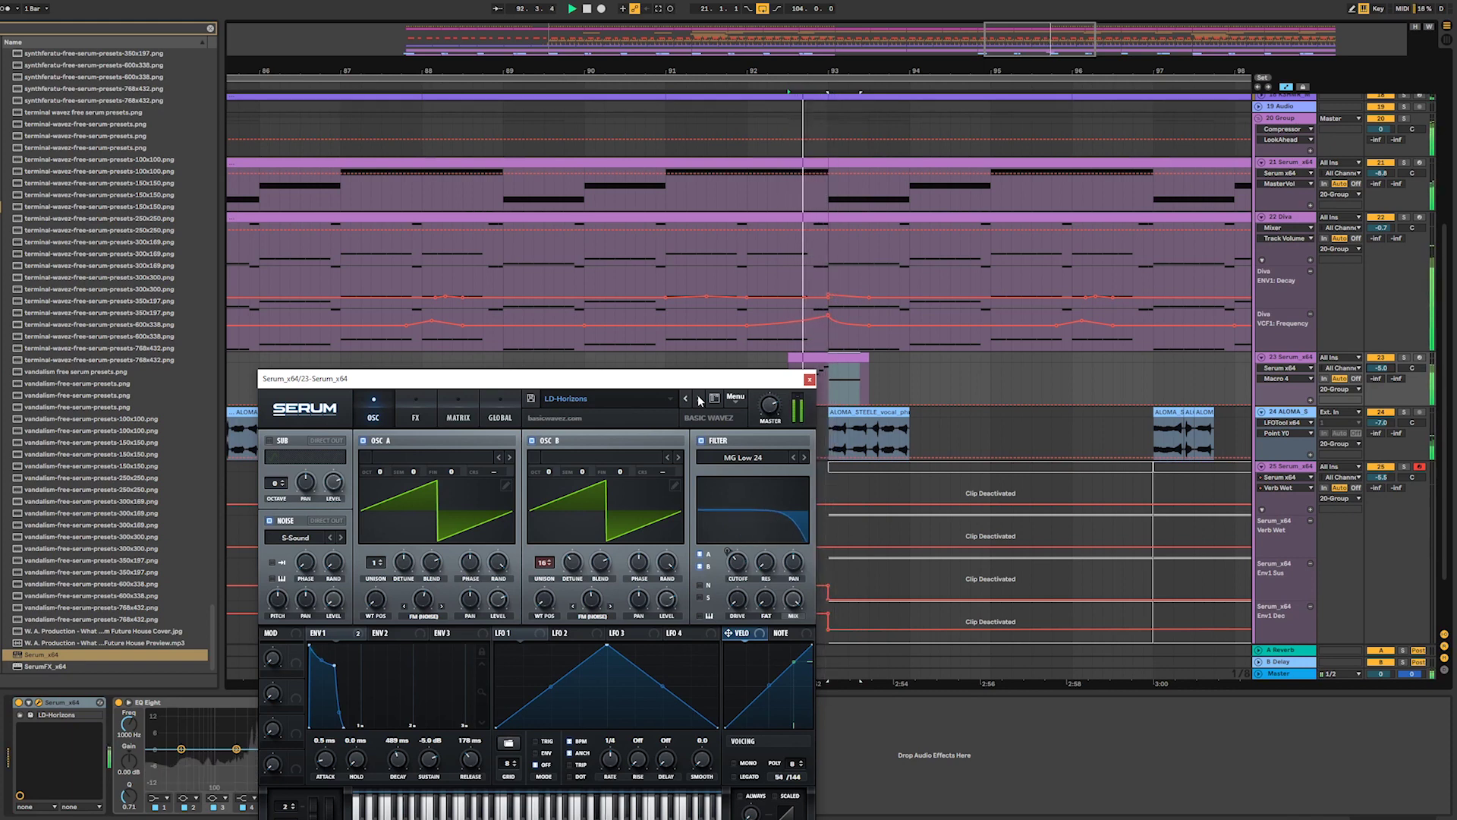
{"action": "left_click", "coordinate": [700, 398]}
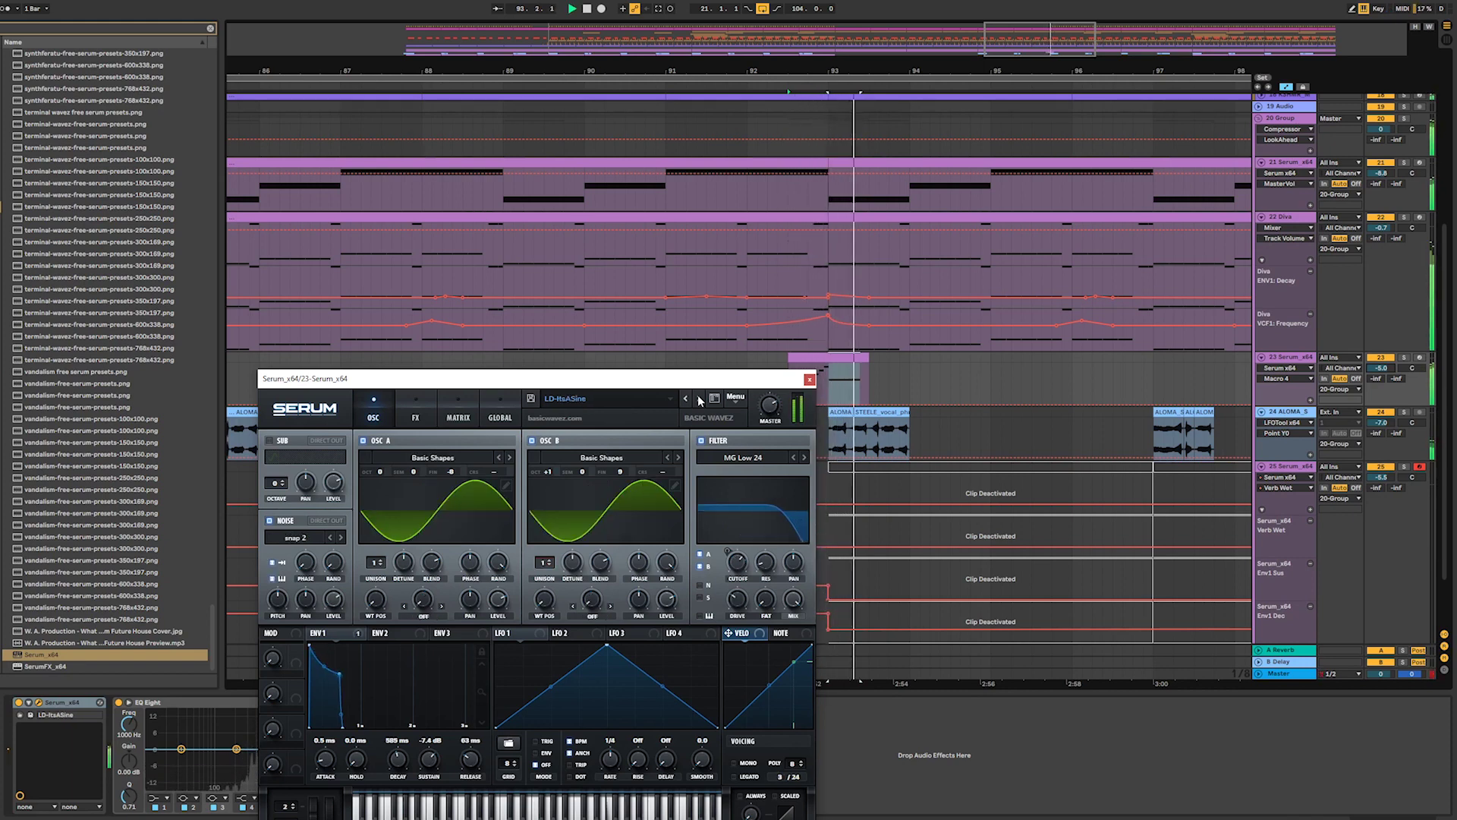
- Audition successive Serum presets on the fill, from LD-Lunar through LD-Paris, LD-Pebble, LD-Porcelain and LD-Sandbanks, settling on LD-Sierra
{"action": "left_click", "coordinate": [699, 399]}
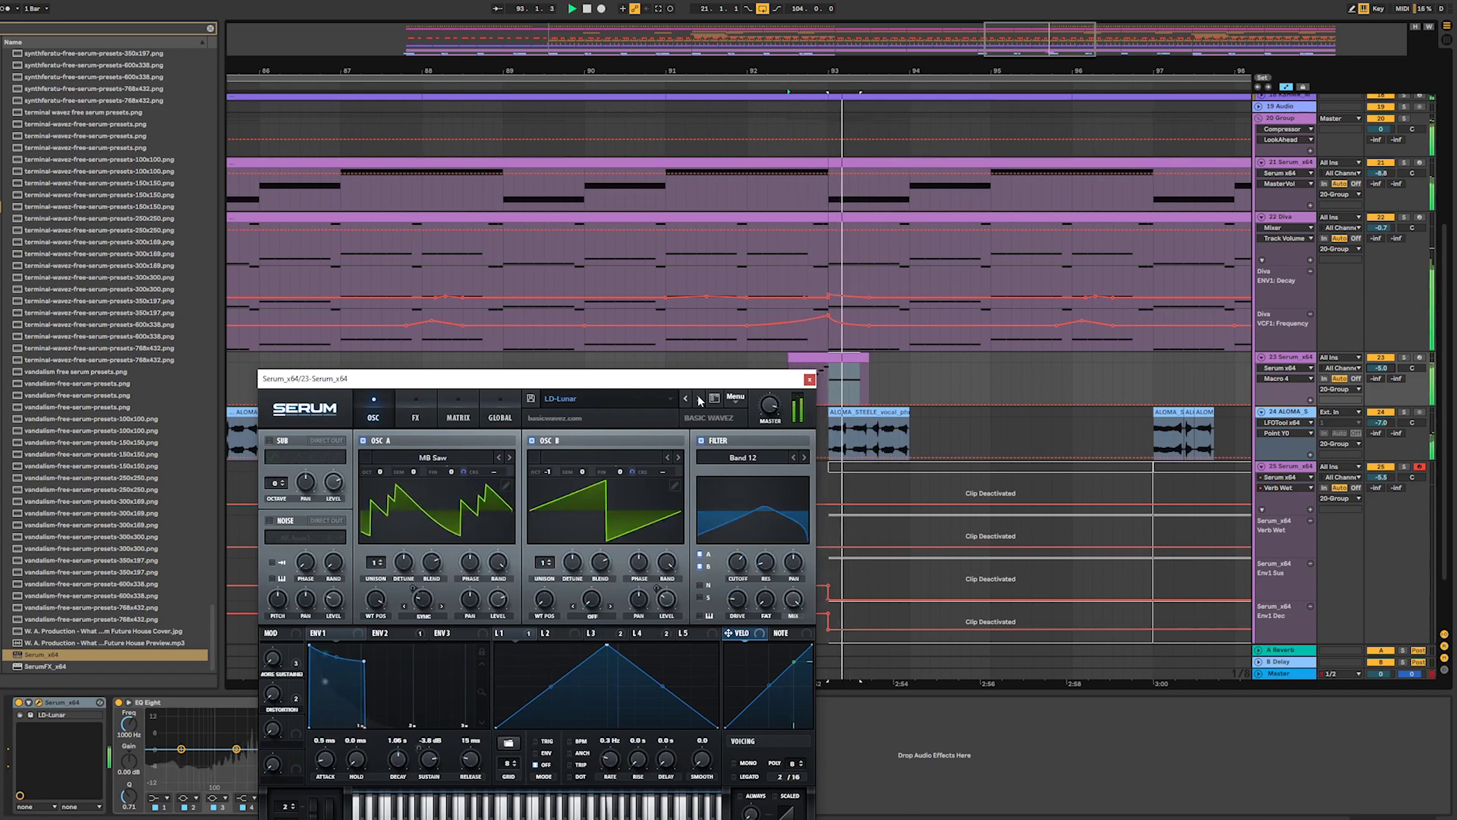
{"action": "left_click", "coordinate": [699, 399]}
{"action": "left_click", "coordinate": [699, 399]}
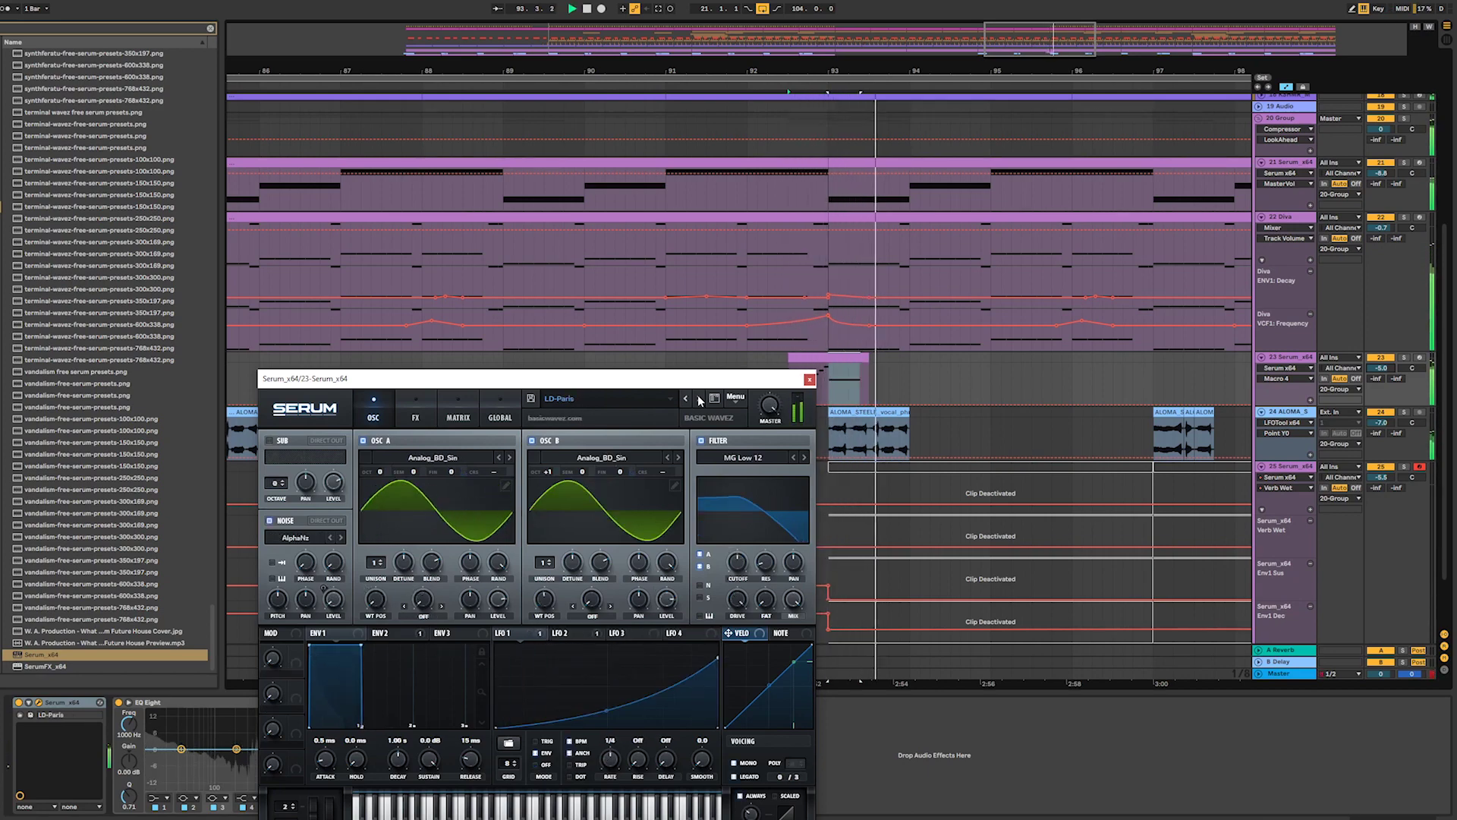
{"action": "left_click", "coordinate": [699, 399]}
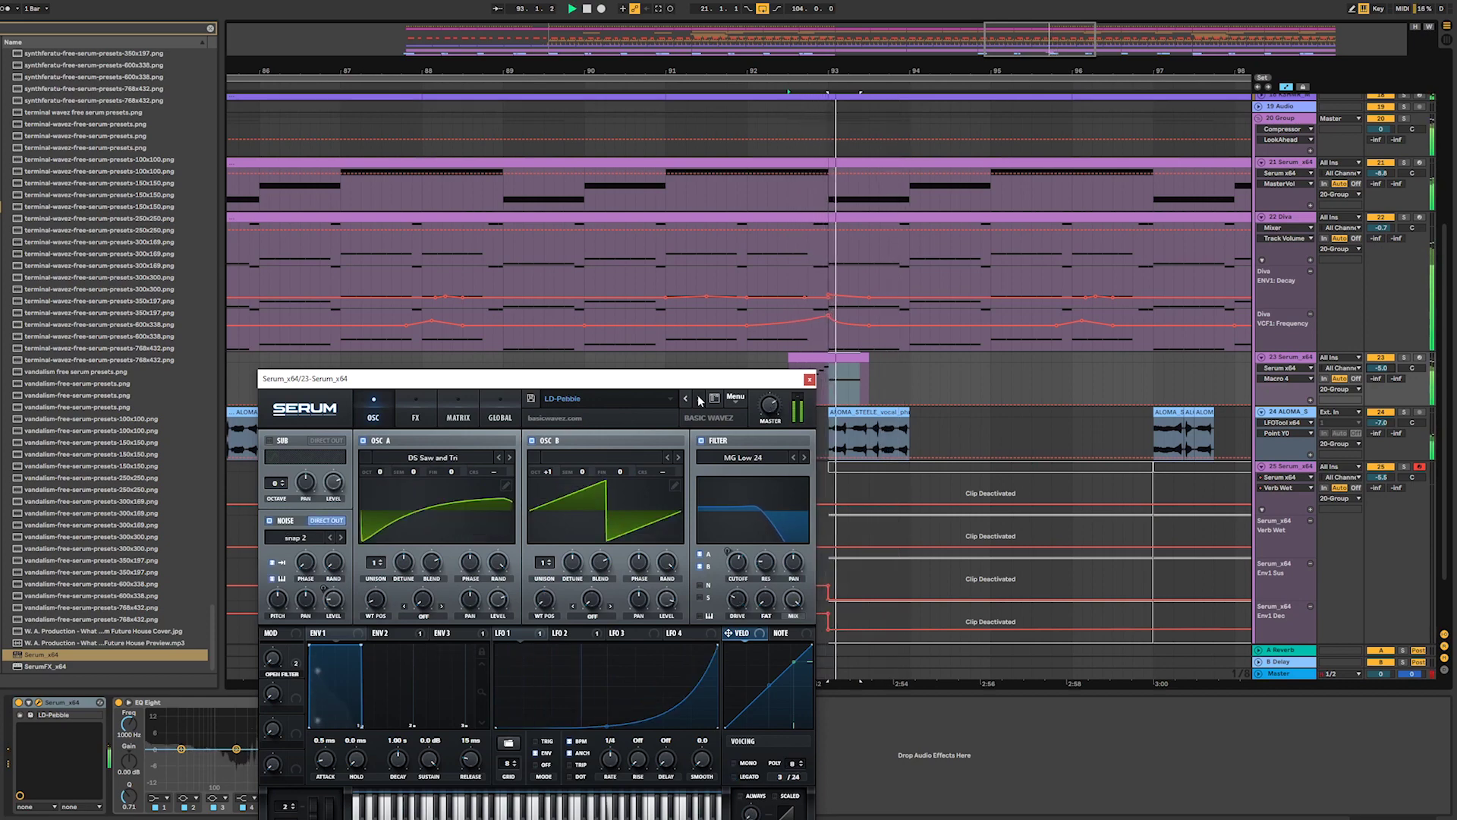
{"action": "left_click", "coordinate": [699, 399]}
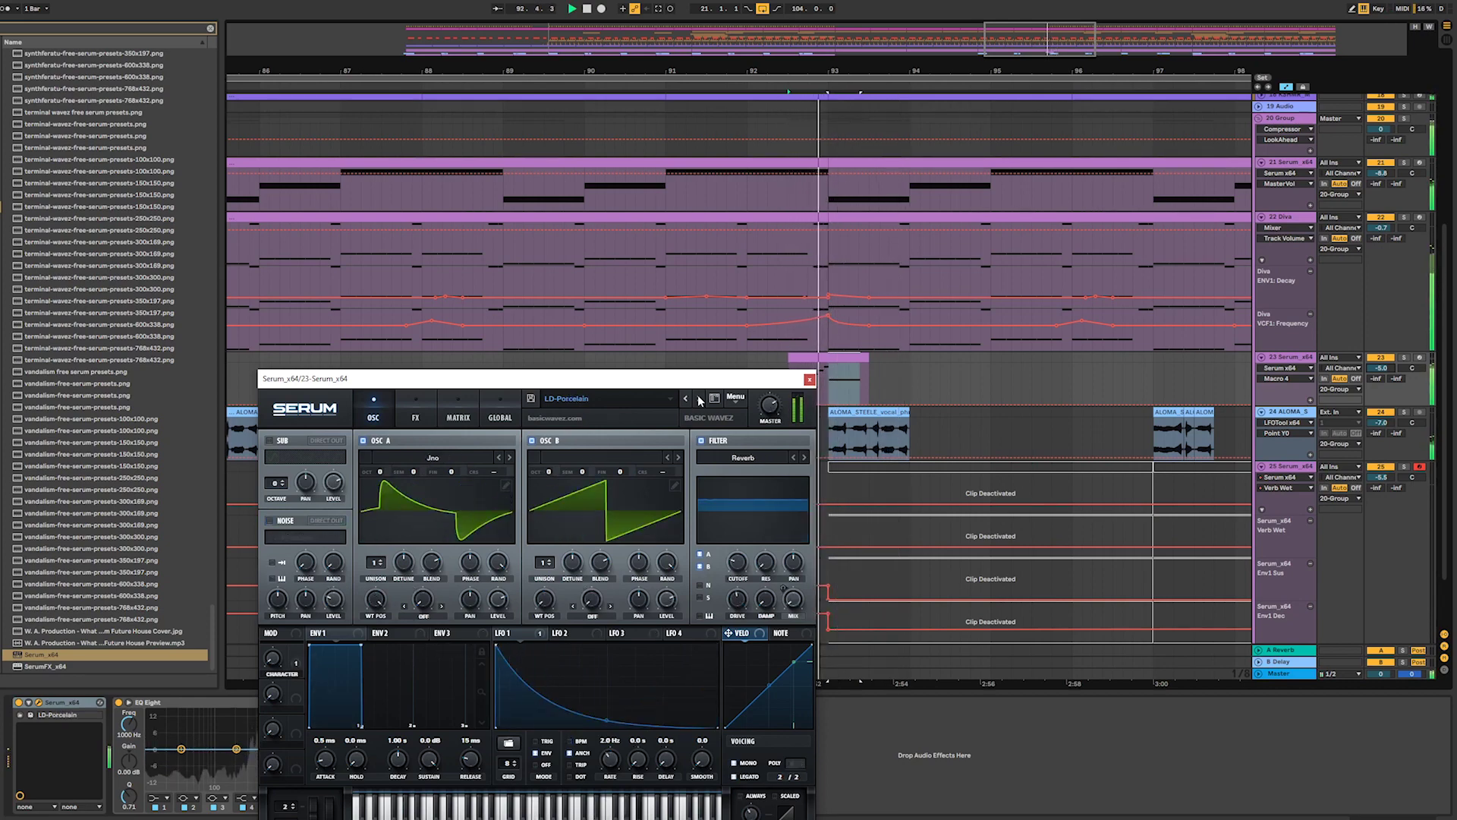
{"action": "left_click", "coordinate": [699, 398]}
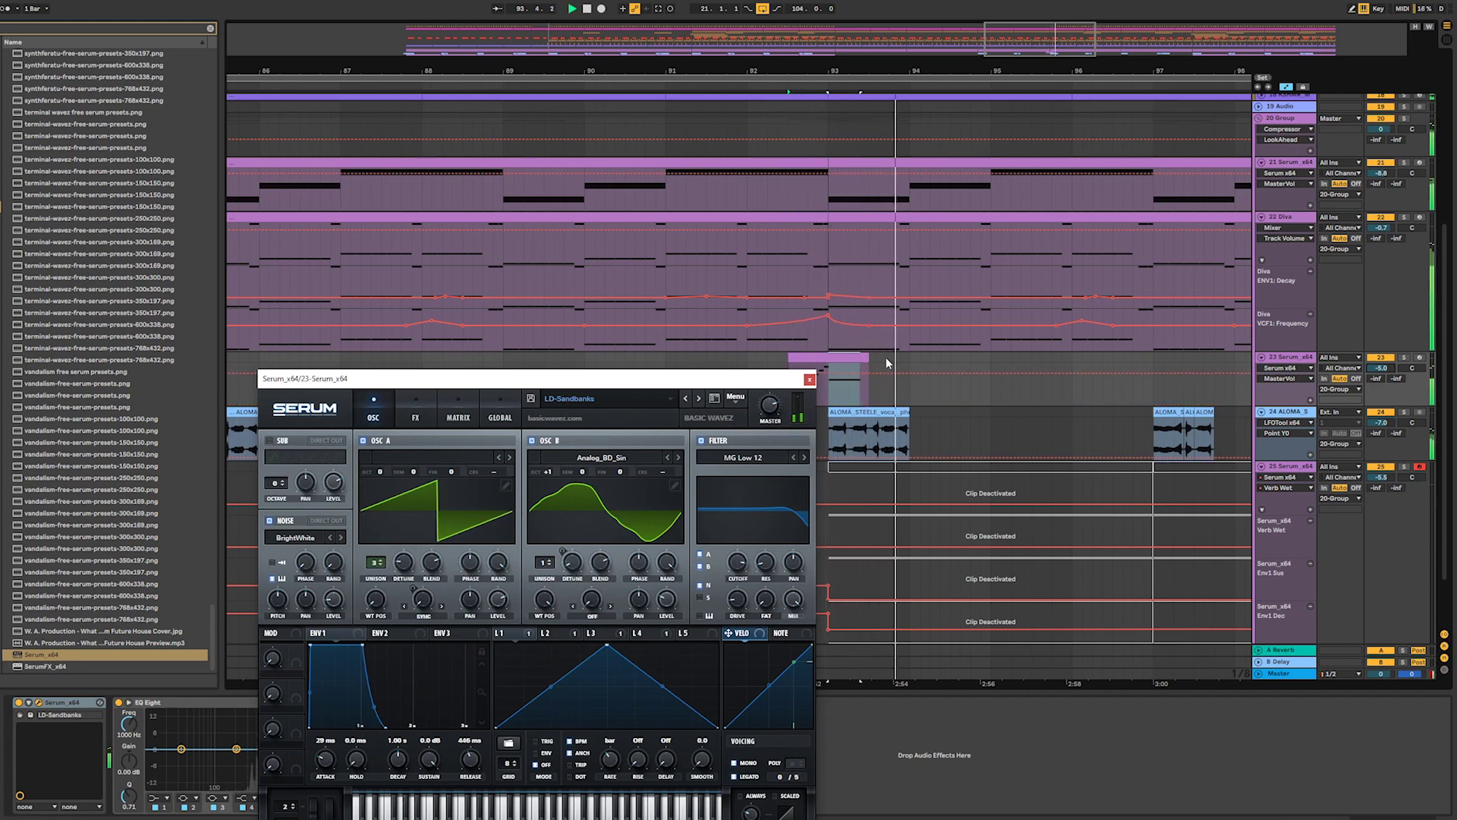
{"action": "left_click", "coordinate": [699, 398]}
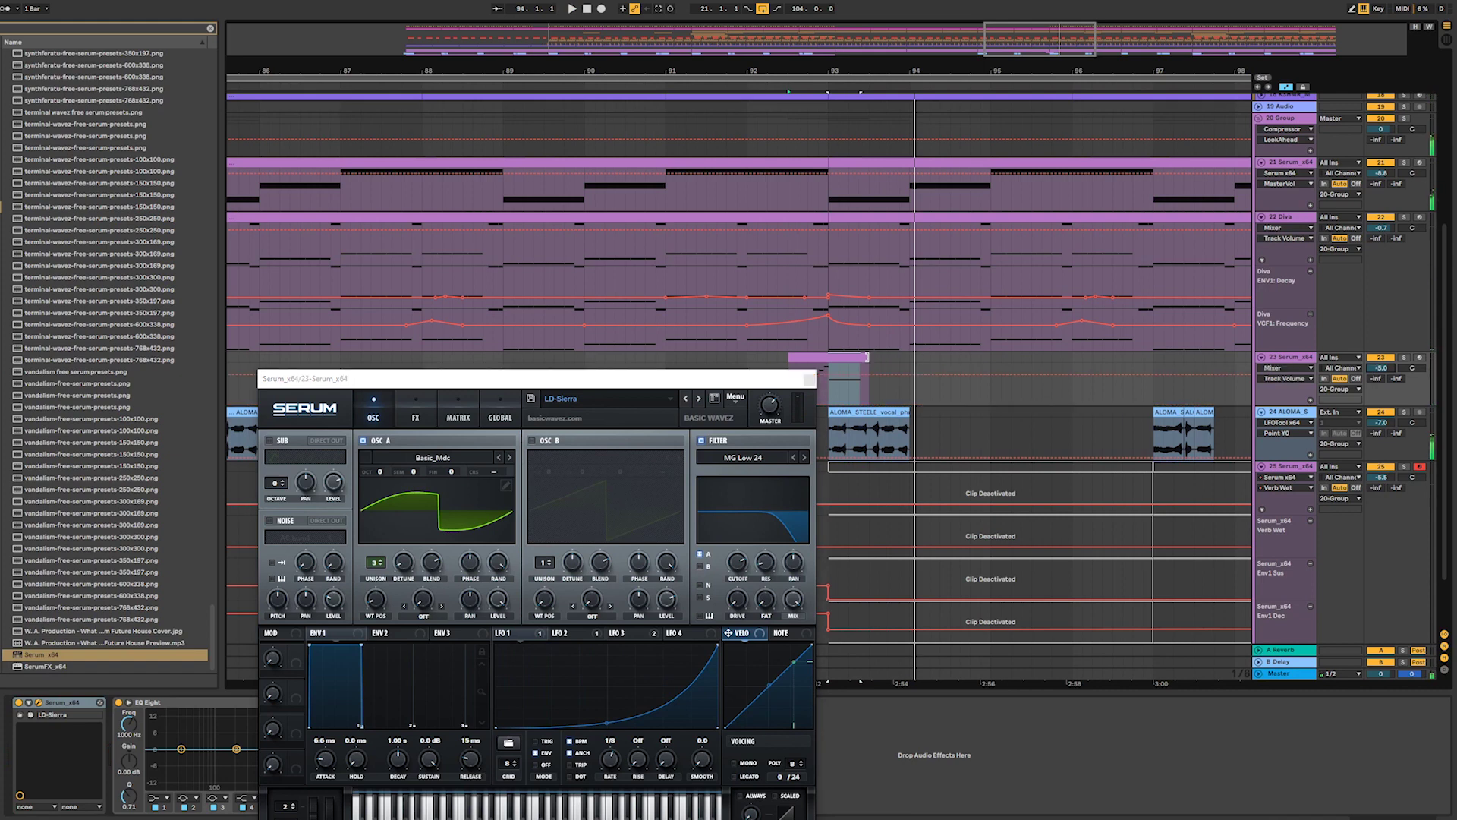
- Extend track 23's fill clip to bar 95 and delete the repeated run of notes in its added part
{"action": "left_click_drag", "start_coordinate": [866, 357], "coordinate": [991, 356]}
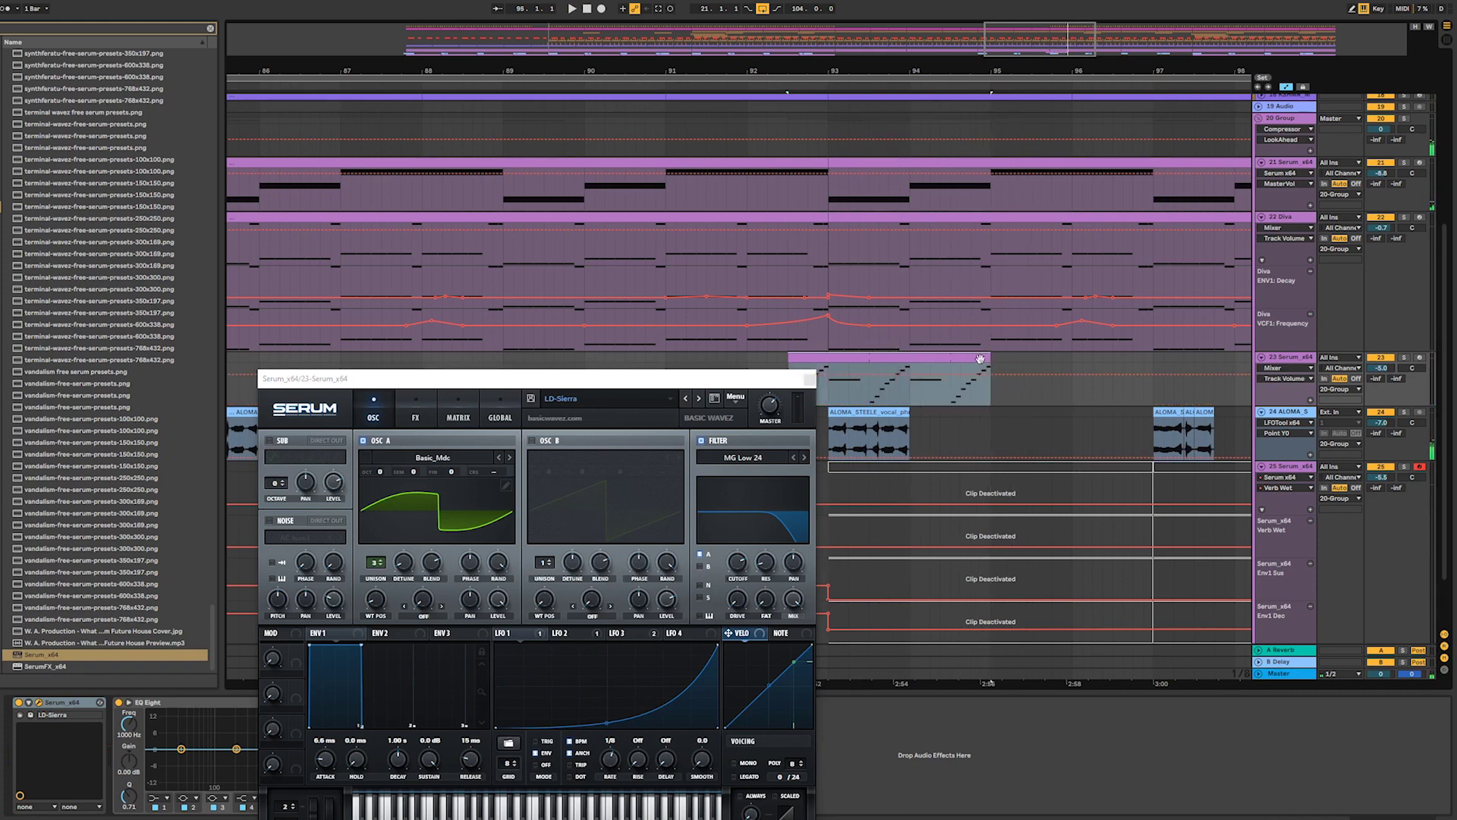
{"action": "double_click", "coordinate": [916, 361]}
{"action": "left_click_drag", "start_coordinate": [754, 385], "coordinate": [255, 343]}
{"action": "left_click_drag", "start_coordinate": [735, 558], "coordinate": [1231, 790]}
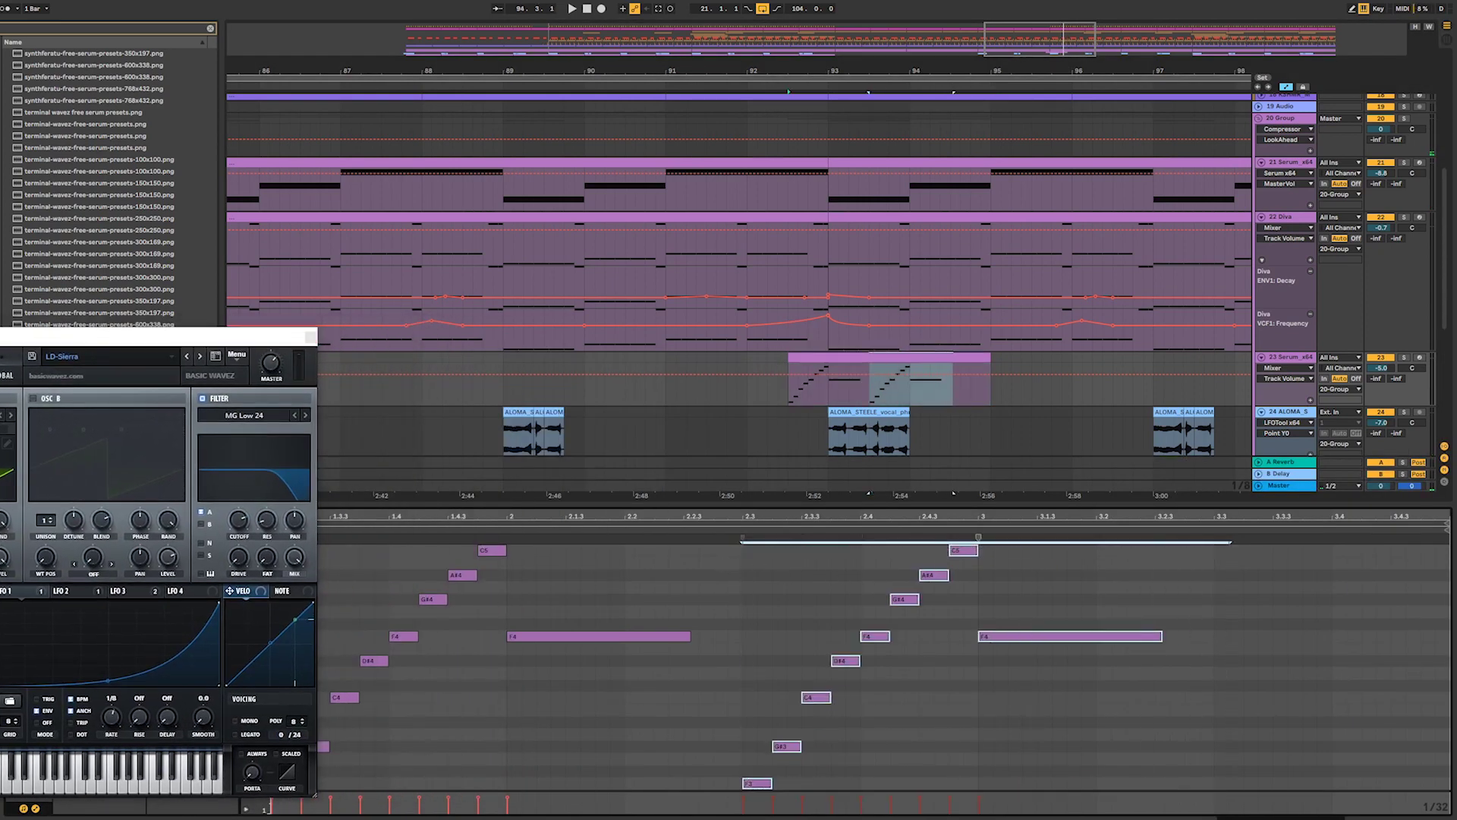
{"action": "key", "text": "Delete"}
- Lengthen the sustained F4 note to the end of the fill clip and close the Serum window
{"action": "left_click", "coordinate": [580, 636]}
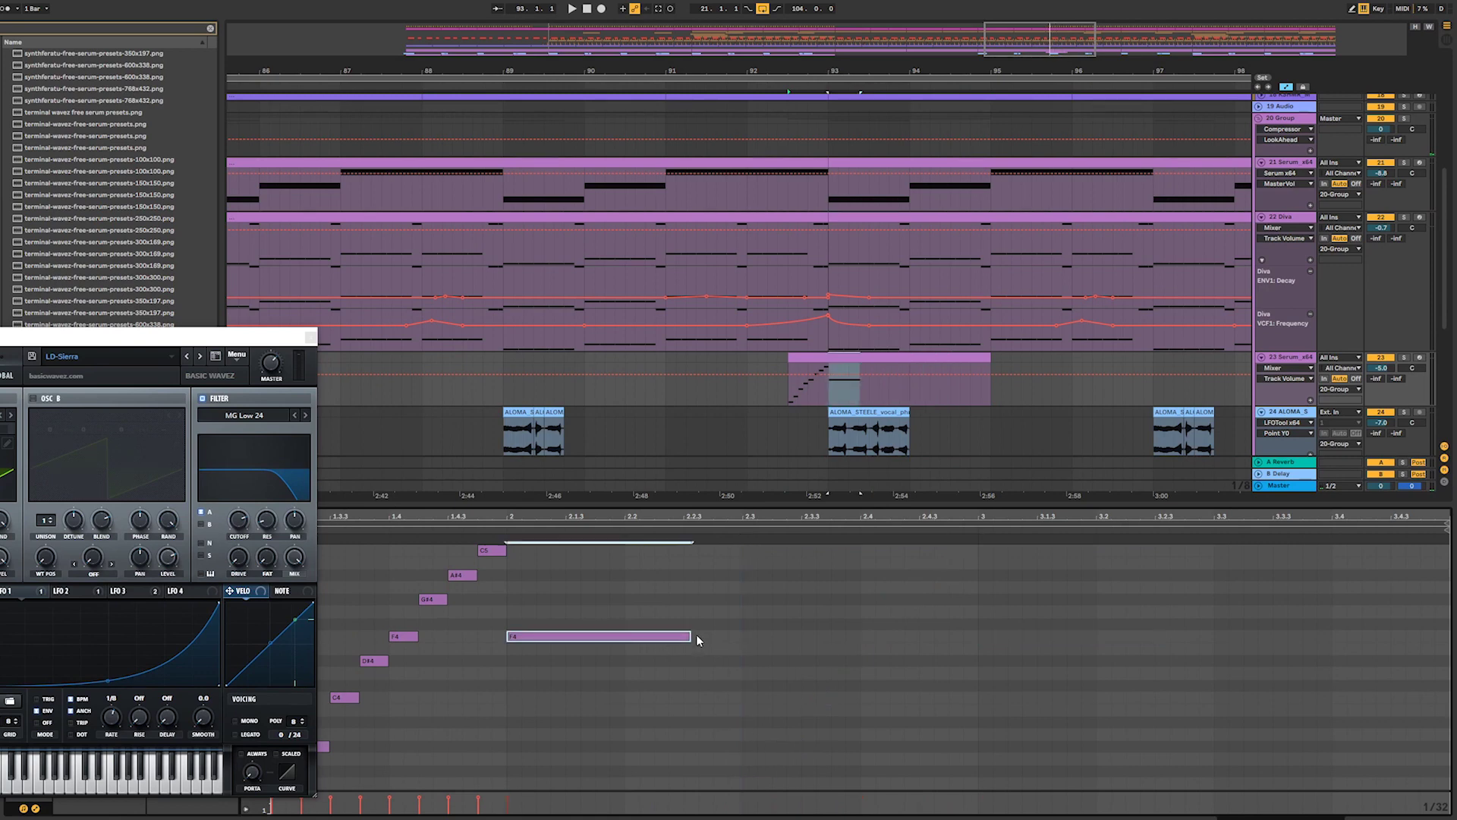
{"action": "left_click_drag", "start_coordinate": [690, 636], "coordinate": [1409, 674]}
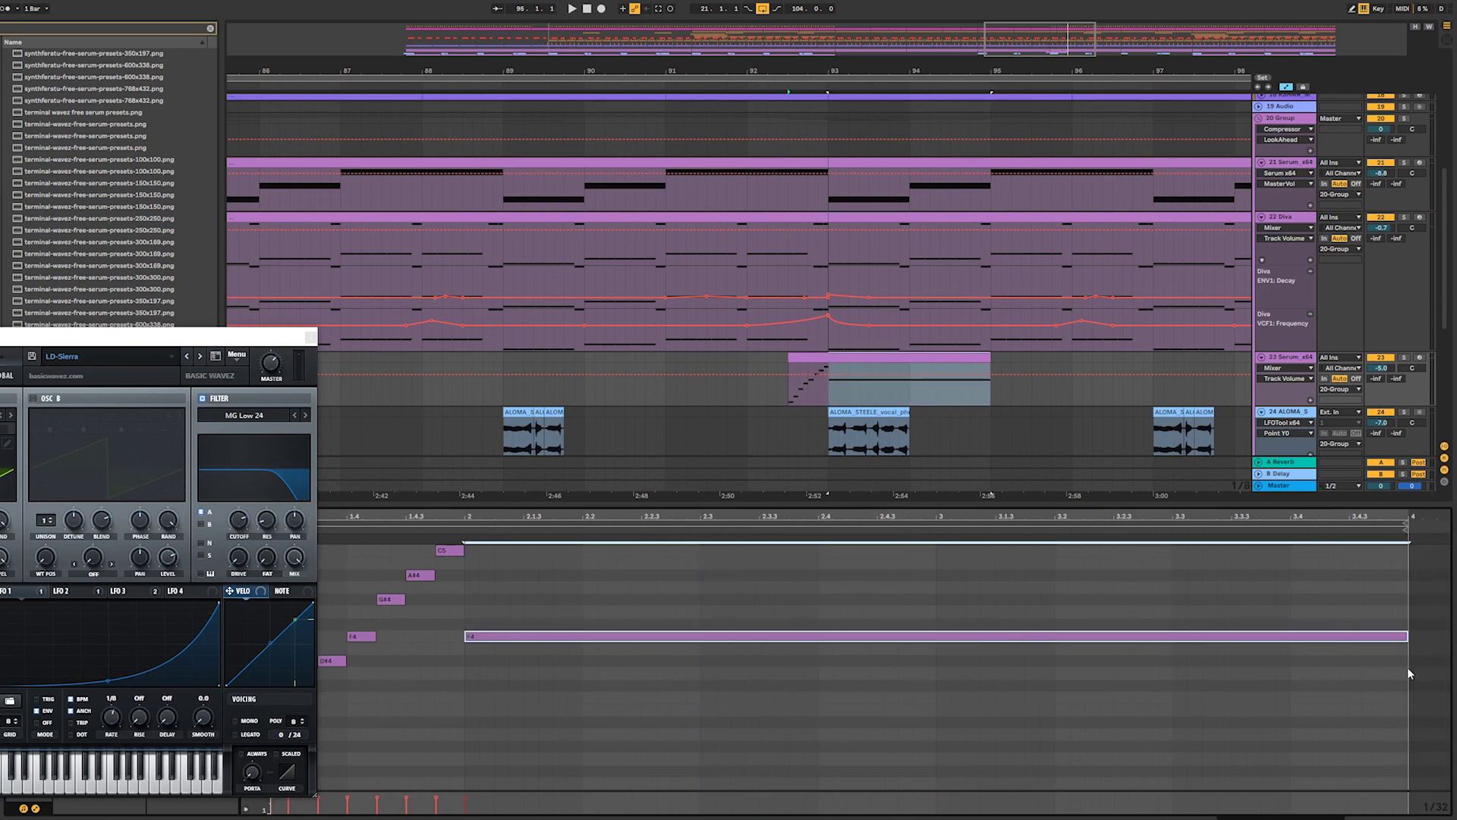
{"action": "double_click", "coordinate": [1302, 357]}
{"action": "left_click", "coordinate": [310, 338]}
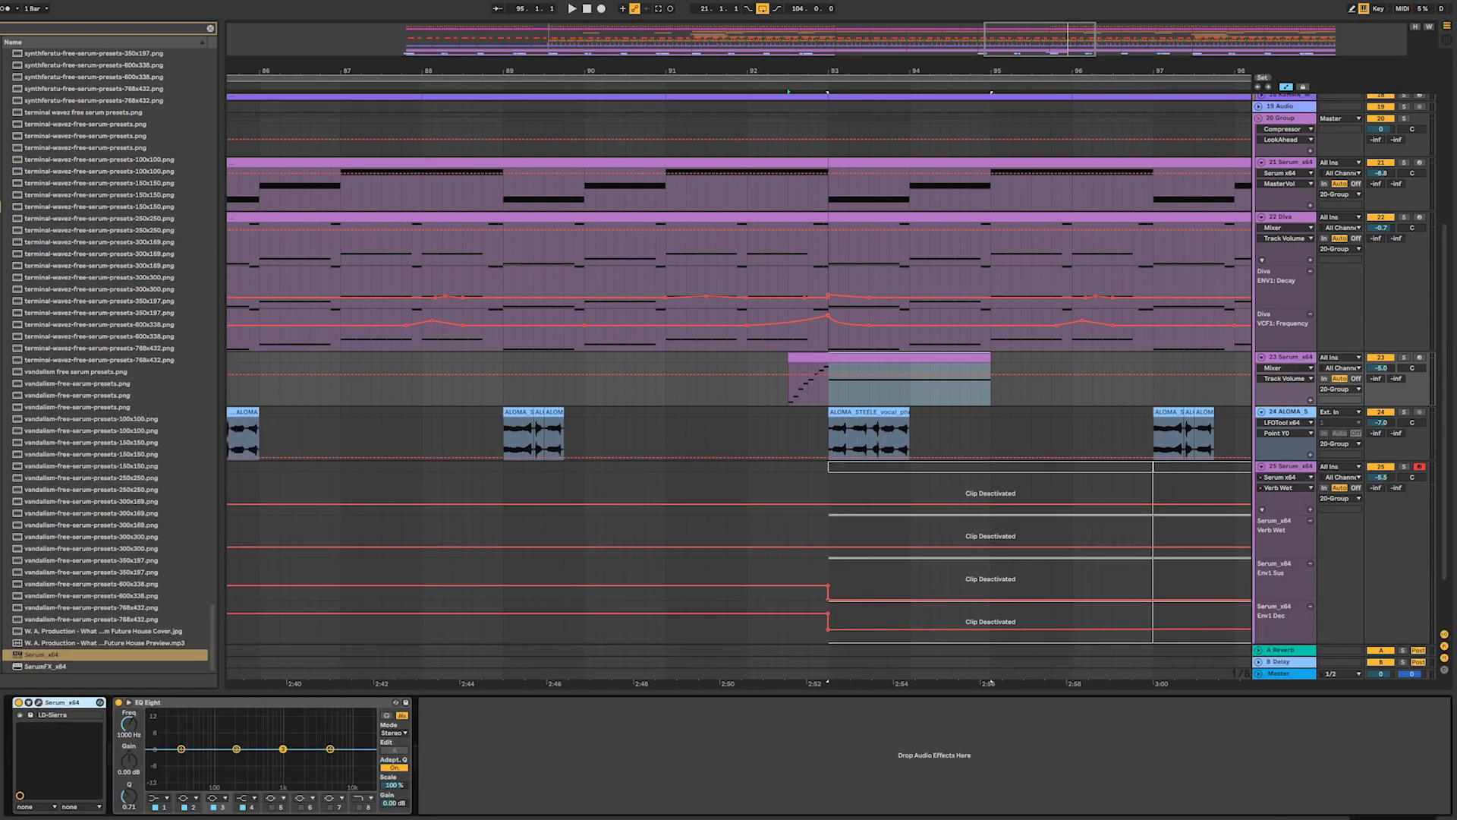
- Add a Utility device after EQ Eight on track 23 and show its Gain automation
{"action": "left_click", "coordinate": [393, 806]}
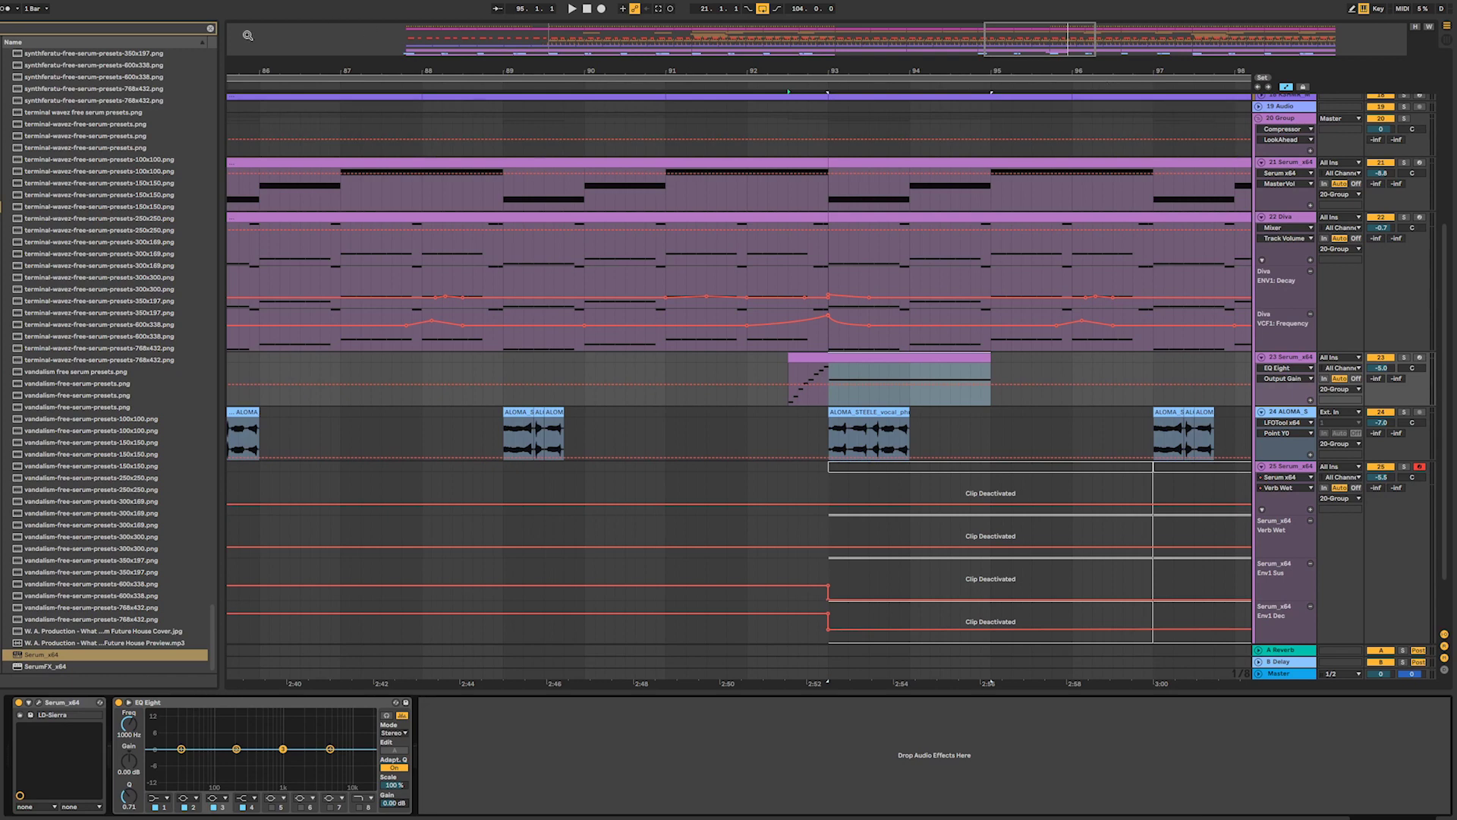
{"action": "left_click", "coordinate": [210, 29]}
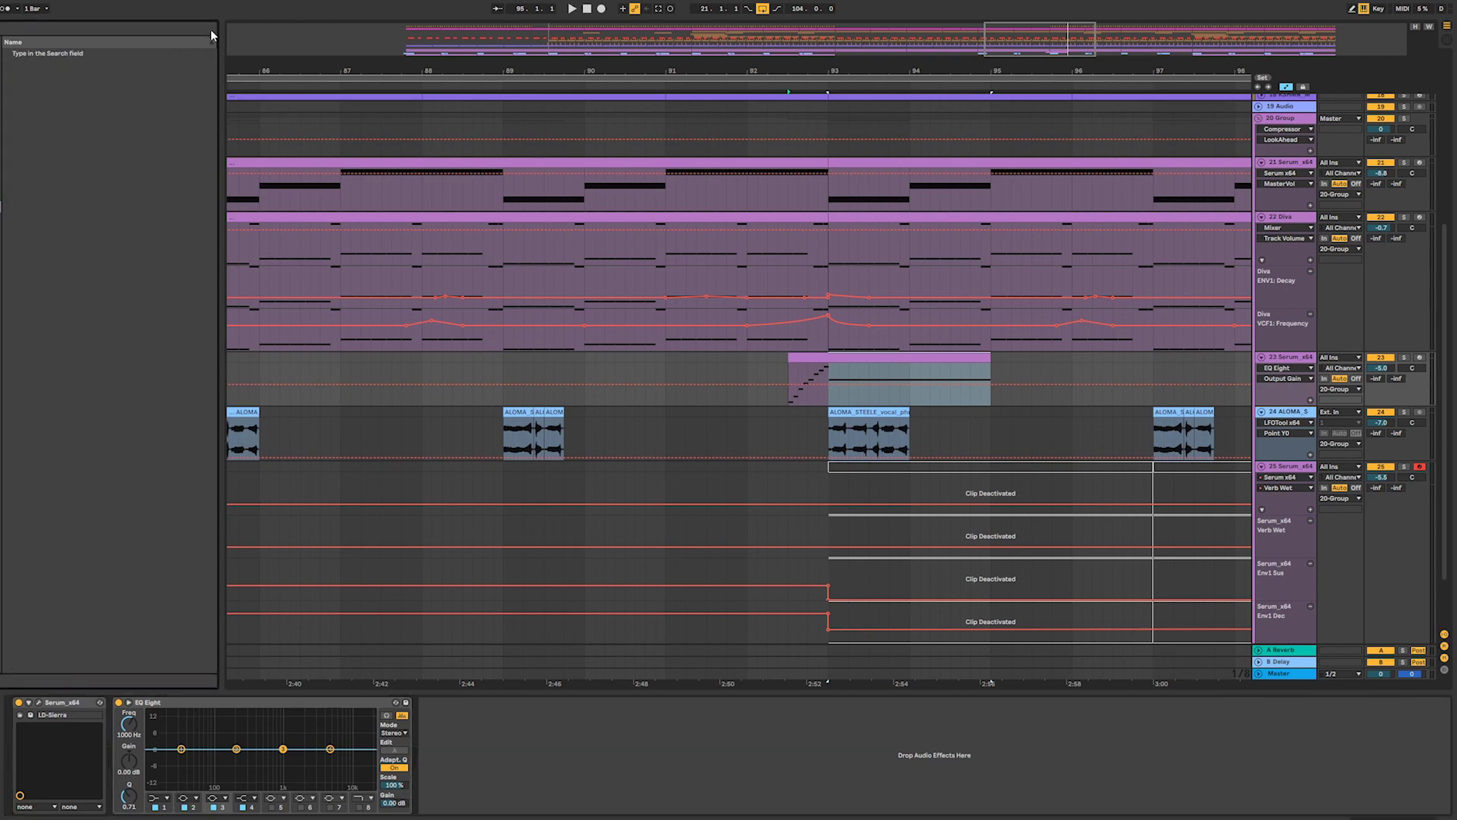
{"action": "left_click", "coordinate": [167, 29]}
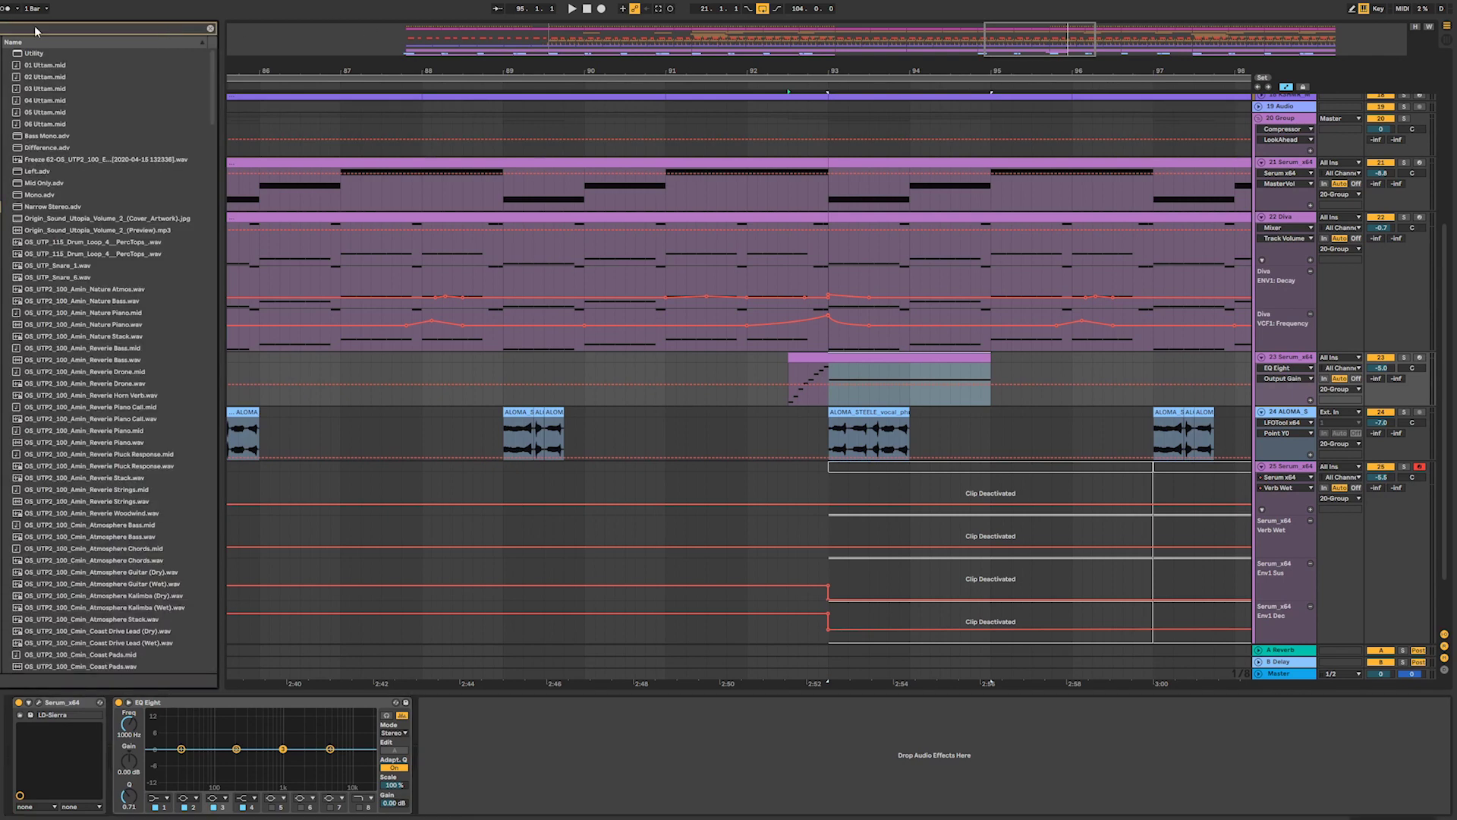
{"action": "key", "text": "Return"}
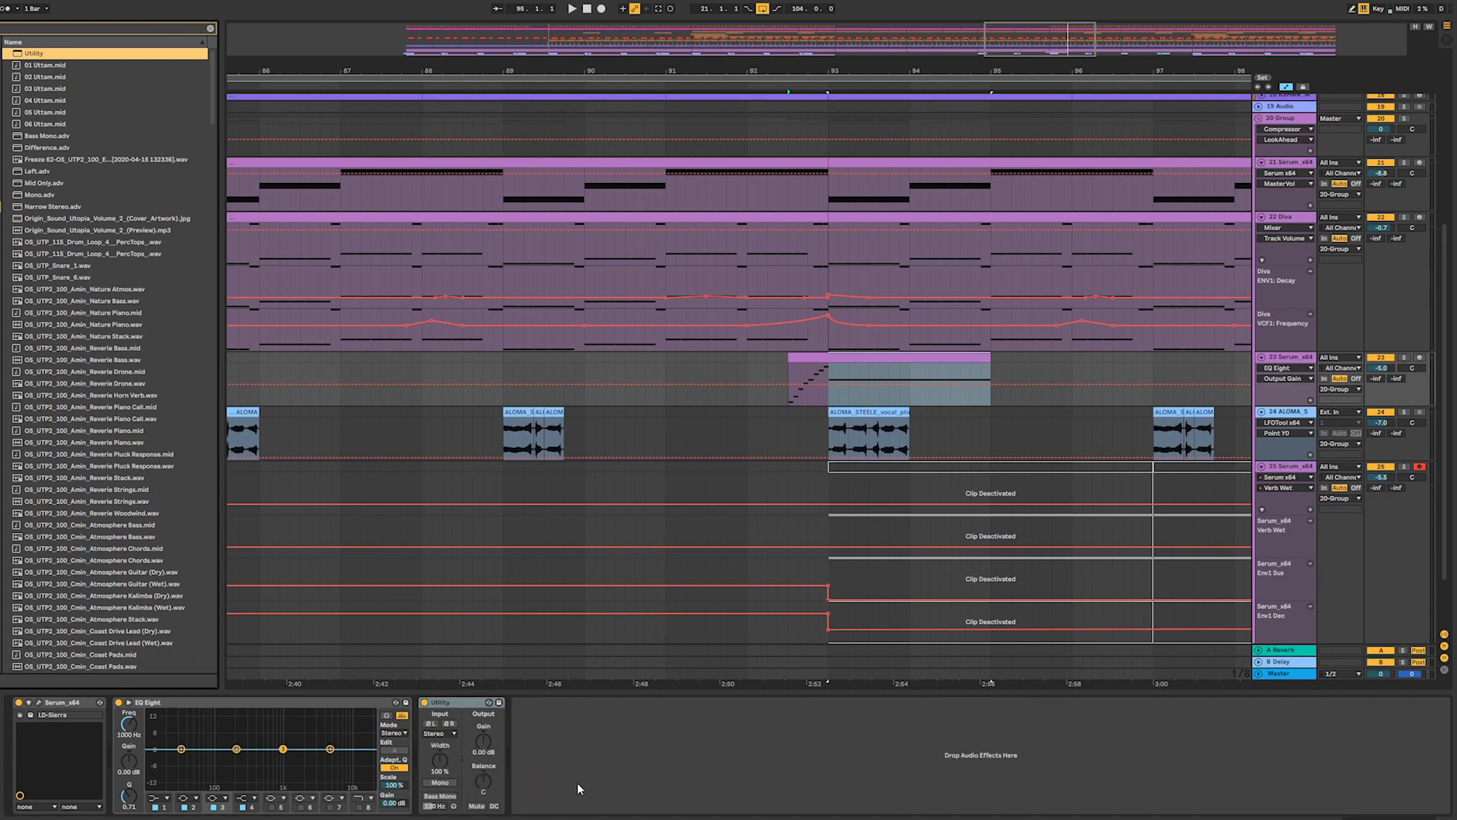
{"action": "left_click", "coordinate": [483, 741]}
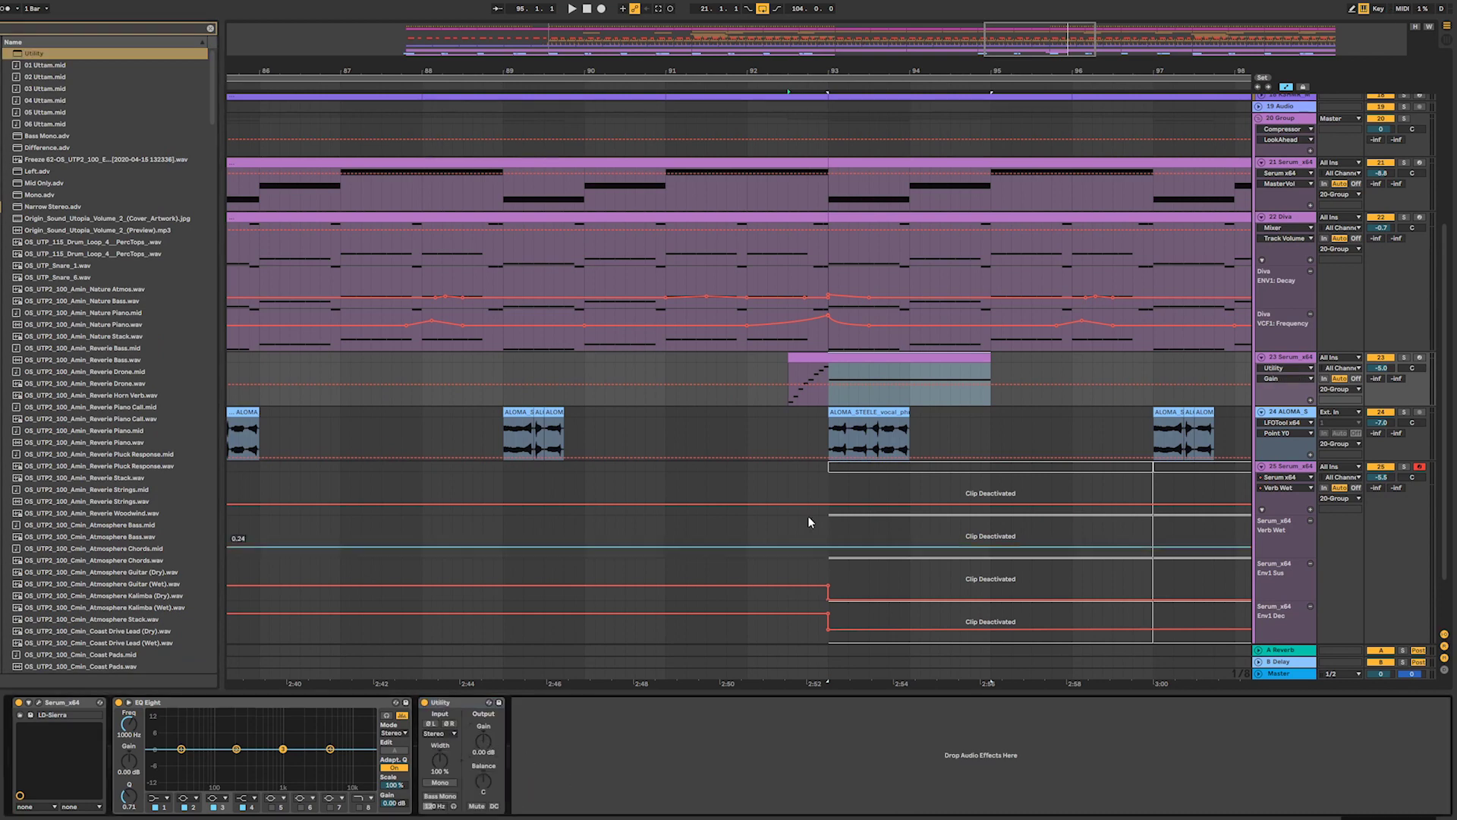
- Draw a falling Utility gain ramp on track 23 from bar 93 to bar 95 and listen from bar 91
{"action": "left_click", "coordinate": [827, 384]}
{"action": "left_click_drag", "start_coordinate": [988, 384], "coordinate": [990, 390]}
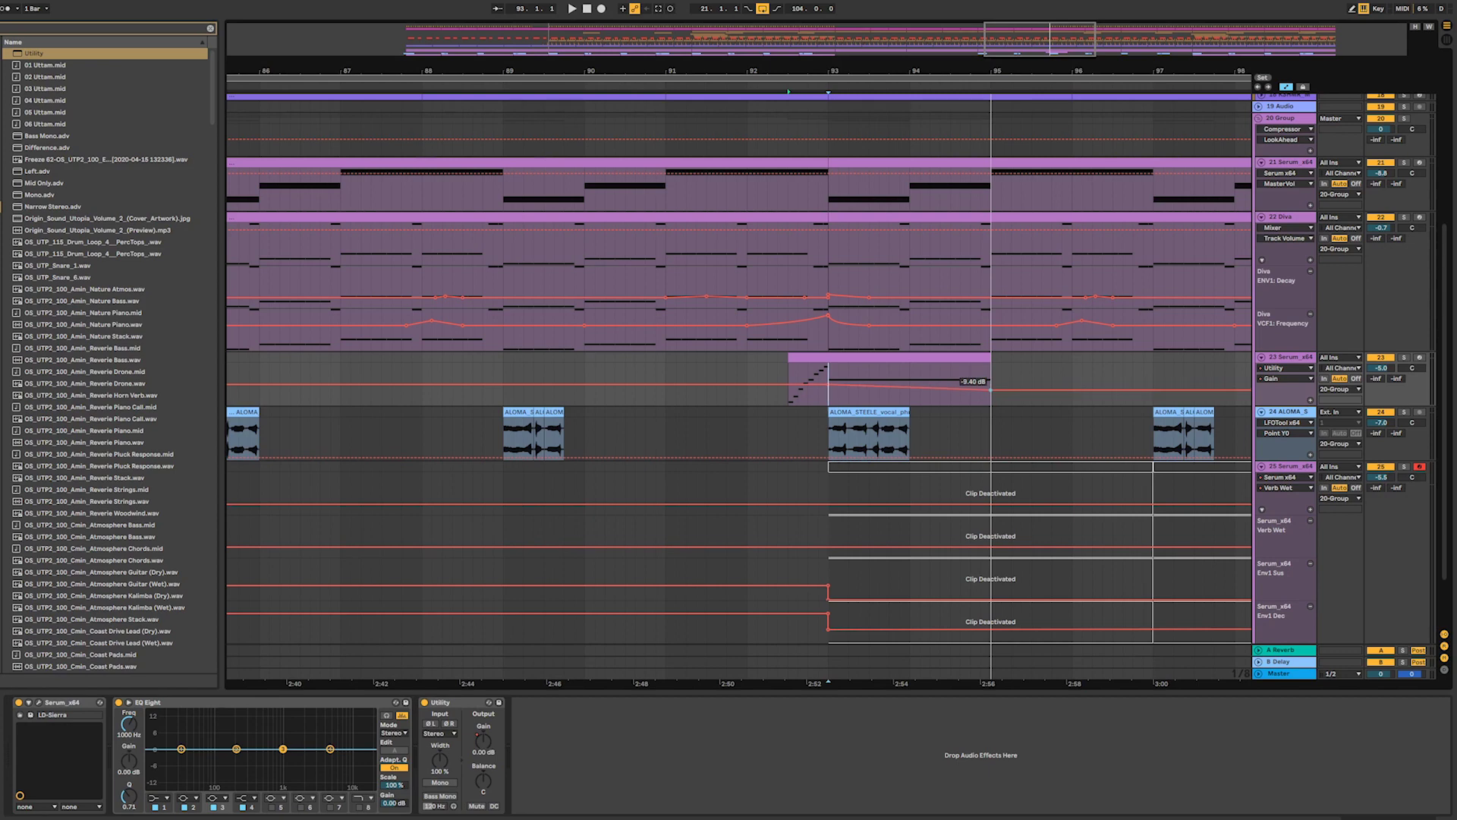
{"action": "left_click", "coordinate": [667, 372]}
{"action": "key", "text": "space"}
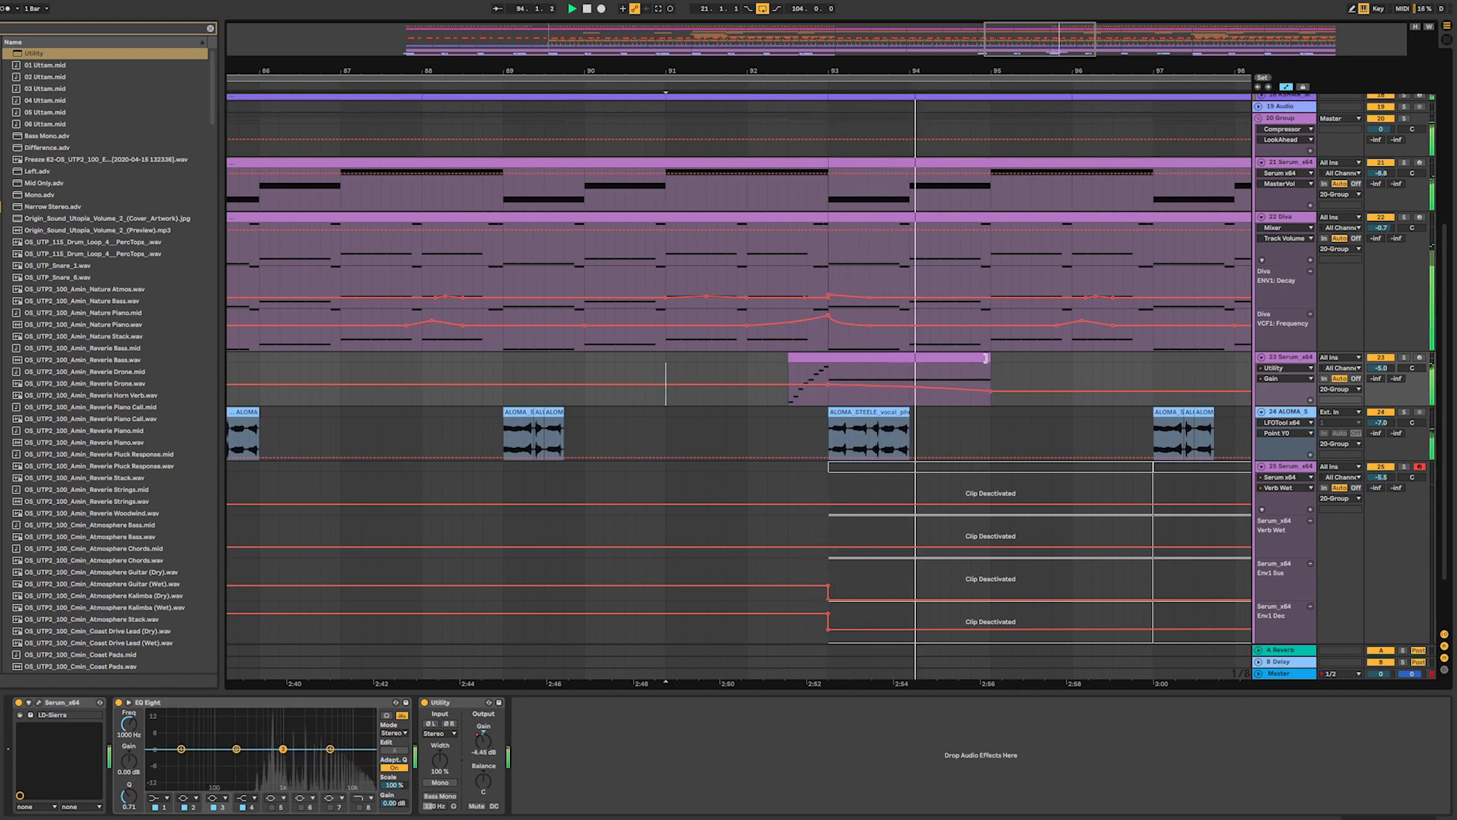
- Extend the fill clip to bar 97 and lengthen its sustained F4 note to the new clip end
{"action": "left_click_drag", "start_coordinate": [986, 358], "coordinate": [1153, 357]}
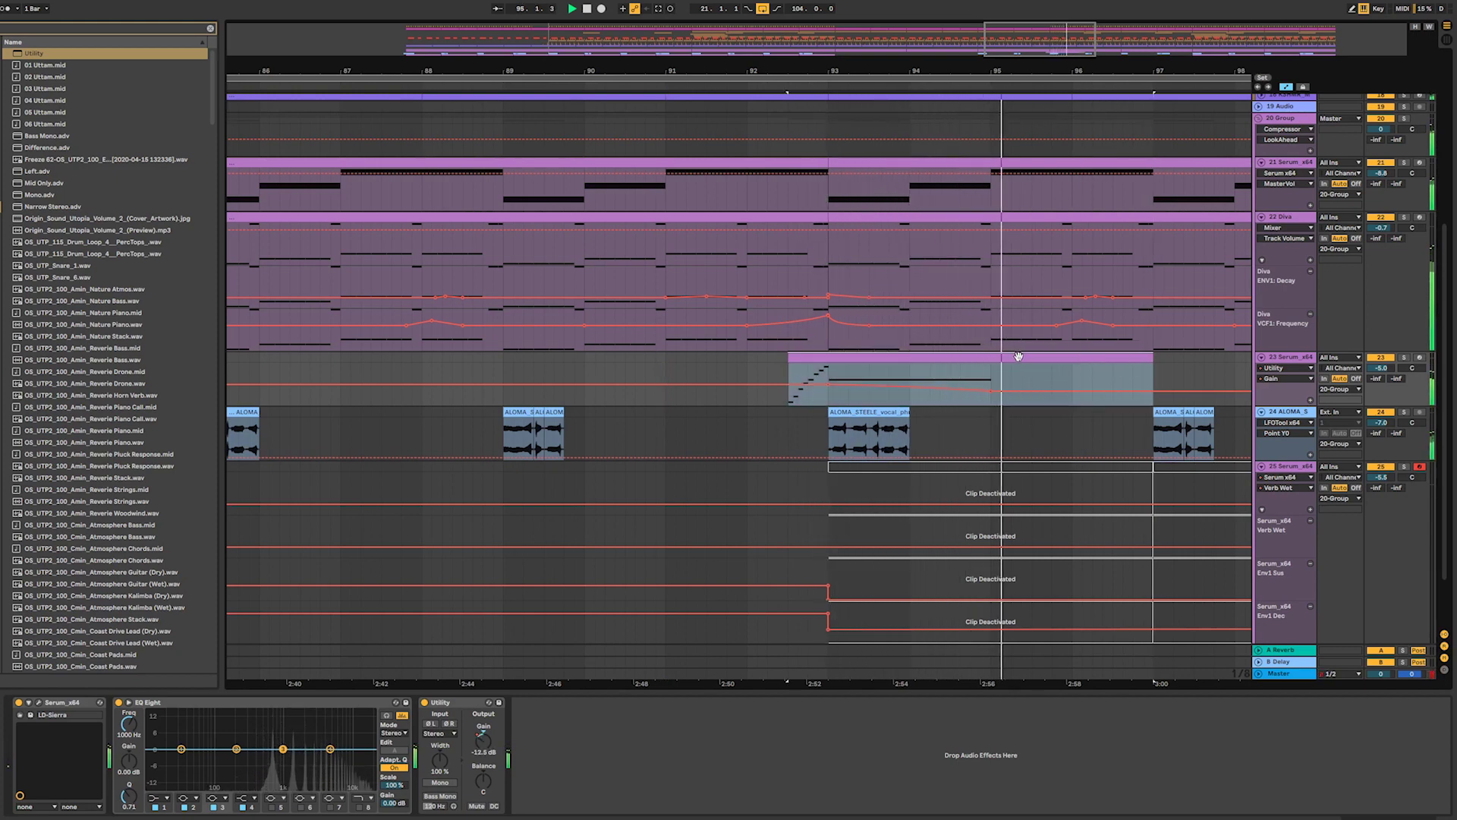
{"action": "double_click", "coordinate": [1019, 357]}
{"action": "key", "text": "space"}
{"action": "left_click", "coordinate": [925, 637]}
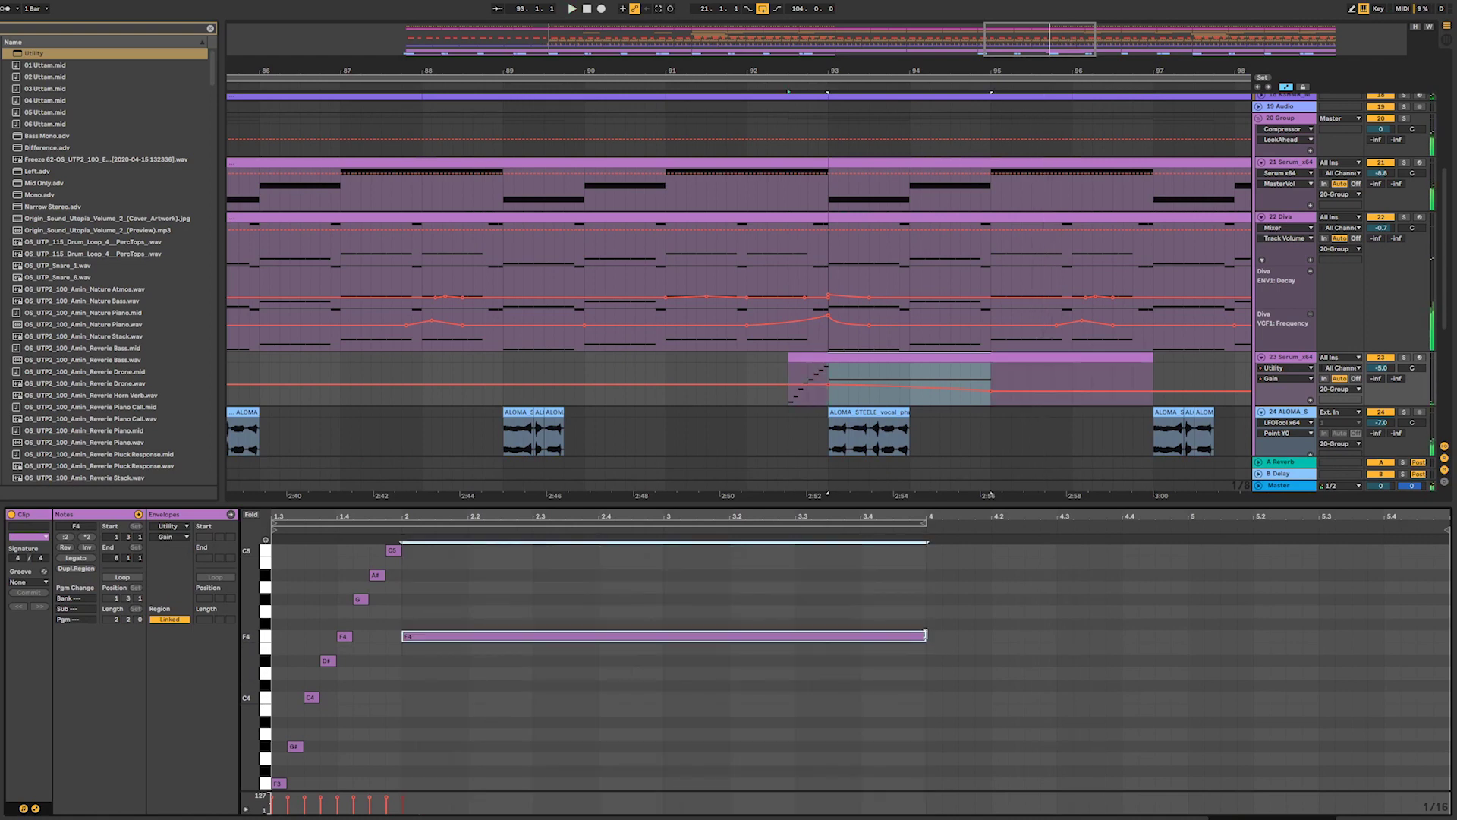
{"action": "left_click_drag", "start_coordinate": [925, 635], "coordinate": [1430, 638]}
- Play the fill and stretch track 23's Utility gain fade to reach about -31.8 dB at bar 97
{"action": "key", "text": "space"}
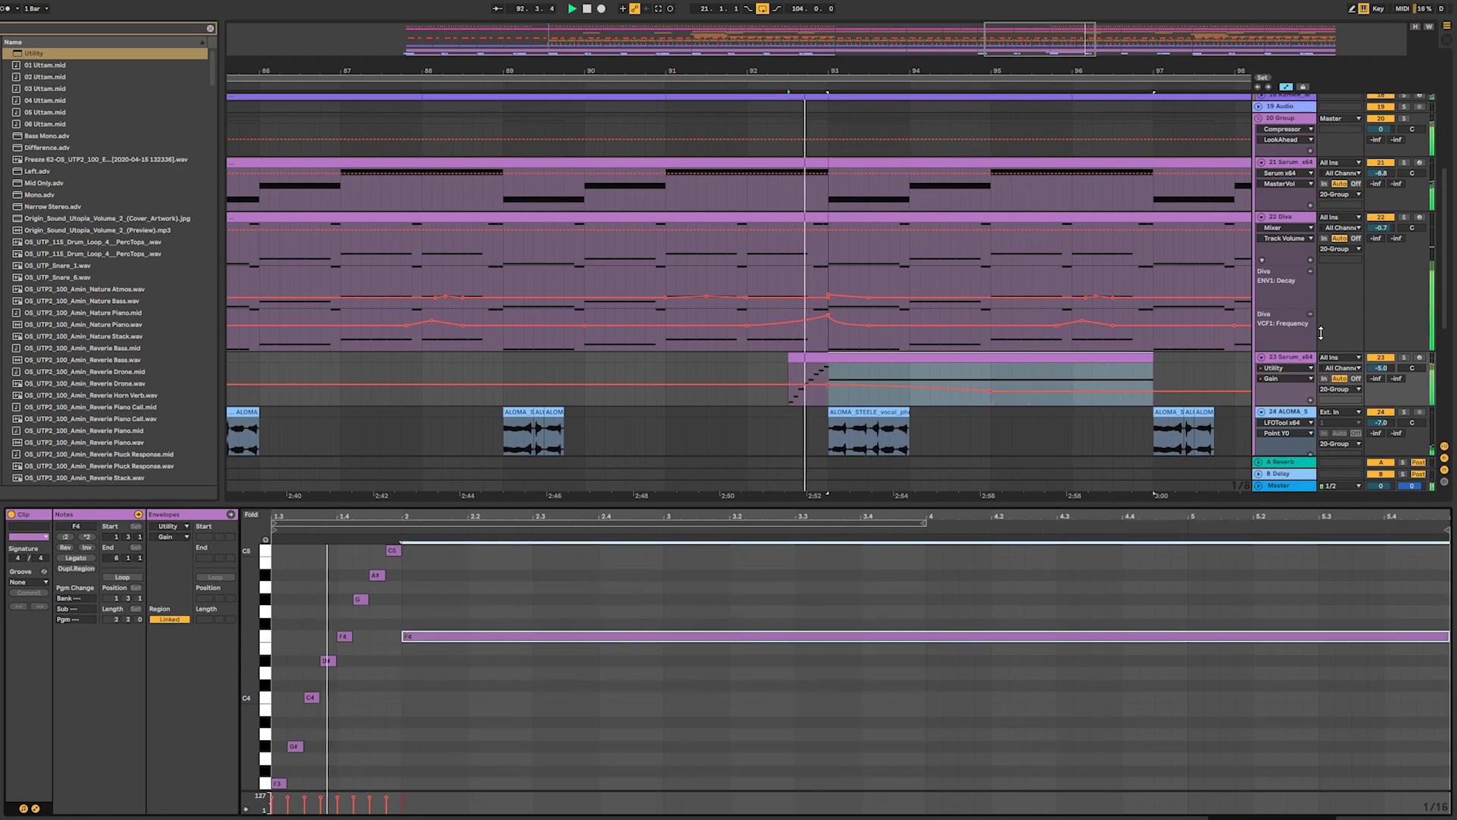
{"action": "key", "text": "shift+Tab"}
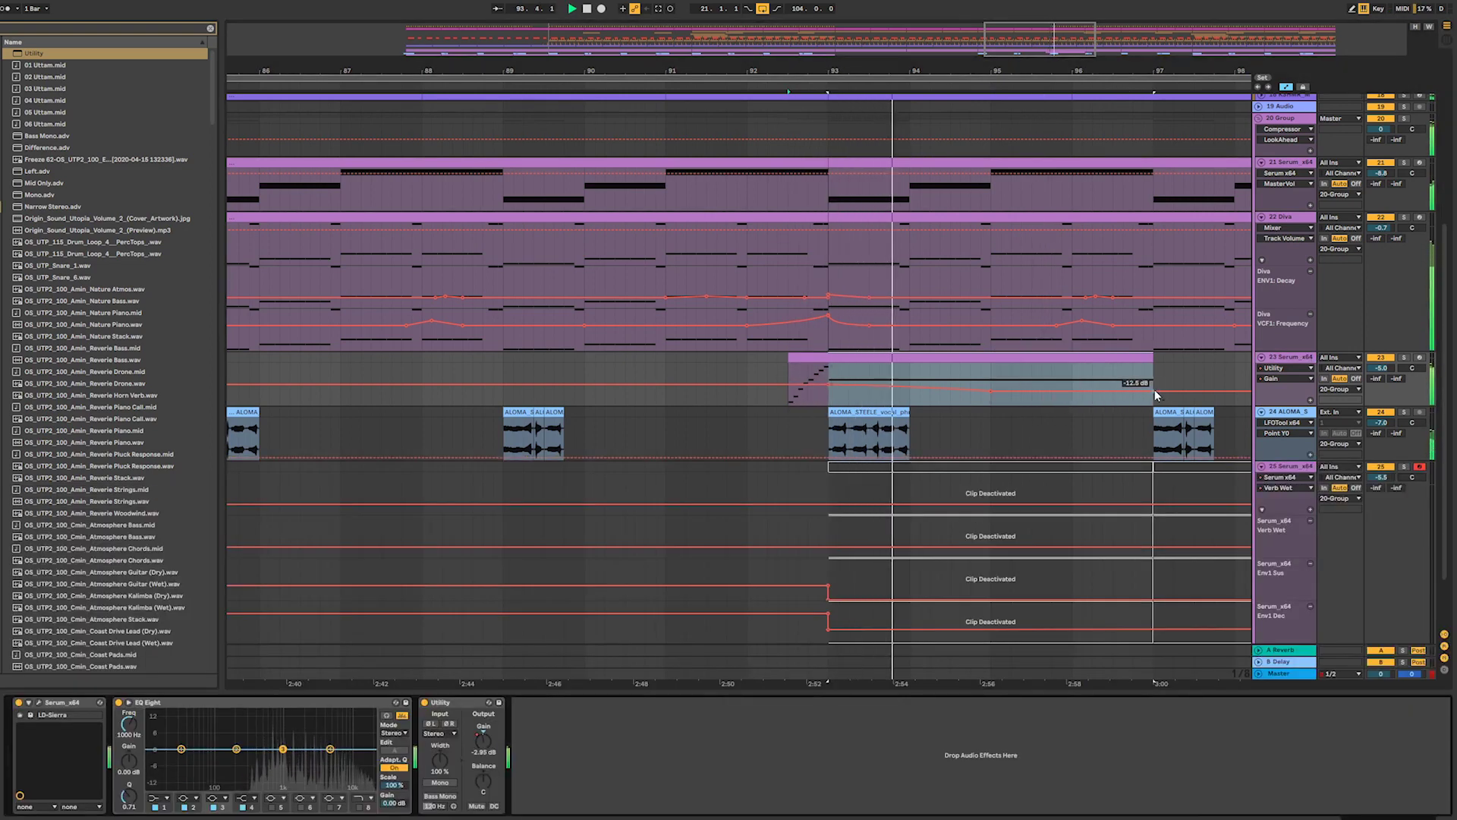
{"action": "left_click_drag", "start_coordinate": [1154, 392], "coordinate": [1154, 398]}
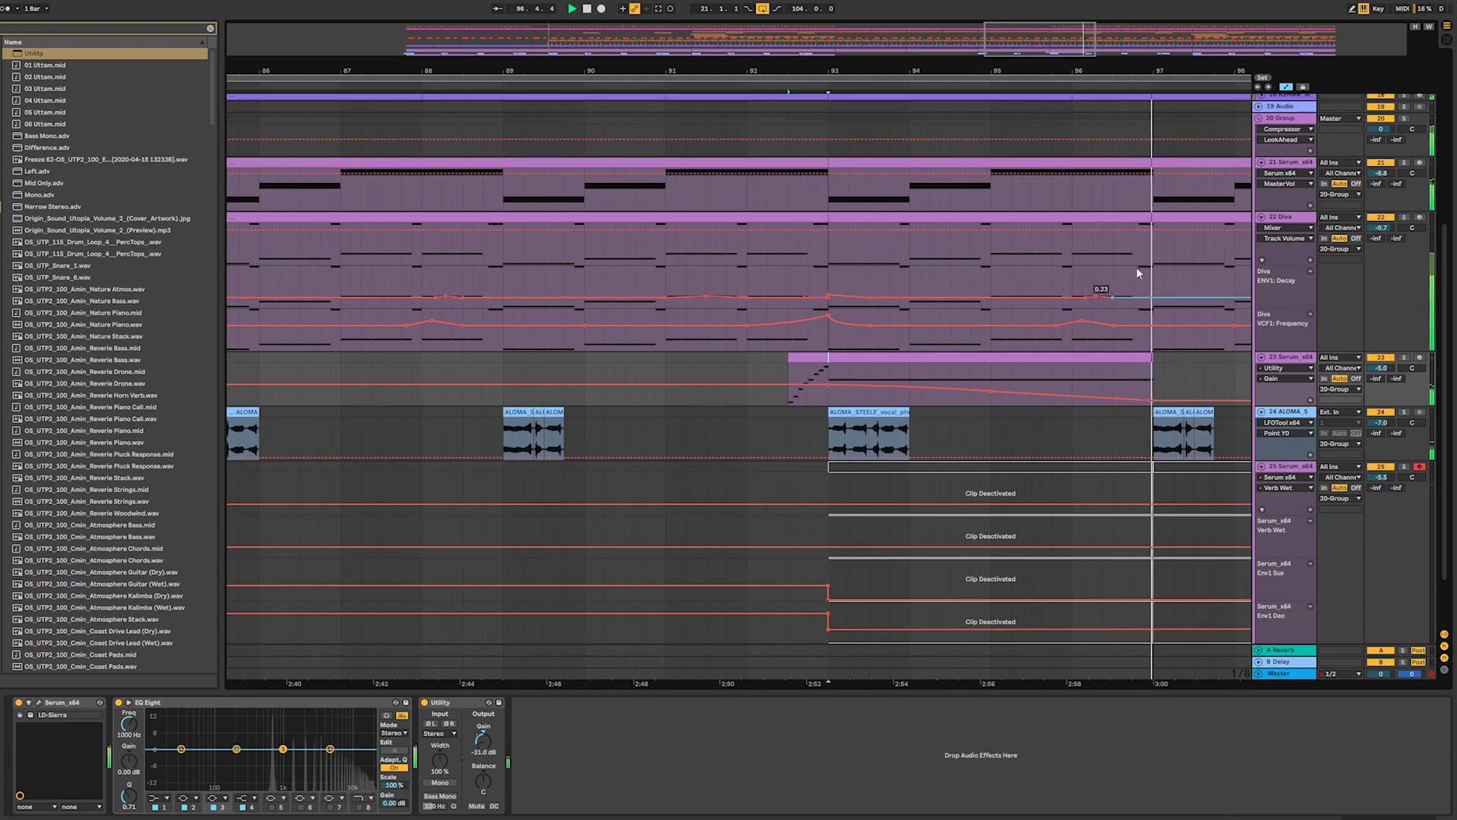
{"action": "key", "text": "space"}
- Reactivate the four deactivated clips on track 25 between bars 93 and 109
{"action": "left_click_drag", "start_coordinate": [1011, 46], "coordinate": [1059, 121]}
{"action": "scroll", "coordinate": [1169, 480], "scroll_direction": "down", "scroll_amount": 2}
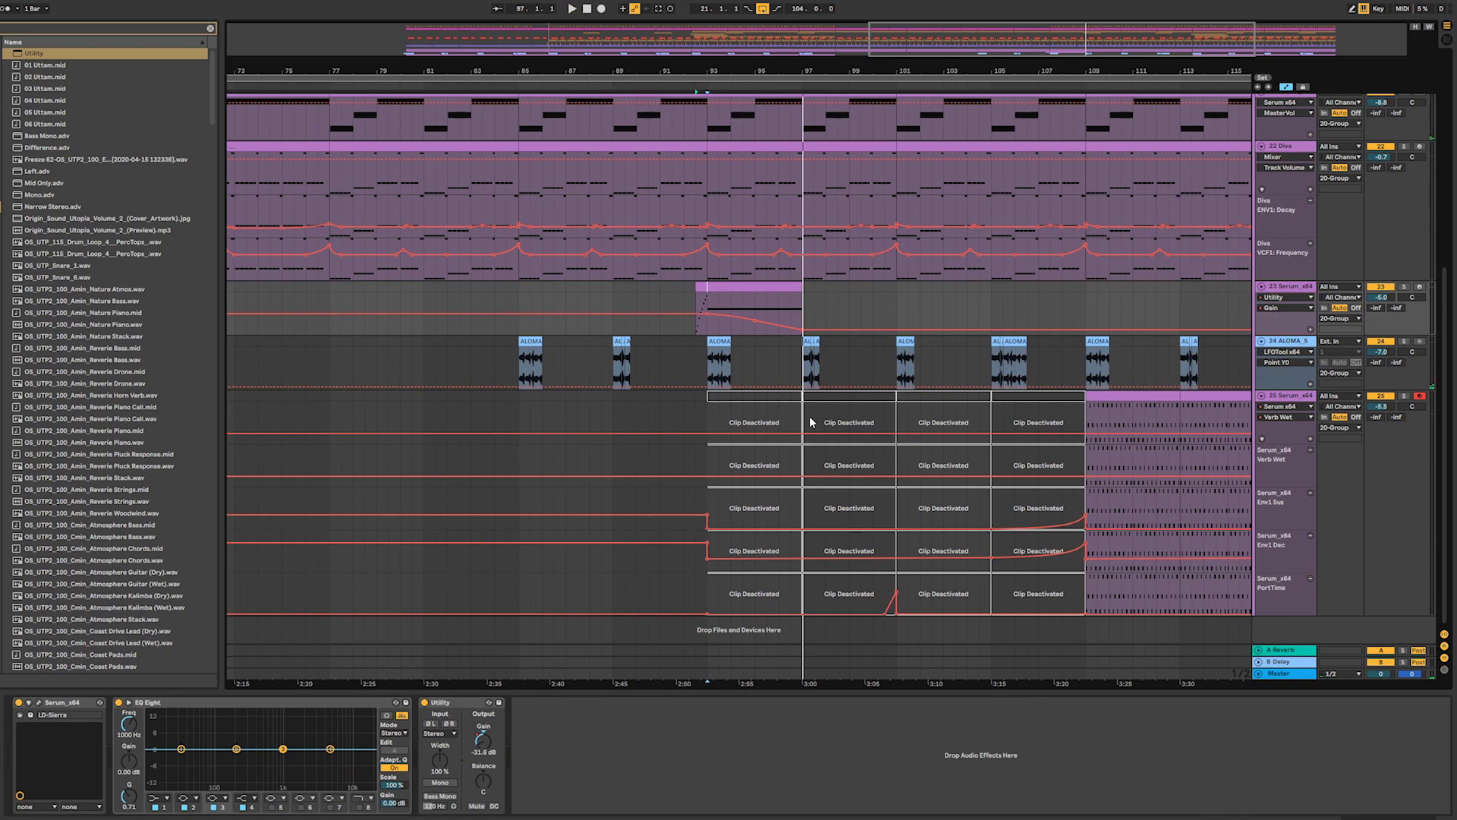
{"action": "left_click", "coordinate": [783, 396]}
{"action": "left_click", "coordinate": [1018, 396], "text": "shift"}
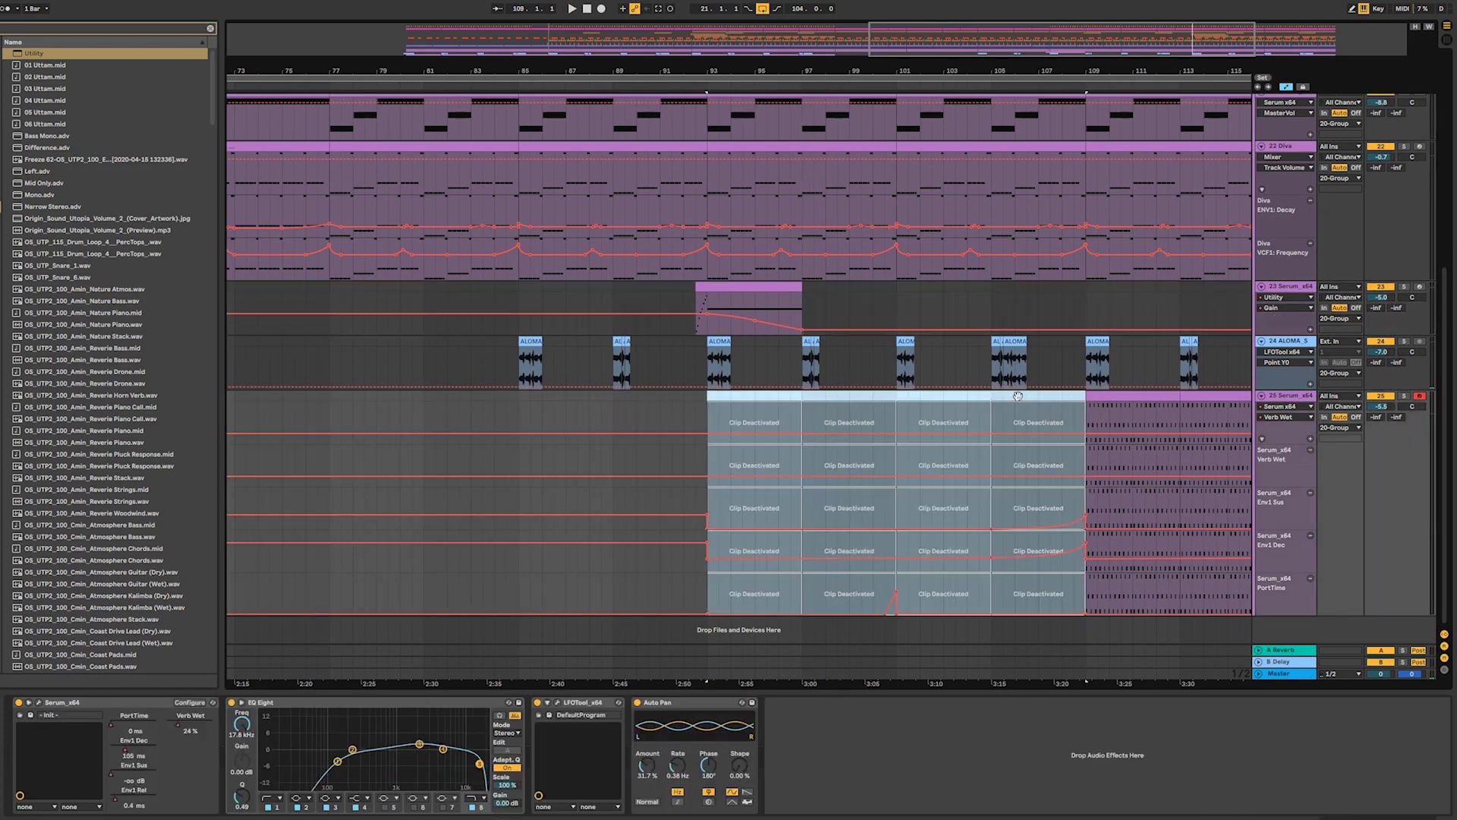
{"action": "key", "text": "0"}
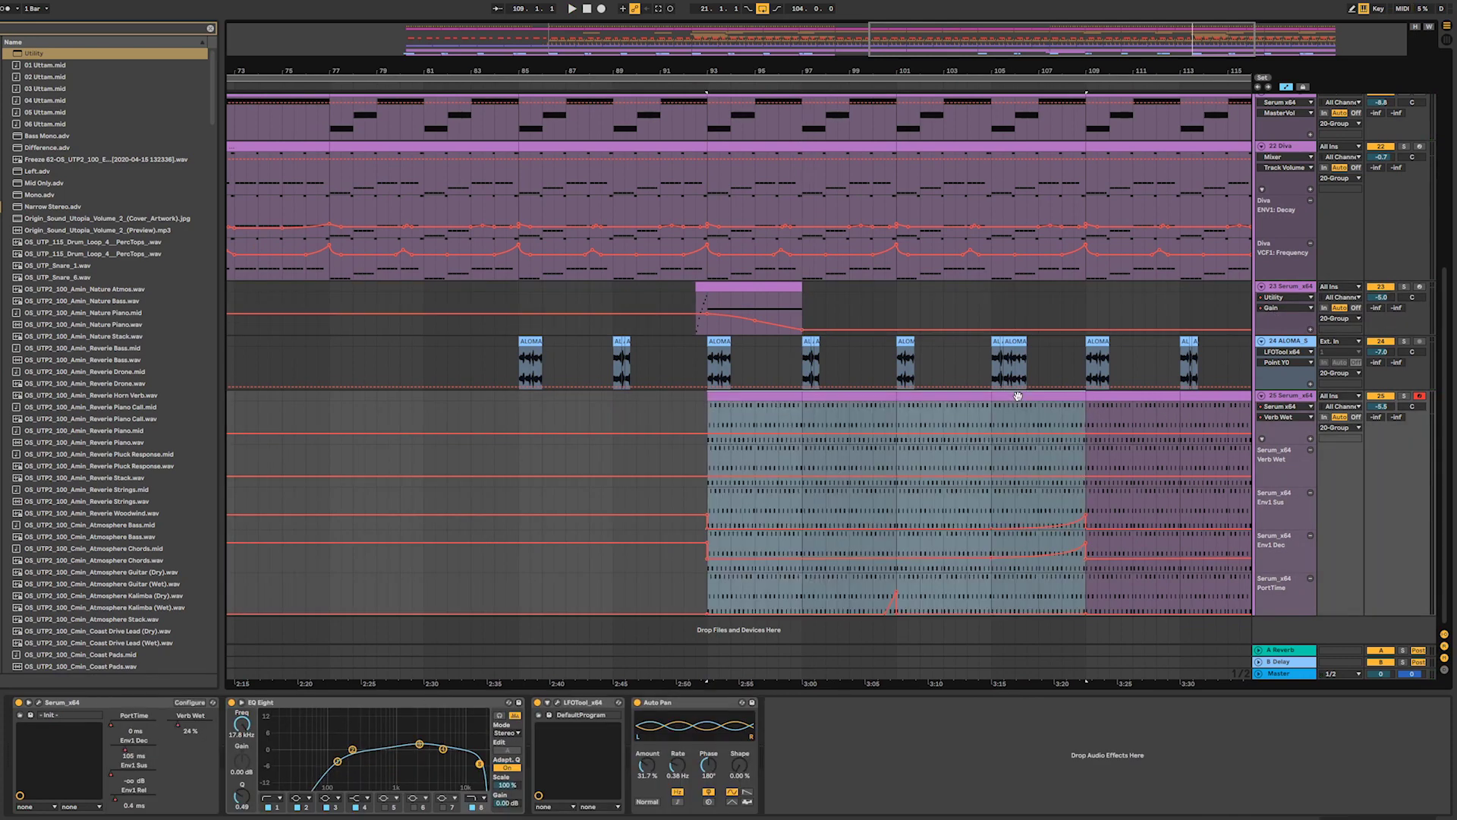
- Copy the Utility device from track 23 to the end of track 25's device chain
{"action": "left_click", "coordinate": [1294, 288]}
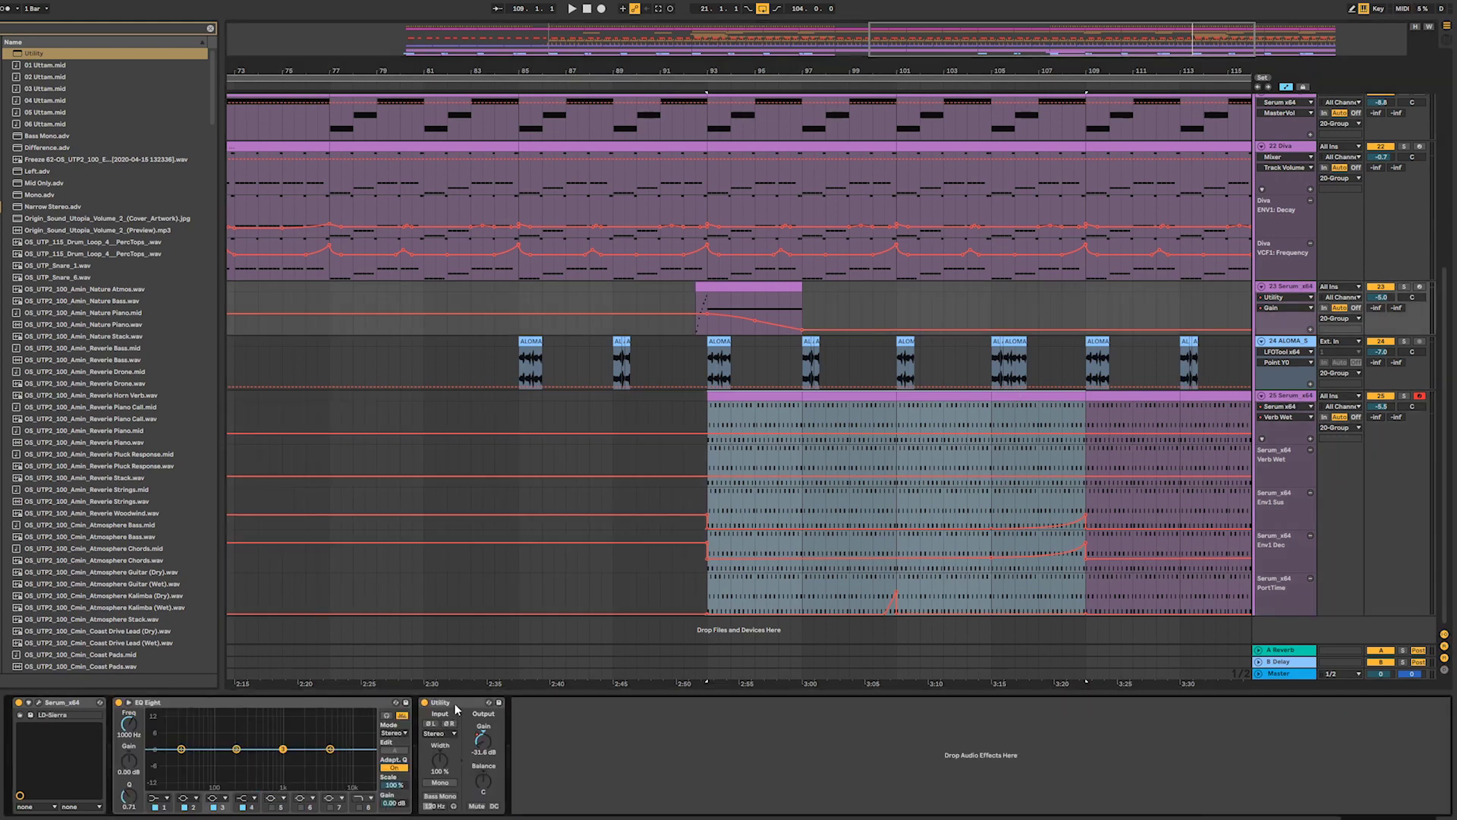
{"action": "left_click", "coordinate": [1284, 396]}
{"action": "left_click", "coordinate": [860, 785]}
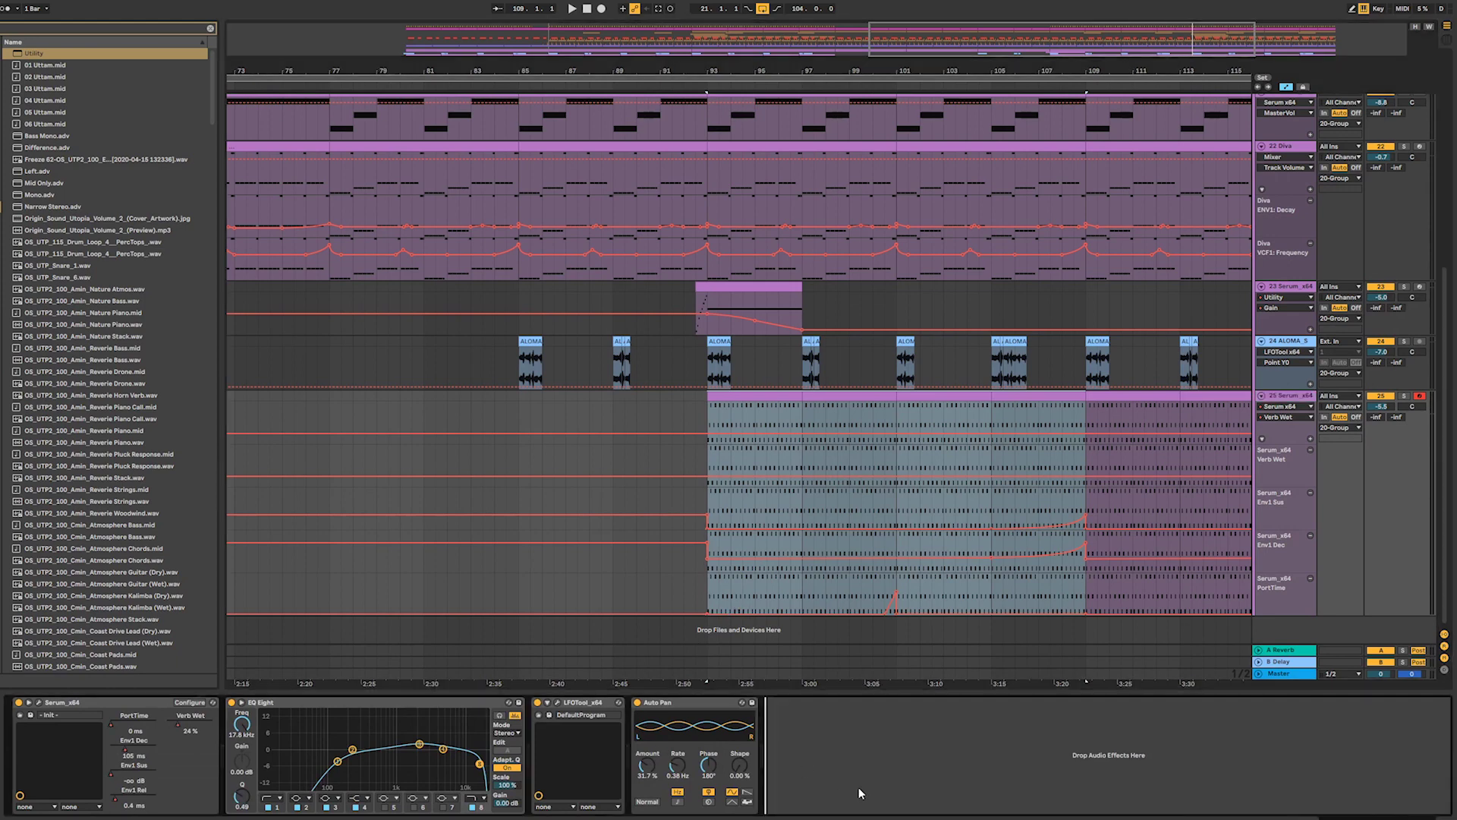
{"action": "key", "text": "ctrl+v"}
- Automate track 25's Utility gain as a curved fade-in from -inf dB at bar 93 to full level at bar 97
{"action": "left_click", "coordinate": [829, 742]}
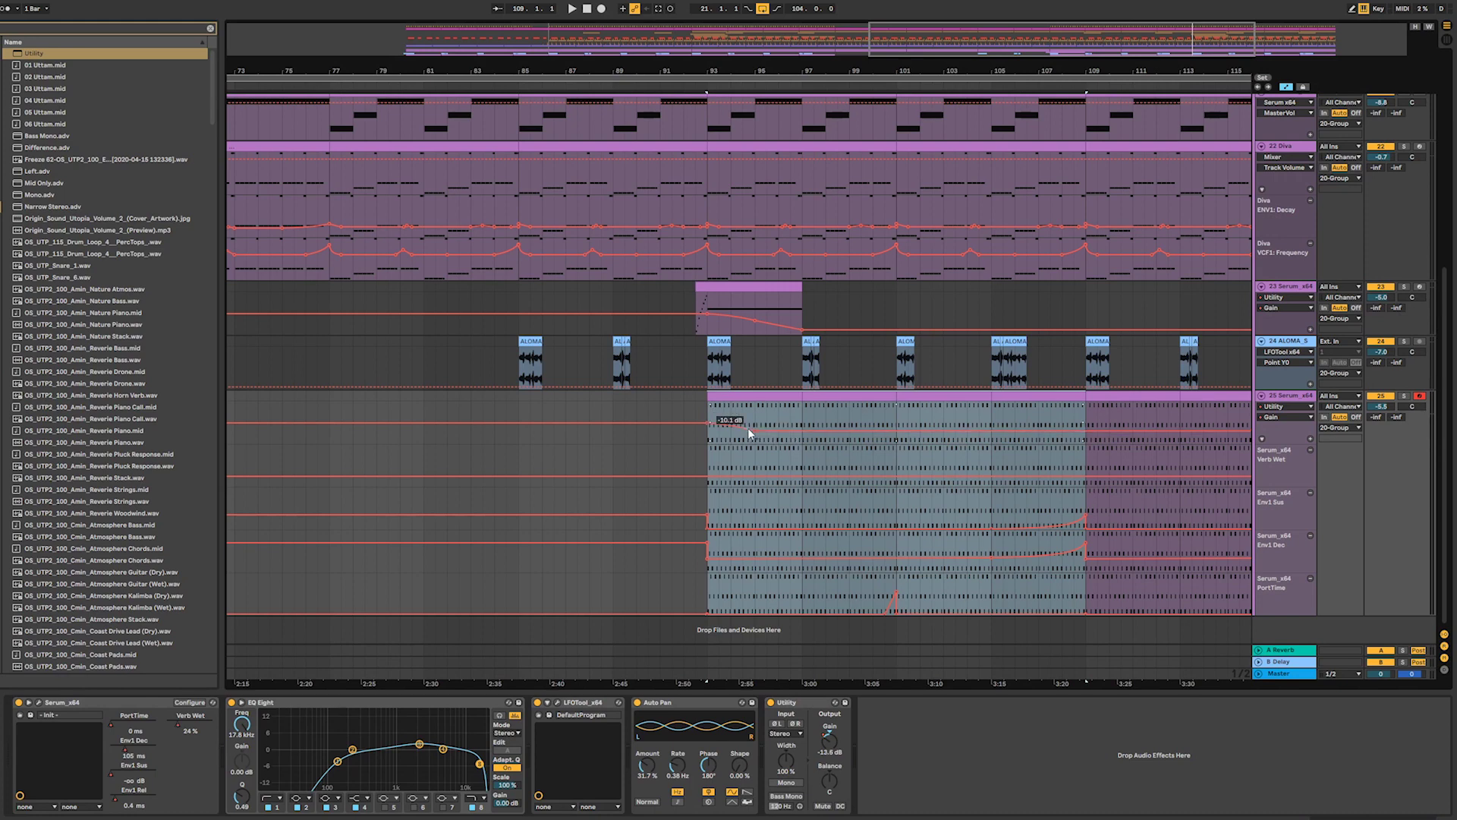
{"action": "left_click_drag", "start_coordinate": [748, 430], "coordinate": [799, 422]}
{"action": "left_click", "coordinate": [713, 417]}
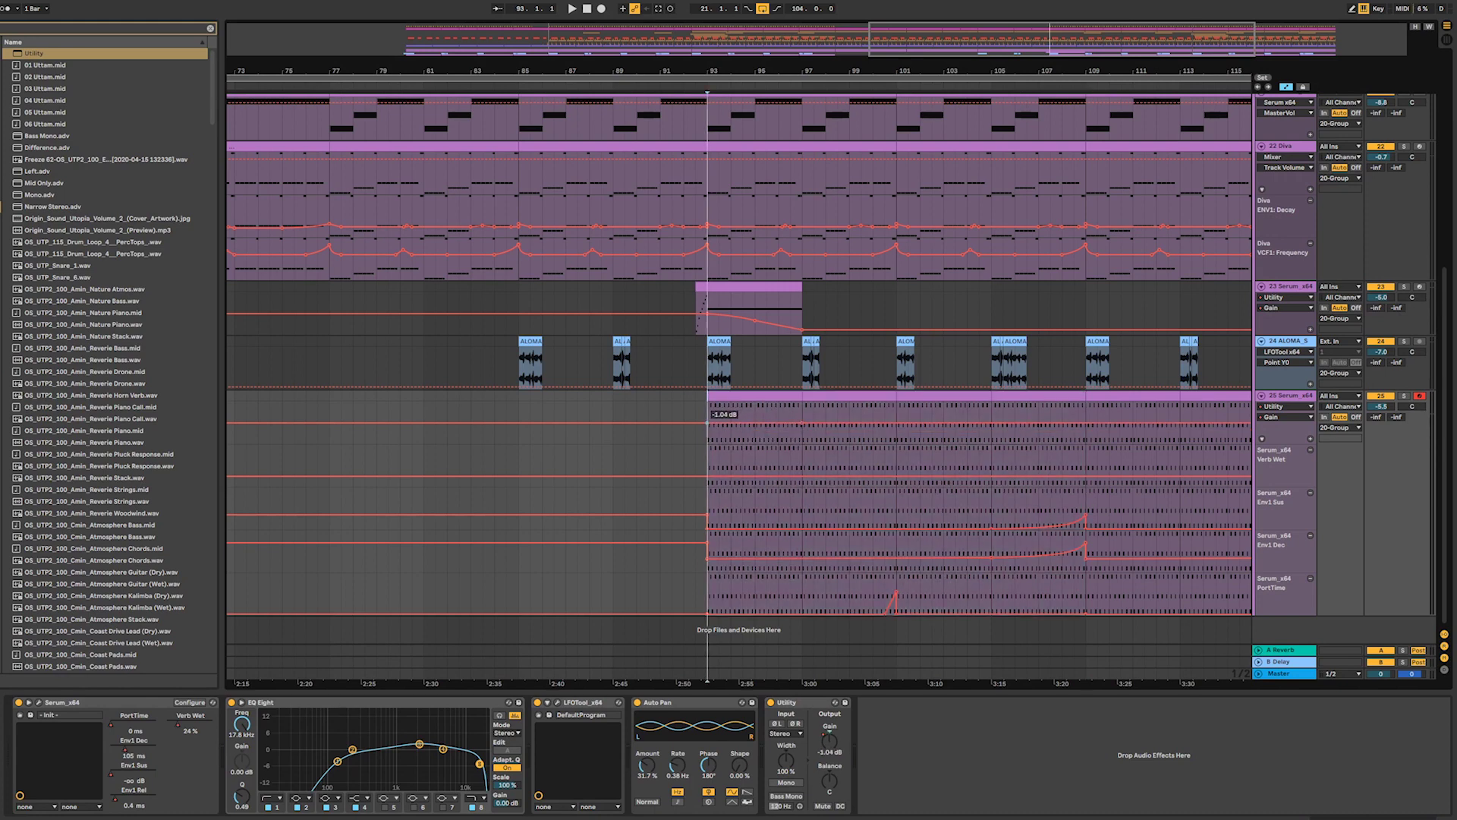
{"action": "left_click_drag", "start_coordinate": [707, 419], "coordinate": [708, 441]}
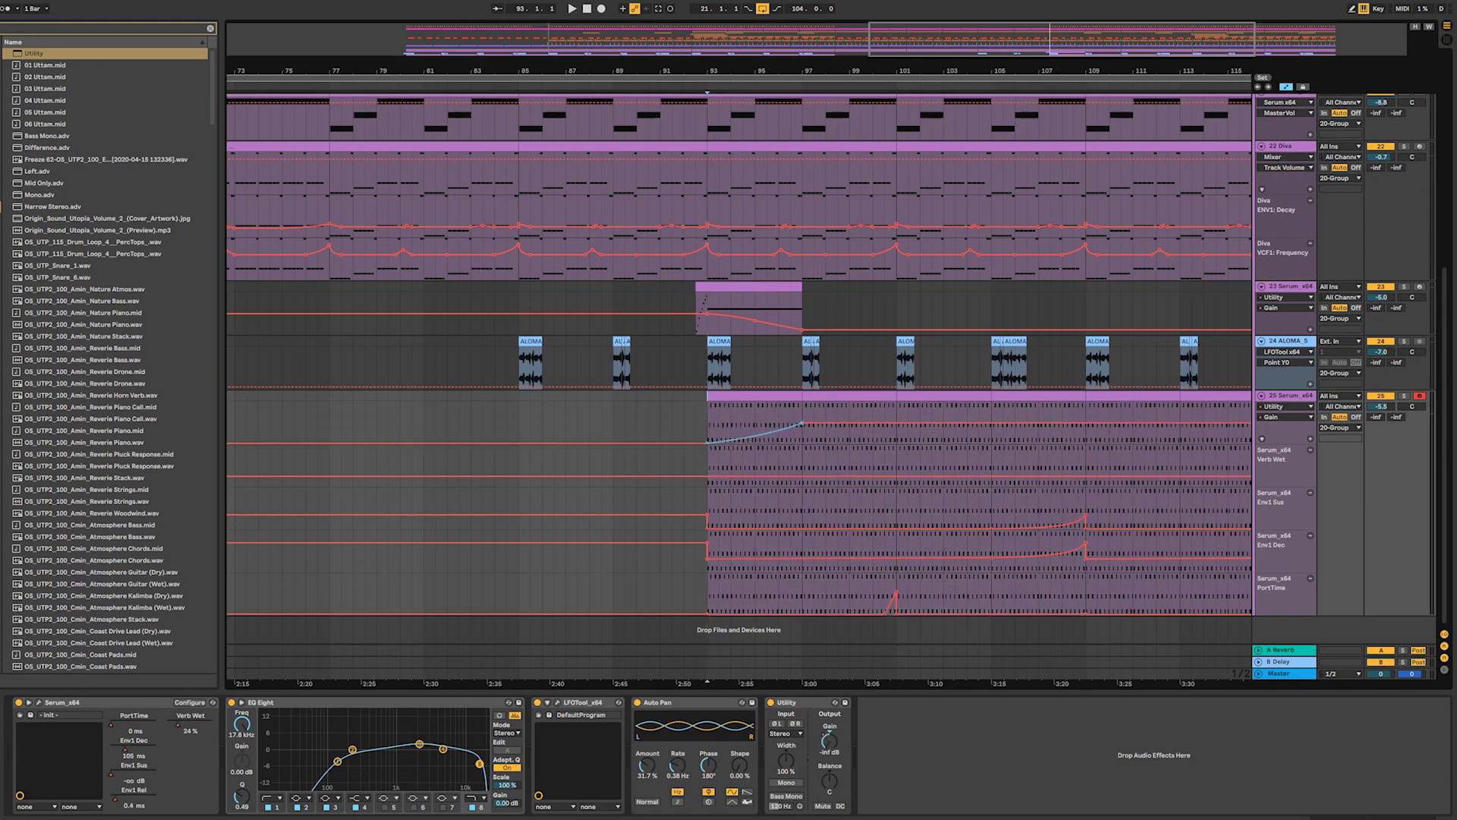
- Play the transition from bar 91 and lower track 23's volume to about -9 dB
{"action": "left_click", "coordinate": [664, 421]}
{"action": "key", "text": "space"}
{"action": "key", "text": "plus"}
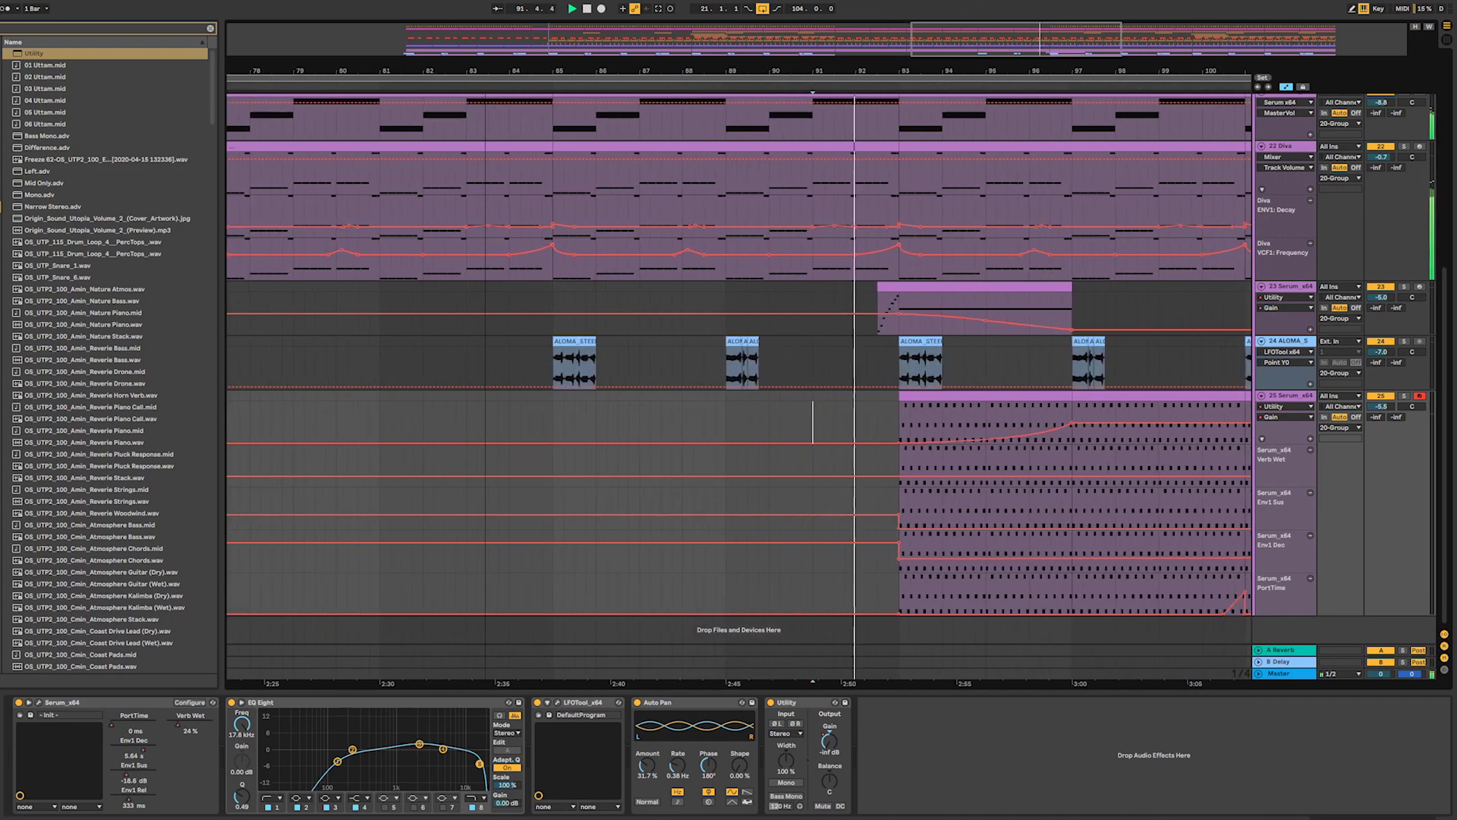
{"action": "left_click_drag", "start_coordinate": [1016, 40], "coordinate": [1059, 76]}
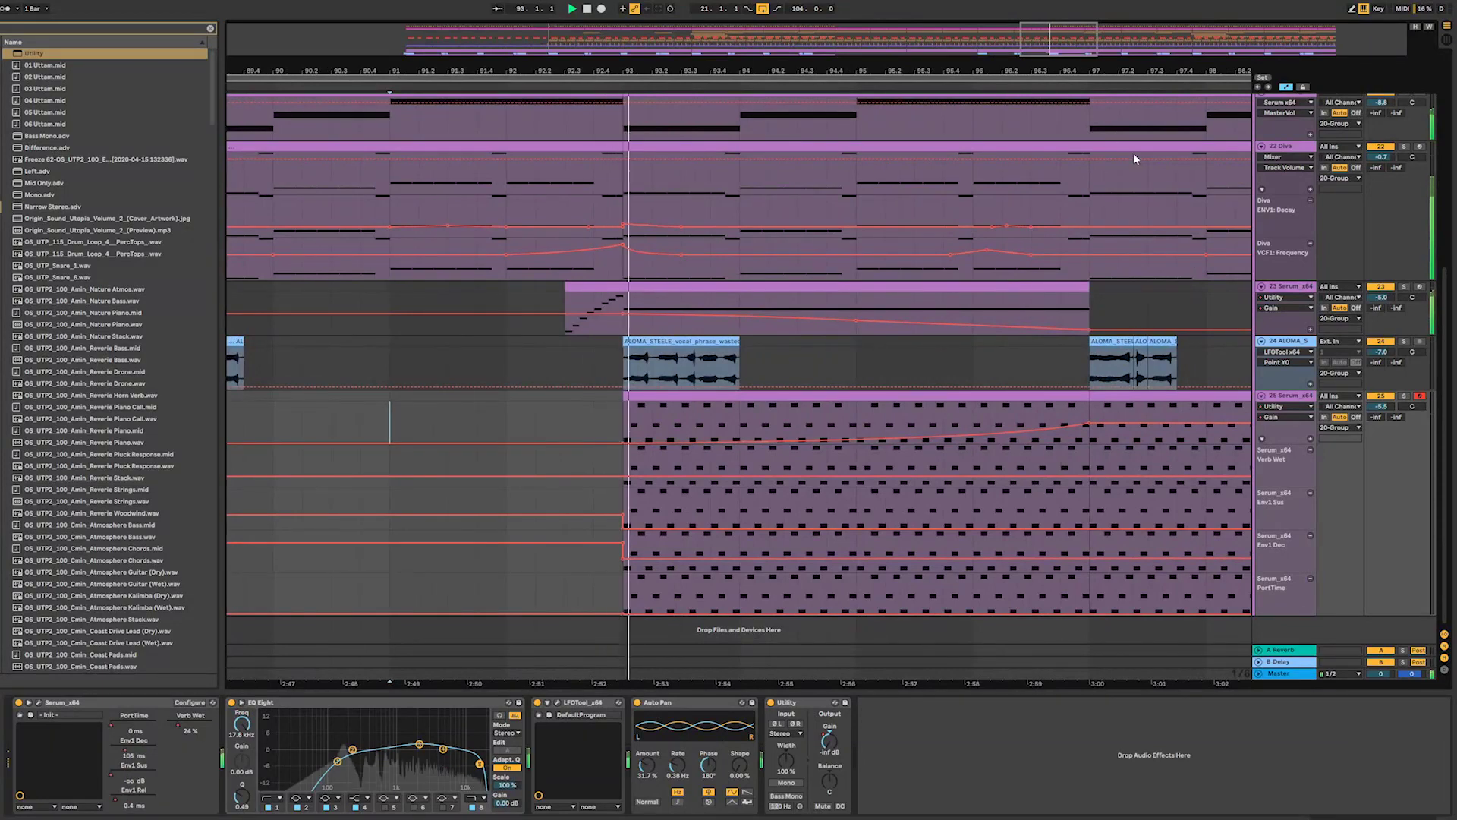
{"action": "left_click_drag", "start_coordinate": [1381, 297], "coordinate": [1380, 322]}
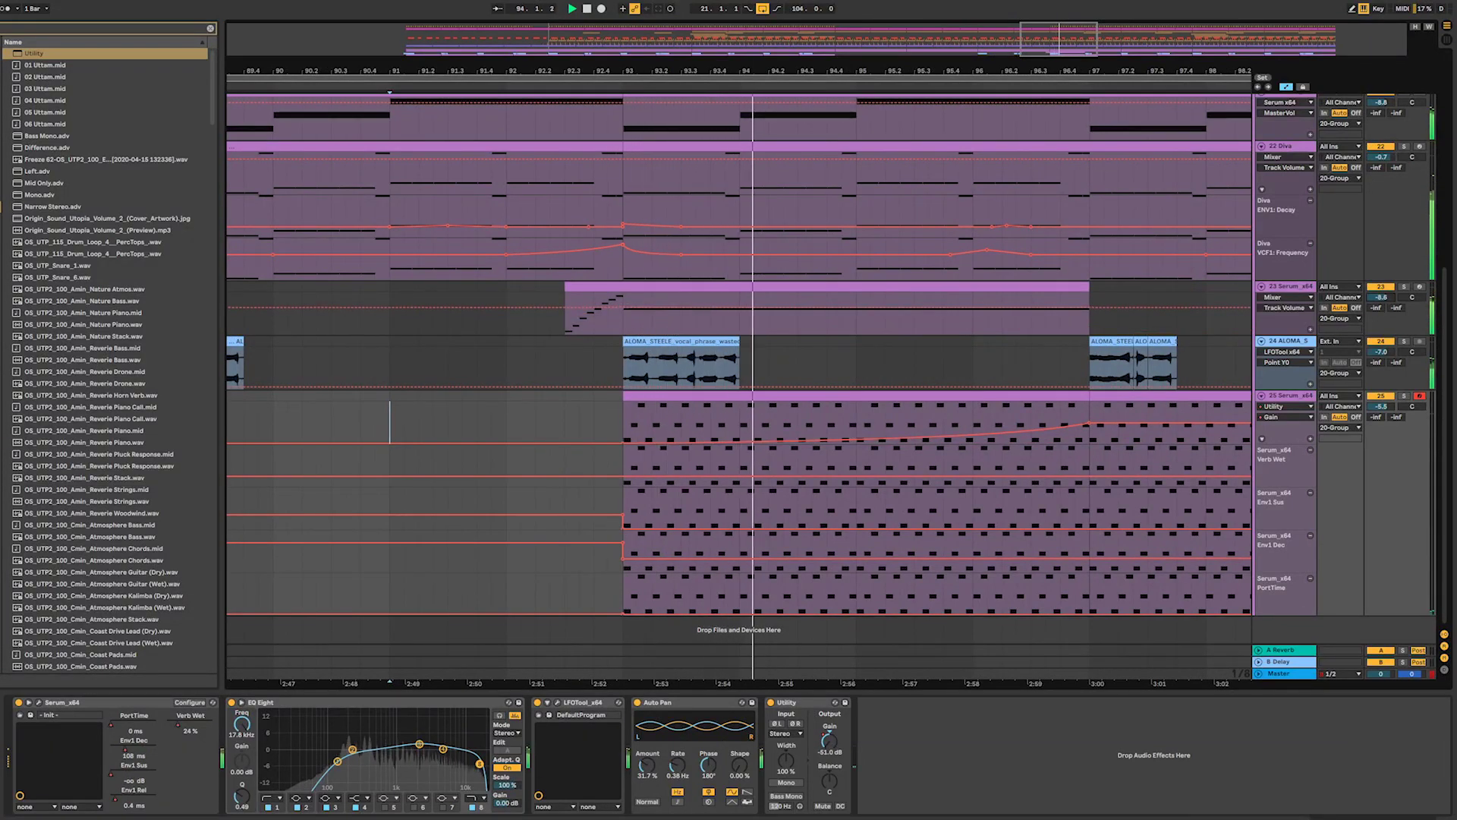
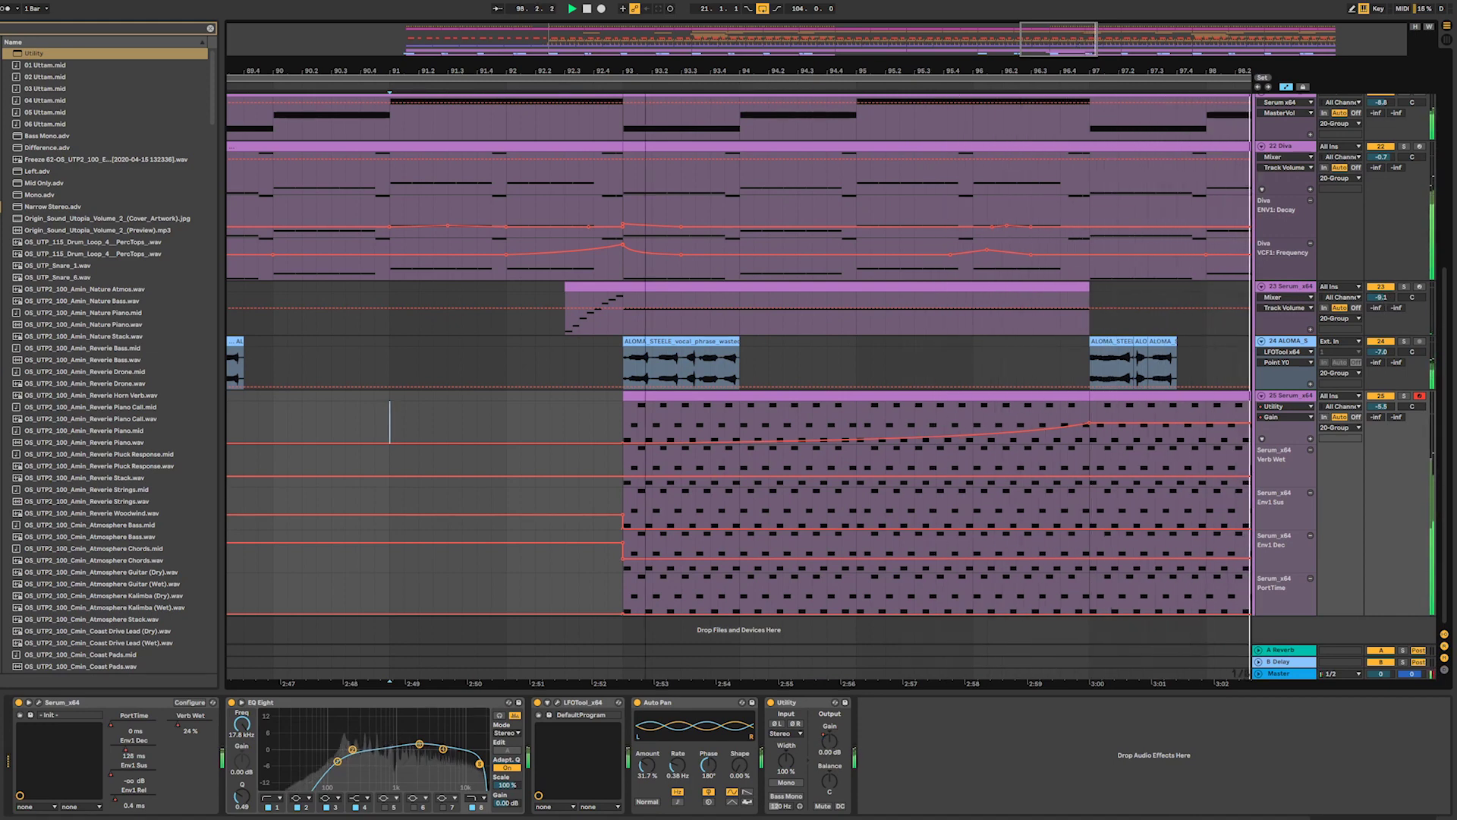
- Create a MIDI clip on track 23 from bar 100.4 to about bar 104 and add a one-beat C3 note at its start
{"action": "left_click_drag", "start_coordinate": [645, 71], "coordinate": [634, 22]}
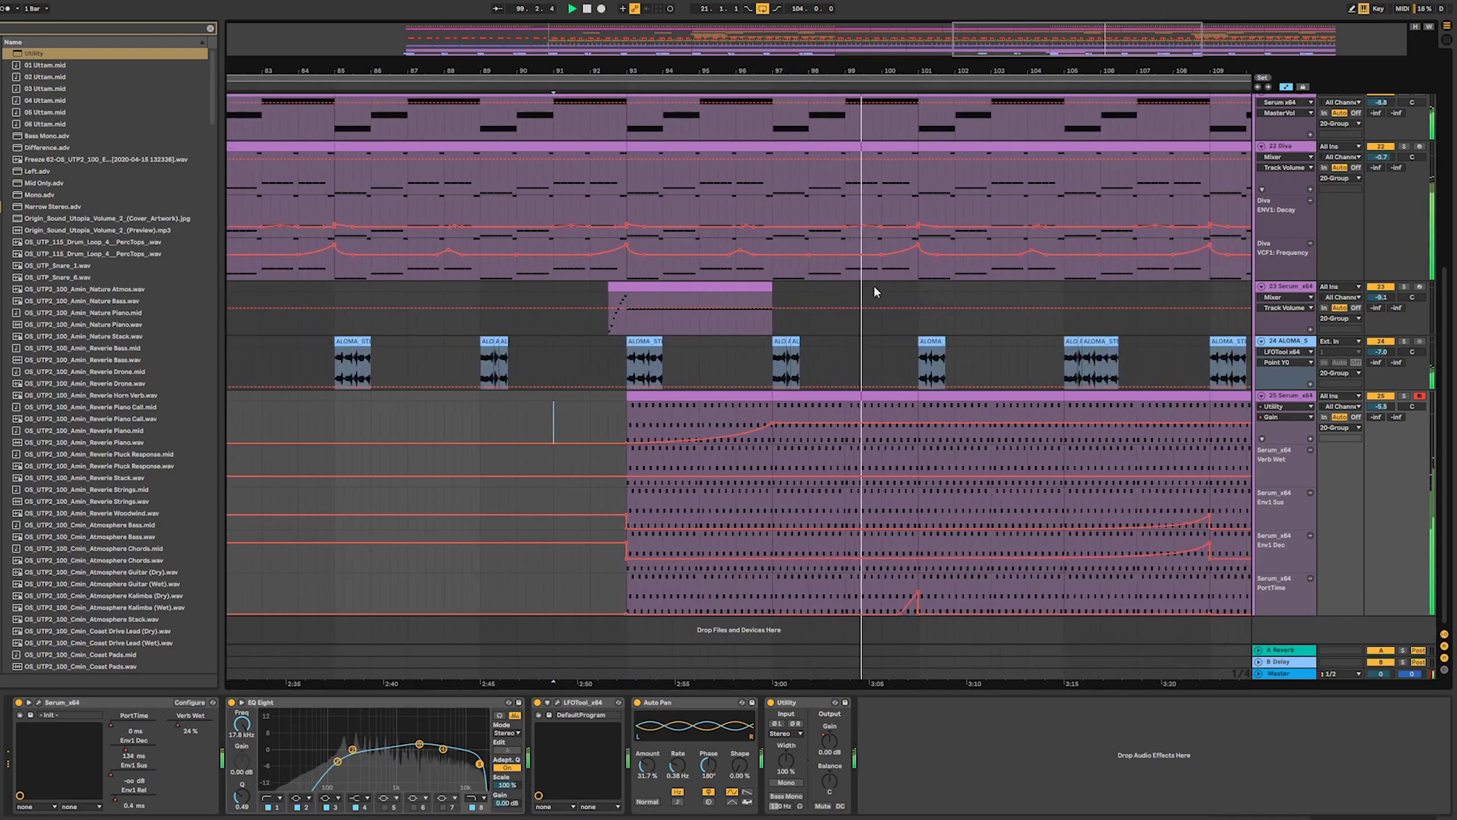
{"action": "left_click", "coordinate": [912, 284]}
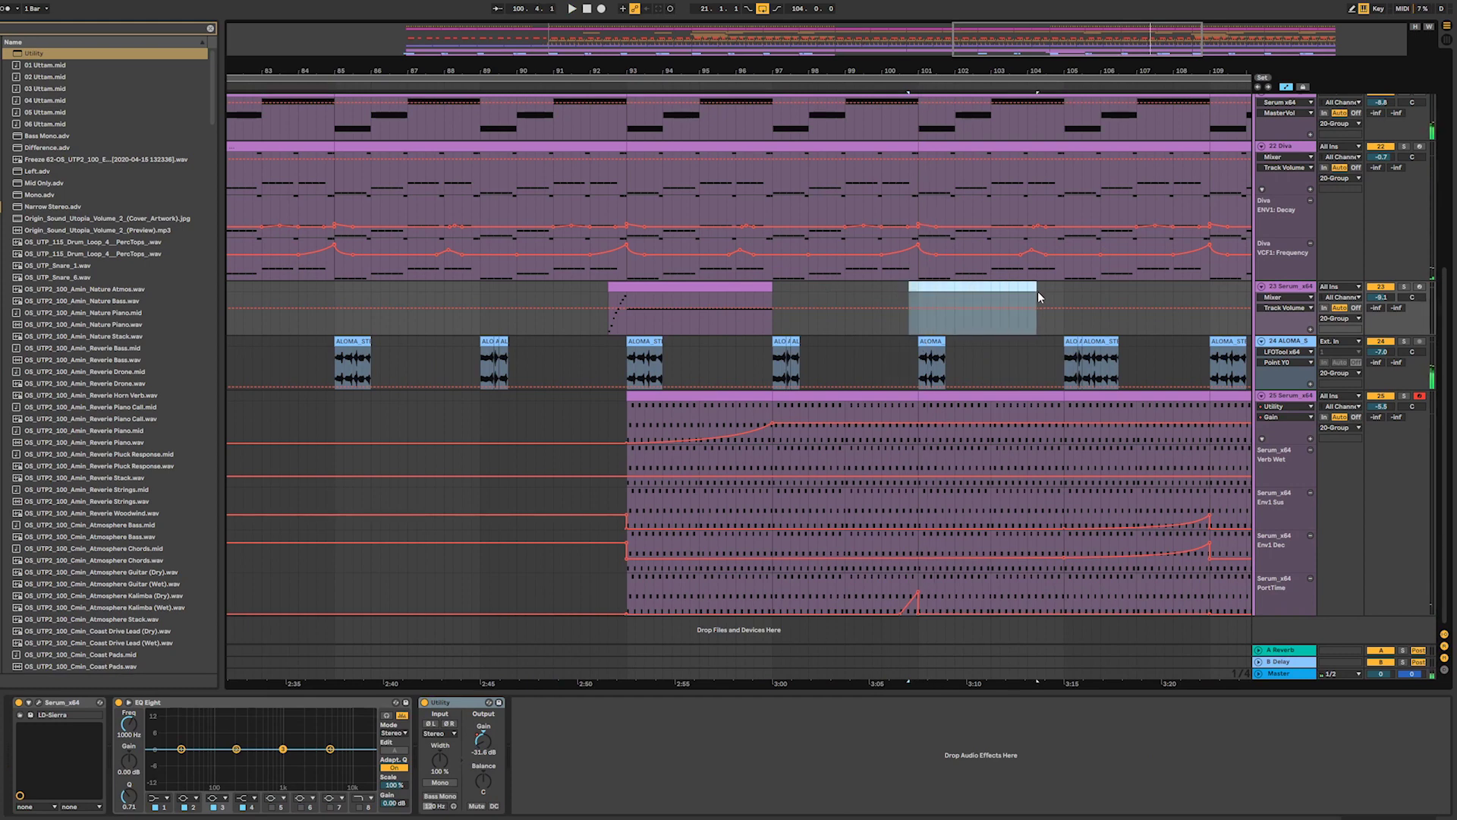
{"action": "key", "text": "ctrl+shift+m"}
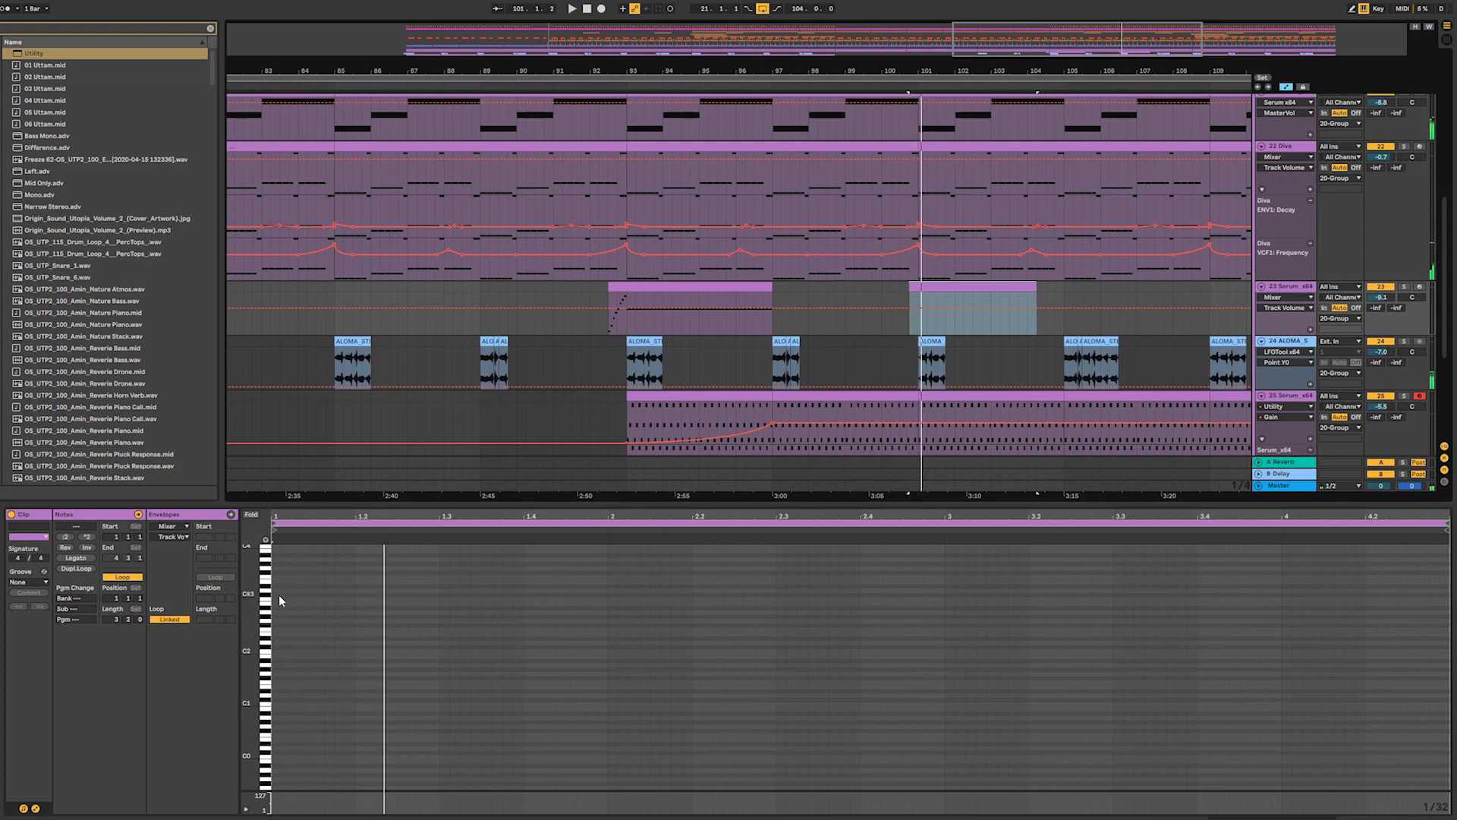
{"action": "mouse_move", "coordinate": [277, 598]}
{"action": "left_mouse_down"}
{"action": "mouse_move", "coordinate": [374, 598]}
{"action": "mouse_move", "coordinate": [358, 598]}
{"action": "left_mouse_up"}
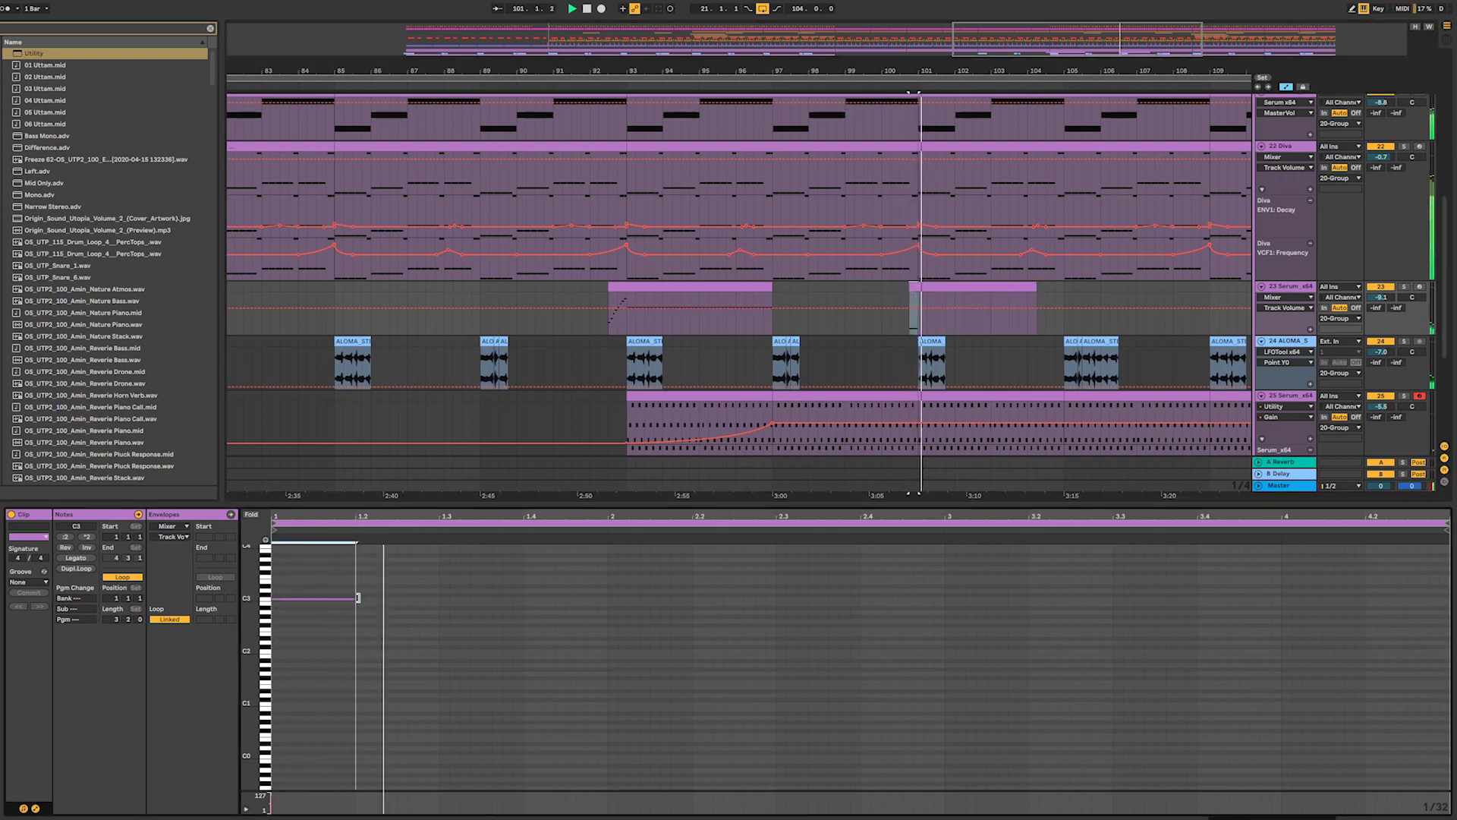
{"action": "key", "text": "space"}
{"action": "key", "text": "space"}
{"action": "key", "text": "space"}
- Duplicate track 23's Utility gain fade-out from the first clip onto the new clip near bar 101 and play it from bar 100
{"action": "double_click", "coordinate": [1282, 287]}
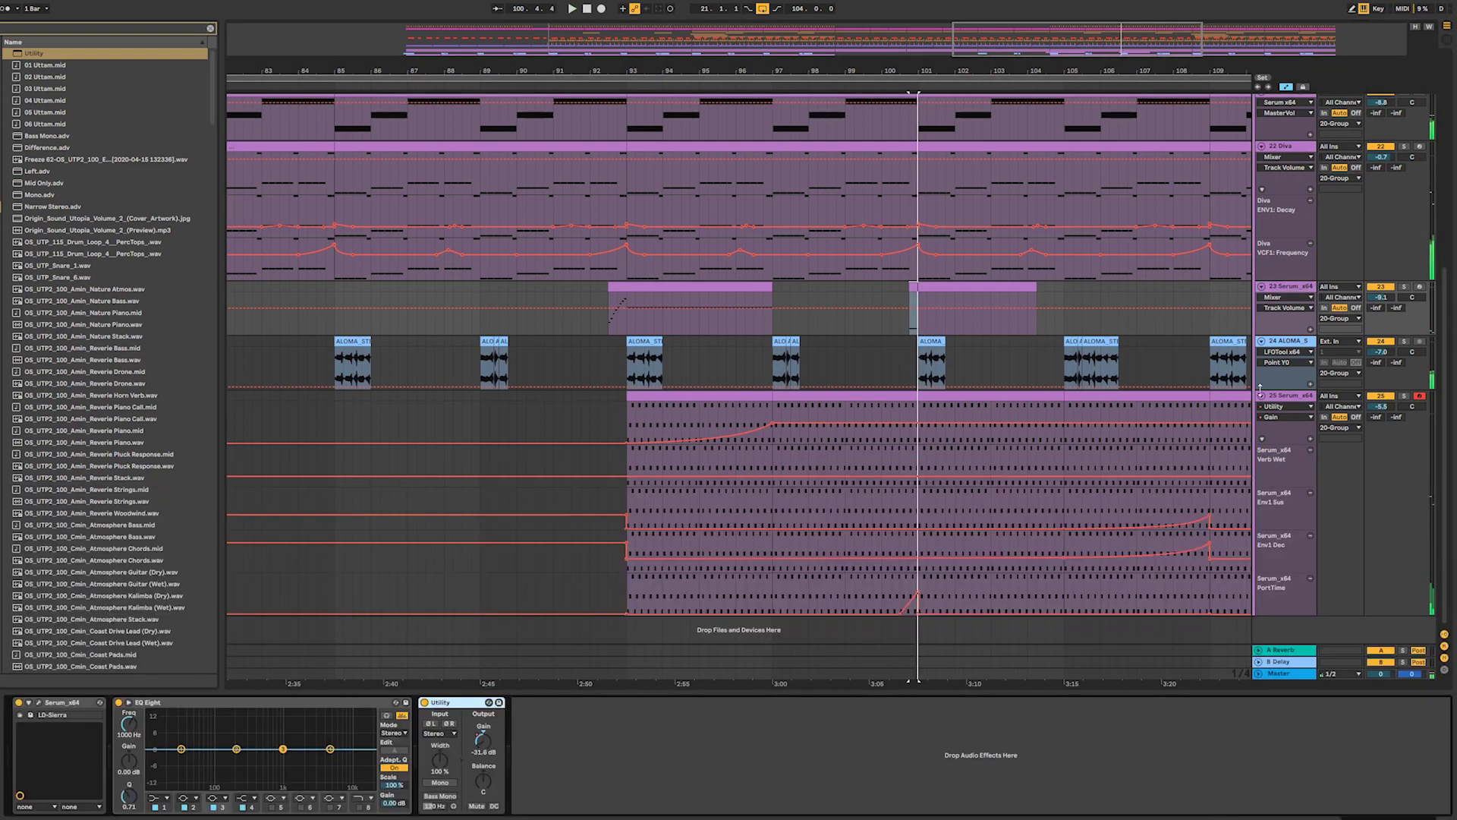
{"action": "left_click", "coordinate": [487, 743]}
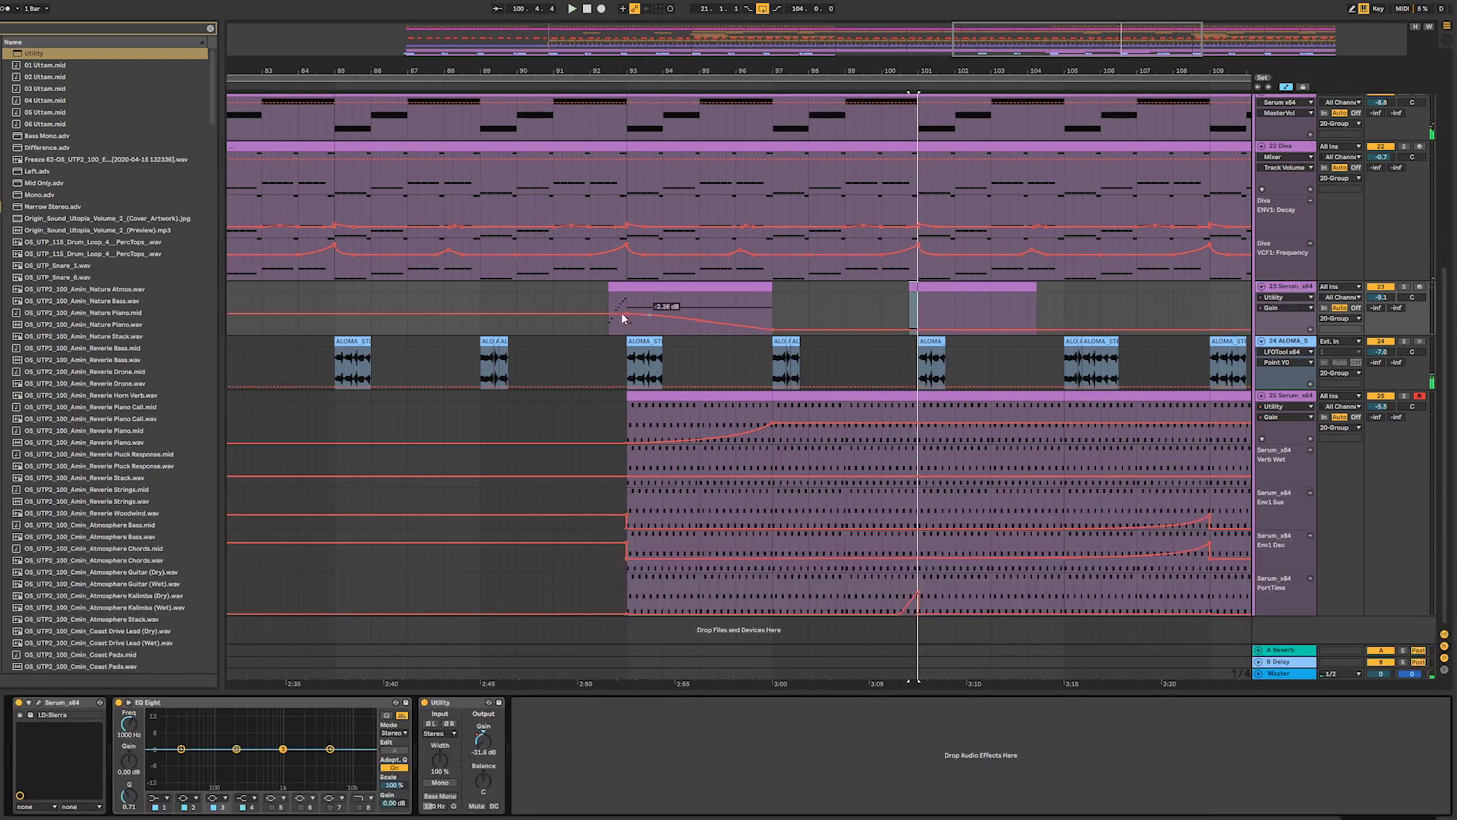
{"action": "left_click_drag", "start_coordinate": [610, 329], "coordinate": [911, 327]}
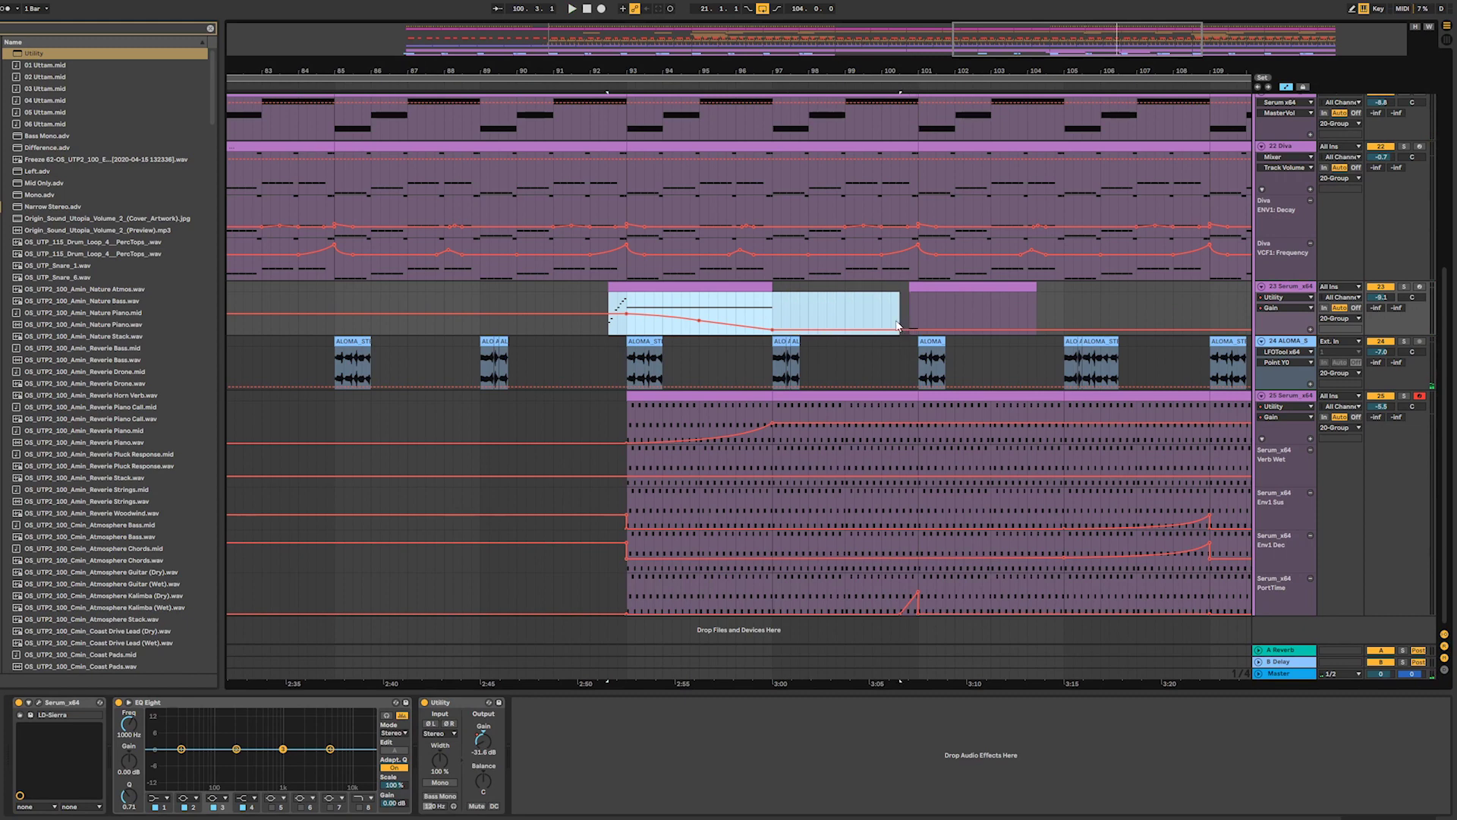
{"action": "key", "text": "ctrl+d"}
{"action": "left_click", "coordinate": [886, 306]}
{"action": "key", "text": "space"}
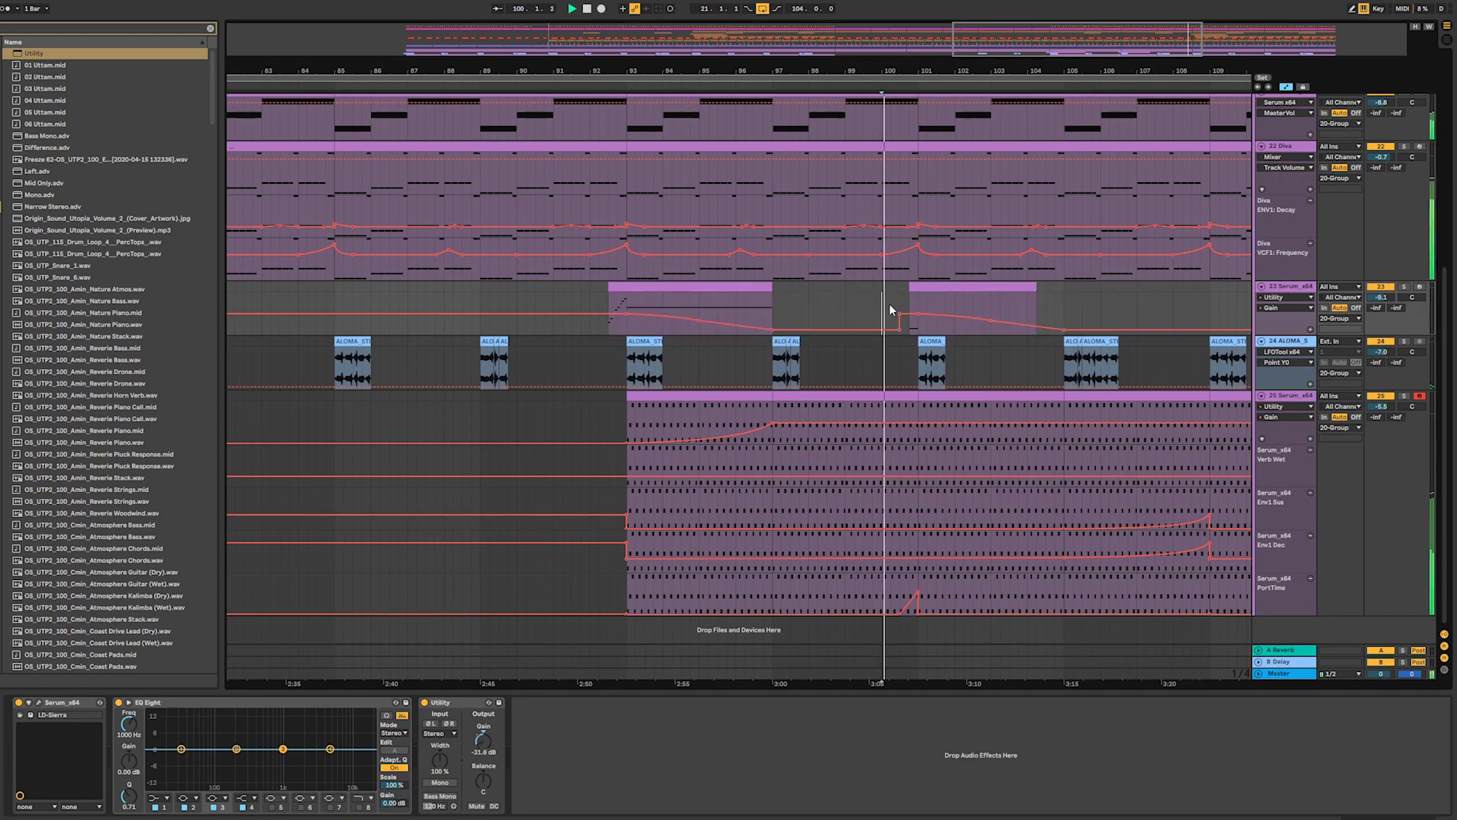
- Raise the C3 note in track 23's new clip by an octave to C4 and play it back
{"action": "left_click", "coordinate": [929, 286]}
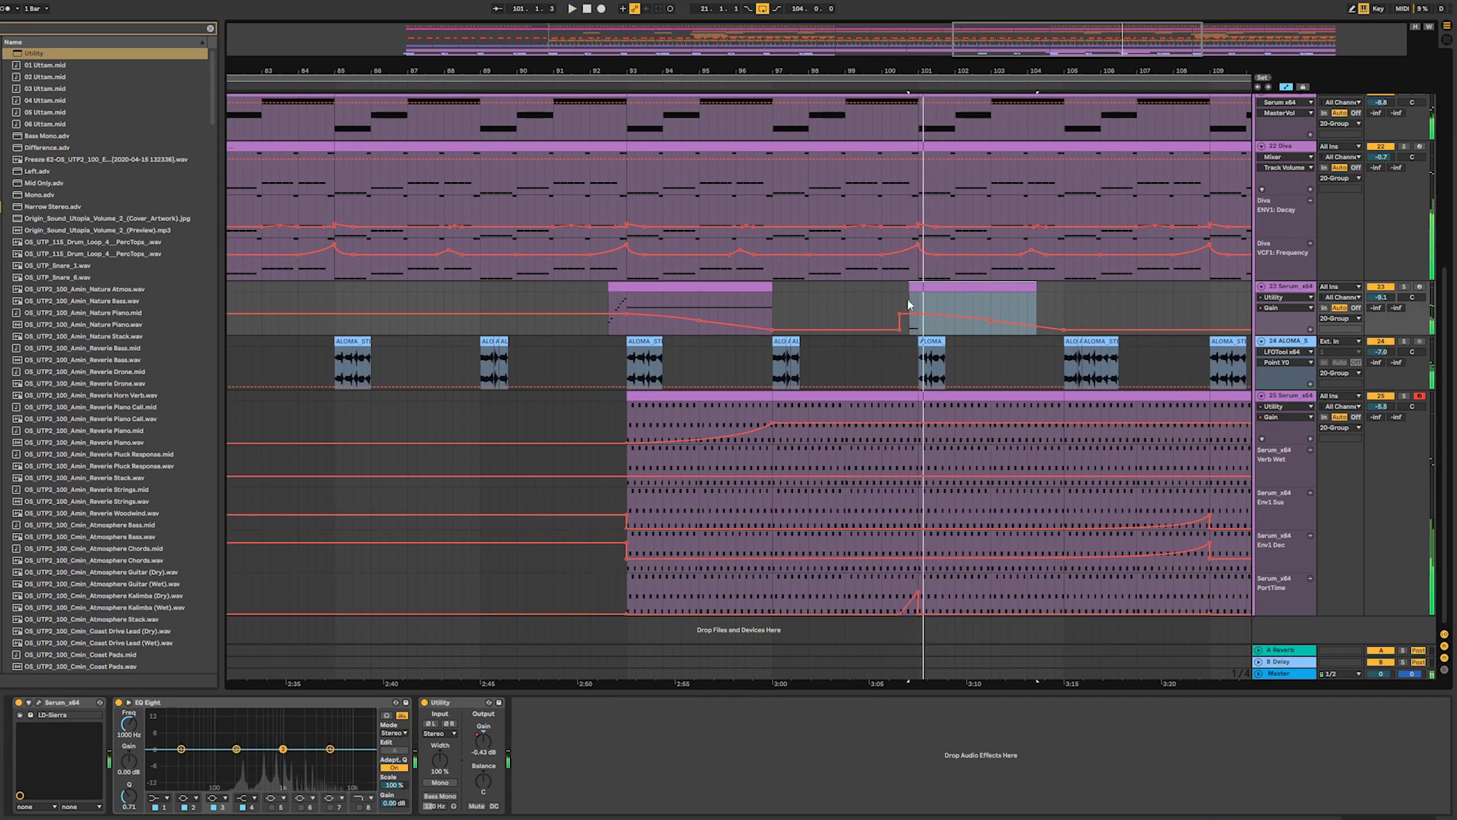
{"action": "double_click", "coordinate": [939, 287]}
{"action": "left_click_drag", "start_coordinate": [336, 622], "coordinate": [319, 583]}
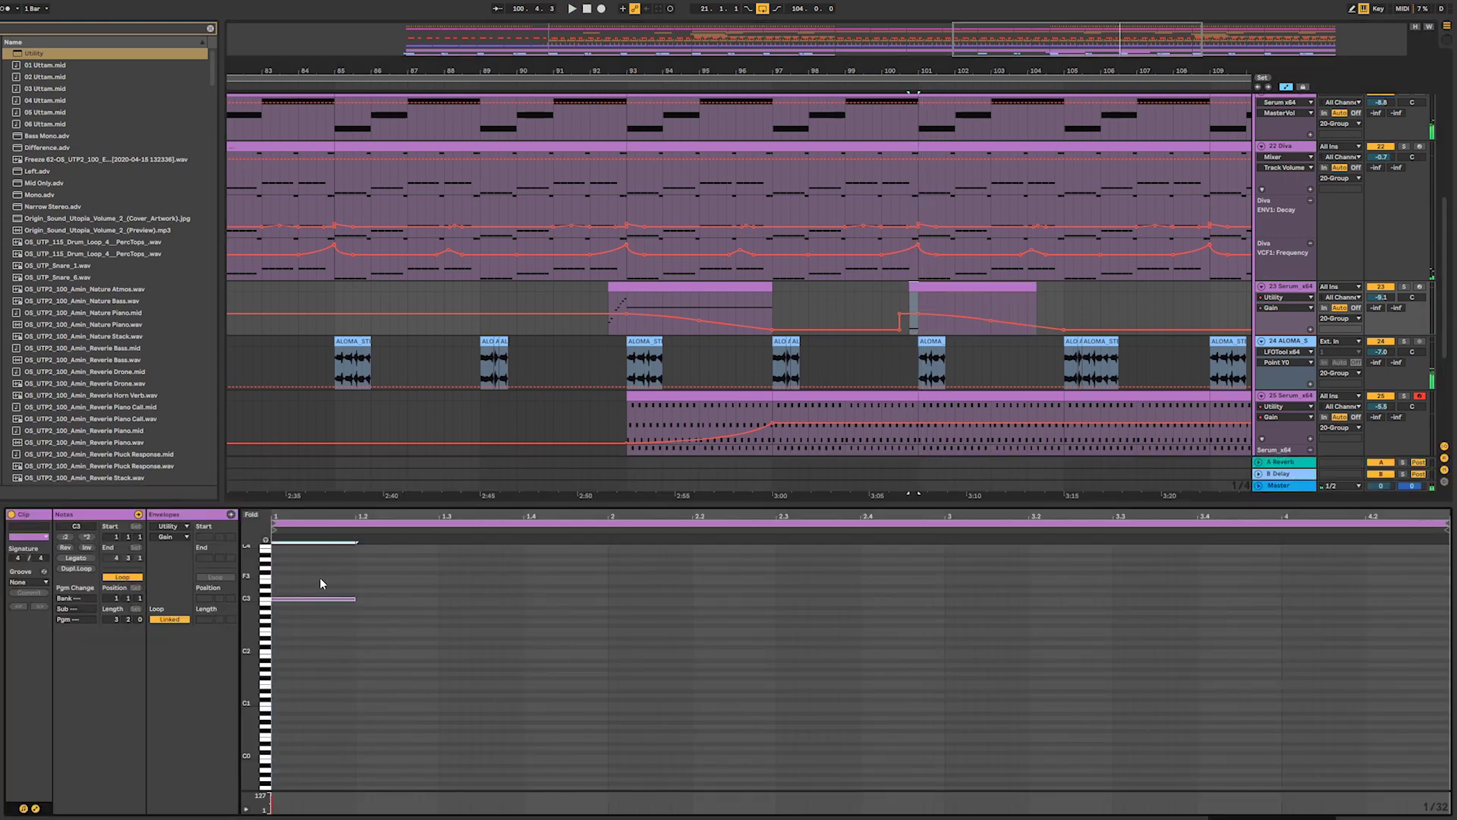
{"action": "key", "text": "shift+Up"}
{"action": "key", "text": "space"}
{"action": "key", "text": "space"}
{"action": "scroll", "coordinate": [386, 576], "scroll_direction": "up", "scroll_amount": 4}
{"action": "key", "text": "space"}
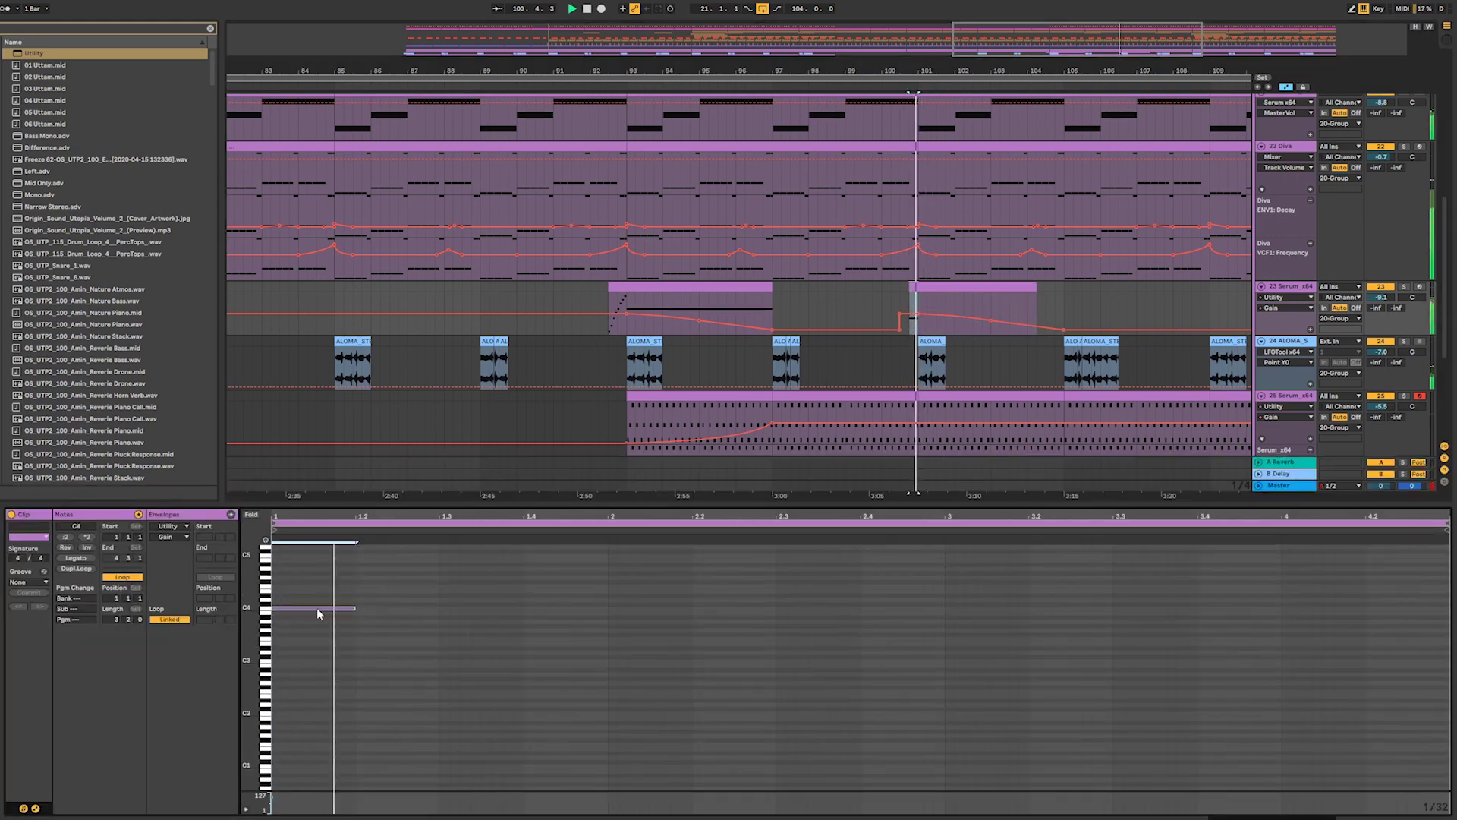
- Duplicate the C4 note as an F3 held from beat 1.2 to the clip's end, and play from before bar 92
{"action": "key", "text": "ctrl+d"}
{"action": "left_click_drag", "start_coordinate": [367, 608], "coordinate": [1448, 652]}
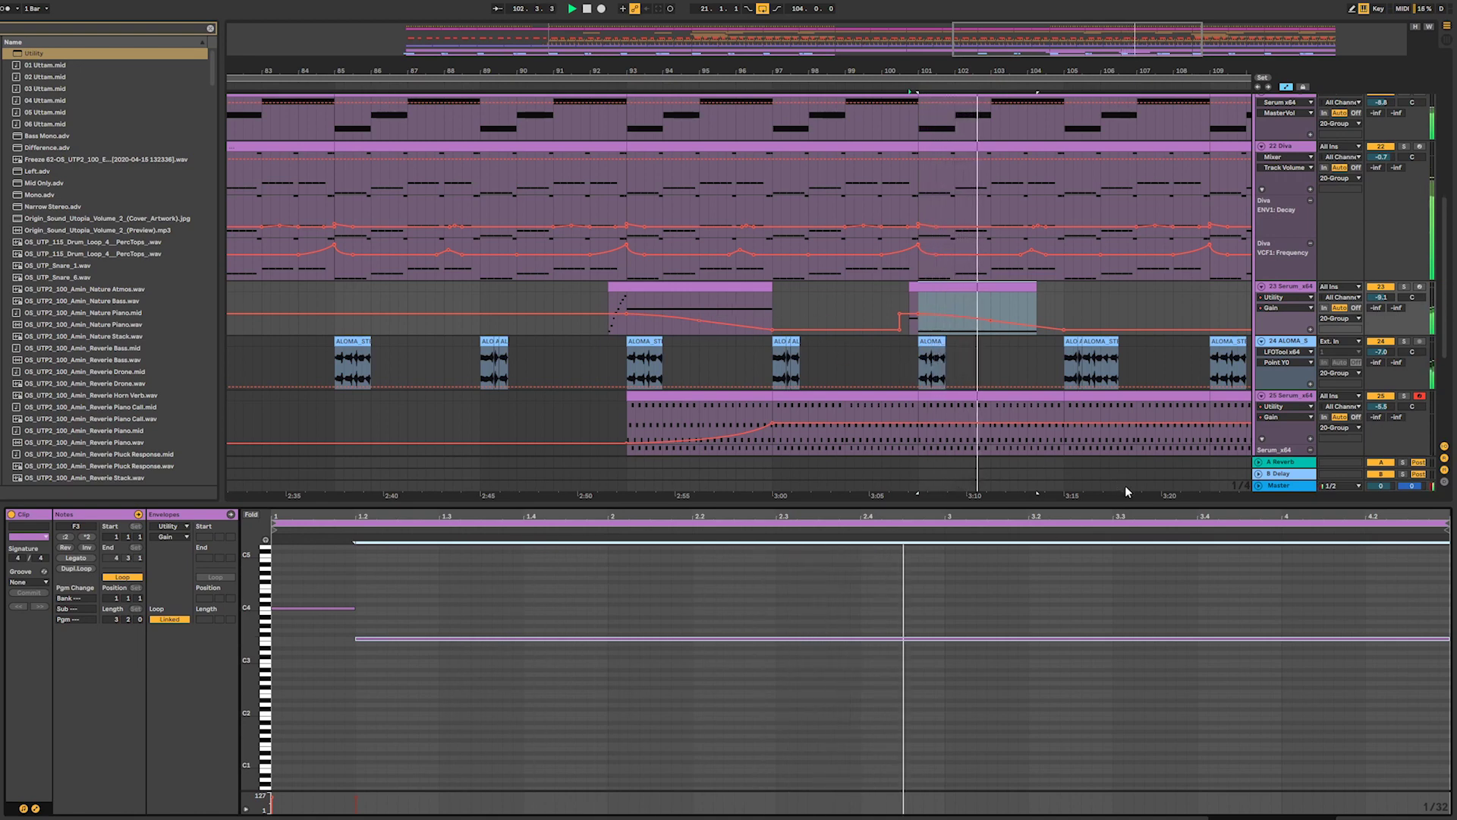
{"action": "left_click", "coordinate": [574, 299]}
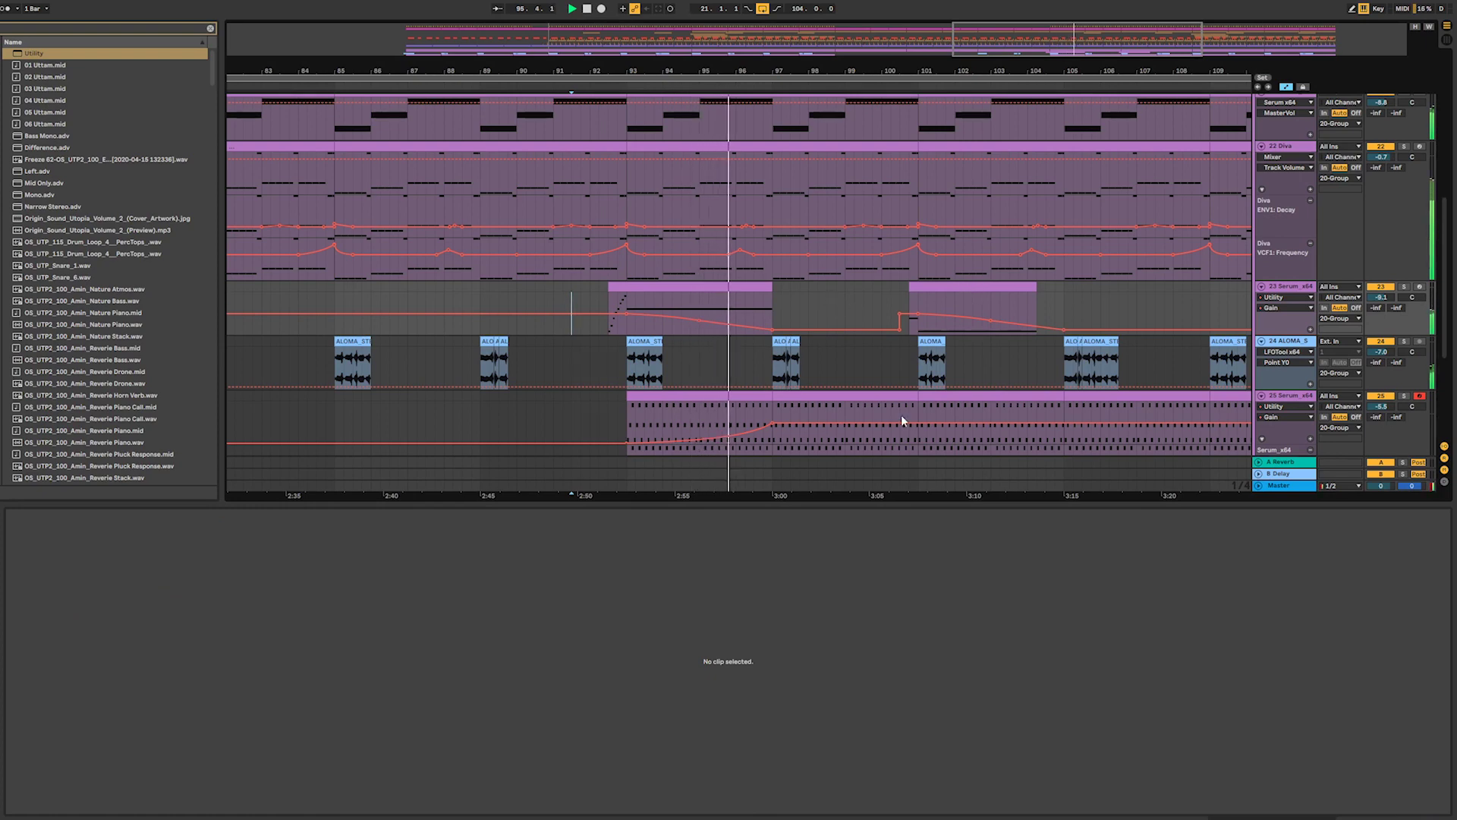
- Shorten the clip's opening C4 note to half a beat and duplicate it as a D#4 leading into the long note
{"action": "left_click", "coordinate": [976, 282]}
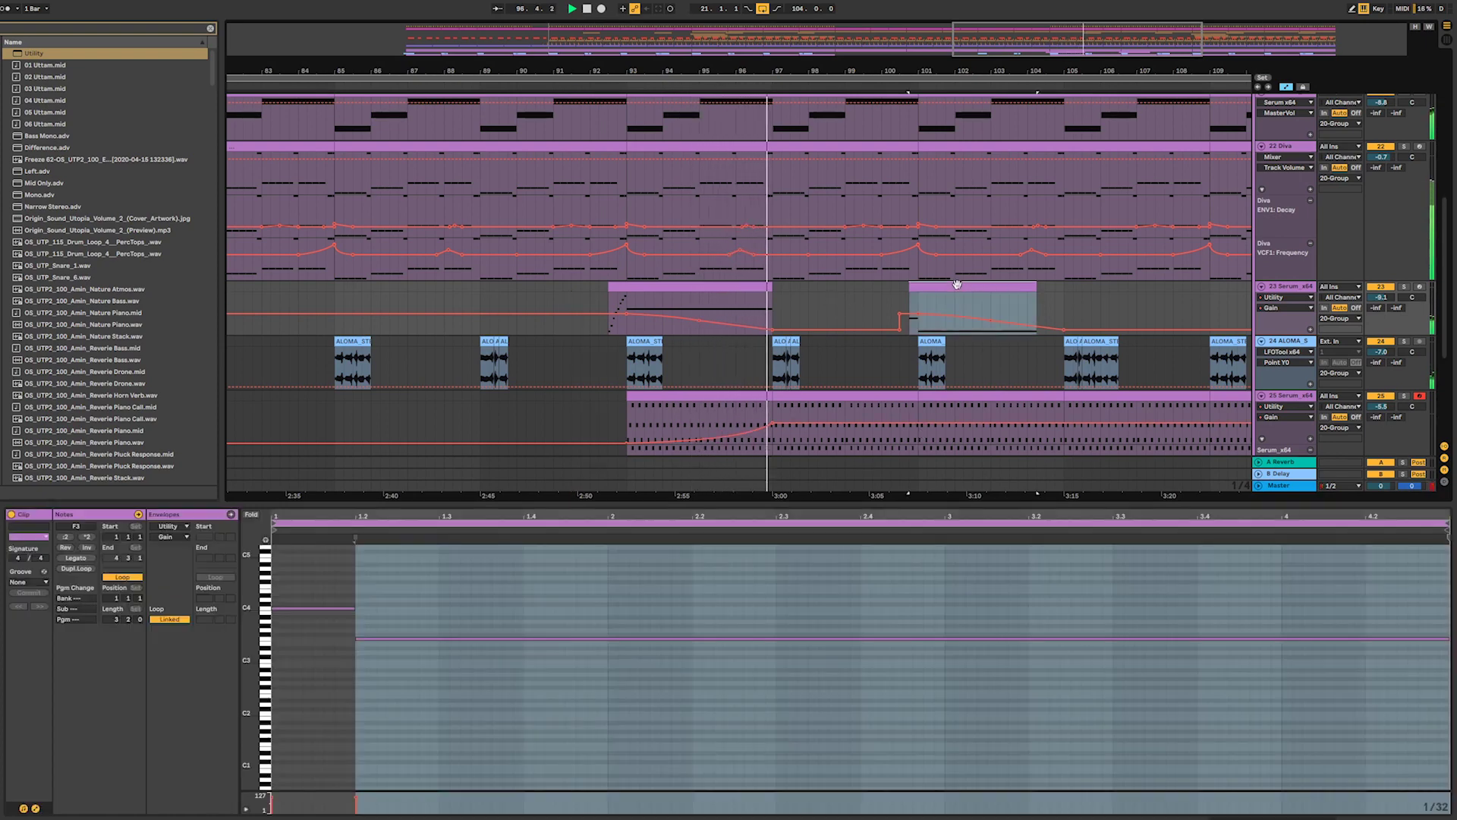
{"action": "left_click", "coordinate": [331, 638]}
{"action": "mouse_move", "coordinate": [353, 609]}
{"action": "left_mouse_down"}
{"action": "mouse_move", "coordinate": [314, 608]}
{"action": "mouse_move", "coordinate": [343, 603]}
{"action": "left_mouse_up"}
{"action": "key", "text": "ctrl+d"}
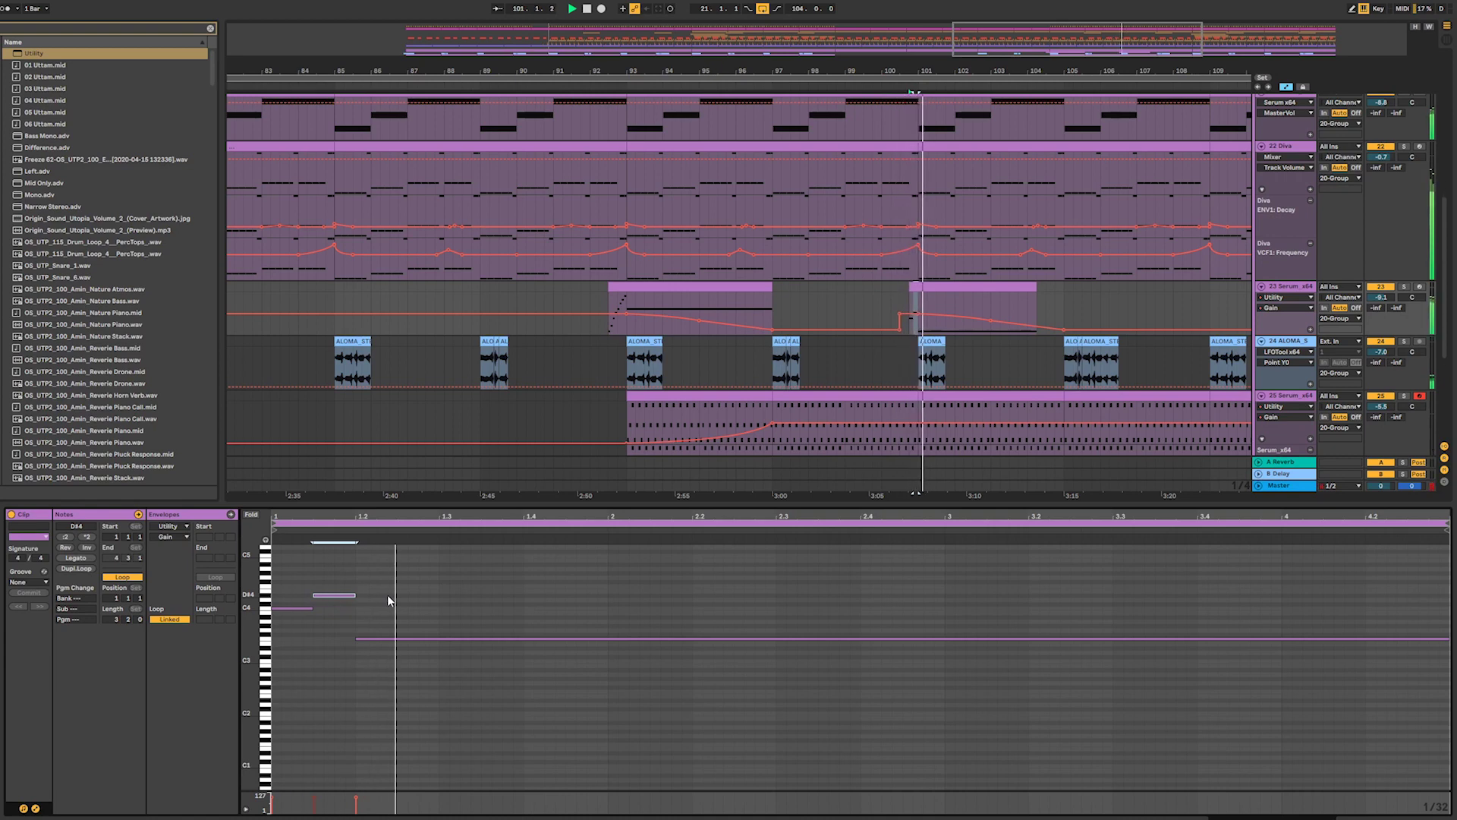
- Try the clip's long F3 note an octave higher at F4 and play it back
{"action": "left_click_drag", "start_coordinate": [431, 601], "coordinate": [504, 692]}
{"action": "key", "text": "shift+Up"}
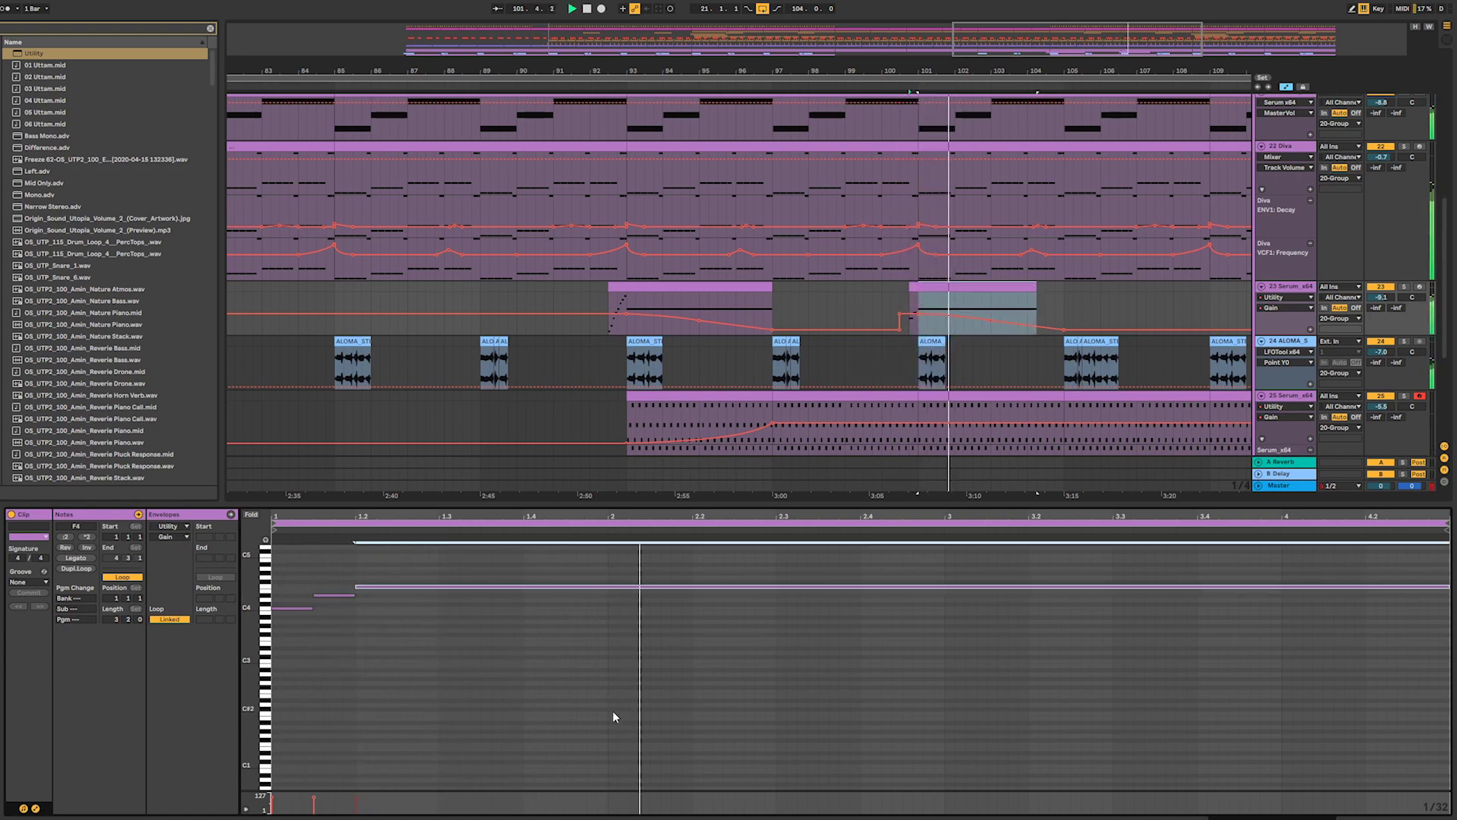
{"action": "key", "text": "space"}
{"action": "key", "text": "space"}
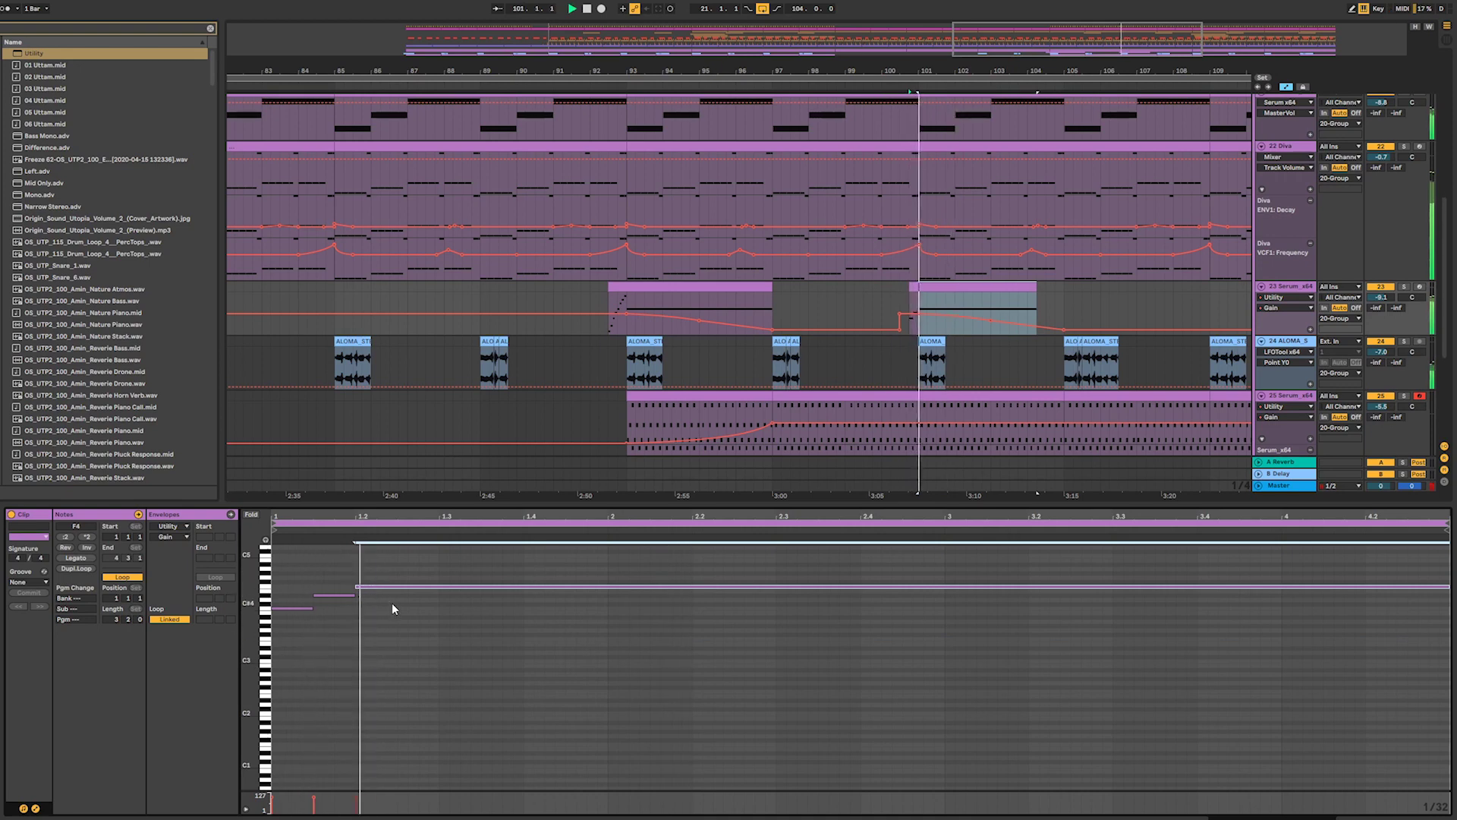
- Lower the long note step by step from F4 to F3 while listening to each pitch
{"action": "key", "text": "Down"}
{"action": "key", "text": "Down"}
{"action": "key", "text": "Down"}
{"action": "key", "text": "Down"}
{"action": "key", "text": "Down"}
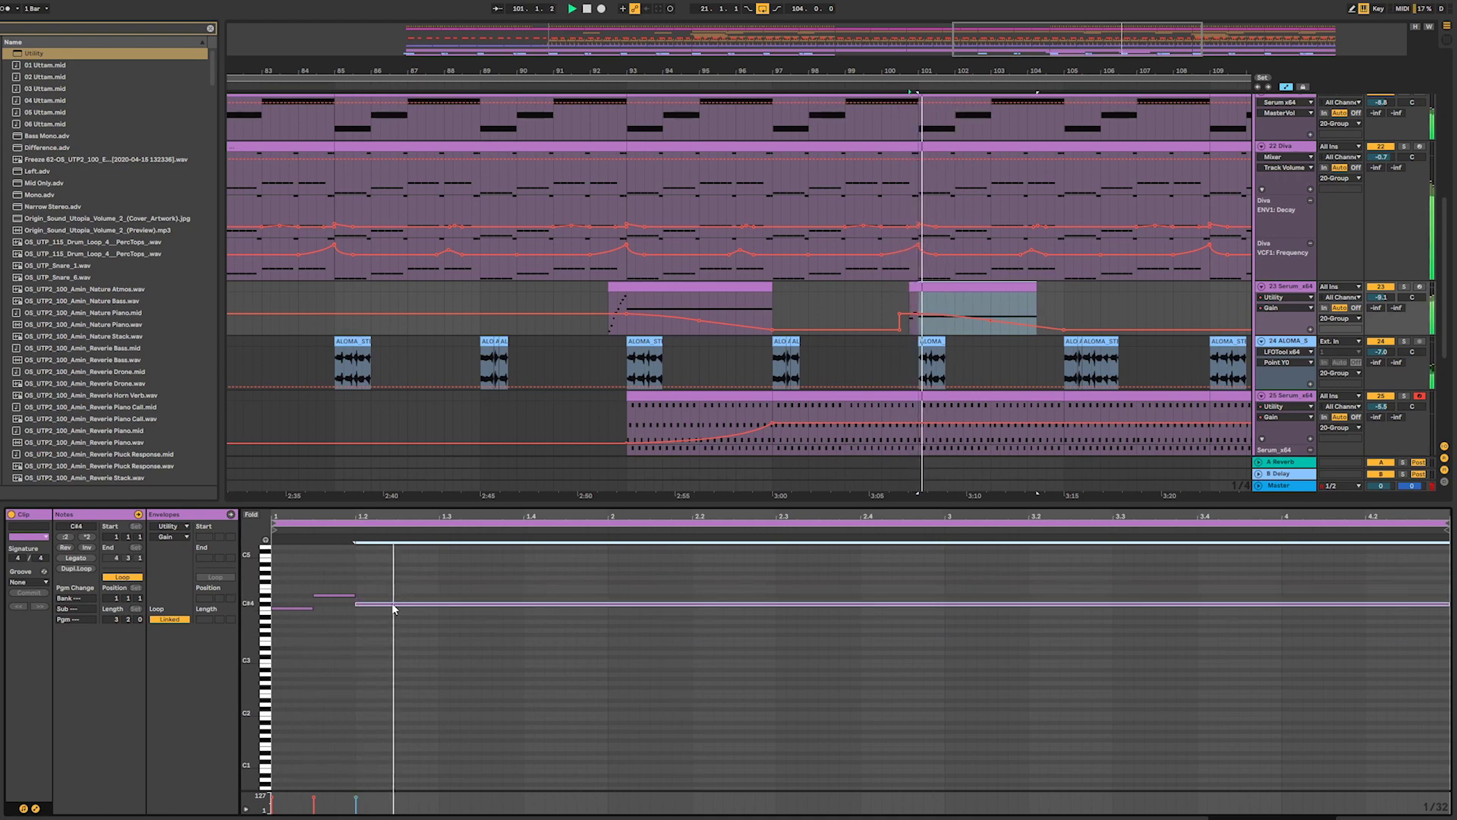
{"action": "key", "text": "Down"}
{"action": "key", "text": "Down"}
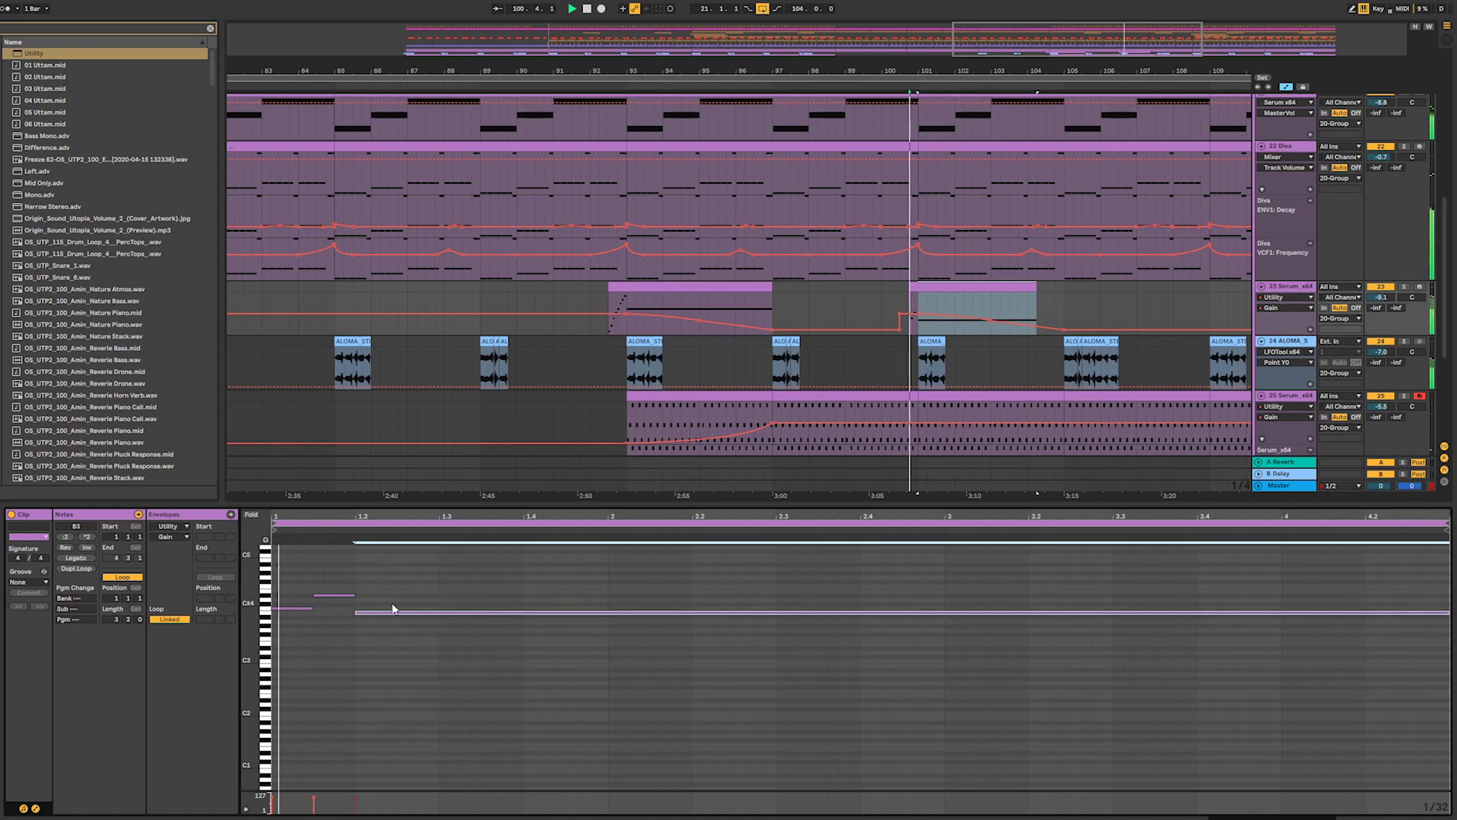
{"action": "key", "text": "Down"}
{"action": "key", "text": "Down"}
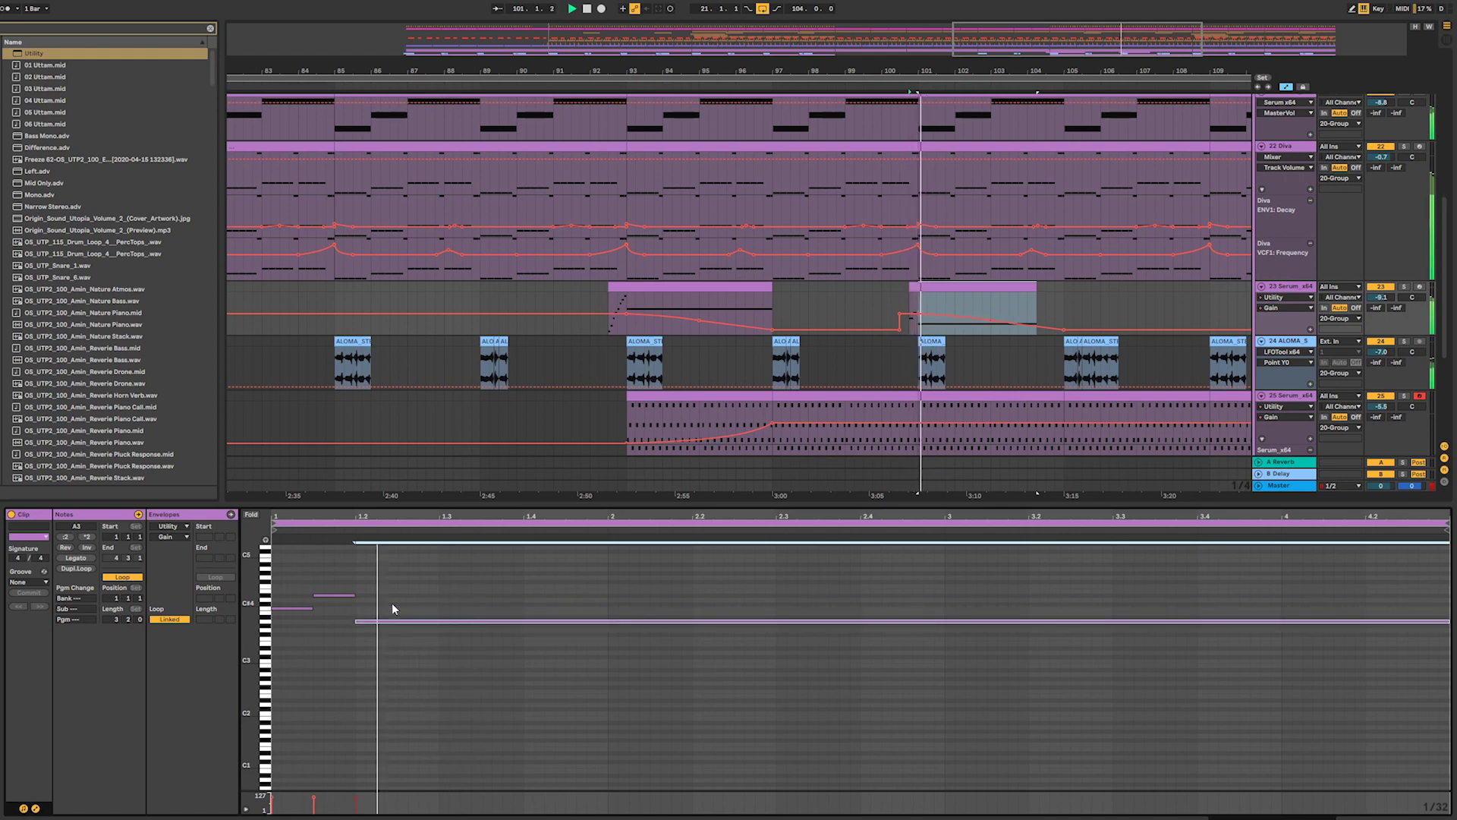
{"action": "key", "text": "Down"}
{"action": "key", "text": "Down"}
{"action": "key", "text": "Down"}
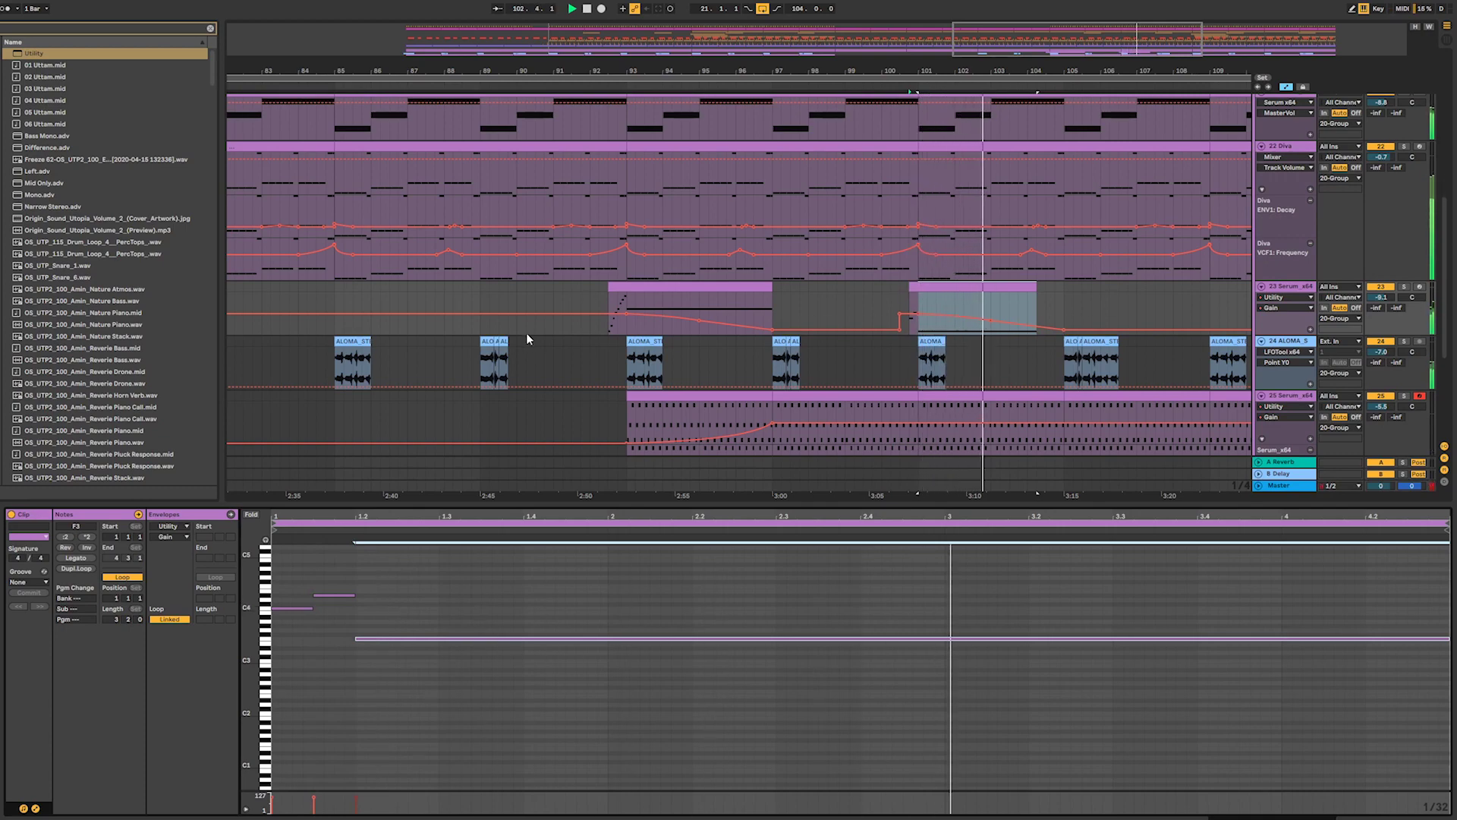
- Solo track 23, open its Serum instrument and adjust oscillator A's unison detune while playing from just before bar 93
{"action": "left_click_drag", "start_coordinate": [1037, 41], "coordinate": [1033, 12]}
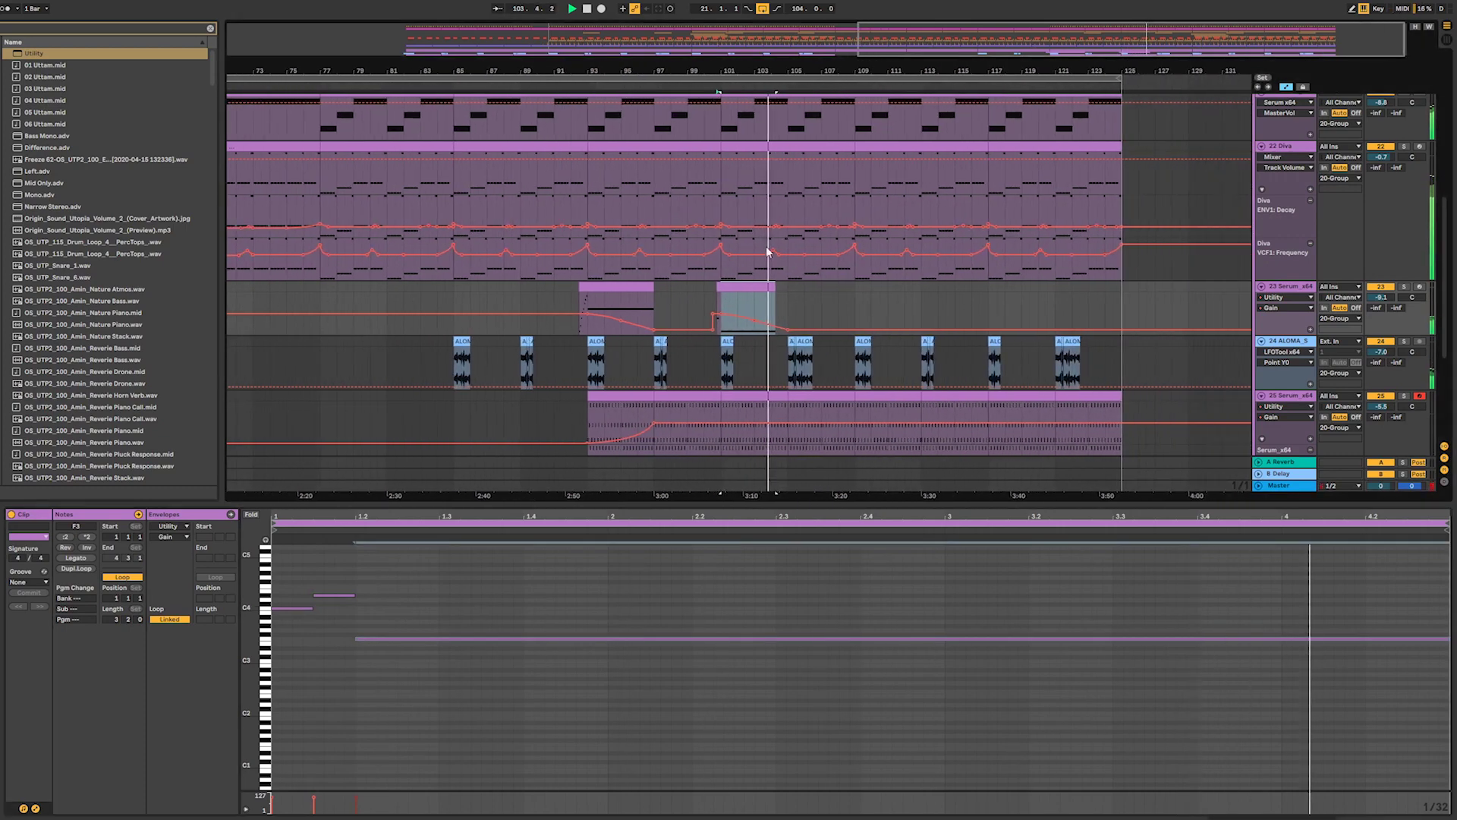
{"action": "left_click", "coordinate": [578, 293]}
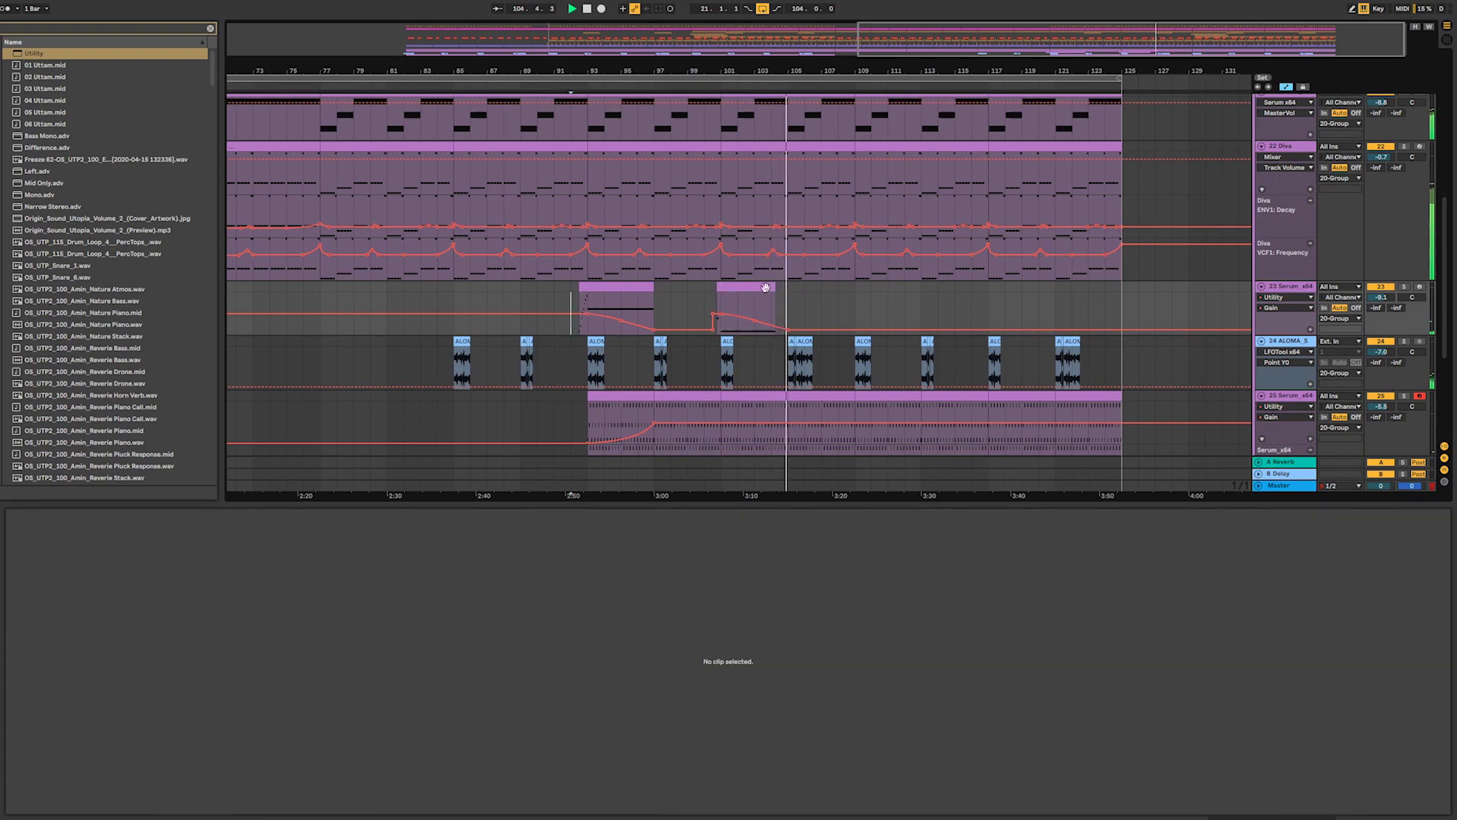
{"action": "left_click", "coordinate": [576, 290]}
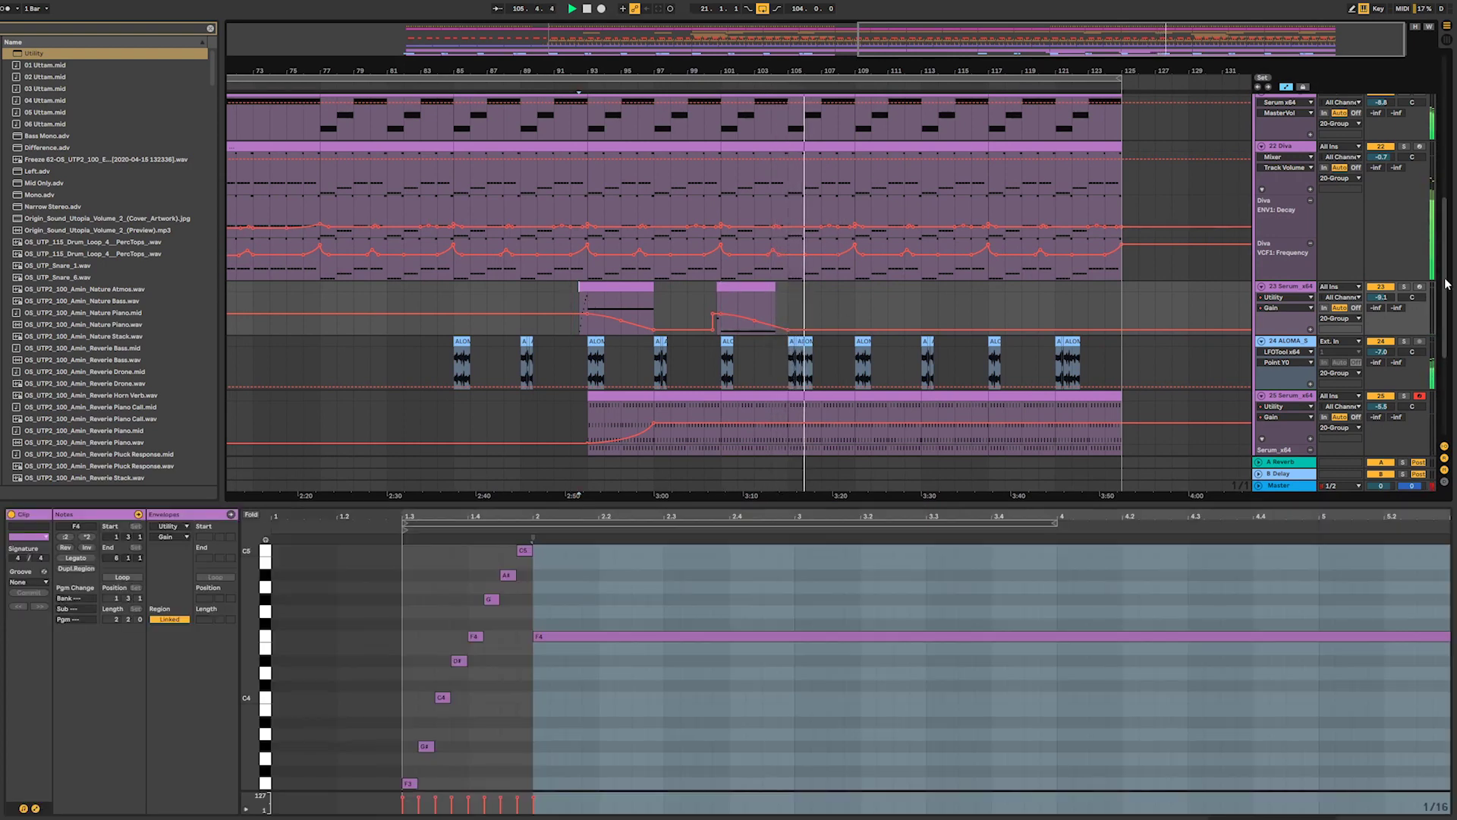
{"action": "double_click", "coordinate": [1307, 291]}
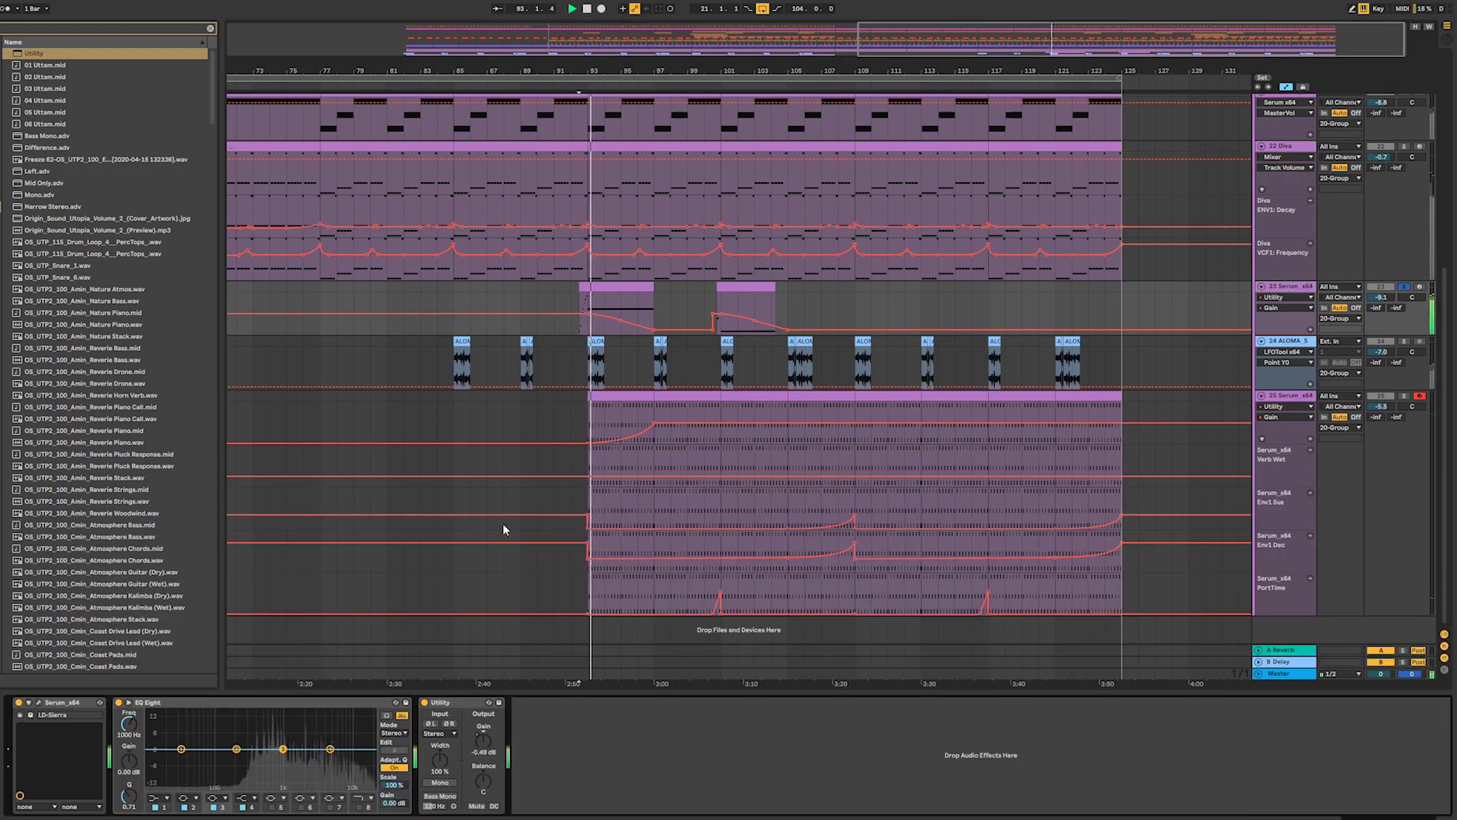
{"action": "left_click", "coordinate": [39, 702]}
{"action": "key", "text": "space"}
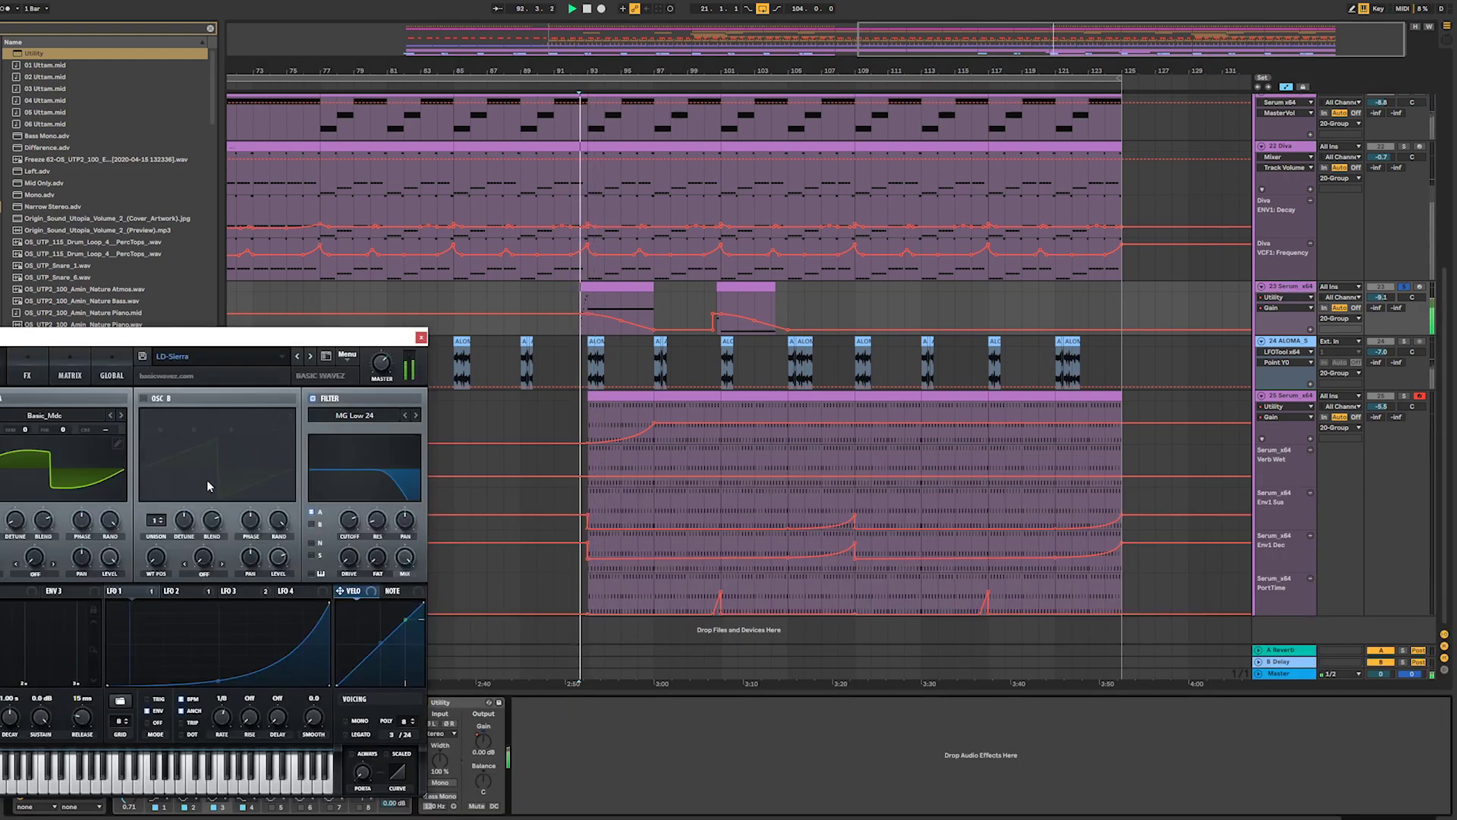
{"action": "left_click", "coordinate": [11, 522]}
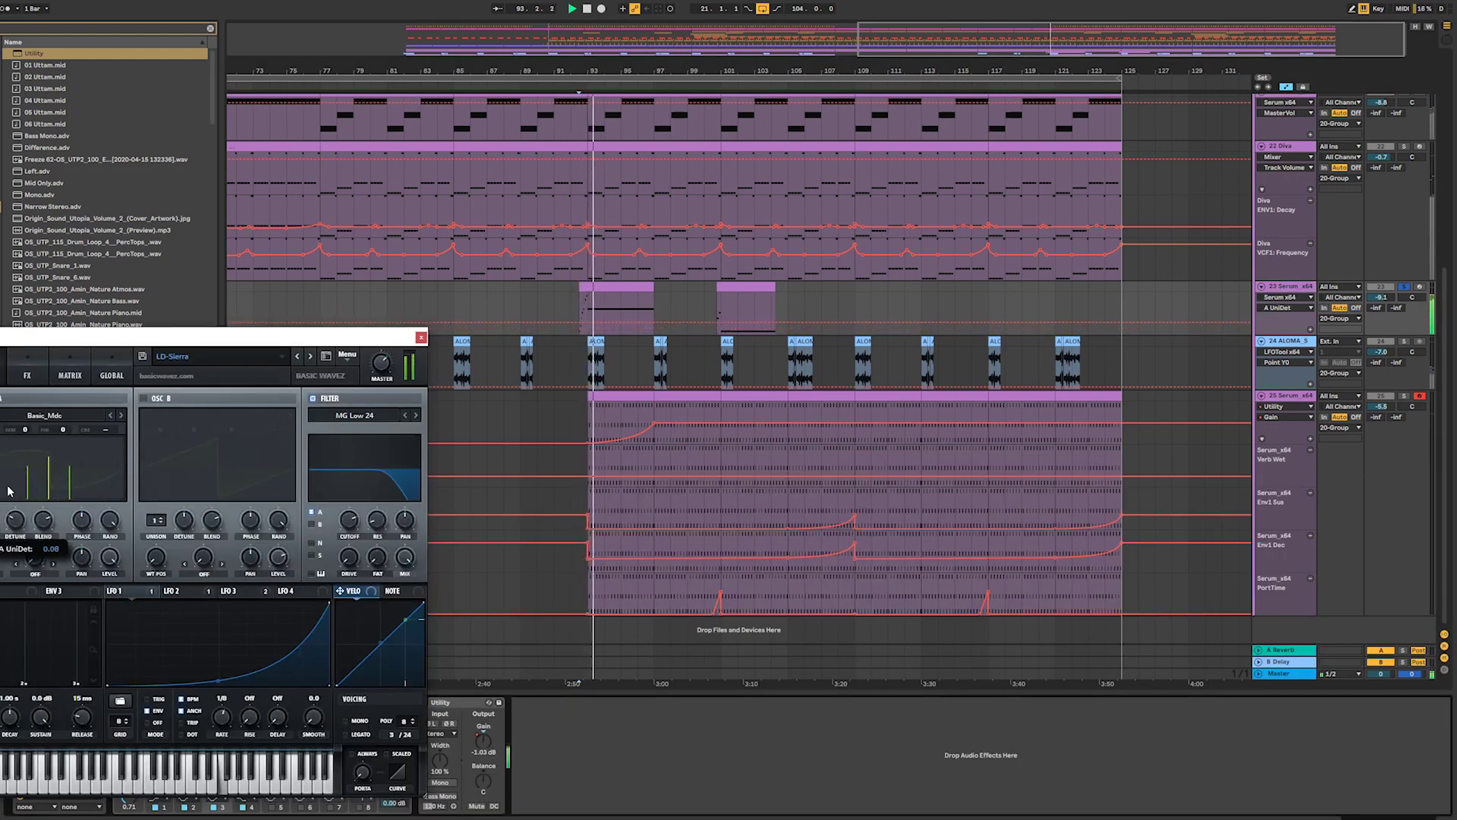
{"action": "mouse_move", "coordinate": [11, 522]}
{"action": "left_mouse_down"}
{"action": "mouse_move", "coordinate": [17, 434]}
{"action": "mouse_move", "coordinate": [15, 521]}
{"action": "left_mouse_up"}
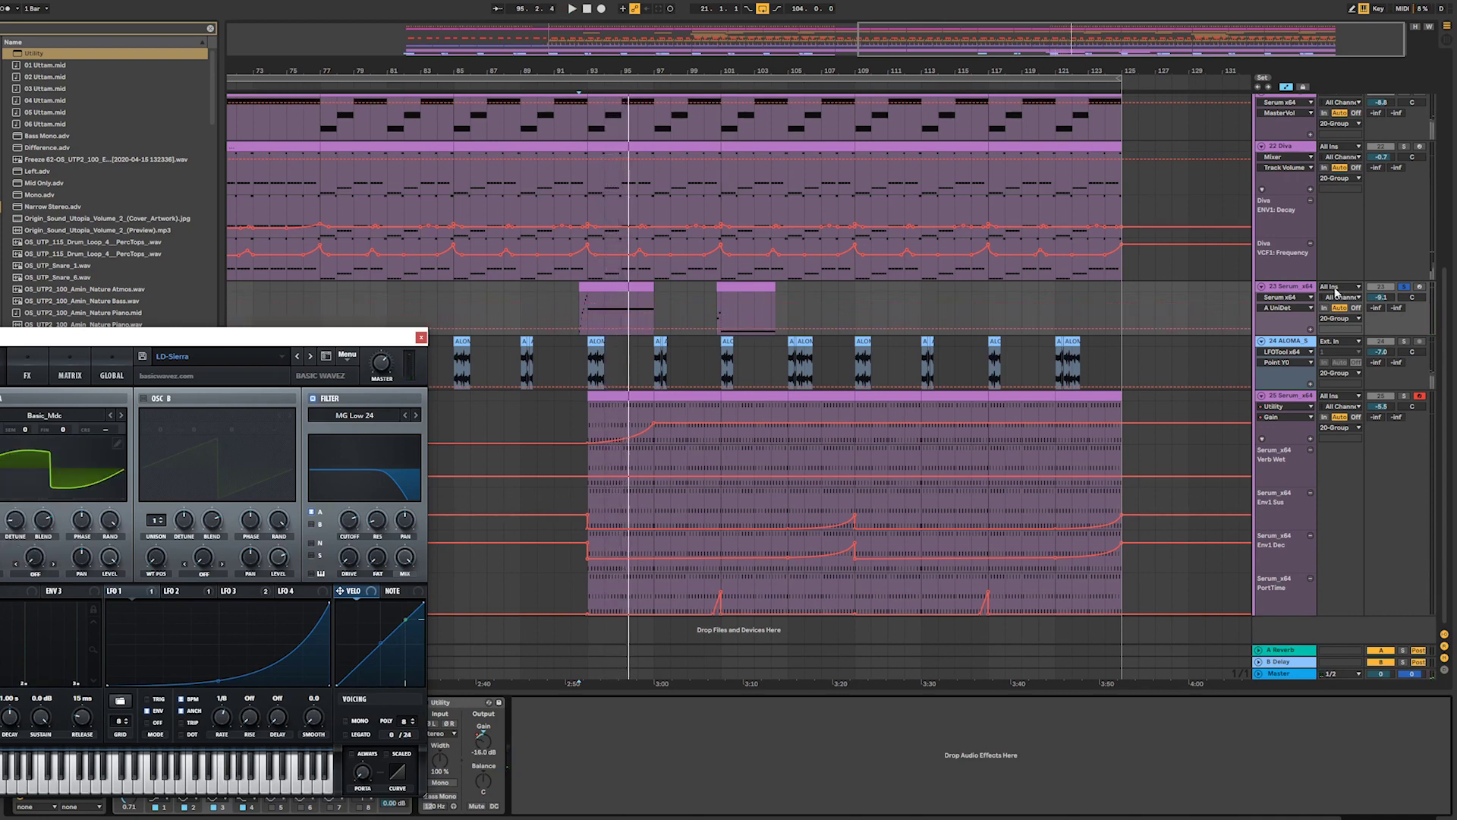
- Automate track 23's Serum A UniDet as a curved rise from bar 93 to about 0.6 by bar 96, dipping slightly at bar 101
{"action": "left_click", "coordinate": [1405, 287]}
{"action": "key", "text": "space"}
{"action": "left_click", "coordinate": [594, 329]}
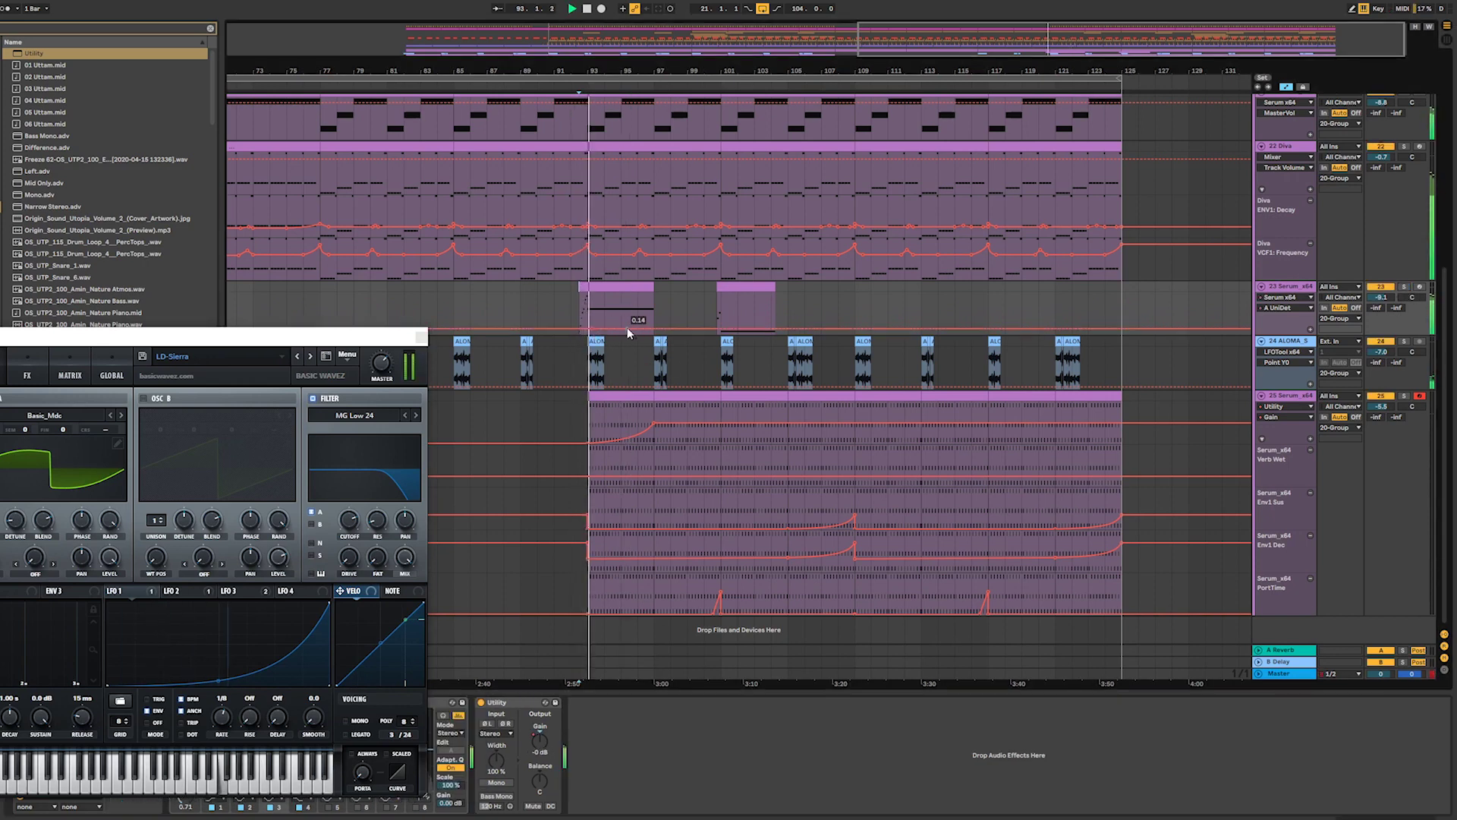
{"action": "left_click_drag", "start_coordinate": [630, 329], "coordinate": [621, 313]}
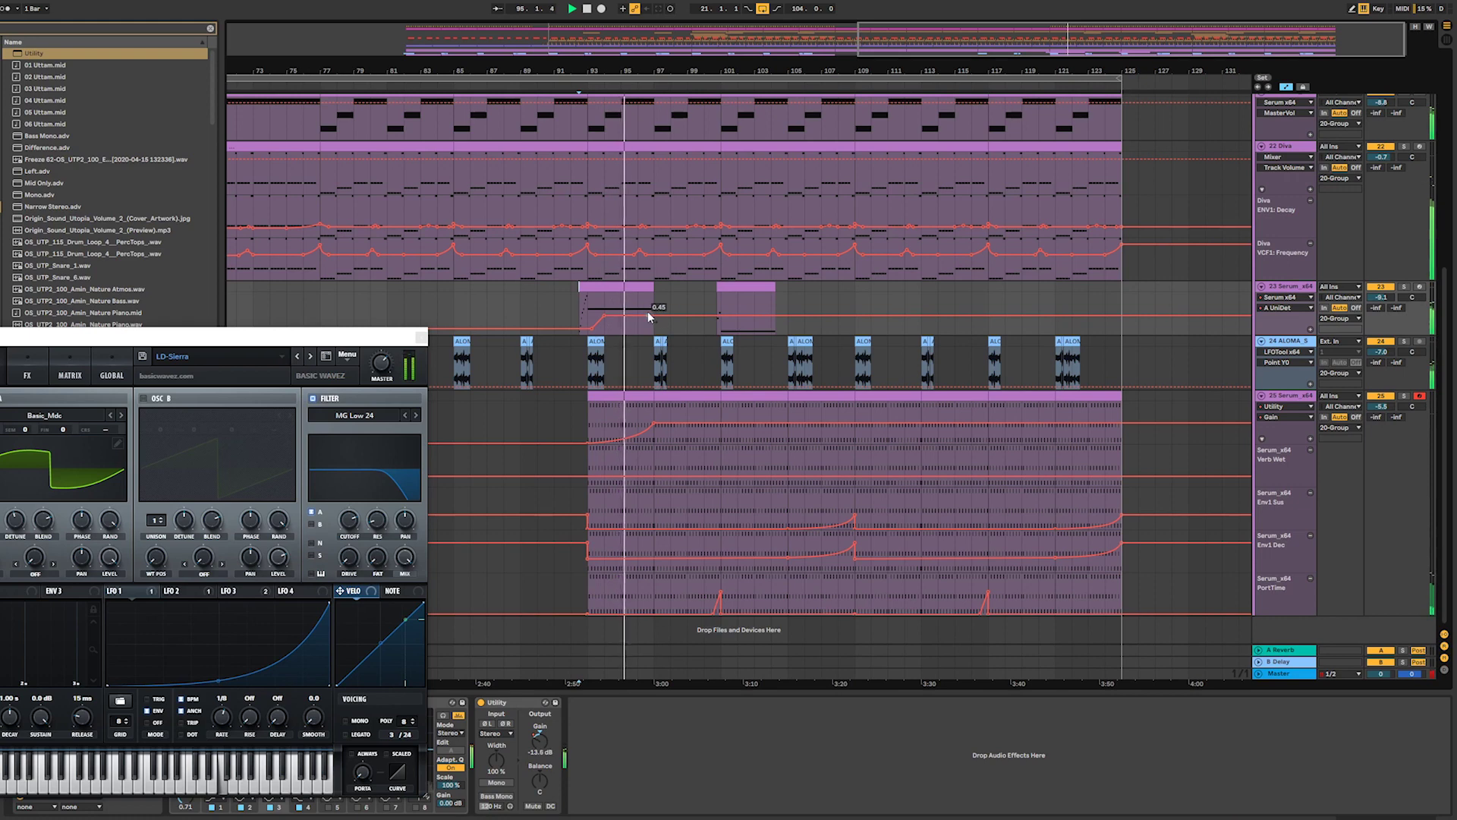
{"action": "left_click_drag", "start_coordinate": [649, 317], "coordinate": [621, 309]}
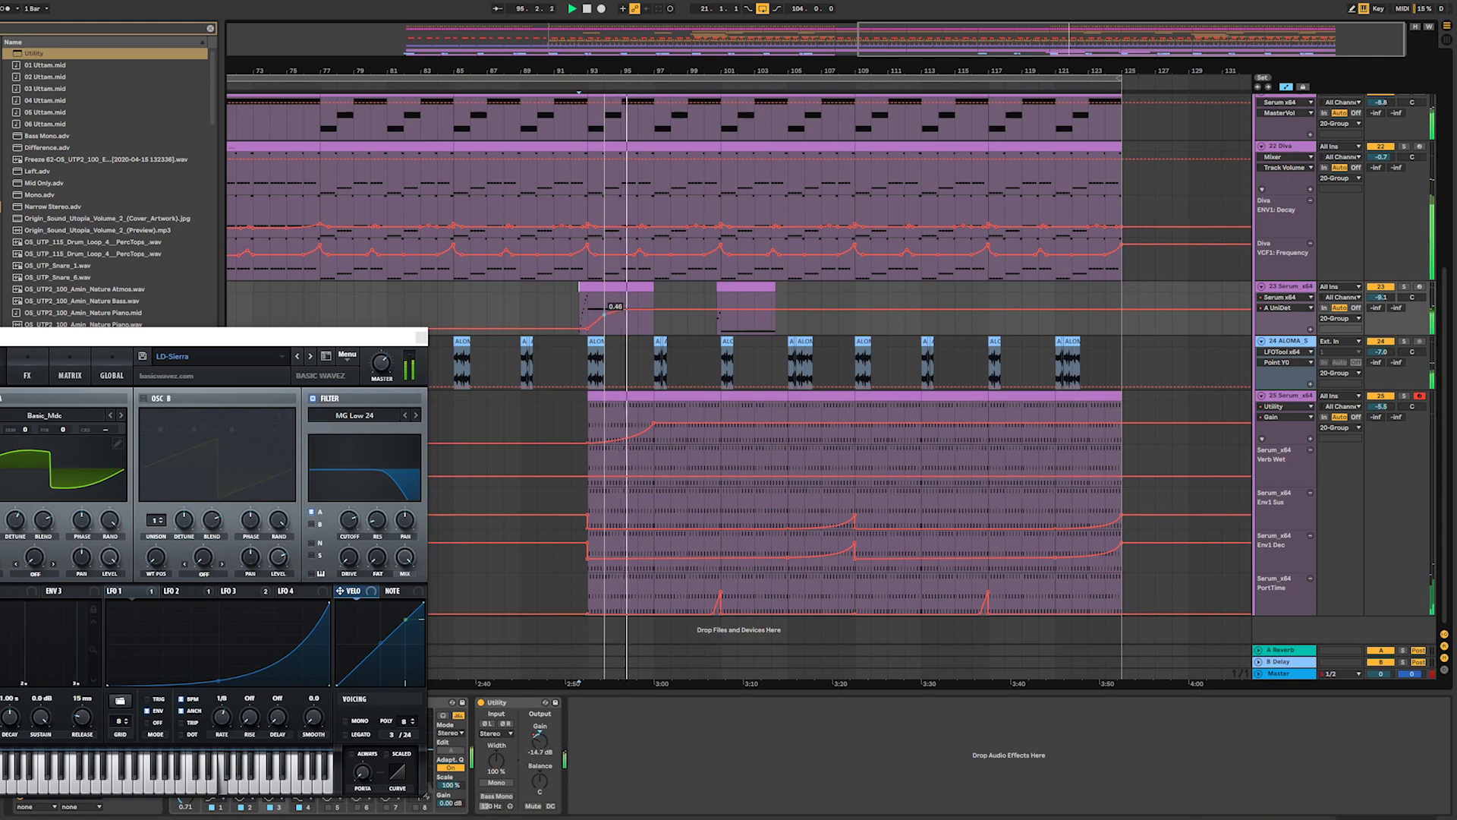
{"action": "left_click_drag", "start_coordinate": [605, 319], "coordinate": [650, 307]}
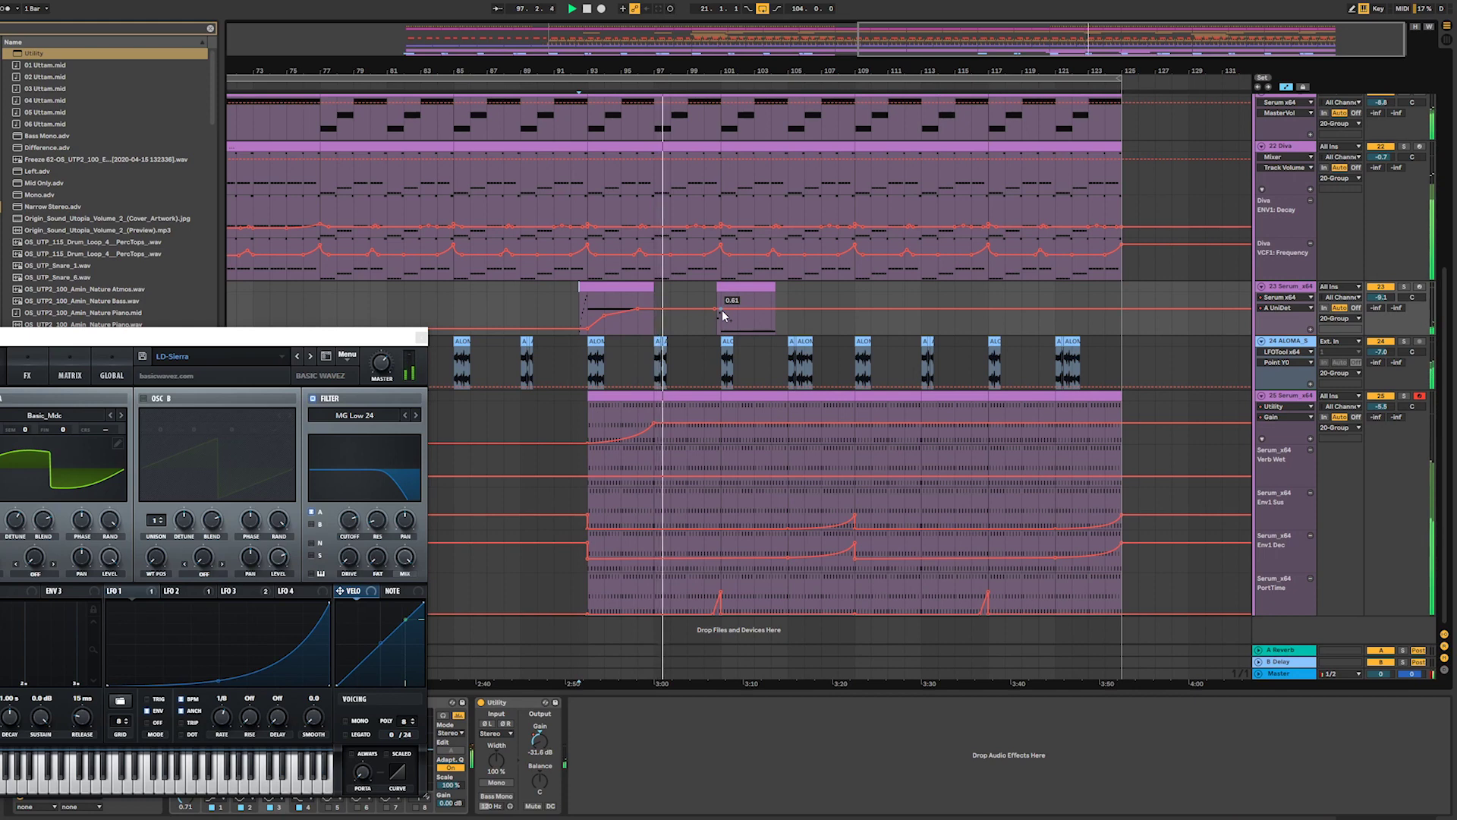
{"action": "left_click_drag", "start_coordinate": [722, 310], "coordinate": [721, 314]}
- Stop playback, close the Serum window, search the browser for shimmer and load ValhallaShimmer_x64 onto track 23
{"action": "key", "text": "space"}
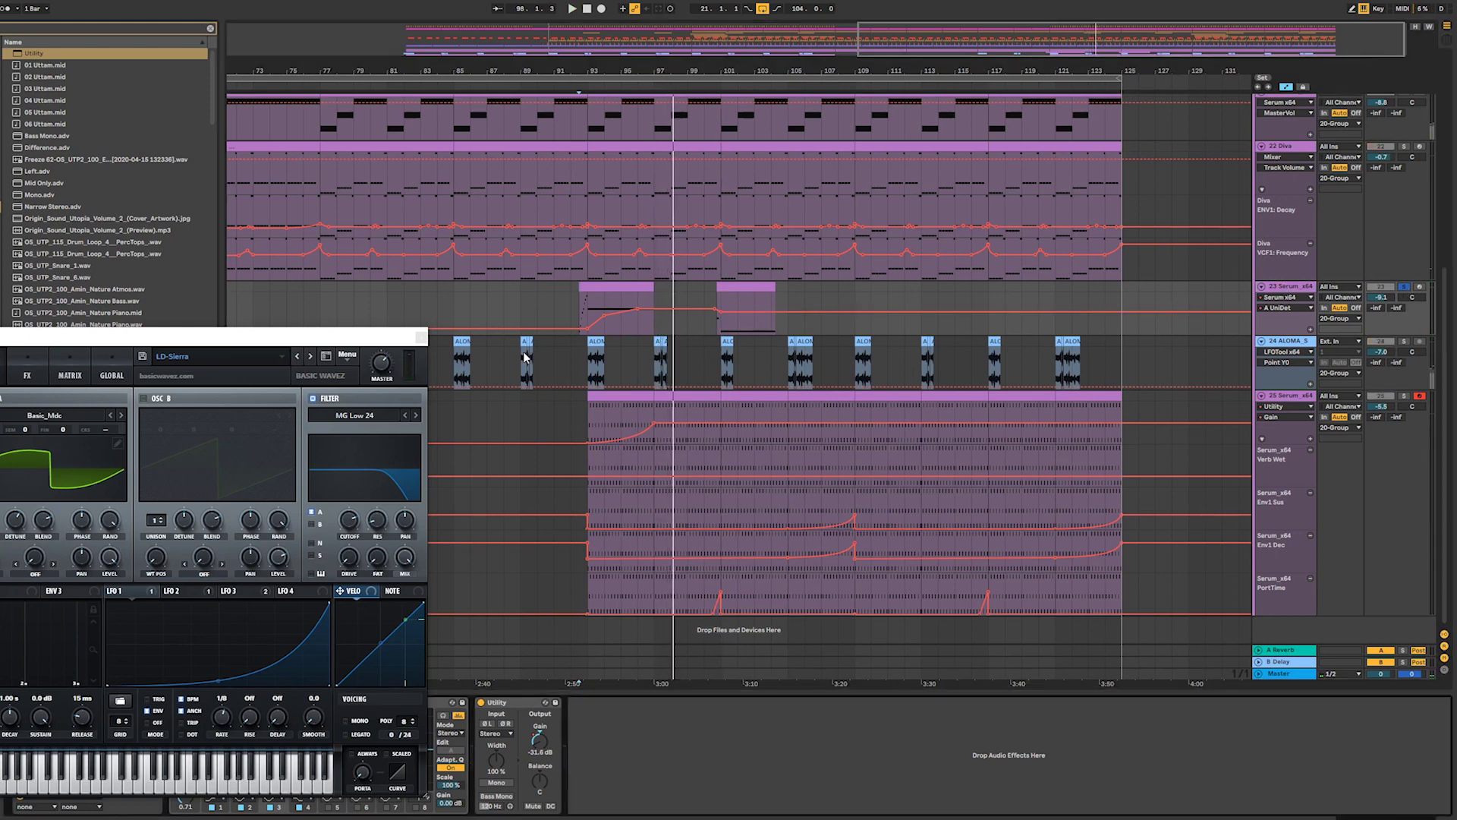
{"action": "left_click", "coordinate": [421, 338]}
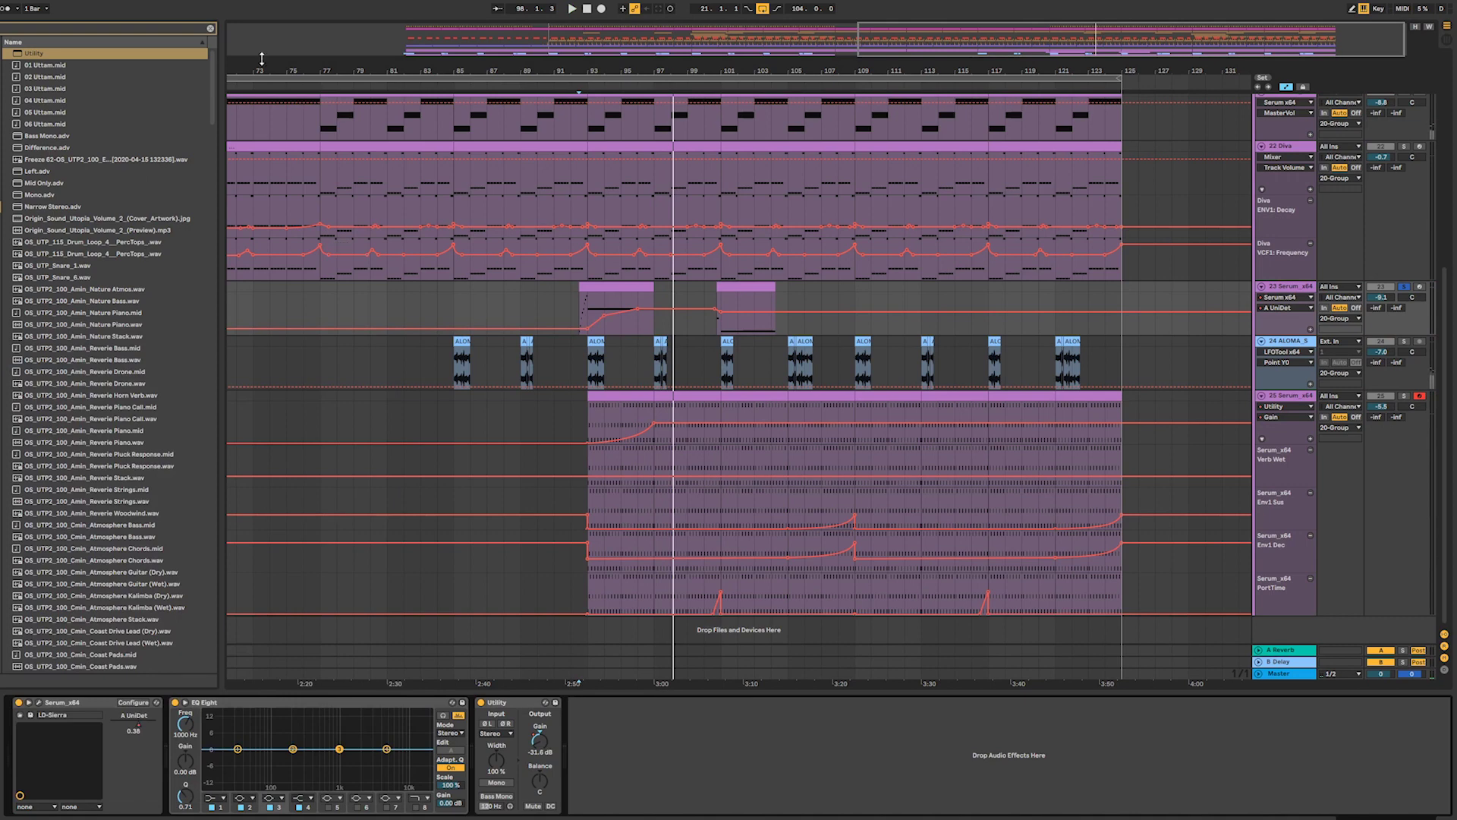
{"action": "left_click", "coordinate": [213, 29]}
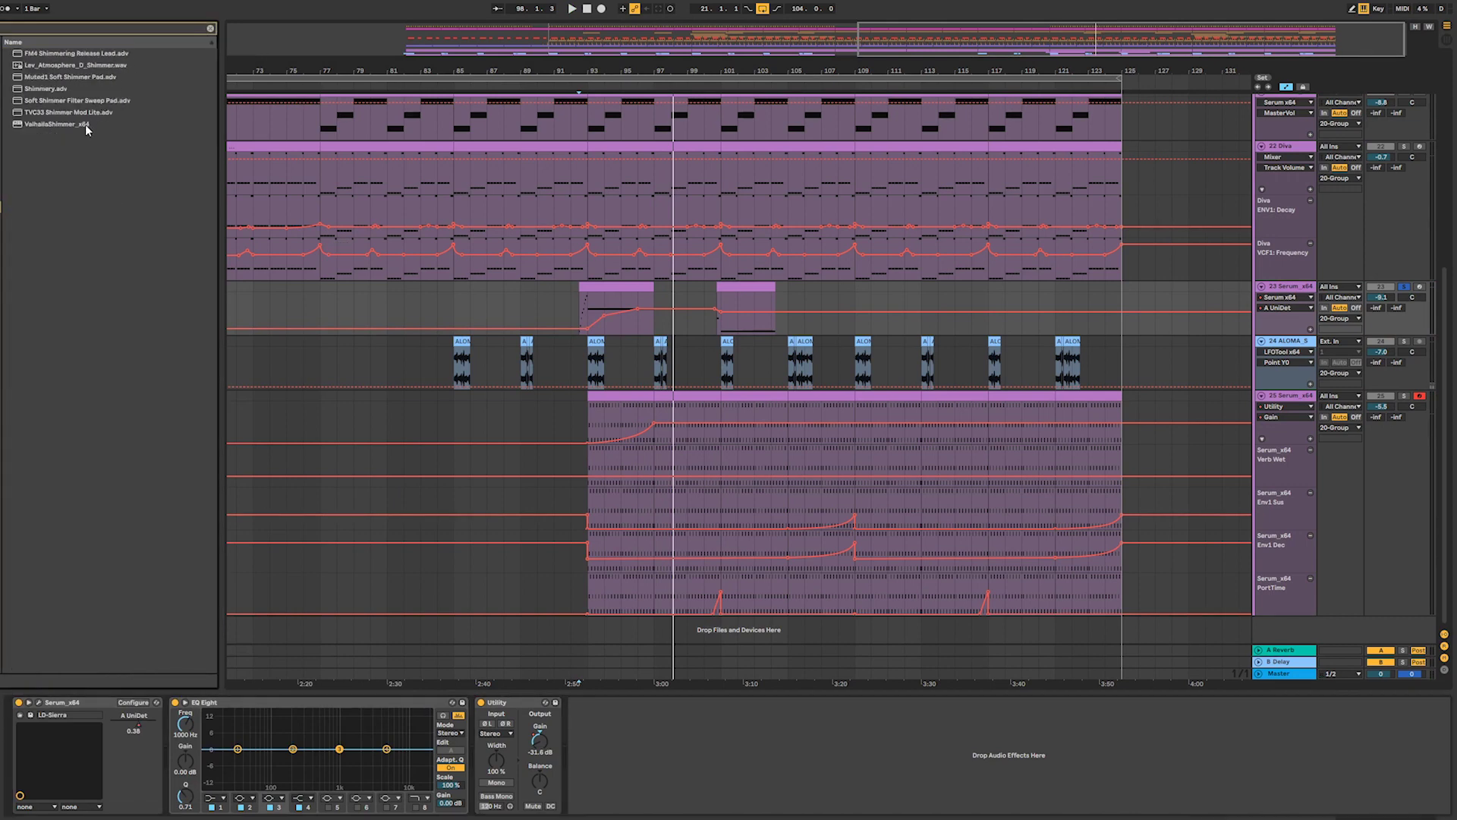
{"action": "double_click", "coordinate": [86, 125]}
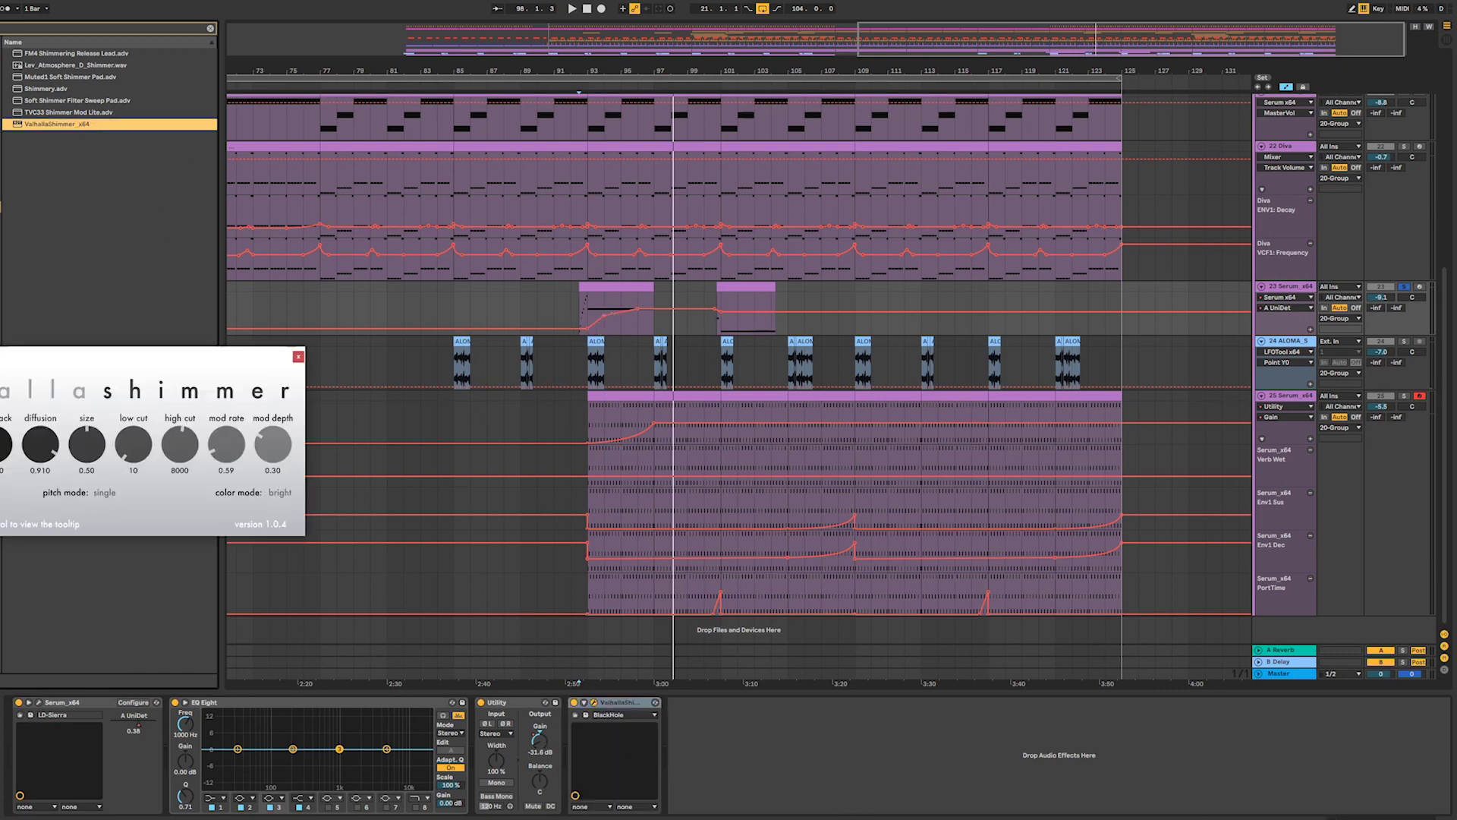
- Automate ValhallaShimmer's wetDry on track 23 to ramp up to 0.50 at bar 93, and play from just before it
{"action": "left_click", "coordinate": [0, 444]}
{"action": "left_click", "coordinate": [587, 312]}
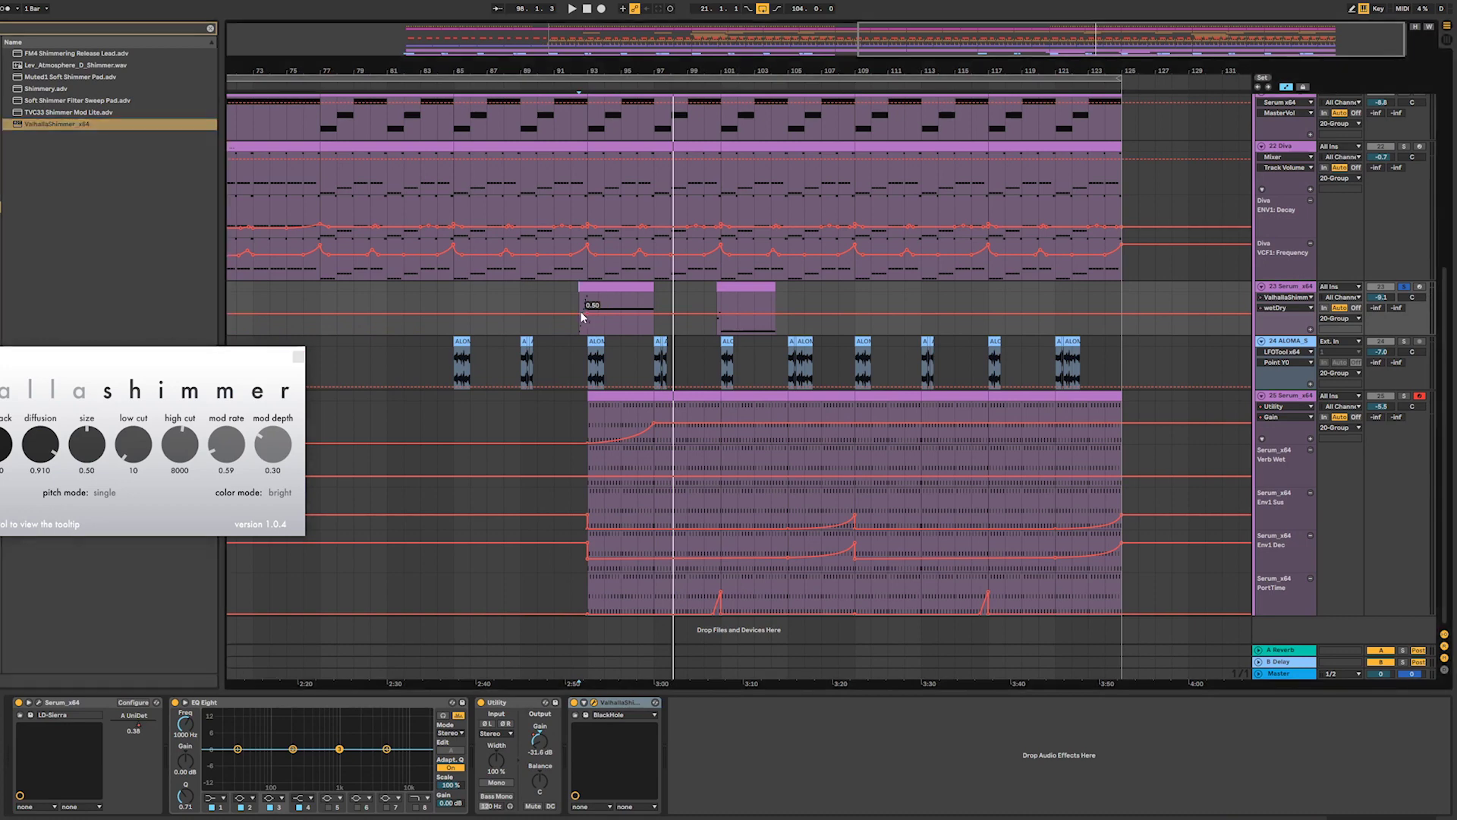
{"action": "left_click_drag", "start_coordinate": [578, 314], "coordinate": [578, 327]}
{"action": "left_click", "coordinate": [571, 315]}
{"action": "key", "text": "space"}
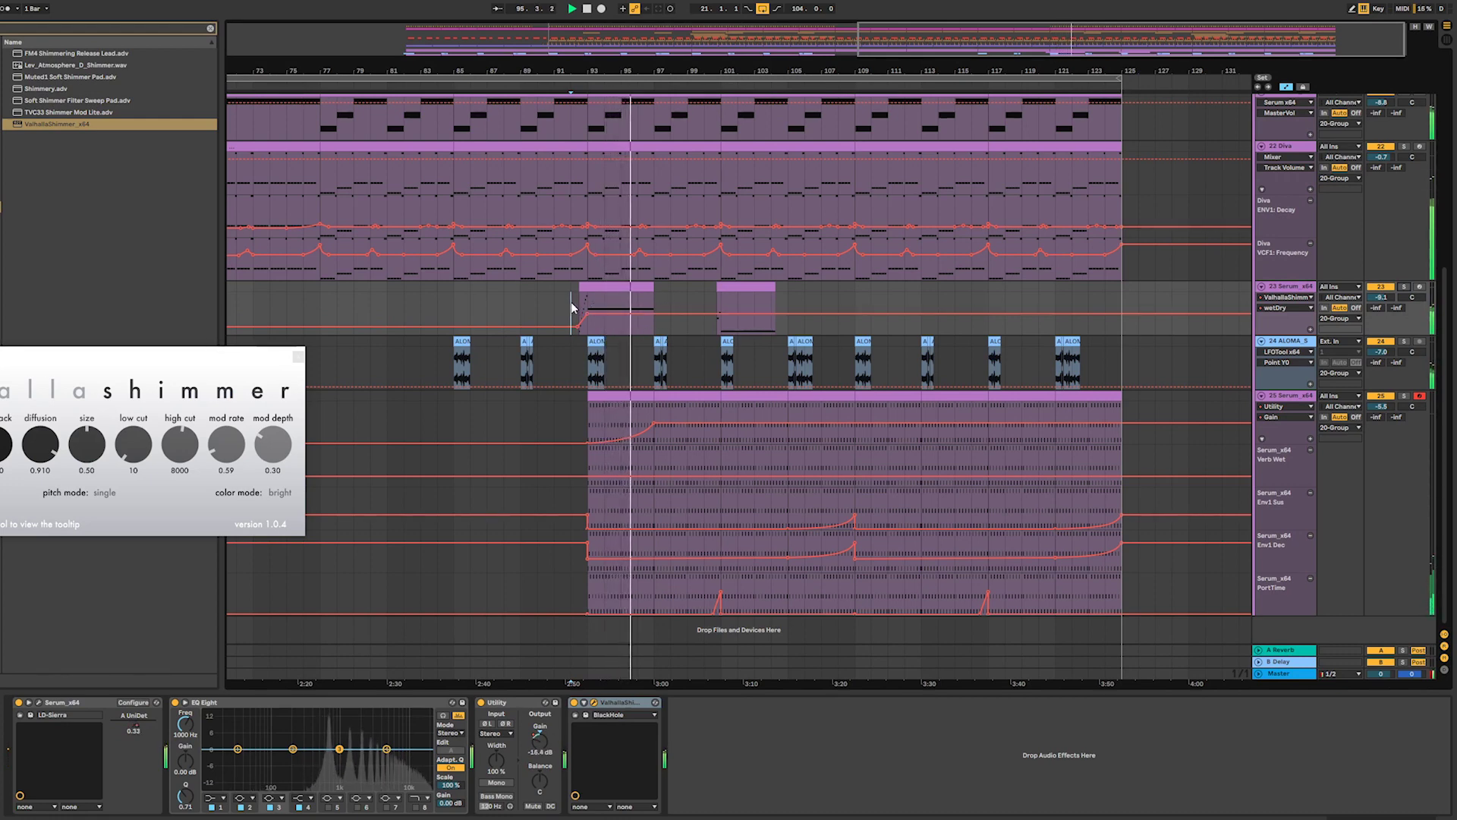
- Copy the shimmer wetDry ramp so that it also leads into track 23's second fill at bar 101
{"action": "left_click_drag", "start_coordinate": [570, 315], "coordinate": [722, 314]}
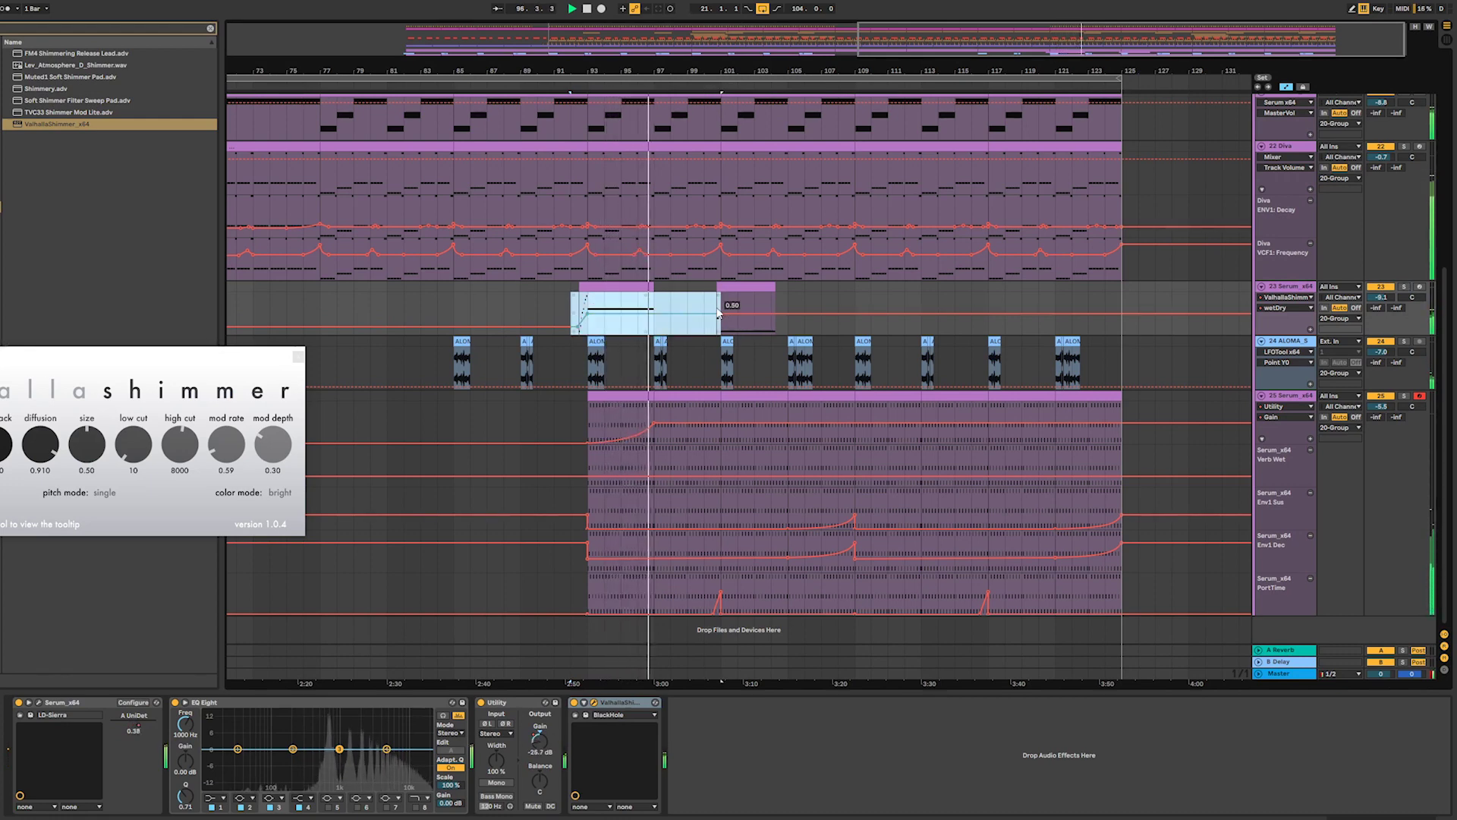
{"action": "left_click_drag", "start_coordinate": [575, 305], "coordinate": [700, 303]}
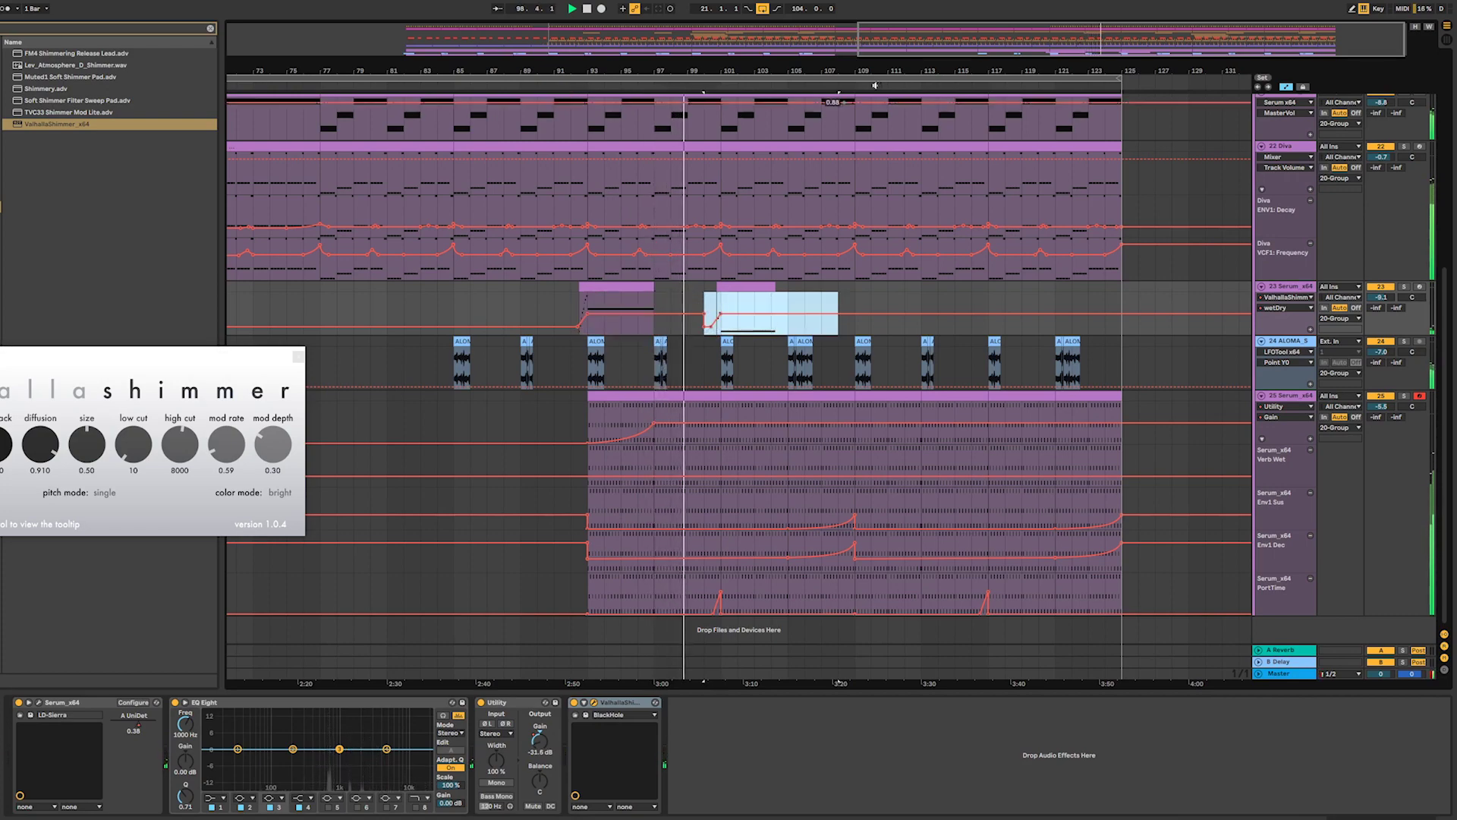
{"action": "left_click_drag", "start_coordinate": [875, 75], "coordinate": [1104, 121]}
{"action": "key", "text": "plus"}
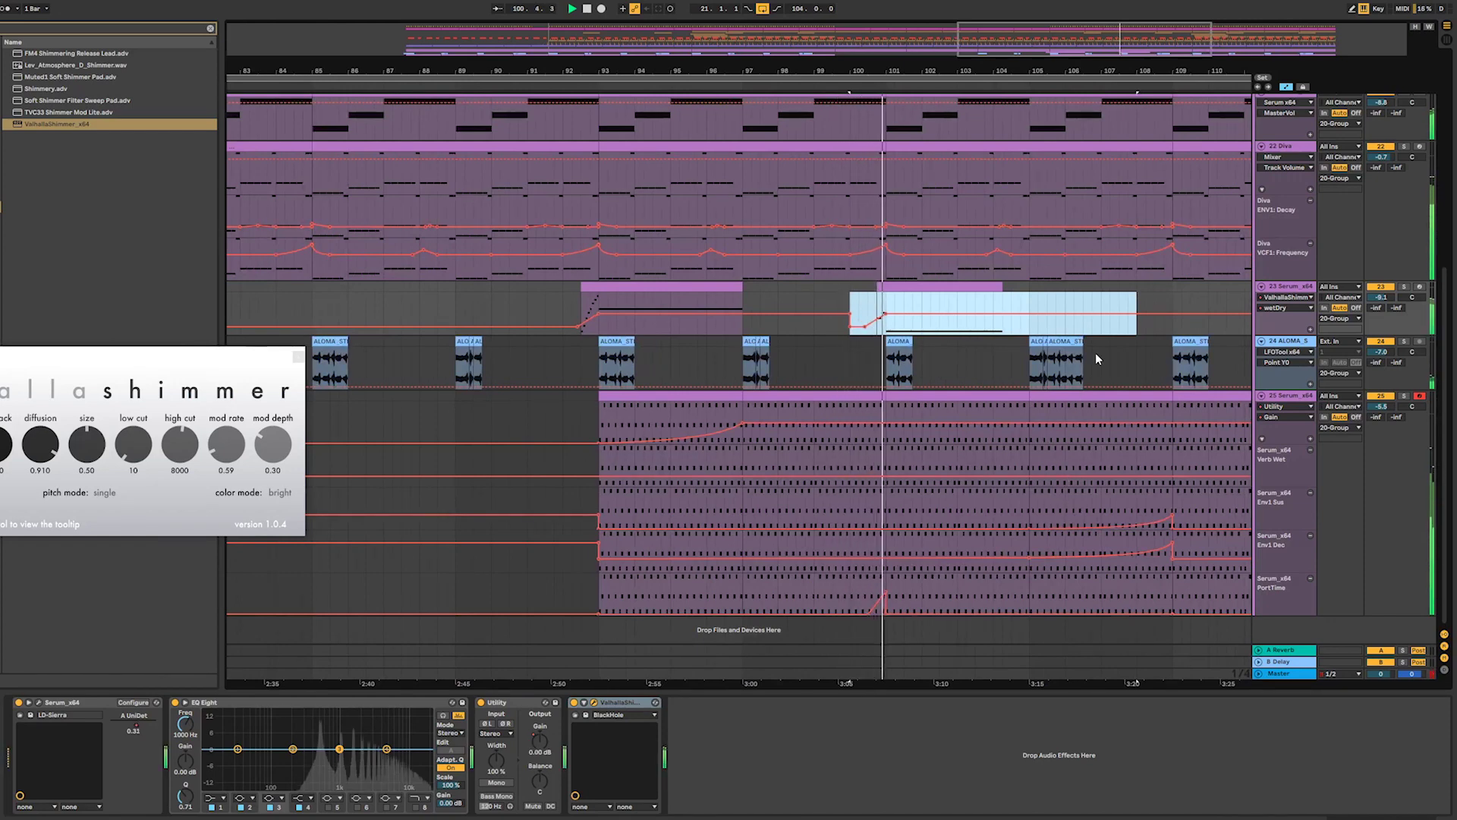
- Lower track 23's Serum A UniDet automation to about 0.33 at bar 101 and play the second fill
{"action": "double_click", "coordinate": [1293, 288]}
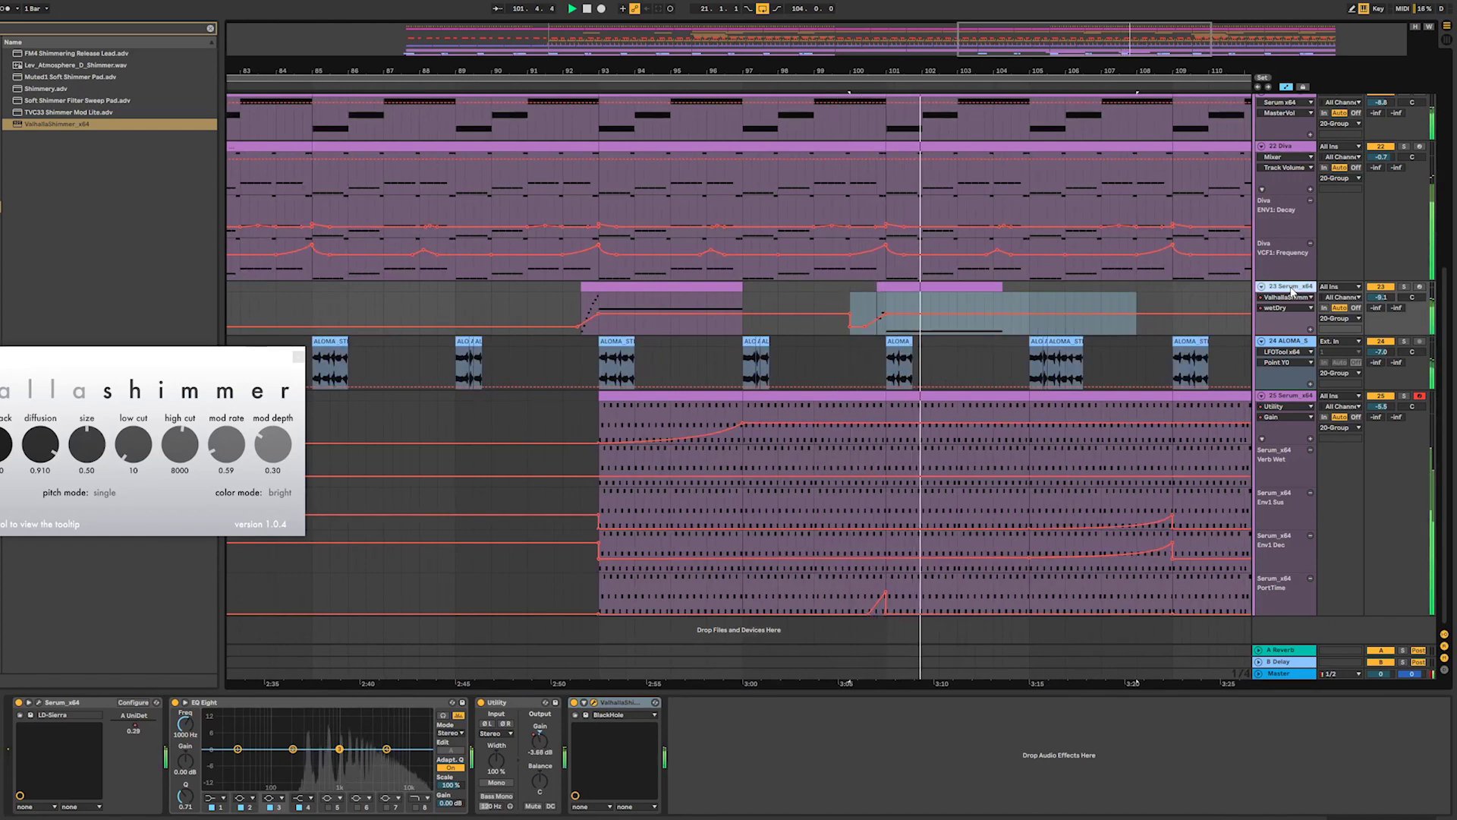
{"action": "left_click", "coordinate": [134, 726]}
{"action": "key", "text": "space"}
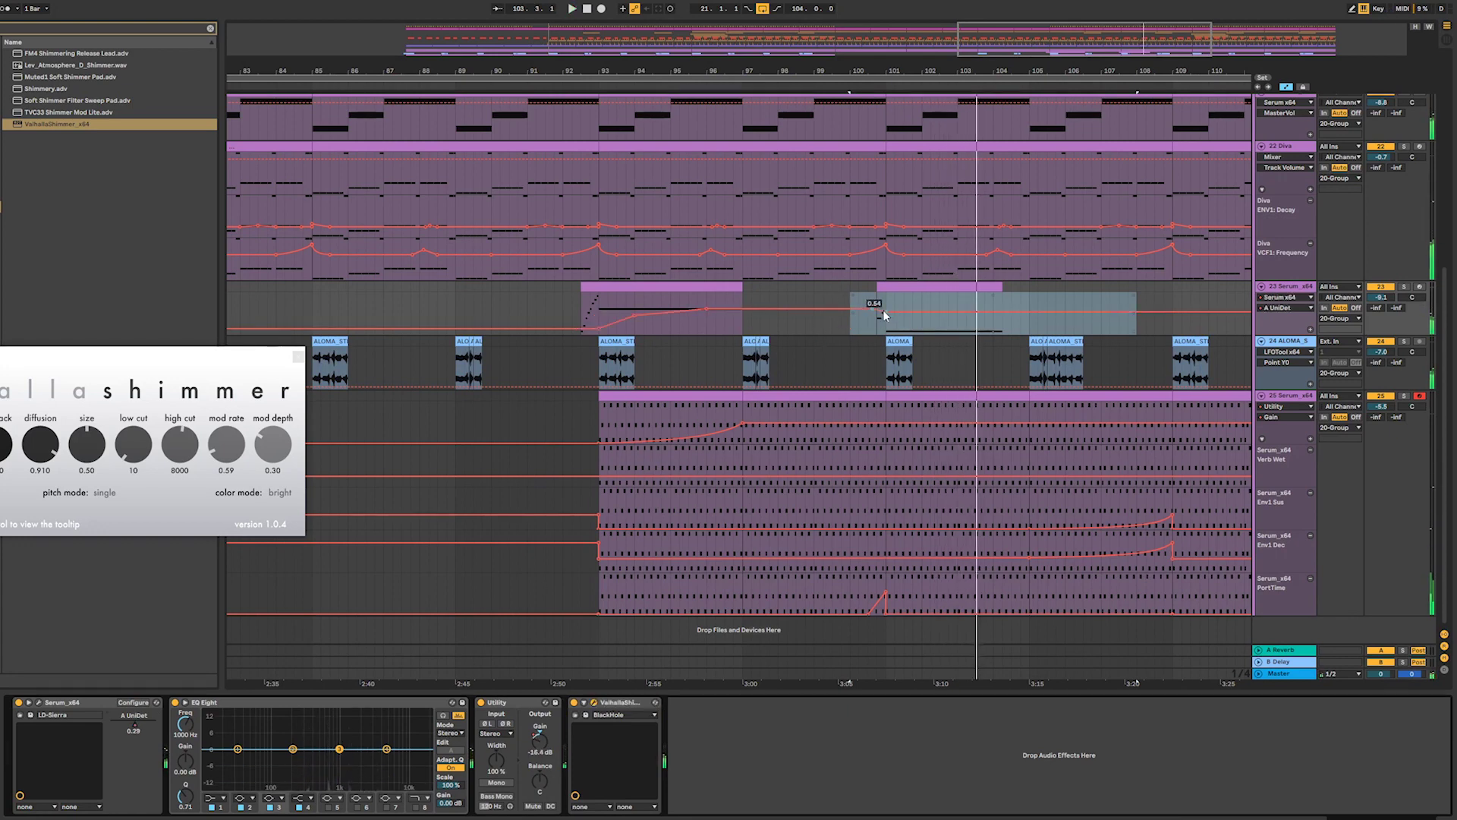
{"action": "left_click_drag", "start_coordinate": [884, 315], "coordinate": [886, 320]}
{"action": "left_click", "coordinate": [867, 328]}
{"action": "key", "text": "space"}
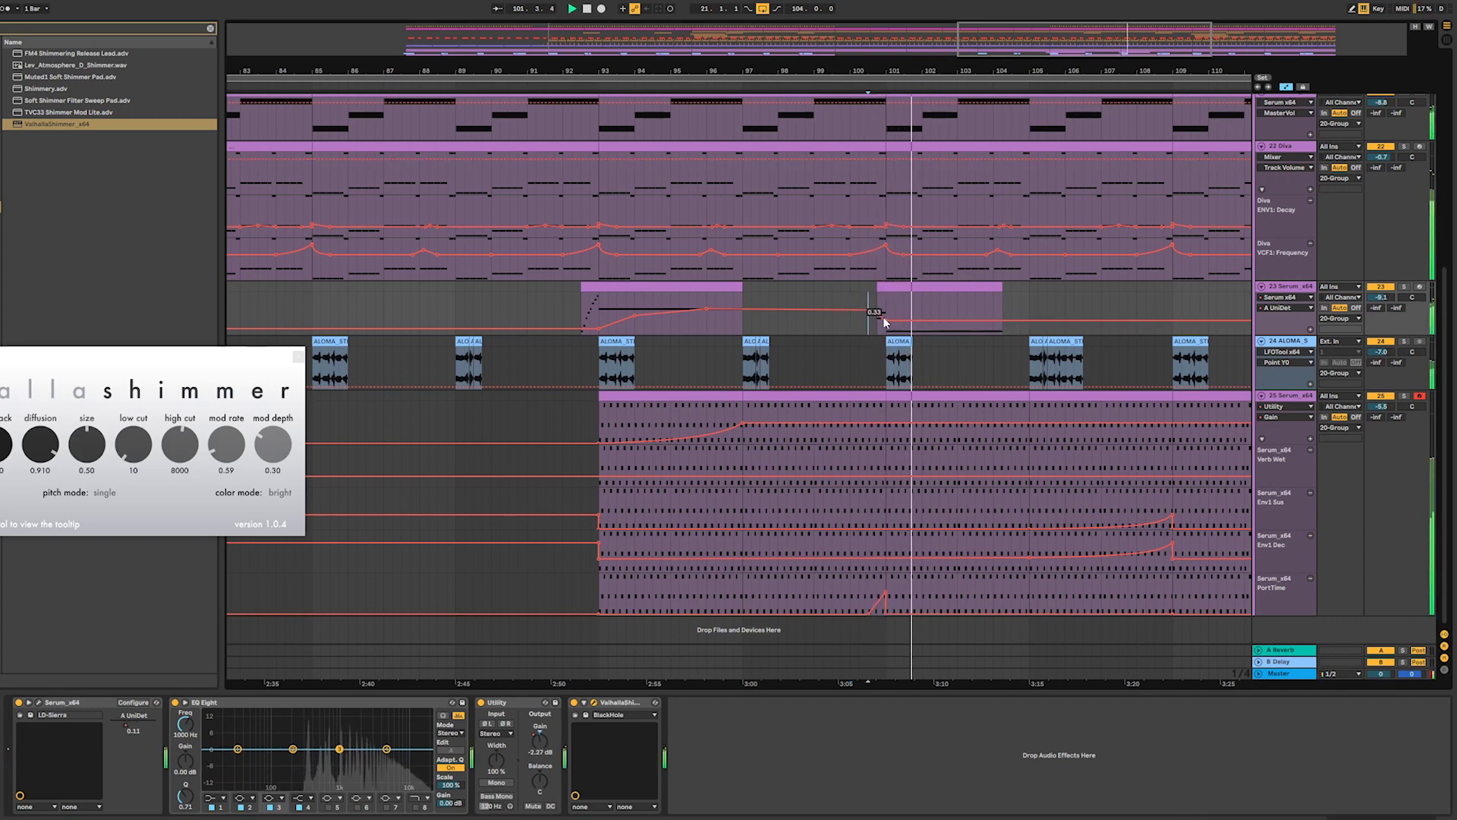
- Shape the second fill's detune automation into a peak mid-clip that falls back by the clip's end near bar 104
{"action": "key", "text": "space"}
{"action": "left_click_drag", "start_coordinate": [897, 321], "coordinate": [967, 318]}
{"action": "left_click_drag", "start_coordinate": [1005, 318], "coordinate": [1007, 316]}
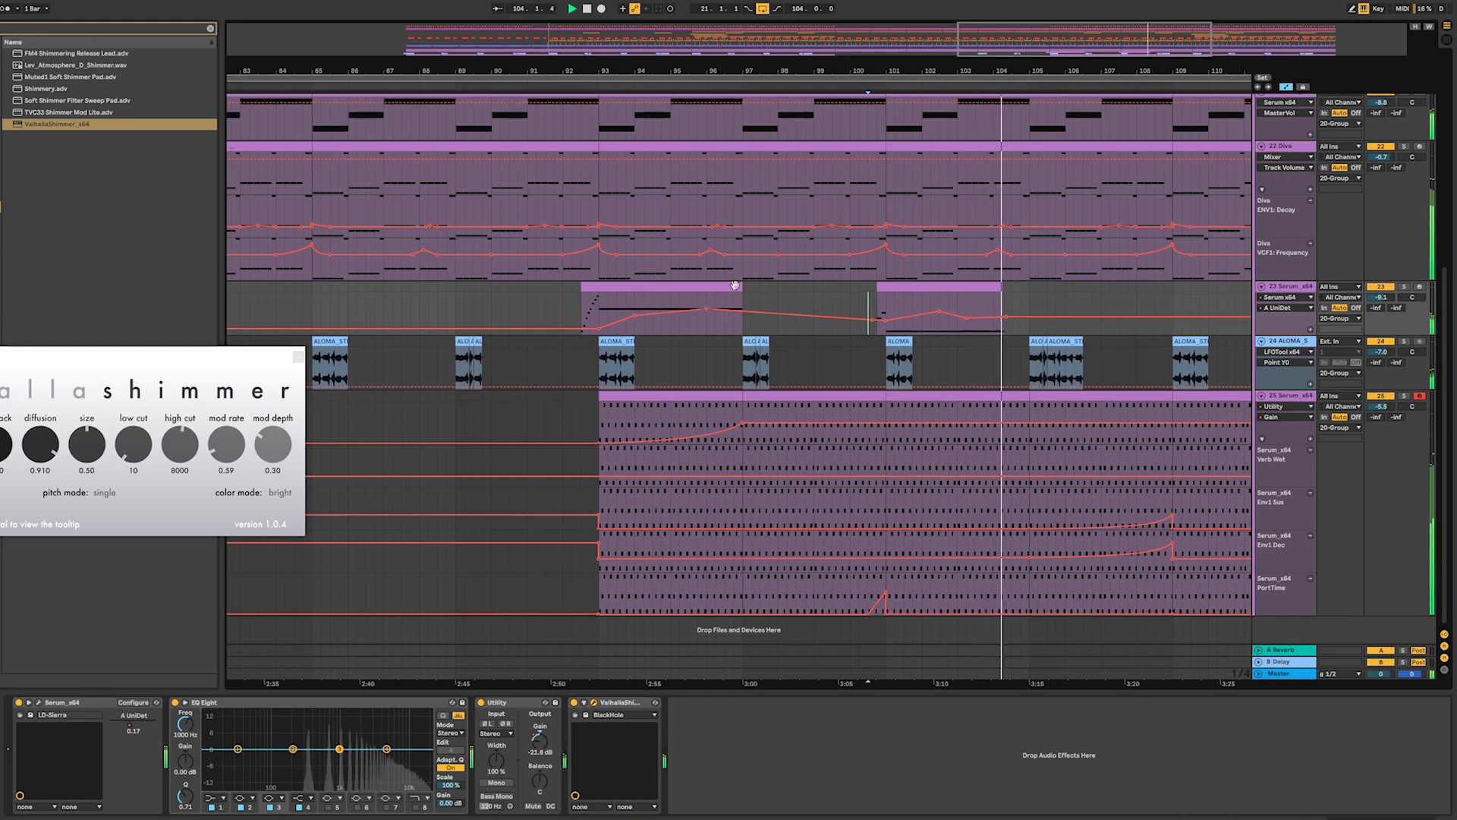
- Try duplicating track 23's two fills and their automation to a position after bar 109, and play the transition
{"action": "left_click_drag", "start_coordinate": [1101, 43], "coordinate": [1100, 11]}
{"action": "key", "text": "minus"}
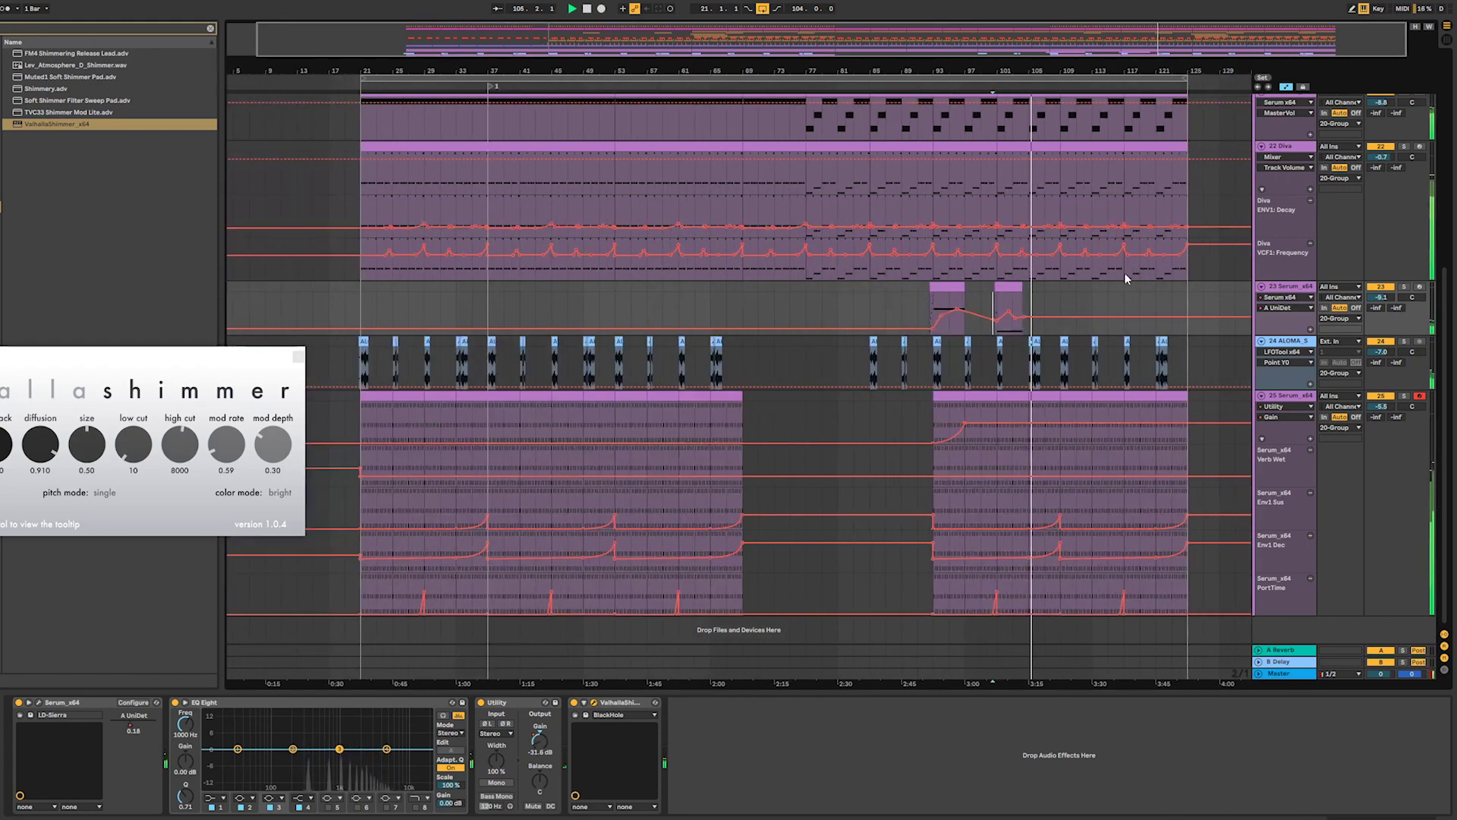
{"action": "left_click", "coordinate": [1059, 287]}
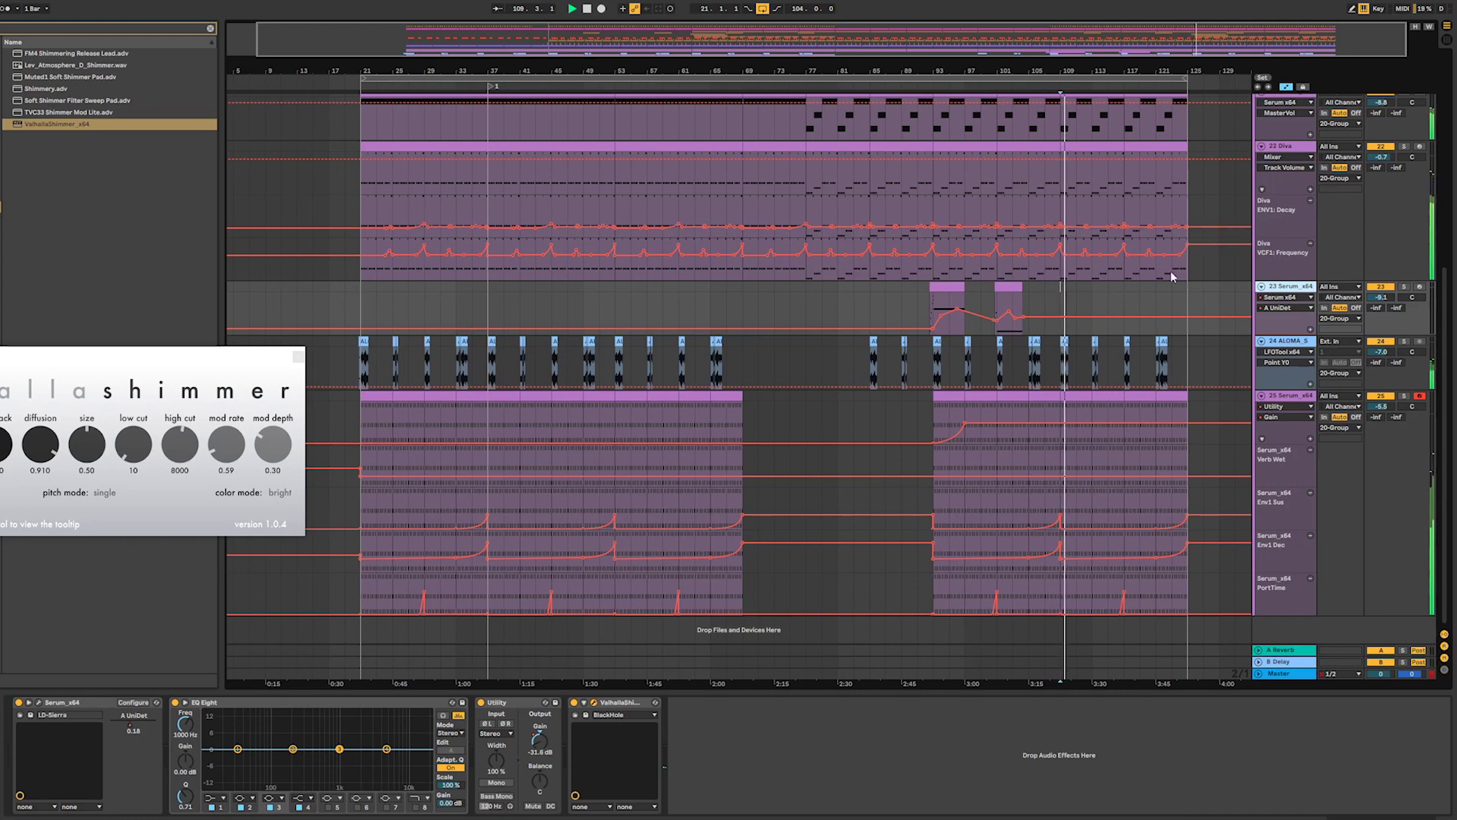
{"action": "left_click_drag", "start_coordinate": [918, 286], "coordinate": [1066, 304]}
{"action": "key", "text": "ctrl+d"}
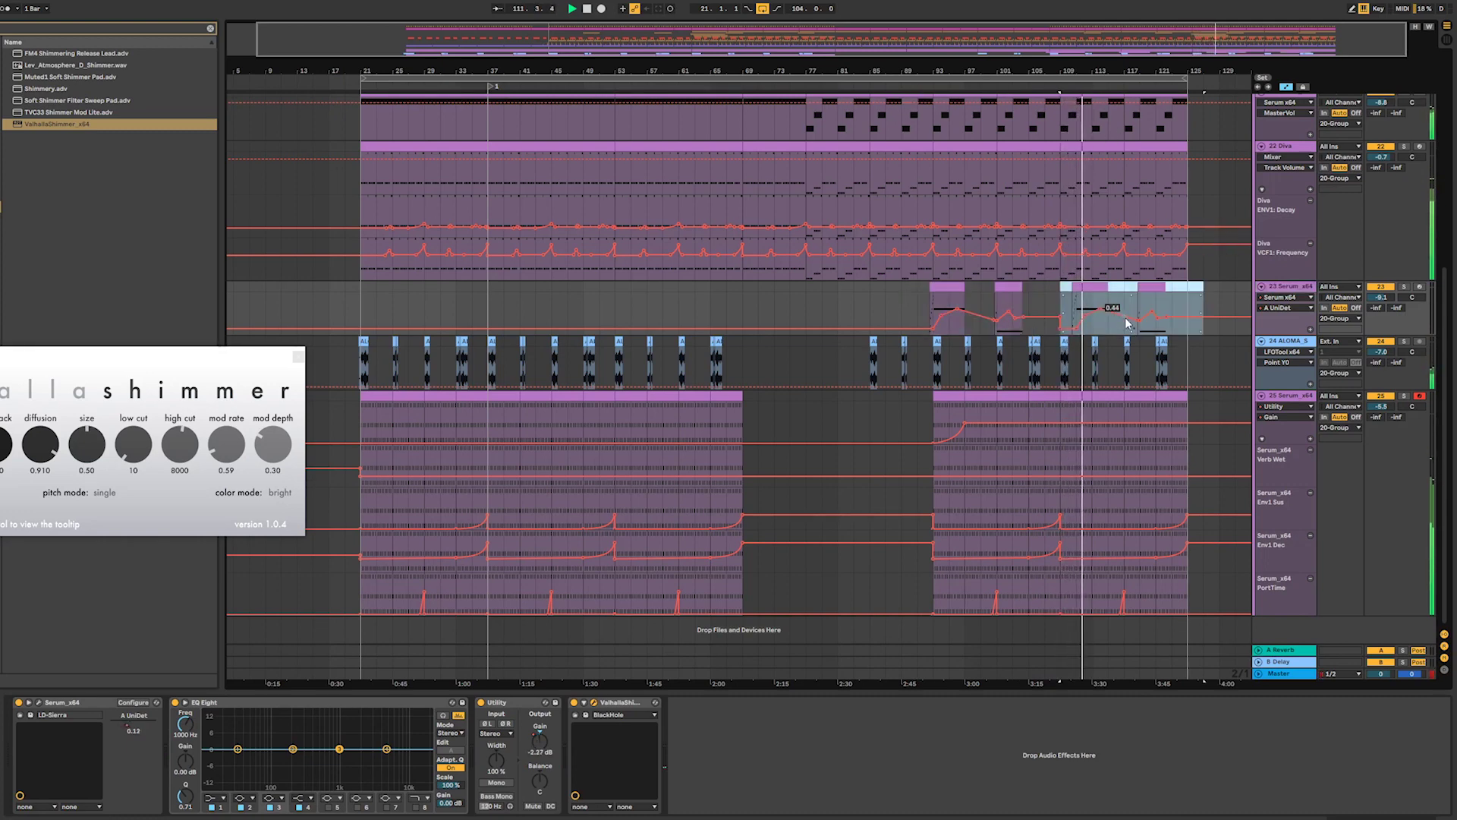
{"action": "left_click", "coordinate": [1050, 299]}
{"action": "key", "text": "space"}
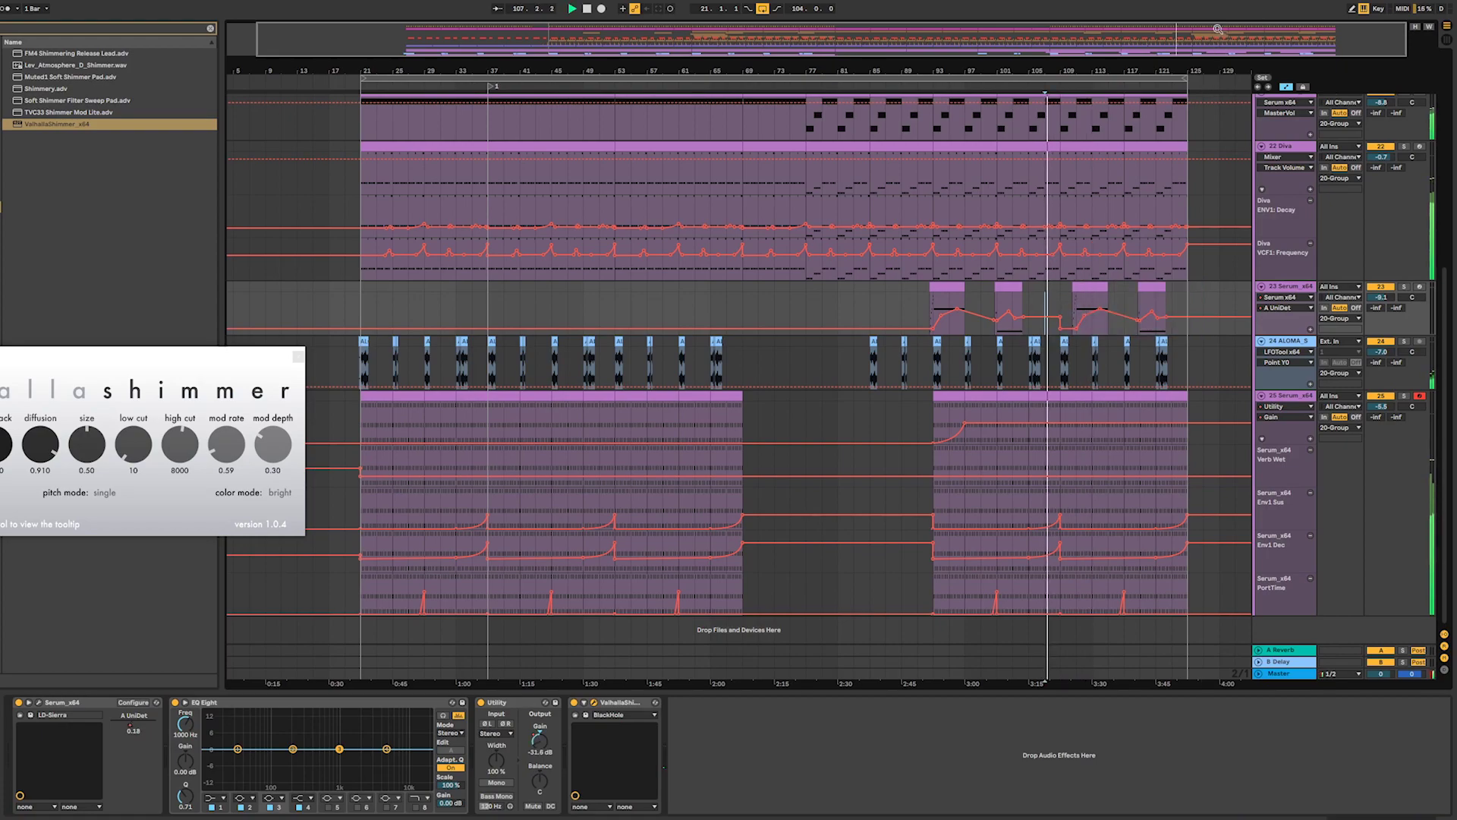
{"action": "left_click_drag", "start_coordinate": [1216, 30], "coordinate": [1173, 114]}
{"action": "left_click_drag", "start_coordinate": [958, 114], "coordinate": [1069, 72]}
{"action": "key", "text": "minus"}
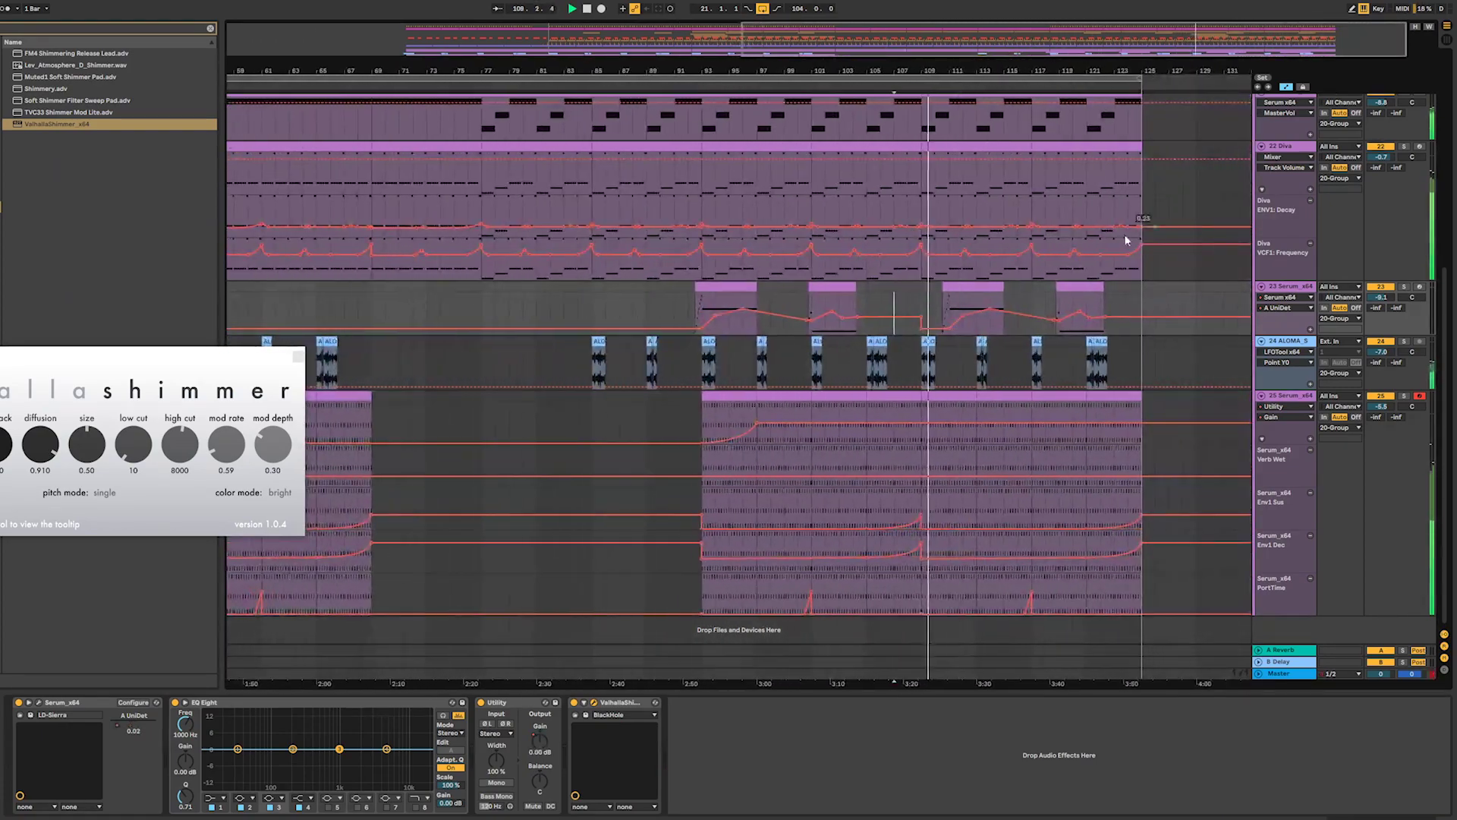
- Replace the late copies with duplicates of both fills and their automation that start just before bar 109, and play them
{"action": "left_click_drag", "start_coordinate": [929, 289], "coordinate": [1131, 286]}
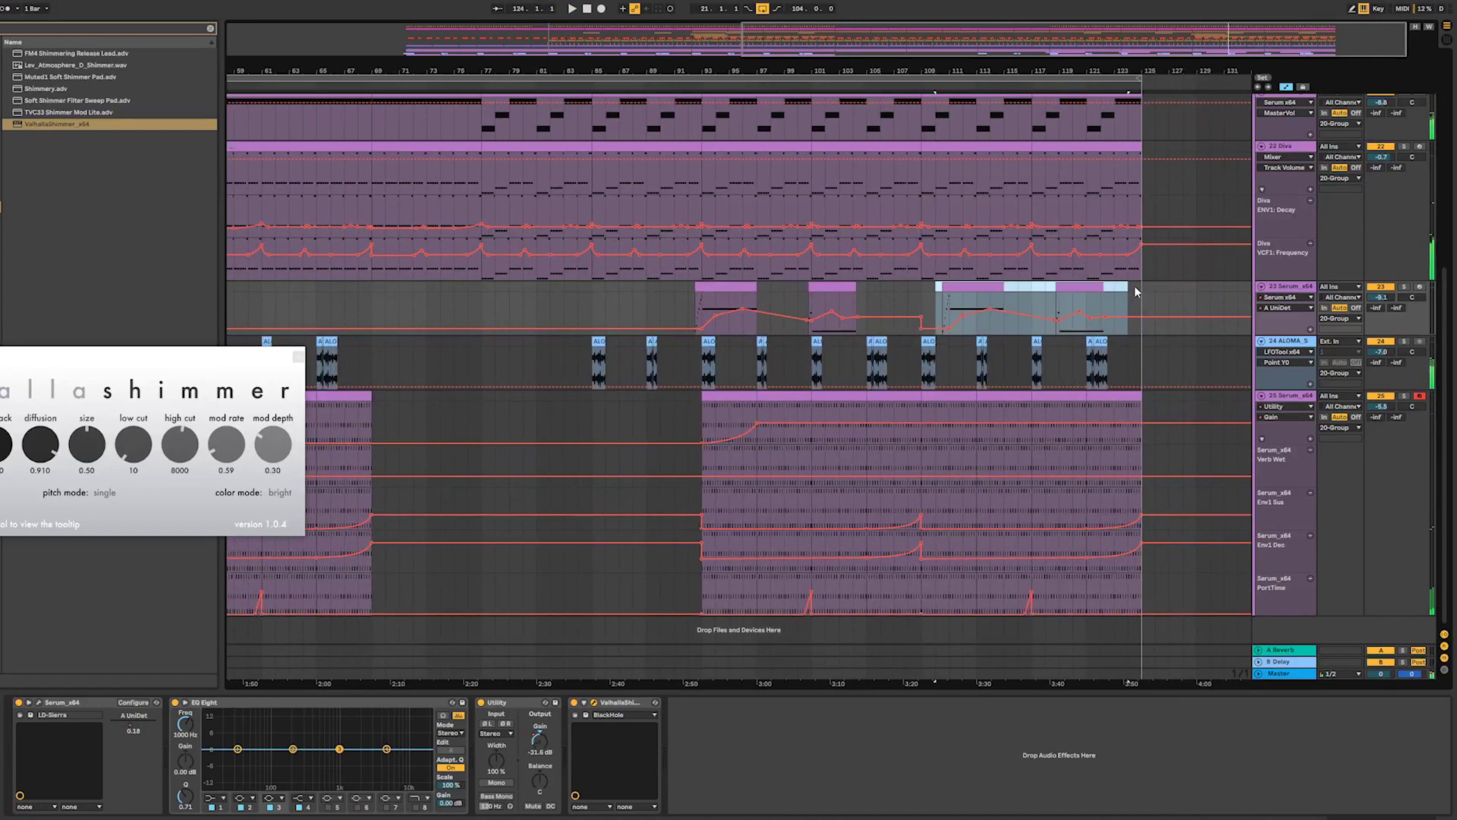
{"action": "left_click_drag", "start_coordinate": [688, 291], "coordinate": [907, 288]}
{"action": "key", "text": "ctrl+d"}
{"action": "left_click", "coordinate": [933, 287]}
{"action": "key", "text": "space"}
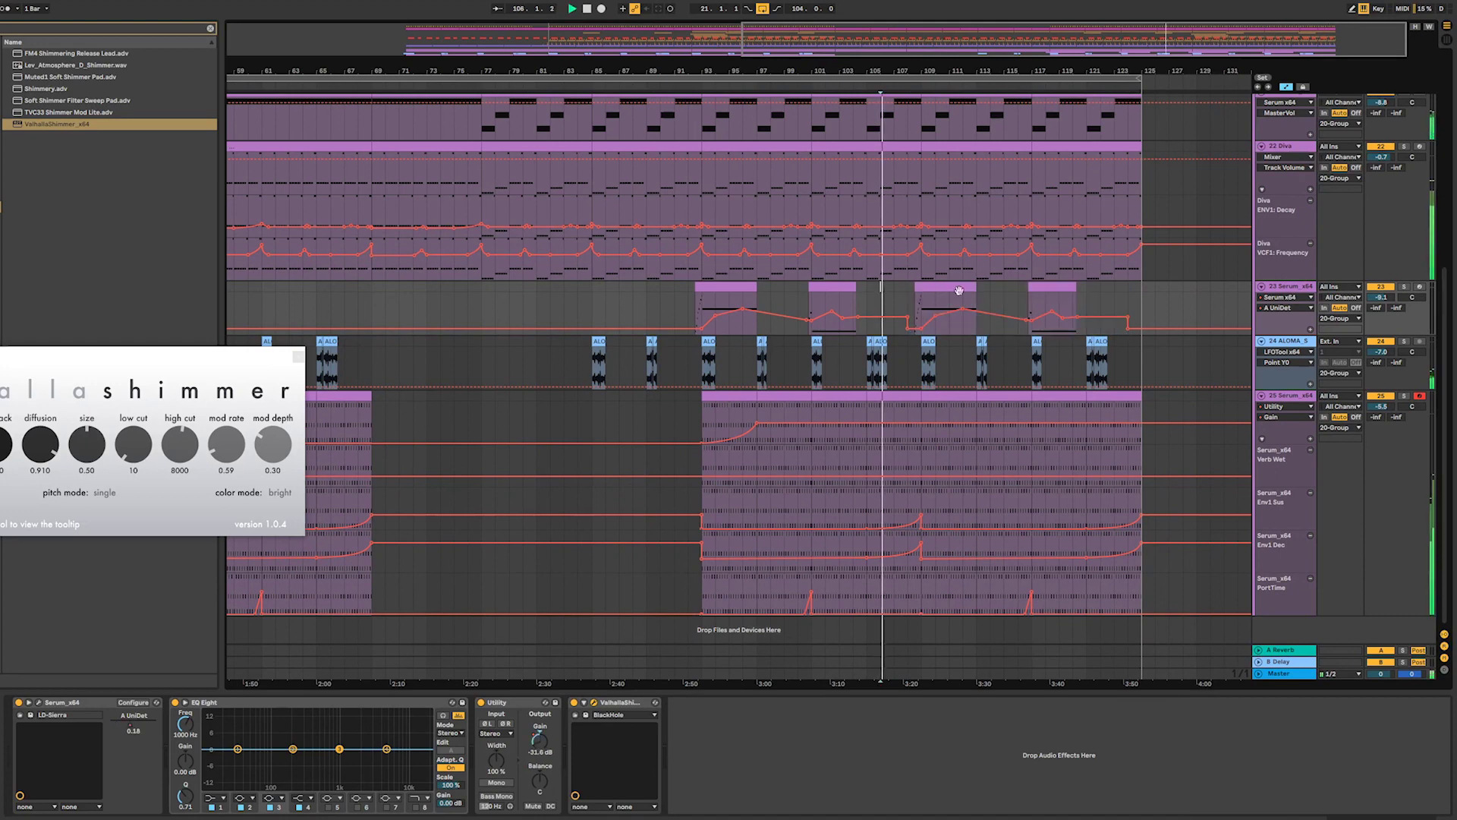
- Open the third fill clip near bar 109 and raise the first short note of its pickup run to C5
{"action": "double_click", "coordinate": [933, 285]}
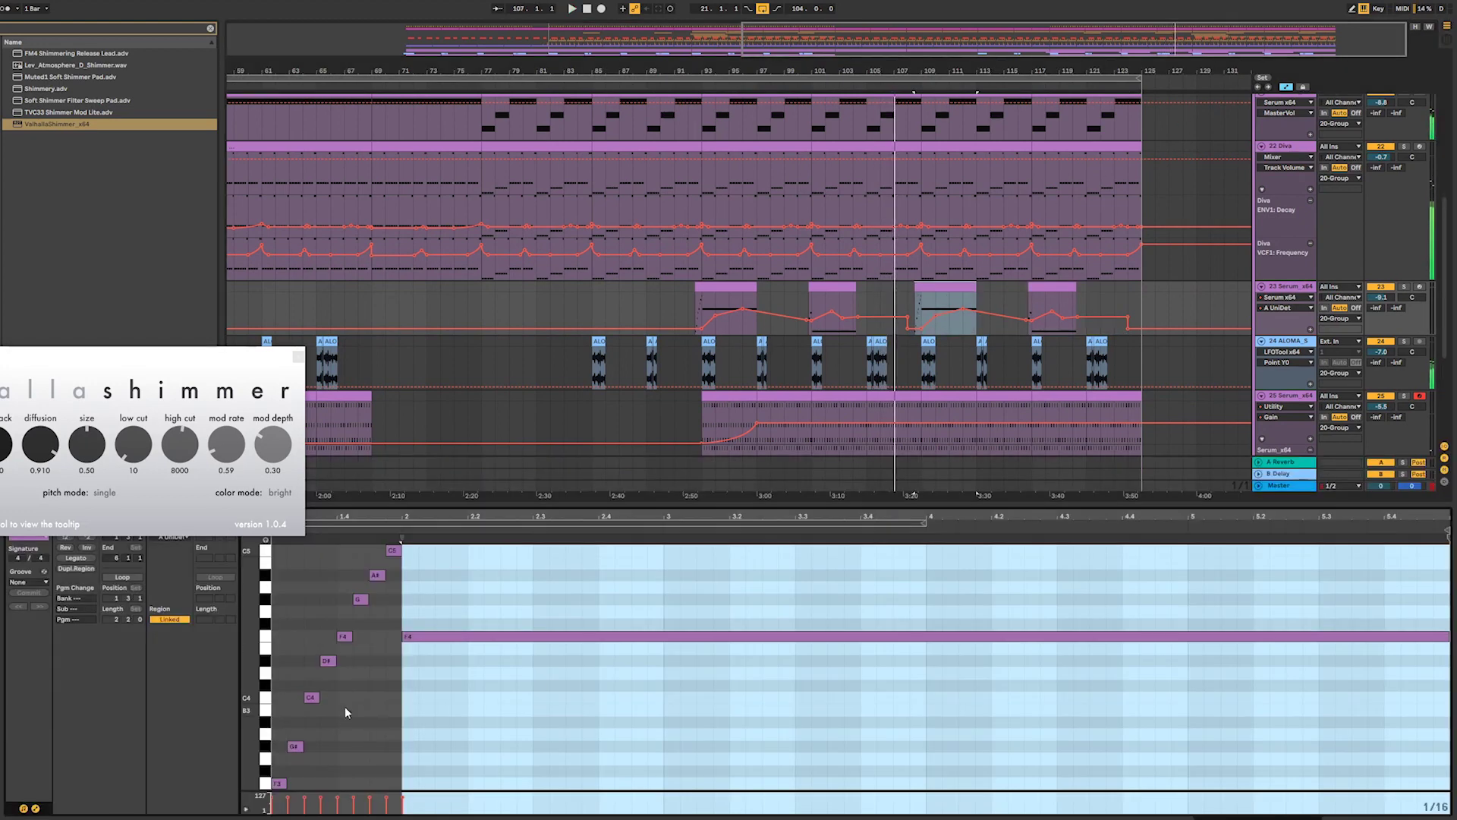
{"action": "left_click_drag", "start_coordinate": [257, 660], "coordinate": [217, 659]}
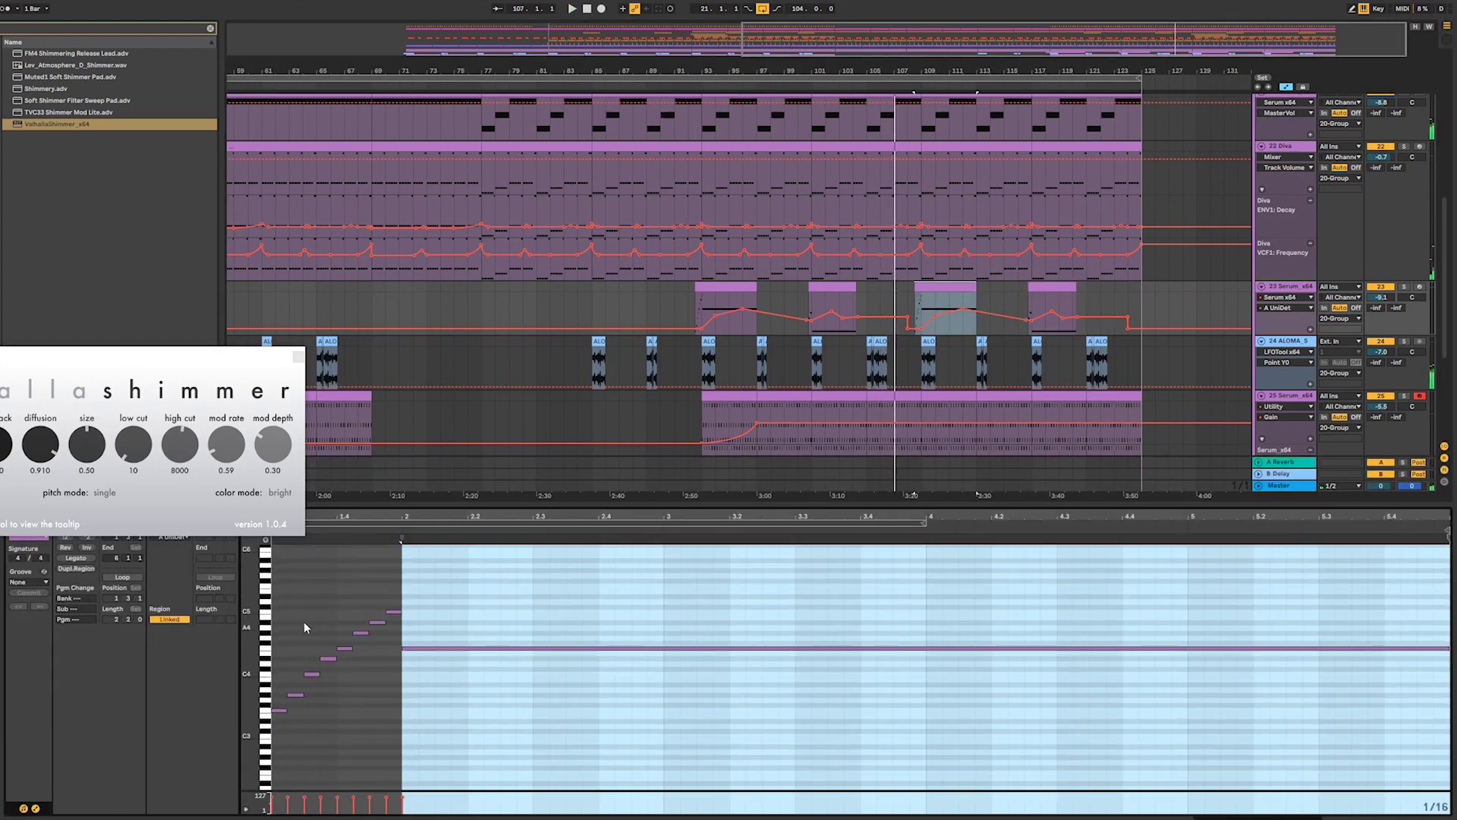
{"action": "left_click_drag", "start_coordinate": [284, 596], "coordinate": [394, 766]}
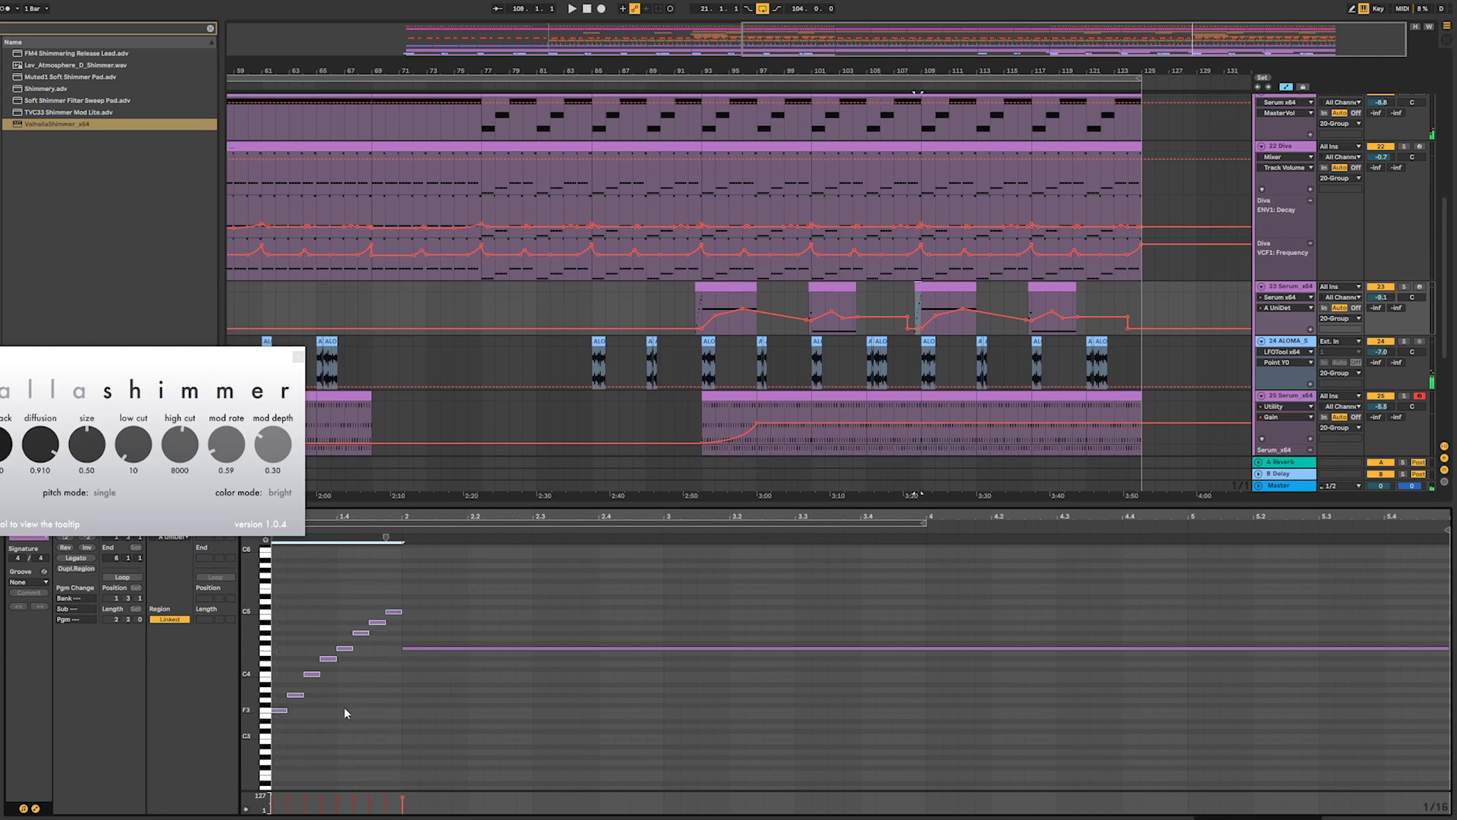
{"action": "left_click", "coordinate": [281, 712]}
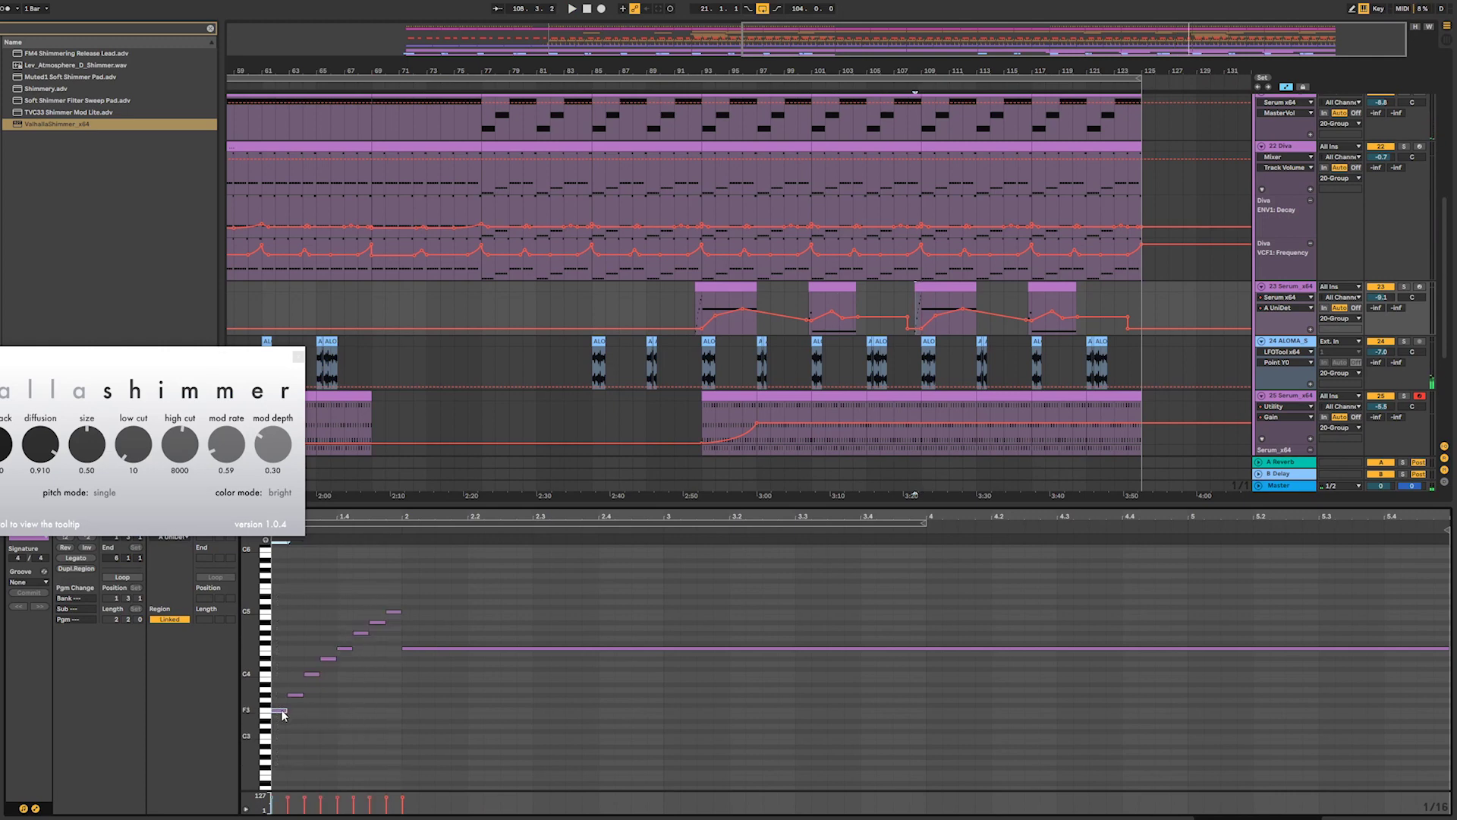
{"action": "key", "text": "shift+Up"}
{"action": "key", "text": "shift+Up"}
{"action": "key", "text": "Down"}
{"action": "key", "text": "Down"}
{"action": "key", "text": "Down"}
{"action": "key", "text": "Down"}
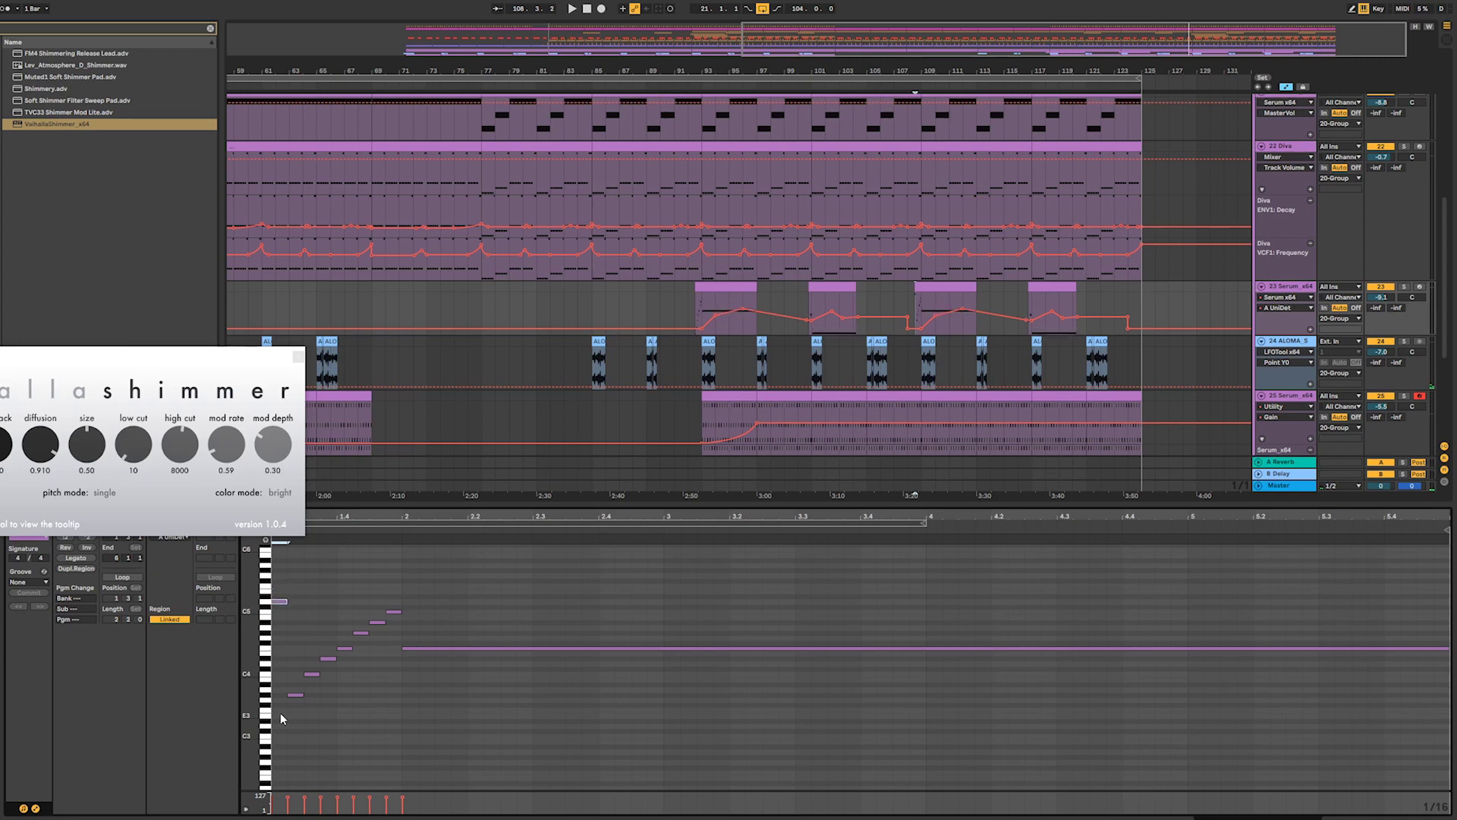
{"action": "key", "text": "Down"}
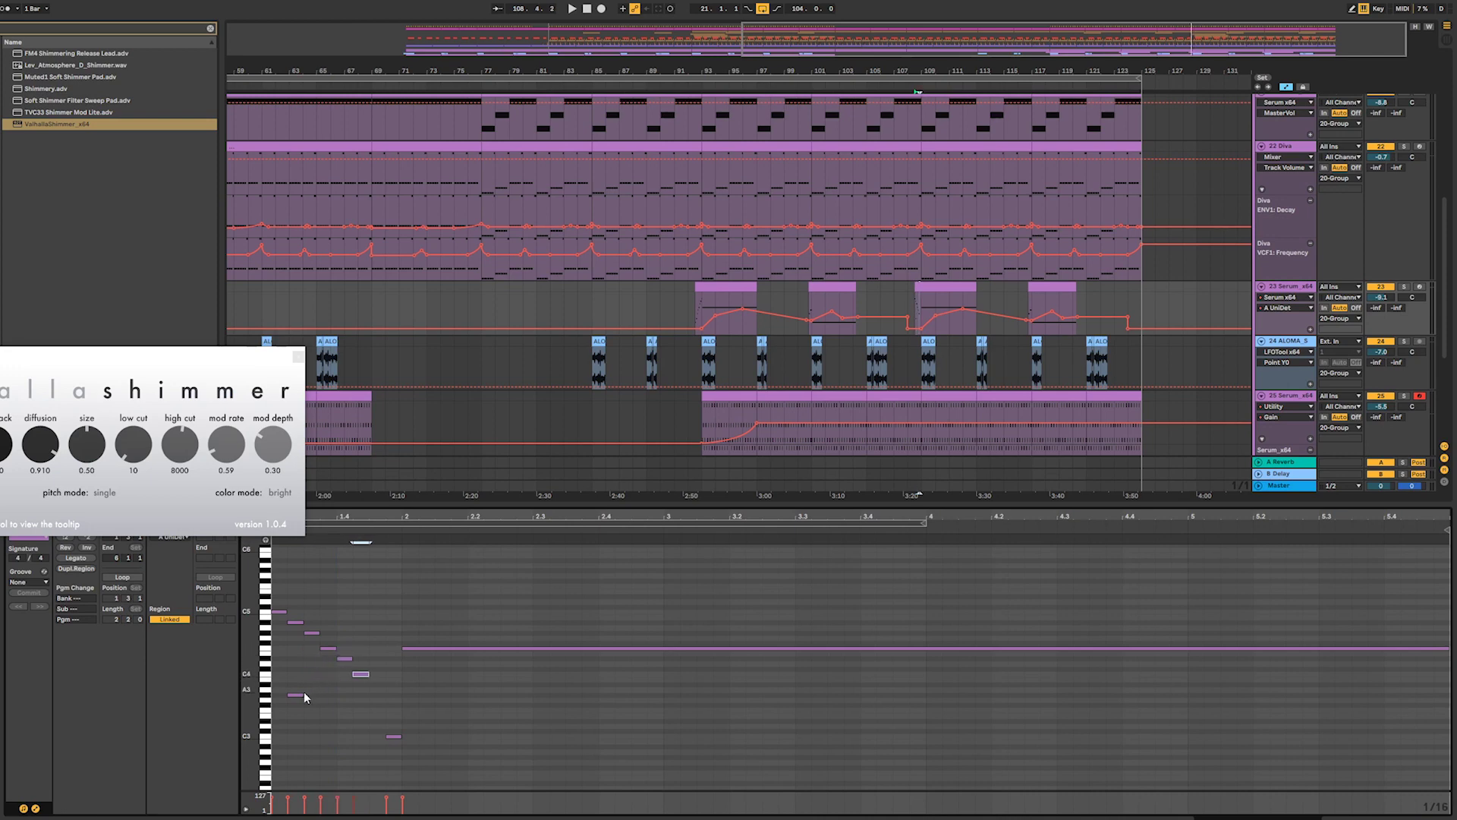
- Complete the descending pickup run by moving the leftover low note near the start two positions towards its end
{"action": "left_click_drag", "start_coordinate": [290, 694], "coordinate": [306, 695]}
{"action": "key", "text": "alt+Right"}
{"action": "key", "text": "alt+Right"}
- Lower the third fill's long sustained note to C4 and play the clip back
{"action": "left_click_drag", "start_coordinate": [427, 649], "coordinate": [425, 677]}
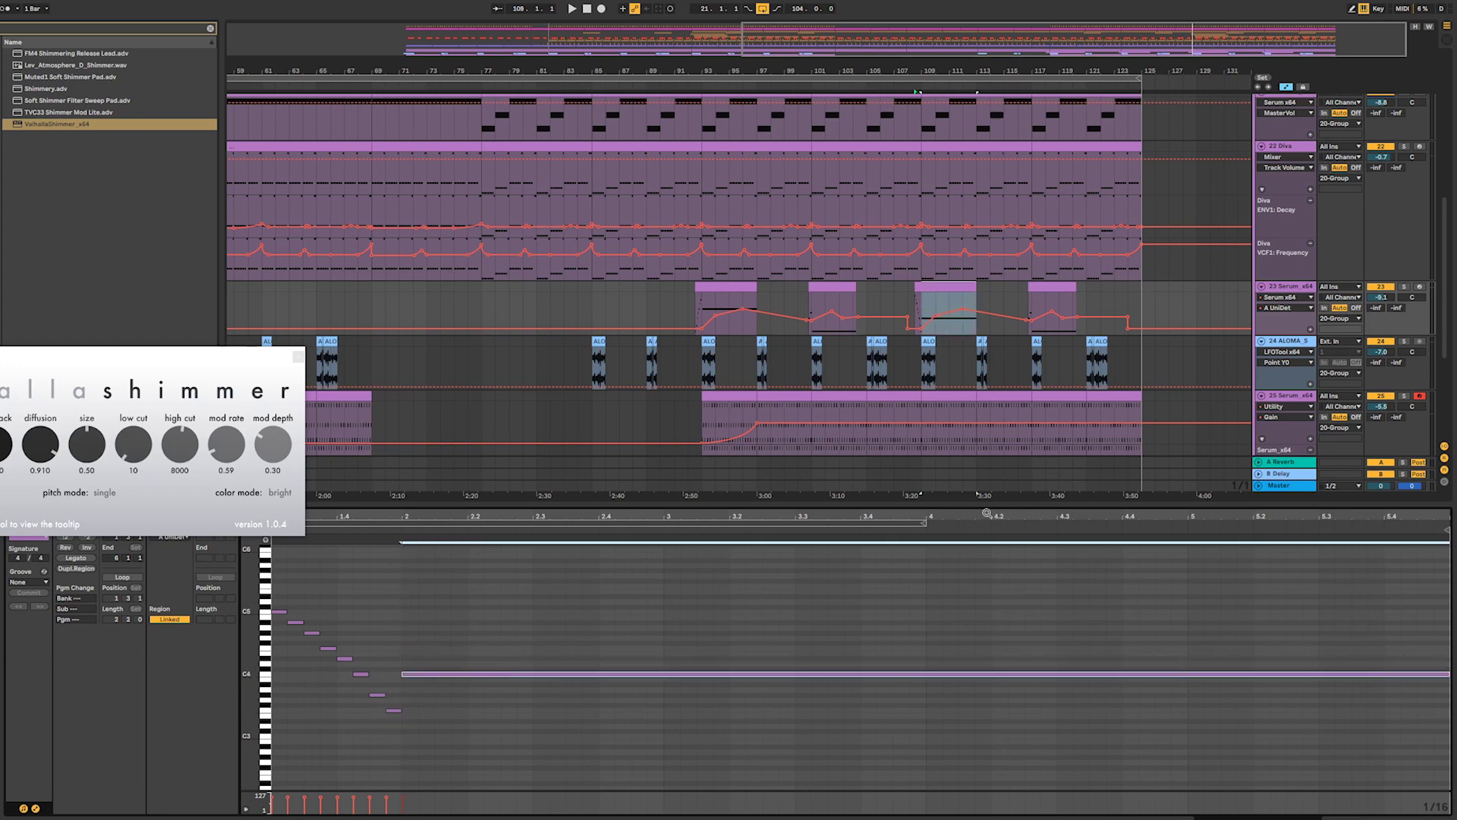
{"action": "key", "text": "space"}
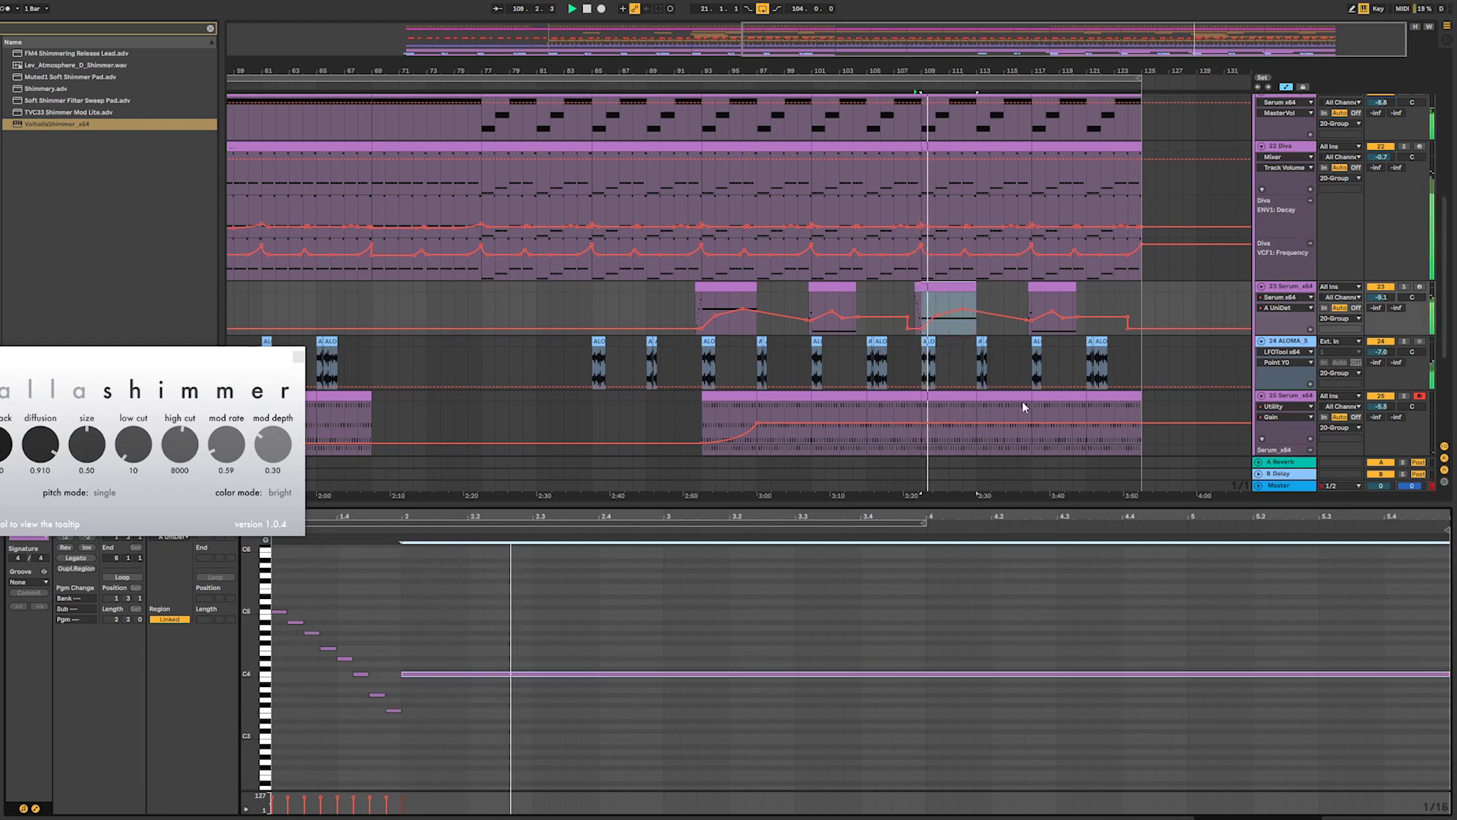
{"action": "left_click", "coordinate": [910, 661]}
{"action": "key", "text": "space"}
{"action": "left_click", "coordinate": [1177, 687]}
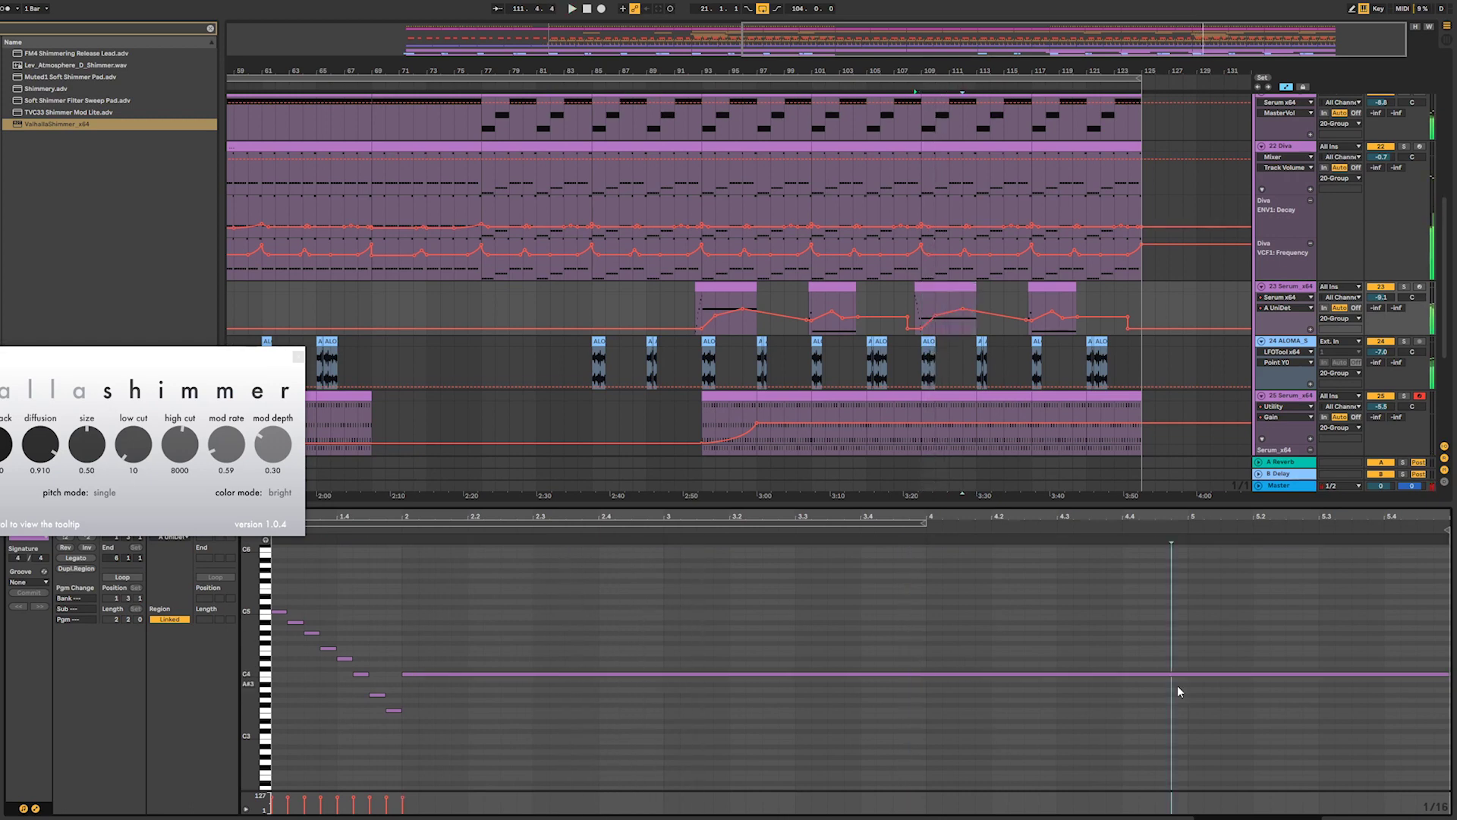
- Shorten the sustained C4 to one bar and follow it with one-bar duplicates at D#4 and E4
{"action": "left_click_drag", "start_coordinate": [1449, 674], "coordinate": [668, 672]}
{"action": "key", "text": "ctrl+d"}
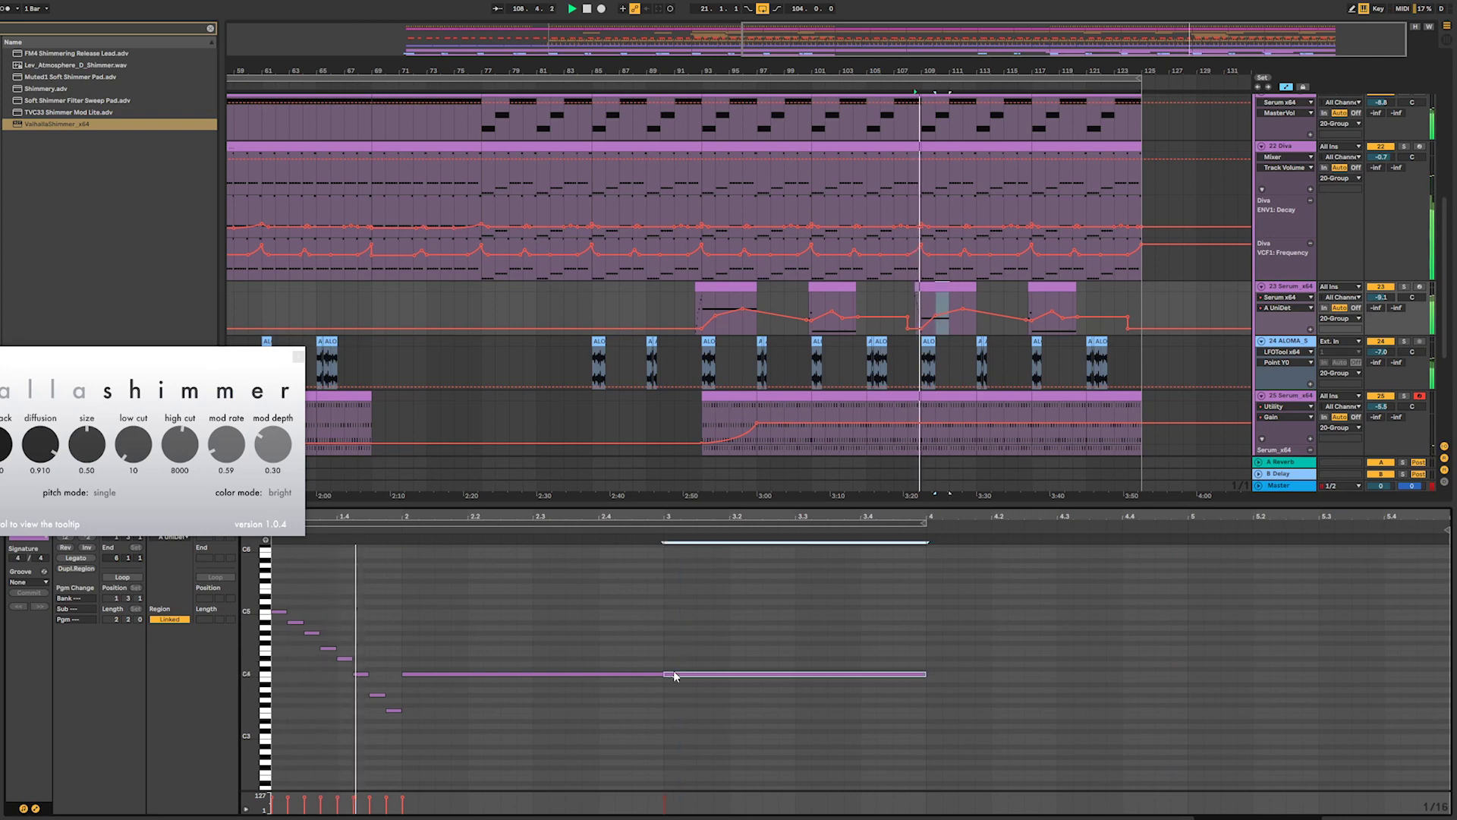
{"action": "left_click_drag", "start_coordinate": [675, 674], "coordinate": [675, 660]}
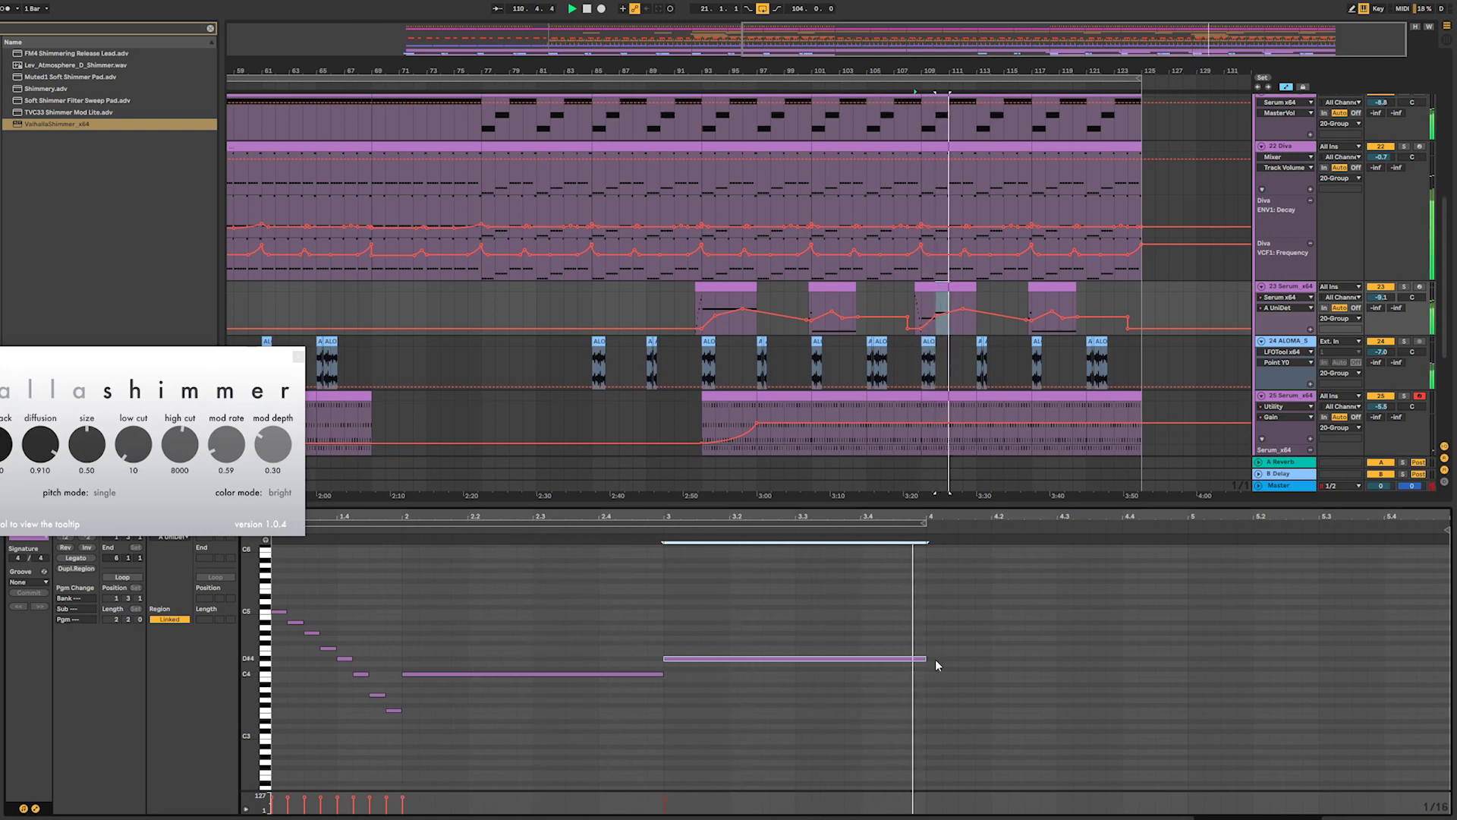
{"action": "key", "text": "ctrl+d"}
{"action": "left_click_drag", "start_coordinate": [946, 663], "coordinate": [947, 655]}
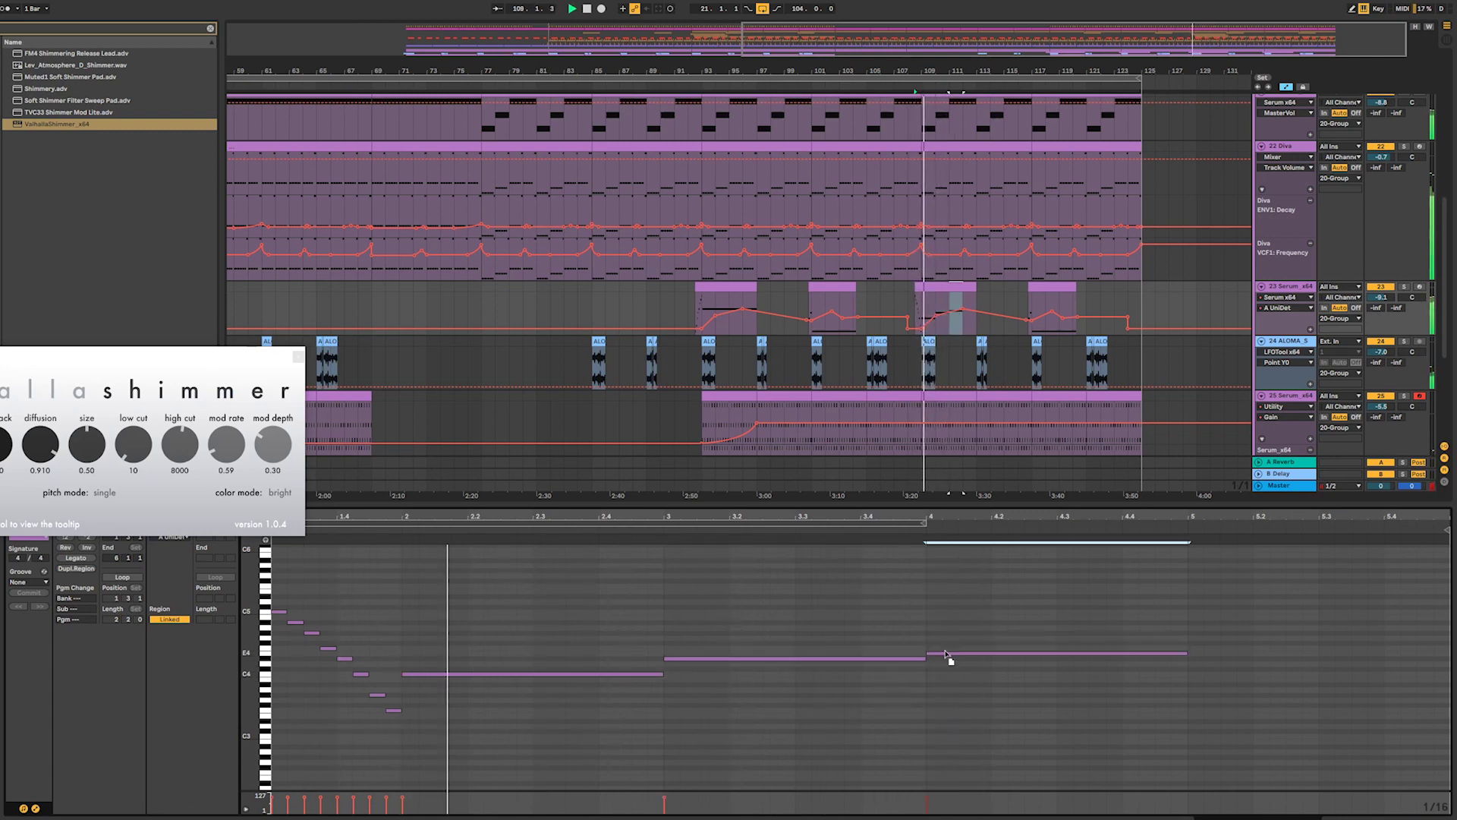
- Show track 23's Utility Gain automation and reshape the third fill's fade so the level holds longer around bar 111
{"action": "key", "text": "shift+Tab"}
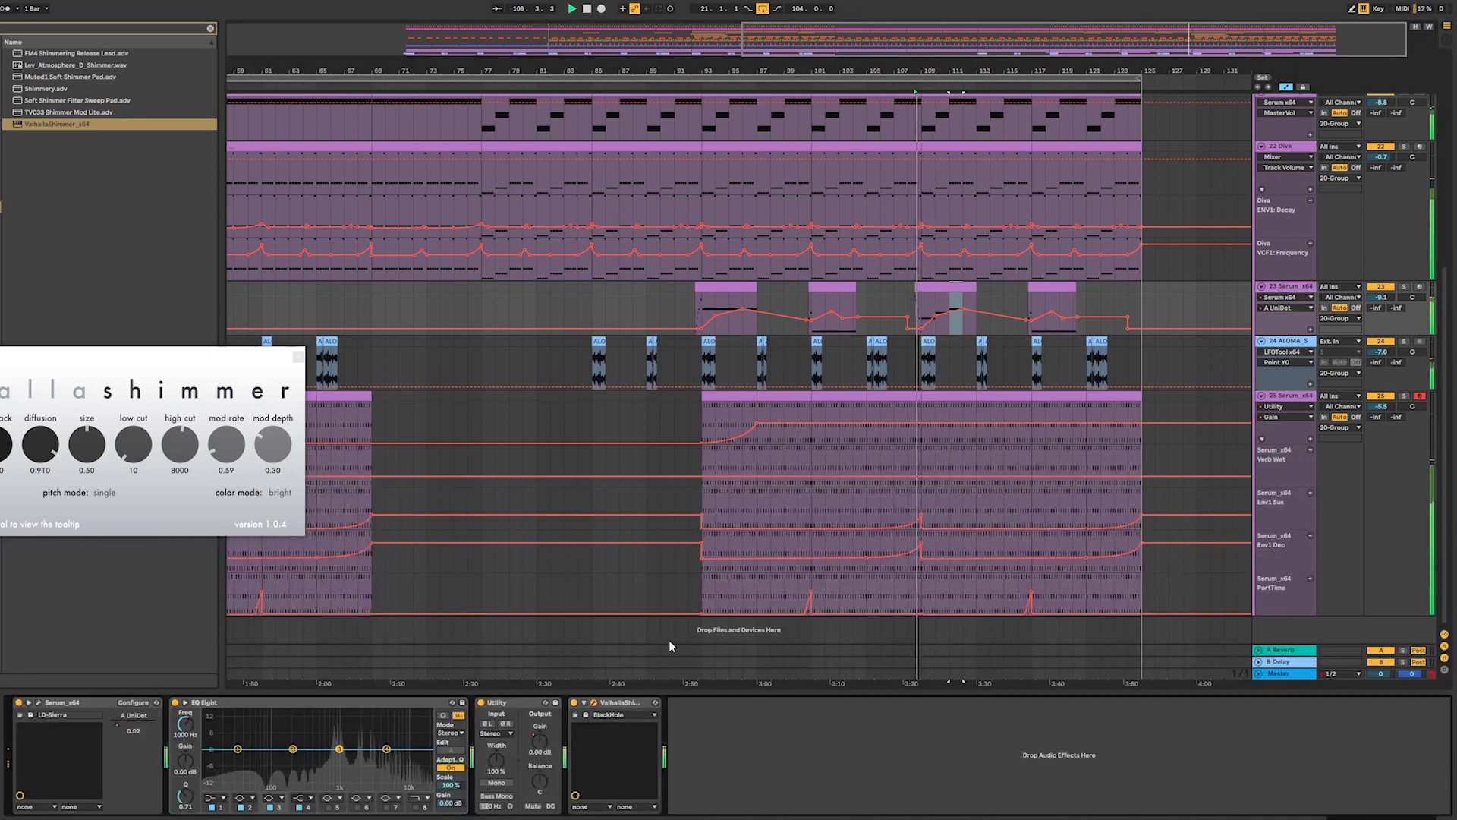
{"action": "left_click", "coordinate": [539, 740]}
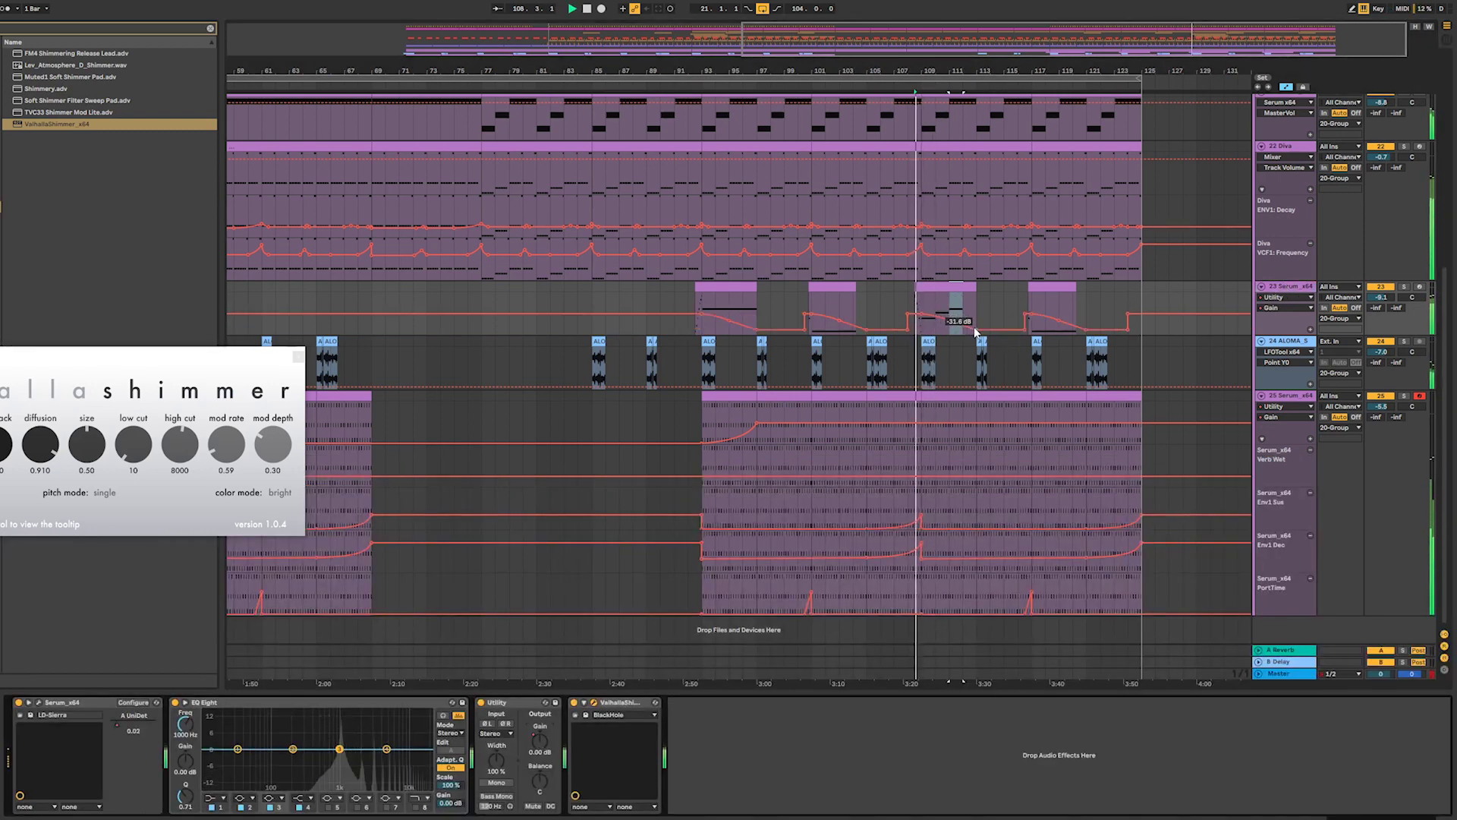
{"action": "left_click_drag", "start_coordinate": [962, 328], "coordinate": [954, 310]}
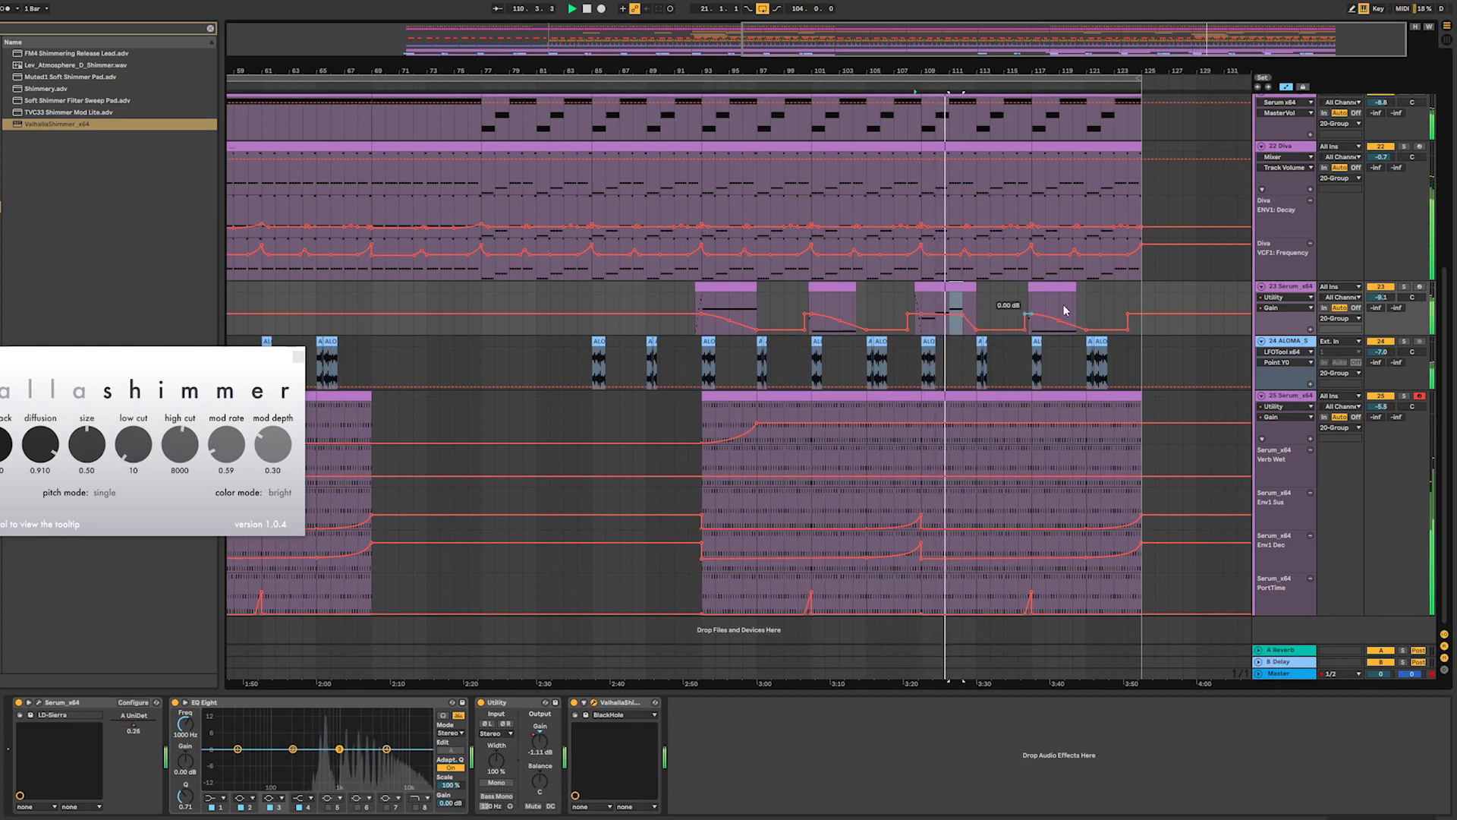
- Open the third fill's clip on track 23 and play it back from its start
{"action": "left_click", "coordinate": [978, 331]}
{"action": "double_click", "coordinate": [963, 286]}
{"action": "key", "text": "space"}
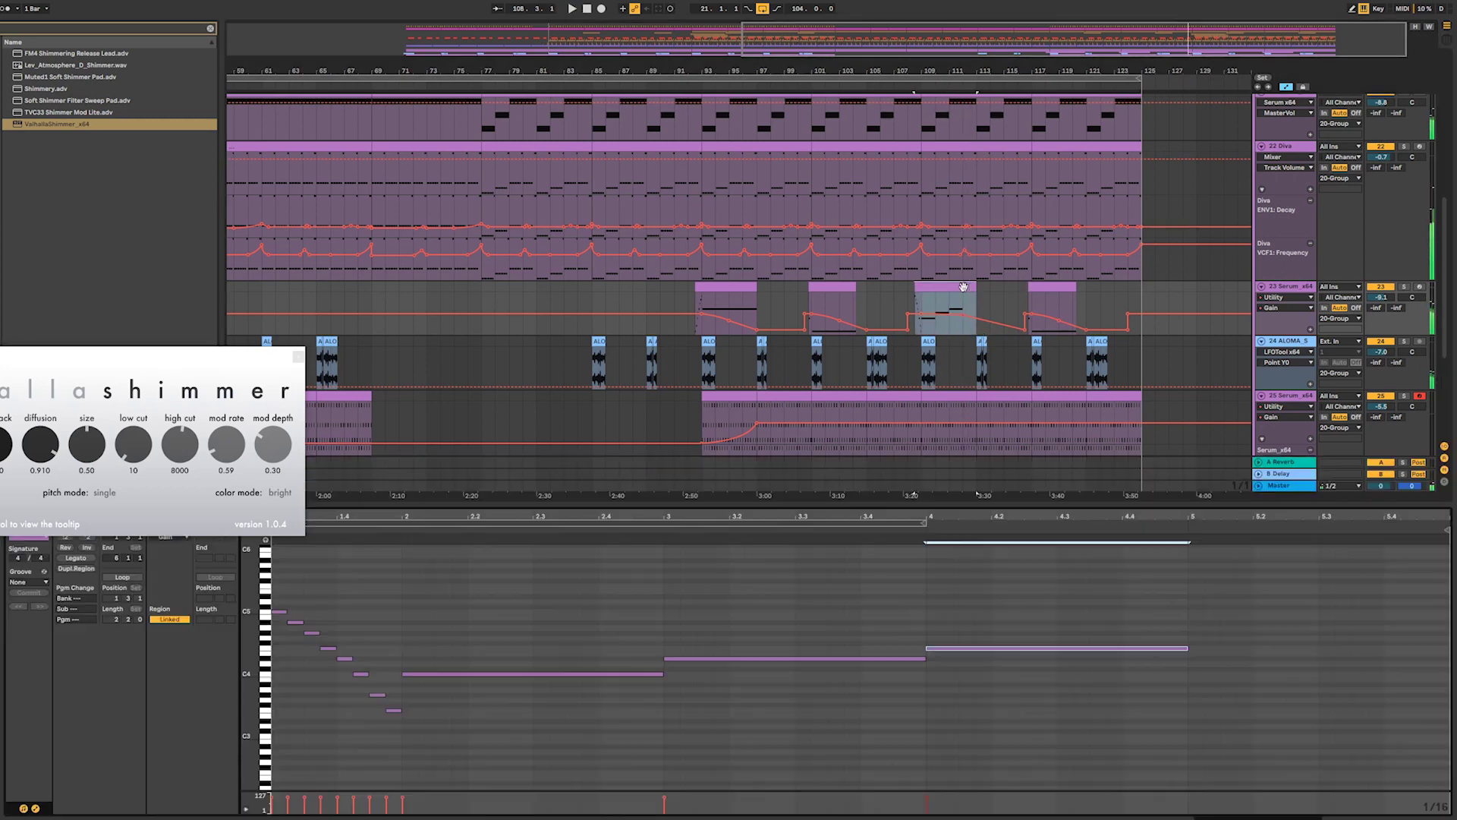
{"action": "key", "text": "space"}
{"action": "key", "text": "shift+Tab"}
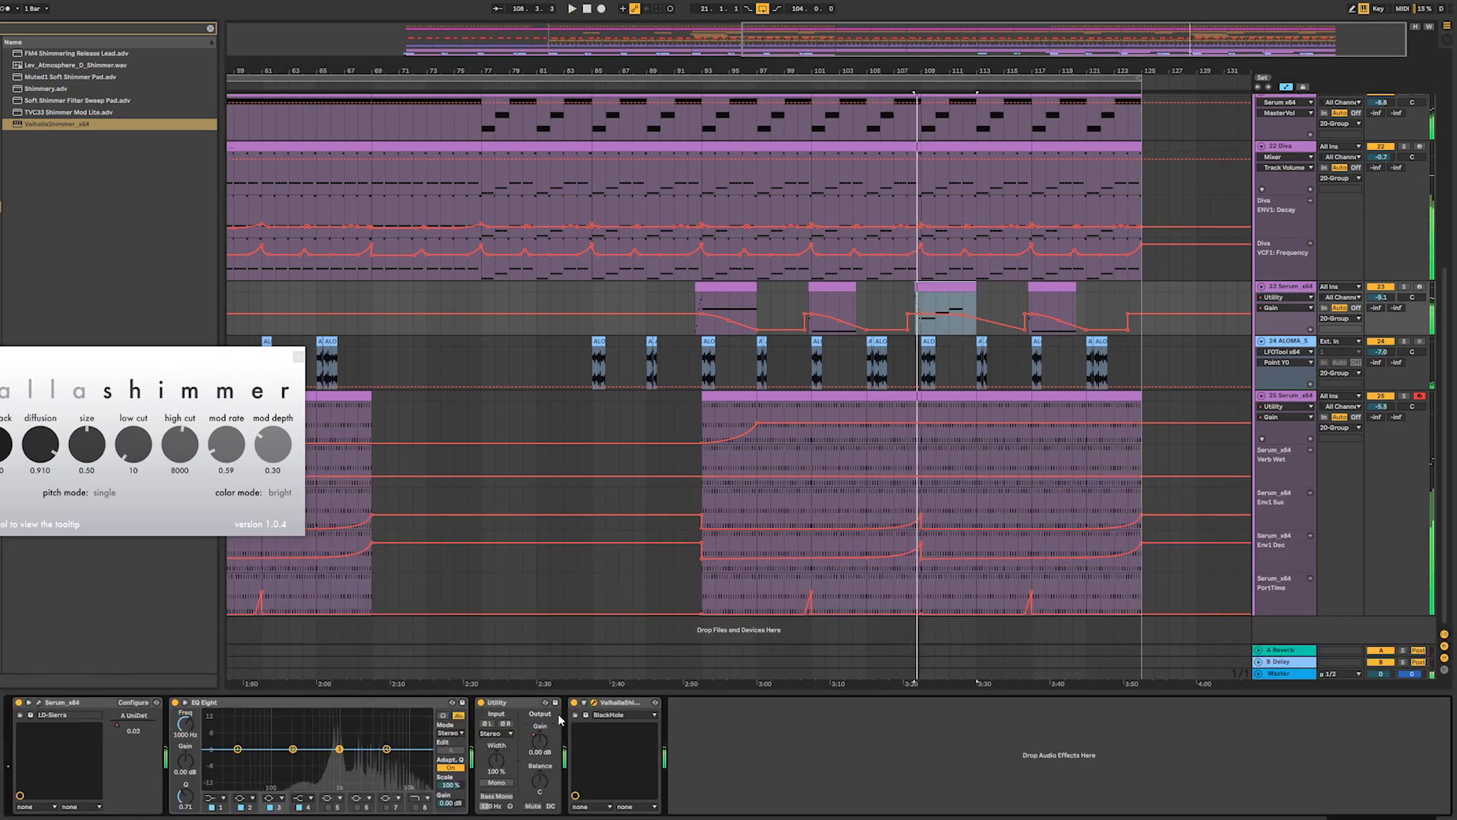
- Keep track 23's Utility Gain in its own automation lane, display Serum's A UniDet, and lower the third fill's detune curve around bar 111
{"action": "left_click", "coordinate": [1310, 330]}
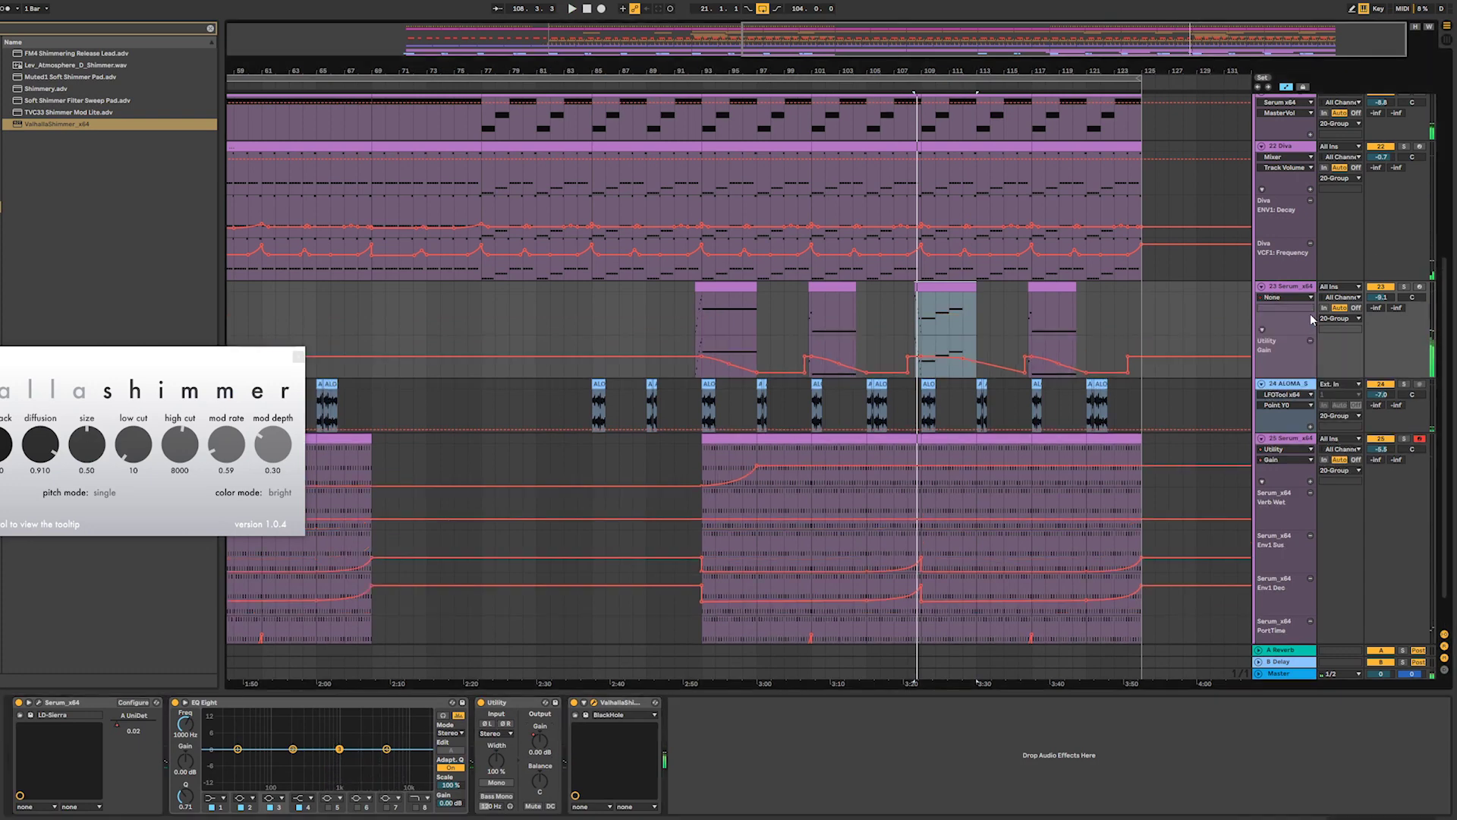
{"action": "left_click", "coordinate": [1303, 298]}
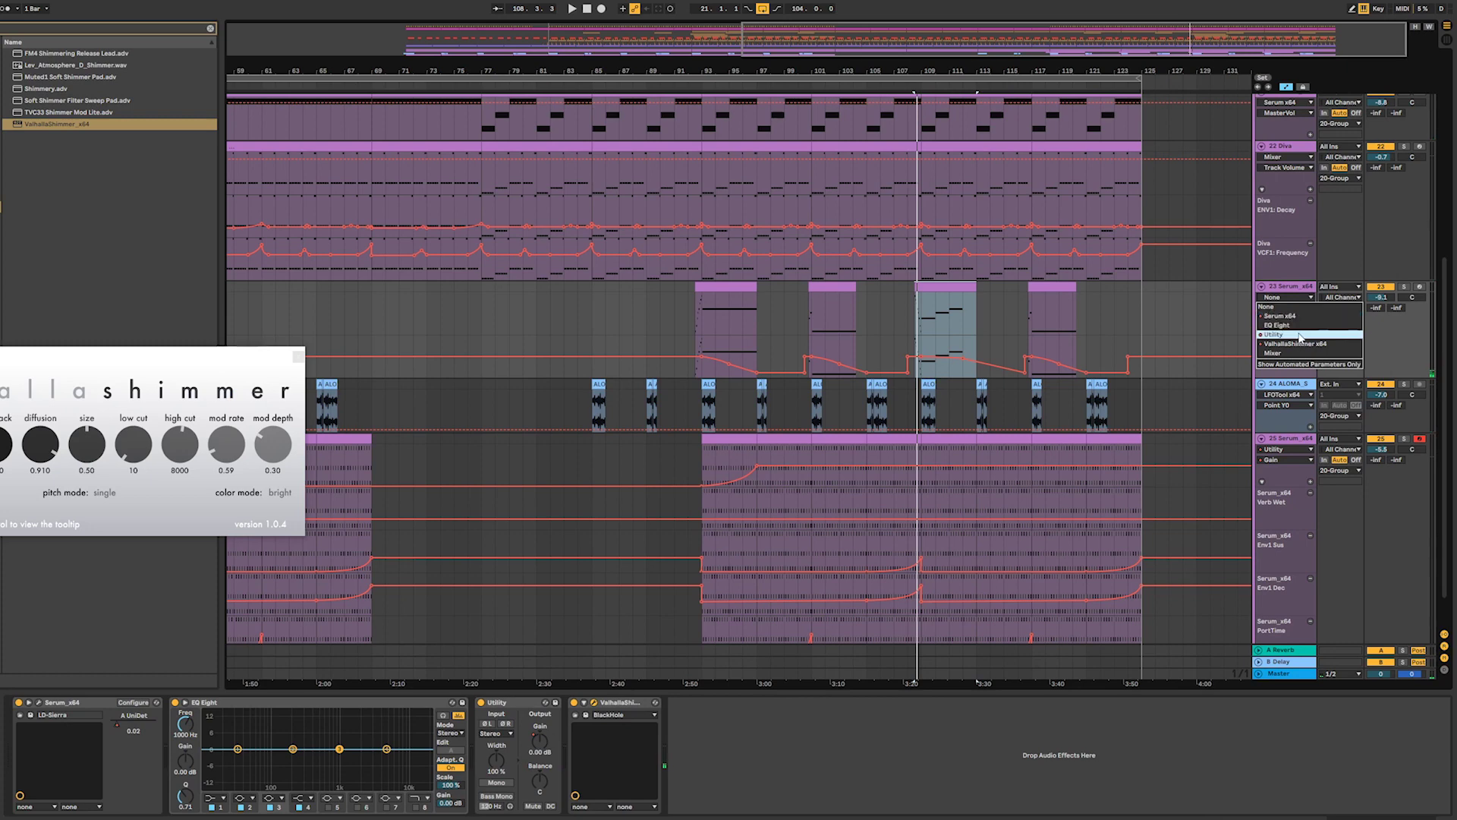
{"action": "left_click", "coordinate": [1299, 334]}
{"action": "left_click", "coordinate": [1297, 299]}
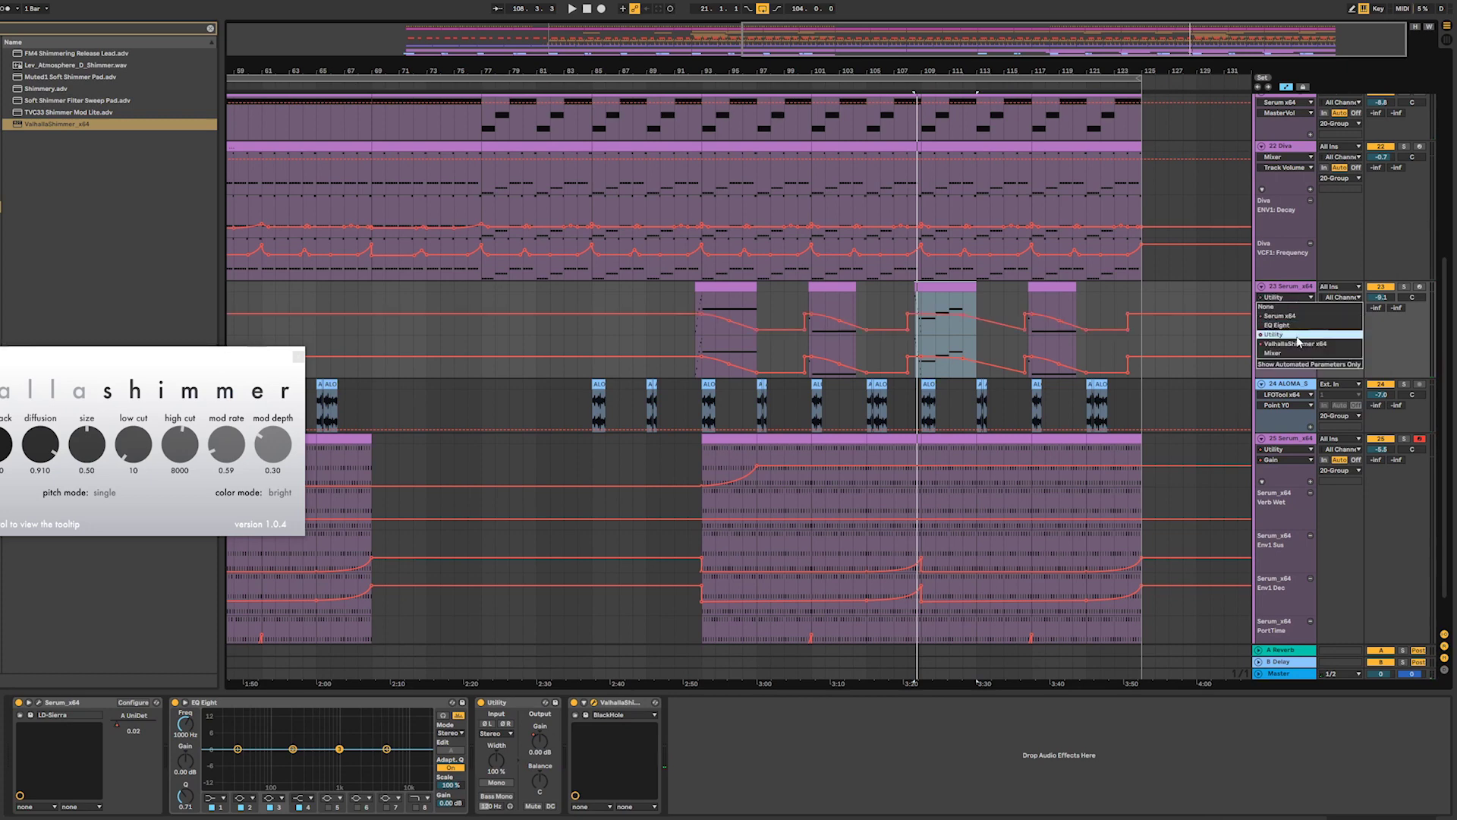
{"action": "left_click", "coordinate": [1299, 315]}
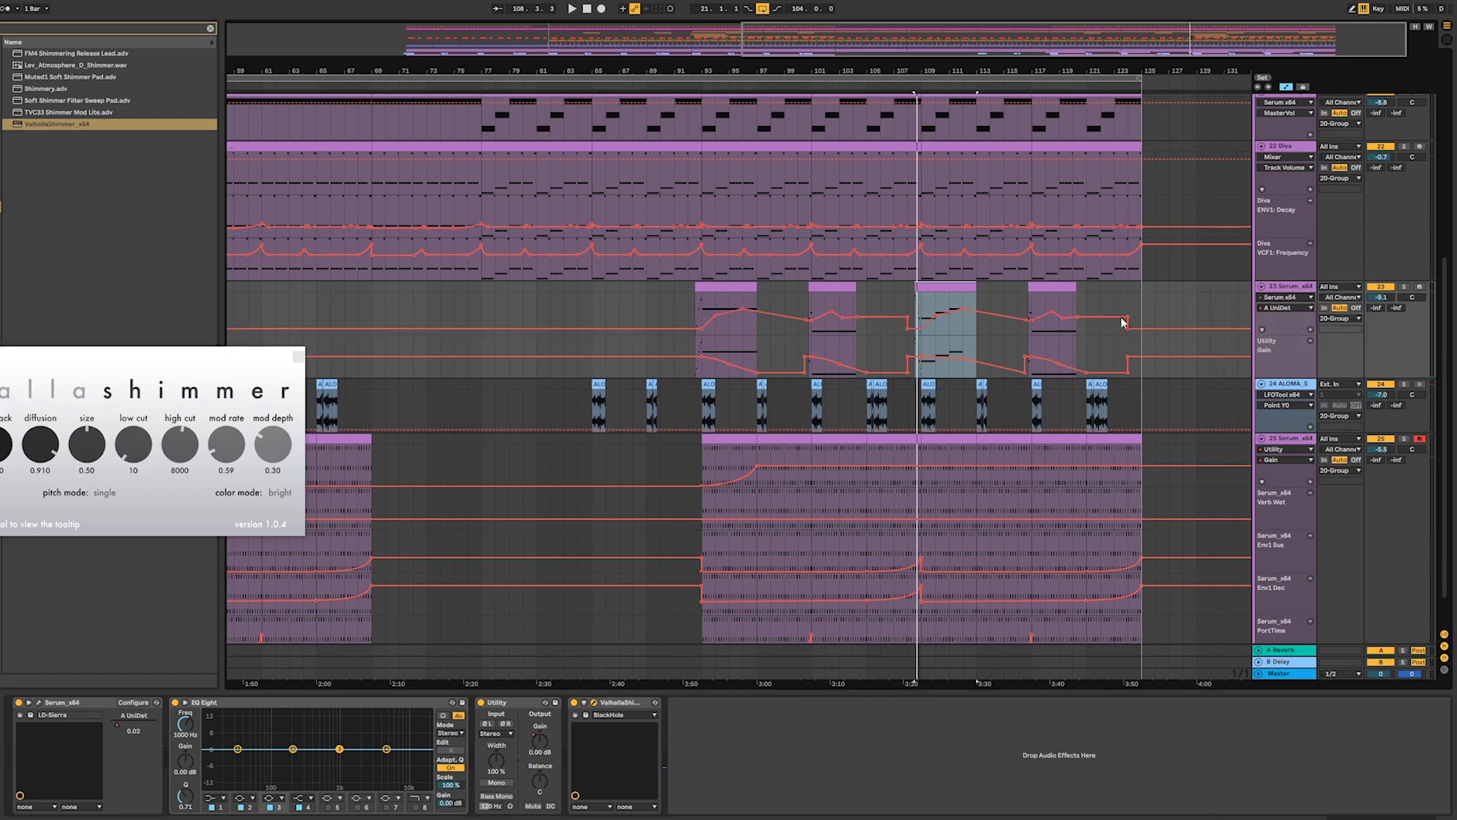
{"action": "mouse_move", "coordinate": [961, 305]}
{"action": "left_mouse_down"}
{"action": "mouse_move", "coordinate": [948, 318]}
{"action": "mouse_move", "coordinate": [962, 326]}
{"action": "left_mouse_up"}
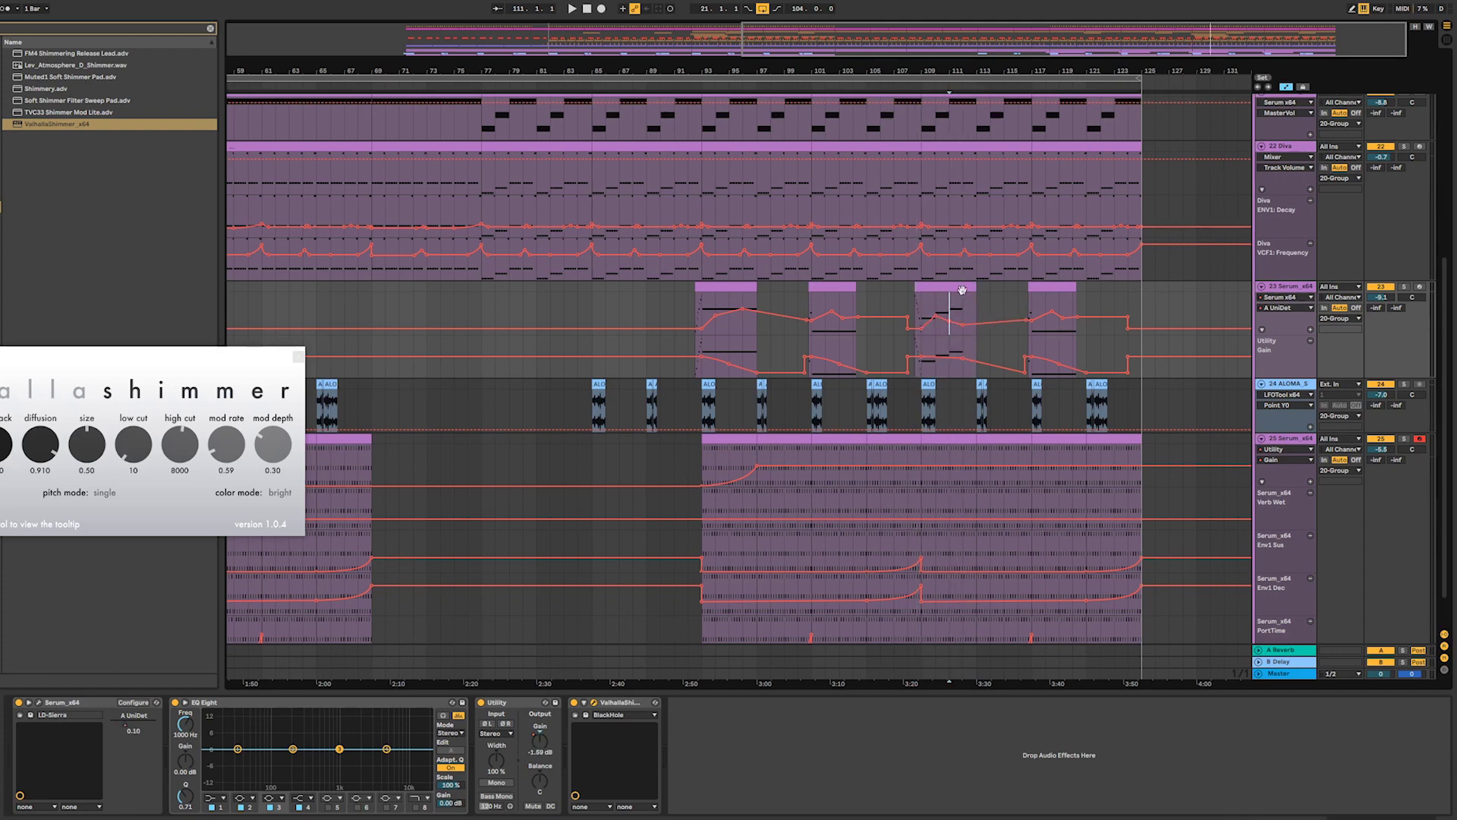
- Lengthen the third fill's last E4 note almost to the clip's end and slightly raise the detune curve at bar 113
{"action": "double_click", "coordinate": [962, 290]}
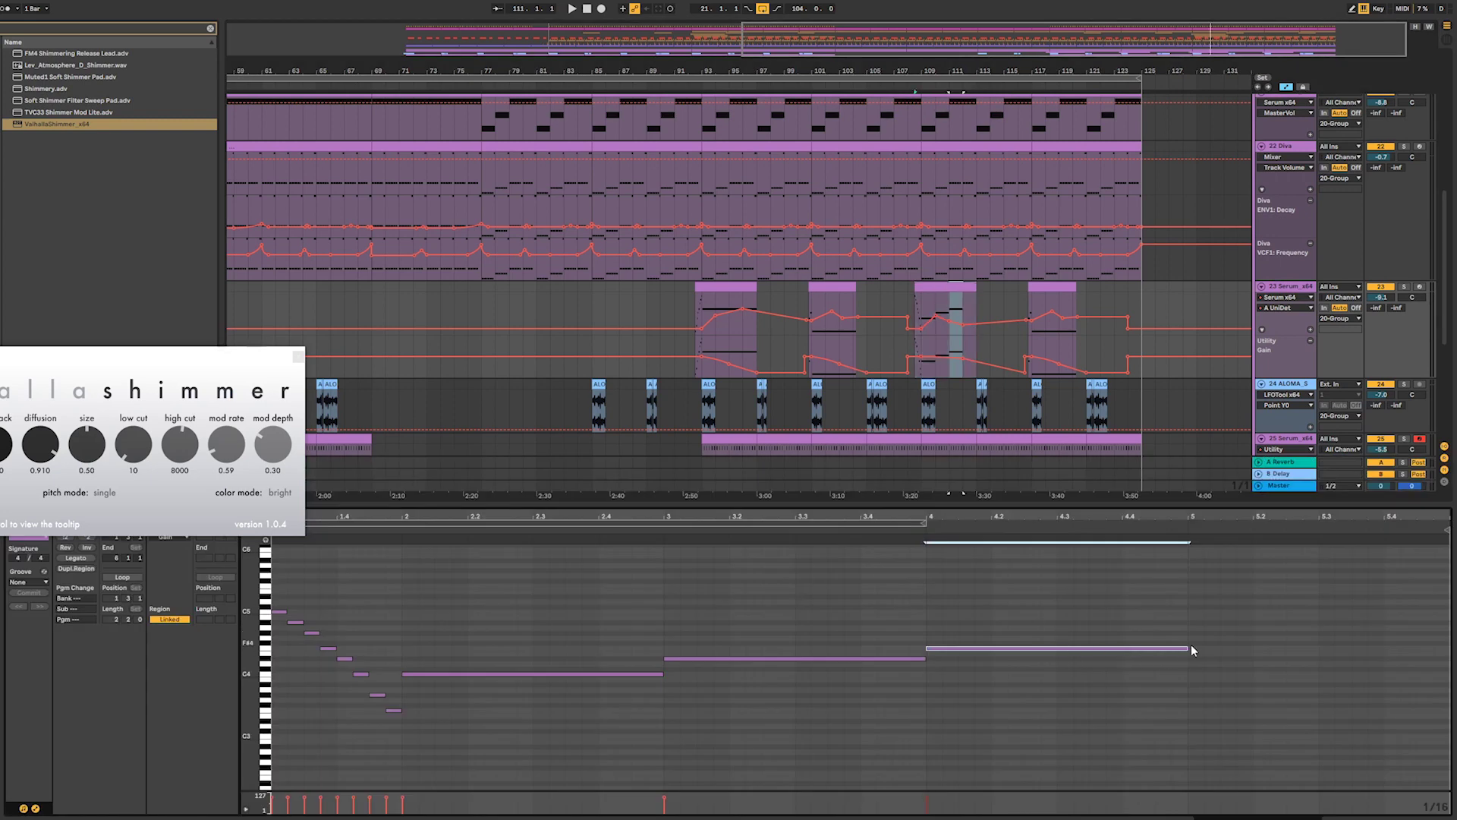
{"action": "left_click_drag", "start_coordinate": [1189, 649], "coordinate": [1438, 659]}
{"action": "key", "text": "space"}
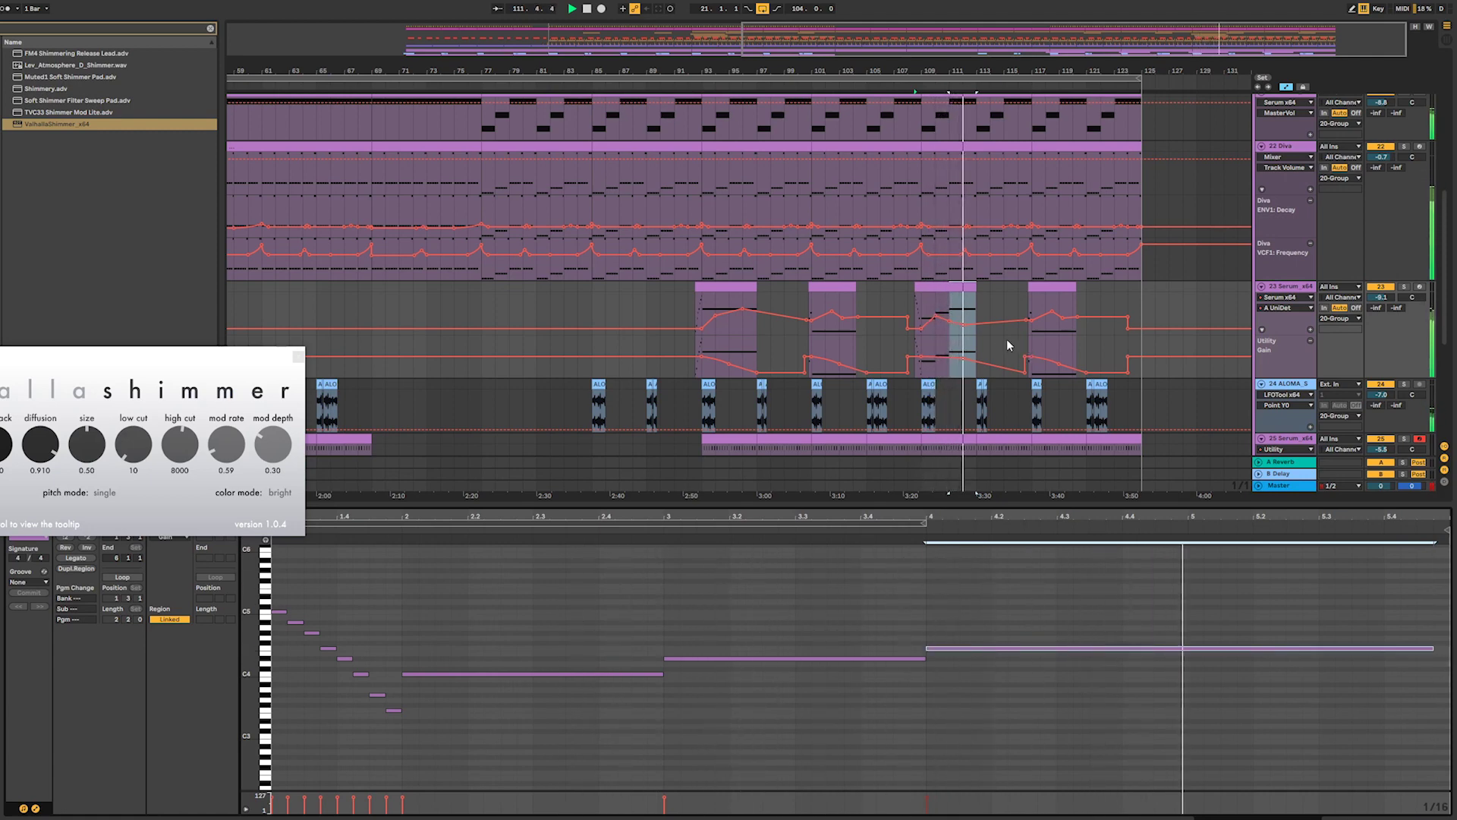
{"action": "left_click_drag", "start_coordinate": [977, 323], "coordinate": [977, 318]}
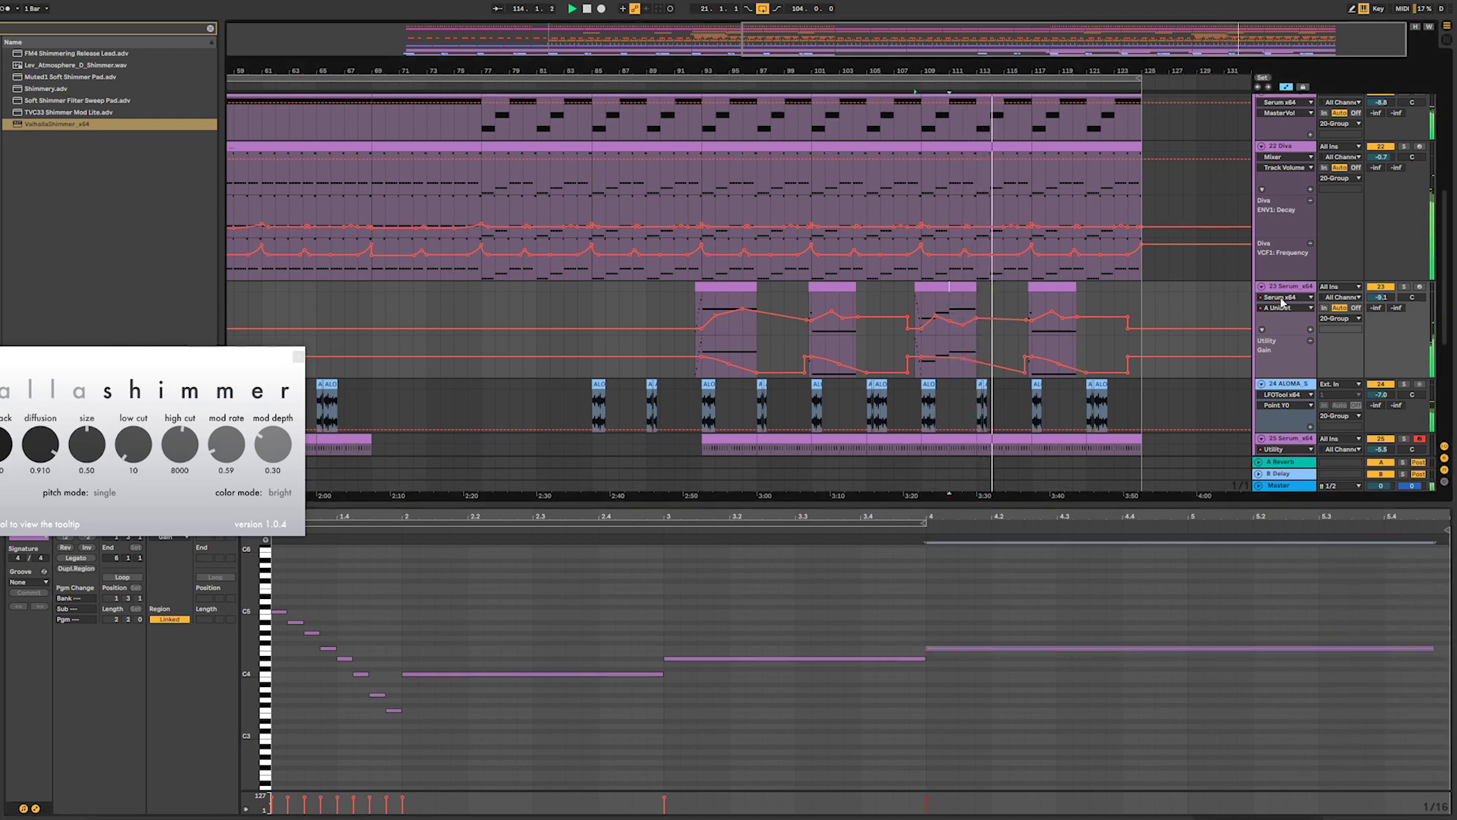
- Play the arrangement back from about bar 70 to hear the fills in context
{"action": "left_click", "coordinate": [947, 287]}
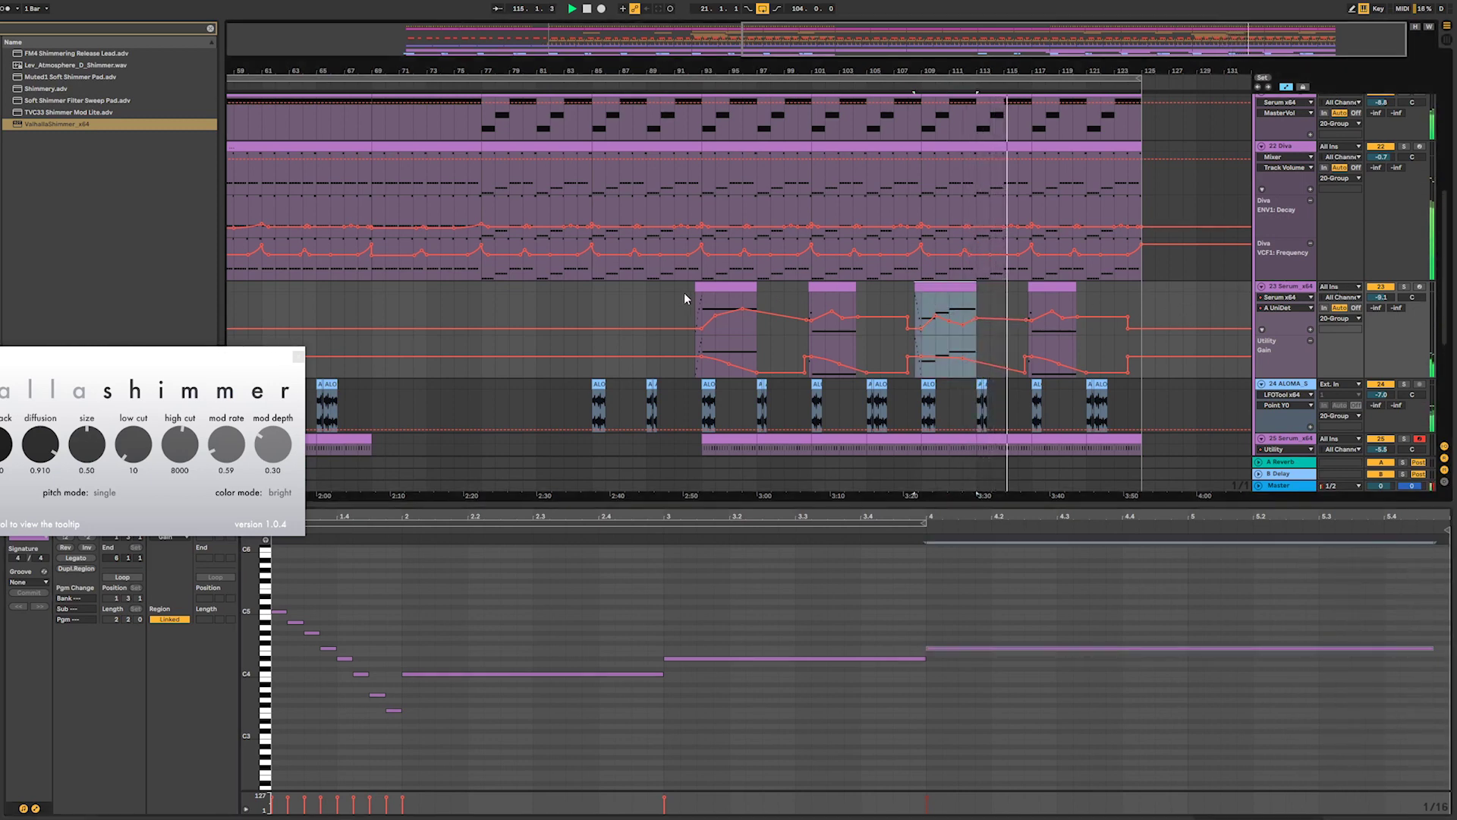
{"action": "left_click", "coordinate": [1036, 288]}
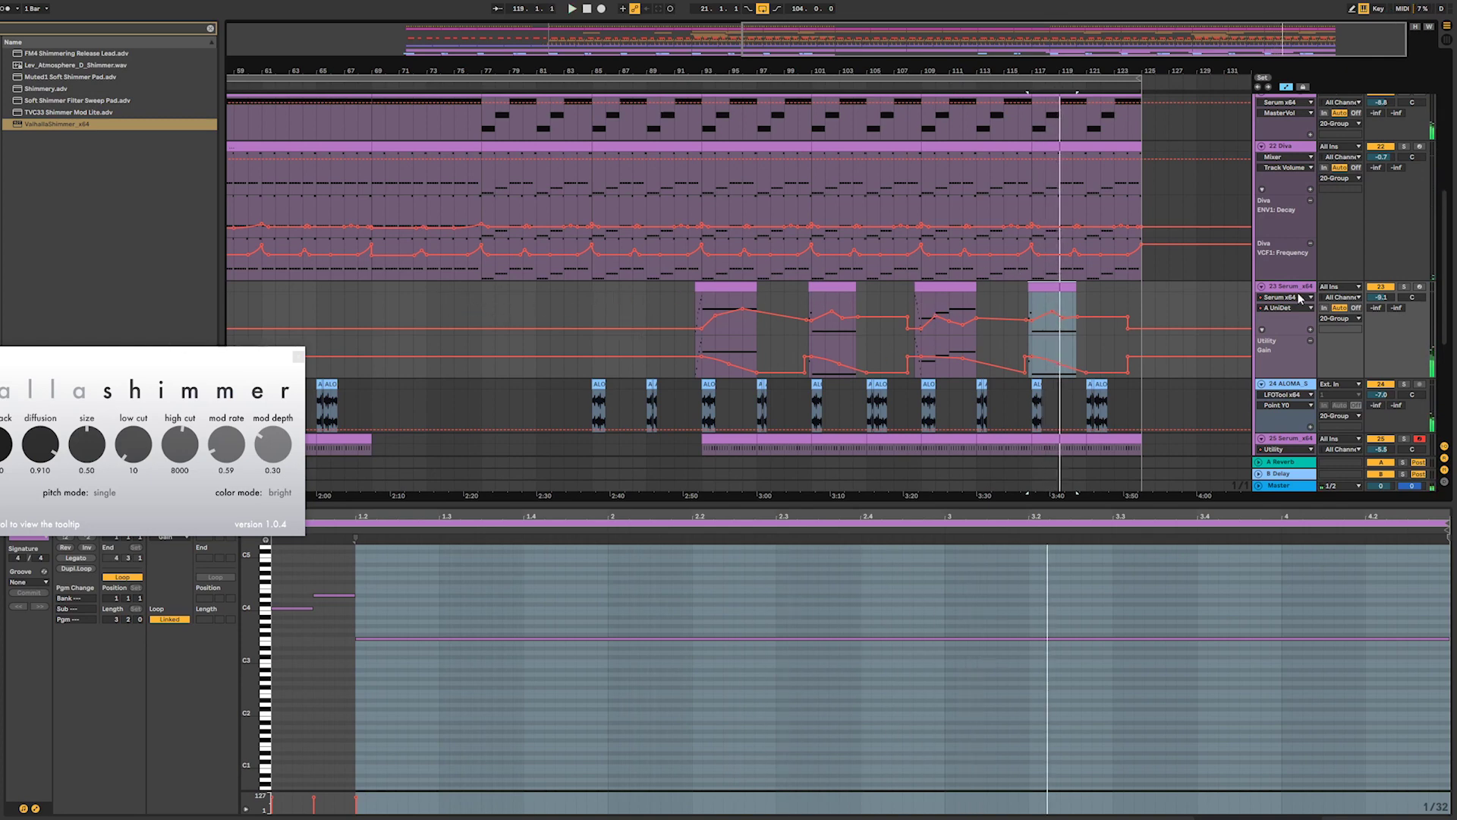
{"action": "left_click", "coordinate": [390, 303]}
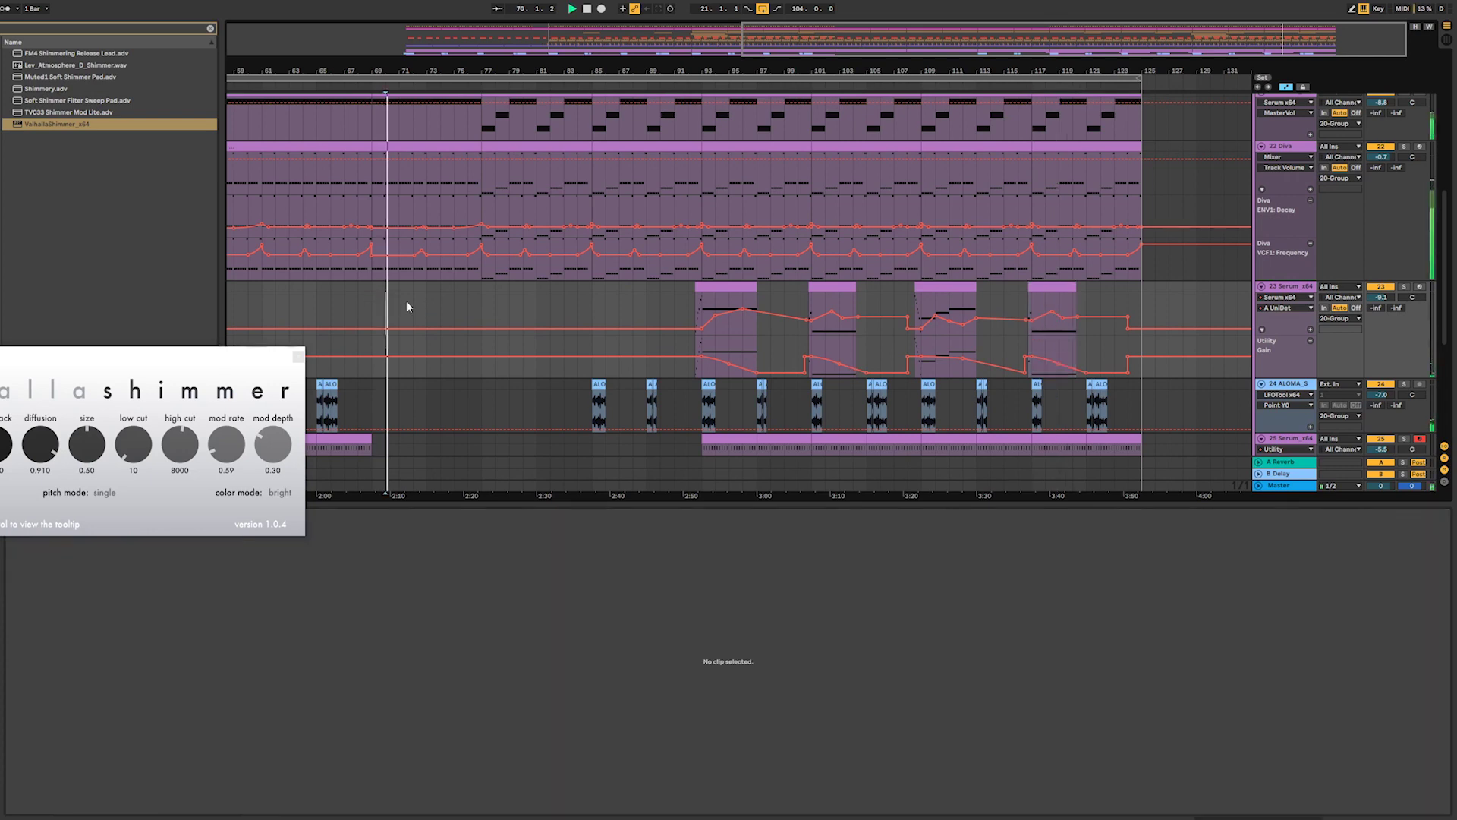
{"action": "key", "text": "space"}
- Fold tracks 21 to 25 and fit the whole arrangement in view
{"action": "left_click_drag", "start_coordinate": [654, 73], "coordinate": [760, 71]}
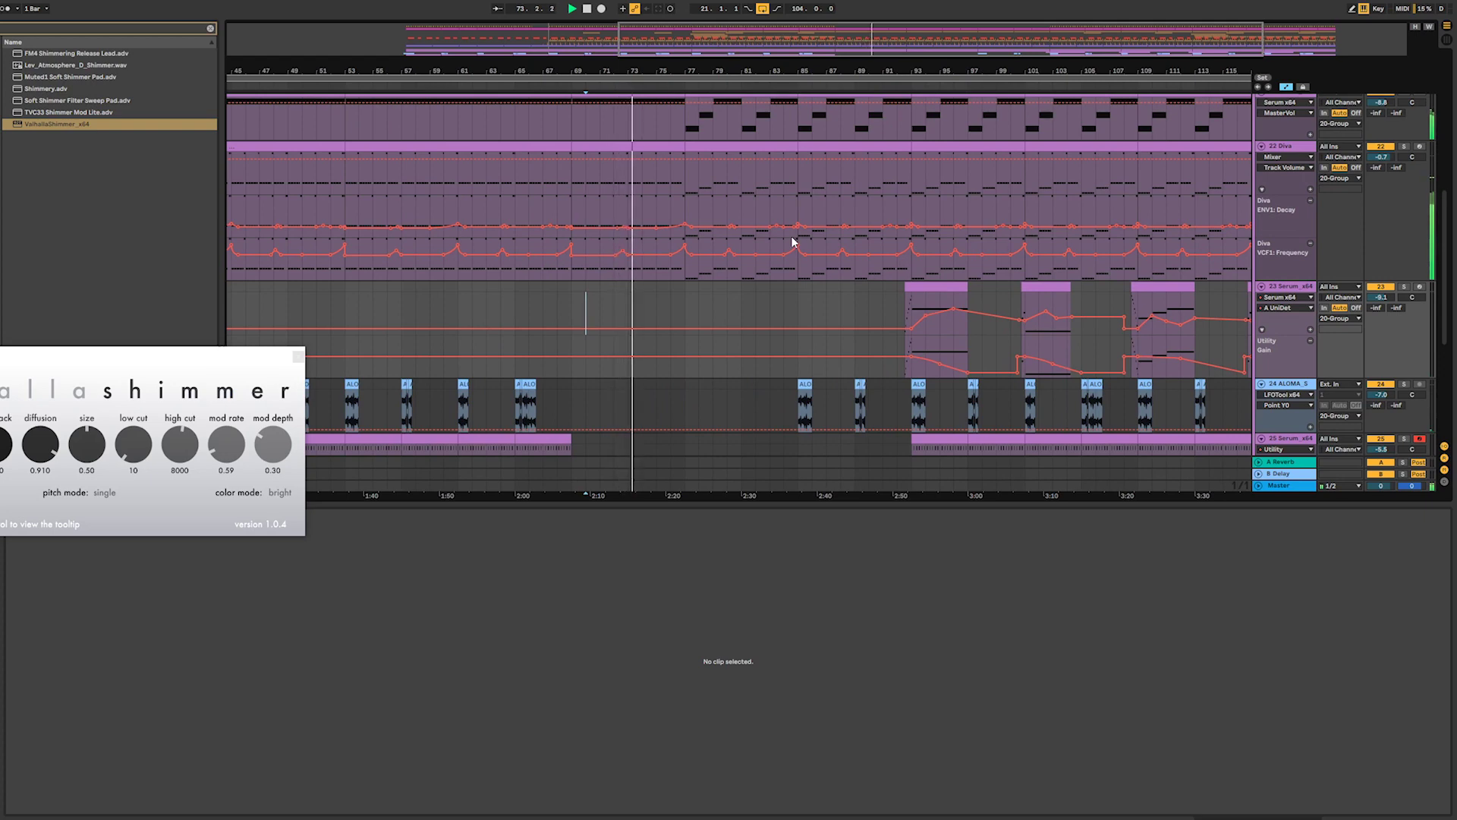
{"action": "left_click", "coordinate": [1262, 146], "text": "alt"}
{"action": "key", "text": "w"}
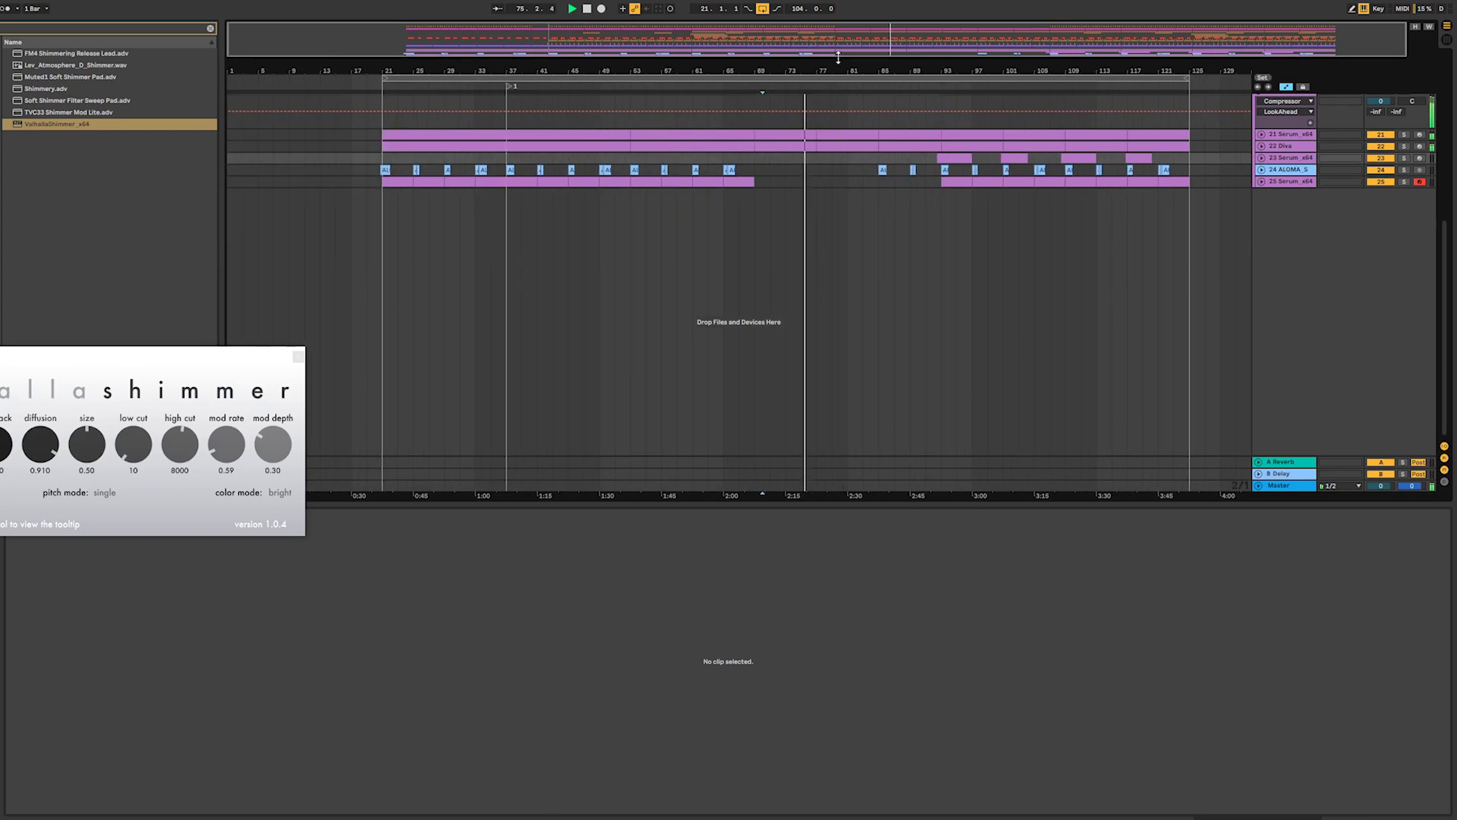
{"action": "left_click", "coordinate": [1260, 158], "text": "alt"}
{"action": "scroll", "coordinate": [1252, 175], "scroll_direction": "up", "scroll_amount": 5}
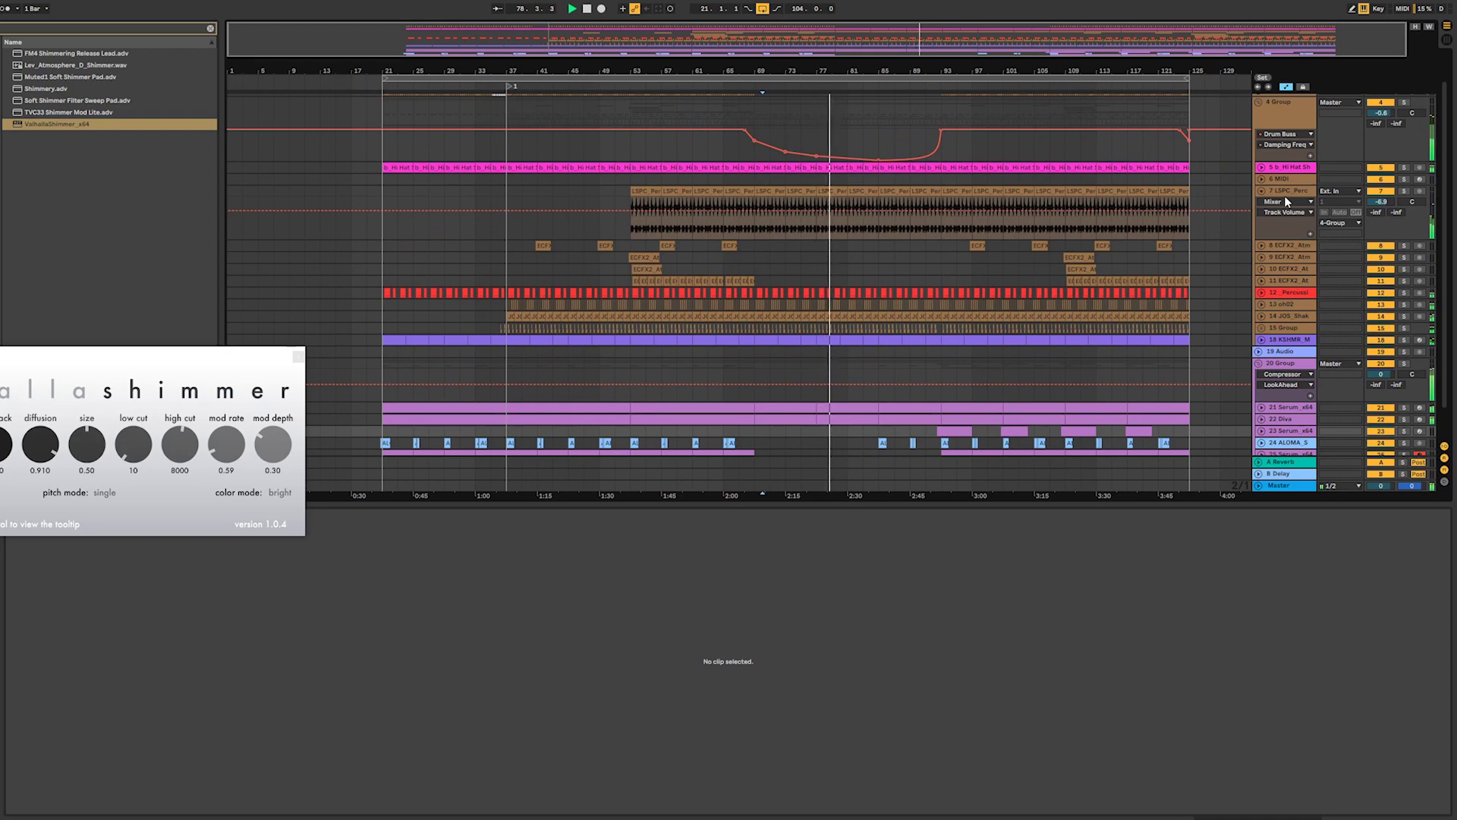
- Examine the drum group's layers, especially across bars 93 to 109, against the other tracks during playback
{"action": "scroll", "coordinate": [1142, 365], "scroll_direction": "down", "scroll_amount": 2}
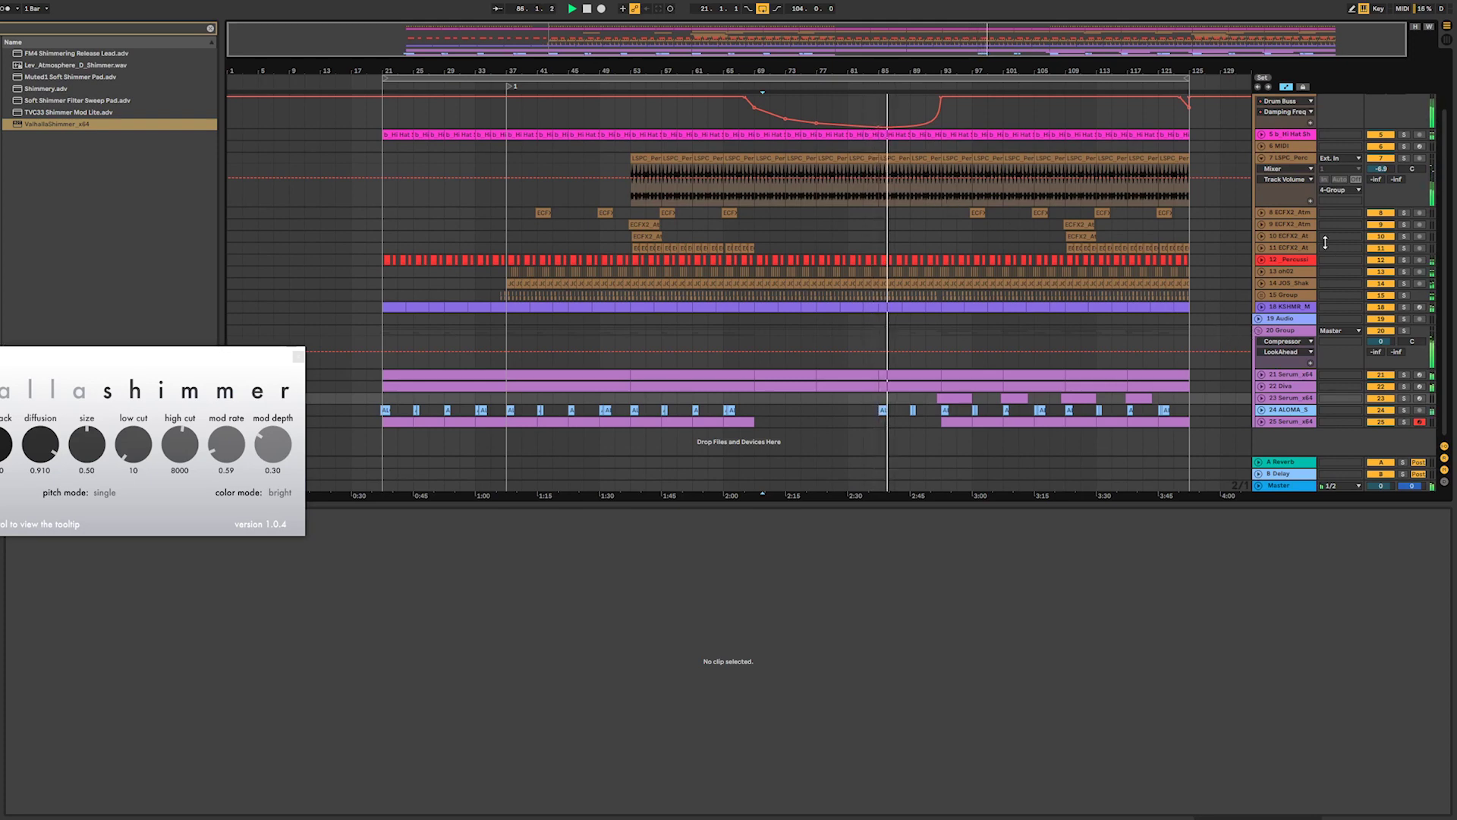
{"action": "scroll", "coordinate": [1292, 248], "scroll_direction": "up", "scroll_amount": 4}
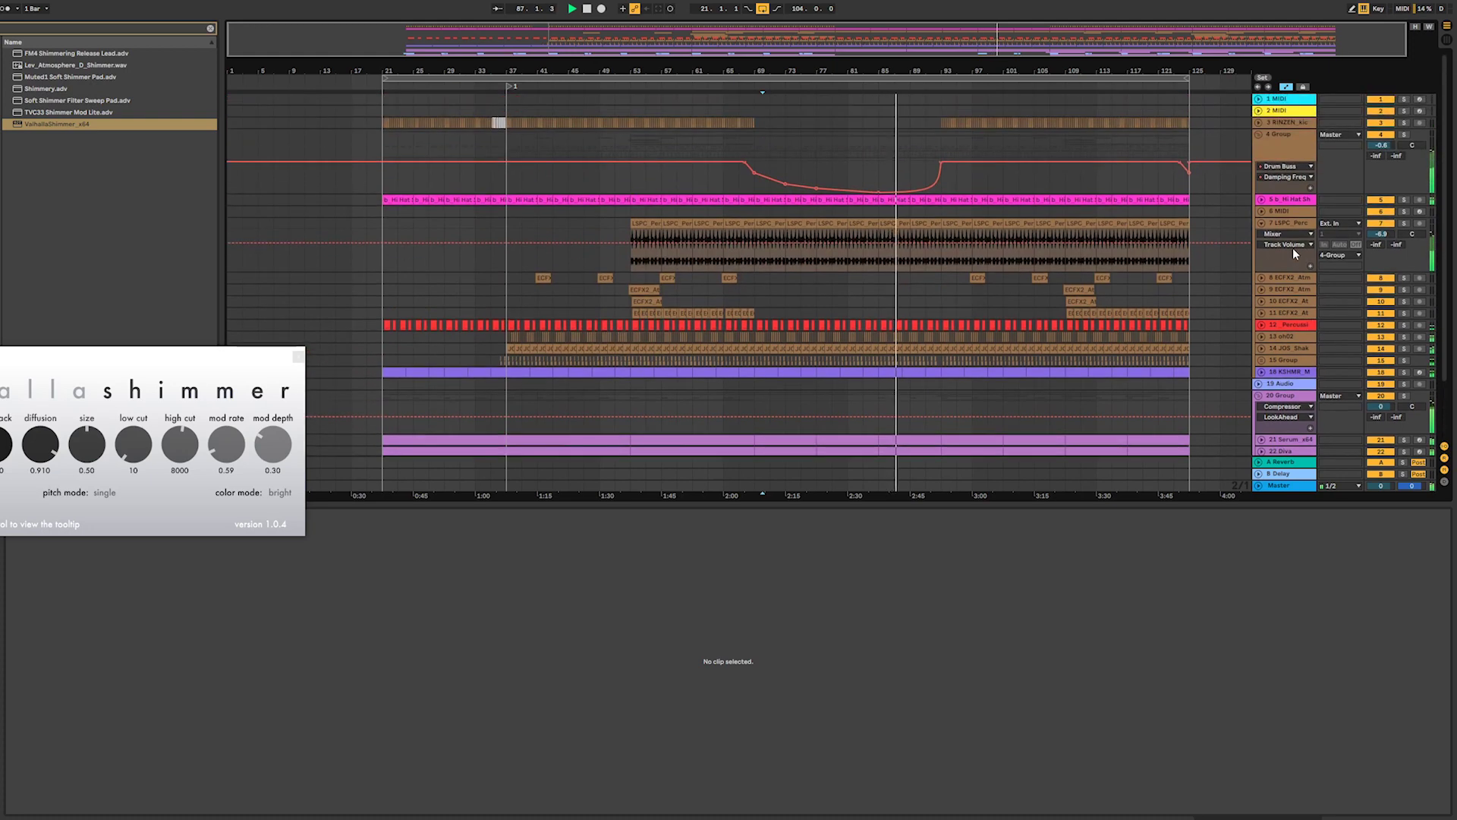
{"action": "scroll", "coordinate": [1290, 250], "scroll_direction": "down", "scroll_amount": 4}
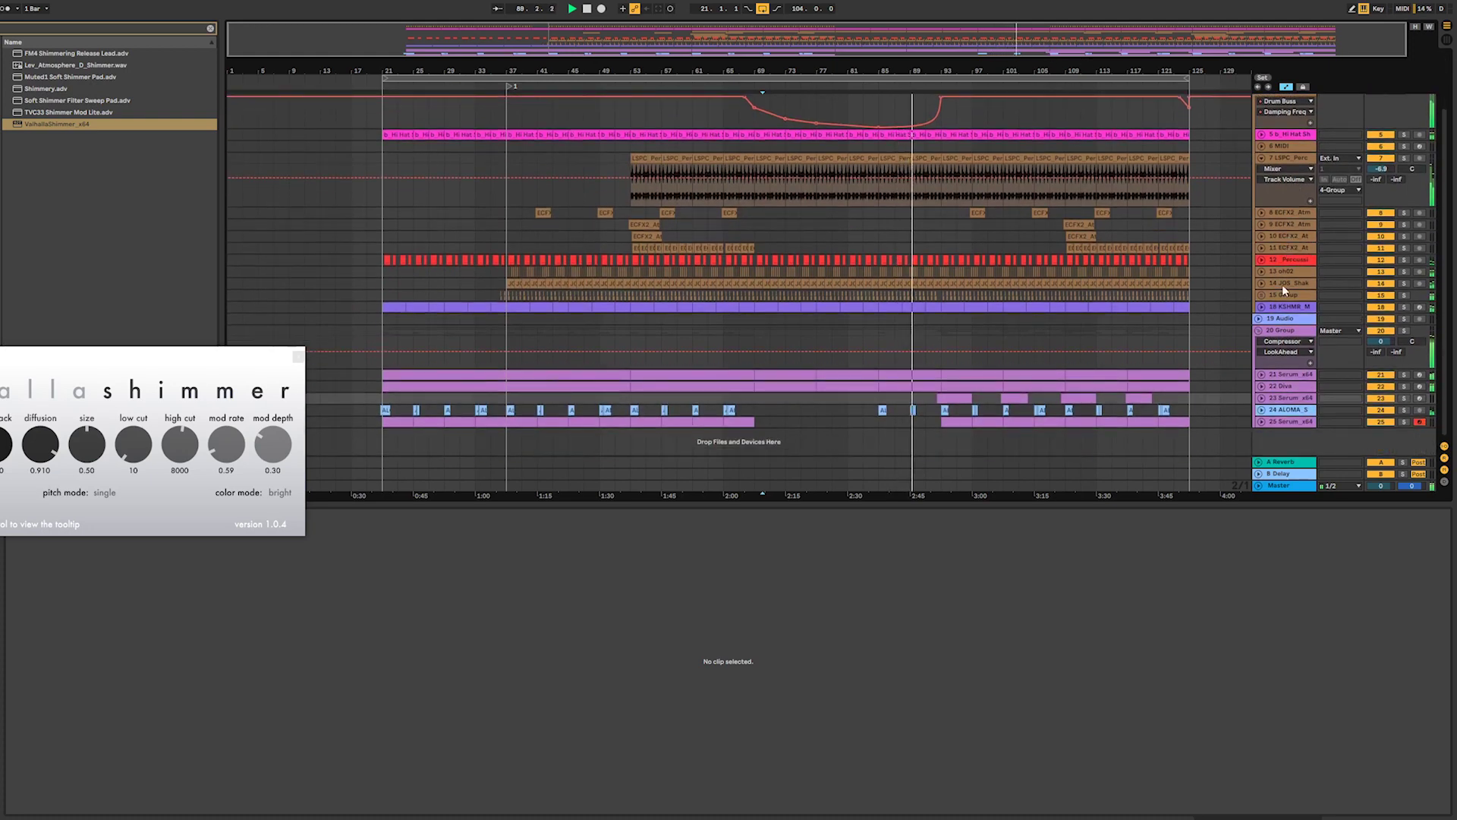
{"action": "scroll", "coordinate": [1206, 266], "scroll_direction": "up", "scroll_amount": 4}
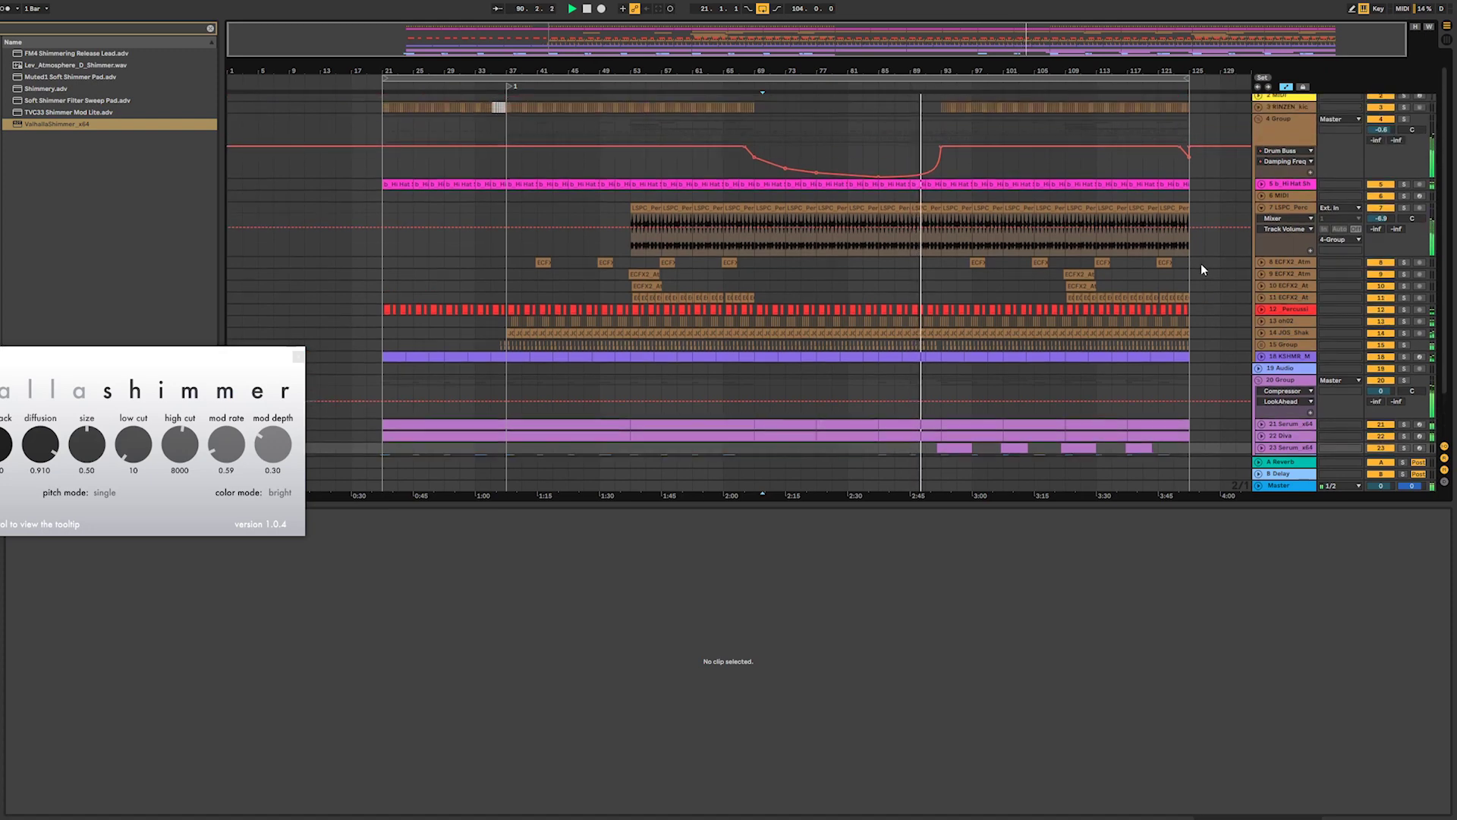
{"action": "left_click_drag", "start_coordinate": [941, 140], "coordinate": [1063, 148]}
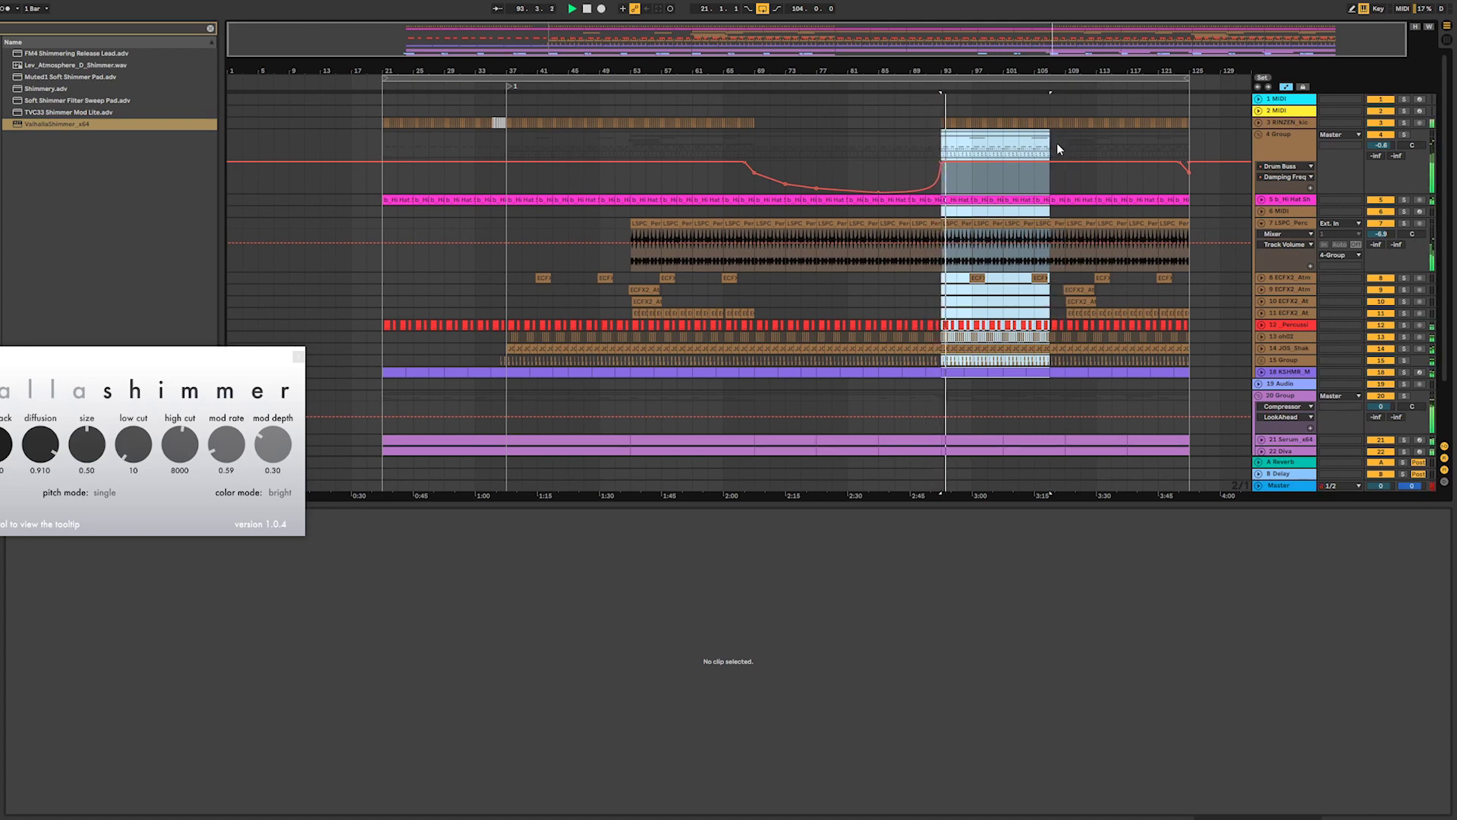
{"action": "left_click", "coordinate": [1062, 148]}
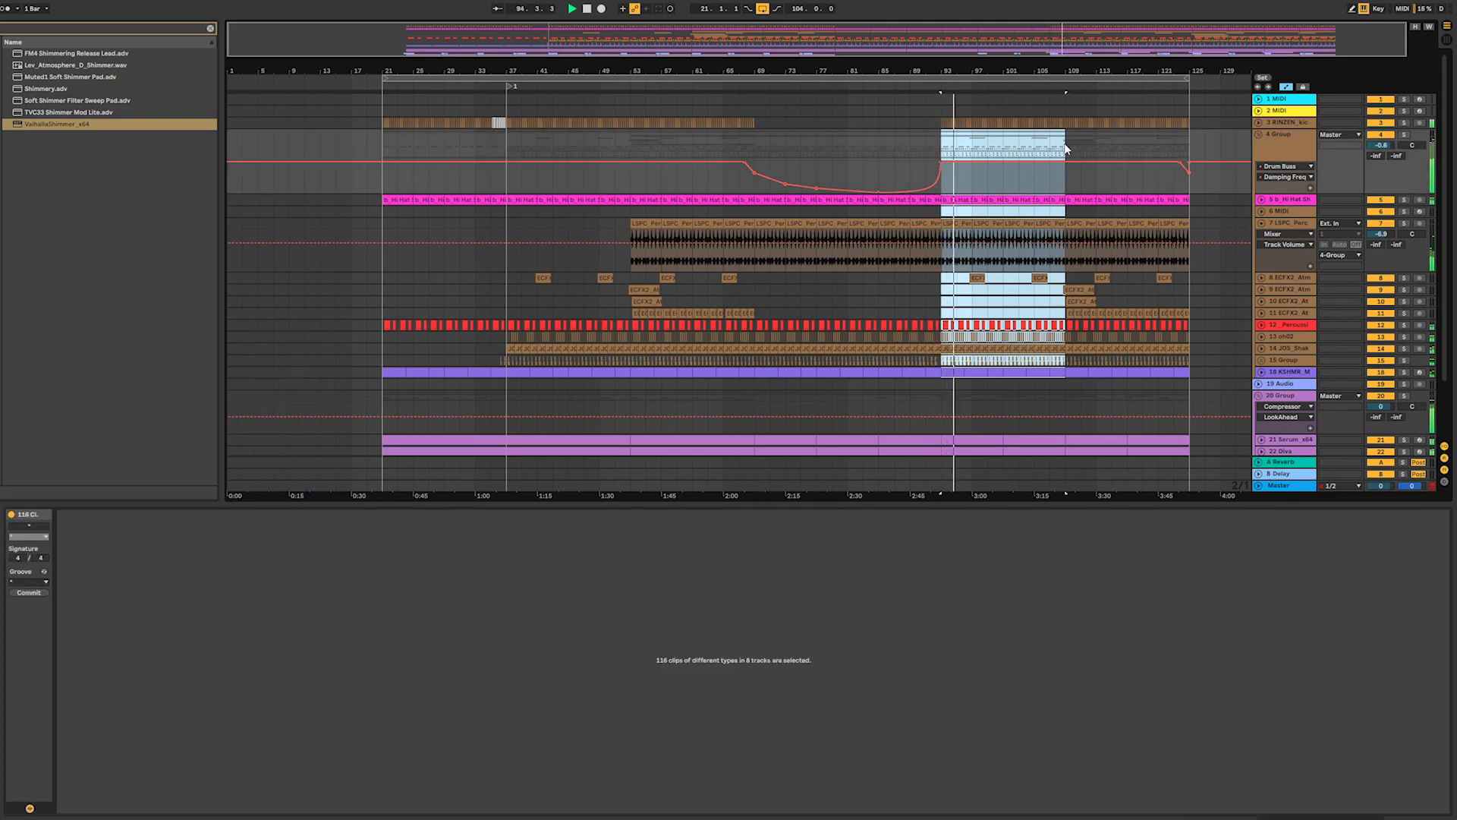
{"action": "scroll", "coordinate": [1283, 205], "scroll_direction": "down", "scroll_amount": 3}
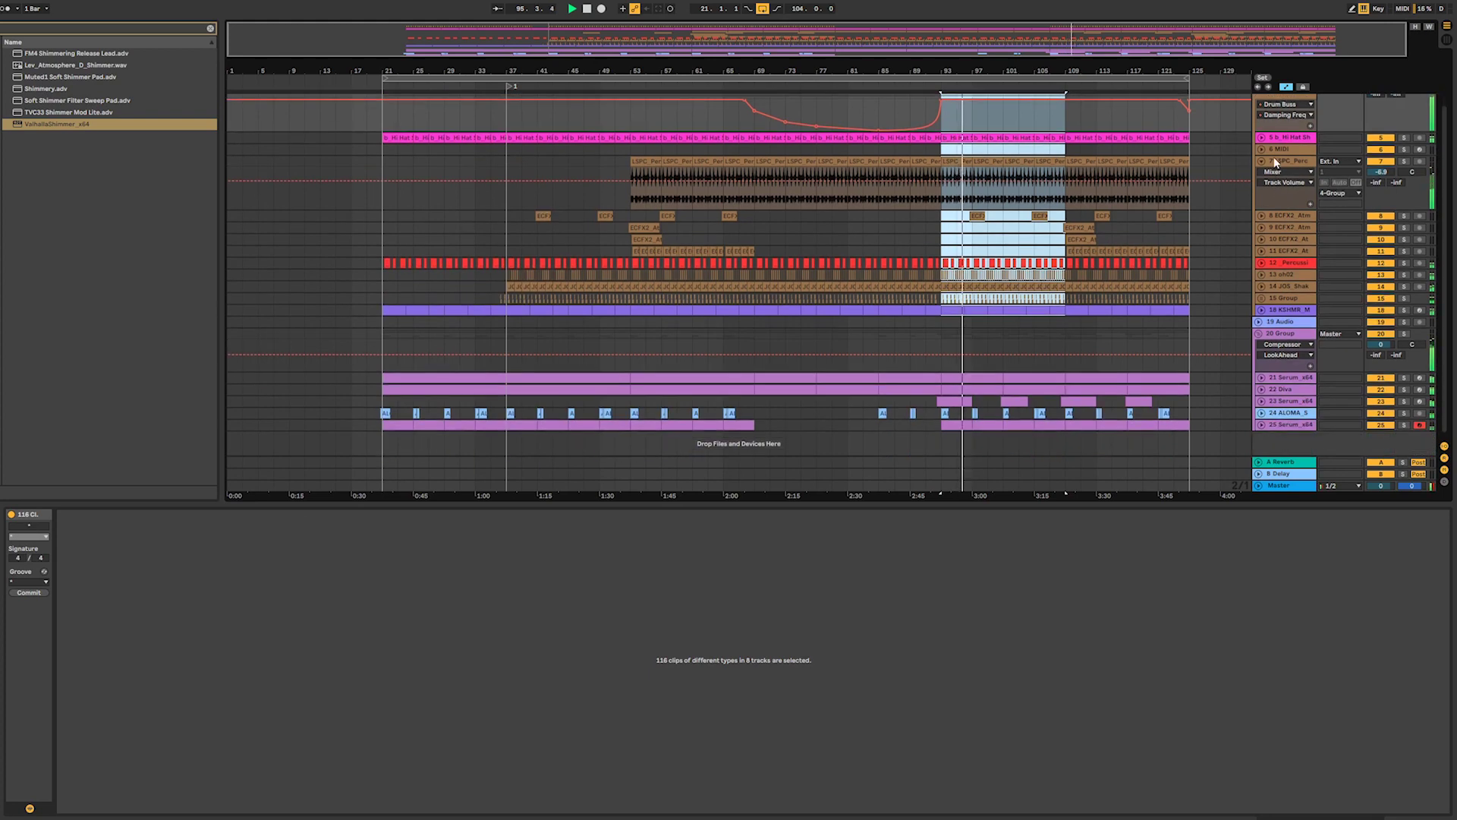
{"action": "scroll", "coordinate": [1276, 162], "scroll_direction": "up", "scroll_amount": 3}
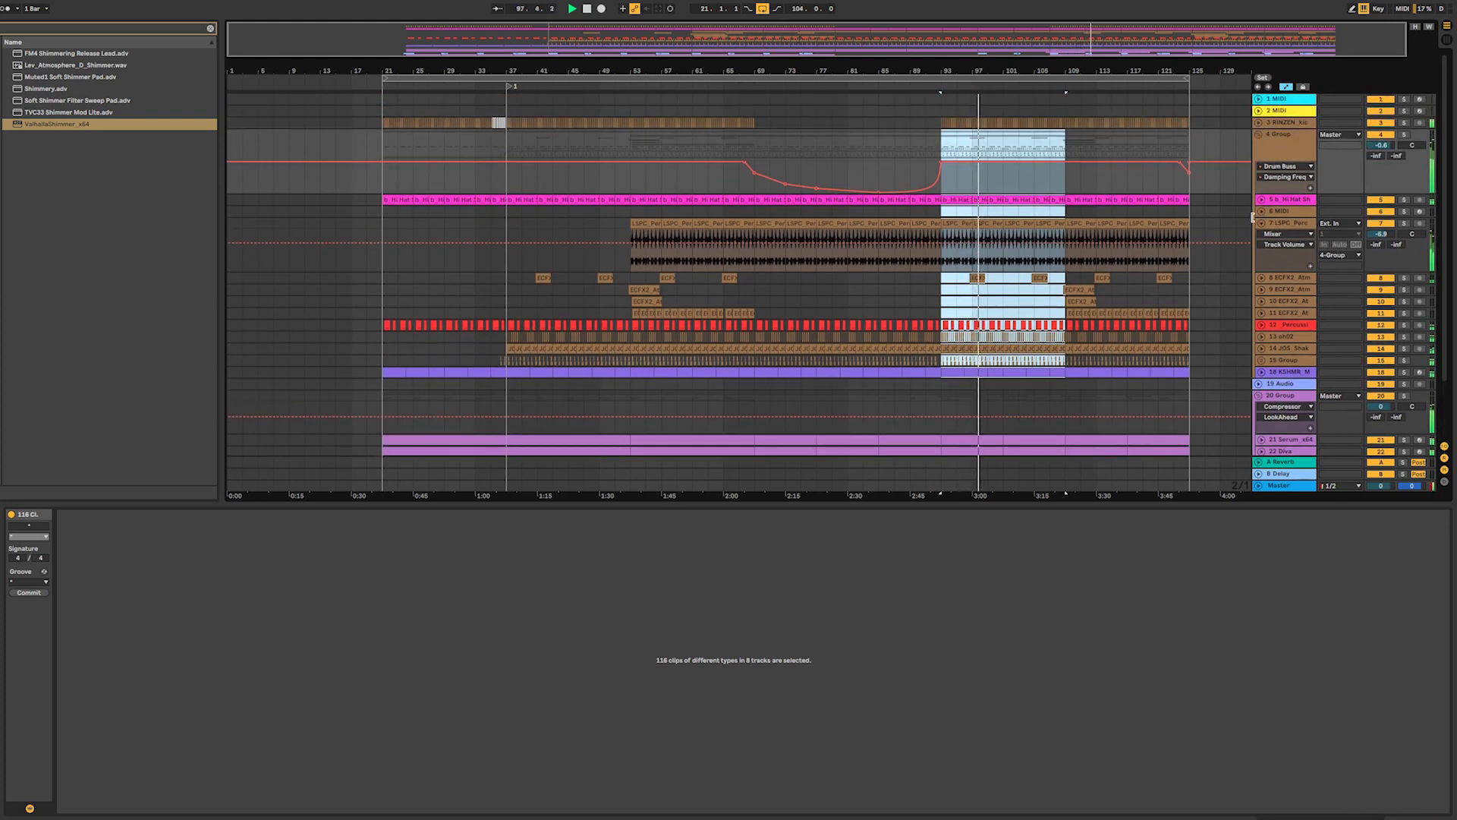
{"action": "scroll", "coordinate": [1233, 277], "scroll_direction": "down", "scroll_amount": 3}
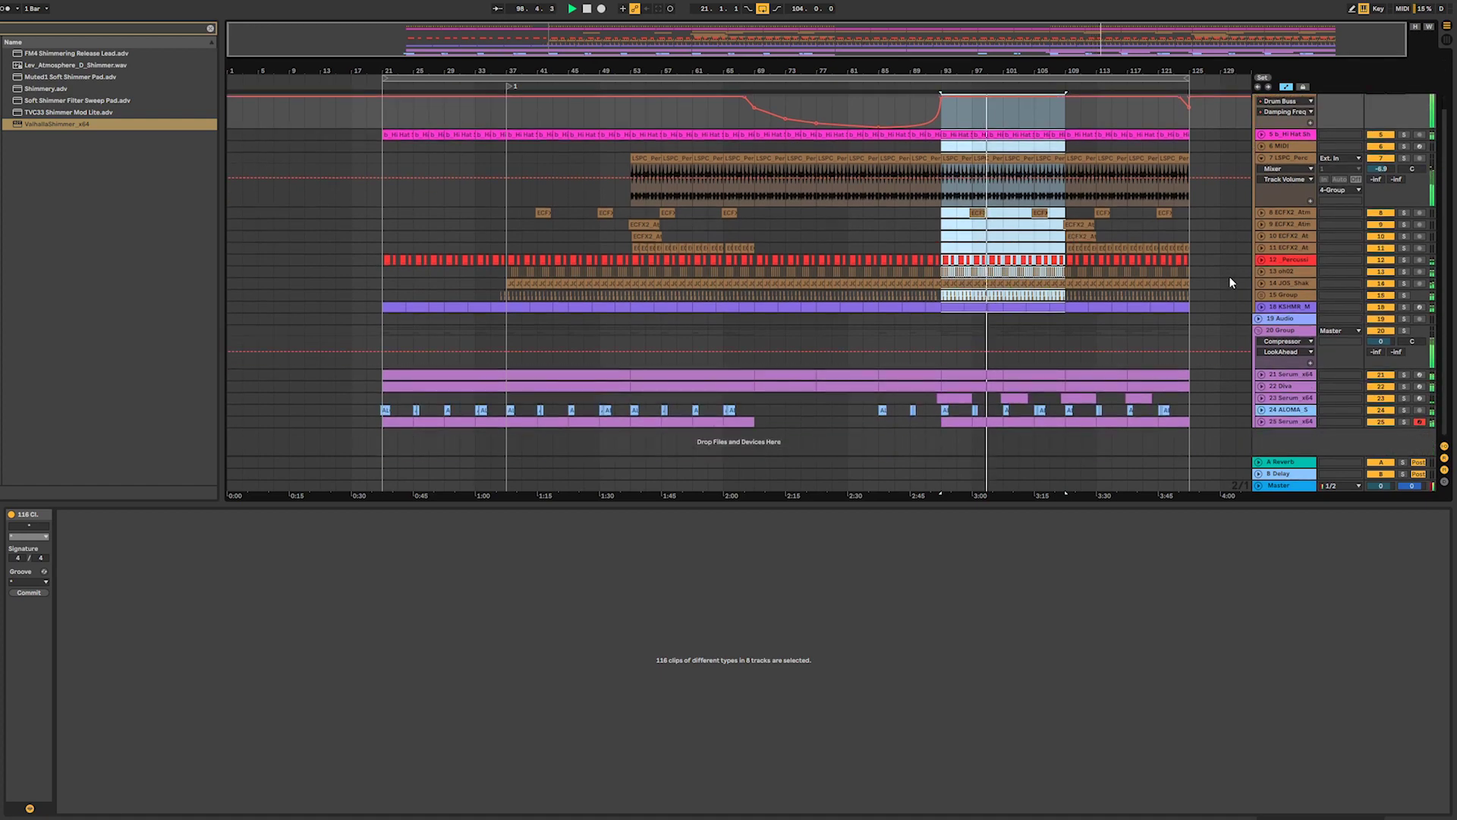
{"action": "scroll", "coordinate": [1225, 278], "scroll_direction": "up", "scroll_amount": 3}
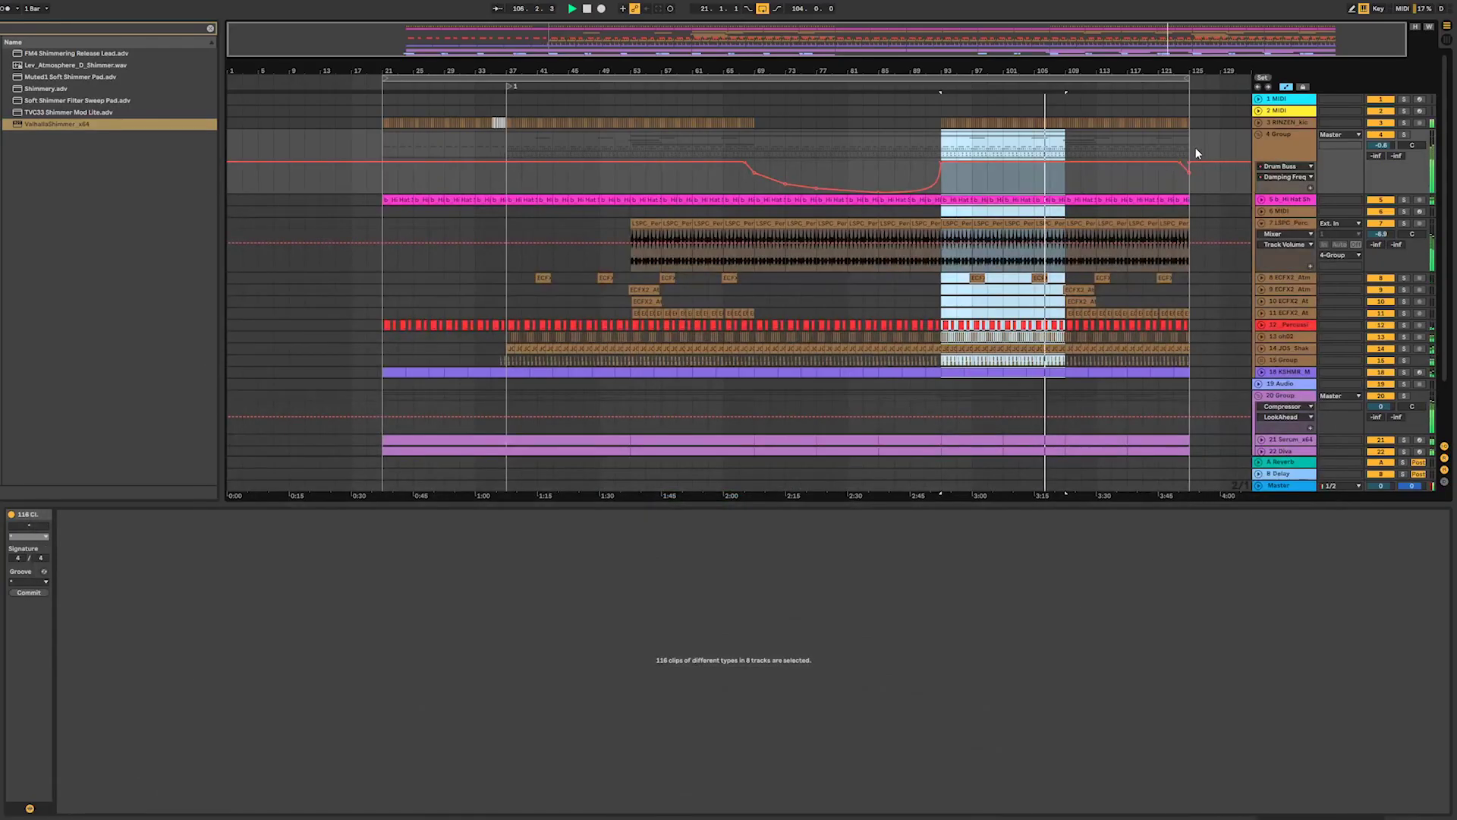
- Insert a new audio track in the drum group directly below the Hi Hat Shaker track
{"action": "left_click_drag", "start_coordinate": [1185, 39], "coordinate": [1253, 177]}
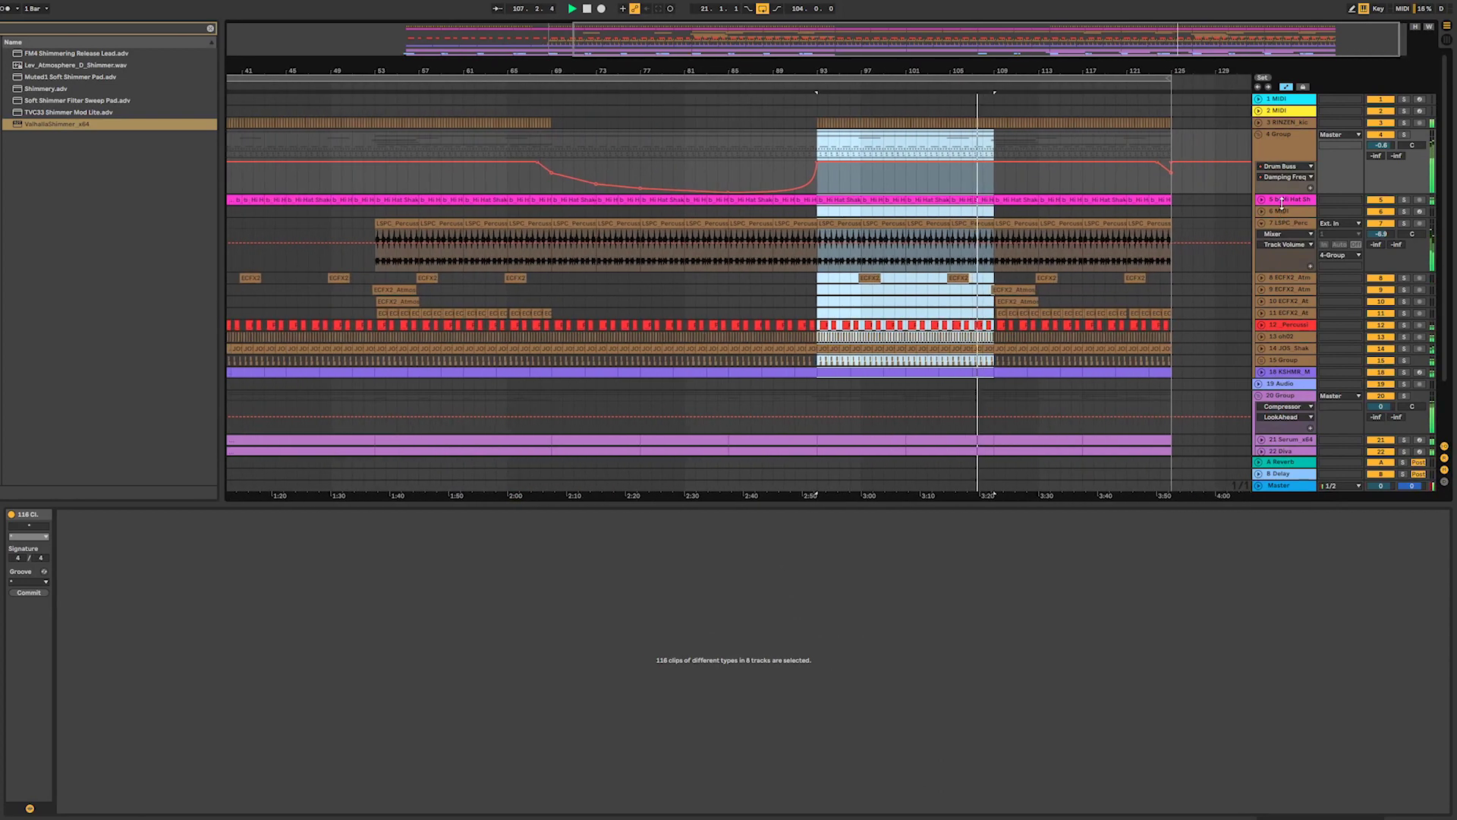
{"action": "left_click", "coordinate": [1283, 201]}
{"action": "key", "text": "ctrl+t"}
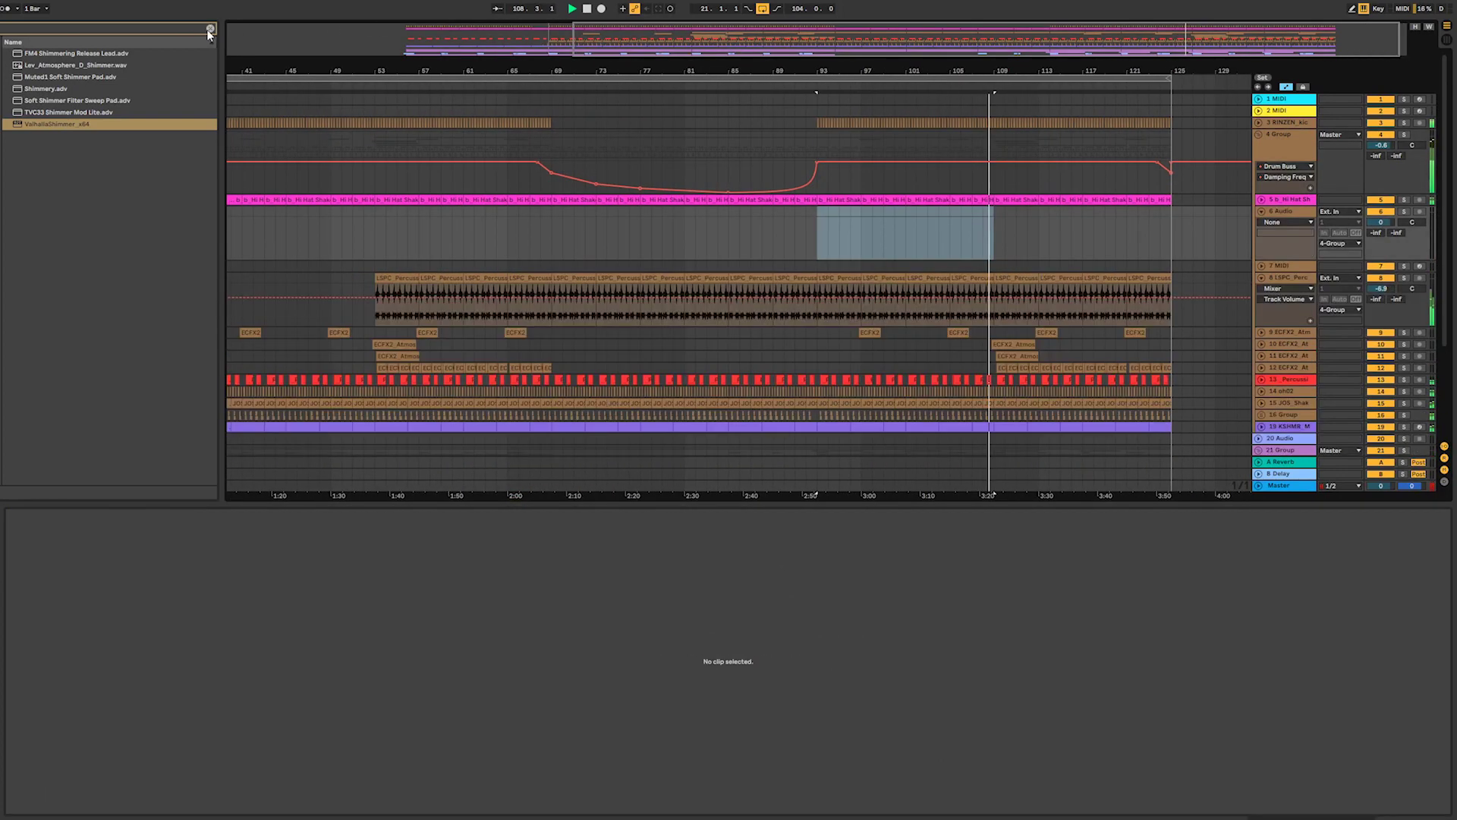
- Search the sample library for "ride" and audition the CMP_RIDE samples
{"action": "left_click", "coordinate": [210, 29]}
{"action": "type", "text": "ride"}
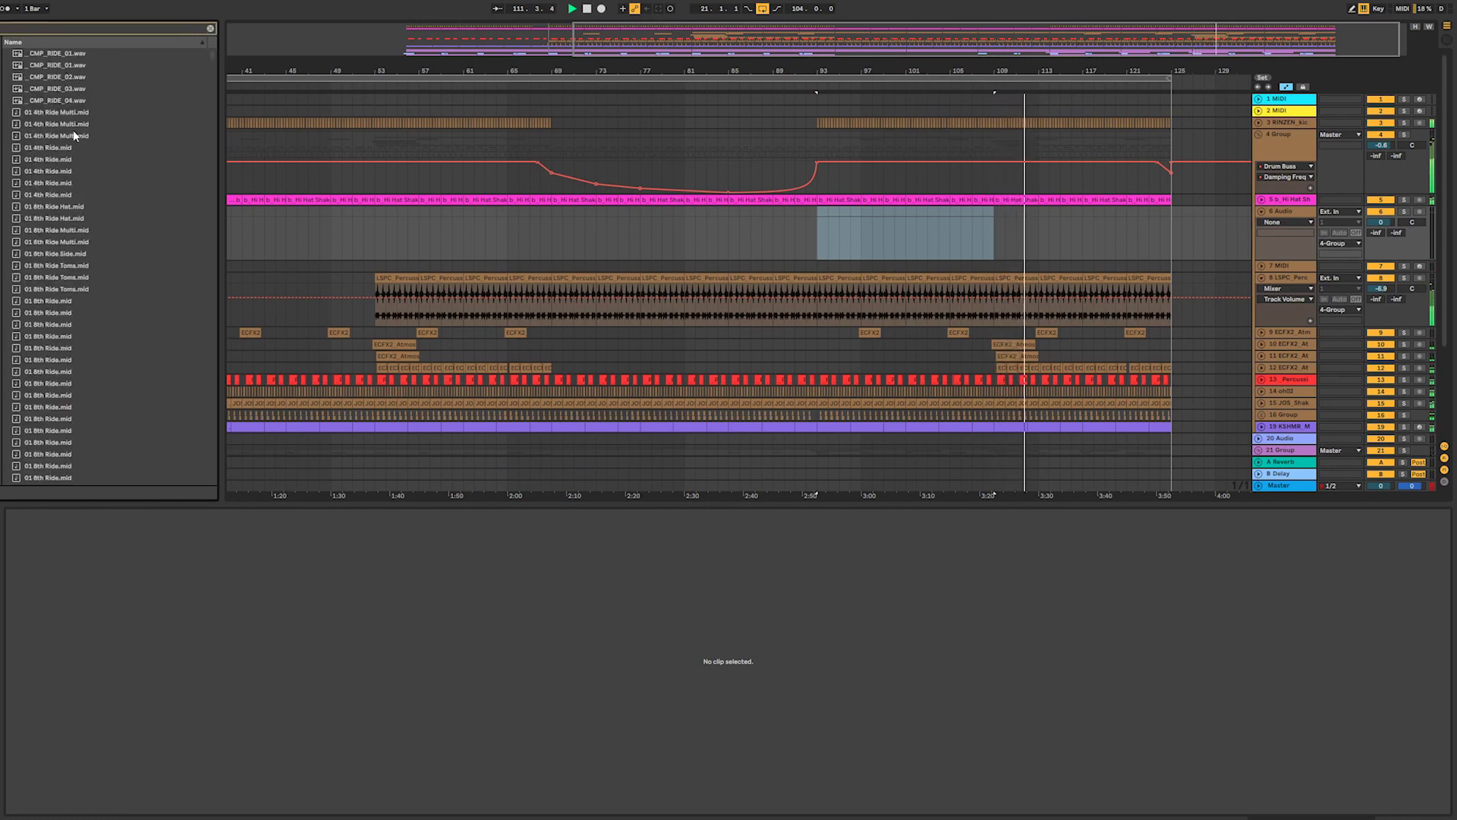
{"action": "left_click", "coordinate": [71, 89]}
{"action": "left_click", "coordinate": [75, 66]}
{"action": "left_click", "coordinate": [76, 55]}
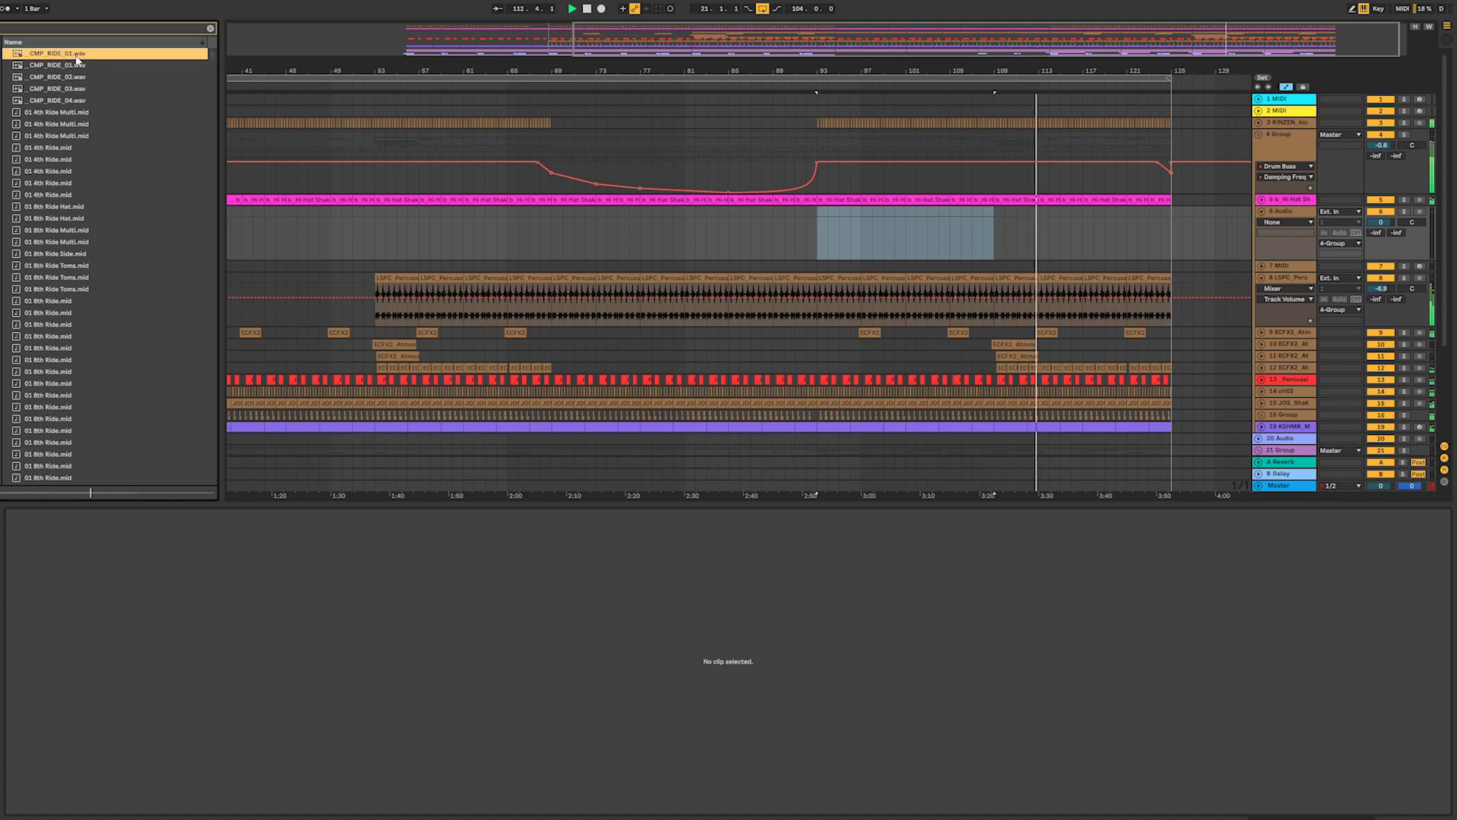
{"action": "left_click", "coordinate": [76, 65]}
{"action": "left_click", "coordinate": [70, 55]}
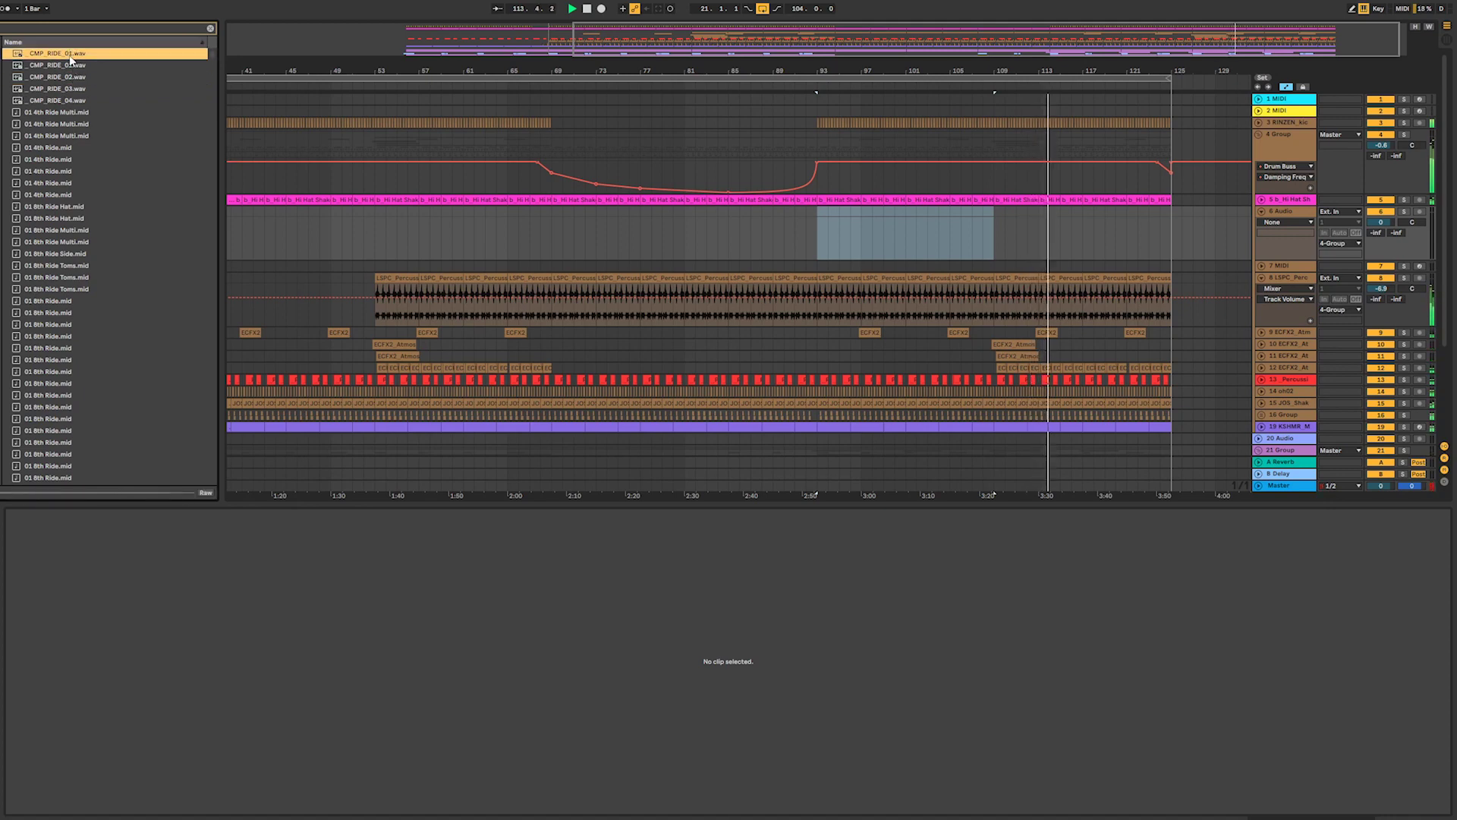
{"action": "left_click", "coordinate": [72, 65]}
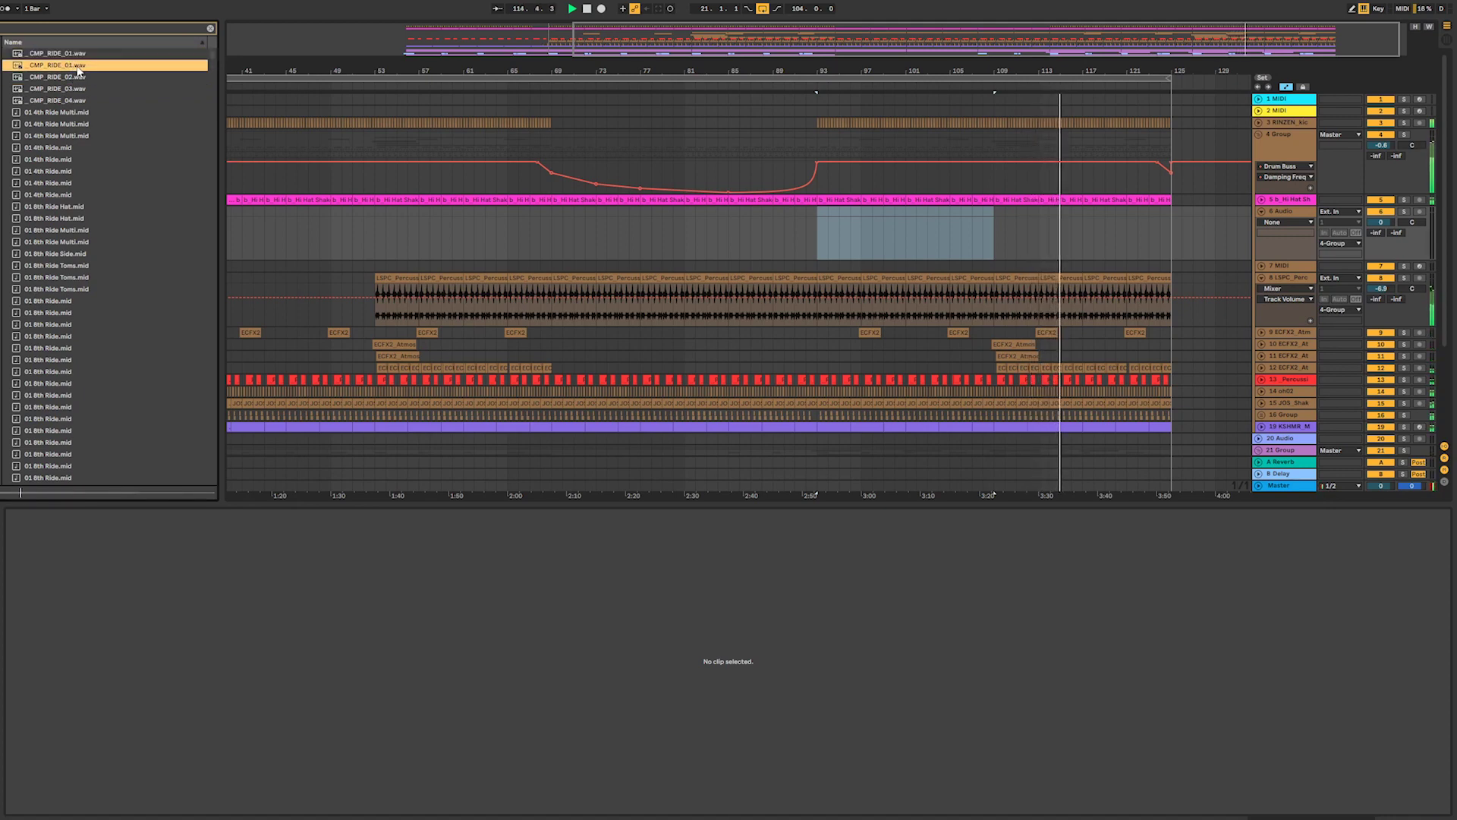
- Place _CMP_RIDE_01.wav on the new audio track at bar 109 as a one-beat clip
{"action": "left_click", "coordinate": [1288, 212]}
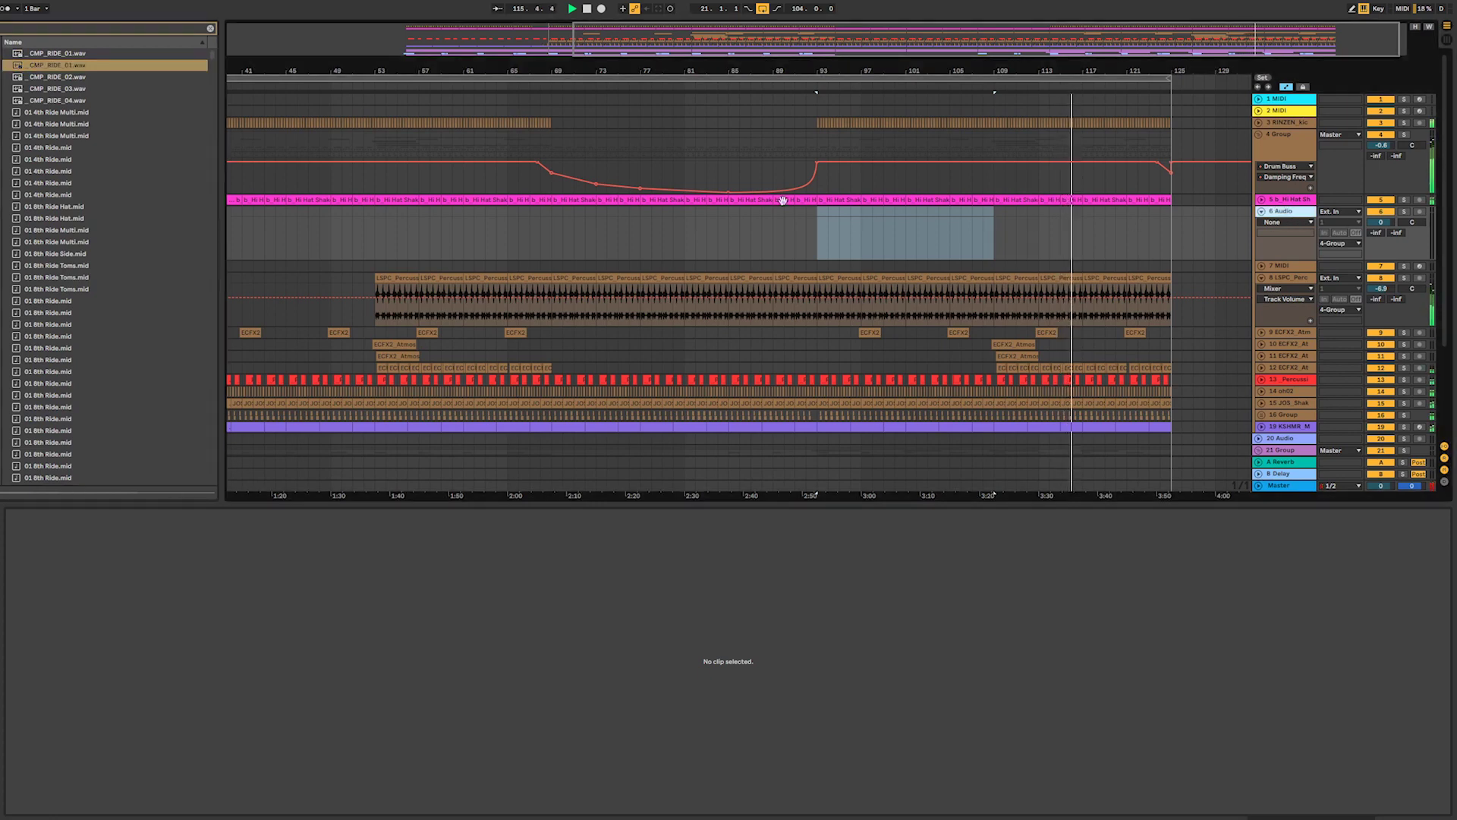
{"action": "left_click_drag", "start_coordinate": [130, 66], "coordinate": [999, 247]}
{"action": "left_click_drag", "start_coordinate": [1117, 44], "coordinate": [883, 224]}
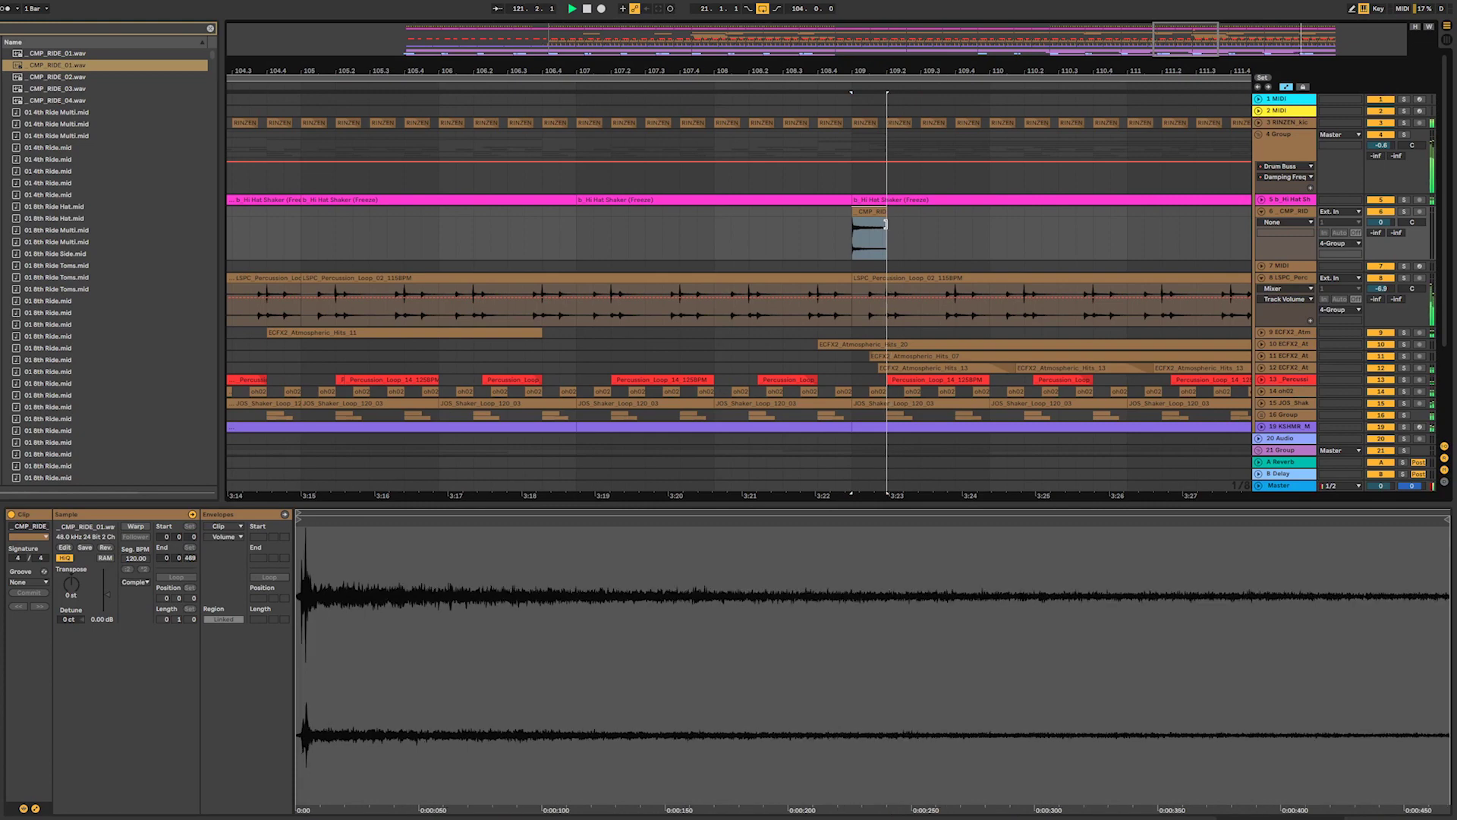
- Duplicate the ride clip 13 times so it repeats on every beat from bar 109 to 112.2
{"action": "key", "text": "ctrl+d"}
{"action": "key", "text": "ctrl+d"}
{"action": "key", "text": "ctrl+d"}
{"action": "key", "text": "ctrl+d"}
{"action": "key", "text": "ctrl+d"}
{"action": "key", "text": "ctrl+d"}
{"action": "key", "text": "ctrl+d"}
{"action": "key", "text": "ctrl+d"}
{"action": "key", "text": "ctrl+d"}
{"action": "key", "text": "ctrl+d"}
{"action": "key", "text": "ctrl+d"}
{"action": "key", "text": "ctrl+d"}
{"action": "key", "text": "ctrl+d"}
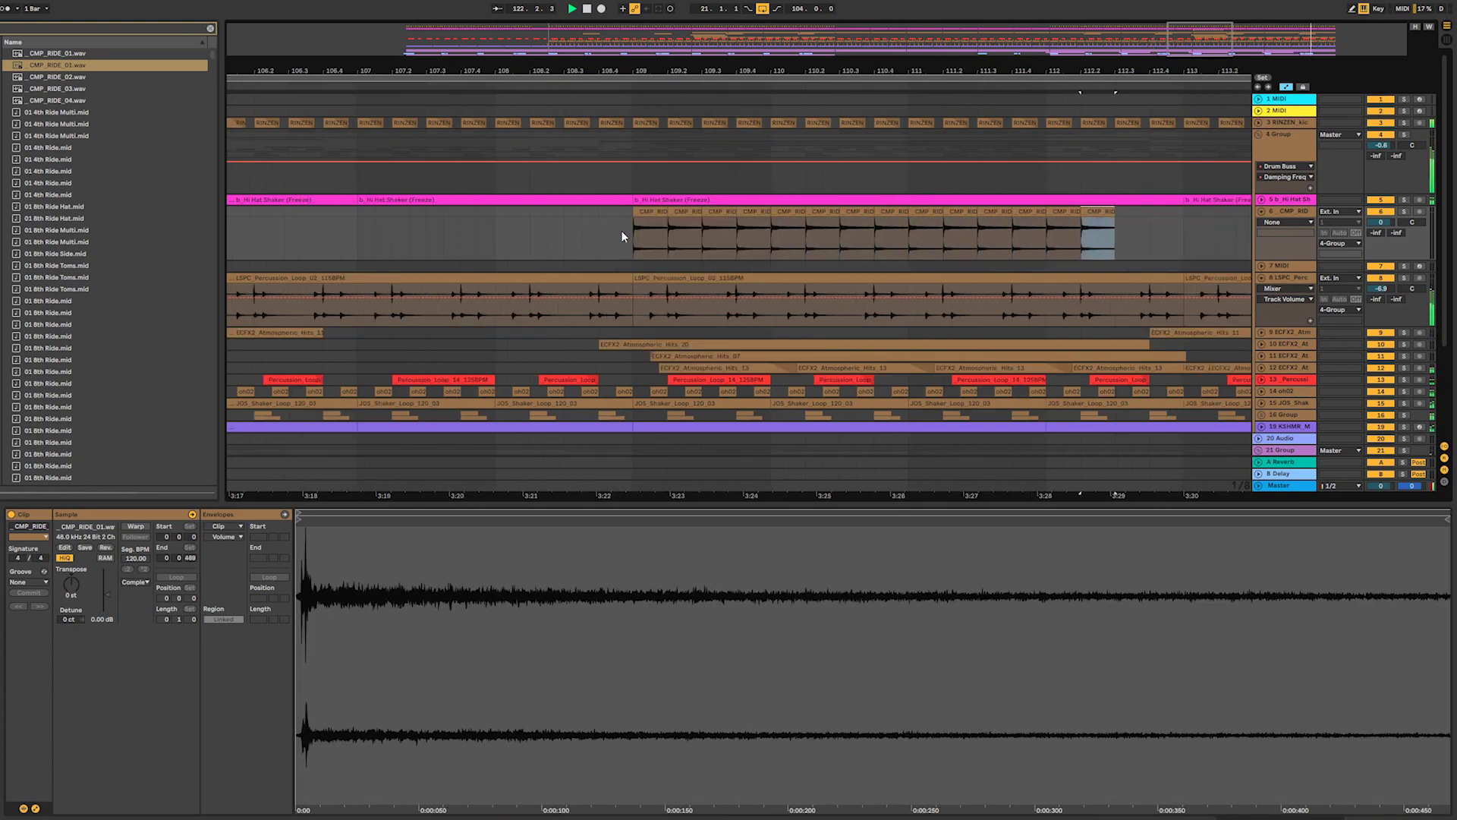
- Lower the ride track's volume to about -11 dB and set the first ride clip at bar 109 to three sixteenths long
{"action": "left_click", "coordinate": [621, 231]}
{"action": "key", "text": "space"}
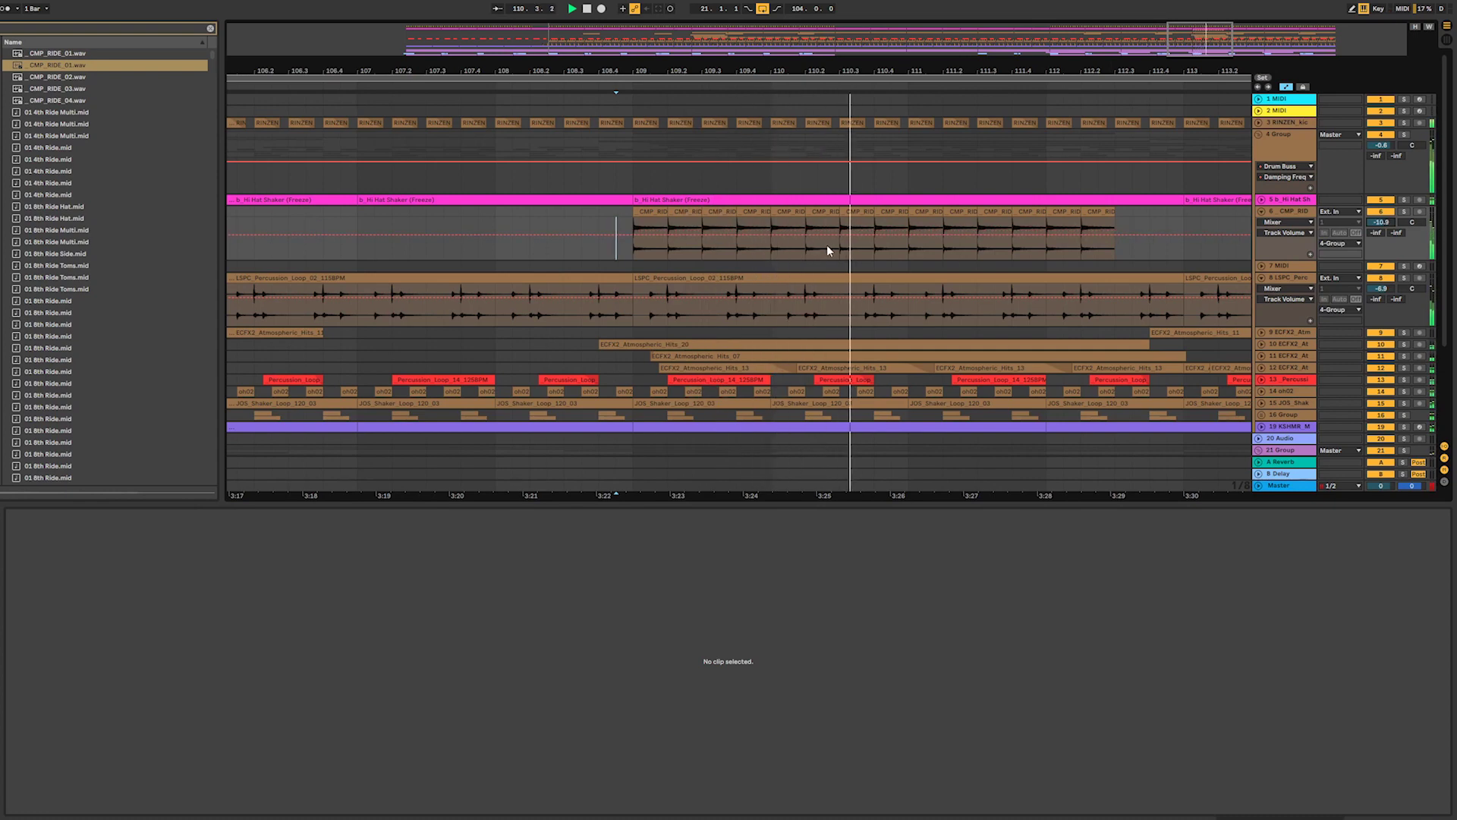
{"action": "left_click", "coordinate": [658, 213]}
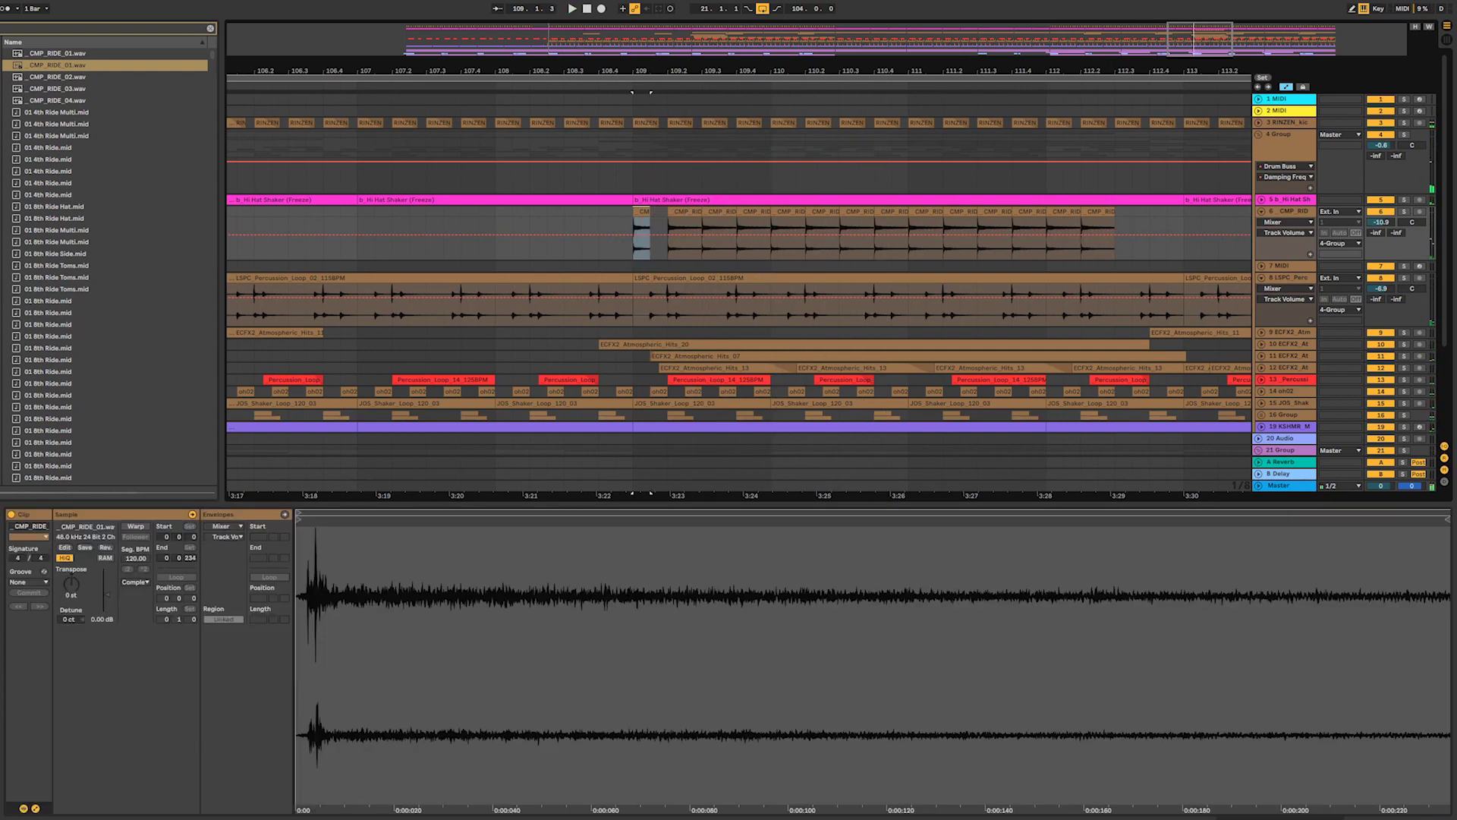
{"action": "scroll", "coordinate": [709, 238], "scroll_direction": "up", "scroll_amount": 6}
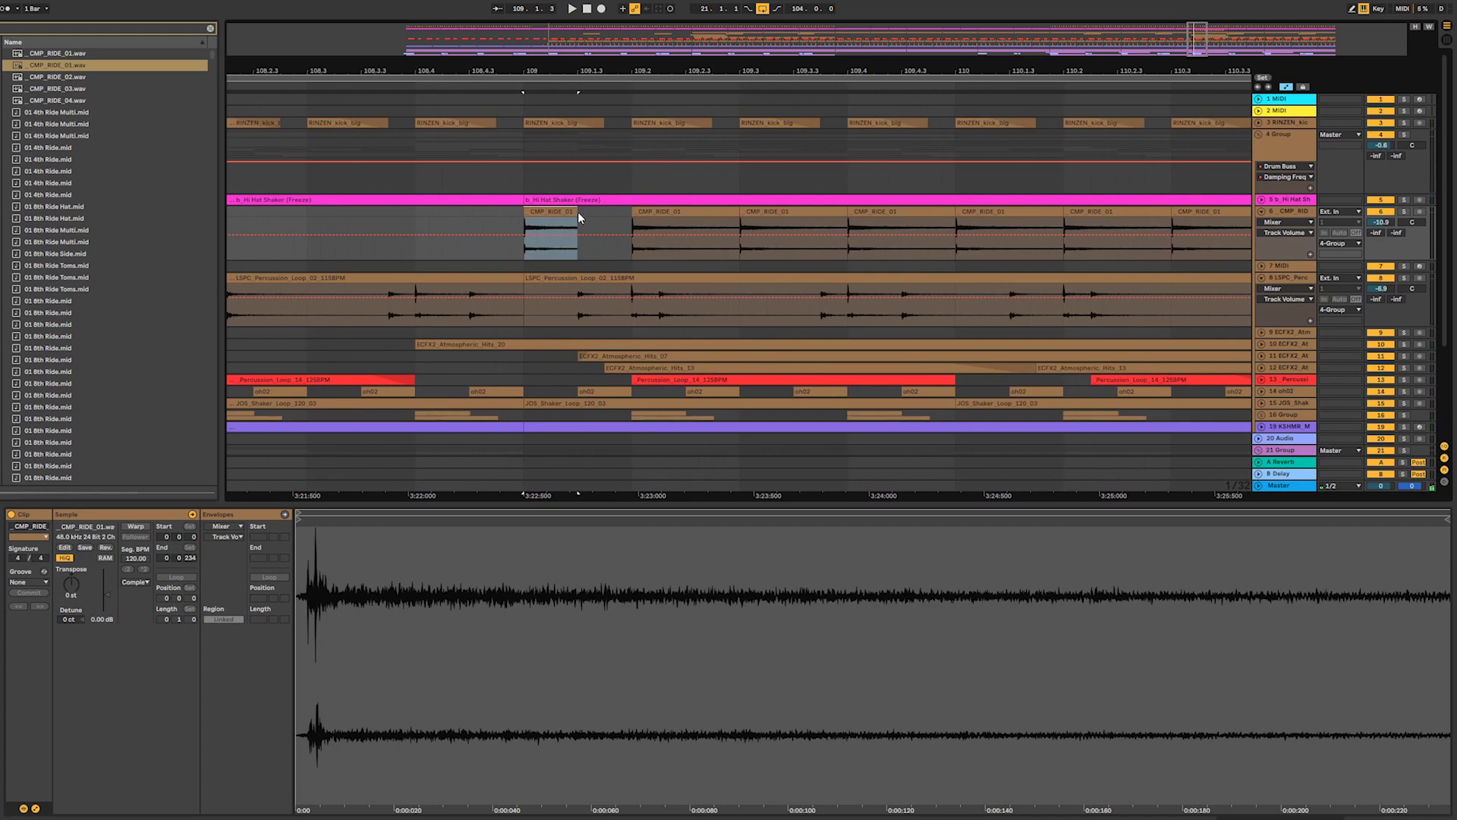
{"action": "left_click_drag", "start_coordinate": [573, 213], "coordinate": [605, 214]}
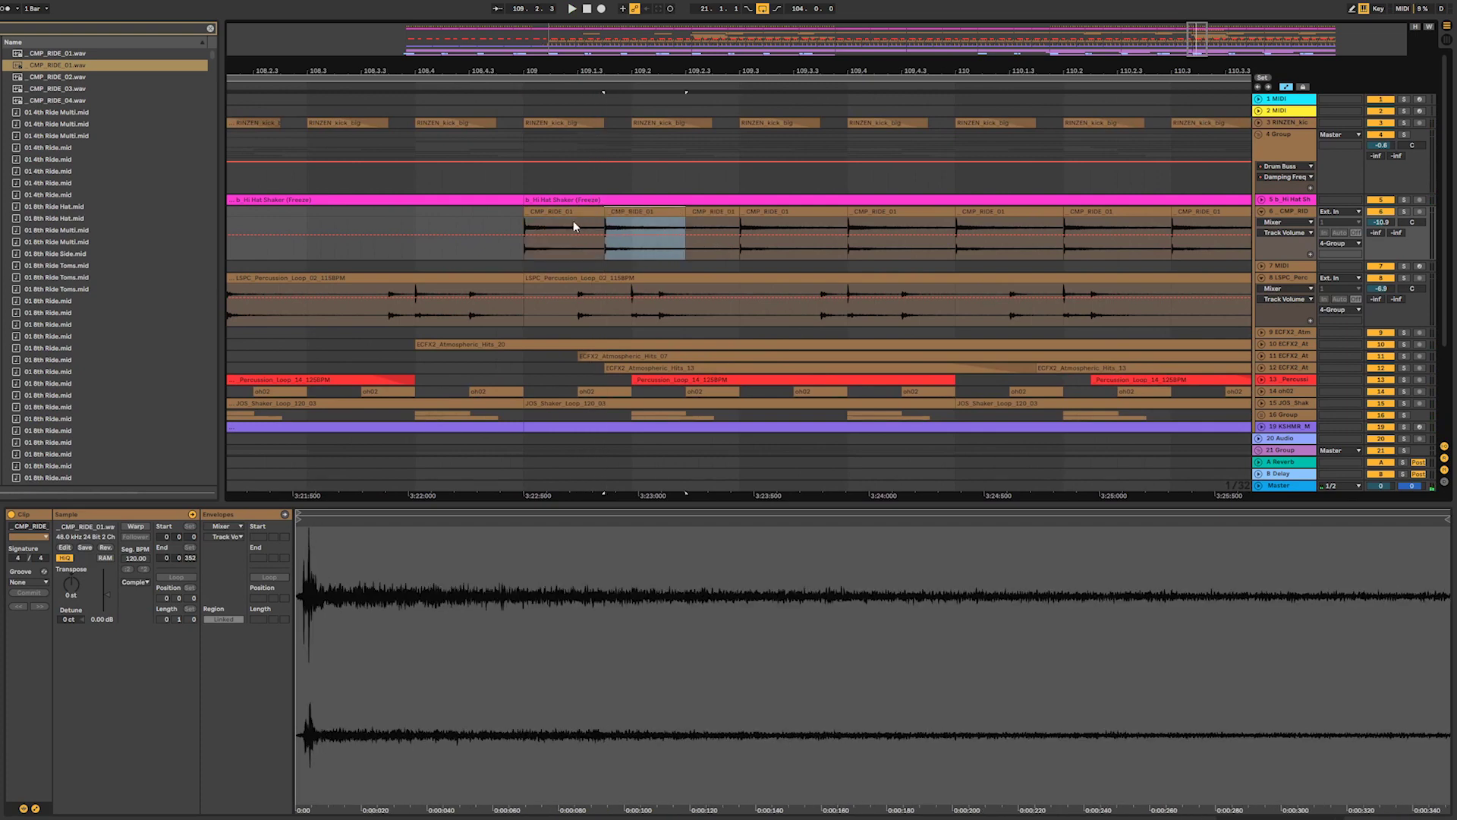
- Repeat the three-sixteenth ride clip across bar 109 up to bar 110 and play back the syncopated rhythm
{"action": "key", "text": "ctrl+d"}
{"action": "key", "text": "ctrl+d"}
{"action": "key", "text": "ctrl+d"}
{"action": "left_click", "coordinate": [516, 219]}
{"action": "key", "text": "space"}
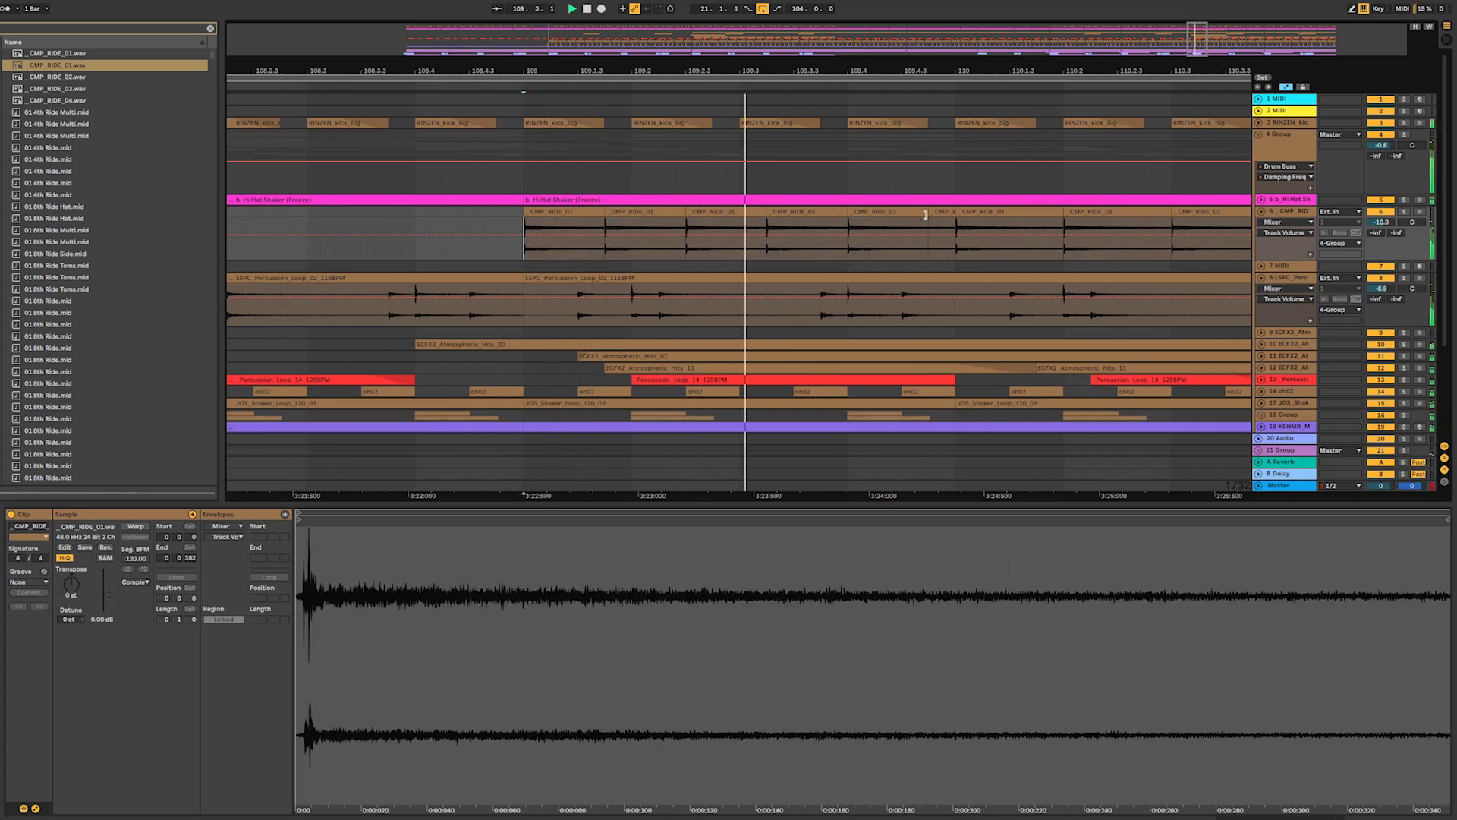
{"action": "key", "text": "space"}
{"action": "key", "text": "space"}
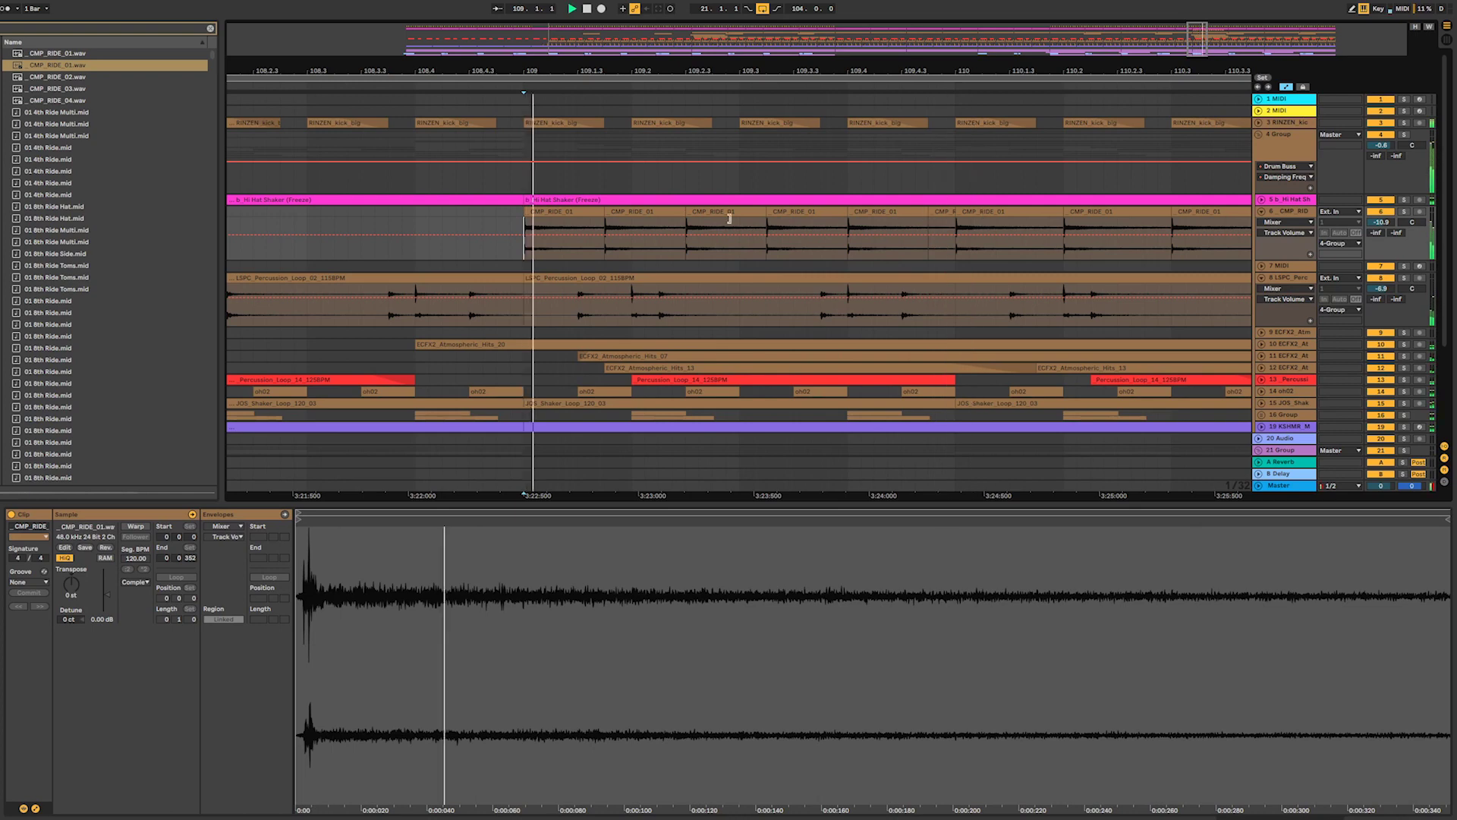
{"action": "key", "text": "space"}
- Duplicate the one-bar group of ride clips from bar 109 repeatedly until the pattern reaches bar 125
{"action": "left_click", "coordinate": [546, 211]}
{"action": "left_click", "coordinate": [943, 213], "text": "shift"}
{"action": "key", "text": "ctrl+d"}
{"action": "key", "text": "ctrl+d"}
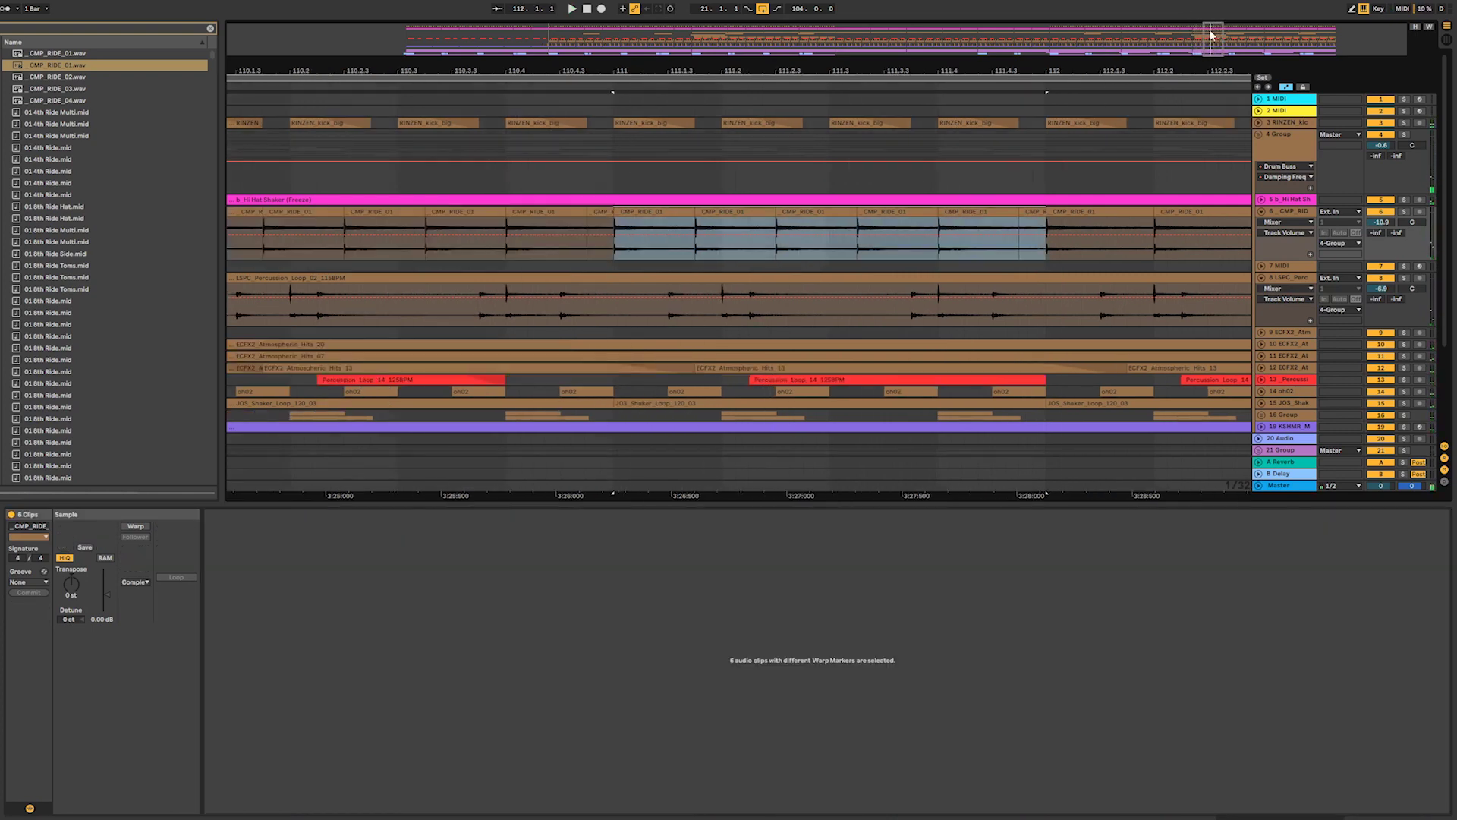
{"action": "left_click_drag", "start_coordinate": [1211, 35], "coordinate": [1211, 5]}
{"action": "key", "text": "ctrl+d"}
{"action": "key", "text": "ctrl+d"}
{"action": "key", "text": "ctrl+d"}
{"action": "key", "text": "ctrl+d"}
{"action": "key", "text": "ctrl+d"}
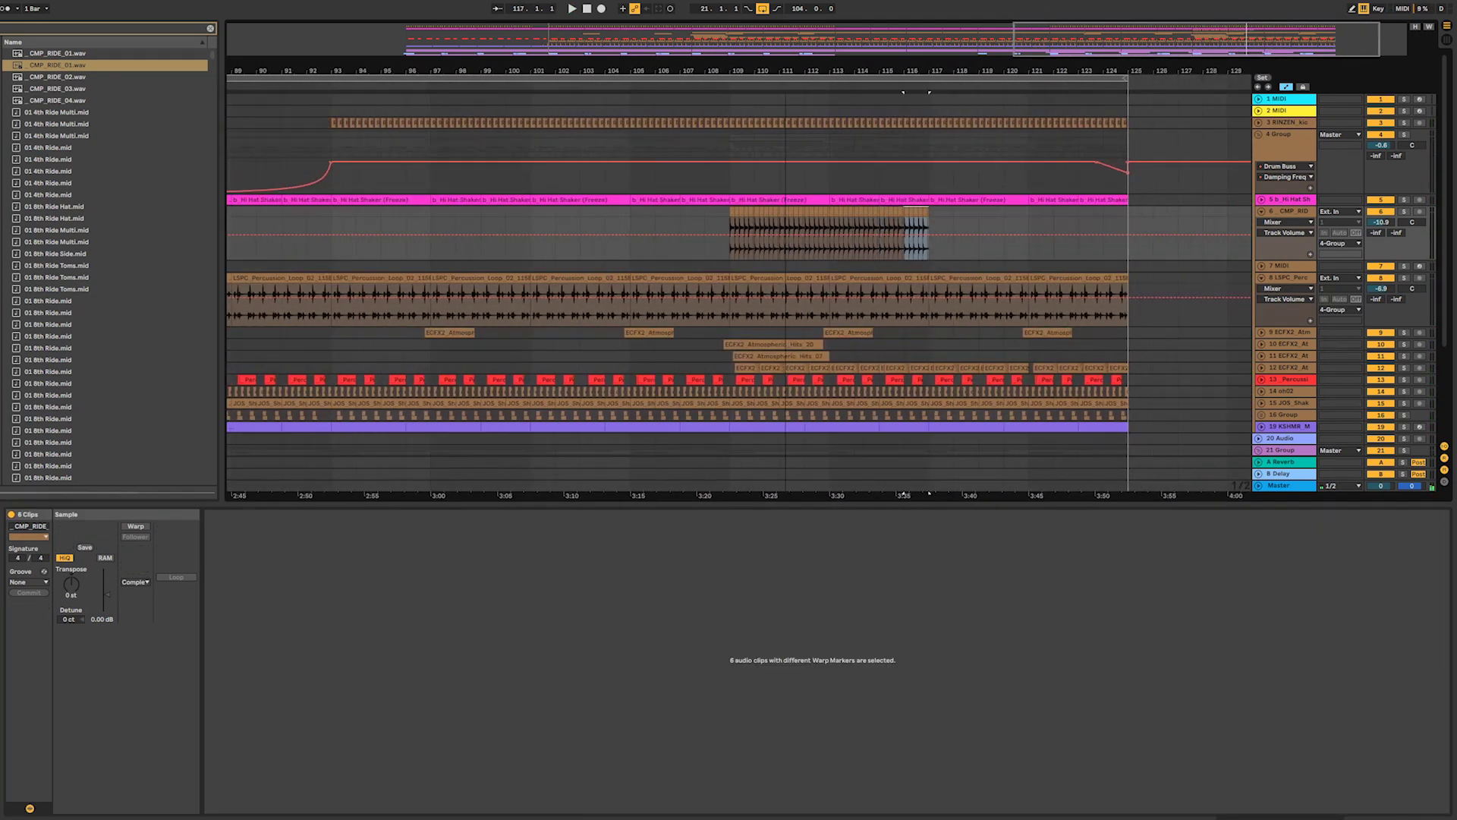
{"action": "key", "text": "ctrl+d"}
{"action": "key", "text": "ctrl+d"}
{"action": "key", "text": "ctrl+d"}
{"action": "key", "text": "ctrl+d"}
{"action": "key", "text": "ctrl+d"}
{"action": "key", "text": "ctrl+d"}
{"action": "key", "text": "ctrl+d"}
{"action": "key", "text": "ctrl+d"}
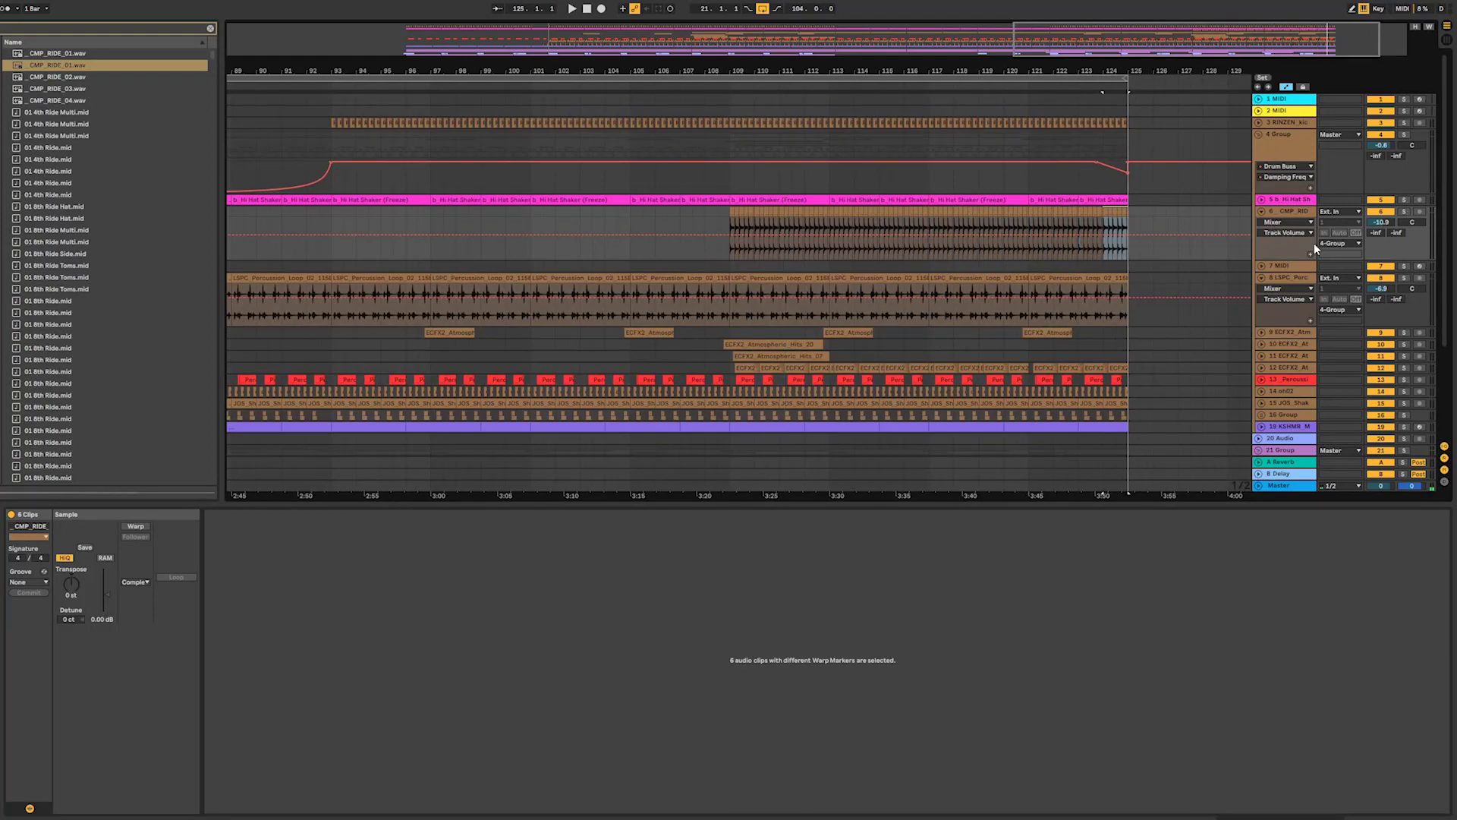
- Play the section from just before bar 109 and lower the ride track's volume to -13.5 dB
{"action": "left_click", "coordinate": [718, 227]}
{"action": "key", "text": "space"}
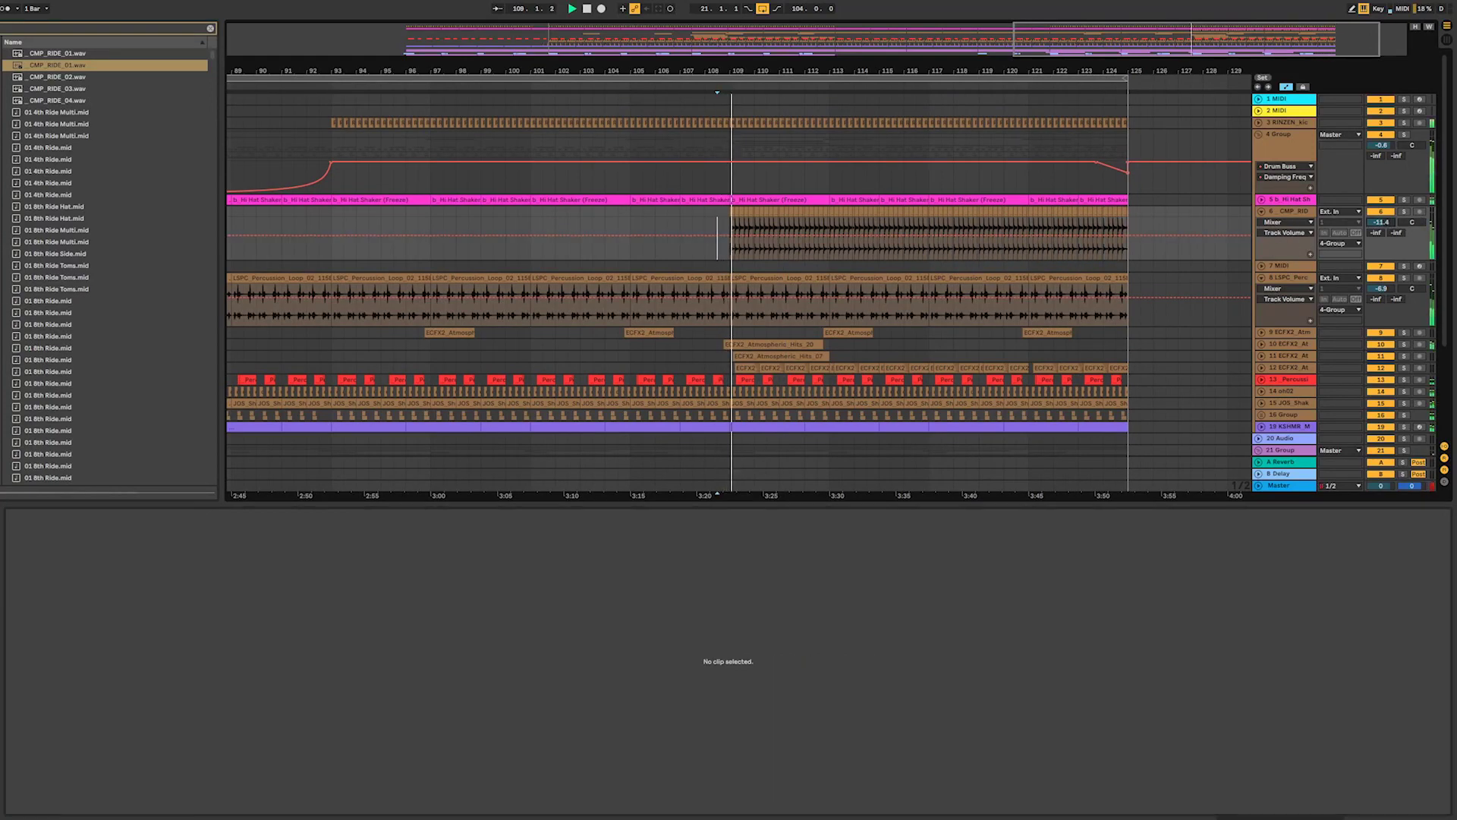
{"action": "left_click_drag", "start_coordinate": [1380, 223], "coordinate": [1381, 228]}
- Add the OTT preset after EQ Eight on the ride track and set its Time to 891%
{"action": "double_click", "coordinate": [1286, 213]}
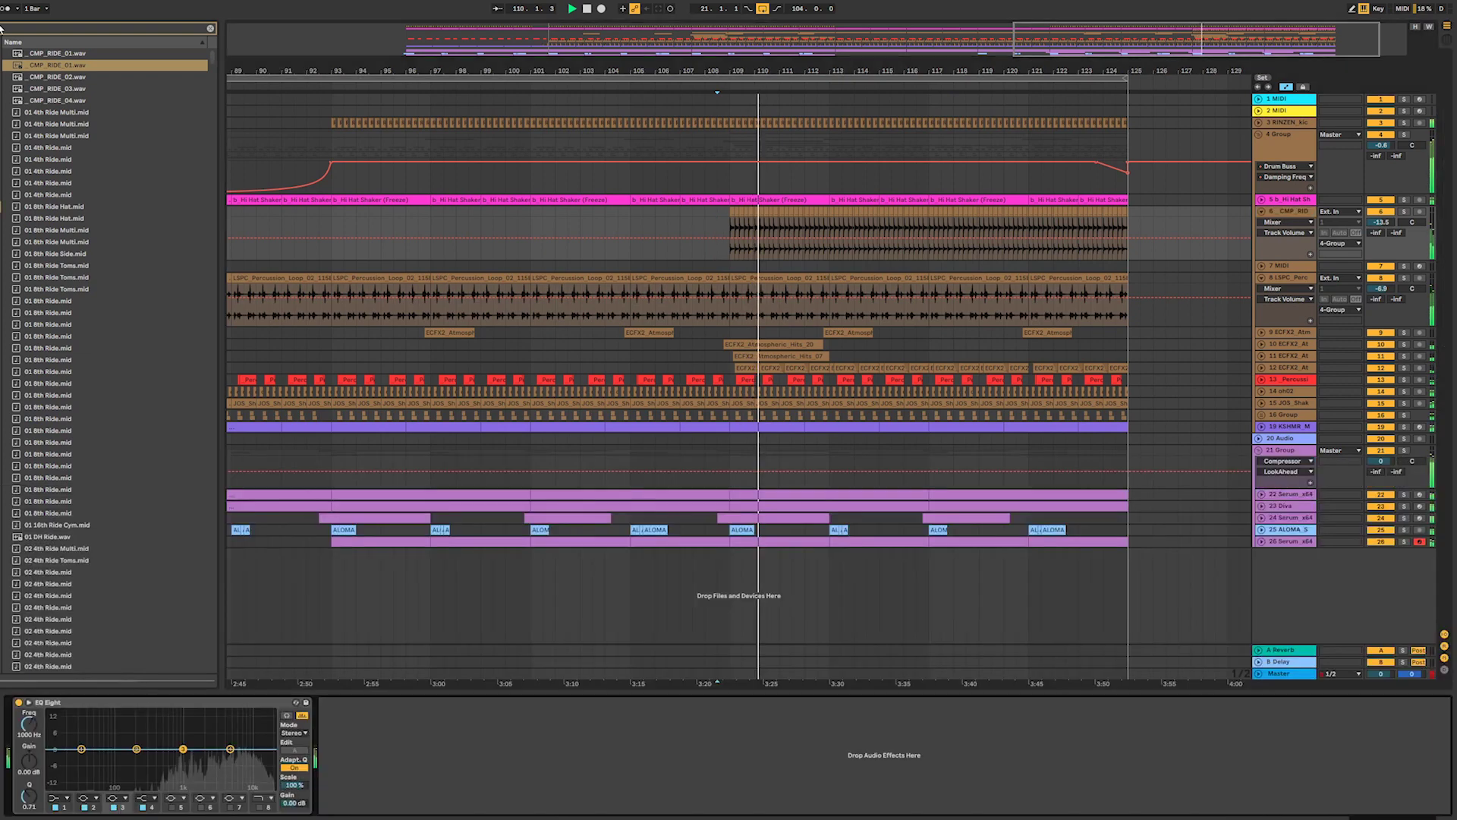
{"action": "left_click", "coordinate": [210, 29]}
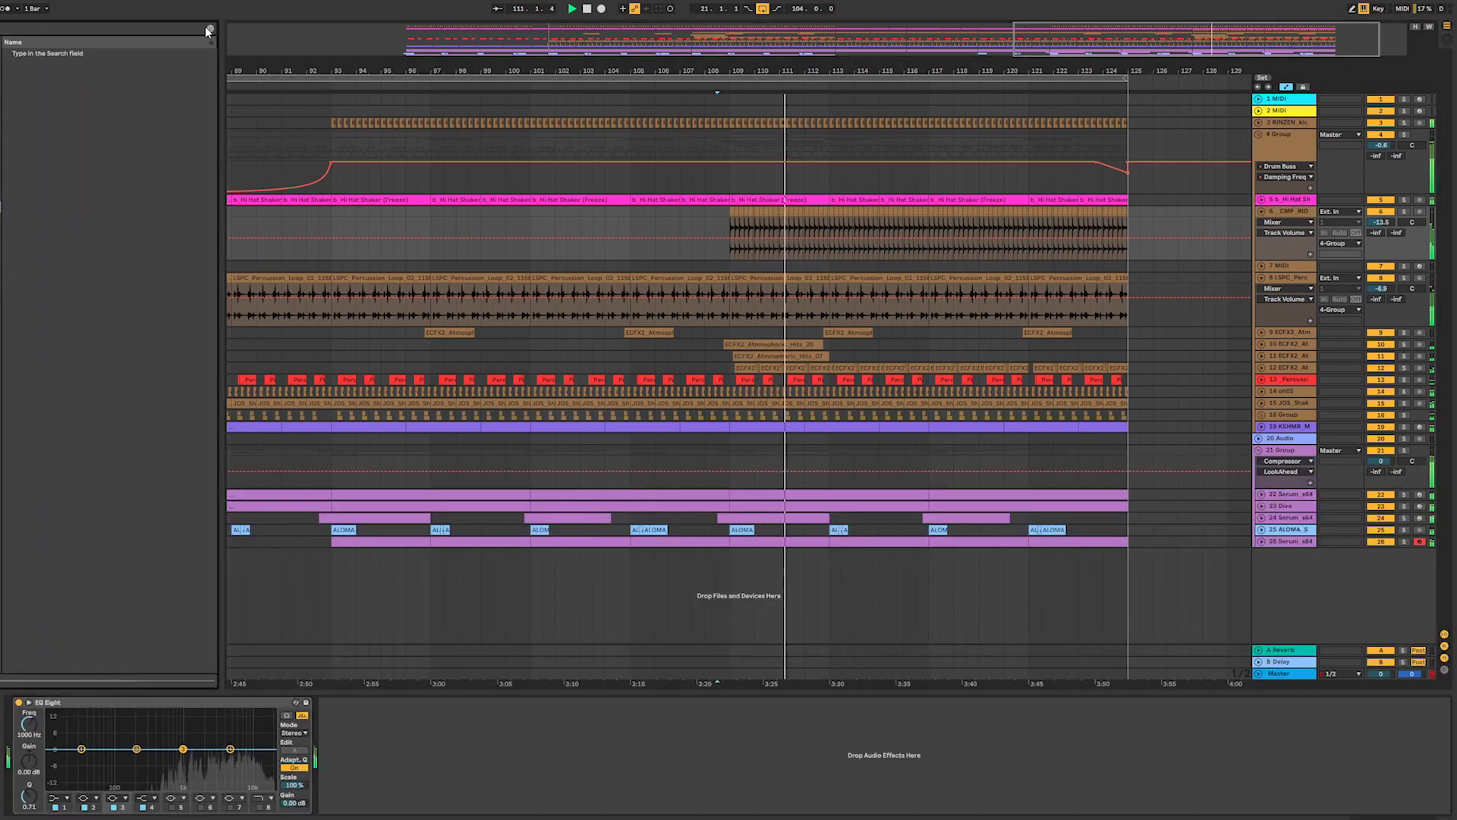
{"action": "left_click", "coordinate": [36, 360]}
{"action": "left_click_drag", "start_coordinate": [37, 360], "coordinate": [571, 811]}
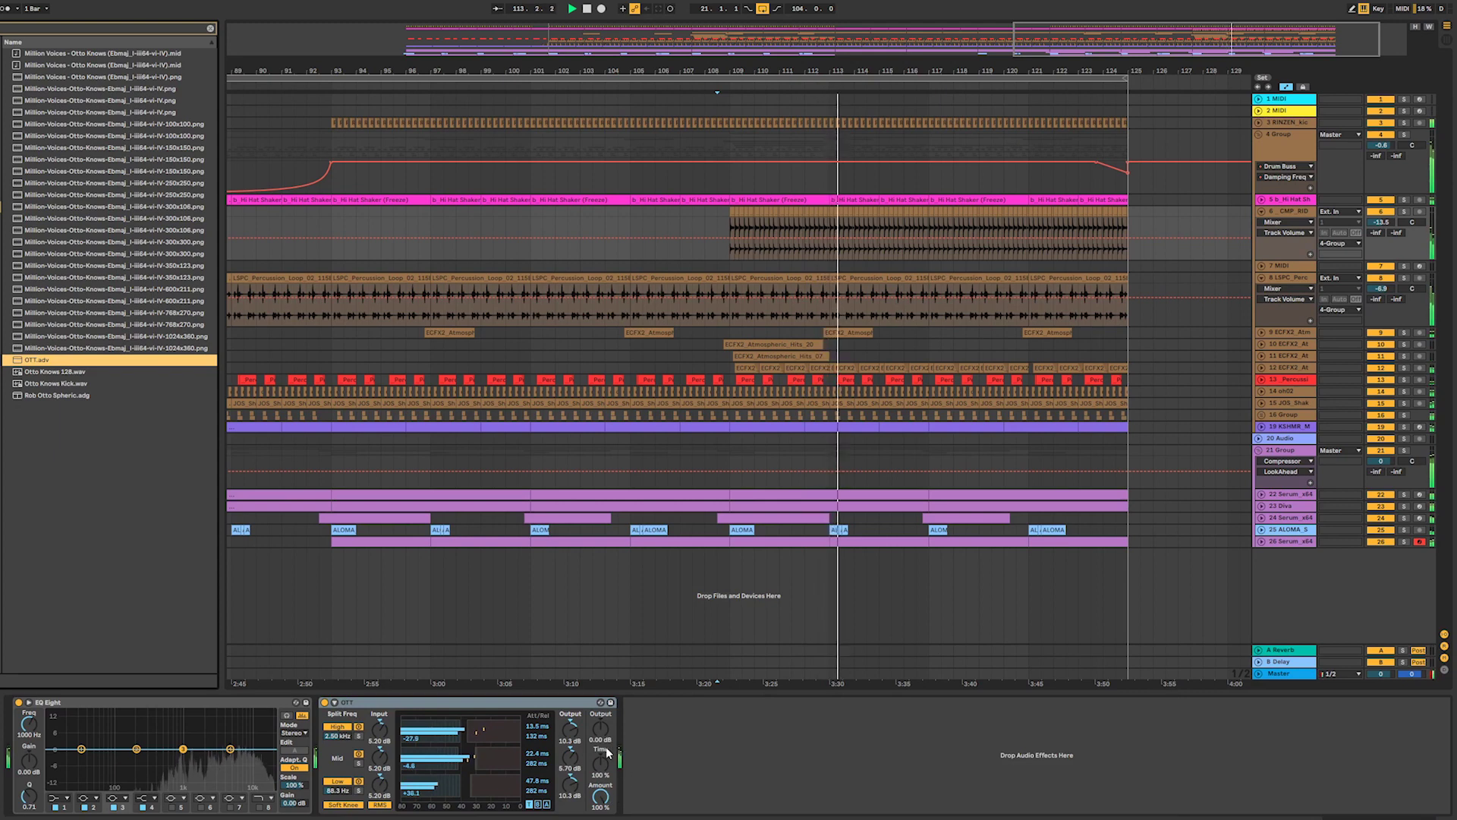
{"action": "mouse_move", "coordinate": [607, 753]}
{"action": "left_mouse_down"}
{"action": "mouse_move", "coordinate": [625, 720]}
{"action": "mouse_move", "coordinate": [605, 767]}
{"action": "left_mouse_up"}
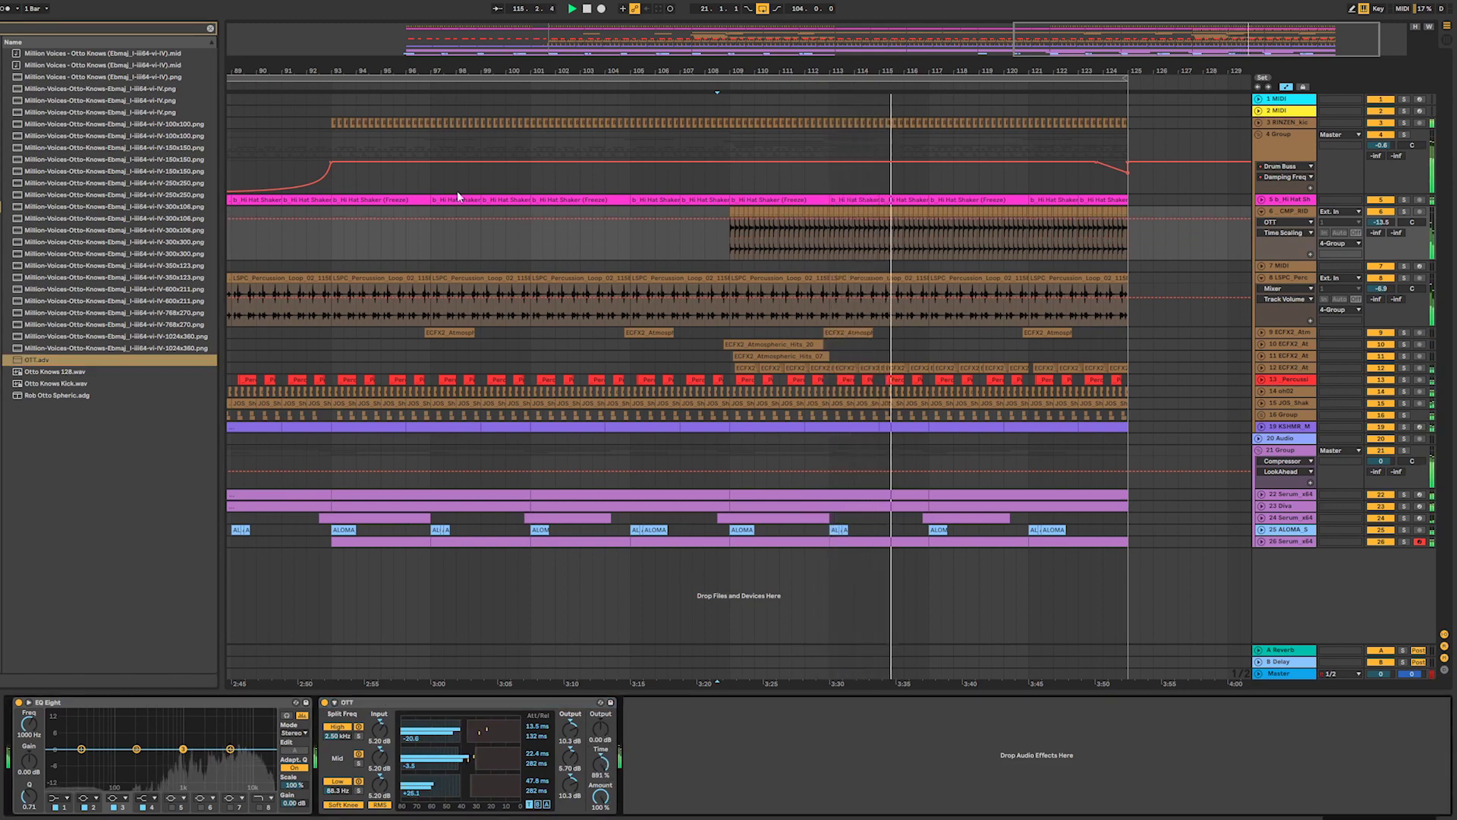
- Search the library for "lfo" and load the Velocity LFO Resolume preset on a new track
{"action": "left_click", "coordinate": [195, 28]}
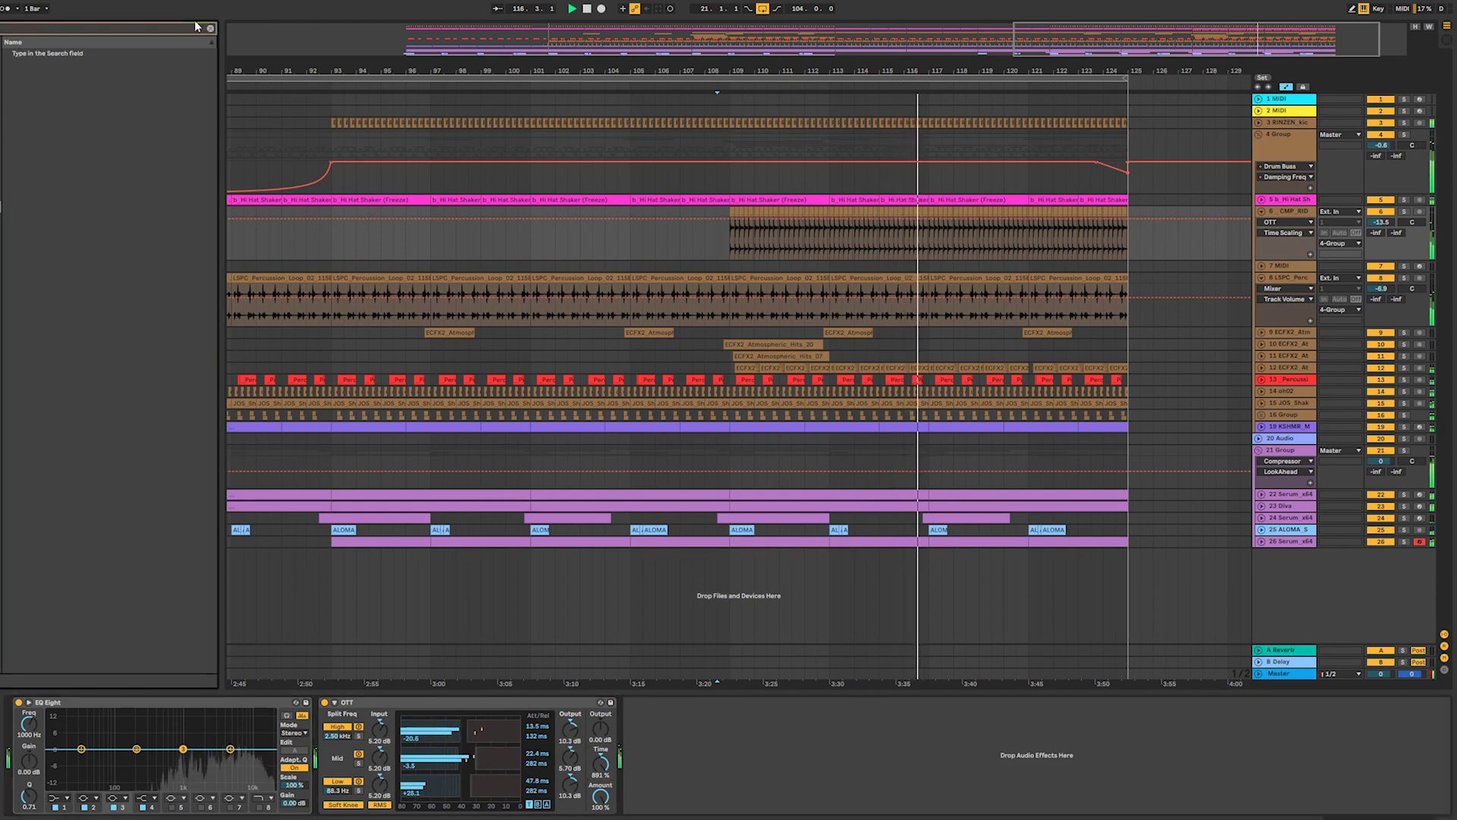
{"action": "type", "text": "lfo"}
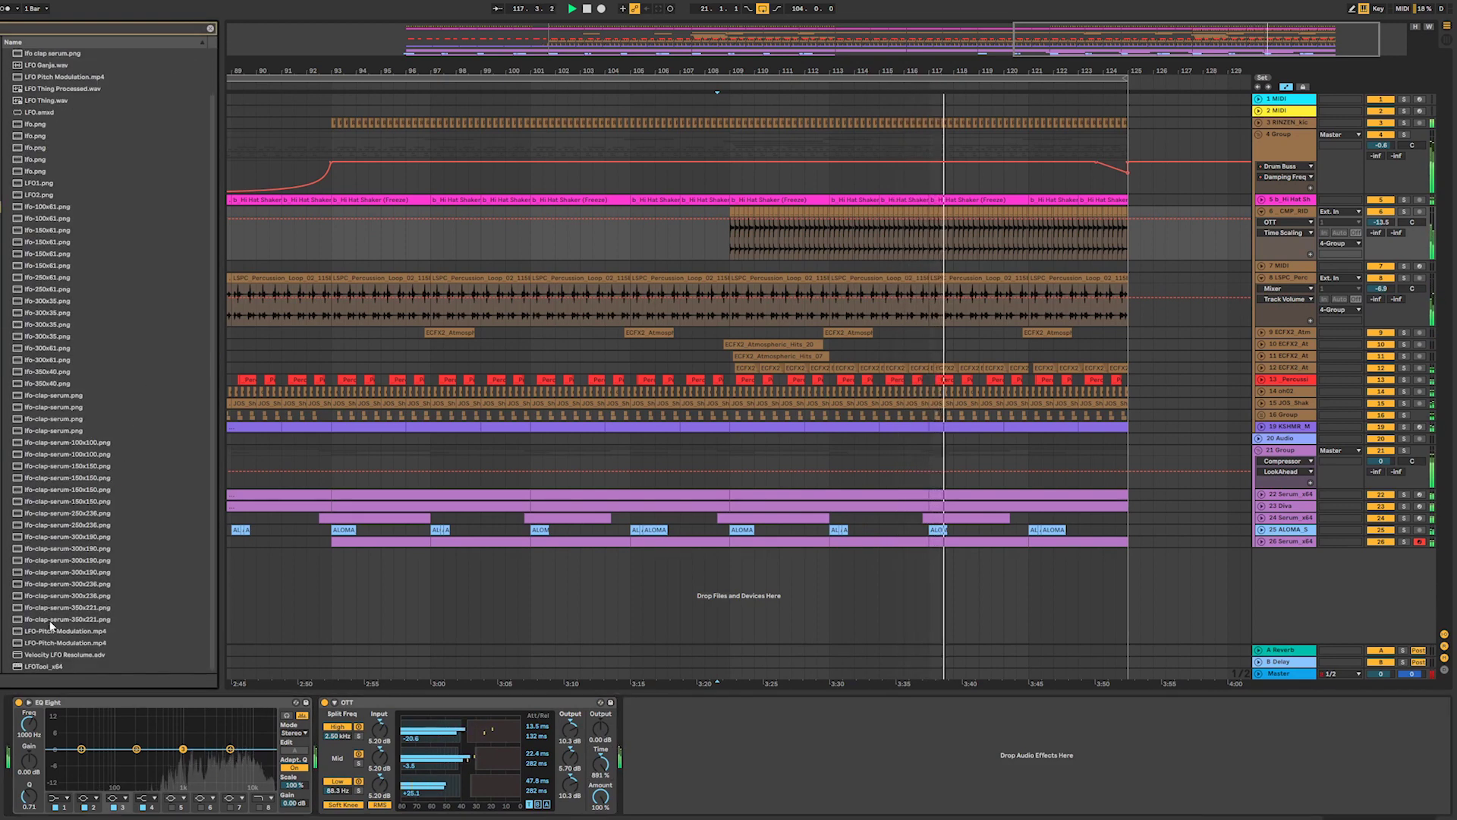
{"action": "left_click", "coordinate": [48, 656]}
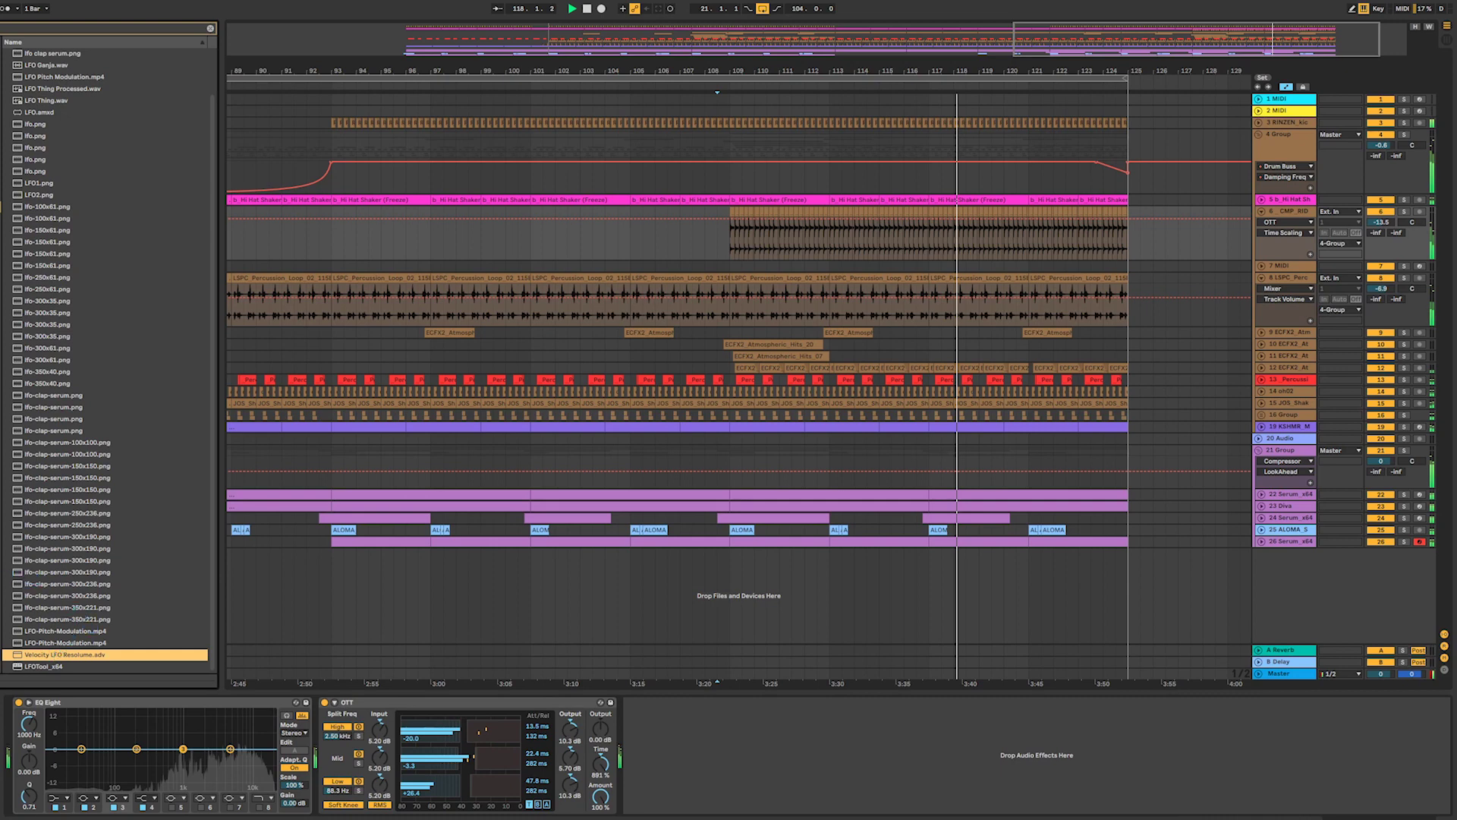
{"action": "key", "text": "Return"}
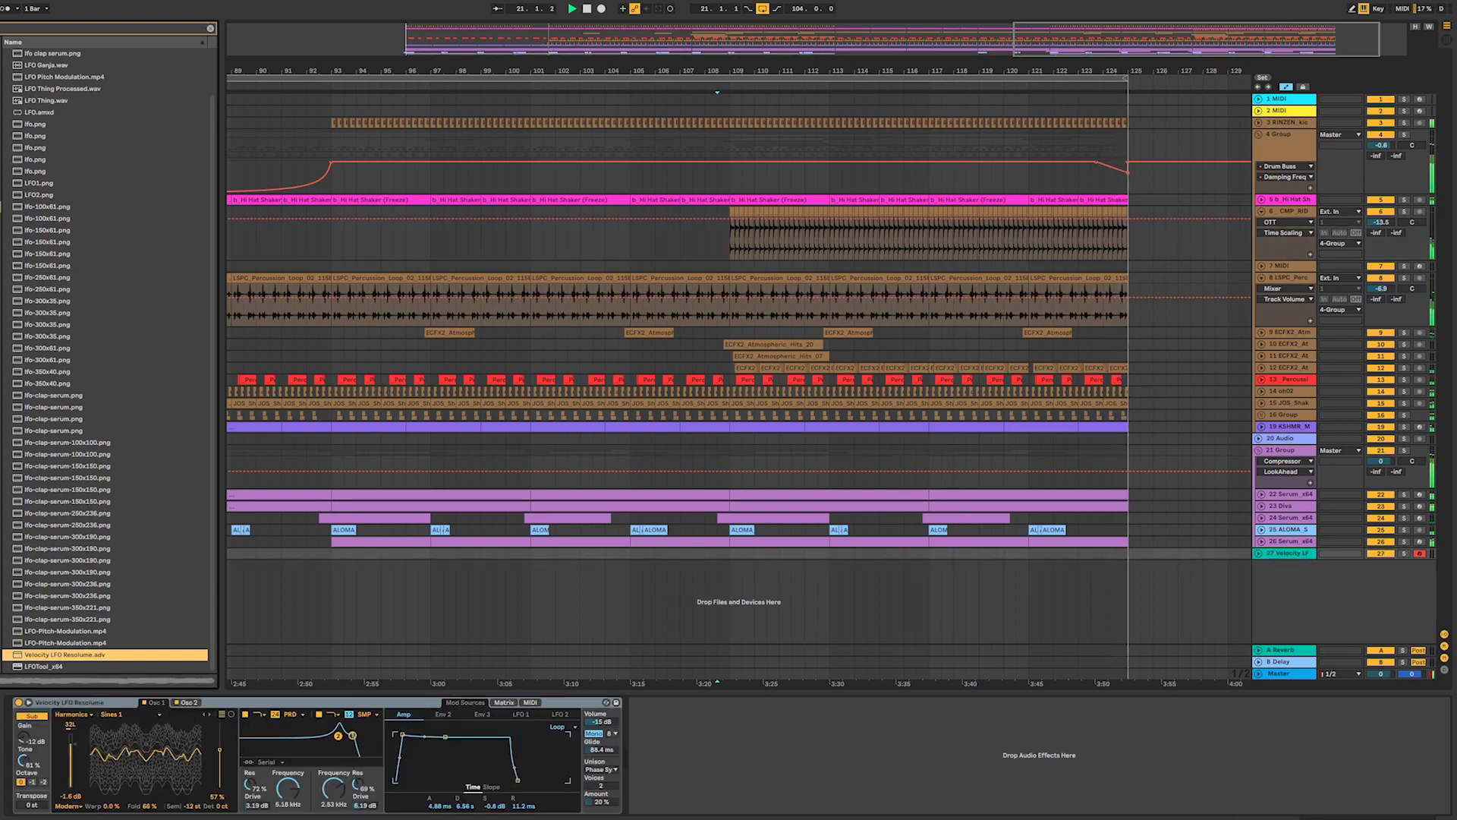
{"action": "key", "text": "space"}
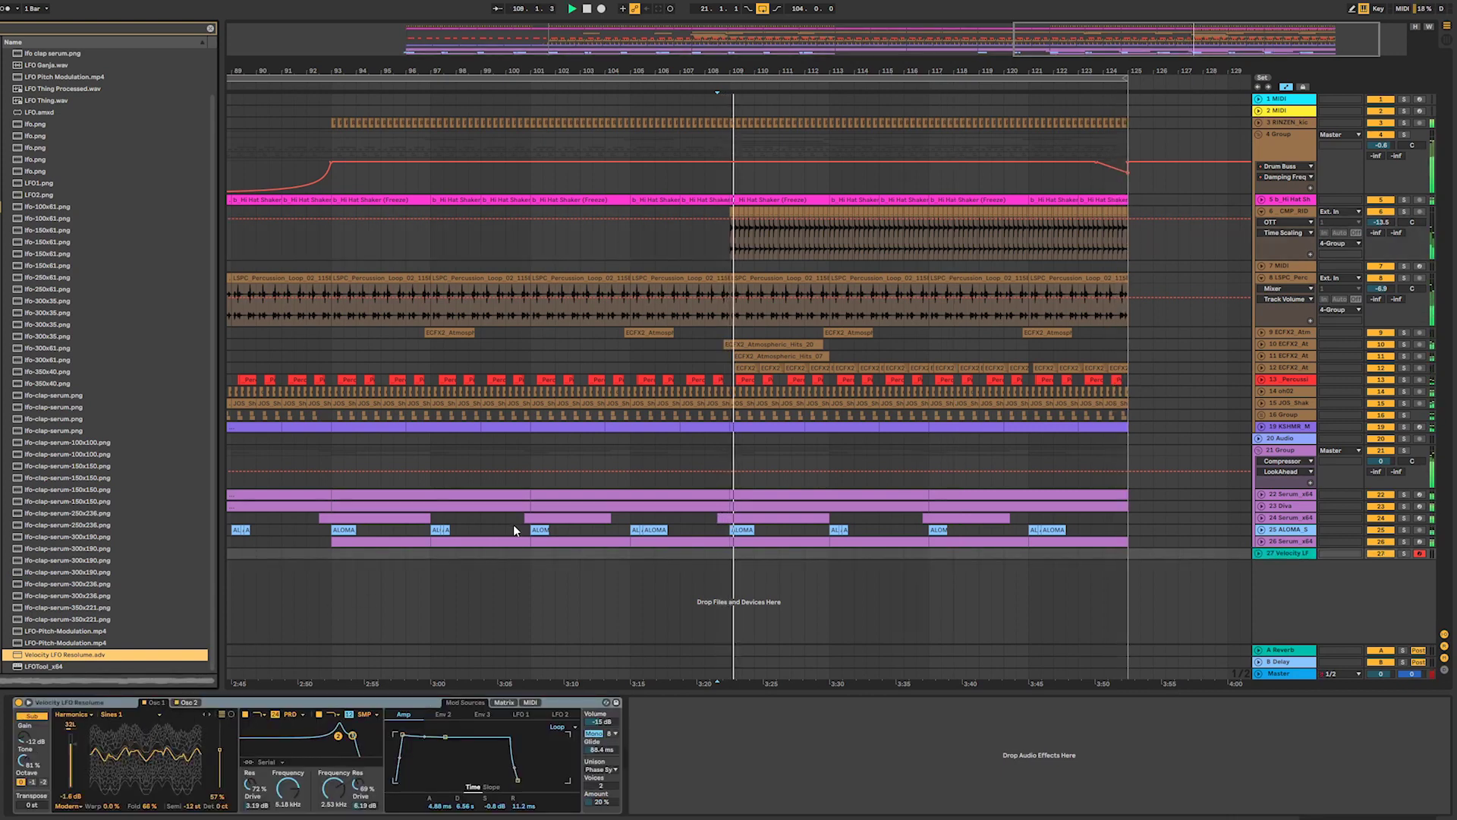
- Add LFOTool_x64 after OTT on the ride track and lower the starting point of its volume curve
{"action": "left_click", "coordinate": [1287, 210]}
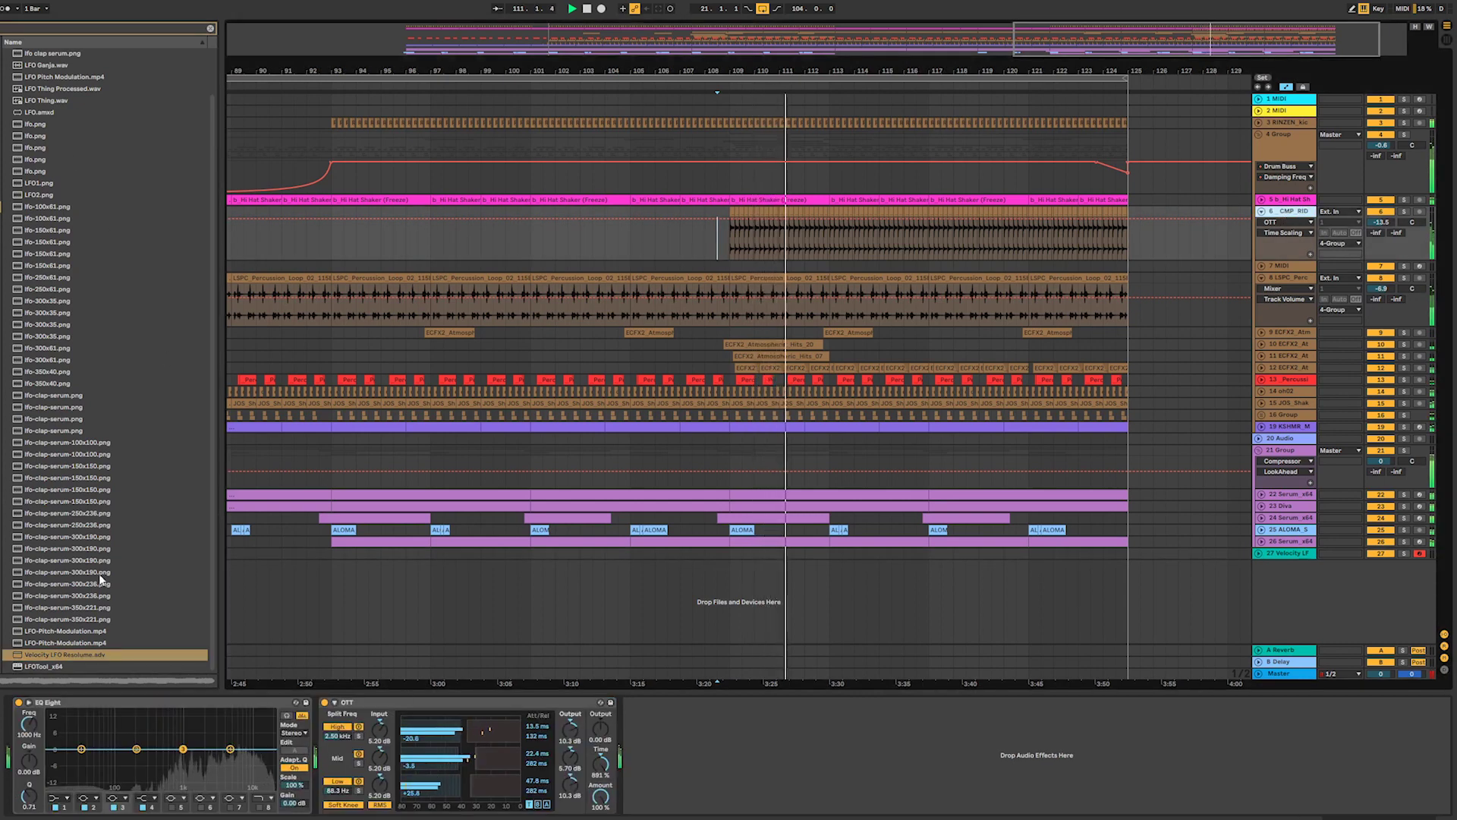
{"action": "double_click", "coordinate": [44, 666]}
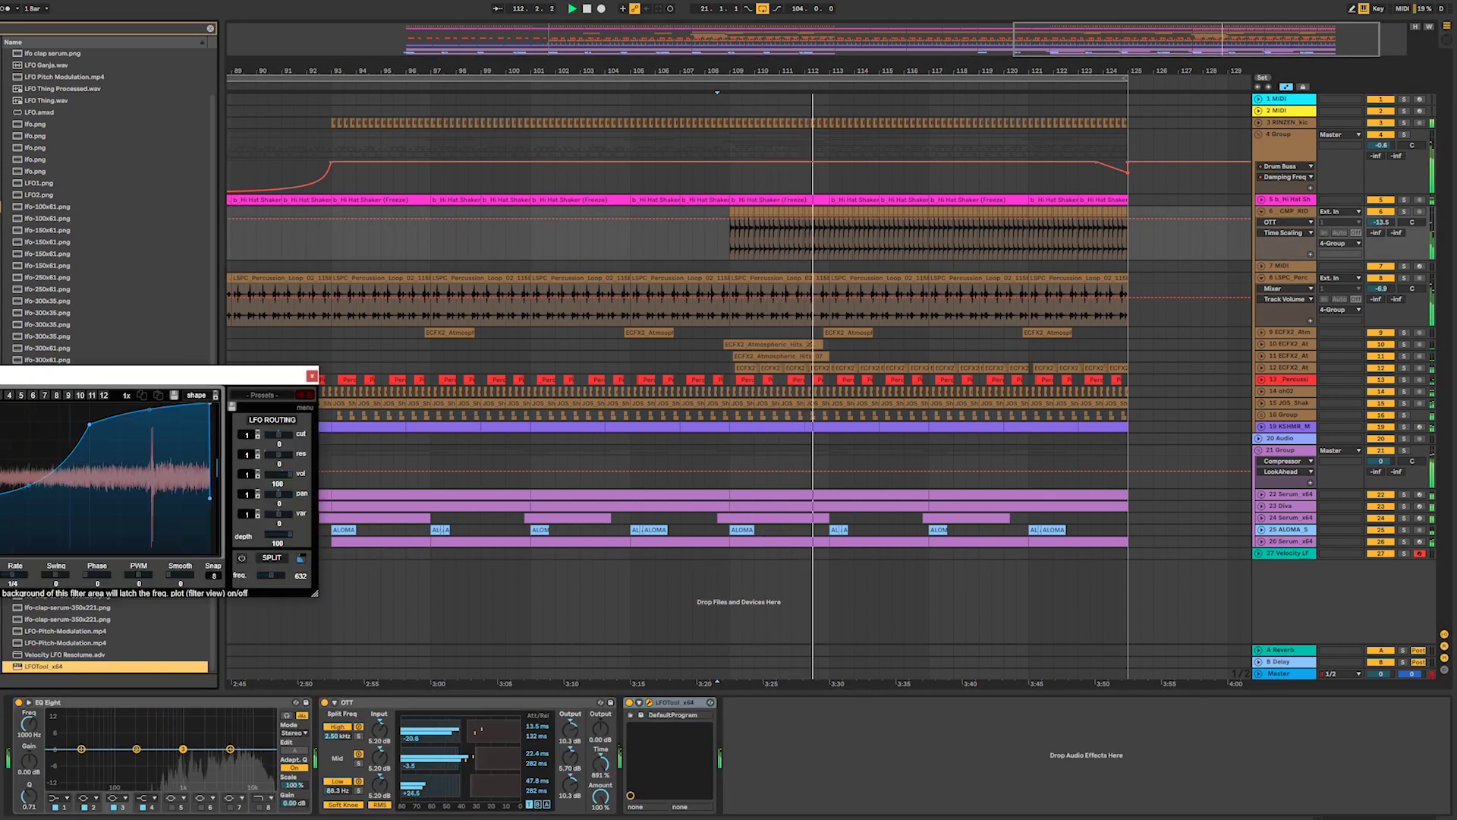
{"action": "left_click_drag", "start_coordinate": [0, 499], "coordinate": [0, 533]}
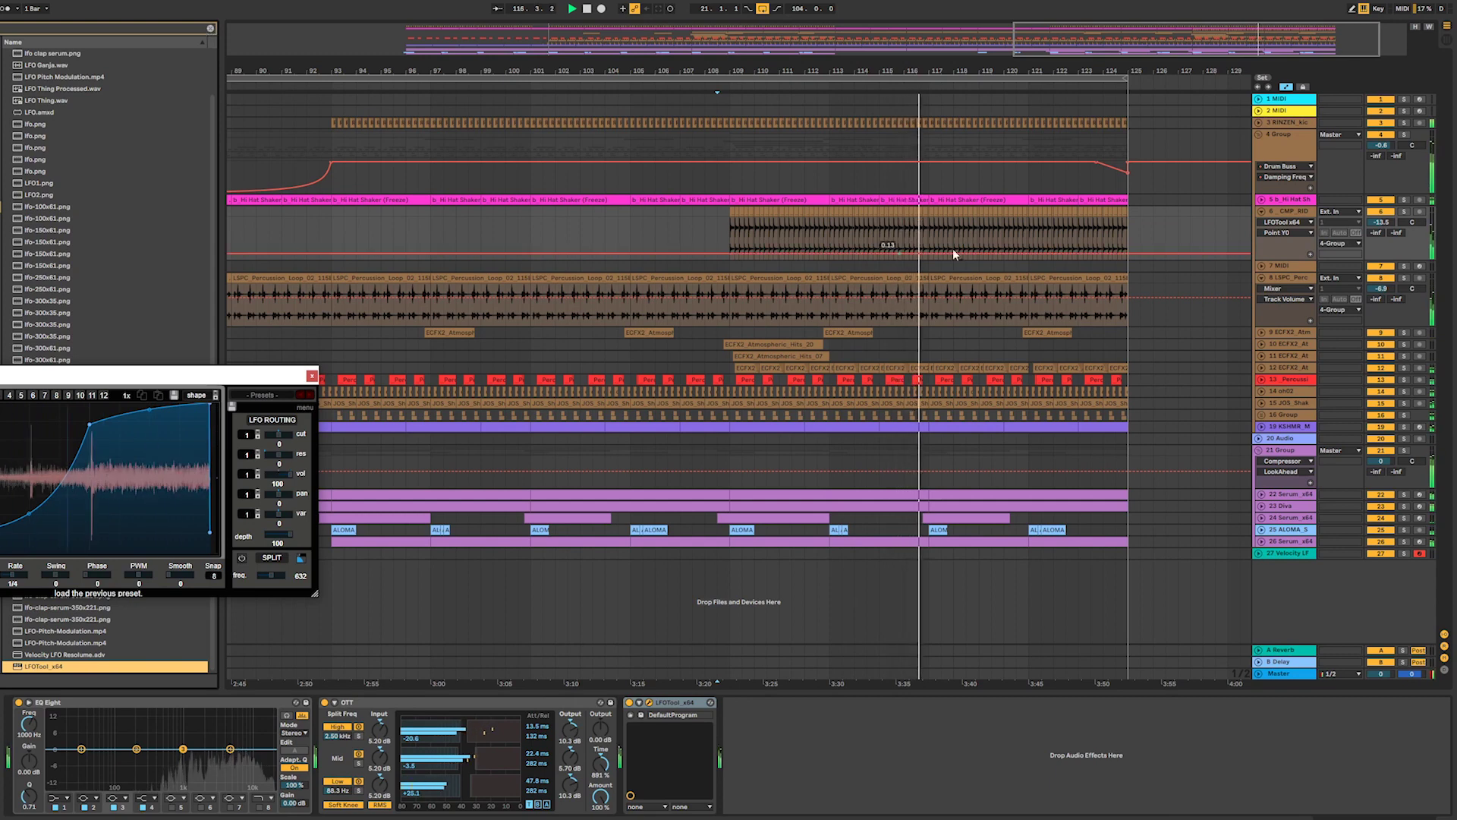
- Consolidate all the ride clips from bar 109 to 125 into a single clip
{"action": "left_click", "coordinate": [732, 212]}
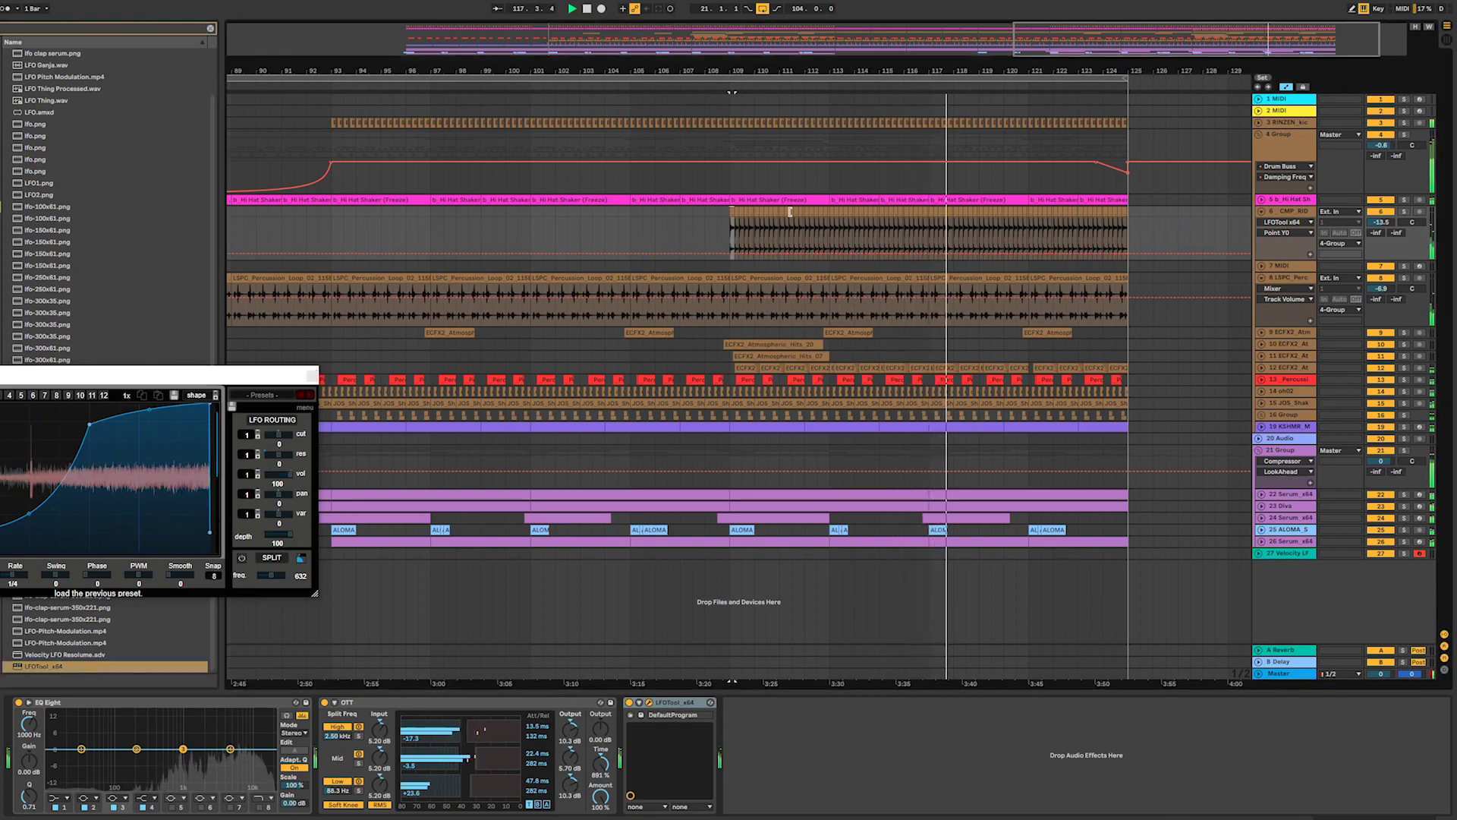
{"action": "key", "text": "space"}
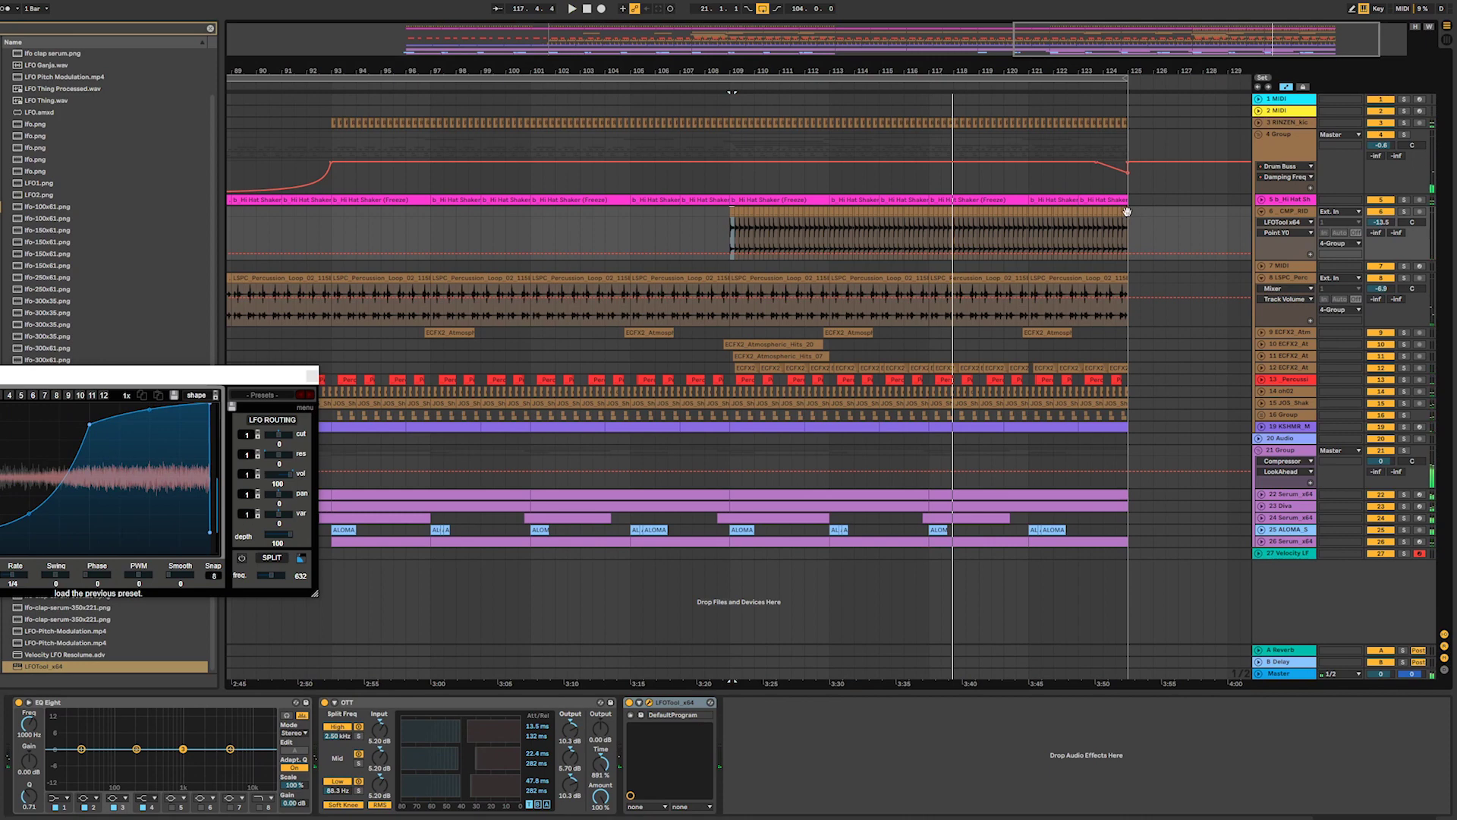
{"action": "left_click", "coordinate": [1128, 212]}
{"action": "key", "text": "ctrl+j"}
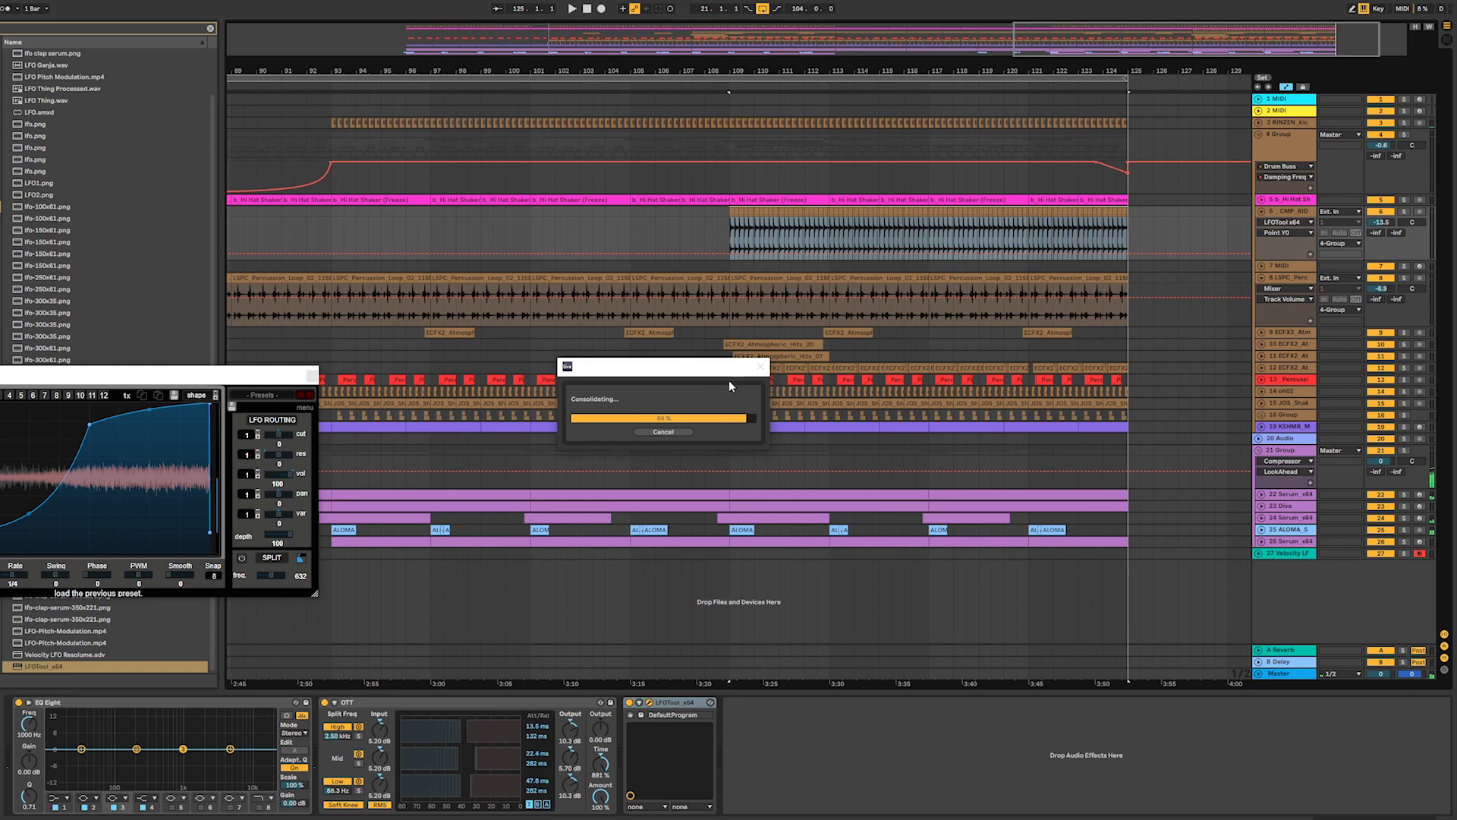
- Apply the Logic 16 Swing 59 groove to the consolidated ride clip and play it back
{"action": "double_click", "coordinate": [774, 212]}
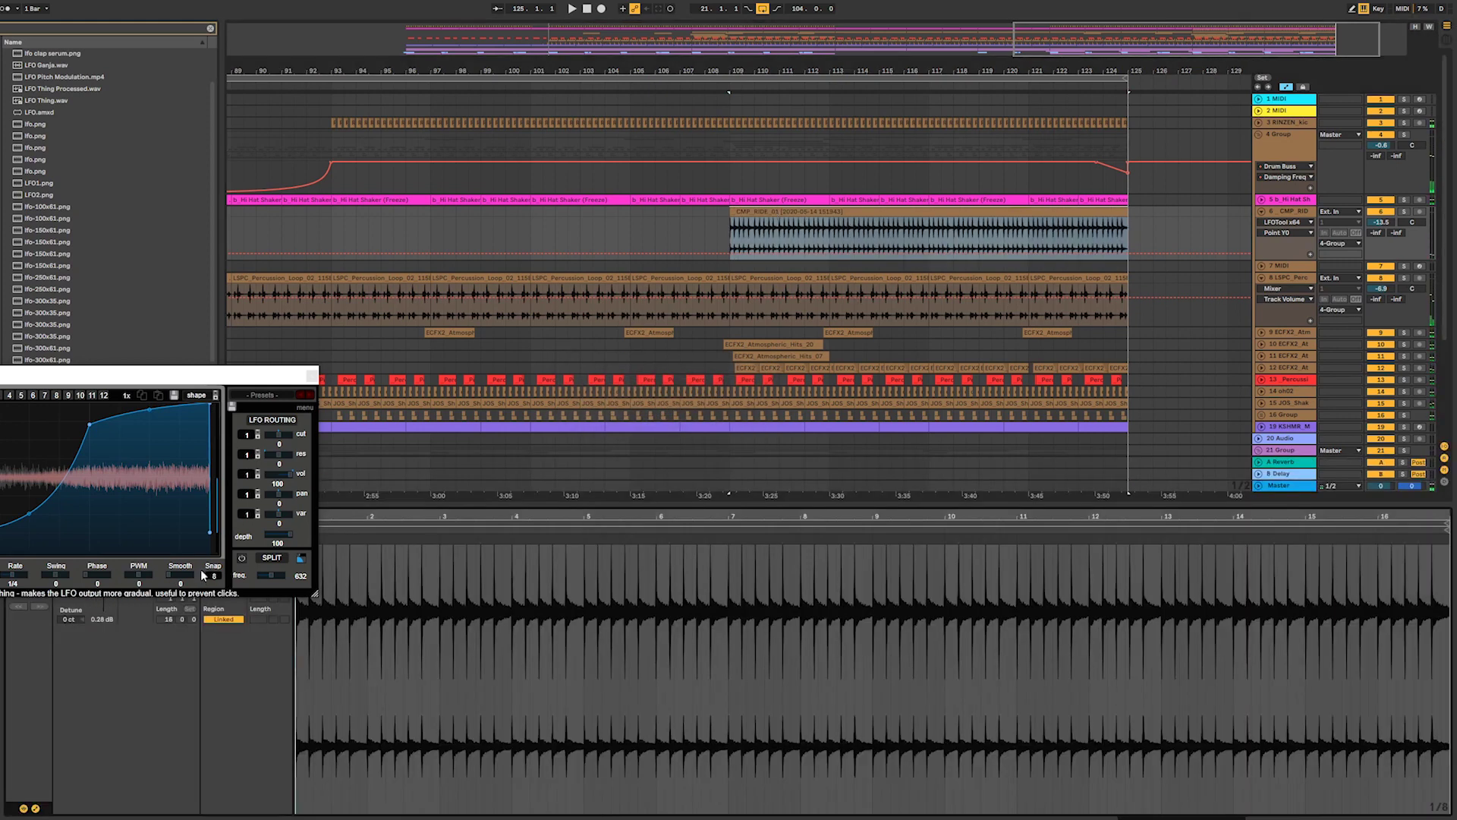
{"action": "left_click_drag", "start_coordinate": [187, 382], "coordinate": [307, 162]}
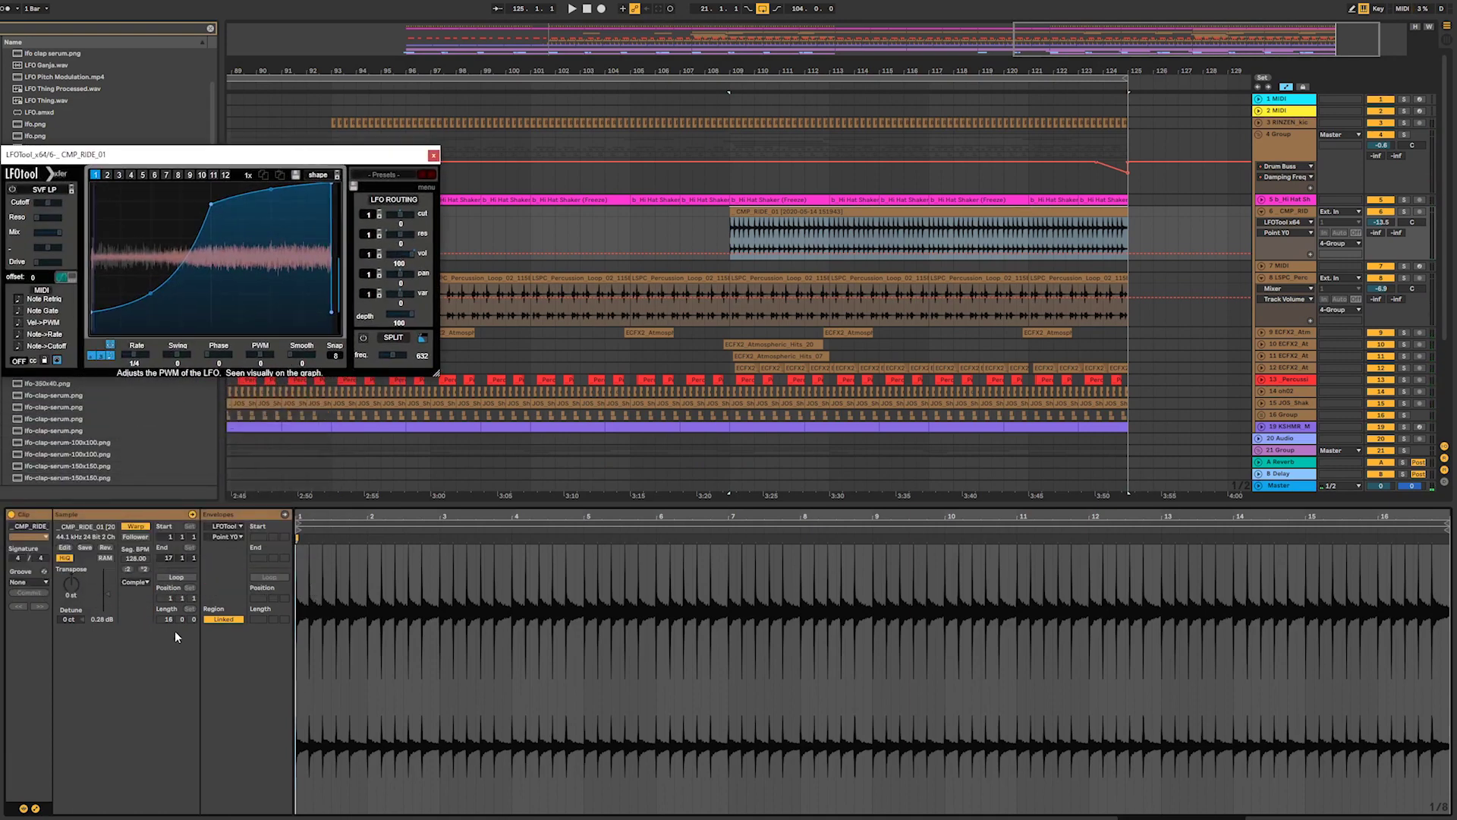
{"action": "left_click", "coordinate": [35, 582]}
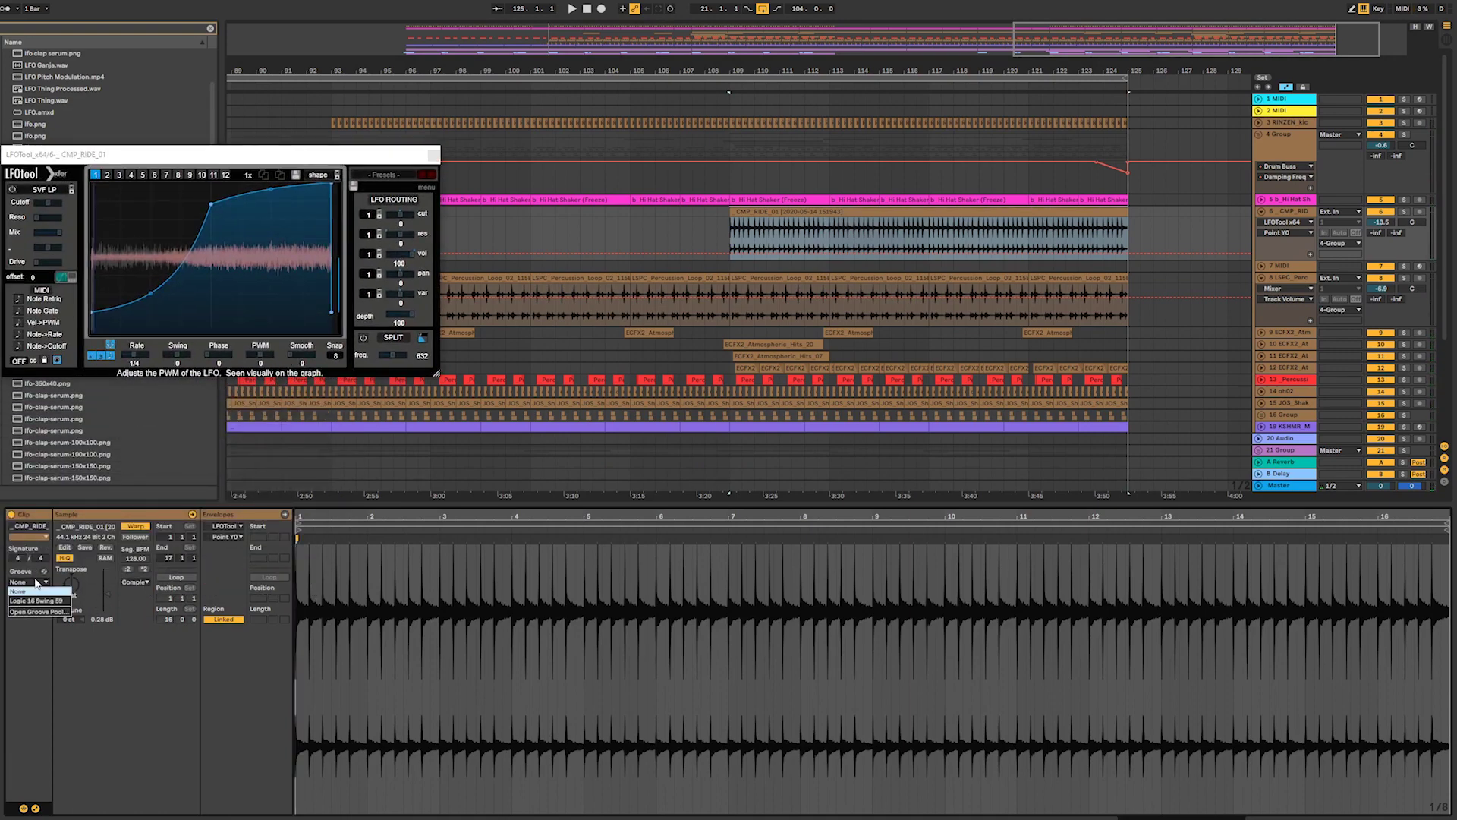
{"action": "key", "text": "space"}
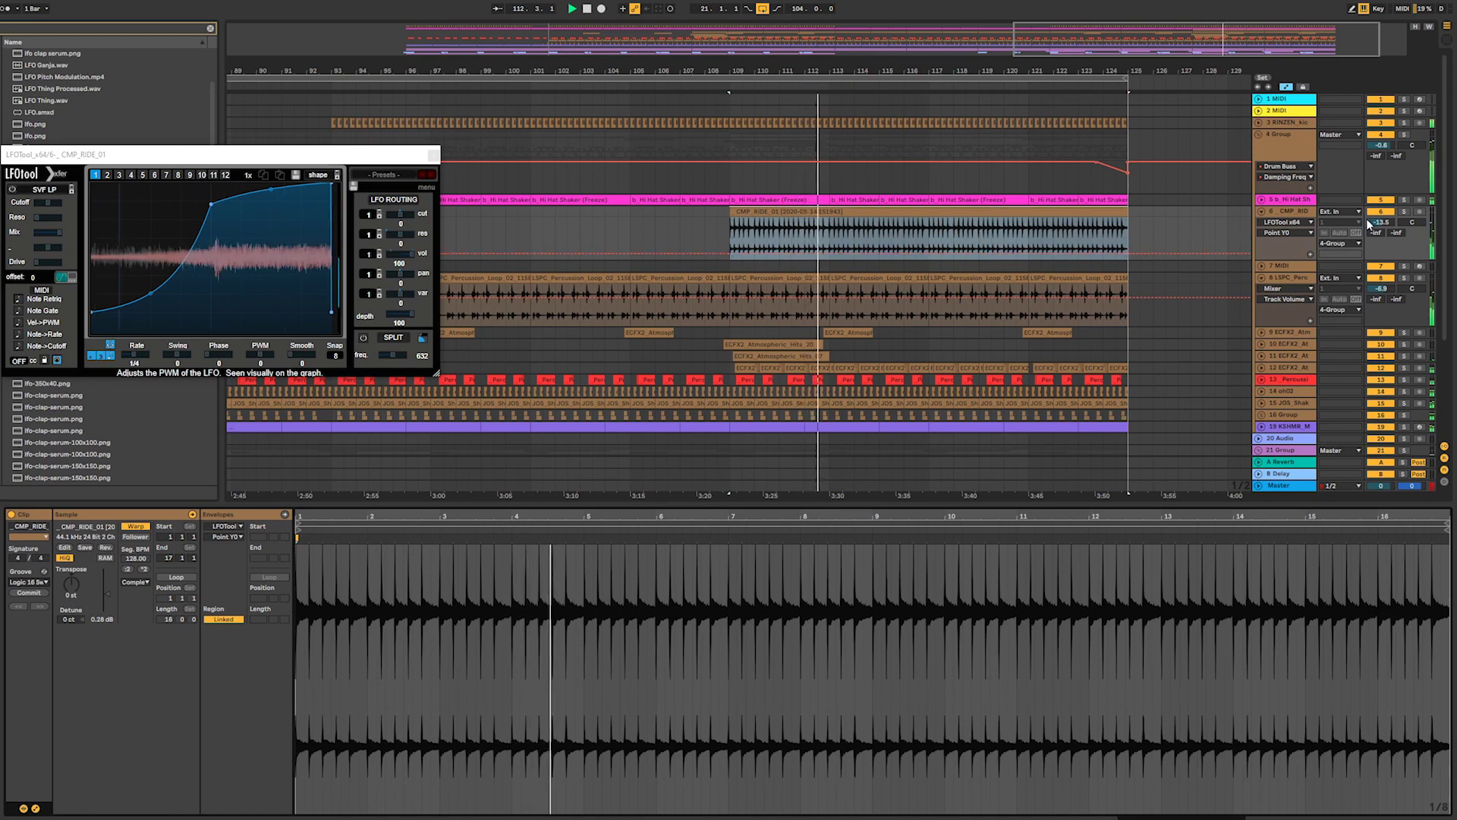
- Reset the ride track's pan to centre after a test change and close the LFOTool window
{"action": "mouse_move", "coordinate": [1412, 223]}
{"action": "left_mouse_down"}
{"action": "mouse_move", "coordinate": [1412, 181]}
{"action": "mouse_move", "coordinate": [1411, 219]}
{"action": "left_mouse_up"}
{"action": "double_click", "coordinate": [1412, 224]}
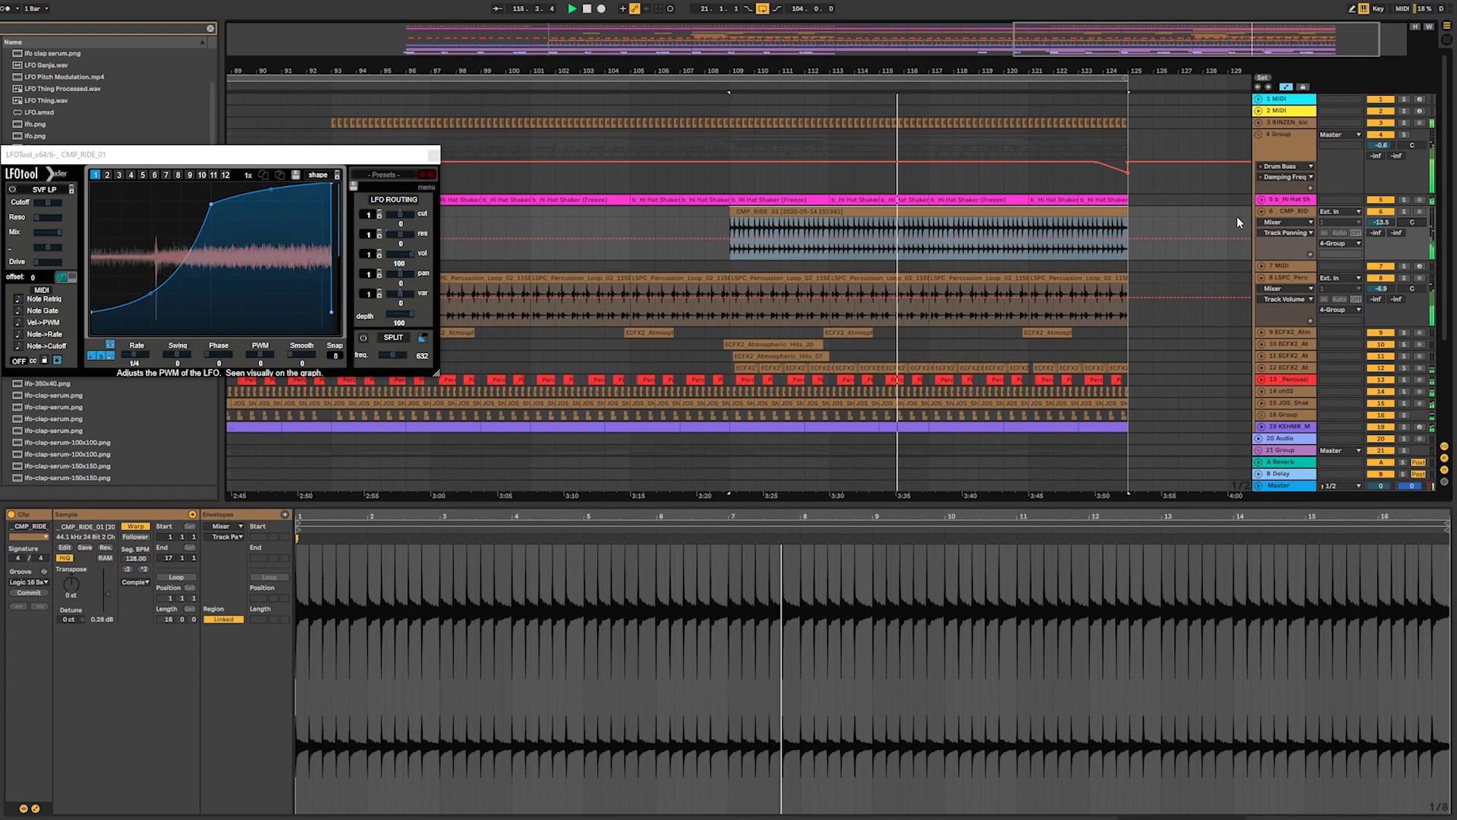
{"action": "double_click", "coordinate": [1293, 212]}
{"action": "left_click", "coordinate": [434, 155]}
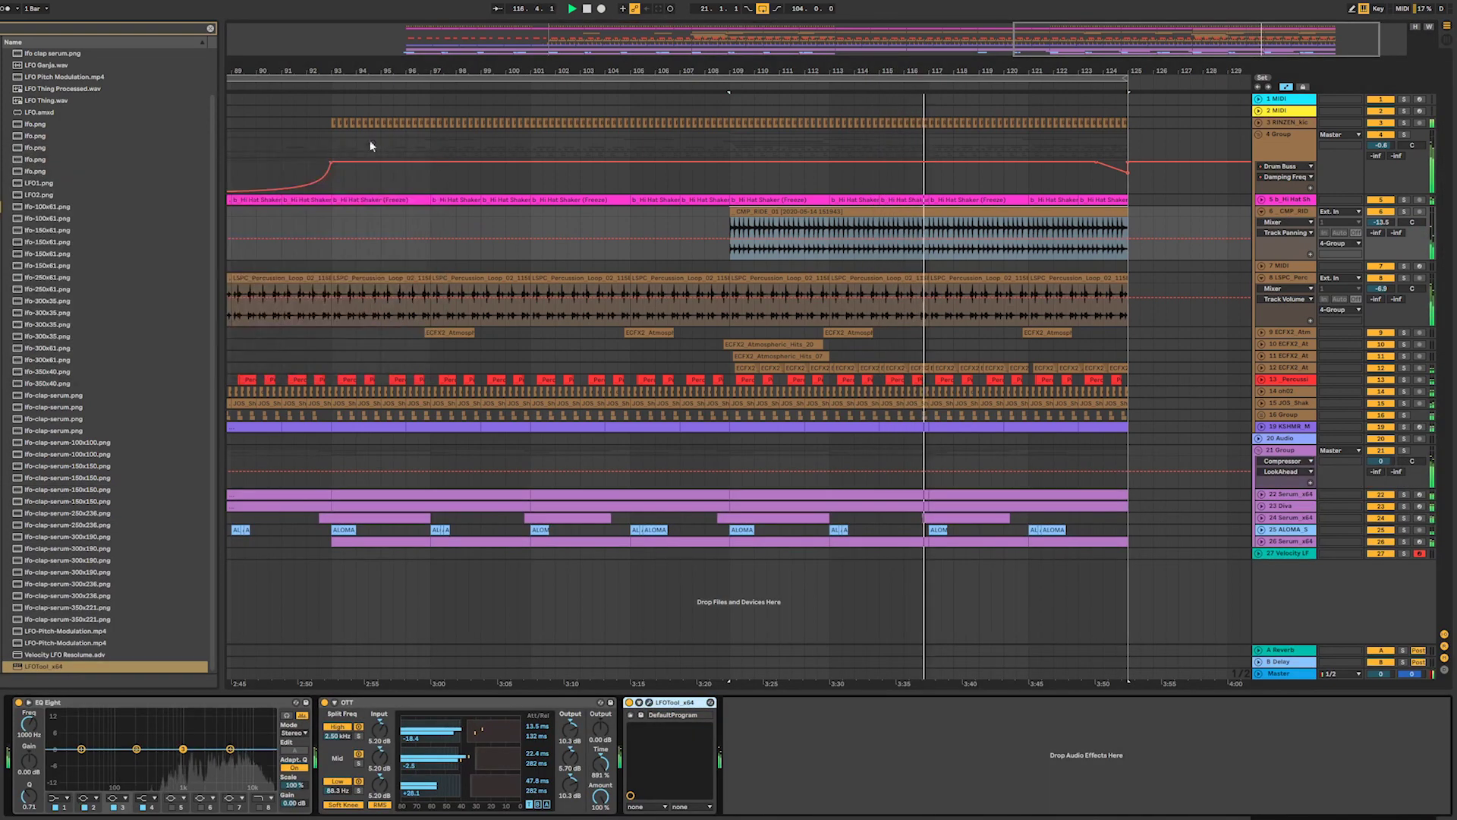
{"action": "left_click", "coordinate": [211, 29]}
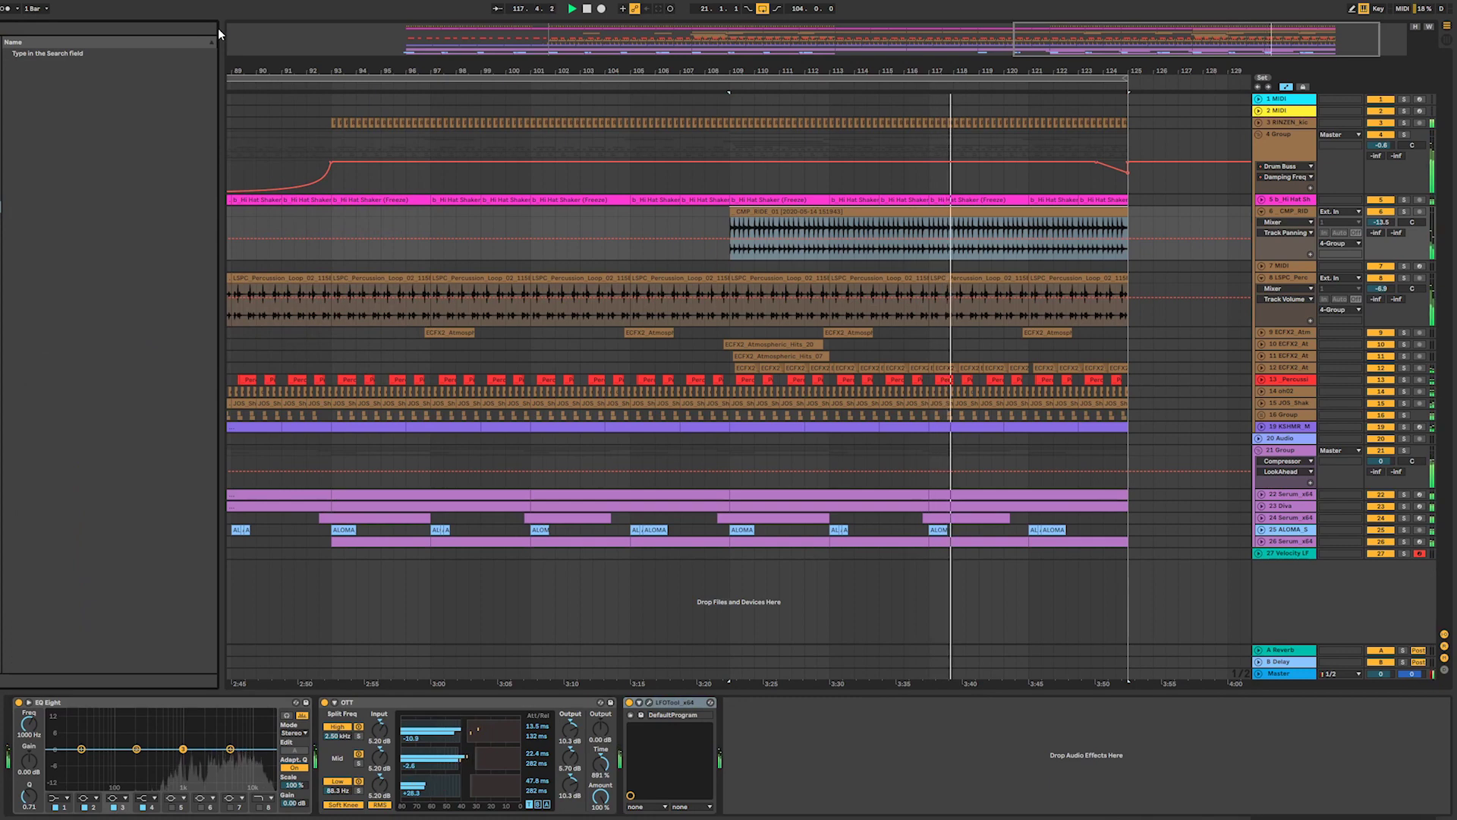
{"action": "type", "text": "pan"}
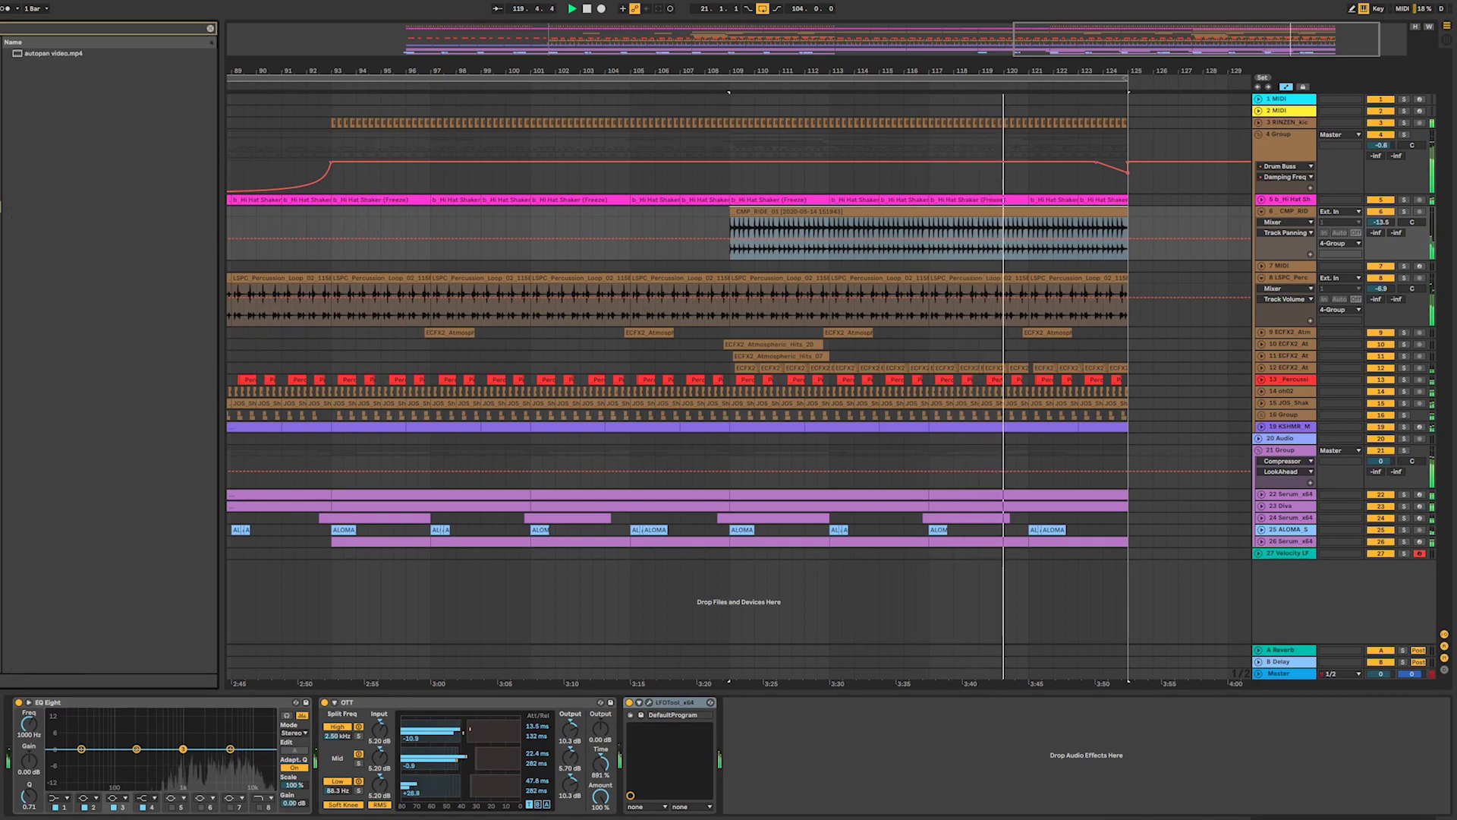
{"action": "left_click", "coordinate": [1, 172]}
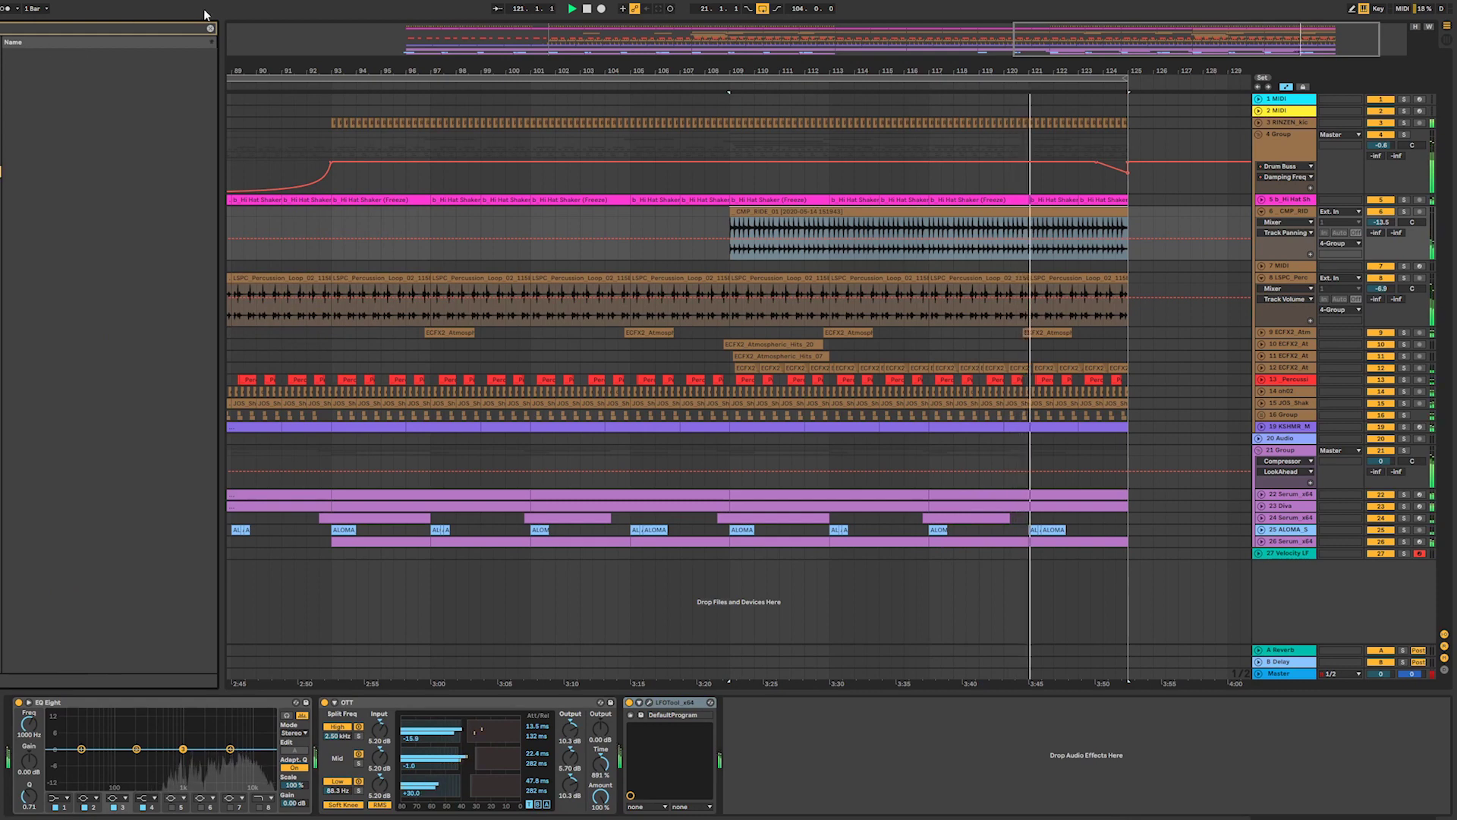
{"action": "key", "text": "Escape"}
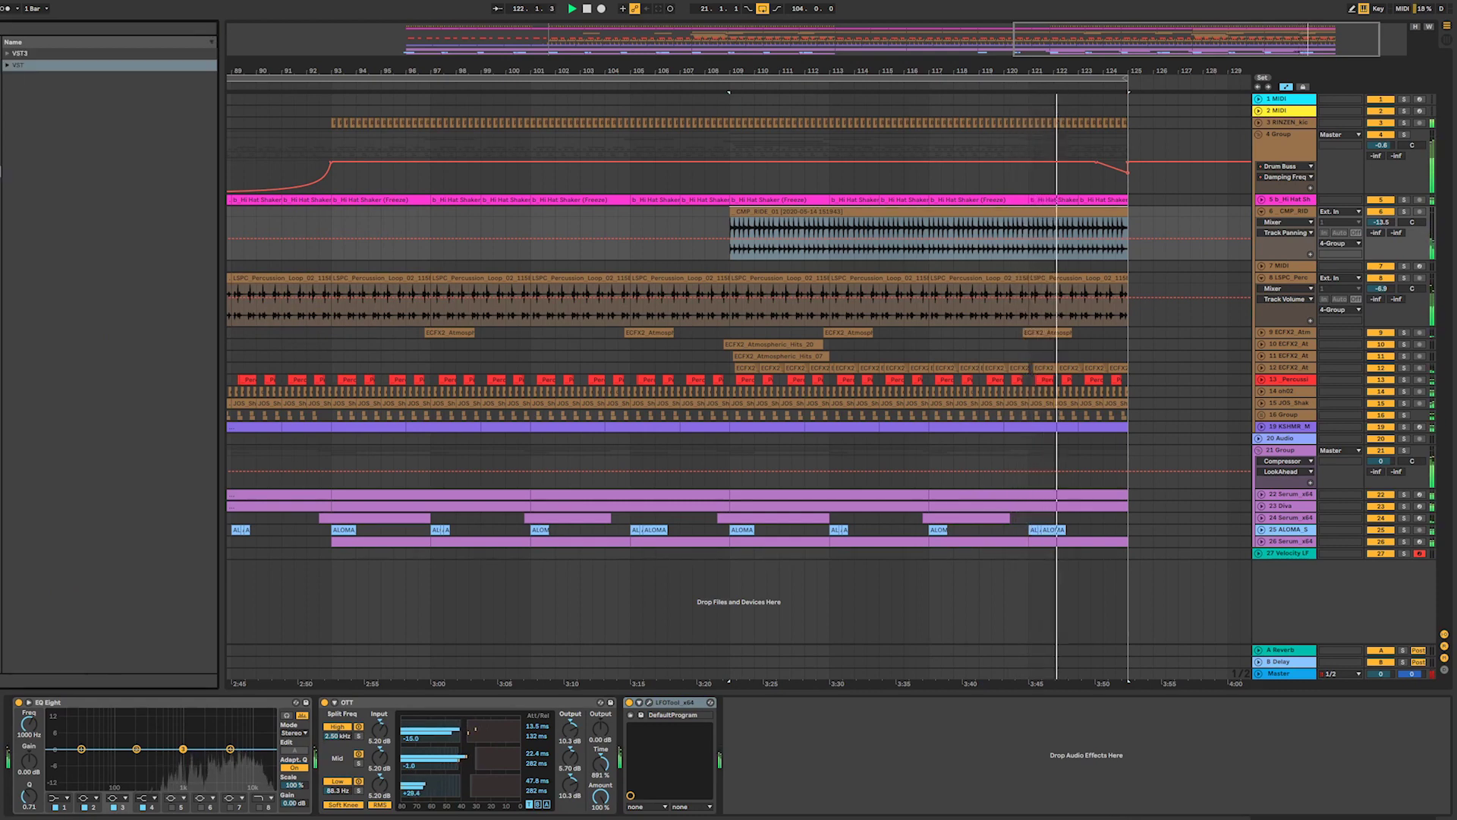
- Add Auto Pan from the audio effects after LFOTool on the ride track, with a 47.6% amount and 0.21 Hz rate
{"action": "left_click", "coordinate": [1, 183]}
{"action": "left_click", "coordinate": [1, 159]}
{"action": "left_click", "coordinate": [1, 124]}
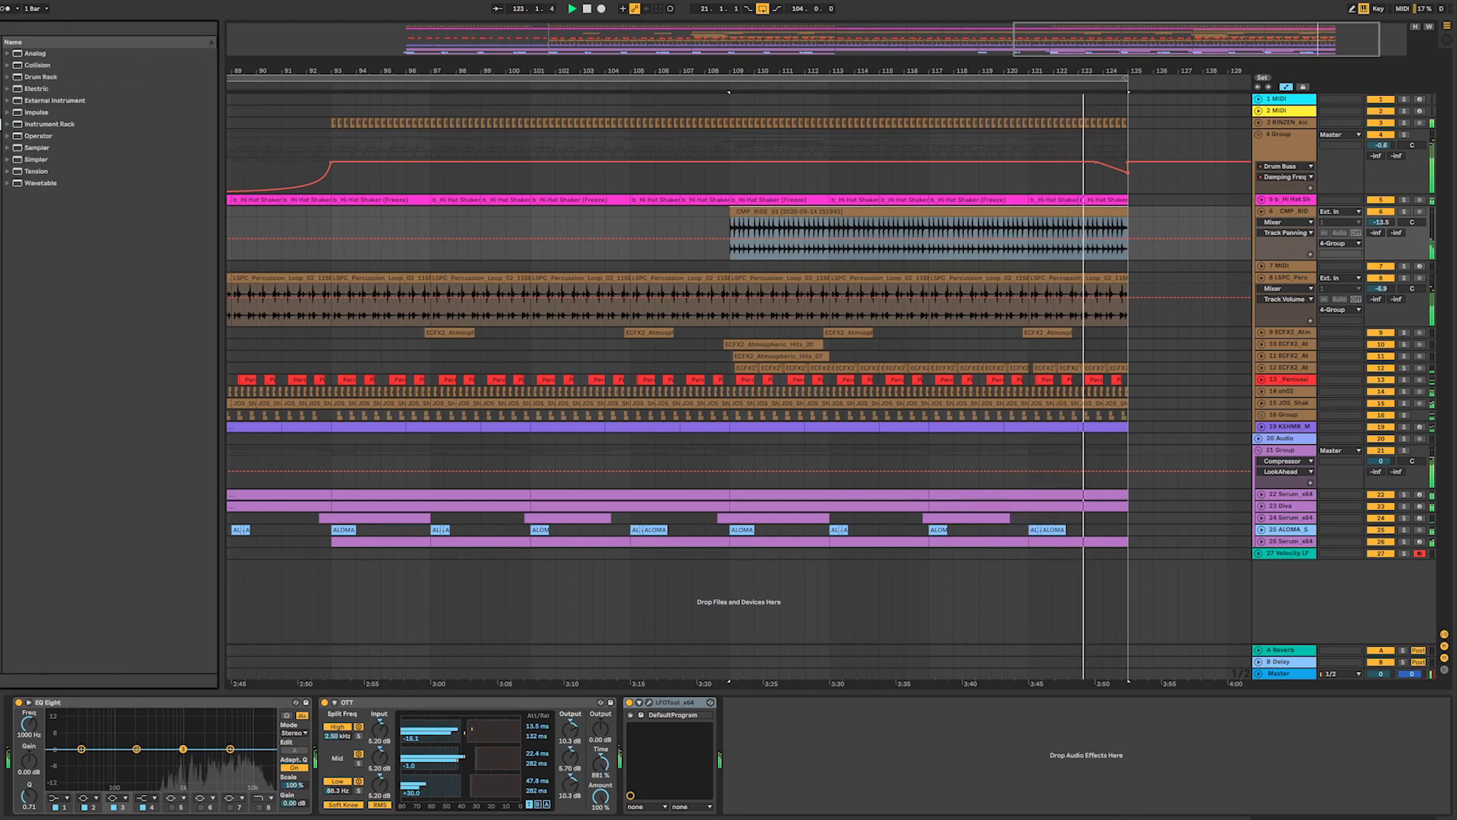
{"action": "key", "text": "Down"}
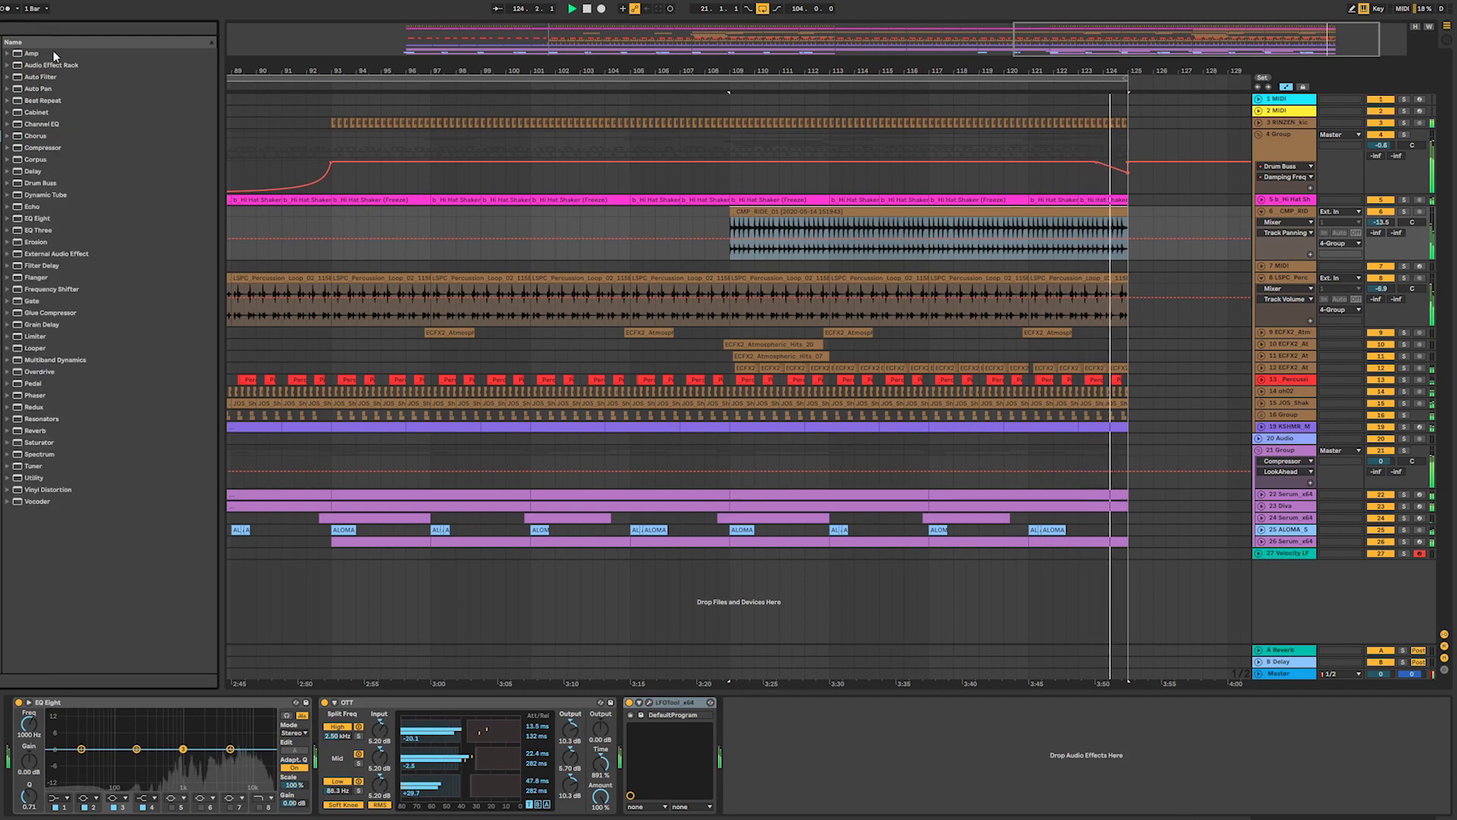
{"action": "left_click_drag", "start_coordinate": [34, 89], "coordinate": [782, 710]}
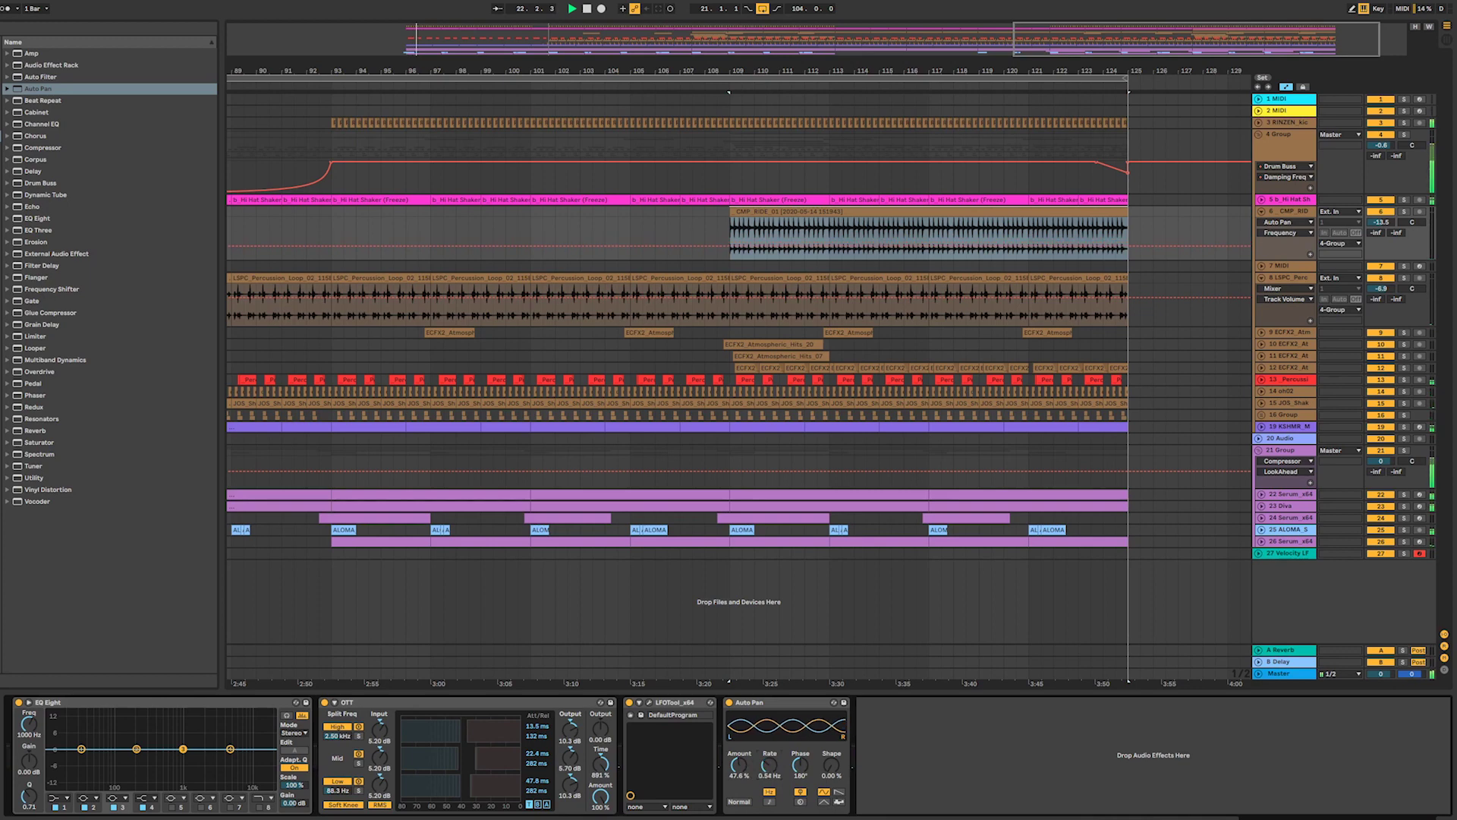
{"action": "key", "text": "space"}
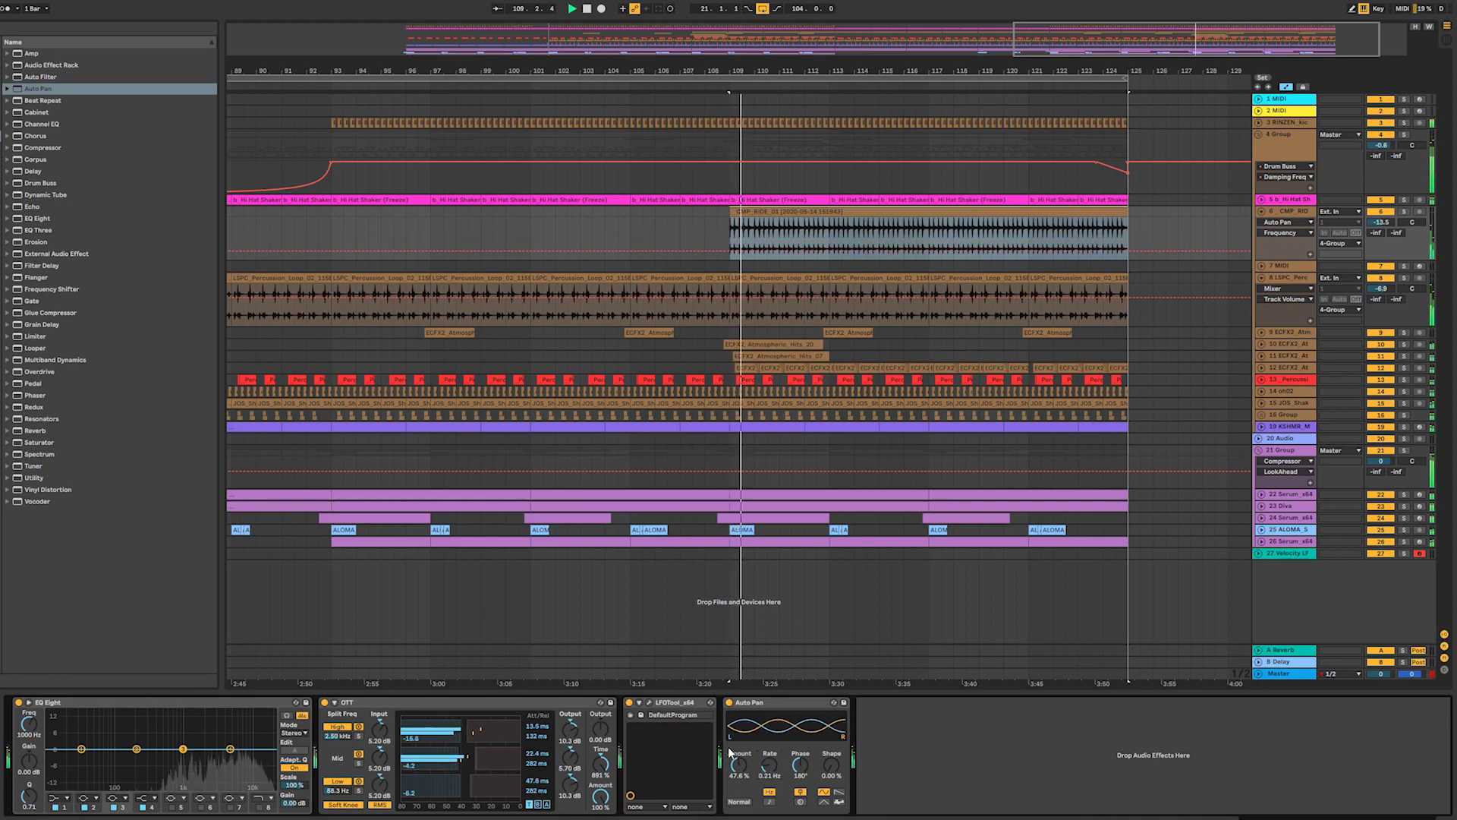
- Set the ride track's Auto Pan amount to 20.8 % with a rate of about 0.3 Hz, and its volume to -14.2 dB
{"action": "left_click", "coordinate": [768, 766]}
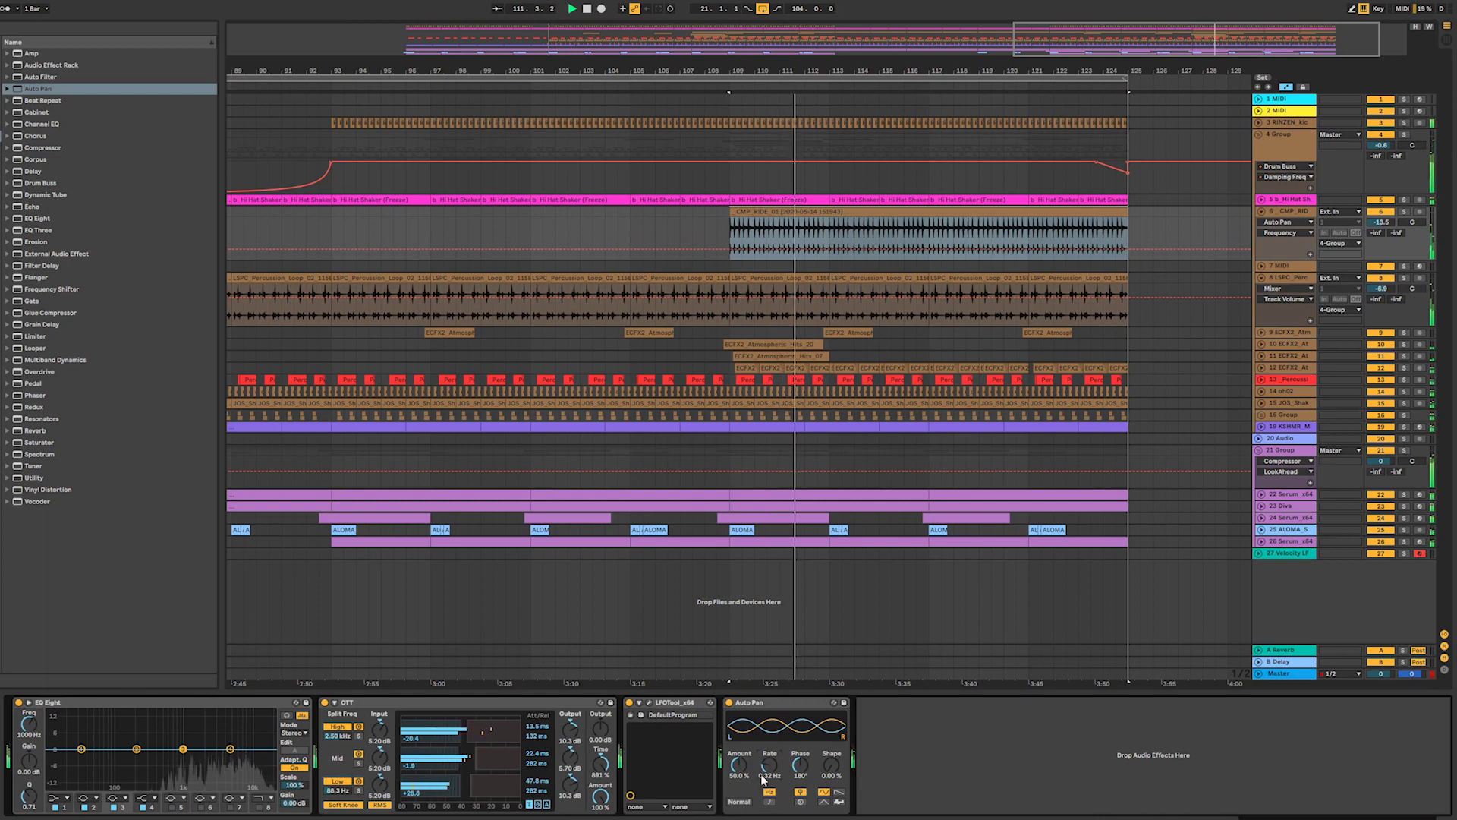
{"action": "left_click_drag", "start_coordinate": [720, 768], "coordinate": [719, 790]}
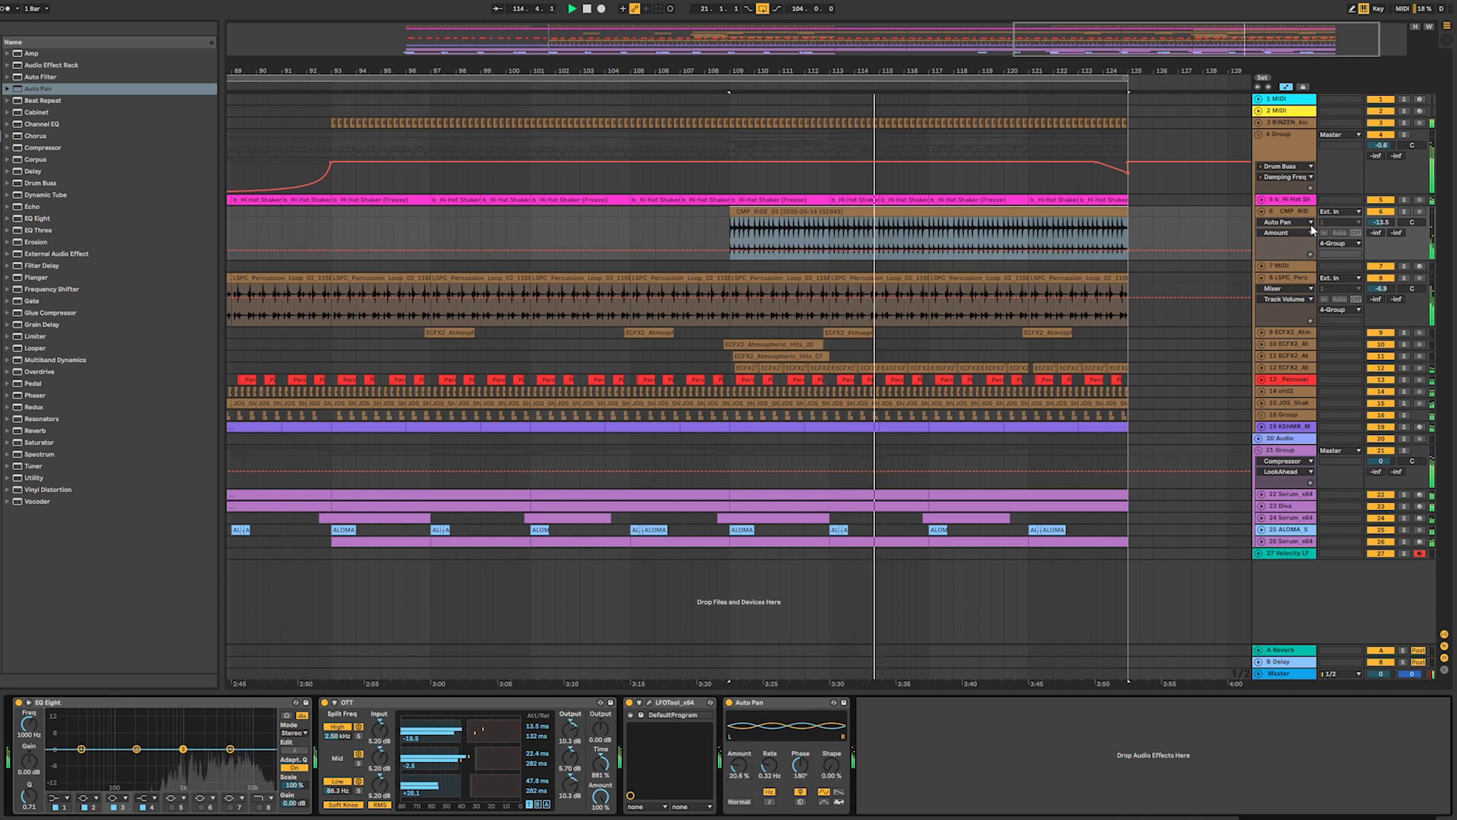
{"action": "left_click_drag", "start_coordinate": [1383, 222], "coordinate": [1382, 223]}
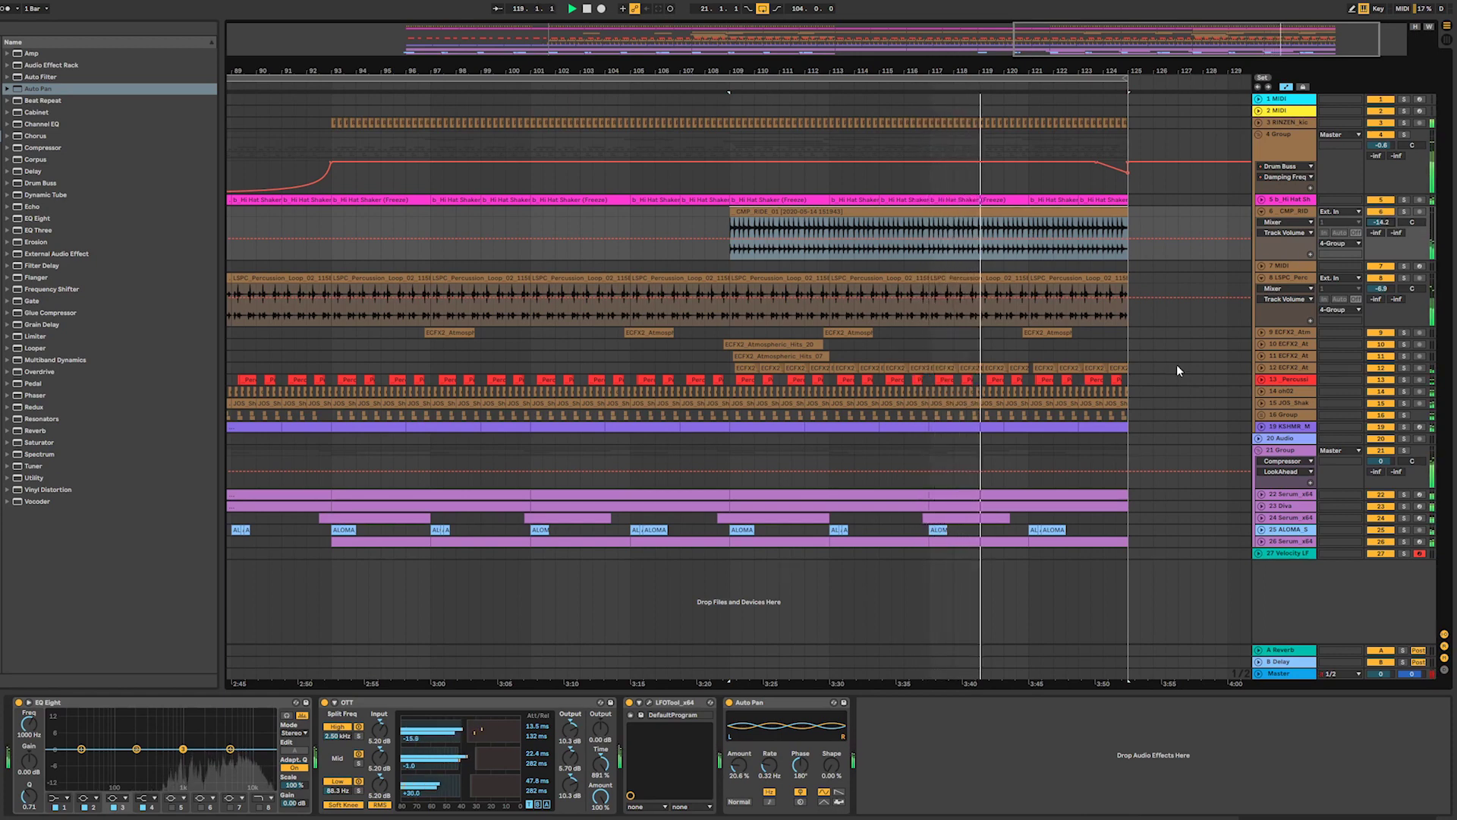
- Collapse all tracks and groups, and extend the arrangement loop from bar 21 to a length of 105 bars
{"action": "left_click_drag", "start_coordinate": [1086, 50], "coordinate": [885, 47]}
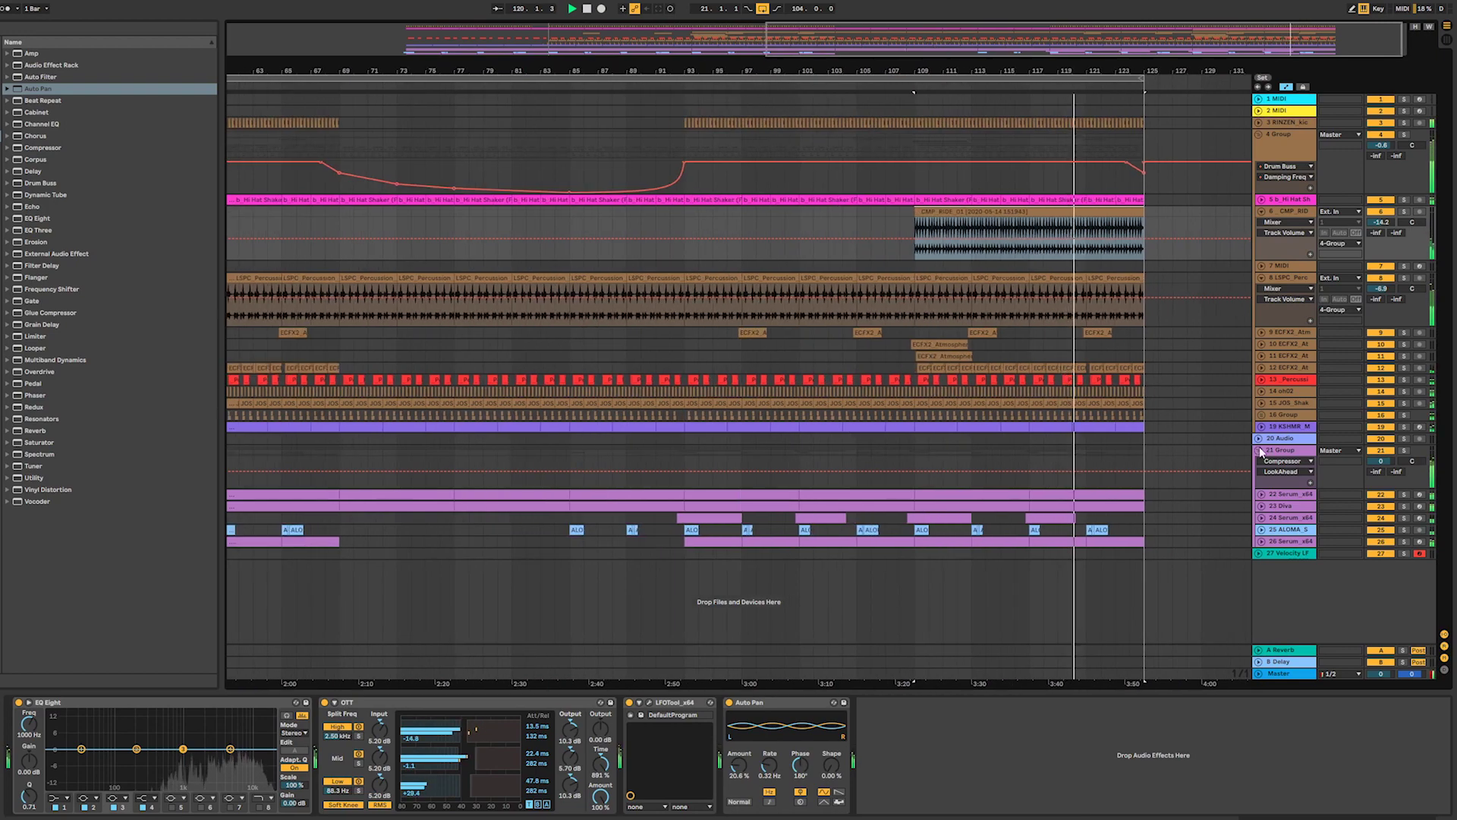
{"action": "key", "text": "alt+u"}
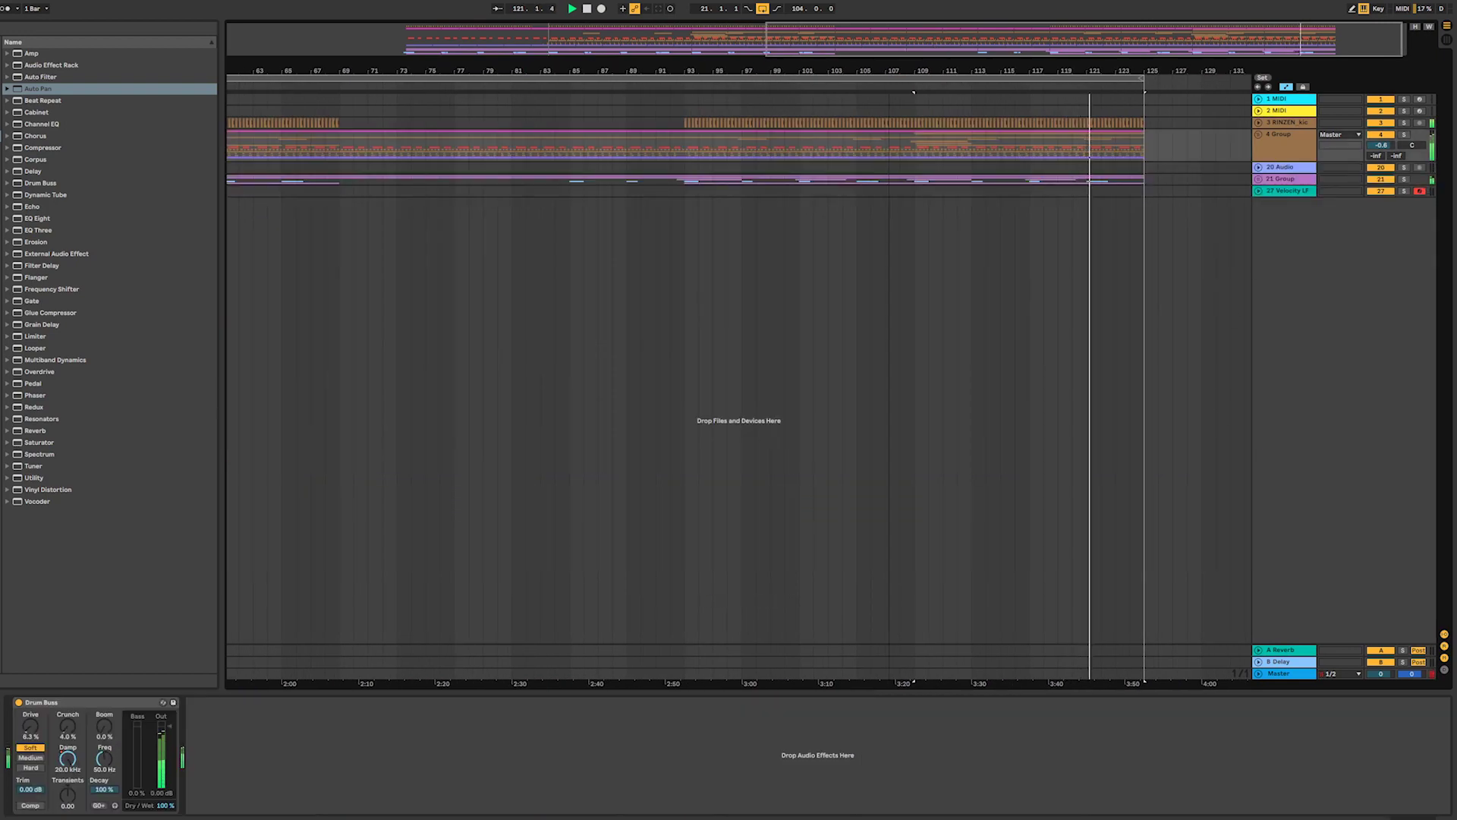
{"action": "left_click_drag", "start_coordinate": [1161, 50], "coordinate": [1159, 27]}
{"action": "mouse_move", "coordinate": [1190, 79]}
{"action": "left_mouse_down"}
{"action": "mouse_move", "coordinate": [1248, 78]}
{"action": "mouse_move", "coordinate": [1225, 78]}
{"action": "left_mouse_up"}
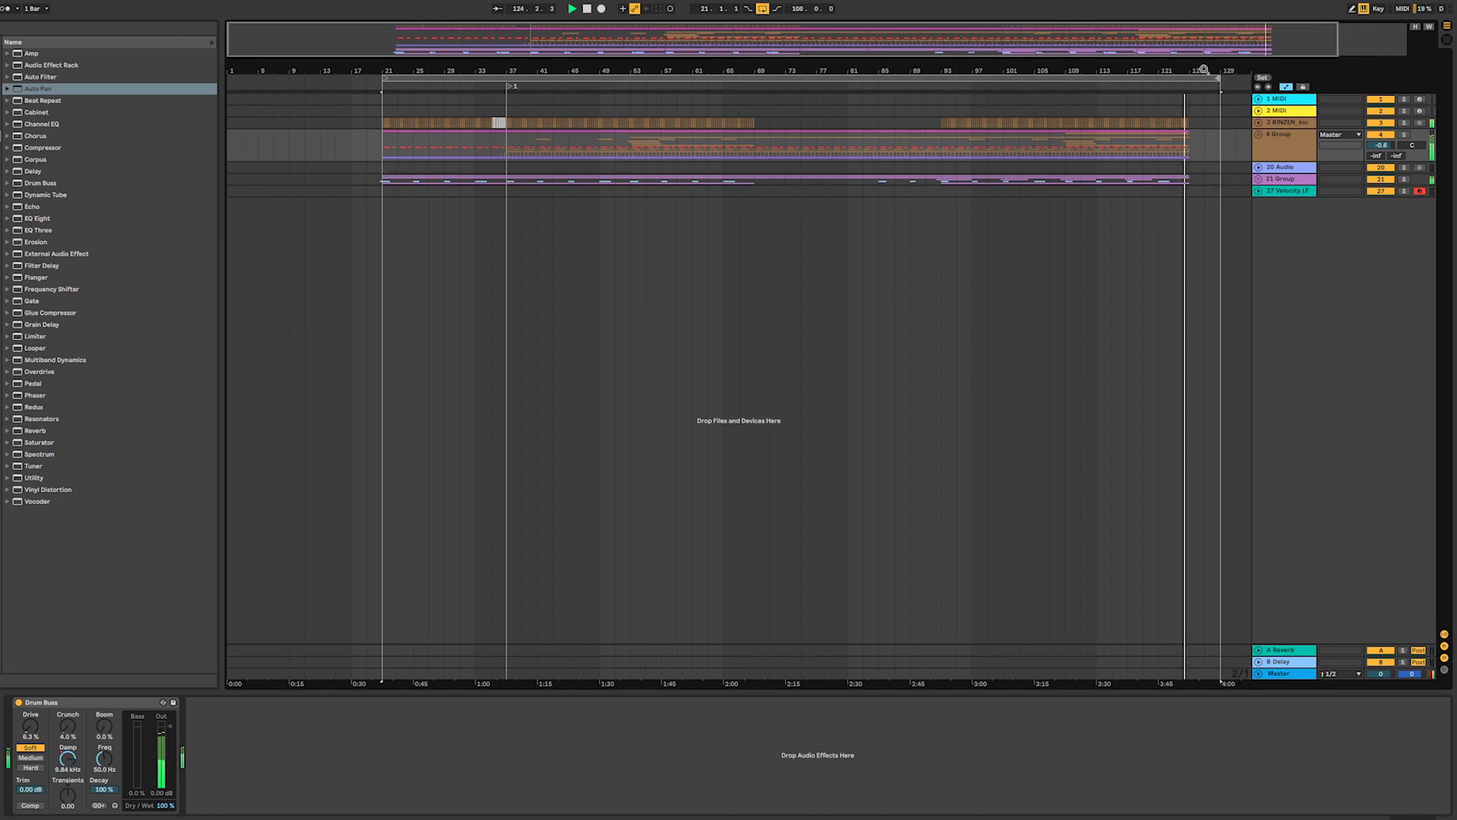
{"action": "left_click_drag", "start_coordinate": [1207, 41], "coordinate": [1273, 59]}
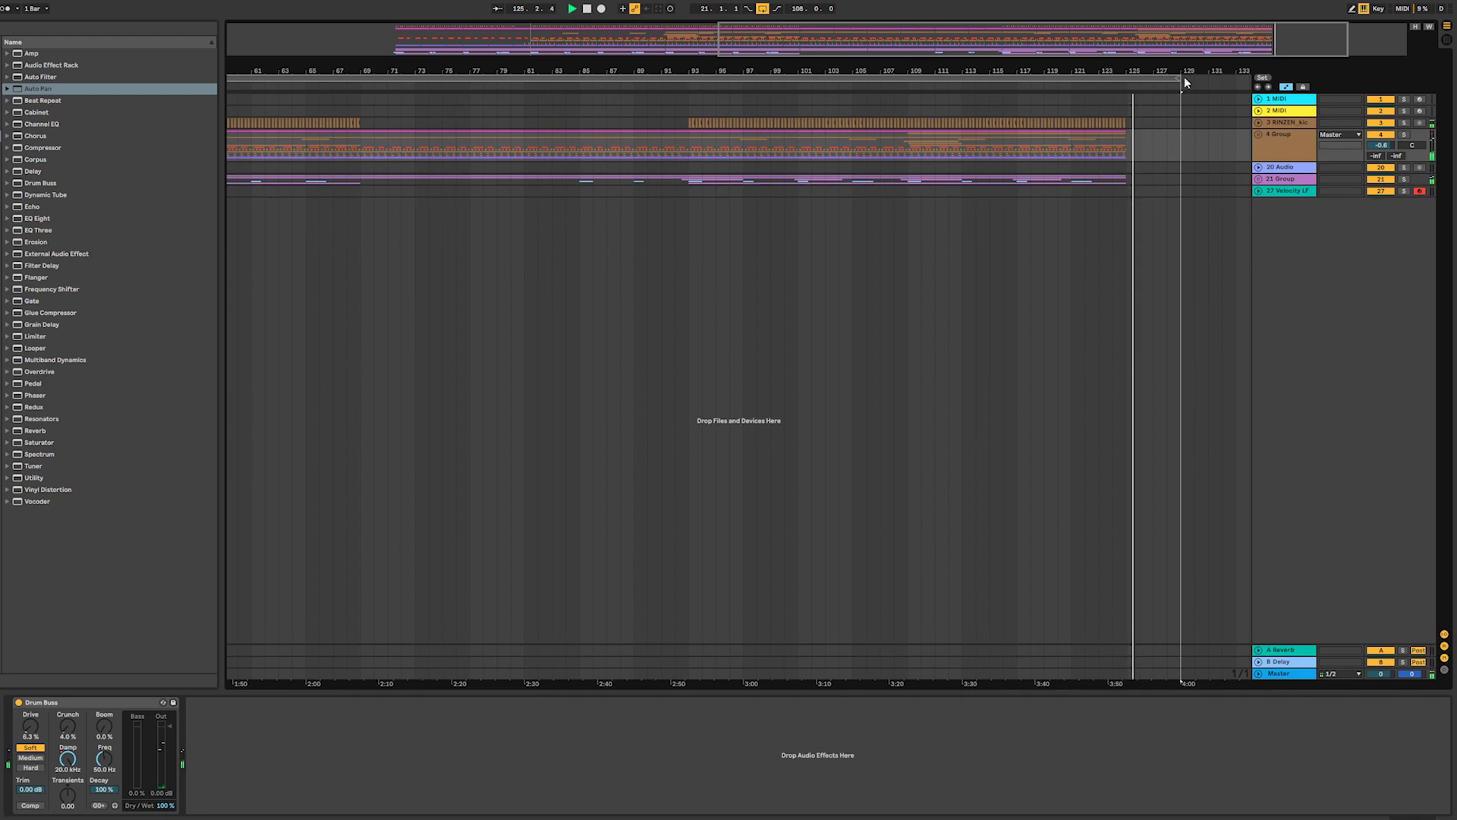
{"action": "left_click_drag", "start_coordinate": [1177, 80], "coordinate": [1164, 82]}
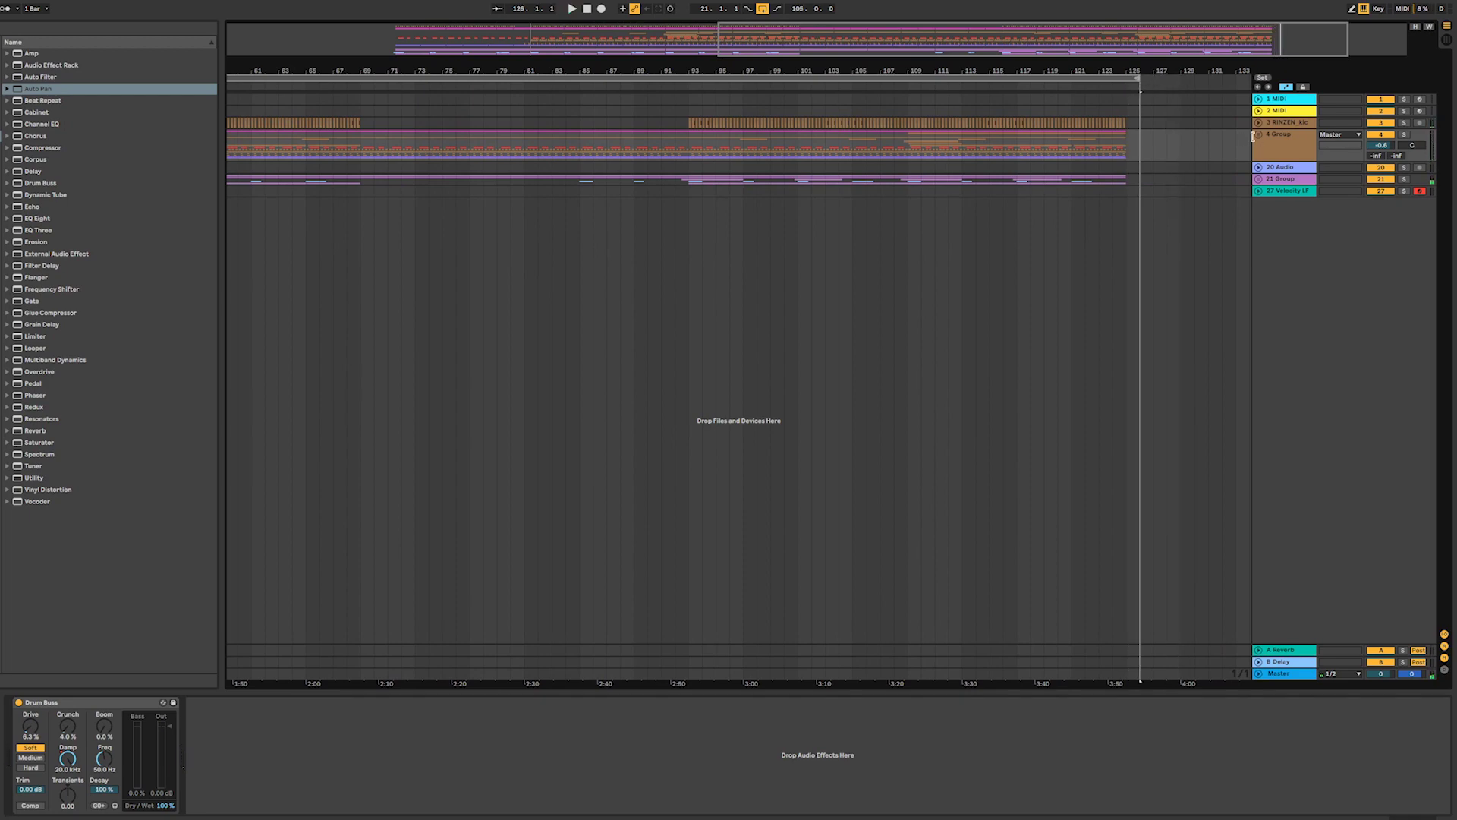
- Expand the drum group and insert 12 bars of silence at bar 21, moving the whole arrangement to start at bar 33
{"action": "left_click", "coordinate": [1254, 135]}
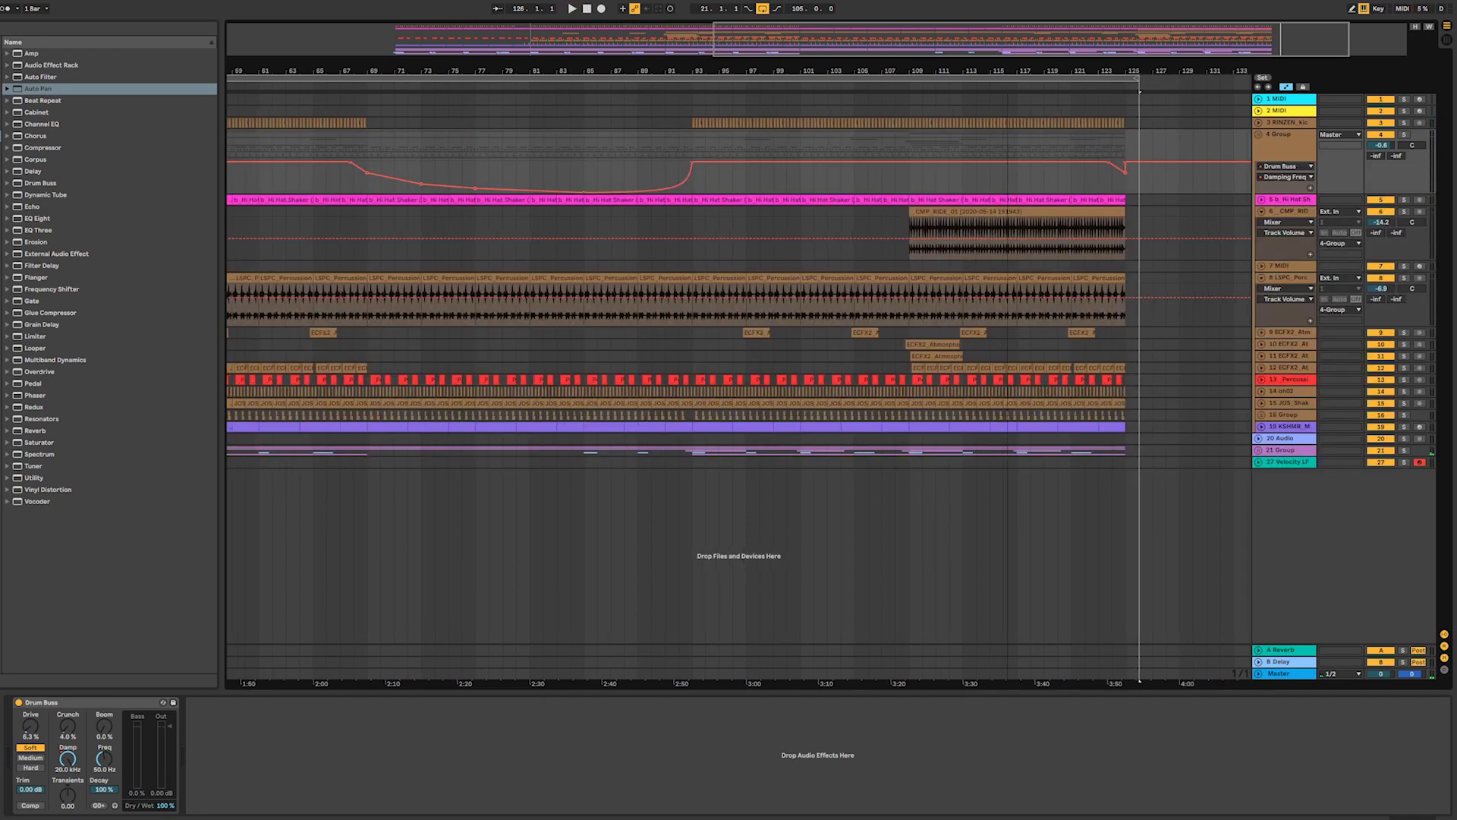
{"action": "left_click_drag", "start_coordinate": [1142, 71], "coordinate": [1142, 45]}
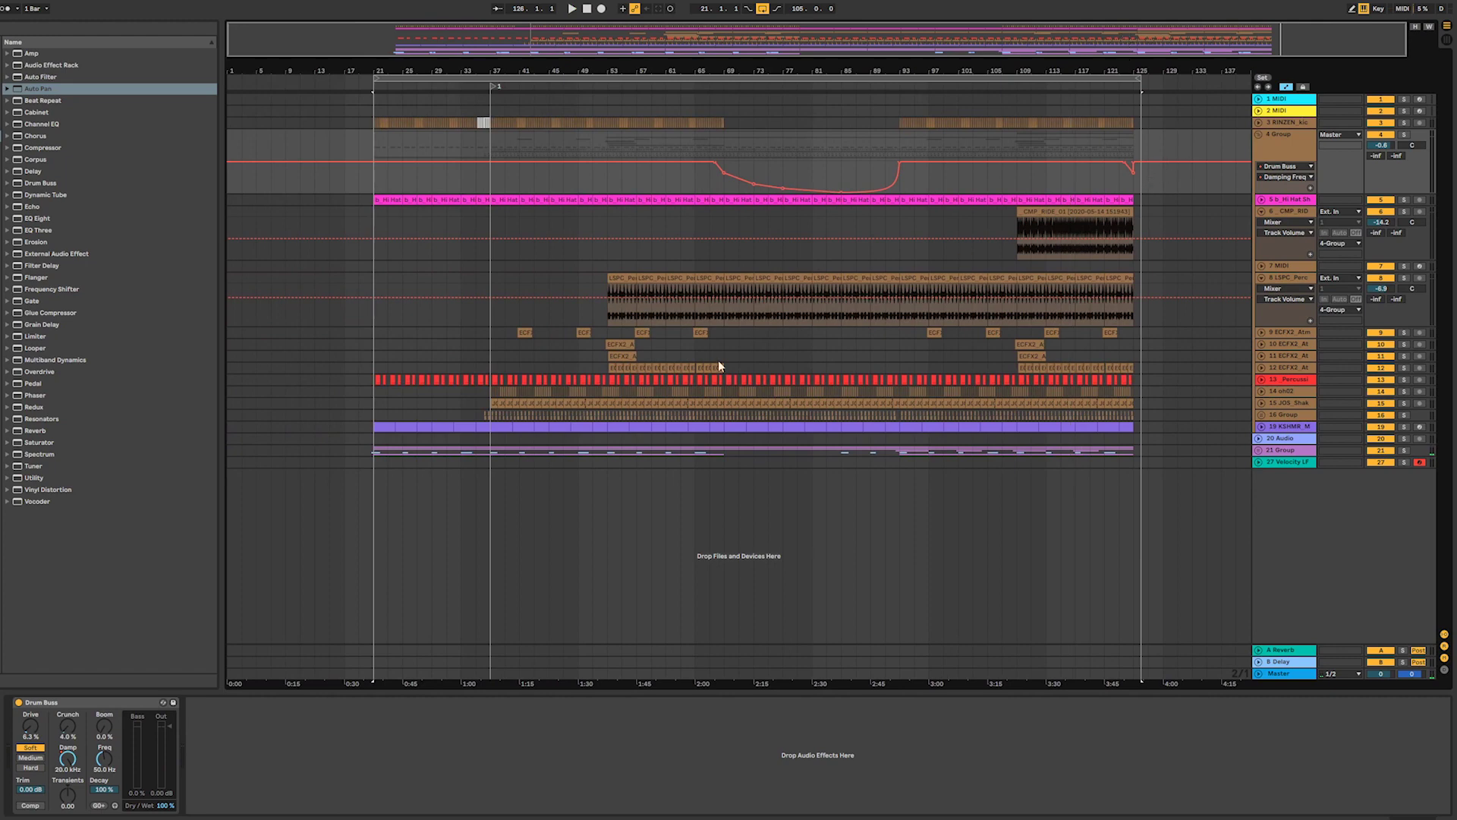
{"action": "left_click_drag", "start_coordinate": [373, 142], "coordinate": [1136, 154]}
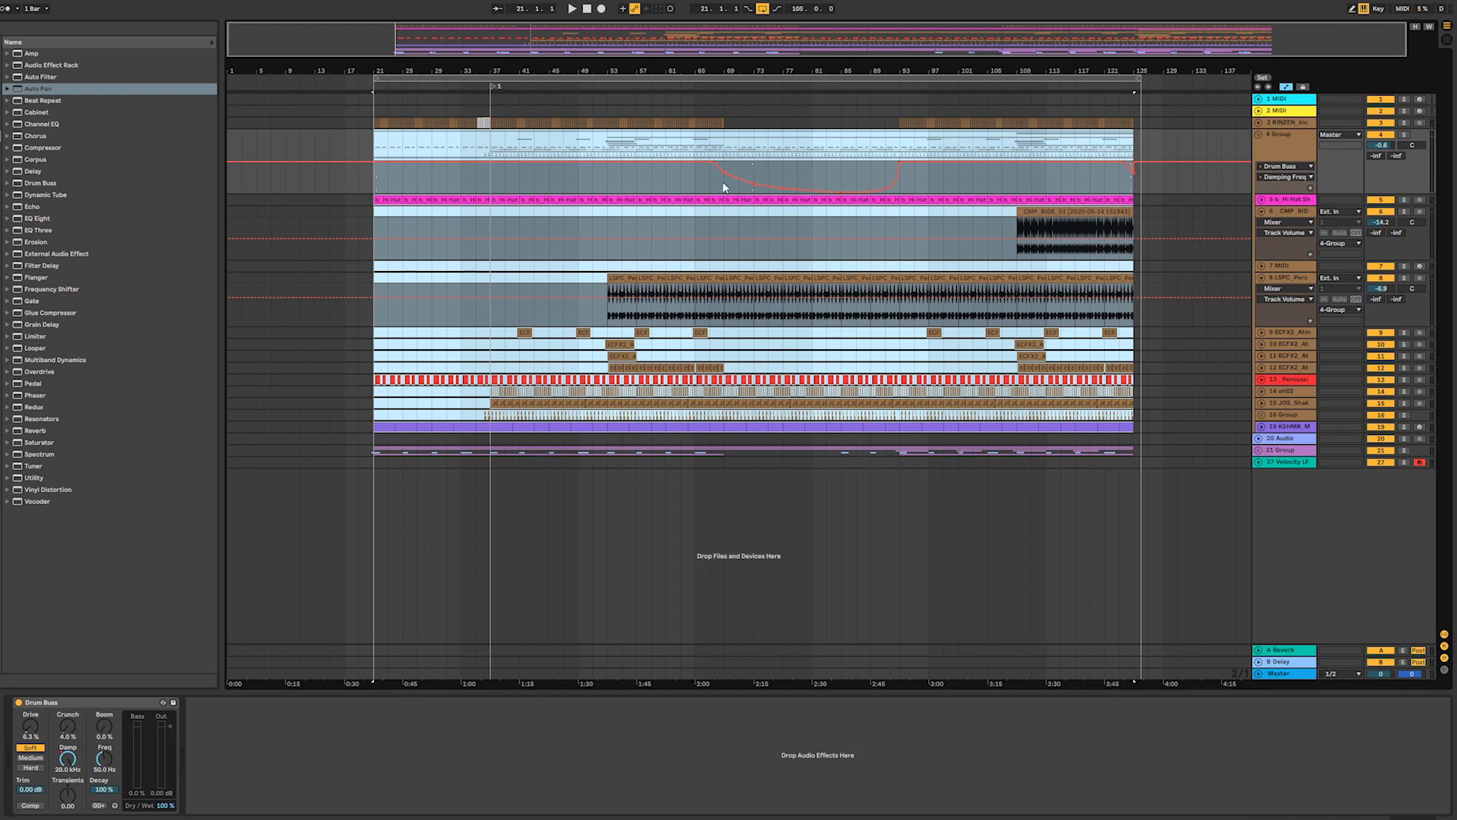
{"action": "left_click", "coordinate": [1121, 143]}
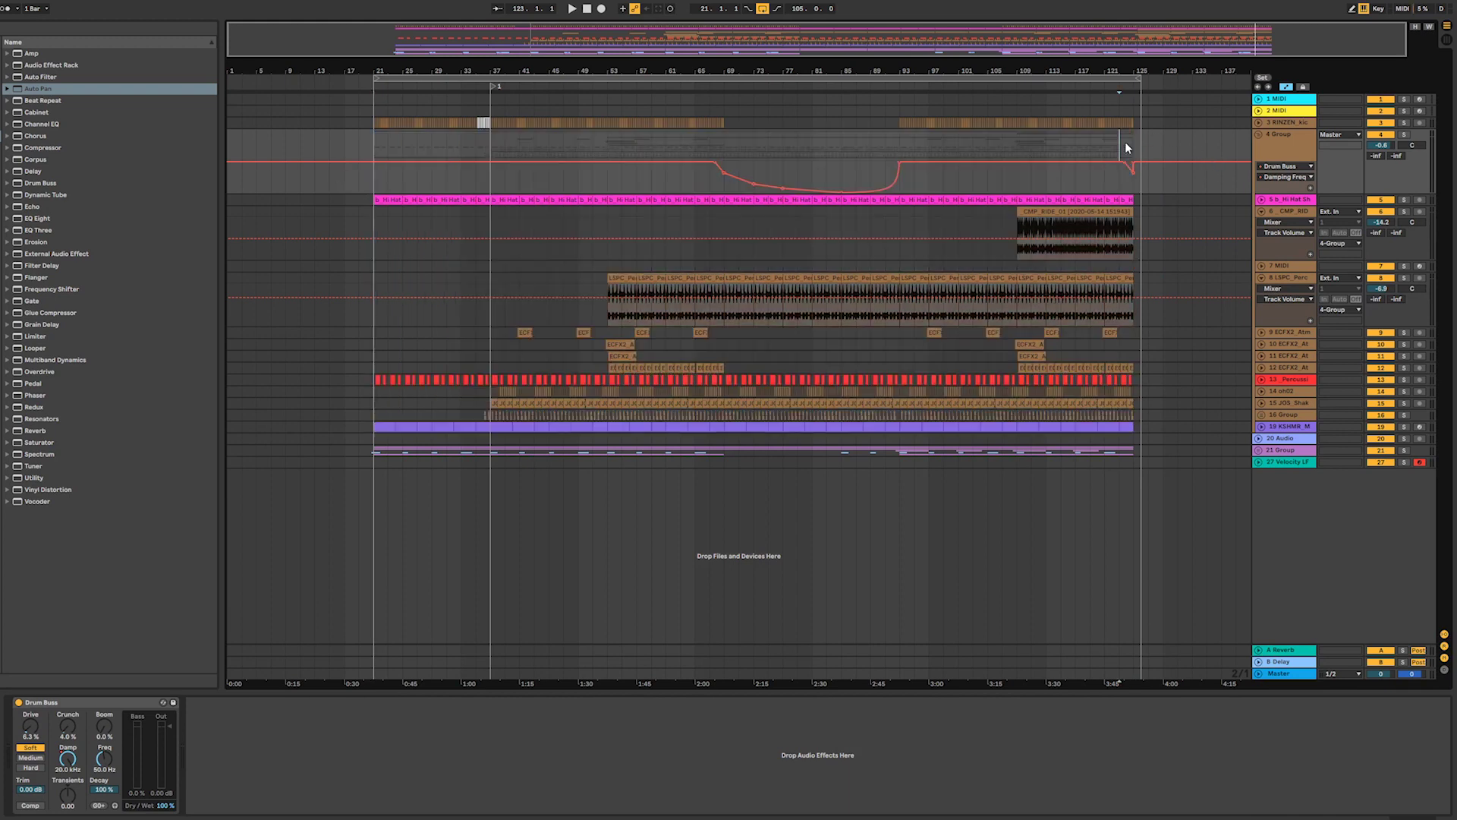
{"action": "left_click", "coordinate": [381, 140]}
{"action": "left_click", "coordinate": [368, 140]}
{"action": "left_click_drag", "start_coordinate": [545, 46], "coordinate": [545, 68]}
{"action": "key", "text": "minus"}
{"action": "left_click", "coordinate": [372, 126]}
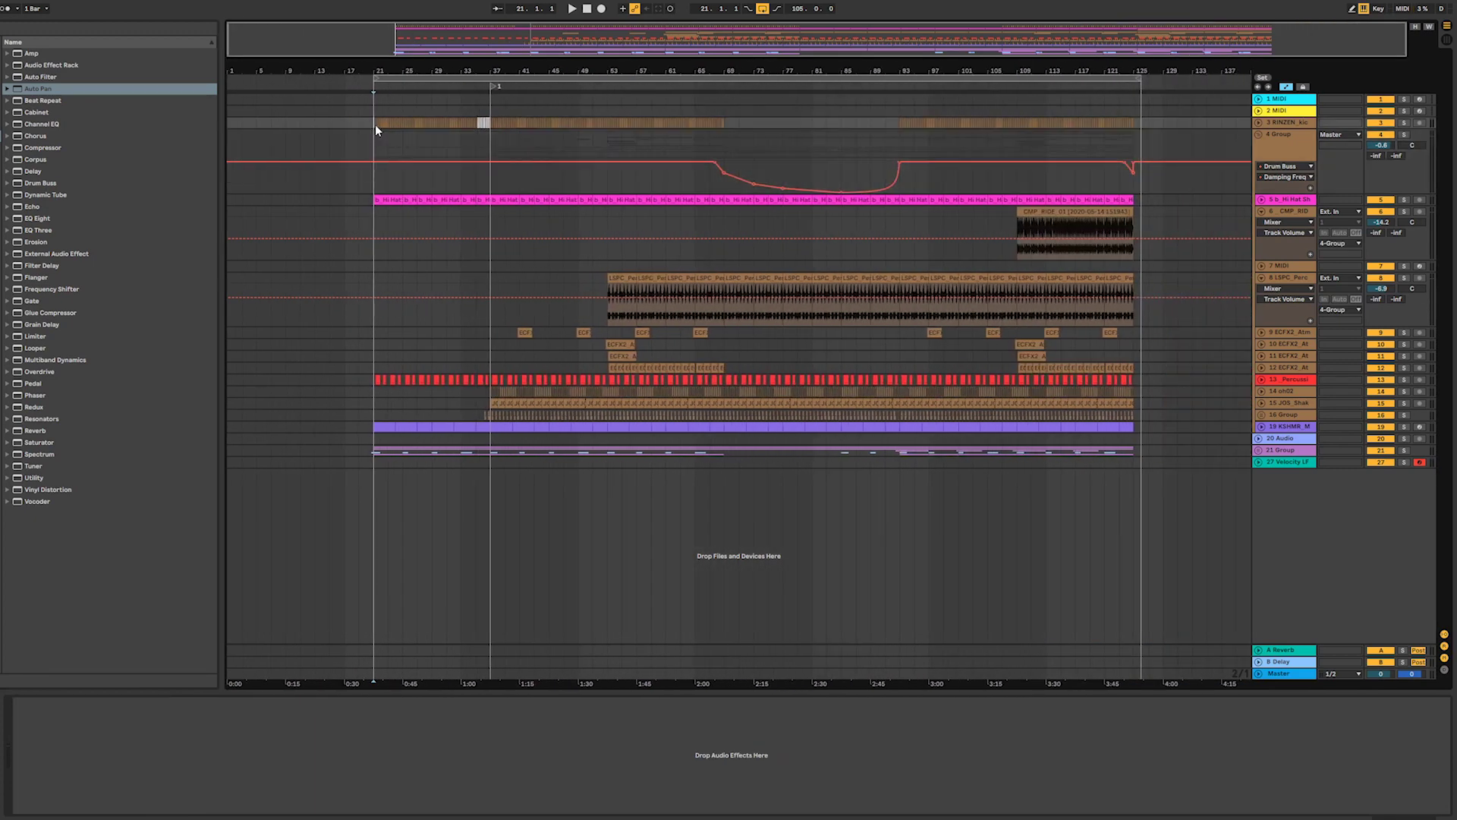
{"action": "left_click_drag", "start_coordinate": [375, 124], "coordinate": [459, 133]}
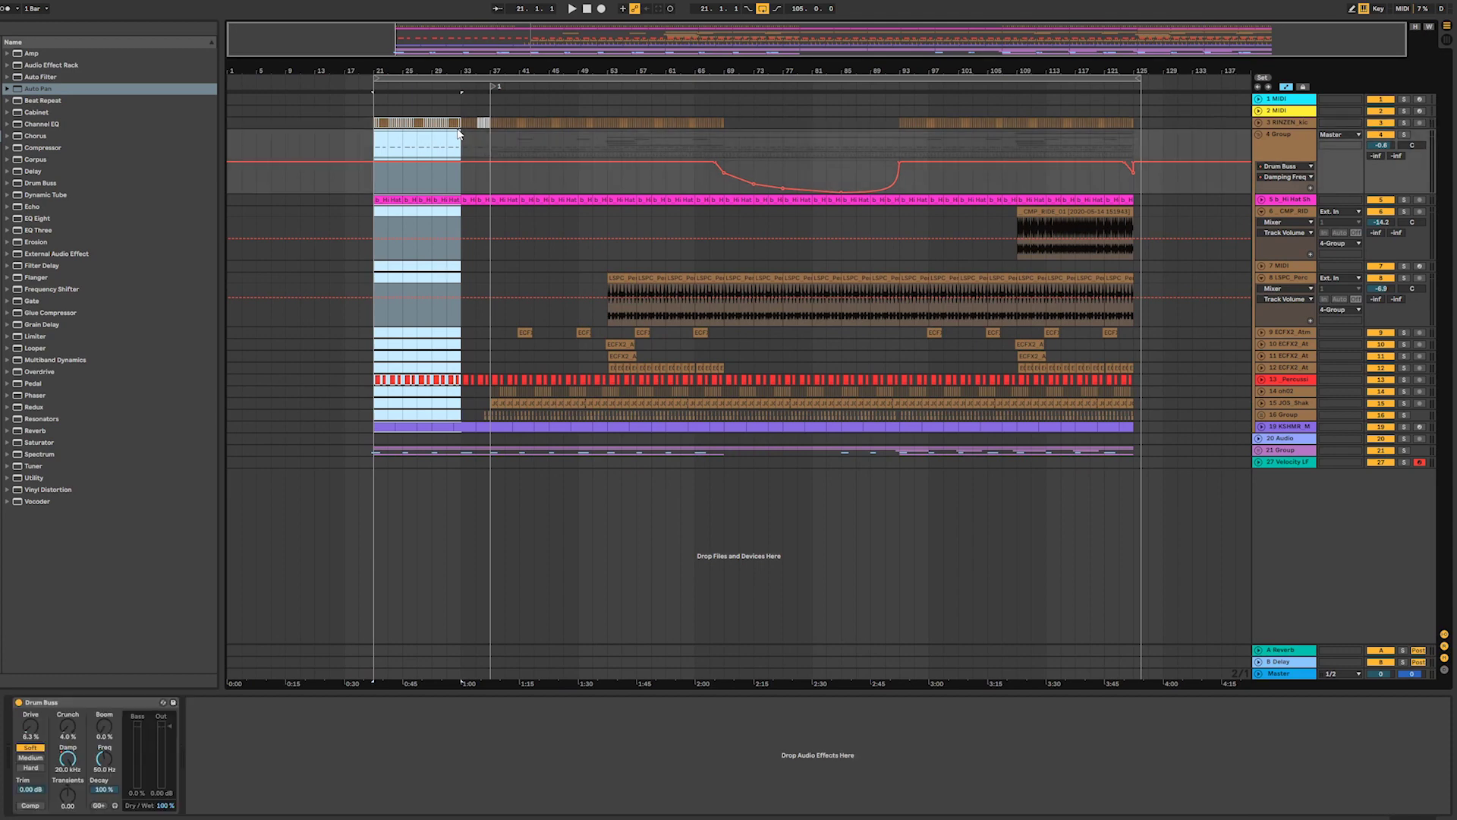
{"action": "key", "text": "ctrl+i"}
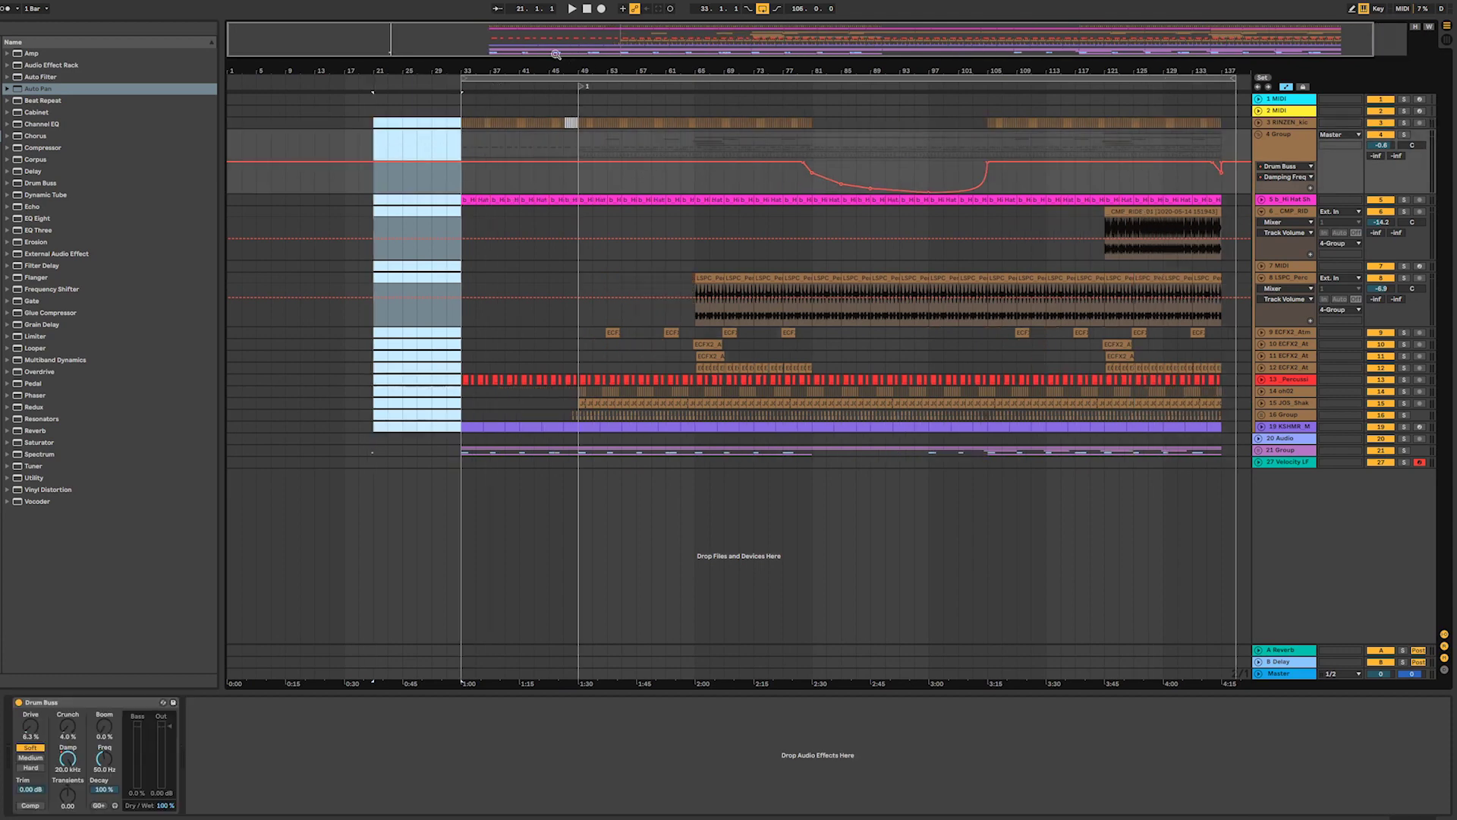
- Play back the shifted arrangement from its new start at bar 33
{"action": "left_click_drag", "start_coordinate": [557, 54], "coordinate": [556, 43]}
{"action": "left_click", "coordinate": [472, 389]}
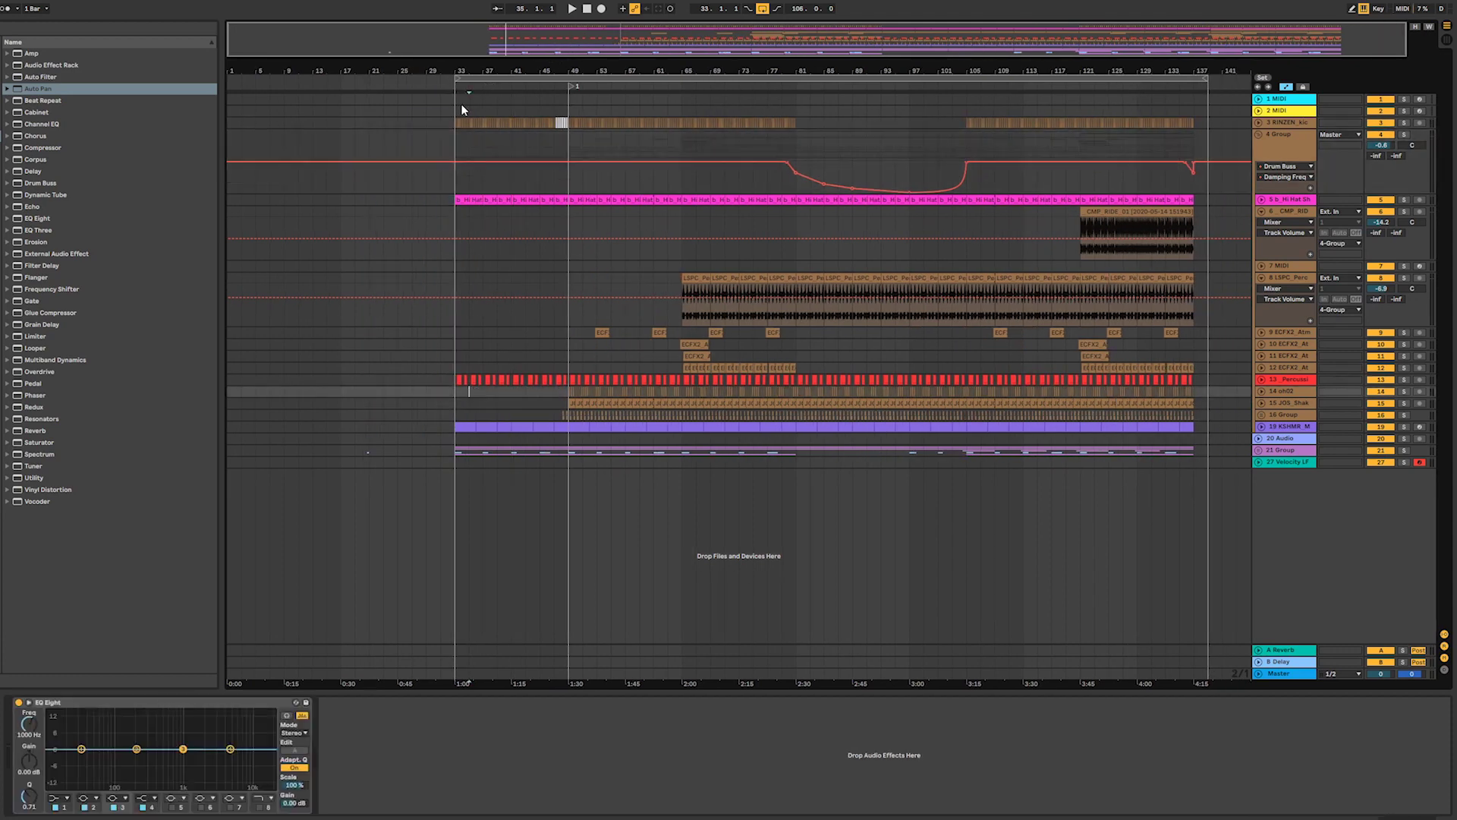
{"action": "left_click", "coordinate": [450, 182]}
{"action": "key", "text": "space"}
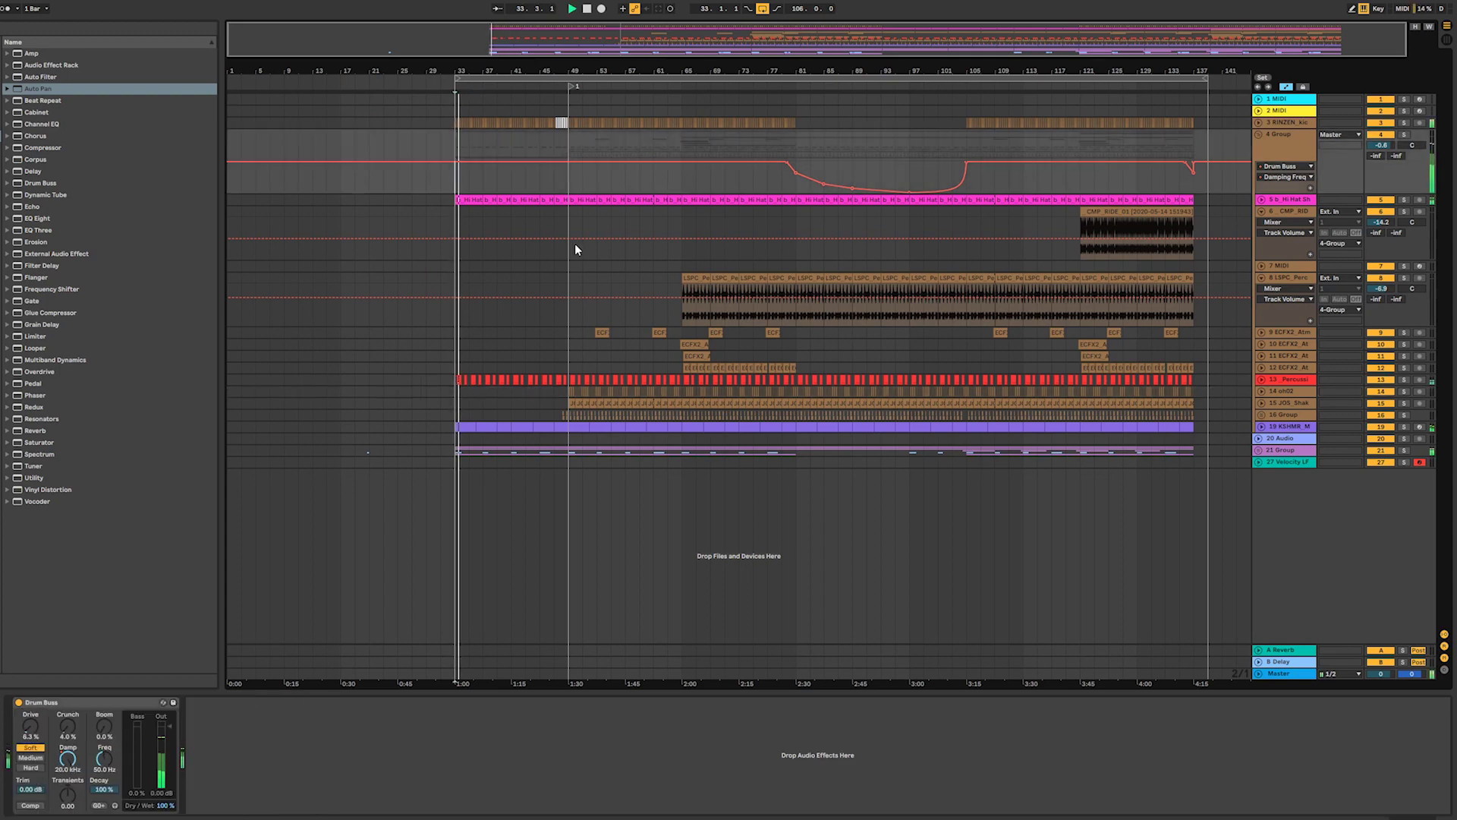
{"action": "left_click", "coordinate": [1259, 452]}
{"action": "left_click", "coordinate": [1259, 453]}
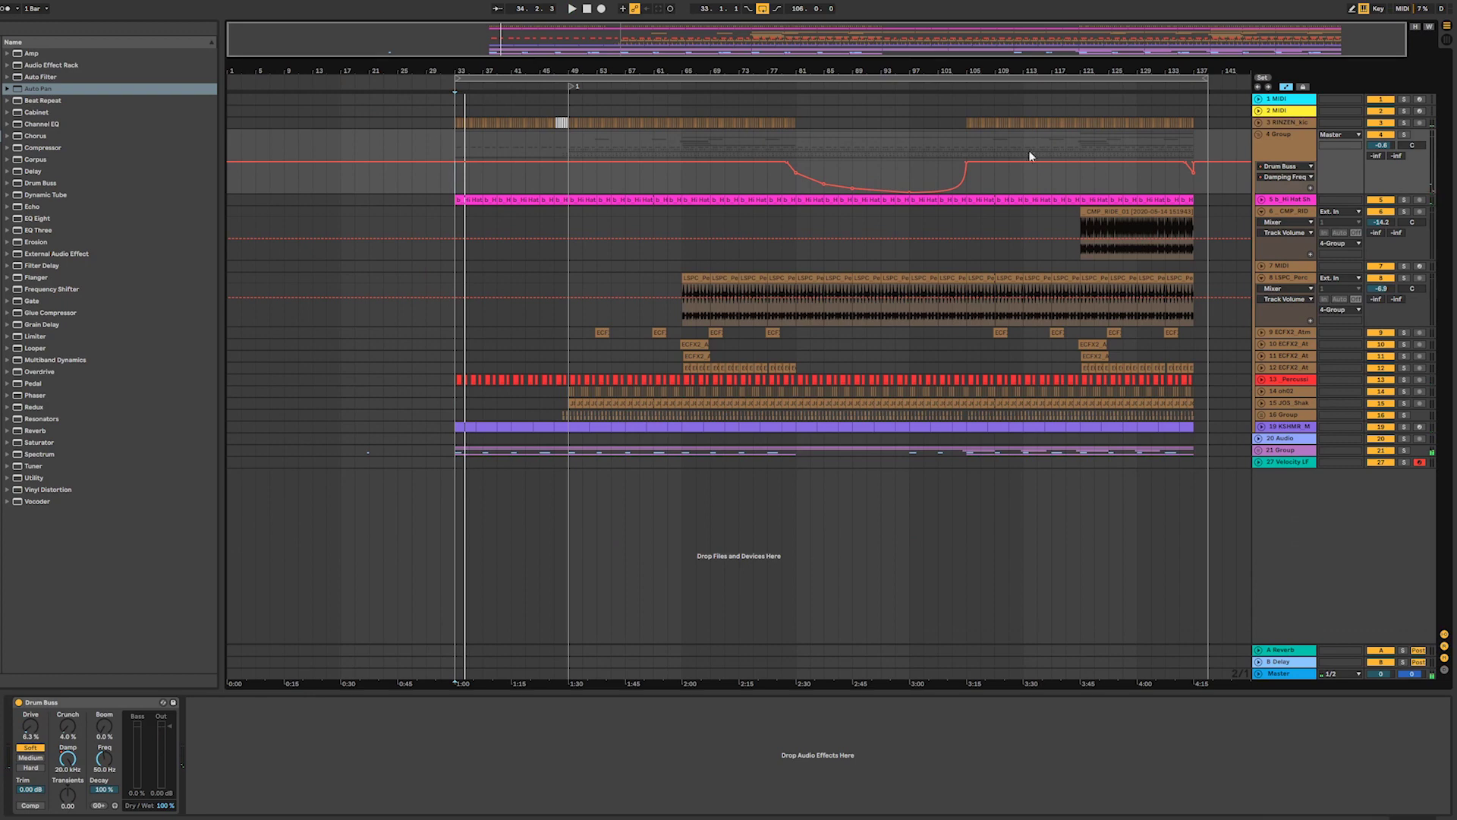
- Copy bars 33 to 49 of the kick track and the drum group to bar 1 and play the copy
{"action": "left_click", "coordinate": [1258, 124], "text": "alt"}
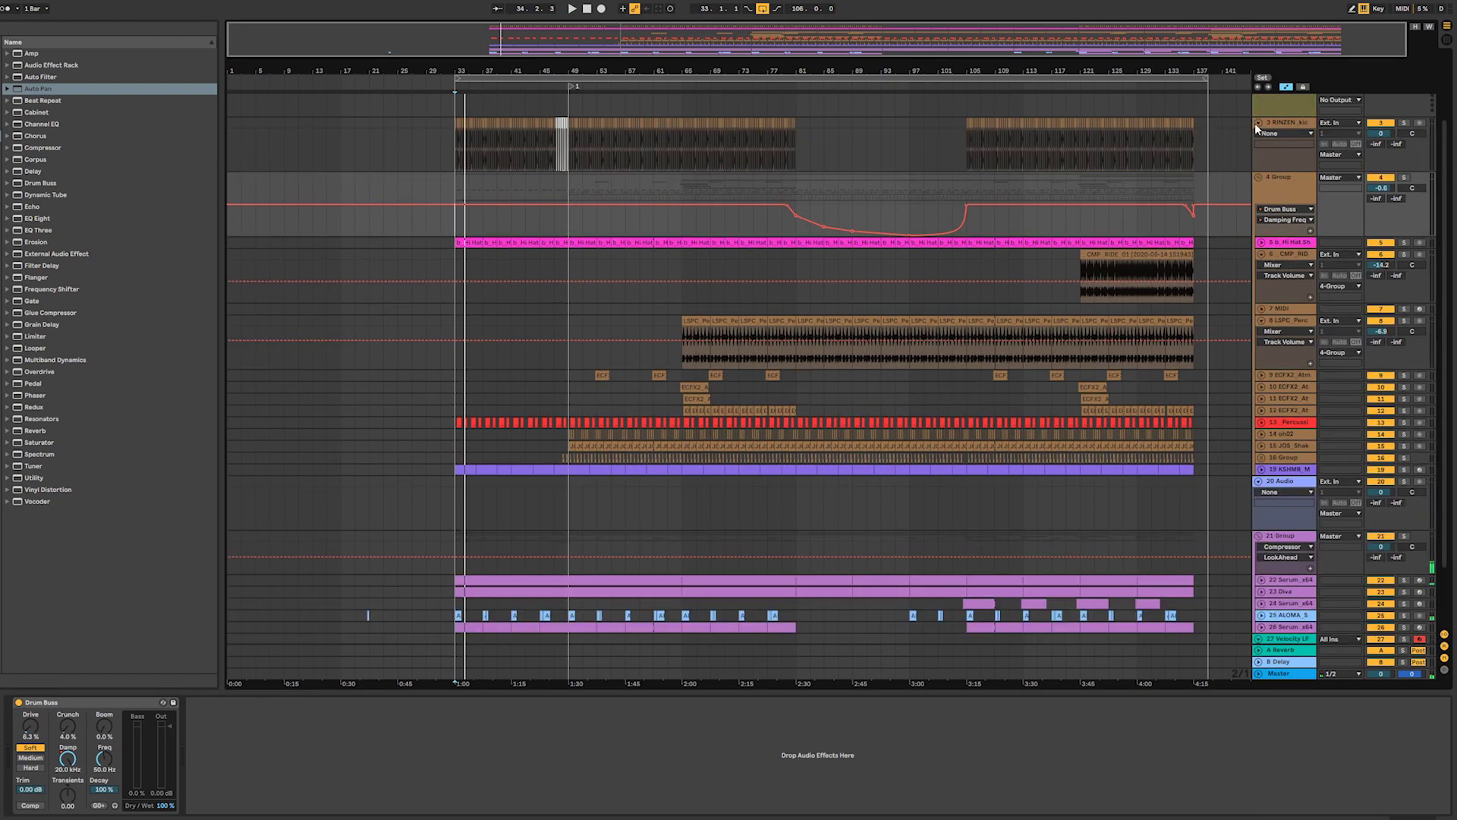
{"action": "left_click", "coordinate": [1258, 124], "text": "alt"}
{"action": "left_click_drag", "start_coordinate": [455, 127], "coordinate": [570, 149]}
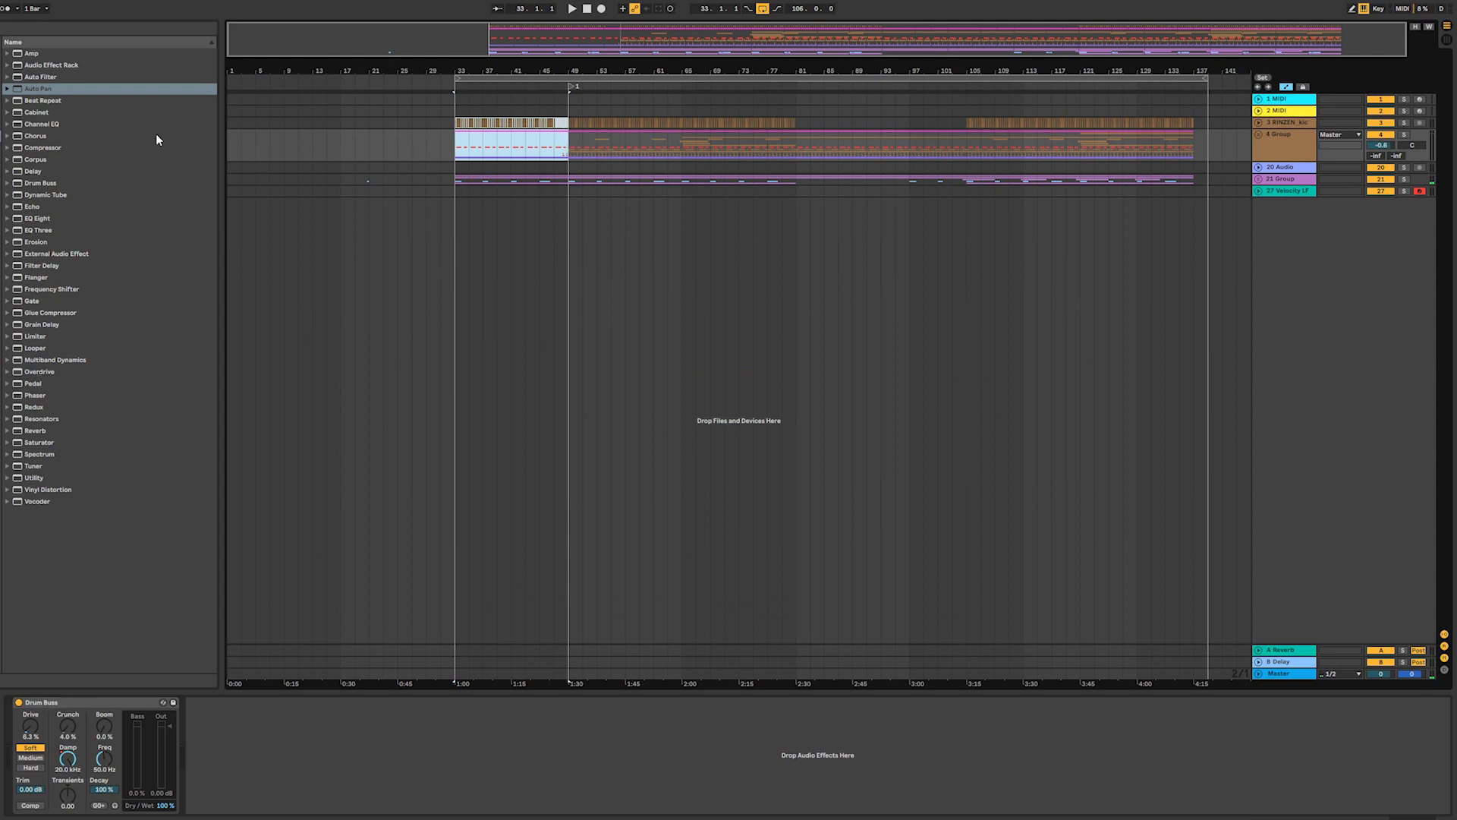
{"action": "left_click", "coordinate": [229, 123]}
{"action": "key", "text": "ctrl+v"}
{"action": "key", "text": "space"}
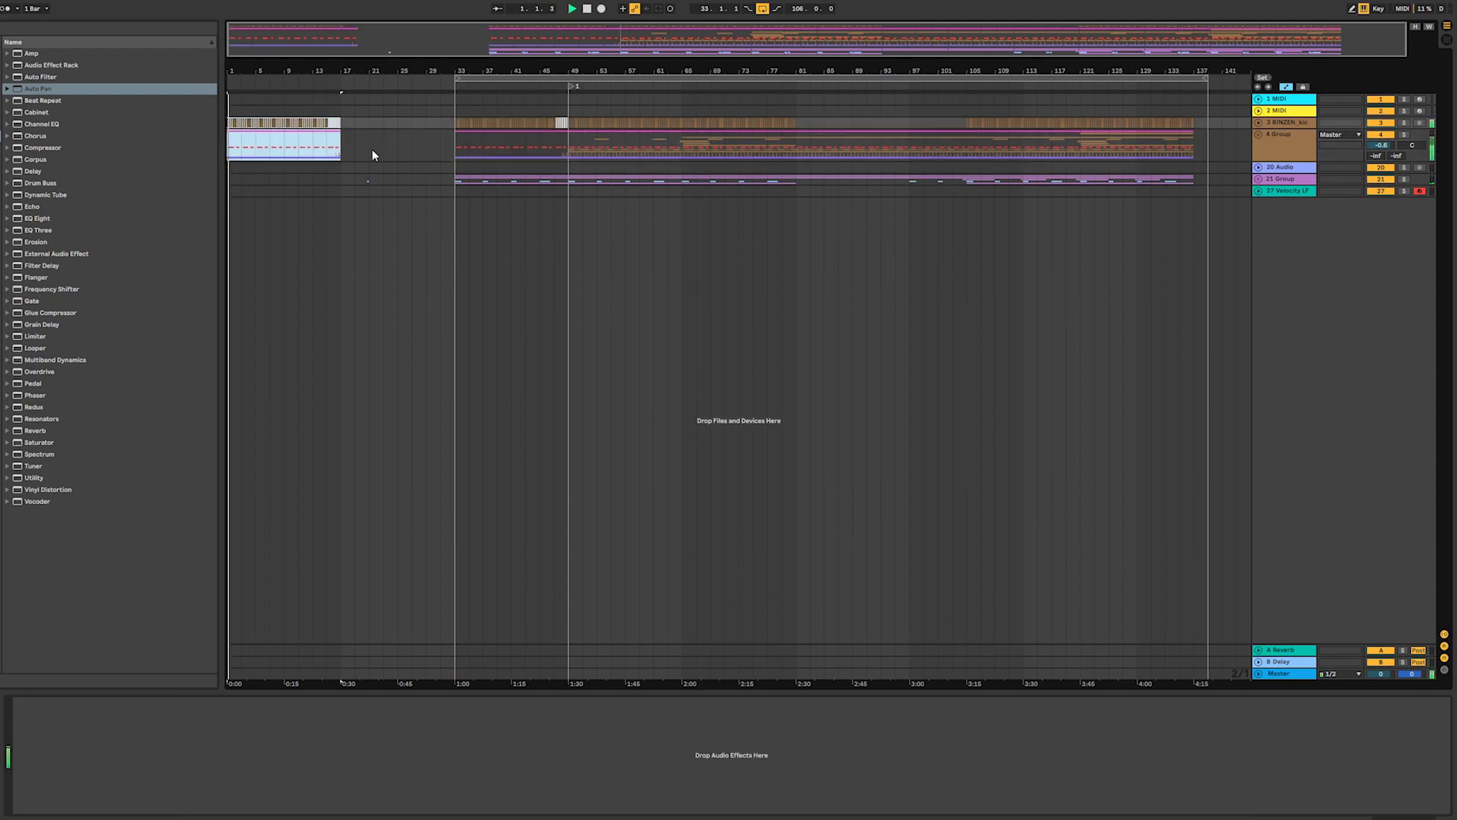
{"action": "left_click_drag", "start_coordinate": [323, 27], "coordinate": [304, 88]}
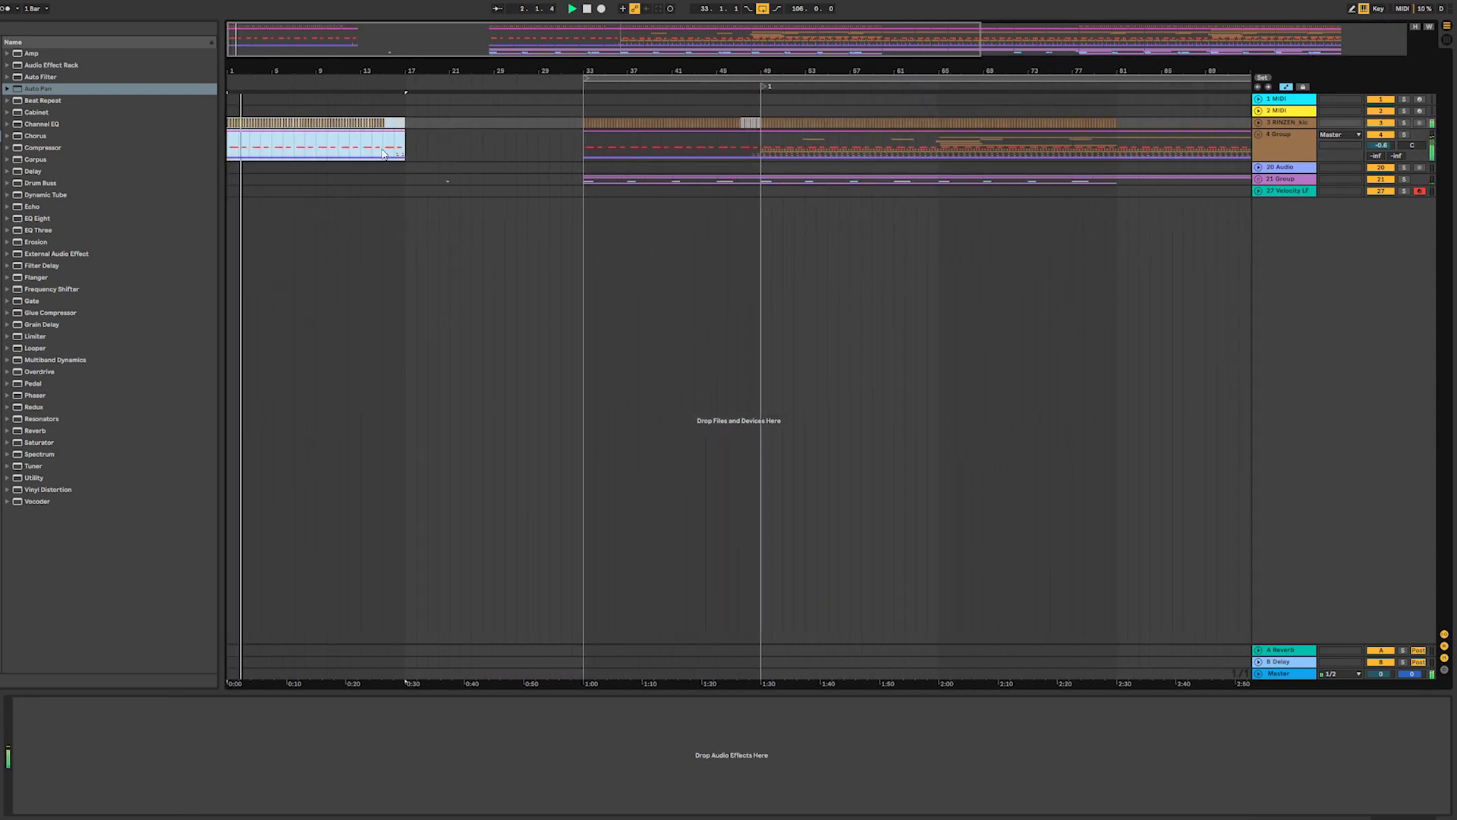
- Listen to the copied intro with the drum group expanded, and delete its KSHMR track clips from bars 1 to 17
{"action": "left_click", "coordinate": [1258, 136]}
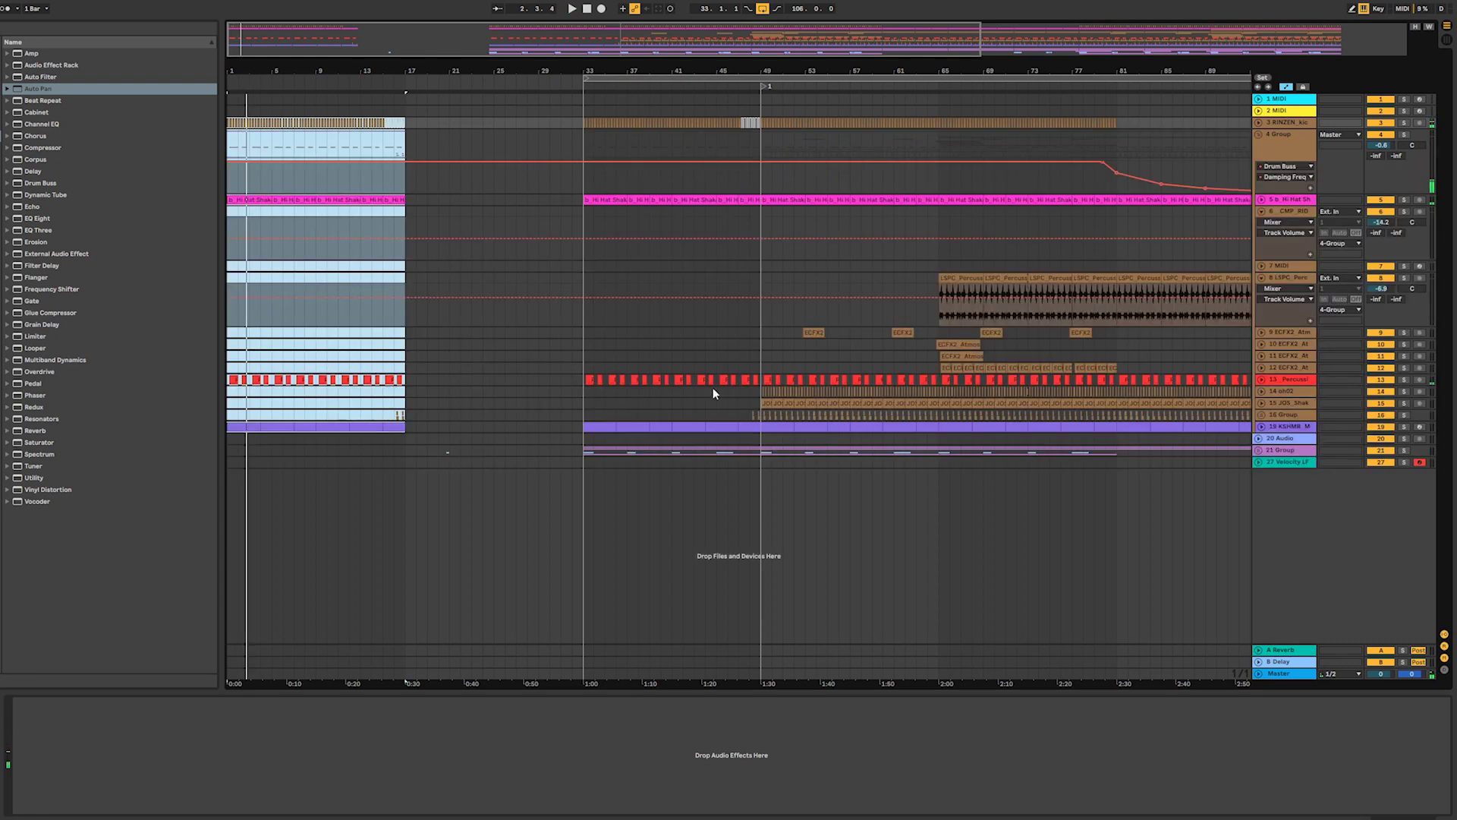
{"action": "key", "text": "space"}
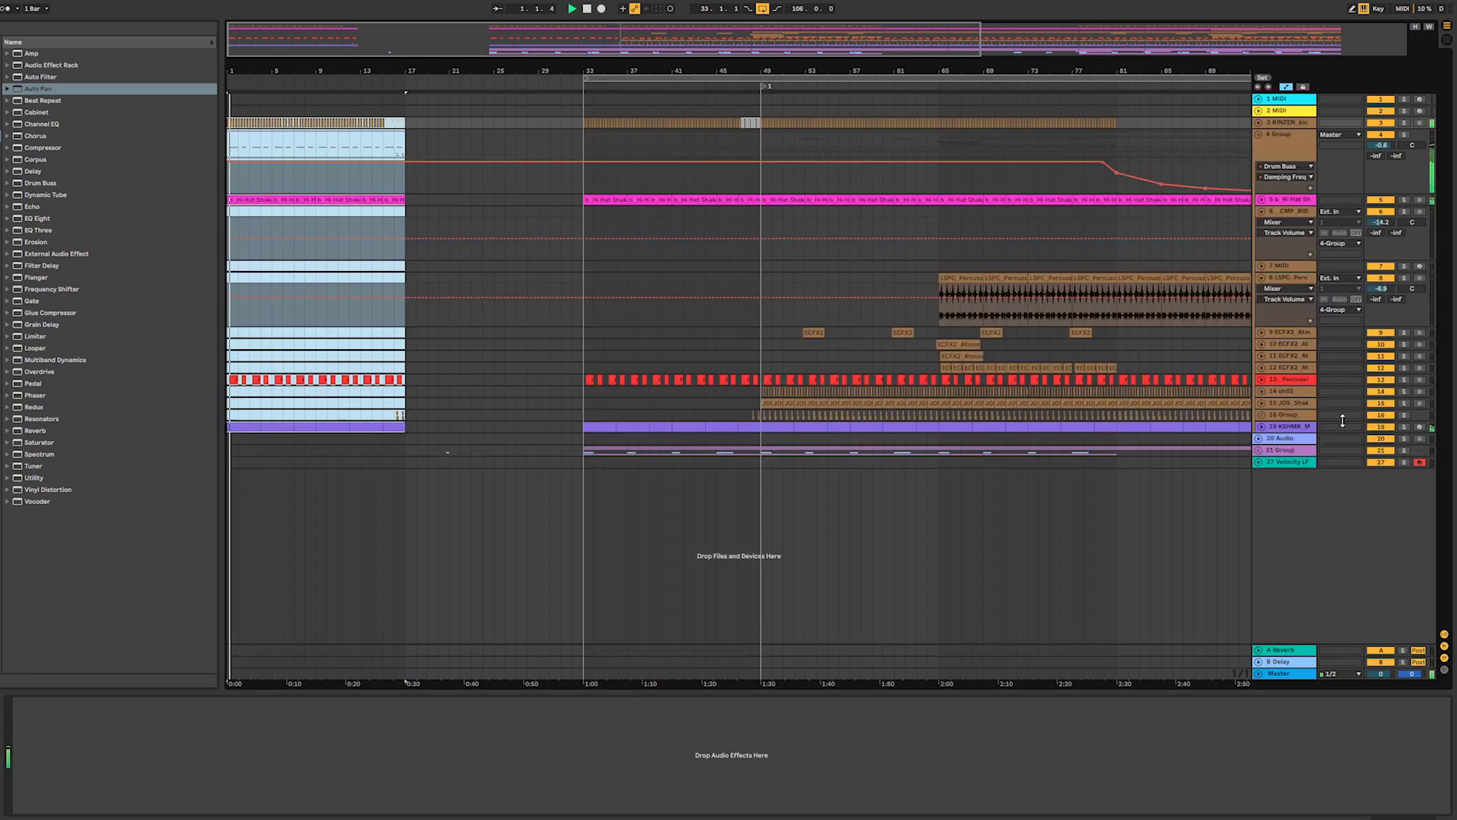
{"action": "left_click", "coordinate": [1261, 428]}
{"action": "key", "text": "space"}
{"action": "left_click", "coordinate": [243, 428]}
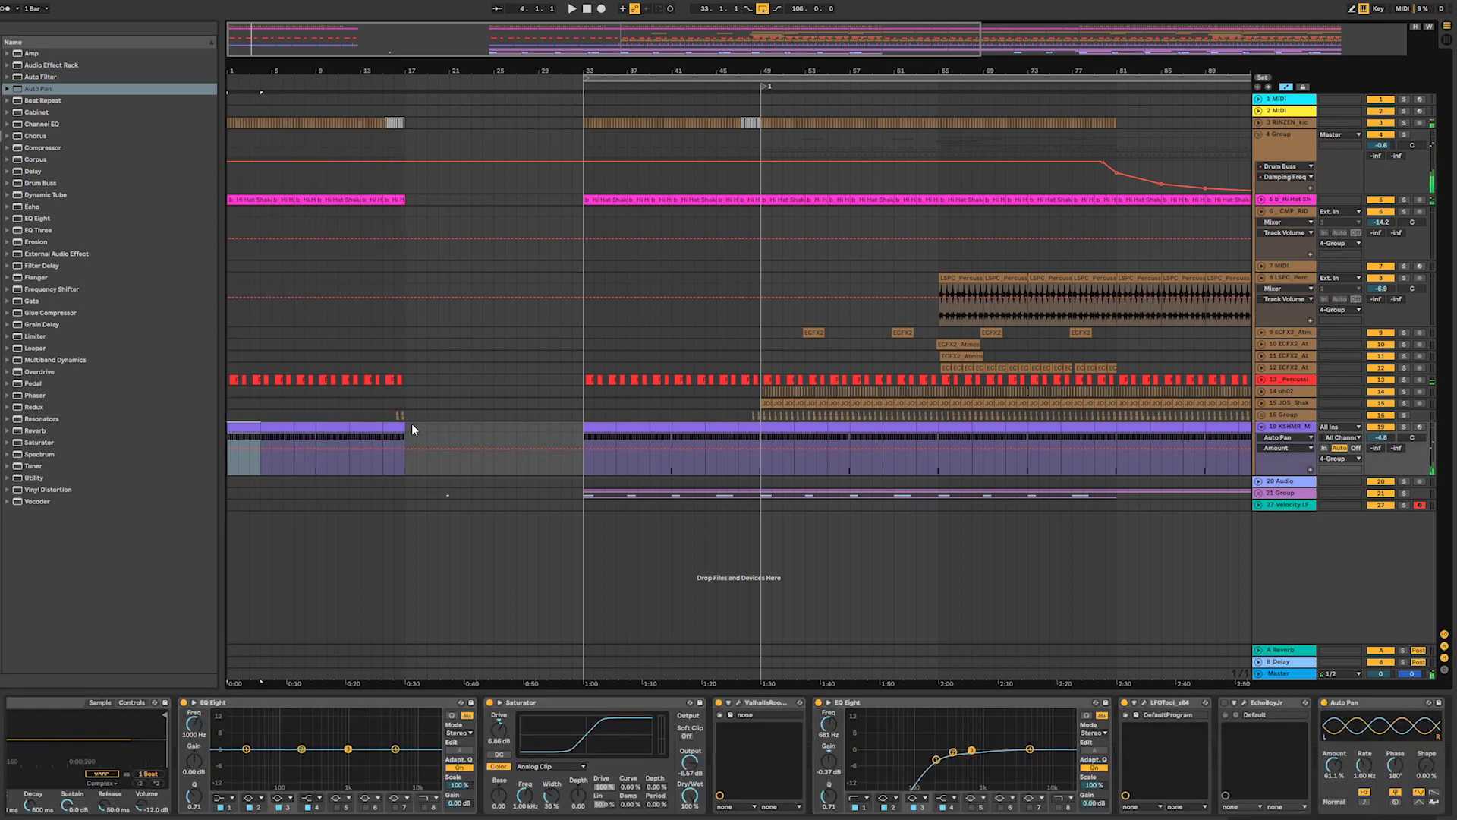
{"action": "left_click", "coordinate": [396, 427]}
{"action": "key", "text": "Delete"}
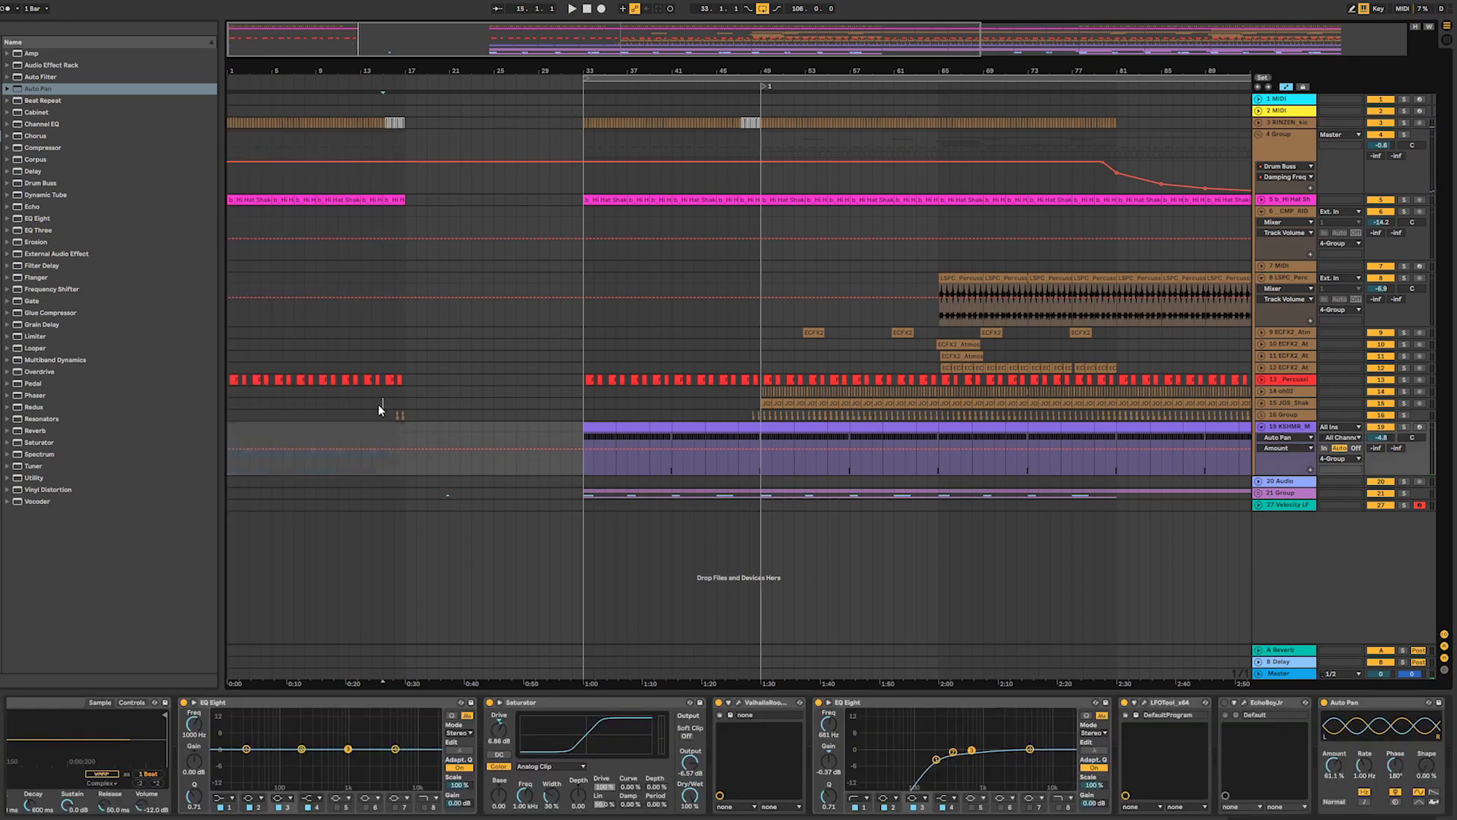
- Delete the short clips at bar 16 in the nested group just above the KSHMR track
{"action": "left_click", "coordinate": [383, 403]}
{"action": "left_click_drag", "start_coordinate": [367, 72], "coordinate": [478, 46]}
{"action": "key", "text": "space"}
{"action": "left_click", "coordinate": [438, 415]}
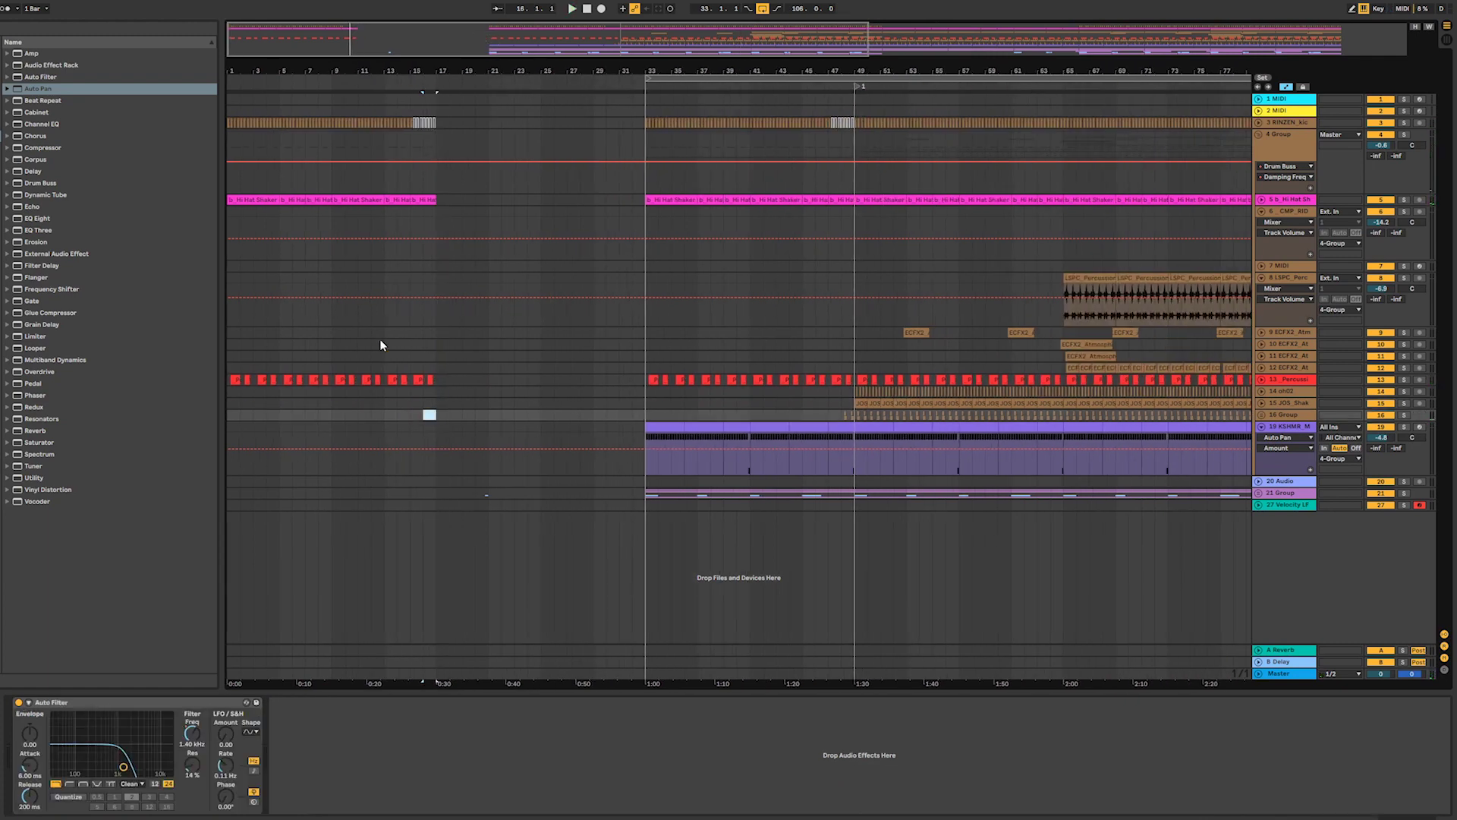
- Reactivate the muted kick clips from bar 15.3 up to bar 16.3 and play the passage
{"action": "left_click_drag", "start_coordinate": [430, 43], "coordinate": [464, 112]}
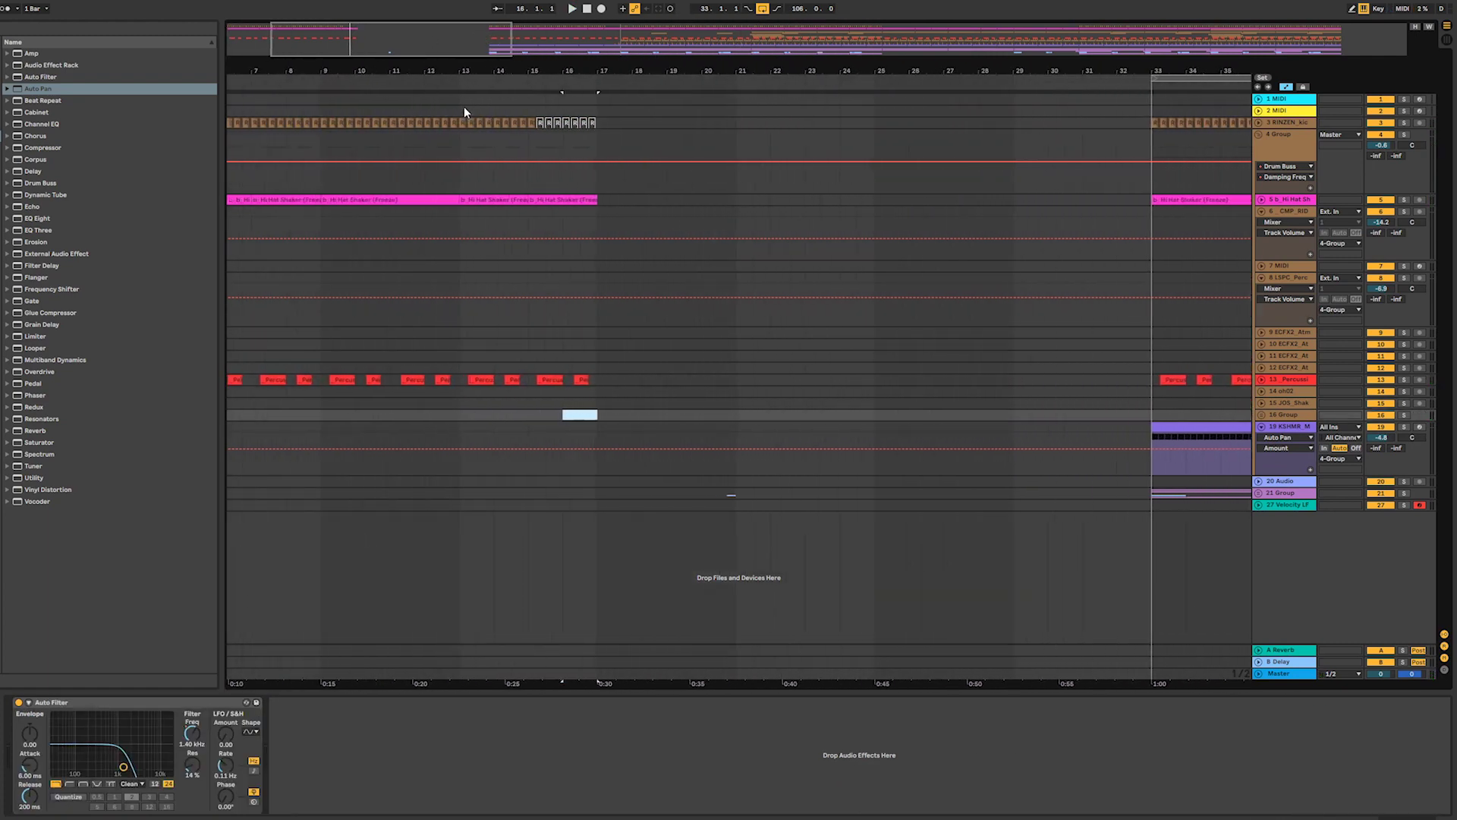
{"action": "left_click", "coordinate": [541, 123]}
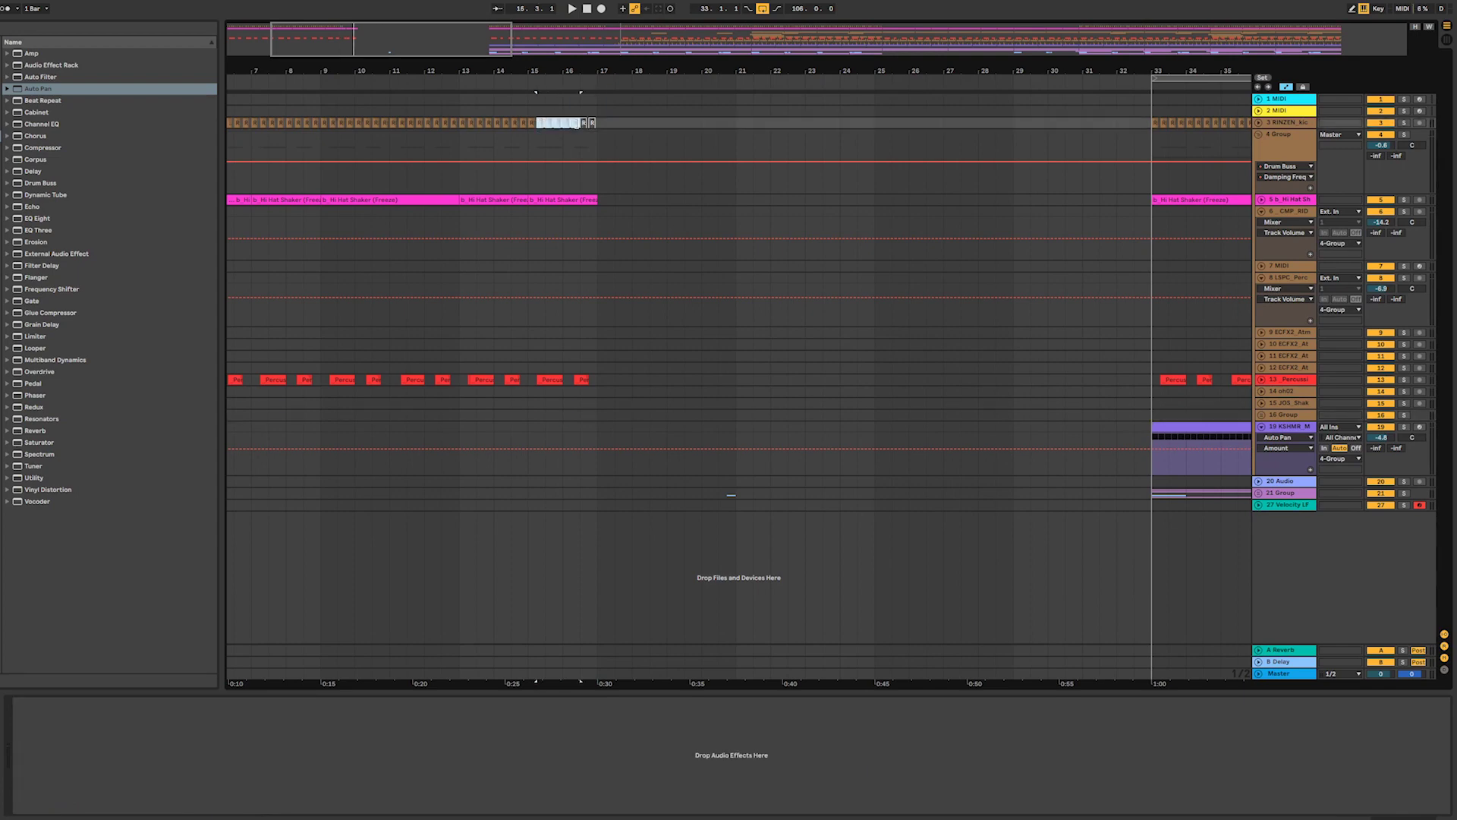
{"action": "key", "text": "space"}
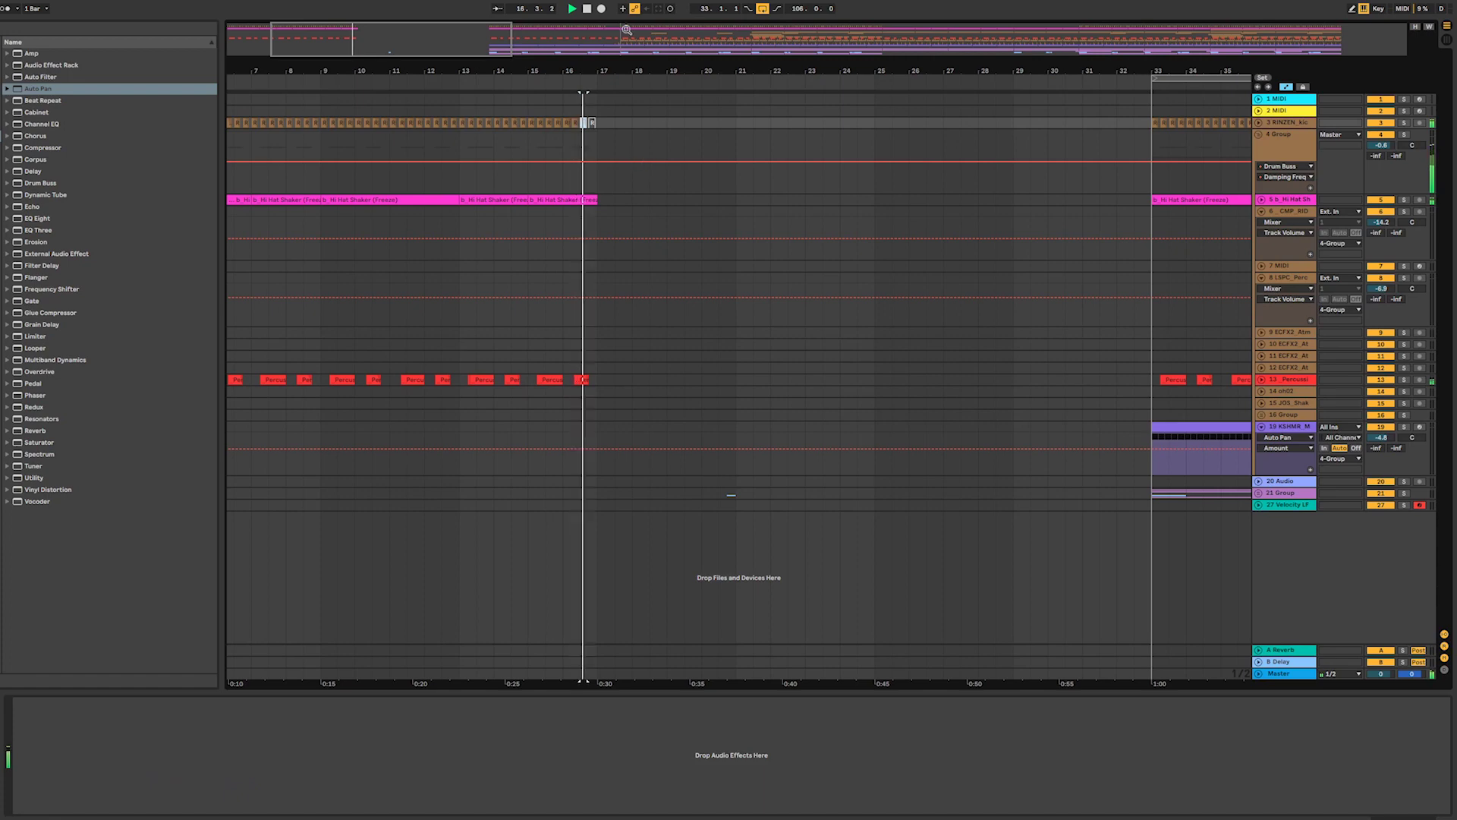
- Duplicate bars 1 to 17 of the kick track and drum group to fill bars 17 to 33
{"action": "left_click_drag", "start_coordinate": [620, 42], "coordinate": [618, 1]}
{"action": "key", "text": "space"}
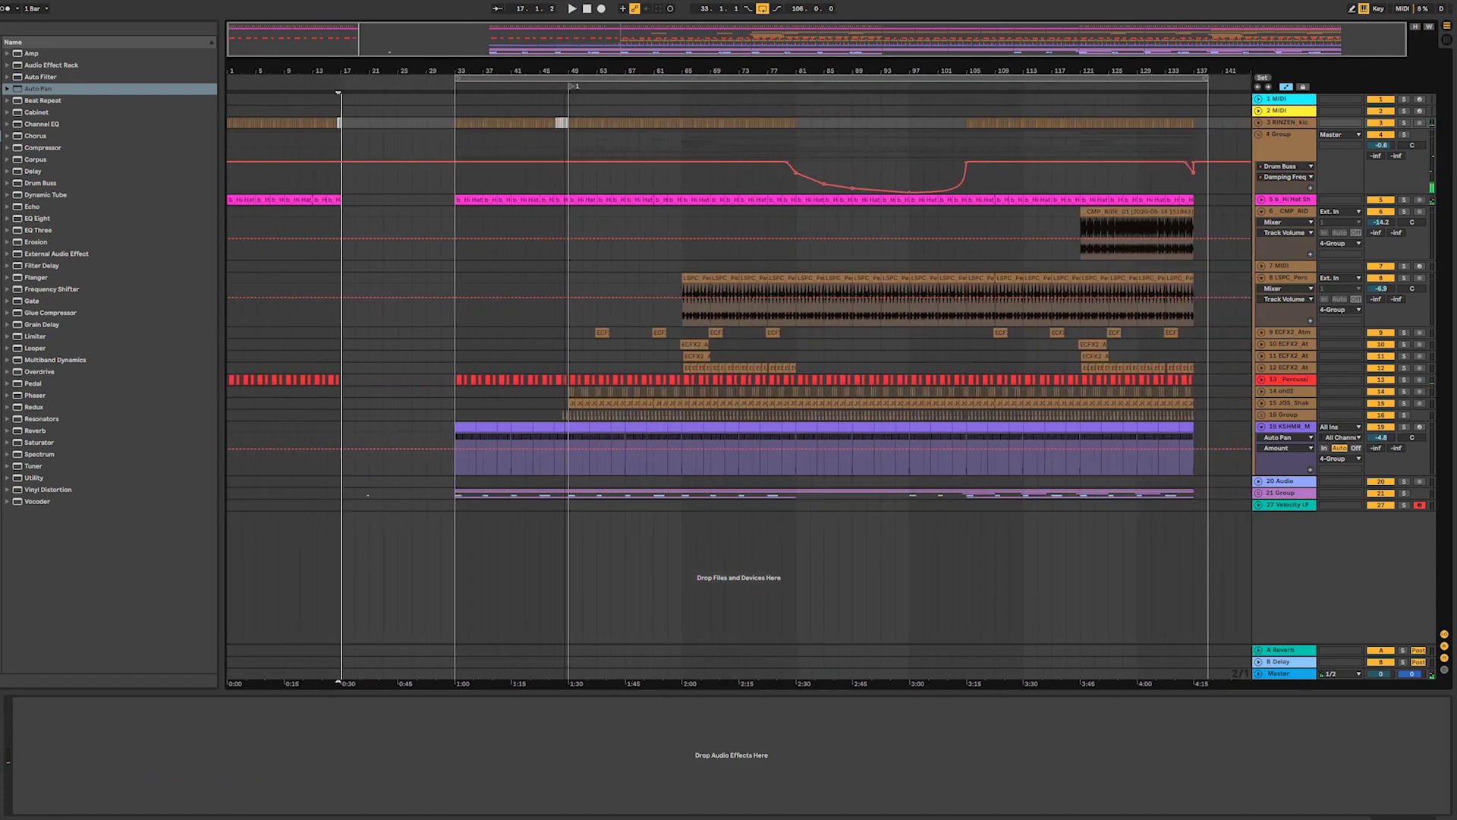
{"action": "left_click_drag", "start_coordinate": [339, 121], "coordinate": [214, 416]}
{"action": "key", "text": "ctrl+d"}
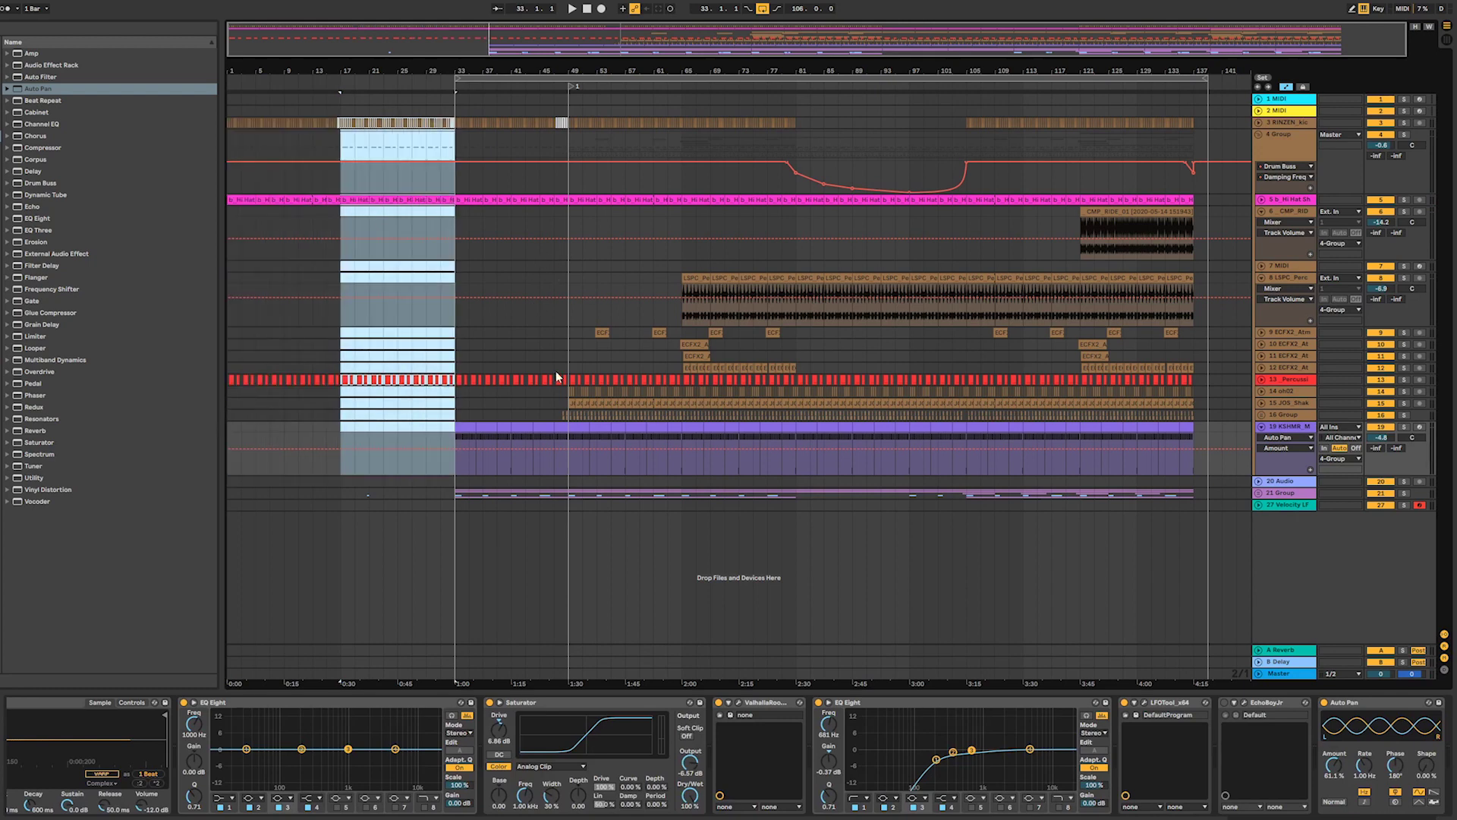
- Copy the KSHMR track's clips from bars 33 to 49 to bar 17 and play the transition from bar 15
{"action": "left_click", "coordinate": [468, 429]}
{"action": "left_click", "coordinate": [561, 428], "text": "shift"}
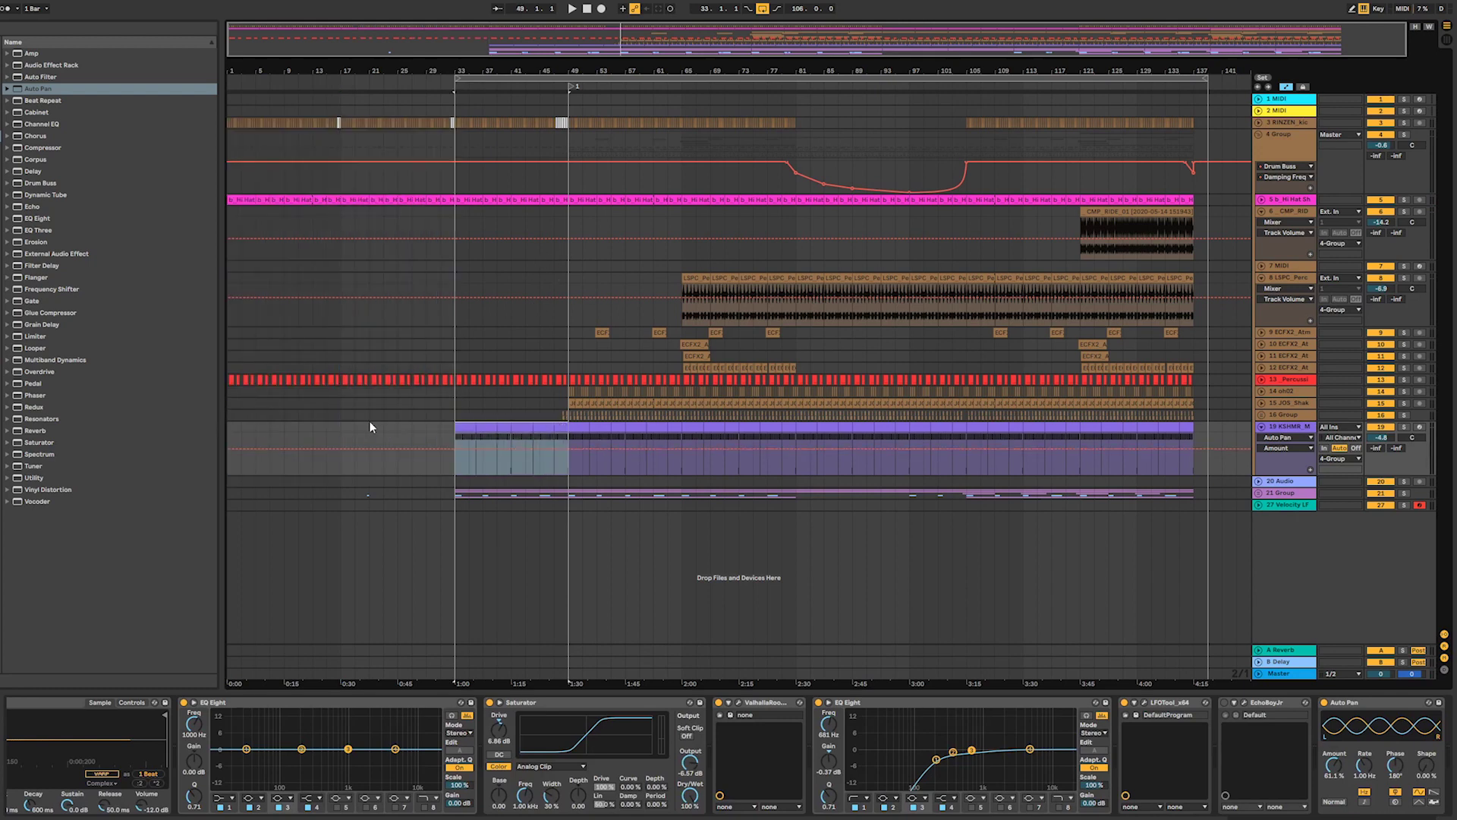
{"action": "left_click", "coordinate": [340, 425]}
{"action": "key", "text": "ctrl+v"}
{"action": "left_click", "coordinate": [328, 420]}
{"action": "key", "text": "space"}
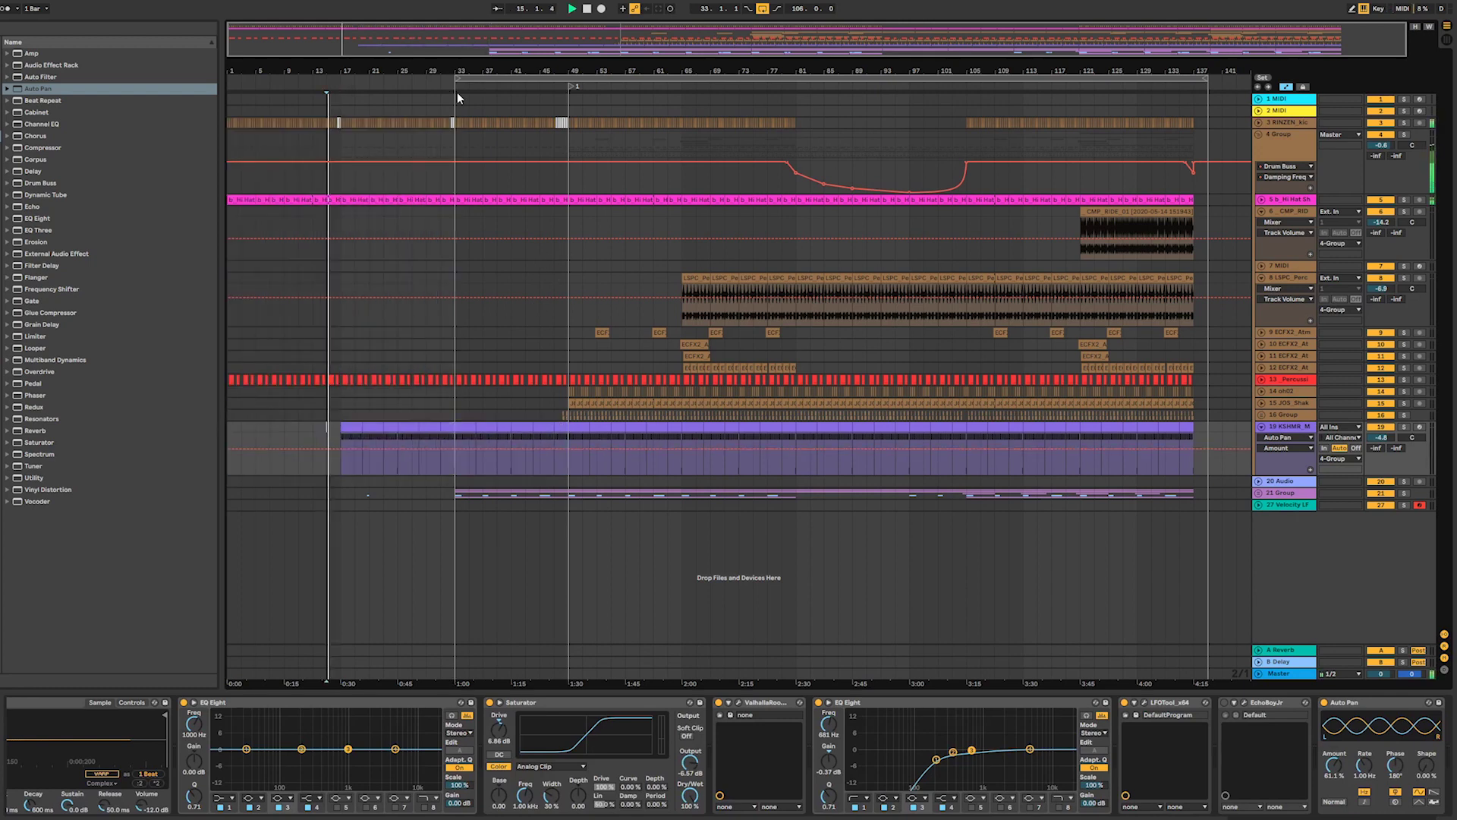
{"action": "left_click_drag", "start_coordinate": [459, 72], "coordinate": [630, 220]}
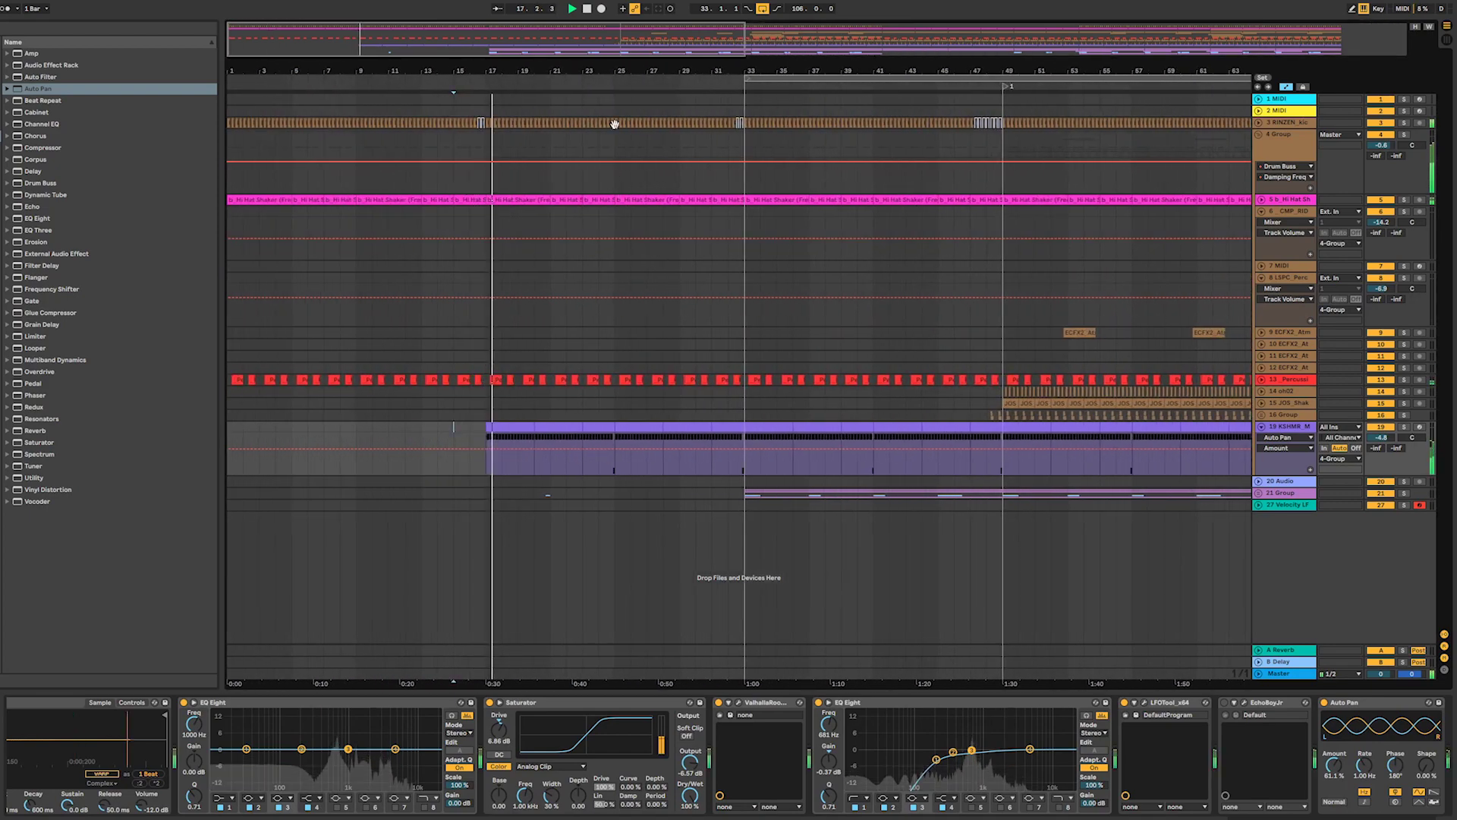
- Unfold group 21 and its ALOMA audio track to expose the clips across the arrangement
{"action": "left_click_drag", "start_coordinate": [614, 124], "coordinate": [656, 128]}
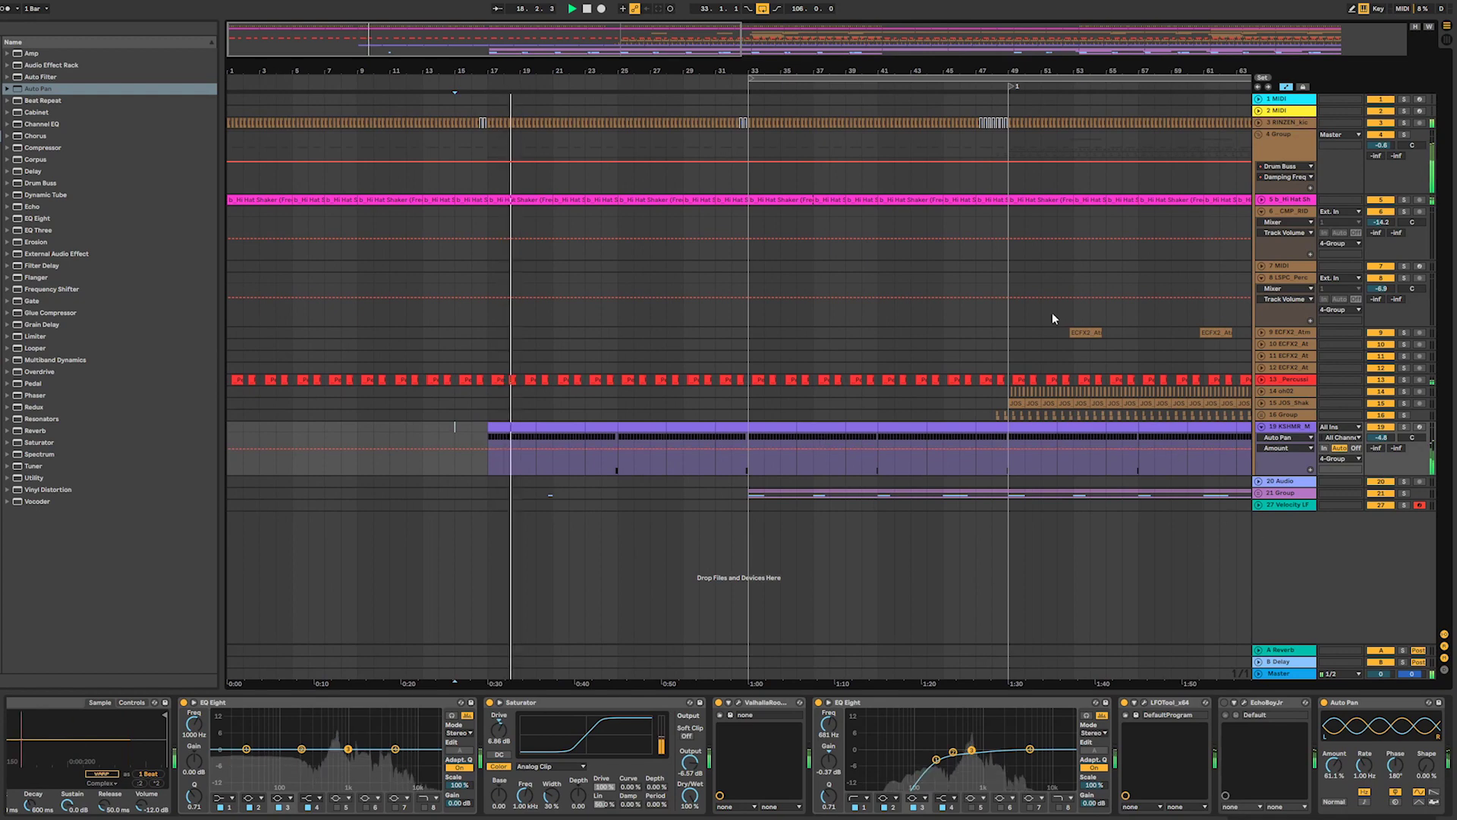
{"action": "left_click", "coordinate": [1258, 494]}
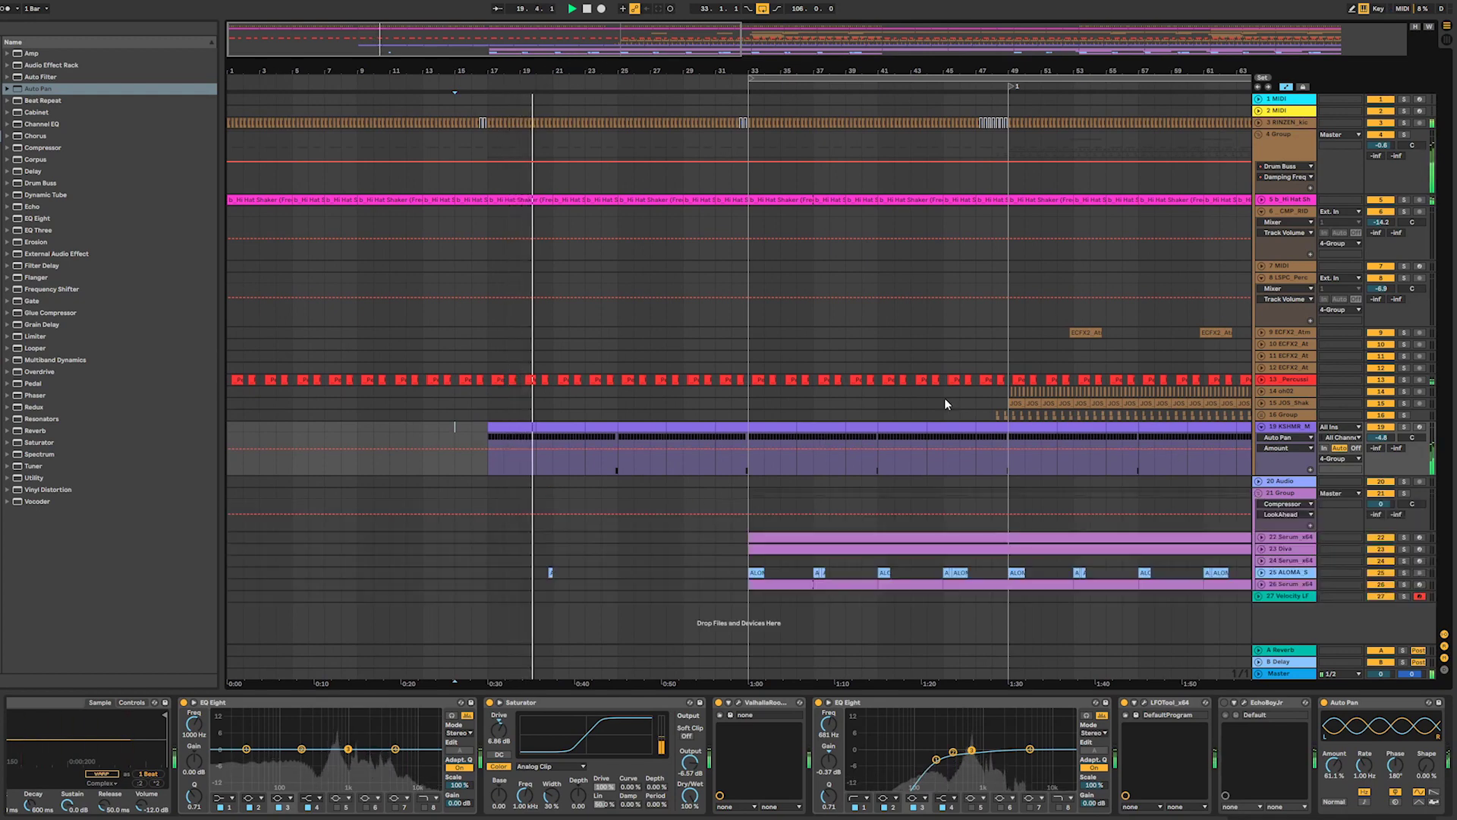
{"action": "left_click", "coordinate": [1261, 573]}
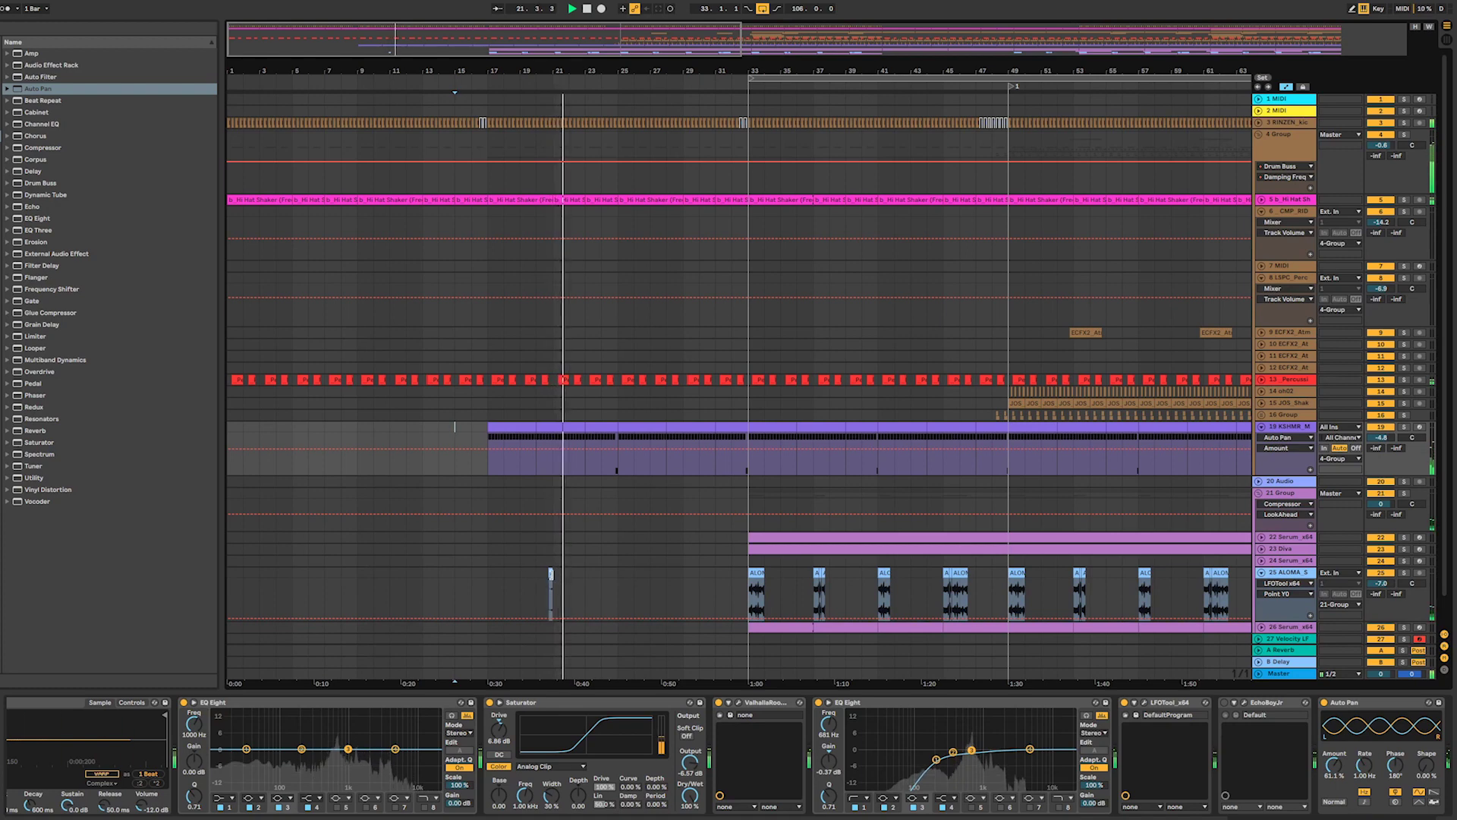
{"action": "left_click", "coordinate": [560, 575]}
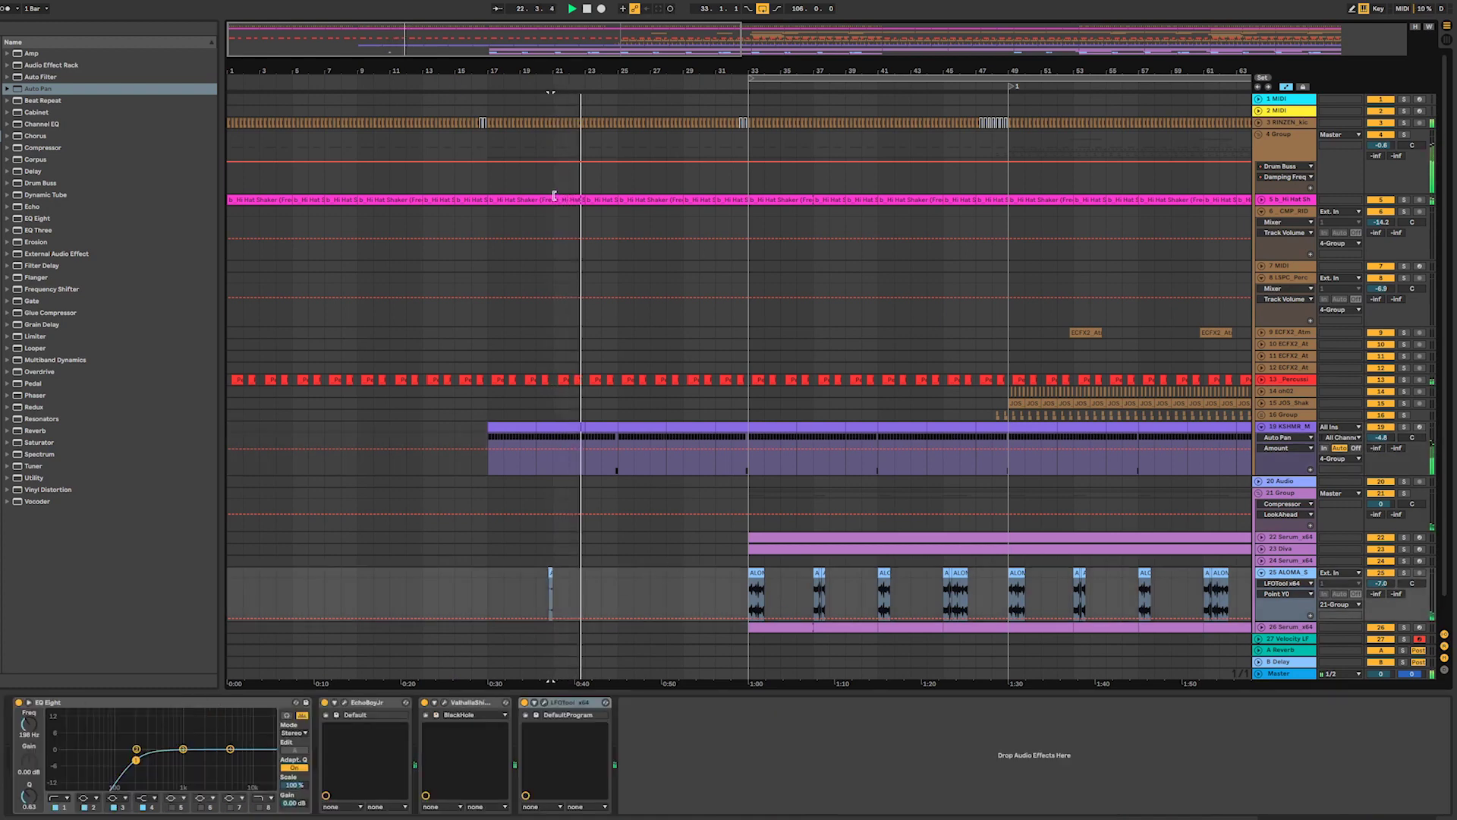
{"action": "left_click_drag", "start_coordinate": [609, 28], "coordinate": [660, 45]}
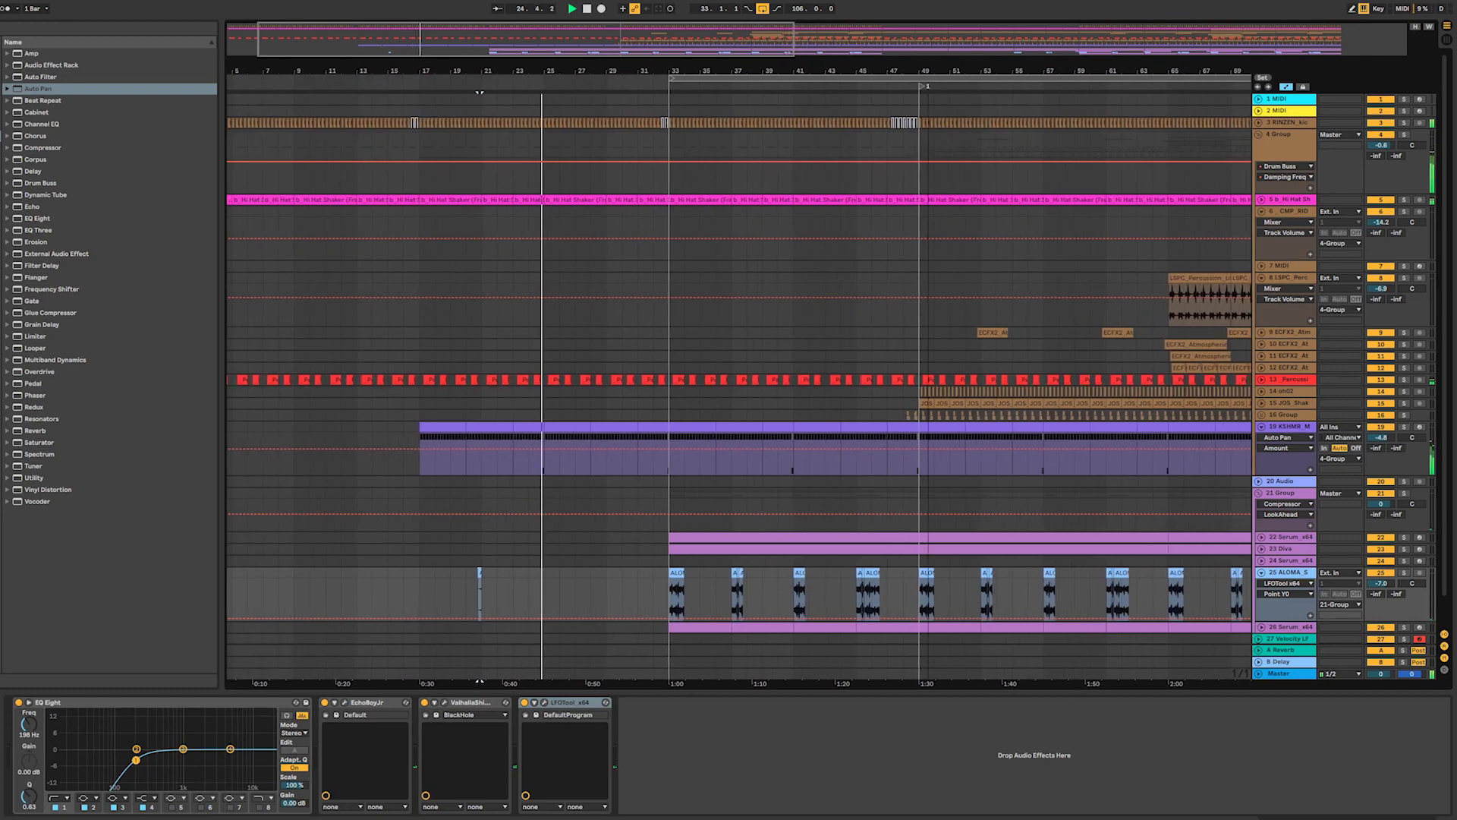
{"action": "scroll", "coordinate": [597, 379], "scroll_direction": "up", "scroll_amount": 1}
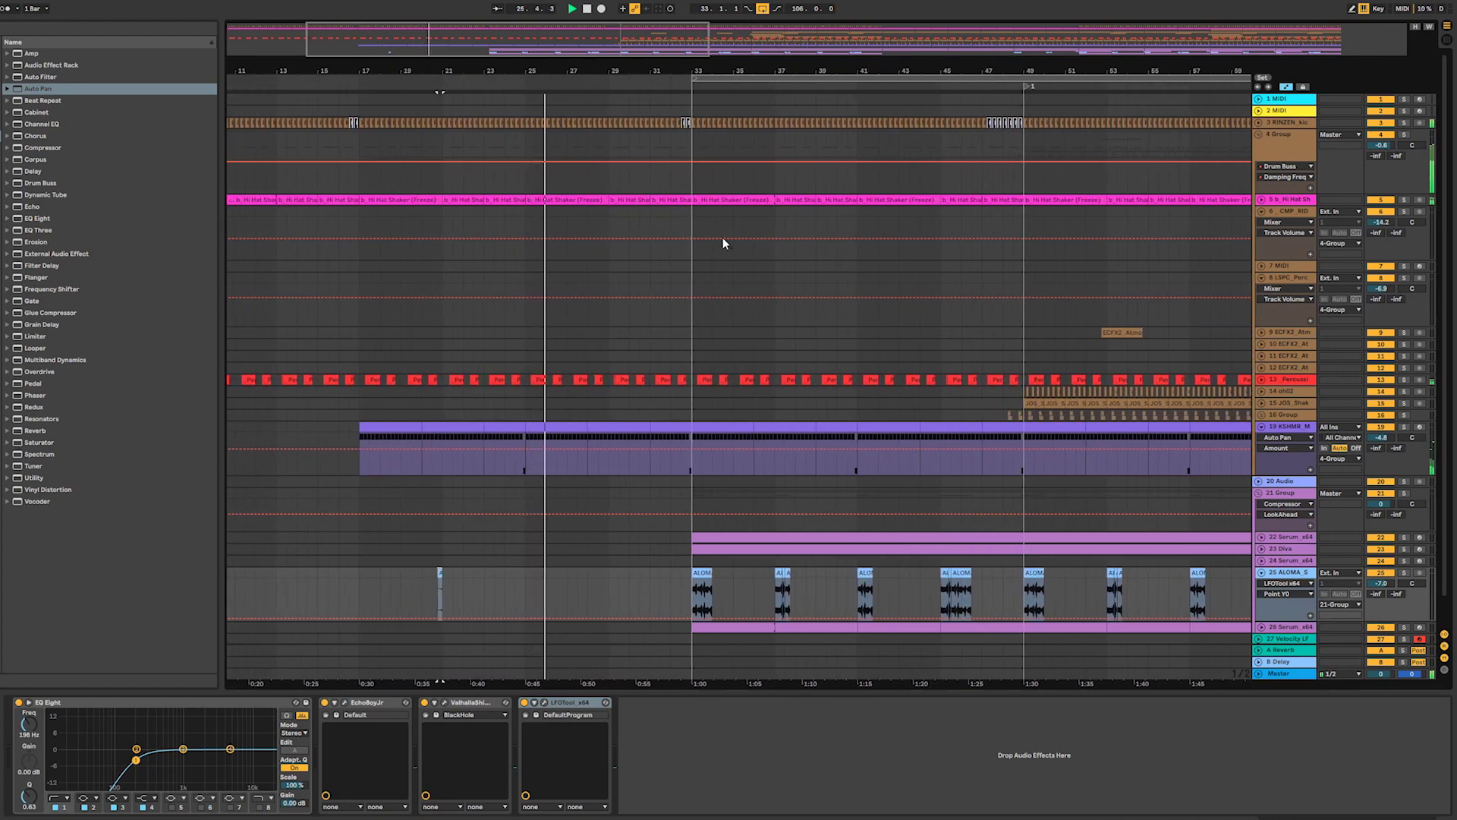
{"action": "scroll", "coordinate": [790, 335], "scroll_direction": "down", "scroll_amount": 1}
{"action": "left_click_drag", "start_coordinate": [645, 45], "coordinate": [645, 30]}
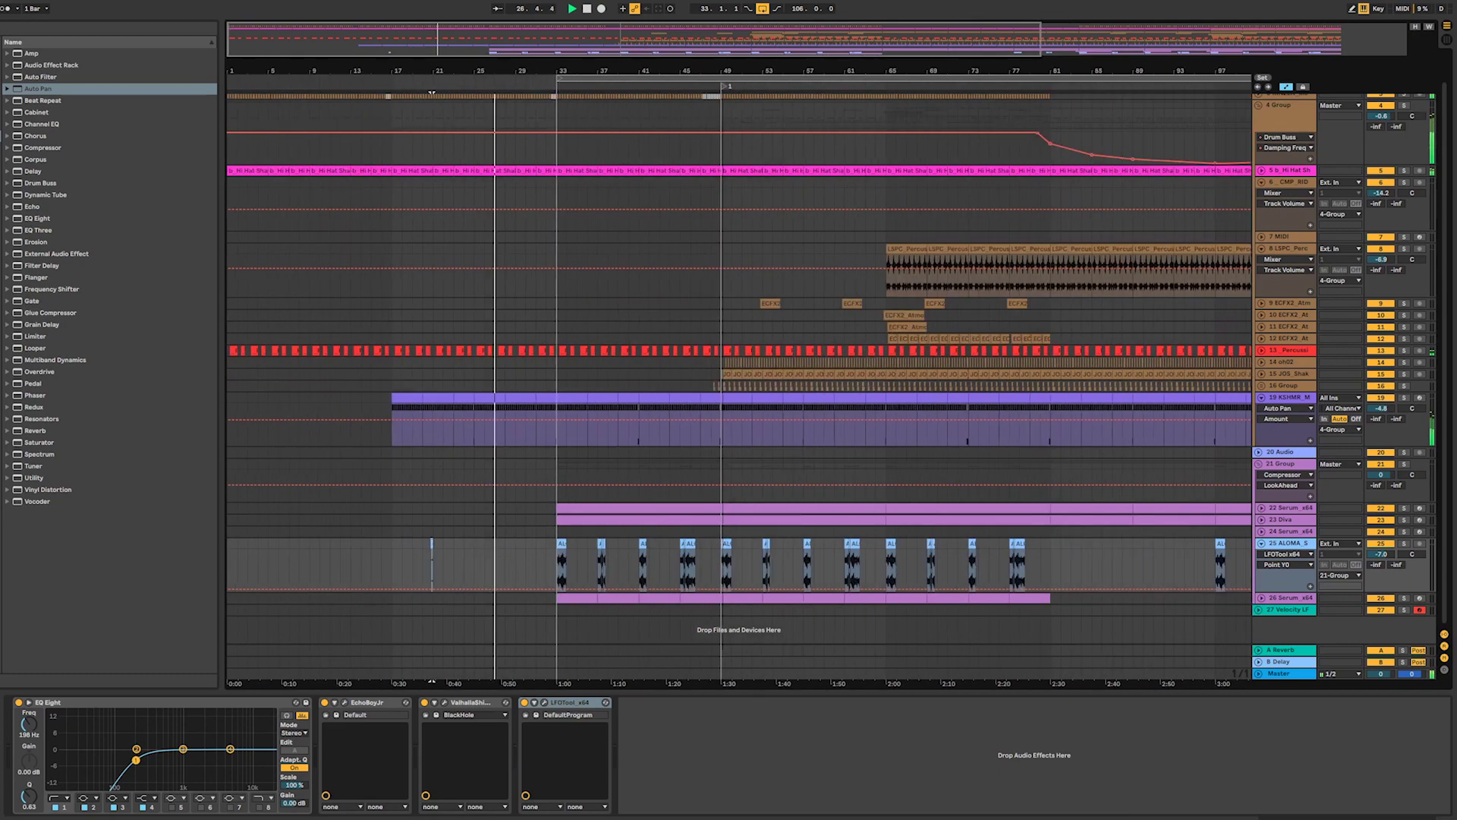
{"action": "scroll", "coordinate": [992, 162], "scroll_direction": "down", "scroll_amount": 1}
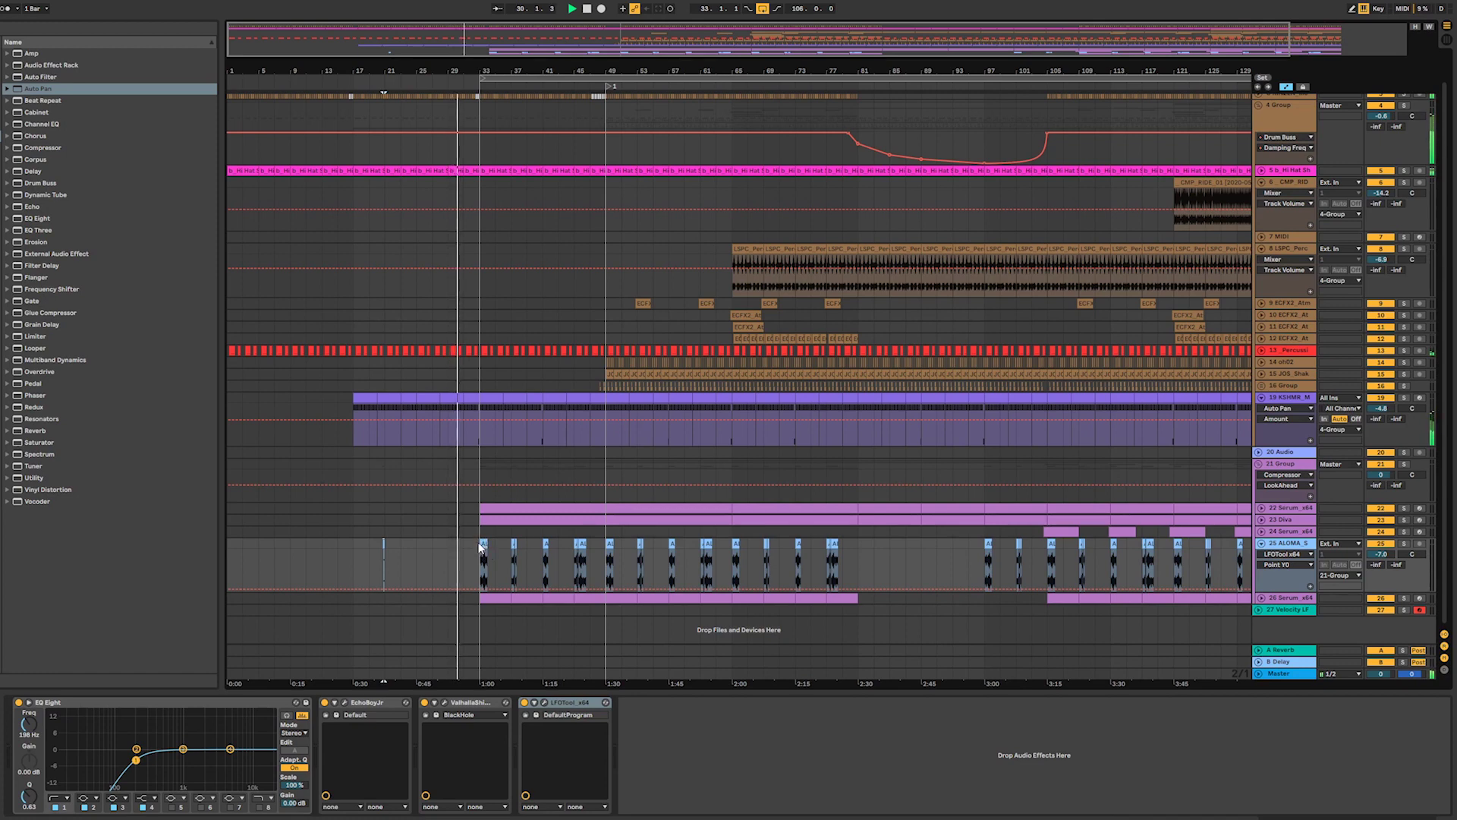
- Try a copy of the ALOMA track's clips from bars 33 to 49 at bar 1, and play from the start
{"action": "left_click_drag", "start_coordinate": [480, 545], "coordinate": [599, 564]}
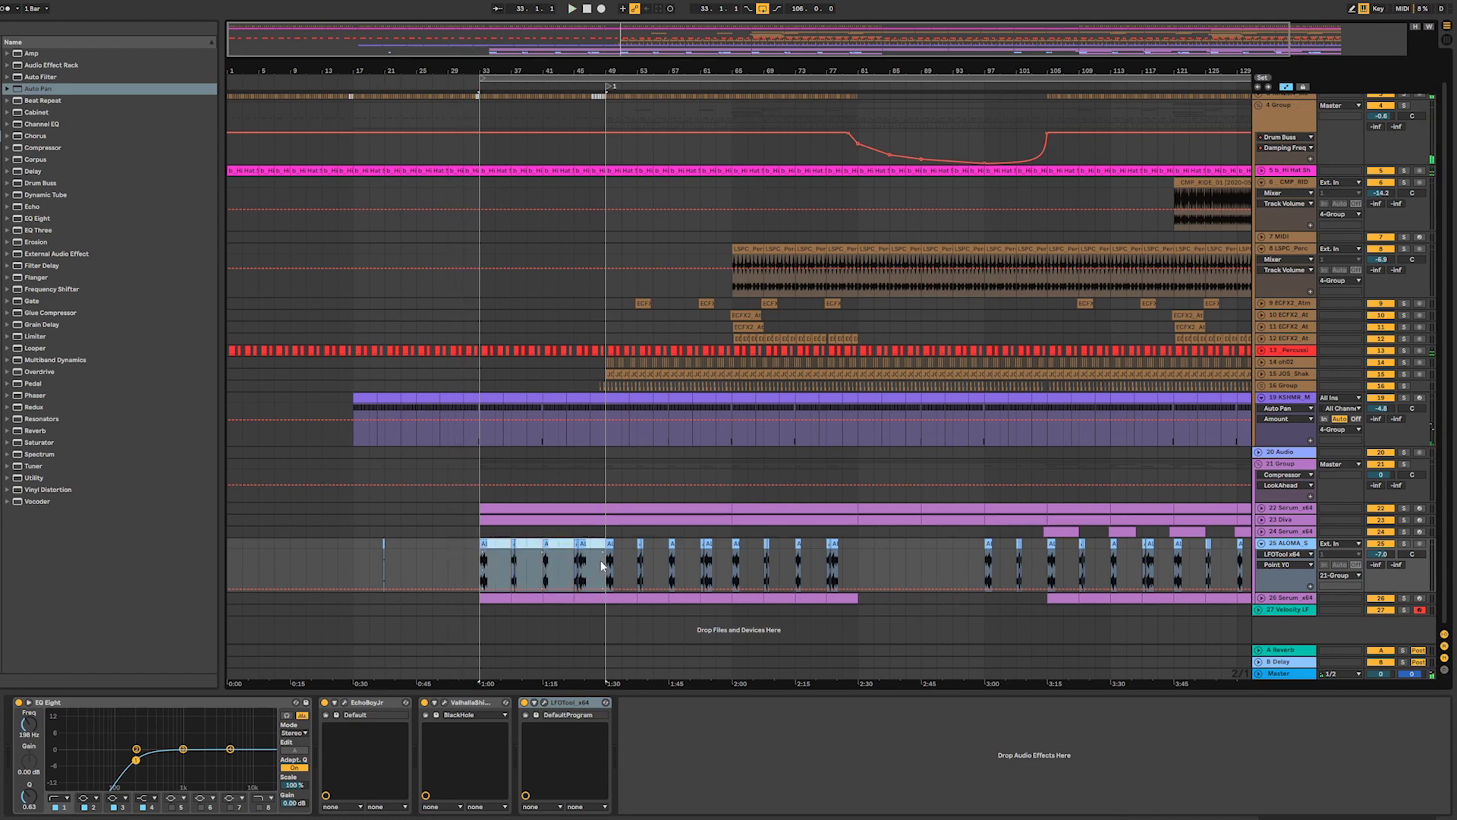
{"action": "left_click", "coordinate": [229, 543]}
{"action": "key", "text": "ctrl+v"}
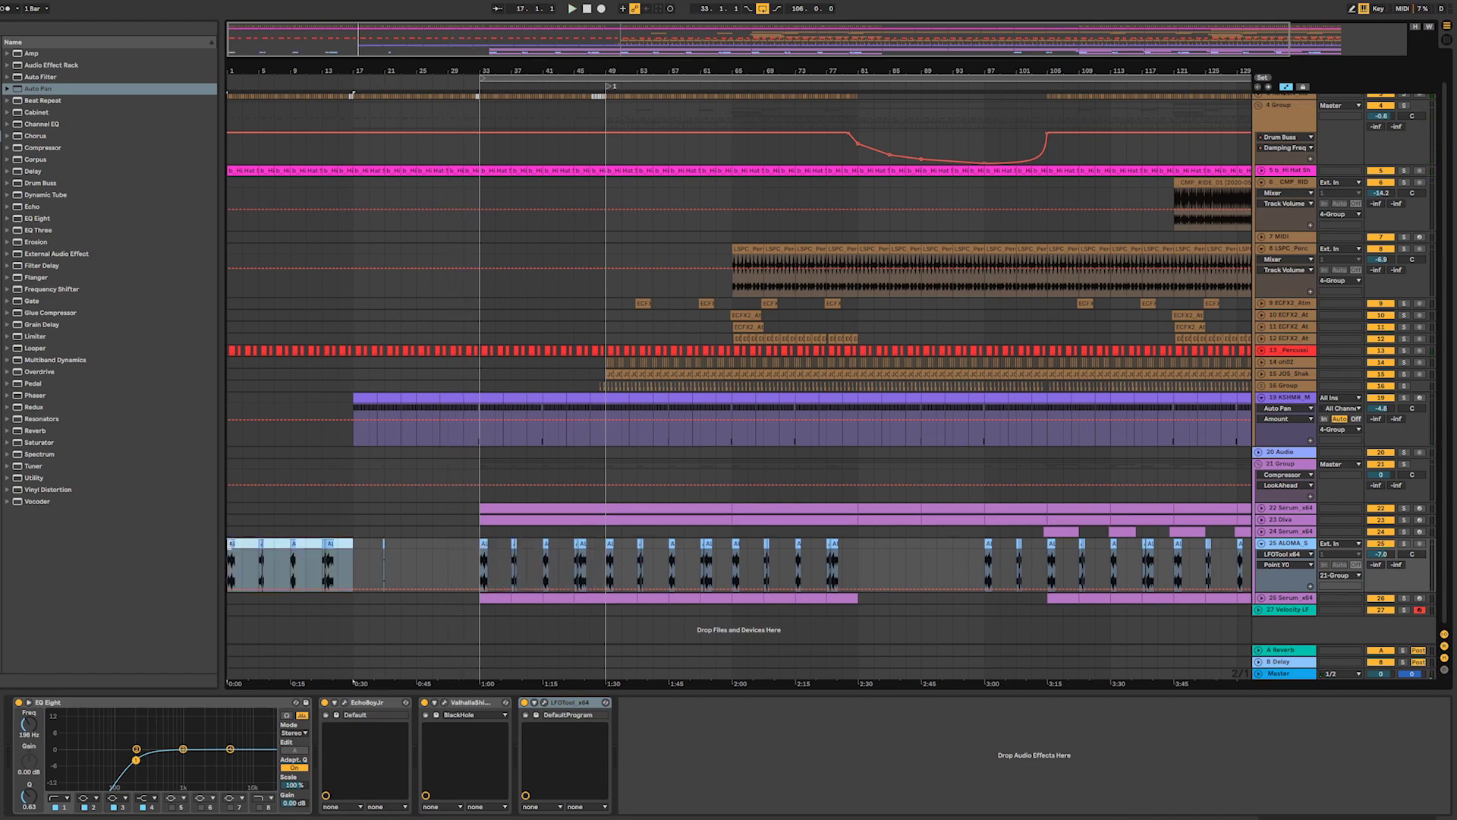
{"action": "key", "text": "space"}
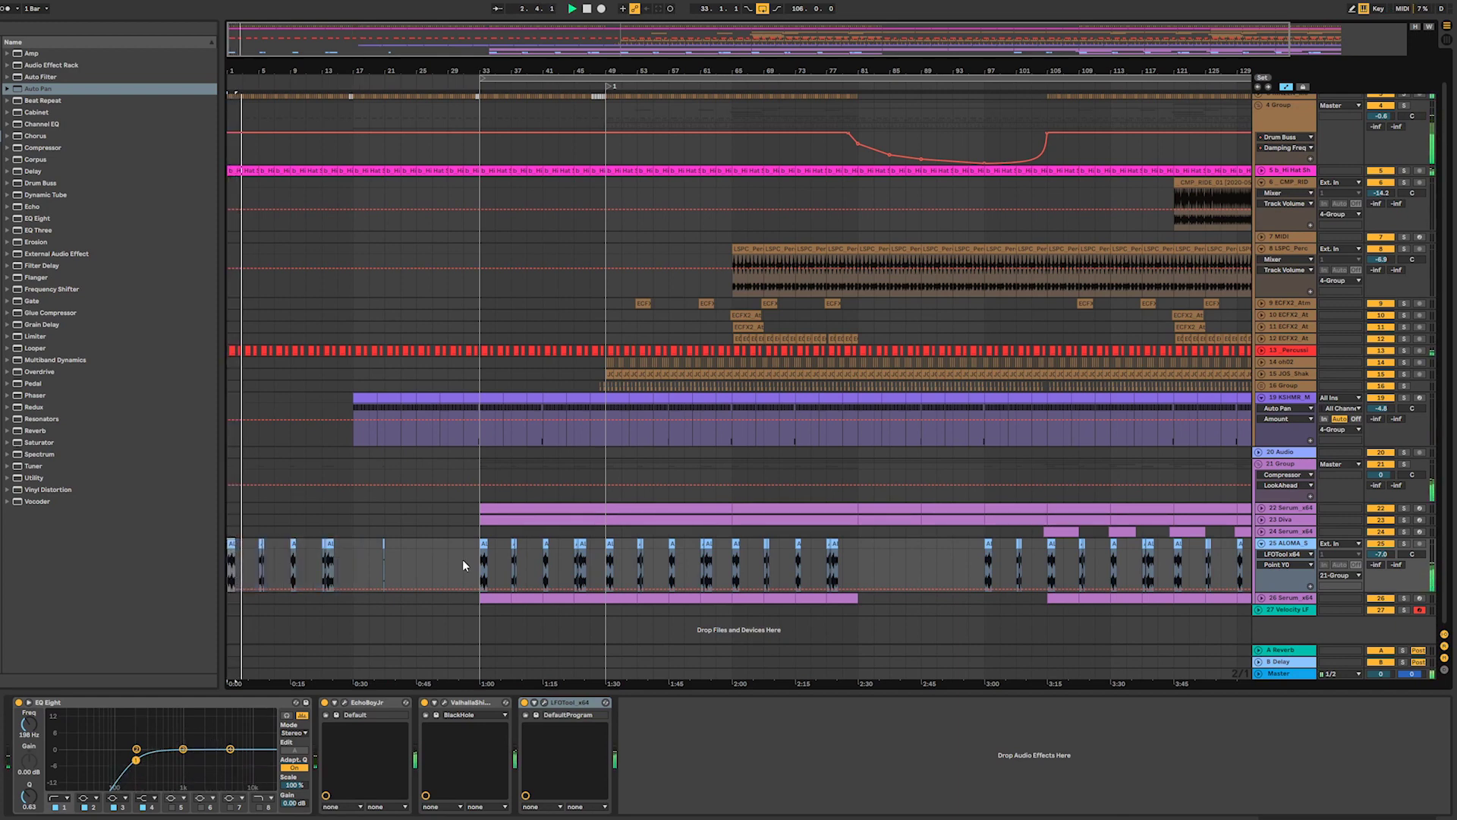
{"action": "left_click_drag", "start_coordinate": [350, 541], "coordinate": [211, 557]}
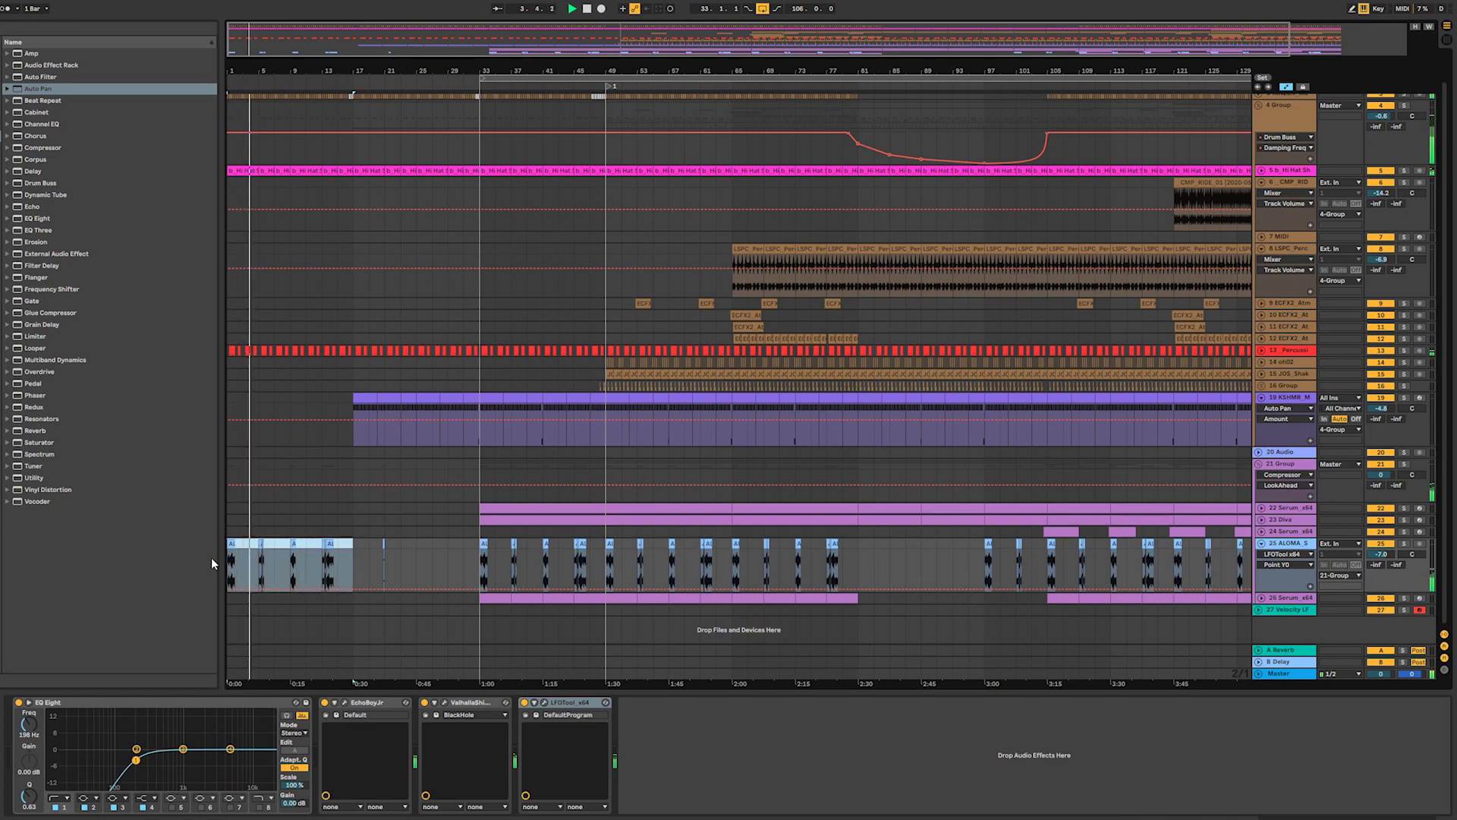
{"action": "key", "text": "Delete"}
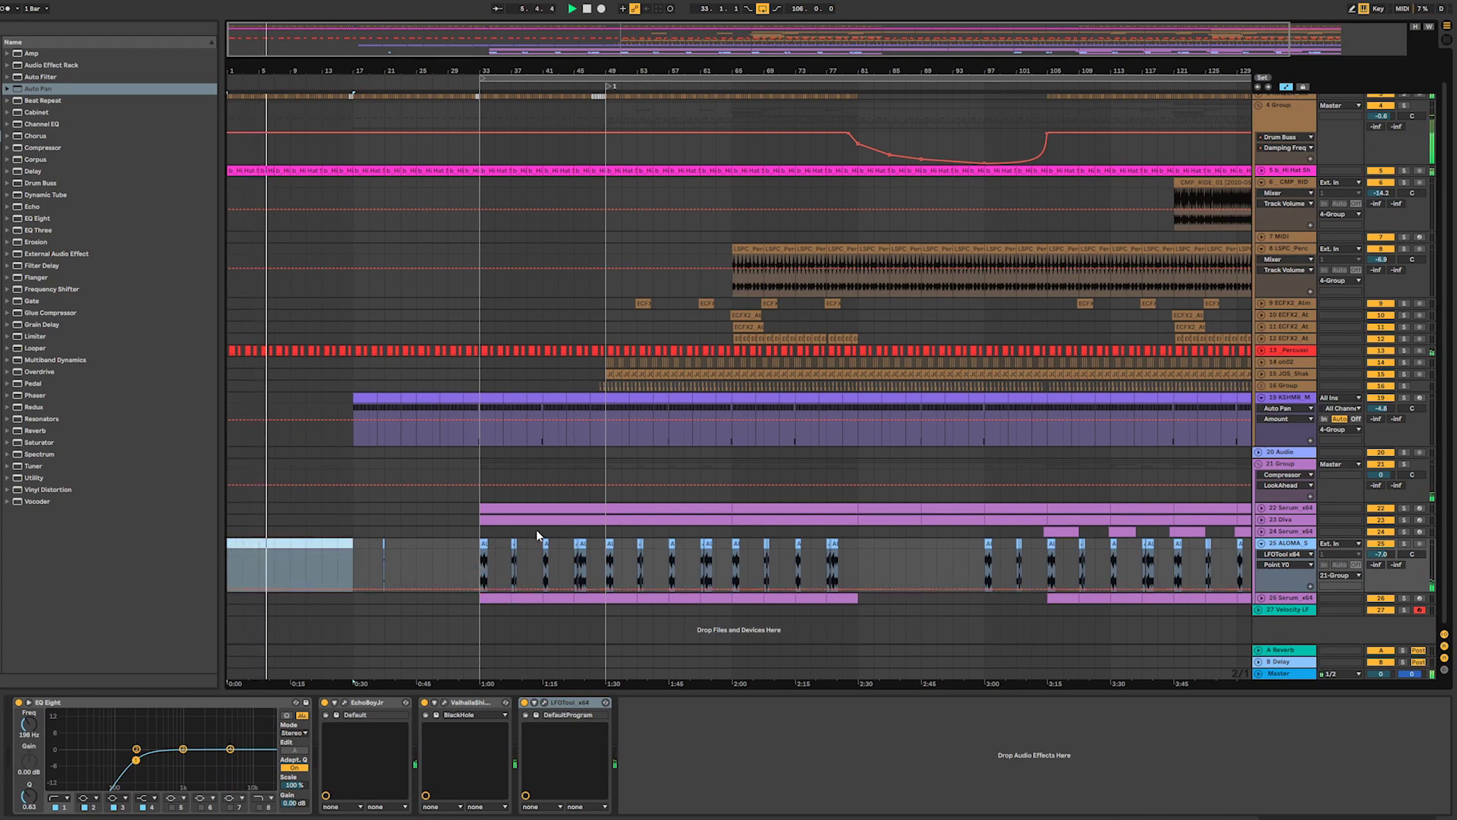
- Copy the KSHMR track's clips from bars 17 to 25 to bar 9, and play the new entry
{"action": "left_click", "coordinate": [1258, 521]}
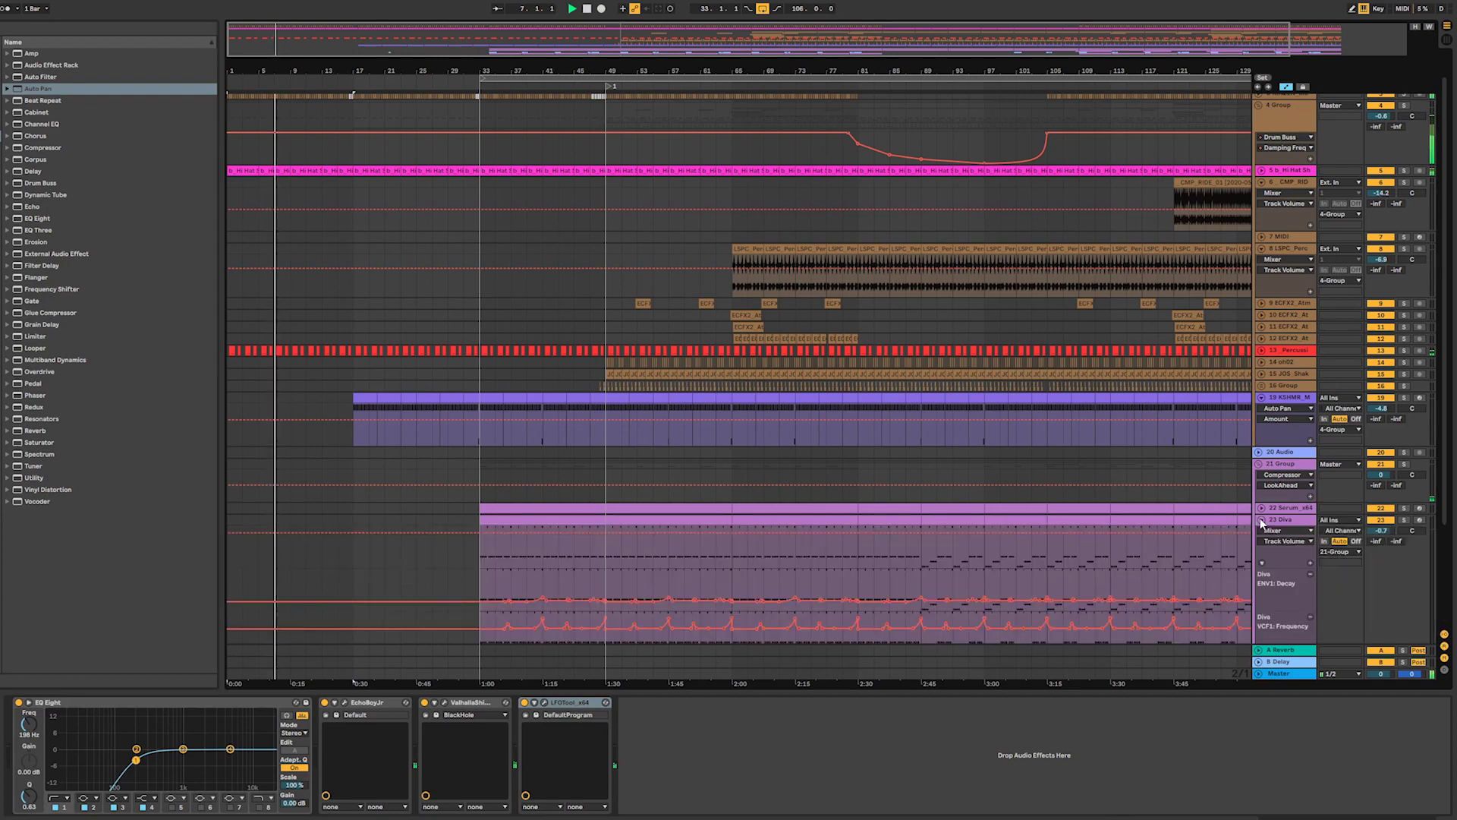
{"action": "left_click", "coordinate": [1258, 515]}
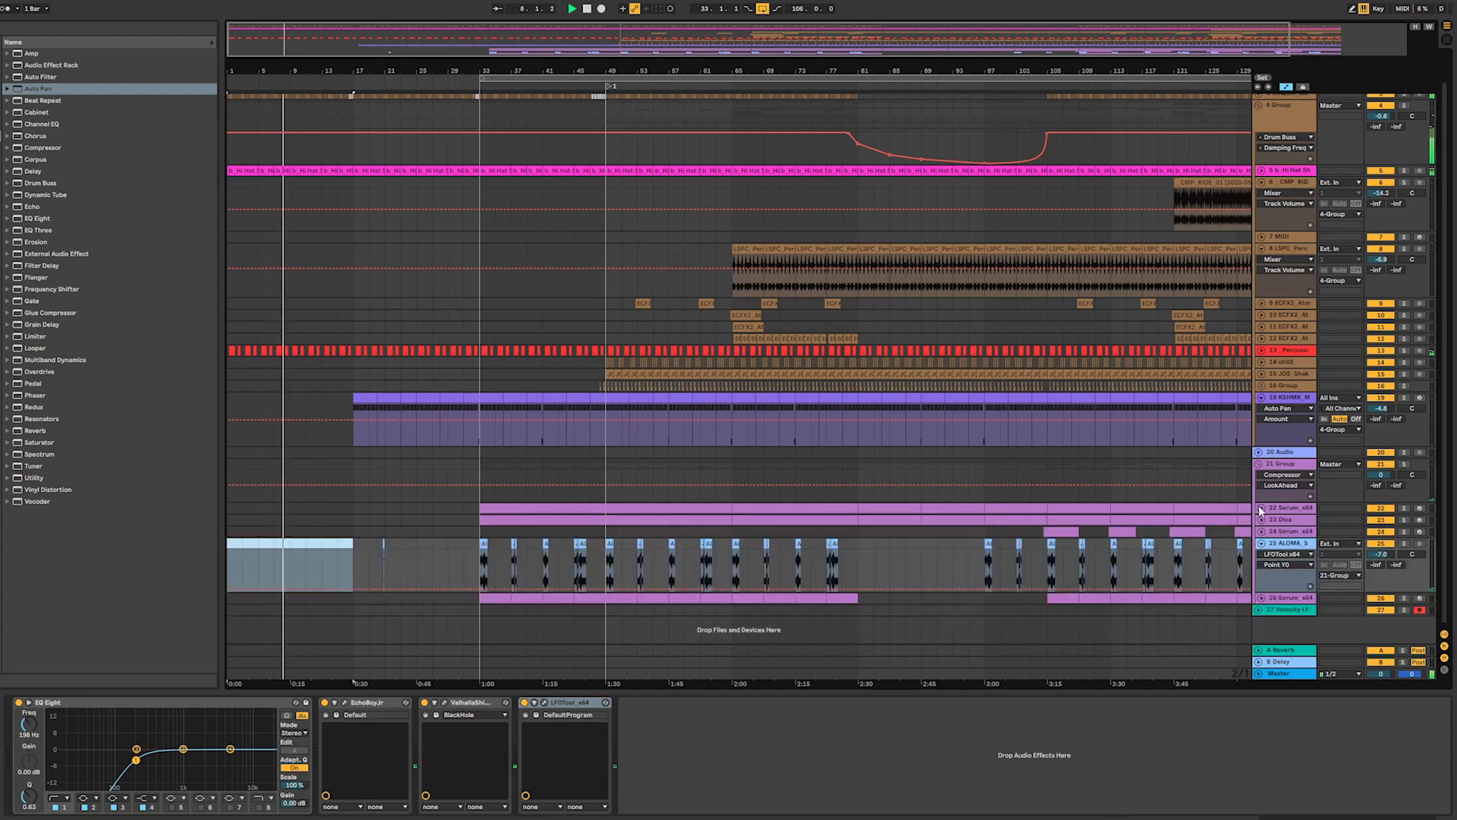
{"action": "left_click", "coordinate": [369, 398]}
{"action": "left_click", "coordinate": [394, 400]}
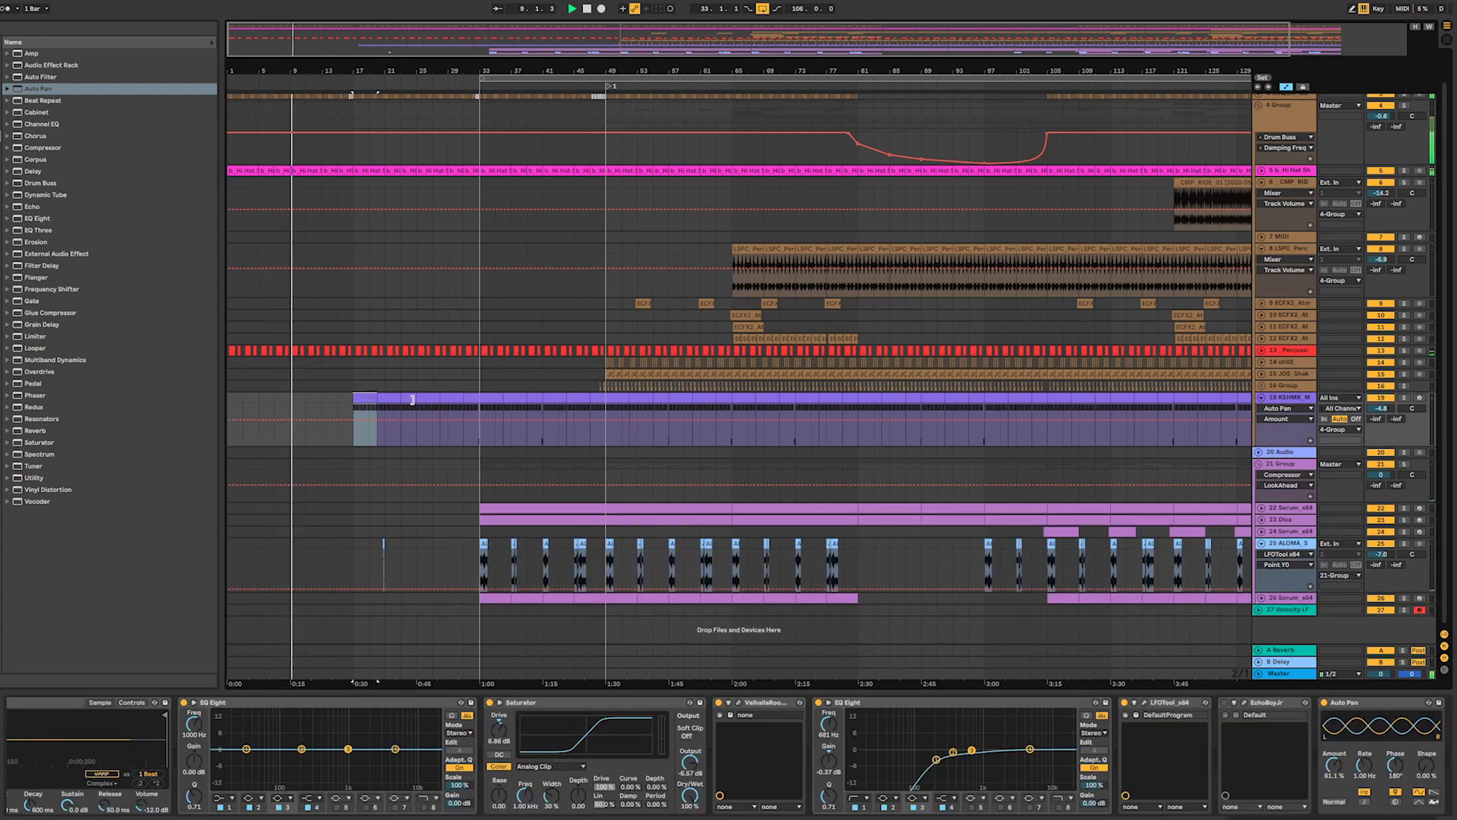
{"action": "left_click", "coordinate": [288, 398]}
{"action": "key", "text": "ctrl+v"}
{"action": "left_click", "coordinate": [276, 397]}
{"action": "key", "text": "space"}
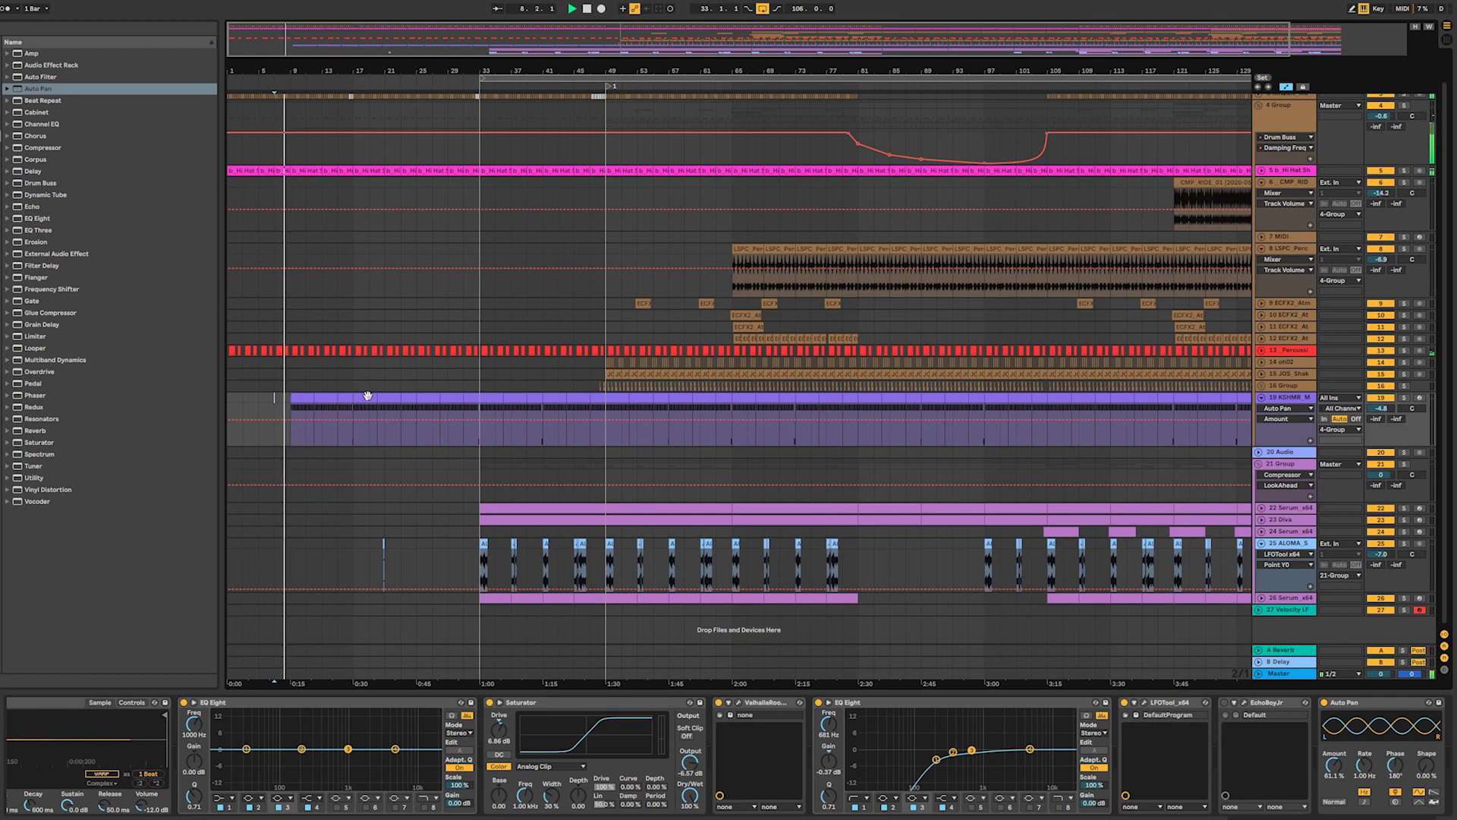
{"action": "left_click_drag", "start_coordinate": [367, 396], "coordinate": [372, 397]}
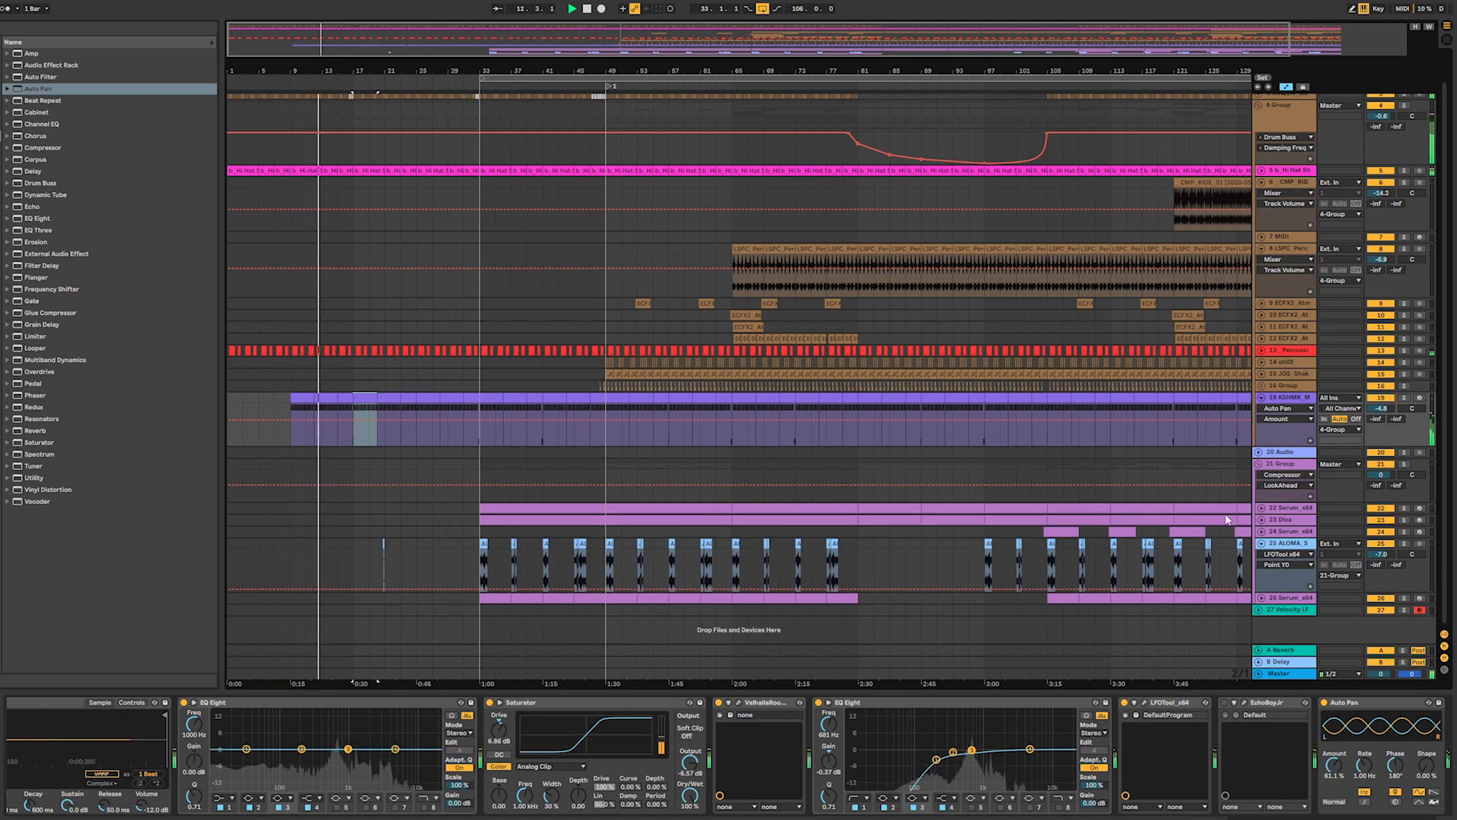
- Show the ValhallaRoom decay automation on the KSHMR track
{"action": "left_click", "coordinate": [1283, 408]}
{"action": "left_click", "coordinate": [1283, 430]}
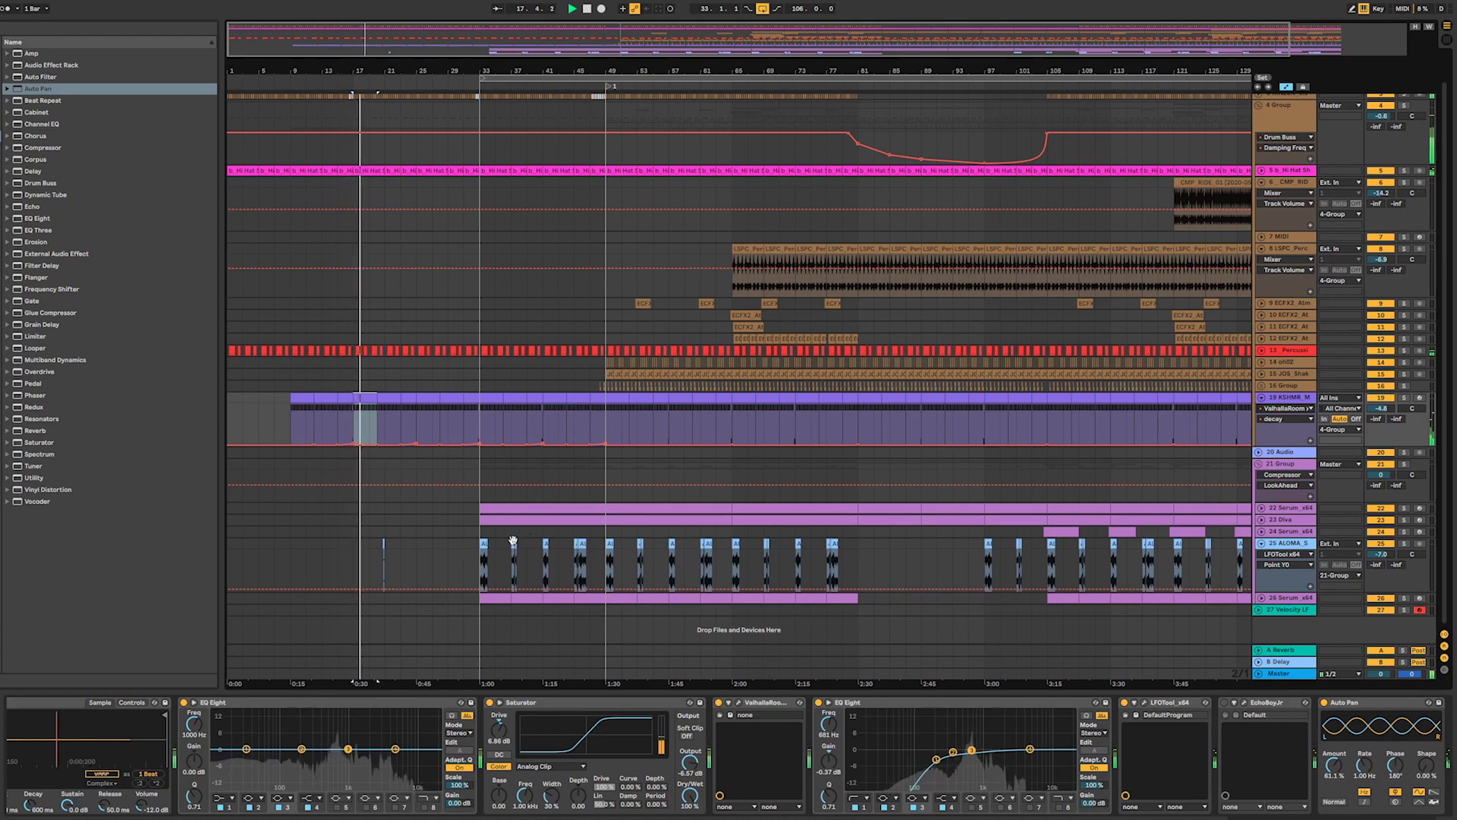
- Unfold Serum track 22, copy its clips from bars 33 to 49 to bar 17, and play the transition from bar 15
{"action": "left_click", "coordinate": [1279, 509]}
{"action": "left_click", "coordinate": [1261, 508]}
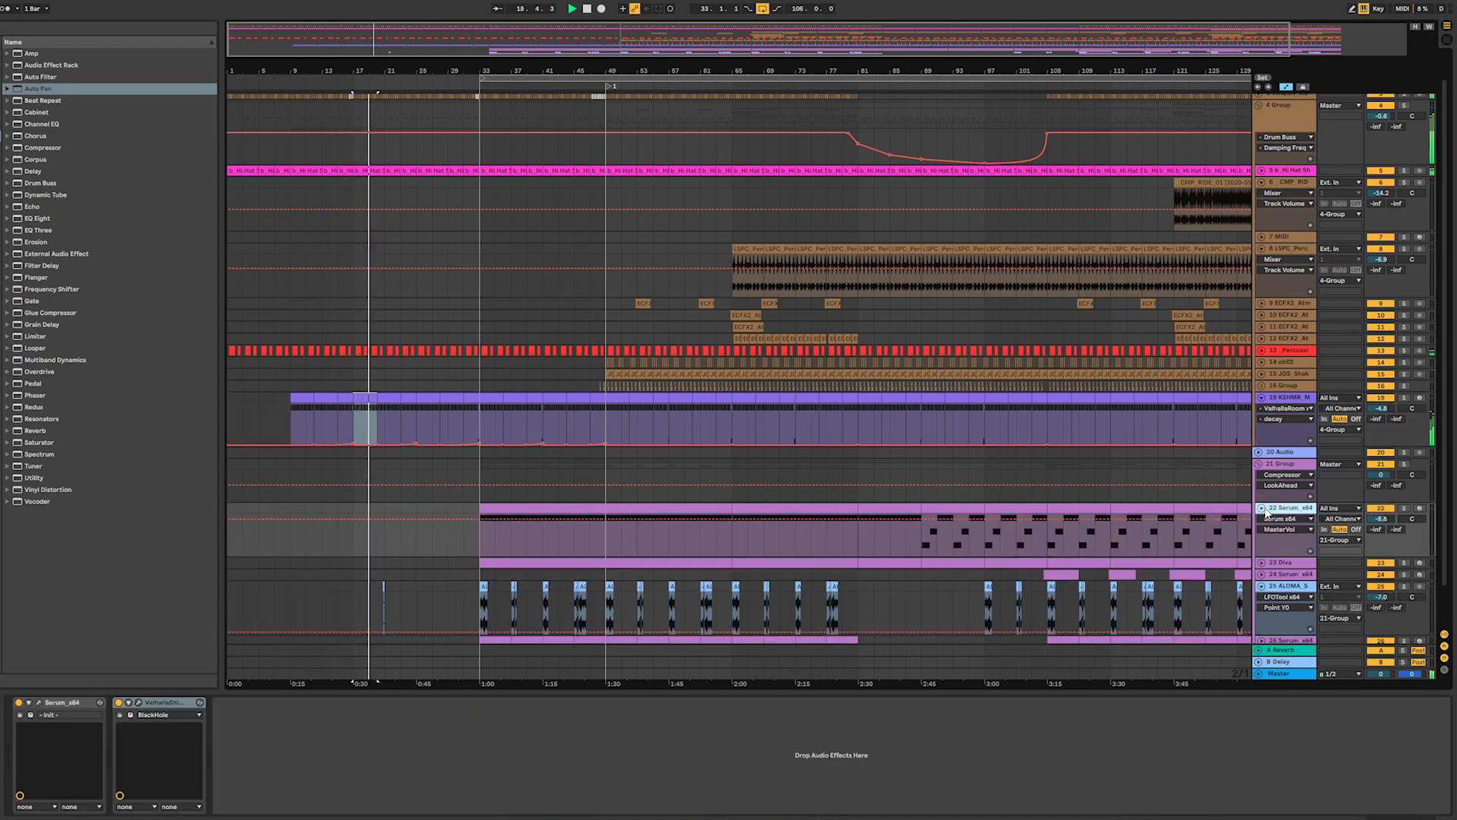
{"action": "key", "text": "space"}
{"action": "left_click", "coordinate": [535, 507]}
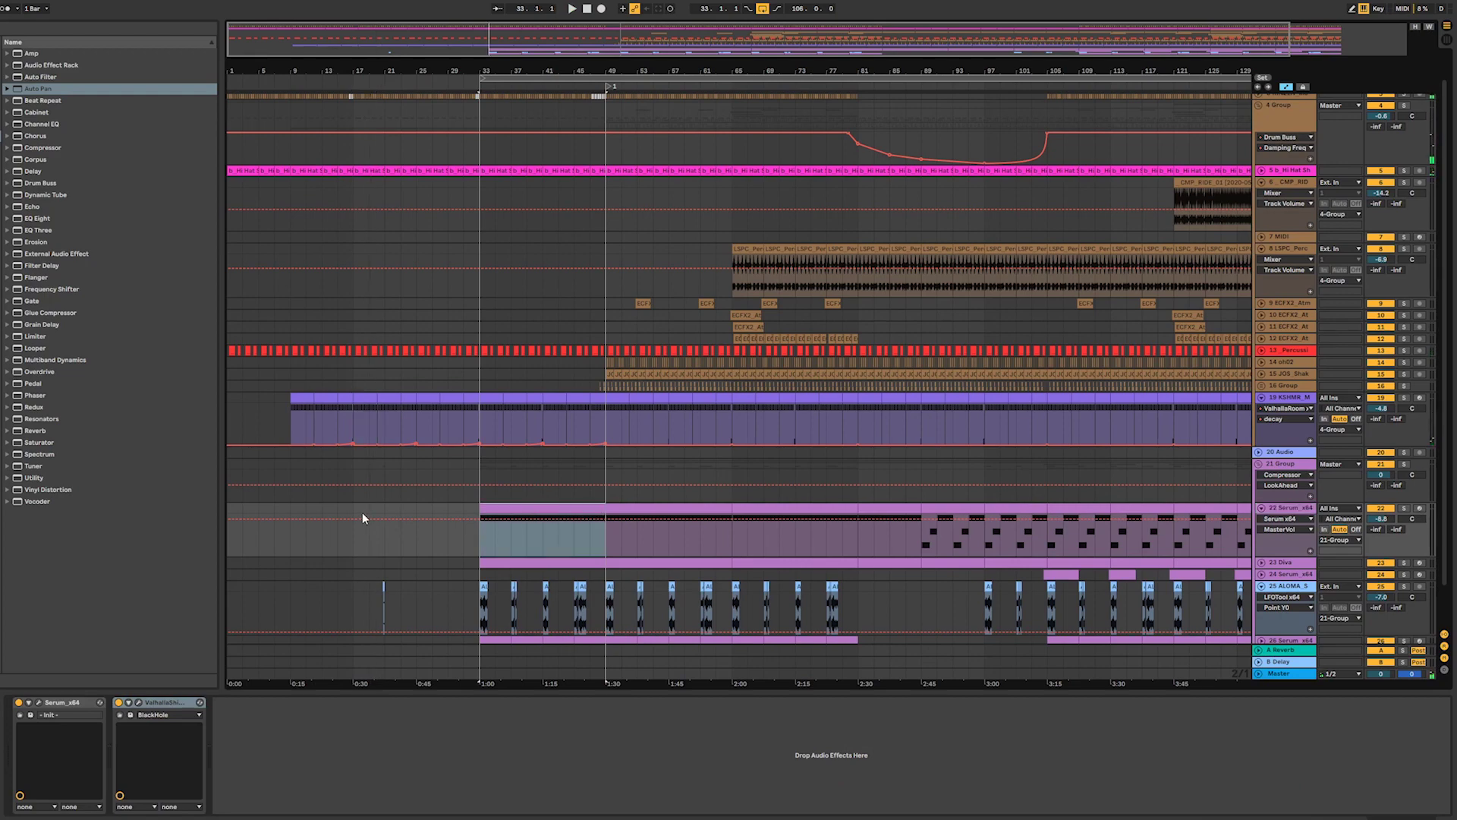
{"action": "left_click", "coordinate": [362, 513]}
{"action": "key", "text": "ctrl+v"}
{"action": "left_click", "coordinate": [338, 507]}
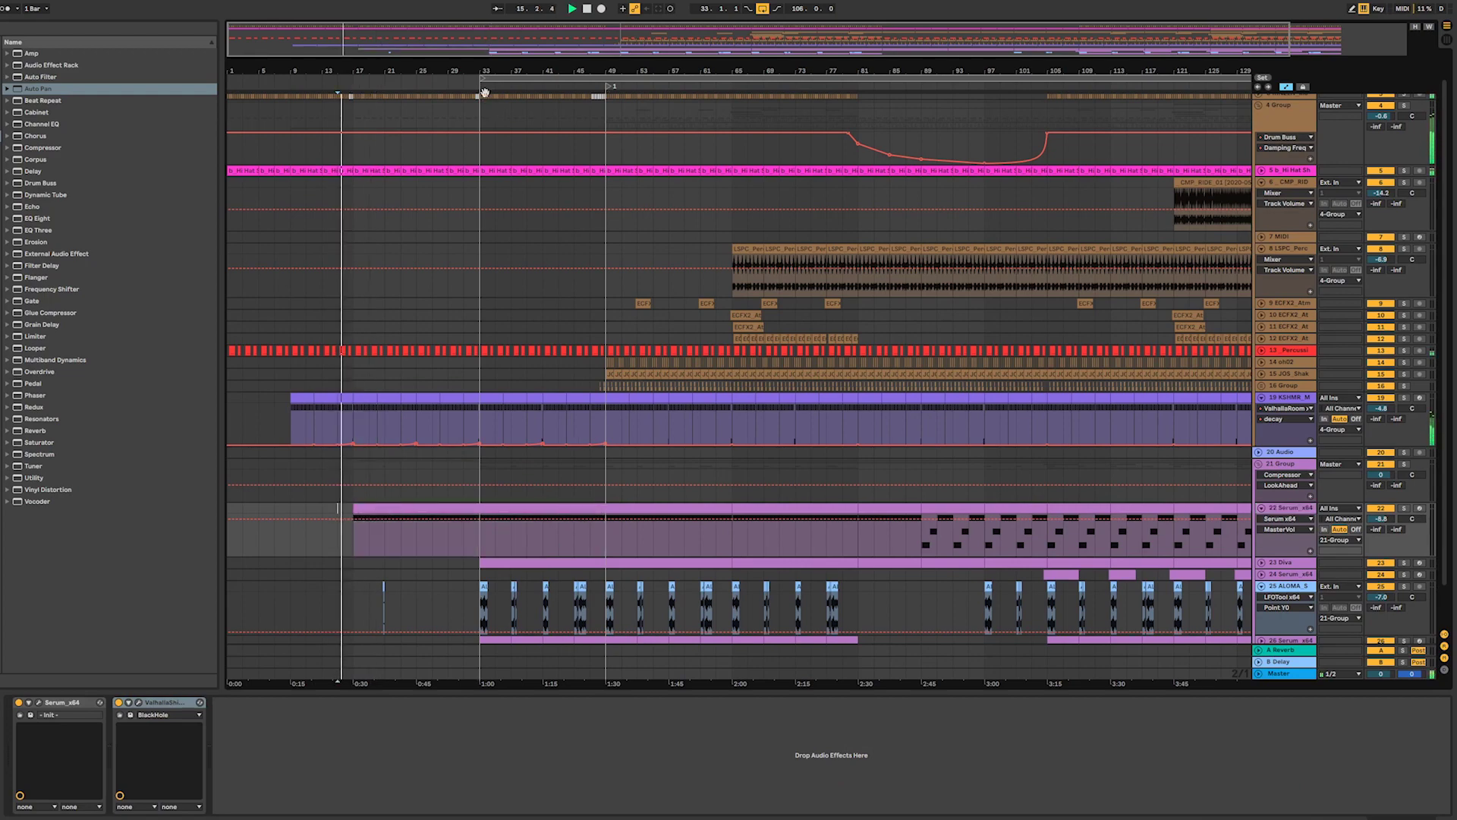
- Fill Serum track 22 with its clip material back to bar 1
{"action": "left_click_drag", "start_coordinate": [448, 71], "coordinate": [780, 196]}
{"action": "key", "text": "minus"}
{"action": "key", "text": "minus"}
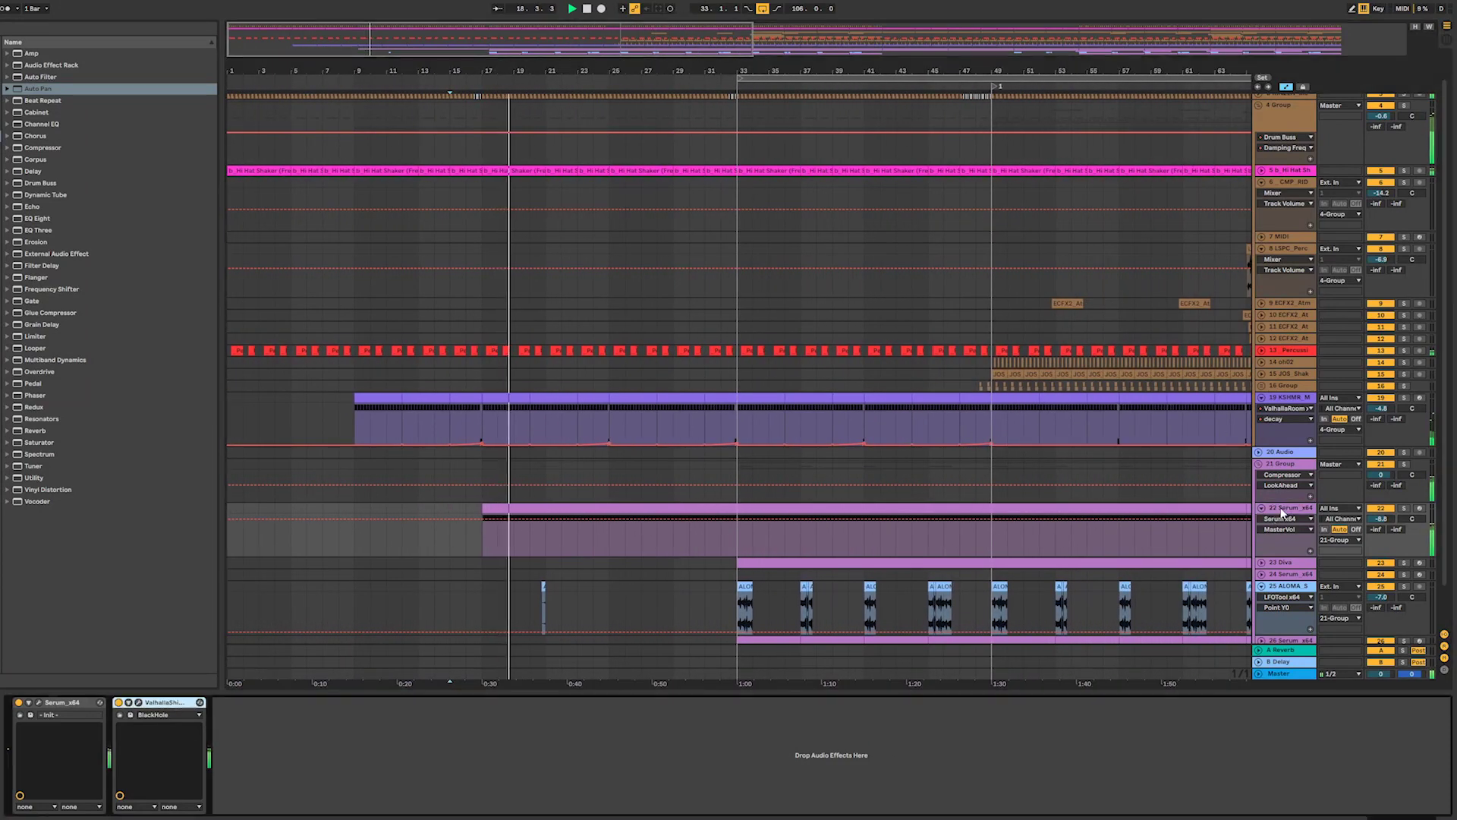
{"action": "left_click_drag", "start_coordinate": [483, 508], "coordinate": [218, 510]}
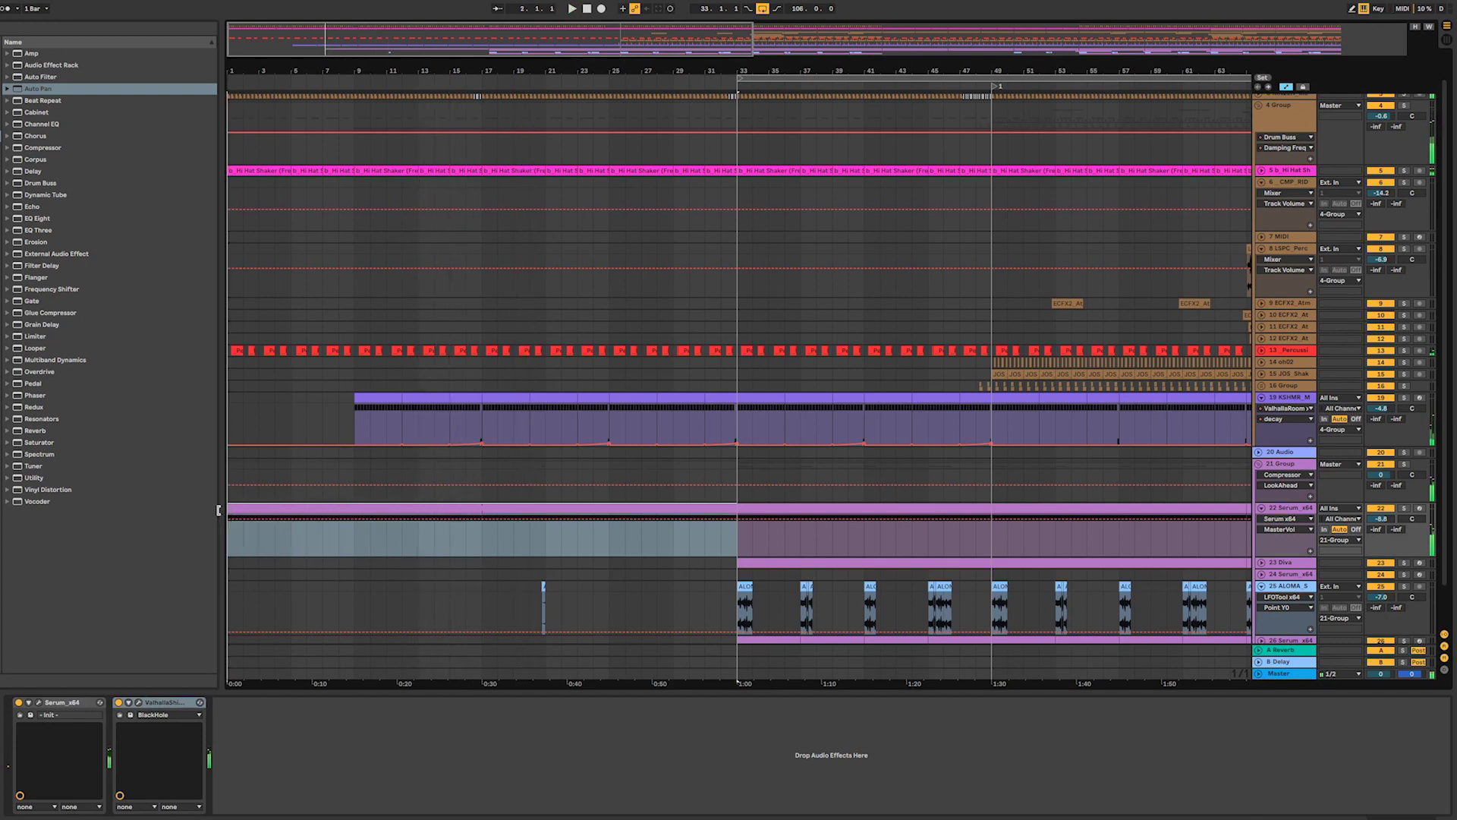
- Find the Utility effect in the browser and add it to Serum track 22's device chain
{"action": "double_click", "coordinate": [1293, 510]}
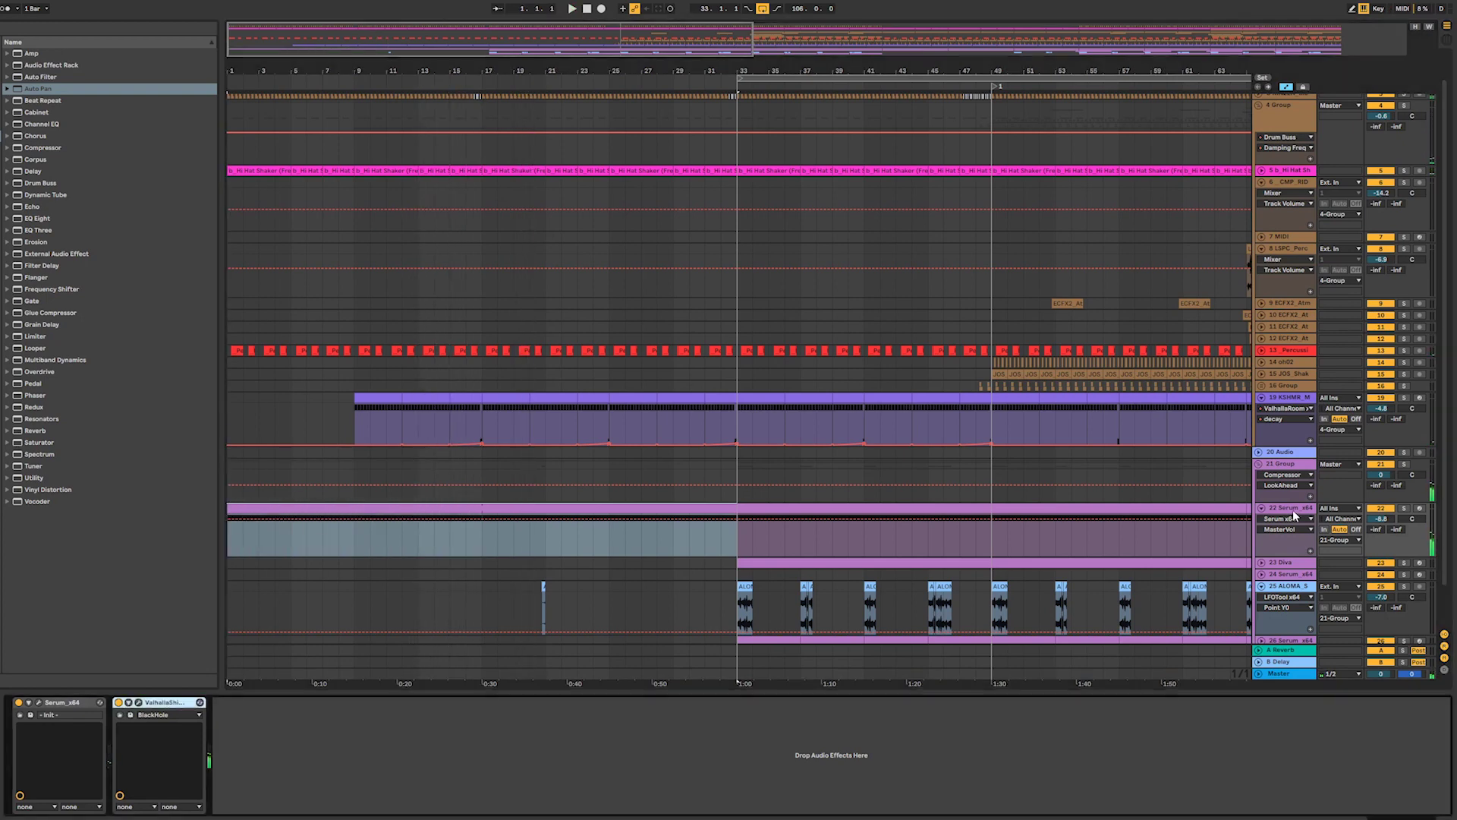
{"action": "left_click", "coordinate": [132, 29]}
{"action": "type", "text": "utility"}
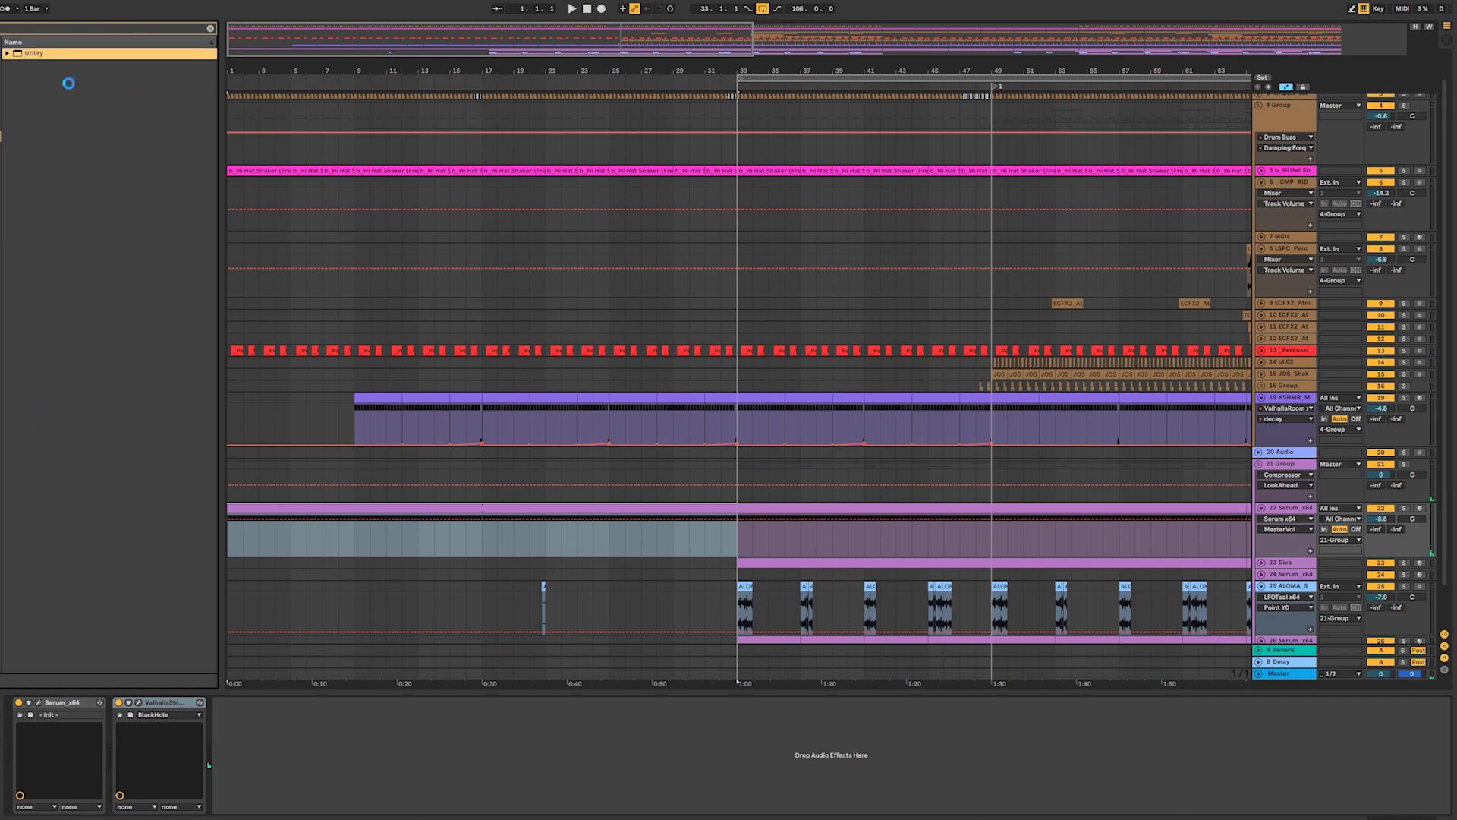
{"action": "key", "text": "Return"}
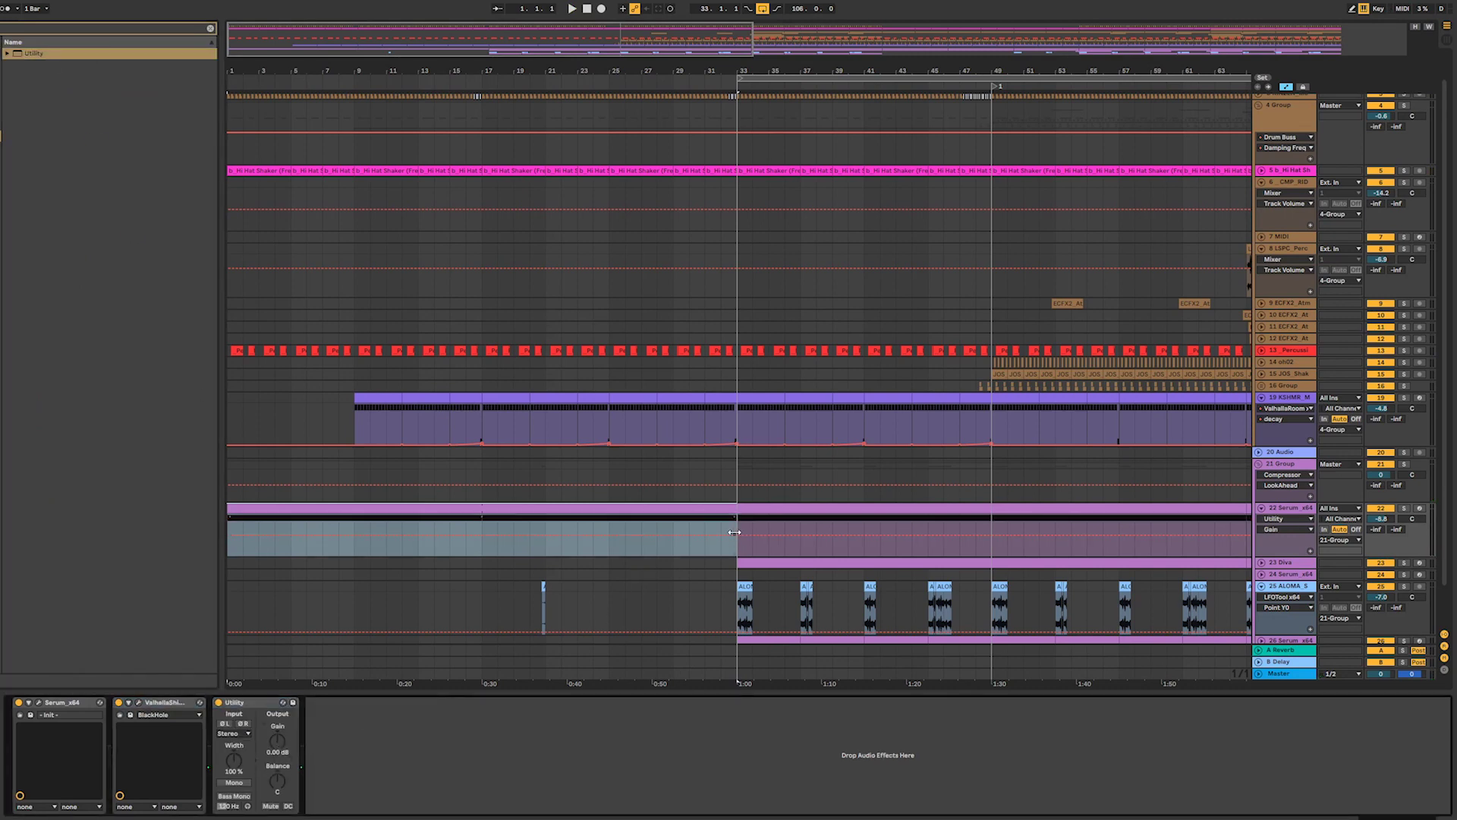
- Automate Serum track 22's Utility gain as a curved fade-in from bar 1 to 0 dB at bar 17, and play from bar 9
{"action": "left_click", "coordinate": [482, 533]}
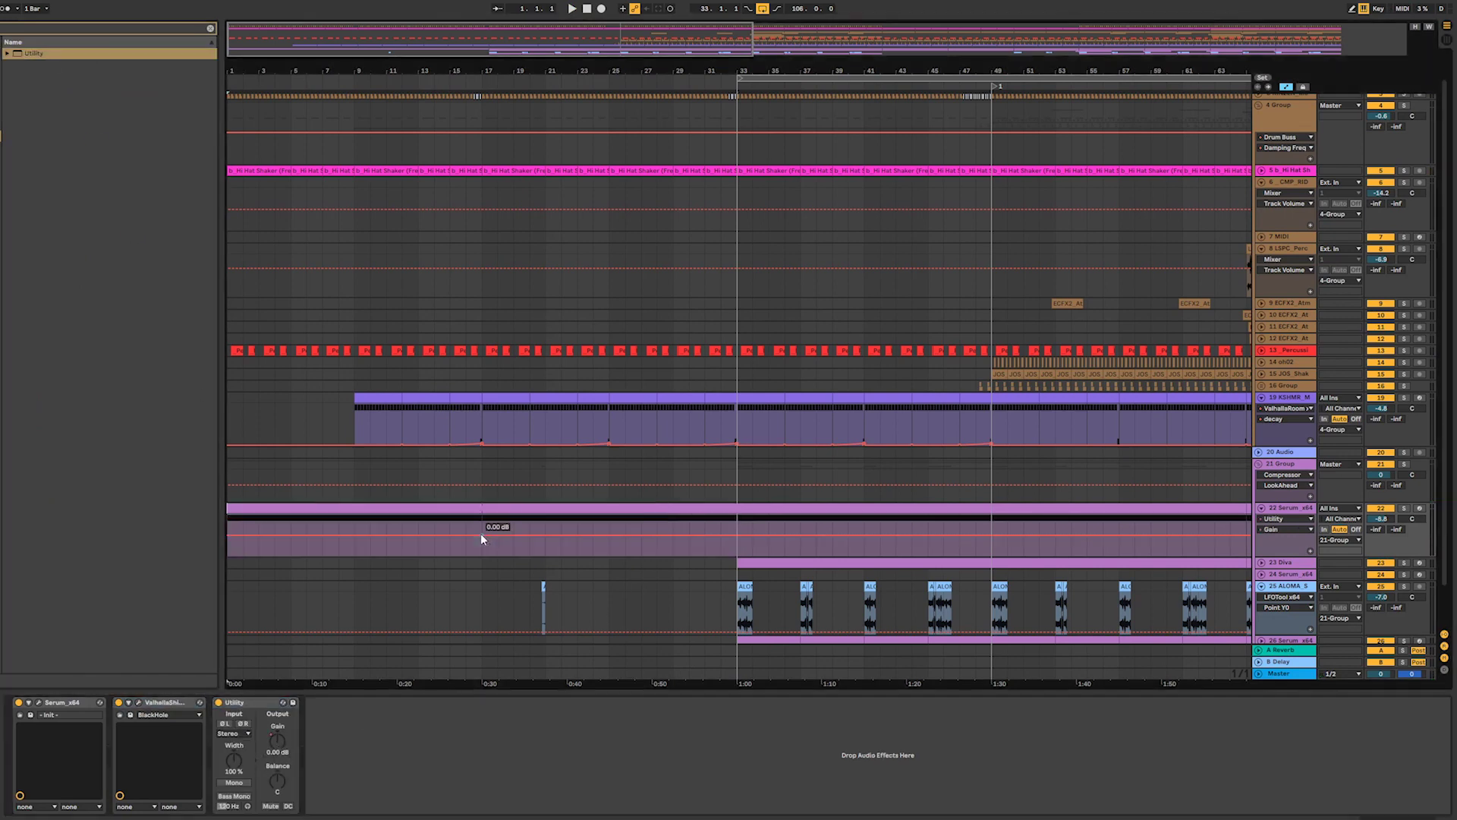
{"action": "left_click_drag", "start_coordinate": [228, 535], "coordinate": [259, 559]}
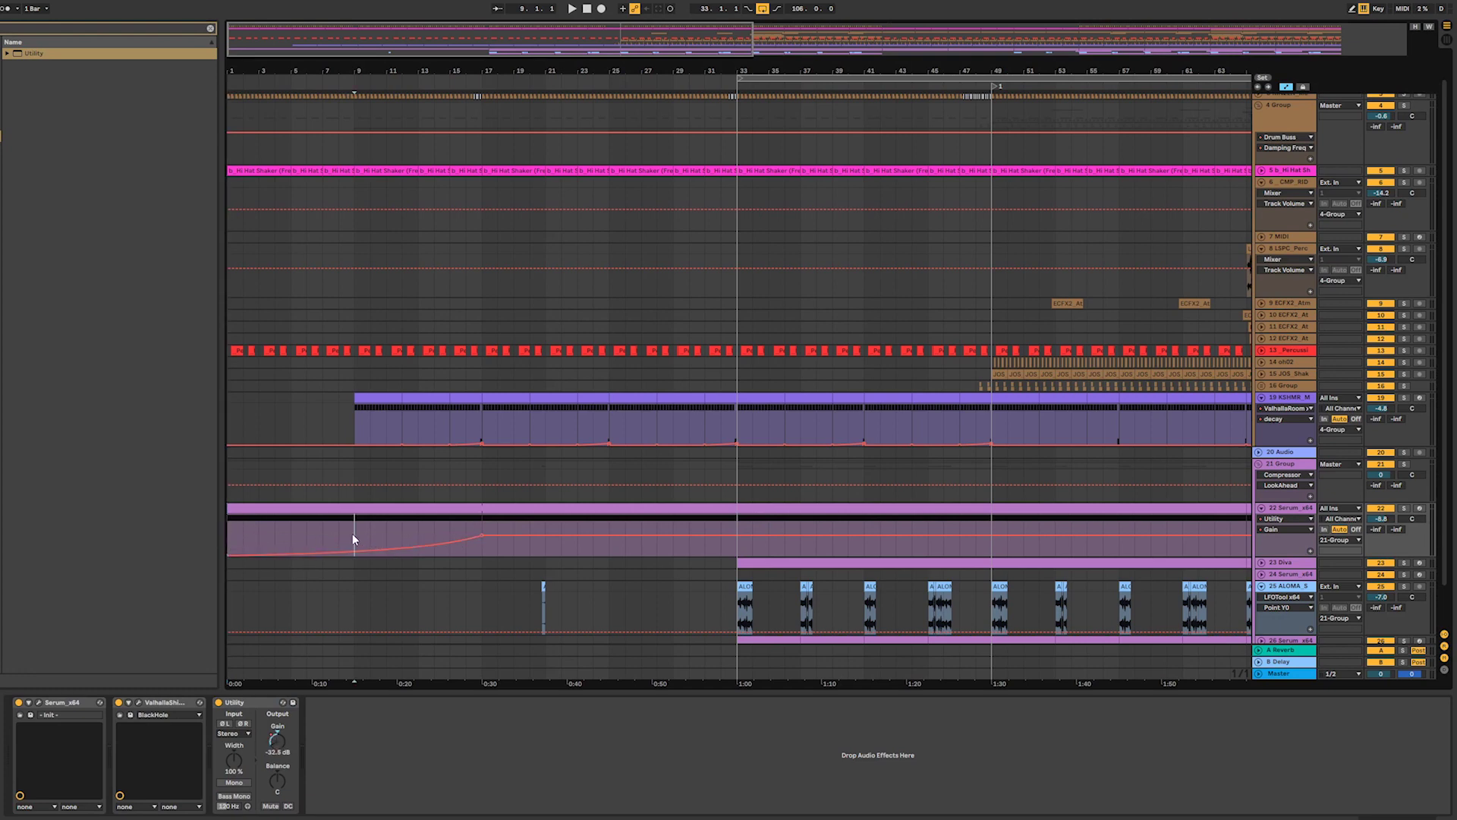
{"action": "key", "text": "space"}
- Play the intro from bar 9 and examine Diva track 23's clips and automation lanes from bar 33 onward
{"action": "scroll", "coordinate": [984, 519], "scroll_direction": "down", "scroll_amount": 2}
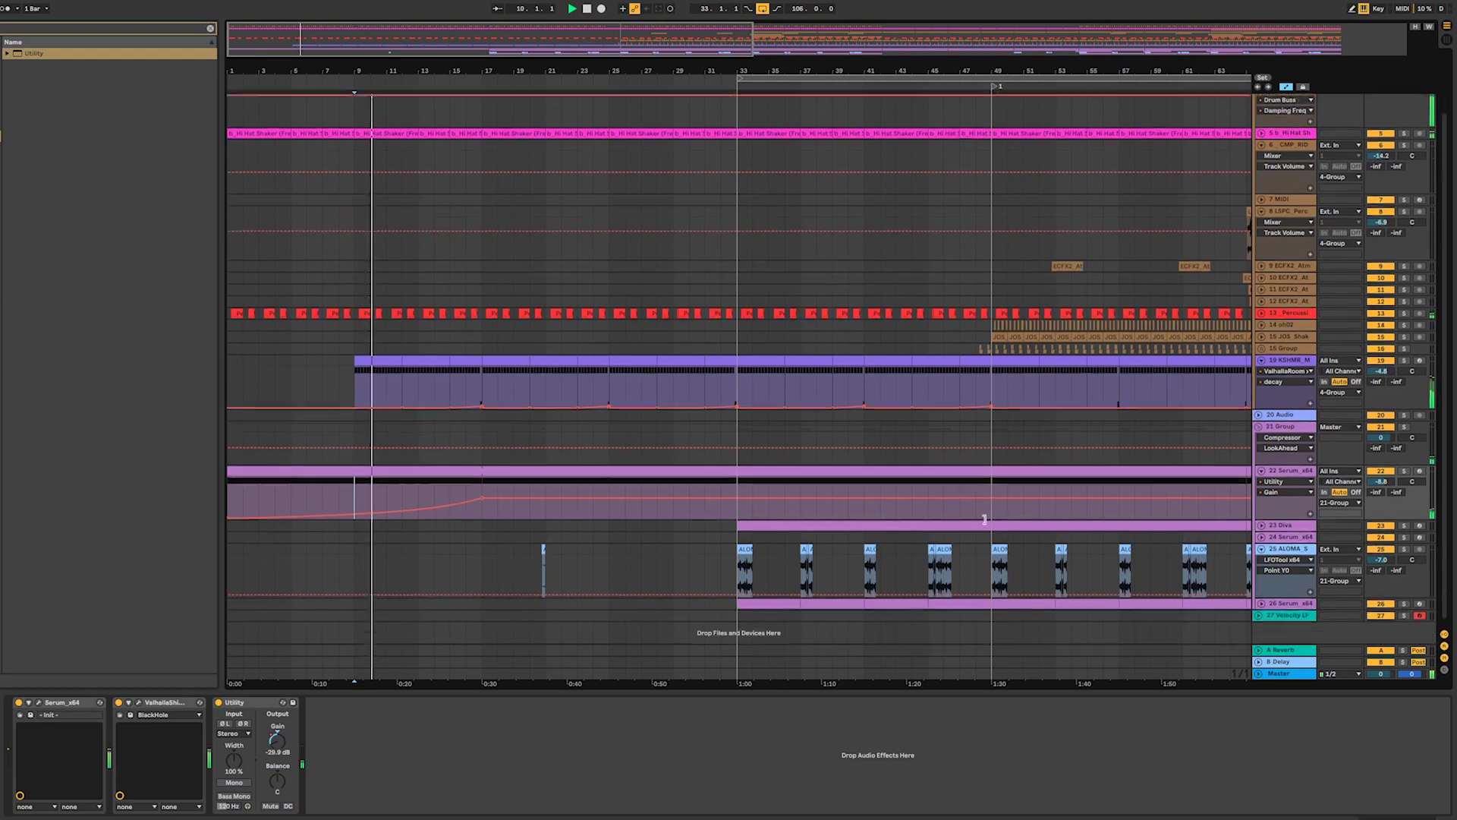
{"action": "scroll", "coordinate": [985, 519], "scroll_direction": "down", "scroll_amount": 1}
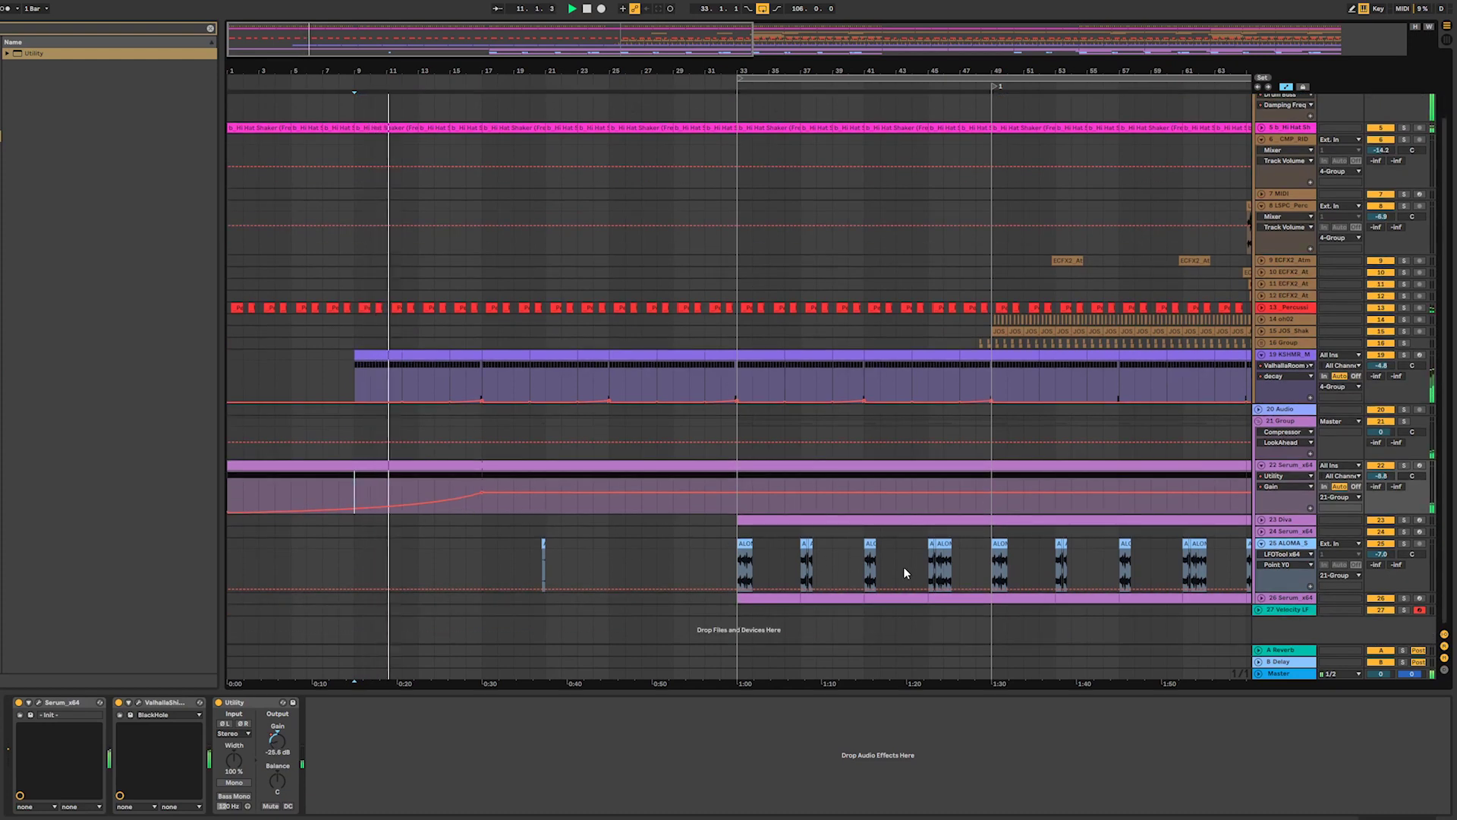
{"action": "left_click", "coordinate": [1262, 520]}
{"action": "left_click", "coordinate": [794, 519]}
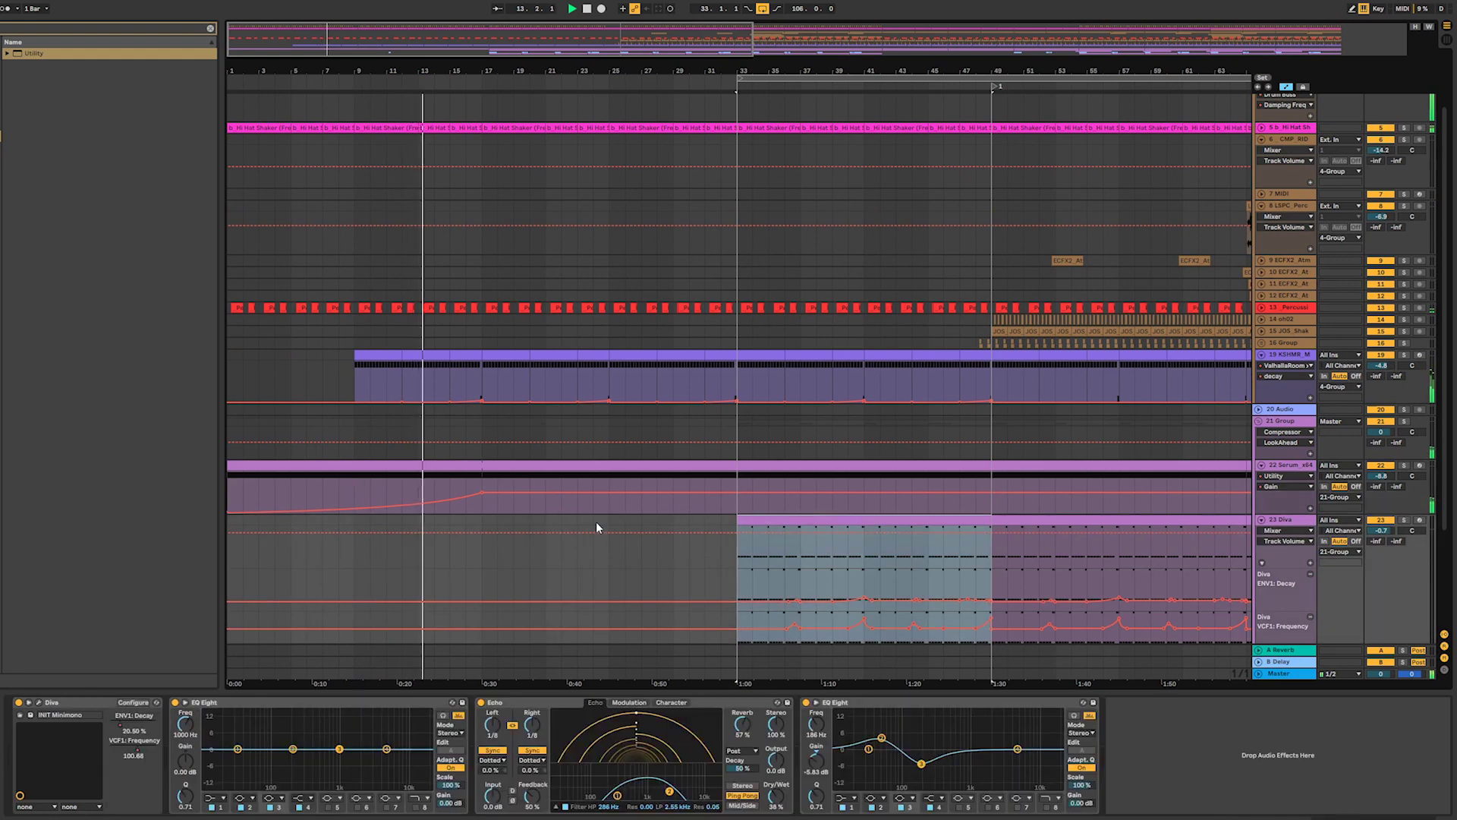
{"action": "left_click_drag", "start_coordinate": [754, 557], "coordinate": [864, 563]}
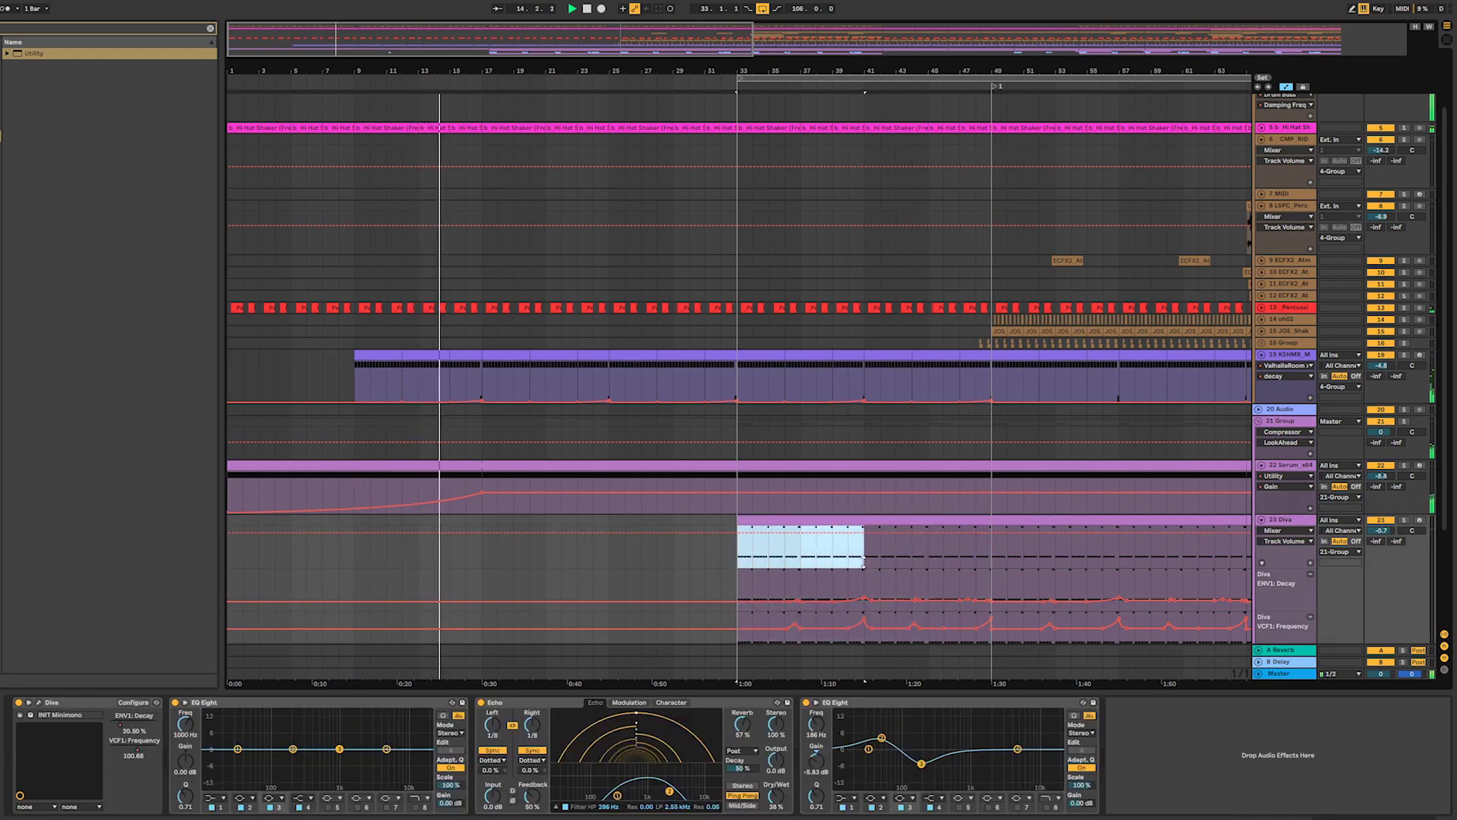
{"action": "left_click", "coordinate": [837, 519]}
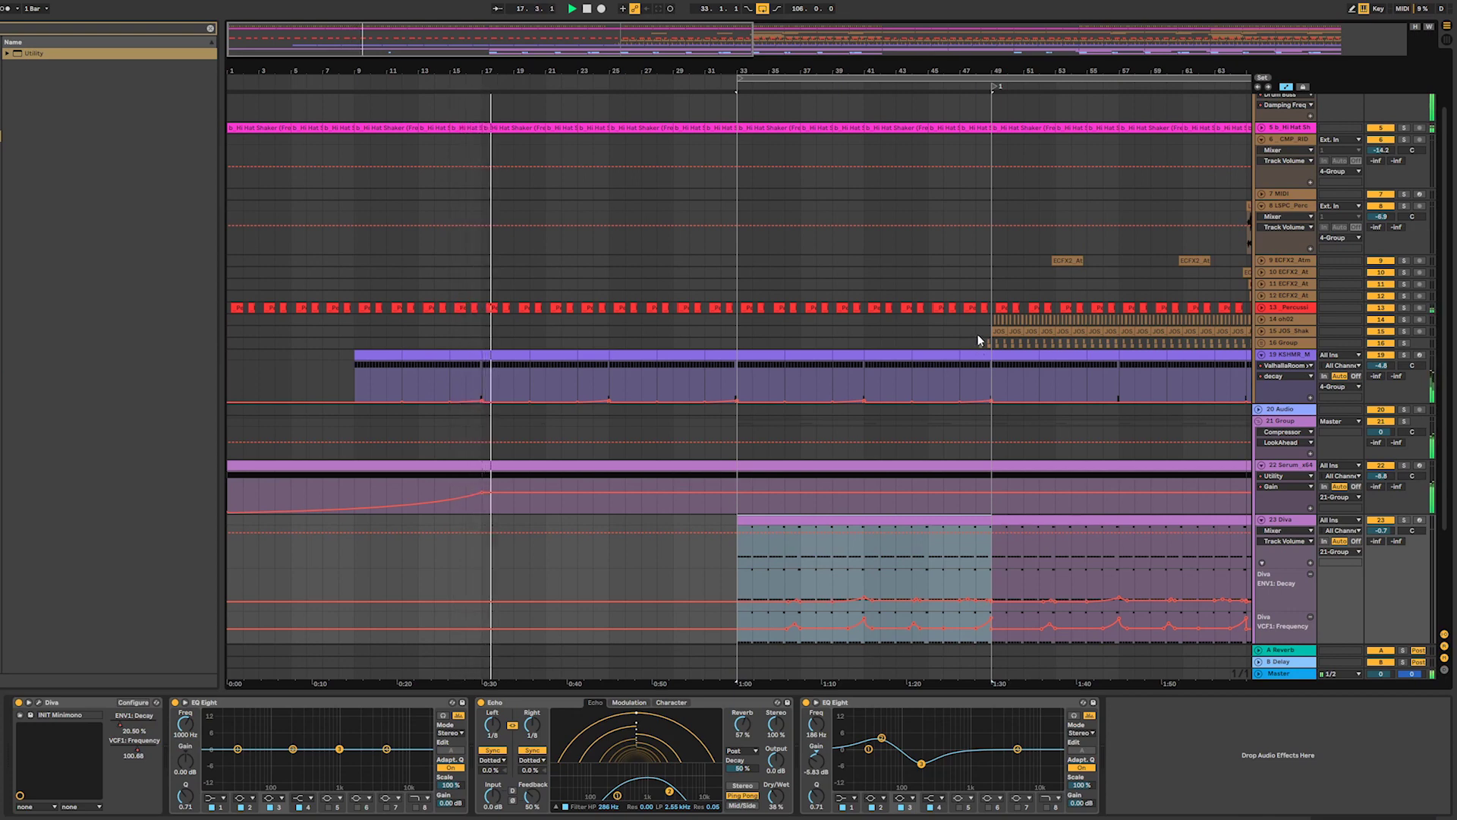
{"action": "scroll", "coordinate": [978, 340], "scroll_direction": "down", "scroll_amount": 2}
{"action": "left_click_drag", "start_coordinate": [582, 46], "coordinate": [734, 46]}
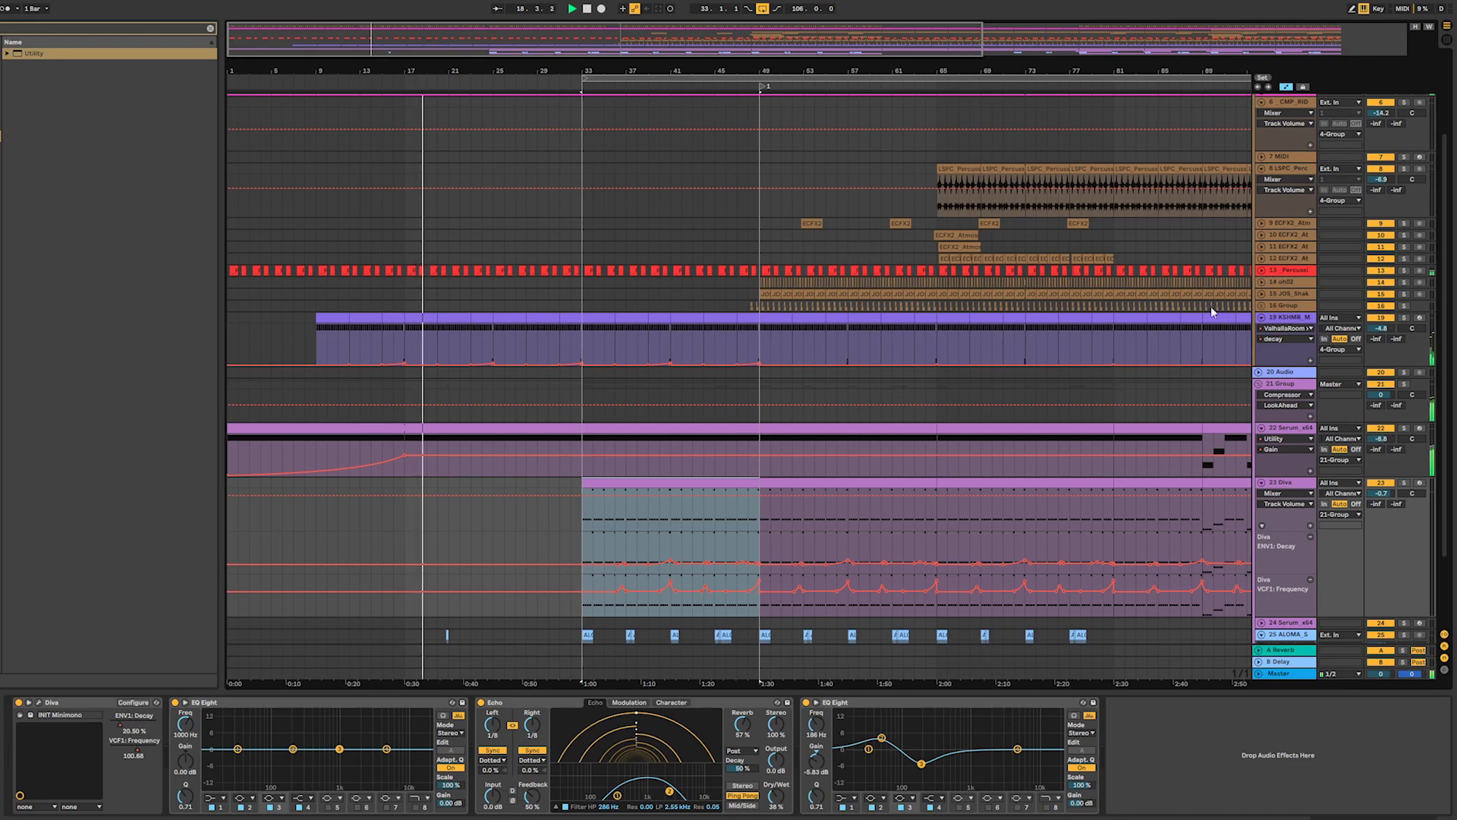
{"action": "scroll", "coordinate": [531, 313], "scroll_direction": "down", "scroll_amount": 3}
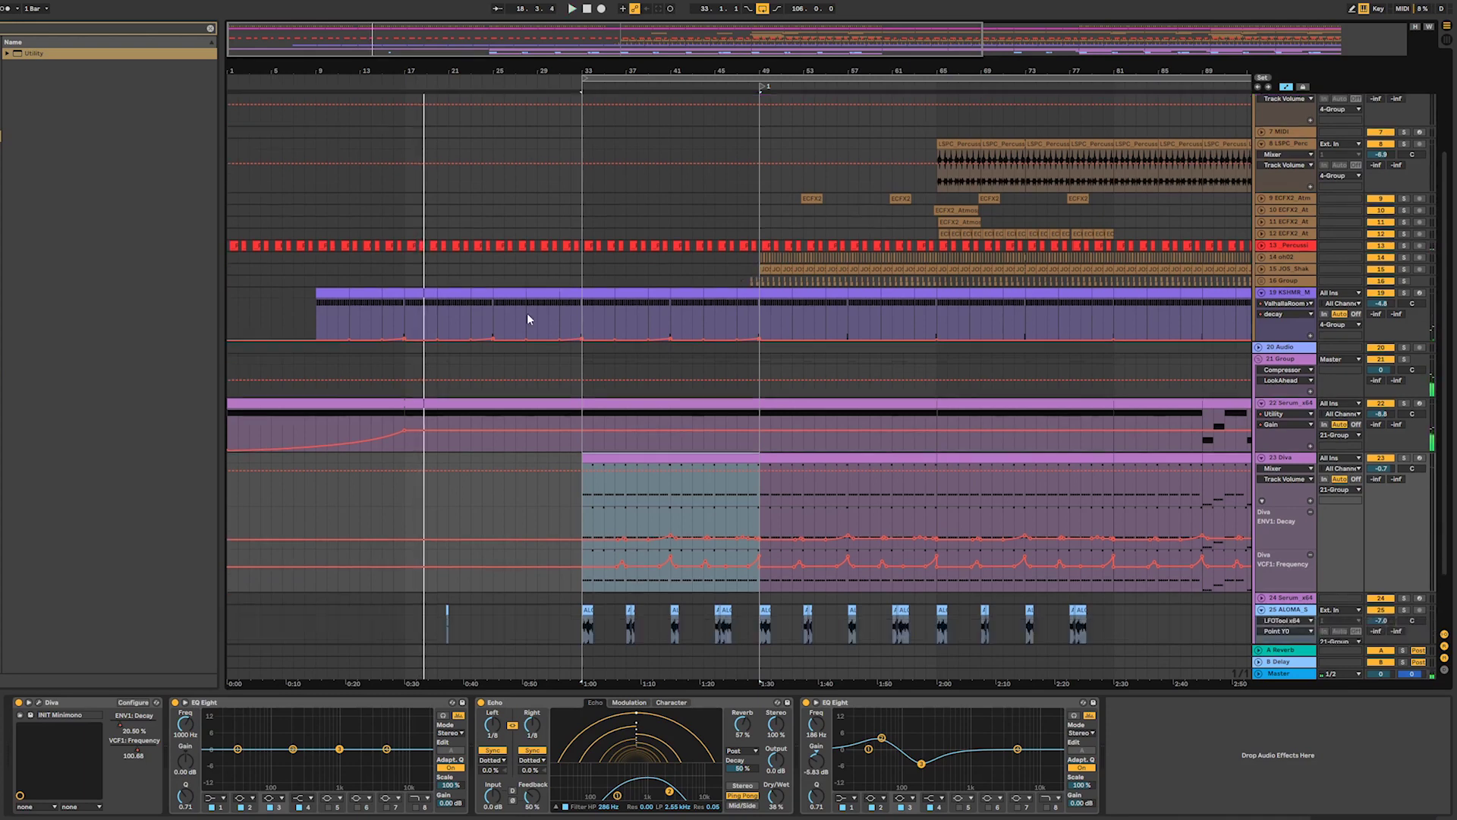
- Copy Serum track 26's clip material ahead of bar 33 so it starts at bar 26, and play from bar 16
{"action": "left_click", "coordinate": [1261, 598]}
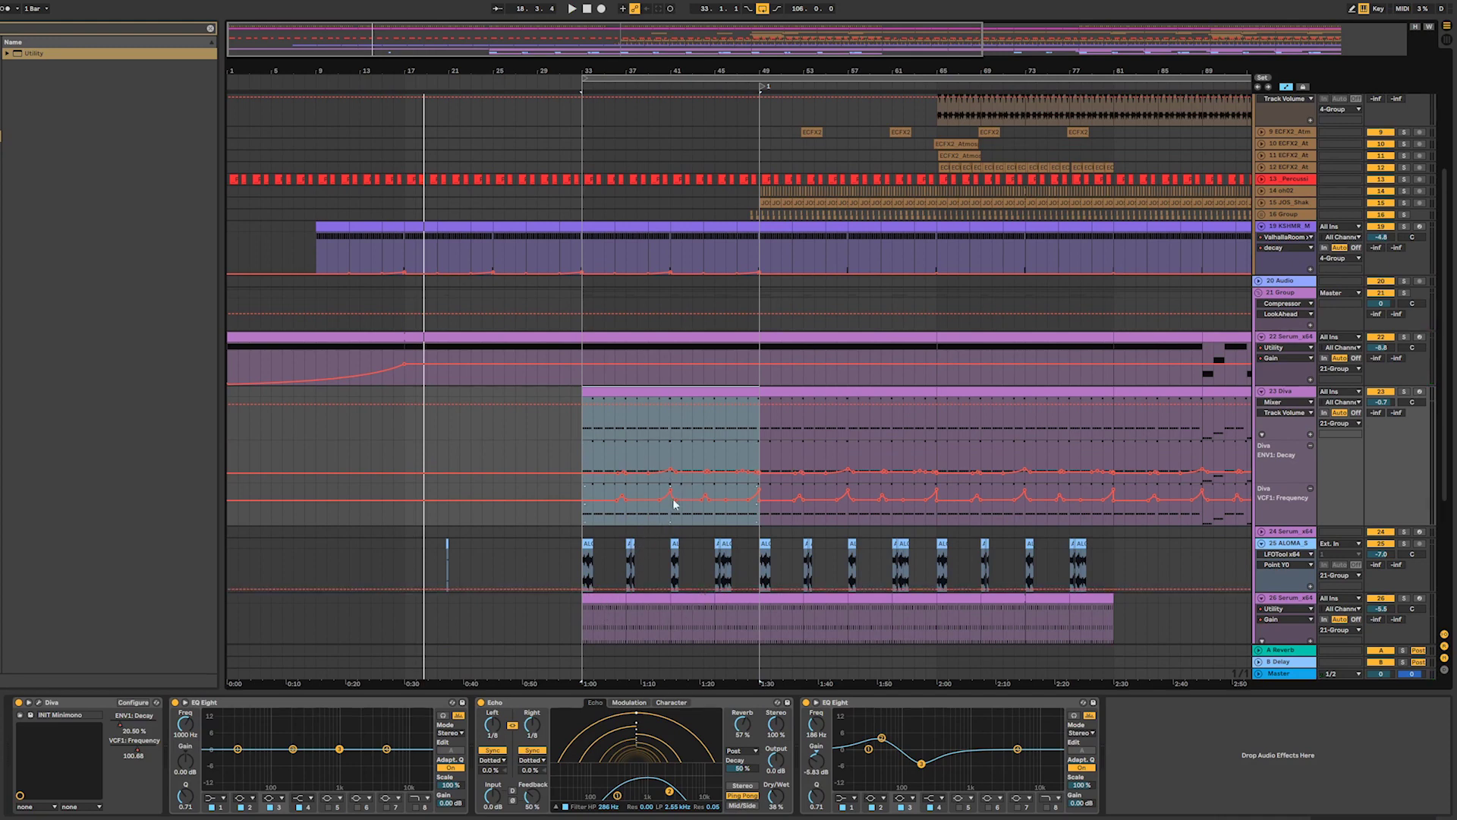
{"action": "left_click", "coordinate": [600, 611]}
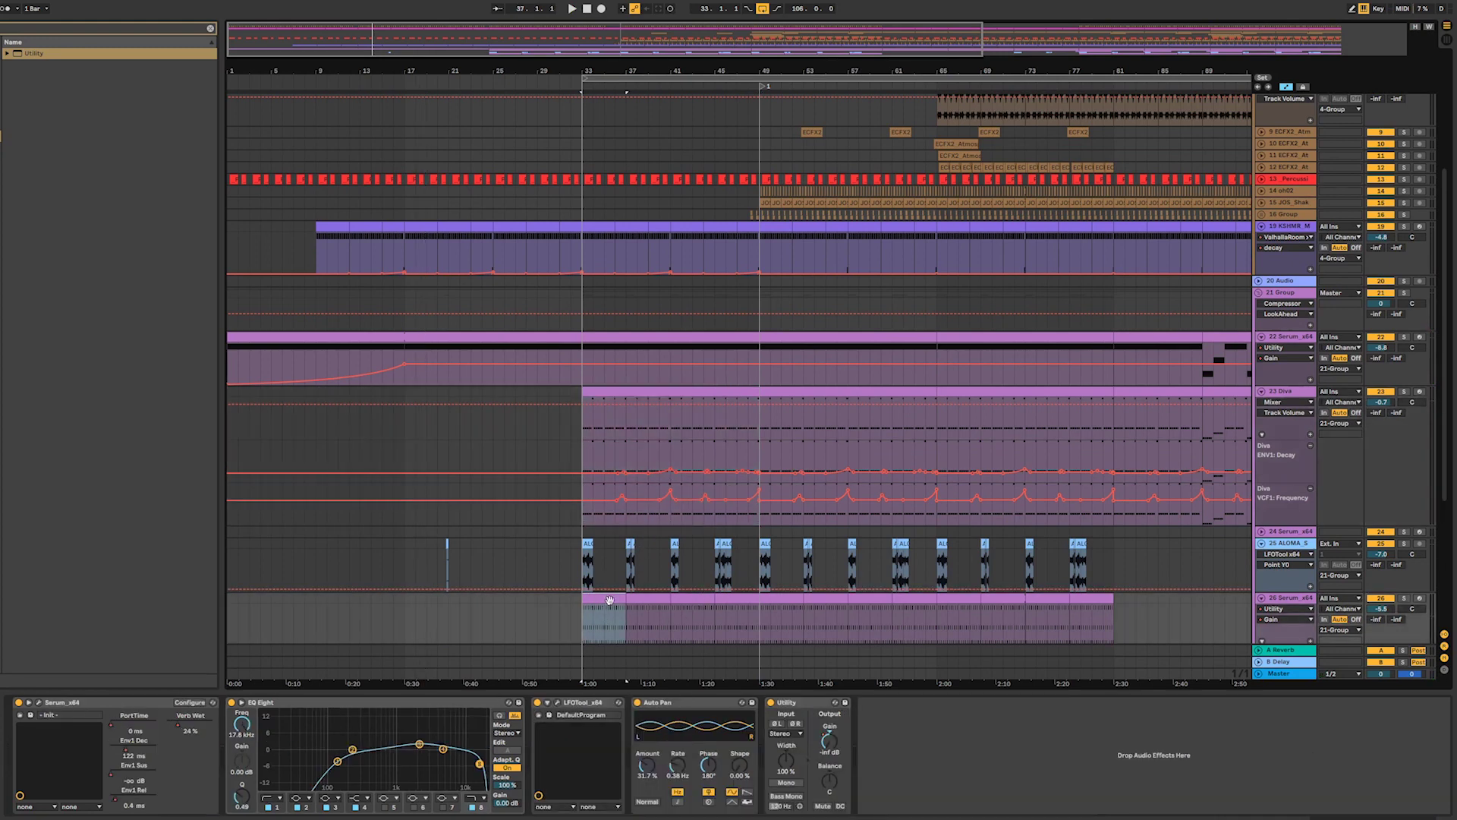
{"action": "left_click", "coordinate": [744, 608], "text": "shift"}
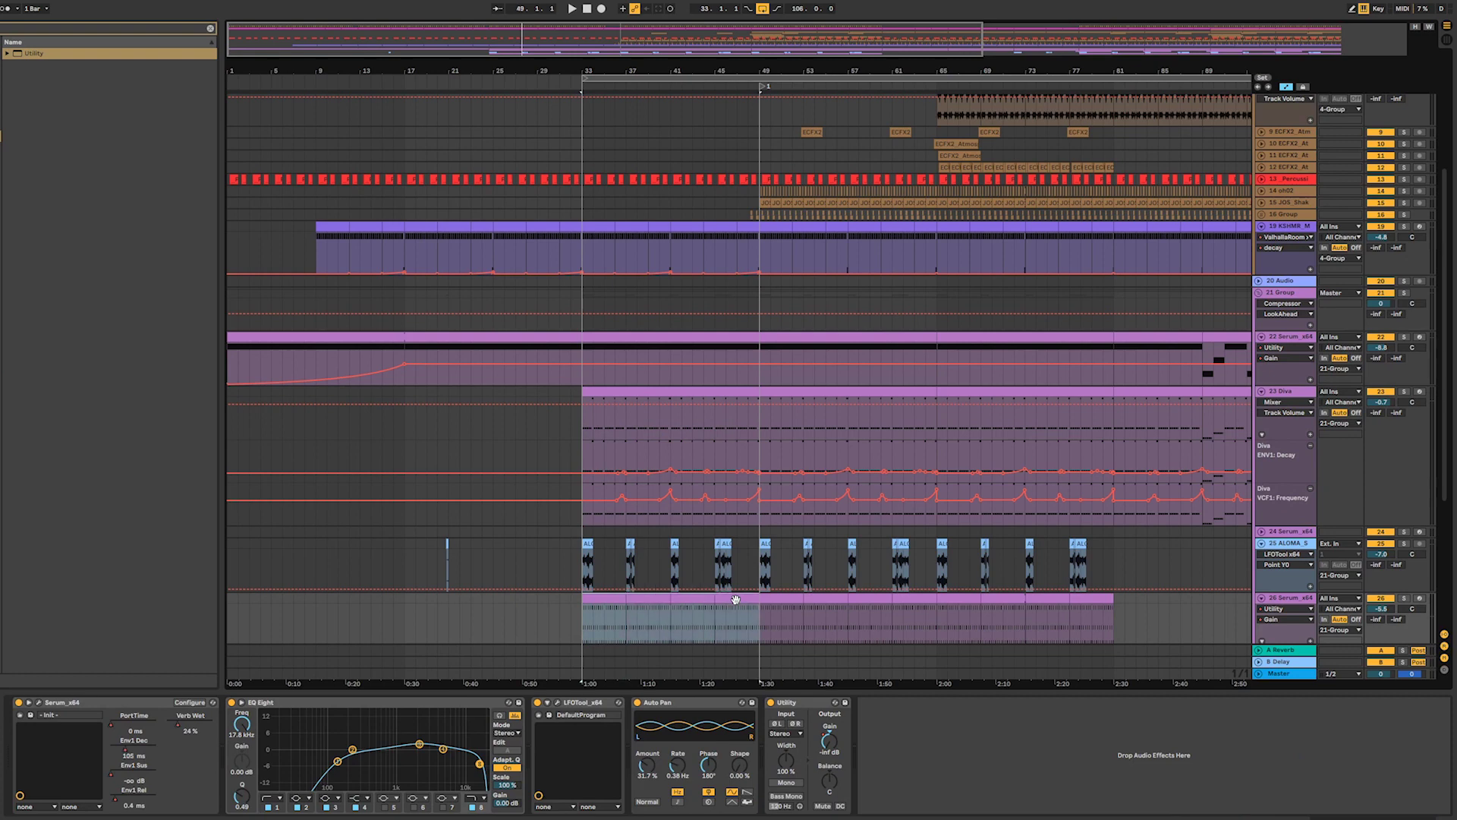
{"action": "left_click", "coordinate": [599, 600]}
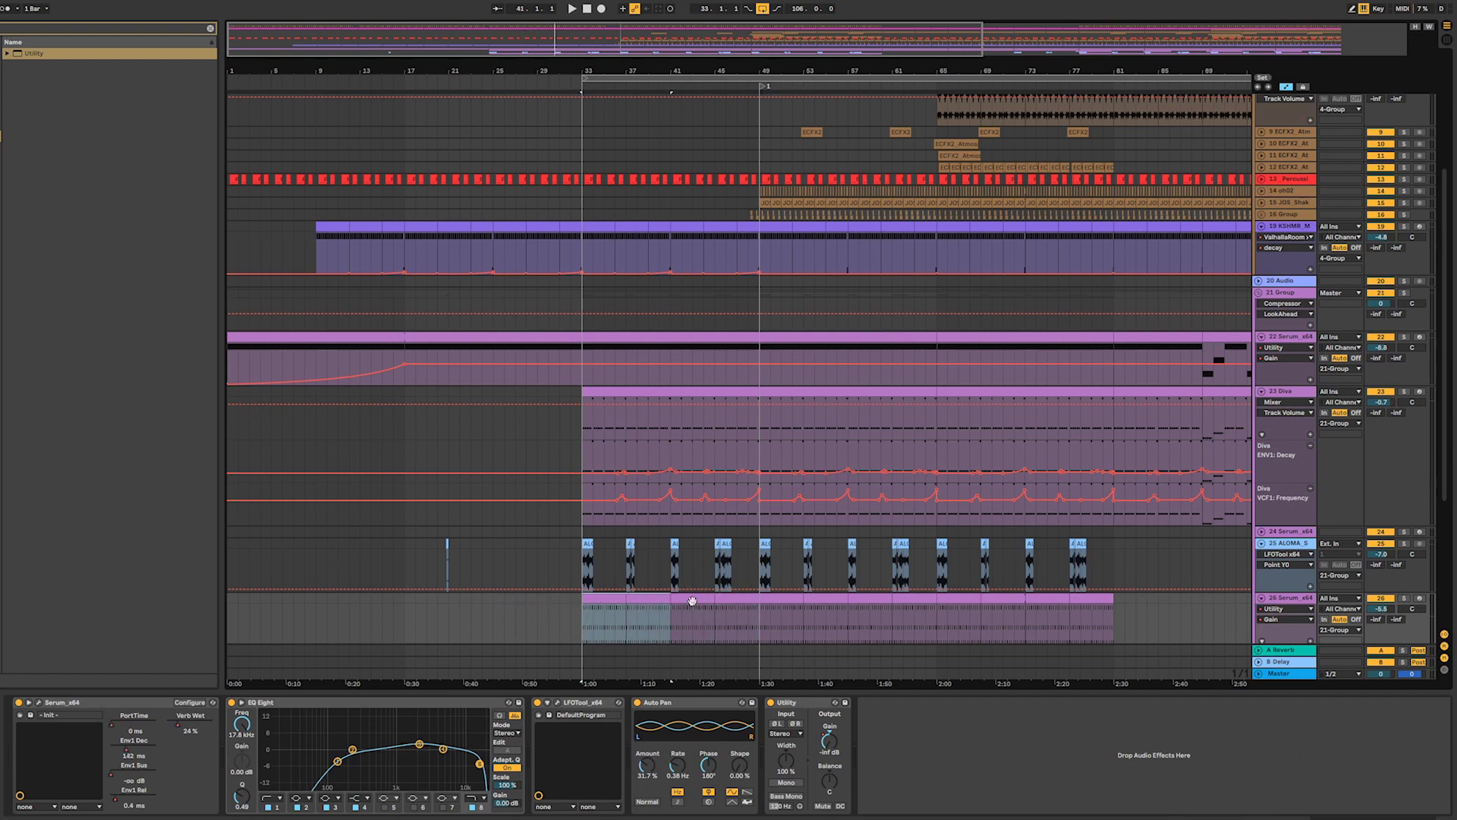
{"action": "left_click_drag", "start_coordinate": [687, 603], "coordinate": [725, 605]}
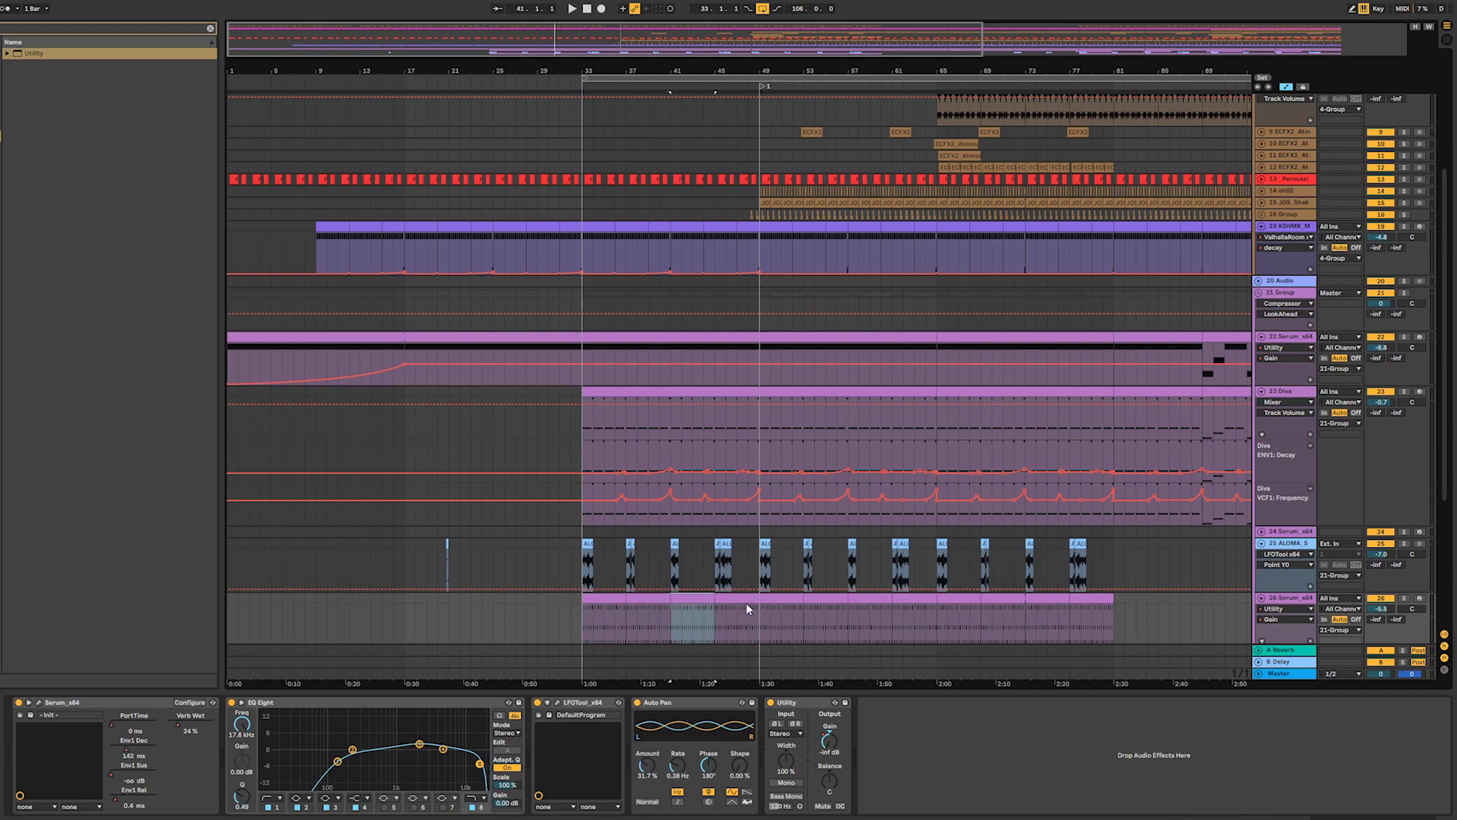
{"action": "left_click", "coordinate": [501, 600]}
{"action": "key", "text": "ctrl+v"}
{"action": "left_click", "coordinate": [396, 605]}
{"action": "key", "text": "space"}
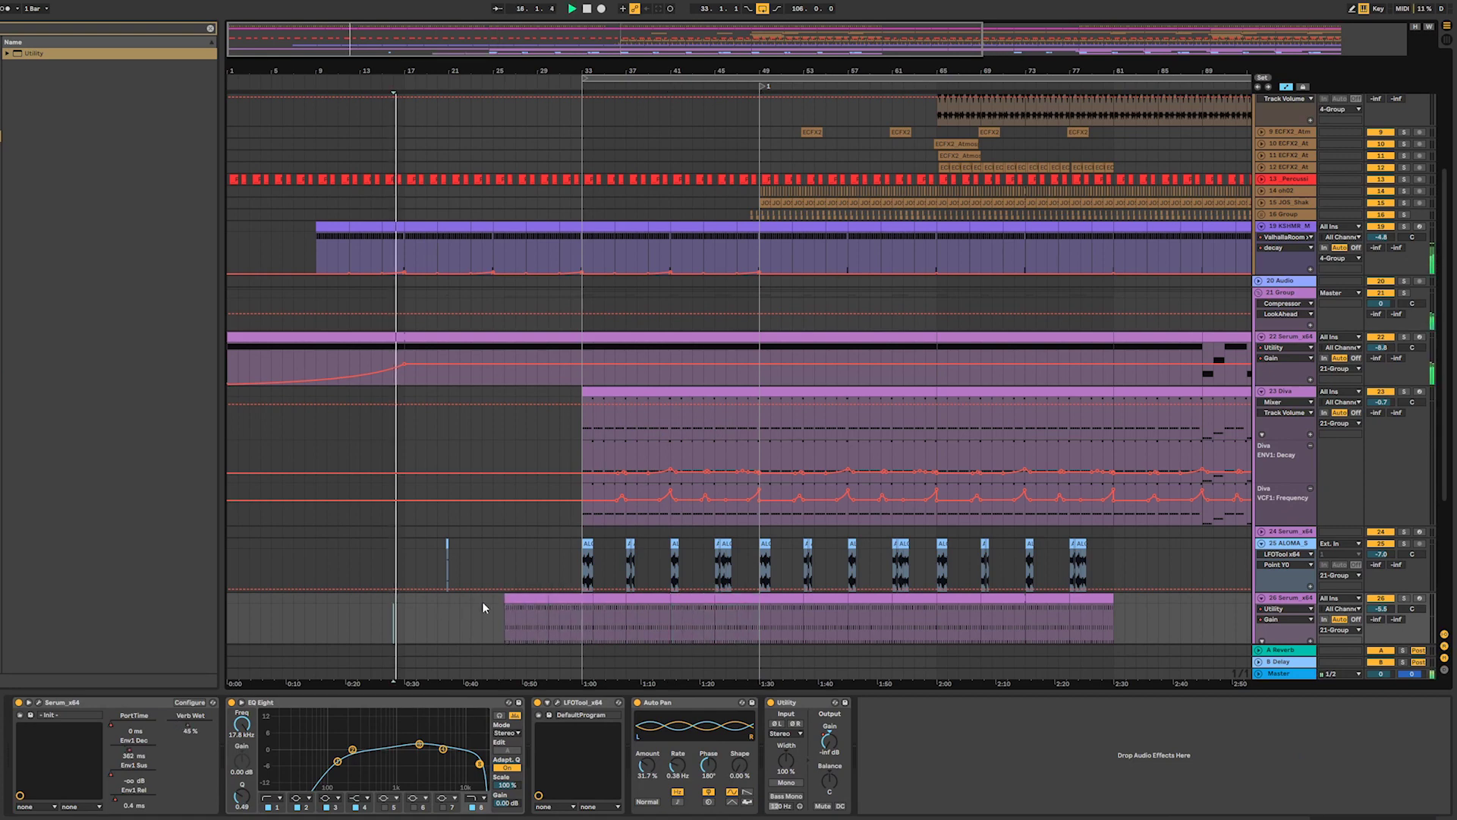
- Unfold shaker track 15 and fold the tracks inside group 21 while examining the full arrangement
{"action": "left_click", "coordinate": [1263, 201]}
{"action": "left_click", "coordinate": [1263, 201]}
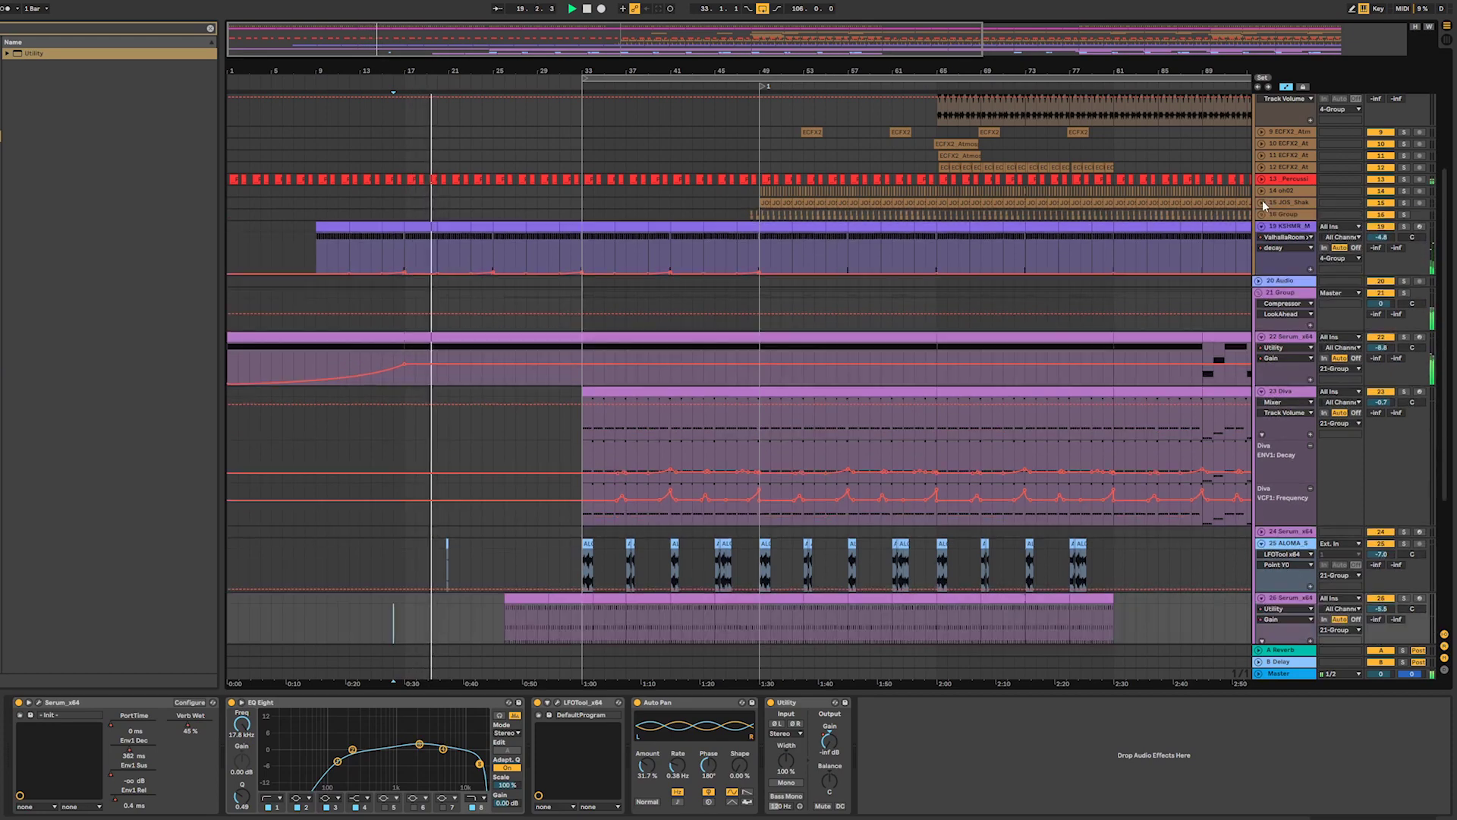
{"action": "left_click", "coordinate": [1264, 202]}
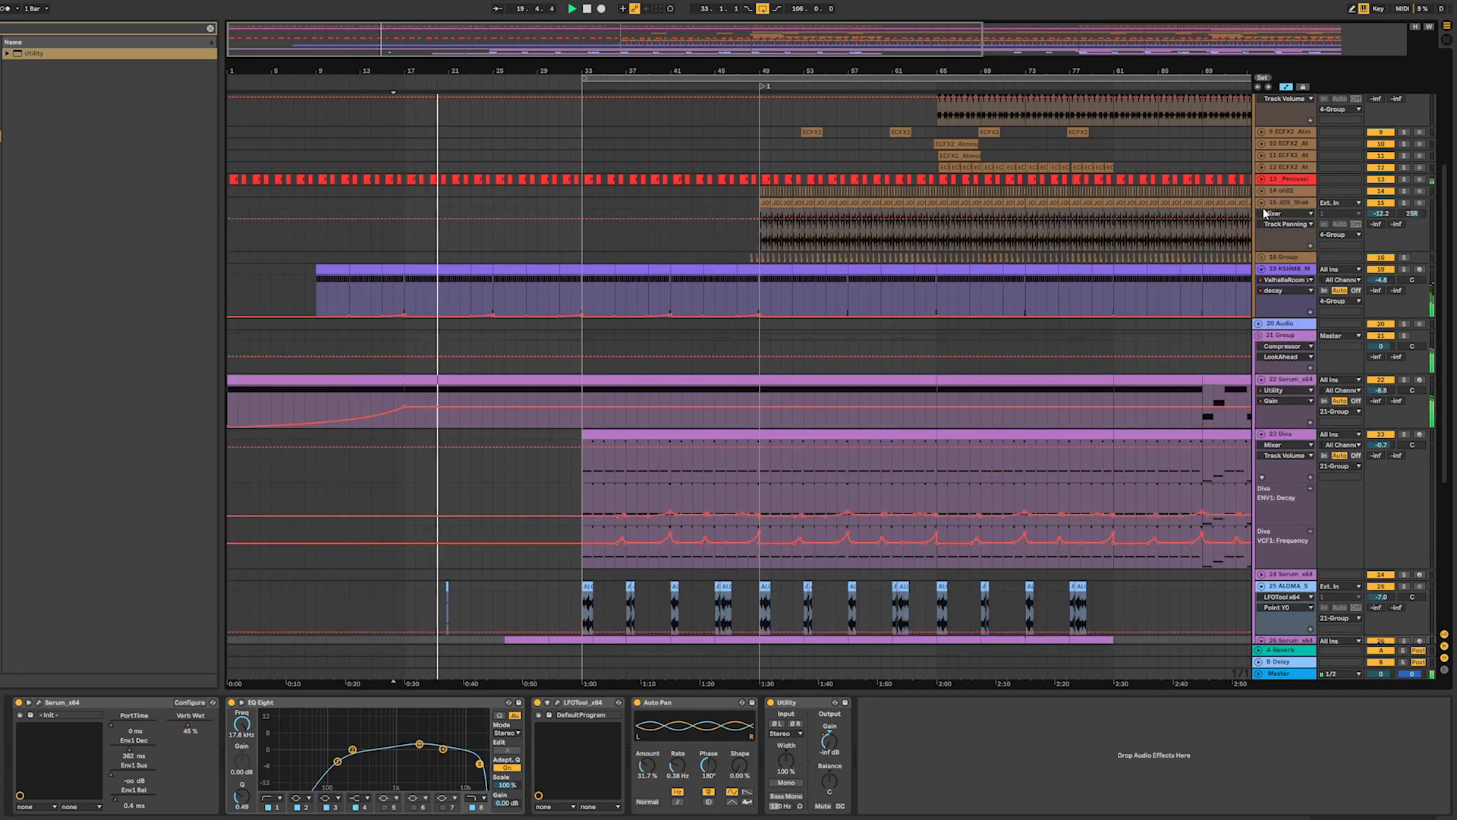
{"action": "left_click", "coordinate": [1262, 258]}
{"action": "left_click", "coordinate": [1261, 258]}
{"action": "scroll", "coordinate": [645, 504], "scroll_direction": "down", "scroll_amount": 3}
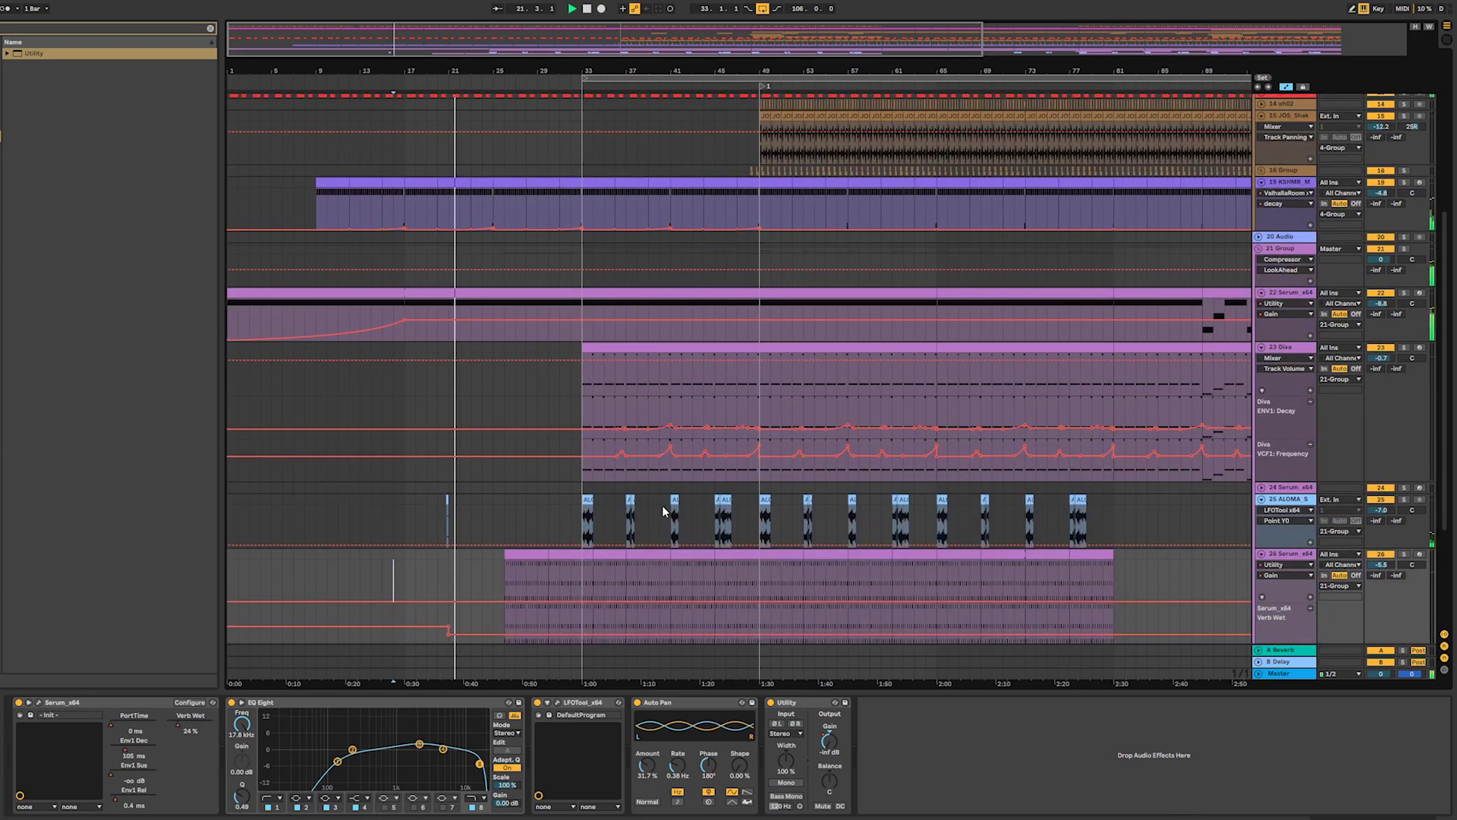
{"action": "scroll", "coordinate": [899, 370], "scroll_direction": "up", "scroll_amount": 2}
{"action": "double_click", "coordinate": [728, 34]}
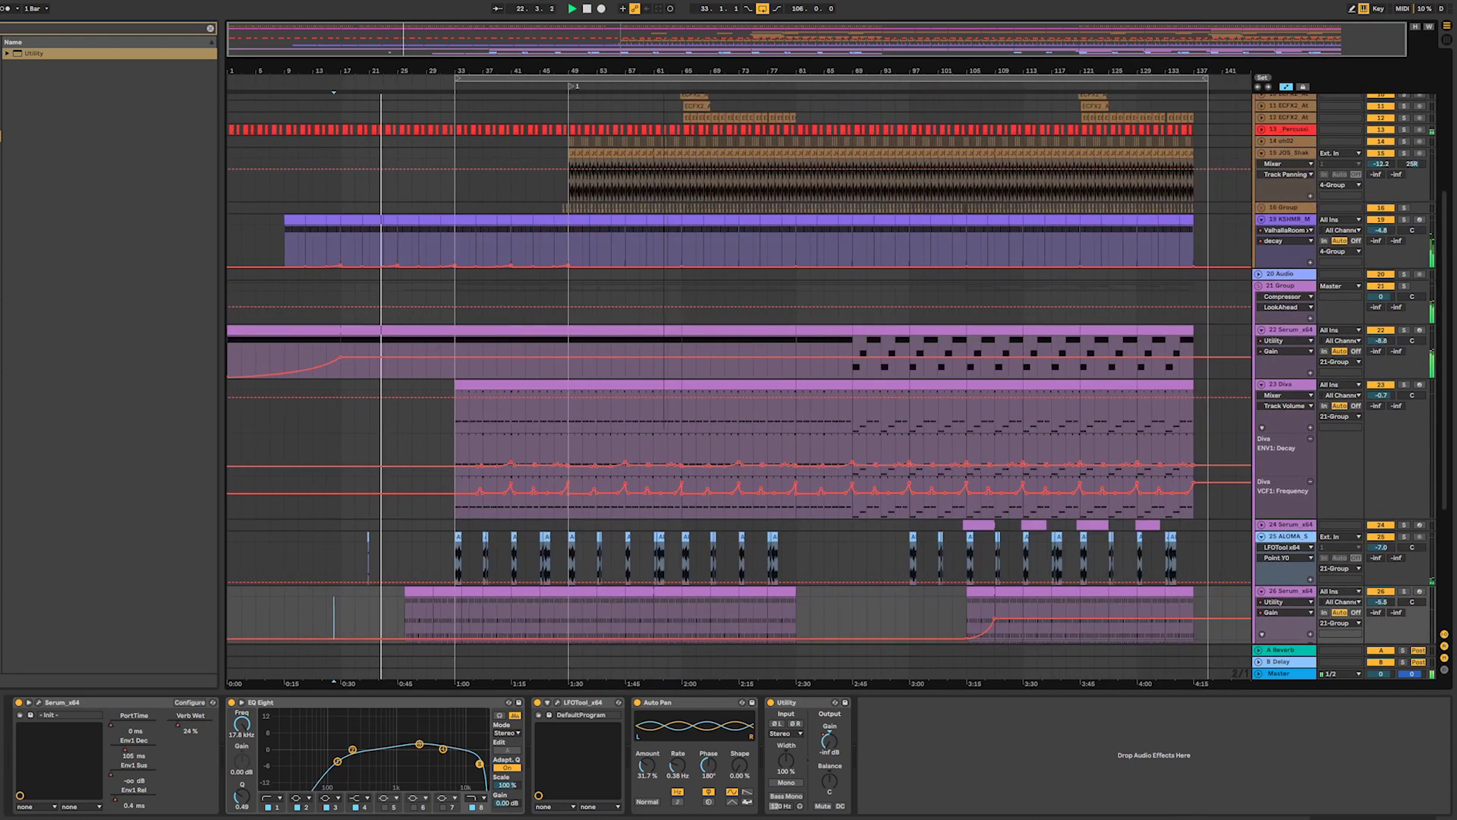
{"action": "scroll", "coordinate": [687, 560], "scroll_direction": "down", "scroll_amount": 2}
{"action": "scroll", "coordinate": [686, 565], "scroll_direction": "down", "scroll_amount": 2}
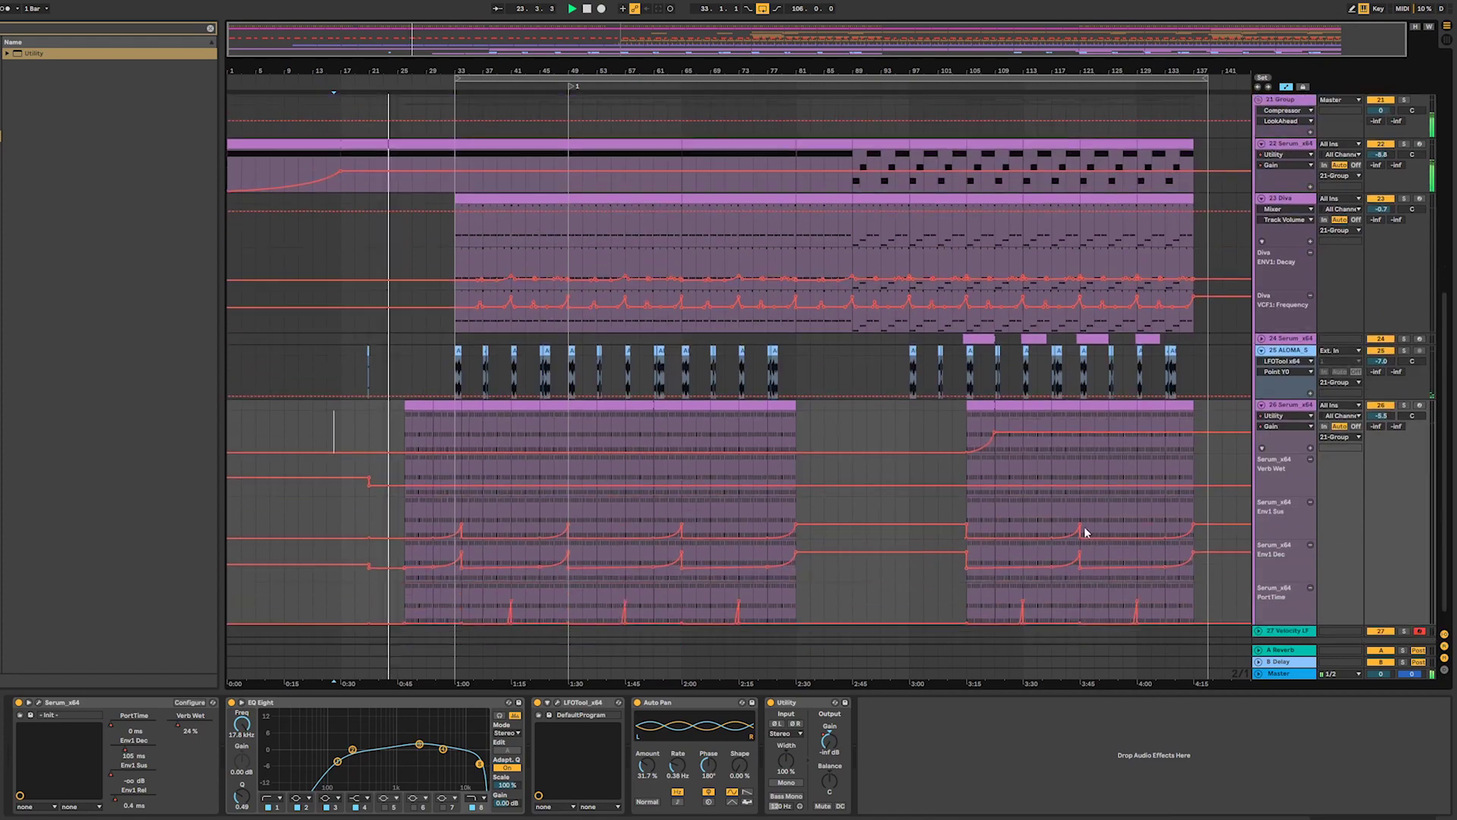
{"action": "left_click", "coordinate": [1262, 350], "text": "alt"}
{"action": "scroll", "coordinate": [568, 313], "scroll_direction": "up", "scroll_amount": 5}
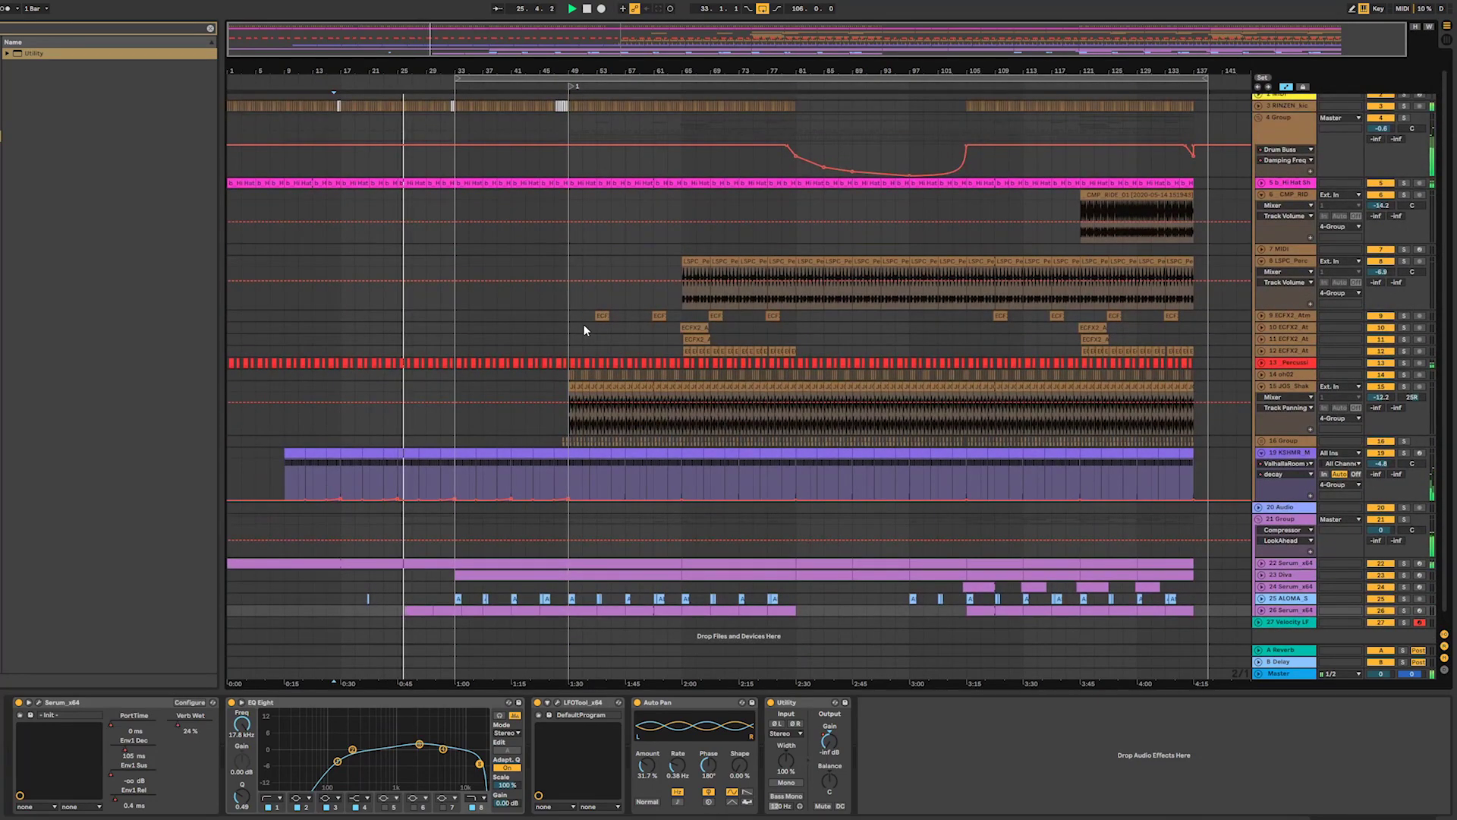
- Copy the ECFX2 clips of tracks 9 to 12 from bars 49 to 81 to bar 17, and play from bar 13
{"action": "left_click_drag", "start_coordinate": [575, 313], "coordinate": [797, 354]}
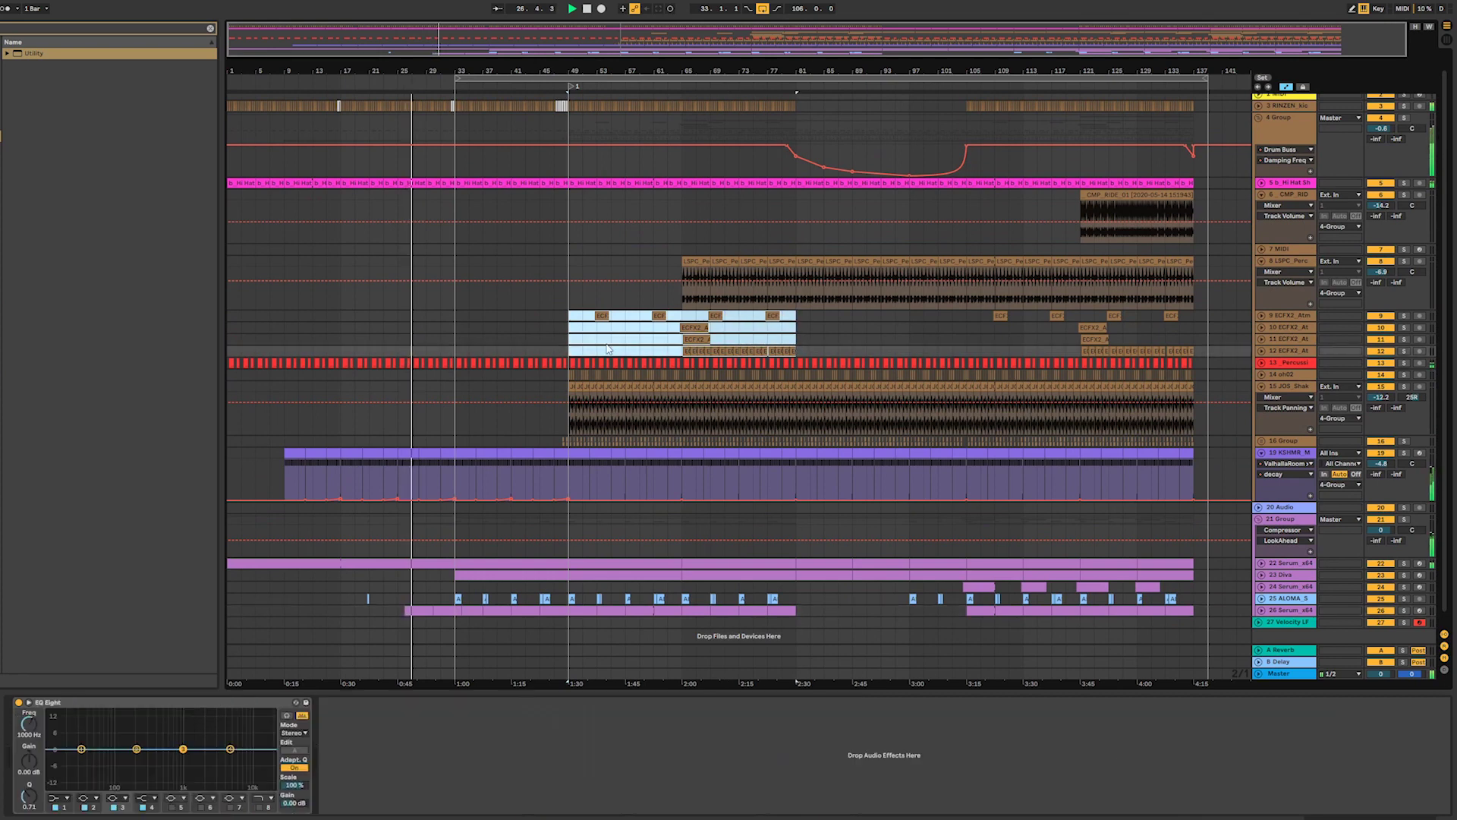
{"action": "key", "text": "ctrl+c"}
{"action": "left_click", "coordinate": [346, 314]}
{"action": "key", "text": "ctrl+v"}
{"action": "left_click", "coordinate": [317, 313]}
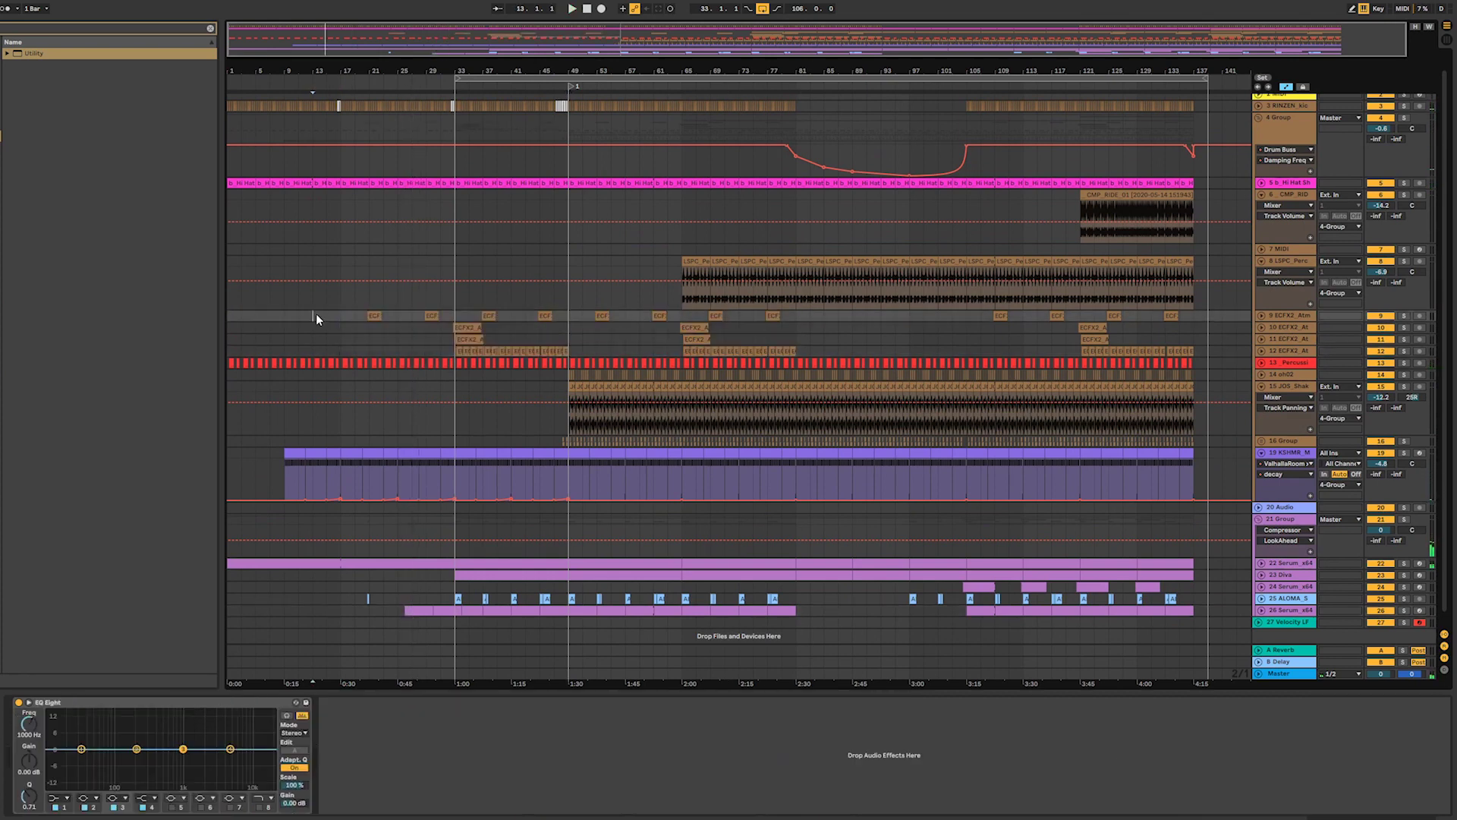
{"action": "key", "text": "space"}
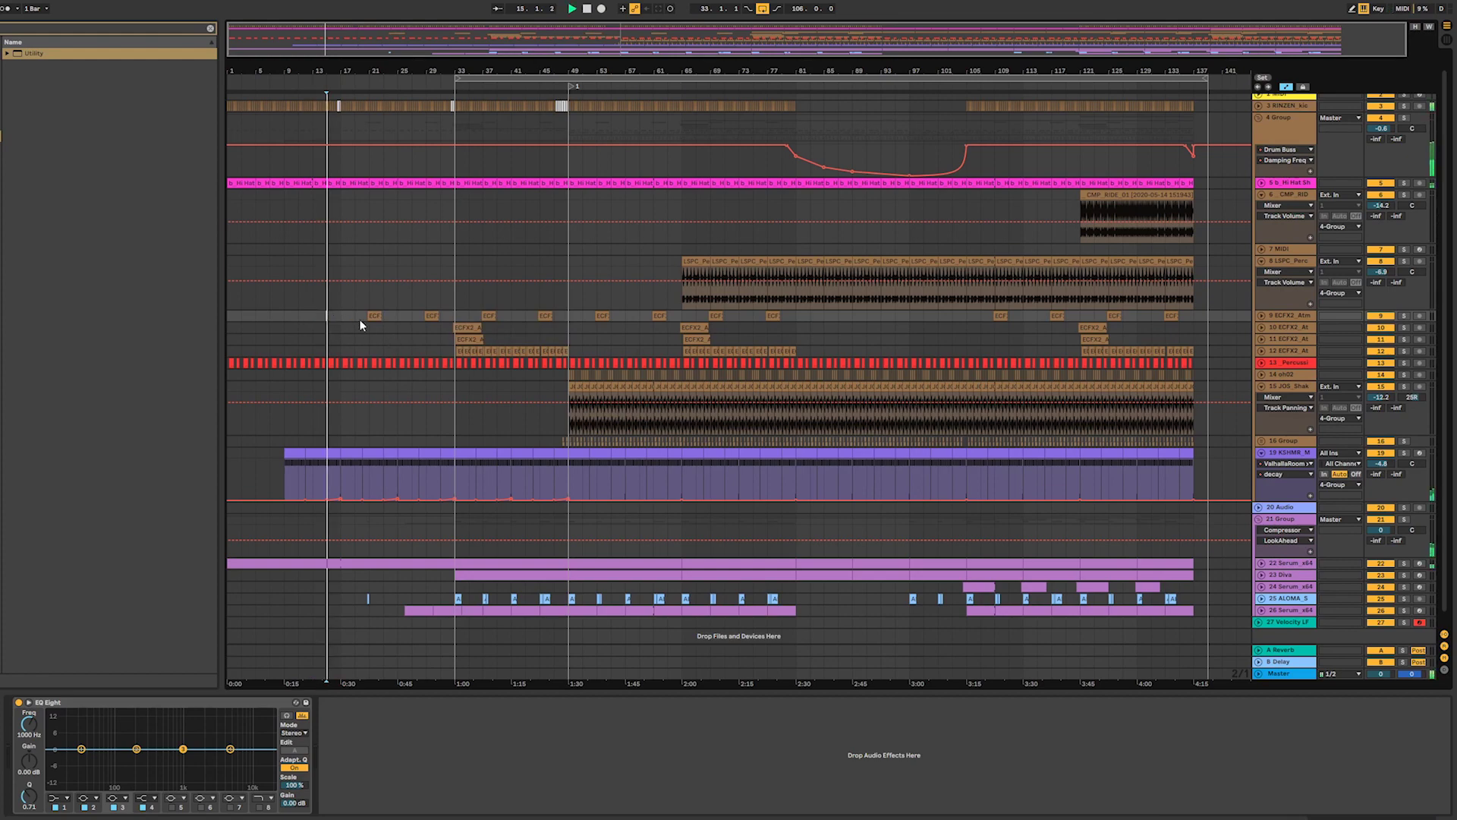
- Copy the ECFX2 clips of tracks 10 to 12 from bars 32 to 49 to bar 16, and play from bar 14
{"action": "key", "text": "plus"}
{"action": "scroll", "coordinate": [504, 455], "scroll_direction": "down", "scroll_amount": 2}
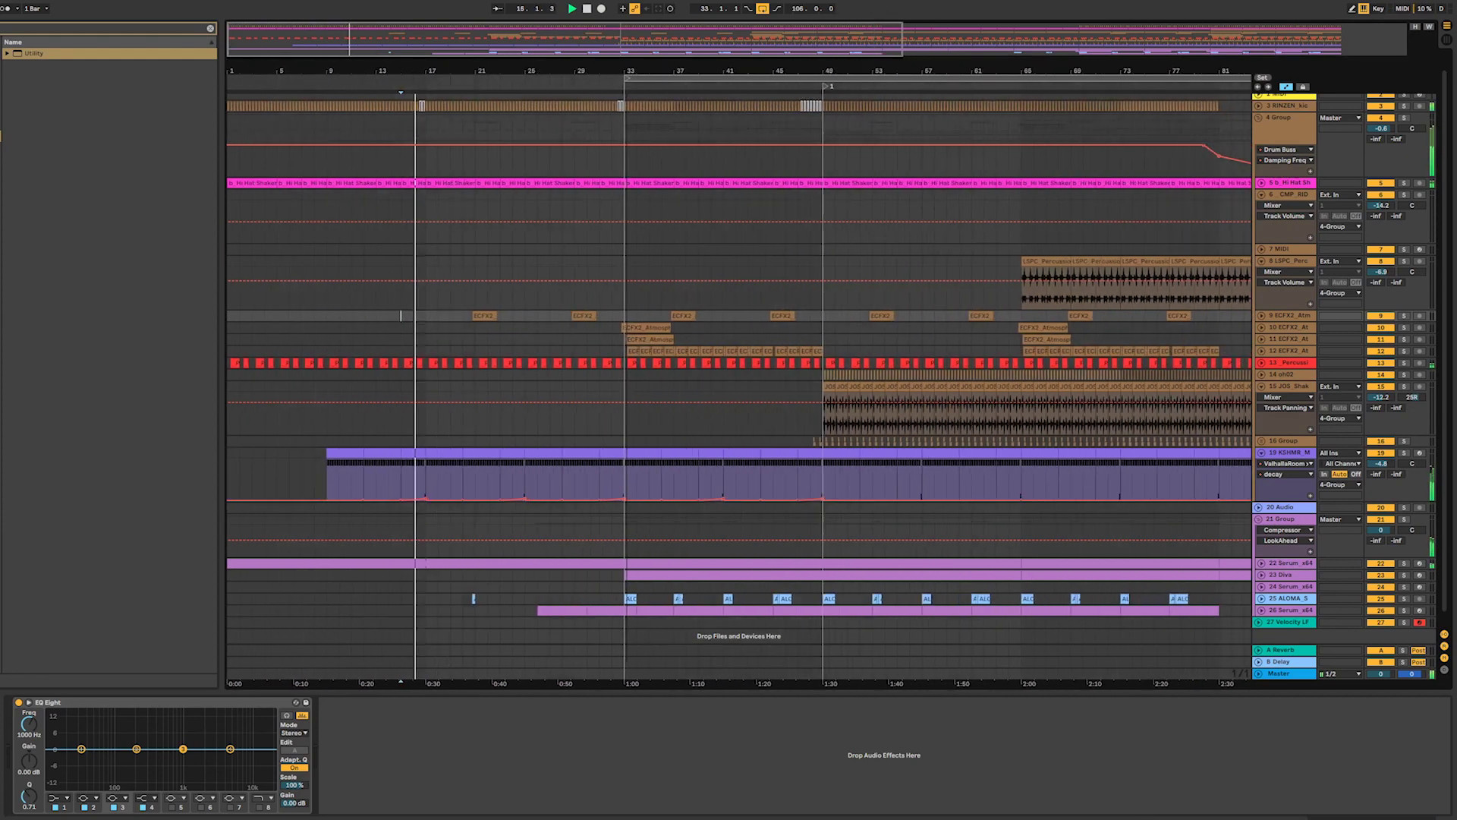
{"action": "scroll", "coordinate": [504, 453], "scroll_direction": "down", "scroll_amount": 1}
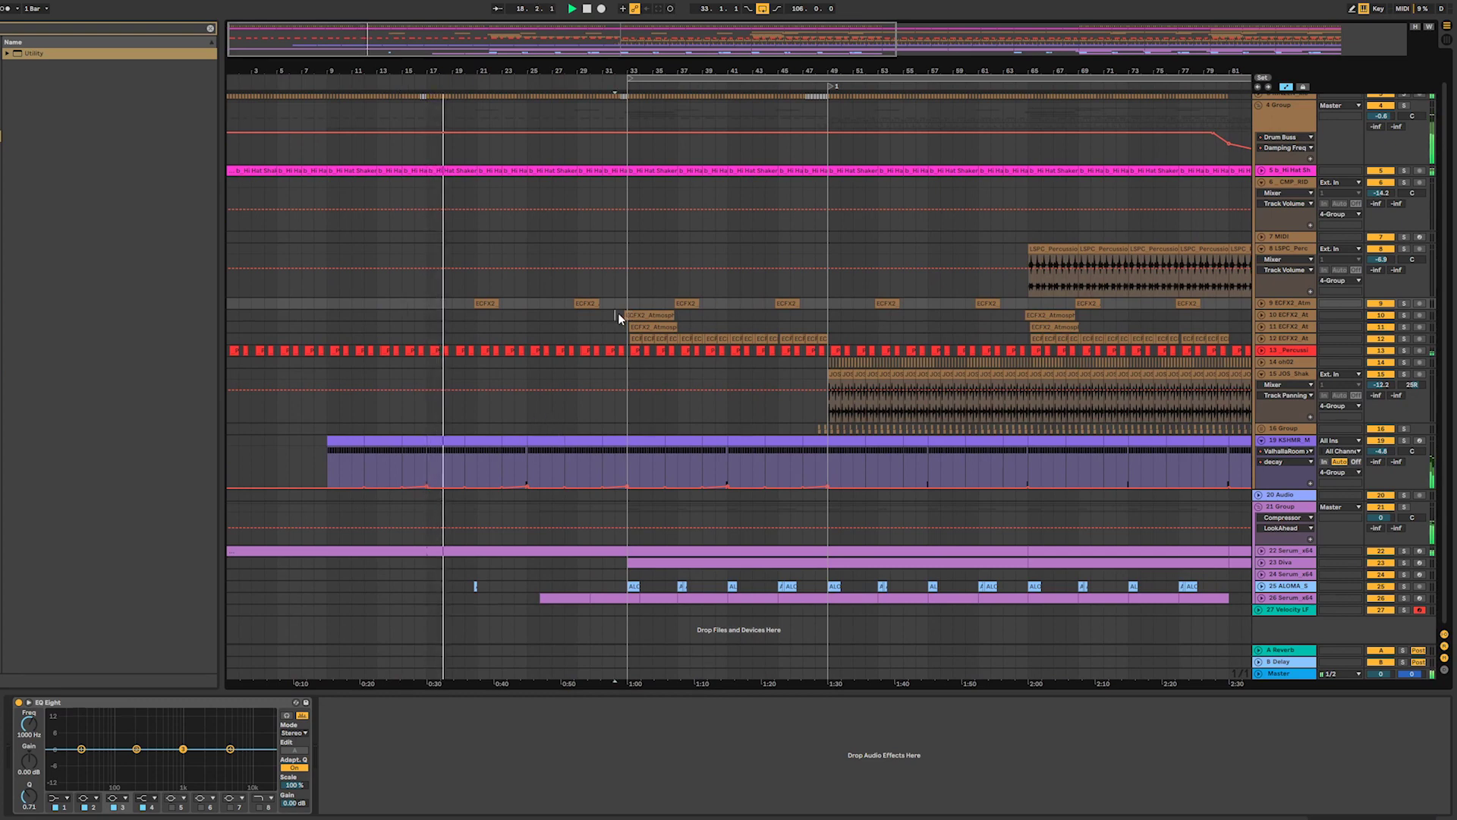
{"action": "left_click_drag", "start_coordinate": [618, 312], "coordinate": [828, 339]}
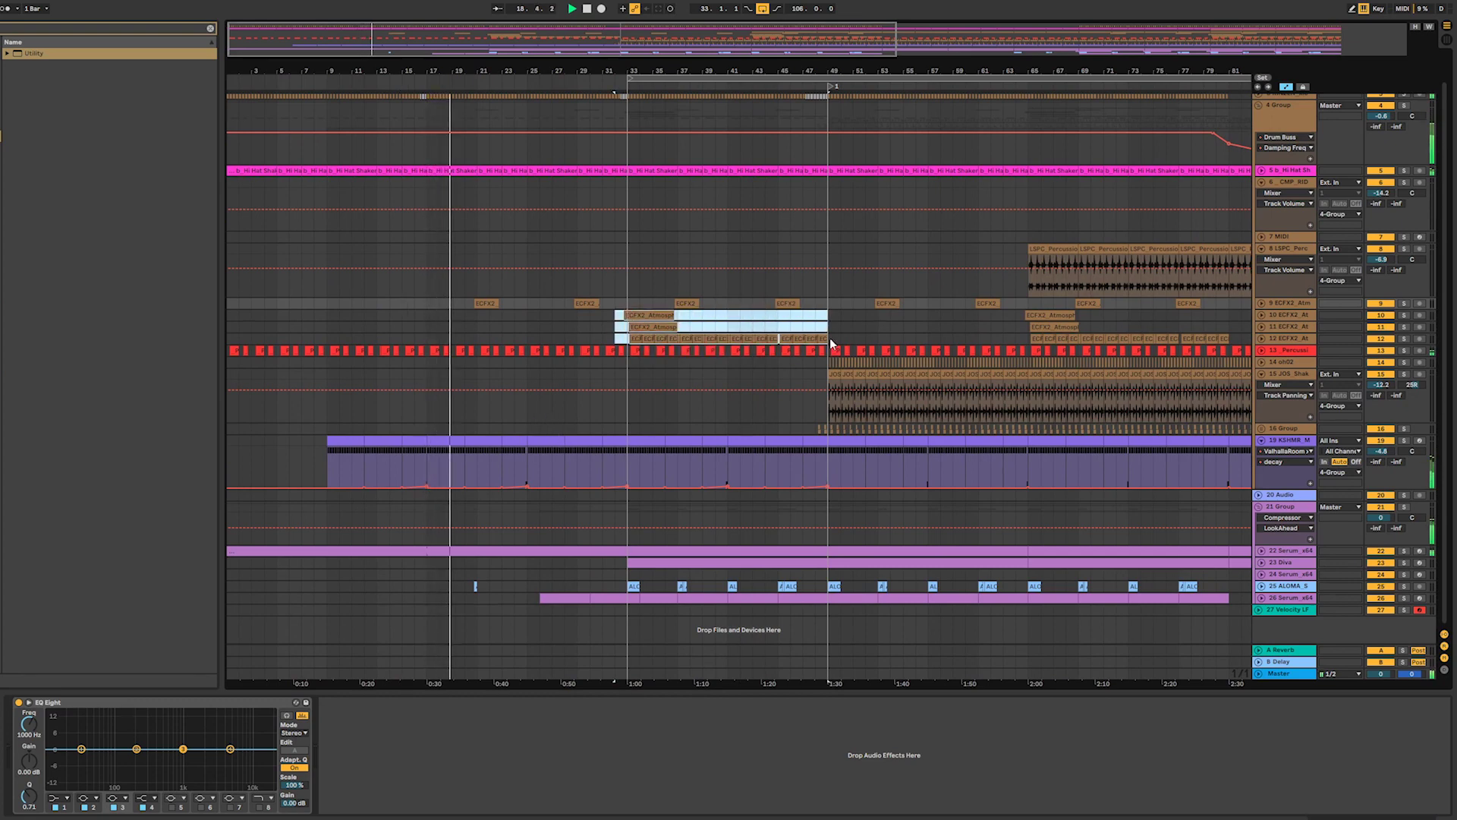
{"action": "left_click", "coordinate": [416, 314]}
{"action": "key", "text": "ctrl+v"}
{"action": "left_click", "coordinate": [393, 316]}
{"action": "key", "text": "space"}
{"action": "key", "text": "space"}
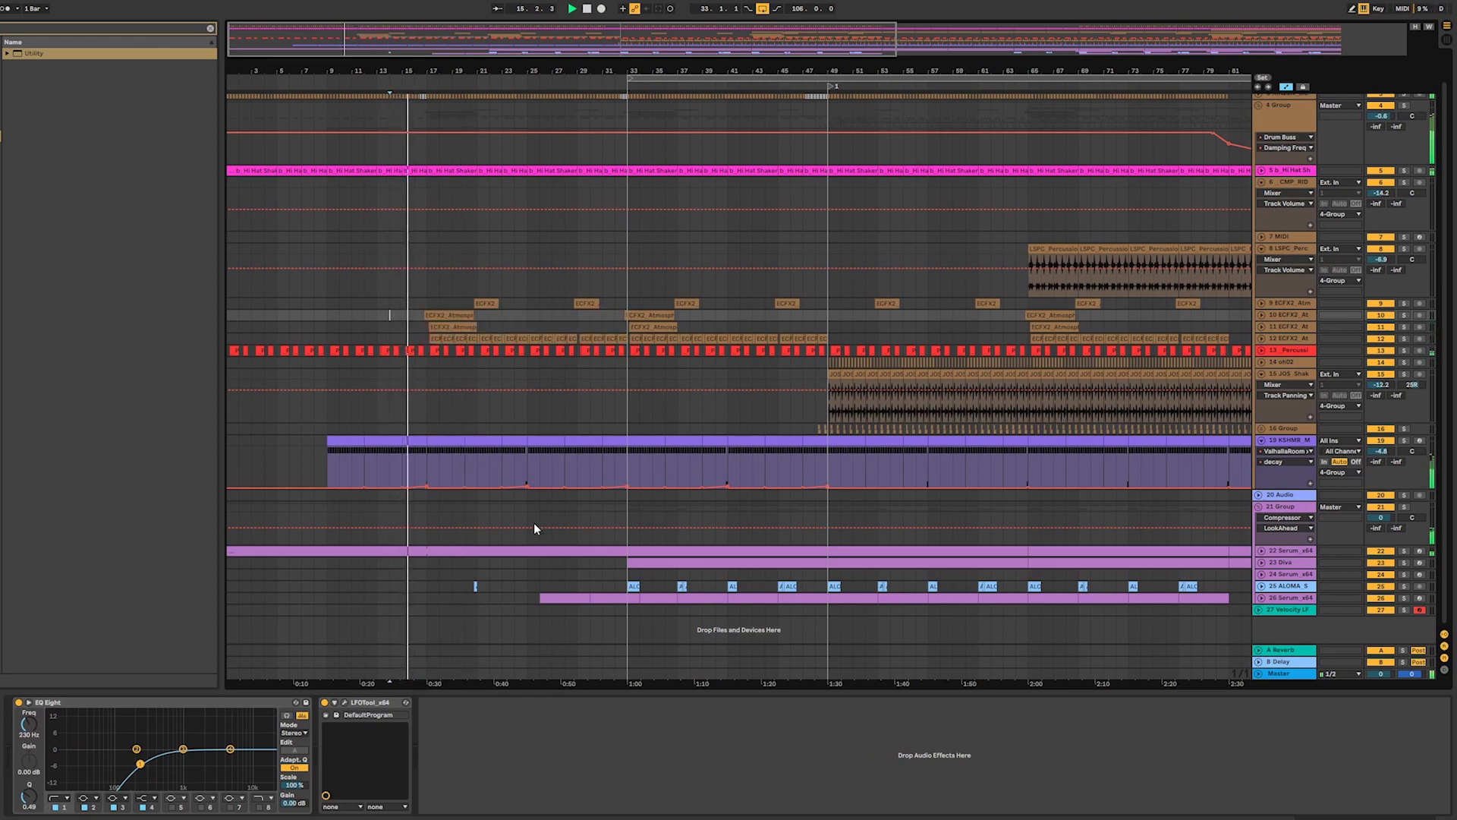
- Delete track 12's ECFX2 clips between bars 19 and 33, and play from bar 16
{"action": "left_click_drag", "start_coordinate": [690, 71], "coordinate": [1227, 152]}
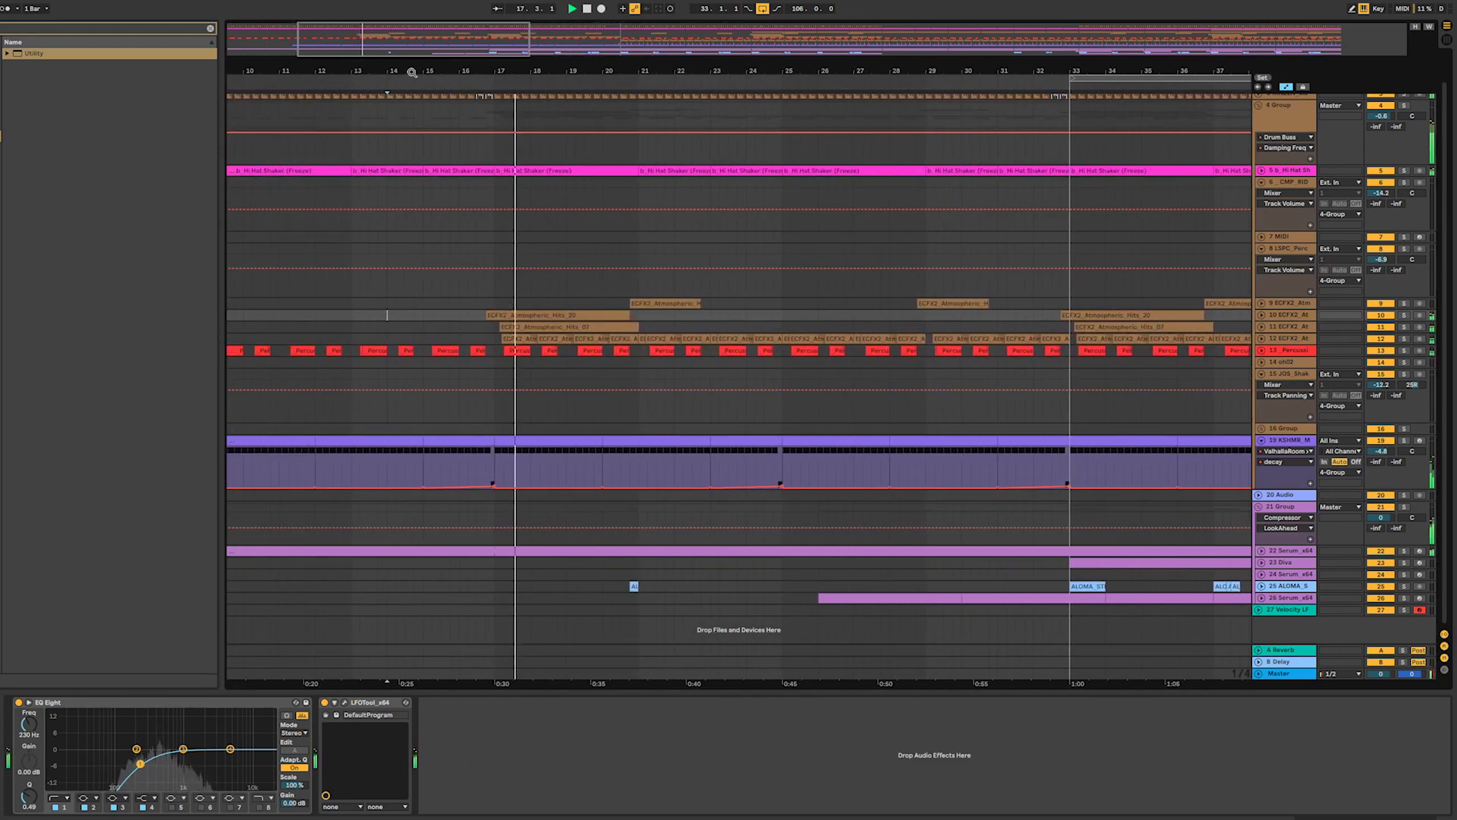
{"action": "left_click", "coordinate": [555, 337]}
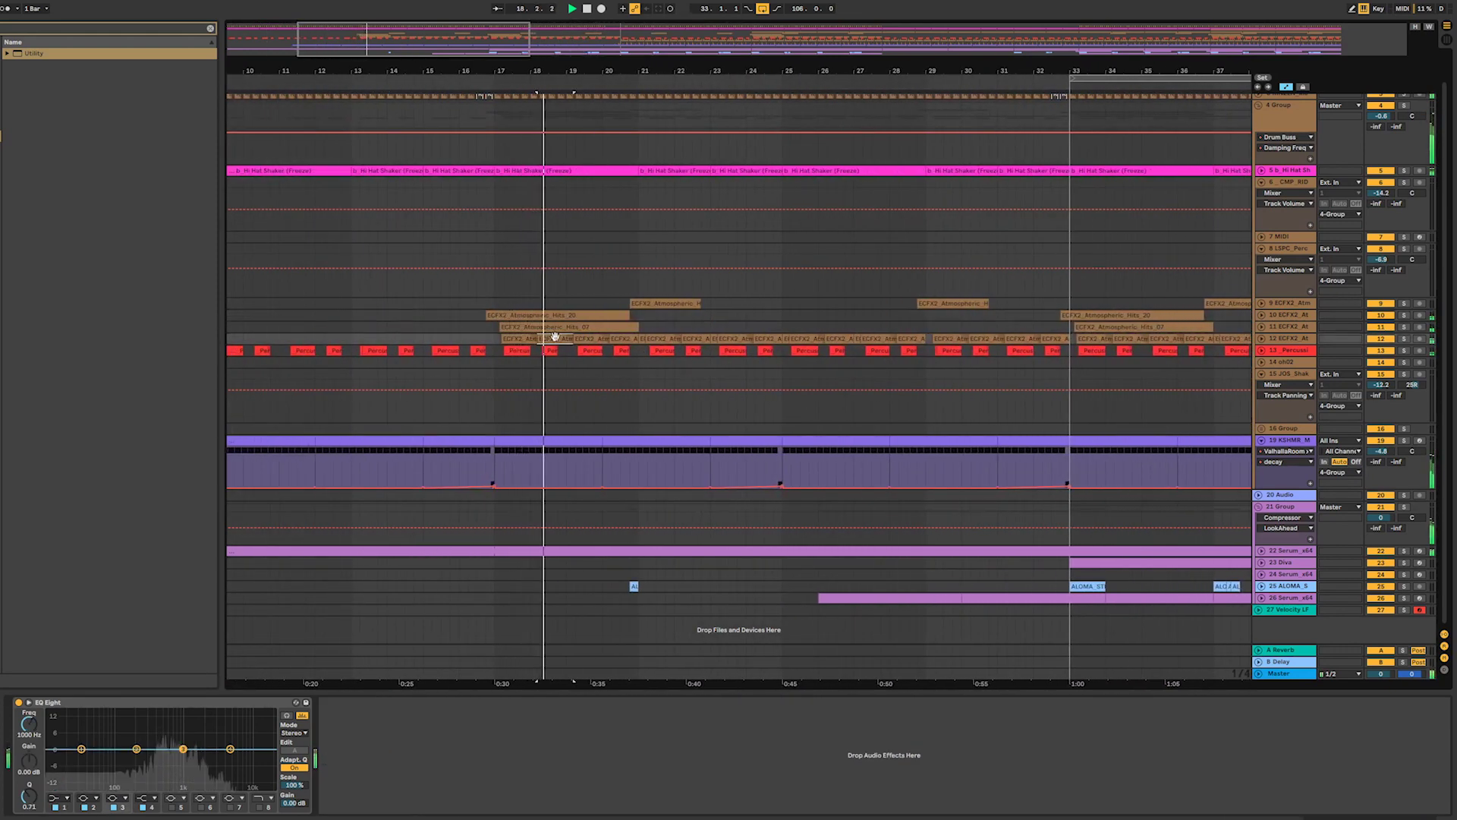
{"action": "left_click", "coordinate": [593, 340]}
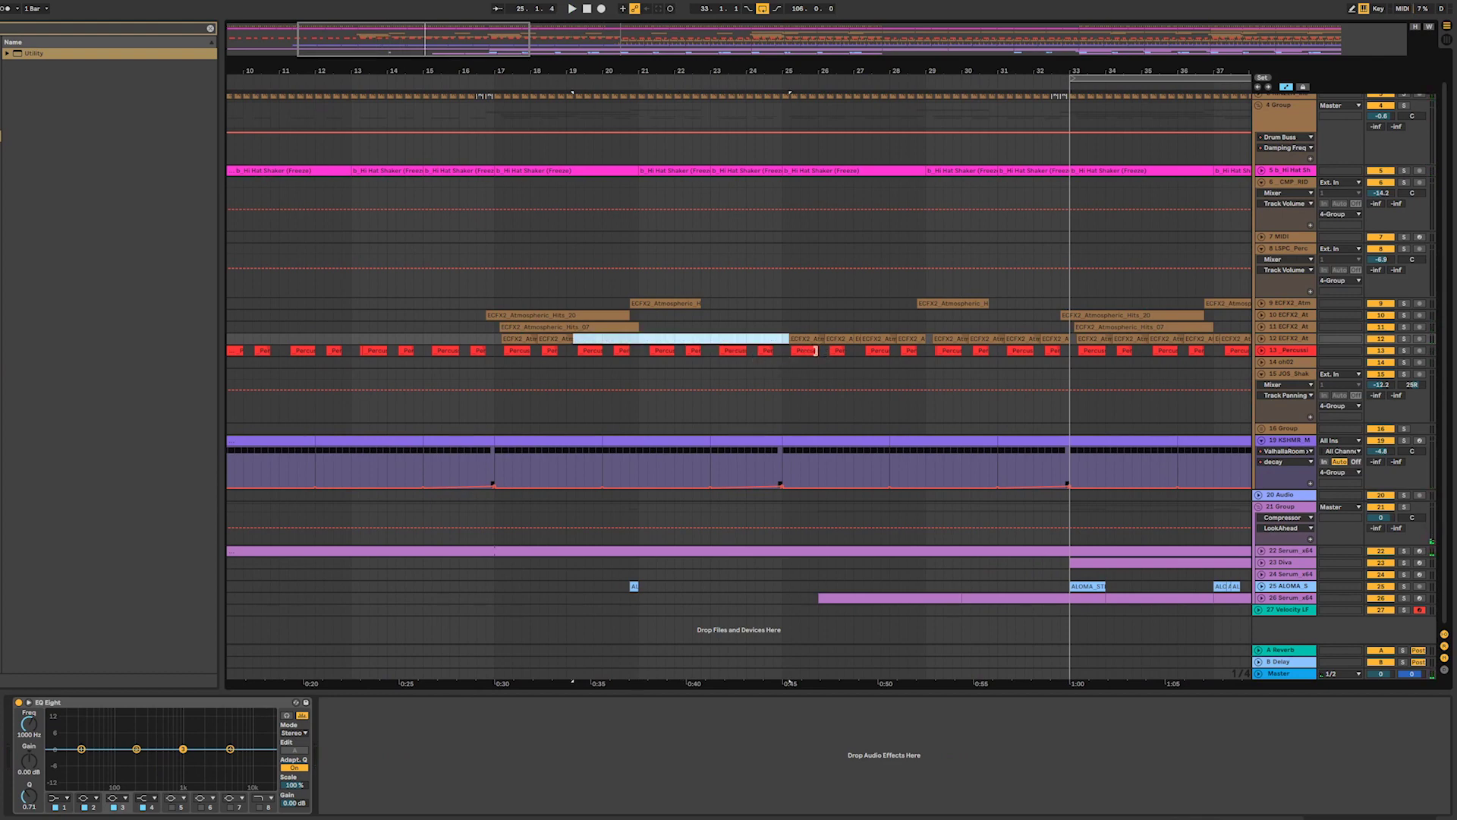
{"action": "left_click", "coordinate": [1053, 339]}
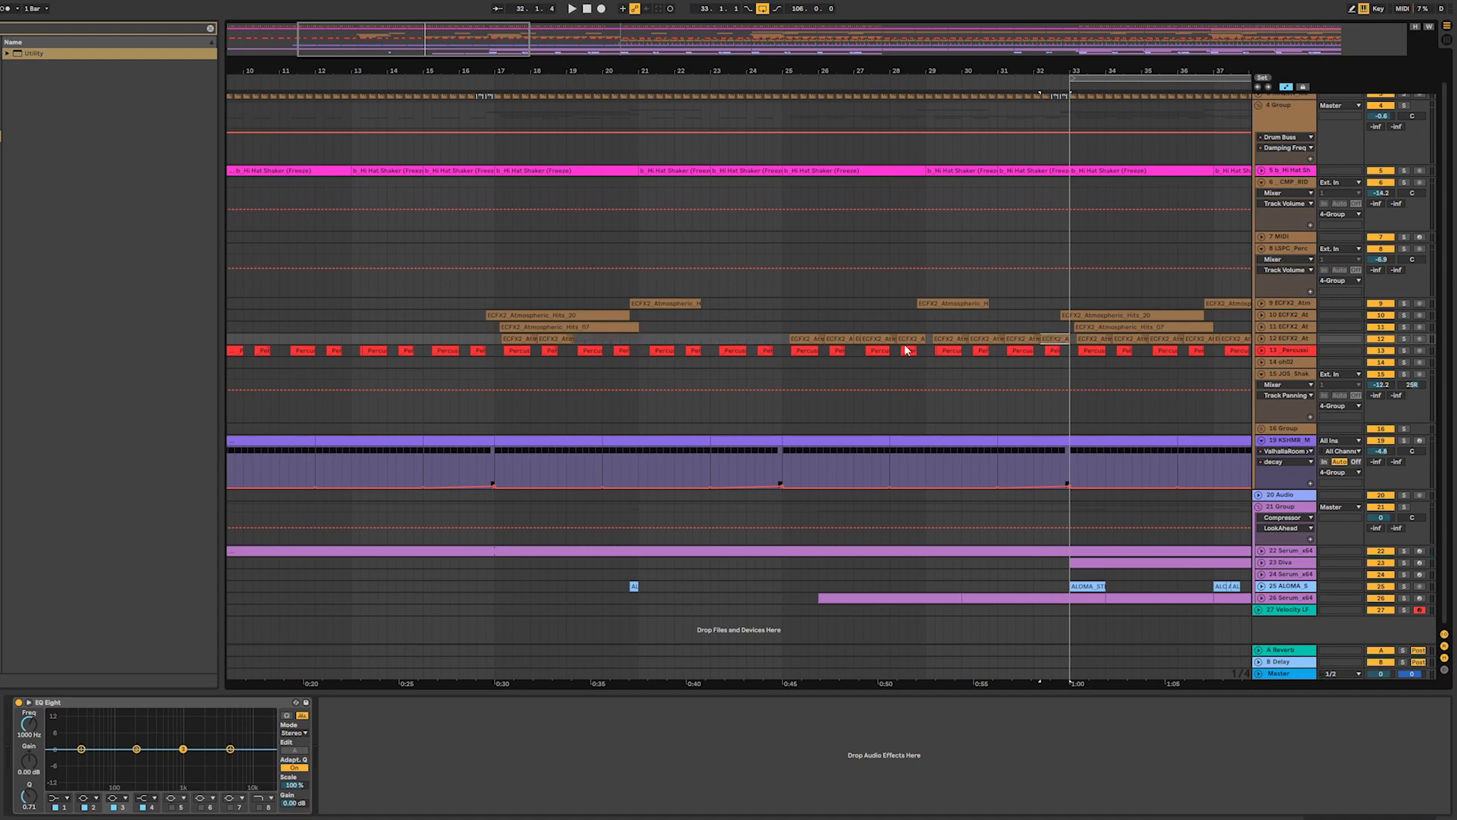
{"action": "left_click", "coordinate": [801, 342], "text": "shift"}
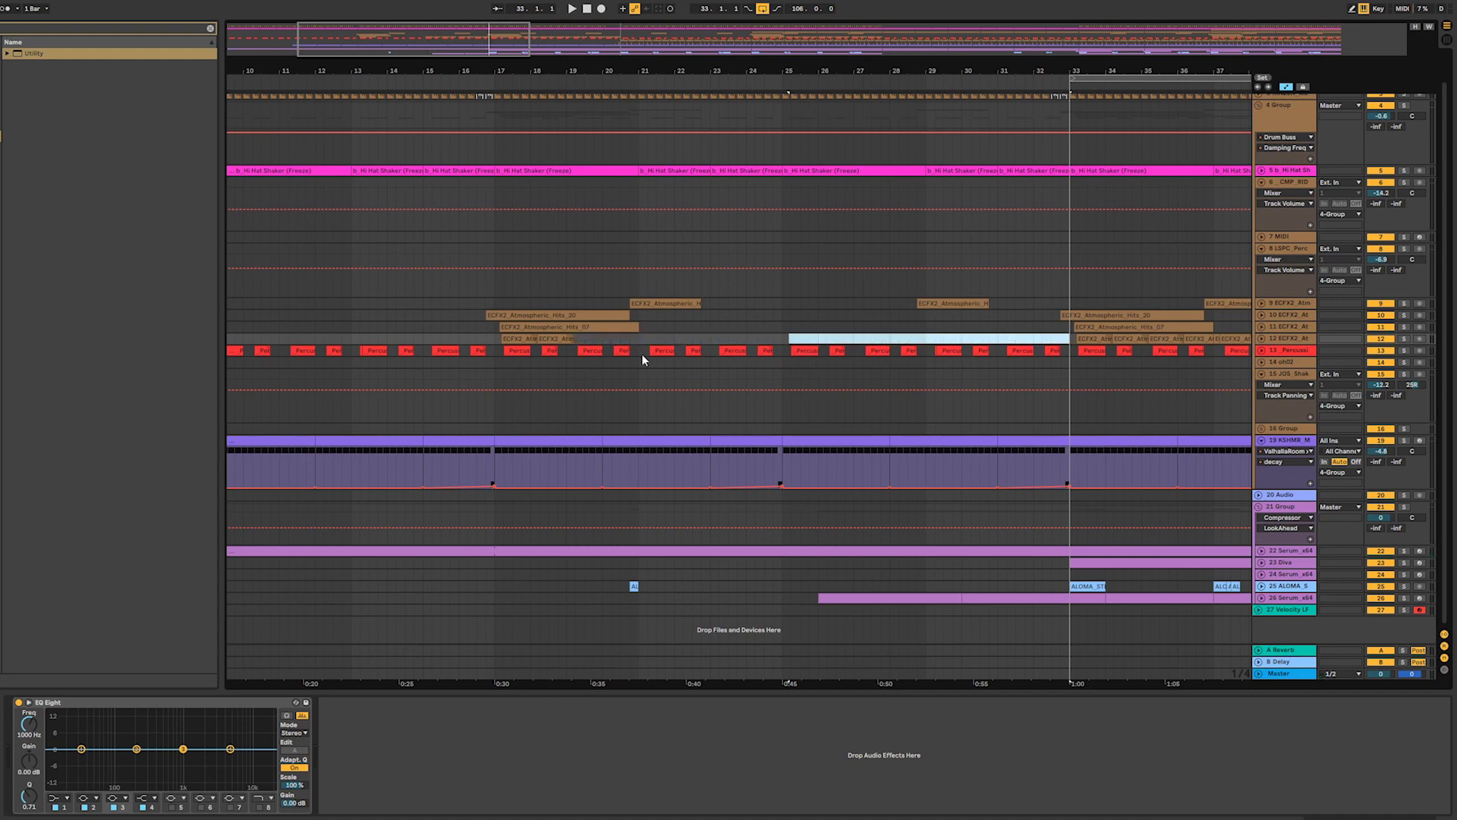
{"action": "left_click", "coordinate": [468, 326]}
{"action": "key", "text": "space"}
- Copy percussion track 8's LSPC clips from bars 65 to 81 to bar 25
{"action": "mouse_move", "coordinate": [568, 72]}
{"action": "left_mouse_down"}
{"action": "mouse_move", "coordinate": [569, 83]}
{"action": "mouse_move", "coordinate": [827, 69]}
{"action": "left_mouse_up"}
{"action": "left_click_drag", "start_coordinate": [1161, 72], "coordinate": [1173, 26]}
{"action": "left_click", "coordinate": [949, 249]}
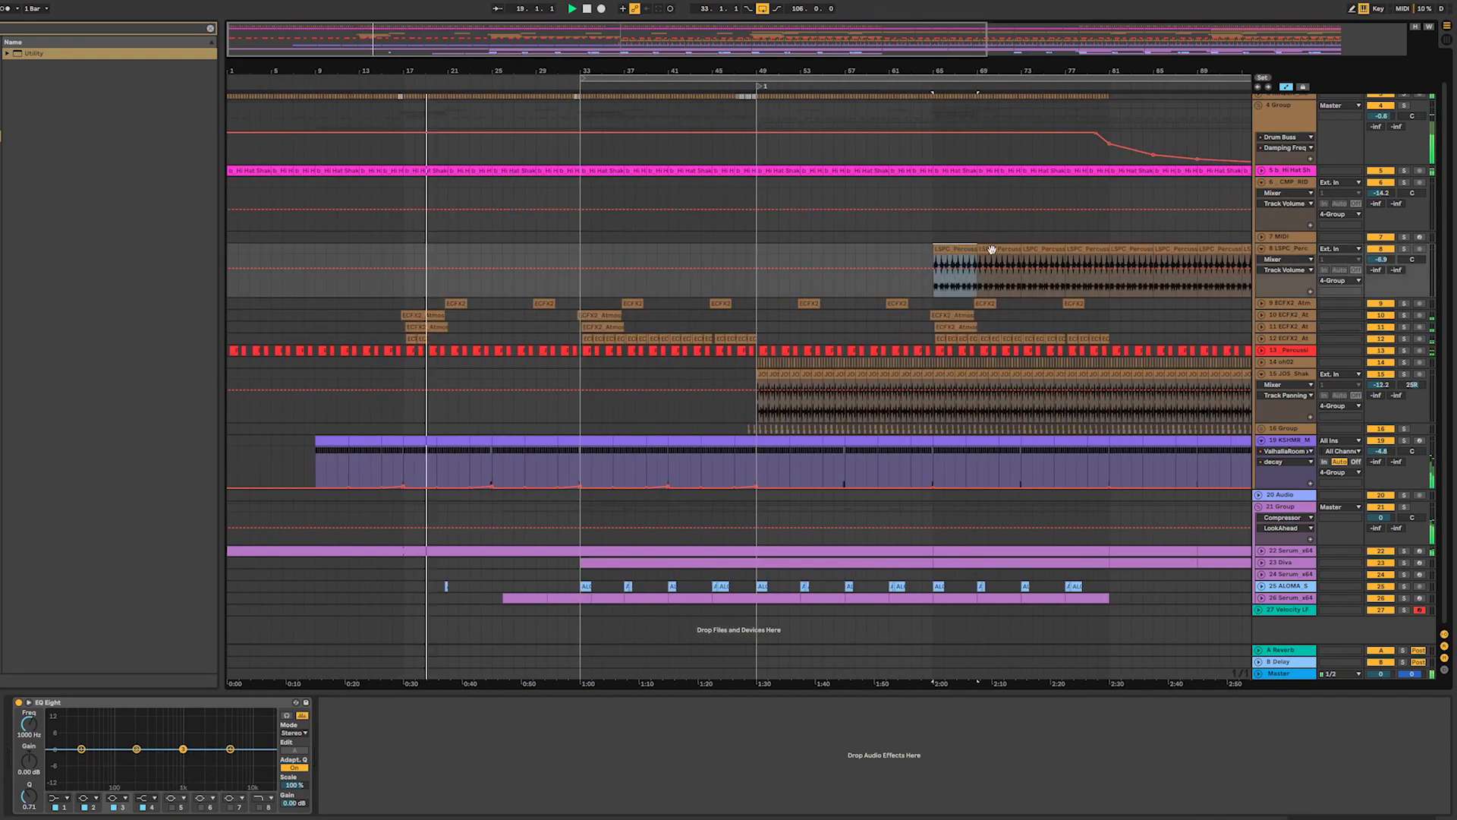
{"action": "left_click", "coordinate": [1102, 248], "text": "shift"}
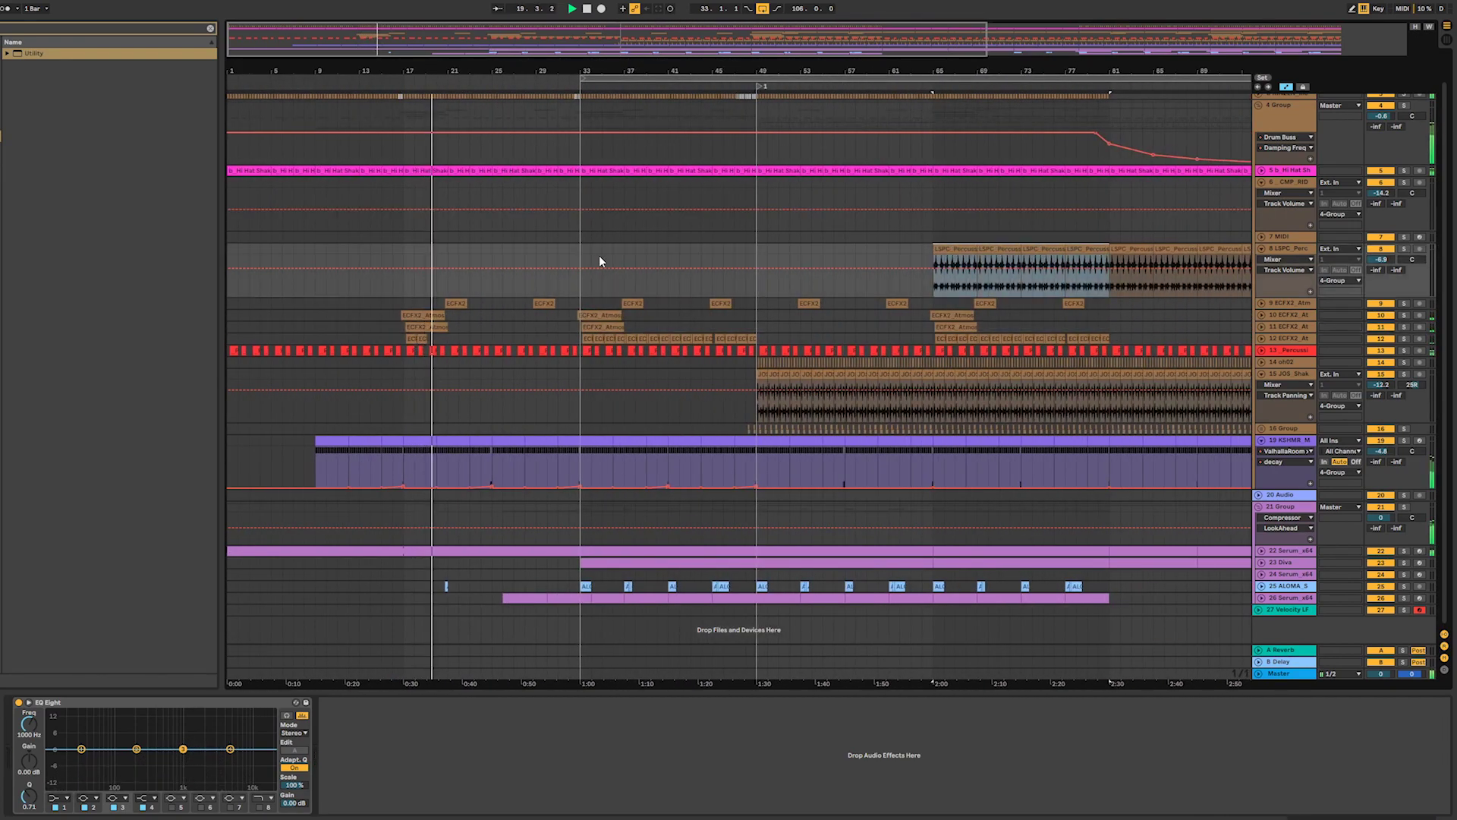
{"action": "left_click", "coordinate": [407, 249]}
{"action": "left_click", "coordinate": [491, 251]}
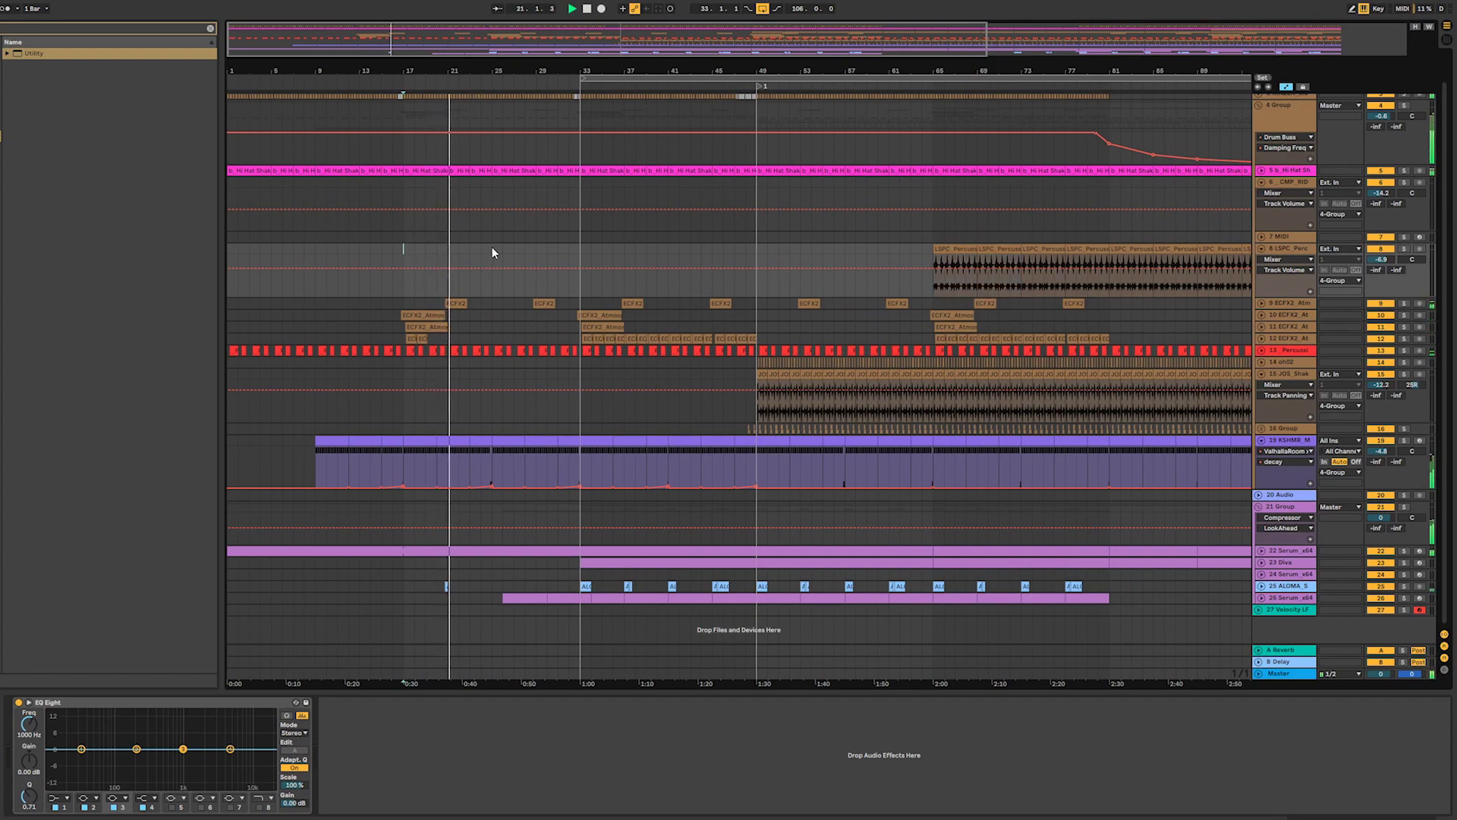
{"action": "key", "text": "ctrl+v"}
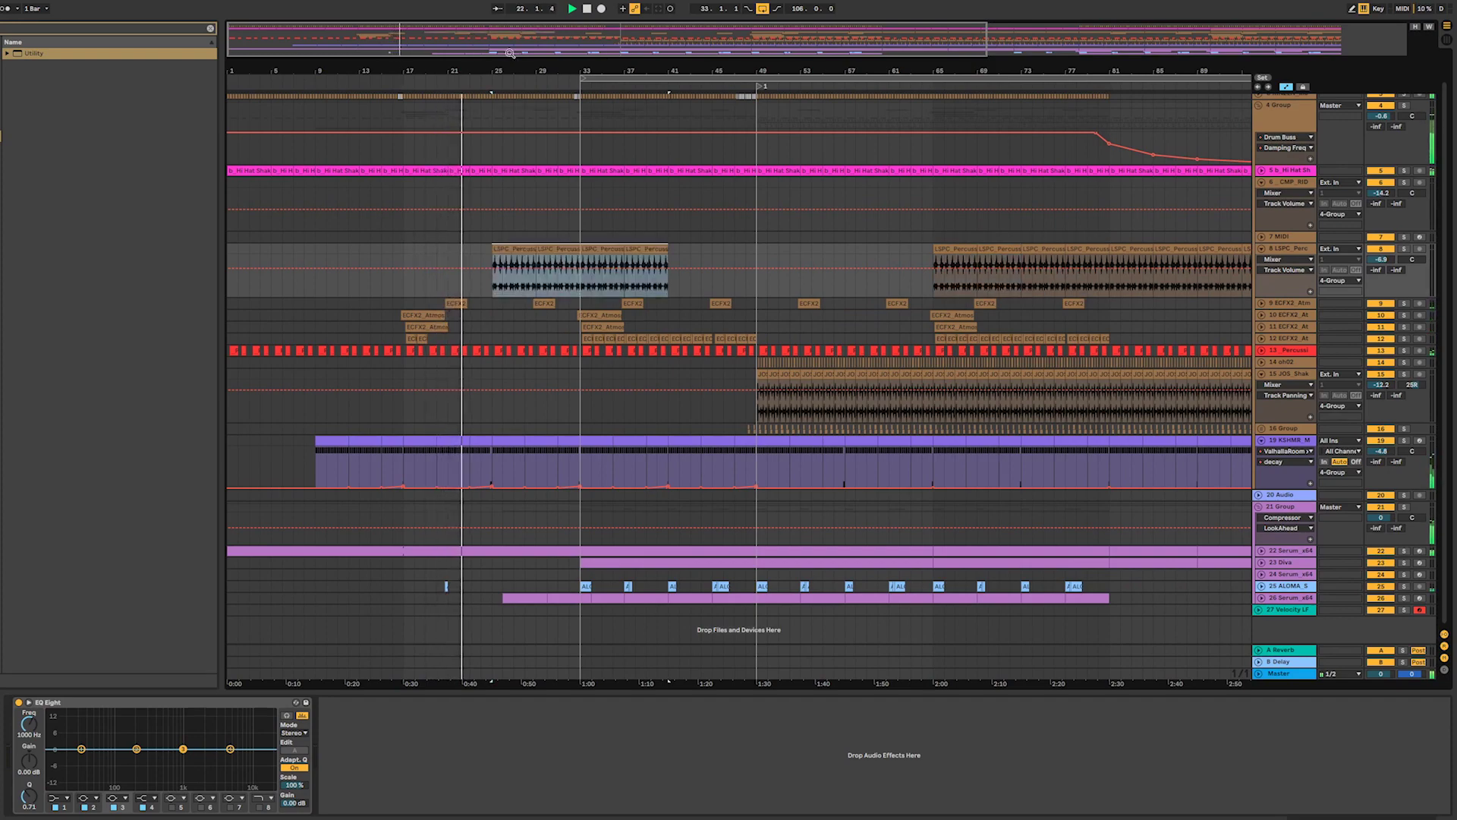
- Shape Serum track 26's Utility Gain automation with a -7.84 dB breakpoint at bar 25 rising to a breakpoint at bar 49
{"action": "key", "text": "plus"}
{"action": "left_click_drag", "start_coordinate": [642, 71], "coordinate": [706, 69]}
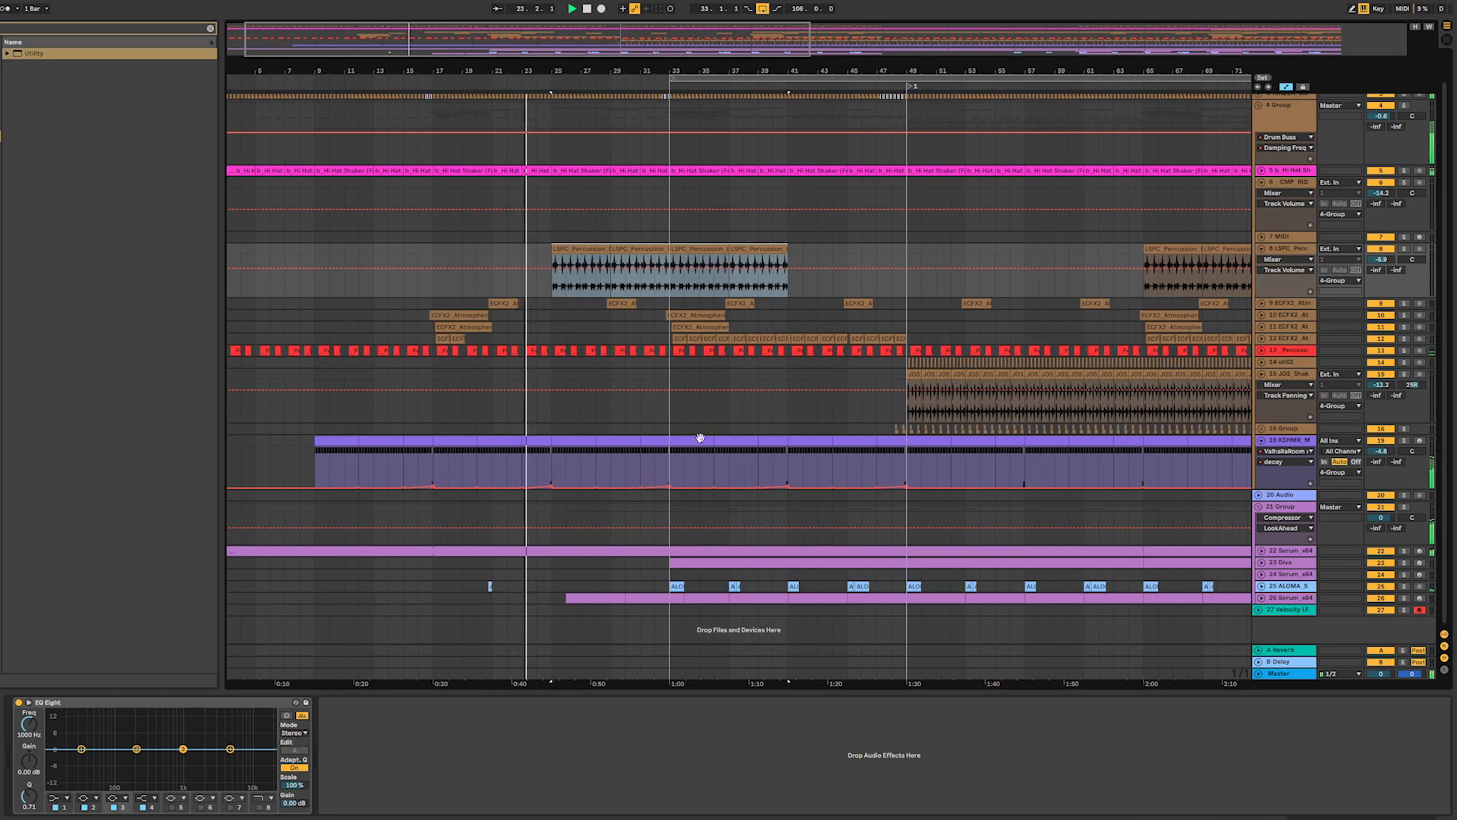
{"action": "left_click", "coordinate": [1262, 597]}
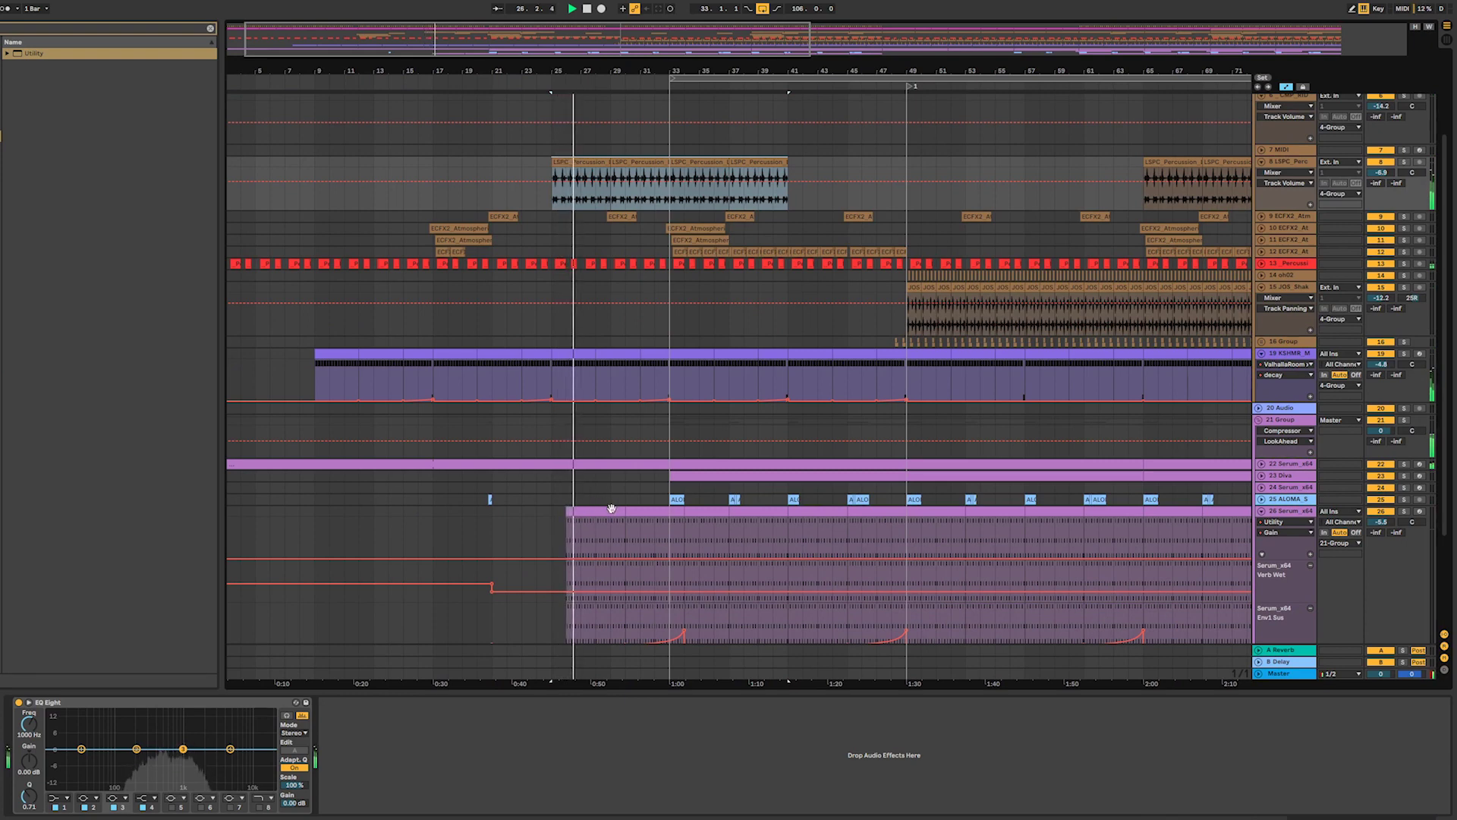
{"action": "scroll", "coordinate": [762, 561], "scroll_direction": "down", "scroll_amount": 2}
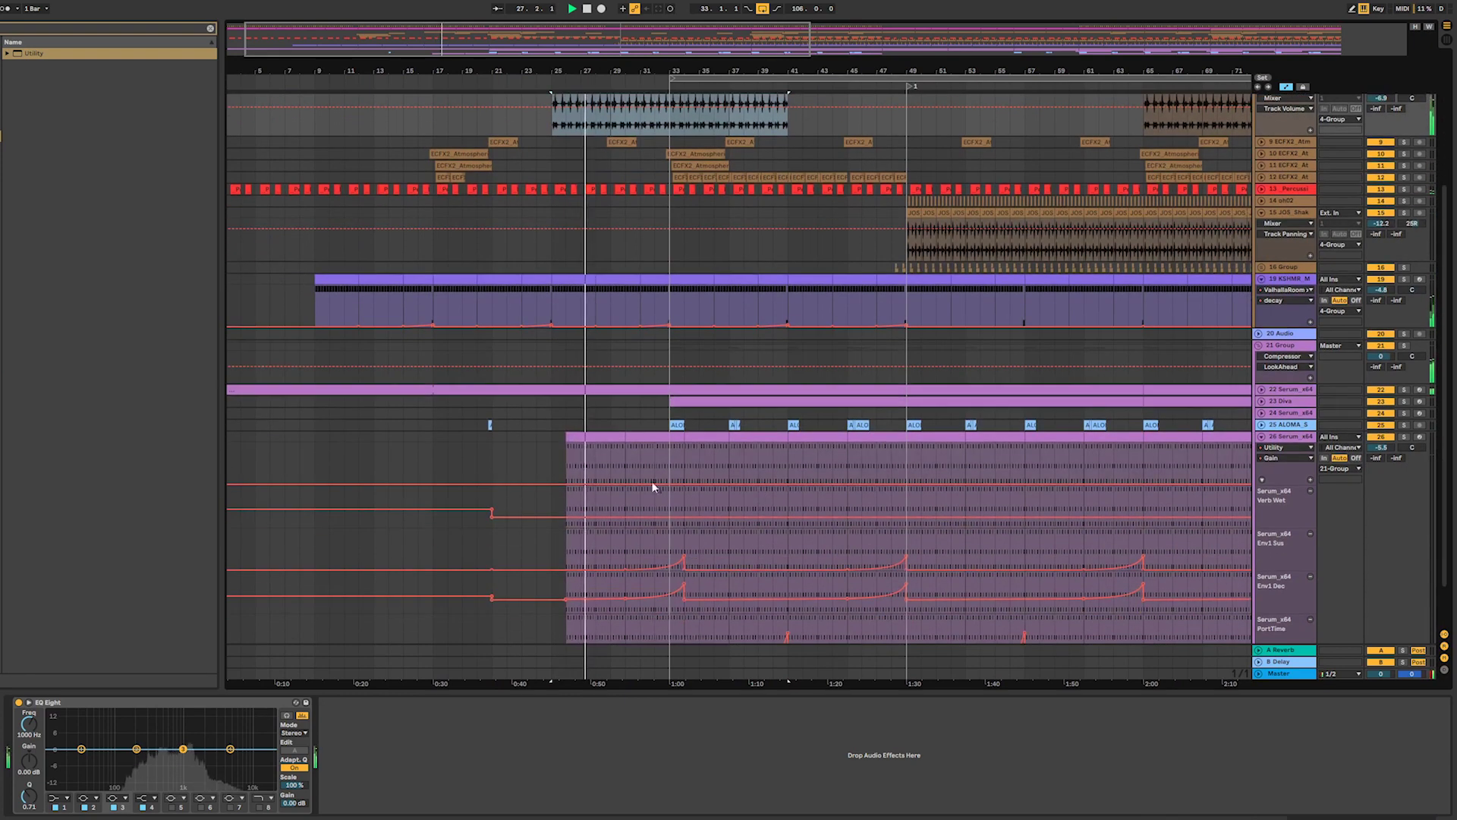
{"action": "left_click", "coordinate": [586, 440]}
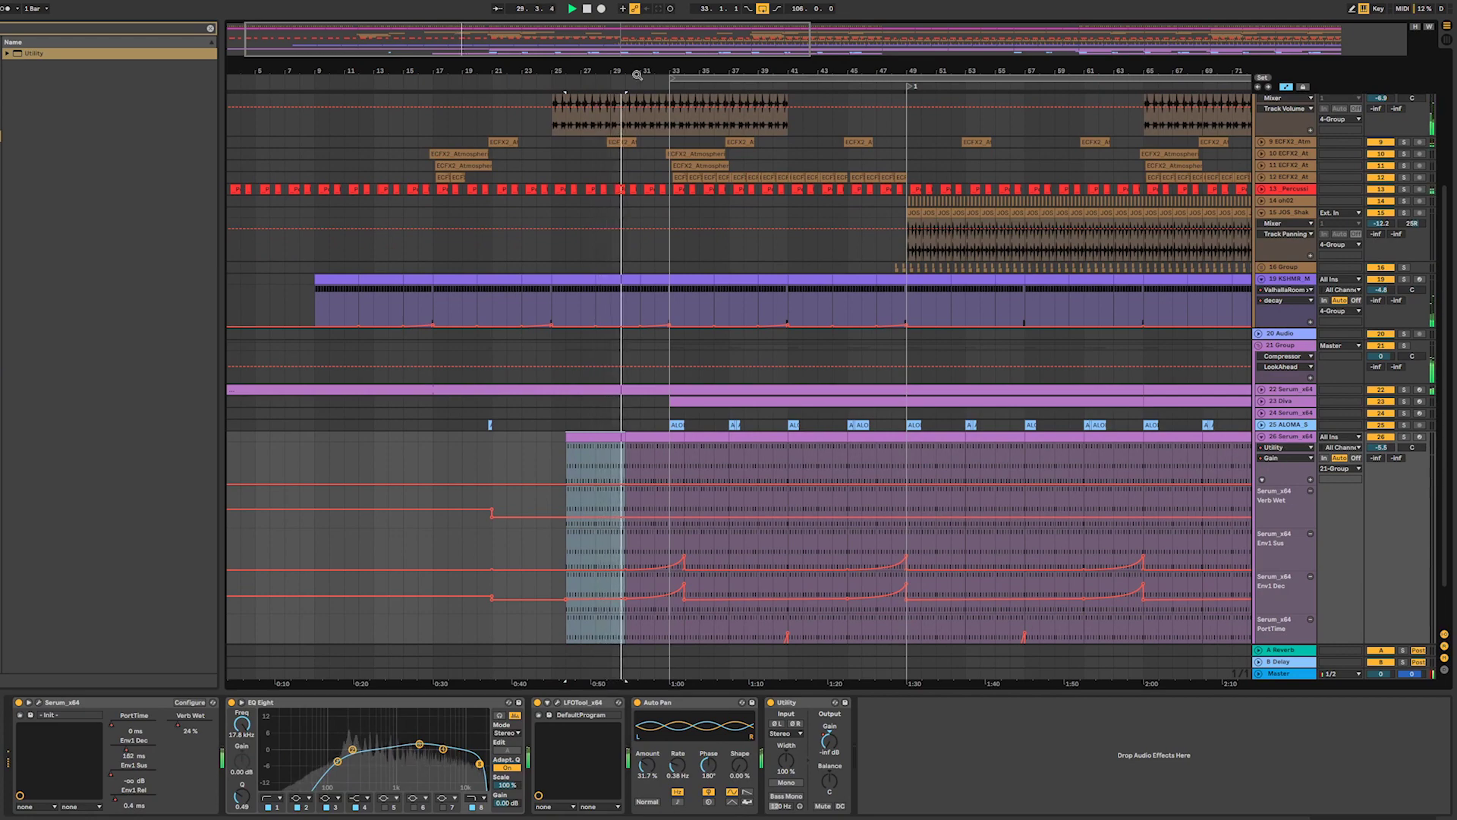
{"action": "left_click_drag", "start_coordinate": [637, 74], "coordinate": [653, 13]}
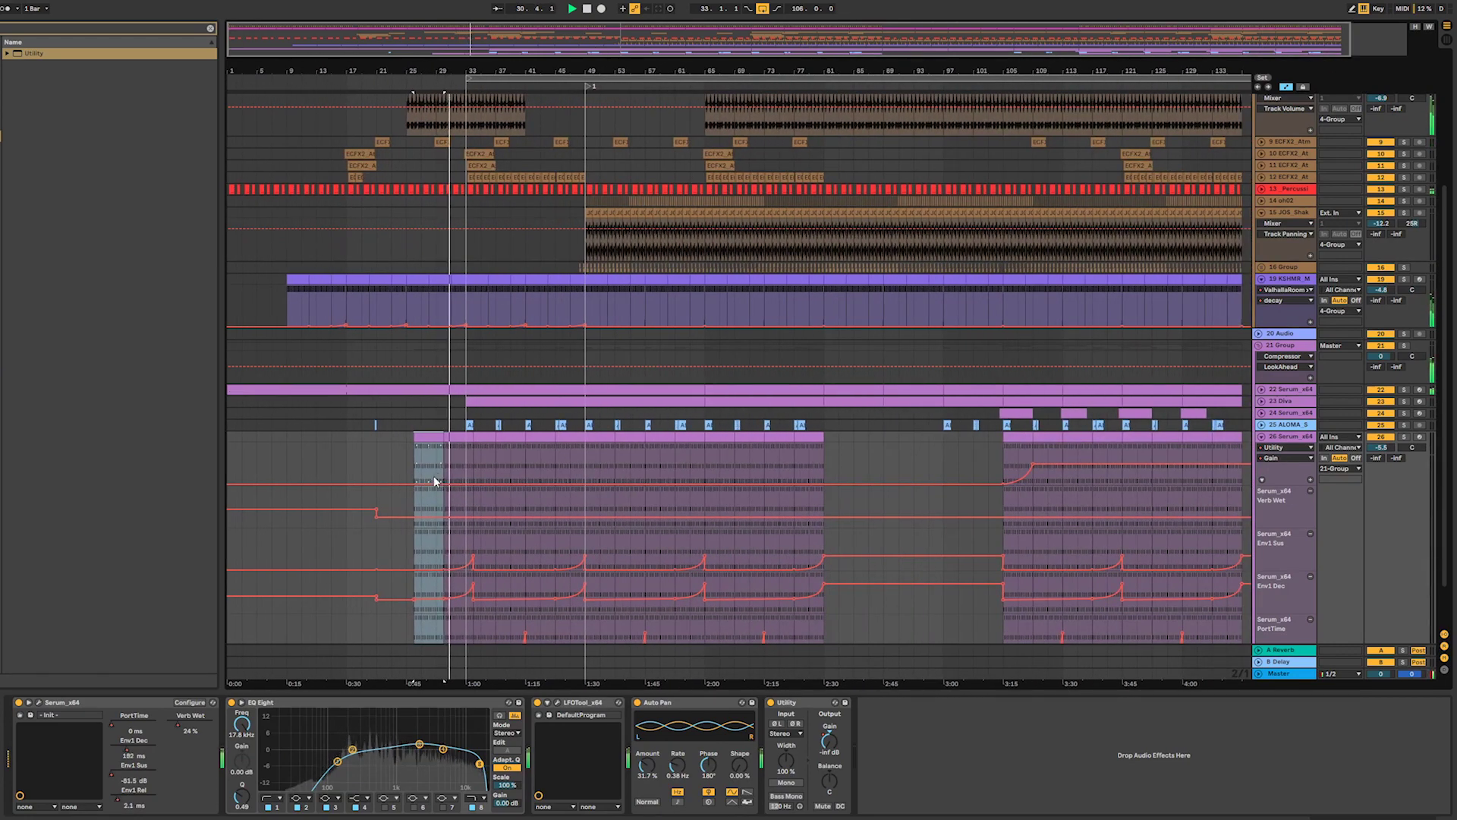
{"action": "left_click_drag", "start_coordinate": [408, 481], "coordinate": [407, 468]}
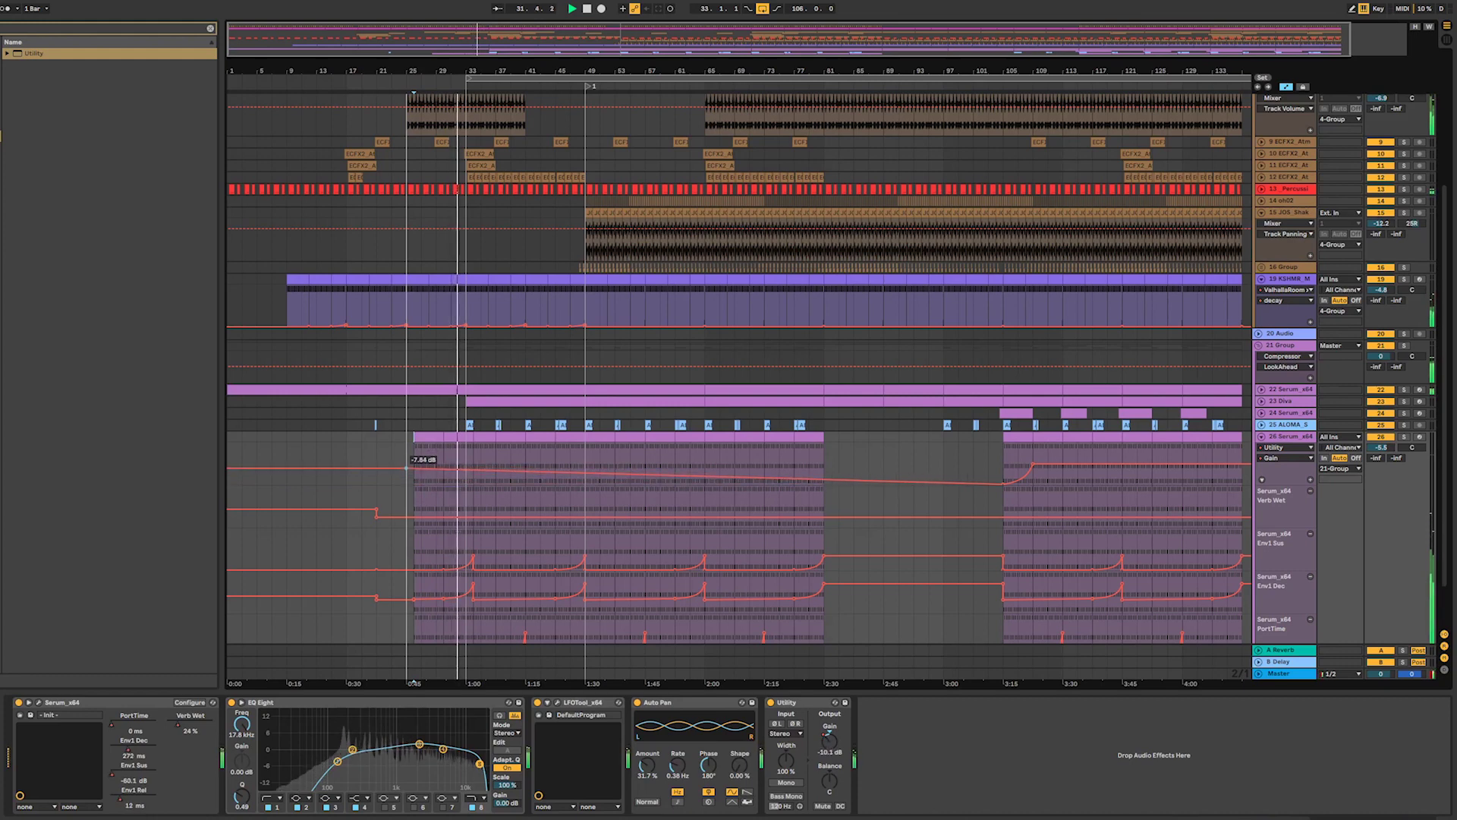
{"action": "left_click", "coordinate": [1003, 483]}
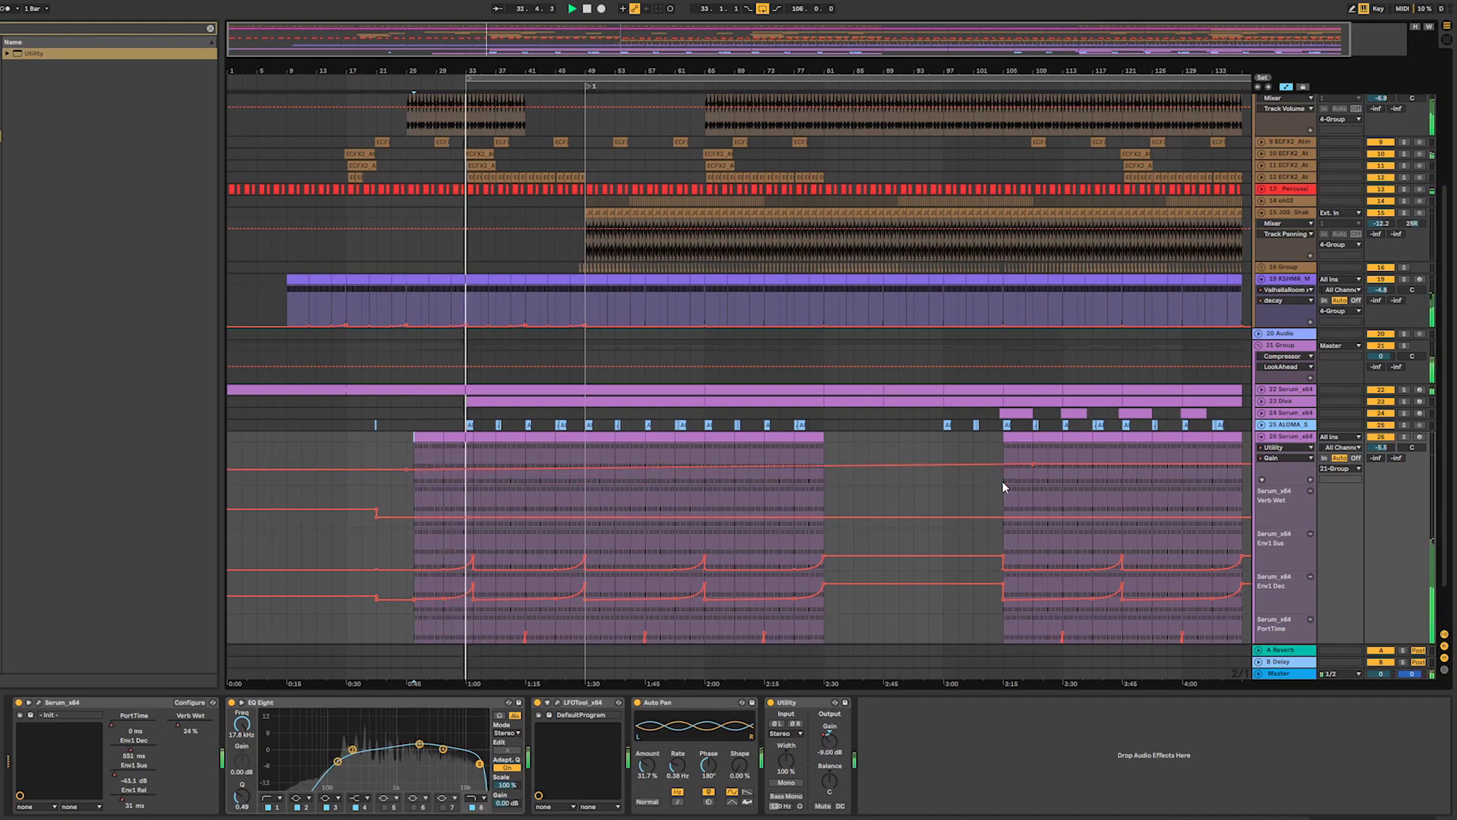
{"action": "left_click_drag", "start_coordinate": [999, 466], "coordinate": [581, 465]}
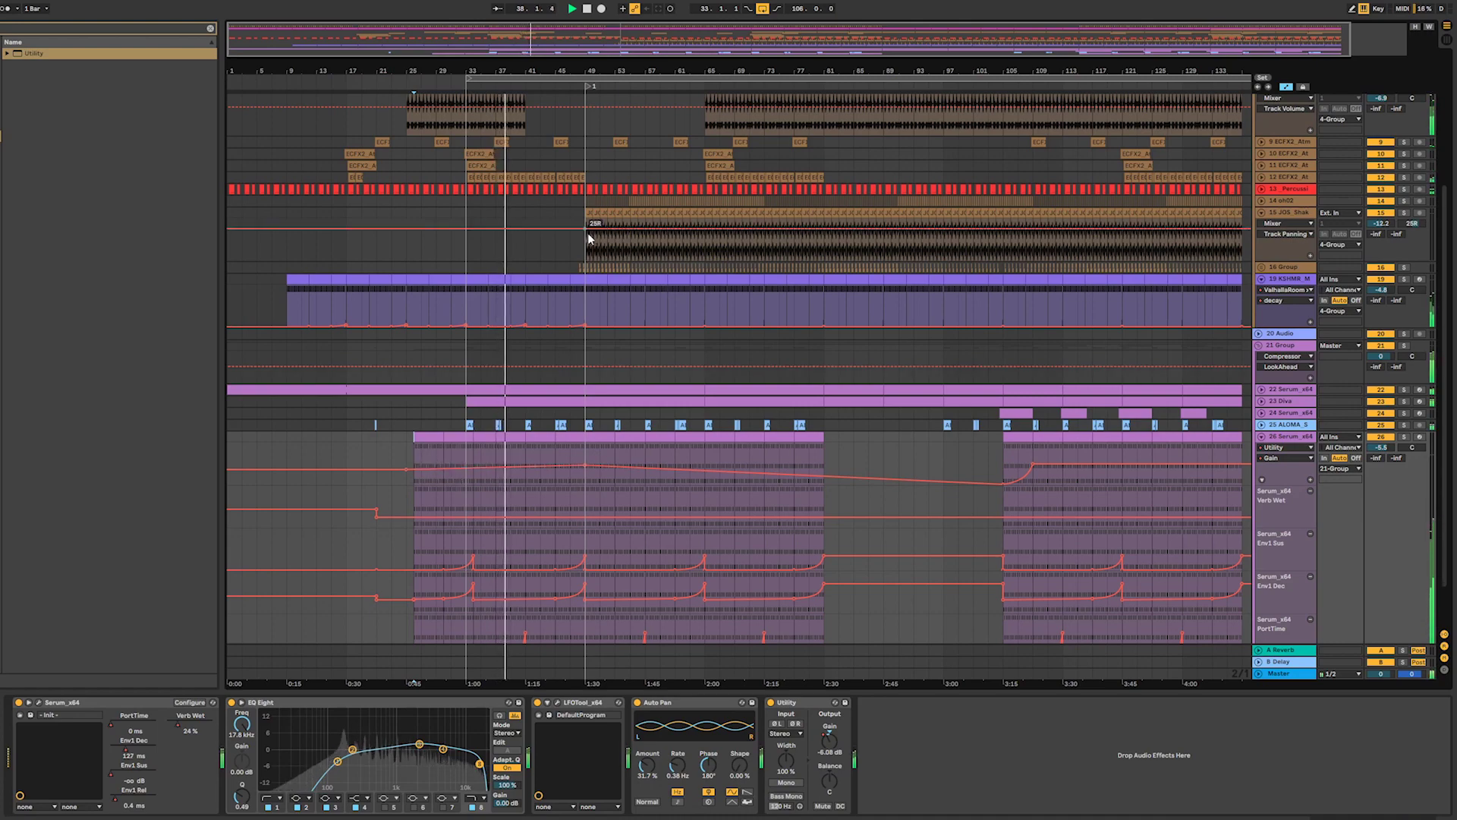
- Duplicate the last LSPC percussion section of track 8, bars 37 to 41, twice to fill up to bar 49
{"action": "scroll", "coordinate": [599, 303], "scroll_direction": "up", "scroll_amount": 5}
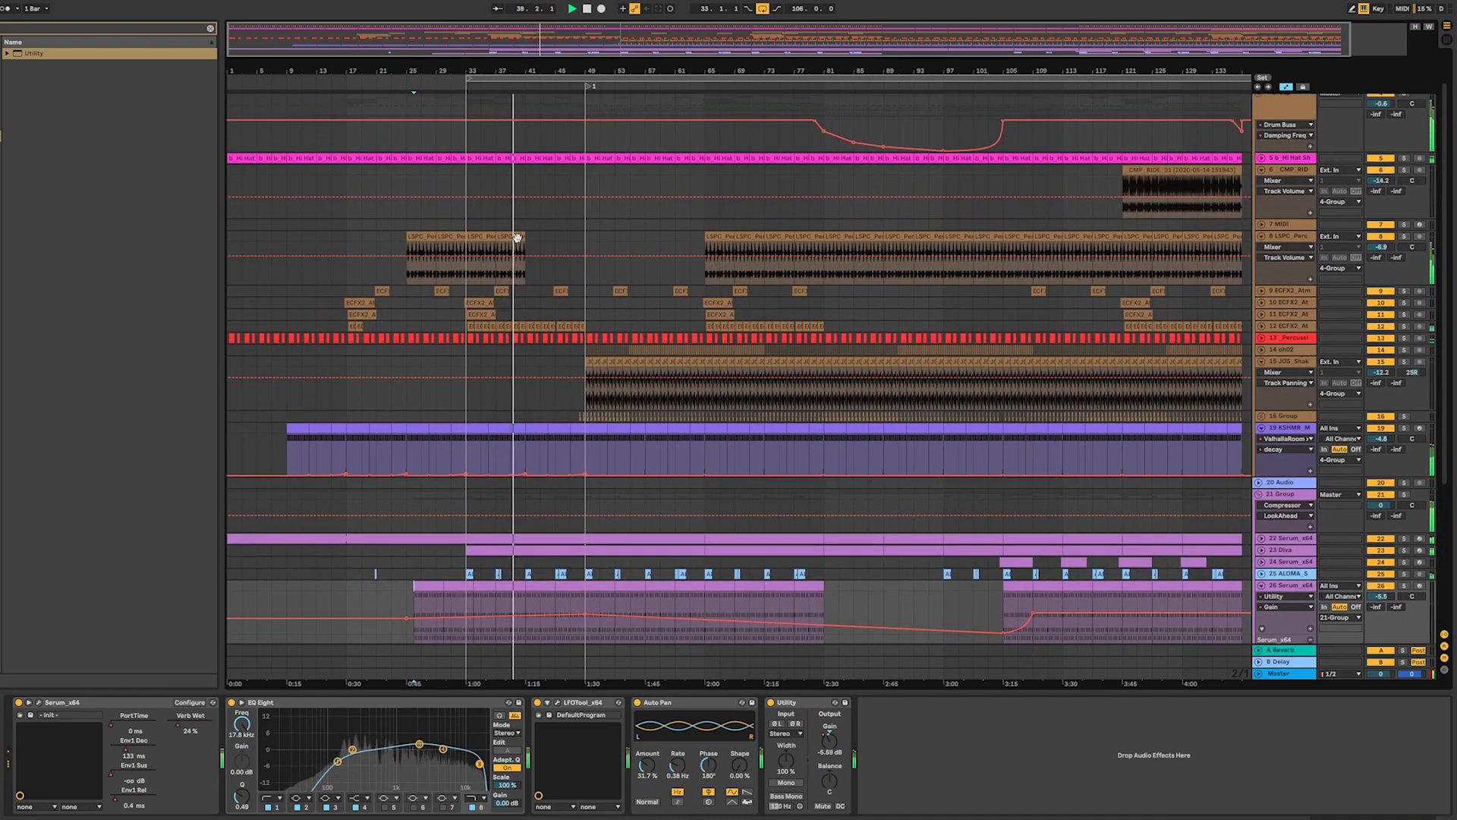
{"action": "left_click", "coordinate": [517, 238]}
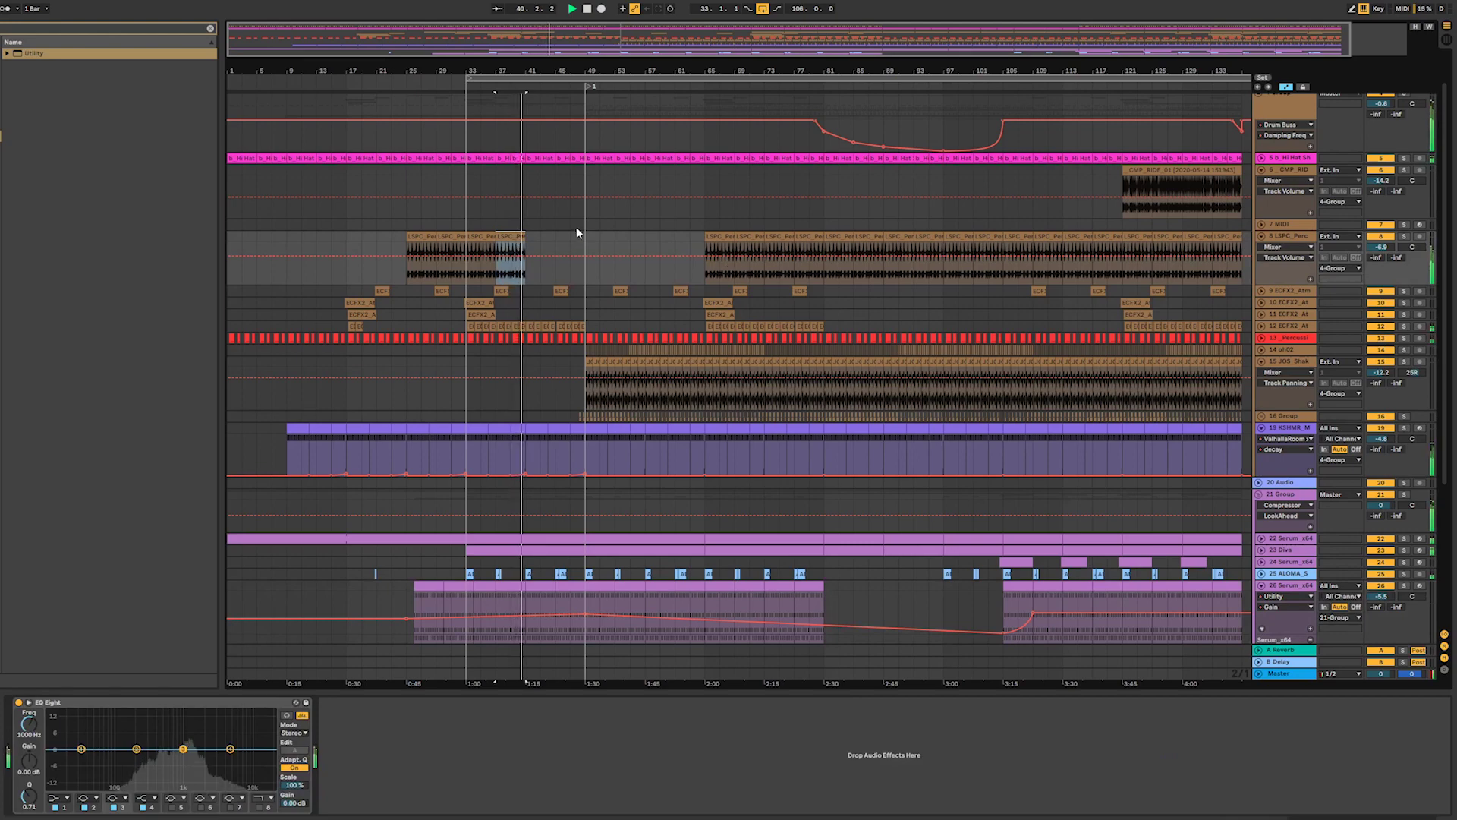
{"action": "key", "text": "ctrl+d"}
{"action": "key", "text": "ctrl+d"}
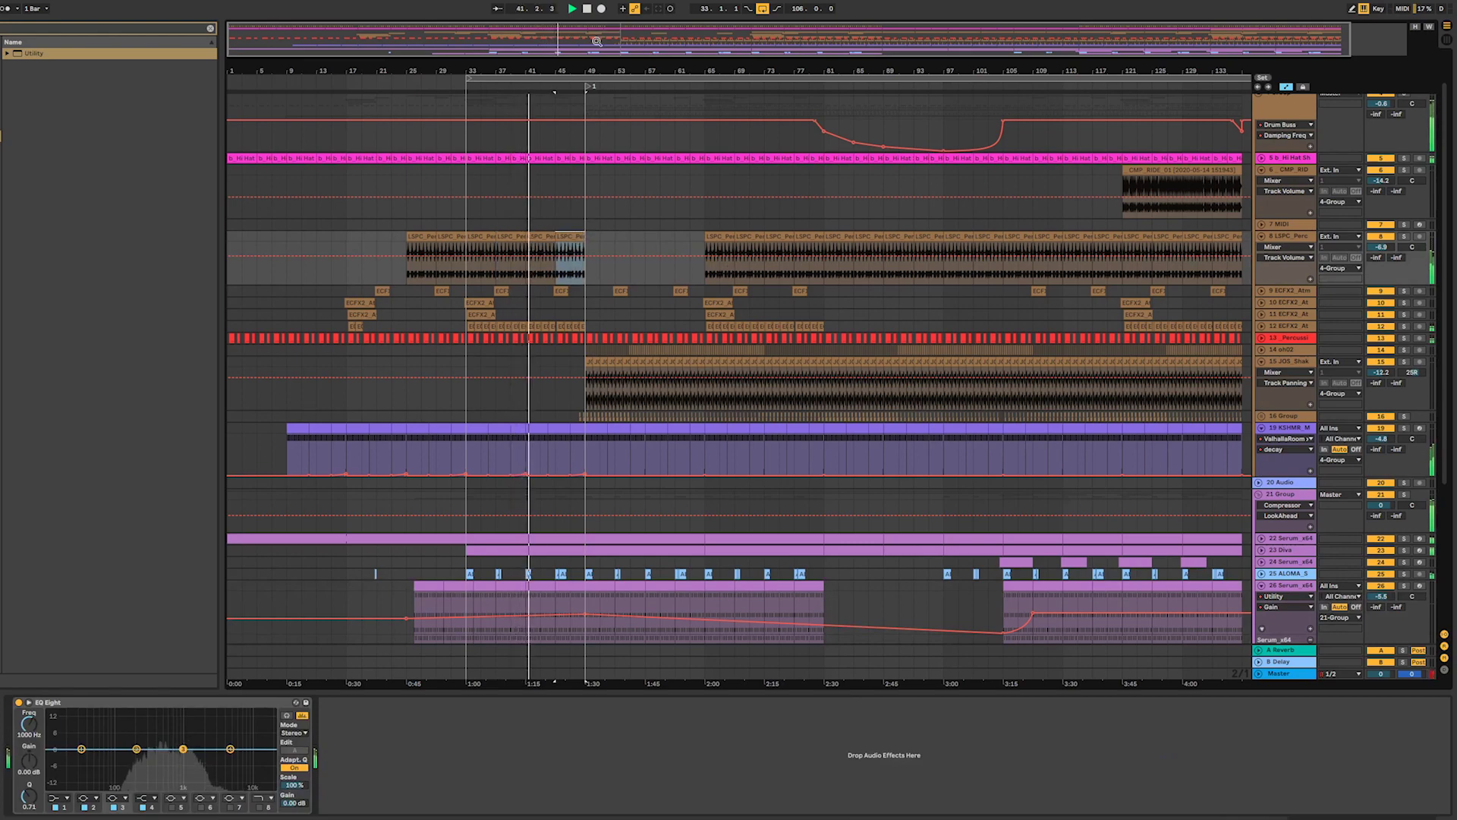
- Extend the arrangement loop's start from bar 33 back to bar 1, keeping its end in place
{"action": "left_click_drag", "start_coordinate": [595, 40], "coordinate": [600, 83]}
{"action": "key", "text": "plus"}
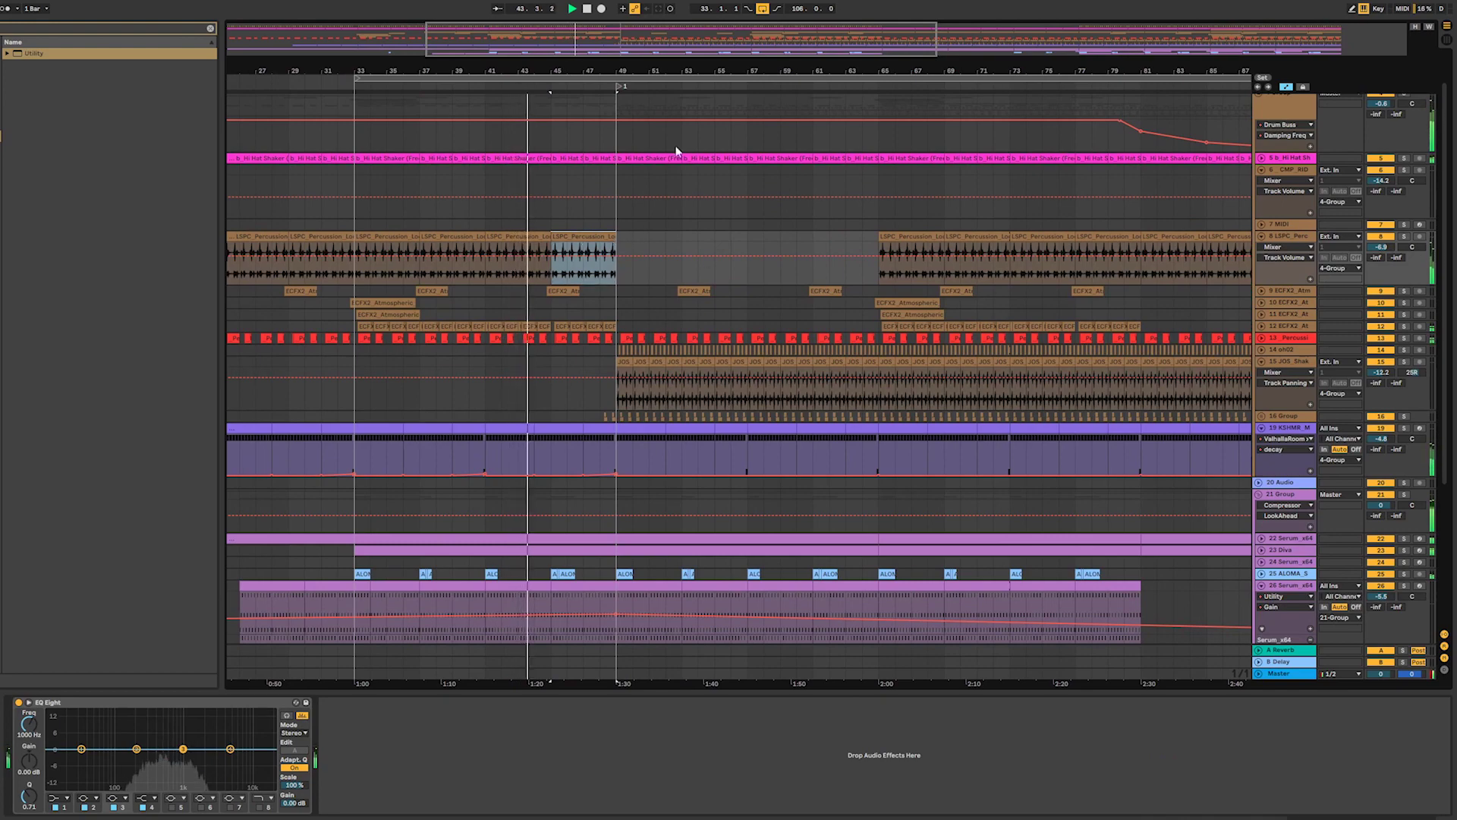
{"action": "key", "text": "minus"}
{"action": "key", "text": "minus"}
{"action": "key", "text": "minus"}
{"action": "key", "text": "minus"}
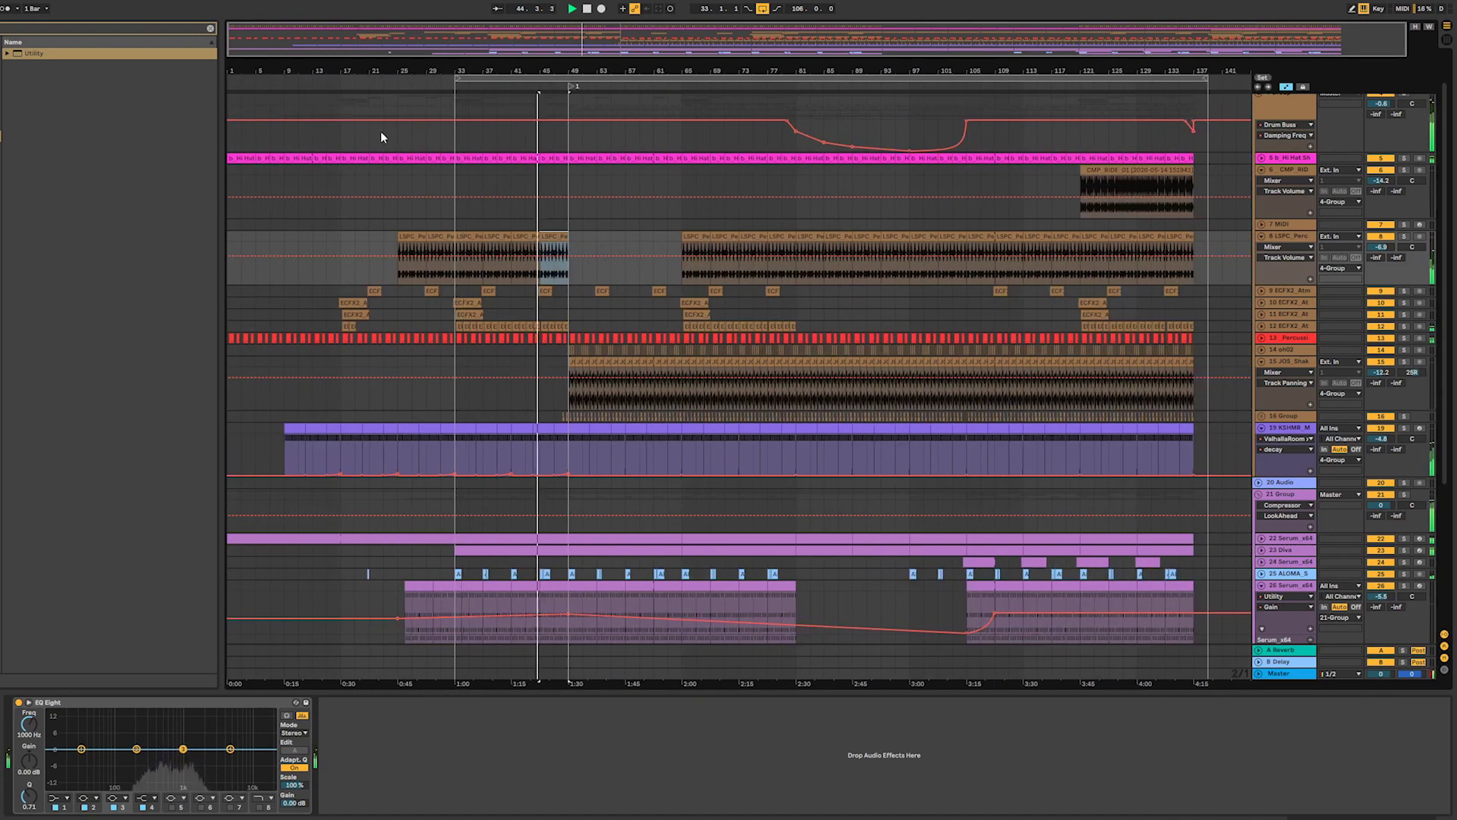
{"action": "left_click_drag", "start_coordinate": [457, 80], "coordinate": [229, 78]}
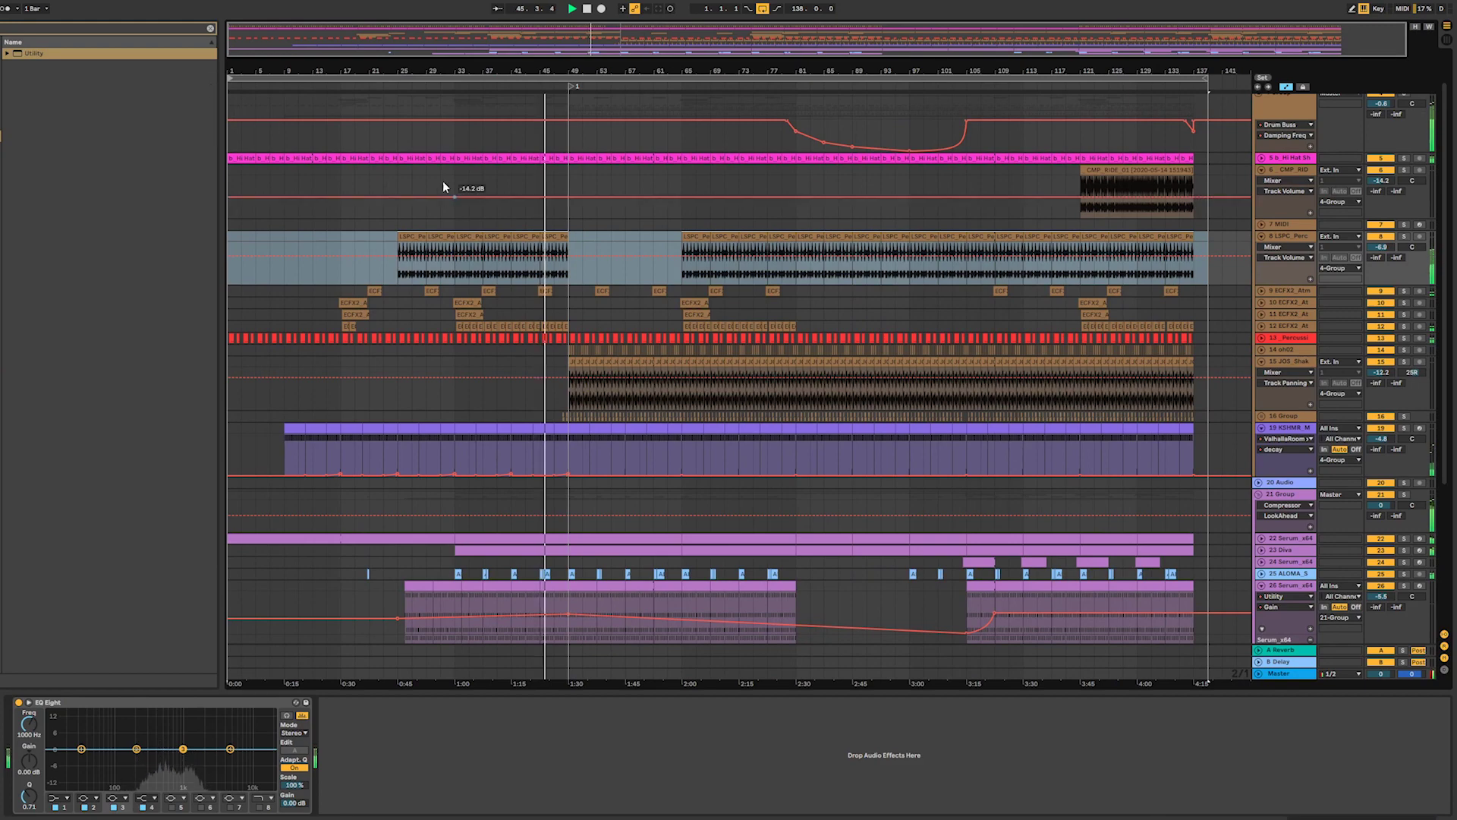
- Collapse the individual track lanes and fold groups 4 and 21 for a compact overview of the arrangement
{"action": "left_click_drag", "start_coordinate": [610, 41], "coordinate": [610, 79]}
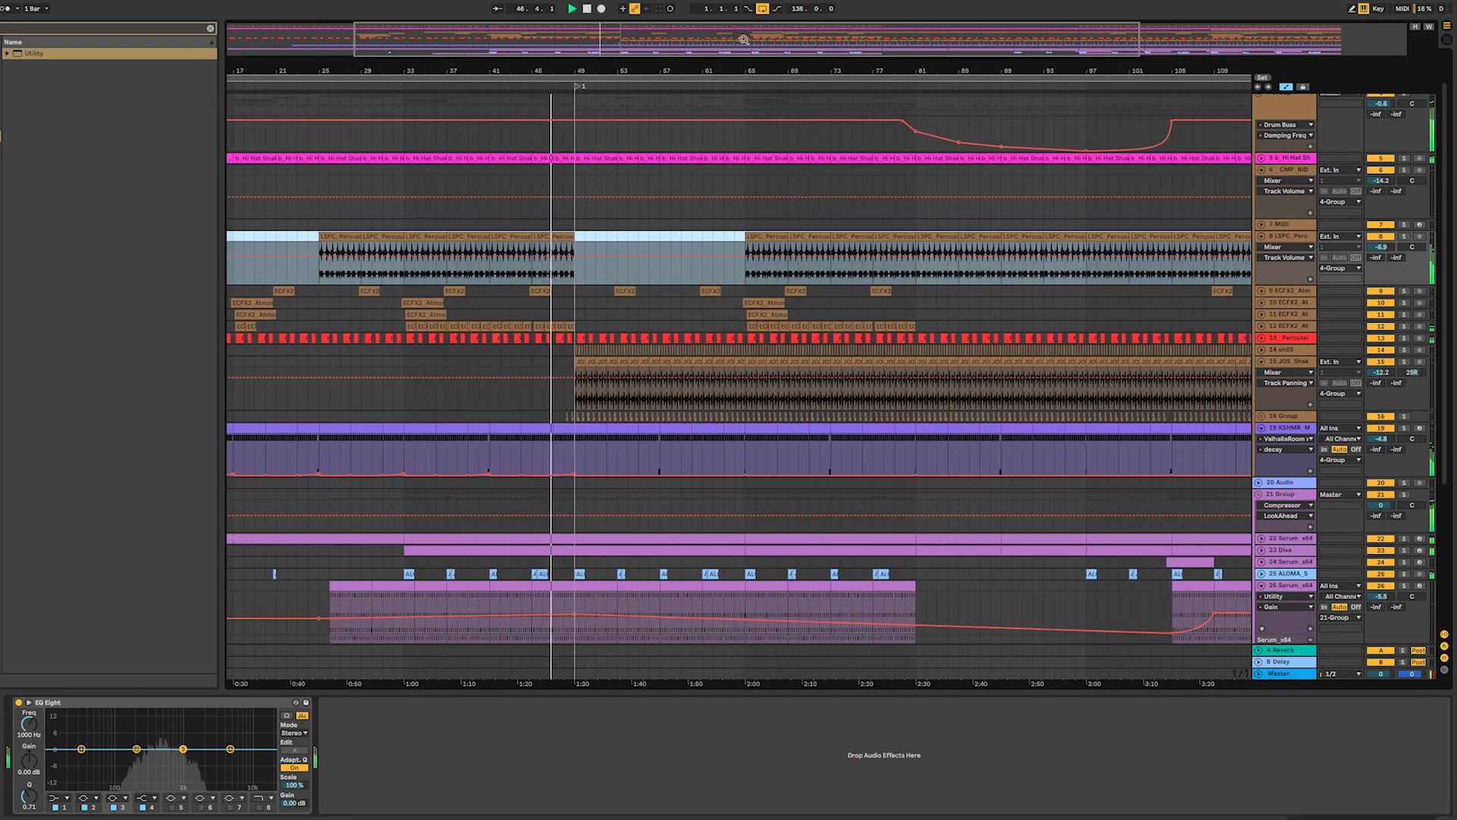
{"action": "left_click_drag", "start_coordinate": [744, 39], "coordinate": [850, 12]}
{"action": "left_click_drag", "start_coordinate": [1025, 47], "coordinate": [1004, 61]}
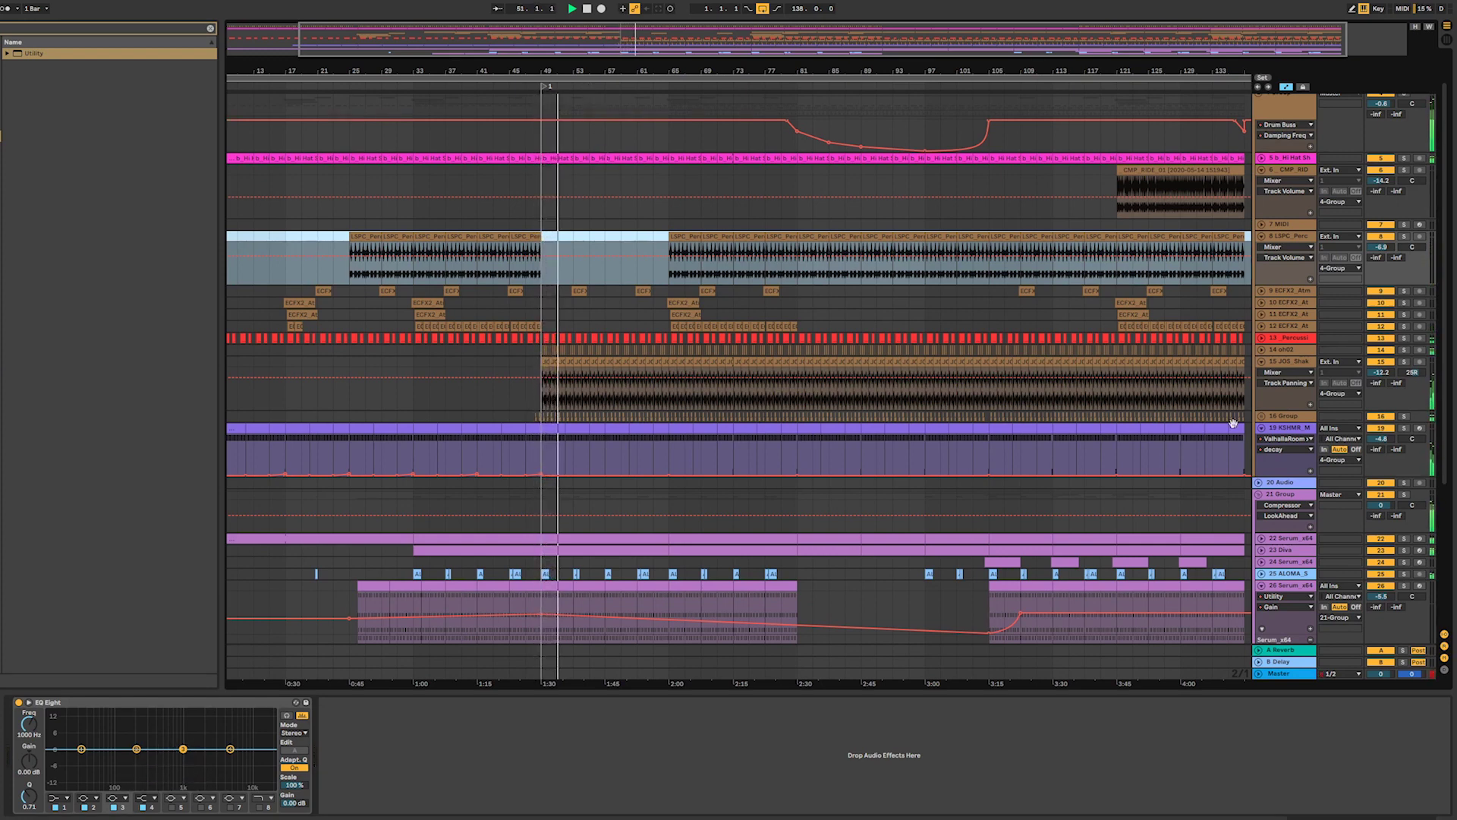
{"action": "left_click", "coordinate": [1262, 429], "text": "alt"}
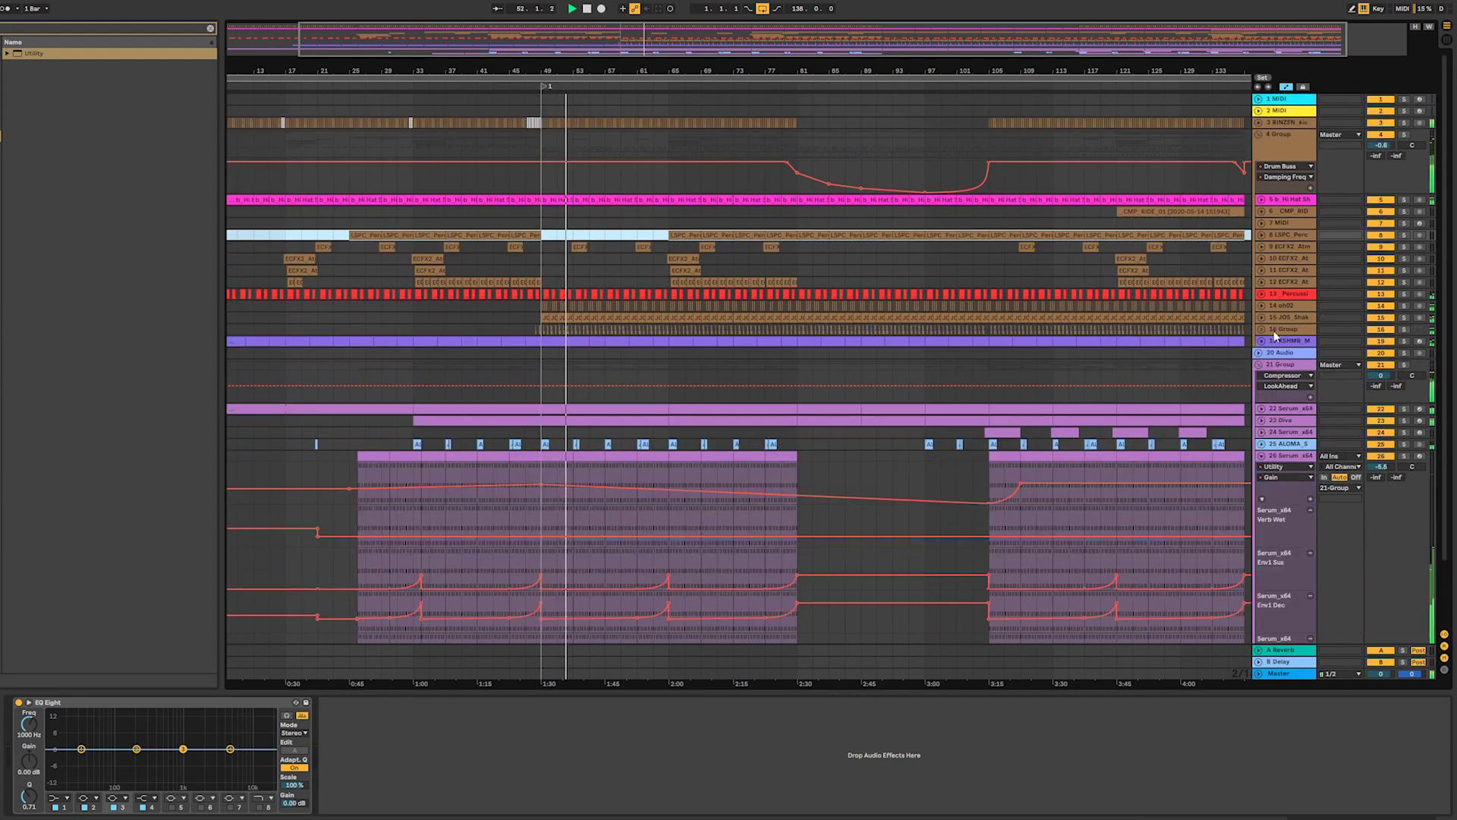
{"action": "left_click", "coordinate": [1260, 367], "text": "alt"}
{"action": "left_click_drag", "start_coordinate": [641, 78], "coordinate": [622, 35]}
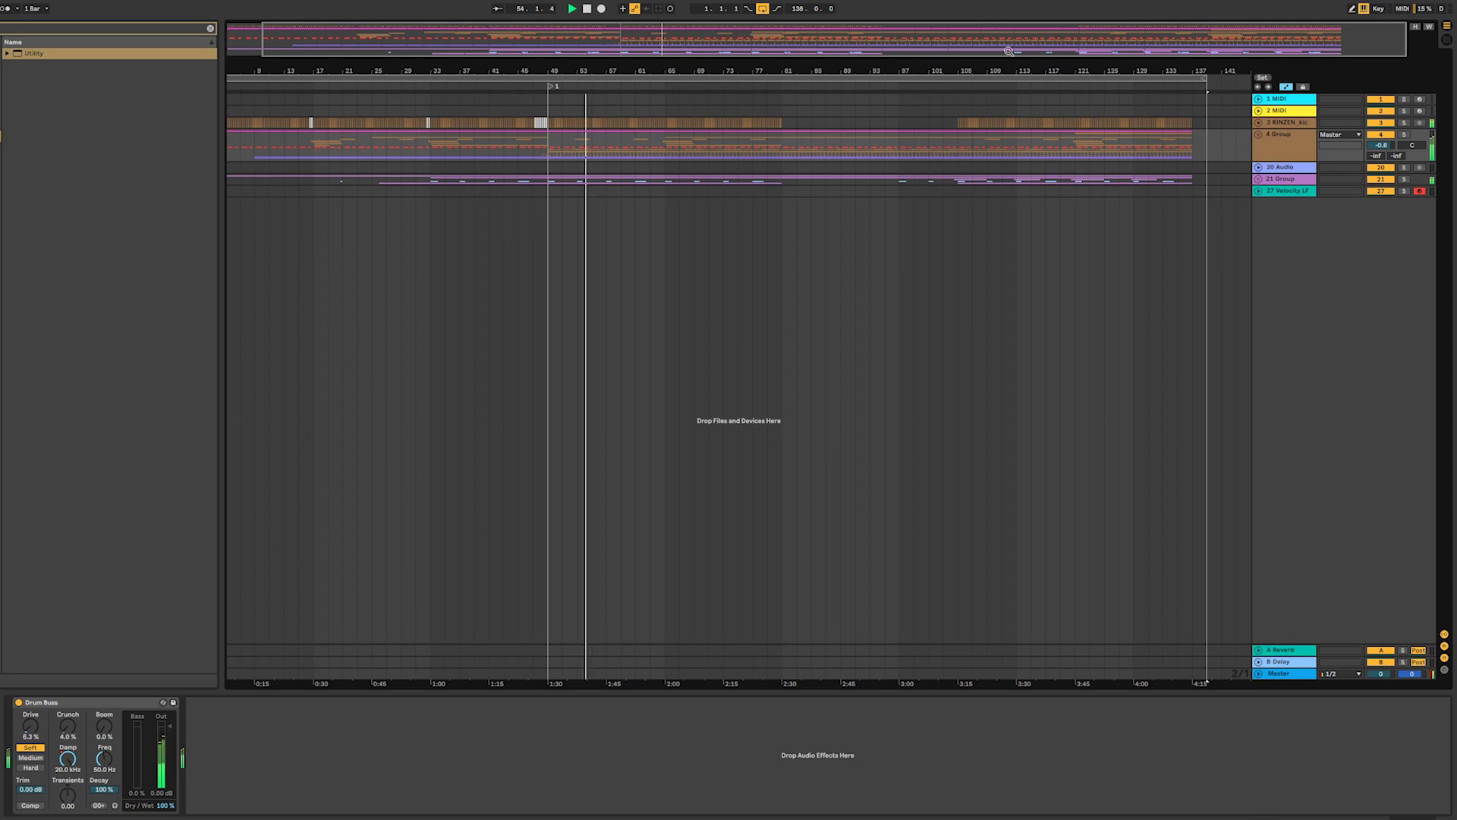
{"action": "left_click_drag", "start_coordinate": [979, 52], "coordinate": [979, 45]}
{"action": "left_click", "coordinate": [1288, 150]}
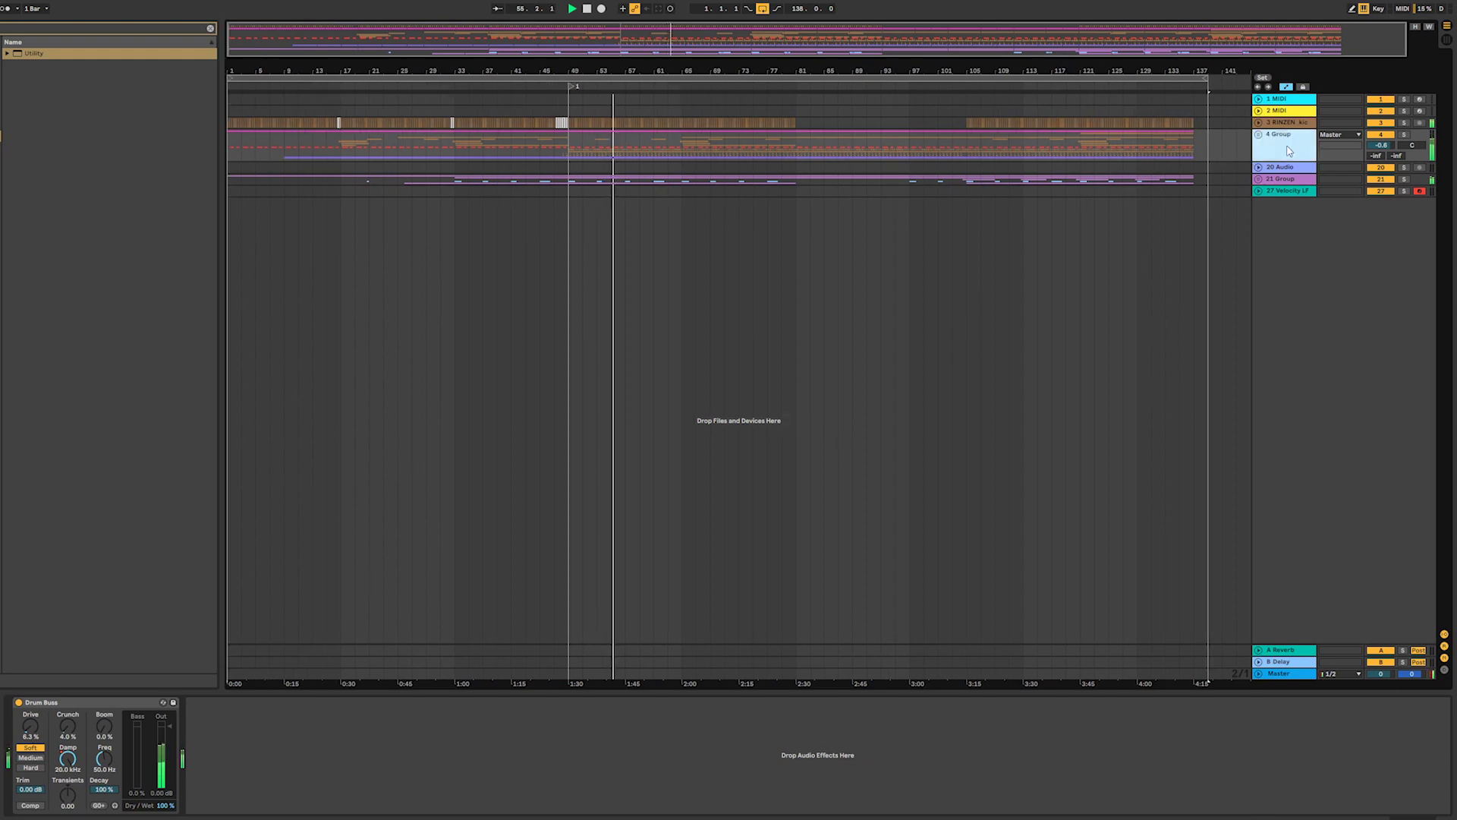
{"action": "left_click", "coordinate": [922, 136]}
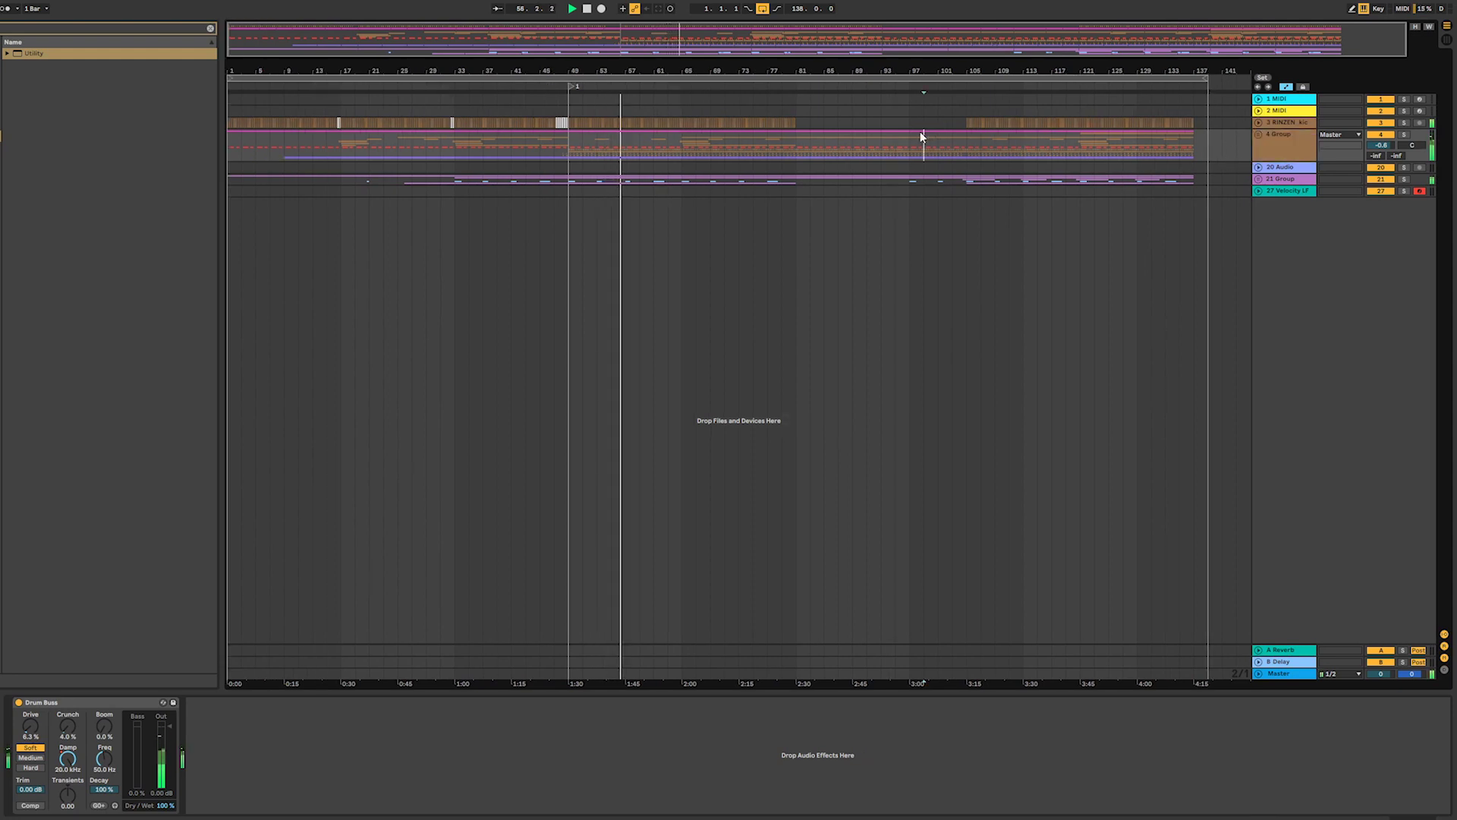
- Unfold group 4, track 3, group 16 and track 8, and examine their clips and automation from bar 42 onward
{"action": "left_click", "coordinate": [1259, 134]}
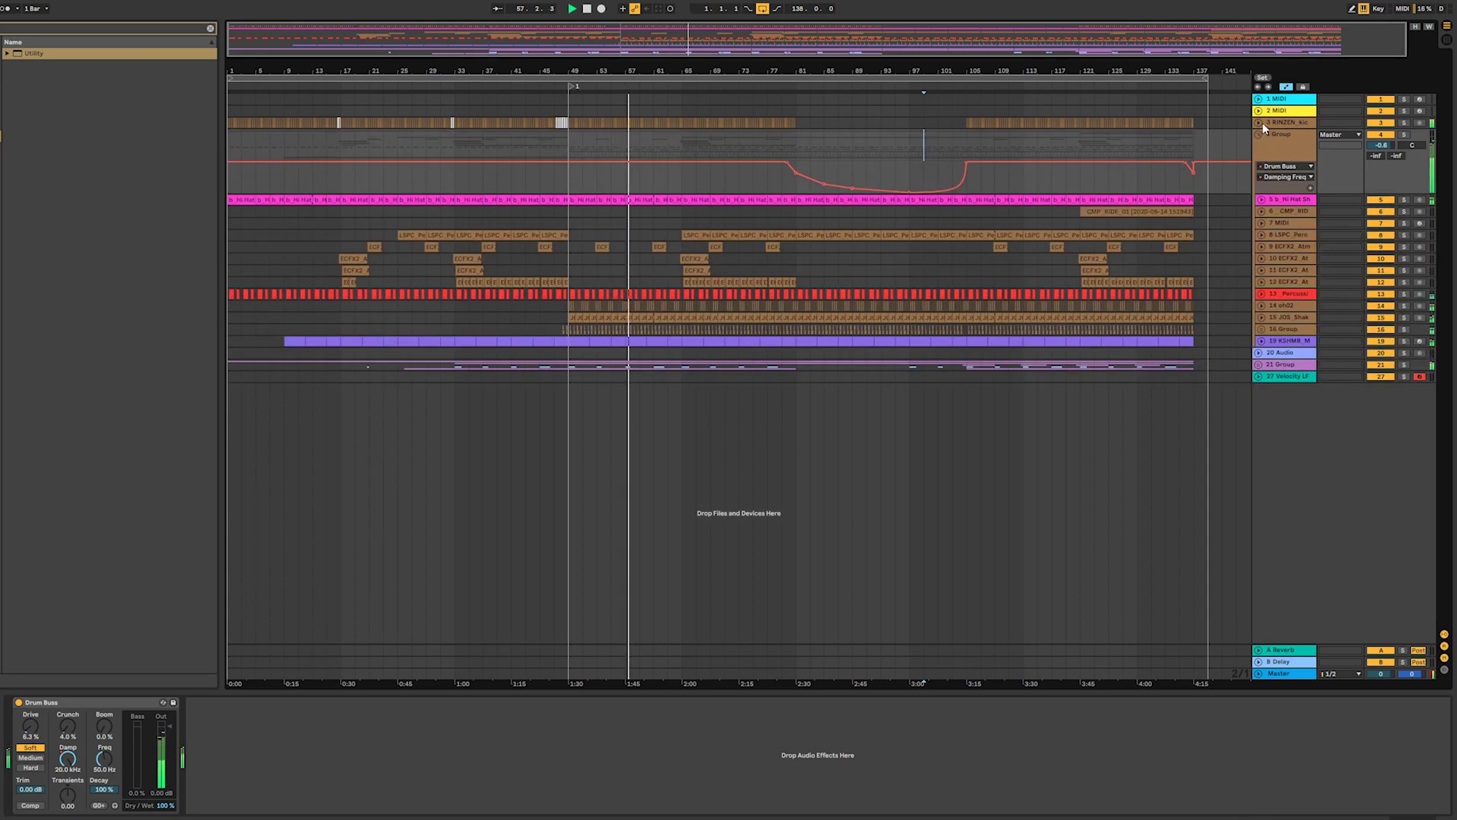
{"action": "left_click", "coordinate": [1260, 122]}
{"action": "left_click_drag", "start_coordinate": [645, 70], "coordinate": [868, 181]}
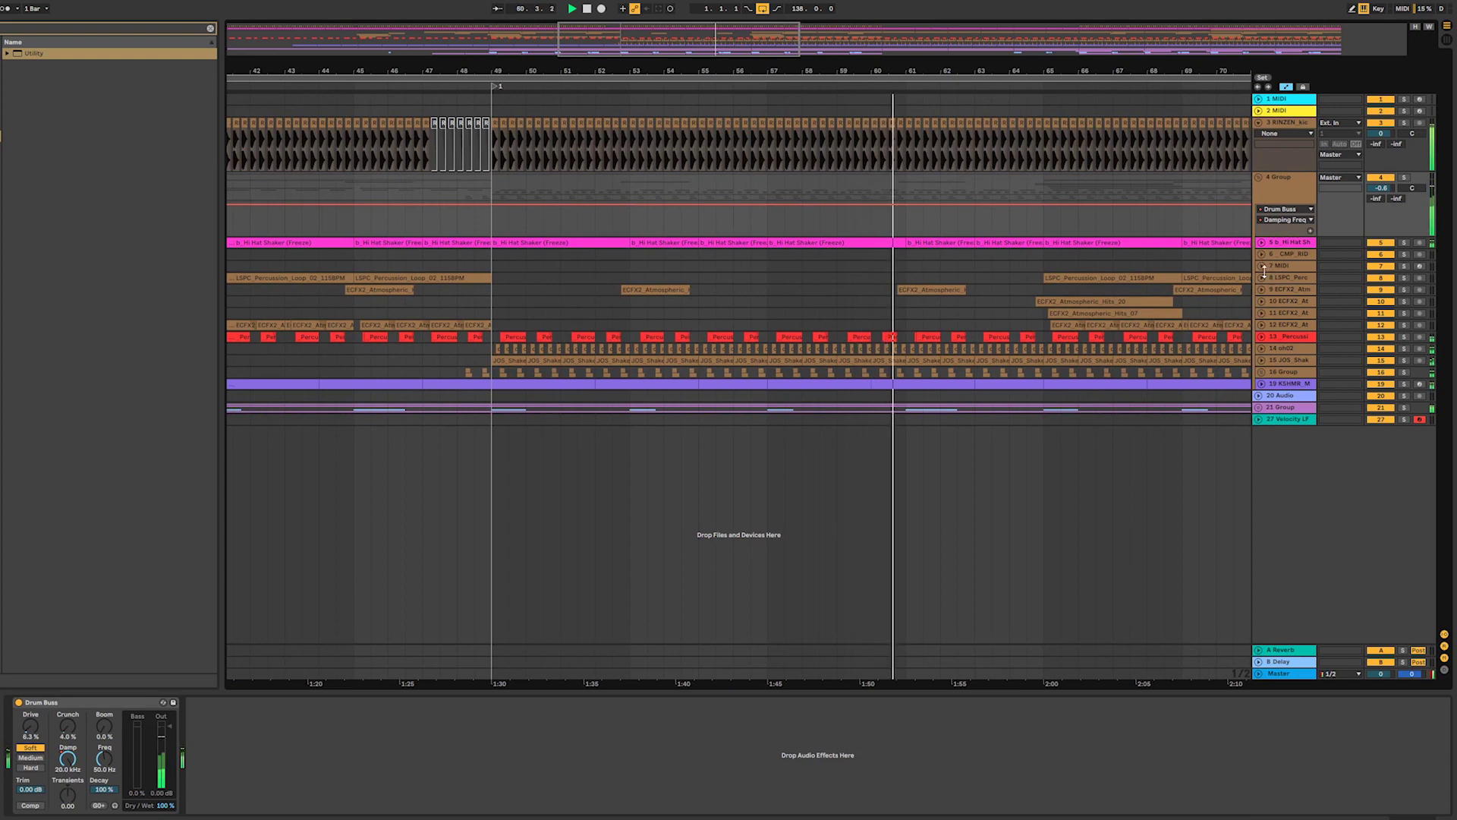
{"action": "left_click", "coordinate": [1261, 372]}
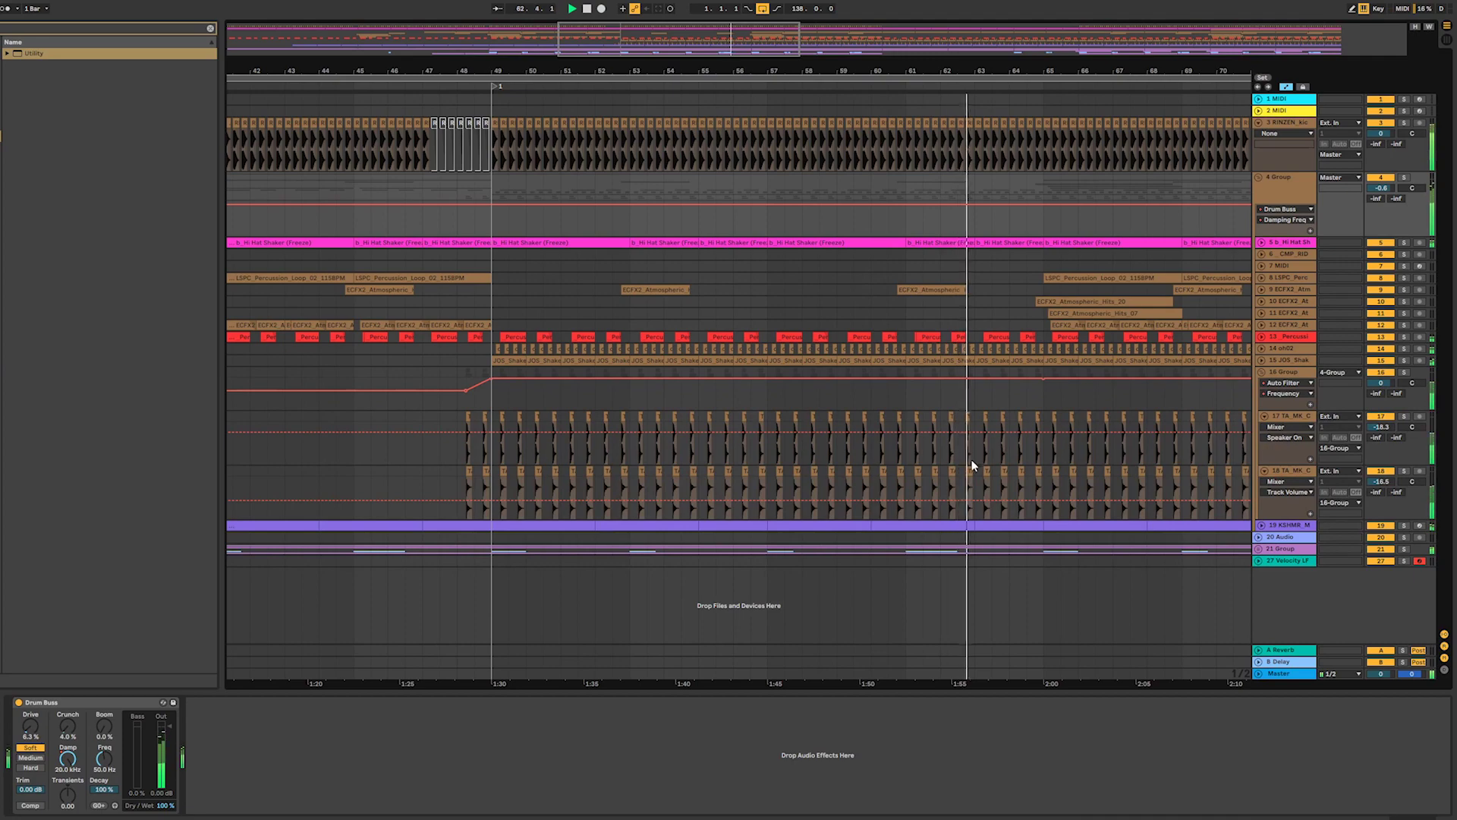
{"action": "left_click", "coordinate": [972, 421]}
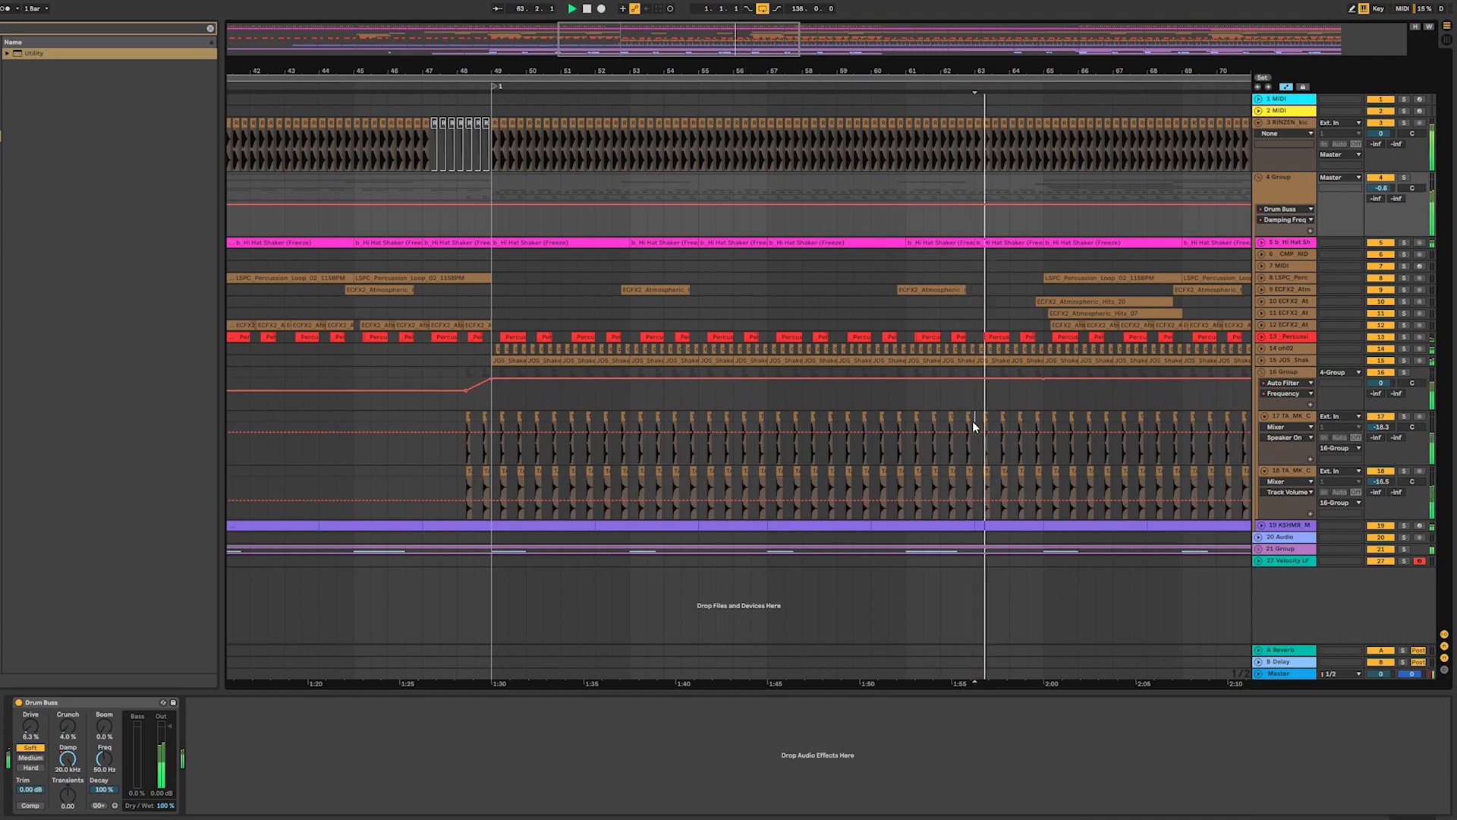
{"action": "left_click", "coordinate": [970, 478], "text": "shift"}
{"action": "left_click_drag", "start_coordinate": [944, 71], "coordinate": [459, 174]}
{"action": "left_click_drag", "start_coordinate": [1049, 501], "coordinate": [744, 301]}
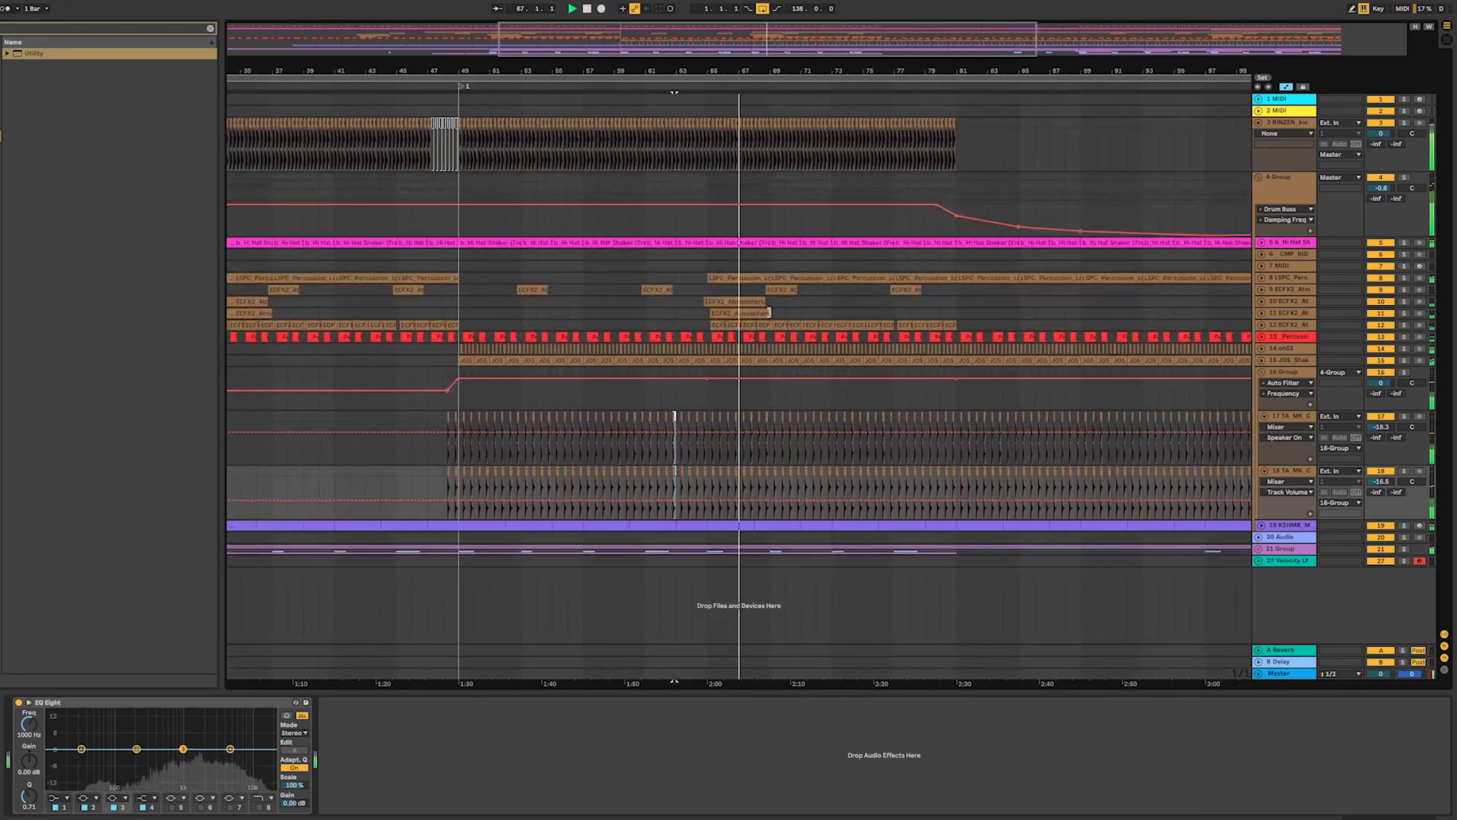
{"action": "left_click", "coordinate": [1263, 278]}
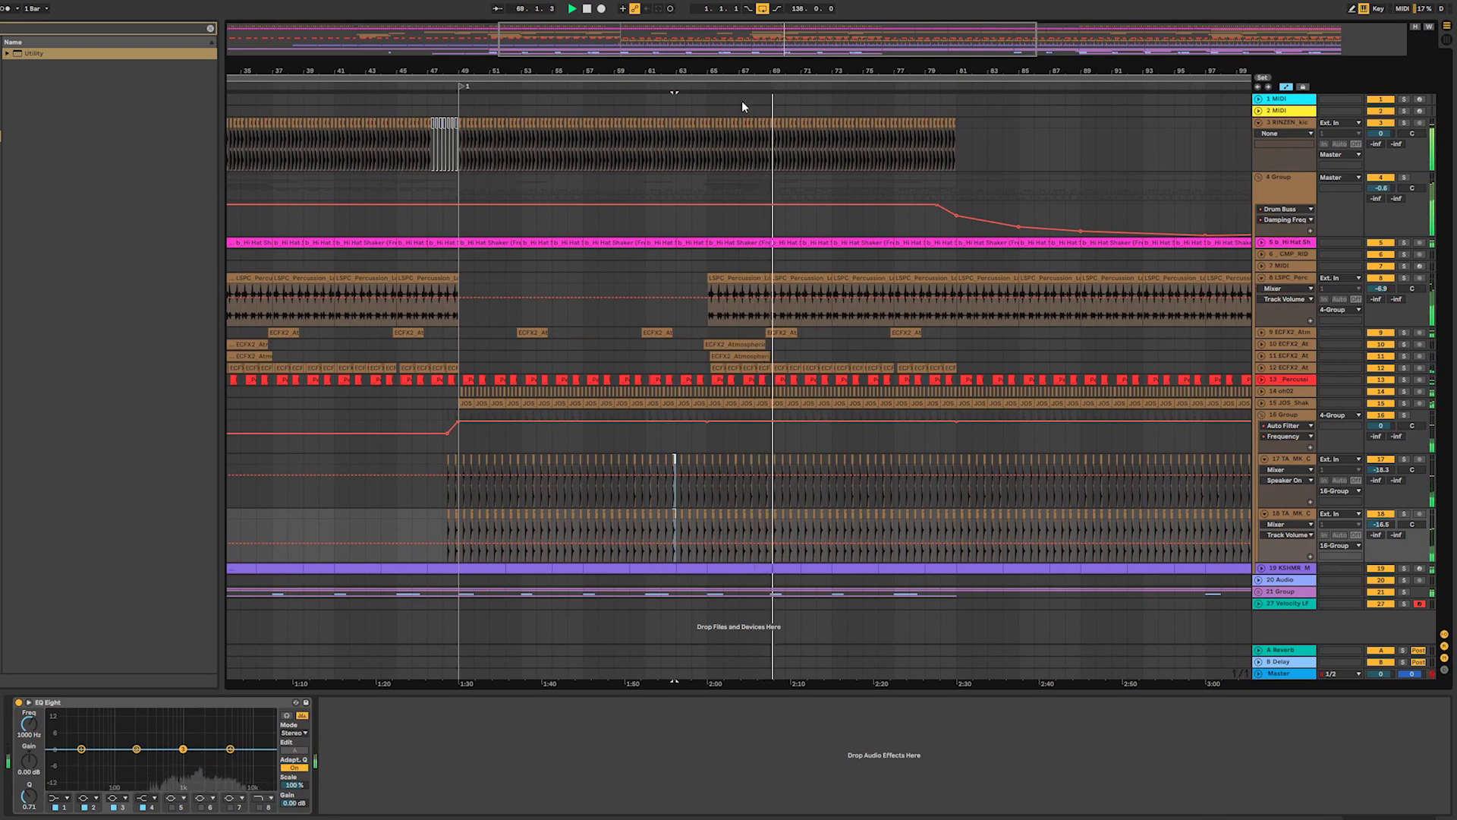
{"action": "left_click_drag", "start_coordinate": [774, 71], "coordinate": [597, 116]}
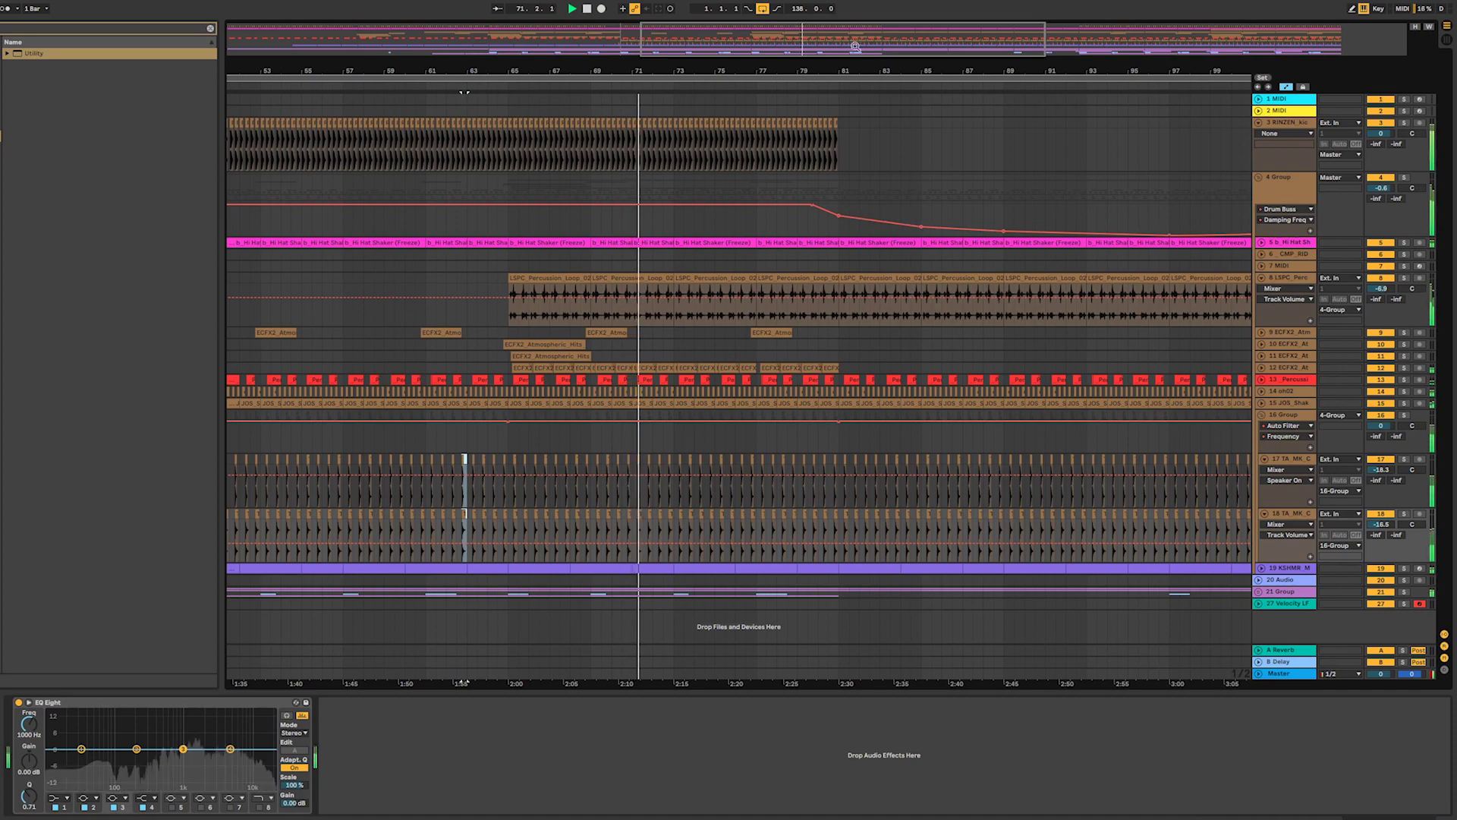
{"action": "left_click_drag", "start_coordinate": [855, 46], "coordinate": [858, 40]}
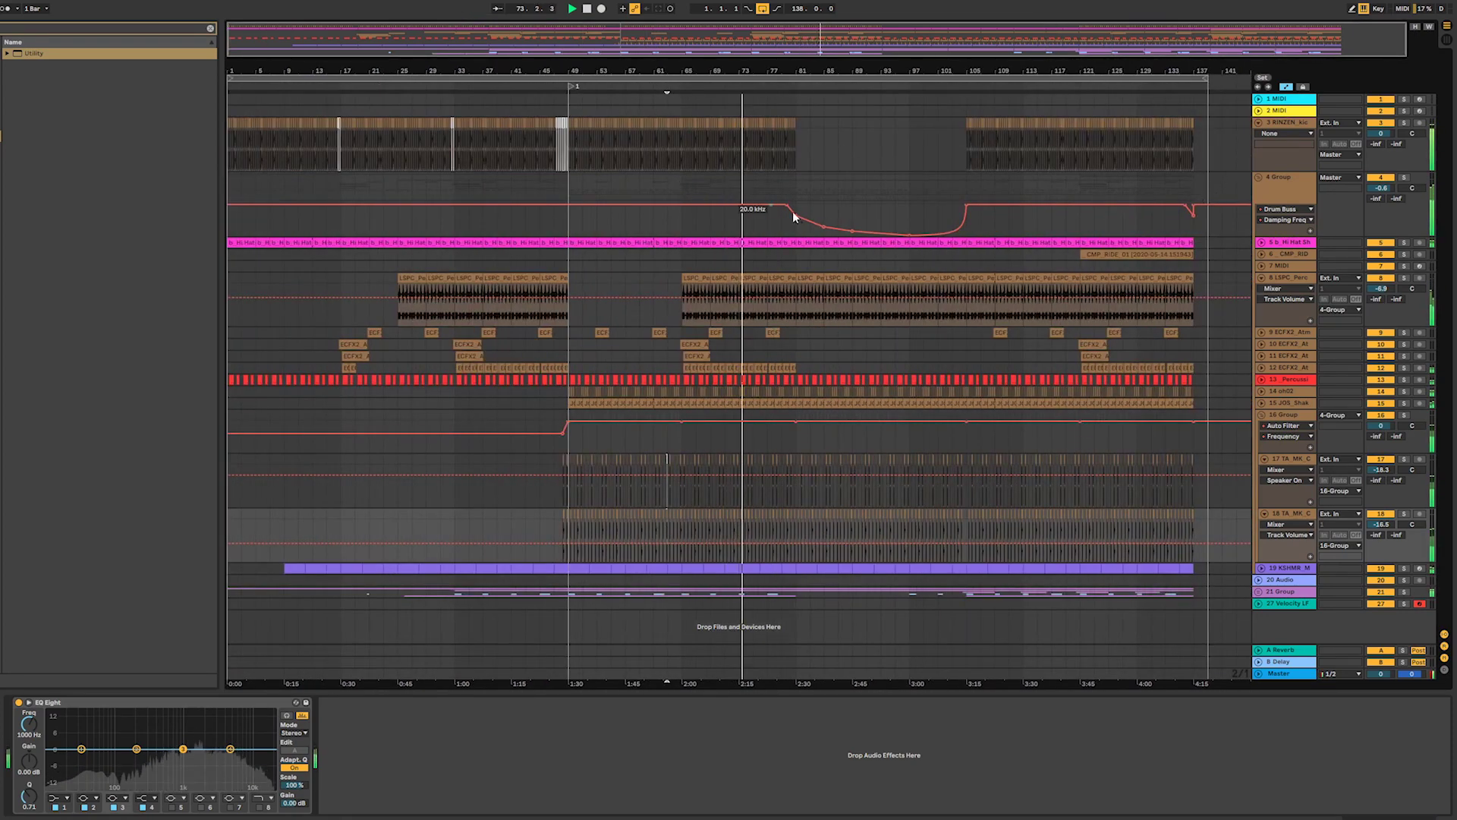
- Fold track 3 and group 4, and select bars 113 to 137 across tracks 3 to 27
{"action": "left_click", "coordinate": [1259, 123]}
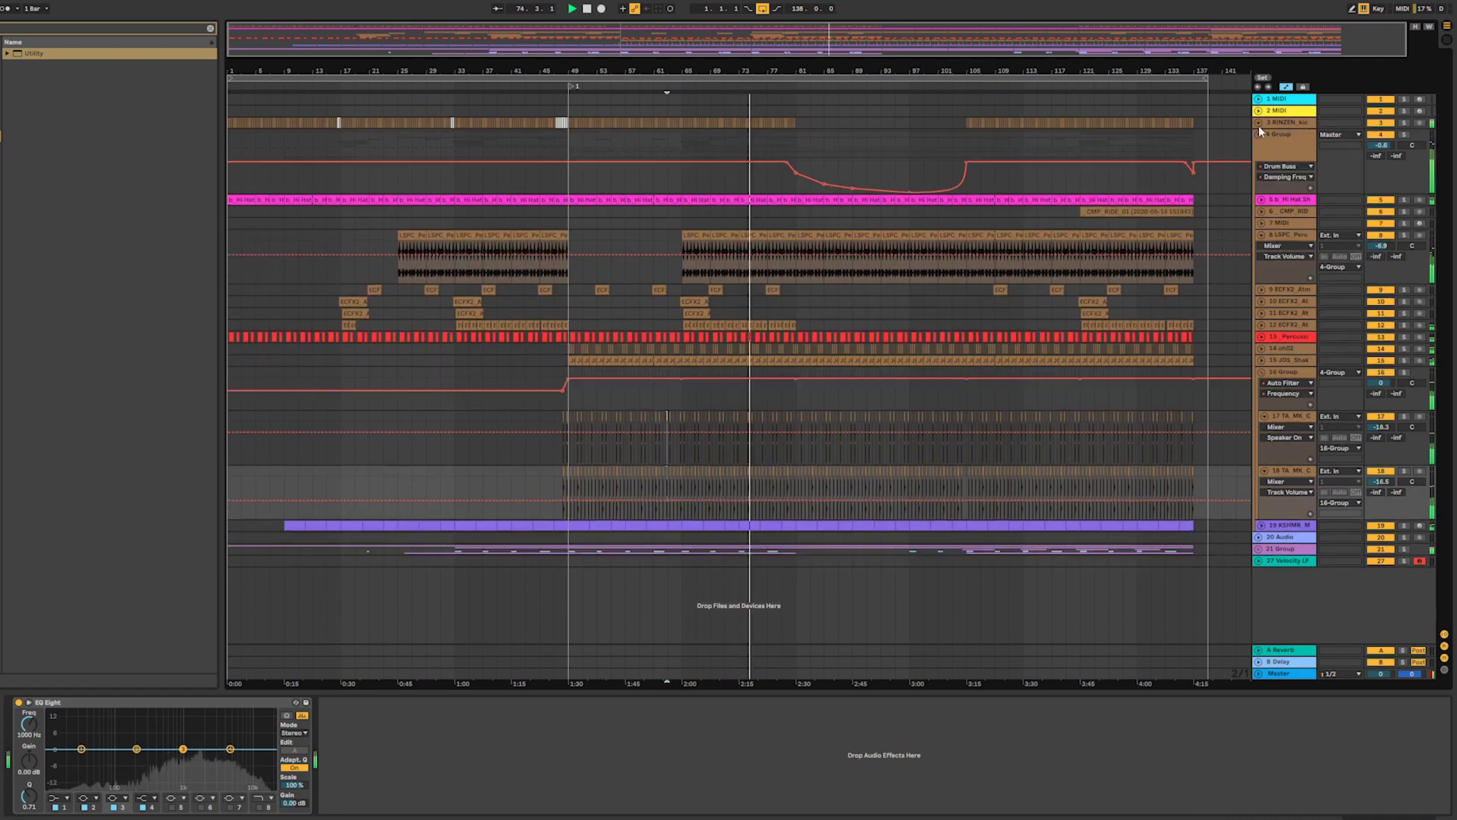
{"action": "left_click", "coordinate": [1259, 136]}
{"action": "mouse_move", "coordinate": [1193, 120]}
{"action": "left_mouse_down"}
{"action": "mouse_move", "coordinate": [1174, 139]}
{"action": "mouse_move", "coordinate": [1243, 146]}
{"action": "mouse_move", "coordinate": [1176, 151]}
{"action": "left_mouse_up"}
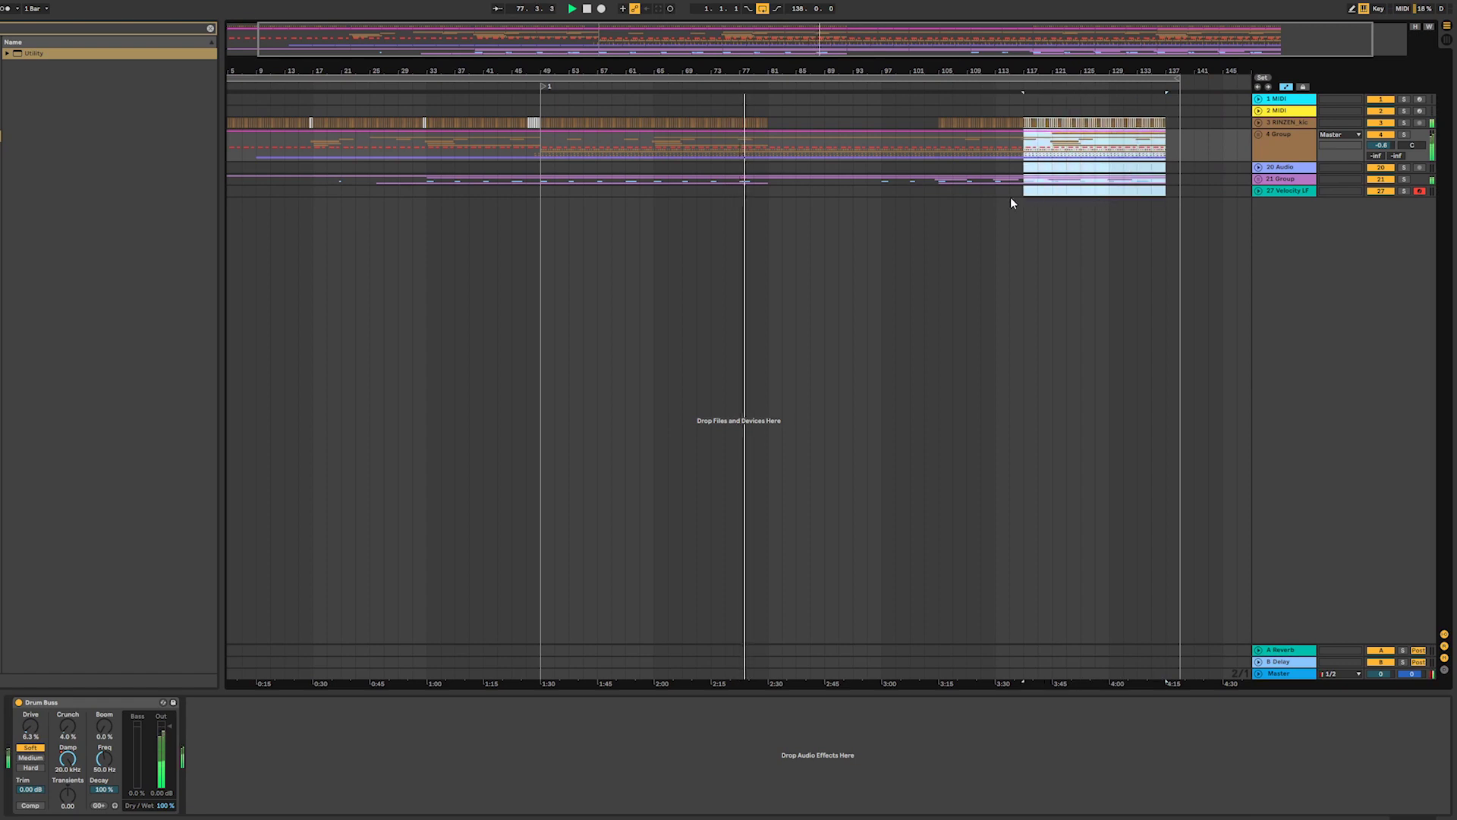
{"action": "mouse_move", "coordinate": [1011, 201]}
{"action": "left_mouse_down"}
{"action": "mouse_move", "coordinate": [987, 201]}
{"action": "mouse_move", "coordinate": [1100, 196]}
{"action": "mouse_move", "coordinate": [996, 200]}
{"action": "left_mouse_up"}
{"action": "mouse_move", "coordinate": [893, 38]}
{"action": "left_mouse_down"}
{"action": "mouse_move", "coordinate": [893, 53]}
{"action": "mouse_move", "coordinate": [902, 41]}
{"action": "left_mouse_up"}
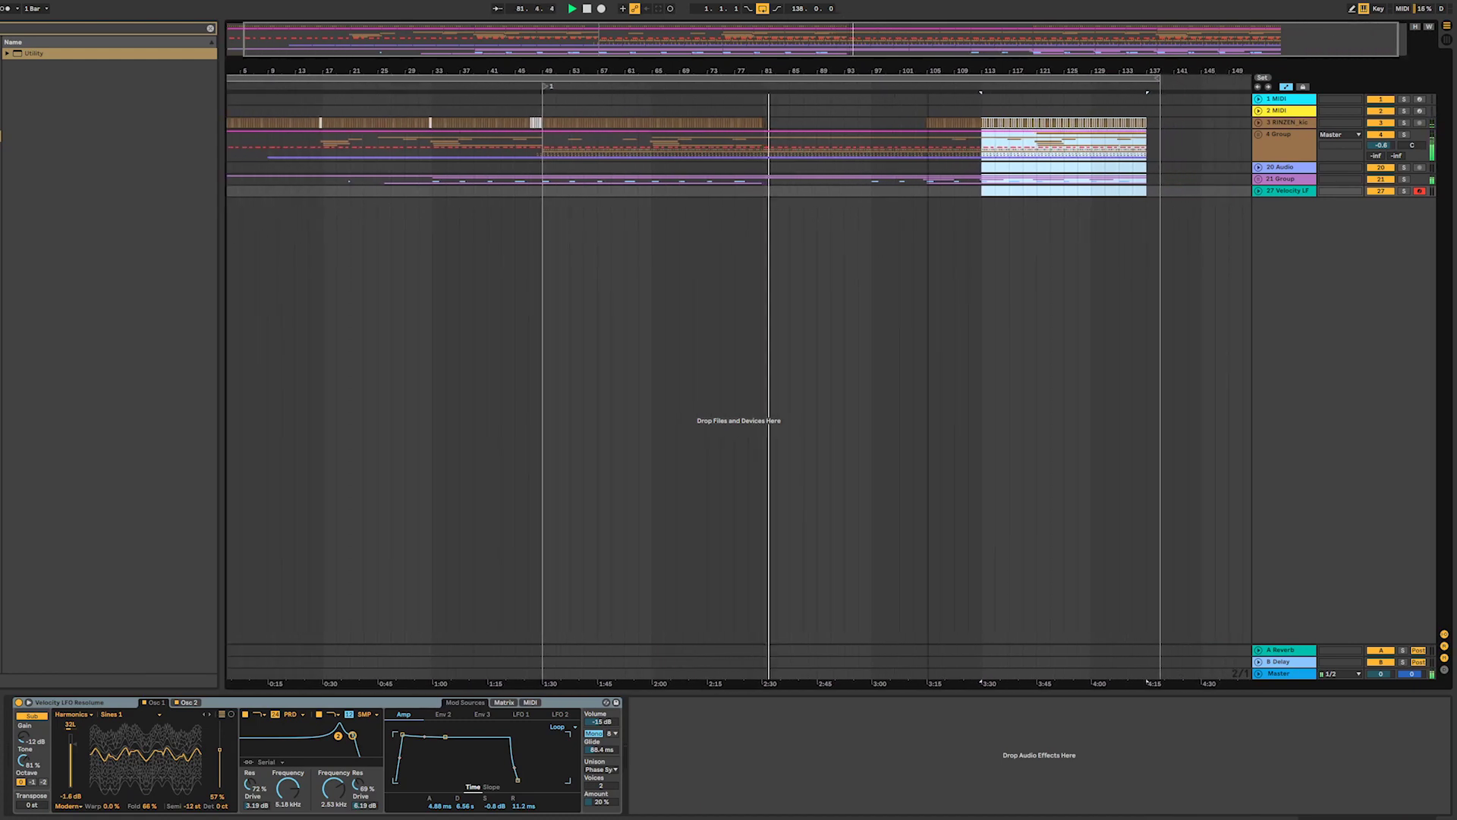
{"action": "left_click_drag", "start_coordinate": [1040, 55], "coordinate": [1040, 53]}
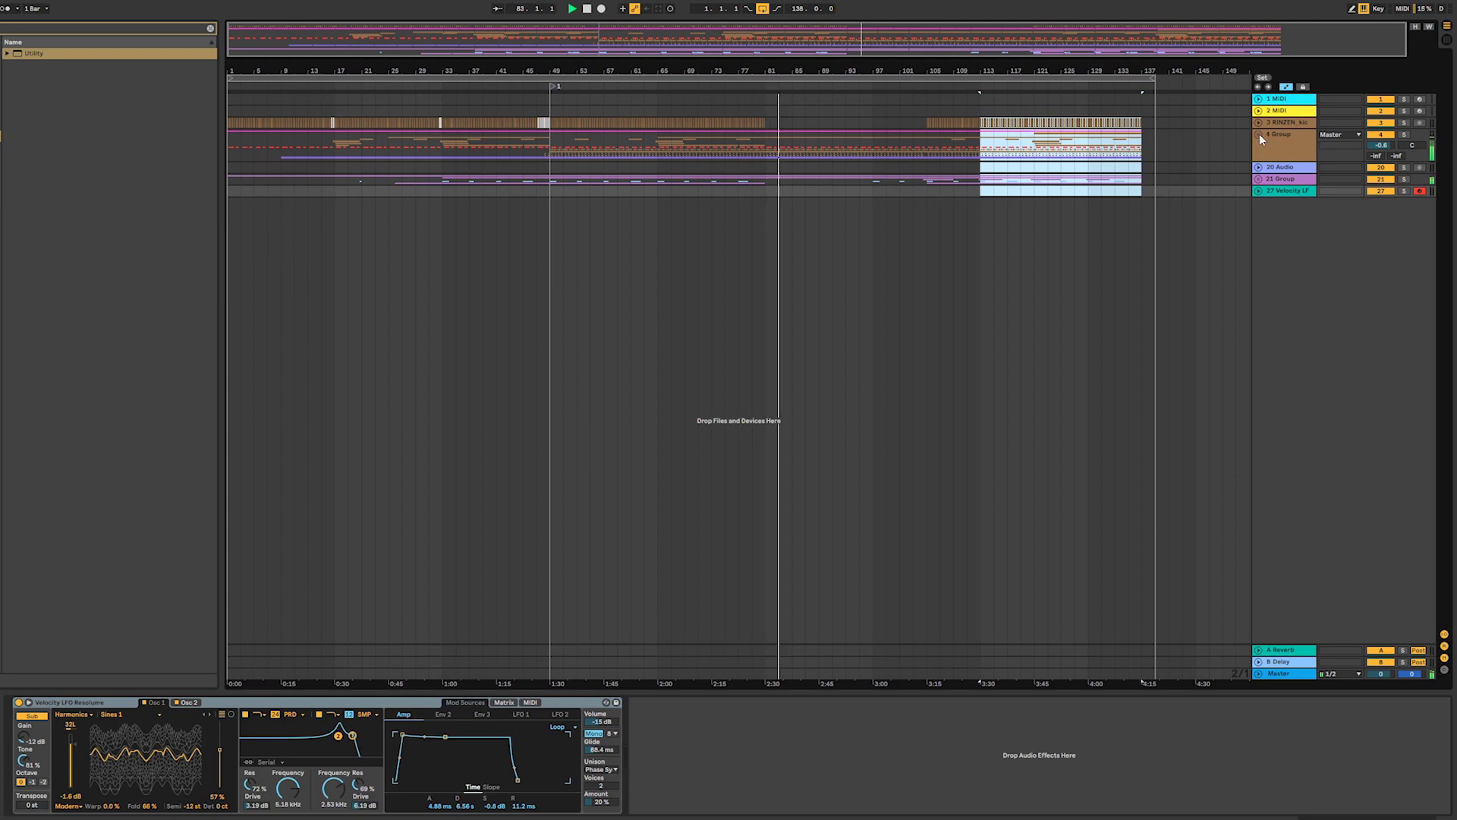
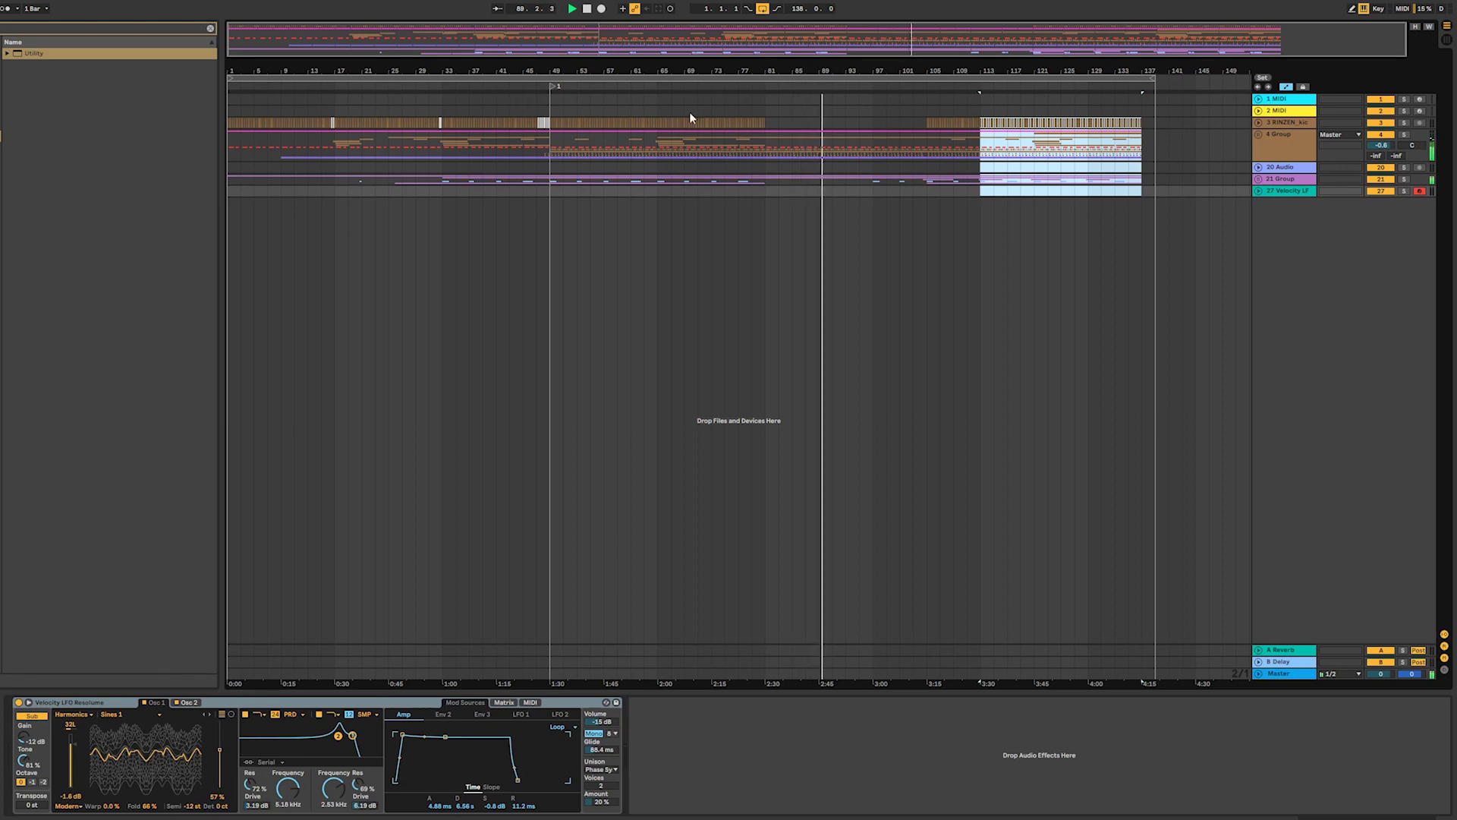
- Unfold group 4, track 19, group 21 and track 24 to inspect their clips and automation
{"action": "left_click", "coordinate": [1257, 134]}
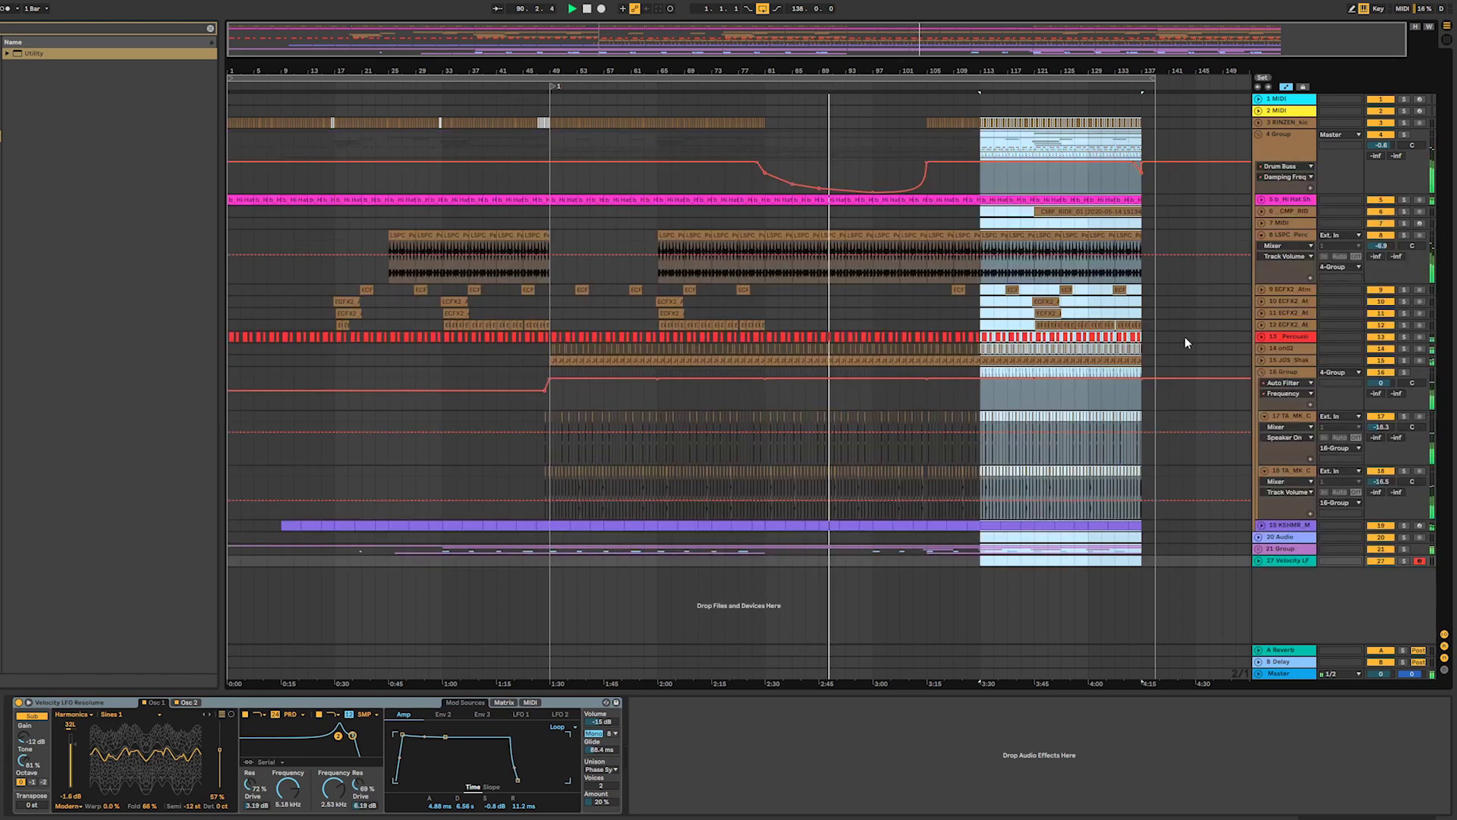
{"action": "left_click", "coordinate": [1261, 525]}
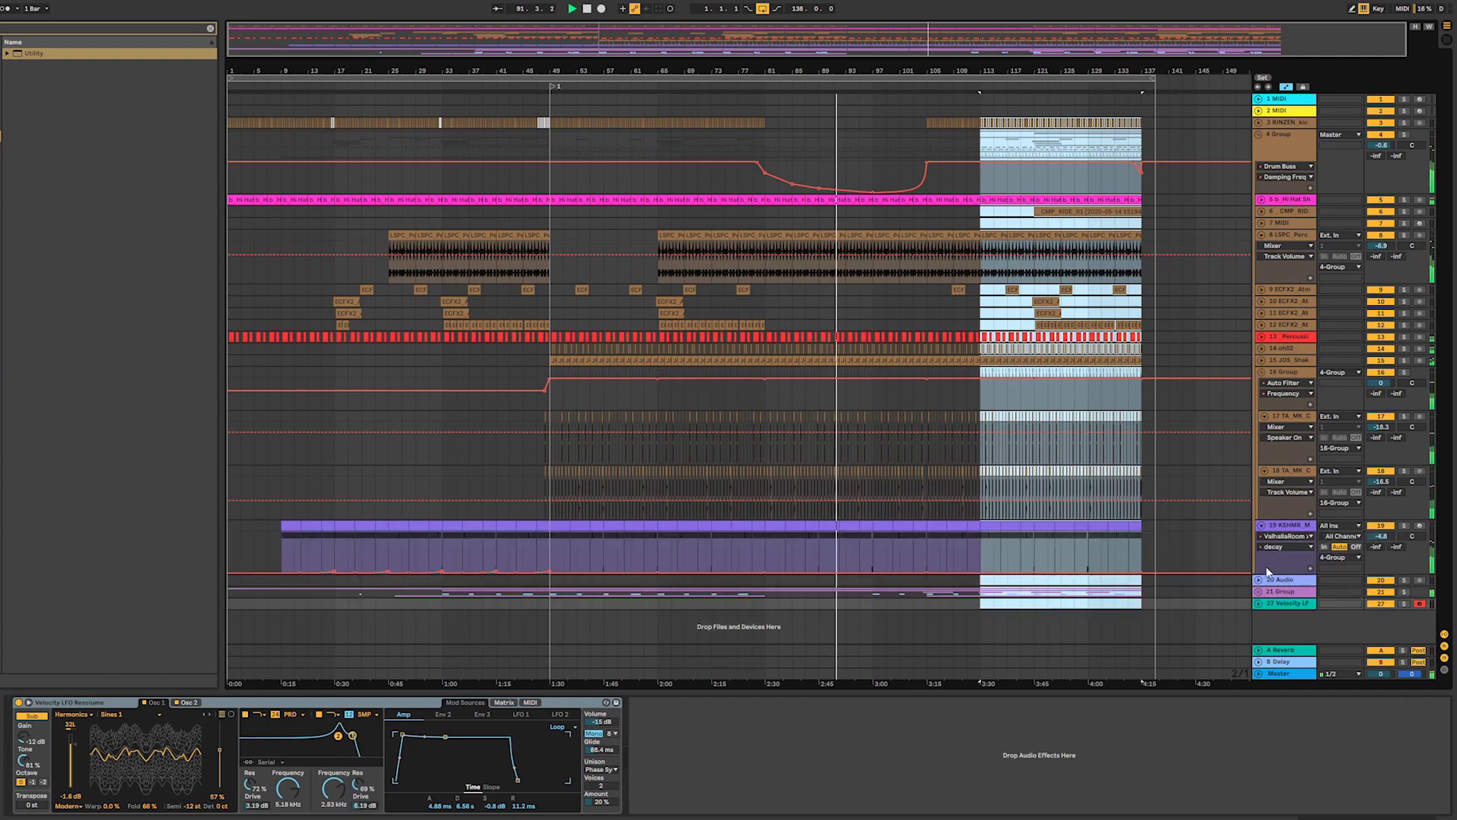
{"action": "left_click", "coordinate": [1259, 591]}
{"action": "scroll", "coordinate": [1208, 531], "scroll_direction": "down", "scroll_amount": 6}
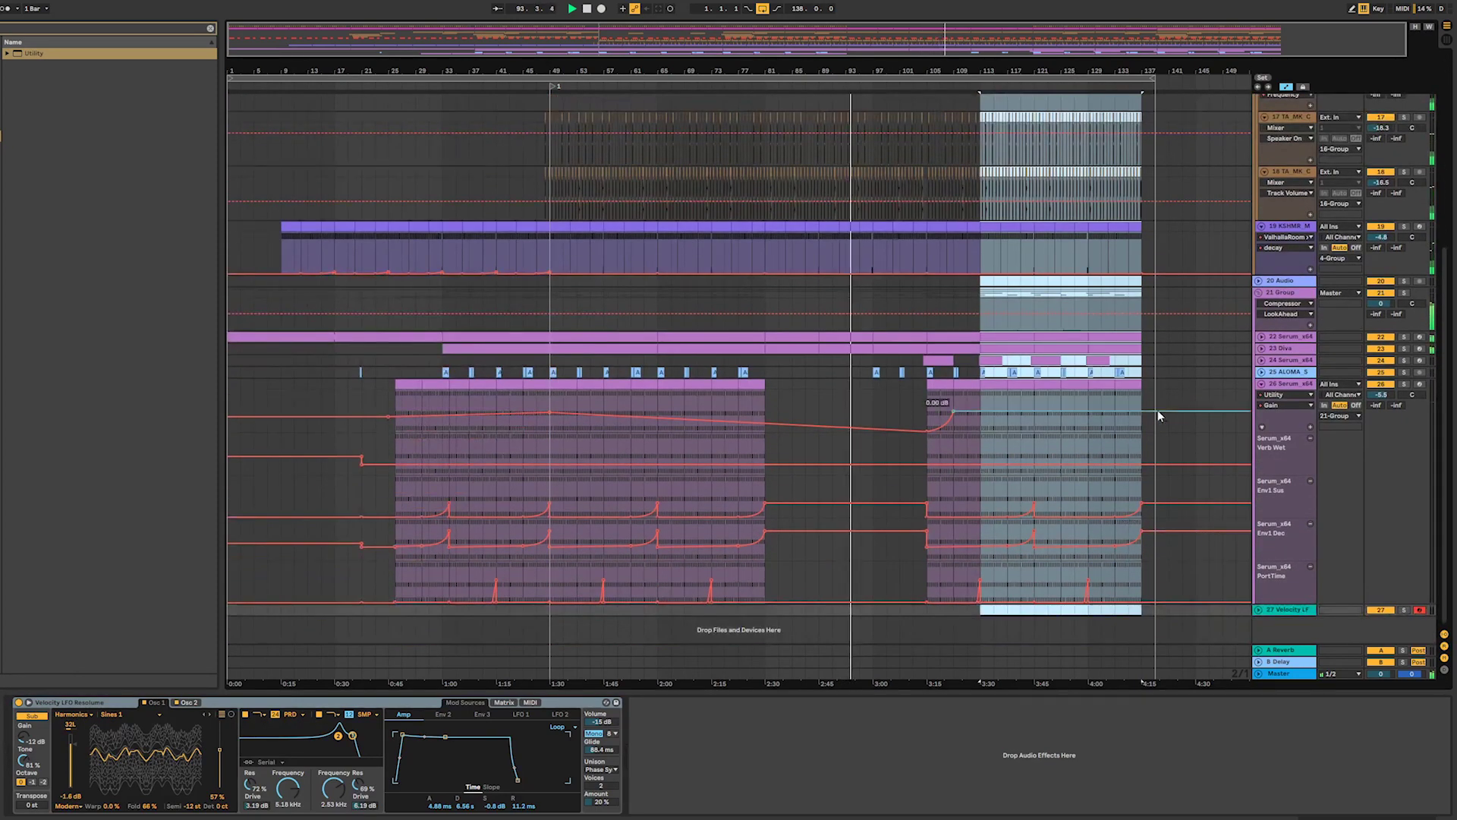
{"action": "left_click", "coordinate": [1261, 360]}
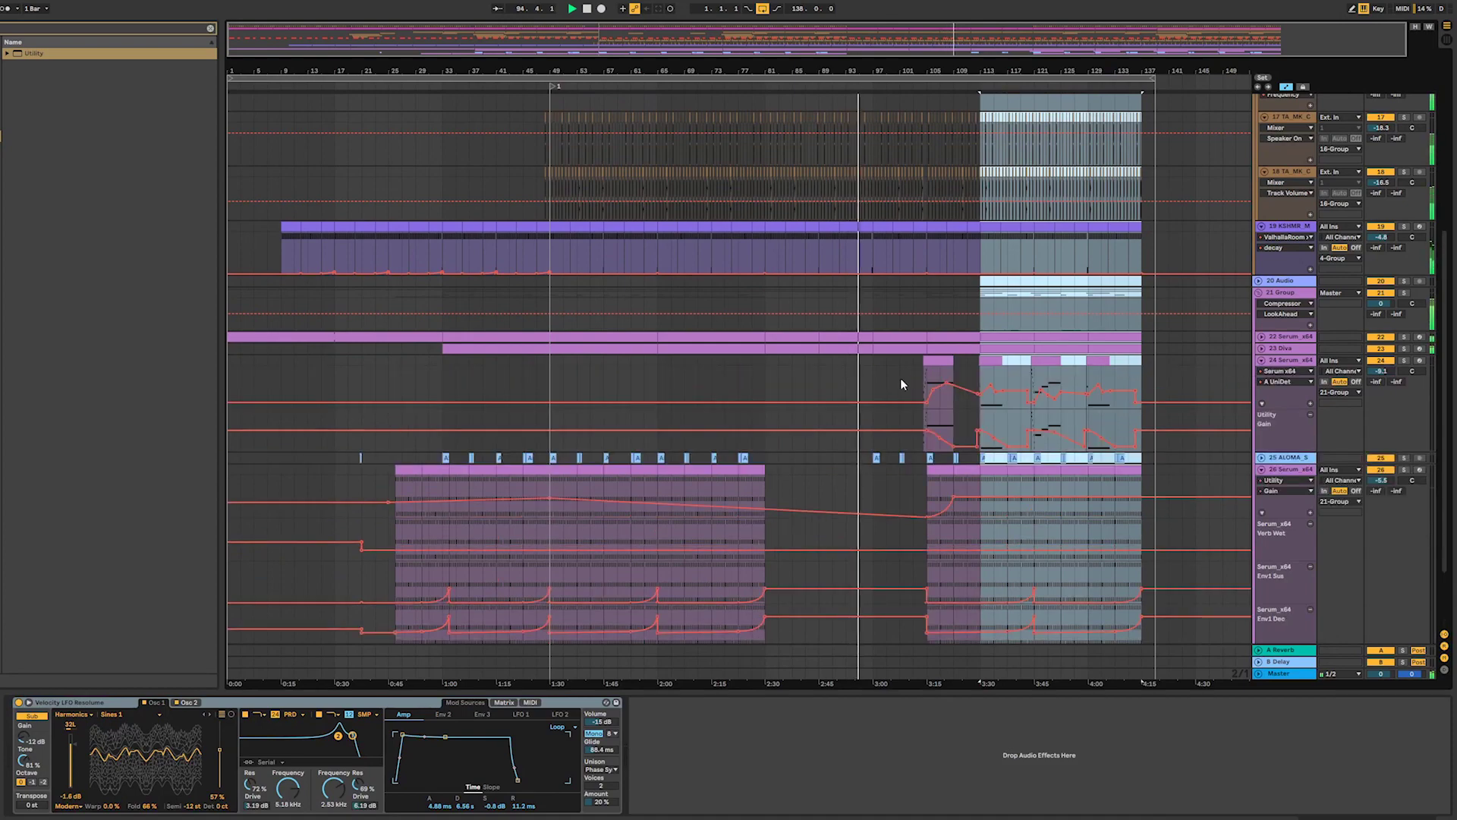
- Remove the closing jumps at about bar 136 from track 24's A UniDet and Utility Gain automation, dismissing the ValhallaShimmer window
{"action": "left_click", "coordinate": [911, 377]}
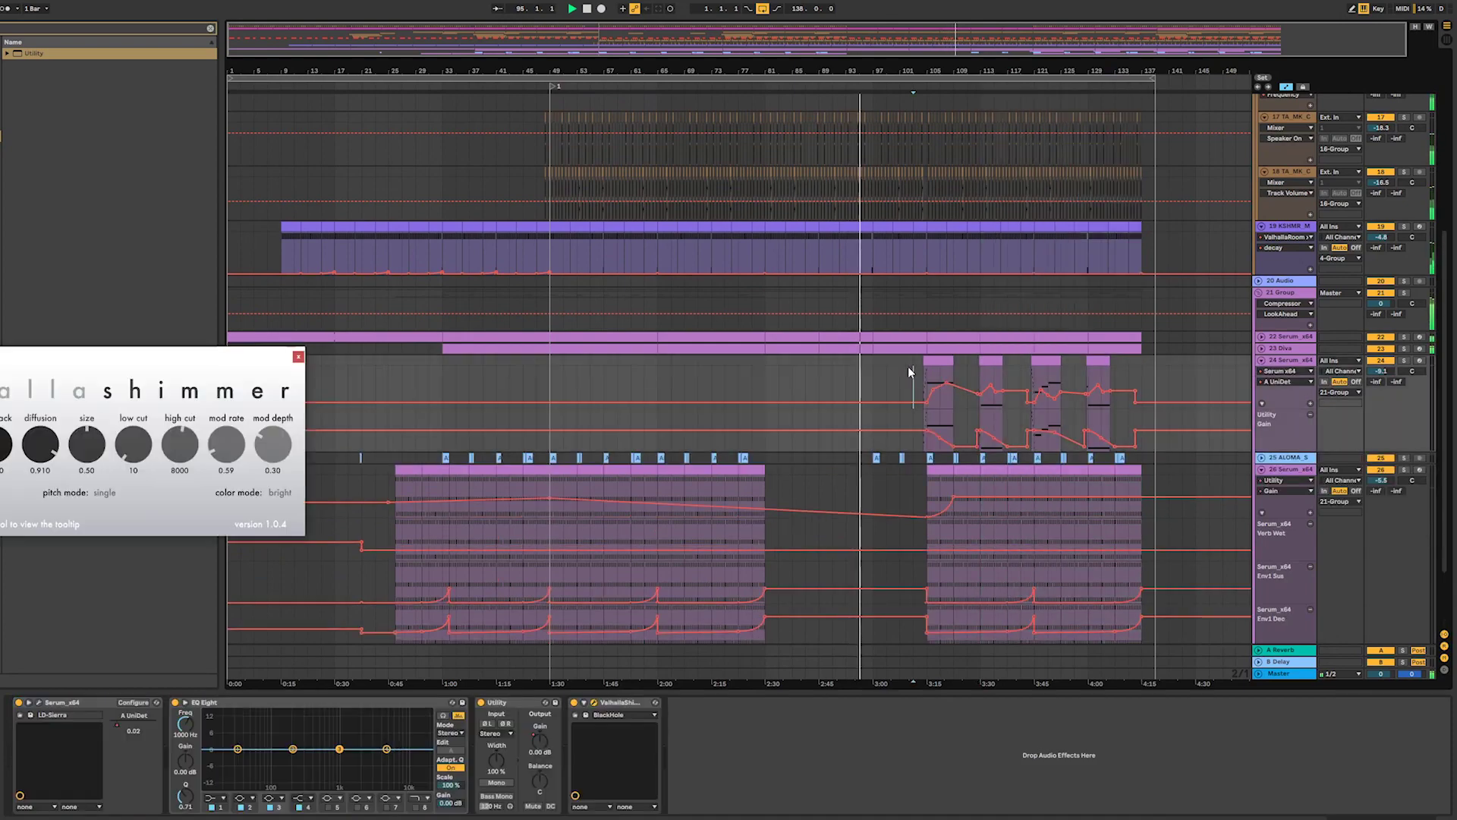
{"action": "left_click", "coordinate": [298, 358]}
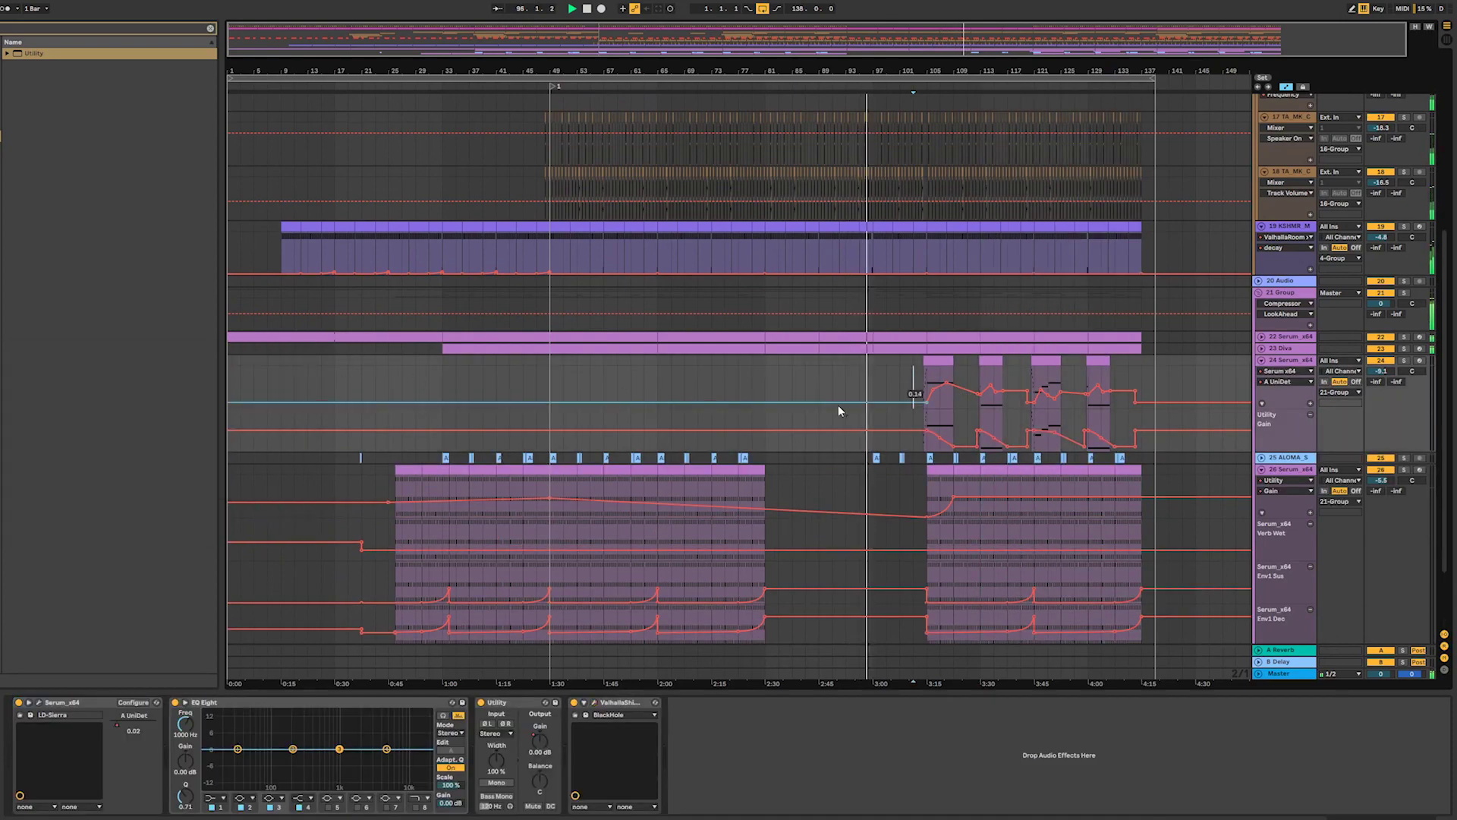
{"action": "left_click", "coordinate": [1134, 430]}
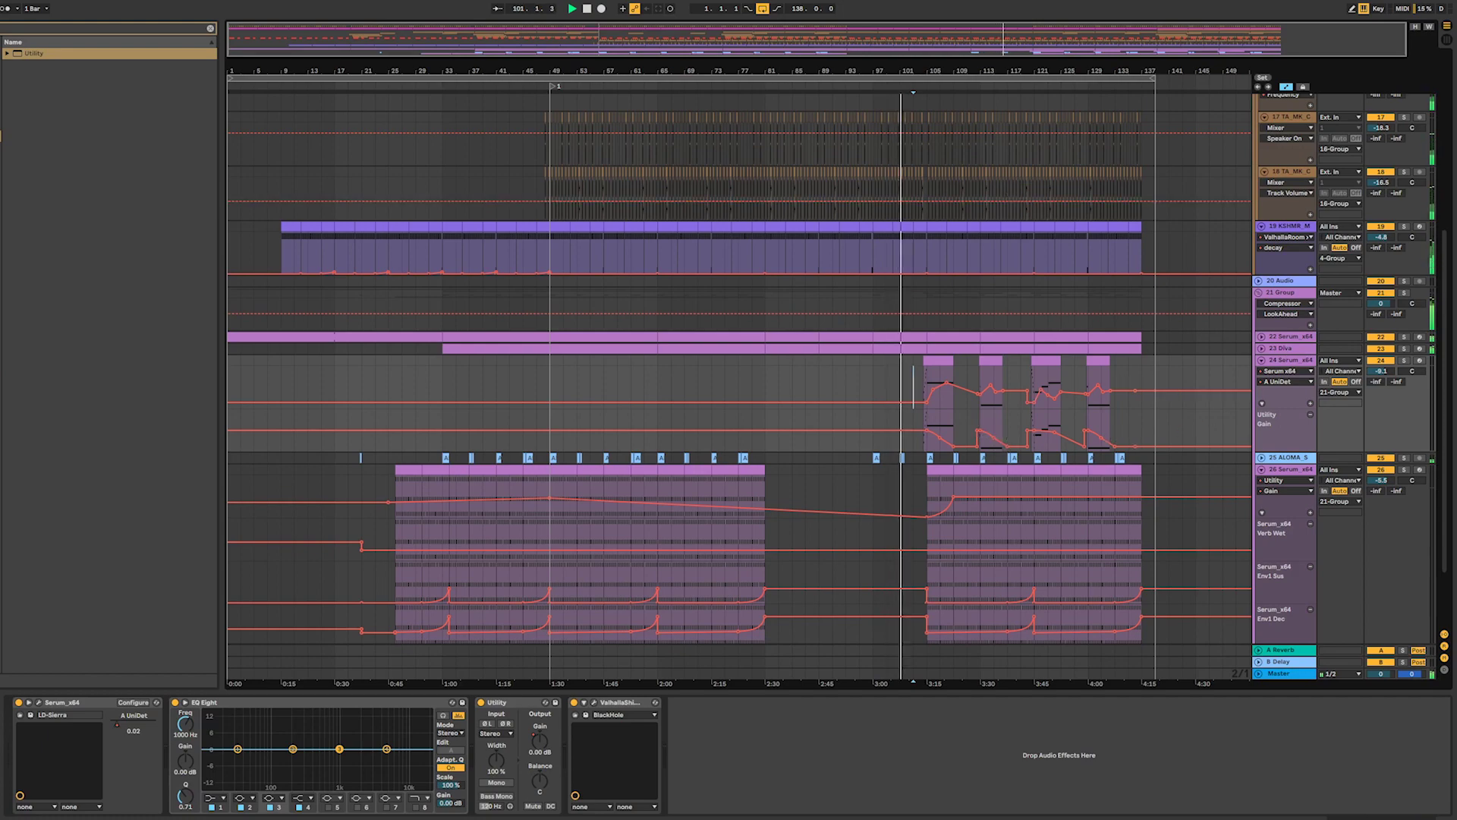
- Examine track 24's clips, automation and ValhallaShimmer device during playback from about bar 100 to the end of the arrangement
{"action": "left_click_drag", "start_coordinate": [958, 71], "coordinate": [691, 144]}
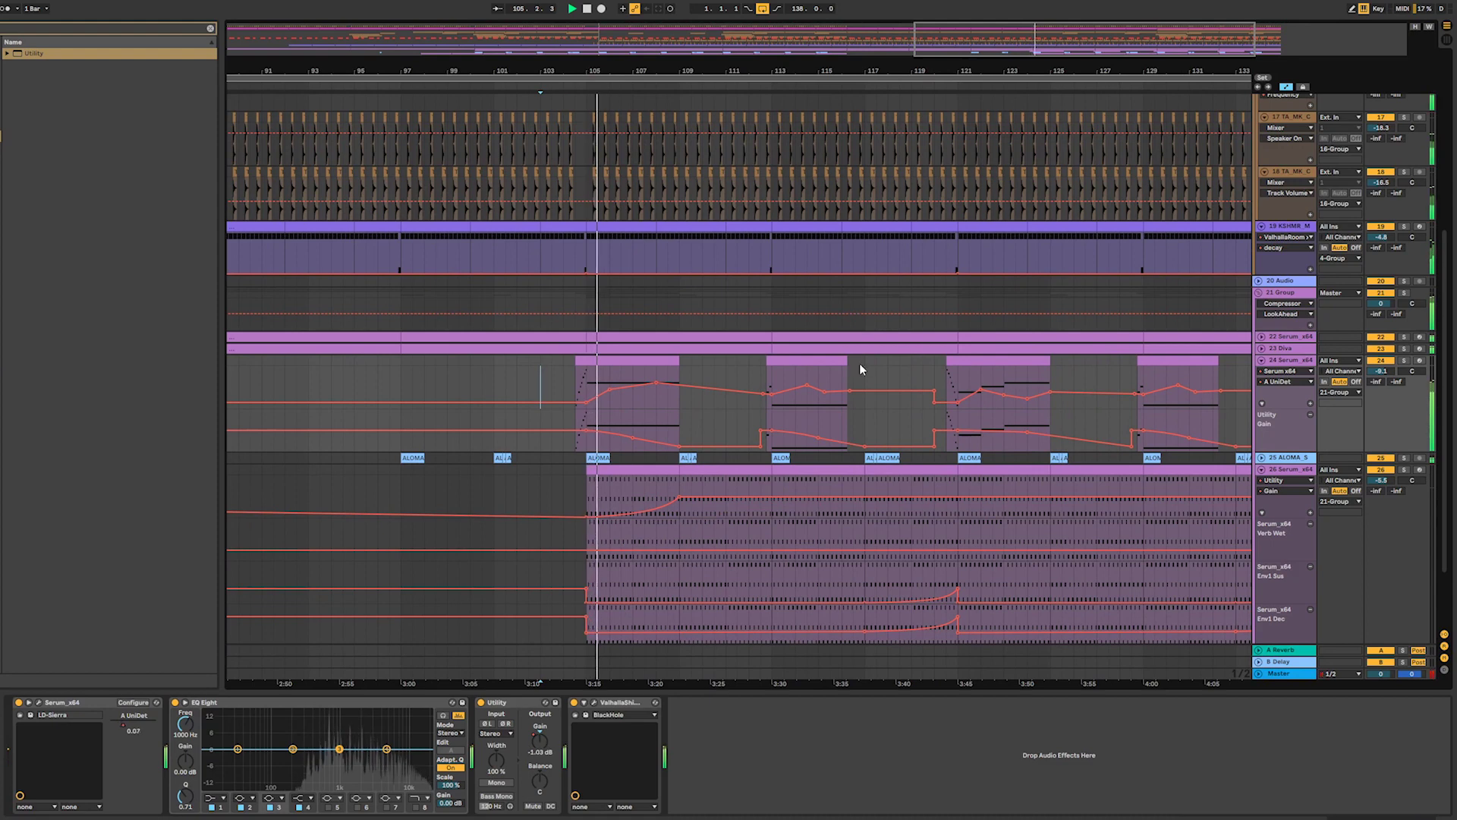
{"action": "scroll", "coordinate": [859, 363], "scroll_direction": "up", "scroll_amount": 4}
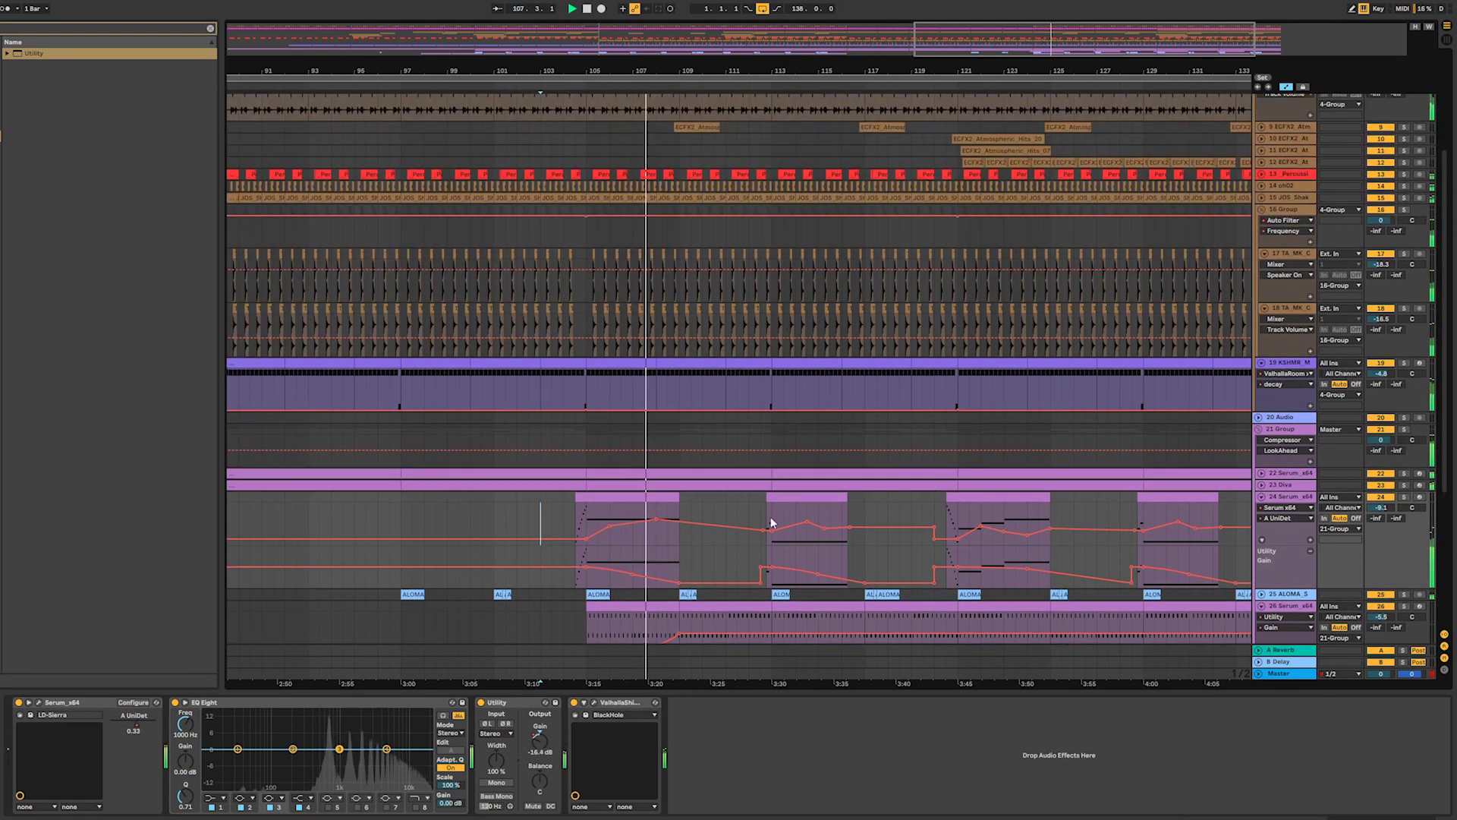
{"action": "scroll", "coordinate": [808, 519], "scroll_direction": "down", "scroll_amount": 1}
{"action": "scroll", "coordinate": [809, 523], "scroll_direction": "down", "scroll_amount": 2}
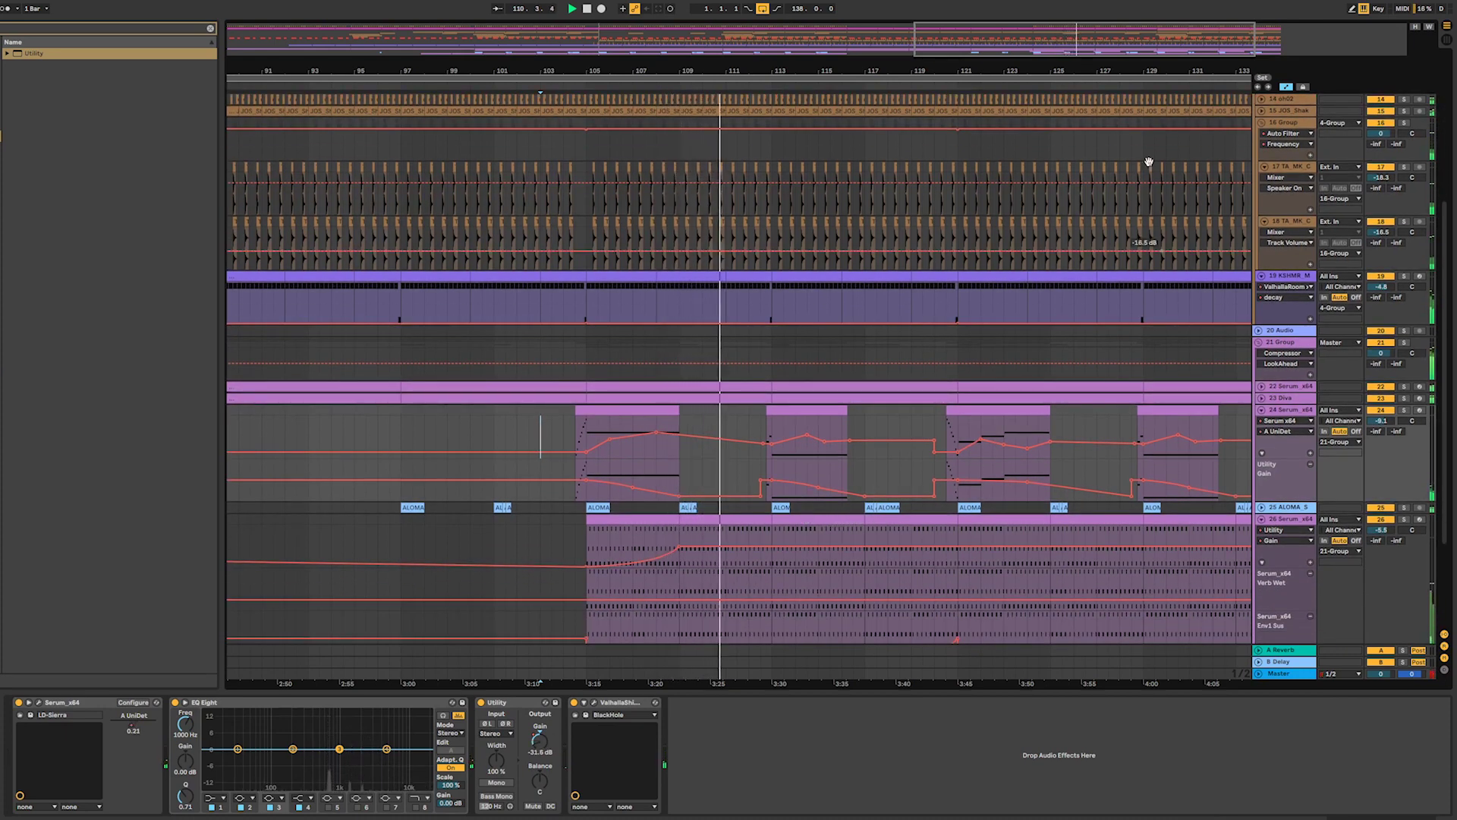
{"action": "left_click_drag", "start_coordinate": [1139, 40], "coordinate": [1093, 83]}
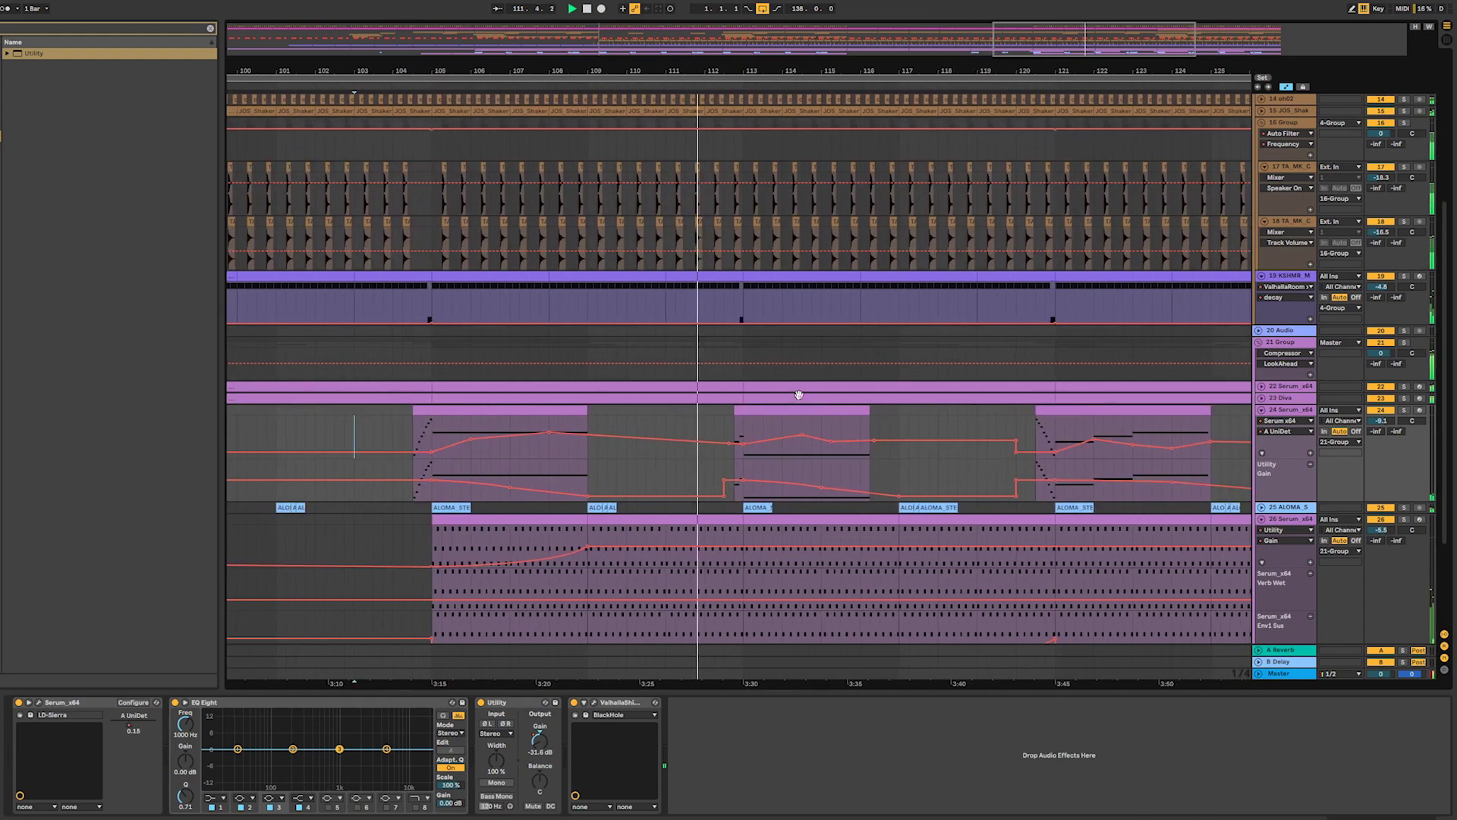
{"action": "mouse_move", "coordinate": [1178, 481]}
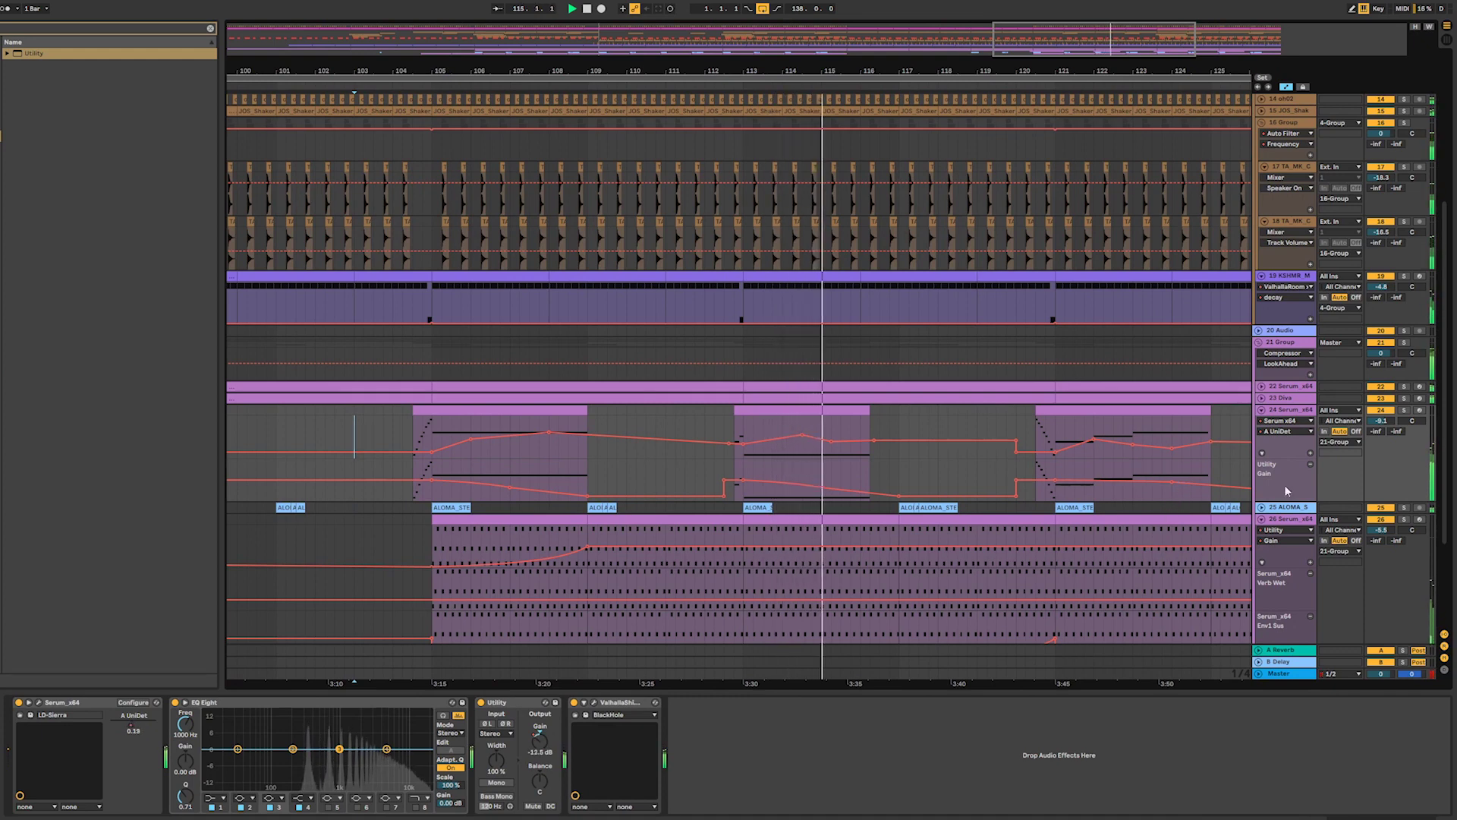
{"action": "left_click_drag", "start_coordinate": [1068, 27], "coordinate": [1096, 19]}
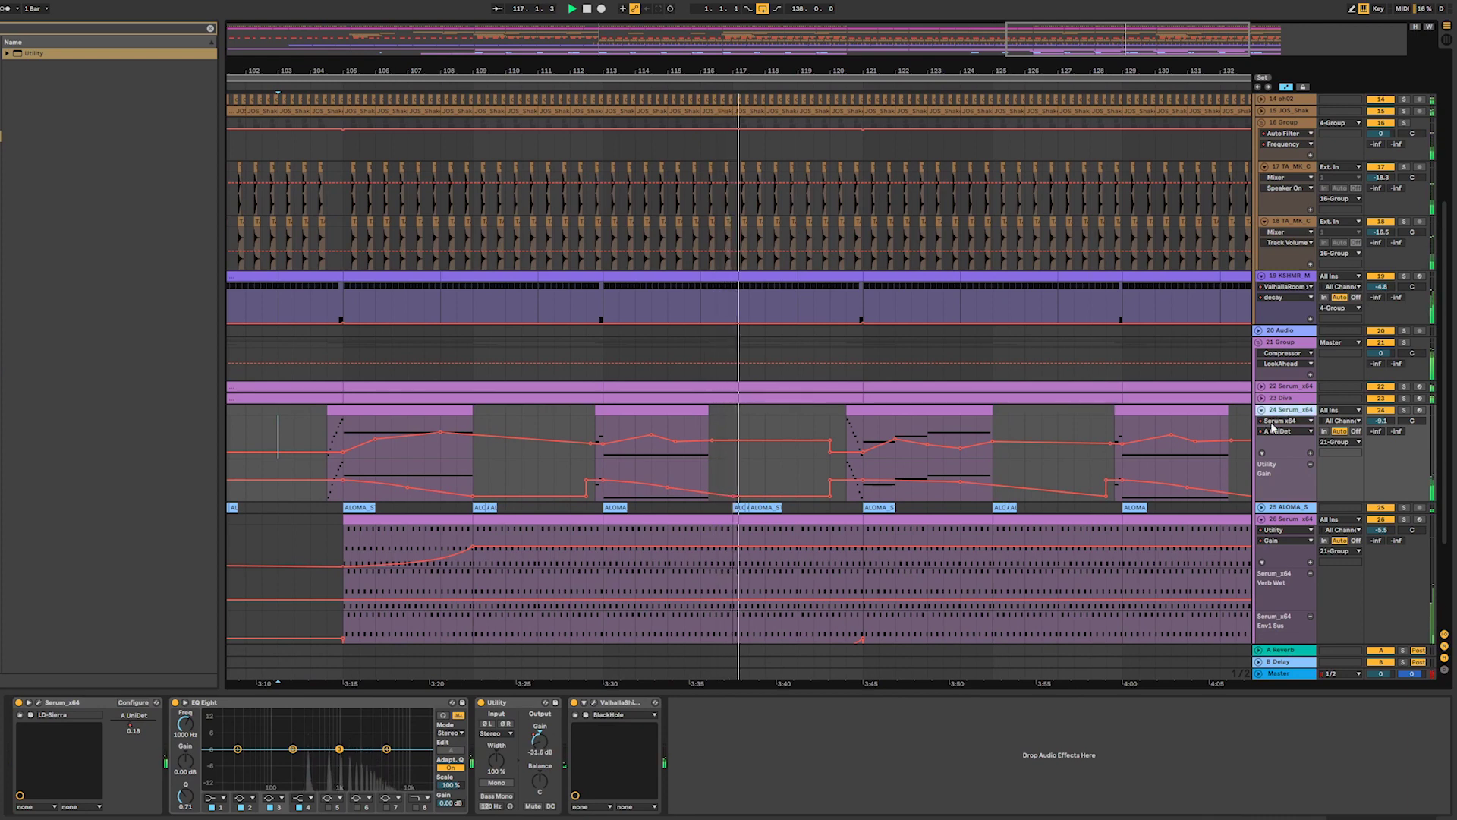
{"action": "left_click", "coordinate": [595, 704]}
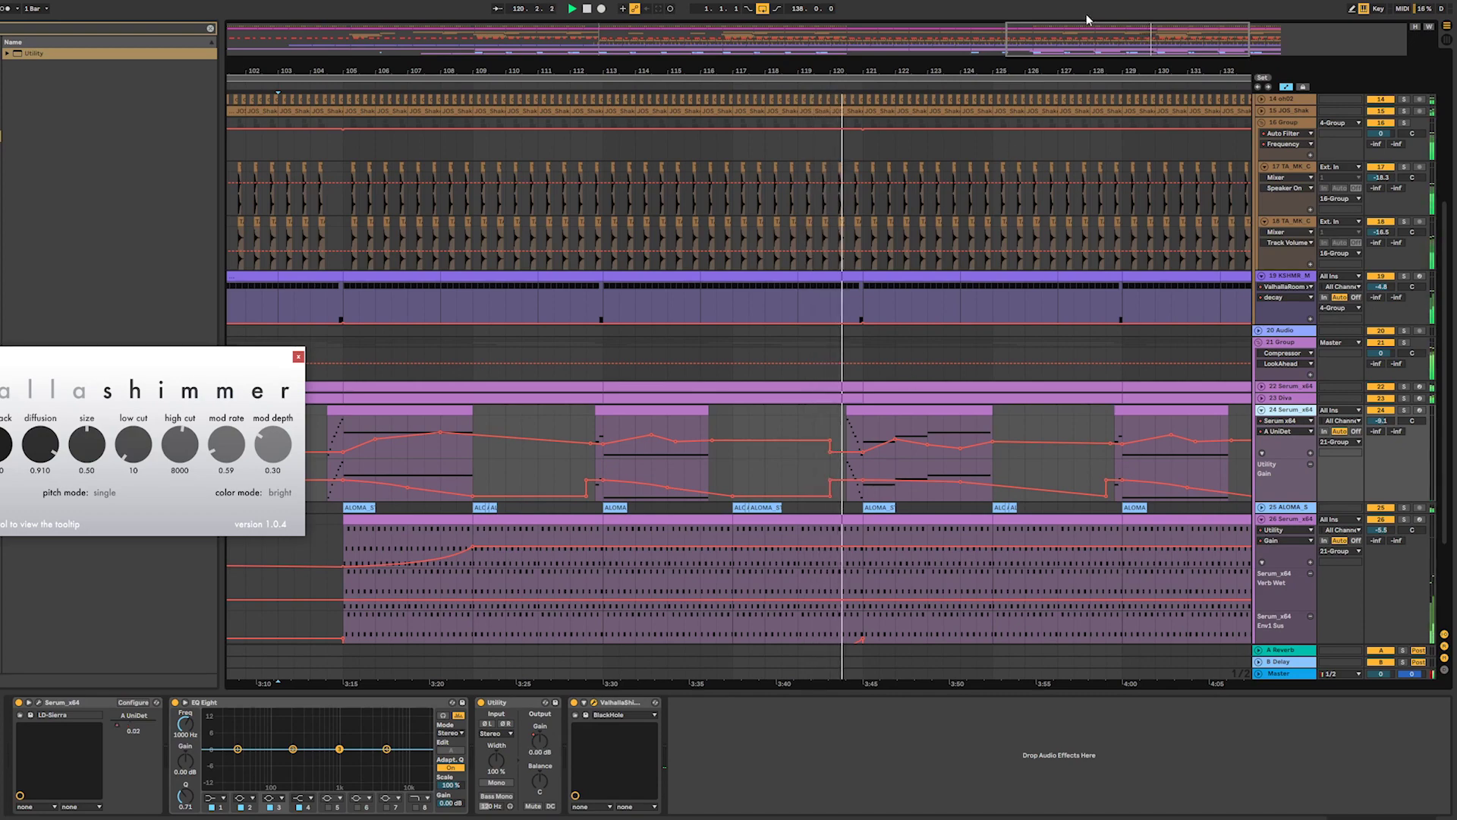
{"action": "mouse_move", "coordinate": [1080, 72]}
{"action": "left_mouse_down"}
{"action": "mouse_move", "coordinate": [1077, 125]}
{"action": "mouse_move", "coordinate": [1052, 122]}
{"action": "mouse_move", "coordinate": [1083, 97]}
{"action": "left_mouse_up"}
{"action": "scroll", "coordinate": [1084, 95], "scroll_direction": "down", "scroll_amount": 2}
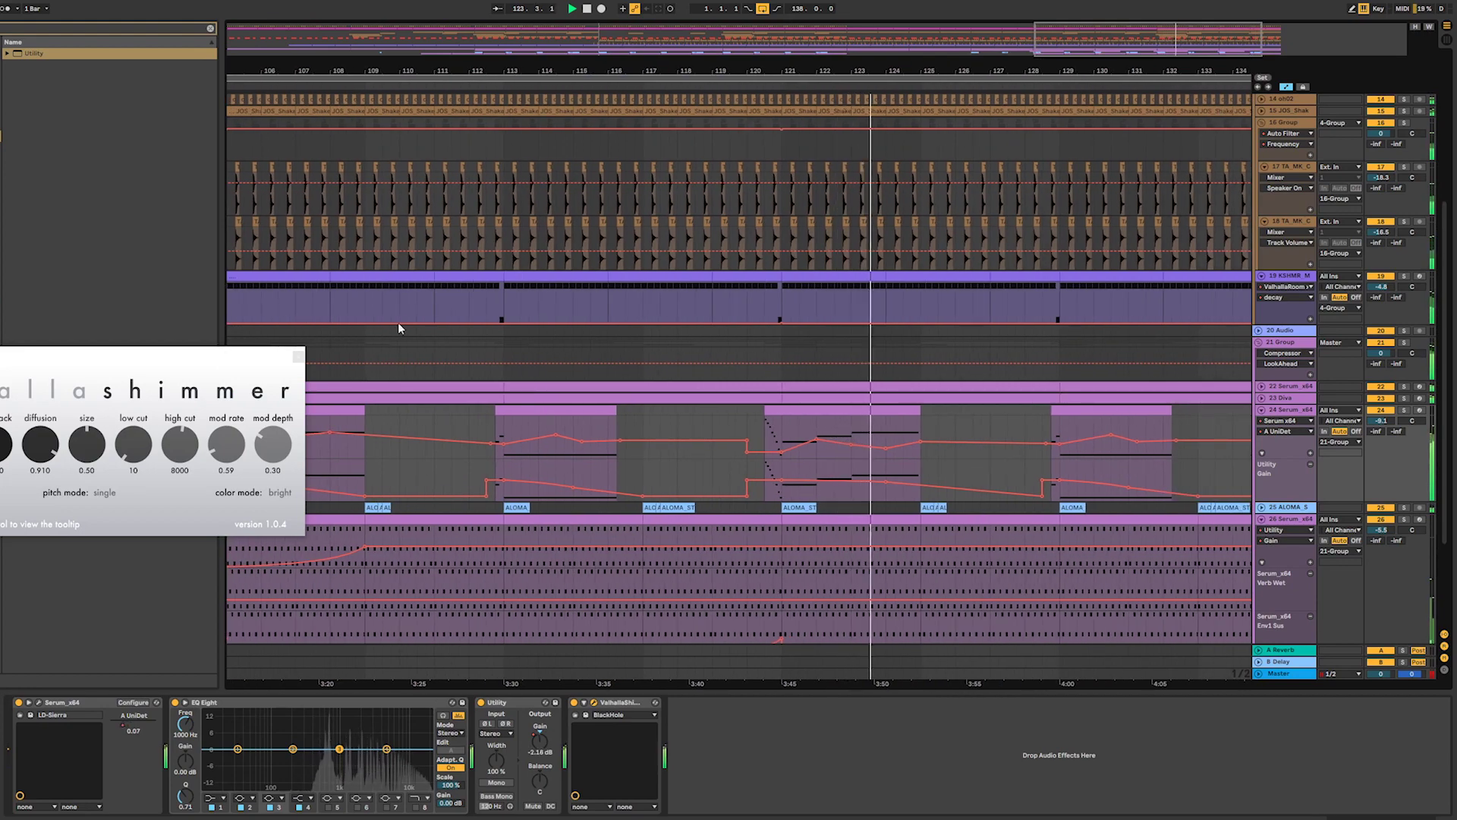
{"action": "left_click", "coordinate": [292, 360]}
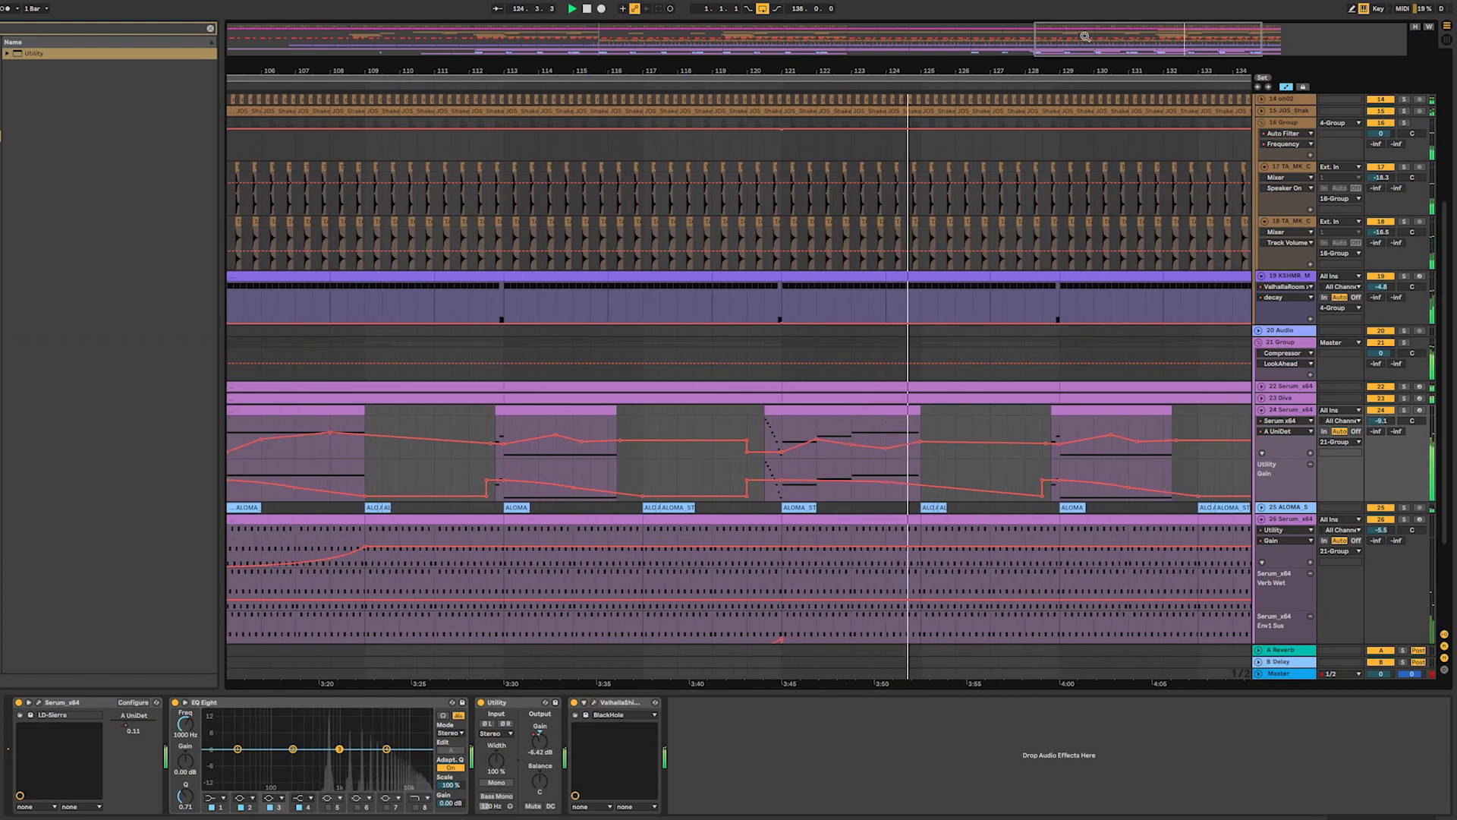
{"action": "key", "text": "minus"}
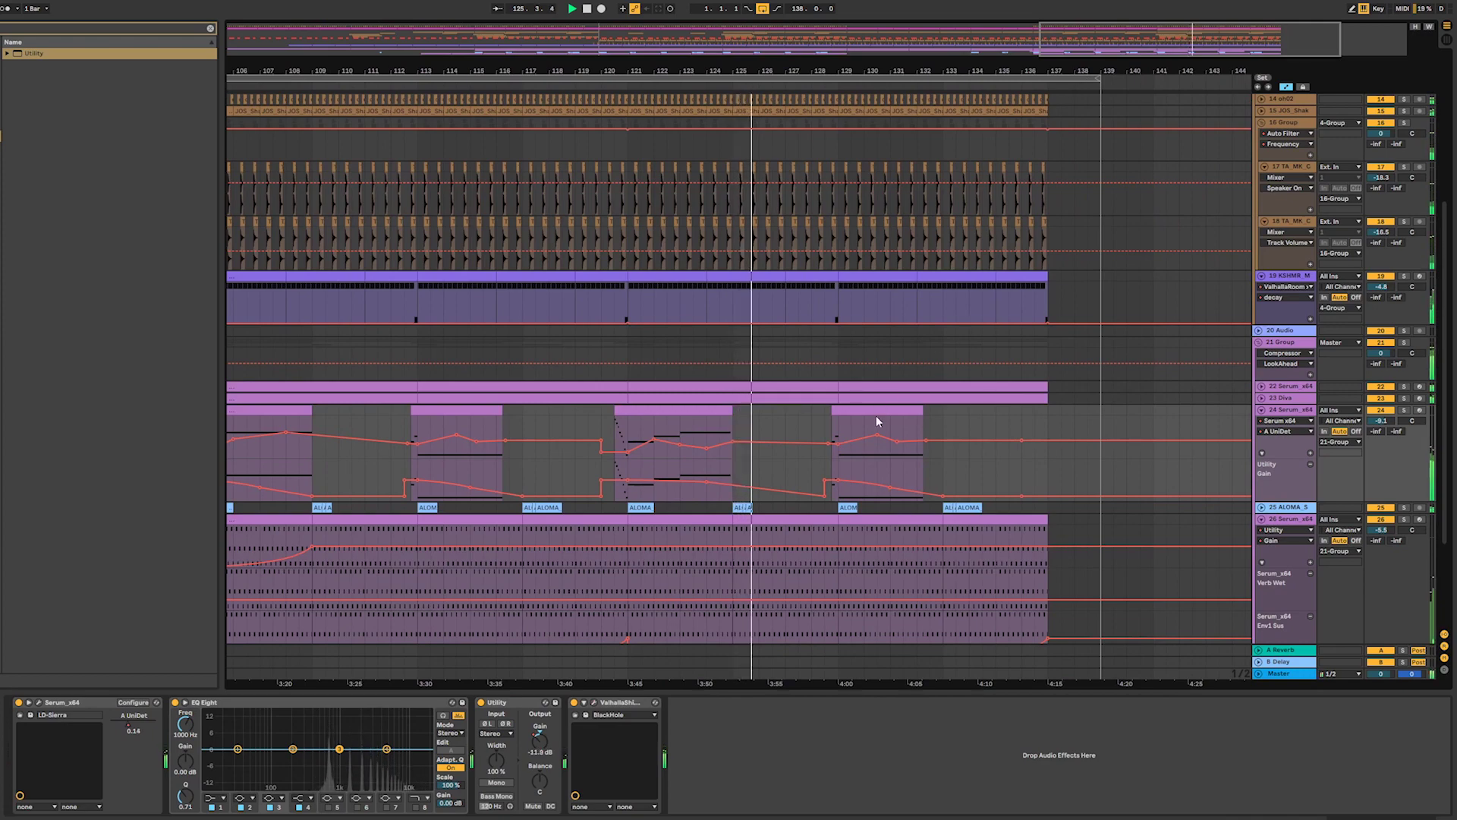
{"action": "left_click_drag", "start_coordinate": [1130, 41], "coordinate": [1100, 195]}
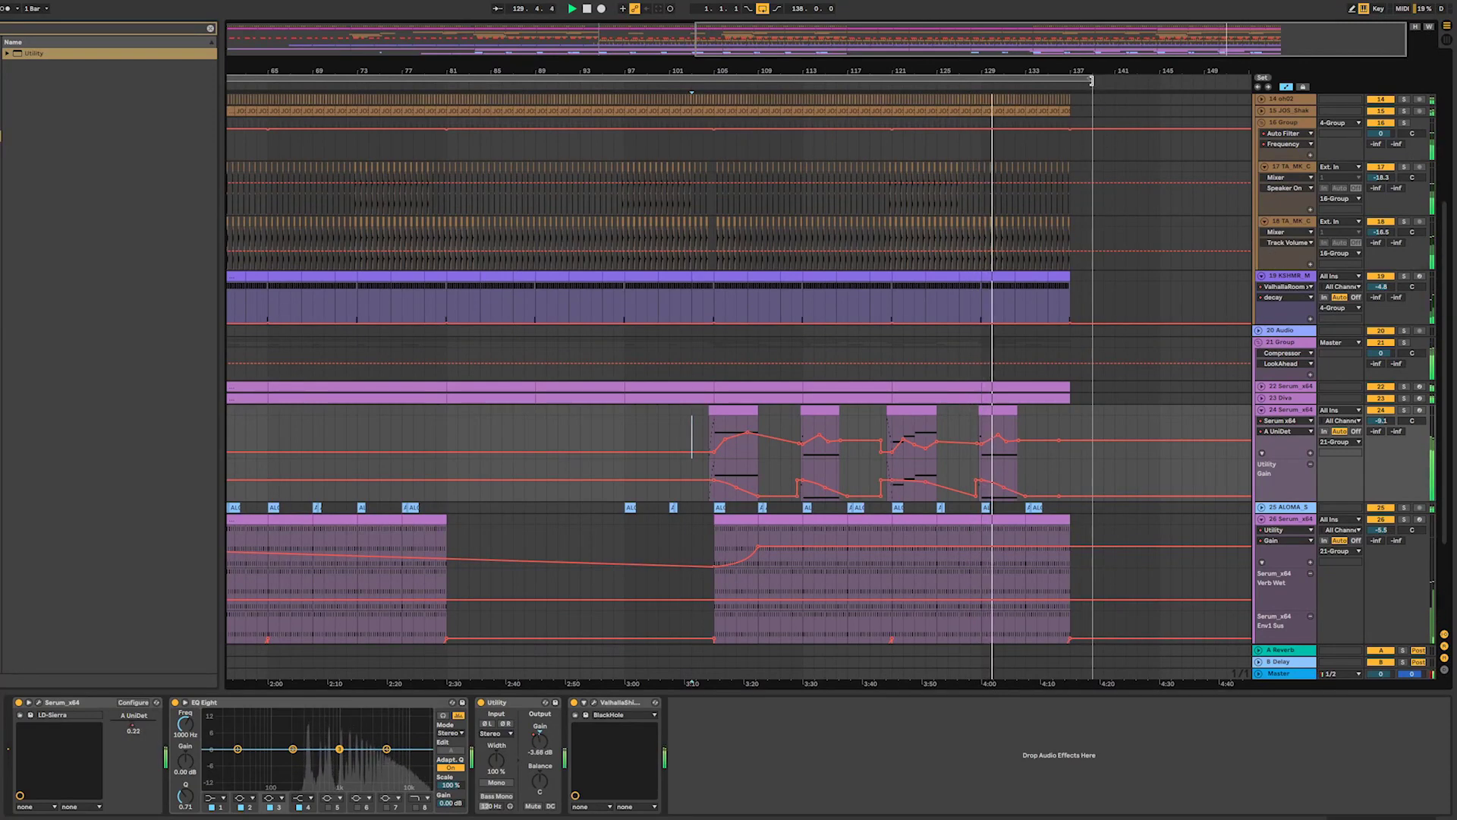
- Extend the arrangement loop's end to a loop length of 153 bars, and collapse the groups for a compact overview
{"action": "left_click_drag", "start_coordinate": [1092, 80], "coordinate": [1240, 83]}
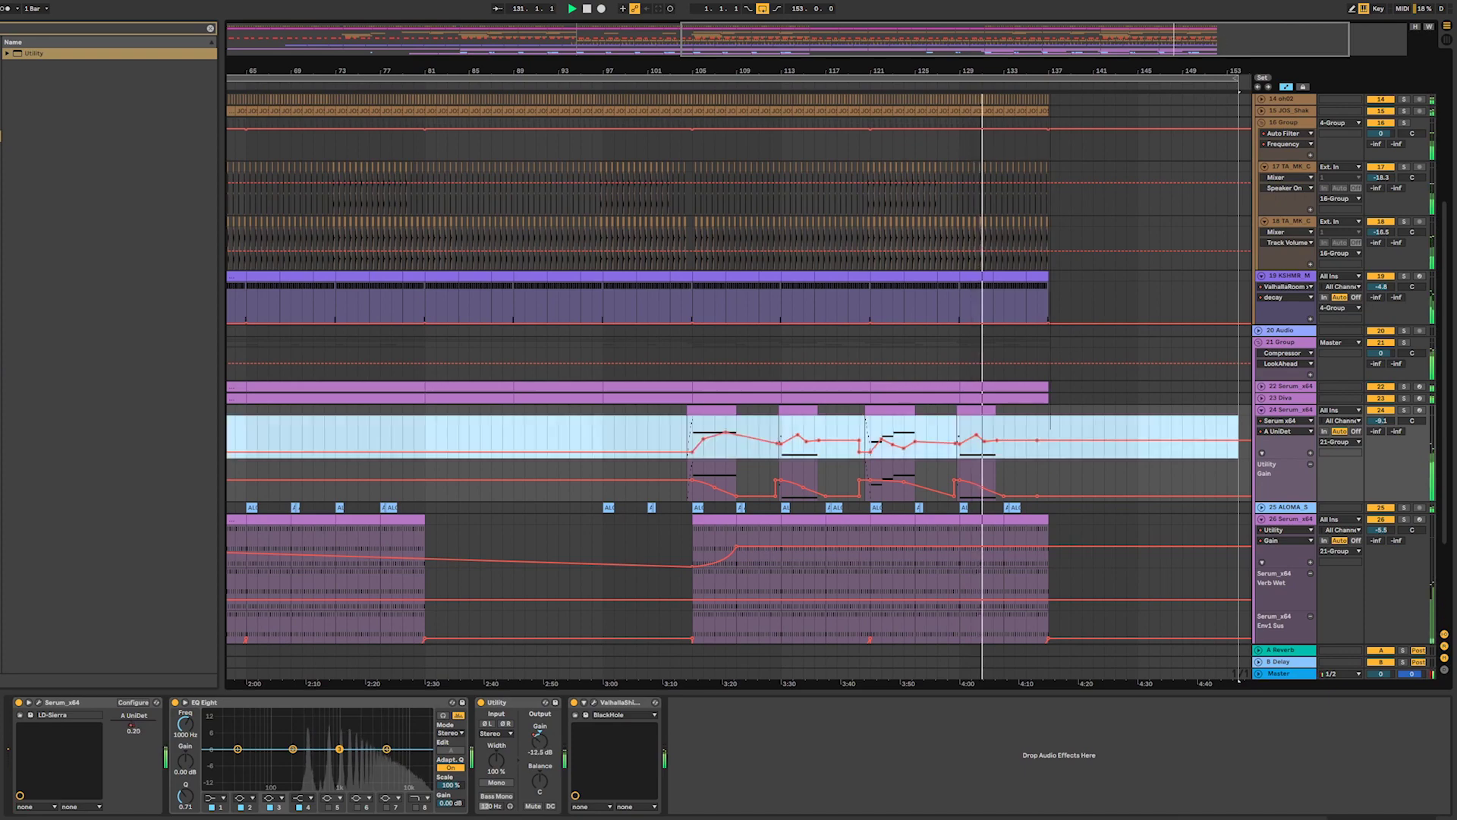
{"action": "key", "text": "w"}
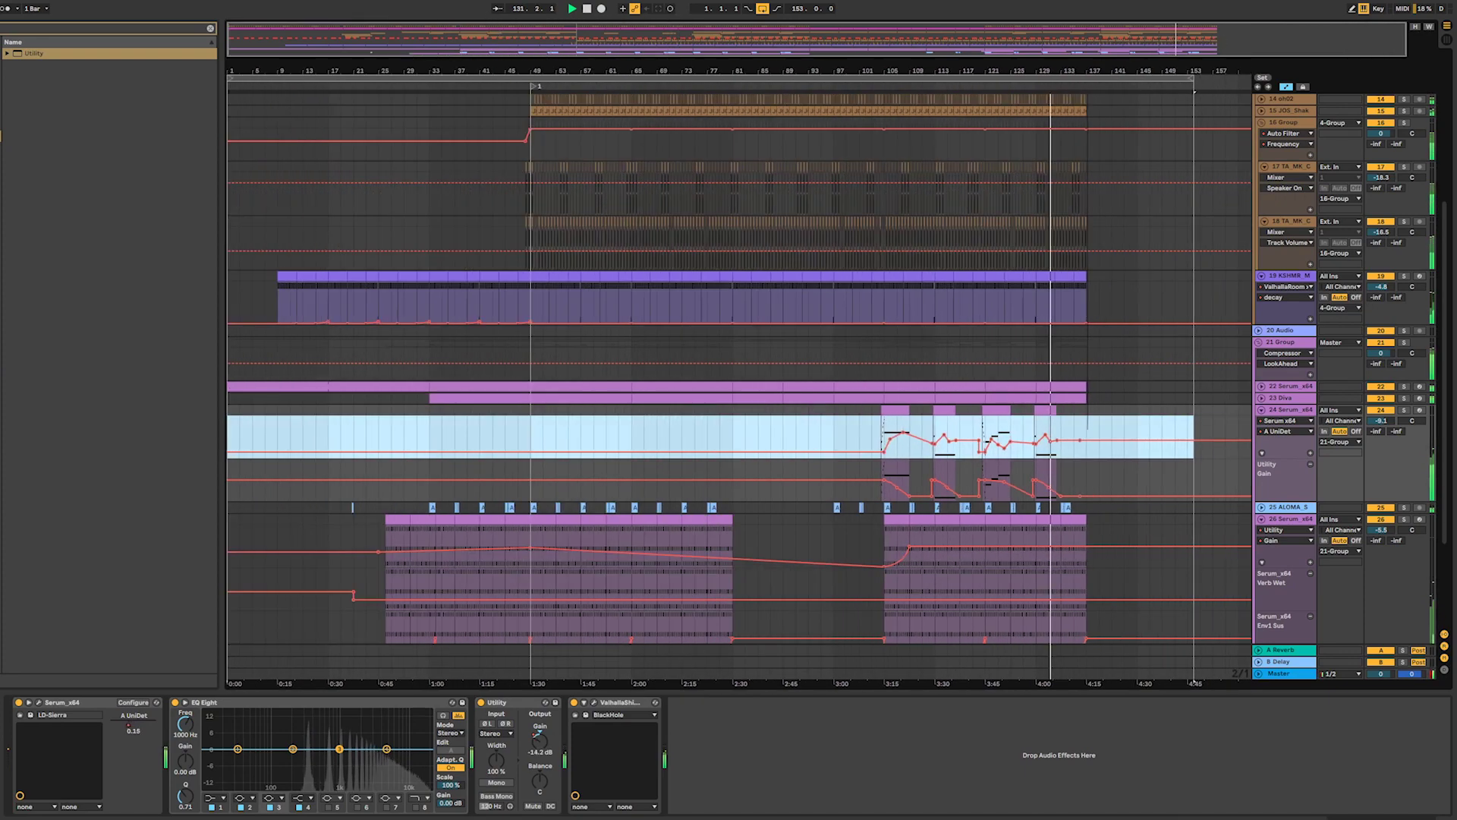
{"action": "left_click", "coordinate": [1259, 343], "text": "alt"}
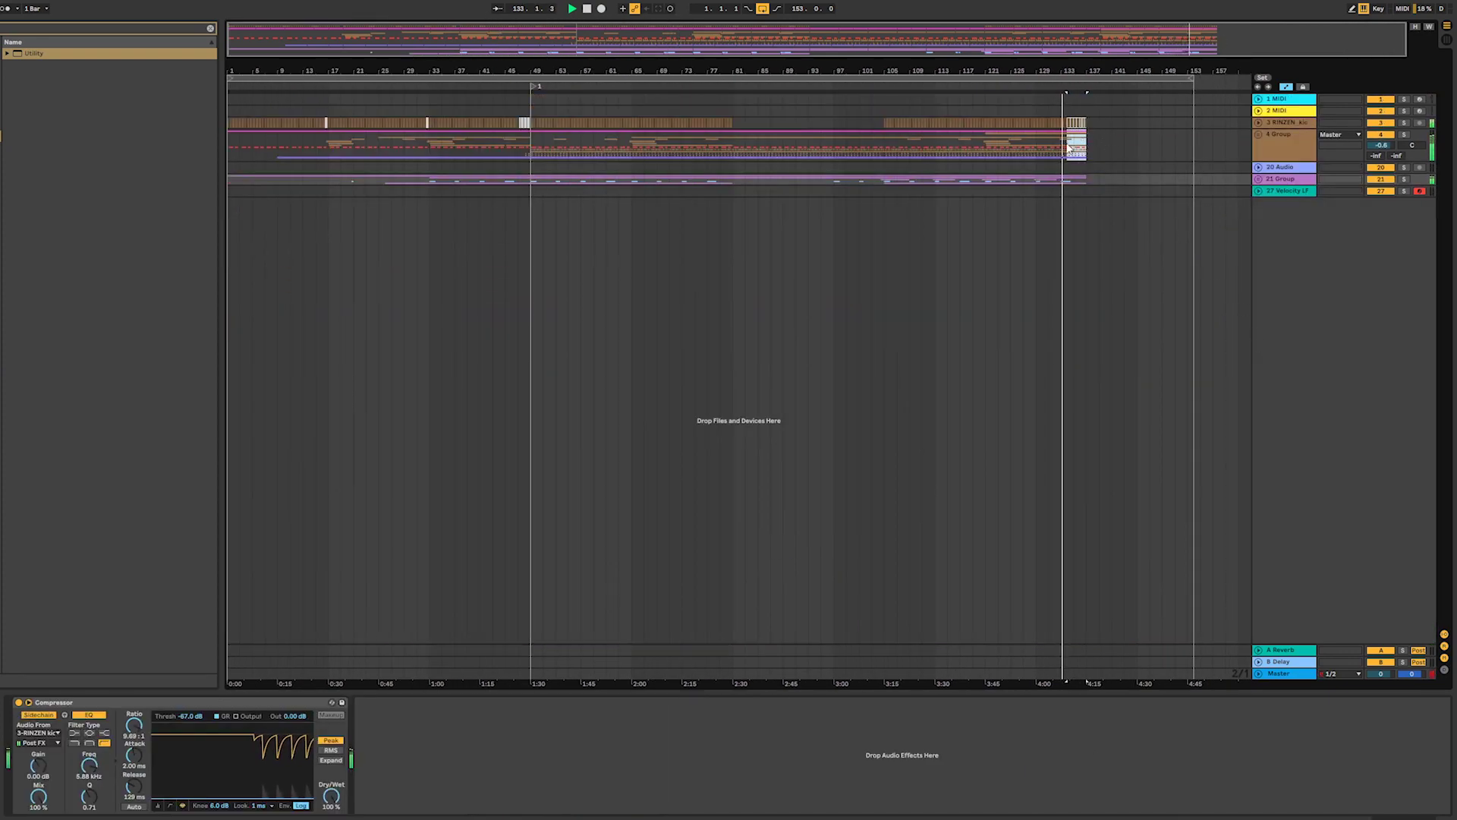
- Duplicate bars 129 to 137 of track 3 and group 4 twice, extending the drums to bar 153
{"action": "left_click_drag", "start_coordinate": [1069, 148], "coordinate": [1039, 164]}
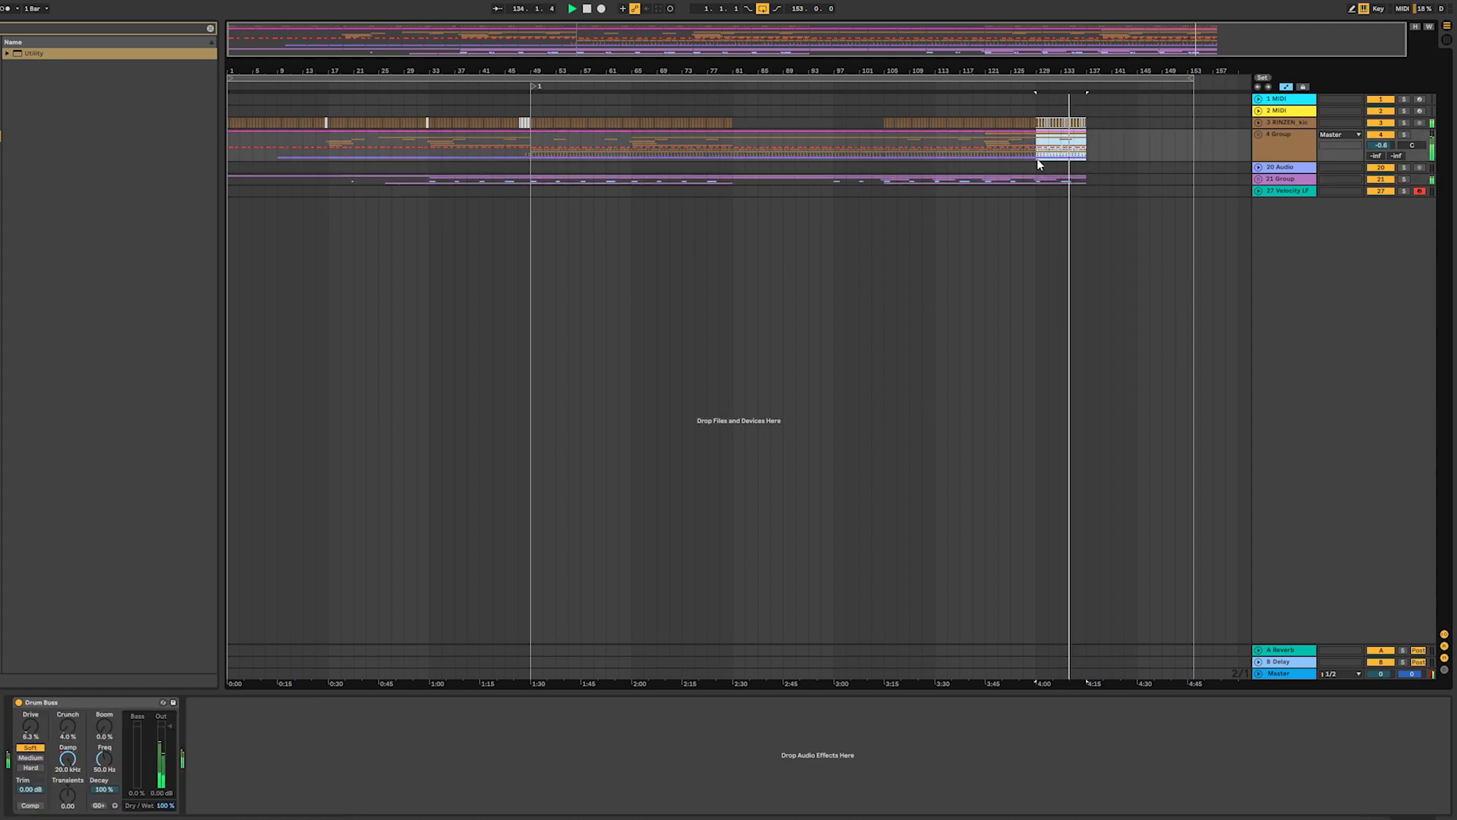
{"action": "key", "text": "ctrl+d"}
{"action": "key", "text": "ctrl+d"}
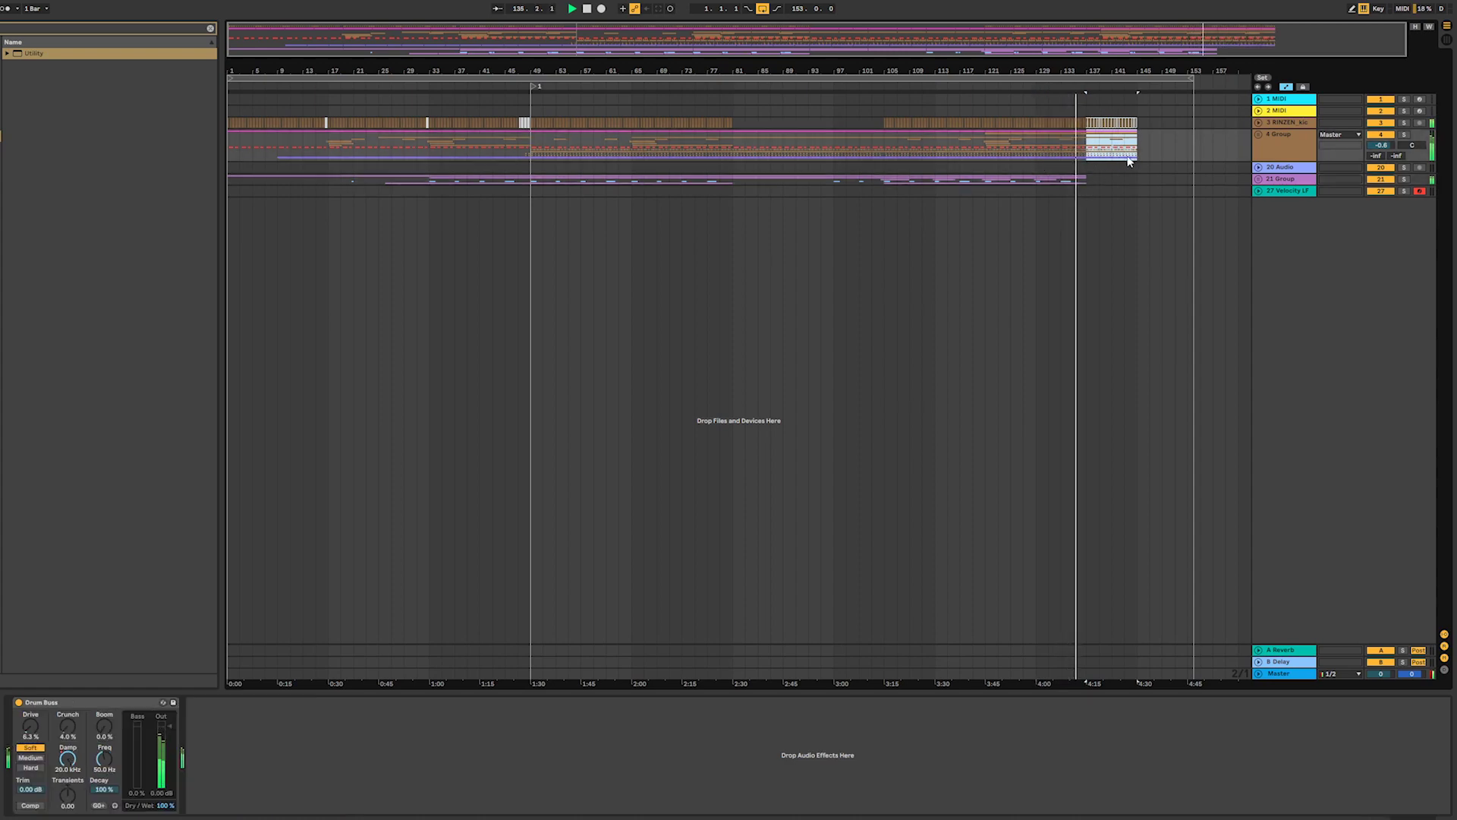
- Unfold group 21 and track 22, and copy track 22's clip at bar 81 twice to fill bars 137 to 153
{"action": "scroll", "coordinate": [1181, 150], "scroll_direction": "up", "scroll_amount": 3}
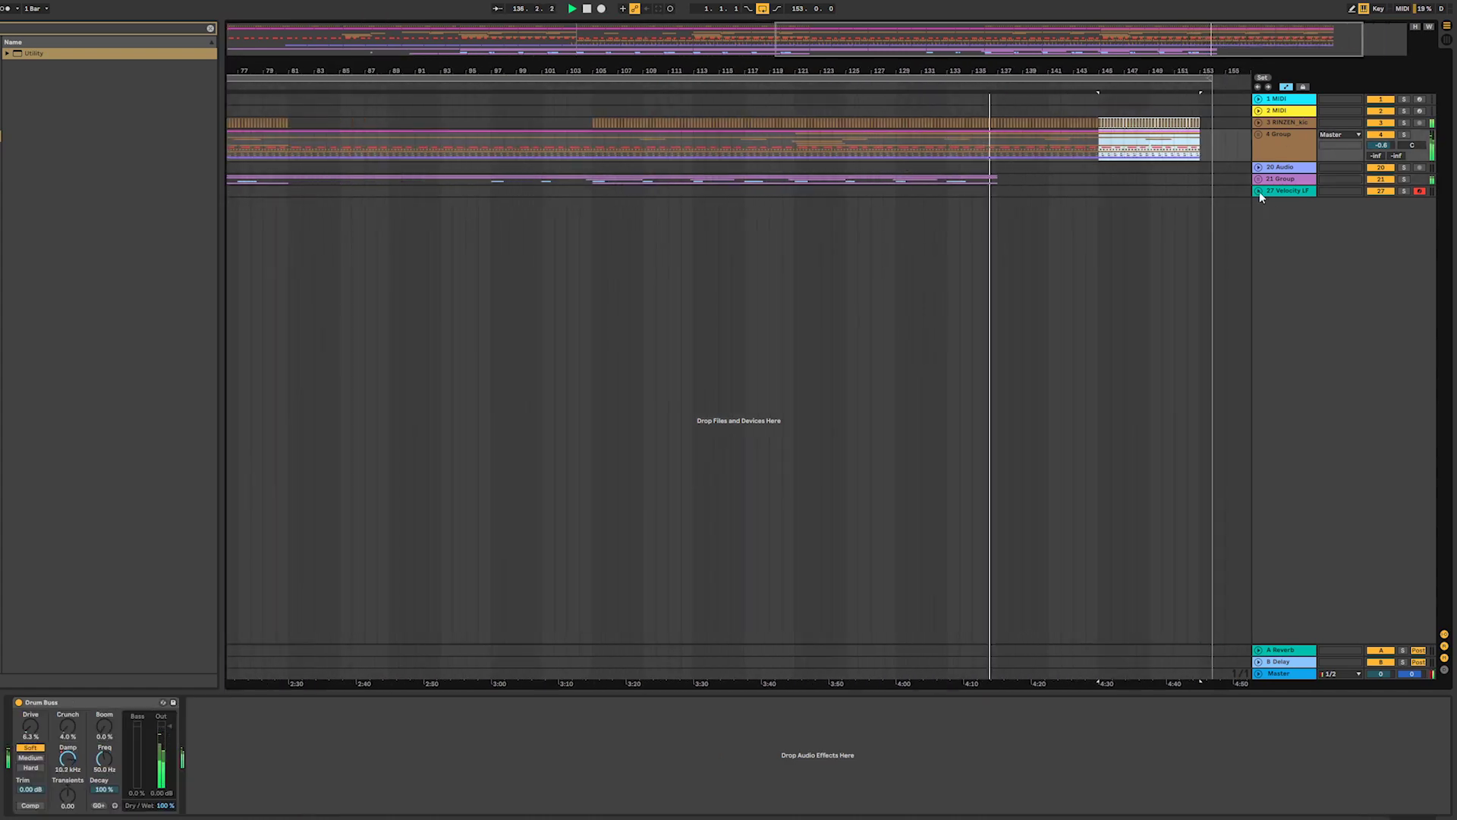
{"action": "left_click", "coordinate": [1259, 179]}
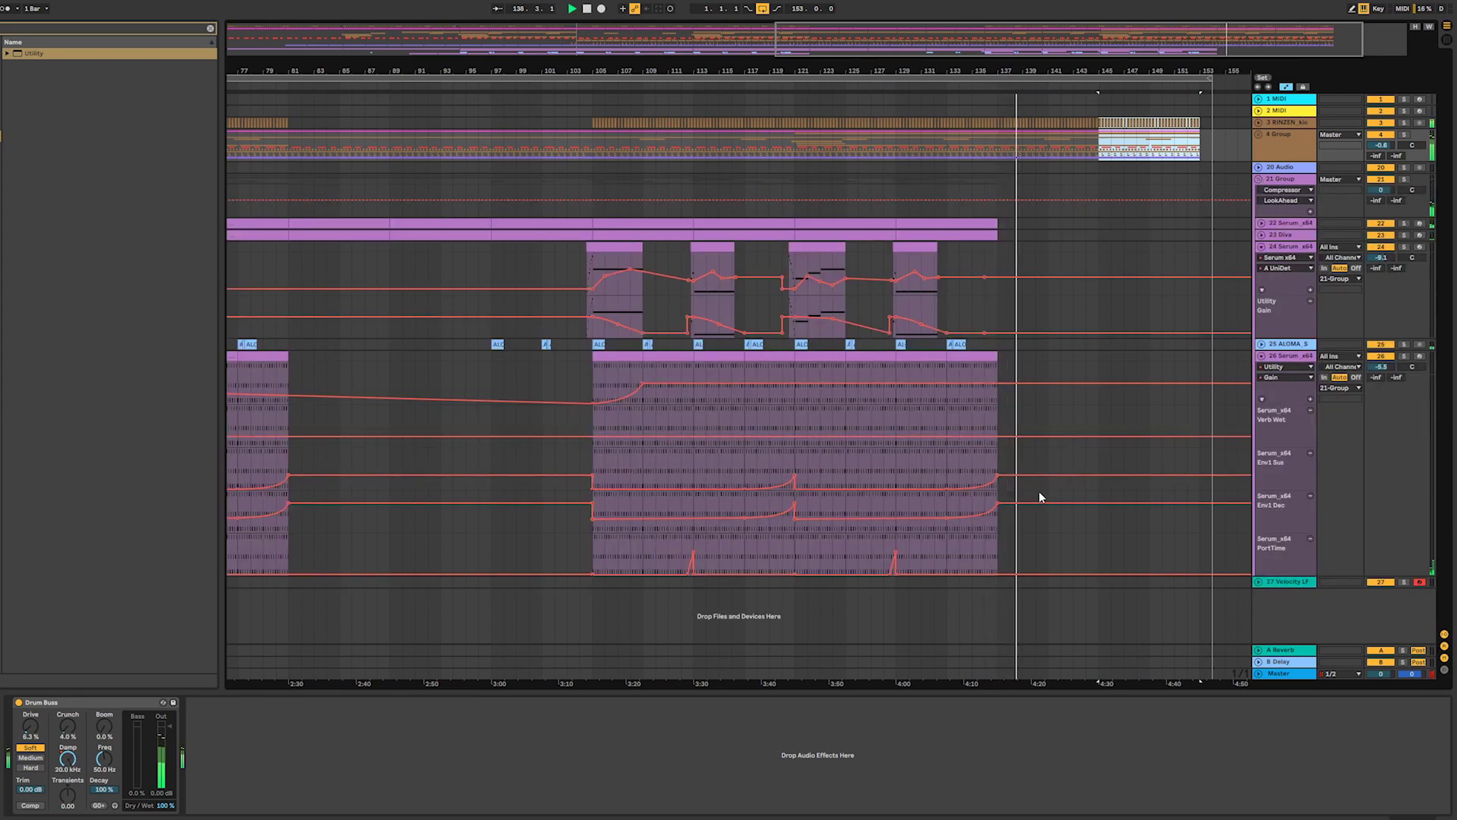
{"action": "left_click", "coordinate": [1260, 224]}
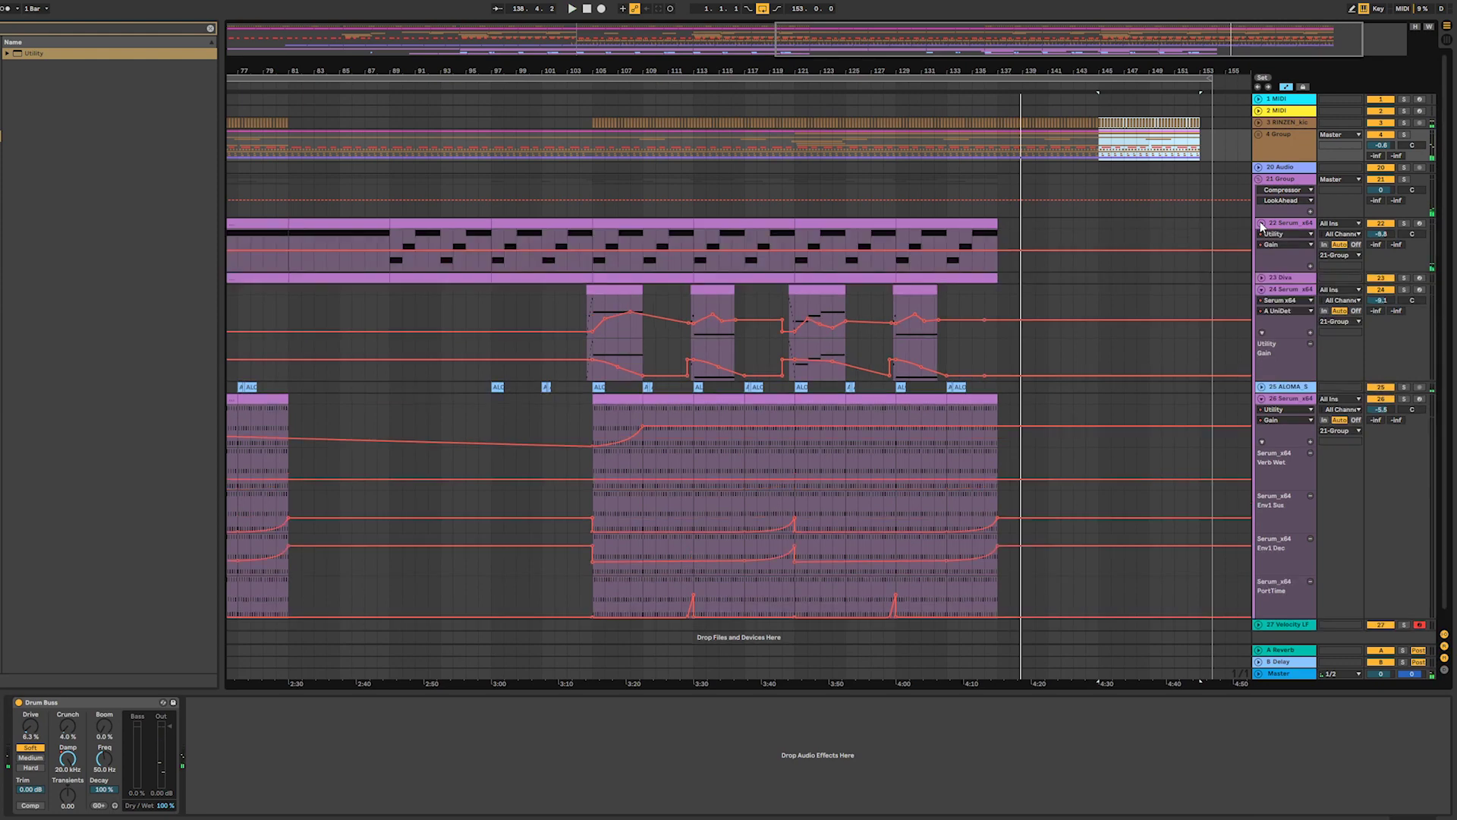
{"action": "left_click", "coordinate": [1261, 224]}
{"action": "left_click", "coordinate": [1260, 224]}
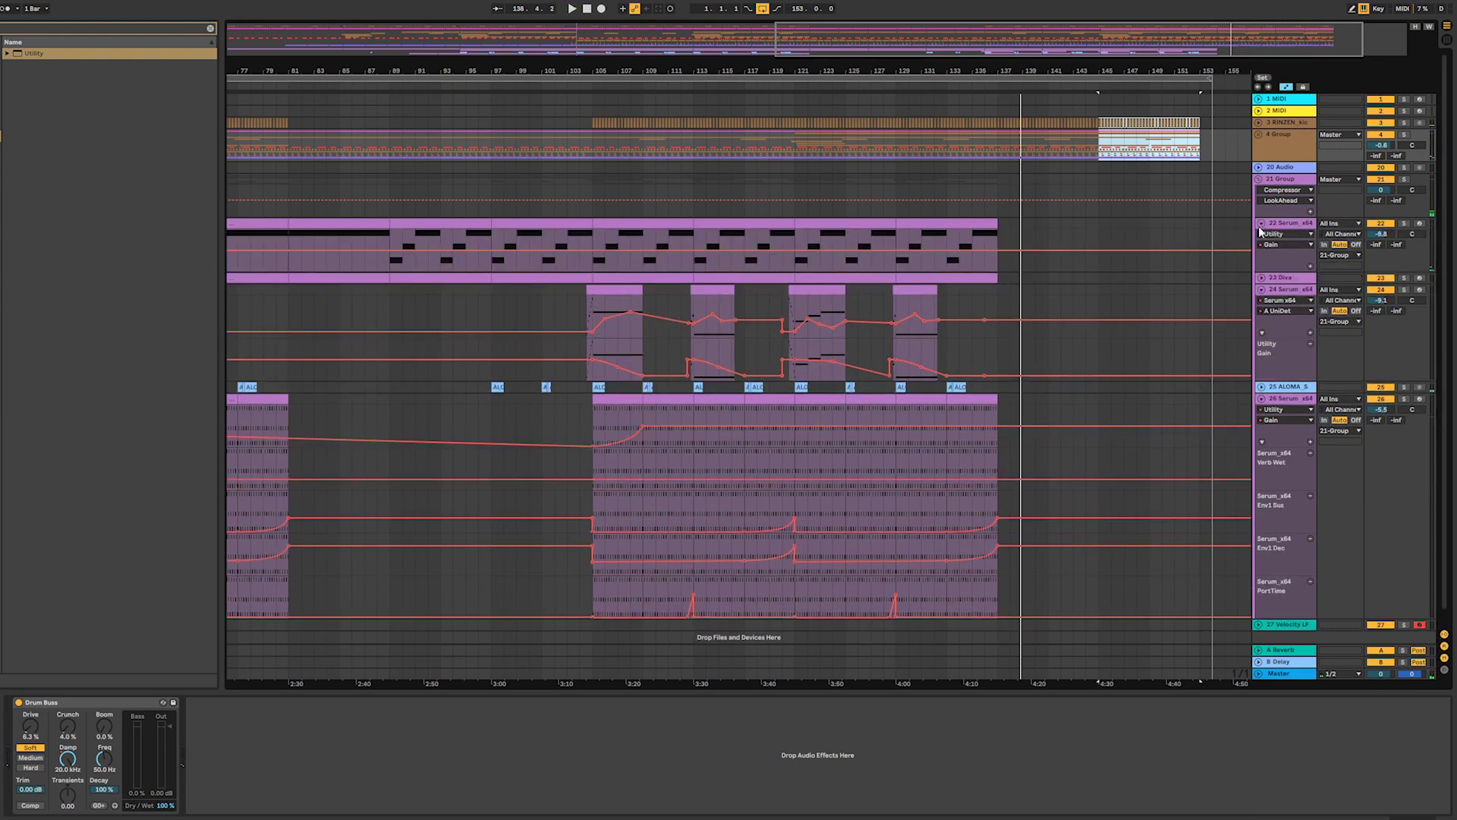
{"action": "left_click", "coordinate": [363, 225]}
{"action": "key", "text": "ctrl+d"}
{"action": "key", "text": "ctrl+d"}
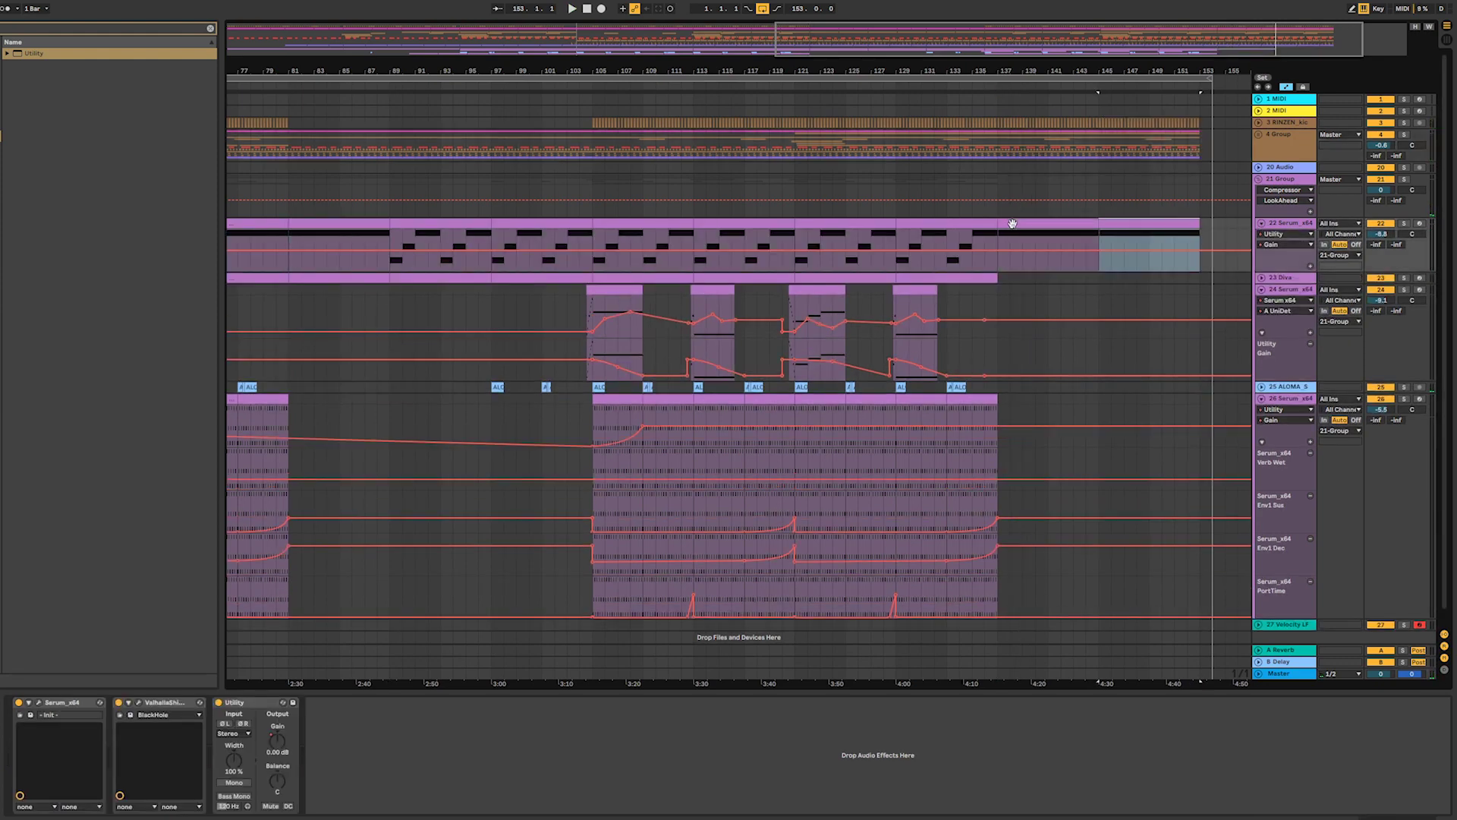
{"action": "left_click", "coordinate": [988, 264]}
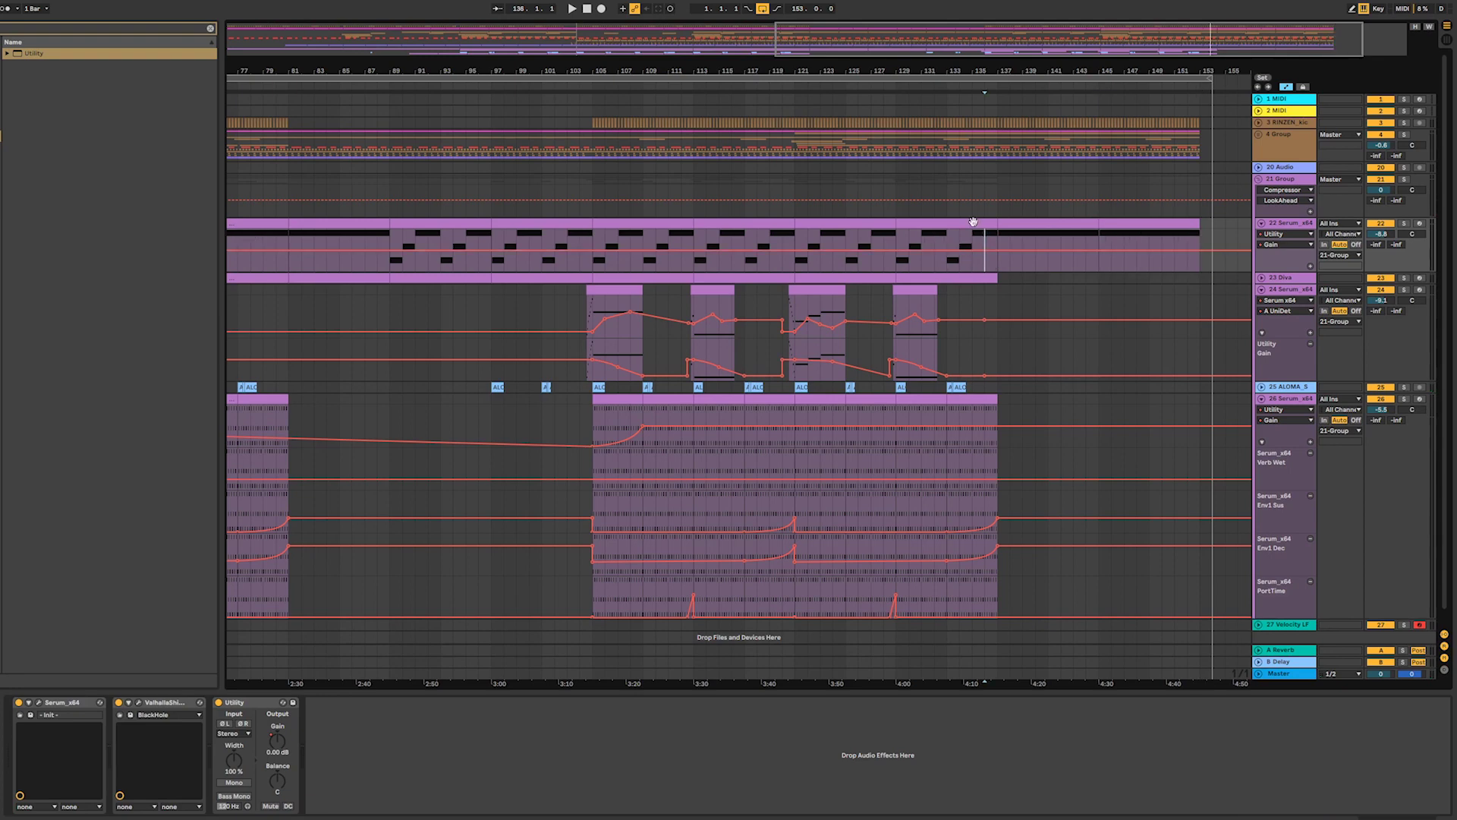
{"action": "left_click", "coordinate": [974, 222]}
- Unfold track 23 and paste its eight-bar Diva clip from bar 81 twice, filling bars 137 to 153
{"action": "left_click", "coordinate": [1257, 277]}
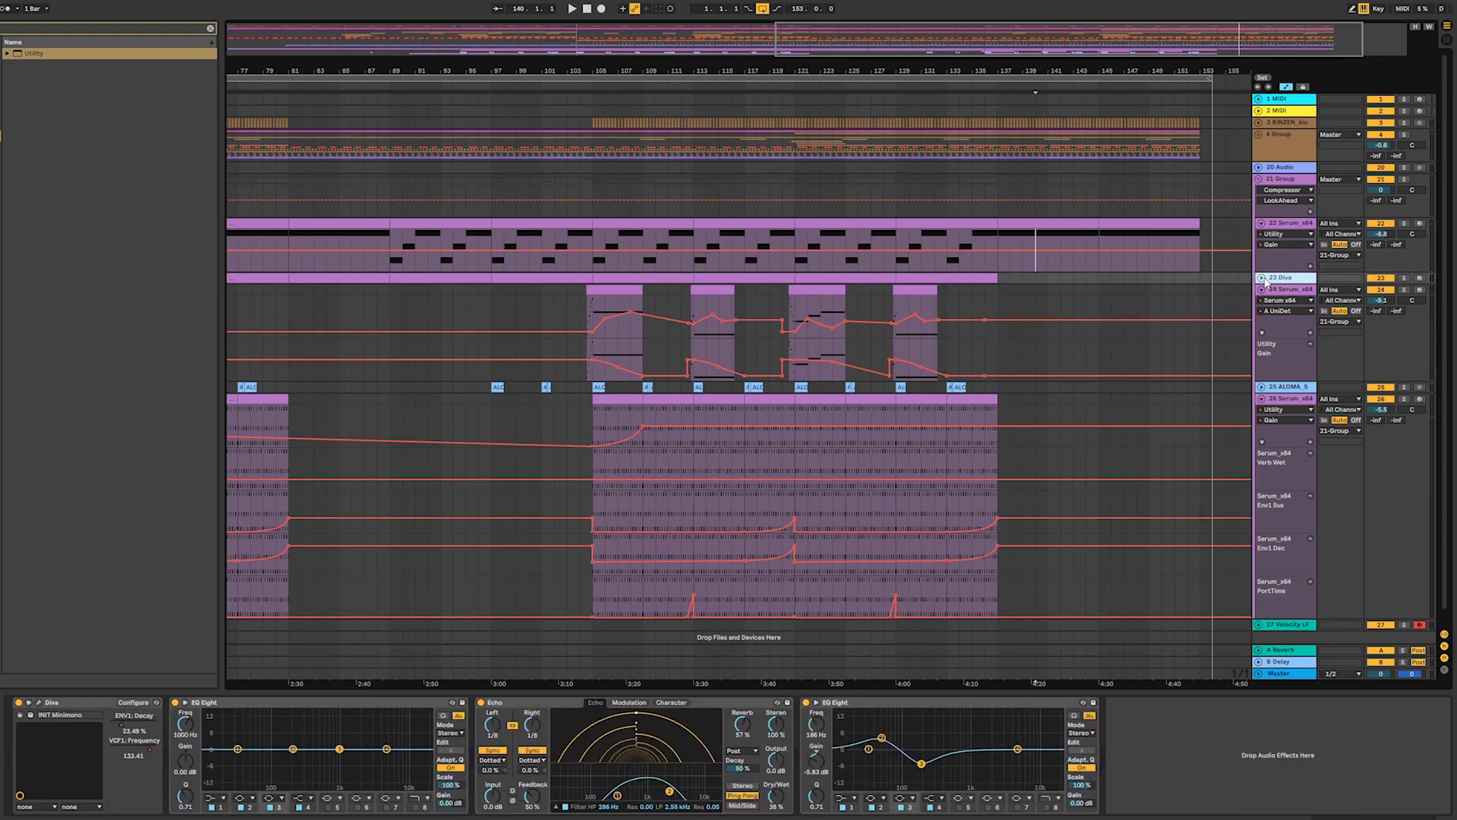
{"action": "left_click", "coordinate": [1262, 278]}
{"action": "left_click", "coordinate": [908, 280]}
{"action": "left_click", "coordinate": [334, 275]}
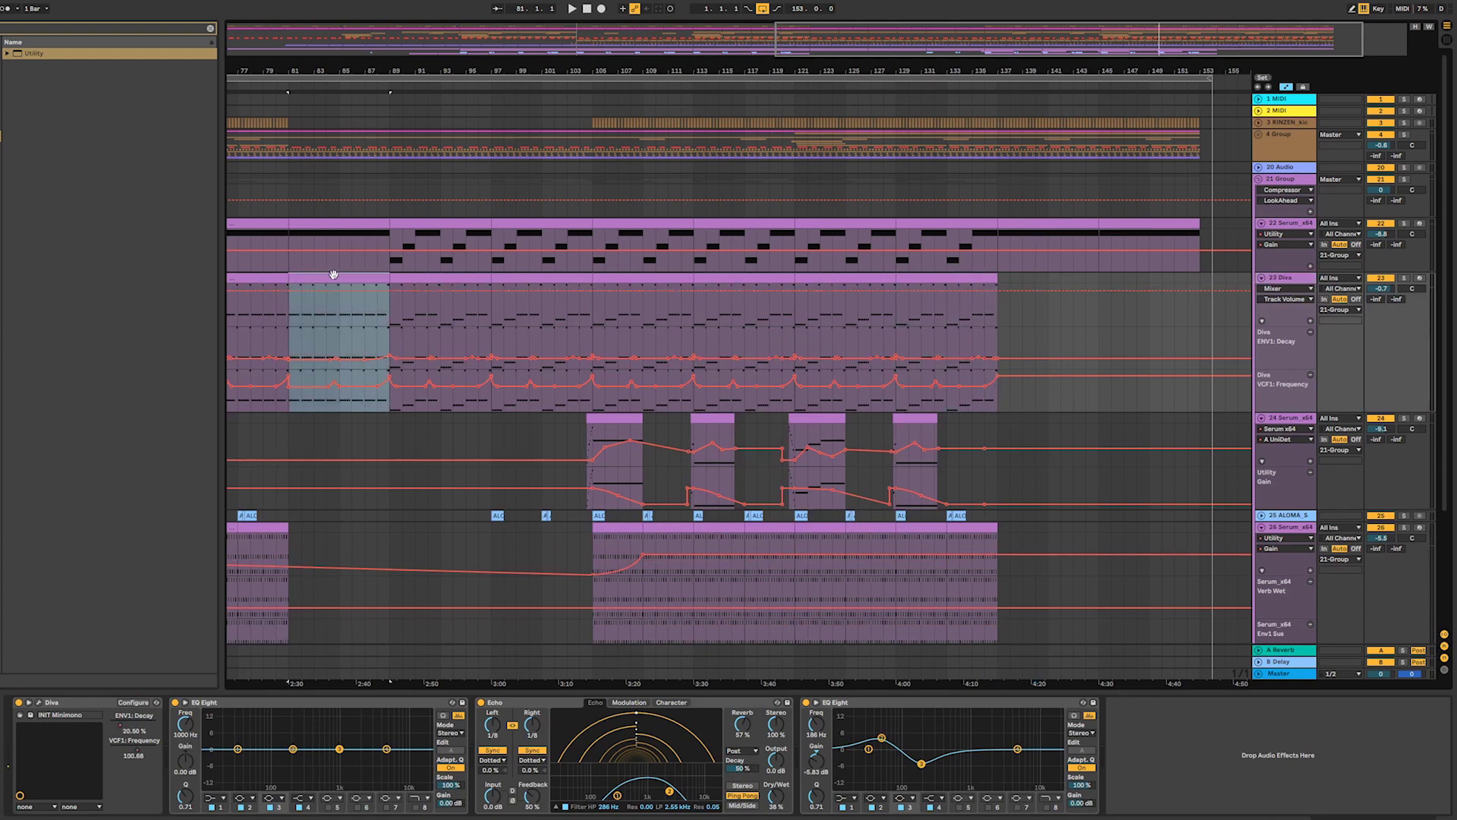
{"action": "left_click", "coordinate": [999, 281]}
{"action": "key", "text": "ctrl+v"}
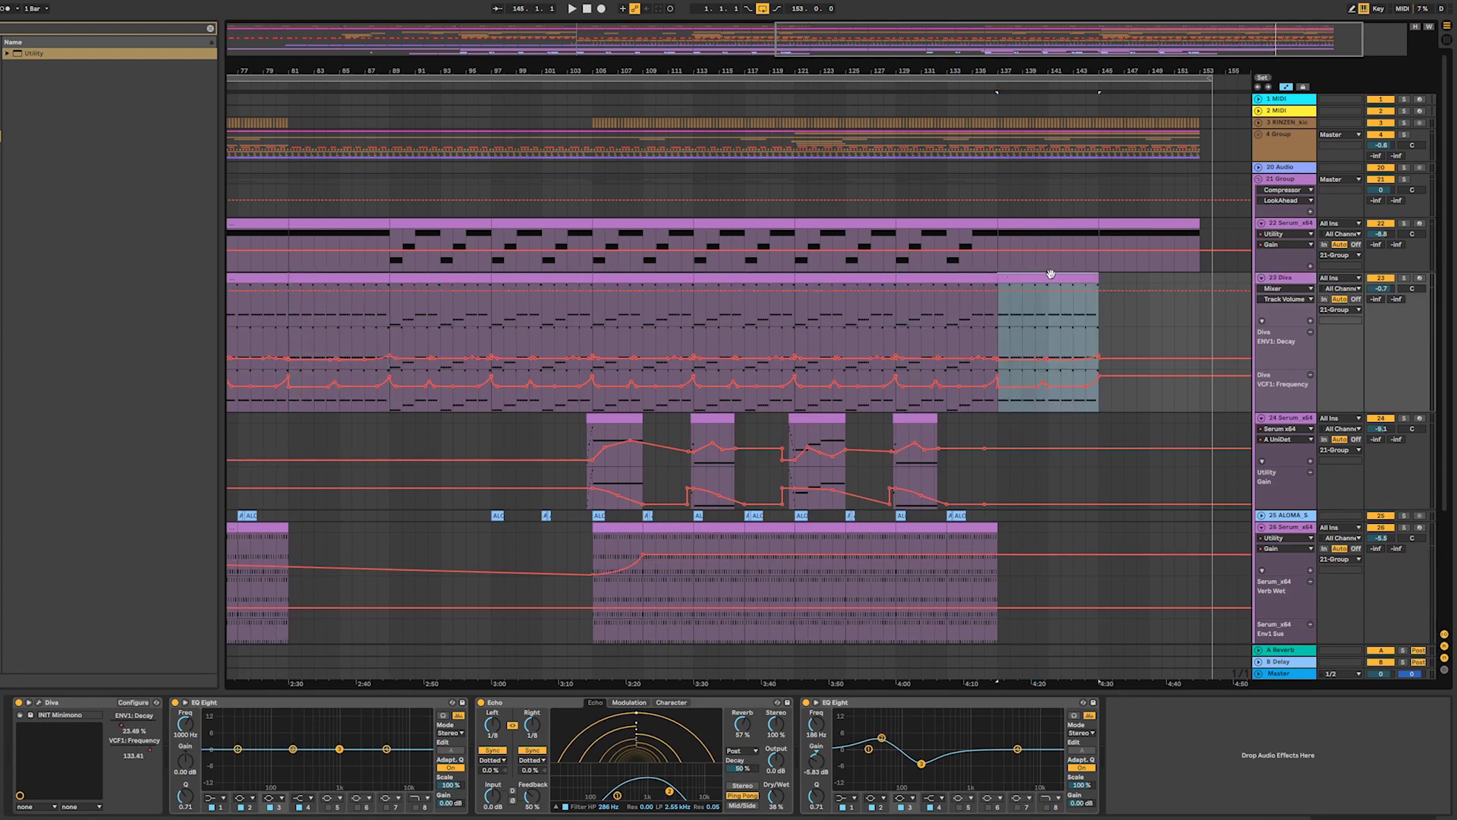
{"action": "key", "text": "ctrl+v"}
- Find the Utility effect in the browser and add it to the end of track 23's Diva device chain
{"action": "left_click", "coordinate": [1013, 281]}
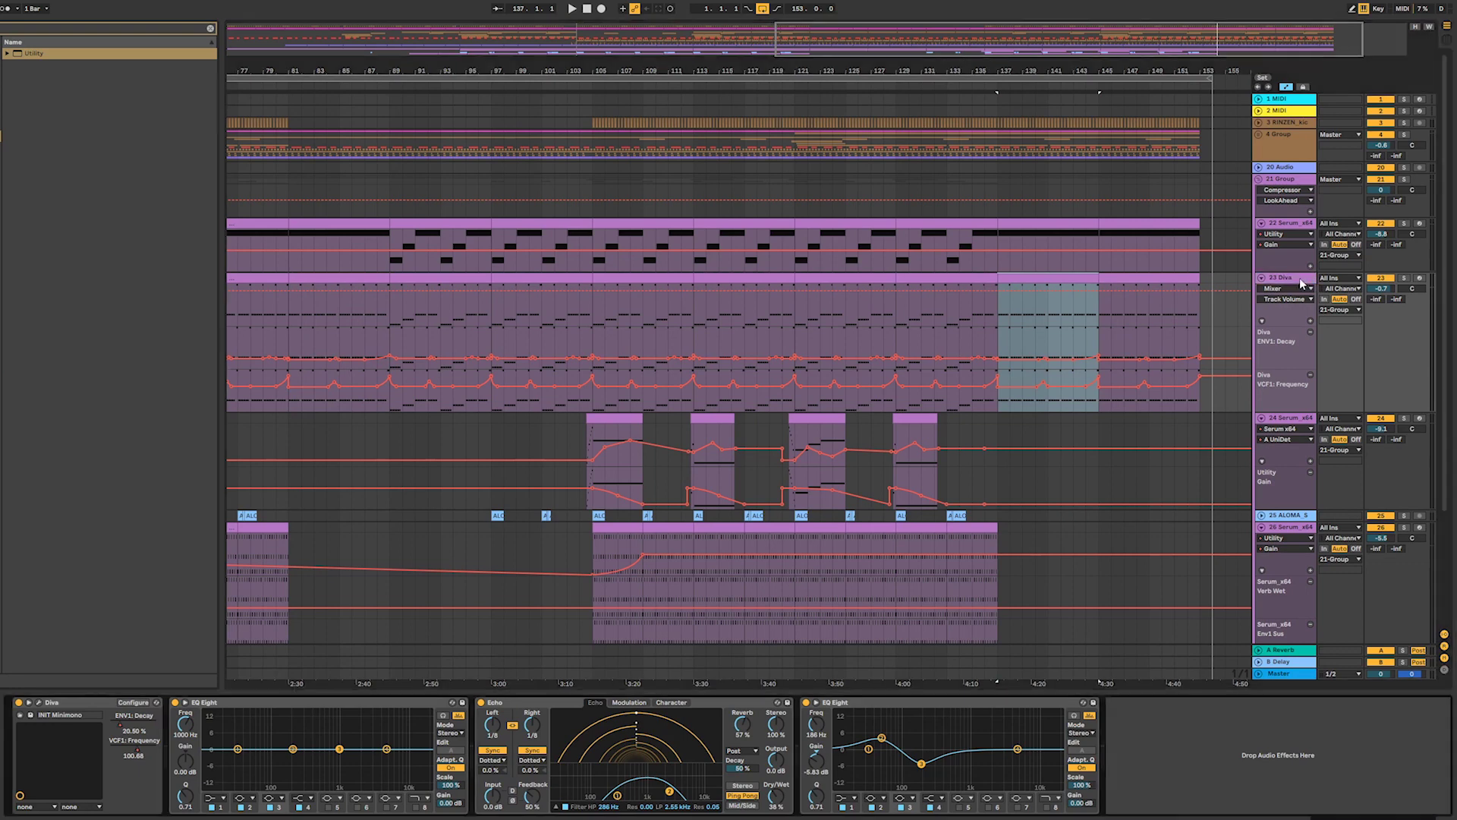
{"action": "left_click", "coordinate": [205, 28]}
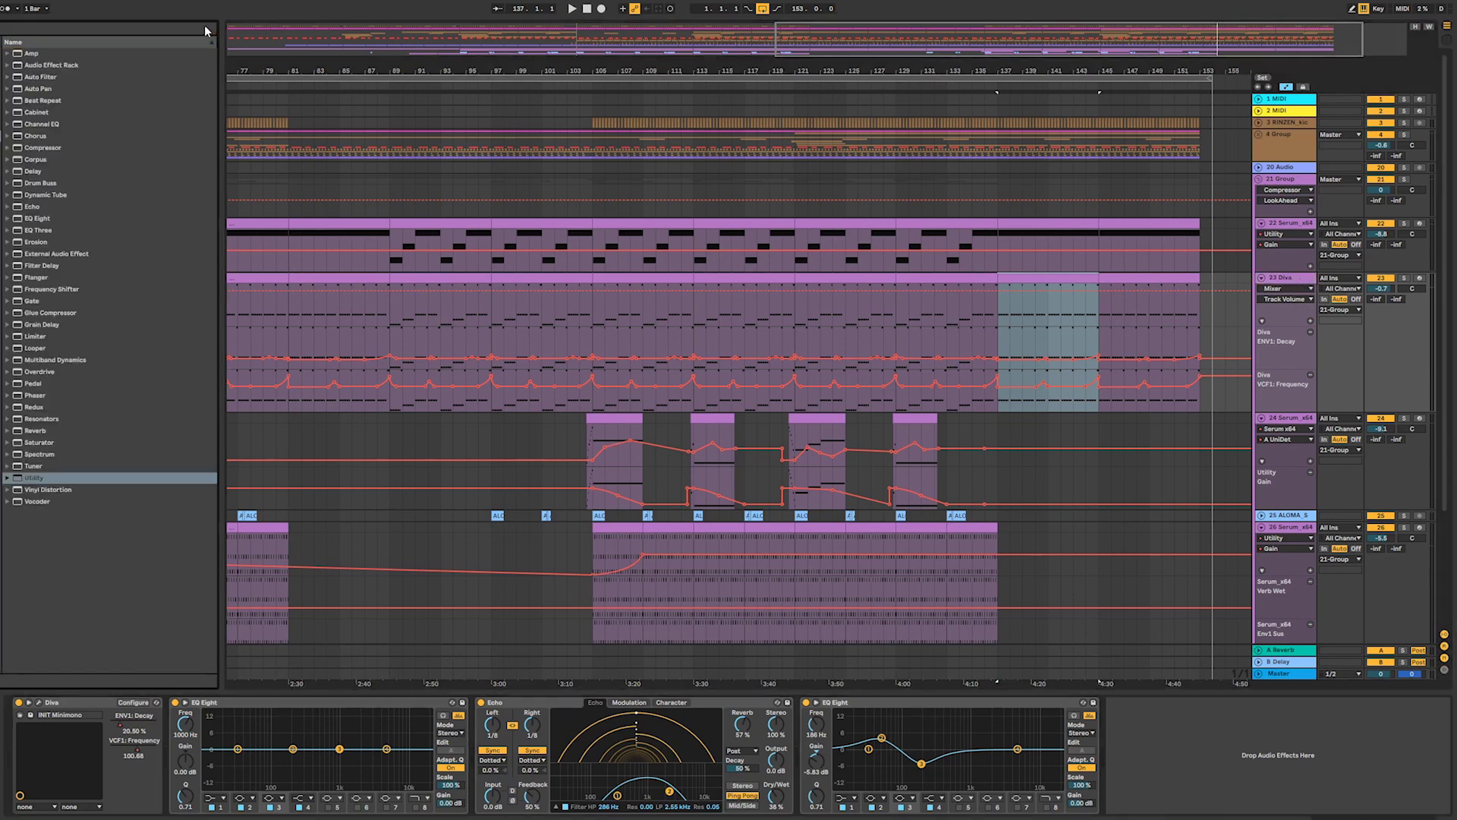
{"action": "type", "text": "util"}
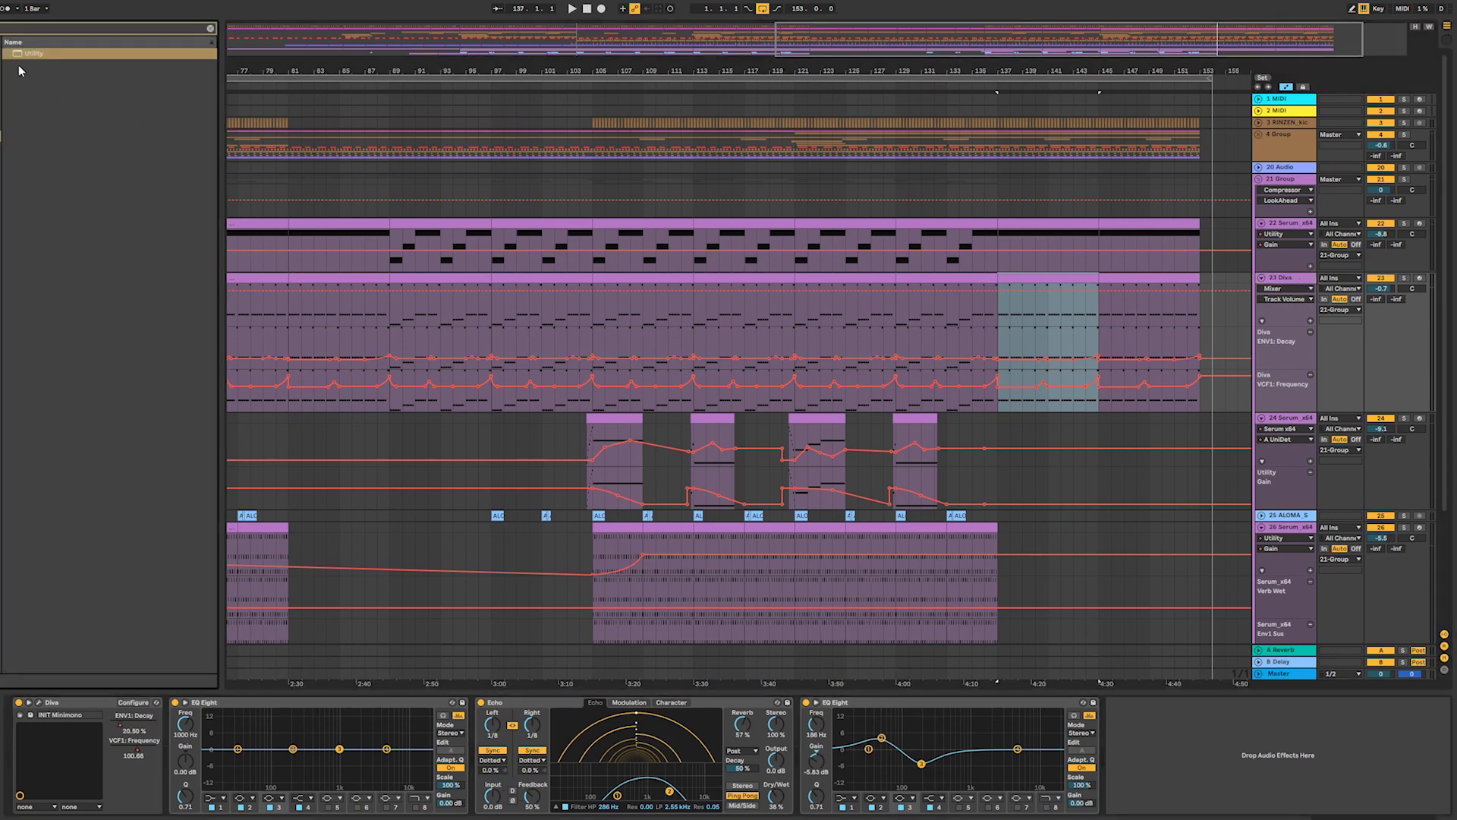
{"action": "left_click_drag", "start_coordinate": [31, 51], "coordinate": [1329, 809]}
{"action": "left_click", "coordinate": [1173, 740]}
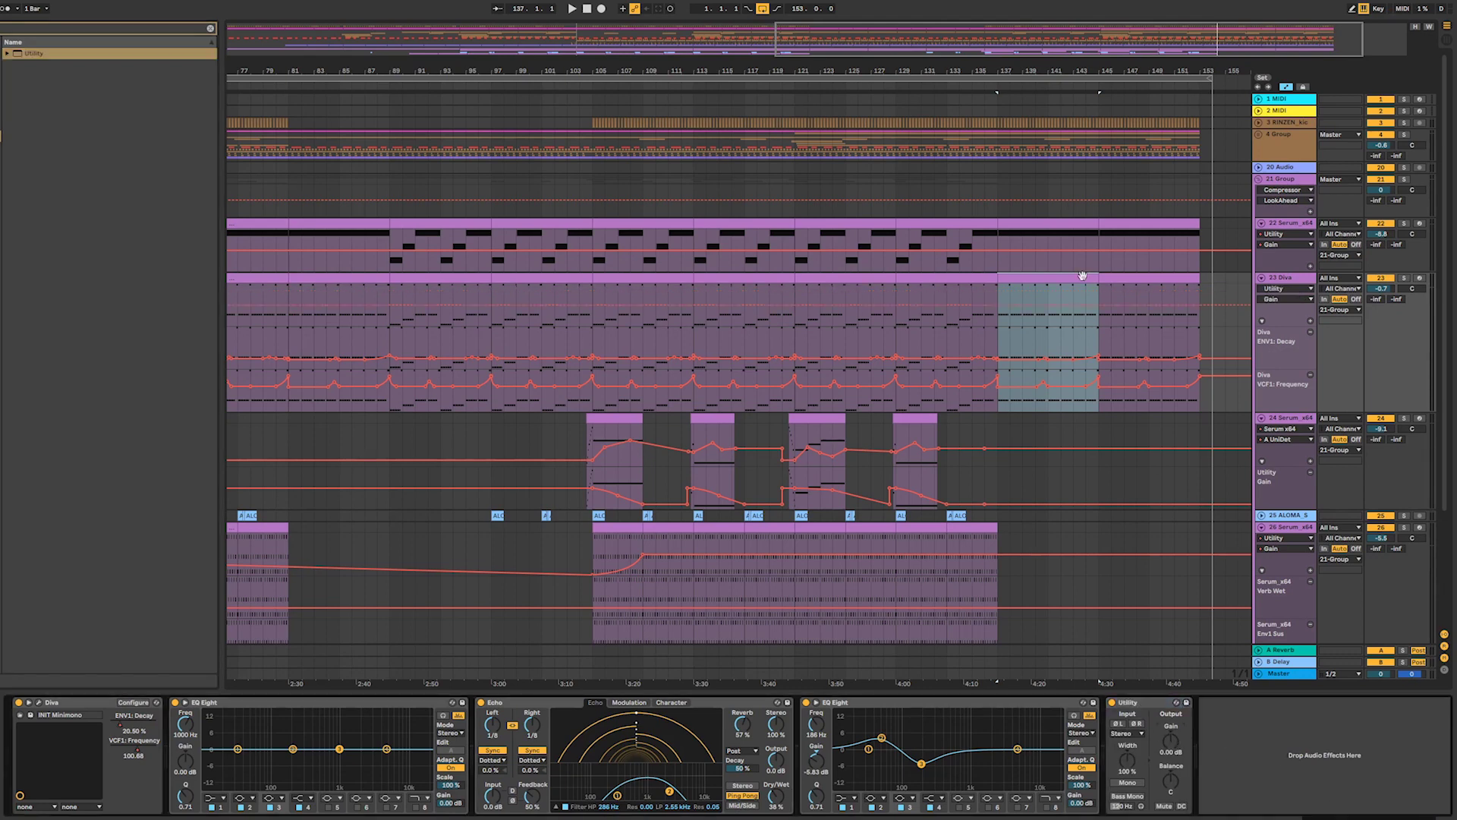
- Automate track 23's Utility gain to fall from bar 137 to about -13.8 dB at bar 153, and play the transition
{"action": "left_click", "coordinate": [997, 305]}
{"action": "left_click_drag", "start_coordinate": [1149, 305], "coordinate": [1200, 315]}
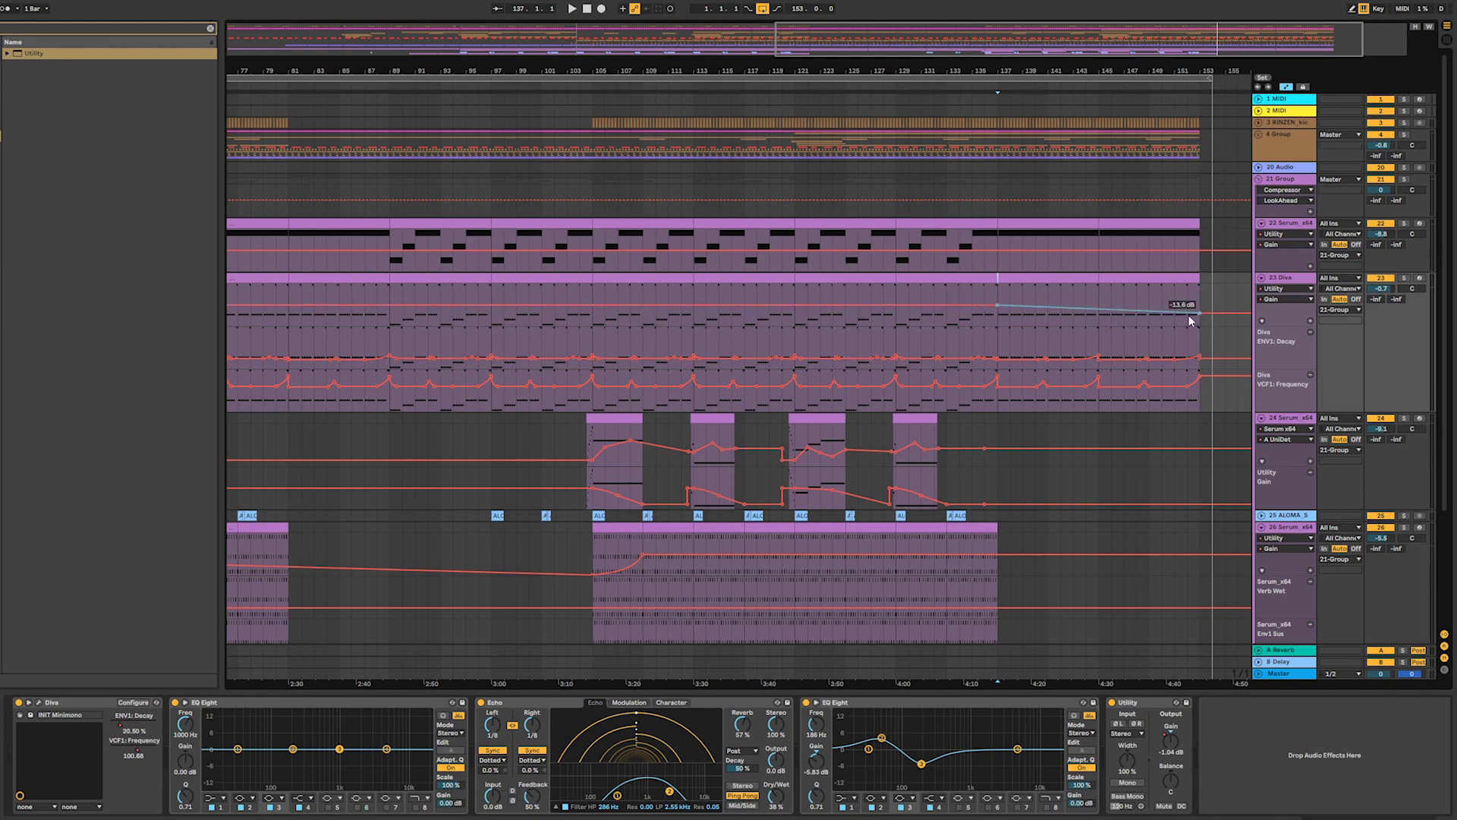
{"action": "left_click", "coordinate": [956, 317]}
{"action": "key", "text": "space"}
- Duplicate track 26's Serum clips from bars 121 to 137 into bars 137 to 153 and deactivate the copies
{"action": "scroll", "coordinate": [1228, 489], "scroll_direction": "down", "scroll_amount": 5}
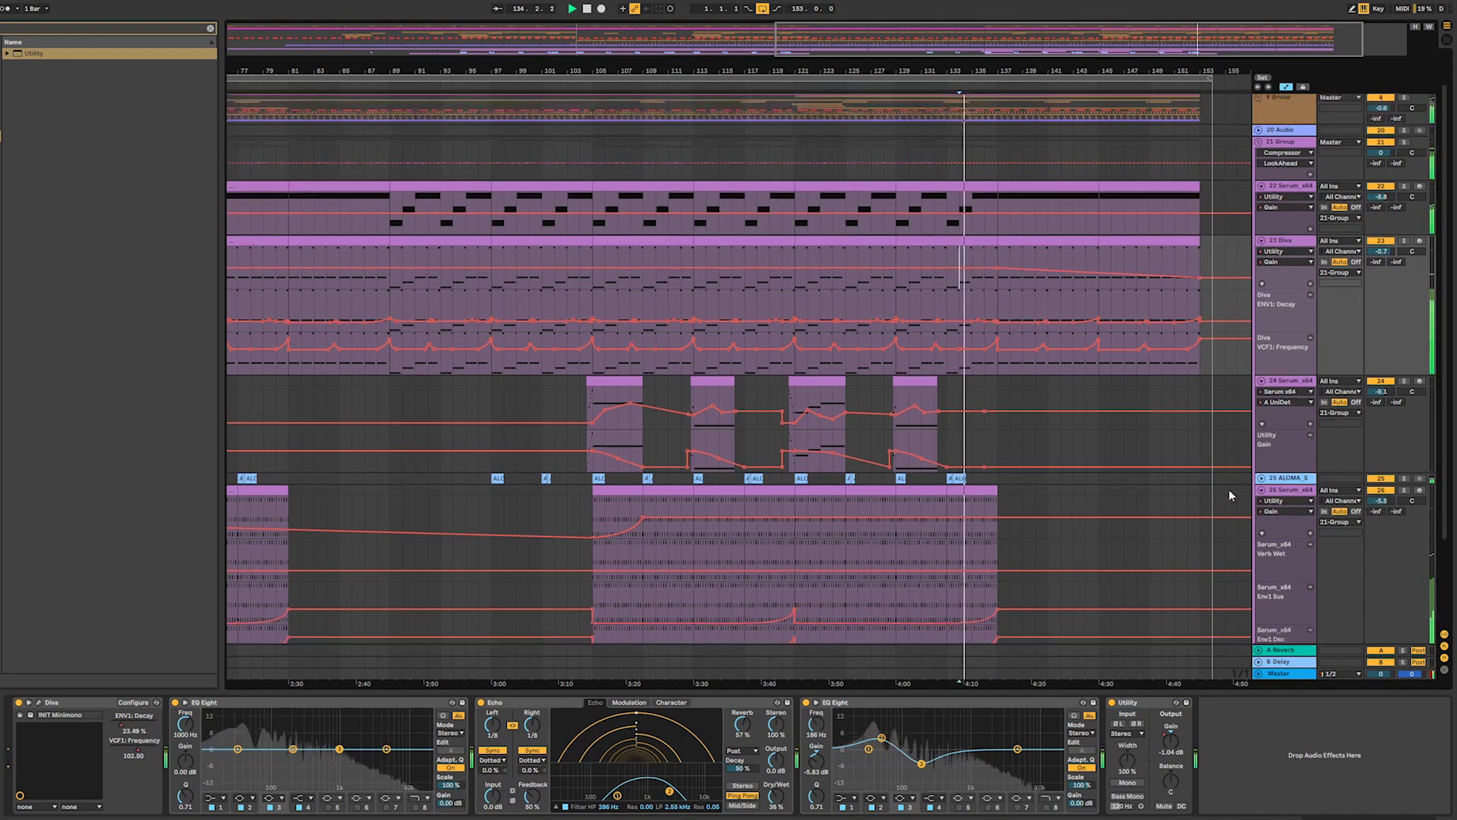
{"action": "left_click_drag", "start_coordinate": [989, 401], "coordinate": [797, 398]}
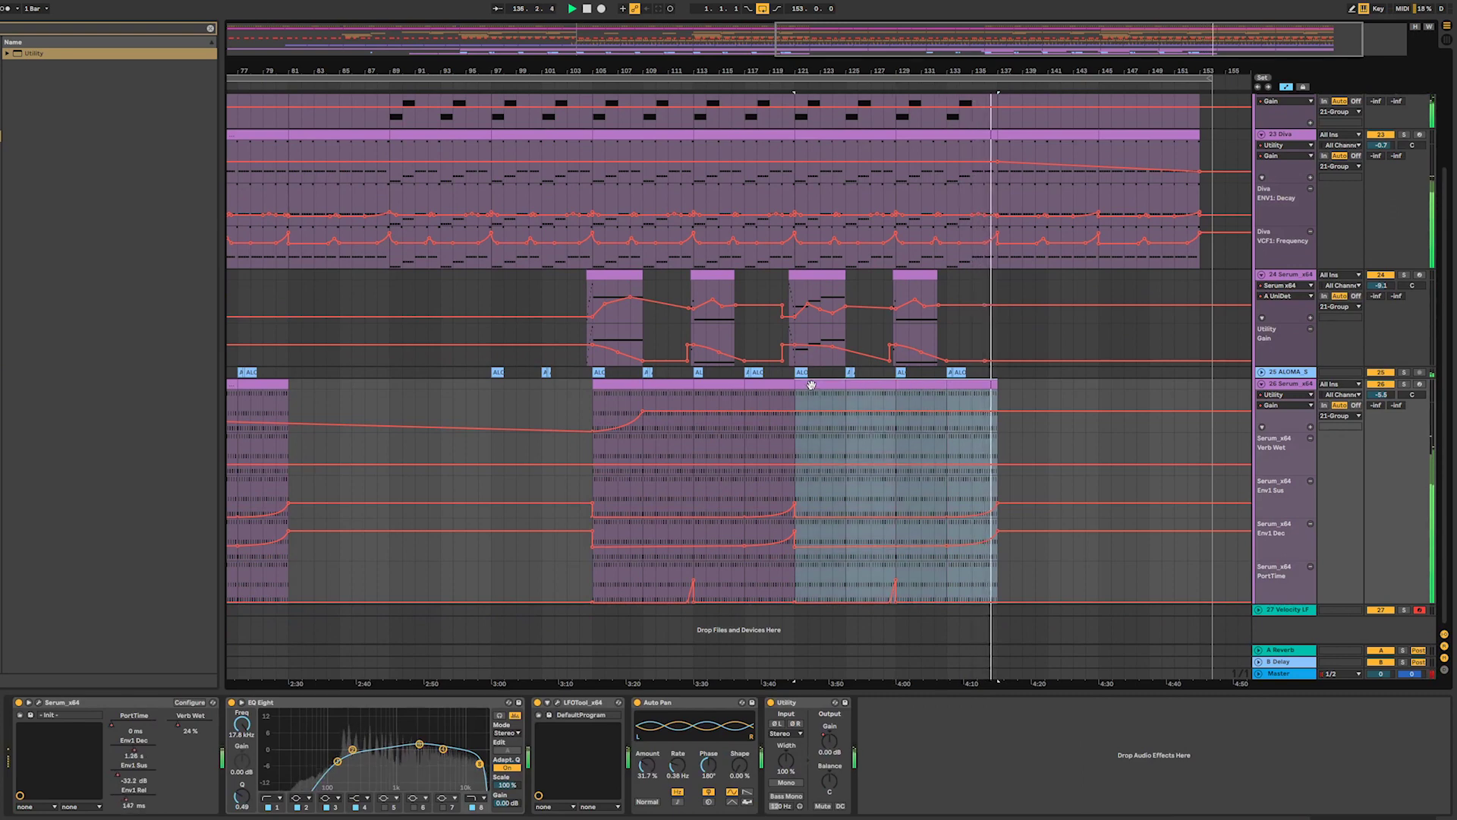
{"action": "key", "text": "ctrl+d"}
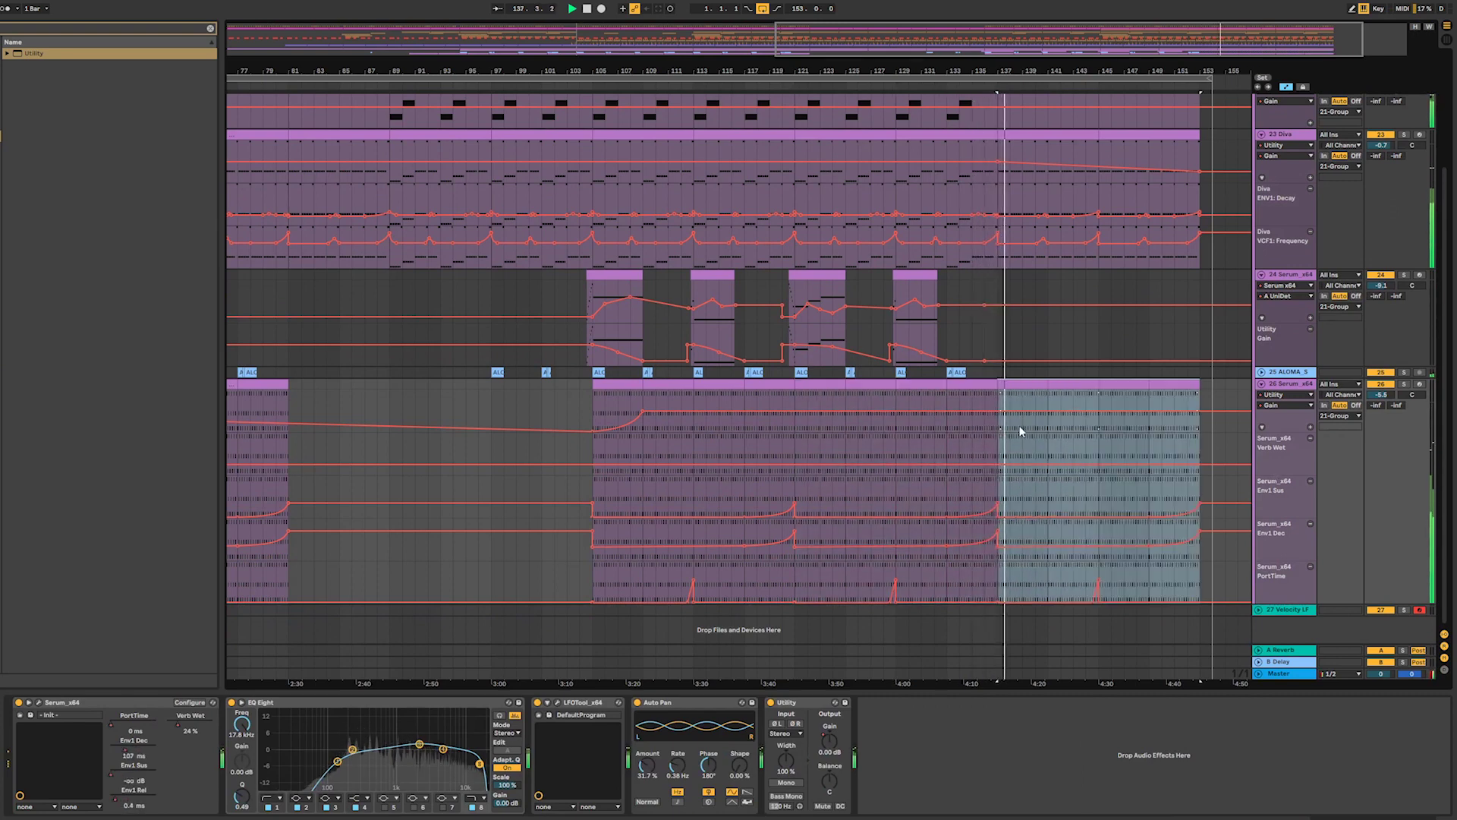
{"action": "key", "text": "0"}
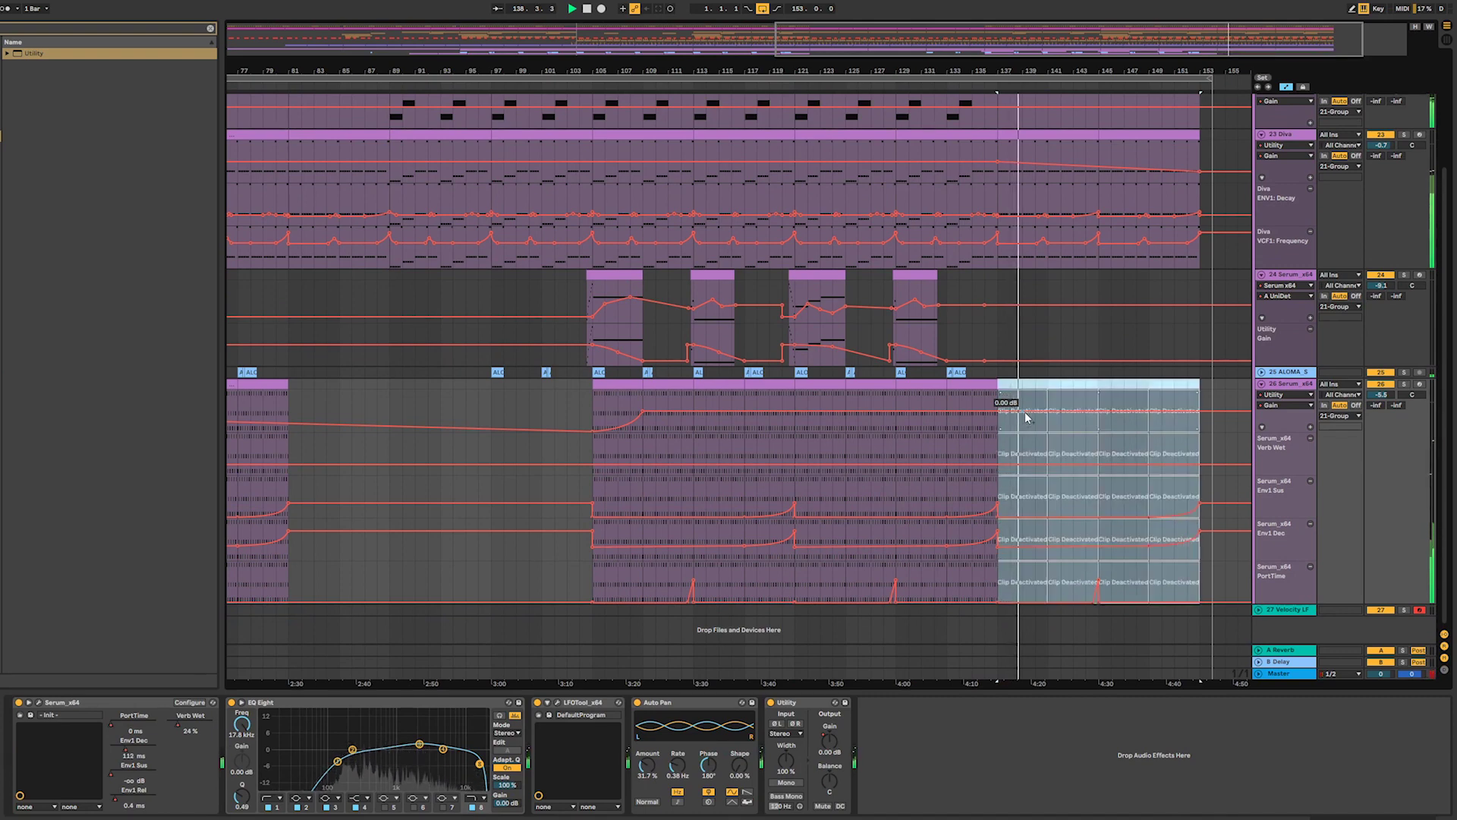
- Unfold group 4 and ride track 6, and deactivate the ride clips from bar 137 to 153
{"action": "scroll", "coordinate": [1120, 274], "scroll_direction": "up", "scroll_amount": 2}
{"action": "scroll", "coordinate": [1118, 267], "scroll_direction": "up", "scroll_amount": 4}
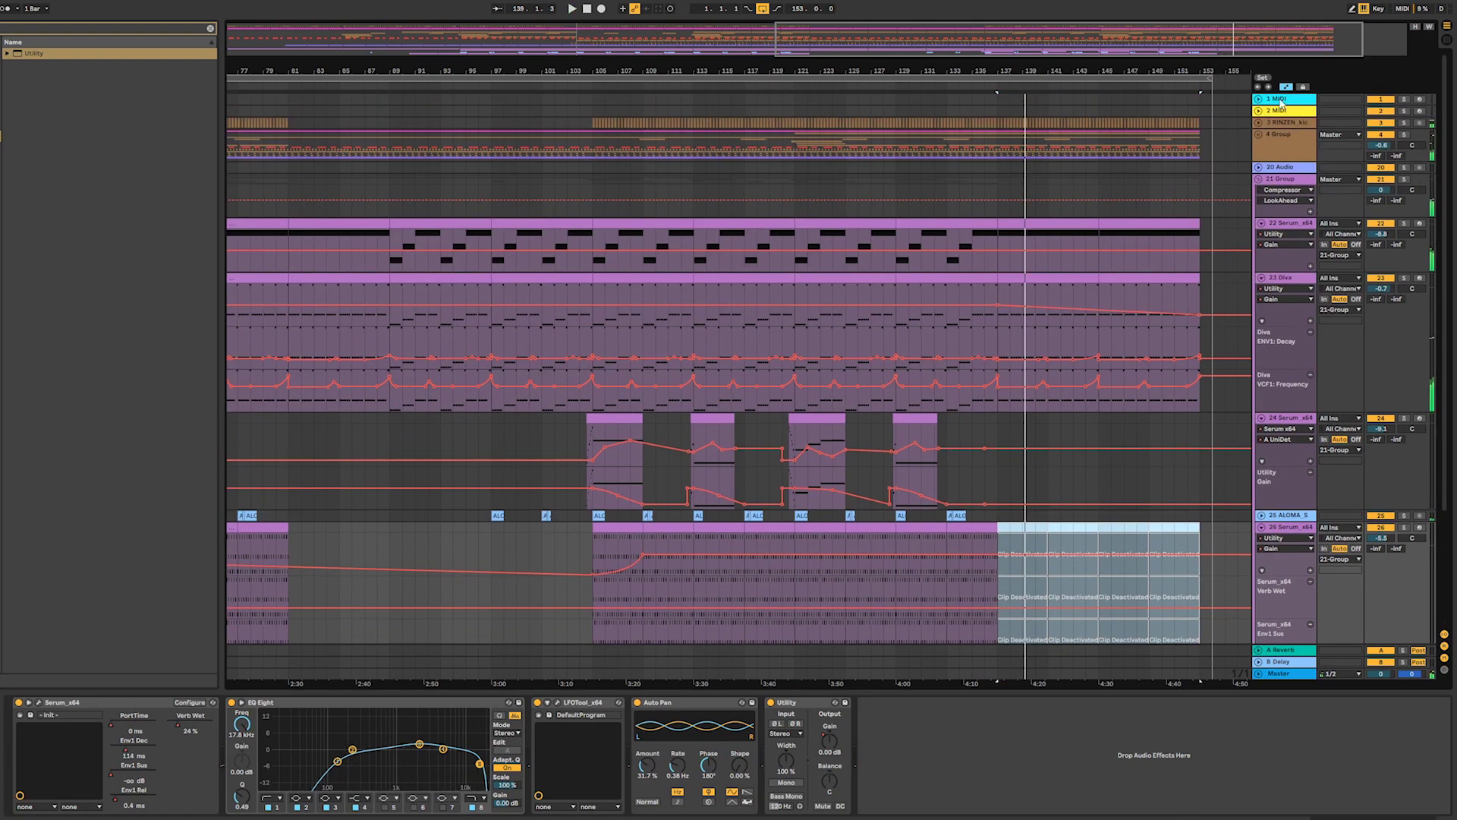
{"action": "left_click", "coordinate": [1257, 133]}
{"action": "scroll", "coordinate": [1096, 417], "scroll_direction": "down", "scroll_amount": 4}
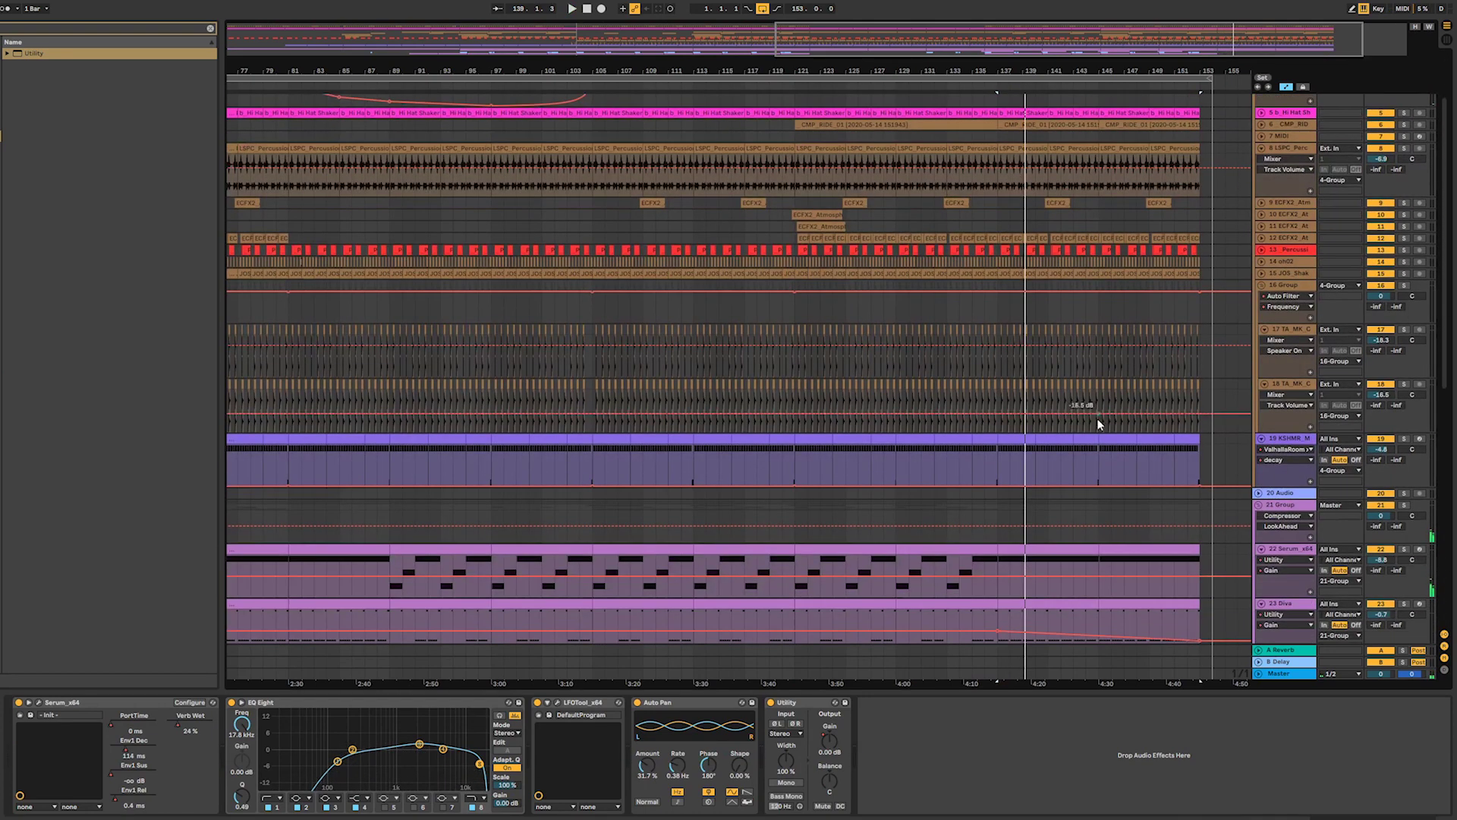
{"action": "scroll", "coordinate": [1096, 418], "scroll_direction": "up", "scroll_amount": 4}
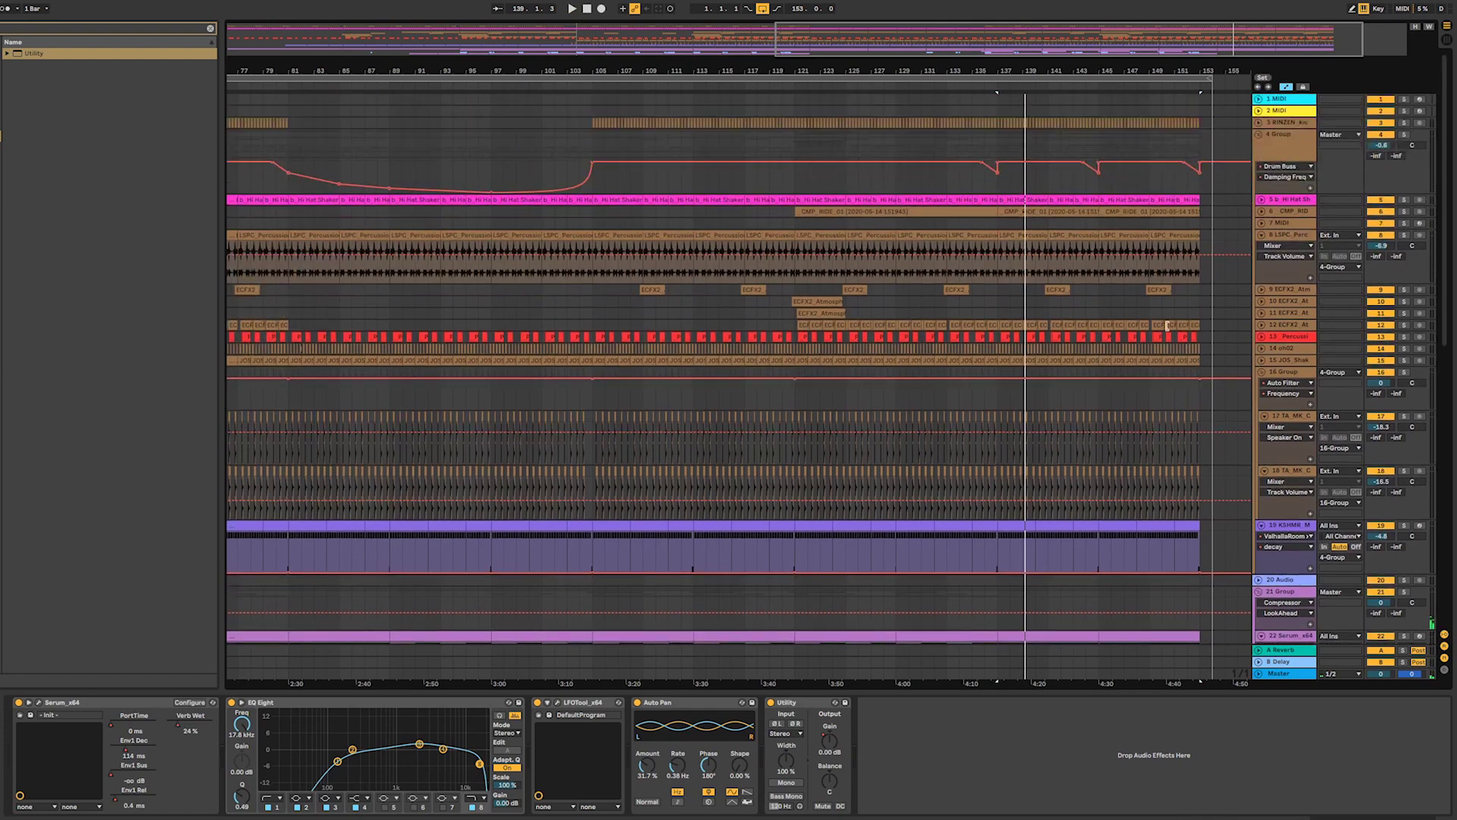
{"action": "left_click", "coordinate": [1261, 211]}
{"action": "left_click_drag", "start_coordinate": [1027, 208], "coordinate": [1156, 213]}
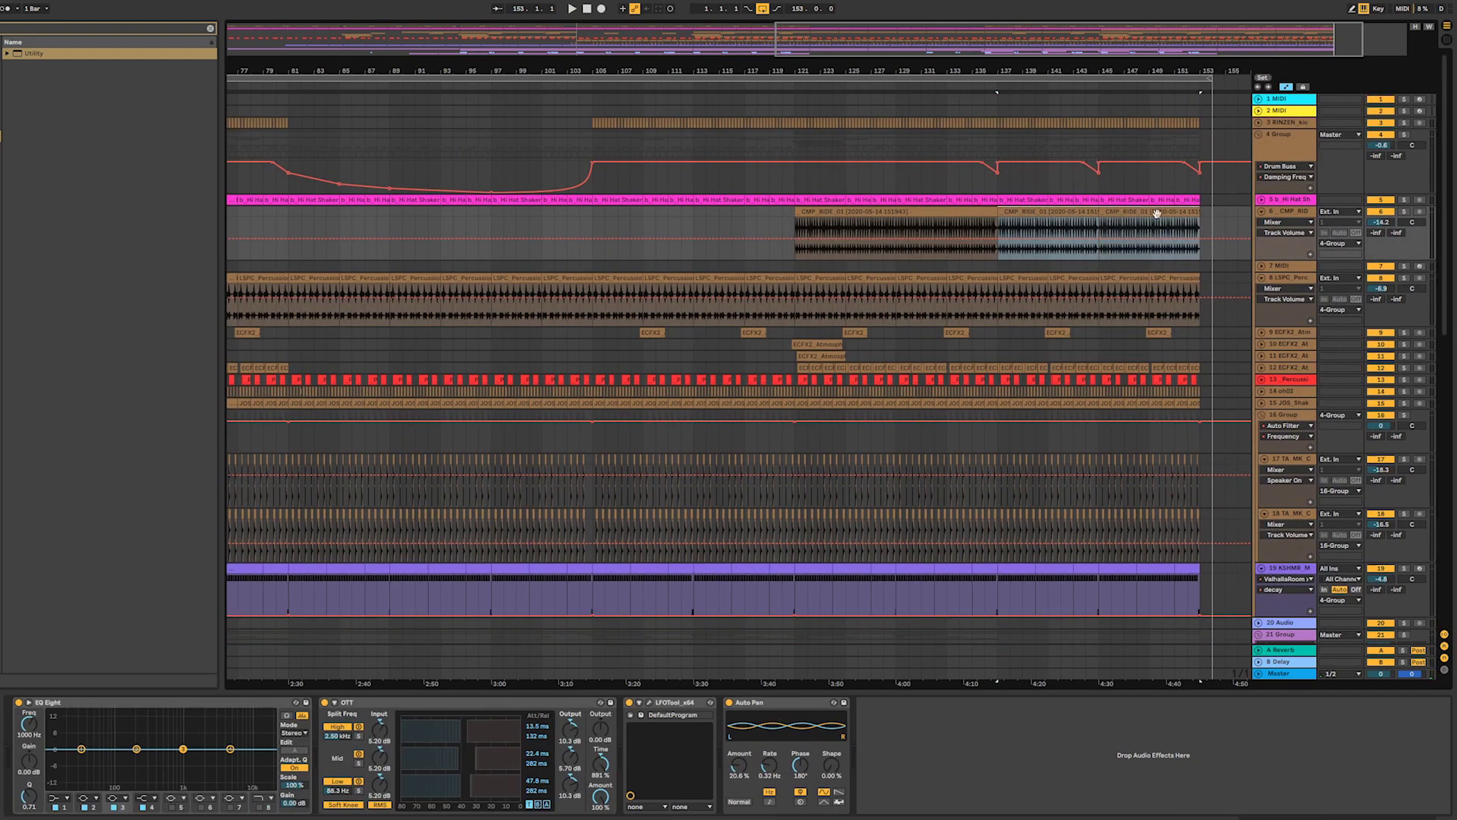
{"action": "key", "text": "0"}
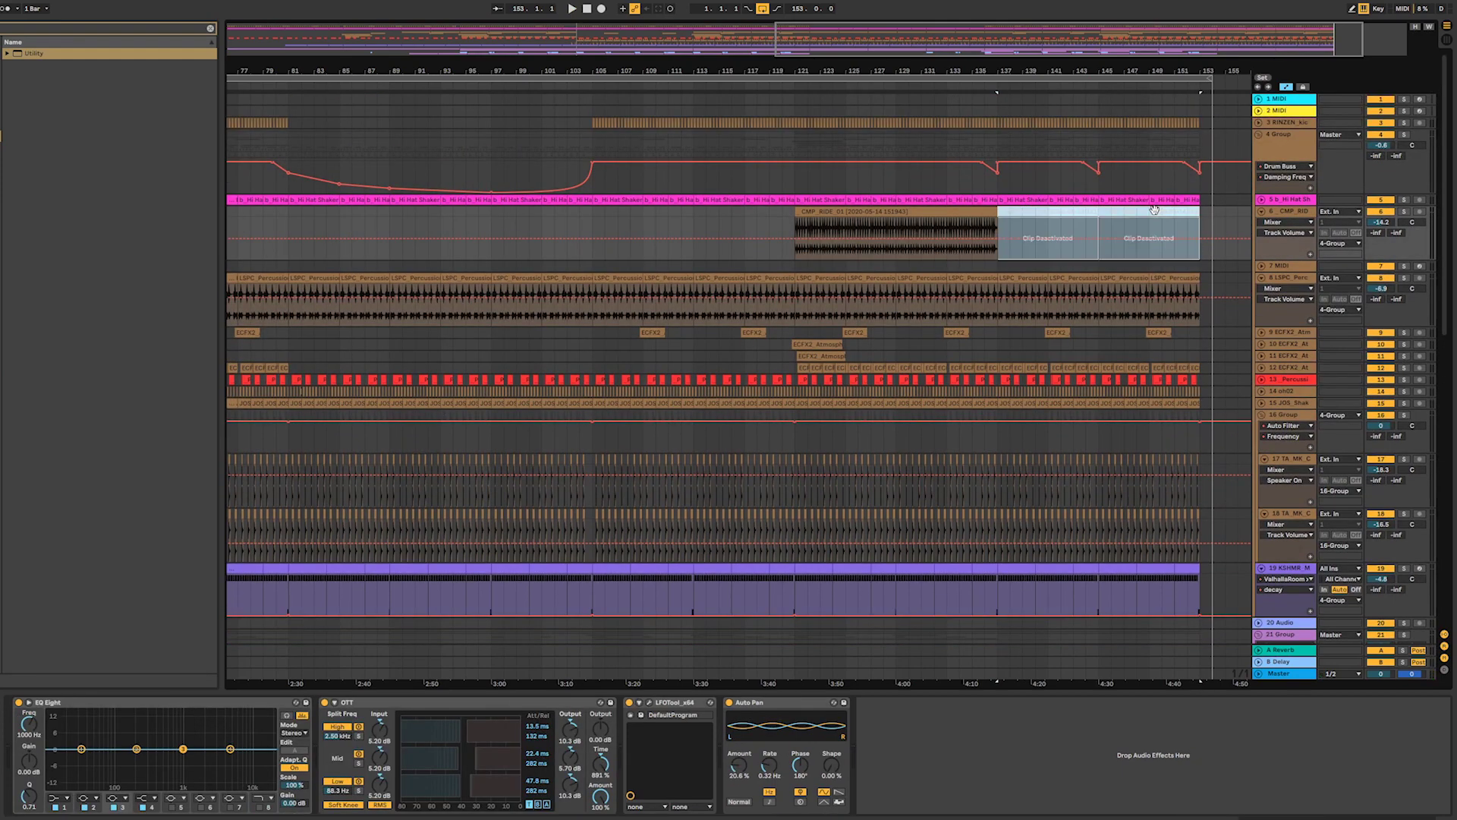
- Play from about bar 134 and review the drum and synth tracks across the ending
{"action": "left_click", "coordinate": [964, 255]}
{"action": "key", "text": "space"}
{"action": "left_click_drag", "start_coordinate": [1047, 72], "coordinate": [1033, 125]}
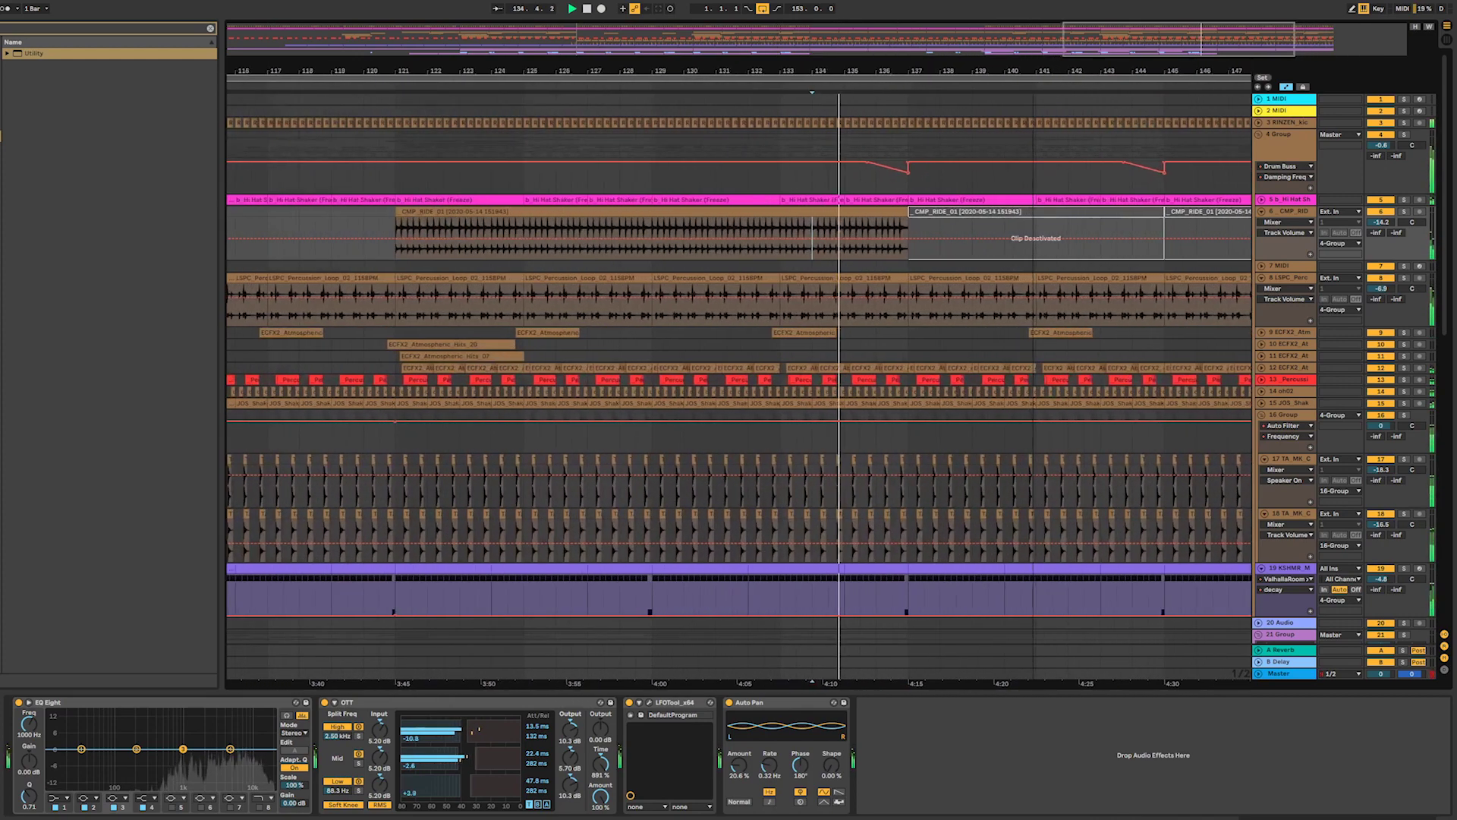
{"action": "scroll", "coordinate": [1083, 287], "scroll_direction": "down", "scroll_amount": 5}
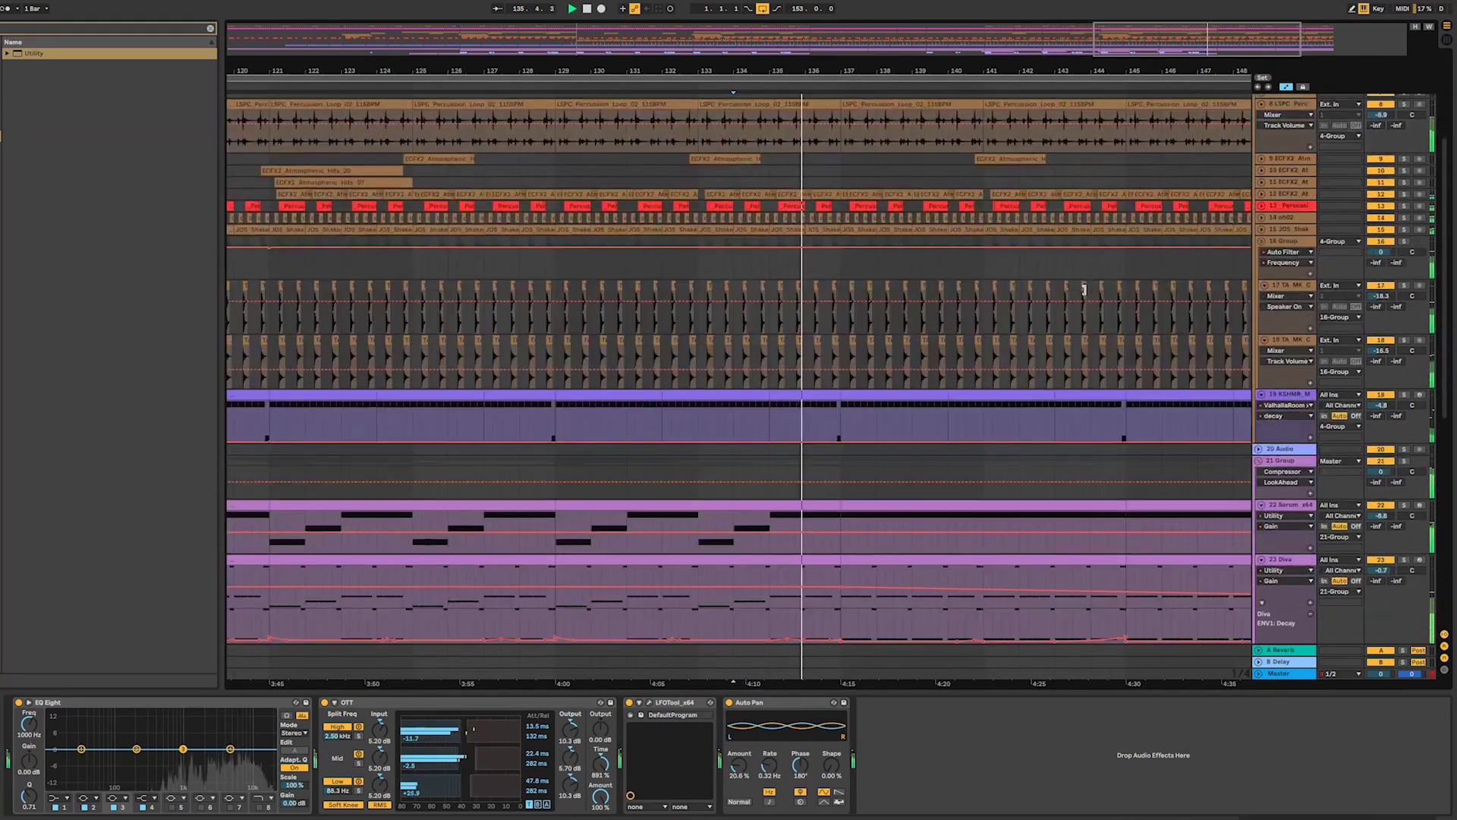
{"action": "scroll", "coordinate": [1086, 292], "scroll_direction": "down", "scroll_amount": 10}
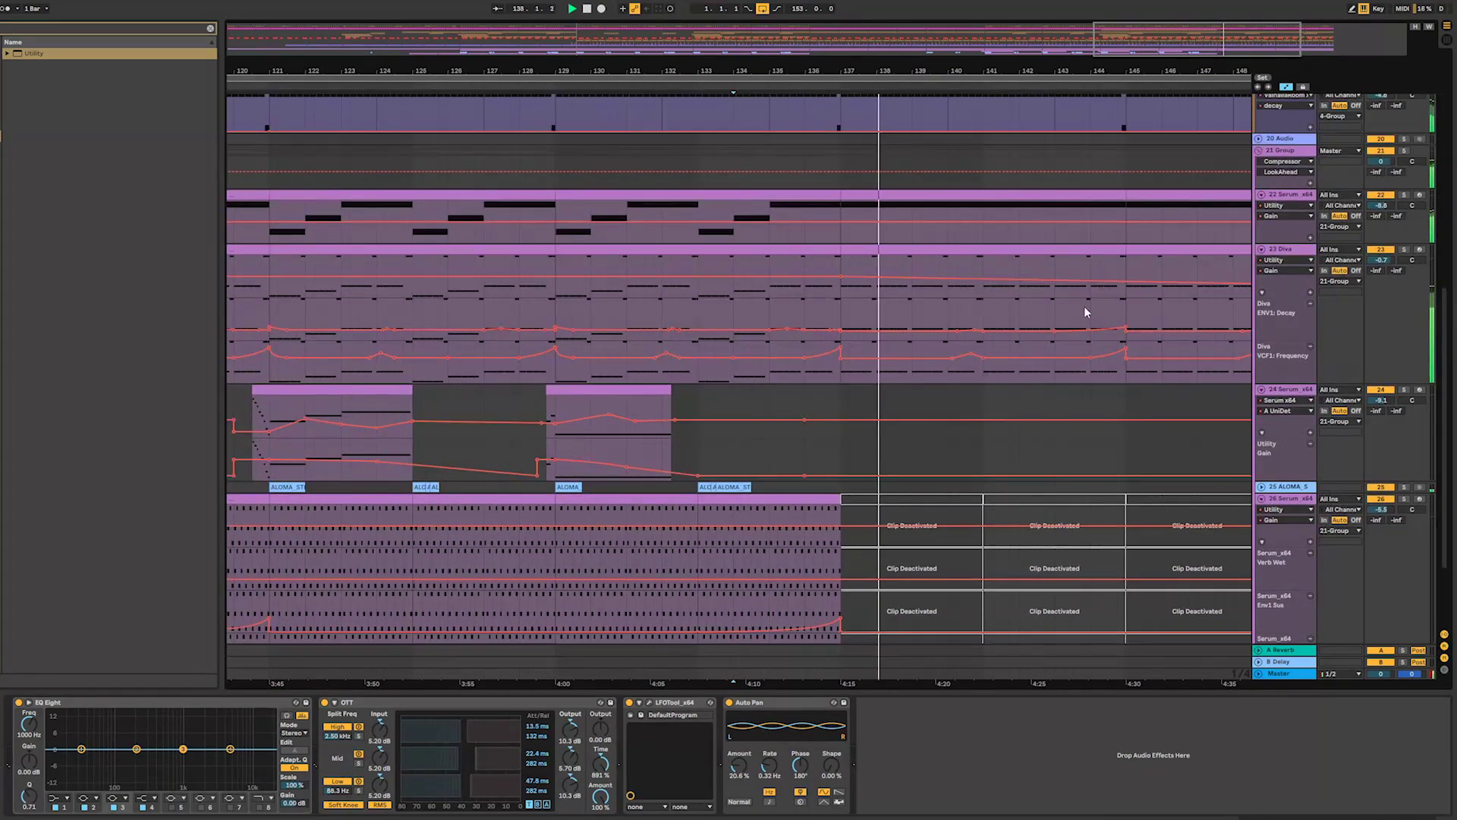
{"action": "scroll", "coordinate": [1084, 307], "scroll_direction": "up", "scroll_amount": 3}
{"action": "scroll", "coordinate": [1054, 336], "scroll_direction": "down", "scroll_amount": 3}
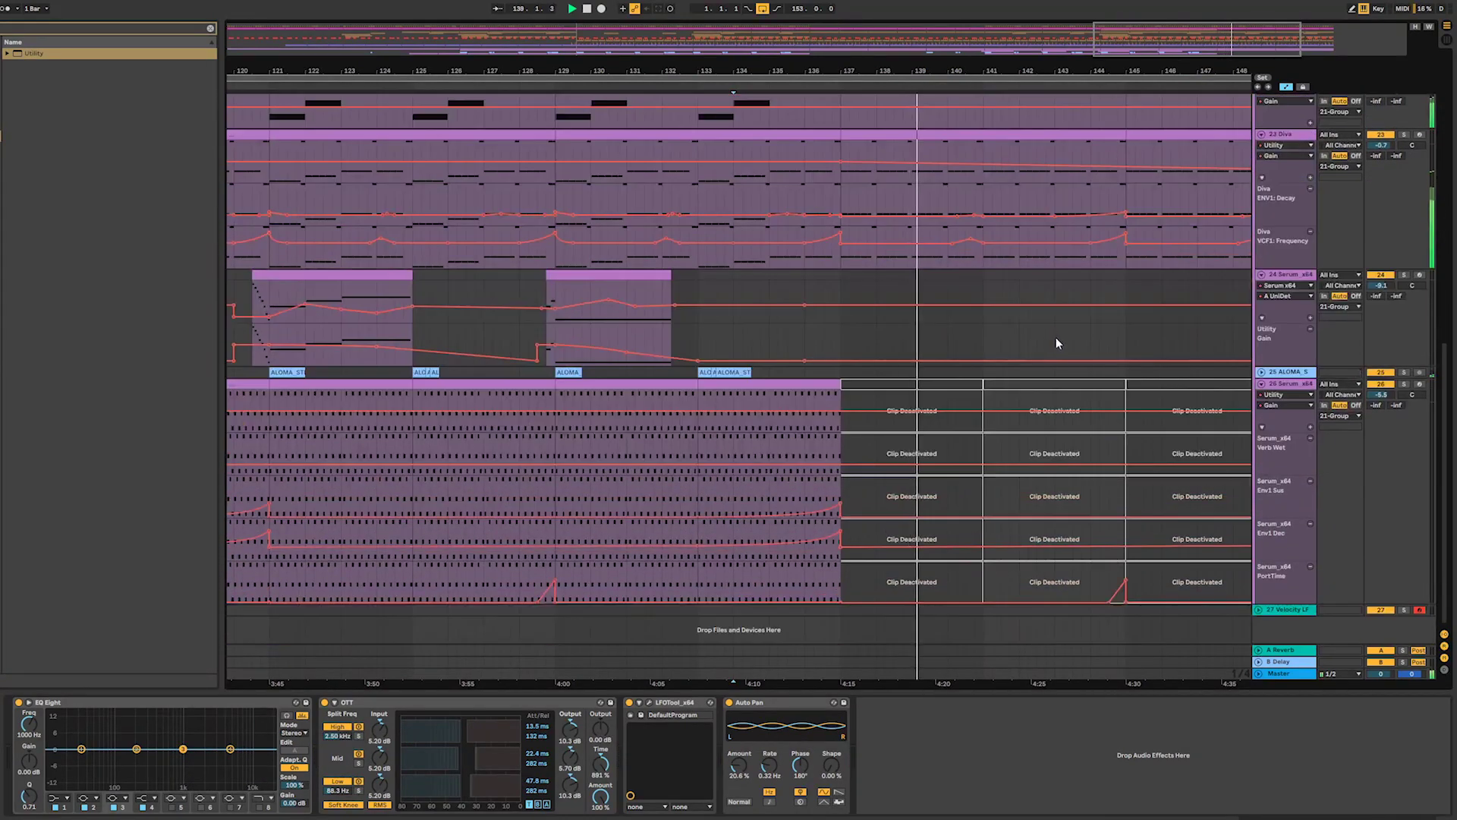
{"action": "left_click_drag", "start_coordinate": [1141, 43], "coordinate": [1121, 41]}
{"action": "scroll", "coordinate": [941, 322], "scroll_direction": "up", "scroll_amount": 5}
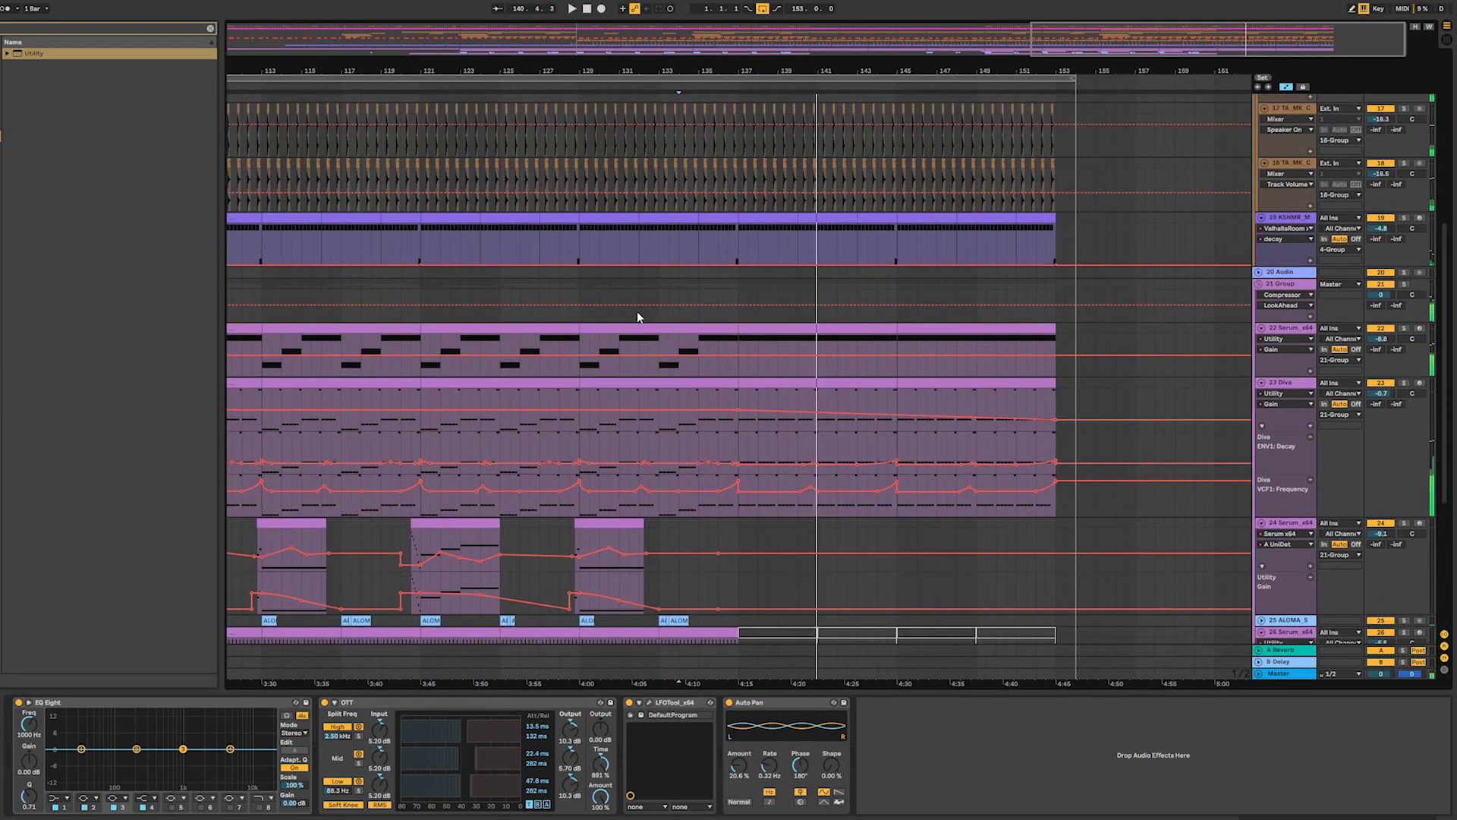
- Replay the transition from about bar 132 and select track 3's clips from bar 137 to 145 while examining the ending
{"action": "left_click", "coordinate": [637, 312]}
{"action": "scroll", "coordinate": [897, 308], "scroll_direction": "up", "scroll_amount": 10}
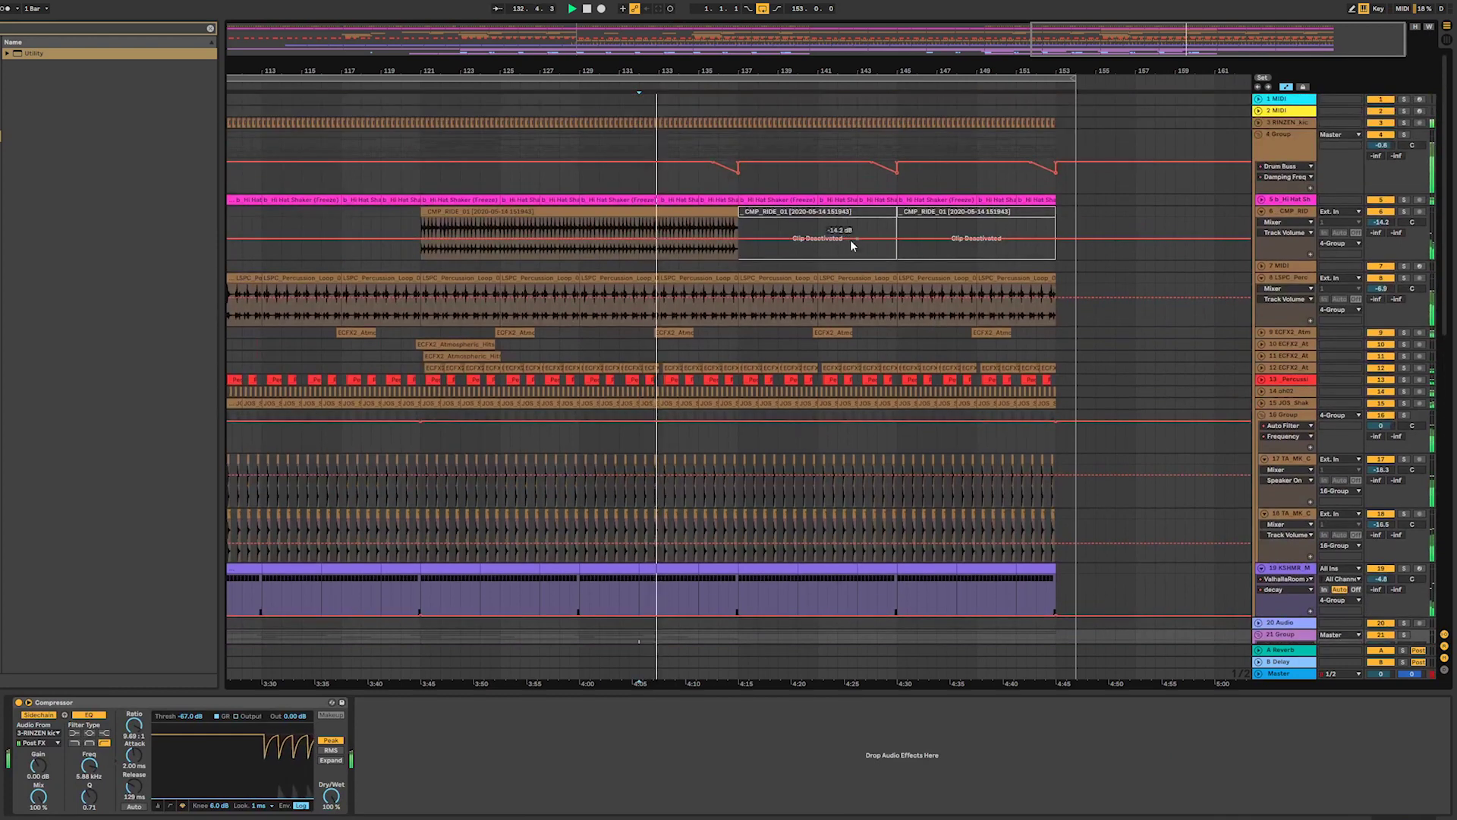
{"action": "left_click", "coordinate": [738, 123]}
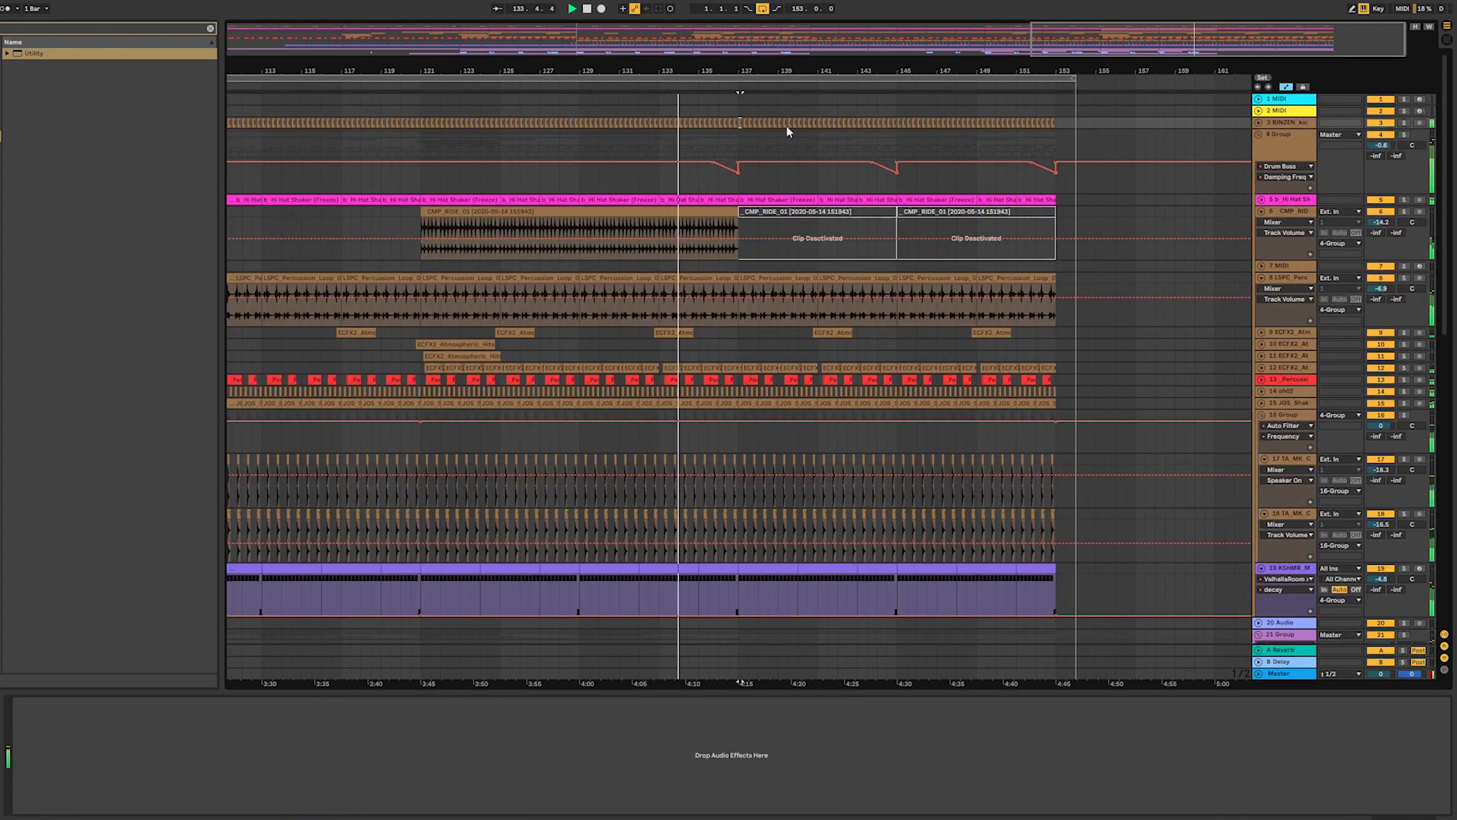
{"action": "left_click", "coordinate": [894, 123], "text": "shift"}
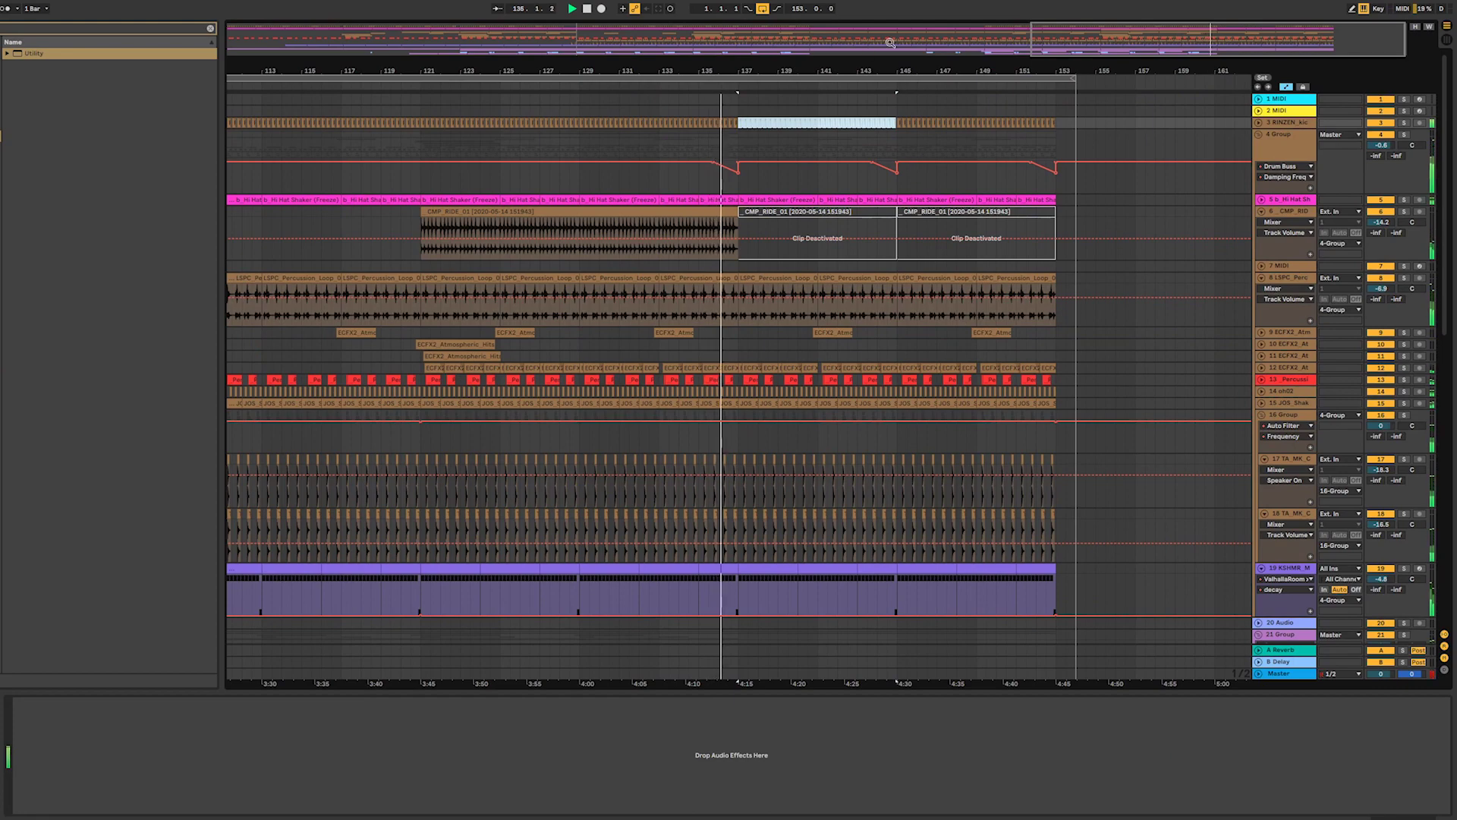
{"action": "mouse_move", "coordinate": [1102, 41]}
{"action": "left_mouse_down"}
{"action": "mouse_move", "coordinate": [1103, 60]}
{"action": "mouse_move", "coordinate": [1120, 48]}
{"action": "left_mouse_up"}
{"action": "key", "text": "plus"}
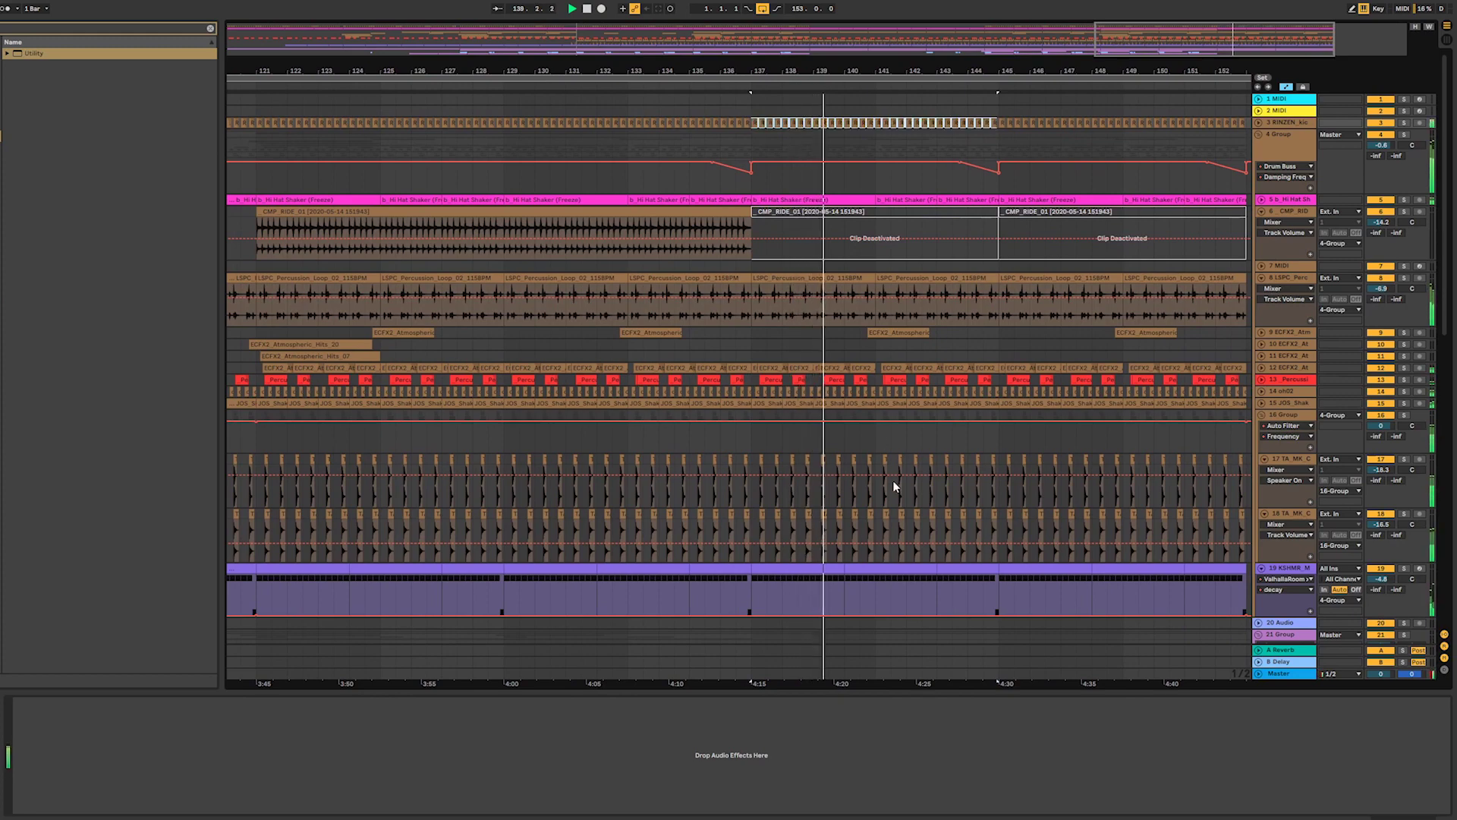
{"action": "scroll", "coordinate": [984, 544], "scroll_direction": "down", "scroll_amount": 3}
{"action": "scroll", "coordinate": [984, 547], "scroll_direction": "down", "scroll_amount": 5}
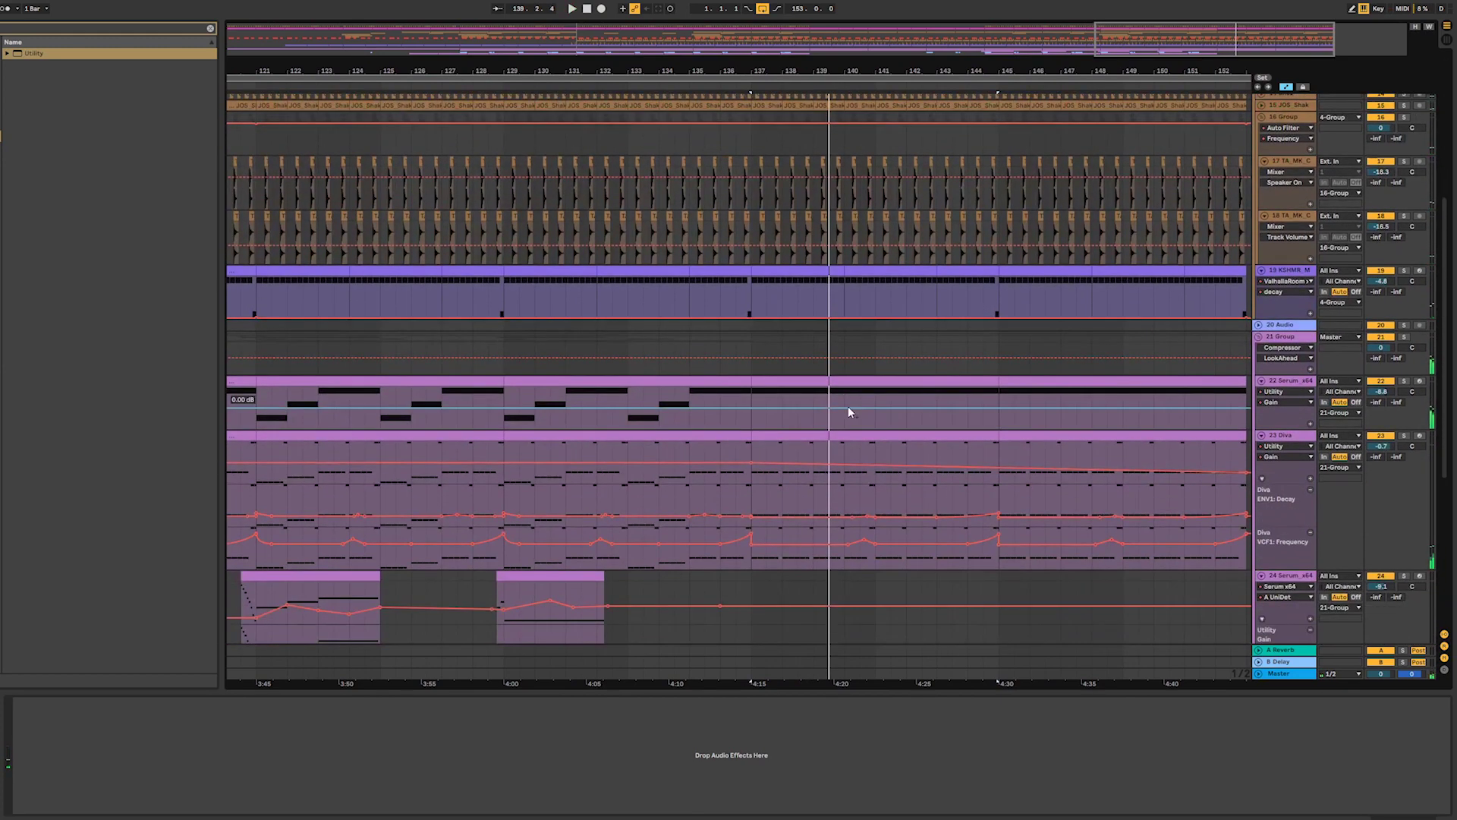
- Deactivate both Diva clips on track 23 from bar 137 to 153, playing the transition between the two changes
{"action": "left_click", "coordinate": [839, 440]}
{"action": "key", "text": "0"}
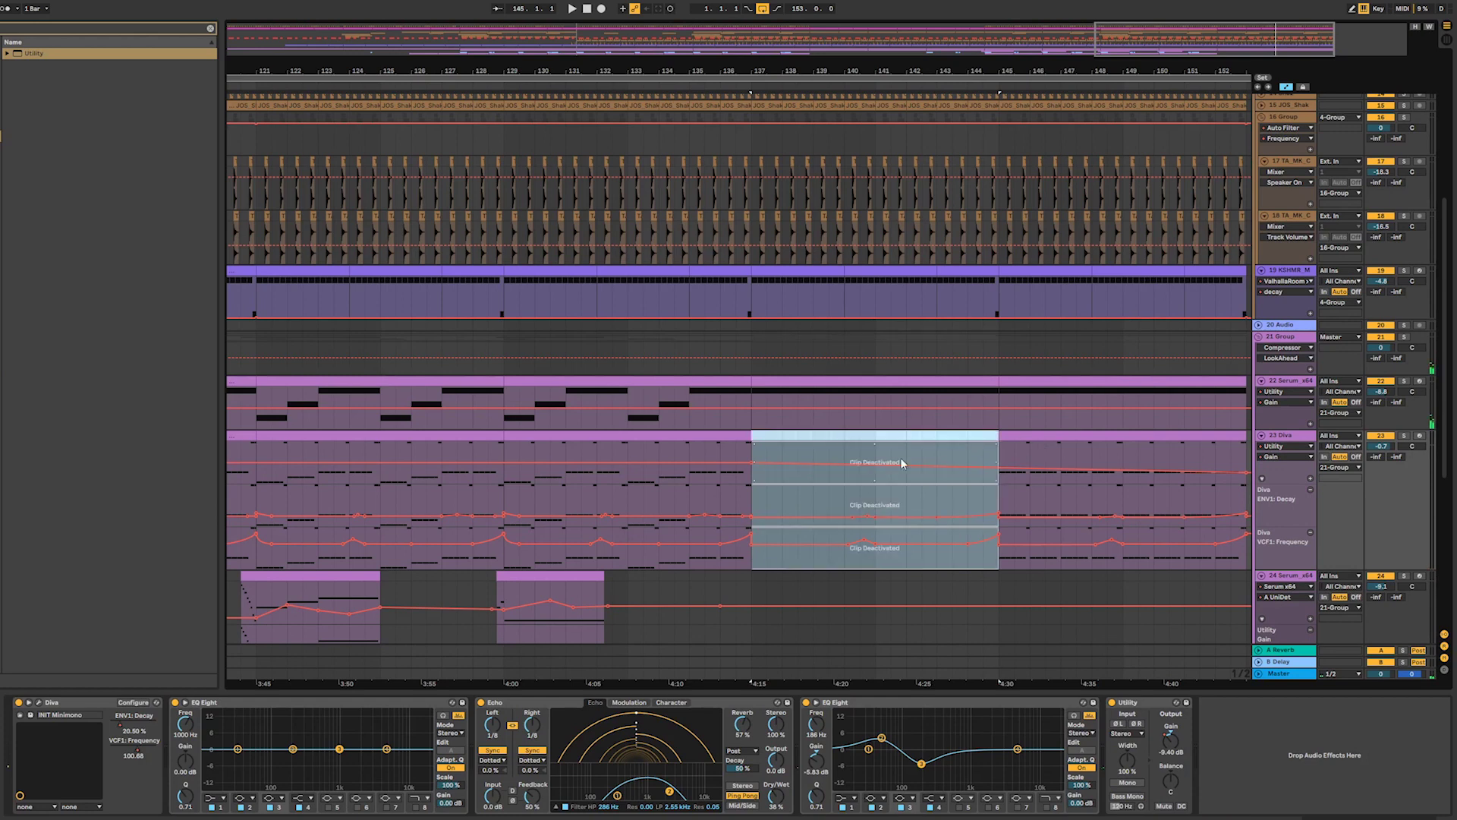
{"action": "left_click", "coordinate": [734, 486]}
{"action": "key", "text": "space"}
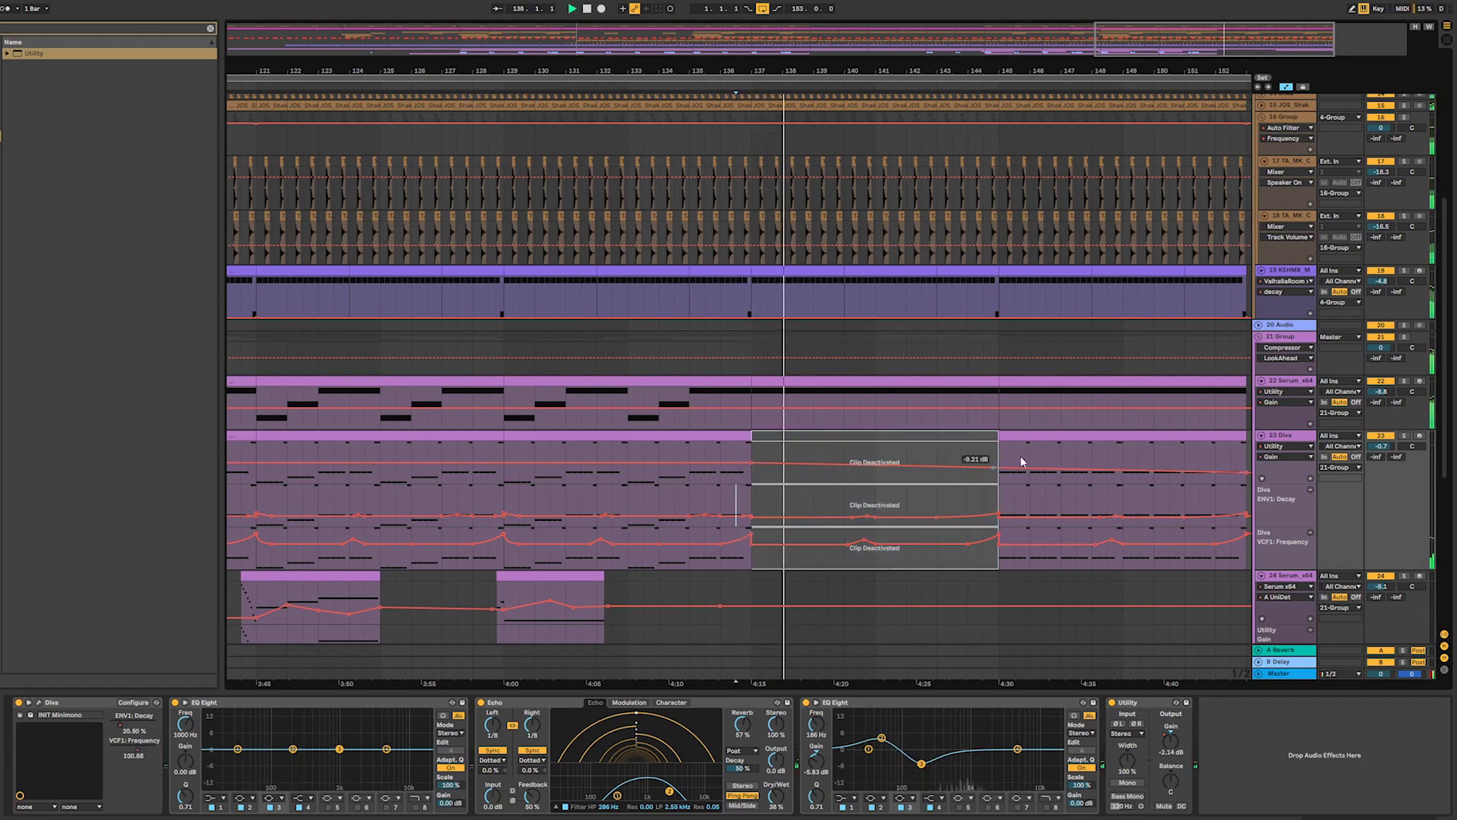
{"action": "left_click", "coordinate": [1052, 437]}
{"action": "key", "text": "0"}
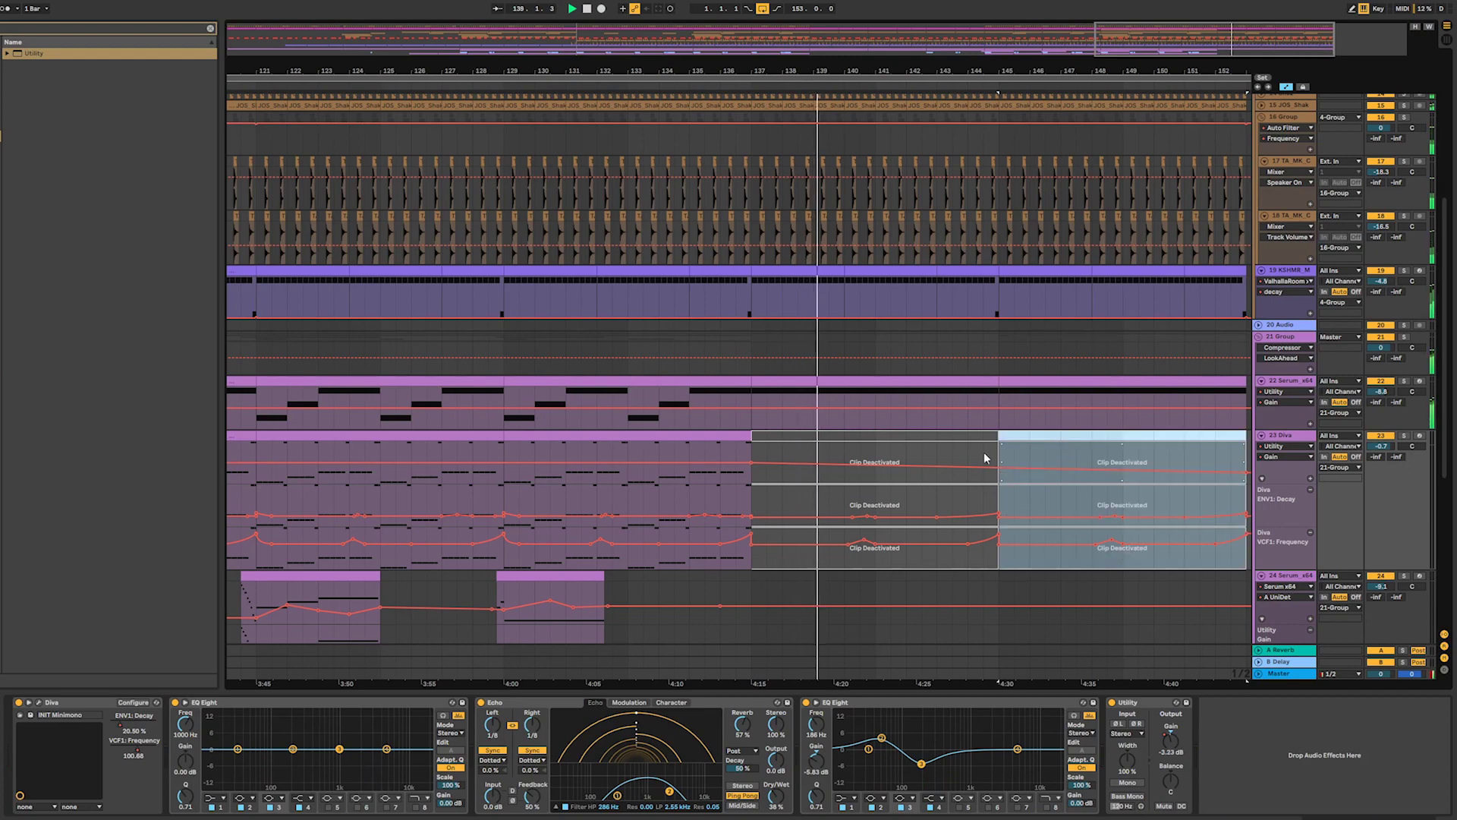
- Duplicate track 25's ALOMA clips from bars 129 to 137 into bars 137 to 145
{"action": "scroll", "coordinate": [964, 486], "scroll_direction": "down", "scroll_amount": 3}
{"action": "scroll", "coordinate": [951, 509], "scroll_direction": "down", "scroll_amount": 5}
{"action": "left_click_drag", "start_coordinate": [1073, 72], "coordinate": [923, 38]}
{"action": "left_click_drag", "start_coordinate": [896, 414], "coordinate": [763, 416]}
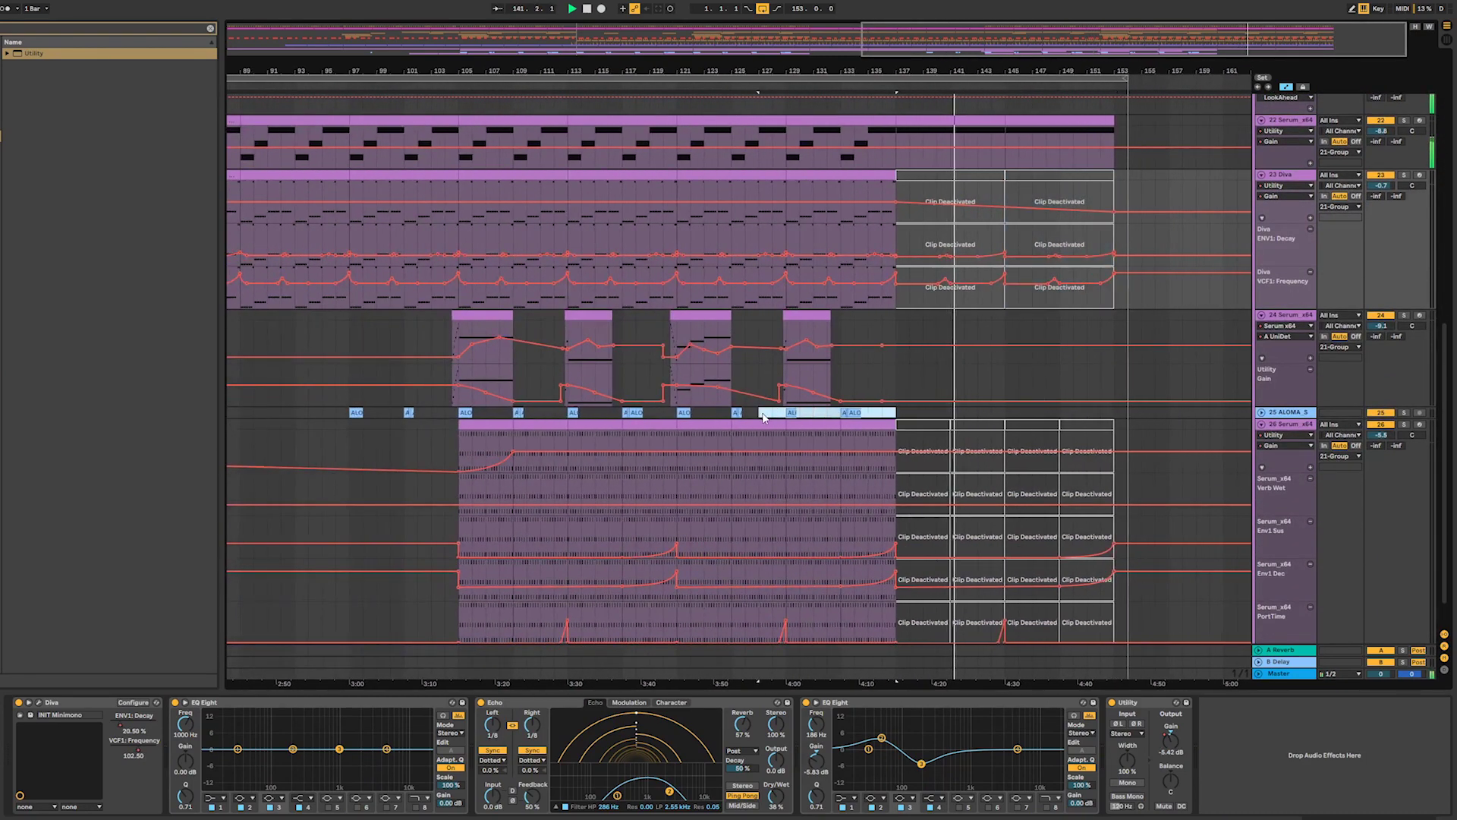
{"action": "key", "text": "ctrl+d"}
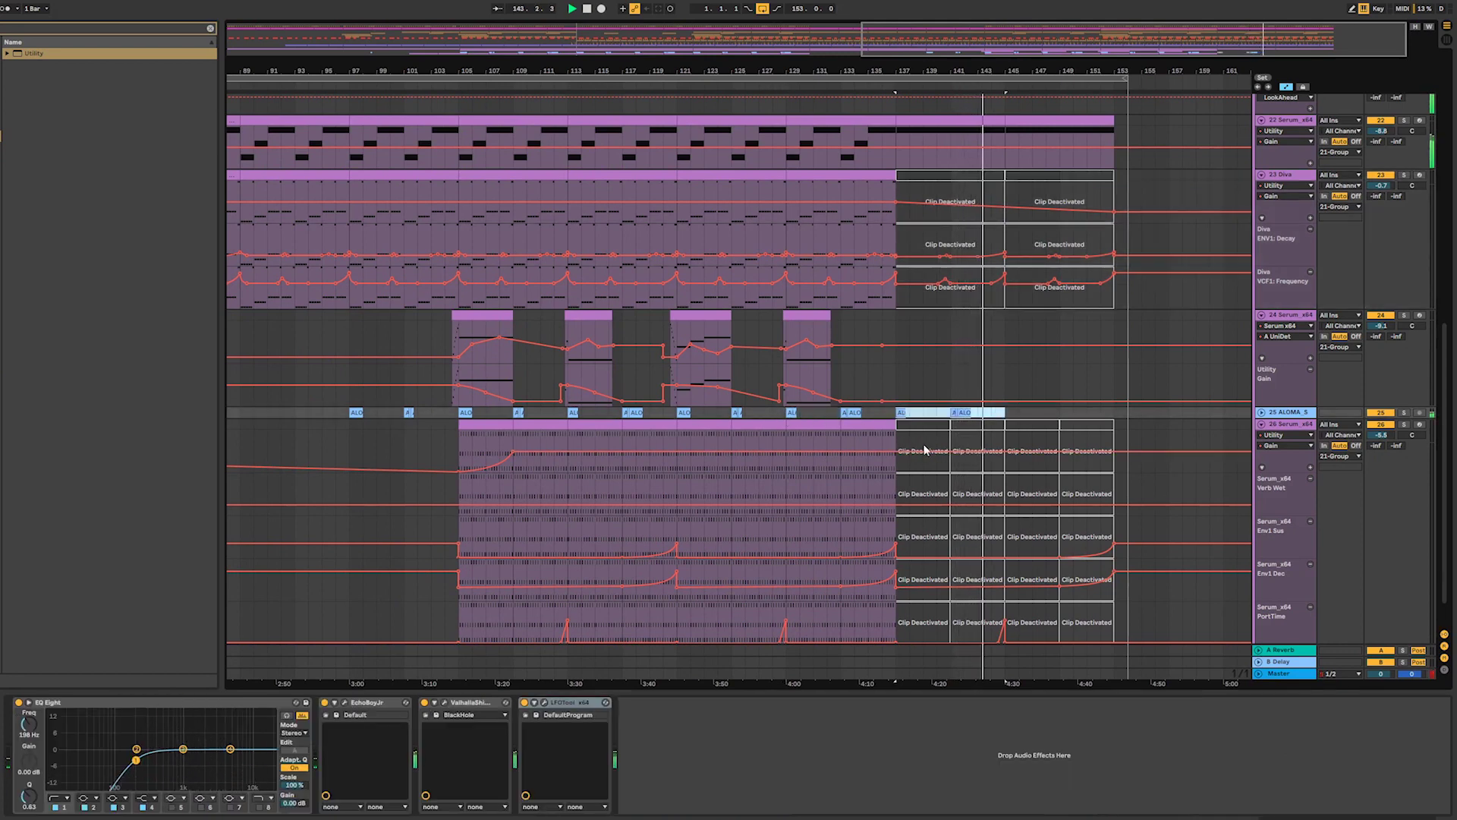
- Automate track 22's Utility gain to fade down gradually from bar 145 to 153, and play it from about bar 144
{"action": "left_click", "coordinate": [1017, 153]}
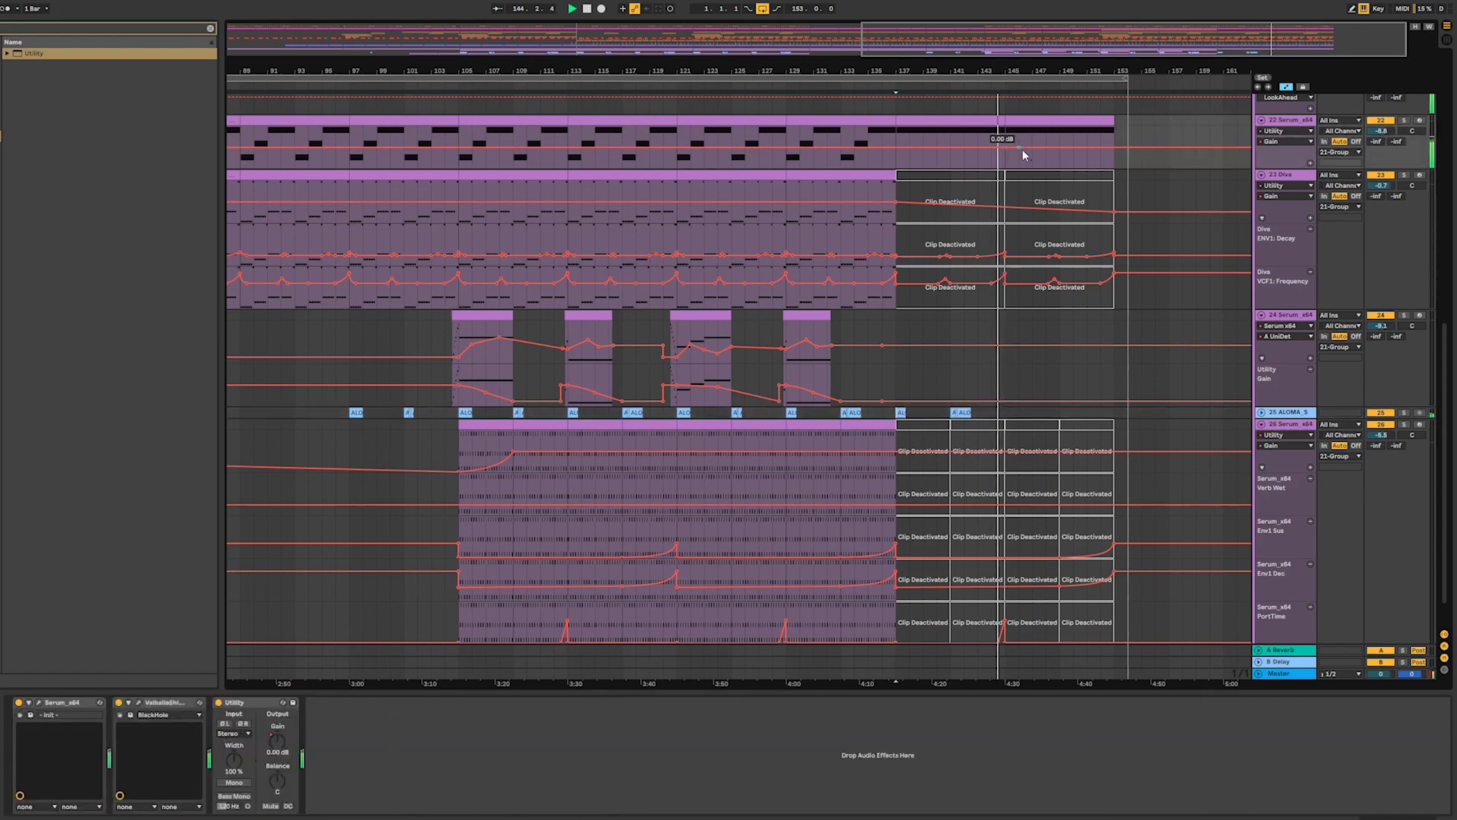
{"action": "left_click_drag", "start_coordinate": [1115, 148], "coordinate": [1115, 153]}
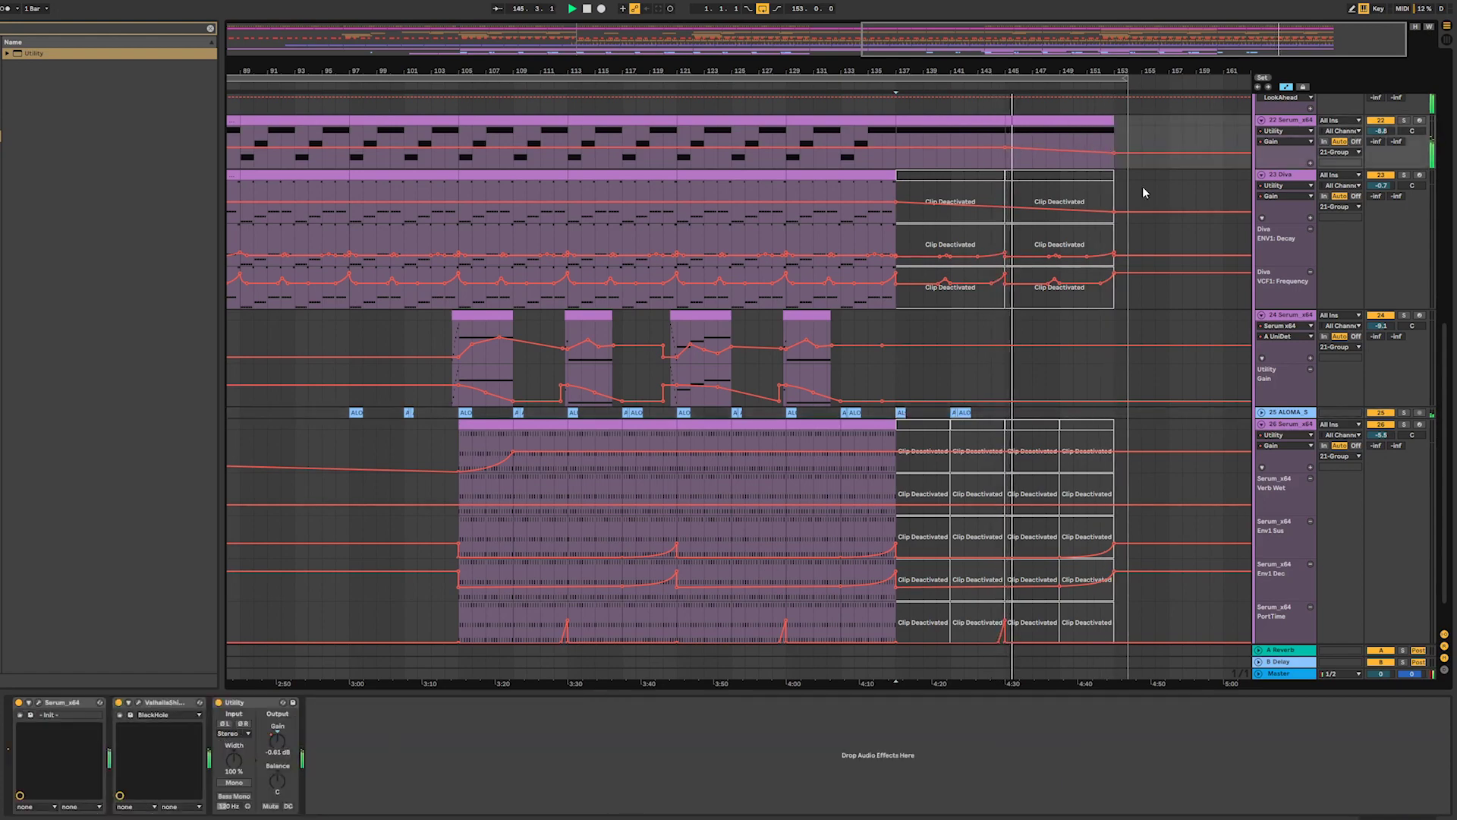
{"action": "scroll", "coordinate": [1158, 215], "scroll_direction": "up", "scroll_amount": 2}
{"action": "scroll", "coordinate": [1155, 219], "scroll_direction": "up", "scroll_amount": 8}
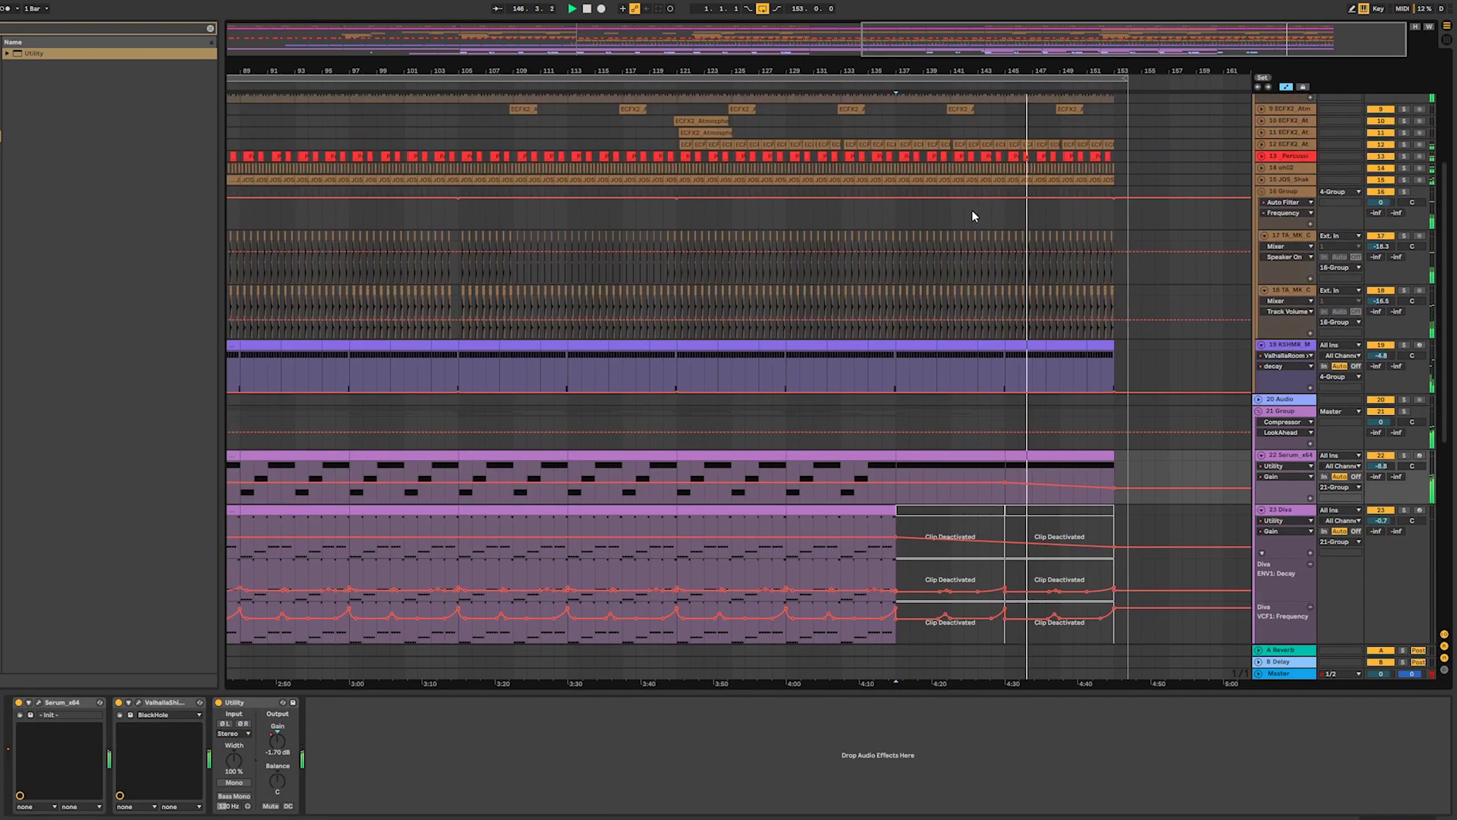
{"action": "left_click", "coordinate": [991, 490]}
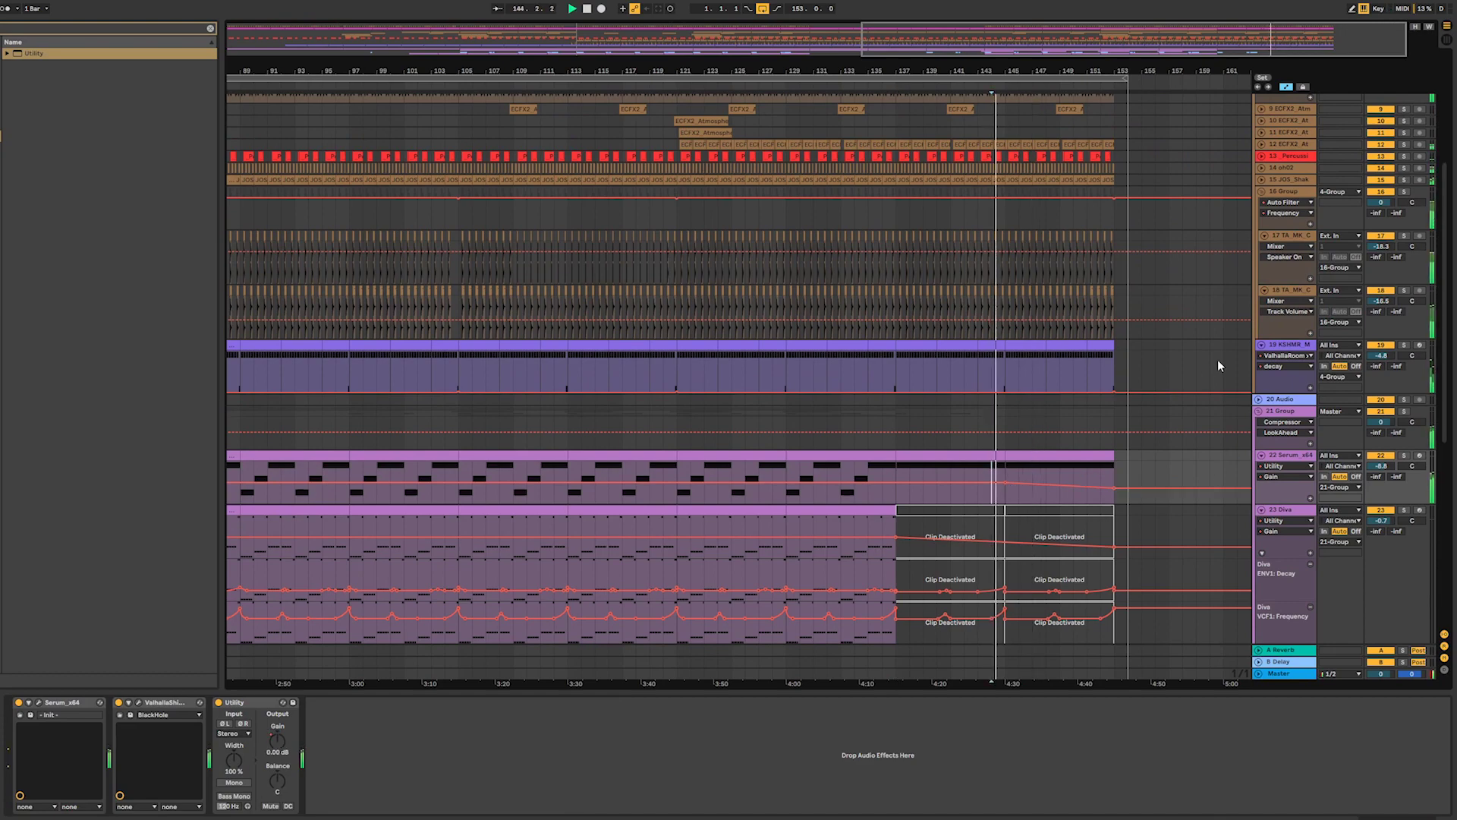
- Remove group 4's Drum Buss damping frequency dips just before bars 137 and 145
{"action": "scroll", "coordinate": [1243, 352], "scroll_direction": "up", "scroll_amount": 7}
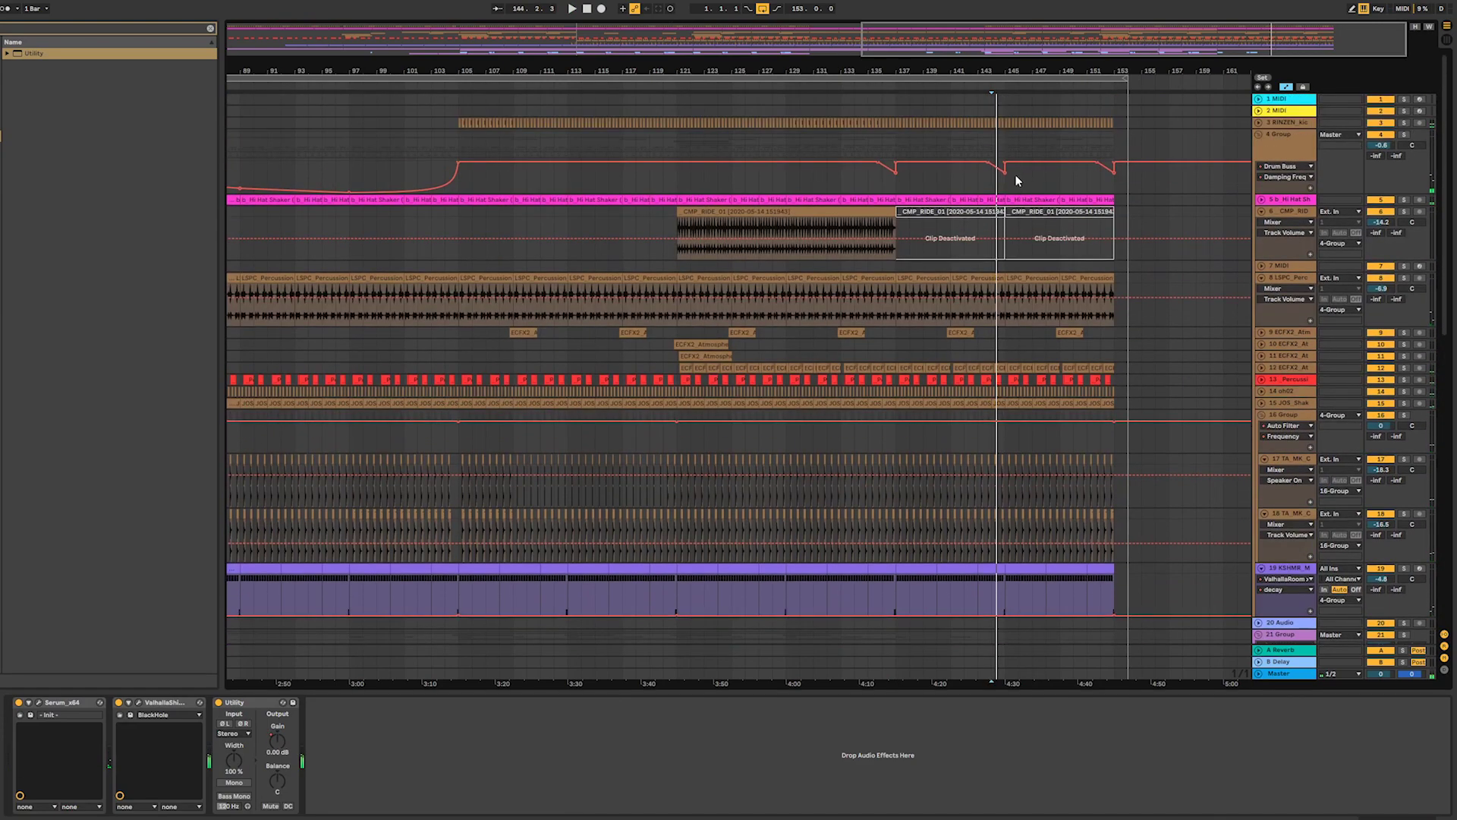
{"action": "left_click", "coordinate": [1005, 172]}
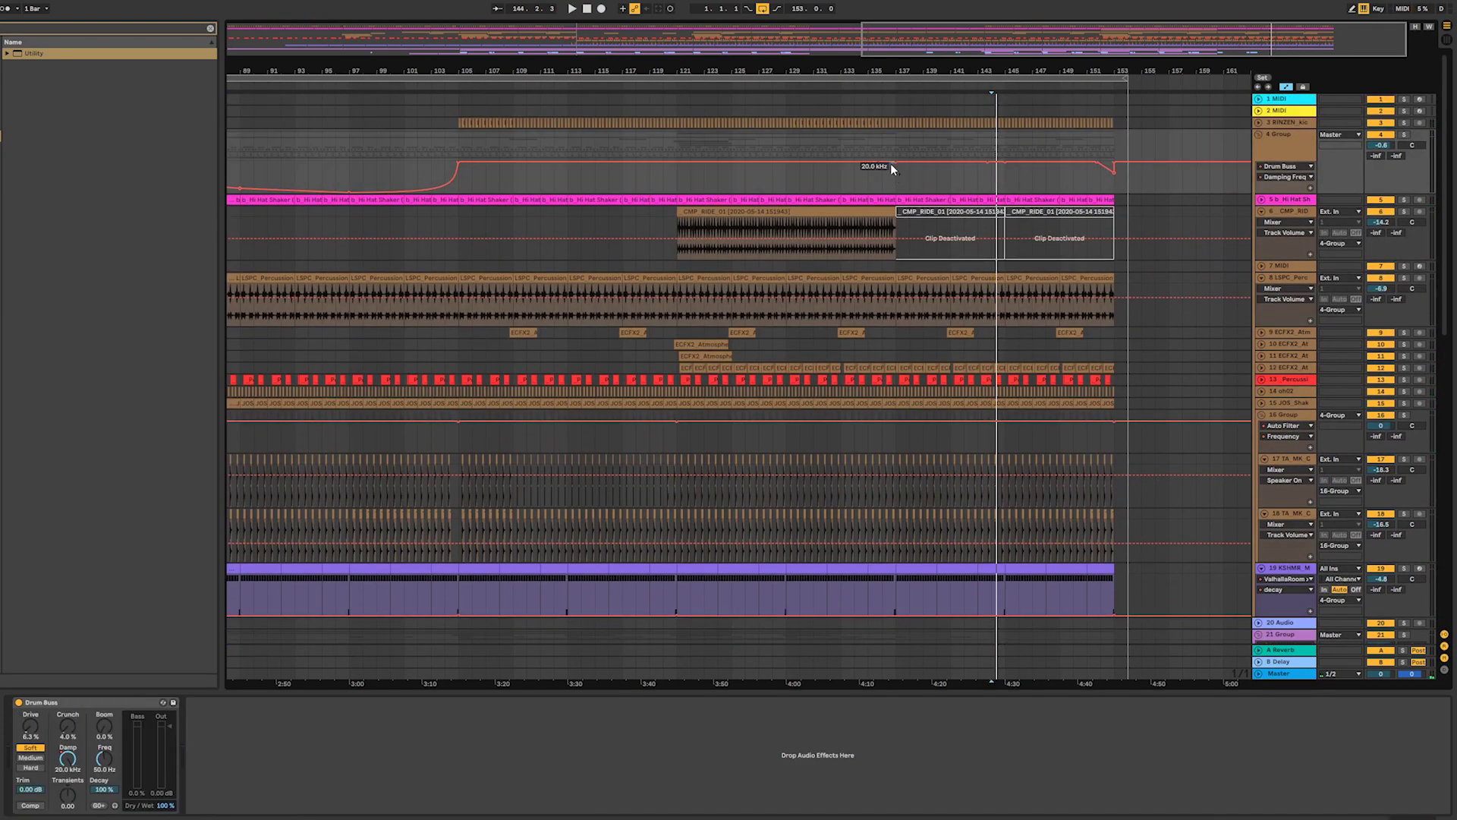
- Deactivate track 25's ALOMA clips from bar 137 onward while playing the transition from bar 136
{"action": "left_click", "coordinate": [865, 171]}
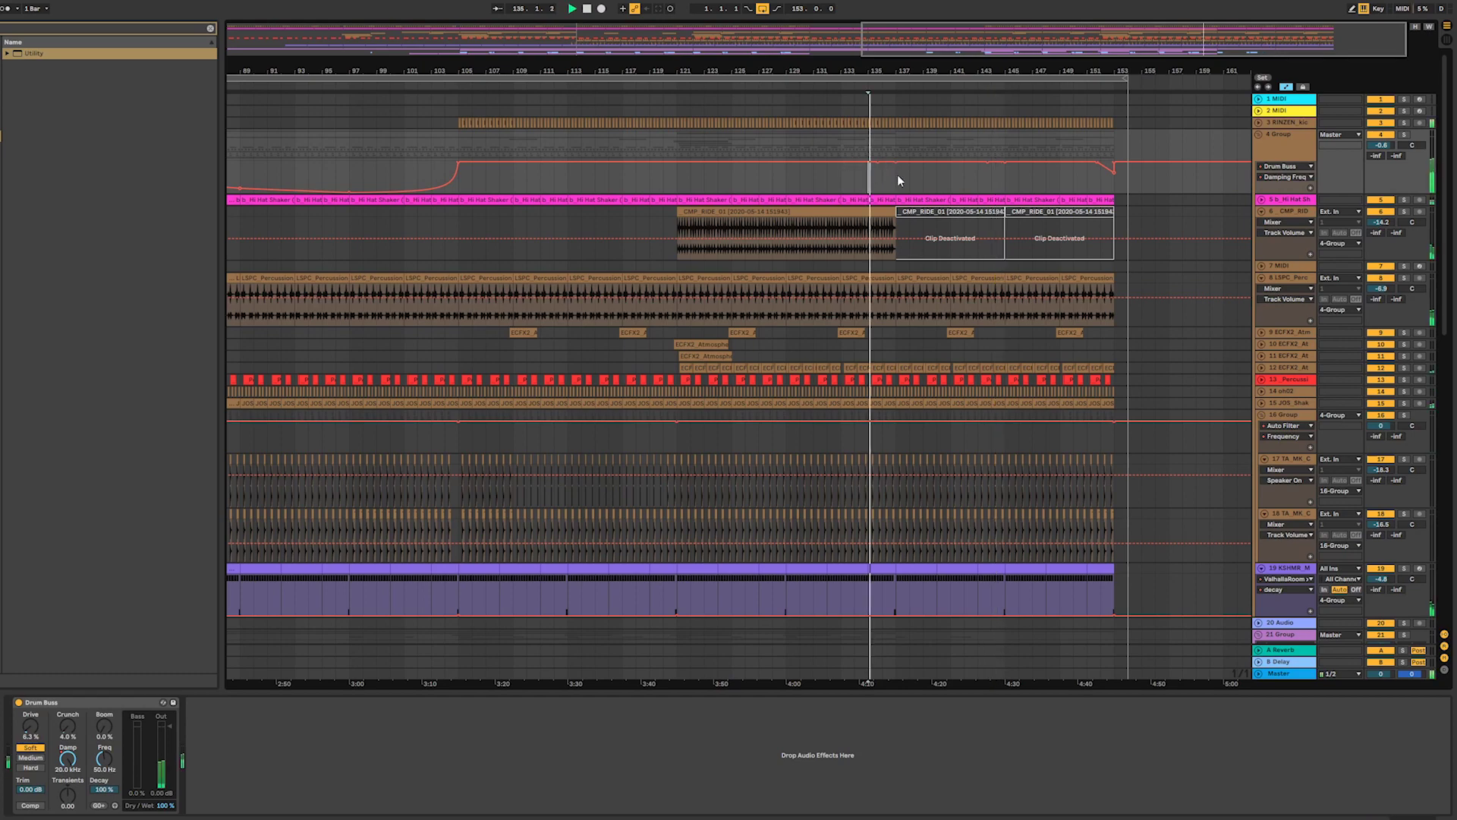
{"action": "key", "text": "space"}
{"action": "left_click_drag", "start_coordinate": [873, 71], "coordinate": [591, 143]}
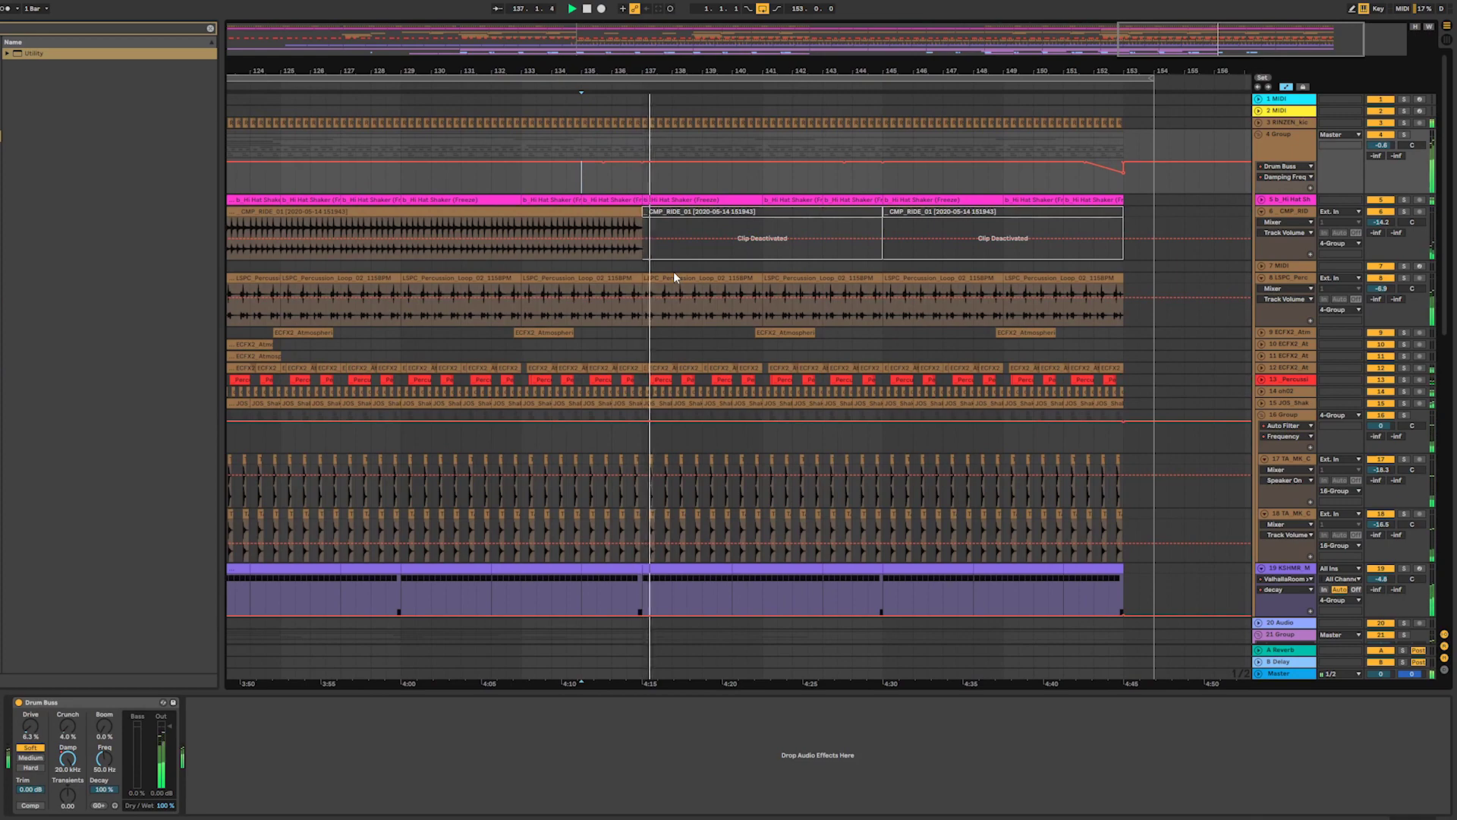
{"action": "scroll", "coordinate": [781, 433], "scroll_direction": "down", "scroll_amount": 10}
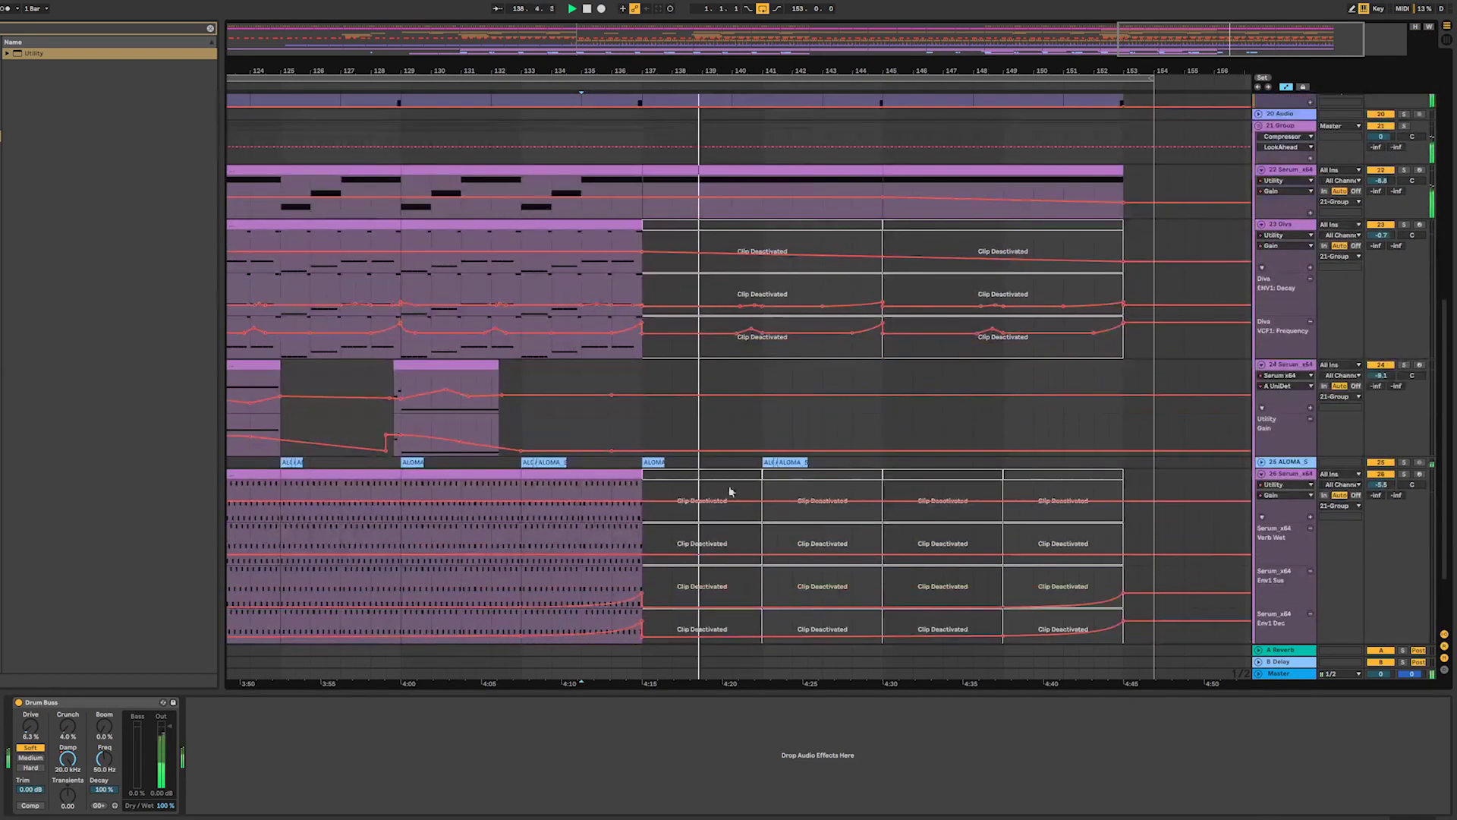
{"action": "left_click", "coordinate": [654, 462]}
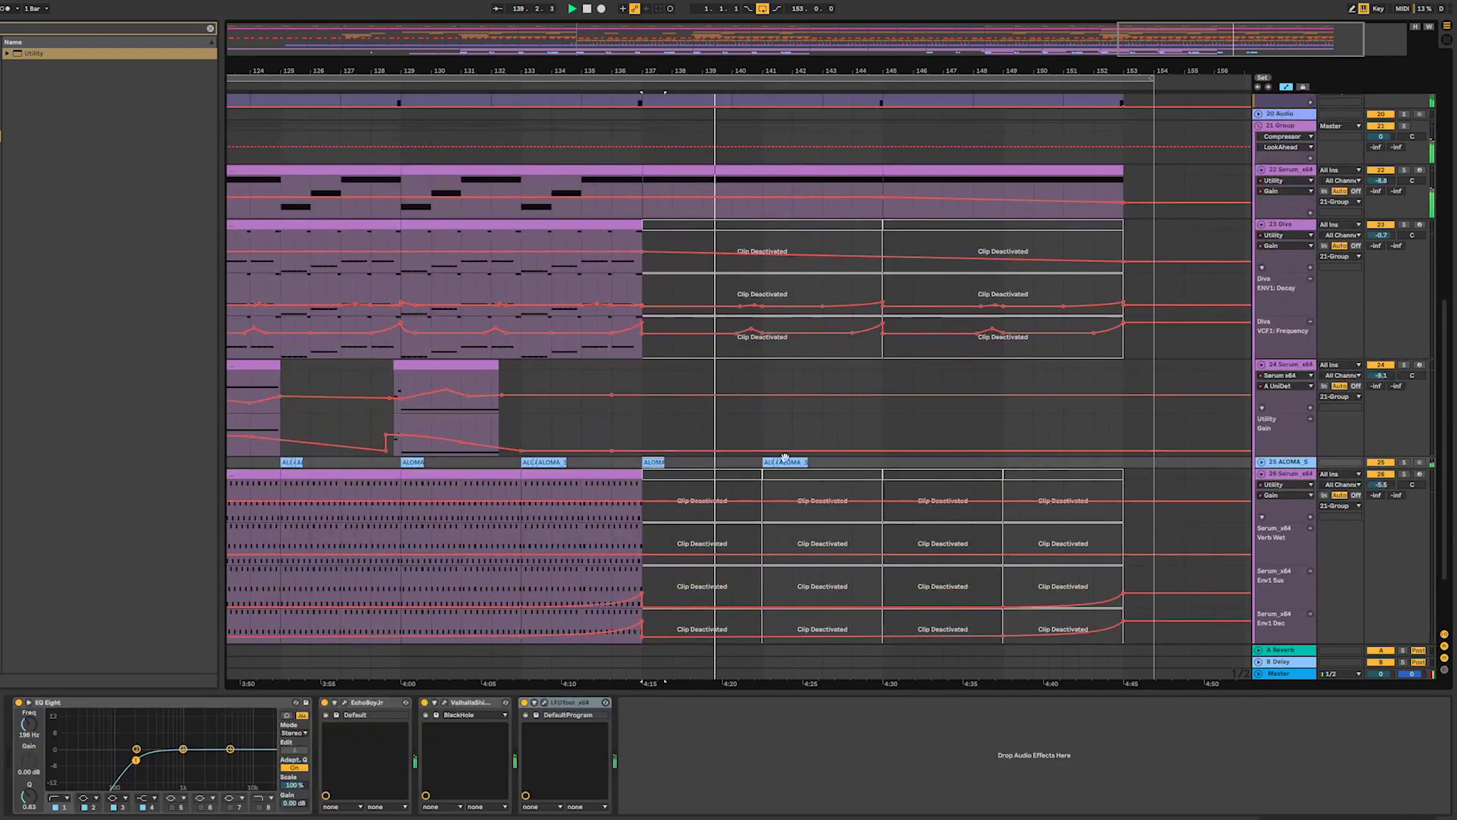
{"action": "left_click", "coordinate": [795, 462], "text": "shift"}
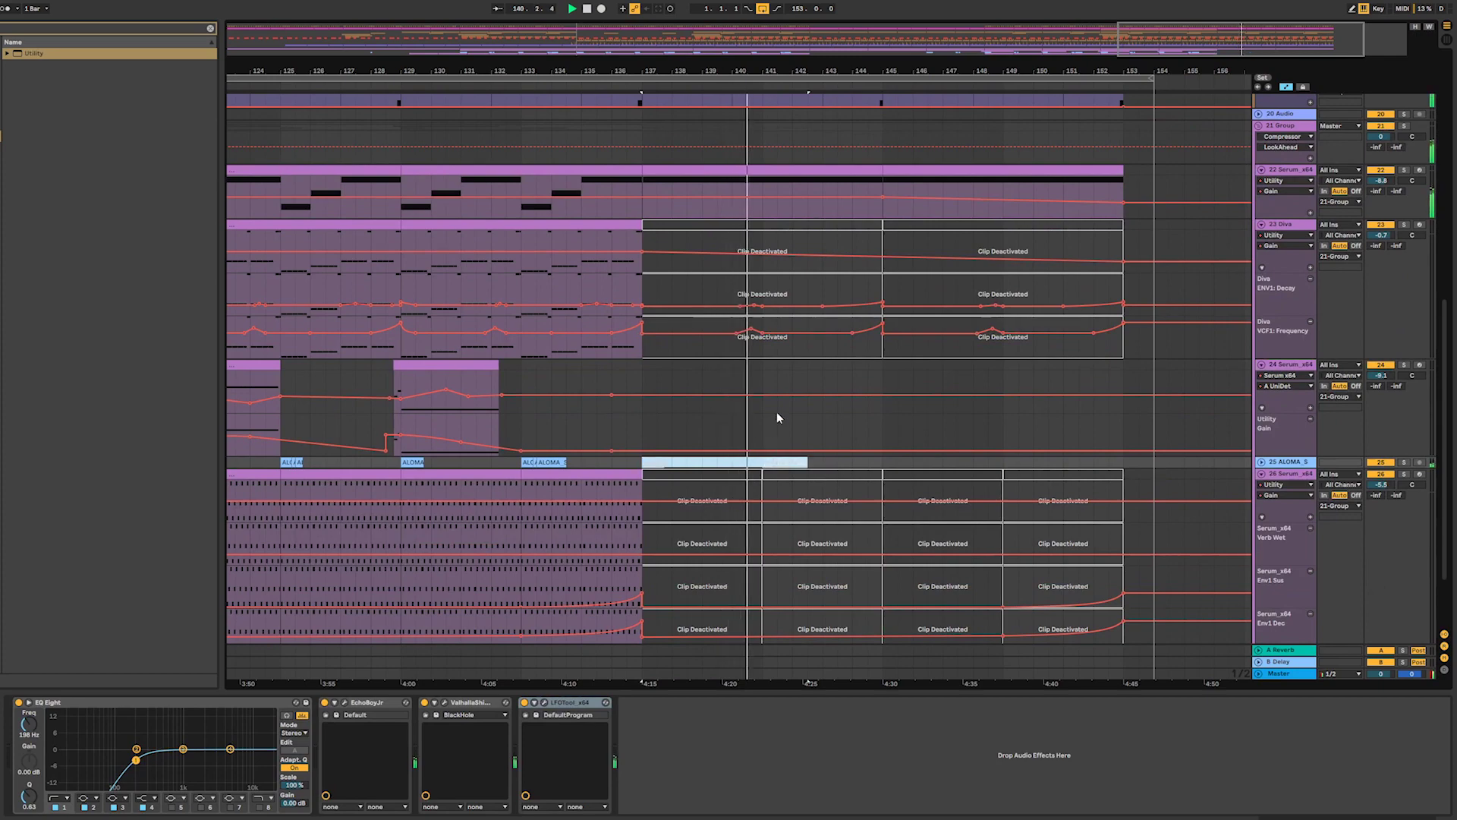
- Play the arrangement from about bar 134 across bar 137 and check the drum and synth layers
{"action": "scroll", "coordinate": [748, 326], "scroll_direction": "up", "scroll_amount": 5}
{"action": "scroll", "coordinate": [741, 322], "scroll_direction": "up", "scroll_amount": 9}
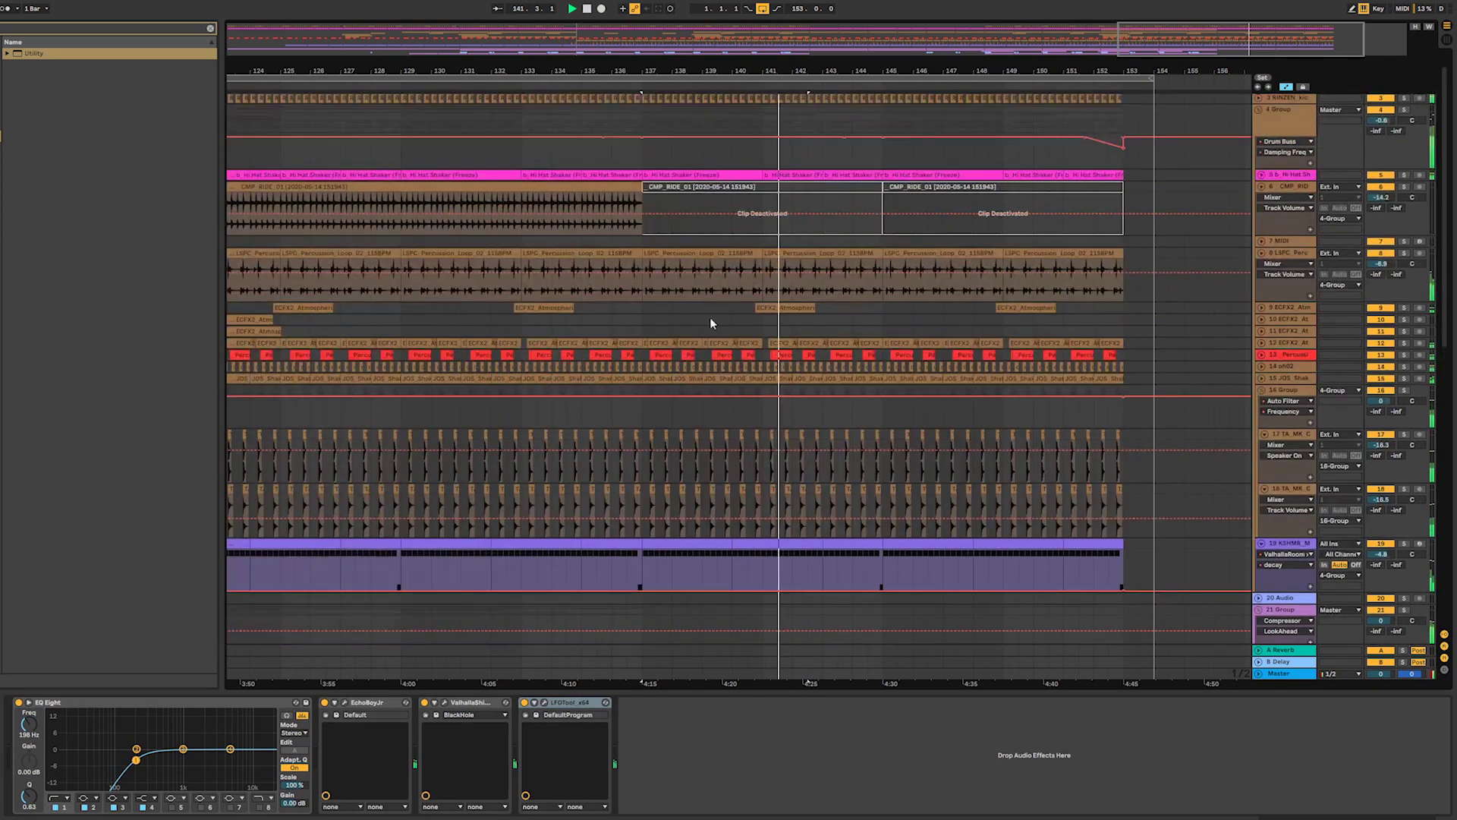
{"action": "left_click", "coordinate": [553, 267]}
{"action": "scroll", "coordinate": [699, 357], "scroll_direction": "down", "scroll_amount": 10}
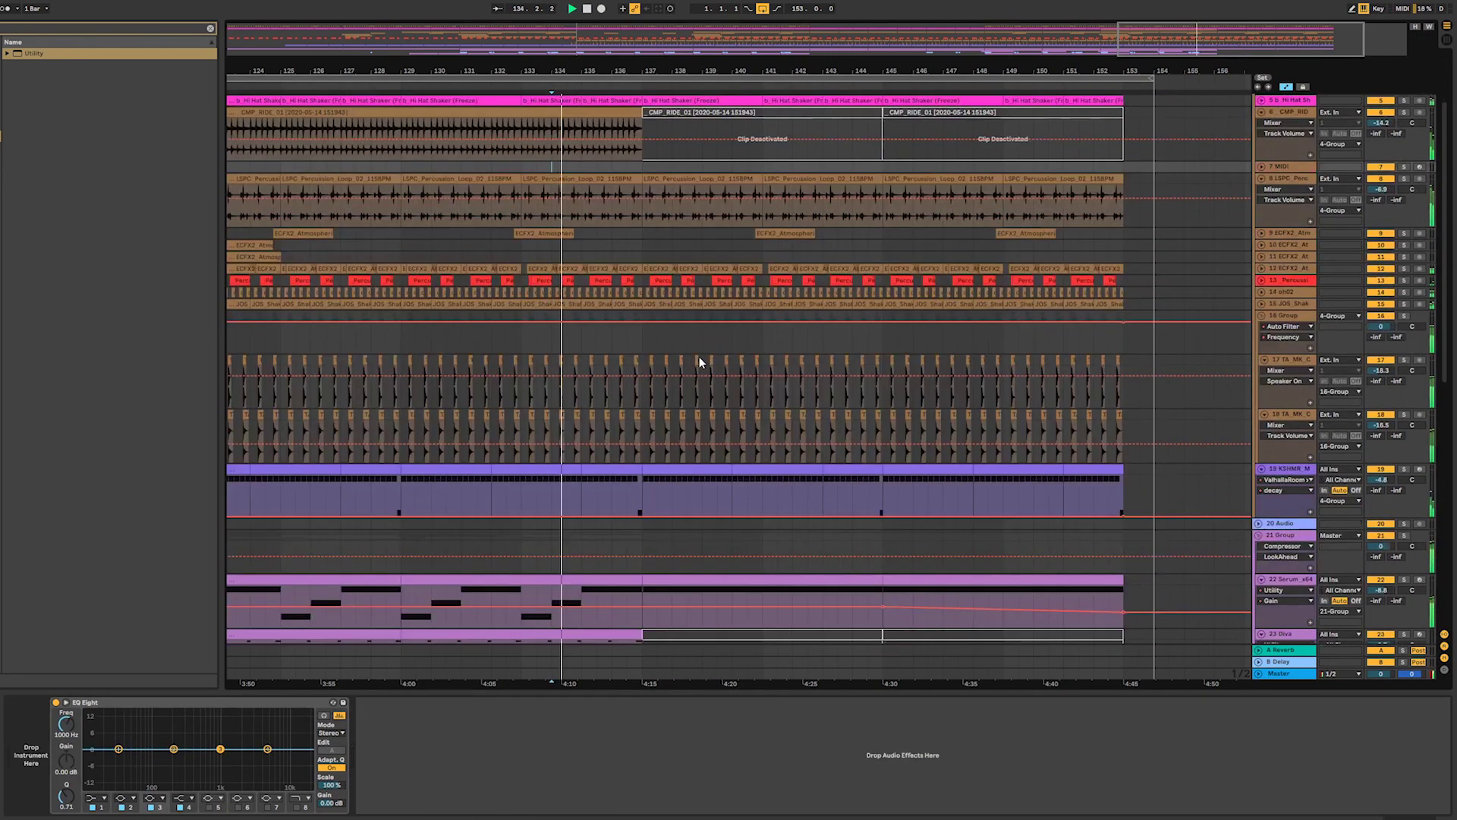
{"action": "scroll", "coordinate": [704, 384], "scroll_direction": "down", "scroll_amount": 3}
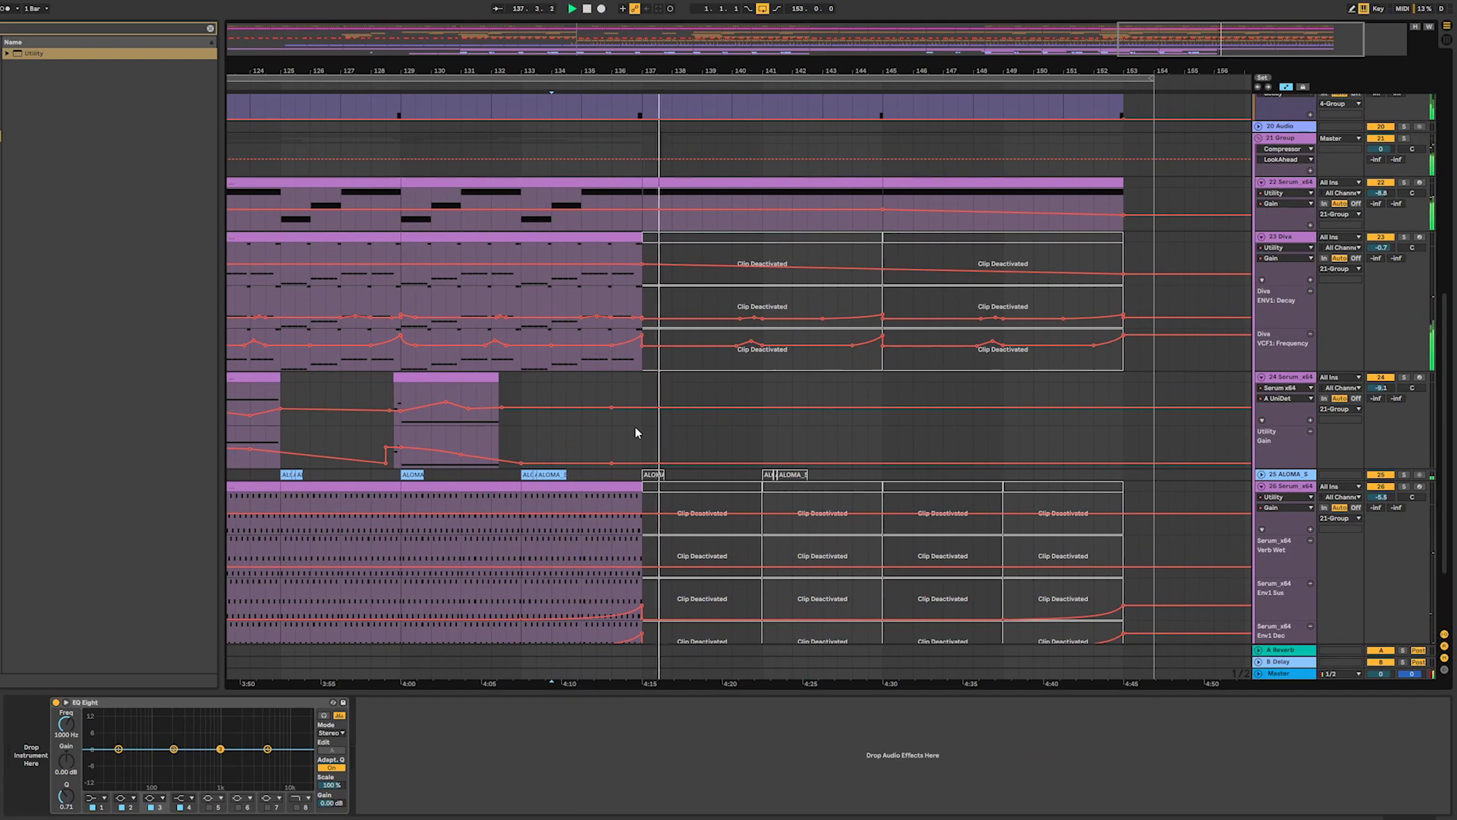
{"action": "scroll", "coordinate": [646, 427], "scroll_direction": "up", "scroll_amount": 3}
{"action": "scroll", "coordinate": [645, 427], "scroll_direction": "up", "scroll_amount": 10}
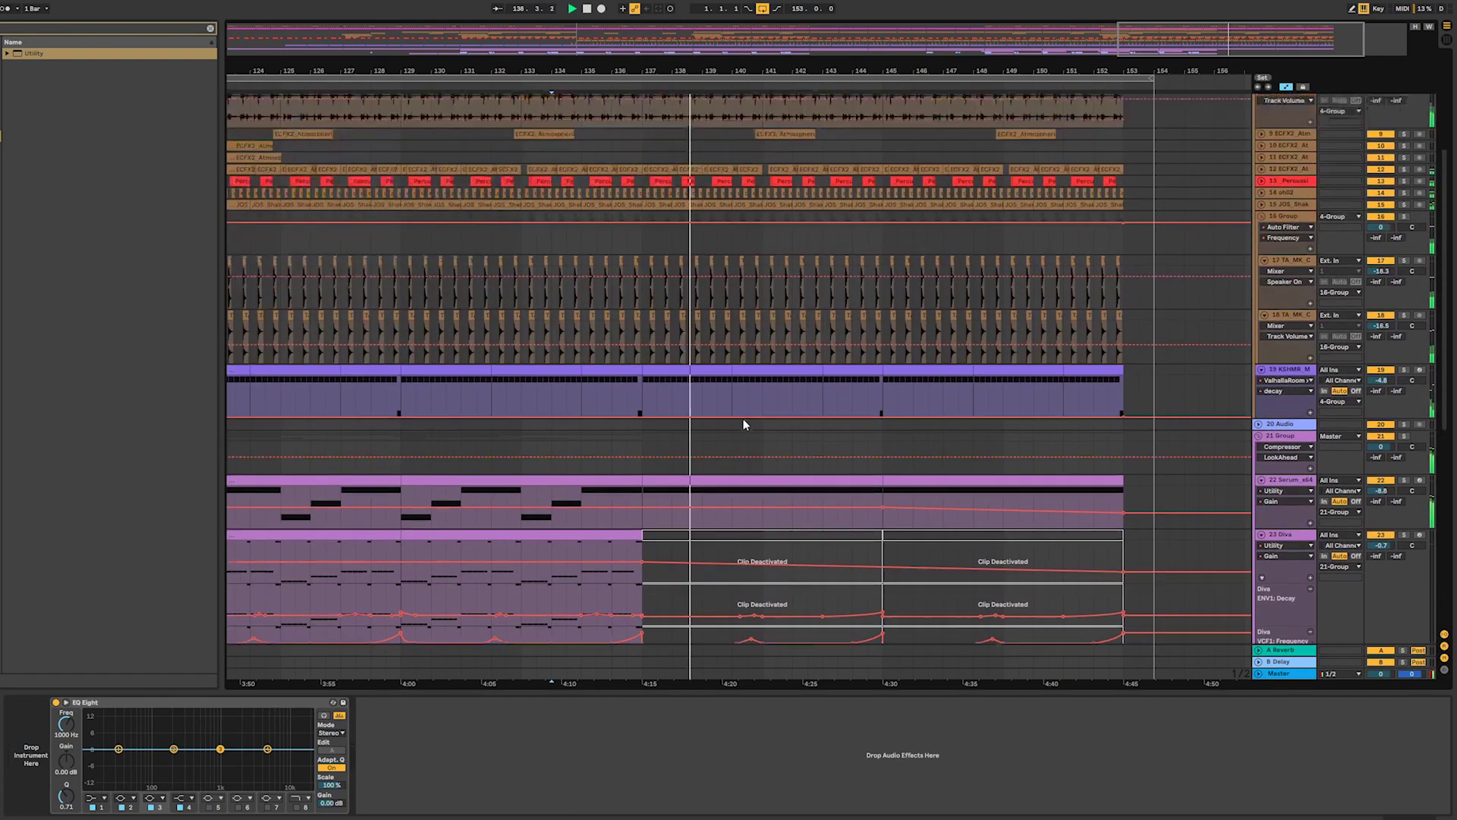
{"action": "scroll", "coordinate": [935, 416], "scroll_direction": "up", "scroll_amount": 2}
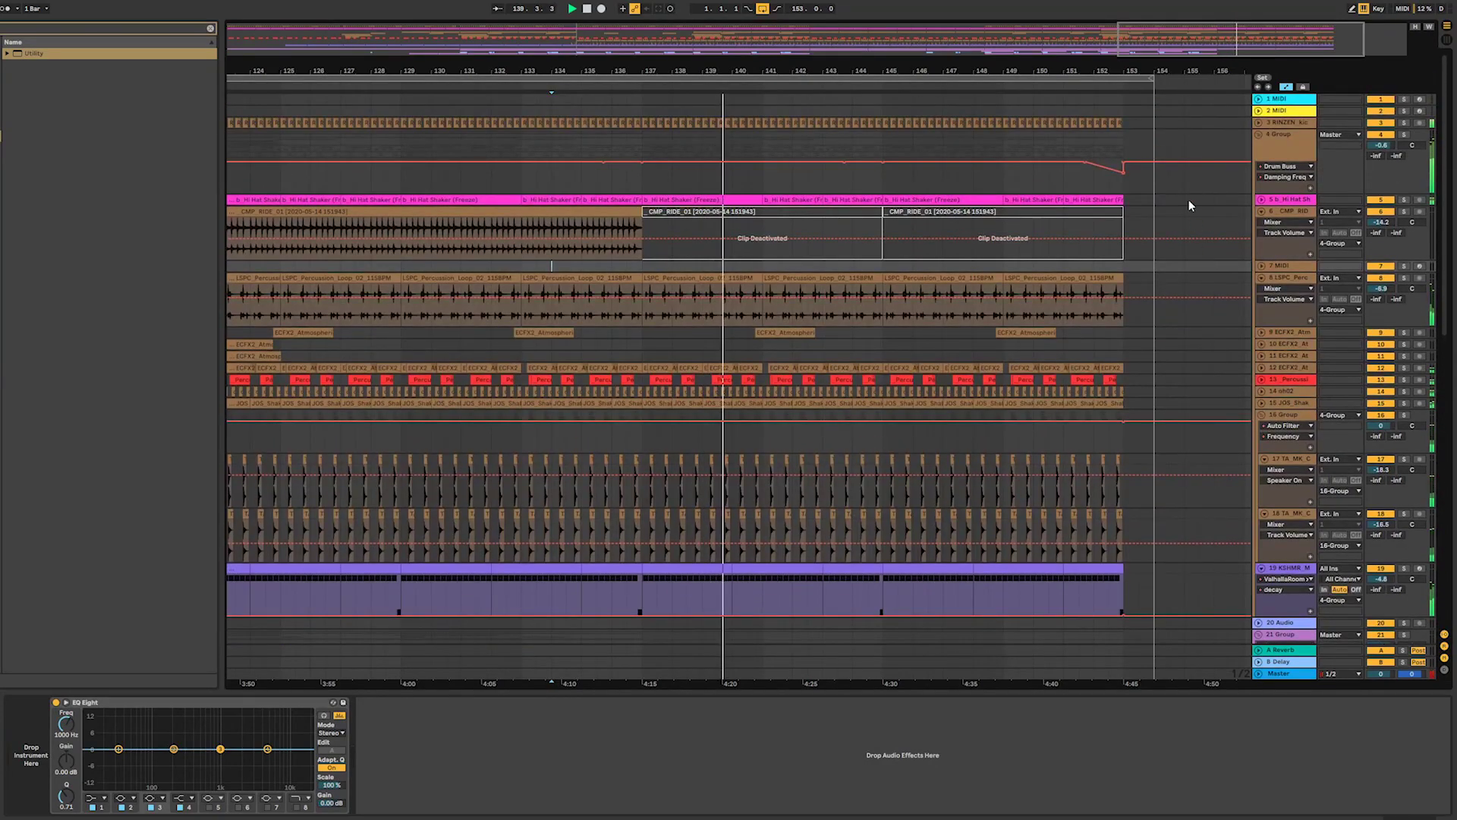
- Reshape group 4's closing Drum Buss damping frequency automation into a gradual fall from bar 145 to 153
{"action": "left_click", "coordinate": [891, 164]}
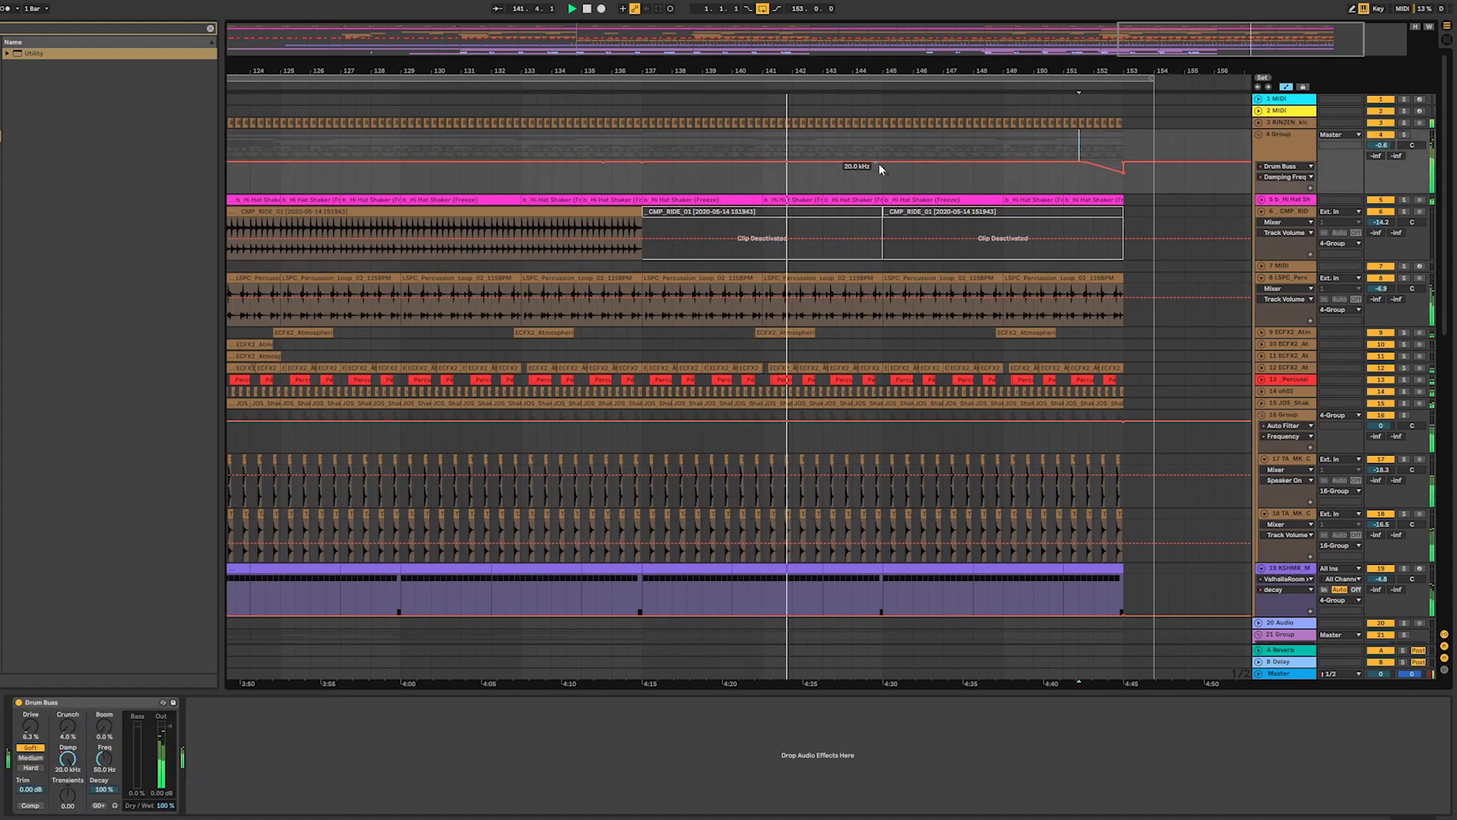
{"action": "left_click", "coordinate": [1079, 157]}
{"action": "left_click", "coordinate": [1081, 161]}
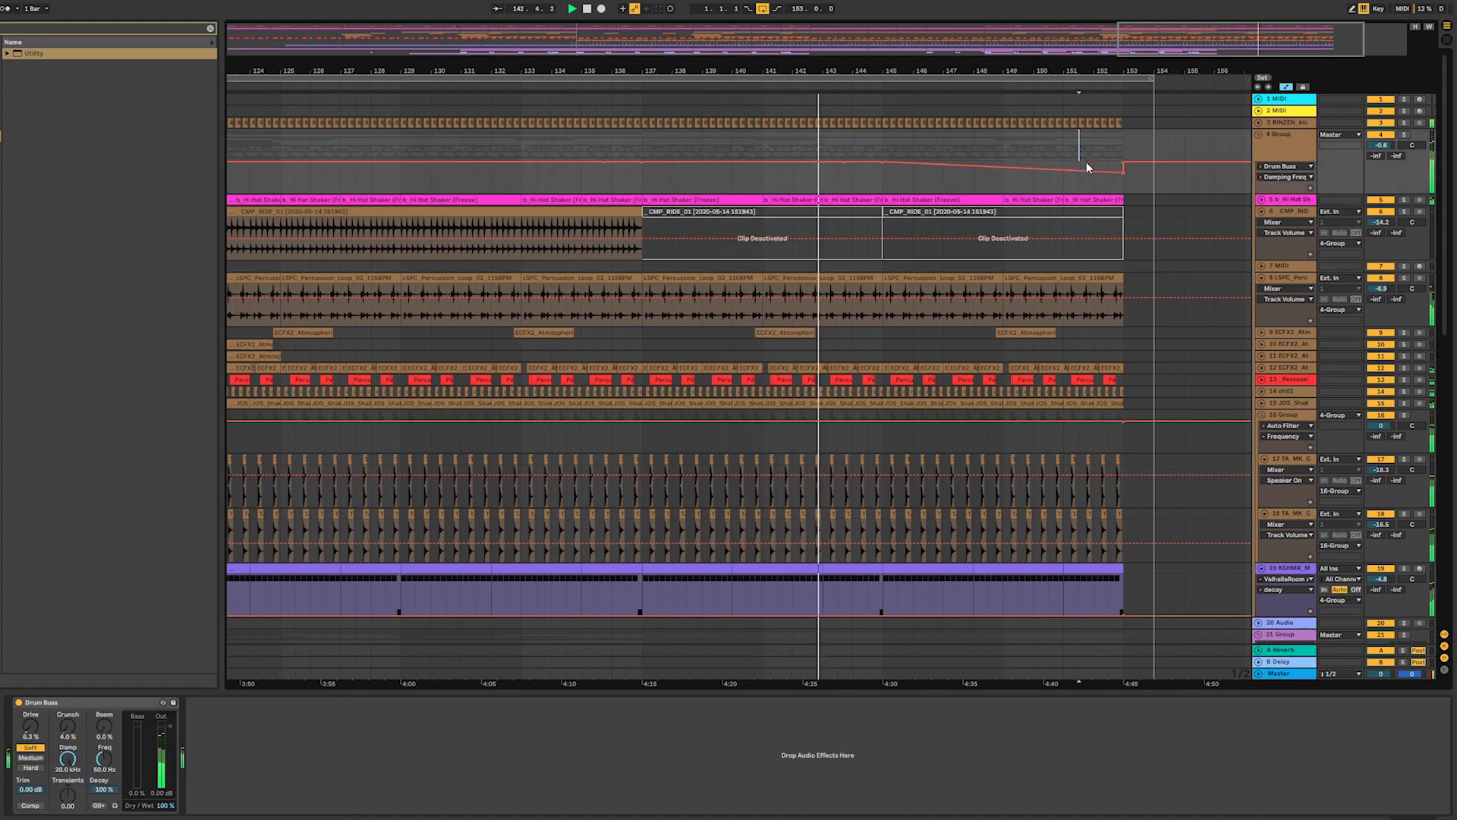
- Extend the arrangement loop's end to about bar 159 and play the ending past bar 153
{"action": "scroll", "coordinate": [1074, 277], "scroll_direction": "down", "scroll_amount": 5}
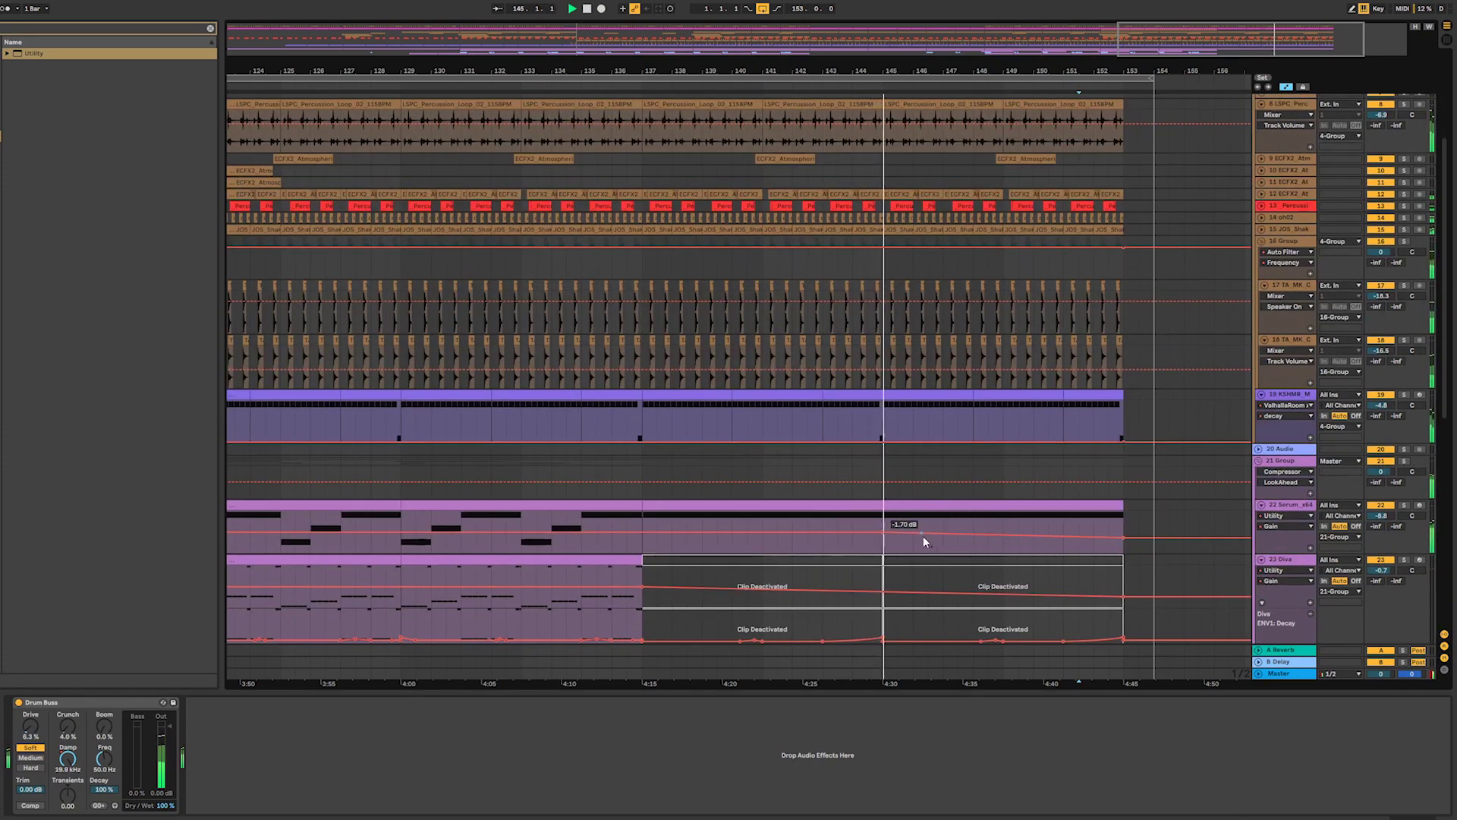
{"action": "left_click", "coordinate": [921, 395]}
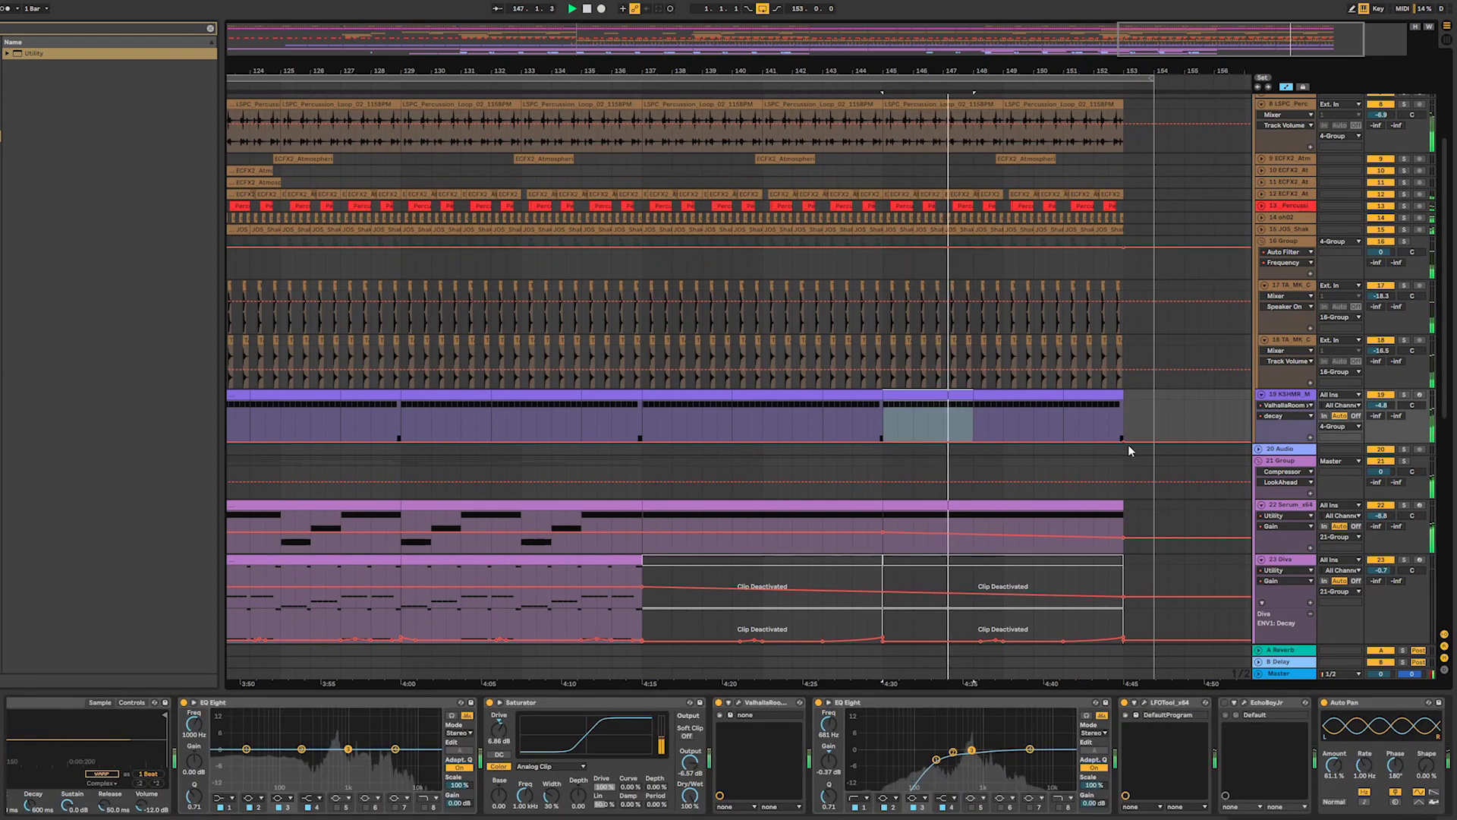
{"action": "scroll", "coordinate": [1127, 443], "scroll_direction": "down", "scroll_amount": 3}
{"action": "scroll", "coordinate": [1125, 472], "scroll_direction": "down", "scroll_amount": 6}
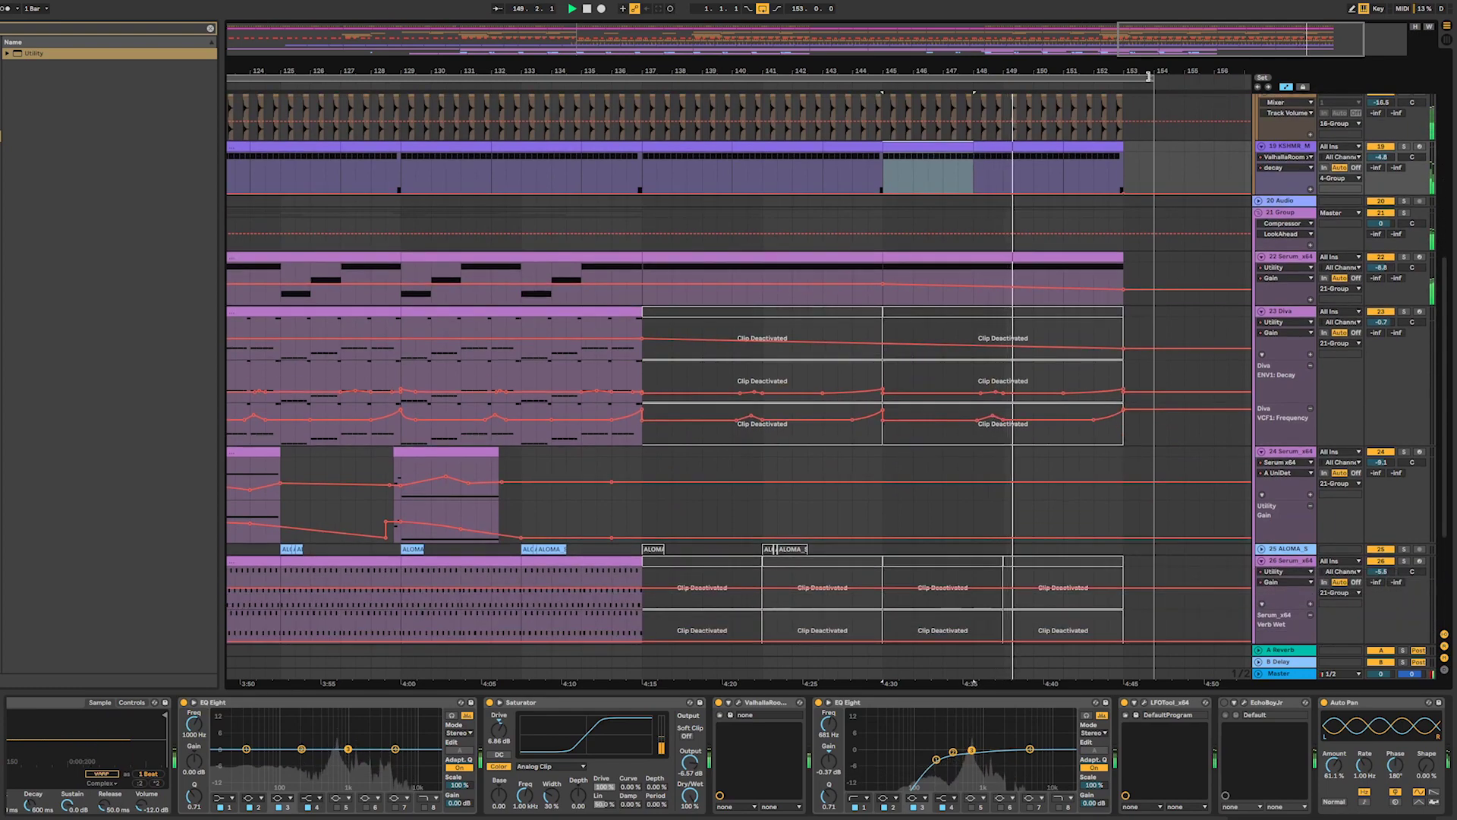
{"action": "left_click_drag", "start_coordinate": [1151, 78], "coordinate": [1295, 86]}
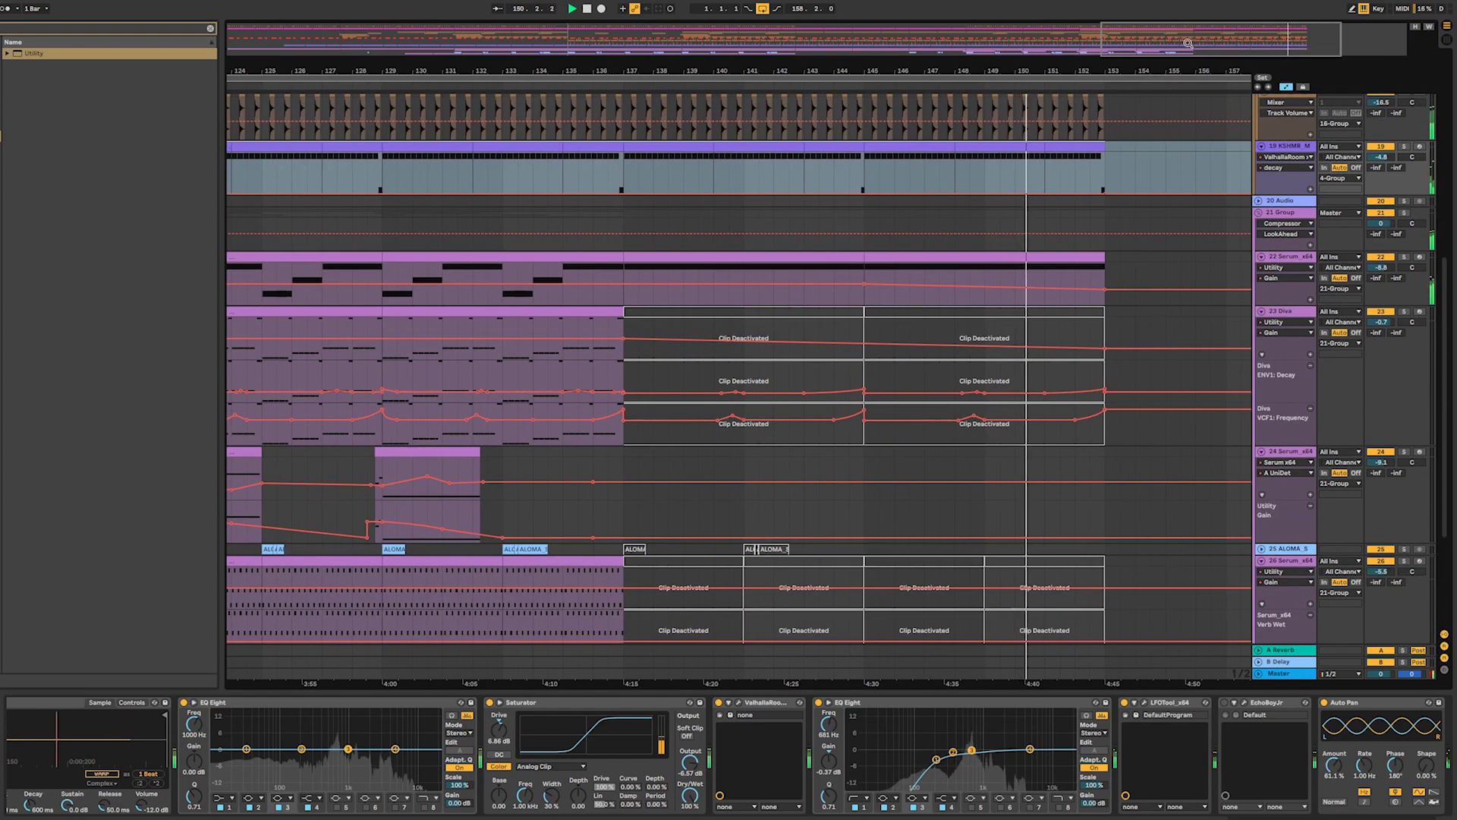
{"action": "left_click_drag", "start_coordinate": [1190, 42], "coordinate": [1191, 11]}
{"action": "scroll", "coordinate": [1074, 271], "scroll_direction": "down", "scroll_amount": 4}
{"action": "scroll", "coordinate": [696, 456], "scroll_direction": "down", "scroll_amount": 3}
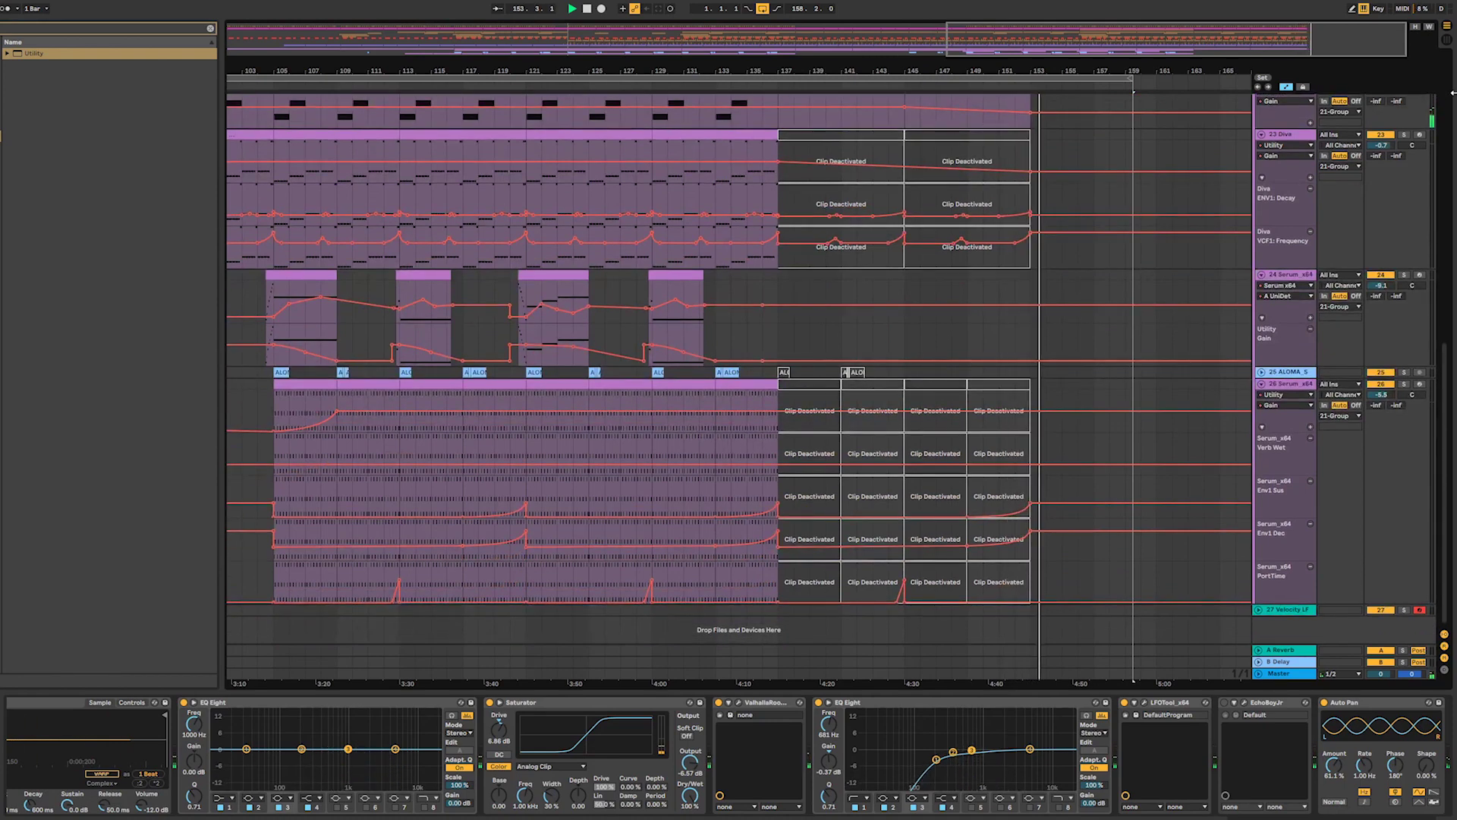
- Fold all tracks and groups and show the whole arrangement in overview
{"action": "left_click", "coordinate": [1260, 135], "text": "alt"}
{"action": "left_click_drag", "start_coordinate": [1131, 41], "coordinate": [1120, 4]}
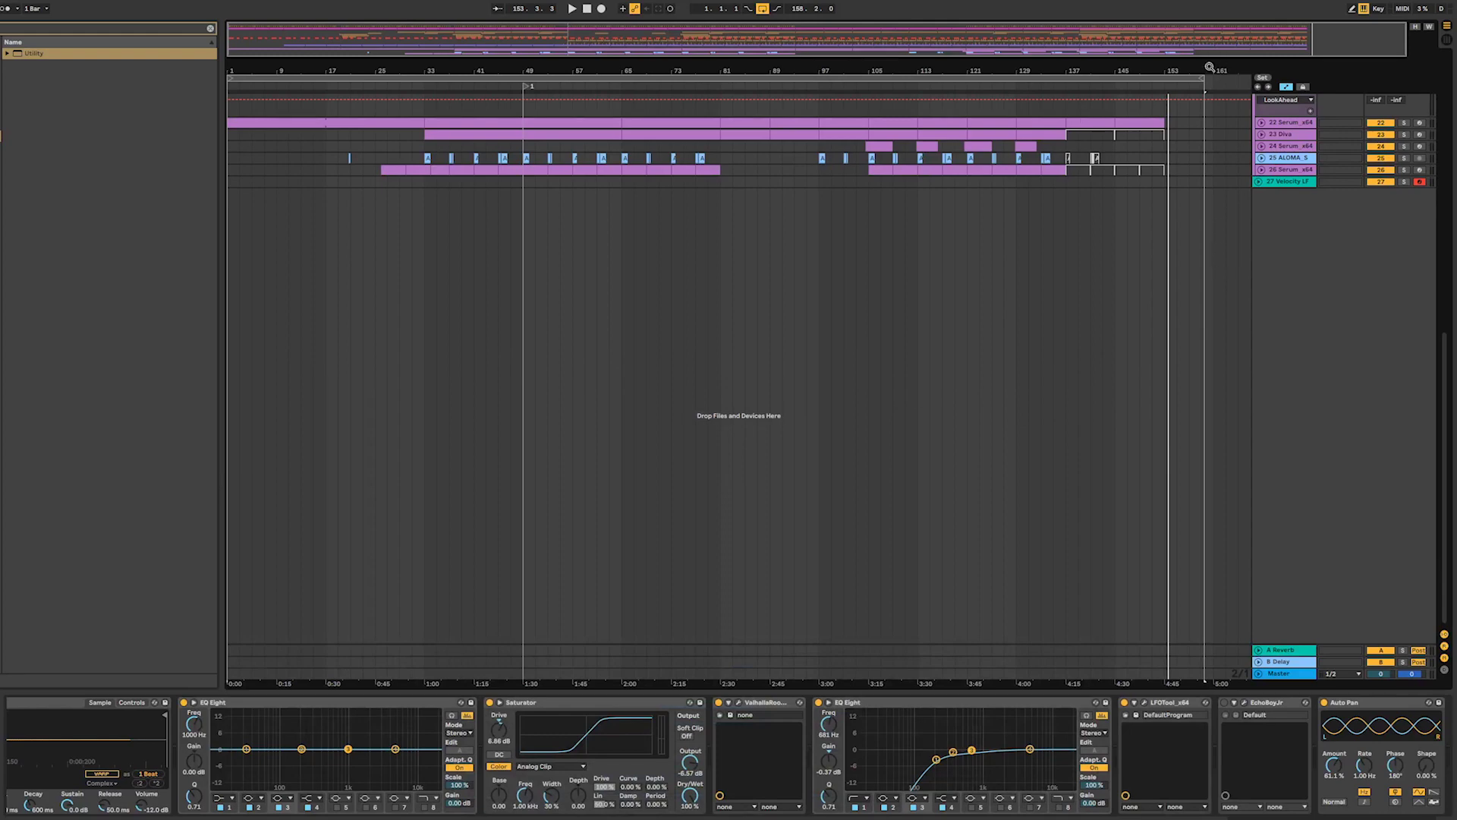
{"action": "scroll", "coordinate": [1265, 246], "scroll_direction": "up", "scroll_amount": 5}
{"action": "left_click", "coordinate": [1257, 266], "text": "alt"}
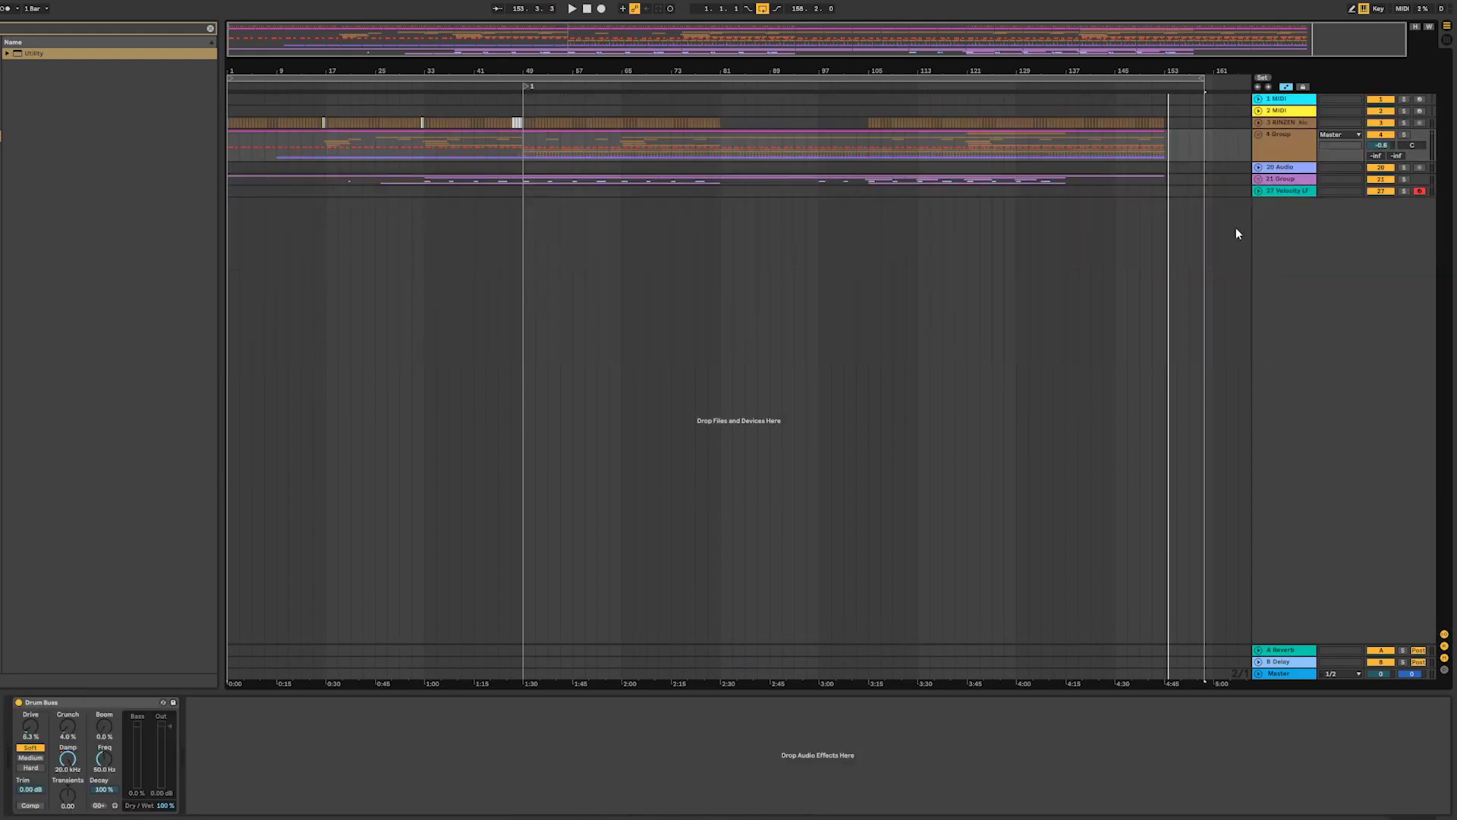
- Find Ozone 9 in the browser and load it onto the Master track
{"action": "left_click", "coordinate": [1292, 674]}
{"action": "left_click", "coordinate": [210, 30]}
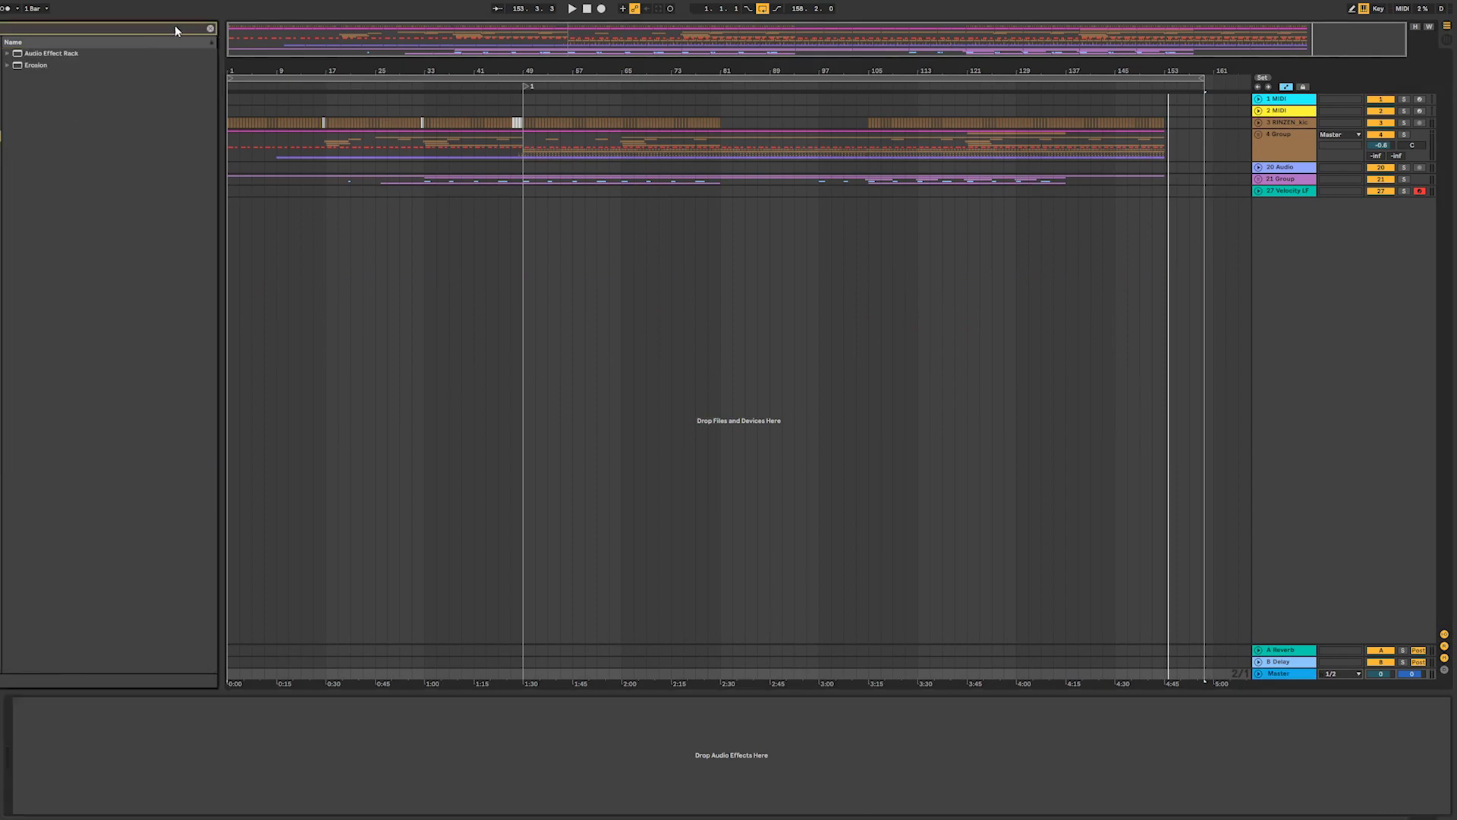
{"action": "scroll", "coordinate": [73, 455], "scroll_direction": "down", "scroll_amount": 3}
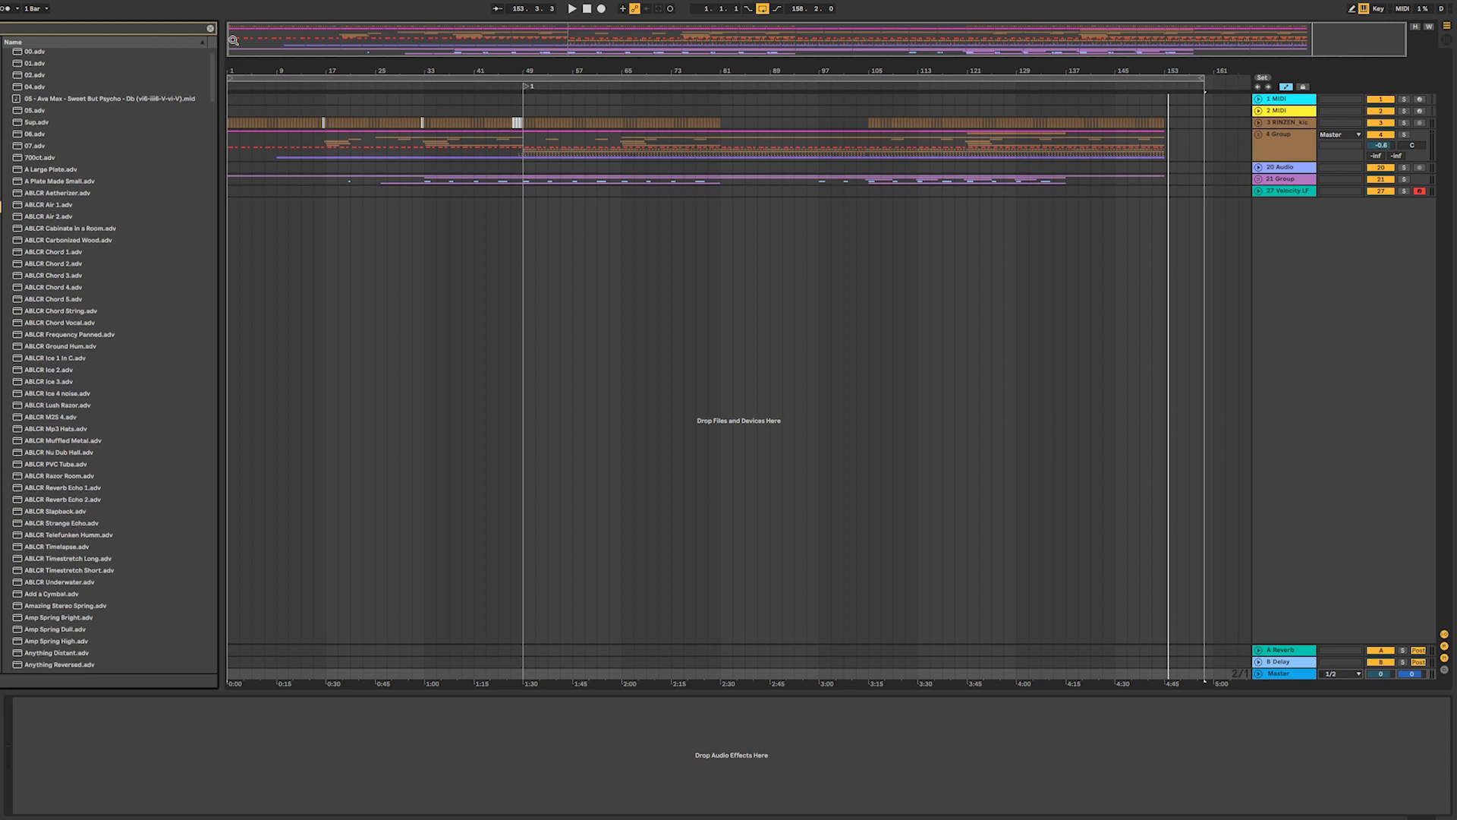
{"action": "left_click", "coordinate": [210, 29]}
{"action": "type", "text": "ozone"}
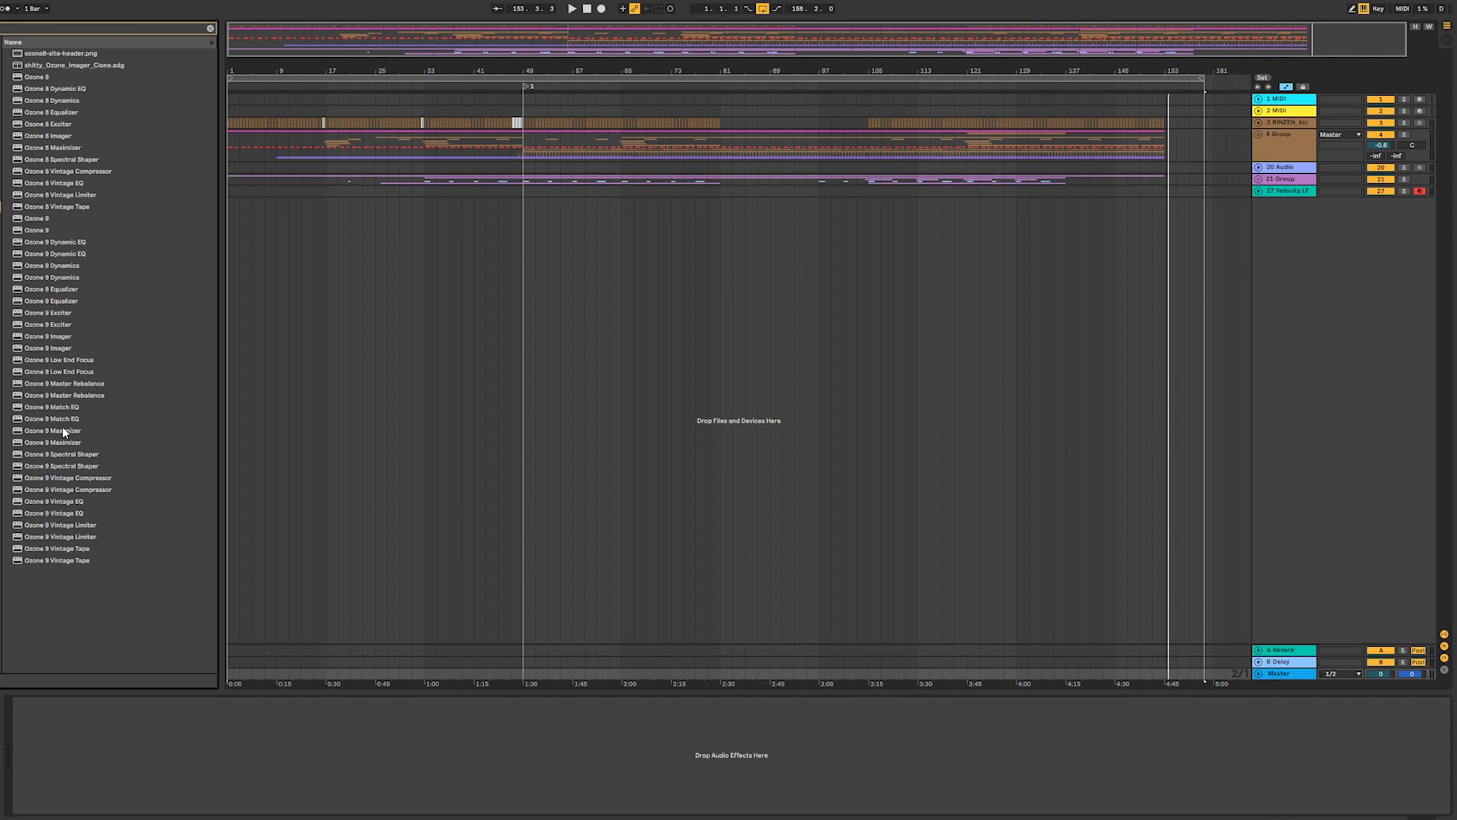
{"action": "left_click", "coordinate": [43, 220]}
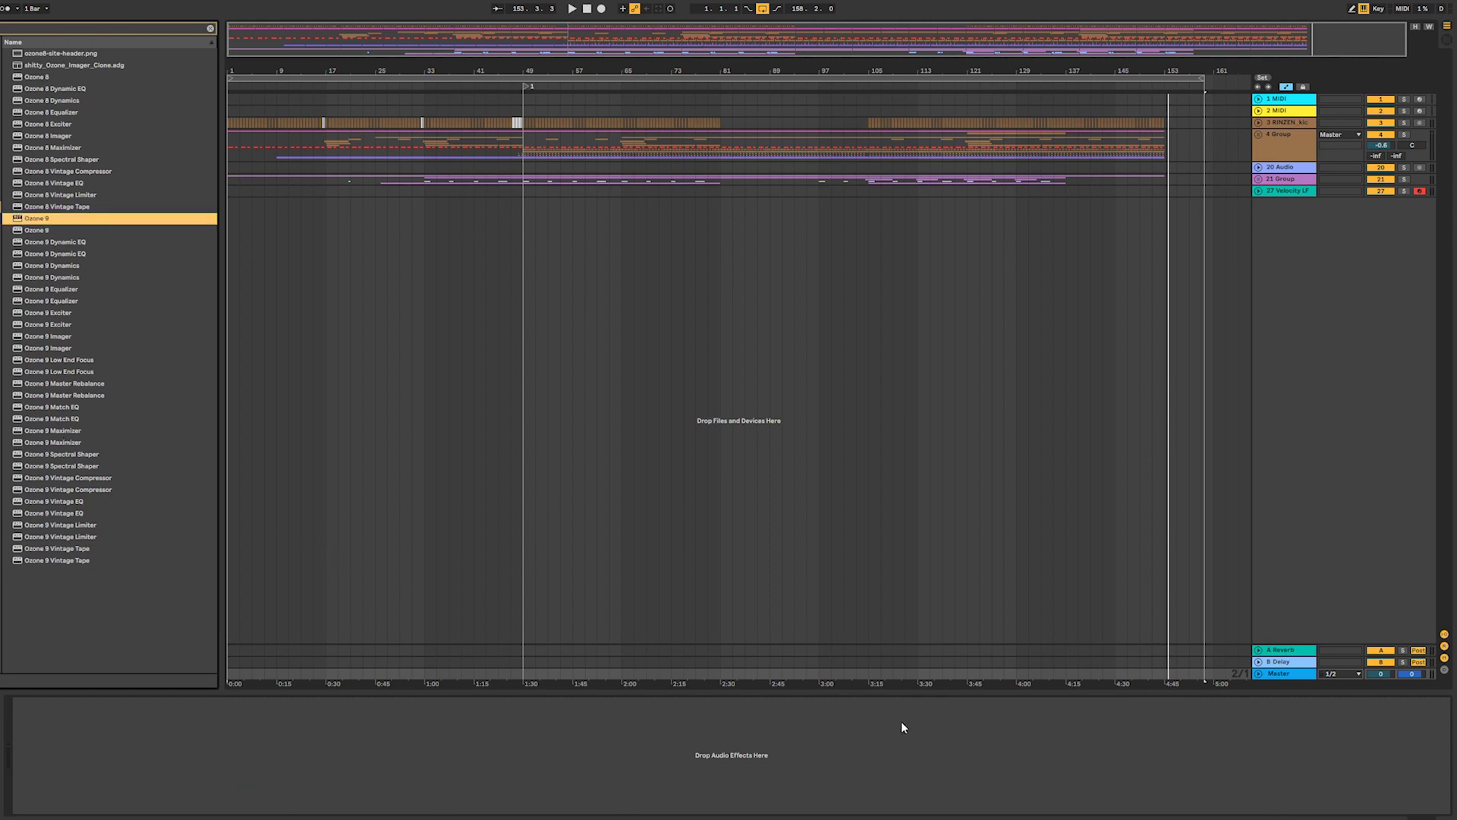
- Show Ozone 9's Maximizer, set its mode to IRC IV, and play the track through it
{"action": "left_click_drag", "start_coordinate": [392, 371], "coordinate": [795, 351]}
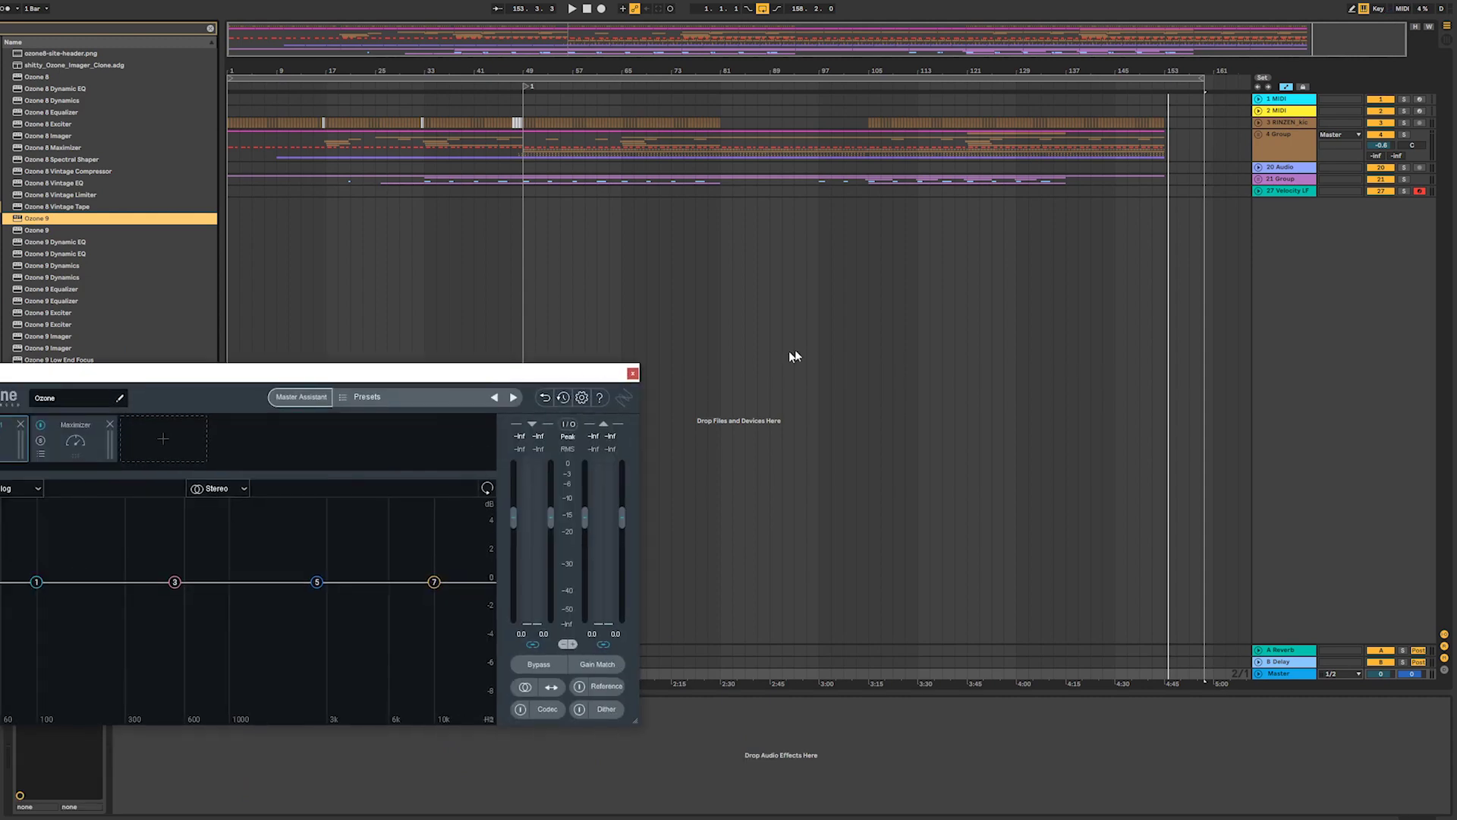
{"action": "left_click", "coordinate": [430, 415]}
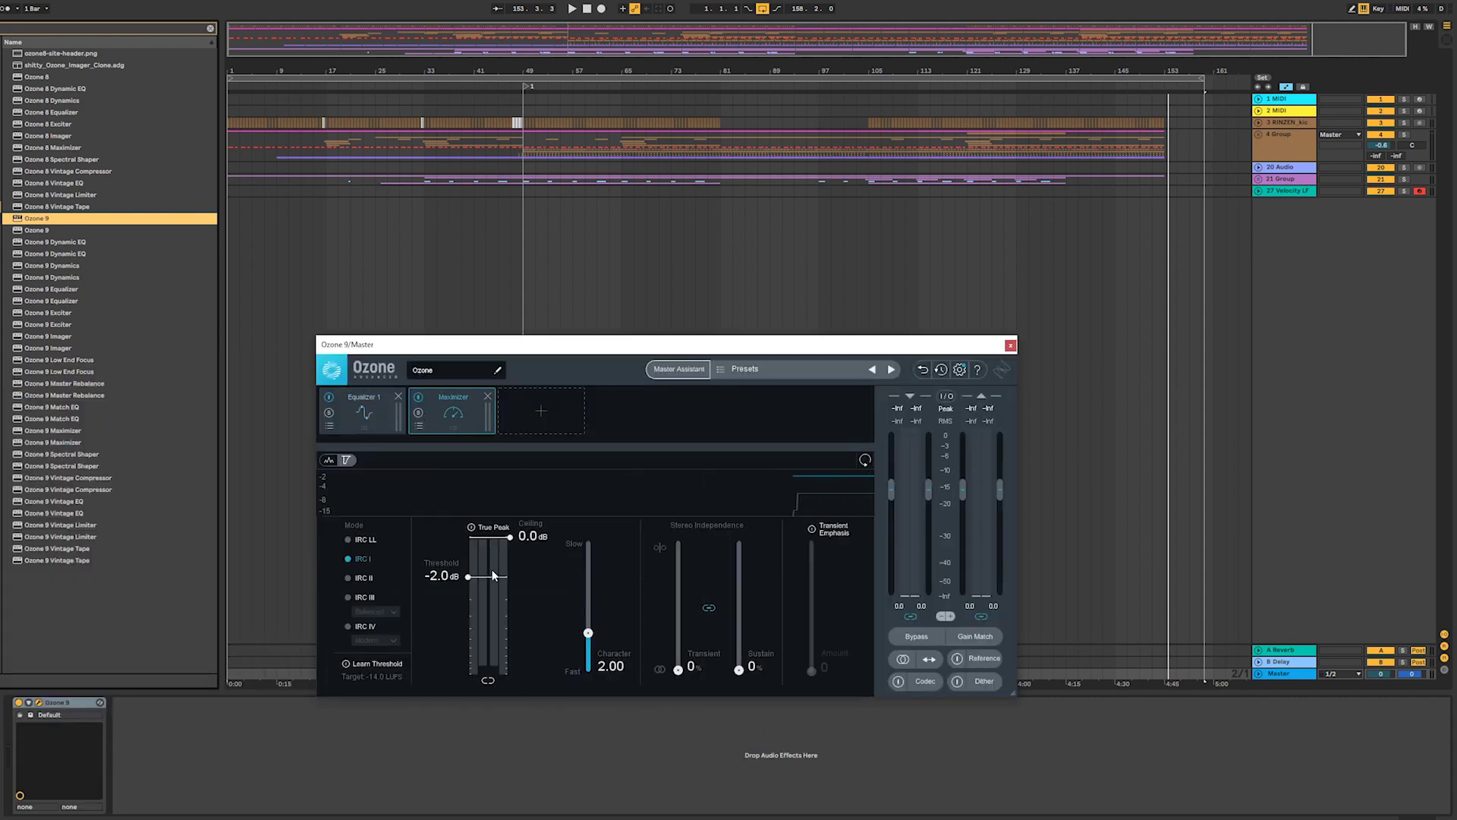
{"action": "key", "text": "space"}
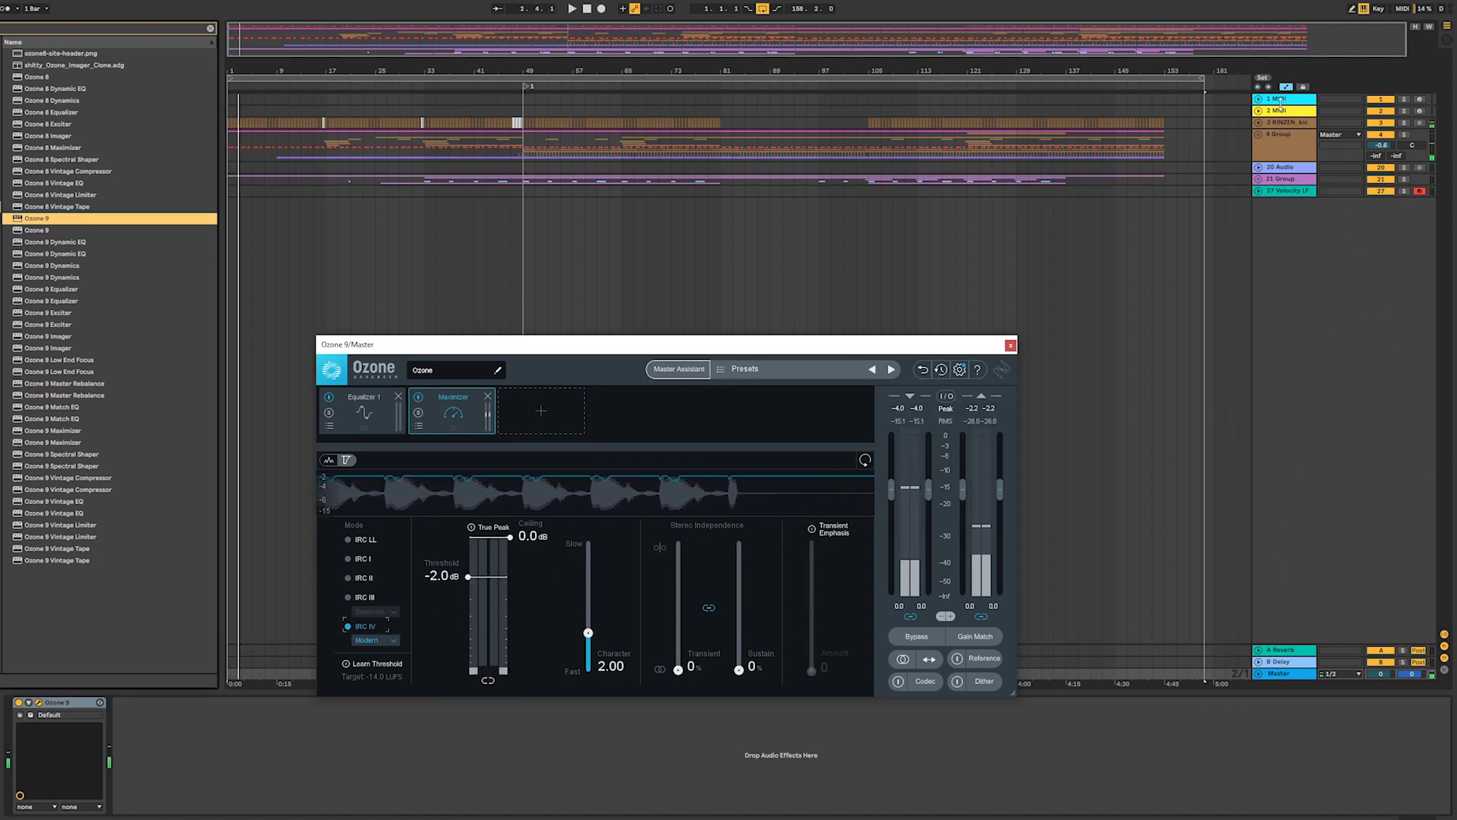
{"action": "left_click", "coordinate": [1280, 161]}
{"action": "left_click", "coordinate": [1286, 193], "text": "shift"}
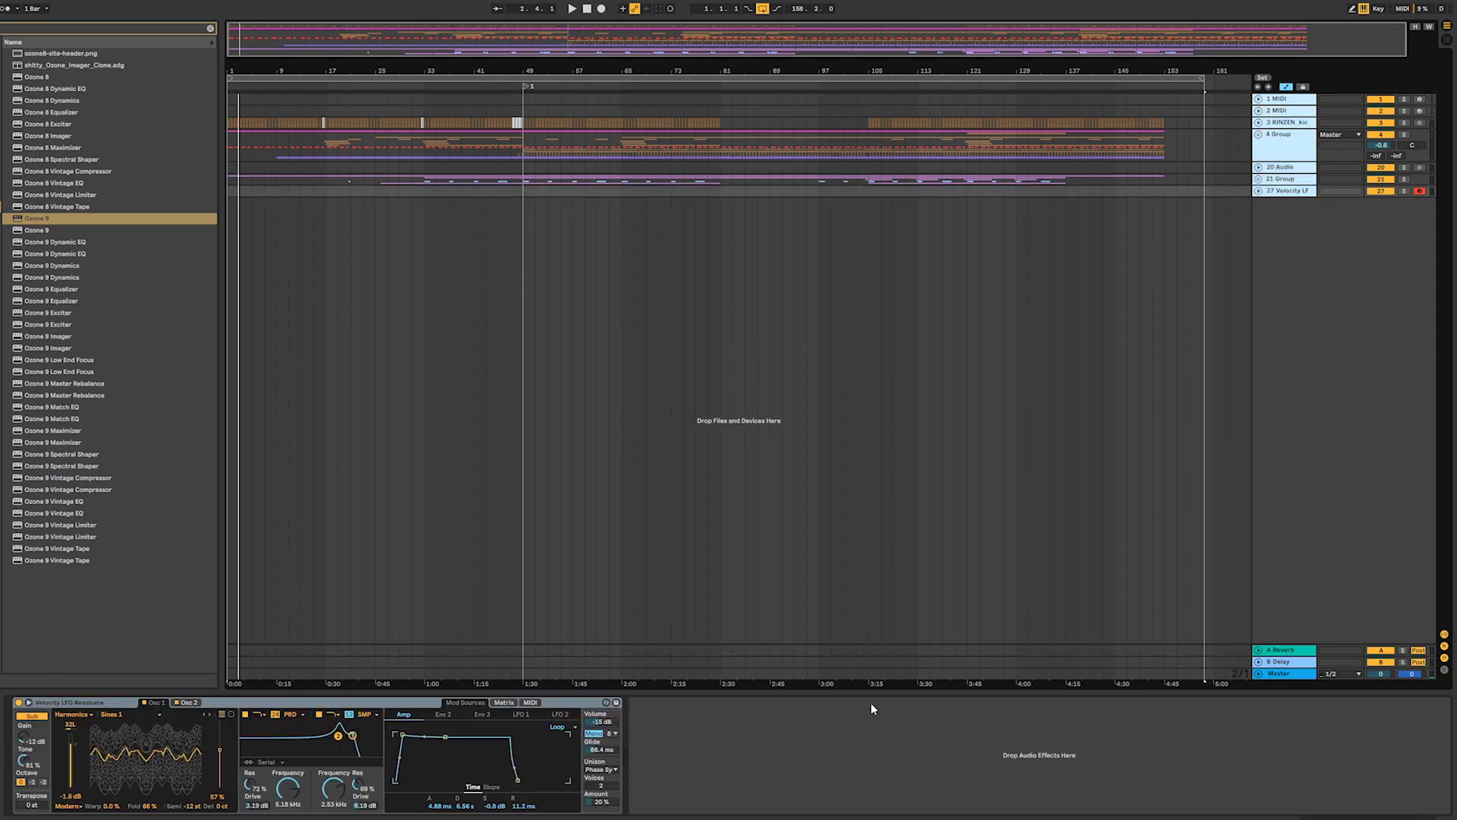
{"action": "left_click", "coordinate": [1272, 671]}
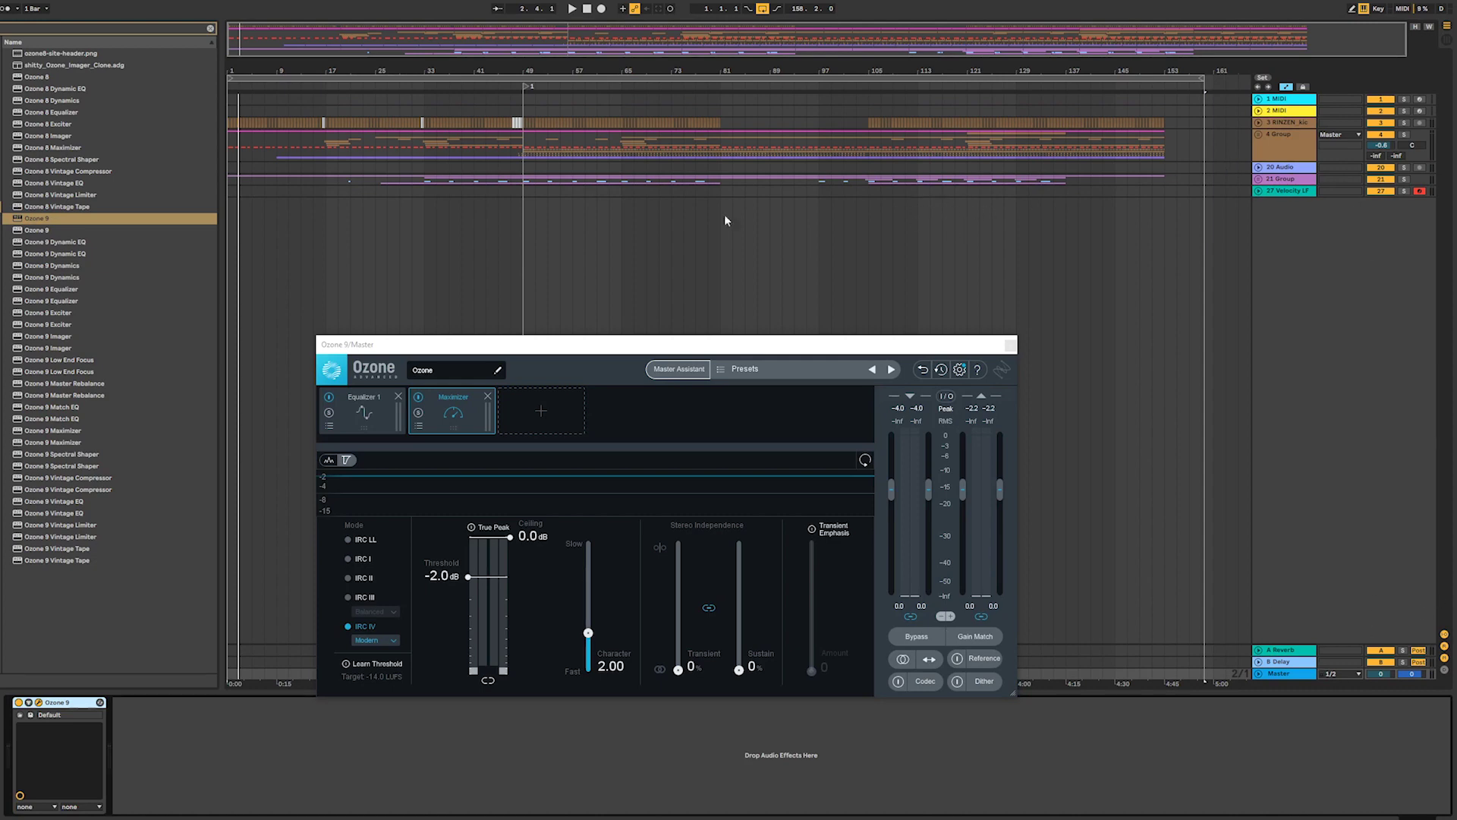
- Unfold group 4, loop bars 121 to 129, and start playback there
{"action": "left_click", "coordinate": [1258, 134]}
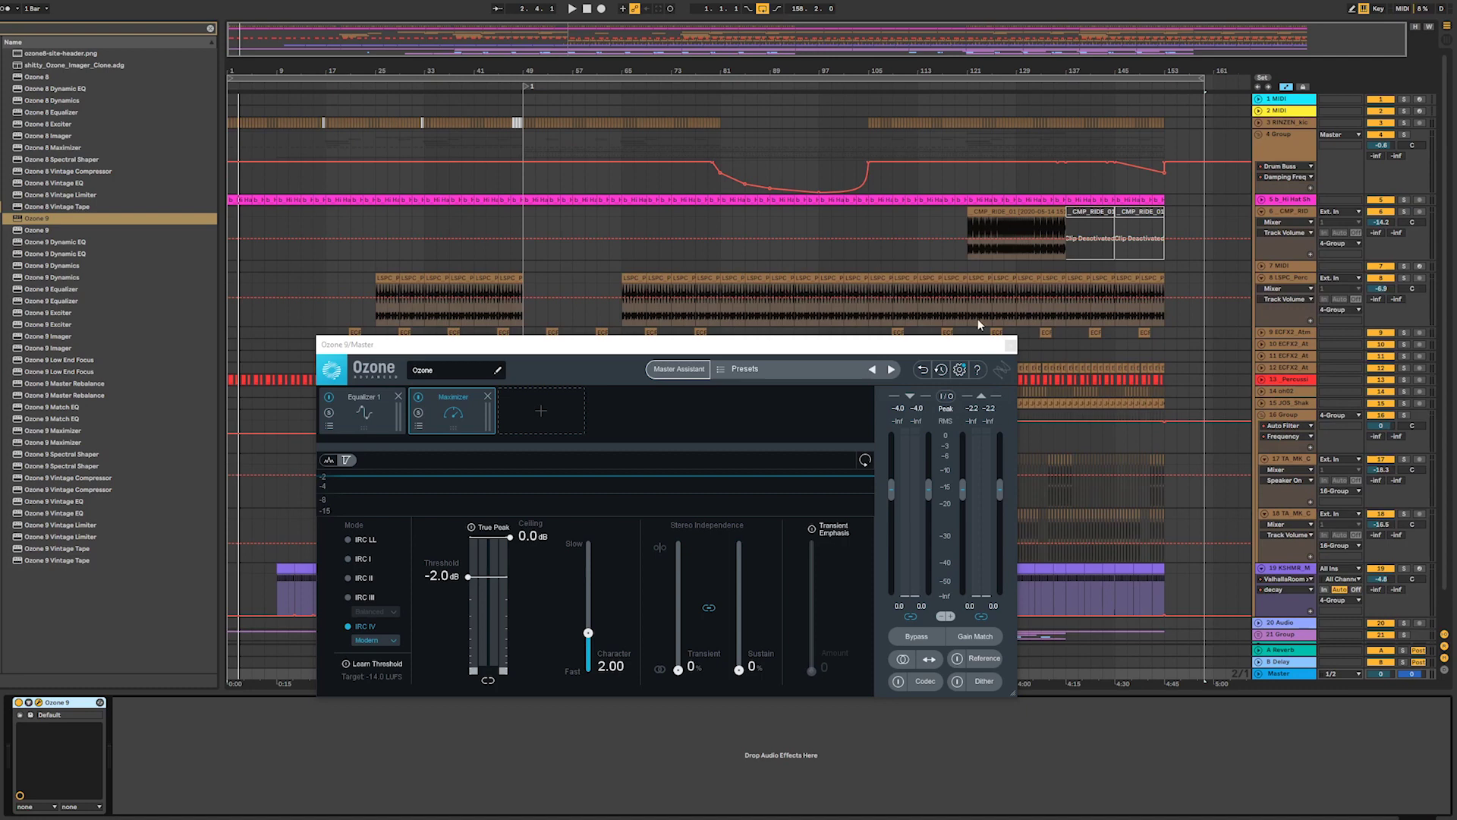
{"action": "left_click", "coordinate": [971, 266]}
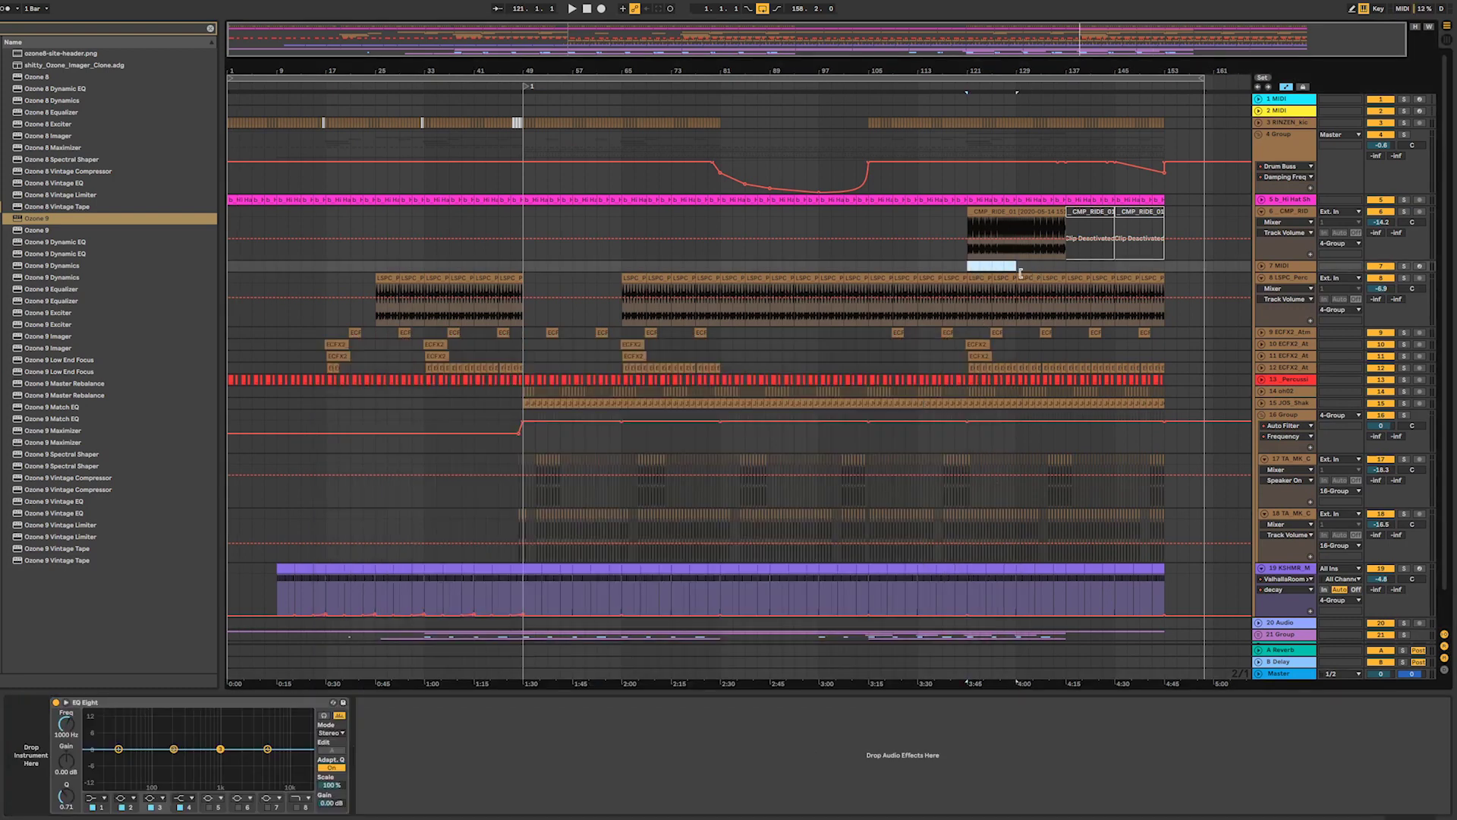
{"action": "key", "text": "ctrl+l"}
{"action": "key", "text": "space"}
- Set the threshold of the Master track's Ozone 9 Maximizer to -0.6 dB during playback
{"action": "scroll", "coordinate": [1290, 622], "scroll_direction": "down", "scroll_amount": 2}
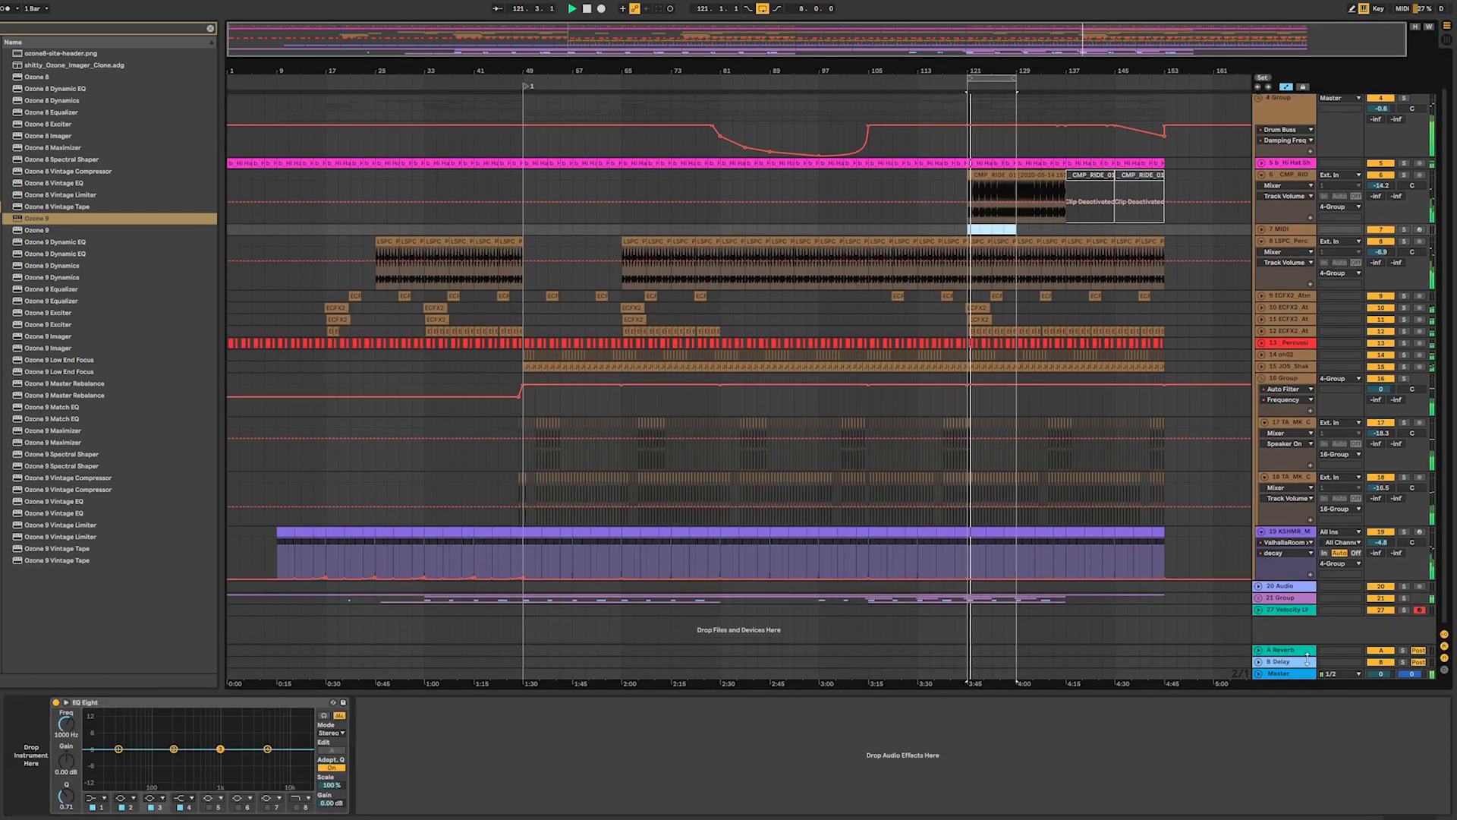
{"action": "left_click", "coordinate": [1312, 678]}
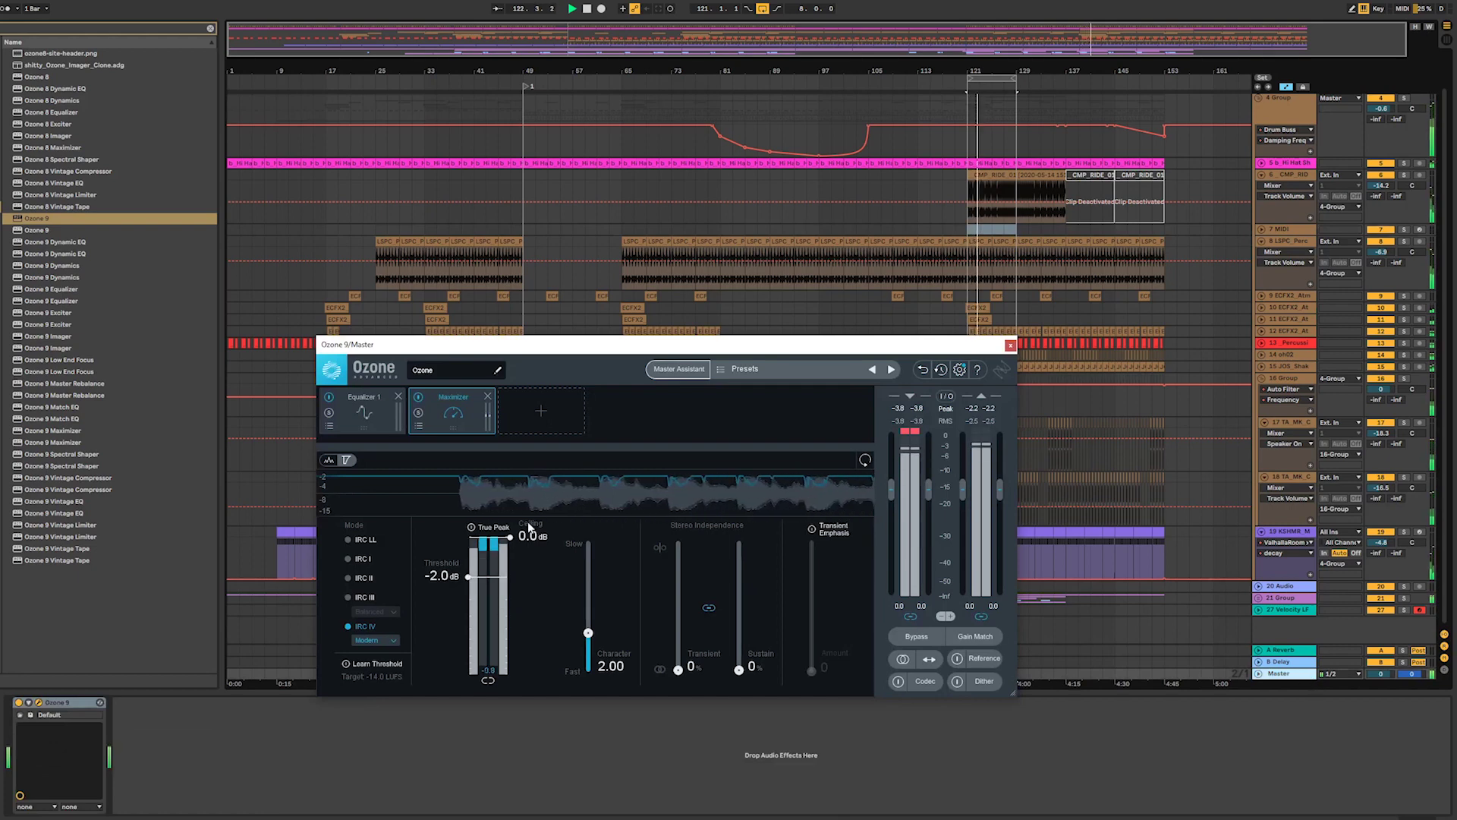
{"action": "left_click_drag", "start_coordinate": [469, 577], "coordinate": [407, 537]}
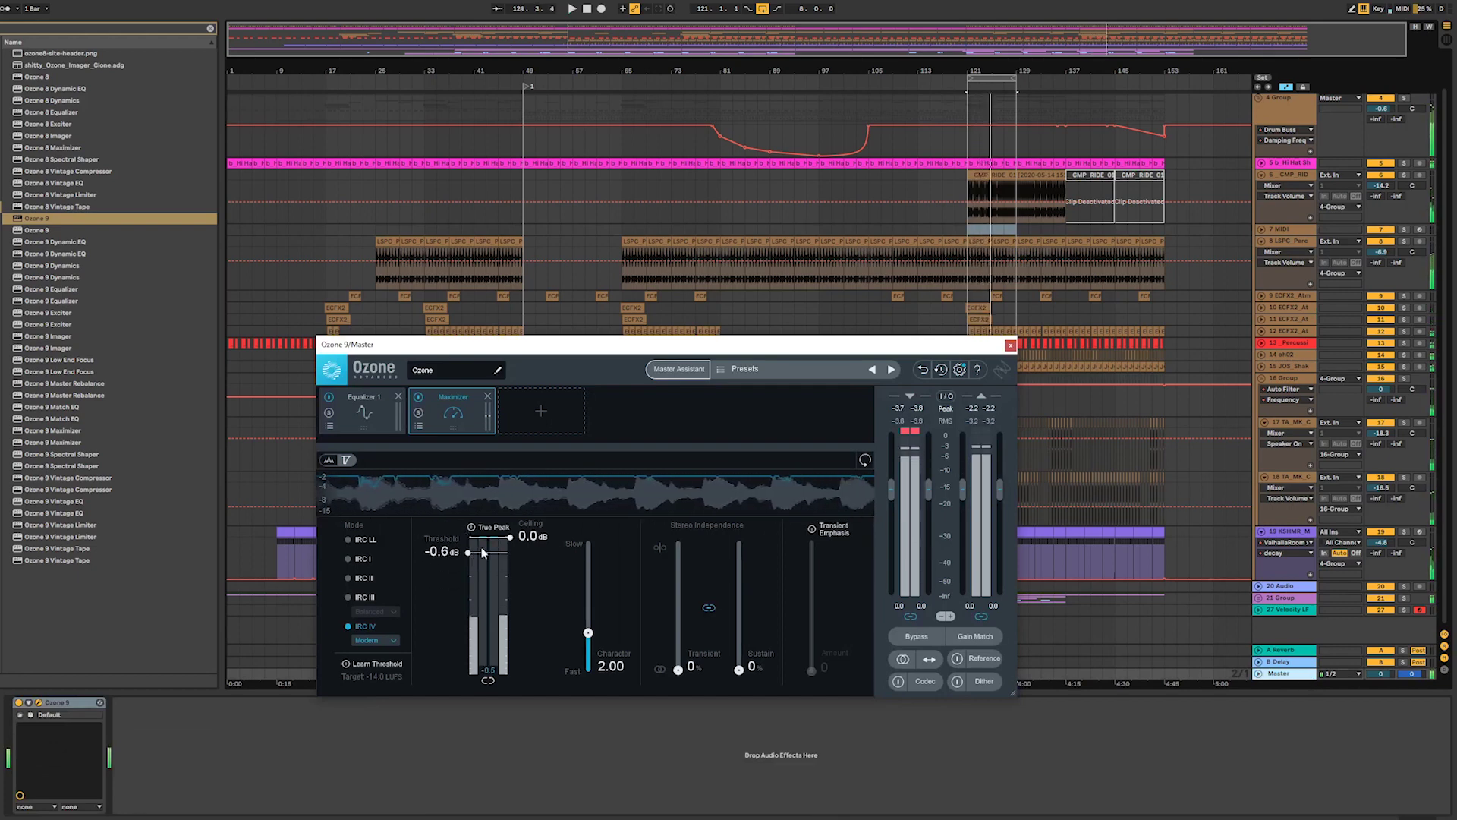
- Find the Utility device in the browser and add it after Ozone 9 on the Master track
{"action": "left_click", "coordinate": [210, 32]}
{"action": "key", "text": "ctrl+f"}
{"action": "type", "text": "ut"}
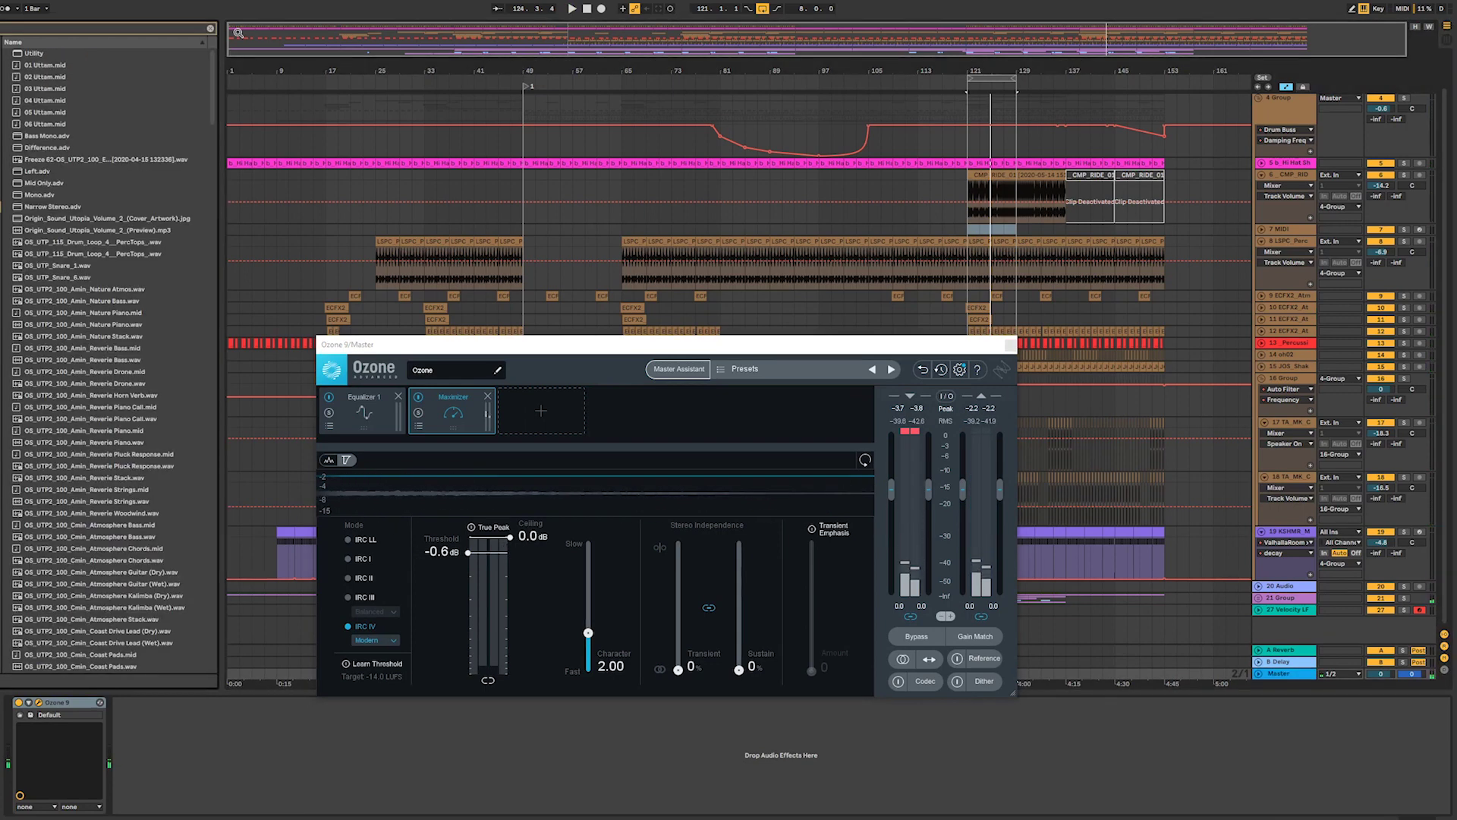
{"action": "left_click_drag", "start_coordinate": [41, 54], "coordinate": [296, 798]}
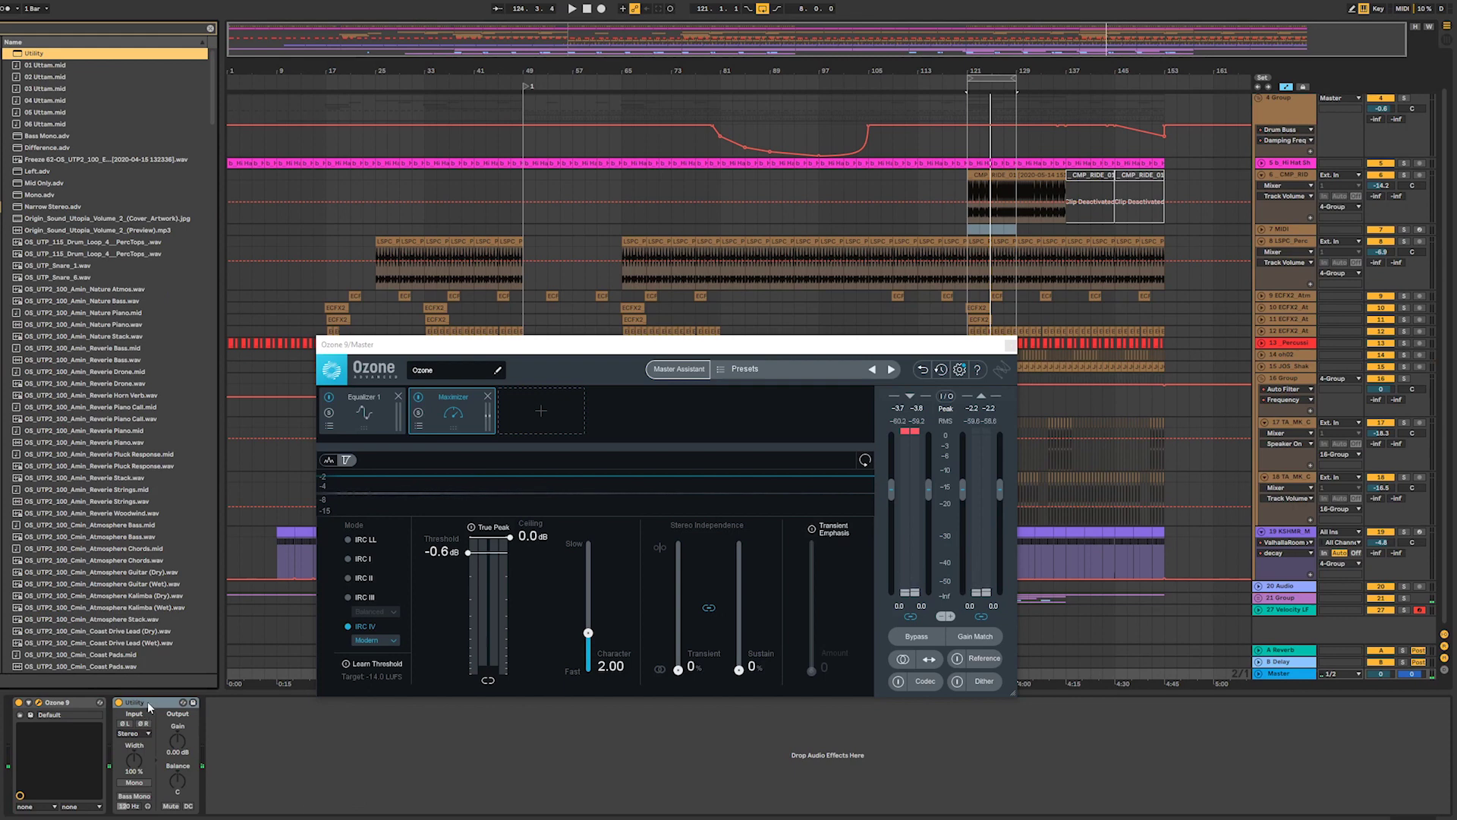
- Move Utility ahead of Ozone 9 on the Master track and lower the Maximizer's threshold to -4.6 dB
{"action": "left_click_drag", "start_coordinate": [149, 707], "coordinate": [44, 746]}
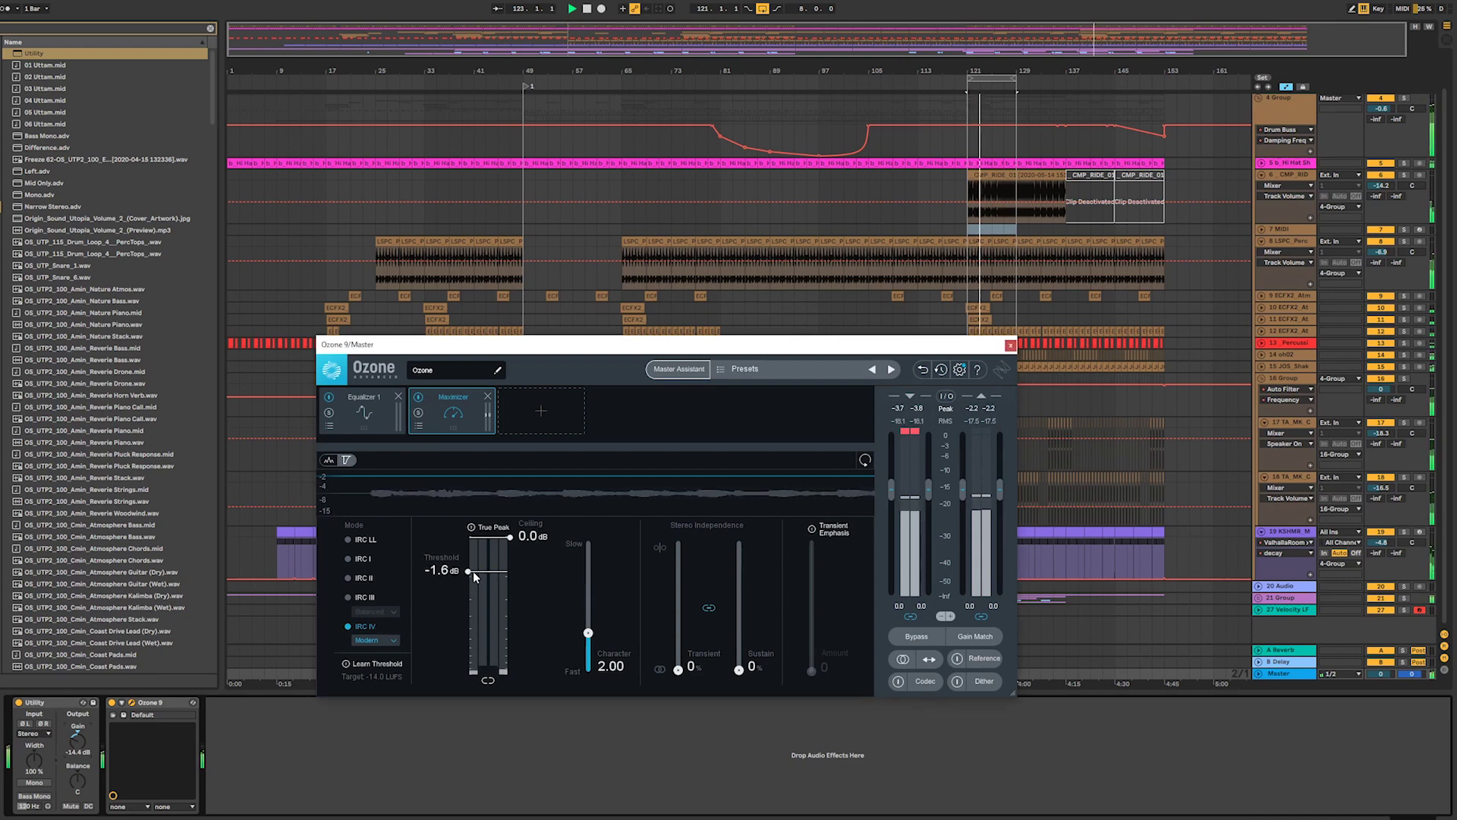
{"action": "left_click_drag", "start_coordinate": [472, 571], "coordinate": [469, 605]}
{"action": "key", "text": "space"}
- During playback, set the Master Utility's gain to -9.44 dB and the Maximizer's threshold to -11.2 dB
{"action": "key", "text": "space"}
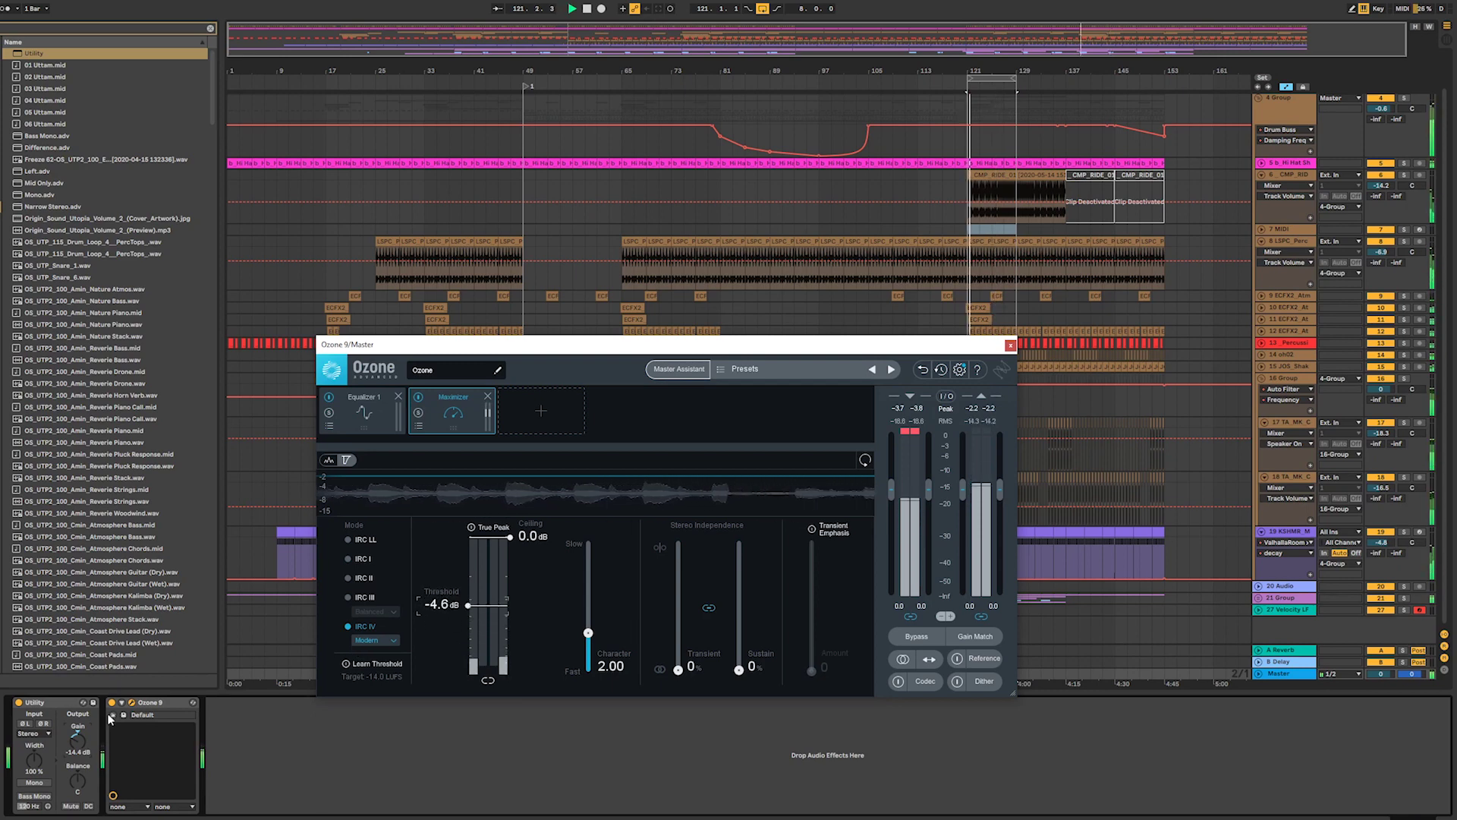
{"action": "left_click_drag", "start_coordinate": [78, 739], "coordinate": [78, 720]}
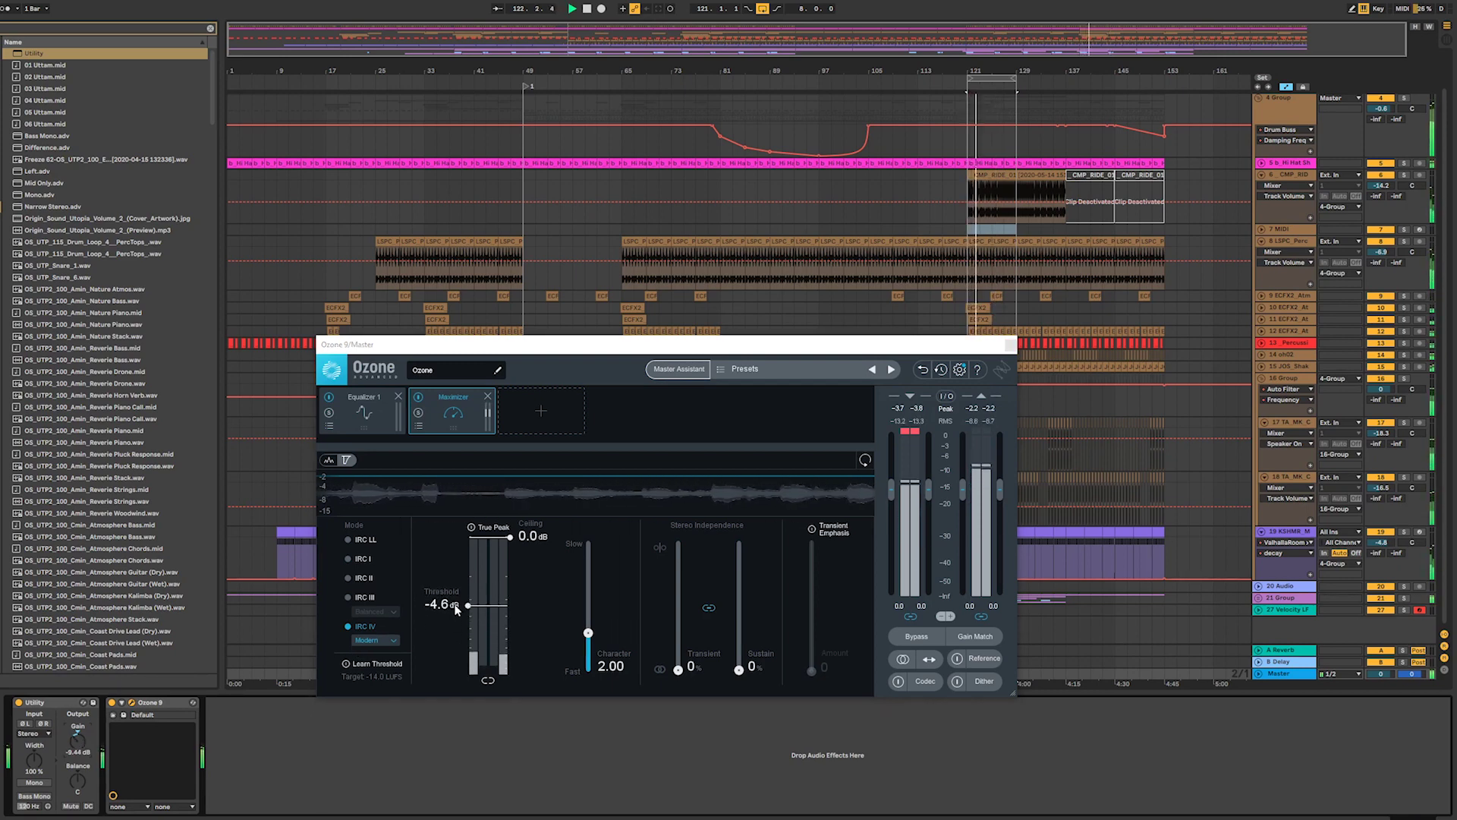
{"action": "left_click_drag", "start_coordinate": [456, 609], "coordinate": [460, 644]}
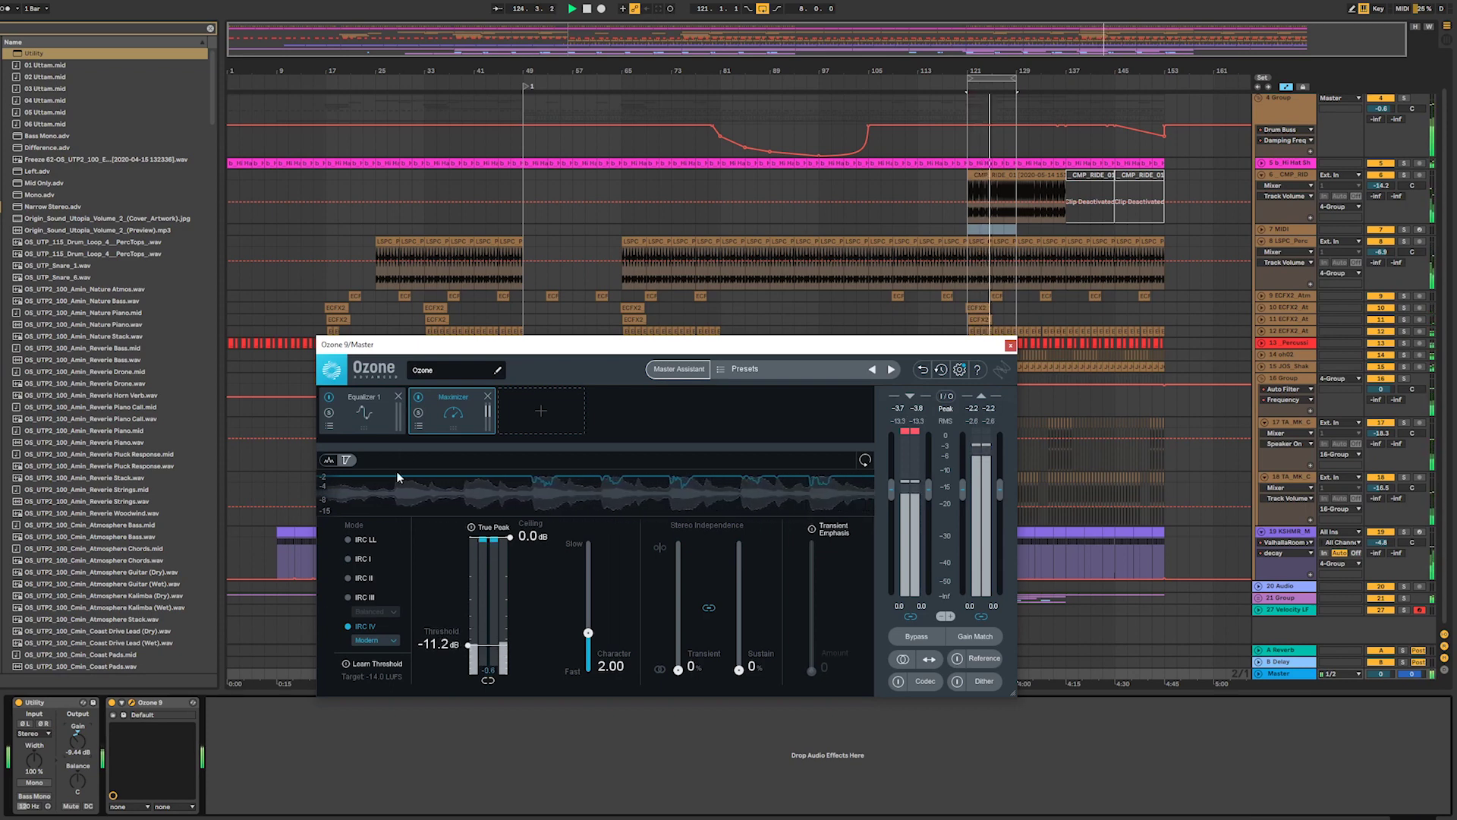
- In Ozone 9's Equalizer, cut band 3 by 0.8 dB at 294 Hz and boost band 5 by 0.5 dB at 4271 Hz
{"action": "left_click", "coordinate": [370, 412]}
{"action": "left_click_drag", "start_coordinate": [557, 554], "coordinate": [501, 564]}
{"action": "left_click_drag", "start_coordinate": [695, 553], "coordinate": [734, 549]}
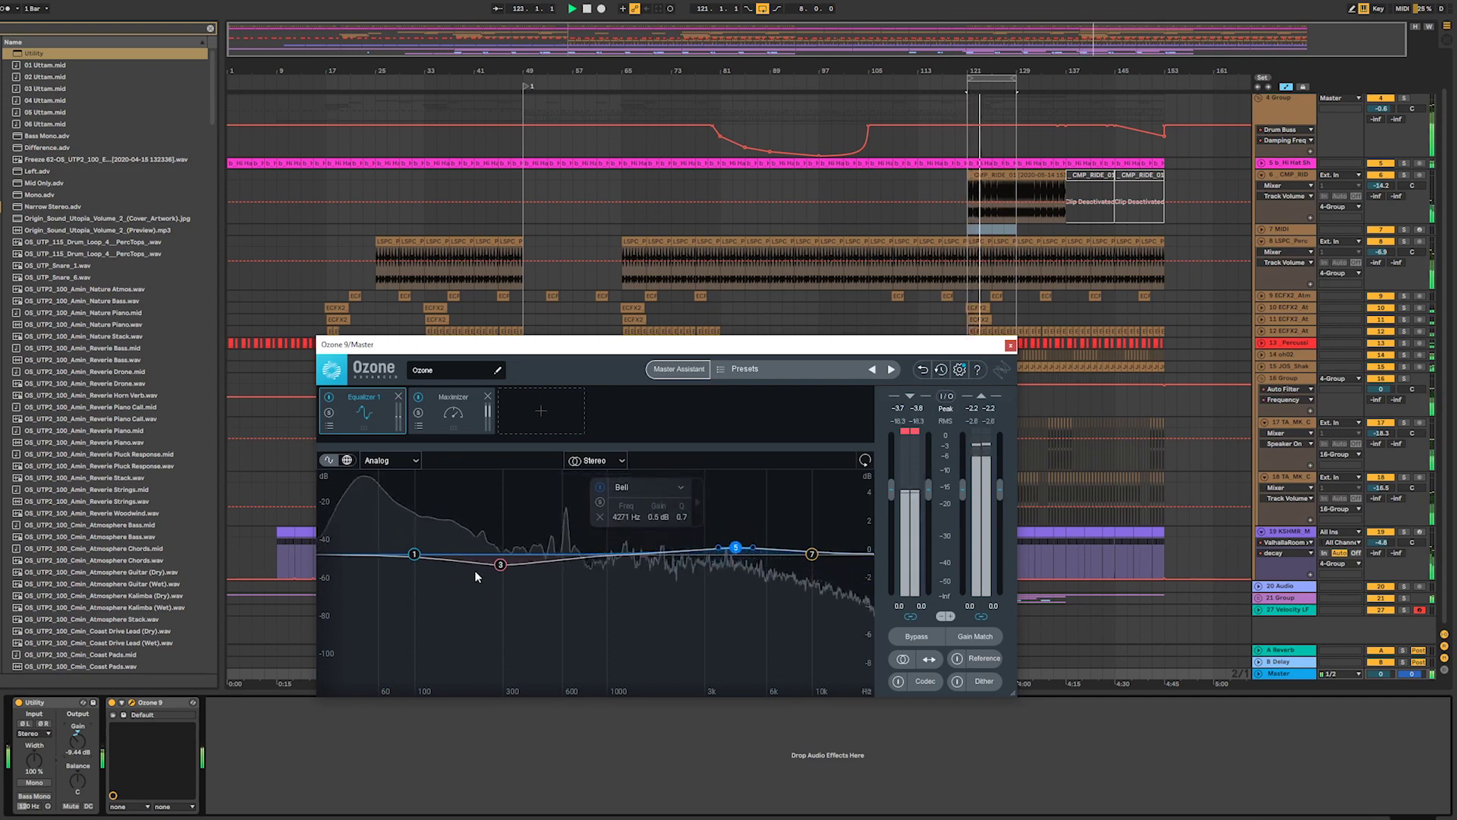
{"action": "left_click", "coordinate": [502, 565]}
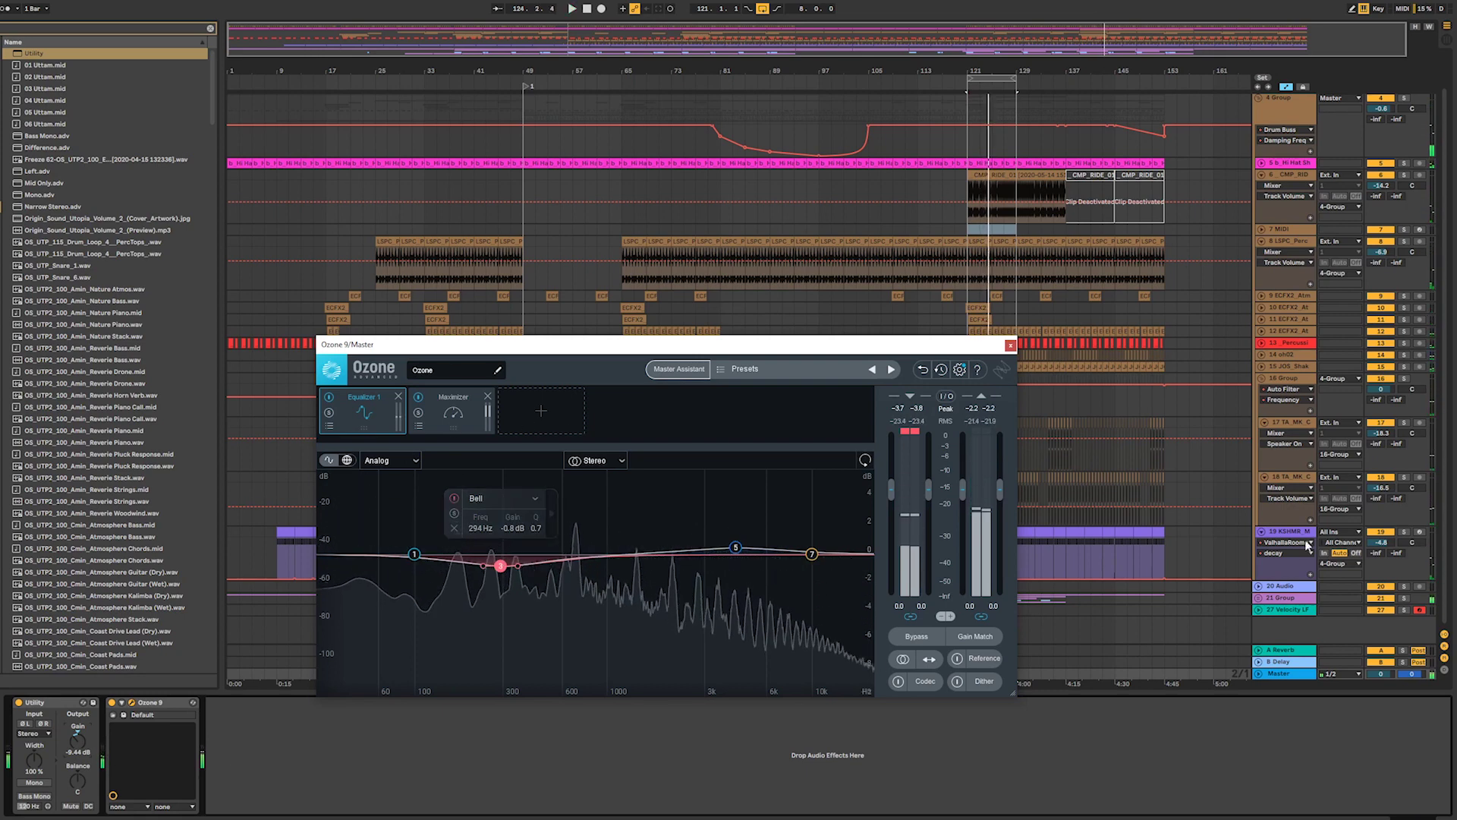
{"action": "left_click", "coordinate": [1288, 674]}
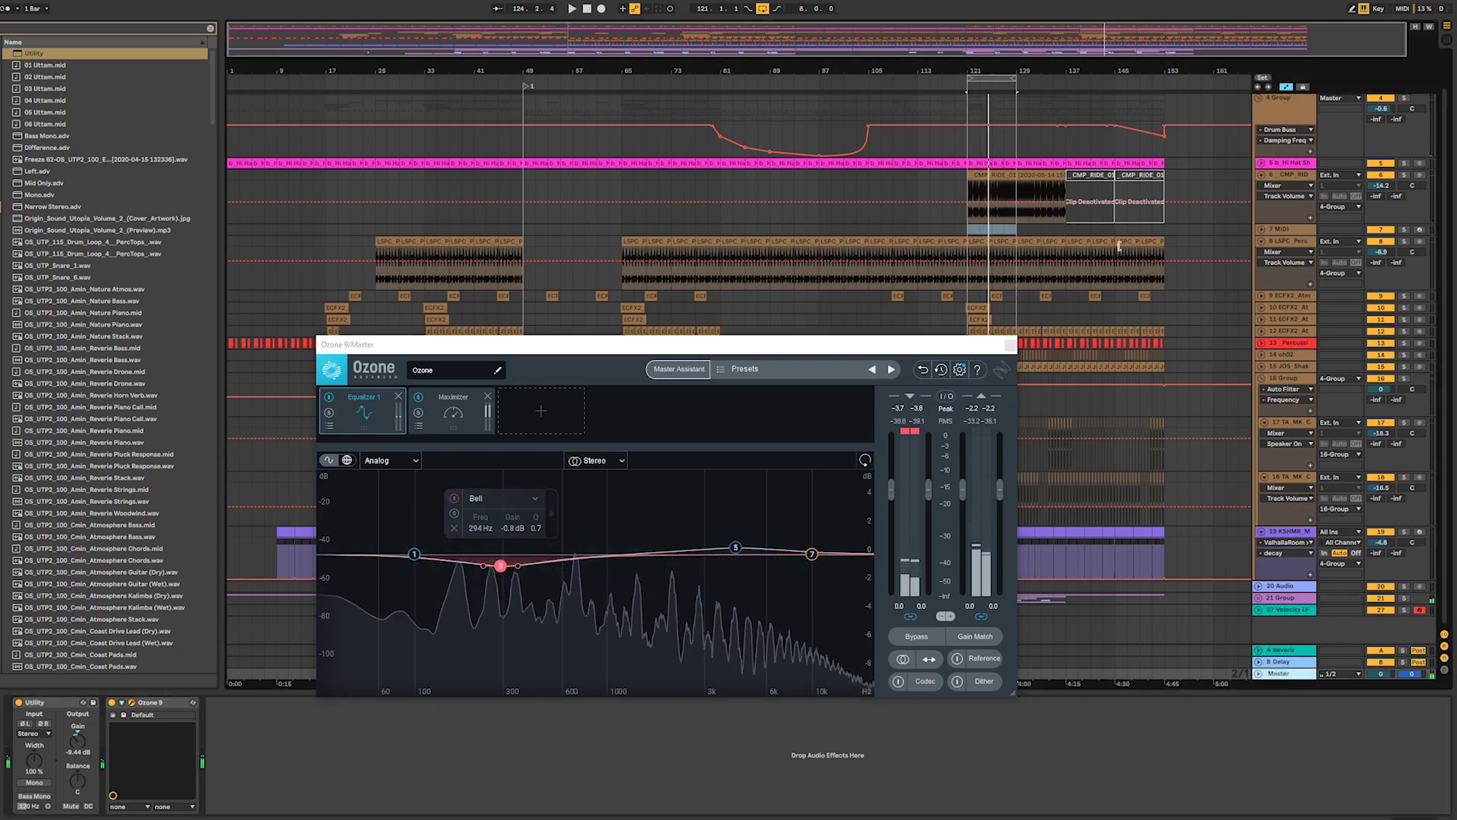
{"action": "left_click", "coordinate": [1010, 344]}
- Unfold group 21 and its Serum track 22, and add an EQ Eight after that track's Utility
{"action": "left_click", "coordinate": [1296, 541]}
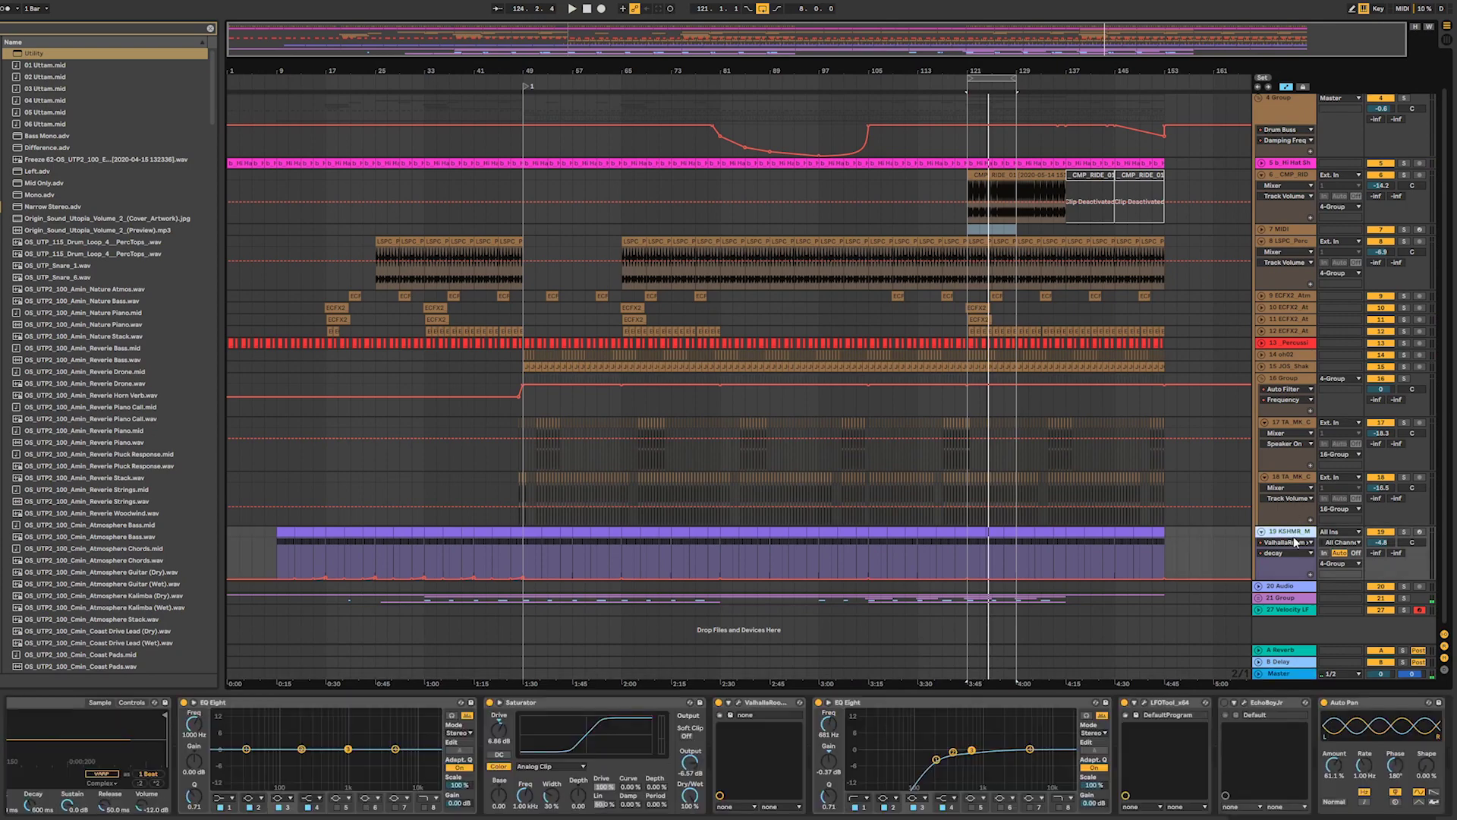
{"action": "left_click", "coordinate": [1262, 598]}
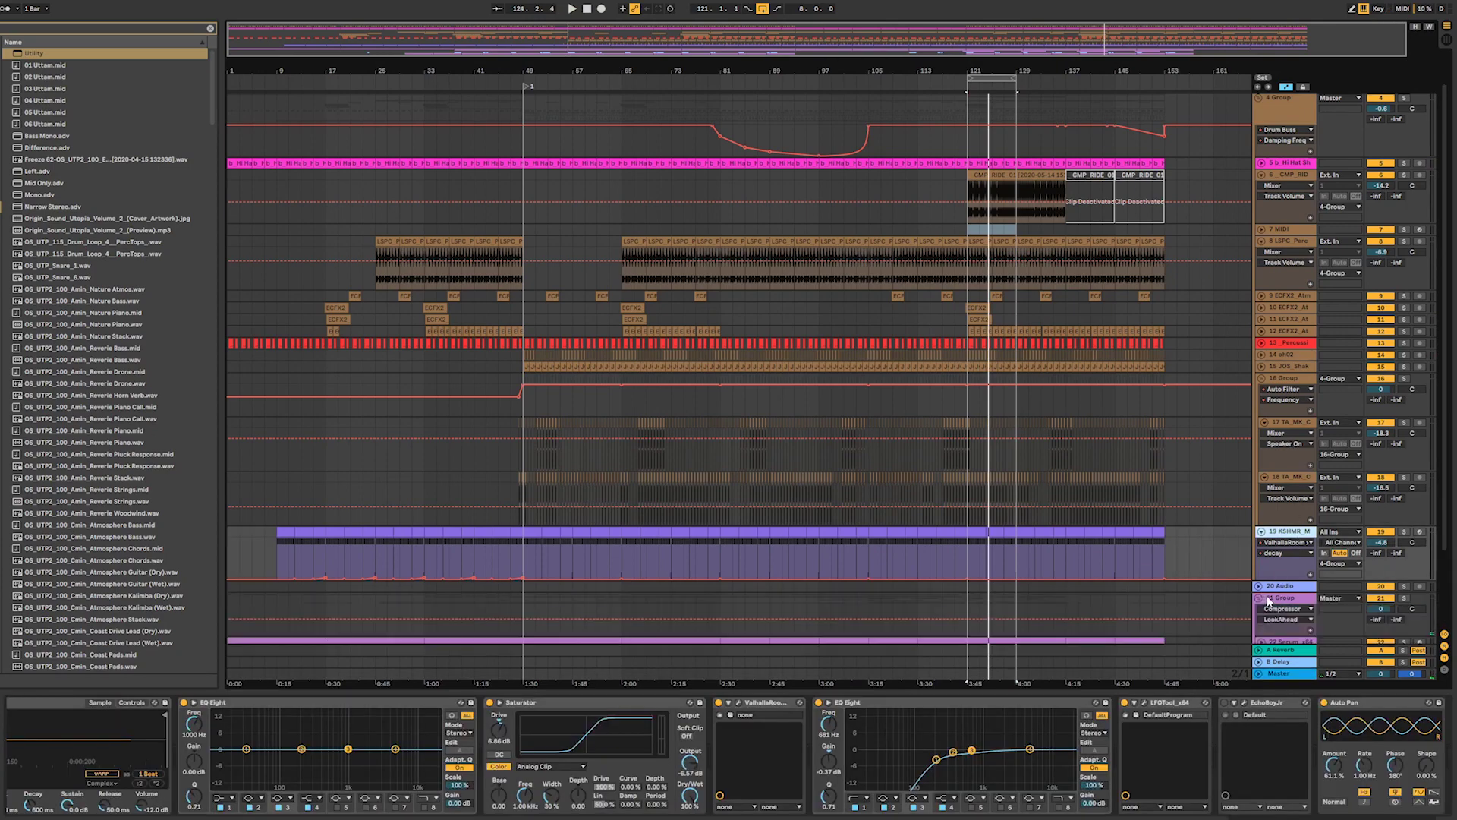
{"action": "left_click", "coordinate": [1262, 551]}
{"action": "left_click", "coordinate": [1291, 552]}
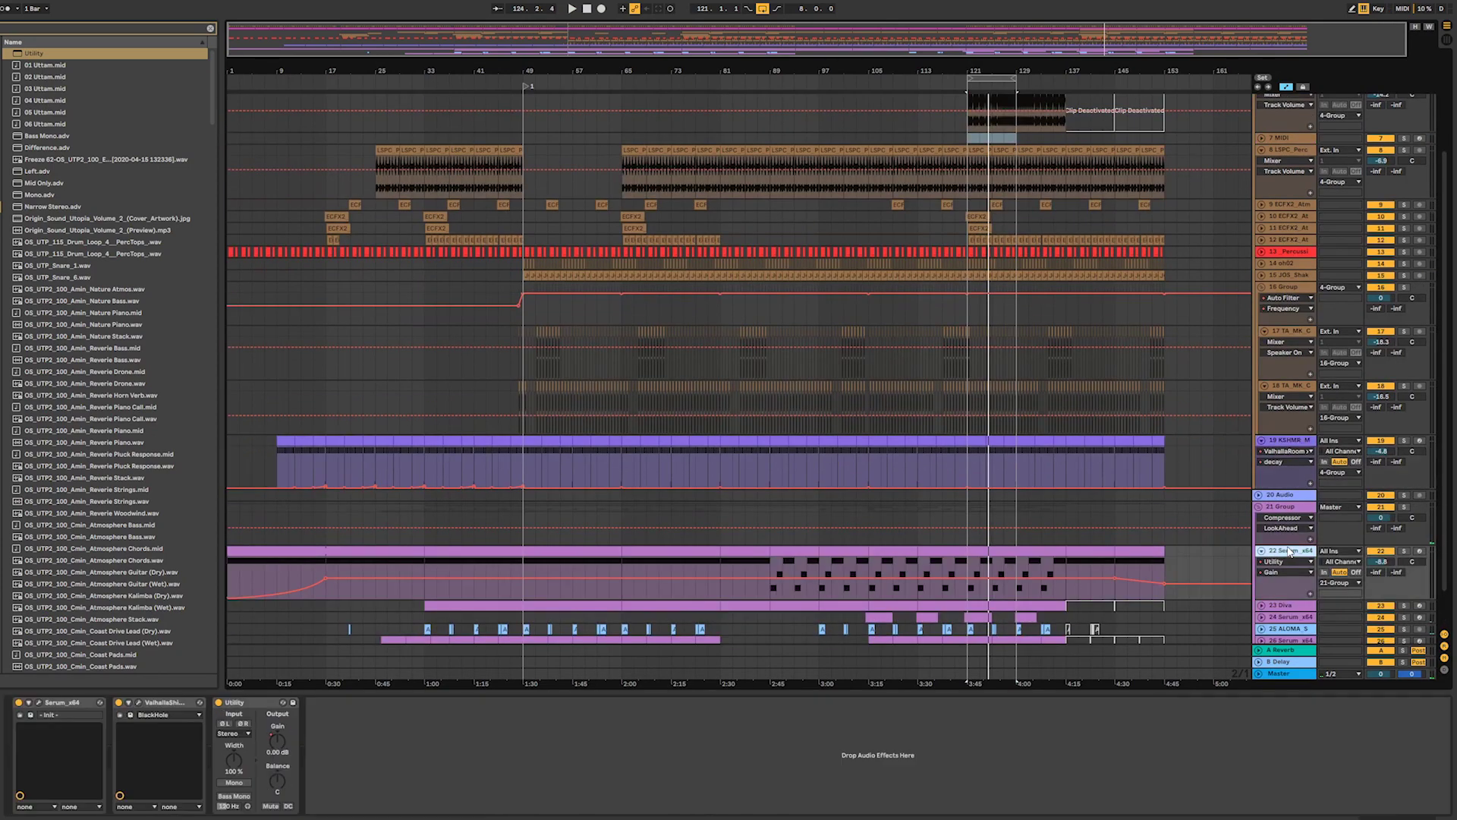
{"action": "left_click", "coordinate": [210, 28]}
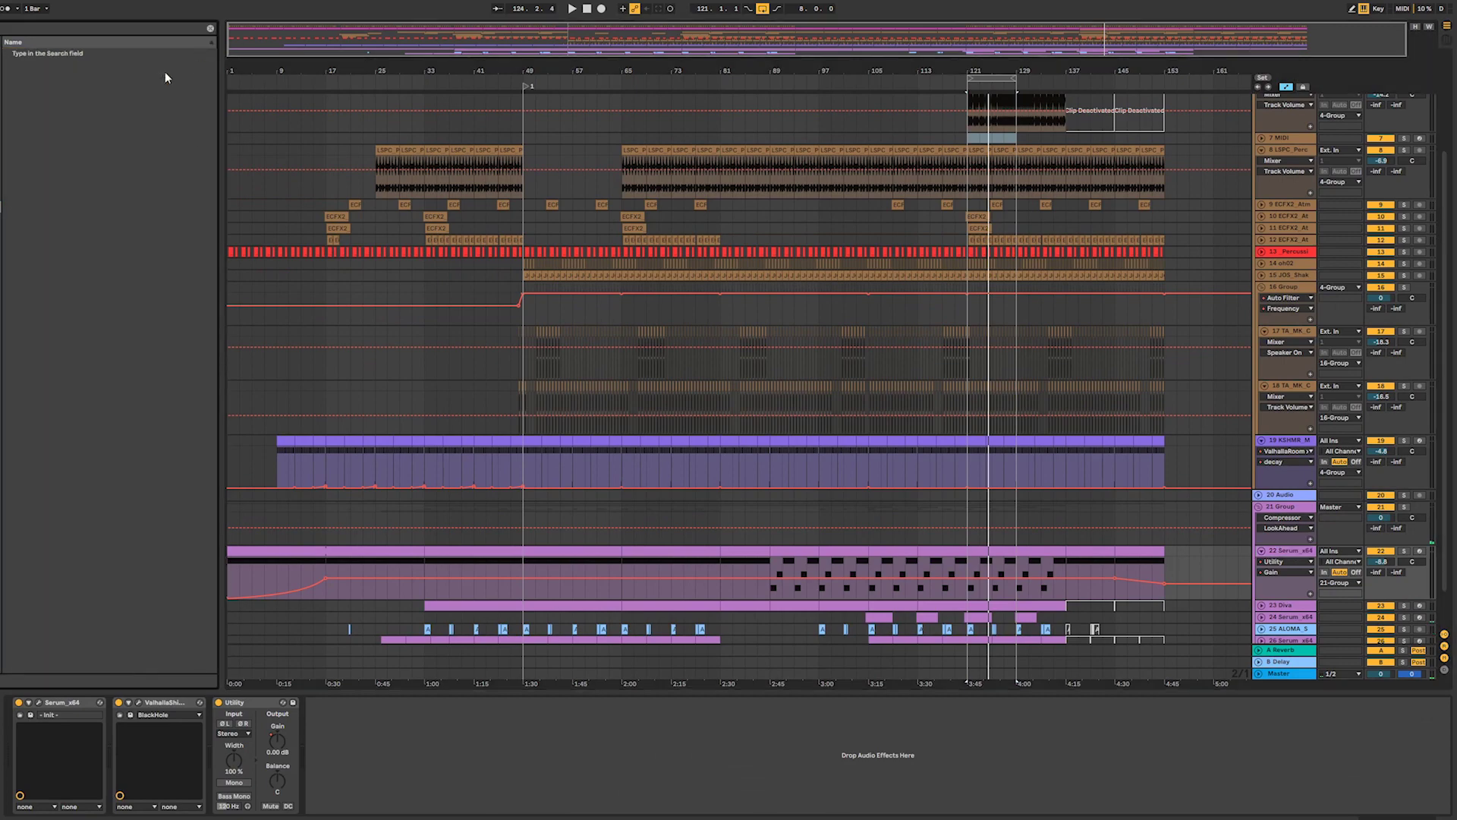
{"action": "type", "text": "eq"}
{"action": "left_click_drag", "start_coordinate": [44, 66], "coordinate": [581, 735]}
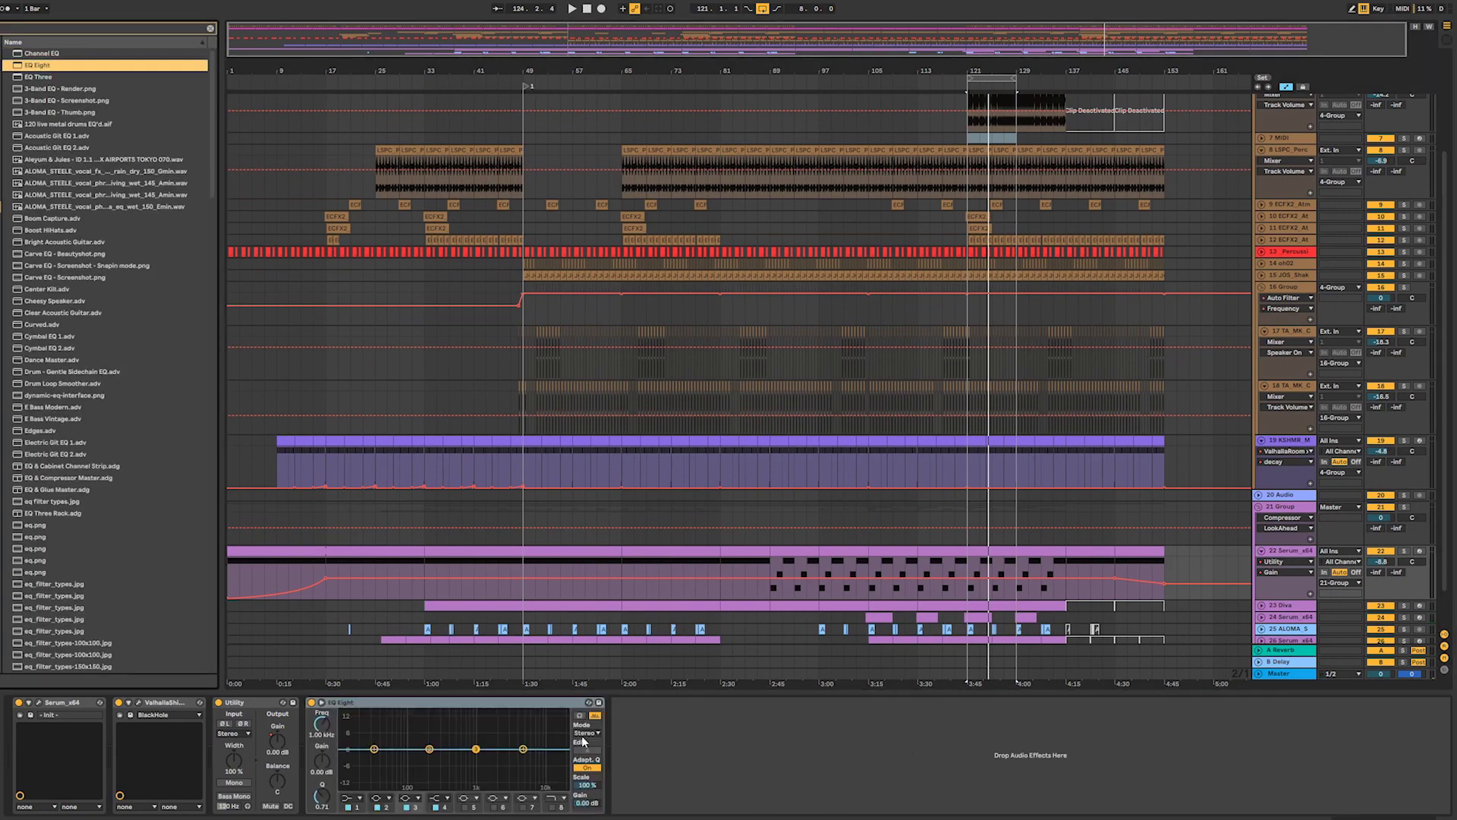
- Make band 1 of track 22's EQ Eight a low cut at 144 Hz while the loop plays
{"action": "left_click", "coordinate": [349, 798]}
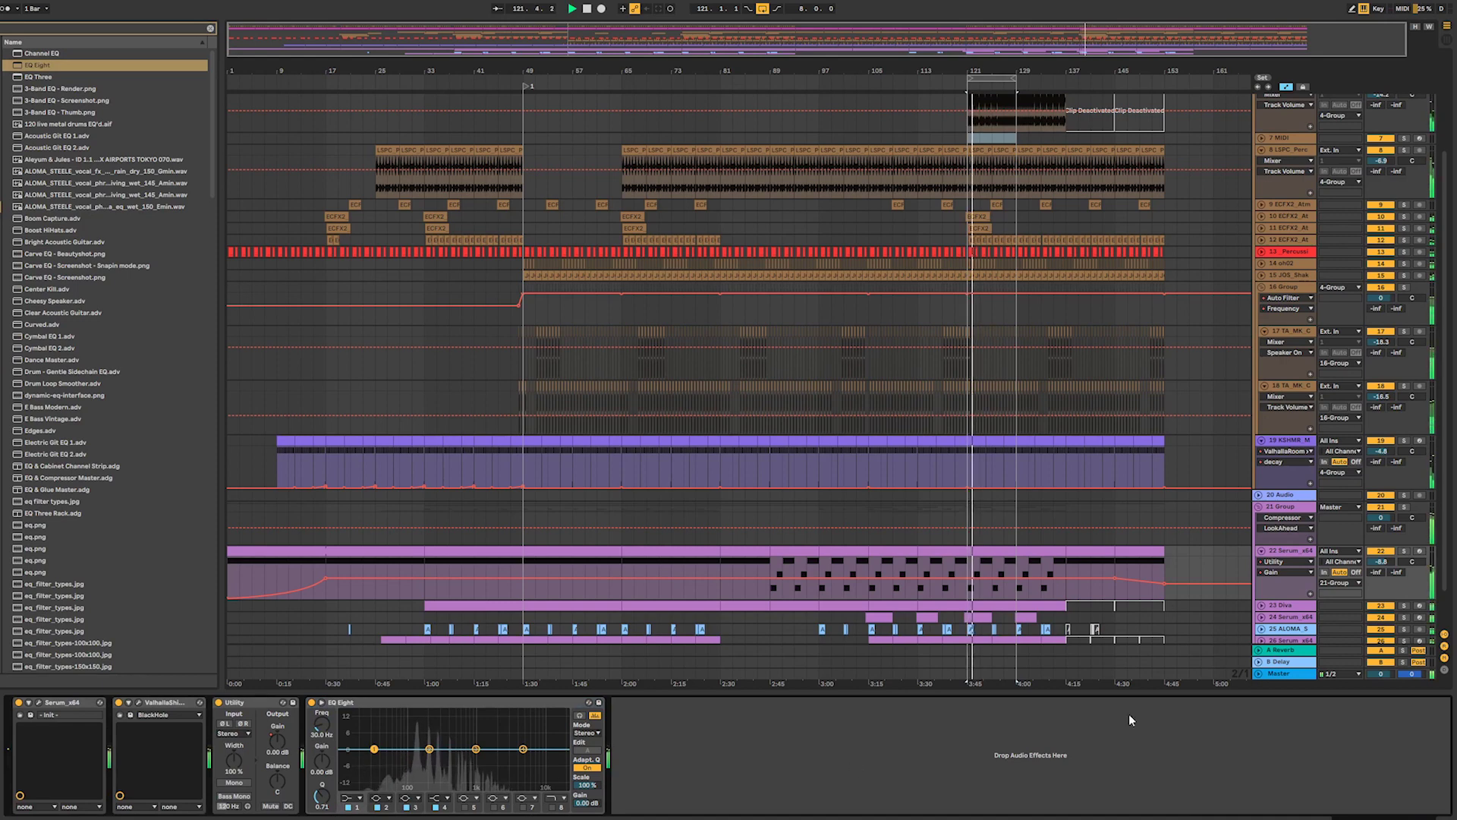
{"action": "scroll", "coordinate": [1278, 574], "scroll_direction": "down", "scroll_amount": 2}
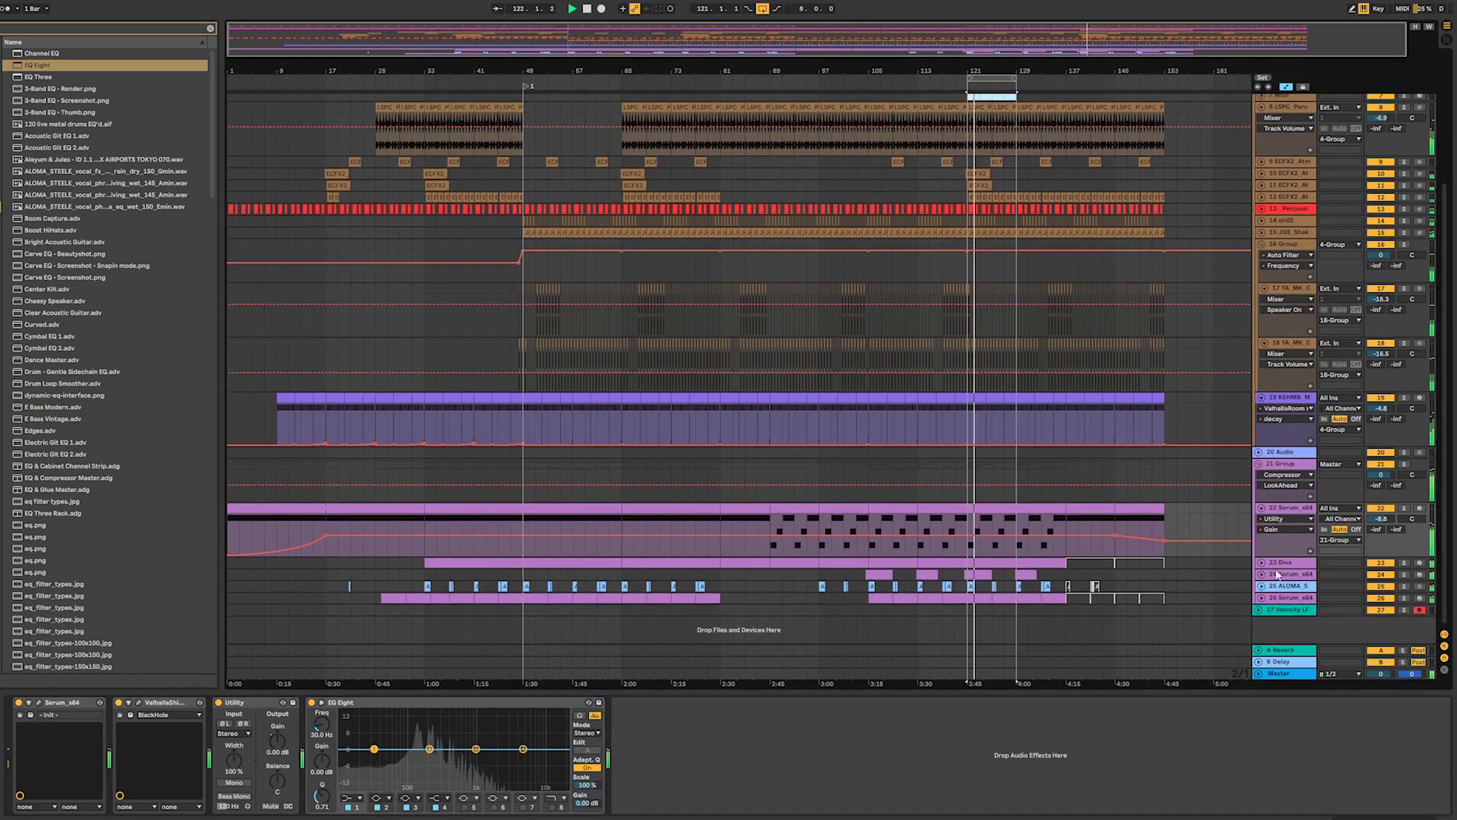
{"action": "left_click", "coordinate": [351, 798]}
{"action": "left_click", "coordinate": [354, 733]}
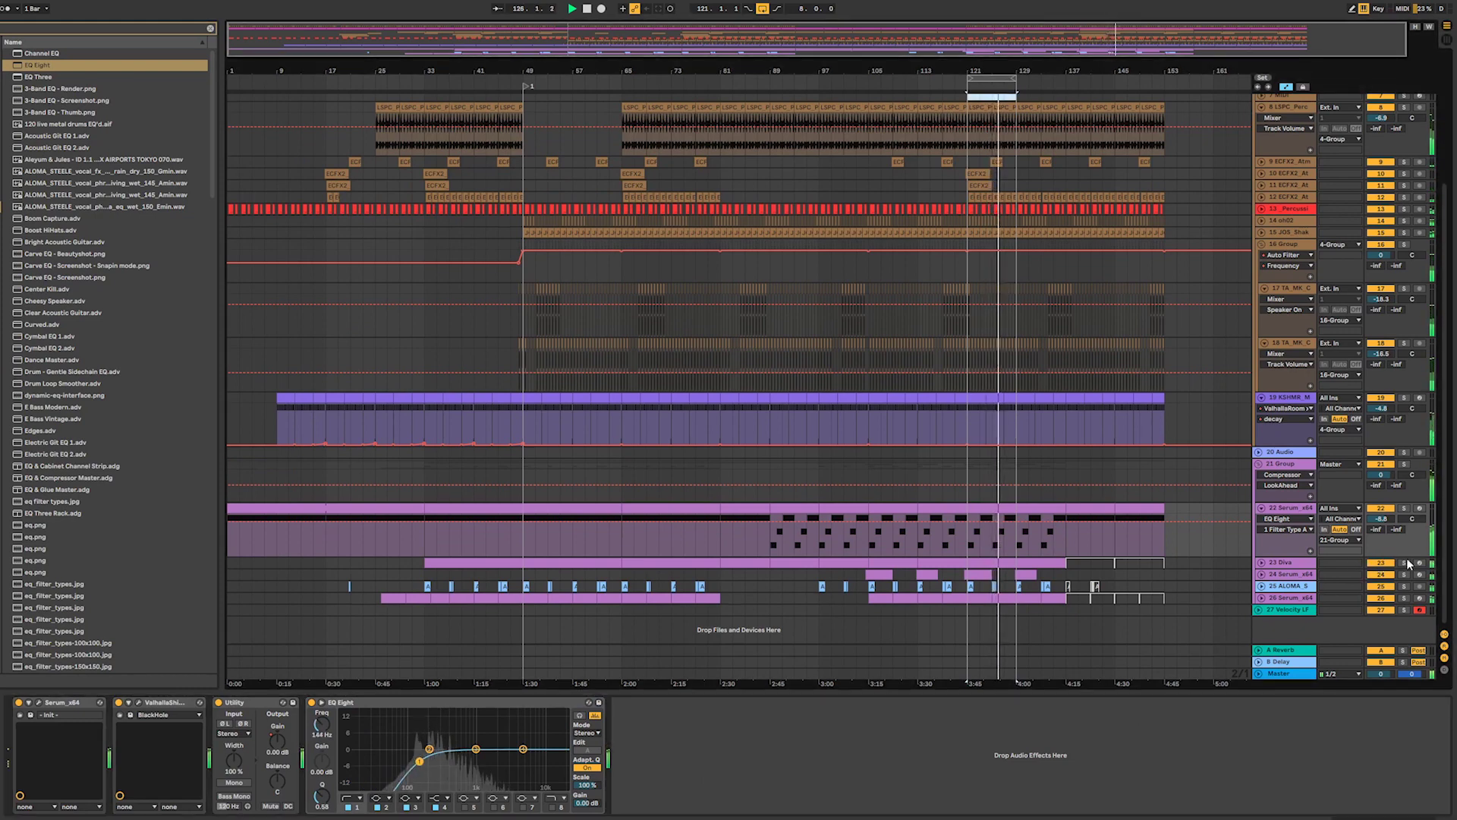
- Solo group 21 and unfold Serum track 26 to examine its devices and automation lanes
{"action": "left_click", "coordinate": [1405, 464]}
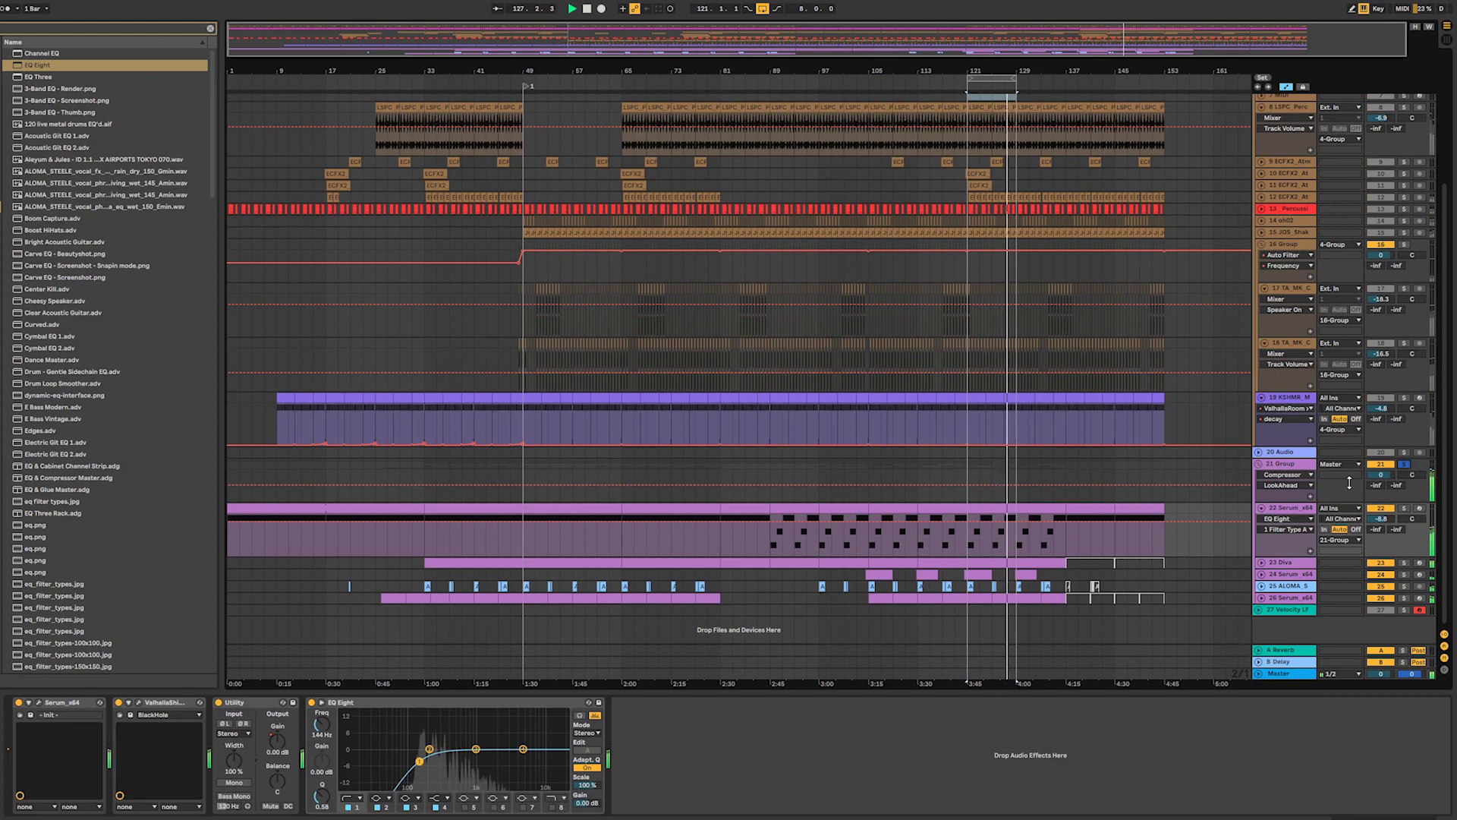
{"action": "left_click", "coordinate": [1285, 599]}
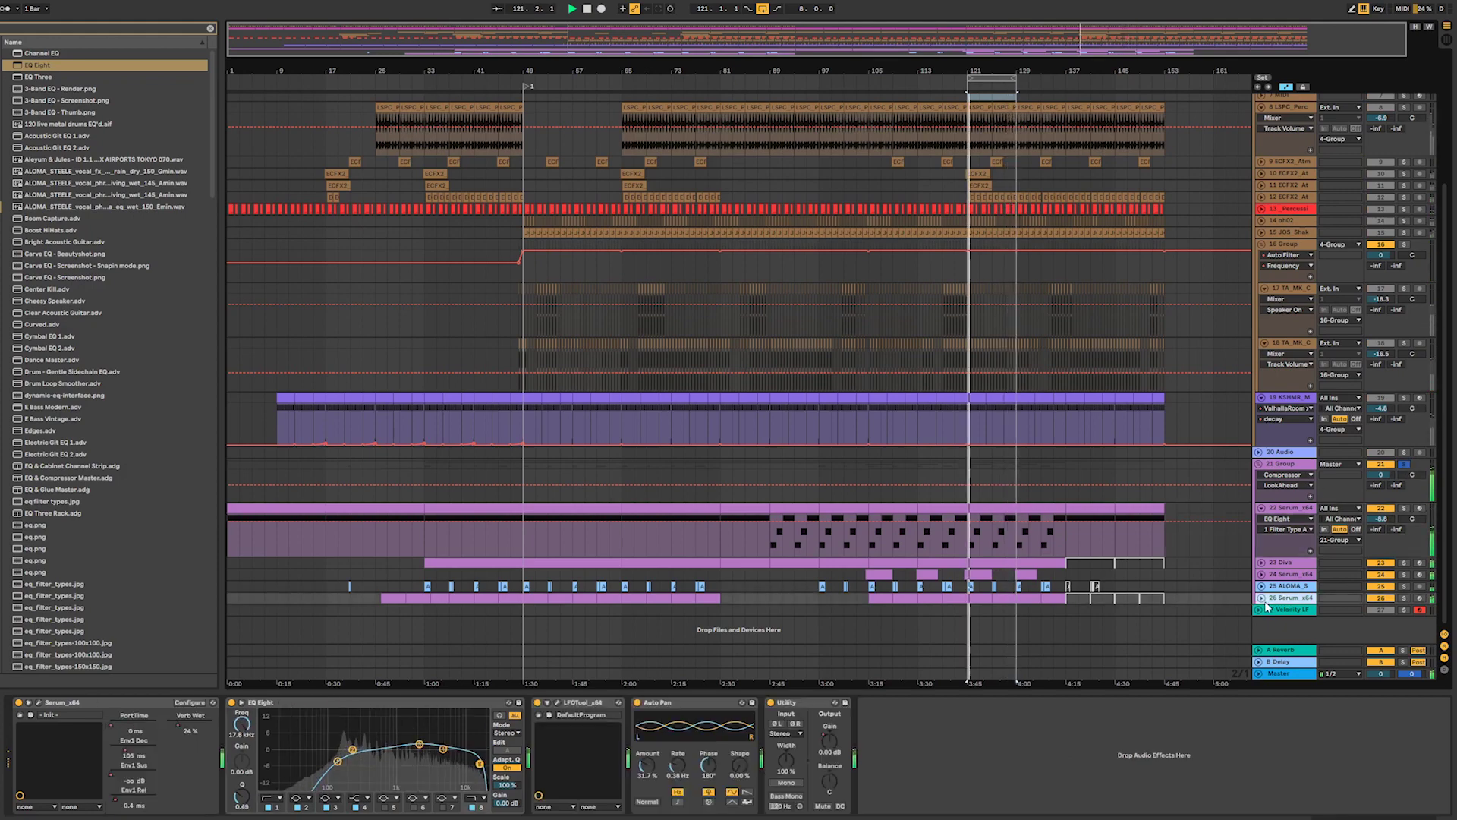
{"action": "left_click", "coordinate": [1261, 598]}
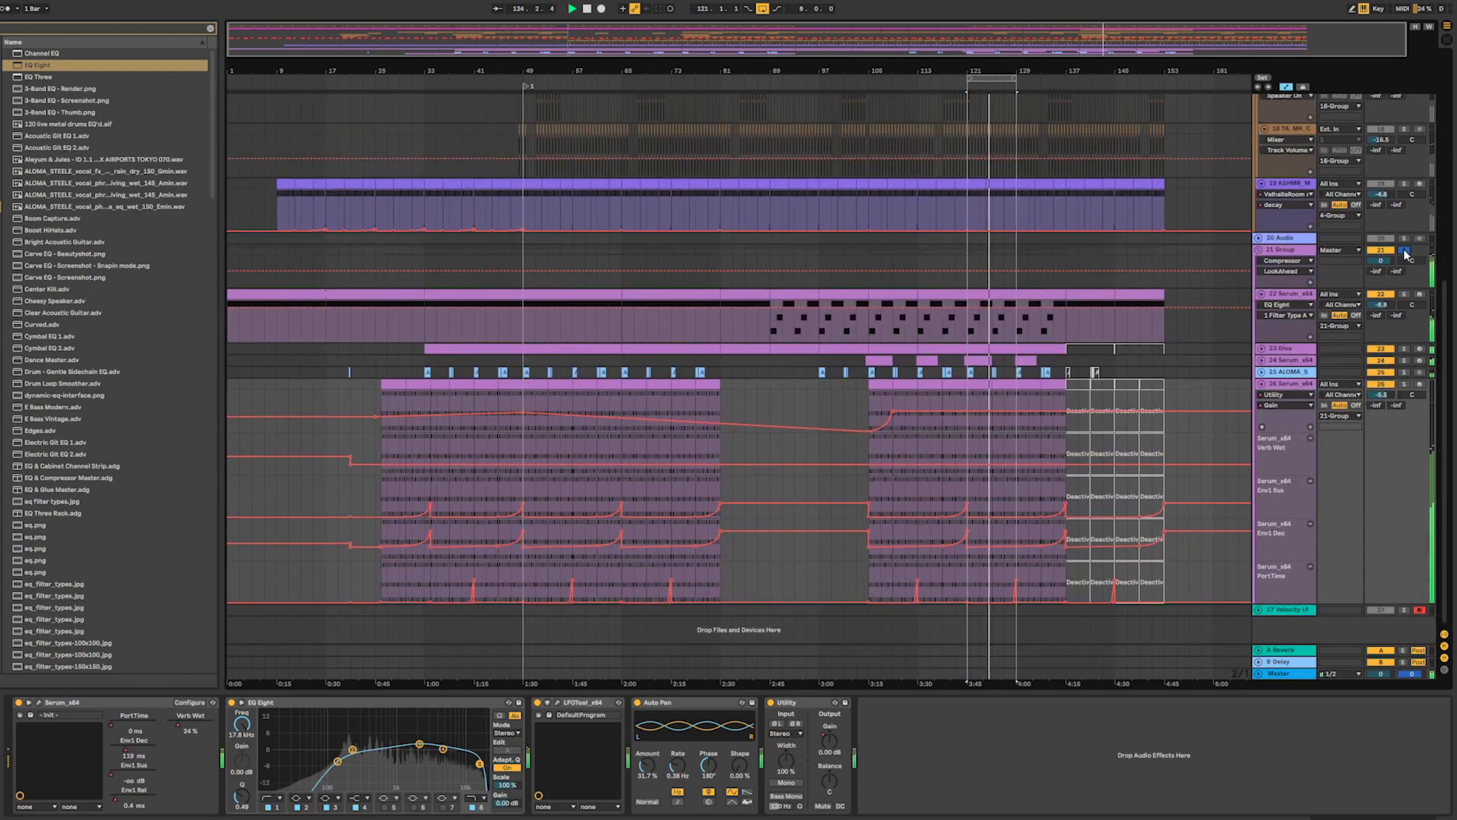
- Find FabFilter Pro-MB in the browser and add it before Utility on the Master track
{"action": "left_click", "coordinate": [1286, 673]}
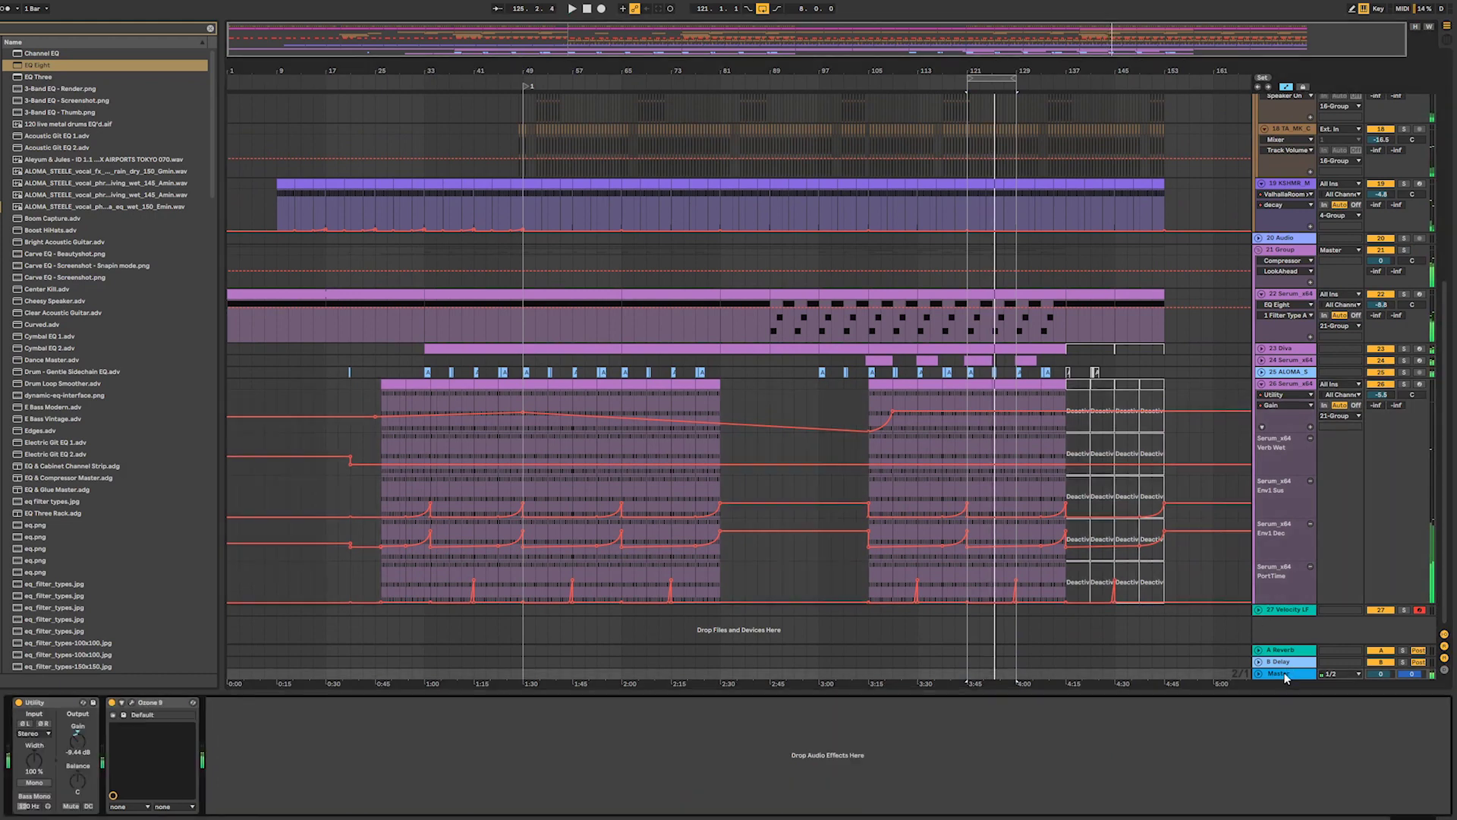
{"action": "left_click", "coordinate": [210, 30]}
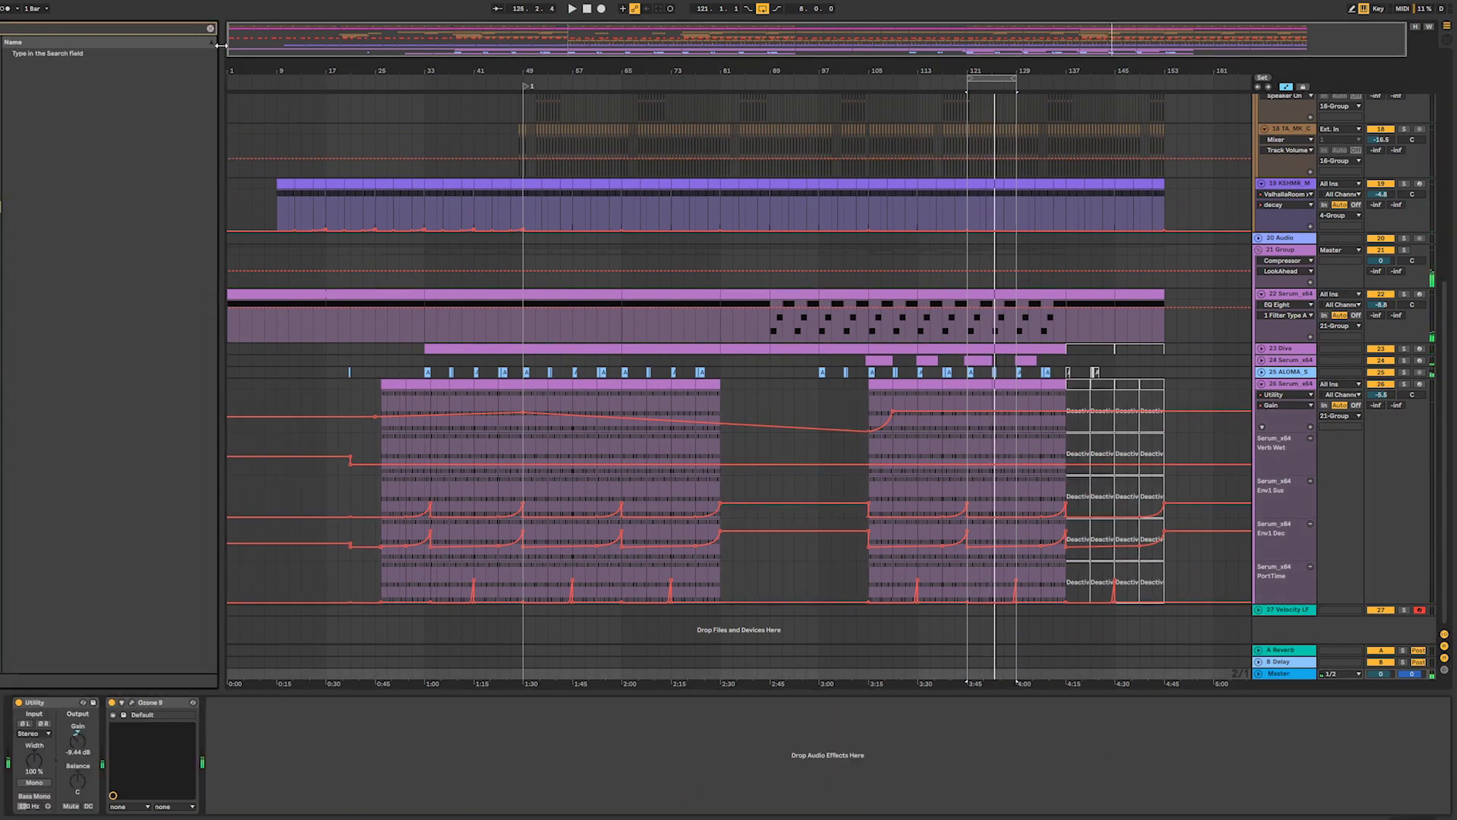
{"action": "type", "text": "pro-"}
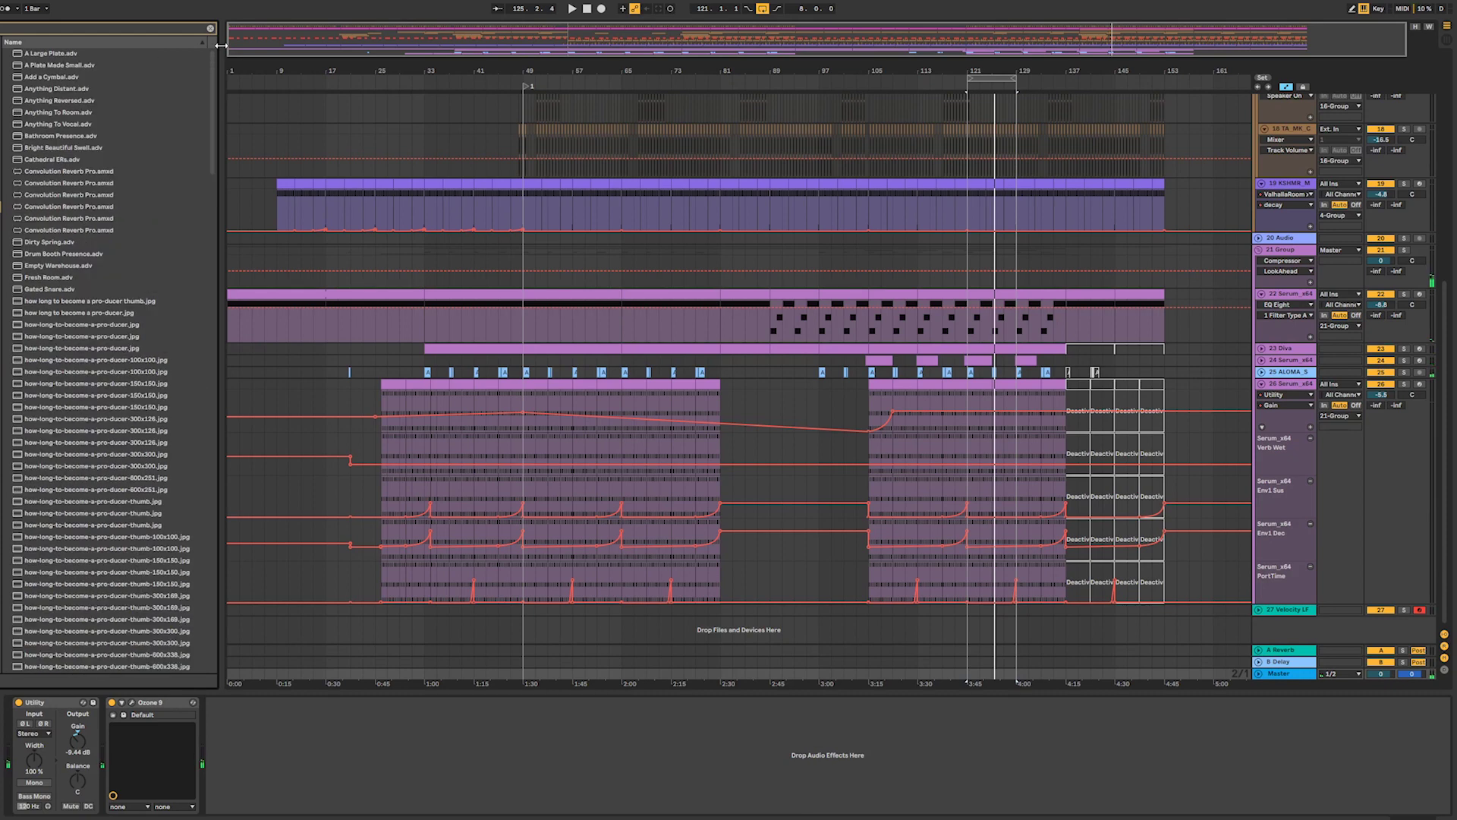
{"action": "type", "text": "mb"}
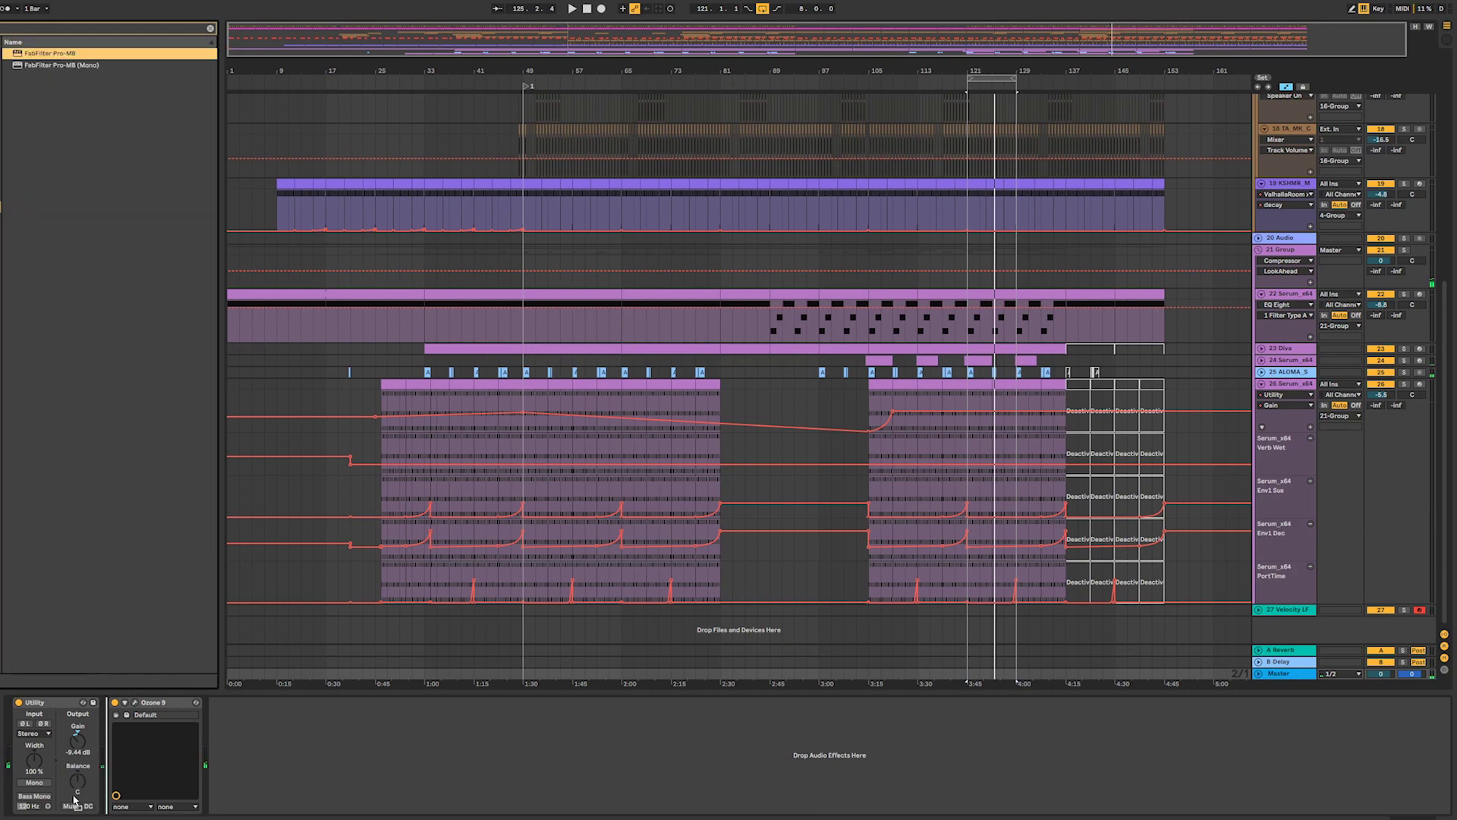
{"action": "key", "text": "Return"}
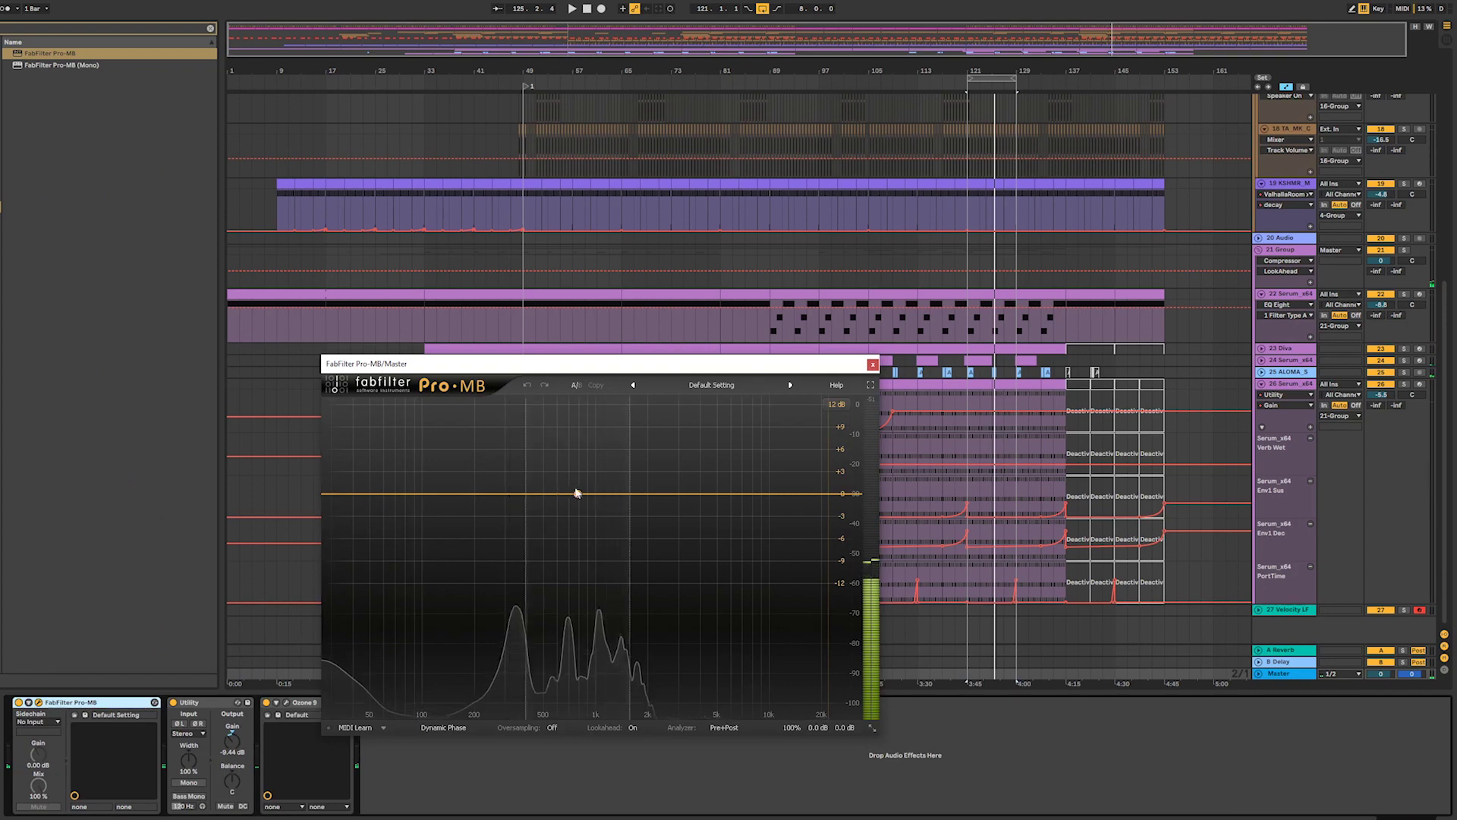
- Create a soloed low band up to about 100 Hz in Pro-MB and compare it with its bypass during playback
{"action": "left_click", "coordinate": [379, 498]}
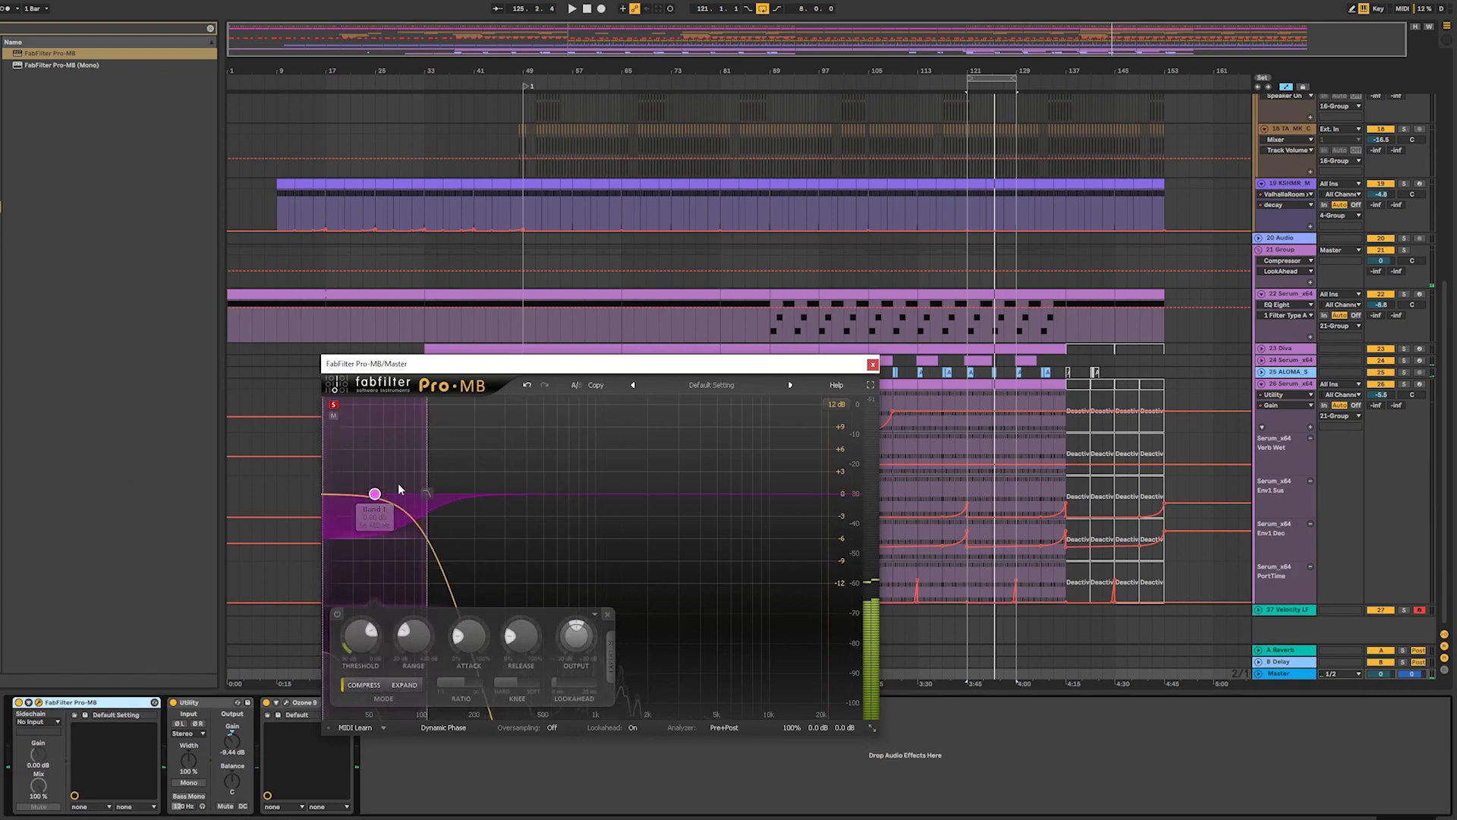
{"action": "key", "text": "space"}
{"action": "left_click", "coordinate": [338, 615]}
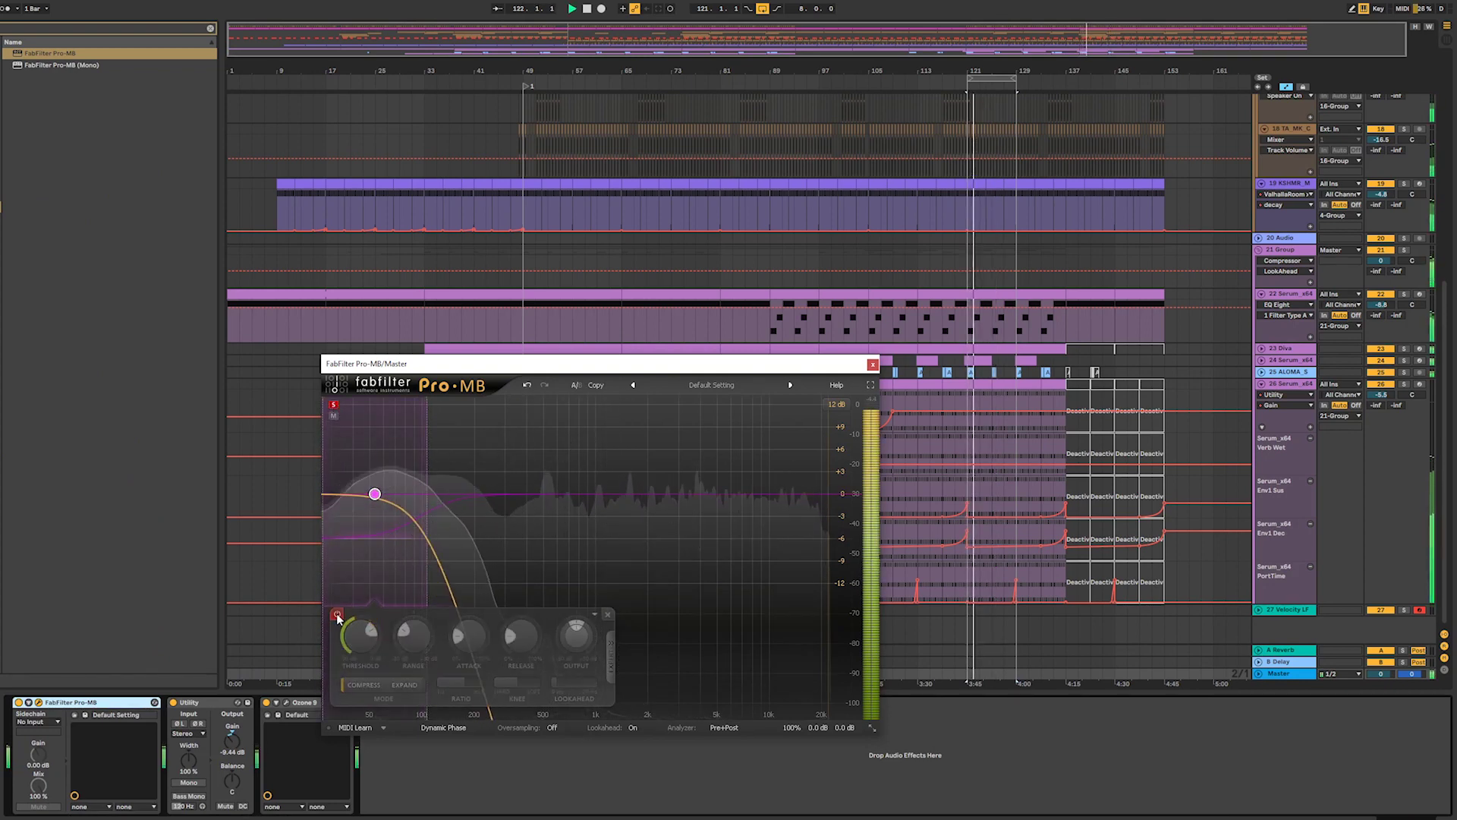
{"action": "left_click", "coordinate": [338, 615]}
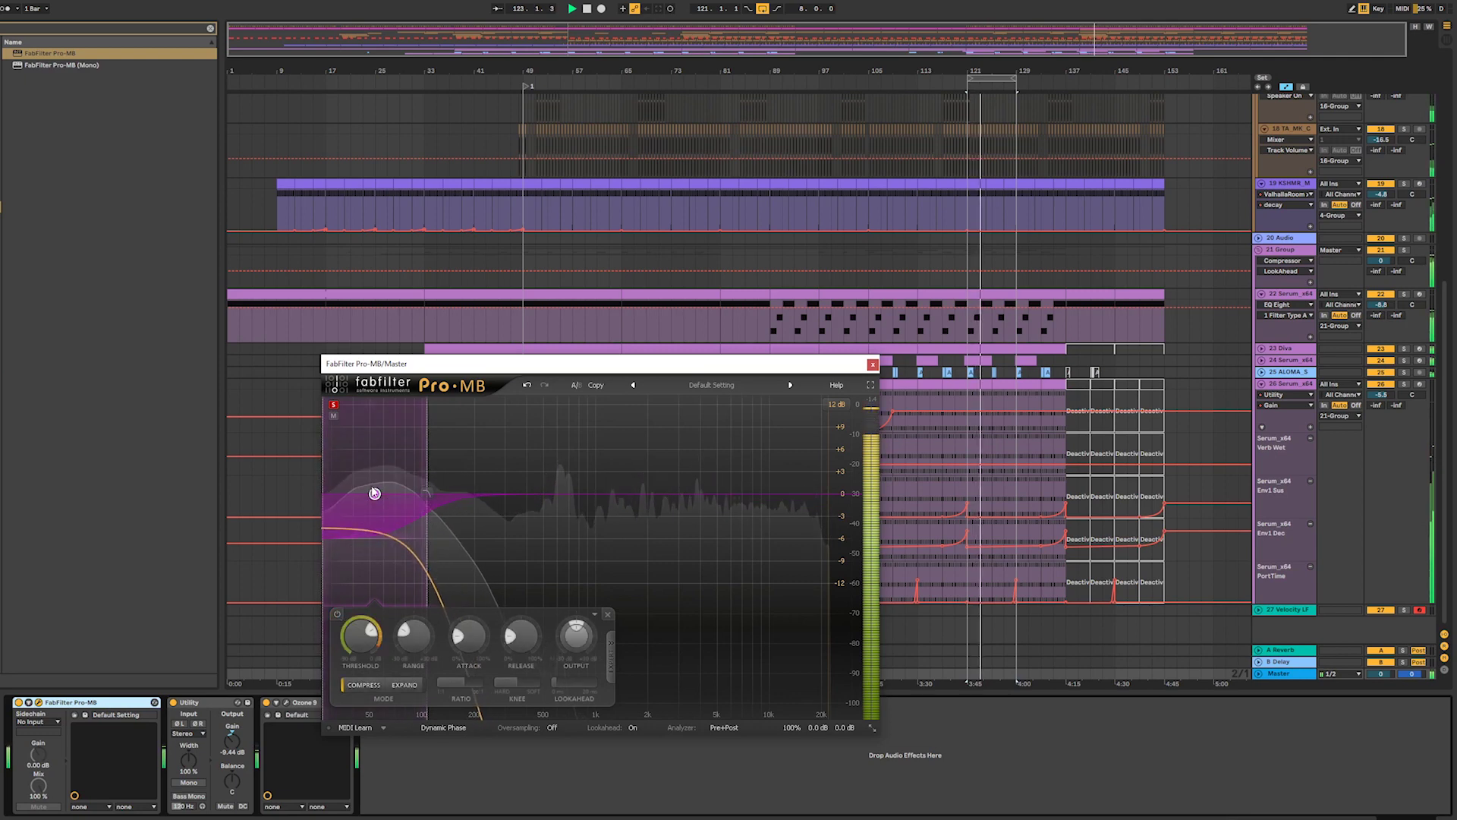
- Raise the low band's output to about +4 dB and lengthen its attack and release
{"action": "left_click_drag", "start_coordinate": [374, 493], "coordinate": [374, 463]}
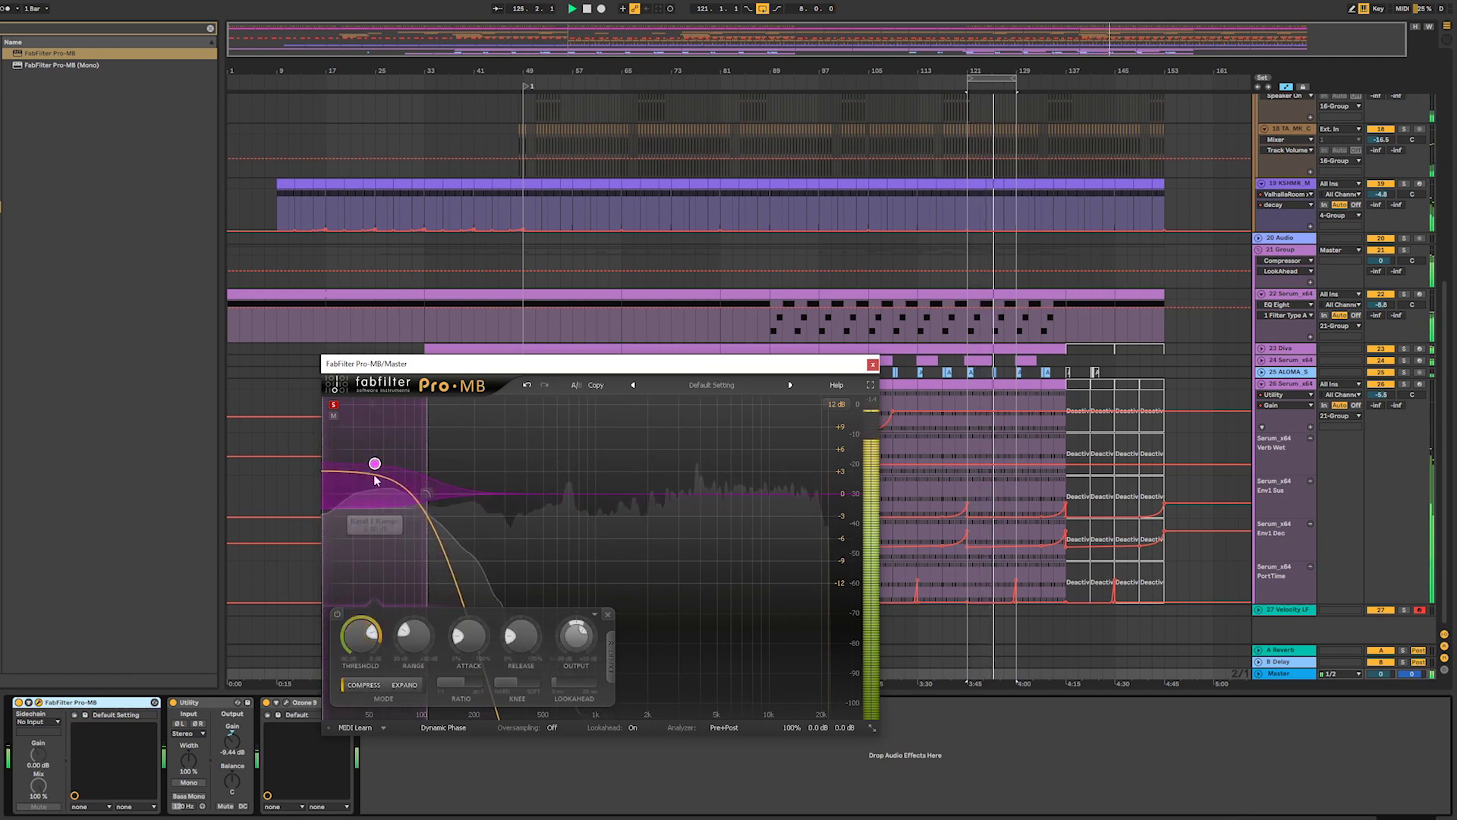
{"action": "left_click_drag", "start_coordinate": [473, 637], "coordinate": [465, 576]}
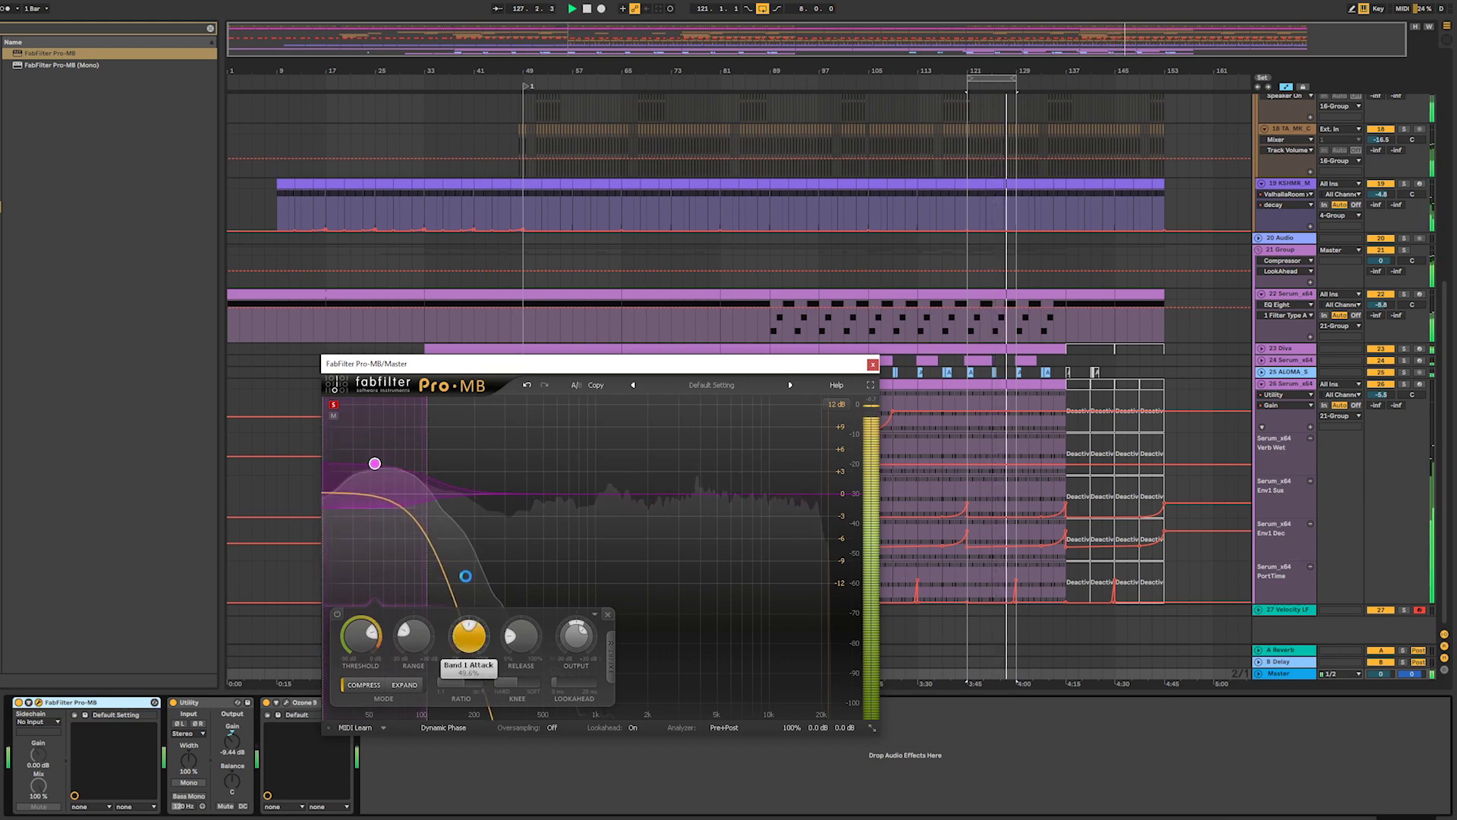
{"action": "left_click_drag", "start_coordinate": [518, 640], "coordinate": [509, 605]}
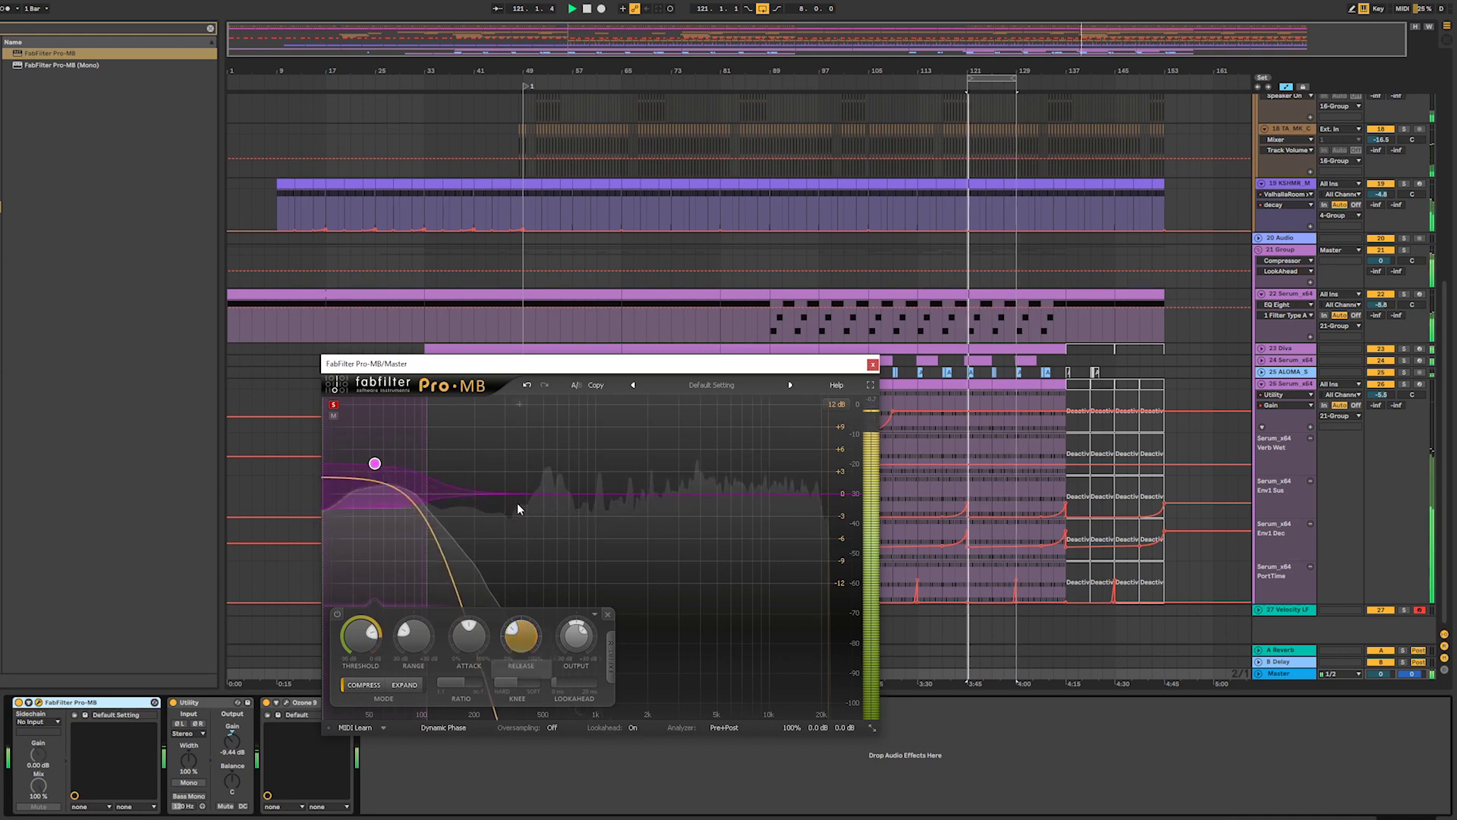
- Add a second Pro-MB band from about 100 to 250 Hz and solo it instead of the low band
{"action": "left_click", "coordinate": [466, 406]}
{"action": "left_click_drag", "start_coordinate": [504, 491], "coordinate": [525, 487]}
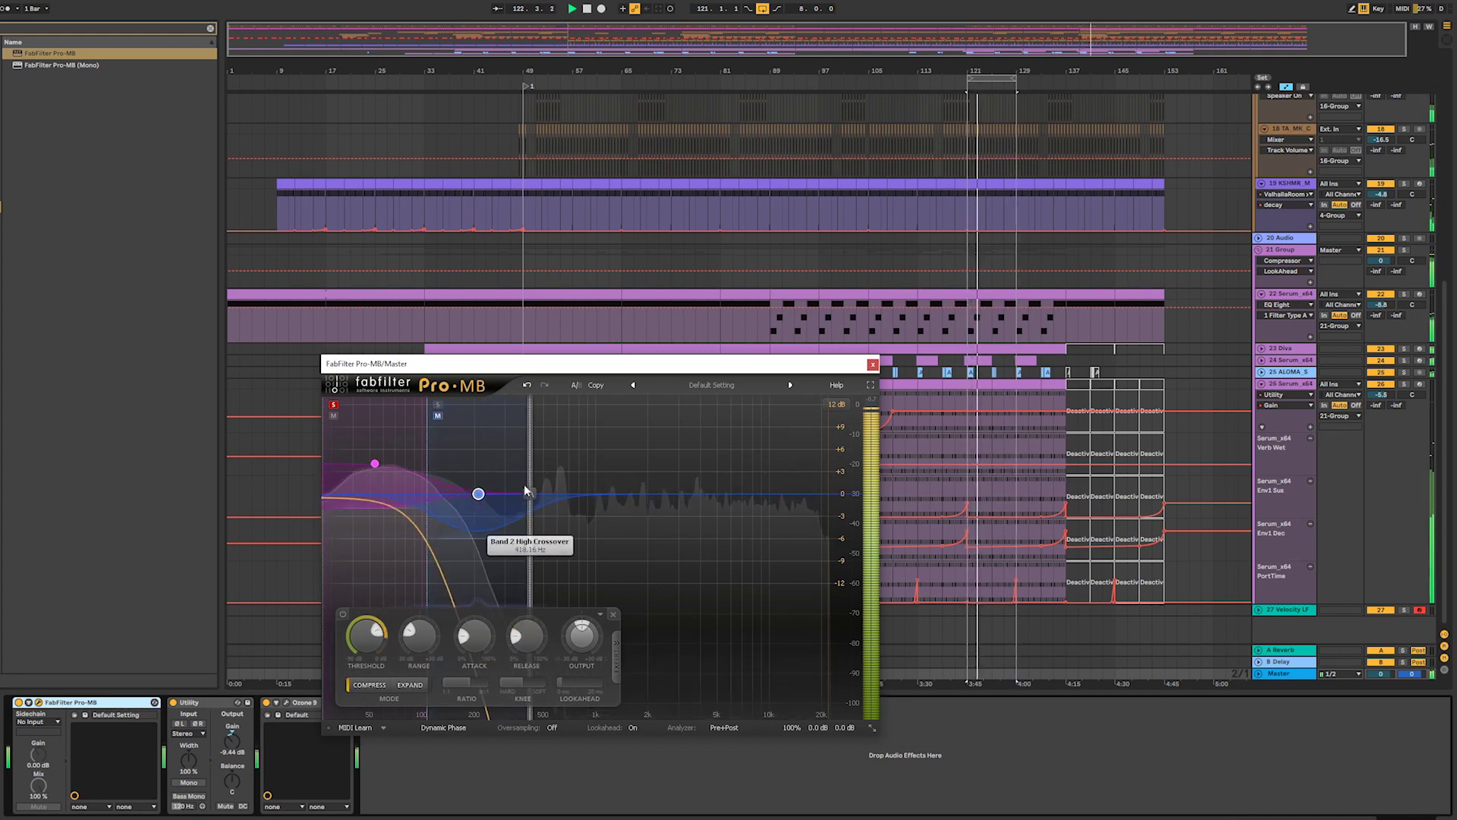
{"action": "left_click_drag", "start_coordinate": [422, 491], "coordinate": [420, 489]}
{"action": "left_click", "coordinate": [435, 406]}
{"action": "left_click", "coordinate": [334, 406]}
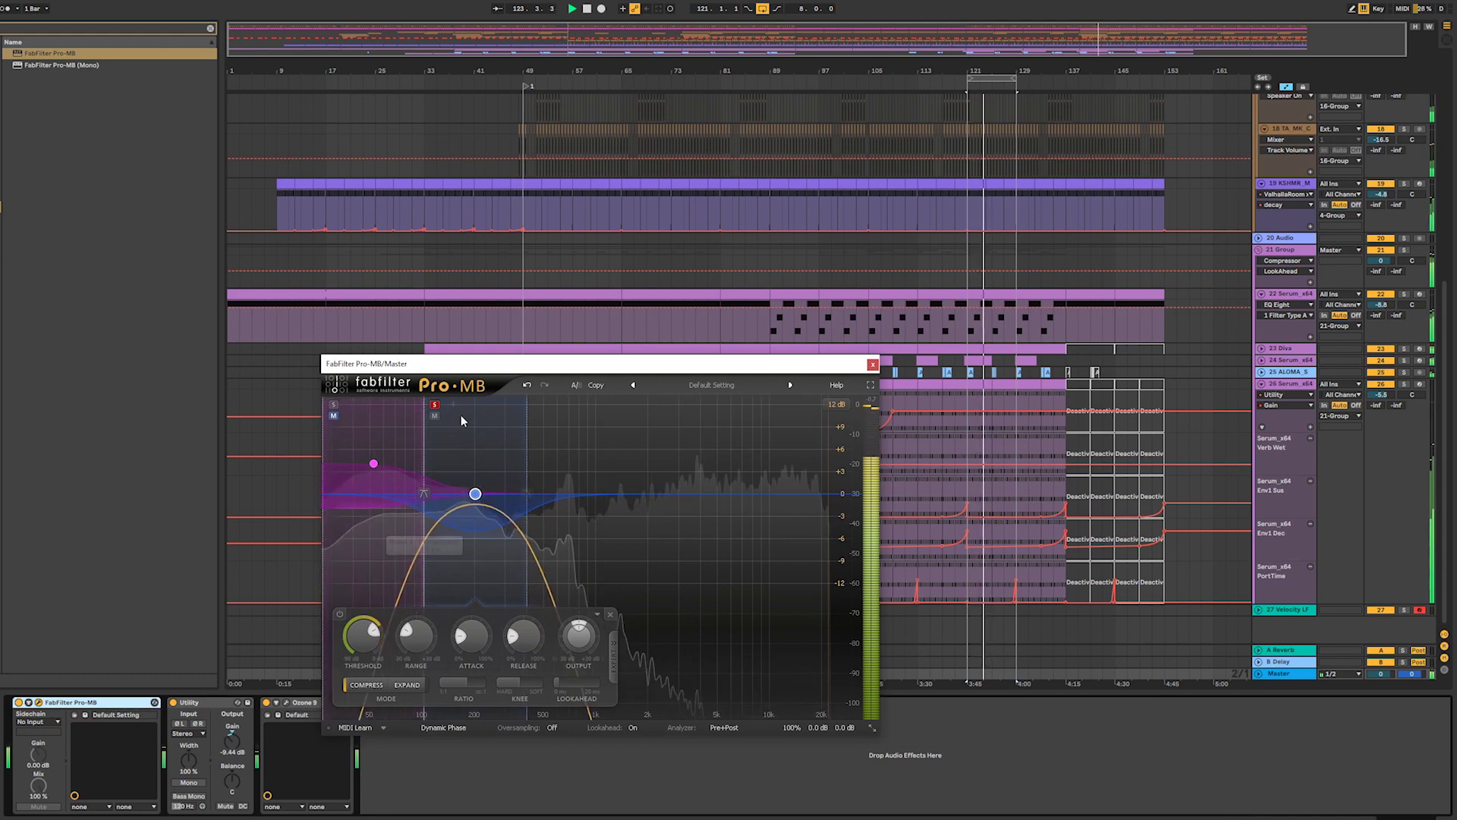
{"action": "left_click_drag", "start_coordinate": [526, 492], "coordinate": [493, 498]}
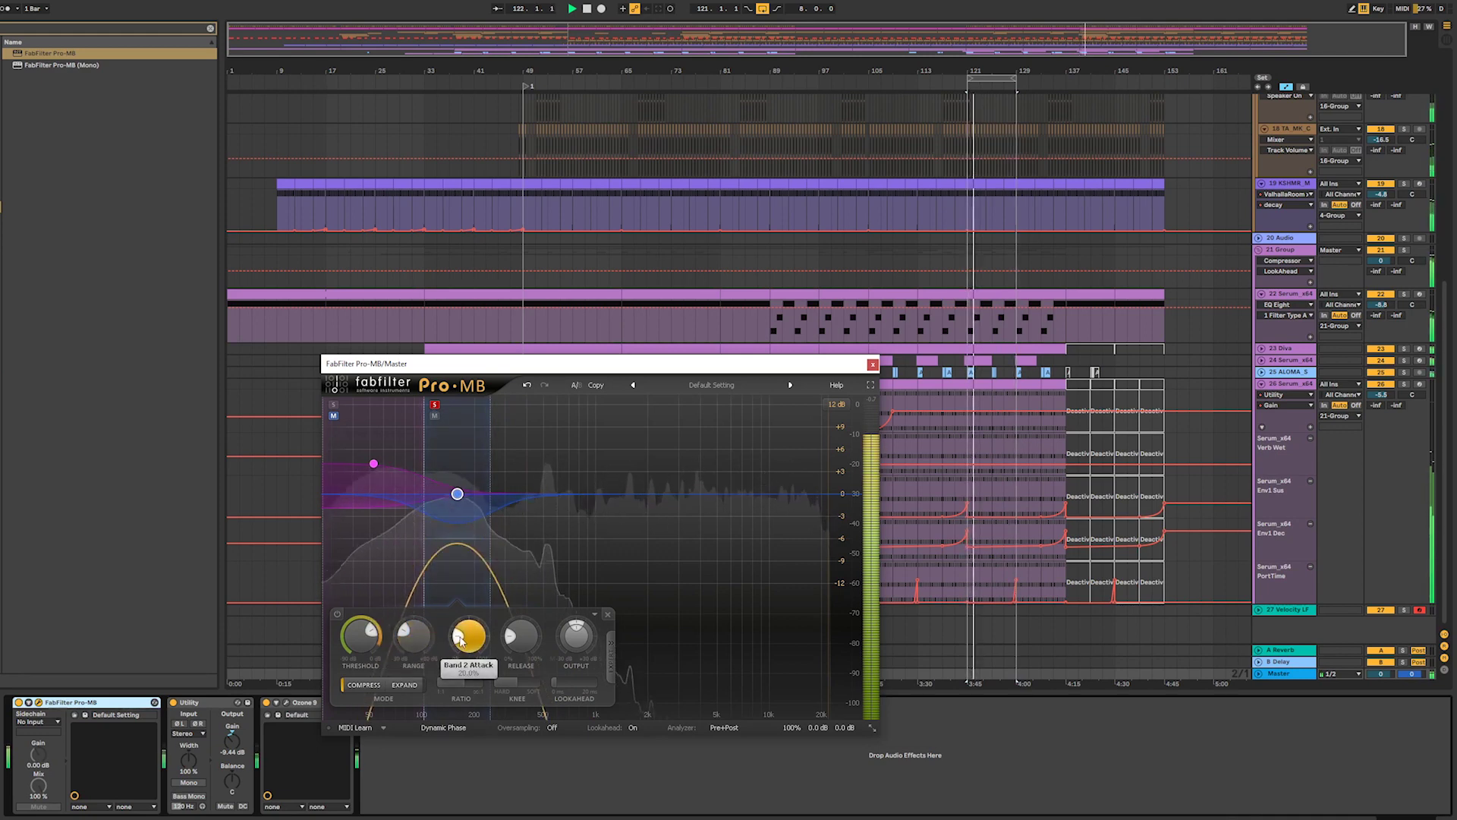
- Lengthen the second band's attack and lower its threshold, and widen its high crossover slightly with the solo off
{"action": "left_click_drag", "start_coordinate": [468, 639], "coordinate": [468, 622]}
{"action": "left_click_drag", "start_coordinate": [361, 636], "coordinate": [361, 654]}
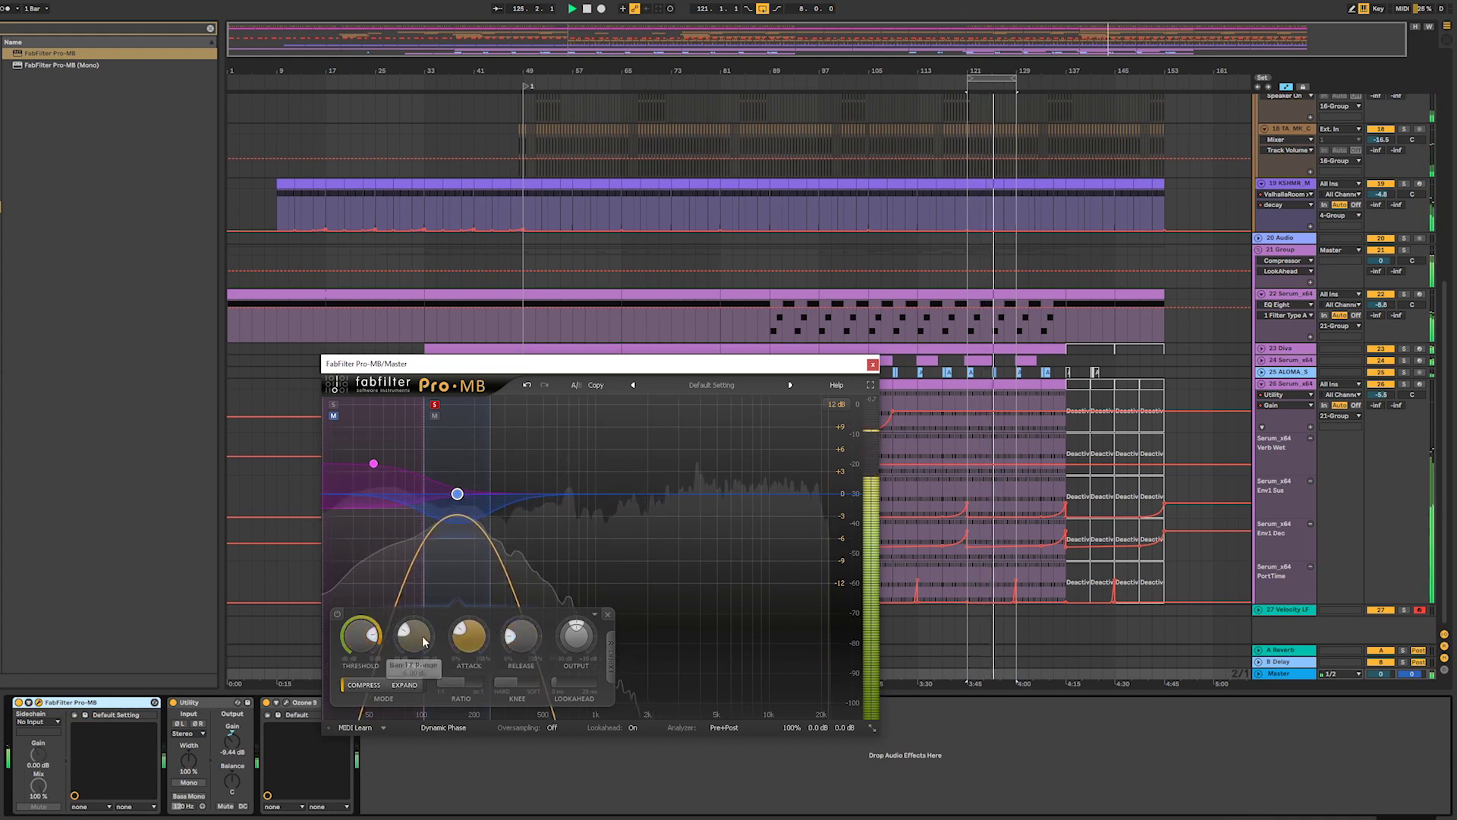
{"action": "left_click", "coordinate": [433, 406]}
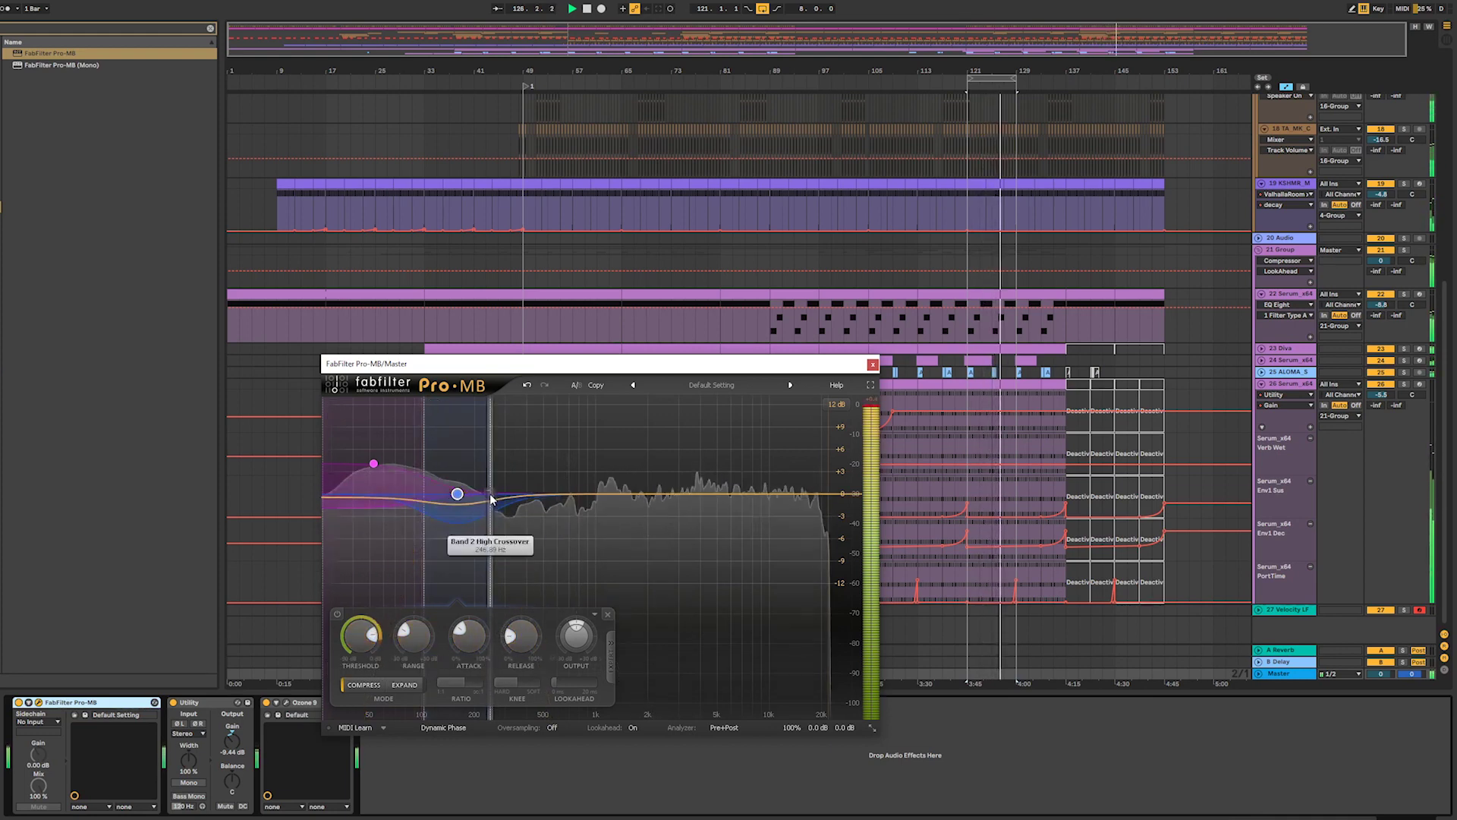
{"action": "left_click_drag", "start_coordinate": [491, 495], "coordinate": [497, 495]}
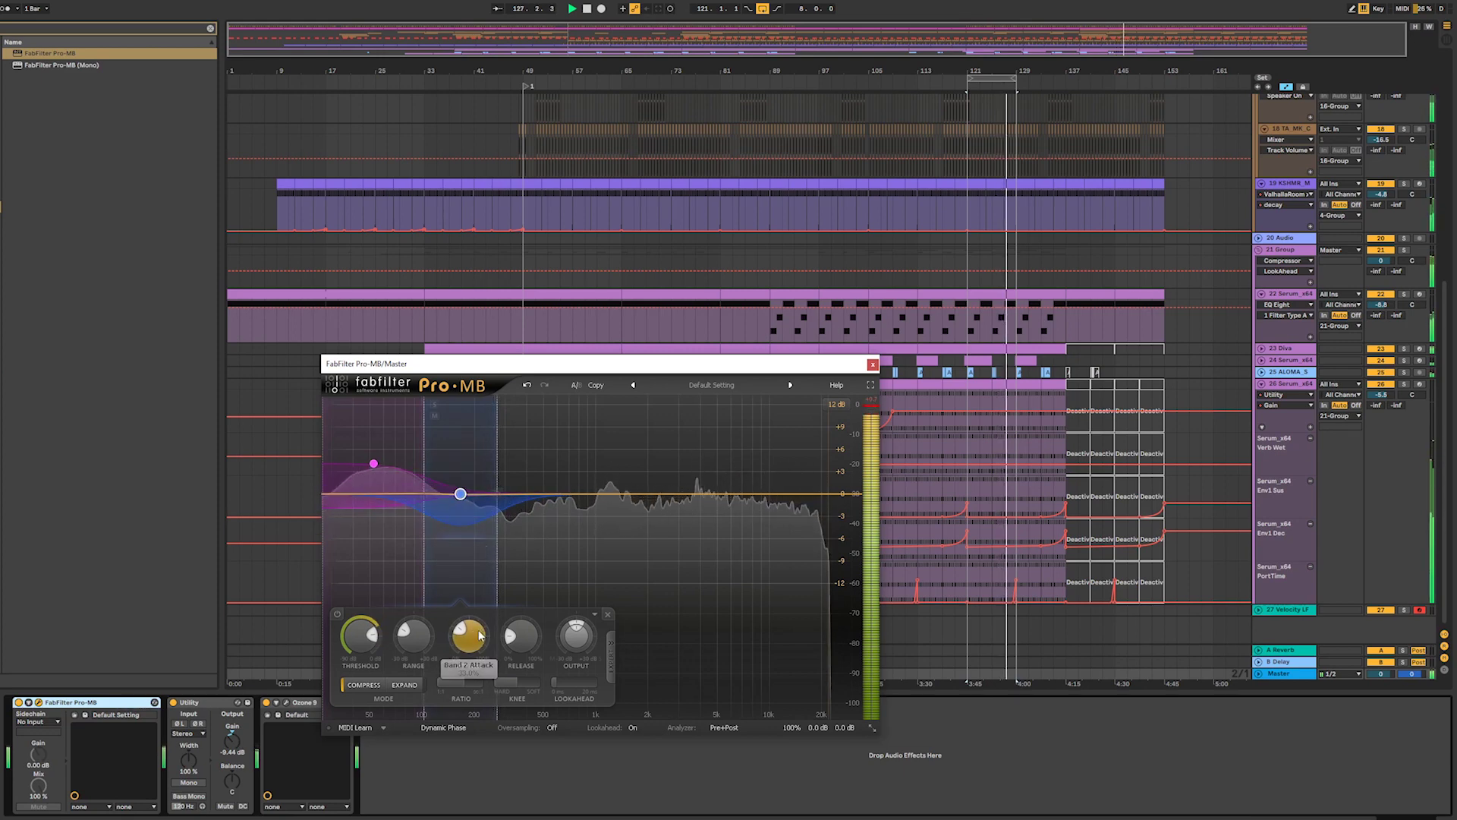
- Add a third Pro-MB band from about 270 Hz to 6 kHz and raise its output to about +1.3 dB
{"action": "left_click_drag", "start_coordinate": [521, 408], "coordinate": [562, 541]}
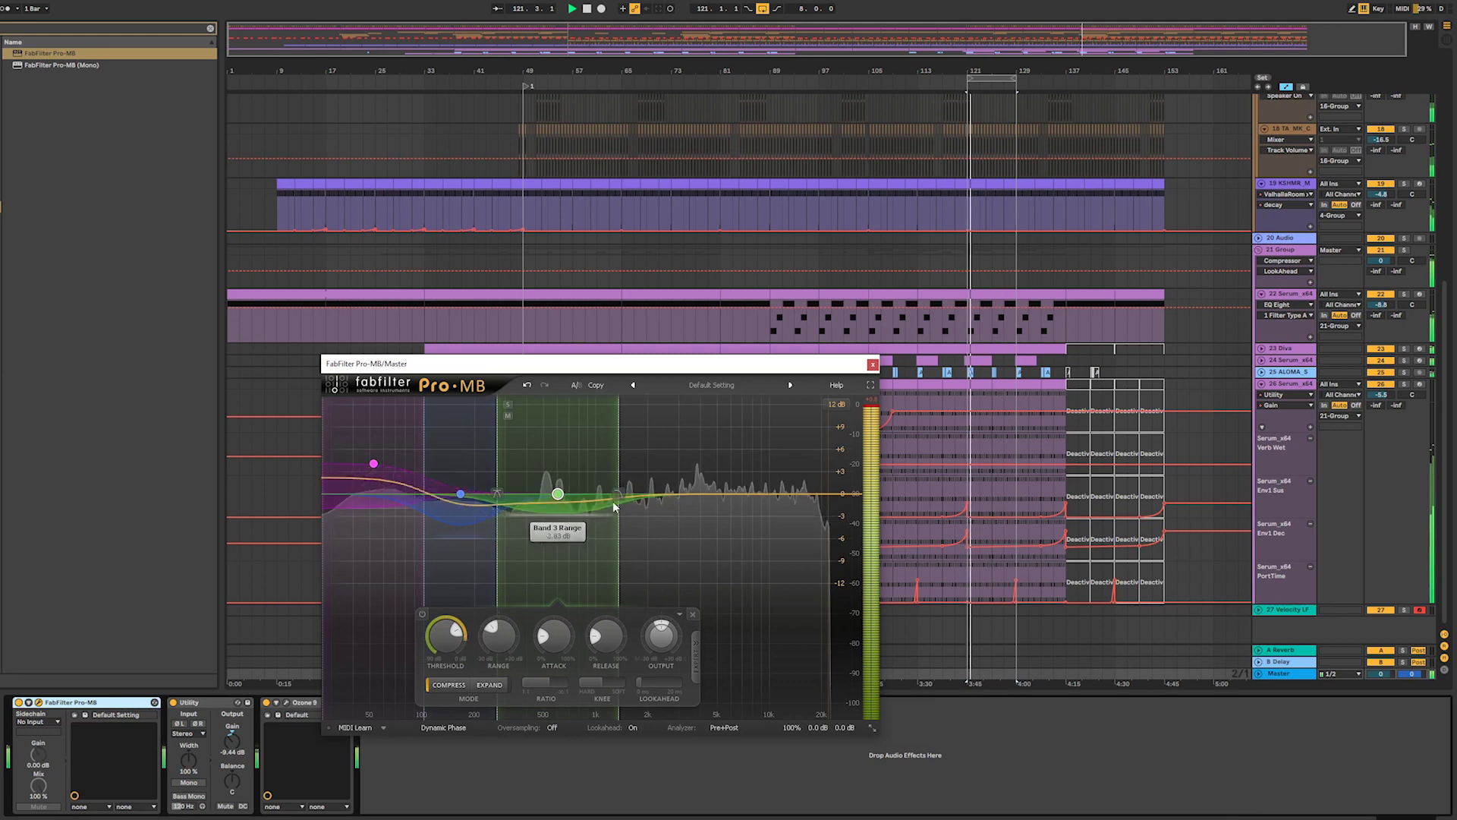
{"action": "left_click_drag", "start_coordinate": [619, 490], "coordinate": [731, 494]}
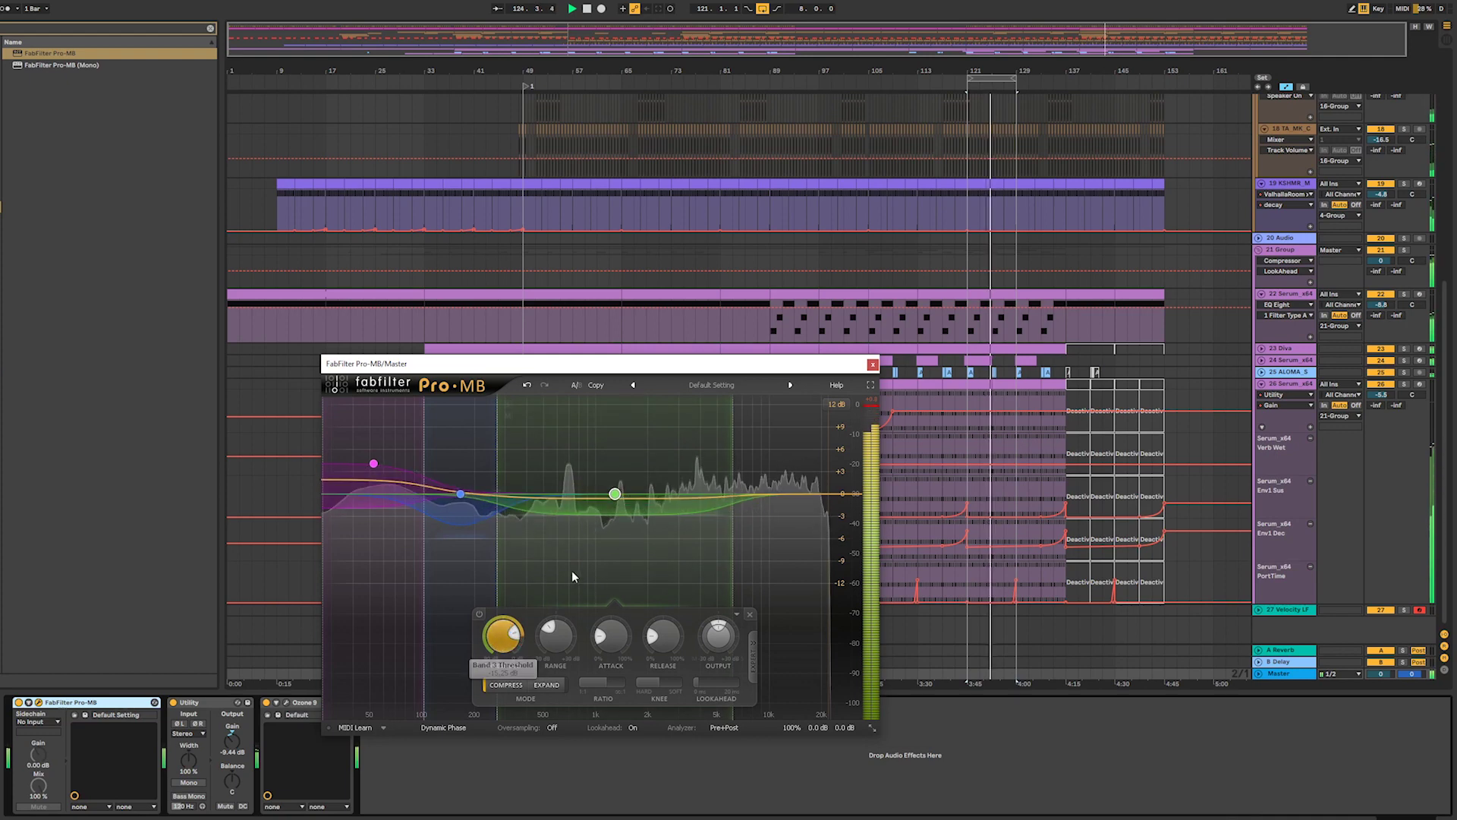
{"action": "left_click_drag", "start_coordinate": [605, 508], "coordinate": [615, 485]}
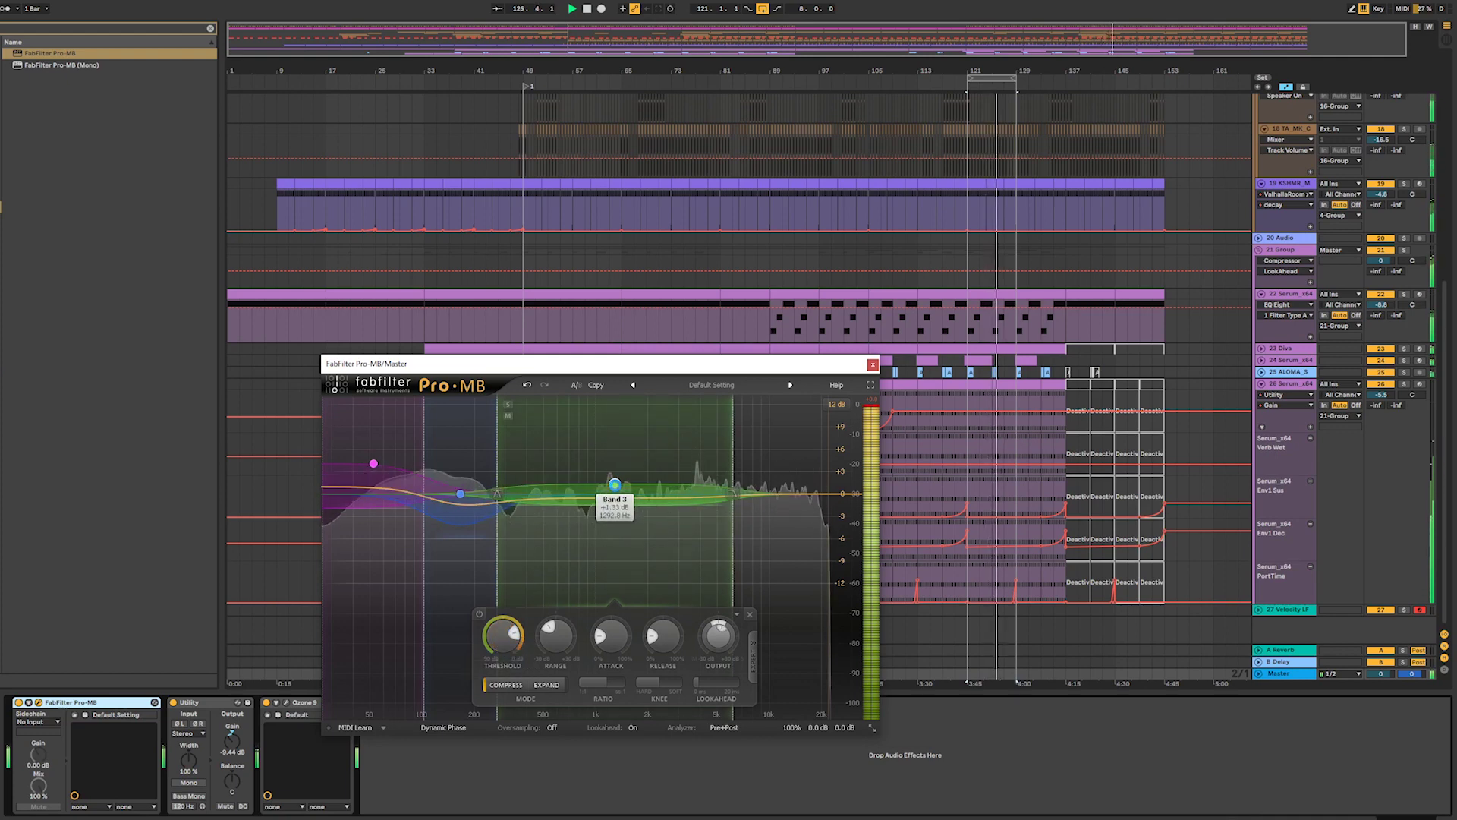
- Add a fourth Pro-MB band covering everything above about 9 kHz and turn its range positive, to about +6 dB
{"action": "left_click", "coordinate": [771, 402]}
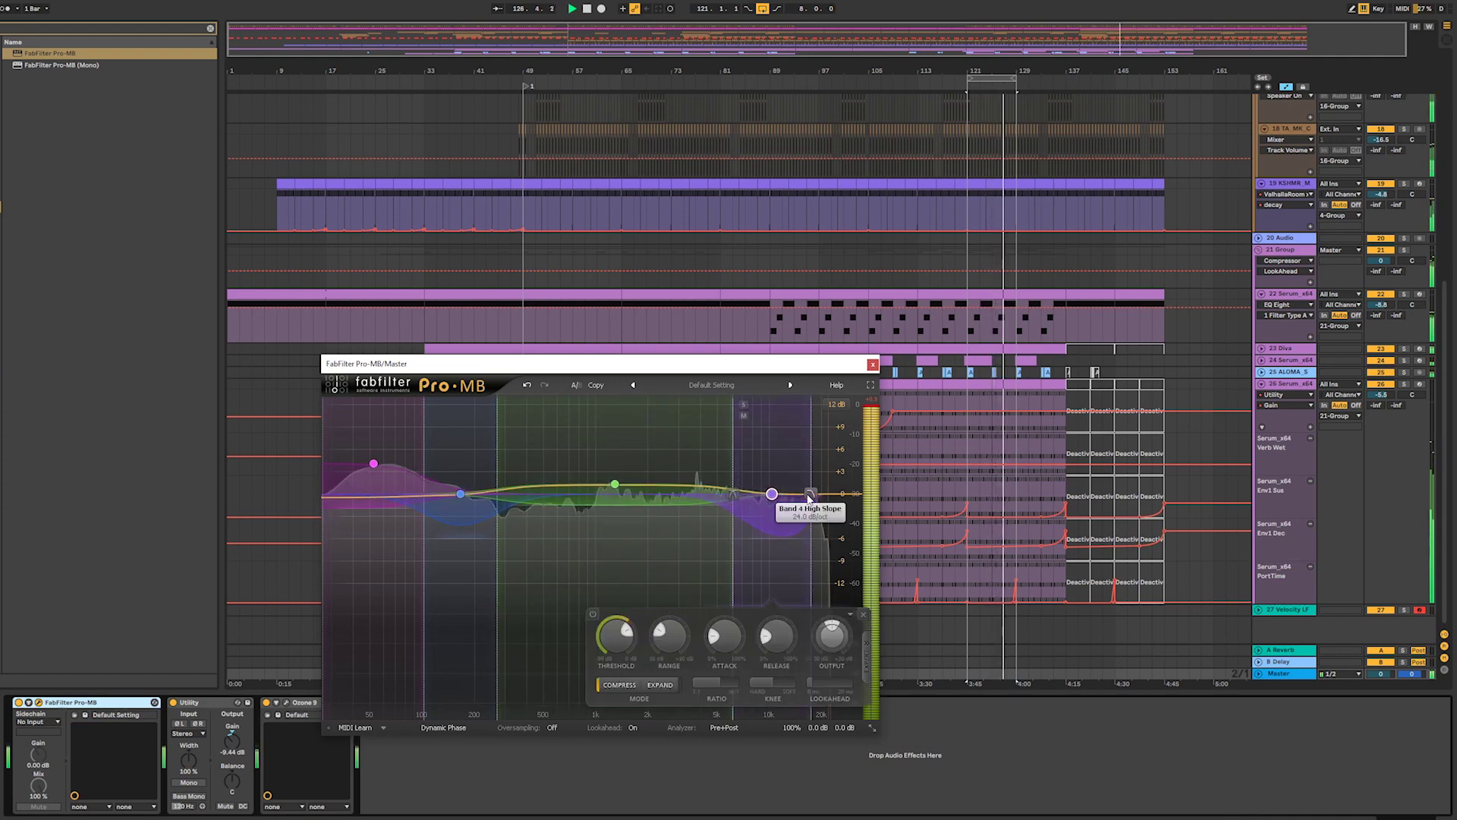
{"action": "left_click_drag", "start_coordinate": [810, 493], "coordinate": [1001, 495]}
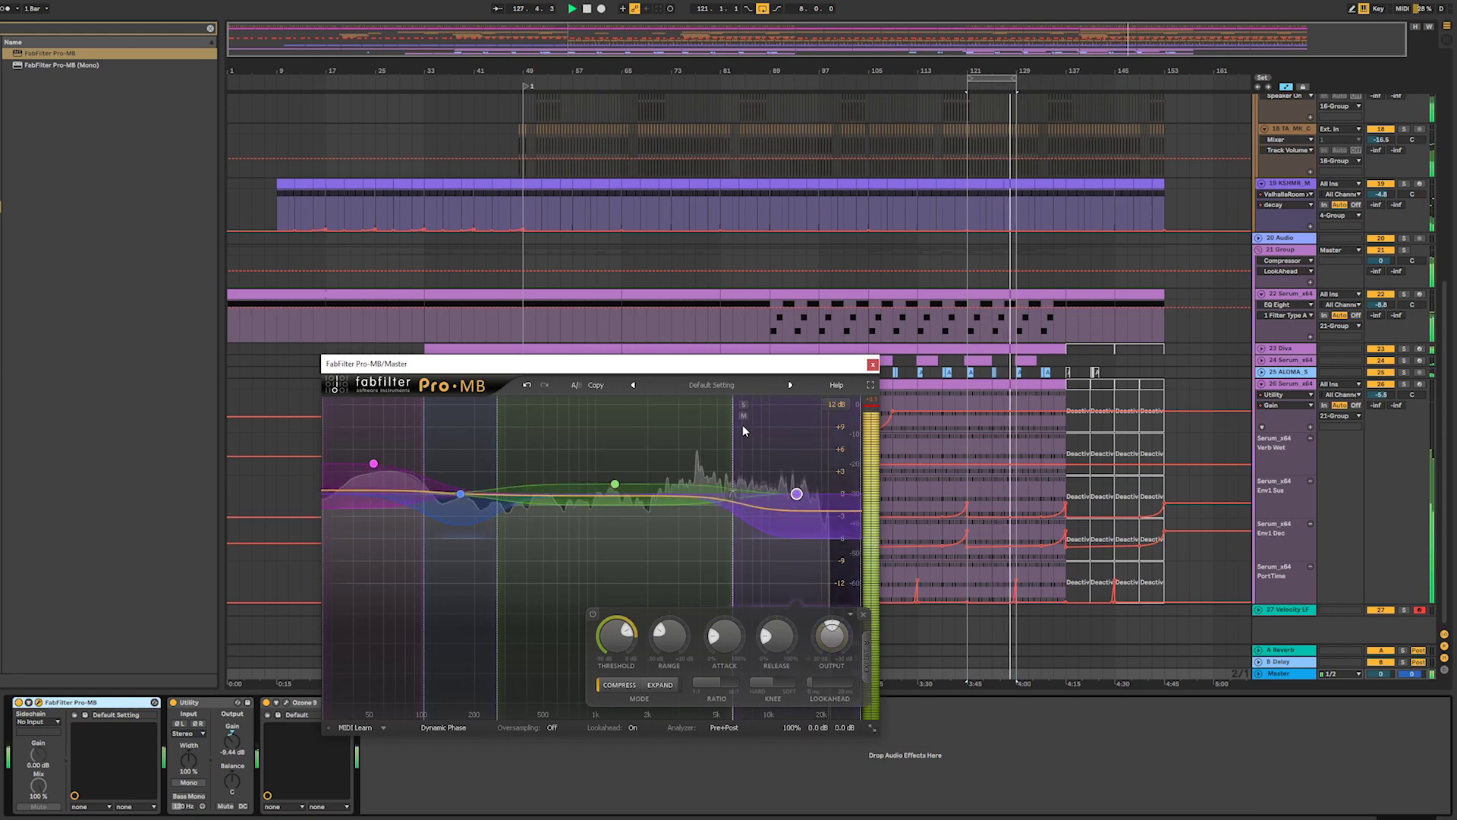
{"action": "left_click_drag", "start_coordinate": [739, 436], "coordinate": [762, 440]}
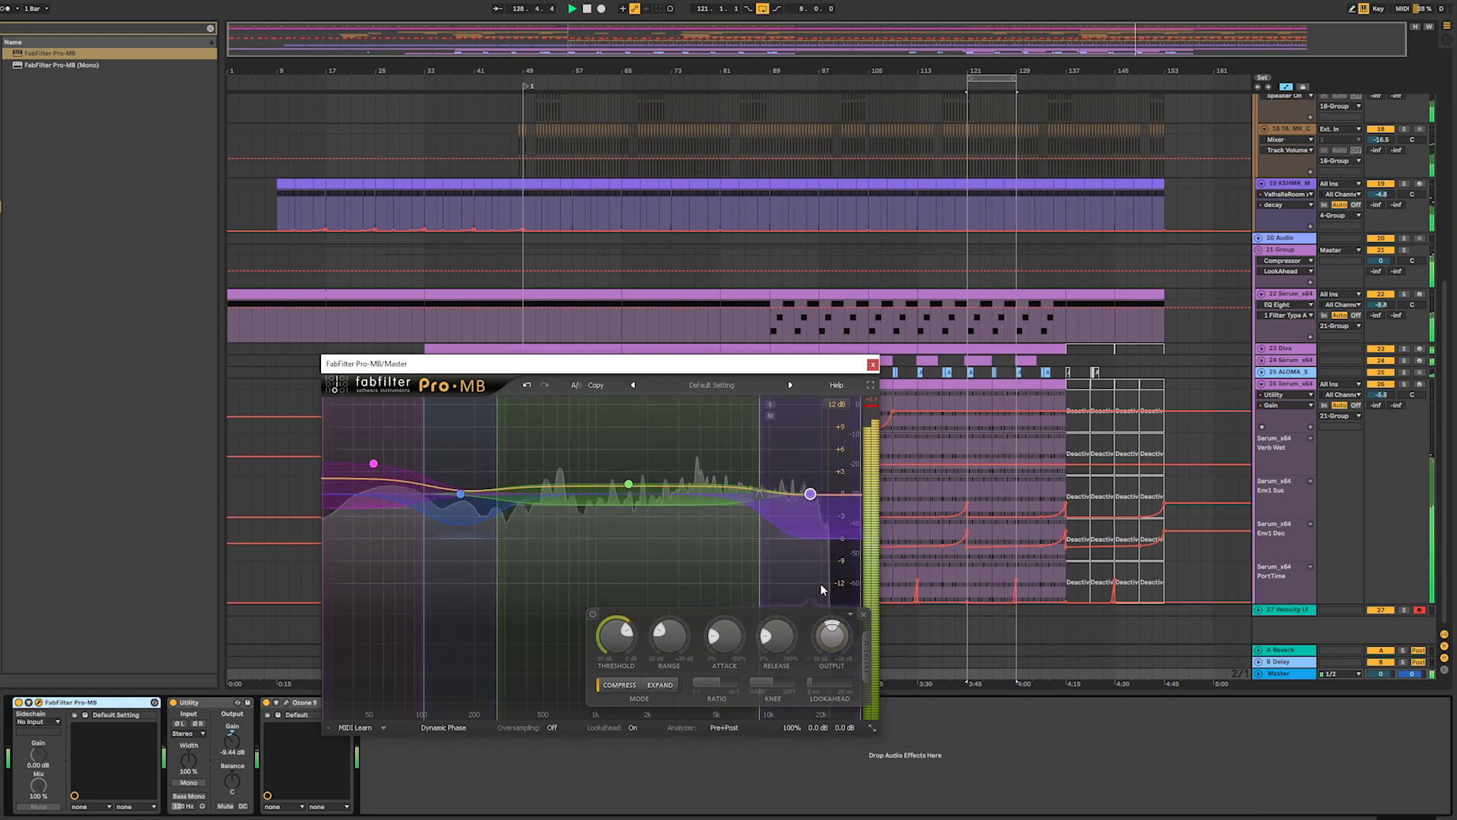
{"action": "left_click_drag", "start_coordinate": [819, 540], "coordinate": [826, 451]}
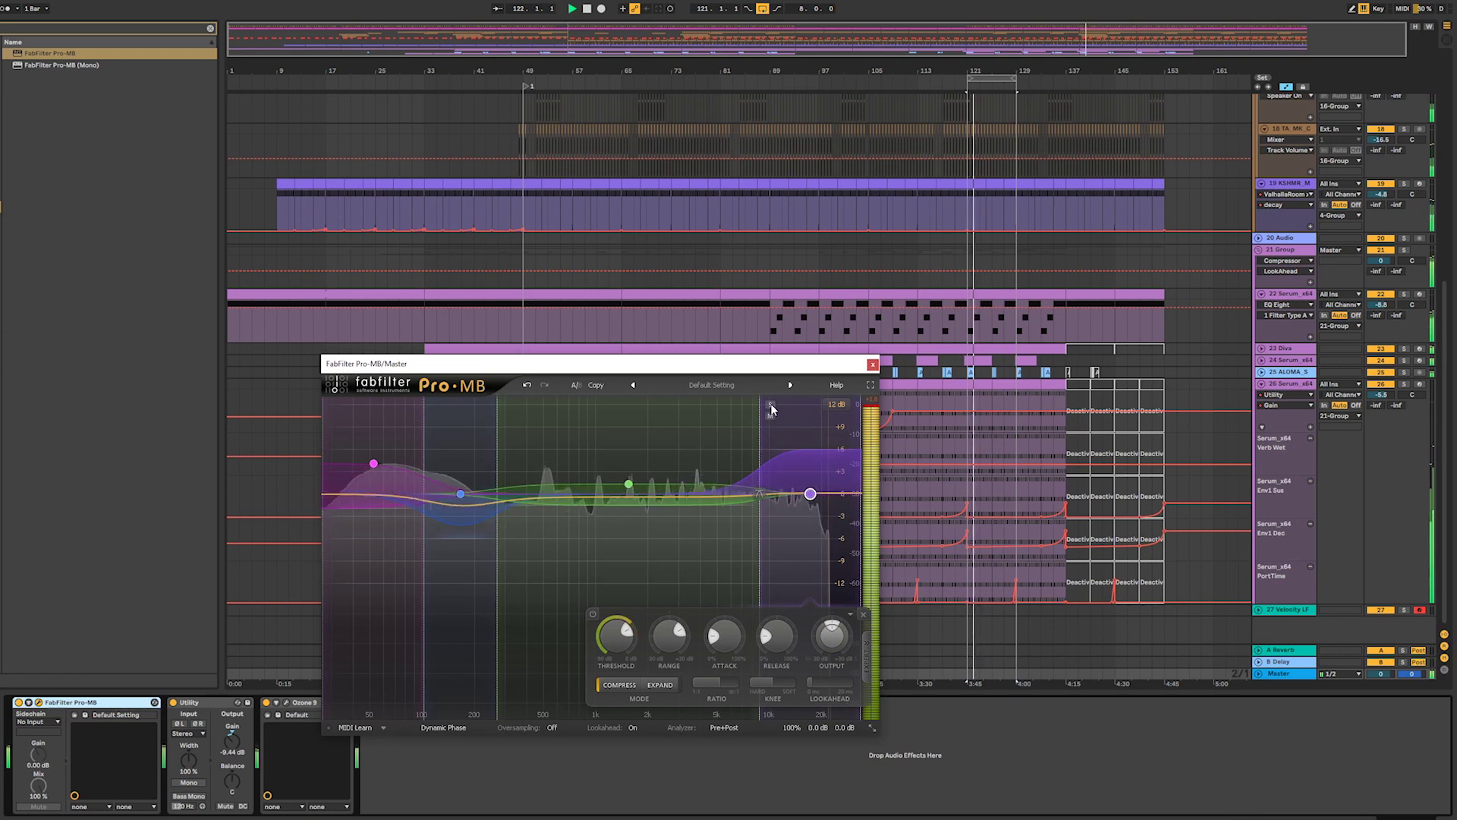
- Solo the fourth band to adjust its threshold, attack and release, and compare Pro-MB with its bypass with the solo off
{"action": "left_click", "coordinate": [770, 404]}
{"action": "left_click_drag", "start_coordinate": [615, 638], "coordinate": [611, 674]}
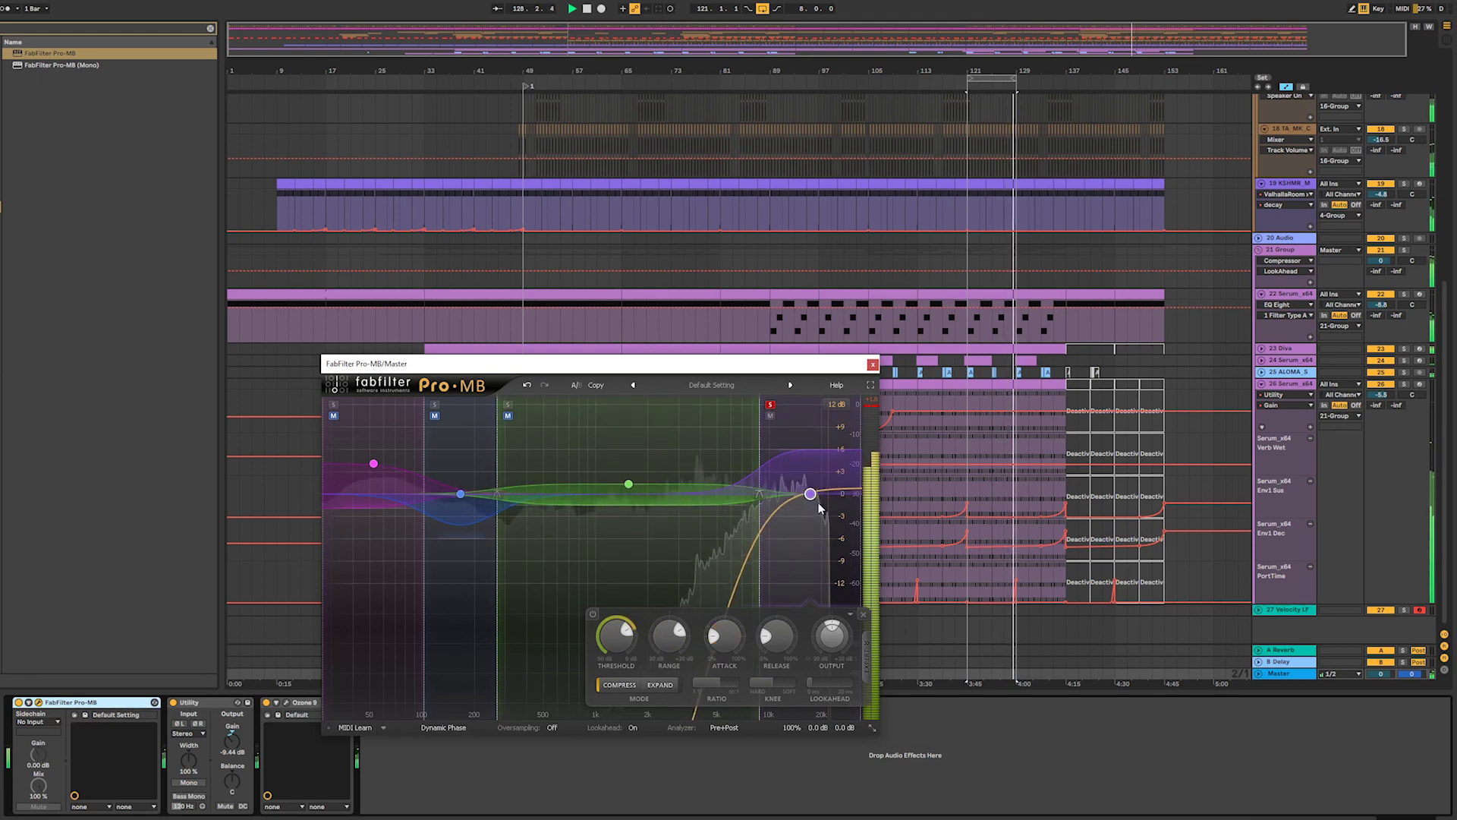
{"action": "mouse_move", "coordinate": [614, 642]}
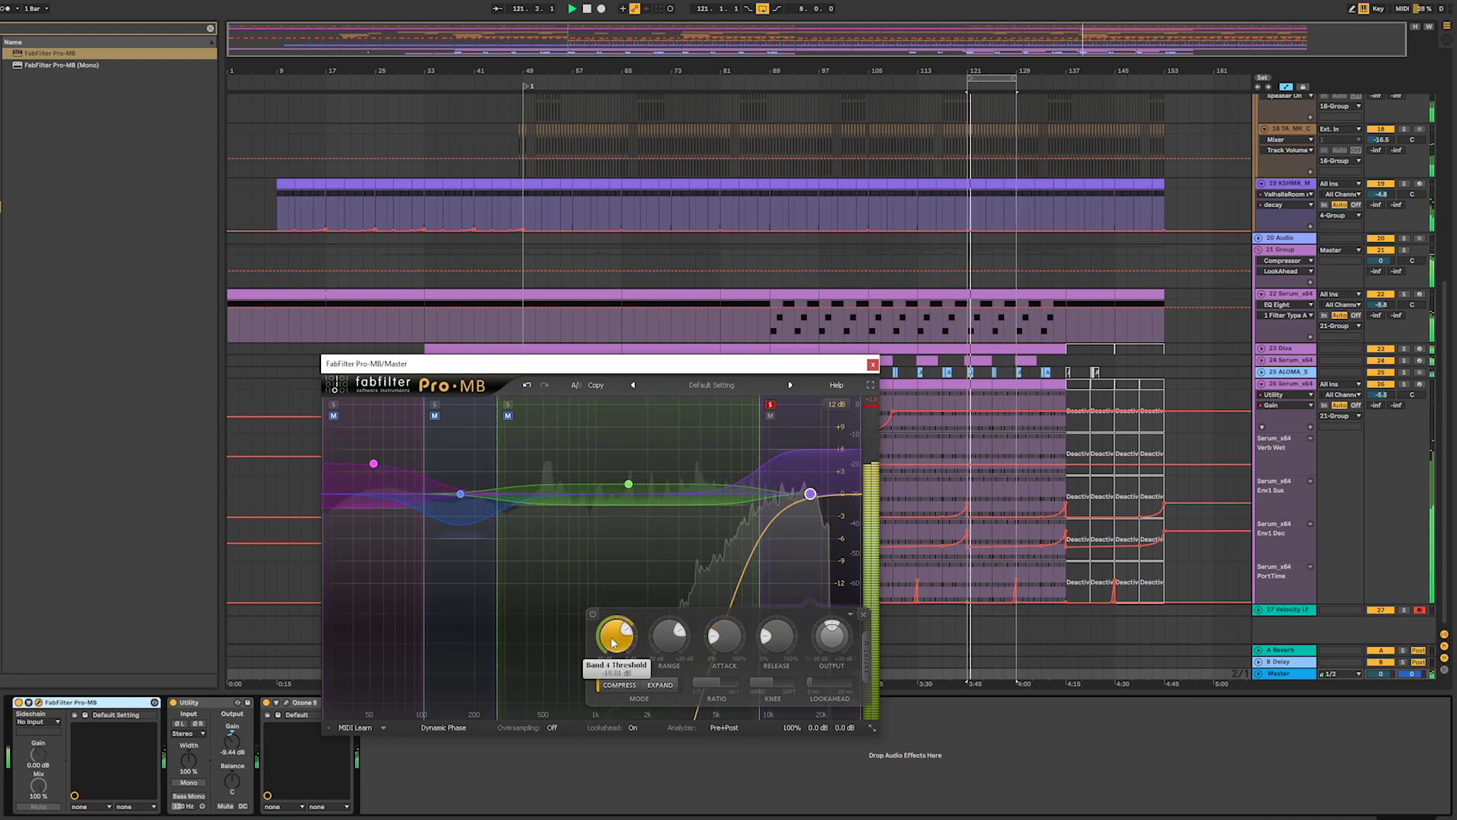
{"action": "mouse_move", "coordinate": [725, 634]}
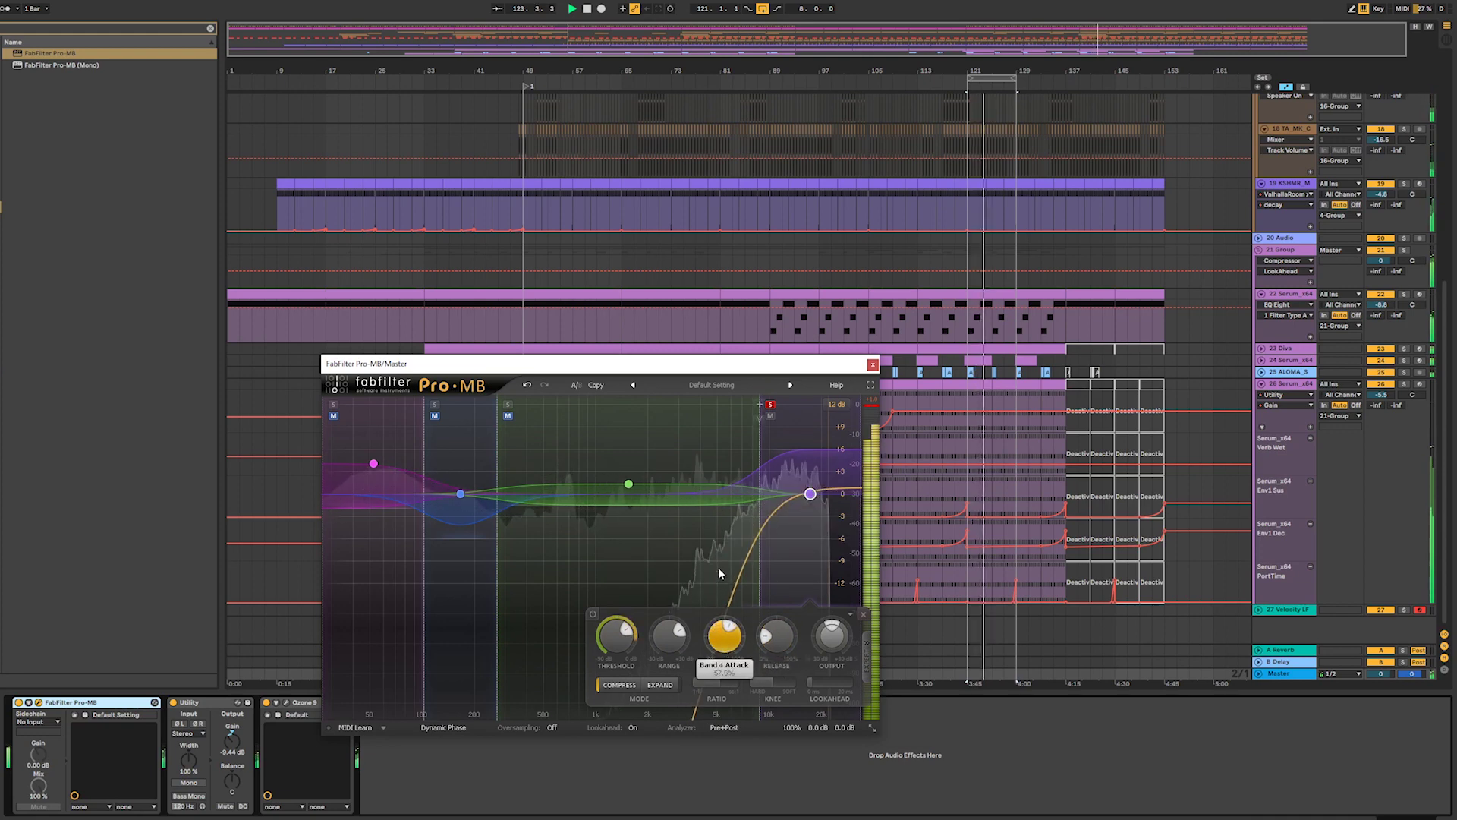
{"action": "mouse_move", "coordinate": [780, 641]}
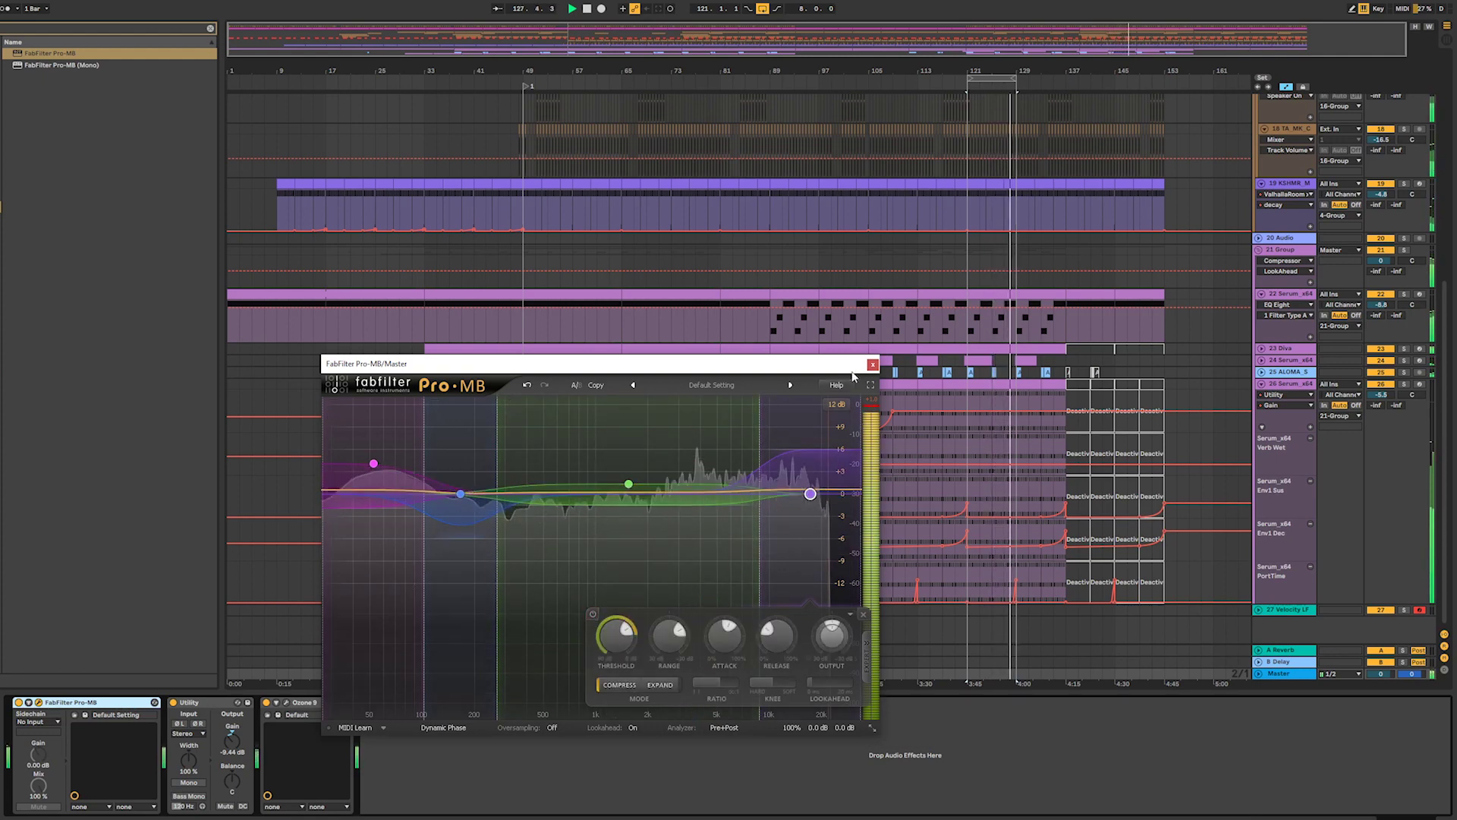
{"action": "left_click", "coordinate": [19, 703]}
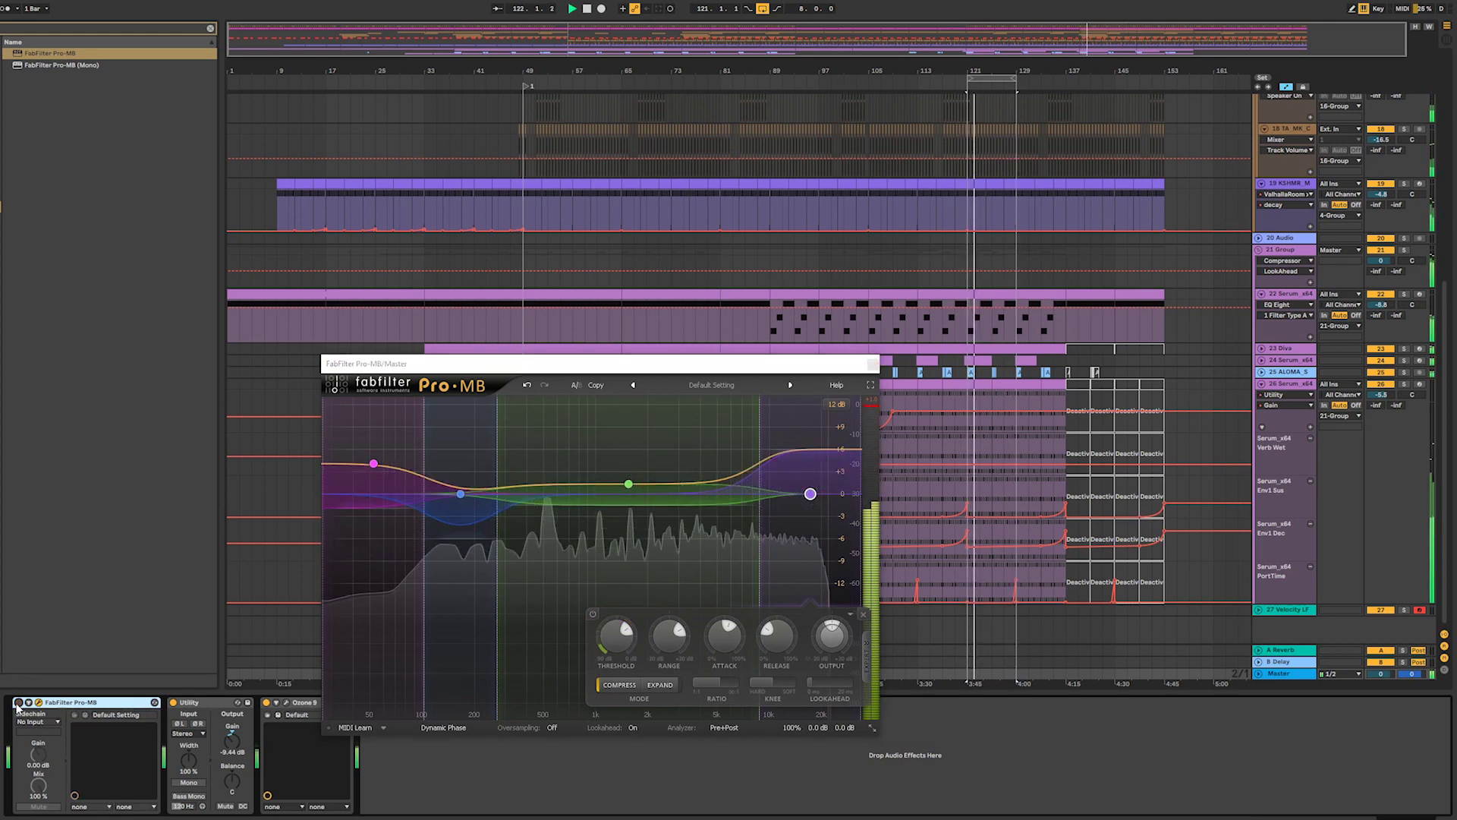
- Add an Exciter module in Ozone 9 on the master, between the Equalizer and the Maximizer
{"action": "left_click", "coordinate": [287, 703]}
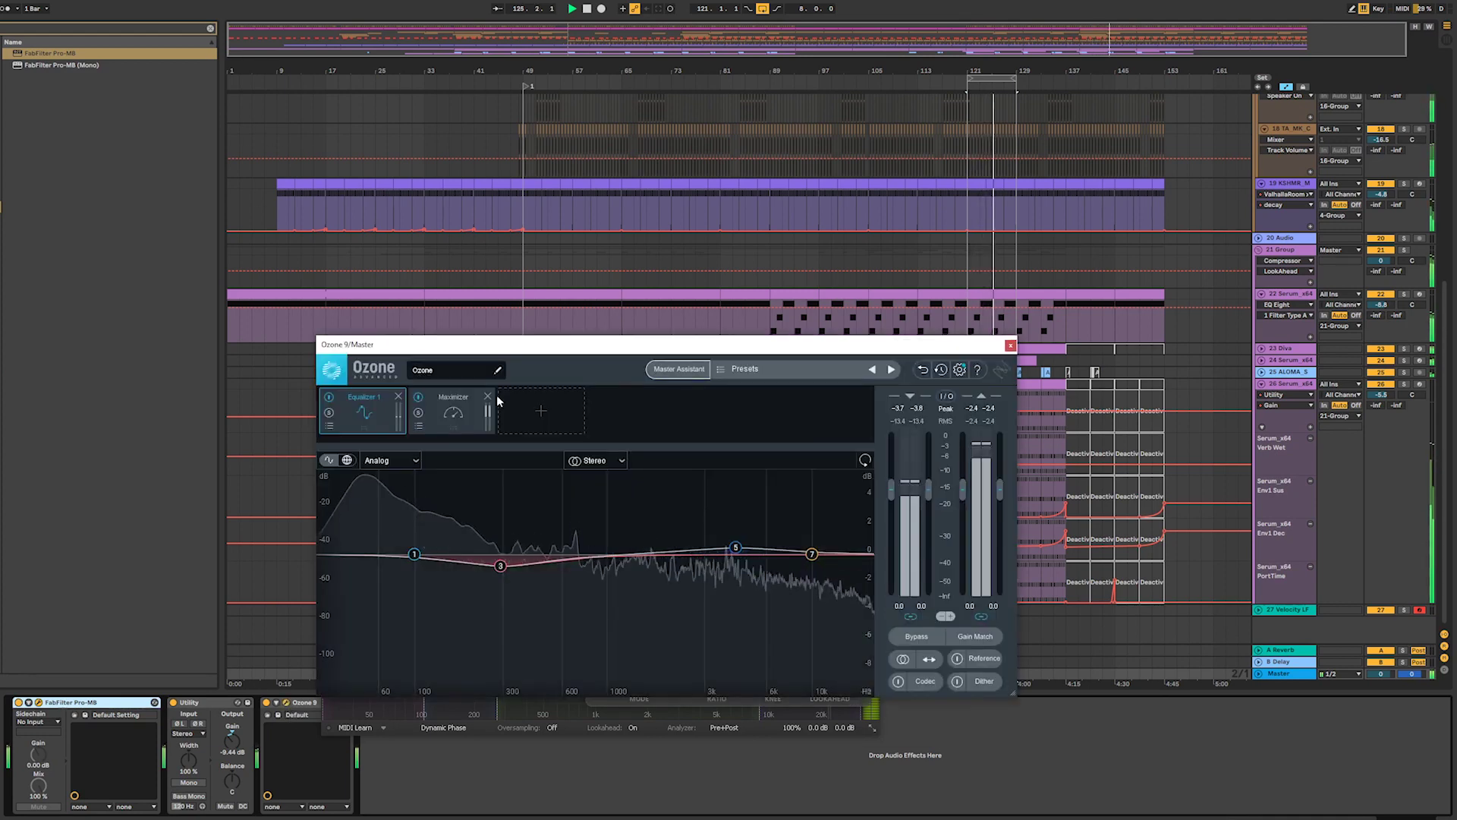
{"action": "left_click", "coordinate": [541, 410]}
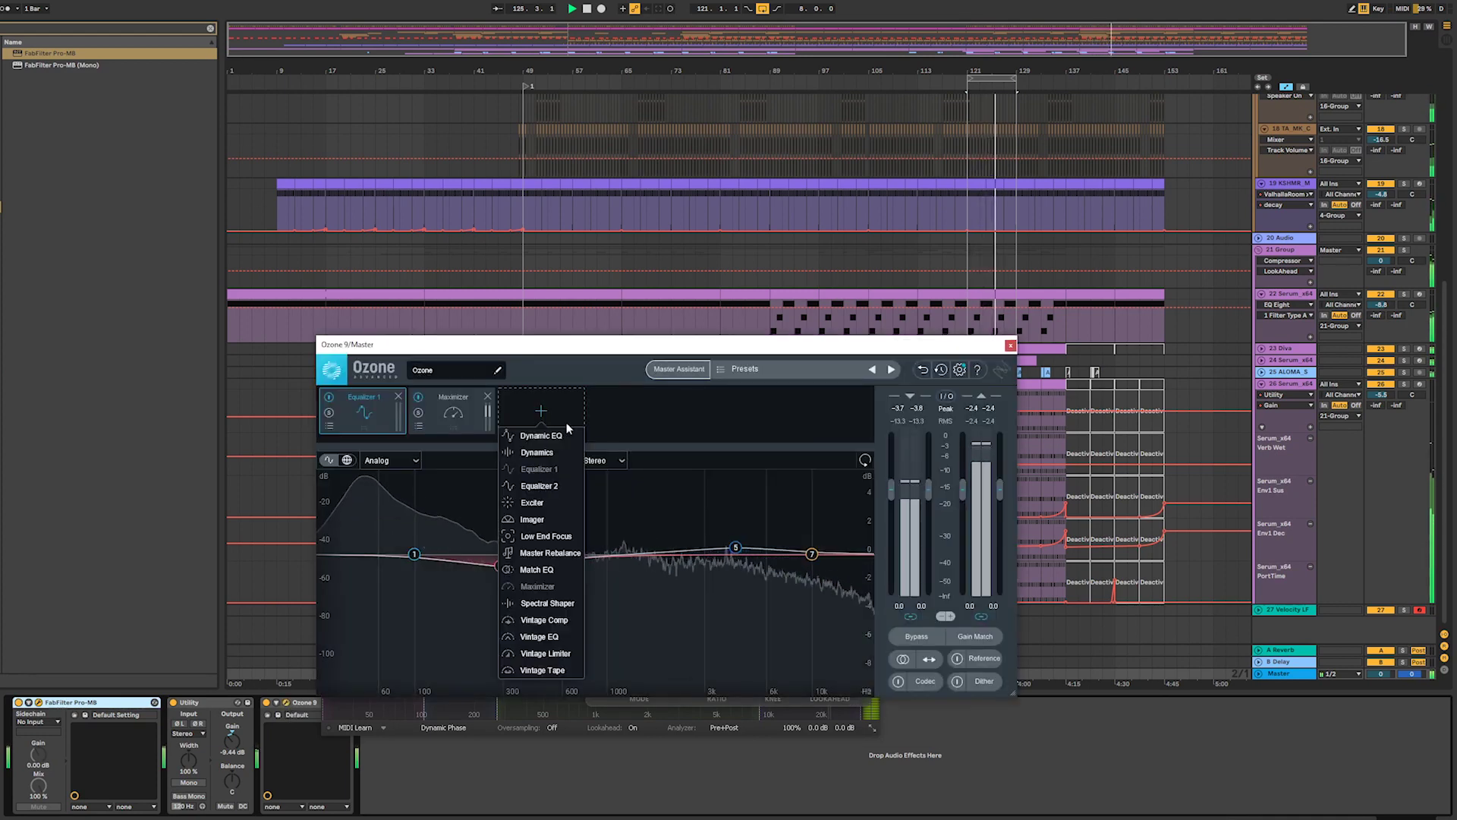
{"action": "left_click", "coordinate": [545, 503]}
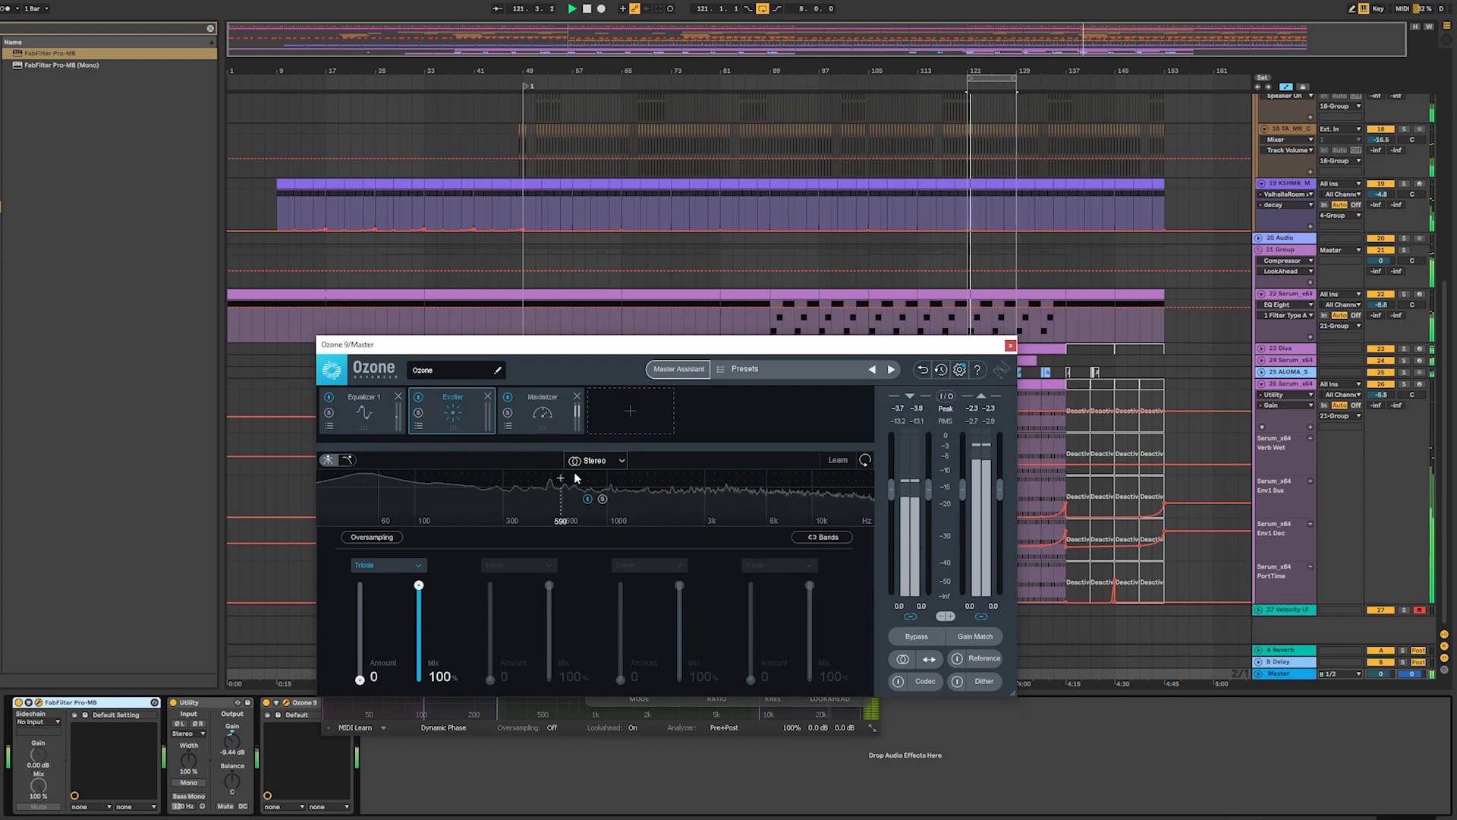
- Split the Exciter into three bands with crossovers near 2 kHz and 9 kHz, discarding an extra split between them
{"action": "left_click", "coordinate": [454, 485]}
{"action": "left_click_drag", "start_coordinate": [454, 485], "coordinate": [637, 490]}
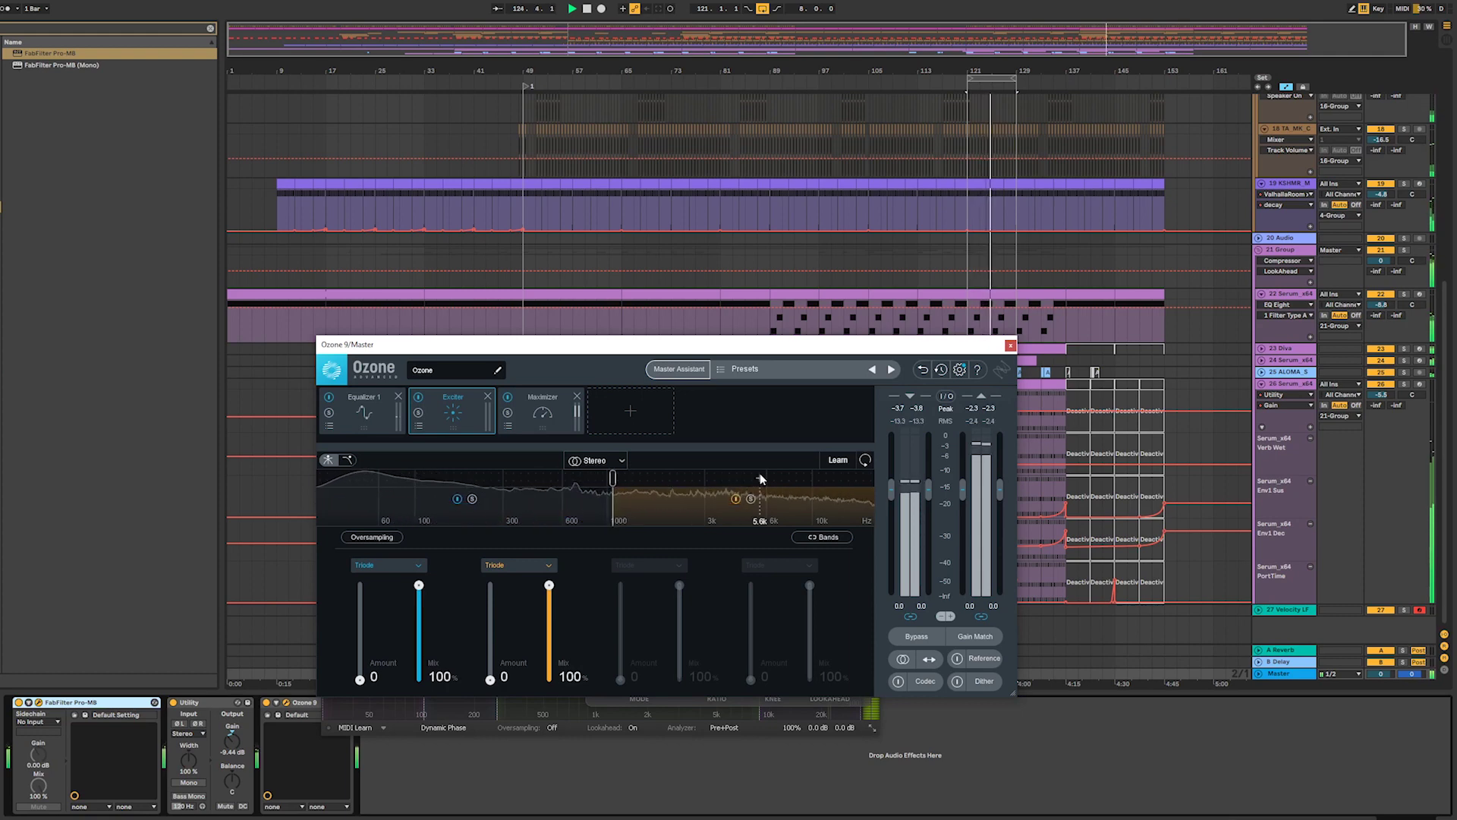
{"action": "left_click", "coordinate": [780, 478]}
{"action": "left_click_drag", "start_coordinate": [780, 478], "coordinate": [786, 480]}
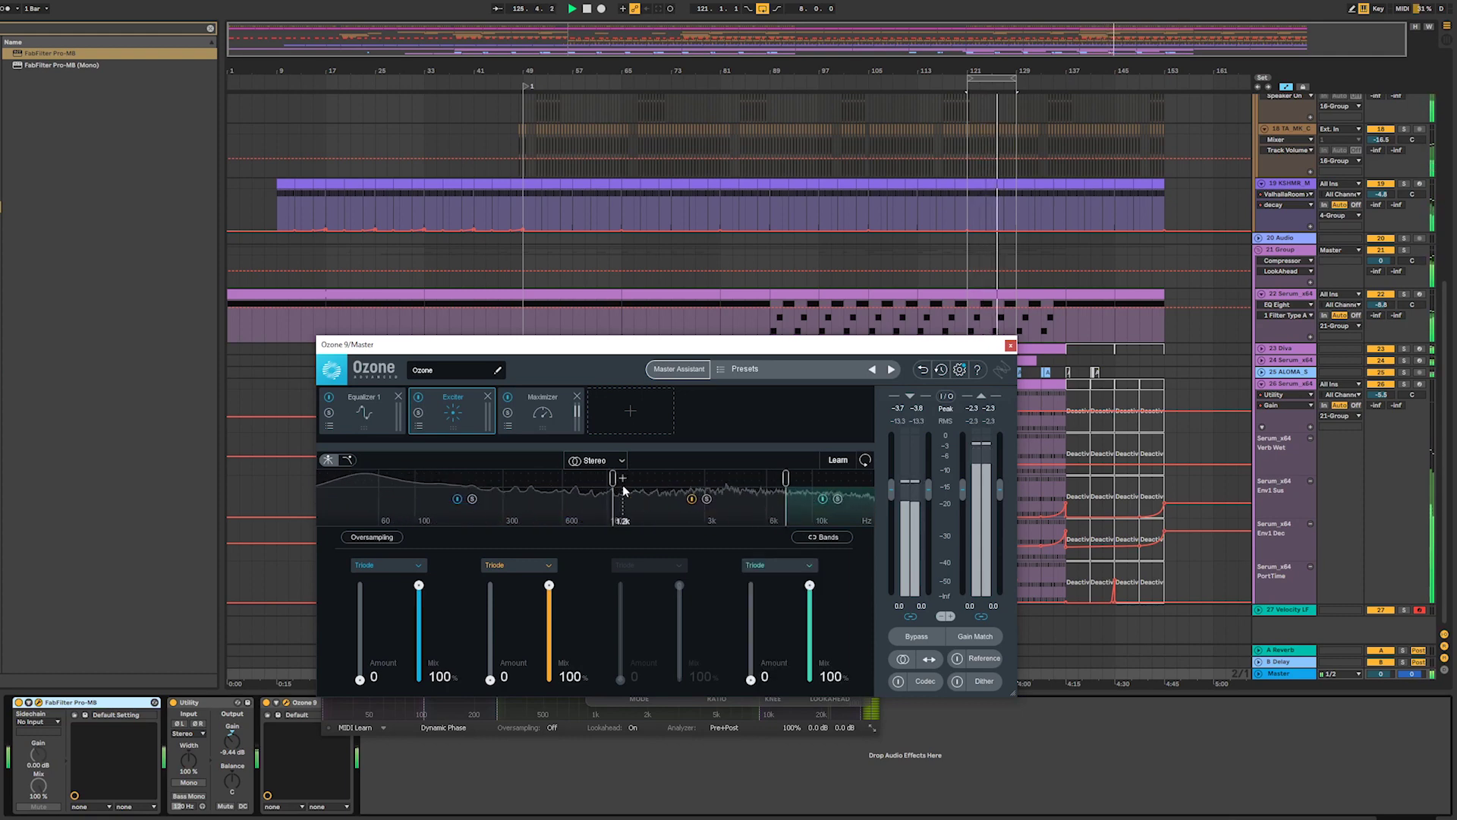
{"action": "left_click_drag", "start_coordinate": [616, 480], "coordinate": [660, 478]}
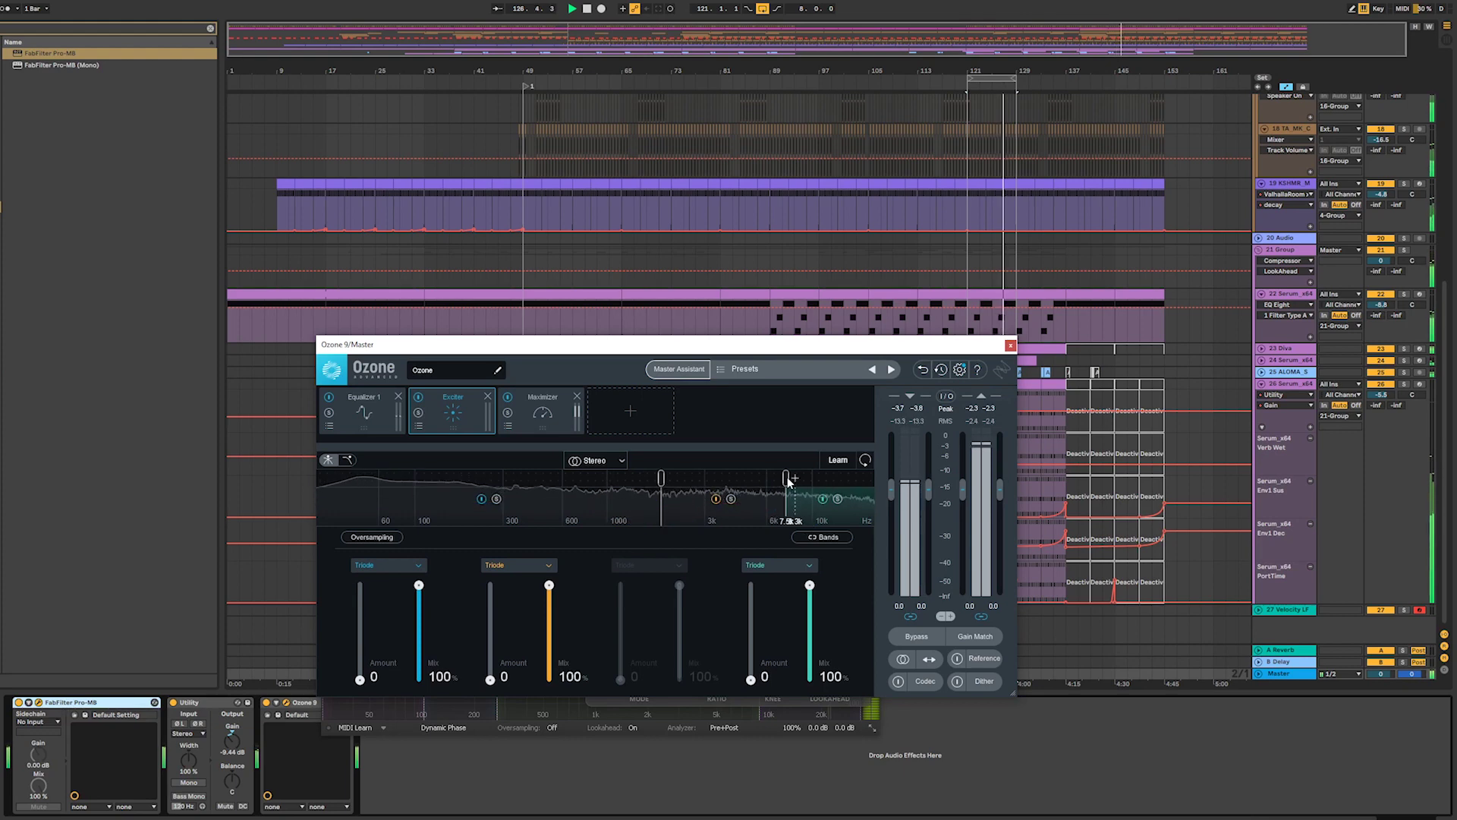
{"action": "left_click_drag", "start_coordinate": [784, 478], "coordinate": [801, 478]}
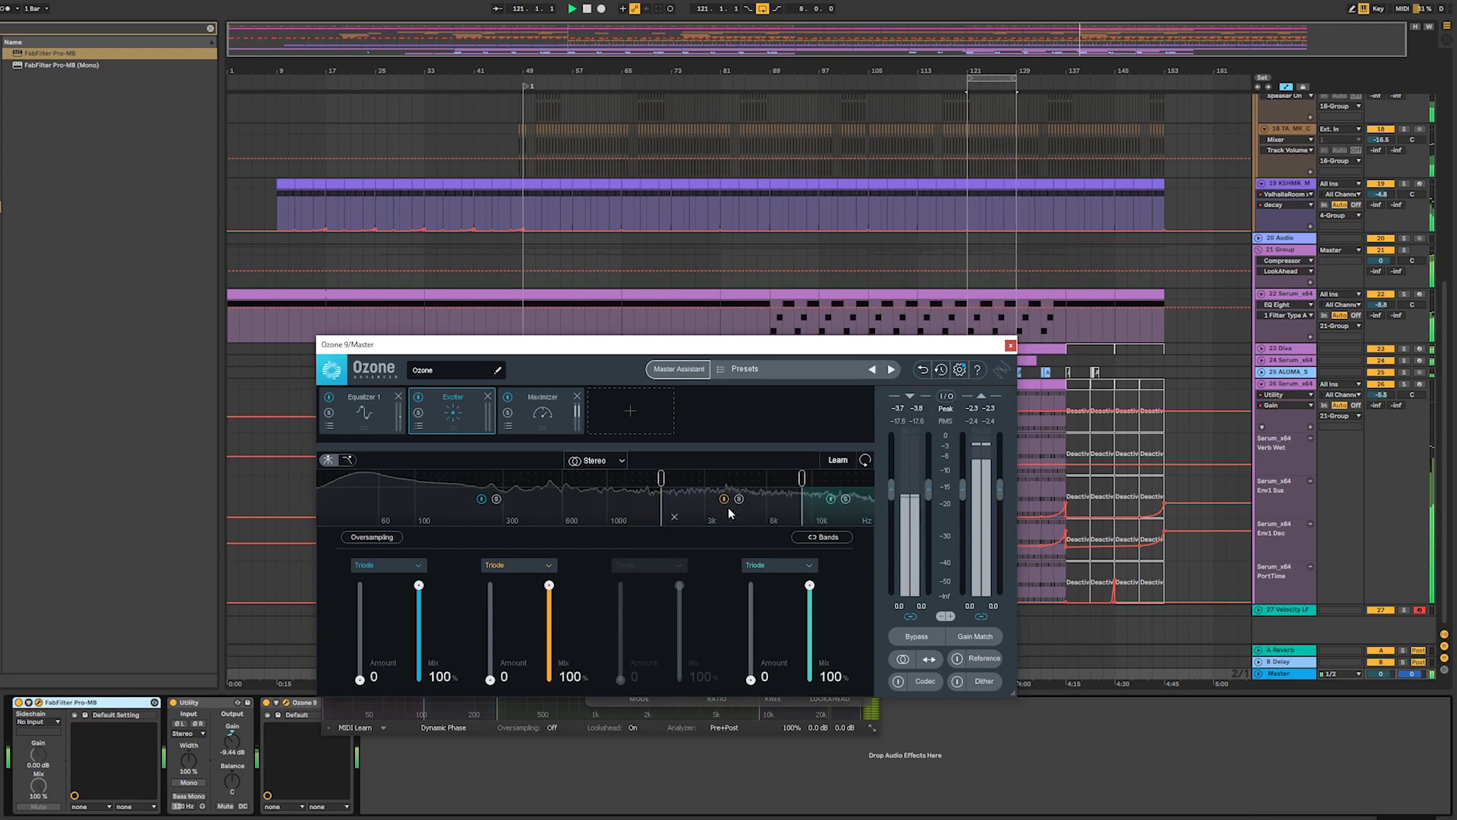
{"action": "left_click", "coordinate": [724, 480]}
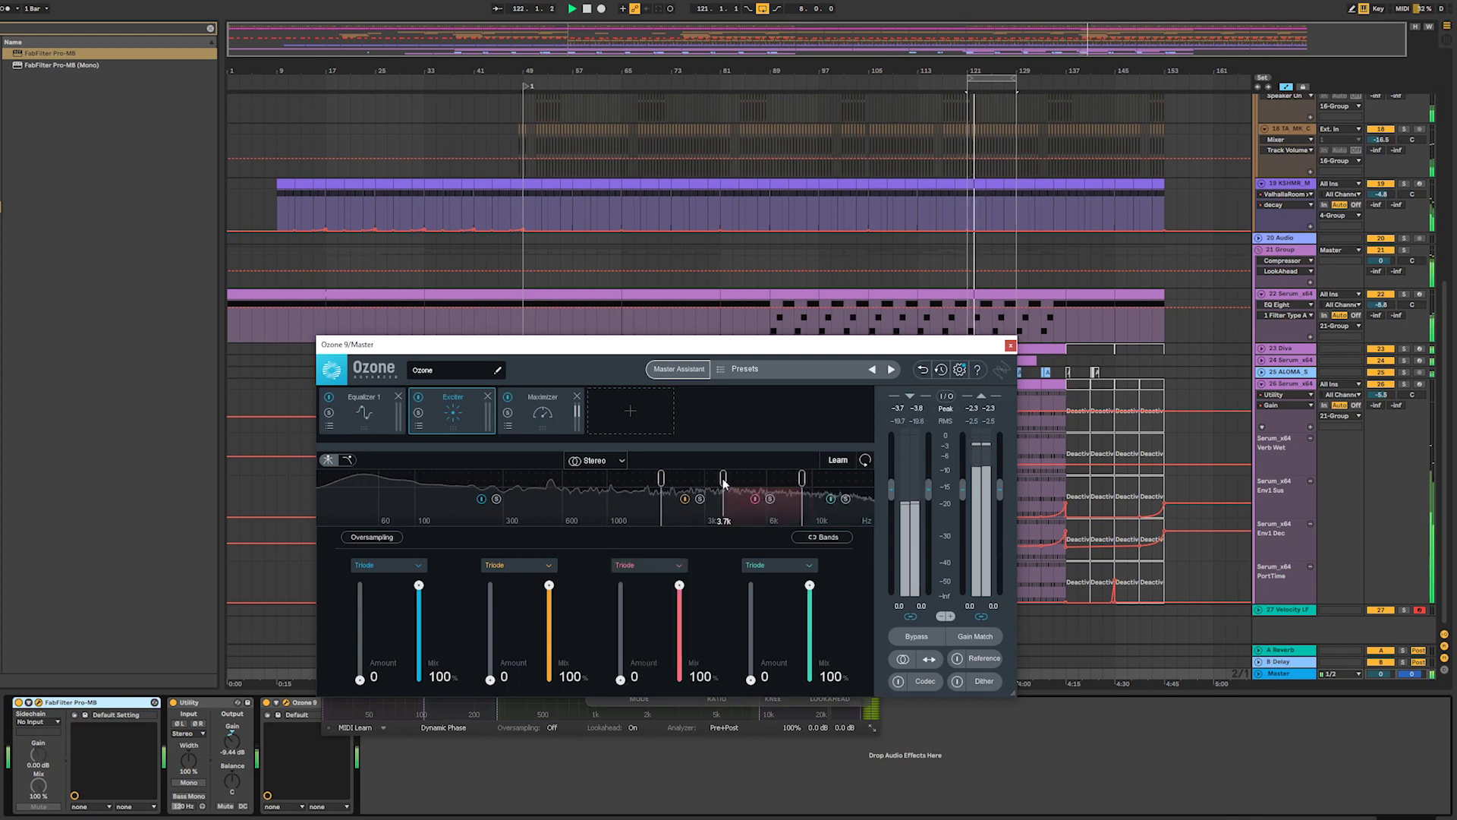
{"action": "left_click", "coordinate": [736, 517]}
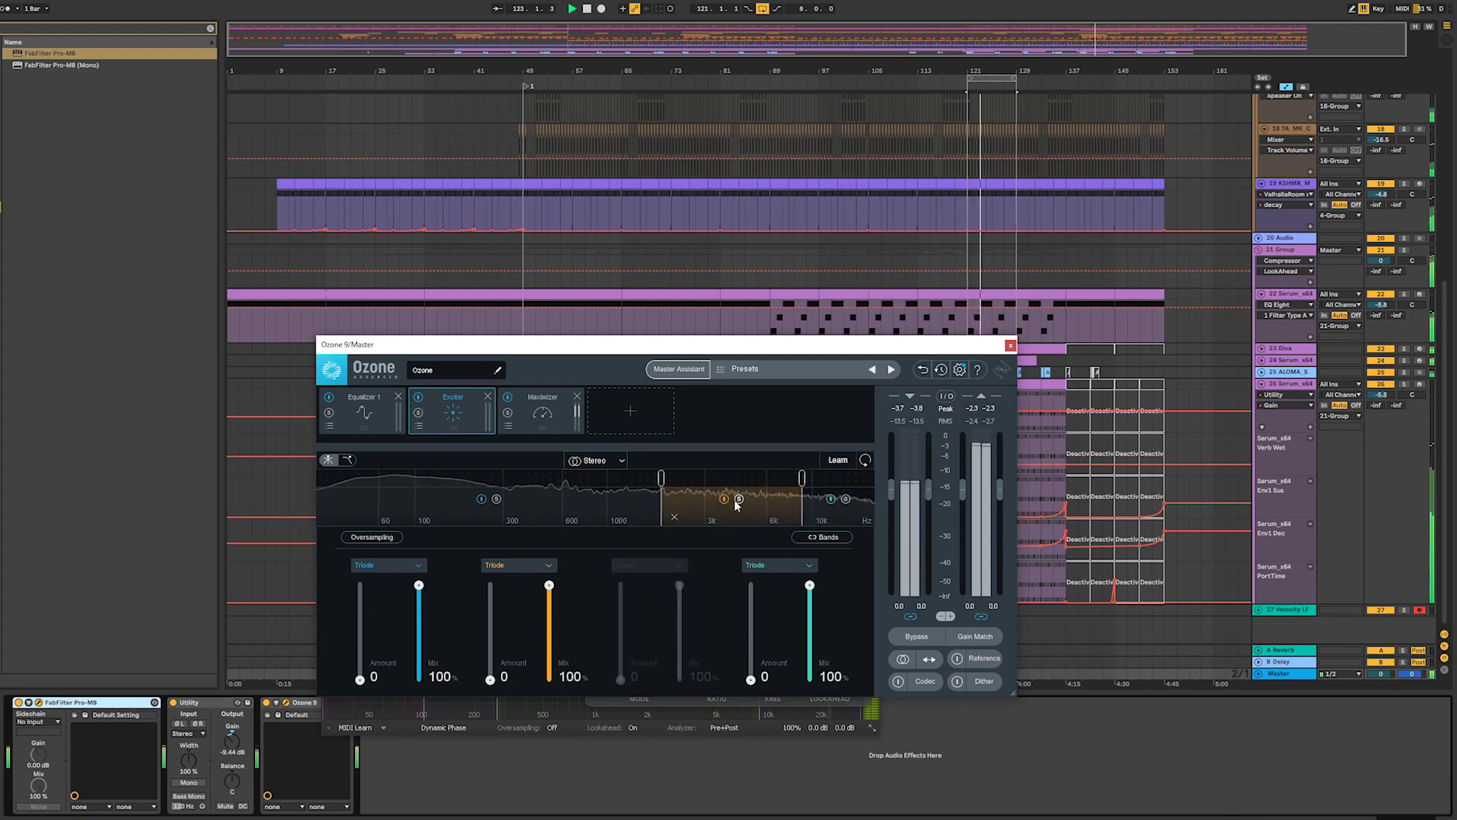
- Set the Exciter's middle band amount to 3.4, and its top band to Tape with amount 5.3 and mix 85.6%
{"action": "left_click_drag", "start_coordinate": [496, 630], "coordinate": [498, 653]}
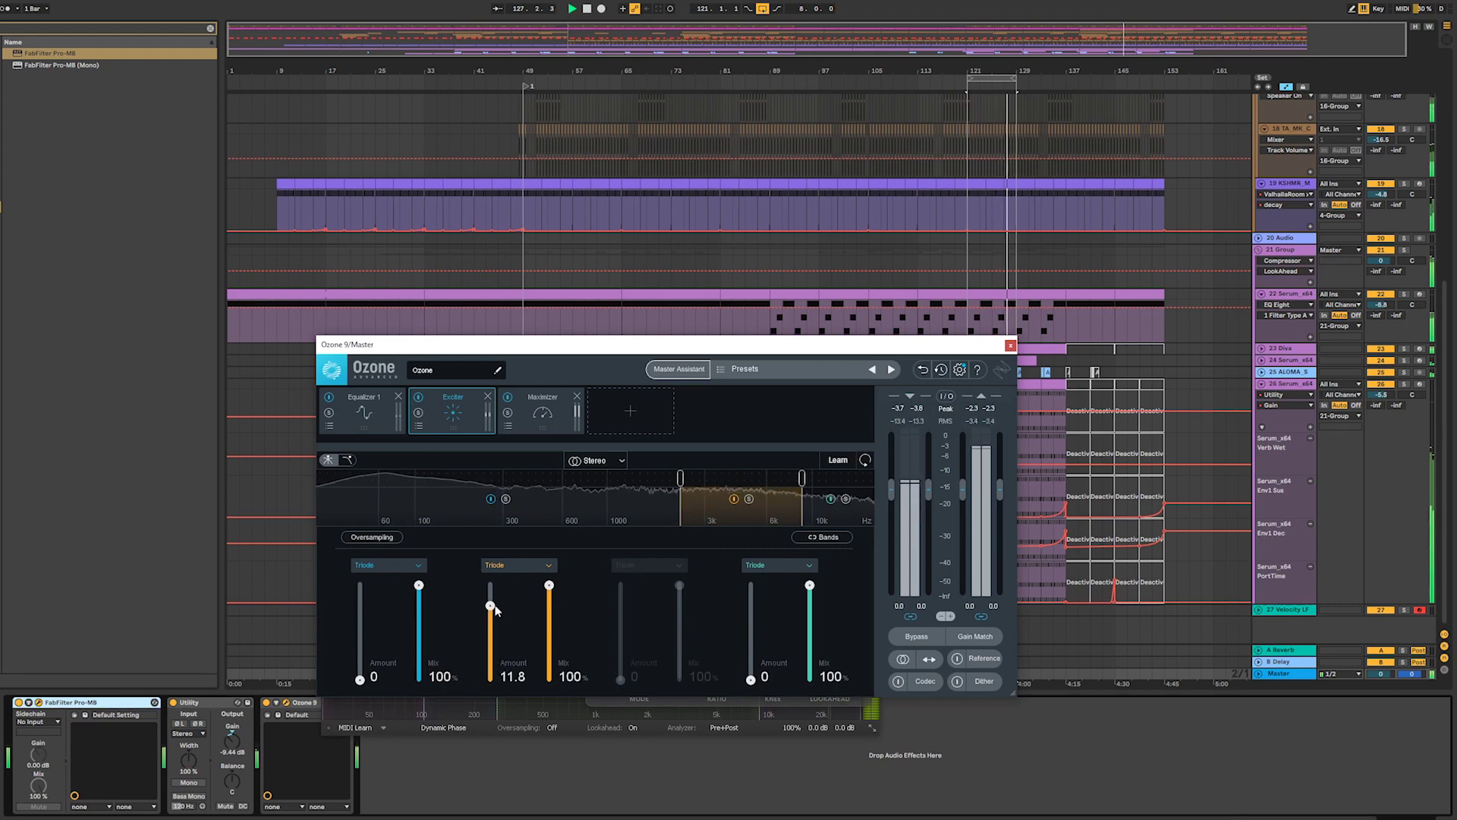
{"action": "left_click_drag", "start_coordinate": [494, 650], "coordinate": [498, 657]}
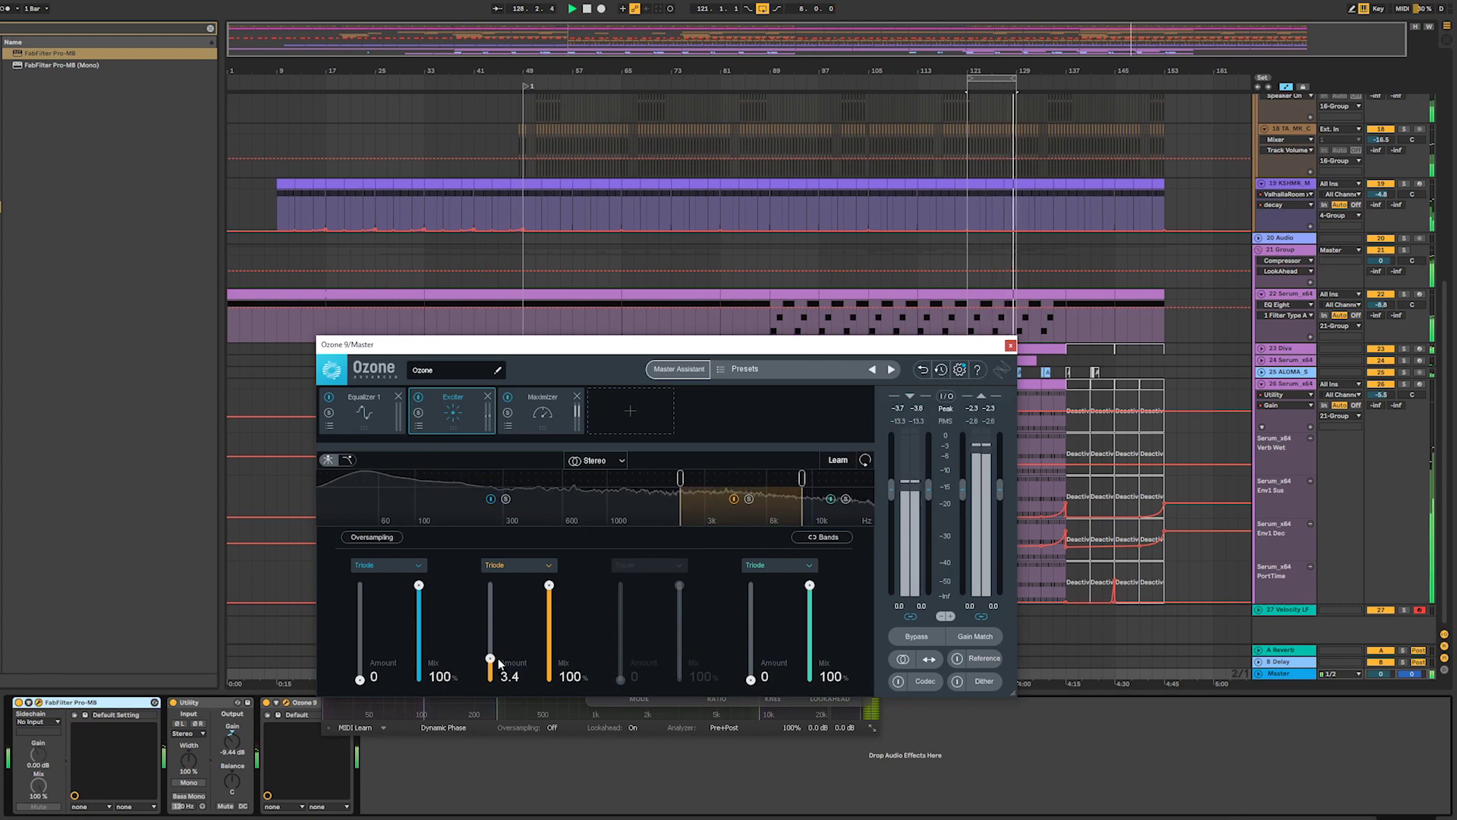
{"action": "left_click", "coordinate": [787, 566]}
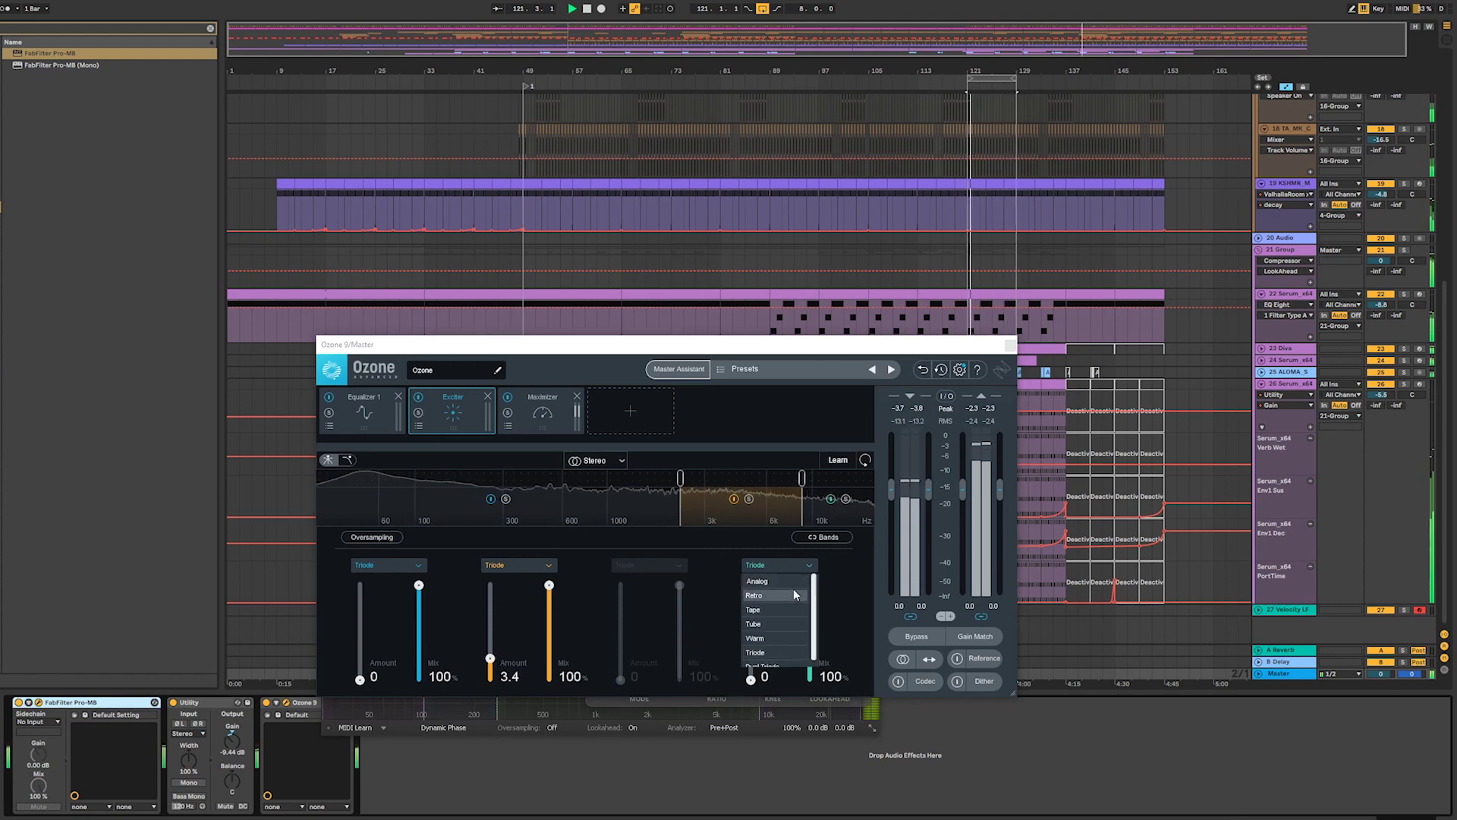
{"action": "left_click", "coordinate": [847, 499]}
{"action": "left_click", "coordinate": [751, 662]}
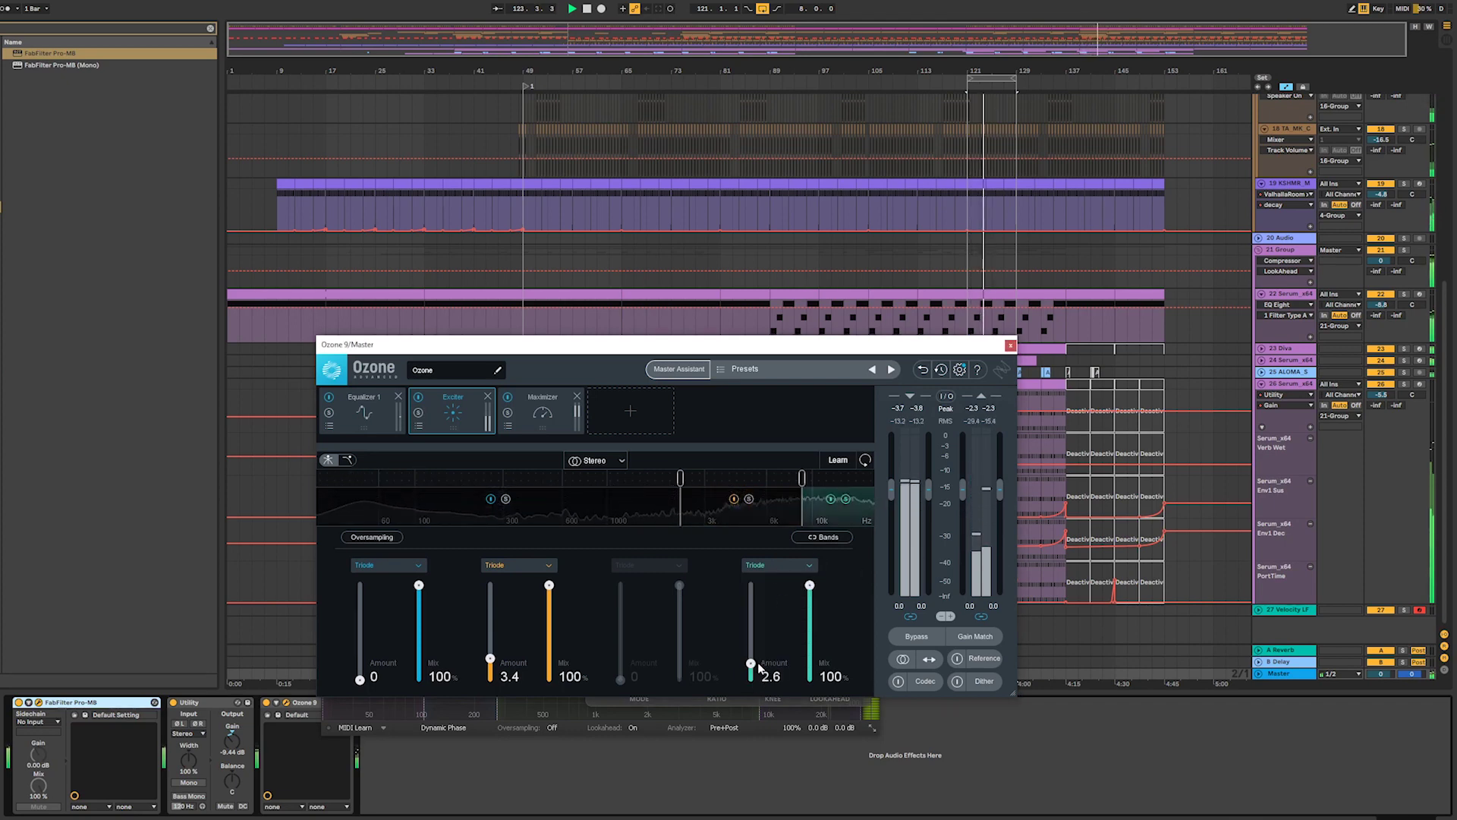
{"action": "left_click", "coordinate": [759, 568]}
{"action": "left_click", "coordinate": [768, 608]}
{"action": "mouse_move", "coordinate": [752, 644]}
{"action": "left_mouse_down"}
{"action": "mouse_move", "coordinate": [753, 608]}
{"action": "mouse_move", "coordinate": [757, 646]}
{"action": "left_mouse_up"}
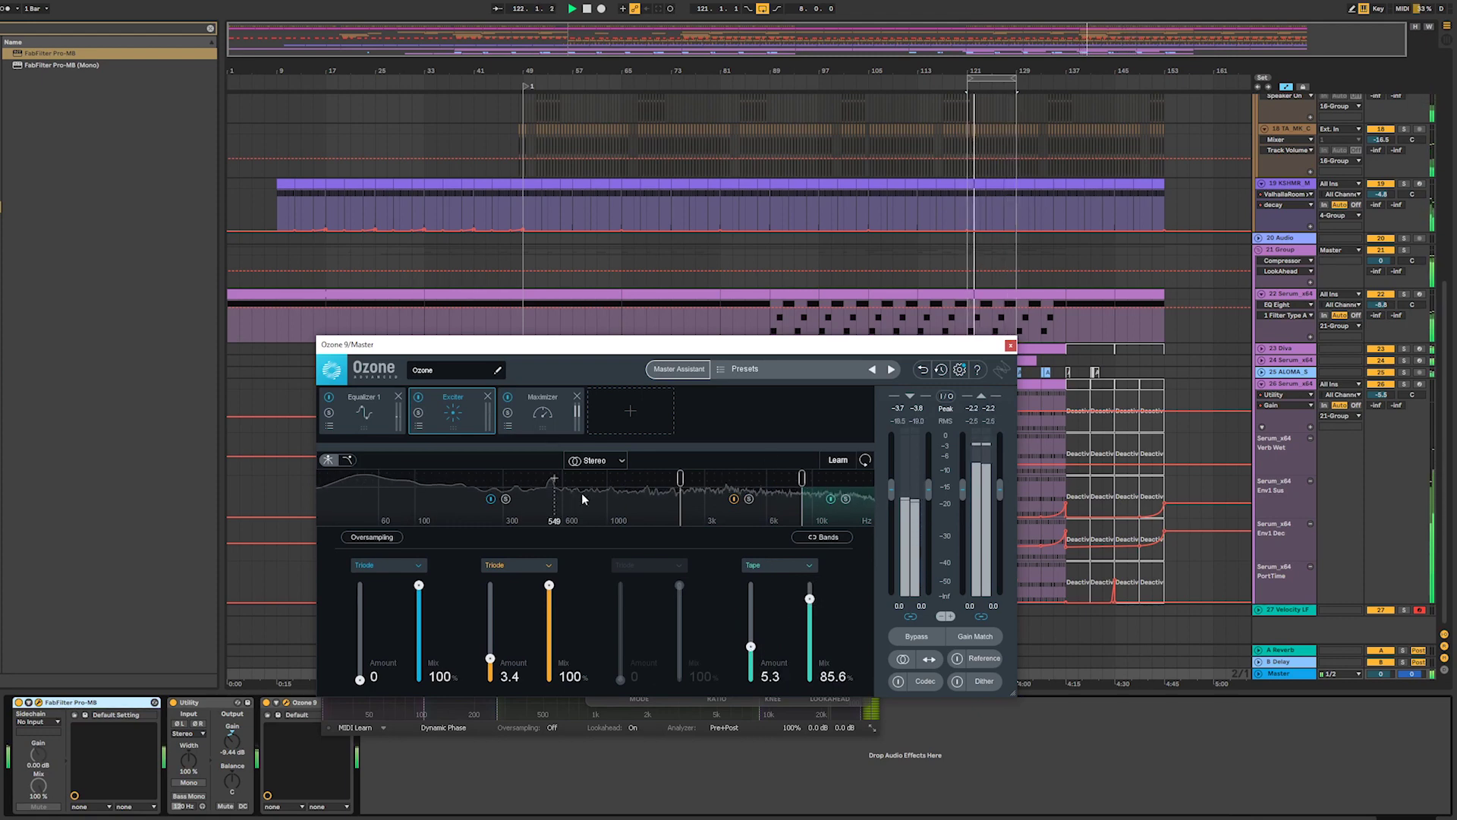
- Close and reopen Ozone 9 and check the Maximizer's gain reduction during playback
{"action": "left_click", "coordinate": [1010, 346]}
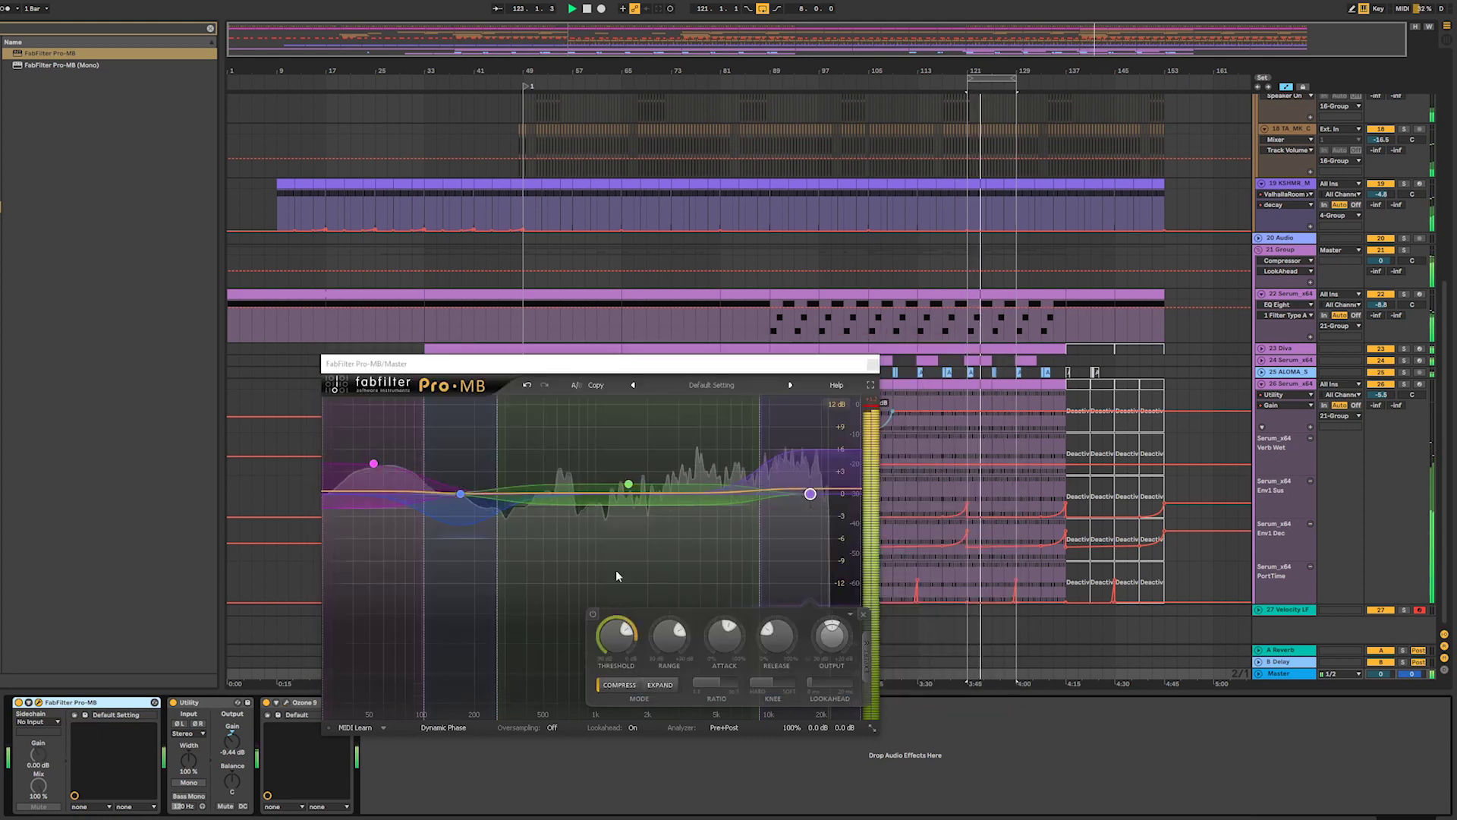
{"action": "left_click", "coordinate": [287, 702]}
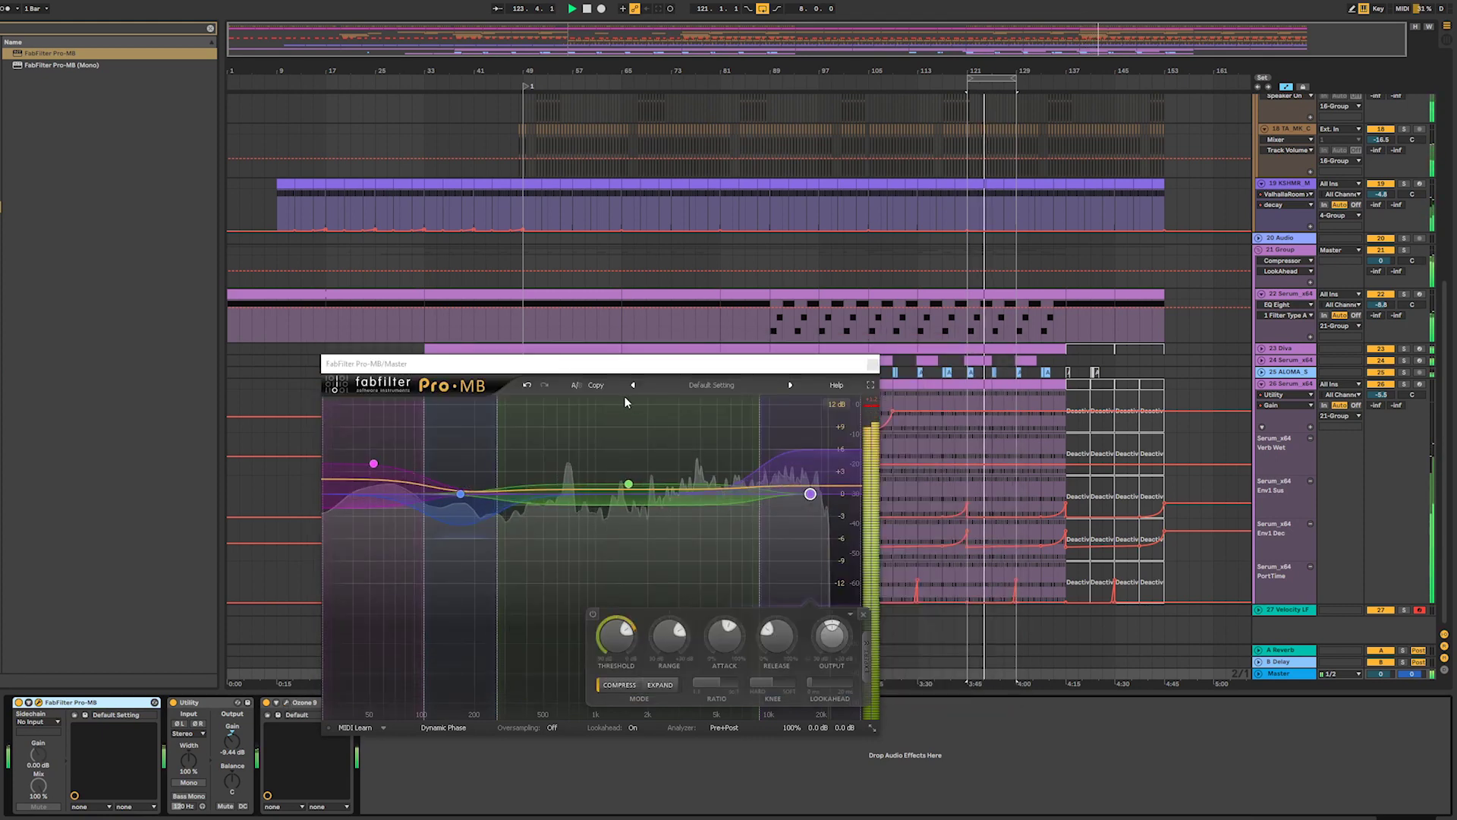
{"action": "left_click", "coordinate": [543, 416]}
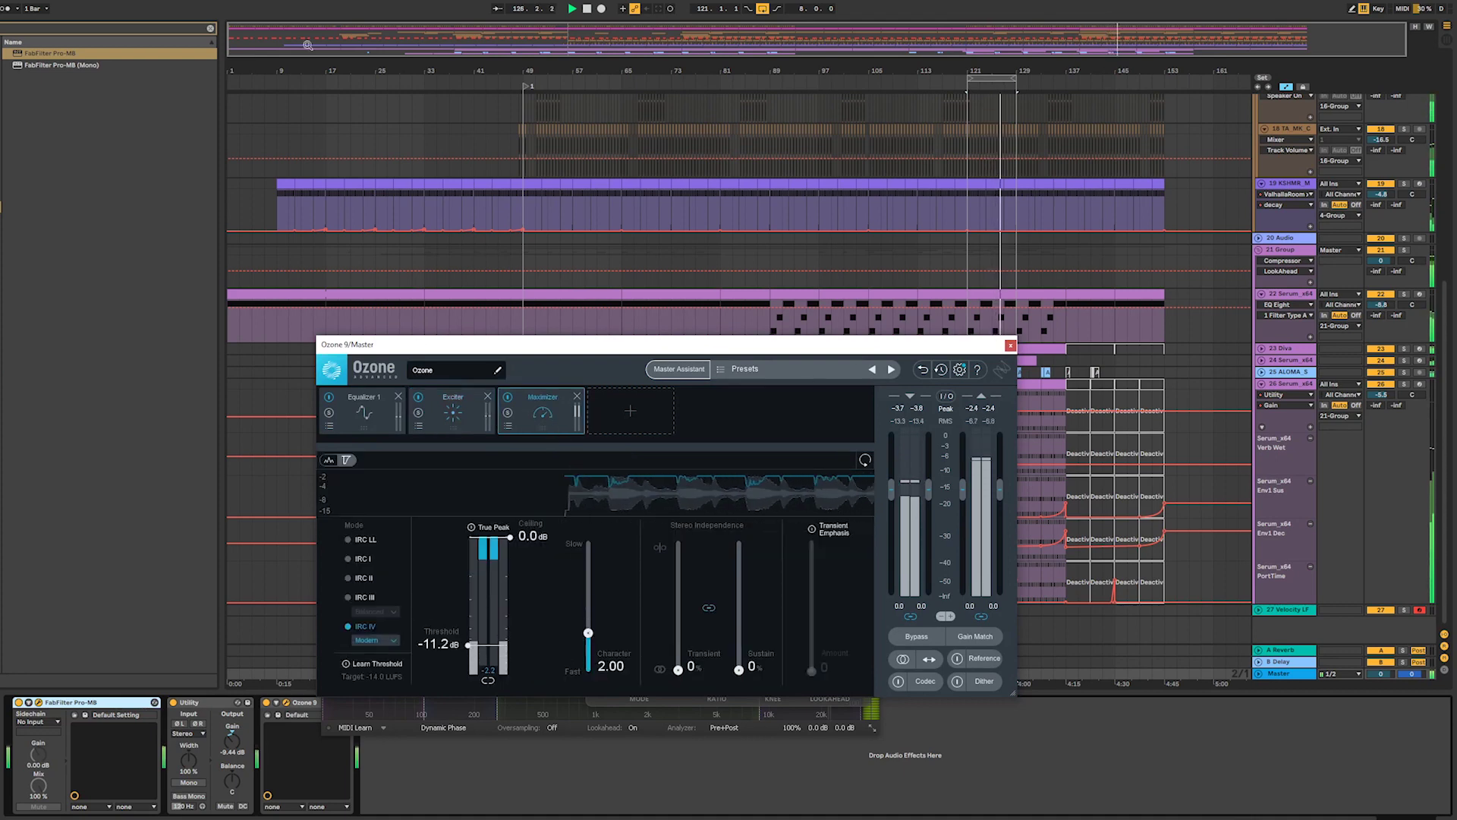
- Search the browser for "glue" and insert a Glue Compressor on the master between Utility and Ozone 9
{"action": "left_click", "coordinate": [210, 28]}
{"action": "left_click", "coordinate": [208, 31]}
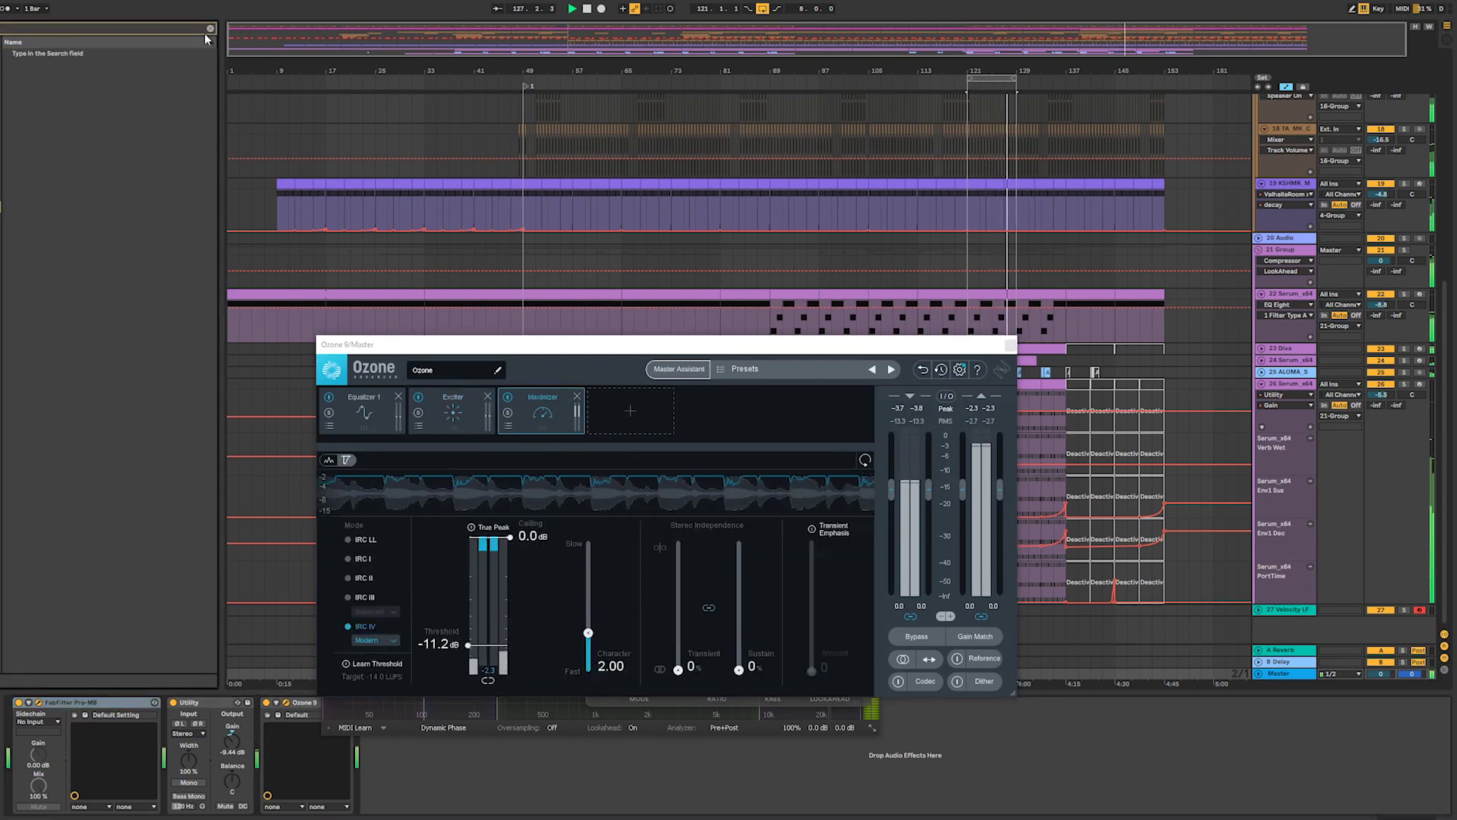
{"action": "type", "text": "glue"}
{"action": "left_click_drag", "start_coordinate": [65, 53], "coordinate": [157, 734]}
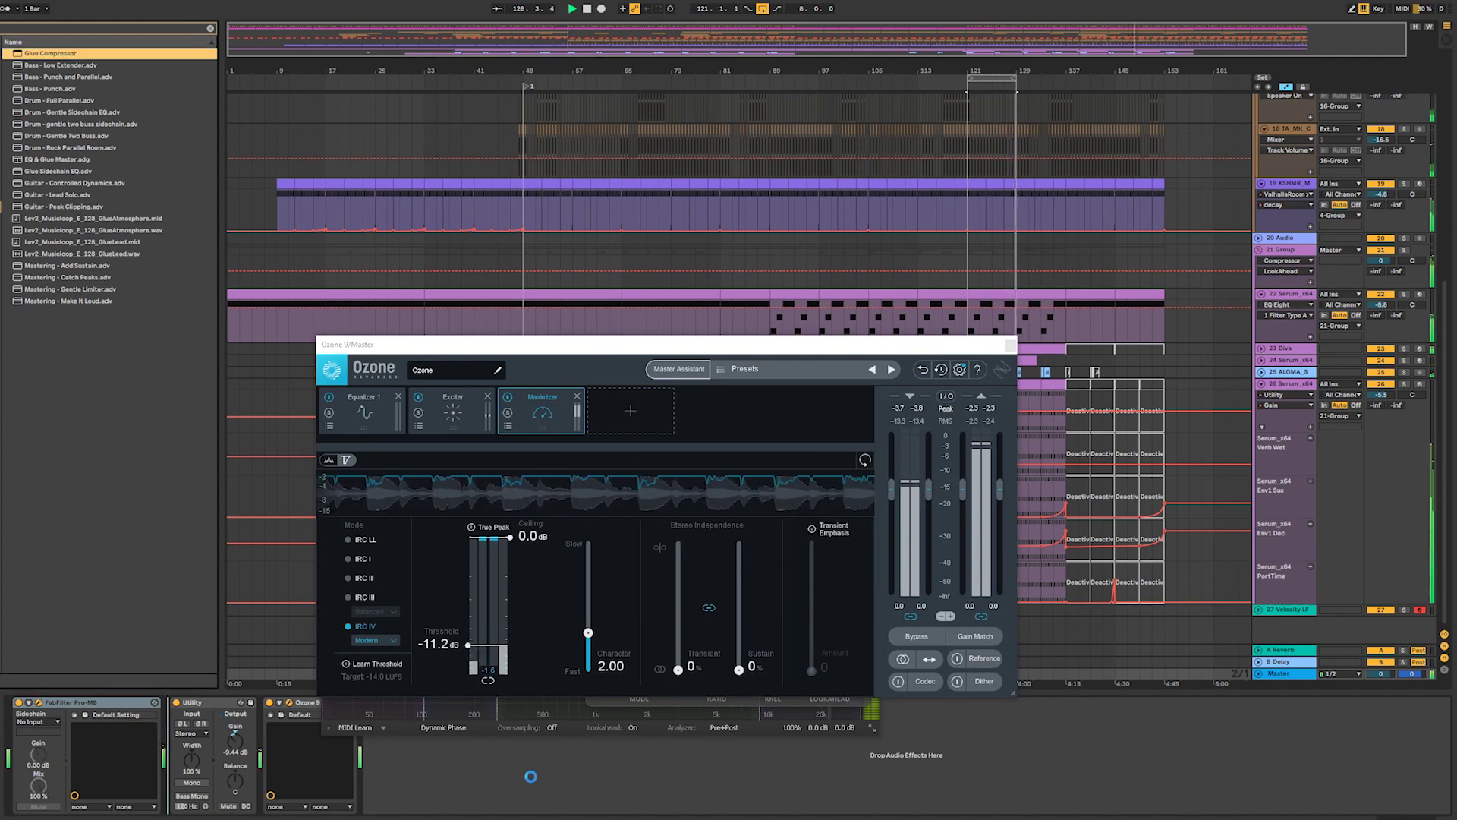
{"action": "left_click_drag", "start_coordinate": [252, 731], "coordinate": [171, 736]}
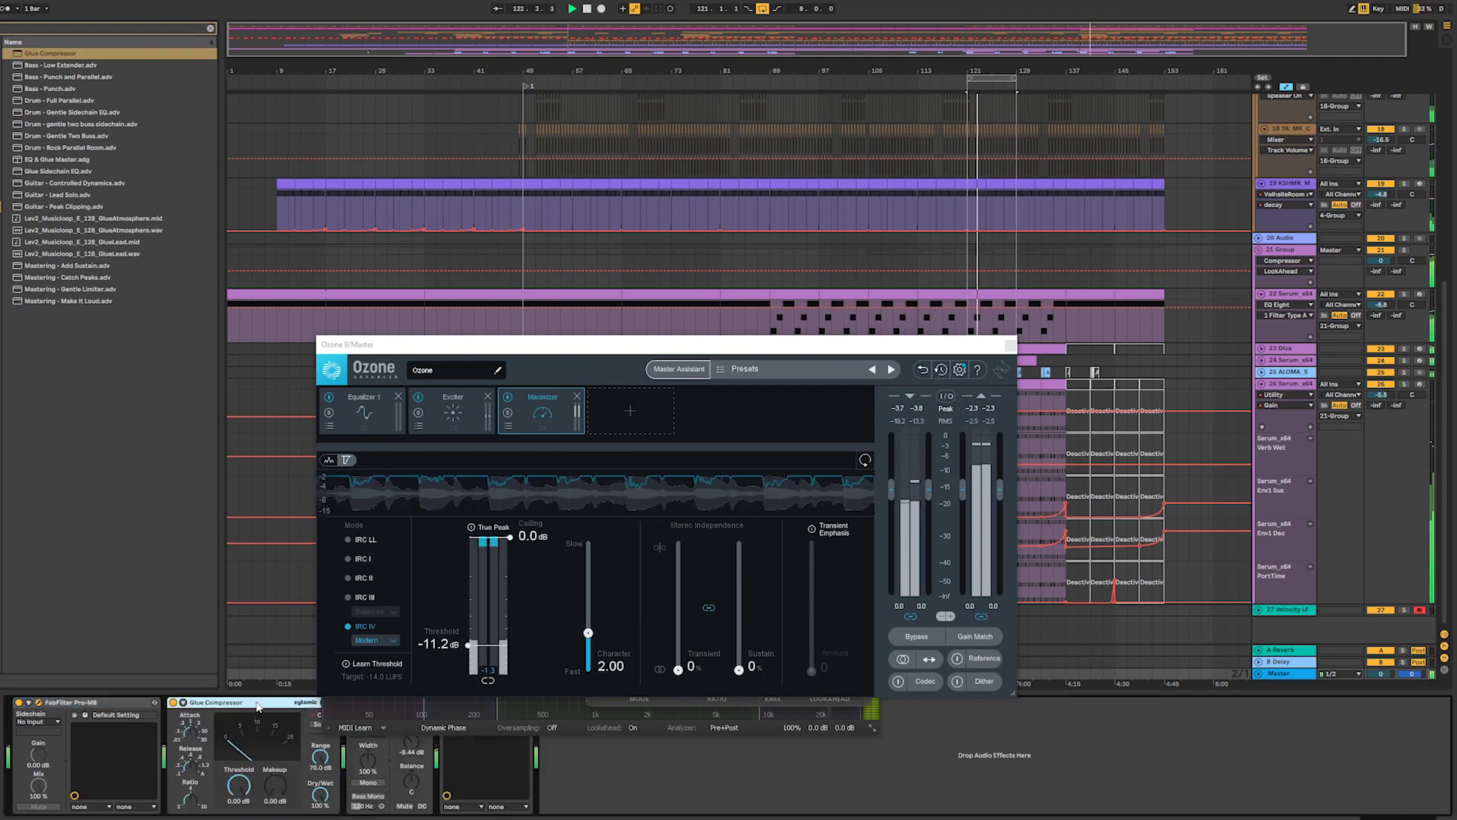
{"action": "left_click_drag", "start_coordinate": [438, 774], "coordinate": [441, 770]}
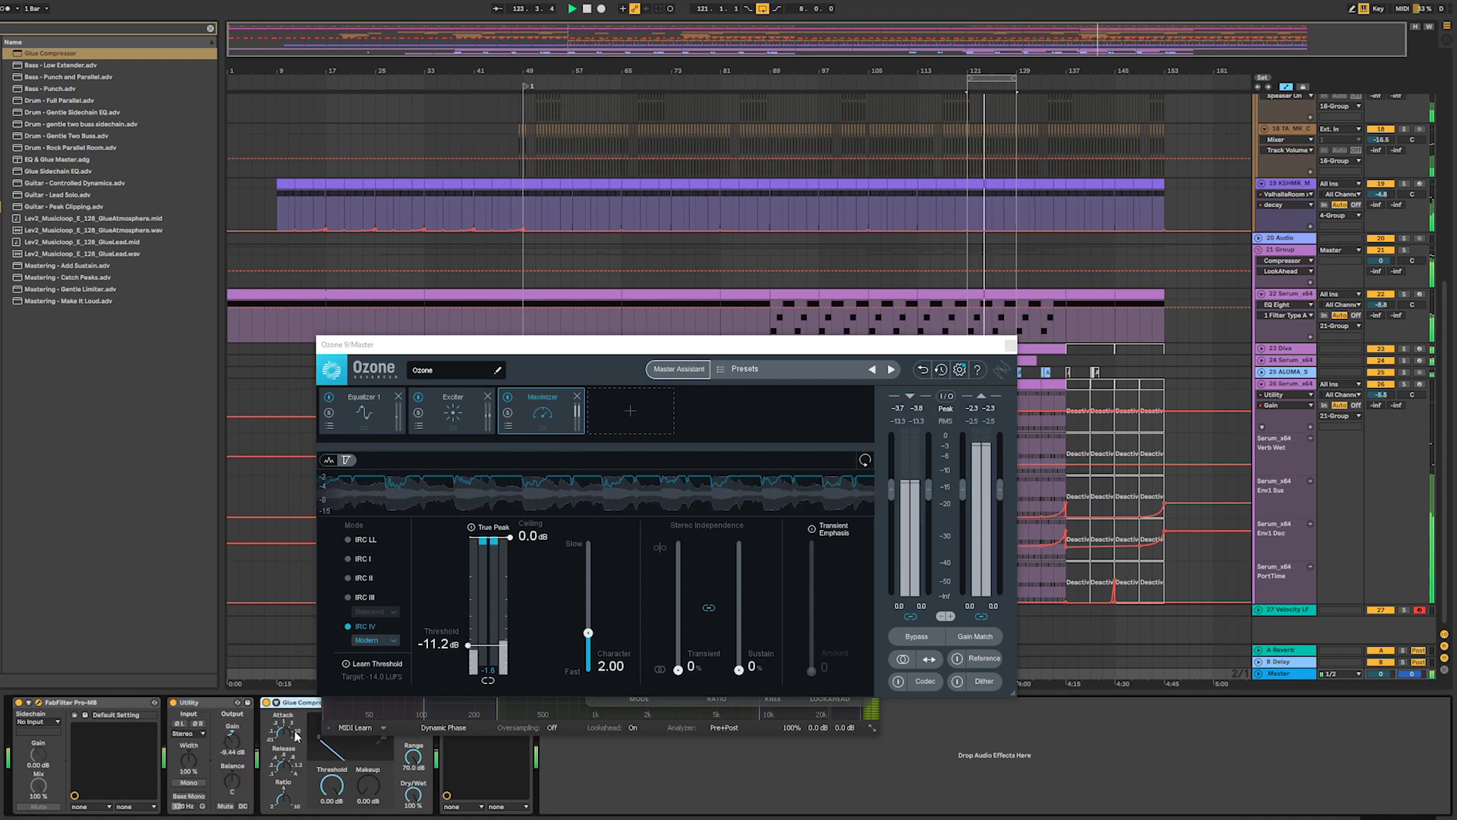
- Move the Ozone 9 and Pro-MB windows away from the device chain to uncover the Glue Compressor's controls
{"action": "left_click_drag", "start_coordinate": [634, 353], "coordinate": [741, 172]}
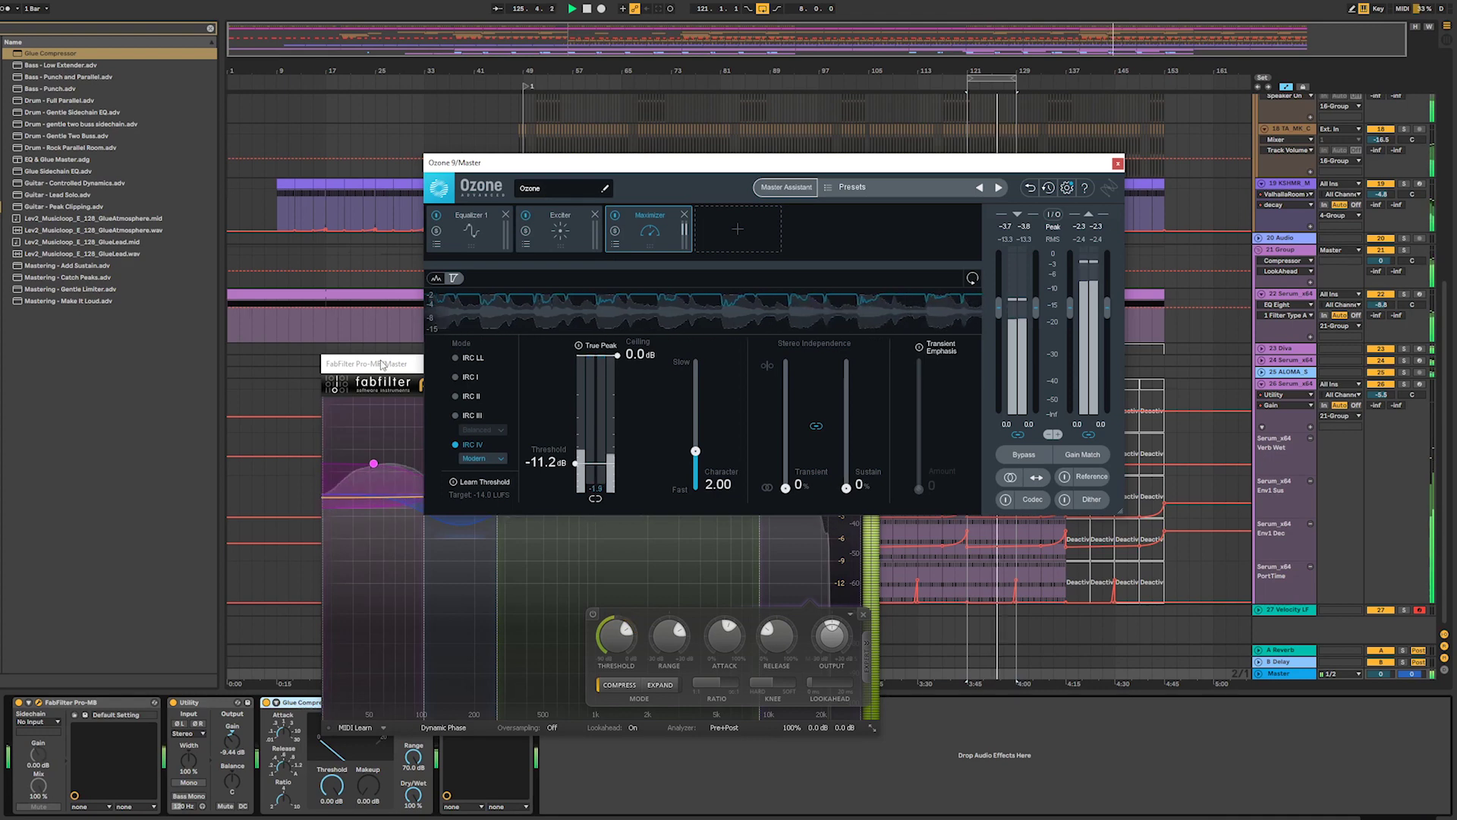
{"action": "left_click_drag", "start_coordinate": [379, 364], "coordinate": [15, 190]}
{"action": "mouse_move", "coordinate": [377, 794]}
{"action": "left_mouse_down"}
{"action": "mouse_move", "coordinate": [377, 772]}
{"action": "mouse_move", "coordinate": [377, 794]}
{"action": "left_mouse_up"}
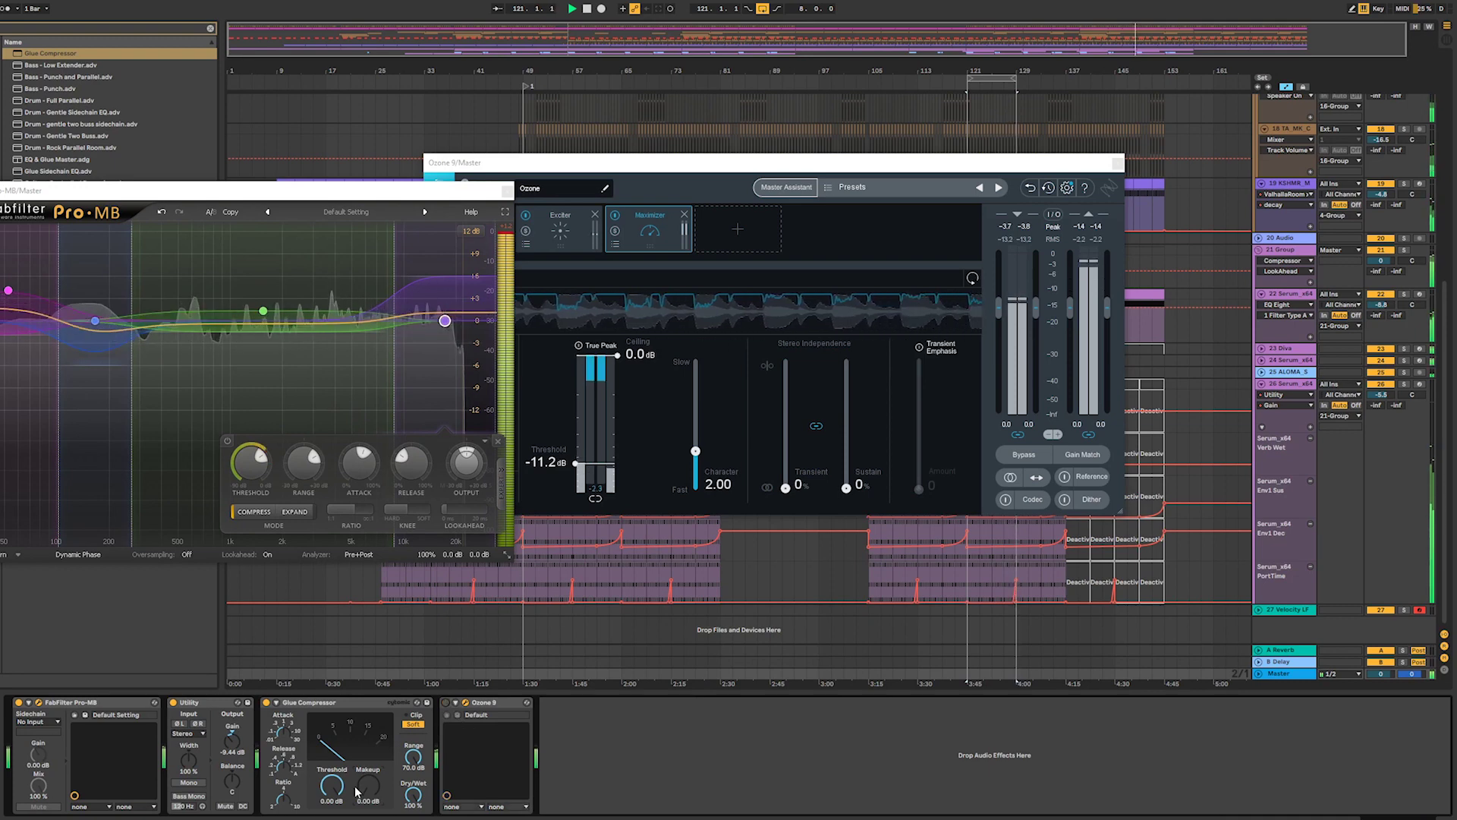
- Move the Glue Compressor ahead of Utility and insert a second Utility with -3.32 dB gain between Pro-MB and the Glue Compressor
{"action": "left_click", "coordinate": [292, 711]}
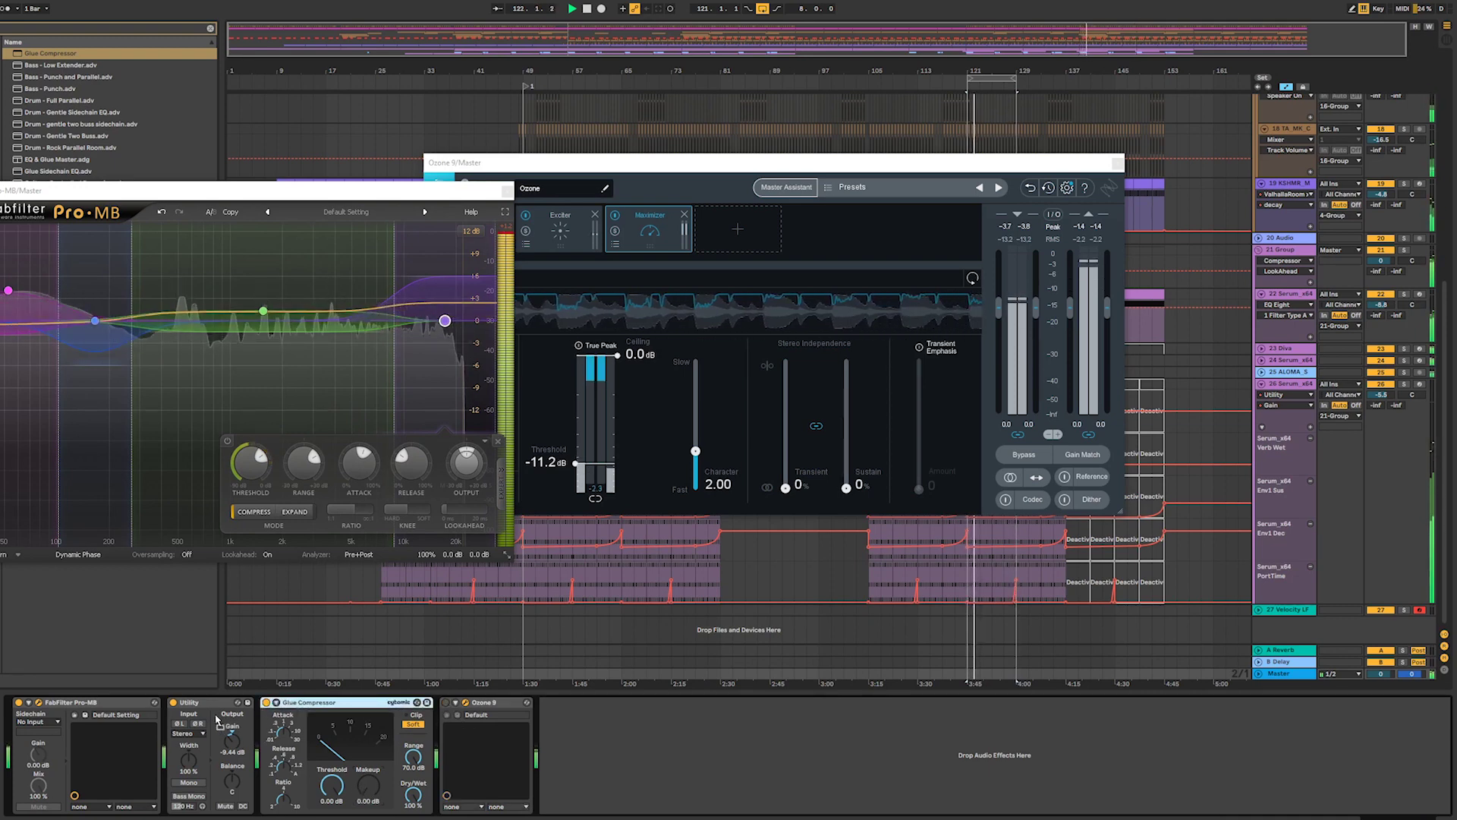
{"action": "left_click_drag", "start_coordinate": [215, 719], "coordinate": [179, 724]}
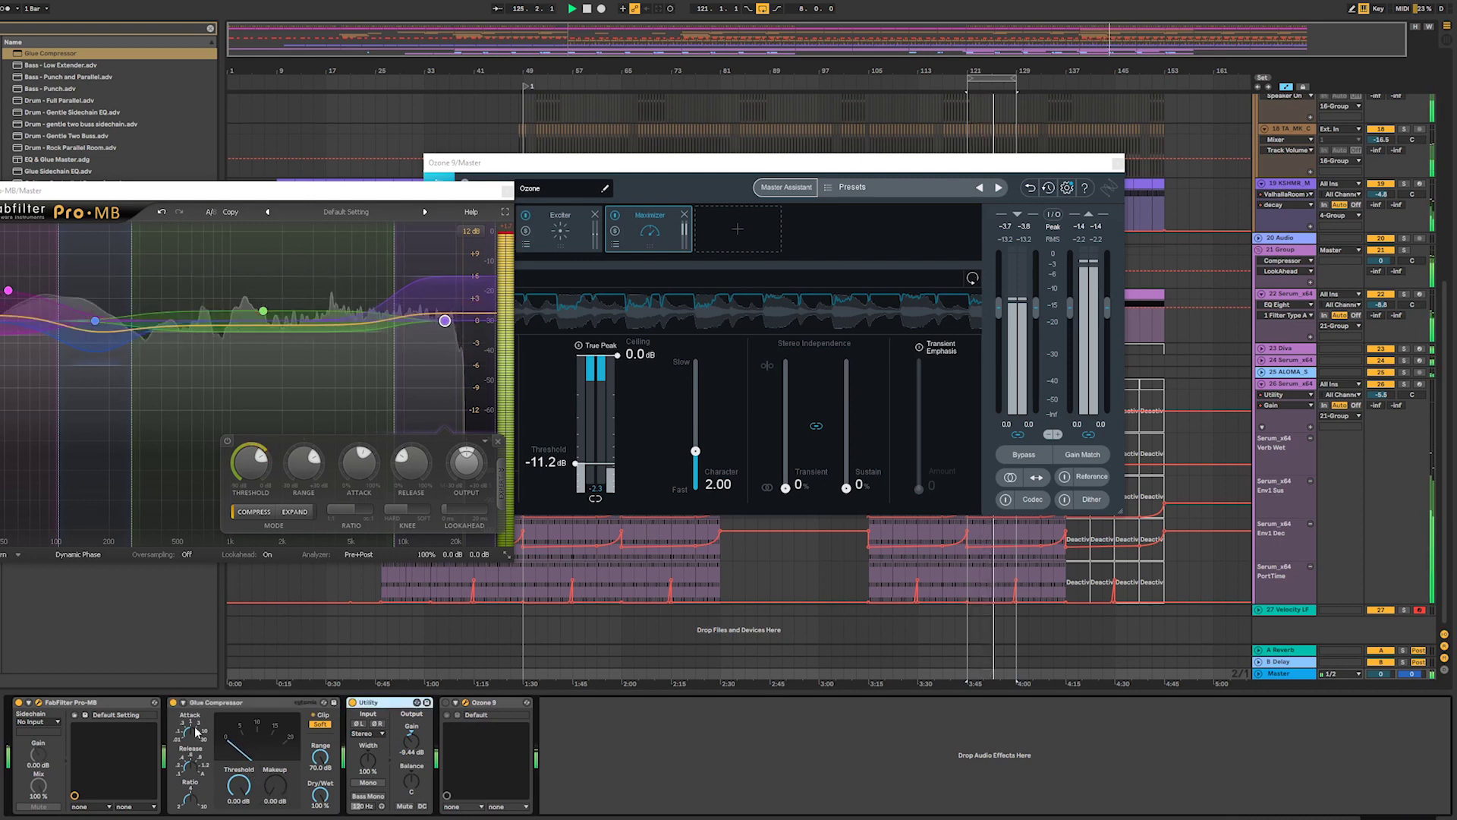
{"action": "left_click", "coordinate": [137, 705]}
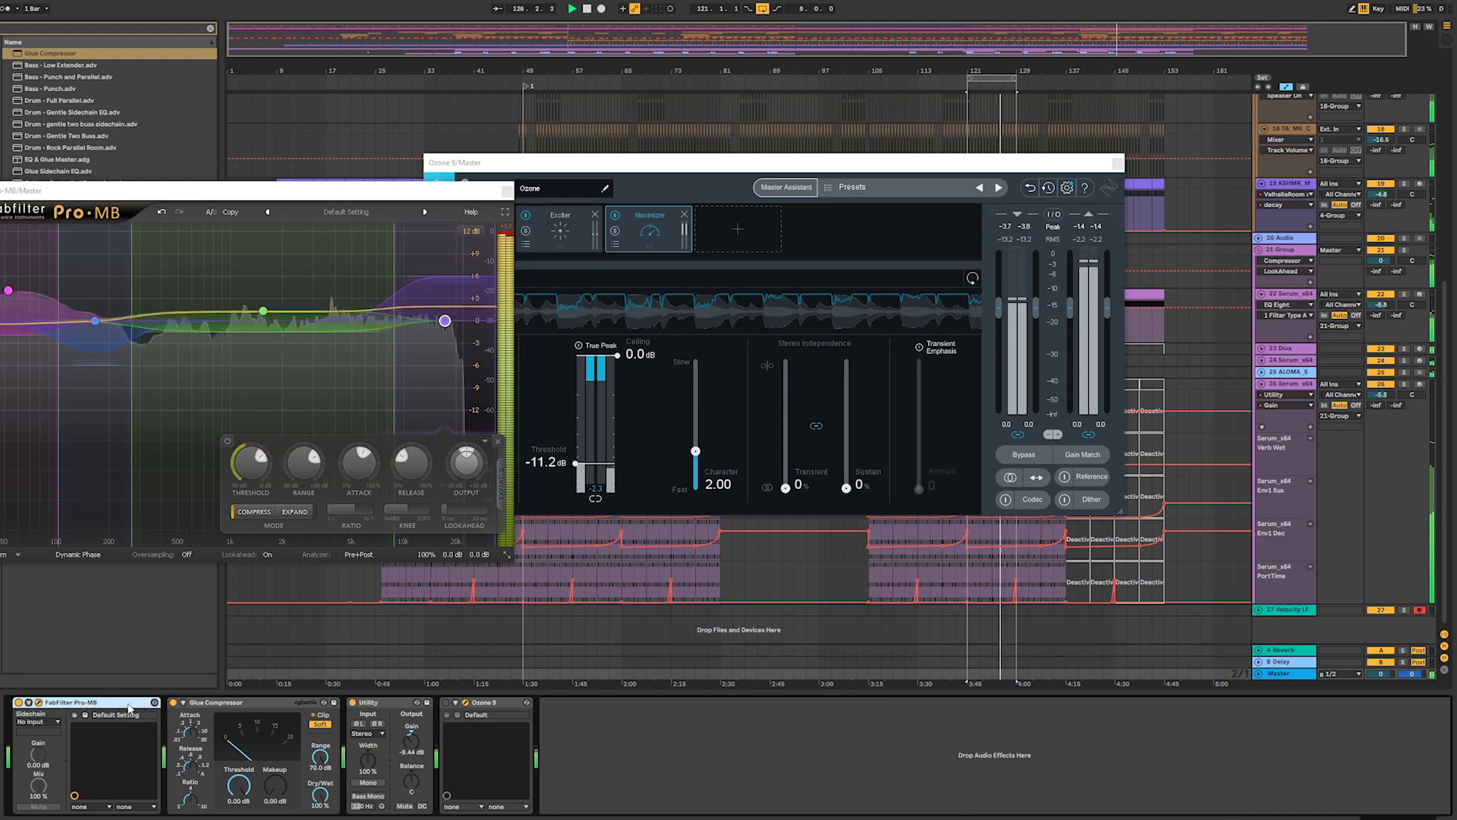
{"action": "key", "text": "ctrl+v"}
{"action": "left_click_drag", "start_coordinate": [181, 710], "coordinate": [240, 712]}
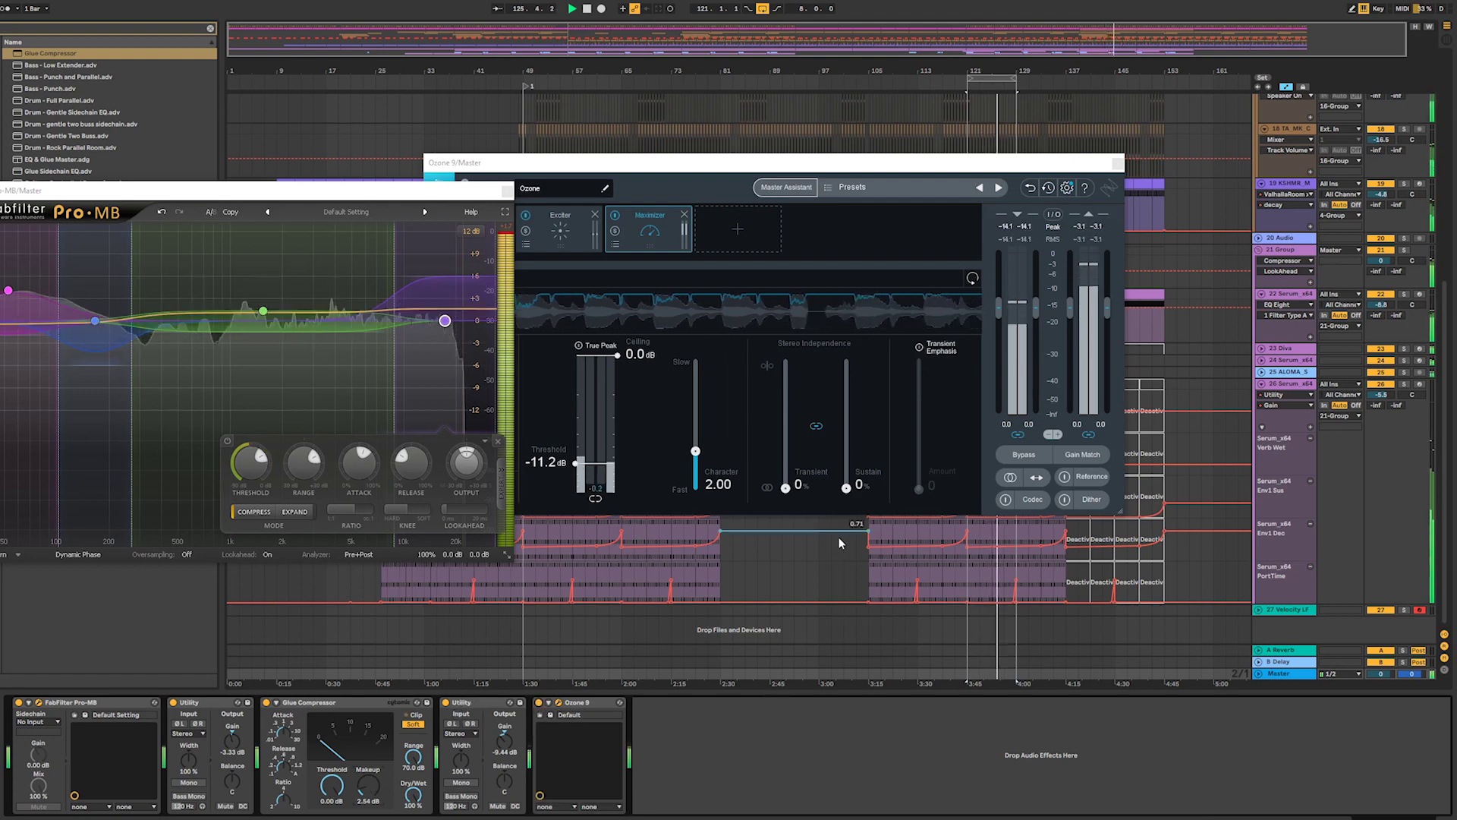
- Lower the Ozone 9 Maximizer threshold to -11.9 dB and close the Ozone 9 and Pro-MB windows
{"action": "left_click_drag", "start_coordinate": [576, 463], "coordinate": [579, 468]}
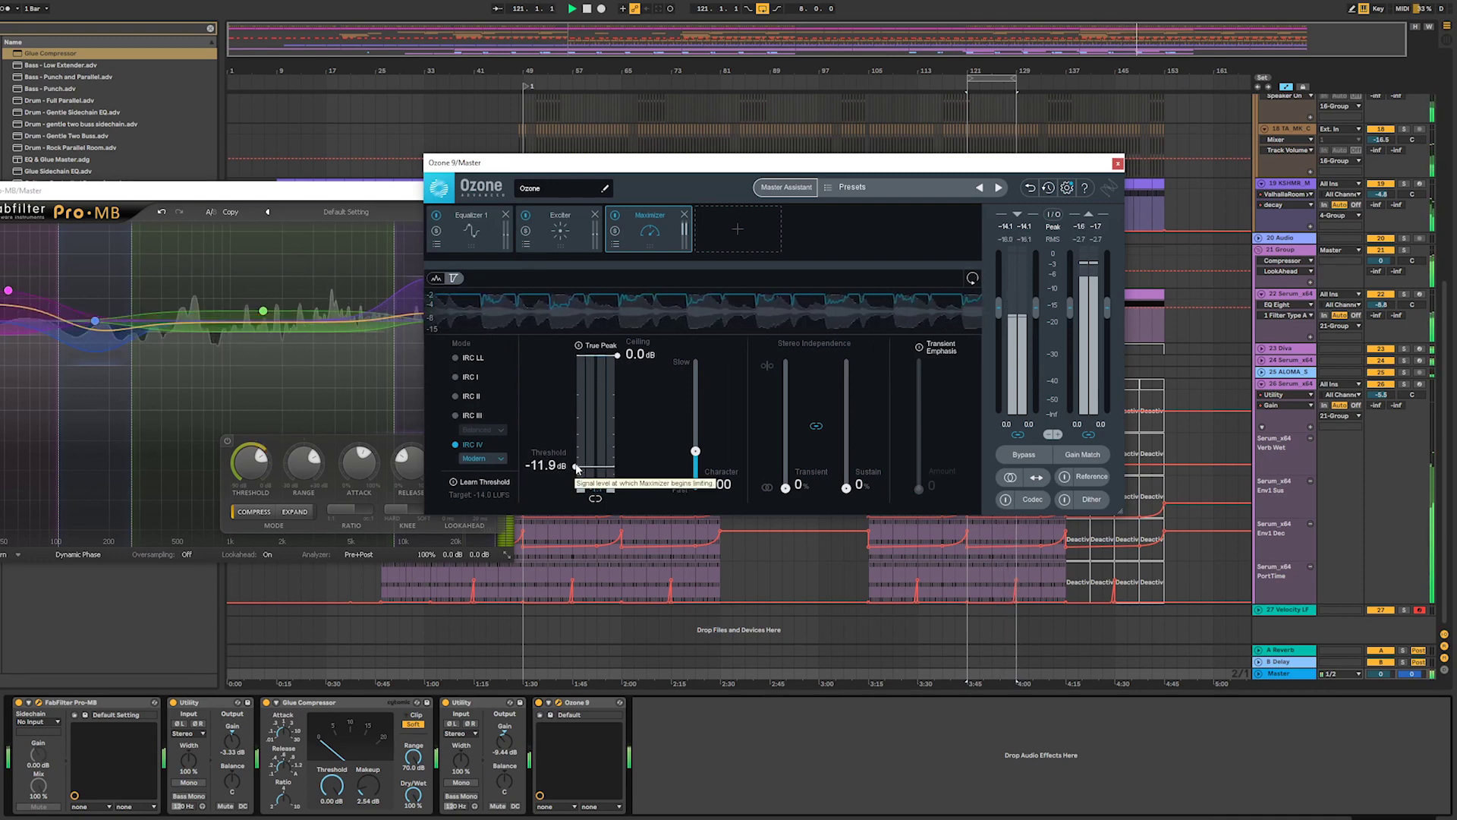
{"action": "left_click", "coordinate": [1118, 164]}
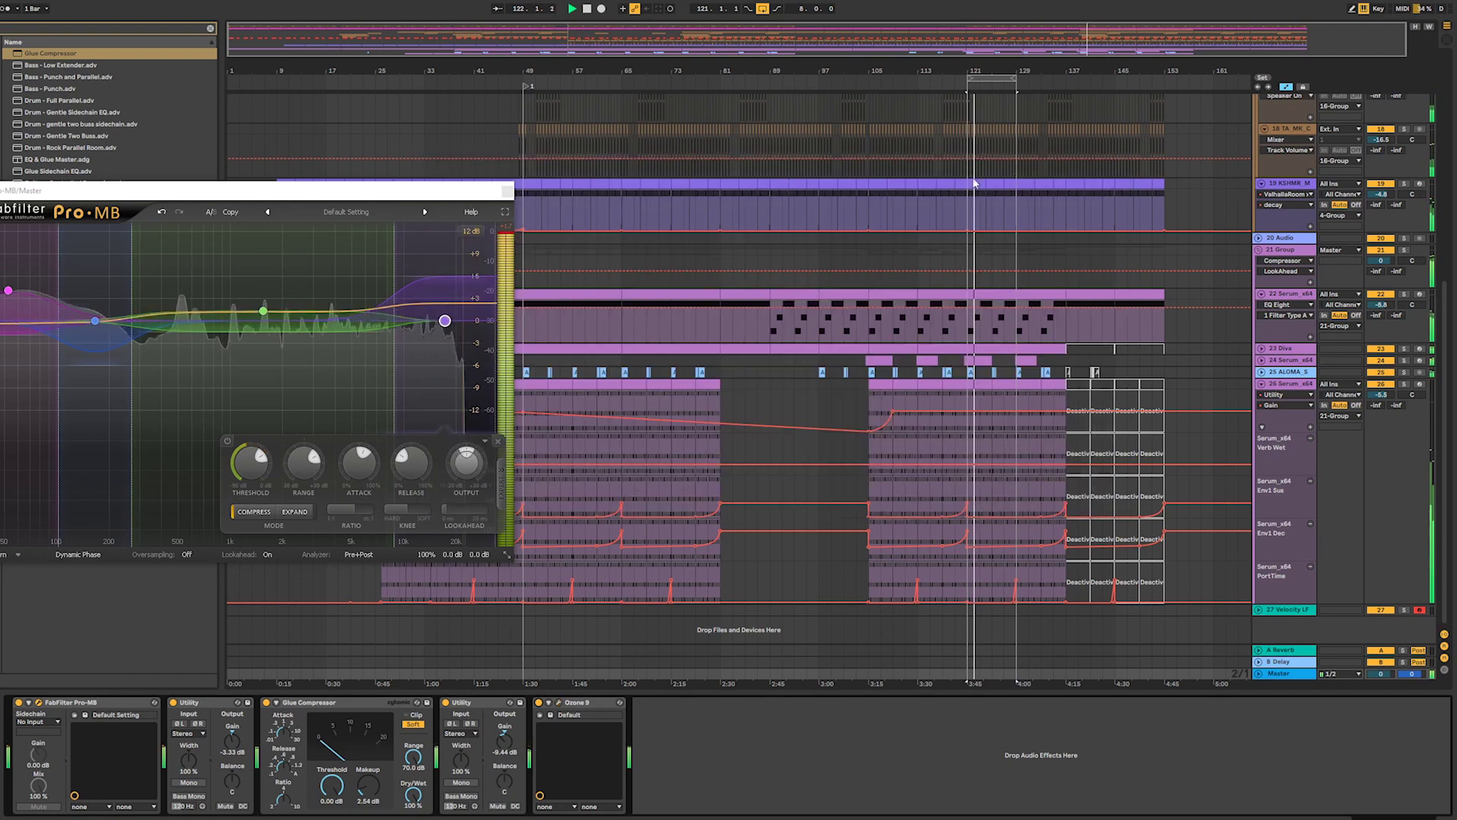
{"action": "left_click", "coordinate": [507, 191]}
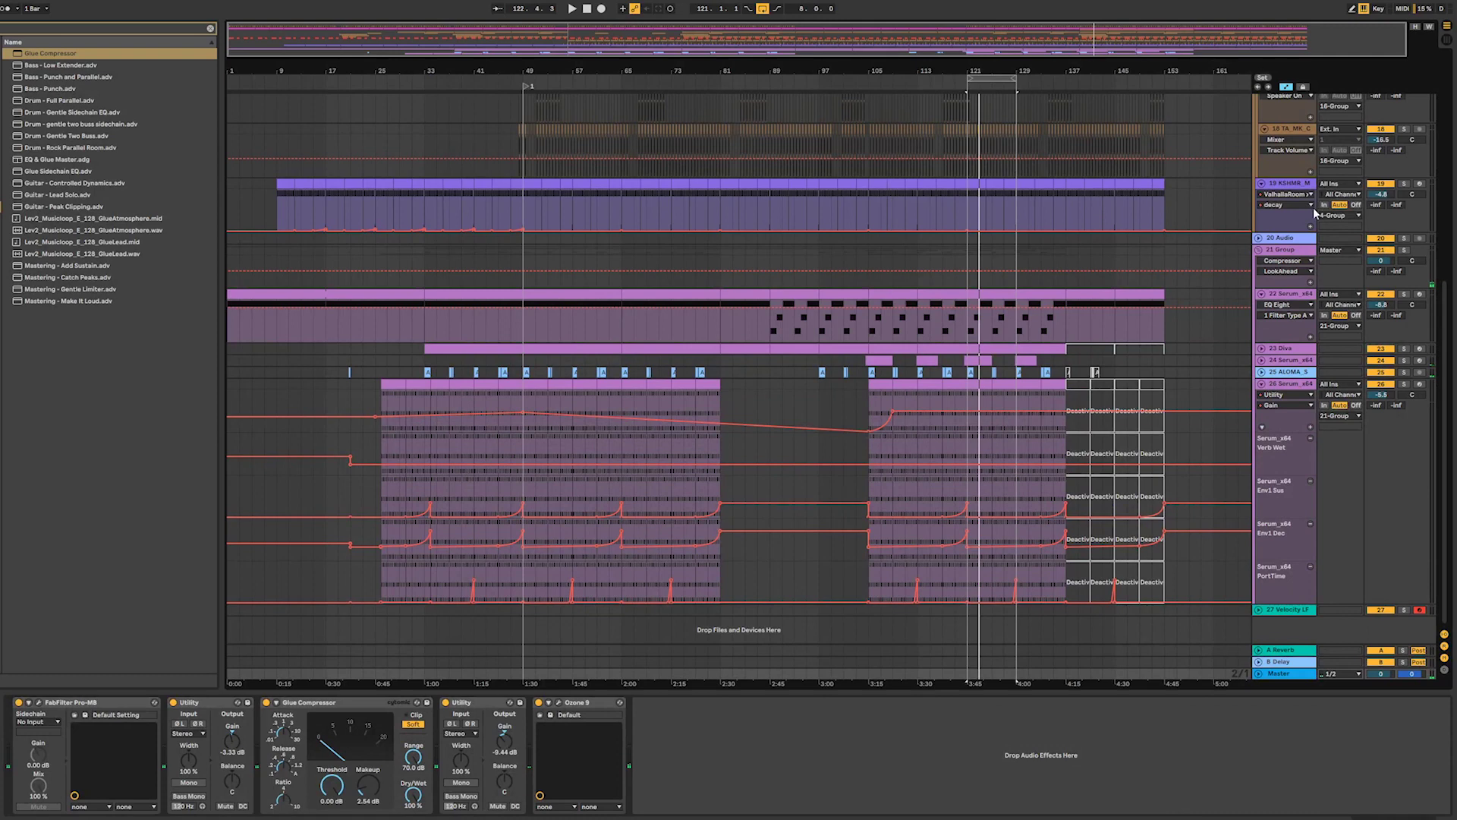
- Fold all tracks, stretch the loop over the whole song from bar 1 to 153, and move the bar 49 locator to bar 1
{"action": "left_click", "coordinate": [1259, 251], "text": "alt"}
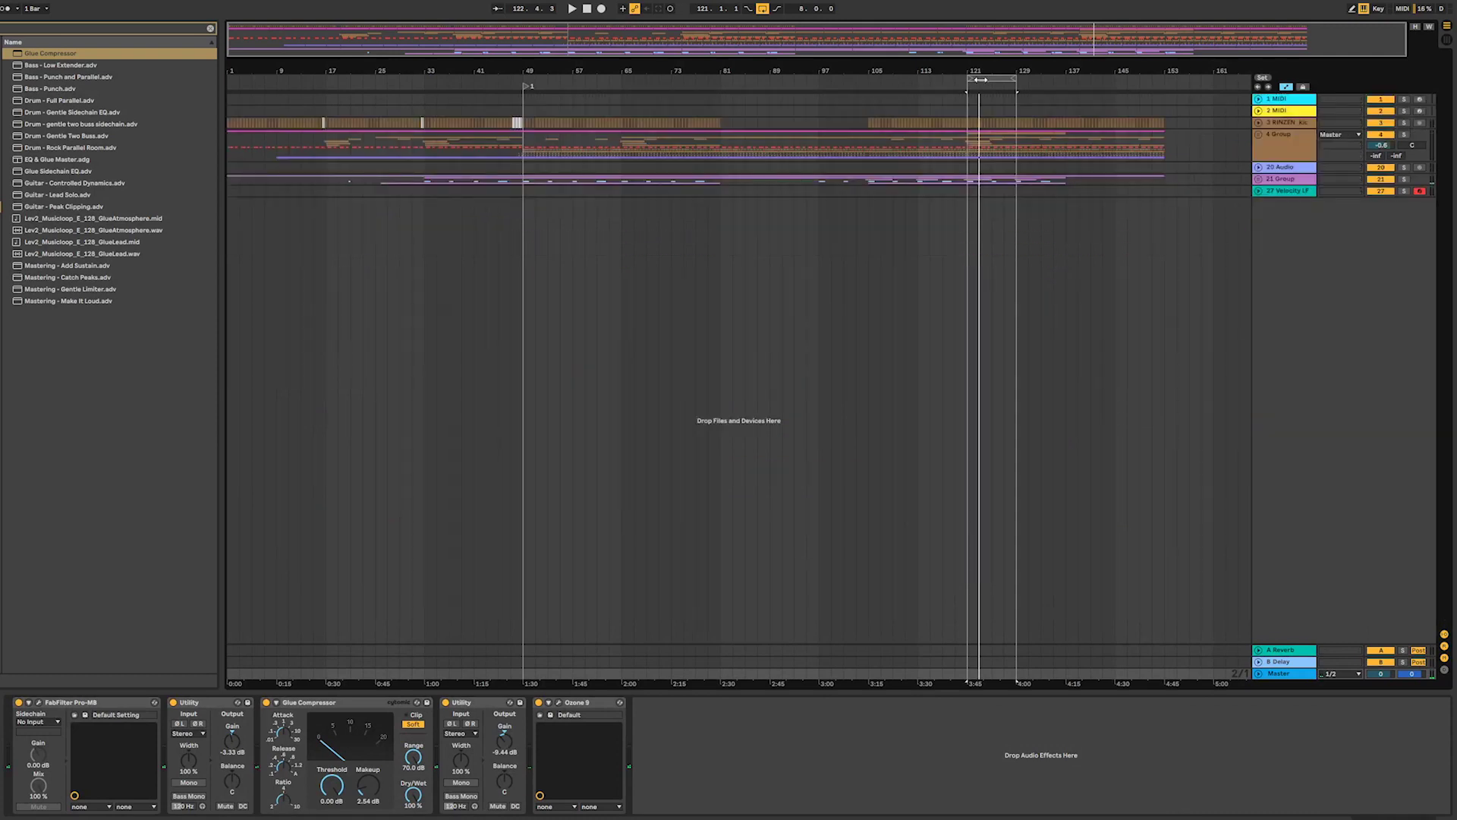
{"action": "left_click_drag", "start_coordinate": [983, 79], "coordinate": [1164, 67]}
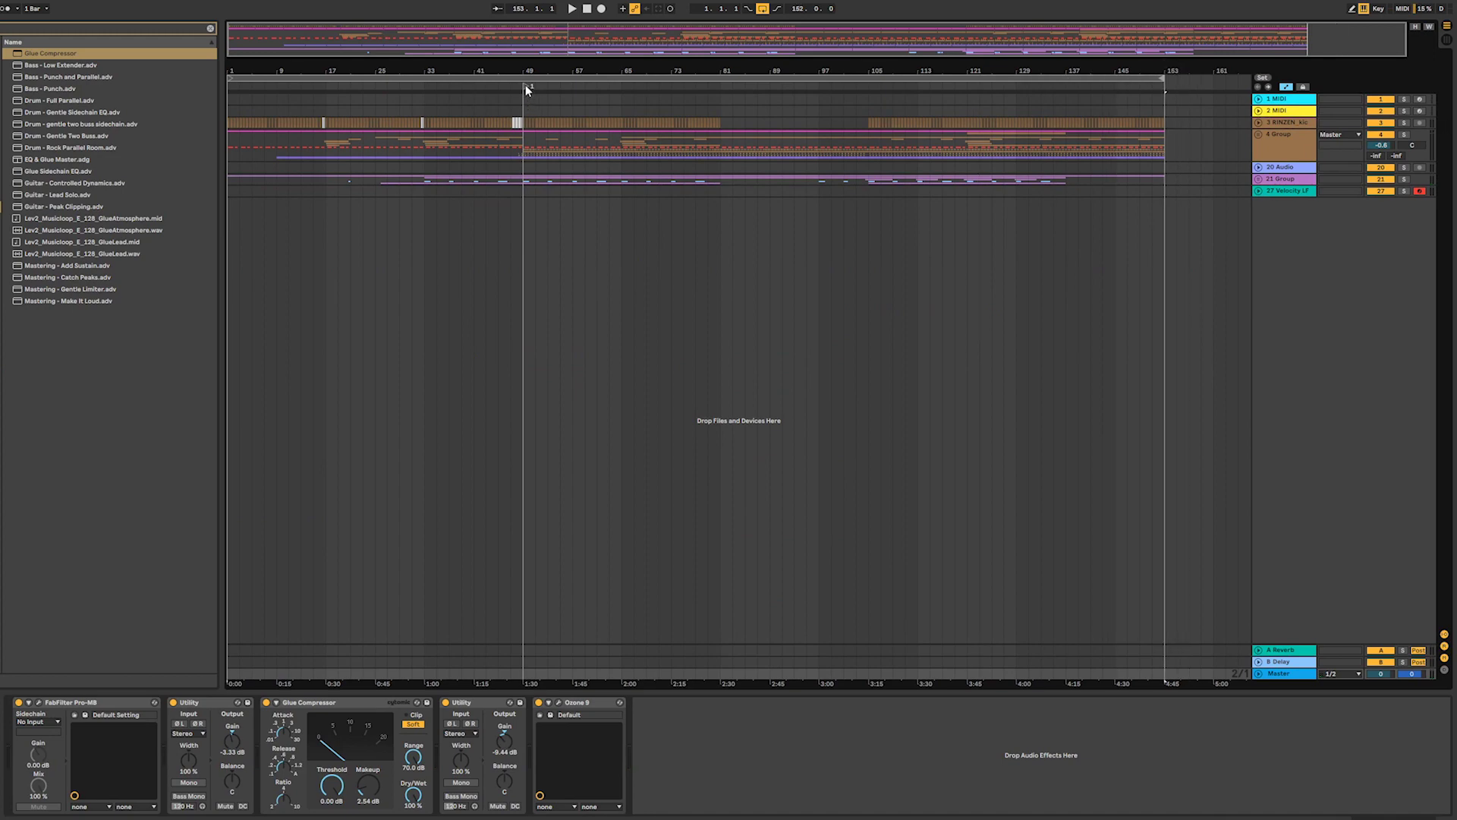
{"action": "left_click_drag", "start_coordinate": [526, 84], "coordinate": [298, 86]}
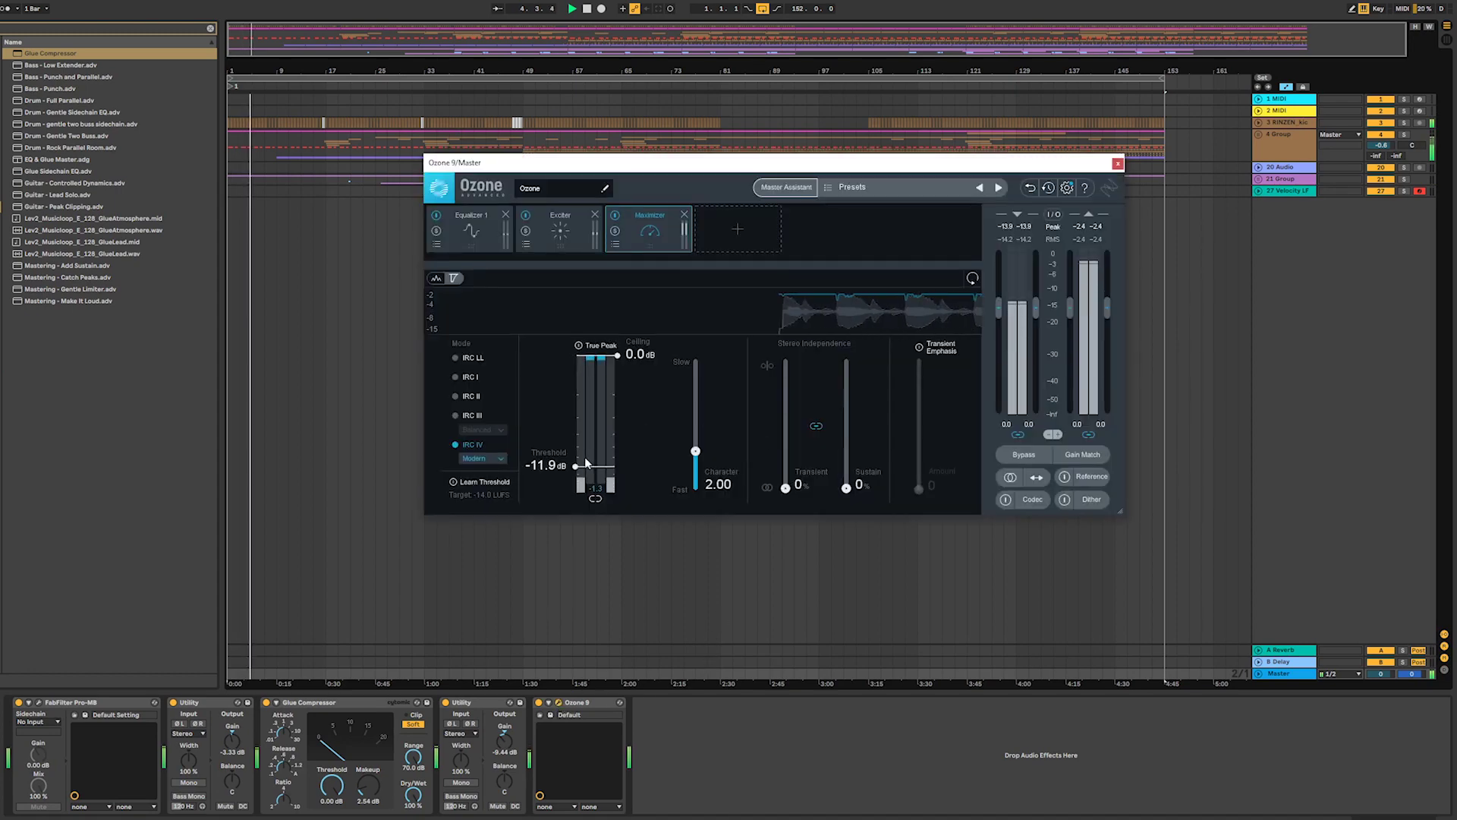
- Raise the Ozone 9 Maximizer threshold to -10.9 dB and close the plug-in window
{"action": "left_click_drag", "start_coordinate": [579, 463], "coordinate": [576, 462]}
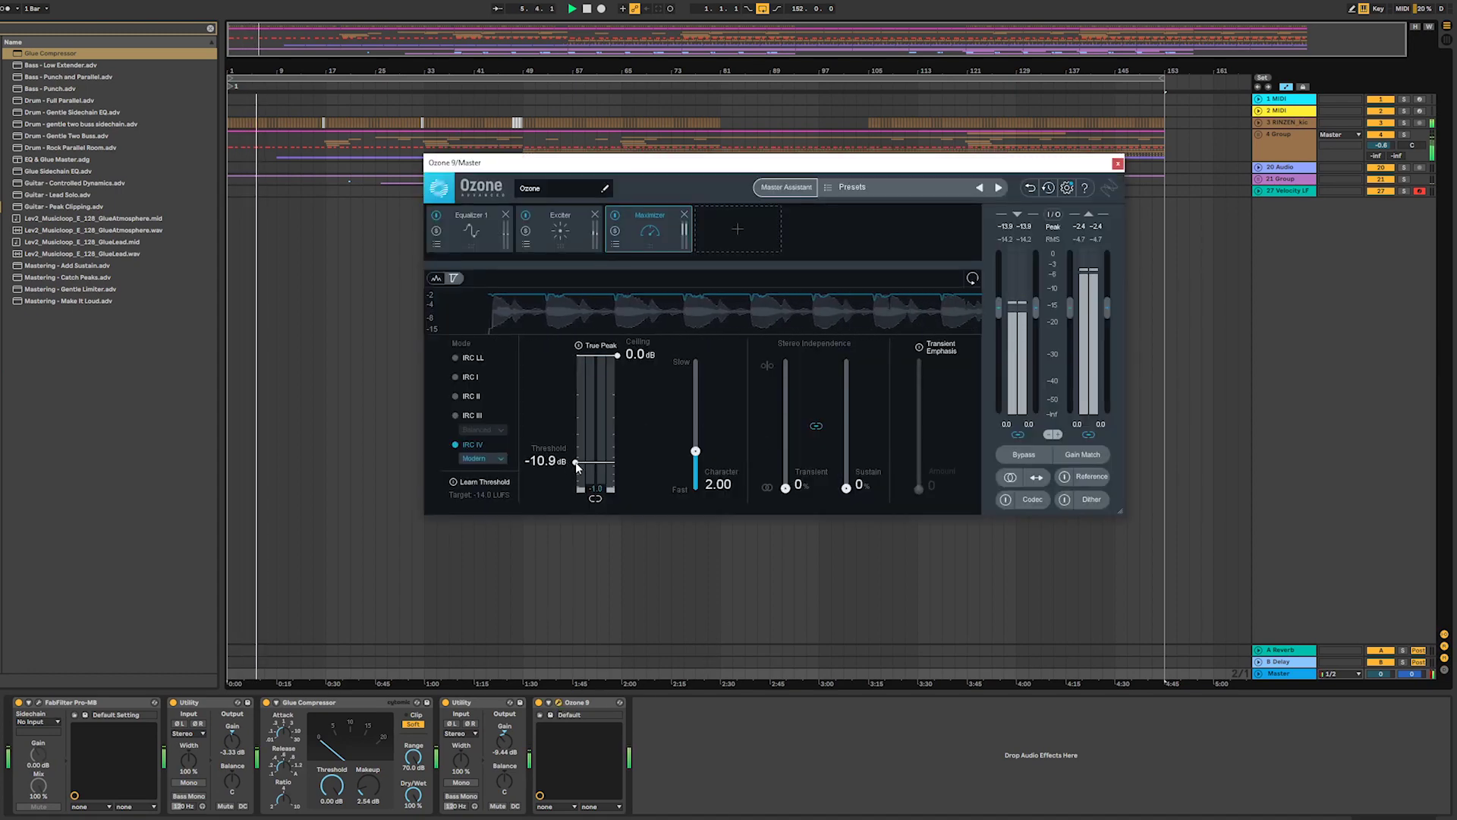
{"action": "left_click", "coordinate": [1118, 164]}
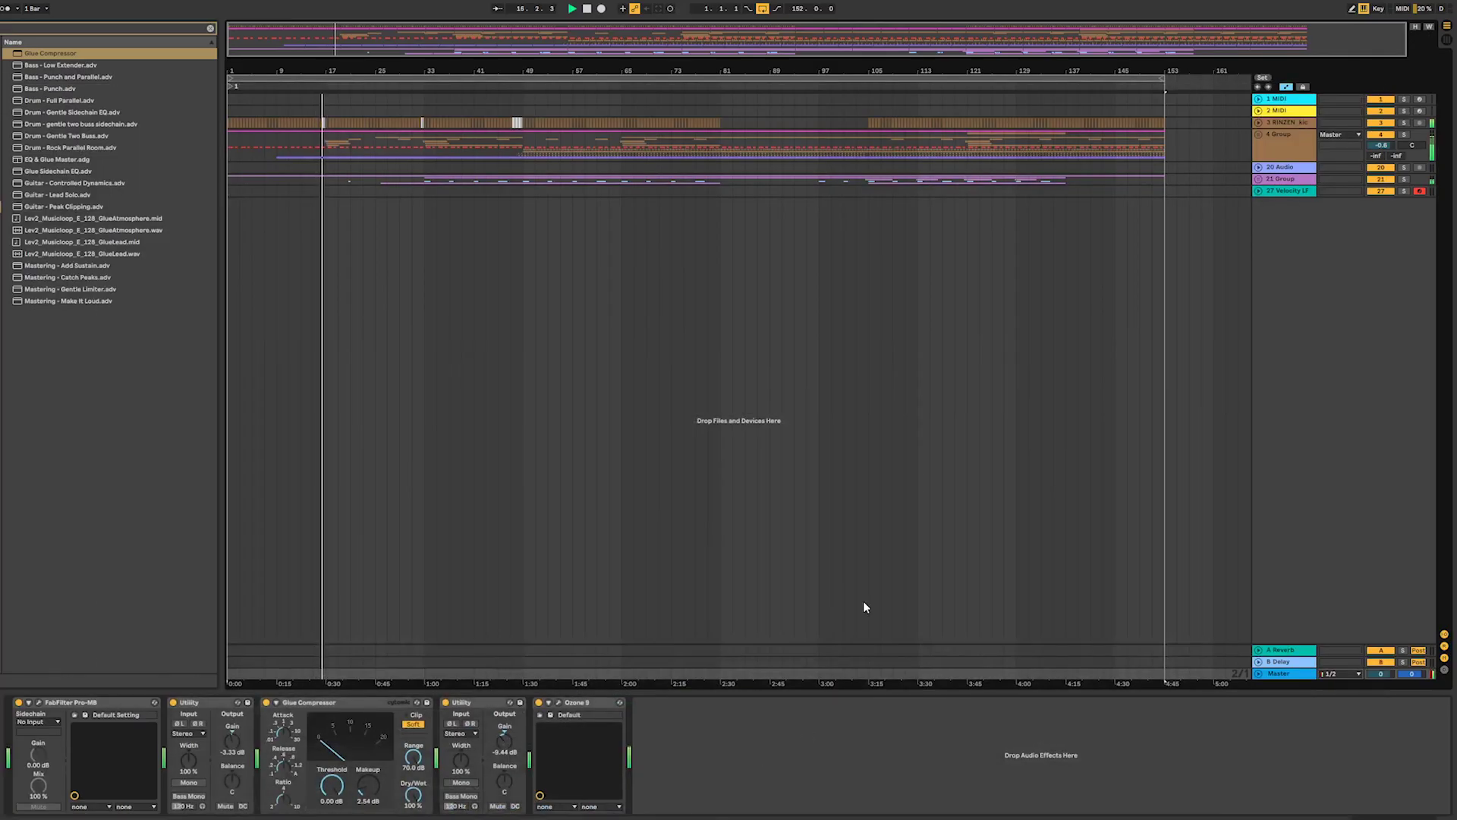
- Unfold the synth group (21) and the drum group (4) to show their tracks during playback
{"action": "left_click", "coordinate": [1260, 179]}
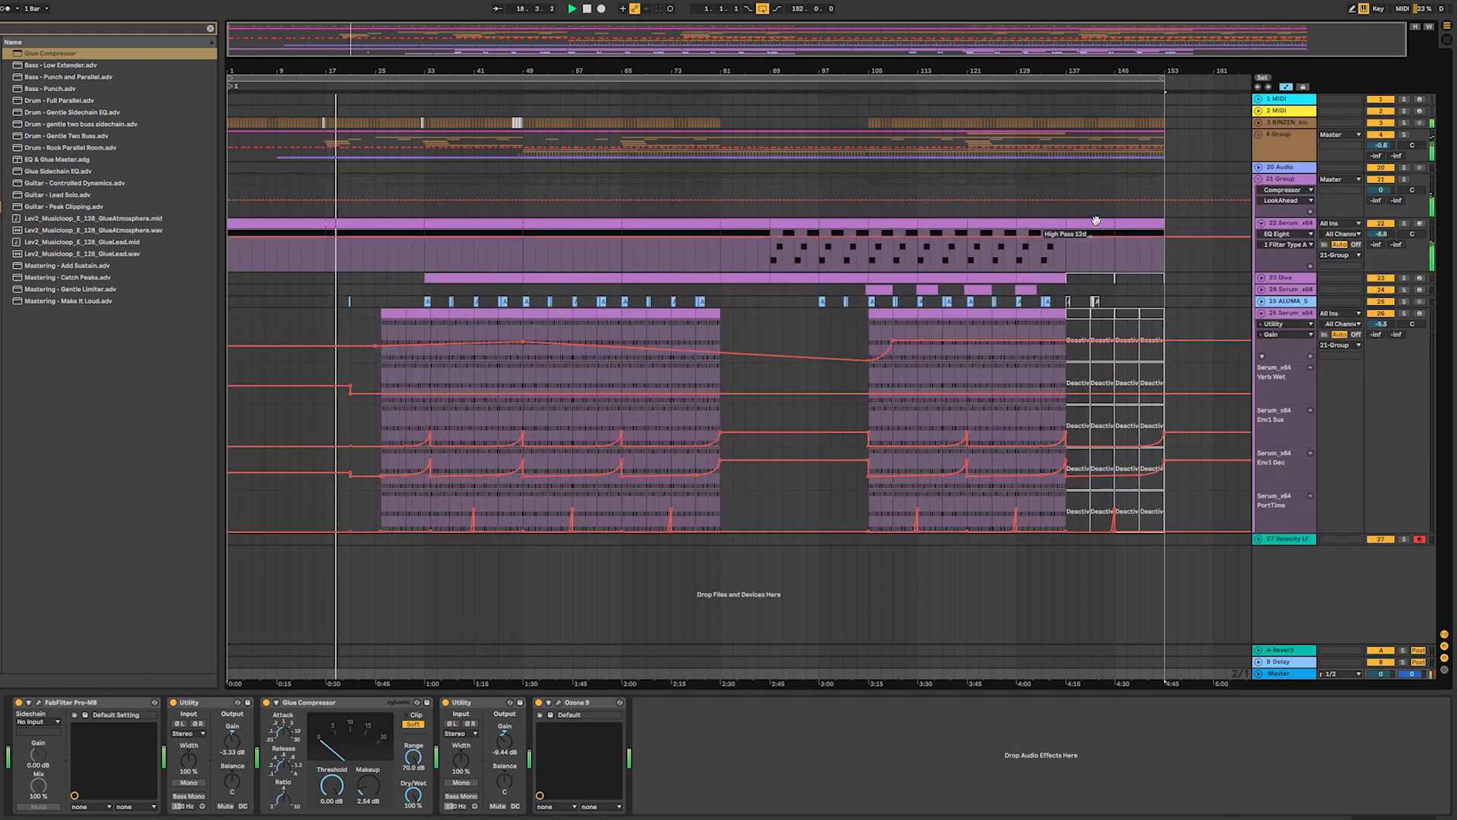
{"action": "left_click", "coordinate": [1266, 141]}
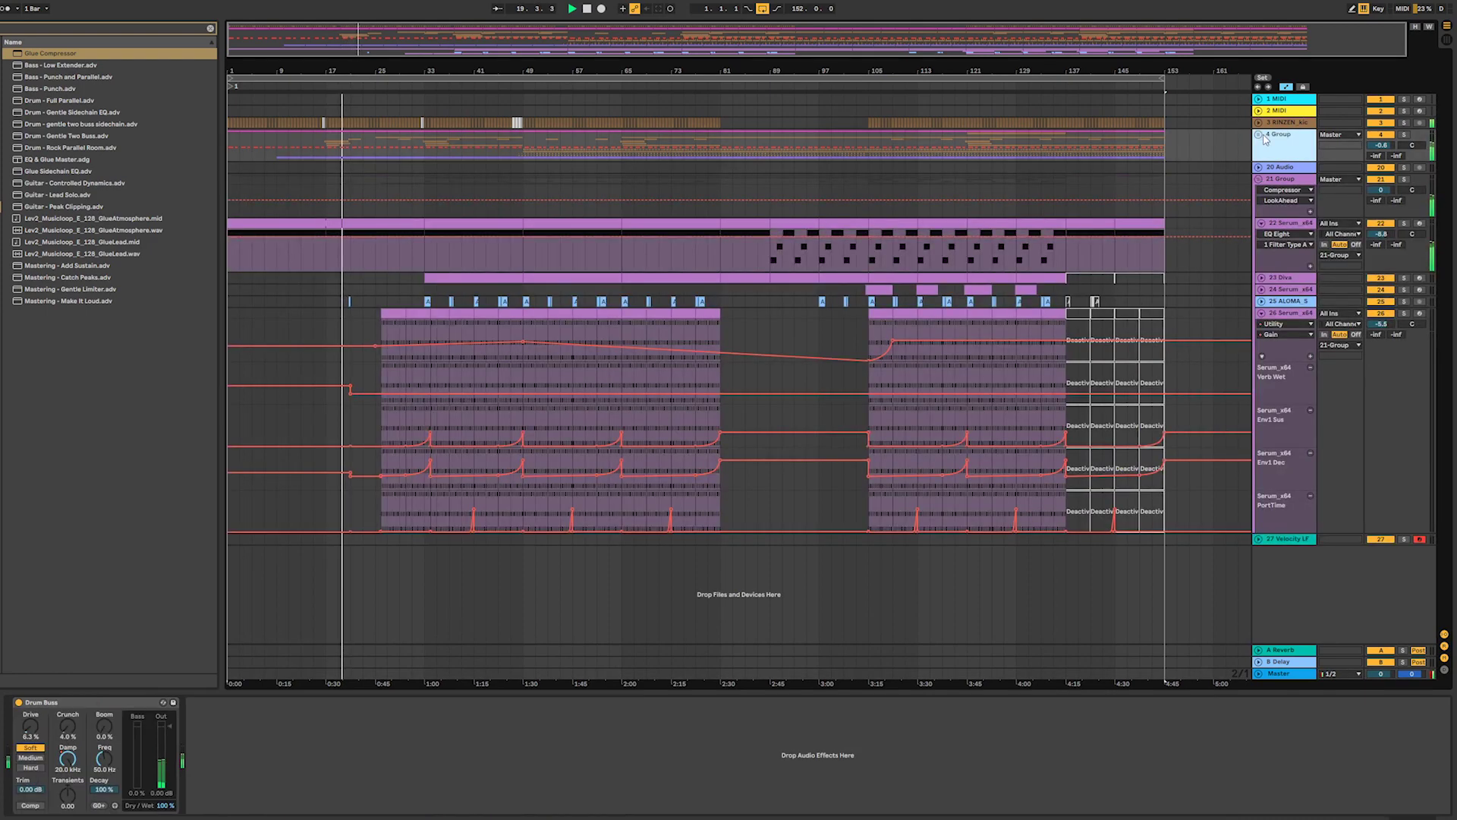
{"action": "left_click", "coordinate": [1259, 136]}
{"action": "scroll", "coordinate": [1135, 283], "scroll_direction": "down", "scroll_amount": 10}
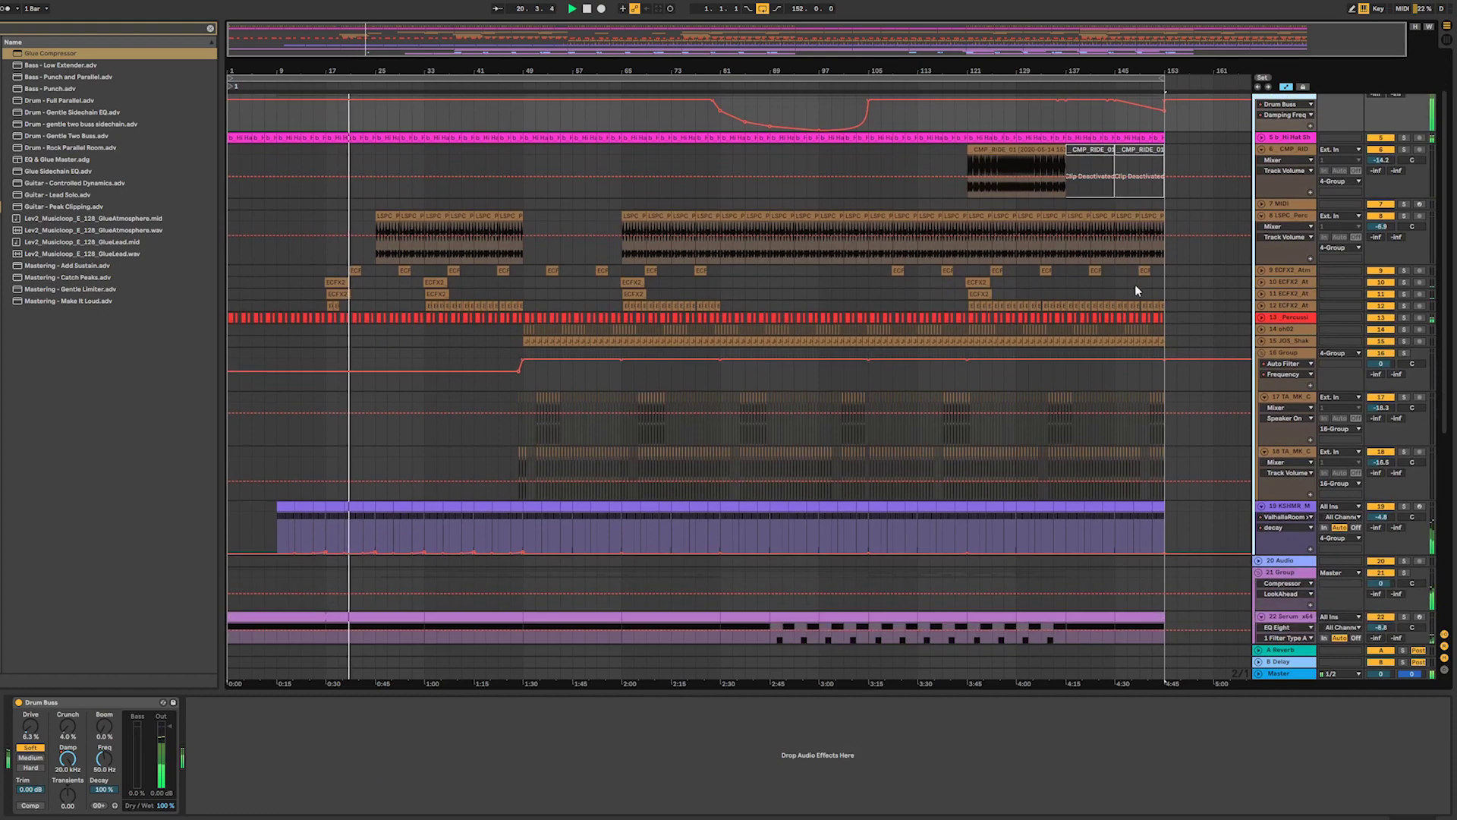
{"action": "scroll", "coordinate": [1137, 297], "scroll_direction": "down", "scroll_amount": 5}
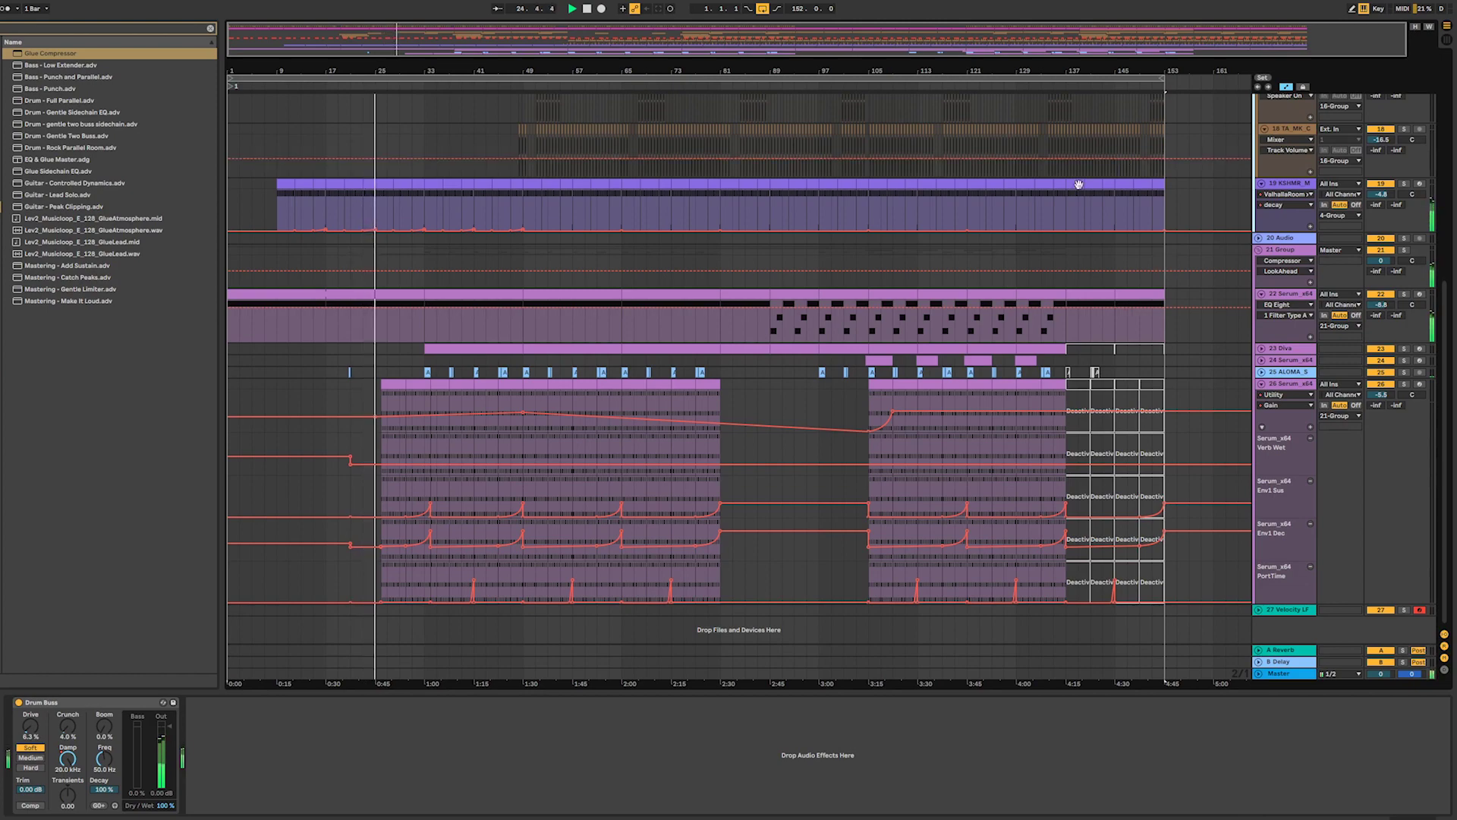
- Examine the drum, percussion and synth tracks with their automation while the song plays
{"action": "left_click_drag", "start_coordinate": [462, 32], "coordinate": [472, 64]}
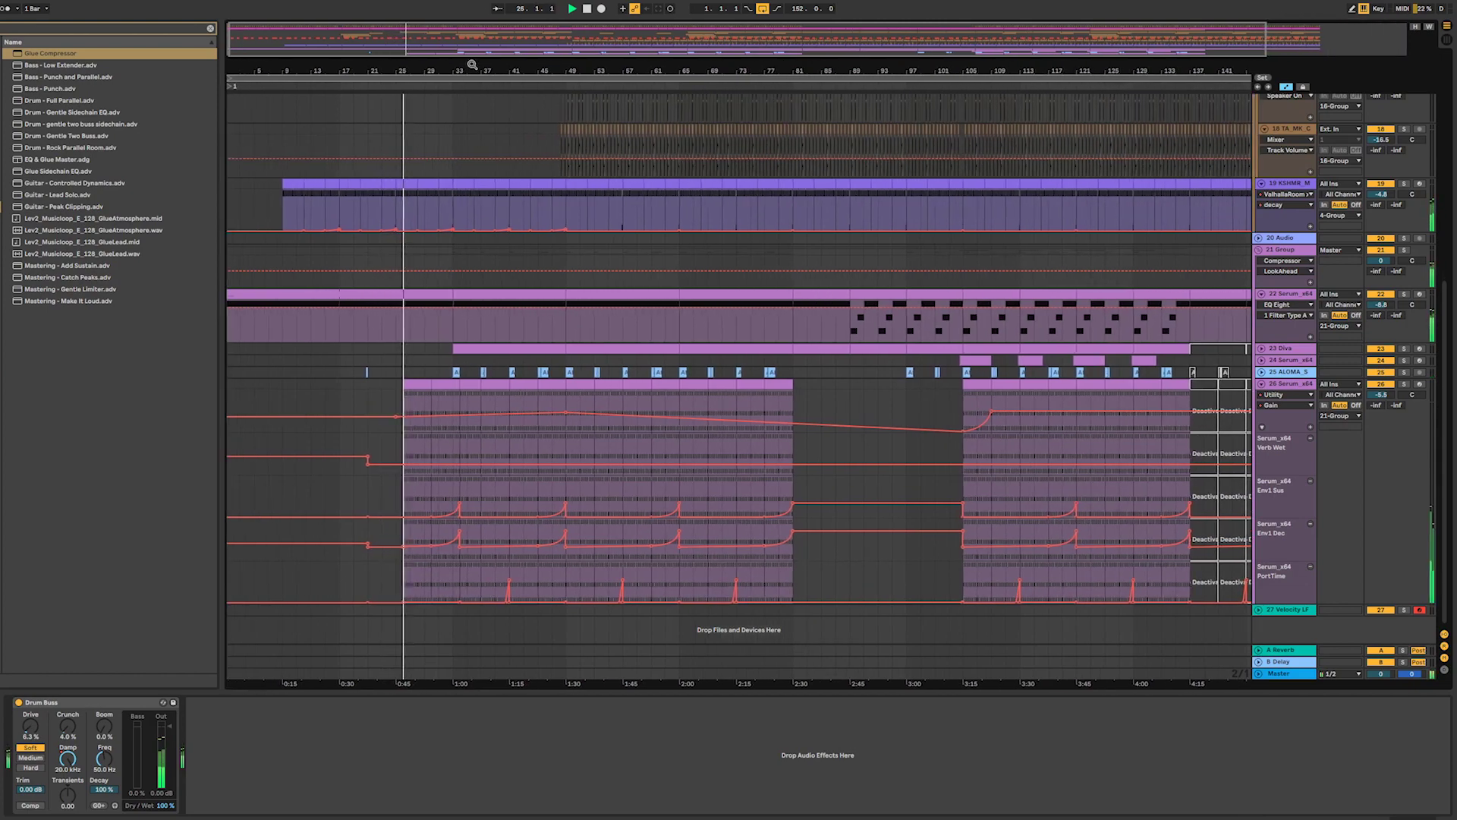
{"action": "scroll", "coordinate": [809, 306], "scroll_direction": "up", "scroll_amount": 6}
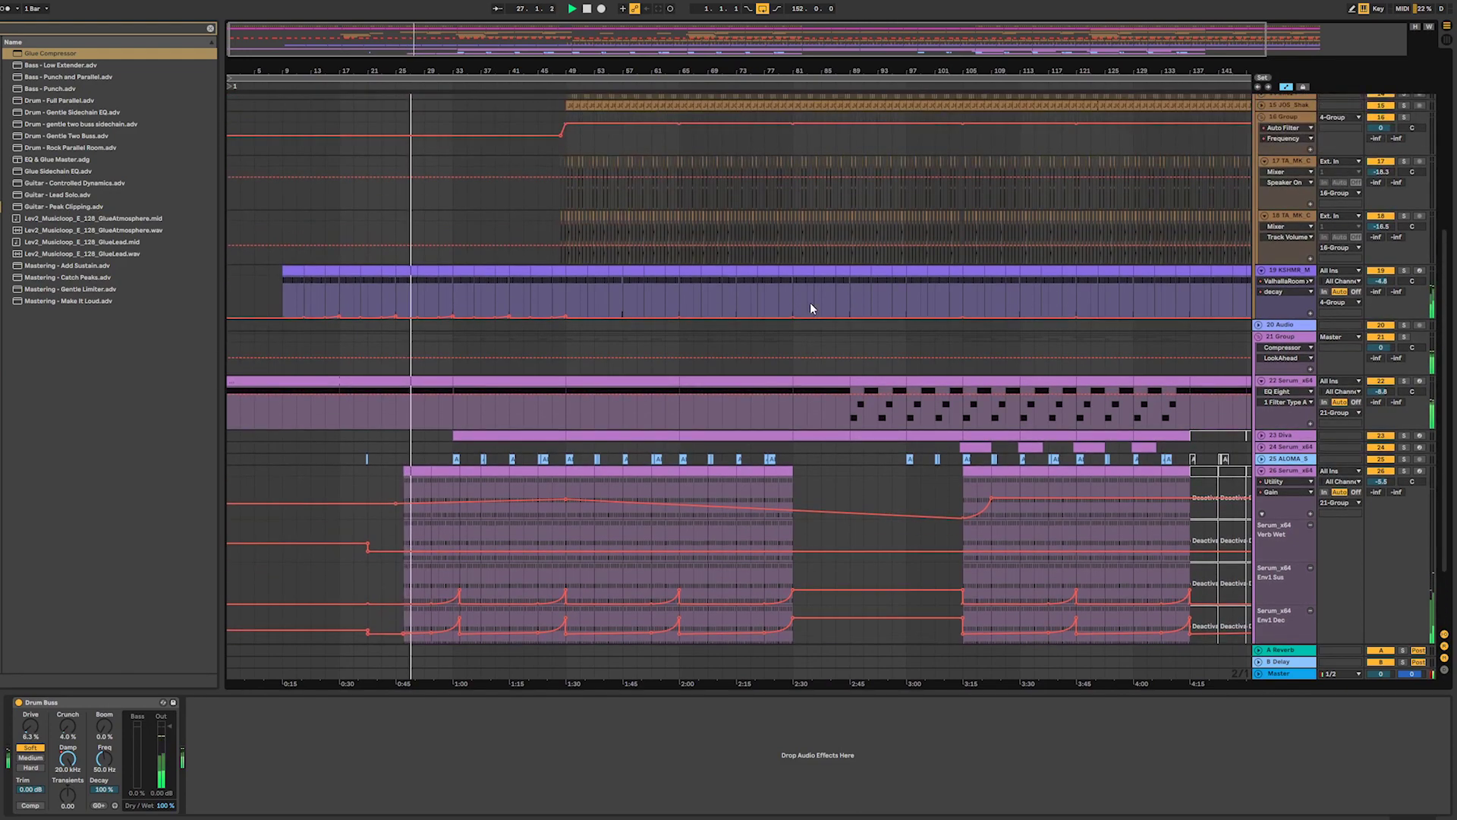
{"action": "scroll", "coordinate": [812, 302], "scroll_direction": "up", "scroll_amount": 4}
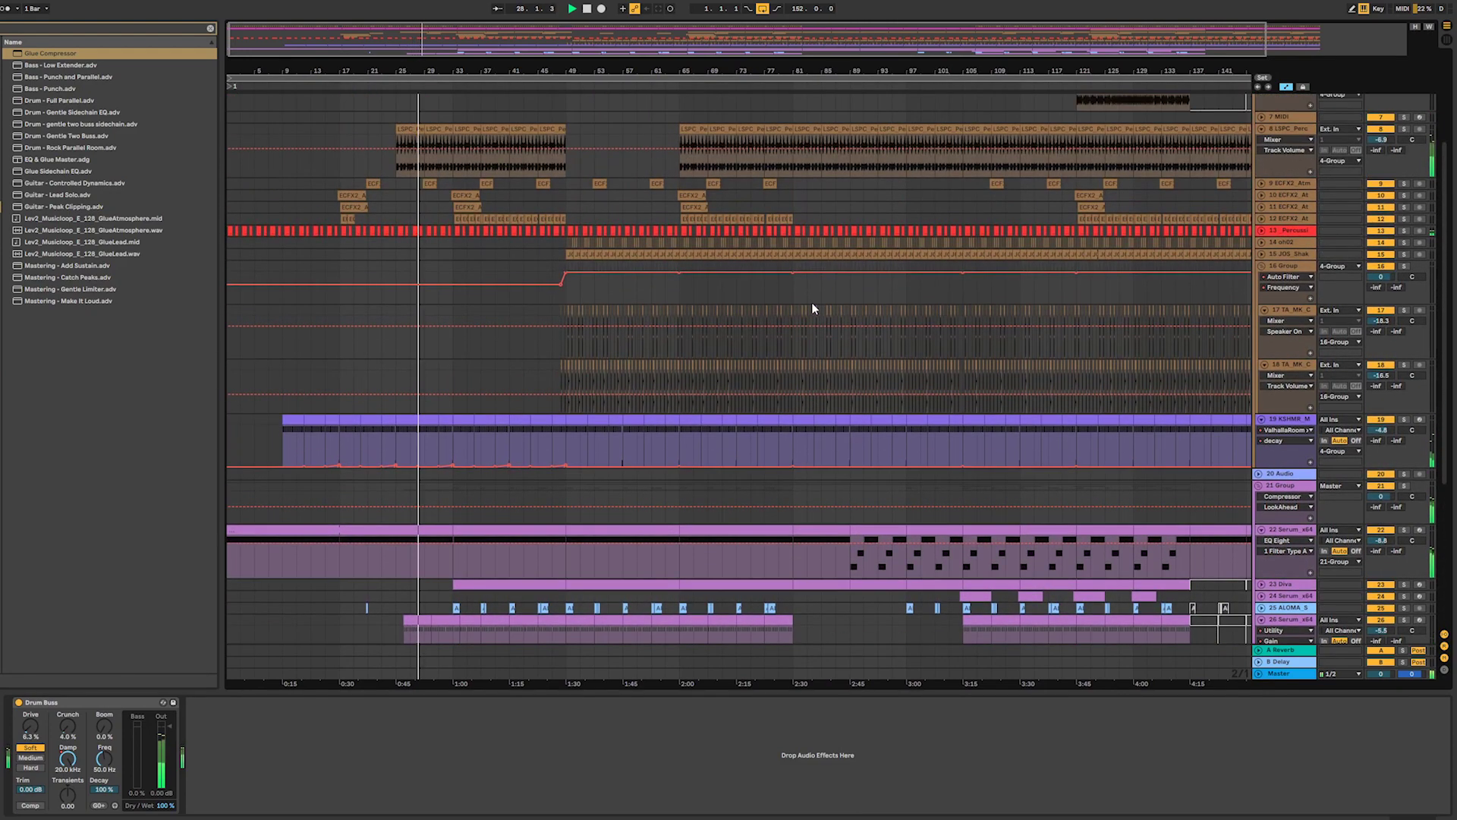
{"action": "scroll", "coordinate": [813, 302], "scroll_direction": "down", "scroll_amount": 6}
{"action": "scroll", "coordinate": [809, 300], "scroll_direction": "down", "scroll_amount": 5}
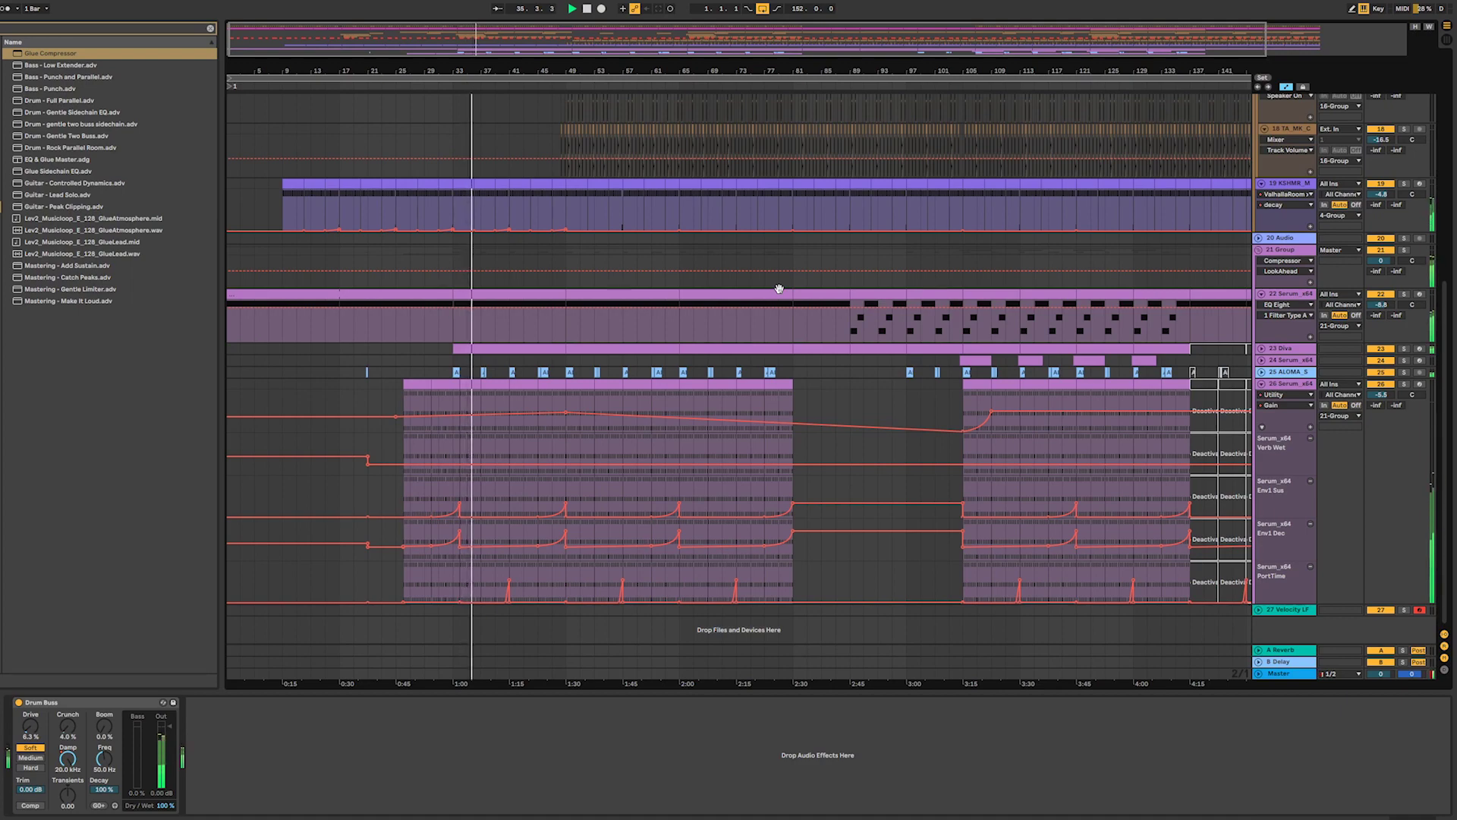
{"action": "scroll", "coordinate": [788, 298], "scroll_direction": "up", "scroll_amount": 5}
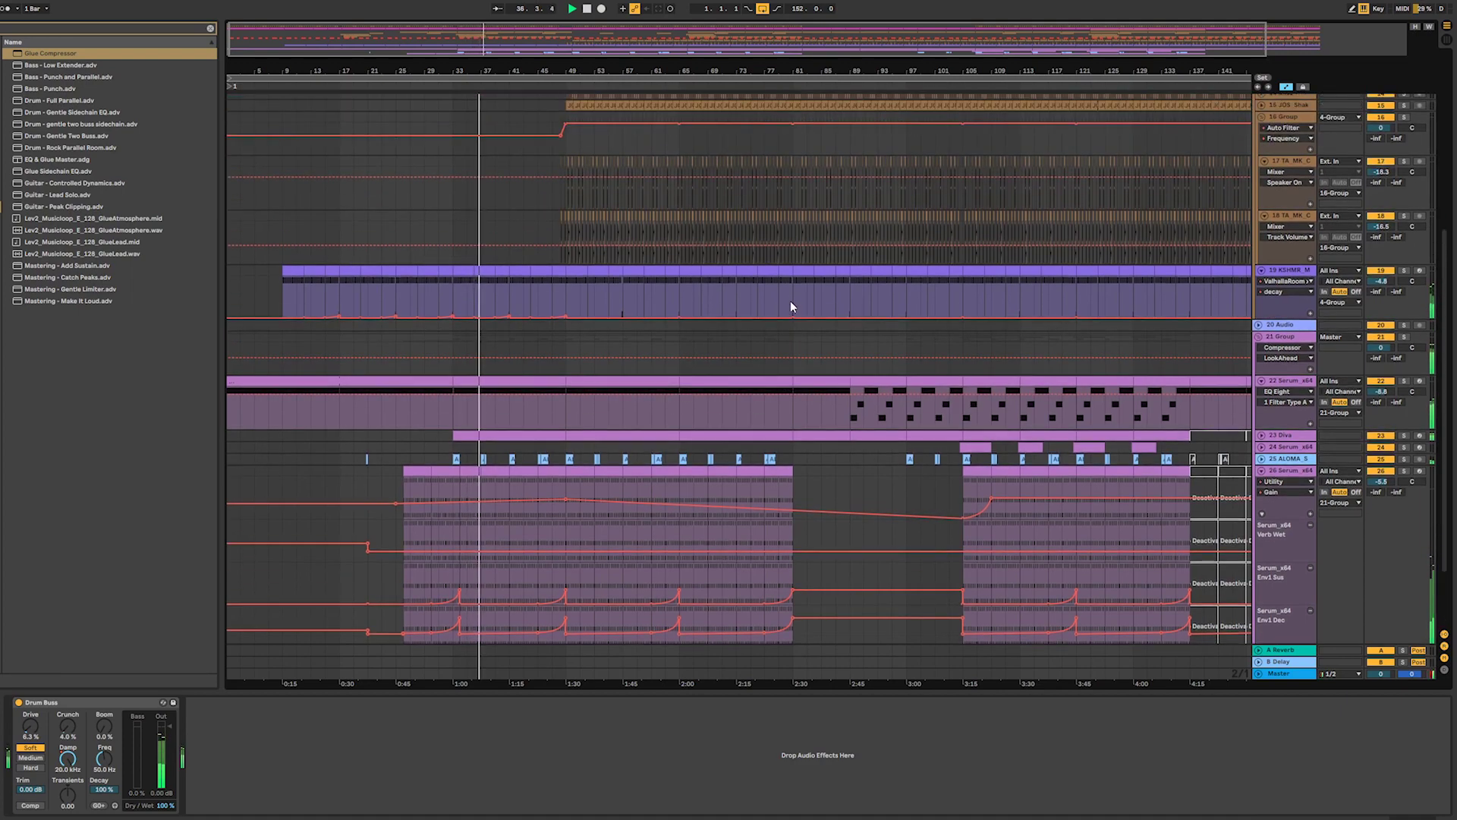
{"action": "scroll", "coordinate": [794, 302], "scroll_direction": "up", "scroll_amount": 2}
{"action": "scroll", "coordinate": [795, 312], "scroll_direction": "down", "scroll_amount": 6}
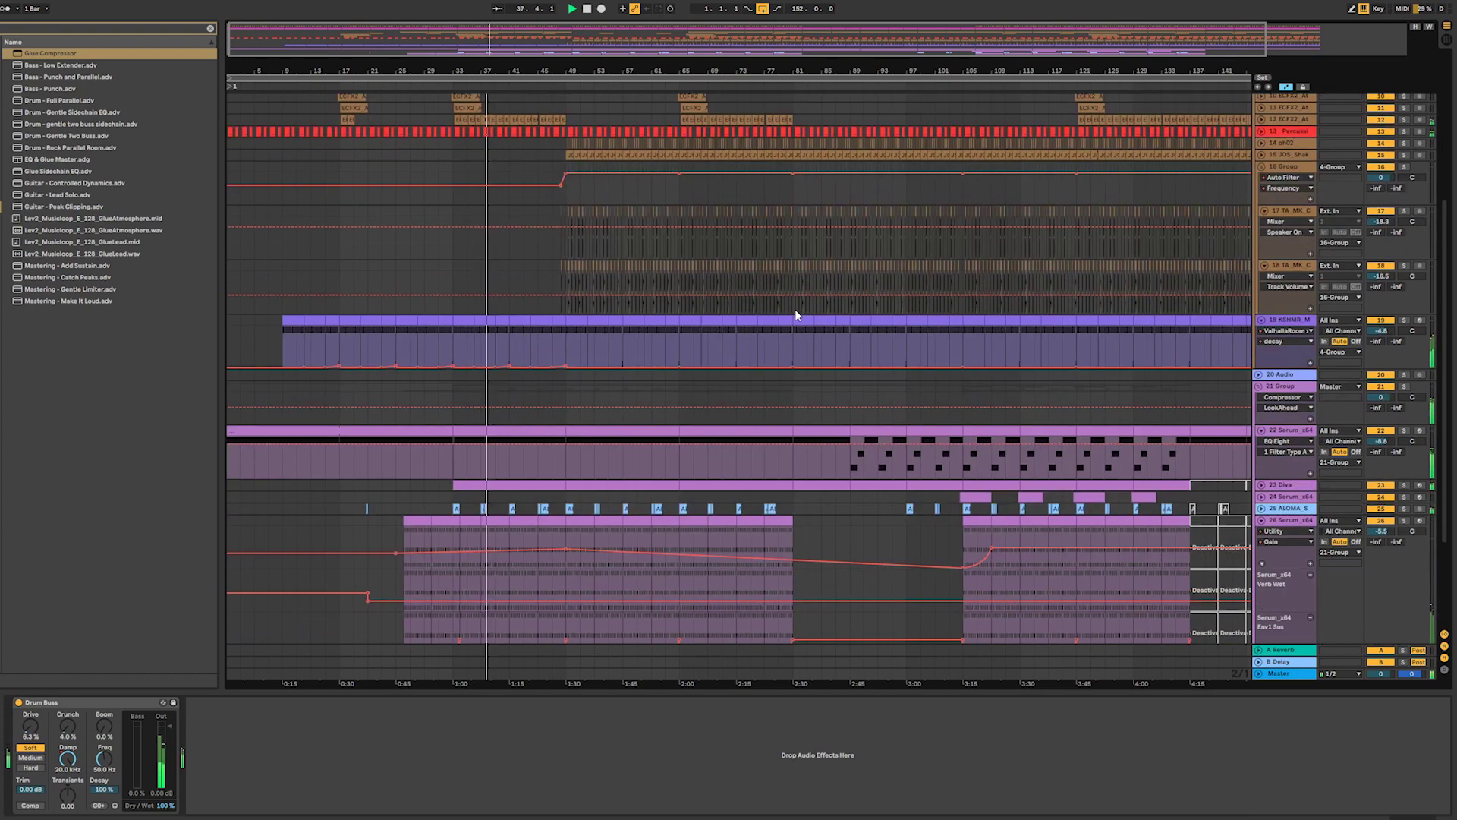
{"action": "scroll", "coordinate": [796, 319], "scroll_direction": "down", "scroll_amount": 2}
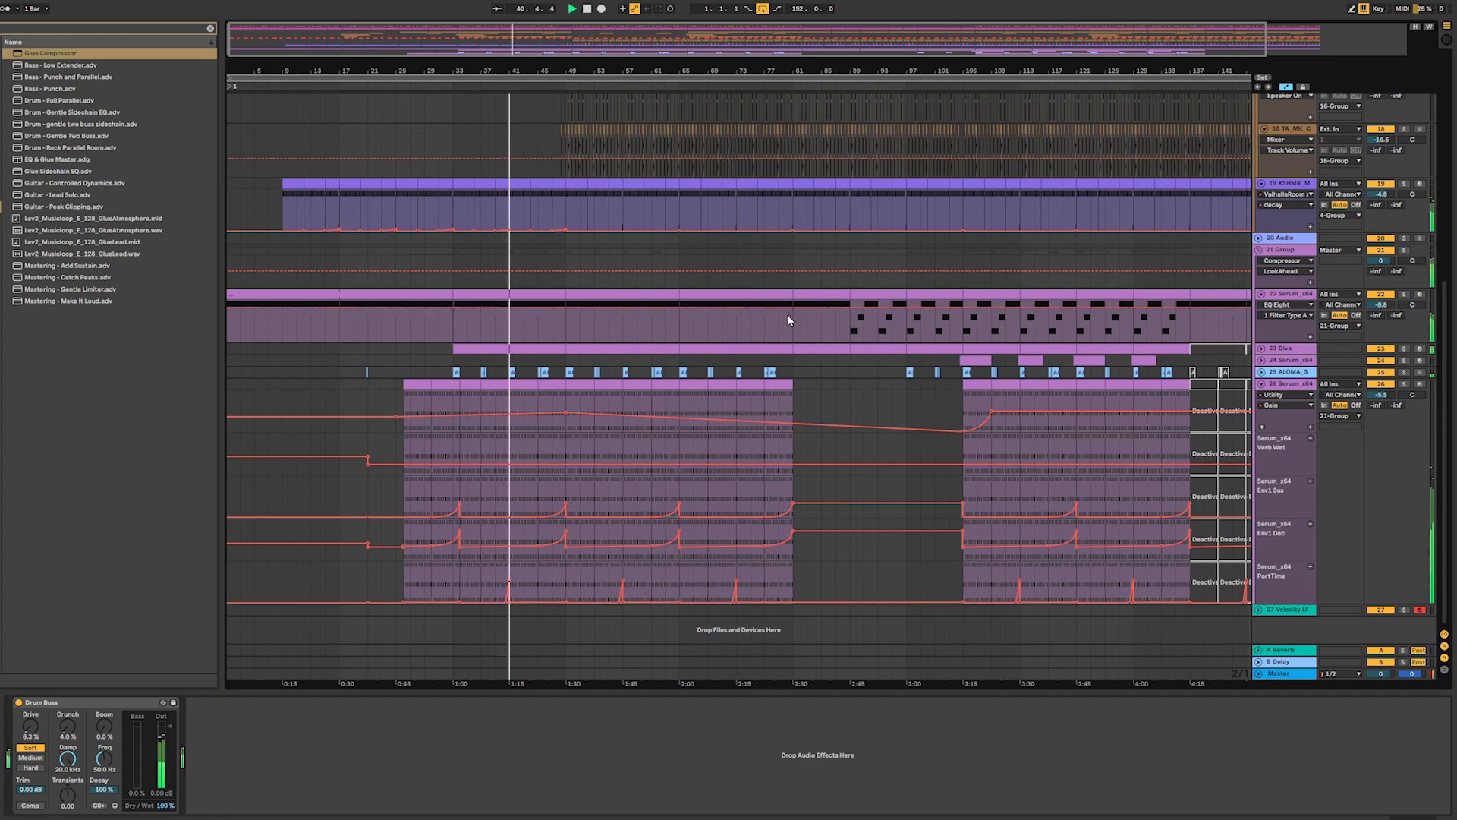
{"action": "scroll", "coordinate": [786, 314], "scroll_direction": "up", "scroll_amount": 6}
{"action": "scroll", "coordinate": [784, 328], "scroll_direction": "up", "scroll_amount": 4}
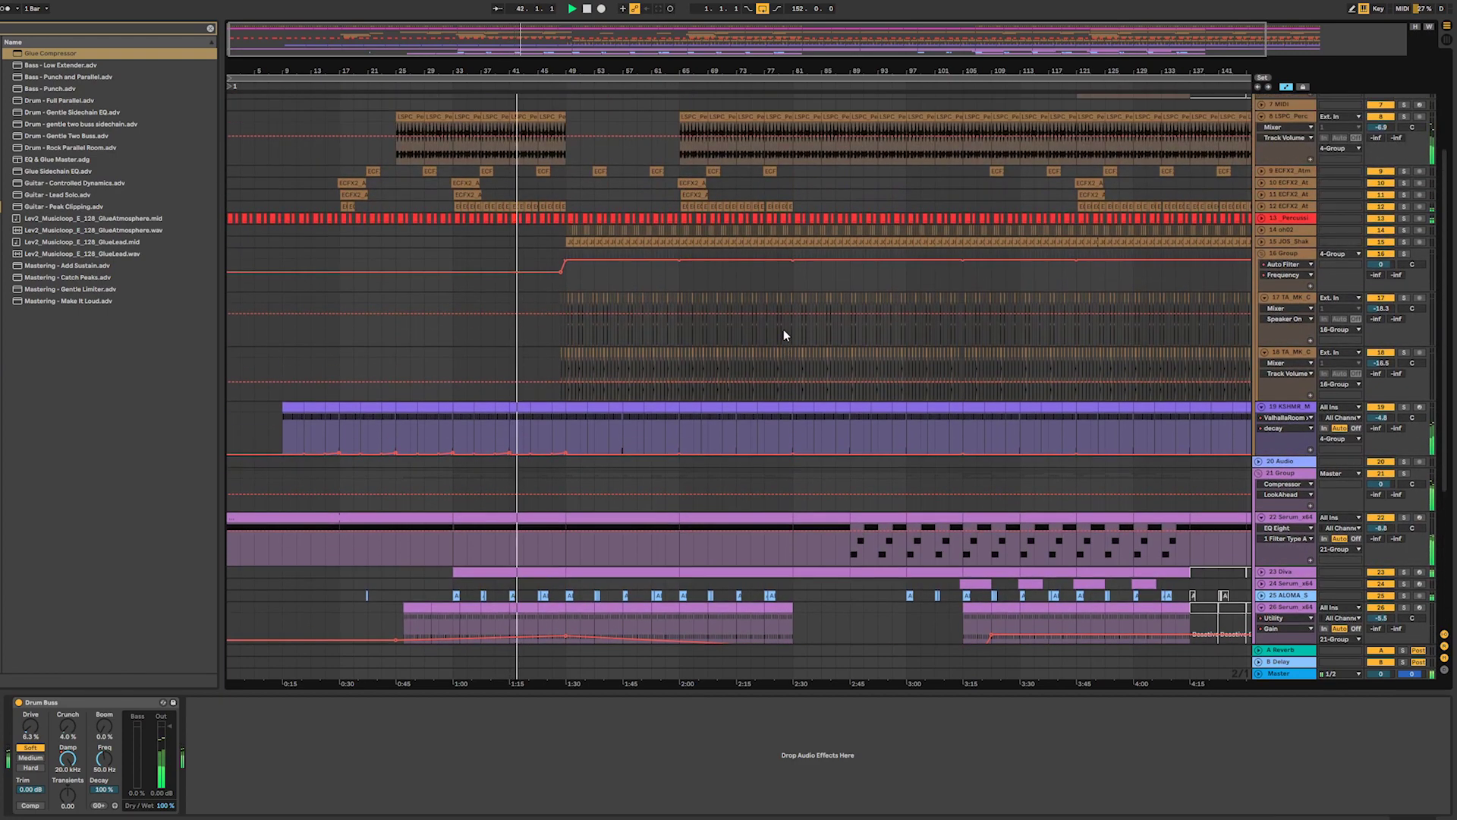
{"action": "scroll", "coordinate": [784, 329], "scroll_direction": "down", "scroll_amount": 3}
{"action": "scroll", "coordinate": [784, 336], "scroll_direction": "down", "scroll_amount": 4}
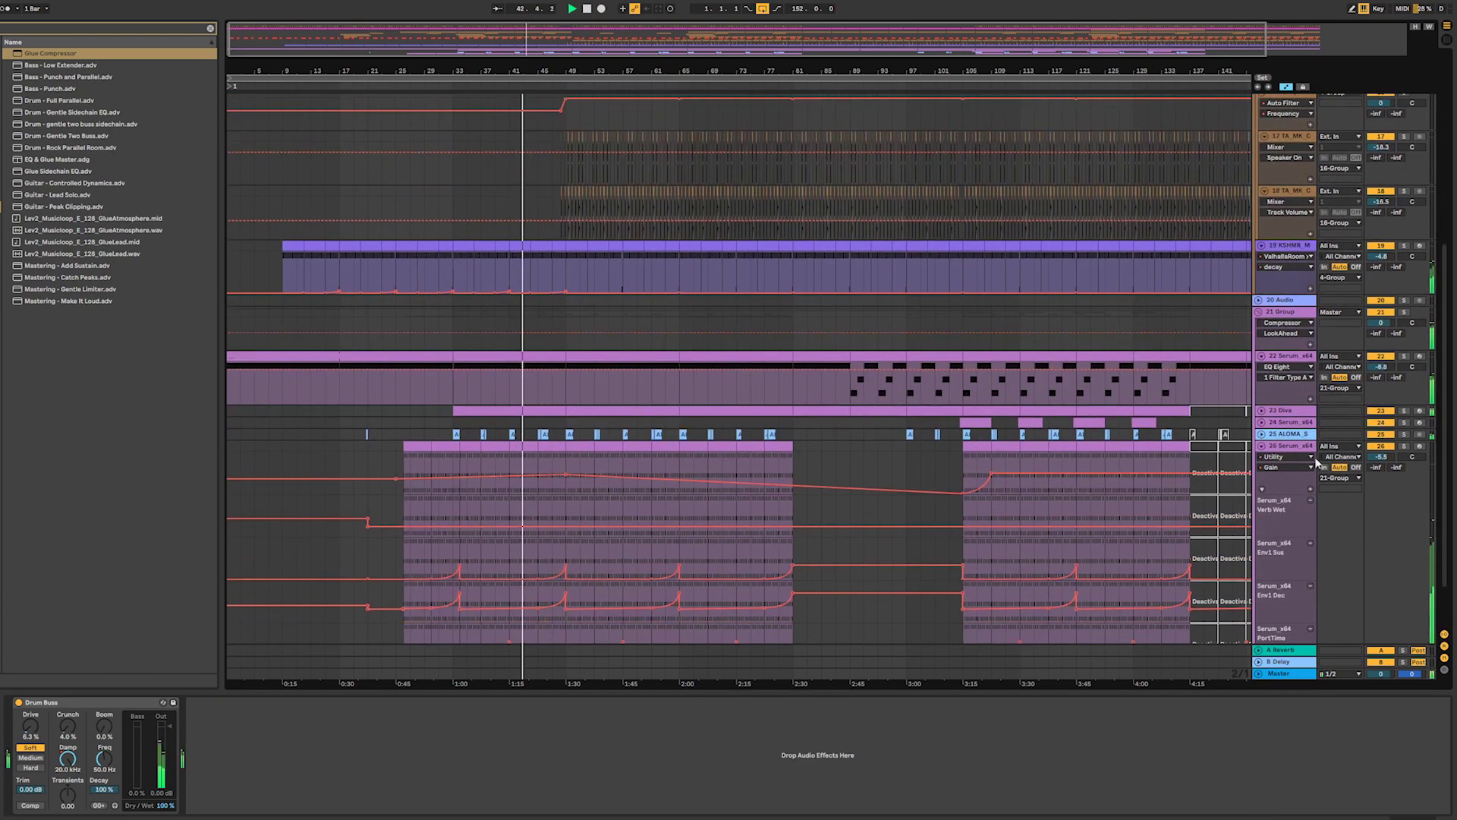
- Unfold the Diva track and inspect its automation lanes and device chain
{"action": "left_click", "coordinate": [1262, 410]}
{"action": "scroll", "coordinate": [835, 349], "scroll_direction": "down", "scroll_amount": 3}
{"action": "left_click", "coordinate": [837, 350]}
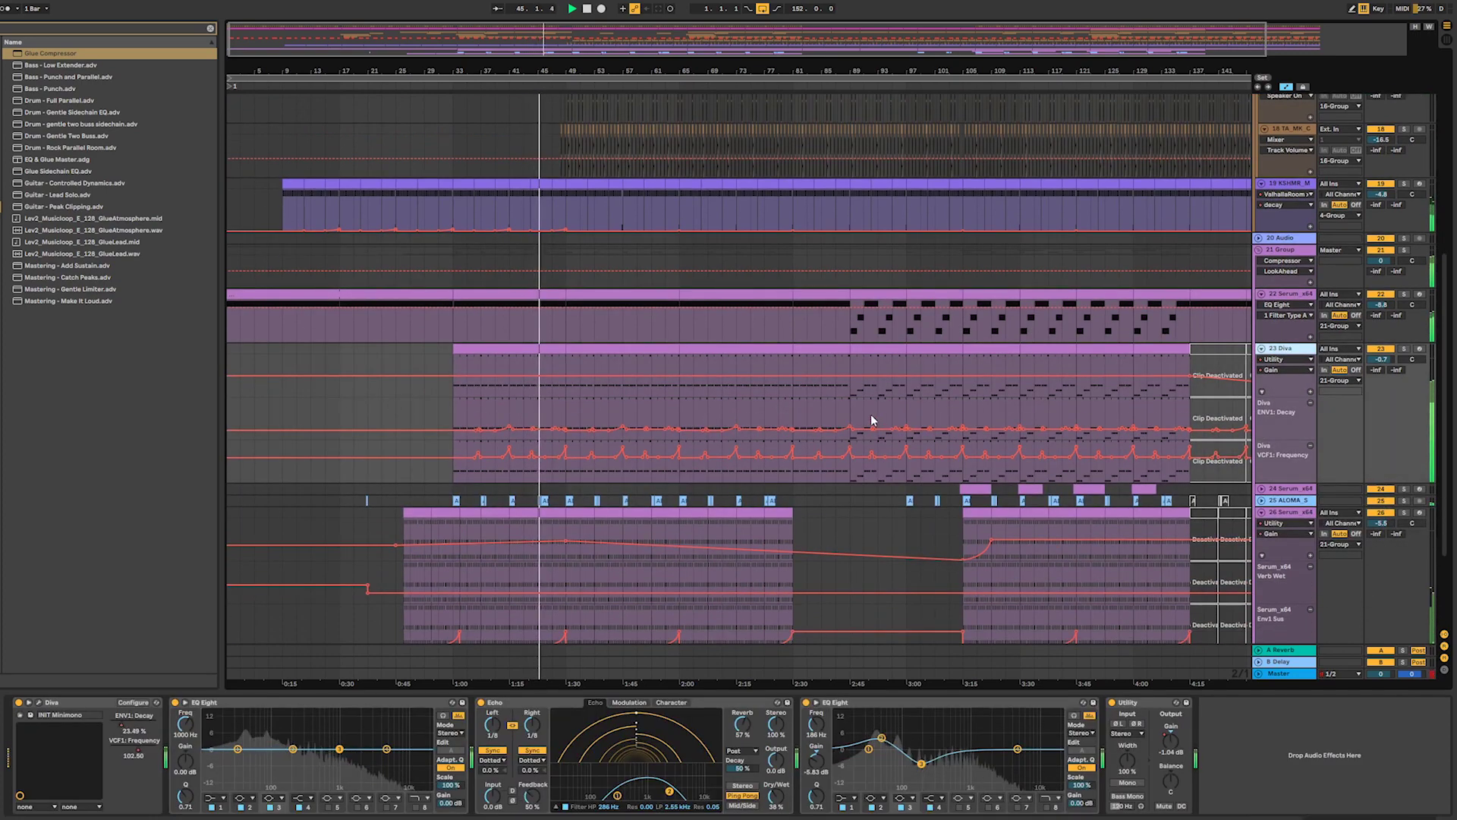
{"action": "scroll", "coordinate": [872, 417], "scroll_direction": "down", "scroll_amount": 2}
{"action": "scroll", "coordinate": [870, 420], "scroll_direction": "down", "scroll_amount": 3}
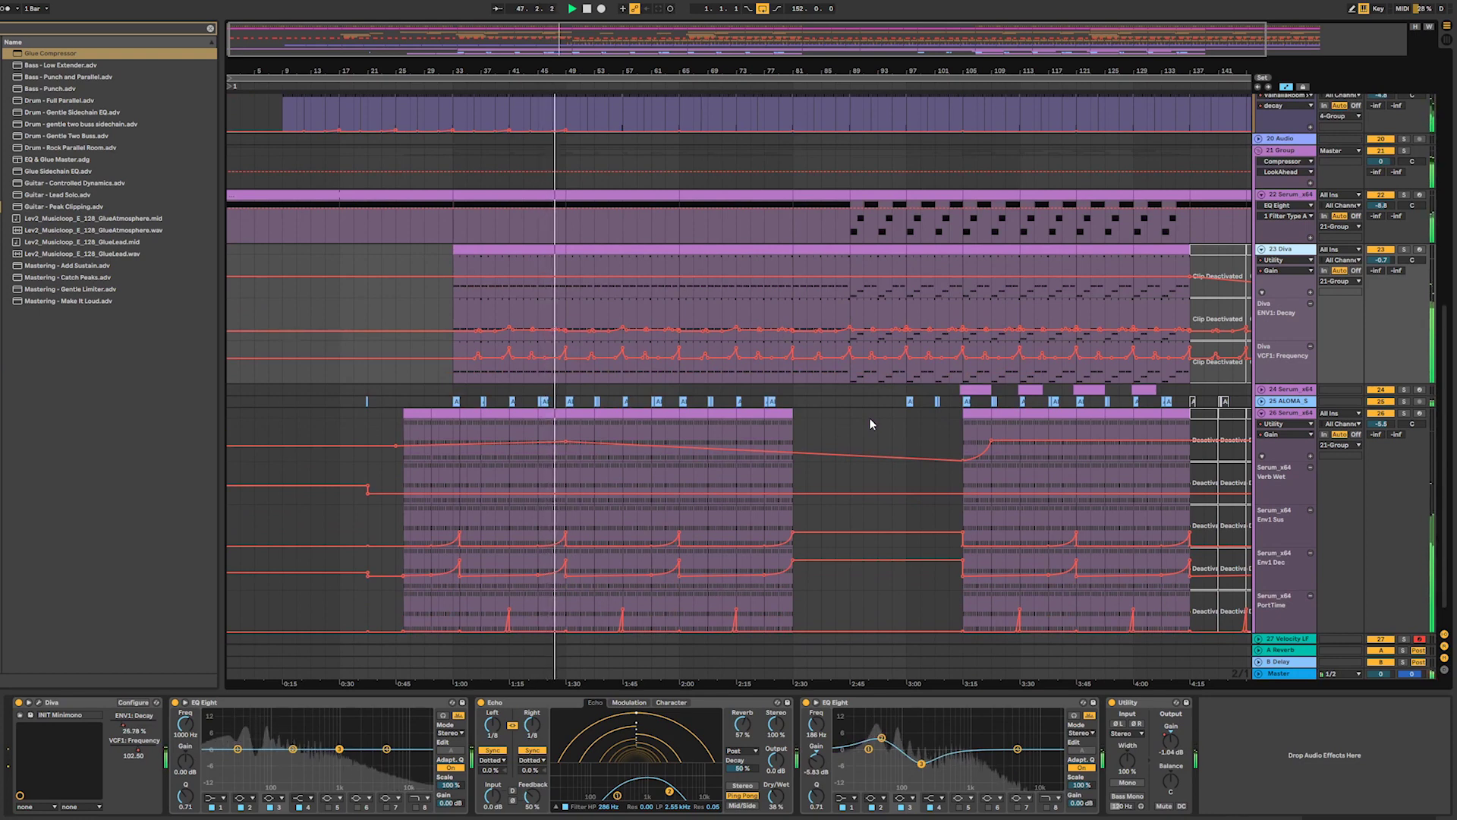
- Set the Ozone 9 Maximizer ceiling on the master to -0.1 dB and close the plug-in window
{"action": "left_click", "coordinate": [1288, 675]}
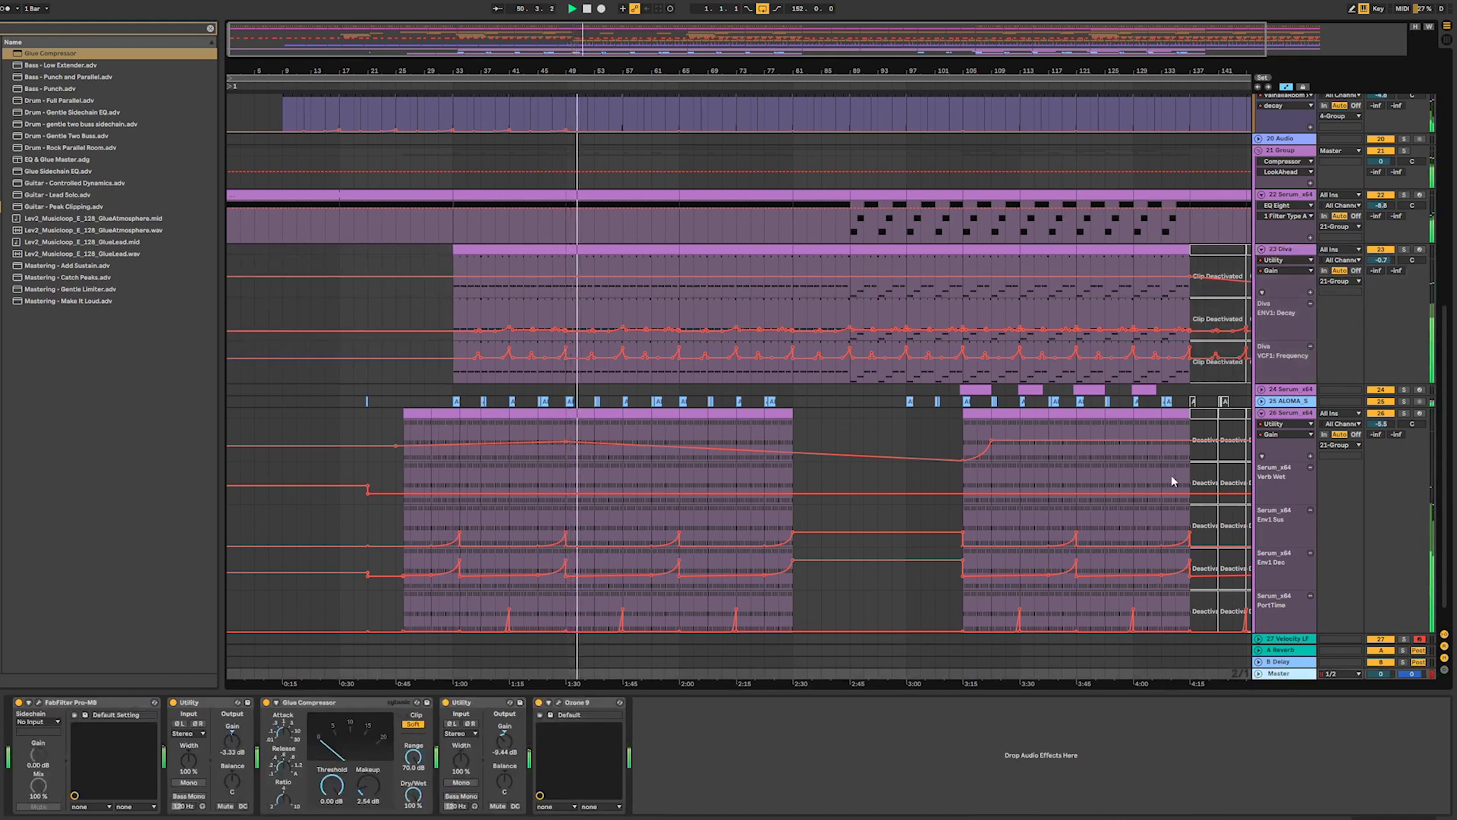
{"action": "left_click", "coordinate": [560, 704]}
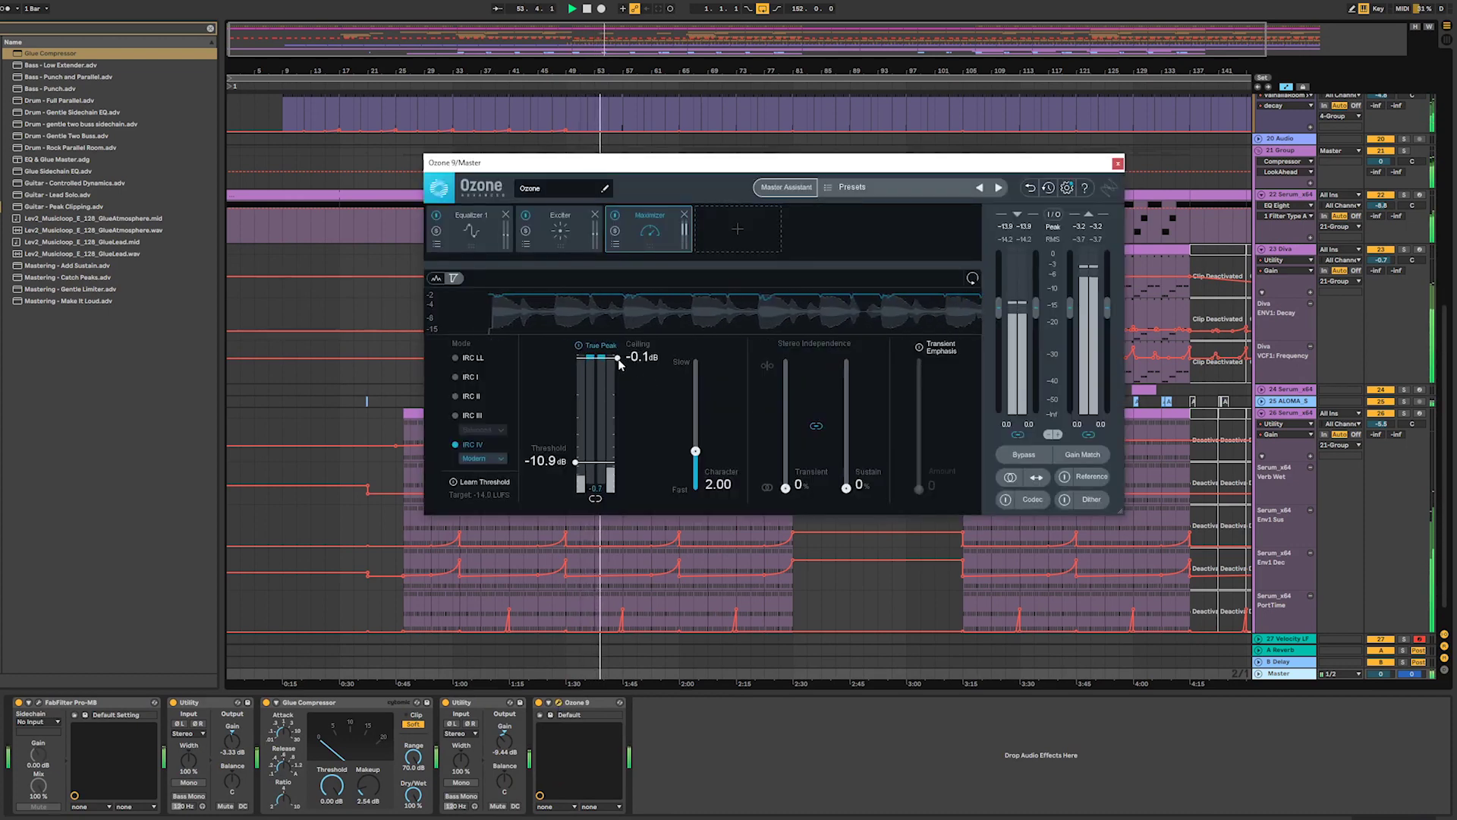
{"action": "left_click", "coordinate": [1118, 164]}
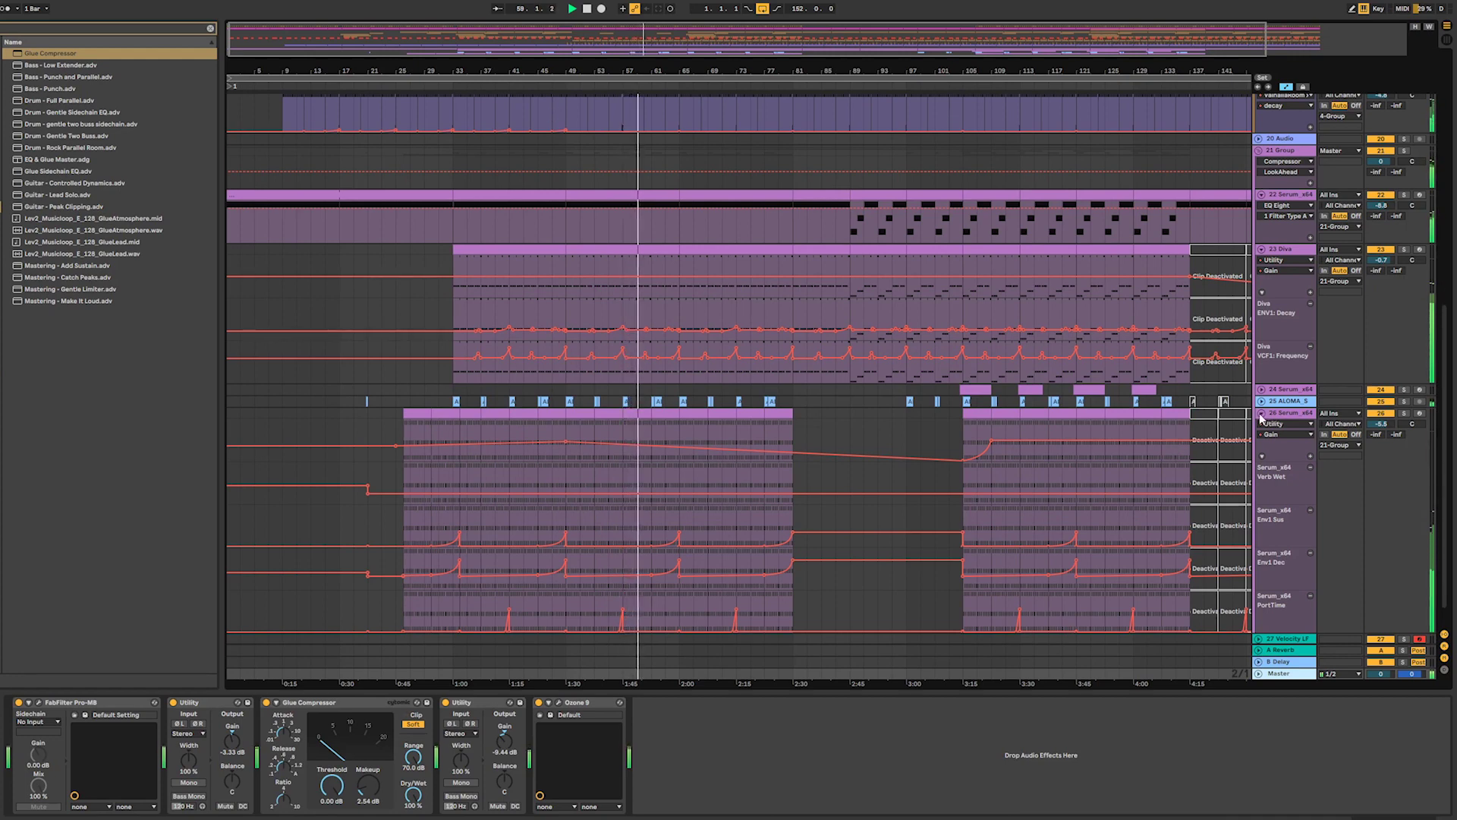
- Fold and unfold Serum track 26, toggle the ALUMA track above it, and look over their clips
{"action": "left_click", "coordinate": [1261, 414]}
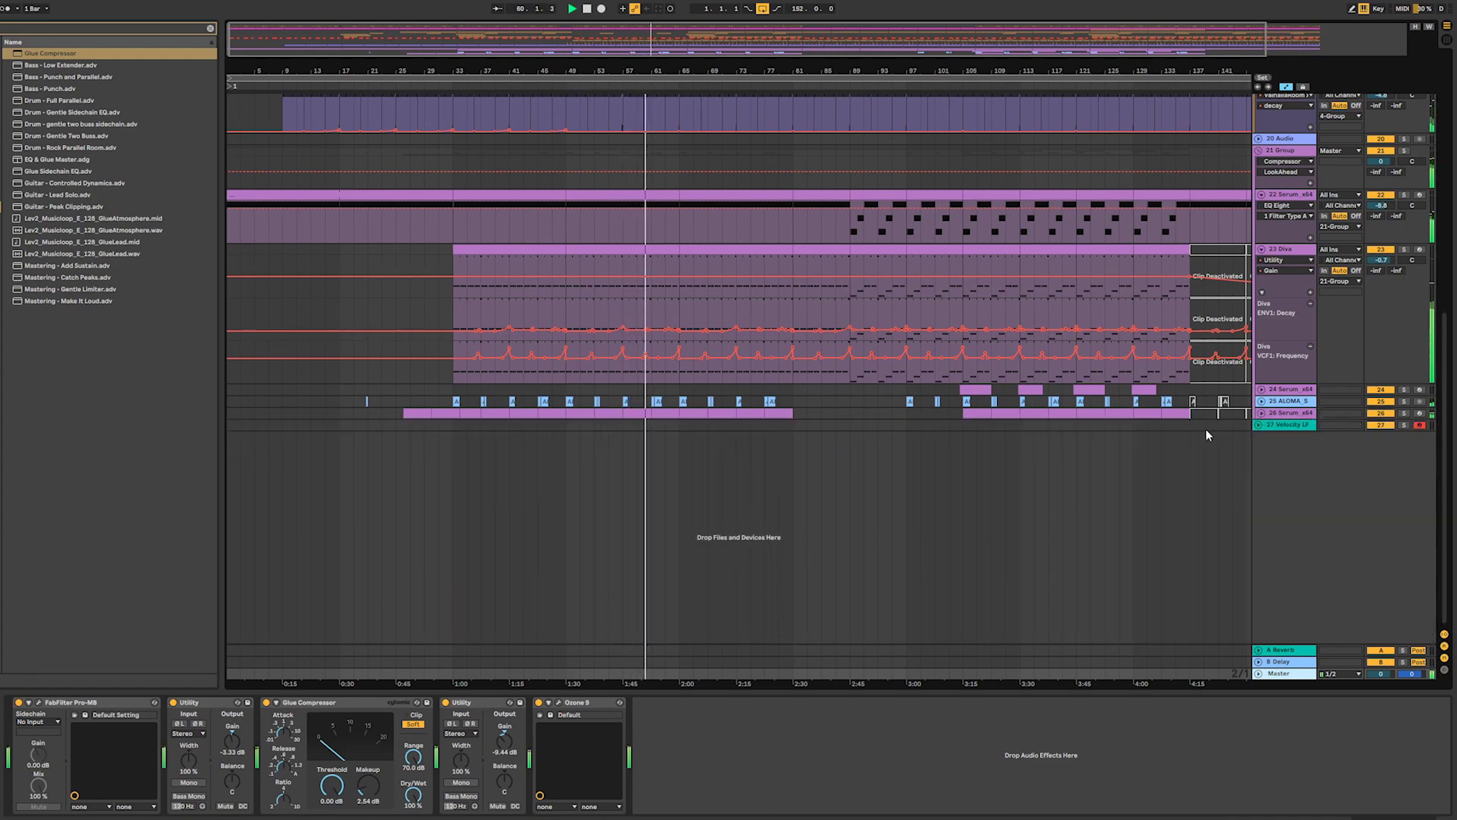
{"action": "scroll", "coordinate": [1083, 383], "scroll_direction": "up", "scroll_amount": 3}
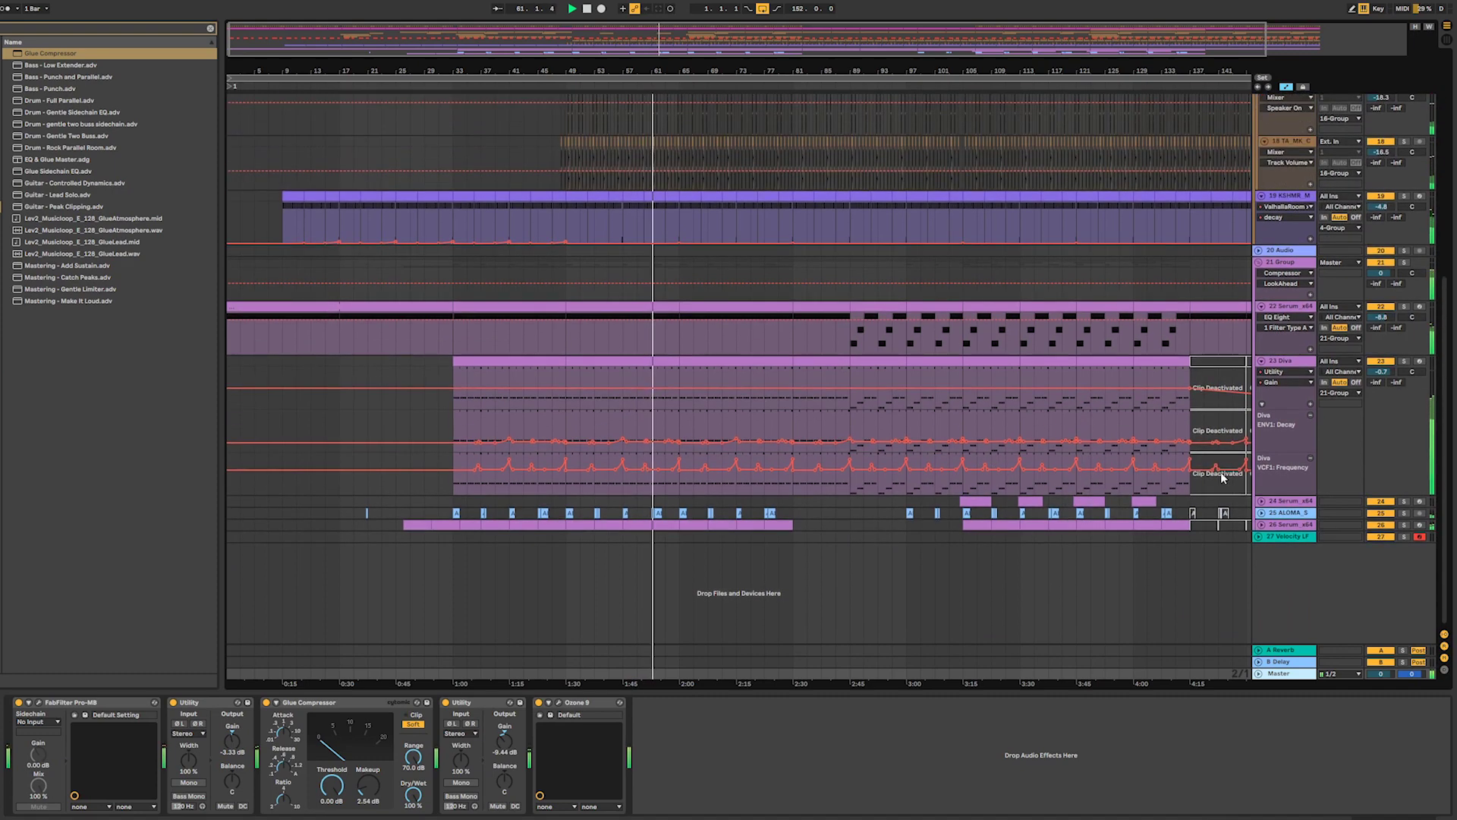
{"action": "left_click", "coordinate": [1262, 524]}
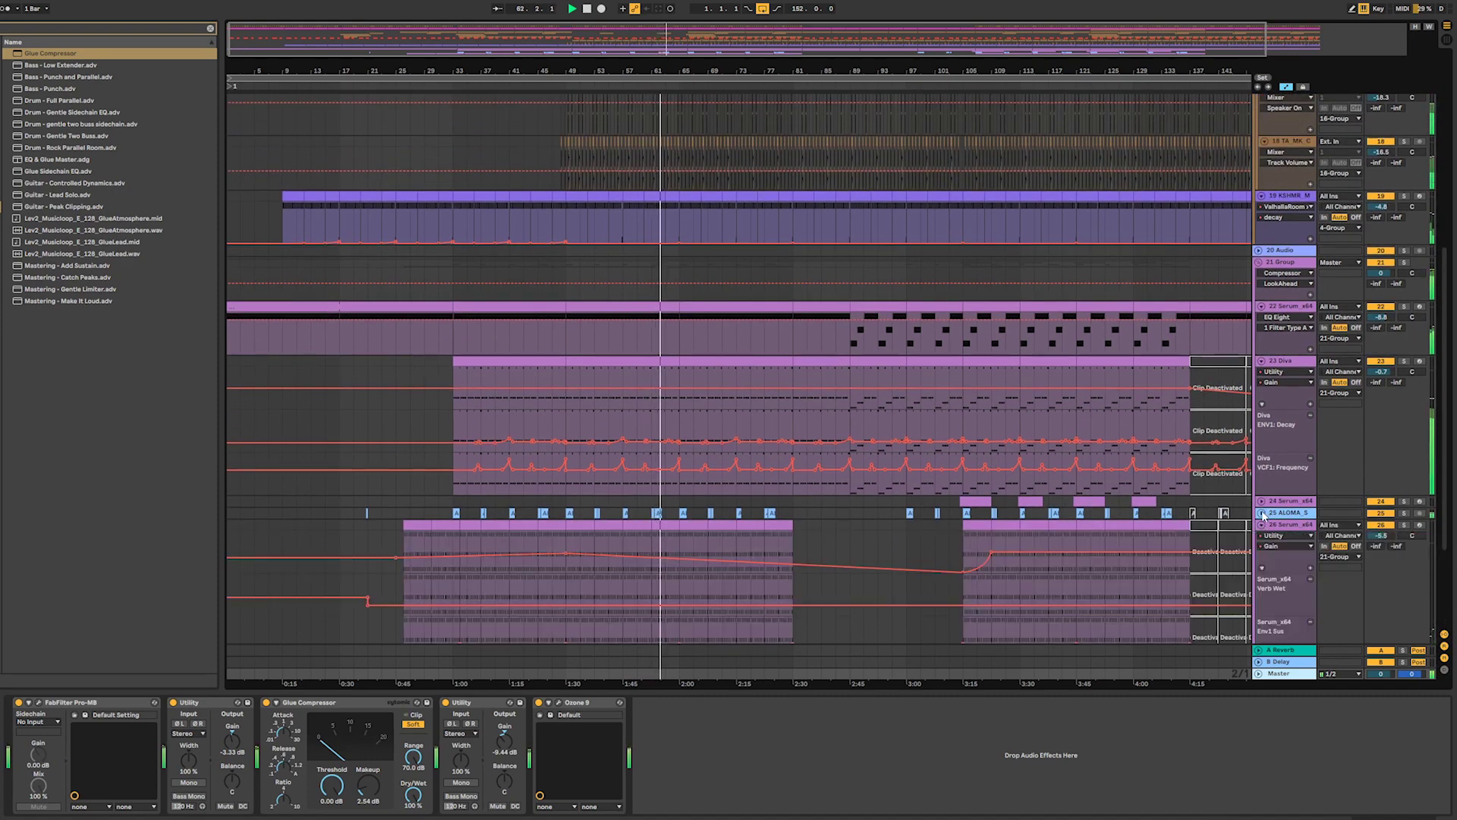
{"action": "left_click", "coordinate": [1261, 513]}
- Inspect the arrangement around bars 61 to 111 during playback and unfold the shaker track (15)
{"action": "left_click_drag", "start_coordinate": [764, 65], "coordinate": [1006, 167]}
{"action": "left_click_drag", "start_coordinate": [624, 66], "coordinate": [466, 99]}
{"action": "left_click_drag", "start_coordinate": [729, 41], "coordinate": [812, 42]}
{"action": "scroll", "coordinate": [821, 218], "scroll_direction": "up", "scroll_amount": 6}
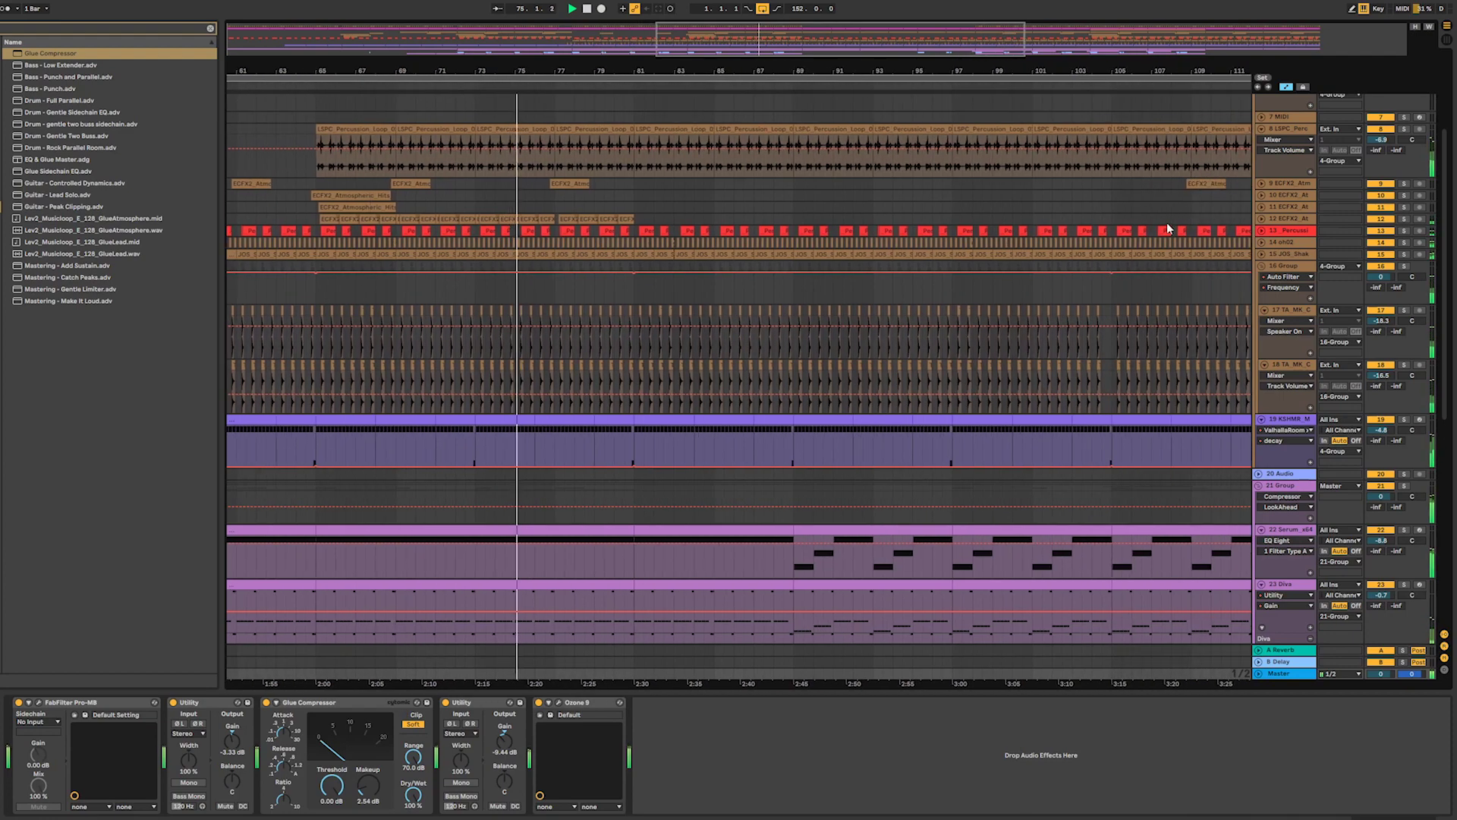
{"action": "left_click", "coordinate": [1262, 254]}
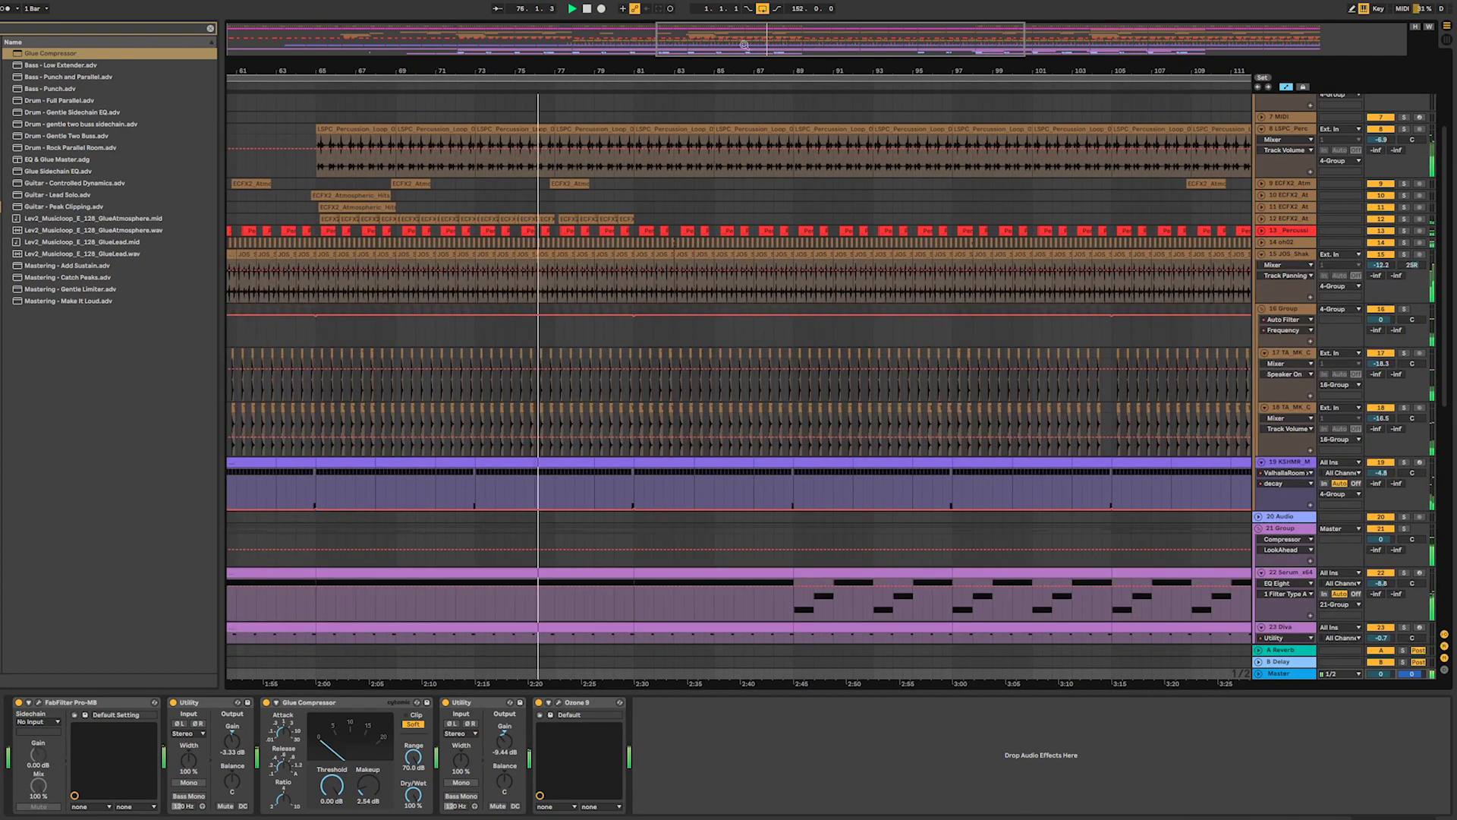
- Examine the percussion tracks and the drum group's Drum Buss Damping Freq automation around bars 49 to 123 during playback
{"action": "scroll", "coordinate": [751, 126], "scroll_direction": "left", "scroll_amount": 5}
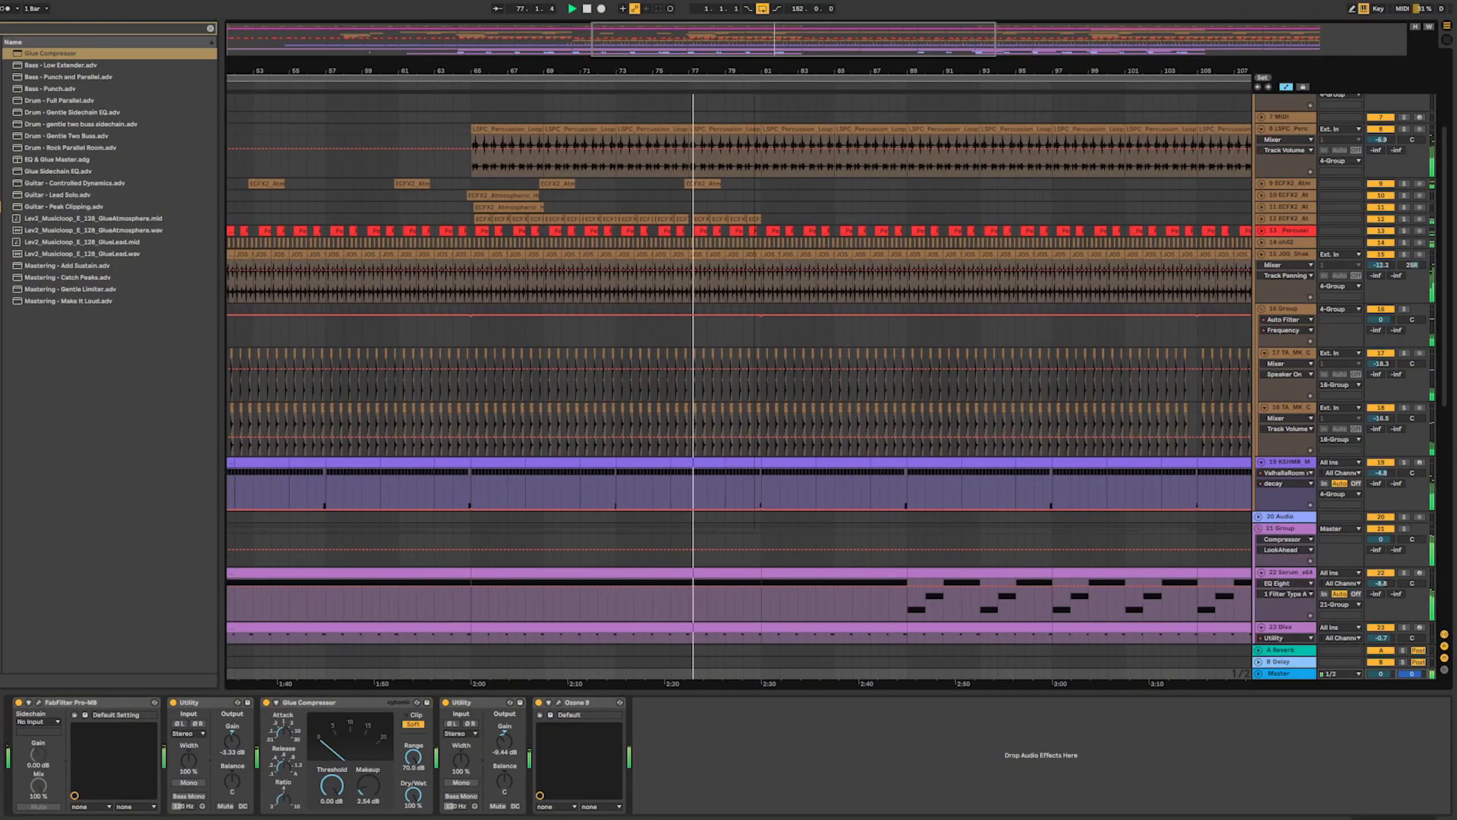
{"action": "scroll", "coordinate": [751, 101], "scroll_direction": "right", "scroll_amount": 5}
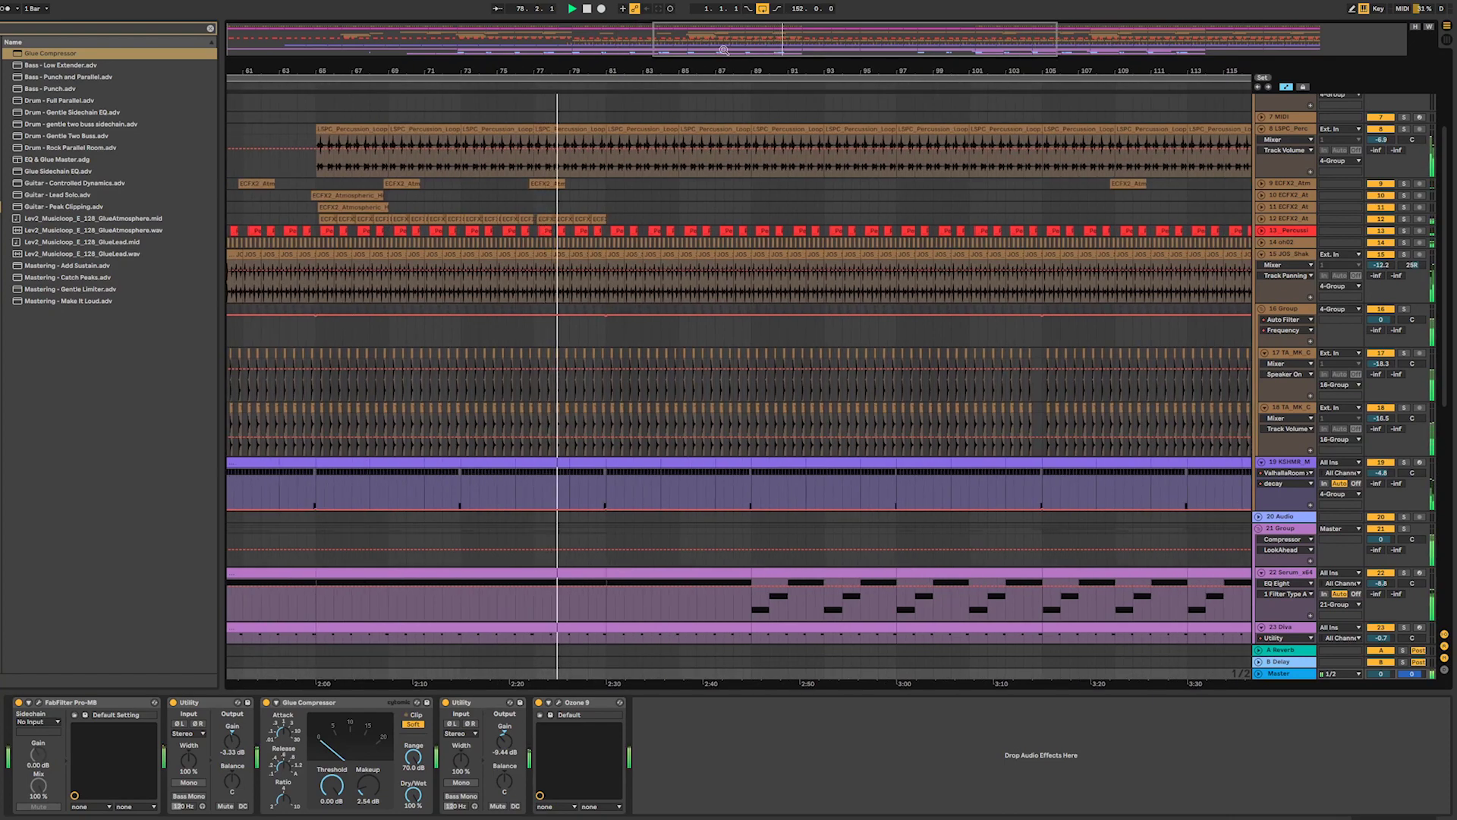
{"action": "left_click_drag", "start_coordinate": [838, 46], "coordinate": [818, 29]}
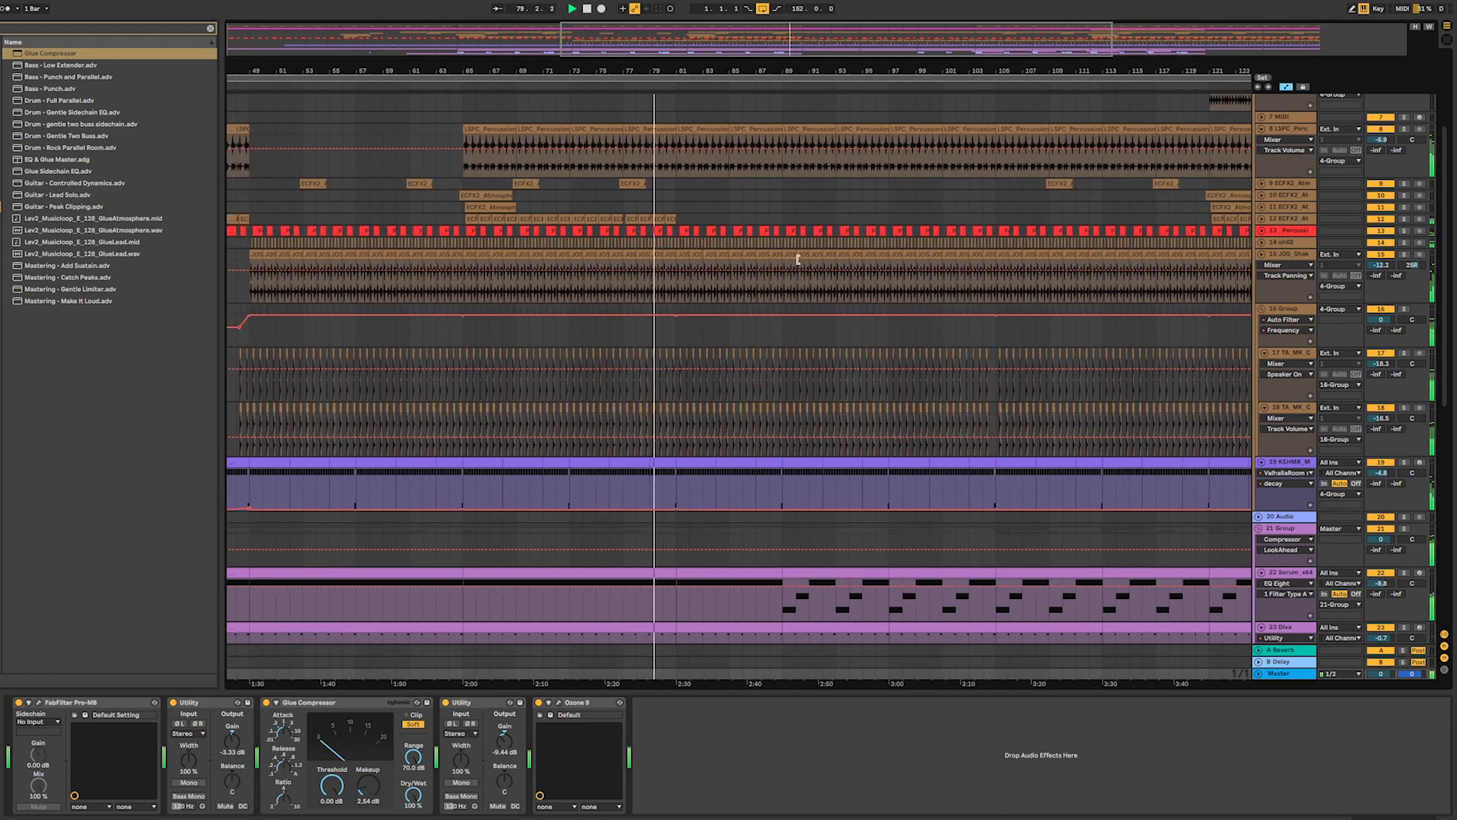
{"action": "scroll", "coordinate": [774, 212], "scroll_direction": "up", "scroll_amount": 4}
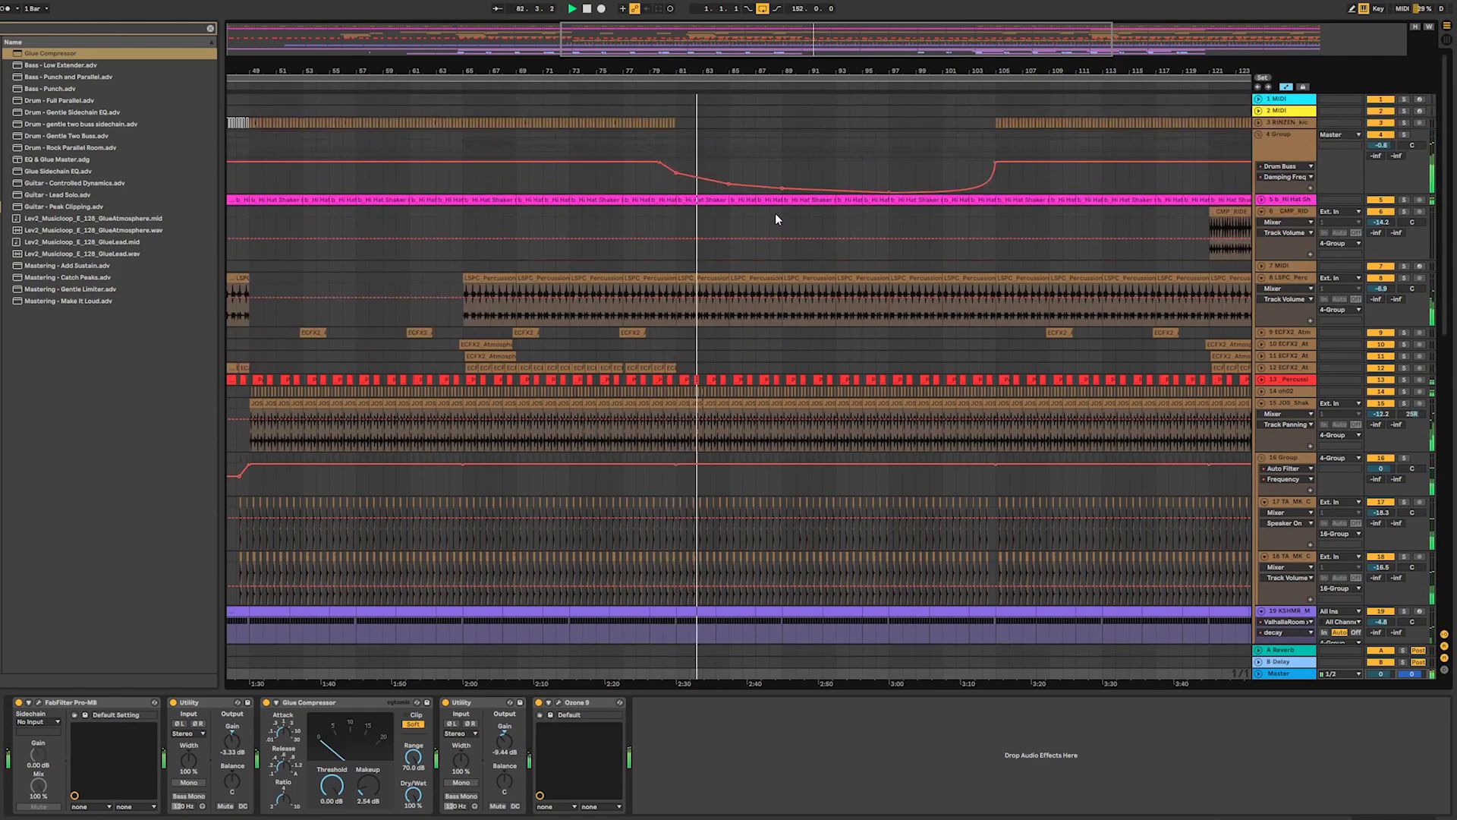
{"action": "mouse_move", "coordinate": [887, 195]}
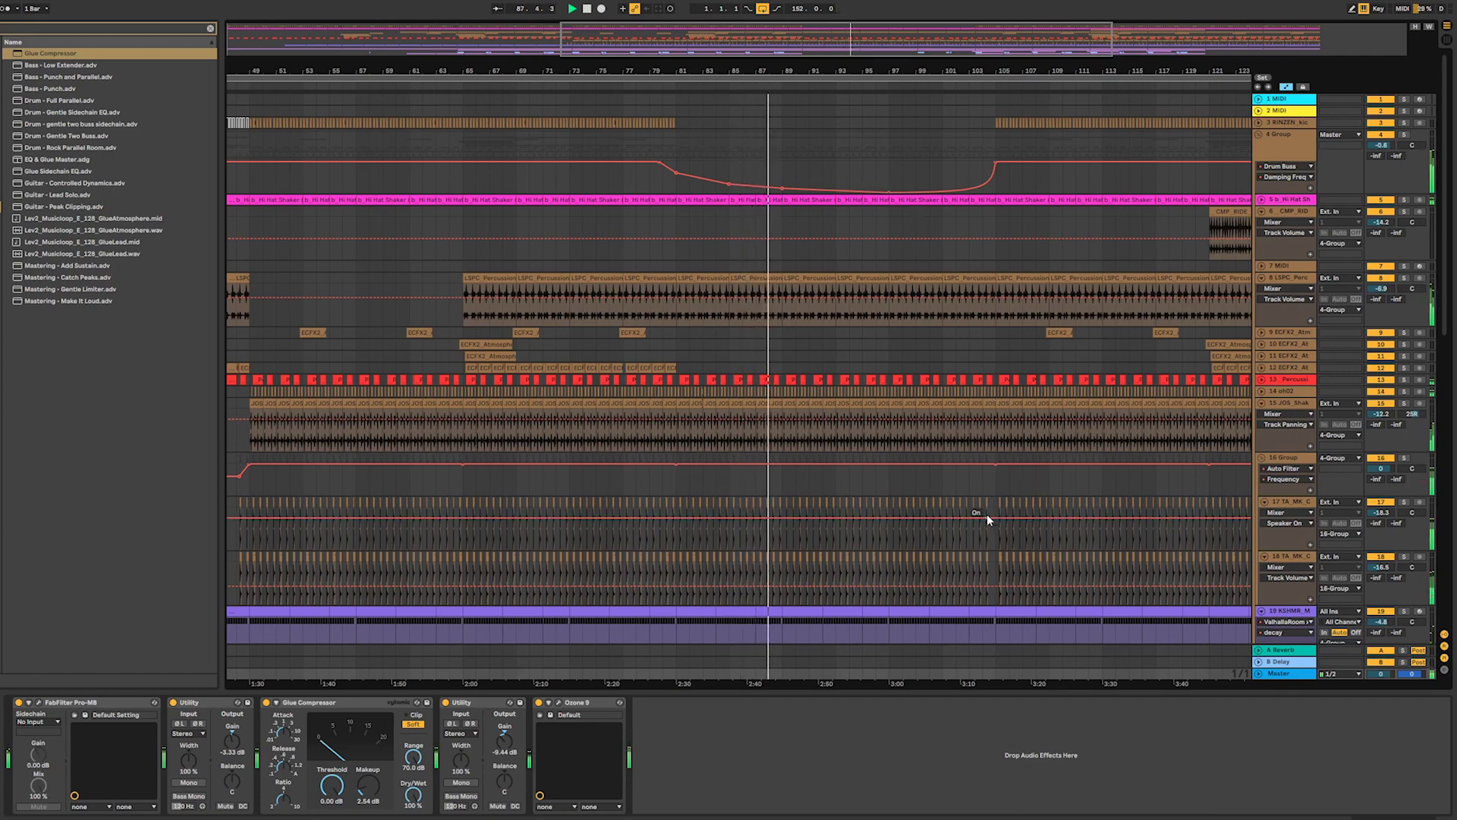
- Look over the Serum, Diva and ALOMA synth tracks with their automation lanes, up to about bar 137
{"action": "scroll", "coordinate": [1009, 357], "scroll_direction": "down", "scroll_amount": 5}
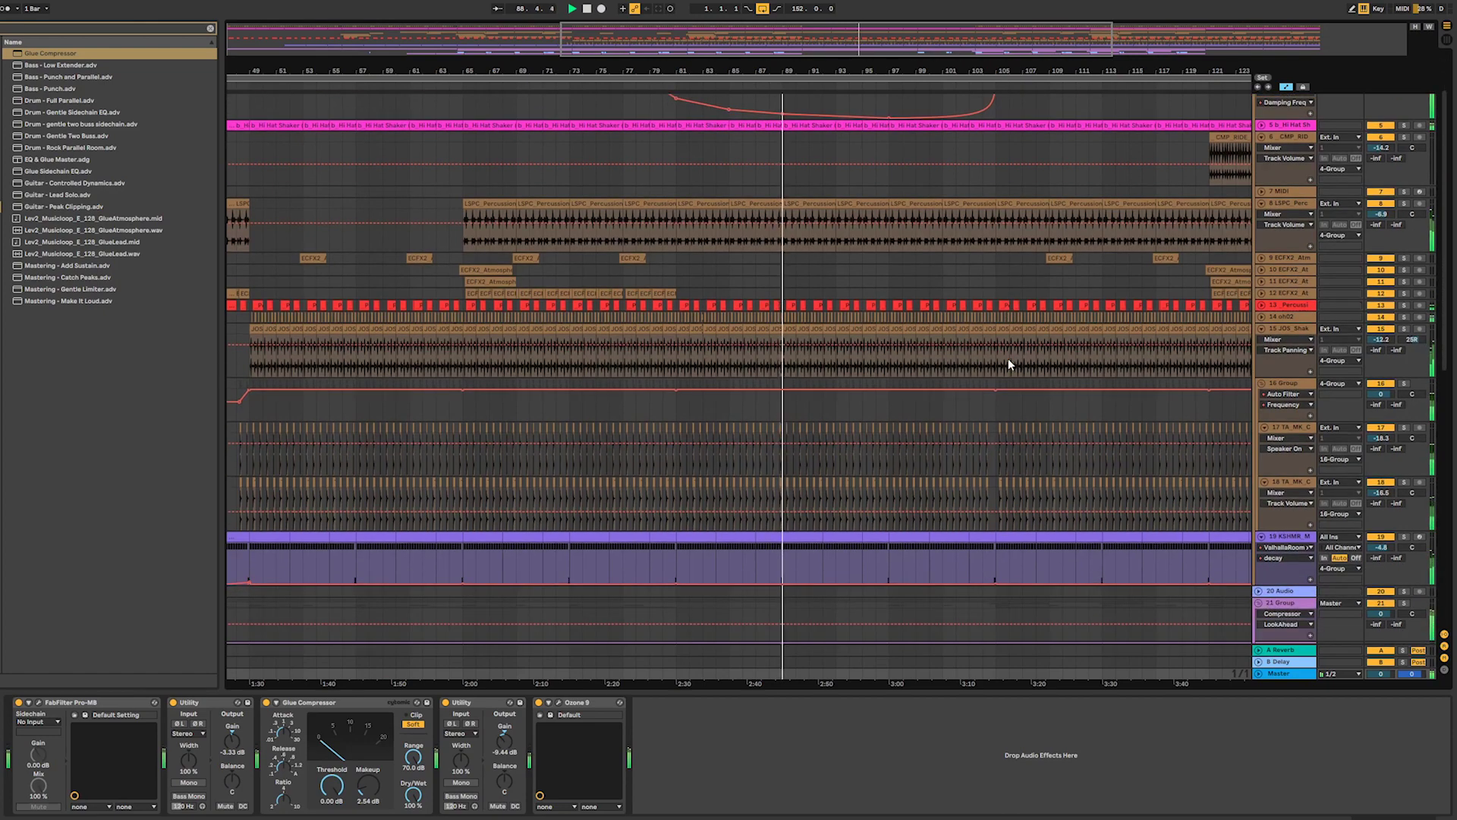
{"action": "scroll", "coordinate": [1008, 359], "scroll_direction": "down", "scroll_amount": 6}
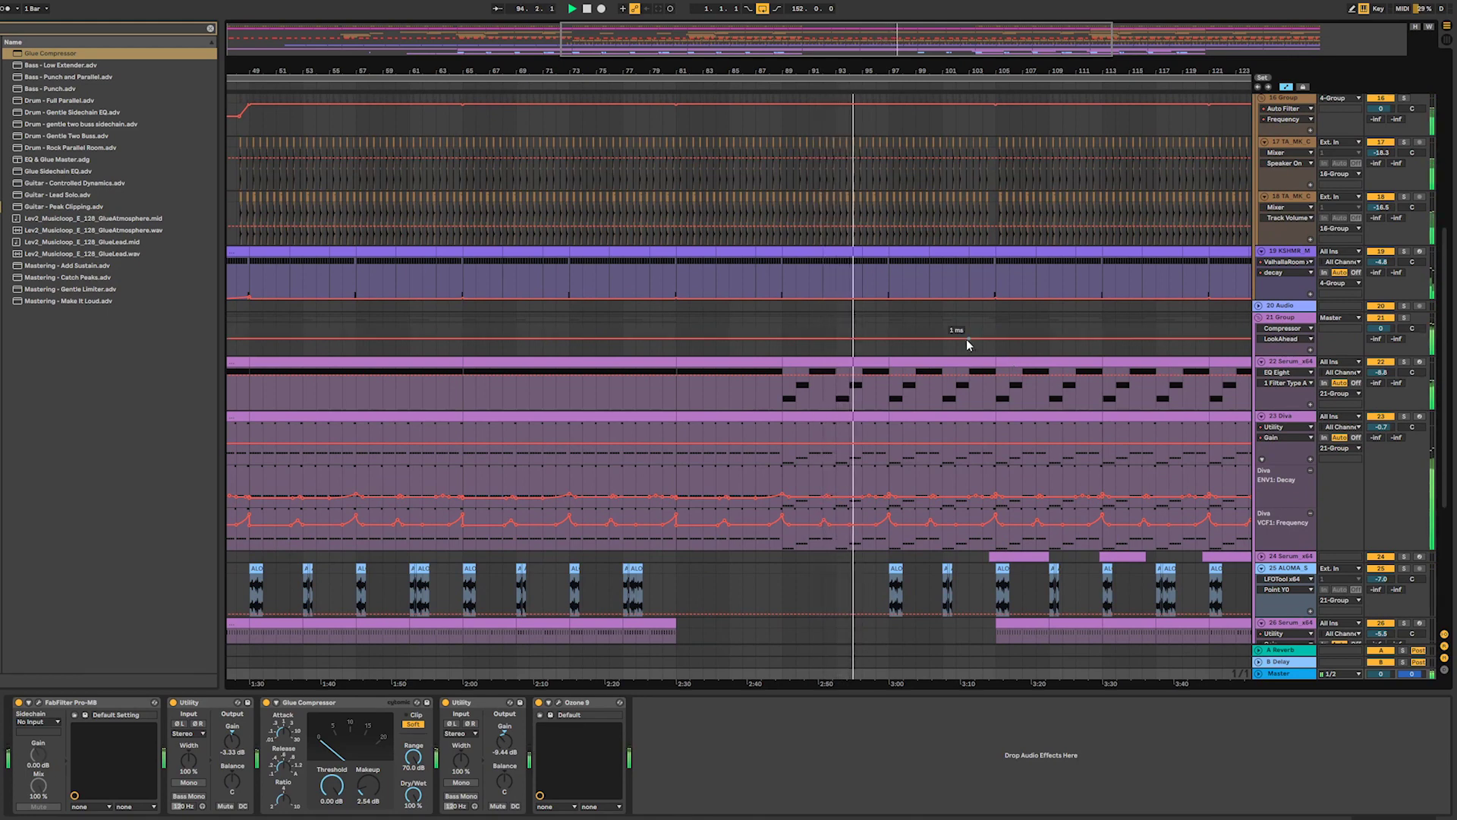
{"action": "scroll", "coordinate": [967, 339], "scroll_direction": "down", "scroll_amount": 4}
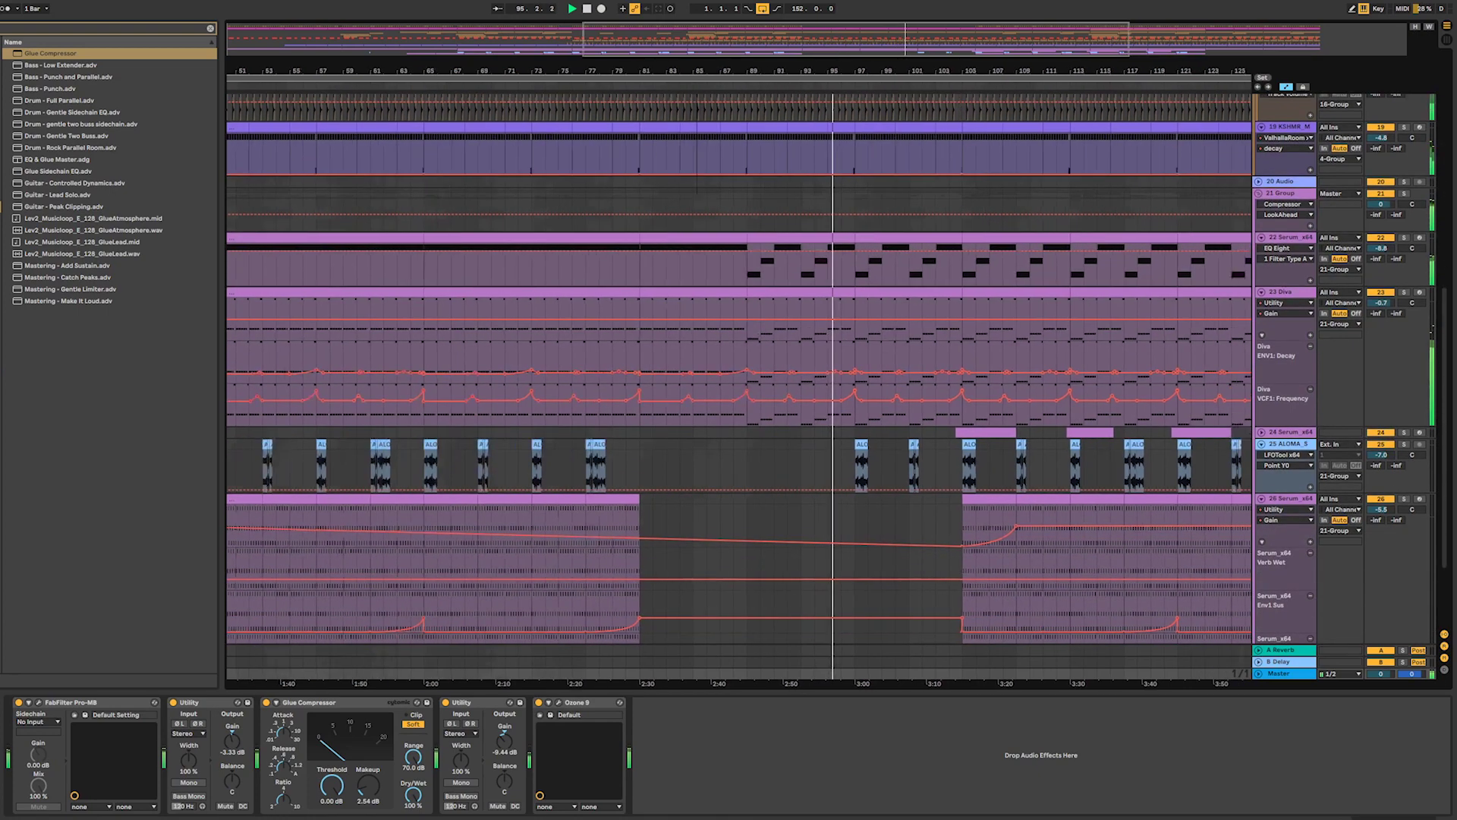
{"action": "scroll", "coordinate": [1018, 352], "scroll_direction": "right", "scroll_amount": 5}
{"action": "scroll", "coordinate": [1019, 352], "scroll_direction": "down", "scroll_amount": 3}
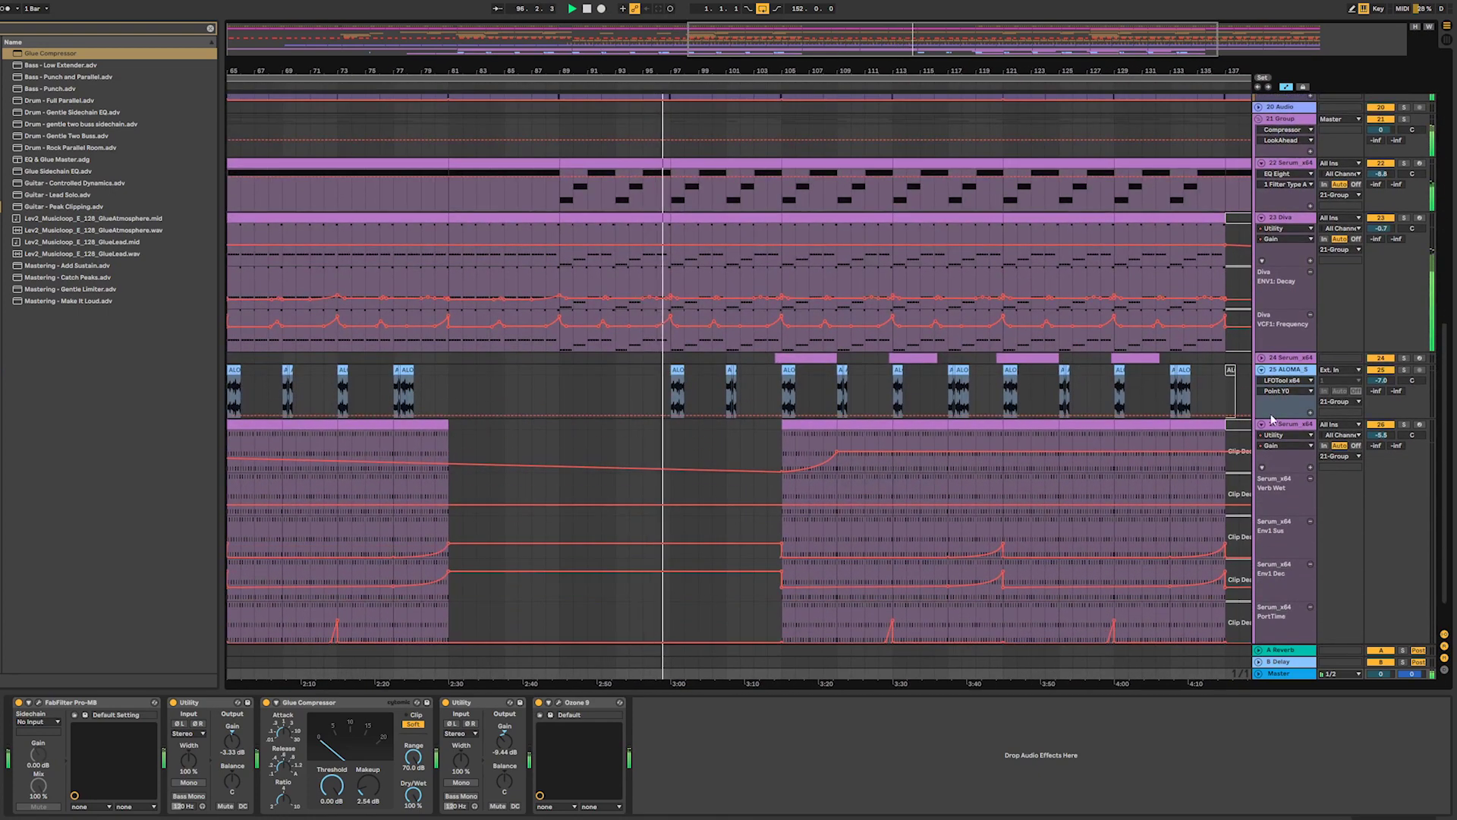
- Show track 23's device chain, open the Diva plug-in window to inspect its synth settings, and close it
{"action": "scroll", "coordinate": [1272, 419], "scroll_direction": "up", "scroll_amount": 1}
{"action": "left_click", "coordinate": [1290, 231]}
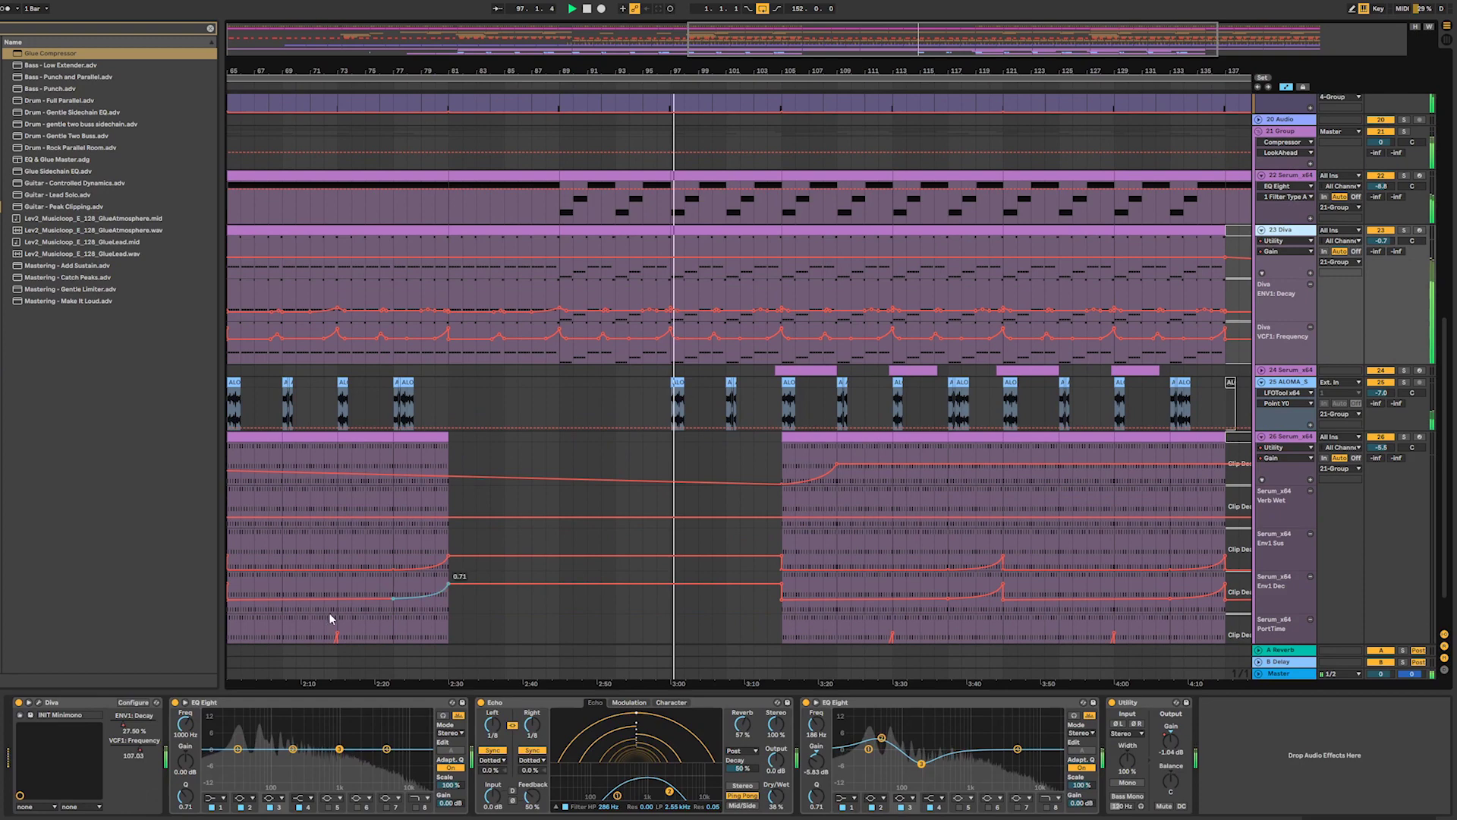
{"action": "left_click", "coordinate": [37, 704]}
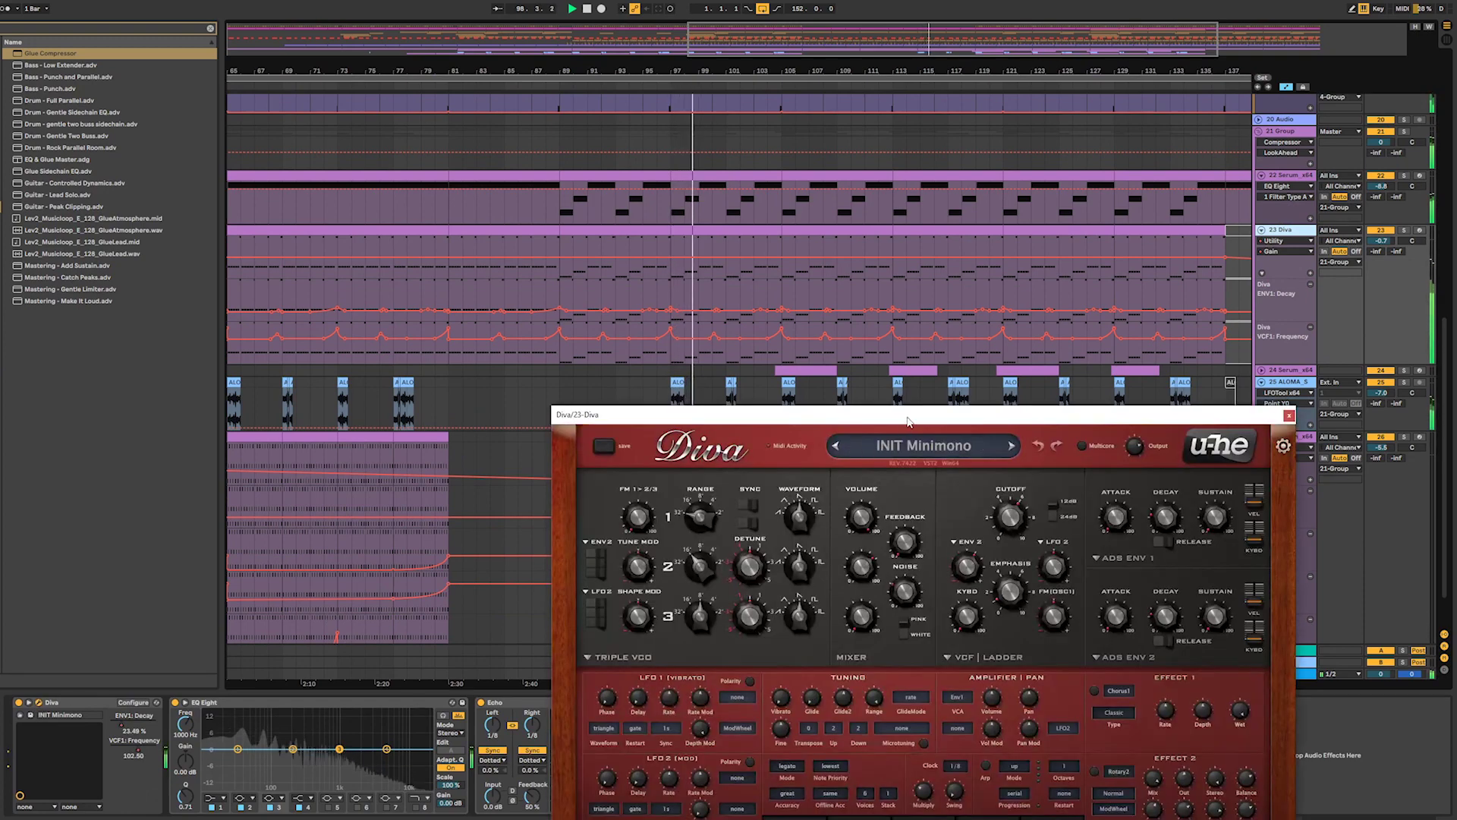
{"action": "left_click_drag", "start_coordinate": [907, 422], "coordinate": [888, 258]}
{"action": "mouse_move", "coordinate": [1189, 343]}
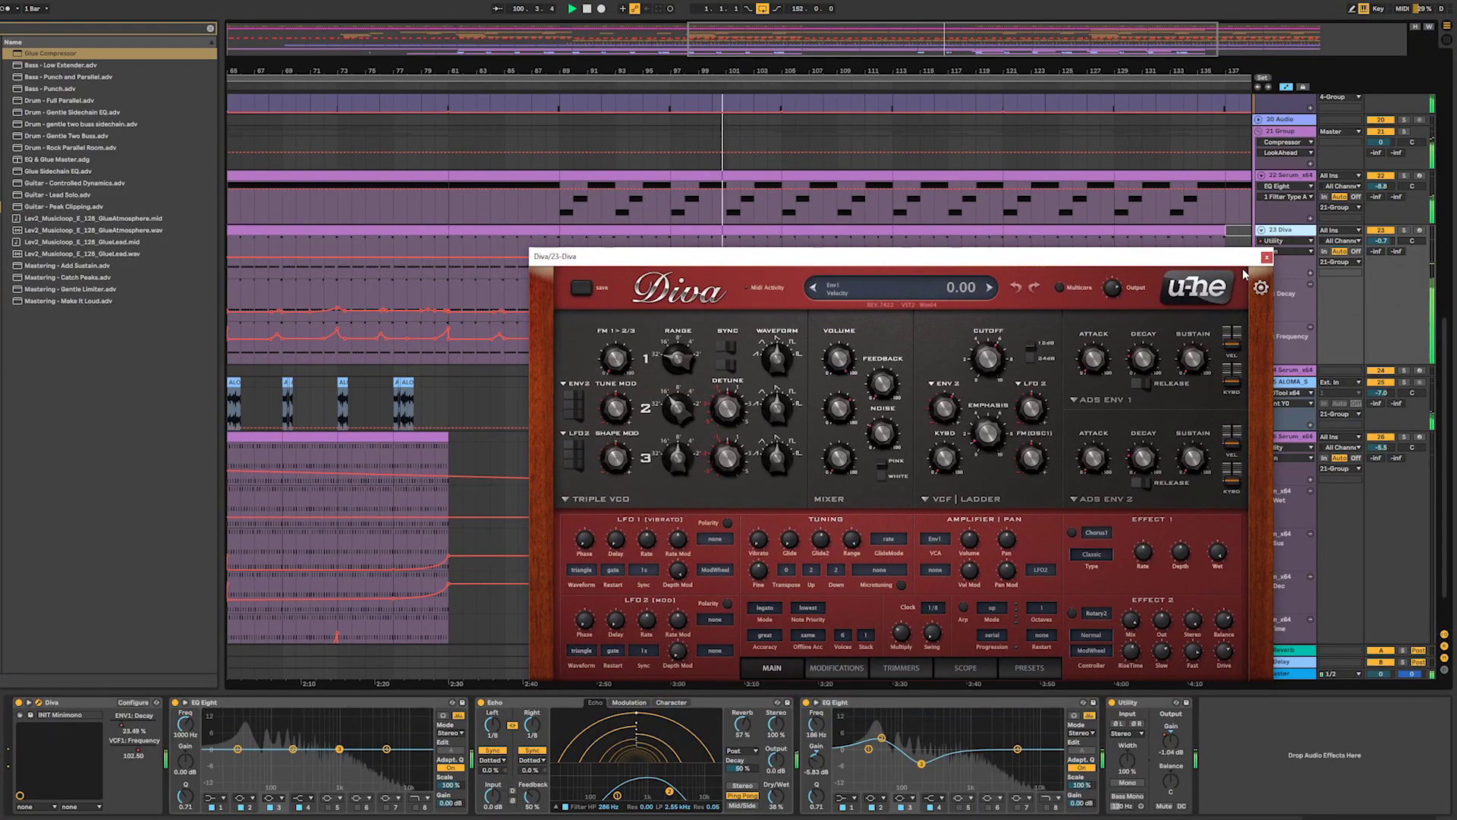
{"action": "left_click", "coordinate": [1267, 257]}
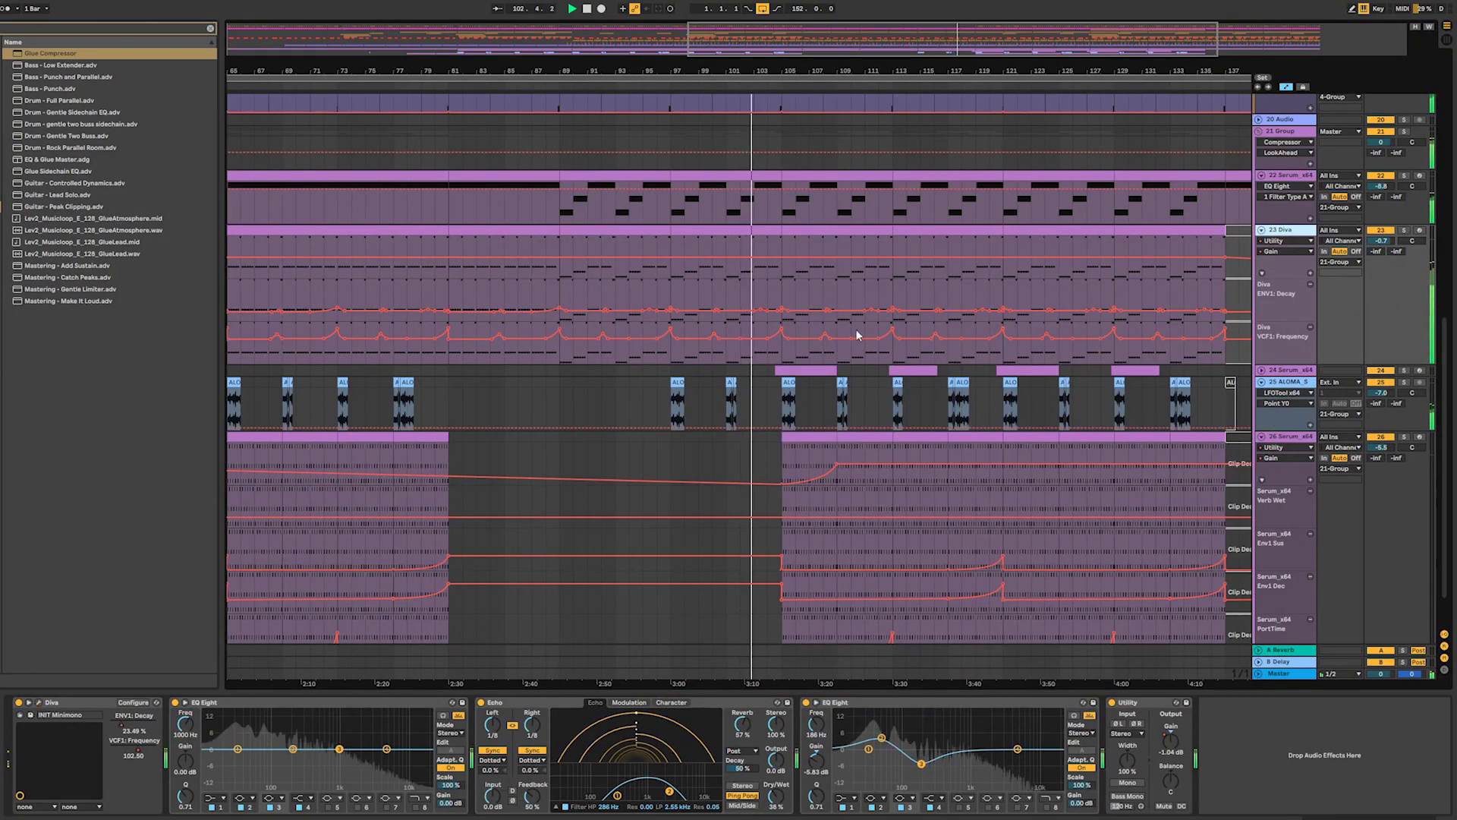
- Unfold Serum track 24 and show its device chain
{"action": "scroll", "coordinate": [858, 335], "scroll_direction": "up", "scroll_amount": 1}
{"action": "left_click", "coordinate": [1262, 409]}
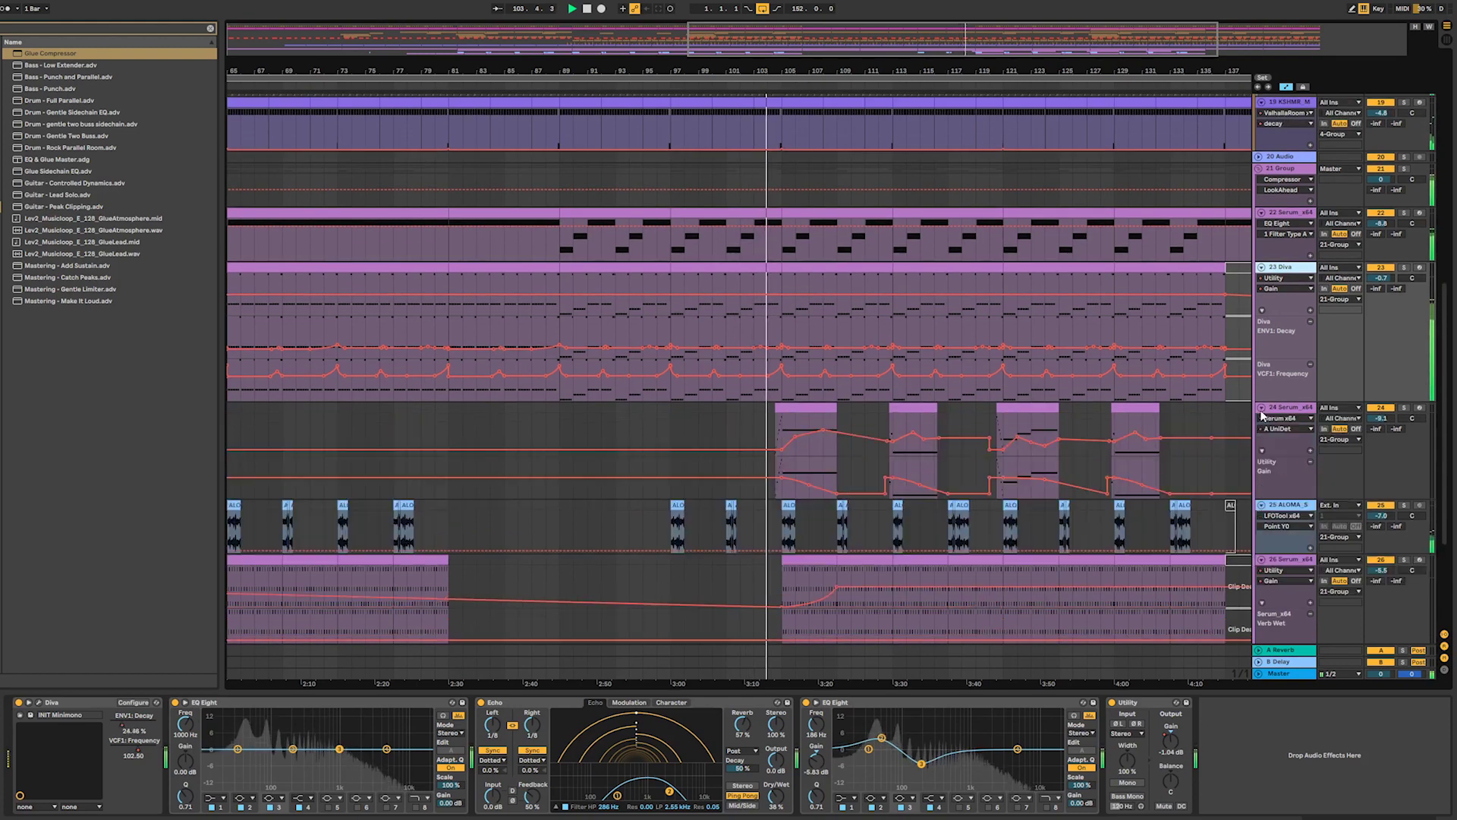
{"action": "left_click", "coordinate": [226, 612]}
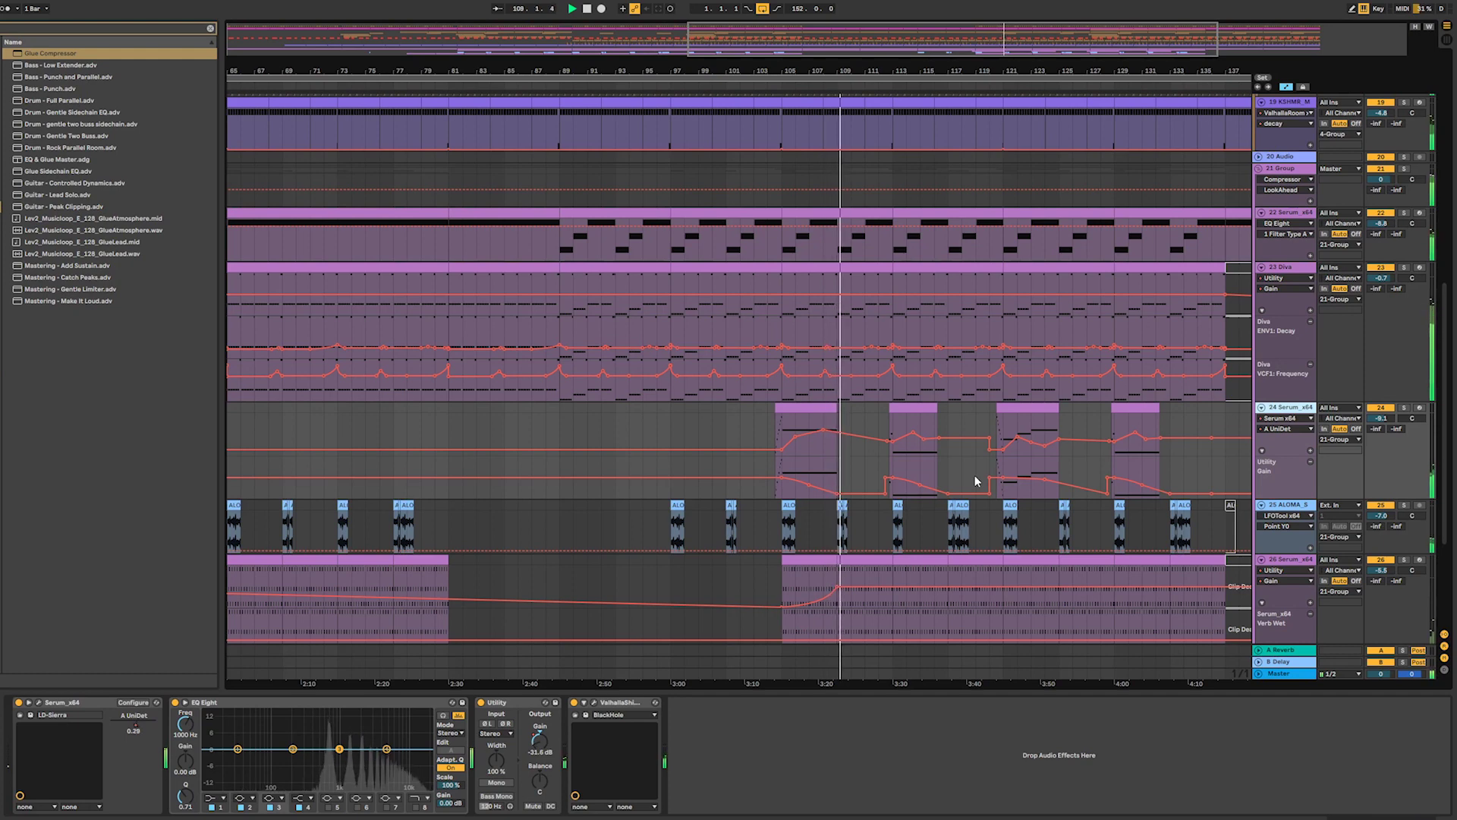
- Examine Serum track 24's clips and its A UniDet and Utility Gain automation between bars 101 and 137
{"action": "scroll", "coordinate": [976, 482], "scroll_direction": "right", "scroll_amount": 5}
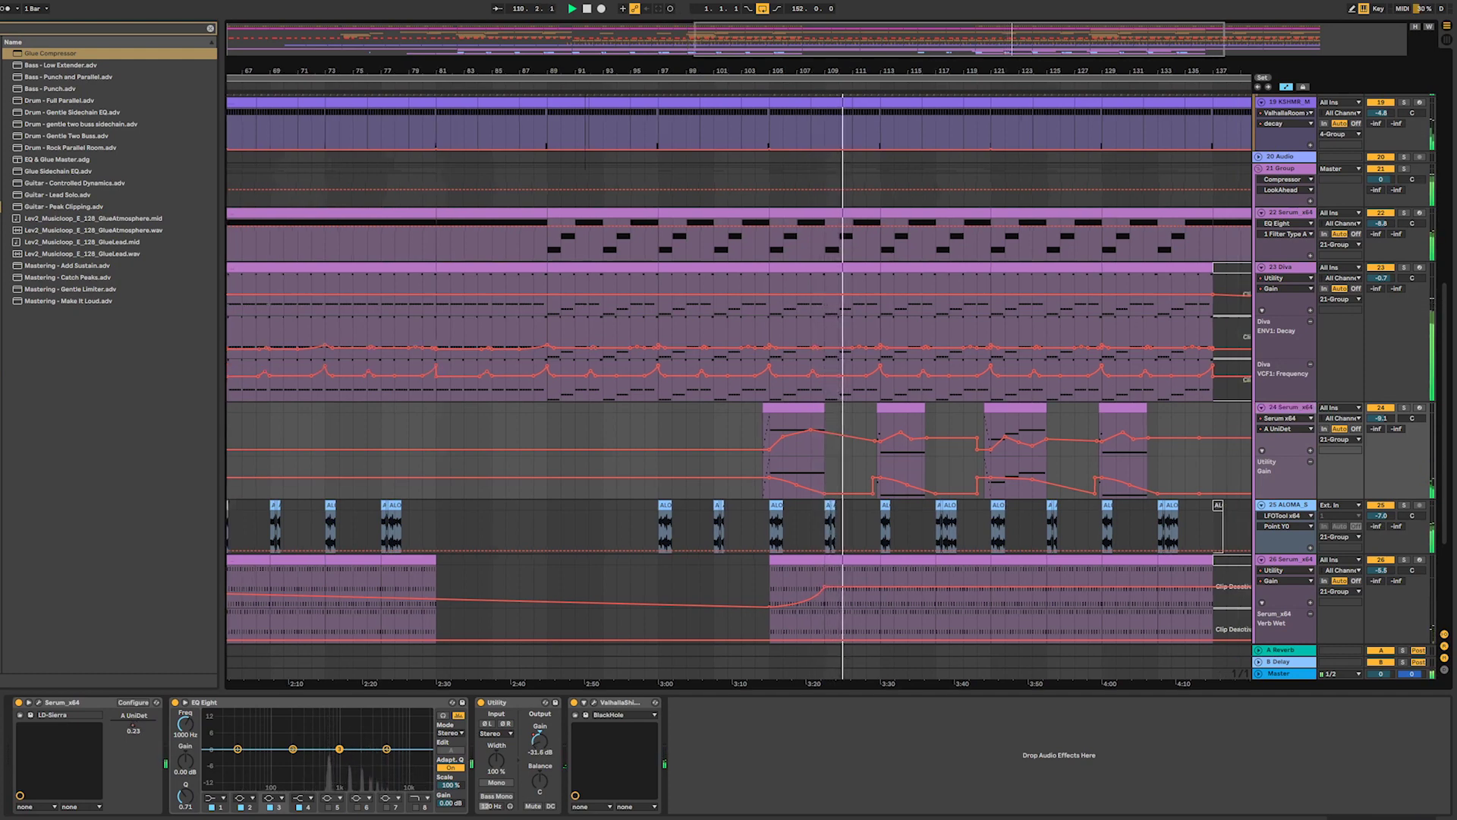
{"action": "scroll", "coordinate": [1008, 328], "scroll_direction": "down", "scroll_amount": 2}
{"action": "scroll", "coordinate": [1055, 375], "scroll_direction": "down", "scroll_amount": 3}
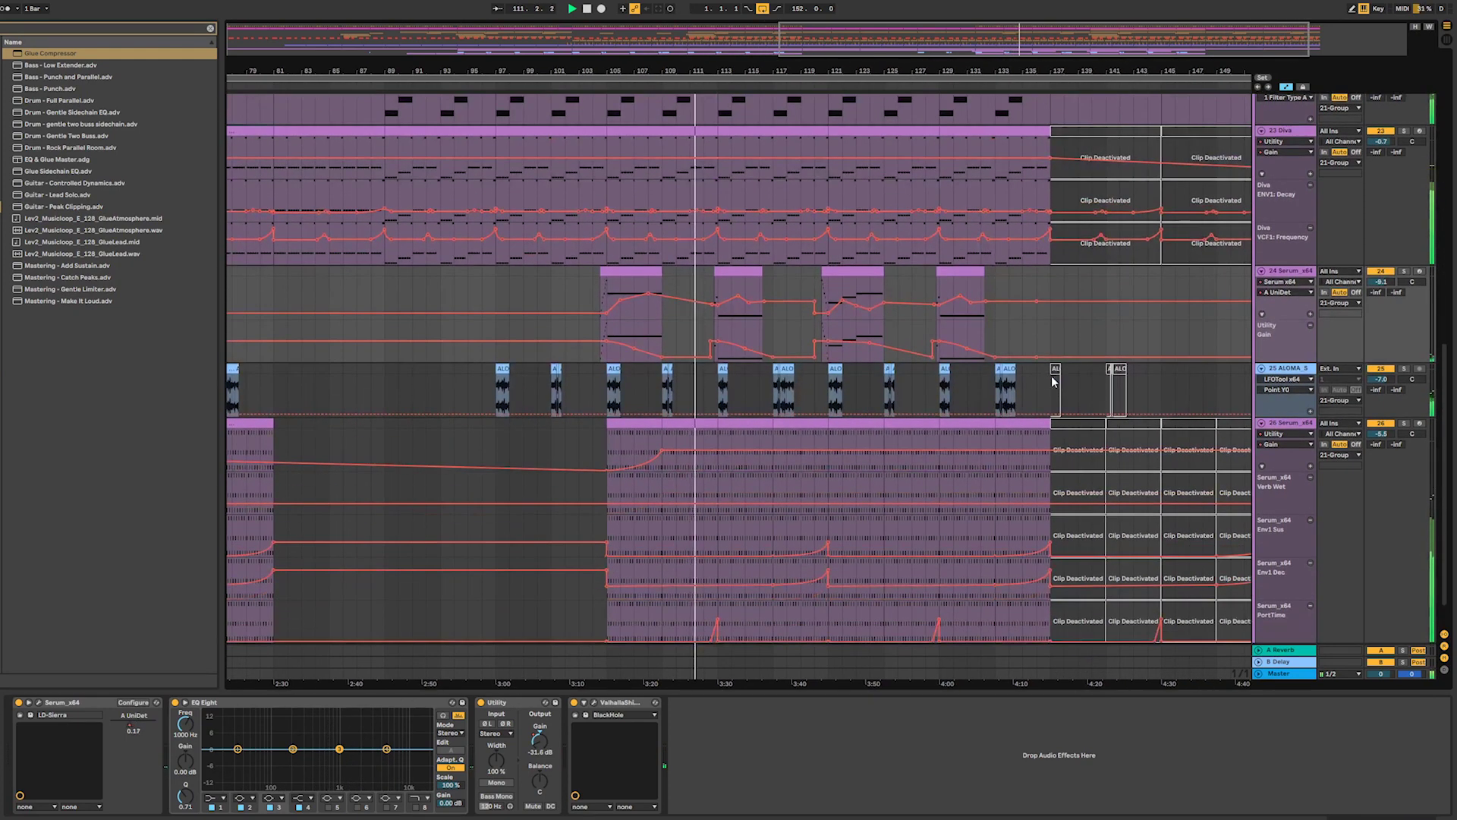
{"action": "left_click_drag", "start_coordinate": [942, 37], "coordinate": [948, 116]}
{"action": "scroll", "coordinate": [850, 292], "scroll_direction": "up", "scroll_amount": 2}
{"action": "scroll", "coordinate": [844, 312], "scroll_direction": "up", "scroll_amount": 3}
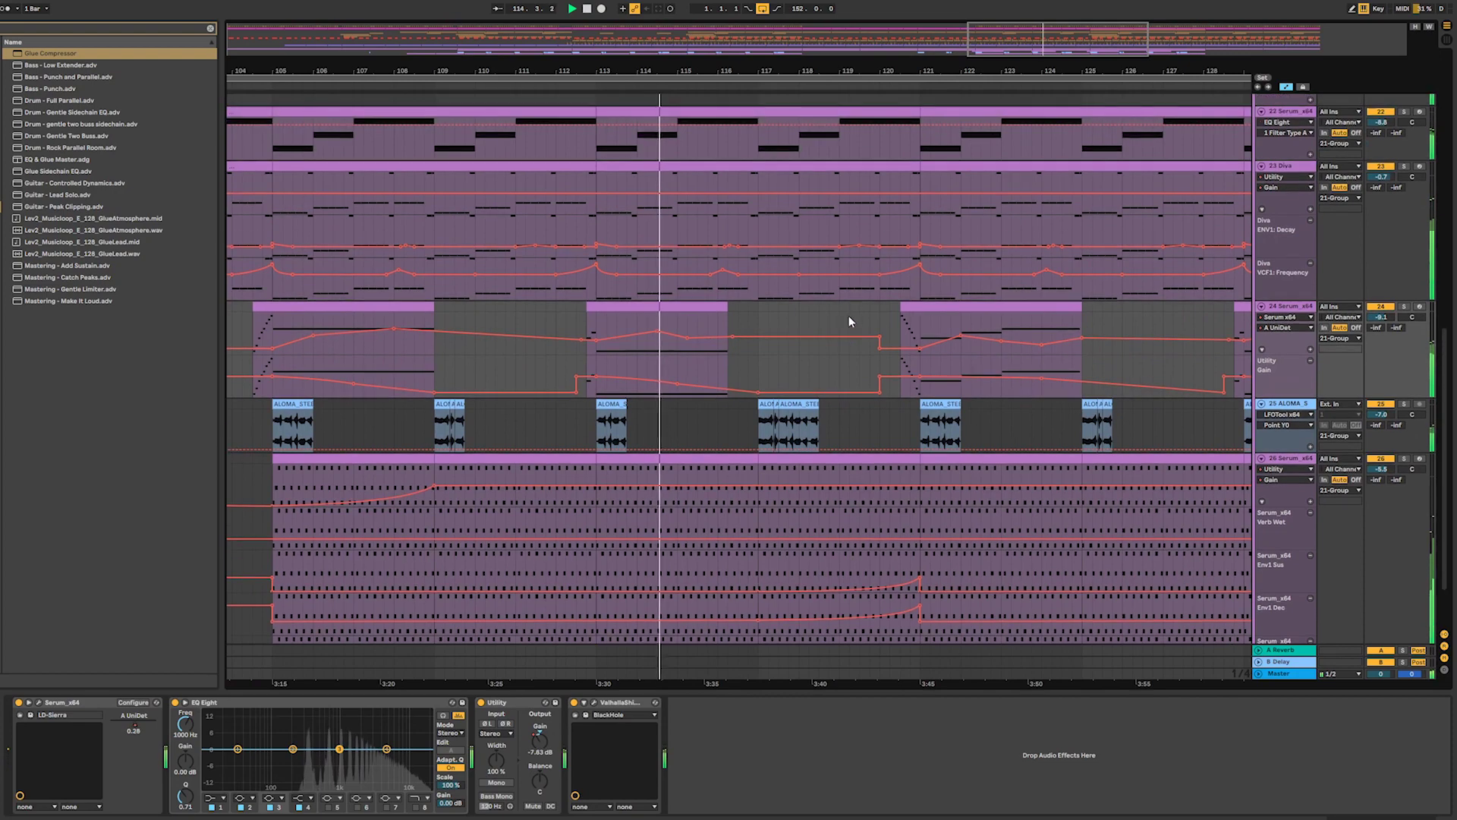
{"action": "left_click_drag", "start_coordinate": [1051, 42], "coordinate": [1067, 22]}
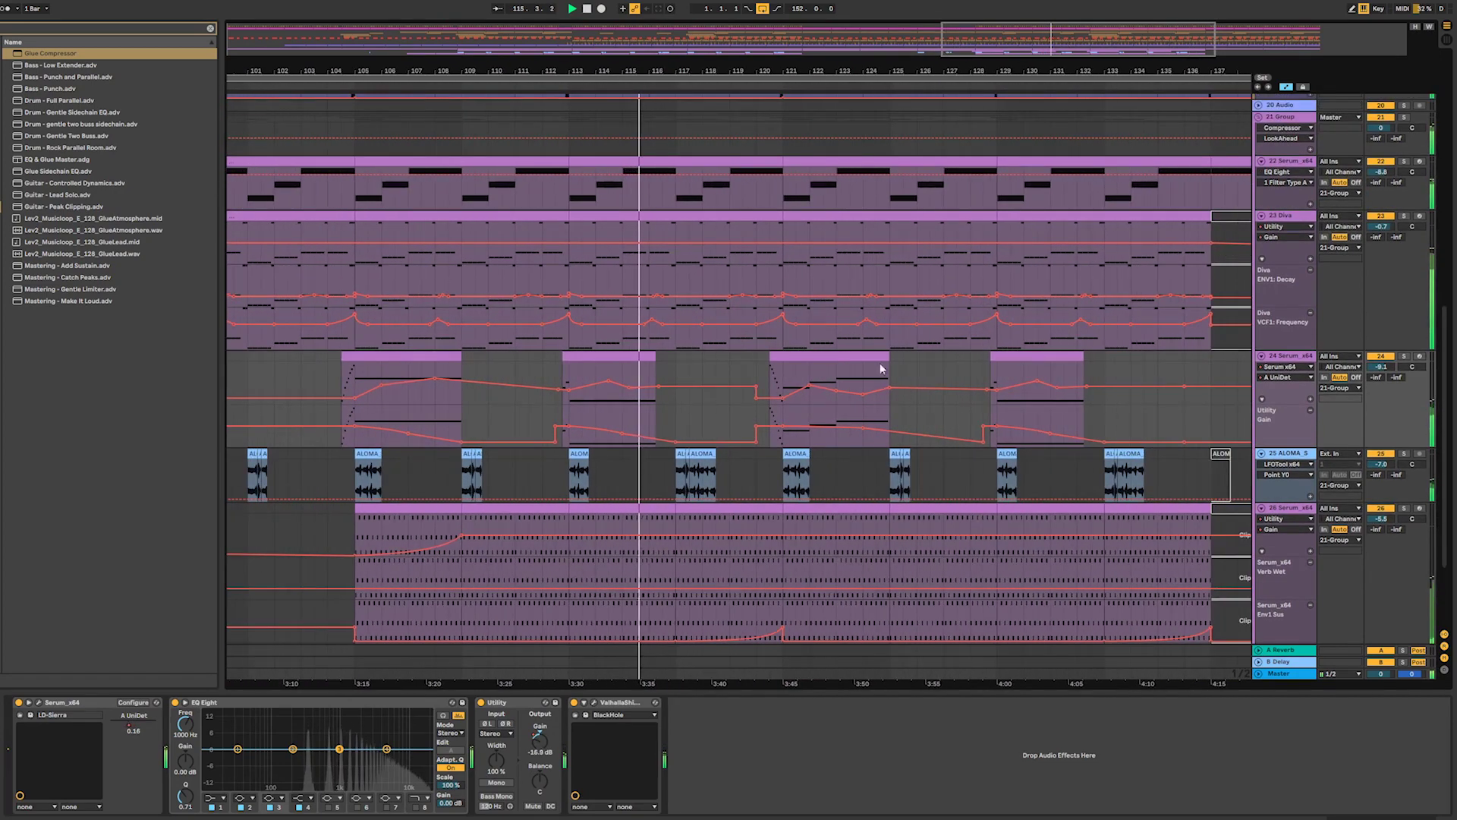
{"action": "scroll", "coordinate": [843, 401], "scroll_direction": "down", "scroll_amount": 3}
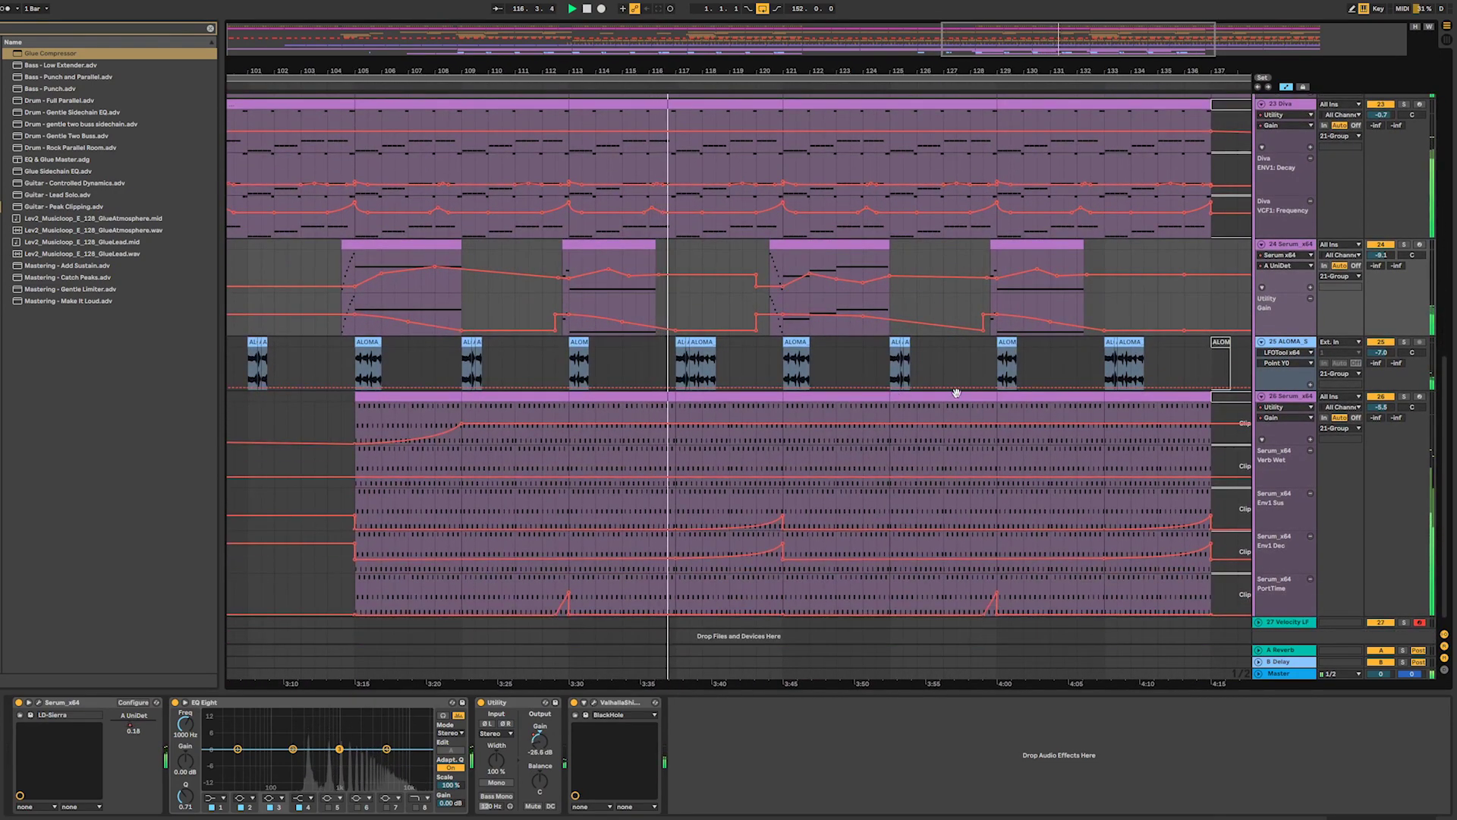
{"action": "scroll", "coordinate": [1025, 356], "scroll_direction": "up", "scroll_amount": 1}
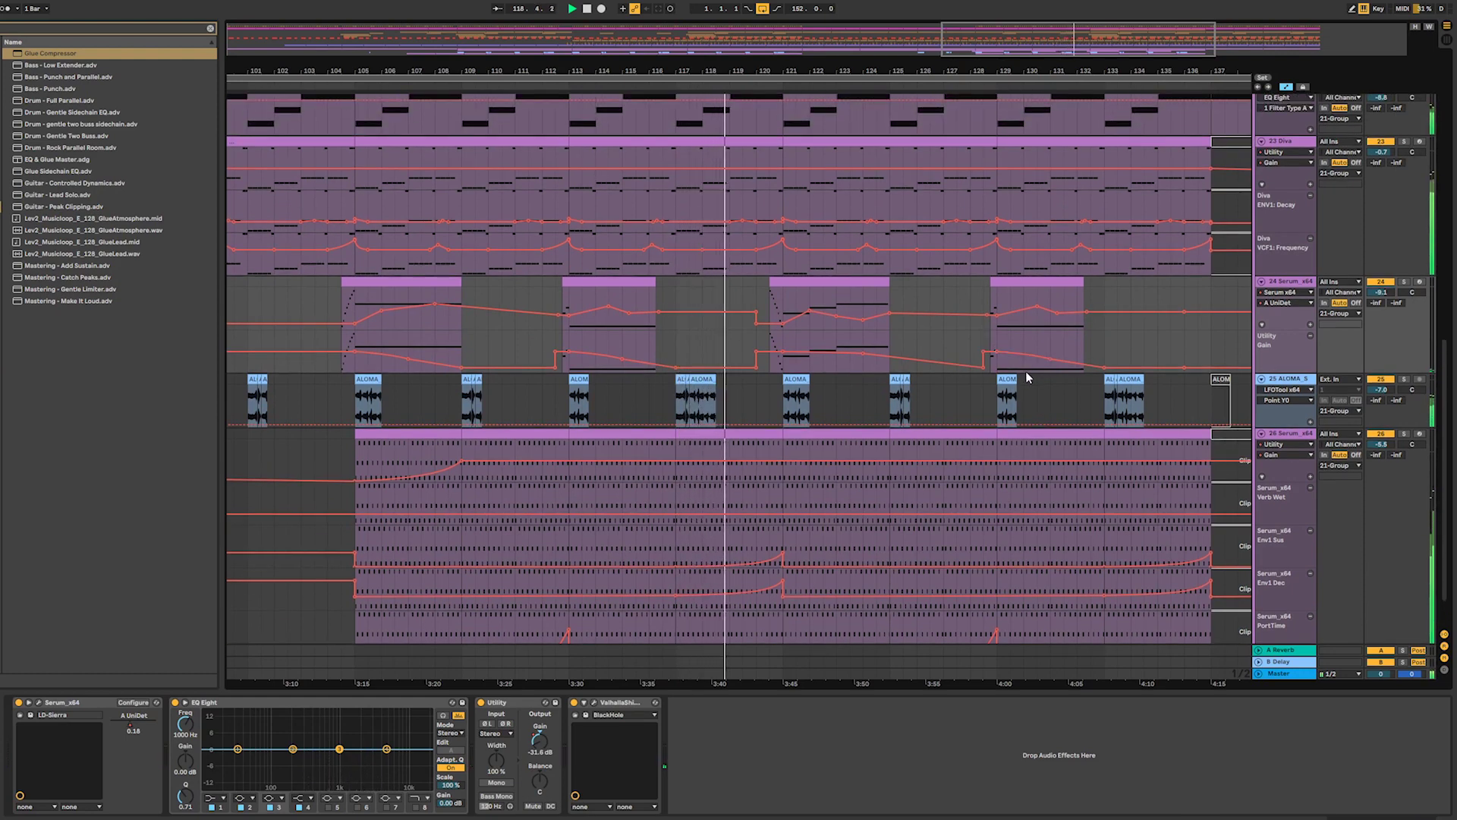
{"action": "scroll", "coordinate": [1068, 380], "scroll_direction": "up", "scroll_amount": 1}
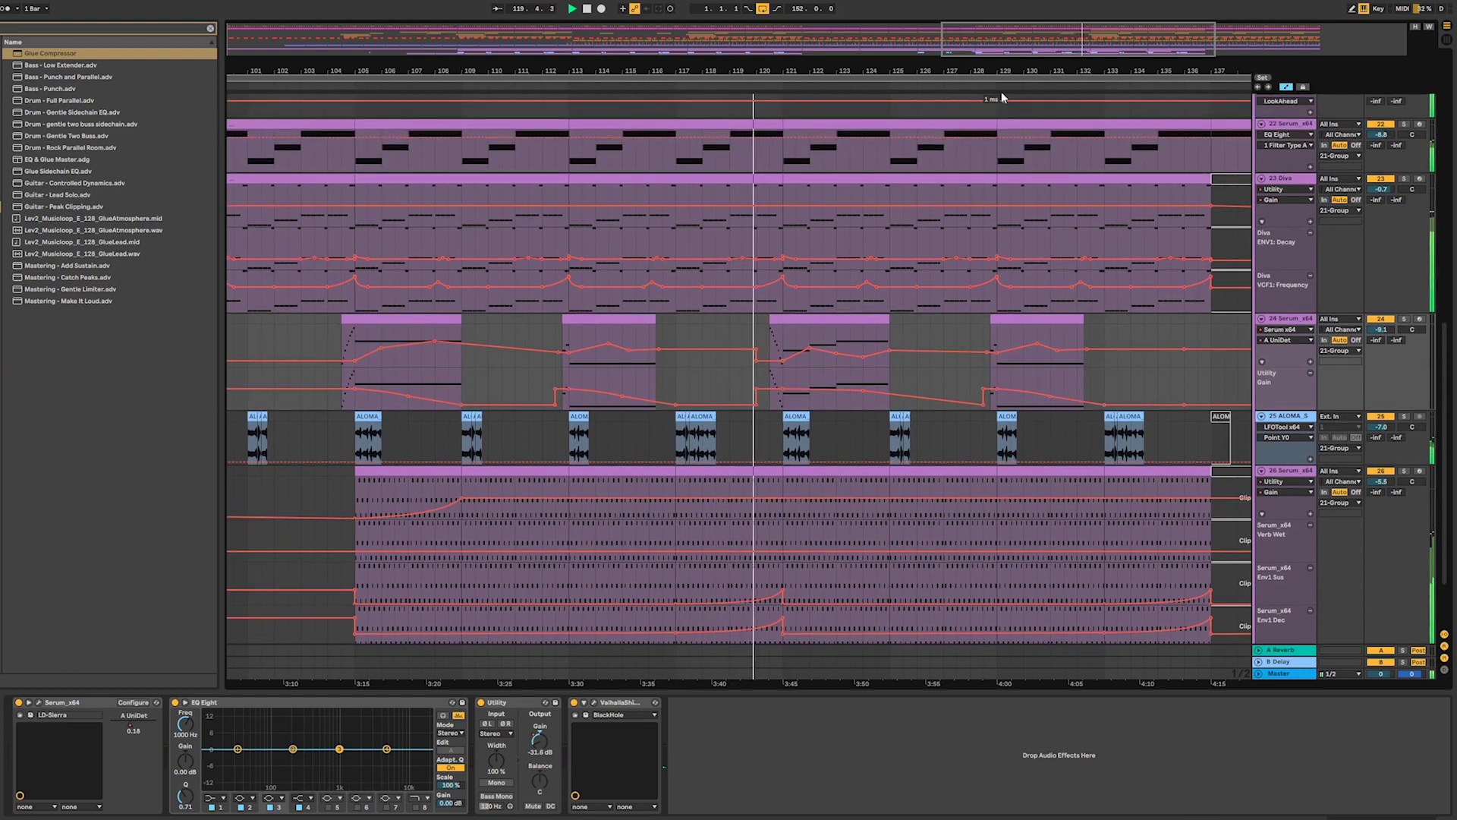
- Follow the synth tracks' playback across bars 103 to 145 and compare their clips and automation
{"action": "left_click_drag", "start_coordinate": [1000, 71], "coordinate": [1001, 47]}
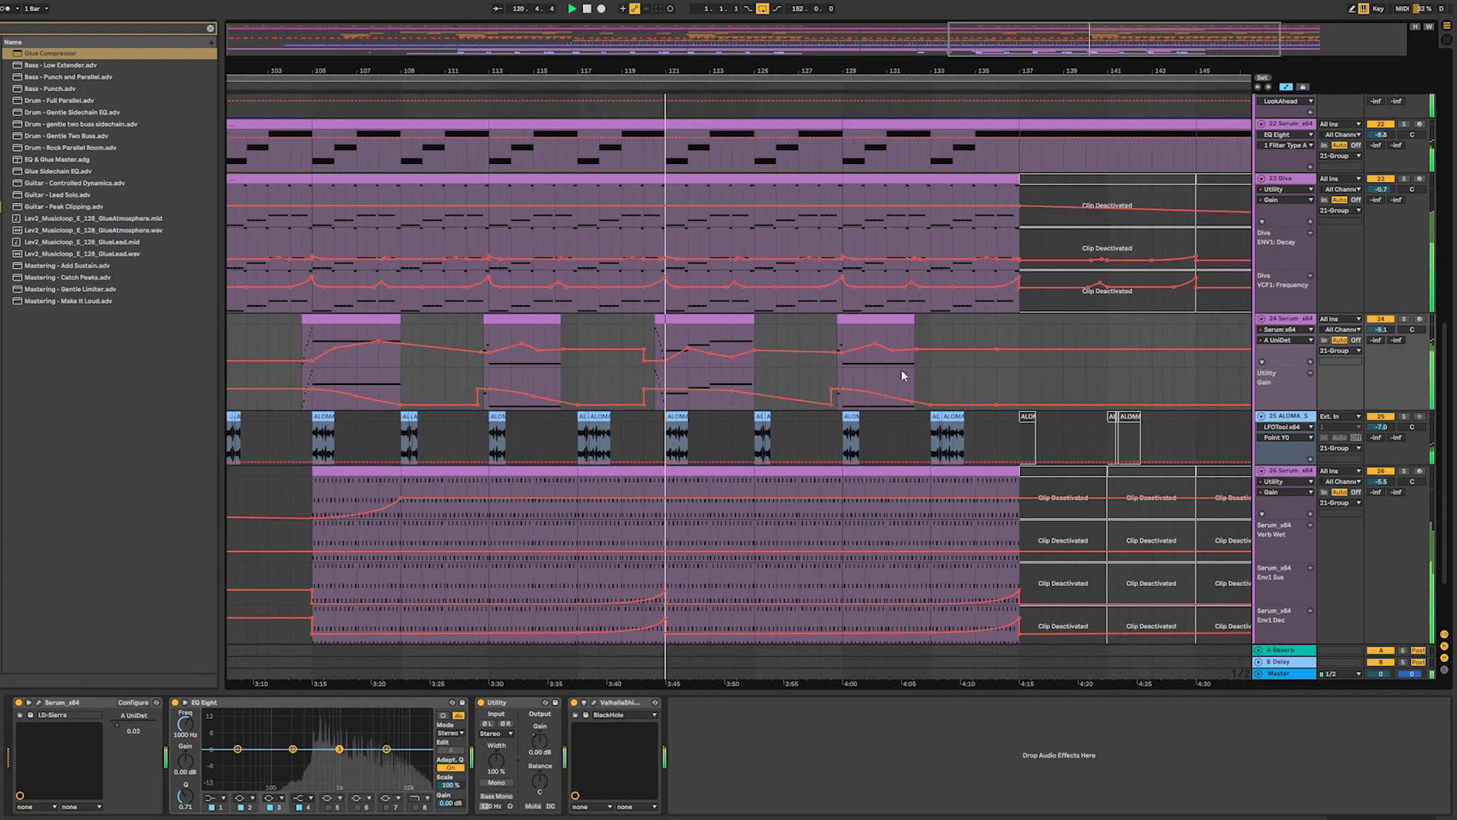
{"action": "scroll", "coordinate": [981, 387], "scroll_direction": "up", "scroll_amount": 1}
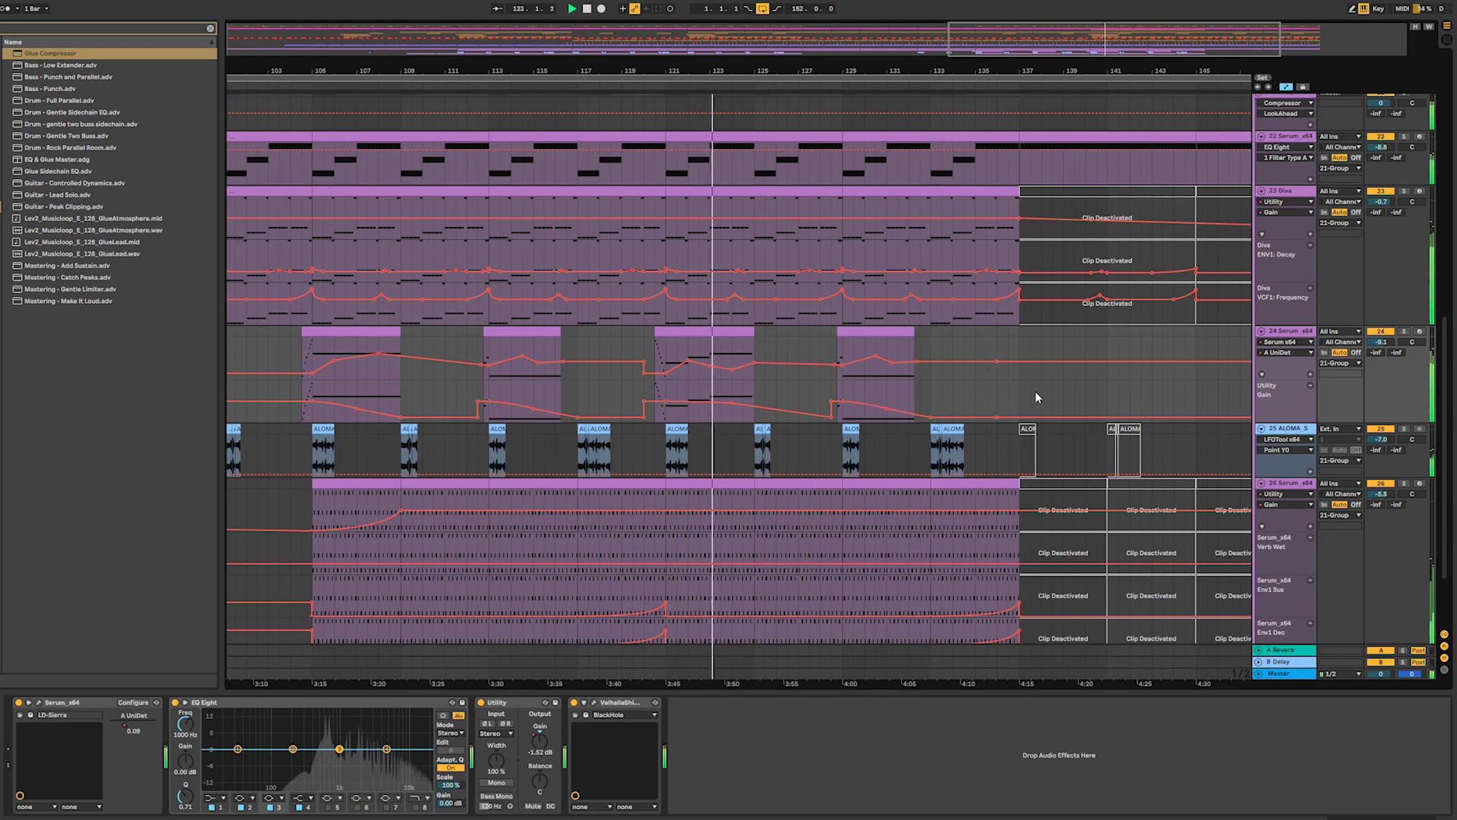
{"action": "scroll", "coordinate": [1035, 394], "scroll_direction": "up", "scroll_amount": 2}
{"action": "scroll", "coordinate": [1035, 395], "scroll_direction": "up", "scroll_amount": 1}
{"action": "scroll", "coordinate": [1035, 394], "scroll_direction": "down", "scroll_amount": 1}
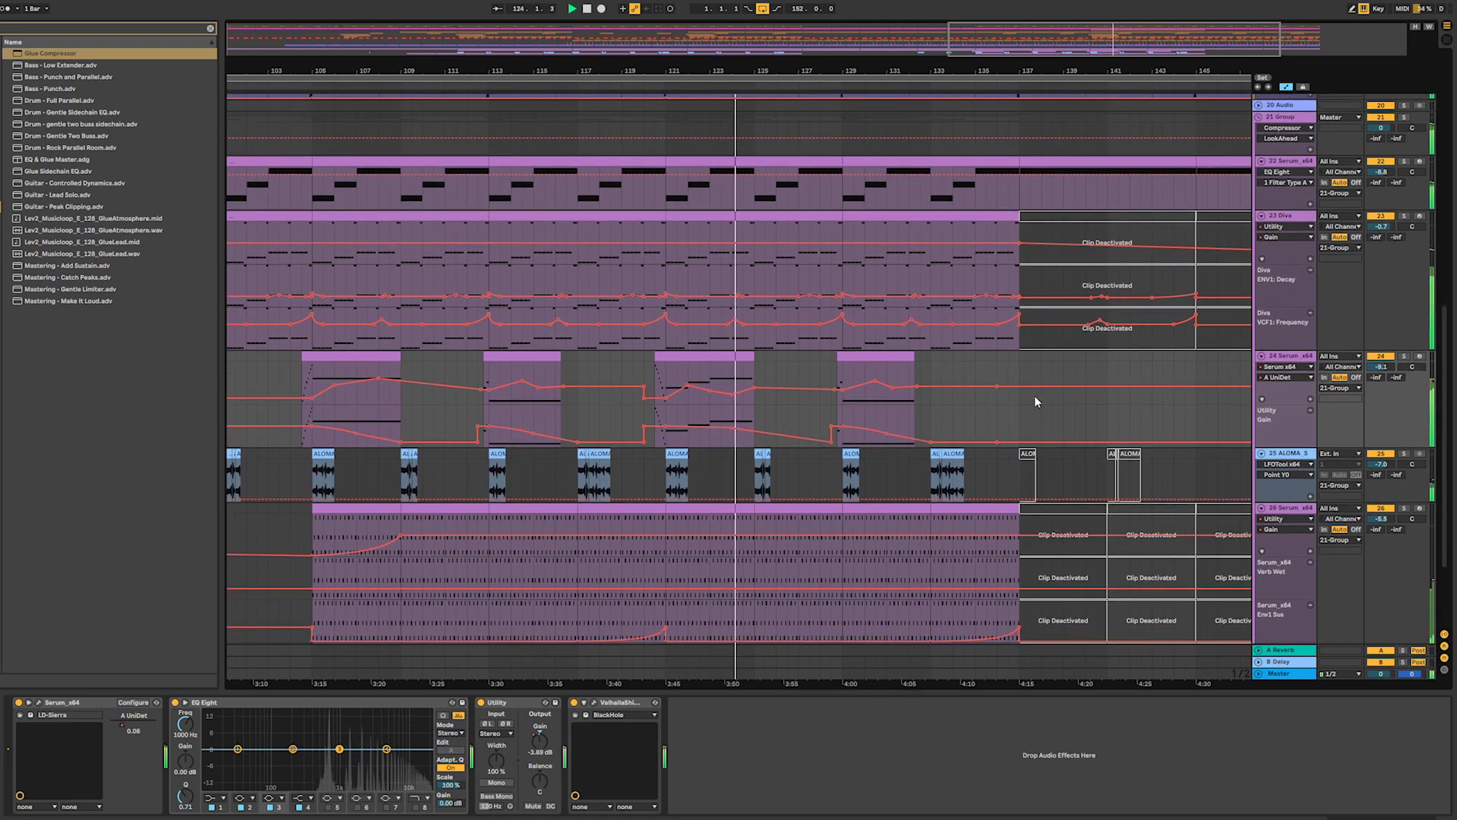
{"action": "scroll", "coordinate": [1036, 395], "scroll_direction": "down", "scroll_amount": 1}
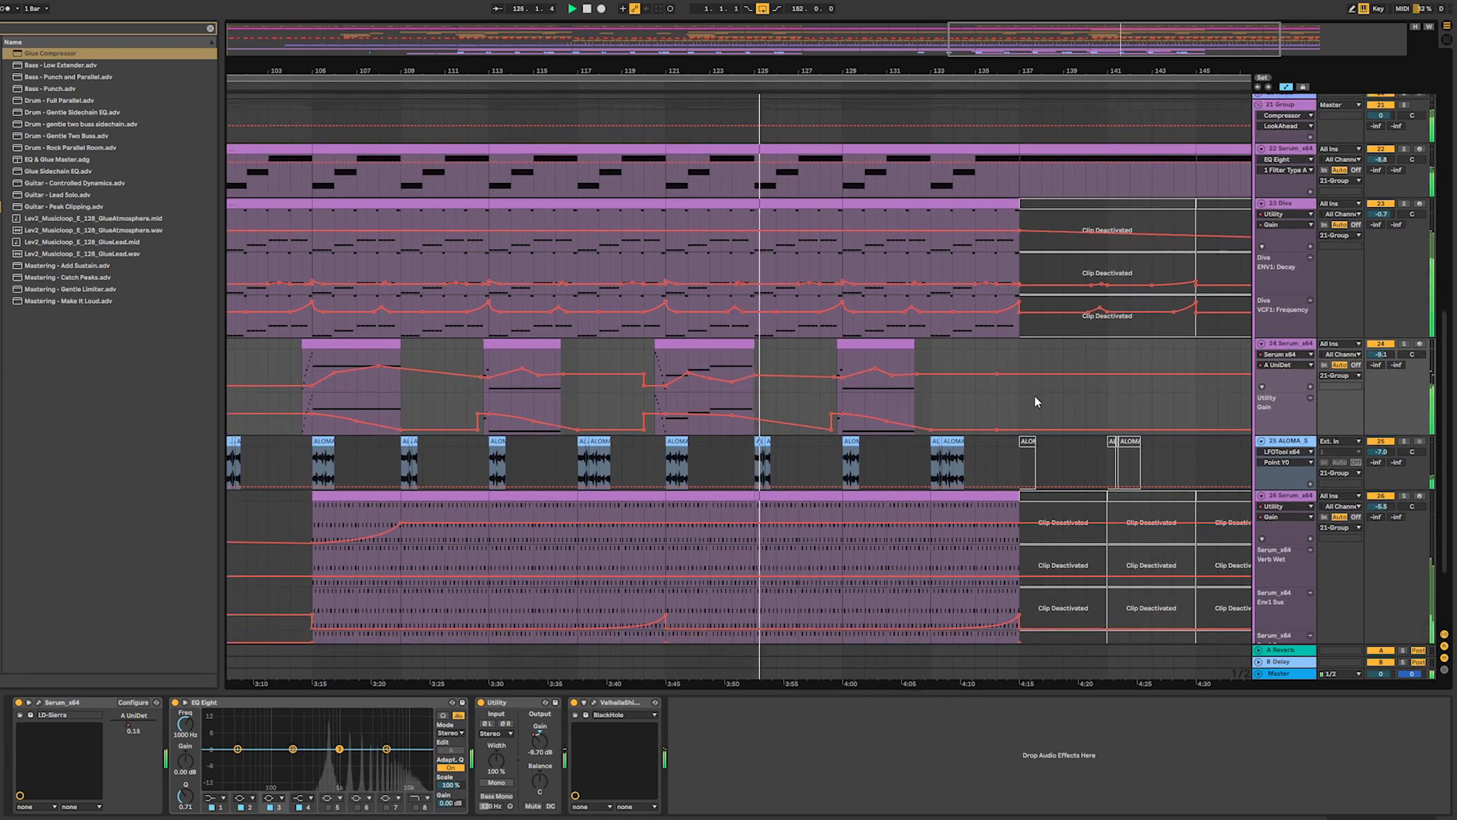
{"action": "mouse_move", "coordinate": [975, 372]}
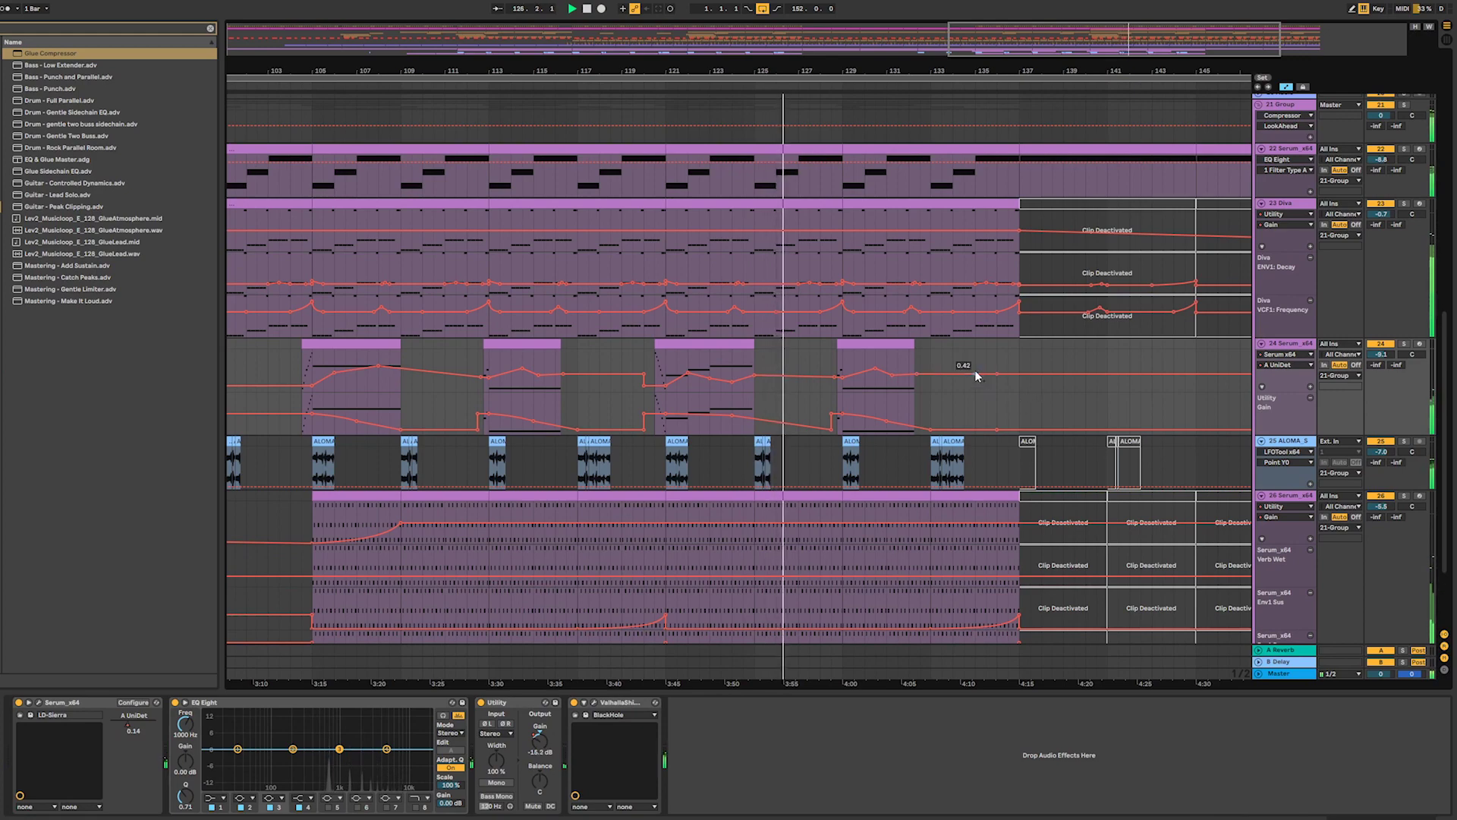
{"action": "scroll", "coordinate": [970, 380], "scroll_direction": "down", "scroll_amount": 2}
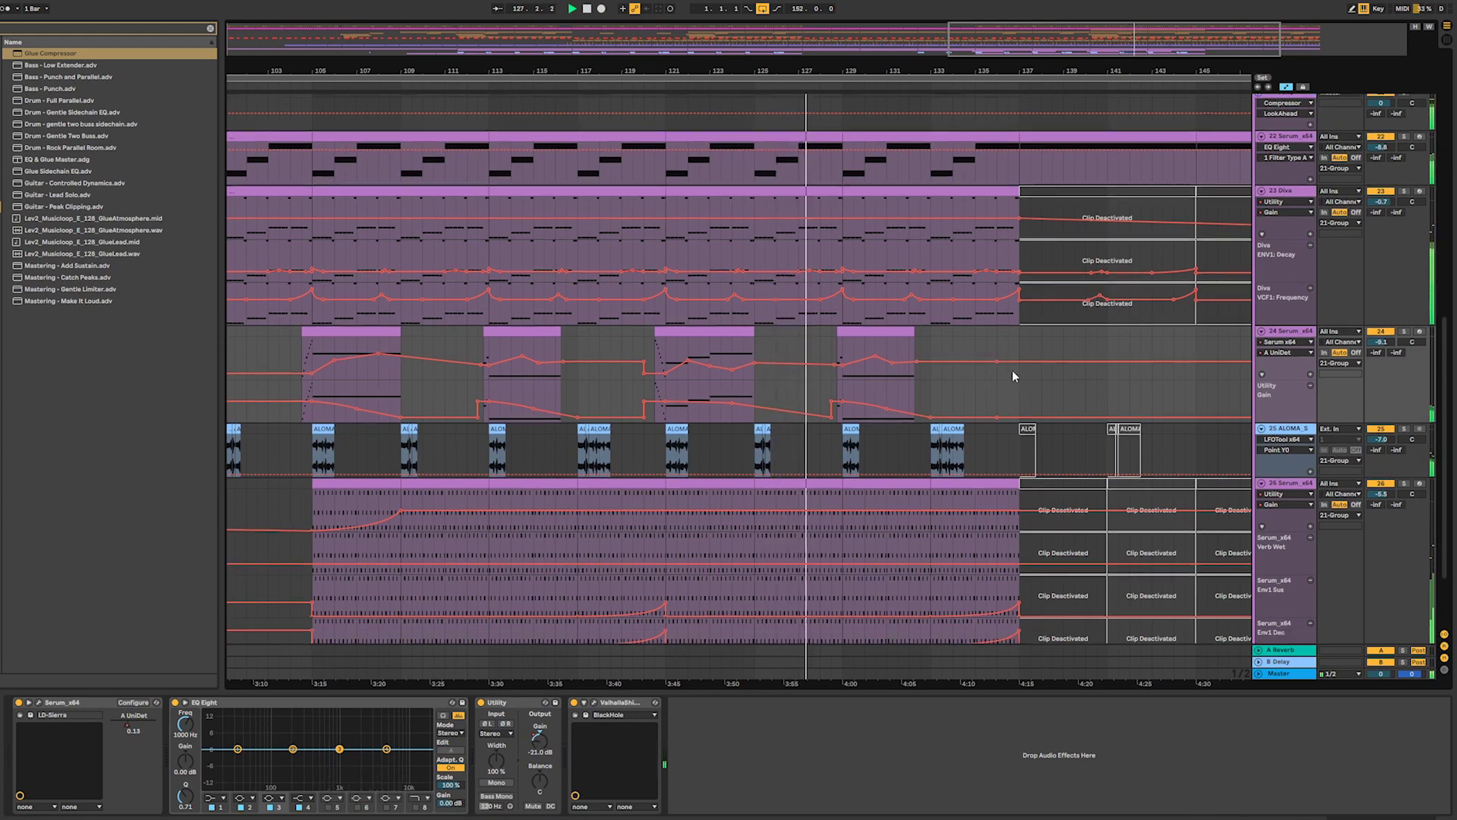
- Inspect the deactivated Diva, ALOMA and Serum clips between bar 137 and the end of the arrangement
{"action": "mouse_move", "coordinate": [958, 99]}
{"action": "left_click_drag", "start_coordinate": [959, 72], "coordinate": [755, 63]}
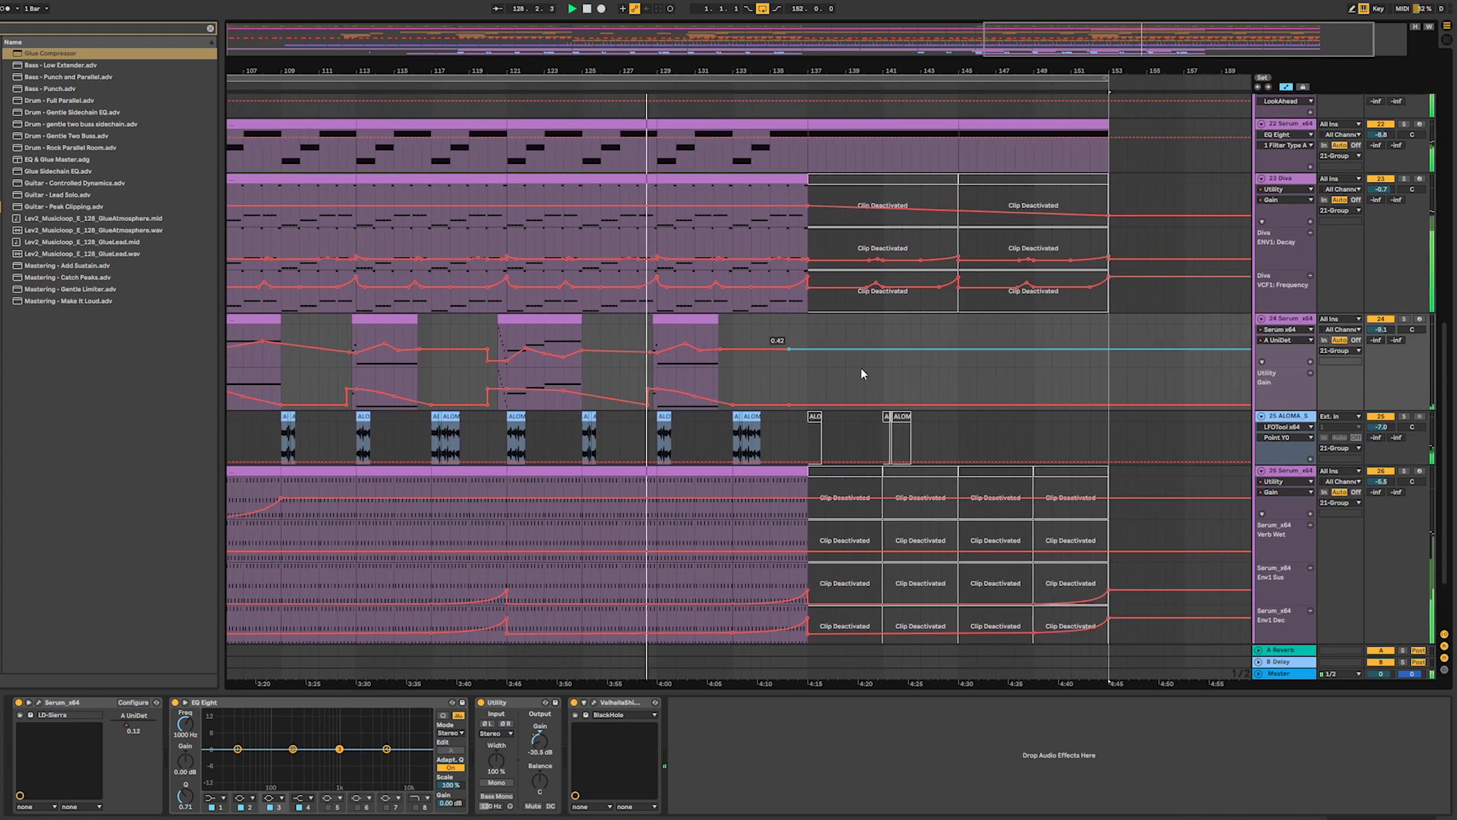
{"action": "scroll", "coordinate": [835, 370], "scroll_direction": "down", "scroll_amount": 4}
{"action": "scroll", "coordinate": [757, 377], "scroll_direction": "down", "scroll_amount": 2}
{"action": "mouse_move", "coordinate": [752, 379]}
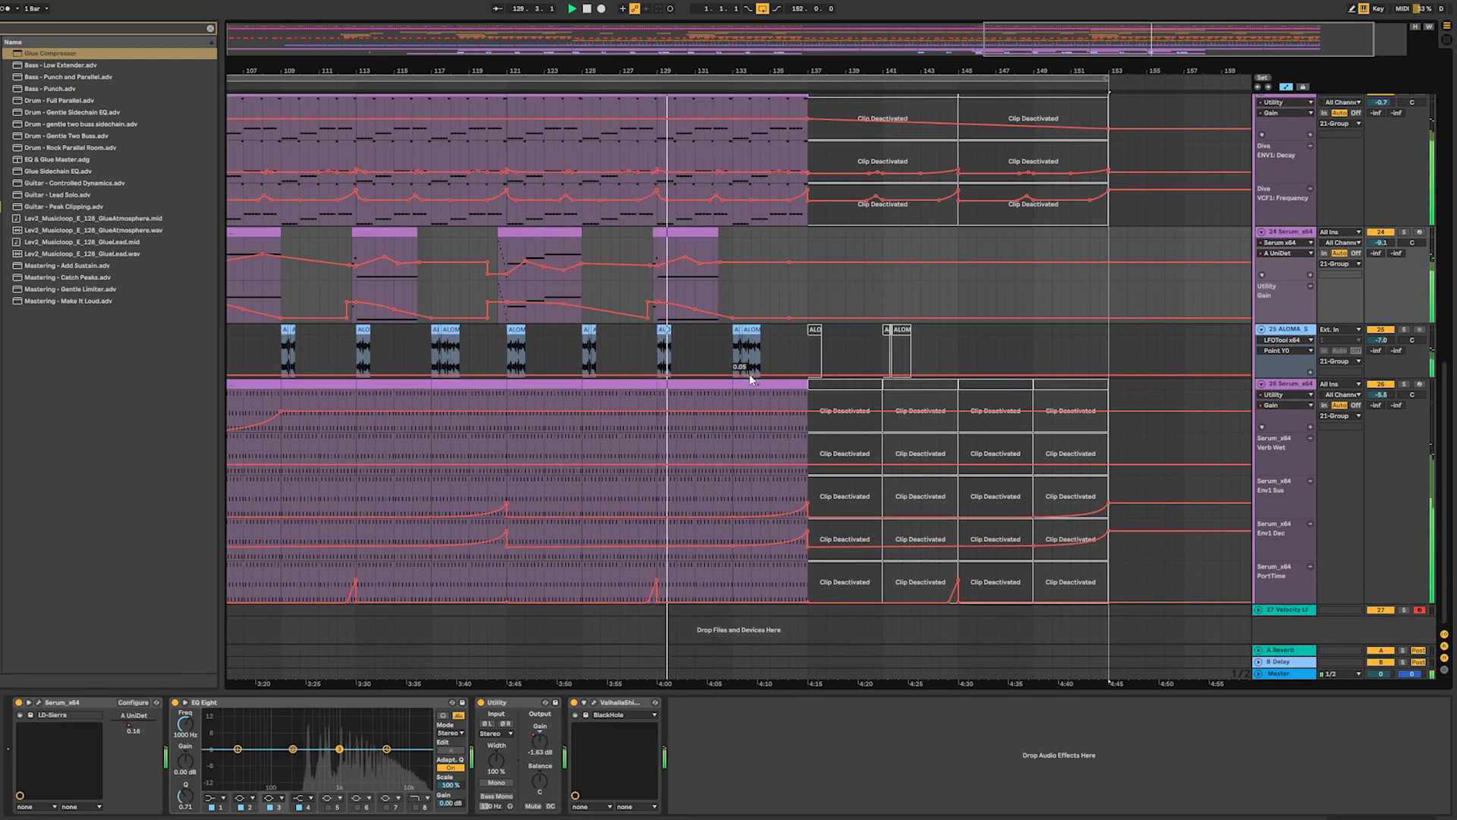
{"action": "scroll", "coordinate": [767, 375], "scroll_direction": "up", "scroll_amount": 5}
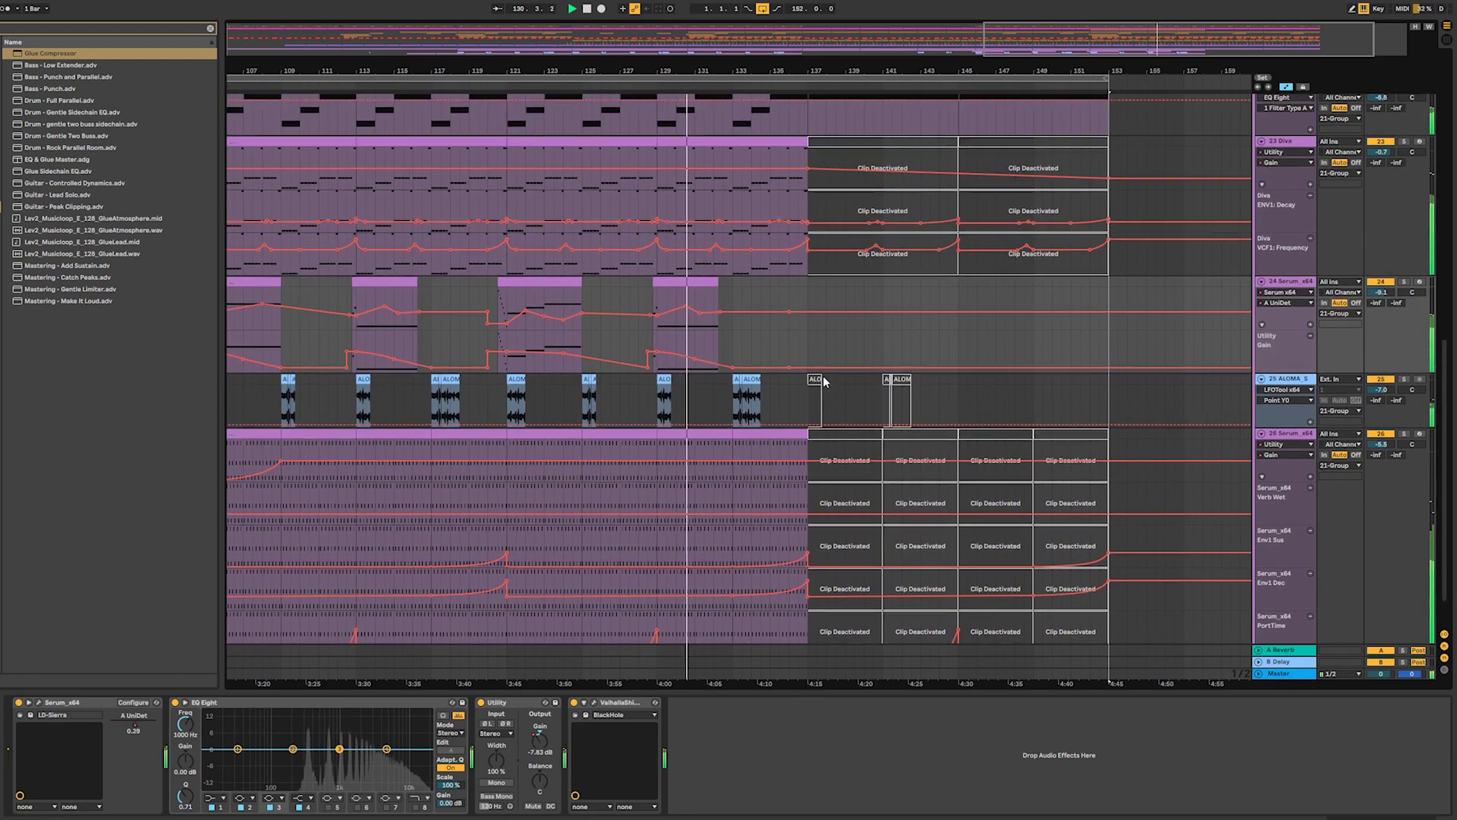
{"action": "mouse_move", "coordinate": [852, 257]}
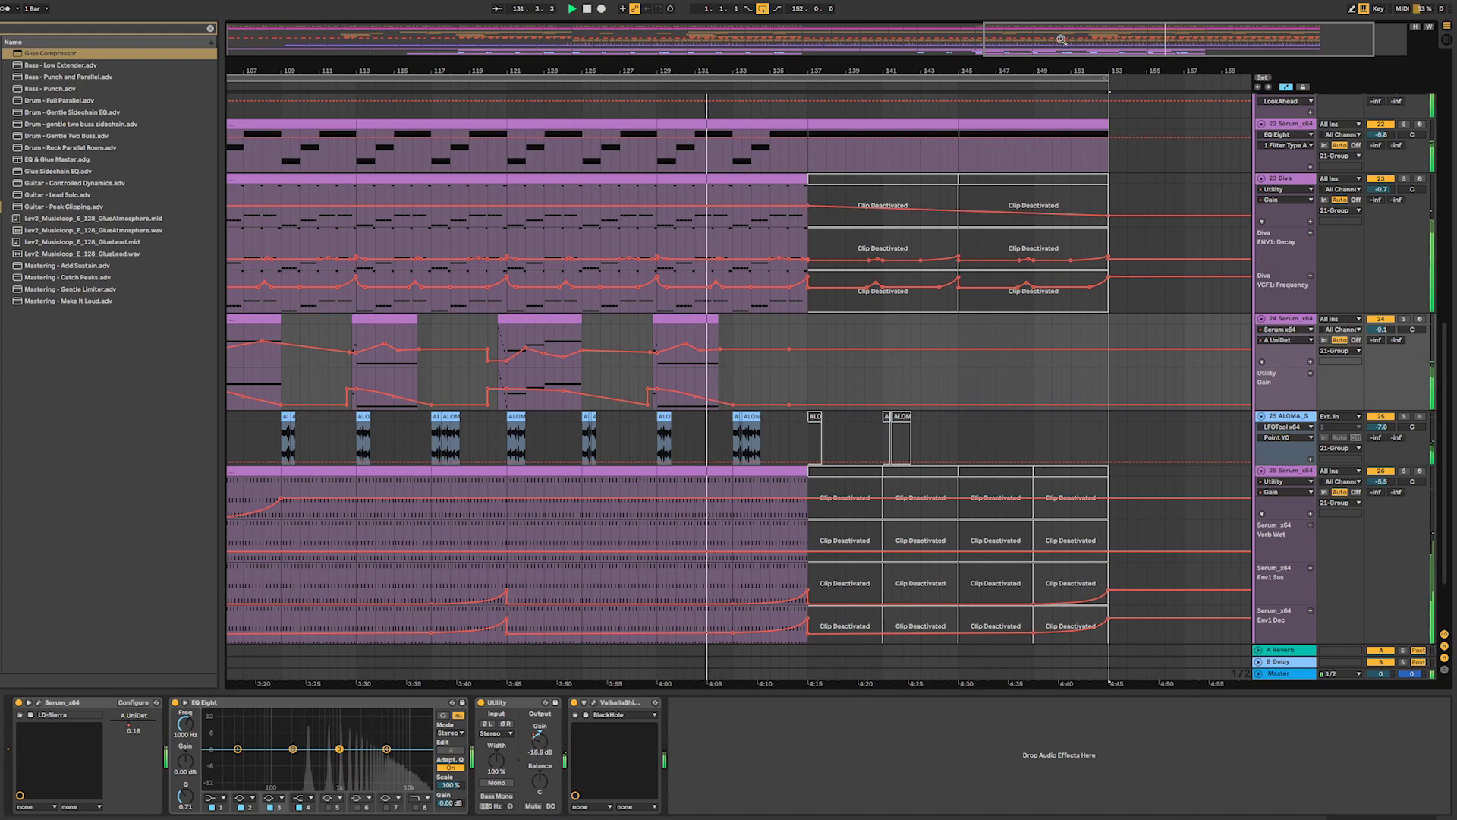
- Review the drum, ride and percussion tracks in the closing section of the arrangement up to bar 153
{"action": "left_click_drag", "start_coordinate": [1062, 39], "coordinate": [1055, 21]}
{"action": "scroll", "coordinate": [1128, 271], "scroll_direction": "up", "scroll_amount": 5}
{"action": "scroll", "coordinate": [1128, 270], "scroll_direction": "up", "scroll_amount": 20}
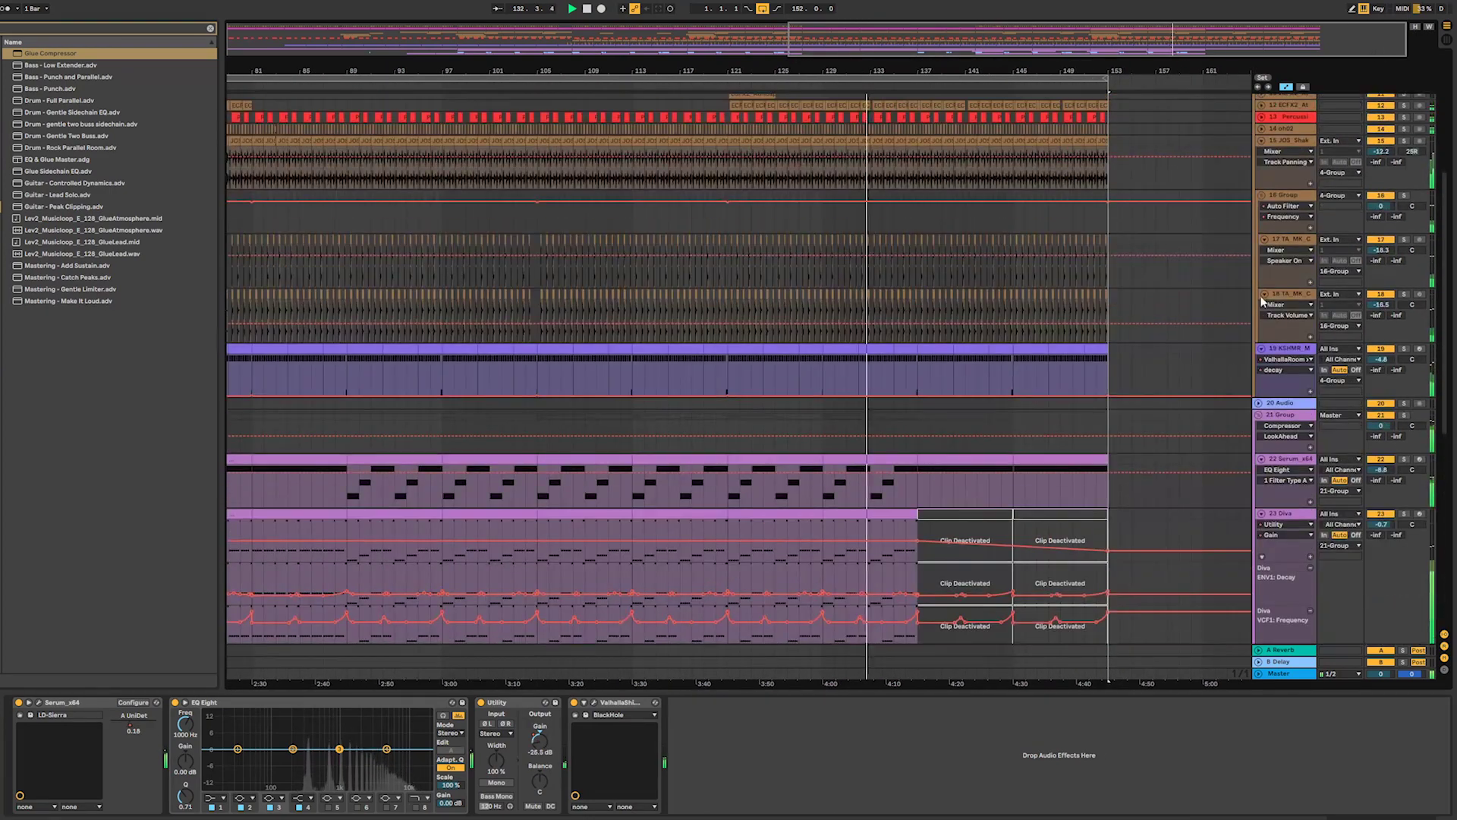
{"action": "scroll", "coordinate": [1259, 259], "scroll_direction": "up", "scroll_amount": 6}
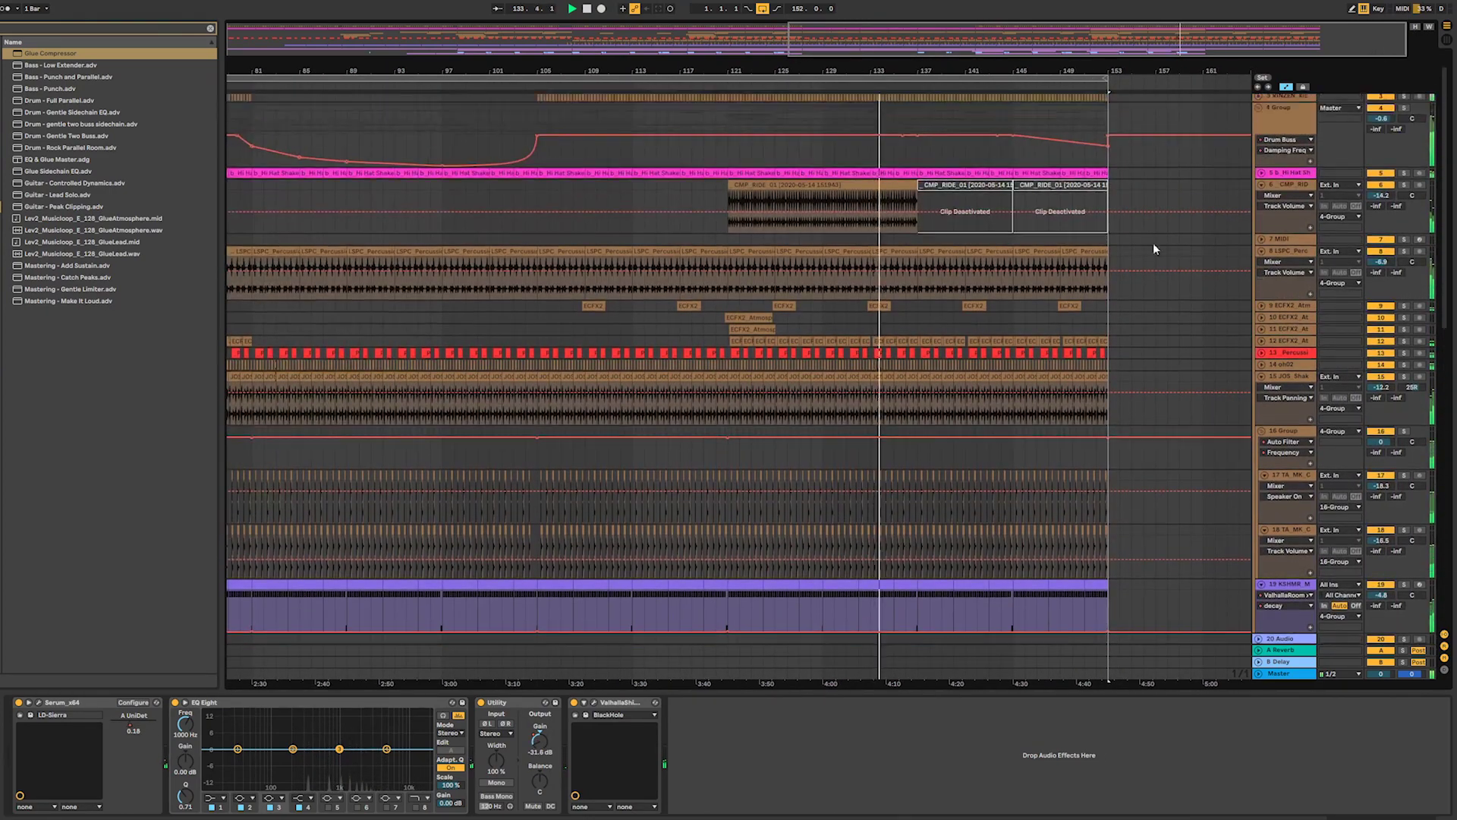
{"action": "scroll", "coordinate": [1122, 117], "scroll_direction": "up", "scroll_amount": 2}
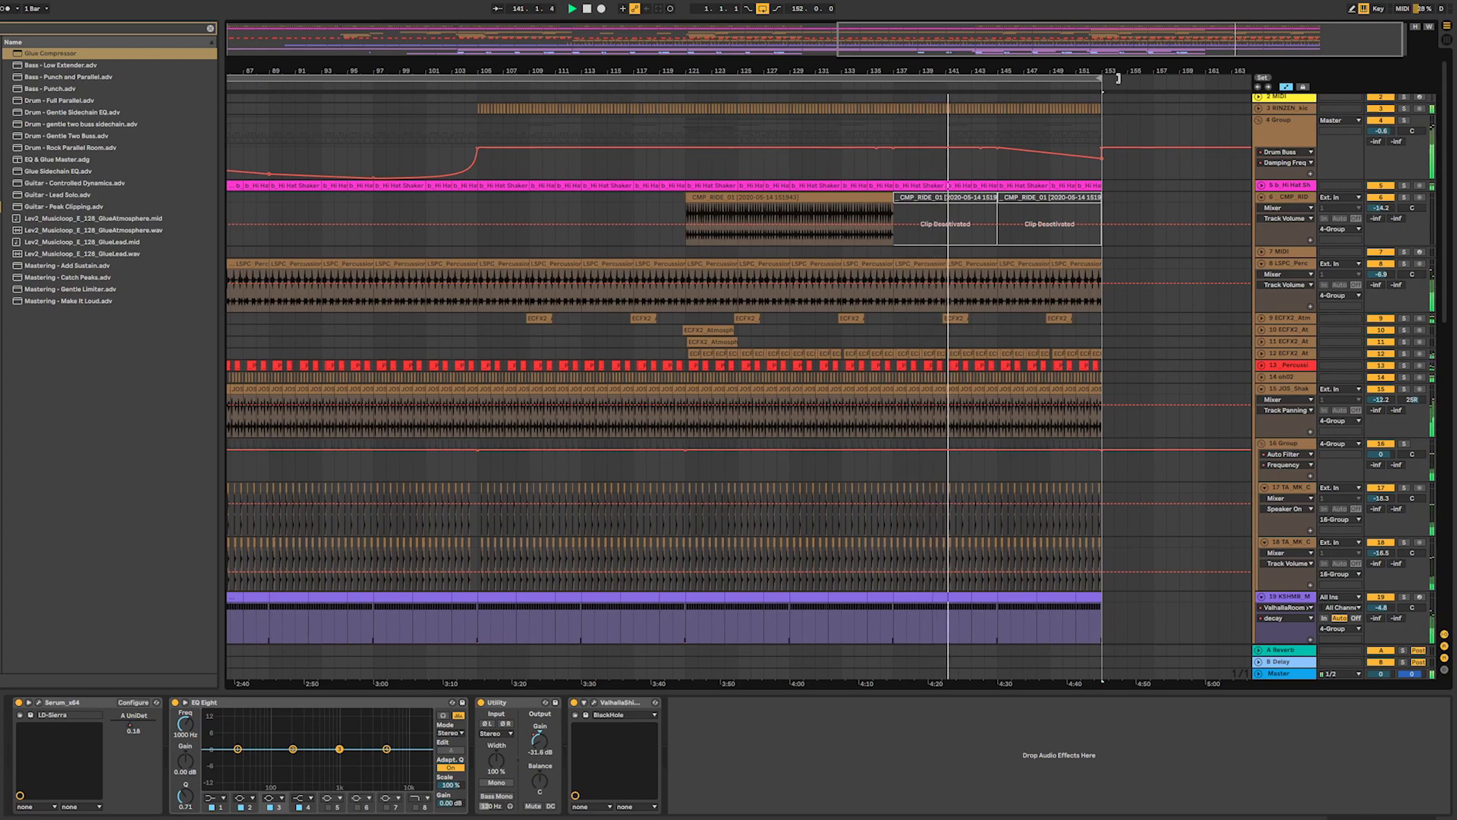
- Extend the arrangement loop to a length of 156 bars and play the track through past its last clips
{"action": "left_click_drag", "start_coordinate": [1103, 79], "coordinate": [1148, 79]}
{"action": "left_click_drag", "start_coordinate": [1105, 35], "coordinate": [1105, 39]}
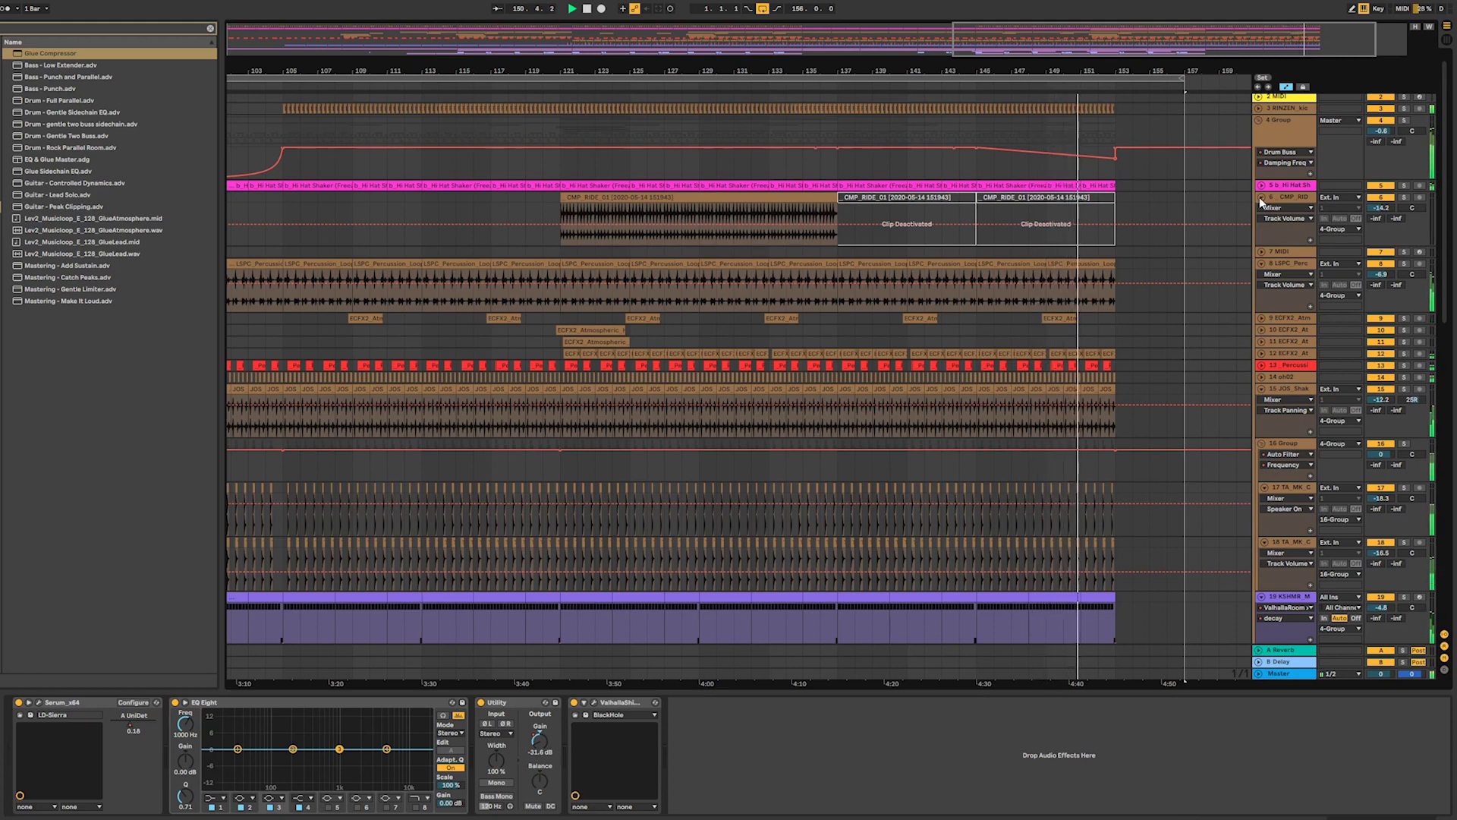
{"action": "left_click_drag", "start_coordinate": [1041, 45], "coordinate": [1122, 42]}
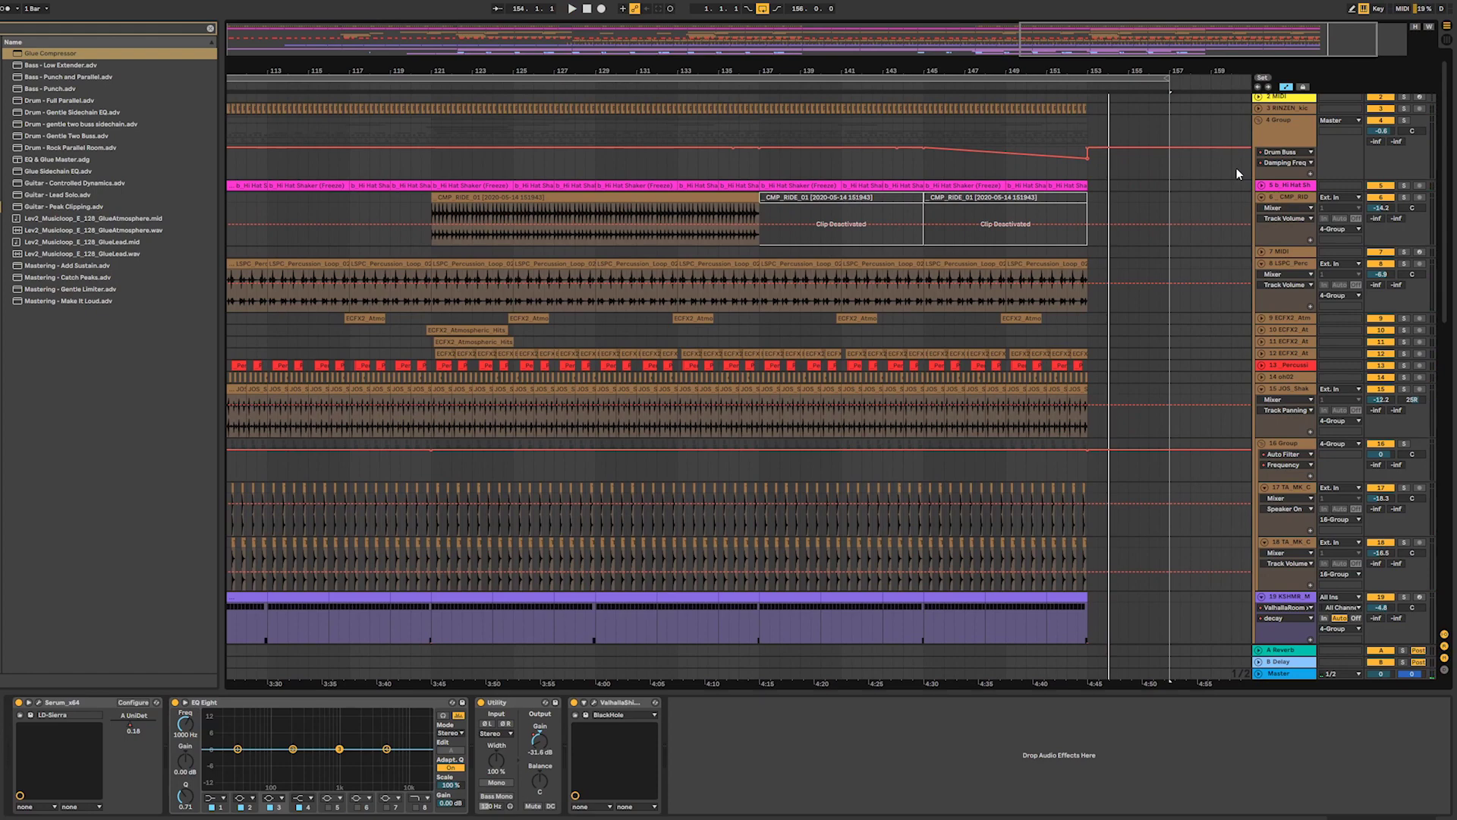
{"action": "left_click_drag", "start_coordinate": [1109, 34], "coordinate": [524, 44]}
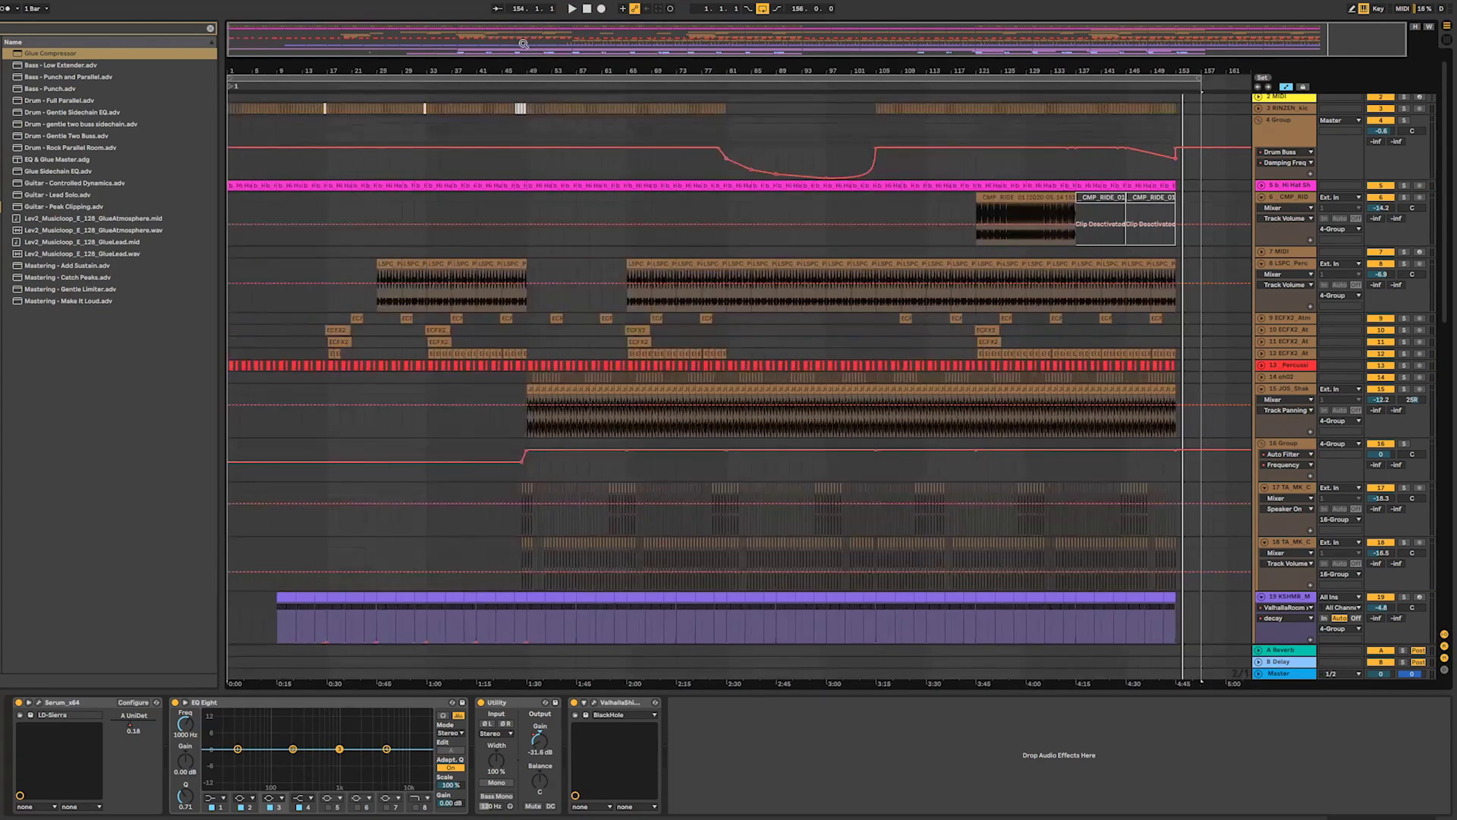
- Collapse all tracks and groups in the arrangement, then unfold only drum group 4 to show its compact tracks
{"action": "left_click", "coordinate": [1263, 197], "text": "alt"}
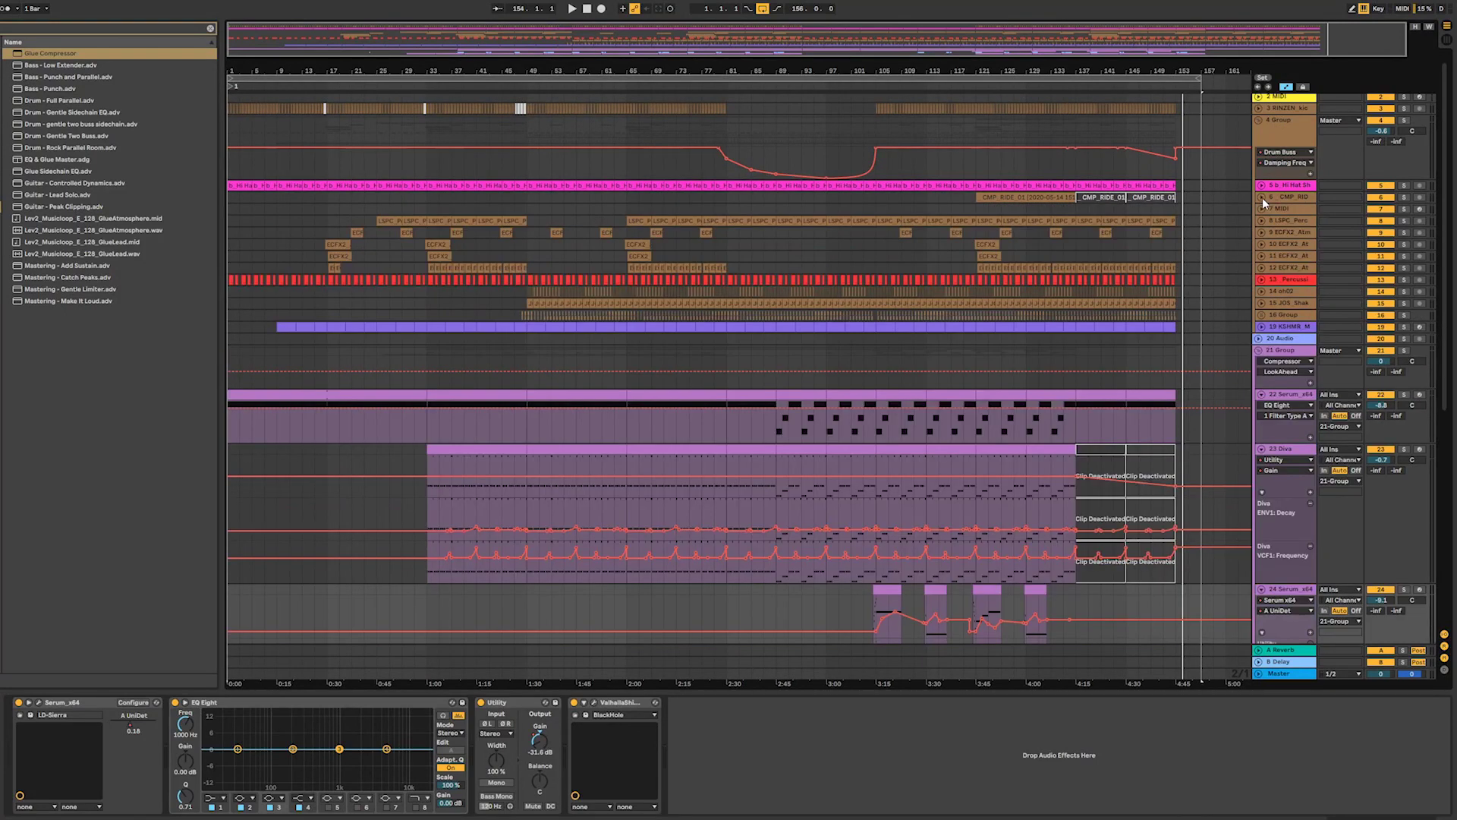
{"action": "left_click", "coordinate": [1257, 121], "text": "alt"}
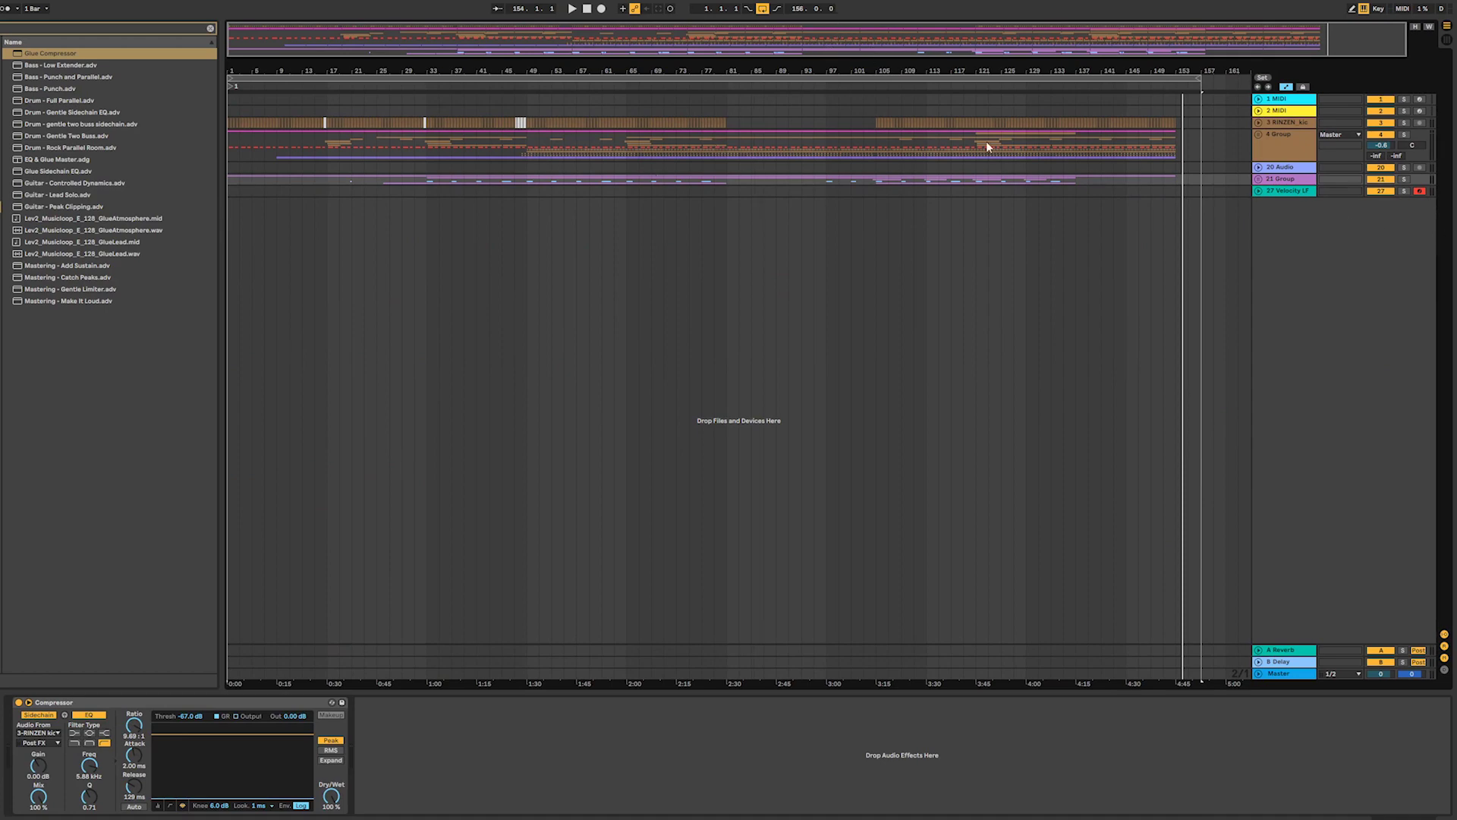
{"action": "left_click", "coordinate": [1257, 135]}
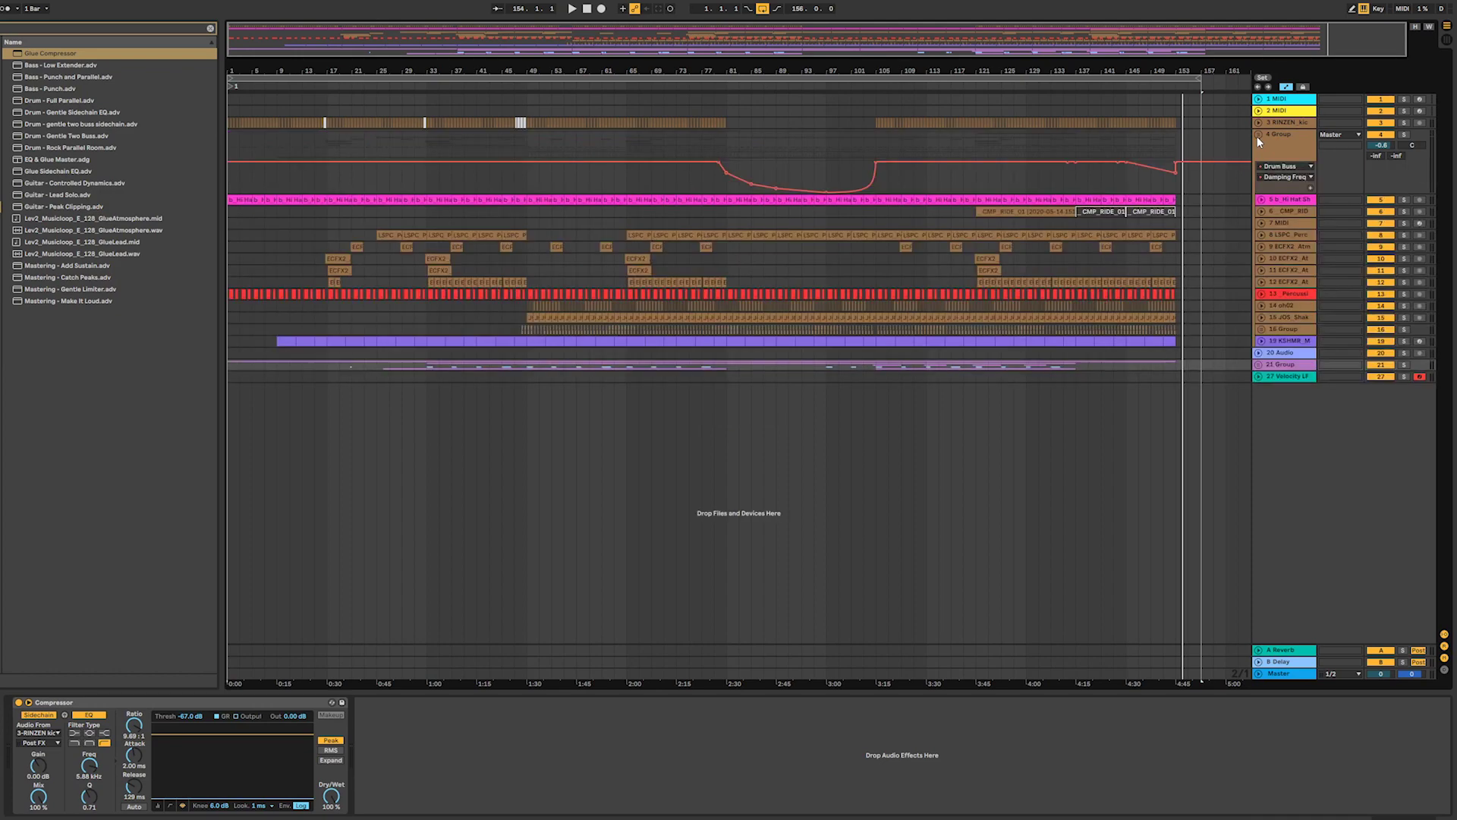
{"action": "left_click", "coordinate": [1257, 135]}
{"action": "left_click", "coordinate": [1257, 135]}
- Switch to the OBS window with the recording controls
{"action": "left_click", "coordinate": [627, 819]}
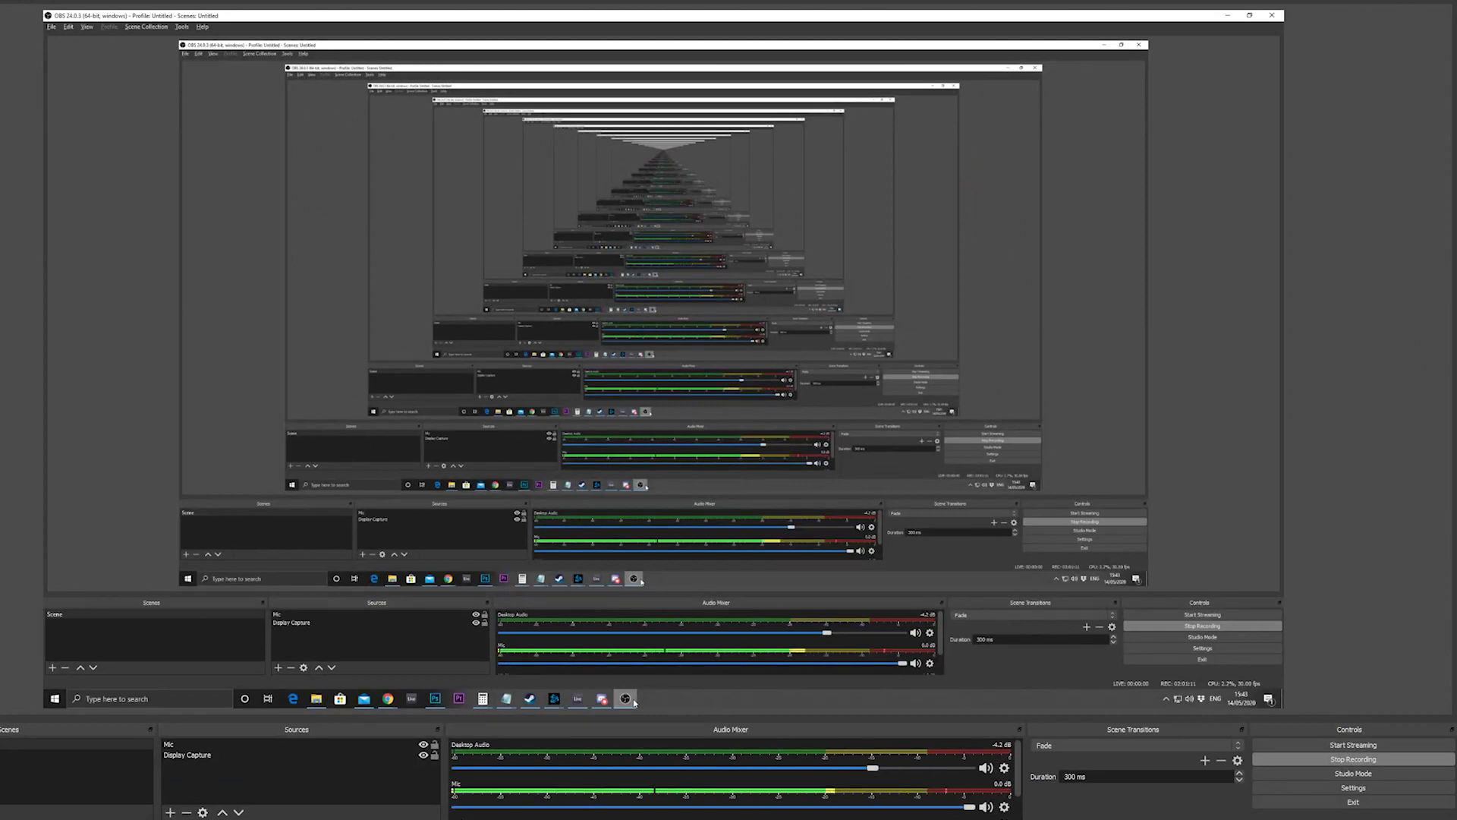
{"action": "key", "text": "alt+Tab"}
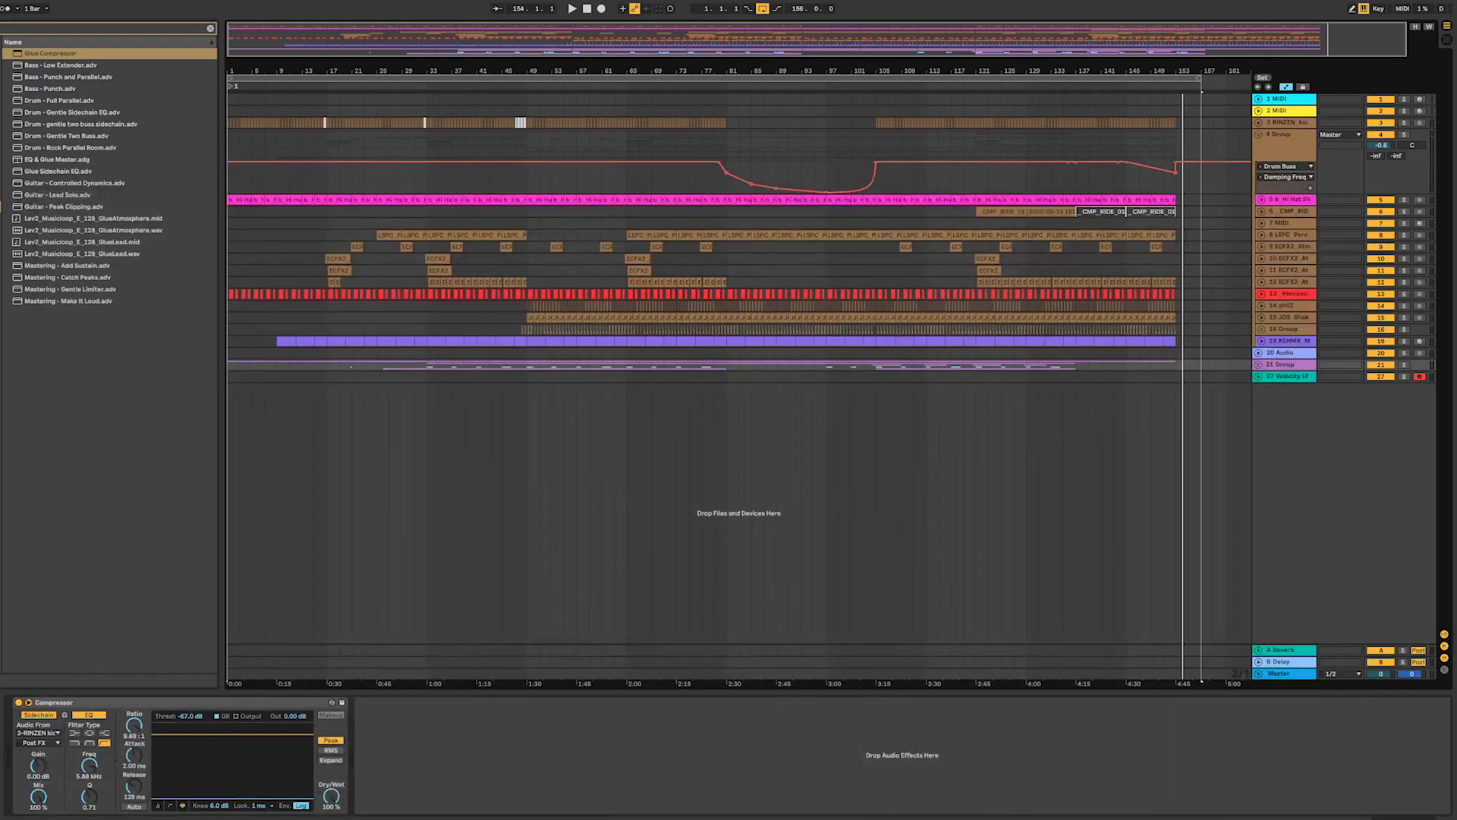
{"action": "mouse_move", "coordinate": [616, 819]}
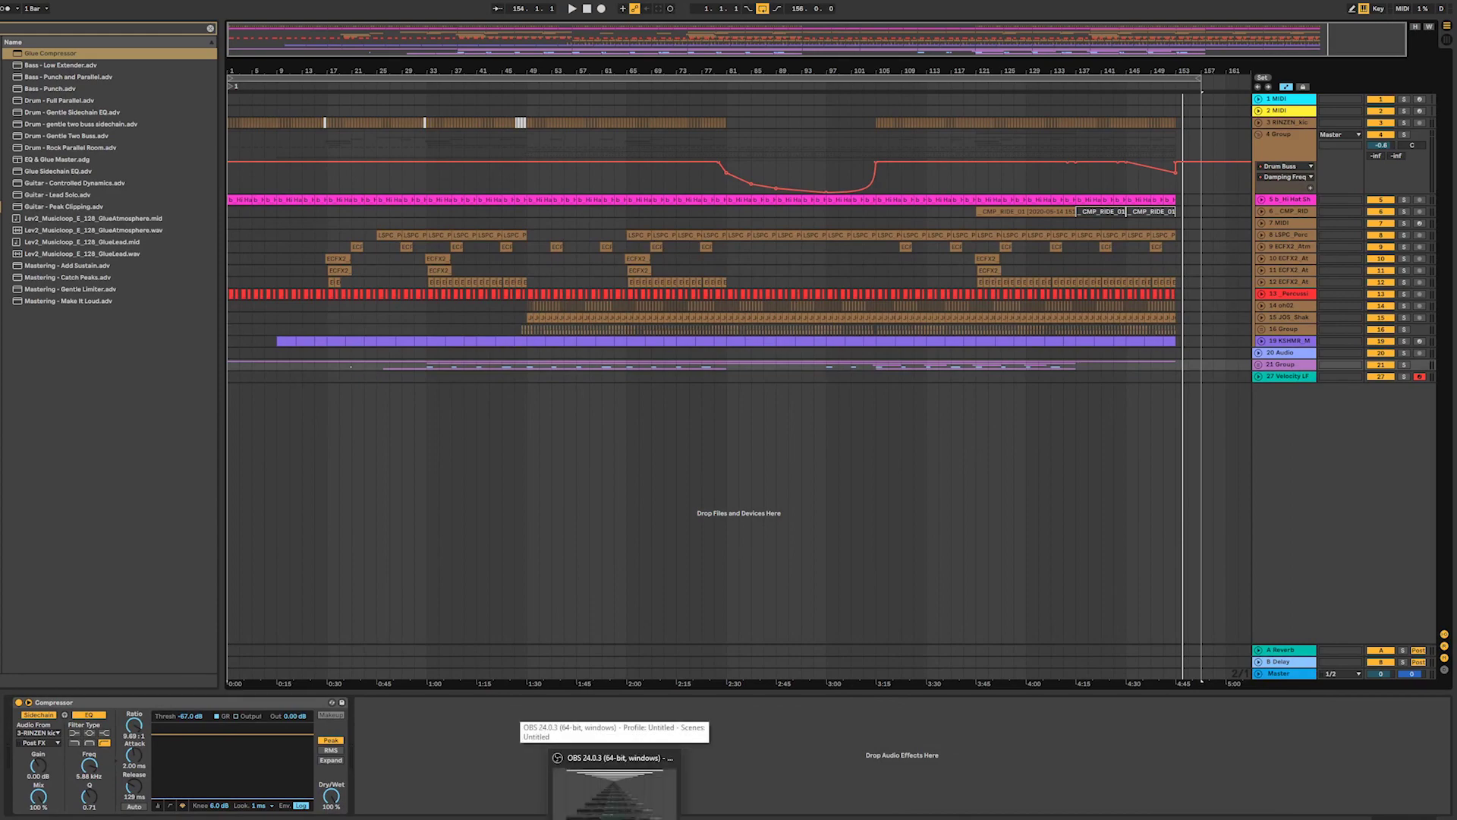
{"action": "left_click", "coordinate": [614, 786]}
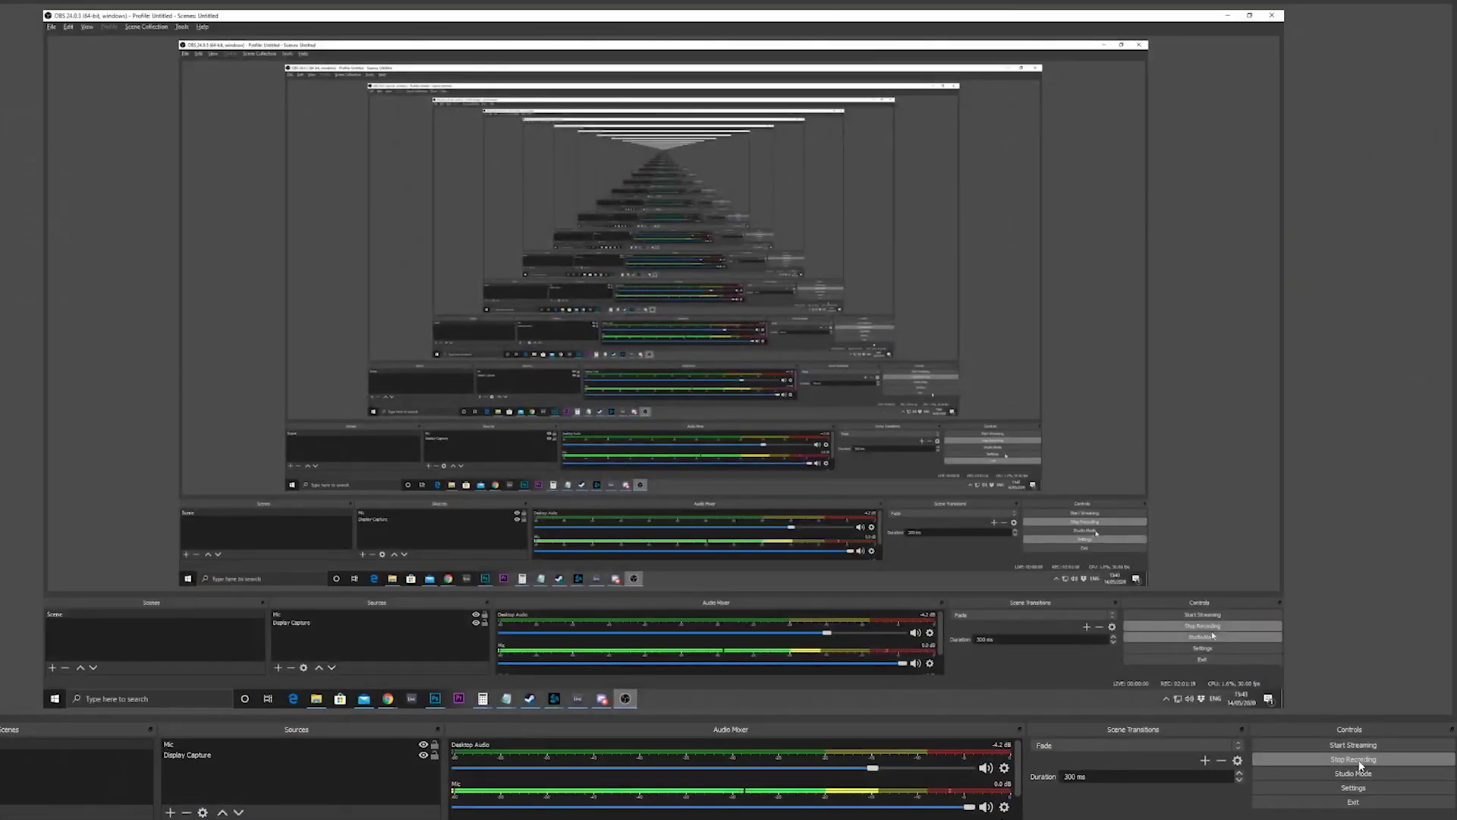